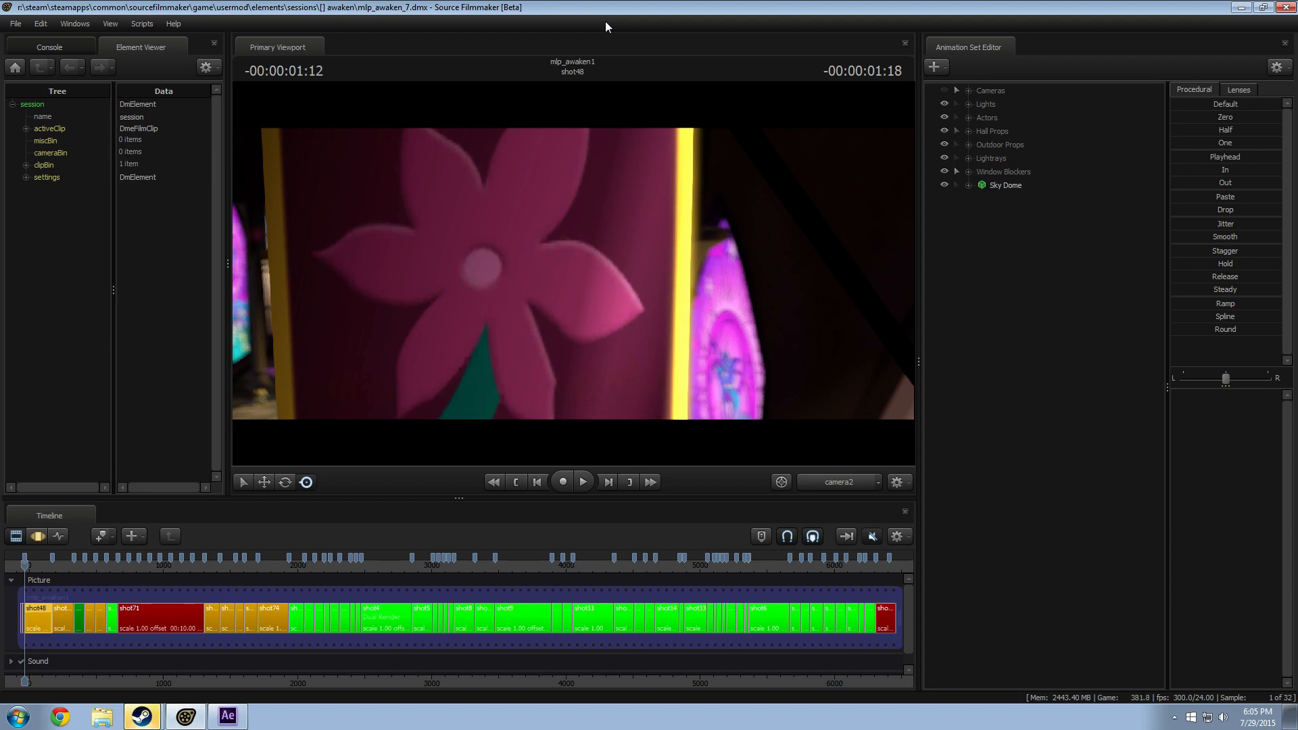
Step: Switch to After Effects and open the recent project Awaken Test 14.aep
{"action": "left_click", "coordinate": [230, 715]}
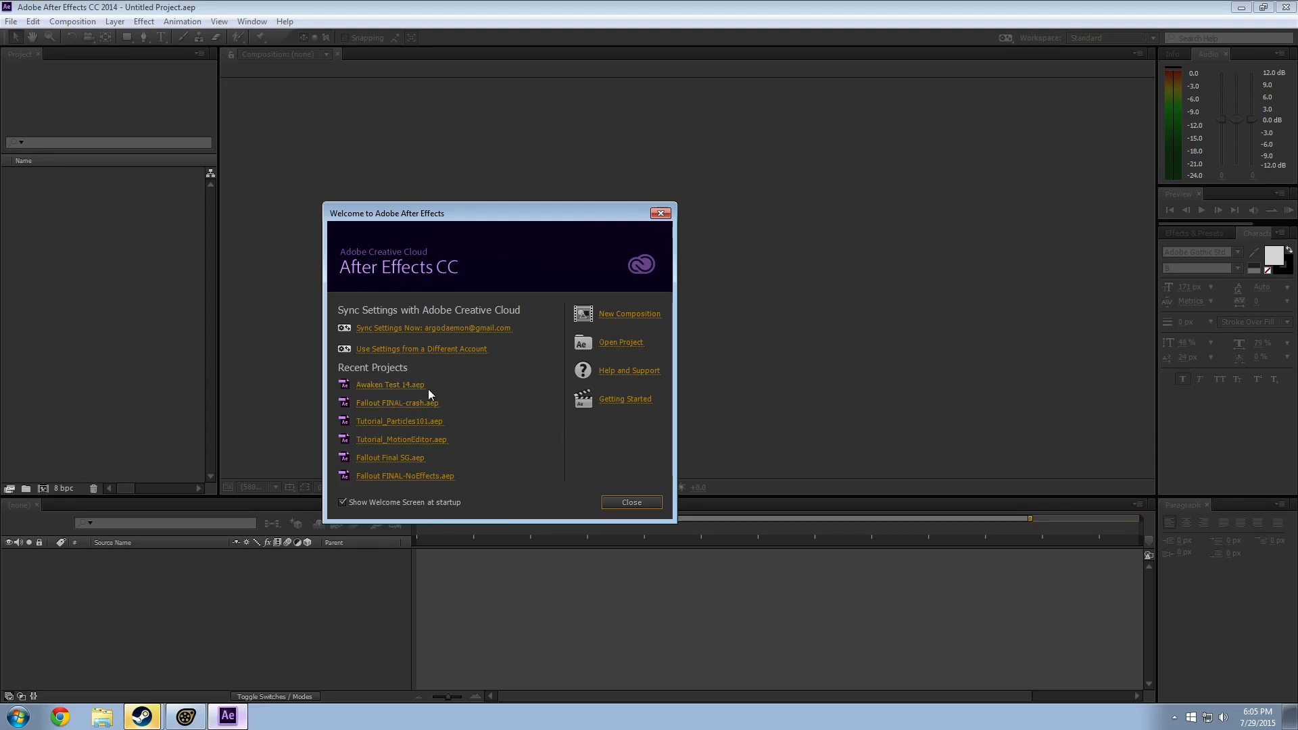
{"action": "left_click", "coordinate": [396, 385]}
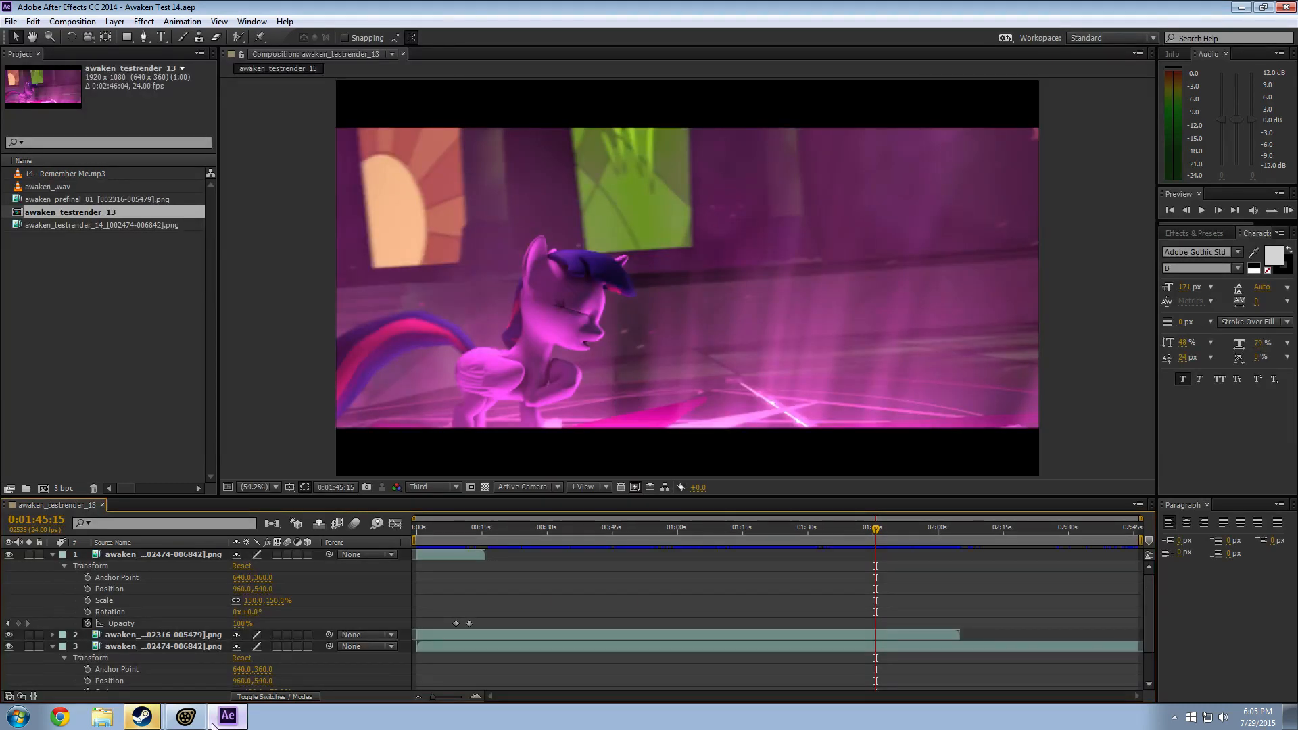
Step: Switch back to Source Filmmaker, move the playhead into shot6 and select that shot
{"action": "left_click", "coordinate": [193, 719]}
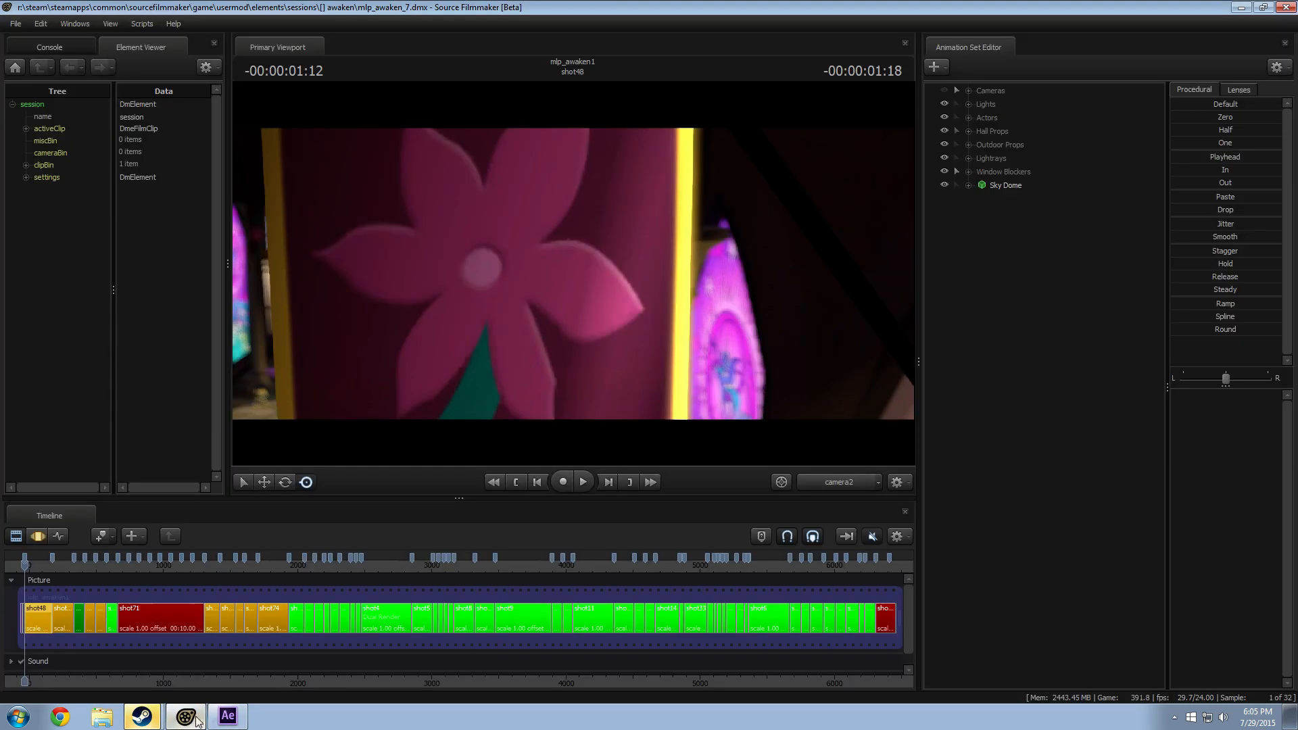
{"action": "left_click", "coordinate": [760, 570]}
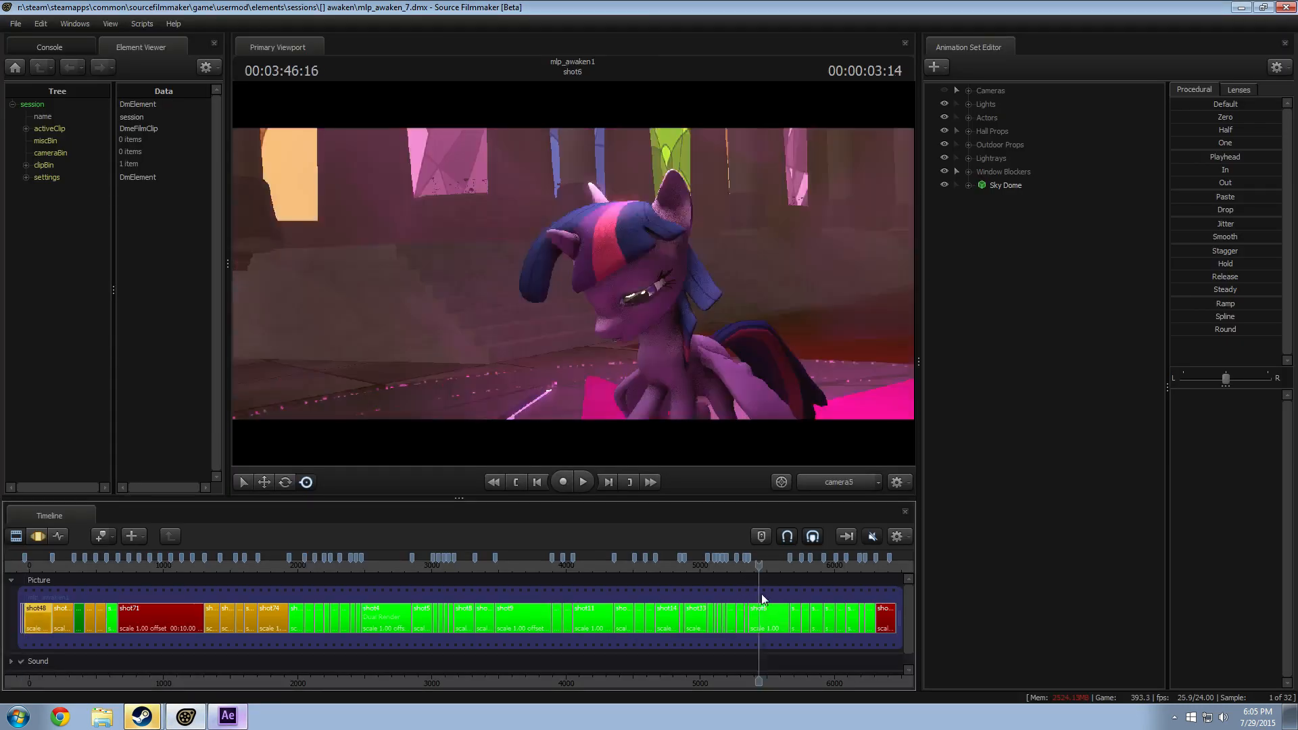
{"action": "middle_click_drag", "start_coordinate": [770, 635], "coordinate": [505, 635]}
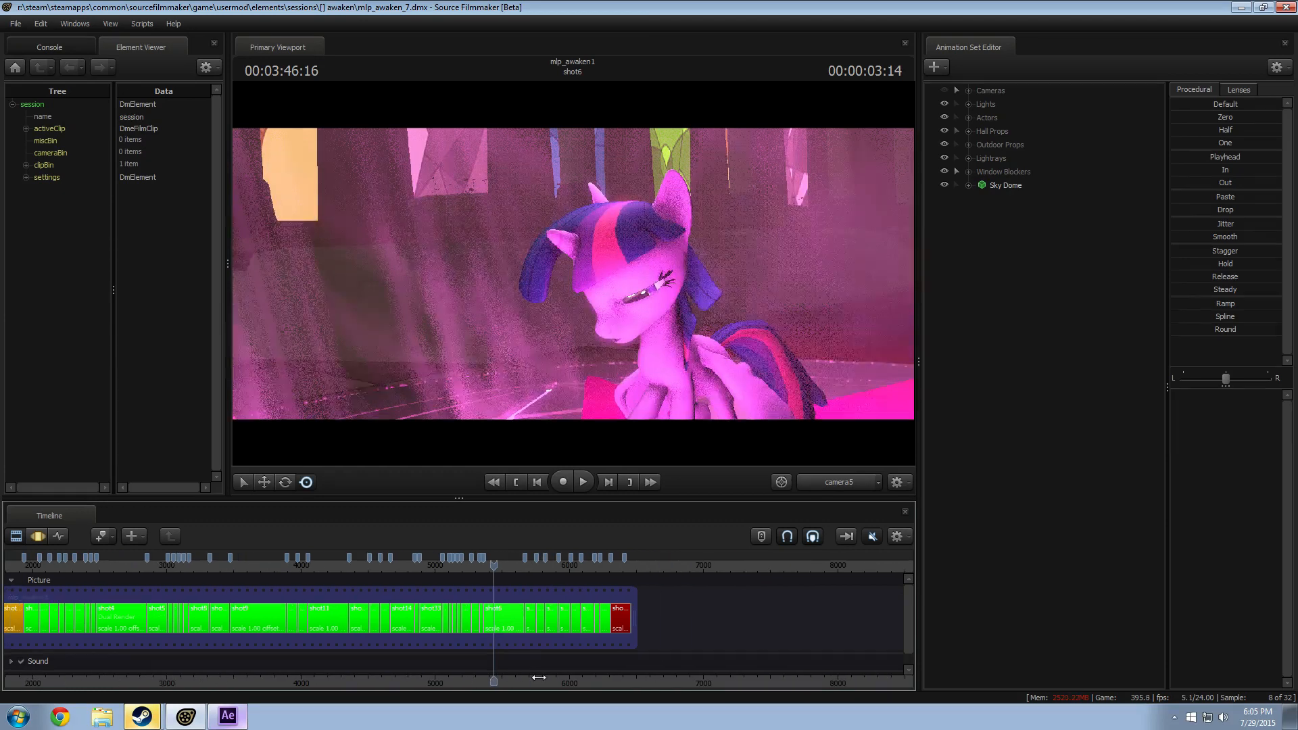
{"action": "left_click", "coordinate": [493, 633]}
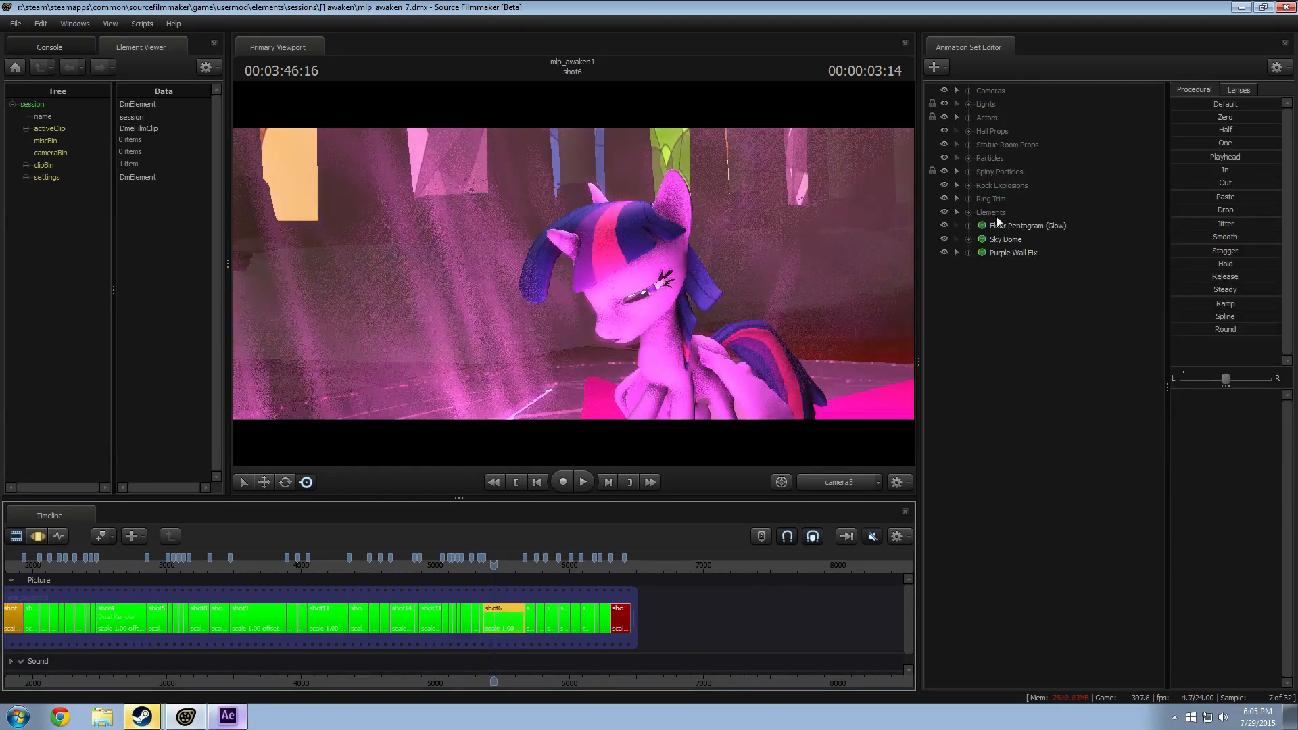
Step: Examine the contents of the Rock Explosions and Spiny Particles groups in shot6
{"action": "left_click", "coordinate": [967, 185]}
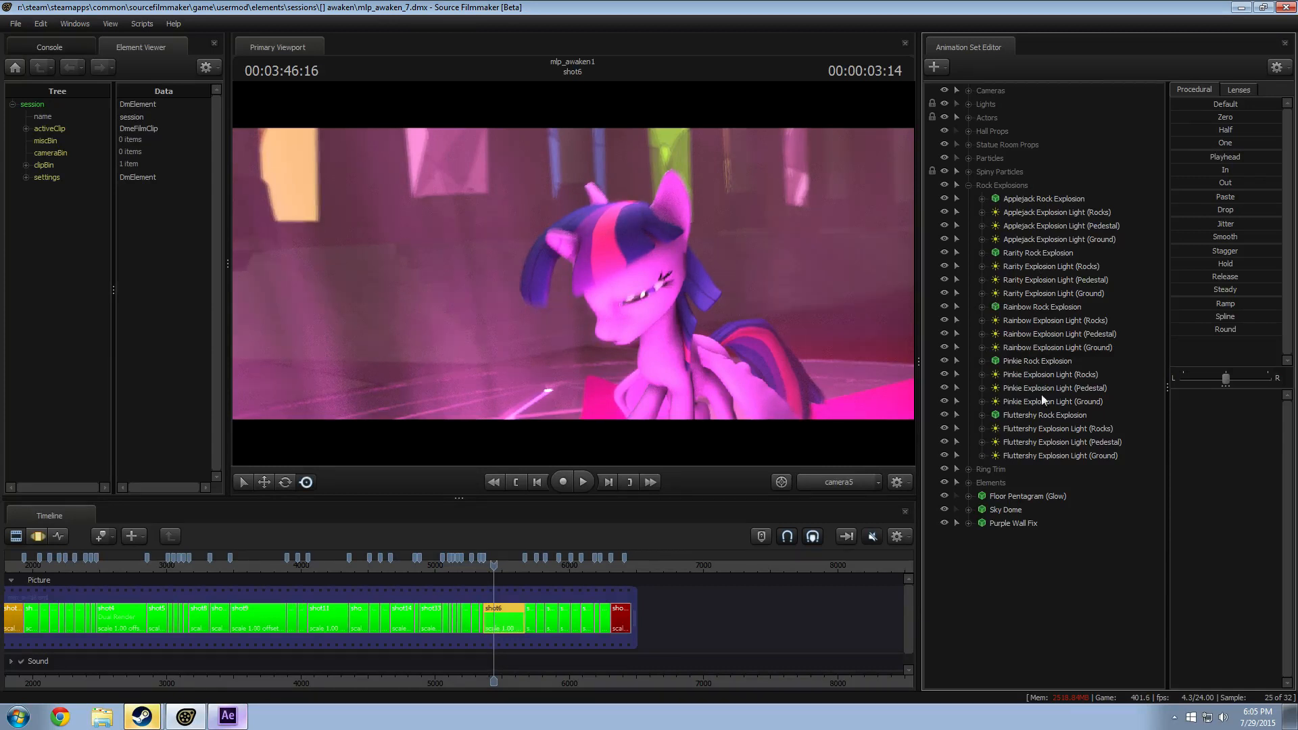
{"action": "left_click", "coordinate": [968, 186]}
{"action": "left_click", "coordinate": [968, 172]}
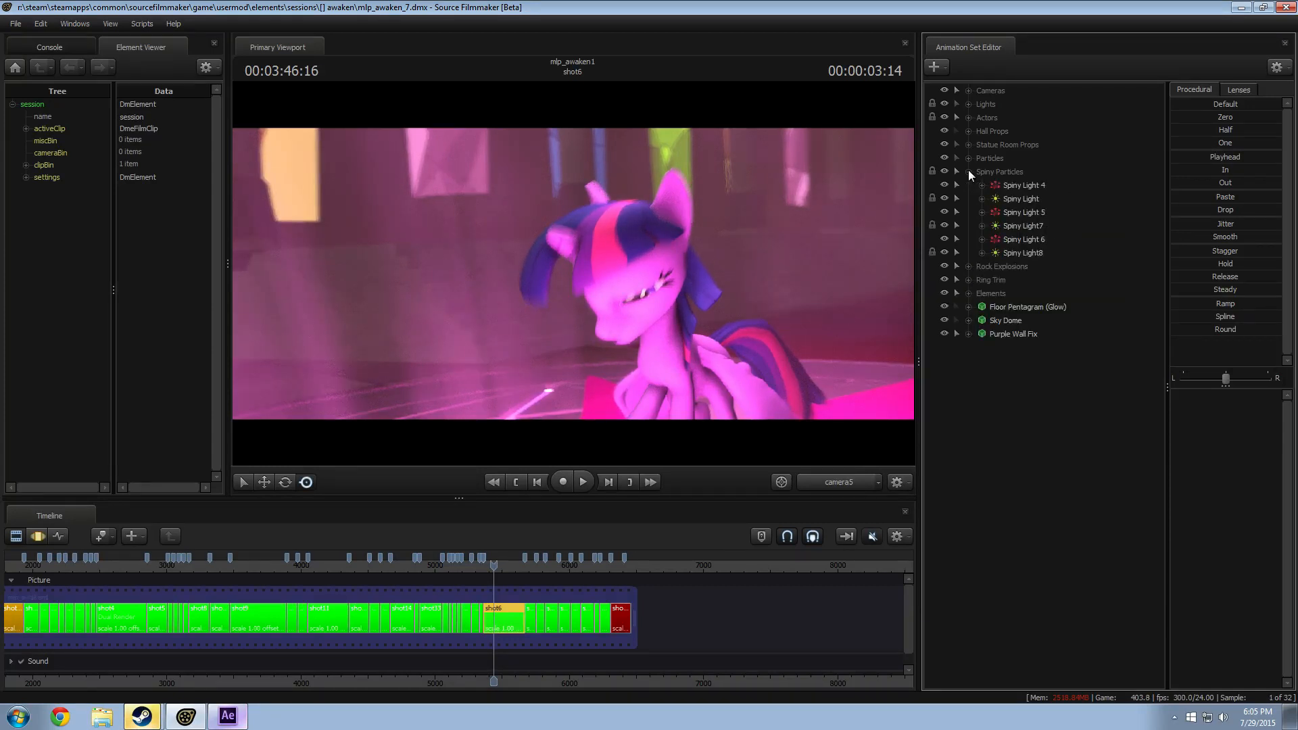
{"action": "left_click", "coordinate": [968, 172]}
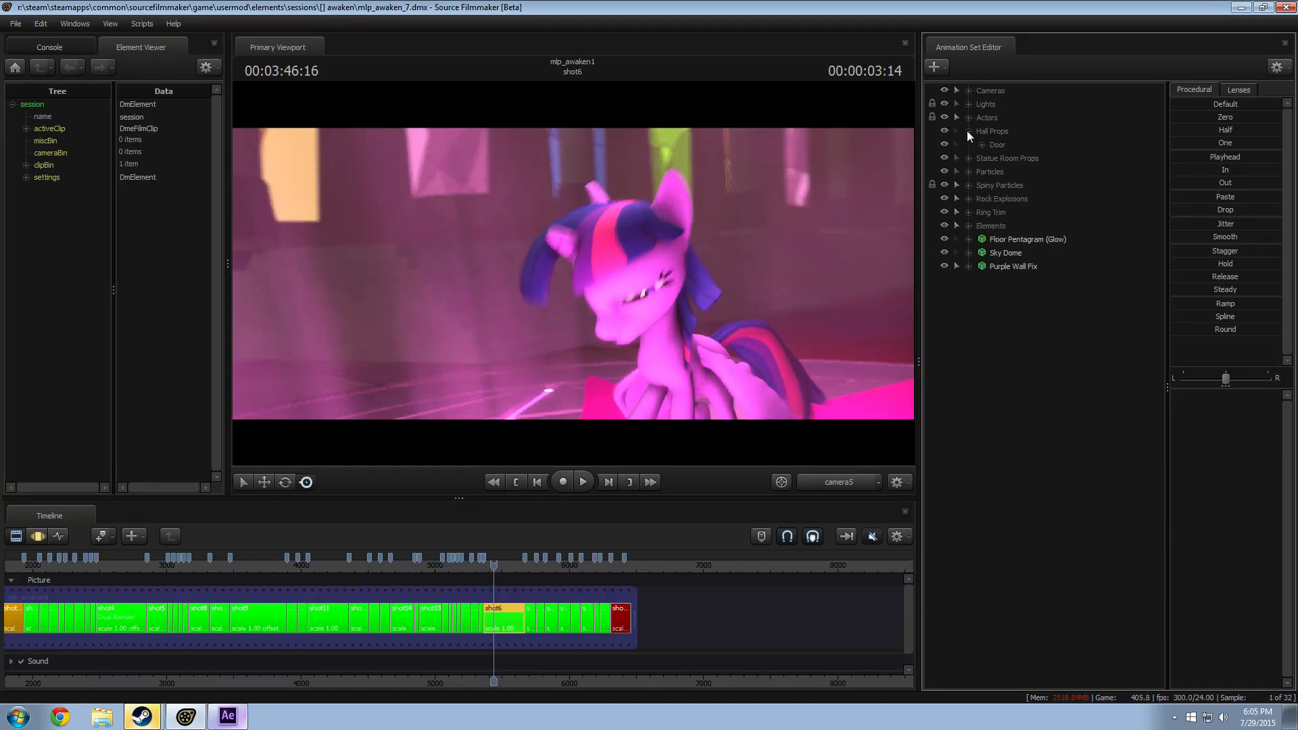
Step: Examine the window lights and dim windows inside the Windows group of Statue Room Props
{"action": "left_click", "coordinate": [968, 144]}
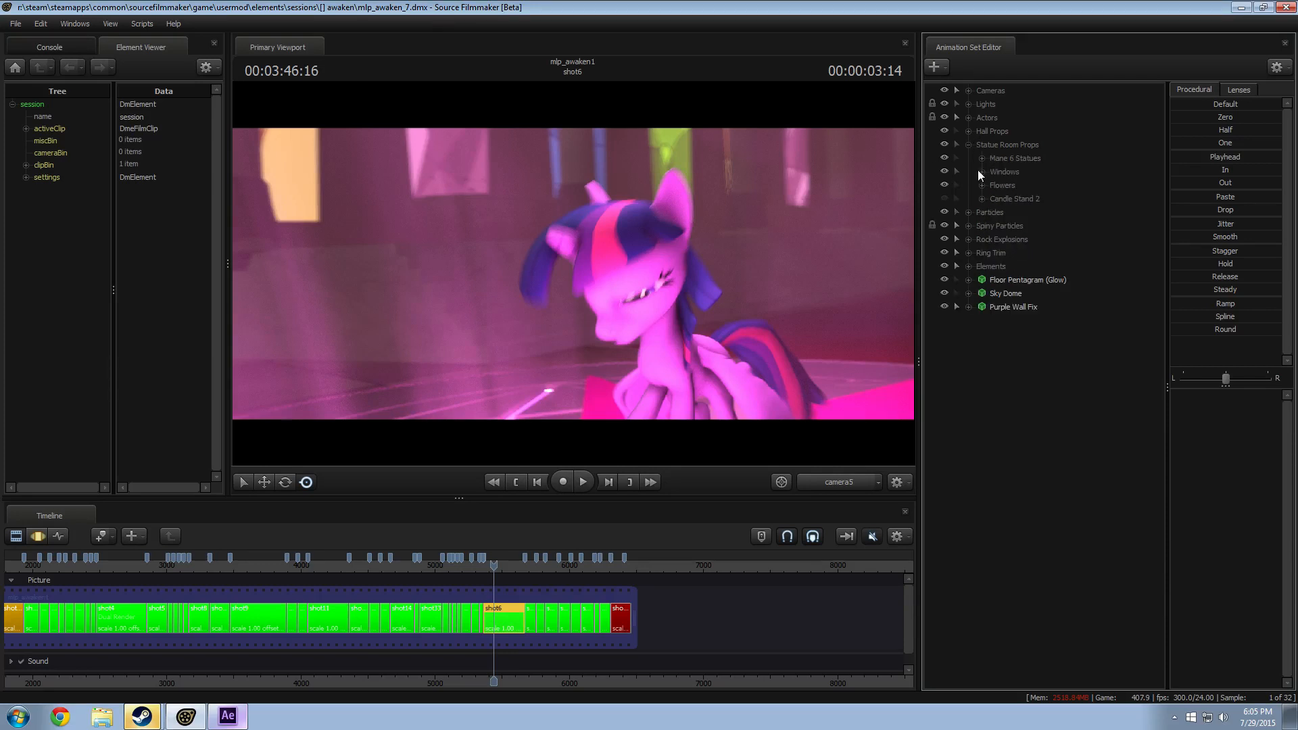
{"action": "left_click", "coordinate": [981, 172]}
{"action": "left_click", "coordinate": [995, 198]}
{"action": "left_click", "coordinate": [996, 186]}
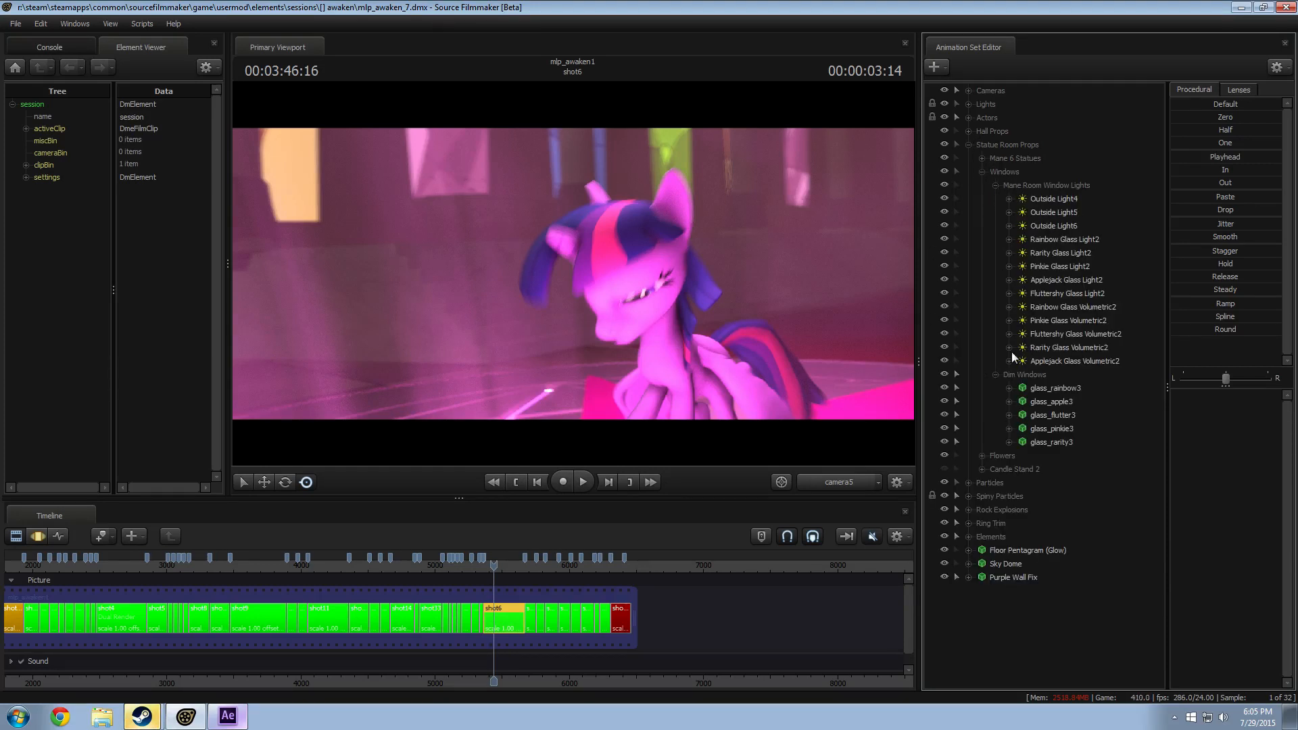
{"action": "left_click", "coordinate": [995, 374]}
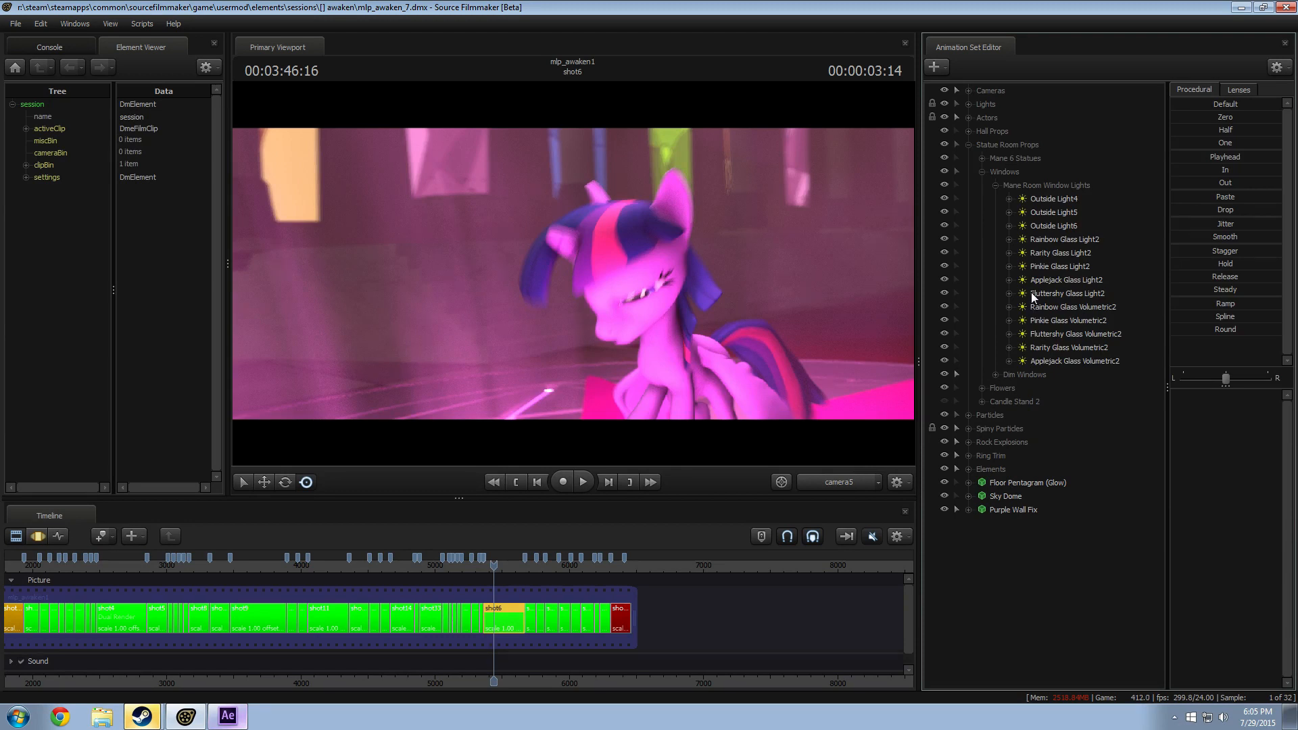
{"action": "left_click", "coordinate": [980, 171]}
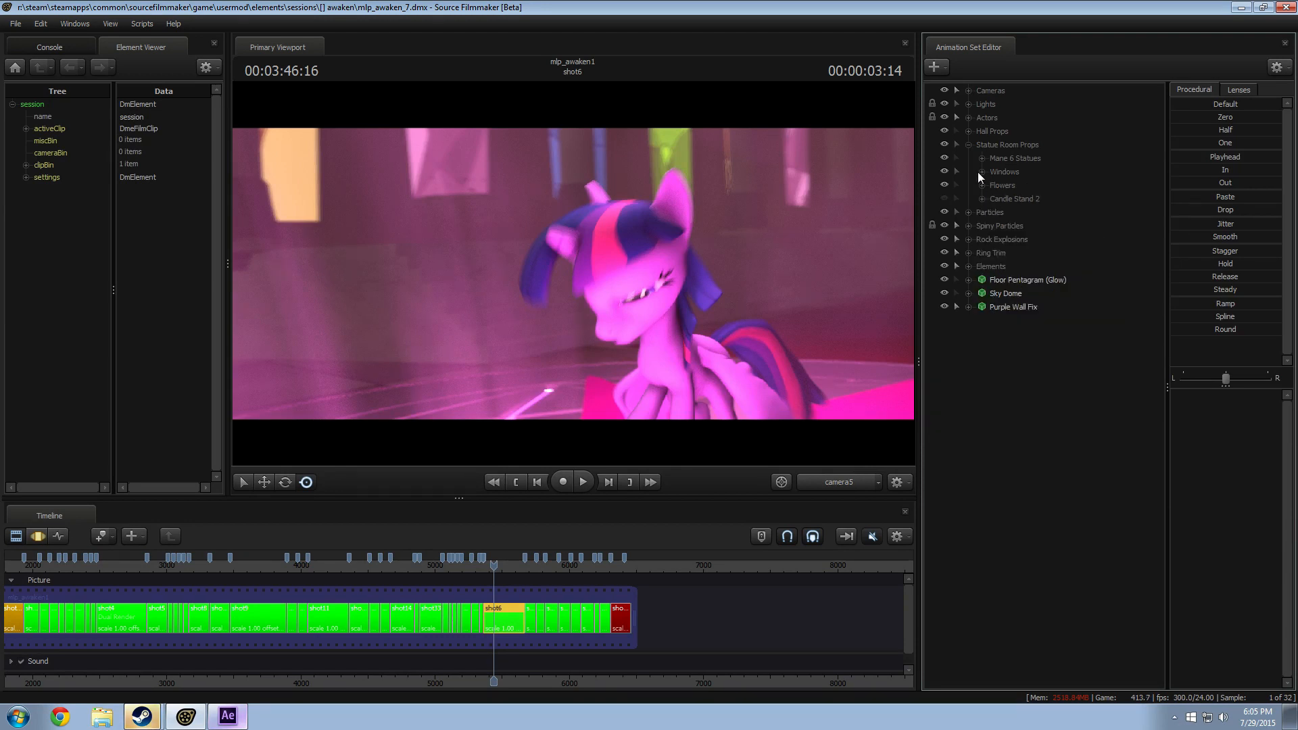
{"action": "left_click", "coordinate": [968, 144]}
Step: Examine the Eye Lights, Twilight Lights, Crack Lights and SHOT 2 LIGHTS subgroups of the Lights group
{"action": "left_click", "coordinate": [967, 103]}
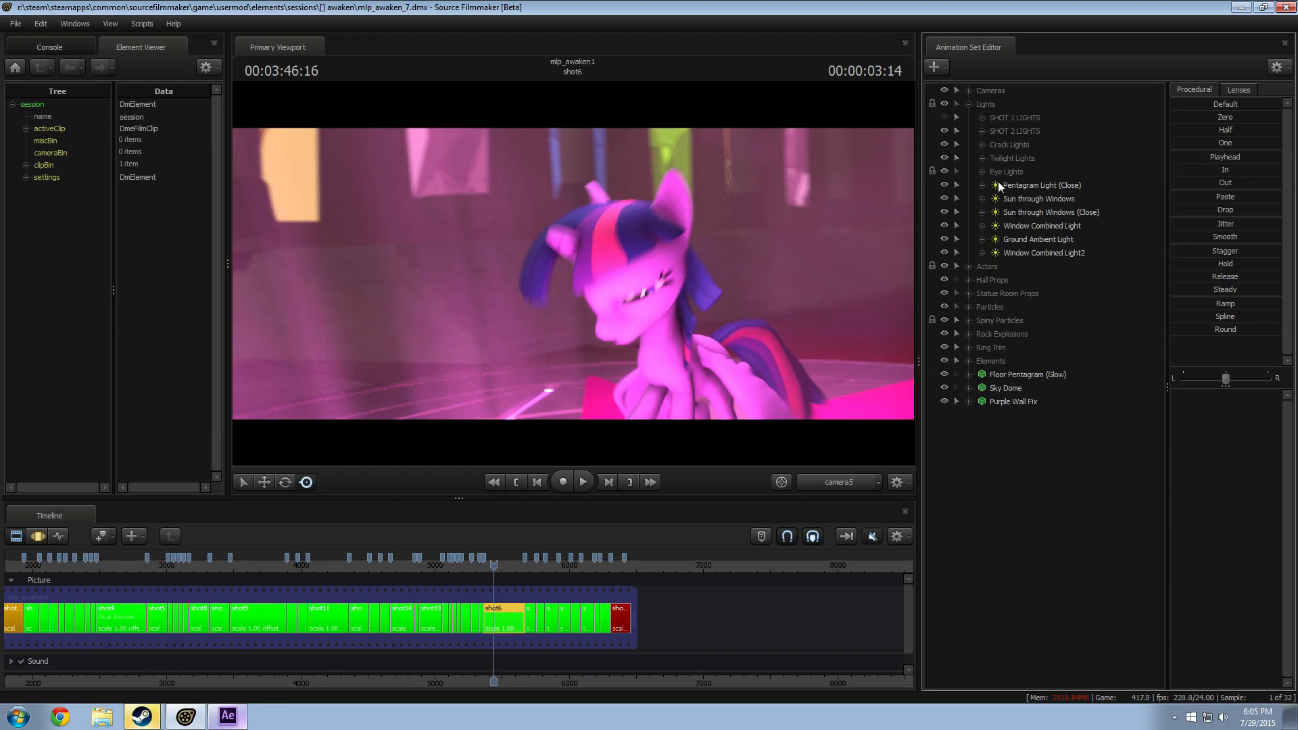
{"action": "left_click", "coordinate": [981, 171]}
{"action": "left_click", "coordinate": [982, 157]}
{"action": "left_click", "coordinate": [981, 144]}
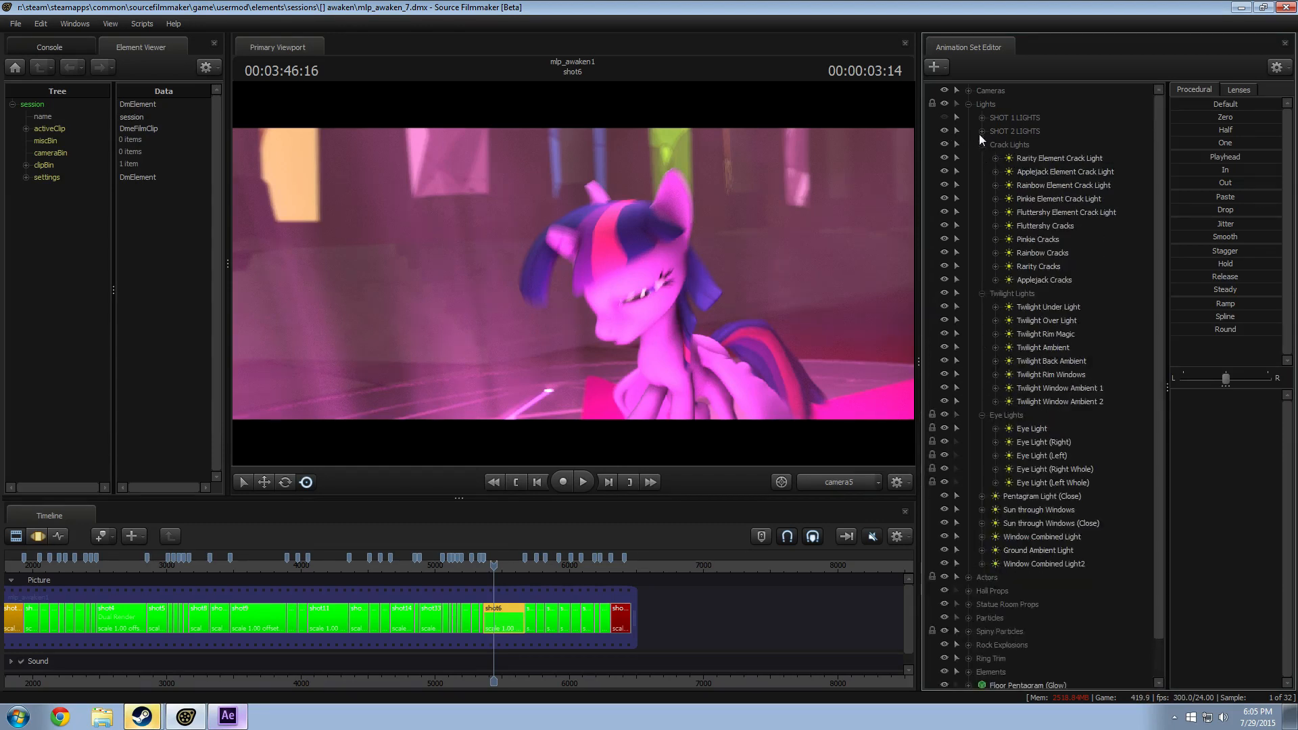
{"action": "left_click", "coordinate": [981, 130]}
{"action": "left_click", "coordinate": [981, 131]}
{"action": "left_click", "coordinate": [981, 144]}
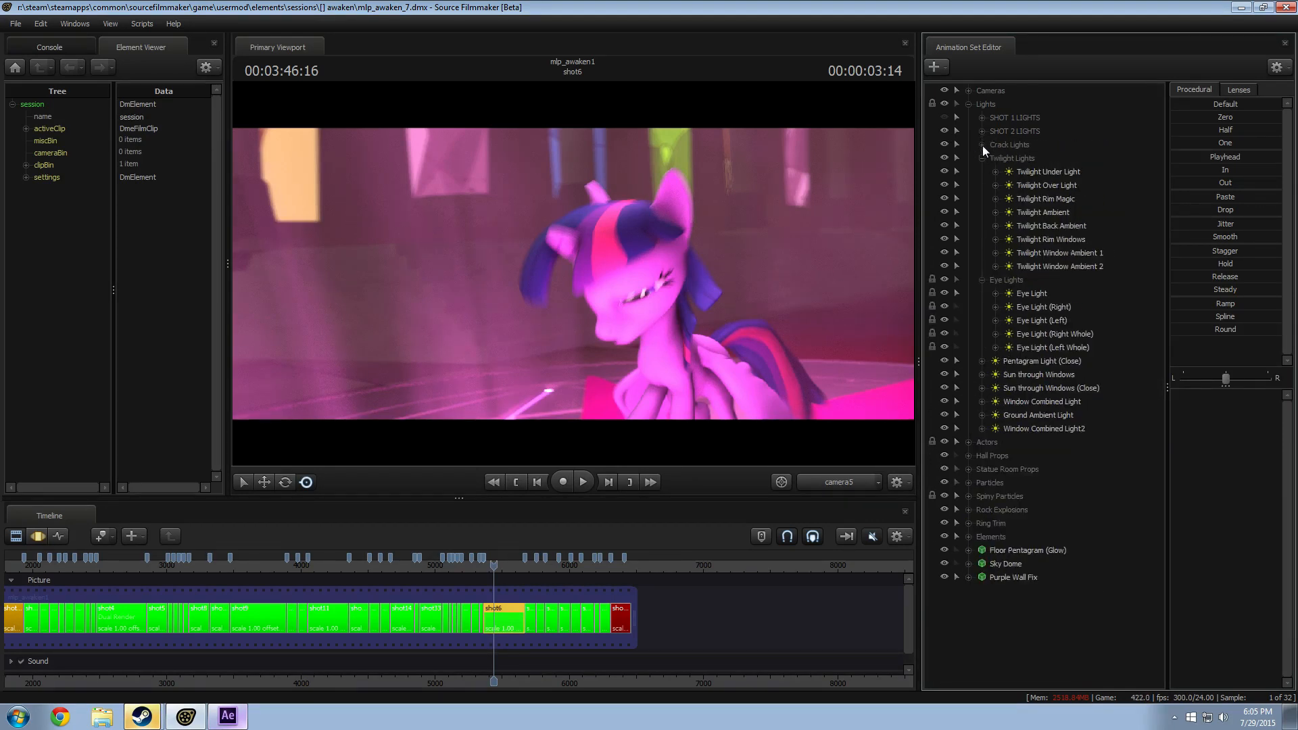
{"action": "left_click", "coordinate": [982, 158]}
{"action": "left_click", "coordinate": [981, 171]}
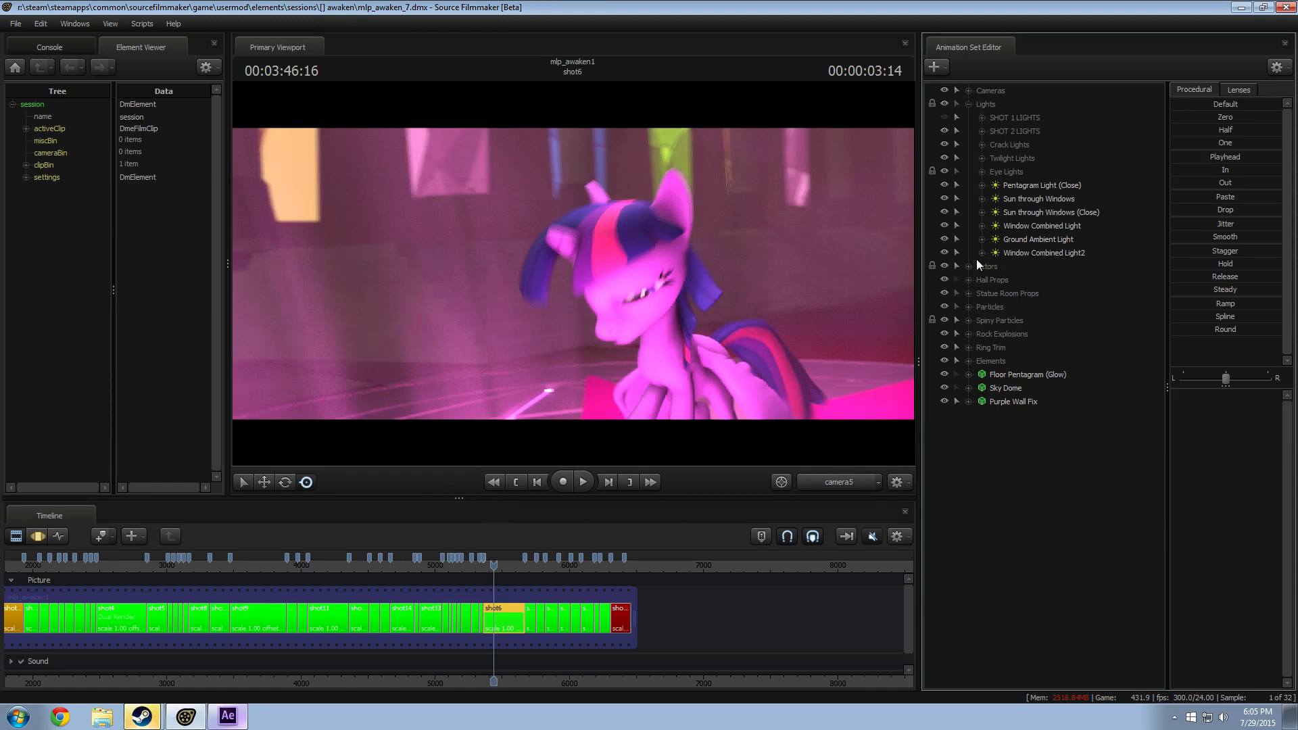
Step: Select the whole Mane Room Window Lights group under Statue Room Props > Windows
{"action": "left_click", "coordinate": [969, 294]}
{"action": "left_click", "coordinate": [982, 320]}
{"action": "left_click", "coordinate": [1048, 336]}
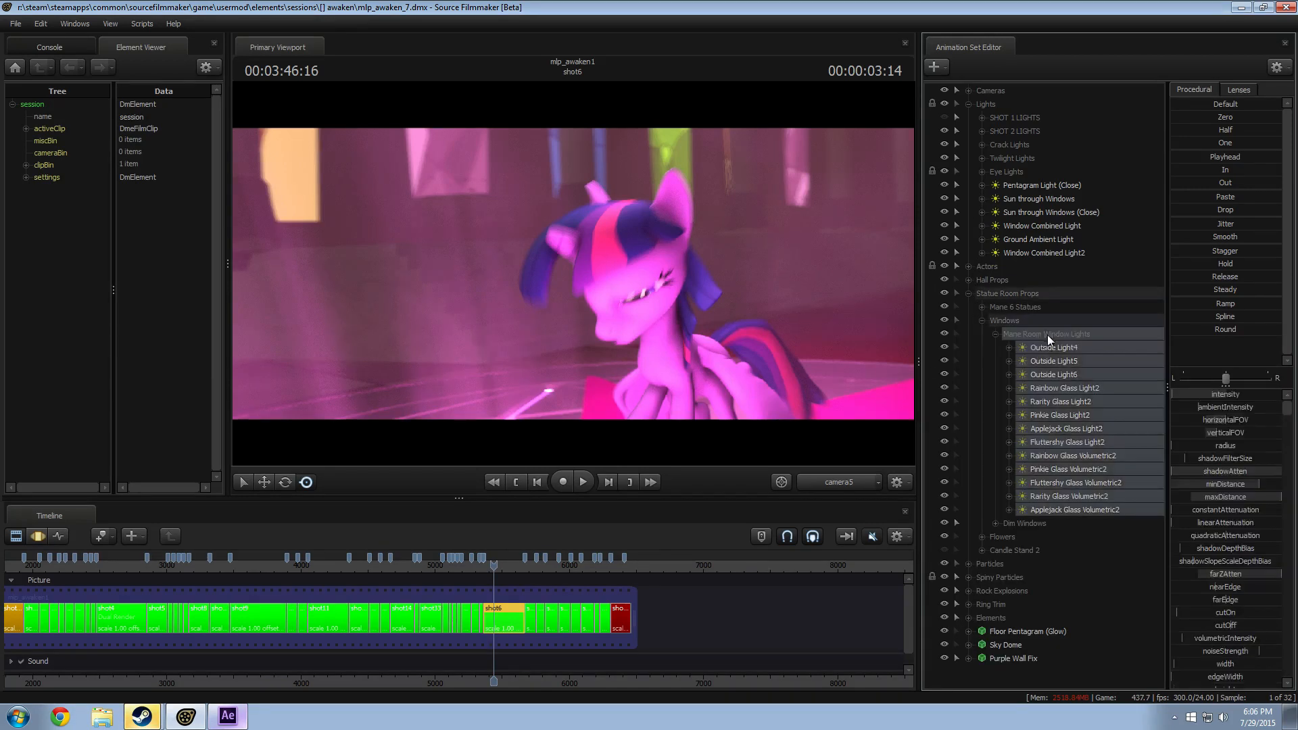
Step: Change the viewport to the work camera, hide the Lights group and fly back for an overview of the statue room floor
{"action": "left_click", "coordinate": [854, 481]}
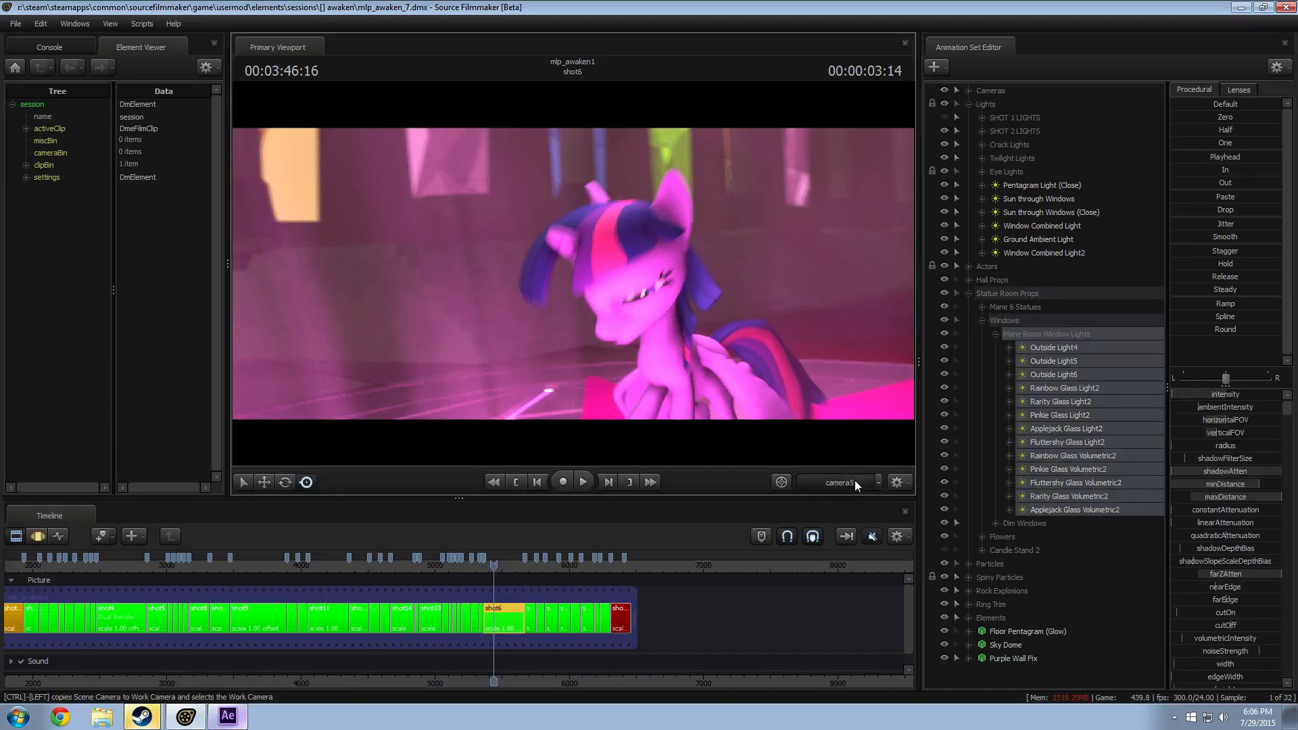
{"action": "left_click_drag", "start_coordinate": [730, 175], "coordinate": [703, 271]}
{"action": "left_click", "coordinate": [944, 104]}
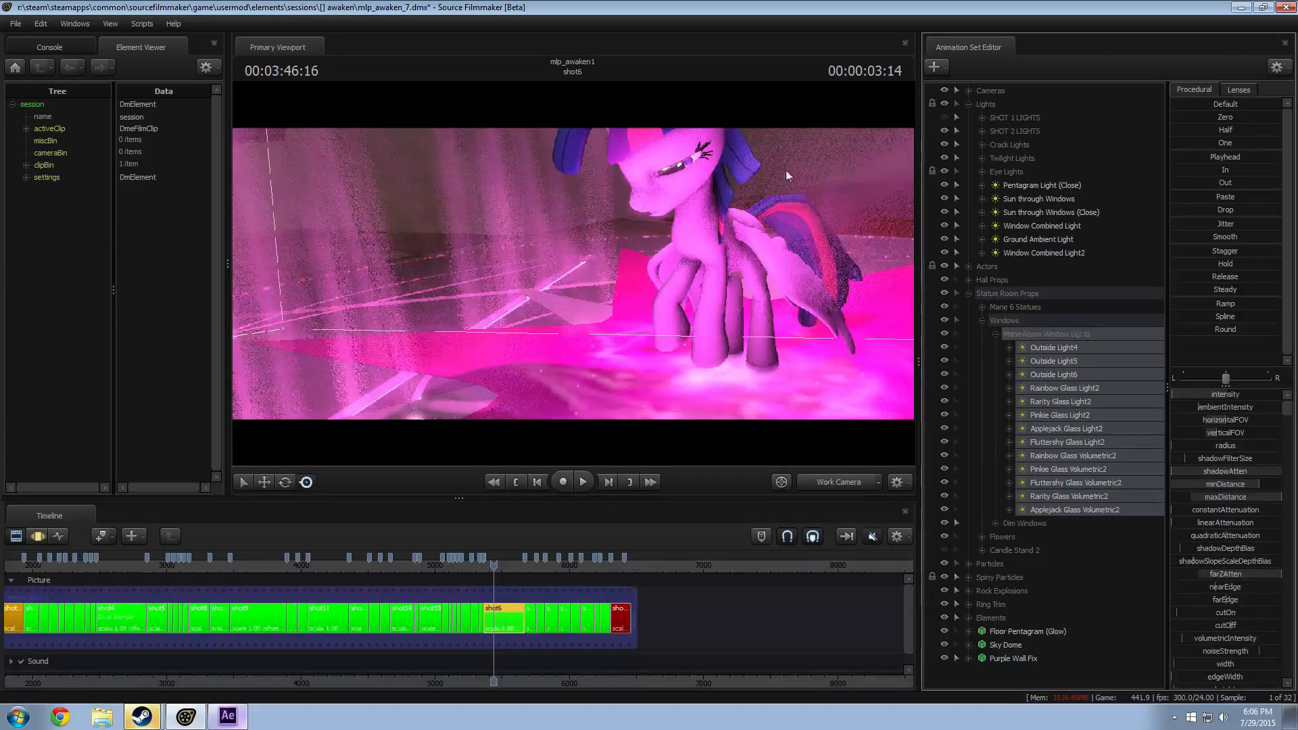
{"action": "left_click_drag", "start_coordinate": [744, 189], "coordinate": [737, 257]}
{"action": "key", "text": "s"}
{"action": "left_click_drag", "start_coordinate": [574, 273], "coordinate": [583, 269]}
{"action": "key", "text": "w"}
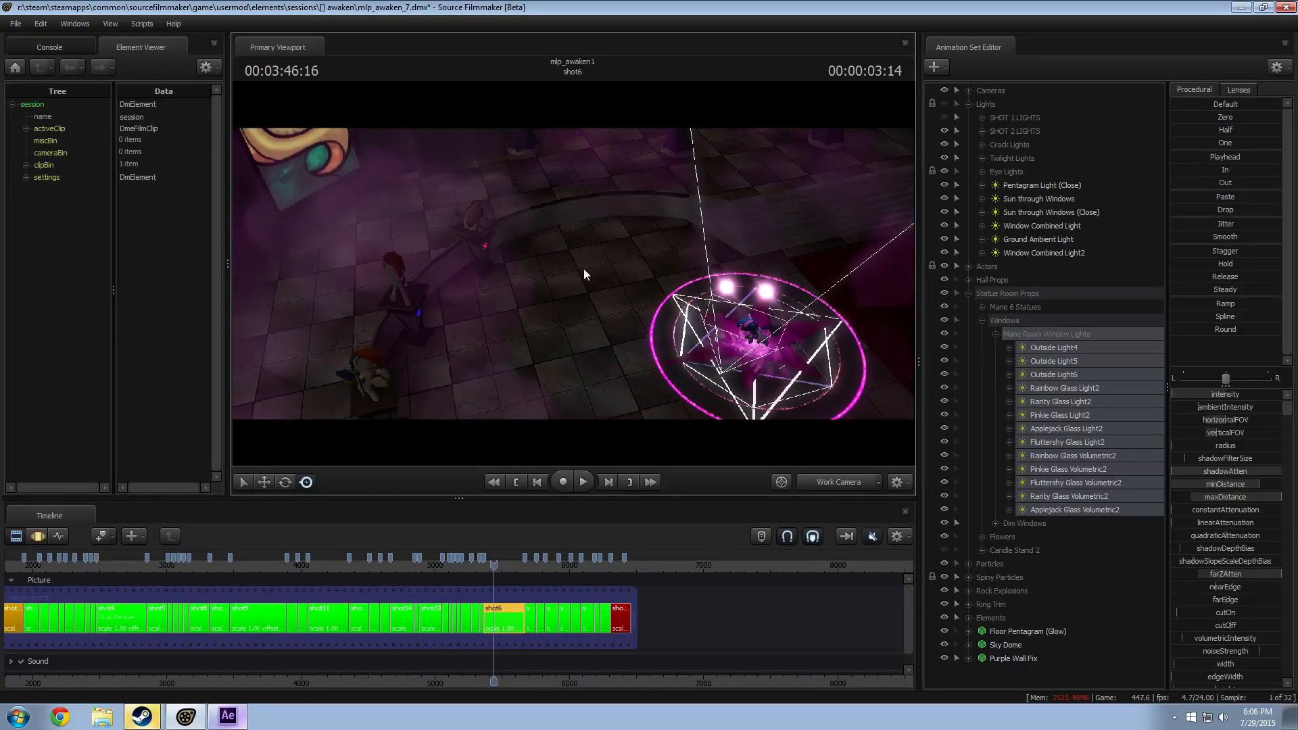
Step: Hide the Particles, Spiny Particles and Rock Explosions groups
{"action": "left_click", "coordinate": [944, 564]}
{"action": "left_click", "coordinate": [944, 578]}
{"action": "left_click", "coordinate": [944, 591]}
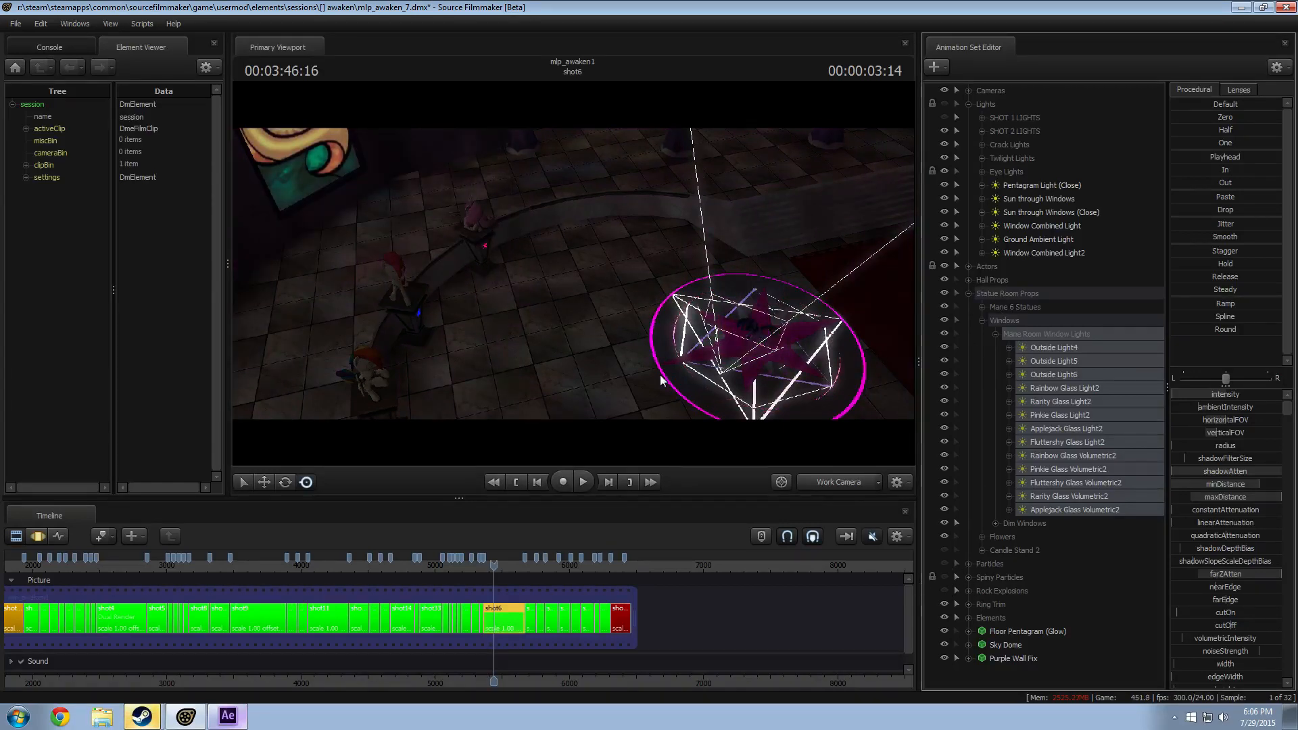
{"action": "left_click_drag", "start_coordinate": [498, 261], "coordinate": [497, 262]}
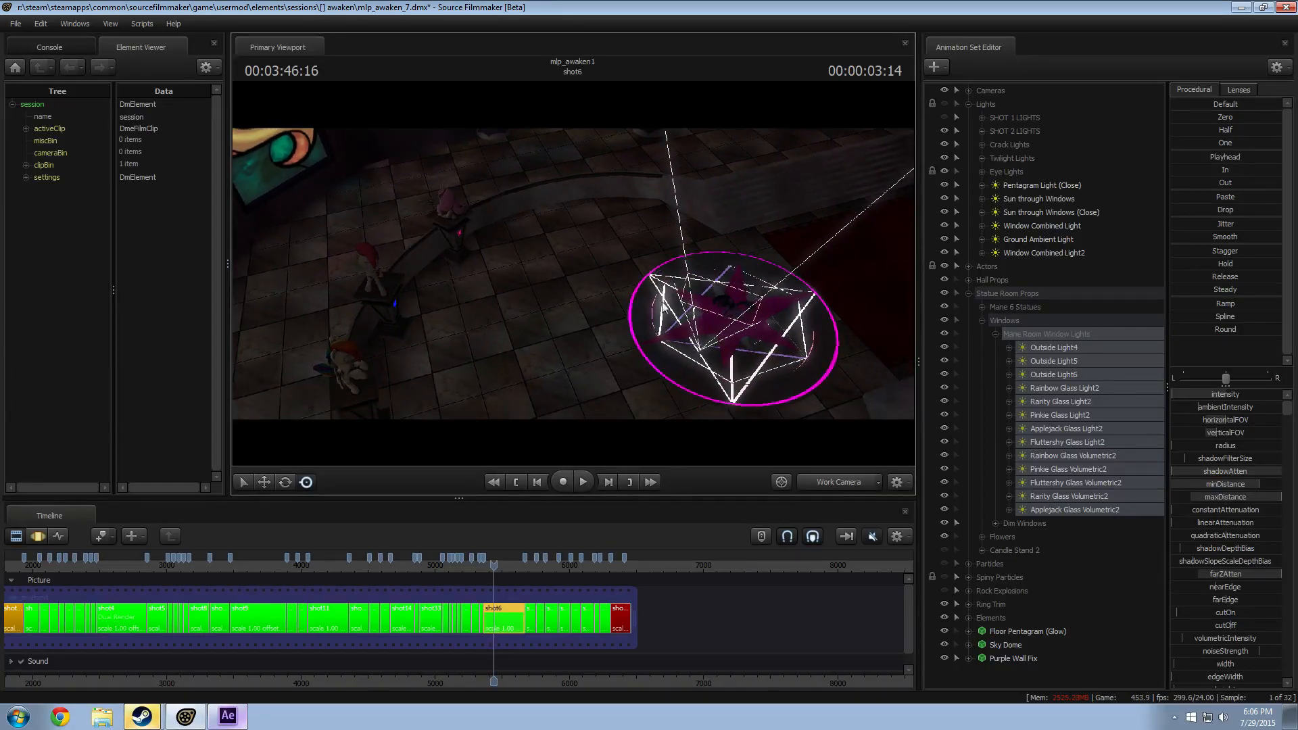
Step: Toggle the visibility of the Windows group and its Mane Room Window Lights to compare the room's lighting
{"action": "left_click", "coordinate": [949, 319]}
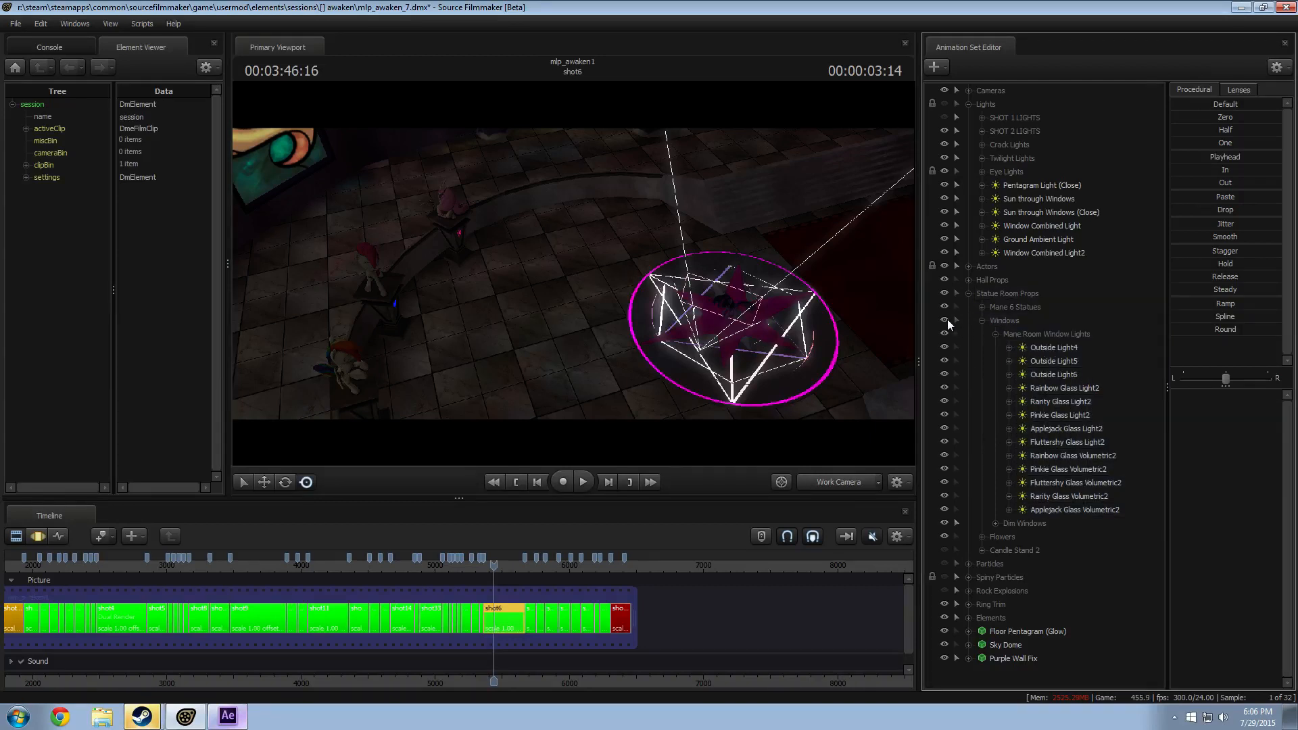
{"action": "left_click", "coordinate": [947, 319]}
{"action": "left_click", "coordinate": [943, 334]}
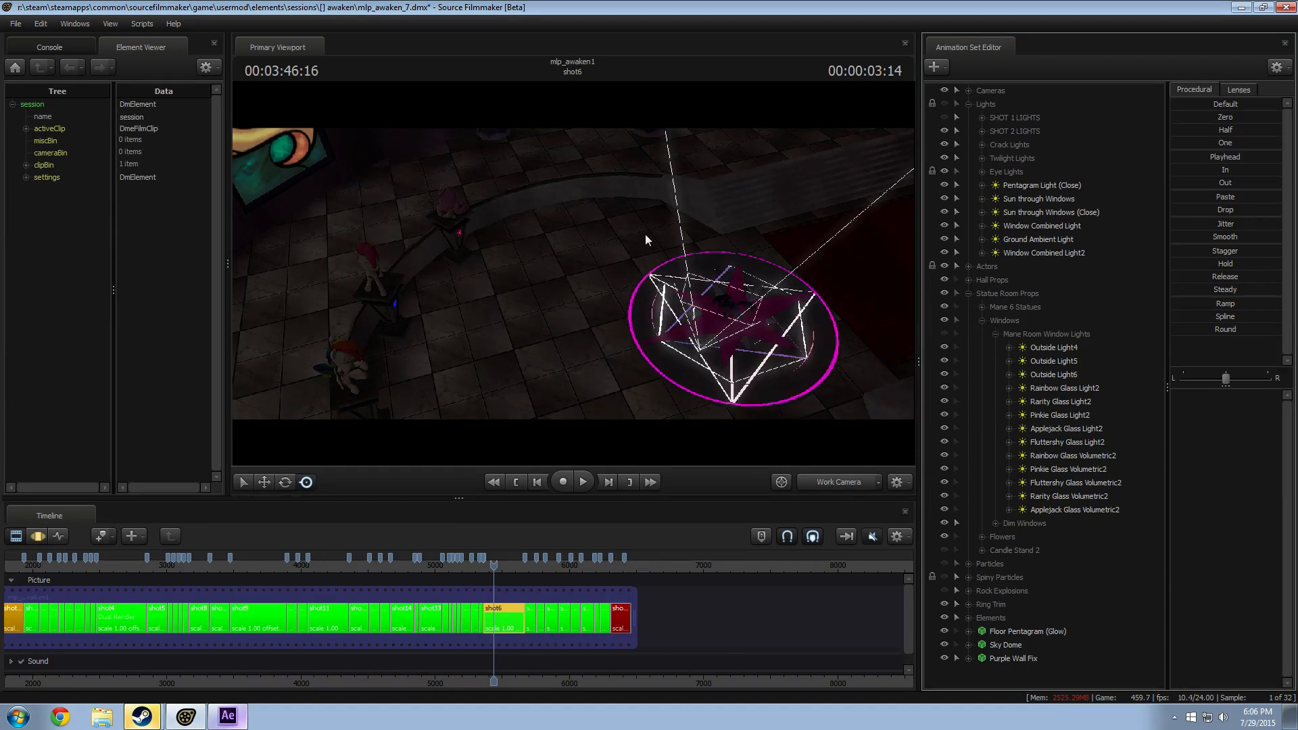
{"action": "left_click", "coordinate": [944, 347]}
Step: Delete the Mane Room Window Lights from the Windows group, then collapse the Windows, Statue Room Props and Lights groups
{"action": "left_click", "coordinate": [1029, 334]}
{"action": "right_click", "coordinate": [1029, 334]}
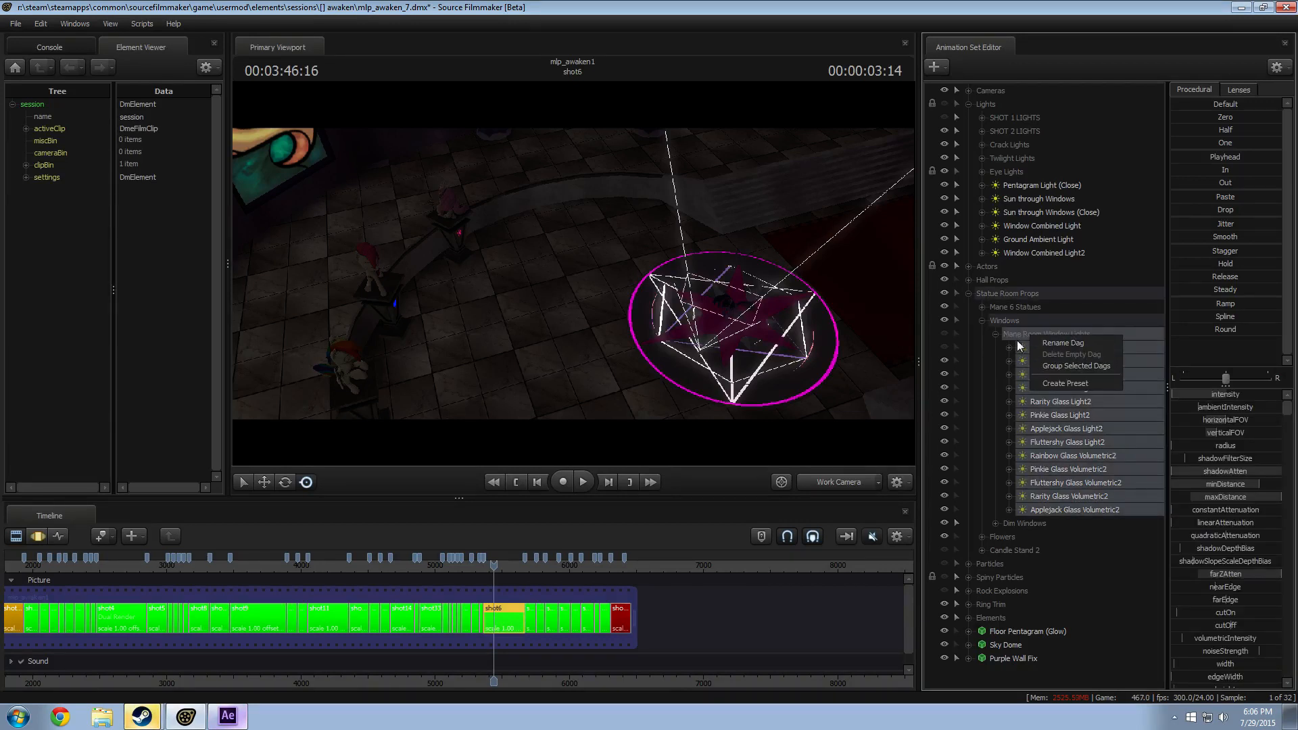
{"action": "right_click", "coordinate": [1054, 419]}
{"action": "left_click", "coordinate": [1096, 451]}
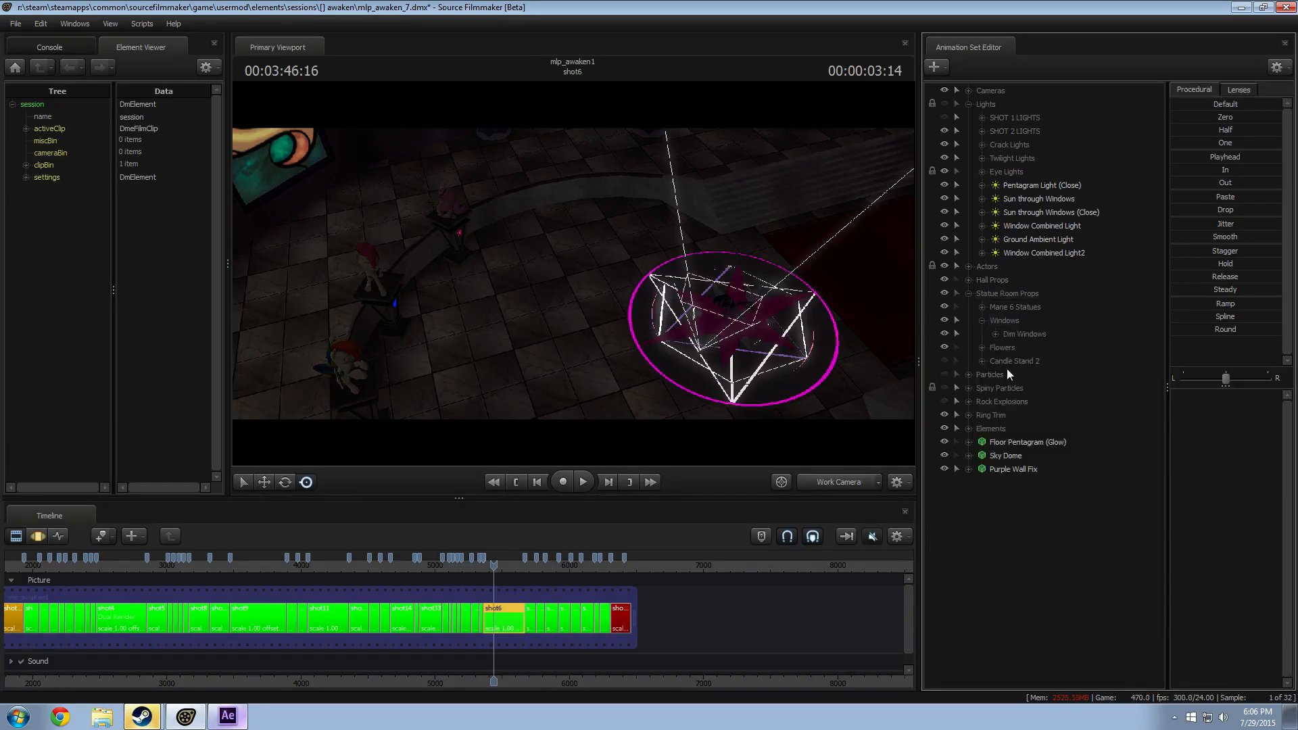
{"action": "left_click", "coordinate": [982, 321]}
{"action": "left_click", "coordinate": [969, 294]}
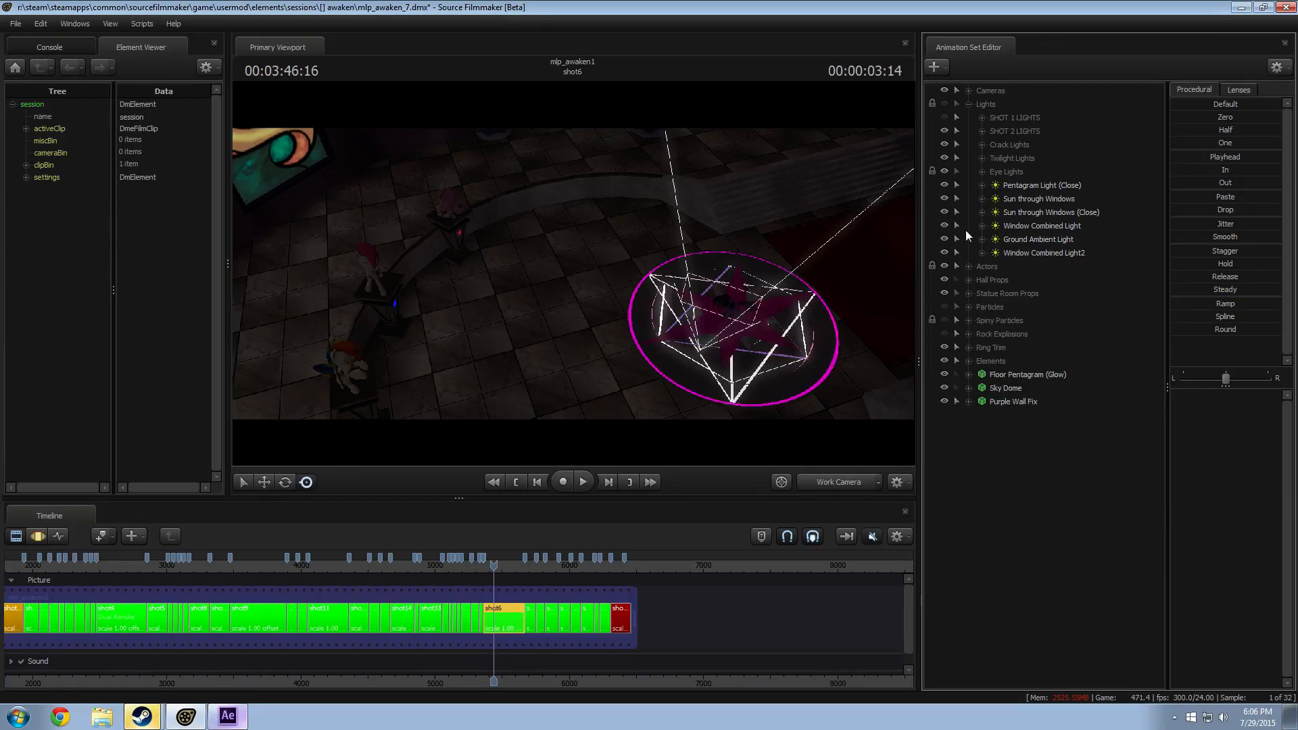
{"action": "left_click", "coordinate": [965, 104]}
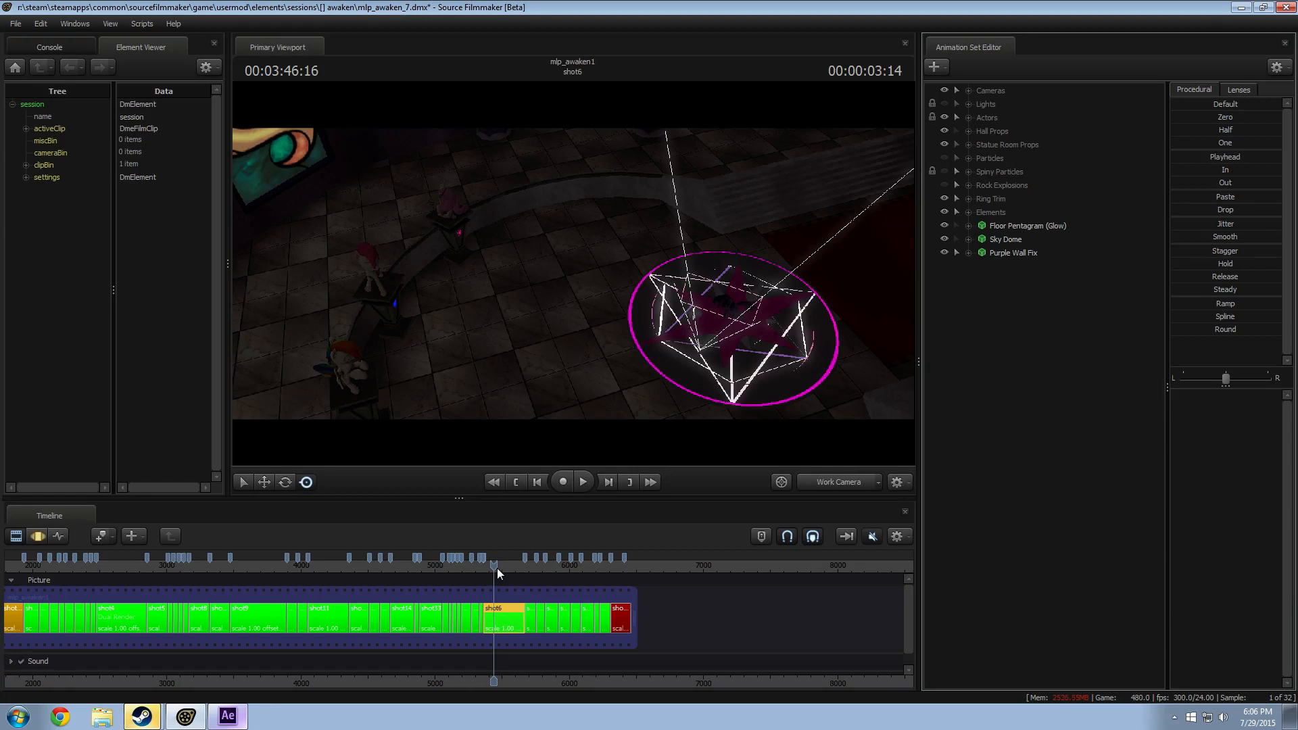
Step: Move the playhead to shot74 and make the Particles and Rock Explosions groups visible again
{"action": "scroll", "coordinate": [541, 654], "scroll_direction": "down", "scroll_amount": 3}
{"action": "middle_click_drag", "start_coordinate": [542, 678], "coordinate": [725, 646]}
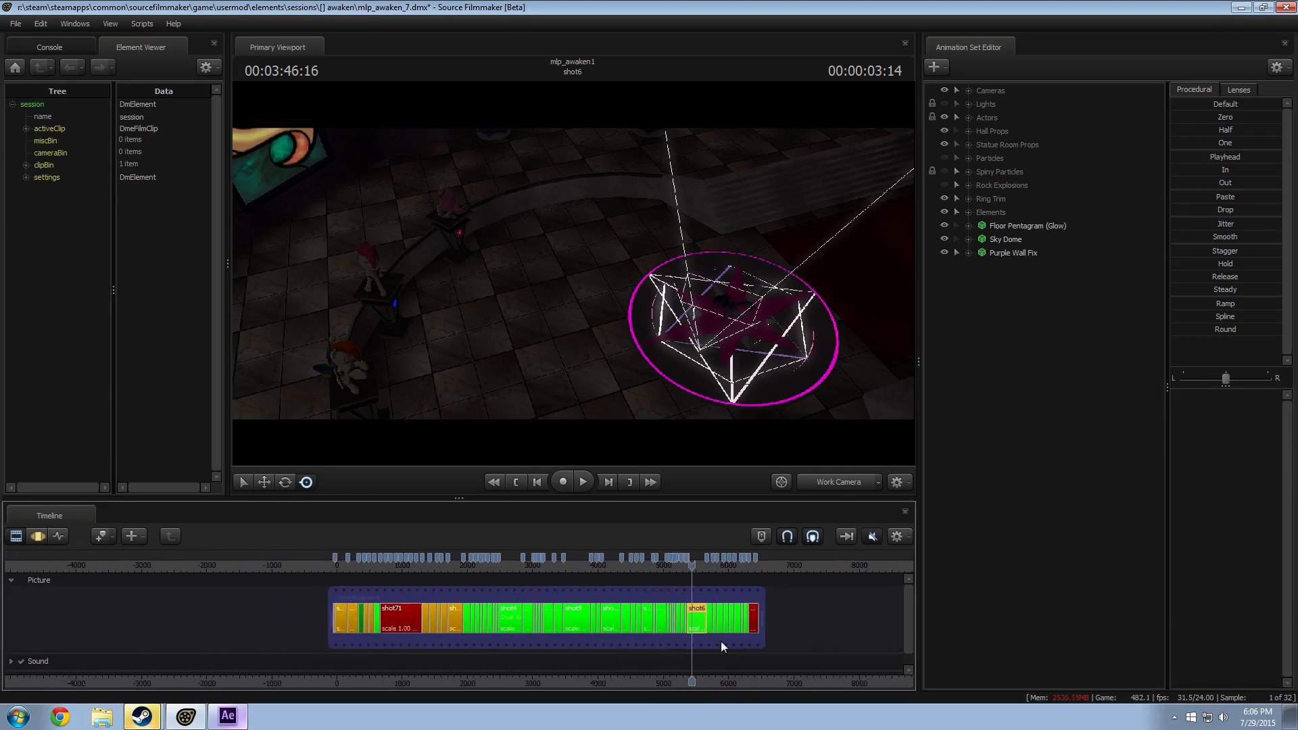
{"action": "scroll", "coordinate": [723, 644], "scroll_direction": "up", "scroll_amount": 3}
{"action": "left_click", "coordinate": [250, 566]}
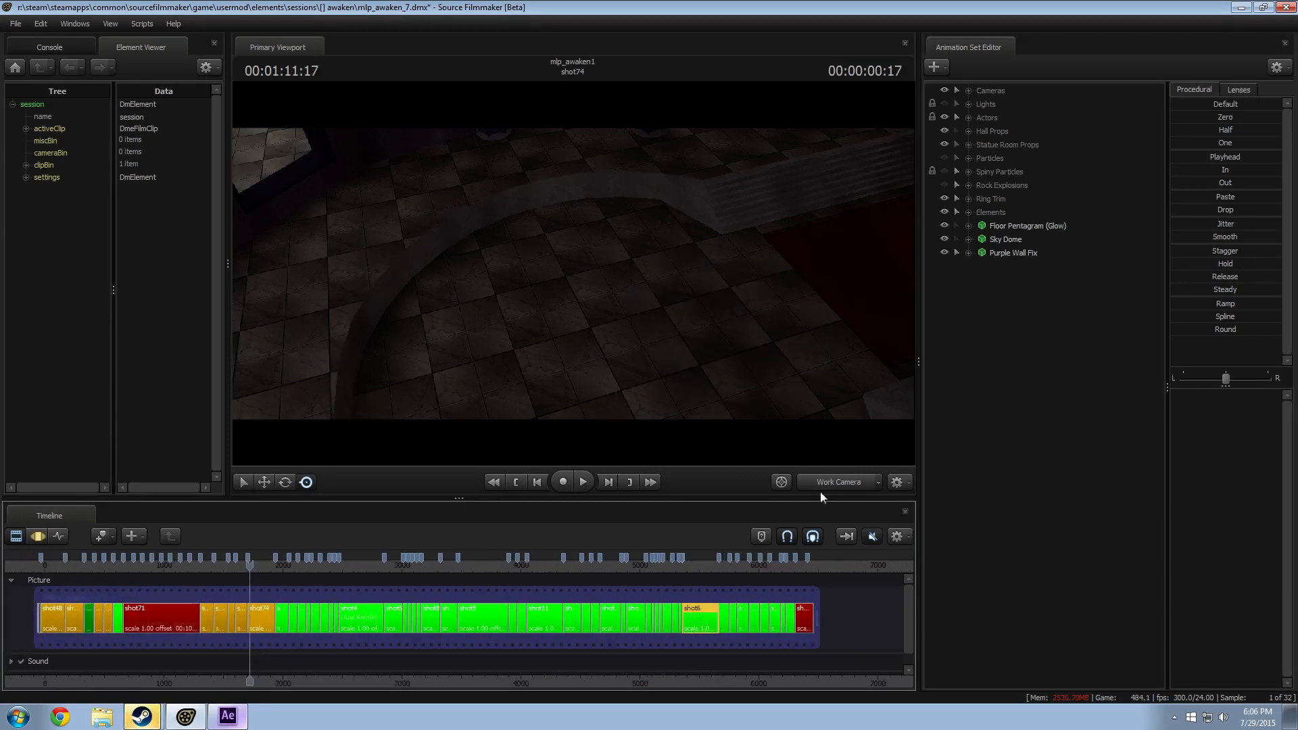
{"action": "left_click", "coordinate": [944, 184]}
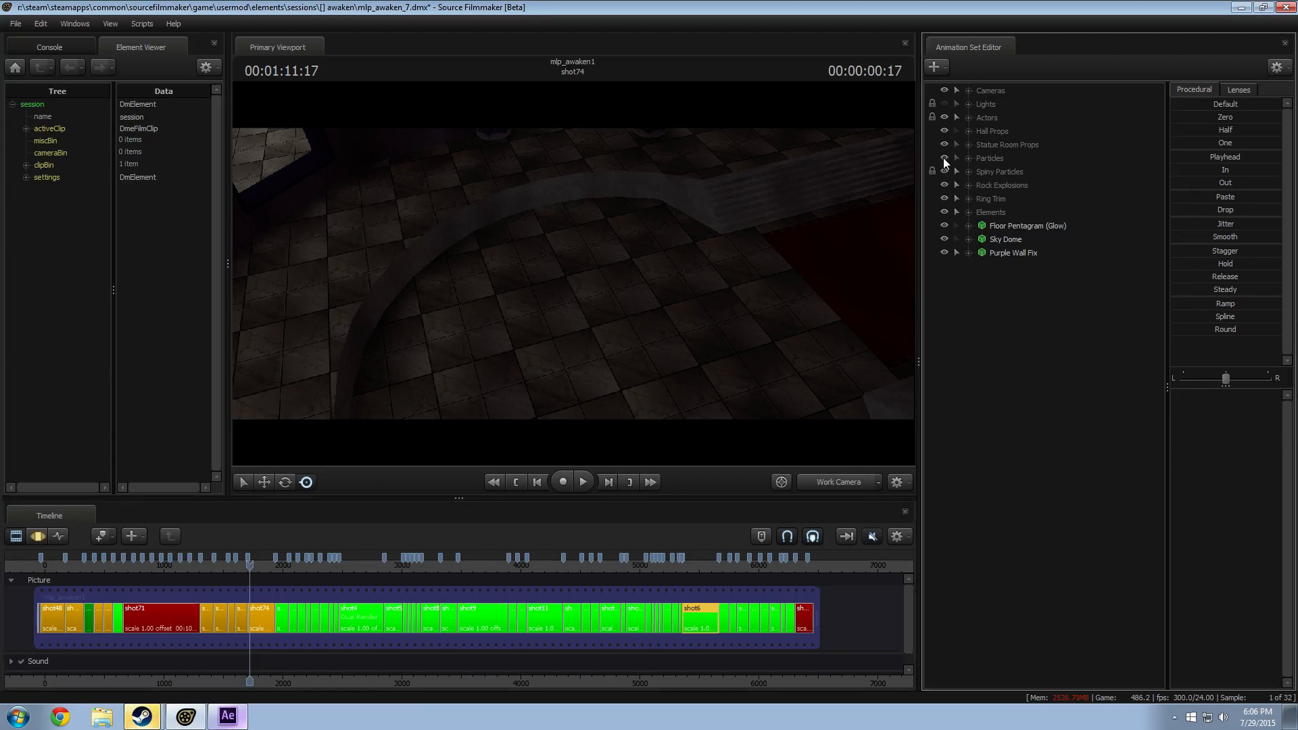
Step: Expand the Lights and Cameras groups, select Camera 1 and view shot74 through its shot camera
{"action": "left_click", "coordinate": [967, 104]}
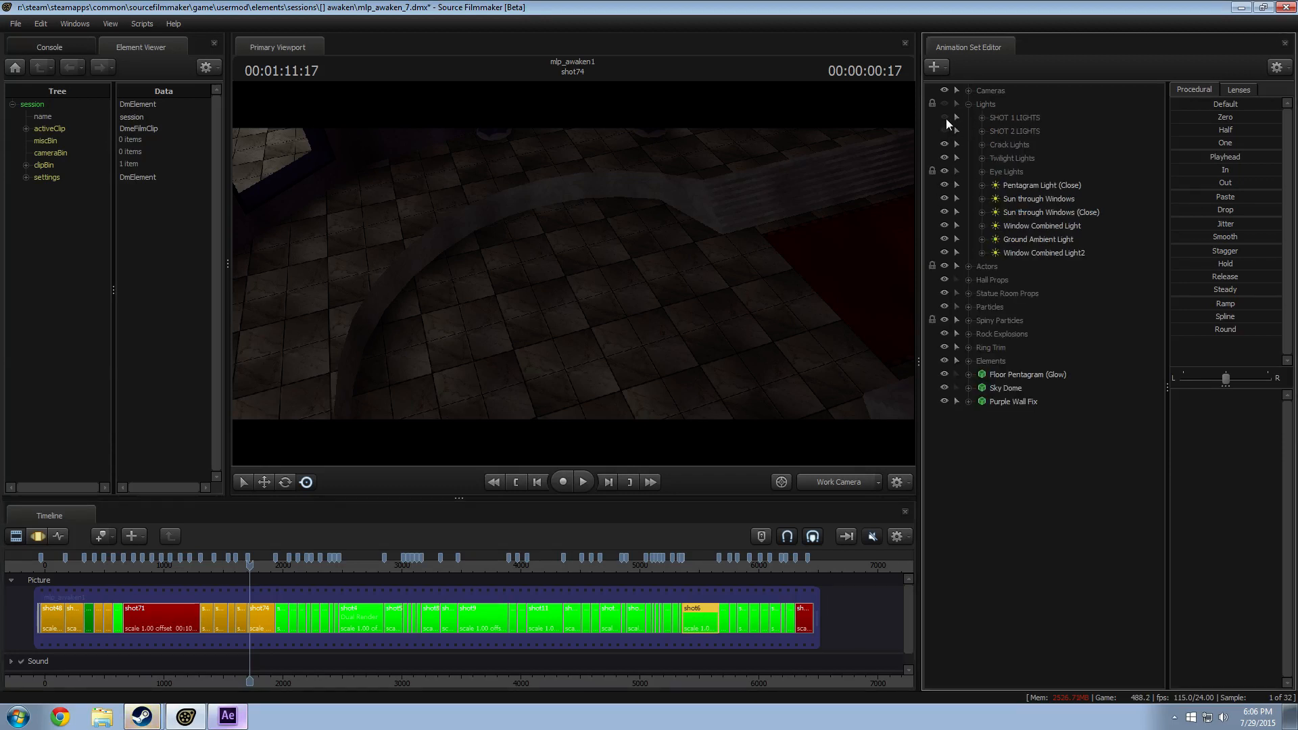
{"action": "left_click", "coordinate": [968, 90]}
{"action": "left_click", "coordinate": [998, 103]}
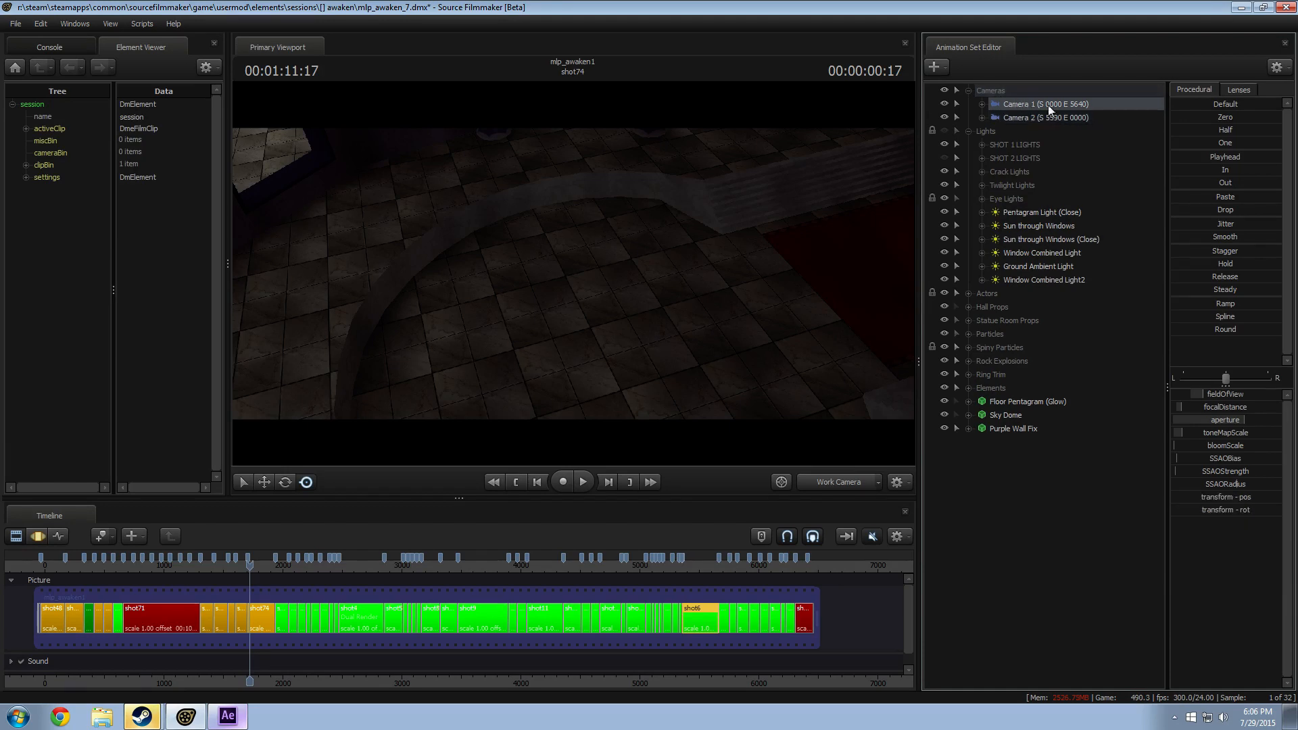
{"action": "left_click_drag", "start_coordinate": [817, 166], "coordinate": [819, 167]}
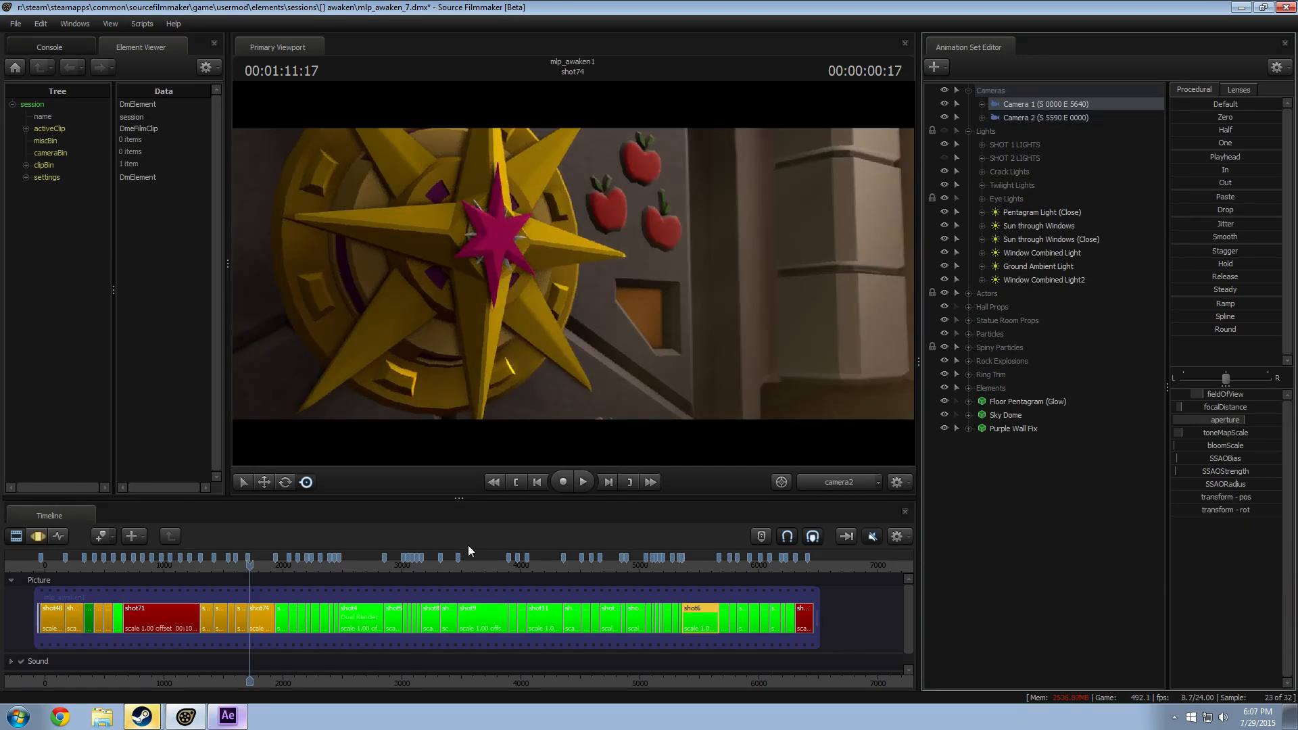
Step: View shot6, collapse the Cameras and Lights groups, and move the playhead back to shot74
{"action": "left_click", "coordinate": [689, 570]}
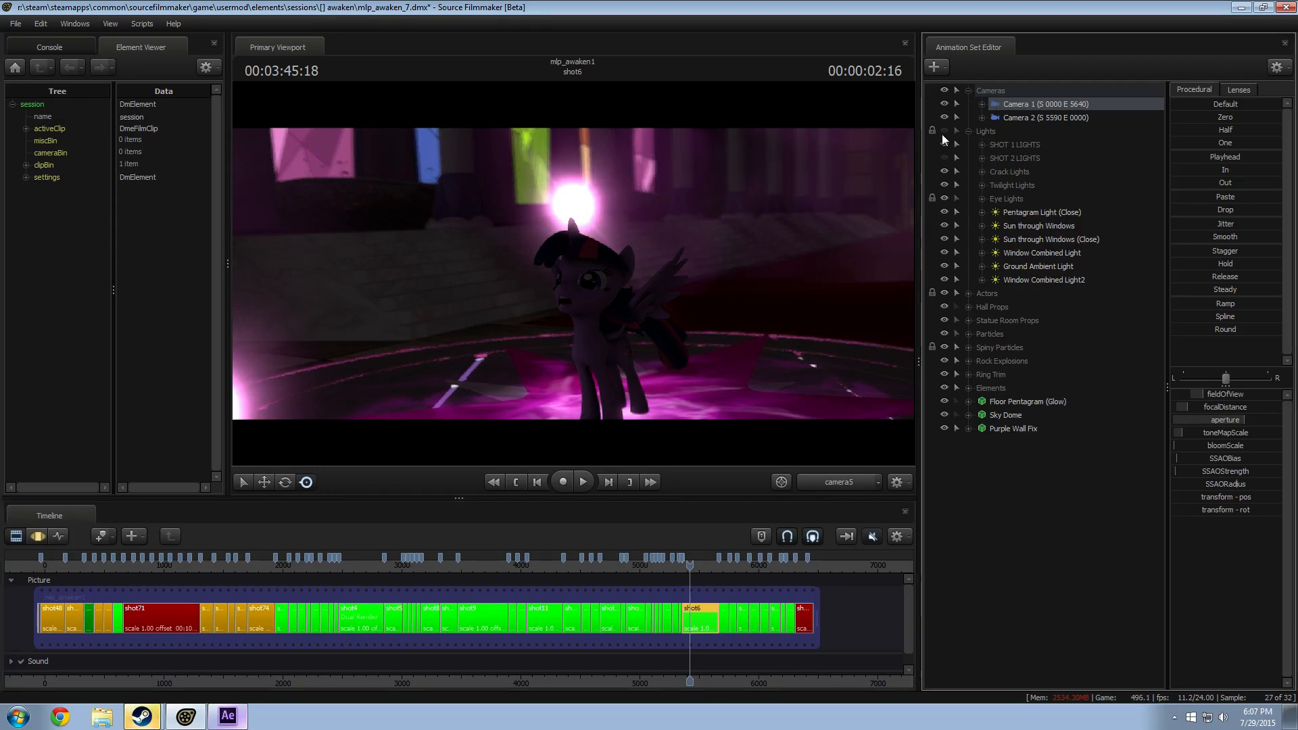
{"action": "left_click", "coordinate": [968, 90]}
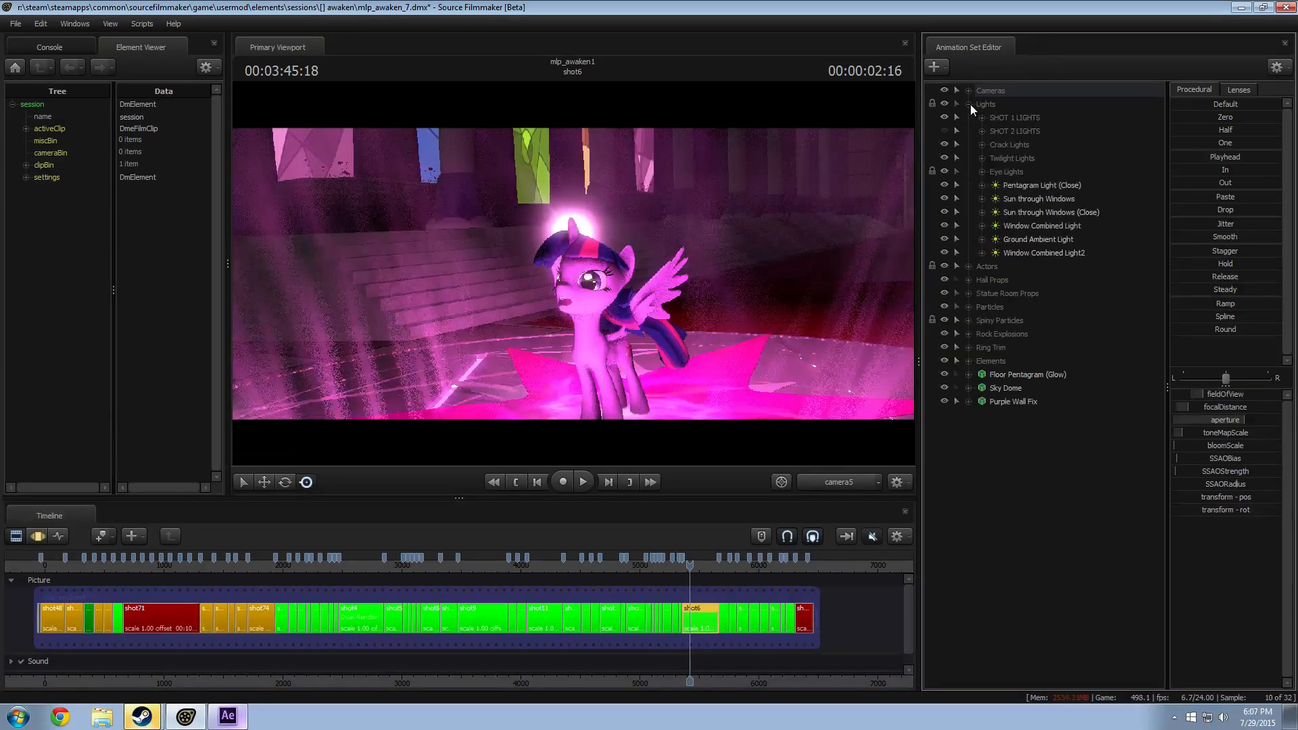
{"action": "left_click", "coordinate": [968, 104]}
{"action": "left_click", "coordinate": [266, 565]}
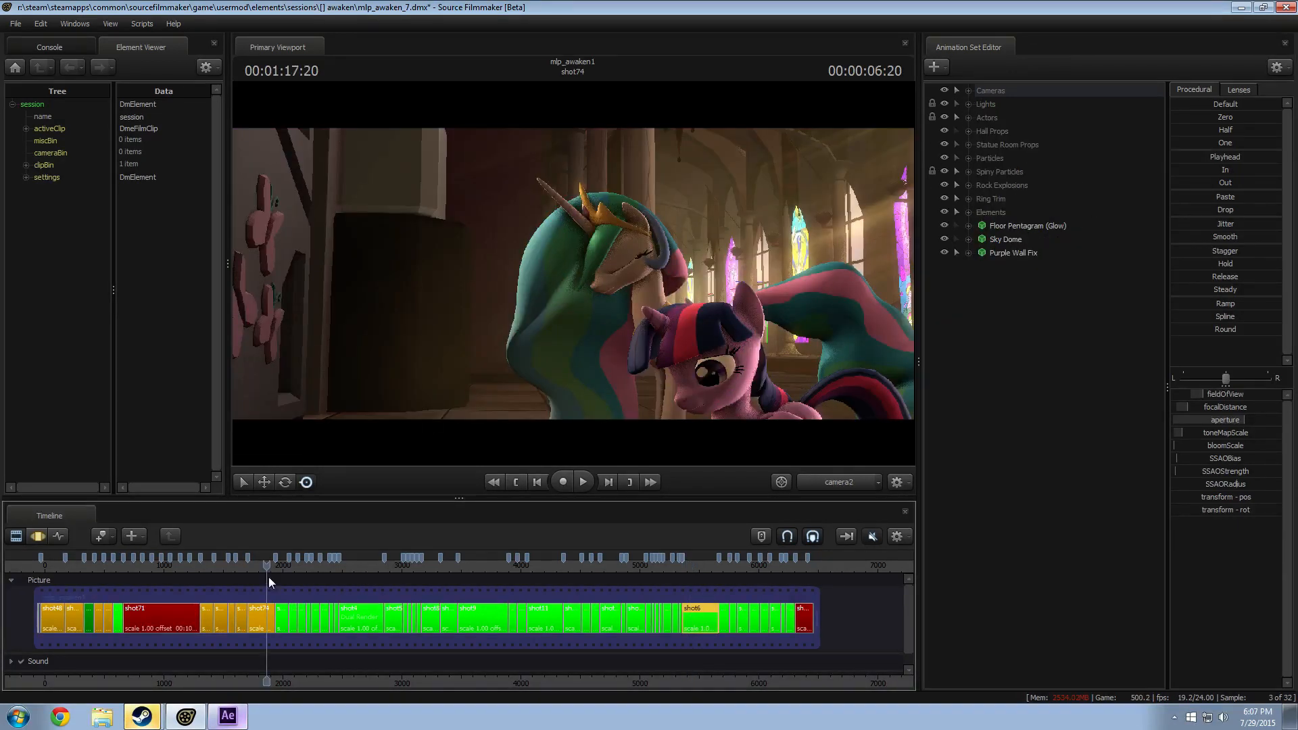
Step: Switch to After Effects and import the PNG sequence from the awaken_prefinal_epicshotfix folder
{"action": "left_click", "coordinate": [223, 723]}
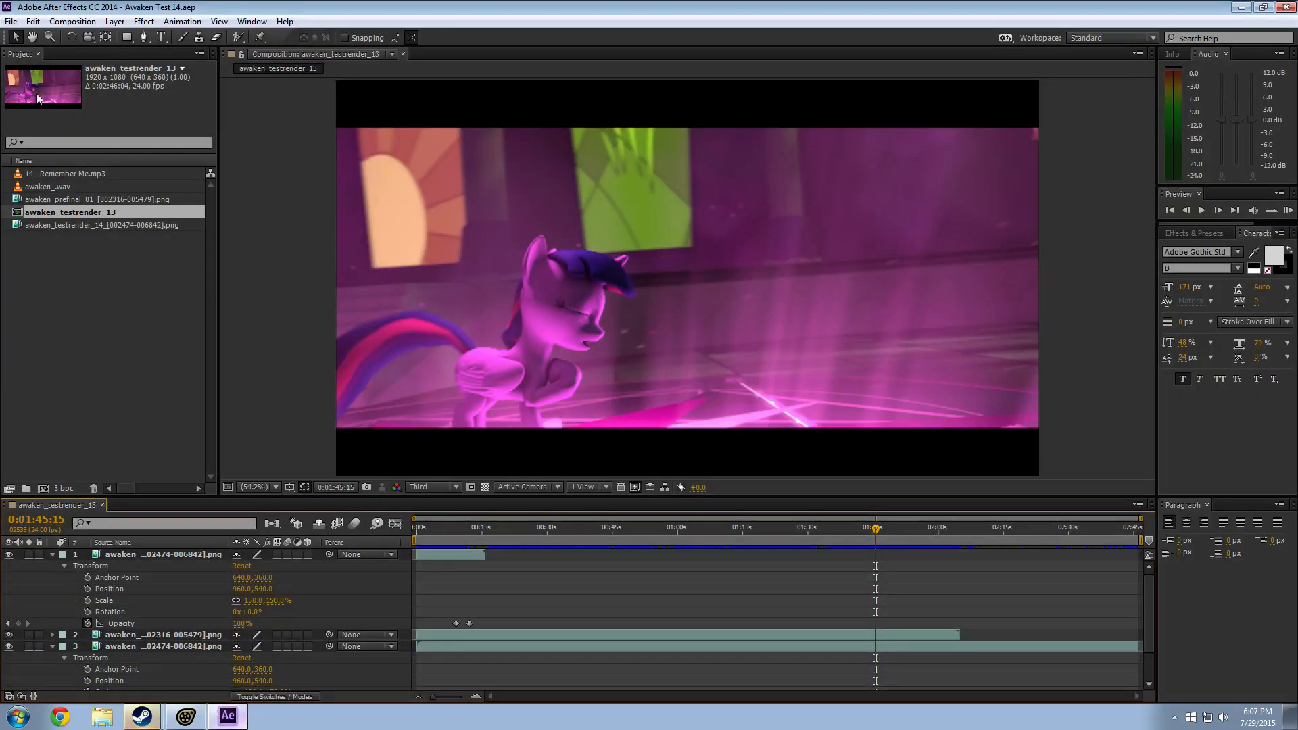
{"action": "left_click", "coordinate": [11, 22]}
{"action": "mouse_move", "coordinate": [37, 197]}
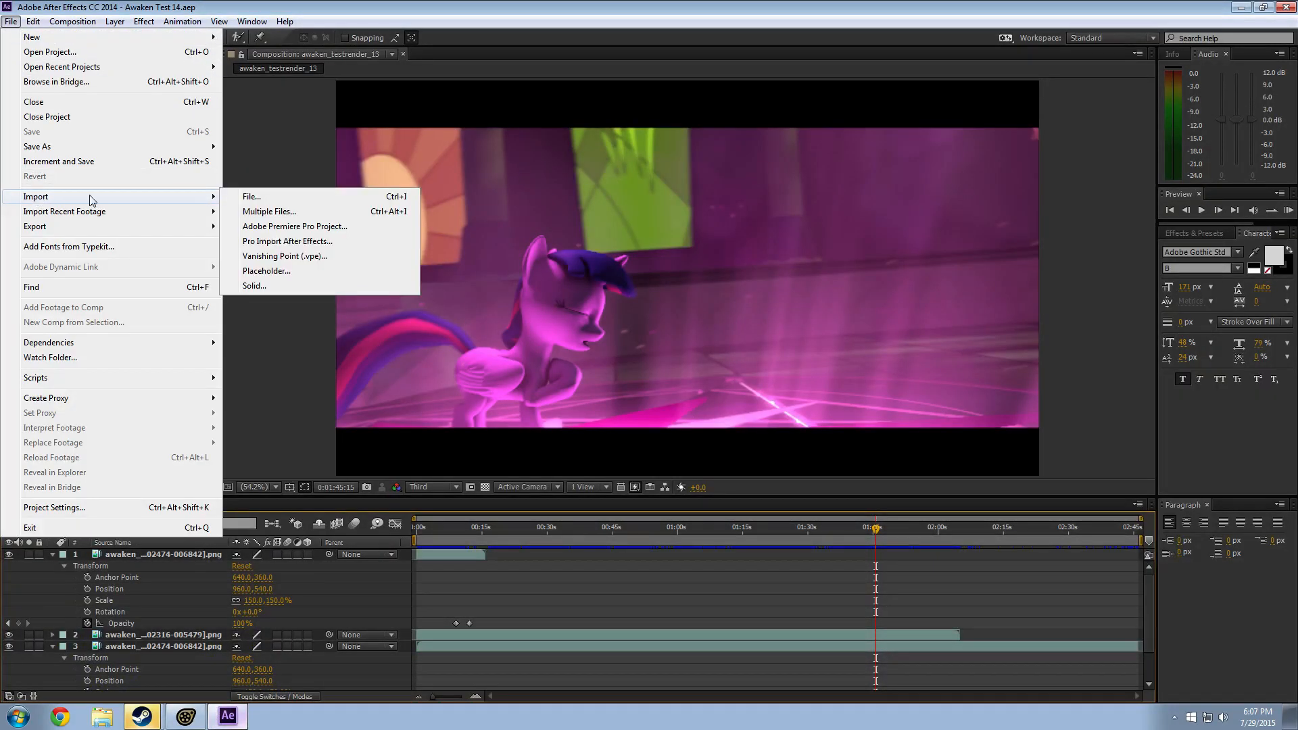
{"action": "left_click", "coordinate": [264, 198]}
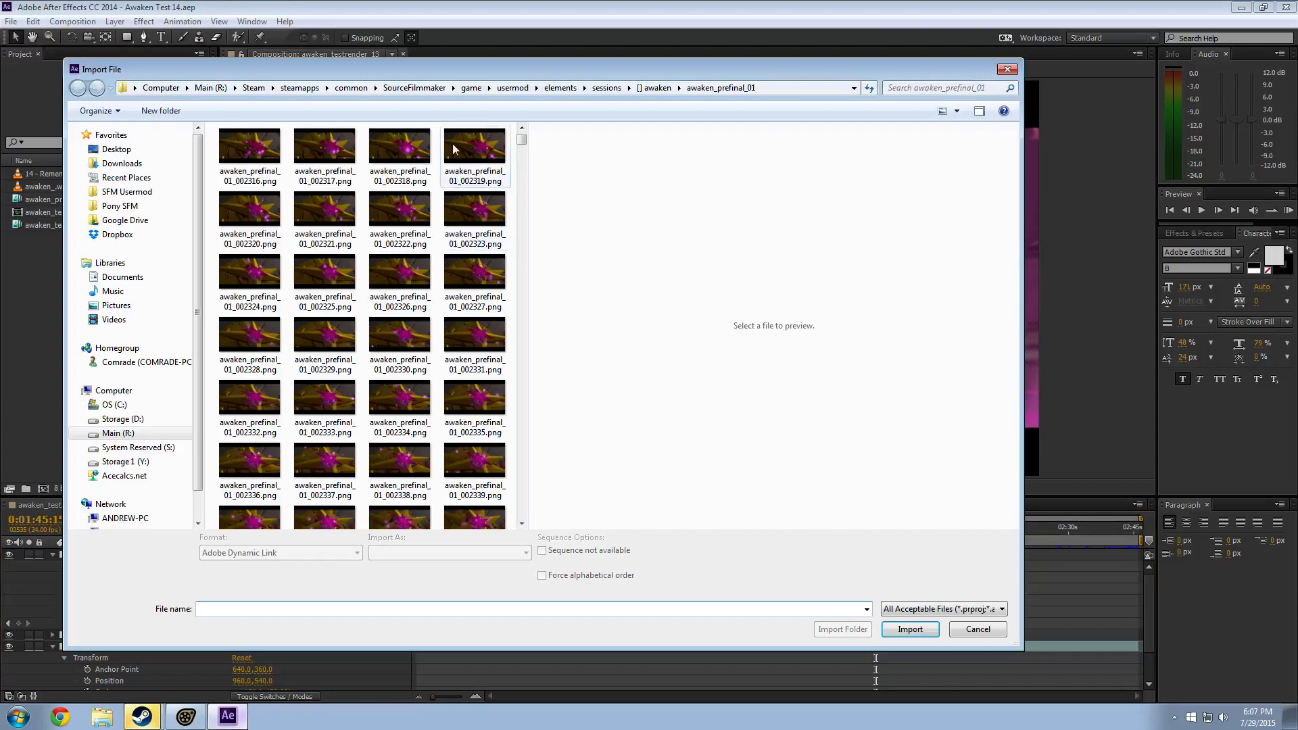
{"action": "left_click", "coordinate": [653, 88]}
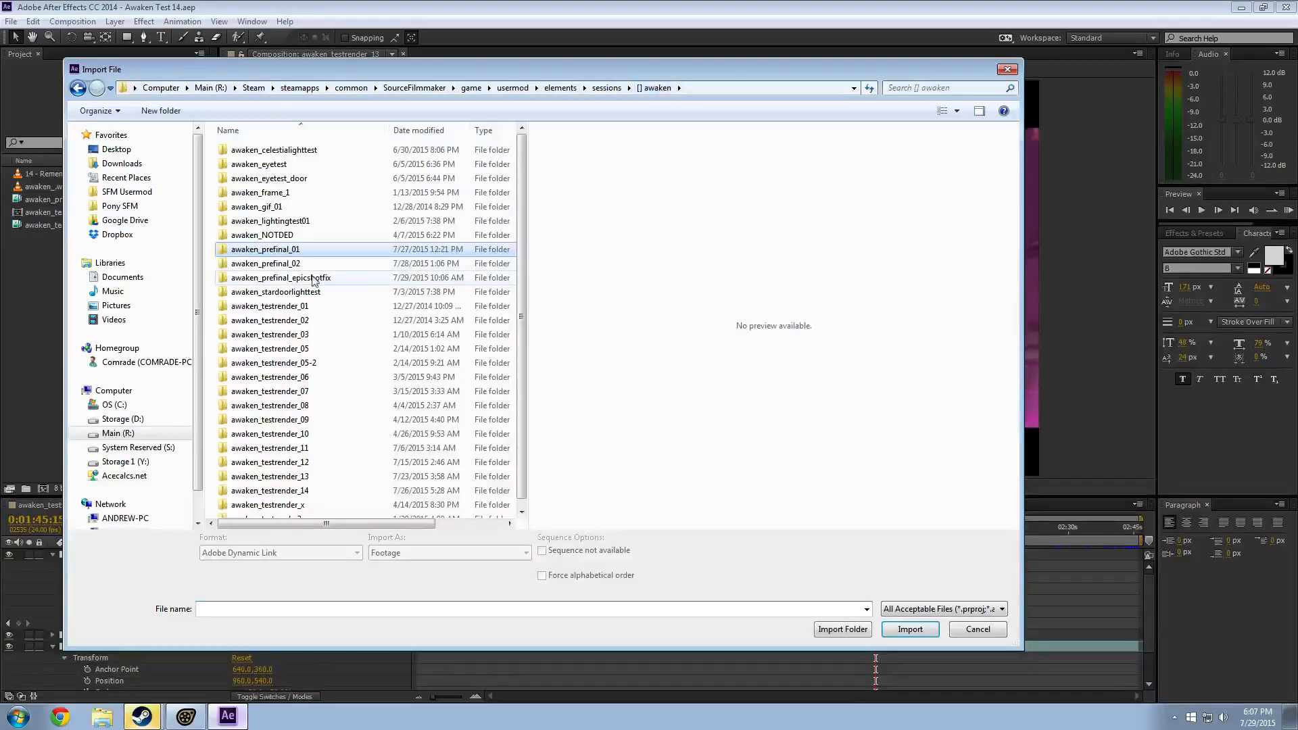
{"action": "double_click", "coordinate": [294, 278]}
{"action": "left_click", "coordinate": [250, 178]}
{"action": "left_click", "coordinate": [903, 625]}
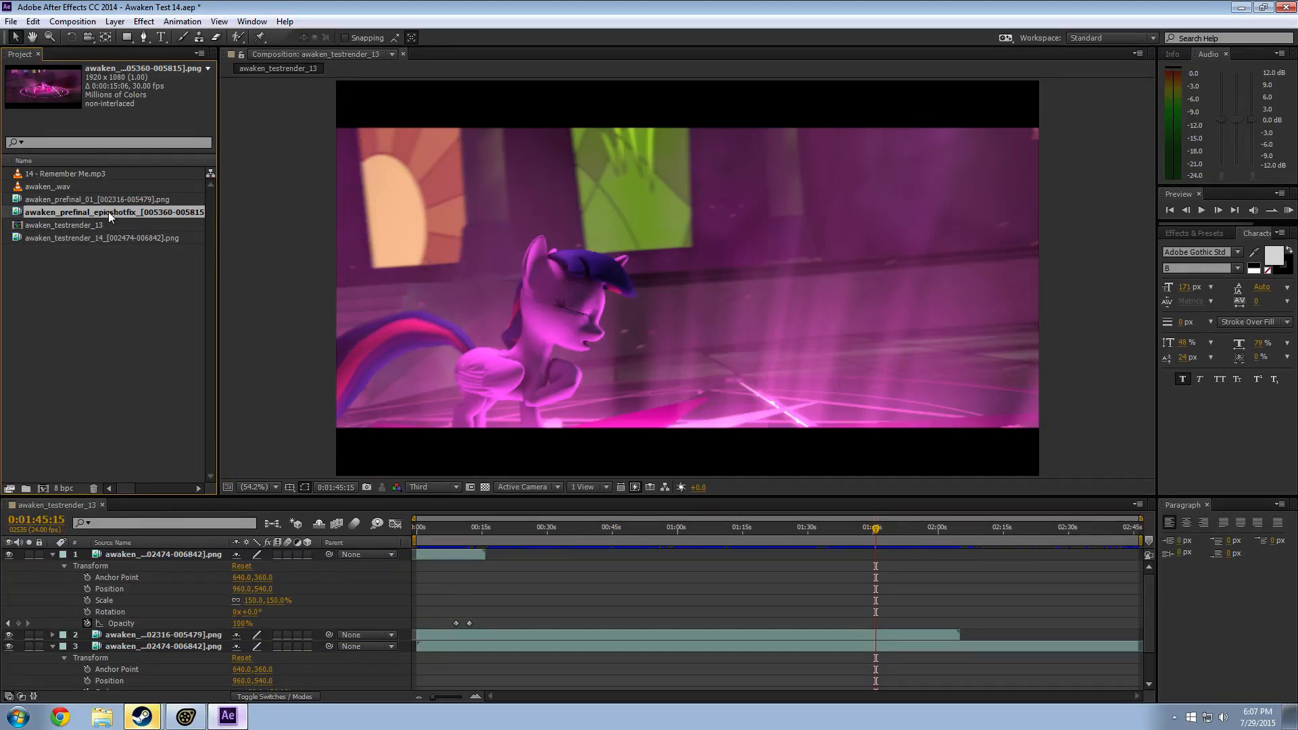
Step: Add the epicshotfix sequence as the topmost layer, and tidy the layer list by collapsing properties and widening the Source Name column
{"action": "left_click_drag", "start_coordinate": [141, 469], "coordinate": [156, 549]}
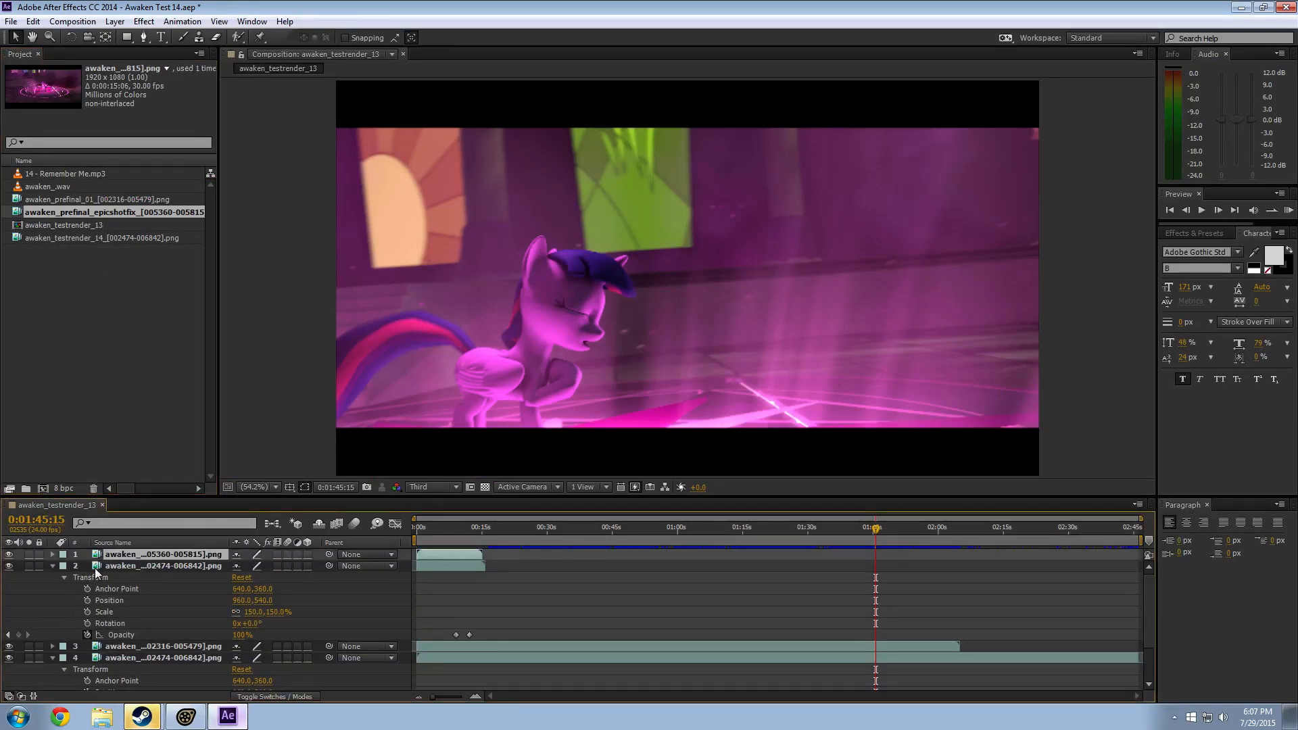
{"action": "left_click", "coordinate": [52, 566]}
{"action": "left_click", "coordinate": [53, 589]}
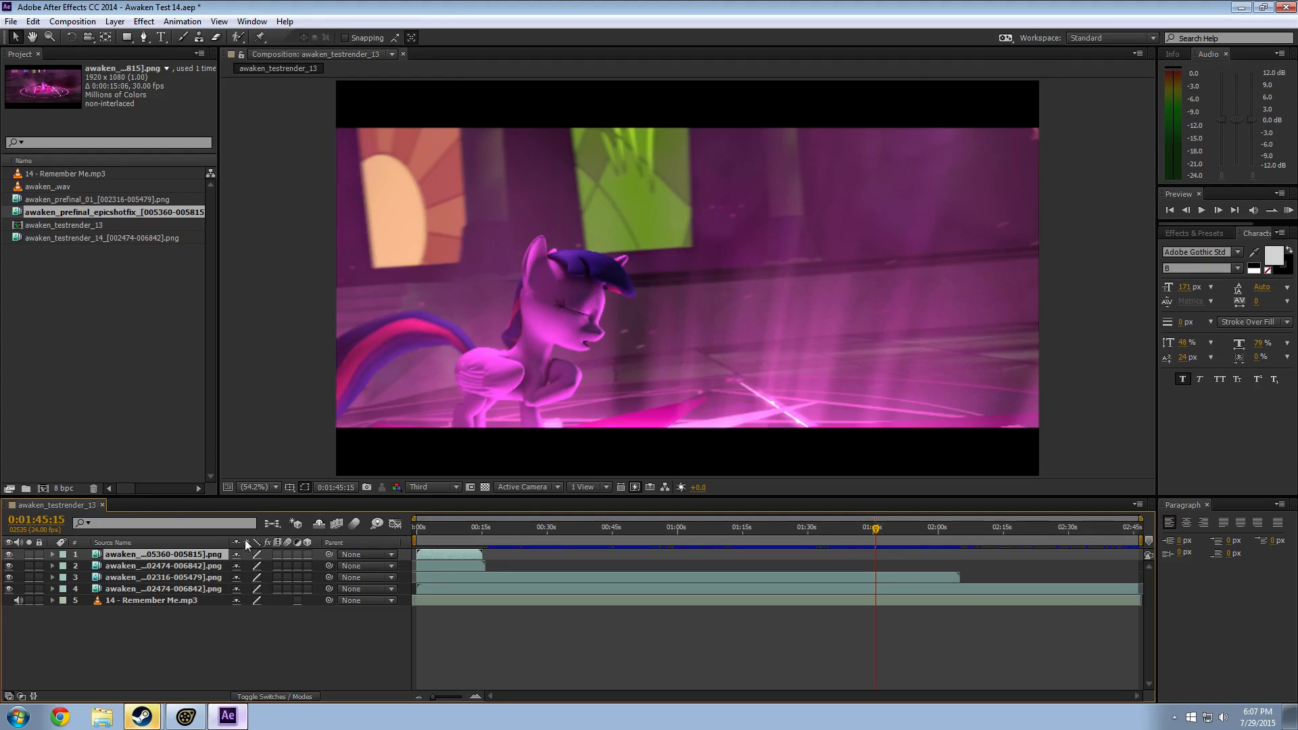
{"action": "left_click_drag", "start_coordinate": [228, 542], "coordinate": [312, 551]}
Step: Slide the epicshotfix layer so it starts on the wide magic-circle shot at 0:02:00:03
{"action": "left_click_drag", "start_coordinate": [511, 534], "coordinate": [582, 530]}
{"action": "left_click_drag", "start_coordinate": [883, 527], "coordinate": [961, 543]}
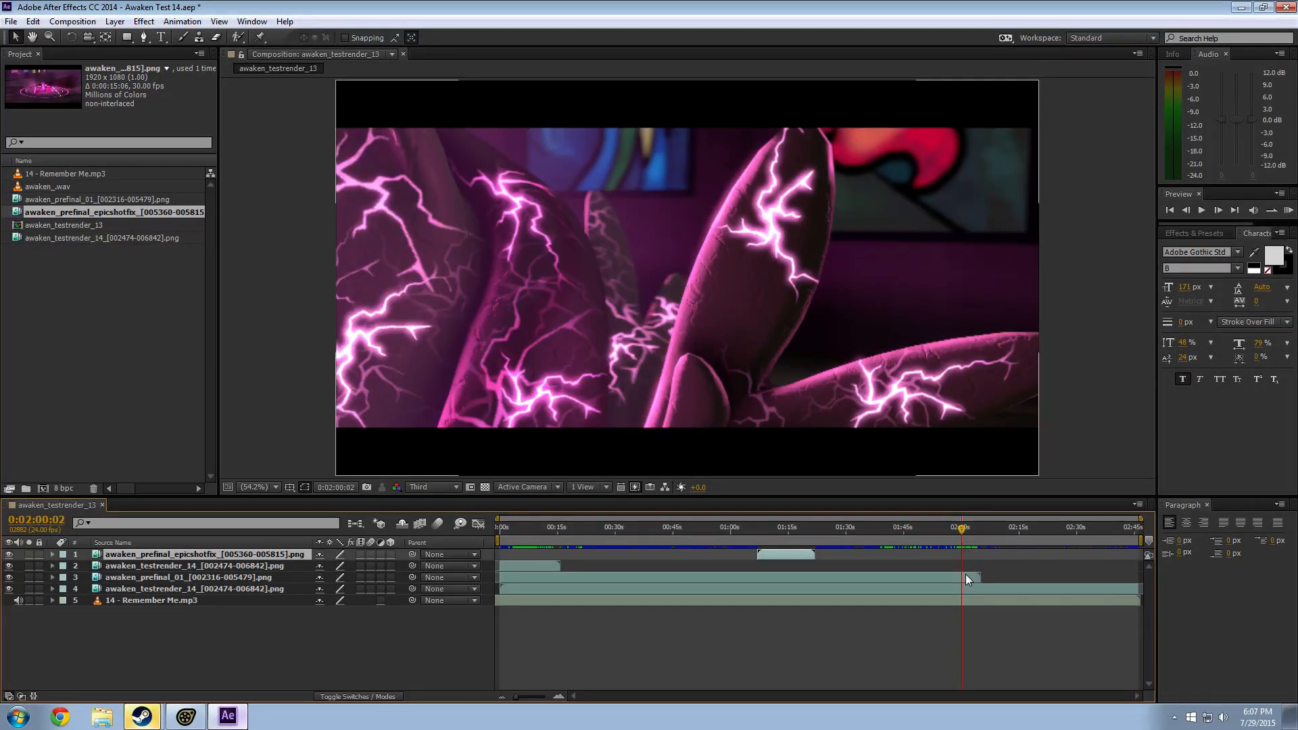
{"action": "scroll", "coordinate": [963, 585], "scroll_direction": "up", "scroll_amount": 2, "text": "alt"}
{"action": "scroll", "coordinate": [880, 578], "scroll_direction": "down", "scroll_amount": 1, "text": "alt"}
{"action": "left_click_drag", "start_coordinate": [558, 555], "coordinate": [801, 565]}
{"action": "scroll", "coordinate": [1000, 593], "scroll_direction": "up", "scroll_amount": 1, "text": "alt"}
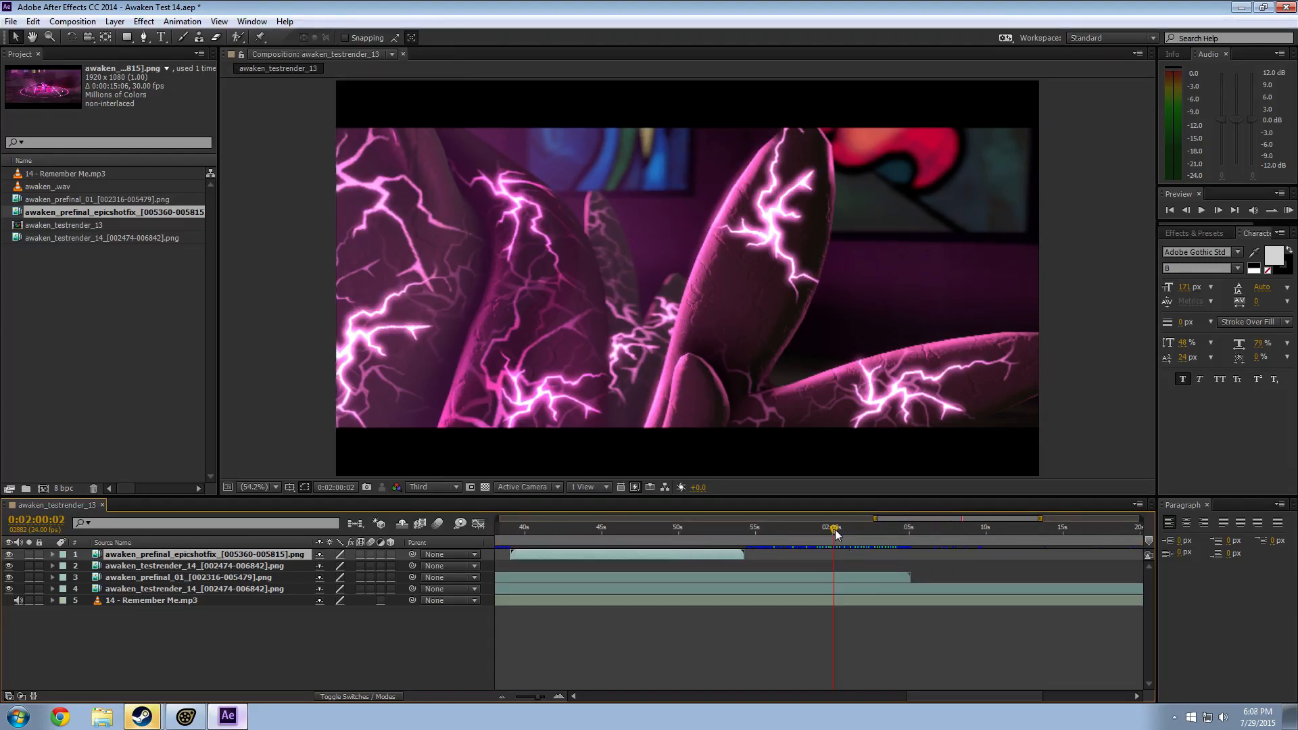
{"action": "left_click", "coordinate": [836, 531]}
{"action": "scroll", "coordinate": [837, 548], "scroll_direction": "up", "scroll_amount": 3, "text": "alt"}
{"action": "left_click_drag", "start_coordinate": [820, 527], "coordinate": [814, 529]}
{"action": "scroll", "coordinate": [762, 548], "scroll_direction": "down", "scroll_amount": 3, "text": "alt"}
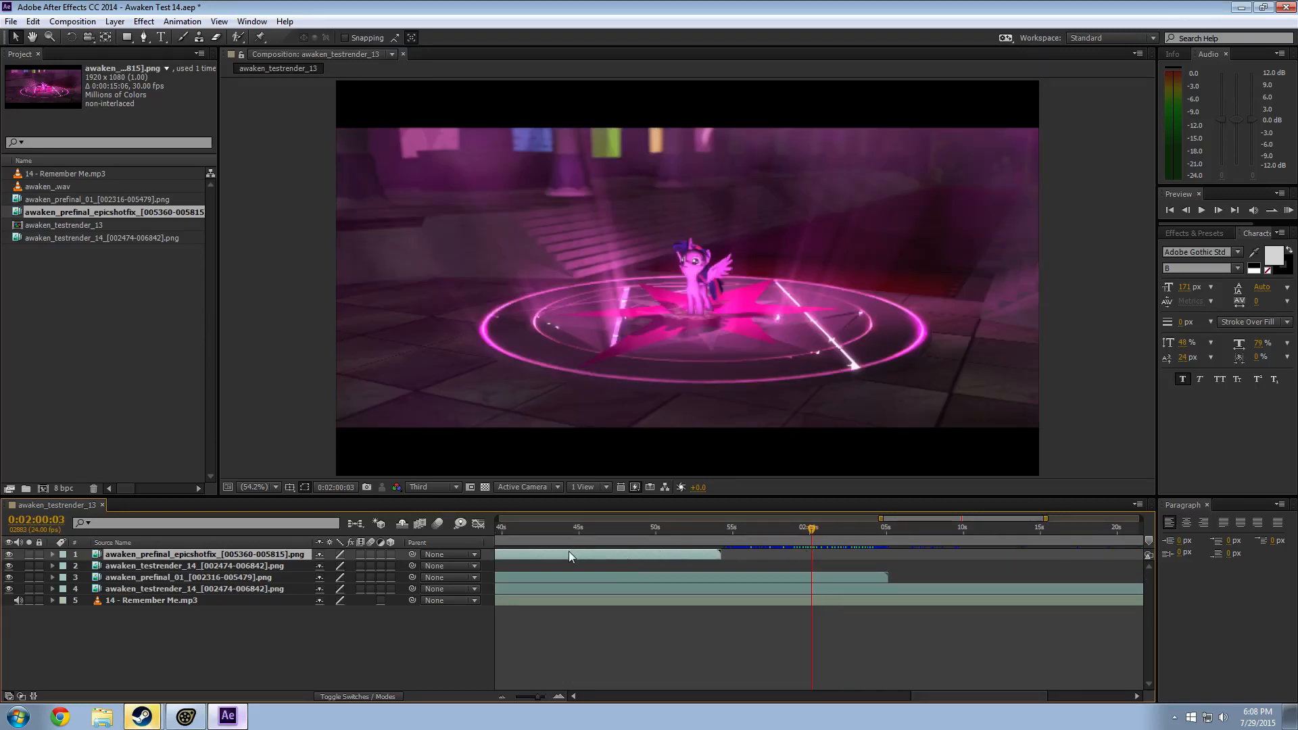
{"action": "left_click_drag", "start_coordinate": [569, 554], "coordinate": [886, 561]}
{"action": "scroll", "coordinate": [793, 559], "scroll_direction": "up", "scroll_amount": 2, "text": "alt"}
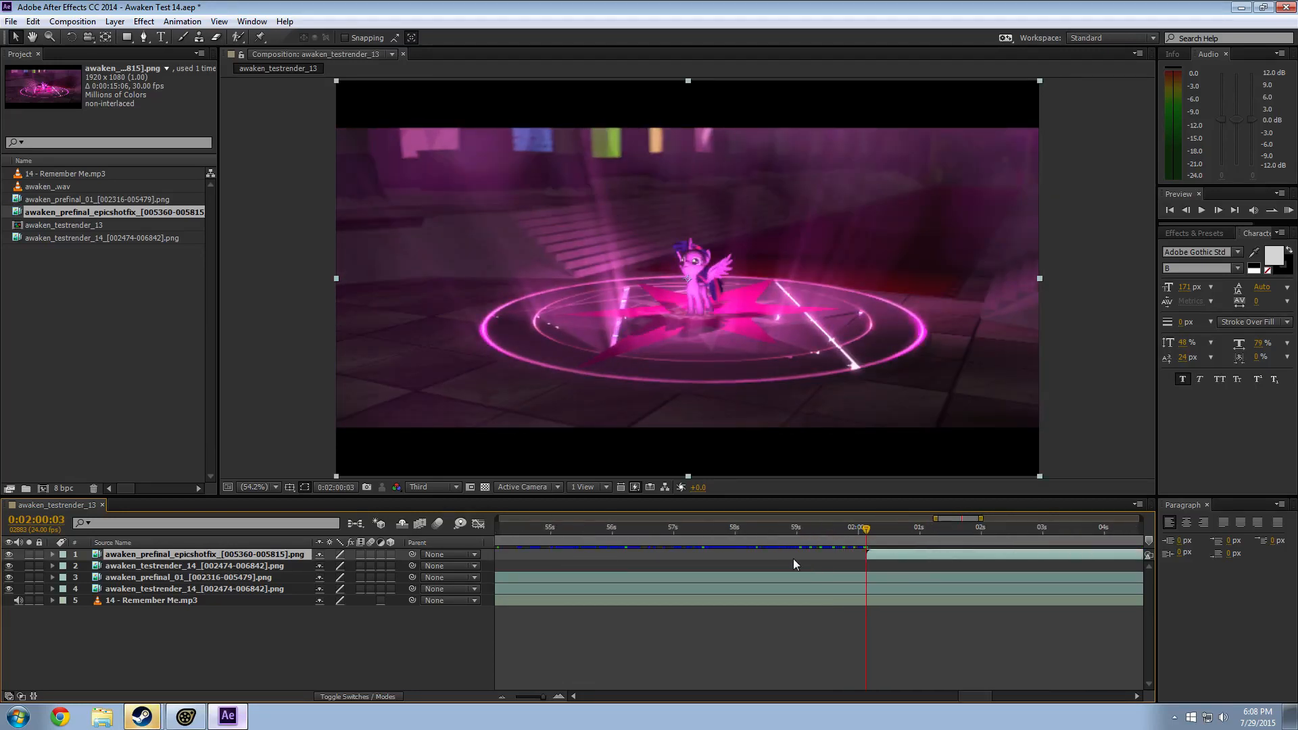
{"action": "scroll", "coordinate": [793, 559], "scroll_direction": "up", "scroll_amount": 1, "text": "alt"}
{"action": "scroll", "coordinate": [941, 556], "scroll_direction": "down", "scroll_amount": 6, "text": "alt"}
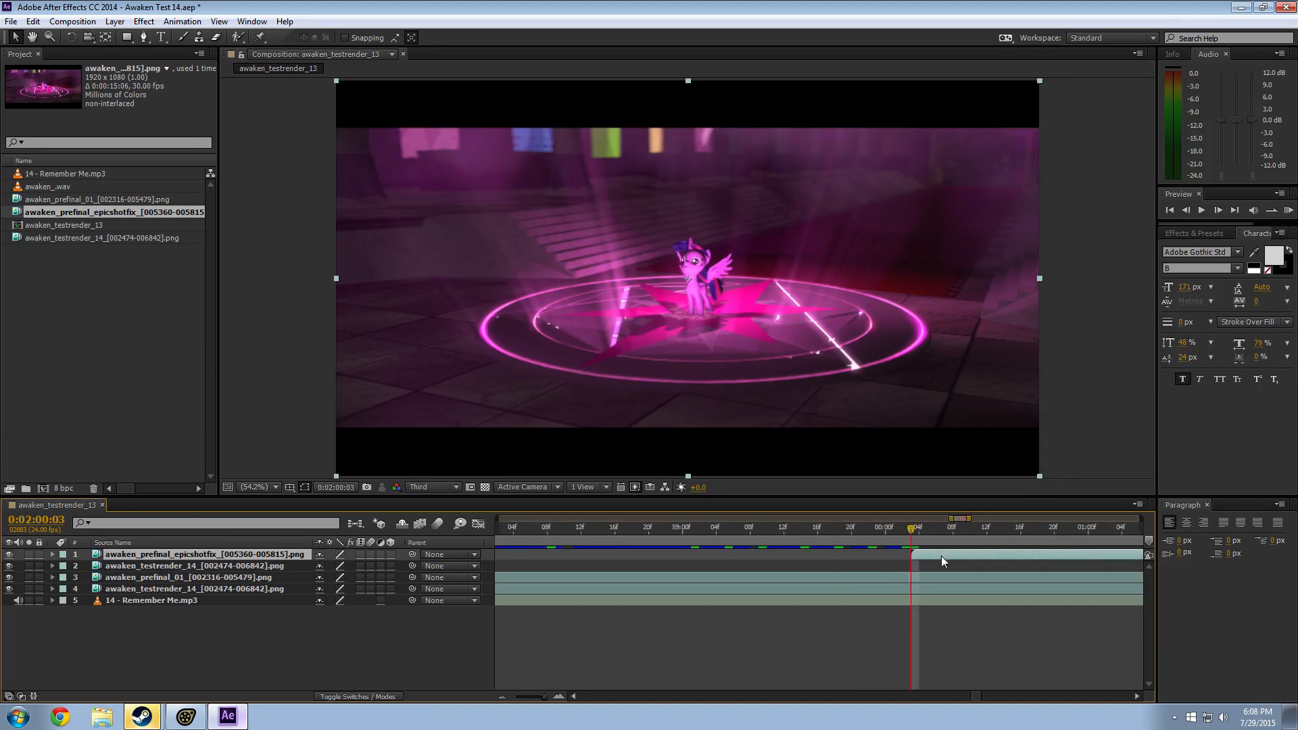
Step: Split the epicshotfix layer at 0:02:10:09 and slide the later piece so it ends at the playhead
{"action": "left_click_drag", "start_coordinate": [1025, 532], "coordinate": [1007, 537]}
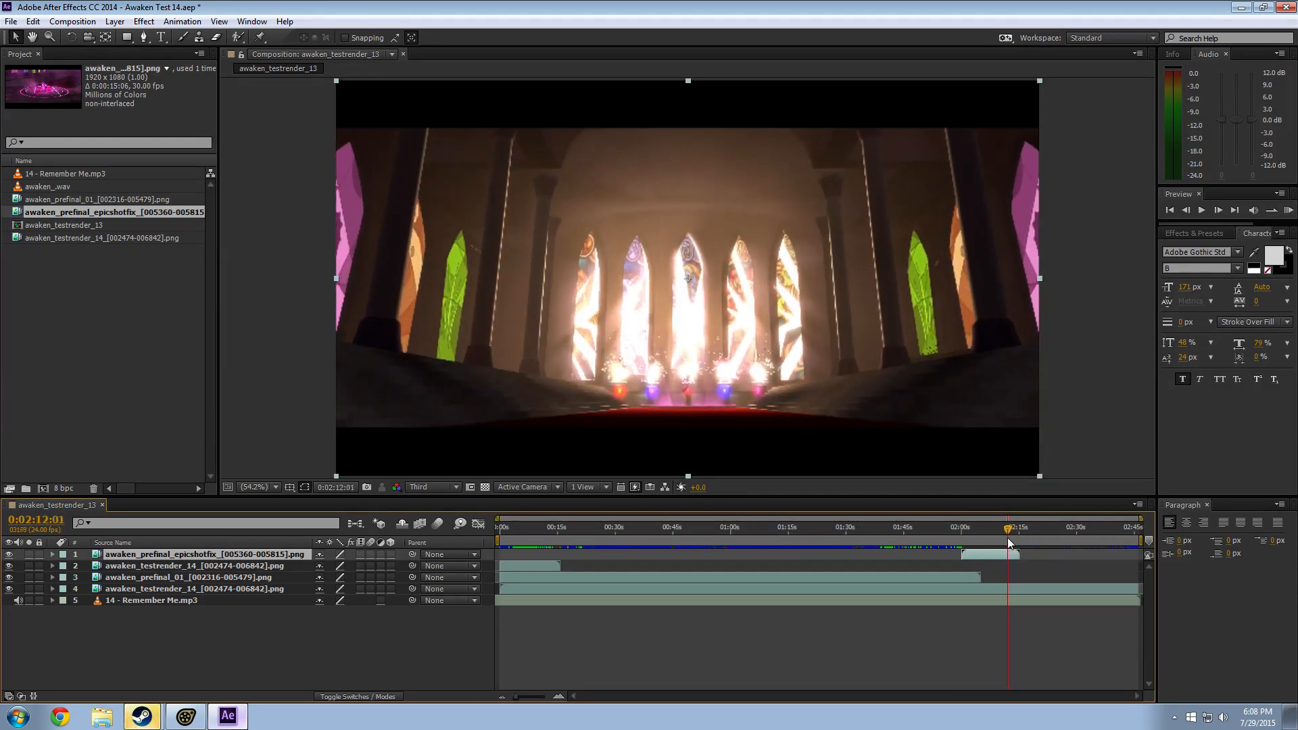
{"action": "scroll", "coordinate": [1061, 592], "scroll_direction": "up", "scroll_amount": 1, "text": "alt"}
{"action": "scroll", "coordinate": [1061, 592], "scroll_direction": "up", "scroll_amount": 1, "text": "alt"}
{"action": "left_click_drag", "start_coordinate": [872, 531], "coordinate": [800, 556]}
{"action": "key", "text": "ctrl+shift+d"}
{"action": "key", "text": "="}
{"action": "key", "text": "="}
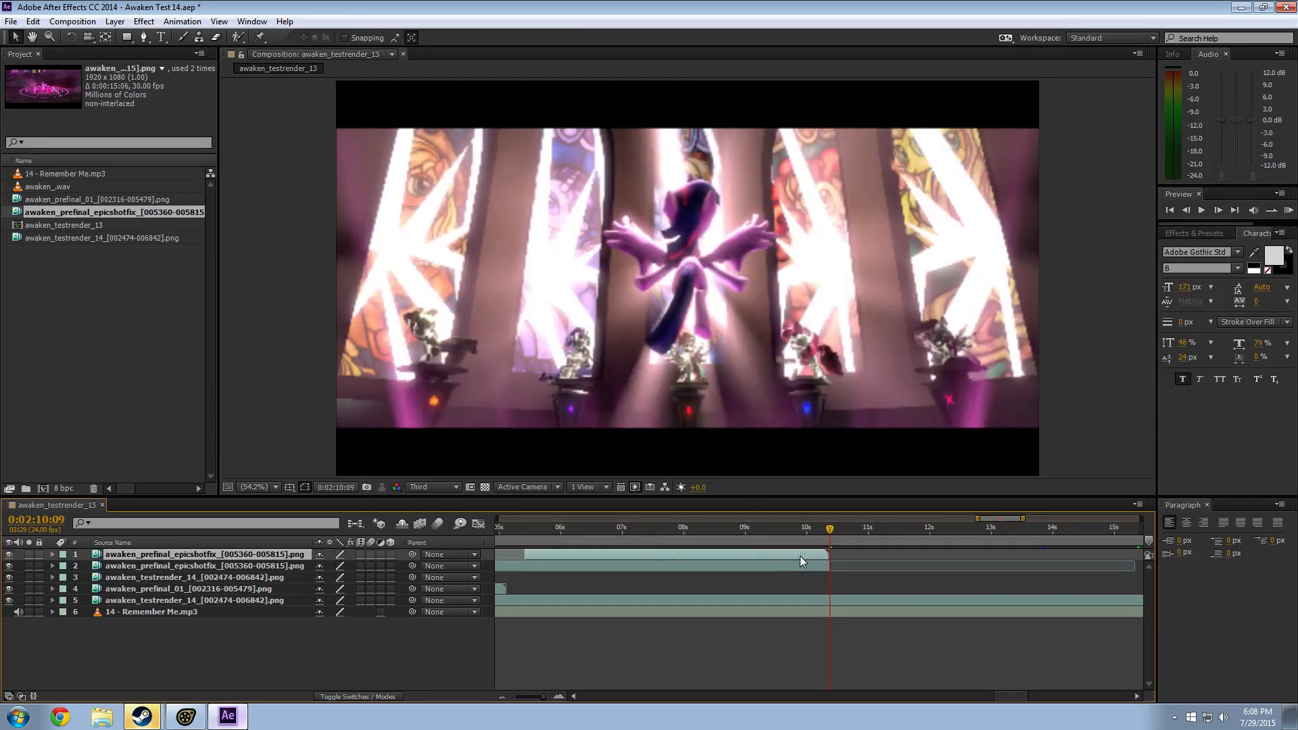
{"action": "key", "text": "="}
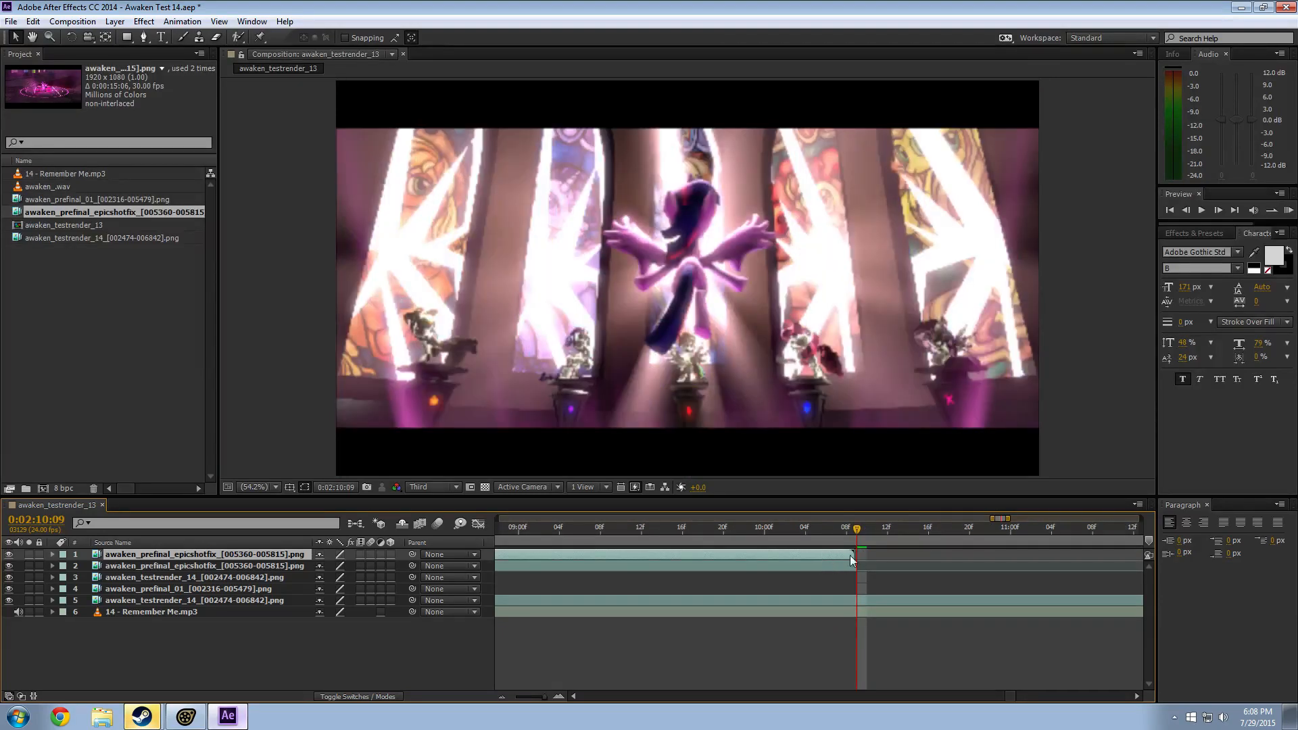
{"action": "key", "text": "minus"}
{"action": "key", "text": "minus"}
{"action": "key", "text": "minus"}
{"action": "key", "text": "minus"}
{"action": "key", "text": "minus"}
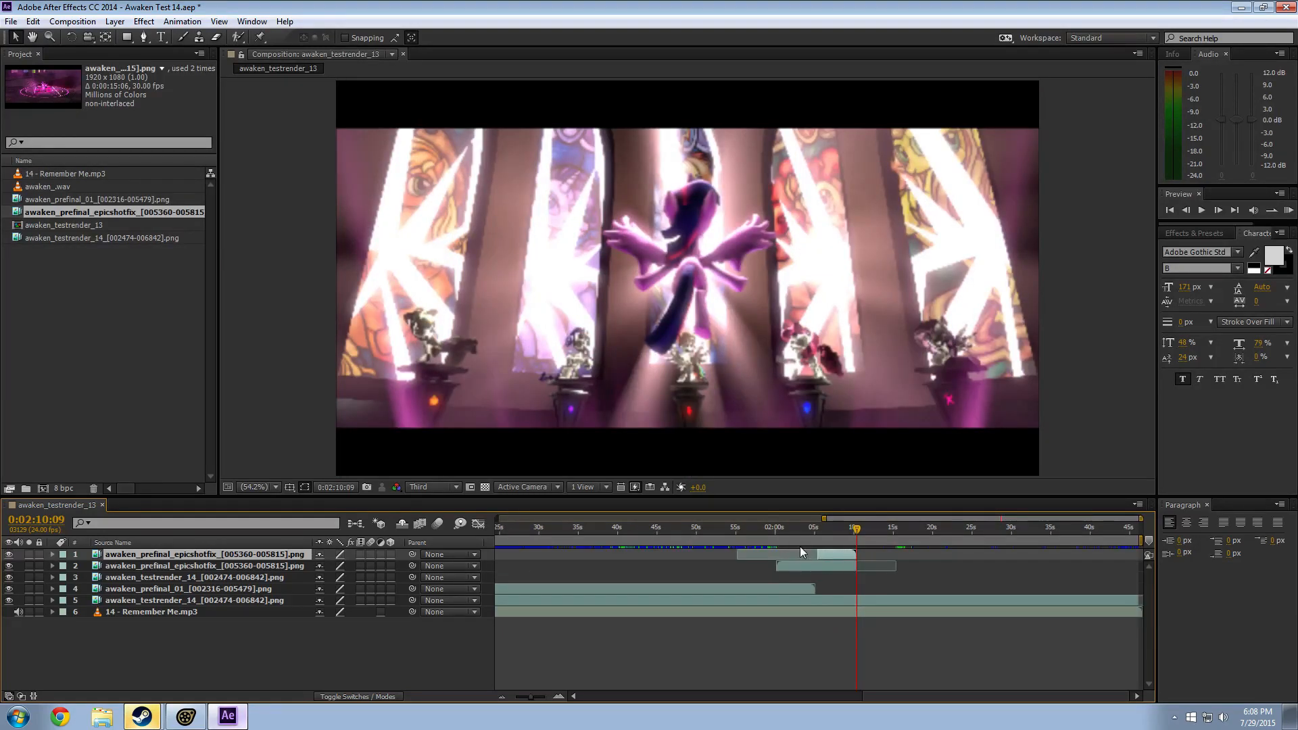
Step: Set the epicshotfix footage's assumed frame rate to 24 frames per second
{"action": "right_click", "coordinate": [120, 212]}
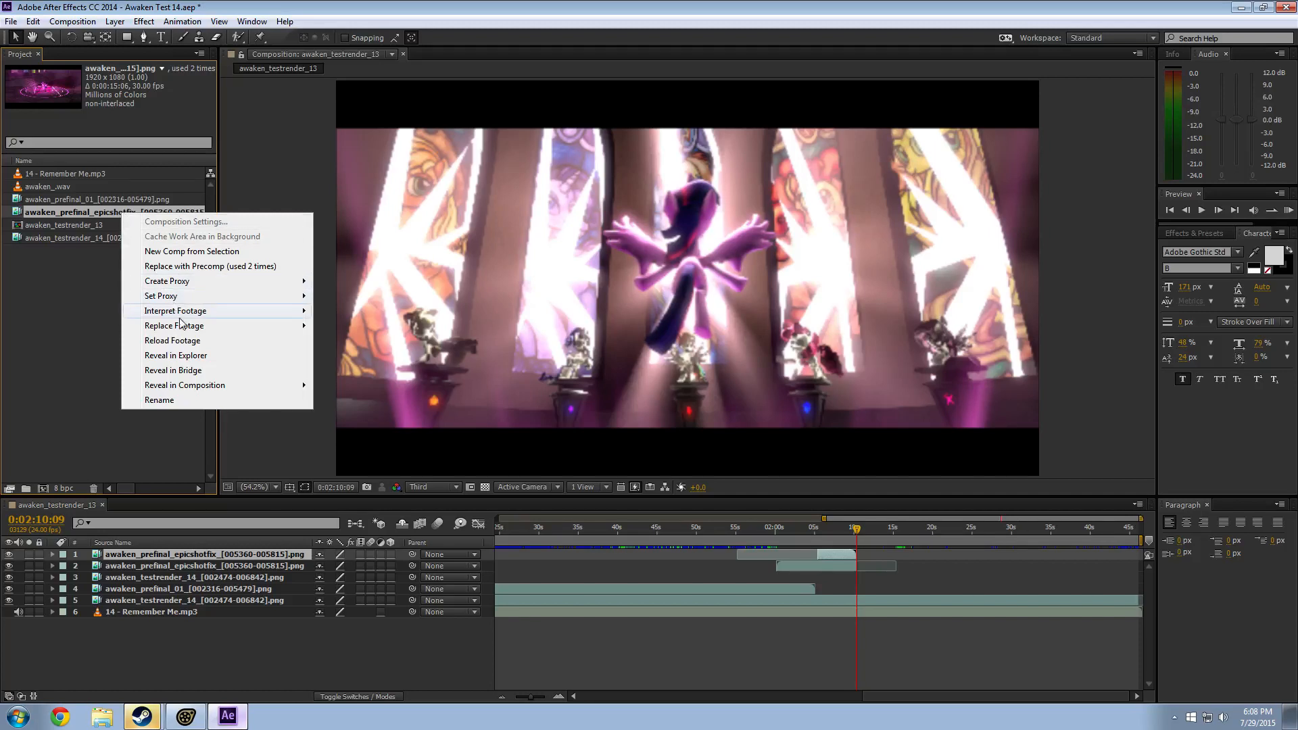
{"action": "mouse_move", "coordinate": [176, 316]}
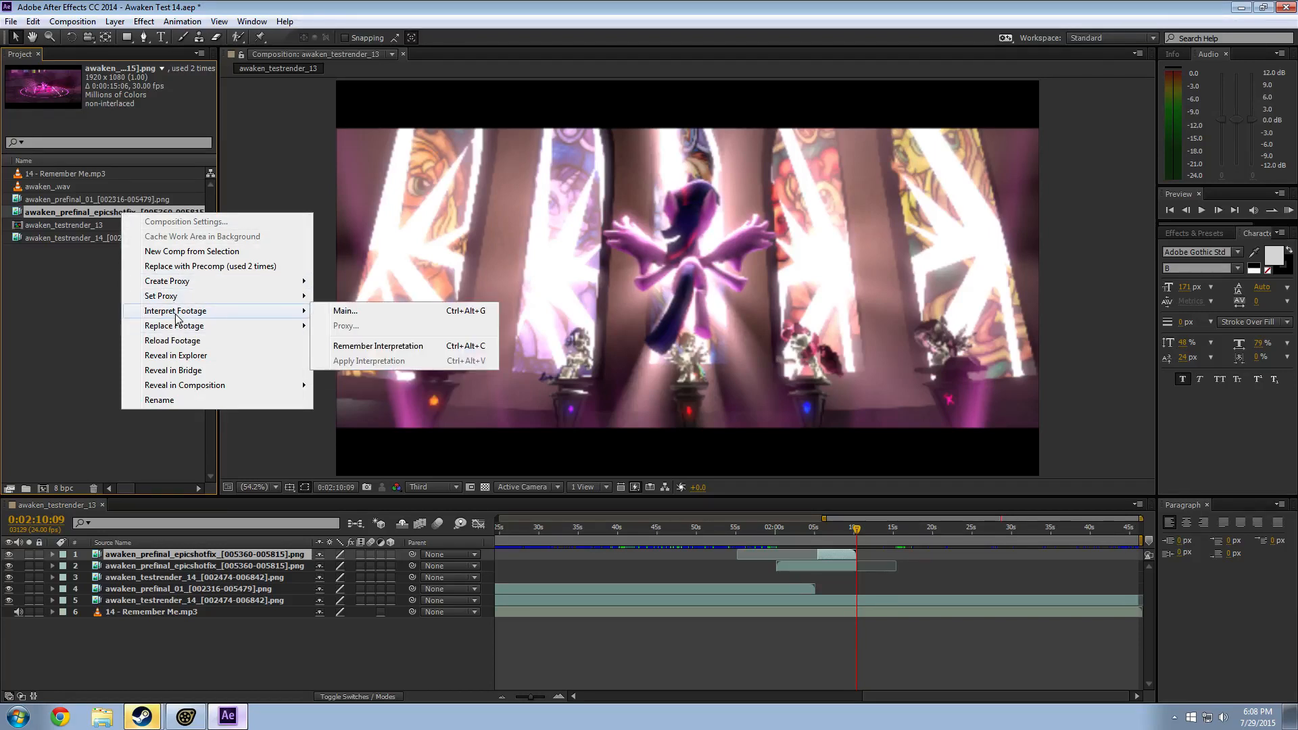
{"action": "left_click", "coordinate": [392, 311]}
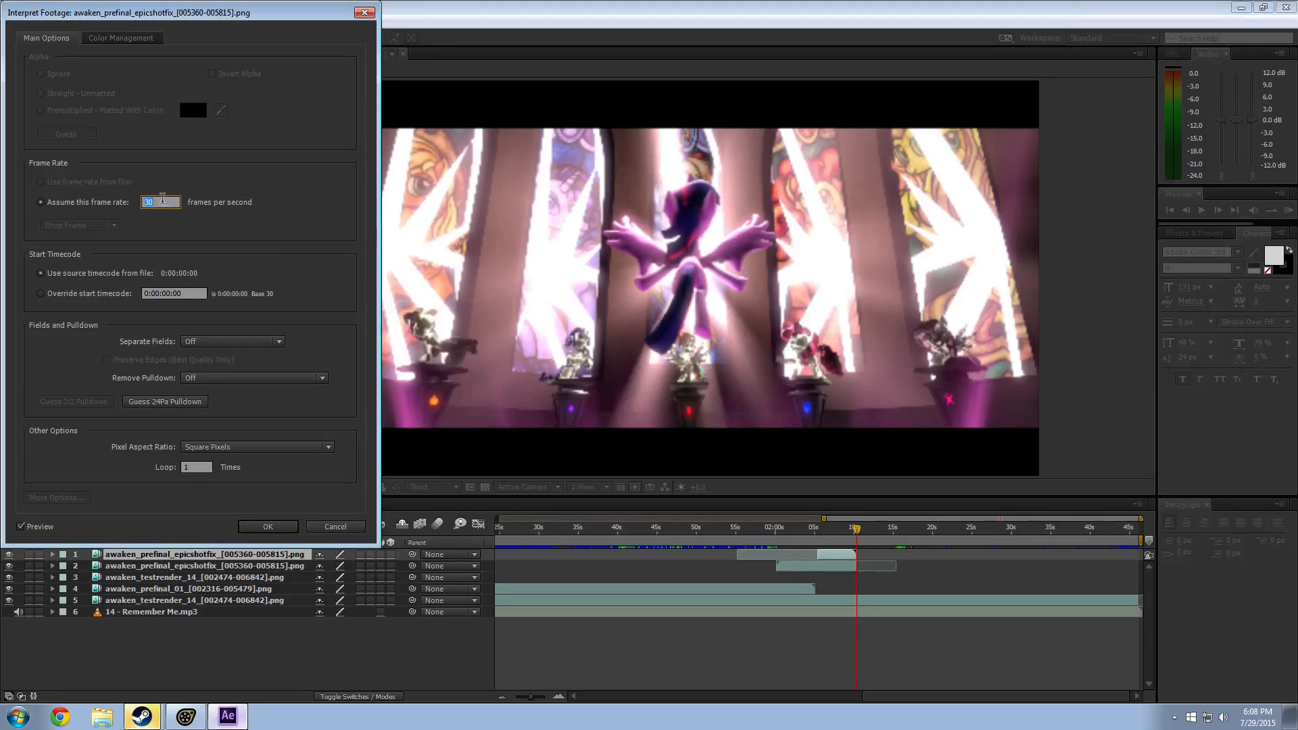
{"action": "type", "text": "24"}
{"action": "key", "text": "Return"}
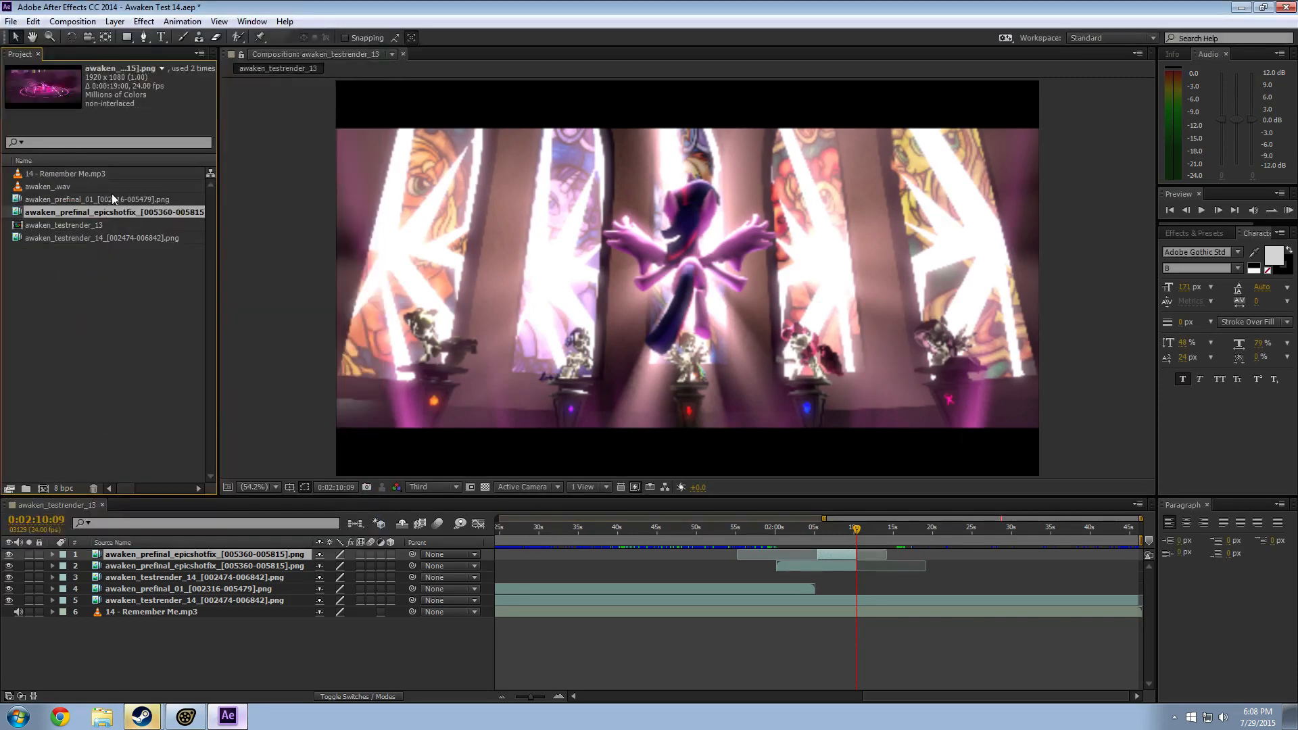
Step: Extend the lower epicshotfix piece to its full length and slide the top piece so both end at about 2:19
{"action": "left_click_drag", "start_coordinate": [863, 556], "coordinate": [960, 568]}
{"action": "left_click", "coordinate": [892, 532]}
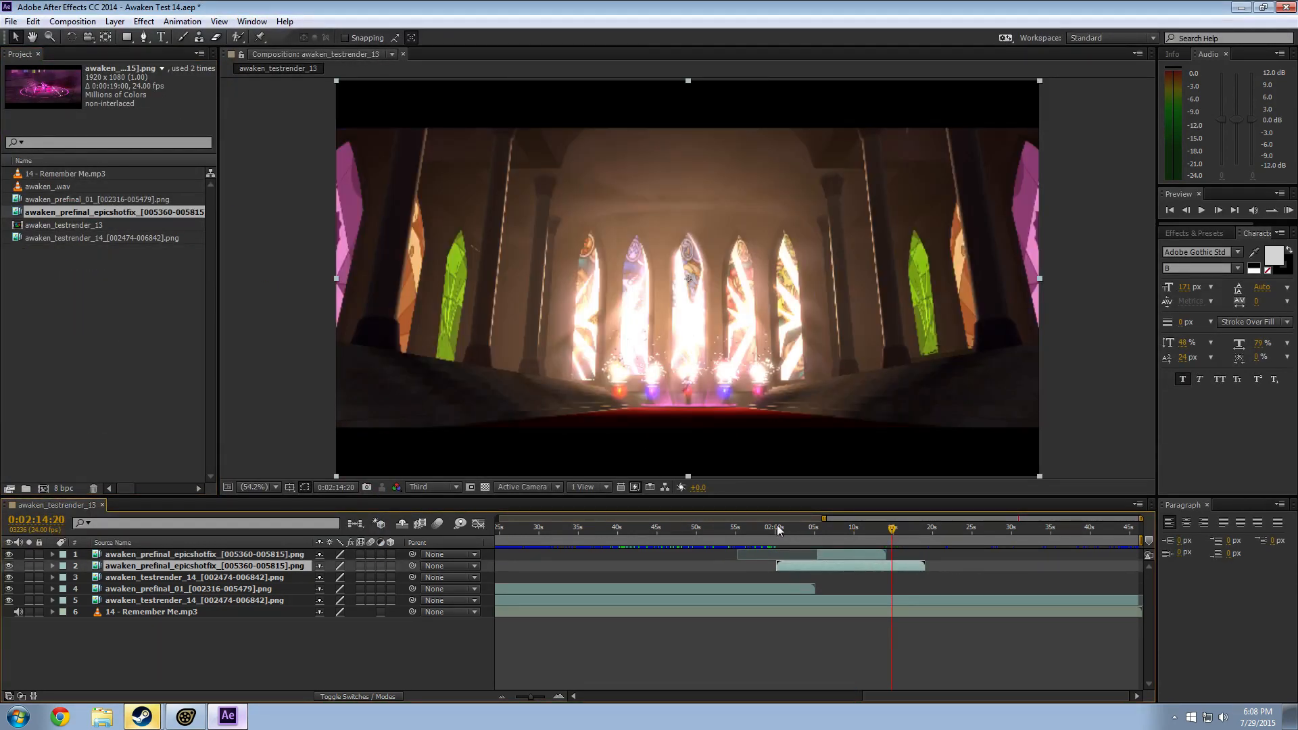
{"action": "left_click", "coordinate": [777, 531]}
{"action": "left_click_drag", "start_coordinate": [853, 527], "coordinate": [887, 531]}
{"action": "left_click", "coordinate": [929, 531]}
{"action": "scroll", "coordinate": [926, 560], "scroll_direction": "up", "scroll_amount": 2, "text": "alt"}
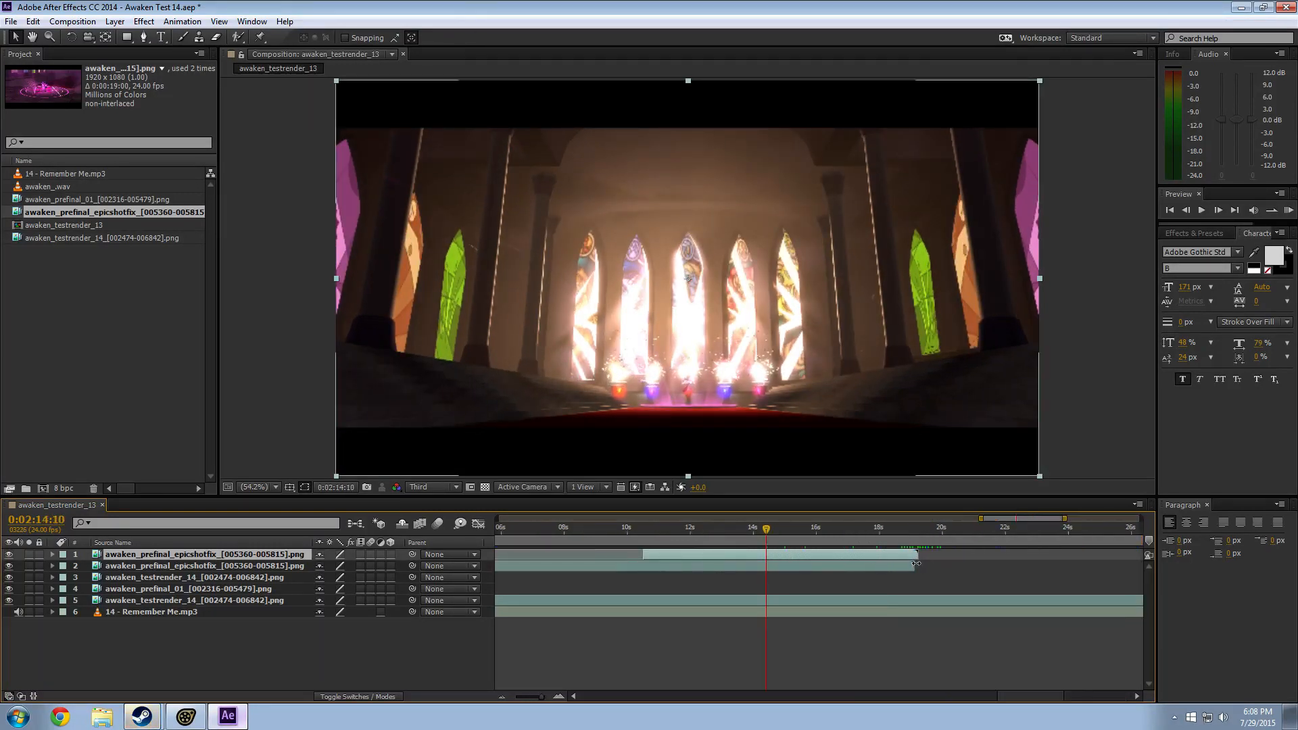
{"action": "scroll", "coordinate": [916, 563], "scroll_direction": "down", "scroll_amount": 1, "text": "alt"}
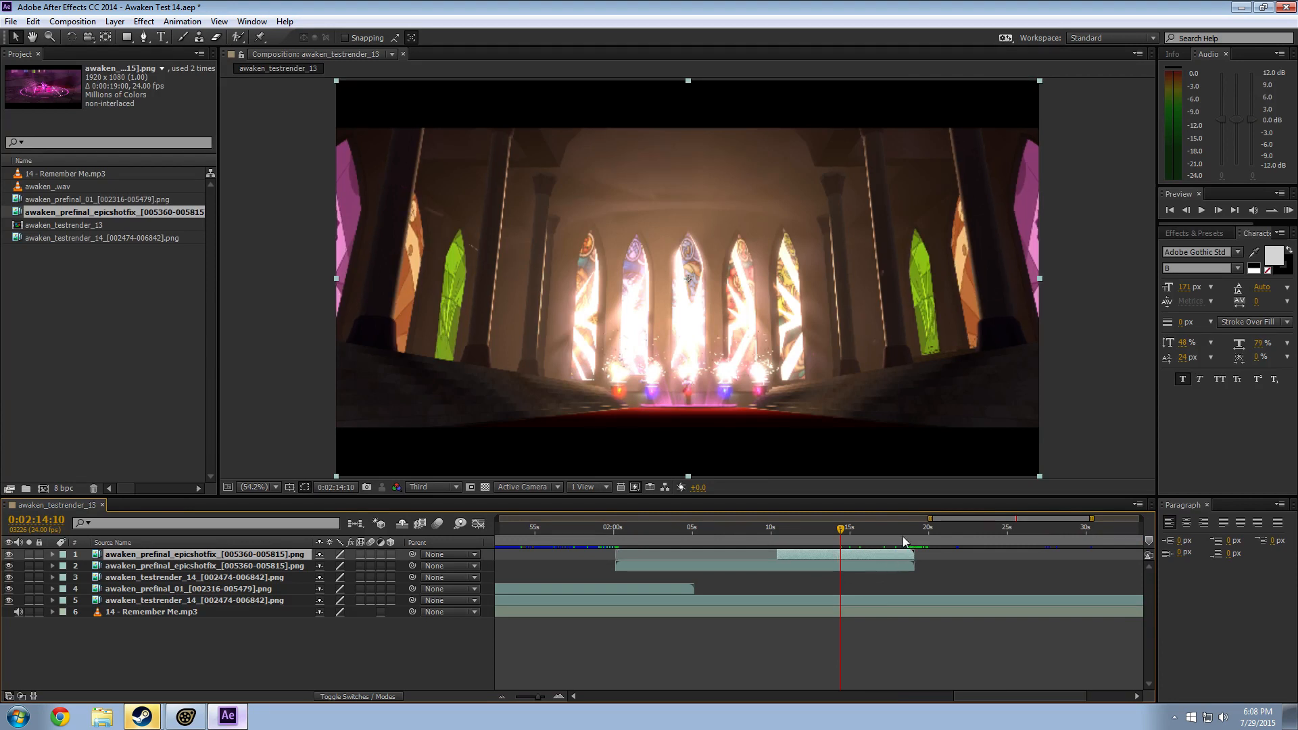
{"action": "left_click", "coordinate": [909, 539]}
{"action": "scroll", "coordinate": [907, 569], "scroll_direction": "up", "scroll_amount": 3, "text": "alt"}
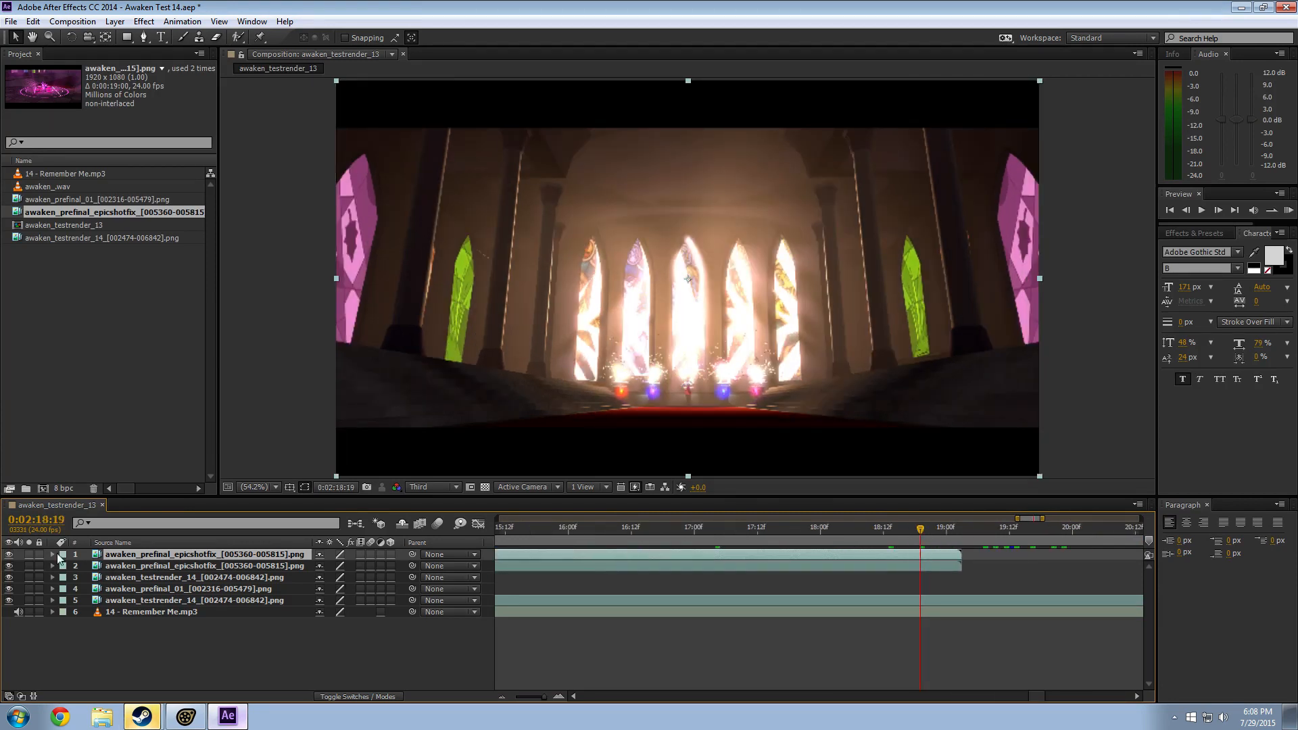
Step: Hide both epicshotfix layers to check the older render between 0:02:01:01 and 0:02:13:02, and show them again
{"action": "left_click_drag", "start_coordinate": [9, 554], "coordinate": [9, 566]}
{"action": "left_click_drag", "start_coordinate": [920, 529], "coordinate": [521, 529]}
{"action": "scroll", "coordinate": [638, 565], "scroll_direction": "down", "scroll_amount": 3, "text": "alt"}
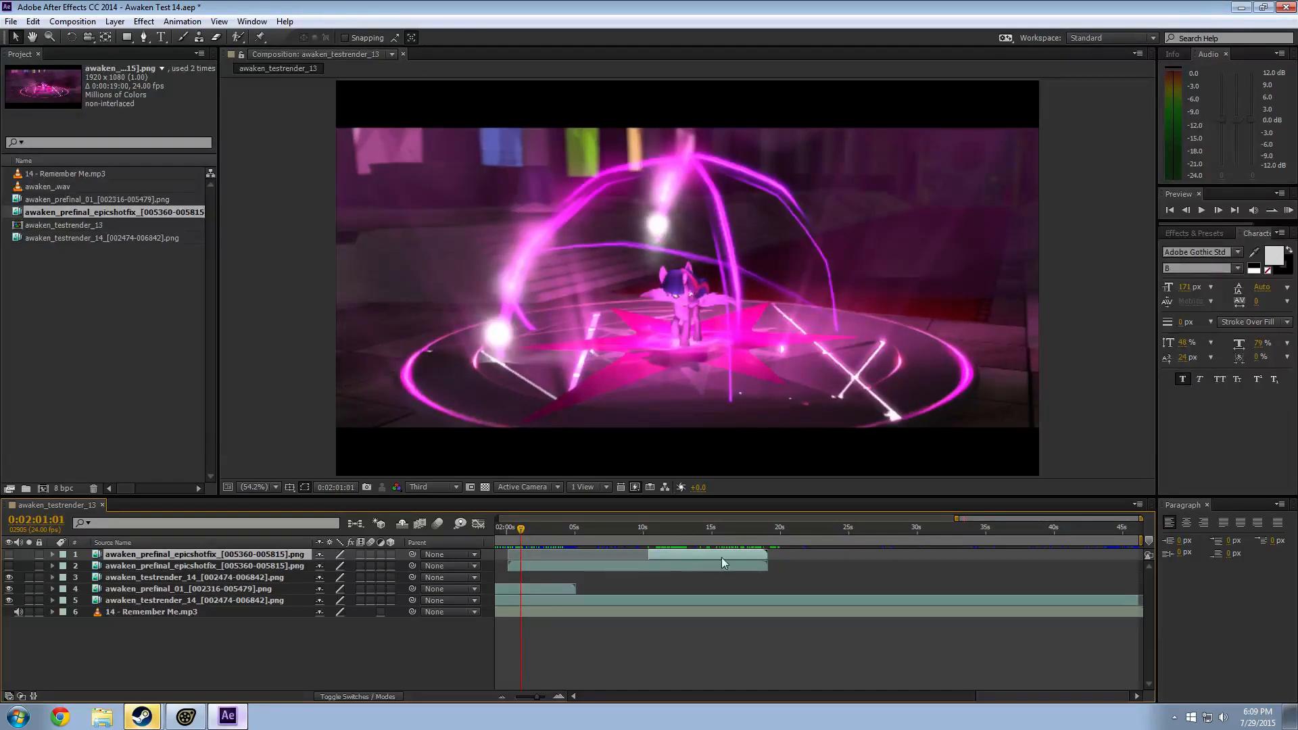
{"action": "left_click_drag", "start_coordinate": [755, 554], "coordinate": [685, 530]}
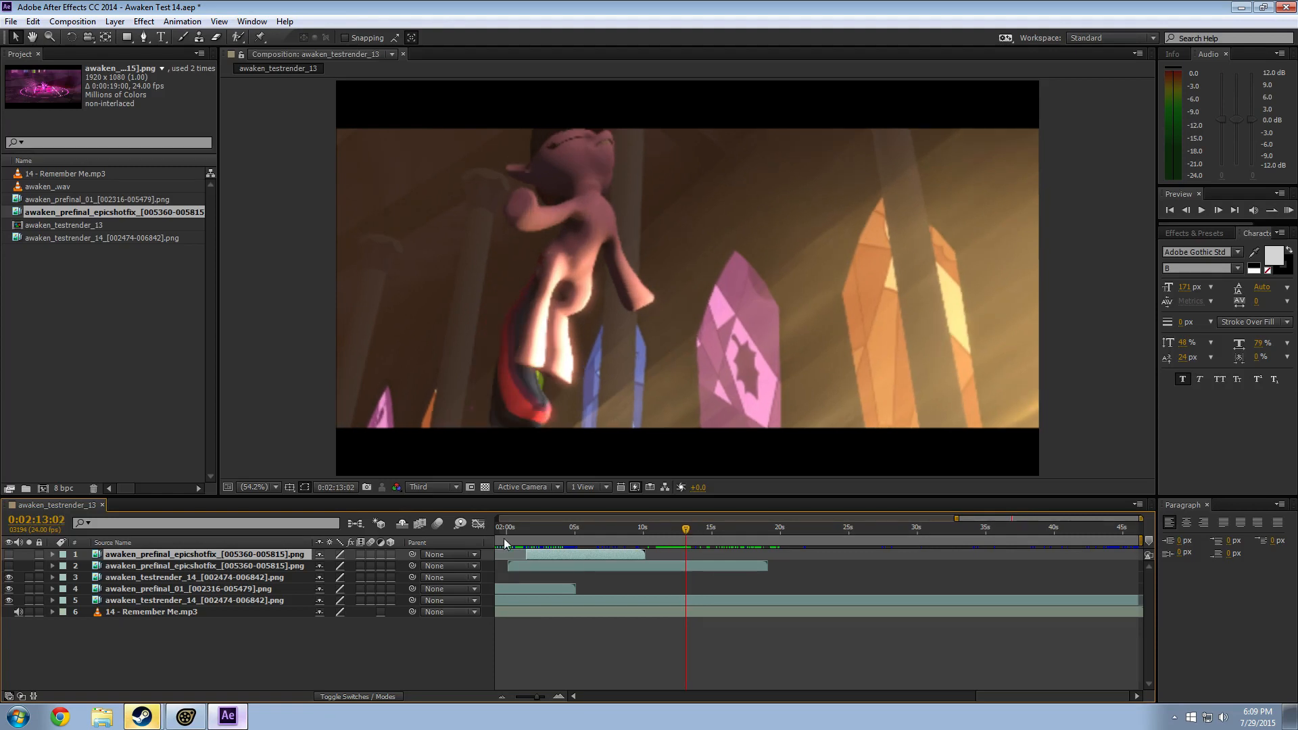
{"action": "left_click", "coordinate": [8, 566]}
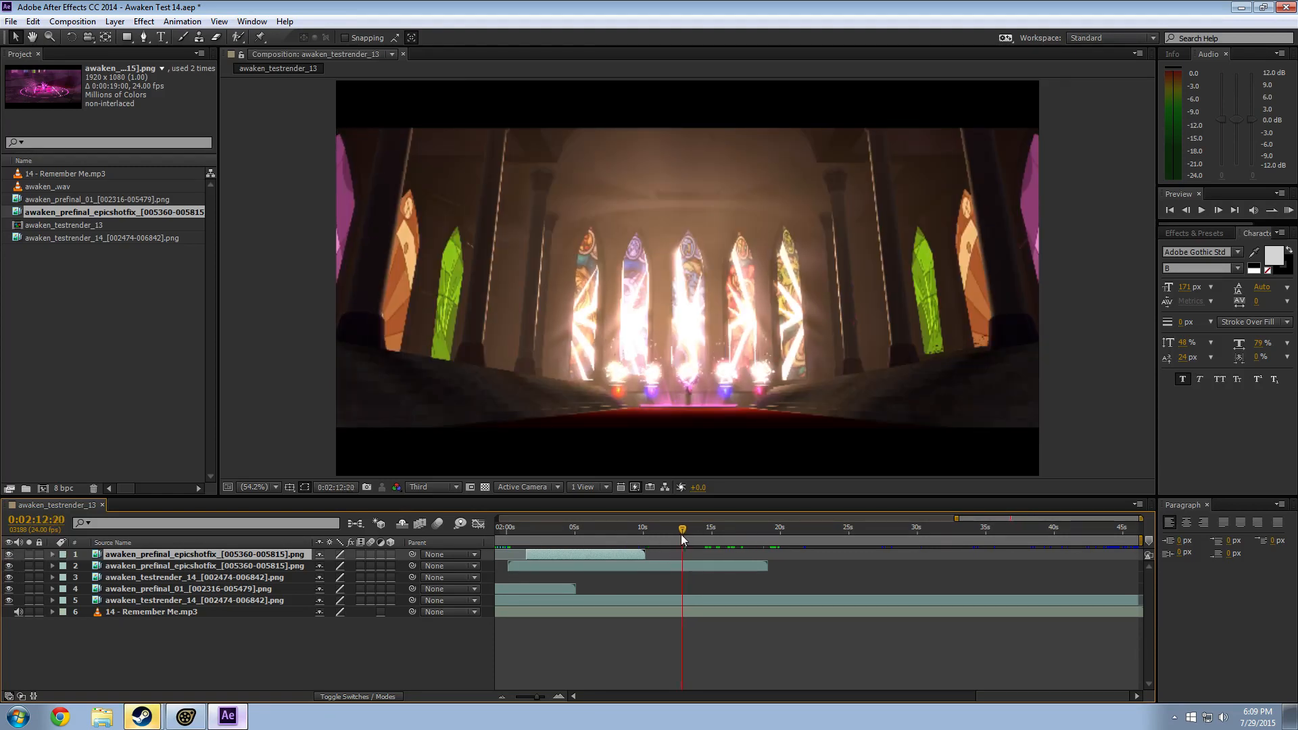
Step: Trim the lower epicshotfix layer to end at 0:02:12:22, just before the cut to the hall shot
{"action": "left_click", "coordinate": [682, 535]}
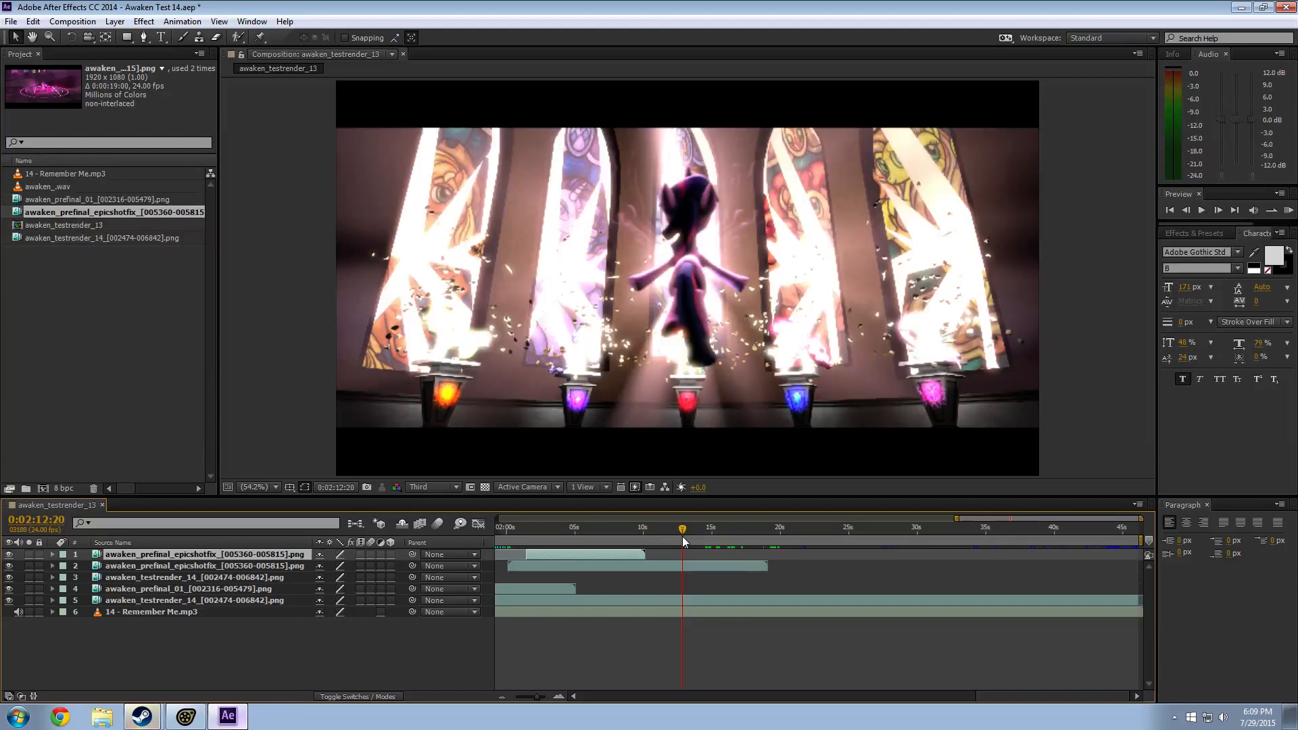
{"action": "left_click", "coordinate": [683, 537]}
{"action": "left_click_drag", "start_coordinate": [683, 537], "coordinate": [683, 538]}
{"action": "mouse_move", "coordinate": [765, 567]}
{"action": "left_mouse_down"}
{"action": "mouse_move", "coordinate": [680, 567]}
{"action": "mouse_move", "coordinate": [874, 567]}
{"action": "mouse_move", "coordinate": [753, 569]}
{"action": "left_mouse_up"}
{"action": "key", "text": "equal"}
{"action": "key", "text": "equal"}
{"action": "key", "text": "equal"}
{"action": "key", "text": "minus"}
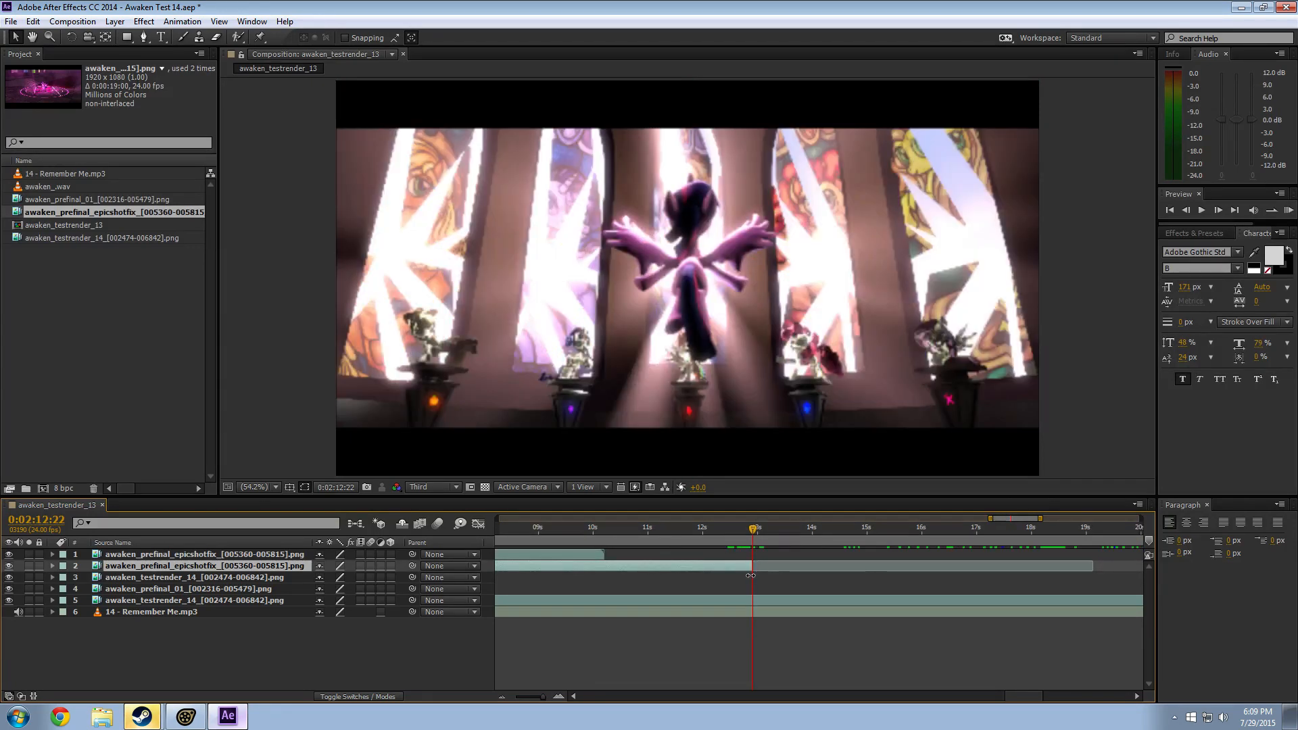
{"action": "key", "text": "equal"}
{"action": "key", "text": "minus"}
{"action": "key", "text": "minus"}
{"action": "key", "text": "minus"}
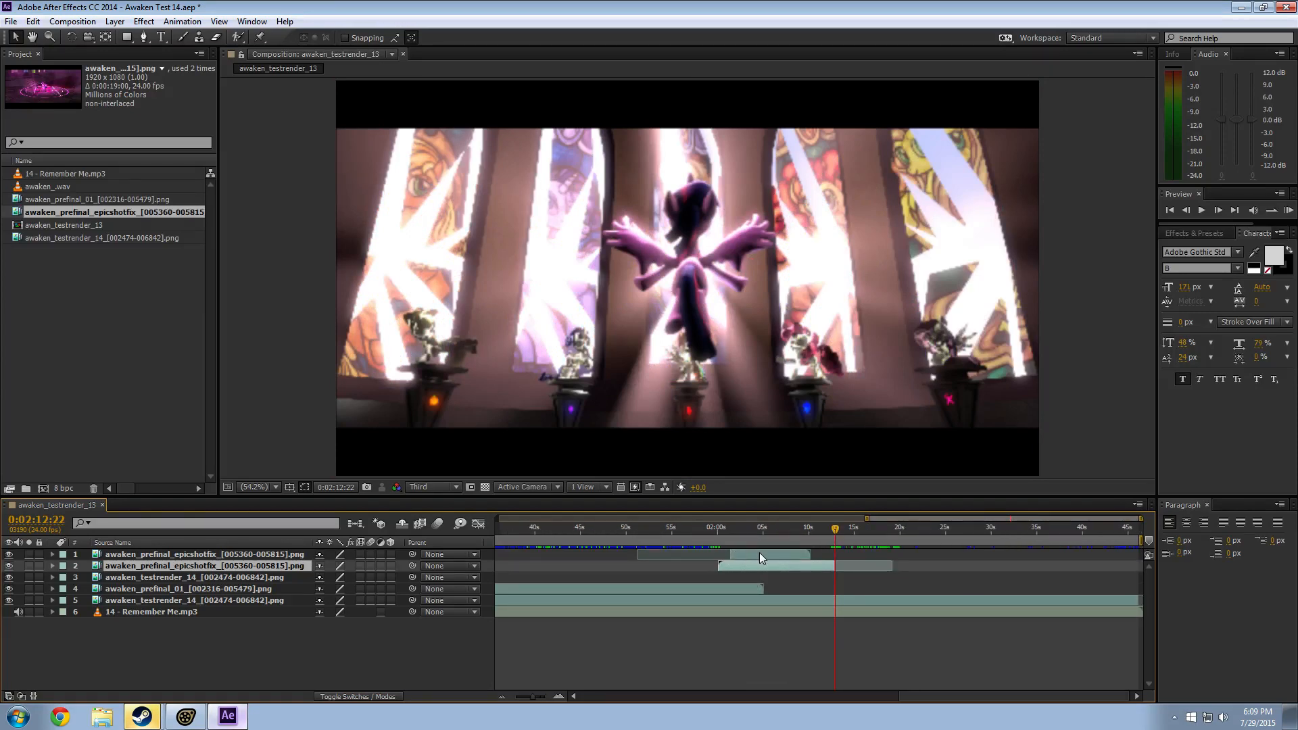
Step: Slide the top epicshotfix piece so its end lines up with the lower layer's end at 0:02:12:22
{"action": "left_click_drag", "start_coordinate": [759, 554], "coordinate": [601, 565]}
{"action": "key", "text": "equal"}
{"action": "key", "text": "equal"}
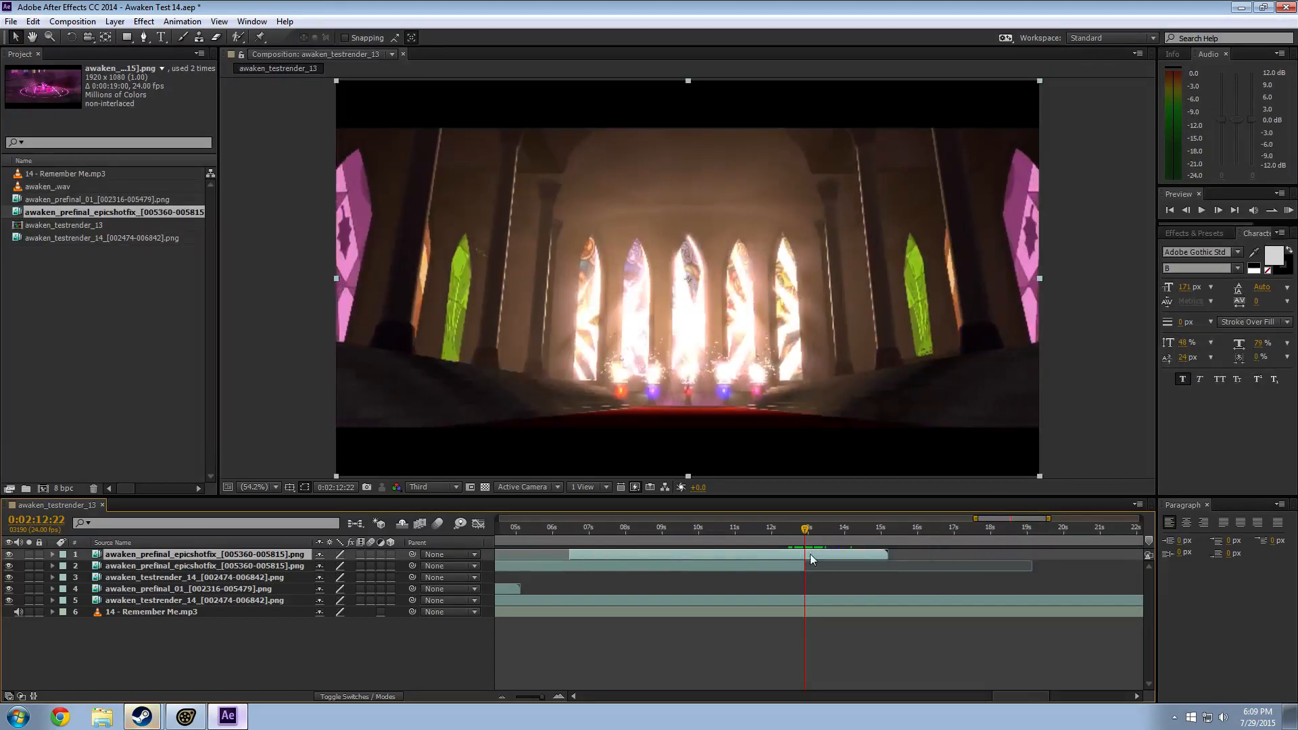
{"action": "left_click_drag", "start_coordinate": [810, 553], "coordinate": [755, 564]}
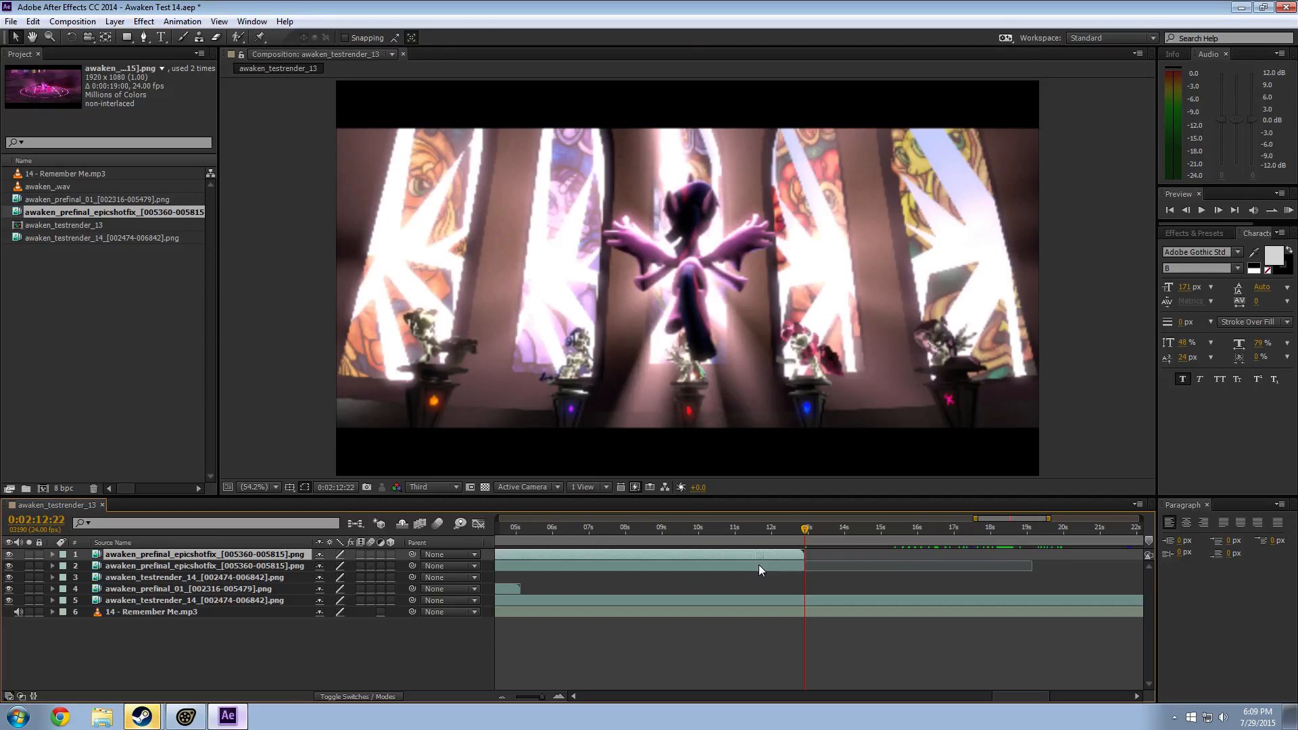
Step: Trim the start of the top epicshotfix layer to 0:02:06:17
{"action": "key", "text": "minus"}
{"action": "key", "text": "minus"}
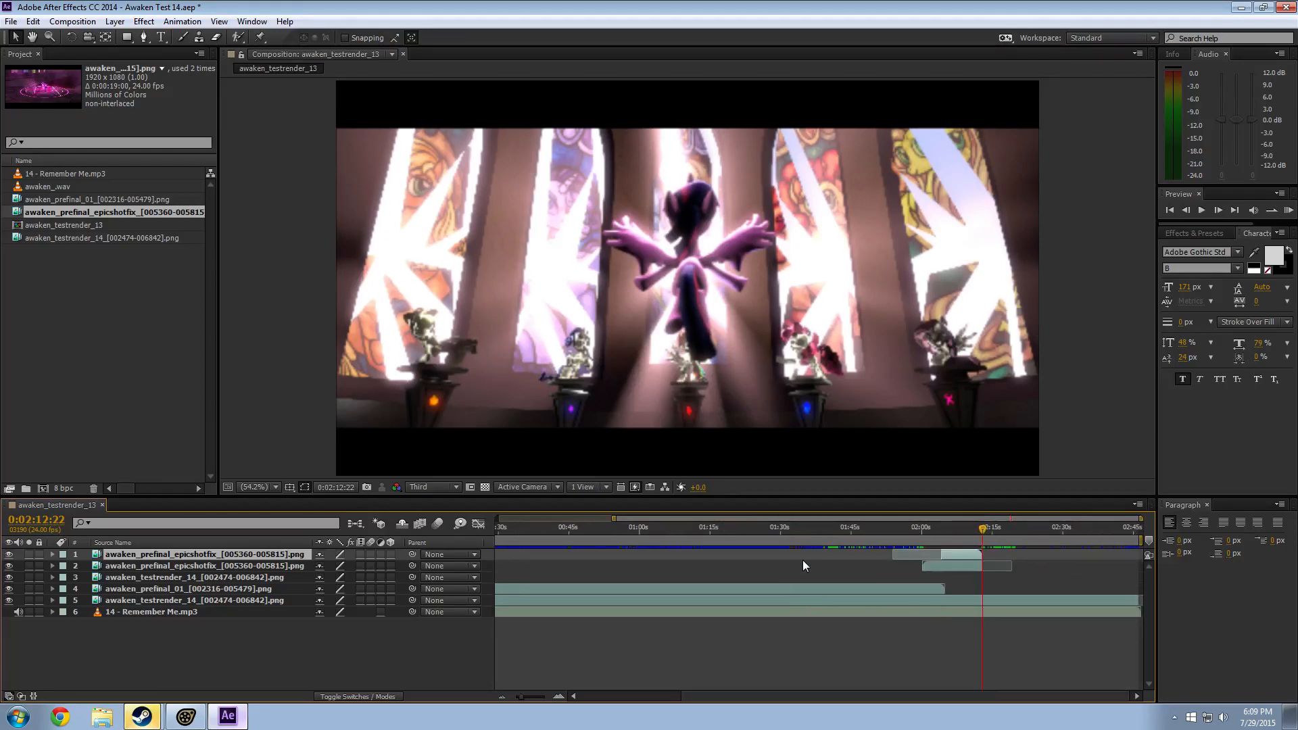
{"action": "key", "text": "equal"}
{"action": "key", "text": "equal"}
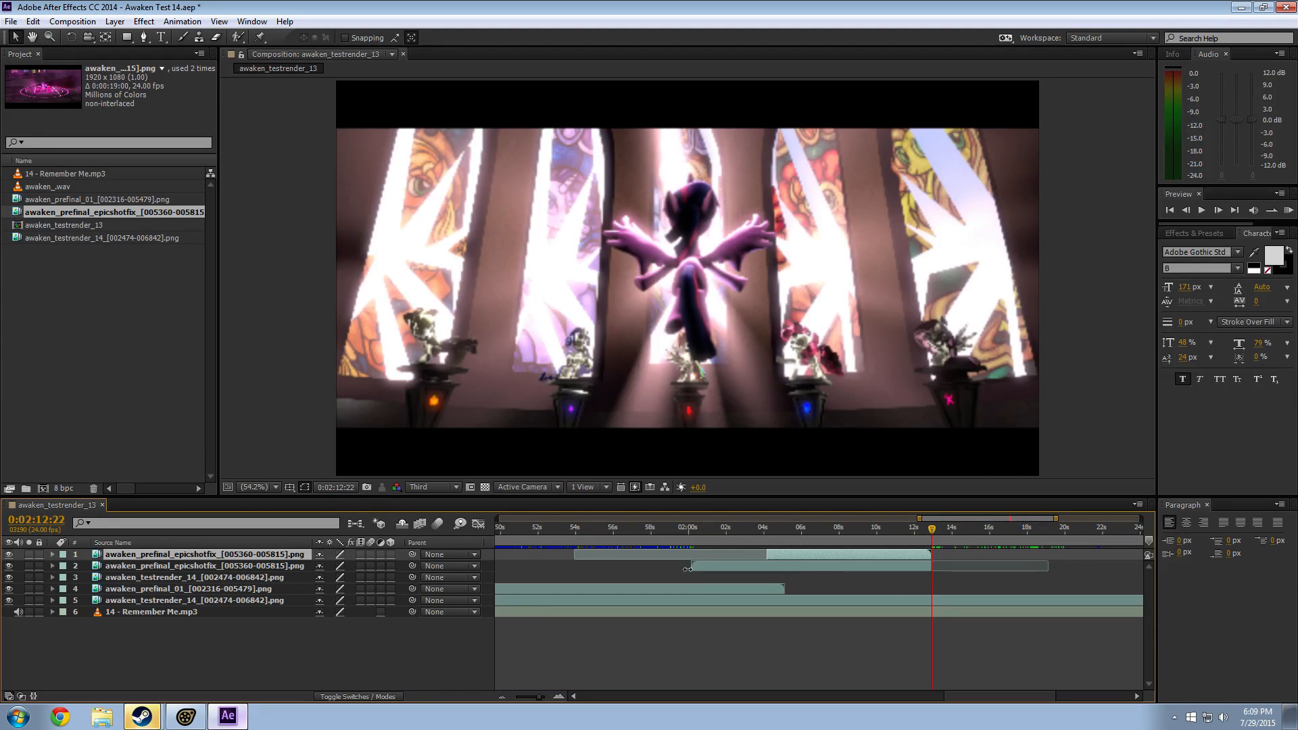
{"action": "left_click_drag", "start_coordinate": [681, 531], "coordinate": [710, 534]}
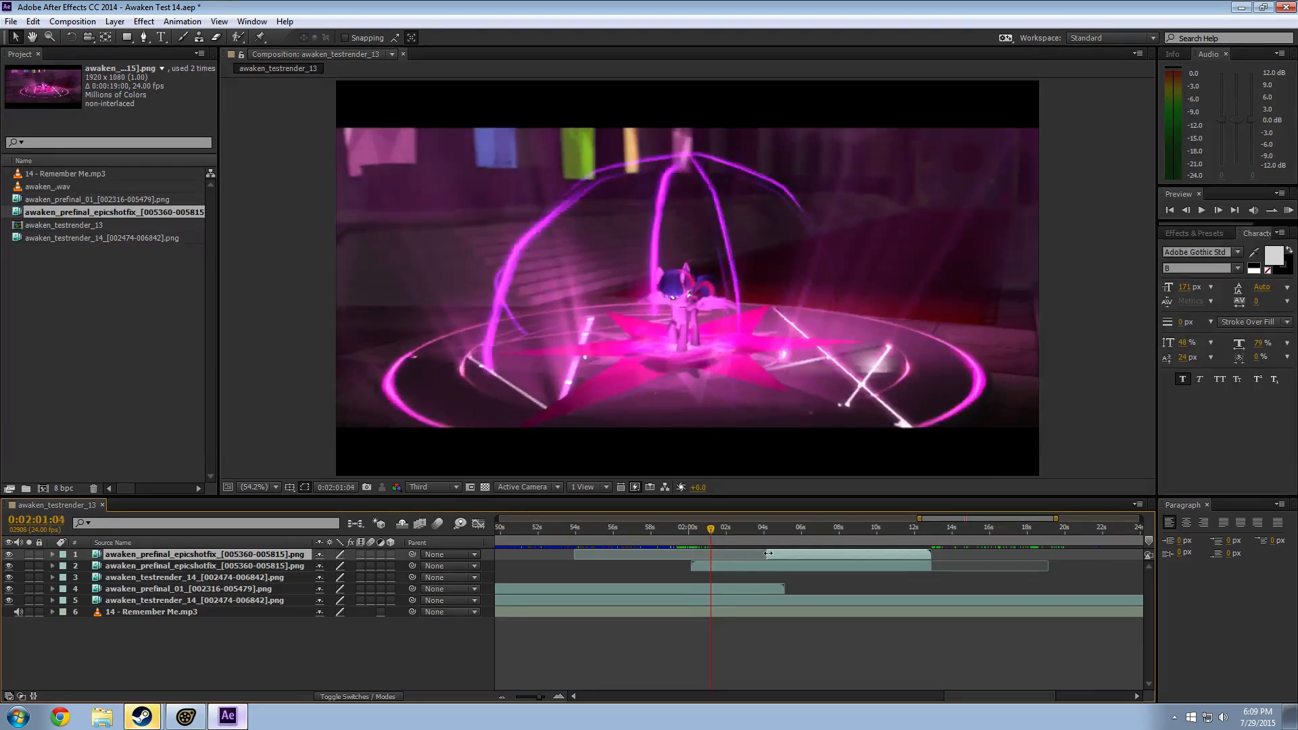
{"action": "left_click_drag", "start_coordinate": [879, 531], "coordinate": [815, 532]}
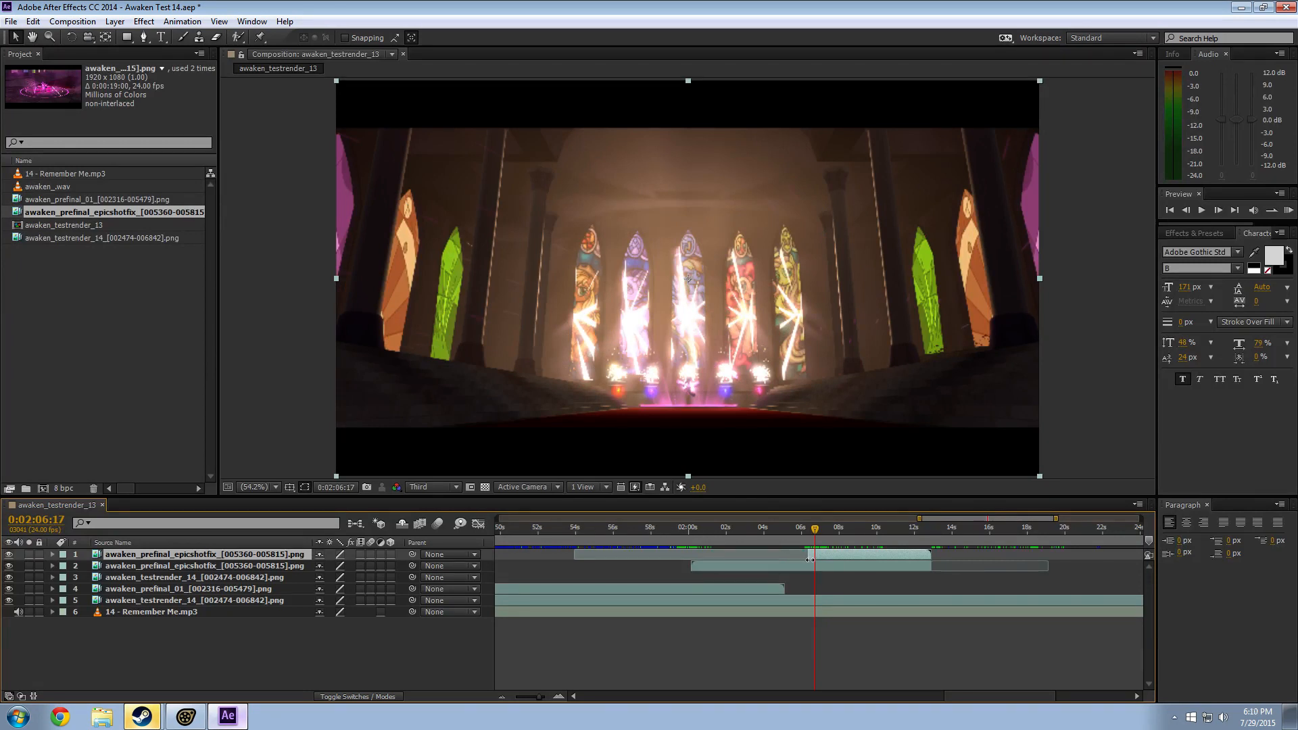
{"action": "scroll", "coordinate": [818, 563], "scroll_direction": "up", "scroll_amount": 3, "text": "alt"}
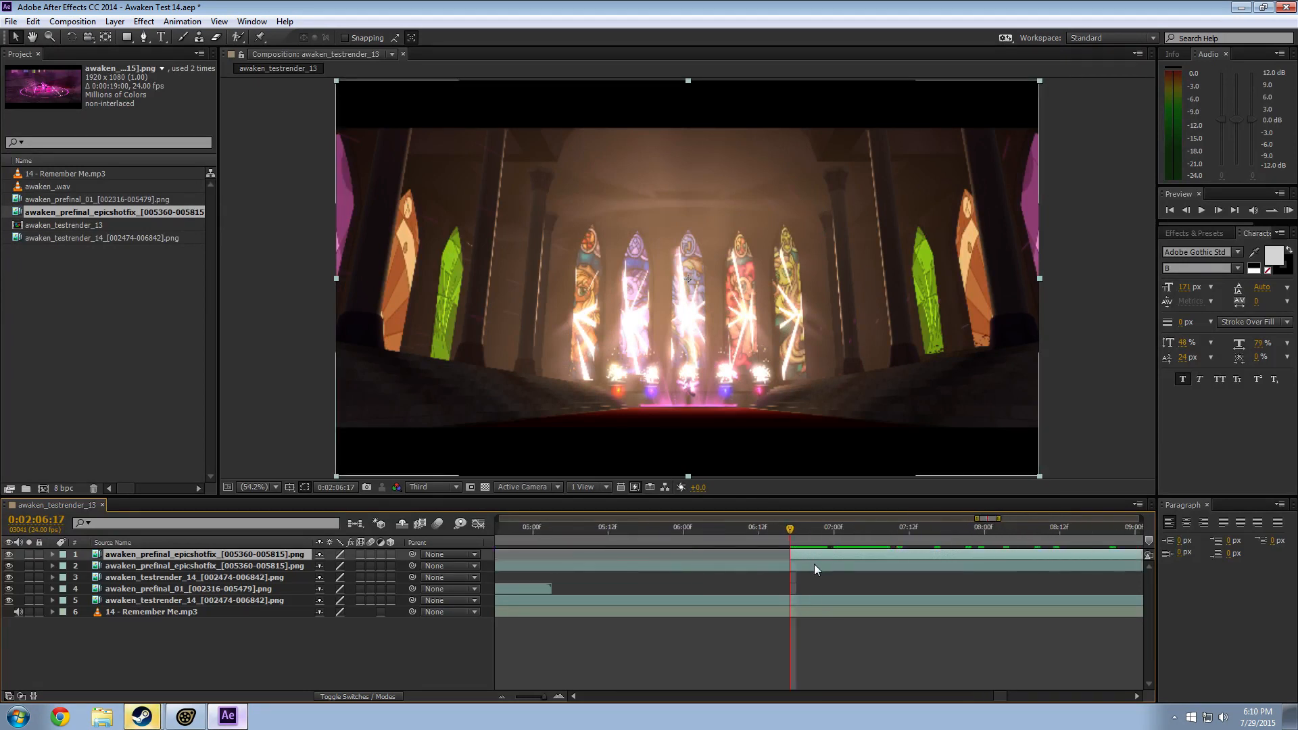
Step: Examine the frames around 0:02:07:17 on the top epicshotfix layer and around the lower layer's start at 0:01:59:22
{"action": "scroll", "coordinate": [815, 564], "scroll_direction": "down", "scroll_amount": 5, "text": "alt"}
{"action": "scroll", "coordinate": [992, 557], "scroll_direction": "up", "scroll_amount": 5, "text": "alt"}
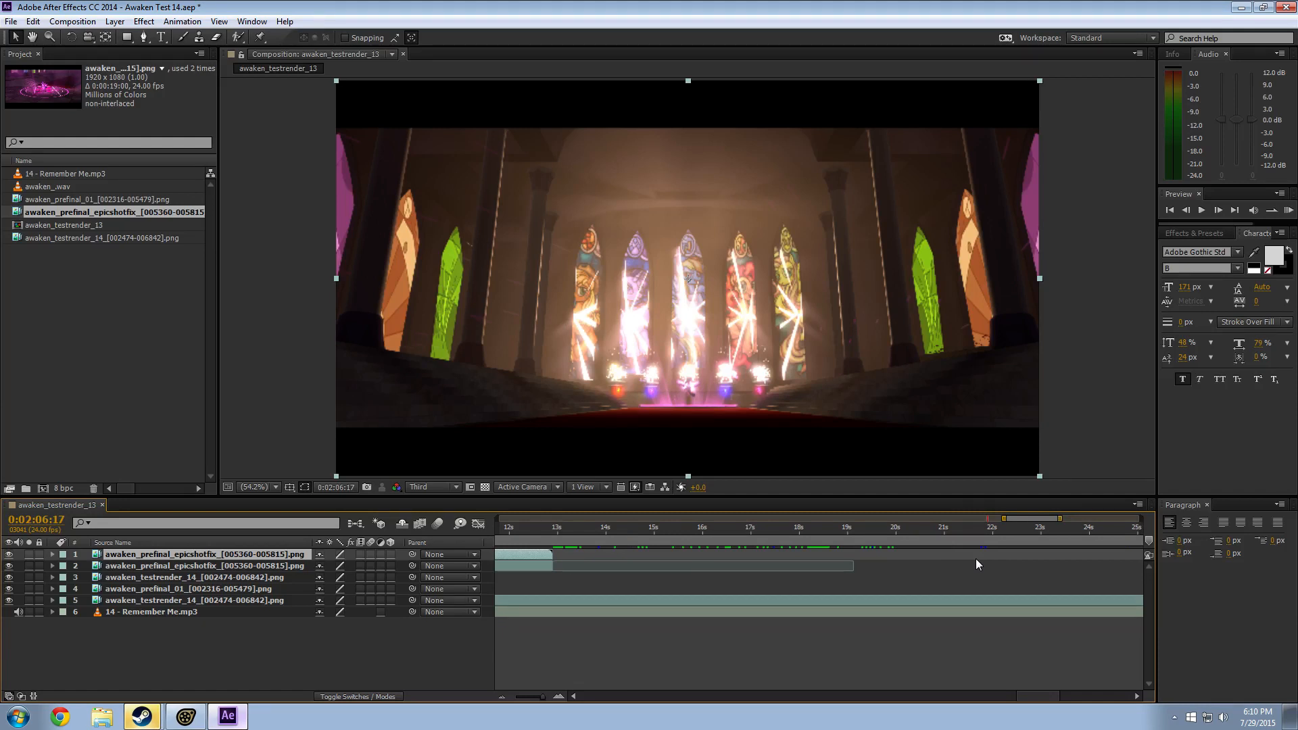
{"action": "scroll", "coordinate": [827, 556], "scroll_direction": "down", "scroll_amount": 2, "text": "alt"}
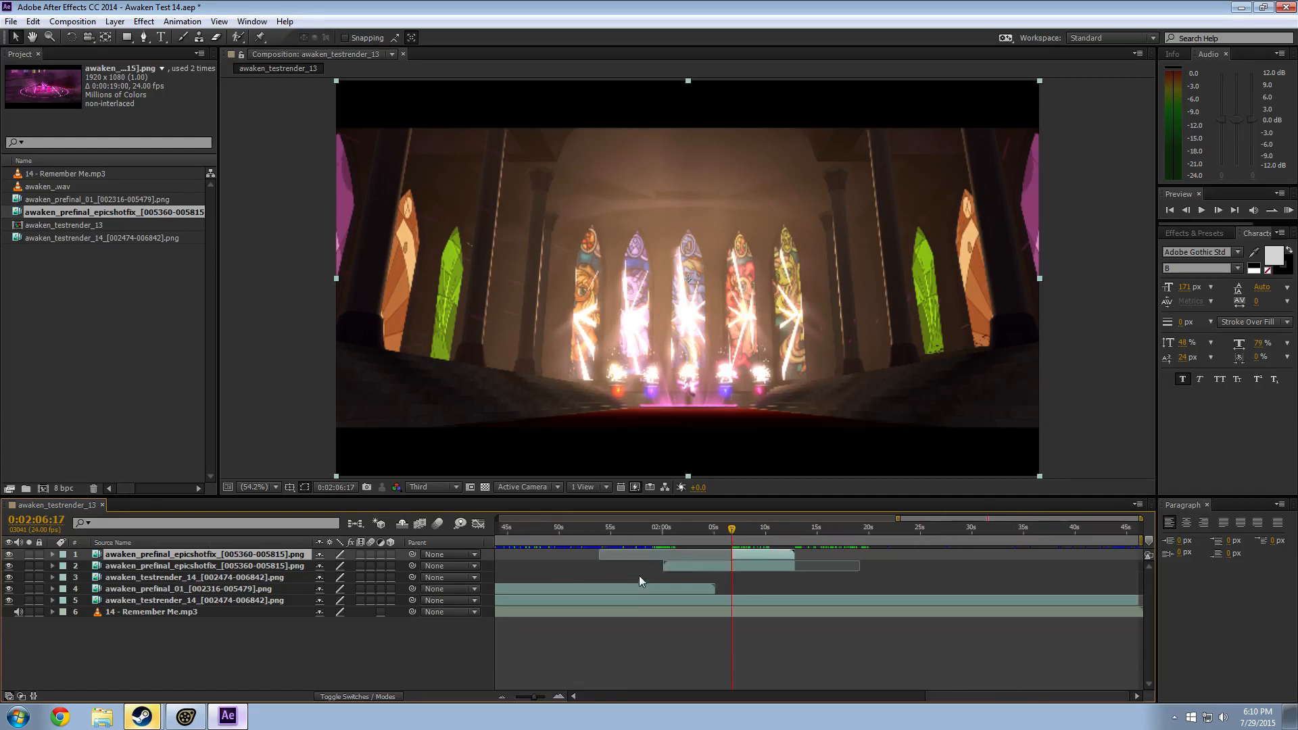
{"action": "scroll", "coordinate": [737, 555], "scroll_direction": "up", "scroll_amount": 3, "text": "alt"}
{"action": "left_click_drag", "start_coordinate": [775, 536], "coordinate": [810, 534]}
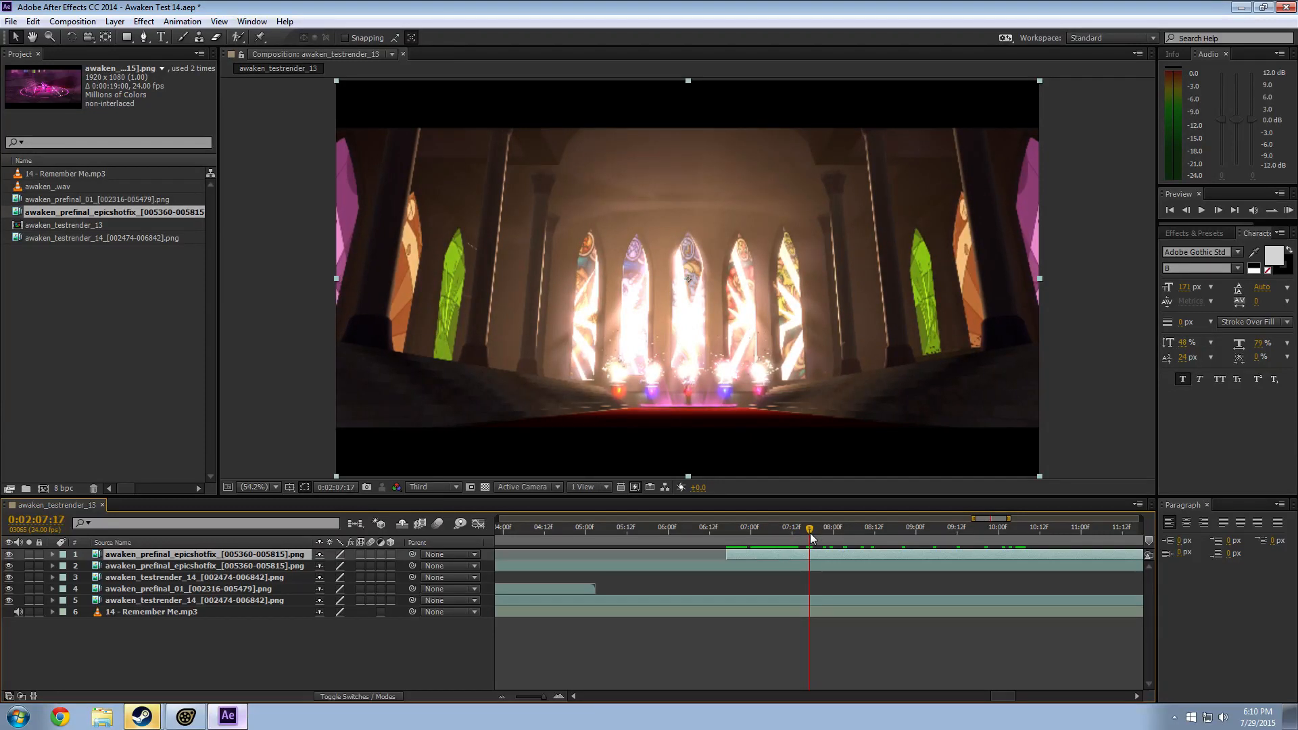
{"action": "scroll", "coordinate": [793, 554], "scroll_direction": "down", "scroll_amount": 4, "text": "alt"}
{"action": "mouse_move", "coordinate": [699, 534]}
{"action": "left_mouse_down"}
{"action": "mouse_move", "coordinate": [676, 534]}
{"action": "mouse_move", "coordinate": [703, 545]}
{"action": "left_mouse_up"}
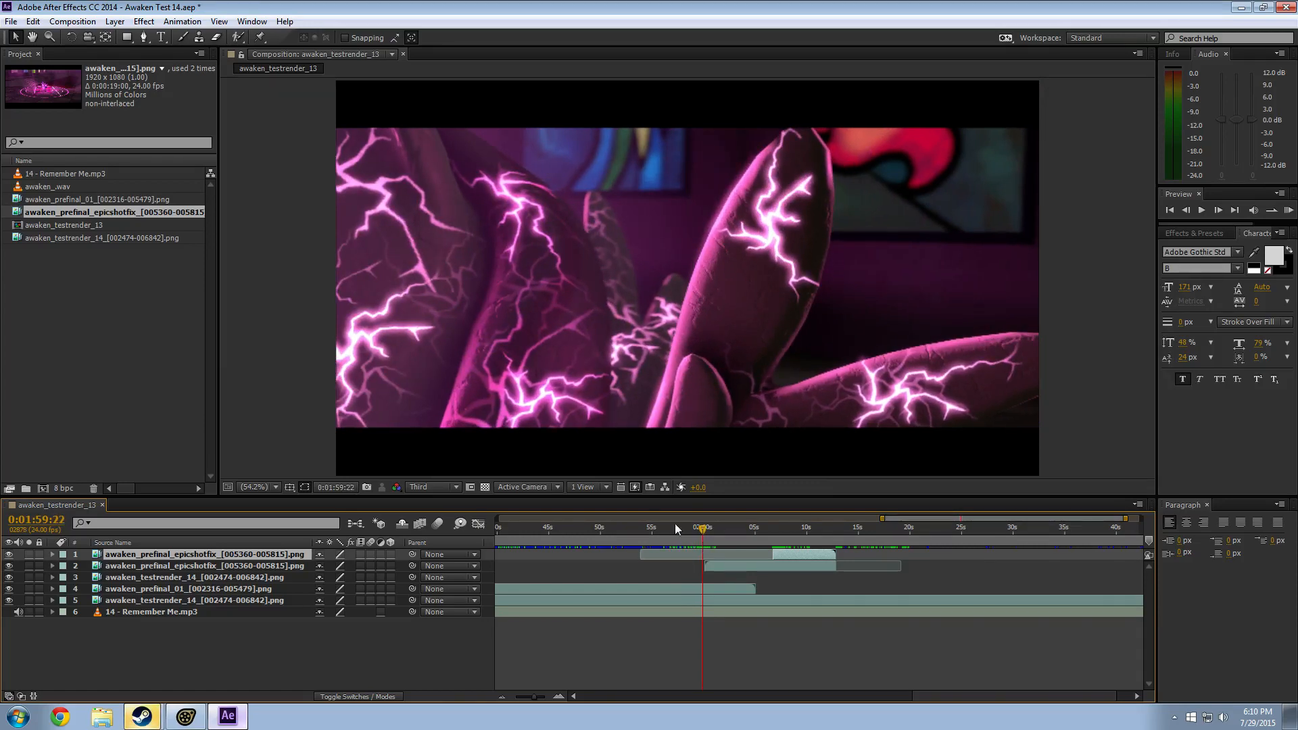
Step: Start keyframing the top epicshotfix layer's Opacity at 0:02:09:04
{"action": "mouse_move", "coordinate": [787, 534]}
{"action": "left_mouse_down"}
{"action": "mouse_move", "coordinate": [811, 534]}
{"action": "mouse_move", "coordinate": [773, 538]}
{"action": "mouse_move", "coordinate": [798, 542]}
{"action": "left_mouse_up"}
{"action": "scroll", "coordinate": [807, 544], "scroll_direction": "up", "scroll_amount": 6, "text": "alt"}
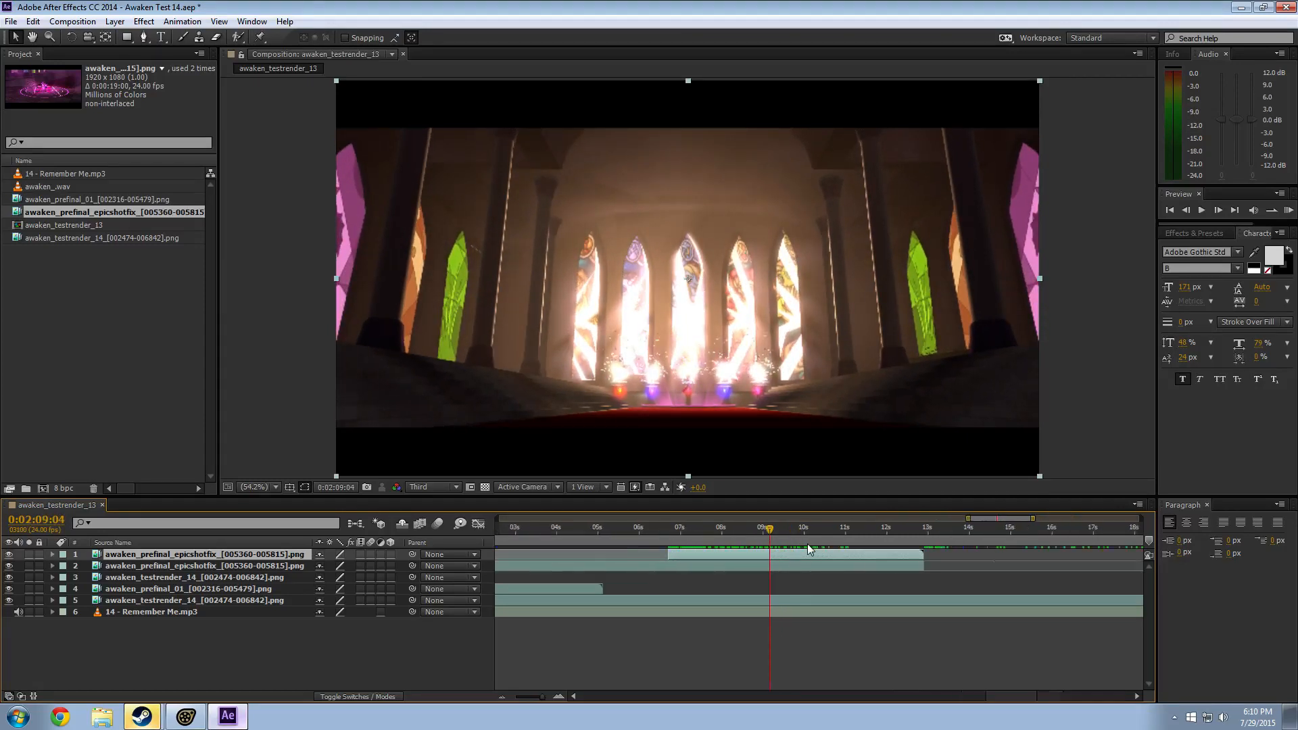
{"action": "left_click", "coordinate": [53, 554]}
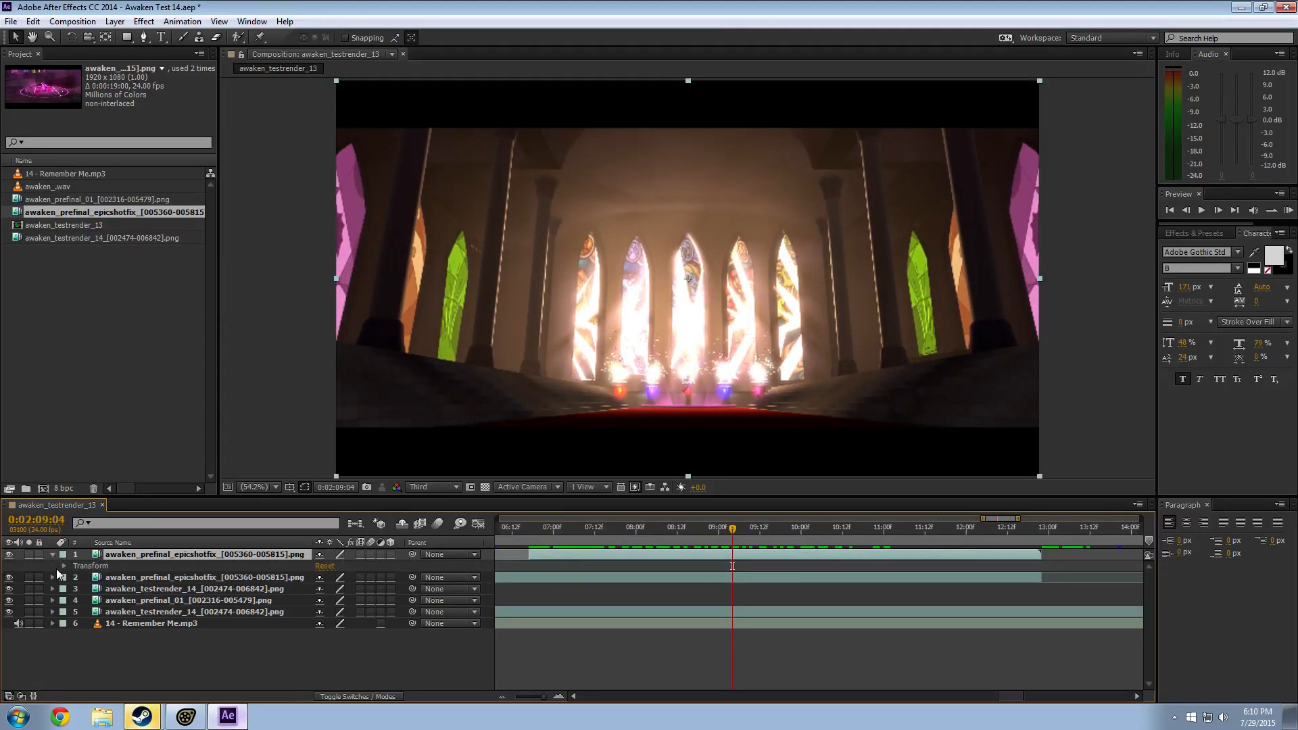
{"action": "left_click", "coordinate": [57, 568]}
{"action": "left_click", "coordinate": [64, 566]}
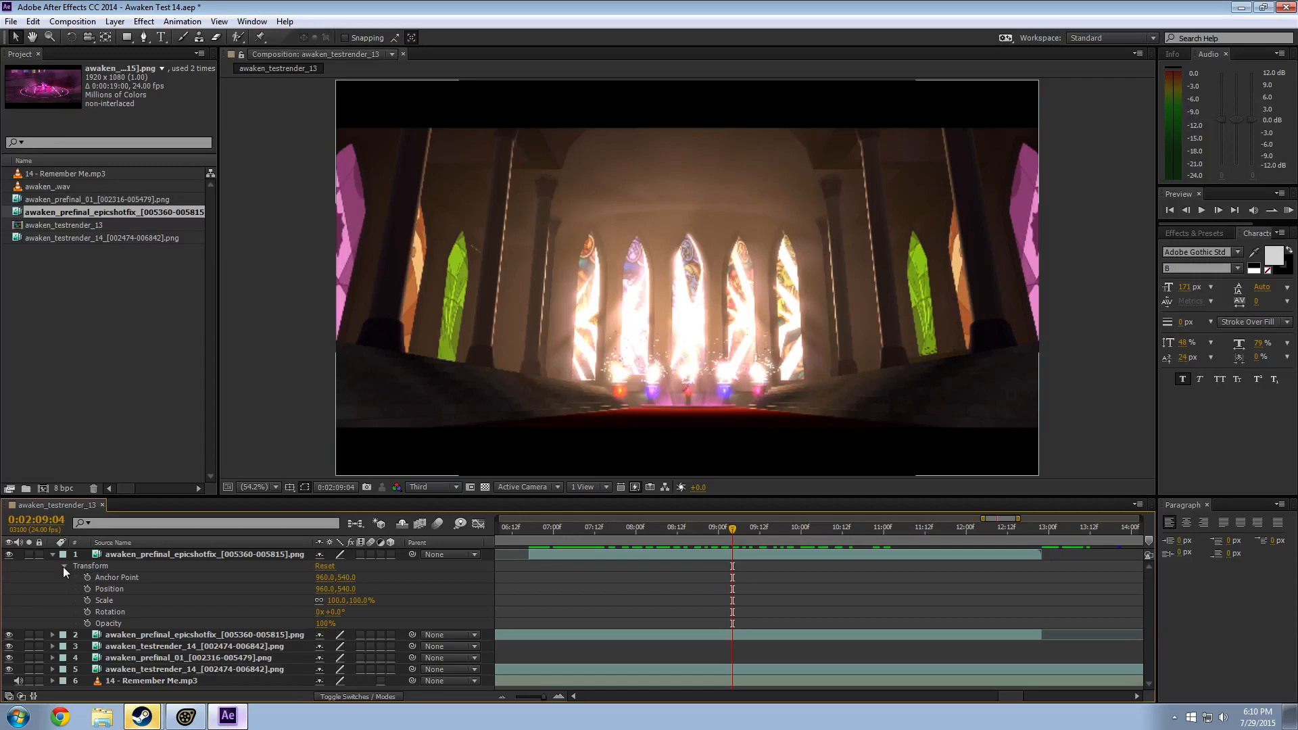
{"action": "left_click", "coordinate": [88, 622]}
Step: Add a 100% Opacity keyframe at 0:02:10:16, set the 0:02:09:04 keyframe to 0%, and scrub through the fade-in
{"action": "left_click", "coordinate": [807, 534]}
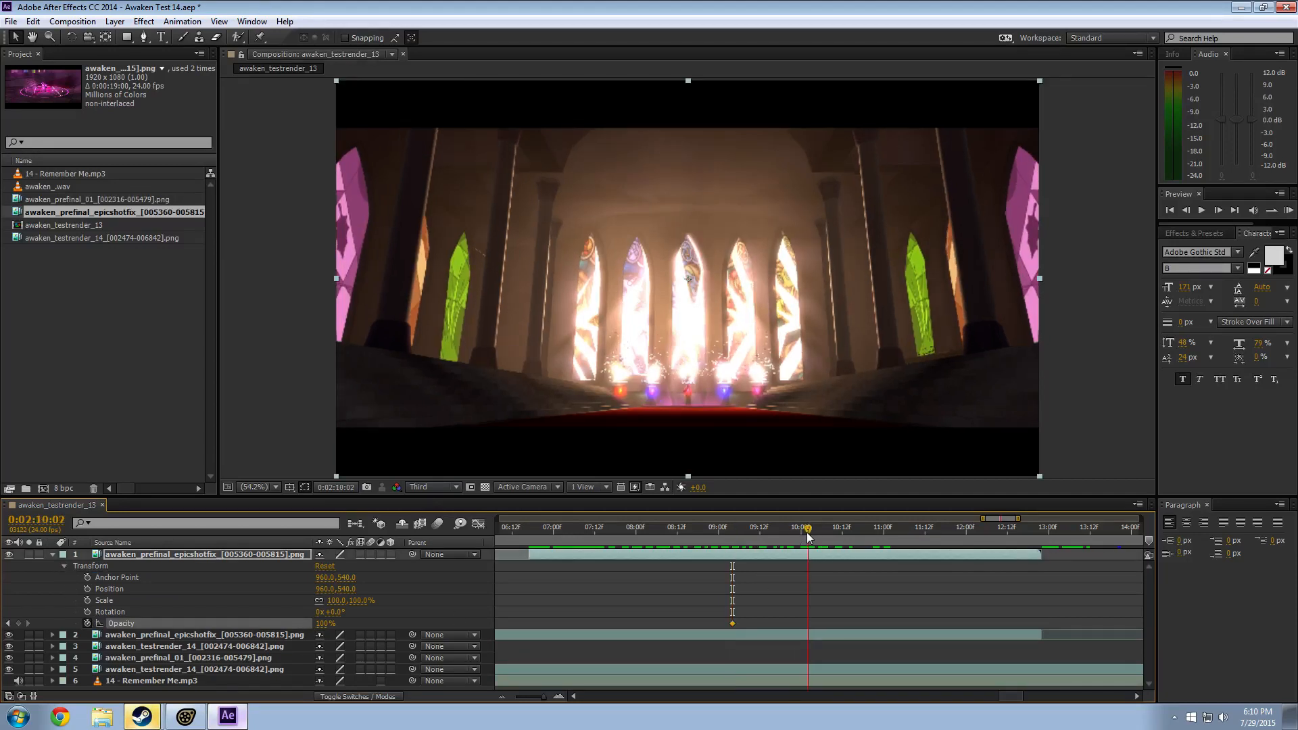
{"action": "left_click_drag", "start_coordinate": [817, 534], "coordinate": [855, 534]}
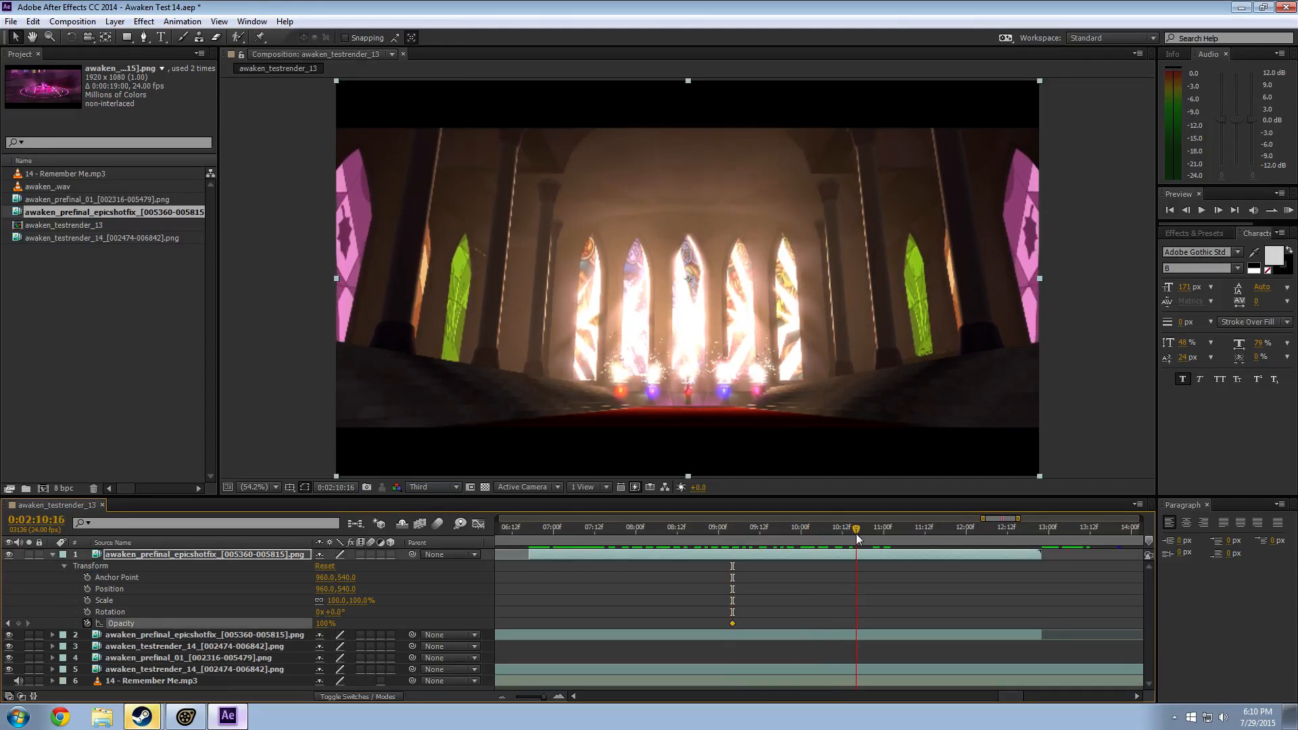
{"action": "left_click", "coordinate": [8, 623]}
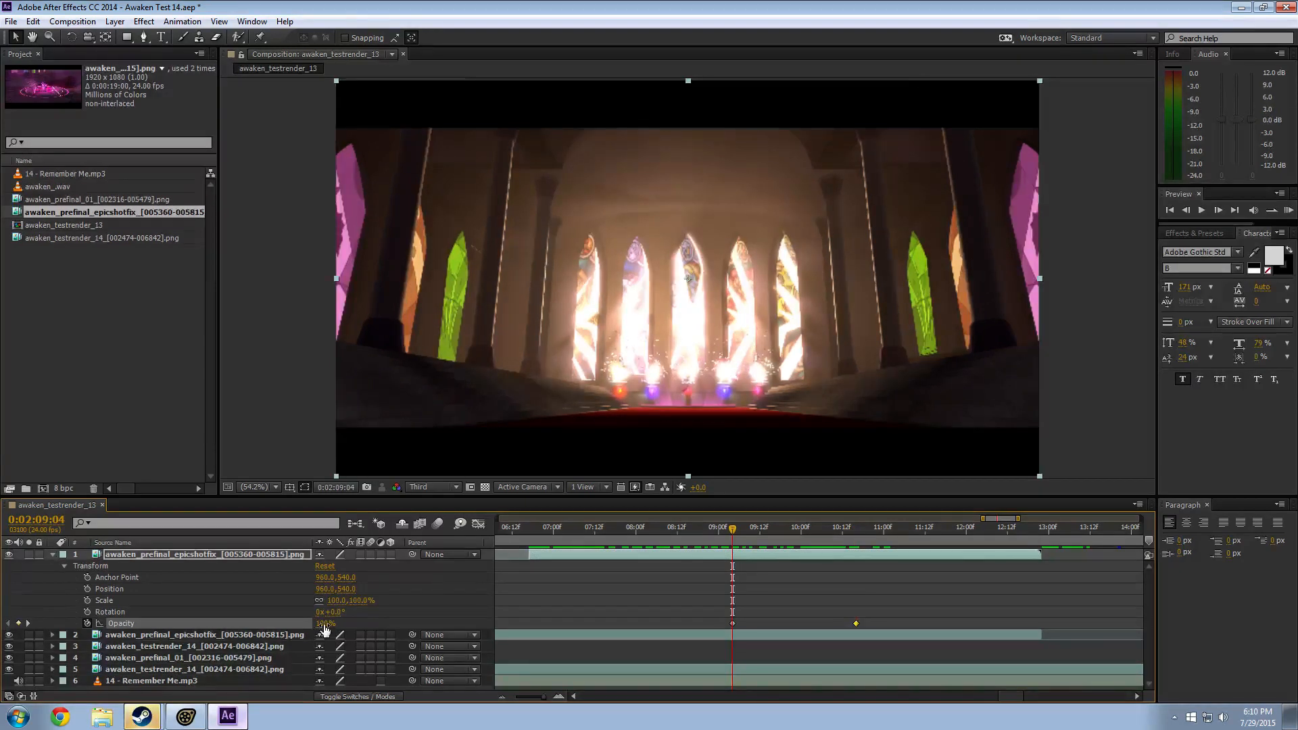
{"action": "left_click_drag", "start_coordinate": [323, 624], "coordinate": [245, 627]}
{"action": "key", "text": "minus"}
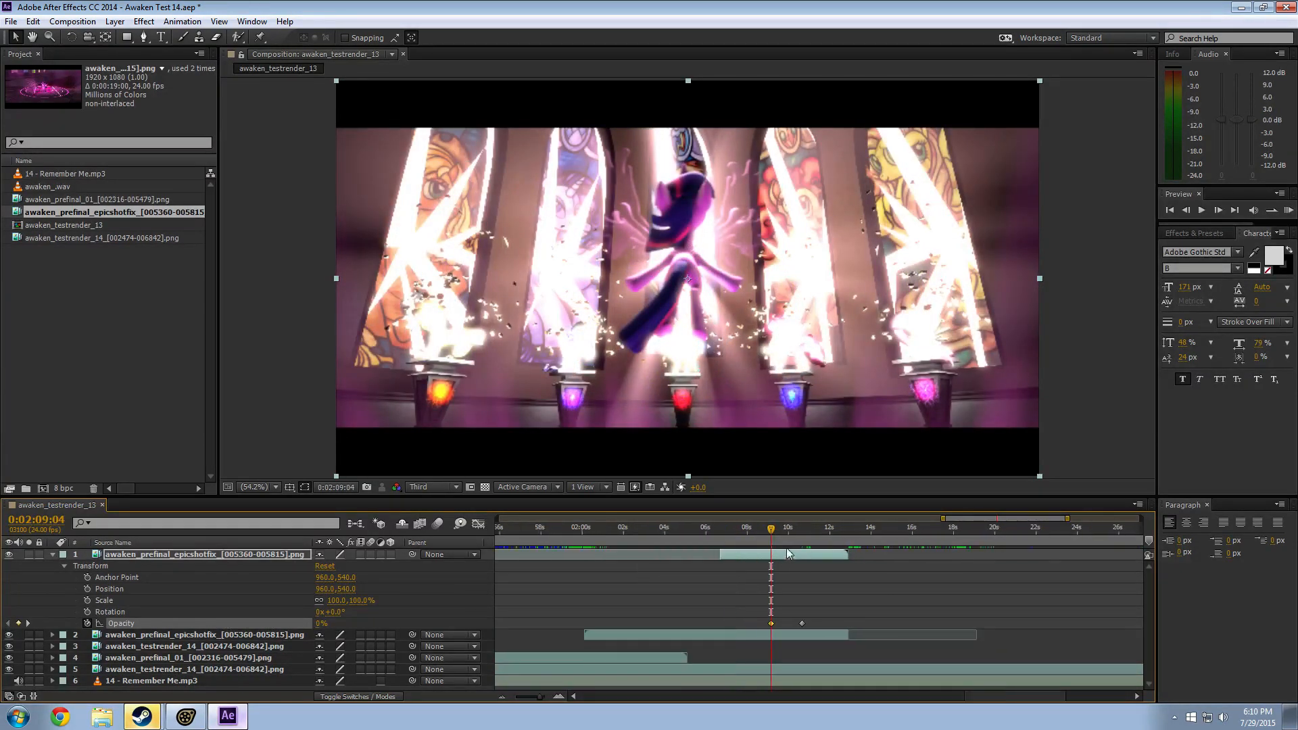
{"action": "mouse_move", "coordinate": [775, 528]}
{"action": "left_mouse_down"}
{"action": "mouse_move", "coordinate": [818, 528]}
{"action": "mouse_move", "coordinate": [773, 535]}
{"action": "mouse_move", "coordinate": [792, 541]}
{"action": "left_mouse_up"}
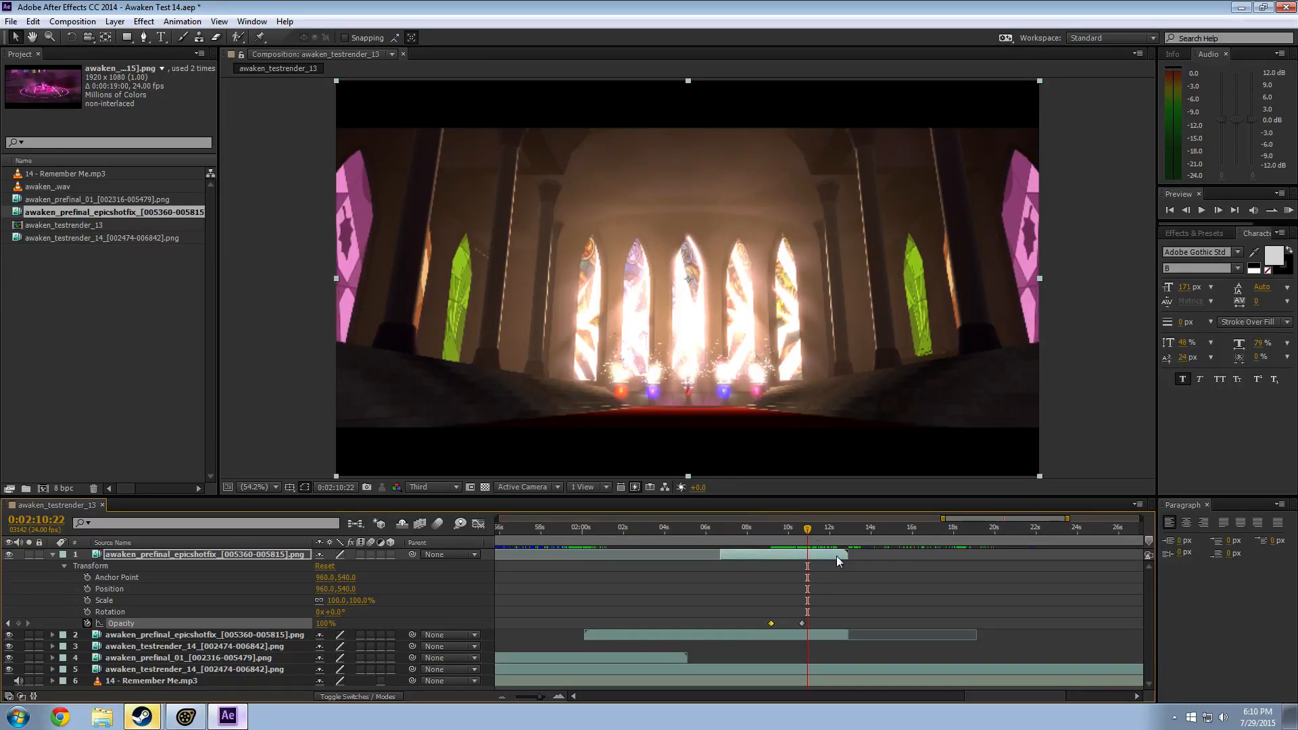
Step: Extend the end of the lower epicshotfix layer to 0:02:13:00, at the cut to the next shot
{"action": "left_click", "coordinate": [811, 533]}
{"action": "left_click_drag", "start_coordinate": [813, 539], "coordinate": [850, 537]}
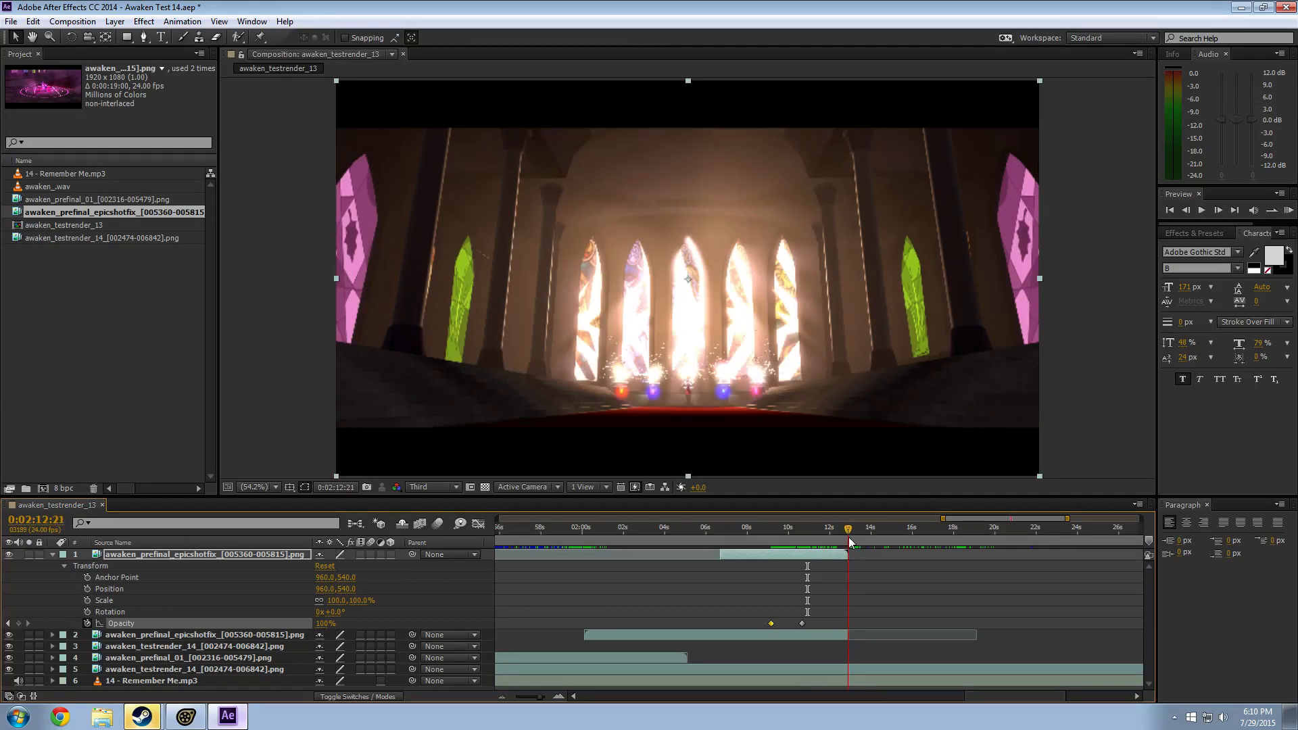
{"action": "scroll", "coordinate": [866, 573], "scroll_direction": "up", "scroll_amount": 1, "text": "alt"}
{"action": "scroll", "coordinate": [847, 578], "scroll_direction": "up", "scroll_amount": 1, "text": "alt"}
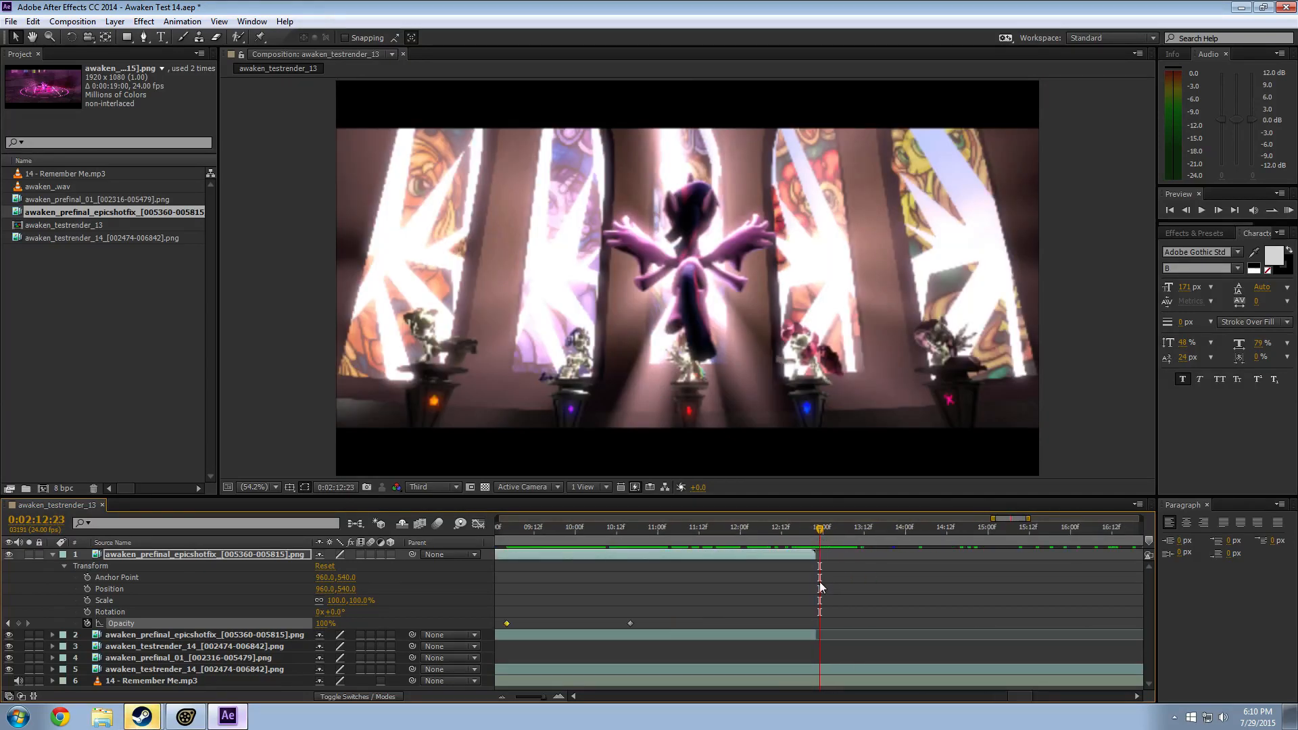
{"action": "scroll", "coordinate": [815, 574], "scroll_direction": "up", "scroll_amount": 1, "text": "alt"}
{"action": "left_click", "coordinate": [831, 535]}
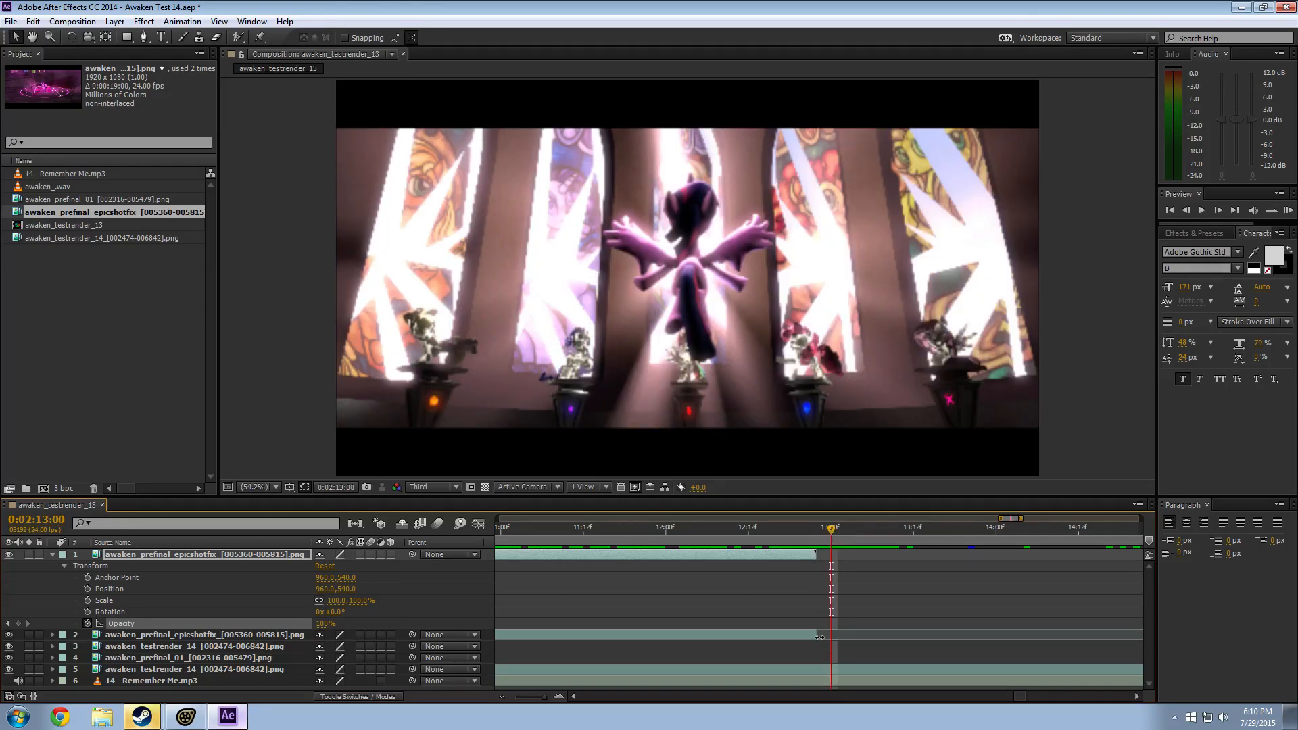
{"action": "left_click_drag", "start_coordinate": [816, 635], "coordinate": [831, 638]}
{"action": "left_click_drag", "start_coordinate": [827, 530], "coordinate": [831, 532]}
Step: Slide the top epicshotfix layer to end at 0:02:13:00 with the lower layer, and check the cut at 0:02:13:01
{"action": "left_click", "coordinate": [812, 554]}
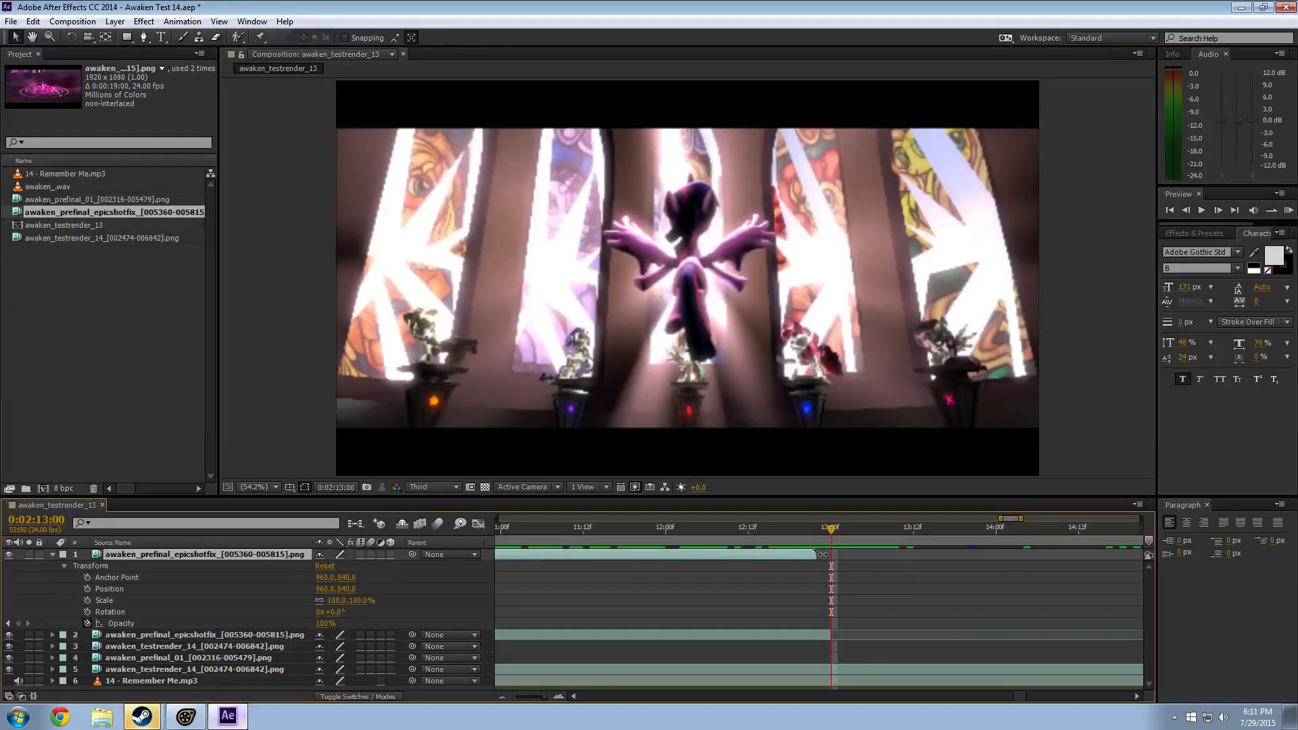
{"action": "scroll", "coordinate": [818, 556], "scroll_direction": "down", "scroll_amount": 2, "text": "alt"}
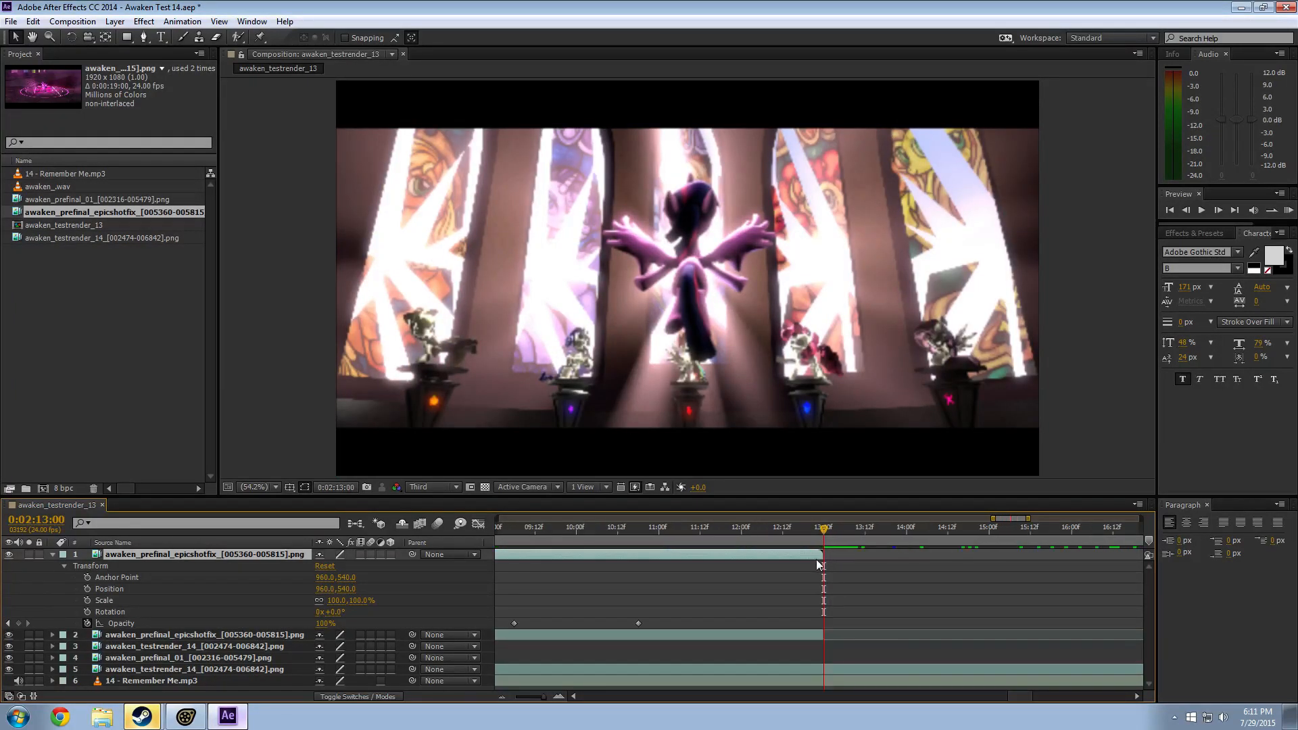
{"action": "left_click_drag", "start_coordinate": [823, 532], "coordinate": [840, 530]}
{"action": "scroll", "coordinate": [826, 558], "scroll_direction": "up", "scroll_amount": 2, "text": "alt"}
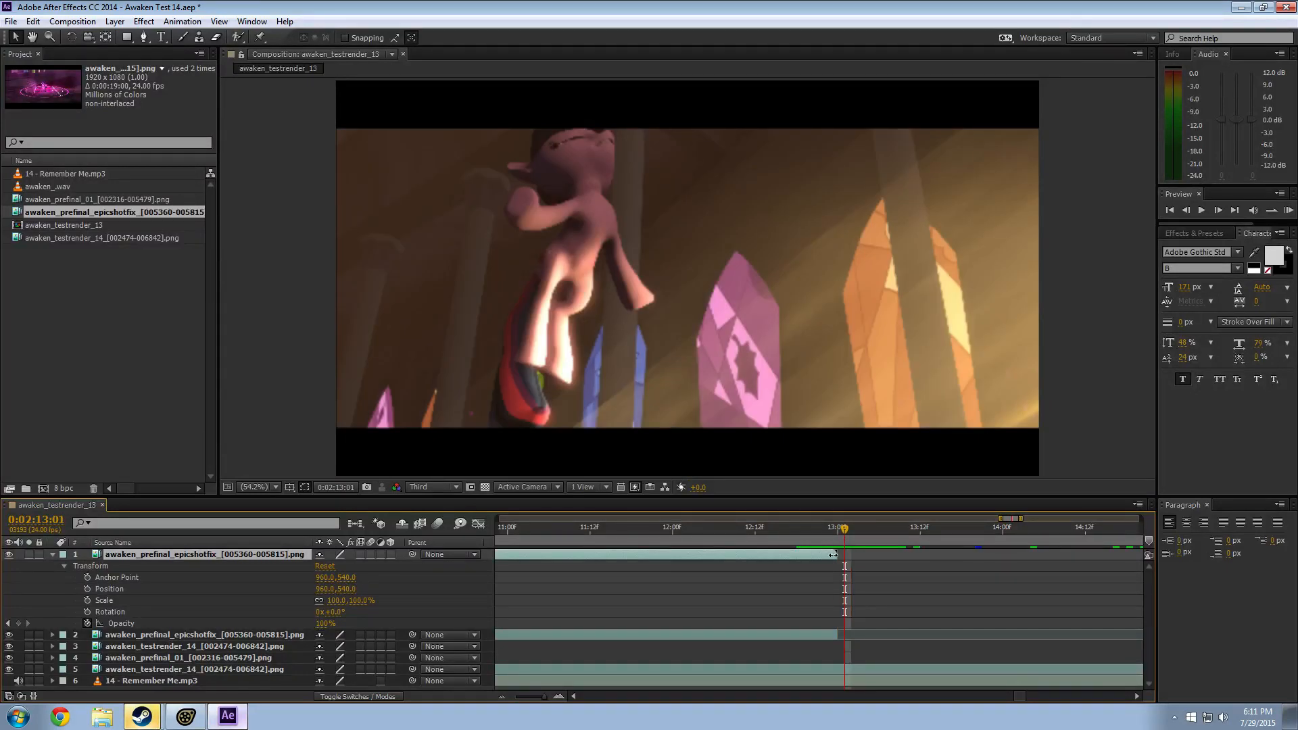
Step: Scrub back from the shot's end to 0:02:08:17 to examine the opacity fade between the two epicshotfix layers
{"action": "left_click_drag", "start_coordinate": [845, 530], "coordinate": [658, 544]}
{"action": "scroll", "coordinate": [685, 558], "scroll_direction": "down", "scroll_amount": 5, "text": "alt"}
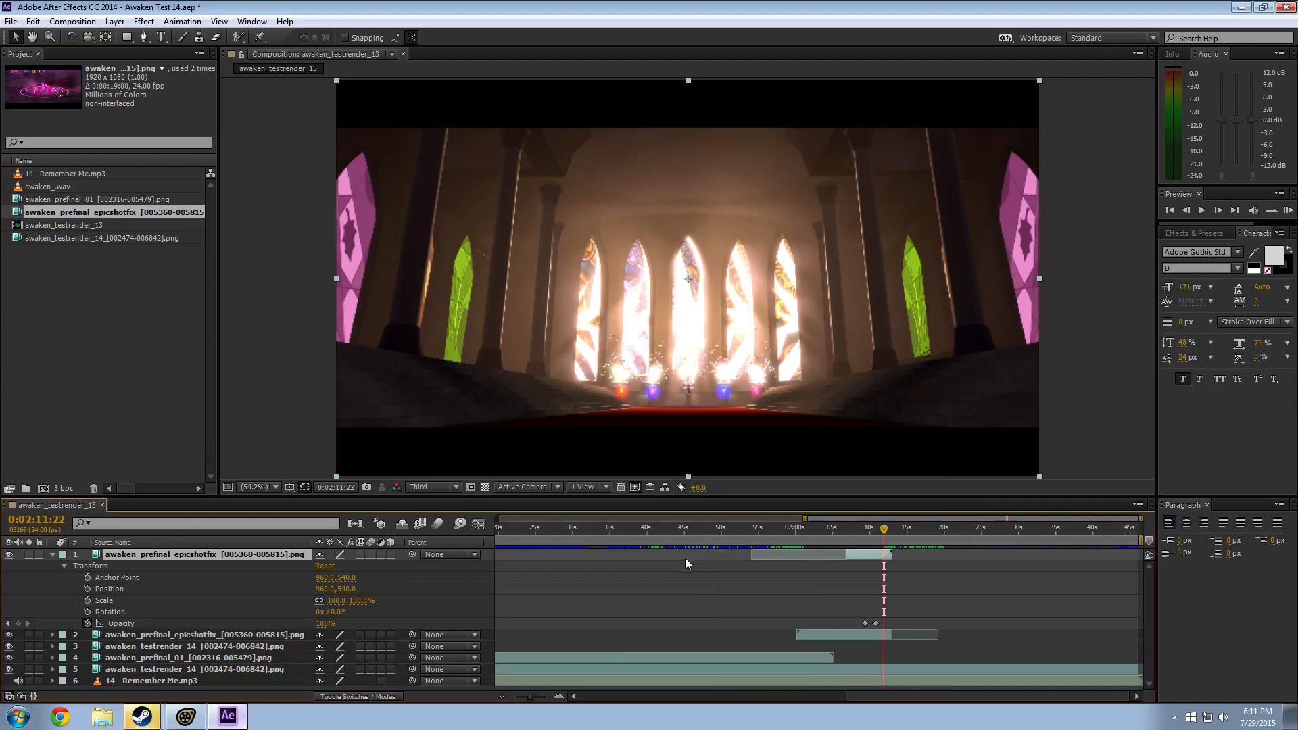
{"action": "left_click", "coordinate": [864, 532]}
{"action": "scroll", "coordinate": [880, 590], "scroll_direction": "up", "scroll_amount": 5, "text": "alt"}
{"action": "scroll", "coordinate": [850, 614], "scroll_direction": "up", "scroll_amount": 3, "text": "alt"}
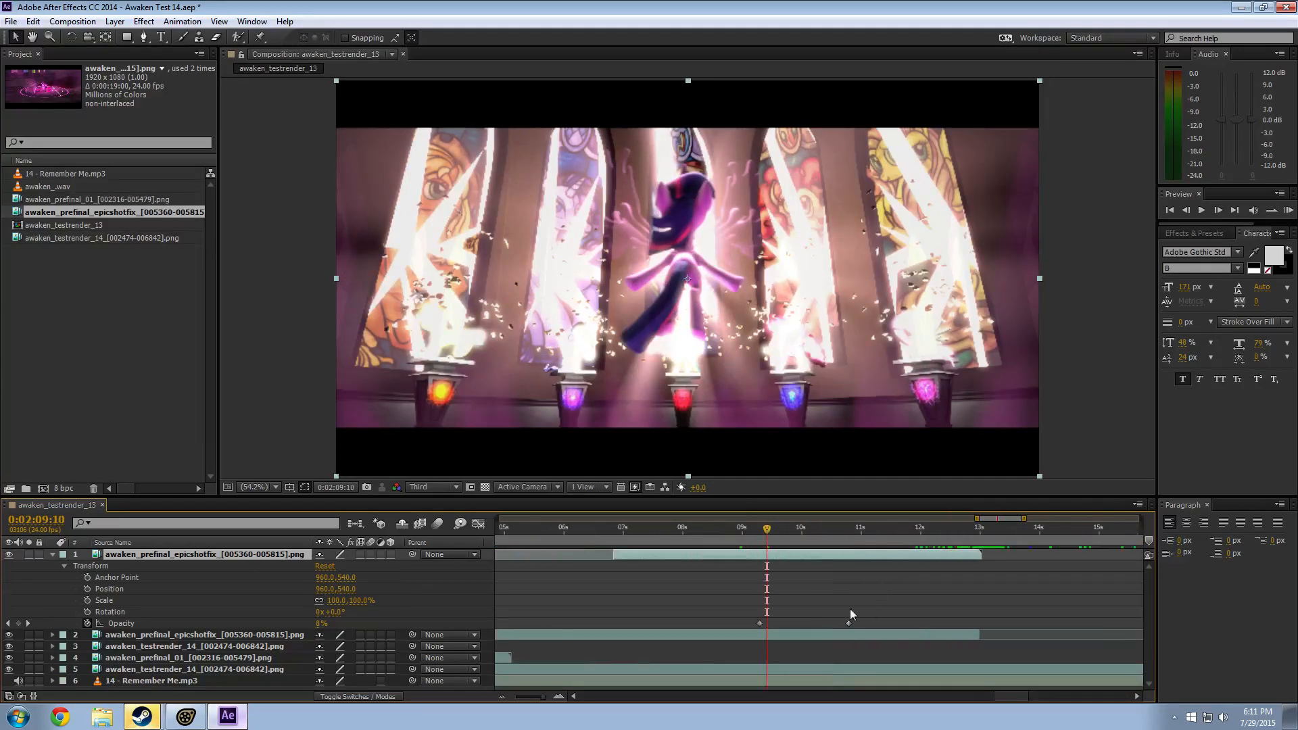
{"action": "mouse_move", "coordinate": [722, 528]}
{"action": "left_mouse_down"}
{"action": "mouse_move", "coordinate": [674, 533]}
{"action": "mouse_move", "coordinate": [791, 545]}
{"action": "mouse_move", "coordinate": [681, 541]}
{"action": "mouse_move", "coordinate": [724, 541]}
{"action": "left_mouse_up"}
{"action": "scroll", "coordinate": [774, 578], "scroll_direction": "down", "scroll_amount": 10, "text": "alt"}
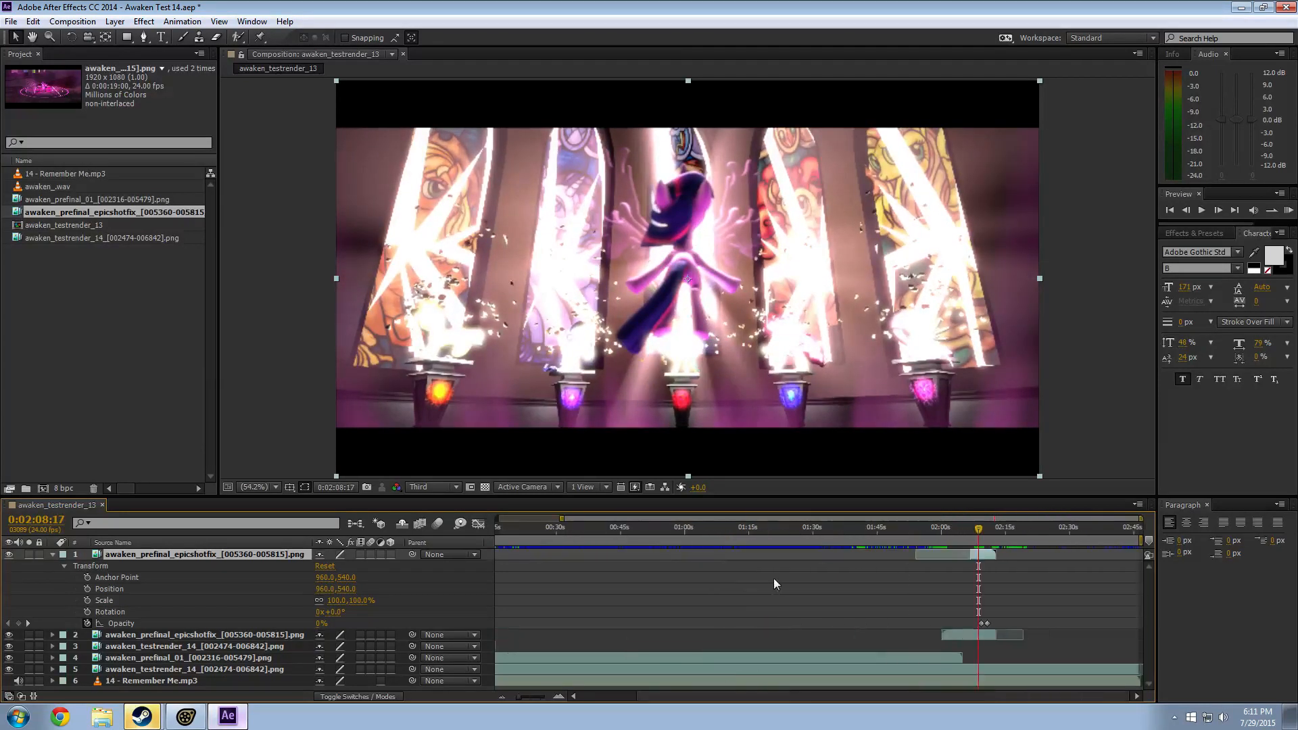
Step: Shrink the composition view to 3.1% and run a RAM preview from 0:01:31:06, stopping it shortly after playback starts
{"action": "left_click_drag", "start_coordinate": [884, 529], "coordinate": [818, 534]}
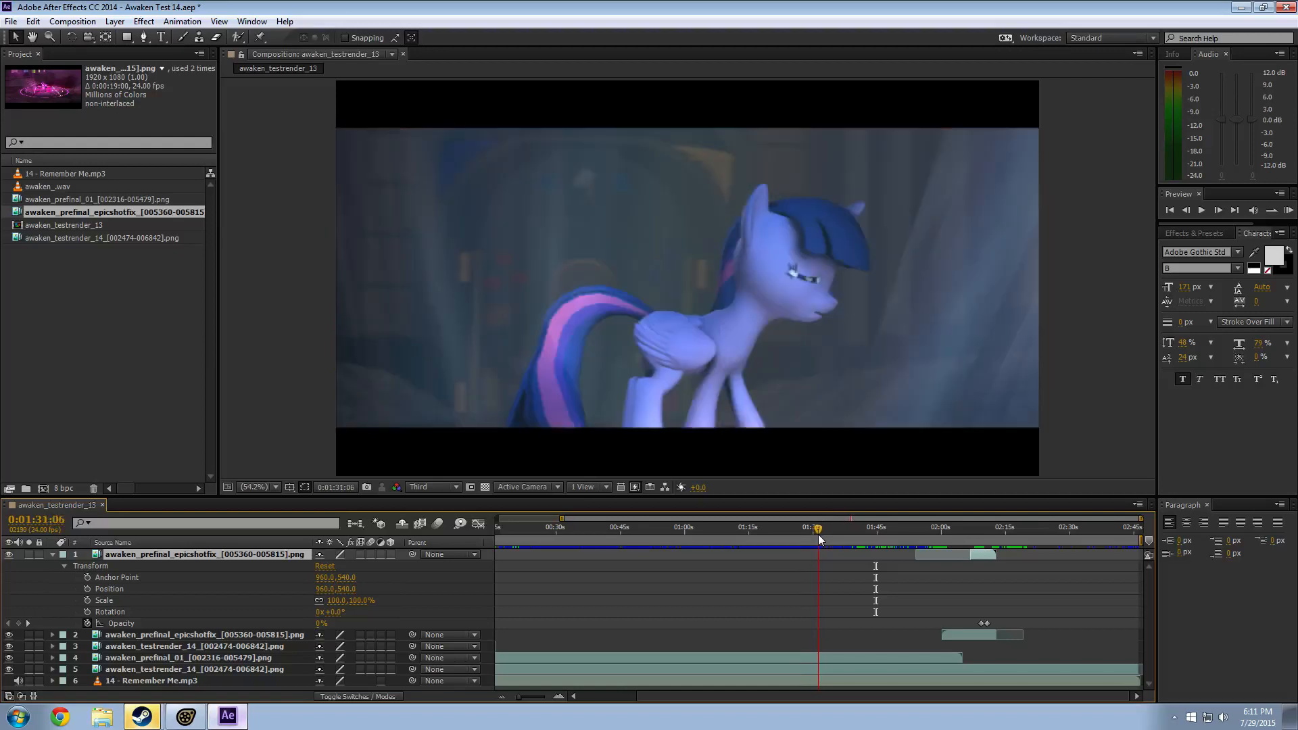
{"action": "scroll", "coordinate": [742, 391], "scroll_direction": "down", "scroll_amount": 8}
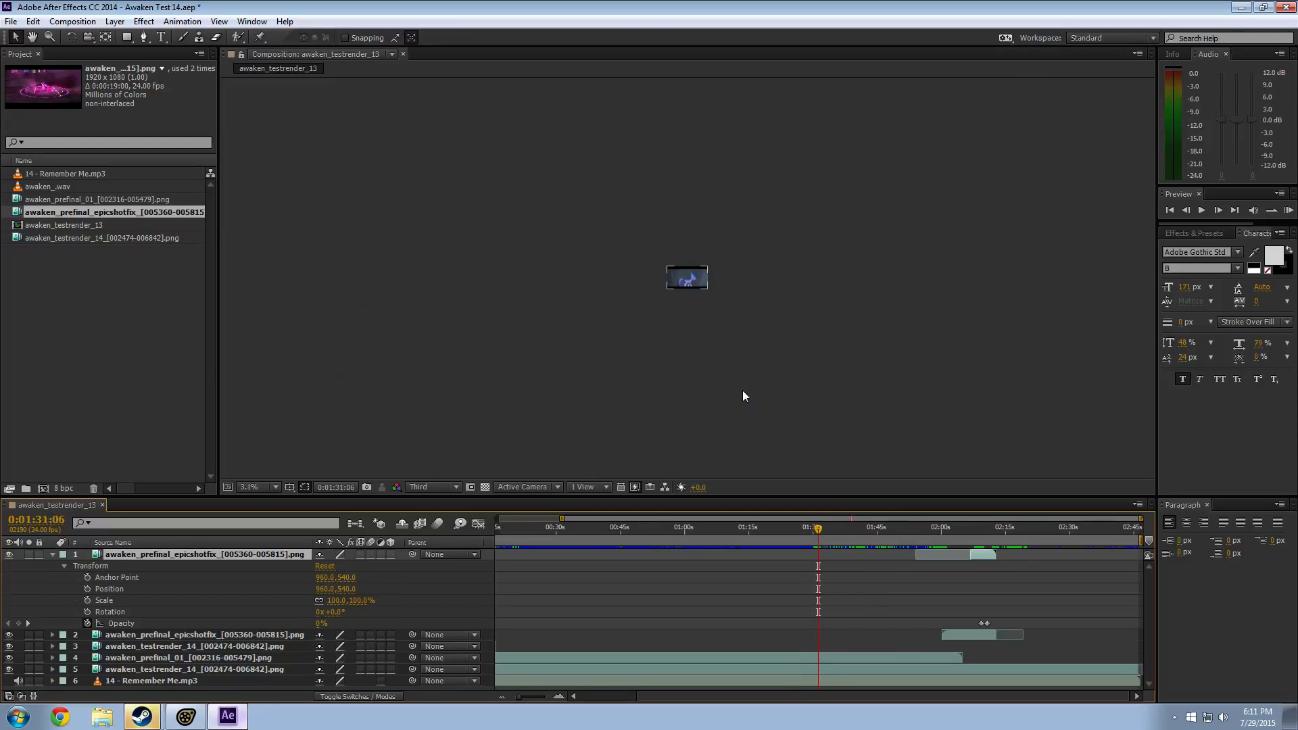
{"action": "left_click", "coordinate": [1288, 210]}
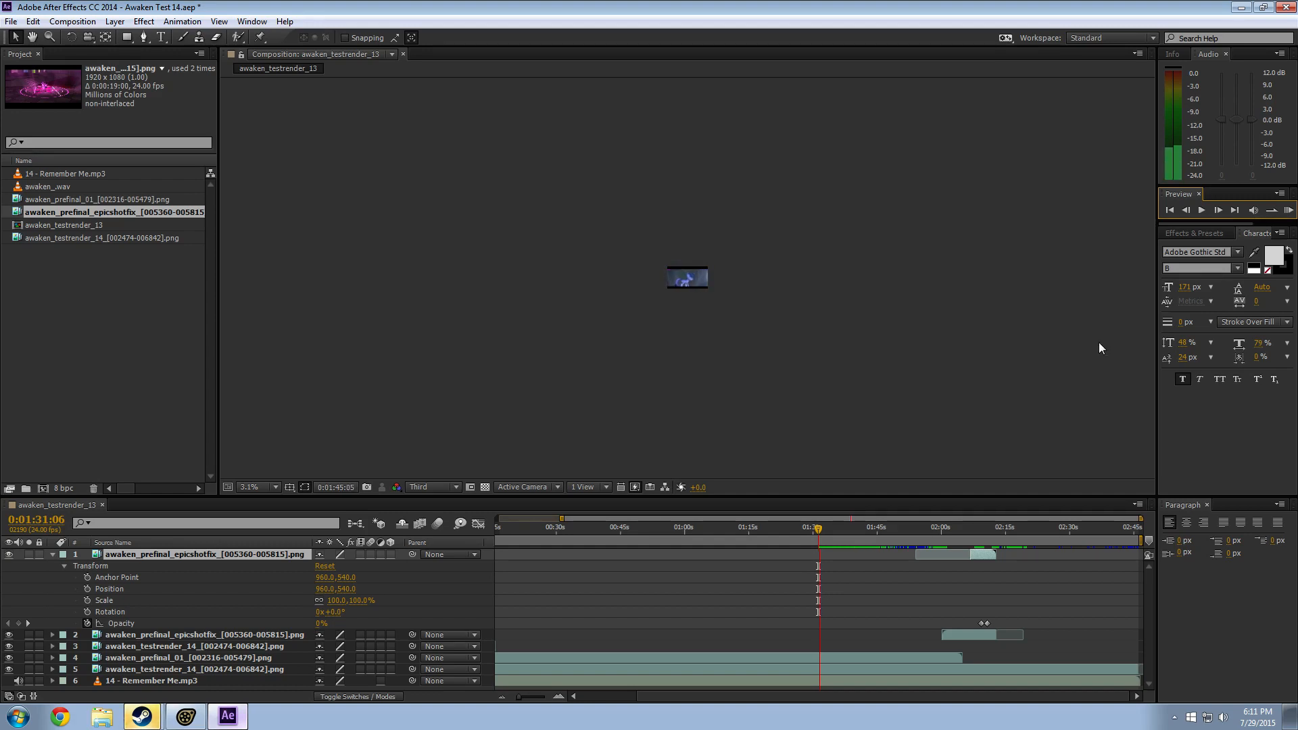
{"action": "key", "text": "space"}
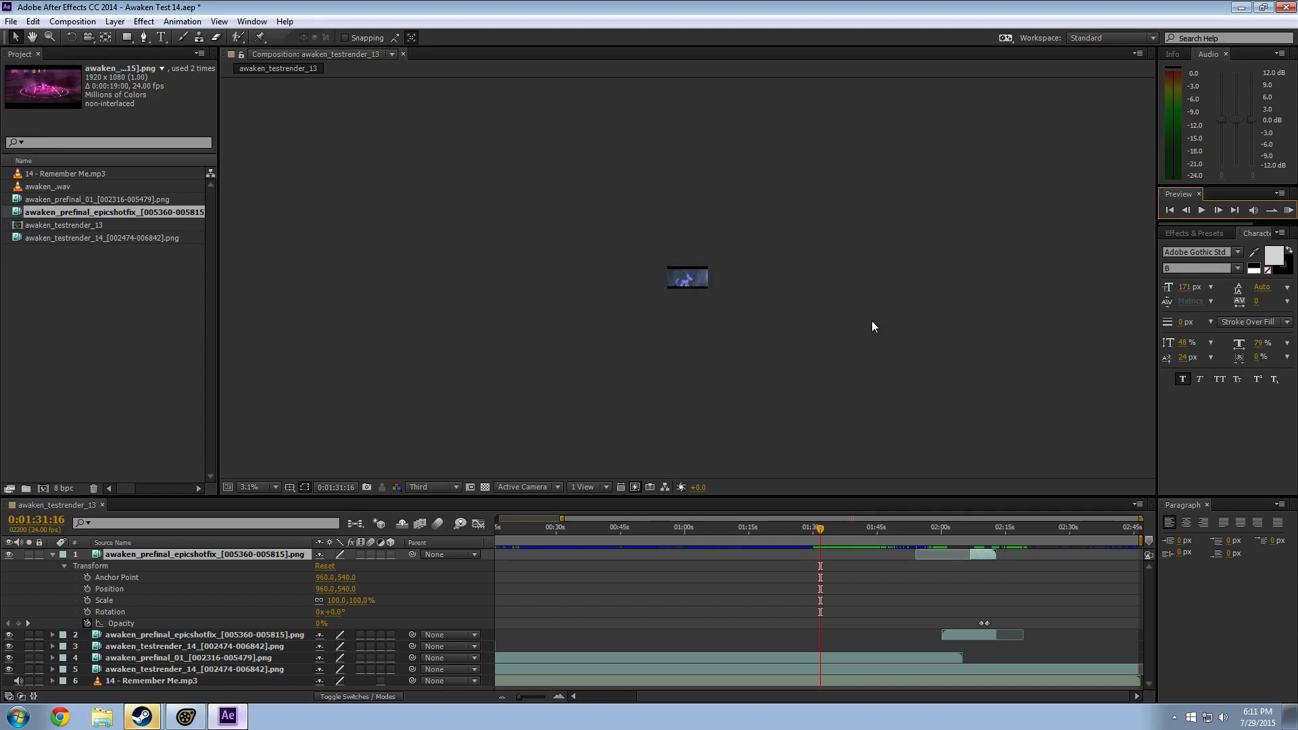
Step: Set the composition's preview resolution to Half and render a RAM preview from 0:01:31:16
{"action": "left_click", "coordinate": [438, 487]}
{"action": "left_click", "coordinate": [438, 538]}
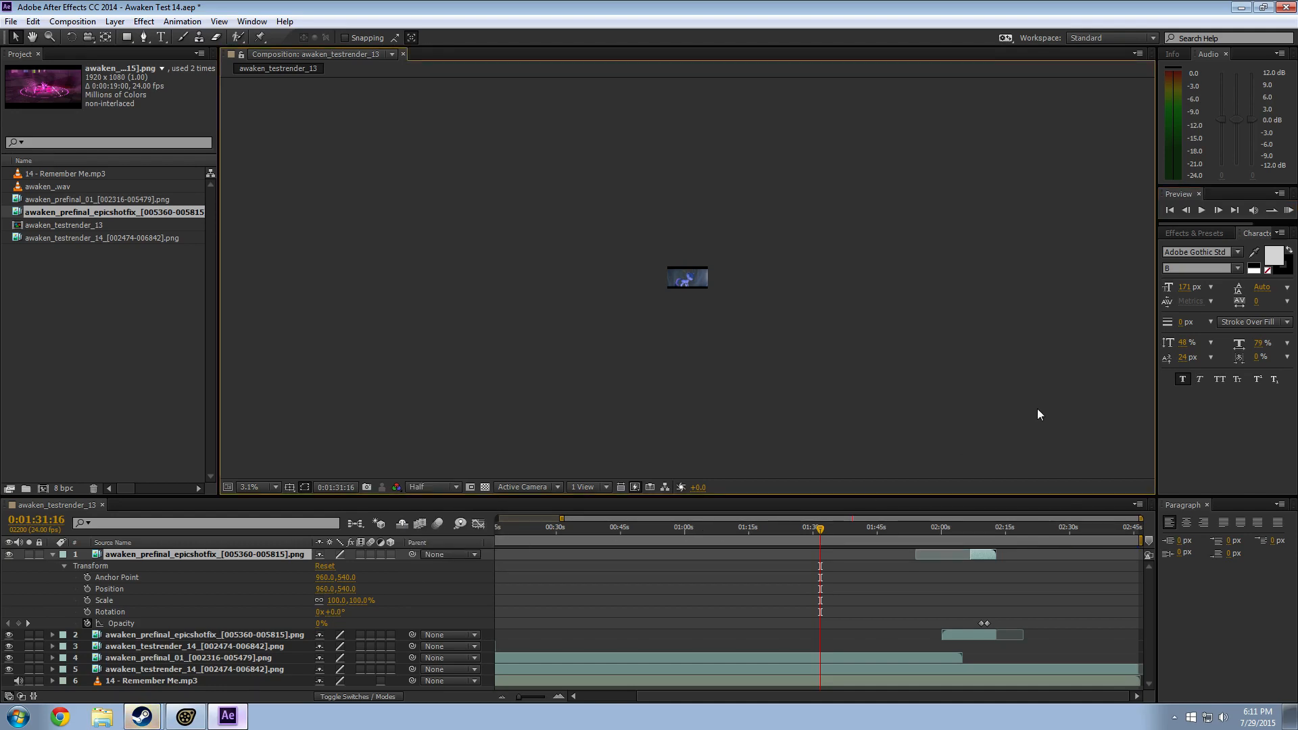
{"action": "left_click", "coordinate": [1289, 210]}
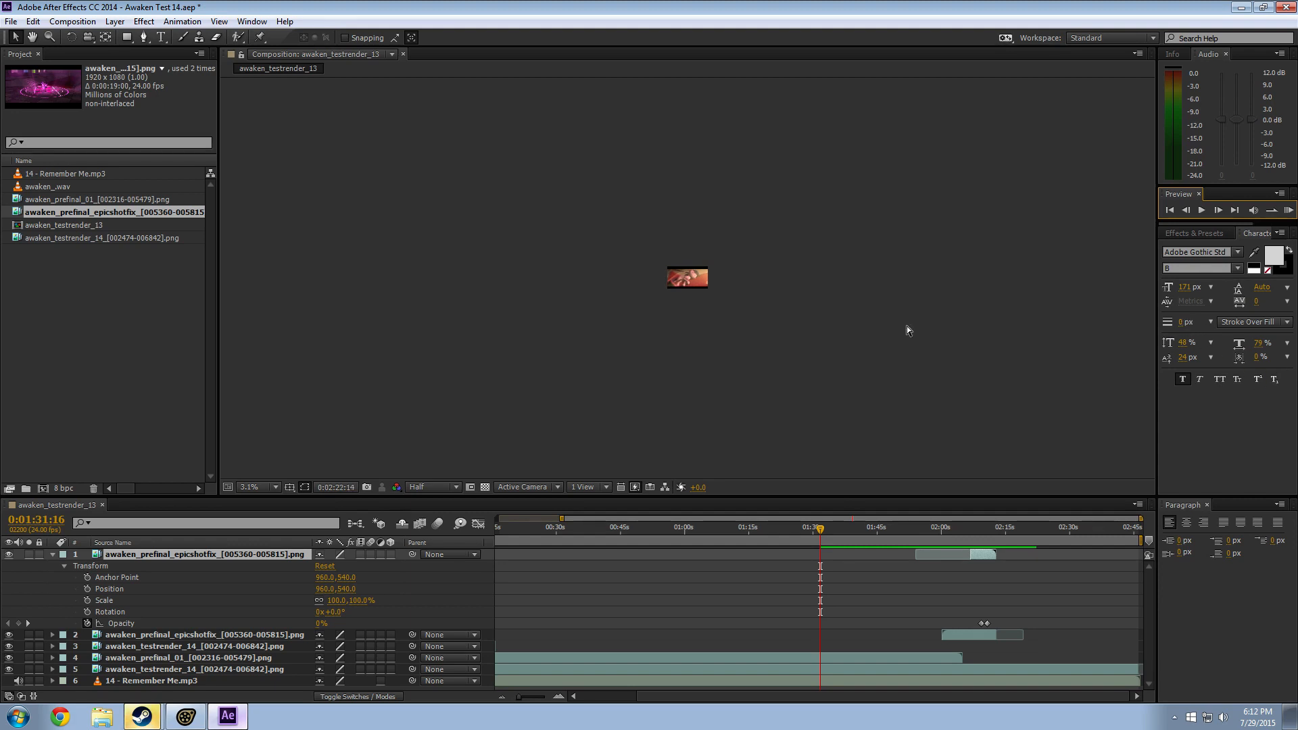
Step: Fit the composition to the viewer and play the RAM preview from 0:01:31:16
{"action": "left_click", "coordinate": [821, 528]}
{"action": "scroll", "coordinate": [705, 342], "scroll_direction": "up", "scroll_amount": 3}
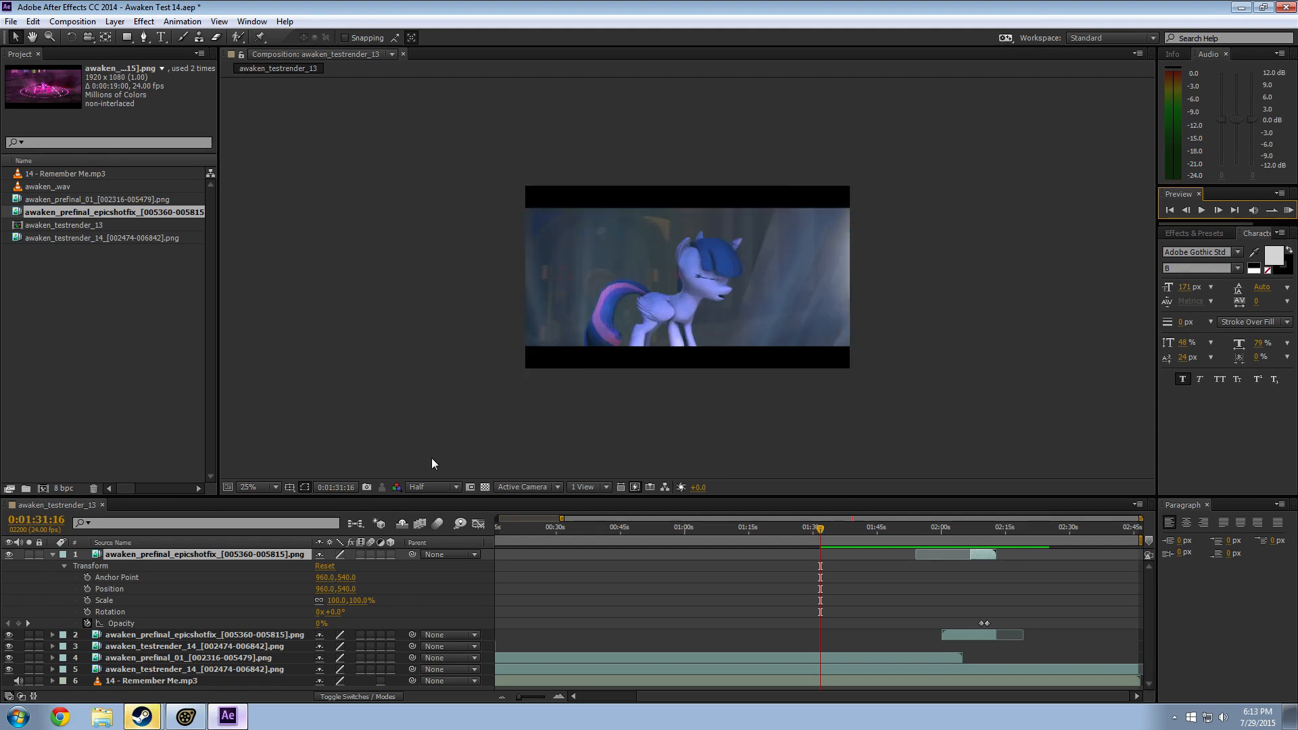
{"action": "left_click", "coordinate": [273, 486]}
{"action": "left_click", "coordinate": [273, 248]}
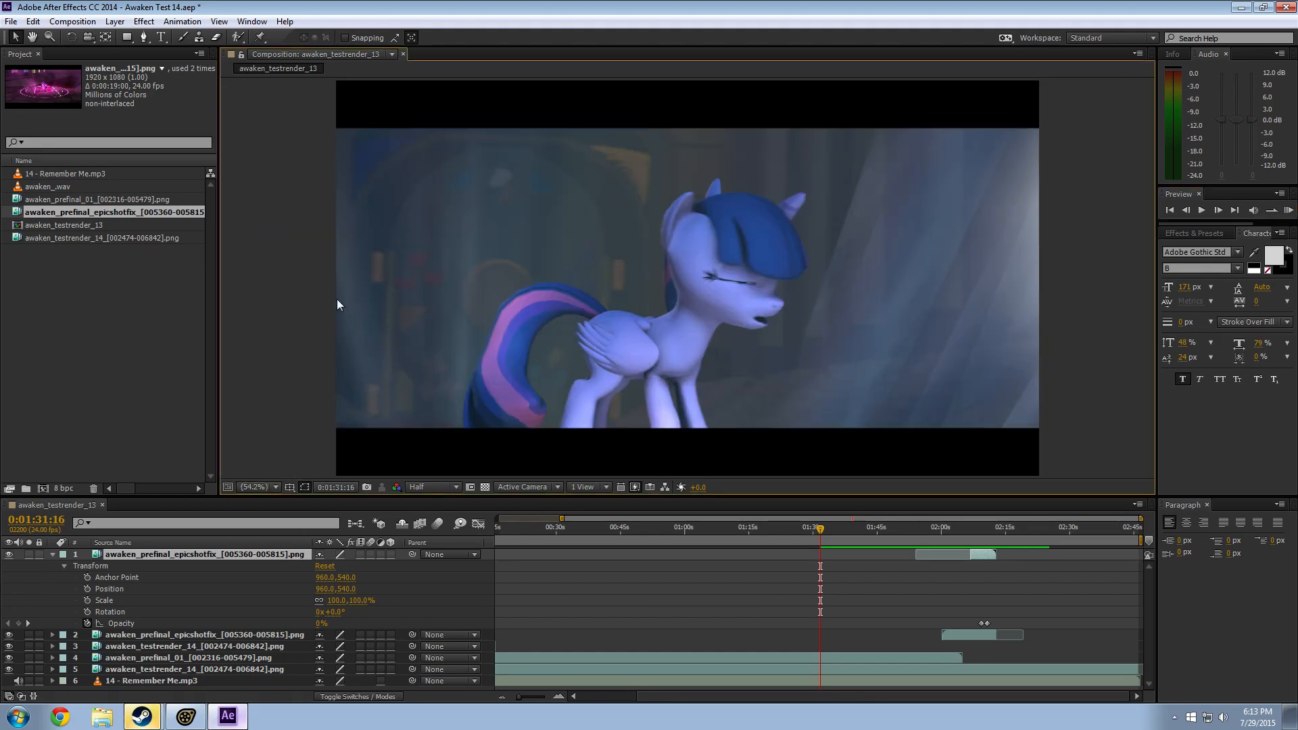
{"action": "left_click", "coordinate": [1282, 213]}
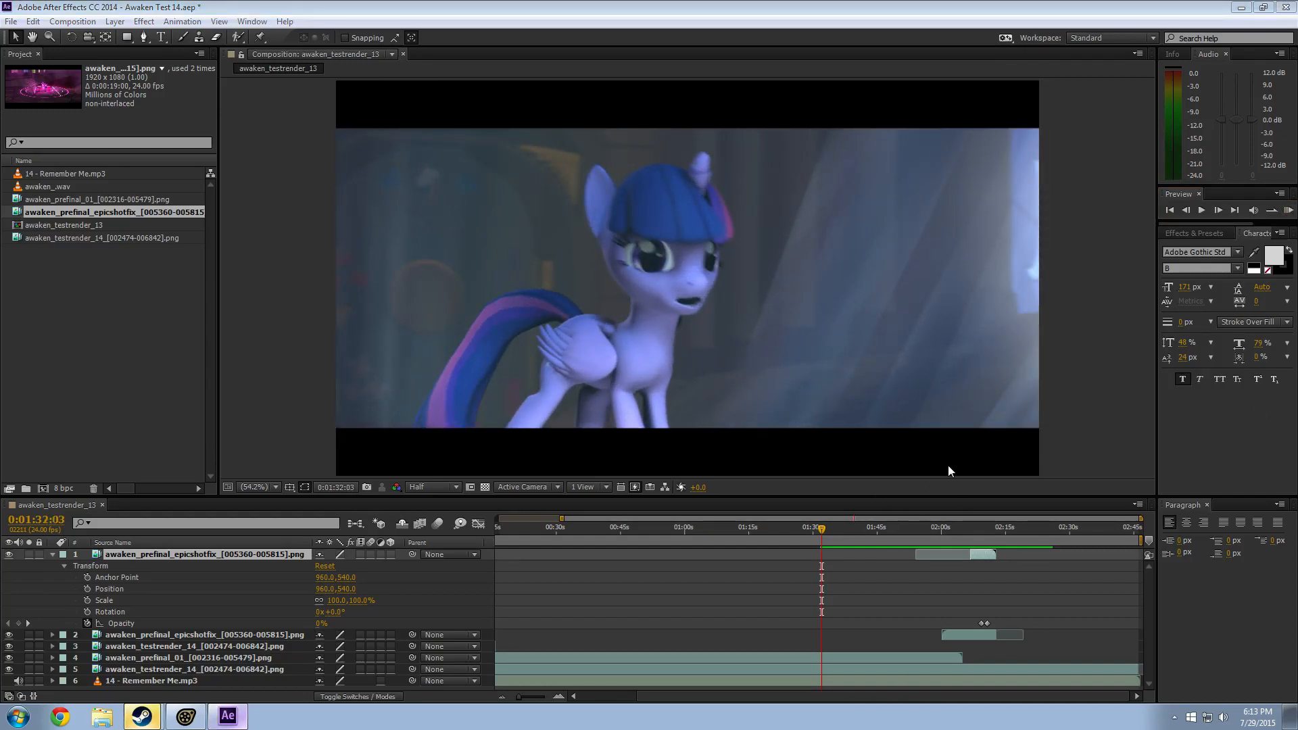
Step: Stop the preview and move both Opacity keyframes of the upper epicshotfix layer about 9 frames later, ending the fade at 0:02:11:04
{"action": "left_click", "coordinate": [1288, 211]}
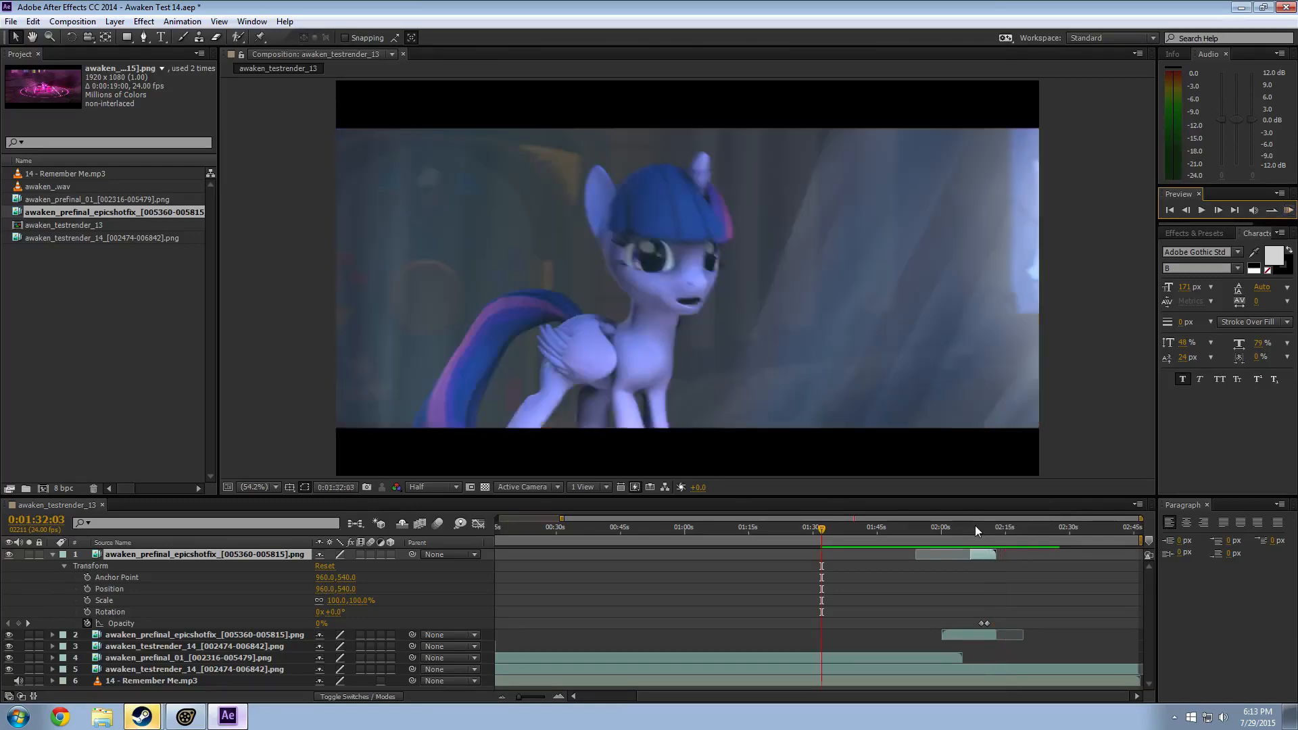
{"action": "left_click", "coordinate": [979, 526]}
{"action": "scroll", "coordinate": [1012, 583], "scroll_direction": "up", "scroll_amount": 3, "text": "alt"}
{"action": "scroll", "coordinate": [729, 579], "scroll_direction": "up", "scroll_amount": 3, "text": "alt"}
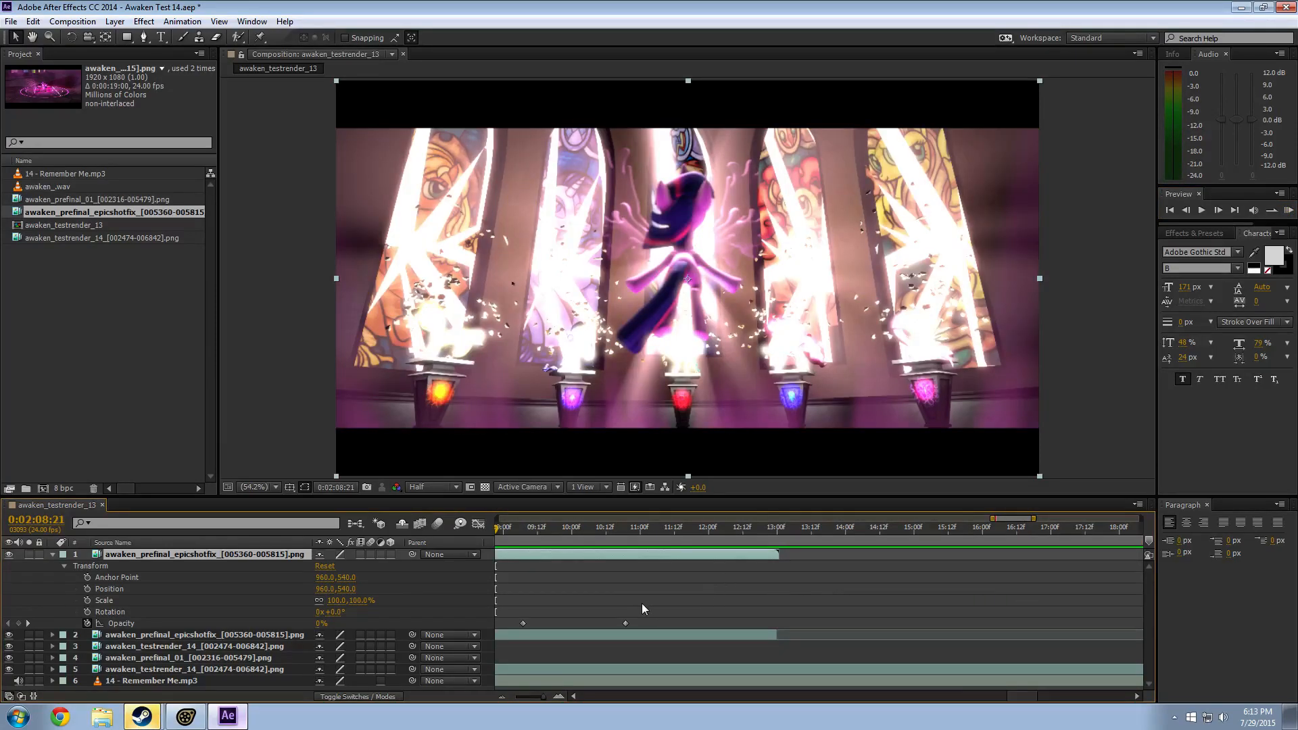
{"action": "left_click_drag", "start_coordinate": [642, 603], "coordinate": [524, 627]}
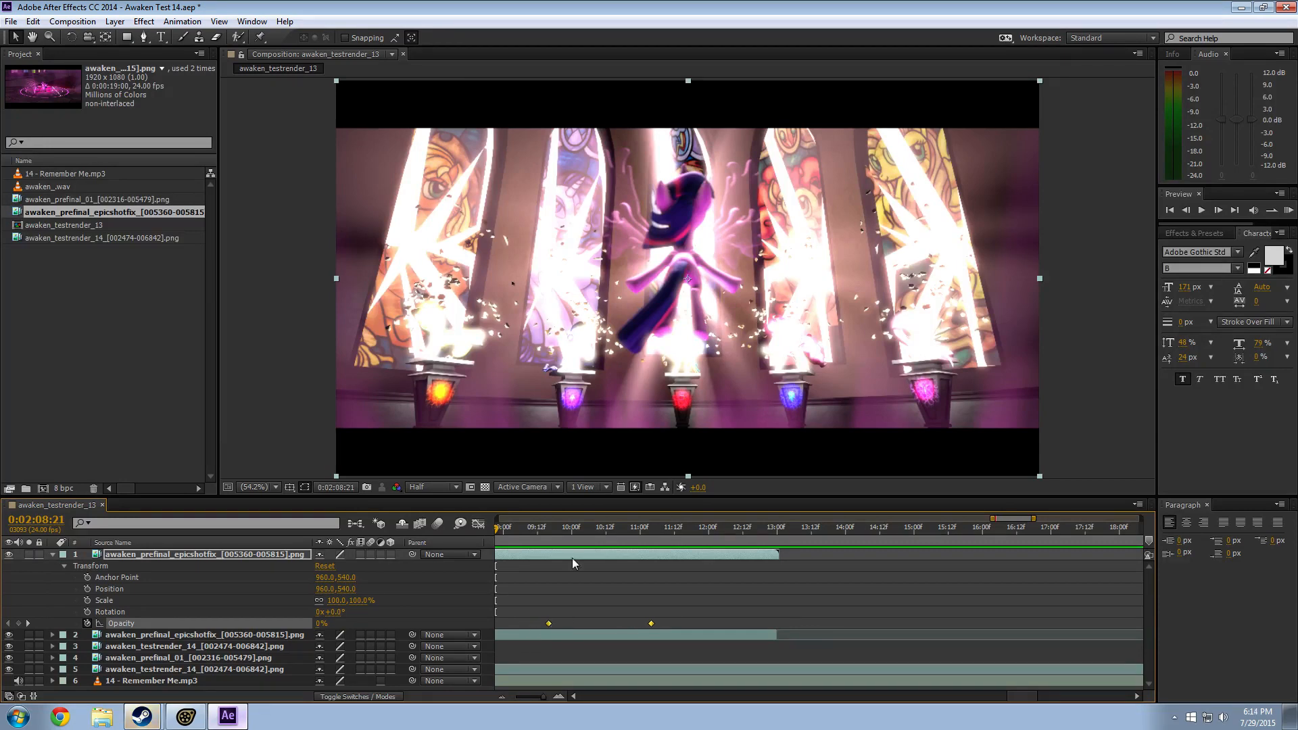
Step: Run a RAM preview from 0:02:07:08 to check the shifted fade, and stop it once the fade has played
{"action": "scroll", "coordinate": [590, 537], "scroll_direction": "down", "scroll_amount": 5, "text": "alt"}
{"action": "left_click_drag", "start_coordinate": [584, 535], "coordinate": [568, 535]}
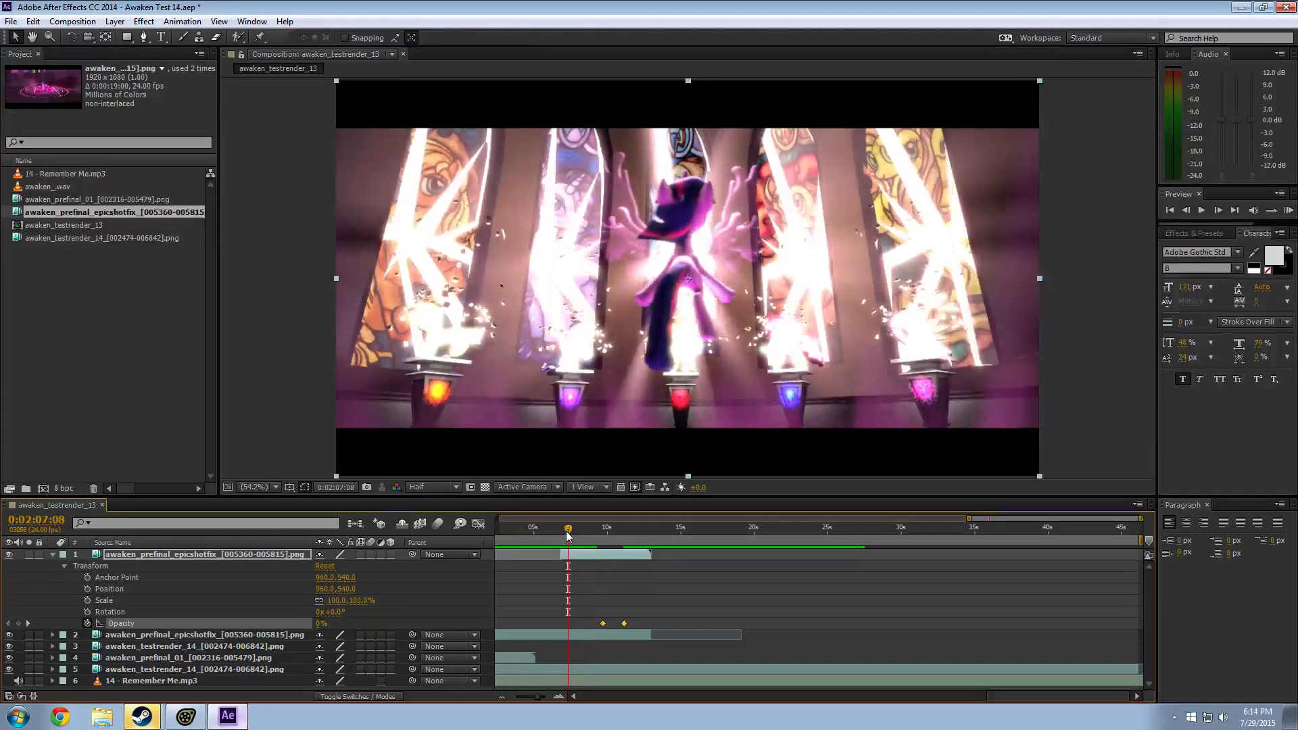
{"action": "left_click", "coordinate": [1284, 211]}
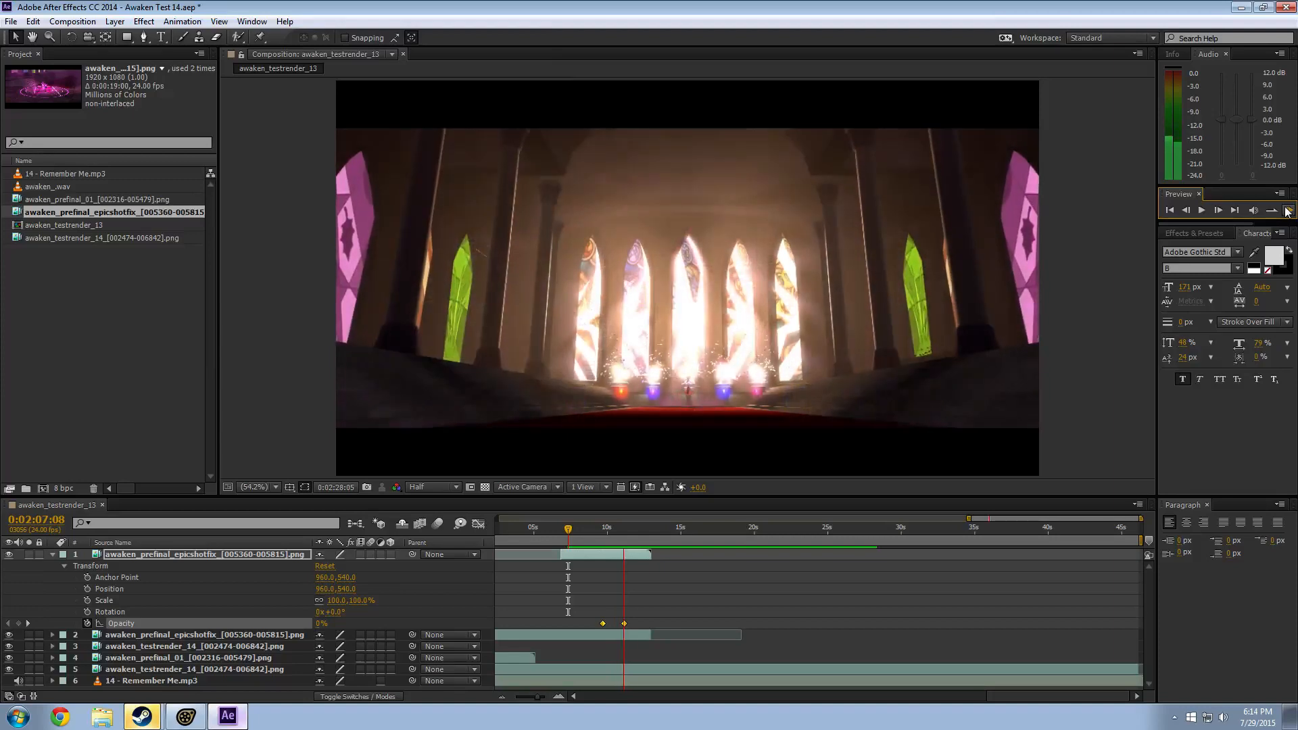
{"action": "key", "text": "space"}
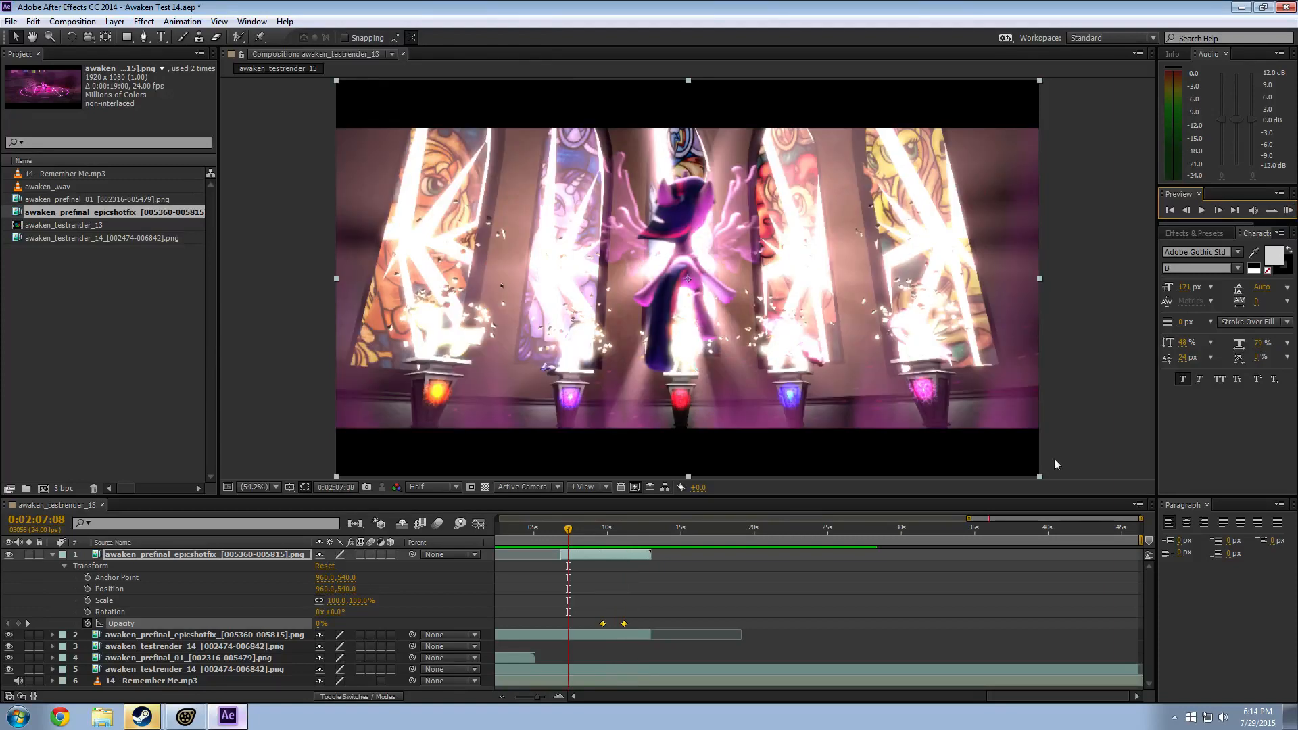
Step: Show the upper epicshotfix layer's Opacity in the Graph Editor and apply Easy Ease to its end and start keyframes
{"action": "left_click", "coordinate": [615, 529]}
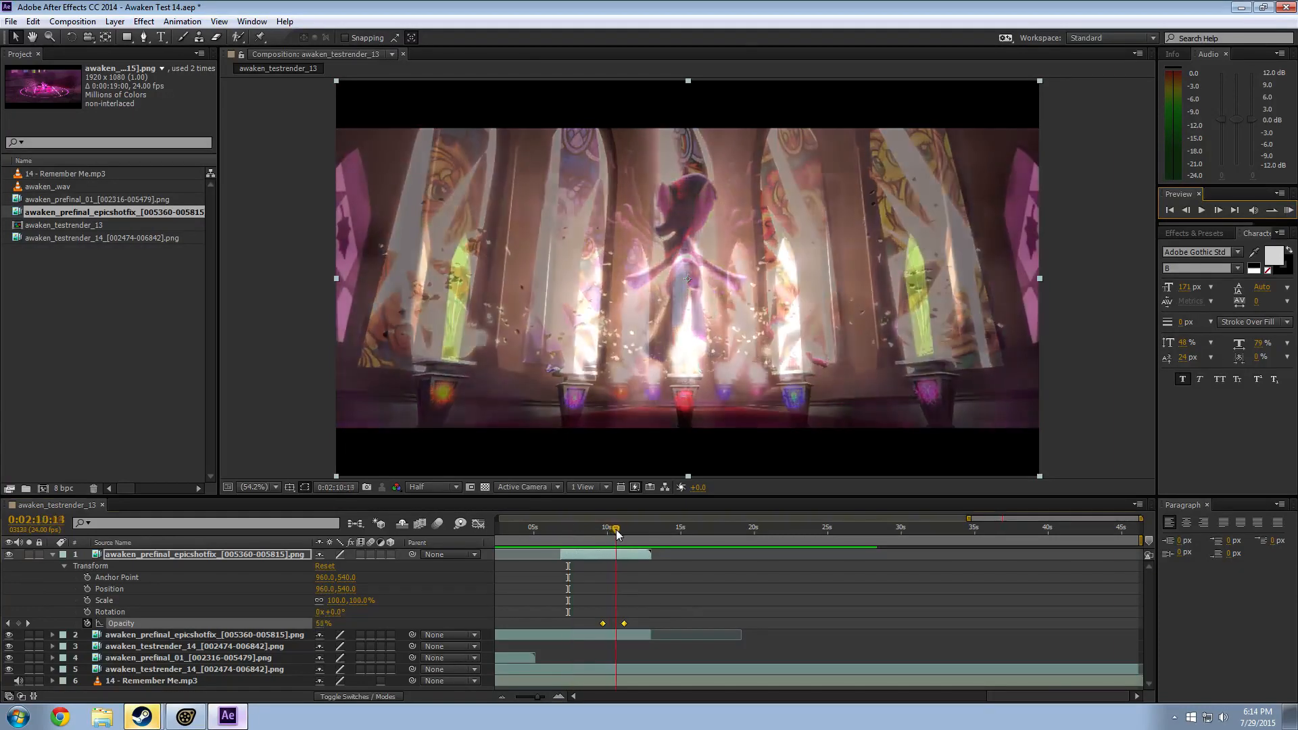
{"action": "left_click", "coordinate": [478, 525]}
{"action": "scroll", "coordinate": [622, 588], "scroll_direction": "up", "scroll_amount": 4, "text": "alt"}
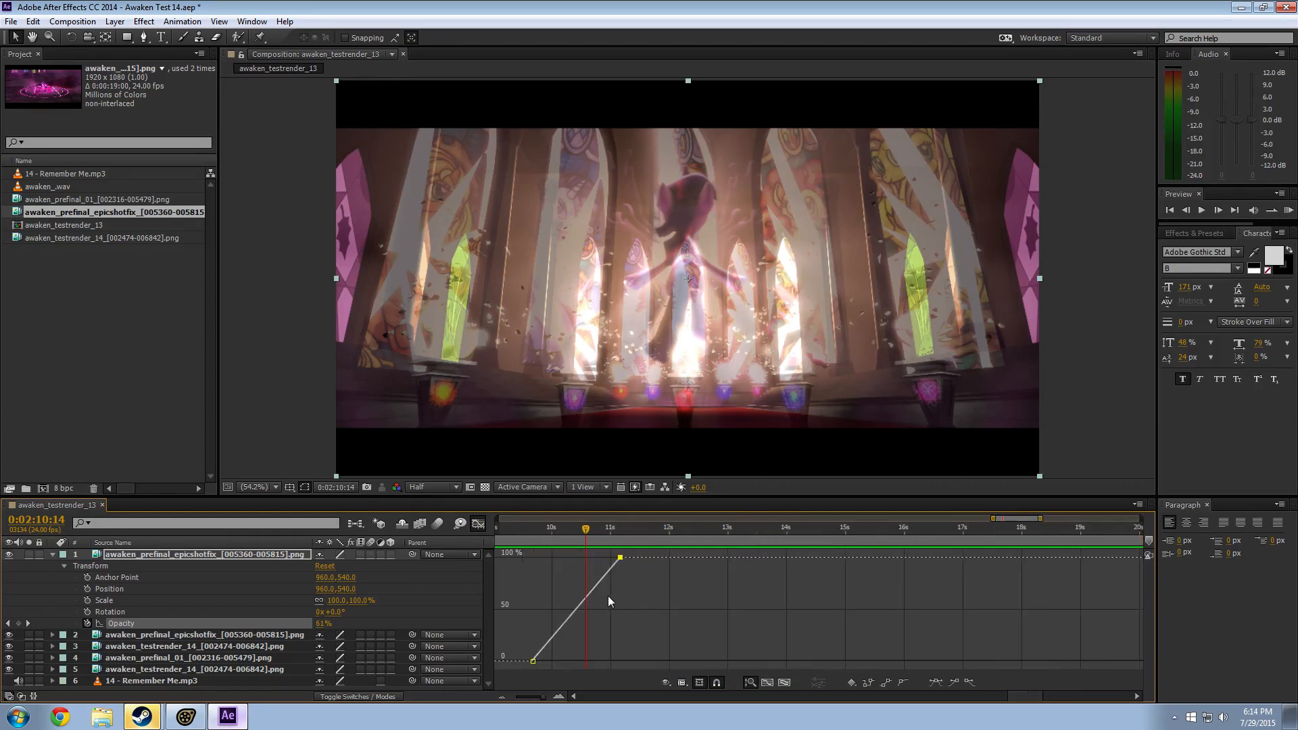
{"action": "scroll", "coordinate": [607, 595], "scroll_direction": "up", "scroll_amount": 1, "text": "alt"}
{"action": "scroll", "coordinate": [615, 611], "scroll_direction": "down", "scroll_amount": 1, "text": "alt"}
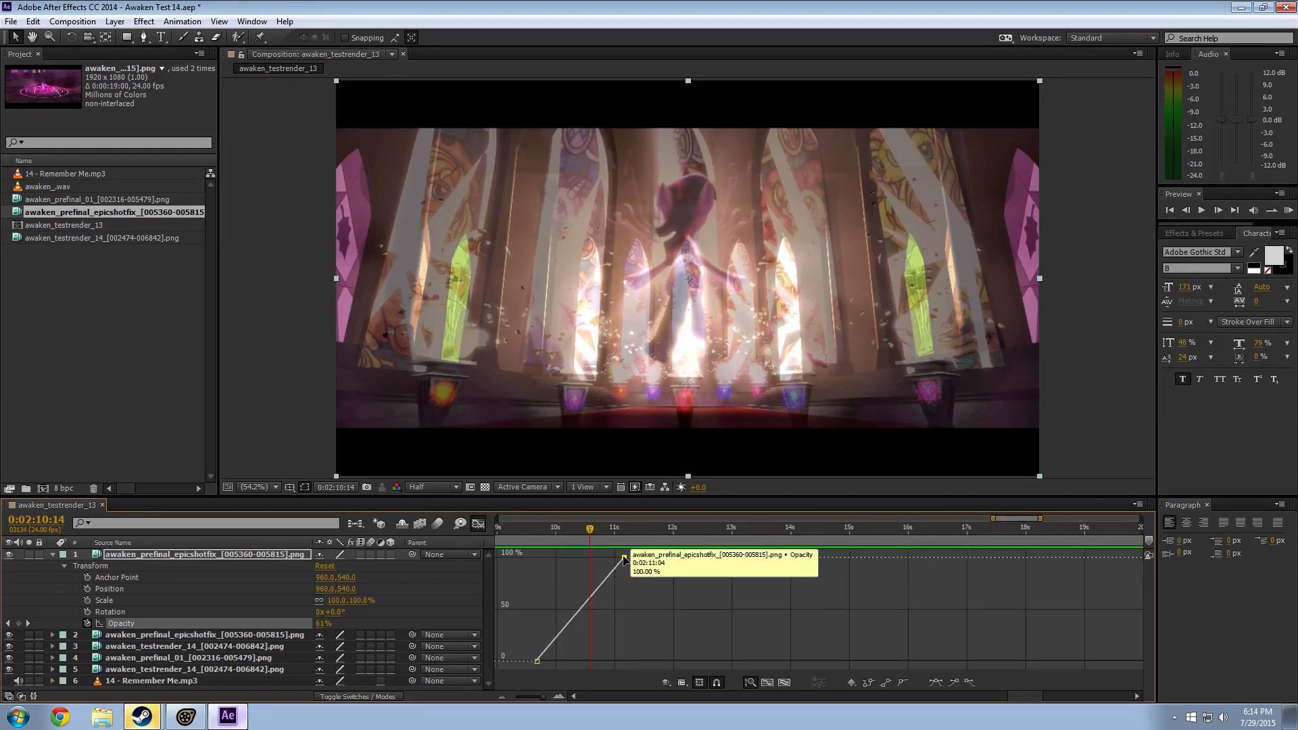
{"action": "left_click", "coordinate": [933, 683]}
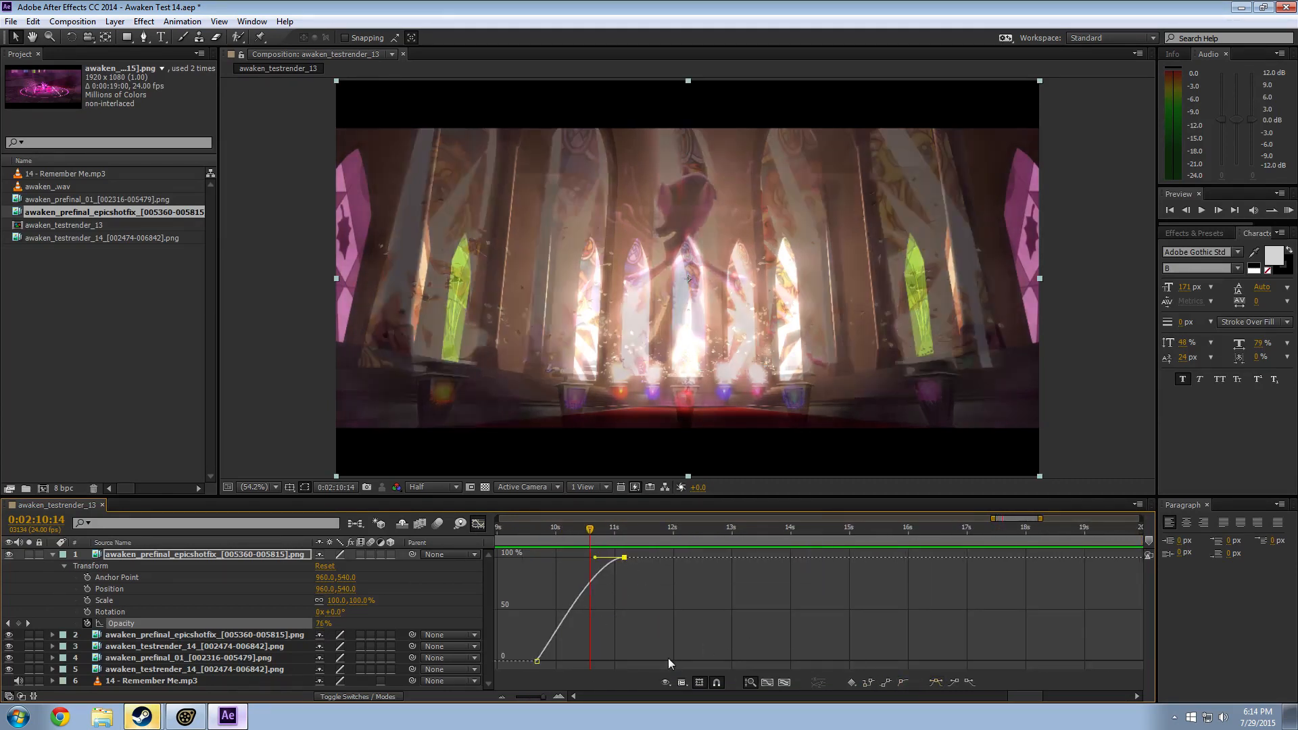
{"action": "left_click", "coordinate": [537, 661]}
{"action": "left_click", "coordinate": [939, 683]}
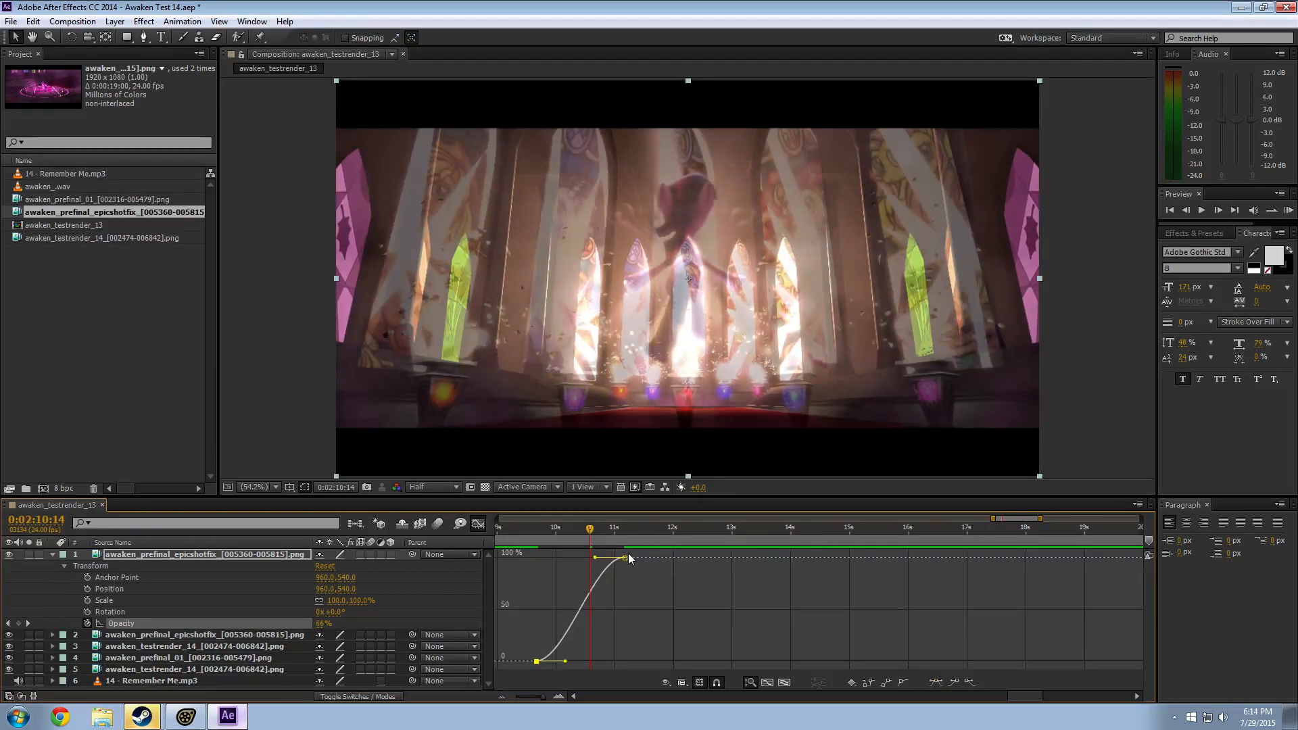
Step: Move the 100% Opacity keyframe to 0:02:12:04 and slightly shorten its incoming ease handle
{"action": "left_click_drag", "start_coordinate": [626, 557], "coordinate": [683, 534]}
{"action": "left_click", "coordinate": [691, 530]}
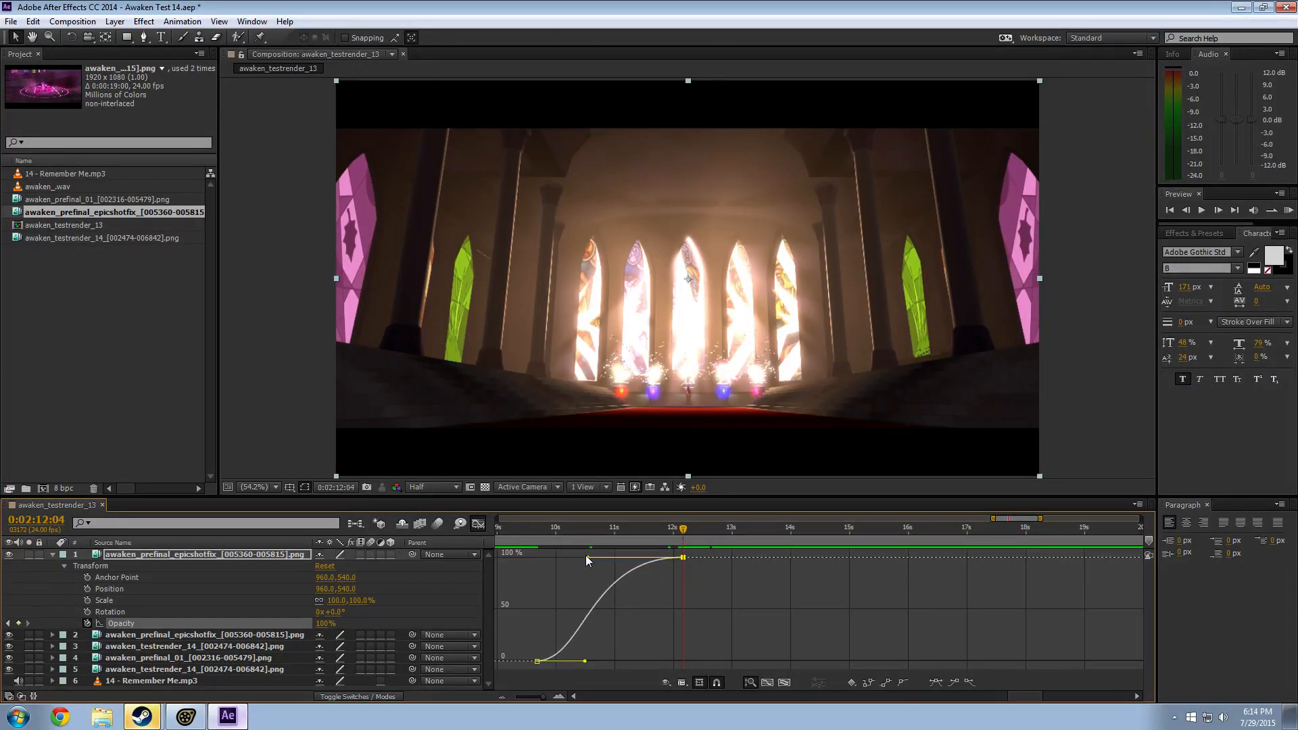
{"action": "left_click_drag", "start_coordinate": [586, 557], "coordinate": [593, 557]}
Step: Play a RAM preview from 0:02:05:13 to check the eased, longer fade, and stop it after the shot
{"action": "scroll", "coordinate": [533, 560], "scroll_direction": "down", "scroll_amount": 3, "text": "alt"}
{"action": "left_click", "coordinate": [557, 531]}
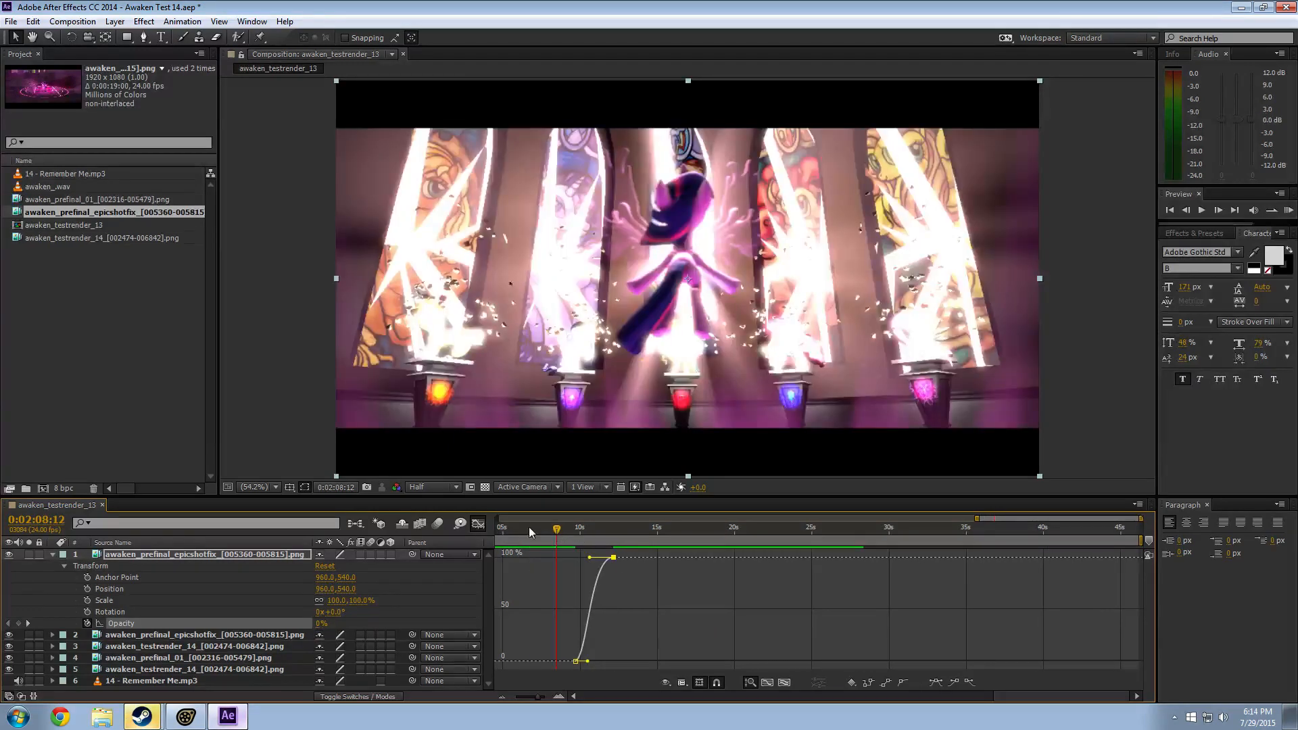
{"action": "left_click_drag", "start_coordinate": [522, 530], "coordinate": [512, 532]}
{"action": "scroll", "coordinate": [538, 540], "scroll_direction": "down", "scroll_amount": 3, "text": "alt"}
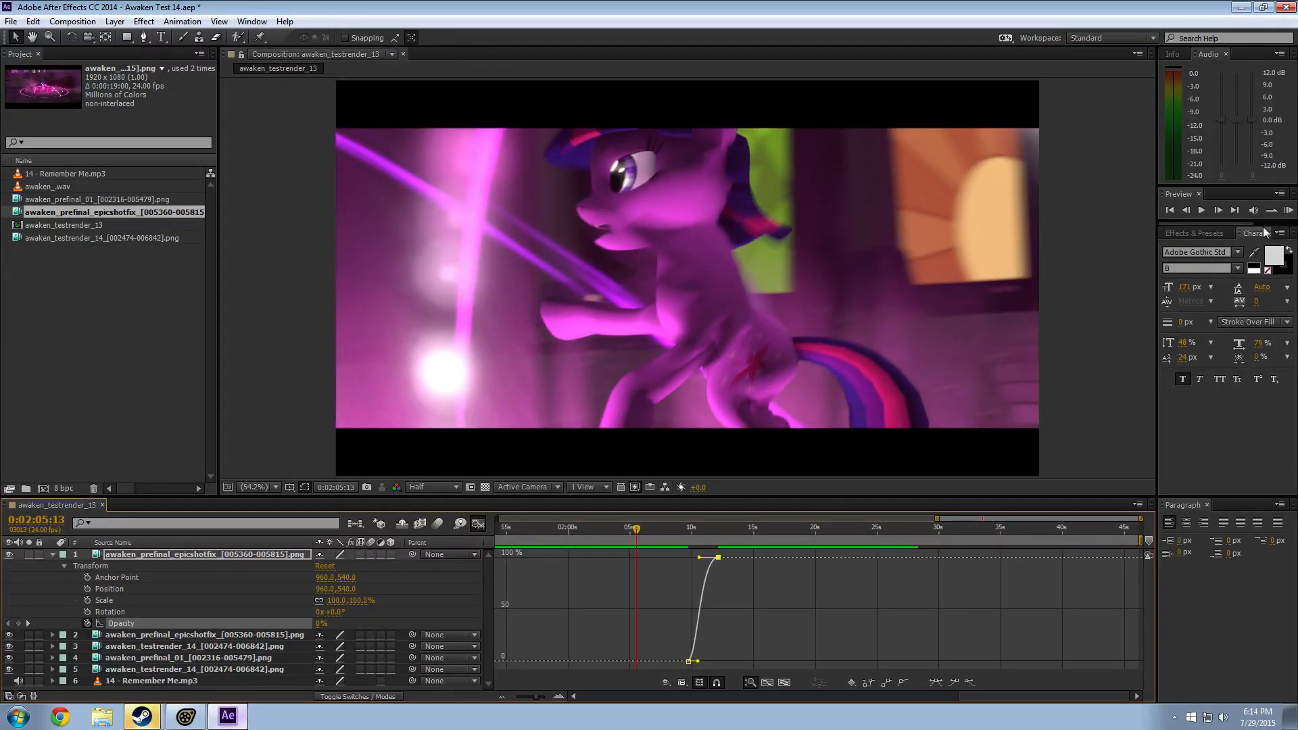
{"action": "key", "text": "space"}
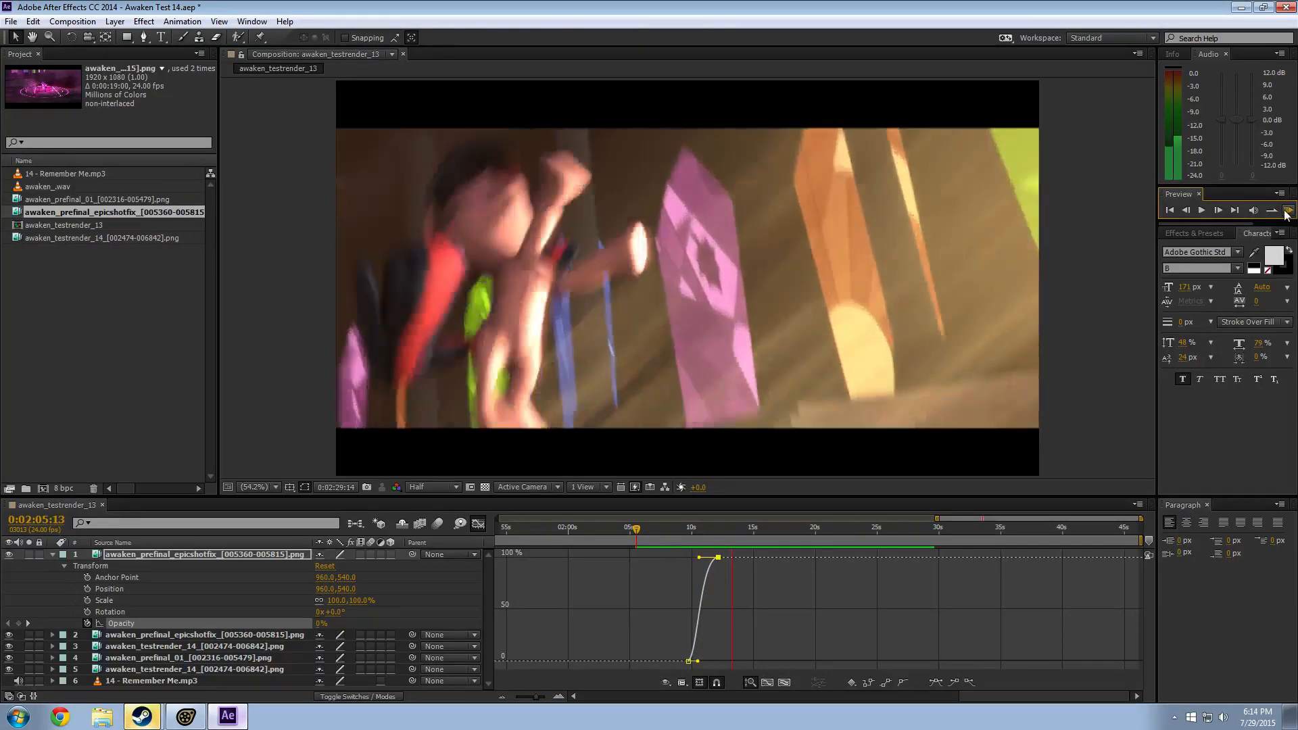
{"action": "left_click", "coordinate": [1289, 215]}
Step: Extend the fade by moving the 100% Opacity keyframe to about 0:02:13:04, and RAM preview it from 0:02:06:19
{"action": "left_click_drag", "start_coordinate": [716, 557], "coordinate": [652, 527]}
{"action": "left_click", "coordinate": [681, 528]}
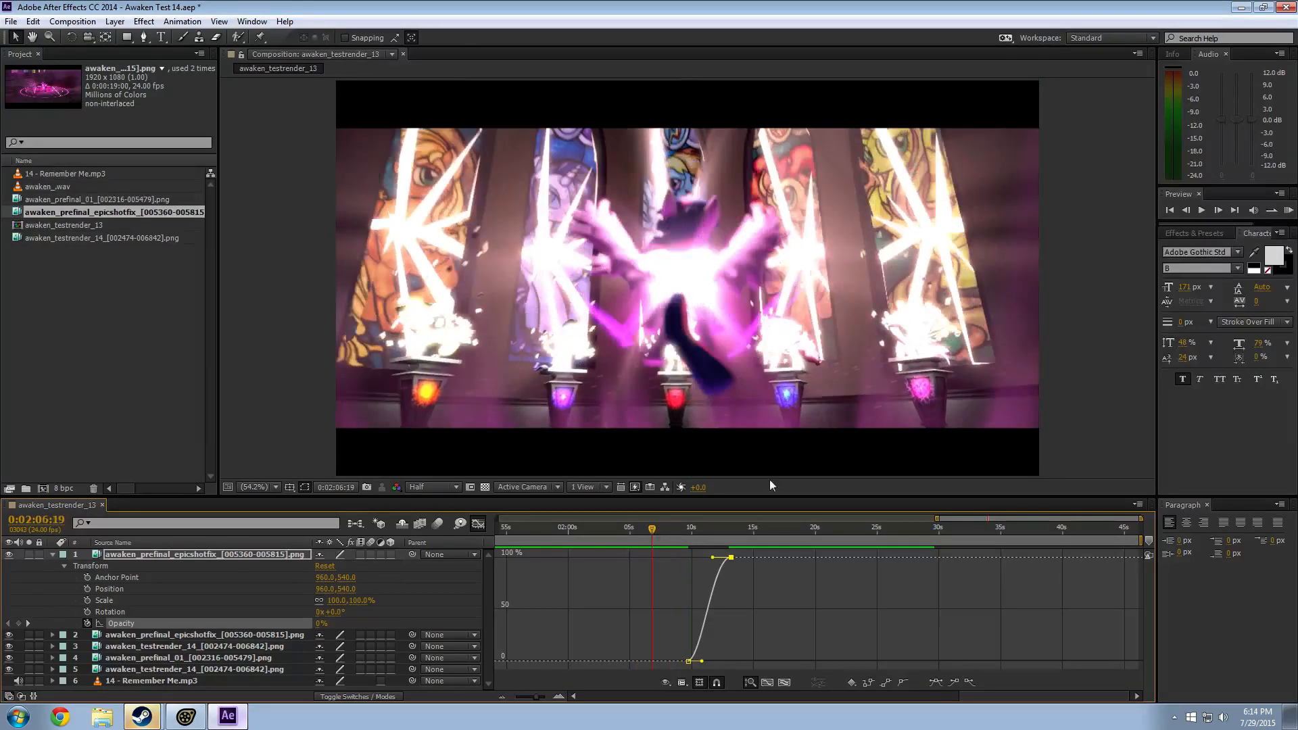
{"action": "left_click", "coordinate": [1290, 211]}
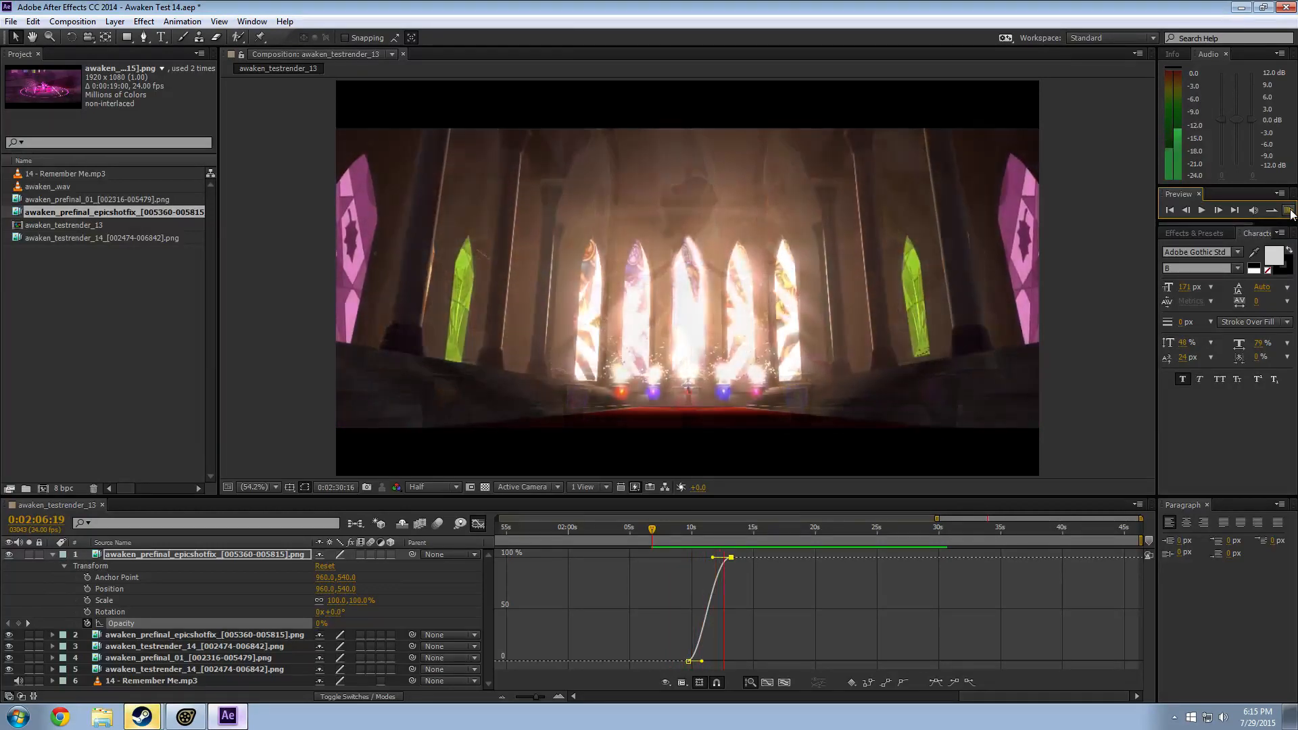
{"action": "left_click", "coordinate": [1290, 211]}
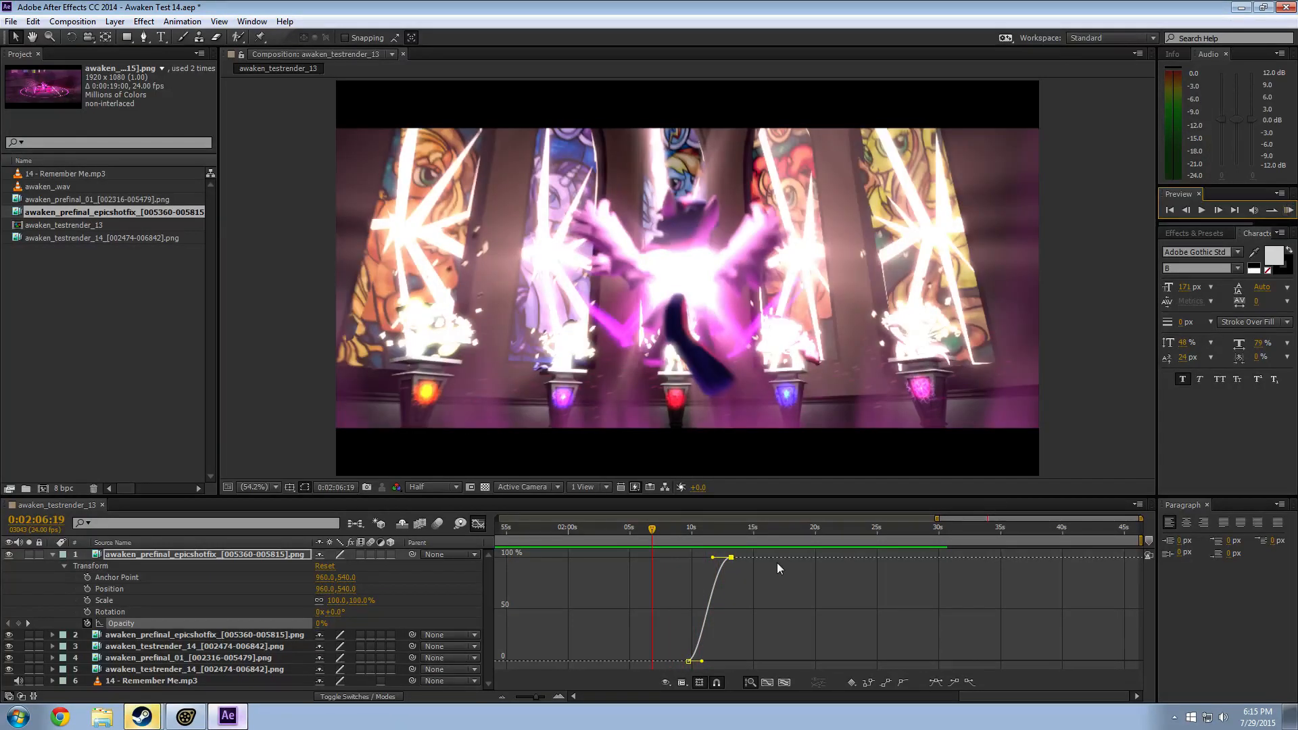
Step: Lengthen the 100% Opacity keyframe's incoming ease handle back to about 0:02:10:08, and RAM preview the fade from 0:02:08:00
{"action": "left_click_drag", "start_coordinate": [687, 525], "coordinate": [695, 559]}
{"action": "left_click", "coordinate": [667, 539]}
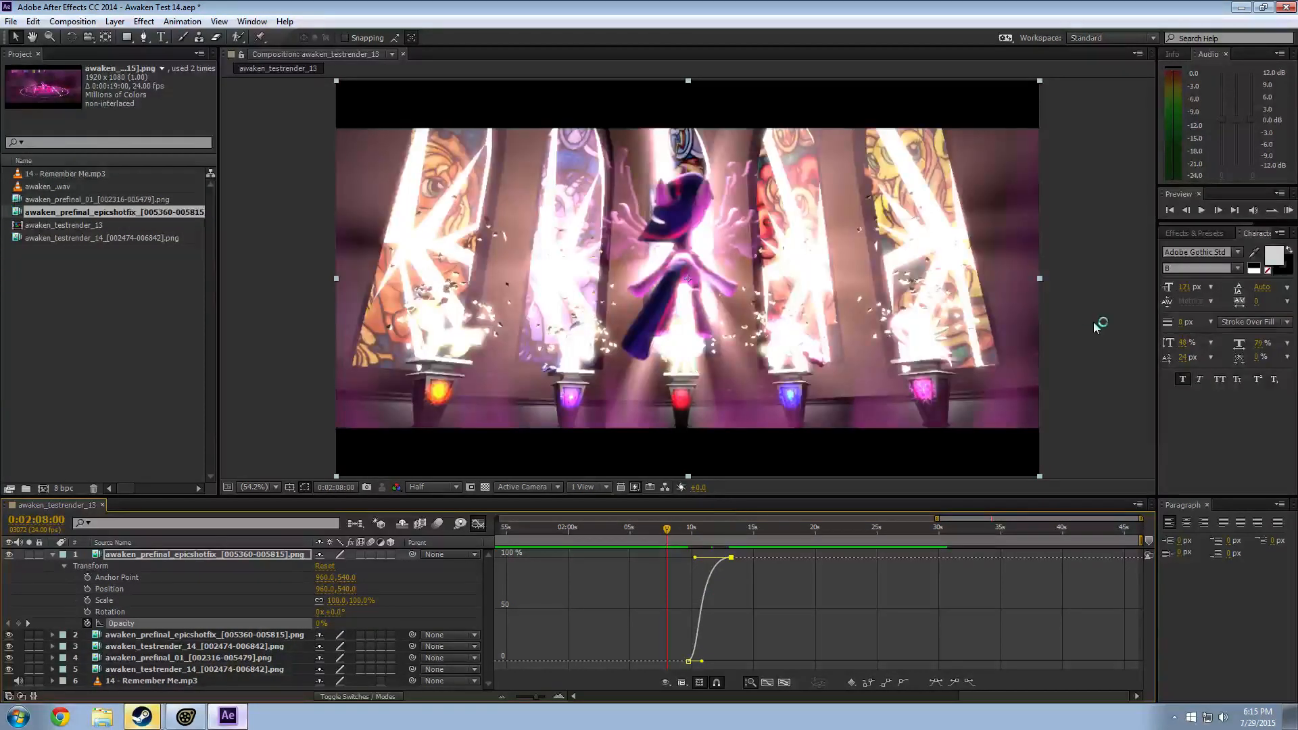
{"action": "left_click", "coordinate": [1289, 210]}
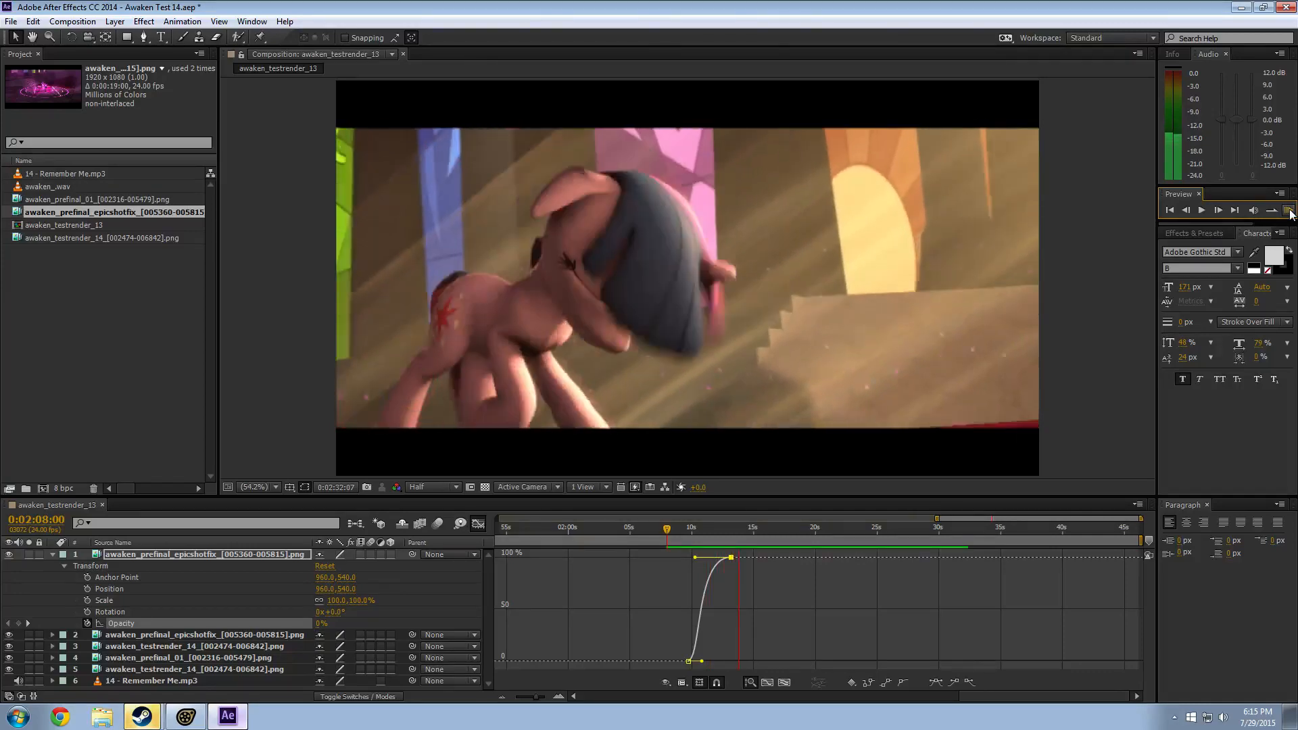
{"action": "left_click", "coordinate": [1290, 213]}
Step: Run a RAM preview from 0:02:03:15 to review the lead-in to the epic shot together with its fade
{"action": "left_click", "coordinate": [613, 528]}
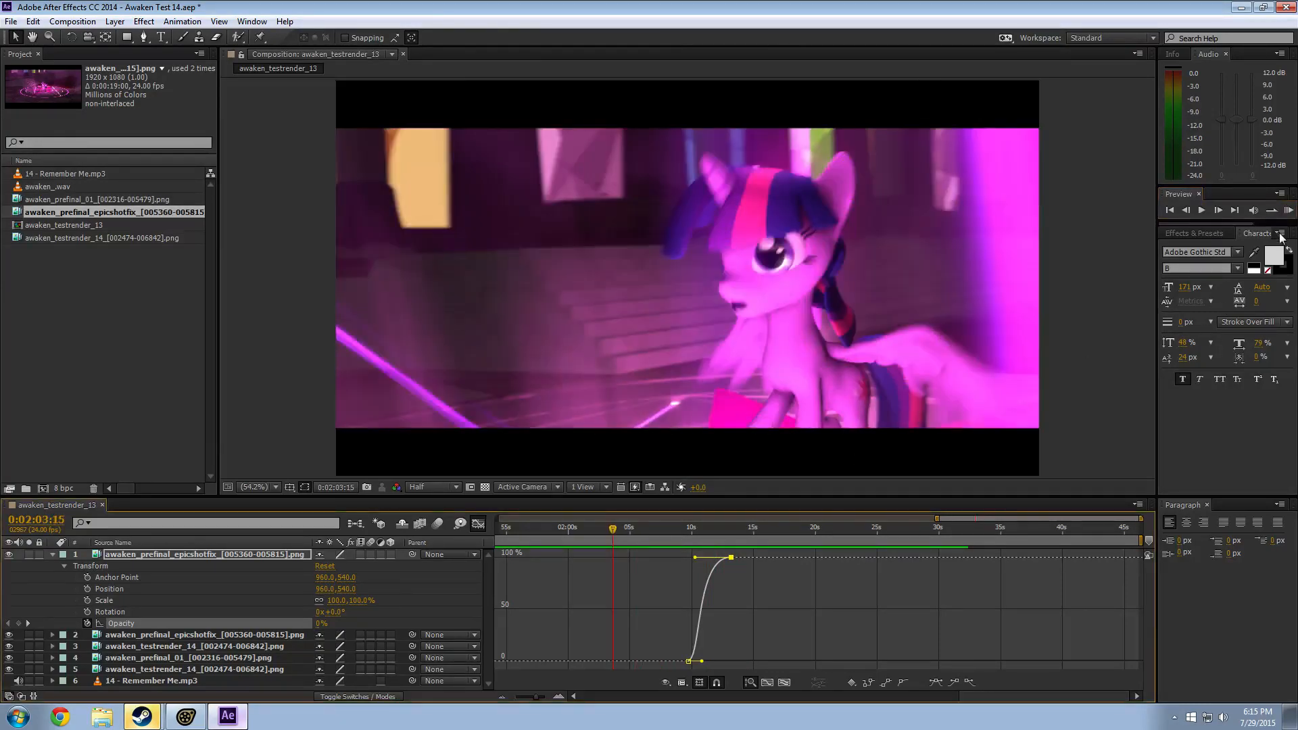
{"action": "left_click", "coordinate": [1289, 211]}
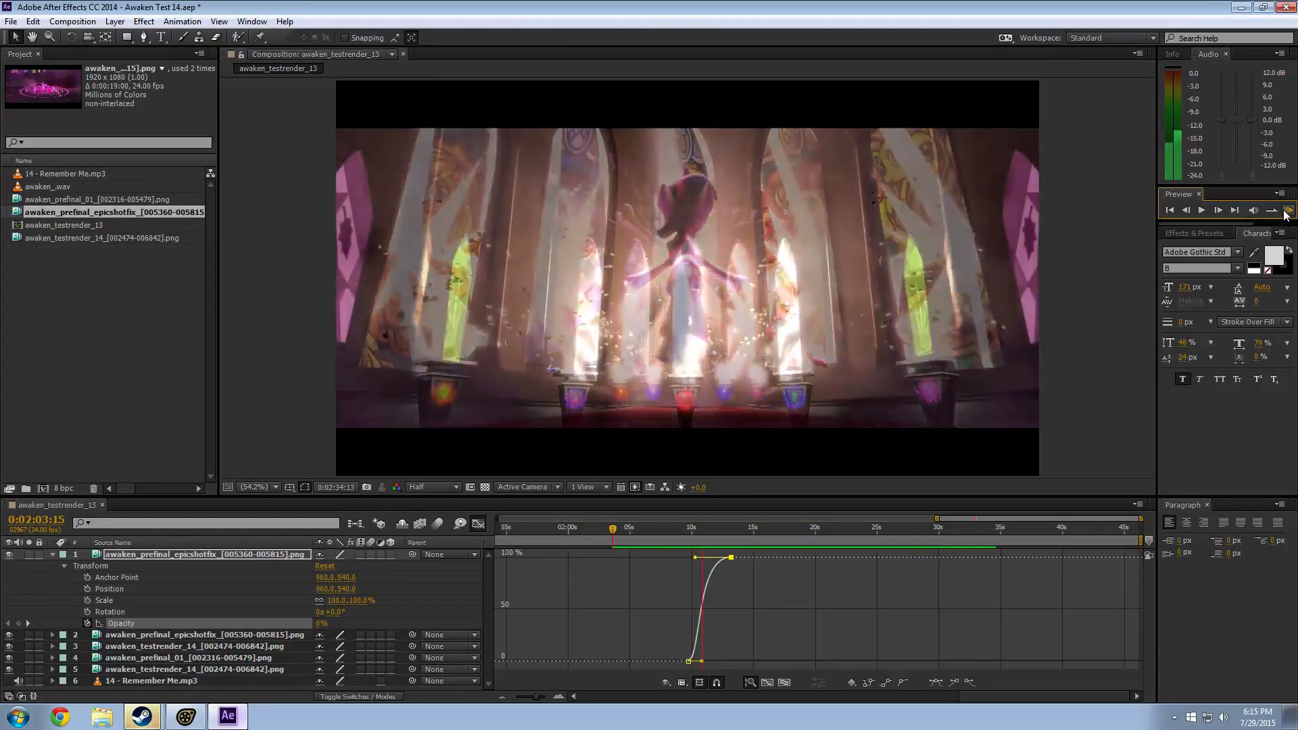
{"action": "left_click", "coordinate": [1286, 212]}
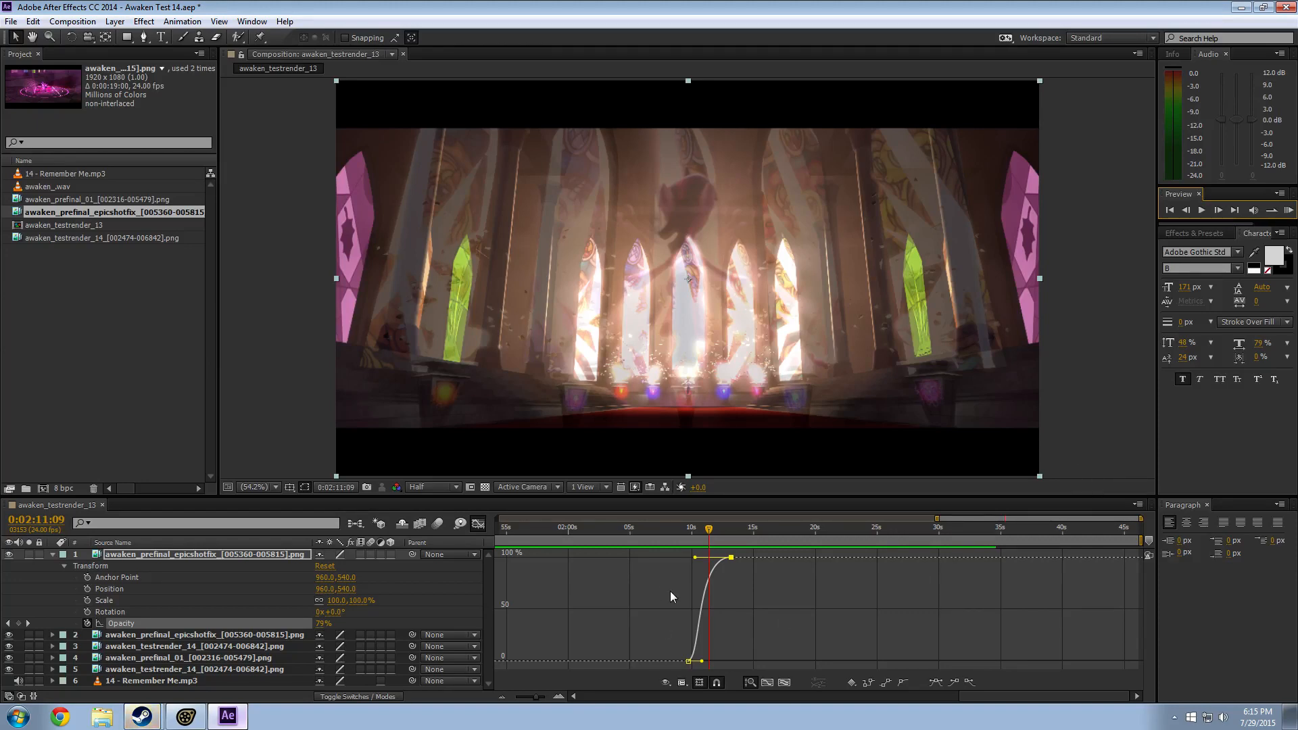
Step: Scrub back to 0:02:01:05 and on to 0:01:59:17, and play the magic circle sequence leading into the epic shot
{"action": "left_click_drag", "start_coordinate": [712, 526], "coordinate": [580, 556]}
{"action": "key", "text": "space"}
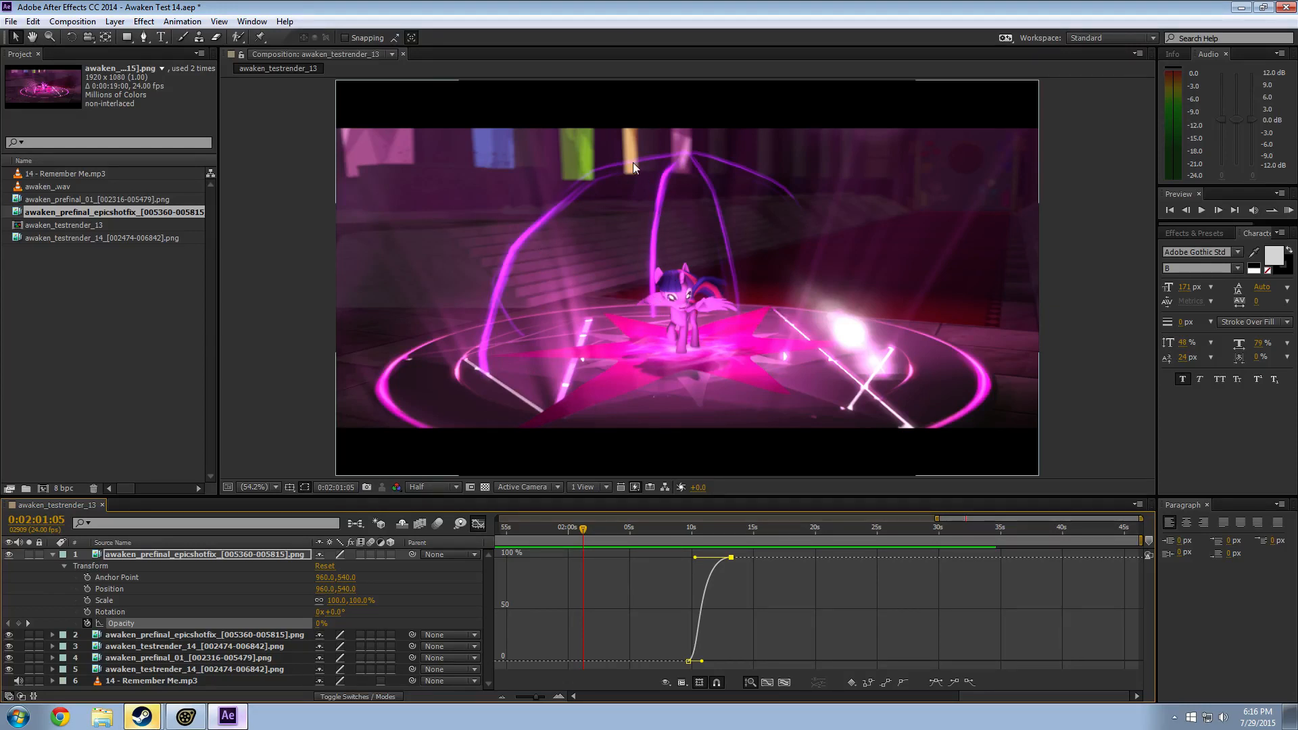
{"action": "left_click_drag", "start_coordinate": [583, 528], "coordinate": [567, 526]}
{"action": "key", "text": "space"}
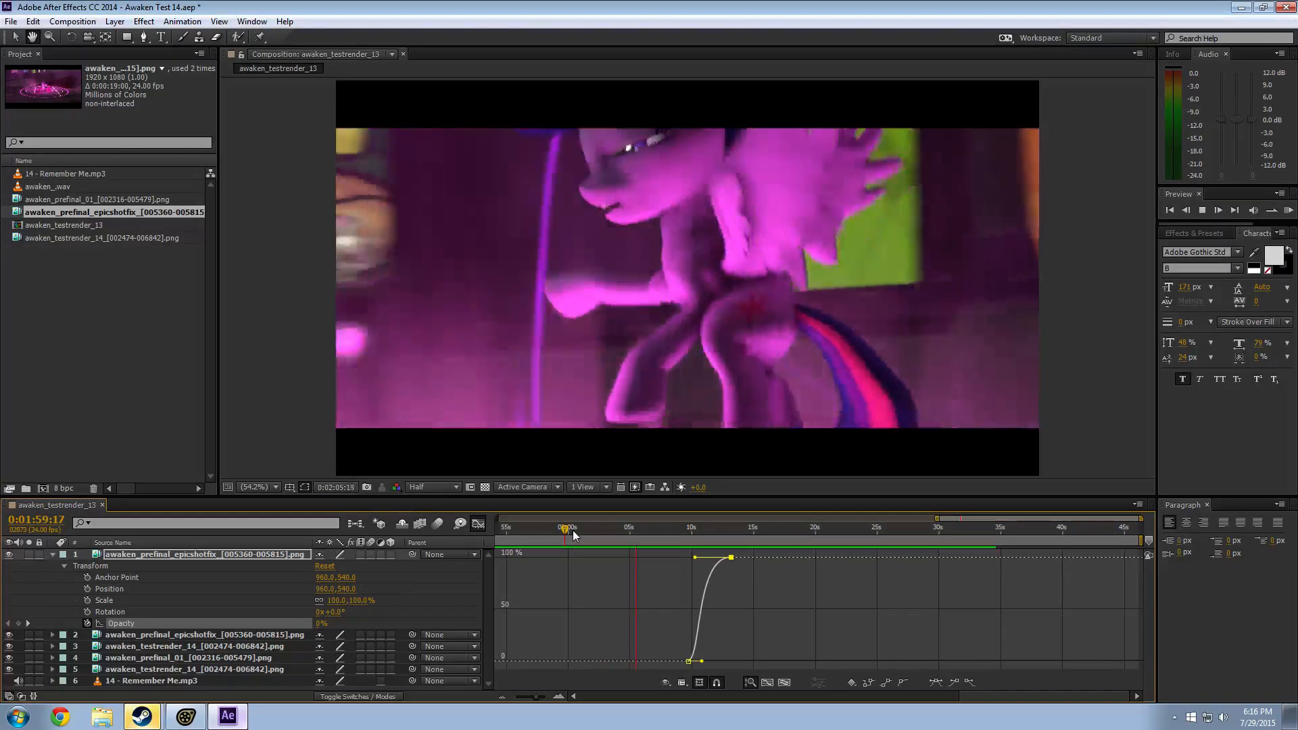
{"action": "key", "text": "space"}
Step: Replay the start of the epic shot several times, from 0:02:05:15 and from 0:02:06:04
{"action": "left_click_drag", "start_coordinate": [653, 529], "coordinate": [639, 537]}
{"action": "key", "text": "space"}
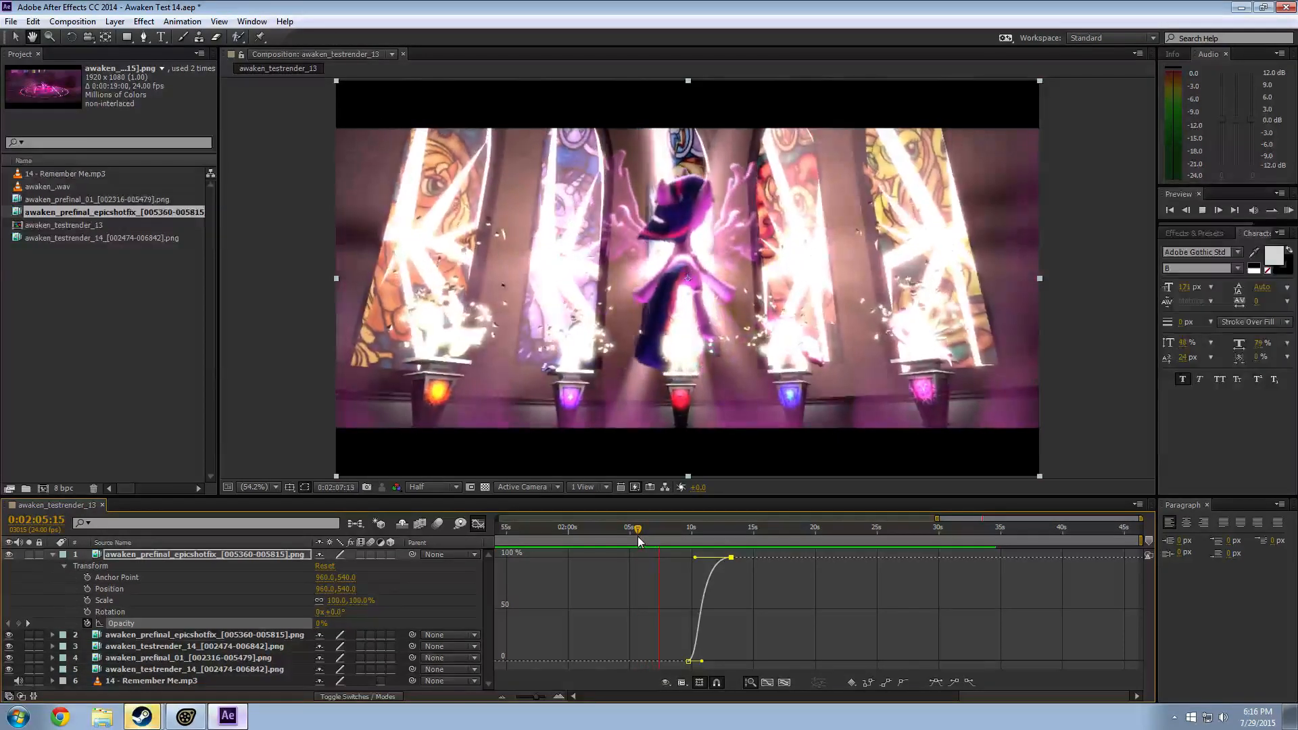
{"action": "left_click", "coordinate": [654, 527]}
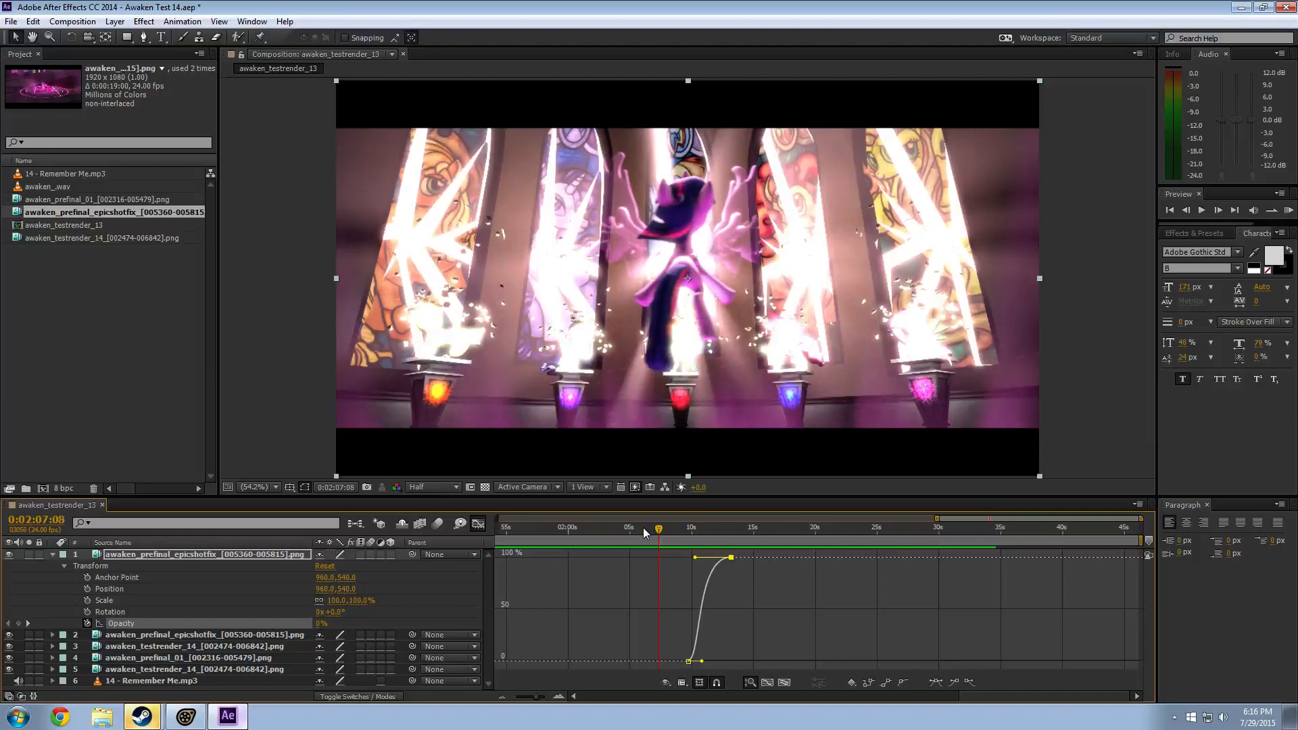
{"action": "left_click", "coordinate": [639, 527]}
{"action": "key", "text": "space"}
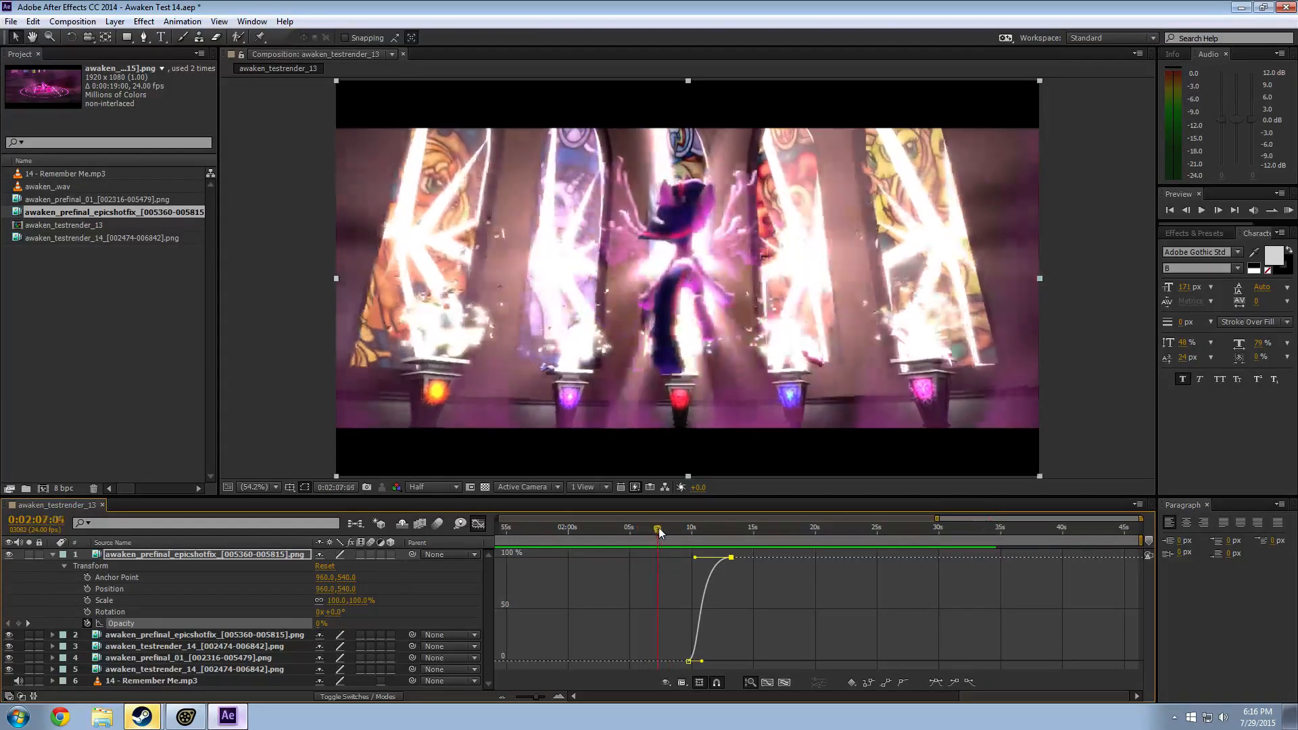
{"action": "left_click", "coordinate": [644, 528]}
{"action": "key", "text": "space"}
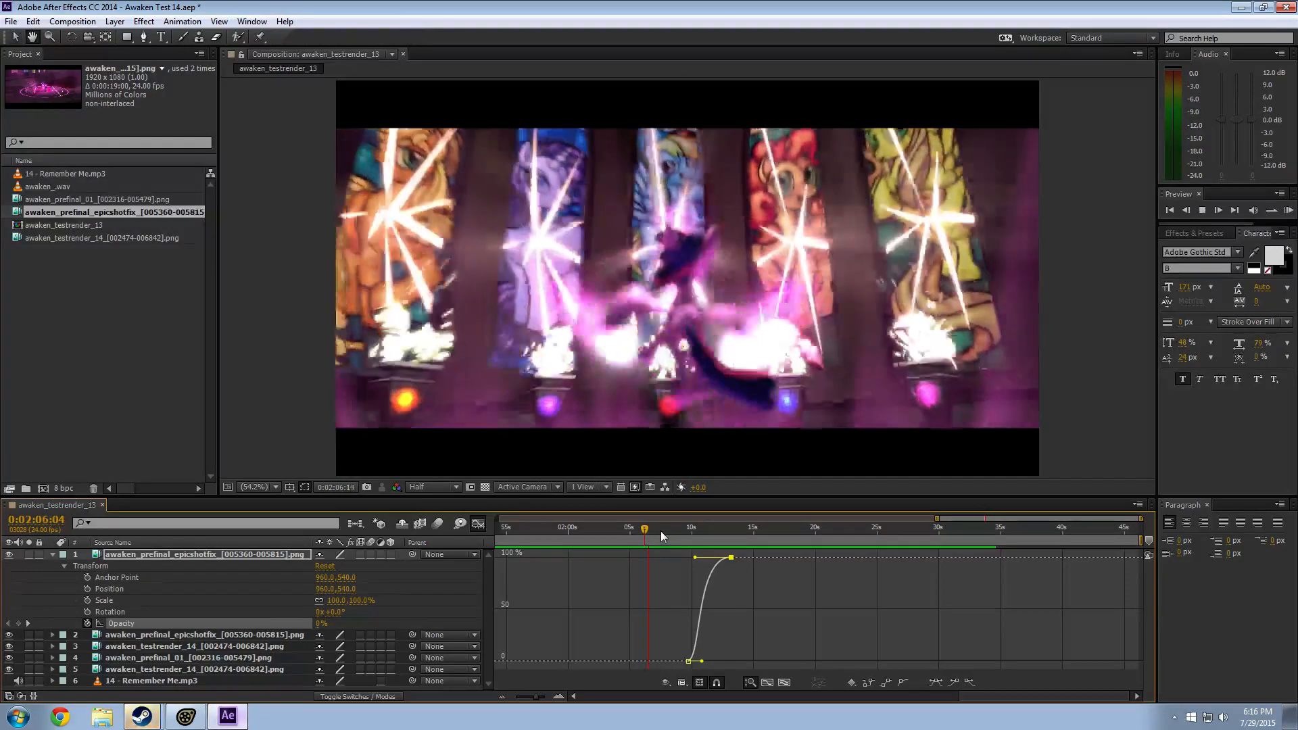
{"action": "key", "text": "space"}
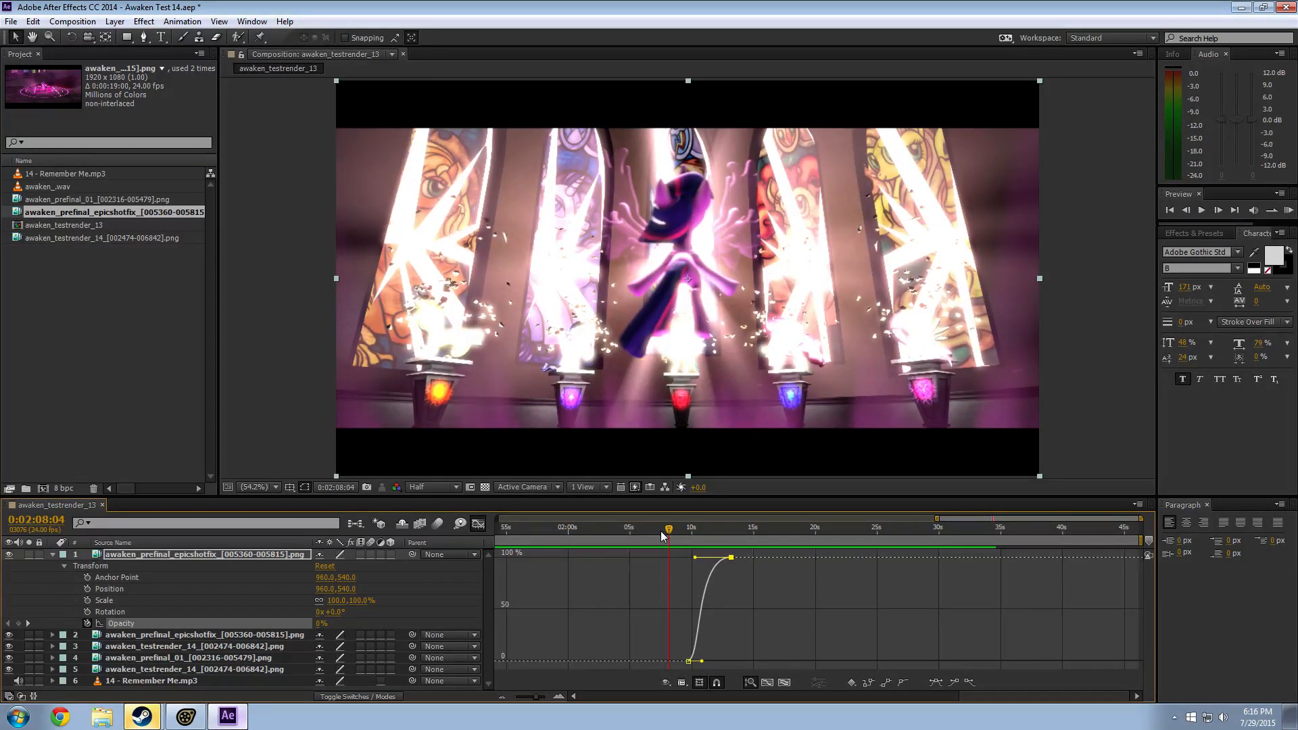
Step: Scrub to 0:02:06:16, step back one frame, and scrub through the stained-glass shot to 0:02:08:02 to examine its frames
{"action": "left_click_drag", "start_coordinate": [660, 530], "coordinate": [651, 535]}
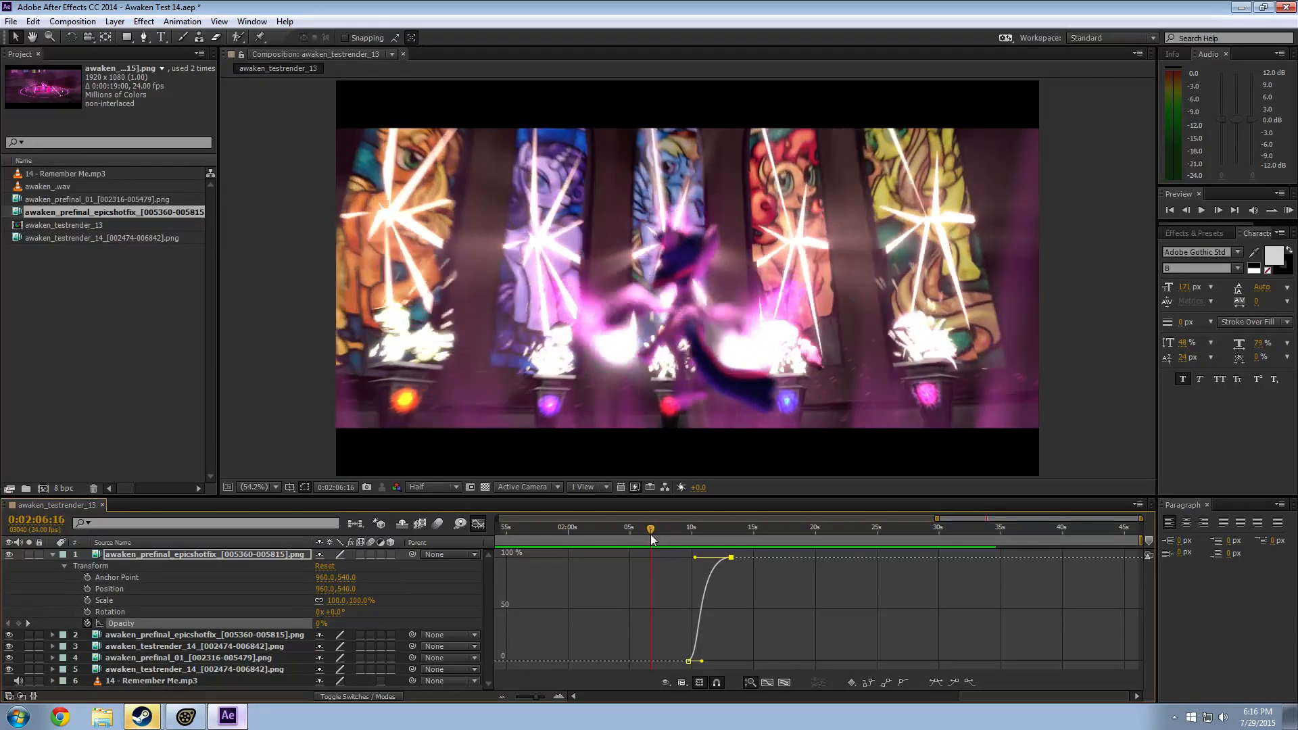
{"action": "key", "text": "Page_Up"}
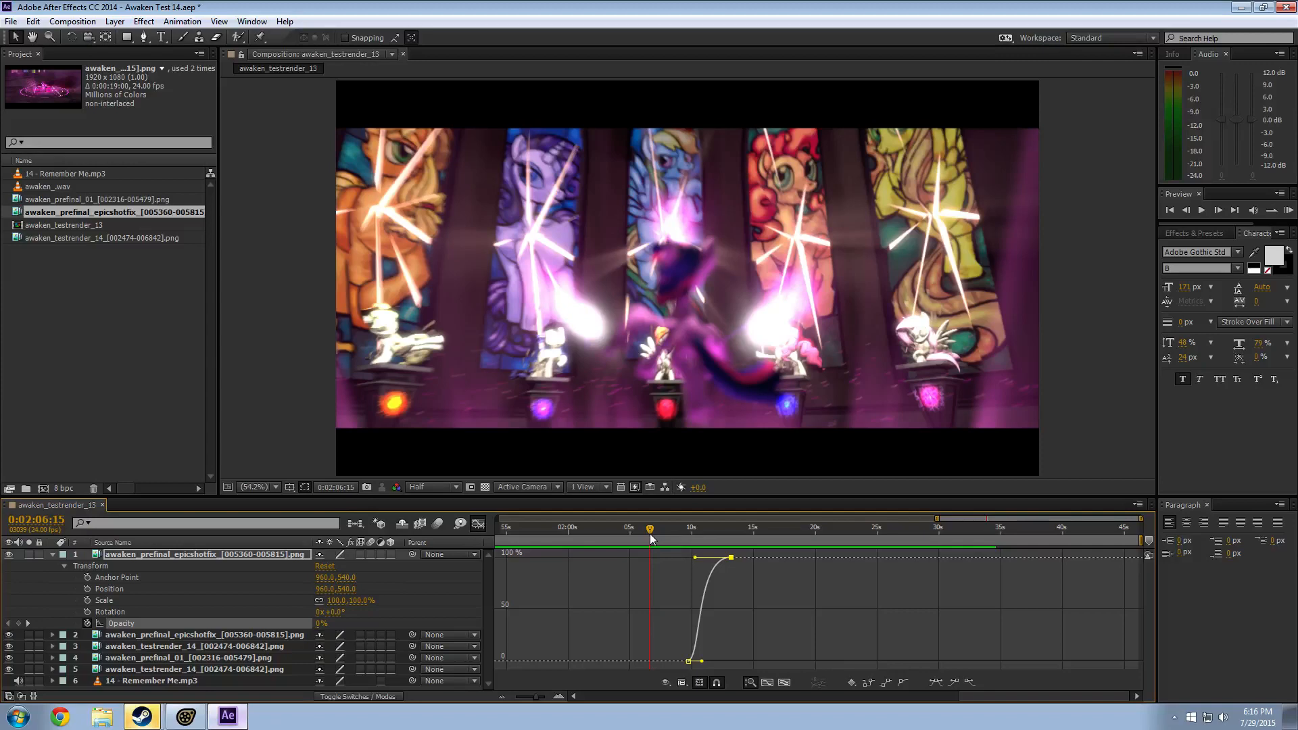
{"action": "mouse_move", "coordinate": [650, 535]}
{"action": "left_mouse_down"}
{"action": "mouse_move", "coordinate": [692, 543]}
{"action": "mouse_move", "coordinate": [672, 547]}
{"action": "left_mouse_up"}
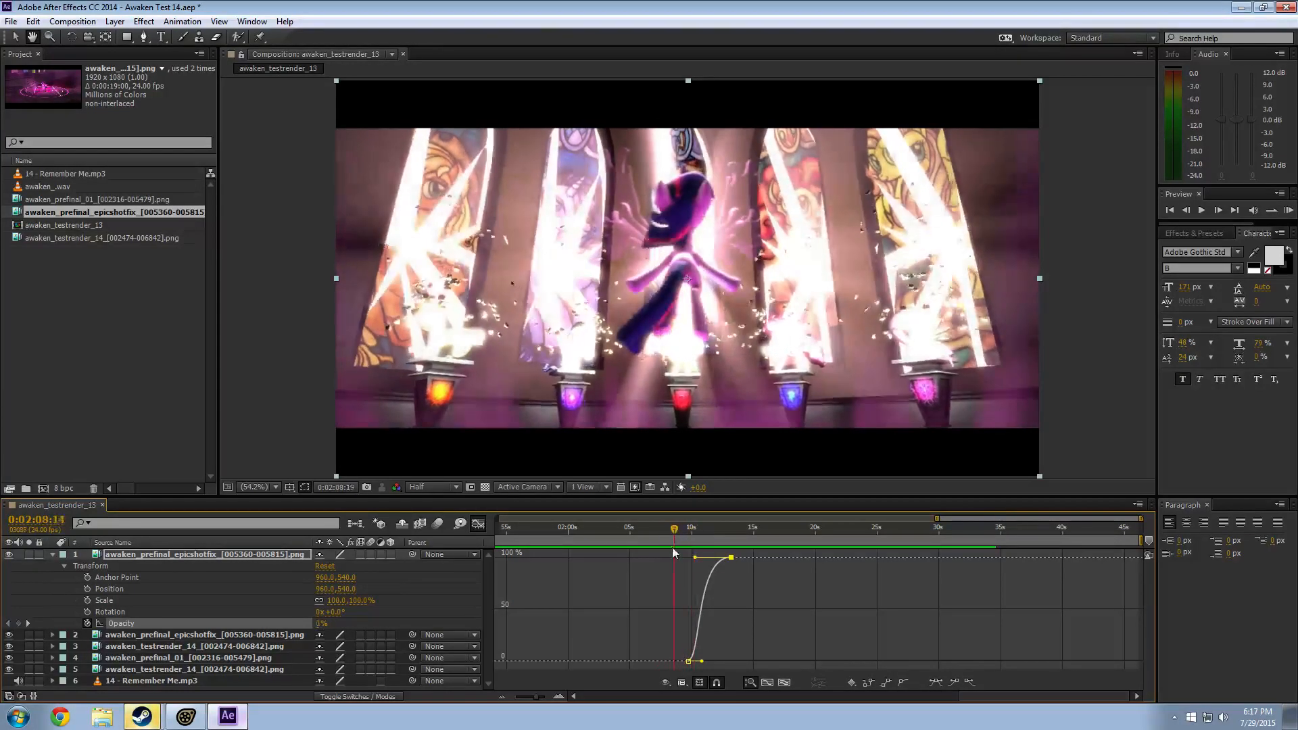
{"action": "mouse_move", "coordinate": [665, 552]}
{"action": "left_mouse_down"}
{"action": "mouse_move", "coordinate": [690, 548]}
{"action": "mouse_move", "coordinate": [669, 554]}
{"action": "left_mouse_up"}
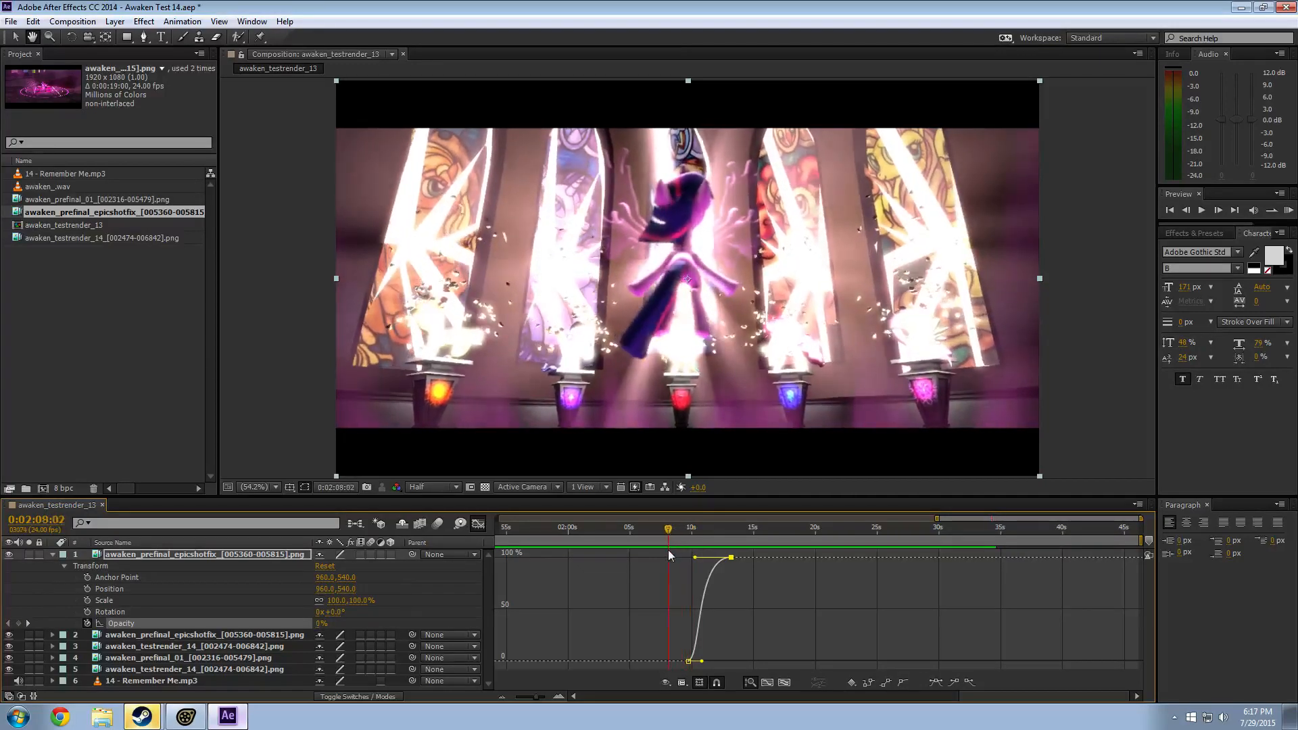
{"action": "key", "text": "v"}
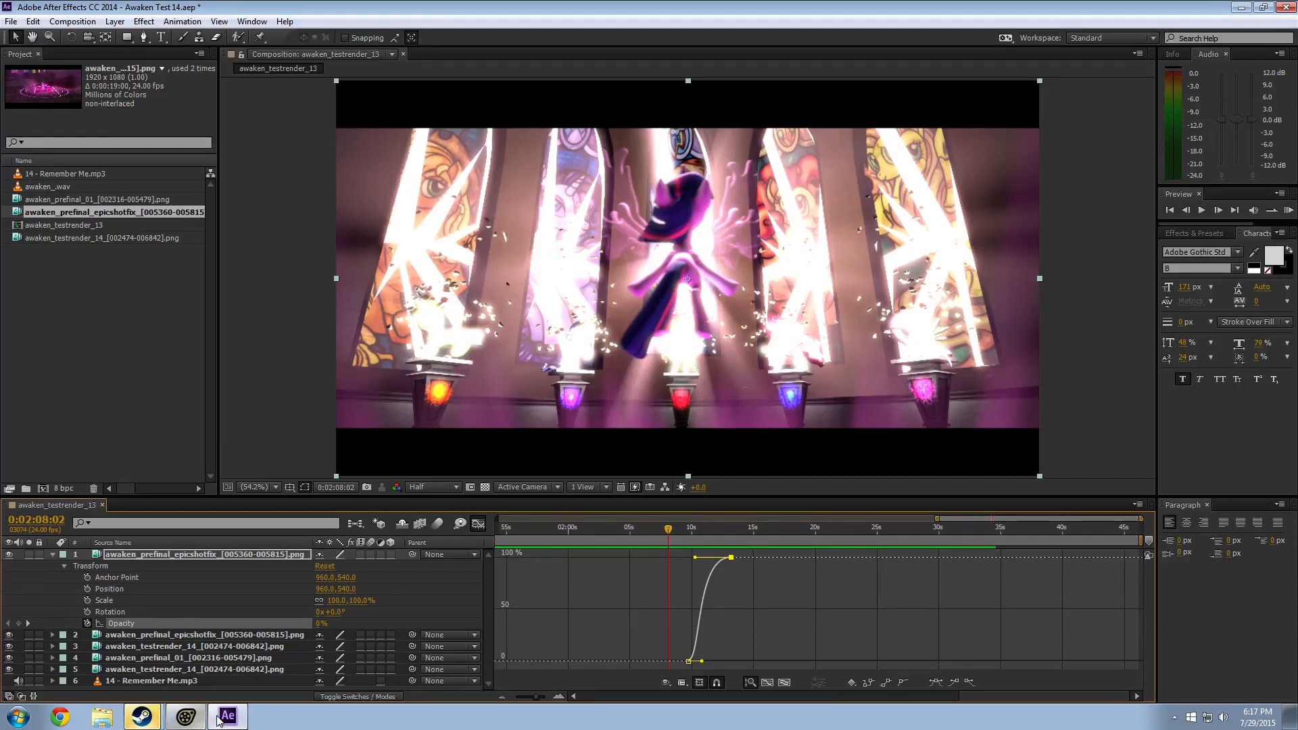
Step: Switch to Source Filmmaker and move the playhead to 00:03:35:14 in shot28 of the Awaken session
{"action": "left_click", "coordinate": [193, 715]}
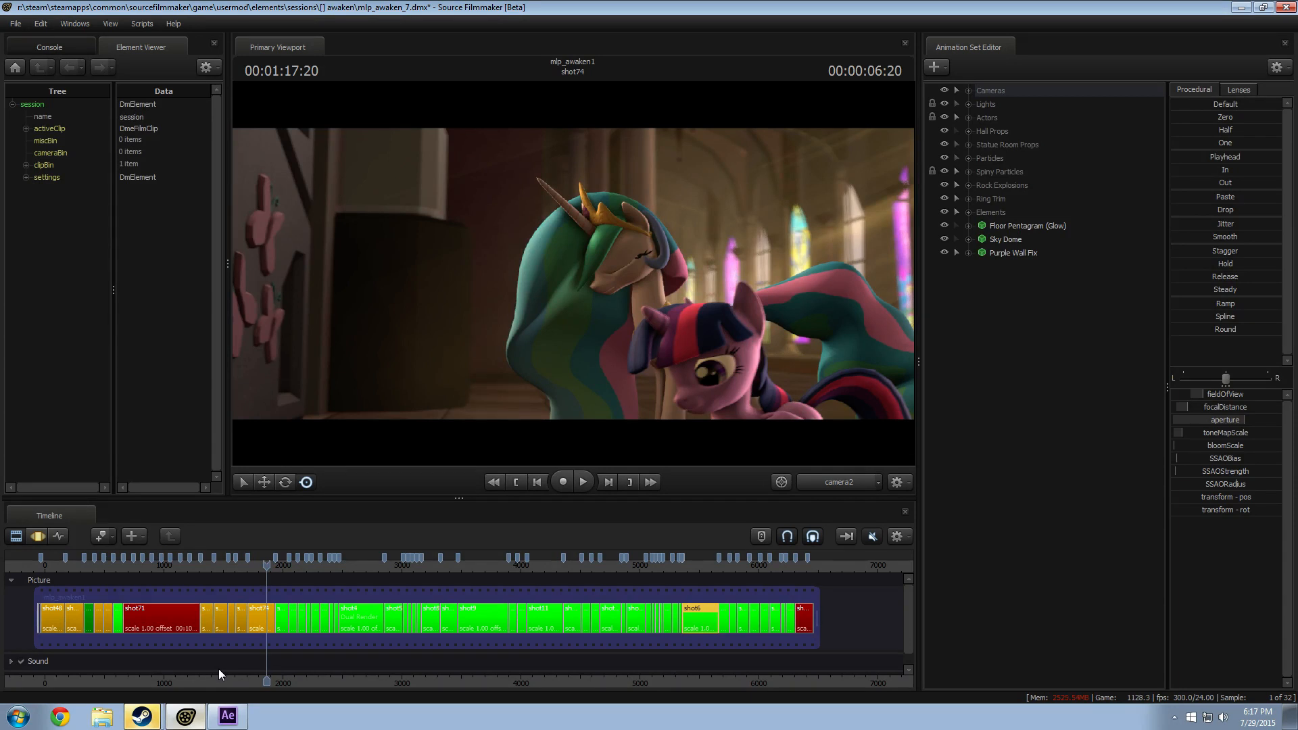
{"action": "scroll", "coordinate": [232, 638], "scroll_direction": "up", "scroll_amount": 3}
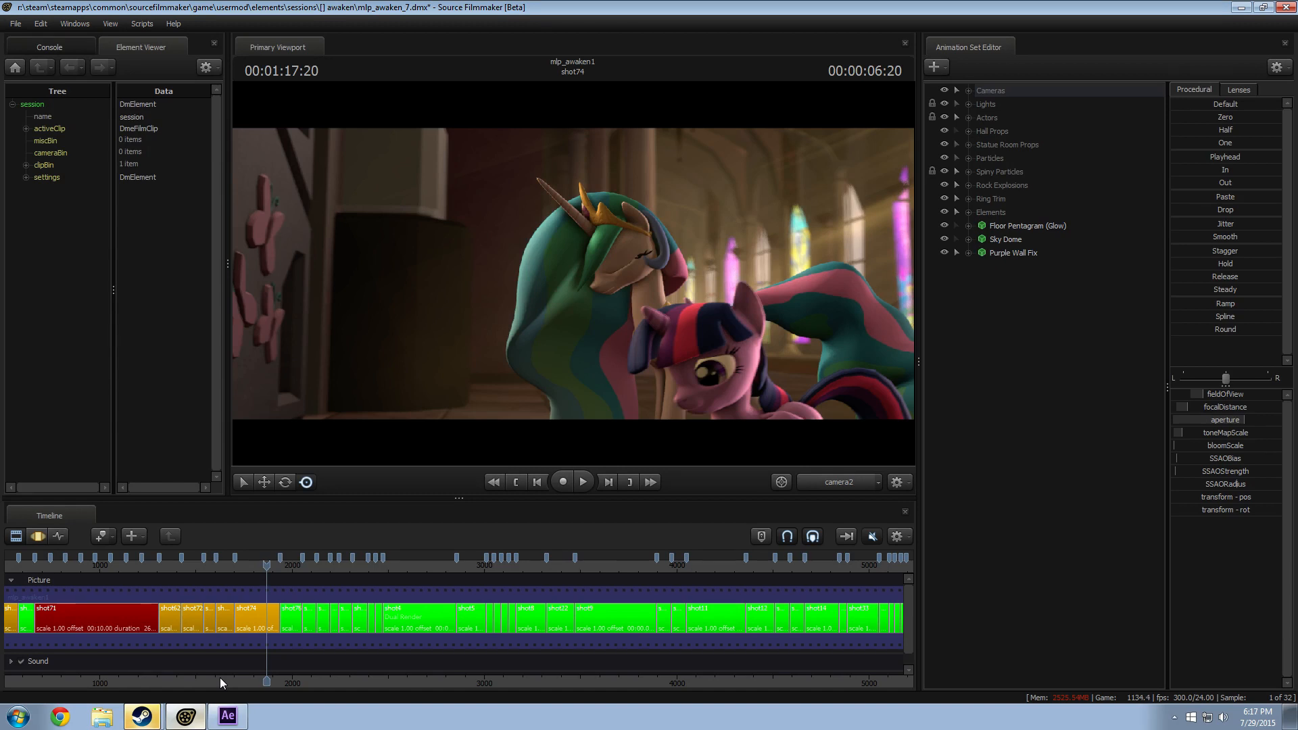
{"action": "scroll", "coordinate": [398, 673], "scroll_direction": "down", "scroll_amount": 4}
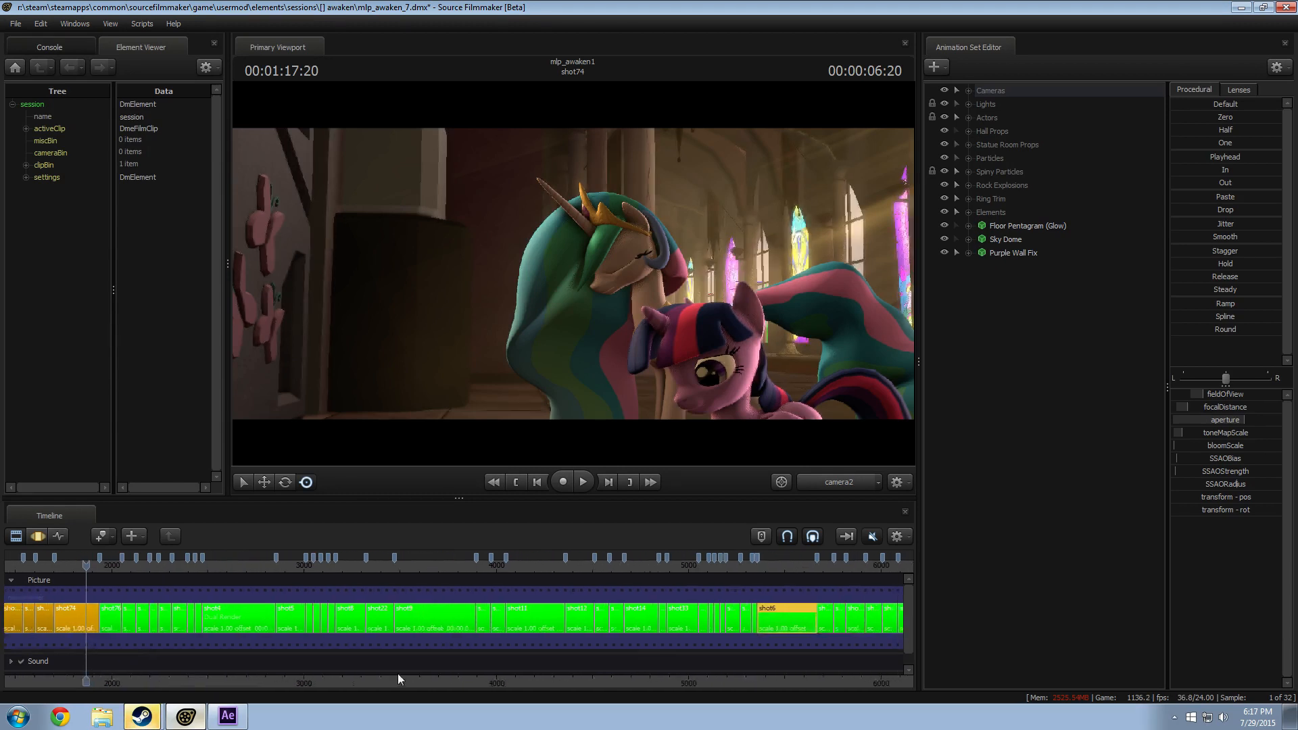
{"action": "scroll", "coordinate": [399, 587], "scroll_direction": "up", "scroll_amount": 3}
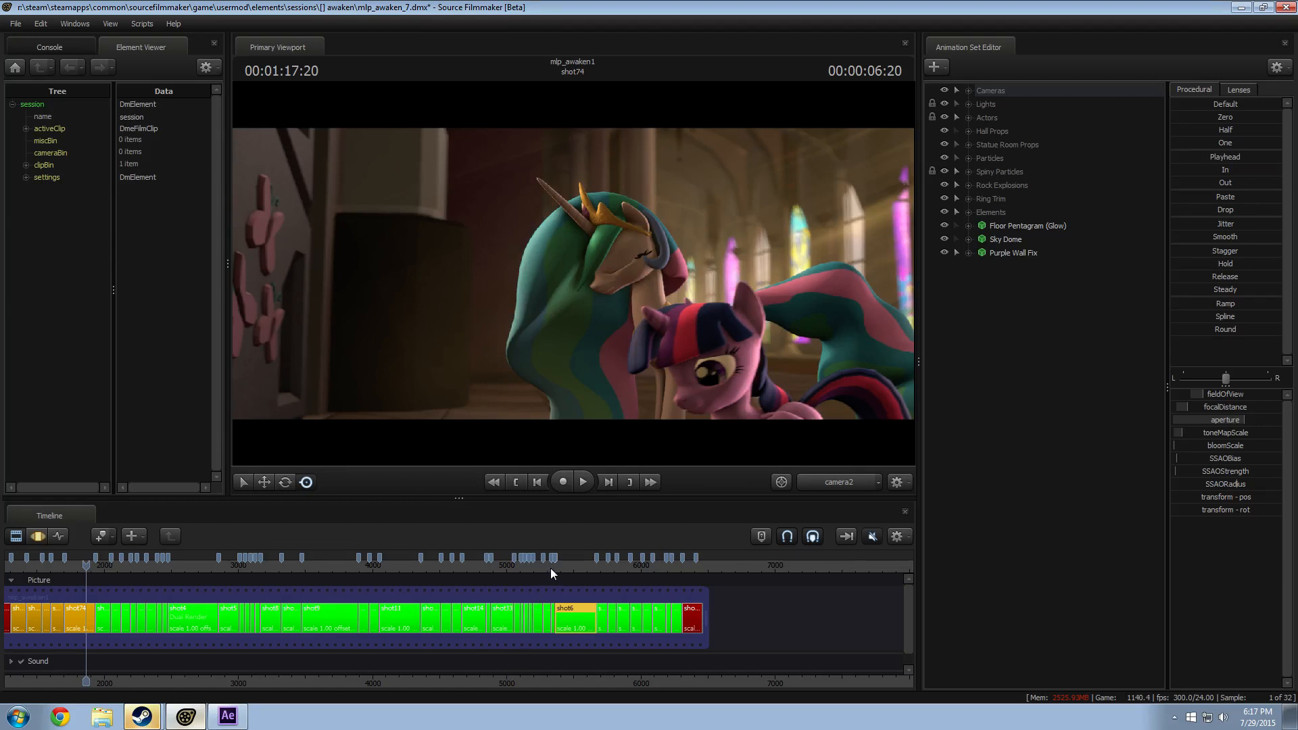
{"action": "scroll", "coordinate": [541, 576], "scroll_direction": "up", "scroll_amount": 1}
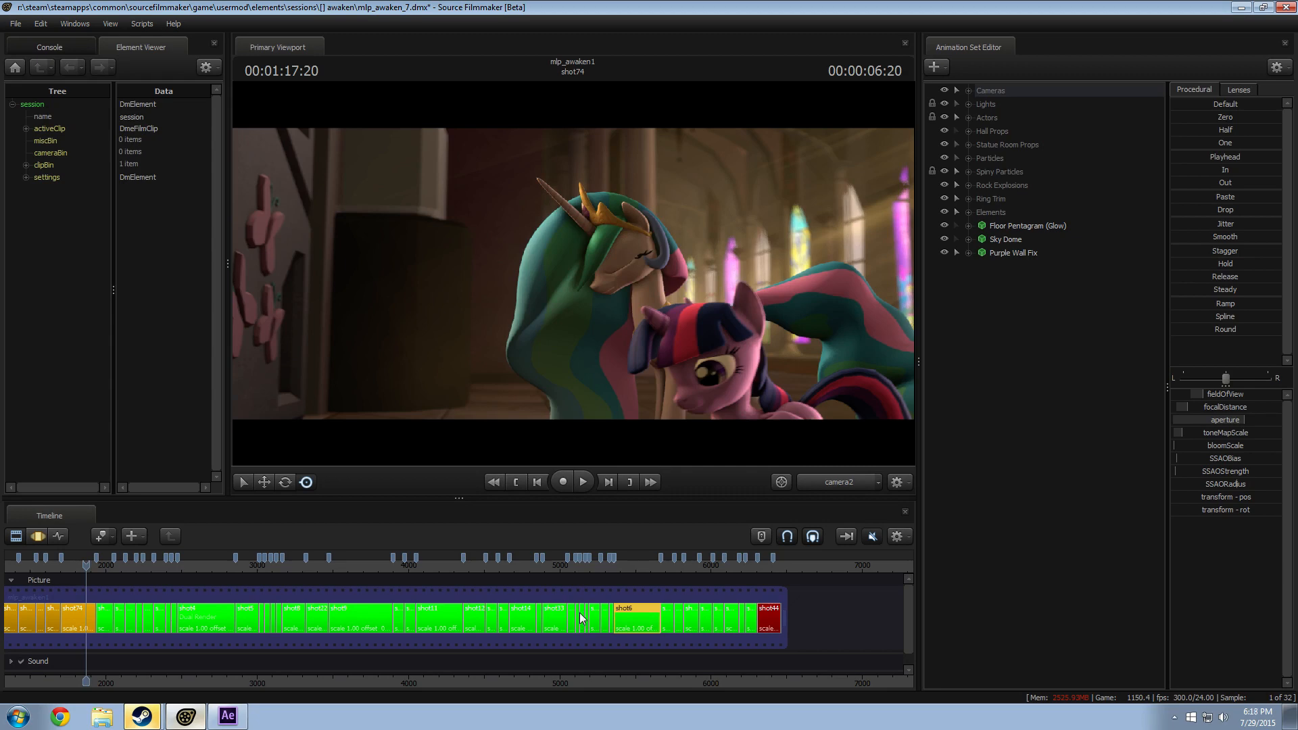
{"action": "left_click", "coordinate": [586, 568]}
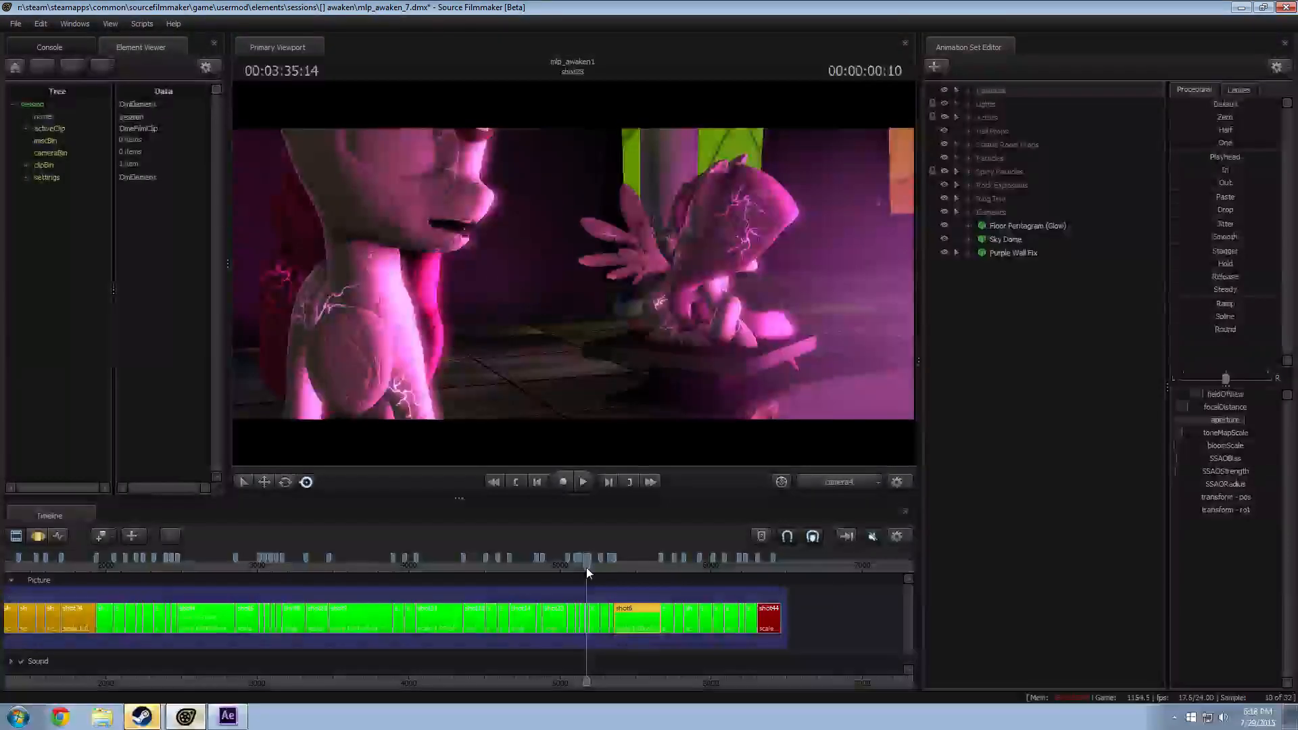
{"action": "scroll", "coordinate": [599, 594], "scroll_direction": "up", "scroll_amount": 5}
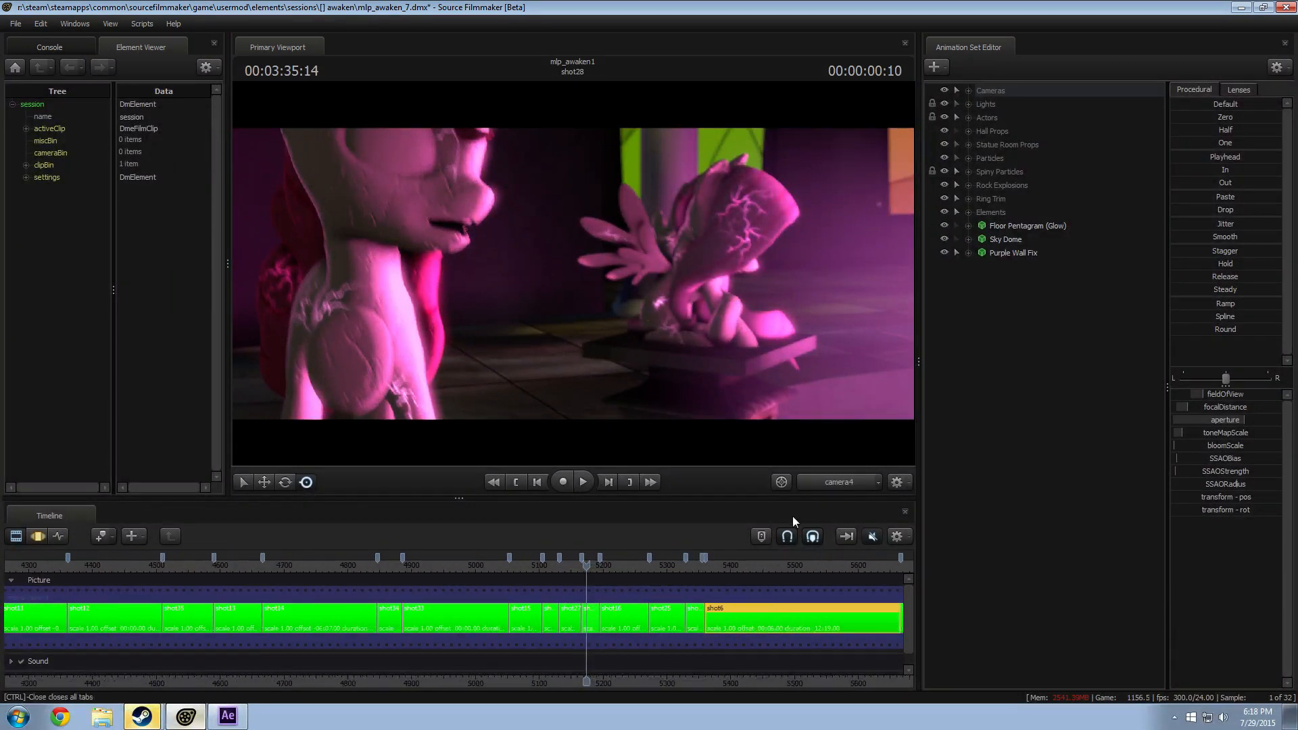
Step: Copy shot28's camera to the work camera at 00:03:35:09 and play the shot through to 00:03:36:09
{"action": "left_click", "coordinate": [814, 481]}
{"action": "scroll", "coordinate": [586, 571], "scroll_direction": "up", "scroll_amount": 3}
{"action": "left_click", "coordinate": [582, 565]}
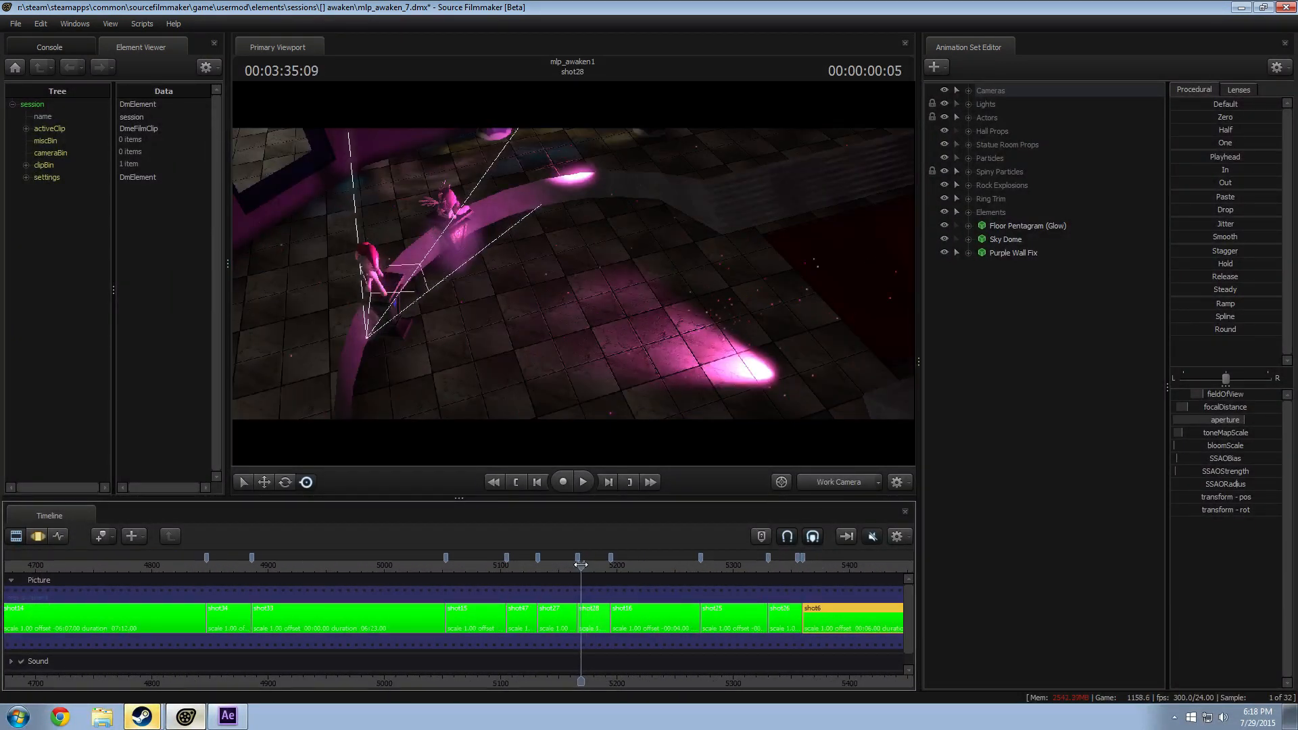
{"action": "left_click", "coordinate": [825, 482]}
{"action": "left_click", "coordinate": [826, 481], "text": "ctrl"}
{"action": "left_click_drag", "start_coordinate": [797, 432], "coordinate": [669, 385]}
{"action": "left_click_drag", "start_coordinate": [608, 274], "coordinate": [618, 399]}
{"action": "key", "text": "space"}
{"action": "key", "text": "space"}
Step: Fly the work camera in for a close-up of the glowing crack on the front statue's head
{"action": "left_click_drag", "start_coordinate": [618, 317], "coordinate": [672, 270]}
{"action": "key", "text": "w"}
{"action": "key", "text": "a"}
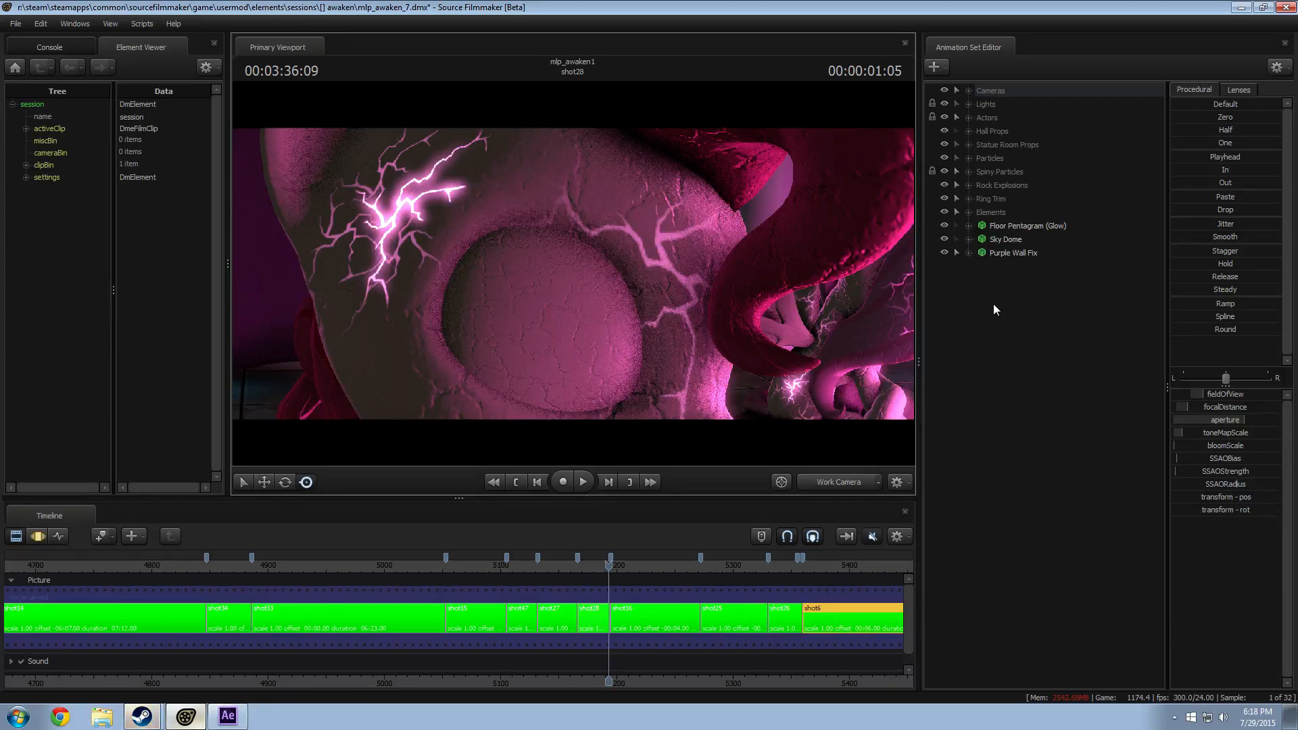
{"action": "key", "text": "s"}
{"action": "mouse_move", "coordinate": [695, 293]}
{"action": "left_mouse_down"}
{"action": "mouse_move", "coordinate": [714, 283]}
{"action": "mouse_move", "coordinate": [654, 278]}
{"action": "mouse_move", "coordinate": [703, 280]}
{"action": "left_mouse_up"}
{"action": "key", "text": "w"}
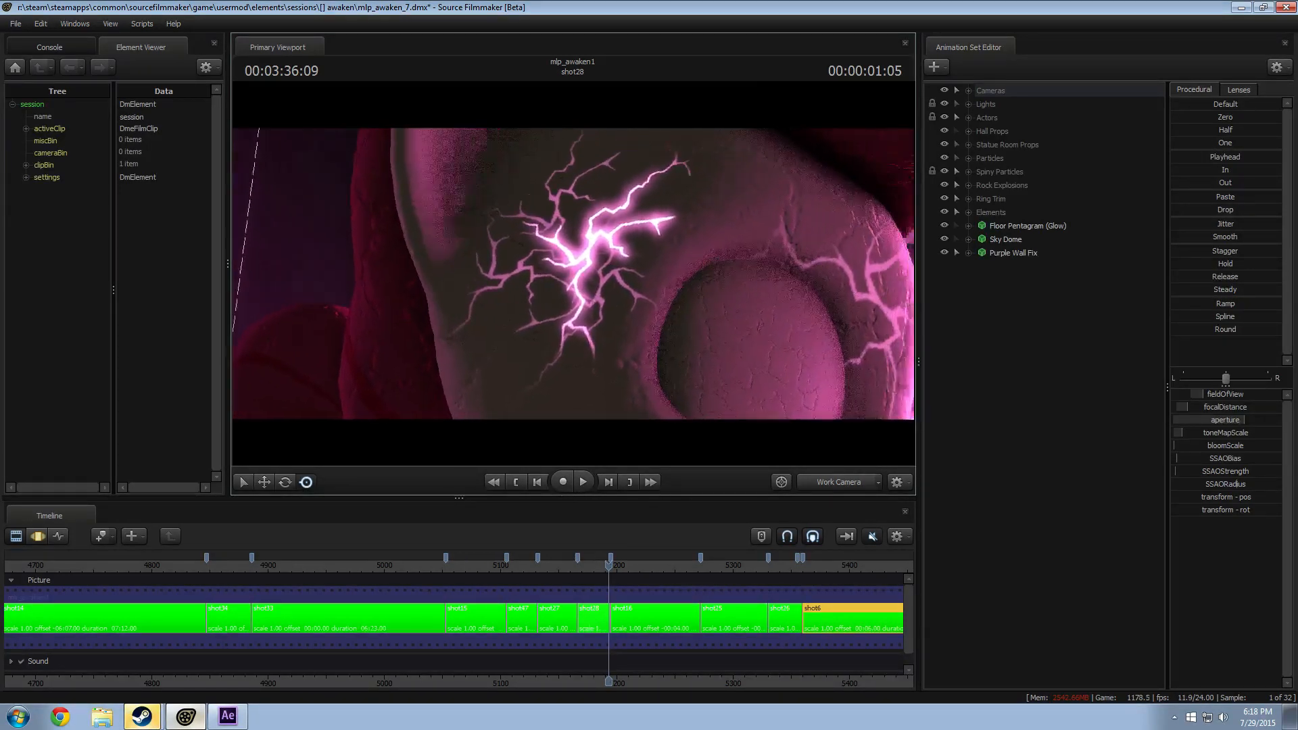
{"action": "key", "text": "z"}
{"action": "left_click_drag", "start_coordinate": [573, 274], "coordinate": [563, 272]}
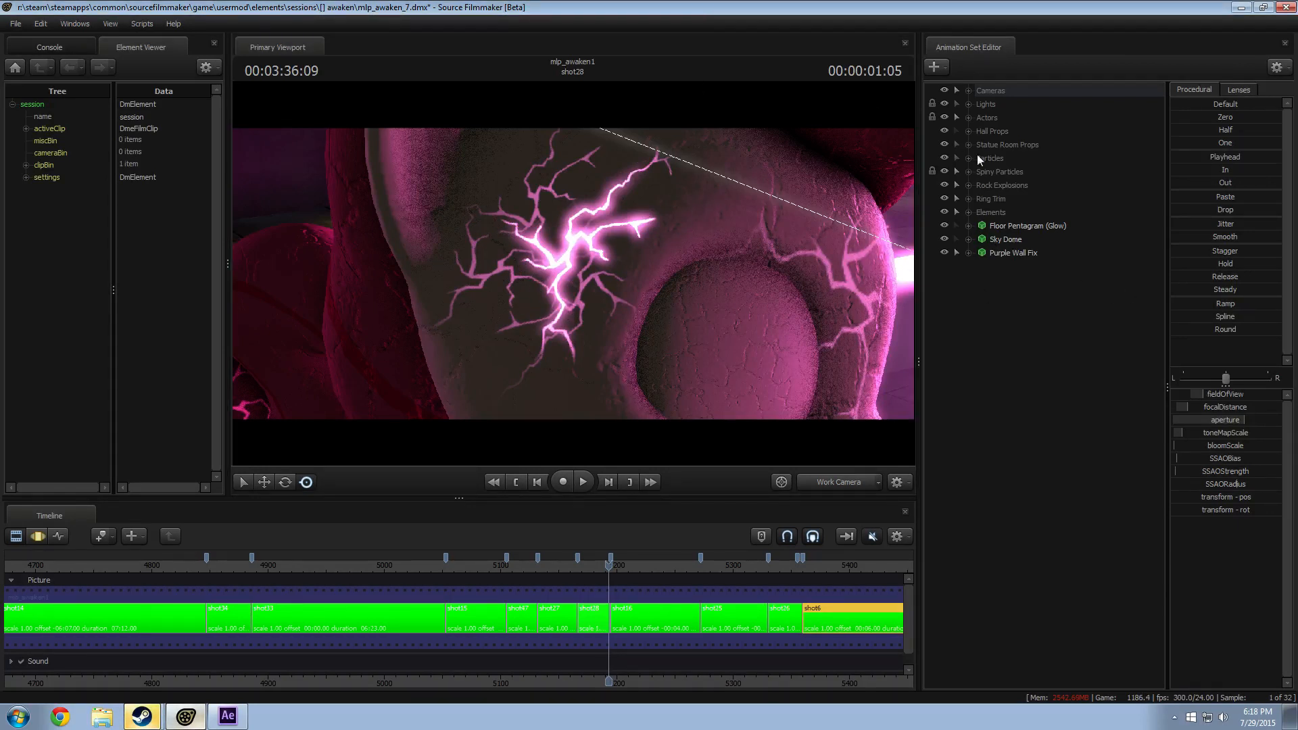
Step: Look through Element Crack Light in shot28's Lights group and try re-aiming it on the butterfly element
{"action": "left_click", "coordinate": [971, 105]}
{"action": "left_click", "coordinate": [601, 620]}
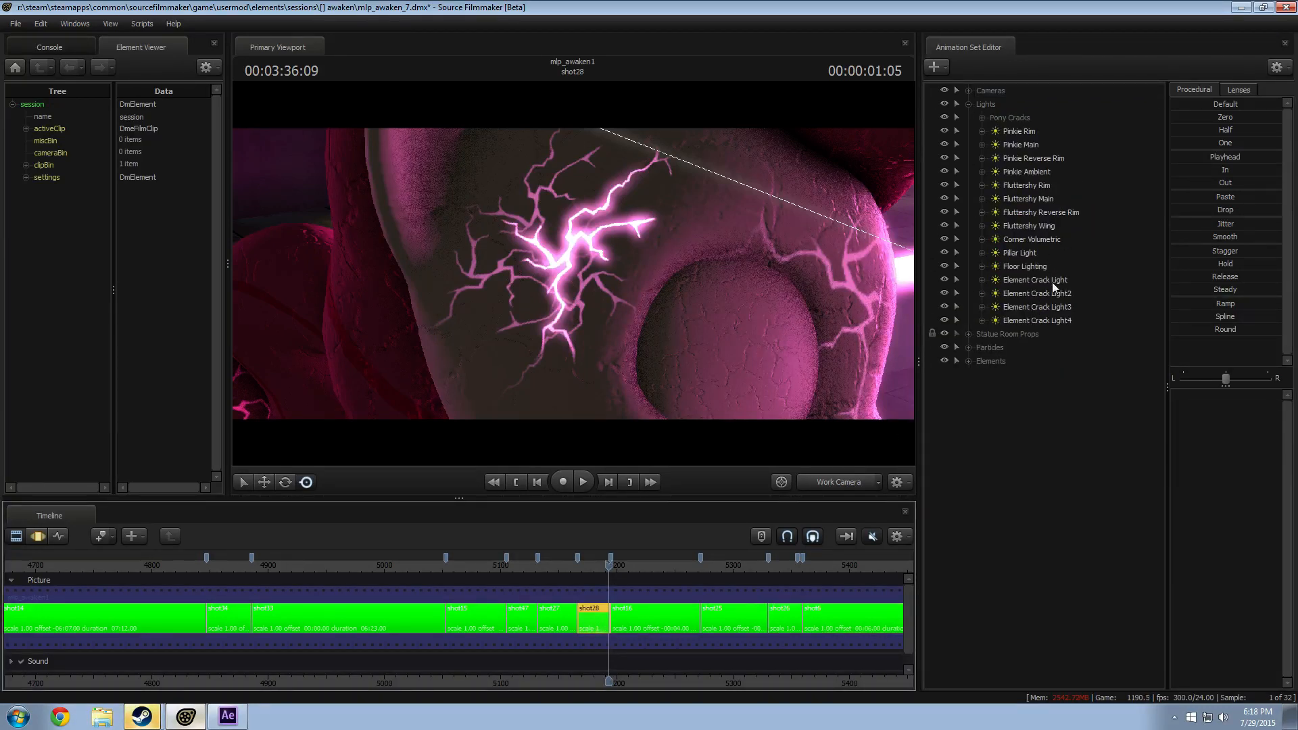
{"action": "double_click", "coordinate": [1023, 278]}
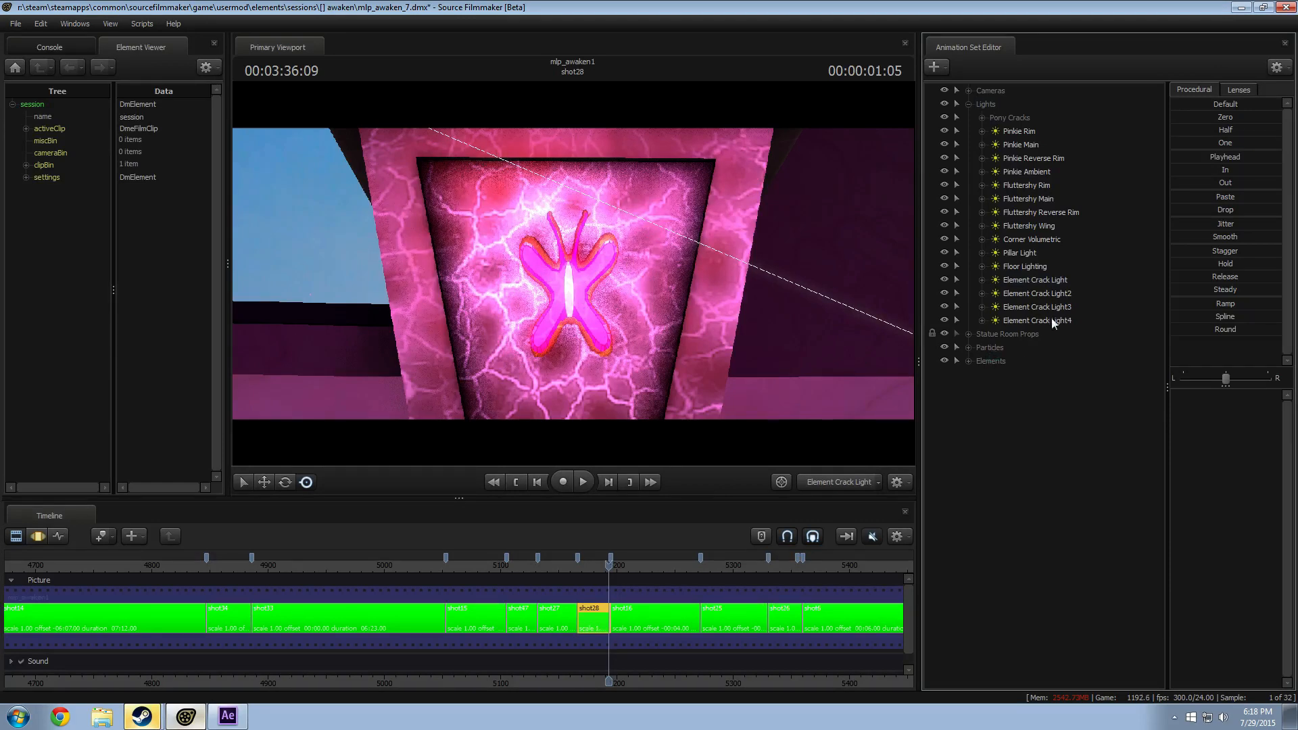
{"action": "left_click", "coordinate": [648, 374]}
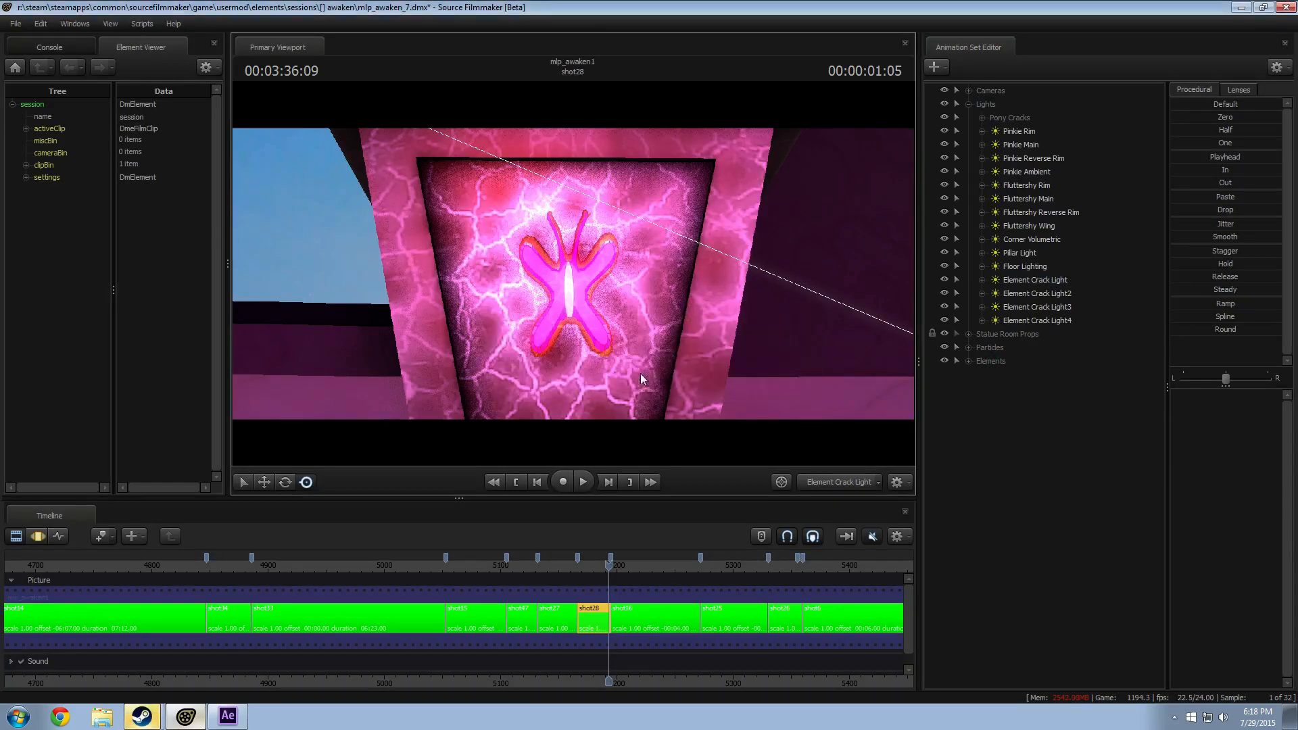
{"action": "left_click", "coordinate": [1025, 280]}
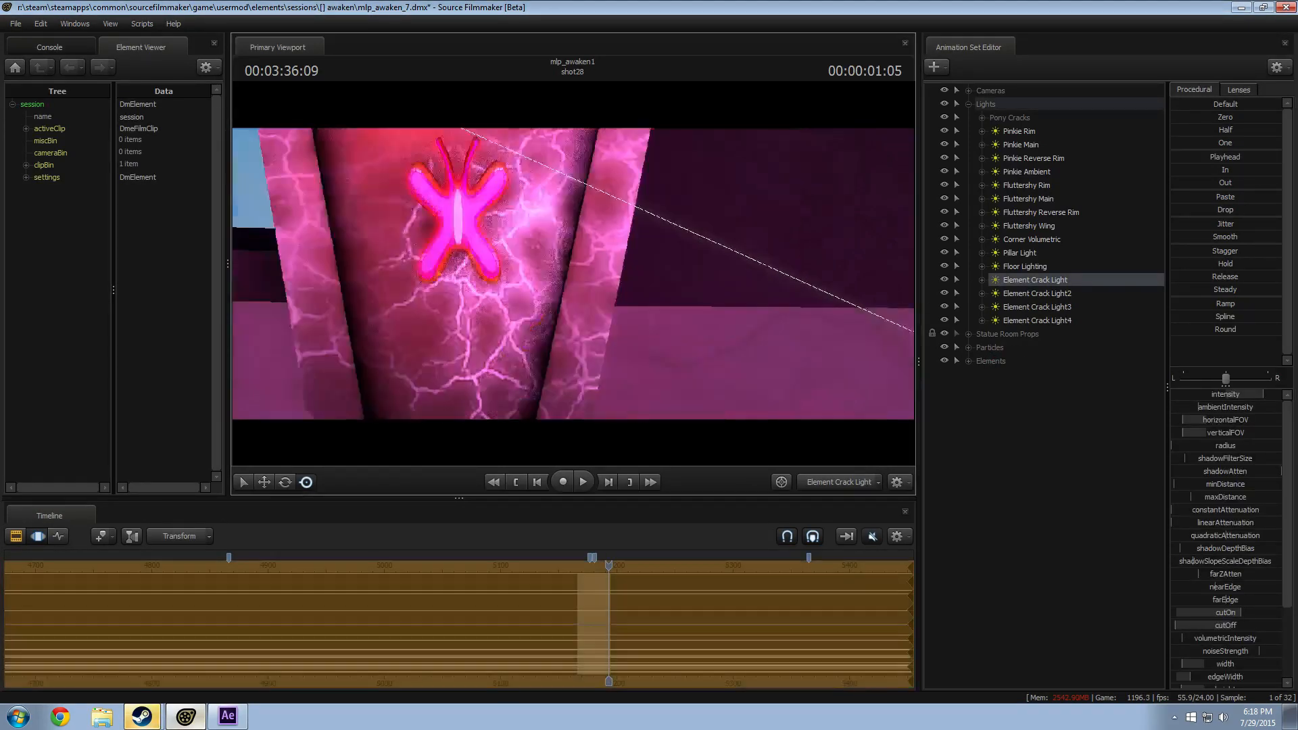
{"action": "left_click_drag", "start_coordinate": [609, 302], "coordinate": [570, 273]}
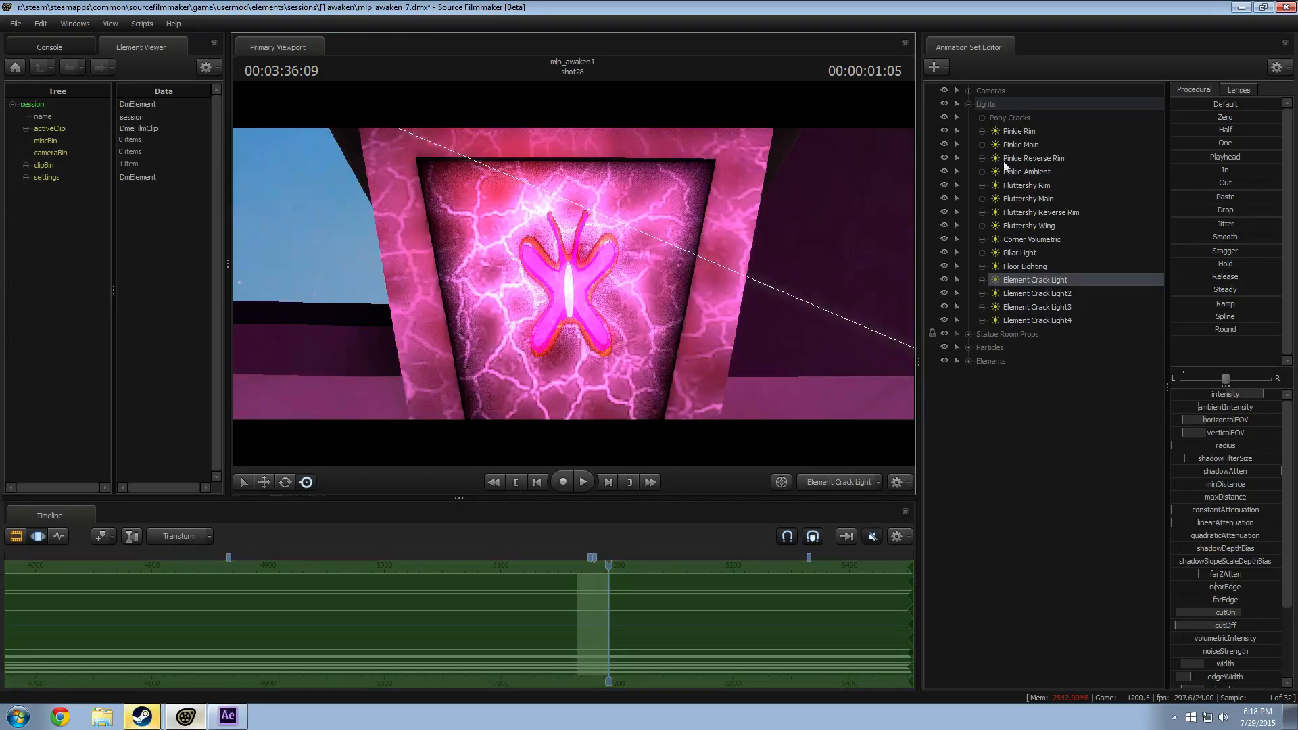
Step: Expand the Pony Cracks light group, look through Pony Crack 1, and return to the work camera with that light selected
{"action": "left_click", "coordinate": [982, 118]}
{"action": "left_click_drag", "start_coordinate": [1037, 133], "coordinate": [573, 274]}
{"action": "left_click", "coordinate": [673, 332]}
{"action": "left_click", "coordinate": [1037, 133]}
{"action": "left_click", "coordinate": [814, 478]}
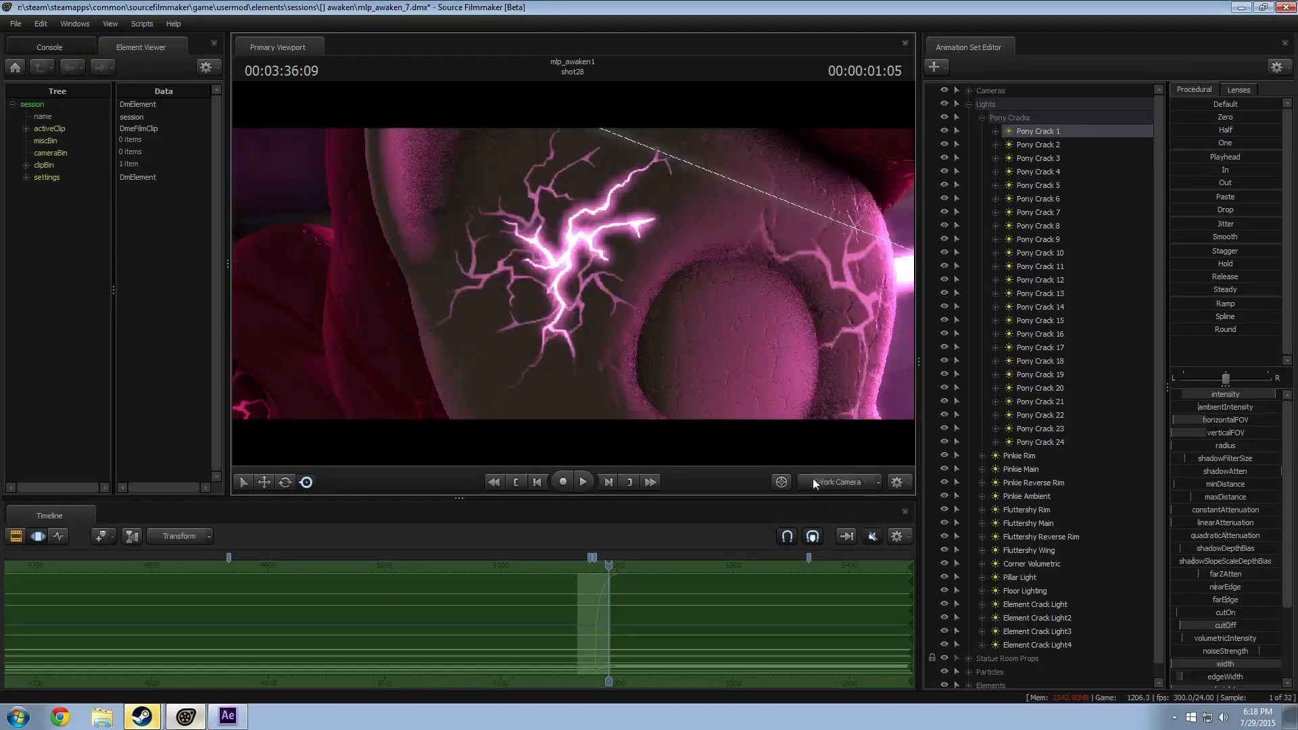
Step: Reframe the work camera around the front statue to examine Pony Crack 1 with the rotate manipulator, and view the light's options
{"action": "left_click_drag", "start_coordinate": [676, 365], "coordinate": [583, 232]}
{"action": "key", "text": "s"}
{"action": "key", "text": "e"}
{"action": "key", "text": "w"}
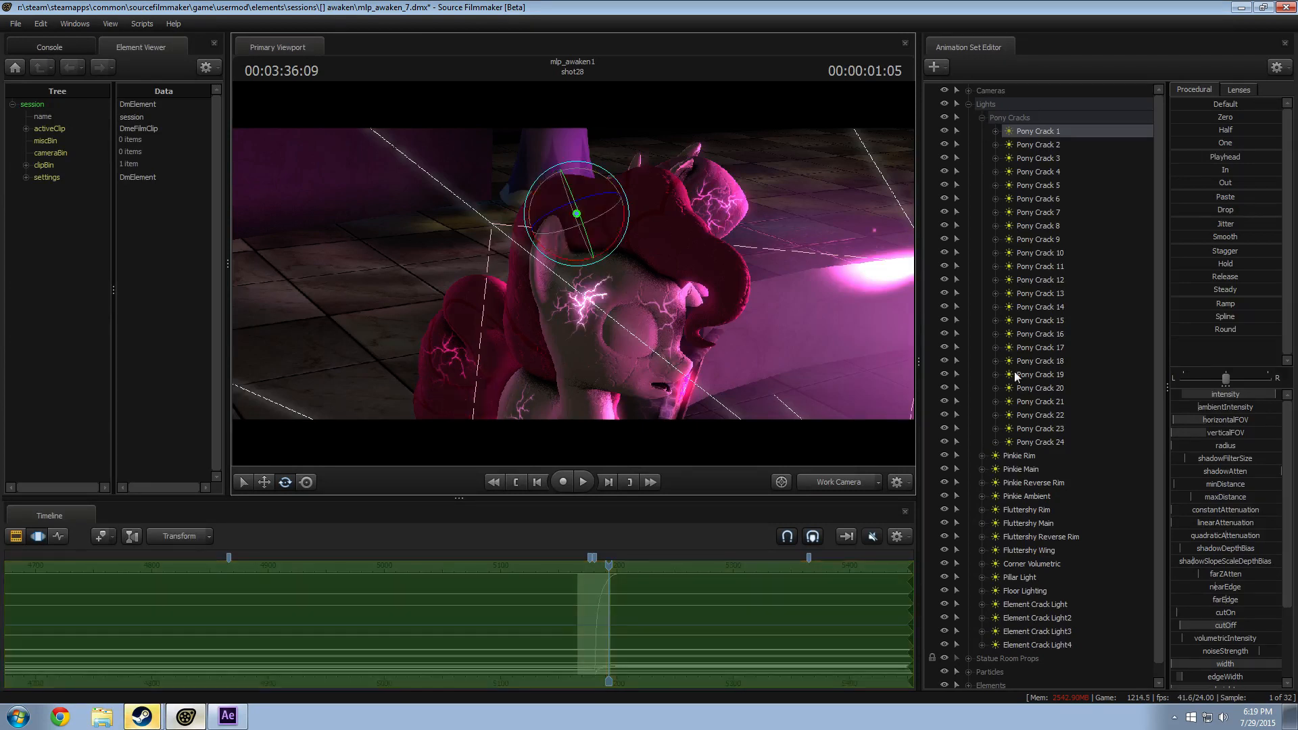
{"action": "right_click", "coordinate": [1028, 134]}
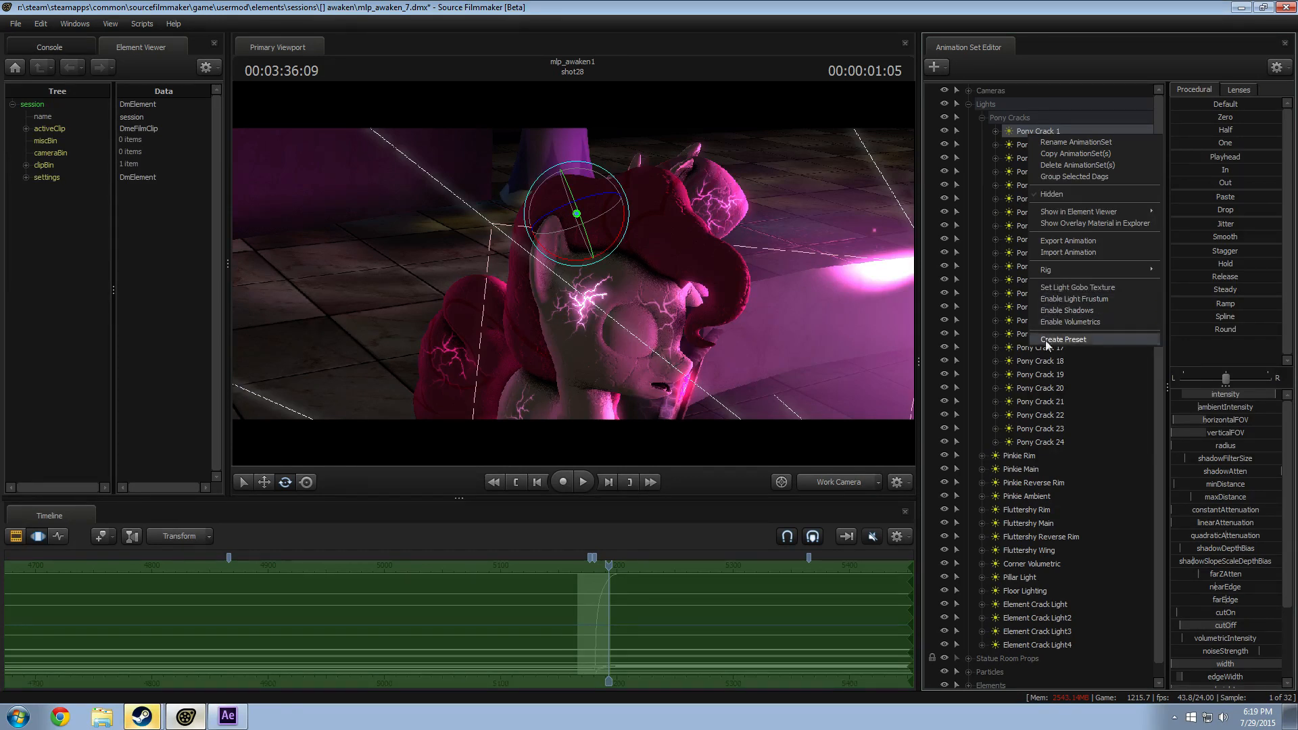
{"action": "mouse_move", "coordinate": [676, 406]}
{"action": "left_mouse_down"}
{"action": "mouse_move", "coordinate": [670, 396]}
{"action": "mouse_move", "coordinate": [689, 398]}
{"action": "mouse_move", "coordinate": [679, 388]}
{"action": "left_mouse_up"}
{"action": "key", "text": "w"}
{"action": "key", "text": "s"}
Step: Inspect the slider range of Pony Crack 1's intensity and the options for its volumetricIntensity
{"action": "right_click", "coordinate": [1210, 395]}
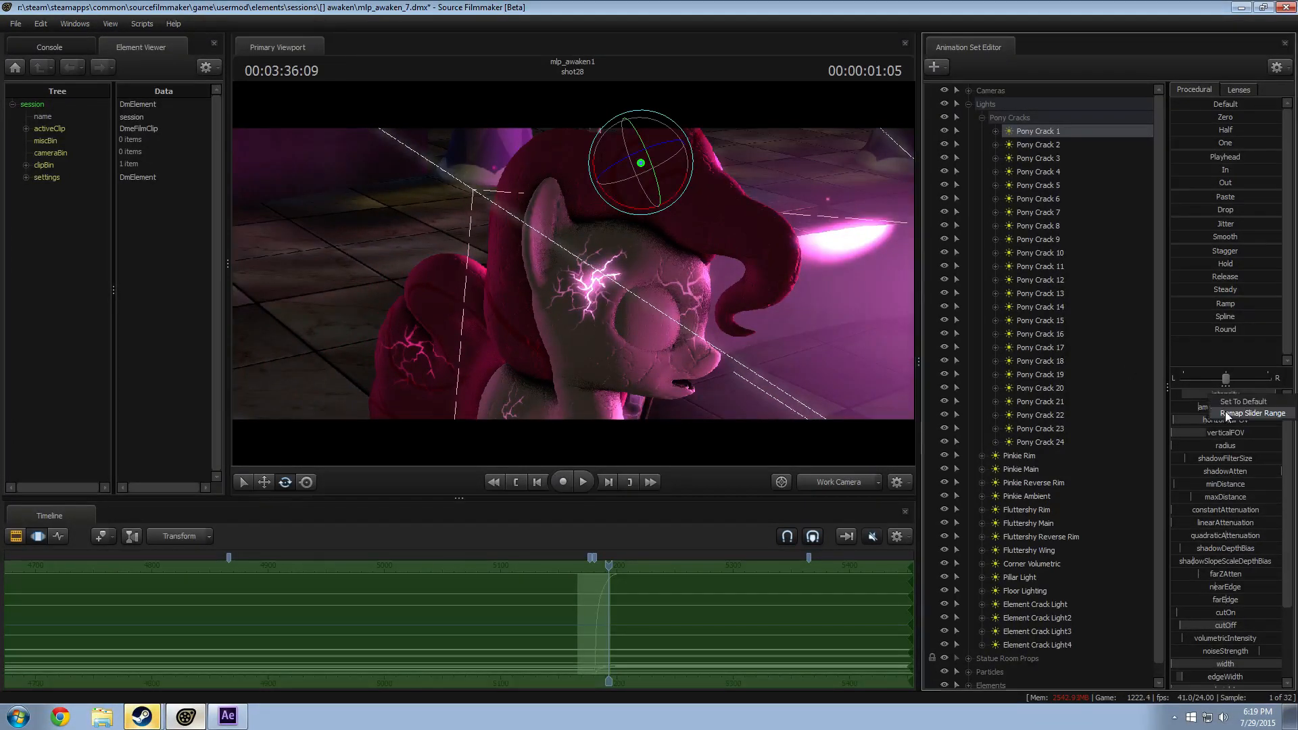
{"action": "left_click", "coordinate": [1225, 411]}
{"action": "left_click", "coordinate": [769, 272]}
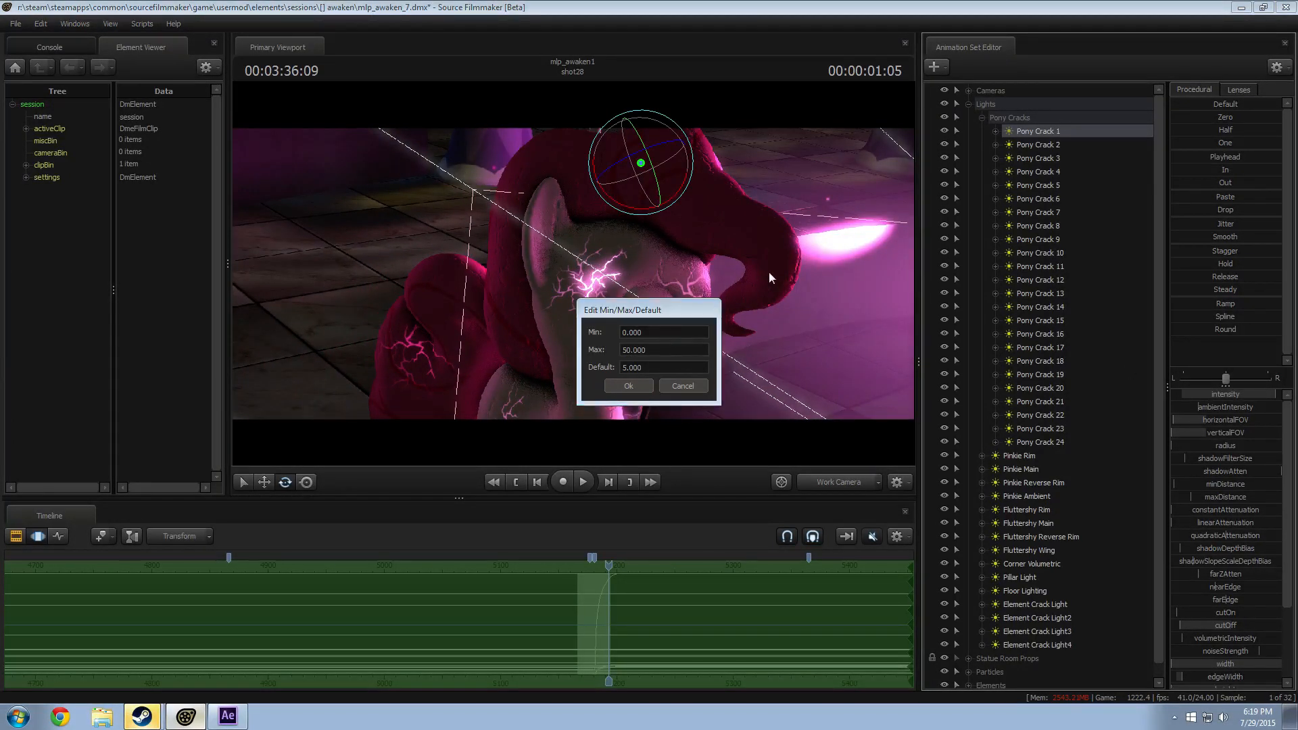
{"action": "left_click", "coordinate": [683, 386]}
{"action": "key", "text": "d"}
{"action": "left_click_drag", "start_coordinate": [736, 367], "coordinate": [592, 291]}
{"action": "scroll", "coordinate": [1232, 612], "scroll_direction": "down", "scroll_amount": 2}
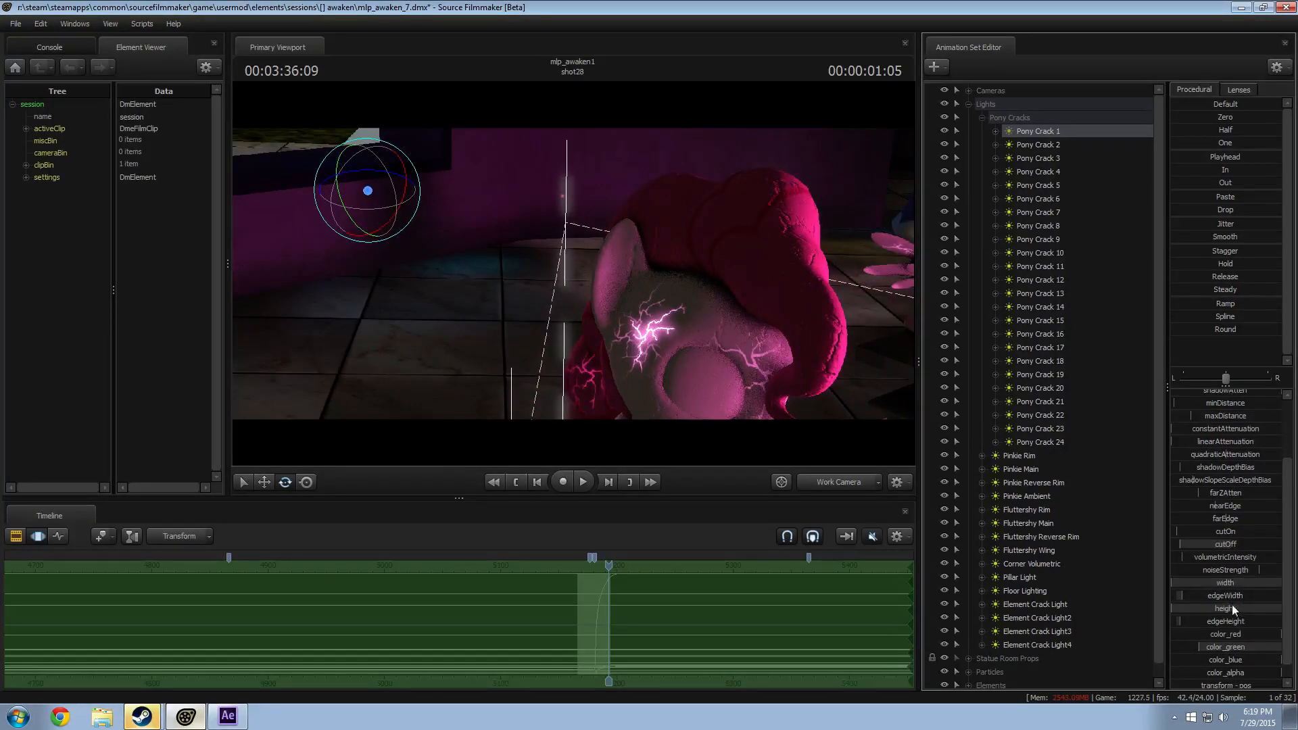
{"action": "right_click", "coordinate": [1226, 556]}
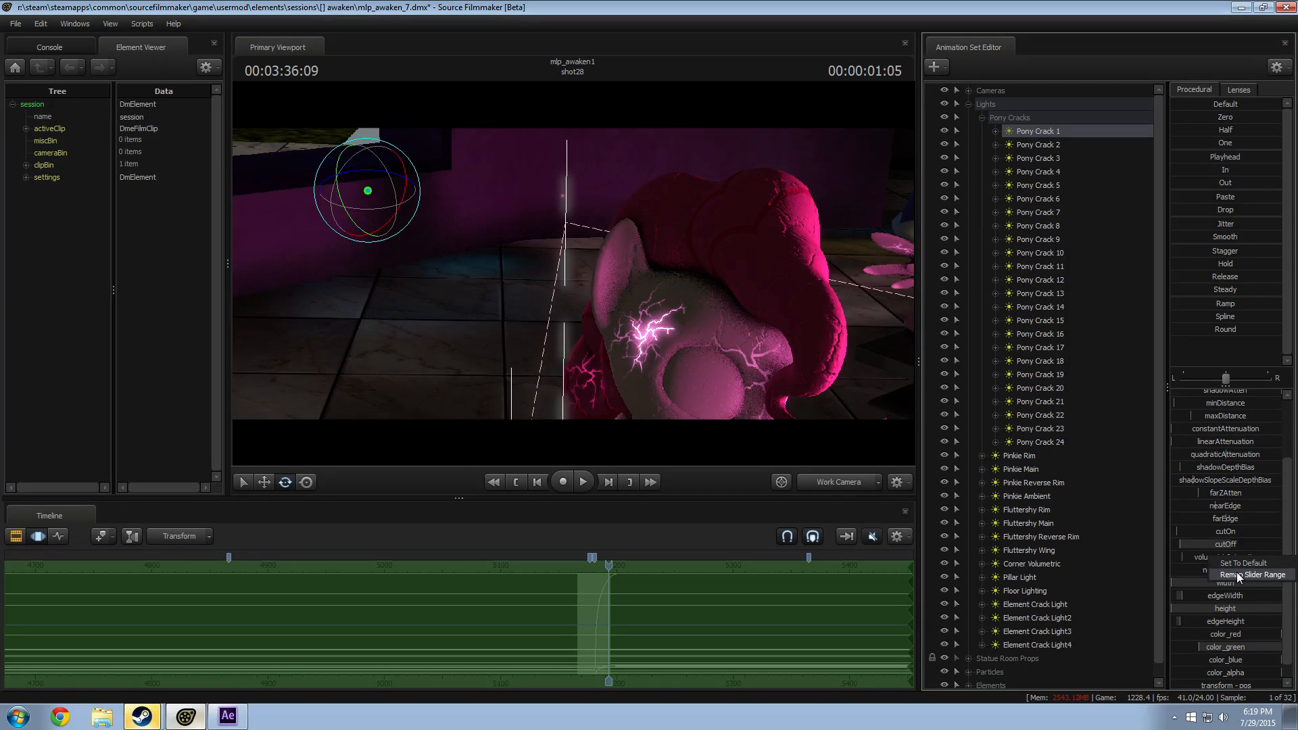
{"action": "key", "text": "Escape"}
Step: Enable shadows on the Pony Crack 1 light and view it from the work camera at 00:03:36:08
{"action": "right_click", "coordinate": [1045, 131]}
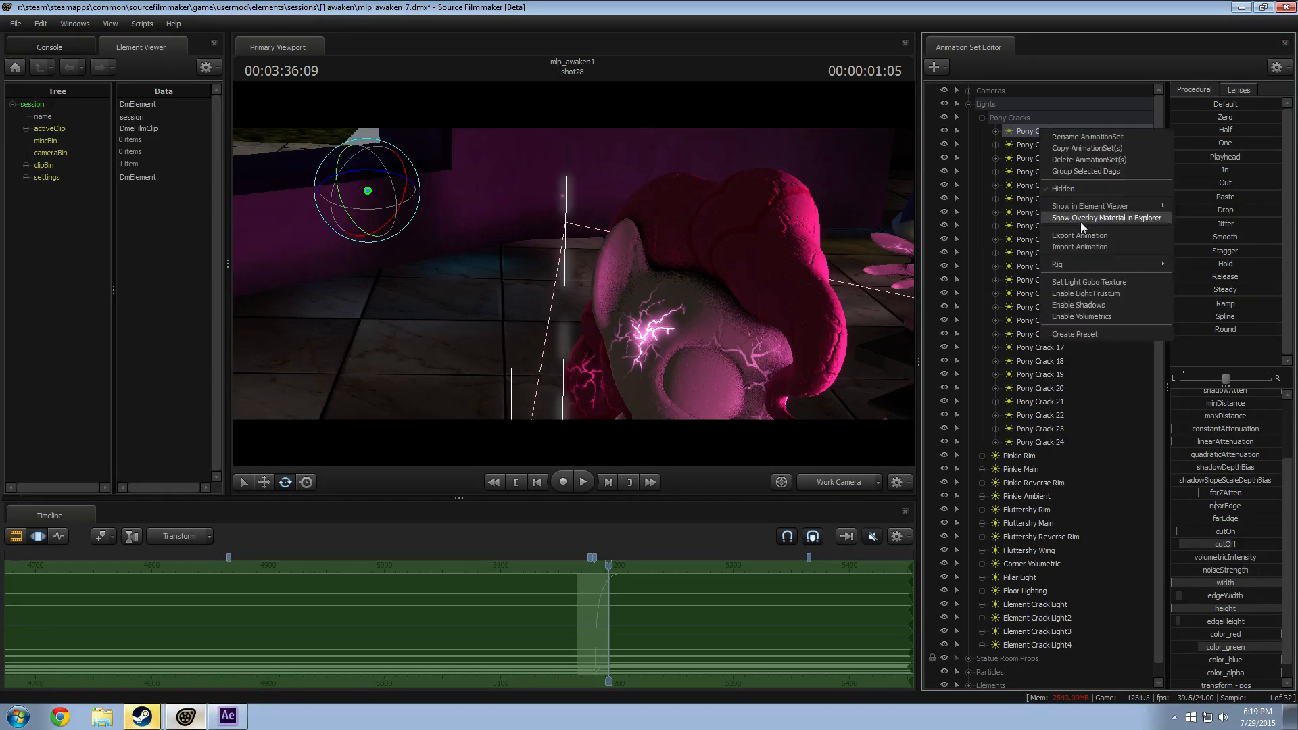
{"action": "left_click", "coordinate": [1077, 308]}
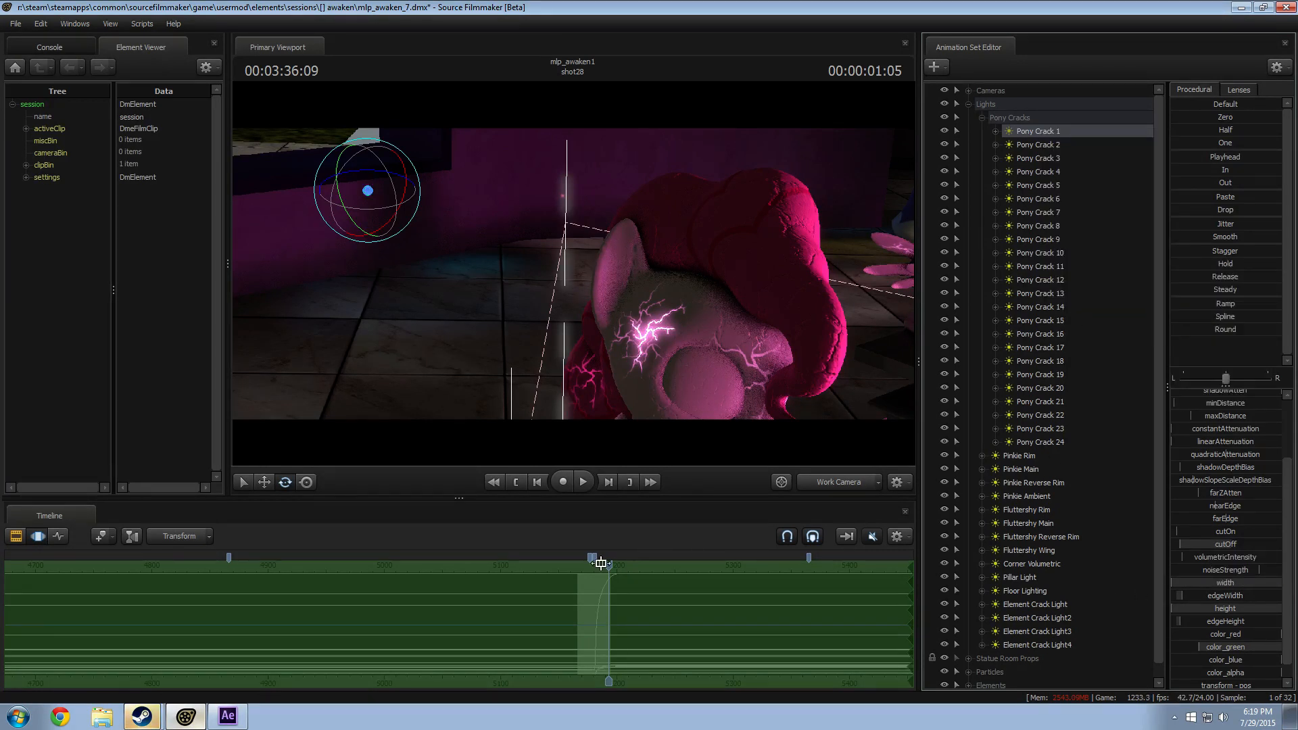
{"action": "left_click_drag", "start_coordinate": [601, 563], "coordinate": [599, 565]}
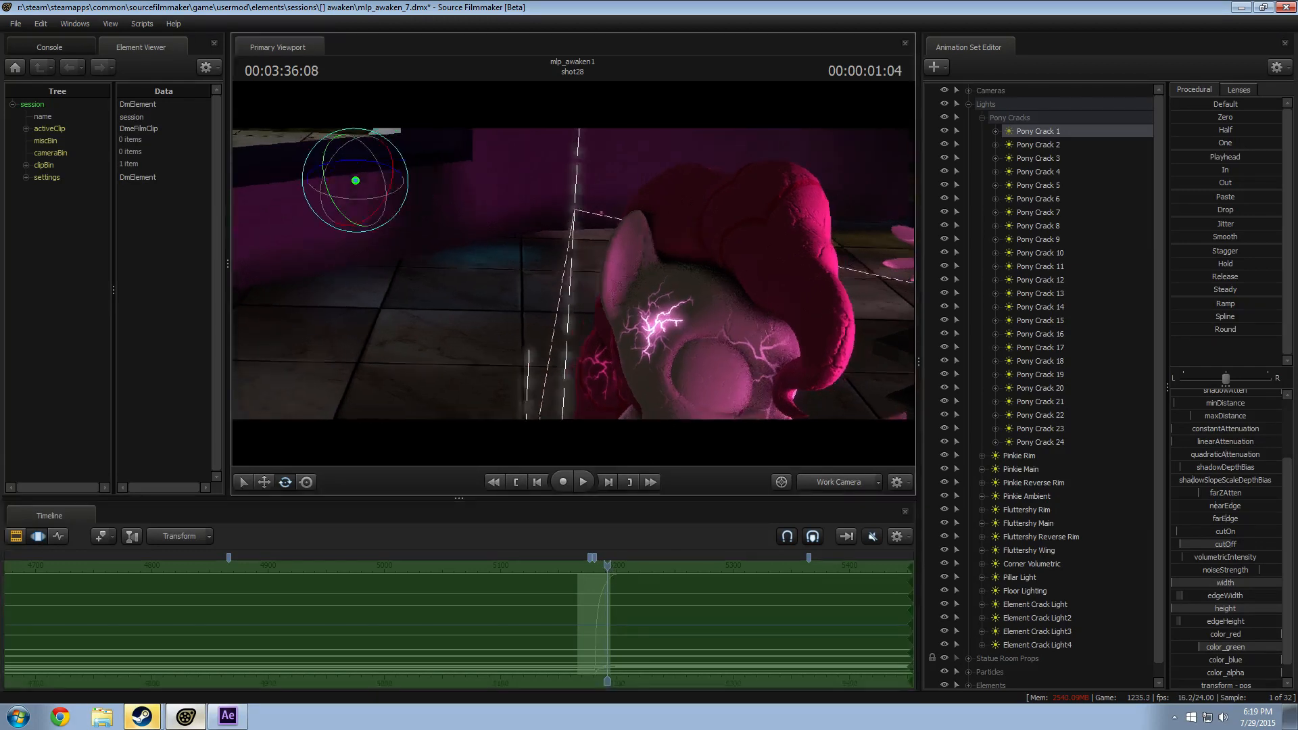
{"action": "key", "text": "d"}
{"action": "left_click_drag", "start_coordinate": [573, 274], "coordinate": [573, 274]}
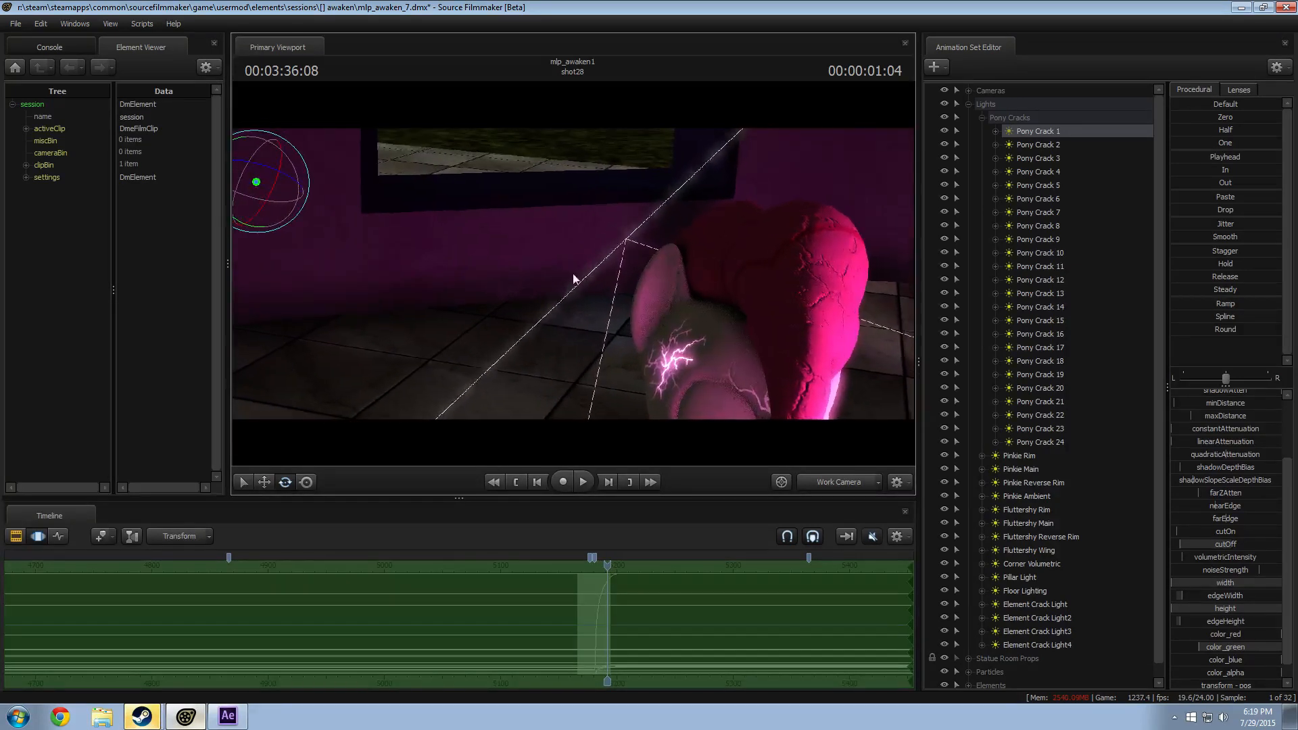
Step: Check shot28 through camera4 at 00:03:36:05, and return to the work camera in the Motion Editor
{"action": "left_click", "coordinate": [833, 483]}
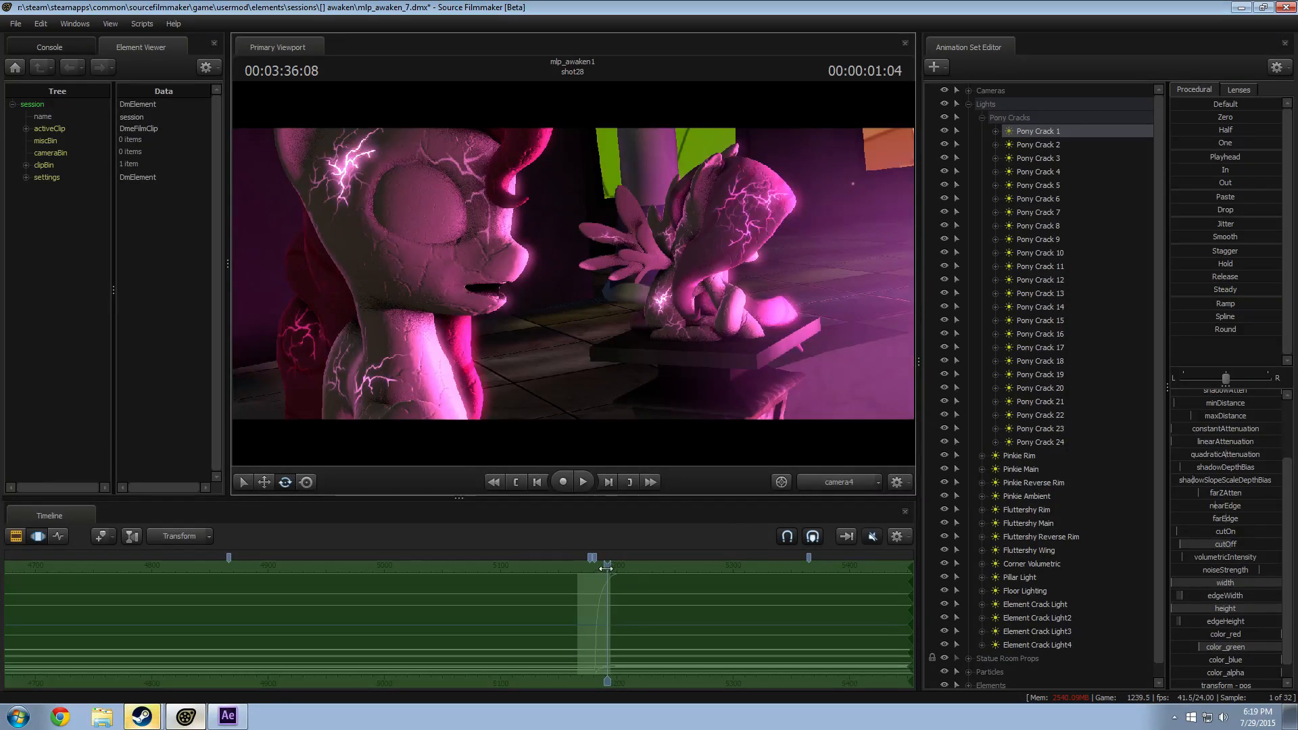
{"action": "left_click_drag", "start_coordinate": [607, 567], "coordinate": [604, 571]}
{"action": "key", "text": "F2"}
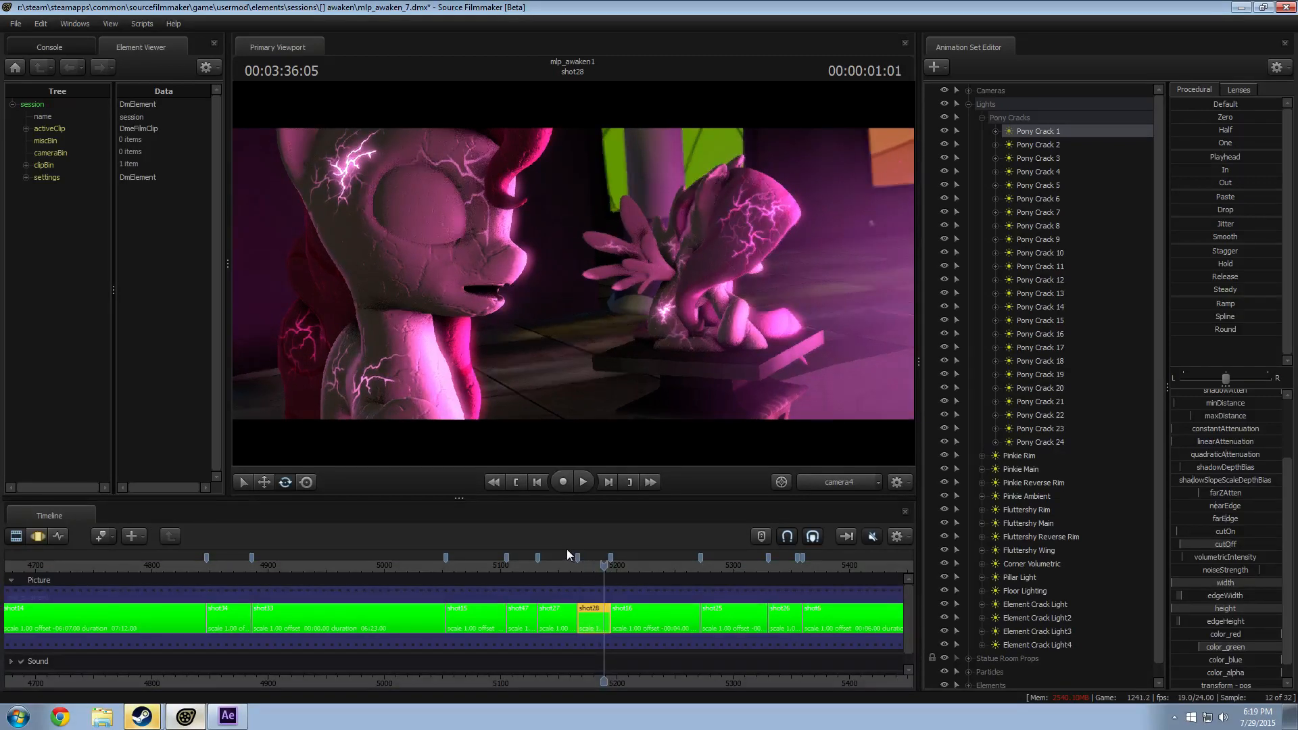
{"action": "key", "text": "F3"}
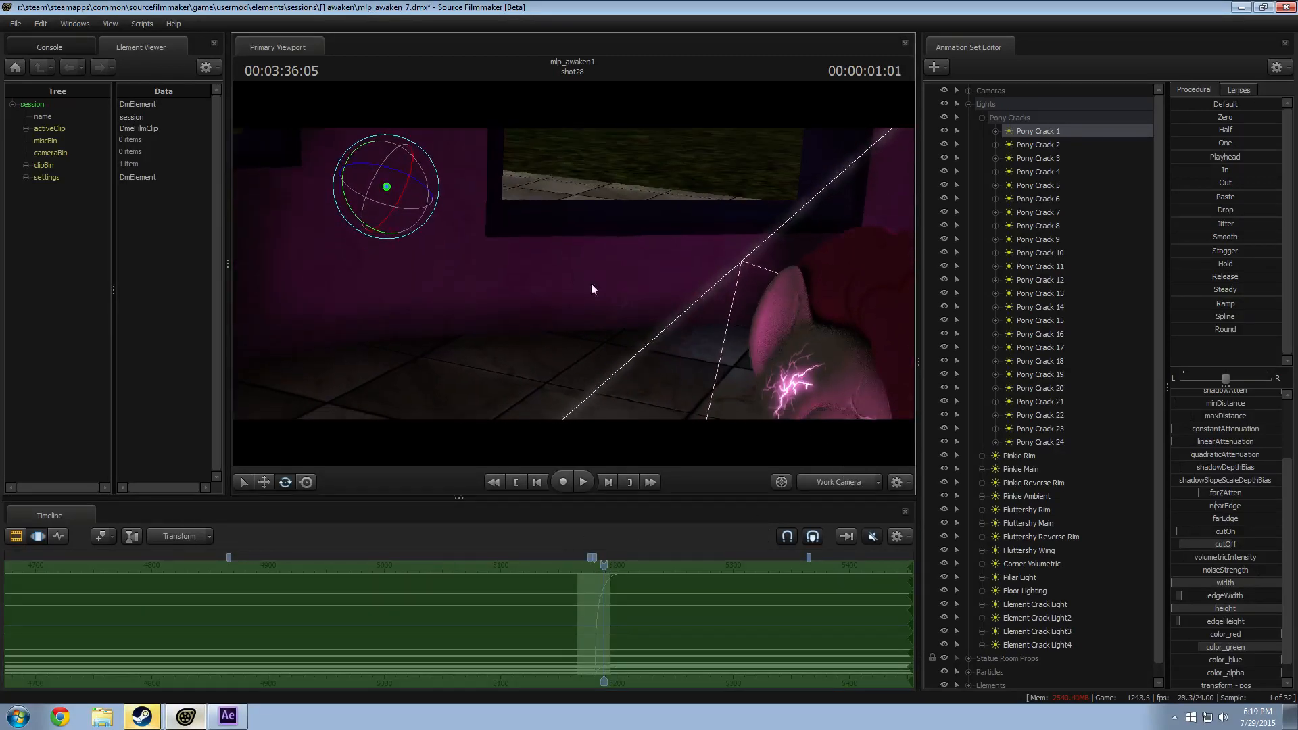
Step: Raise Pony Crack 1's minDistance, maxDistance and volumetricIntensity, and check the lighting through camera4 in the Clip Editor
{"action": "scroll", "coordinate": [1202, 530], "scroll_direction": "up", "scroll_amount": 3}
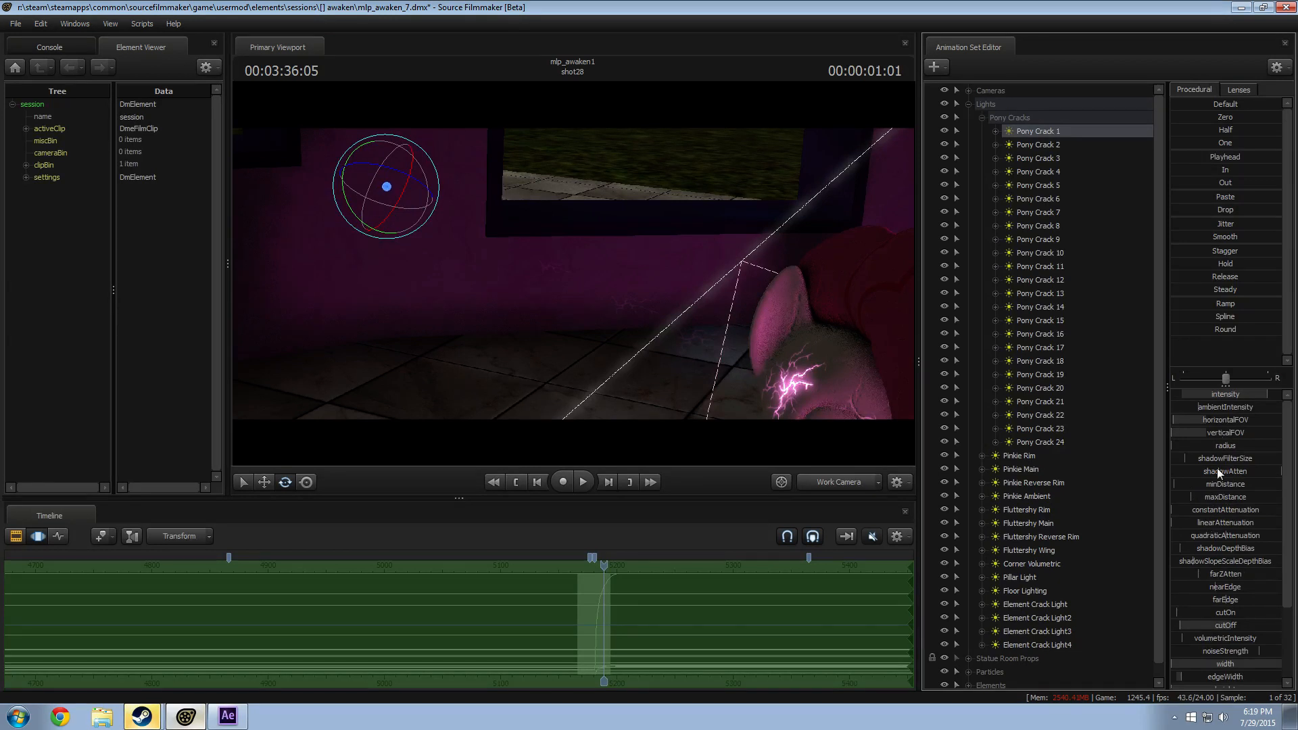
{"action": "mouse_move", "coordinate": [1187, 485]}
{"action": "left_mouse_down"}
{"action": "mouse_move", "coordinate": [1223, 500]}
{"action": "mouse_move", "coordinate": [1207, 500]}
{"action": "left_mouse_up"}
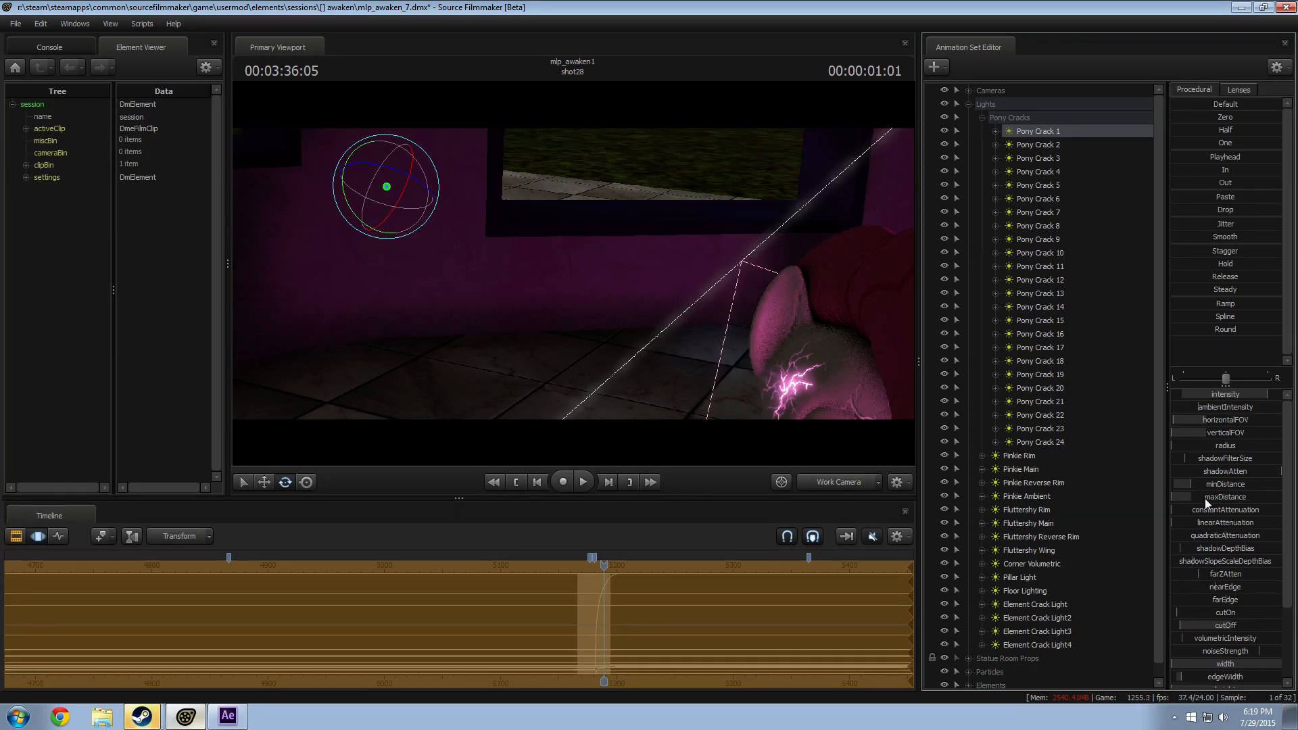
{"action": "left_click_drag", "start_coordinate": [1215, 640], "coordinate": [1244, 636]}
{"action": "left_click_drag", "start_coordinate": [1215, 489], "coordinate": [1216, 489]}
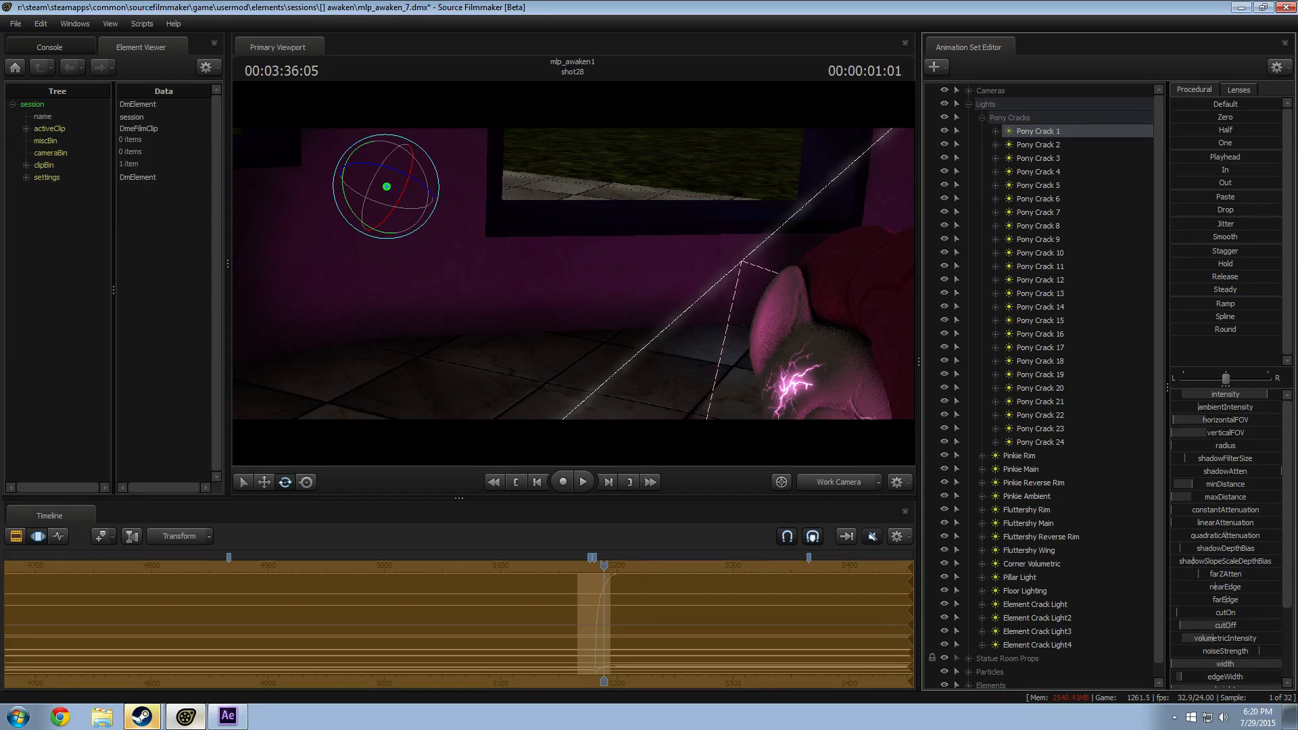
{"action": "key", "text": "F2"}
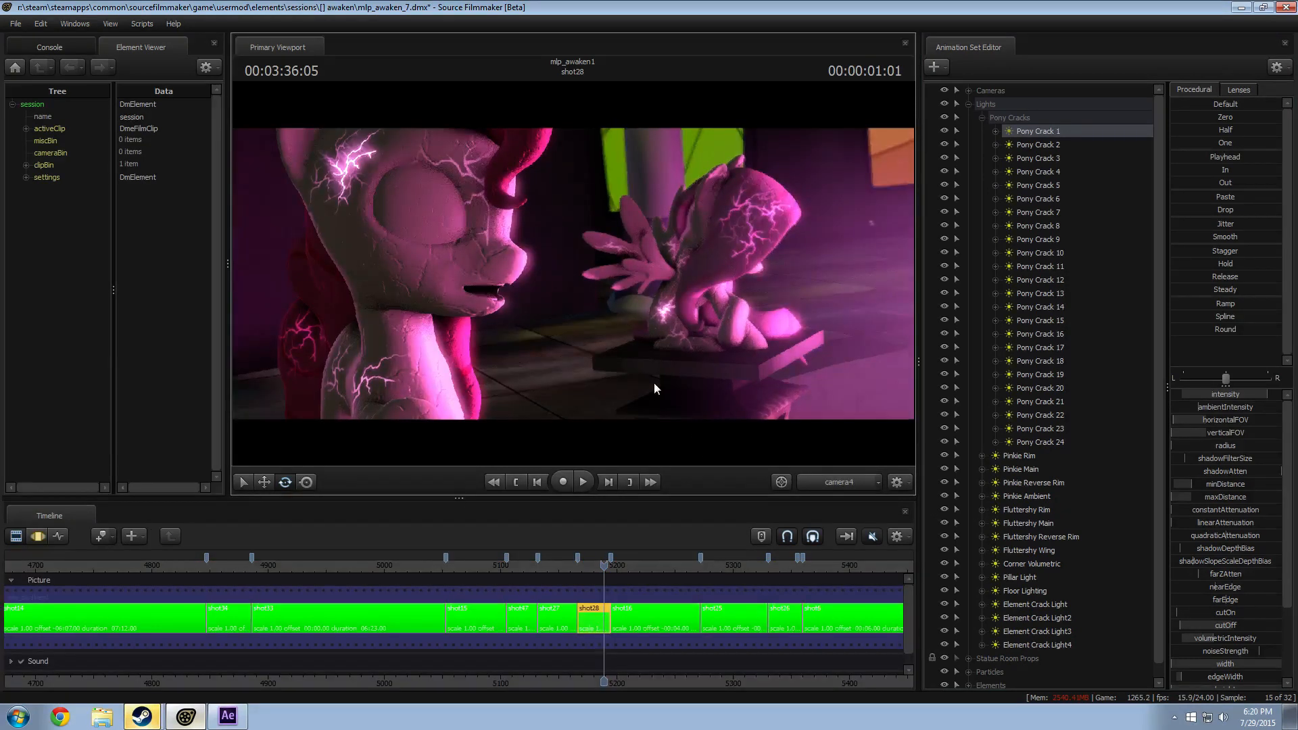
{"action": "left_click", "coordinate": [827, 477]}
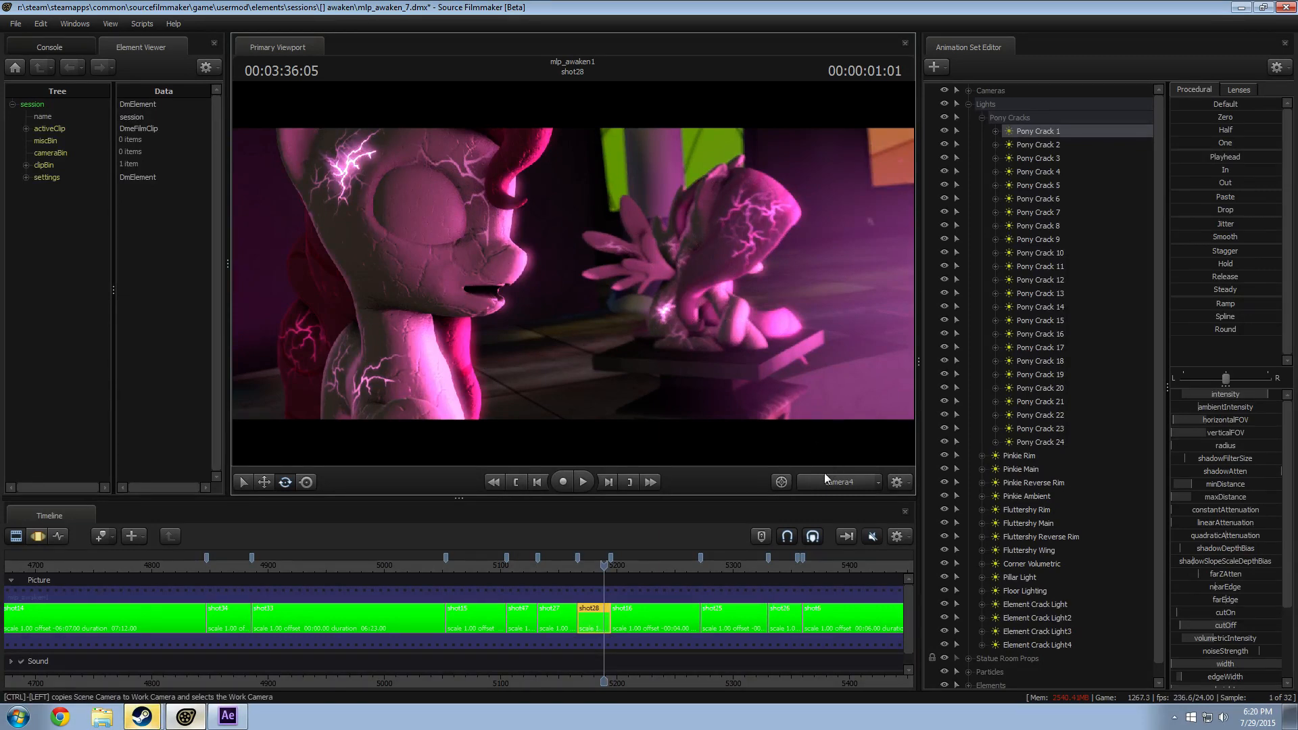
Step: Frame the glowing crack on the pink pony's head with the work camera and set the maximum of Pony Crack 1's intensity range to 20
{"action": "key", "text": "w"}
{"action": "left_click_drag", "start_coordinate": [716, 338], "coordinate": [471, 272]}
{"action": "key", "text": "w"}
{"action": "key", "text": "d"}
{"action": "key", "text": "a"}
{"action": "key", "text": "d"}
{"action": "key", "text": "s"}
{"action": "right_click", "coordinate": [1251, 393]}
{"action": "left_click", "coordinate": [1259, 414]}
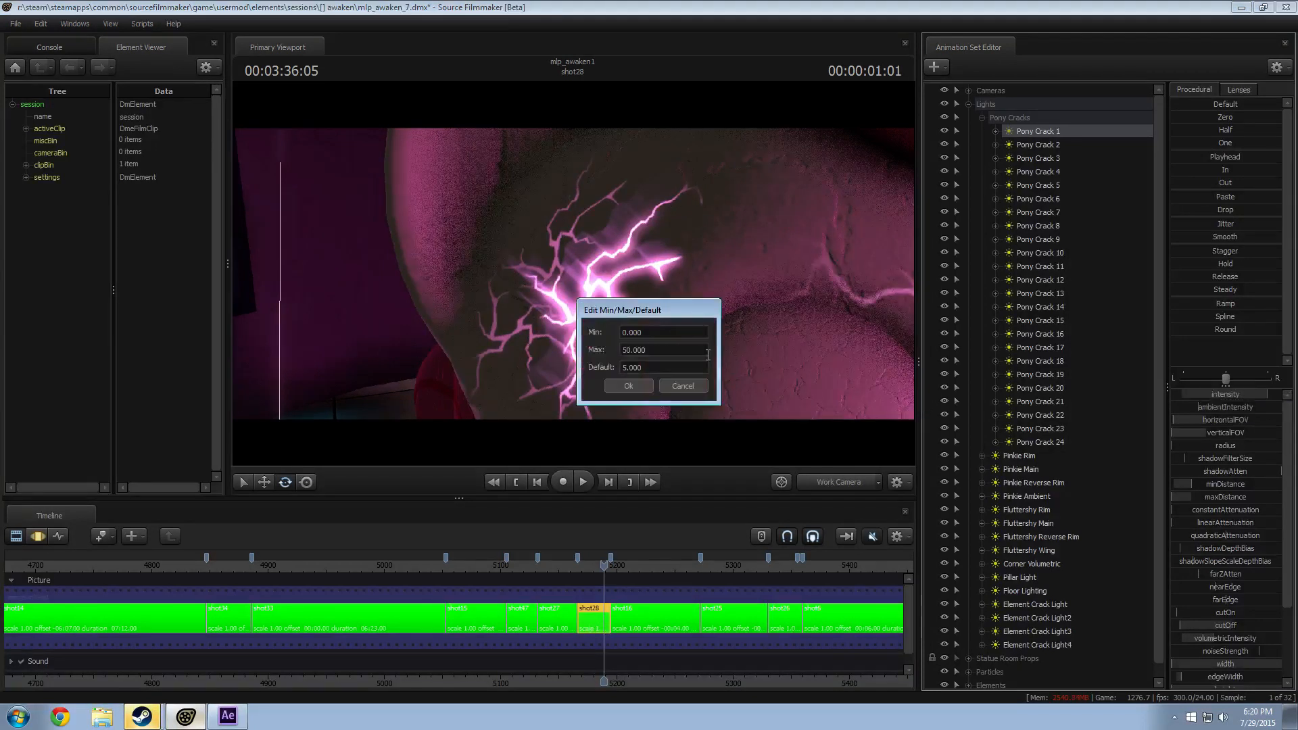
{"action": "left_click_drag", "start_coordinate": [627, 349], "coordinate": [567, 349]}
{"action": "type", "text": "20"}
{"action": "key", "text": "Return"}
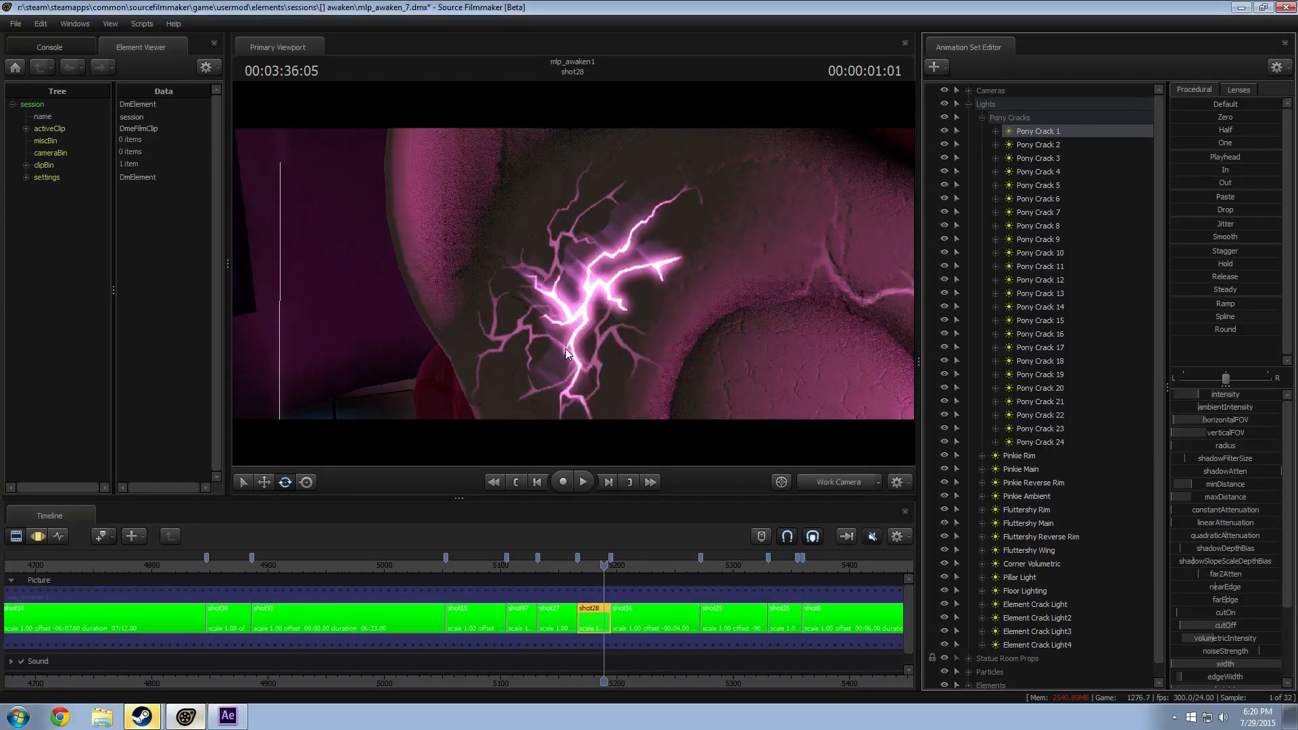
Step: Try raising Pony Crack 1's intensity to its maximum in the Motion Editor, and undo the change
{"action": "key", "text": "F3"}
{"action": "left_click_drag", "start_coordinate": [1190, 395], "coordinate": [1265, 395]}
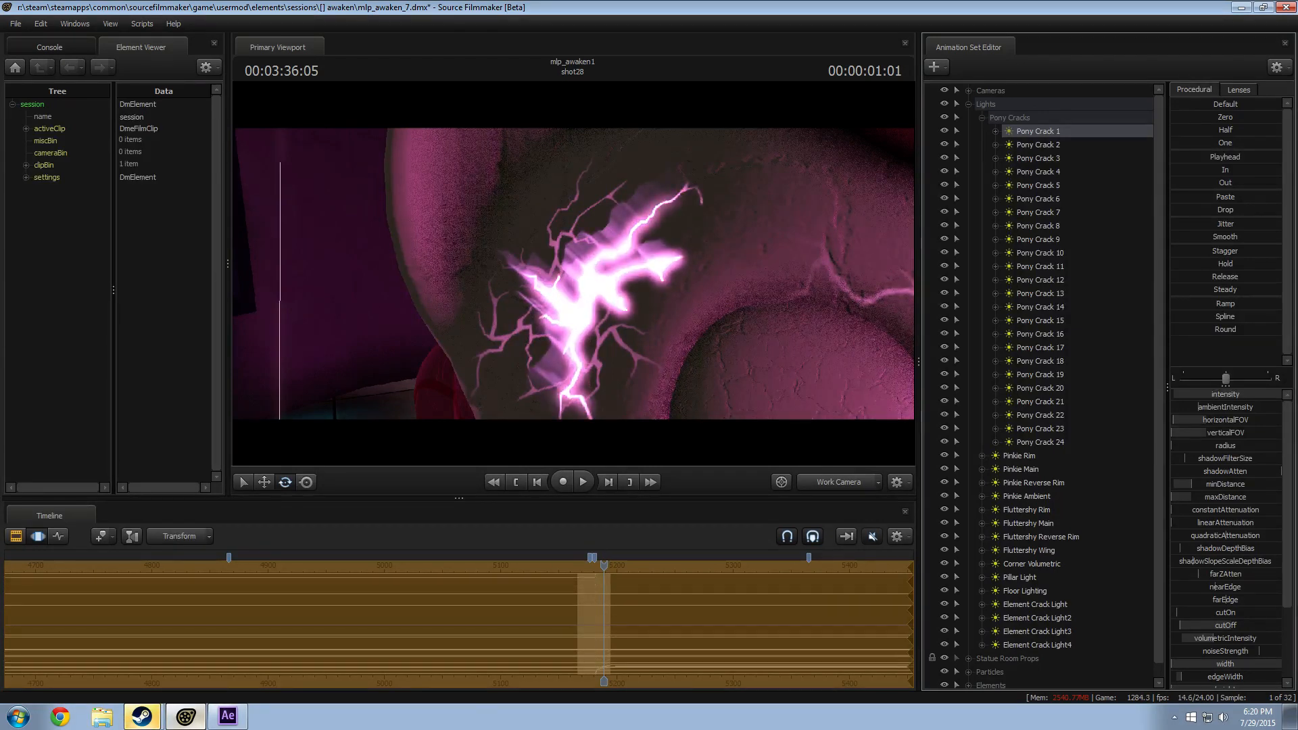
{"action": "key", "text": "ctrl+z"}
{"action": "left_click_drag", "start_coordinate": [719, 292], "coordinate": [767, 312]}
{"action": "left_click_drag", "start_coordinate": [640, 228], "coordinate": [676, 230]}
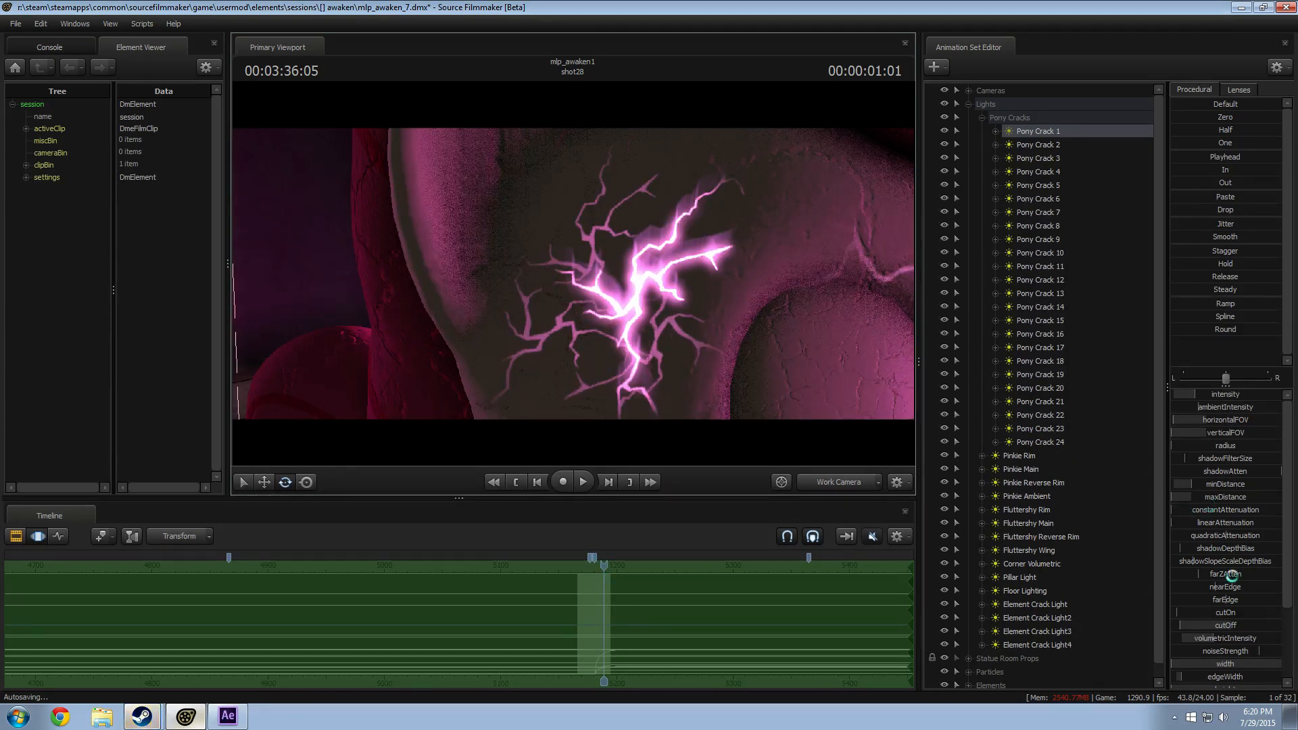
Step: Try raising Pony Crack 1's edgeWidth and edgeHeight to their maximum while viewing the light projection from the work camera
{"action": "scroll", "coordinate": [1210, 583], "scroll_direction": "down", "scroll_amount": 3}
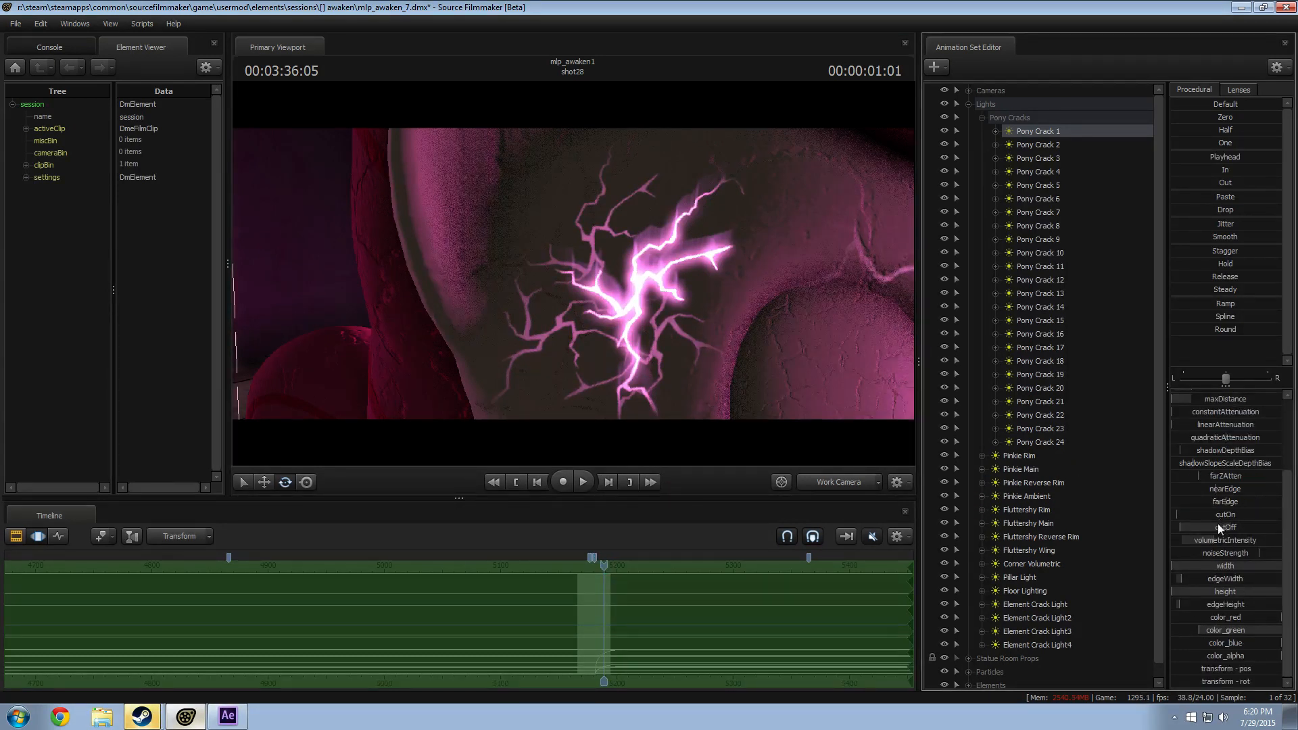
{"action": "scroll", "coordinate": [1222, 524], "scroll_direction": "up", "scroll_amount": 3}
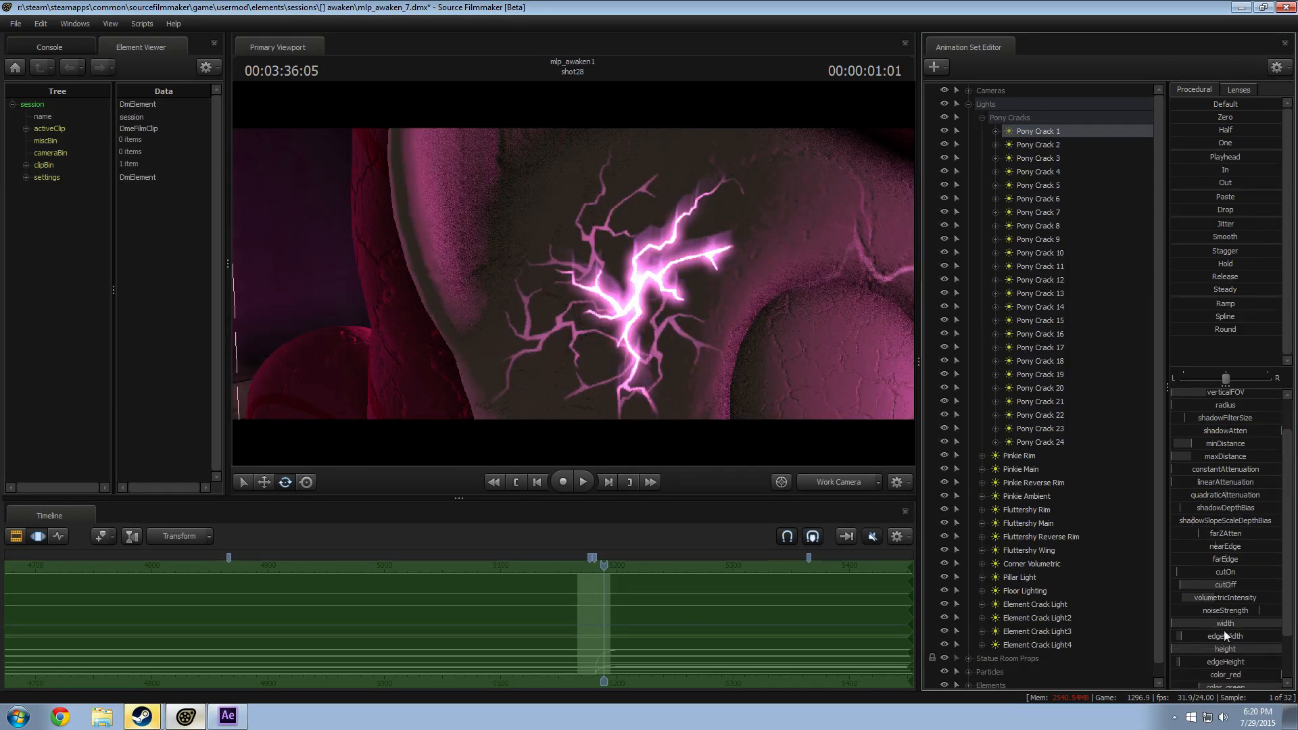
{"action": "scroll", "coordinate": [1223, 639], "scroll_direction": "up", "scroll_amount": 2}
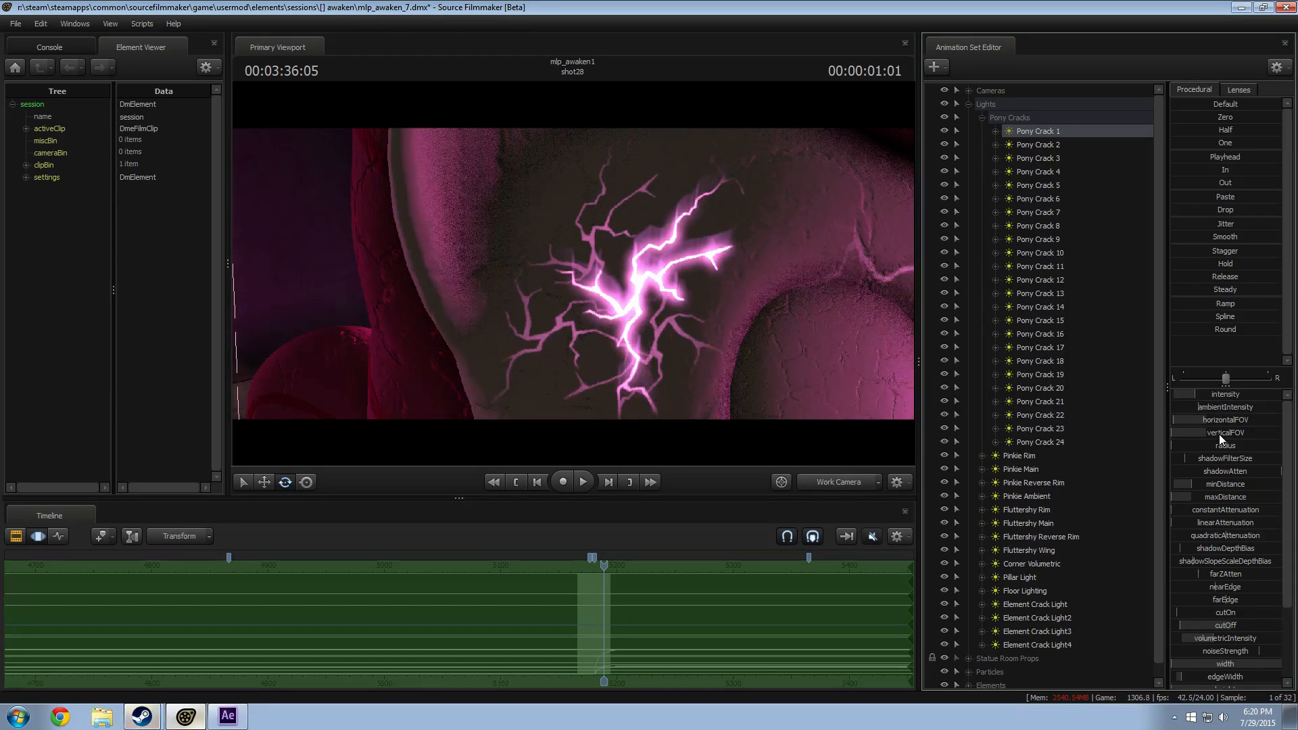
{"action": "left_click_drag", "start_coordinate": [676, 305], "coordinate": [764, 250]}
{"action": "mouse_move", "coordinate": [595, 307]}
{"action": "left_mouse_down"}
{"action": "mouse_move", "coordinate": [544, 338]}
{"action": "mouse_move", "coordinate": [595, 307]}
{"action": "left_mouse_up"}
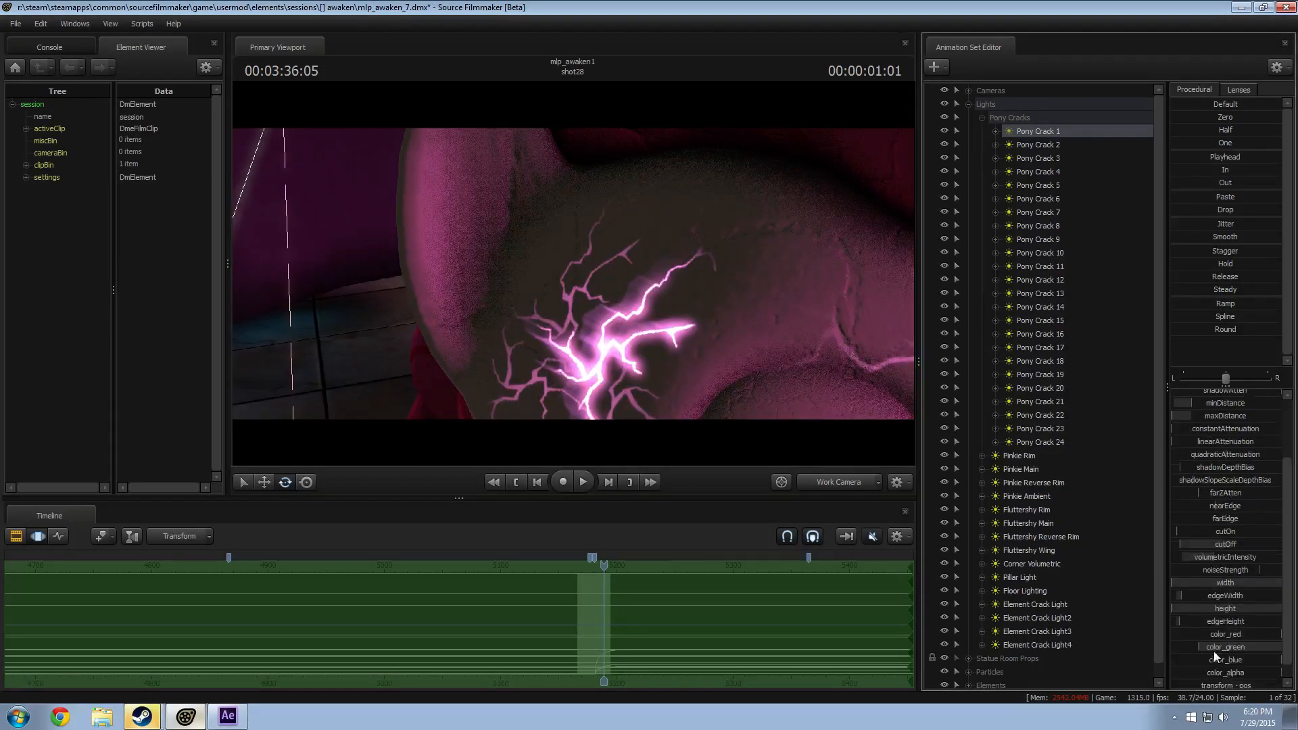
{"action": "scroll", "coordinate": [1219, 578], "scroll_direction": "down", "scroll_amount": 3}
{"action": "left_click_drag", "start_coordinate": [1209, 582], "coordinate": [1281, 582]}
{"action": "left_click_drag", "start_coordinate": [670, 368], "coordinate": [690, 399]}
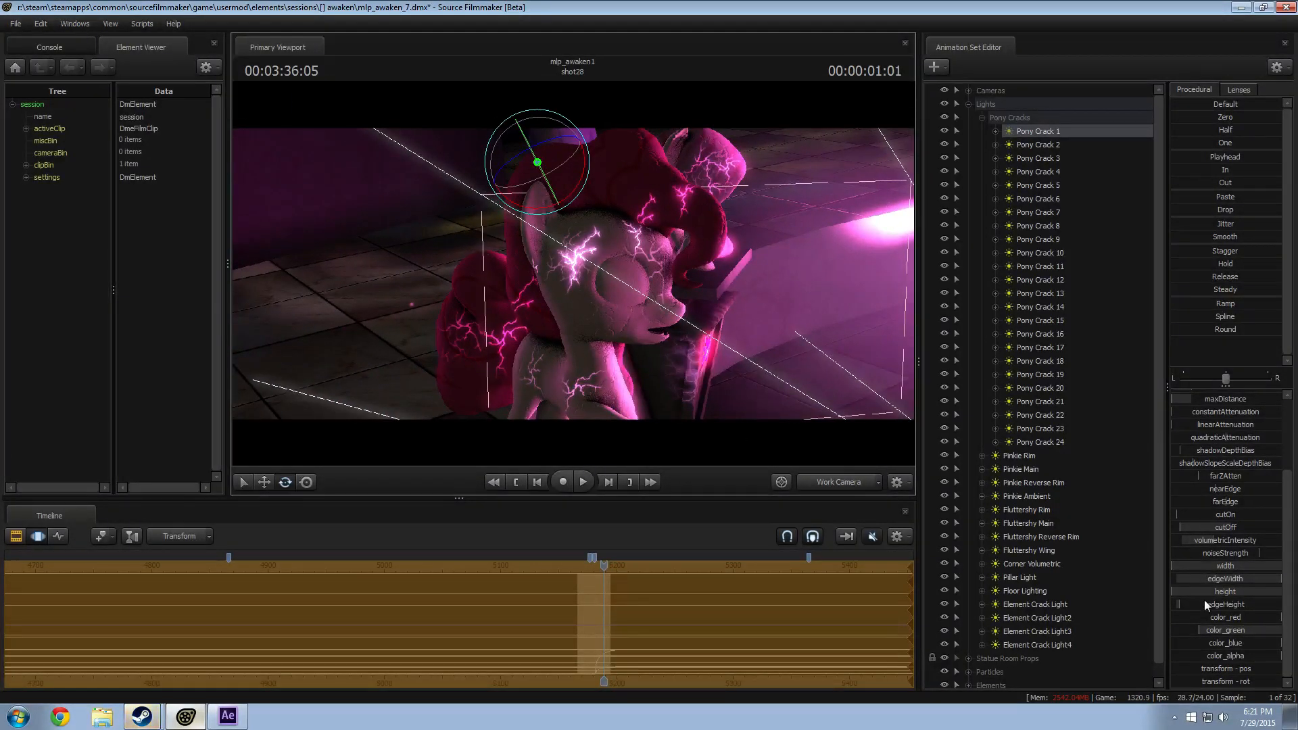
{"action": "left_click_drag", "start_coordinate": [1204, 602], "coordinate": [1281, 603]}
{"action": "mouse_move", "coordinate": [612, 378]}
{"action": "left_mouse_down"}
{"action": "mouse_move", "coordinate": [586, 380]}
{"action": "mouse_move", "coordinate": [567, 409]}
{"action": "mouse_move", "coordinate": [578, 436]}
{"action": "mouse_move", "coordinate": [585, 414]}
{"action": "mouse_move", "coordinate": [547, 405]}
{"action": "mouse_move", "coordinate": [554, 382]}
{"action": "mouse_move", "coordinate": [612, 352]}
{"action": "mouse_move", "coordinate": [676, 353]}
{"action": "mouse_move", "coordinate": [602, 358]}
{"action": "left_mouse_up"}
Step: Reselect Pony Crack 1, frame the head crack again, and lower the light's edgeWidth and edgeHeight to the minimum
{"action": "left_click", "coordinate": [601, 358], "text": "ctrl"}
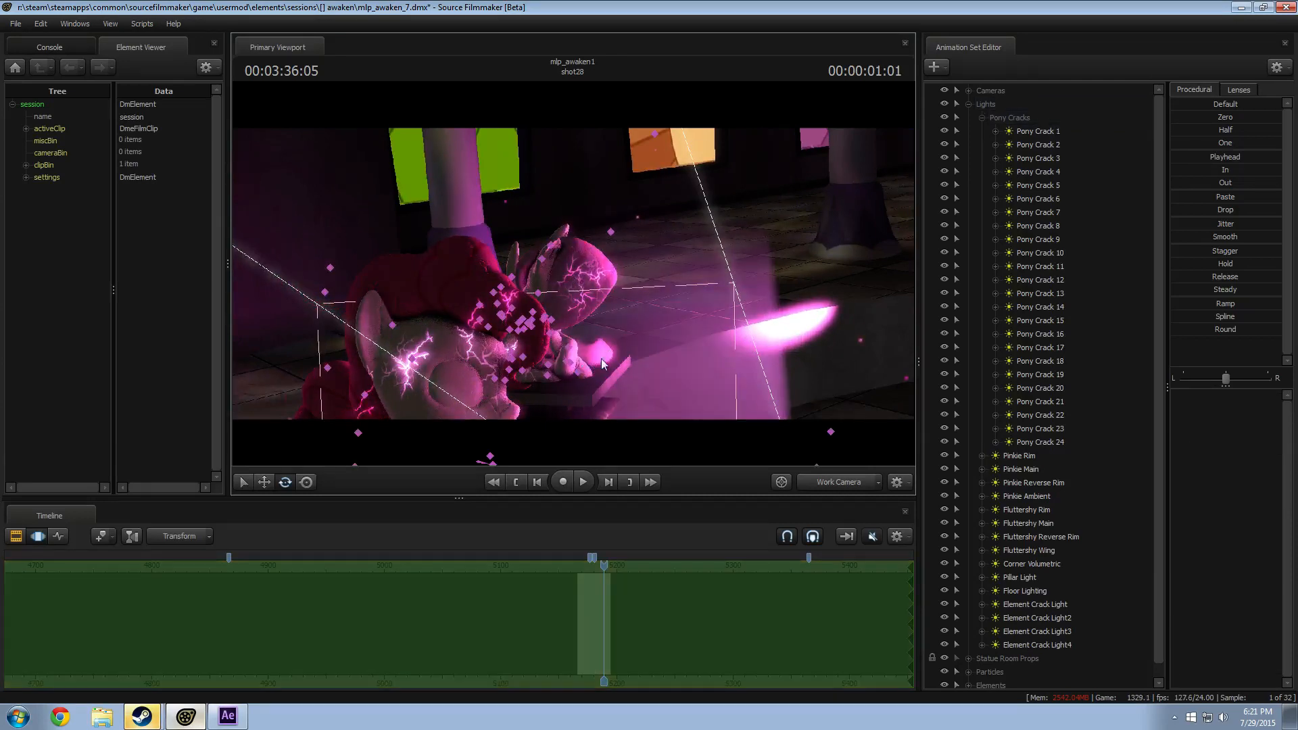
{"action": "left_click", "coordinate": [696, 307], "text": "ctrl"}
{"action": "left_click", "coordinate": [741, 304], "text": "ctrl"}
{"action": "left_click_drag", "start_coordinate": [741, 303], "coordinate": [581, 279]}
{"action": "key", "text": "w"}
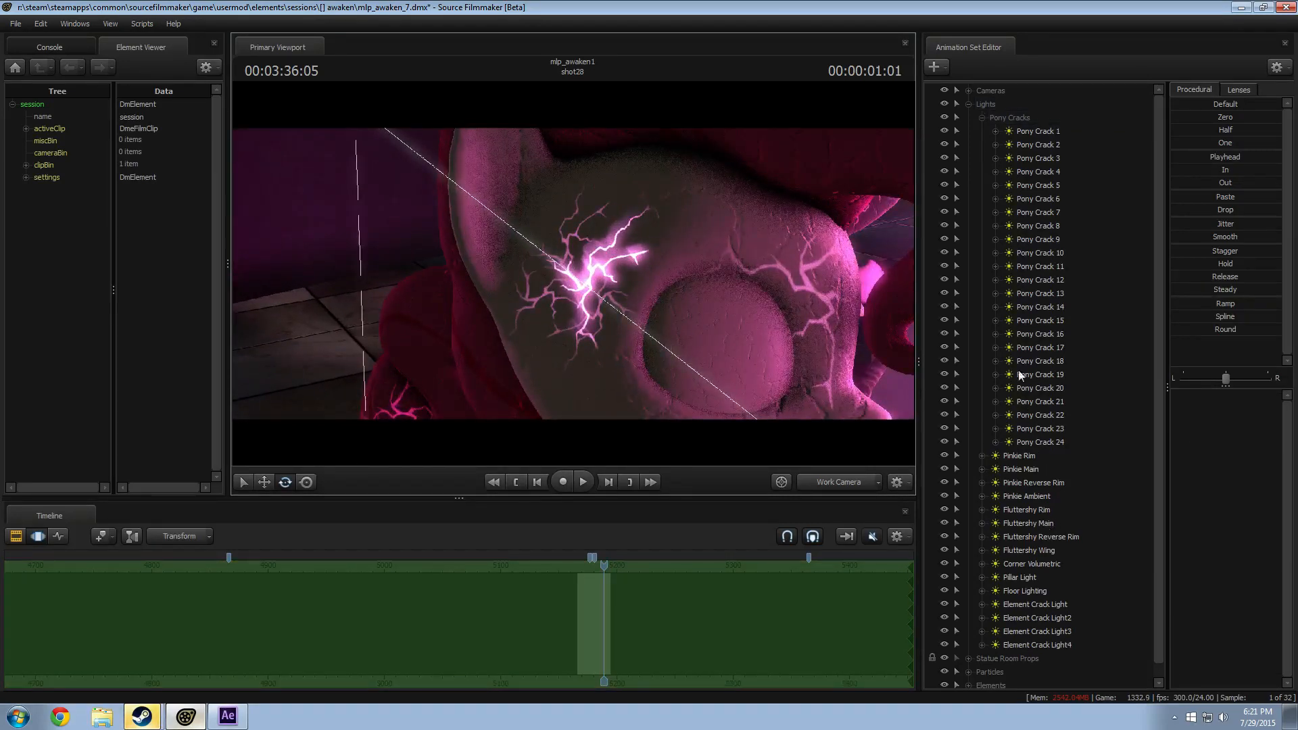
{"action": "left_click", "coordinate": [1030, 131]}
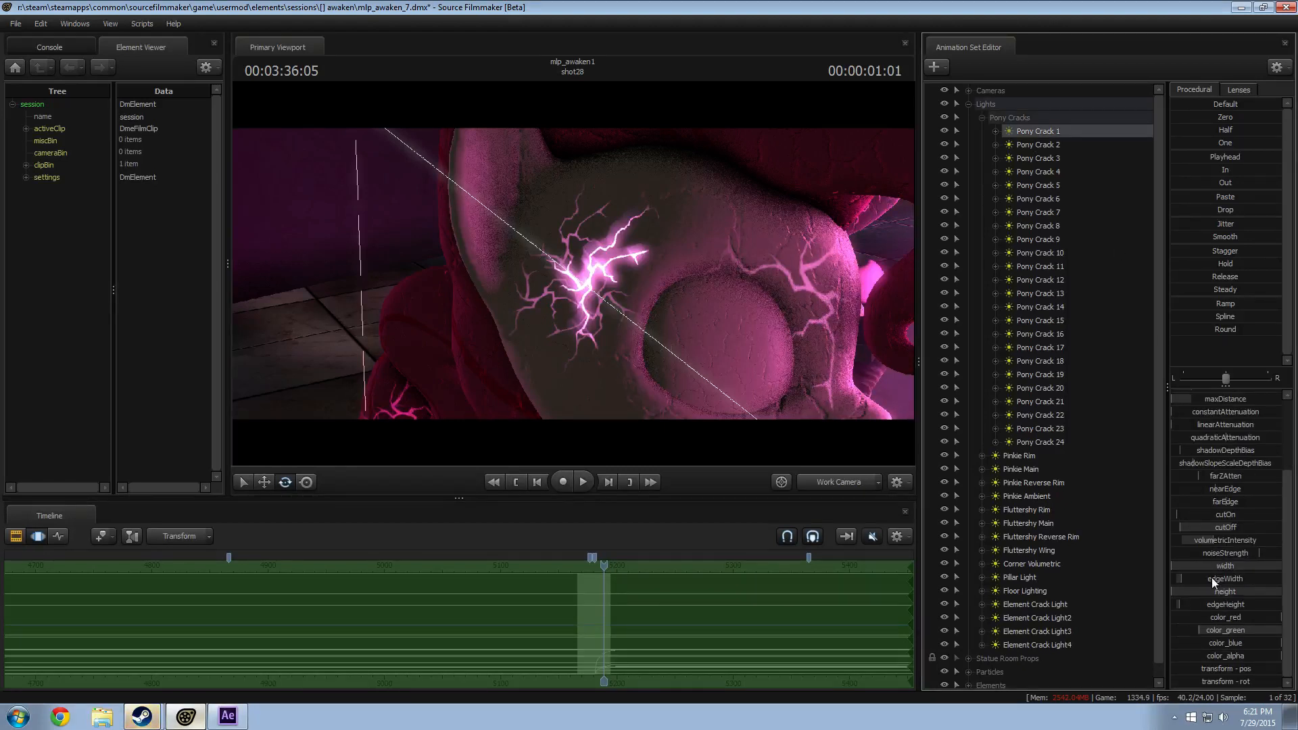
{"action": "left_click_drag", "start_coordinate": [1211, 578], "coordinate": [1208, 579]}
Step: Play shot28 from the work camera and through camera4, and park the playhead at 00:03:35:19
{"action": "scroll", "coordinate": [626, 631], "scroll_direction": "up", "scroll_amount": 10}
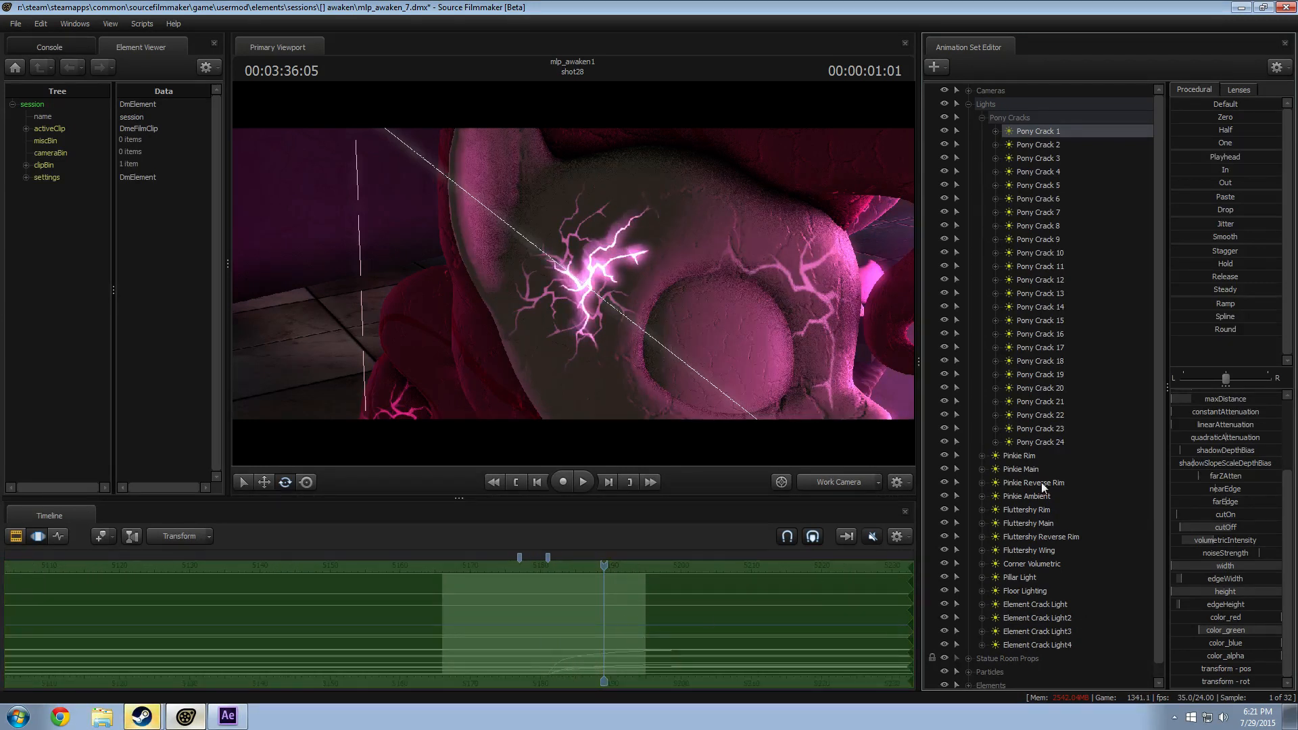
{"action": "left_click_drag", "start_coordinate": [608, 623], "coordinate": [538, 655]}
{"action": "key", "text": "space"}
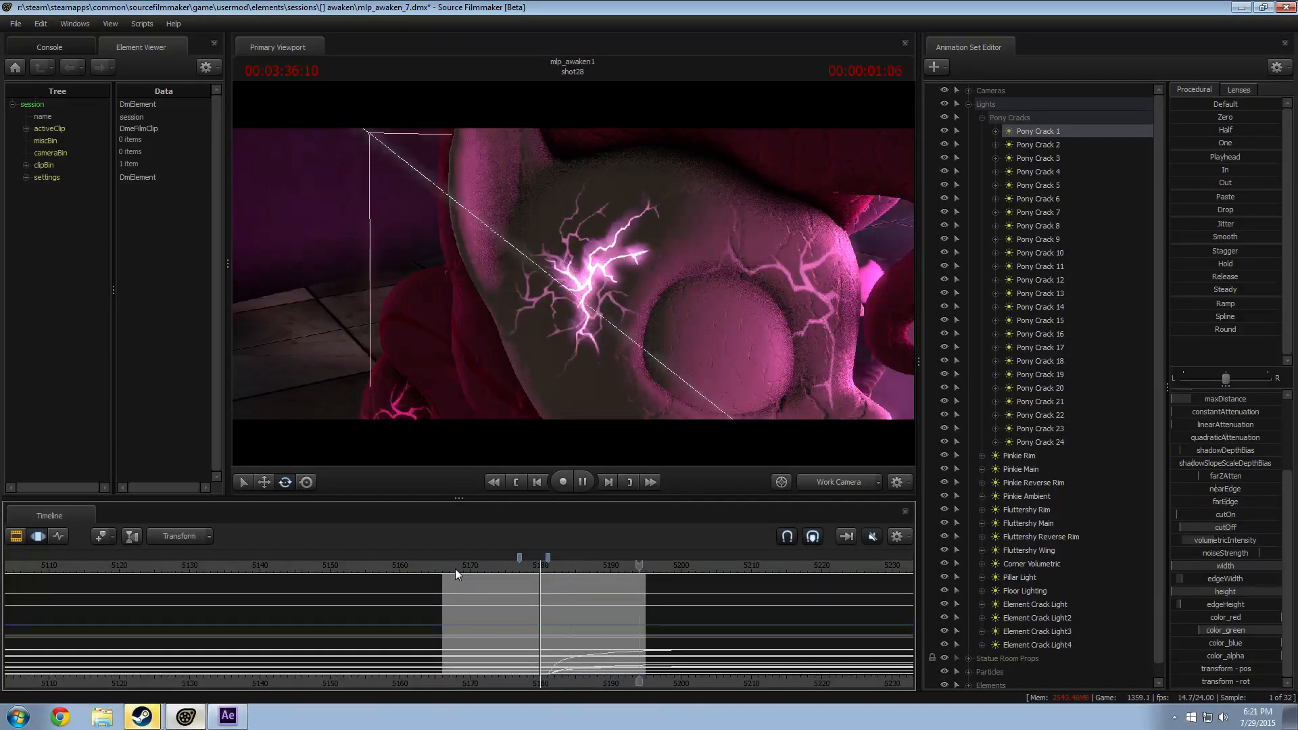
{"action": "left_click", "coordinate": [838, 482]}
{"action": "left_click_drag", "start_coordinate": [518, 569], "coordinate": [471, 567]}
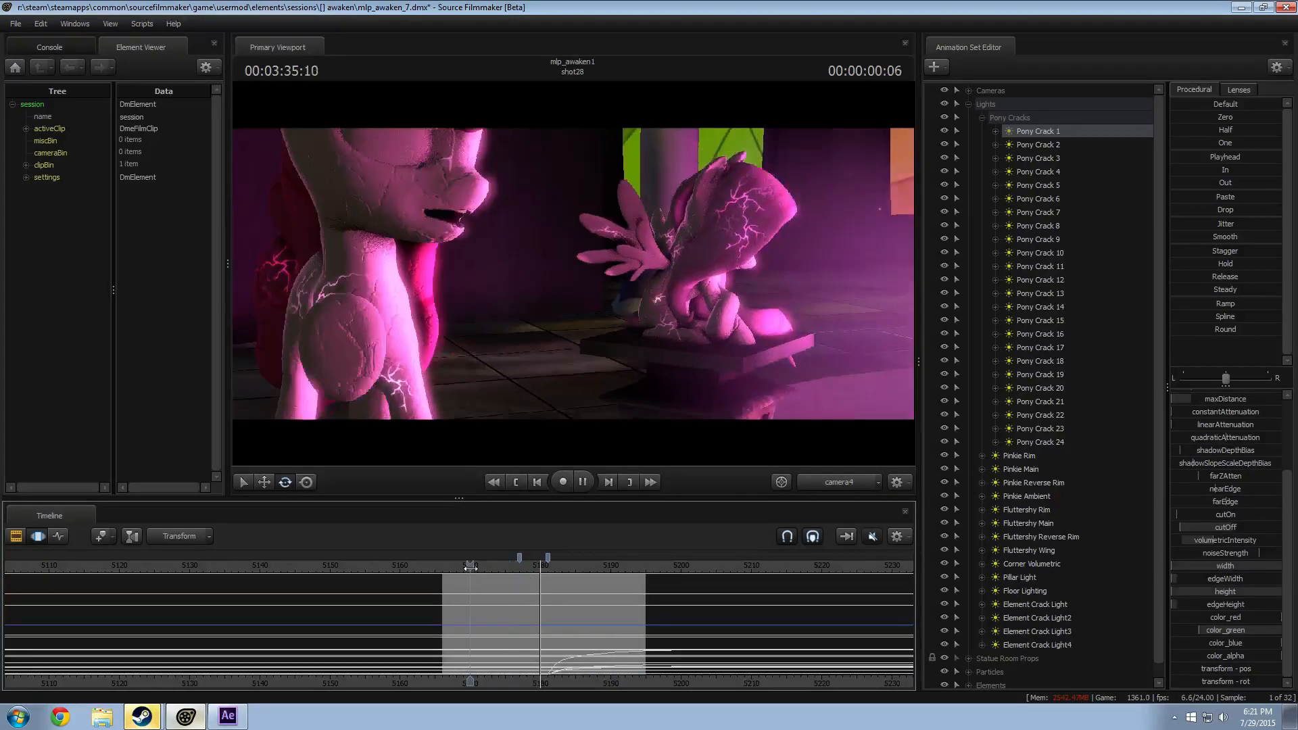
{"action": "key", "text": "space"}
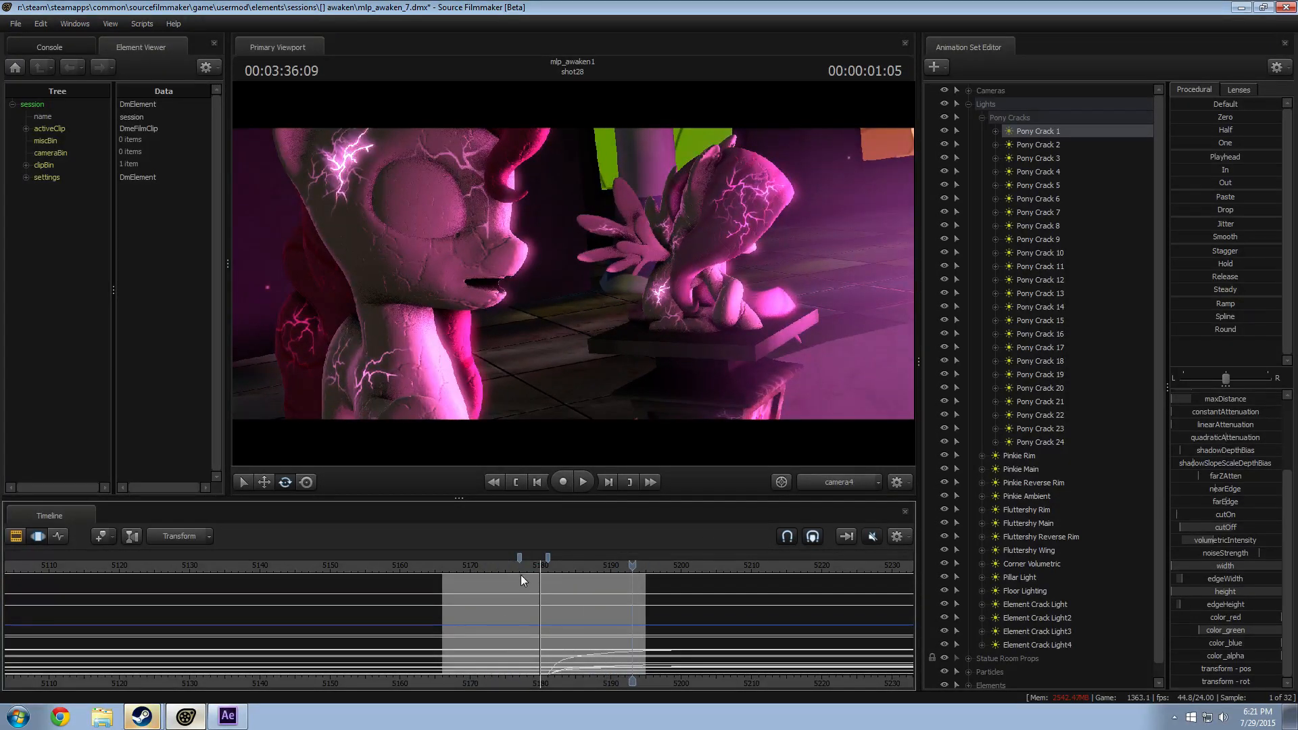
{"action": "left_click", "coordinate": [511, 567]}
{"action": "mouse_move", "coordinate": [518, 564]}
{"action": "left_mouse_down"}
{"action": "mouse_move", "coordinate": [548, 564]}
{"action": "mouse_move", "coordinate": [533, 564]}
{"action": "left_mouse_up"}
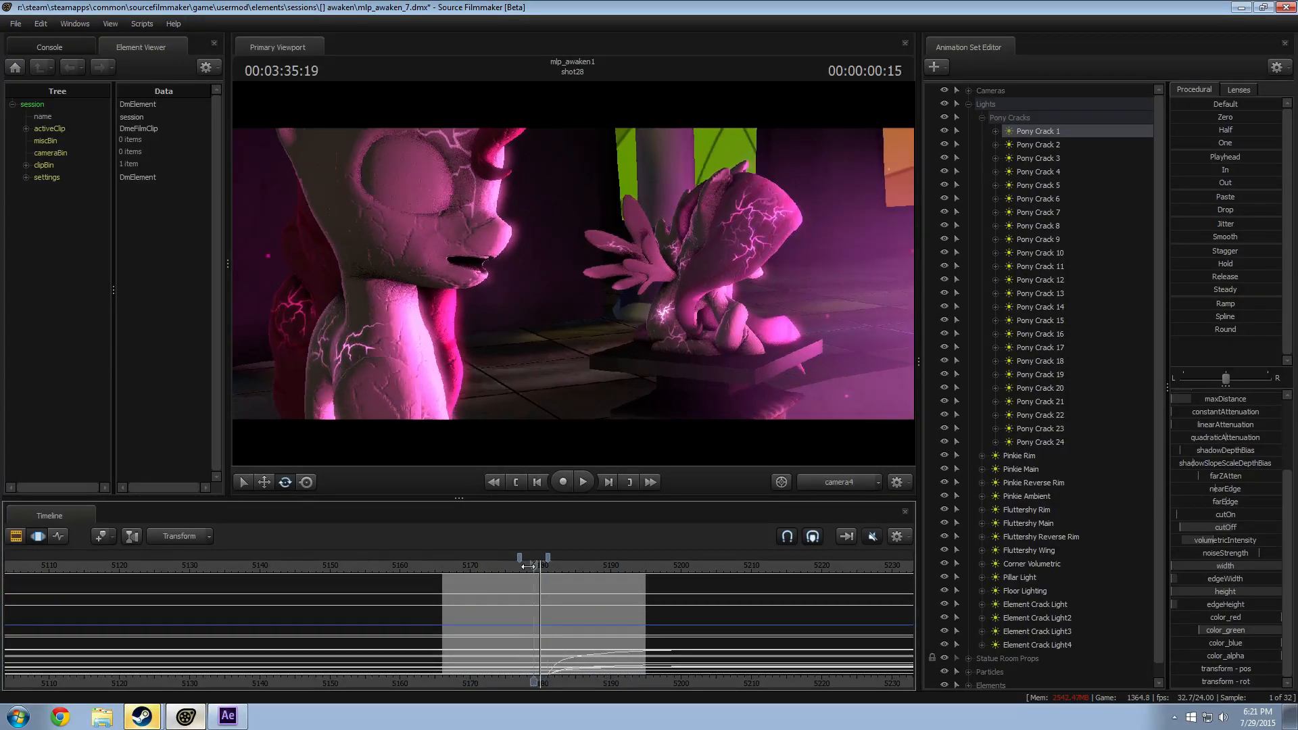
Step: View Pony Crack 1's projection from the work camera and scrub shot28 to 00:03:36:07 to watch the crack appear
{"action": "left_click", "coordinate": [828, 483]}
{"action": "key", "text": "s"}
{"action": "left_click_drag", "start_coordinate": [676, 338], "coordinate": [730, 338]}
{"action": "left_click_drag", "start_coordinate": [581, 282], "coordinate": [574, 273]}
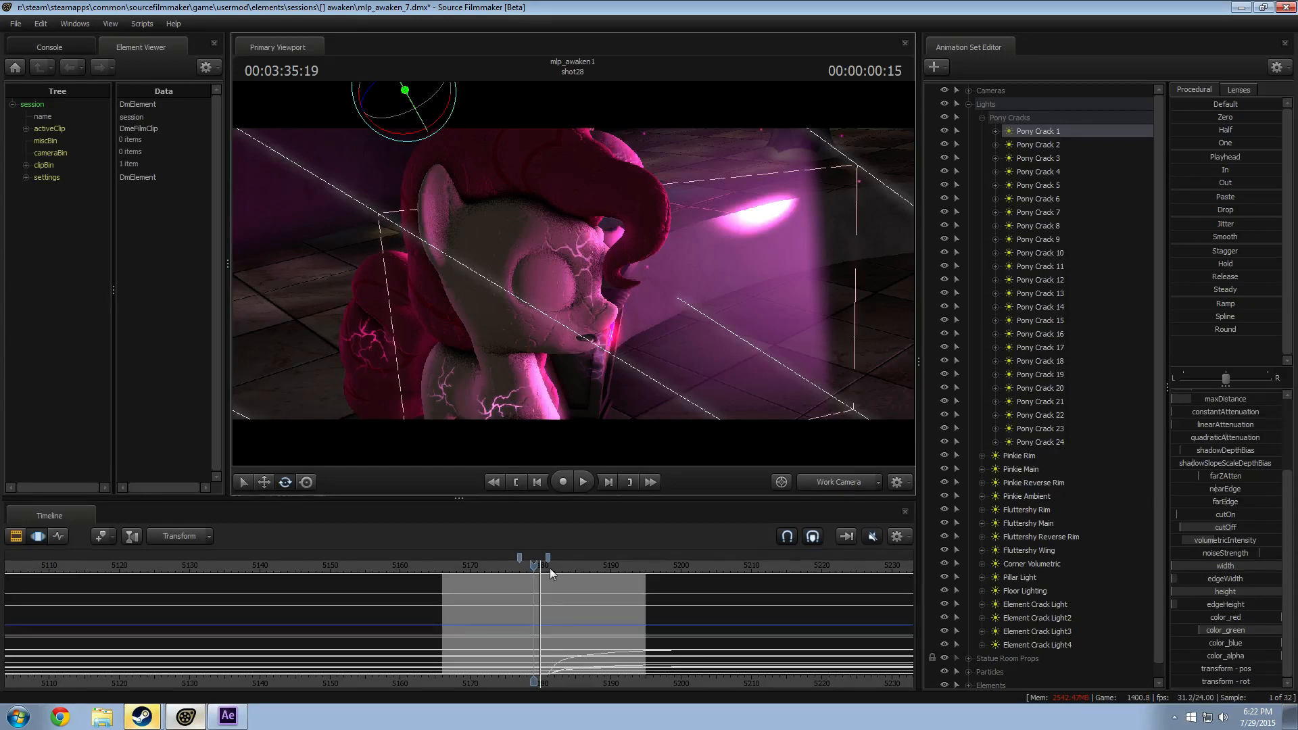
{"action": "left_click_drag", "start_coordinate": [531, 565], "coordinate": [618, 585]}
Step: Go to shot26 in the Clip Editor and play the crack spreading over the feather tip from 00:03:42:05 in the work camera
{"action": "key", "text": "F2"}
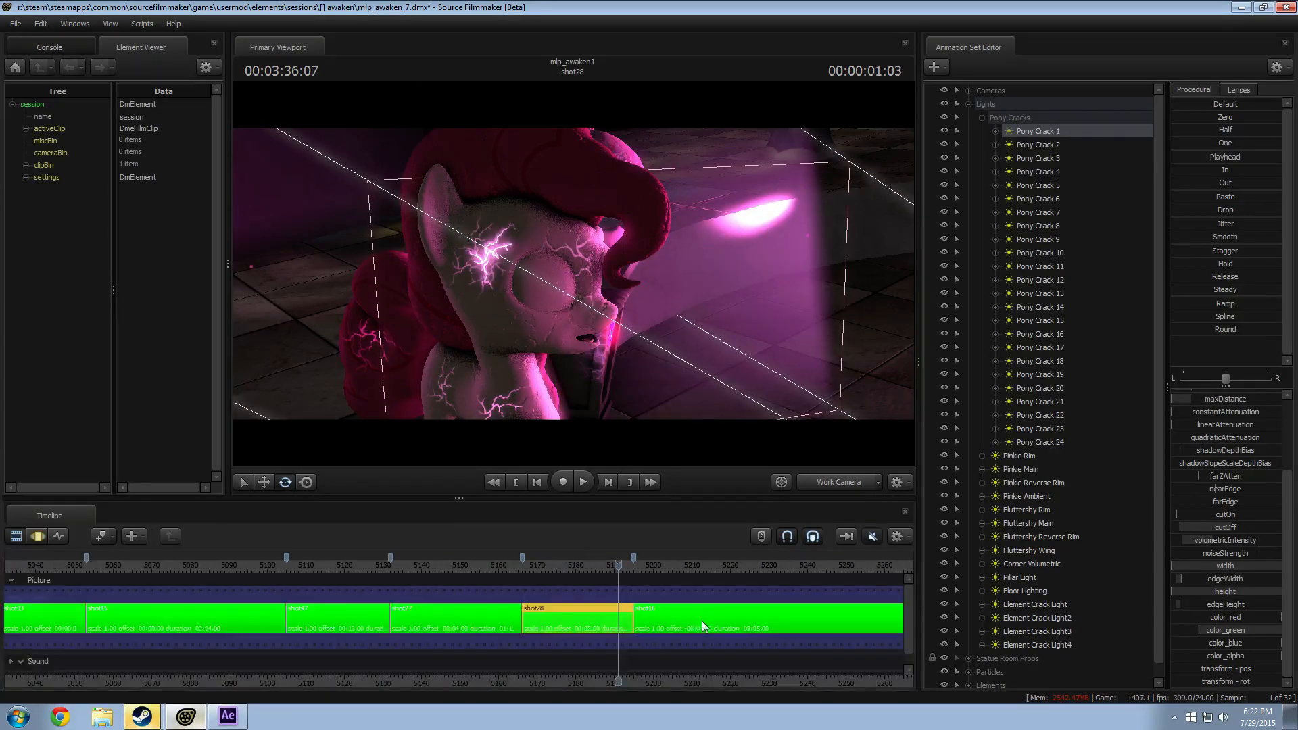
{"action": "left_click", "coordinate": [773, 564]}
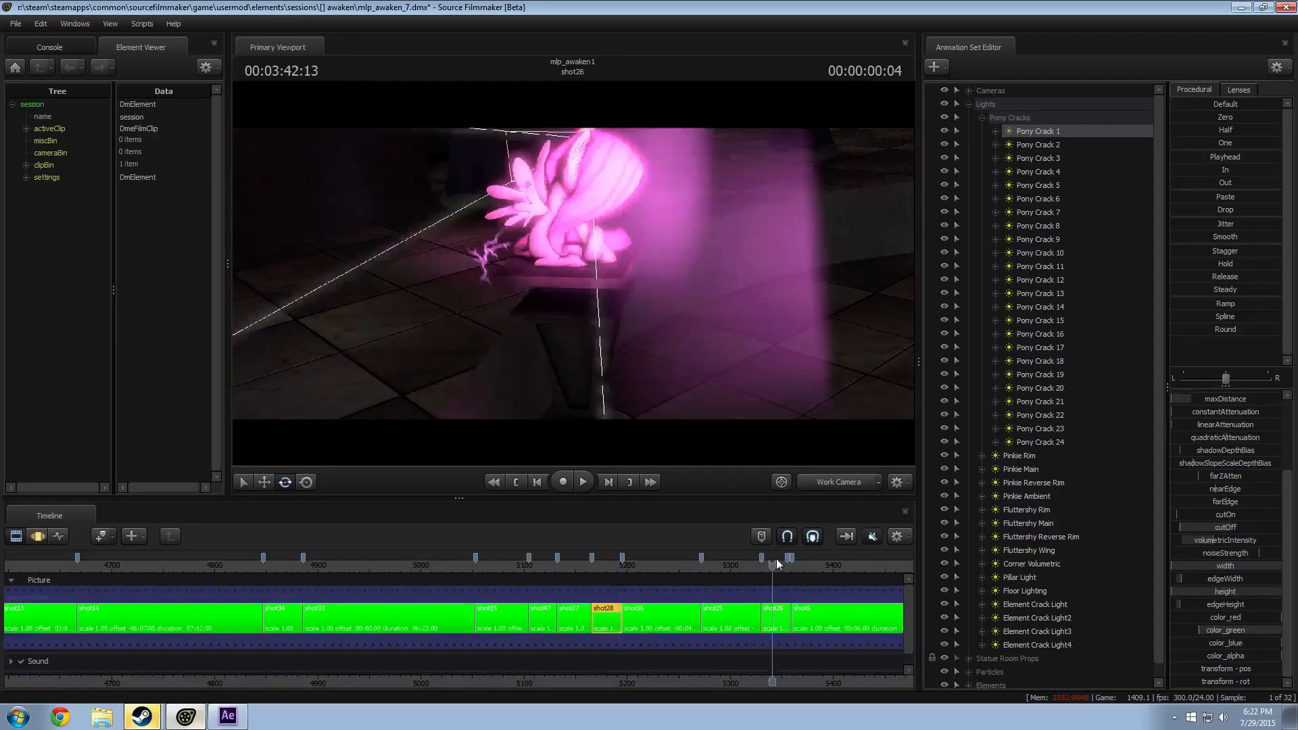
{"action": "left_click_drag", "start_coordinate": [573, 273], "coordinate": [570, 305]}
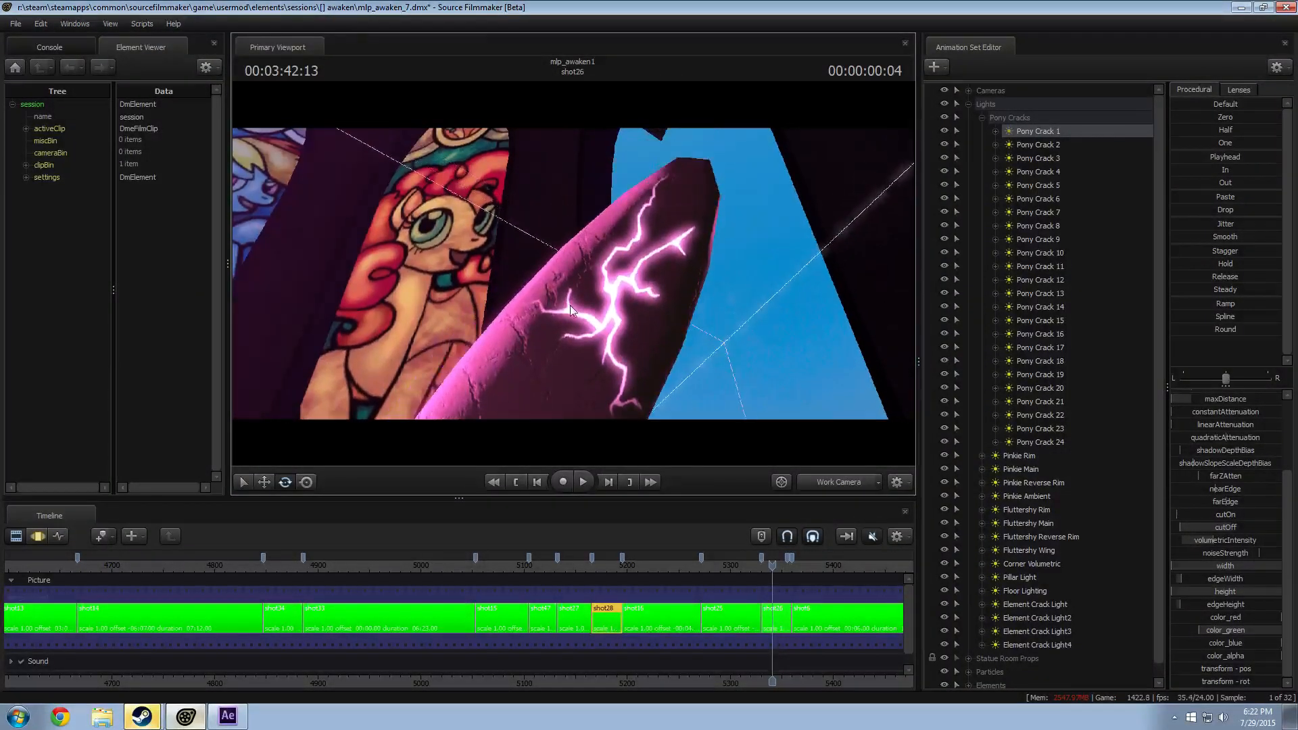
{"action": "scroll", "coordinate": [805, 587], "scroll_direction": "up", "scroll_amount": 4}
{"action": "left_click_drag", "start_coordinate": [747, 564], "coordinate": [752, 567]}
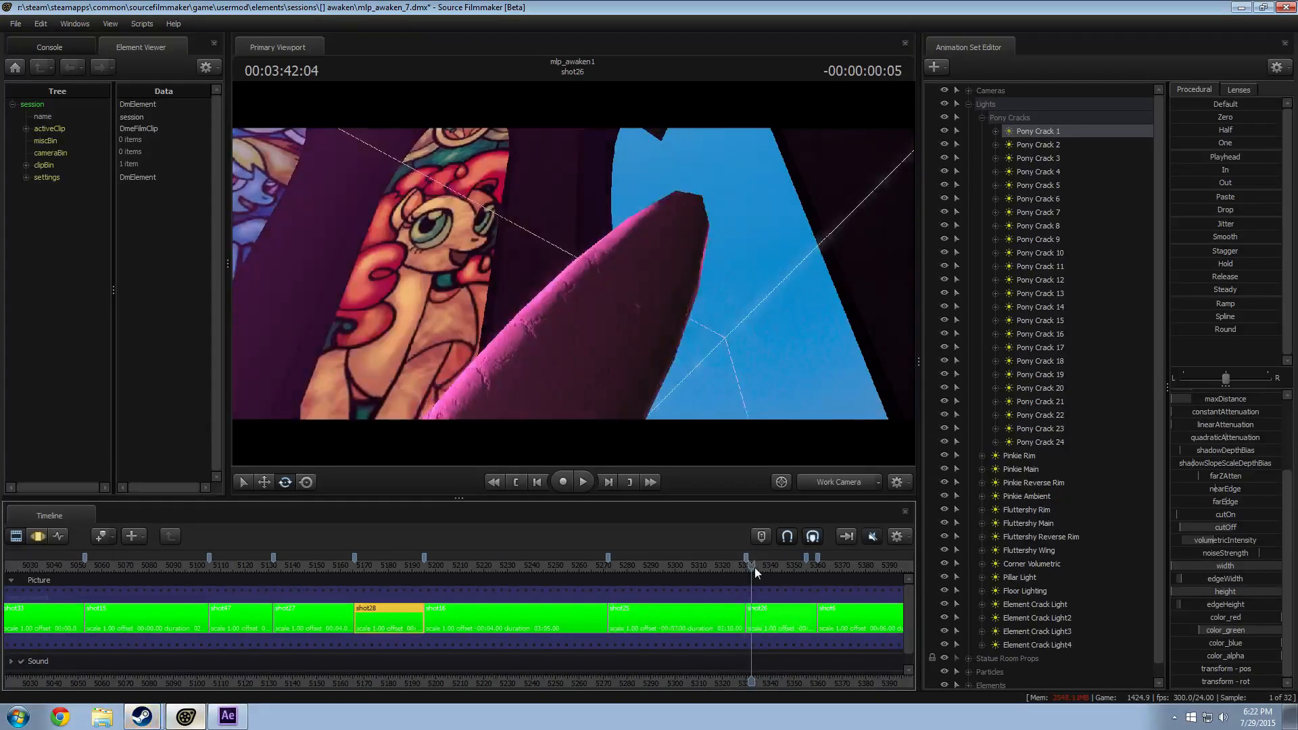
{"action": "key", "text": "space"}
{"action": "key", "text": "space"}
{"action": "left_click", "coordinate": [751, 563]}
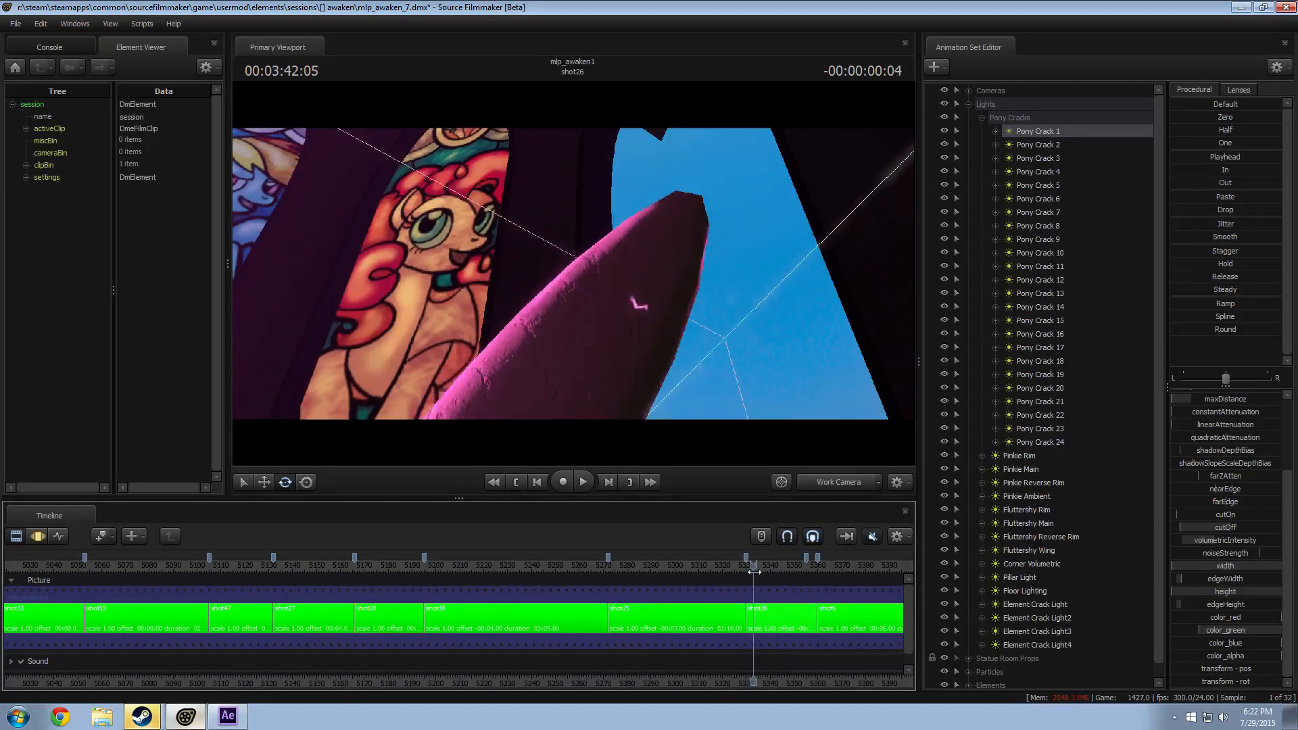
{"action": "key", "text": "space"}
{"action": "key", "text": "space"}
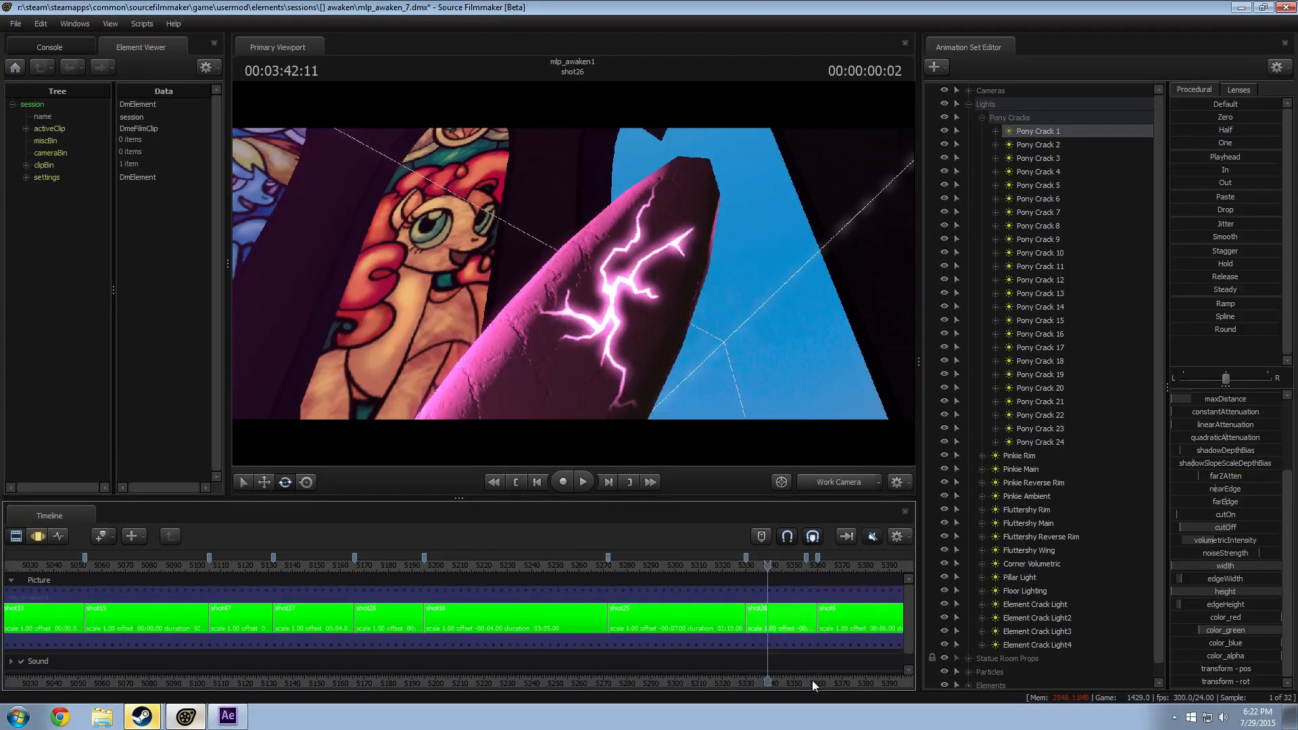
Step: Reframe the feather from a slightly different angle and replay the crack animation at the start of shot26
{"action": "middle_click_drag", "start_coordinate": [812, 680], "coordinate": [723, 649]}
{"action": "left_click_drag", "start_coordinate": [649, 338], "coordinate": [608, 461]}
{"action": "left_click_drag", "start_coordinate": [666, 566], "coordinate": [661, 566]}
{"action": "key", "text": "space"}
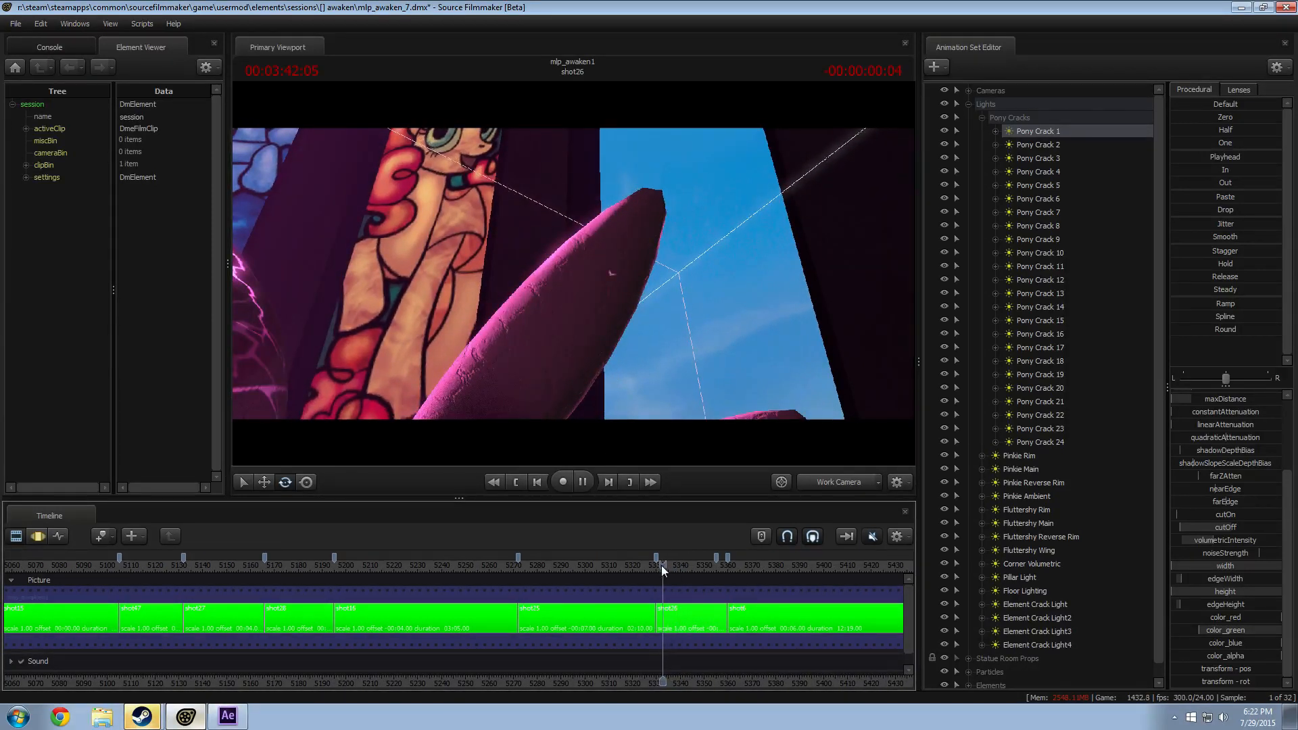
{"action": "key", "text": "space"}
Step: Select shot26, open it in the Motion Editor, and view it through camera4
{"action": "key", "text": "F3"}
{"action": "key", "text": "F2"}
{"action": "left_click", "coordinate": [665, 626]}
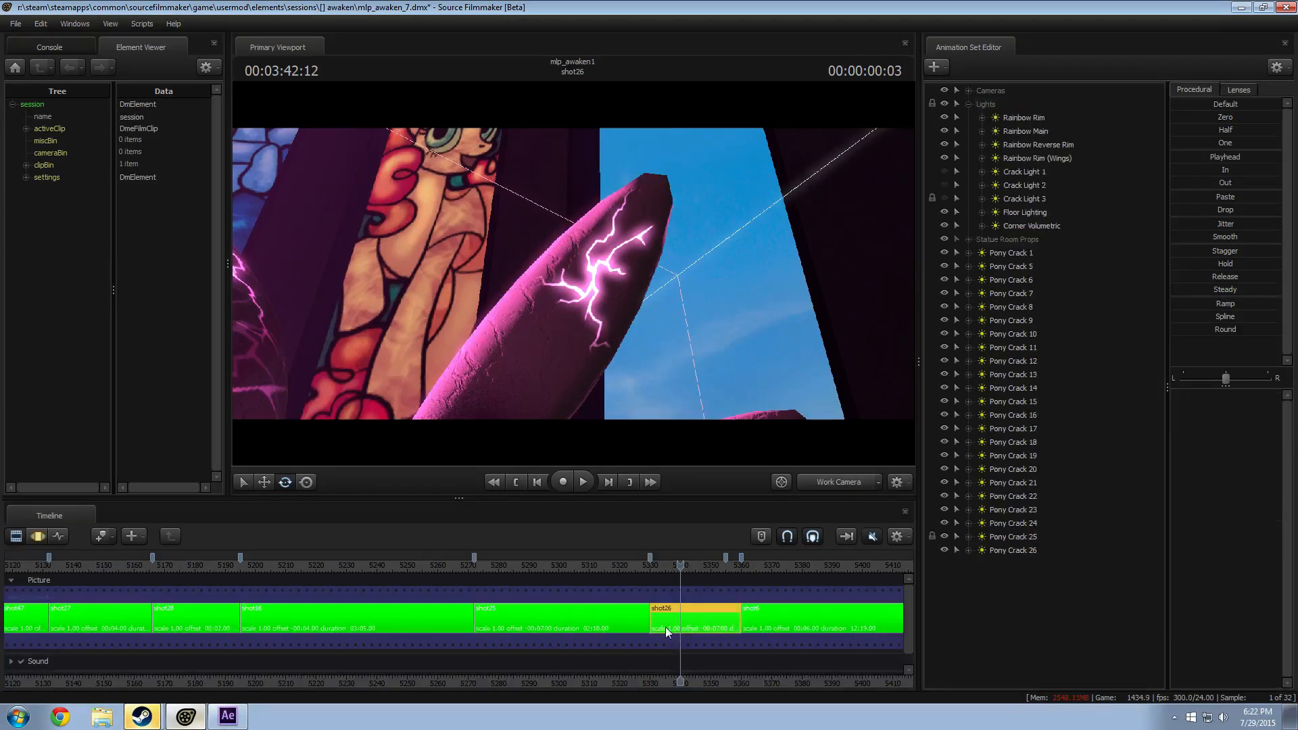
{"action": "key", "text": "F3"}
{"action": "mouse_move", "coordinate": [679, 621]}
{"action": "left_mouse_down"}
{"action": "mouse_move", "coordinate": [669, 626]}
{"action": "mouse_move", "coordinate": [680, 626]}
{"action": "left_mouse_up"}
{"action": "left_click", "coordinate": [824, 483]}
Step: Play shot26 through camera4 from 00:03:42:03 and stop at 00:03:42:18
{"action": "key", "text": "space"}
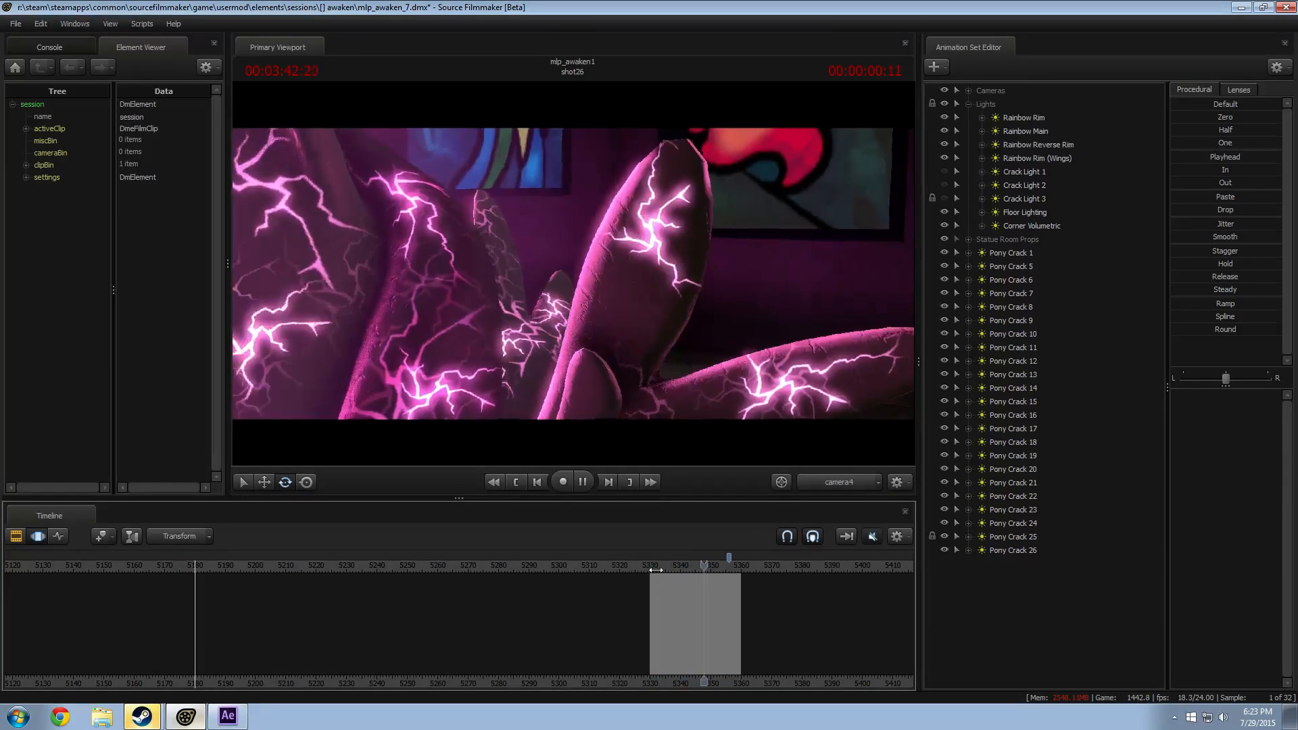
{"action": "key", "text": "space"}
{"action": "left_click", "coordinate": [653, 570]}
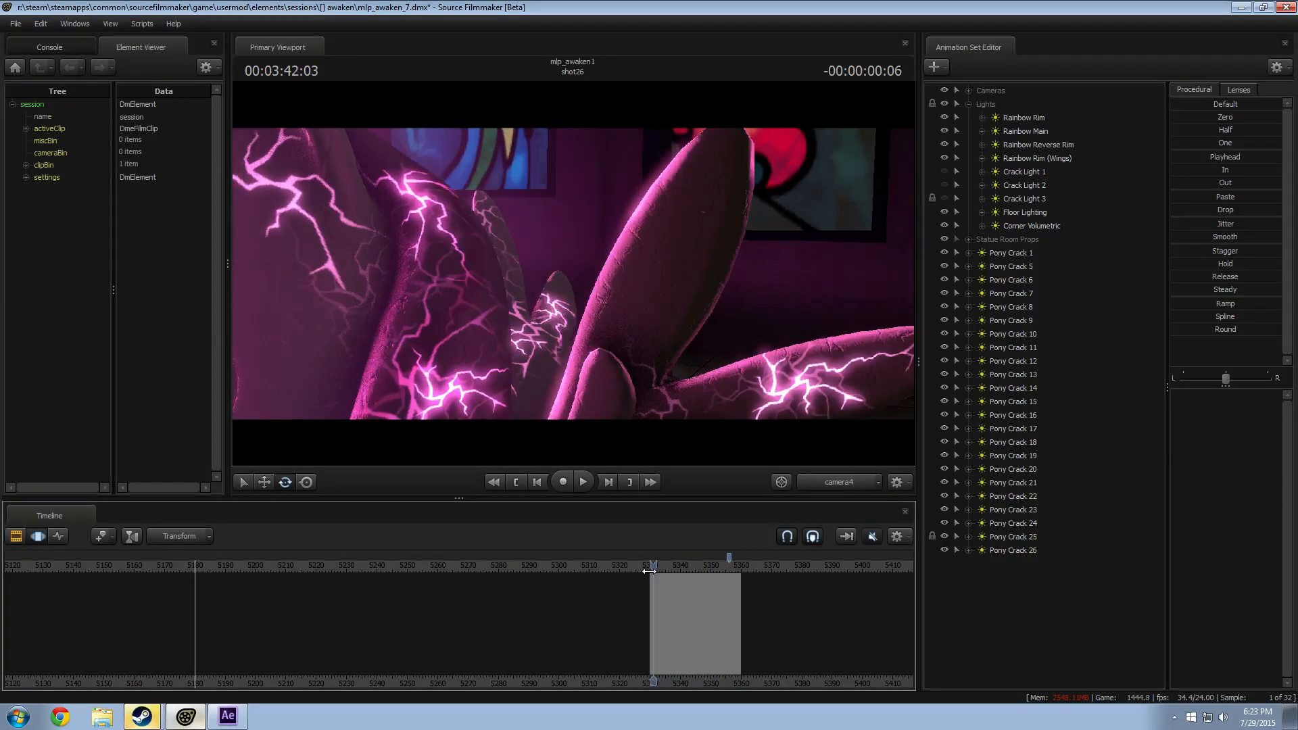
{"action": "key", "text": "space"}
{"action": "key", "text": "space"}
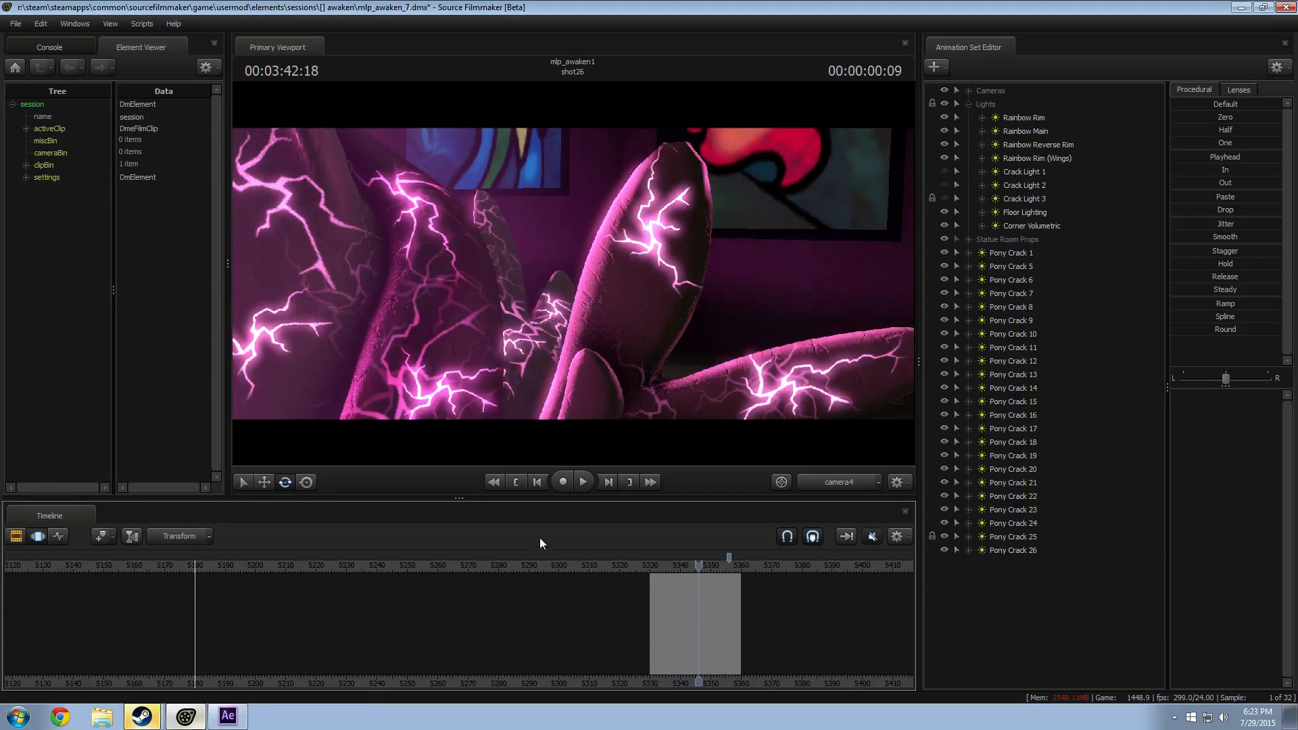
Step: Look around the statue room with the work camera and compare the wing's crack lighting with camera4's view
{"action": "left_click", "coordinate": [834, 480]}
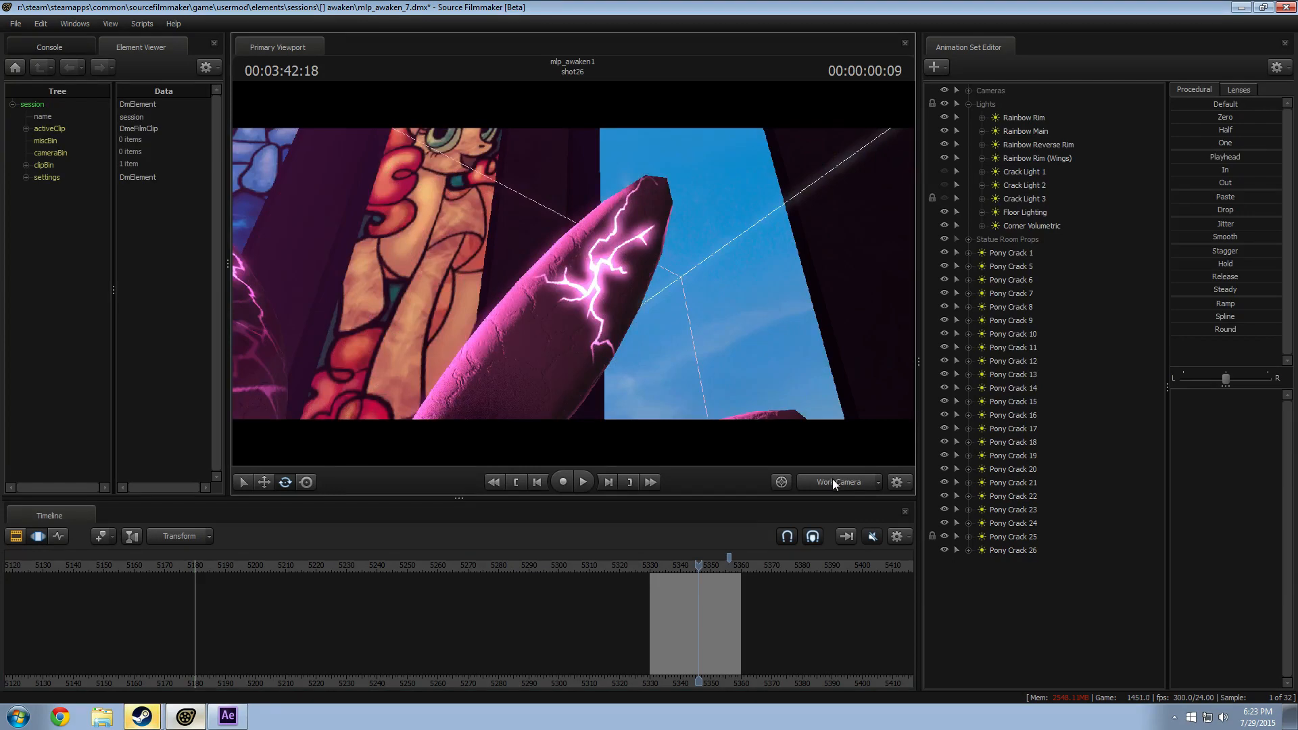
{"action": "left_click_drag", "start_coordinate": [676, 304], "coordinate": [486, 352]}
{"action": "left_click_drag", "start_coordinate": [622, 296], "coordinate": [574, 272]}
{"action": "left_click_drag", "start_coordinate": [496, 279], "coordinate": [578, 270]}
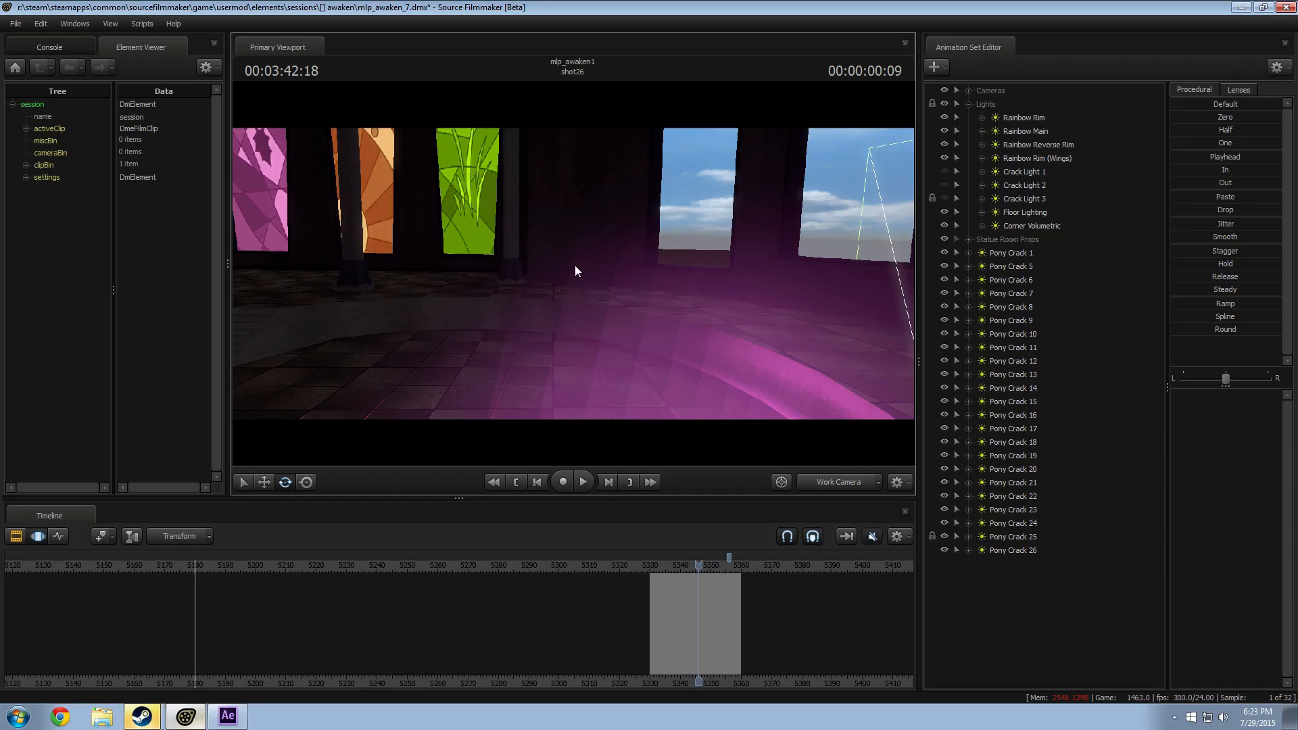
{"action": "left_click", "coordinate": [841, 482]}
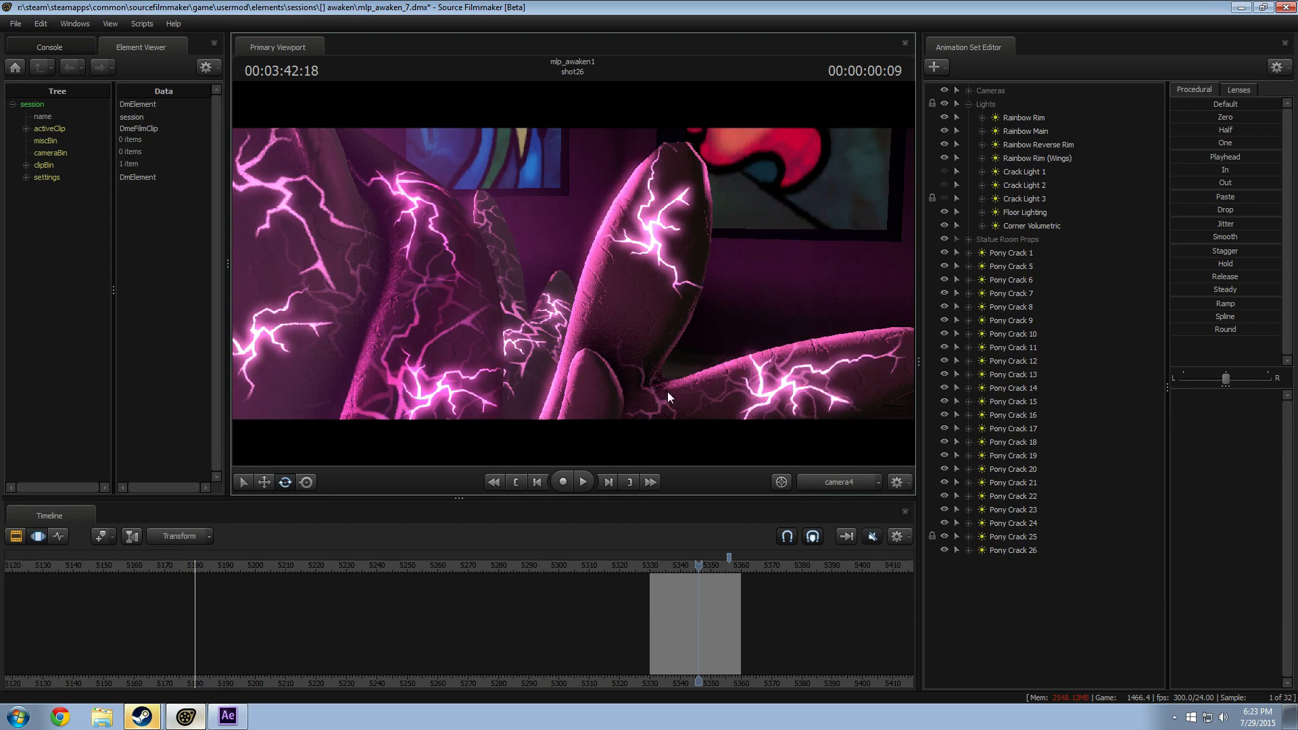
{"action": "left_click", "coordinate": [834, 479]}
{"action": "left_click_drag", "start_coordinate": [573, 273], "coordinate": [573, 274]}
{"action": "key", "text": "s"}
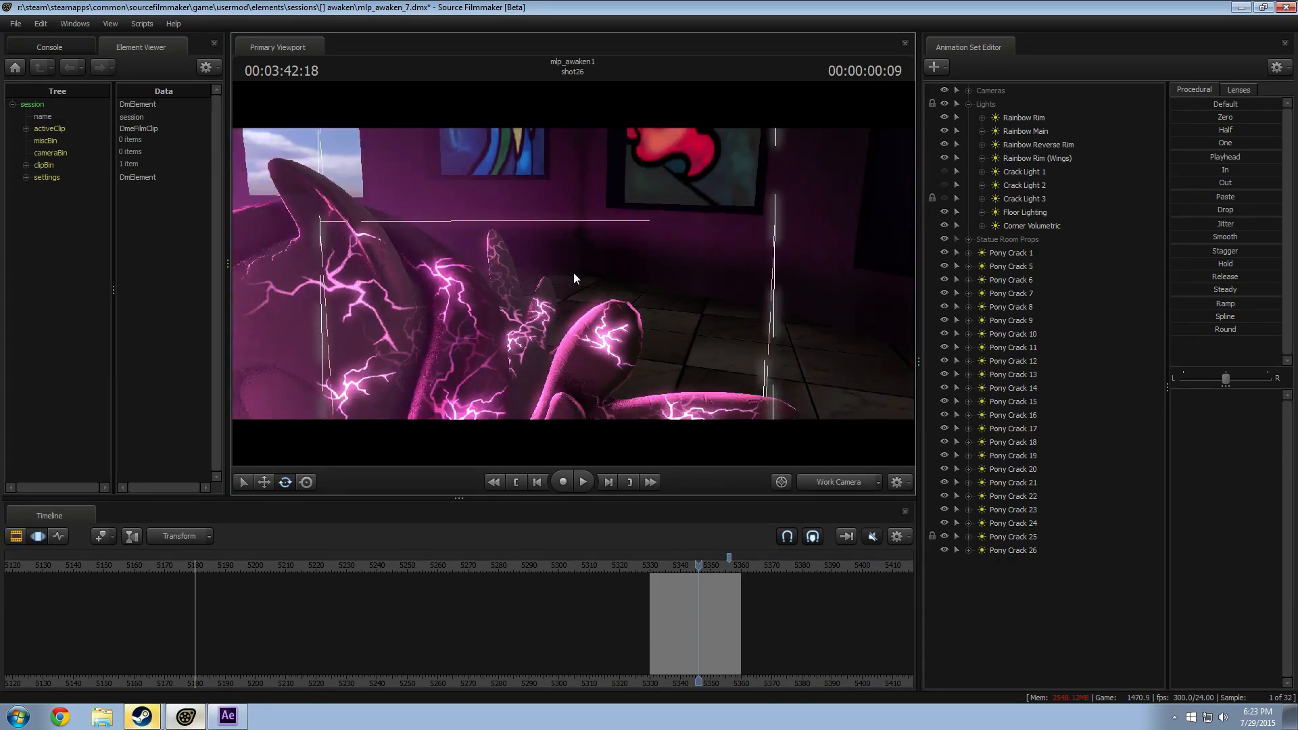
{"action": "left_click", "coordinate": [824, 479]}
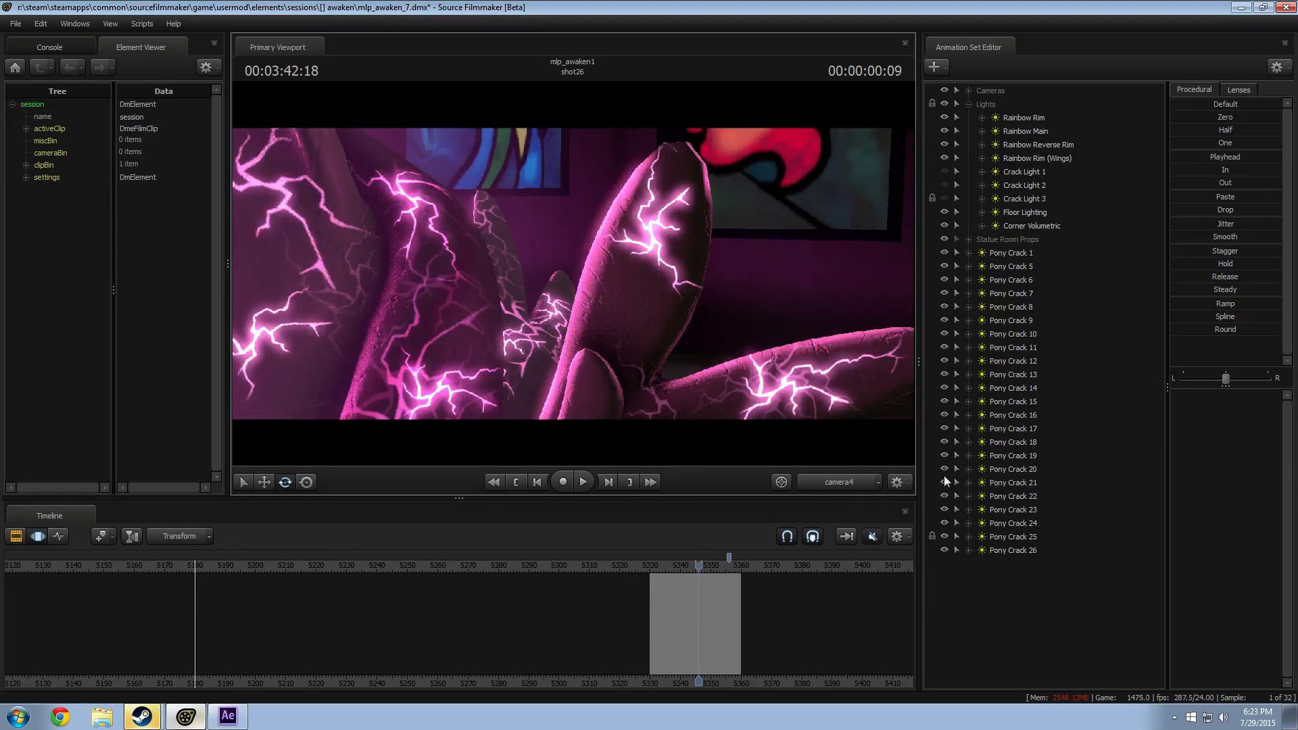
Step: Select Pony Crack 25 across the whole shot and remap its intensity slider range to a negative minimum
{"action": "left_click", "coordinate": [1007, 254]}
{"action": "left_click", "coordinate": [721, 614]}
{"action": "key", "text": "ctrl+a"}
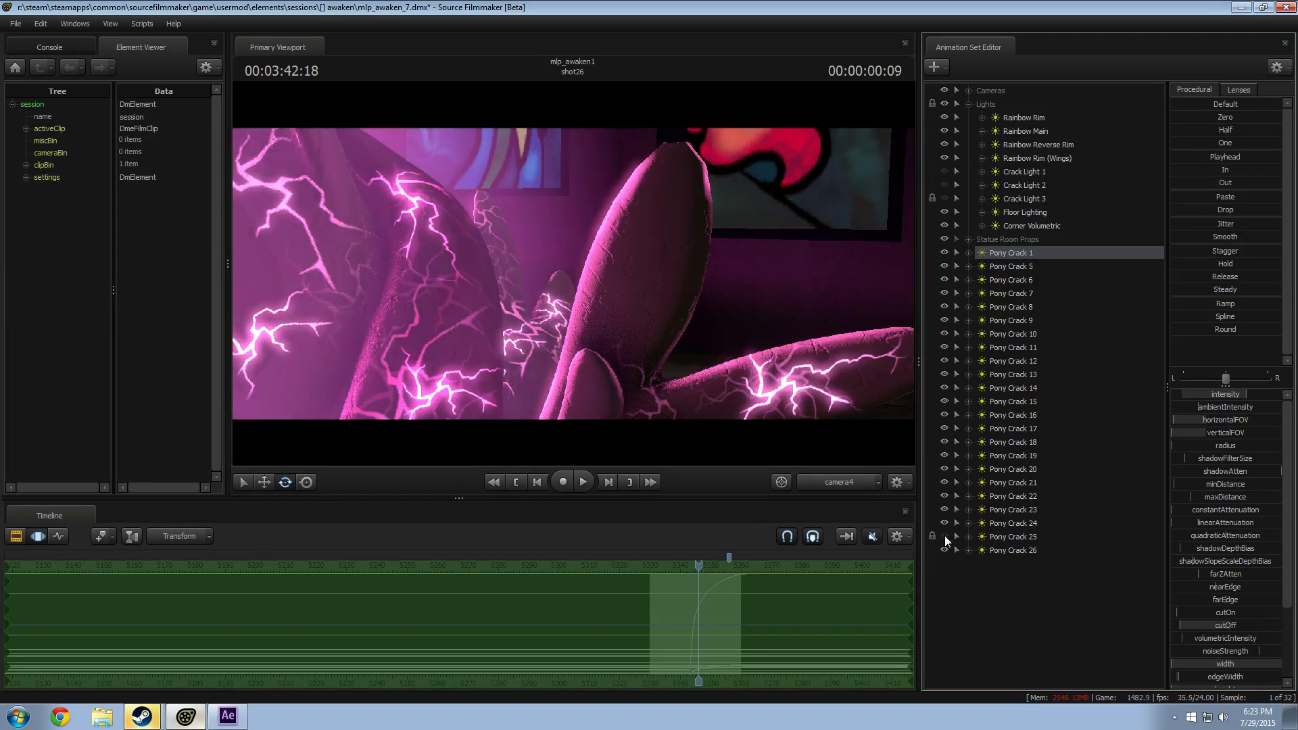
{"action": "left_click", "coordinate": [1034, 537]}
{"action": "right_click", "coordinate": [1021, 541]}
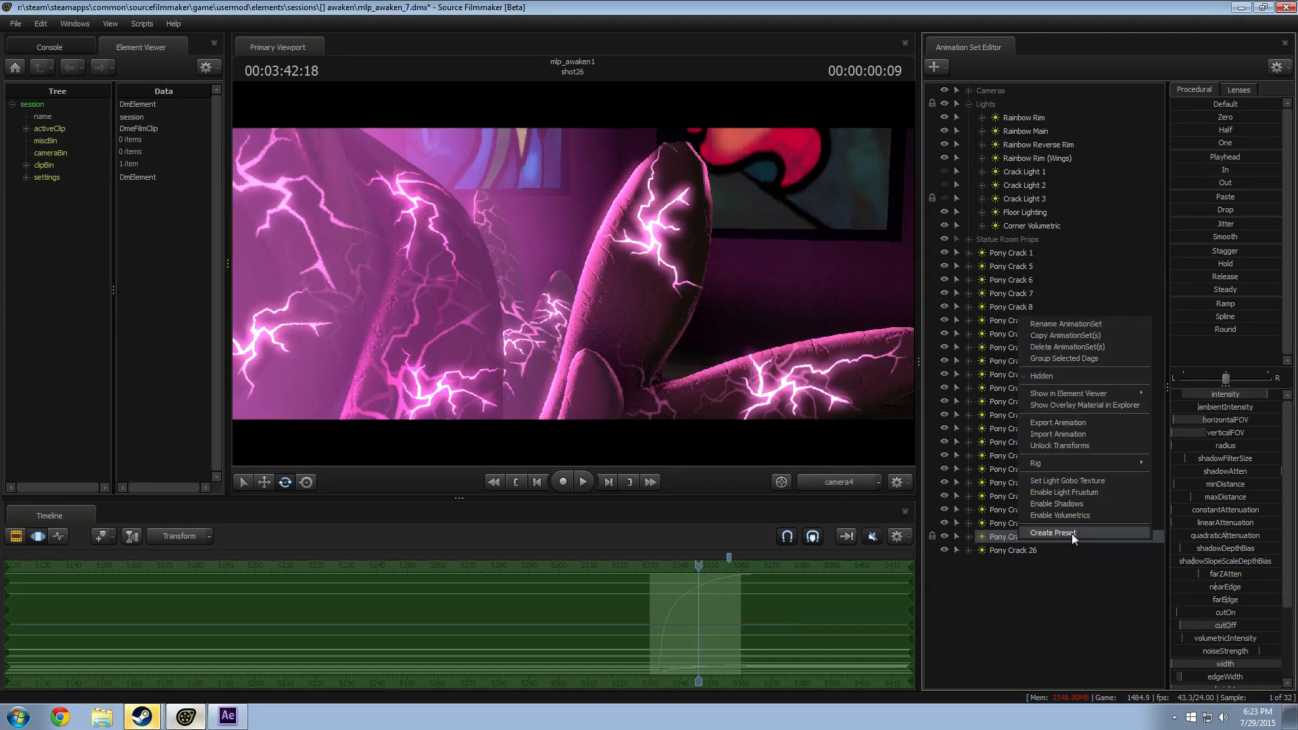
{"action": "right_click", "coordinate": [1202, 394]}
{"action": "left_click", "coordinate": [1210, 412]}
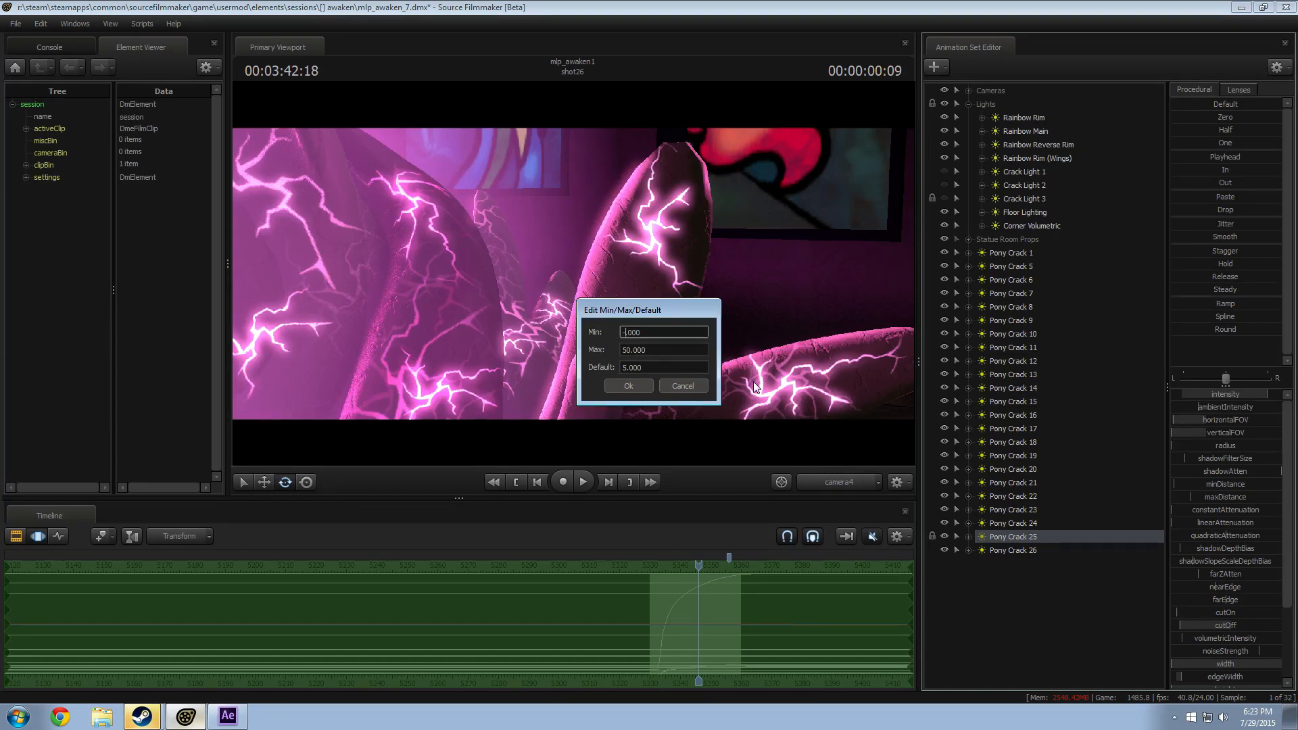
{"action": "key", "text": "Return"}
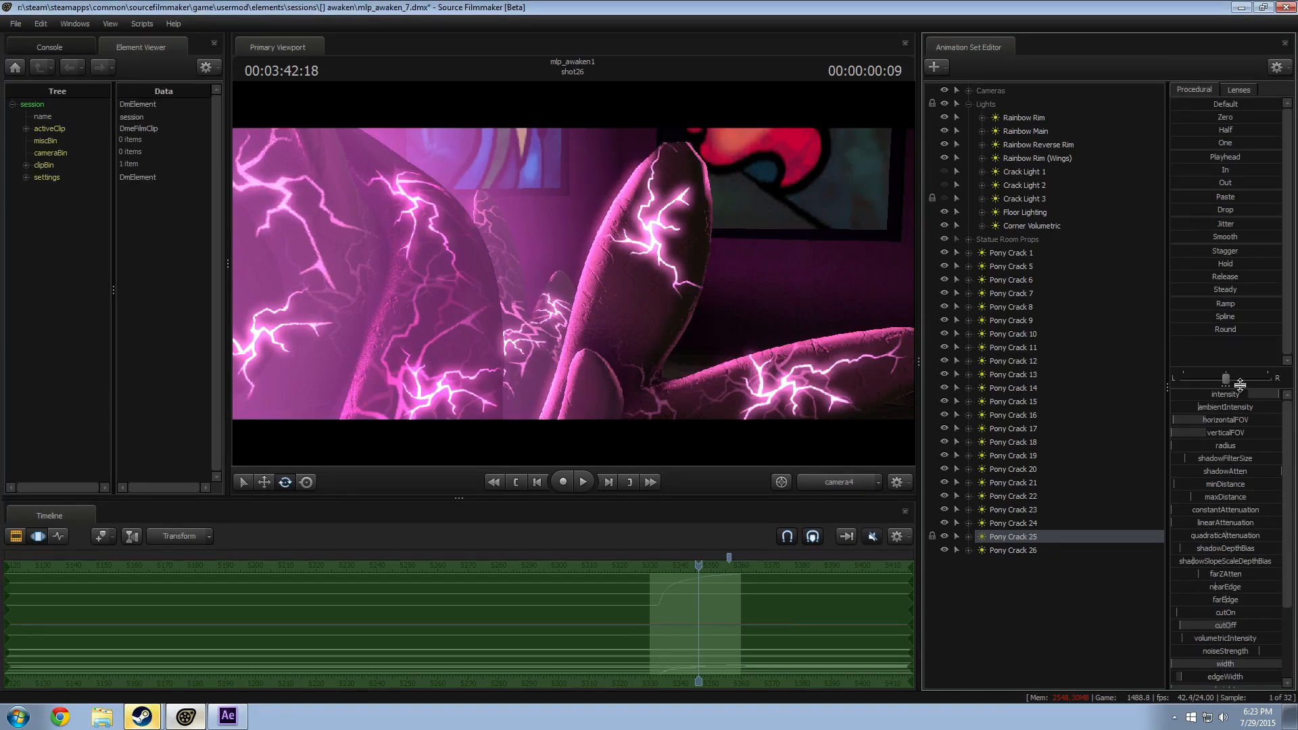
Step: Try a negative intensity on Pony Crack 25, preview it near the start of shot26, and undo it
{"action": "left_click_drag", "start_coordinate": [1263, 396], "coordinate": [1199, 397]}
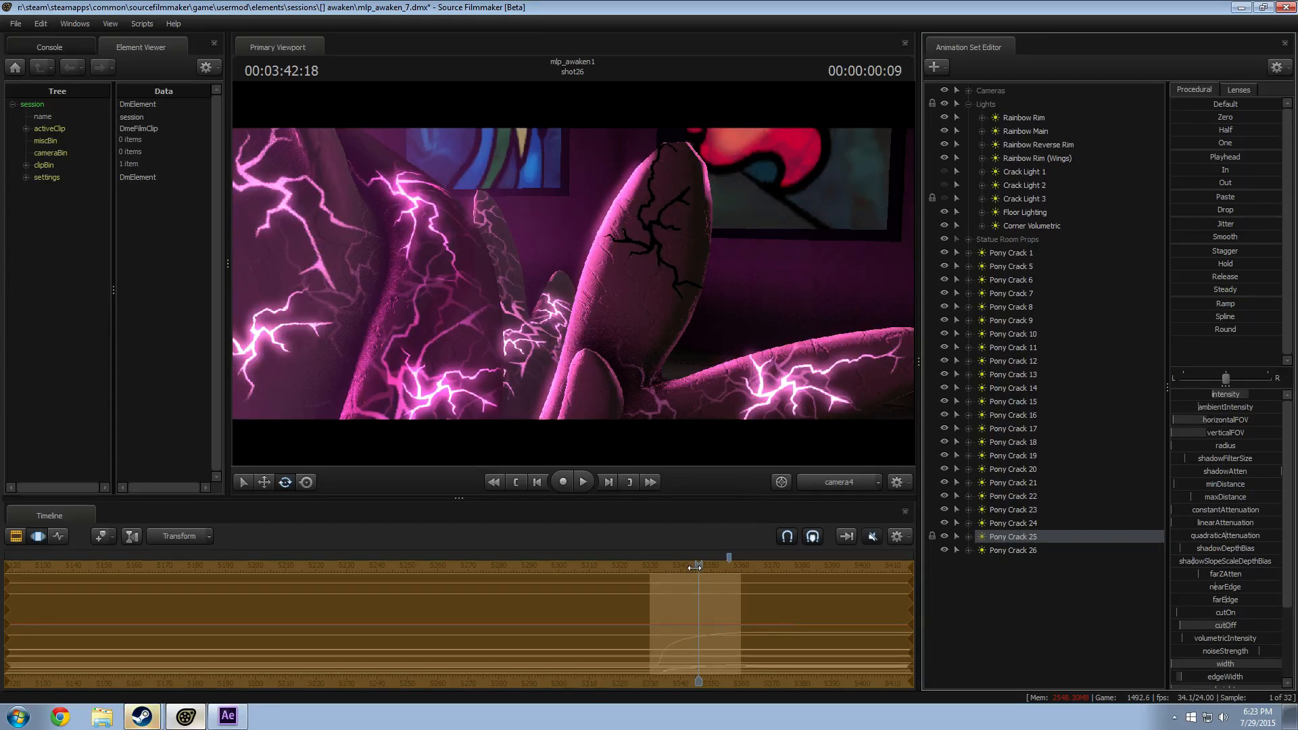
{"action": "left_click_drag", "start_coordinate": [695, 568], "coordinate": [653, 568]}
{"action": "key", "text": "space"}
{"action": "key", "text": "space"}
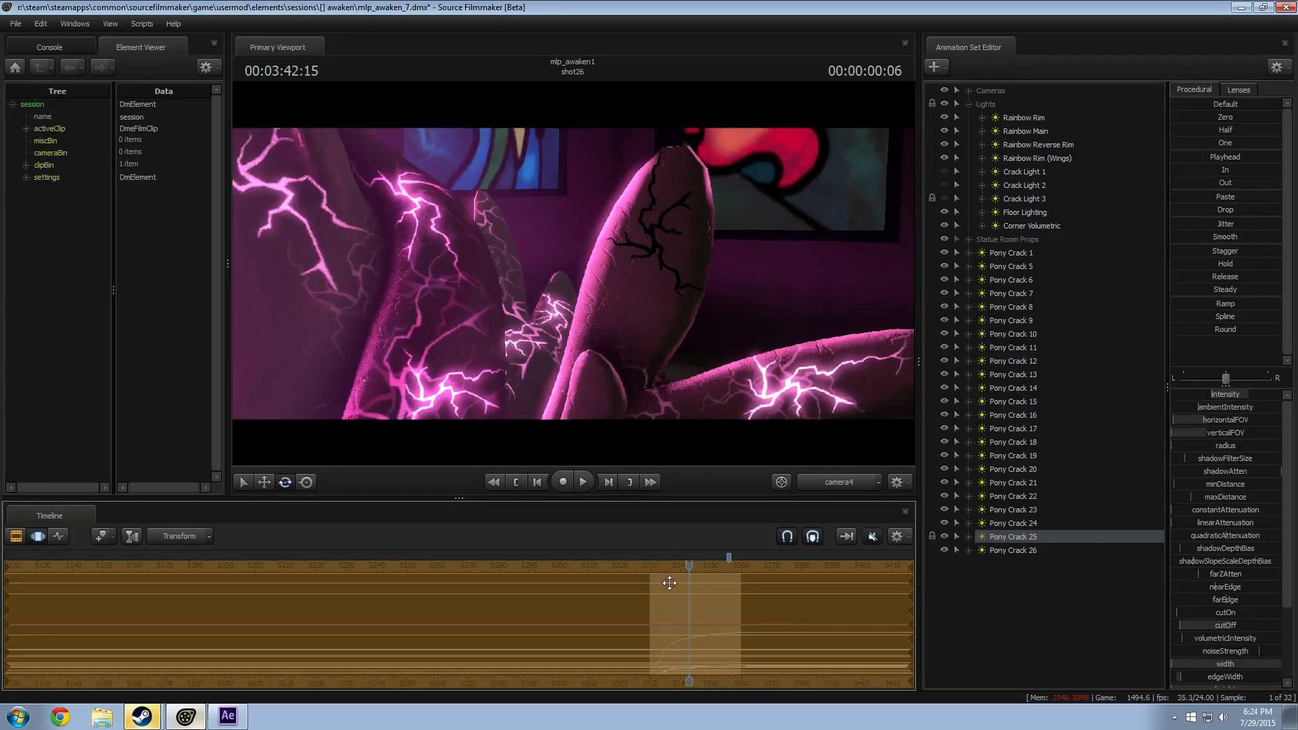
{"action": "left_click", "coordinate": [669, 583]}
{"action": "left_click_drag", "start_coordinate": [668, 597], "coordinate": [667, 597]}
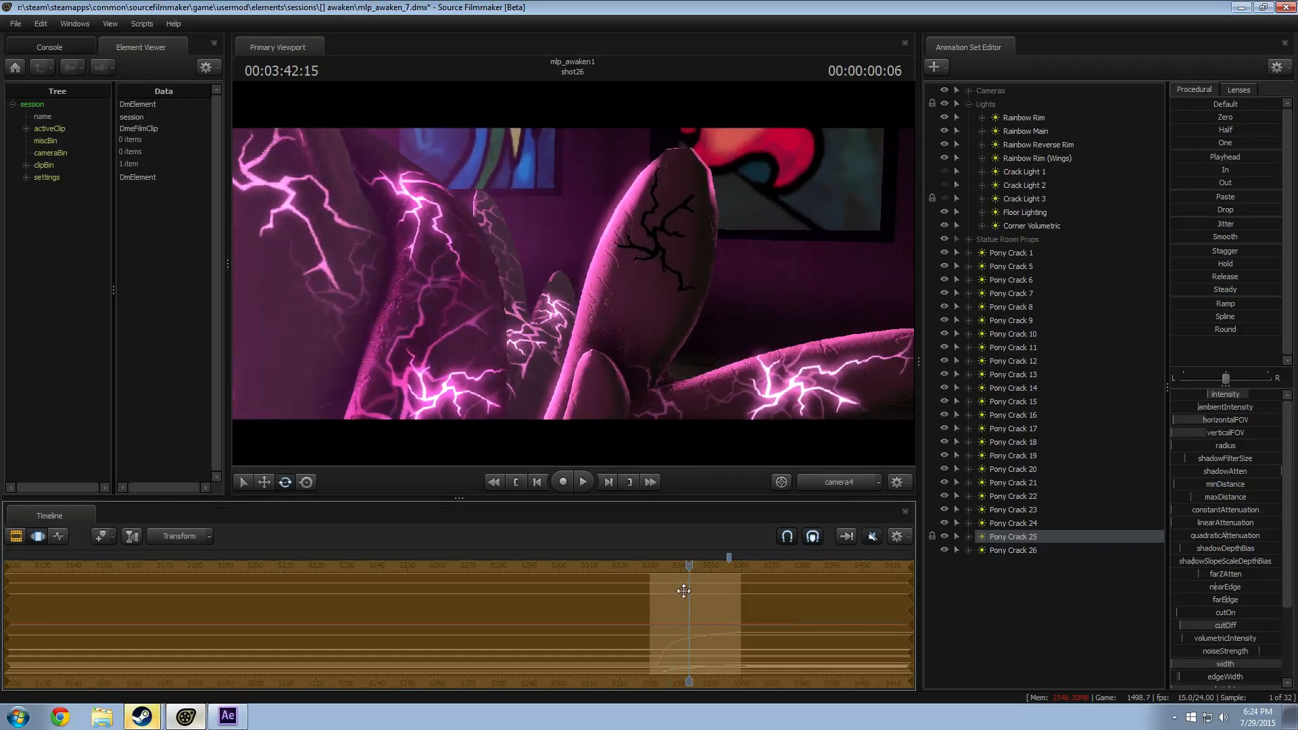
{"action": "key", "text": "ctrl+z"}
Step: Frame the cracked feather up close with the work camera and lower Pony Crack 25's intensity below zero
{"action": "key", "text": "w"}
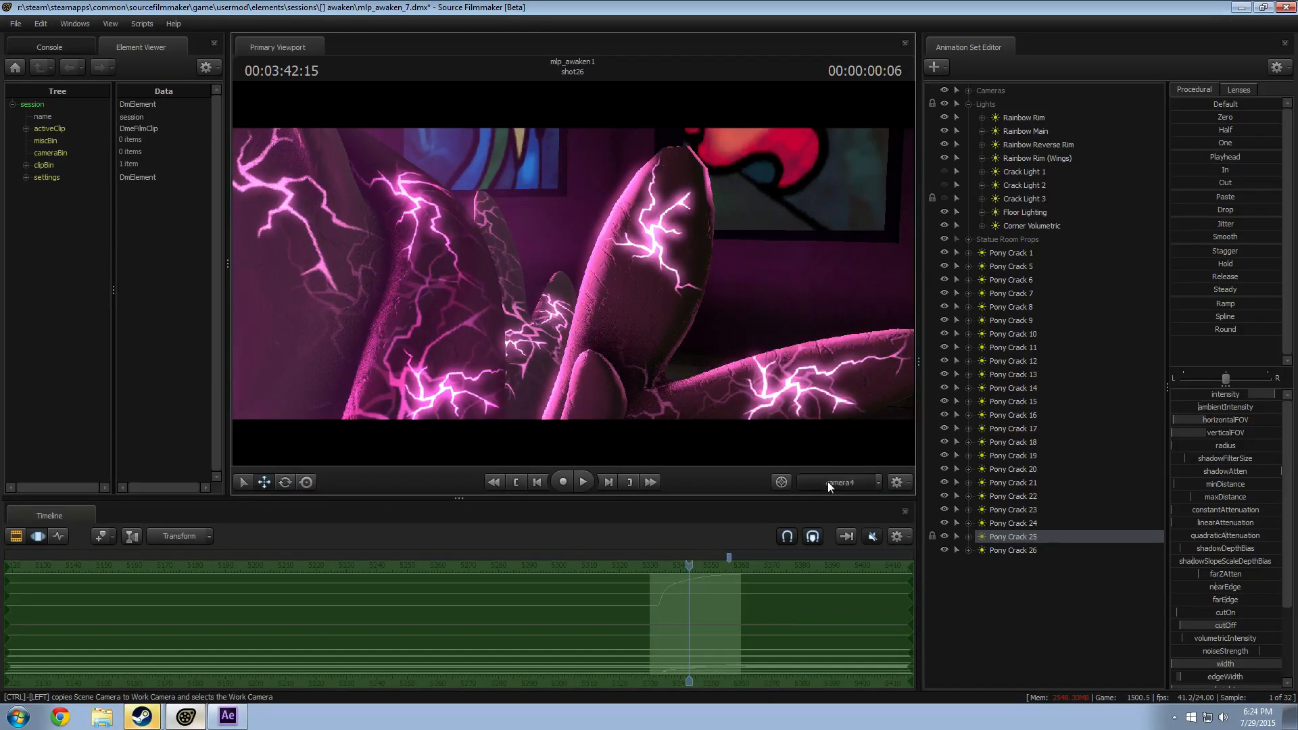
{"action": "left_click", "coordinate": [838, 482]}
{"action": "left_click_drag", "start_coordinate": [764, 396], "coordinate": [749, 375]}
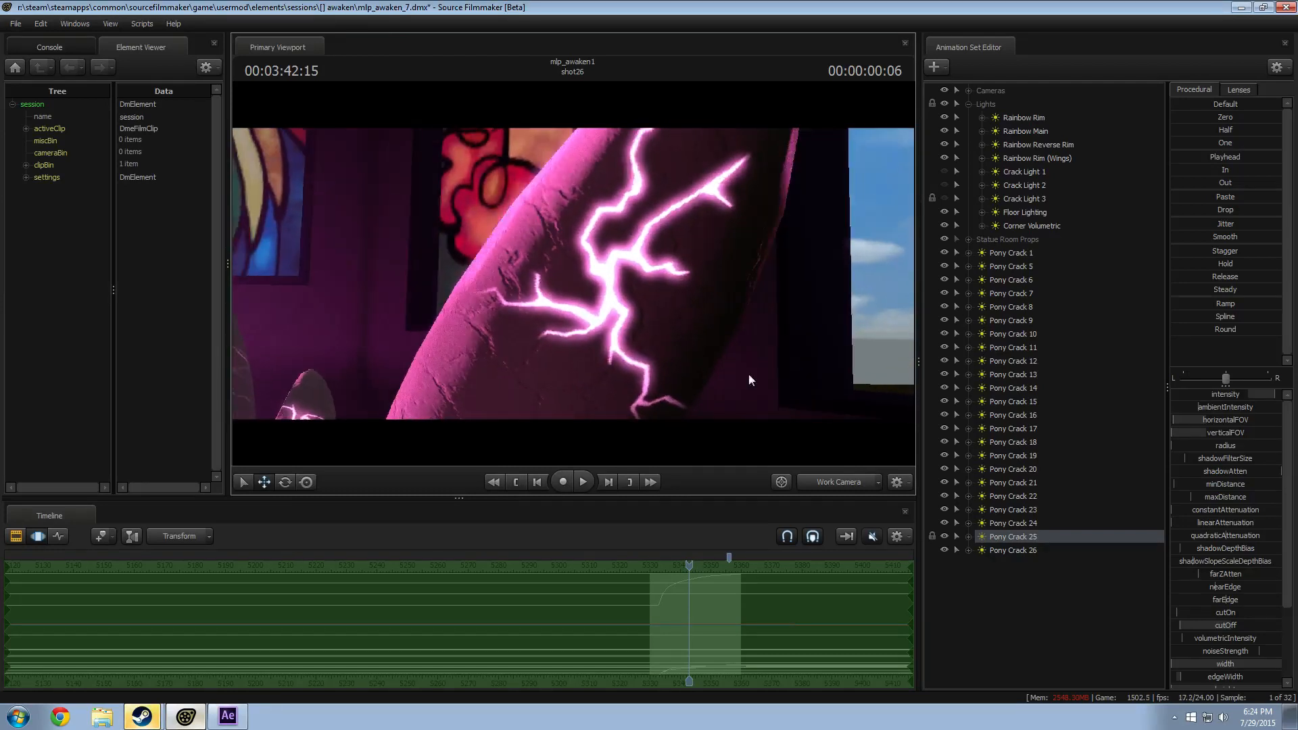
{"action": "mouse_move", "coordinate": [1244, 393]}
{"action": "left_mouse_down"}
{"action": "mouse_move", "coordinate": [1213, 394]}
{"action": "mouse_move", "coordinate": [1243, 394]}
{"action": "left_mouse_up"}
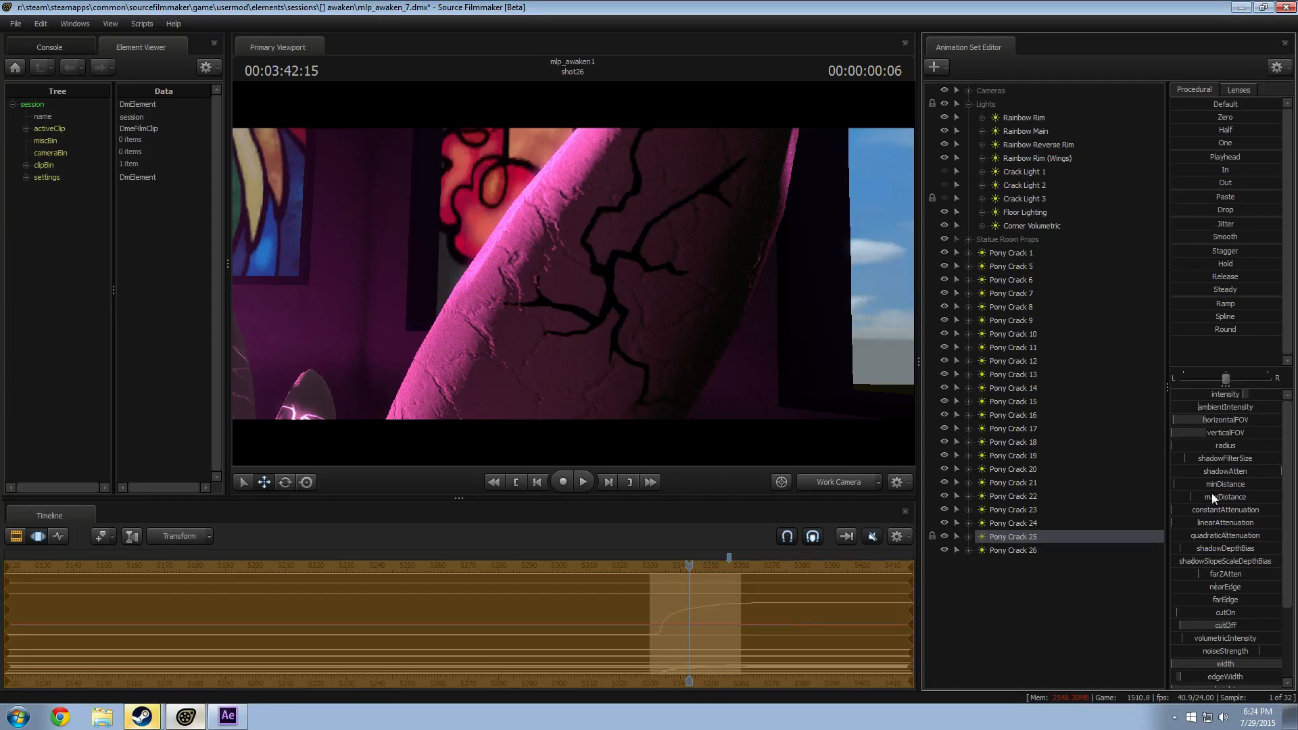
Step: Try other colors on the negative Pony Crack 25 light by adjusting color_green and lowering color_red to zero
{"action": "scroll", "coordinate": [1239, 578], "scroll_direction": "down", "scroll_amount": 5}
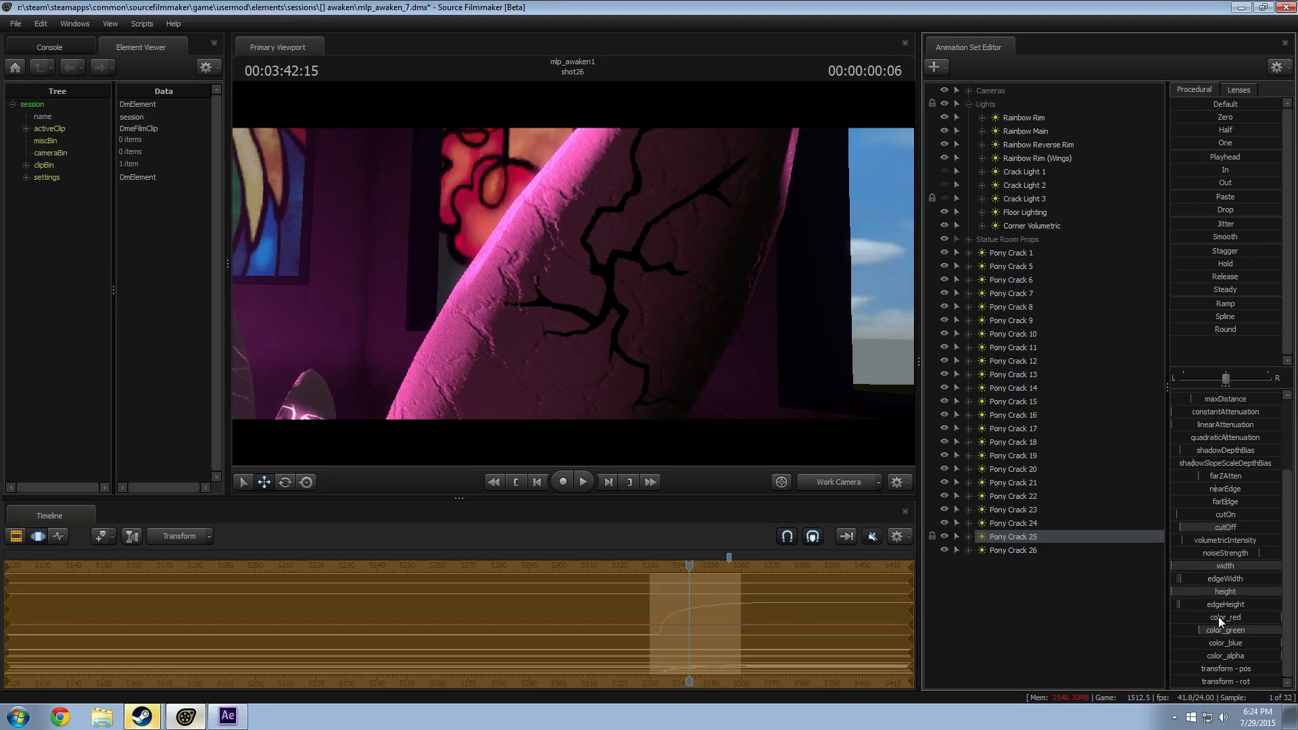
{"action": "left_click_drag", "start_coordinate": [1207, 627], "coordinate": [1235, 631]}
{"action": "key", "text": "ctrl+z"}
{"action": "key", "text": "ctrl+y"}
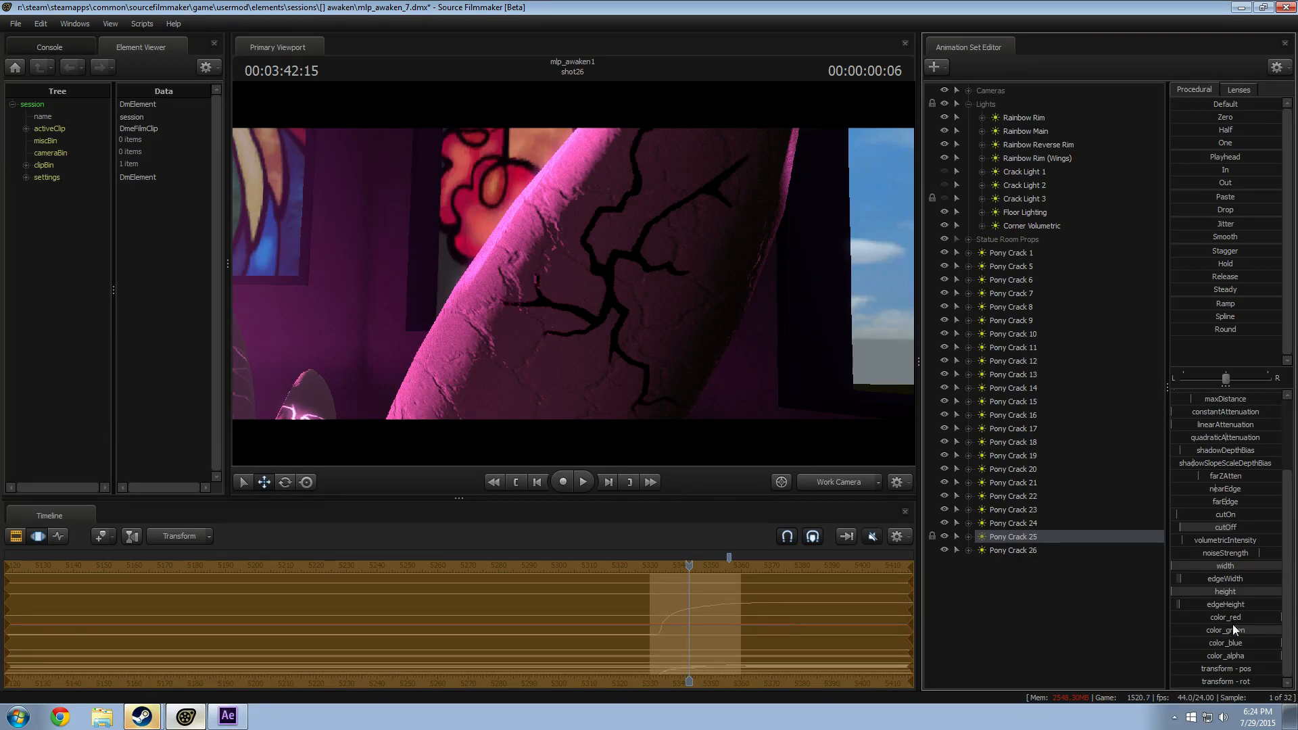
{"action": "left_click_drag", "start_coordinate": [1235, 629], "coordinate": [1171, 618]}
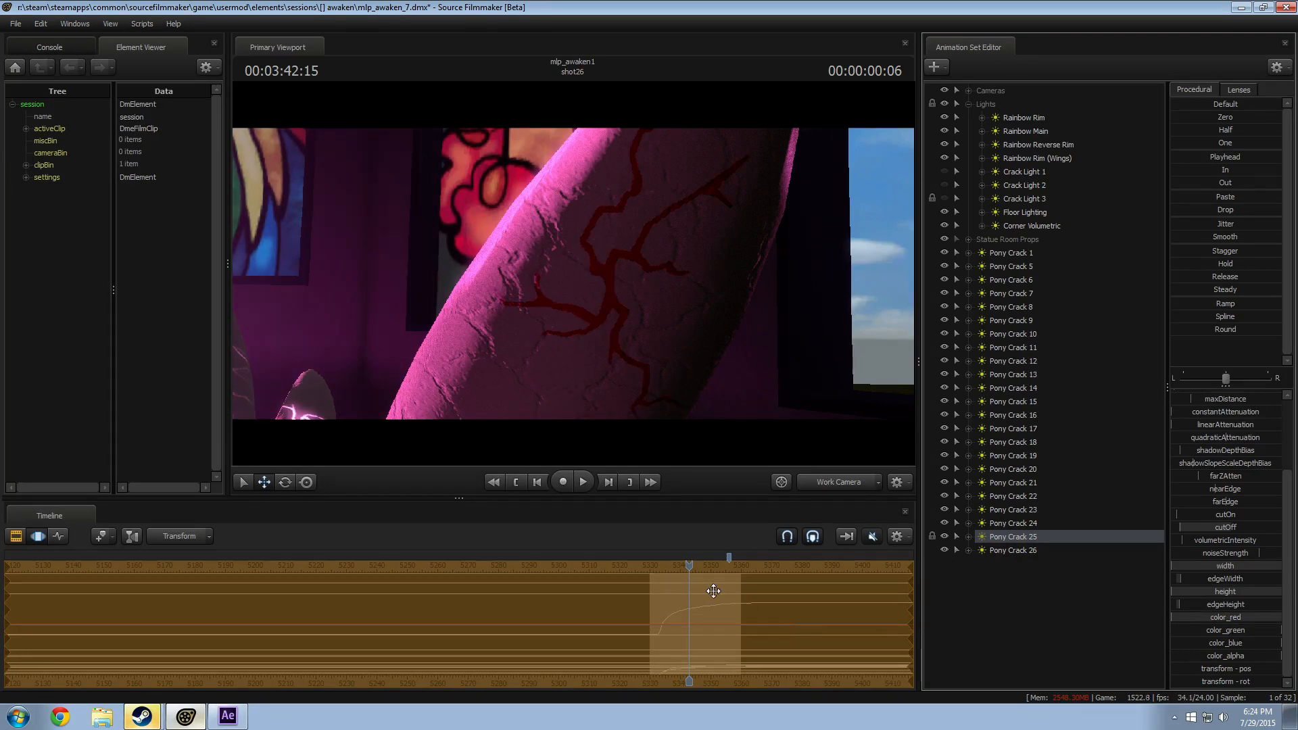
Step: Reframe the whole feather with the work camera and lower Pony Crack 25's color_blue to zero
{"action": "key", "text": "s"}
{"action": "left_click_drag", "start_coordinate": [721, 348], "coordinate": [718, 342]}
{"action": "key", "text": "w"}
{"action": "key", "text": "w"}
{"action": "key", "text": "a"}
{"action": "key", "text": "d"}
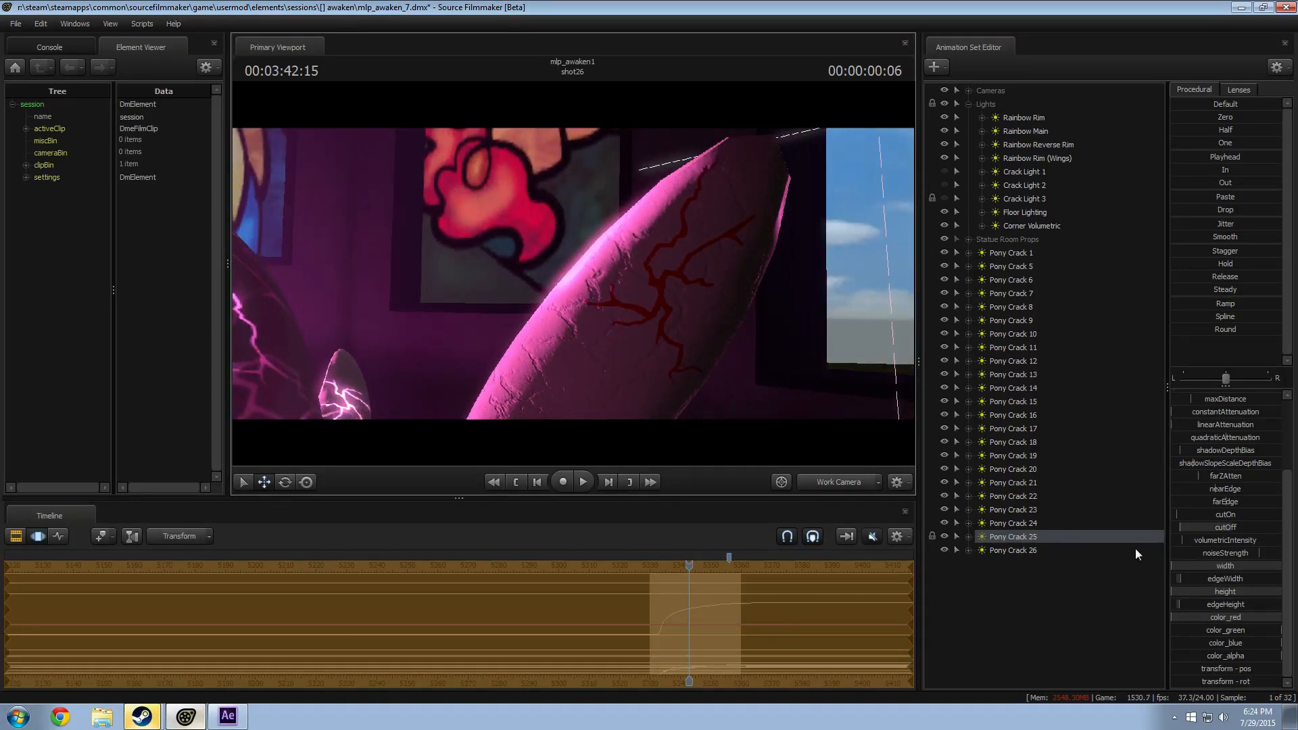
{"action": "left_click", "coordinate": [1235, 645]}
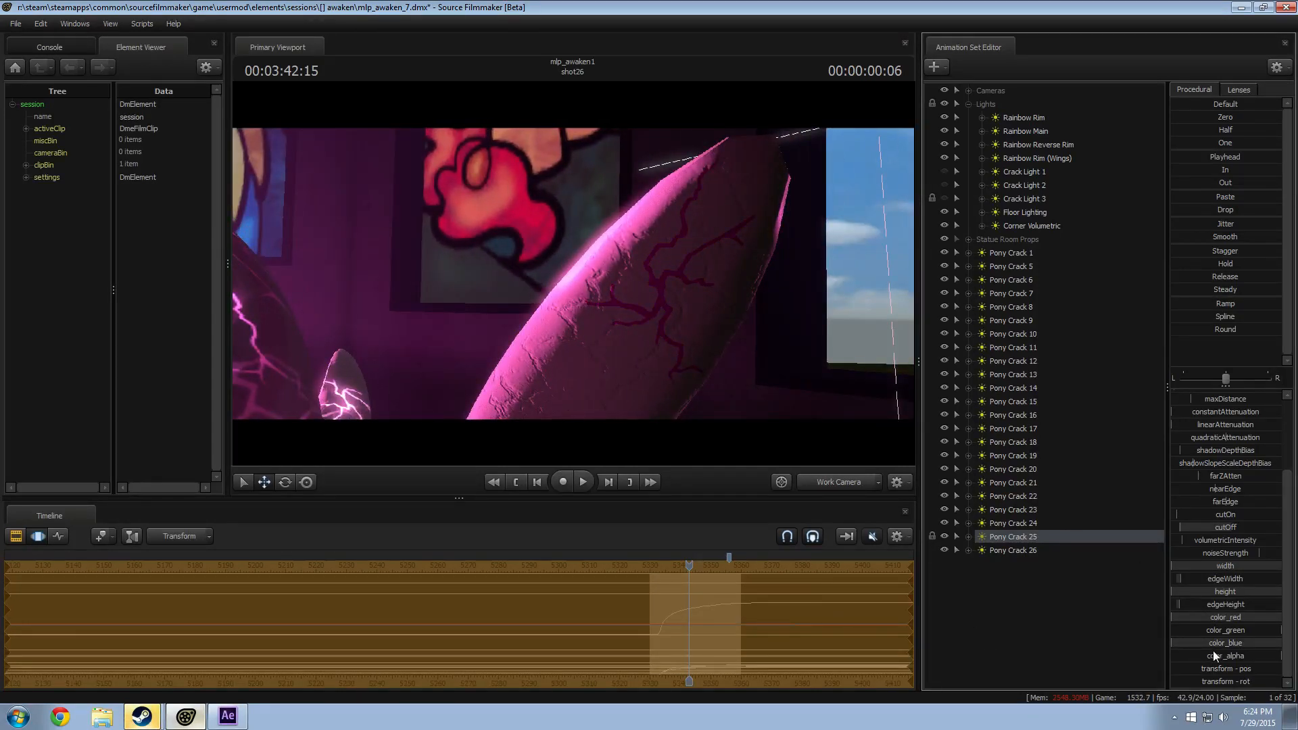
Step: Undo the color and negative intensity changes on Pony Crack 25 and advance three frames to 00:03:42:18
{"action": "mouse_move", "coordinate": [1235, 630]}
{"action": "left_mouse_down"}
{"action": "mouse_move", "coordinate": [1176, 630]}
{"action": "mouse_move", "coordinate": [1235, 630]}
{"action": "left_mouse_up"}
{"action": "key", "text": "ctrl+z"}
{"action": "key", "text": "ctrl+z"}
{"action": "key", "text": "ctrl+z"}
{"action": "key", "text": "ctrl+z"}
{"action": "key", "text": "ctrl+y"}
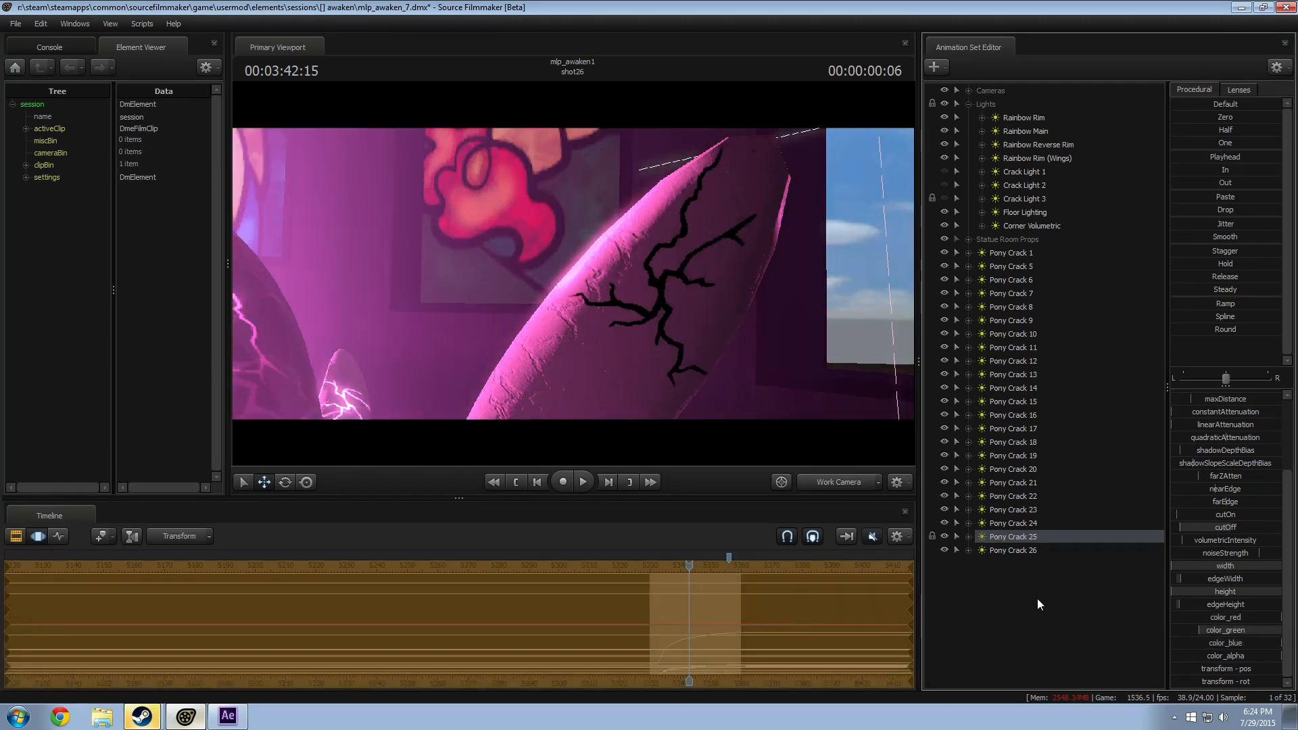
{"action": "key", "text": "ctrl+y"}
{"action": "key", "text": "ctrl+z"}
{"action": "key", "text": "Right"}
{"action": "key", "text": "Right"}
{"action": "key", "text": "Right"}
{"action": "key", "text": "ctrl+y"}
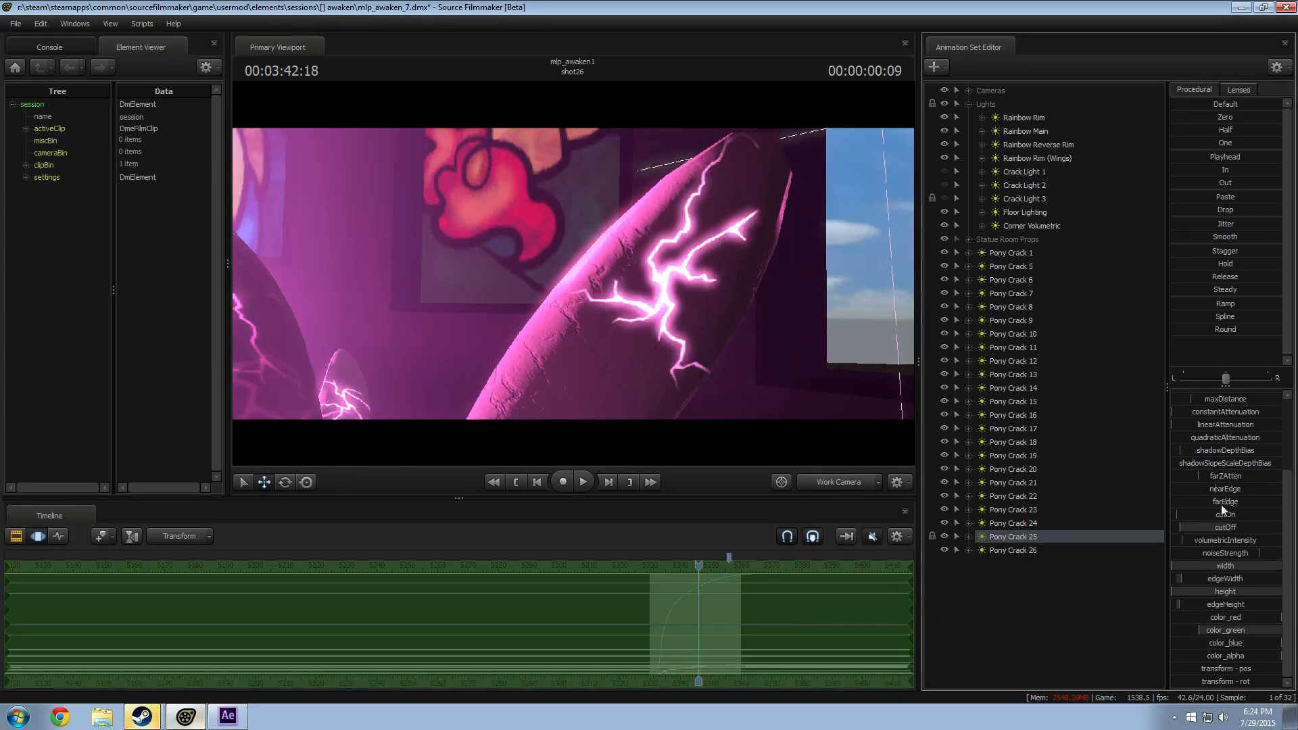
Step: Undo the remaining test changes on Pony Crack 25 and check its intensity slider range without editing it
{"action": "scroll", "coordinate": [1211, 494], "scroll_direction": "up", "scroll_amount": 3}
{"action": "right_click", "coordinate": [1221, 398]}
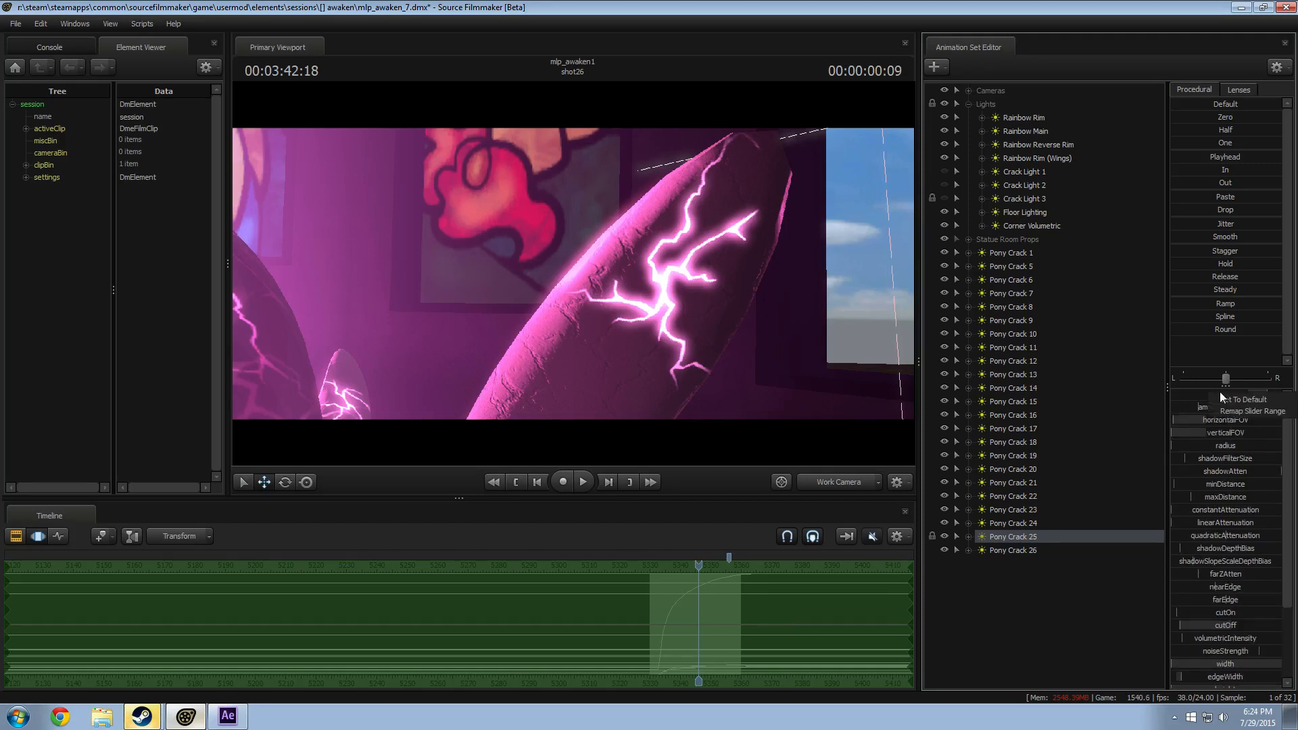
{"action": "left_click", "coordinate": [1180, 383]}
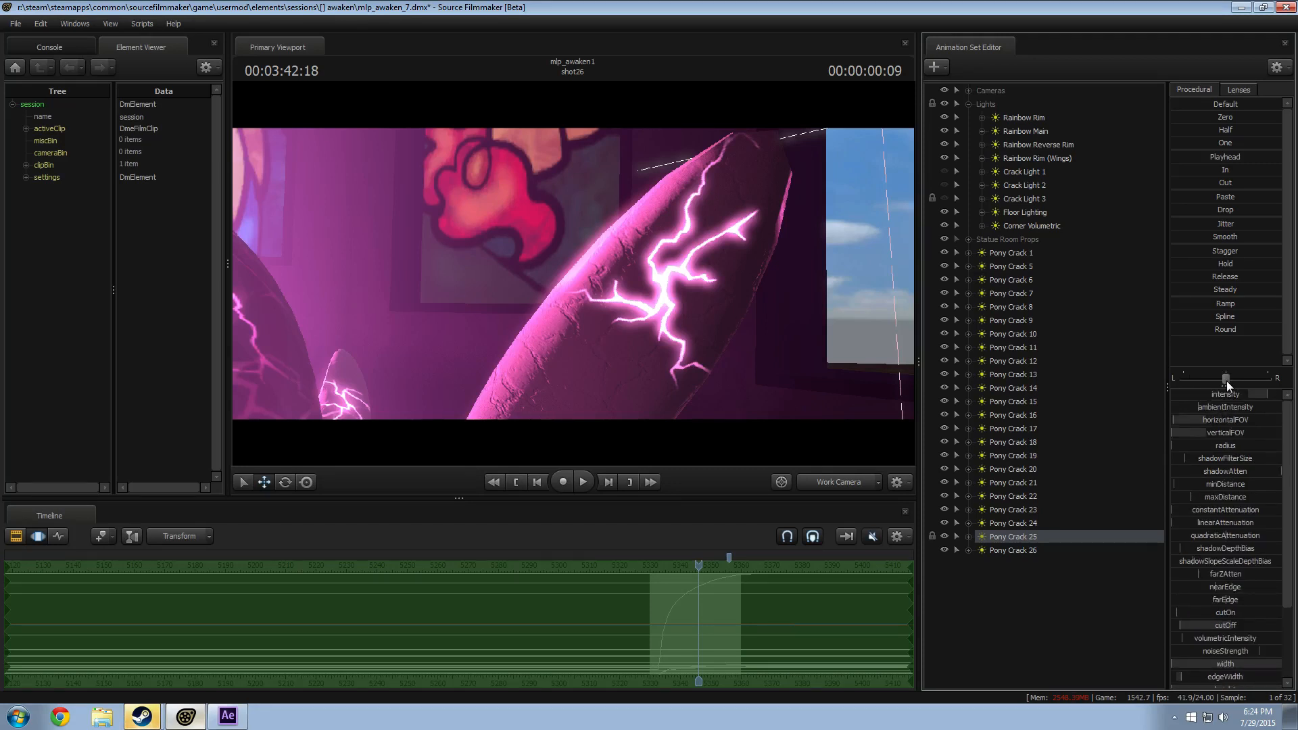
{"action": "key", "text": "ctrl+z"}
{"action": "key", "text": "ctrl+z"}
{"action": "key", "text": "ctrl+z"}
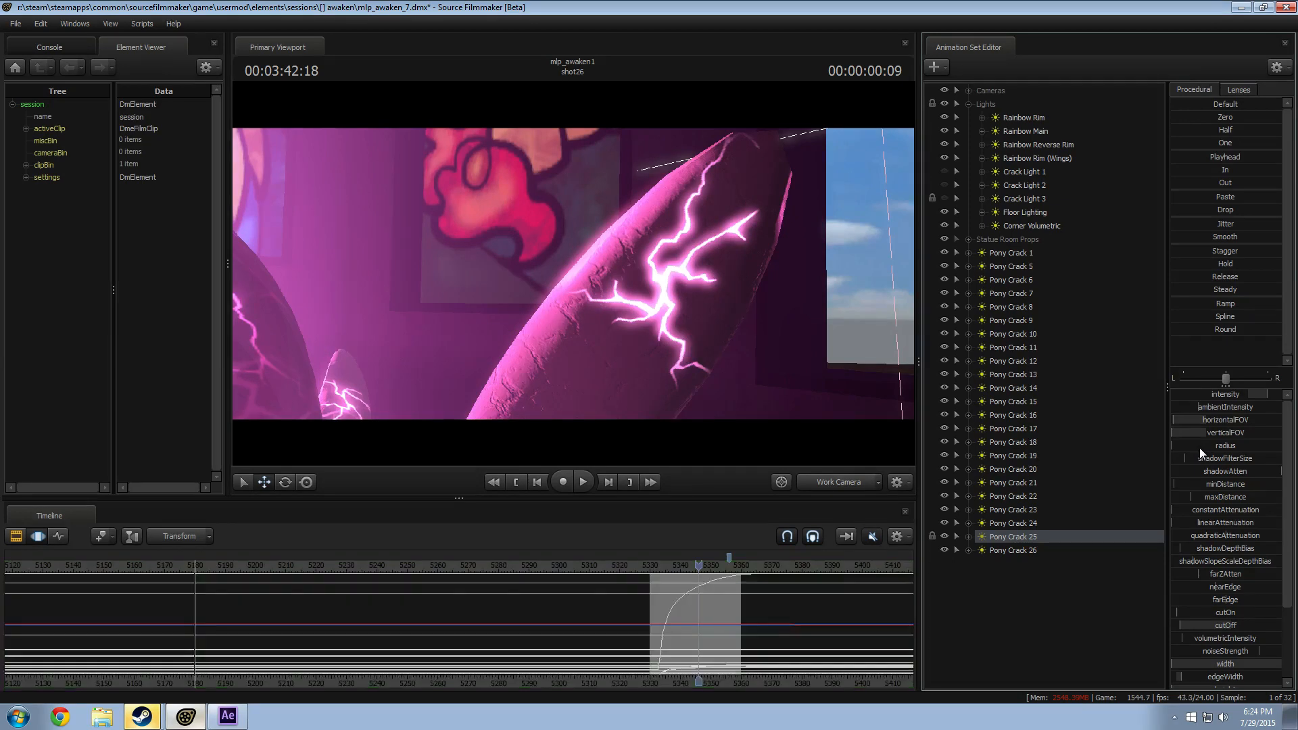
{"action": "right_click", "coordinate": [1225, 400]}
{"action": "left_click", "coordinate": [1250, 417]}
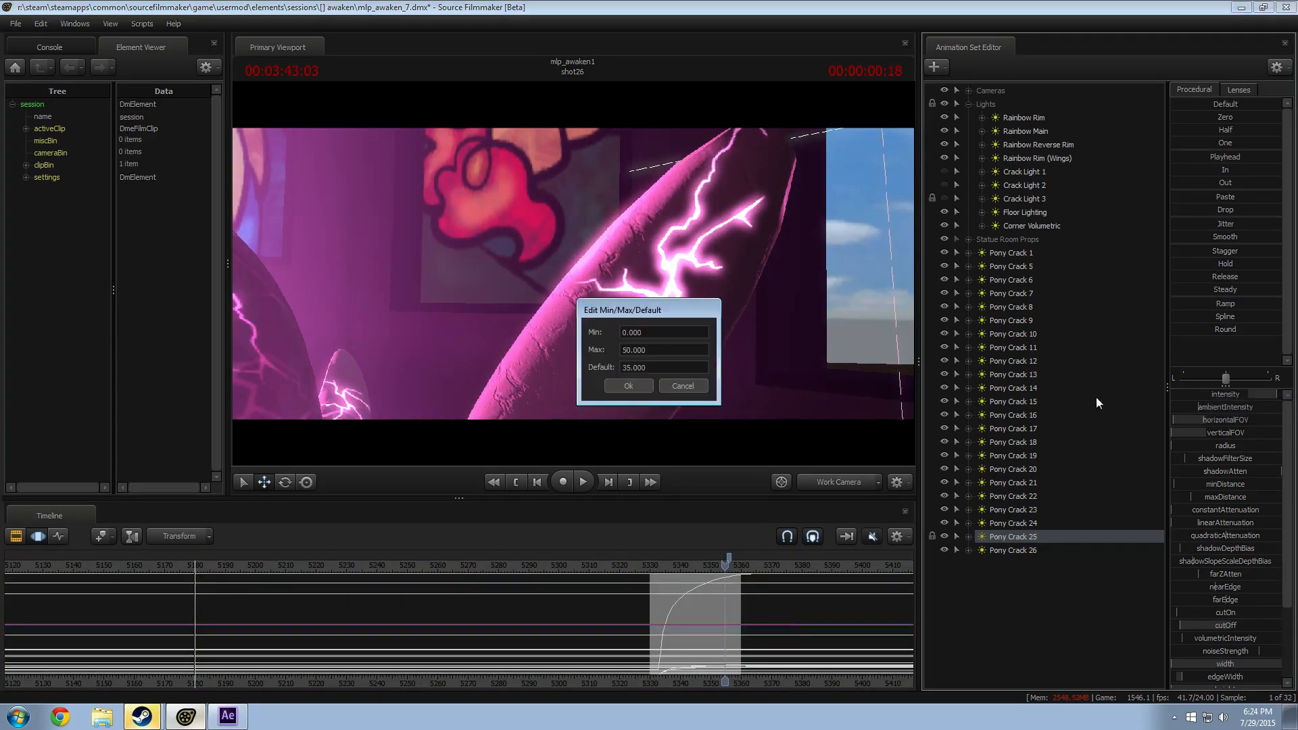
{"action": "left_click", "coordinate": [675, 384]}
Step: Scrub the feather's crack animation with the work camera and replay shot26 through camera4
{"action": "key", "text": "space"}
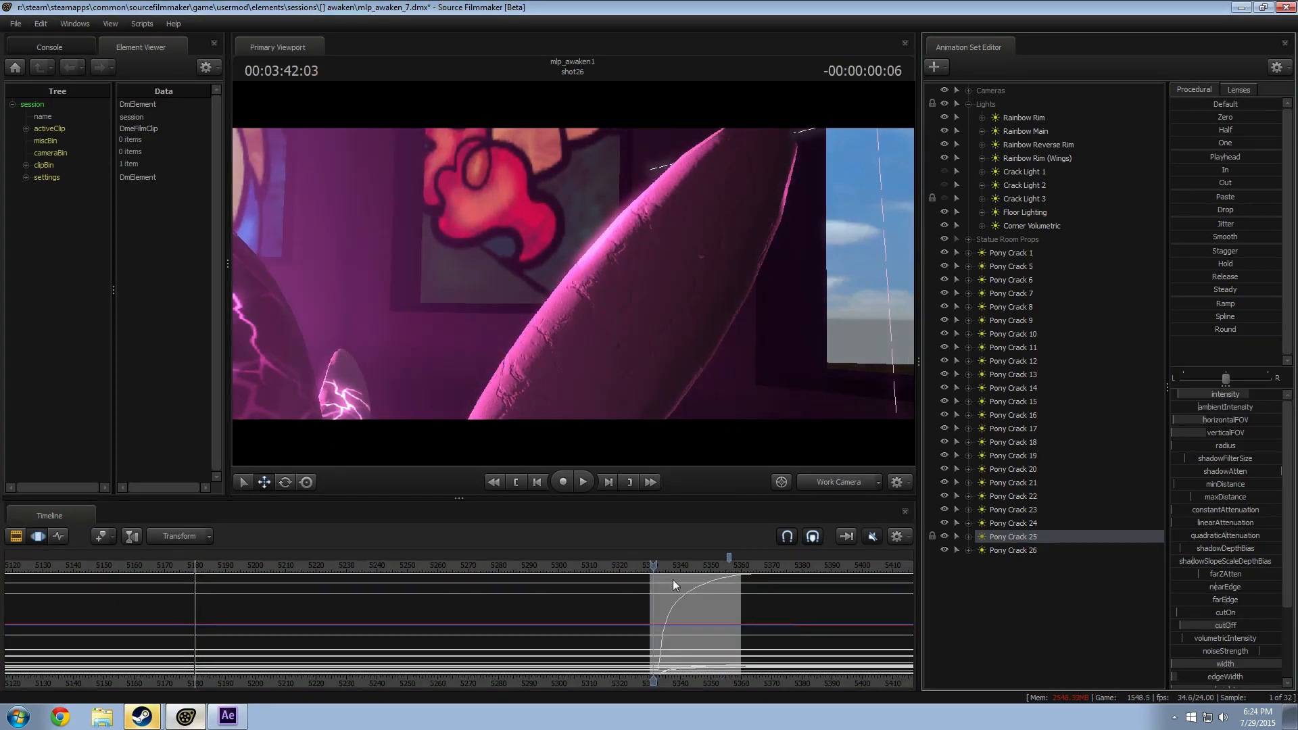
{"action": "left_click_drag", "start_coordinate": [646, 563], "coordinate": [719, 554]}
{"action": "left_click", "coordinate": [822, 480]}
{"action": "key", "text": "space"}
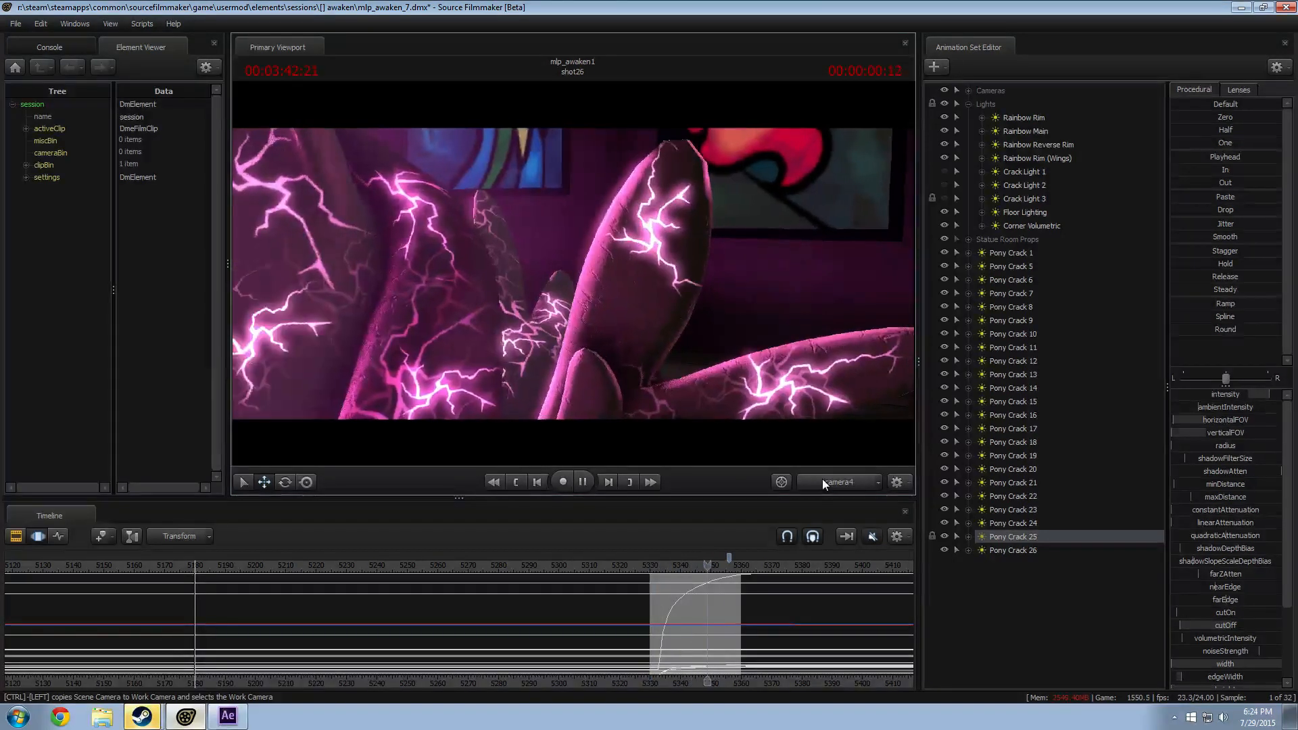
Step: Return to the Clip Editor and group all lights from Pony Crack 1 through Pony Crack 26
{"action": "key", "text": "F2"}
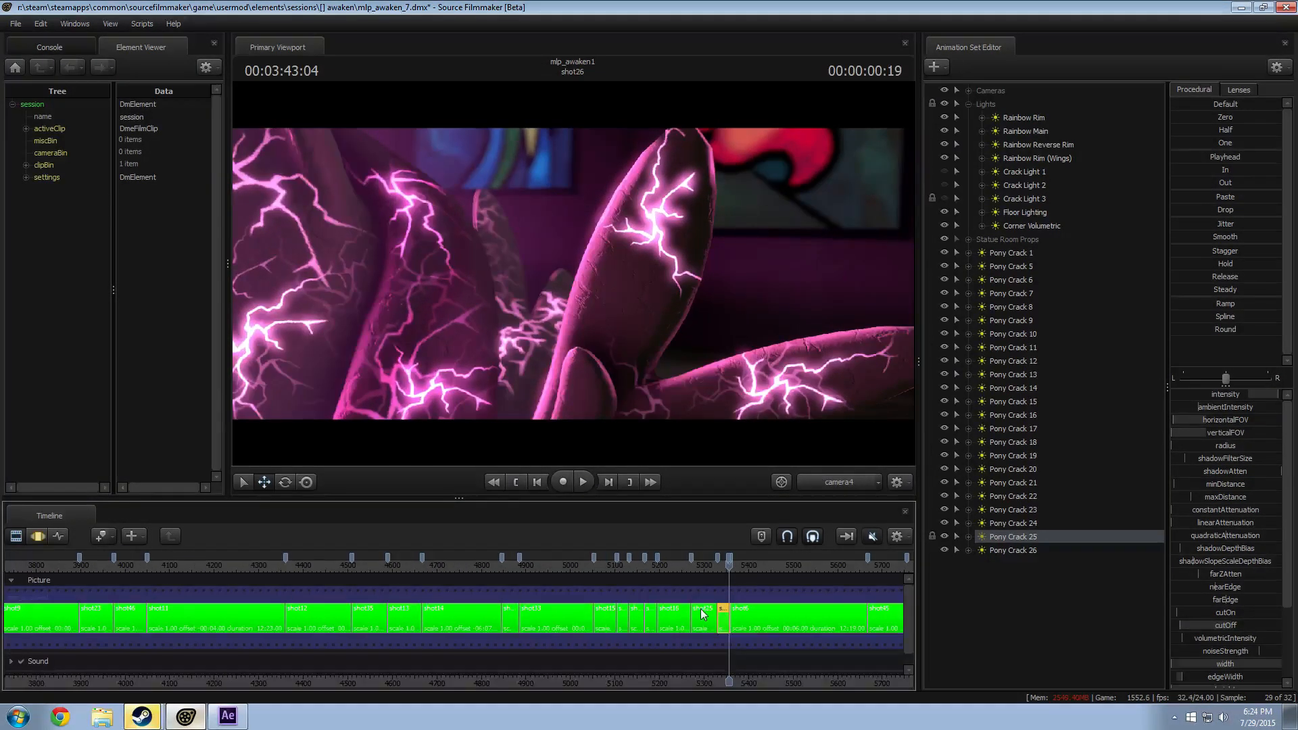
{"action": "left_click", "coordinate": [1006, 608]}
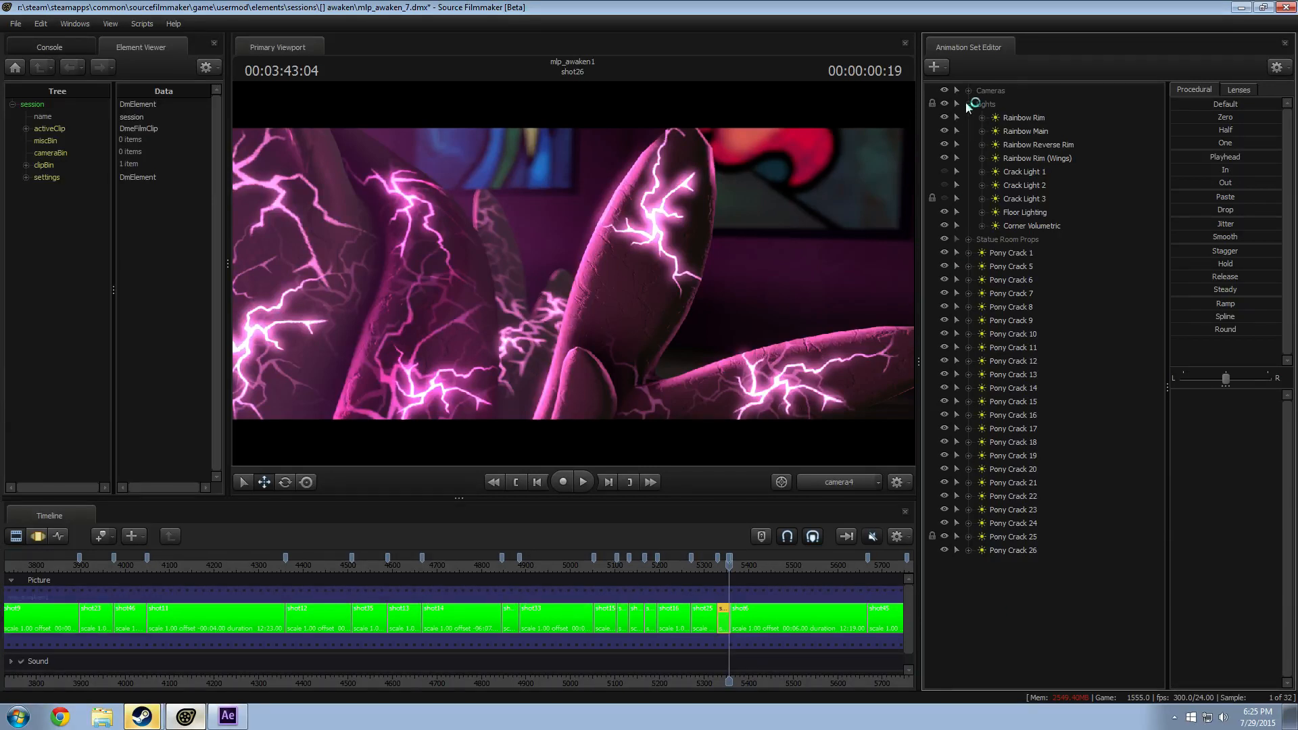
{"action": "left_click", "coordinate": [1025, 251]}
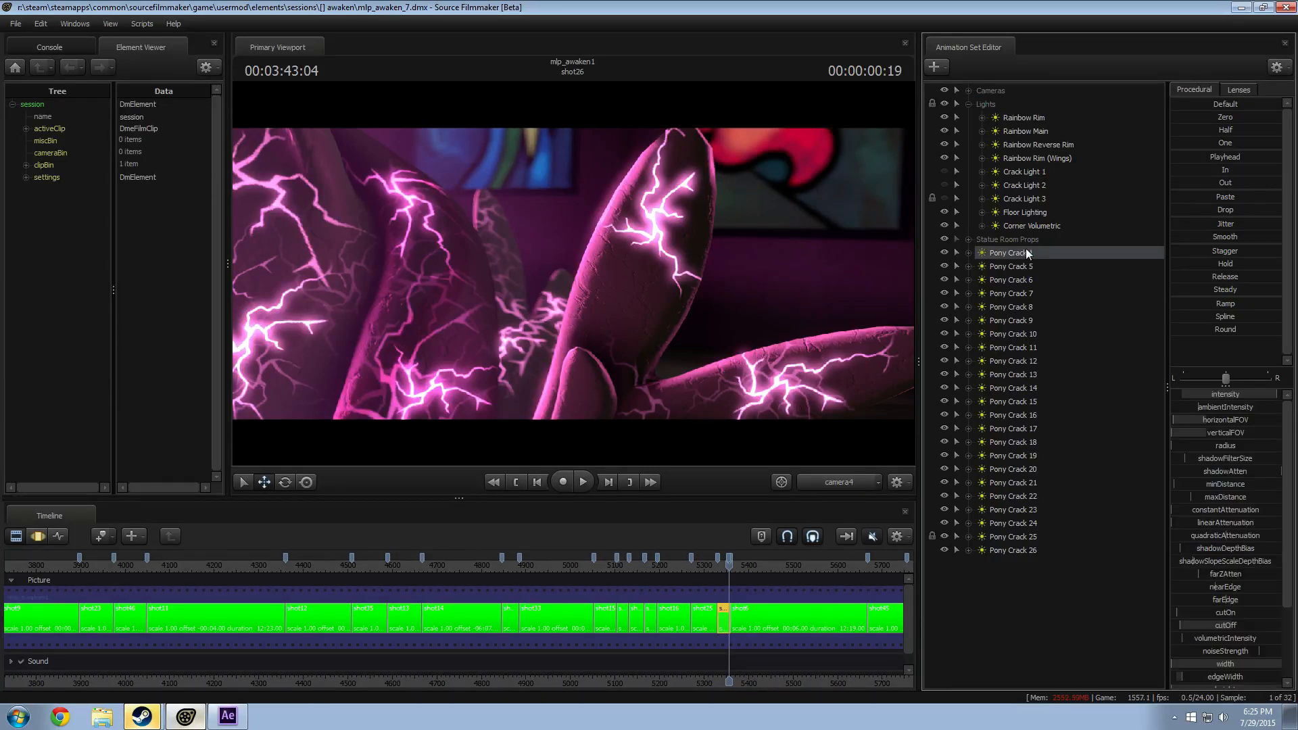
{"action": "left_click", "coordinate": [1016, 549], "text": "shift"}
{"action": "right_click", "coordinate": [1016, 549]}
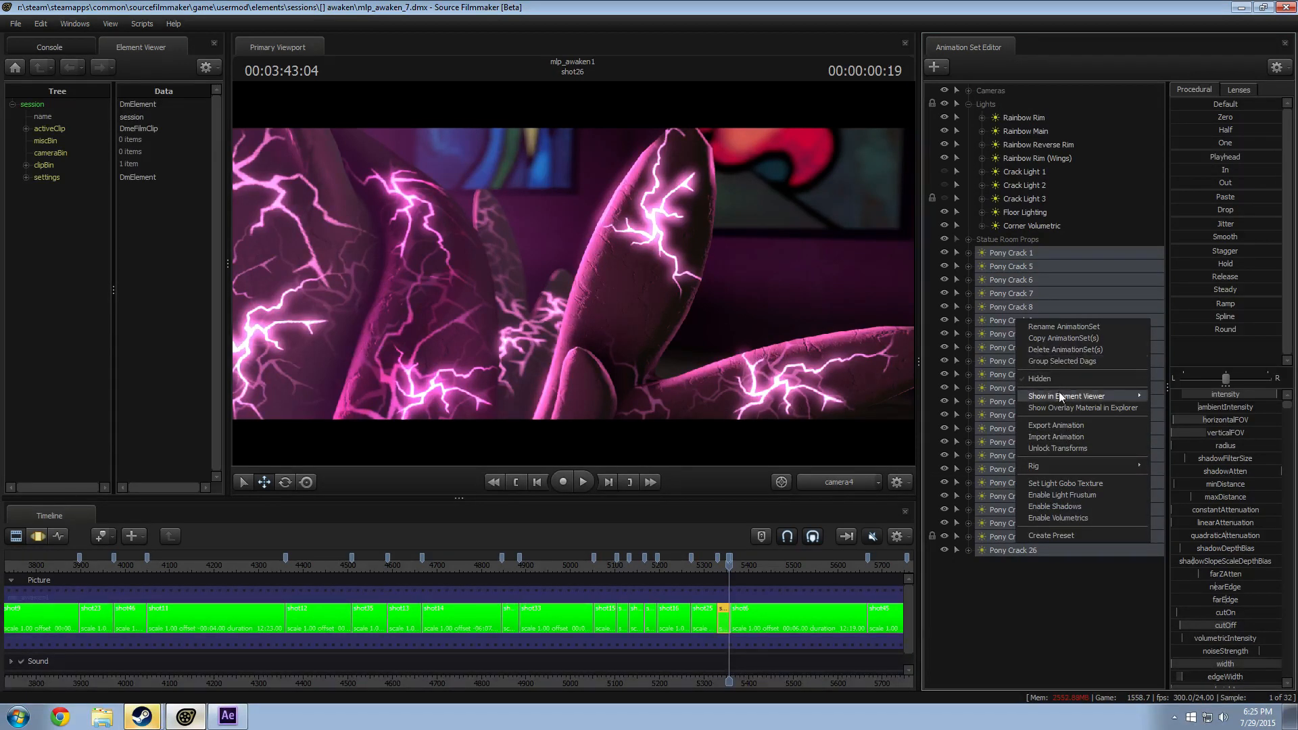
{"action": "left_click", "coordinate": [1053, 359]}
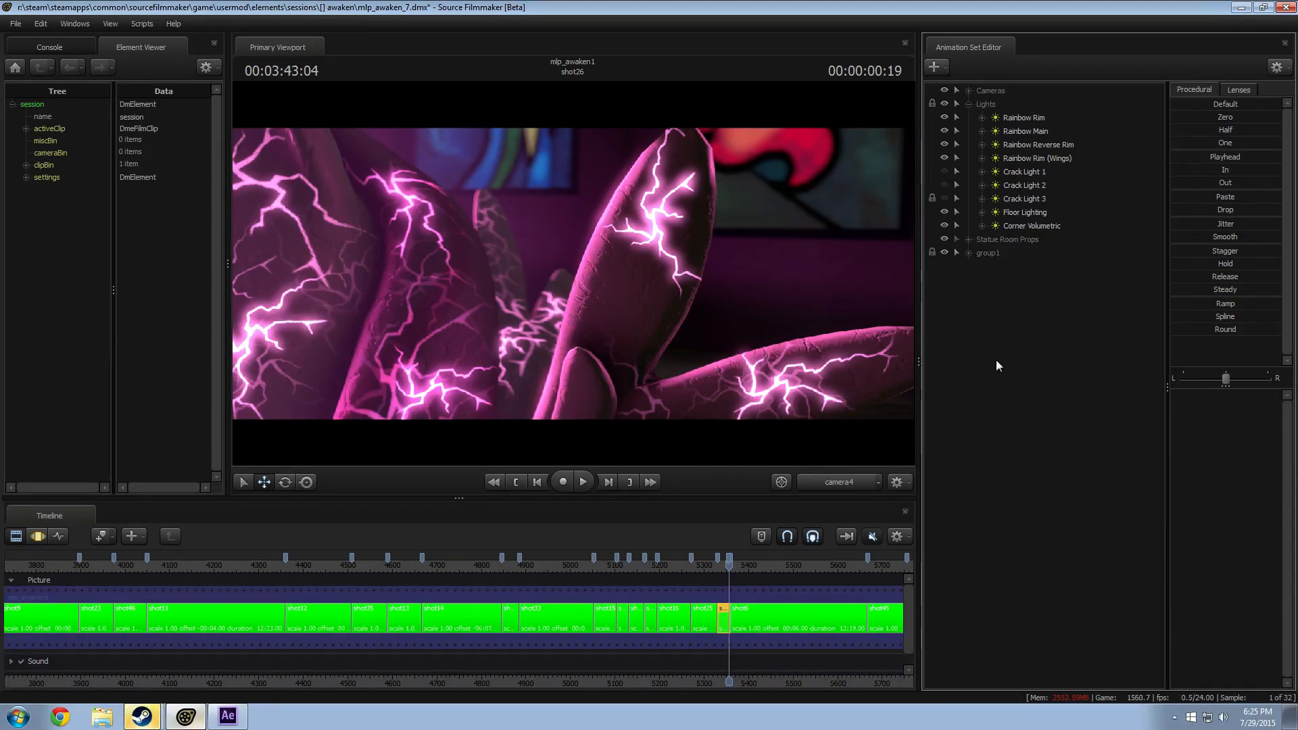
Step: Rename the new light group to Cracks and place it inside the Lights group
{"action": "left_click", "coordinate": [1005, 254]}
{"action": "right_click", "coordinate": [1006, 255]}
{"action": "left_click", "coordinate": [1038, 264]}
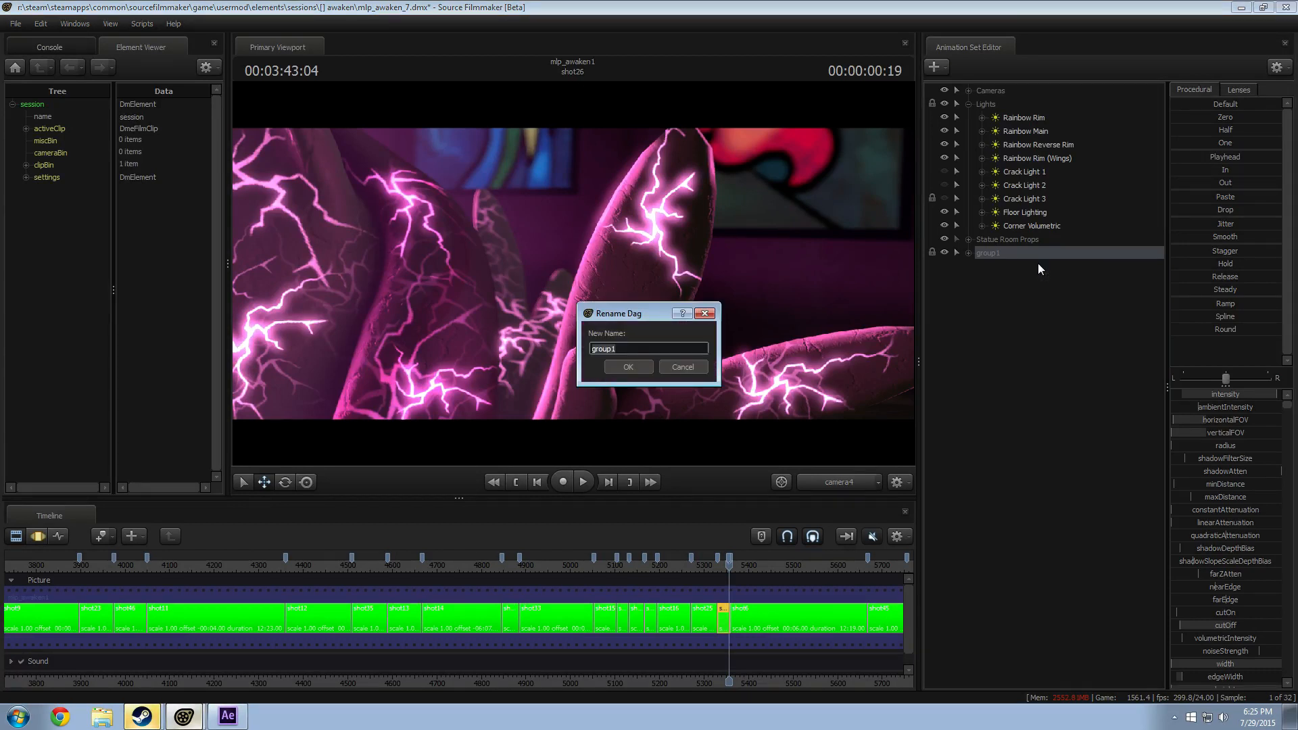
{"action": "type", "text": "Cracks"}
{"action": "key", "text": "Return"}
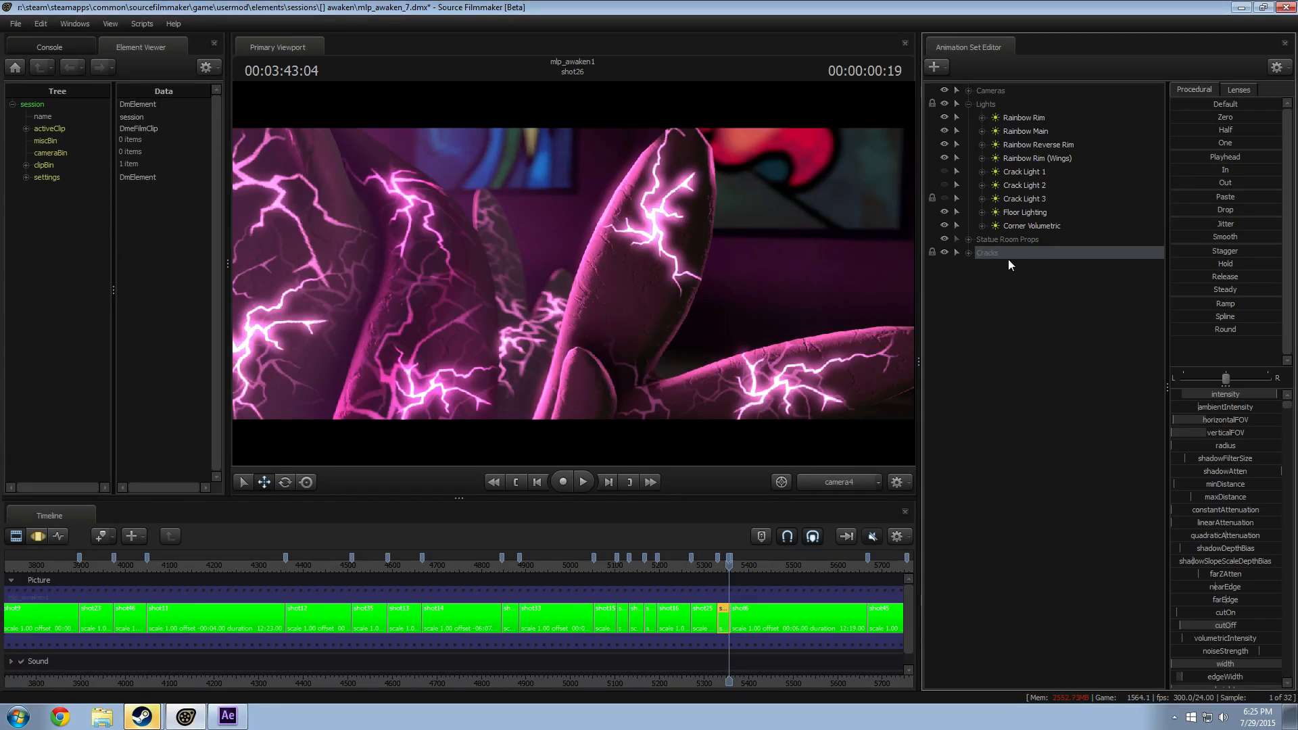
{"action": "left_click_drag", "start_coordinate": [1008, 257], "coordinate": [990, 105]}
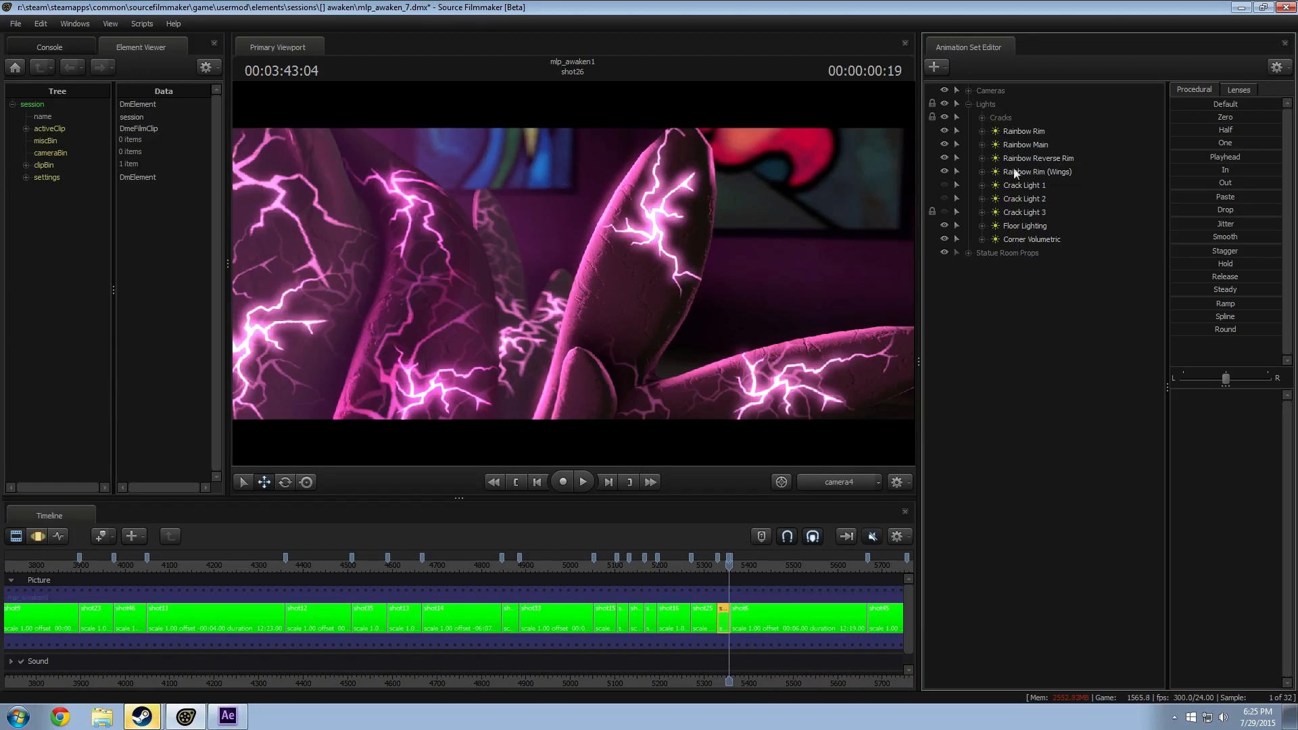
Step: Delete the hidden Crack Light 1, Crack Light 2 and Crack Light 3 from the Lights group
{"action": "right_click", "coordinate": [1018, 210]}
{"action": "left_click", "coordinate": [1037, 237]}
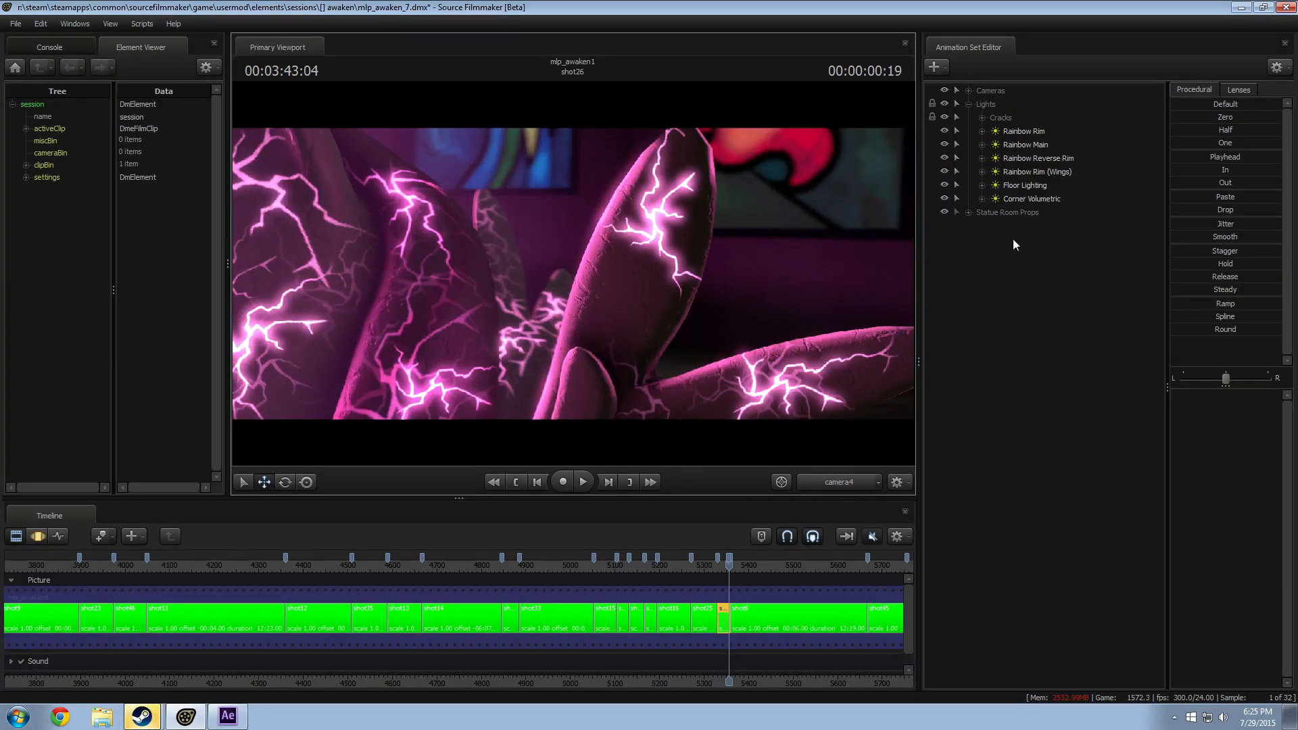
{"action": "scroll", "coordinate": [764, 628], "scroll_direction": "up", "scroll_amount": 5}
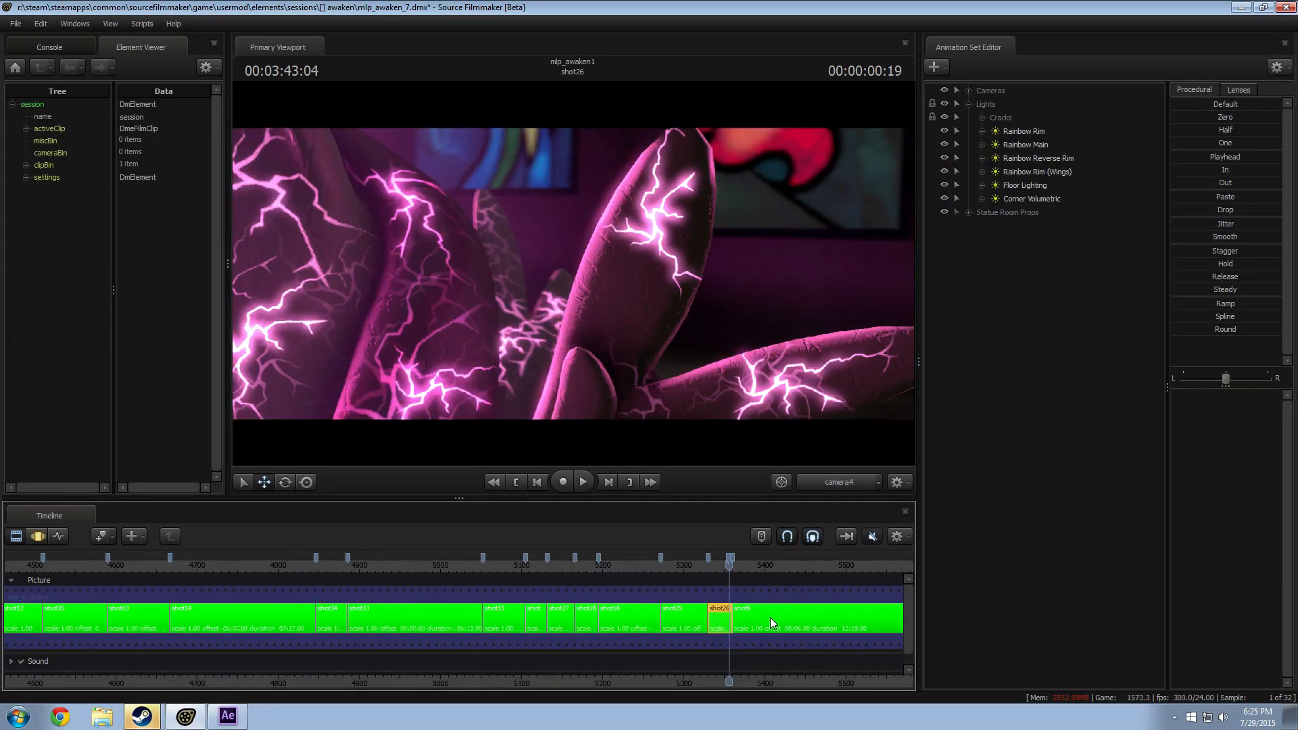
{"action": "left_click", "coordinate": [666, 566]}
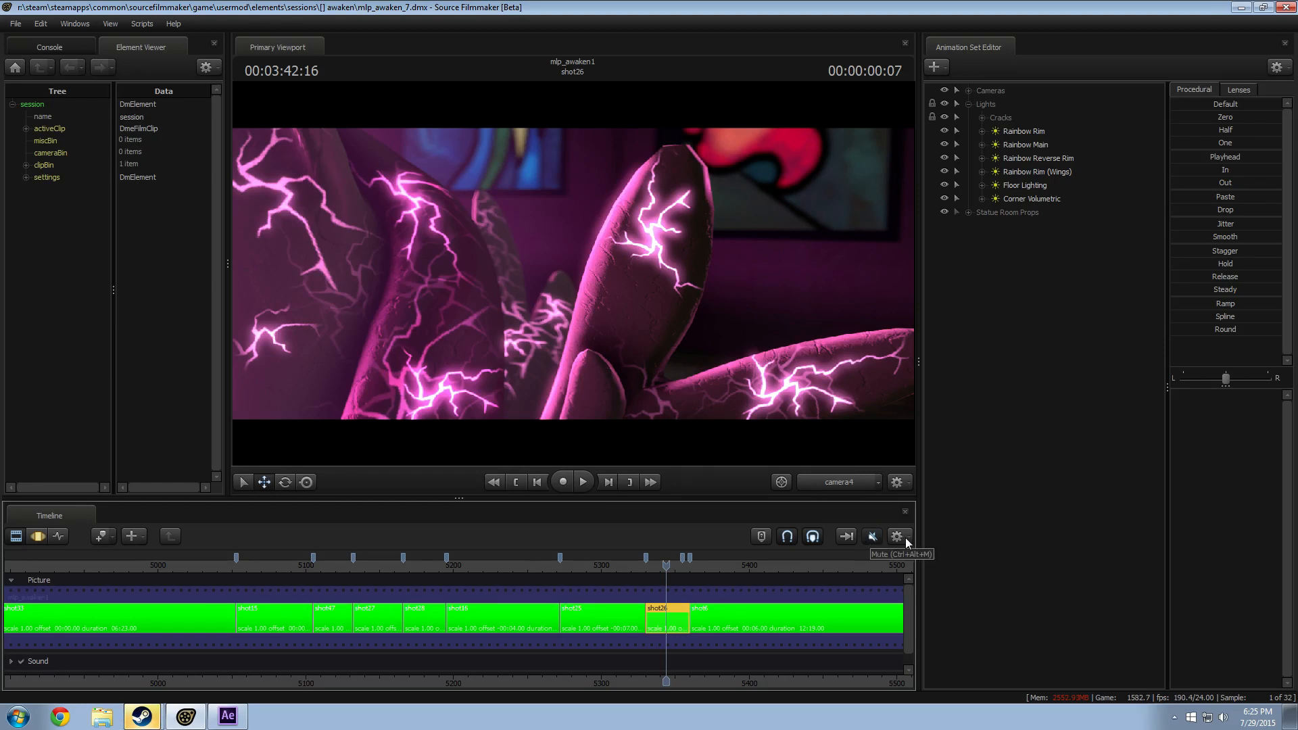
{"action": "right_click", "coordinate": [1011, 200]}
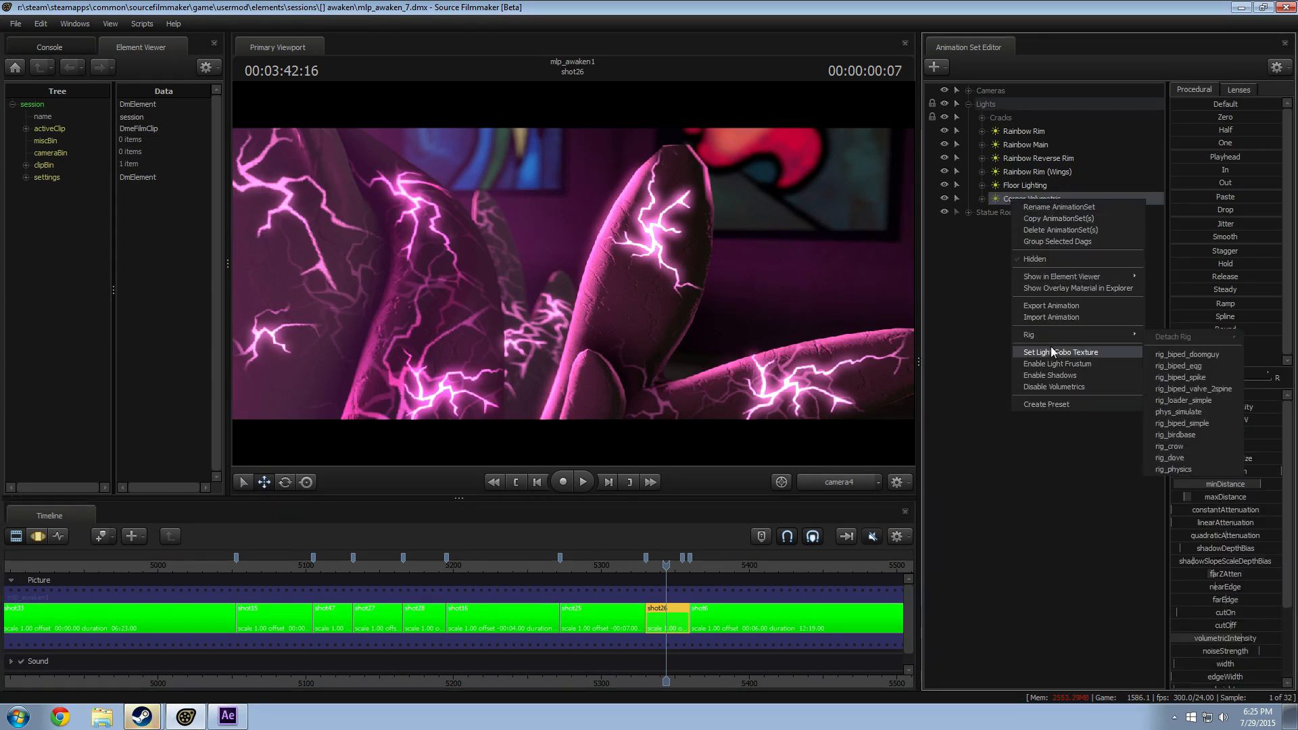
{"action": "left_click", "coordinate": [1049, 351]}
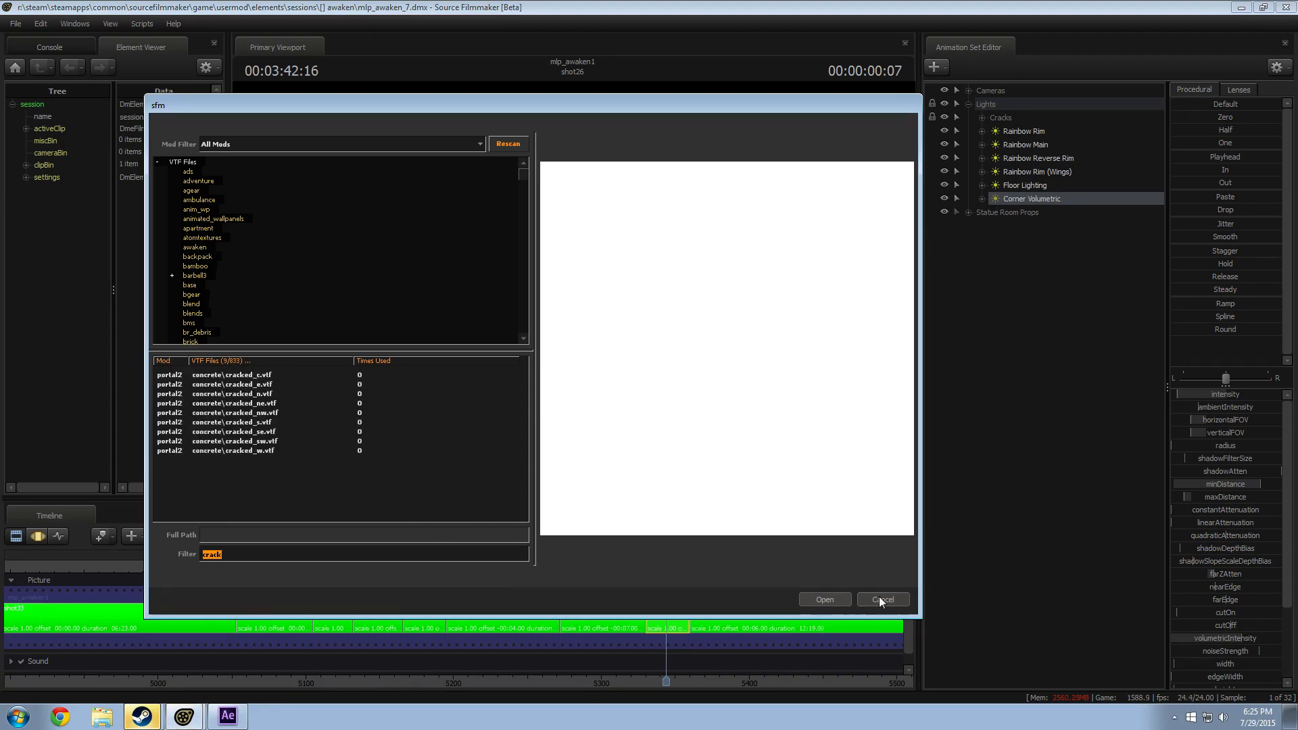
{"action": "left_click", "coordinate": [881, 599]}
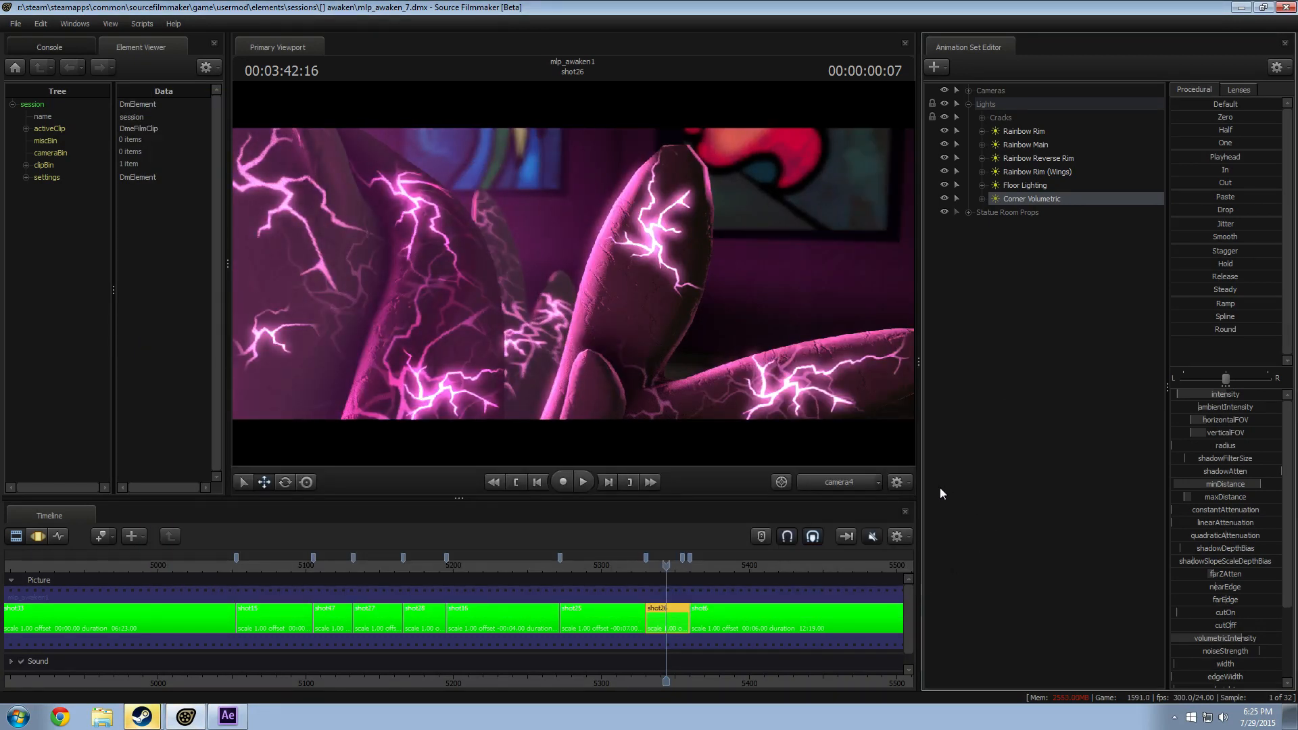
Step: Switch to the Motion Editor, place the playhead 3 frames into shot26 and select all time
{"action": "key", "text": "F3"}
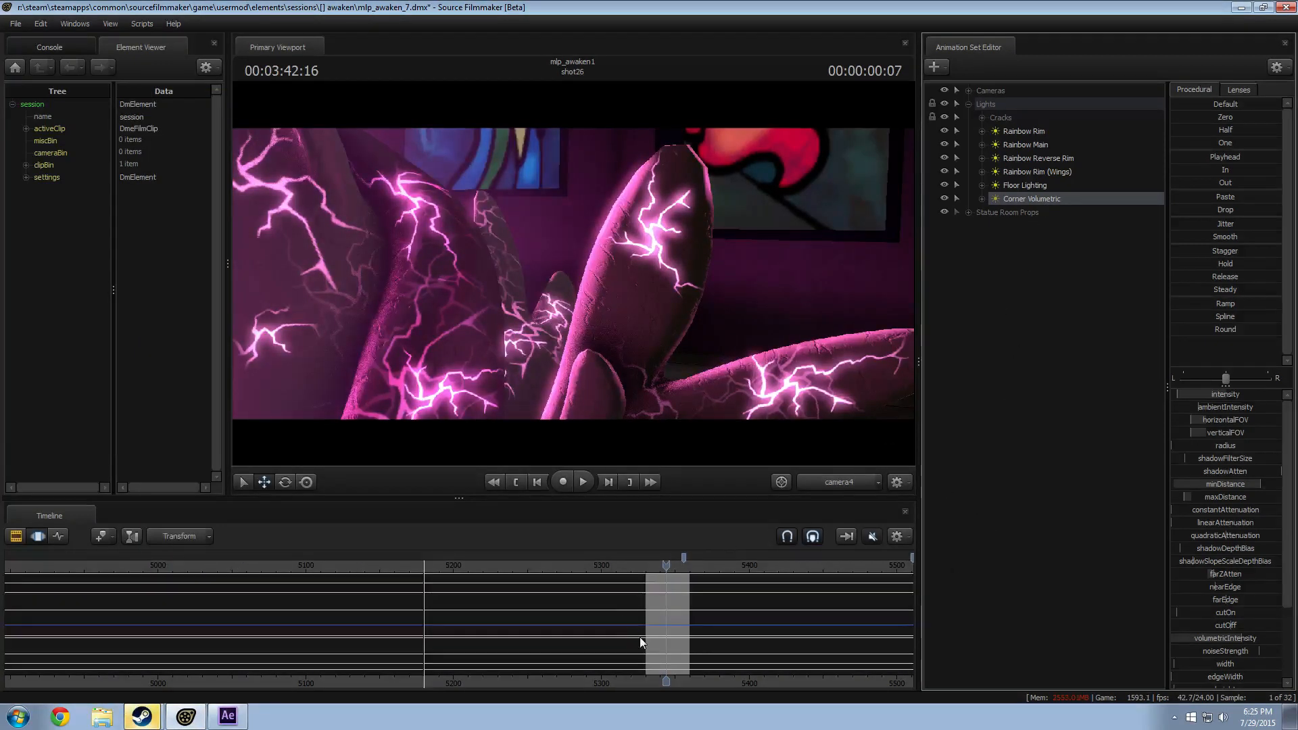
{"action": "left_click", "coordinate": [688, 659]}
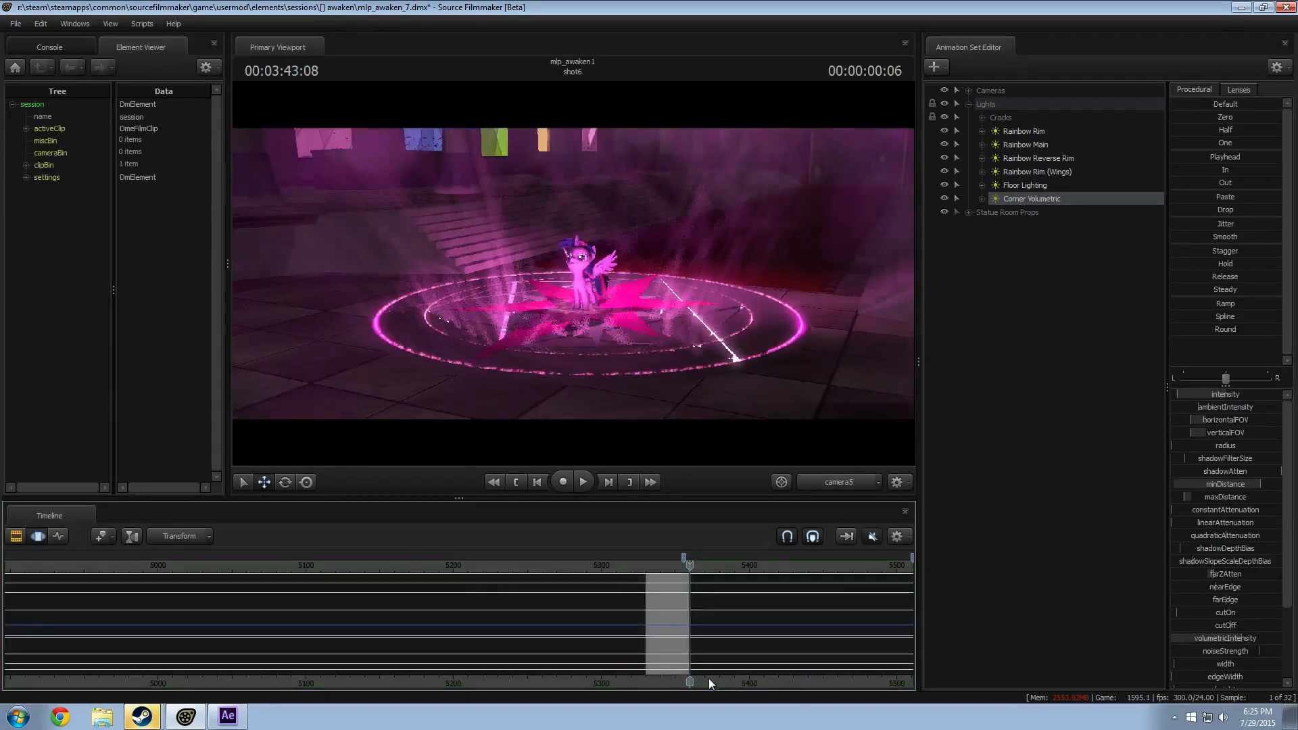
{"action": "middle_click_drag", "start_coordinate": [710, 682], "coordinate": [632, 673]}
{"action": "scroll", "coordinate": [632, 672], "scroll_direction": "up", "scroll_amount": 3}
{"action": "left_click_drag", "start_coordinate": [546, 565], "coordinate": [559, 565]}
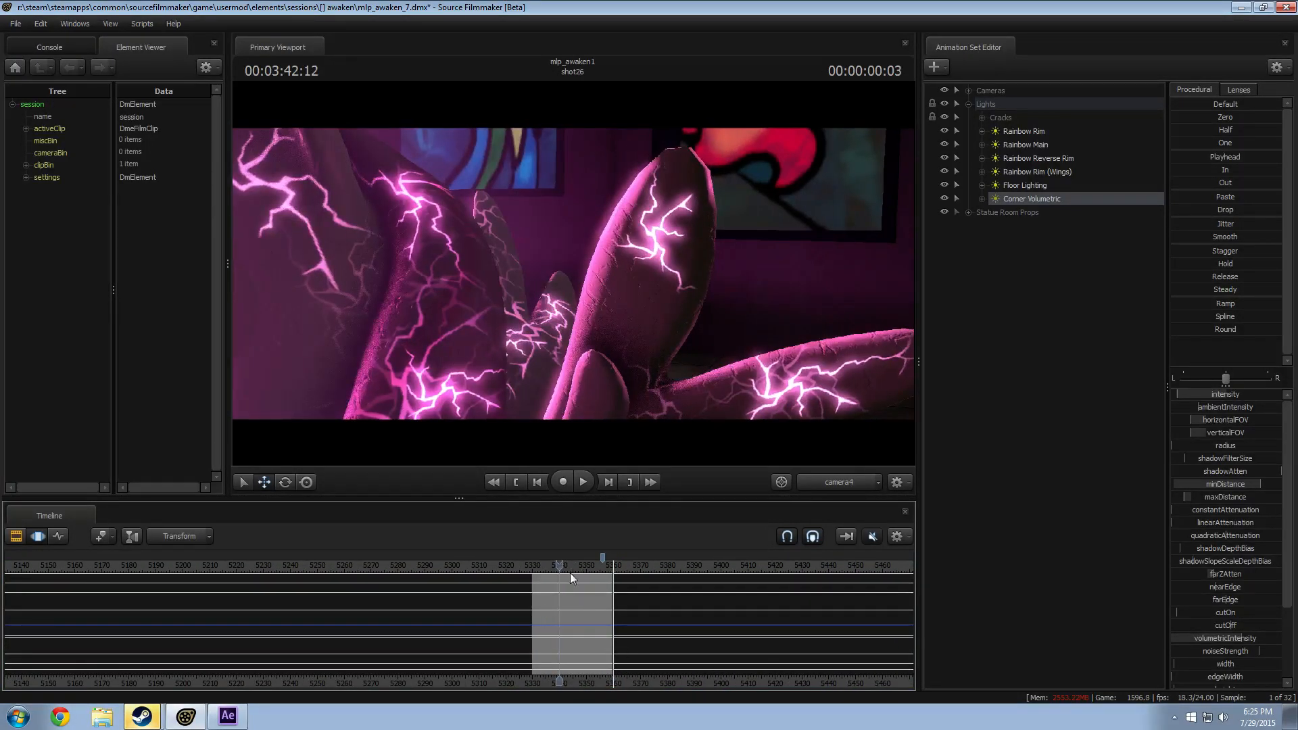
{"action": "key", "text": "ctrl+a"}
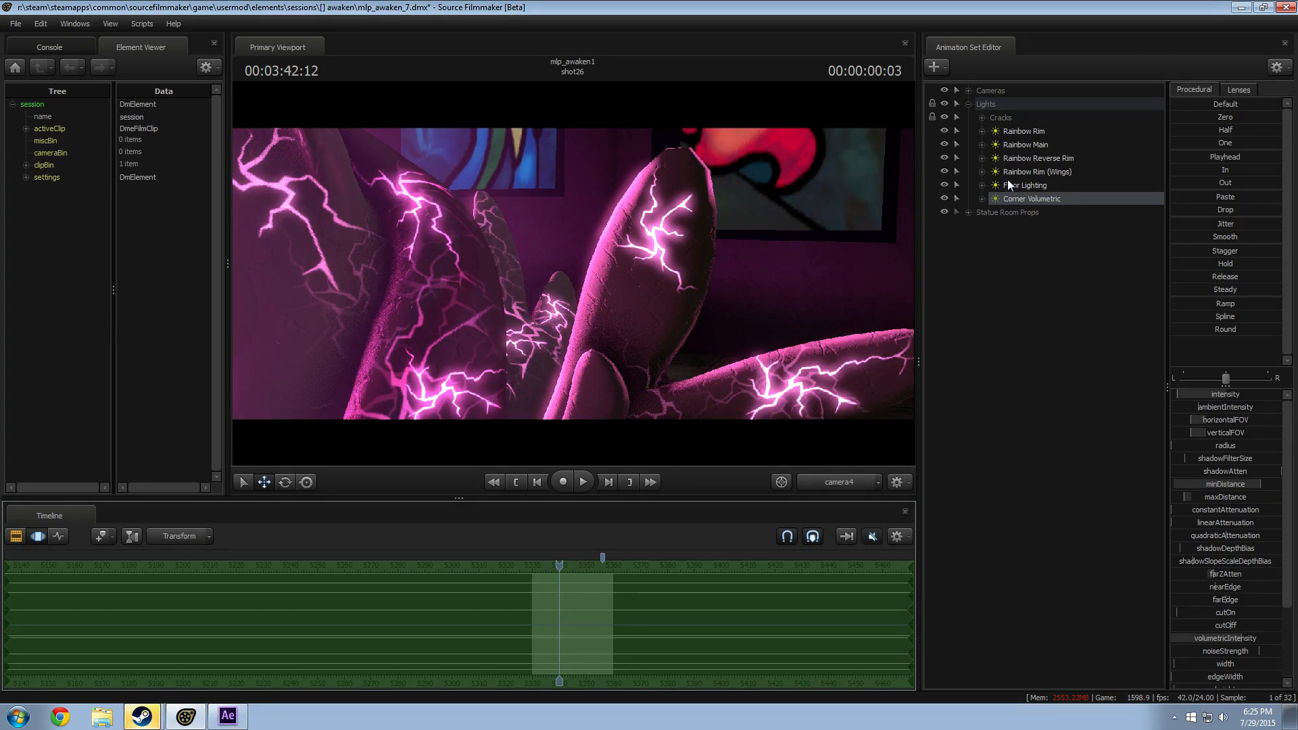
Step: Create a new light in the animation sets, look through it and aim it at the pony statue
{"action": "right_click", "coordinate": [1013, 288]}
{"action": "left_click", "coordinate": [1081, 305]}
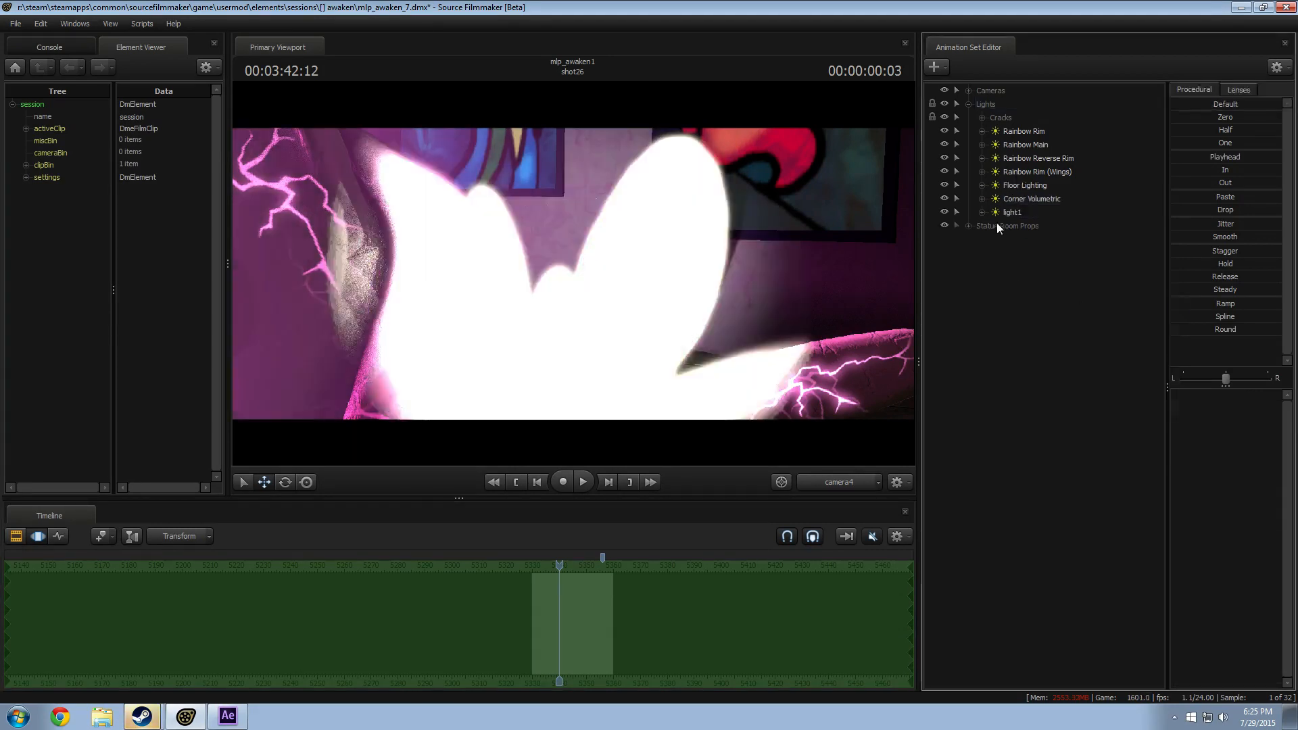
{"action": "left_click", "coordinate": [1017, 212]}
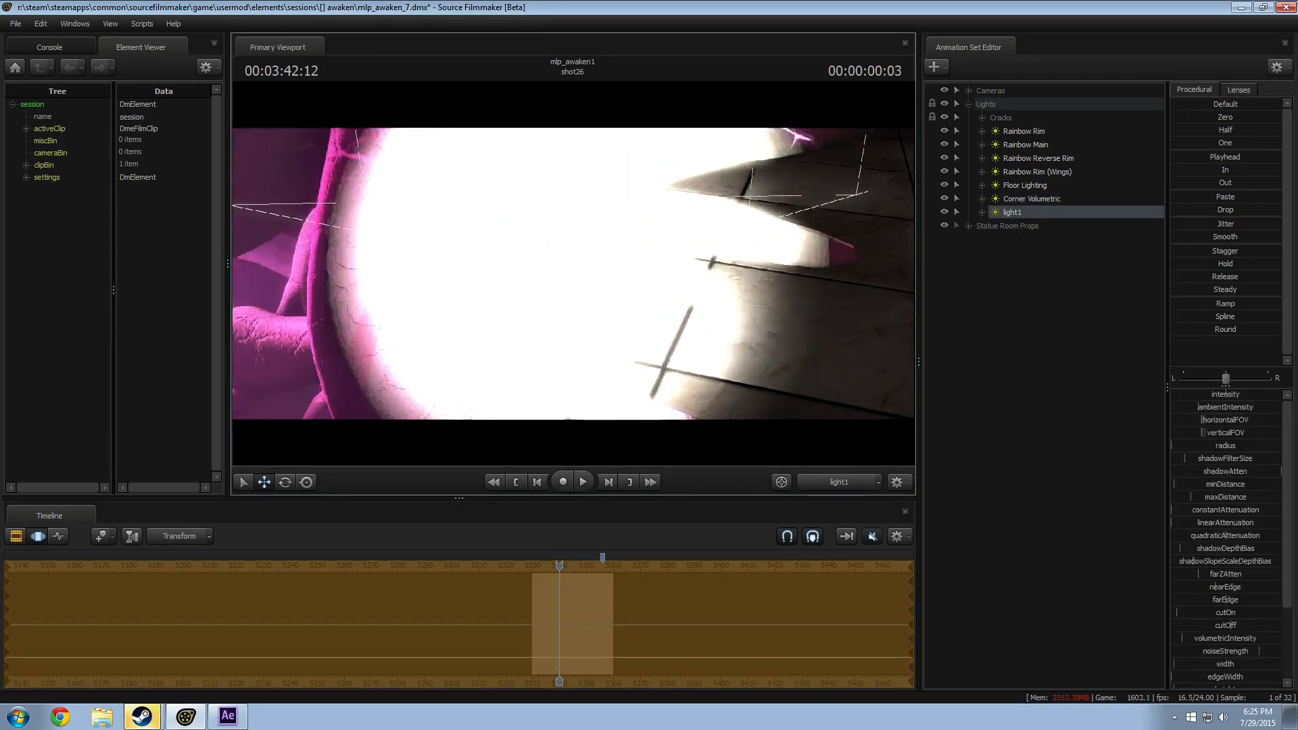
{"action": "left_click_drag", "start_coordinate": [572, 277], "coordinate": [572, 277]}
Step: Open the gobo texture browser for light1 and preview the concrete and floor crack textures
{"action": "right_click", "coordinate": [1006, 210]}
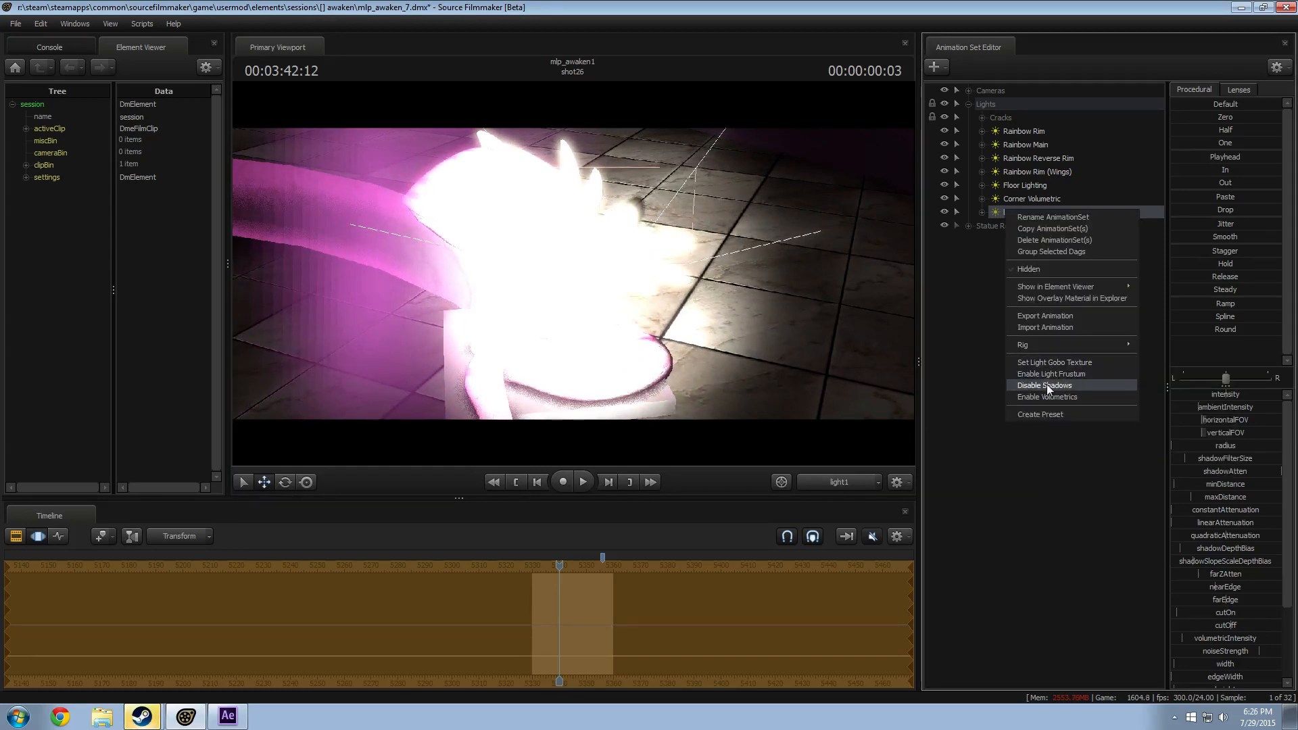
{"action": "left_click", "coordinate": [1045, 363]}
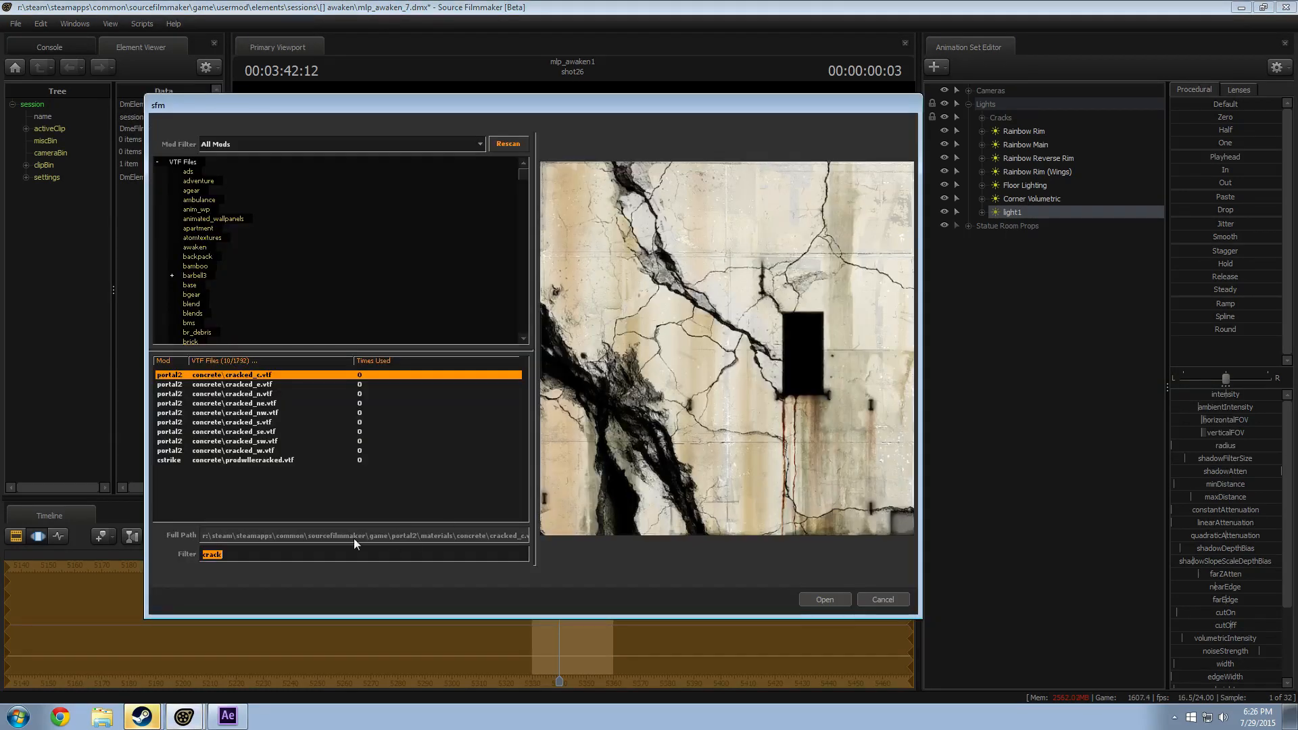
{"action": "left_click", "coordinate": [251, 460]}
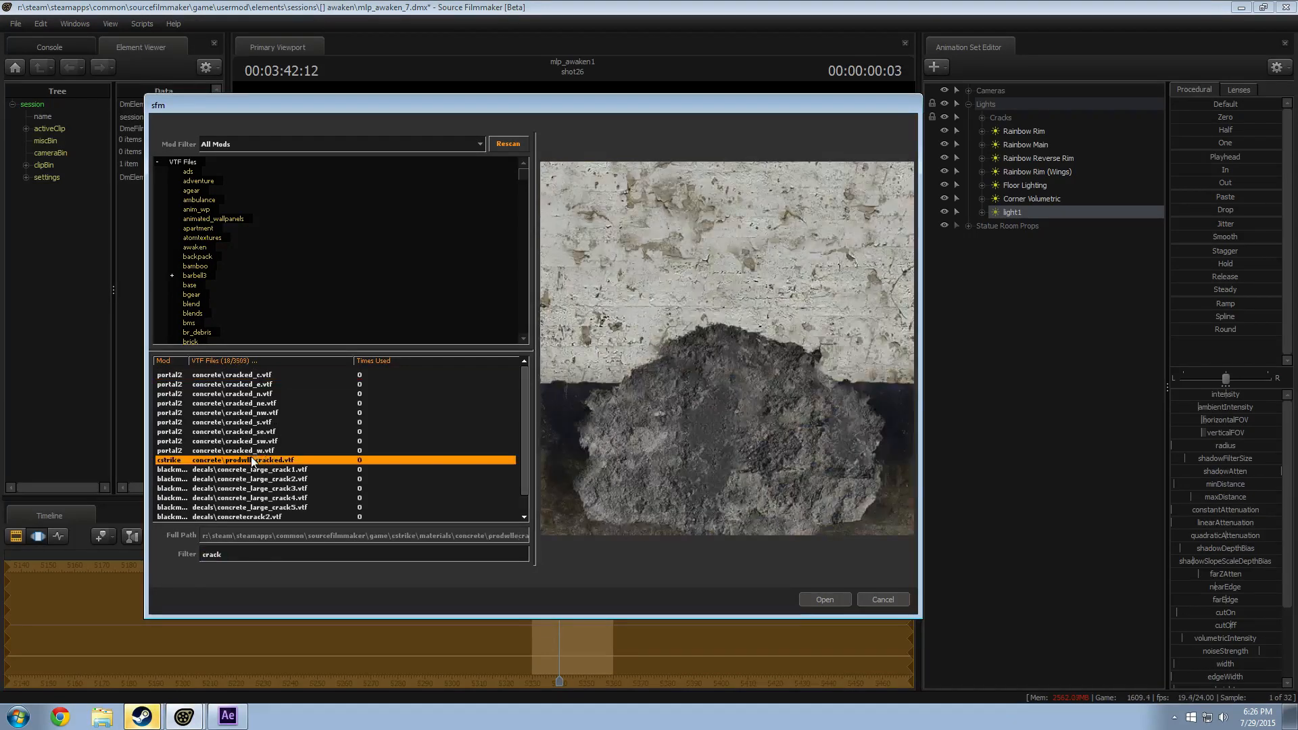
{"action": "scroll", "coordinate": [263, 451], "scroll_direction": "down", "scroll_amount": 1}
{"action": "left_click", "coordinate": [259, 516]}
{"action": "left_click", "coordinate": [255, 507]}
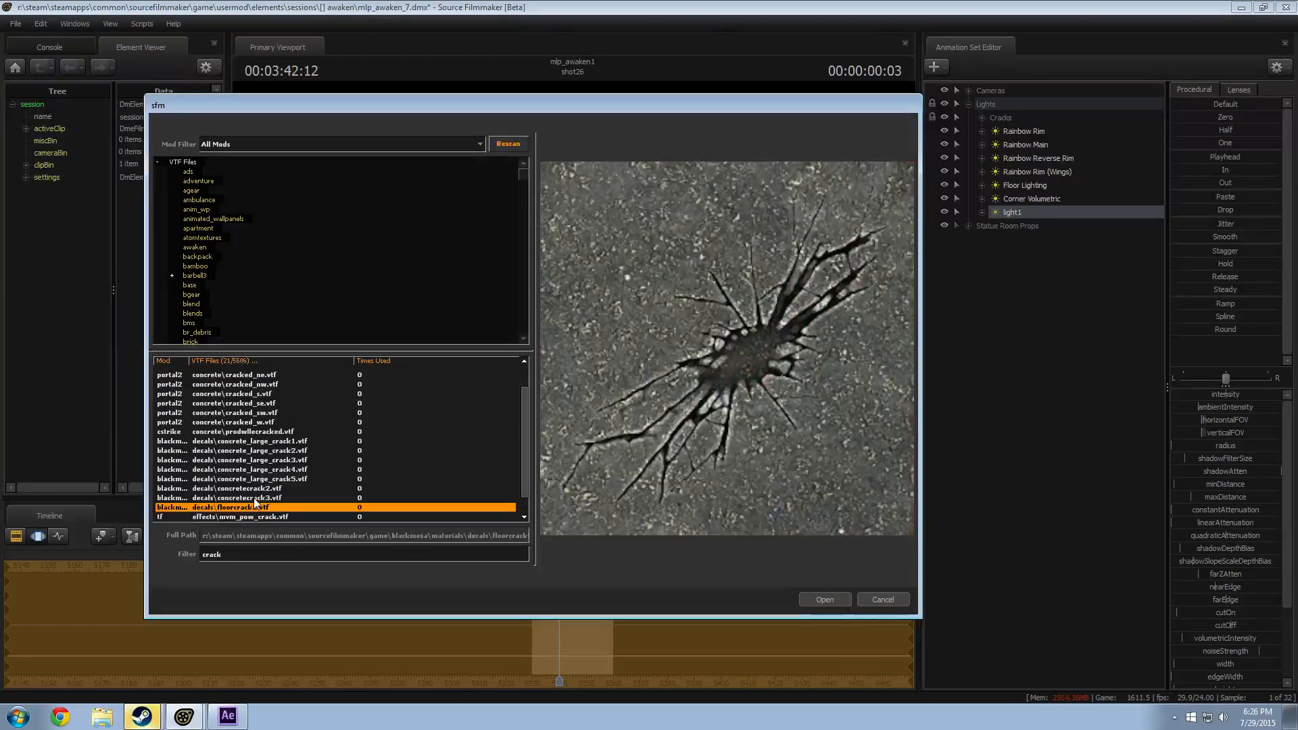
{"action": "left_click", "coordinate": [254, 497]}
{"action": "left_click", "coordinate": [252, 469]}
{"action": "left_click", "coordinate": [250, 507]}
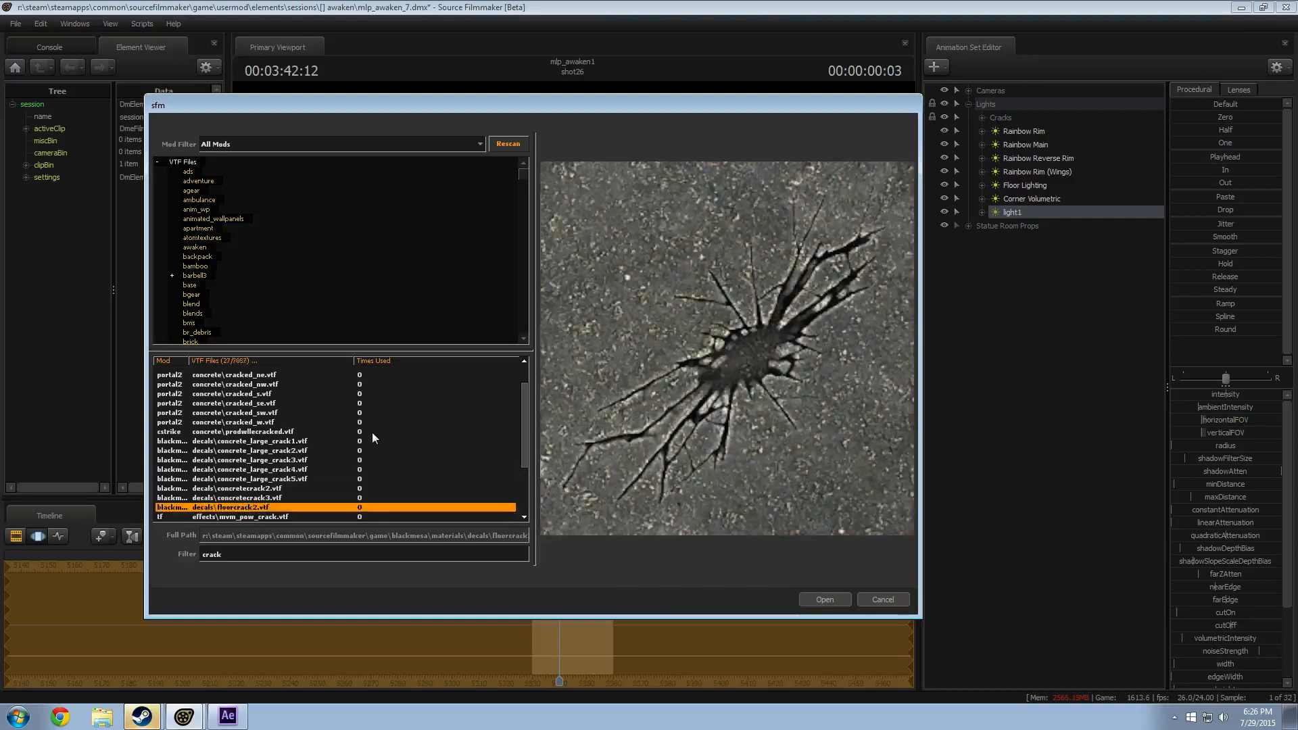
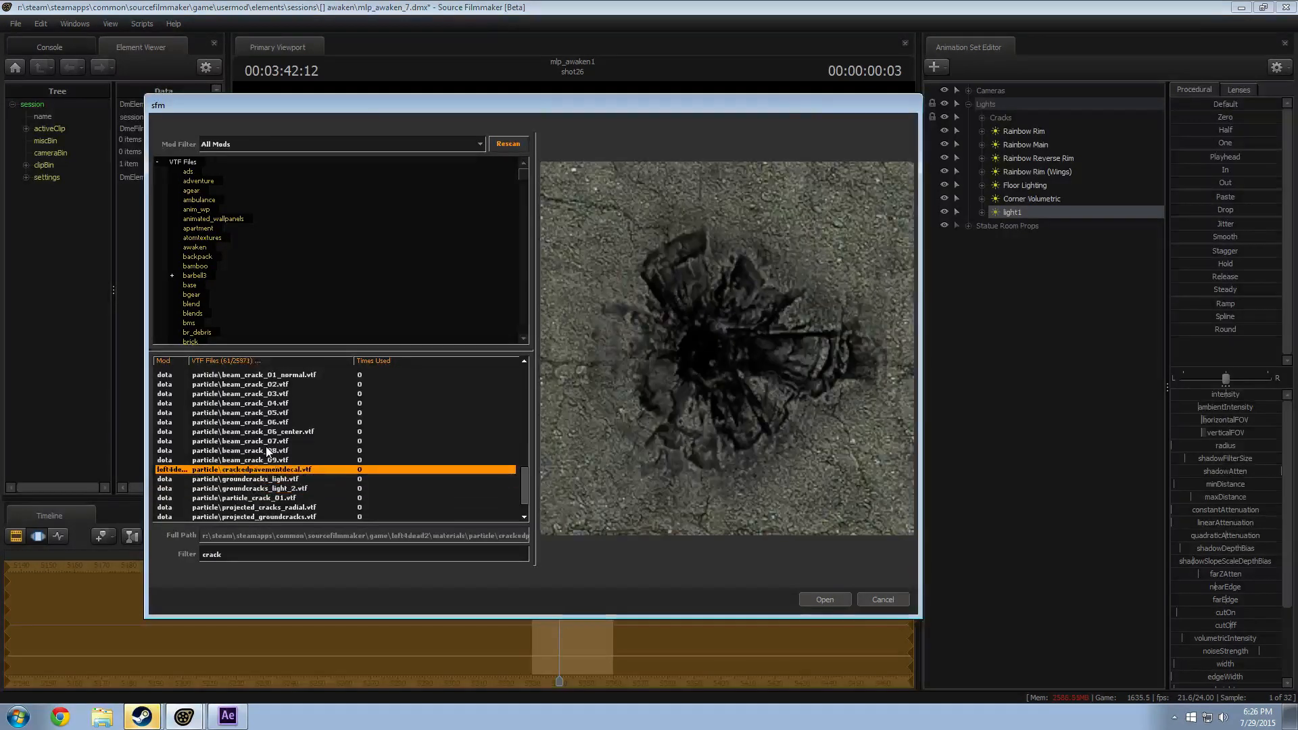
Step: Preview the particle crack textures, including projected_cracks_radial.vtf and the projected_groundcracks variants
{"action": "key", "text": "Down"}
{"action": "key", "text": "Down"}
{"action": "key", "text": "Down"}
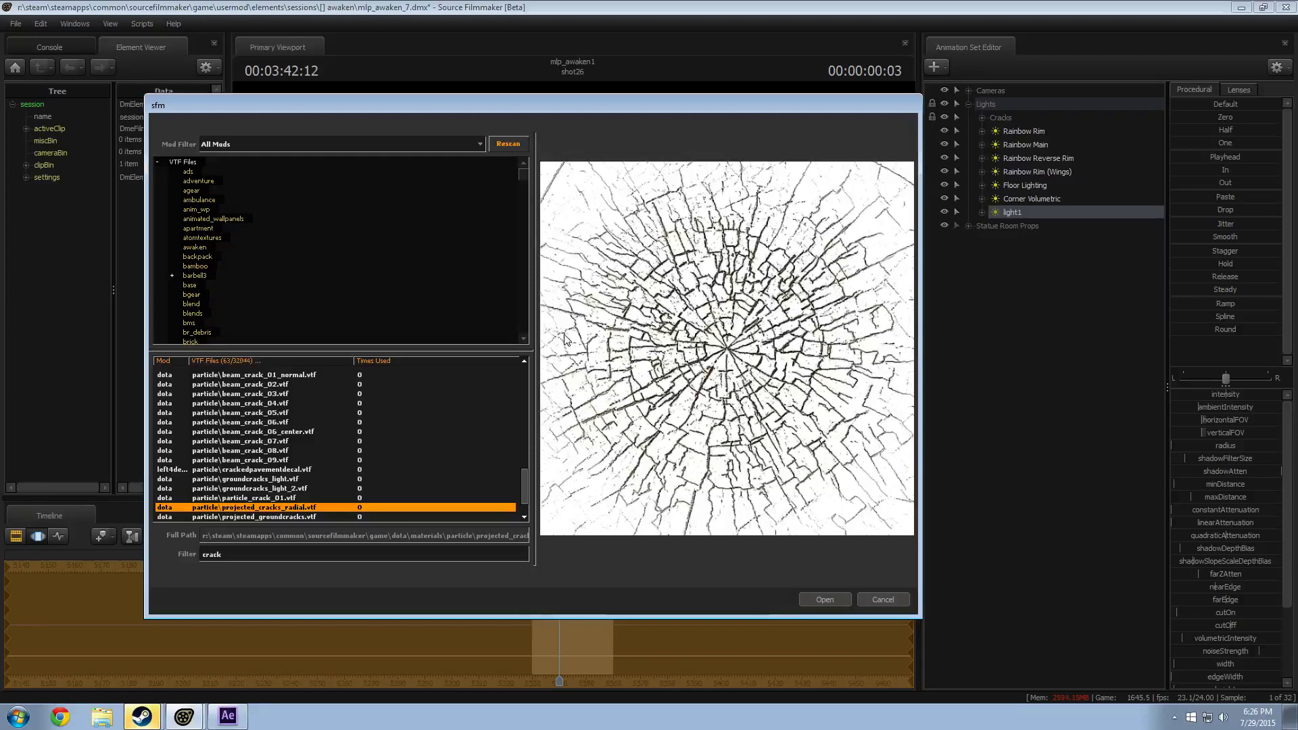
{"action": "left_click", "coordinate": [269, 516]}
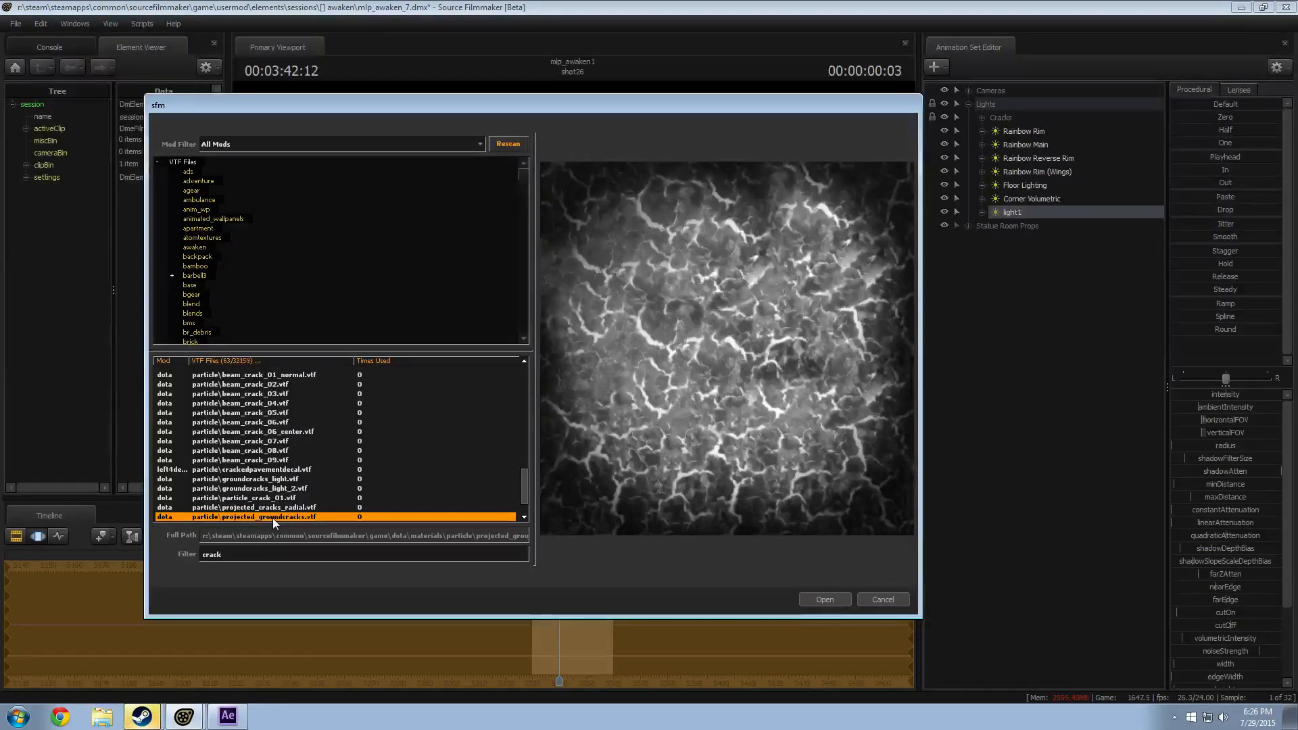
{"action": "key", "text": "Down"}
{"action": "key", "text": "Down"}
{"action": "key", "text": "Down"}
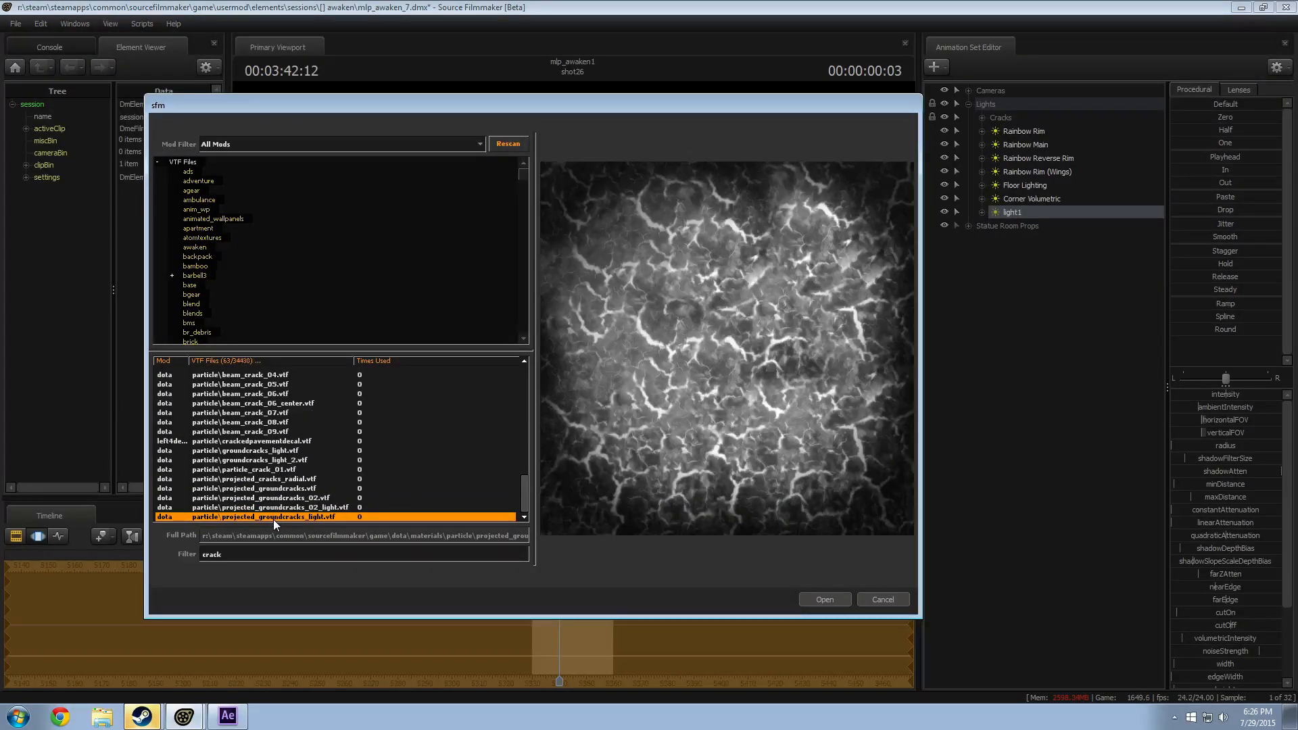
Step: Preview the particle beam_crack textures and the ground_cracks textures in the particle\ground folder
{"action": "key", "text": "Up"}
{"action": "key", "text": "Up"}
{"action": "key", "text": "Up"}
{"action": "key", "text": "Up"}
{"action": "key", "text": "Up"}
{"action": "key", "text": "Up"}
{"action": "key", "text": "Up"}
{"action": "key", "text": "Up"}
{"action": "key", "text": "Up"}
{"action": "key", "text": "Up"}
{"action": "key", "text": "Up"}
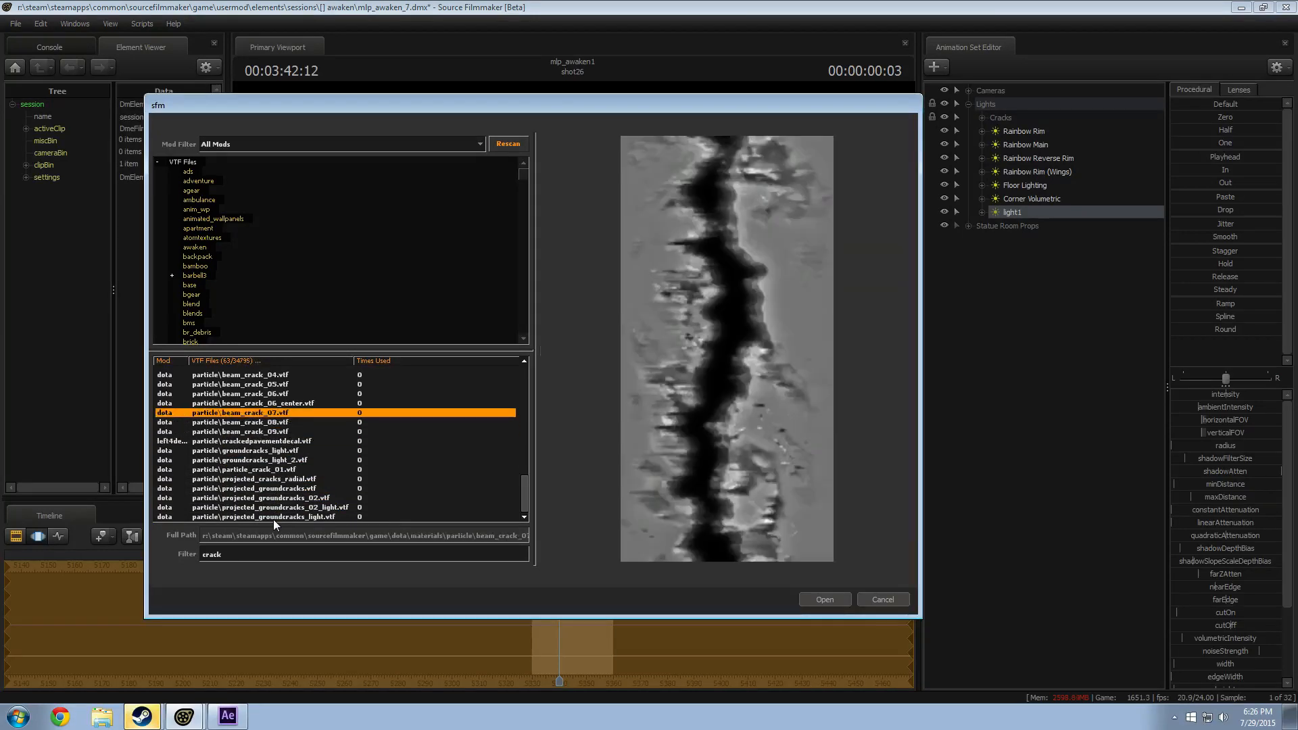
{"action": "key", "text": "Down"}
{"action": "key", "text": "Down"}
{"action": "key", "text": "Down"}
{"action": "key", "text": "Down"}
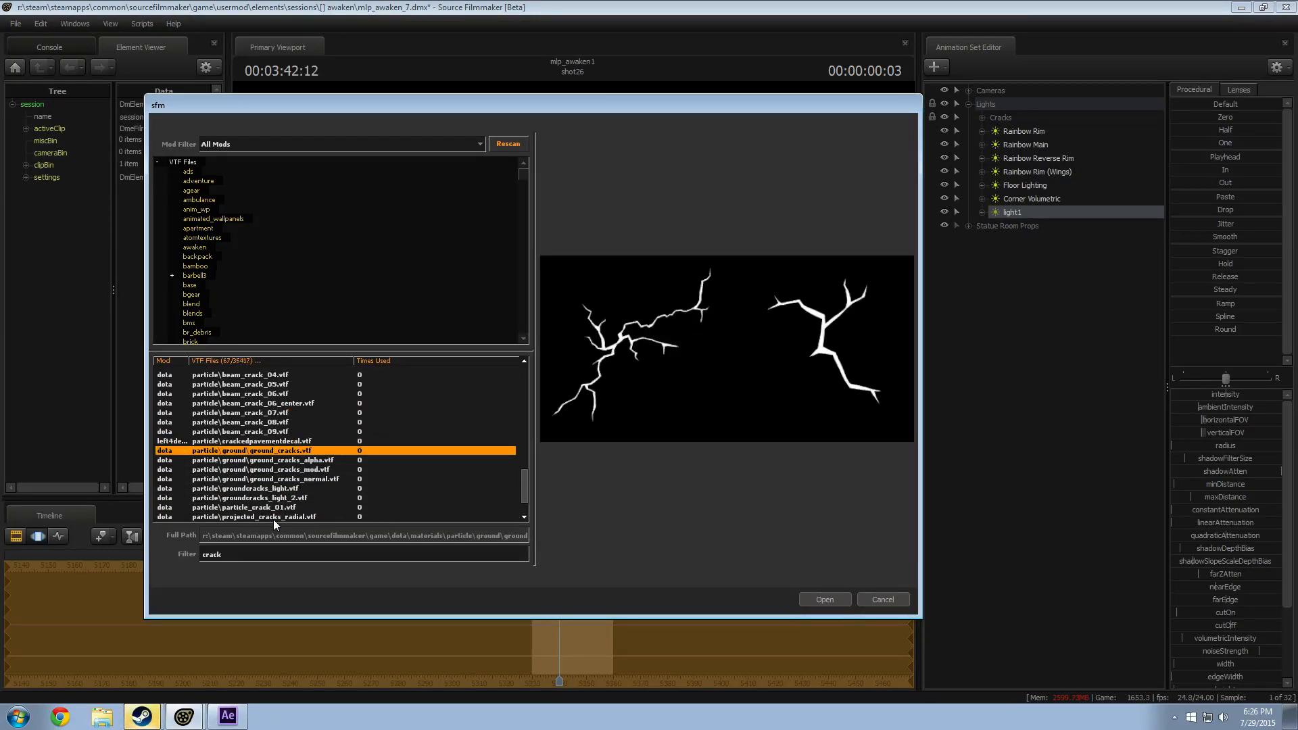
{"action": "key", "text": "Down"}
{"action": "key", "text": "Down"}
{"action": "key", "text": "Up"}
{"action": "key", "text": "Up"}
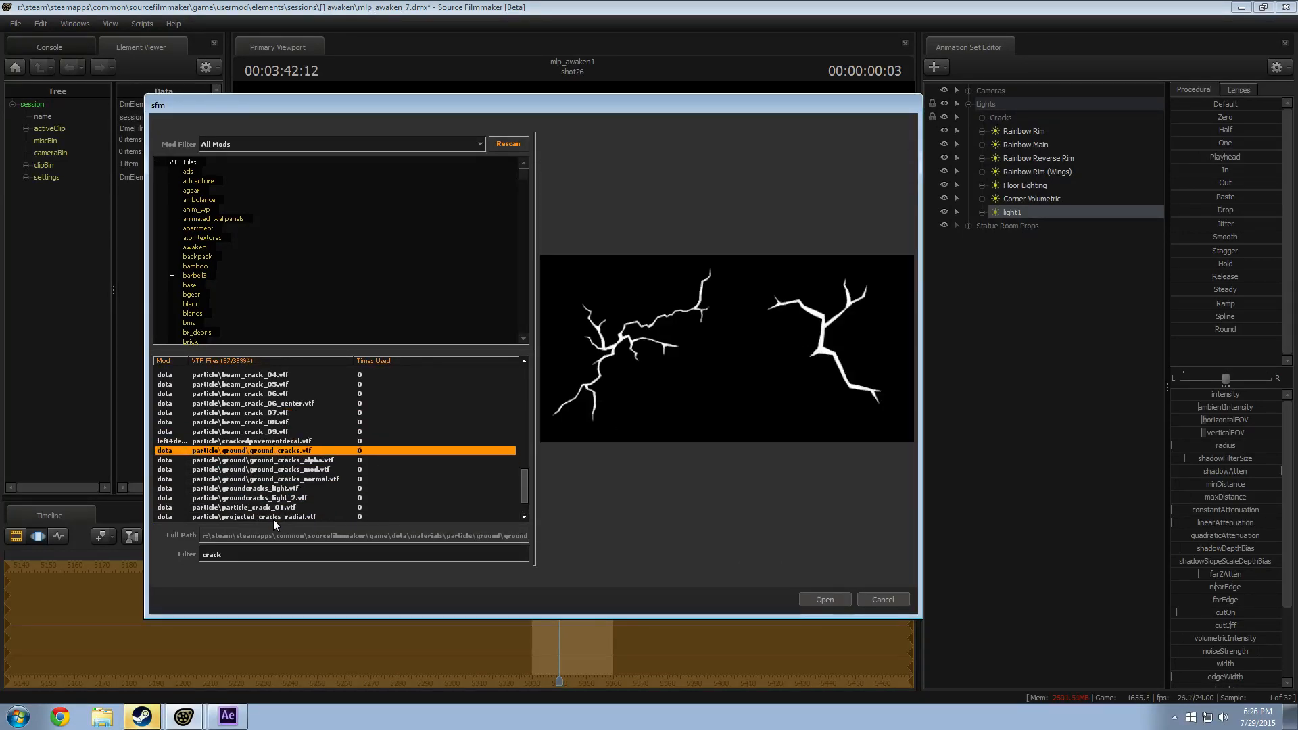
{"action": "key", "text": "Down"}
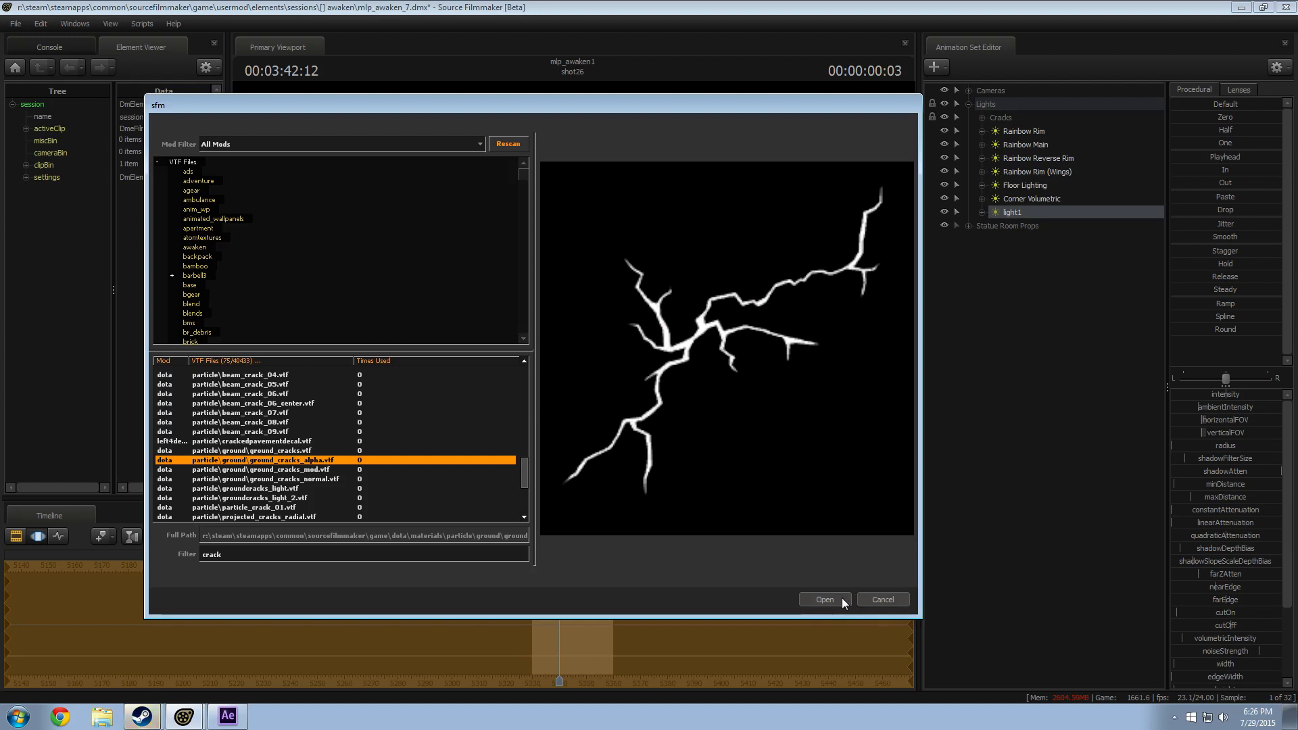
Step: Compare the ground_cracks variants and apply particle\ground\ground_cracks_alpha.vtf as light1's gobo texture
{"action": "left_click", "coordinate": [297, 471]}
{"action": "left_click", "coordinate": [298, 477]}
{"action": "left_click", "coordinate": [287, 460]}
{"action": "left_click", "coordinate": [286, 452]}
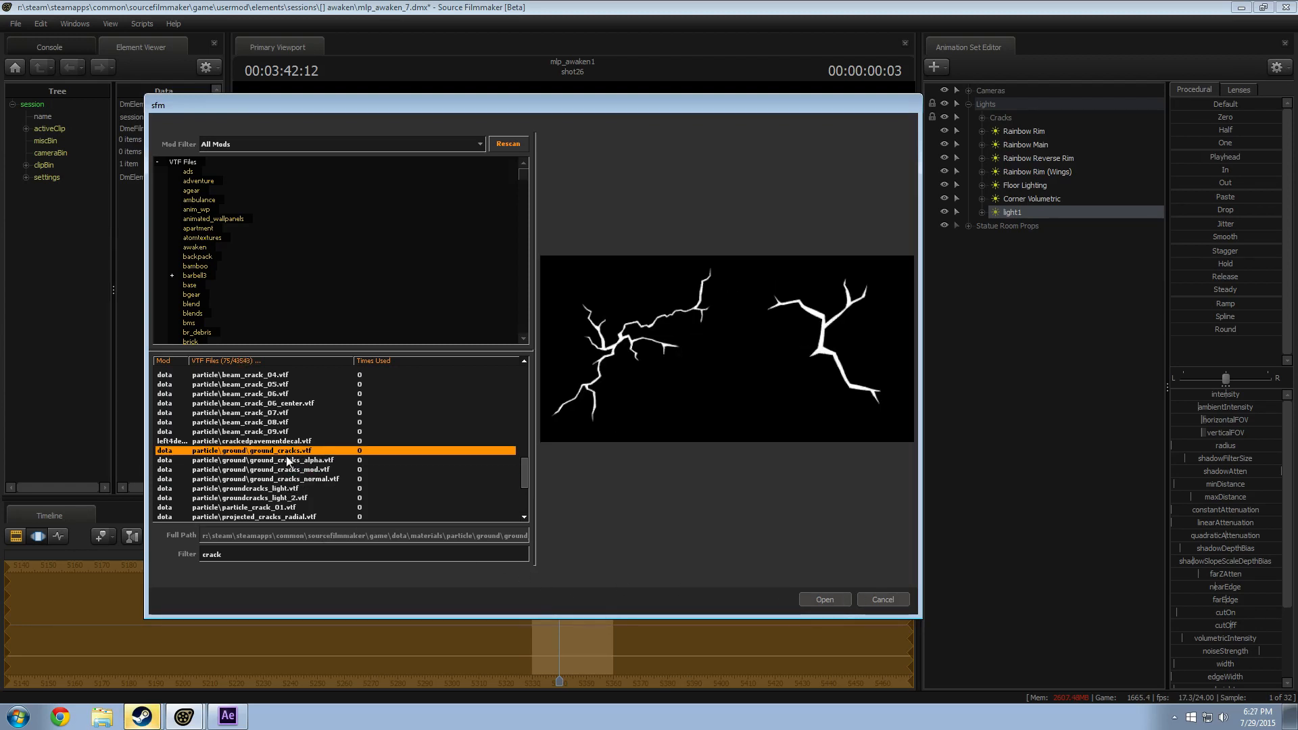
{"action": "left_click", "coordinate": [287, 460]}
{"action": "left_click", "coordinate": [833, 598]}
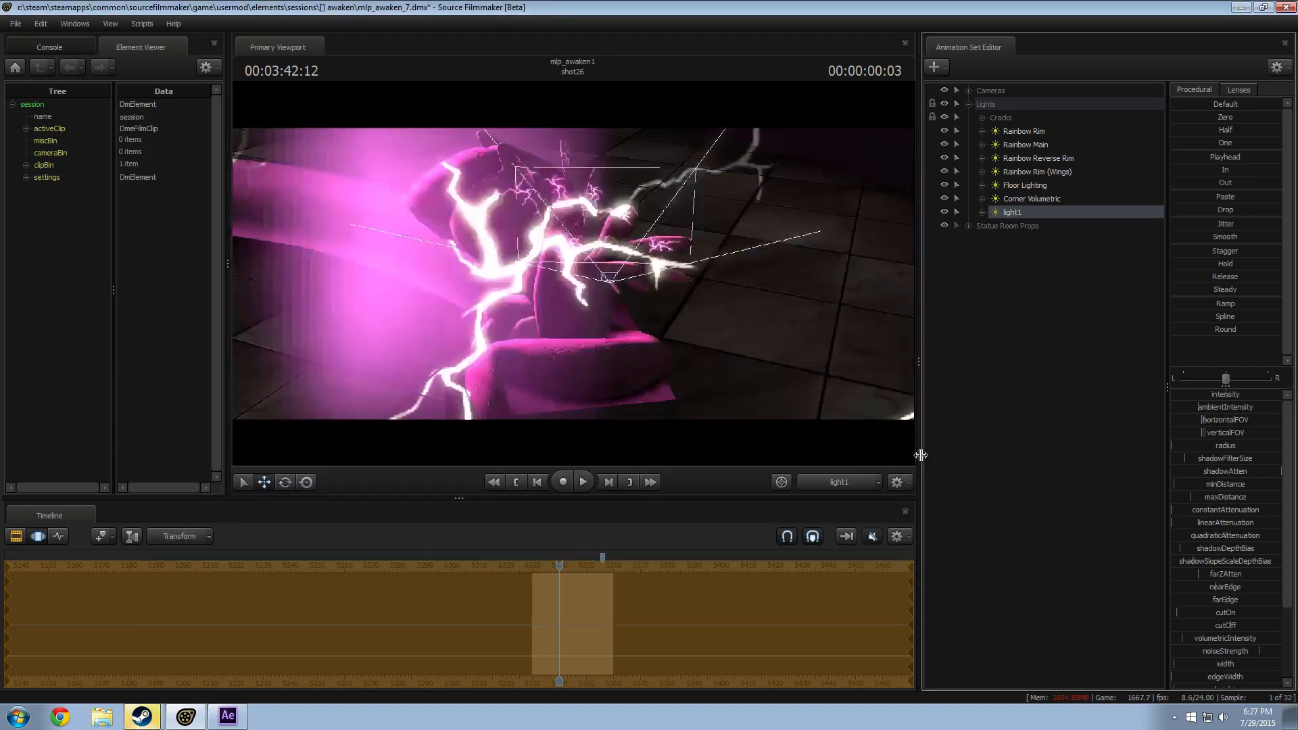
Step: Aim light1's crack projection away from the statue at a dark surface and inspect it from the Work Camera
{"action": "left_click_drag", "start_coordinate": [689, 234], "coordinate": [879, 203]}
{"action": "left_click_drag", "start_coordinate": [622, 318], "coordinate": [573, 274]}
{"action": "left_click", "coordinate": [853, 483]}
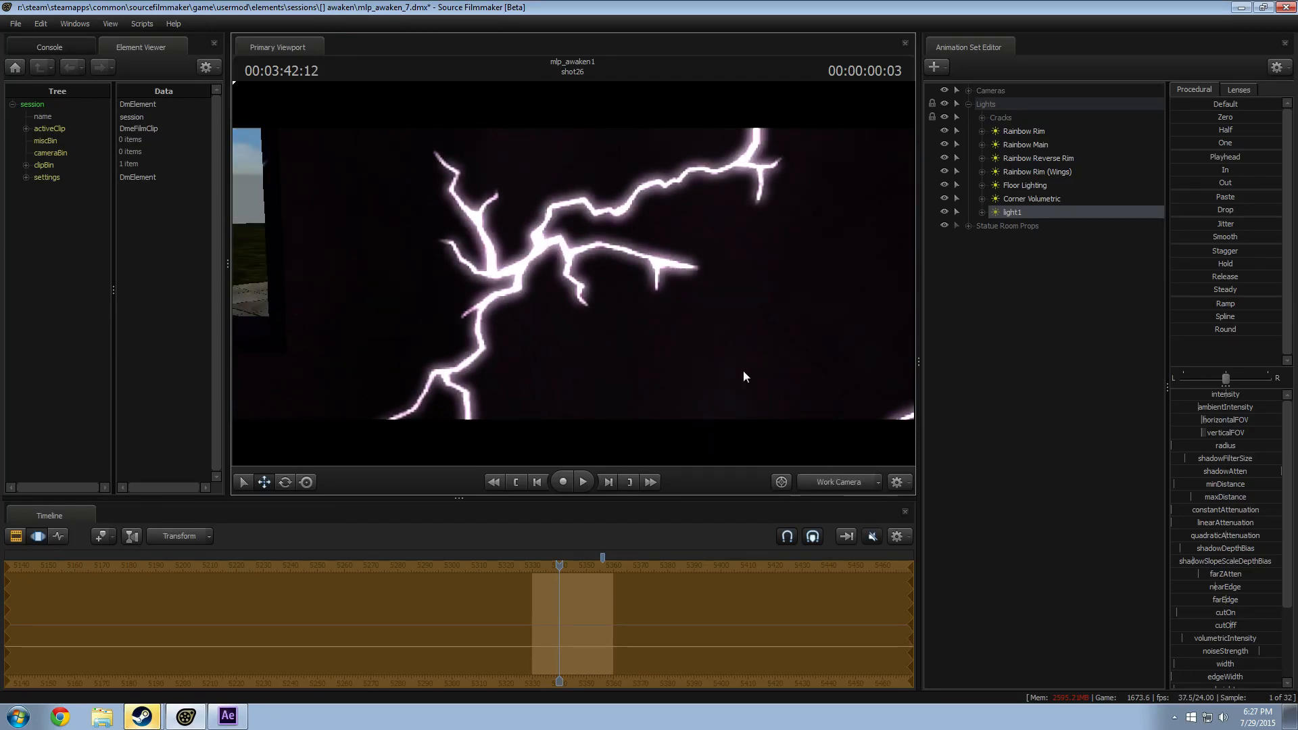
{"action": "left_click_drag", "start_coordinate": [744, 372], "coordinate": [592, 393]}
{"action": "key", "text": "s"}
Step: Reposition light1 by looking through it so its crack pattern projects down onto the red carpet
{"action": "left_click_drag", "start_coordinate": [1009, 212], "coordinate": [855, 297]}
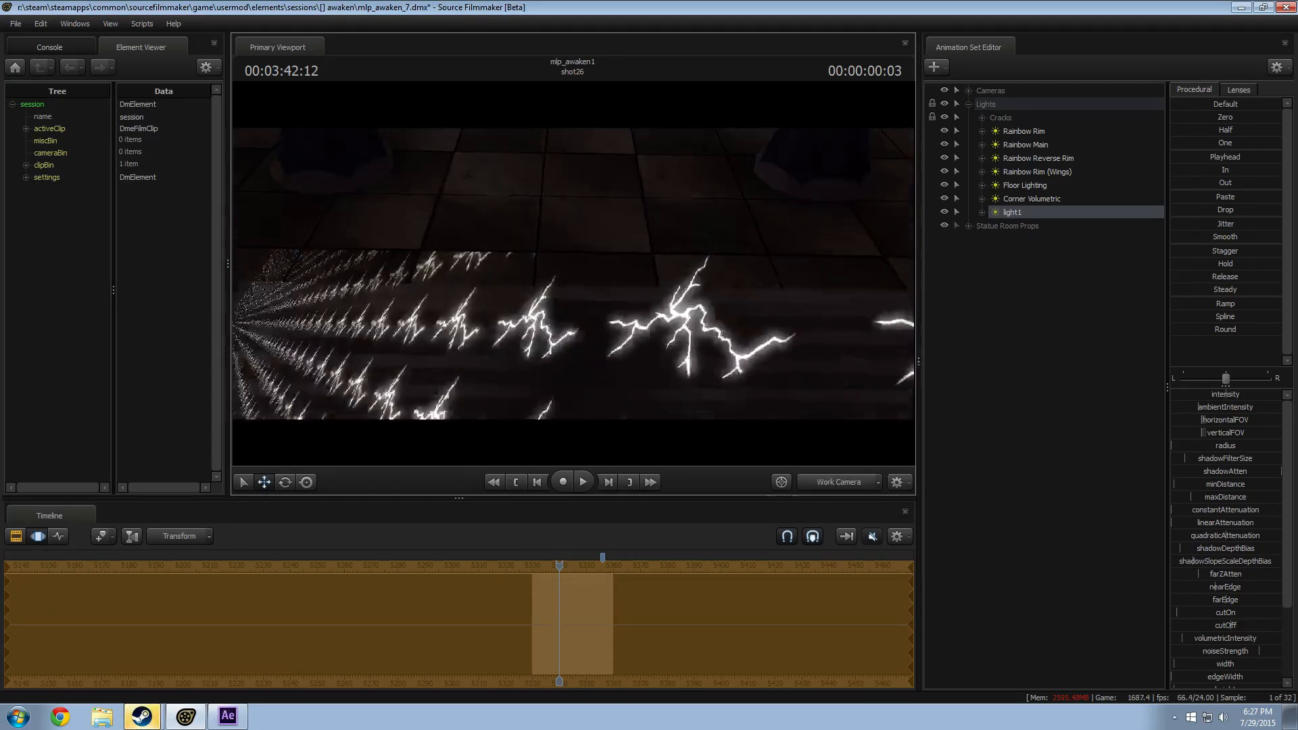
{"action": "left_click_drag", "start_coordinate": [574, 274], "coordinate": [271, 271]}
{"action": "left_click_drag", "start_coordinate": [811, 260], "coordinate": [658, 285]}
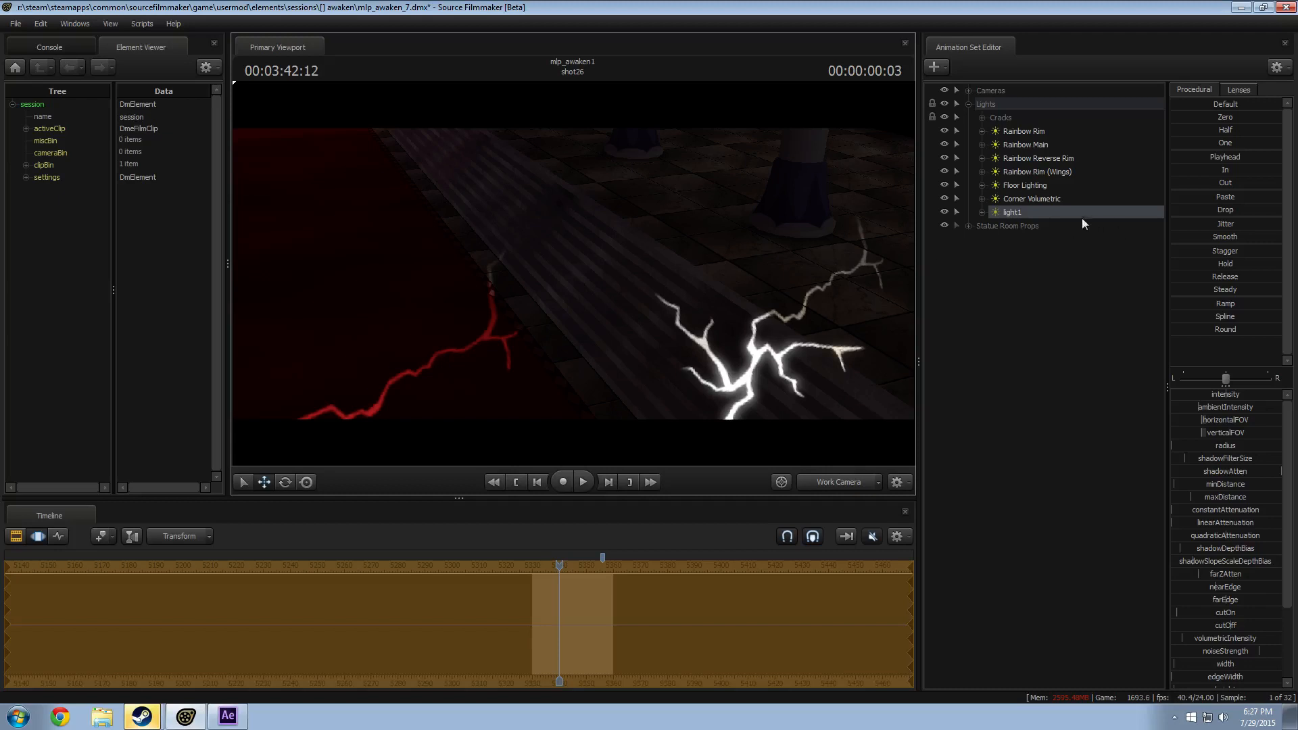
{"action": "left_click_drag", "start_coordinate": [1082, 217], "coordinate": [588, 245]}
{"action": "left_click", "coordinate": [652, 275]}
{"action": "left_click", "coordinate": [1010, 212]}
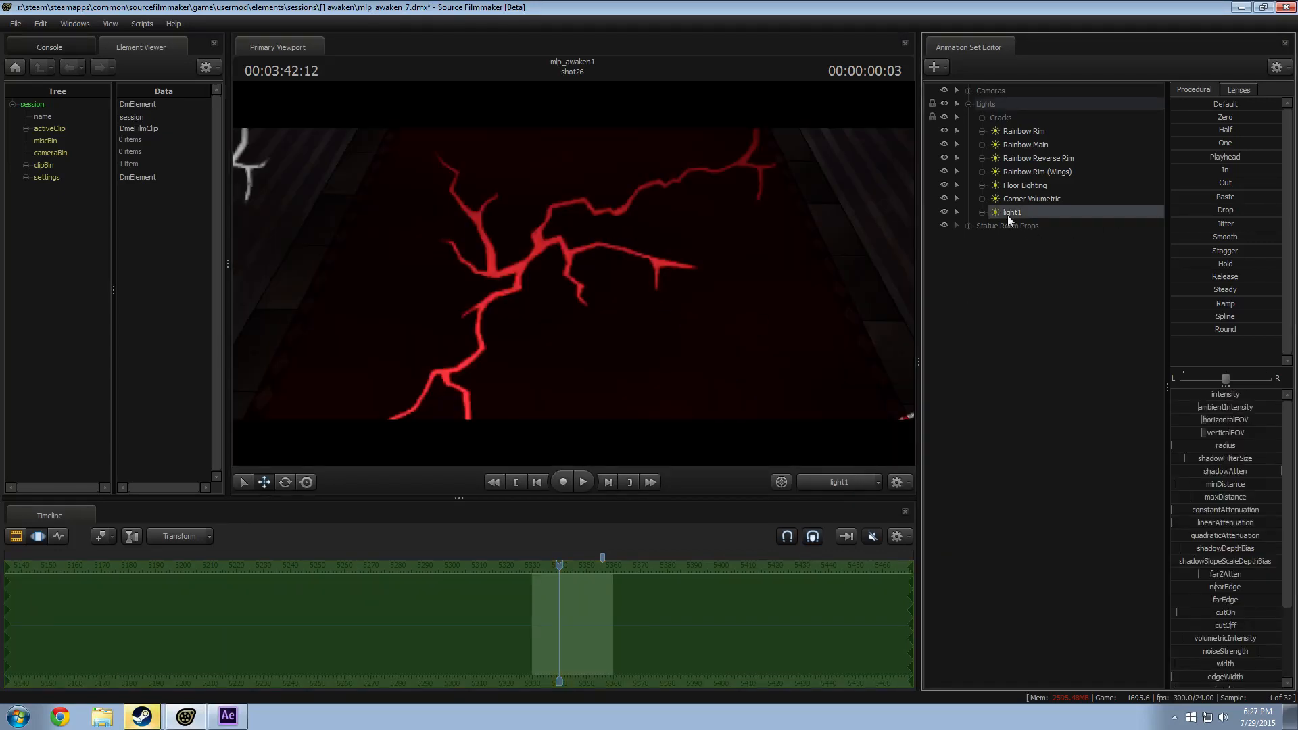
{"action": "left_click_drag", "start_coordinate": [663, 289], "coordinate": [659, 295]}
{"action": "key", "text": "w"}
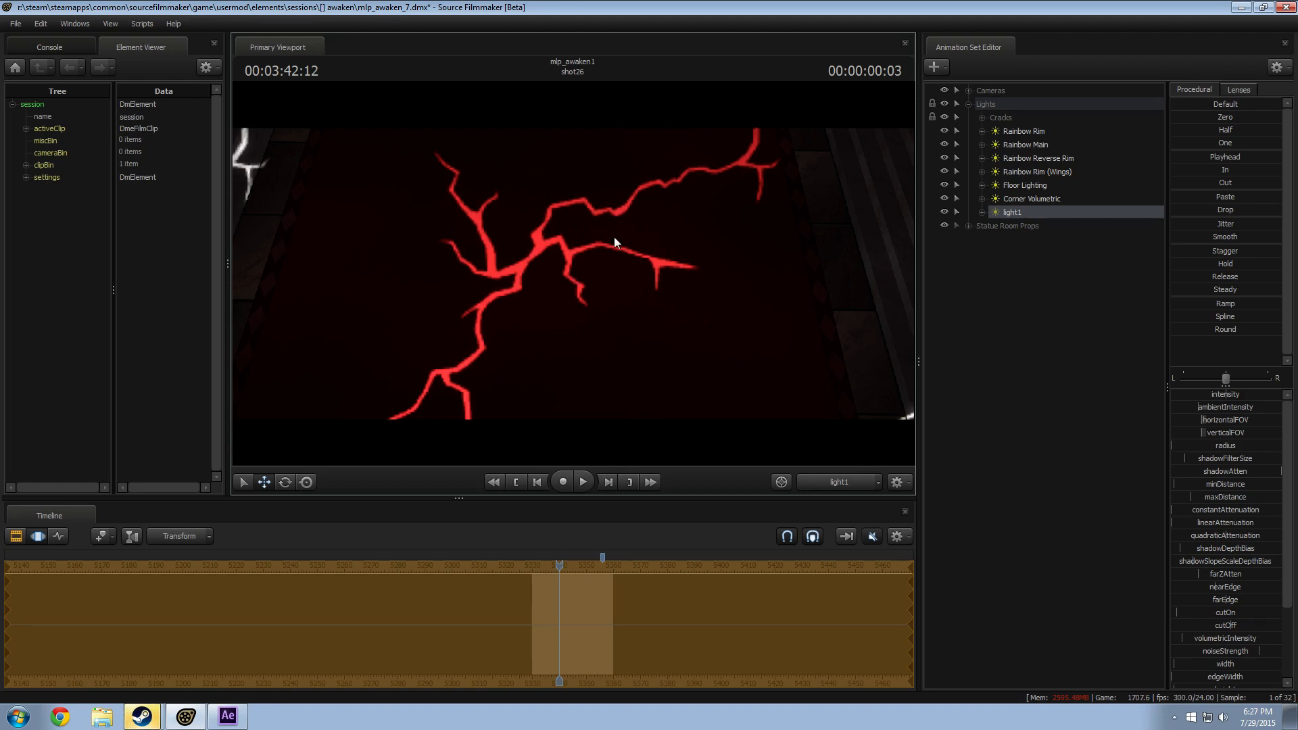
Step: Show light1 in the Element Viewer, enable its uberlight option and view the projection from the Work Camera
{"action": "right_click", "coordinate": [1052, 210]}
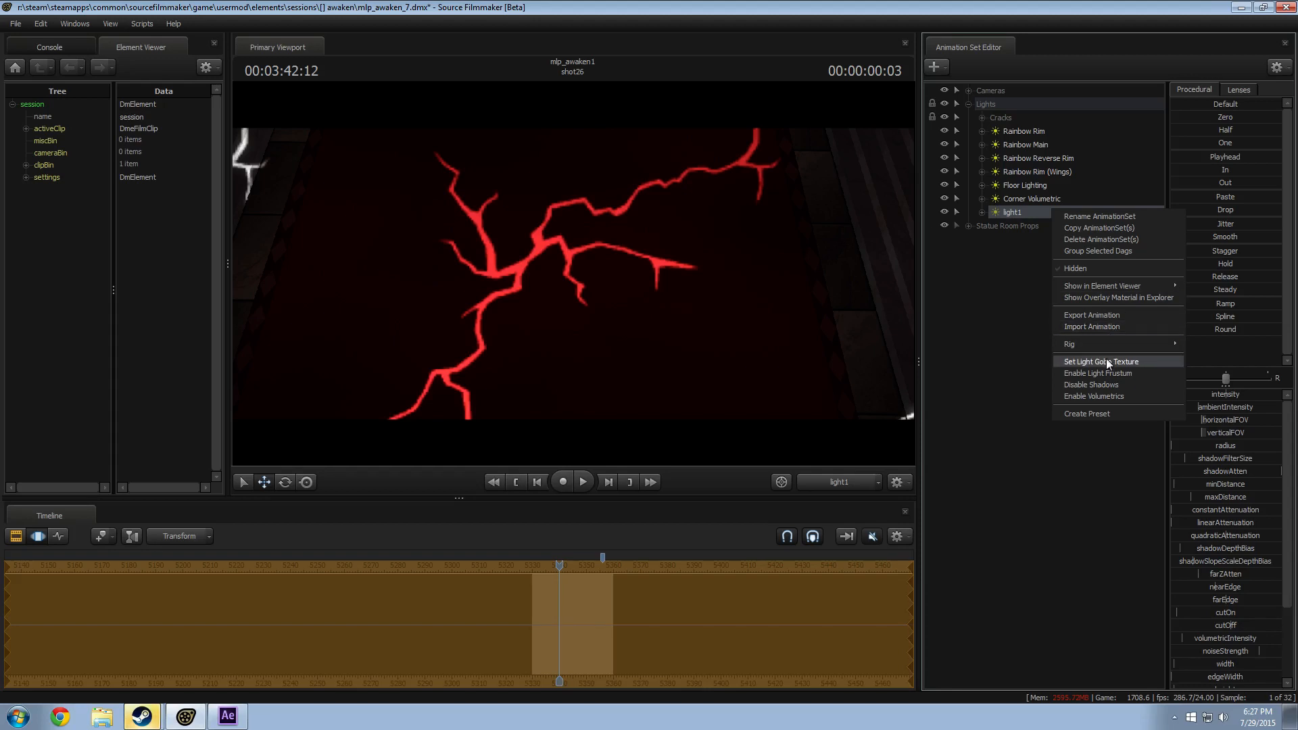
{"action": "mouse_move", "coordinate": [1109, 286]}
{"action": "left_click", "coordinate": [1217, 302]}
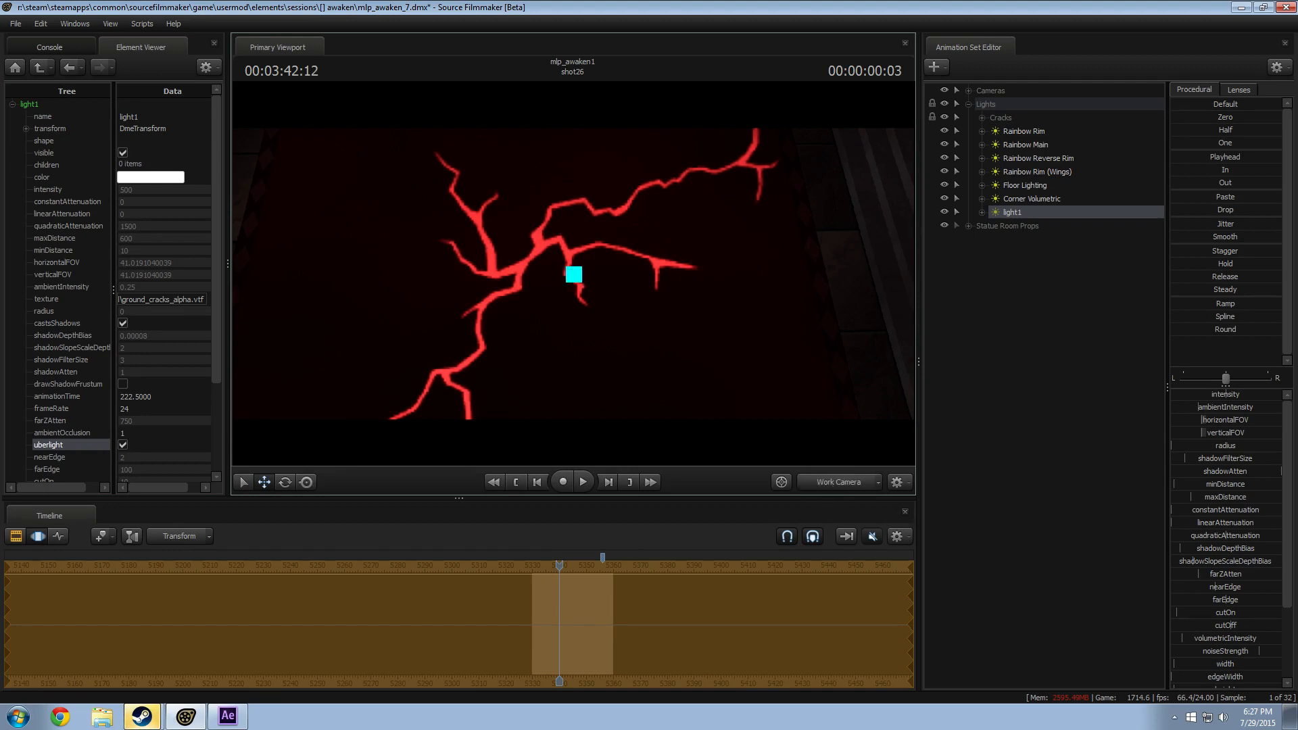
{"action": "right_click_drag", "start_coordinate": [573, 273], "coordinate": [573, 318], "text": "alt"}
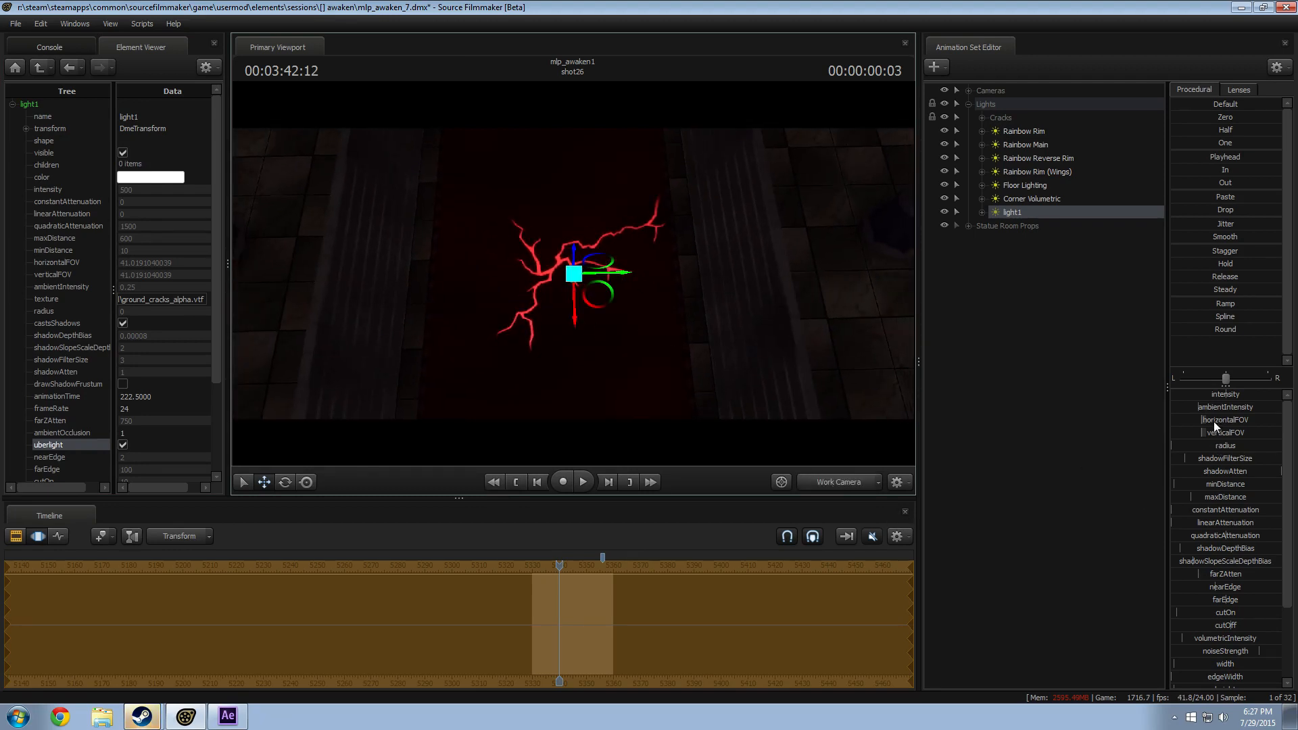
Step: Try adjusting light1's horizontal field of view and its width and height, and undo the changes
{"action": "left_click_drag", "start_coordinate": [1214, 421], "coordinate": [1024, 441]}
{"action": "scroll", "coordinate": [1214, 600], "scroll_direction": "down", "scroll_amount": 2}
{"action": "left_click_drag", "start_coordinate": [1211, 582], "coordinate": [1235, 609]}
{"action": "left_click_drag", "start_coordinate": [534, 252], "coordinate": [534, 252]}
{"action": "key", "text": "ctrl+z"}
{"action": "key", "text": "ctrl+z"}
{"action": "key", "text": "ctrl+z"}
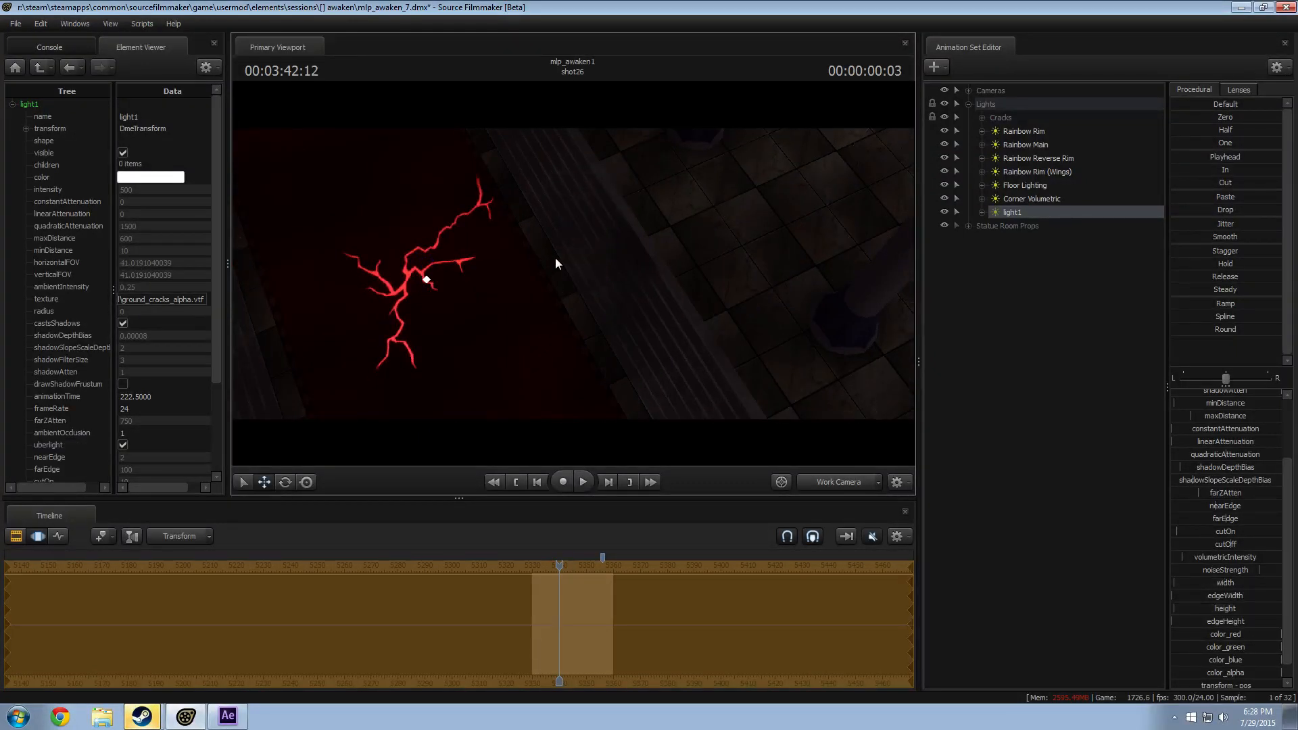
Step: Undo light1's last two changes, then look through light1 and aim it at the dark wall between the green stained glass and the sky window
{"action": "key", "text": "ctrl+z"}
{"action": "key", "text": "ctrl+z"}
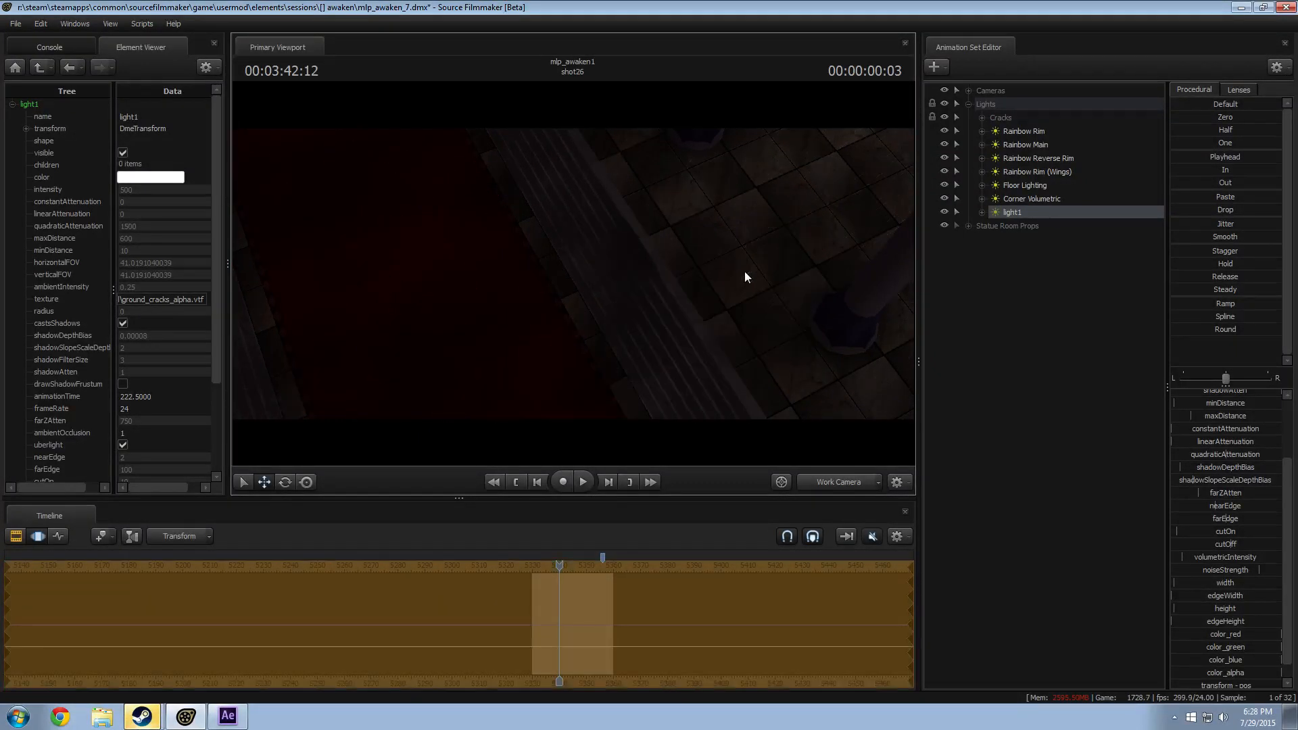
{"action": "left_click_drag", "start_coordinate": [1007, 213], "coordinate": [573, 273]}
{"action": "right_click", "coordinate": [1057, 213]}
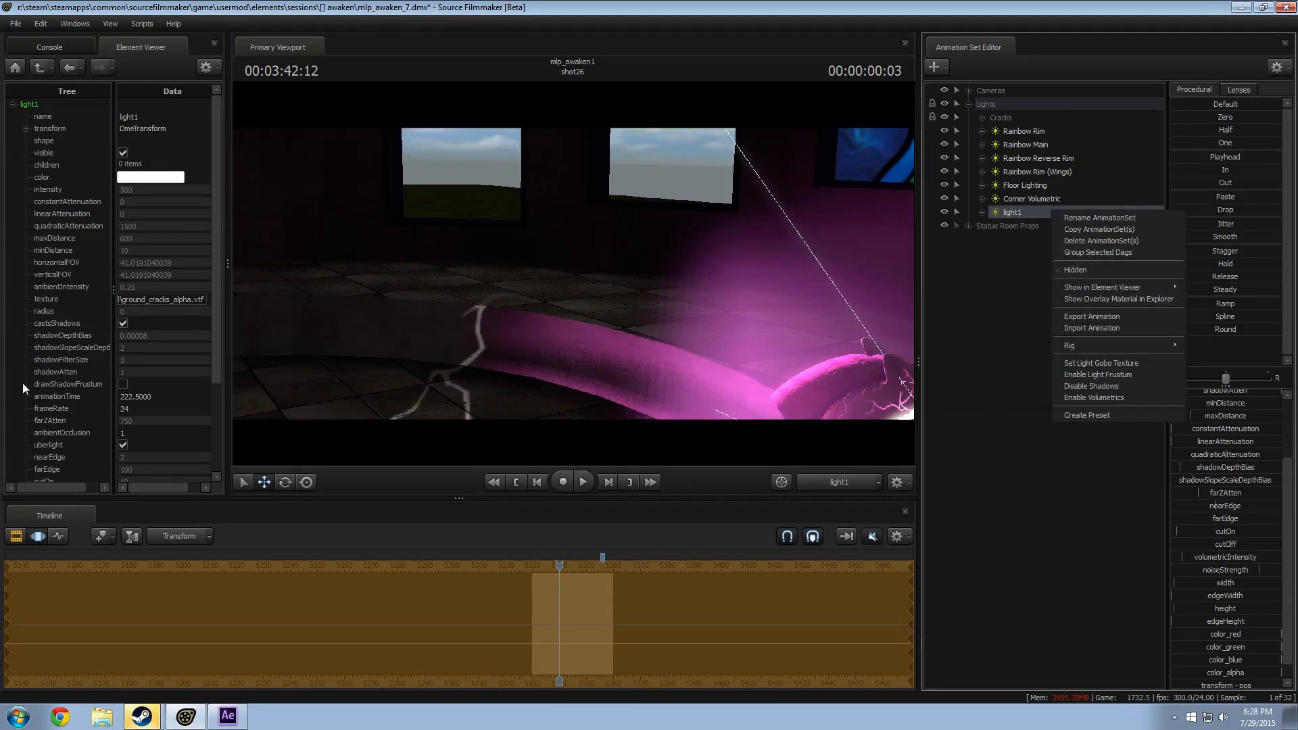
{"action": "left_click", "coordinate": [125, 448]}
{"action": "left_click", "coordinate": [124, 447]}
{"action": "left_click_drag", "start_coordinate": [345, 365], "coordinate": [265, 284]}
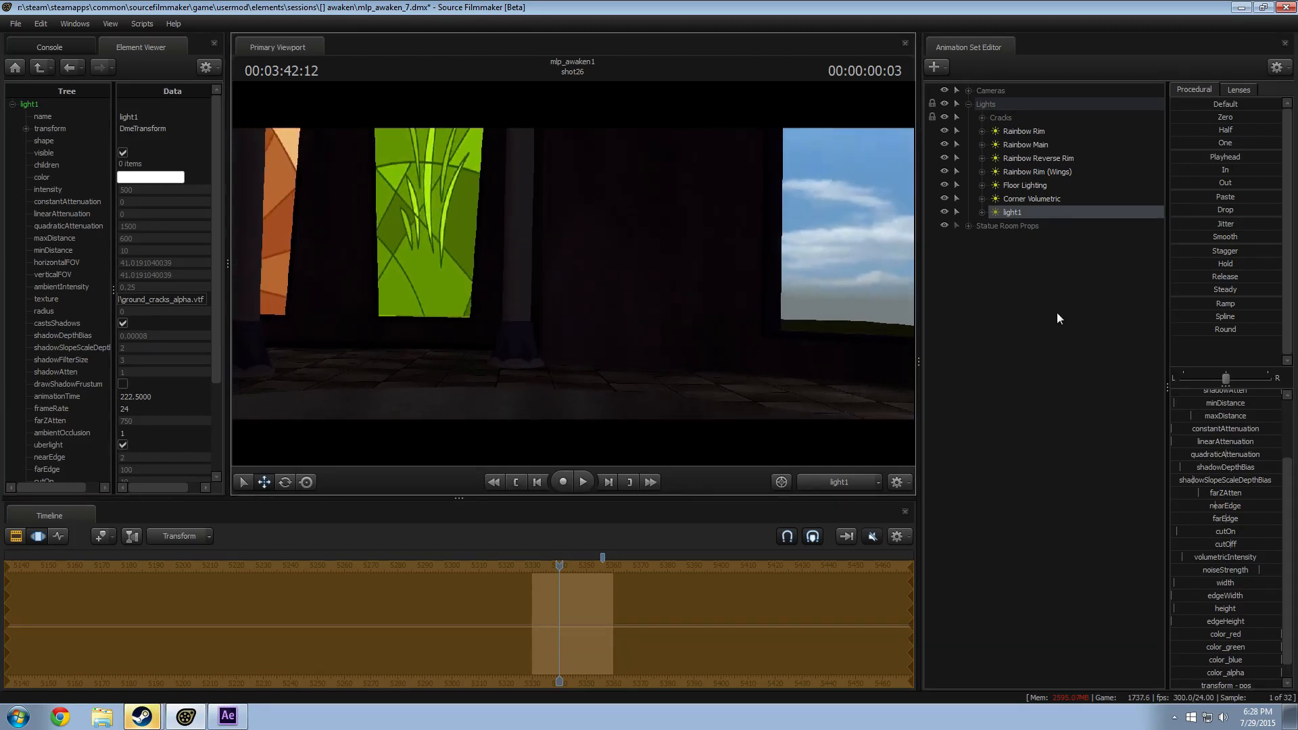
Step: Enable volumetrics and disable shadows on light1, and view the projected beam from the Work Camera
{"action": "left_click", "coordinate": [1022, 215]}
{"action": "right_click", "coordinate": [1020, 213]}
{"action": "left_click", "coordinate": [1061, 398]}
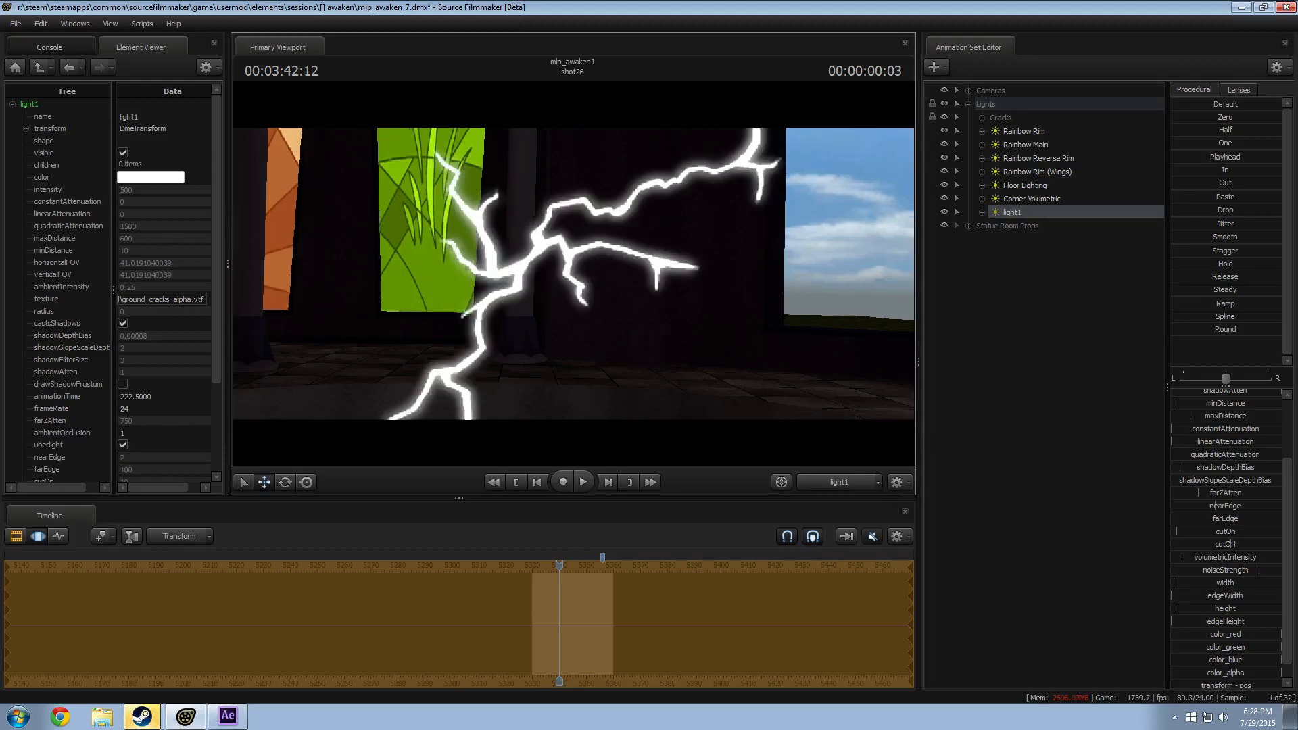
{"action": "right_click", "coordinate": [1017, 213]}
{"action": "left_click", "coordinate": [1052, 384]}
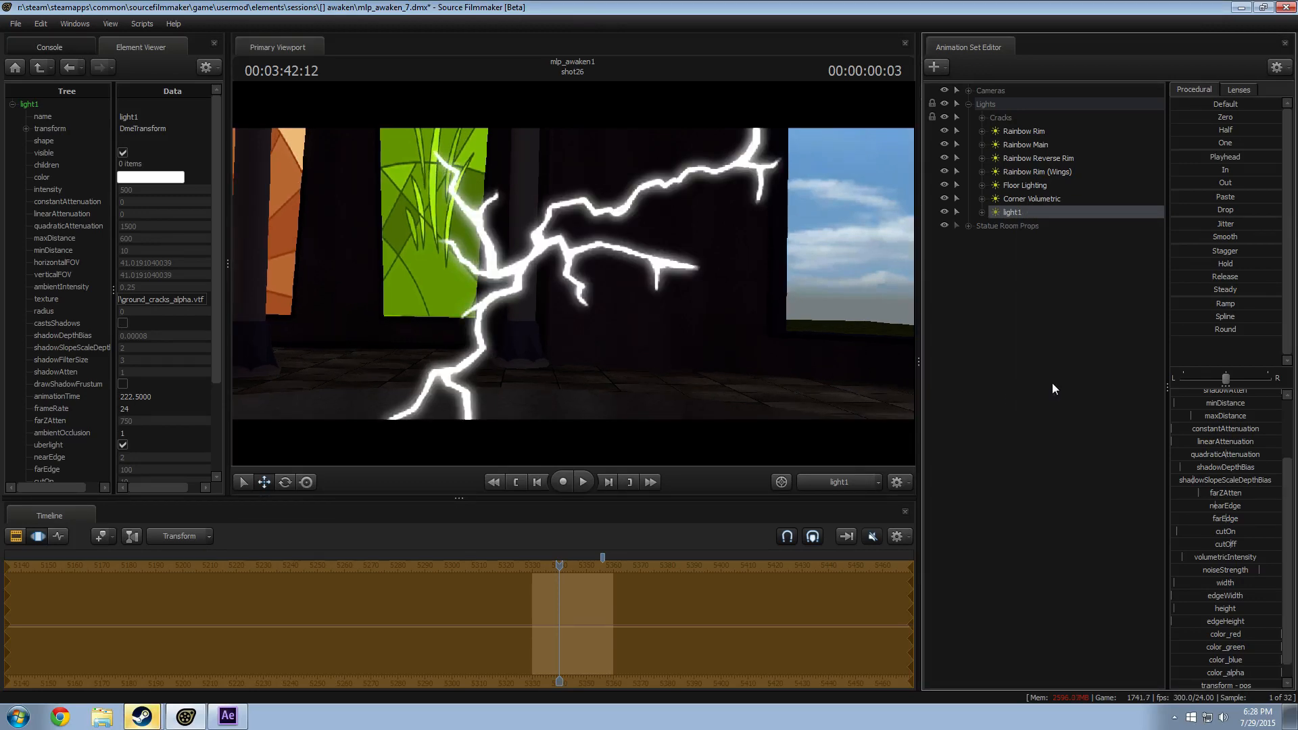
{"action": "left_click", "coordinate": [824, 485]}
{"action": "left_click_drag", "start_coordinate": [731, 352], "coordinate": [837, 368]}
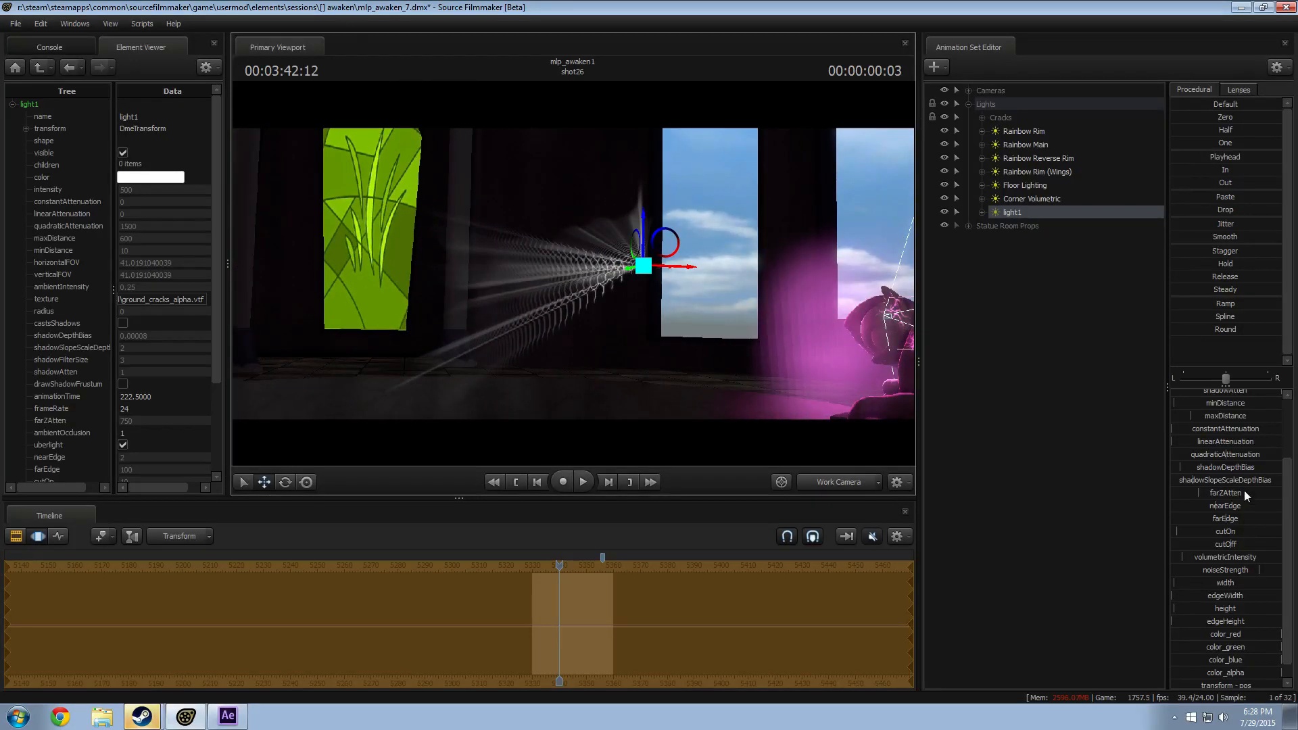
Step: Squeeze light1's volume into a thin slice with minDistance about 157.7 and maxDistance about 169.8
{"action": "scroll", "coordinate": [1210, 460], "scroll_direction": "up", "scroll_amount": 3}
{"action": "mouse_move", "coordinate": [1210, 484]}
{"action": "left_mouse_down"}
{"action": "mouse_move", "coordinate": [1250, 501]}
{"action": "mouse_move", "coordinate": [1195, 497]}
{"action": "left_mouse_up"}
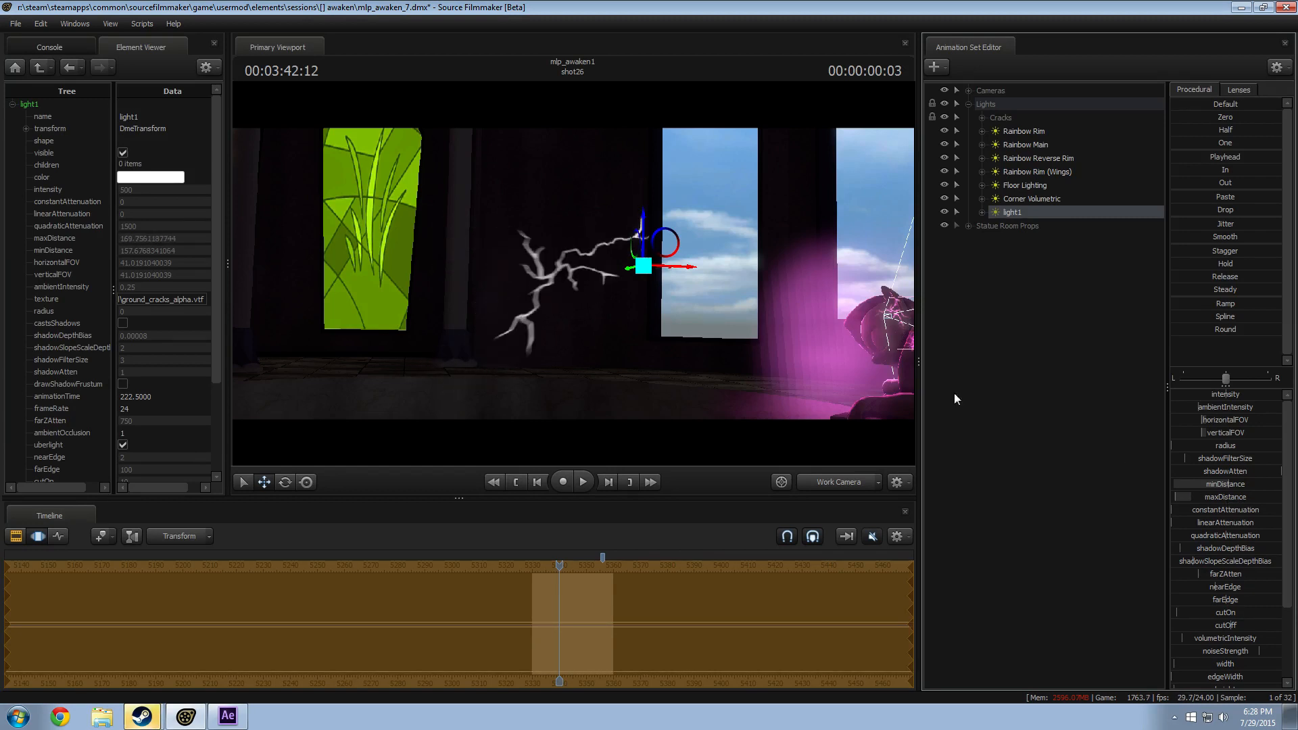
{"action": "left_click_drag", "start_coordinate": [751, 354], "coordinate": [792, 384]}
{"action": "key", "text": "w"}
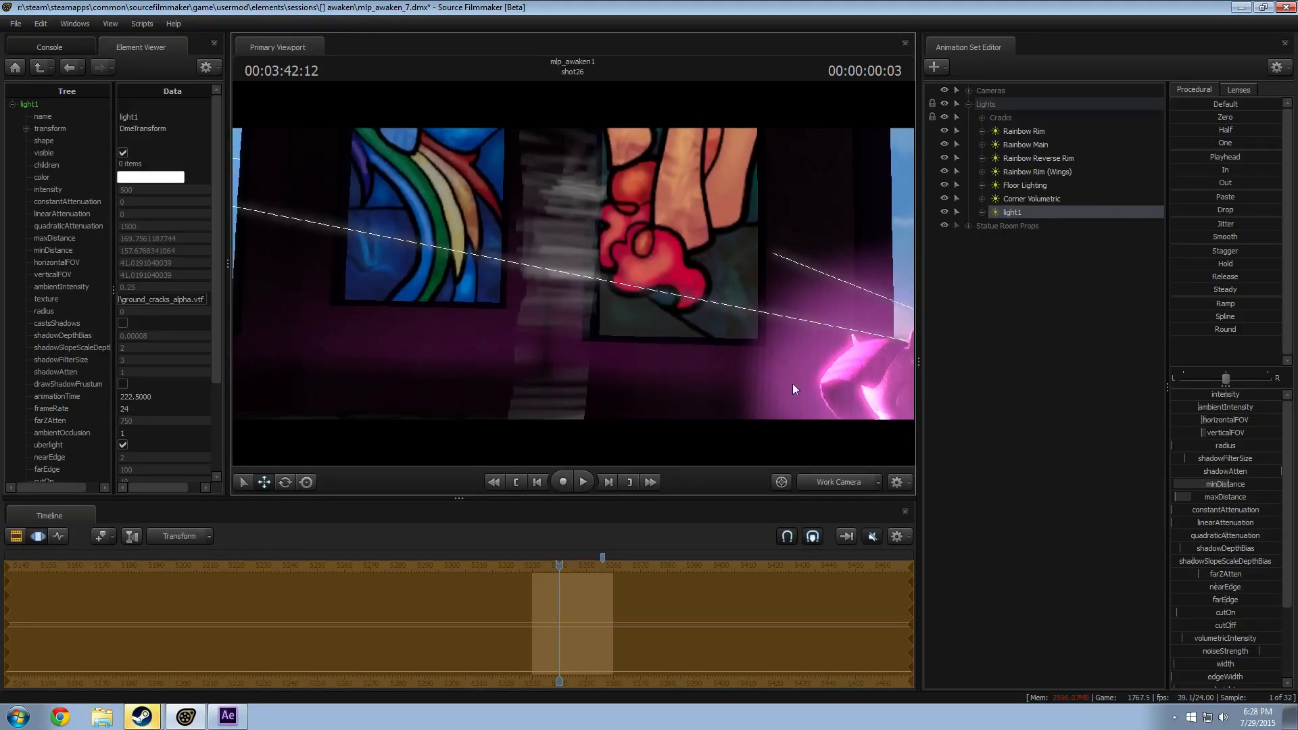
Step: Remap light1's minDistance range to start at 150 and raise minDistance to about 168.7
{"action": "right_click", "coordinate": [1226, 497]}
{"action": "left_click", "coordinate": [1244, 497]}
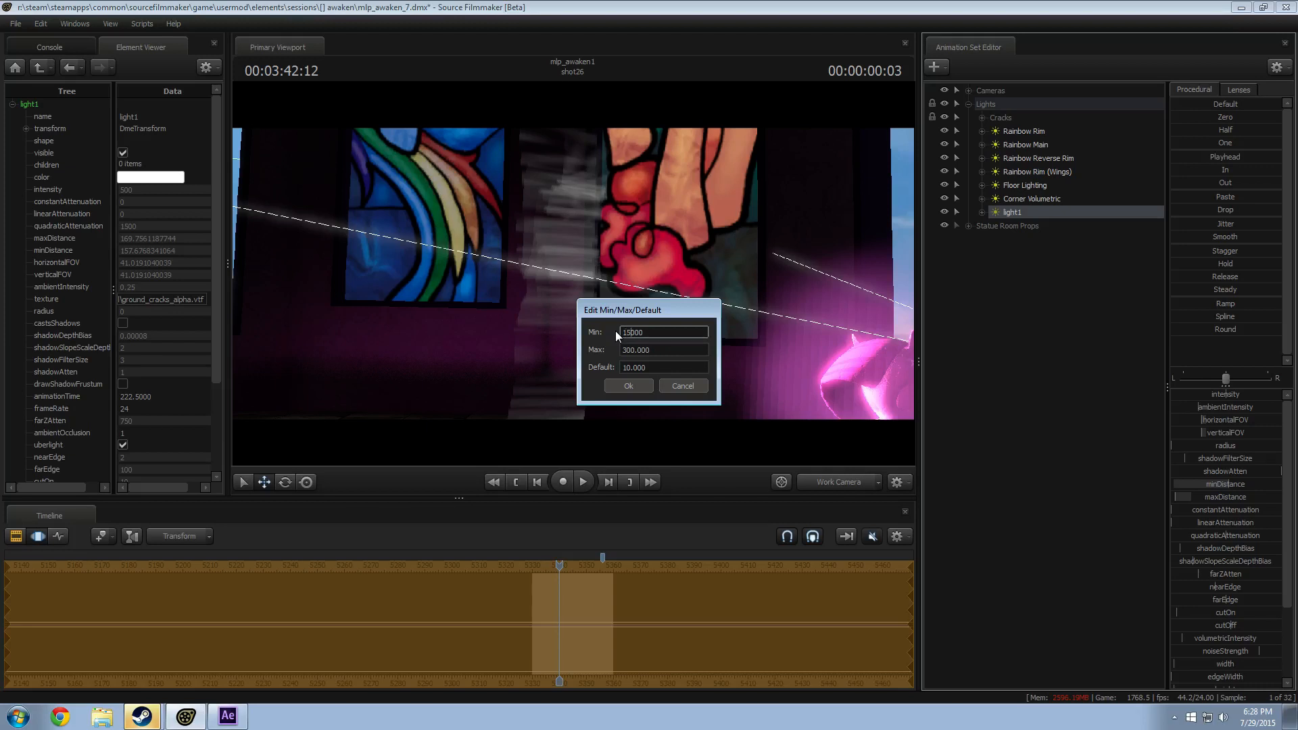
{"action": "key", "text": "BackSpace"}
{"action": "key", "text": "Delete"}
{"action": "key", "text": "Delete"}
{"action": "key", "text": "Tab"}
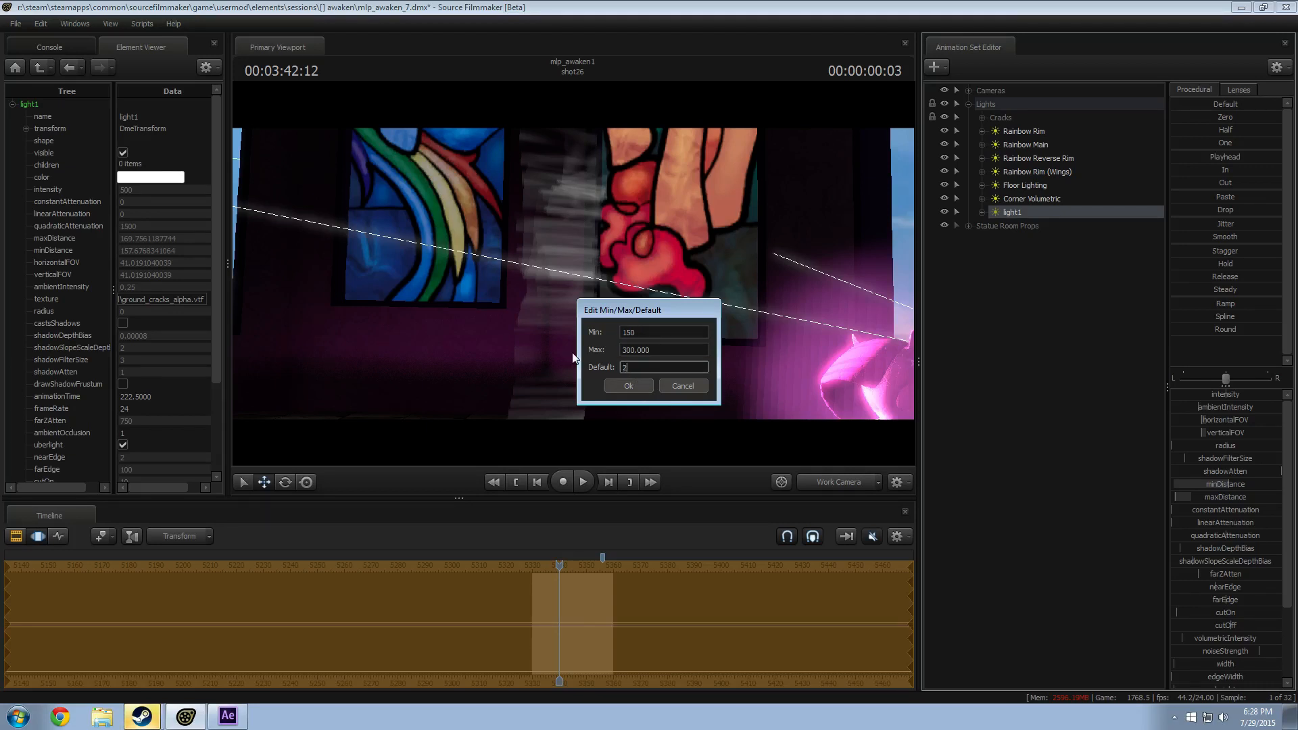
{"action": "key", "text": "Return"}
{"action": "left_click_drag", "start_coordinate": [1220, 490], "coordinate": [1232, 489]}
{"action": "left_click_drag", "start_coordinate": [819, 377], "coordinate": [595, 274]}
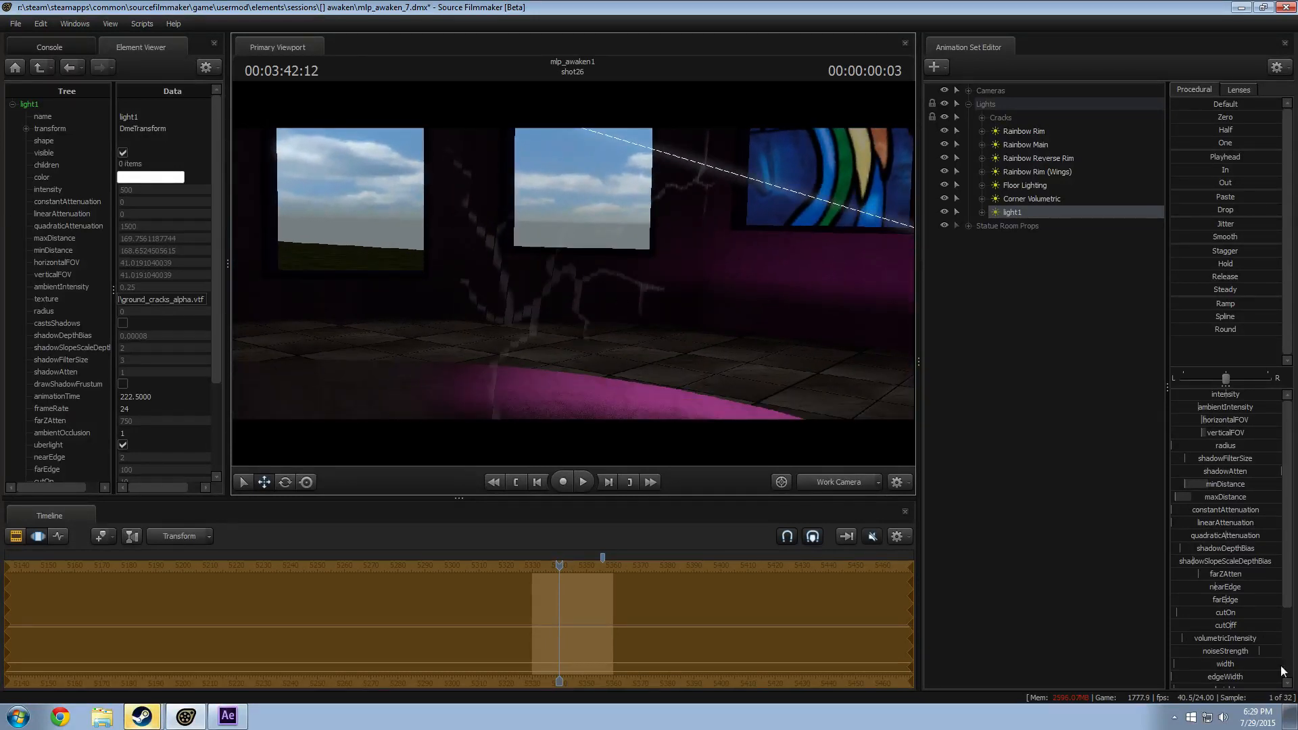
Step: Raise light1's volumetricIntensity, set its intensity to 1000 and view the floating crack from the other side
{"action": "left_click_drag", "start_coordinate": [1217, 644], "coordinate": [1225, 601]}
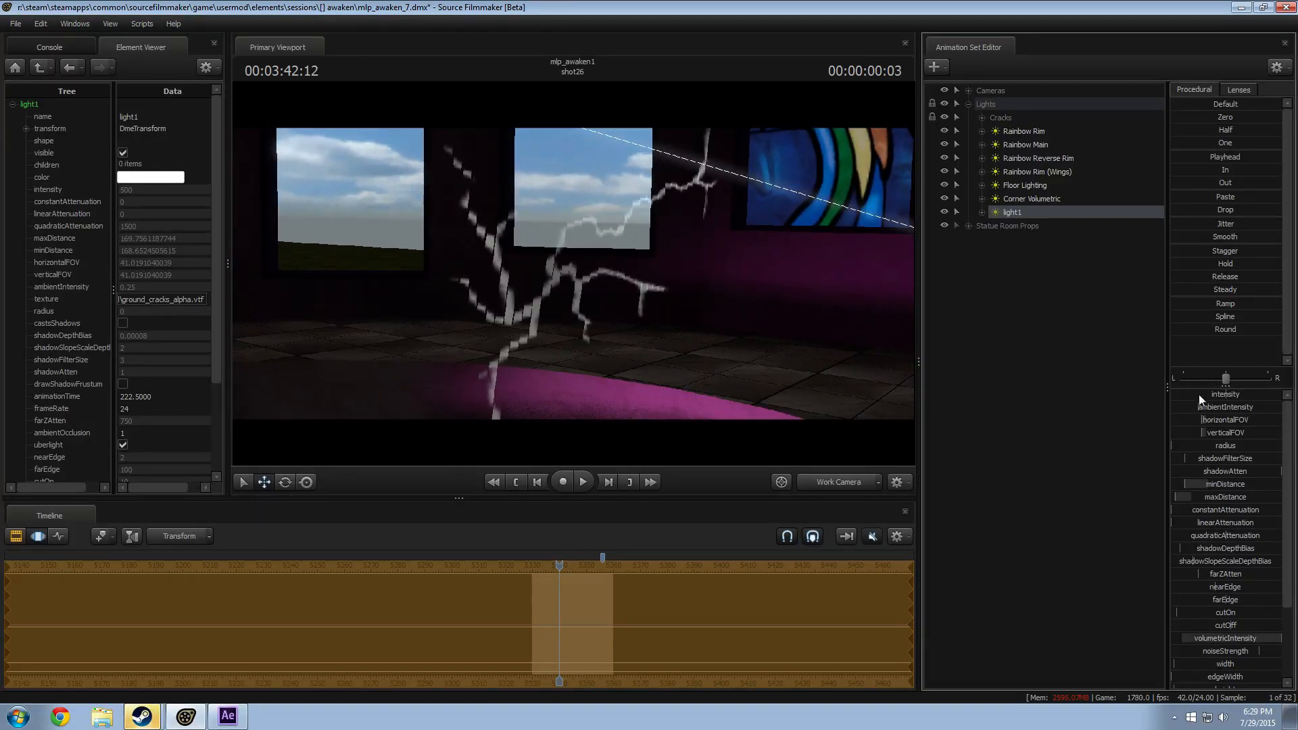
{"action": "left_click_drag", "start_coordinate": [1194, 396], "coordinate": [1278, 396]}
{"action": "left_click_drag", "start_coordinate": [811, 338], "coordinate": [960, 294]}
{"action": "key", "text": "s"}
{"action": "key", "text": "d"}
{"action": "key", "text": "w"}
{"action": "key", "text": "s"}
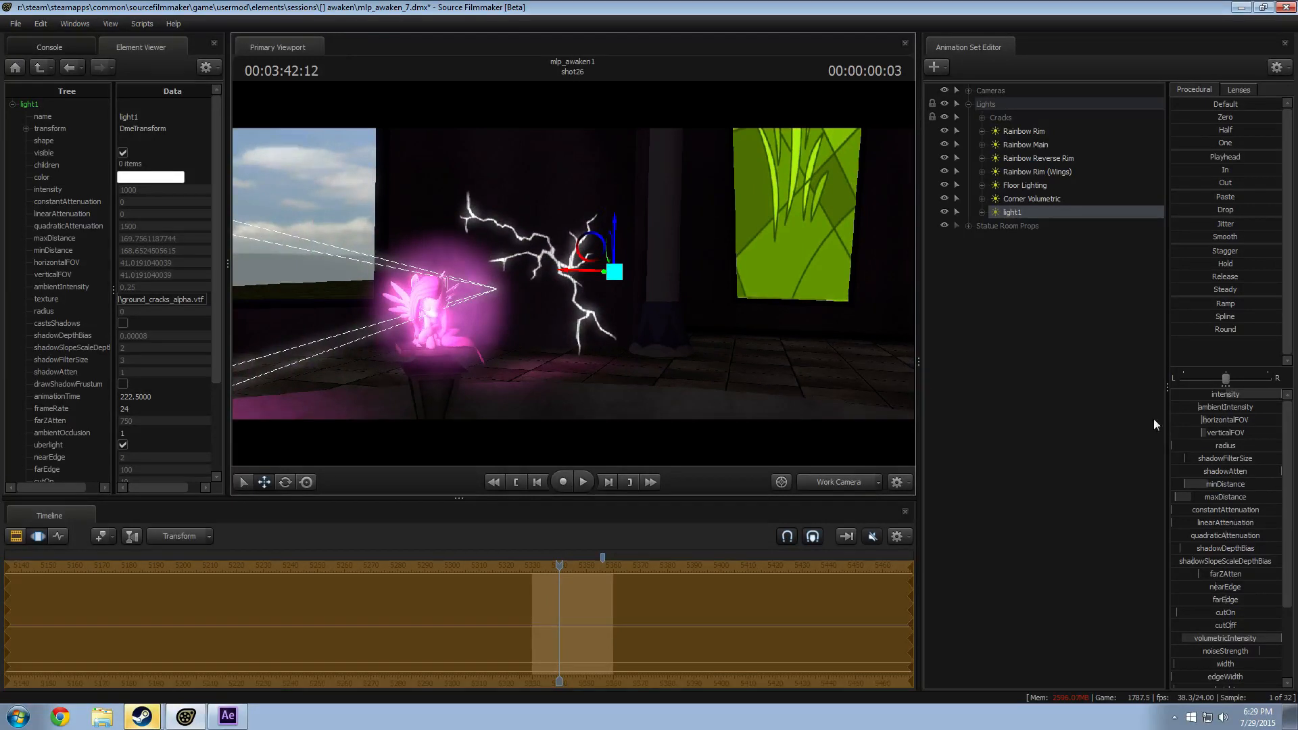
Step: Extend the maximum of light1's intensity range and raise the intensity to about 5878
{"action": "right_click", "coordinate": [1204, 397]}
{"action": "left_click", "coordinate": [1217, 403]}
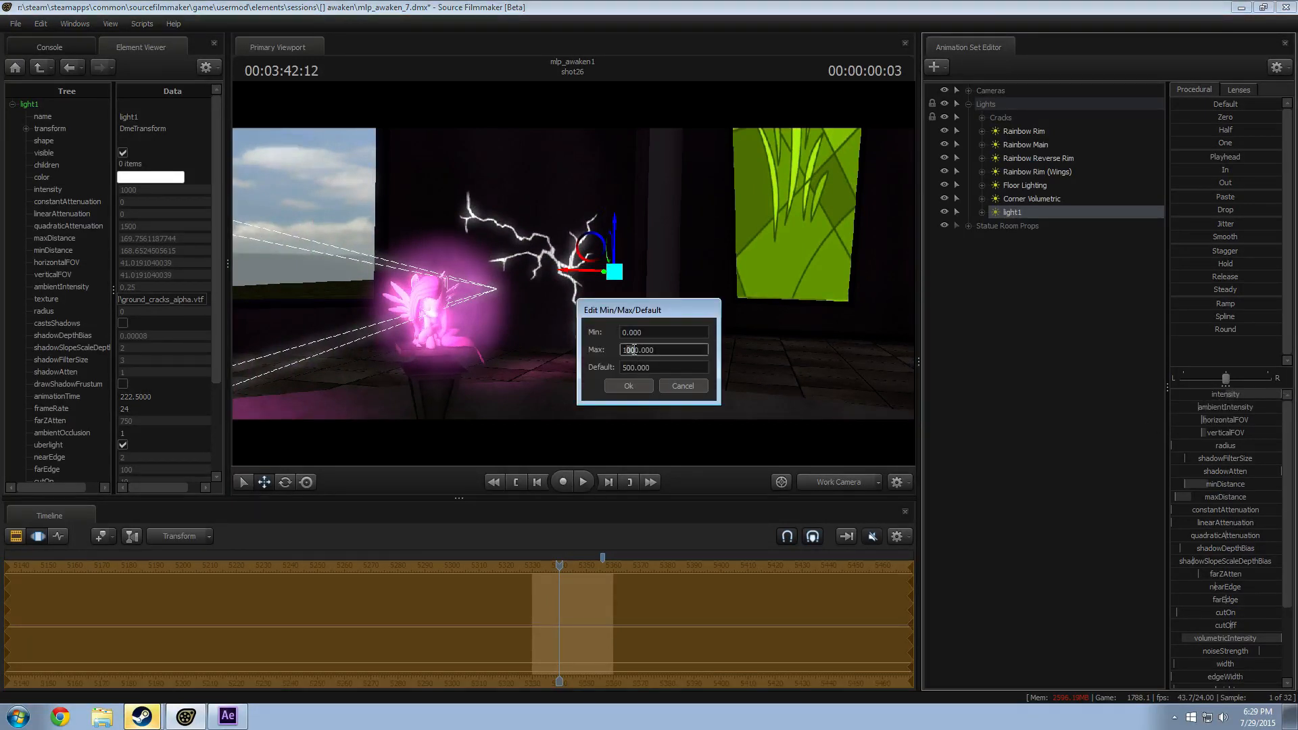
{"action": "key", "text": "Return"}
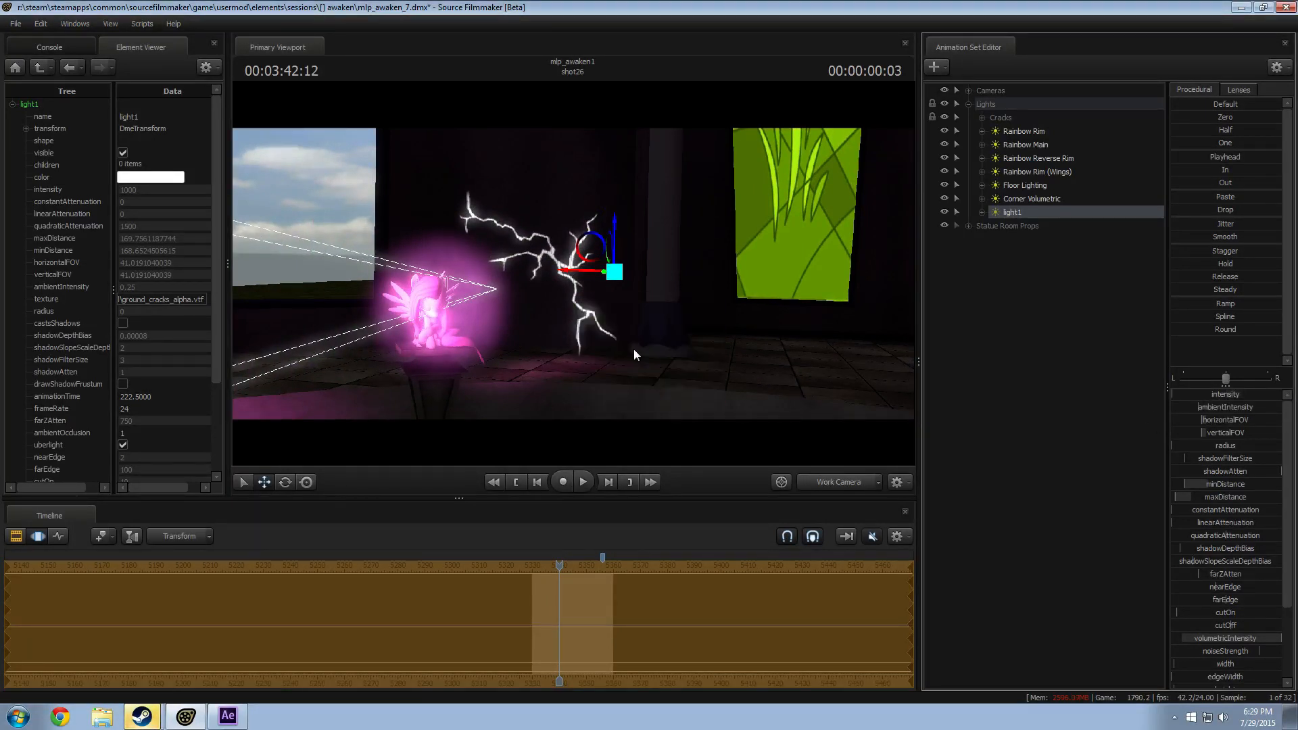
{"action": "mouse_move", "coordinate": [1228, 396]}
{"action": "left_mouse_down"}
{"action": "mouse_move", "coordinate": [1253, 395]}
{"action": "mouse_move", "coordinate": [1235, 395]}
{"action": "left_mouse_up"}
Step: Examine the volumetric crack from several angles, switching the viewport's scene lighting off and back on
{"action": "left_click_drag", "start_coordinate": [677, 346], "coordinate": [382, 351]}
{"action": "key", "text": "w"}
{"action": "key", "text": "d"}
{"action": "key", "text": "s"}
{"action": "key", "text": "a"}
{"action": "key", "text": "d"}
{"action": "right_click", "coordinate": [574, 277]}
{"action": "left_click_drag", "start_coordinate": [738, 237], "coordinate": [563, 272]}
{"action": "right_click", "coordinate": [563, 272]}
{"action": "left_click", "coordinate": [595, 306]}
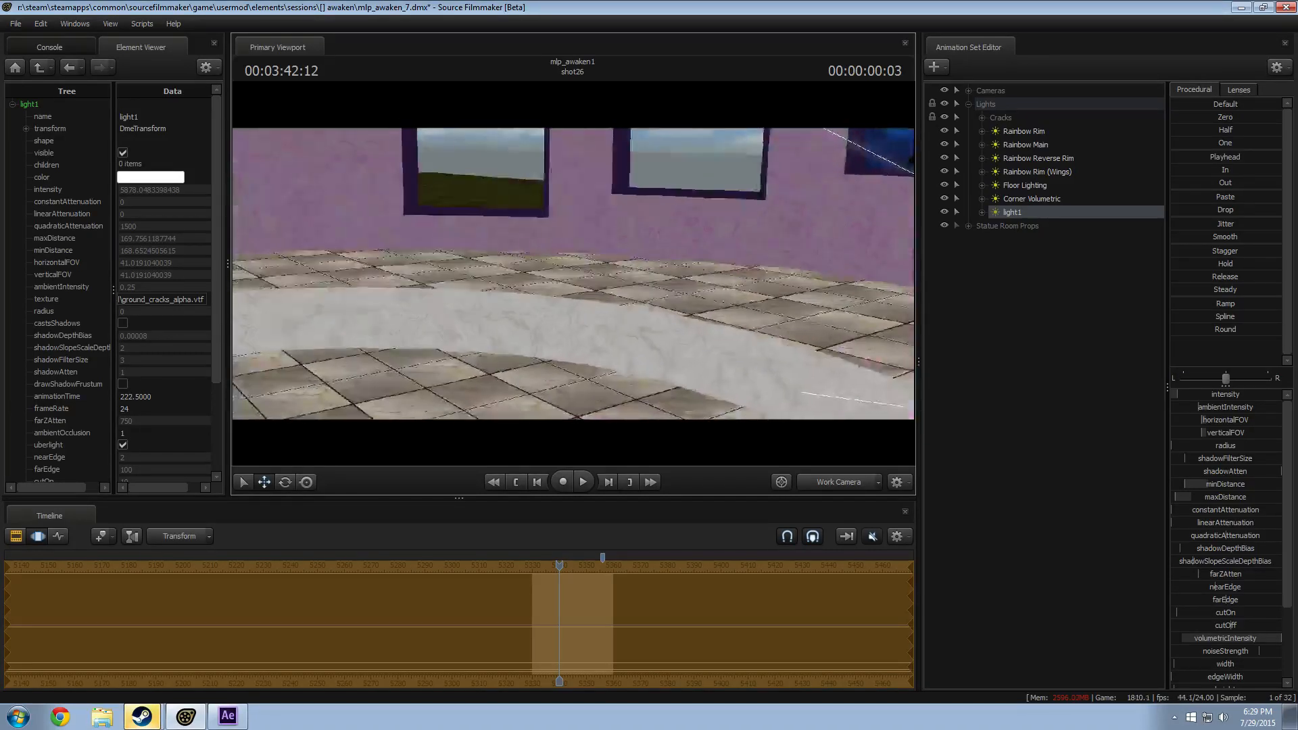
{"action": "right_click", "coordinate": [574, 273]}
{"action": "left_click", "coordinate": [612, 309]}
{"action": "left_click_drag", "start_coordinate": [614, 310], "coordinate": [760, 353]}
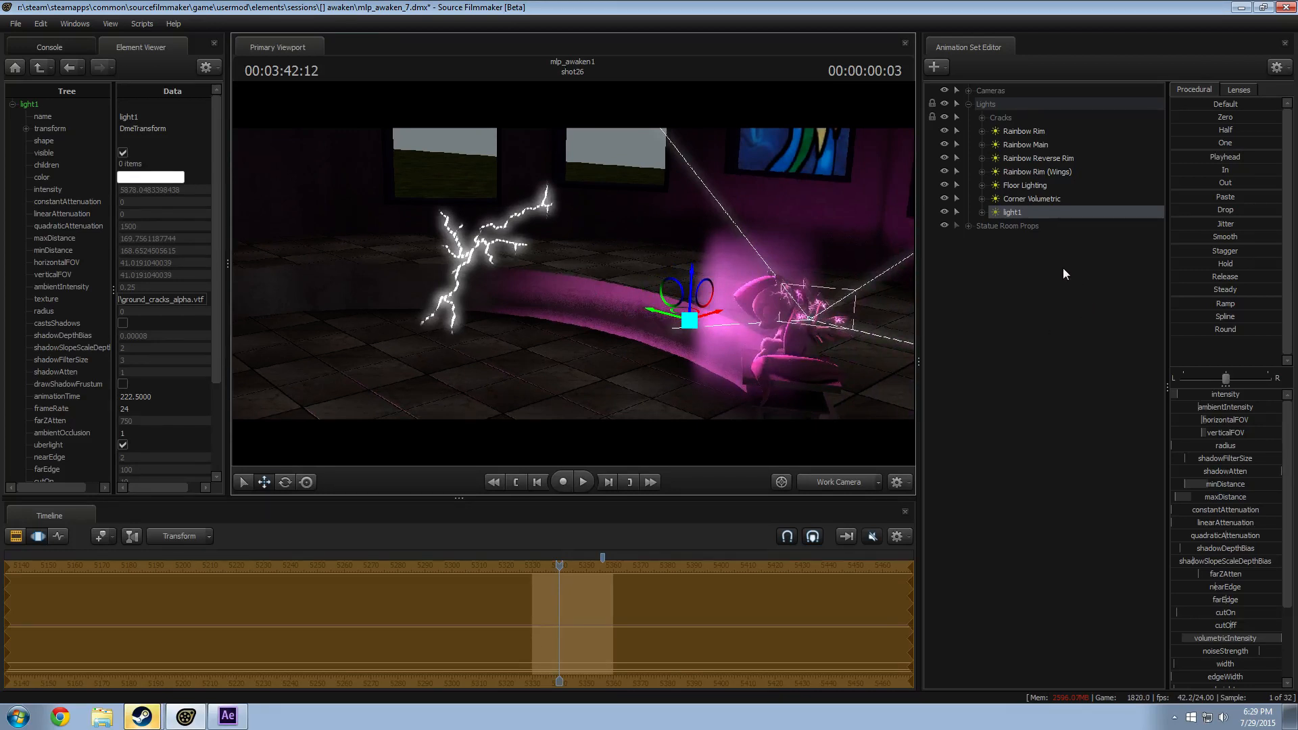
Step: Delete the light1 animation set and advance one frame to 00:03:42:13
{"action": "right_click", "coordinate": [1039, 206]}
{"action": "left_click", "coordinate": [1071, 245]}
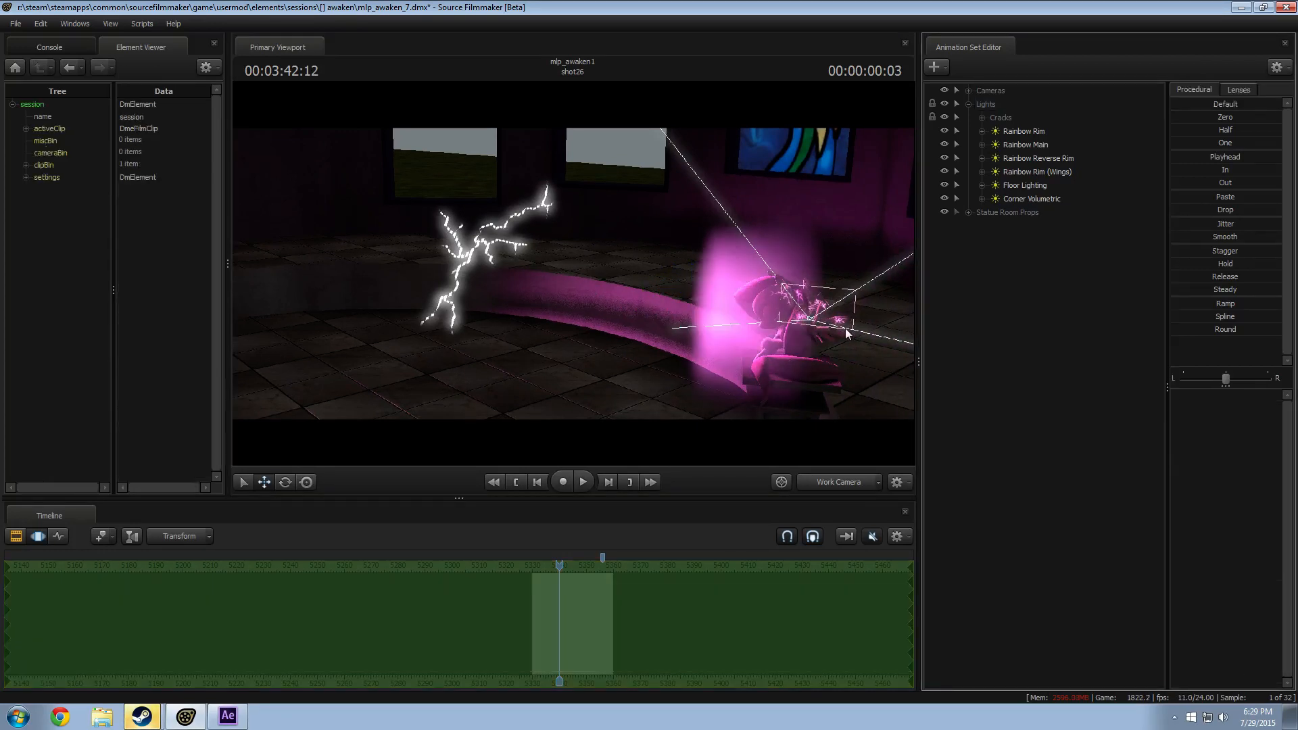
{"action": "left_click", "coordinate": [564, 565]}
Step: Switch to the Clip Editor and move the playhead to shot48 at 00:00:02:17
{"action": "key", "text": "F2"}
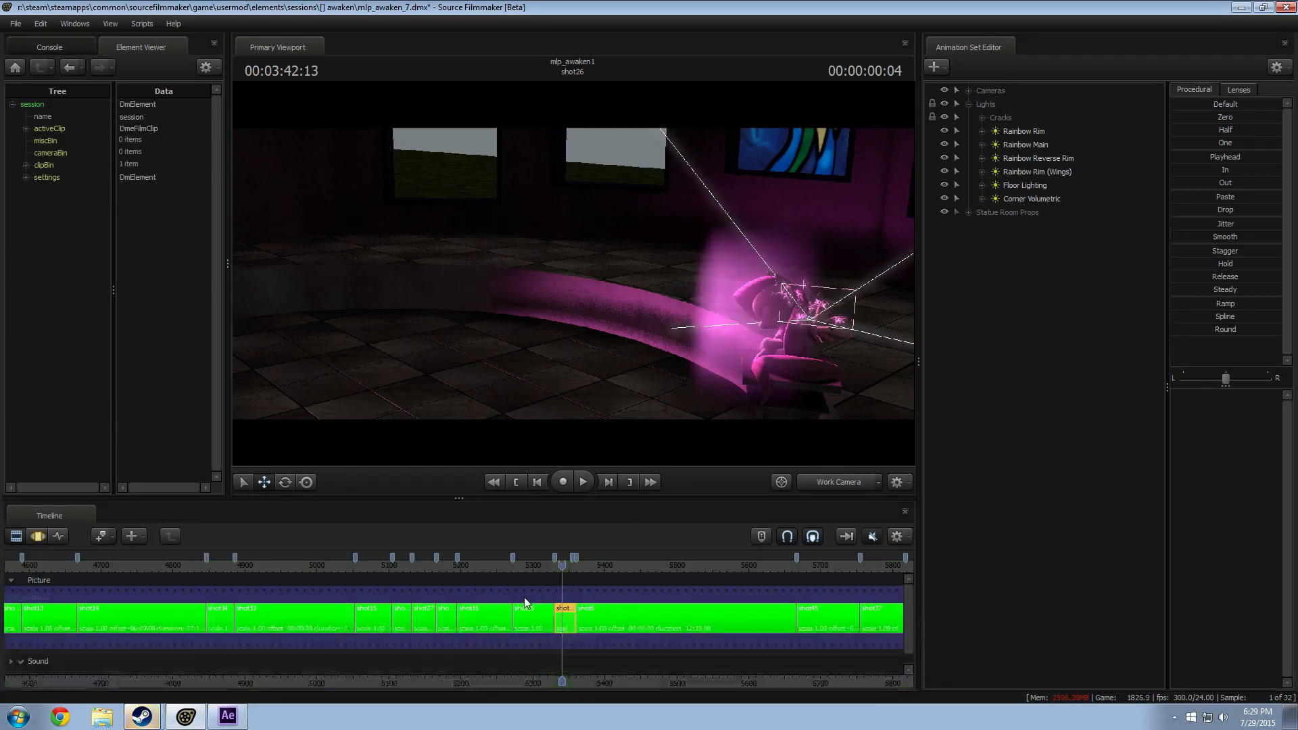
{"action": "scroll", "coordinate": [115, 576], "scroll_direction": "down", "scroll_amount": 1}
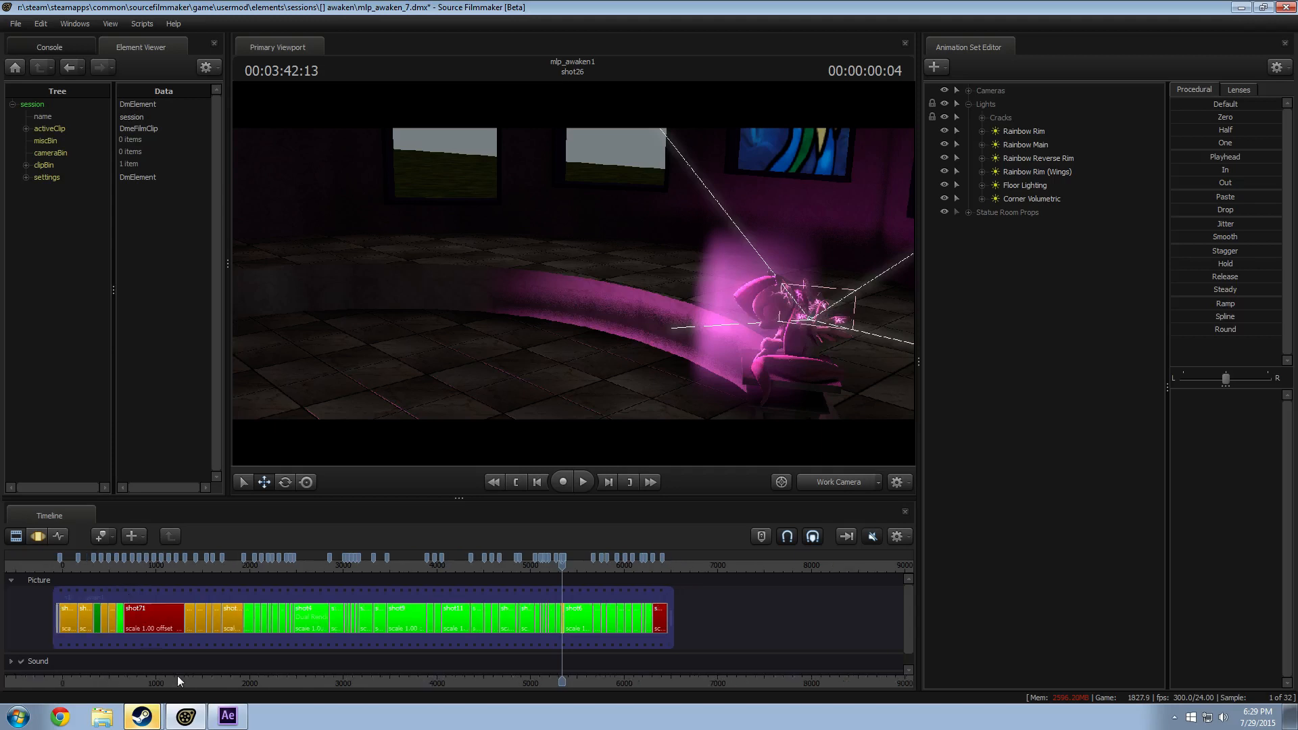
{"action": "left_click_drag", "start_coordinate": [184, 680], "coordinate": [383, 686]}
{"action": "left_click", "coordinate": [266, 567]}
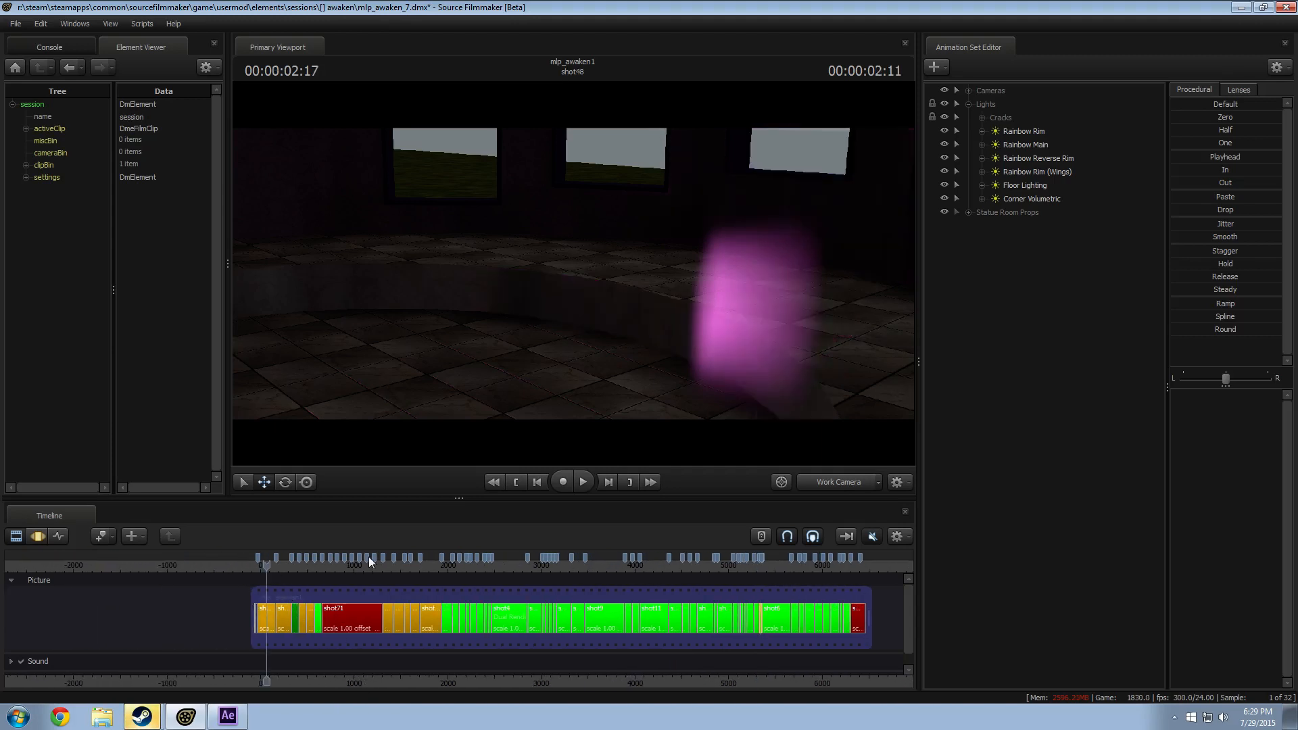
Step: Examine the stained-glass patterns projected onto the hall floor in shot48 through the Work Camera
{"action": "left_click", "coordinate": [837, 480]}
{"action": "left_click_drag", "start_coordinate": [640, 359], "coordinate": [605, 297]}
{"action": "key", "text": "s"}
{"action": "key", "text": "w"}
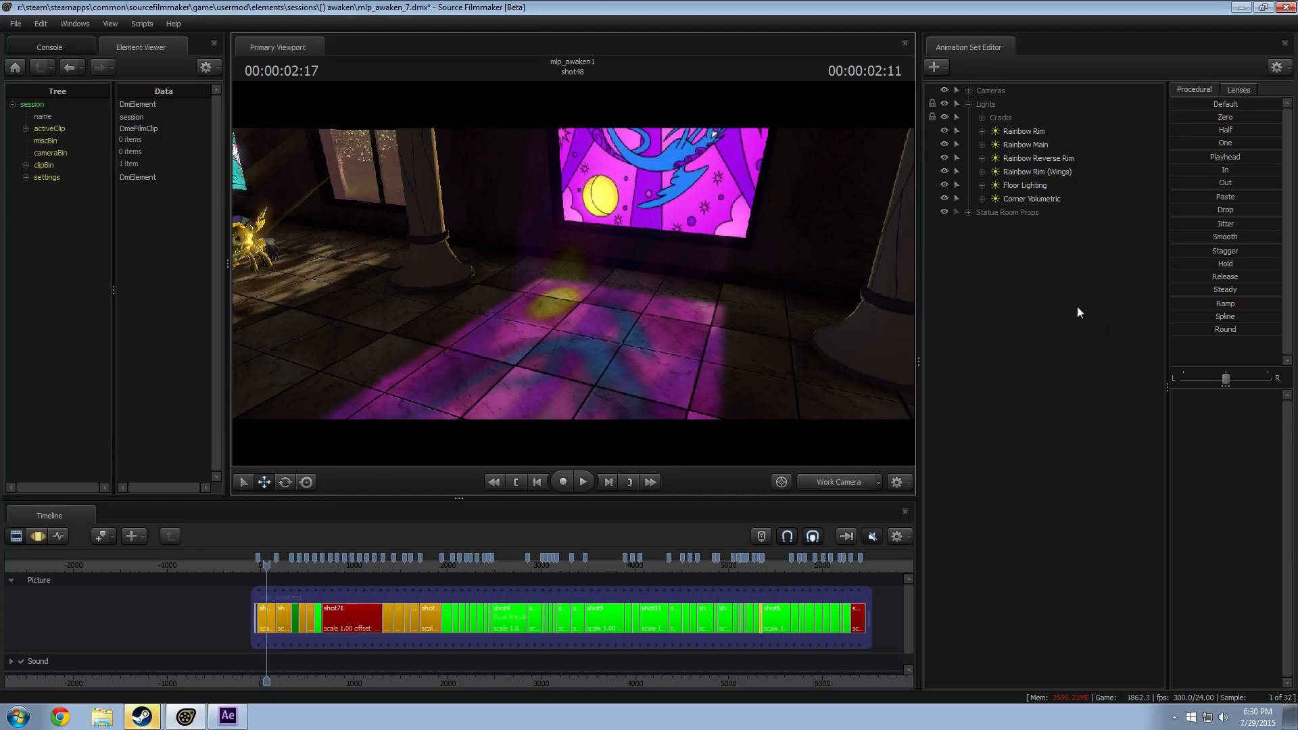
{"action": "left_click_drag", "start_coordinate": [649, 291], "coordinate": [862, 176]}
{"action": "key", "text": "a"}
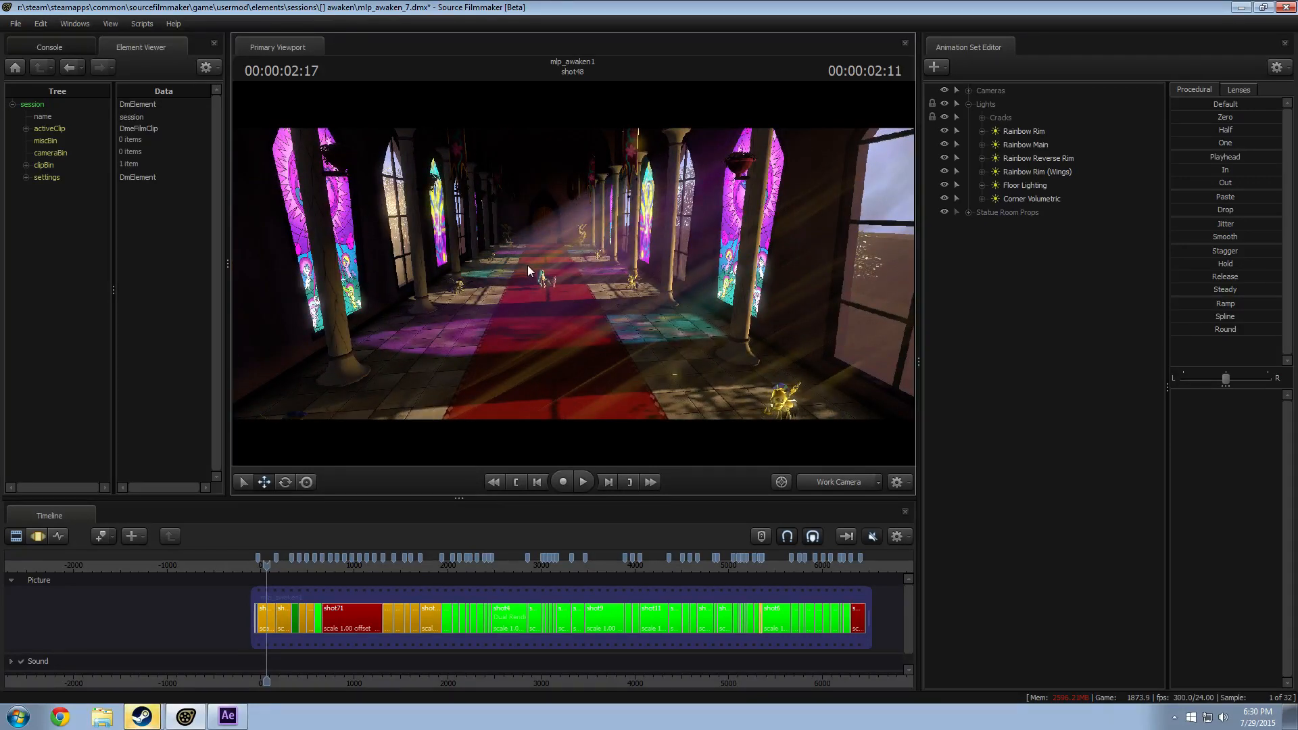
{"action": "left_click_drag", "start_coordinate": [527, 265], "coordinate": [615, 264]}
{"action": "left_click_drag", "start_coordinate": [573, 274], "coordinate": [612, 273]}
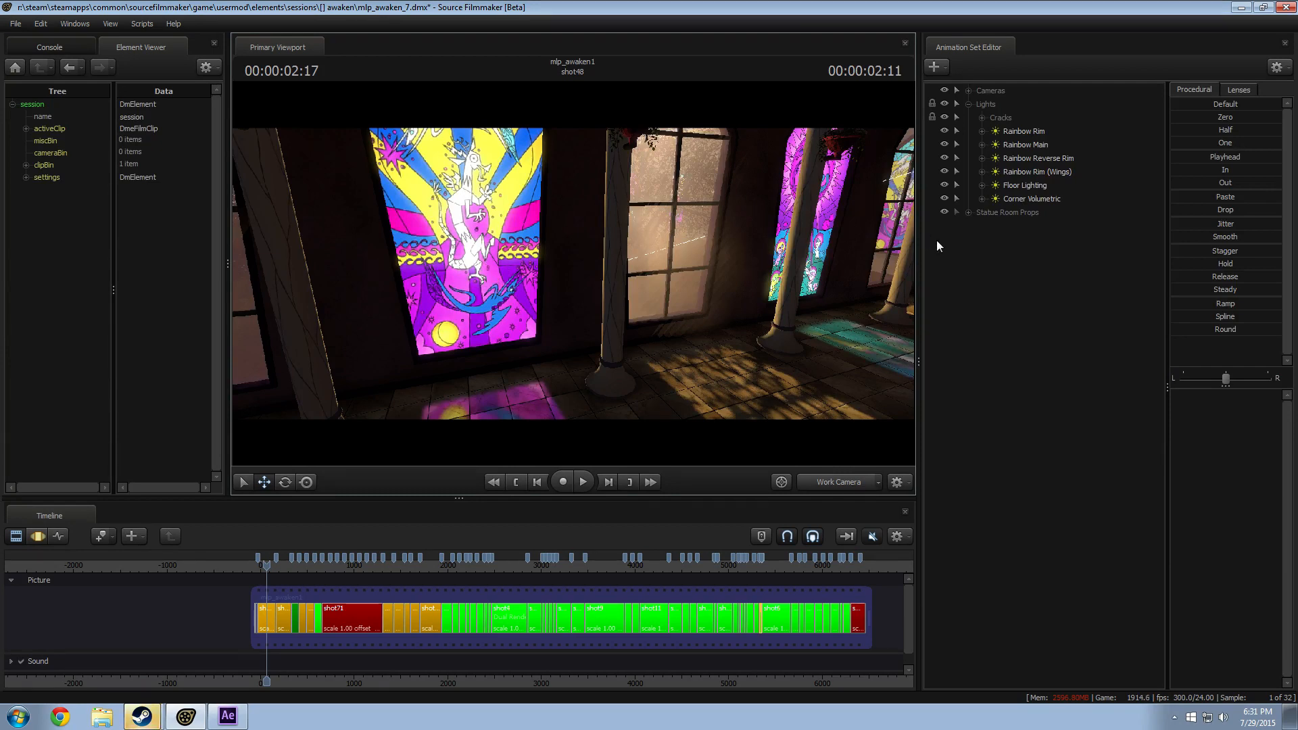
{"action": "right_click", "coordinate": [994, 265]}
{"action": "left_click", "coordinate": [1091, 299]}
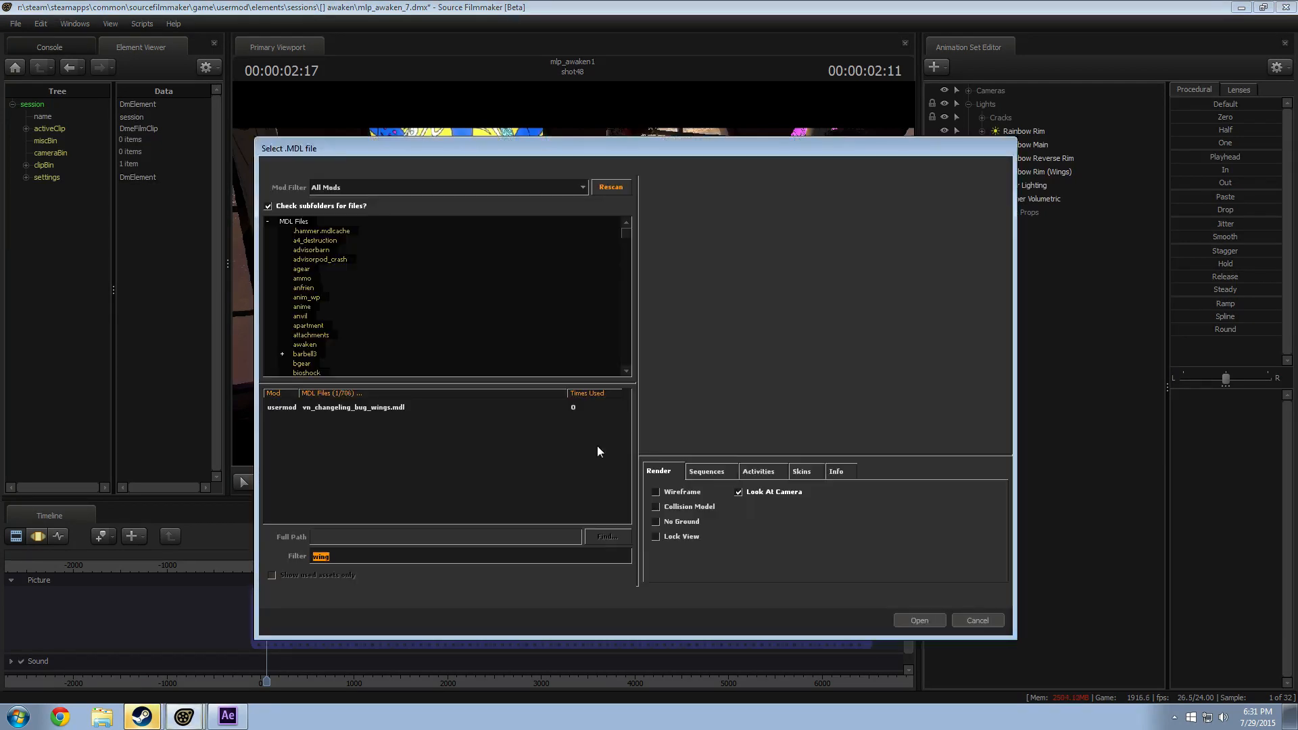
{"action": "key", "text": "Escape"}
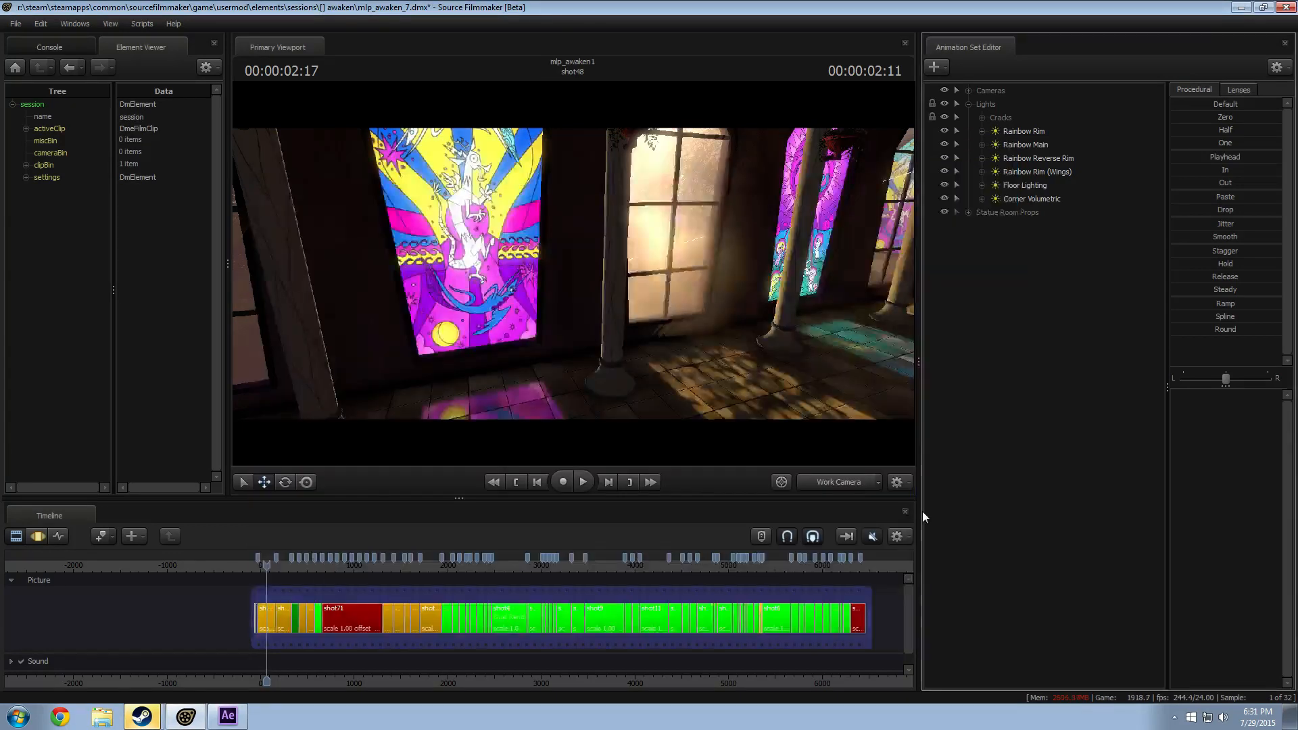
{"action": "right_click", "coordinate": [1027, 287]}
{"action": "right_click", "coordinate": [992, 235]}
{"action": "right_click", "coordinate": [992, 233]}
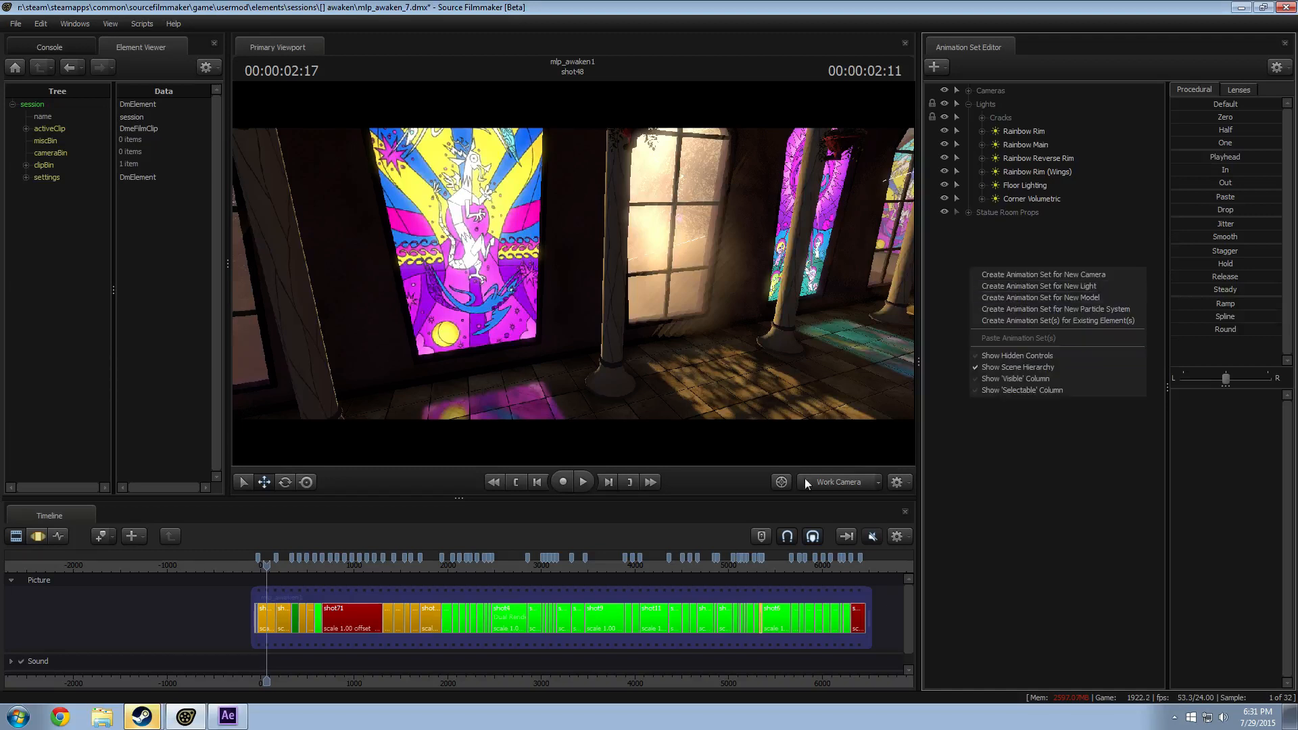
{"action": "right_click", "coordinate": [968, 266]}
Step: Select shot48 and create an animation set for a new light in it
{"action": "left_click", "coordinate": [266, 619]}
{"action": "scroll", "coordinate": [269, 620], "scroll_direction": "up", "scroll_amount": 2}
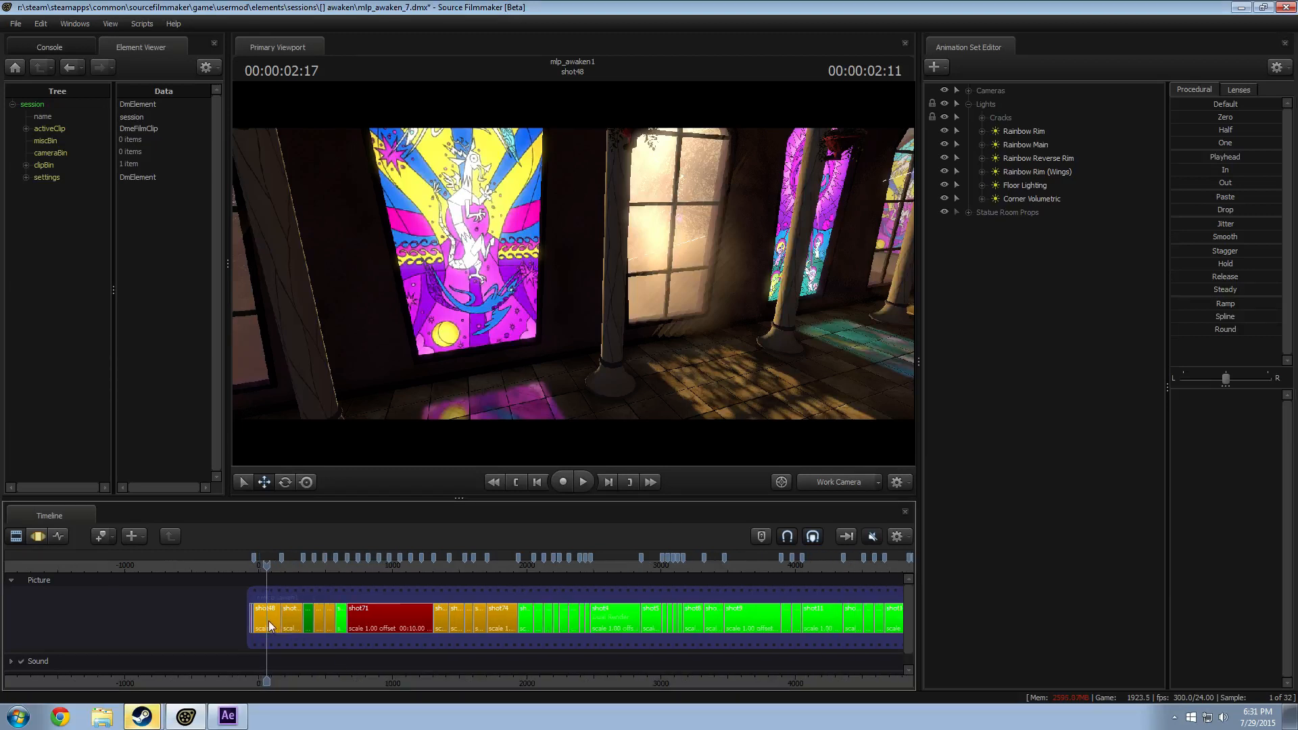
{"action": "right_click", "coordinate": [1012, 542]}
{"action": "left_click", "coordinate": [1091, 561]}
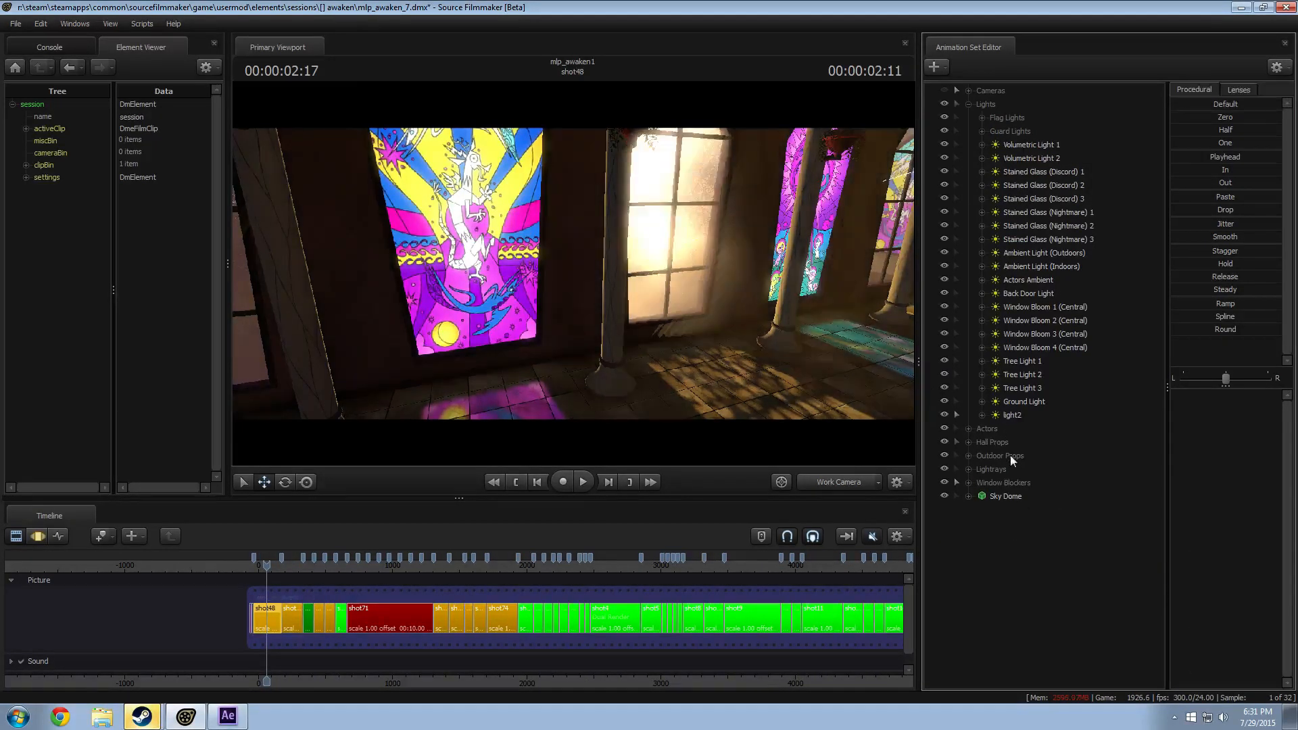
Step: Filter the textures by "gobo", preview them, and apply effects\blindsgobo.vtf as light2's gobo texture
{"action": "right_click", "coordinate": [1015, 416]}
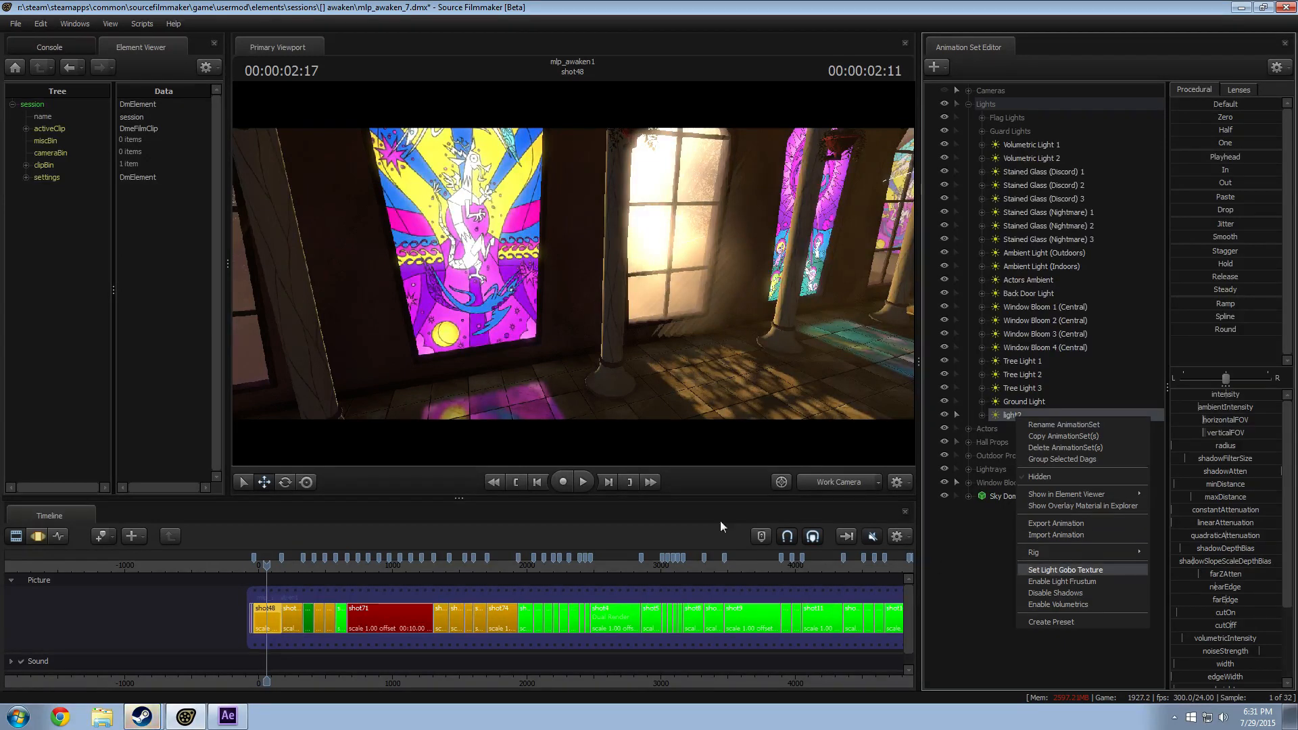
{"action": "key", "text": "Return"}
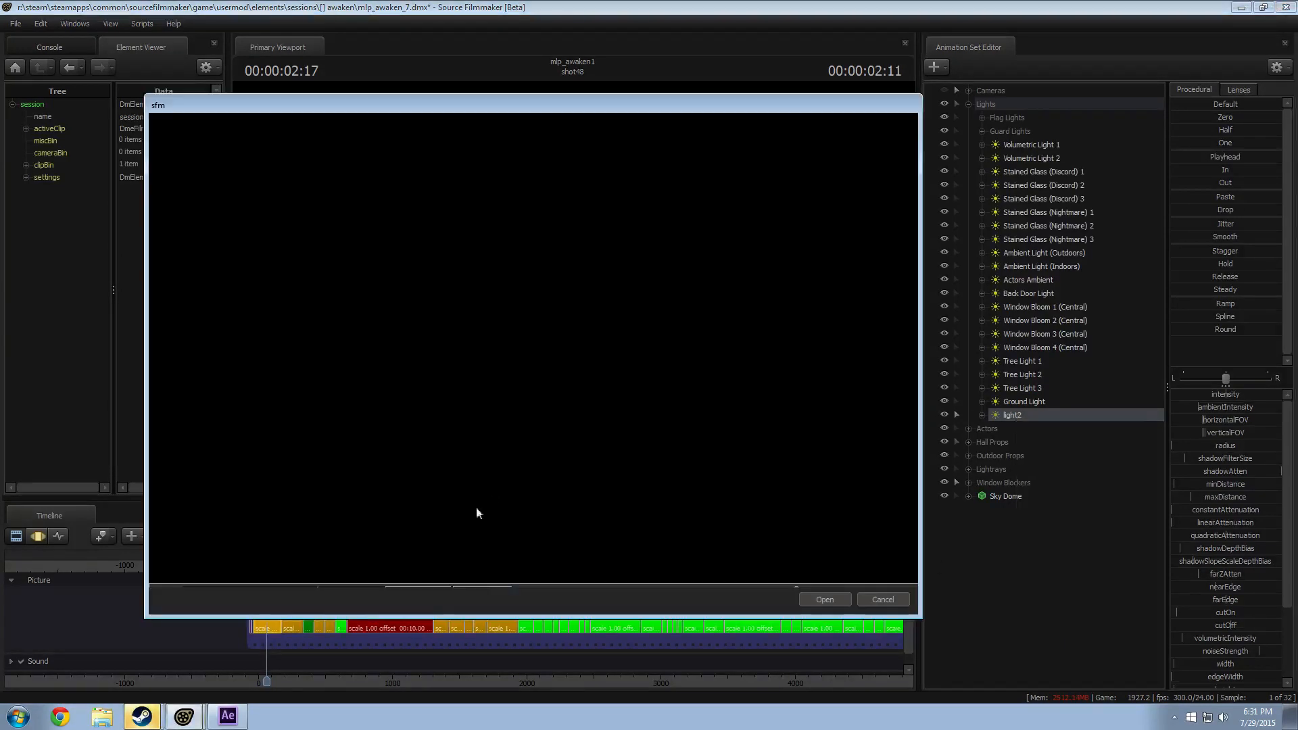
{"action": "type", "text": "gobo"}
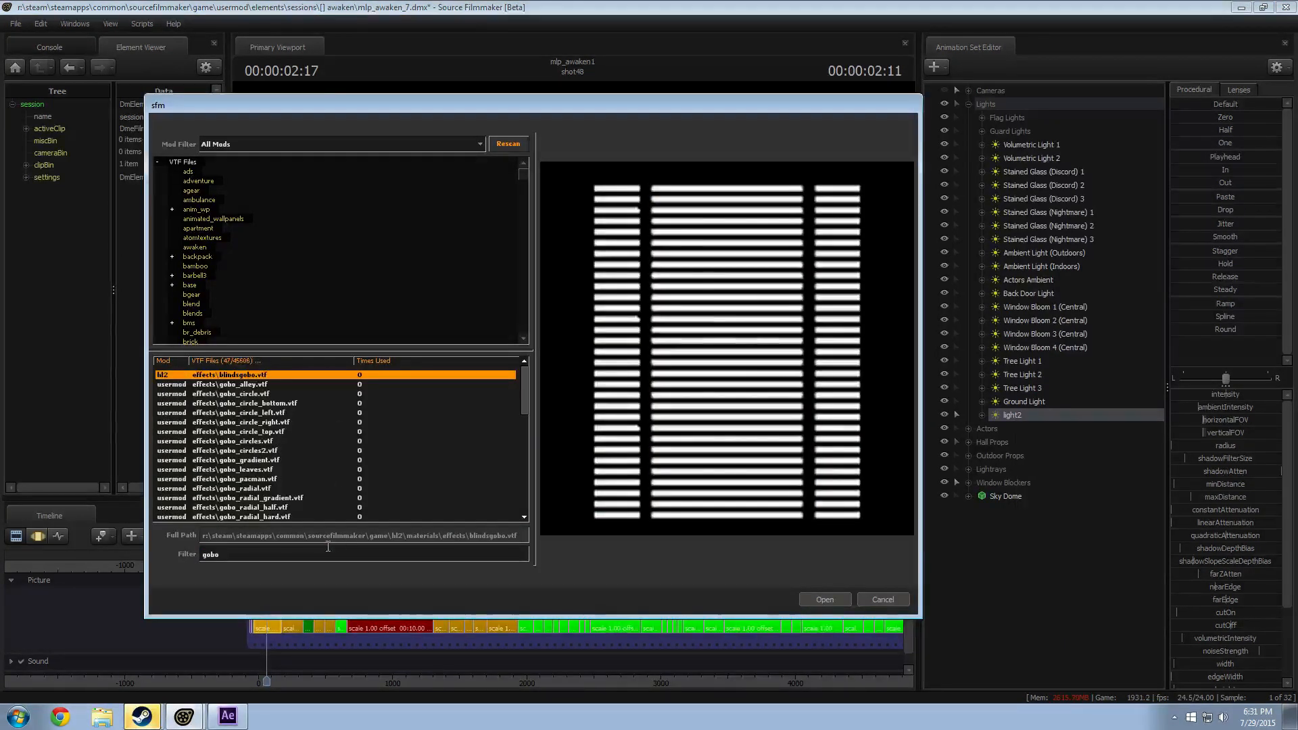
{"action": "key", "text": "Down"}
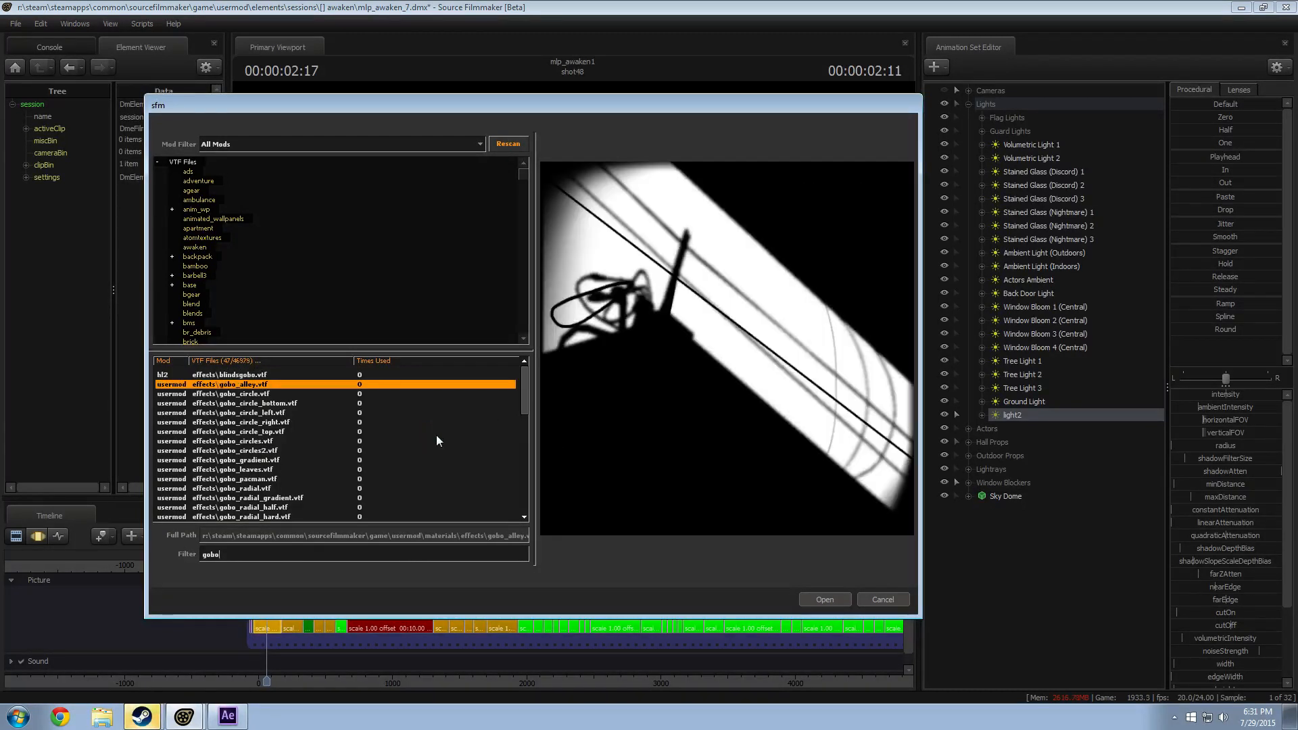
{"action": "key", "text": "Down"}
{"action": "key", "text": "Up"}
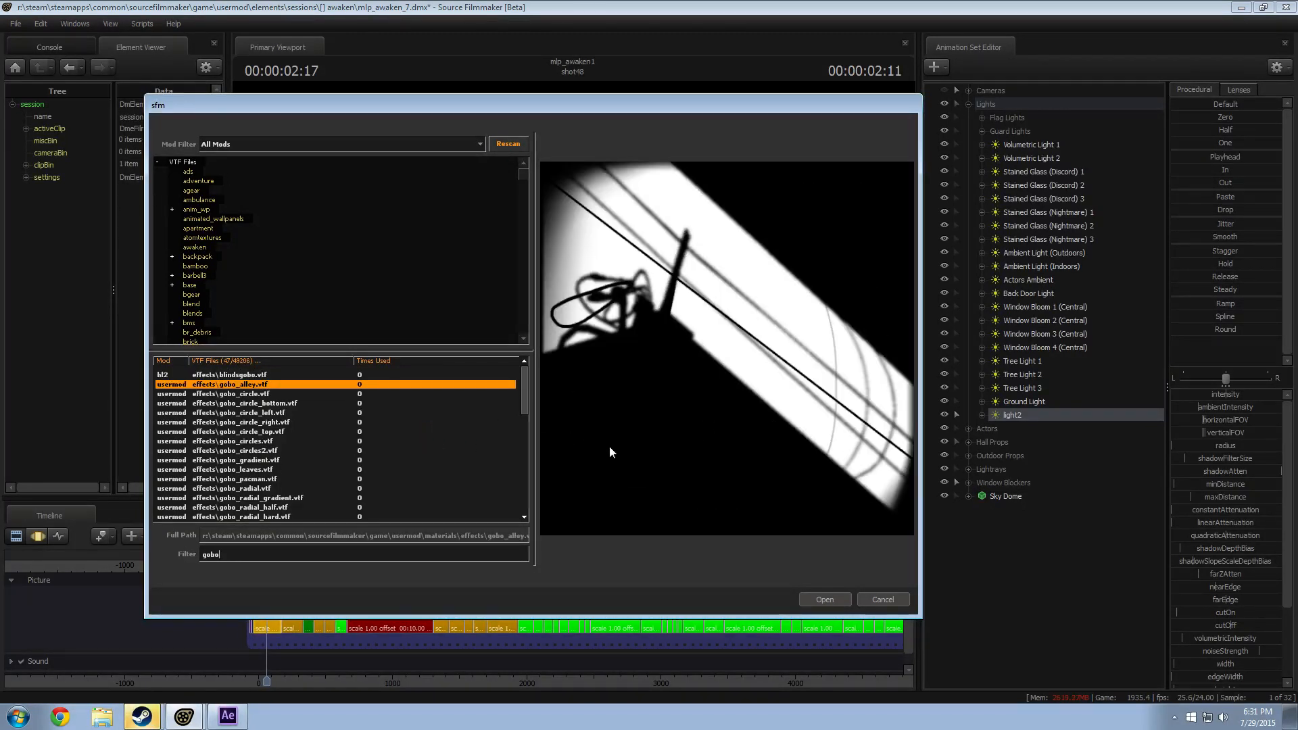
{"action": "key", "text": "Down"}
{"action": "key", "text": "Up"}
{"action": "key", "text": "Up"}
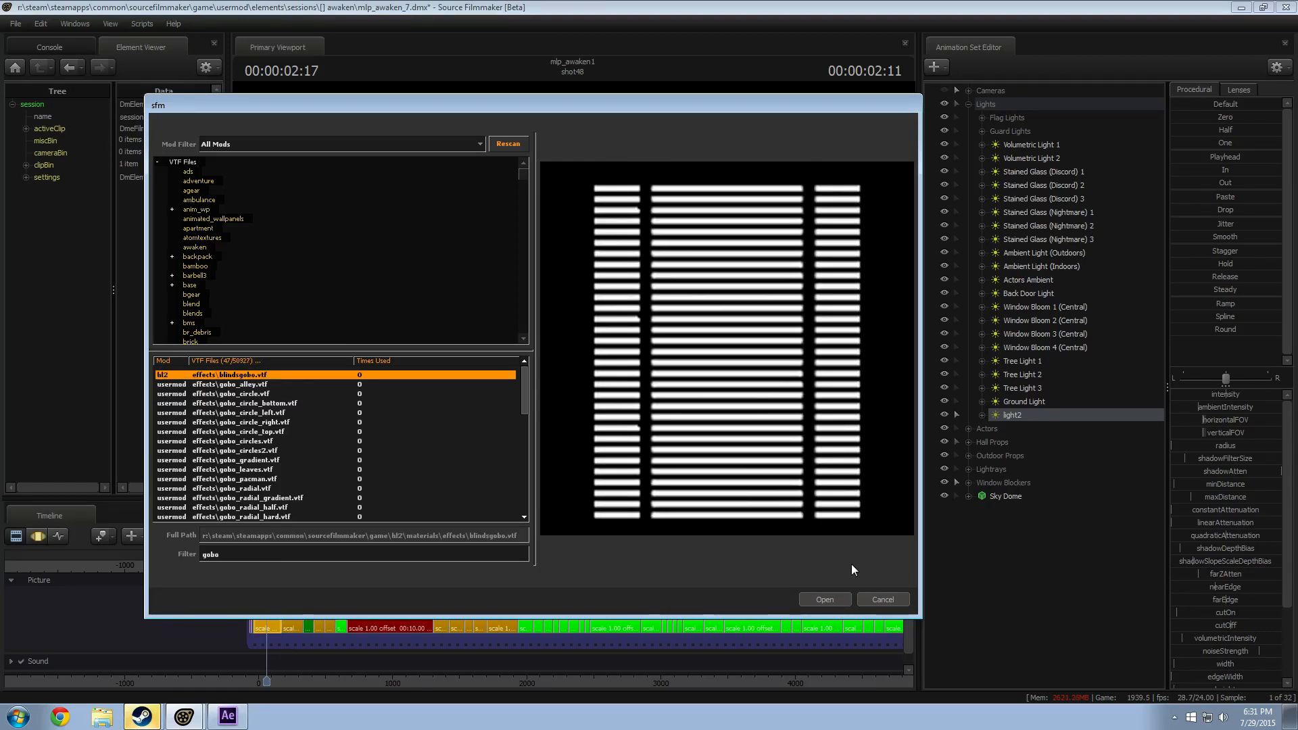
{"action": "left_click", "coordinate": [824, 601]}
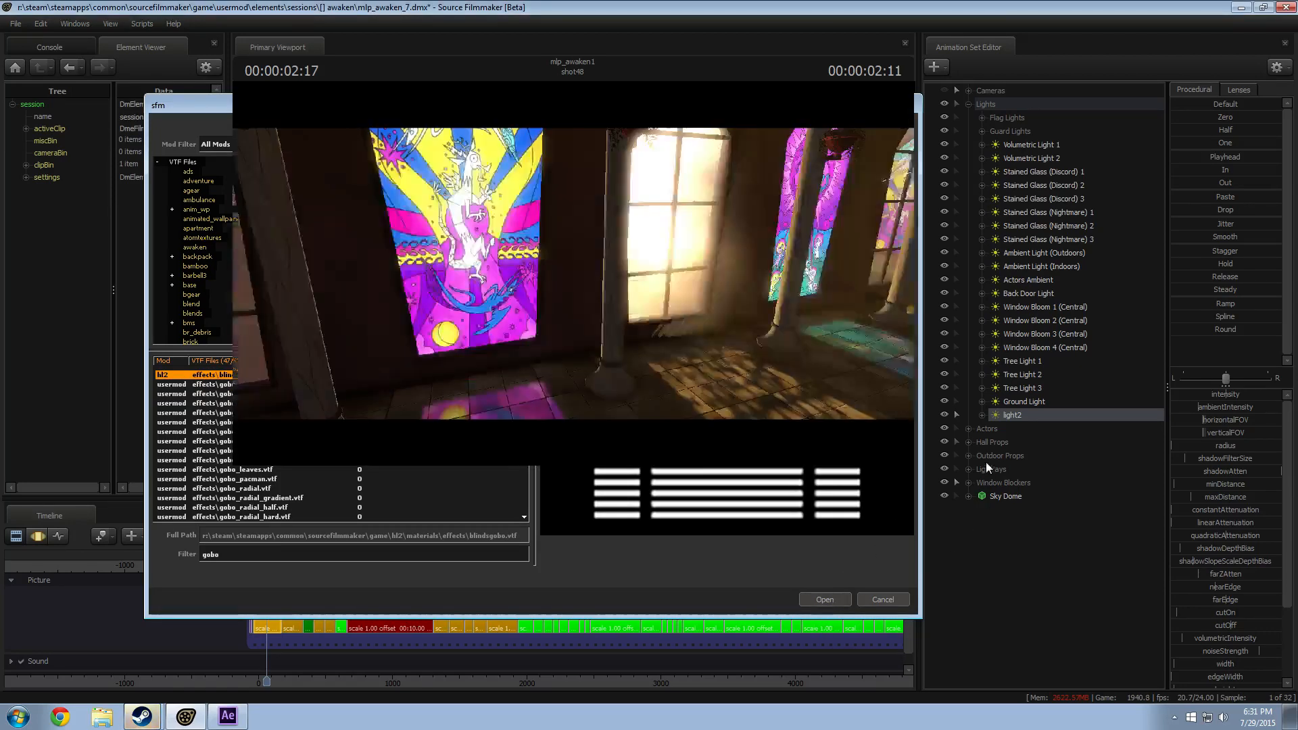
Step: View the scene through light2, dismiss the manipulation warning, and return the viewport to the Work Camera
{"action": "left_click_drag", "start_coordinate": [1018, 421], "coordinate": [589, 376]}
{"action": "left_click", "coordinate": [587, 375]}
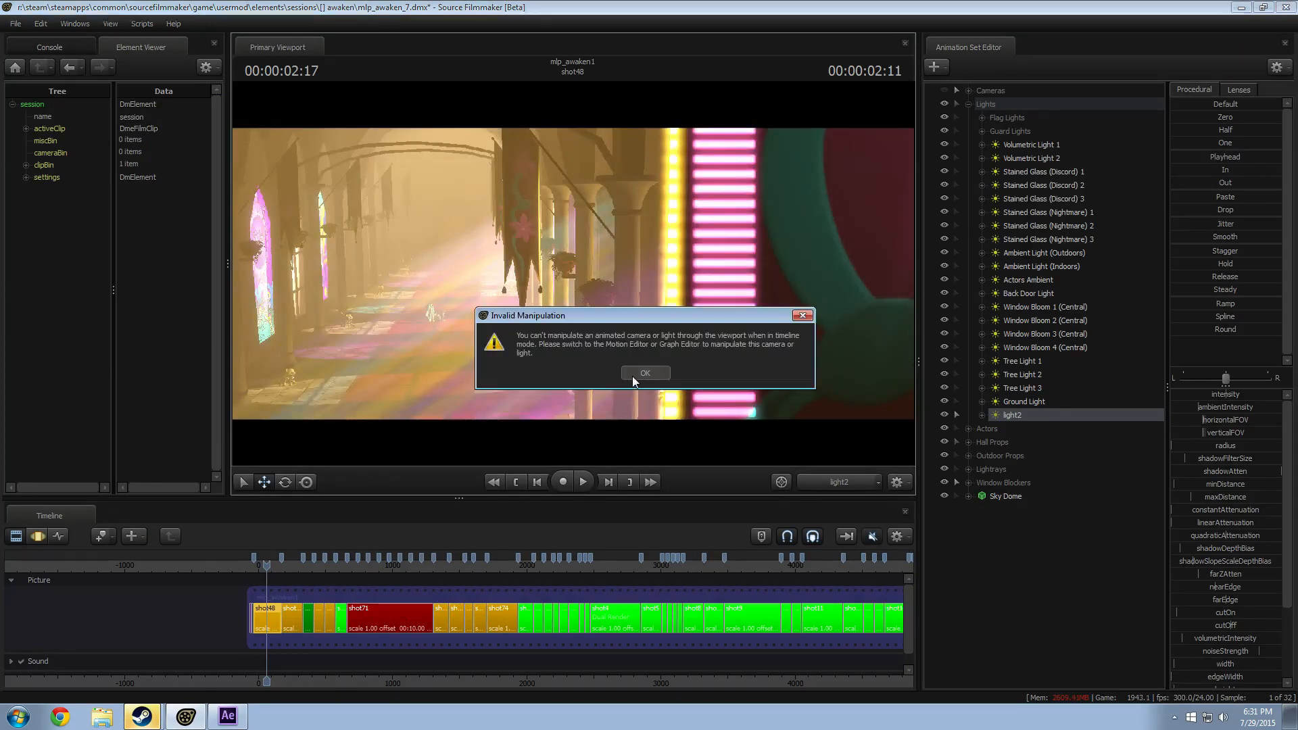
{"action": "left_click", "coordinate": [633, 377]}
{"action": "left_click", "coordinate": [826, 480]}
{"action": "left_click_drag", "start_coordinate": [699, 367], "coordinate": [698, 367]}
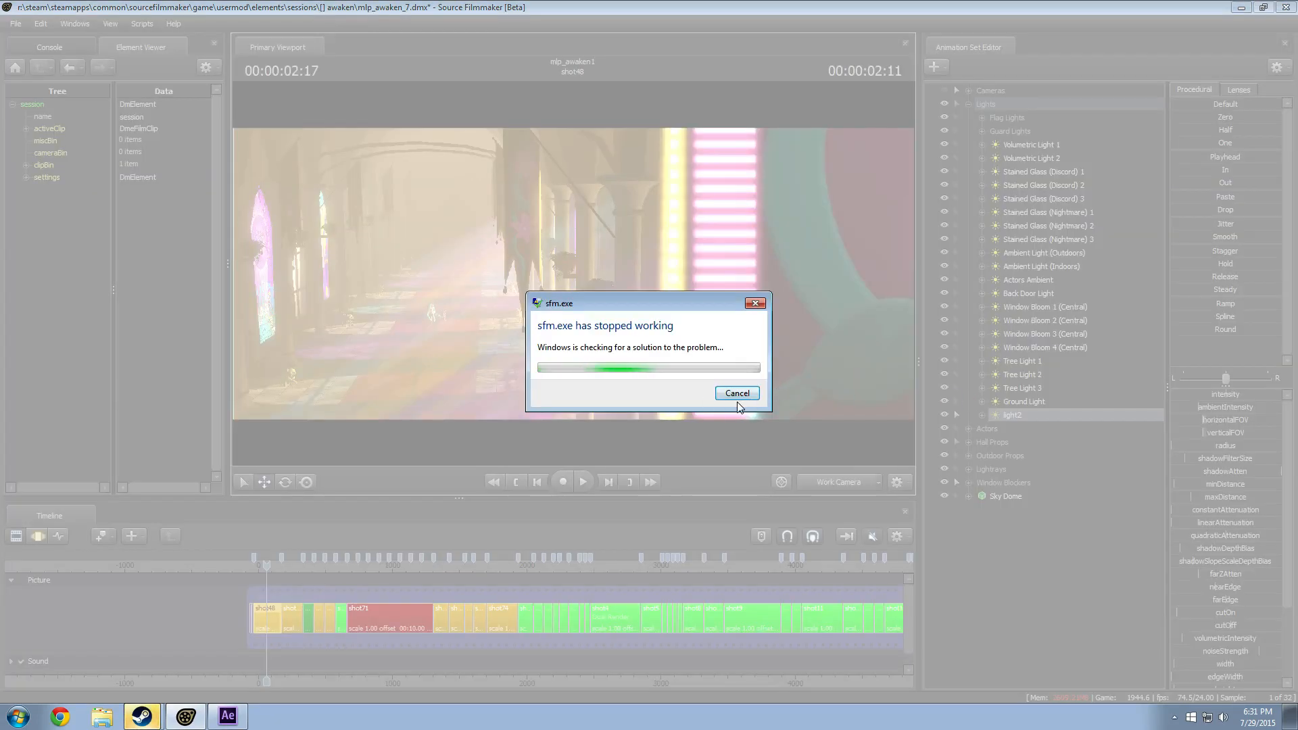
Step: Close the crashed program, decline the autosave after relaunching, and reopen the recent session mlp_awaken_7.dmx
{"action": "left_click", "coordinate": [739, 397]}
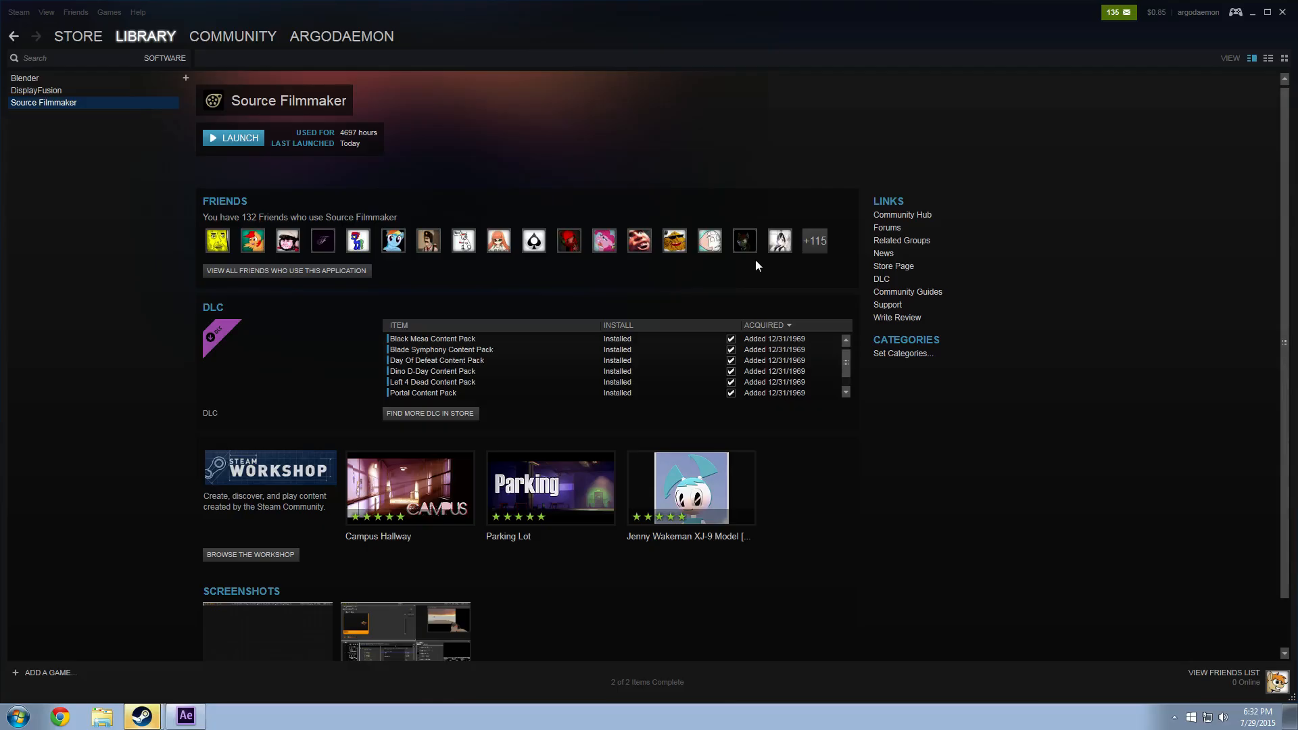
{"action": "left_click", "coordinate": [1241, 7]}
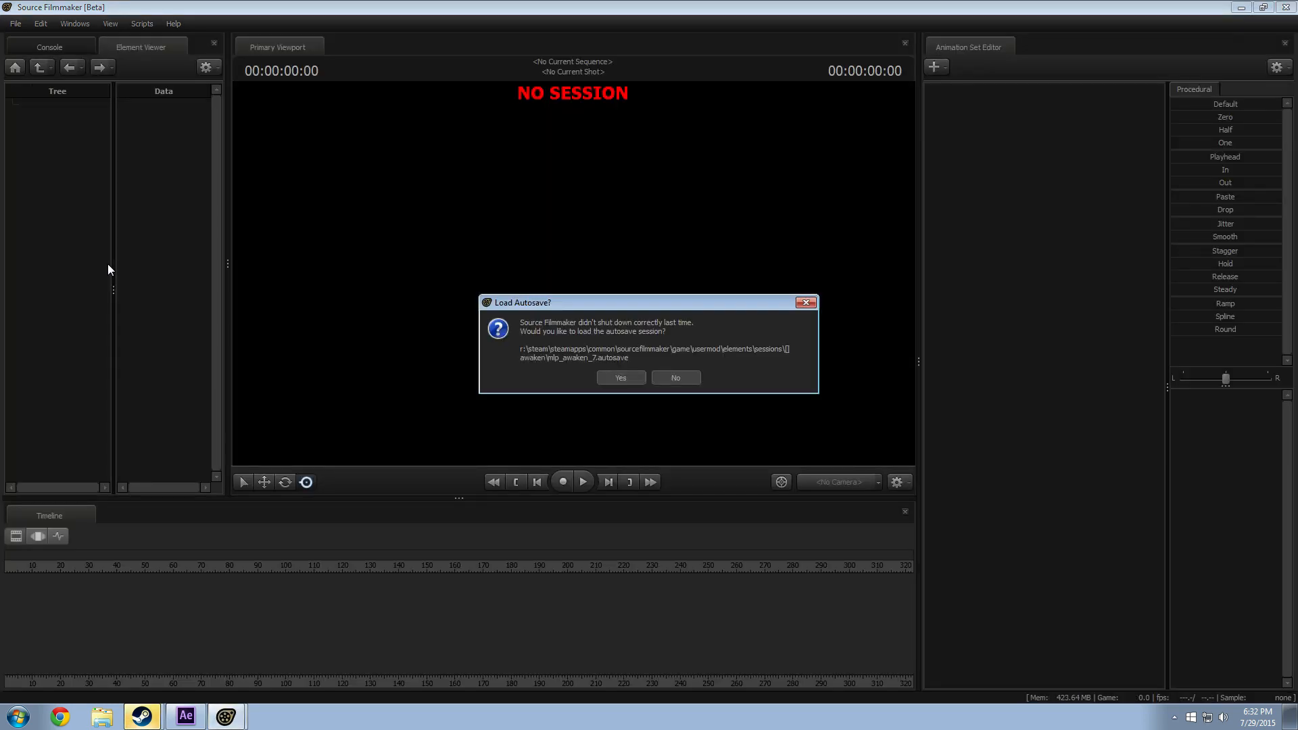
{"action": "left_click", "coordinate": [666, 376]}
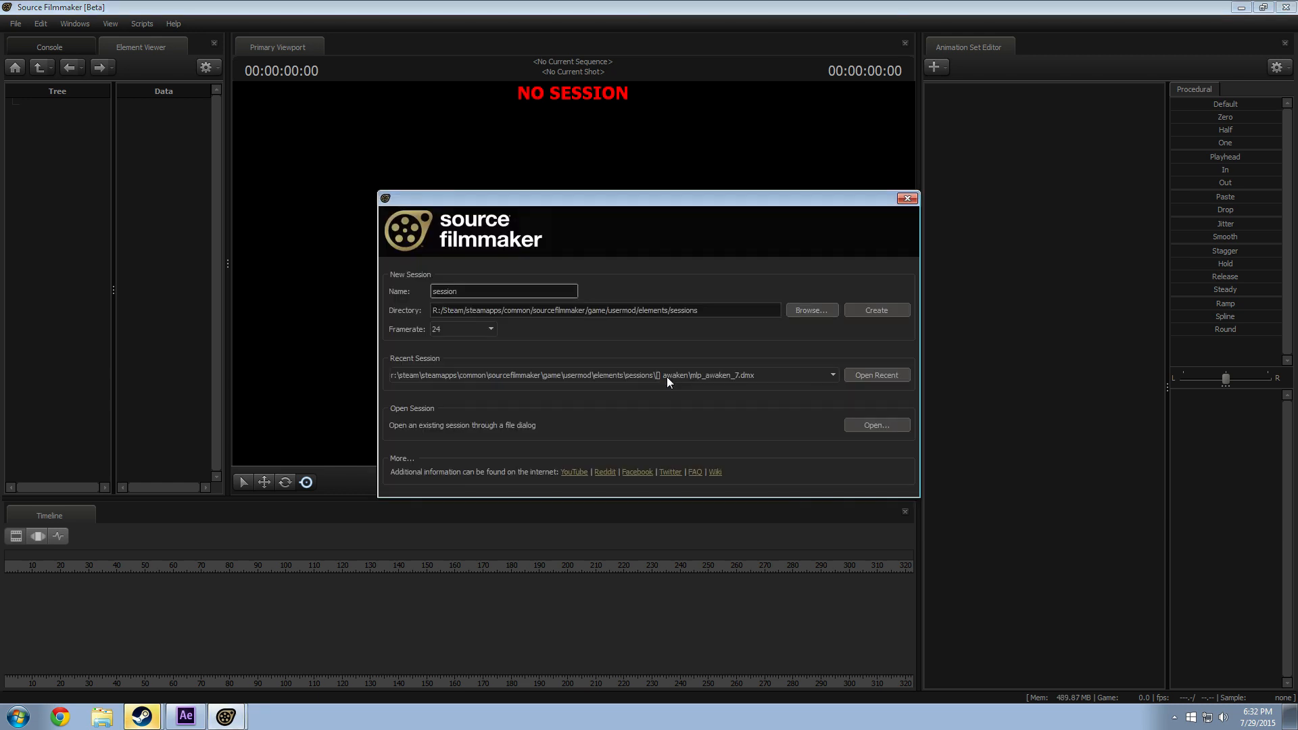
{"action": "left_click", "coordinate": [864, 378]}
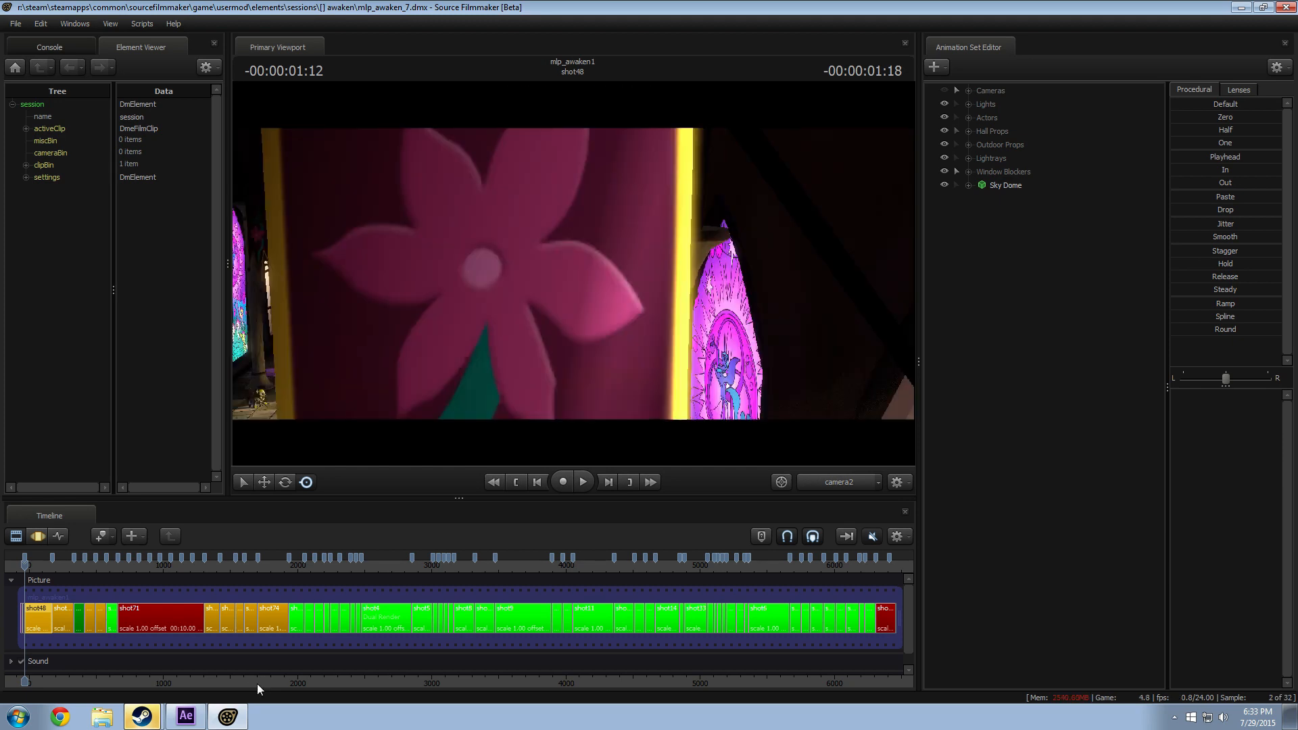
Step: Move the playhead to 00:01:15:14 in shot74 and play the shot to review its lighting
{"action": "left_click", "coordinate": [264, 612]}
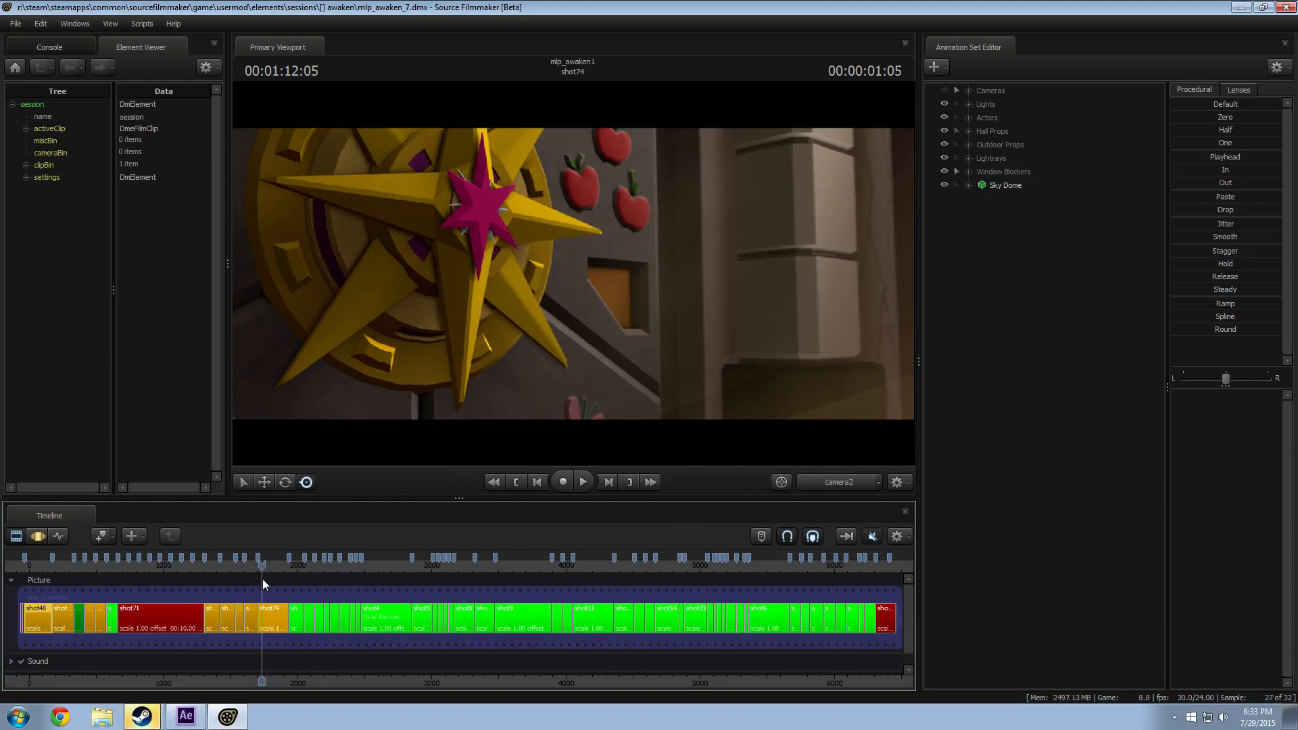
{"action": "mouse_move", "coordinate": [262, 571]}
{"action": "left_mouse_down"}
{"action": "mouse_move", "coordinate": [277, 570]}
{"action": "mouse_move", "coordinate": [259, 575]}
{"action": "left_mouse_up"}
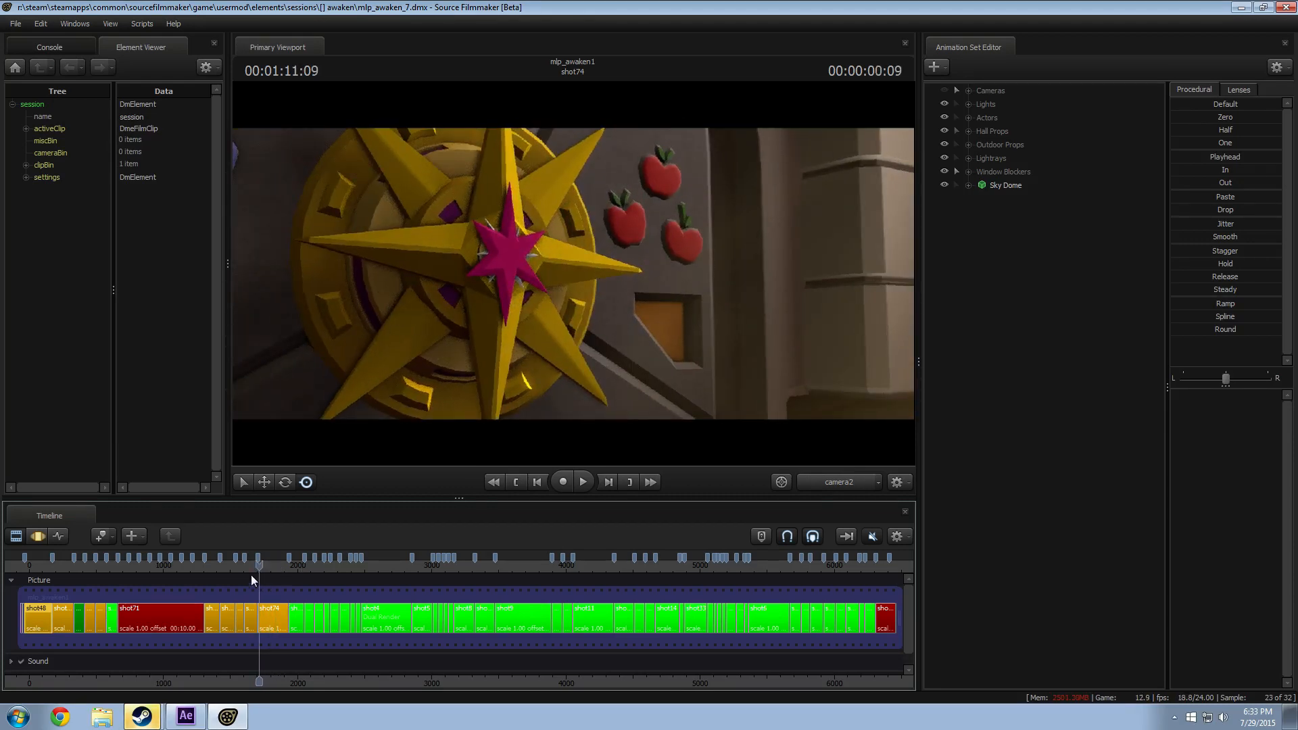
{"action": "scroll", "coordinate": [286, 585], "scroll_direction": "up", "scroll_amount": 8}
{"action": "left_click_drag", "start_coordinate": [306, 572], "coordinate": [380, 566]}
{"action": "left_click_drag", "start_coordinate": [351, 571], "coordinate": [331, 571]}
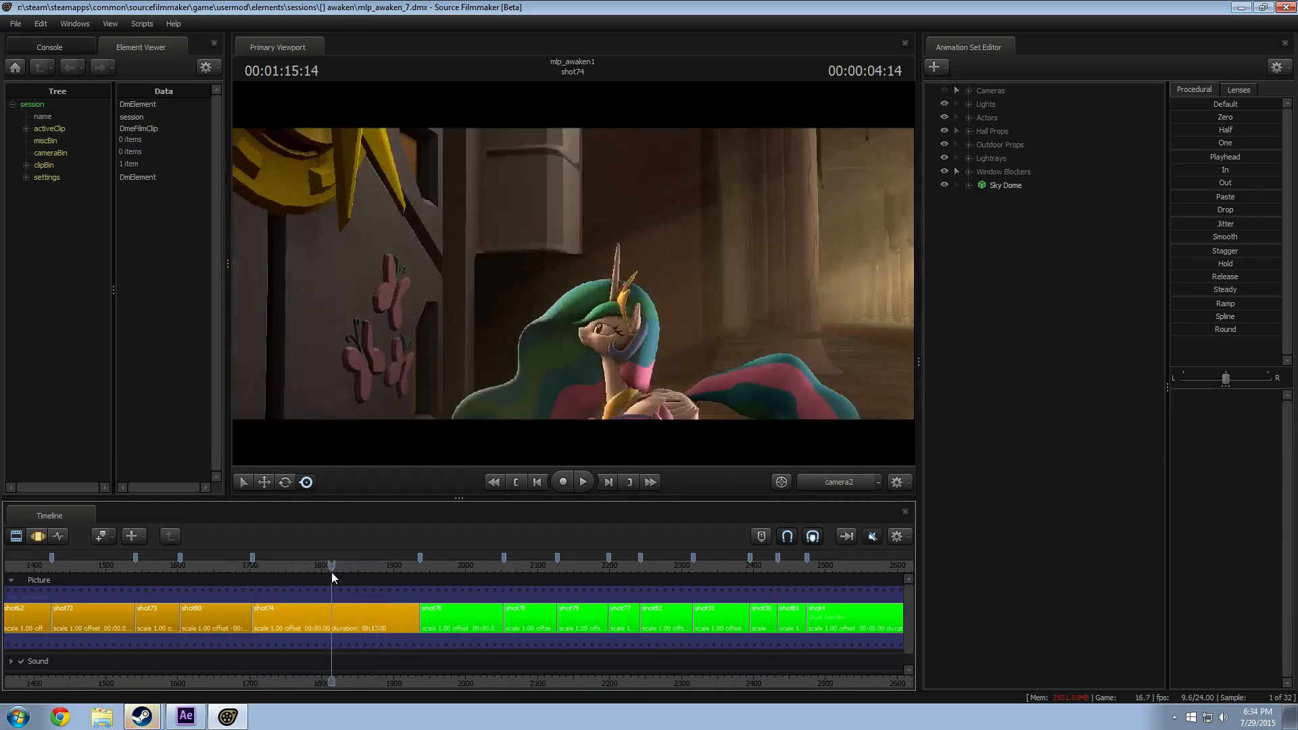
{"action": "key", "text": "space"}
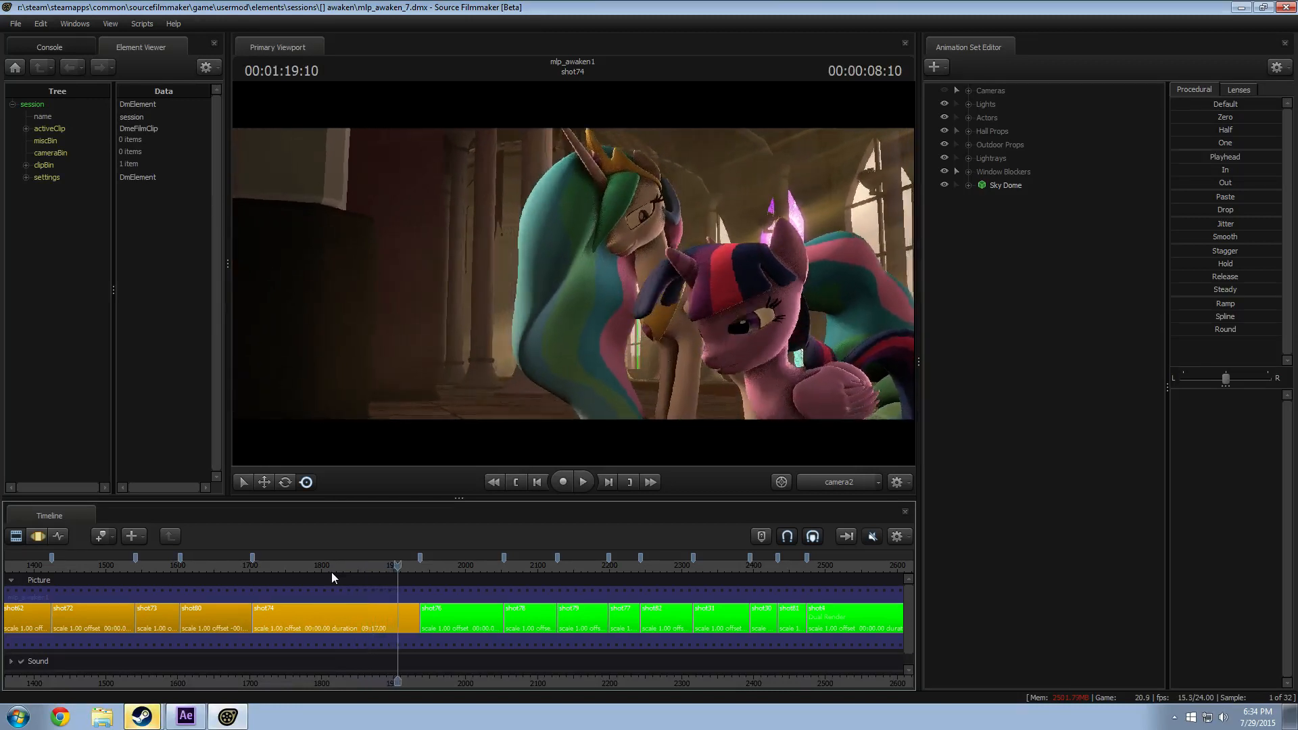
{"action": "key", "text": "space"}
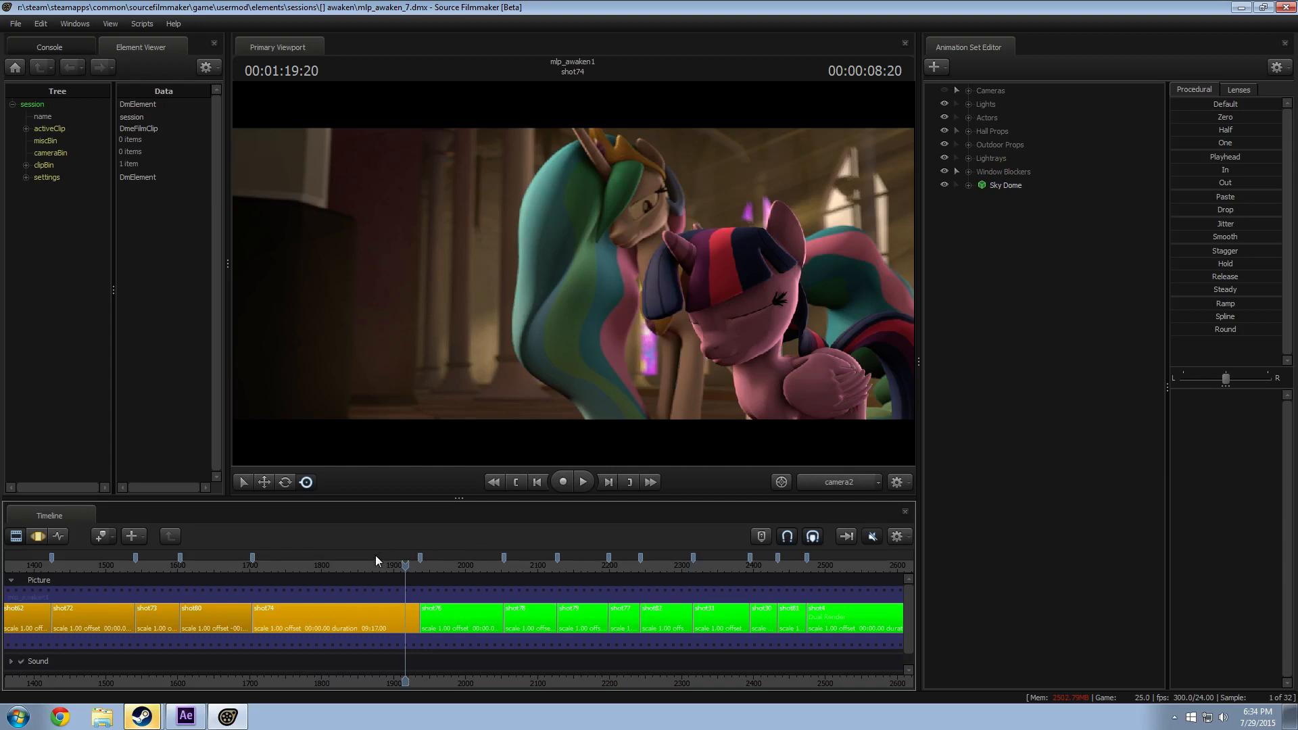
Step: Compare the lighting of shot79 with shot74, returning the playhead to 00:01:19:20 in shot74
{"action": "left_click_drag", "start_coordinate": [405, 567], "coordinate": [566, 574]}
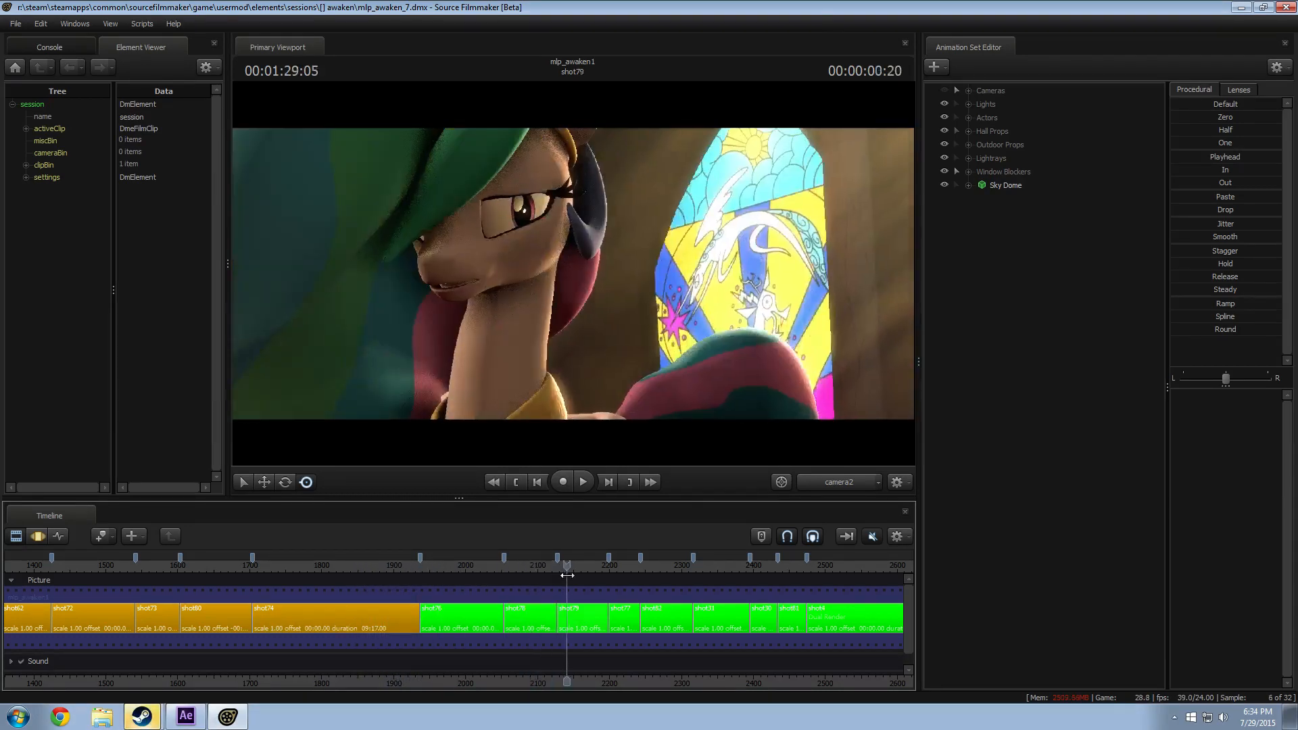
{"action": "left_click_drag", "start_coordinate": [383, 563], "coordinate": [404, 567]}
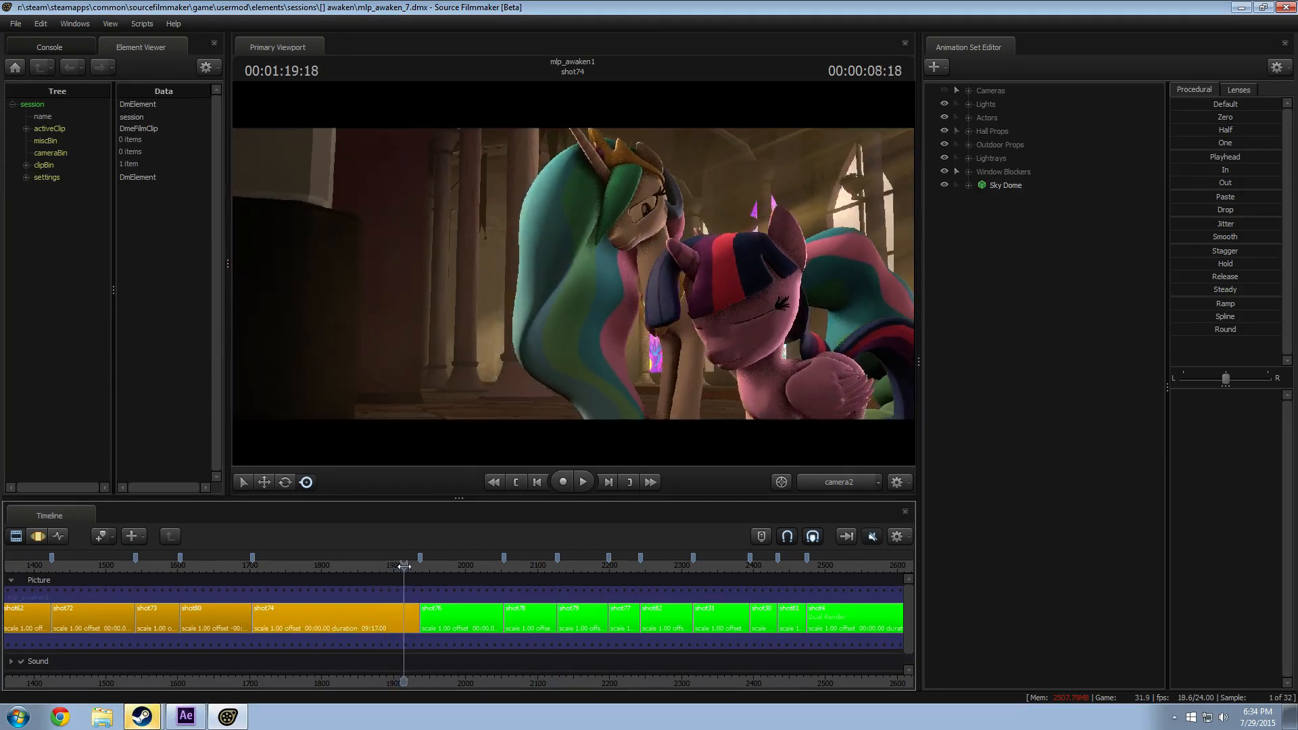
{"action": "left_click", "coordinate": [580, 565]}
{"action": "mouse_move", "coordinate": [390, 565]}
{"action": "left_mouse_down"}
{"action": "mouse_move", "coordinate": [532, 565]}
{"action": "mouse_move", "coordinate": [404, 566]}
{"action": "left_mouse_up"}
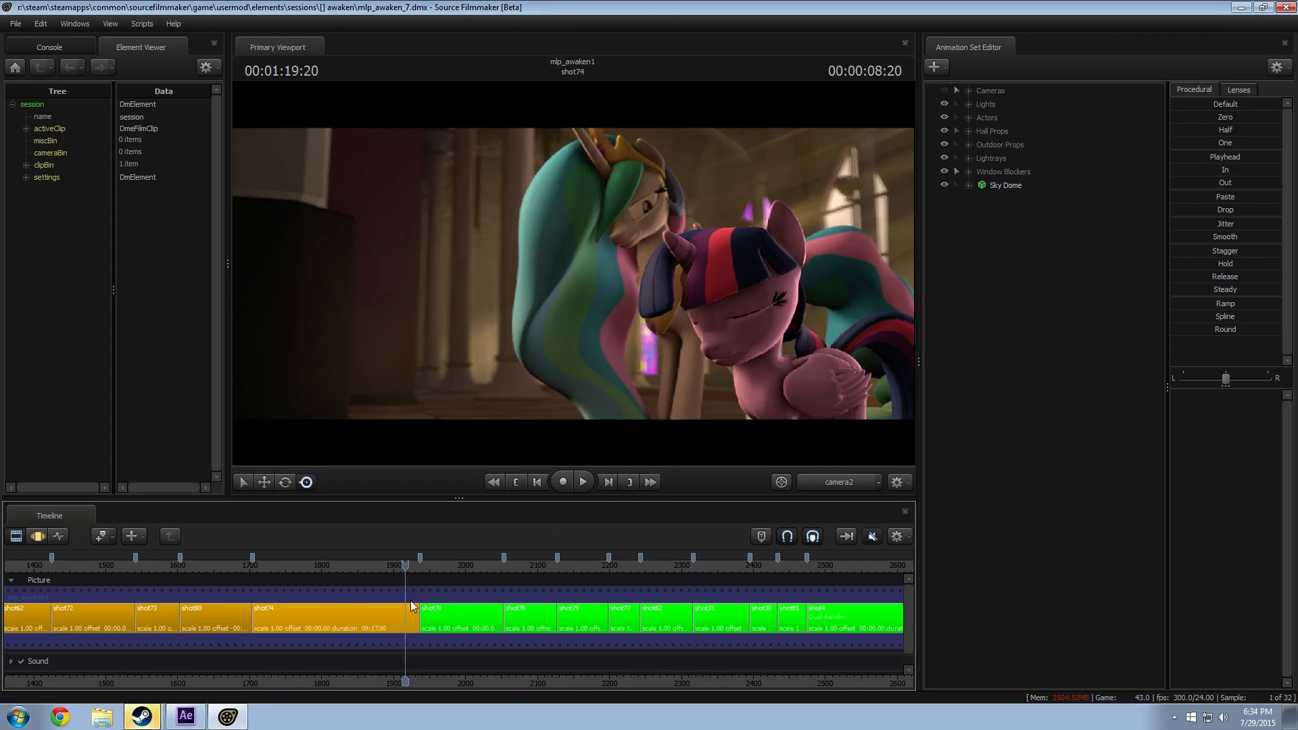
Step: Group shot74's lights from Actors Rim through Actors Ambient together with Eye Light (Left) and Twilight Main
{"action": "left_click", "coordinate": [969, 104]}
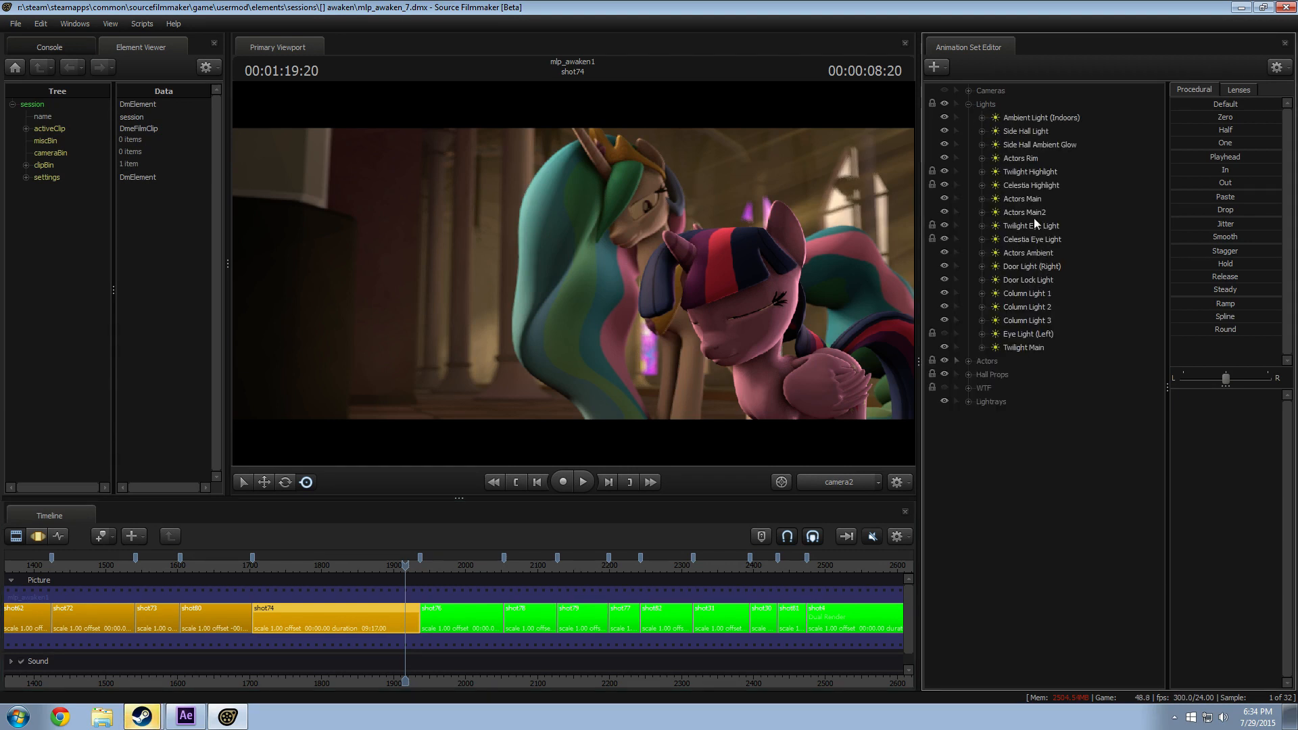
{"action": "left_click", "coordinate": [1023, 199]}
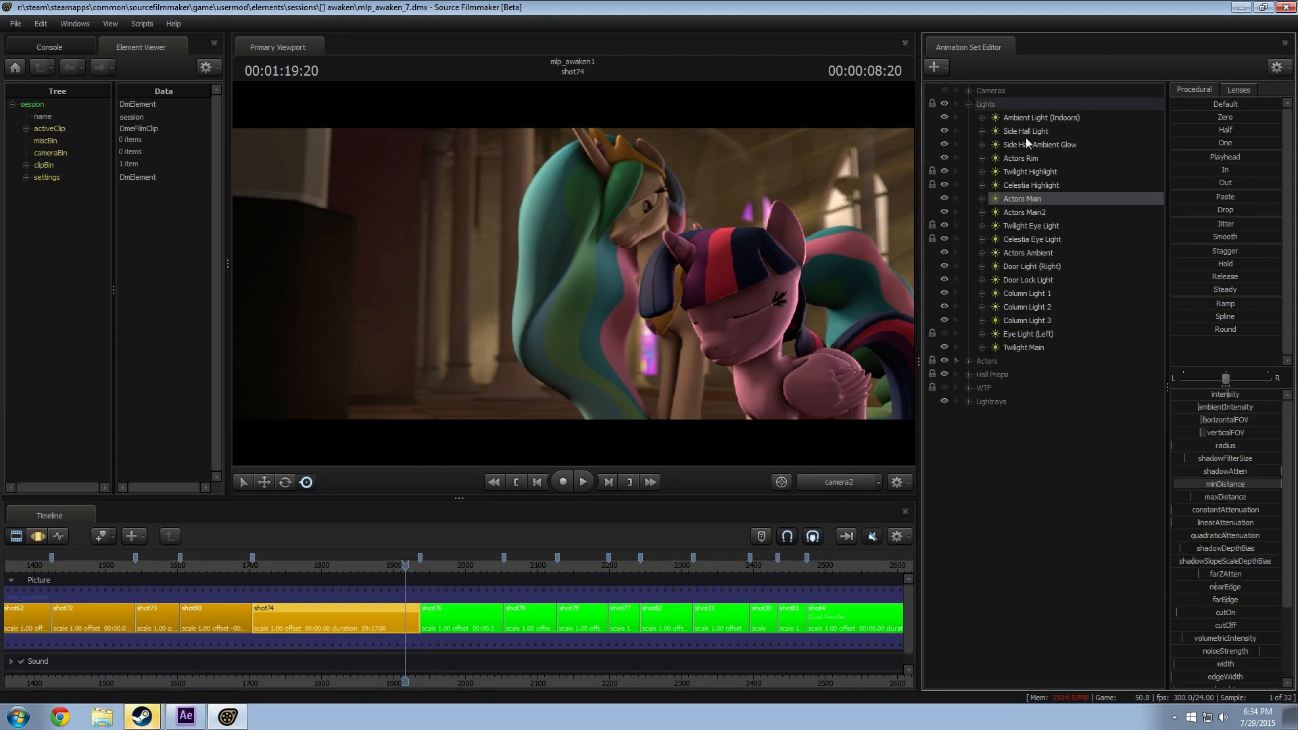
{"action": "left_click", "coordinate": [1028, 156]}
{"action": "left_click", "coordinate": [1026, 253], "text": "shift"}
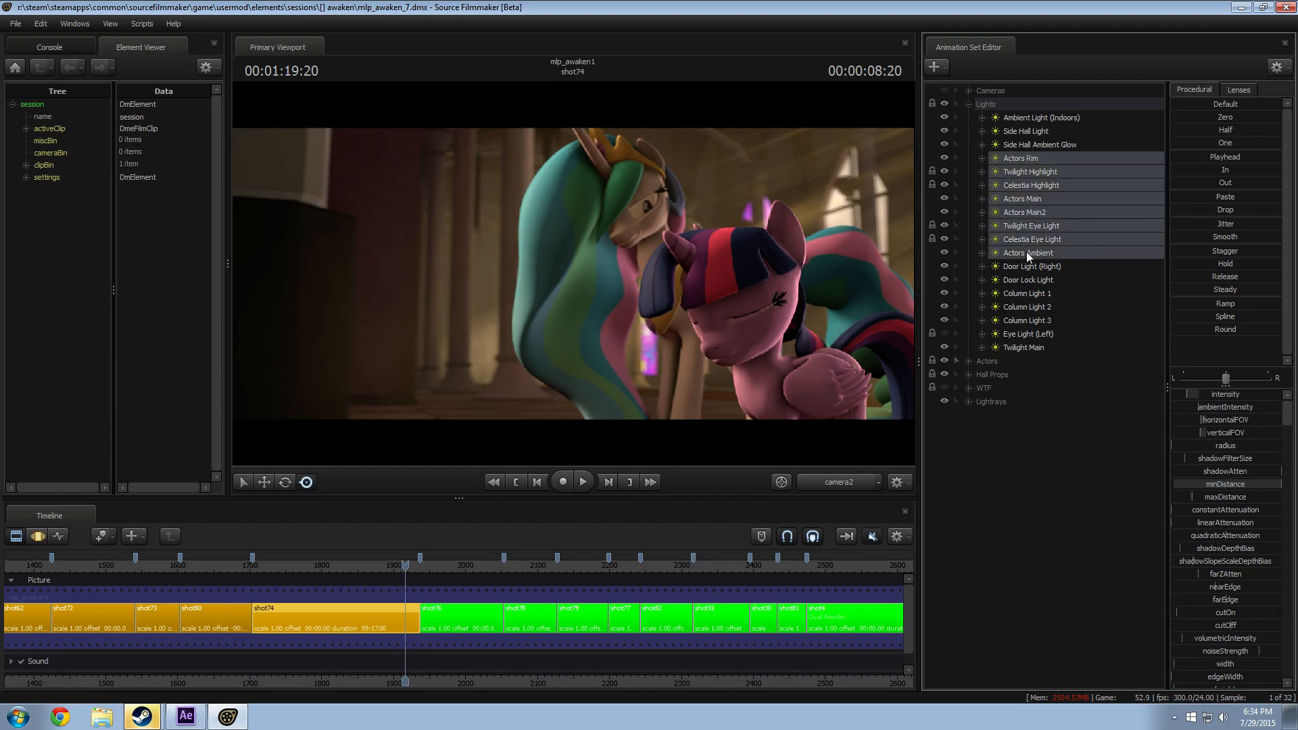
{"action": "left_click", "coordinate": [1029, 335], "text": "ctrl"}
{"action": "left_click", "coordinate": [1028, 343], "text": "ctrl"}
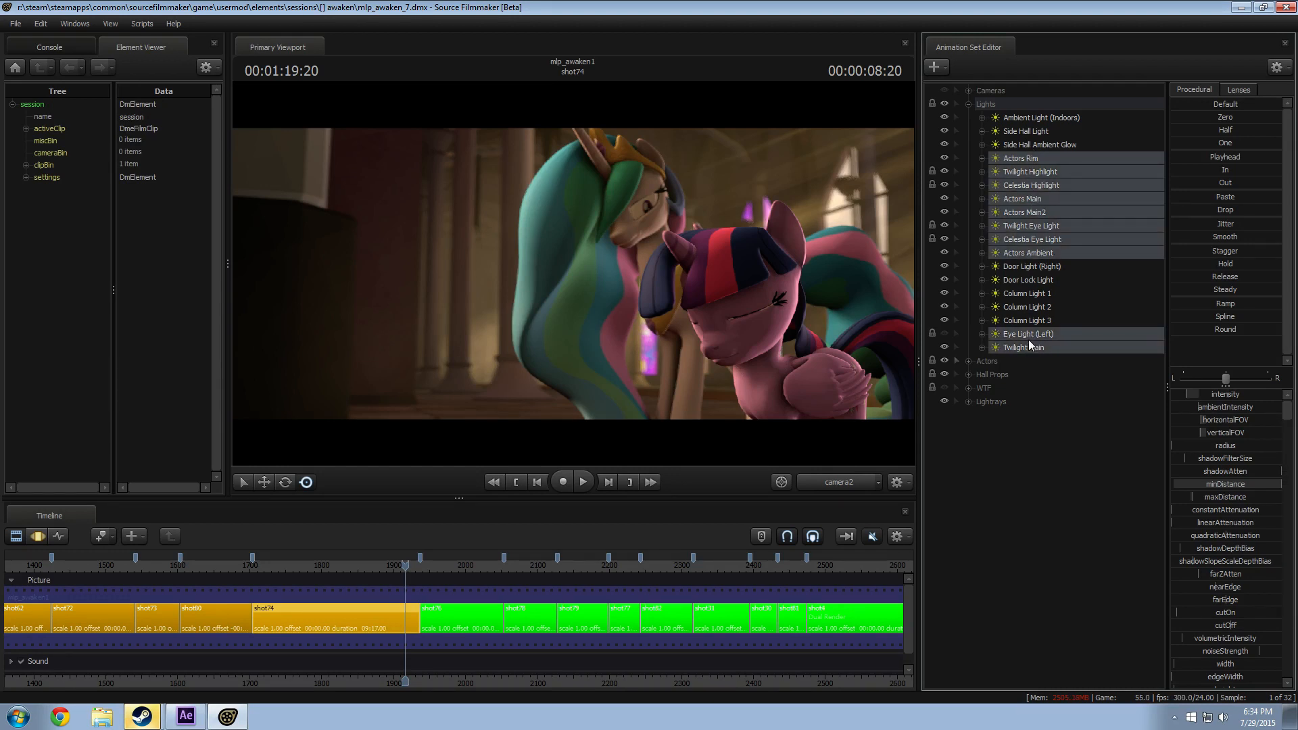
{"action": "right_click", "coordinate": [1028, 339]}
{"action": "left_click", "coordinate": [1075, 381]}
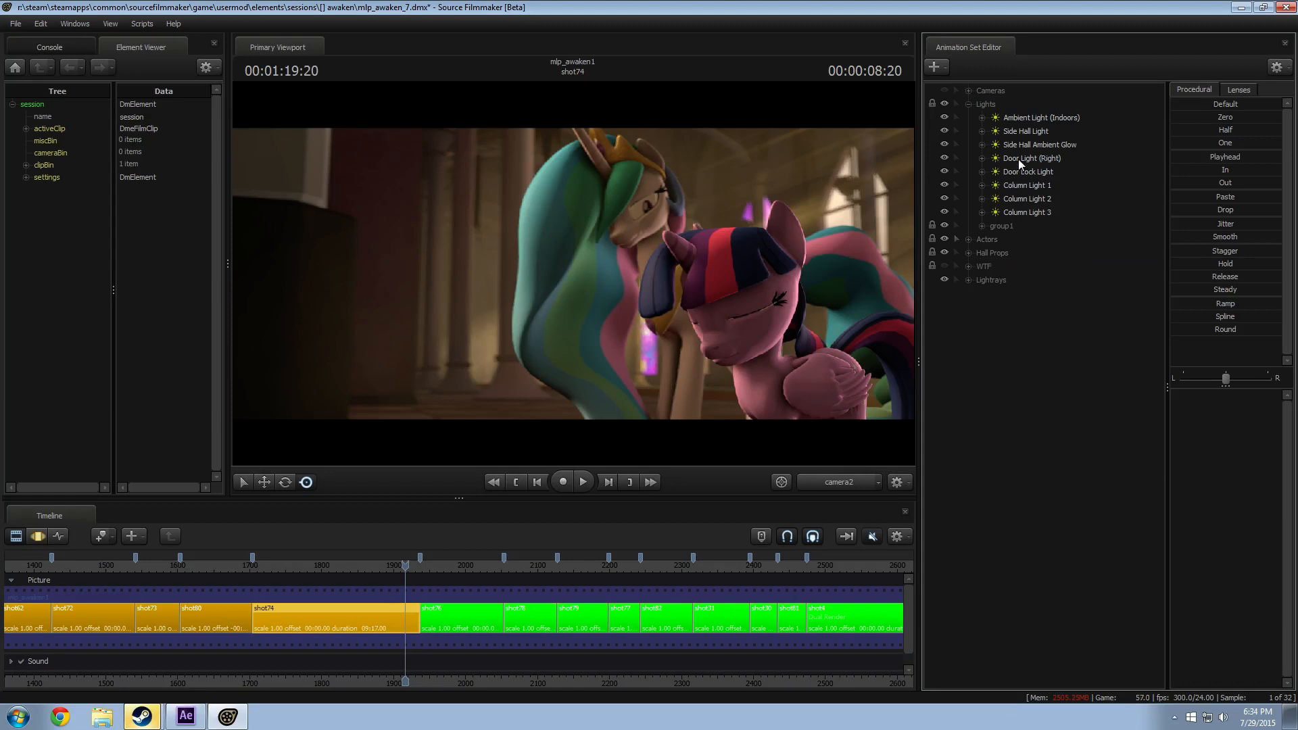
Step: Rename the new light group to "Actor Lights" and move it to the start of the Lights group
{"action": "right_click", "coordinate": [1010, 226]}
{"action": "left_click", "coordinate": [1029, 230]}
{"action": "type", "text": "A"}
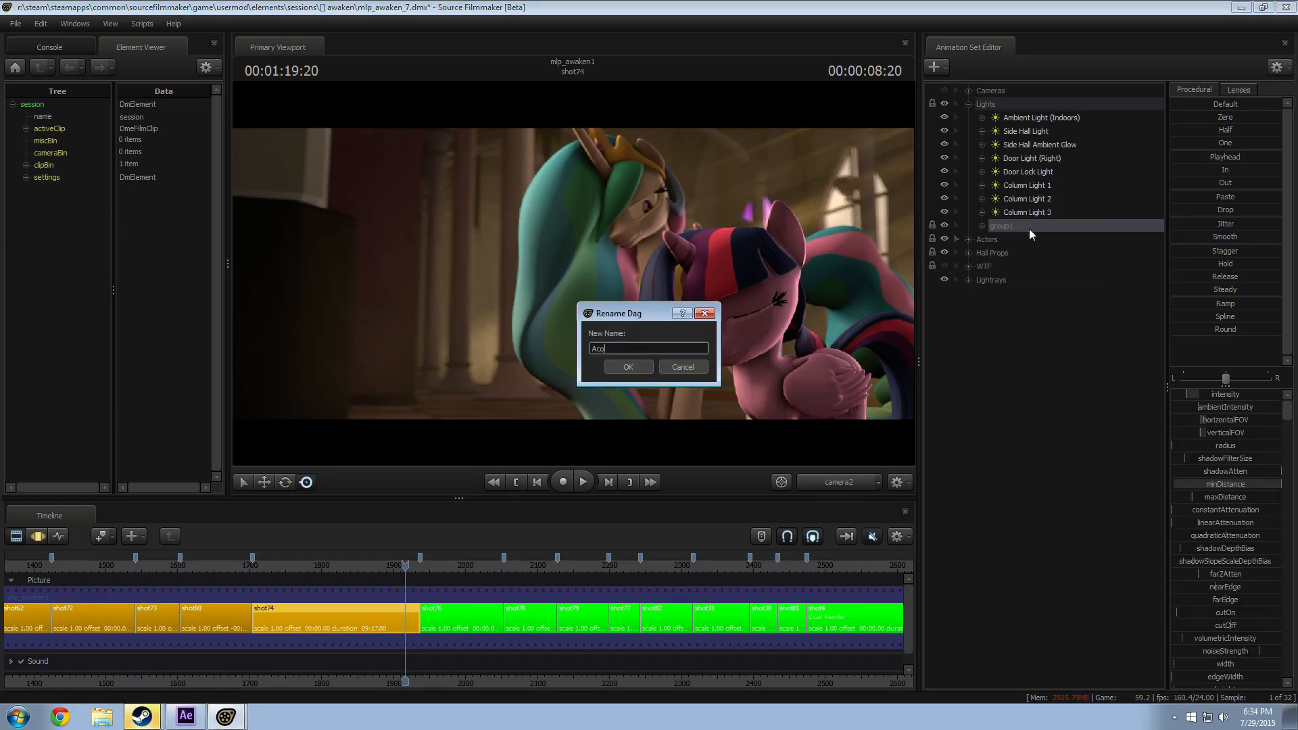
{"action": "type", "text": "ctor Lights"}
{"action": "key", "text": "Return"}
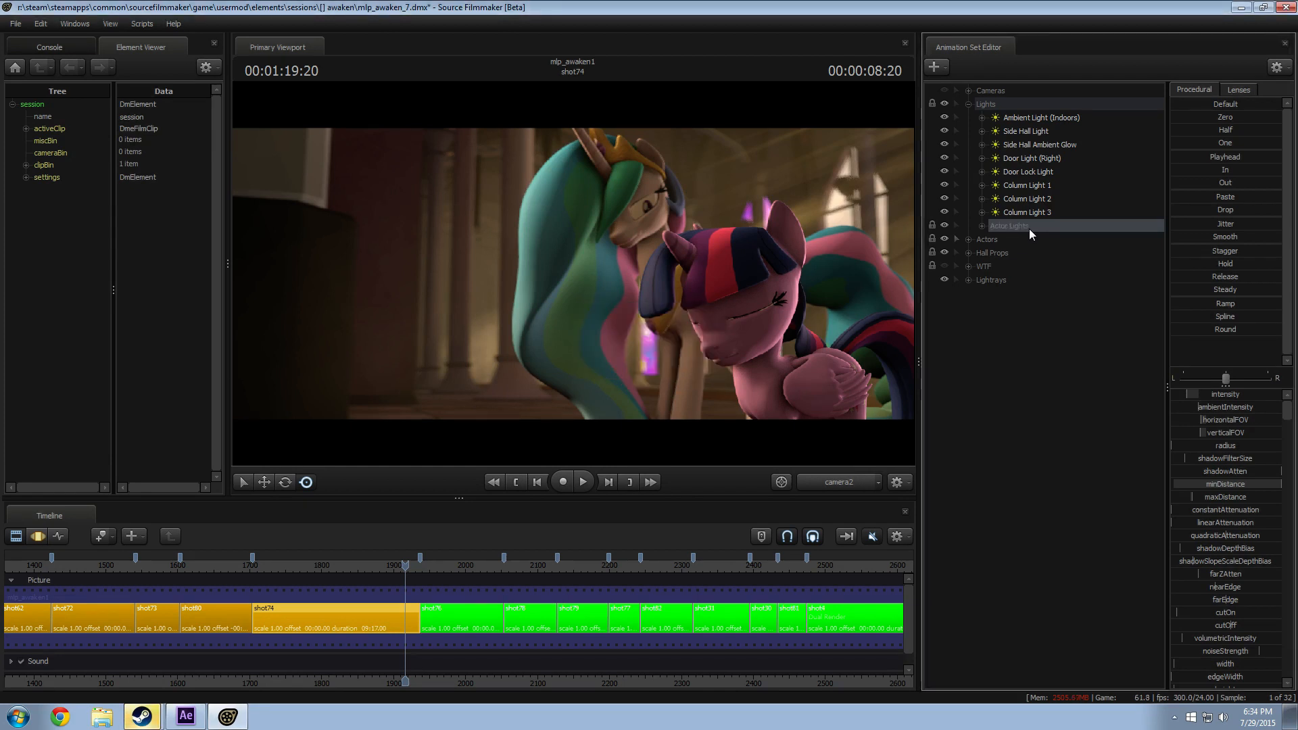
{"action": "left_click_drag", "start_coordinate": [1029, 228], "coordinate": [986, 118]}
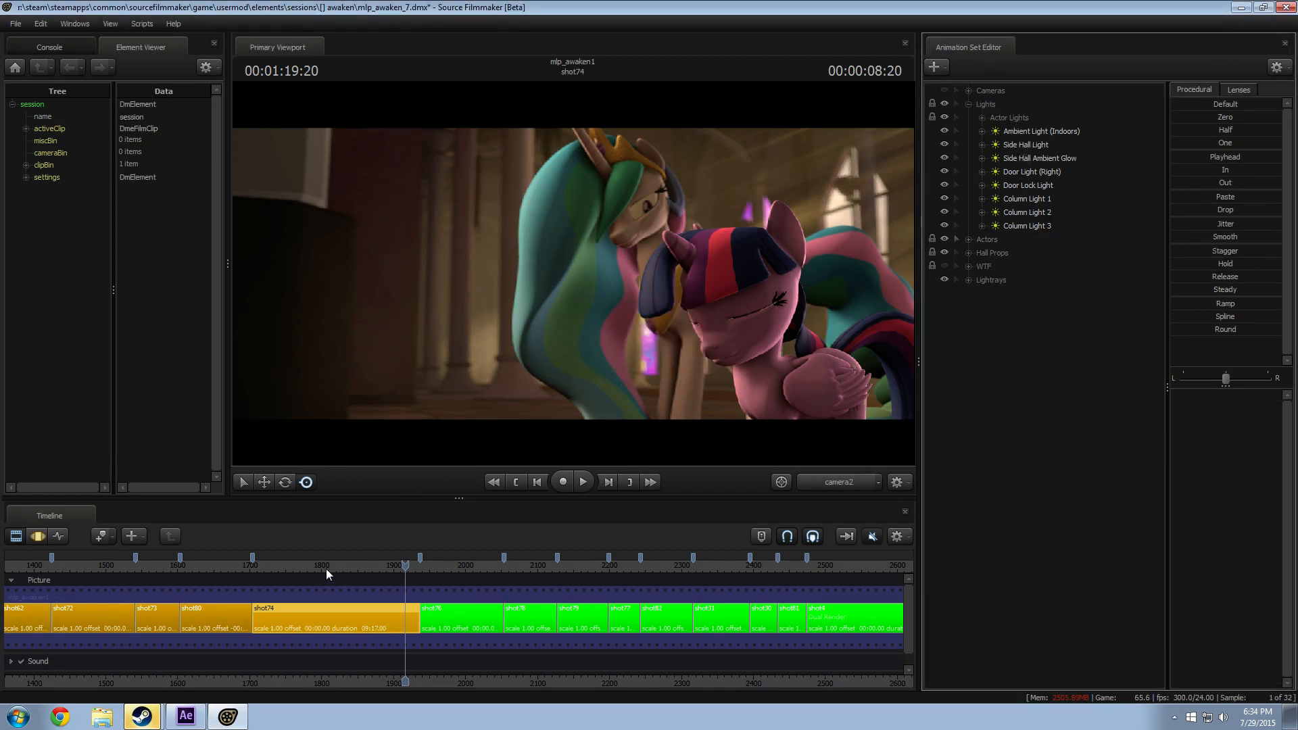
Step: Play shot74 from 00:01:15:18 and again from 00:01:16:08 into shot76 to review the character lighting
{"action": "mouse_move", "coordinate": [326, 569]}
{"action": "left_mouse_down"}
{"action": "mouse_move", "coordinate": [284, 574]}
{"action": "mouse_move", "coordinate": [379, 581]}
{"action": "mouse_move", "coordinate": [335, 586]}
{"action": "left_mouse_up"}
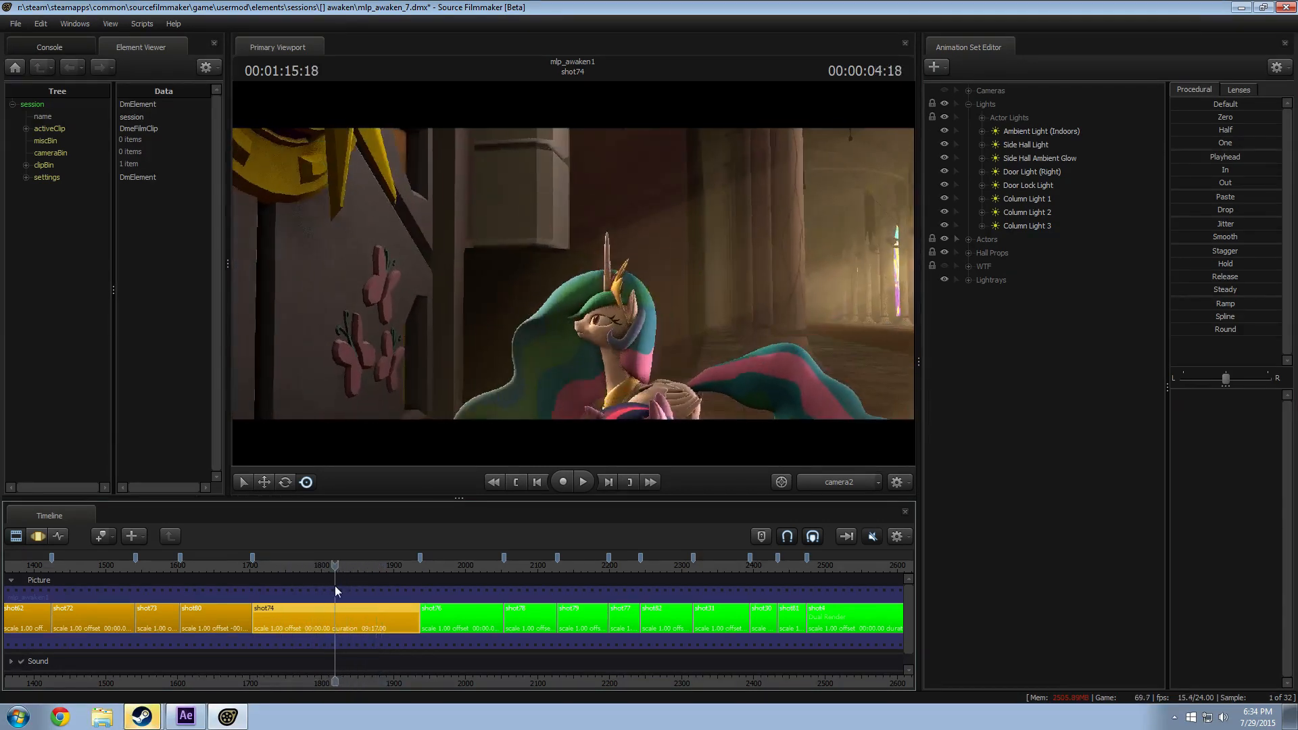
{"action": "key", "text": "space"}
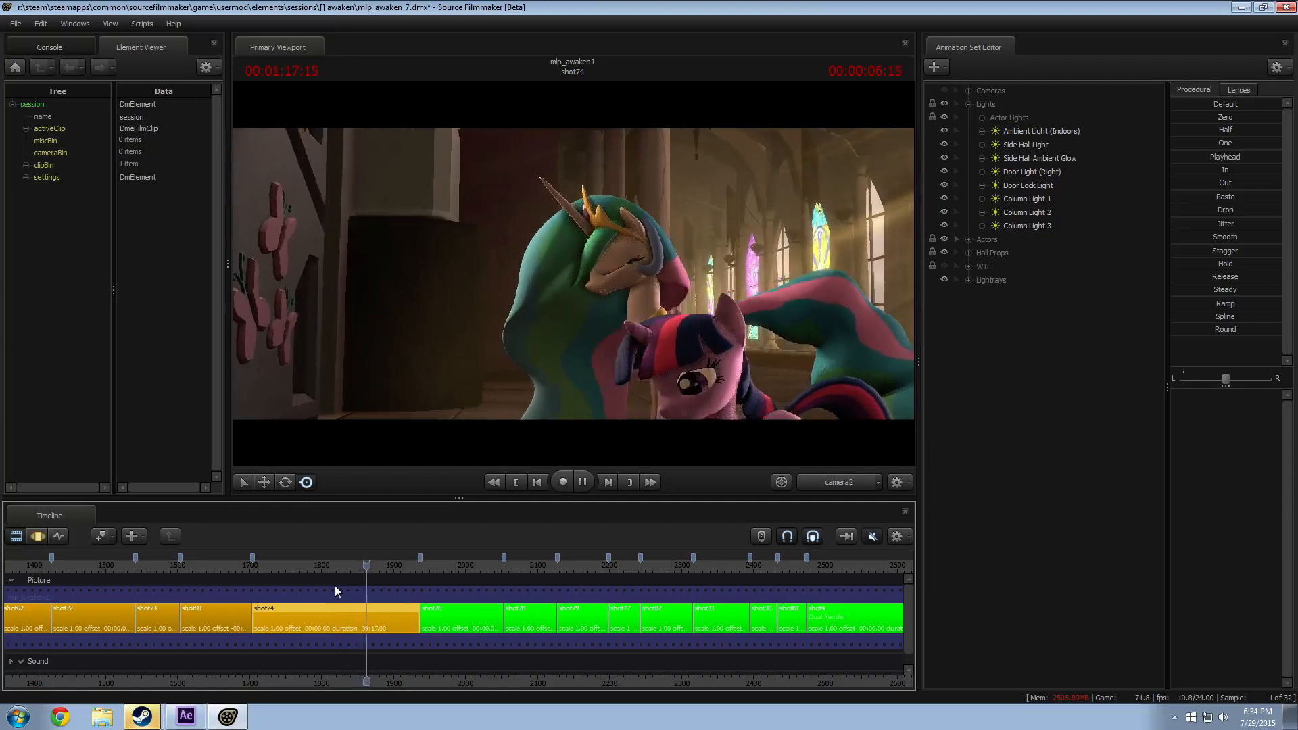
{"action": "key", "text": "space"}
{"action": "left_click", "coordinate": [344, 566]}
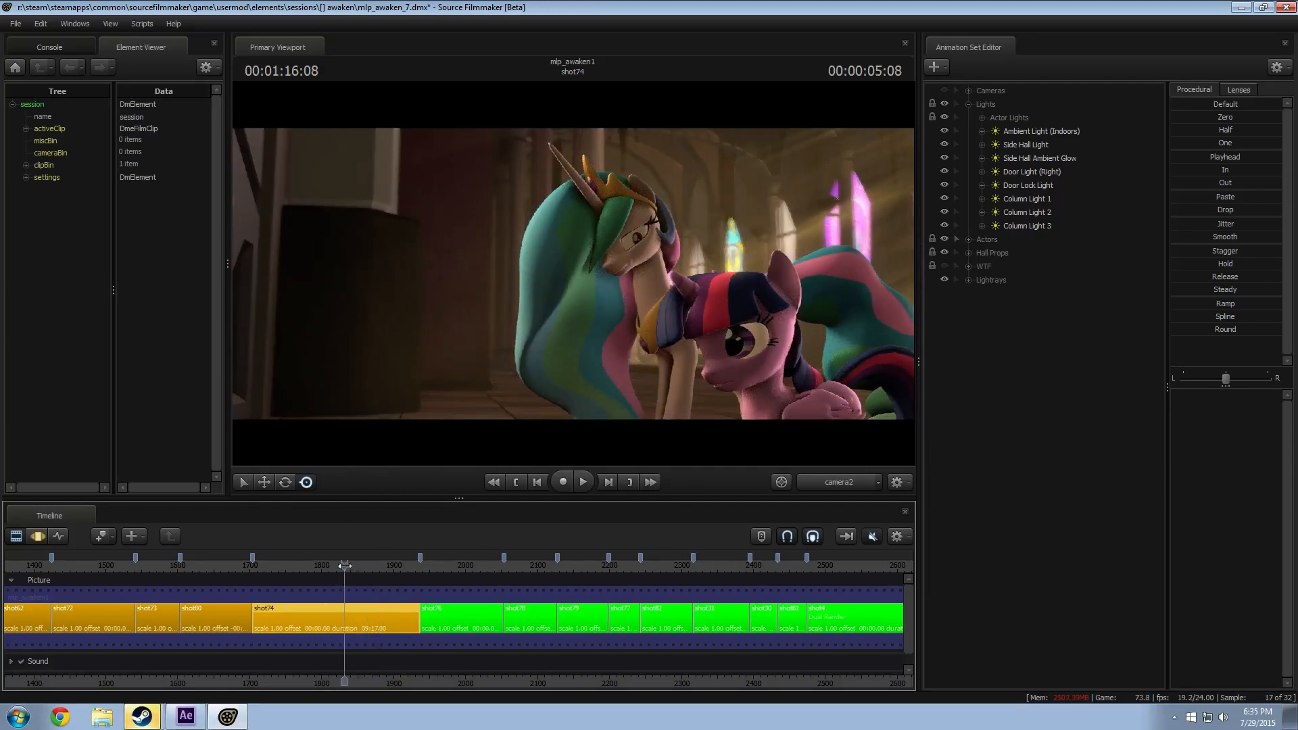
{"action": "key", "text": "space"}
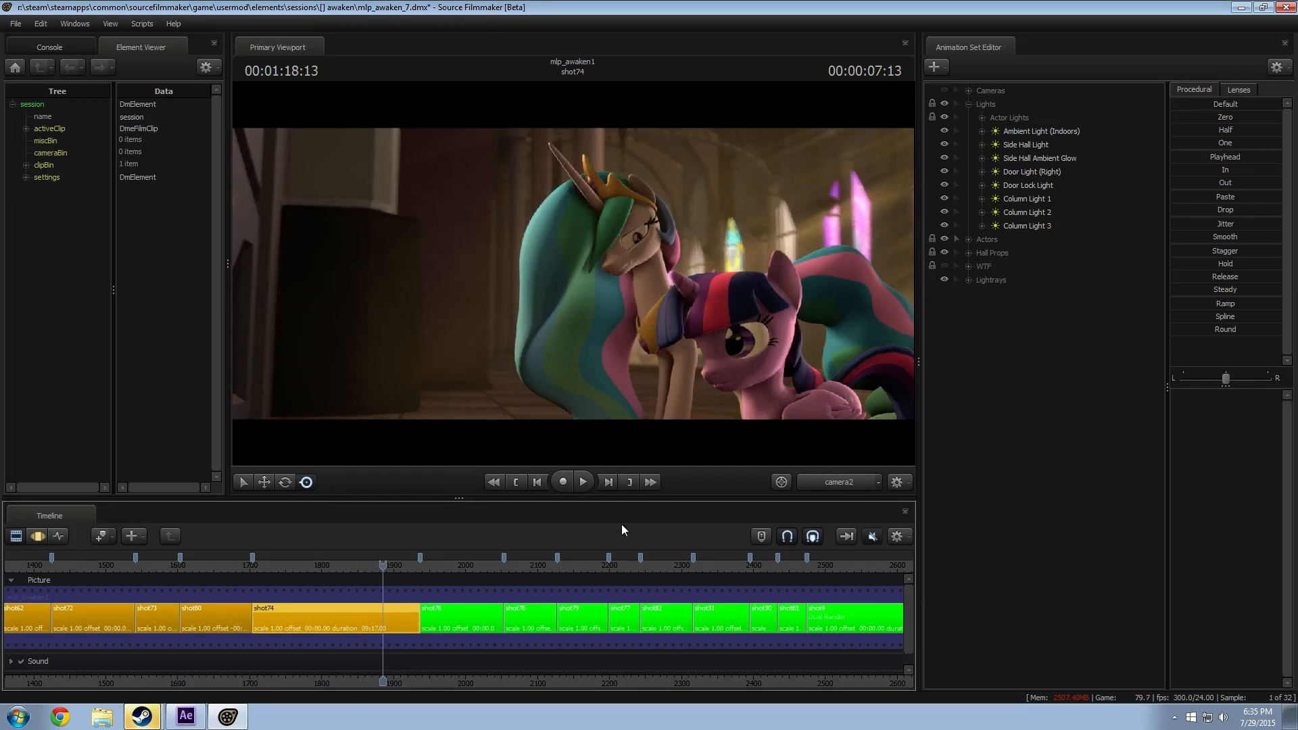
{"action": "key", "text": "space"}
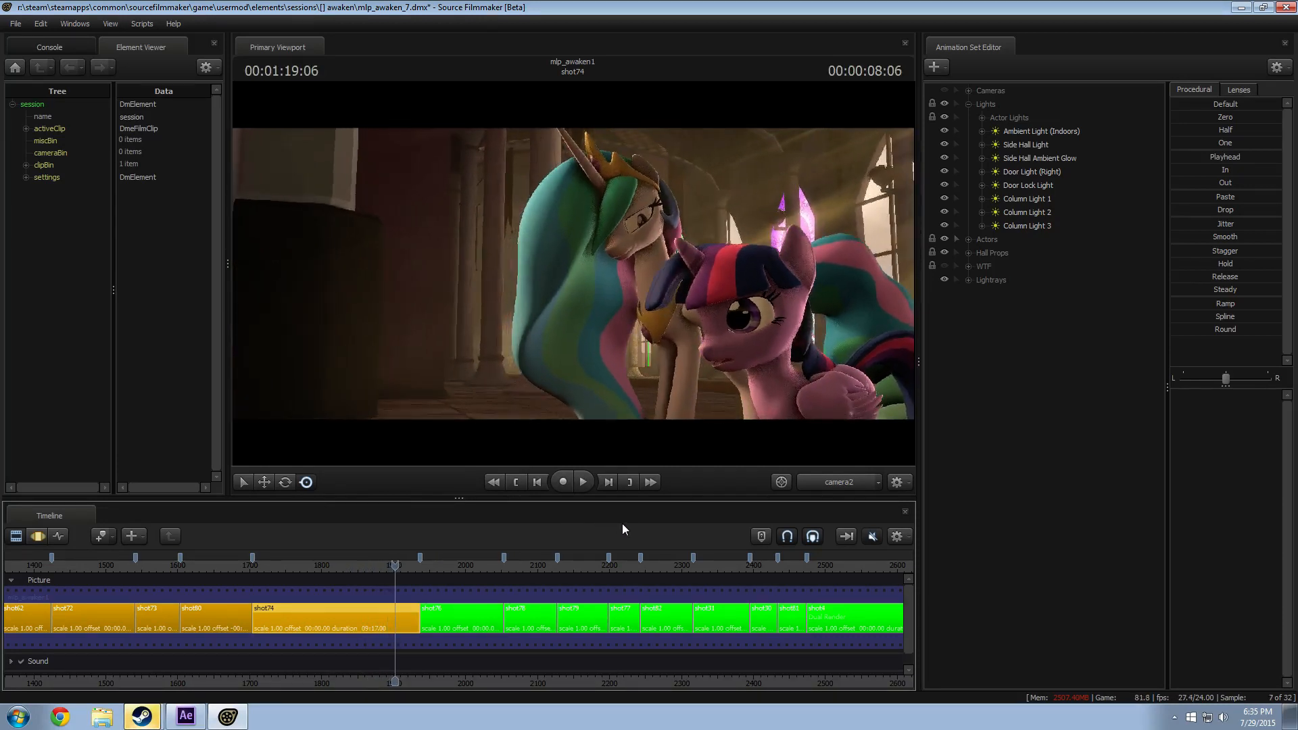
{"action": "key", "text": "space"}
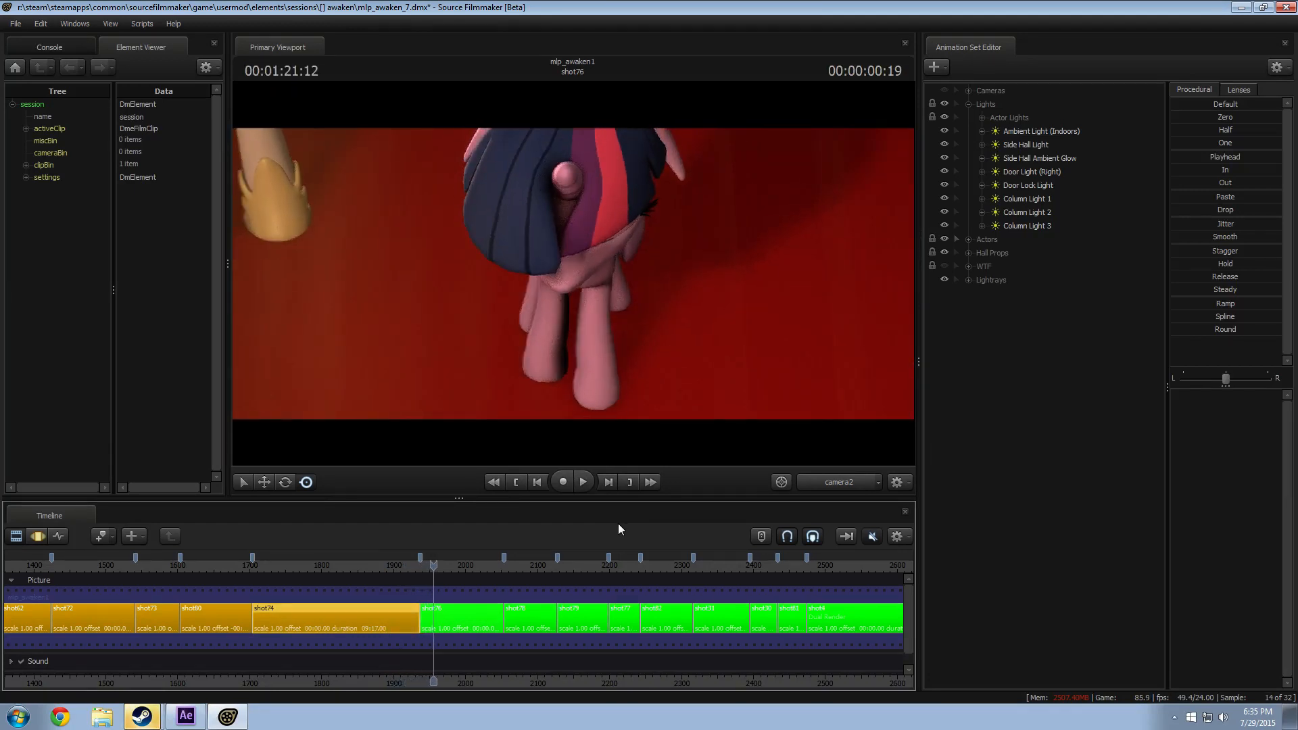
Step: Play the film from 00:01:20:01 in shot74 into shot76, stopping at 00:01:24:19, to review the character lighting
{"action": "left_click_drag", "start_coordinate": [385, 565], "coordinate": [410, 568]}
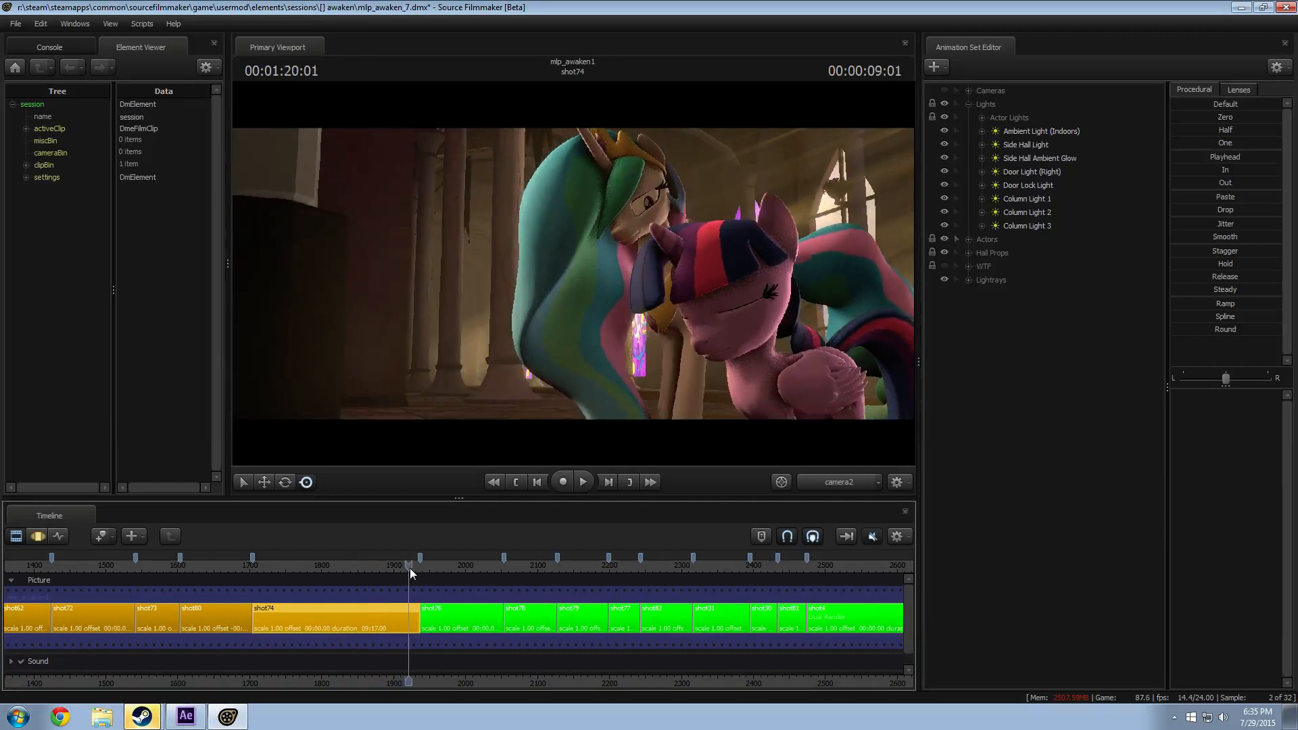
{"action": "key", "text": "space"}
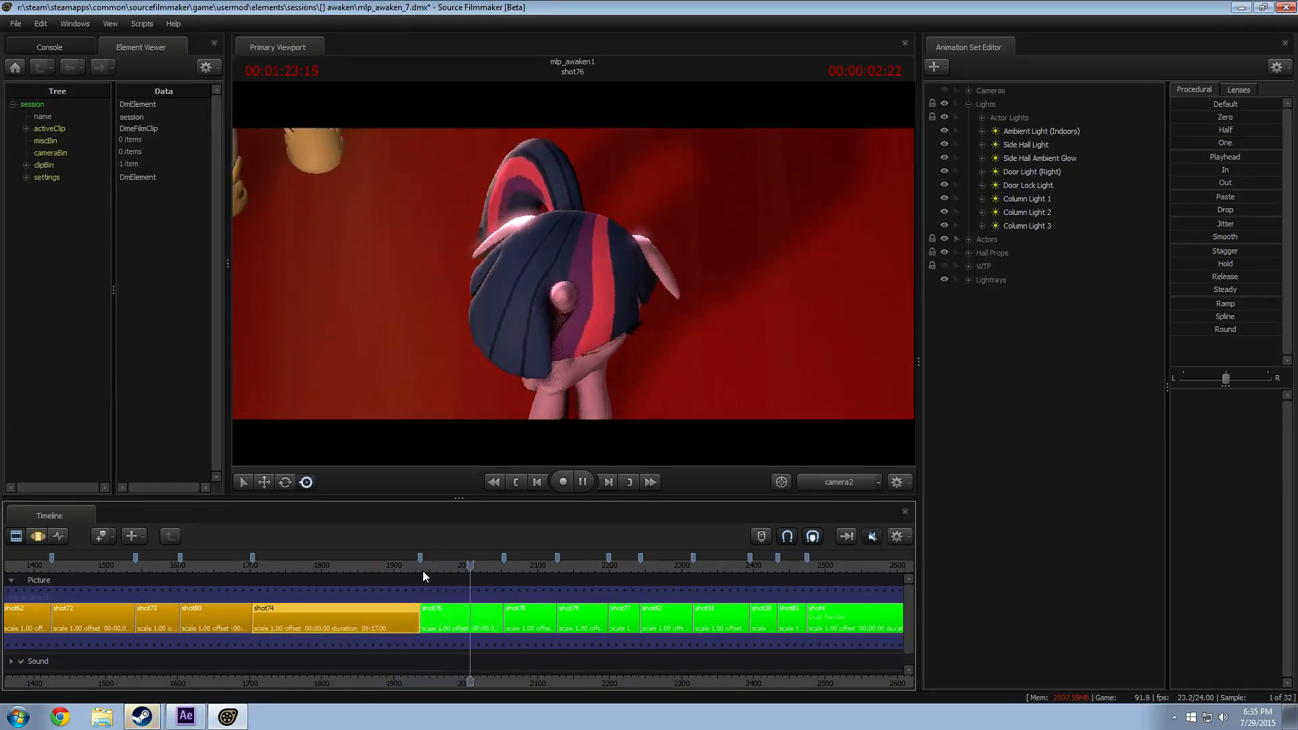
{"action": "key", "text": "space"}
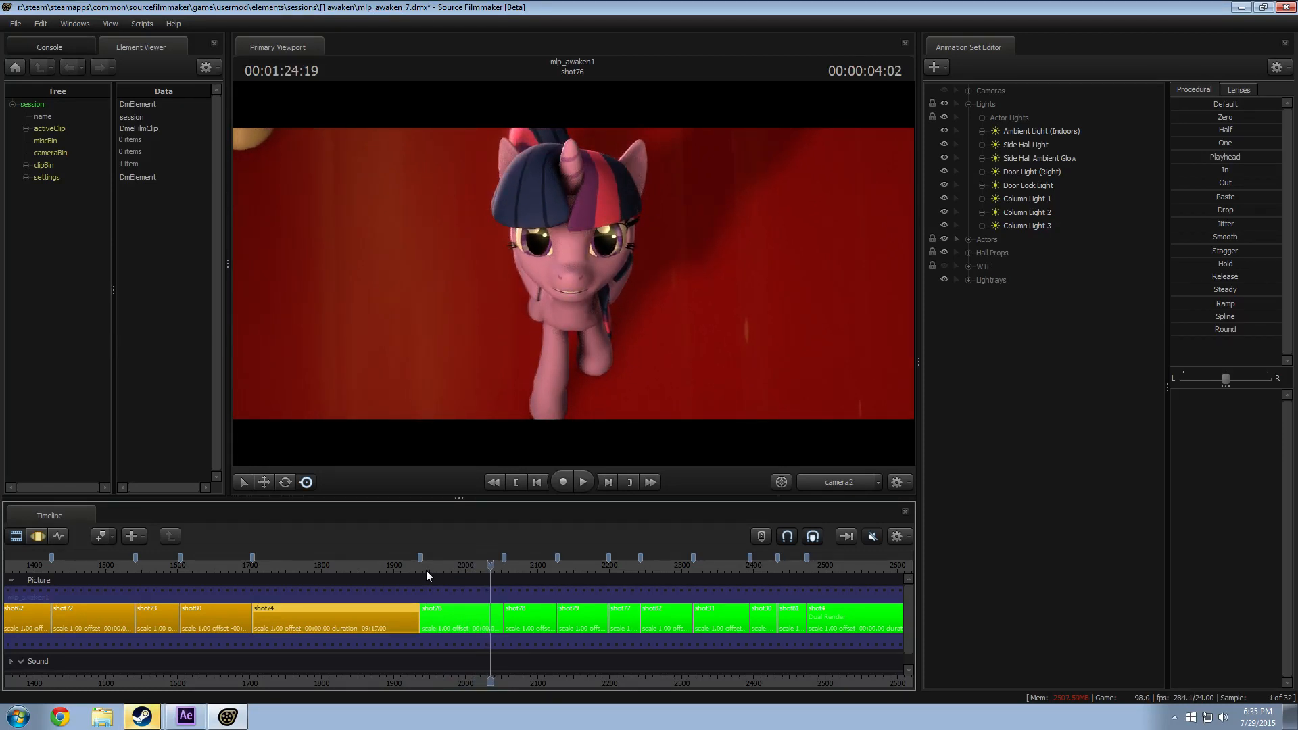
Step: Go to 00:01:10:08 in shot80 and select its Main Camera, collapsing the Lights group
{"action": "left_click_drag", "start_coordinate": [419, 570], "coordinate": [242, 588]}
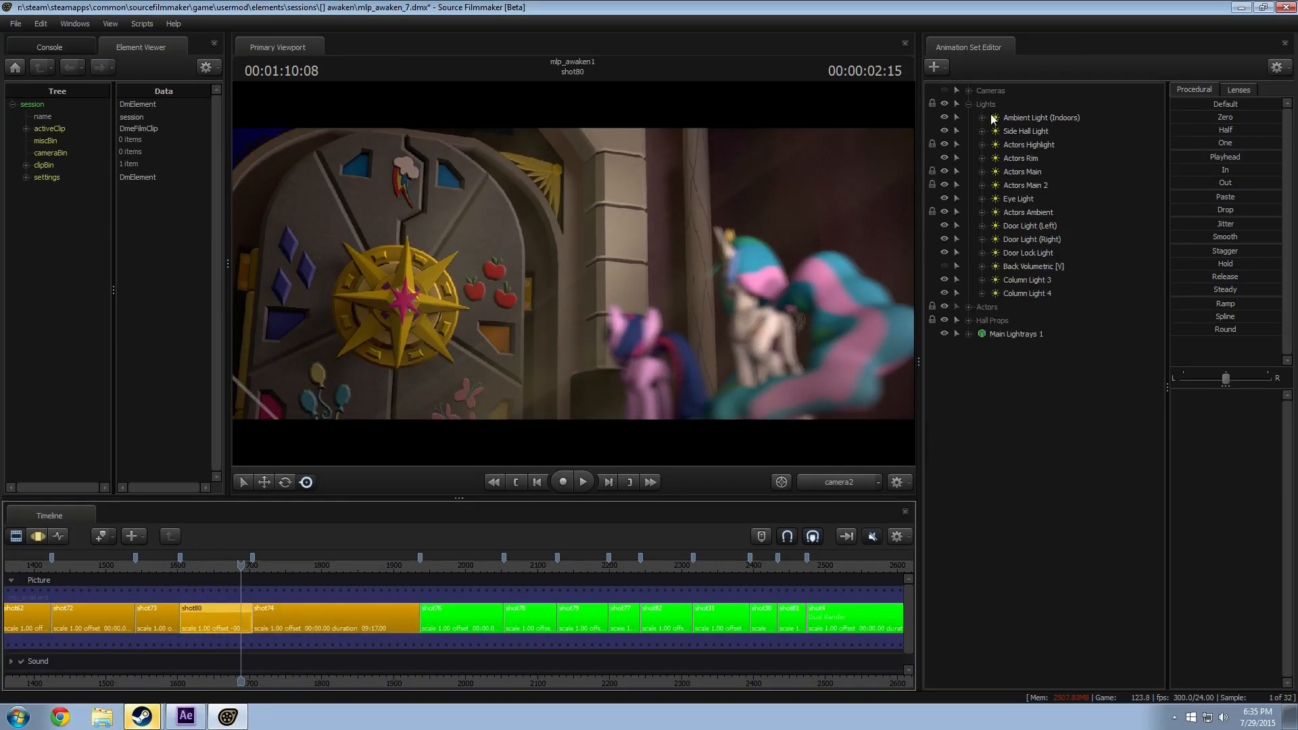
{"action": "left_click", "coordinate": [968, 104]}
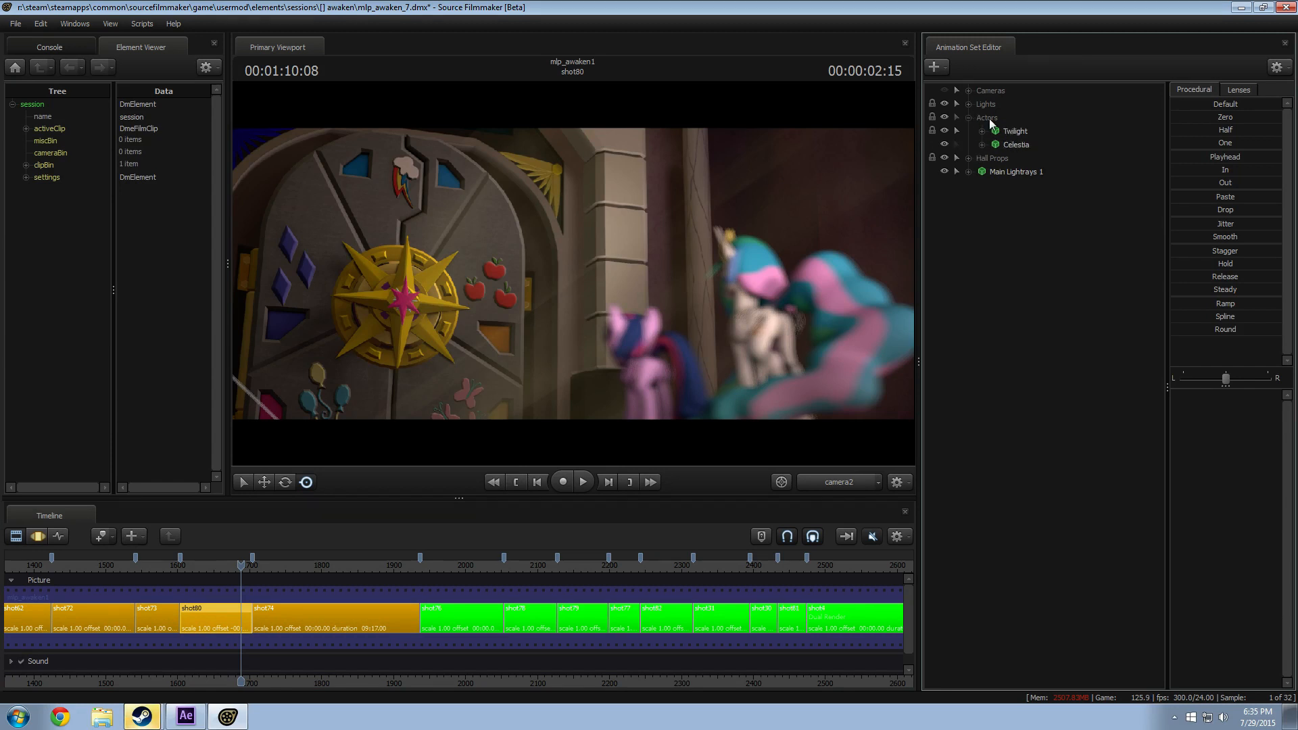
{"action": "left_click", "coordinate": [1007, 104]}
{"action": "left_click", "coordinate": [1016, 119]}
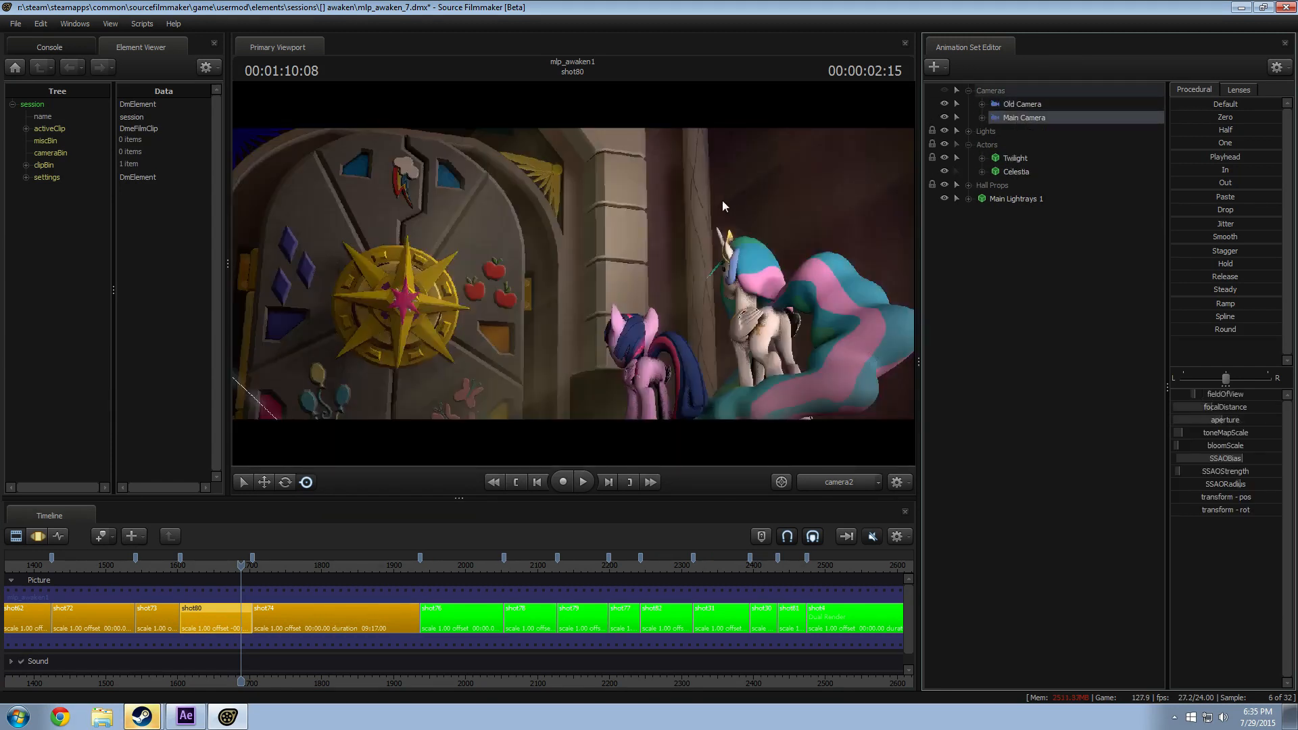
{"action": "left_click", "coordinate": [734, 232]}
{"action": "left_click", "coordinate": [648, 377]}
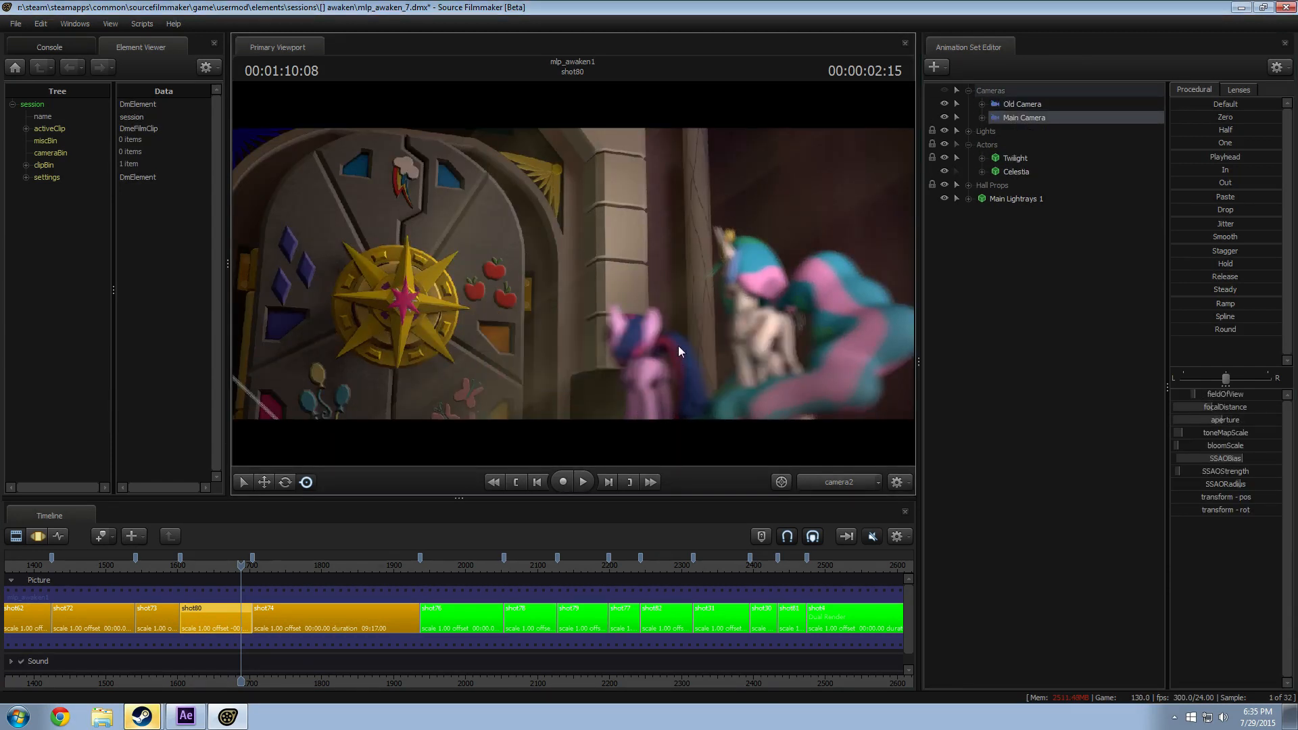
Step: Try a lower framing of shot80's Main Camera in motion editing, limiting the time selection to start at about 00:01:07:00
{"action": "key", "text": "F3"}
{"action": "left_click_drag", "start_coordinate": [574, 274], "coordinate": [583, 352]}
{"action": "key", "text": "z"}
{"action": "key", "text": "space"}
{"action": "key", "text": "space"}
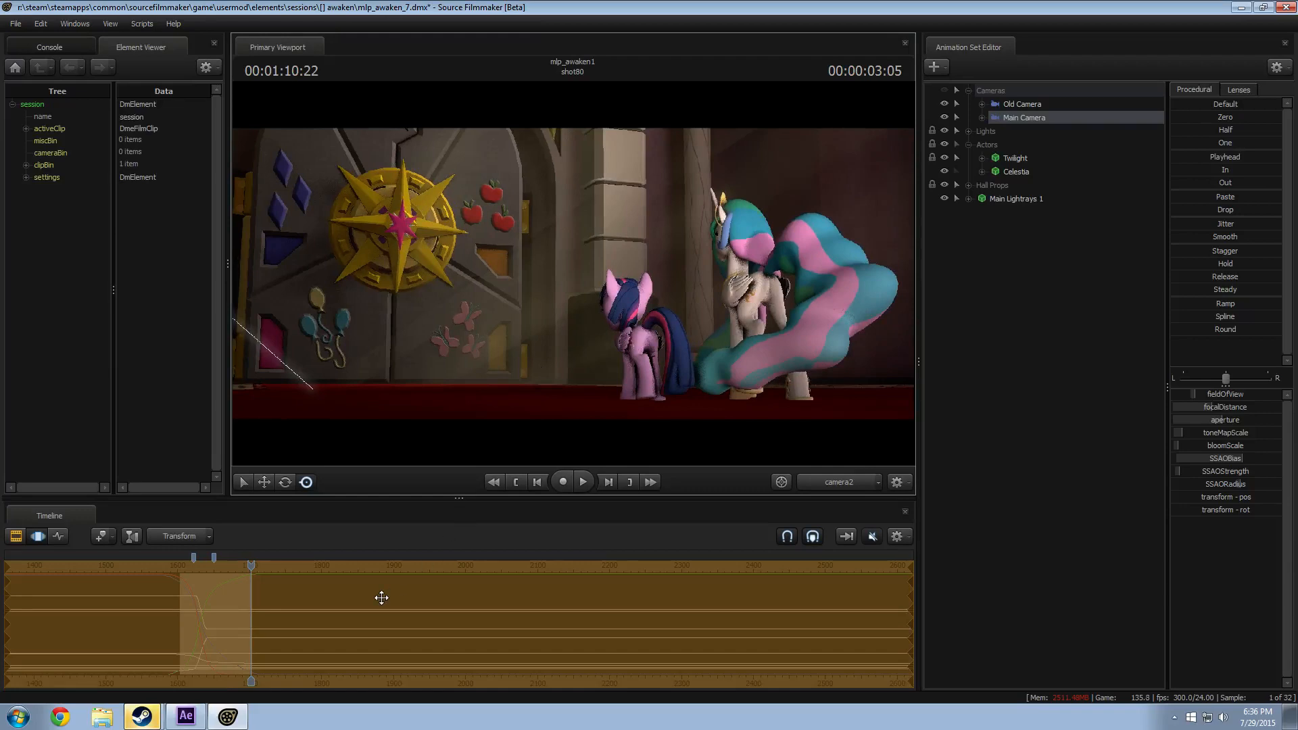
{"action": "left_click_drag", "start_coordinate": [247, 571], "coordinate": [183, 571]}
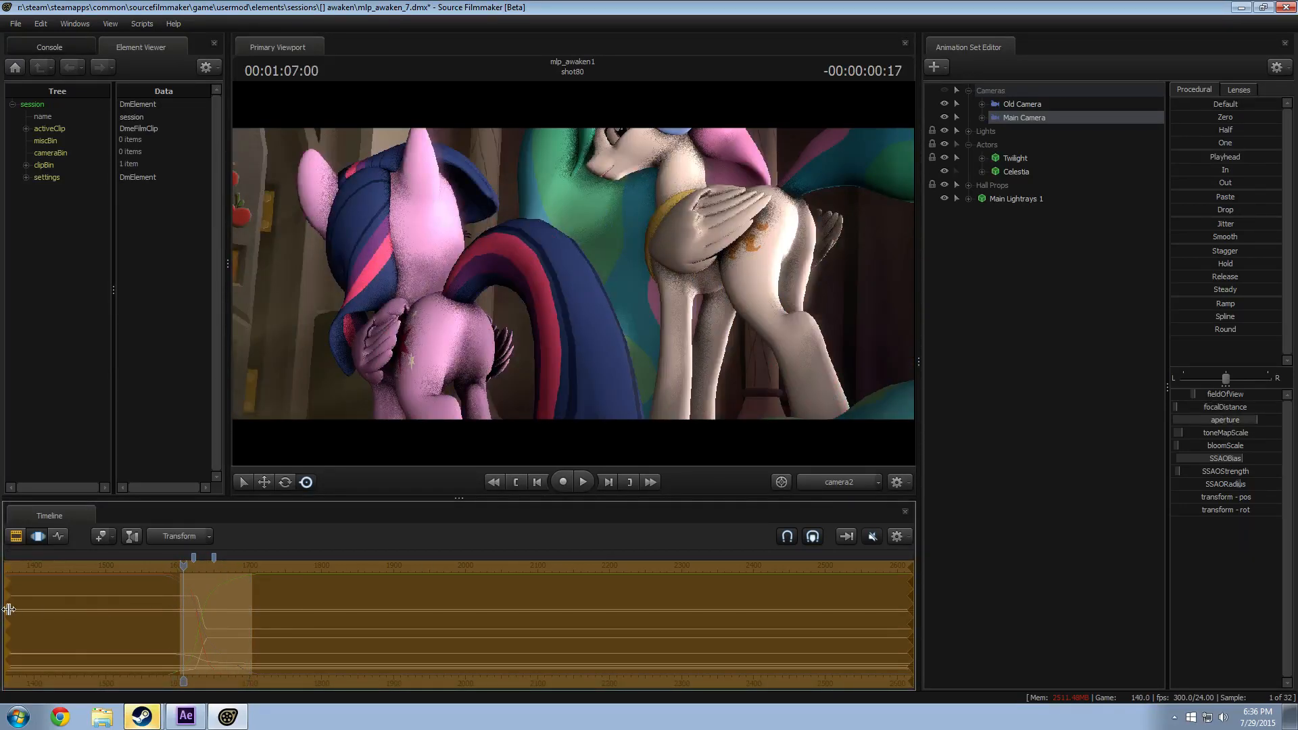
{"action": "left_click_drag", "start_coordinate": [9, 609], "coordinate": [182, 618]}
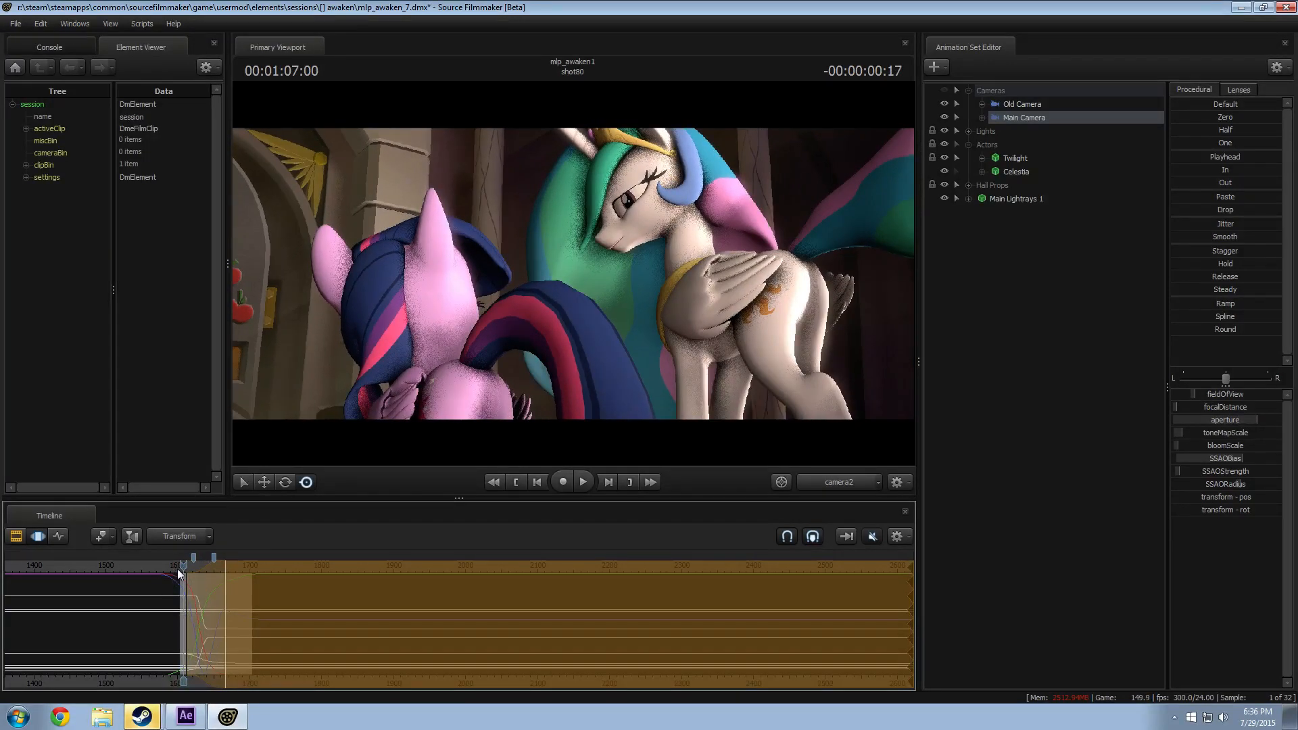
Step: Play shot80 repeatedly from about 00:01:07:00 to review the altered camera move
{"action": "key", "text": "space"}
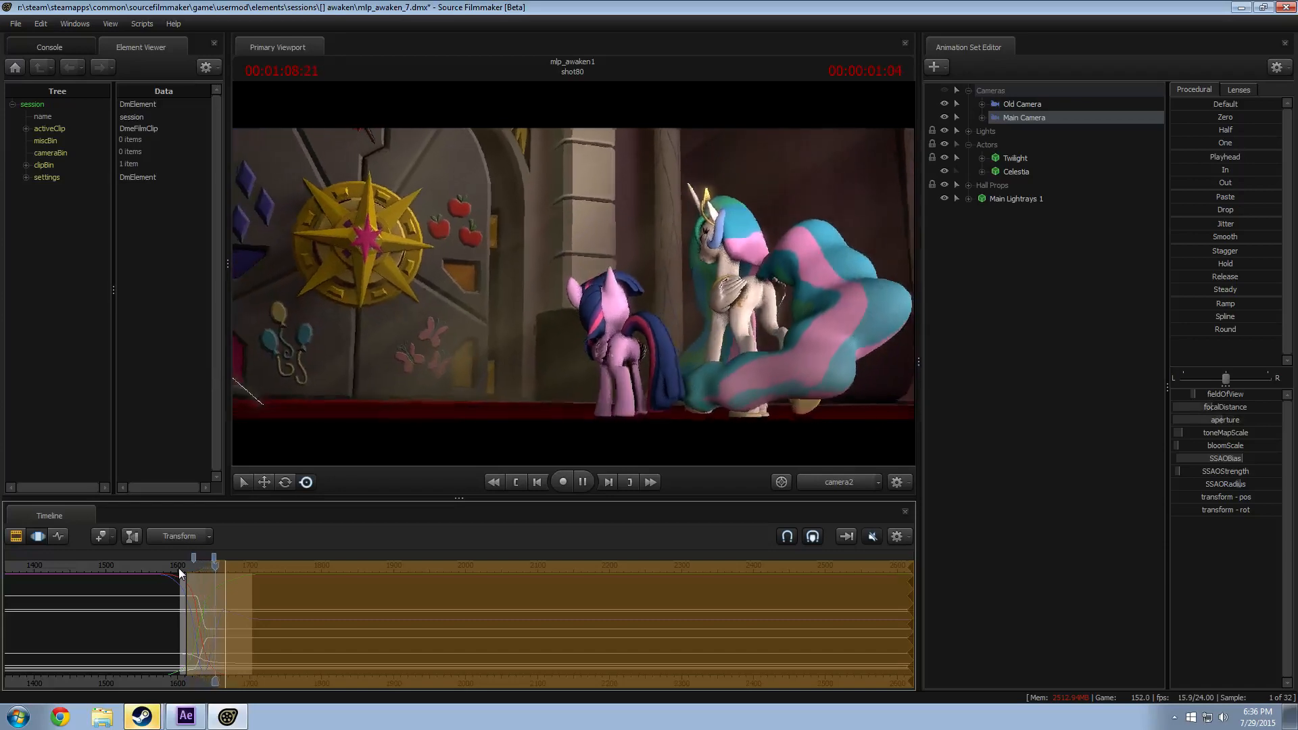
{"action": "key", "text": "space"}
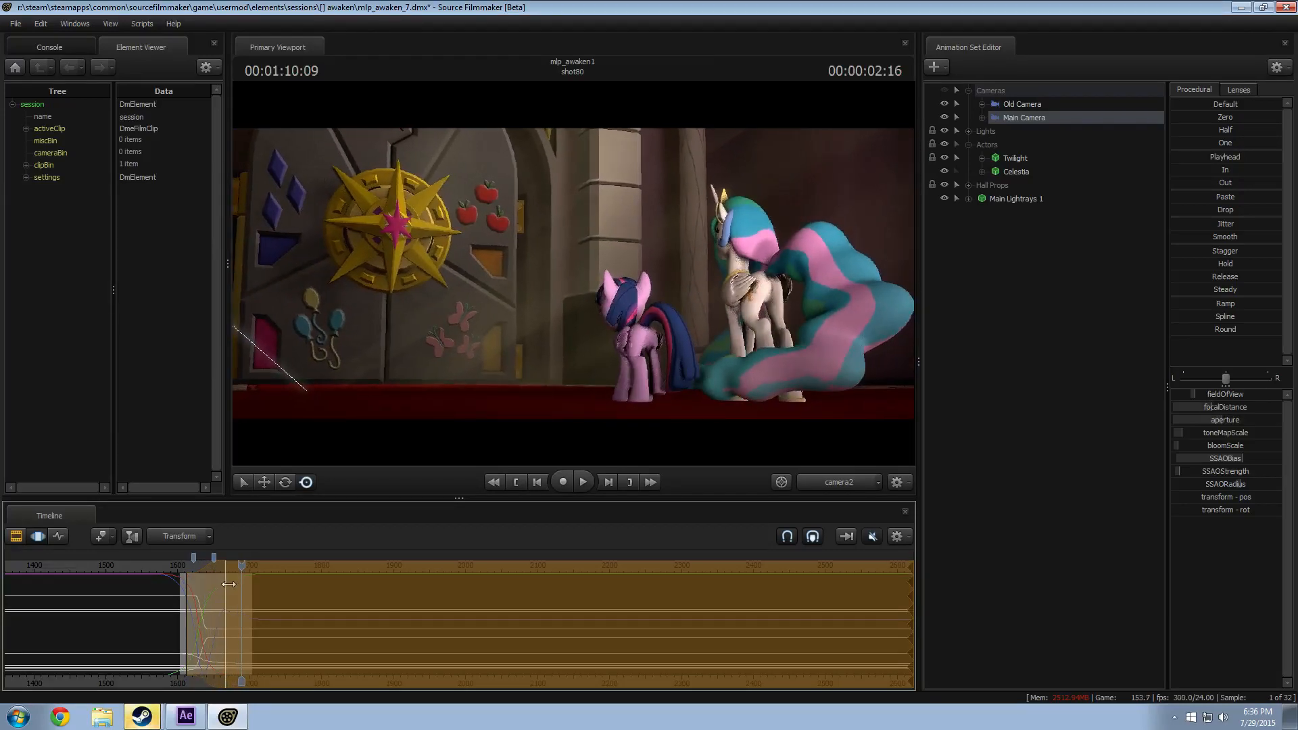
{"action": "key", "text": "space"}
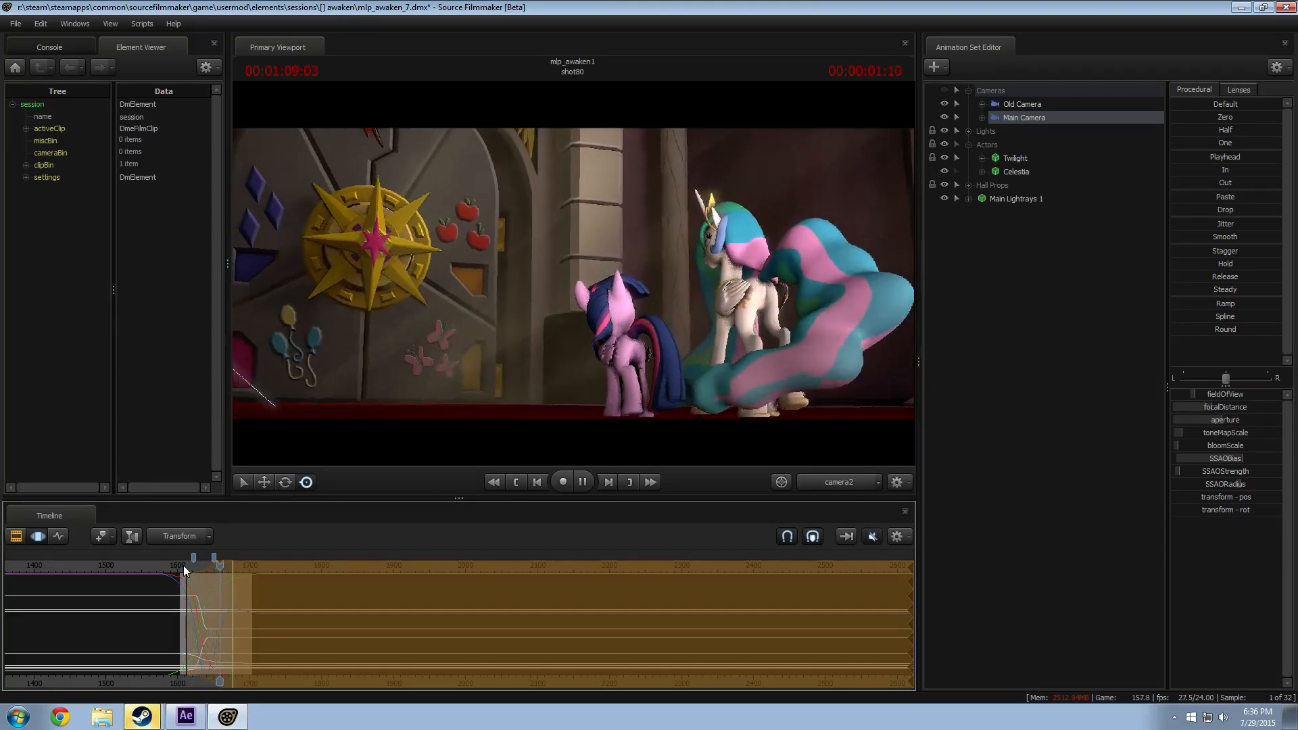
{"action": "key", "text": "space"}
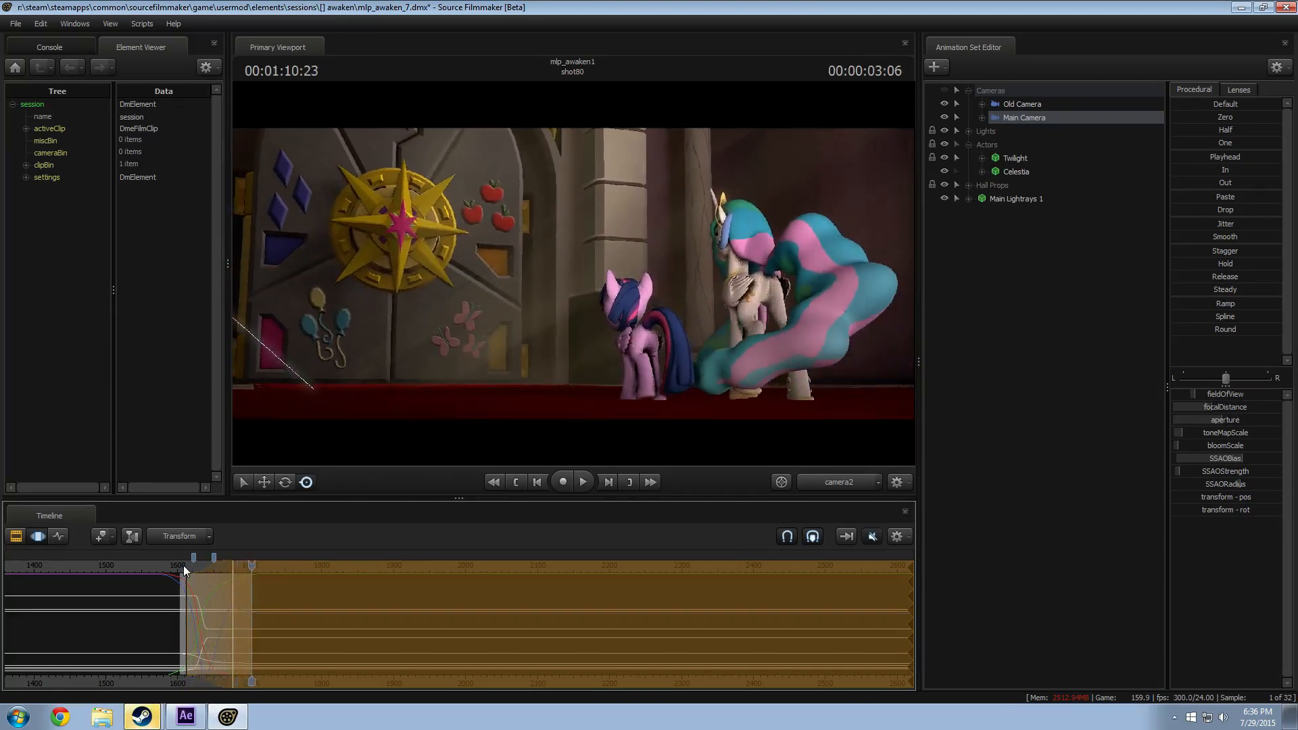
{"action": "key", "text": "space"}
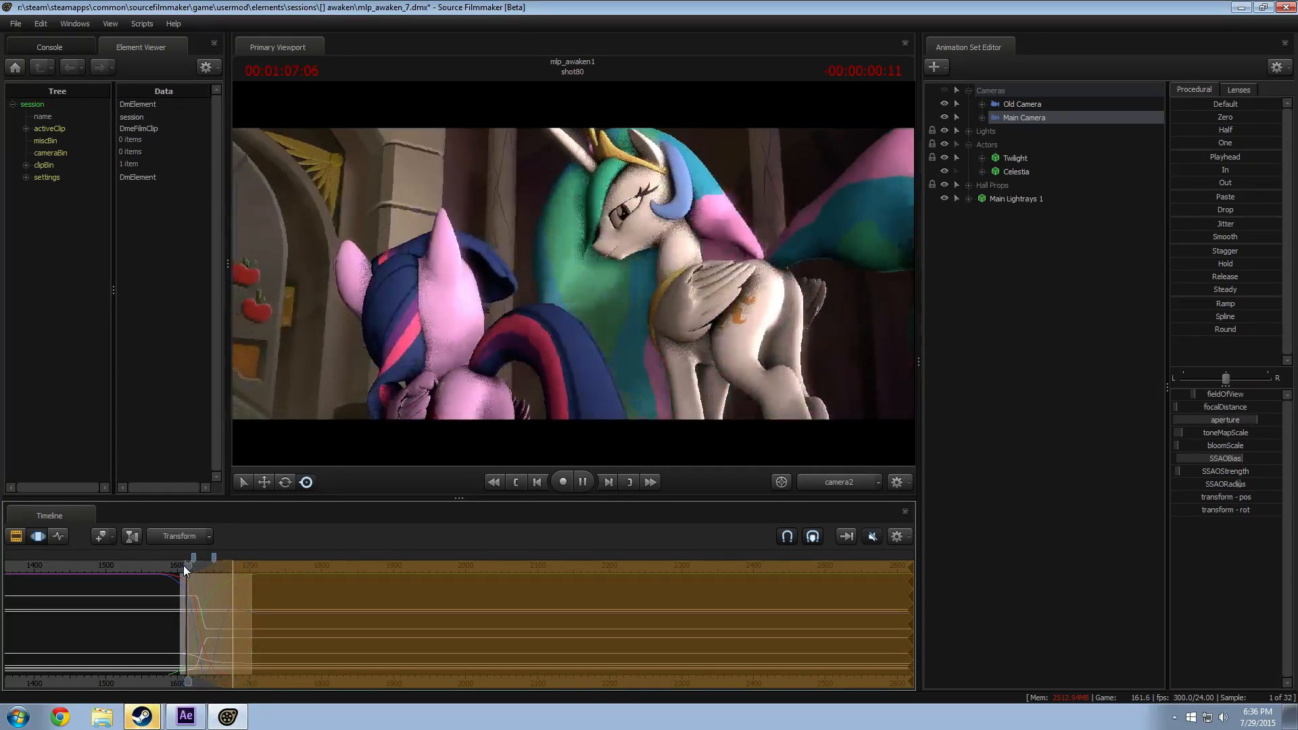
{"action": "key", "text": "space"}
Step: Inspect shot80 close to the characters' legs through the Work Camera while it plays, stopping at 00:01:10:18
{"action": "left_click", "coordinate": [809, 482], "text": "ctrl"}
{"action": "left_click_drag", "start_coordinate": [730, 379], "coordinate": [808, 415]}
{"action": "key", "text": "w"}
{"action": "key", "text": "w"}
{"action": "mouse_move", "coordinate": [574, 273]}
{"action": "left_mouse_down"}
{"action": "mouse_move", "coordinate": [551, 270]}
{"action": "mouse_move", "coordinate": [564, 280]}
{"action": "left_mouse_up"}
{"action": "key", "text": "space"}
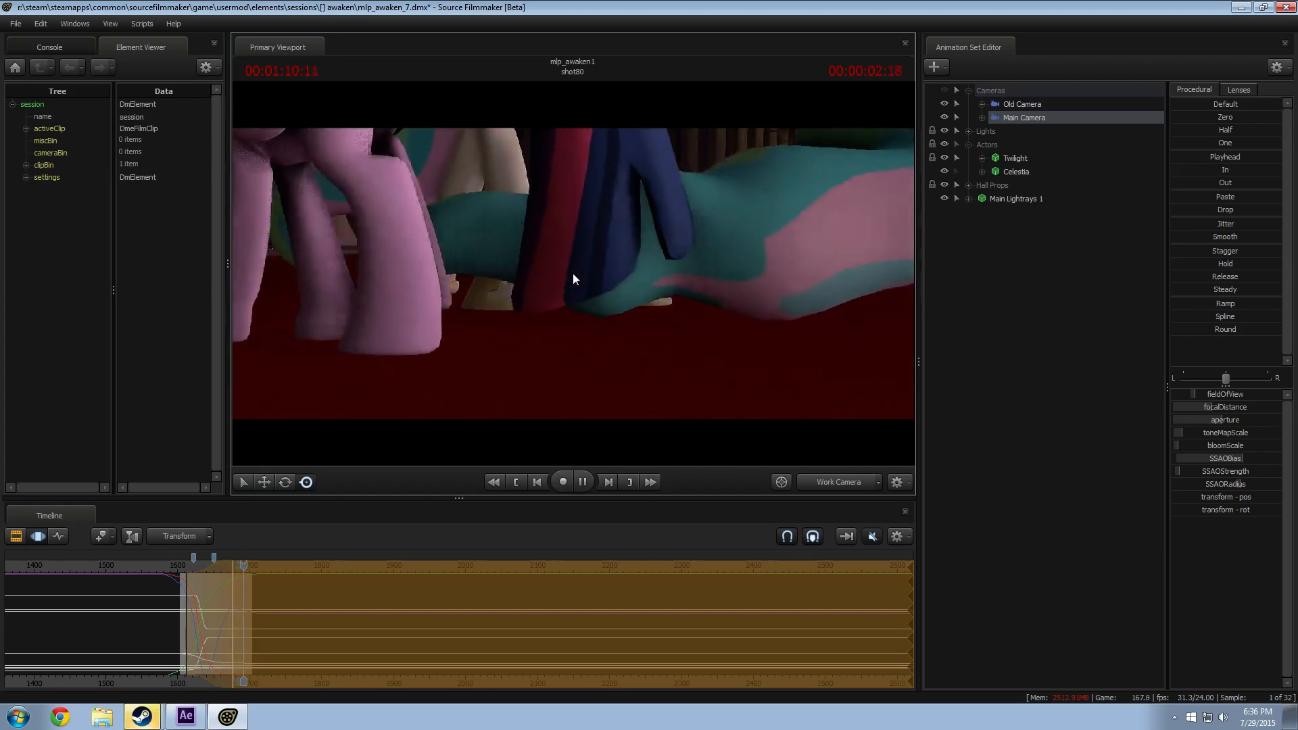
{"action": "key", "text": "space"}
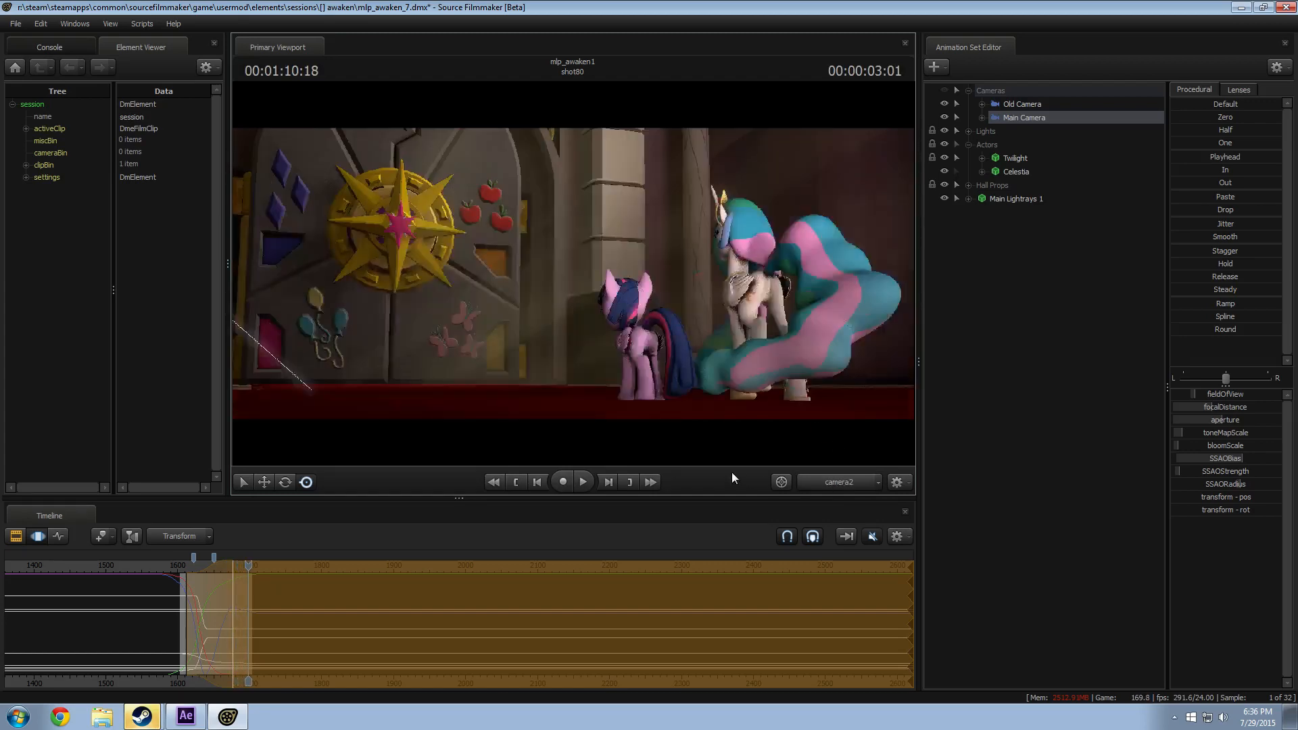
Step: Play shot80 through camera2 from 00:01:07:02 to check the camera move again
{"action": "key", "text": "Down"}
{"action": "left_click", "coordinate": [188, 566]}
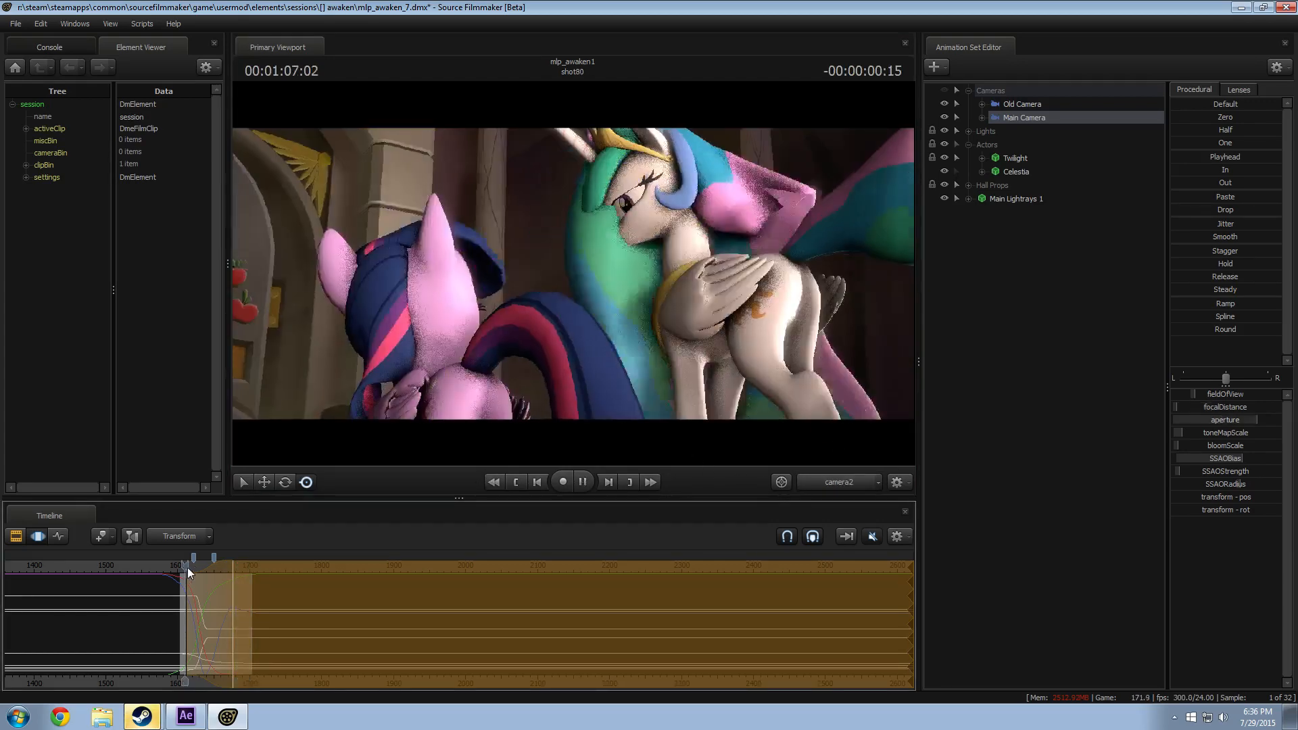
{"action": "key", "text": "space"}
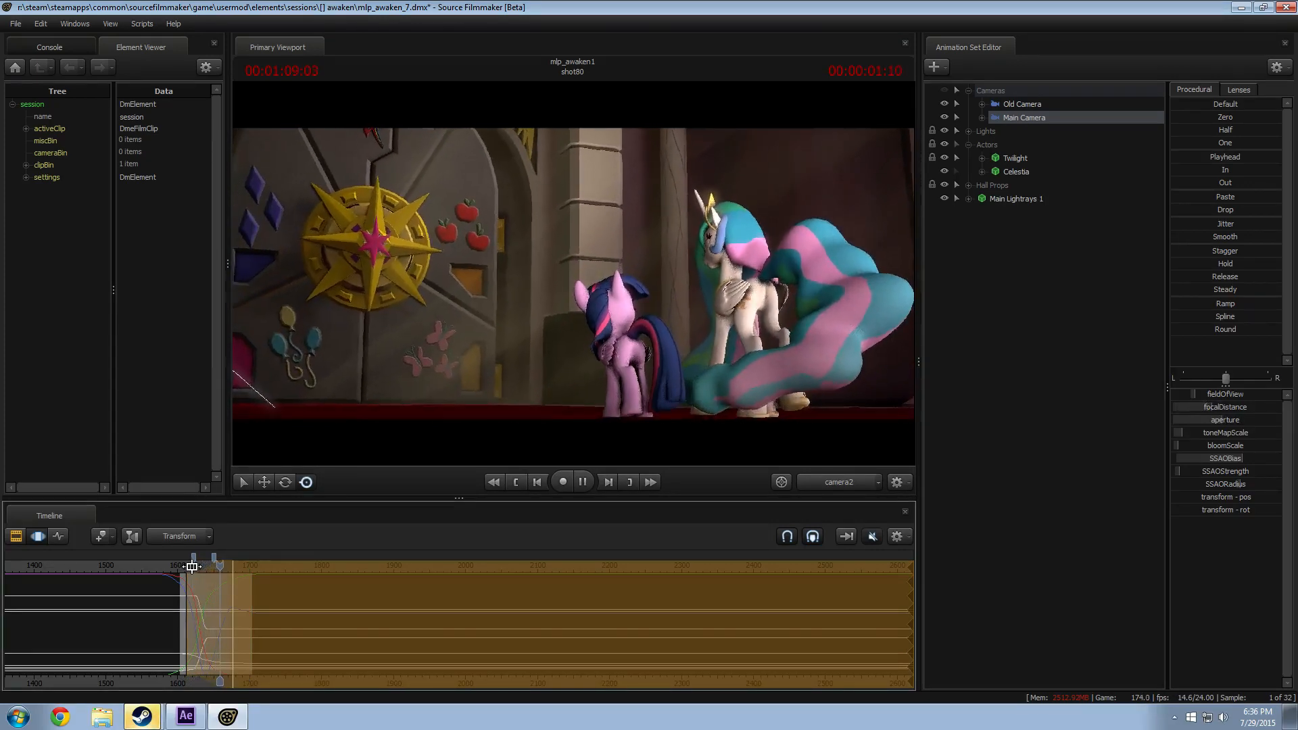
{"action": "key", "text": "space"}
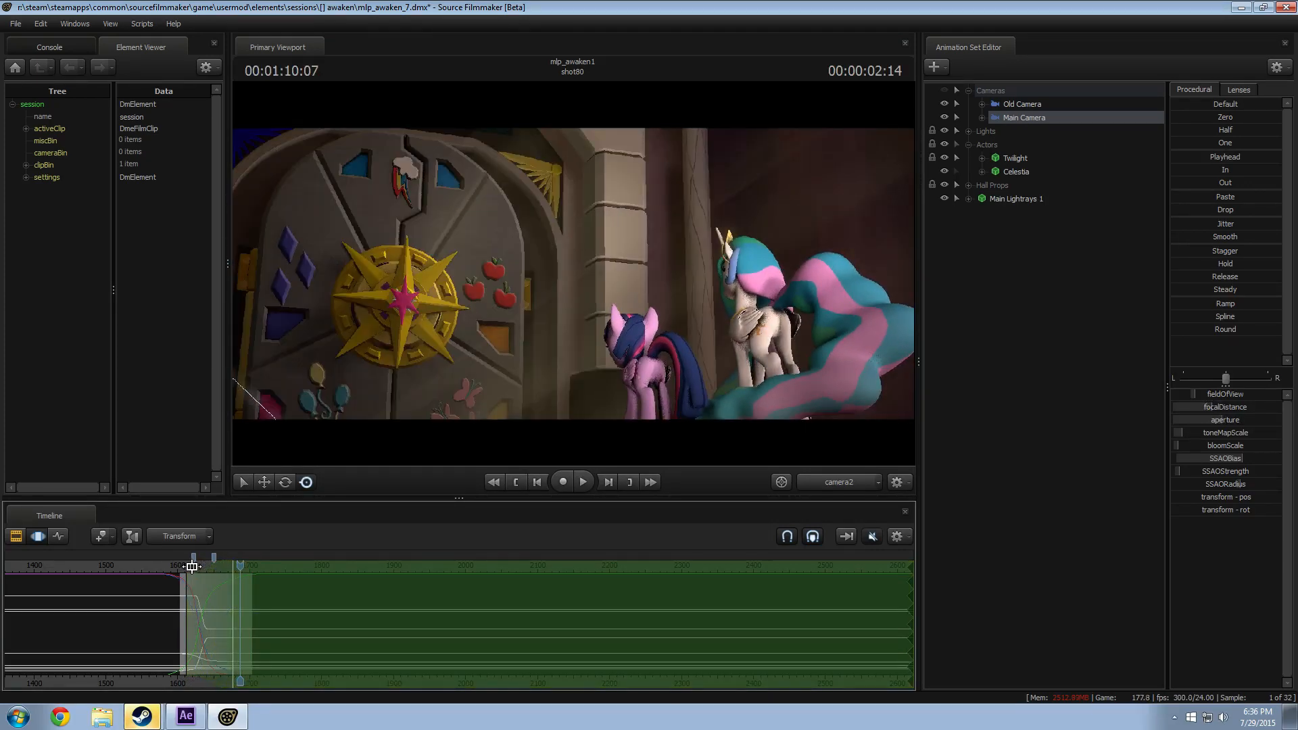
Step: Compare the new and original Main Camera framing at 00:01:10:07 by redoing and undoing the change, leaving it undone
{"action": "key", "text": "ctrl+y"}
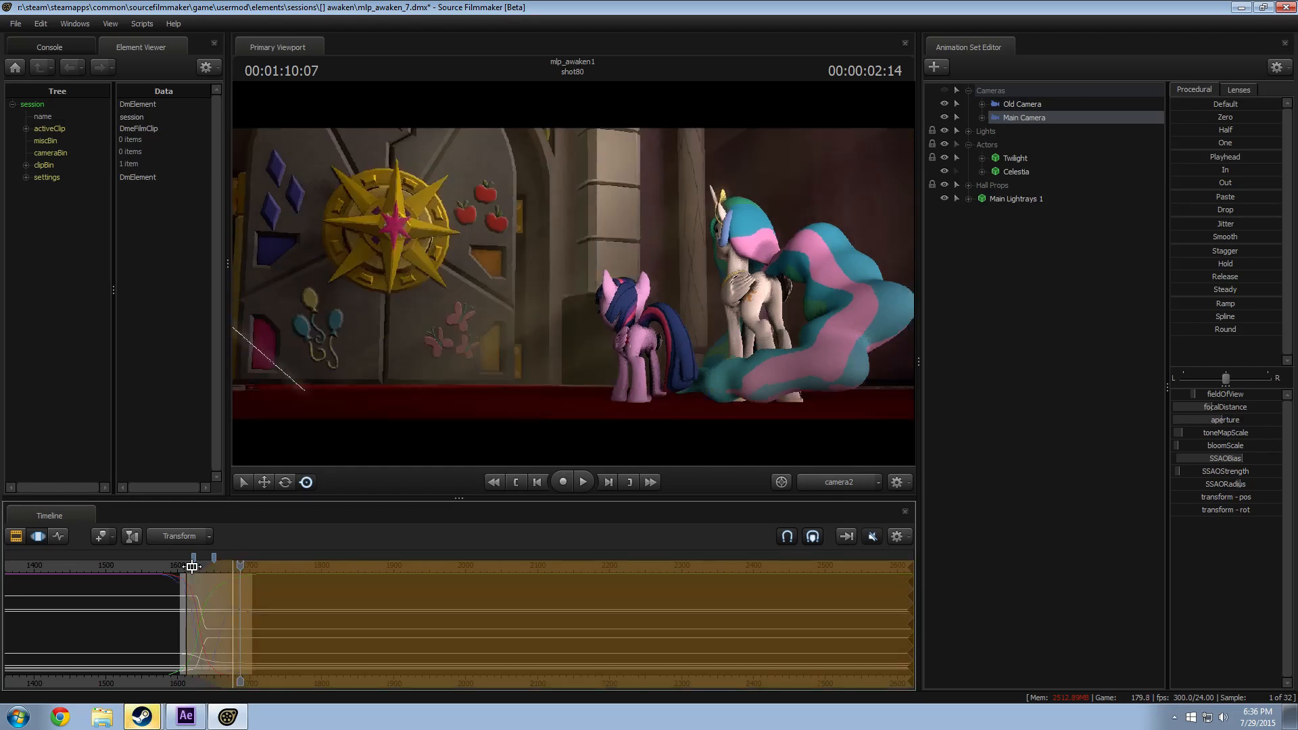
{"action": "key", "text": "ctrl+z"}
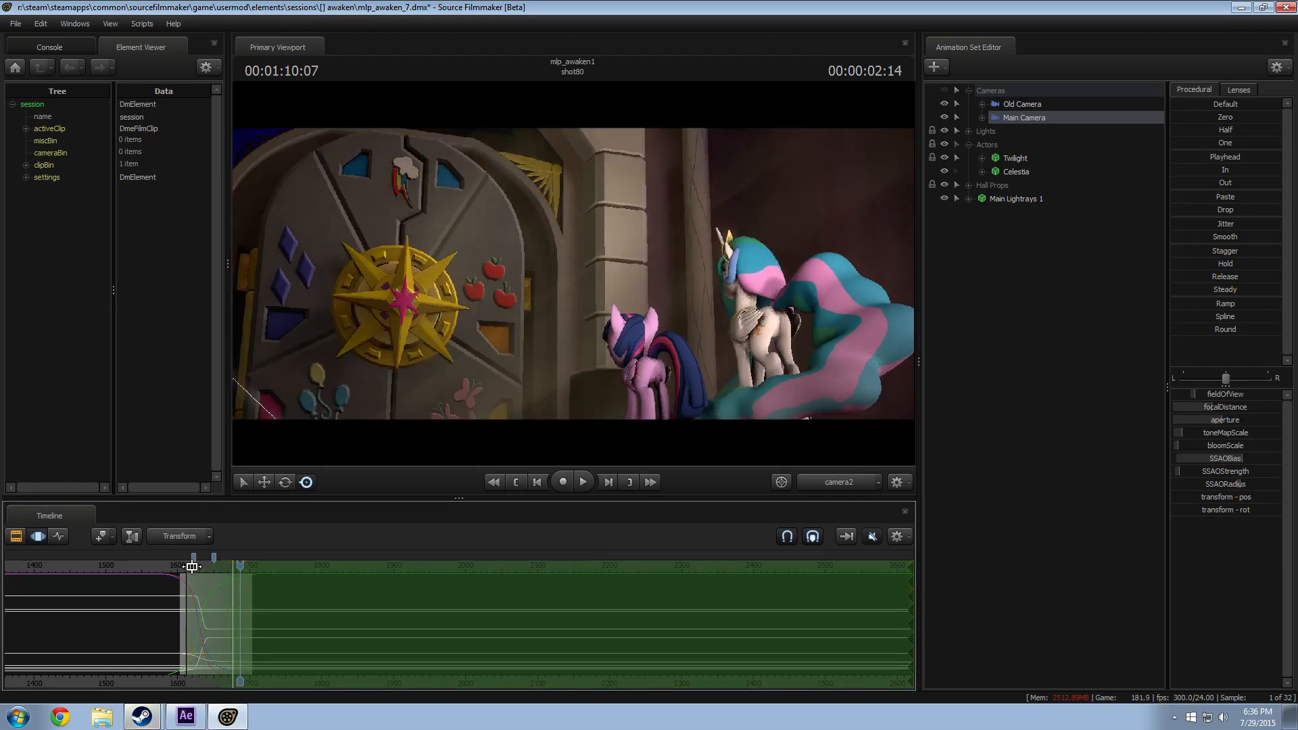
{"action": "key", "text": "ctrl+y"}
{"action": "key", "text": "ctrl+z"}
Step: Return the timeline to clip editing, move the playhead to about 00:01:36:03 and select shot82
{"action": "left_click_drag", "start_coordinate": [194, 578], "coordinate": [332, 574]}
{"action": "key", "text": "F2"}
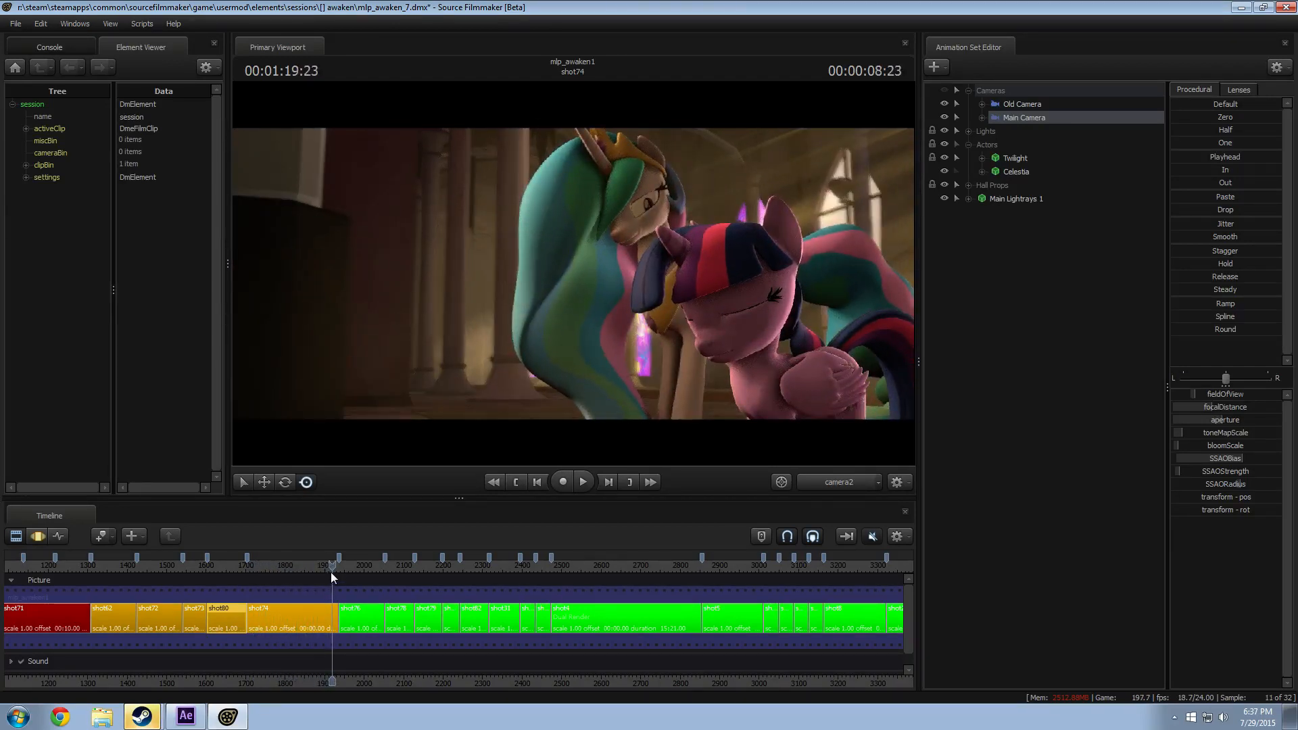
{"action": "scroll", "coordinate": [330, 572], "scroll_direction": "down", "scroll_amount": 3}
{"action": "left_click", "coordinate": [273, 570]}
{"action": "left_click_drag", "start_coordinate": [274, 569], "coordinate": [417, 565]}
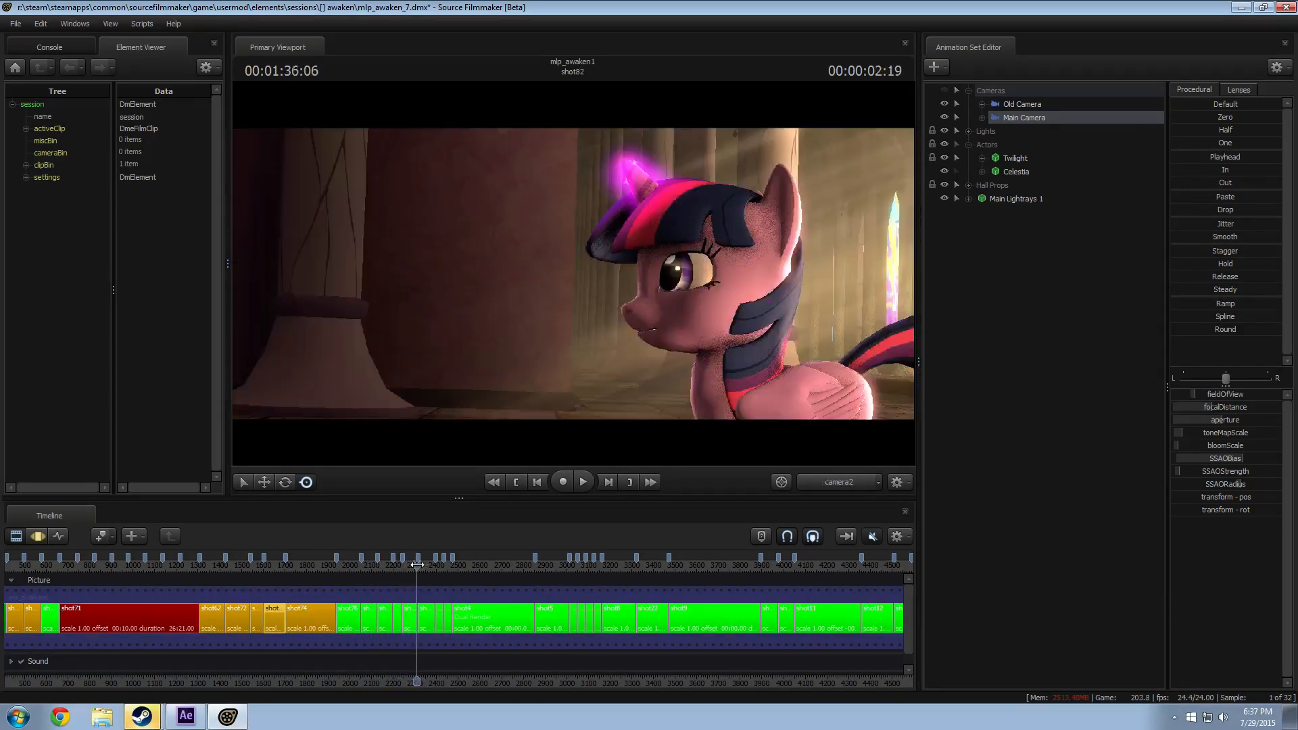
{"action": "left_click", "coordinate": [414, 625]}
{"action": "scroll", "coordinate": [414, 625], "scroll_direction": "up", "scroll_amount": 3}
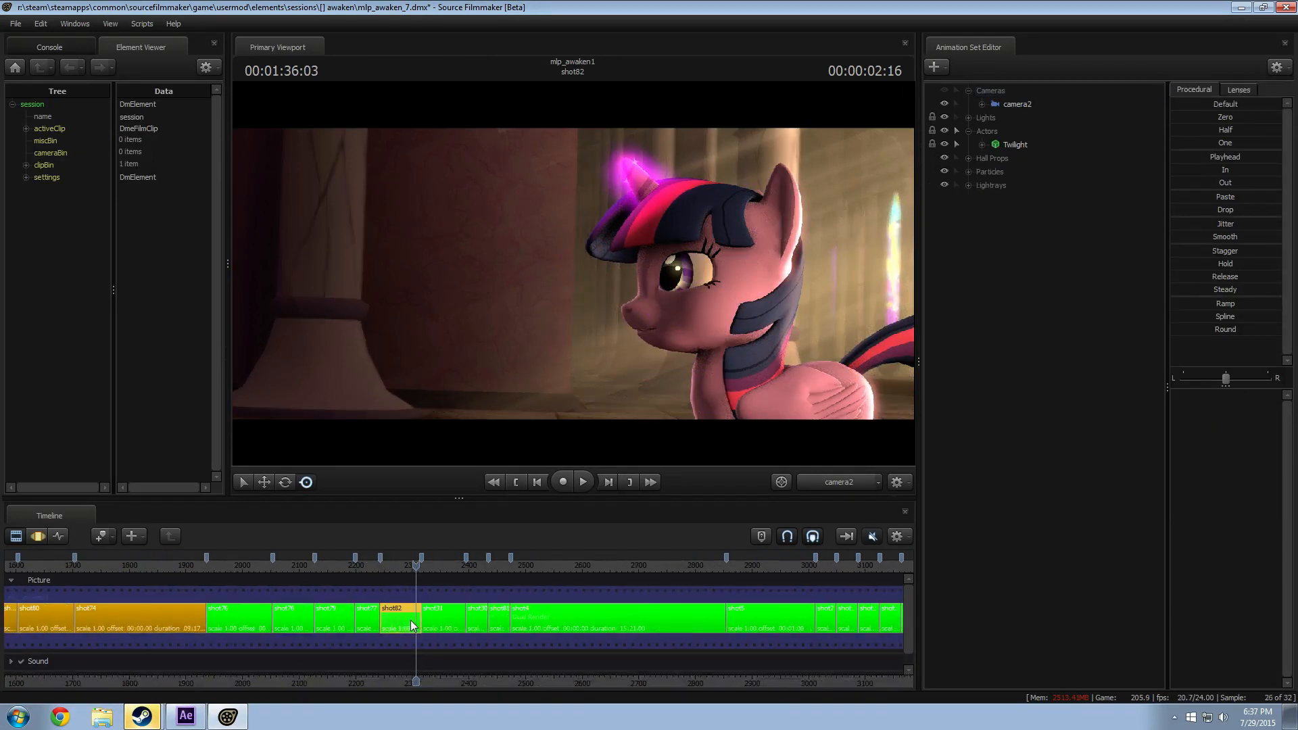
Step: Expand shot82's Lights group and copy Column Light 1, 2 and 3
{"action": "left_click", "coordinate": [969, 119]}
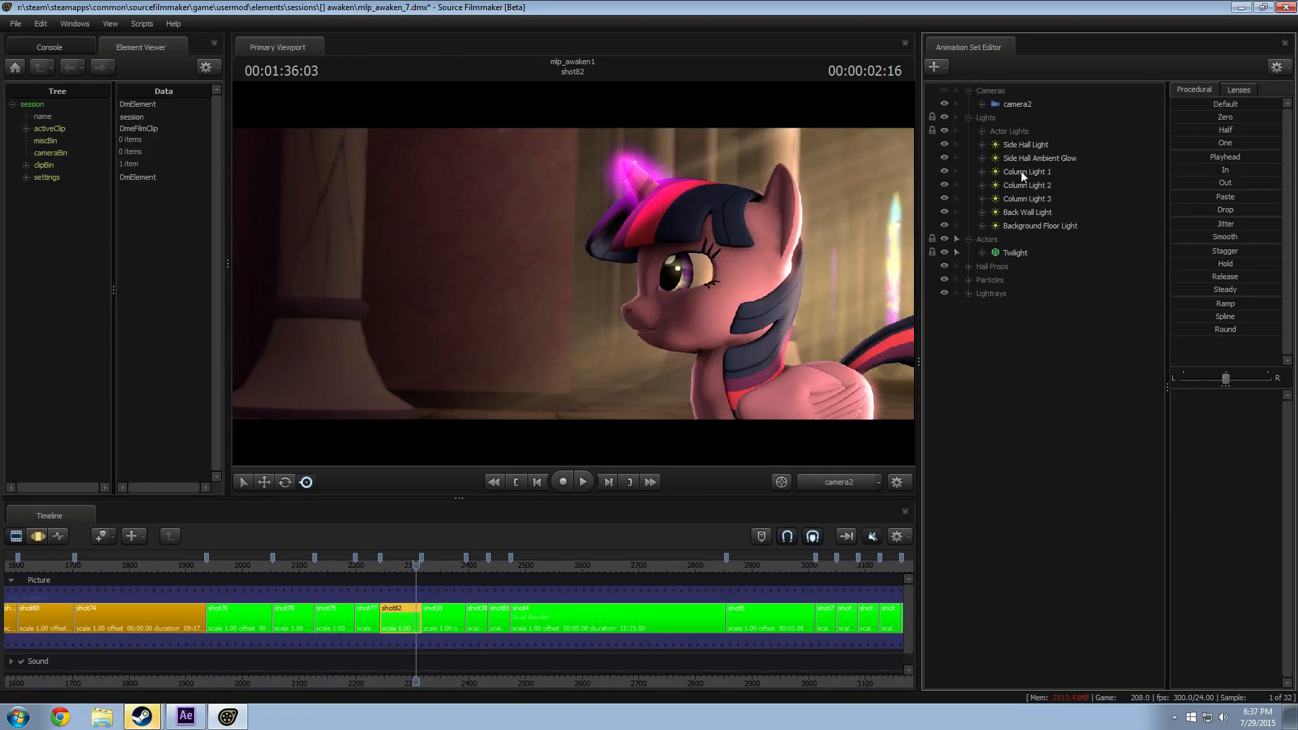
{"action": "left_click", "coordinate": [1020, 173]}
{"action": "left_click", "coordinate": [1022, 194], "text": "shift"}
{"action": "right_click", "coordinate": [1022, 193]}
{"action": "left_click", "coordinate": [1133, 214]}
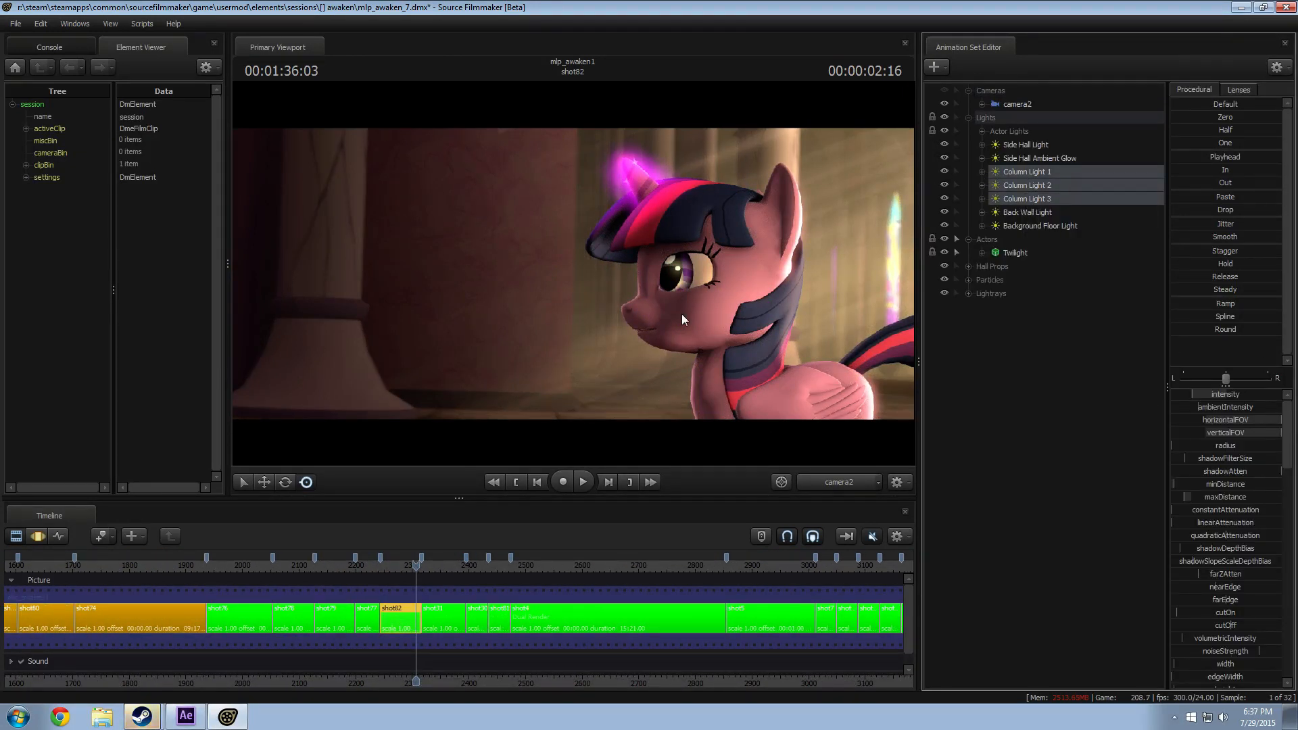
Step: Paste the copied column lights into shot74
{"action": "left_click", "coordinate": [160, 609]}
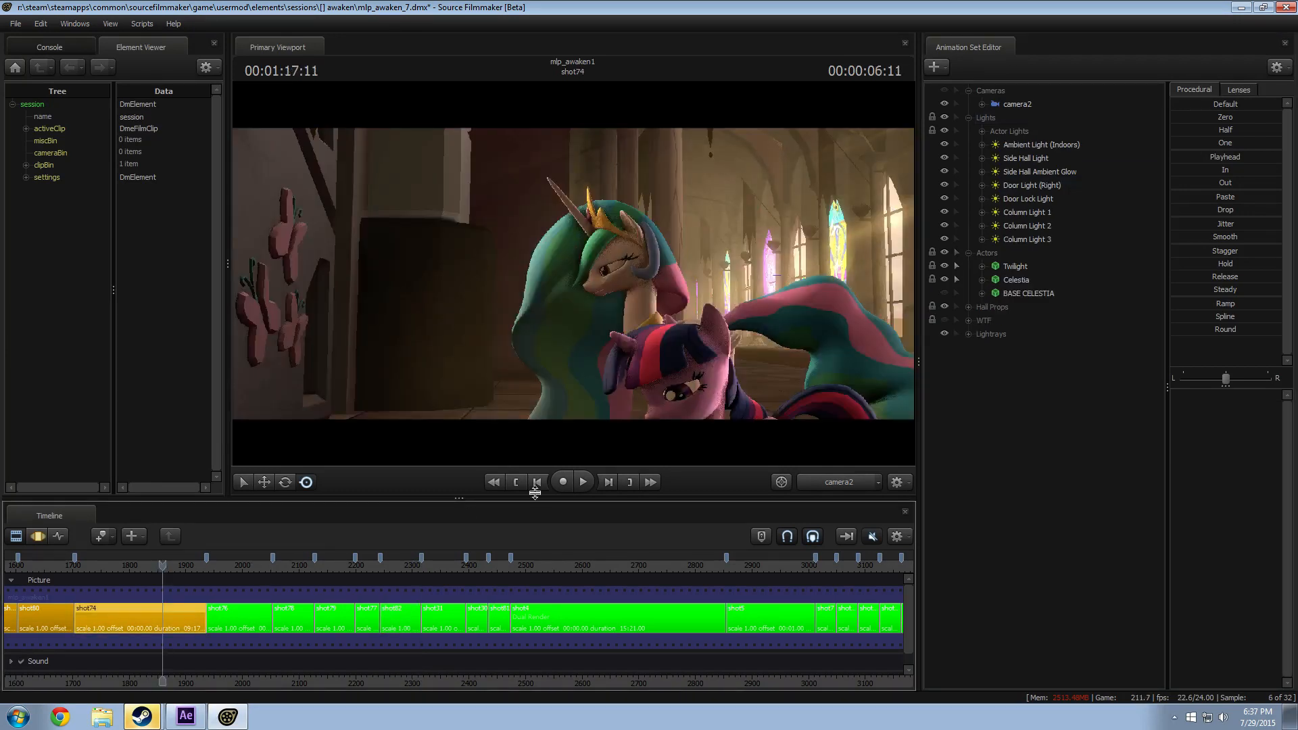
{"action": "right_click", "coordinate": [955, 437]}
{"action": "left_click", "coordinate": [1020, 506]}
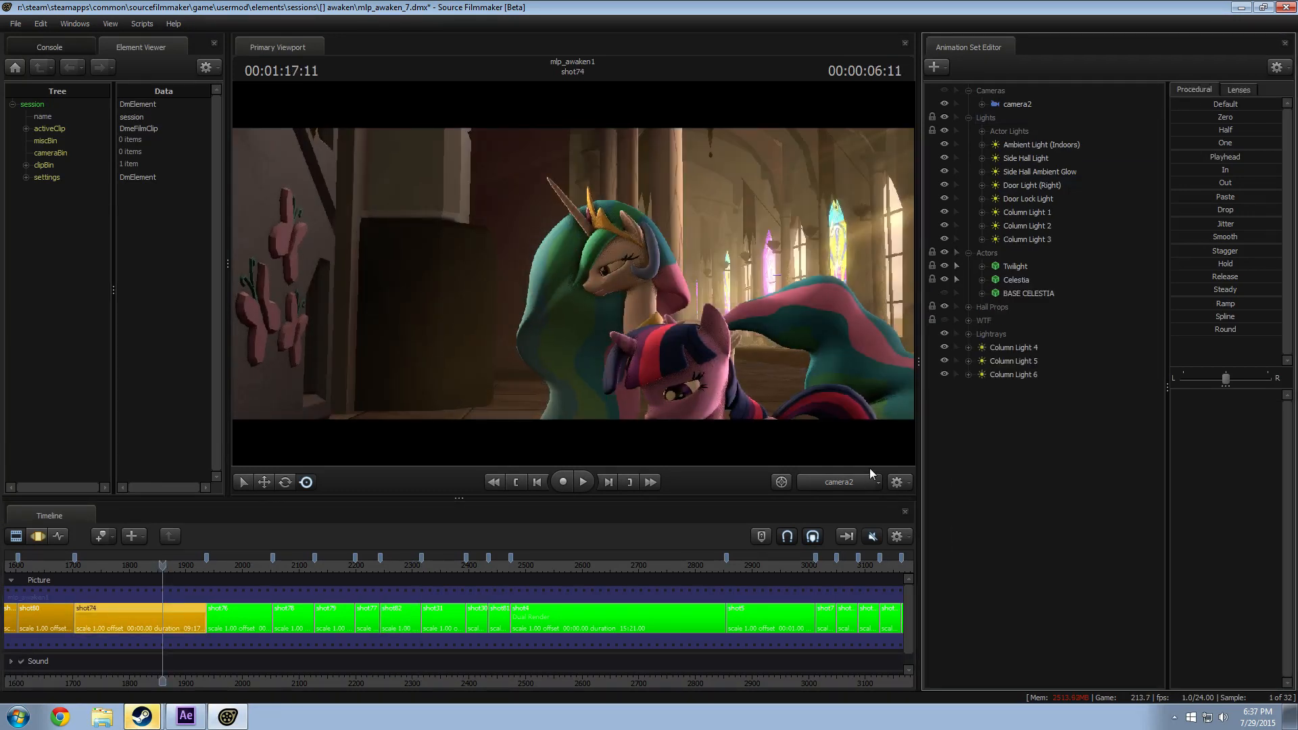
Step: Delete the three pasted column lights from shot74
{"action": "left_click", "coordinate": [1012, 347]}
{"action": "left_click", "coordinate": [1007, 376], "text": "shift"}
{"action": "key", "text": "Delete"}
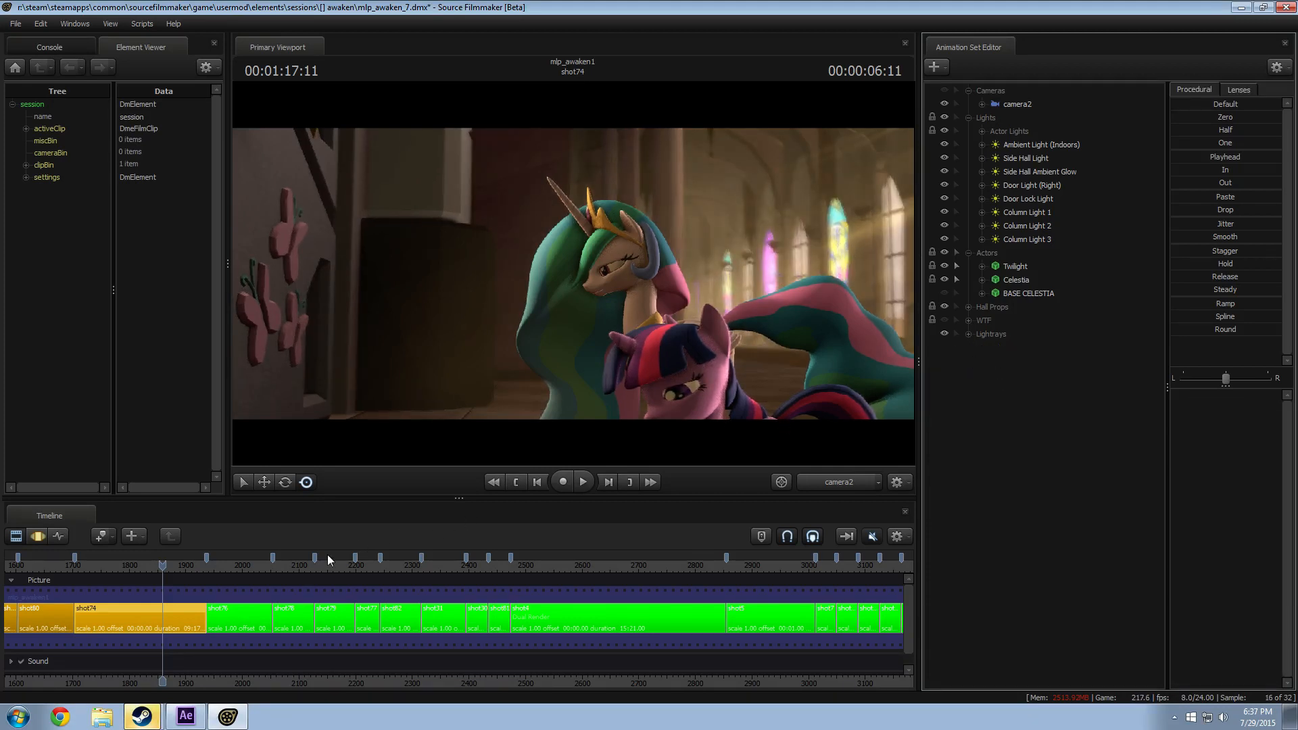
Step: Compare shot82 at 00:01:33:12 with shot74 at 00:01:16:07
{"action": "left_click_drag", "start_coordinate": [177, 568], "coordinate": [380, 575]}
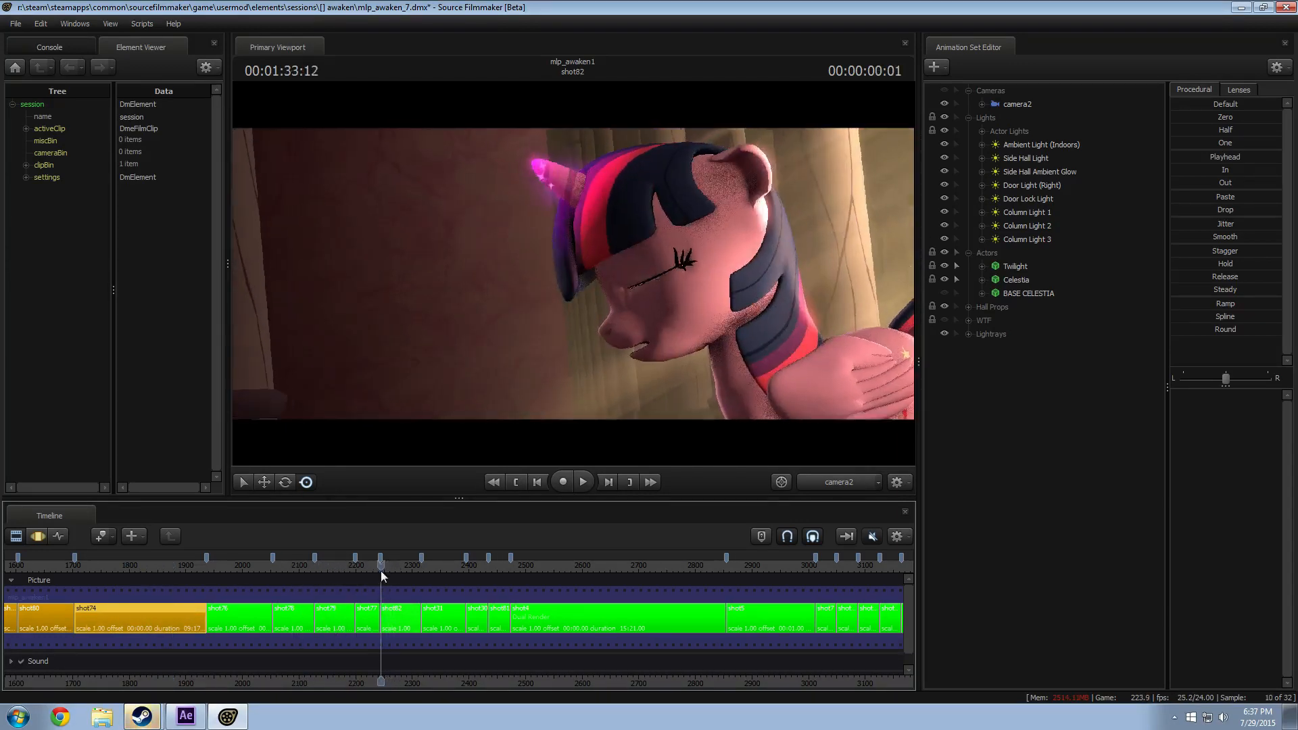
{"action": "left_click", "coordinate": [147, 568]}
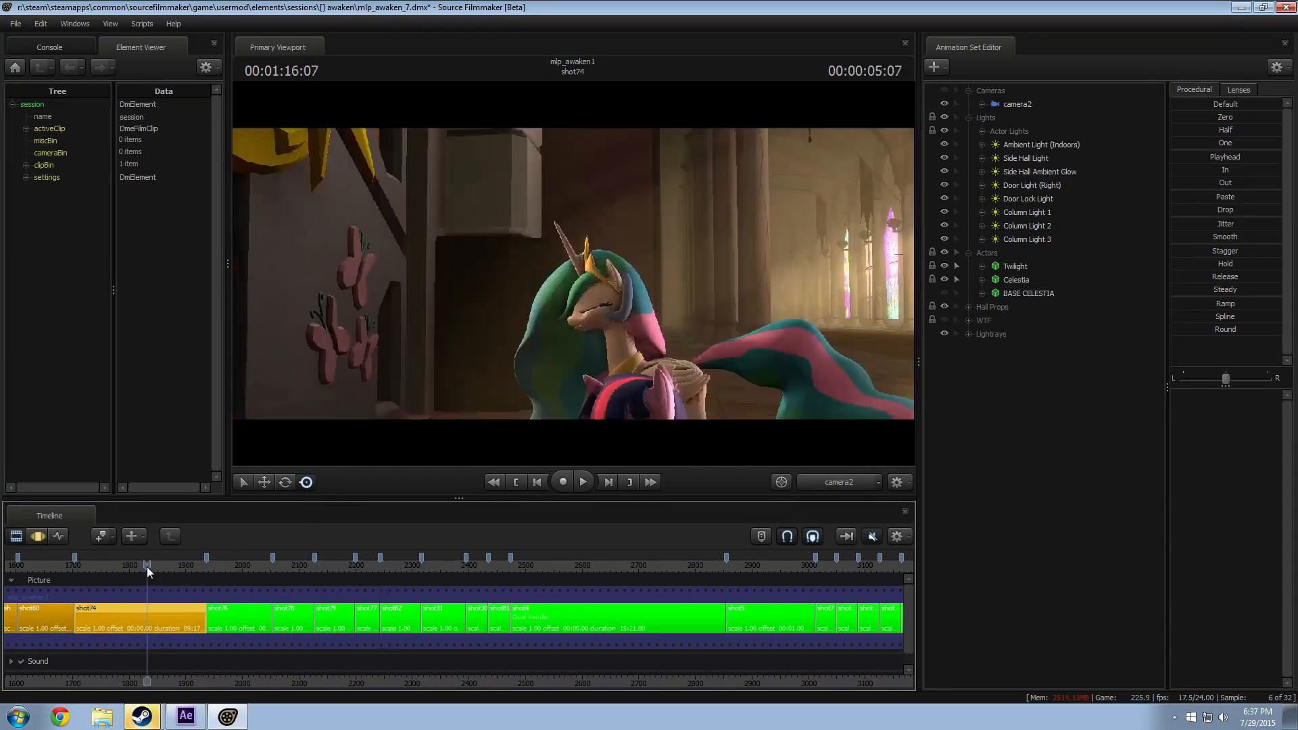
Step: Move the playhead to about 6:04 in shot74 and select the intensity controls of Column Light 1, 2 and 3 together
{"action": "left_click_drag", "start_coordinate": [148, 566], "coordinate": [159, 565]}
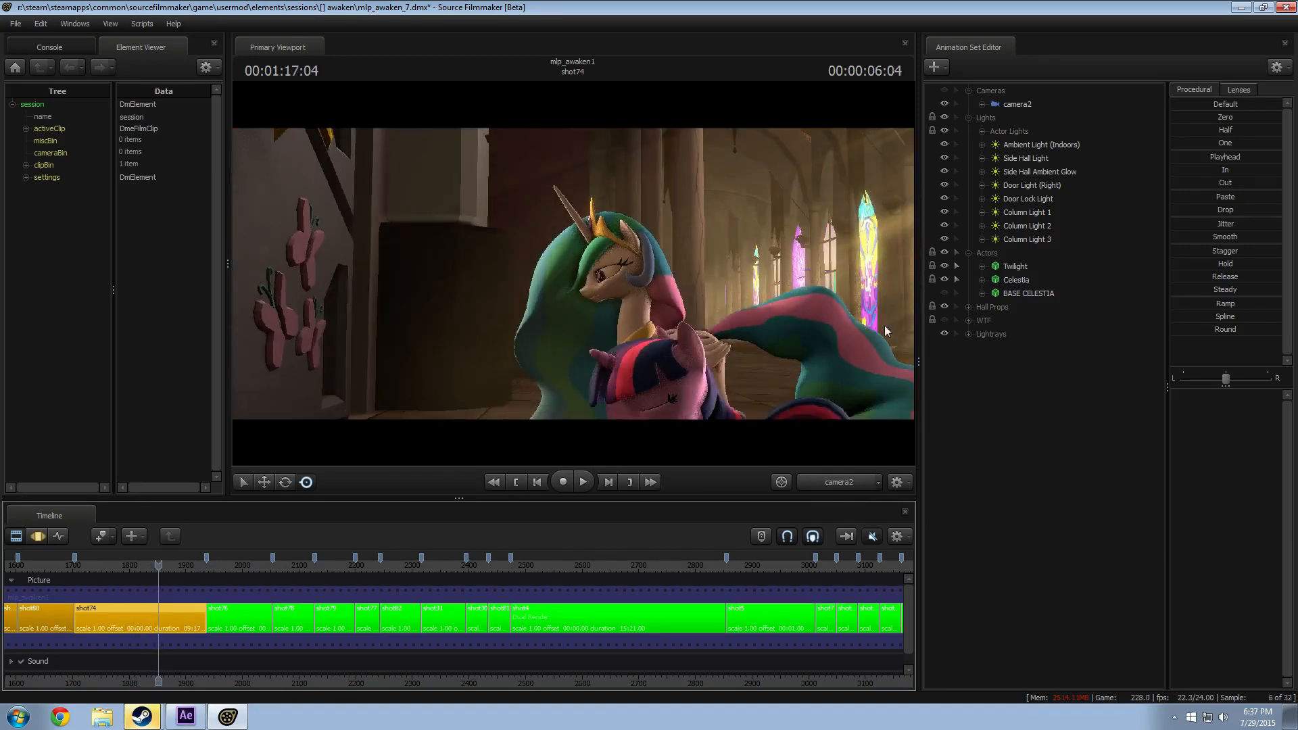
{"action": "left_click", "coordinate": [982, 239]}
{"action": "left_click", "coordinate": [982, 226]}
{"action": "left_click", "coordinate": [995, 280]}
{"action": "left_click", "coordinate": [1018, 292]}
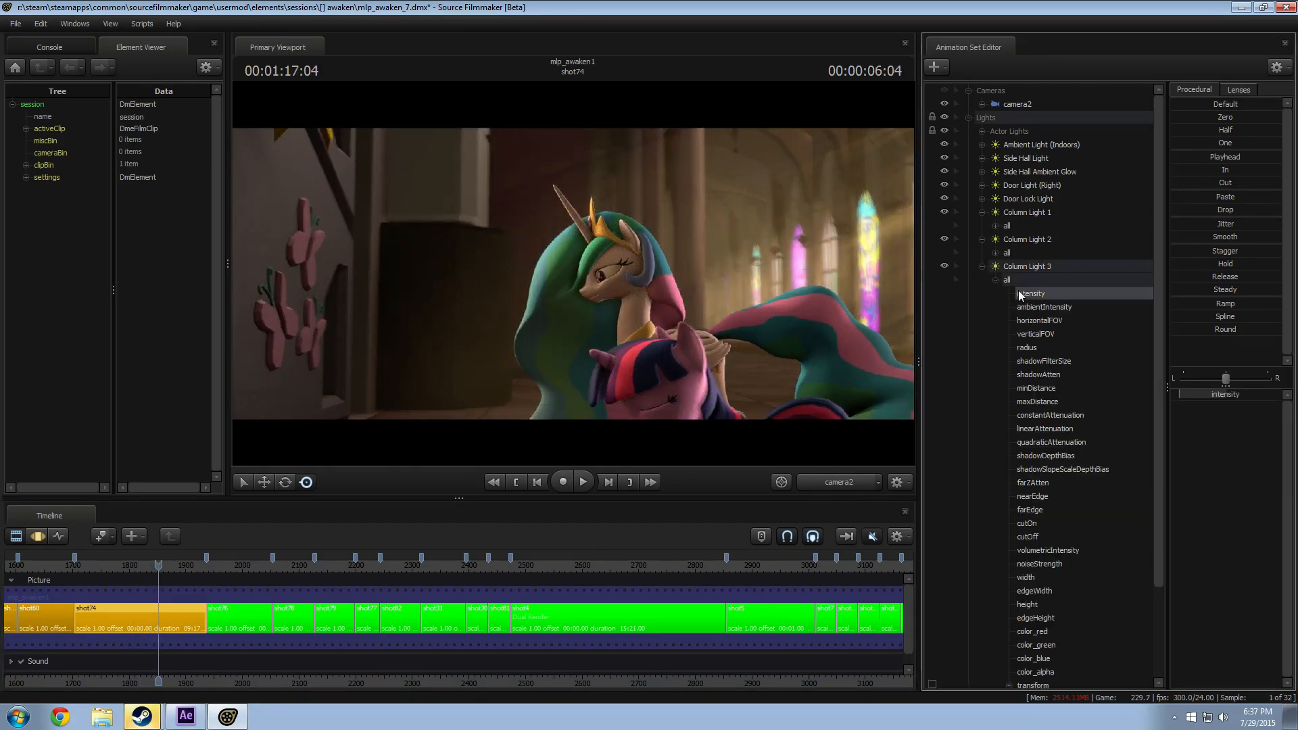
{"action": "left_click", "coordinate": [981, 266]}
{"action": "left_click", "coordinate": [995, 252]}
{"action": "left_click", "coordinate": [1024, 266], "text": "ctrl"}
{"action": "left_click", "coordinate": [982, 240]}
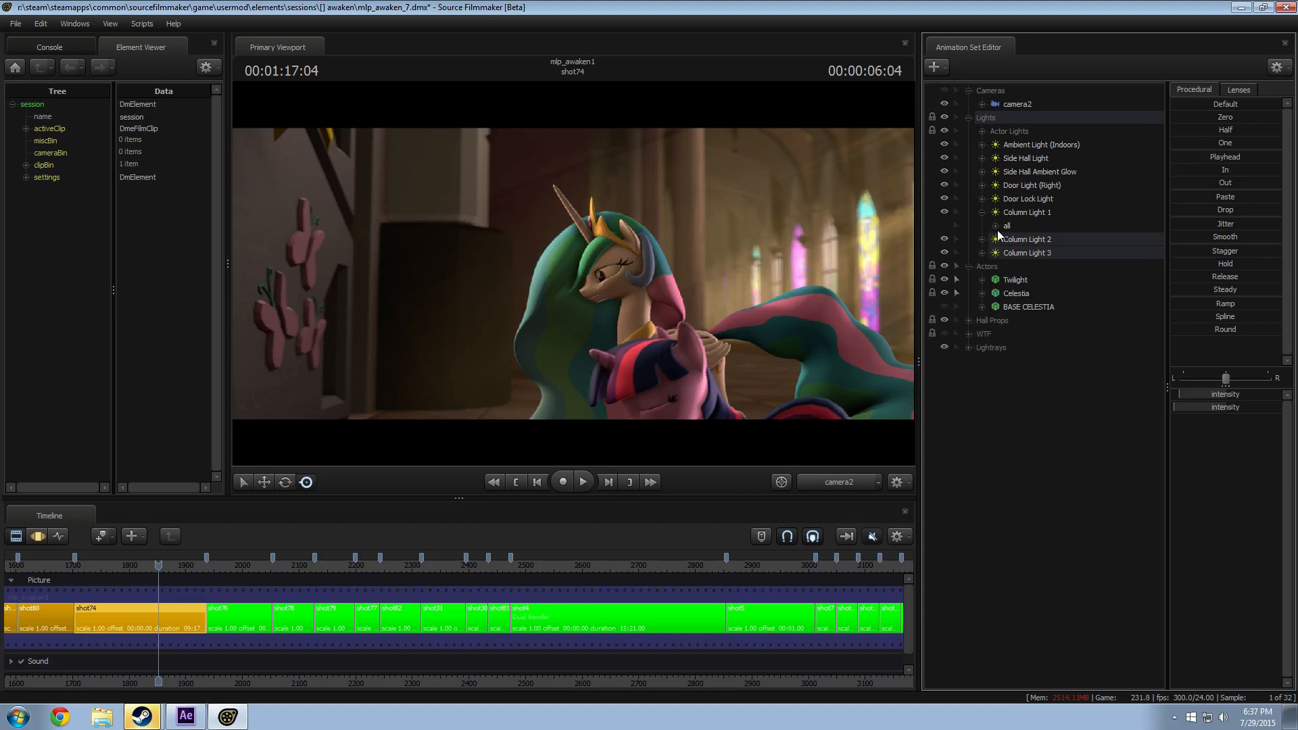
{"action": "left_click", "coordinate": [996, 226]}
{"action": "left_click", "coordinate": [1029, 240], "text": "ctrl"}
{"action": "left_click", "coordinate": [982, 212]}
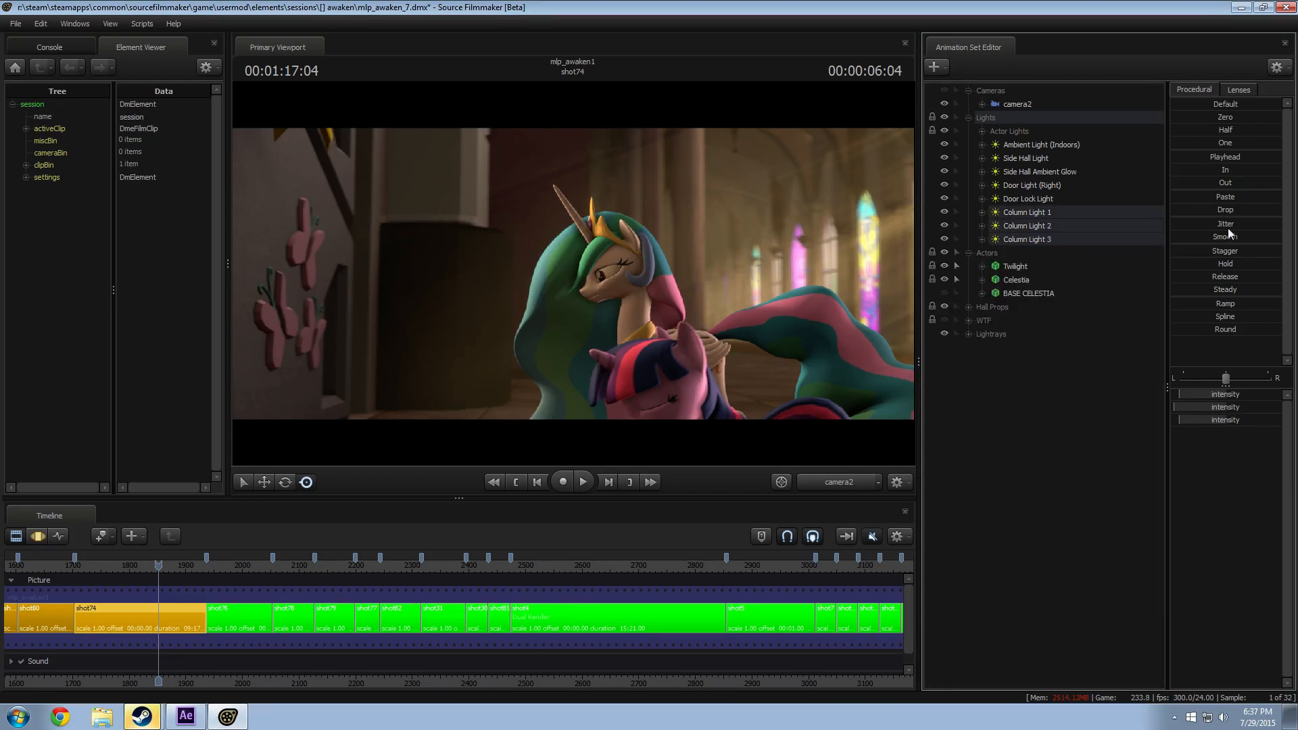
Step: Raise the intensity of the three column lights slightly in two passes by blending toward the One preset over the entire time selection
{"action": "key", "text": "F3"}
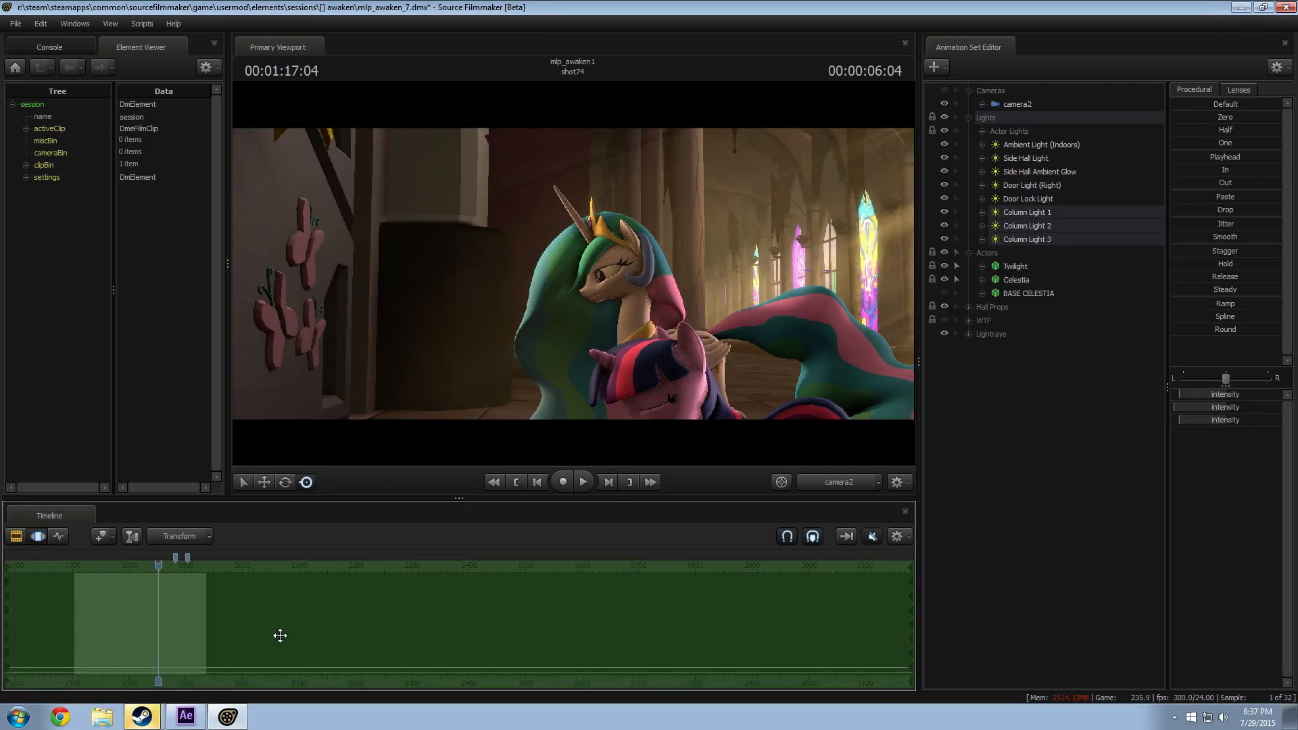
{"action": "left_click", "coordinate": [1216, 139]}
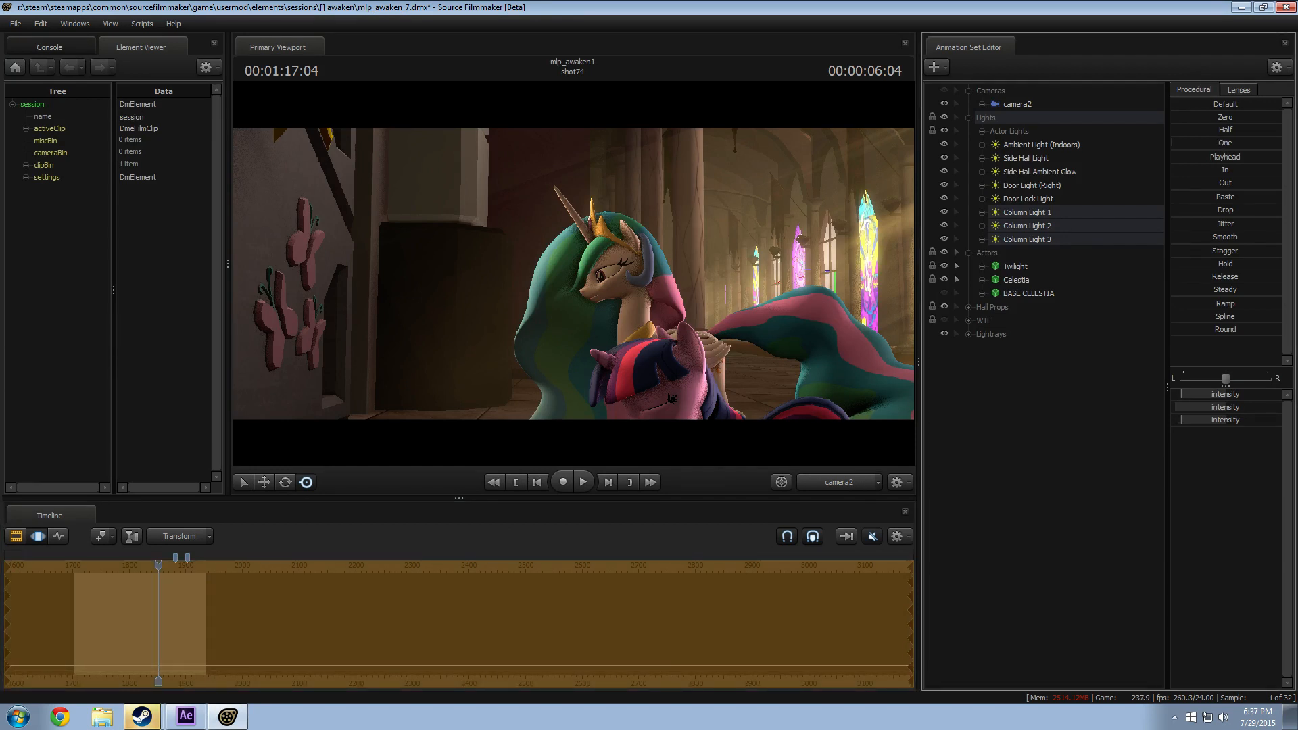
{"action": "key", "text": "F2"}
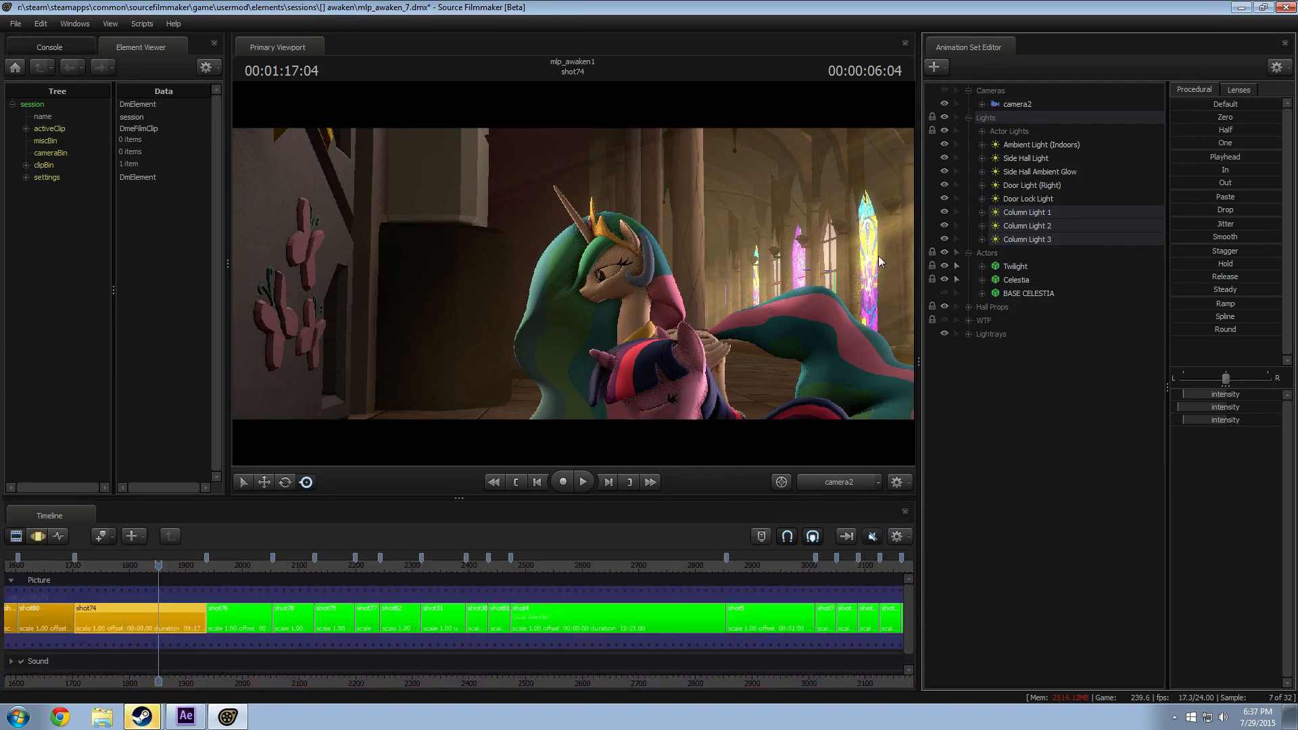
{"action": "key", "text": "F3"}
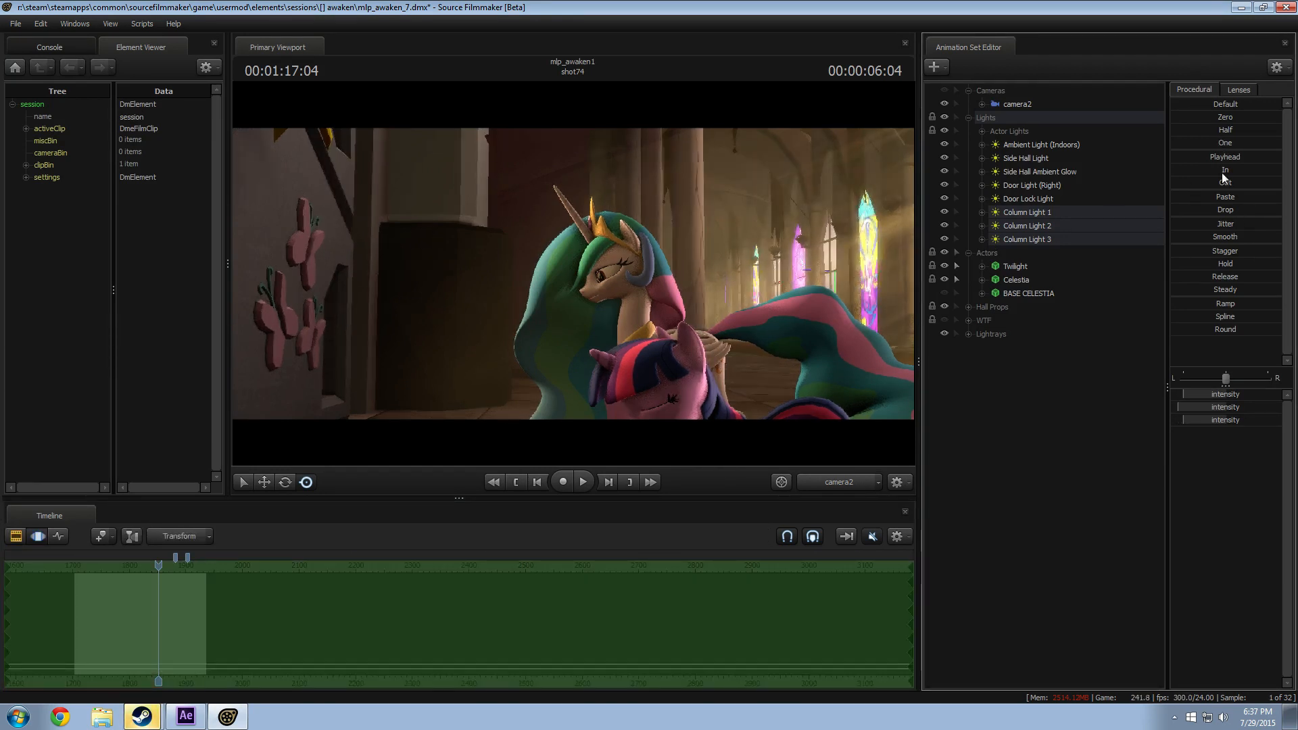
{"action": "left_click", "coordinate": [1221, 144]}
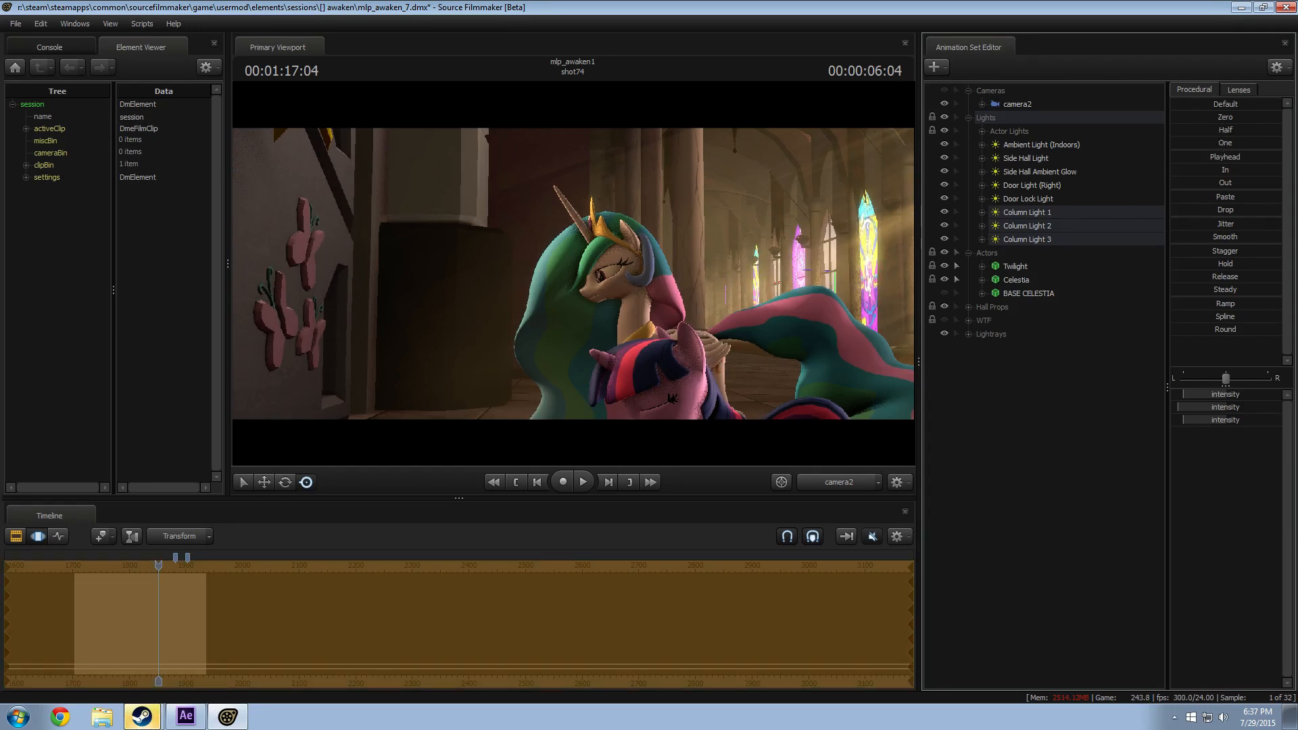
{"action": "key", "text": "F2"}
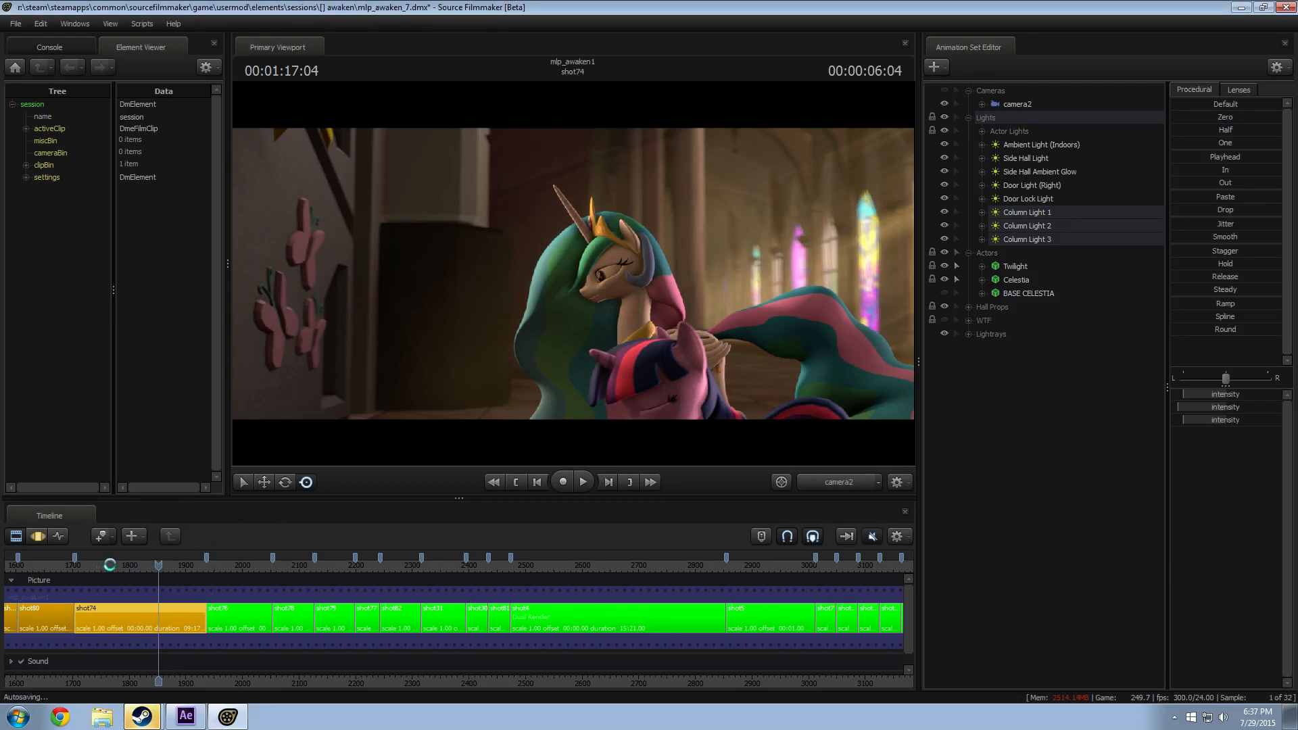
Step: Examine the gold engraved ornament on Celestia up close through the Work Camera at 6:07 in shot74, and return to camera2
{"action": "left_click_drag", "start_coordinate": [157, 565], "coordinate": [160, 566]}
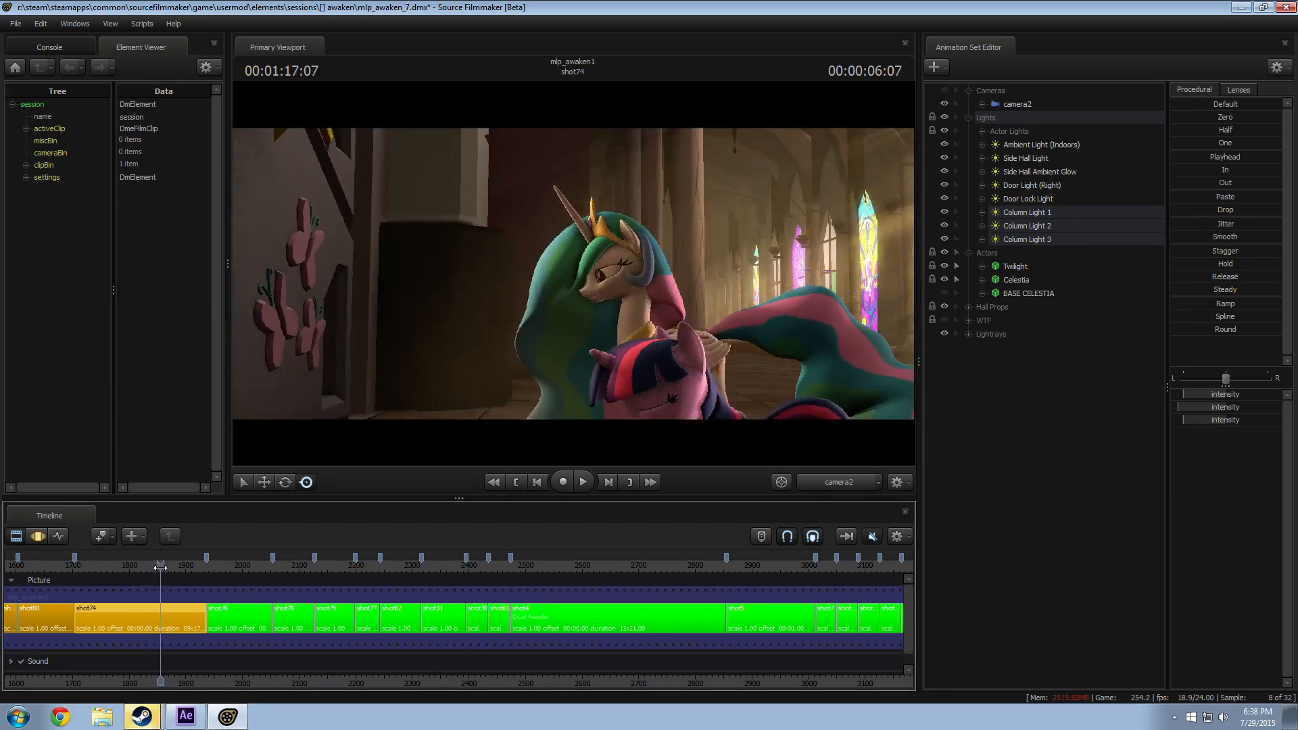
{"action": "left_click", "coordinate": [824, 483]}
{"action": "key", "text": "w"}
{"action": "mouse_move", "coordinate": [639, 366]}
{"action": "left_mouse_down"}
{"action": "mouse_move", "coordinate": [666, 362]}
{"action": "mouse_move", "coordinate": [669, 331]}
{"action": "mouse_move", "coordinate": [662, 378]}
{"action": "mouse_move", "coordinate": [629, 365]}
{"action": "left_mouse_up"}
{"action": "key", "text": "a"}
{"action": "left_click_drag", "start_coordinate": [574, 275], "coordinate": [575, 275]}
{"action": "left_click", "coordinate": [574, 274]}
{"action": "left_click", "coordinate": [671, 317]}
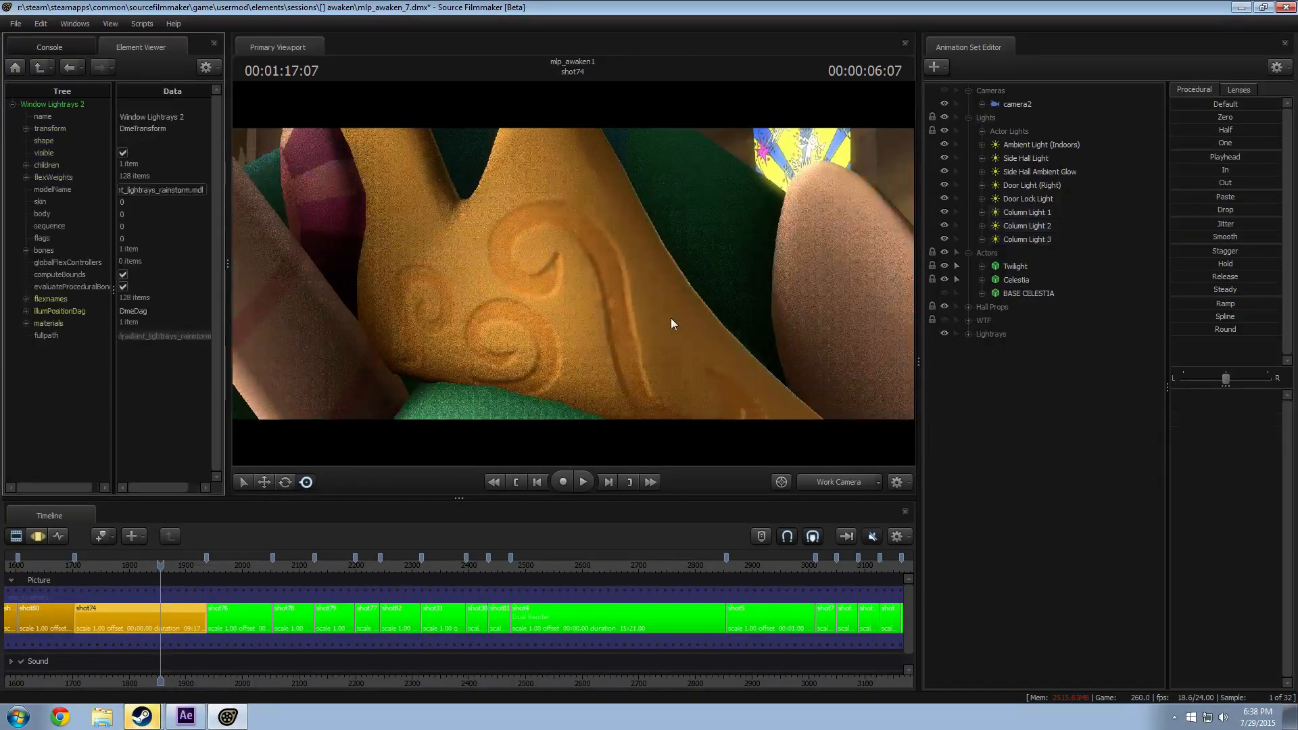
{"action": "left_click_drag", "start_coordinate": [670, 318], "coordinate": [622, 310]}
{"action": "key", "text": "w"}
{"action": "key", "text": "s"}
{"action": "key", "text": "w"}
{"action": "key", "text": "s"}
{"action": "key", "text": "w"}
{"action": "key", "text": "w"}
{"action": "key", "text": "F3"}
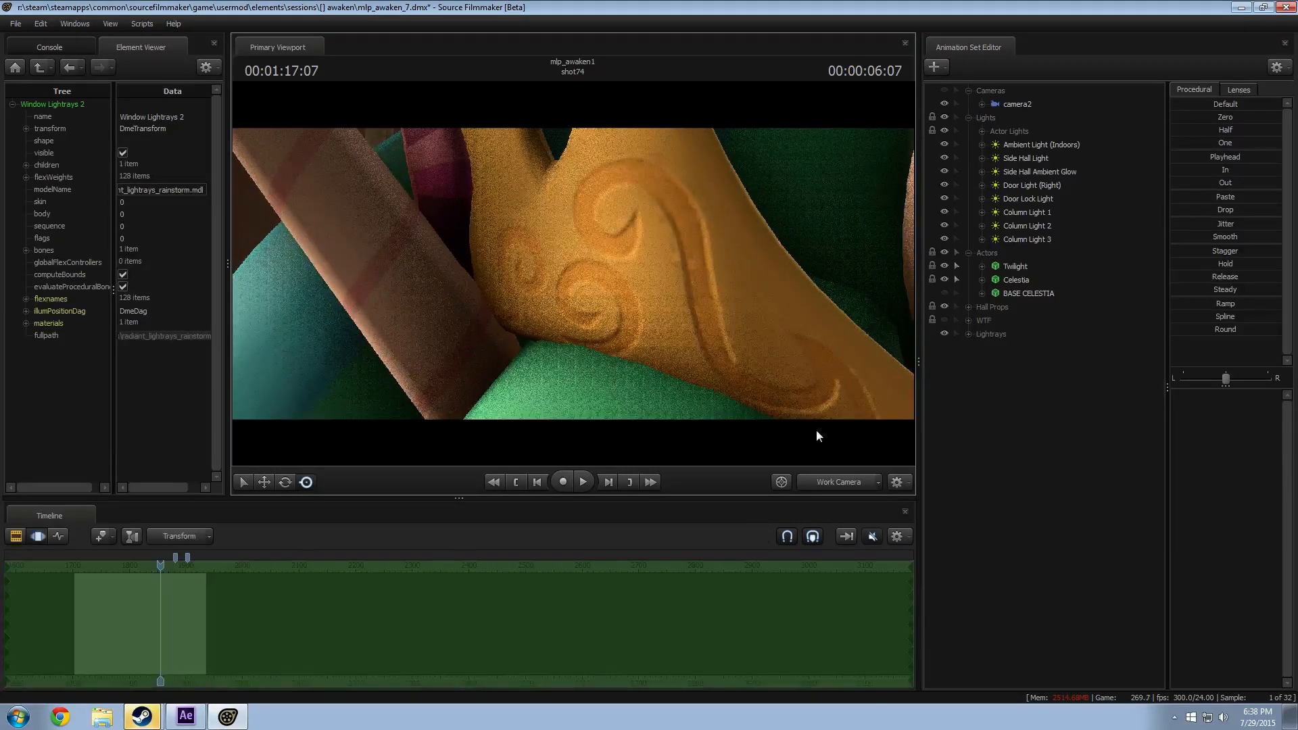
{"action": "left_click_drag", "start_coordinate": [794, 391], "coordinate": [716, 310]}
{"action": "key", "text": "s"}
{"action": "key", "text": "F2"}
{"action": "left_click", "coordinate": [841, 484]}
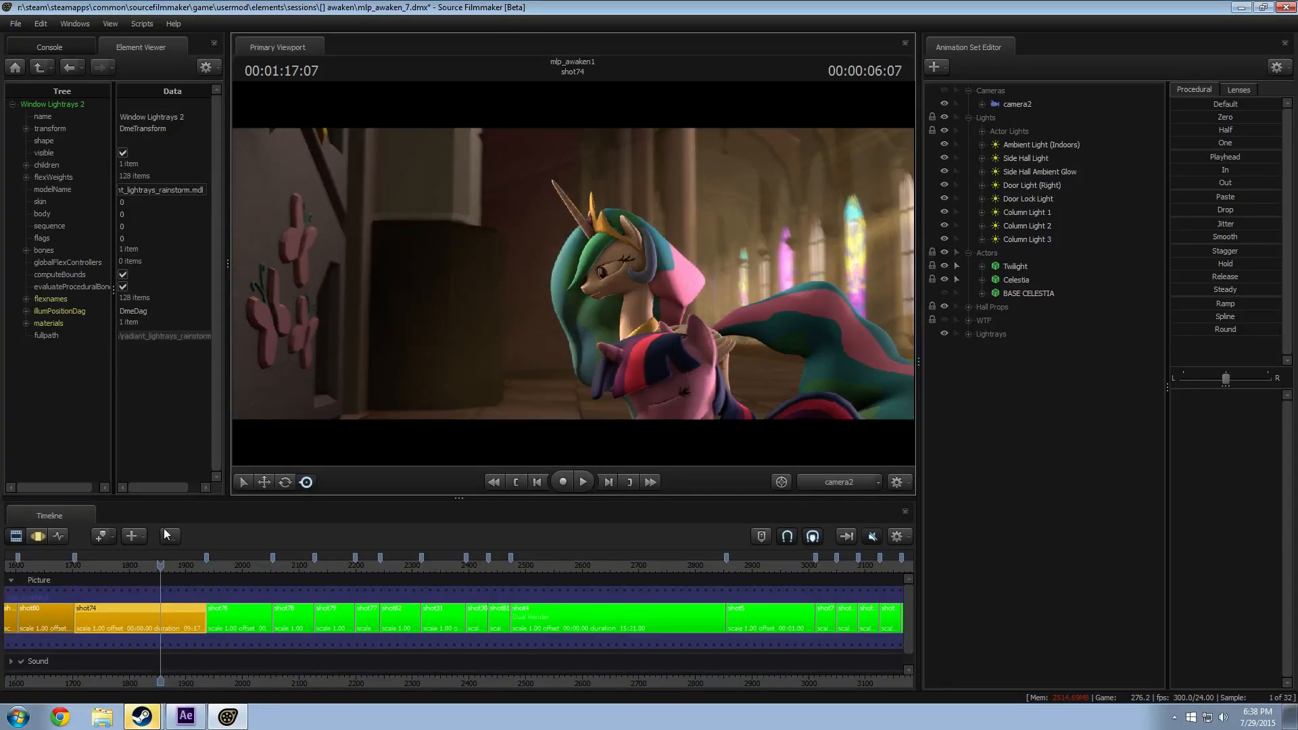
Step: Play back the end and the beginning of shot74 through camera2 to check the camera movement
{"action": "left_click_drag", "start_coordinate": [131, 565], "coordinate": [164, 566]}
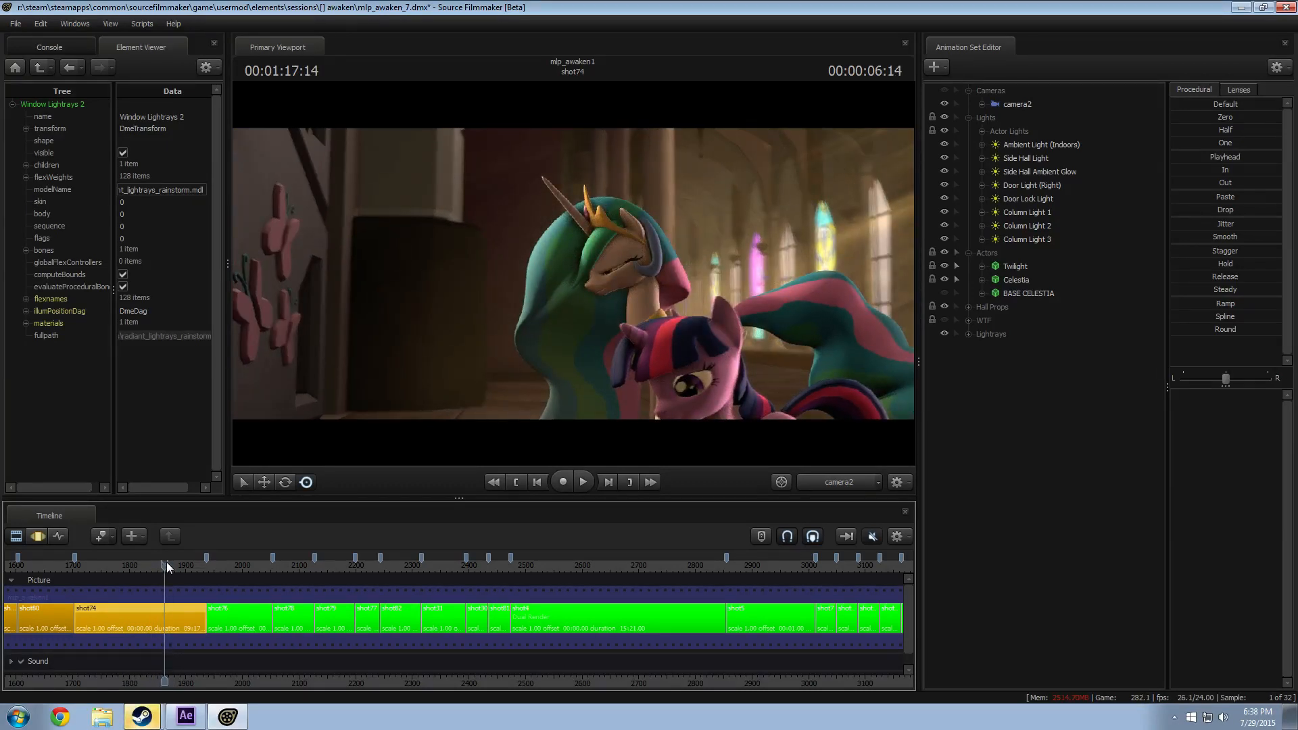
{"action": "key", "text": "space"}
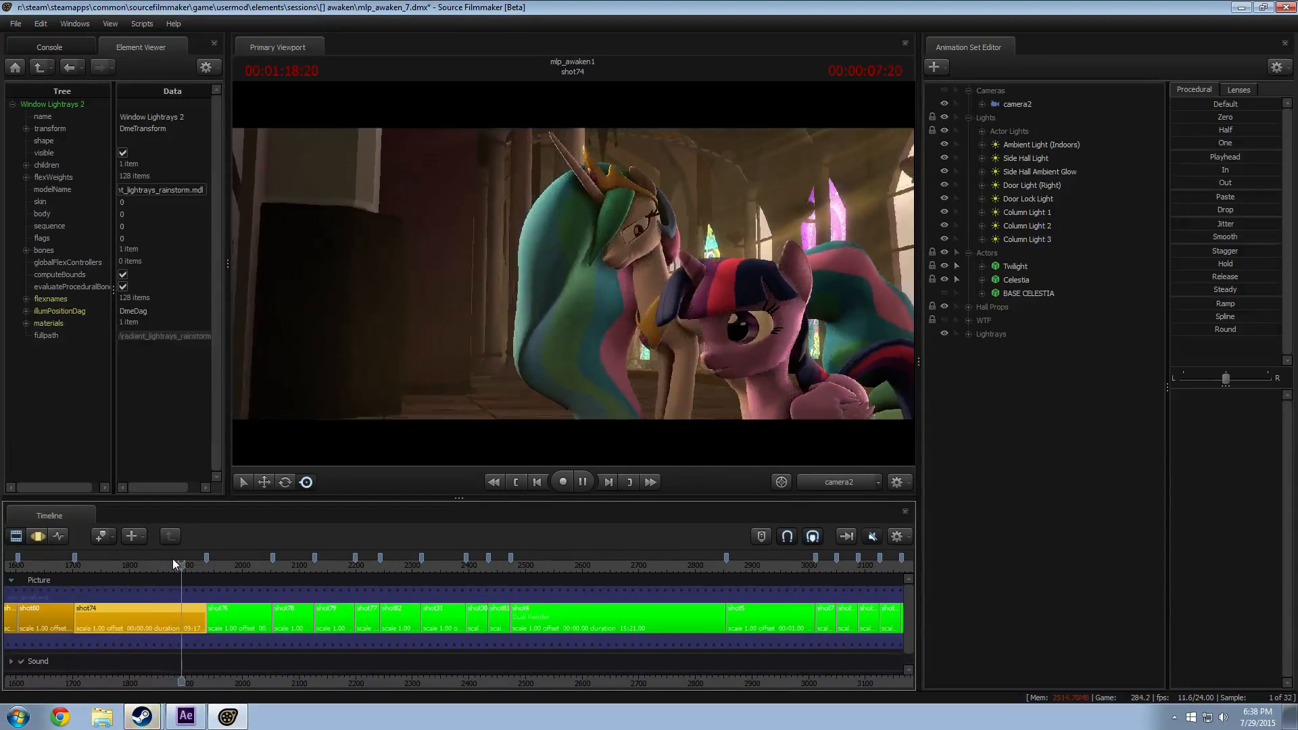
{"action": "key", "text": "space"}
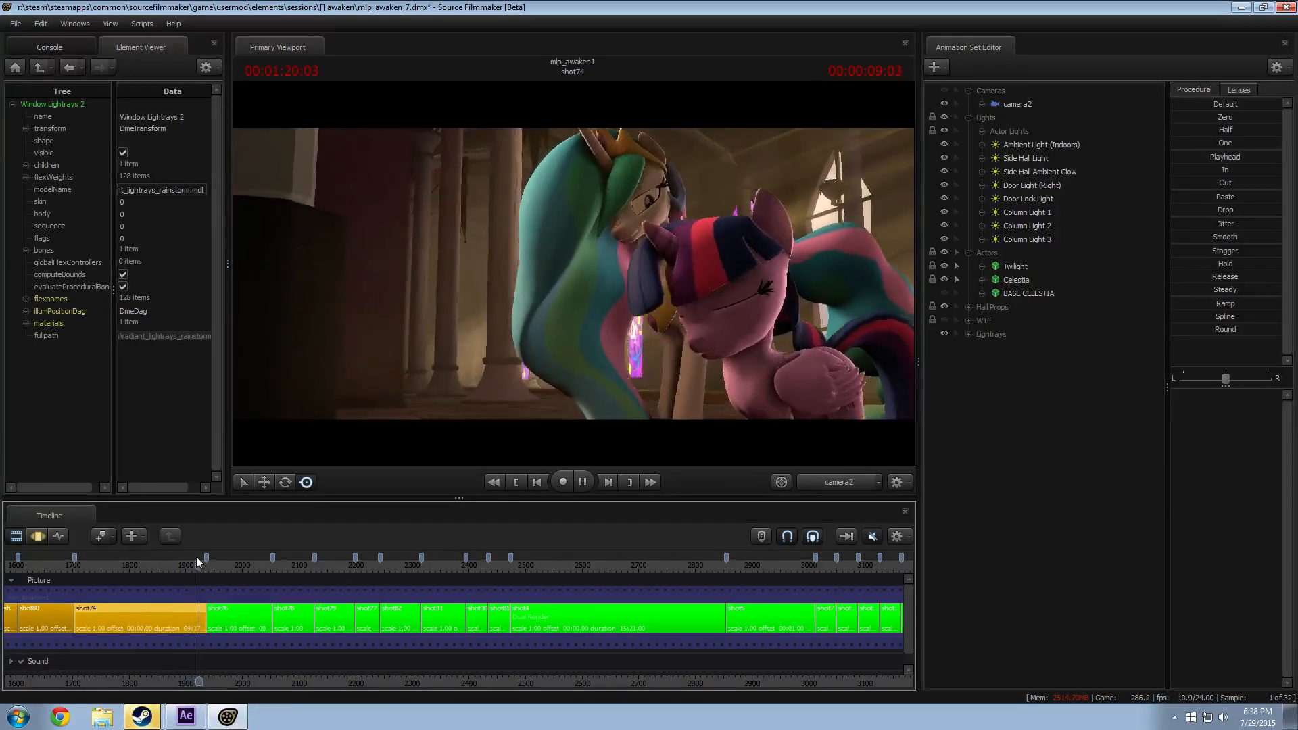
{"action": "key", "text": "space"}
{"action": "left_click_drag", "start_coordinate": [101, 568], "coordinate": [67, 571]}
{"action": "key", "text": "space"}
{"action": "key", "text": "space"}
{"action": "key", "text": "space"}
{"action": "left_click", "coordinate": [76, 556]}
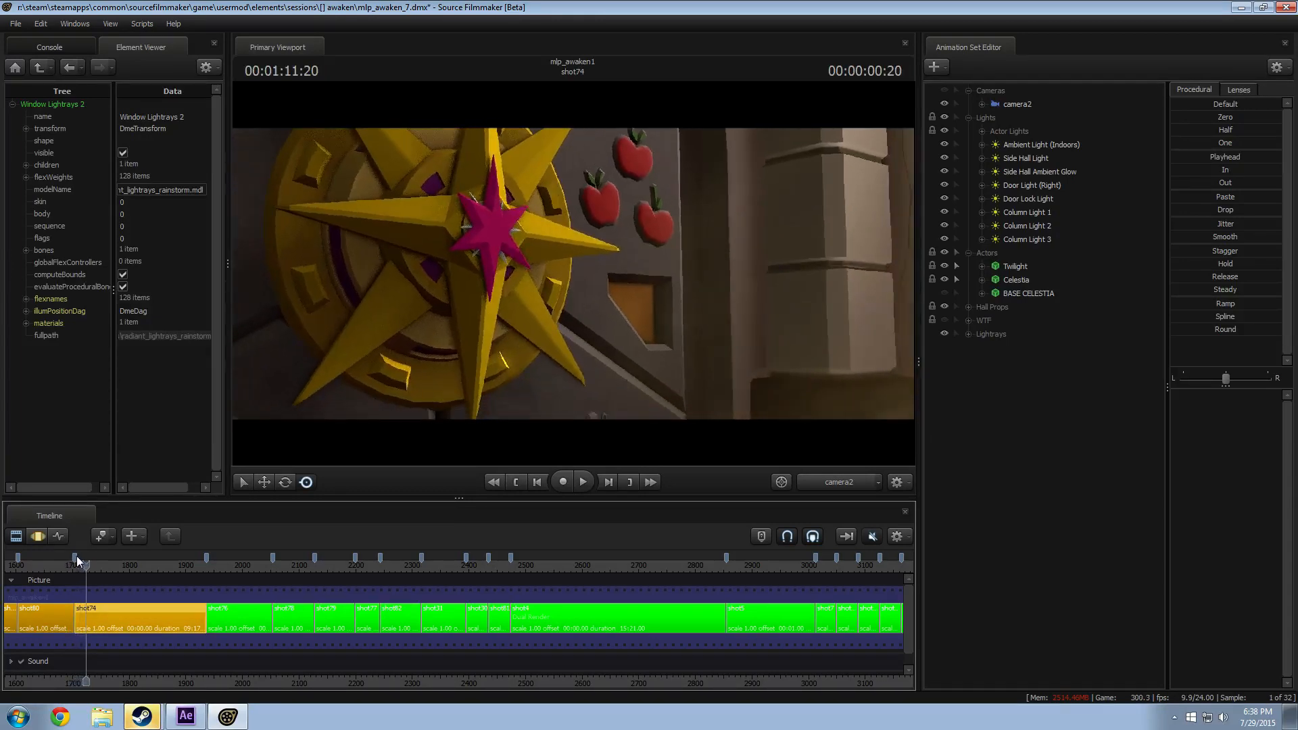
{"action": "left_click", "coordinate": [68, 566]}
{"action": "key", "text": "space"}
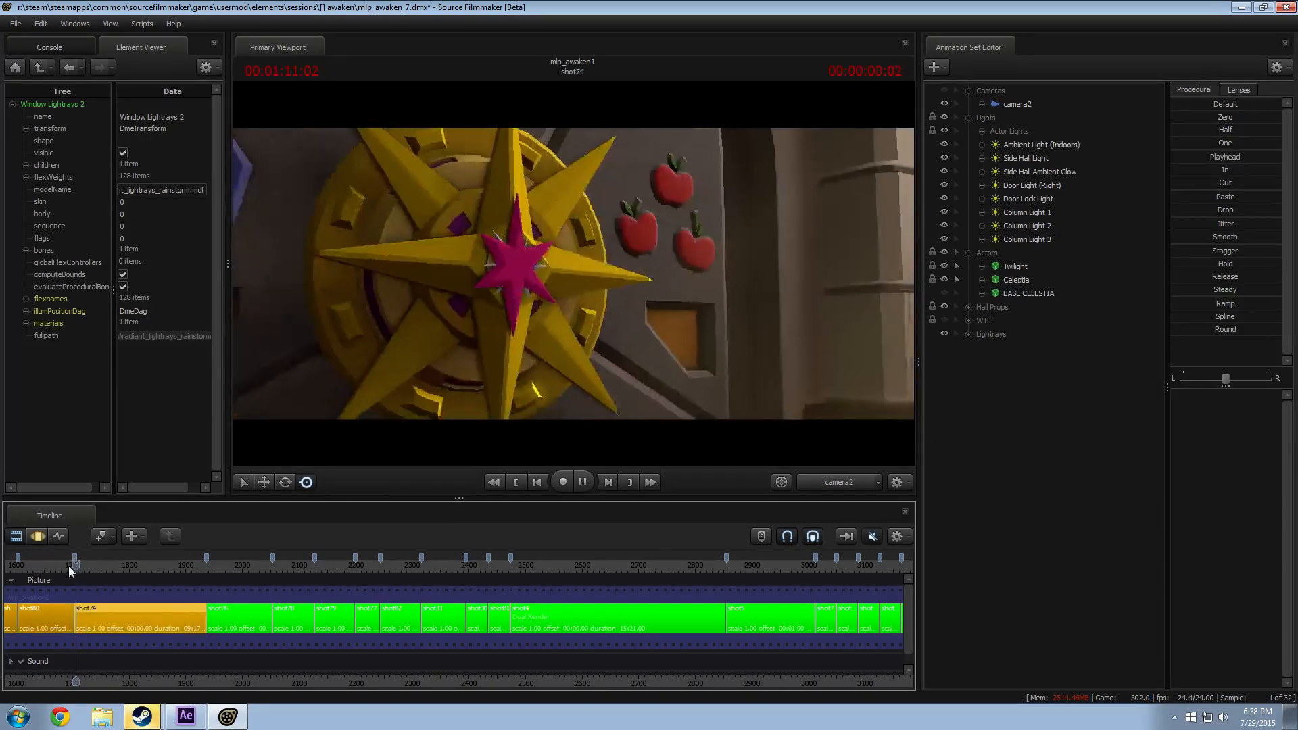
{"action": "key", "text": "space"}
Step: Hold camera2 still at the beginning of shot74 by applying the Playhead preset to everything up to frame 6 of the shot
{"action": "scroll", "coordinate": [75, 594], "scroll_direction": "up", "scroll_amount": 5}
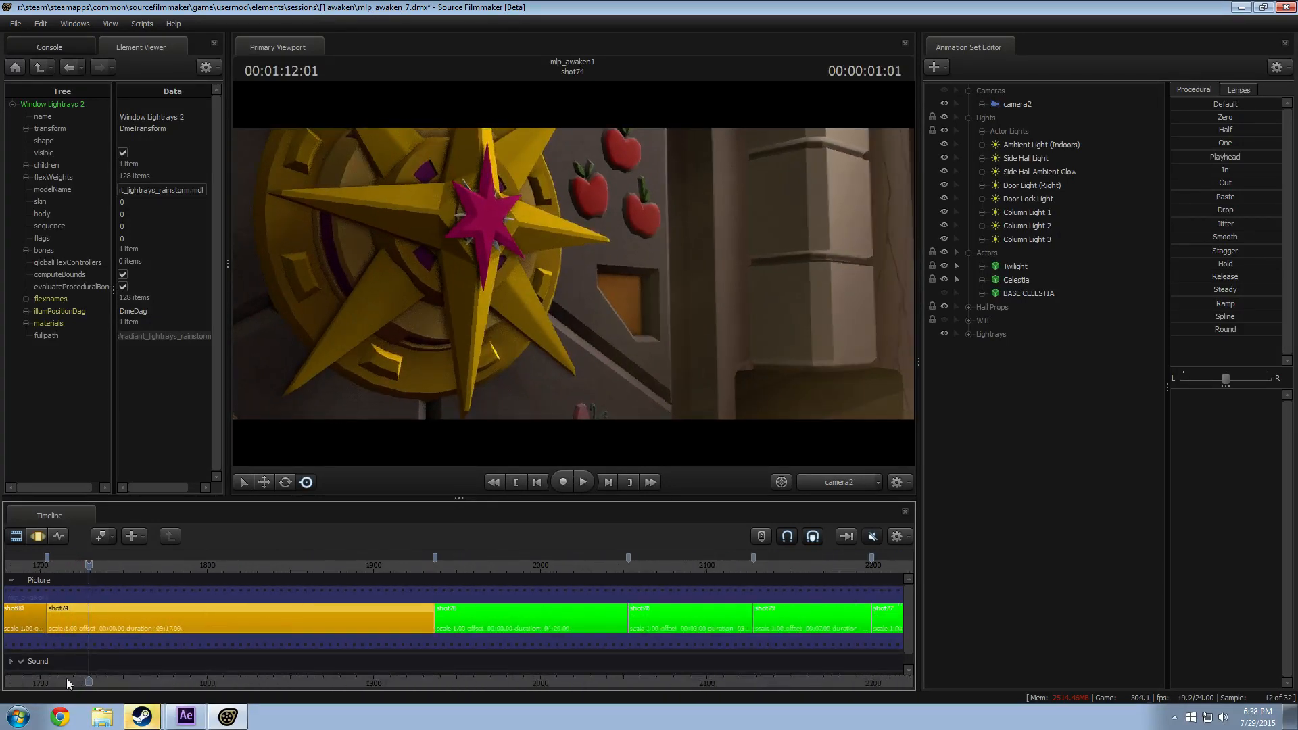
{"action": "middle_click_drag", "start_coordinate": [67, 680], "coordinate": [194, 637]}
{"action": "key", "text": "F3"}
{"action": "left_click", "coordinate": [1017, 104]}
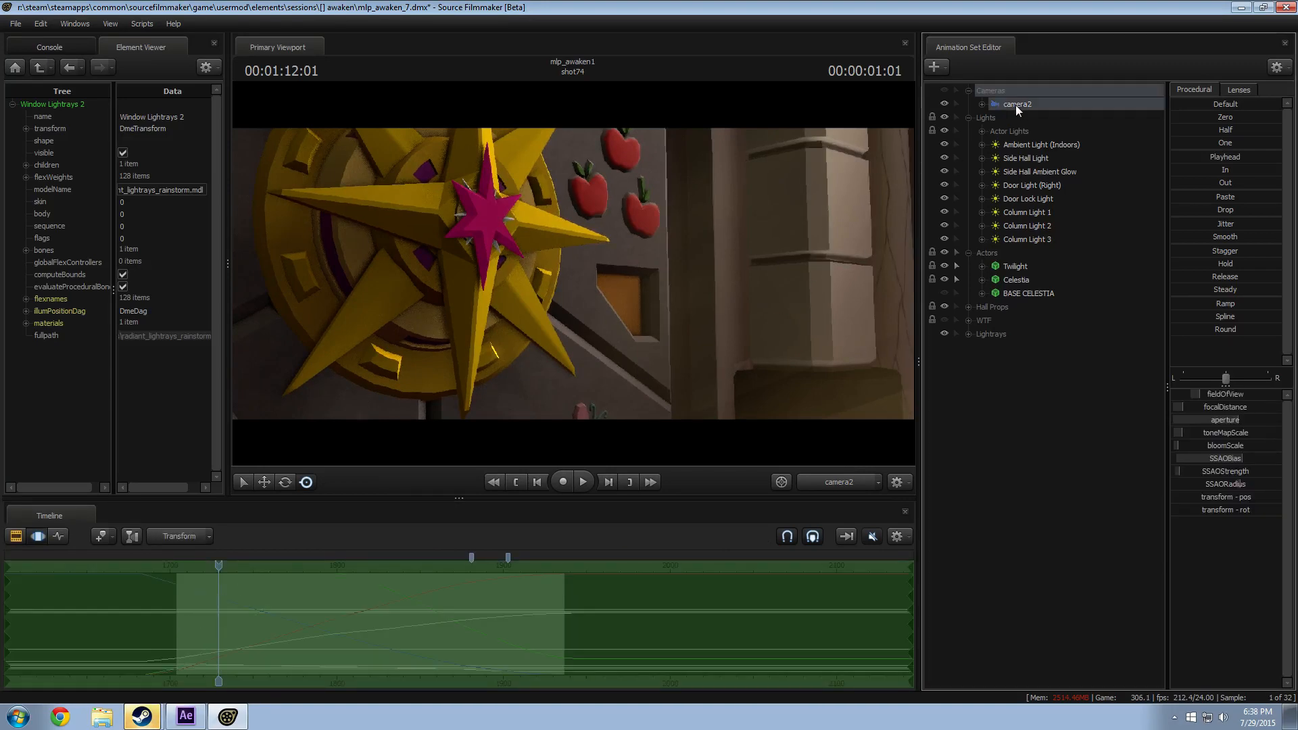
{"action": "left_click_drag", "start_coordinate": [216, 597], "coordinate": [286, 594]}
{"action": "key", "text": "bracketleft"}
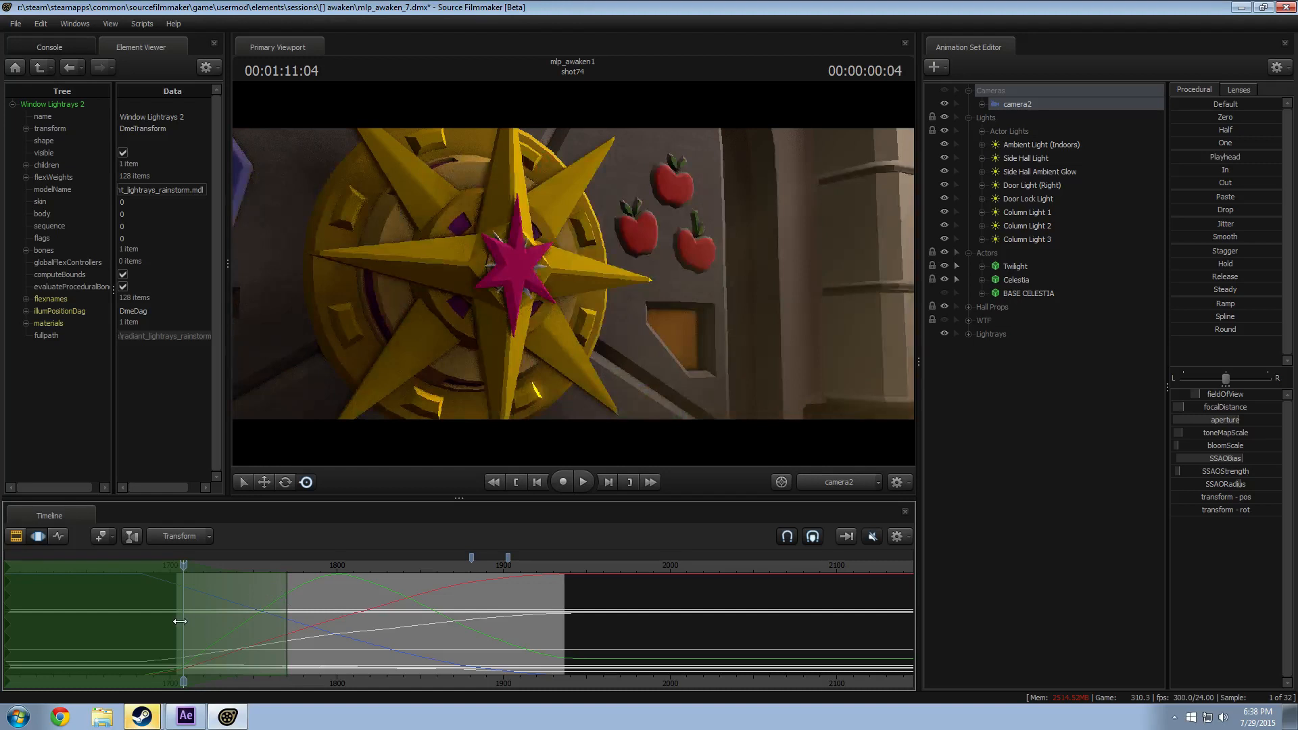
{"action": "left_click_drag", "start_coordinate": [178, 605], "coordinate": [1, 629]}
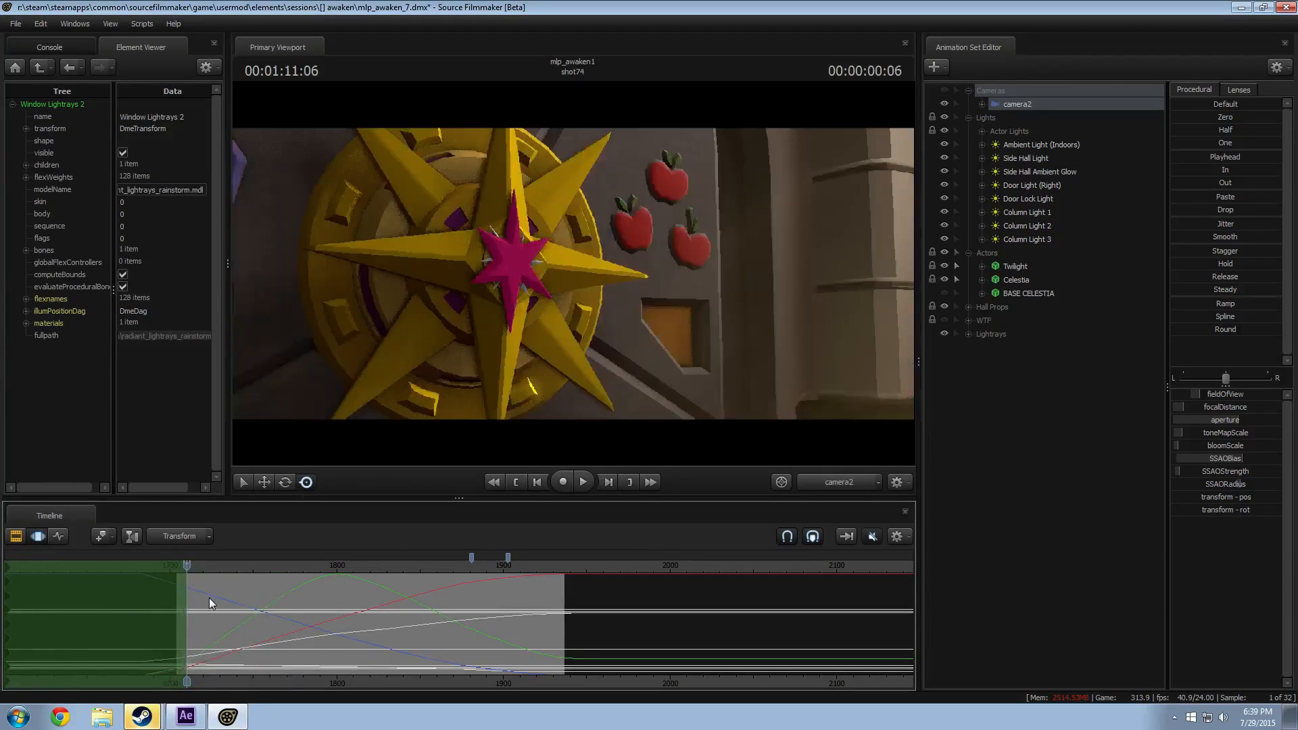
{"action": "left_click_drag", "start_coordinate": [1225, 160], "coordinate": [1229, 160]}
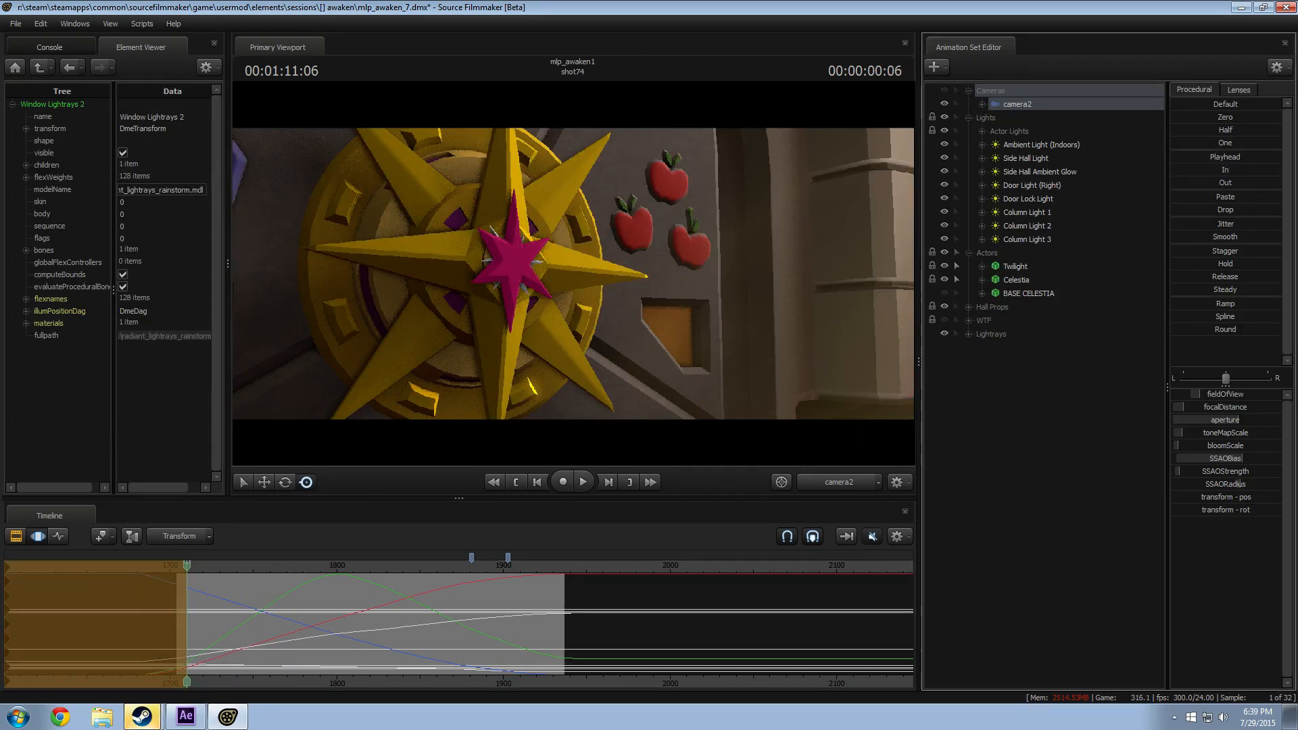
Step: Try to soften the start of camera2's move with the Round preset on a short time selection, and preview it
{"action": "left_click_drag", "start_coordinate": [183, 601], "coordinate": [190, 600]}
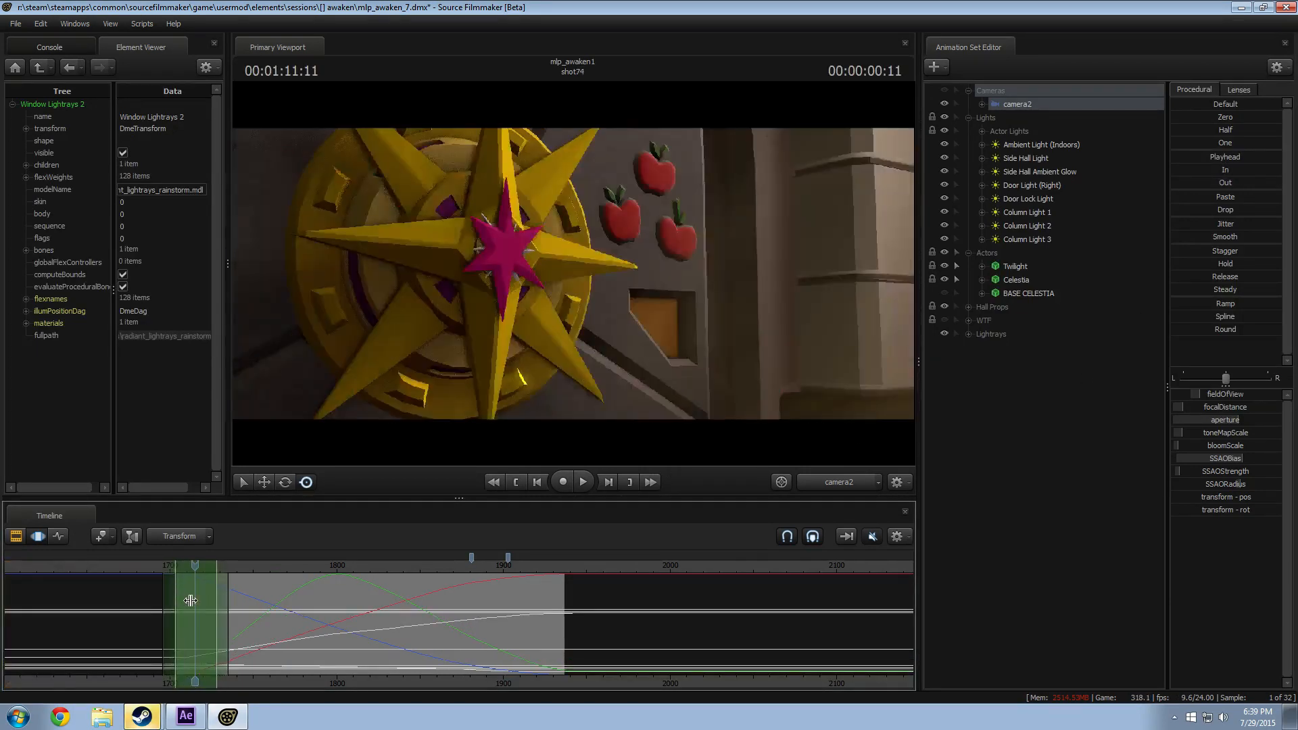
{"action": "left_click", "coordinate": [1195, 328]}
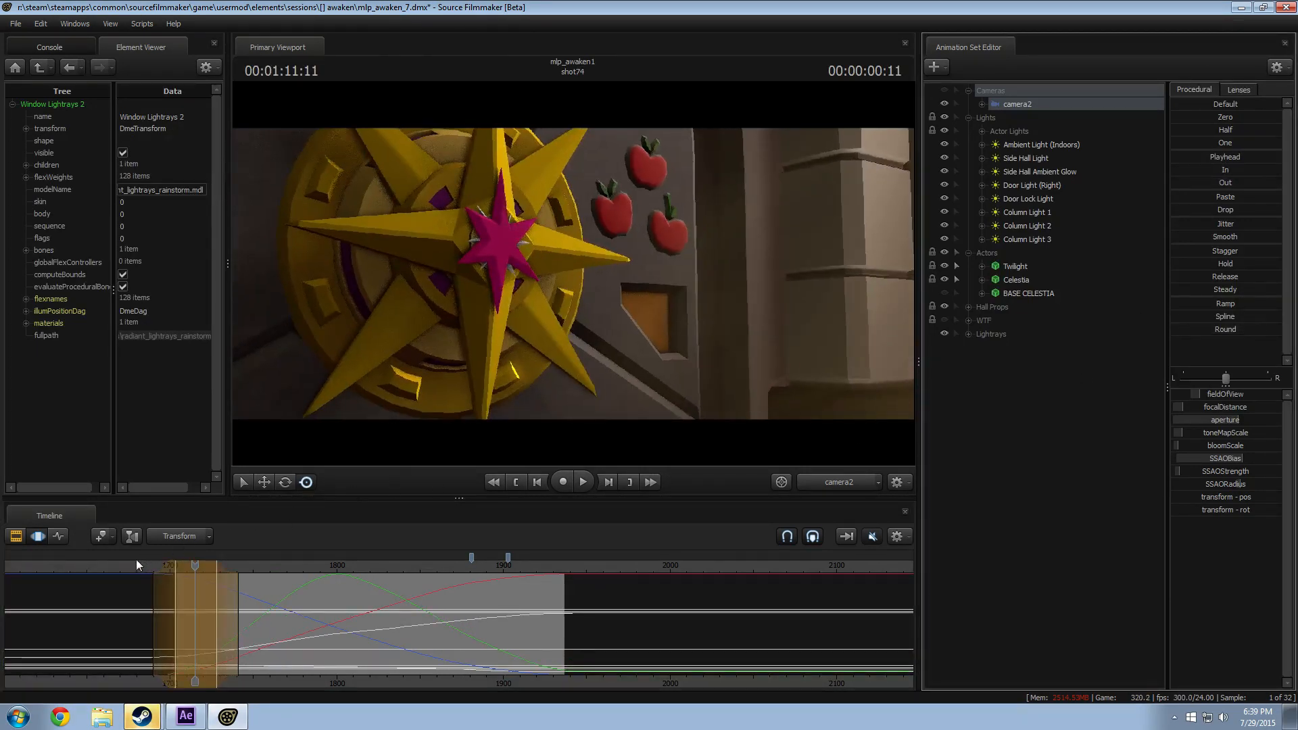
{"action": "left_click", "coordinate": [153, 565]}
{"action": "key", "text": "space"}
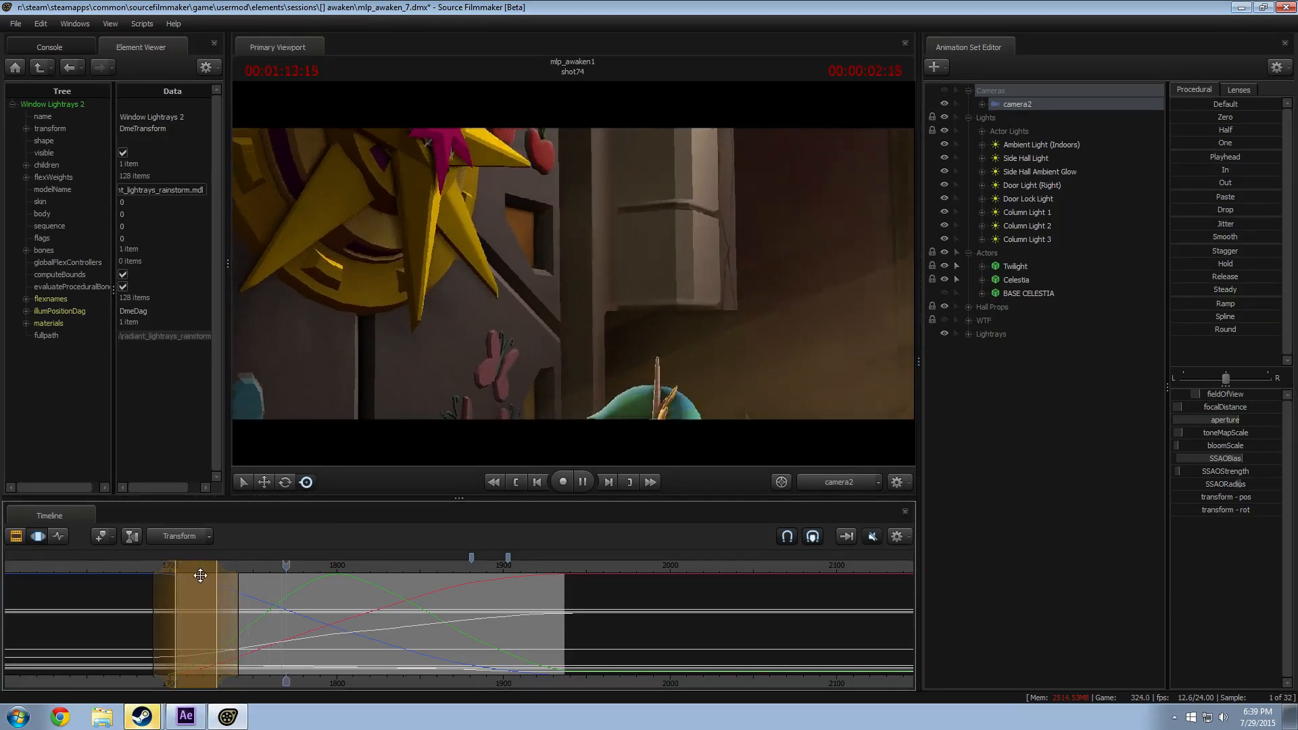
{"action": "key", "text": "space"}
Step: Try a longer falloff after the camera's time selection and play back the start of shot74
{"action": "left_click_drag", "start_coordinate": [218, 614], "coordinate": [256, 611]}
{"action": "left_click_drag", "start_coordinate": [222, 607], "coordinate": [230, 607]}
{"action": "left_click", "coordinate": [156, 565]}
{"action": "key", "text": "space"}
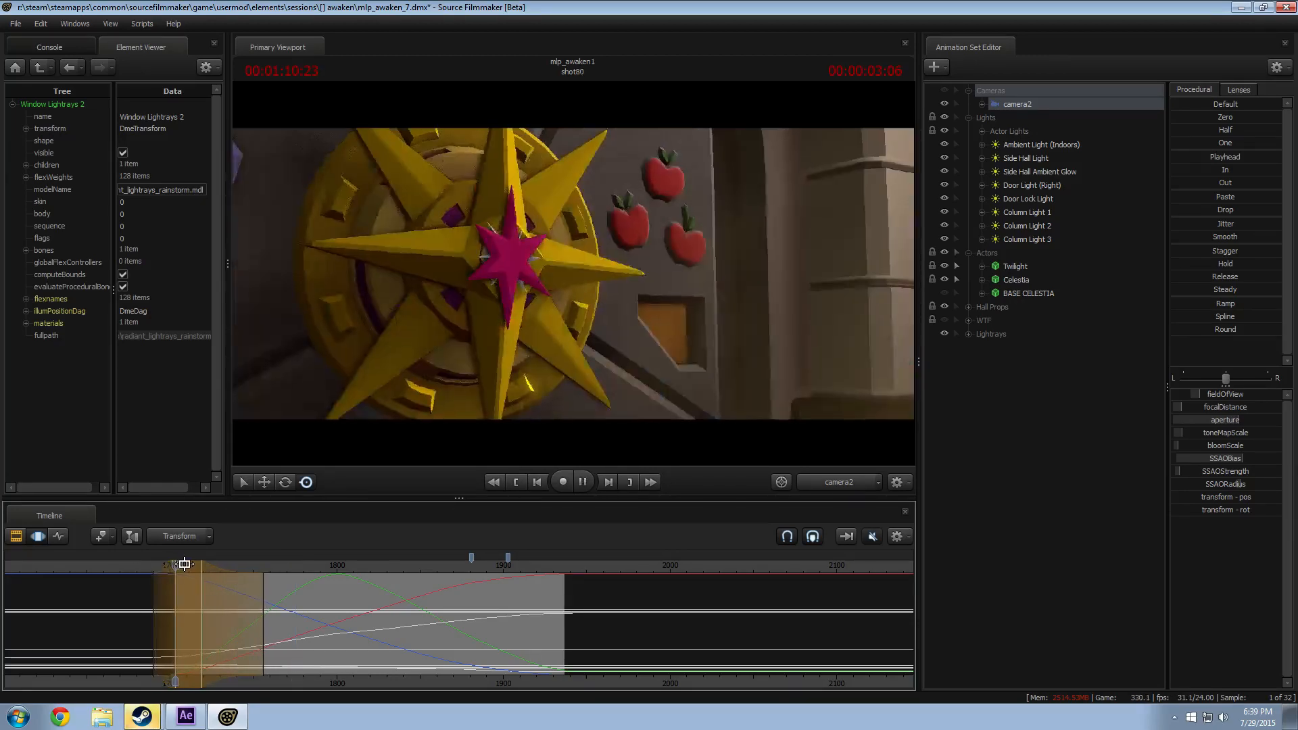
{"action": "key", "text": "space"}
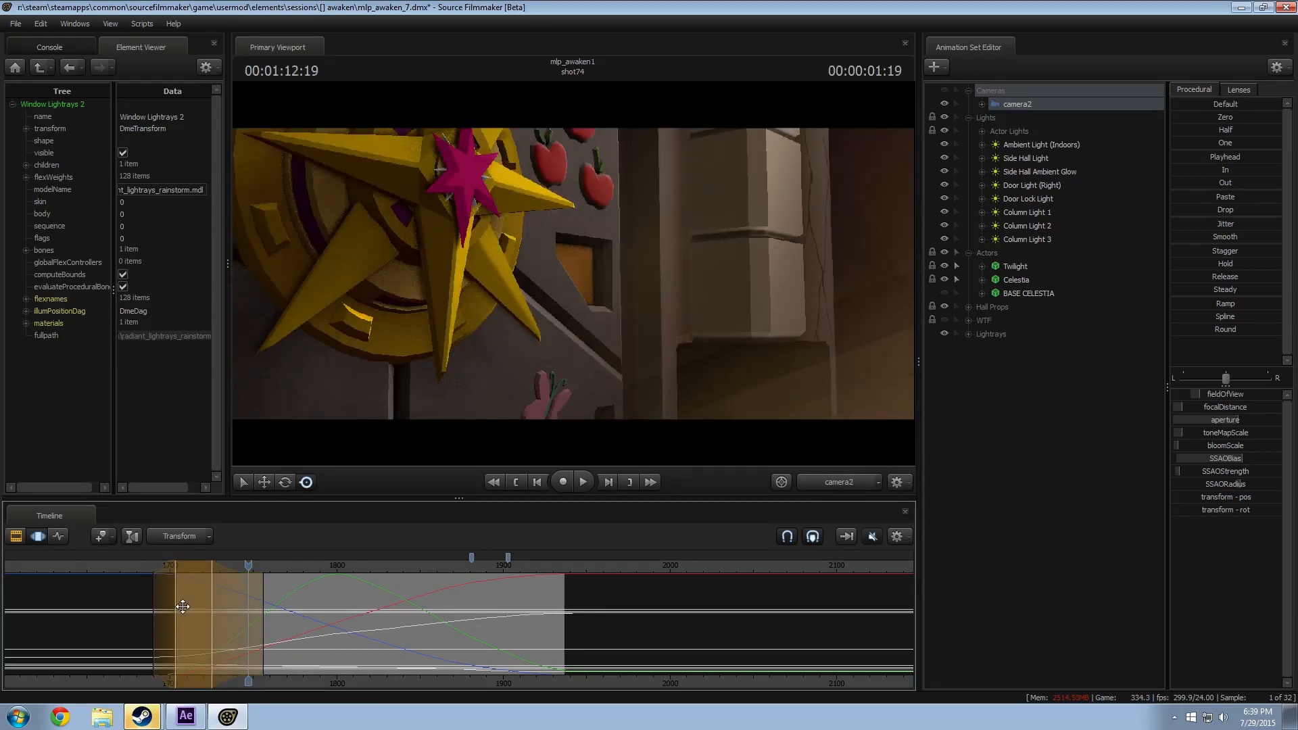
Step: Undo the rounding of camera2's motion and the time selection changes made for it
{"action": "key", "text": "ctrl+z"}
{"action": "key", "text": "ctrl+z"}
{"action": "key", "text": "ctrl+z"}
{"action": "key", "text": "ctrl+z"}
{"action": "key", "text": "ctrl+z"}
{"action": "key", "text": "ctrl+z"}
{"action": "key", "text": "ctrl+z"}
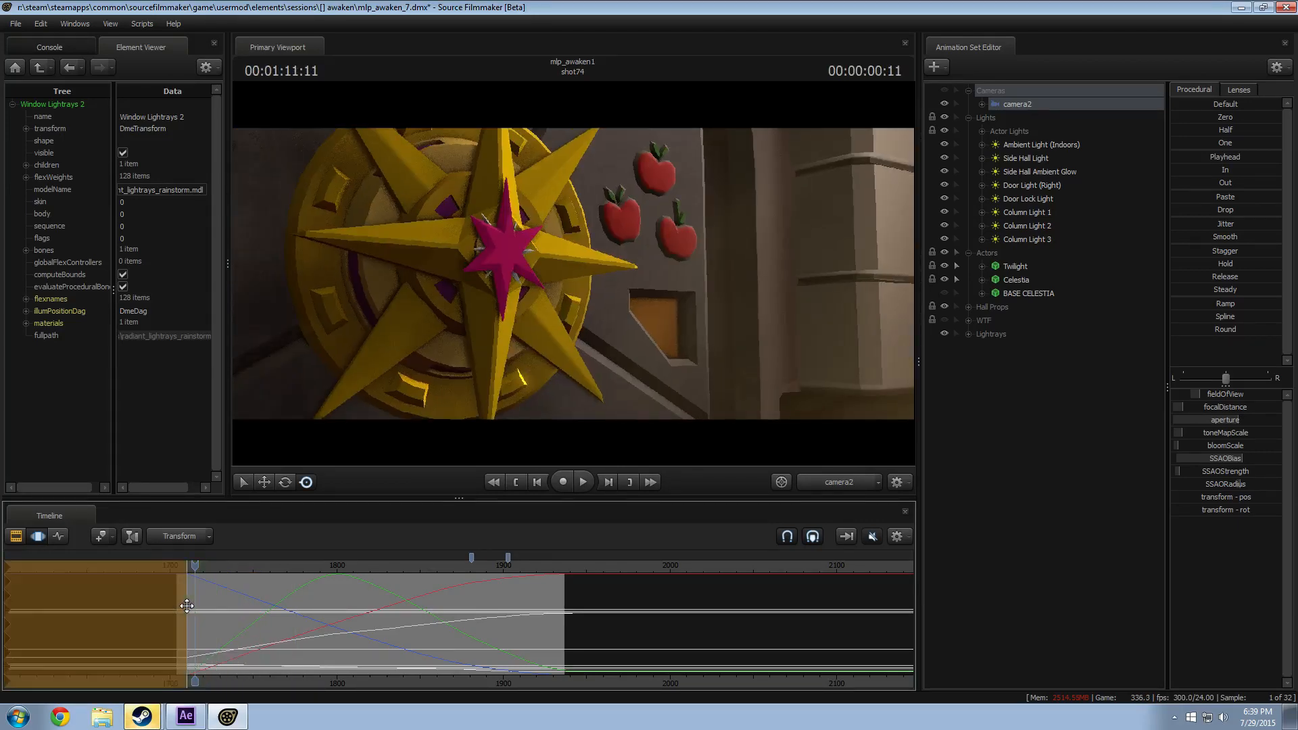
Step: Apply the Round preset to camera2 over a short selection with a longer ending falloff near shot74's start, and preview the move
{"action": "left_click_drag", "start_coordinate": [187, 602], "coordinate": [191, 602]}
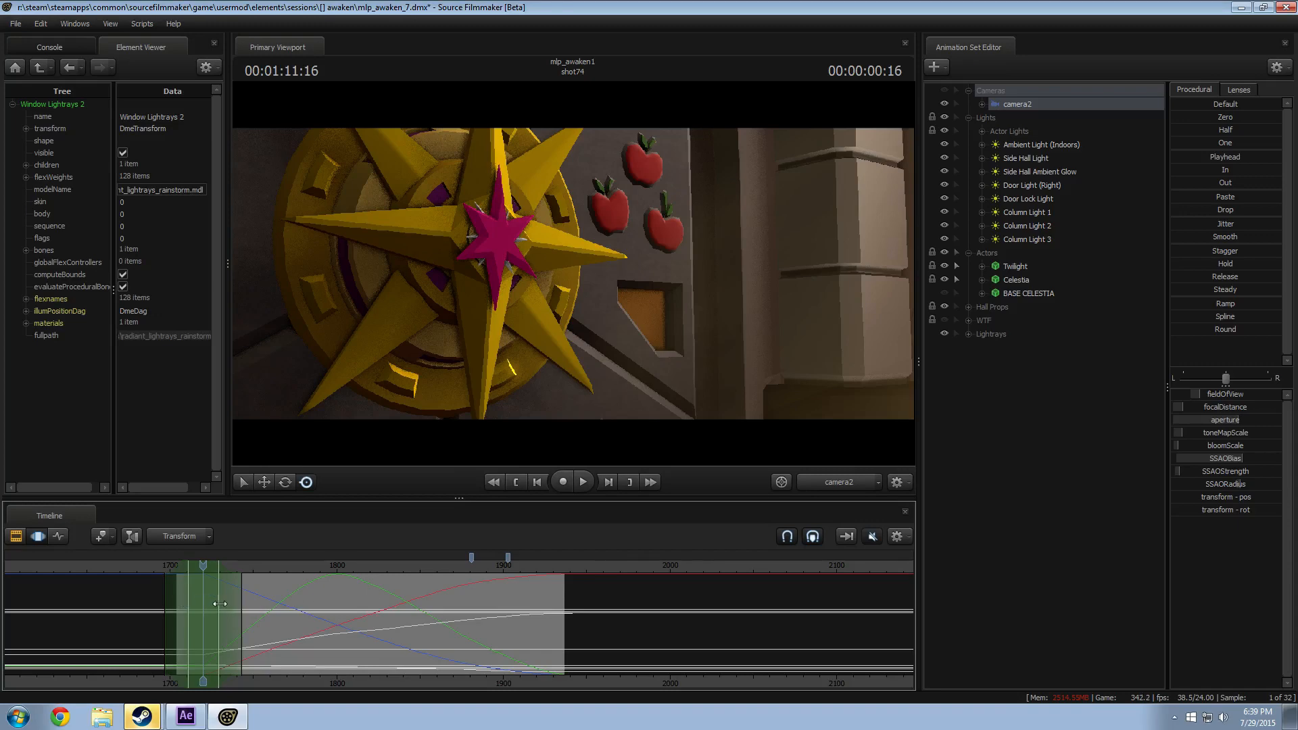
{"action": "left_click_drag", "start_coordinate": [235, 604], "coordinate": [247, 603]}
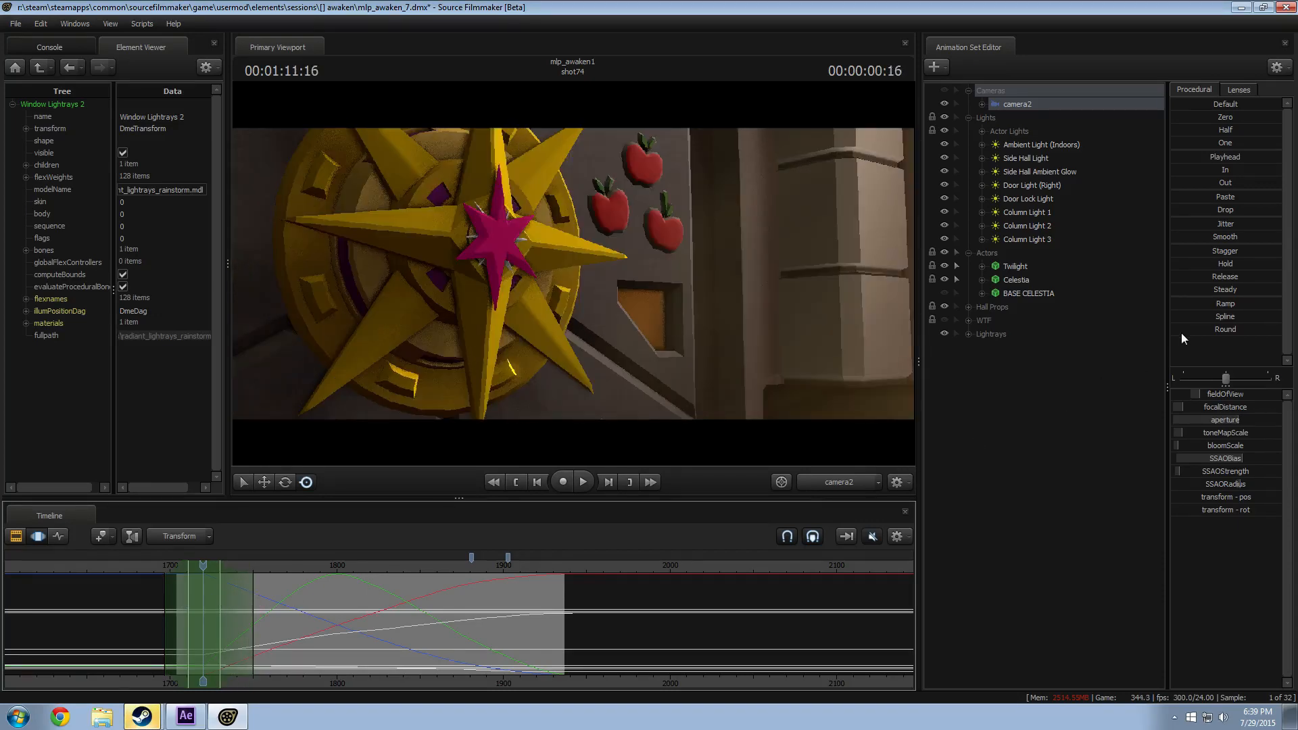
{"action": "left_click_drag", "start_coordinate": [1183, 331], "coordinate": [1217, 330]}
{"action": "left_click_drag", "start_coordinate": [275, 567], "coordinate": [158, 577]}
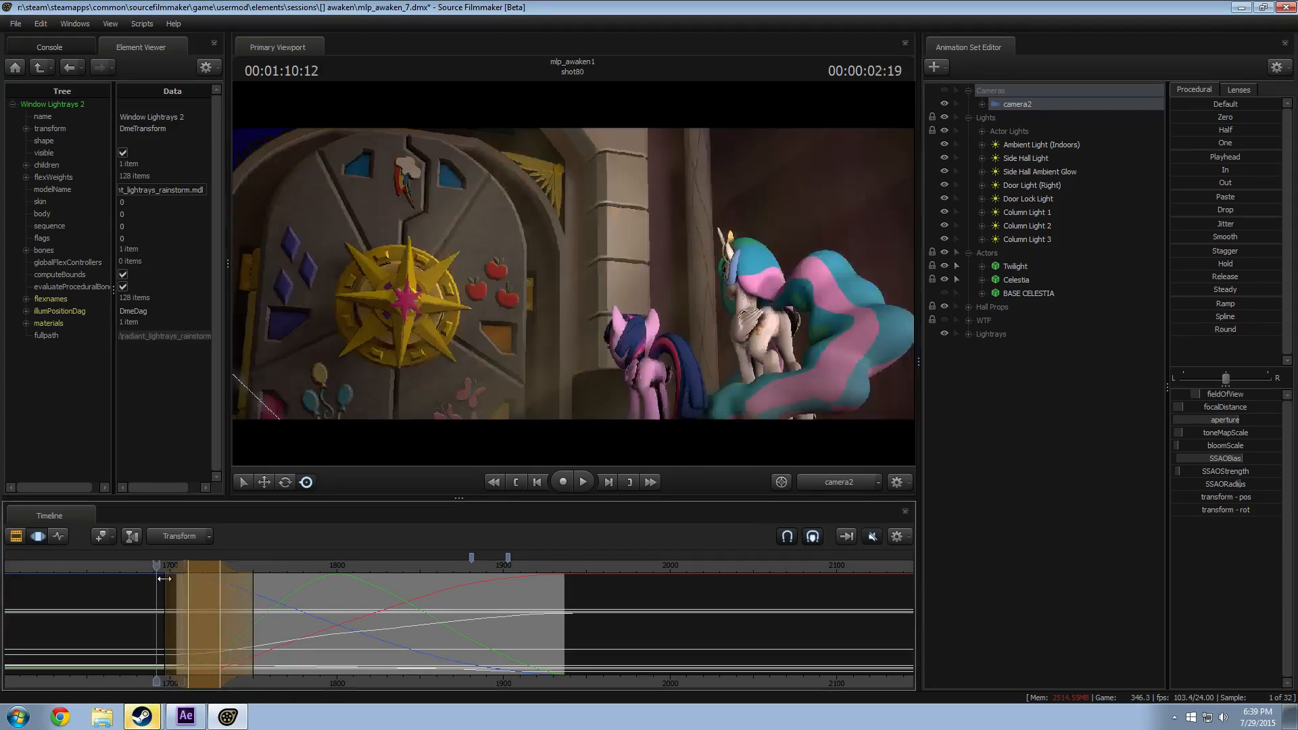
{"action": "key", "text": "space"}
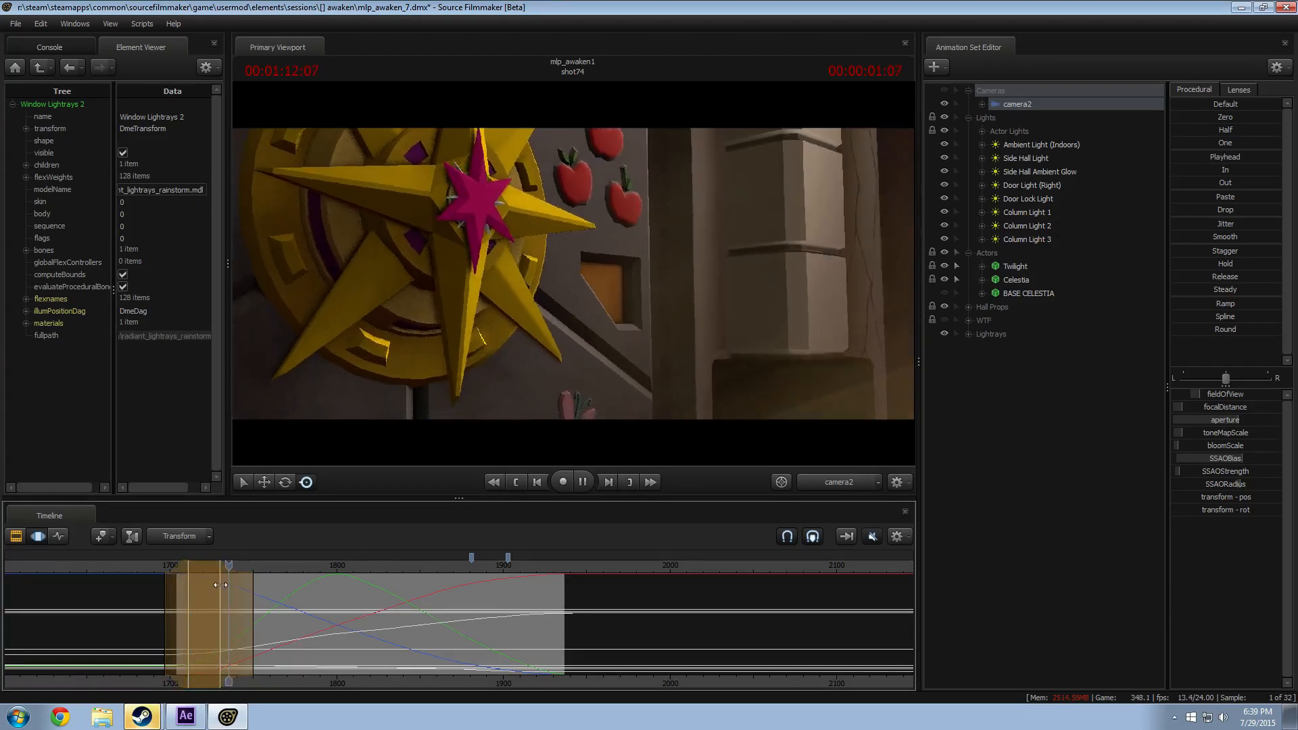
{"action": "left_click_drag", "start_coordinate": [139, 572], "coordinate": [173, 574]}
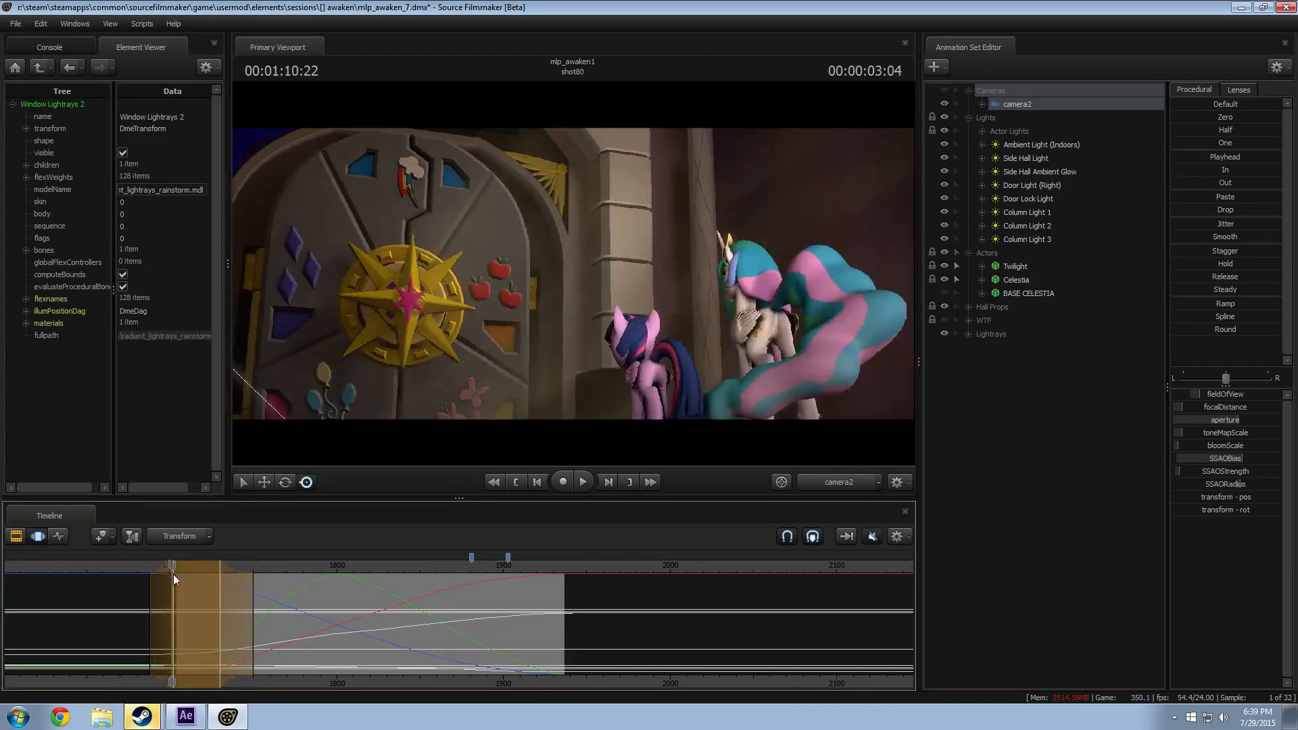
Step: Lengthen the ending falloff of camera2's time selection to about frame 1776 and play back the move
{"action": "key", "text": "space"}
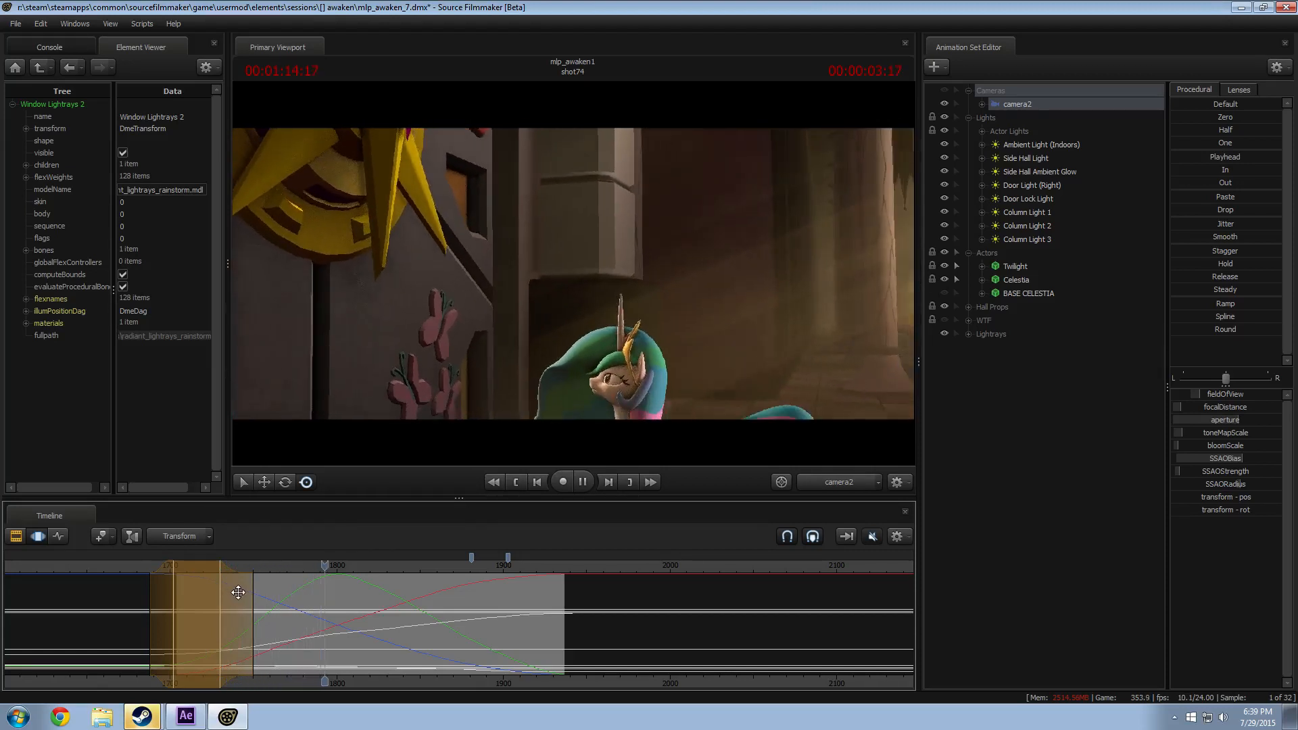
{"action": "key", "text": "space"}
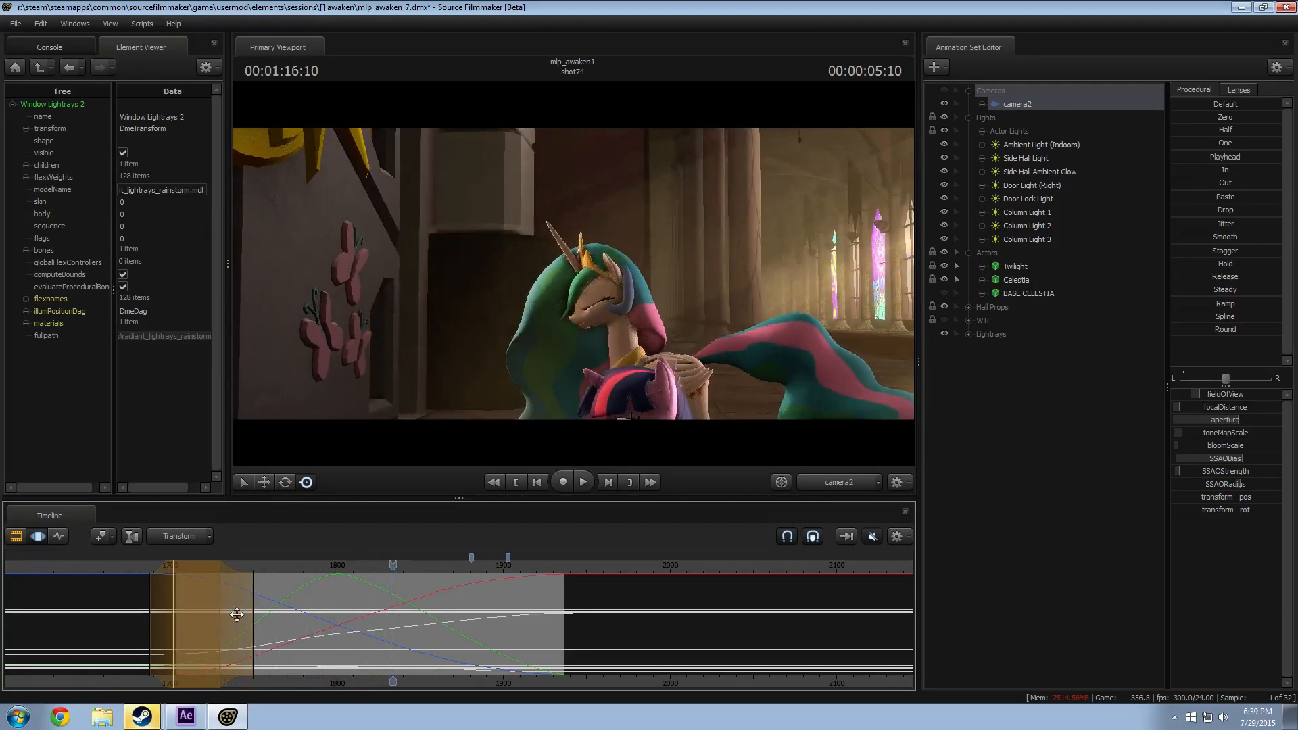
{"action": "left_click_drag", "start_coordinate": [249, 612], "coordinate": [245, 615]}
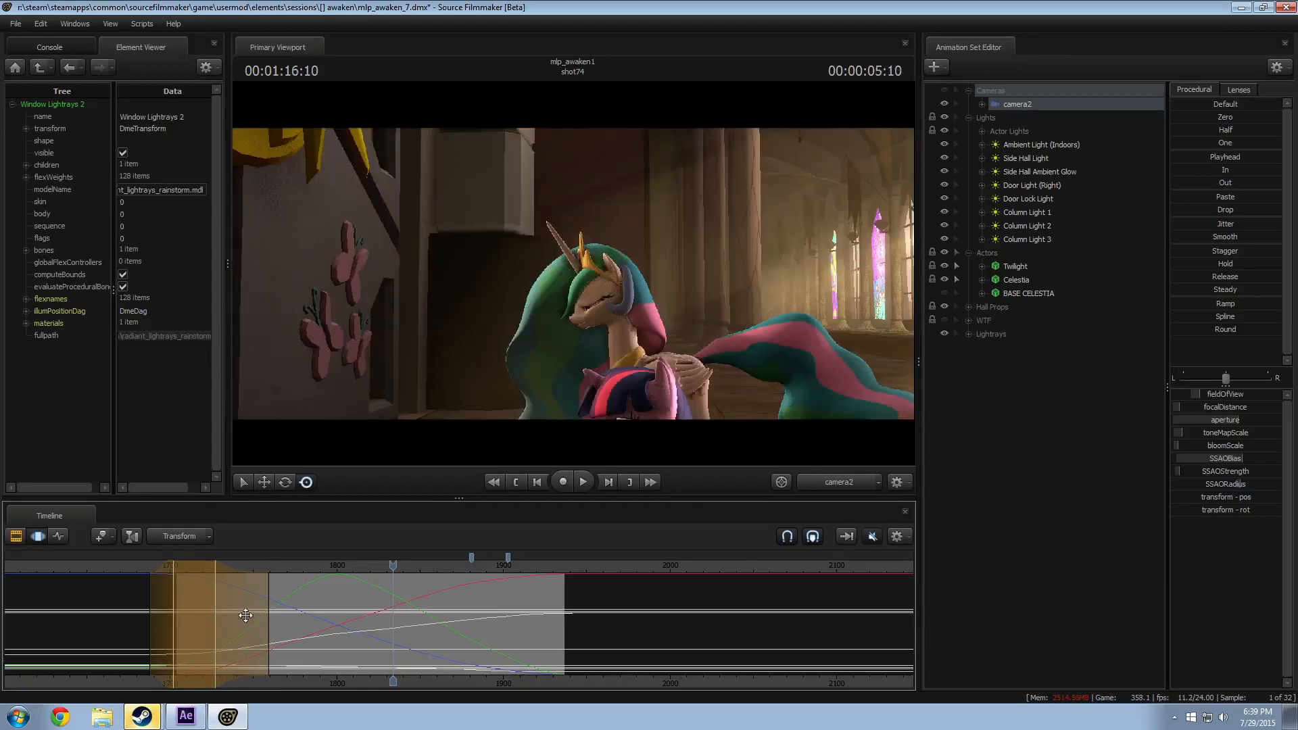
{"action": "left_click_drag", "start_coordinate": [277, 575], "coordinate": [204, 571]}
{"action": "key", "text": "space"}
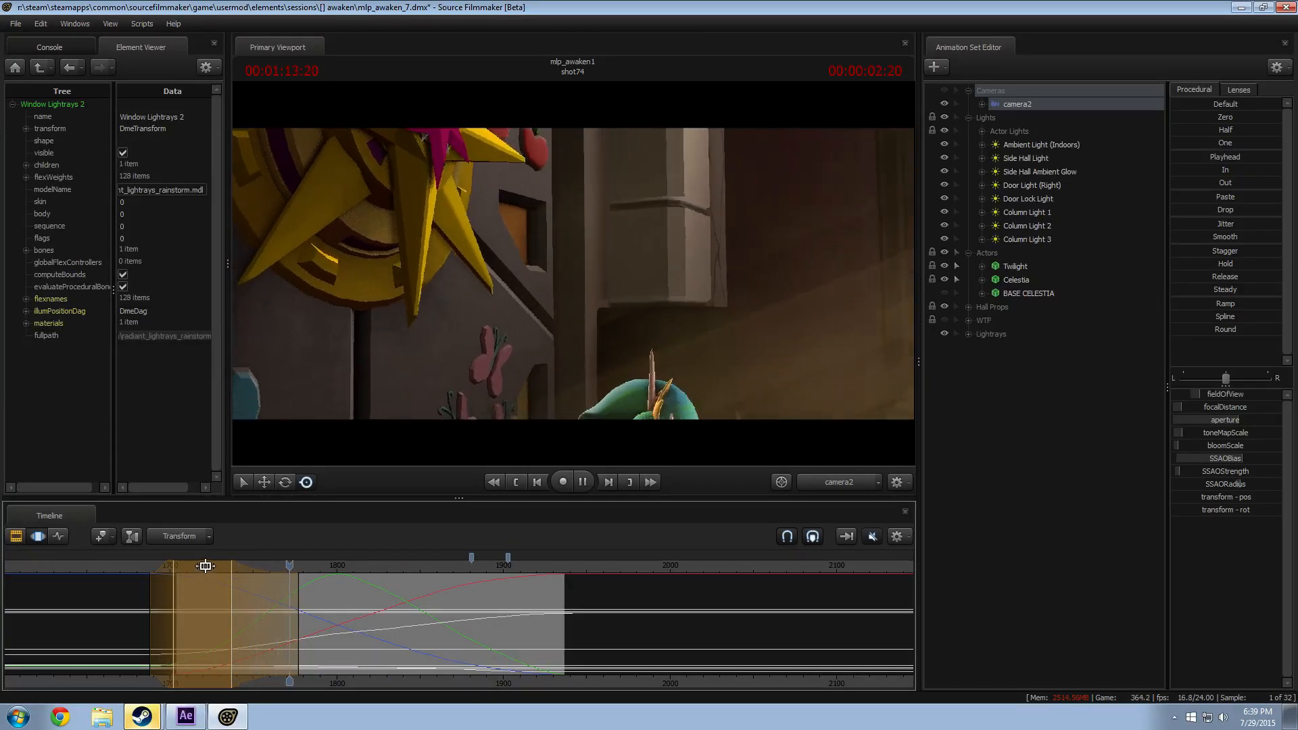
{"action": "key", "text": "space"}
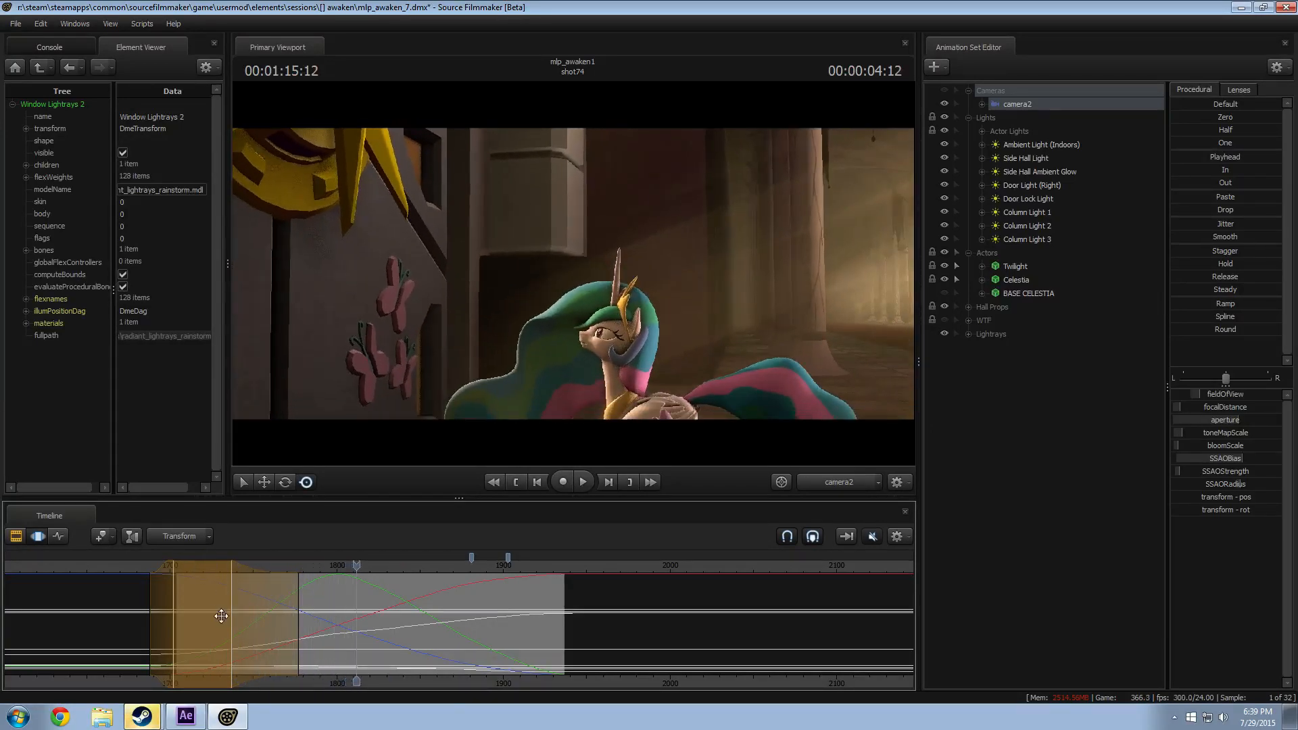
Step: Reshape camera2's time selection to run from about frame 1704 to 1790, with its falloffs meeting near frame 1739, and preview the move
{"action": "key", "text": "shift"}
{"action": "key", "text": "shift"}
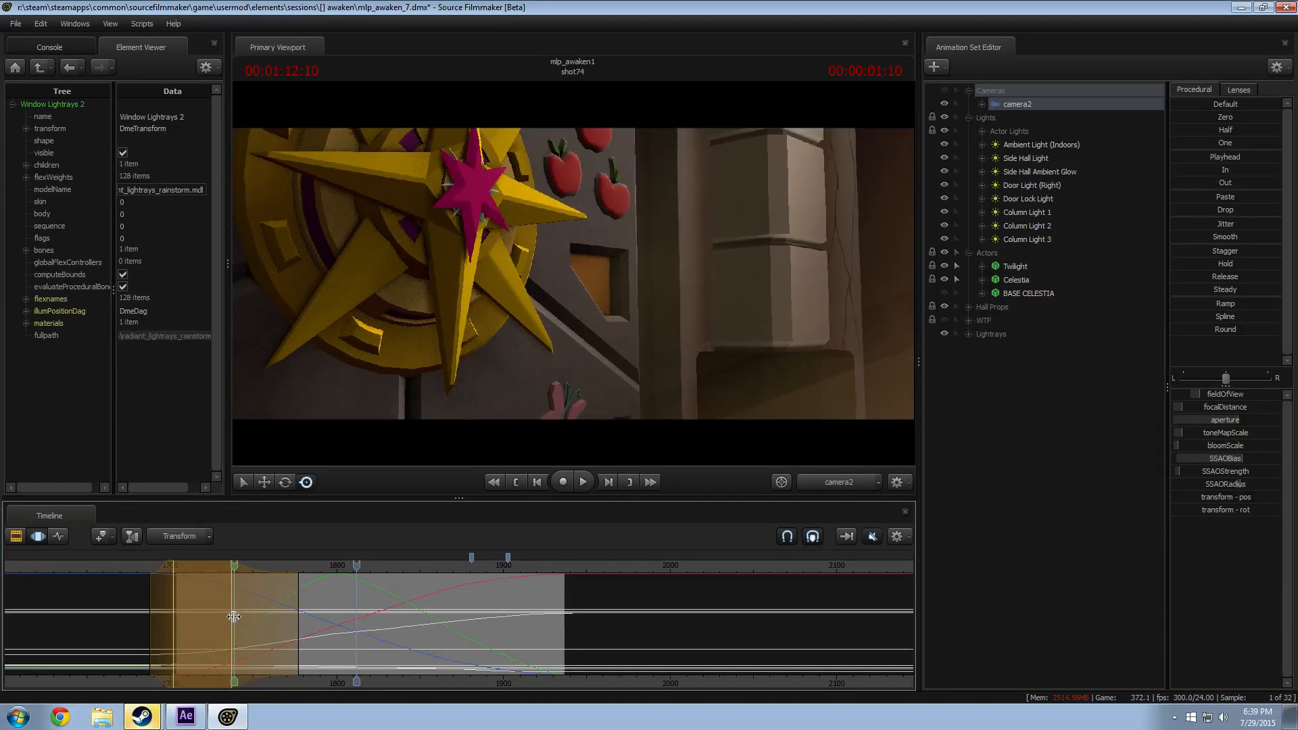
{"action": "left_click_drag", "start_coordinate": [234, 618], "coordinate": [321, 620], "text": "shift"}
{"action": "left_click_drag", "start_coordinate": [515, 335], "coordinate": [498, 292]}
{"action": "left_click", "coordinate": [172, 562]}
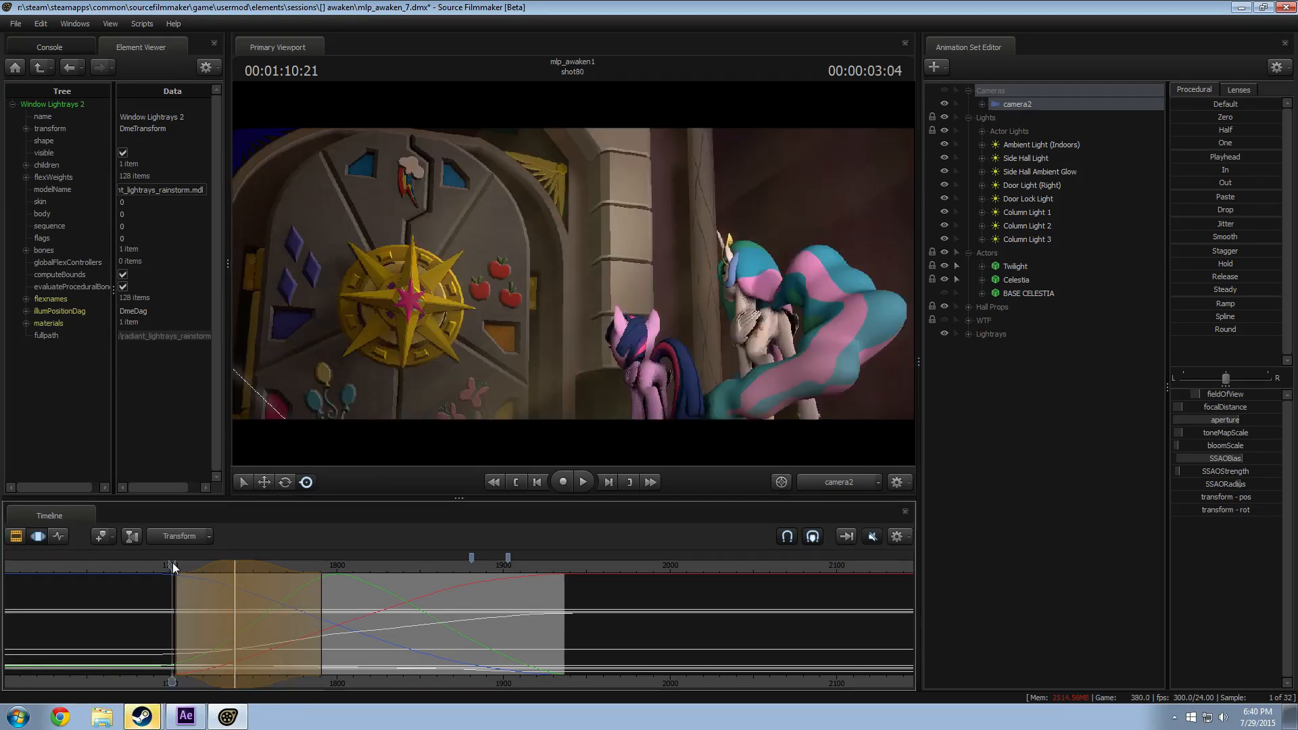
{"action": "key", "text": "space"}
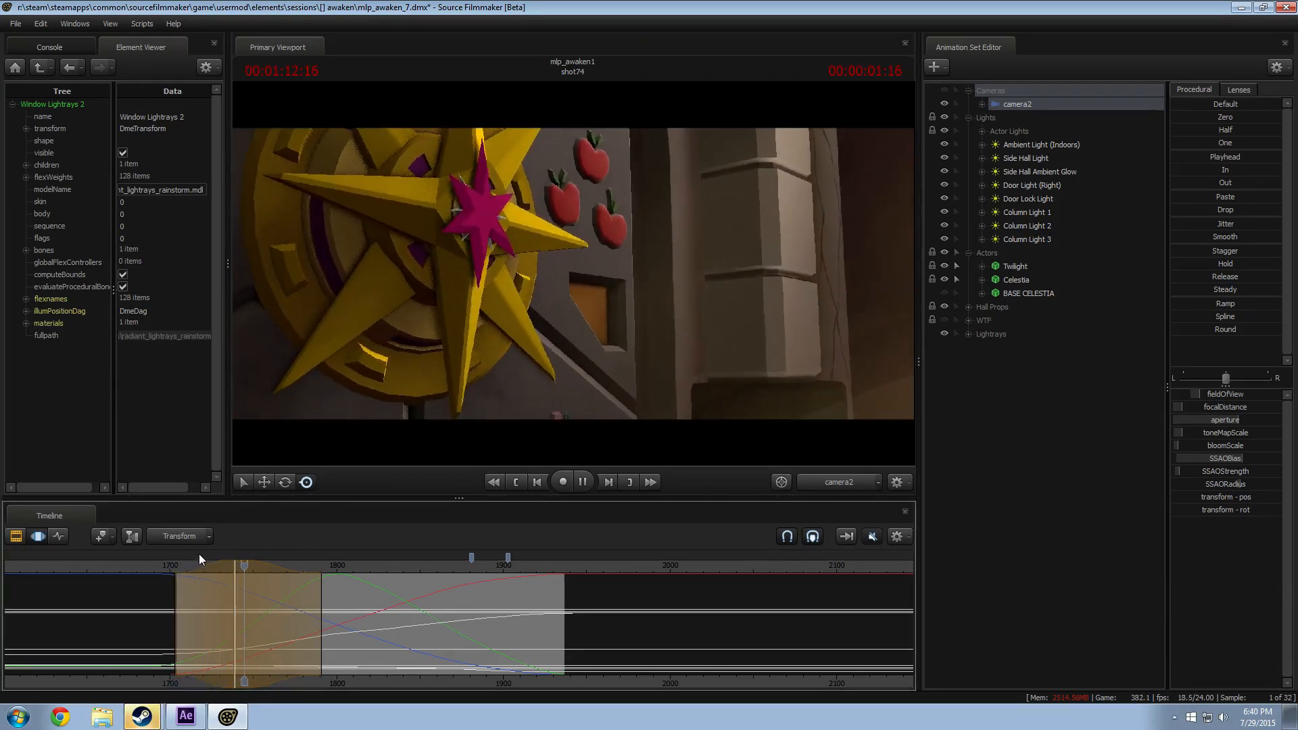
{"action": "key", "text": "space"}
Step: Extend the ending falloff of camera2's time selection to about frame 1807 and play back the start of shot74
{"action": "left_click_drag", "start_coordinate": [235, 605], "coordinate": [348, 610]}
{"action": "left_click_drag", "start_coordinate": [275, 568], "coordinate": [193, 572]}
{"action": "key", "text": "space"}
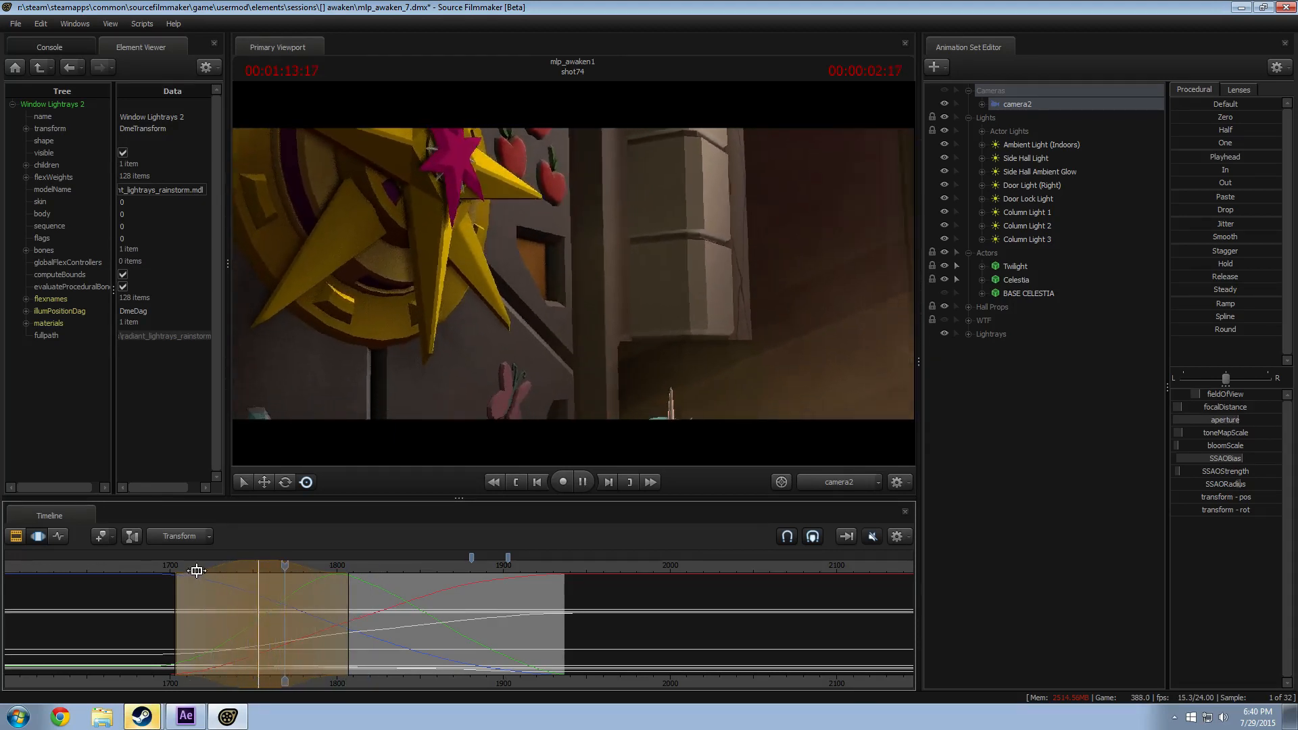
{"action": "key", "text": "space"}
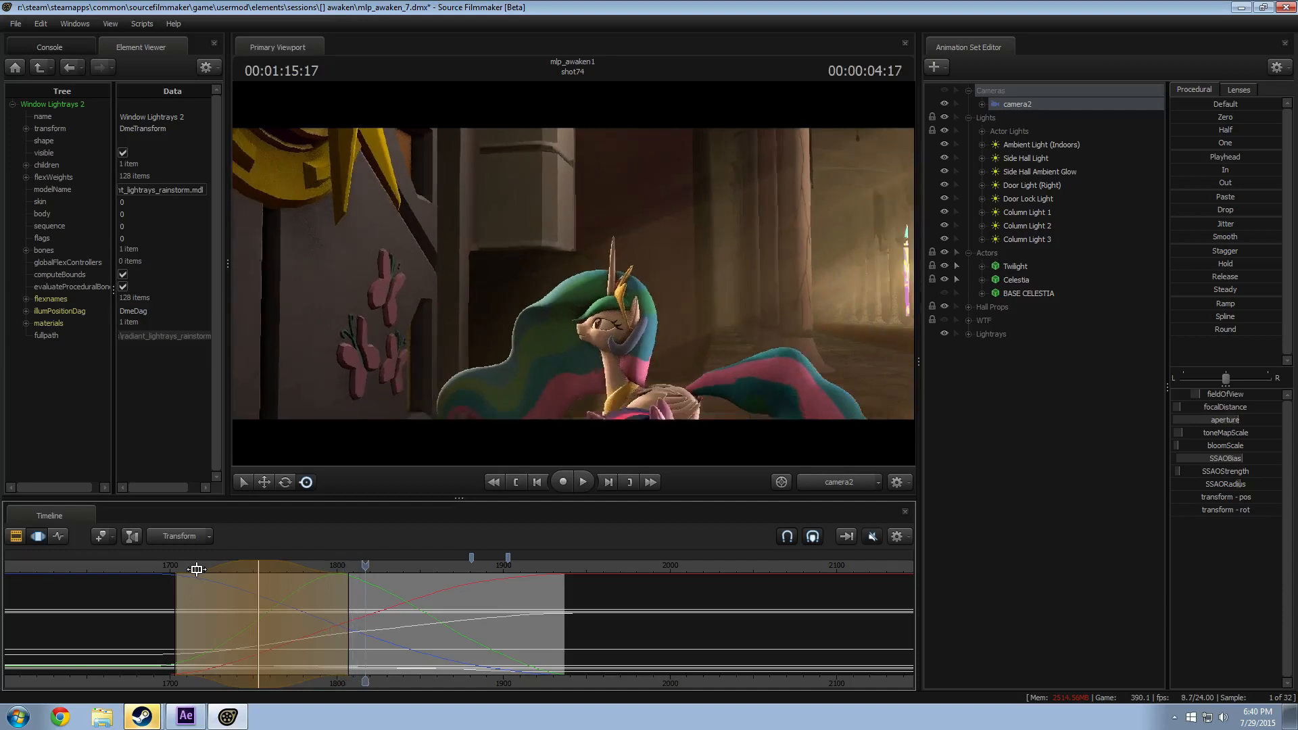
{"action": "left_click", "coordinate": [165, 572]}
{"action": "key", "text": "space"}
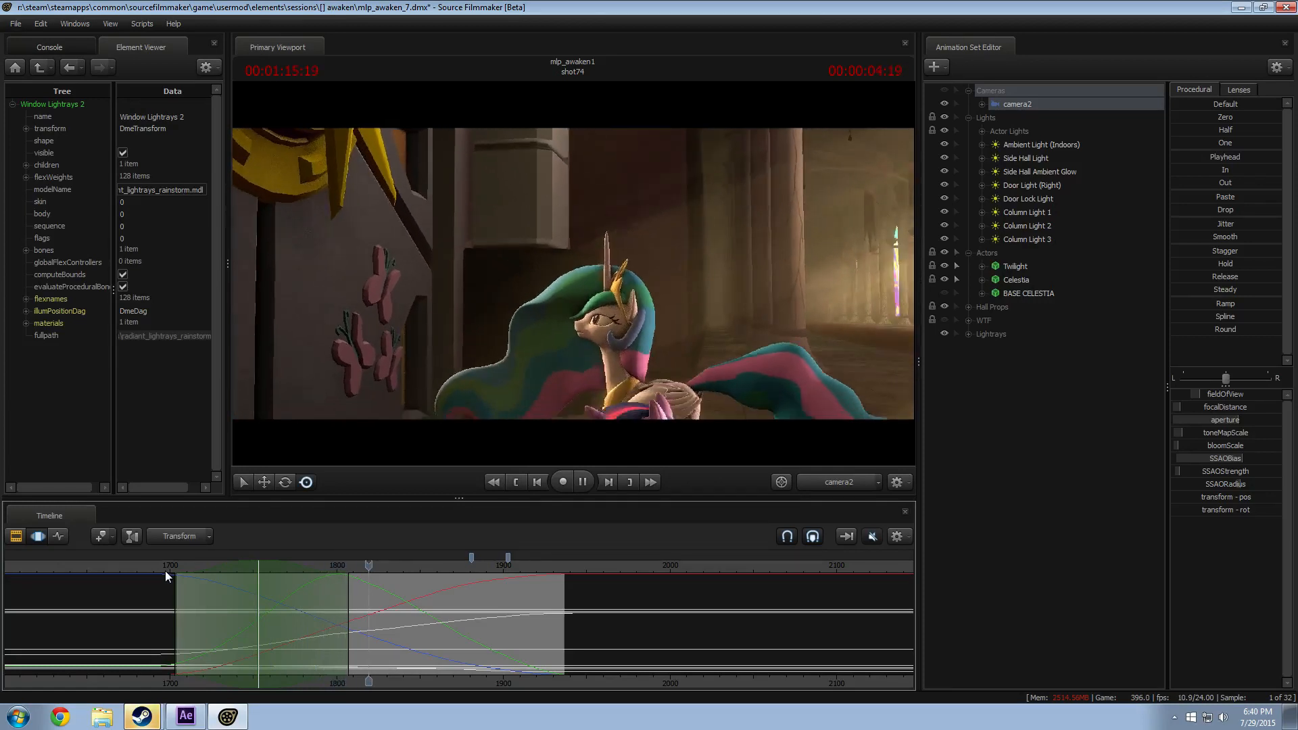
{"action": "key", "text": "space"}
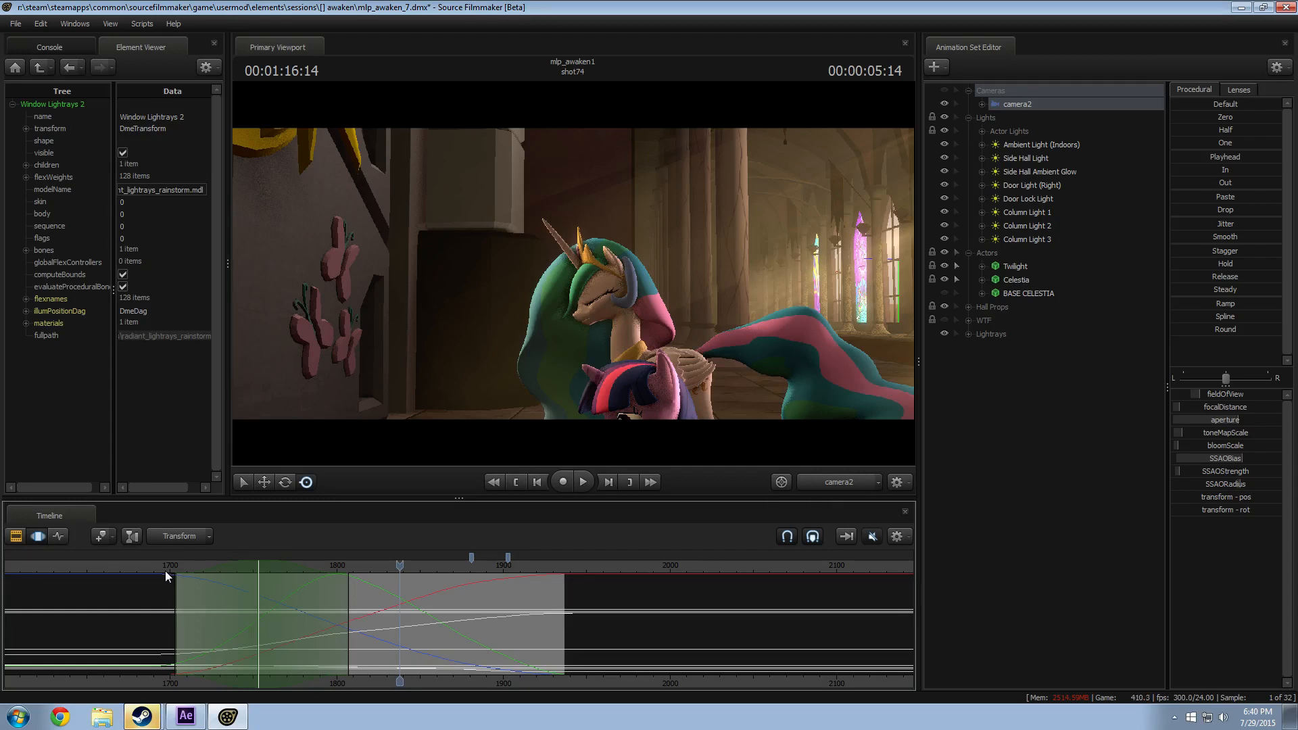
Step: Move the playhead to 00:01:15:06, switch to the Work Camera, and examine Celestia's horn and crown up close
{"action": "left_click_drag", "start_coordinate": [396, 567], "coordinate": [347, 565]}
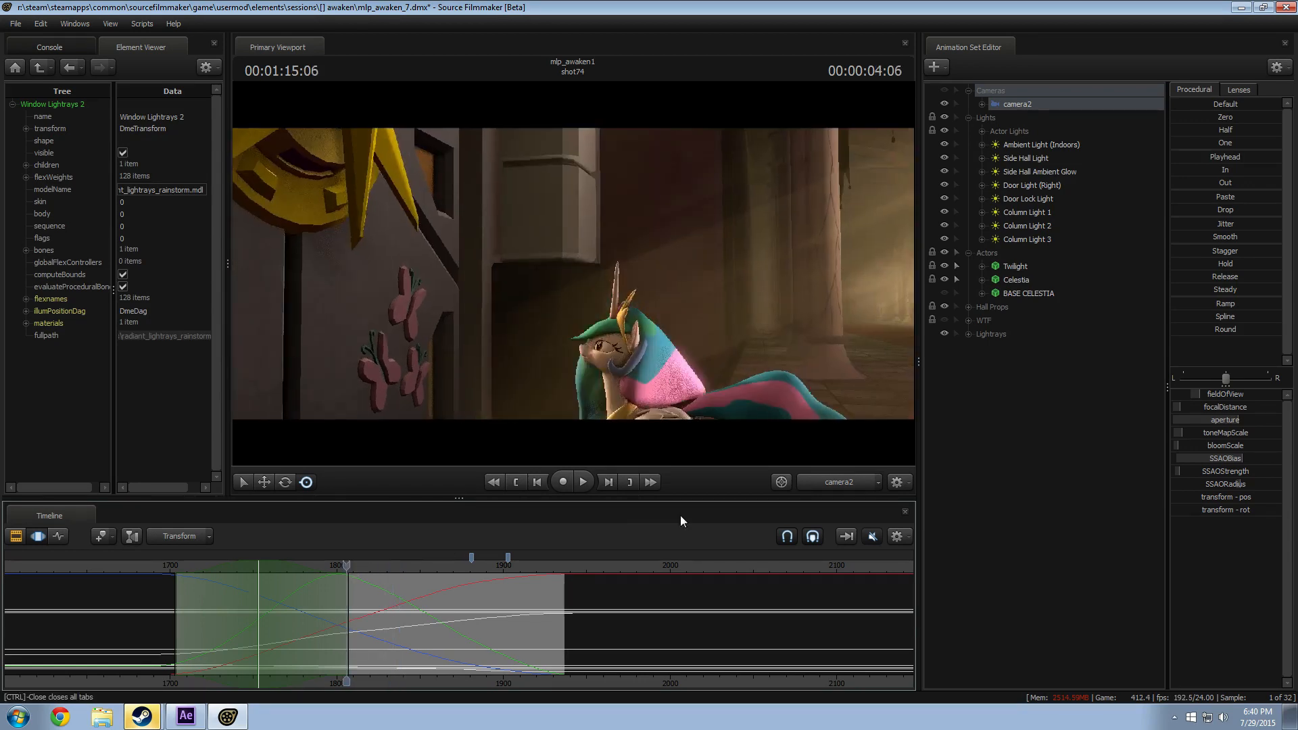
{"action": "left_click", "coordinate": [828, 486]}
{"action": "key", "text": "w"}
{"action": "mouse_move", "coordinate": [573, 274]}
{"action": "left_mouse_down"}
{"action": "mouse_move", "coordinate": [642, 274]}
{"action": "mouse_move", "coordinate": [595, 250]}
{"action": "mouse_move", "coordinate": [649, 277]}
{"action": "mouse_move", "coordinate": [602, 284]}
{"action": "mouse_move", "coordinate": [578, 271]}
{"action": "mouse_move", "coordinate": [584, 253]}
{"action": "mouse_move", "coordinate": [618, 304]}
{"action": "mouse_move", "coordinate": [598, 273]}
{"action": "mouse_move", "coordinate": [573, 274]}
{"action": "left_mouse_up"}
{"action": "key", "text": "w"}
{"action": "key", "text": "w"}
{"action": "key", "text": "s"}
{"action": "key", "text": "w"}
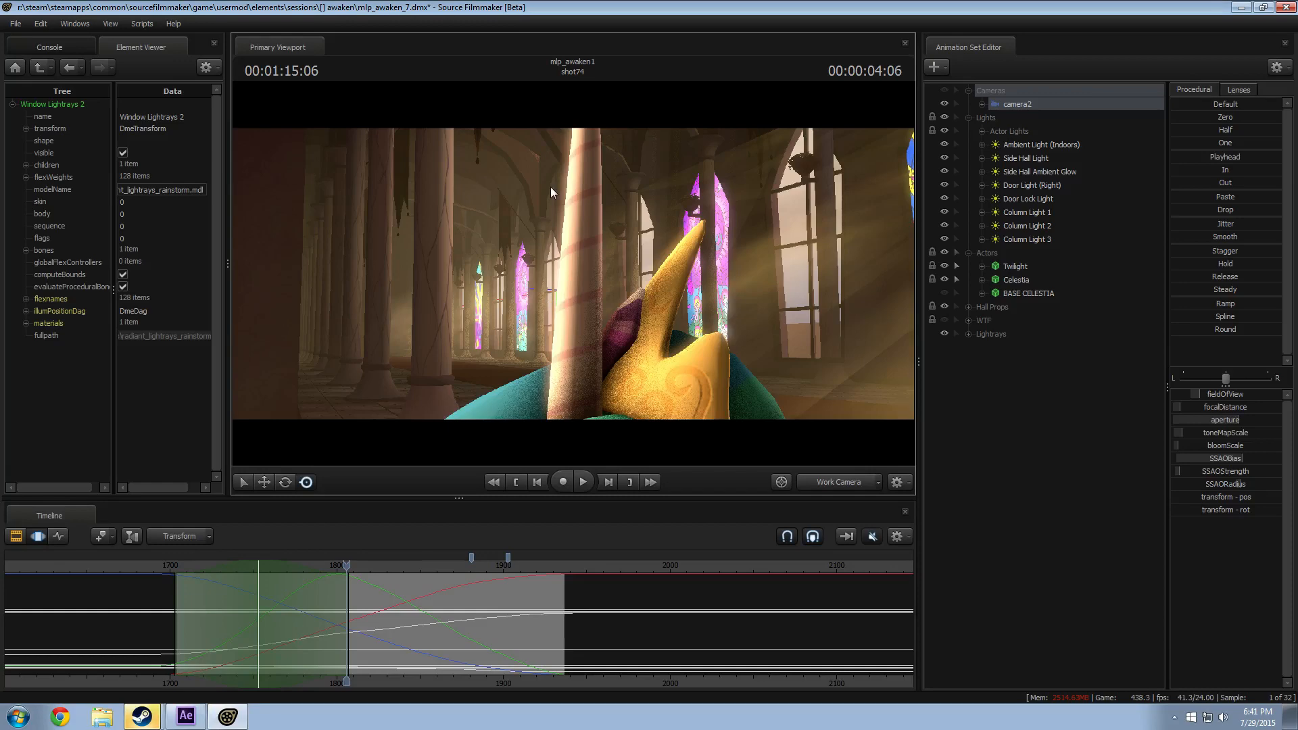
{"action": "mouse_move", "coordinate": [795, 442]}
{"action": "left_mouse_down"}
{"action": "mouse_move", "coordinate": [820, 458]}
{"action": "mouse_move", "coordinate": [811, 449]}
{"action": "mouse_move", "coordinate": [810, 461]}
{"action": "mouse_move", "coordinate": [817, 444]}
{"action": "left_mouse_up"}
{"action": "key", "text": "w"}
{"action": "left_click_drag", "start_coordinate": [819, 395], "coordinate": [813, 423]}
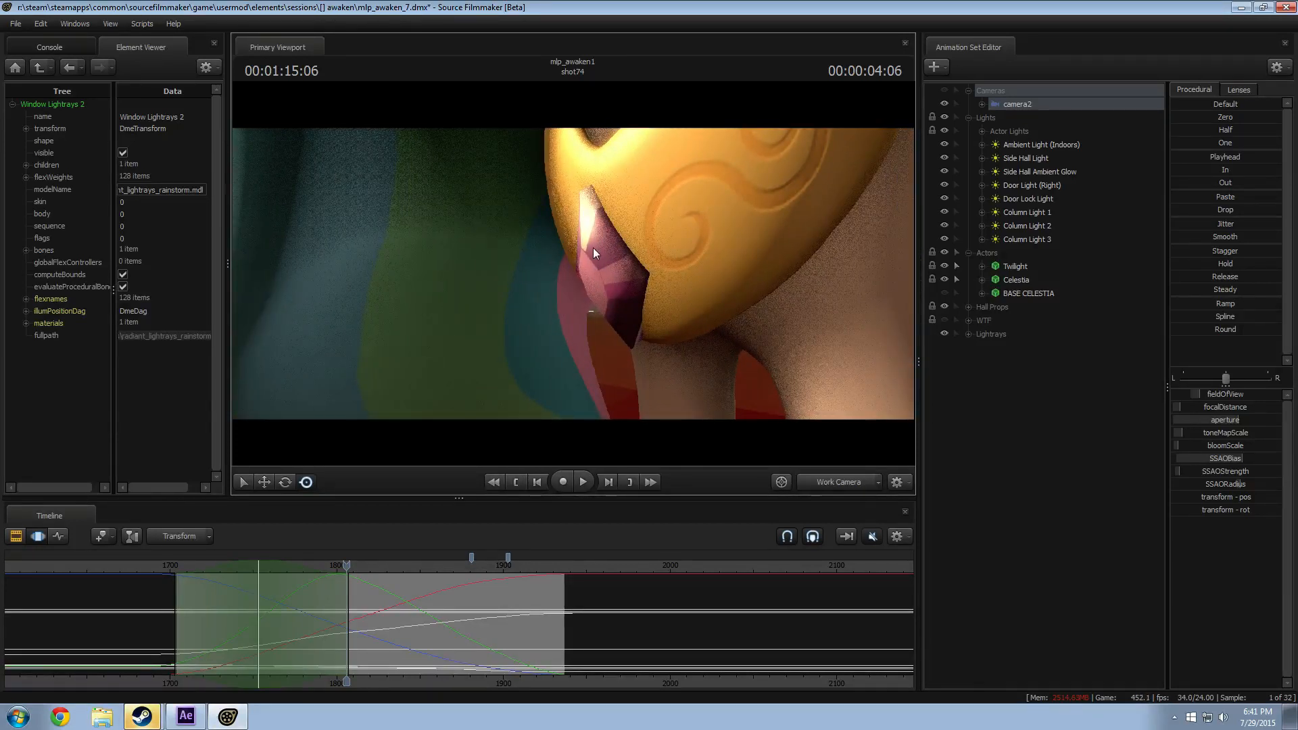
Step: Fly the Work Camera over to Twilight and examine her head and mane from the side
{"action": "left_click_drag", "start_coordinate": [664, 279], "coordinate": [681, 279]}
{"action": "left_click_drag", "start_coordinate": [540, 244], "coordinate": [574, 273]}
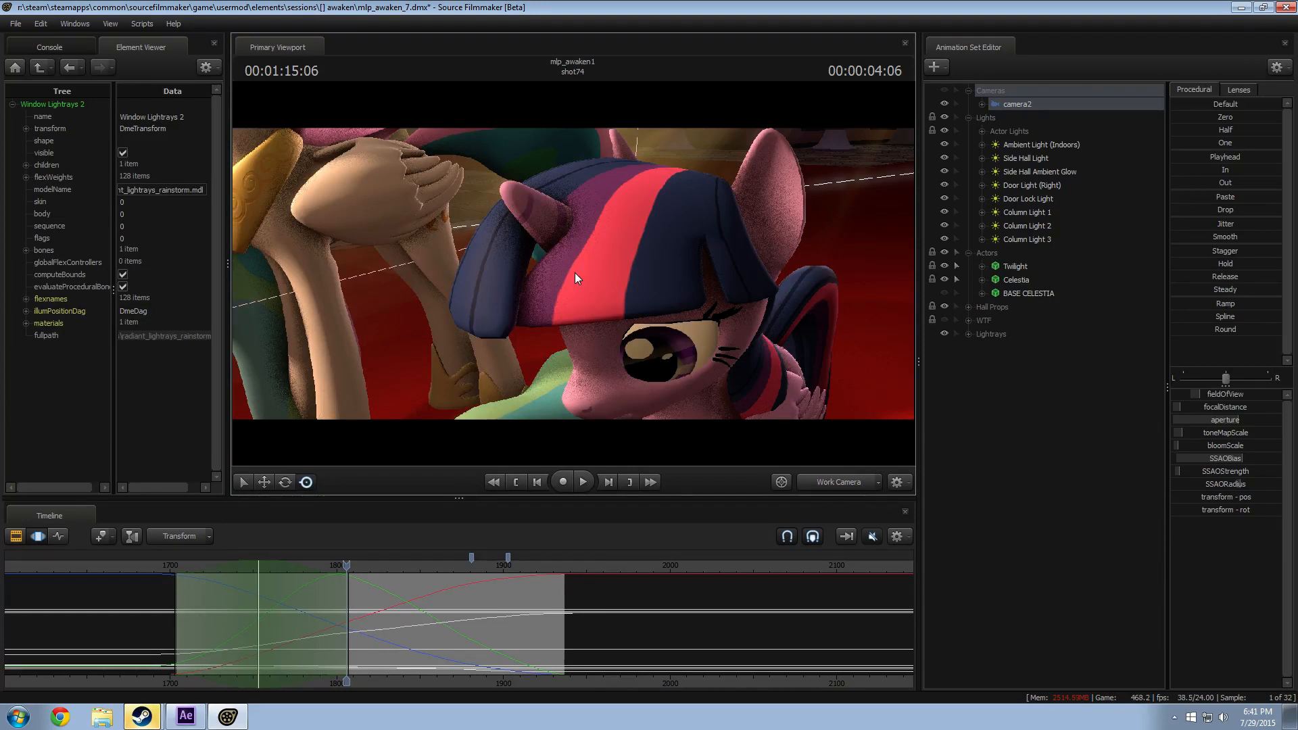
{"action": "left_click_drag", "start_coordinate": [612, 265], "coordinate": [517, 273]}
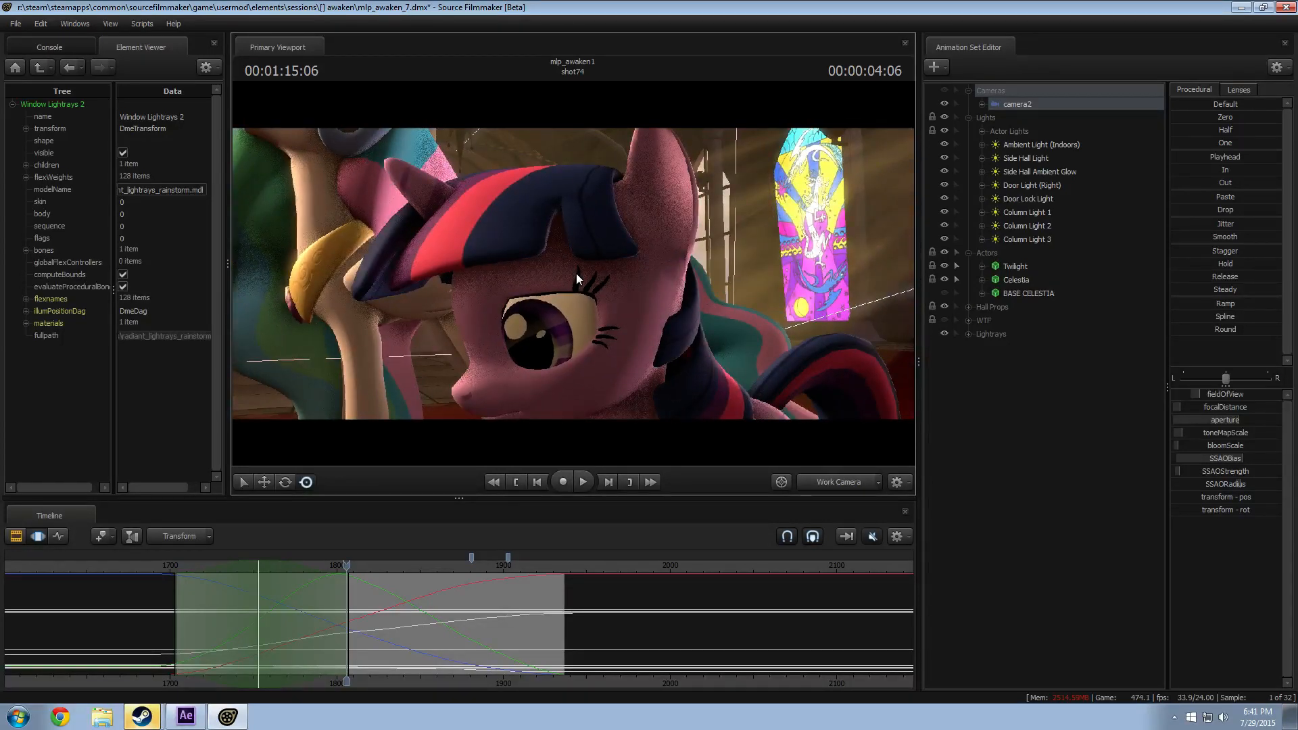
{"action": "mouse_move", "coordinate": [576, 278]}
{"action": "left_mouse_down"}
{"action": "mouse_move", "coordinate": [587, 283]}
{"action": "mouse_move", "coordinate": [574, 278]}
{"action": "left_mouse_up"}
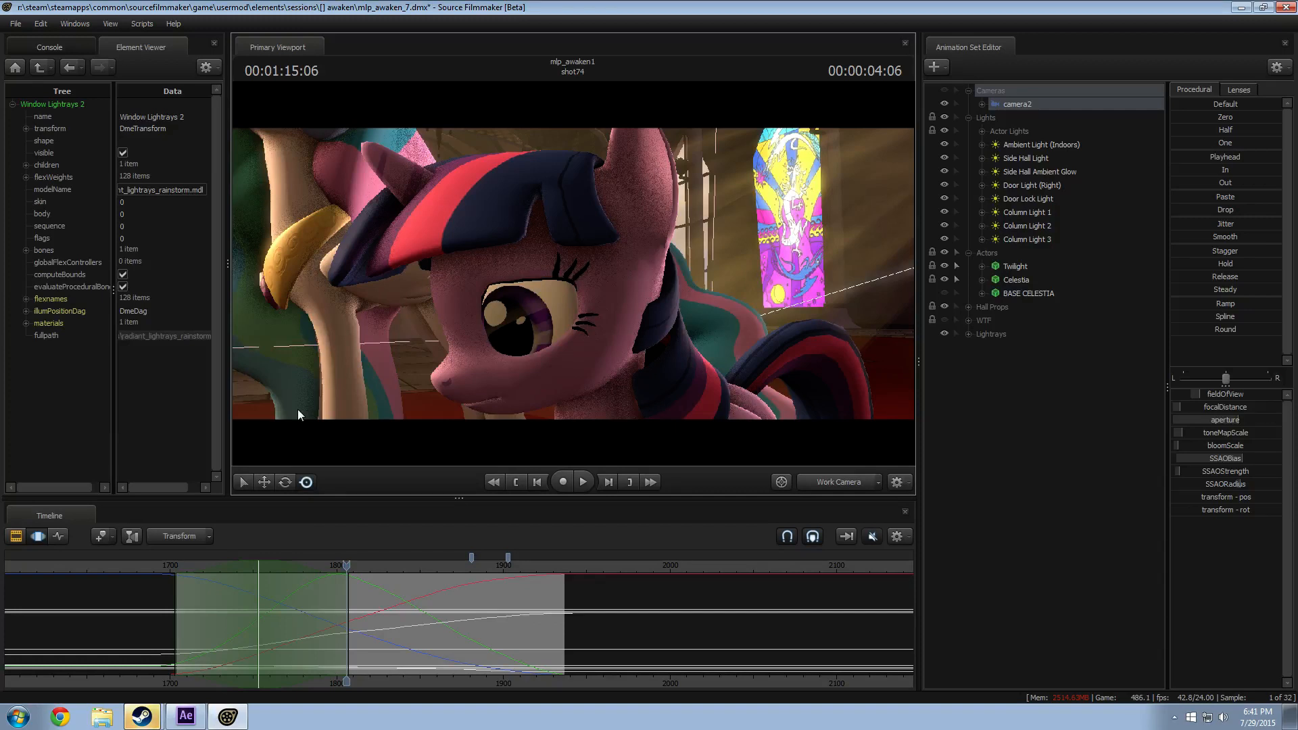
Step: Switch to Windows Explorer and open the Models folder inside Pony SFM
{"action": "left_click", "coordinate": [101, 717]}
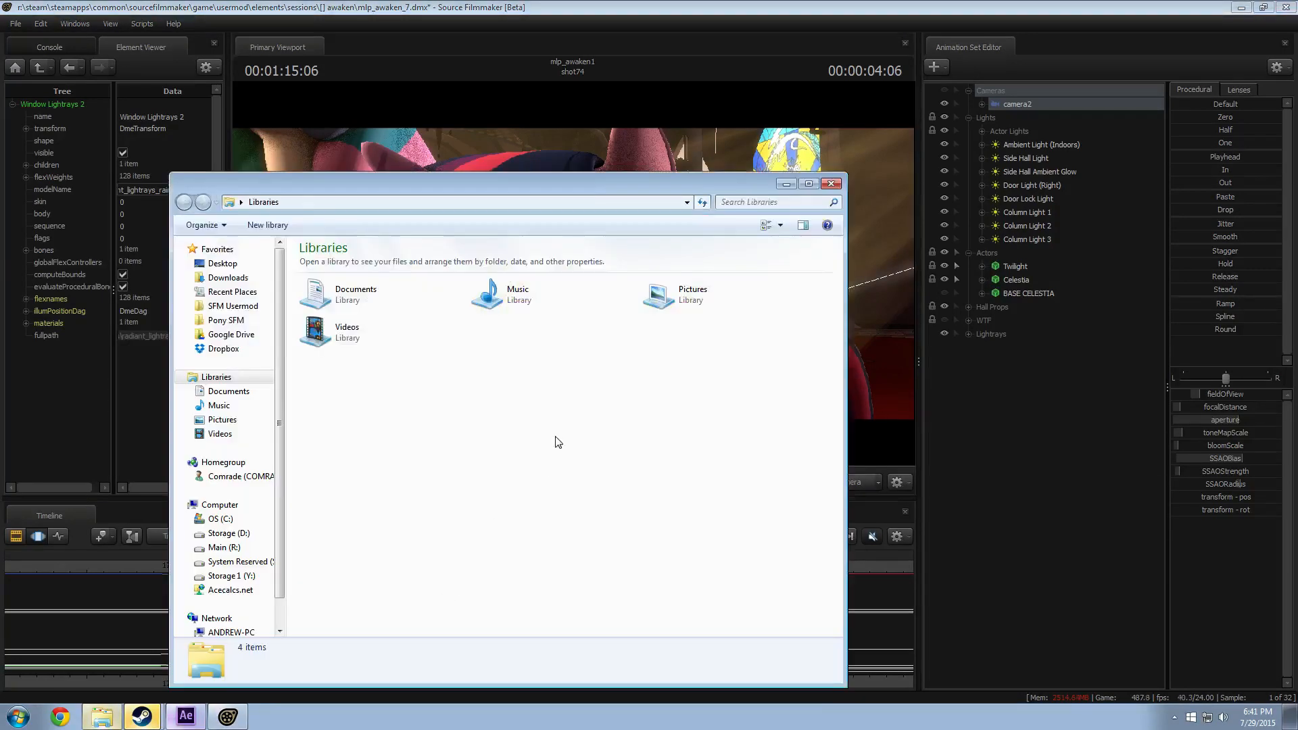
{"action": "left_click", "coordinate": [262, 321]}
{"action": "left_click", "coordinate": [331, 349]}
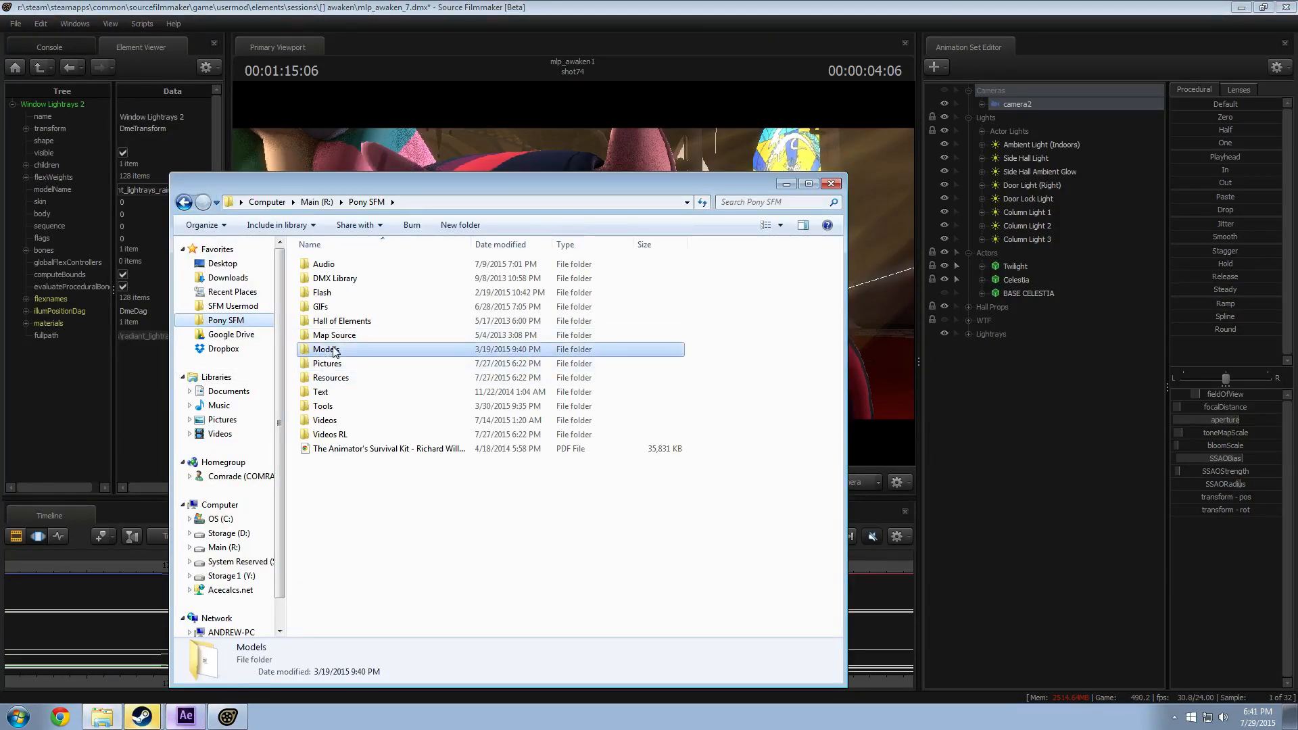
{"action": "double_click", "coordinate": [333, 351]}
Step: Browse the SFM usermod materials\models\mlp folder for the pony model texture folders
{"action": "left_click", "coordinate": [233, 306]}
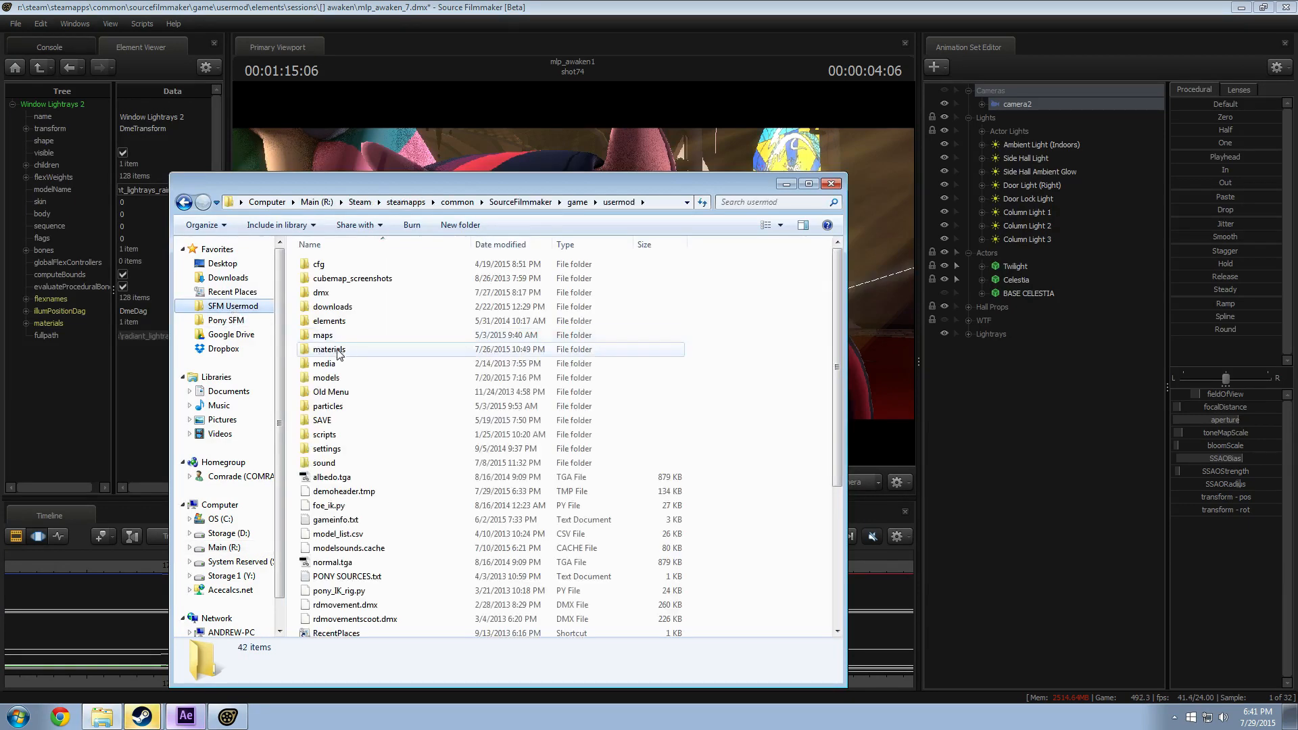
{"action": "double_click", "coordinate": [329, 350]}
{"action": "scroll", "coordinate": [372, 465], "scroll_direction": "down", "scroll_amount": 6}
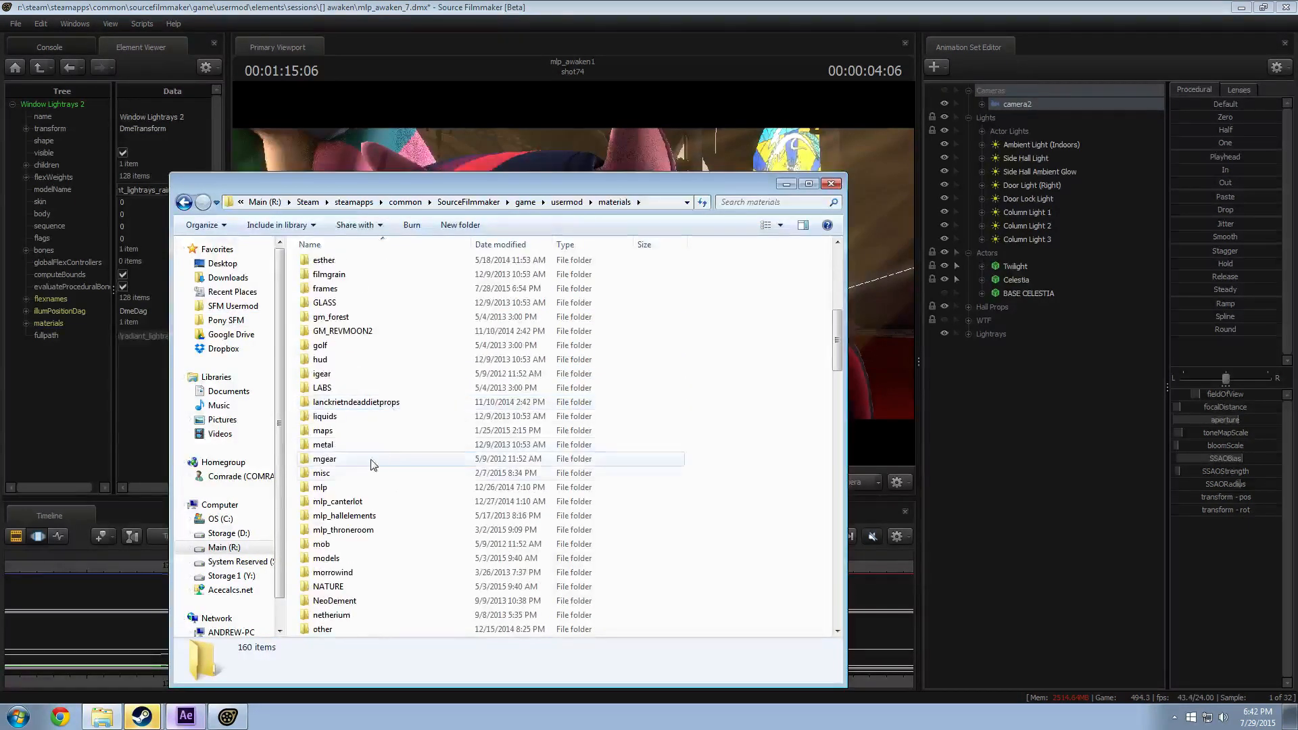
{"action": "double_click", "coordinate": [374, 557]}
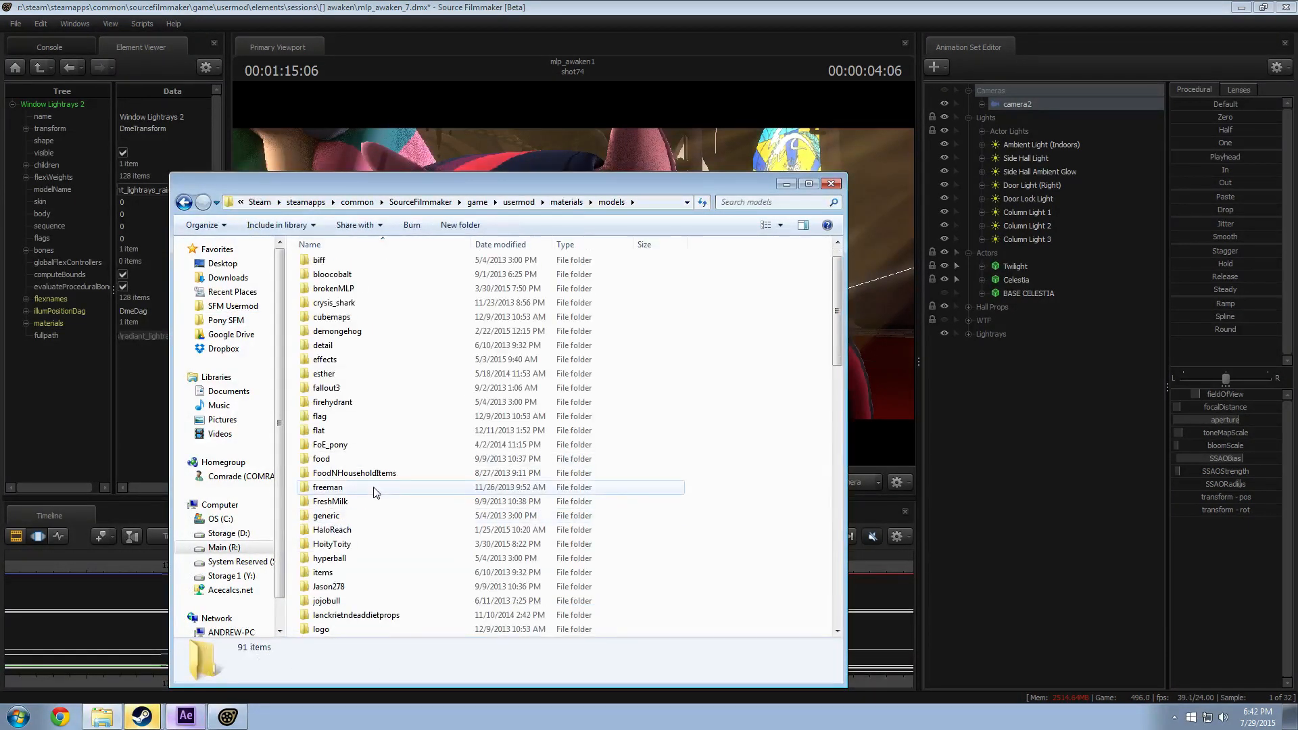
{"action": "scroll", "coordinate": [376, 488], "scroll_direction": "down", "scroll_amount": 9}
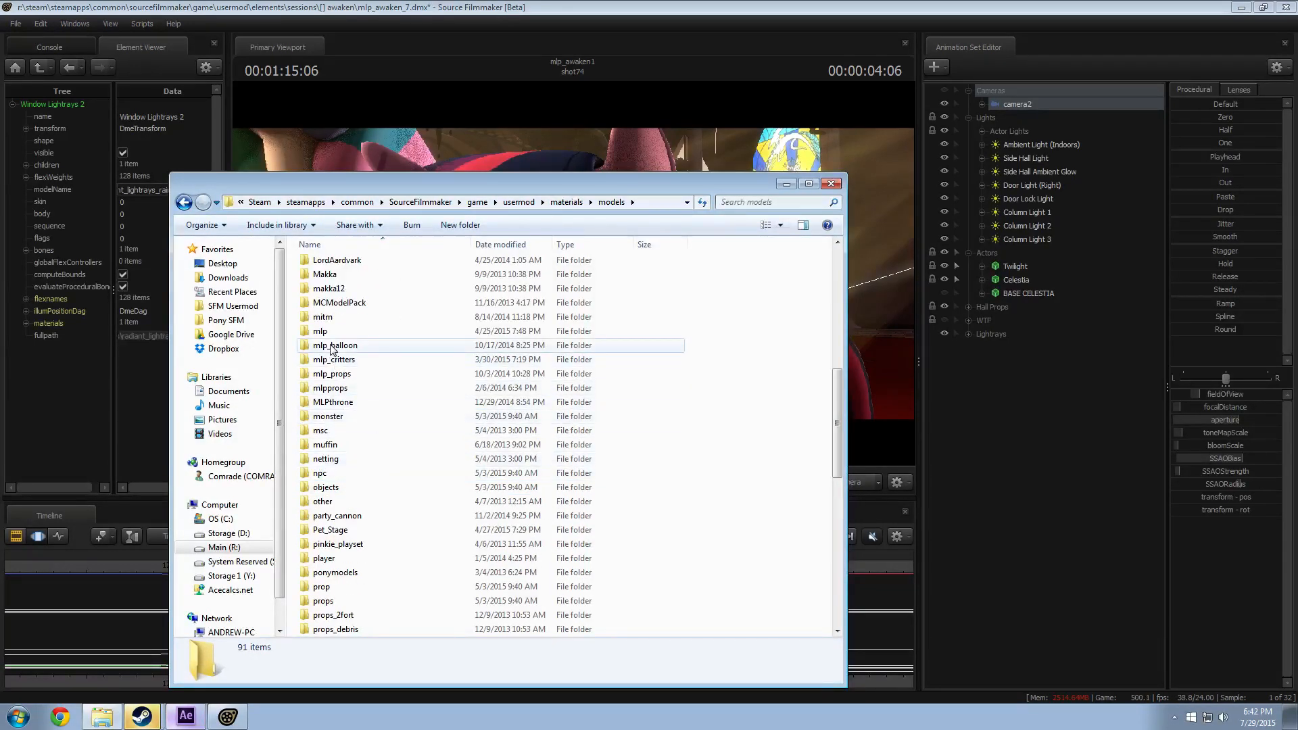
{"action": "double_click", "coordinate": [358, 331]}
{"action": "scroll", "coordinate": [377, 382], "scroll_direction": "down", "scroll_amount": 10}
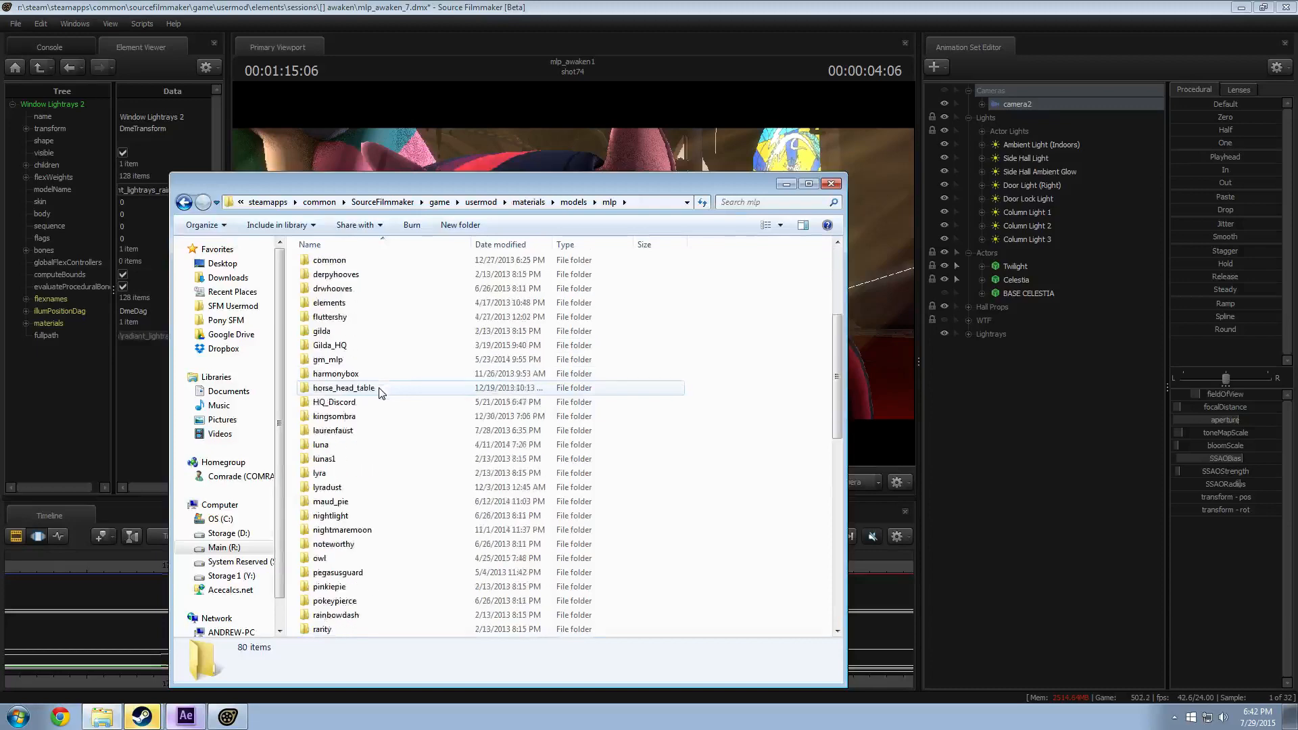
{"action": "scroll", "coordinate": [380, 390], "scroll_direction": "up", "scroll_amount": 8}
{"action": "scroll", "coordinate": [379, 390], "scroll_direction": "up", "scroll_amount": 3}
Step: Search the usermod materials folder for "eqg" and look through the texture files in EqG's TS subfolder
{"action": "left_click", "coordinate": [183, 202]}
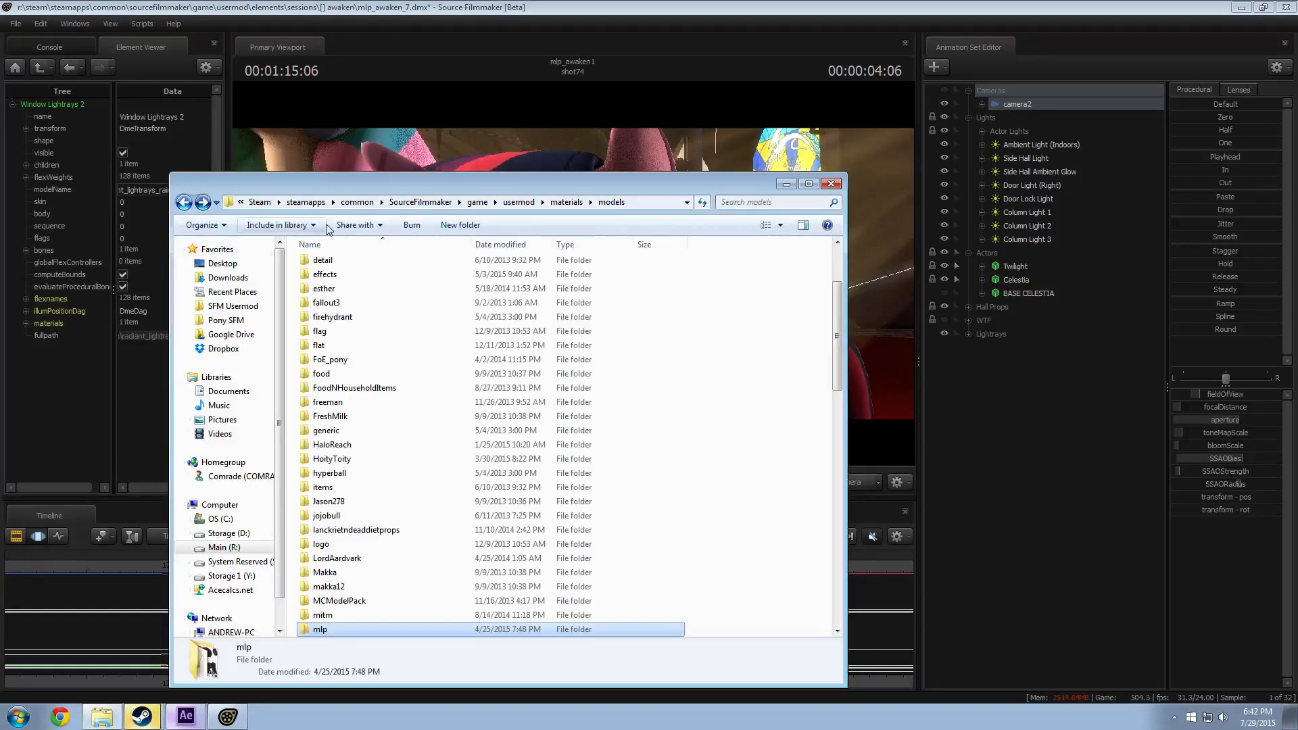
{"action": "left_click", "coordinate": [567, 203]}
{"action": "left_click", "coordinate": [738, 202]}
{"action": "type", "text": "eq"}
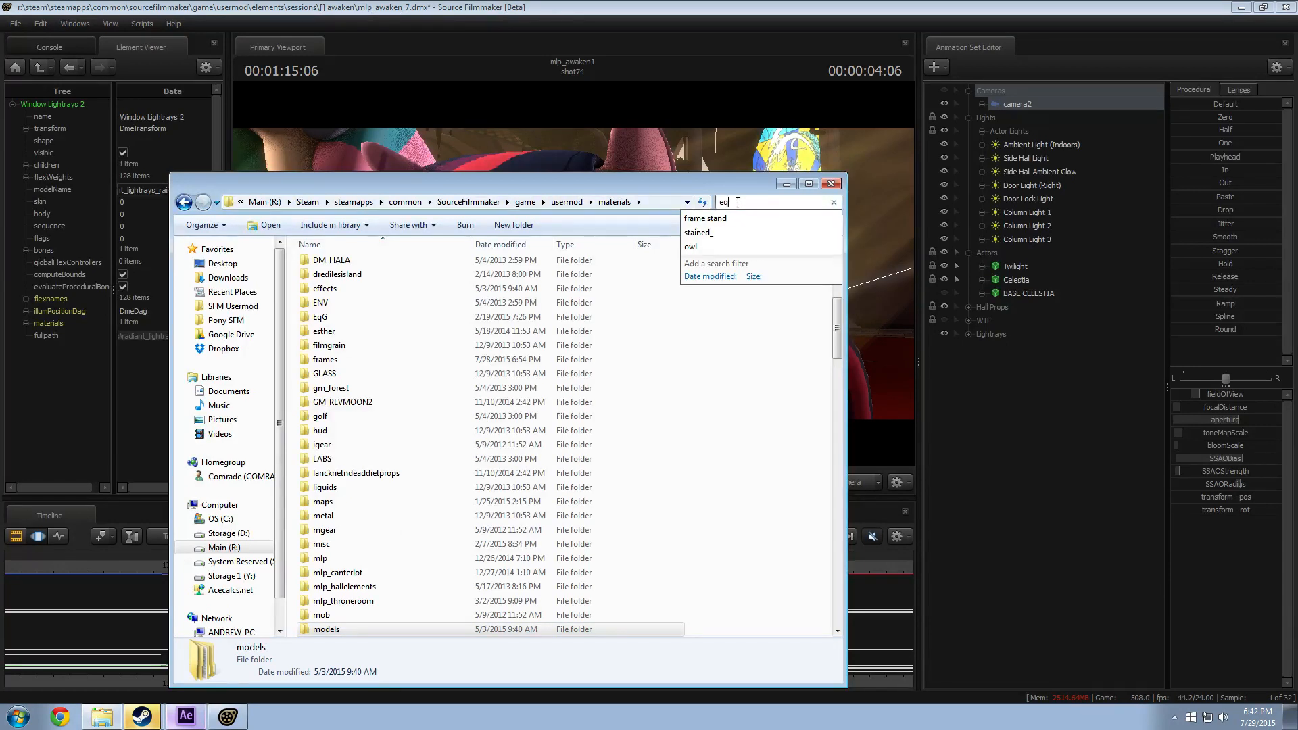
{"action": "type", "text": "g"}
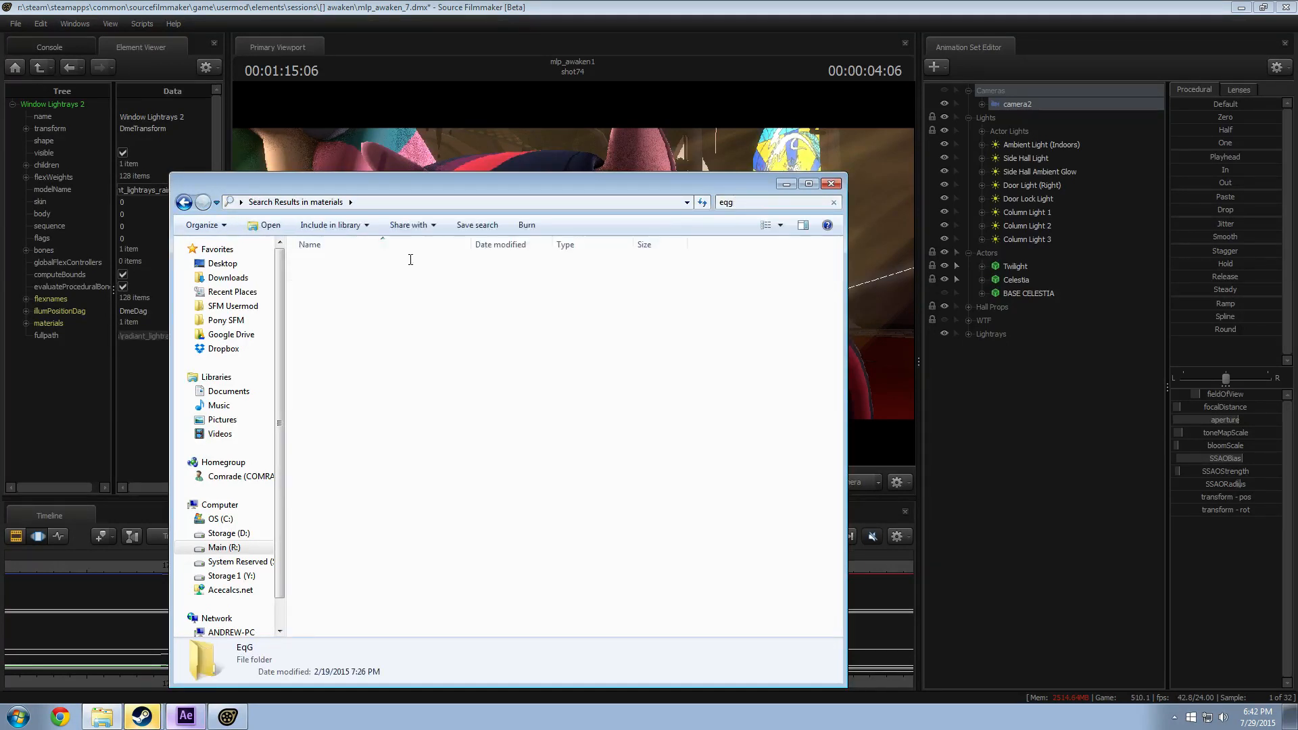
{"action": "double_click", "coordinate": [410, 260]}
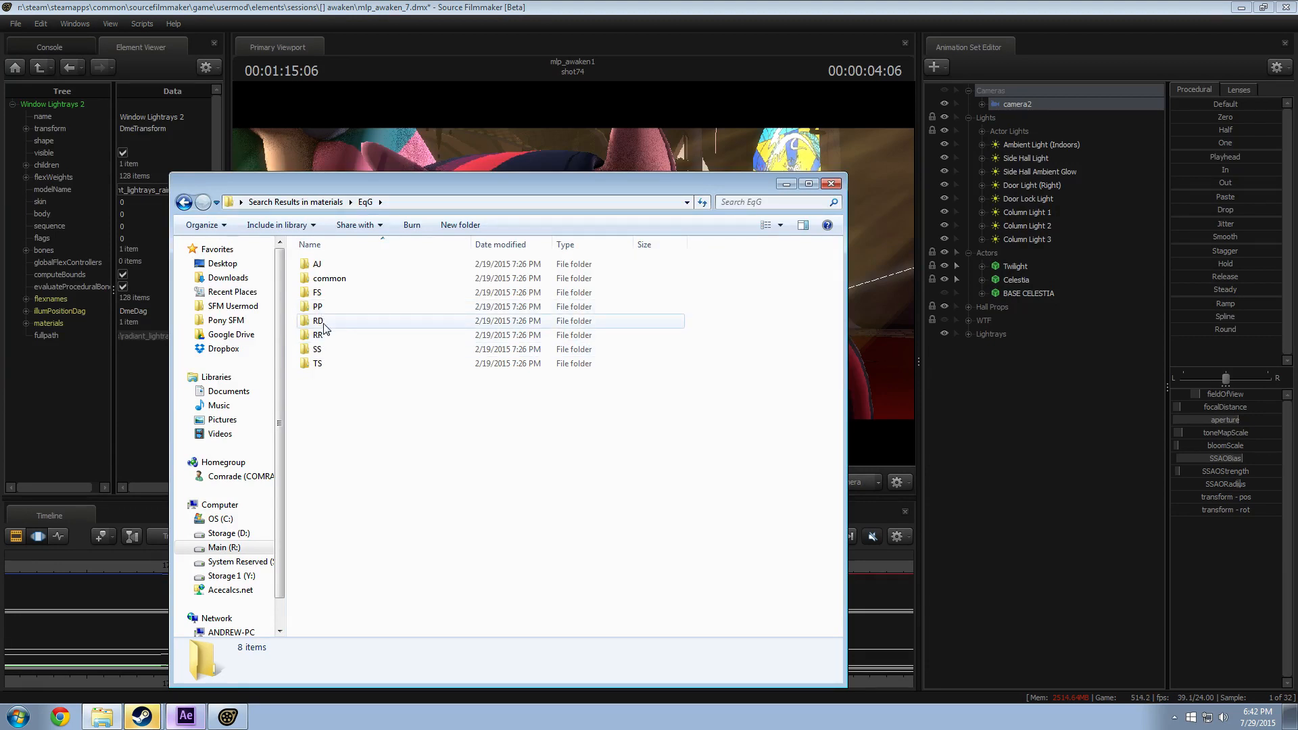
{"action": "double_click", "coordinate": [324, 363]}
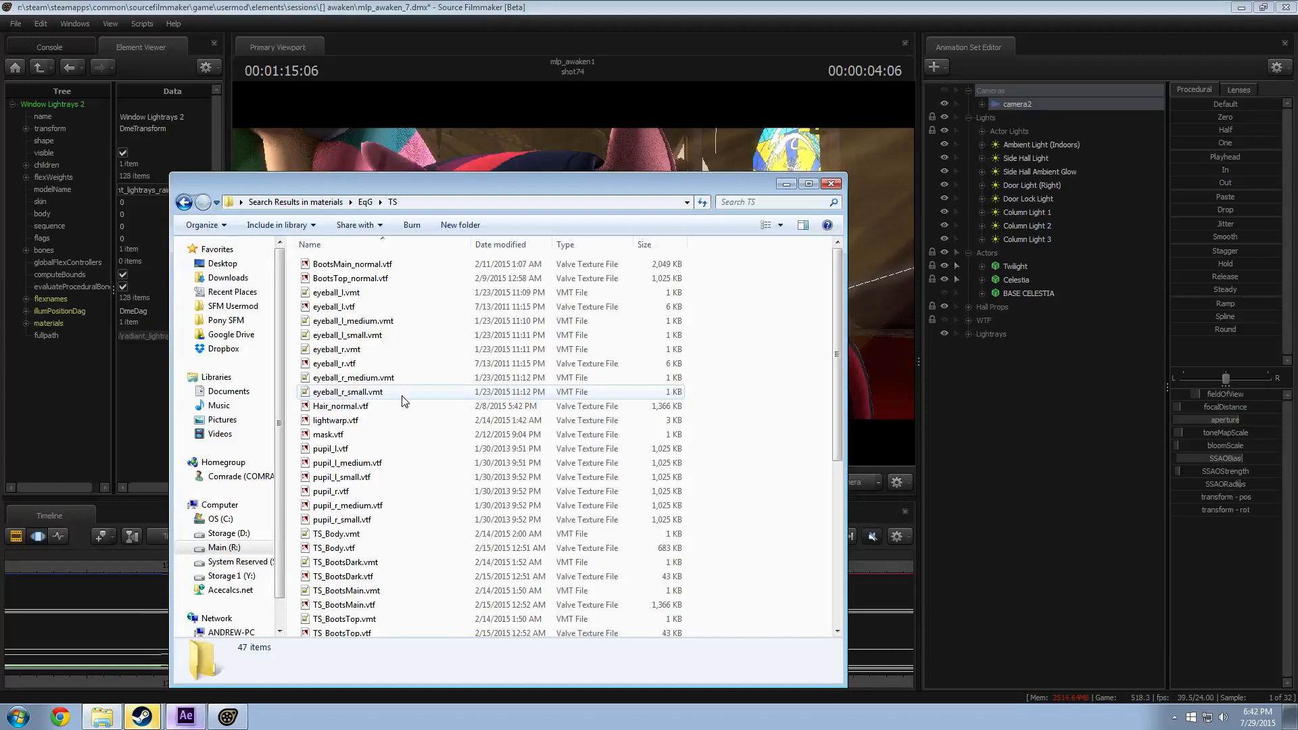
{"action": "scroll", "coordinate": [403, 401], "scroll_direction": "down", "scroll_amount": 7}
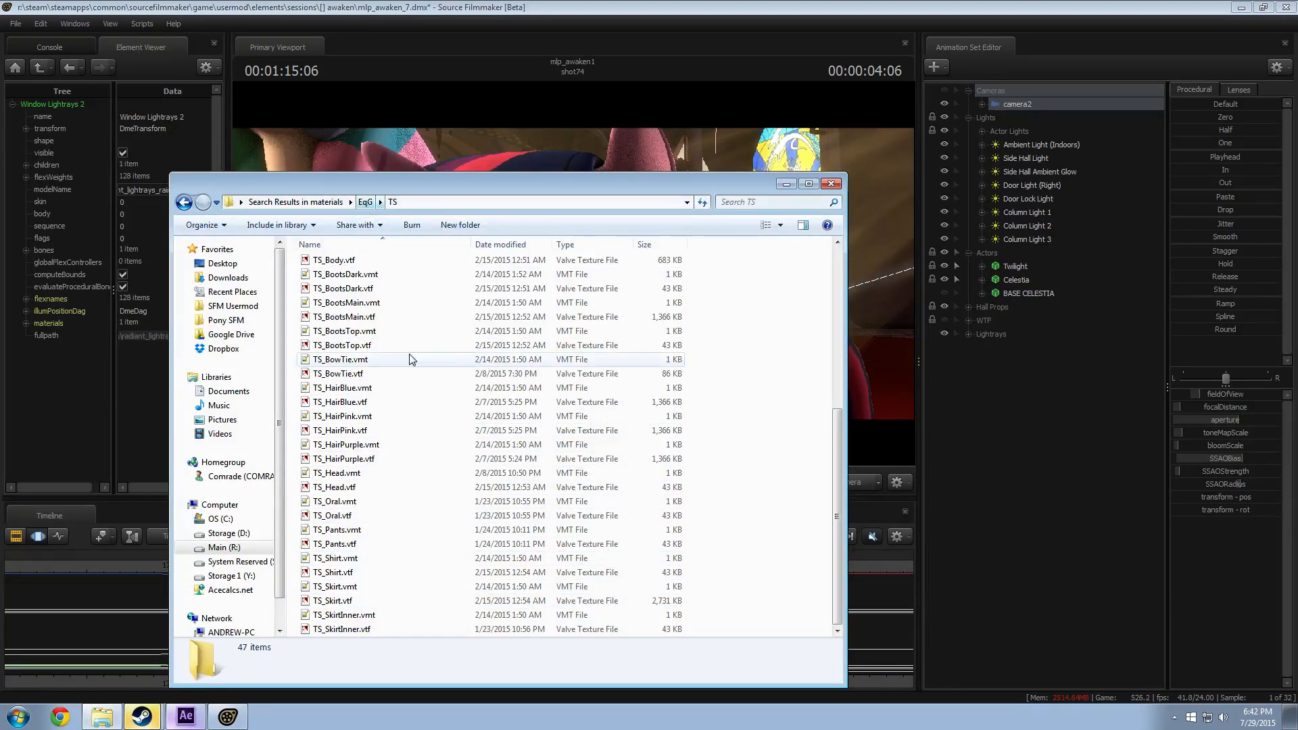
Step: View Hair_normal.vtf from EqG's common folder in VTFEdit, then close the viewer
{"action": "left_click", "coordinate": [365, 202]}
{"action": "double_click", "coordinate": [317, 278]}
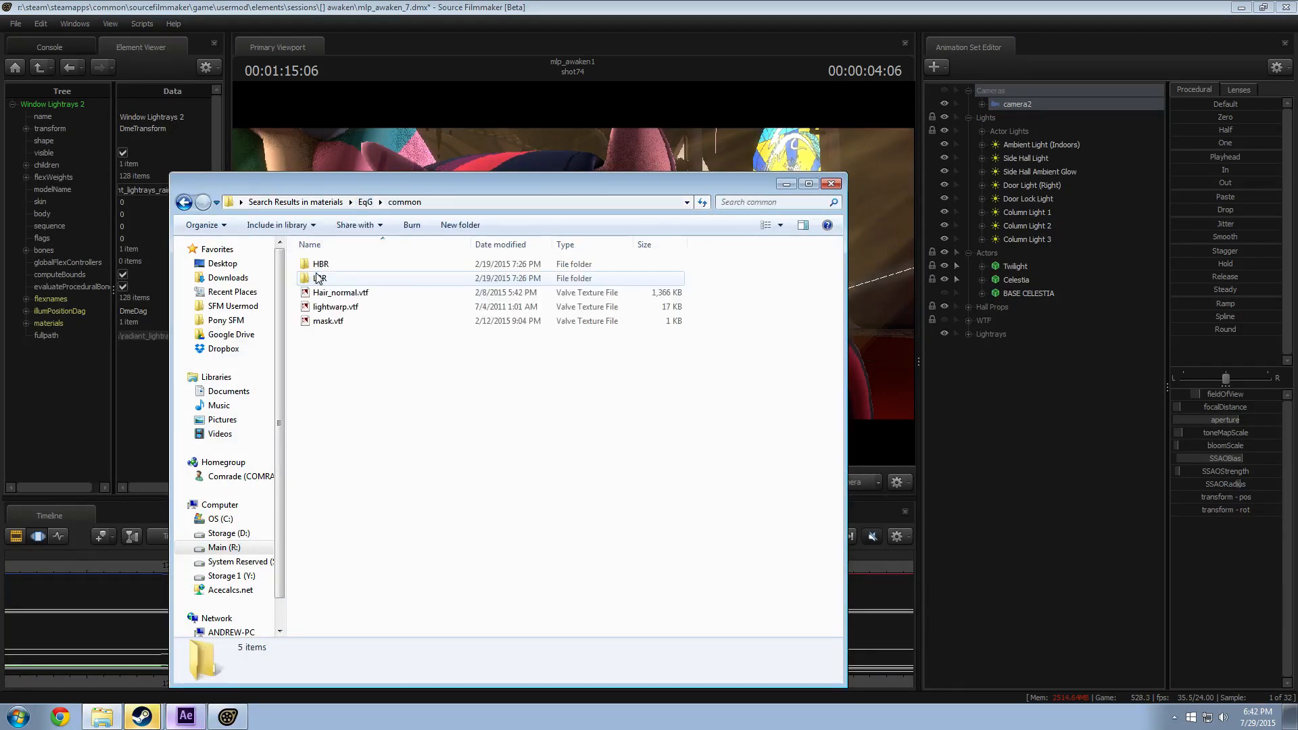
{"action": "left_click", "coordinate": [332, 295]}
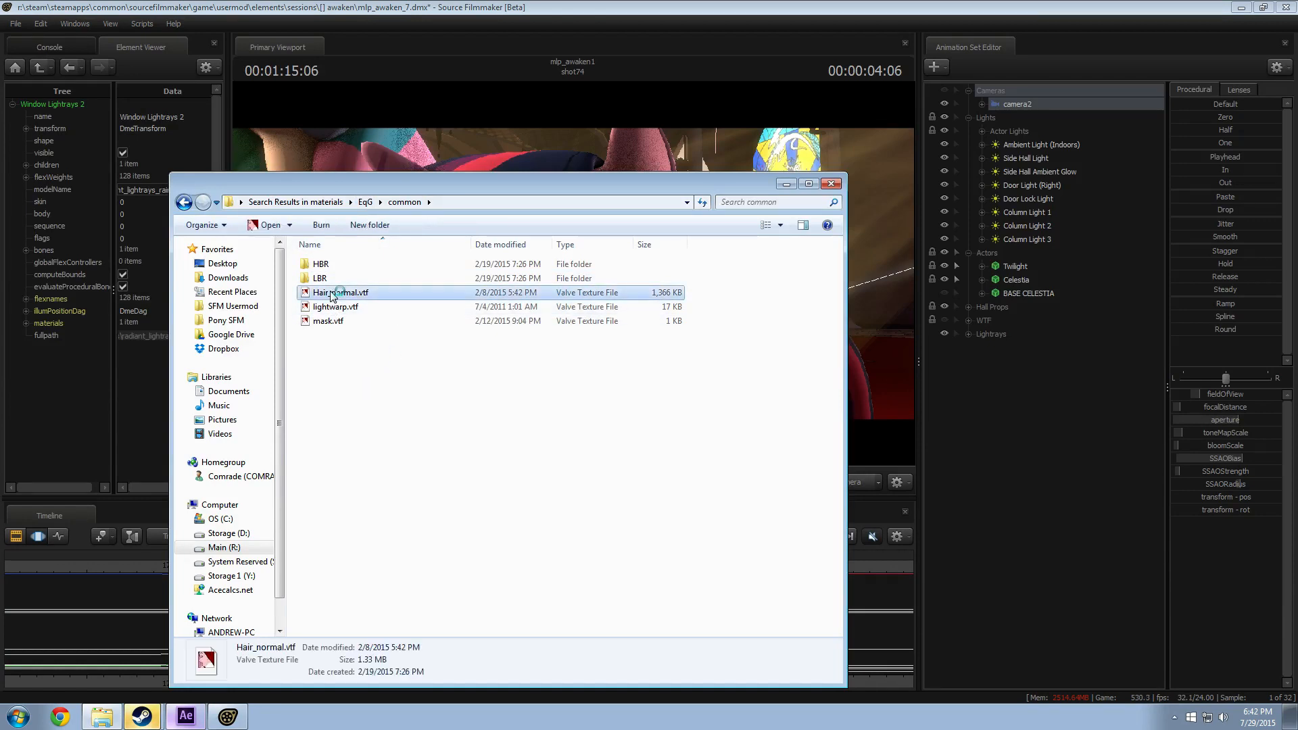
{"action": "double_click", "coordinate": [338, 293]}
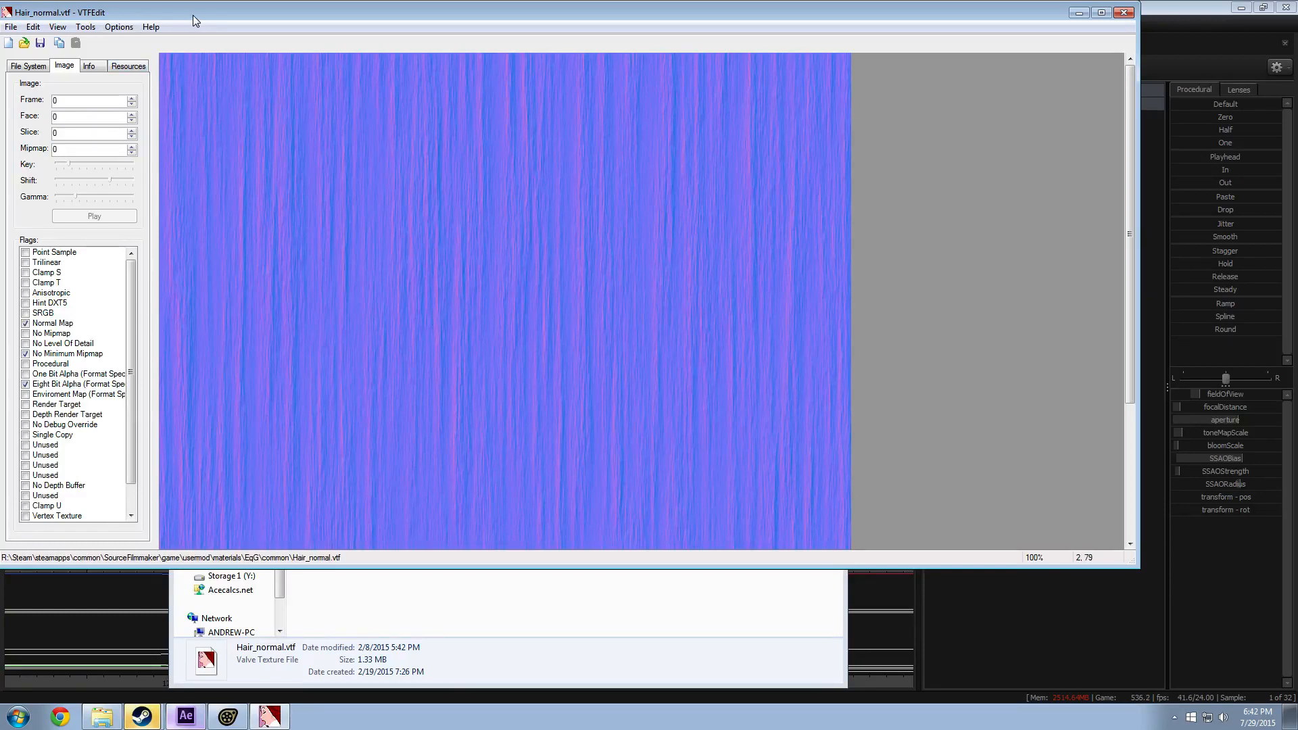
{"action": "left_click", "coordinate": [1124, 12]}
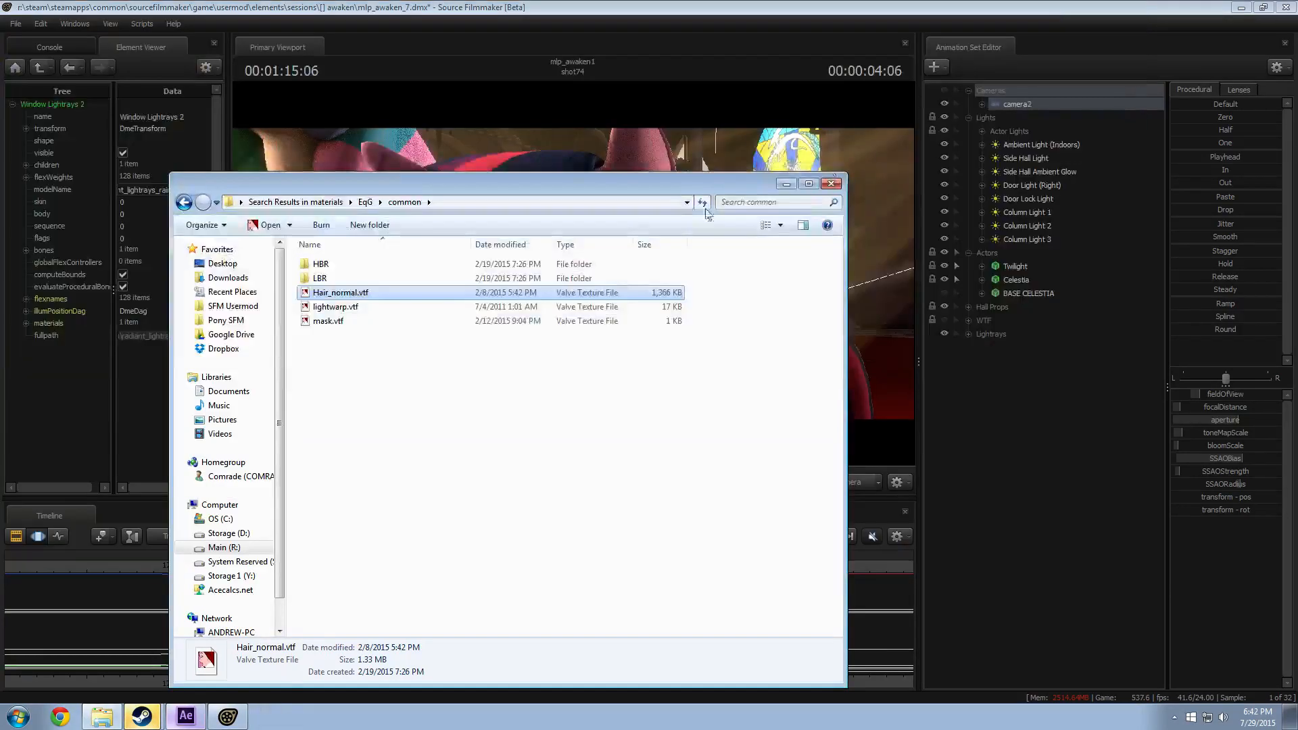
Step: Copy Hair_normal.vtf from EqG's common folder and open the models folder inside usermod's materials folder
{"action": "left_click", "coordinate": [371, 295]}
{"action": "left_click", "coordinate": [472, 412]}
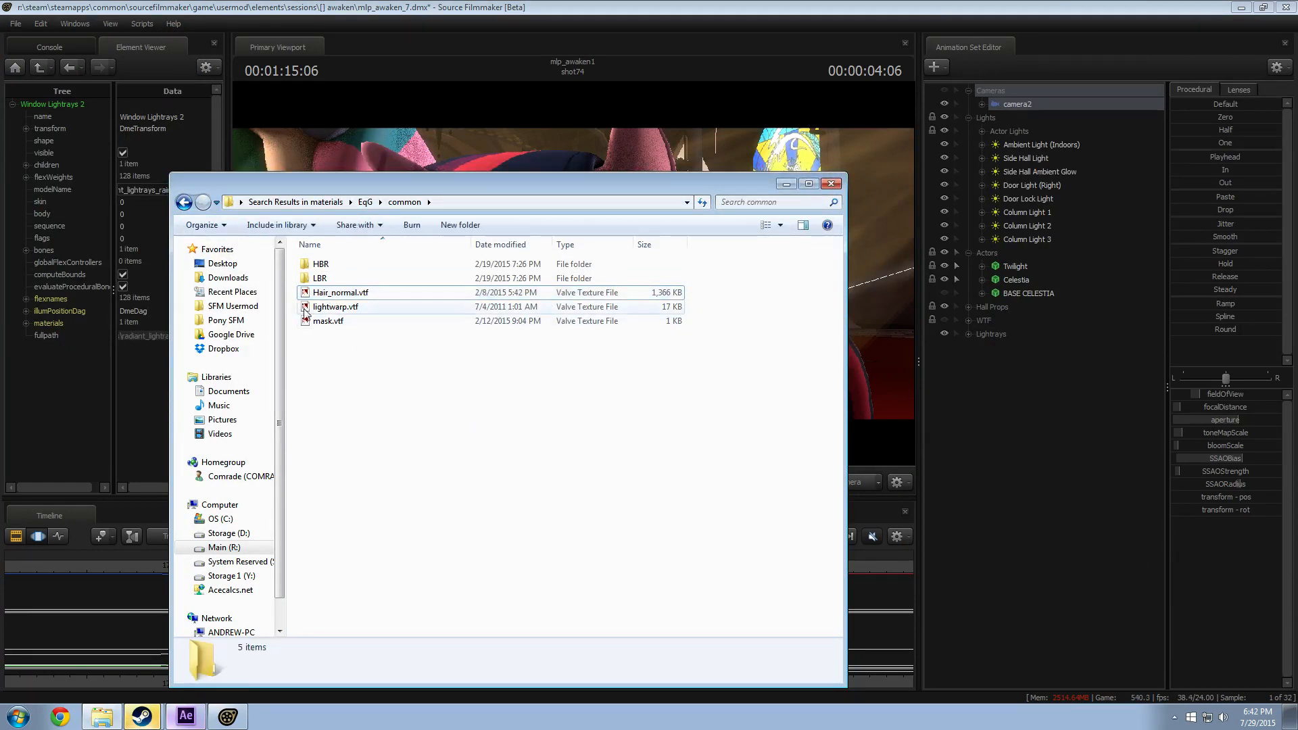
{"action": "key", "text": "BackSpace"}
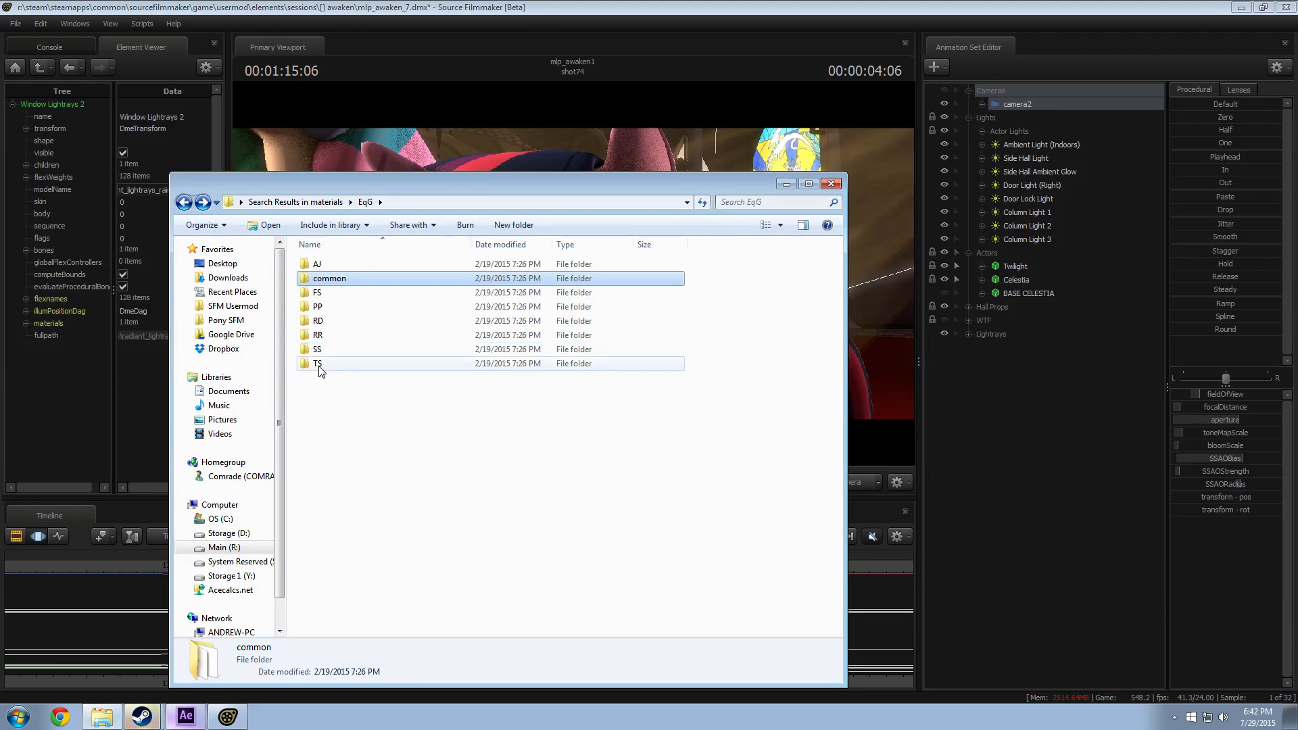
{"action": "left_click", "coordinate": [365, 426]}
{"action": "left_click", "coordinate": [232, 306]}
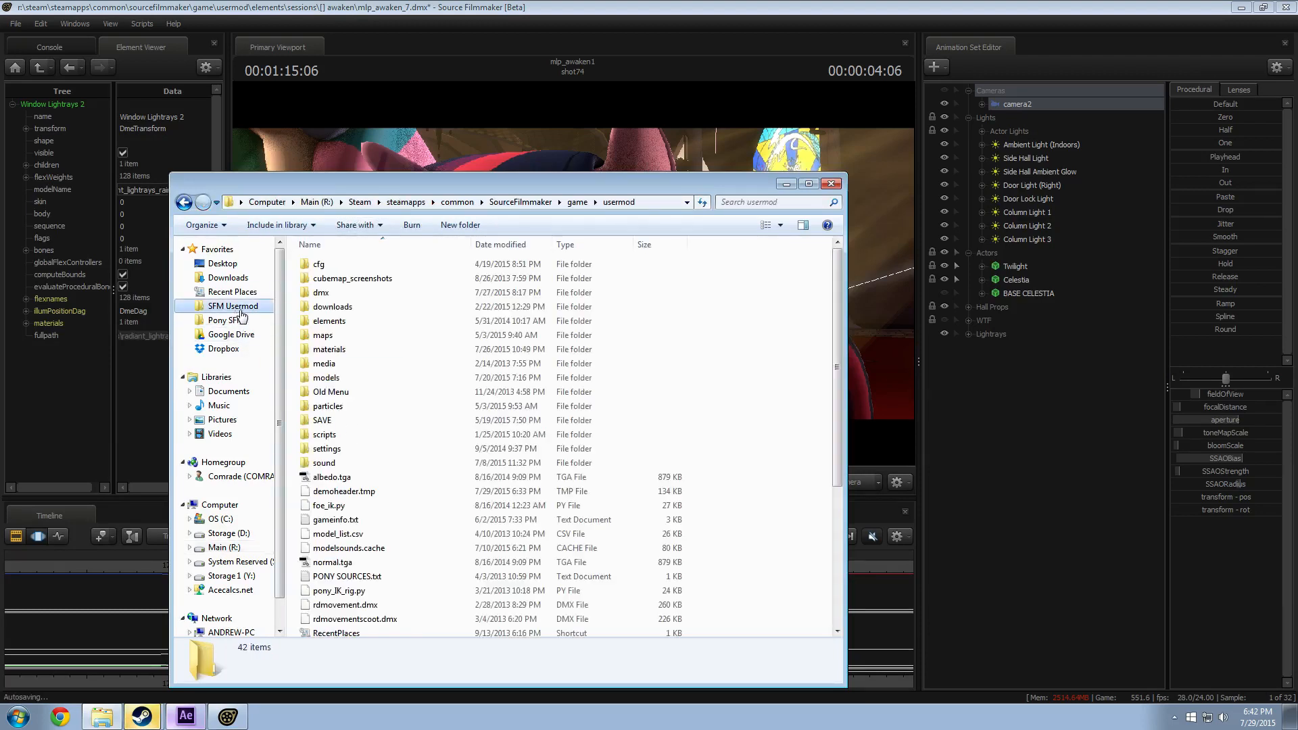
{"action": "double_click", "coordinate": [330, 350]}
{"action": "scroll", "coordinate": [331, 358], "scroll_direction": "down", "scroll_amount": 13}
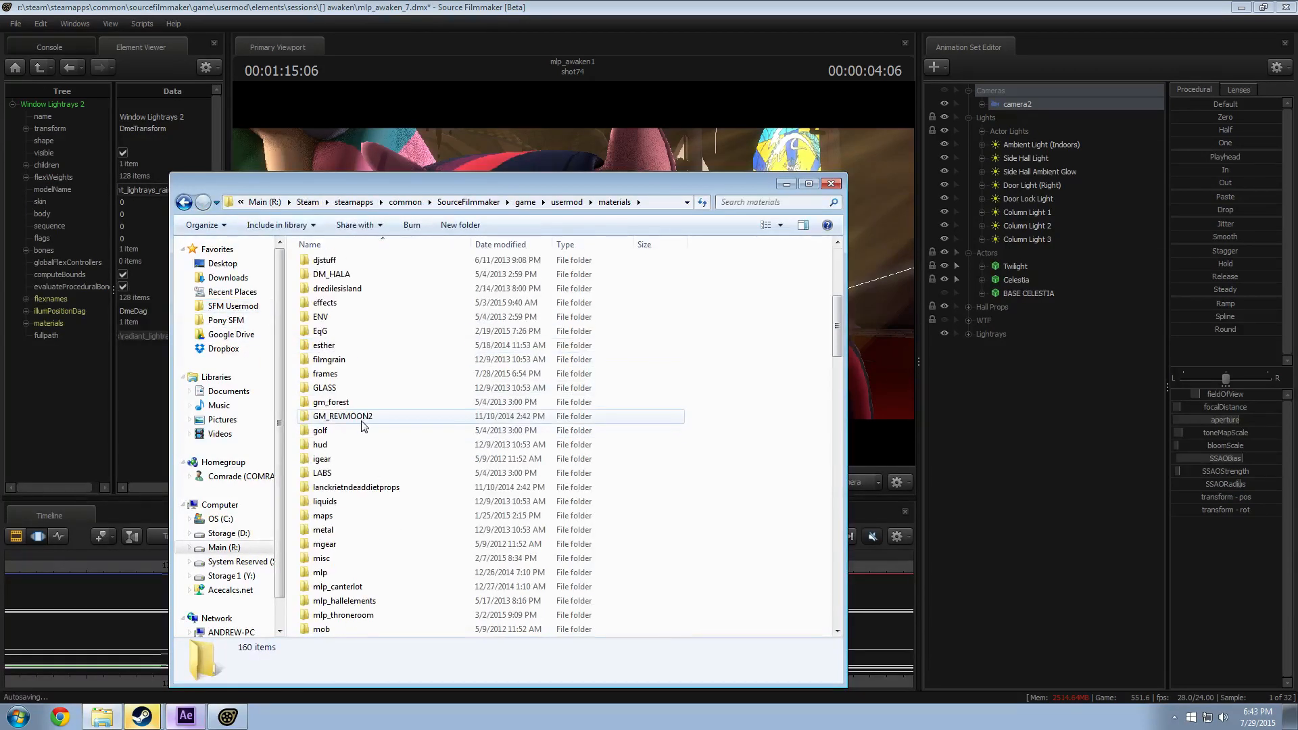
{"action": "double_click", "coordinate": [326, 345]}
Step: Find the VN_mlp folder among the model materials and open its twilightsparkle texture folder
{"action": "scroll", "coordinate": [378, 419], "scroll_direction": "down", "scroll_amount": 10}
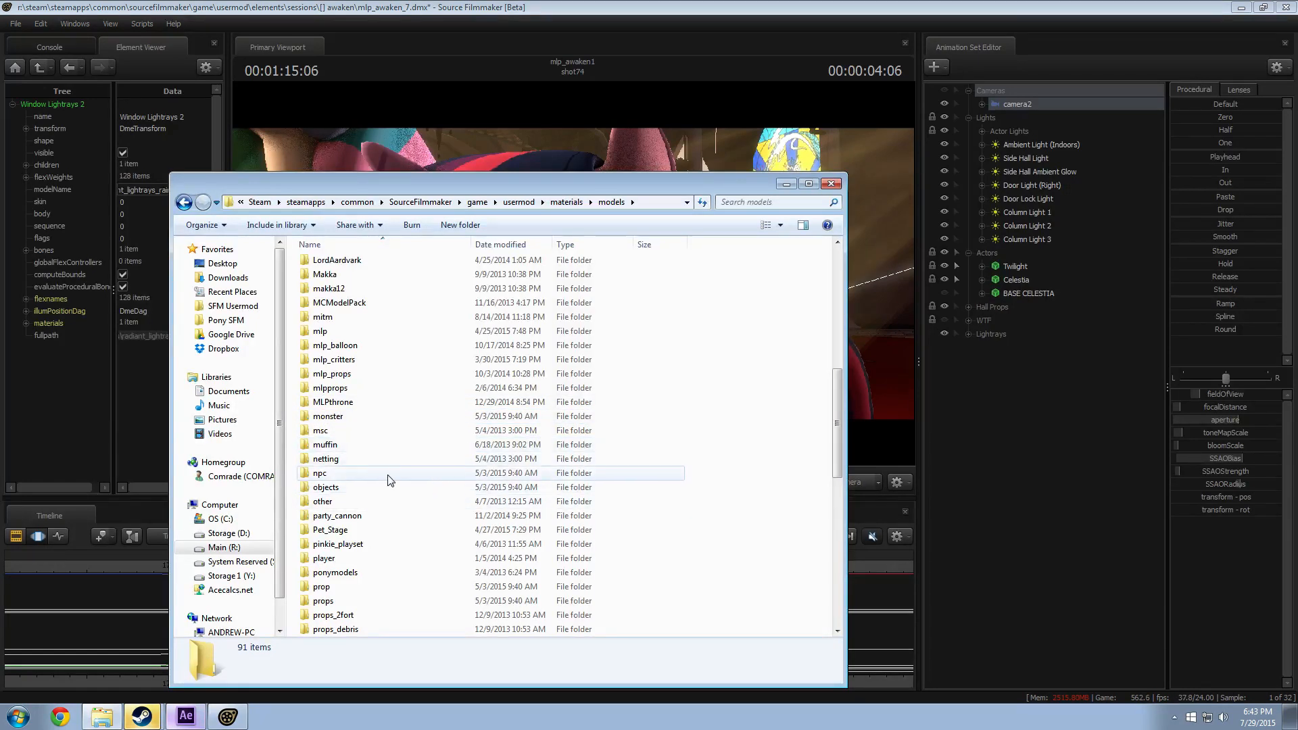
{"action": "scroll", "coordinate": [386, 497], "scroll_direction": "down", "scroll_amount": 3}
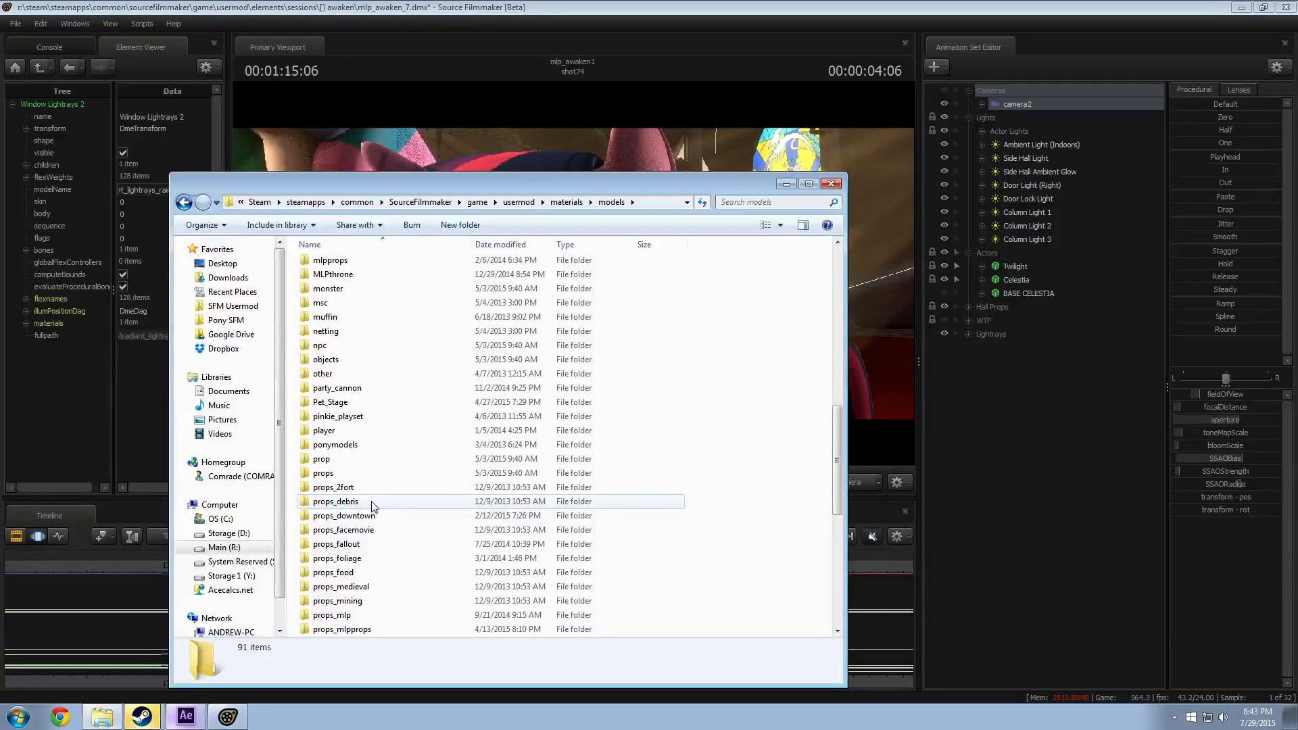
{"action": "scroll", "coordinate": [385, 506], "scroll_direction": "up", "scroll_amount": 2}
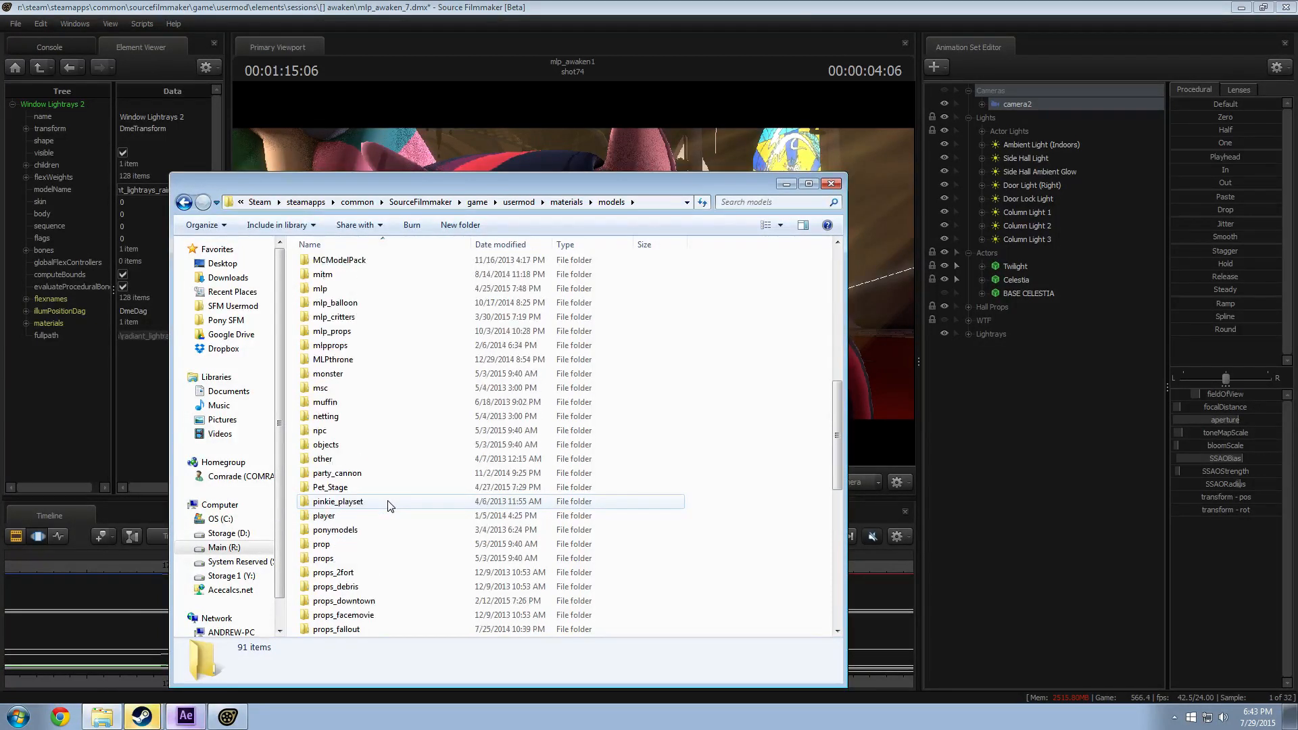
{"action": "scroll", "coordinate": [390, 506], "scroll_direction": "down", "scroll_amount": 10}
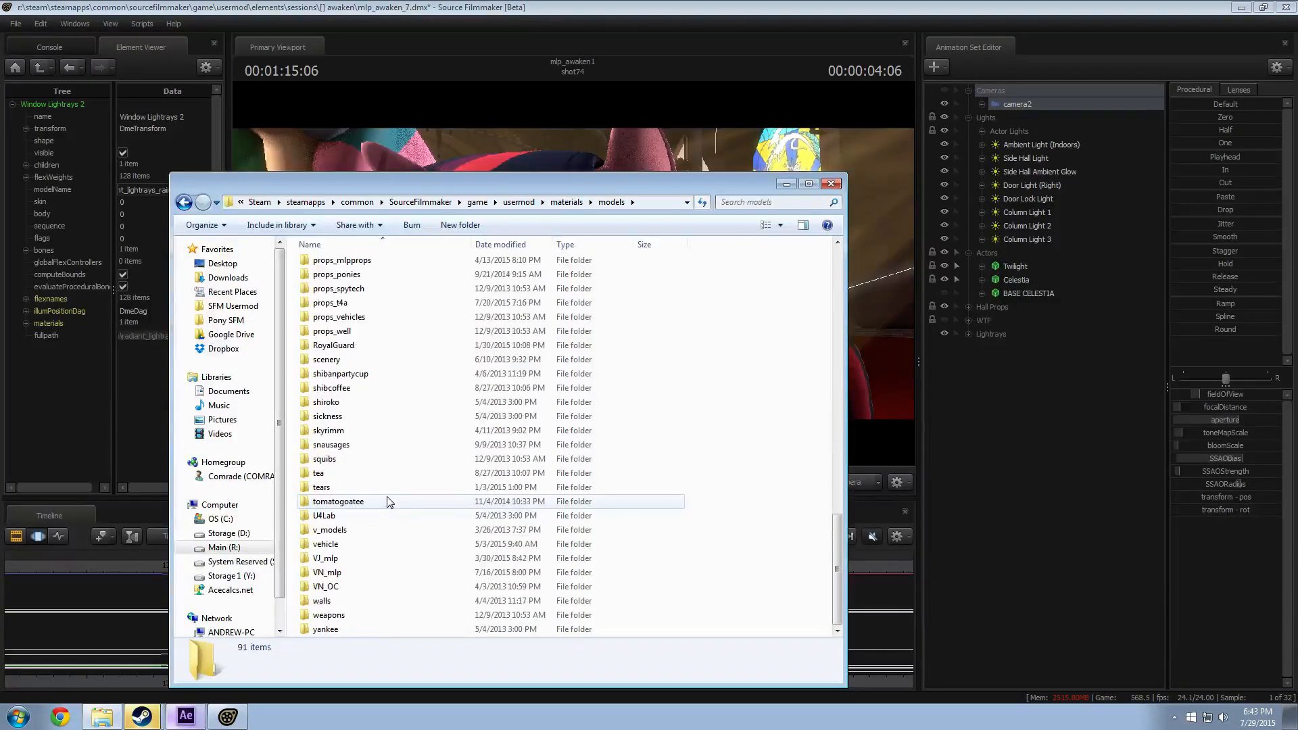
{"action": "double_click", "coordinate": [328, 572]}
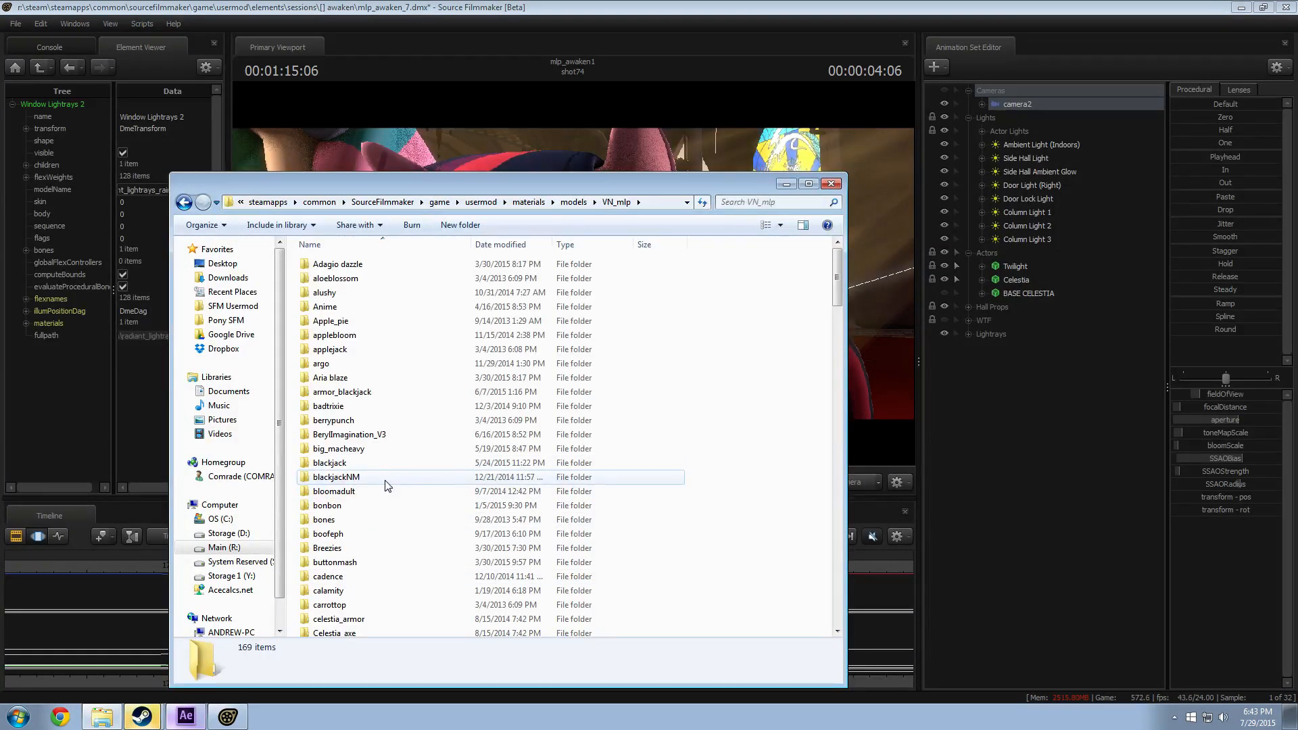
{"action": "scroll", "coordinate": [387, 485], "scroll_direction": "down", "scroll_amount": 20}
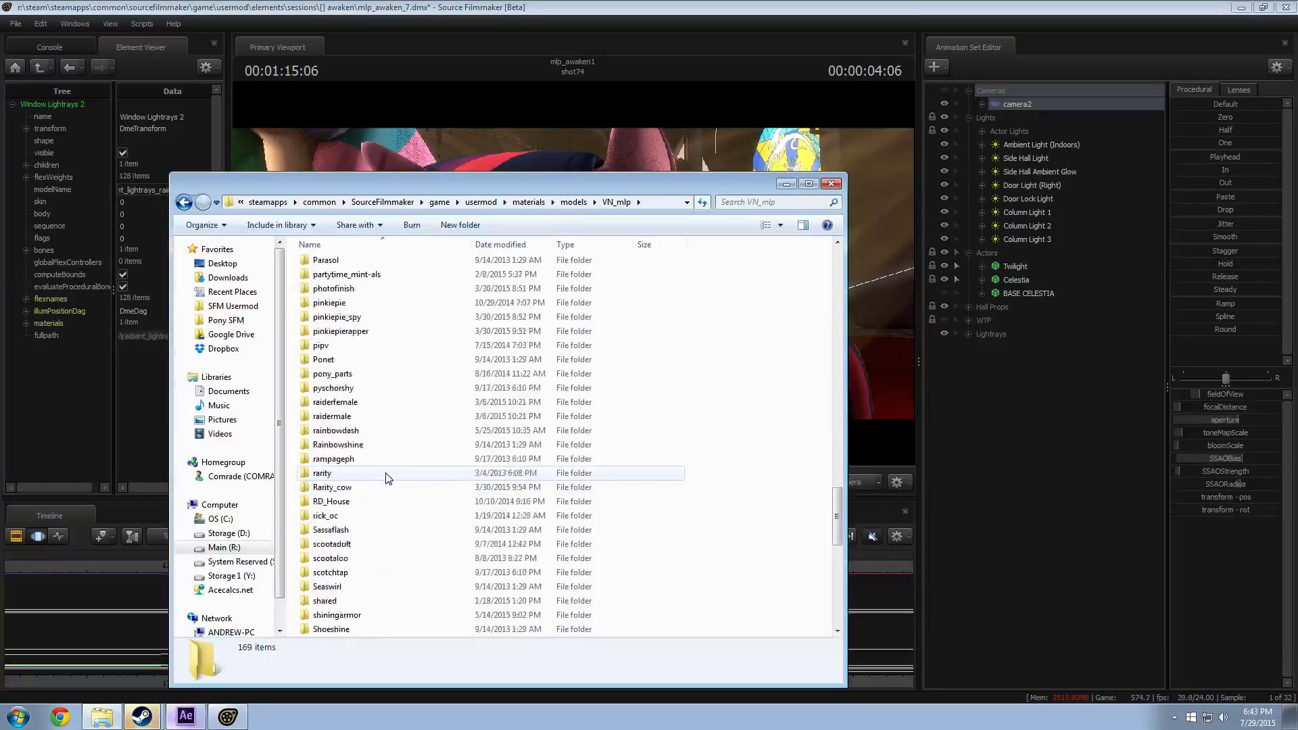
{"action": "scroll", "coordinate": [387, 478], "scroll_direction": "down", "scroll_amount": 4}
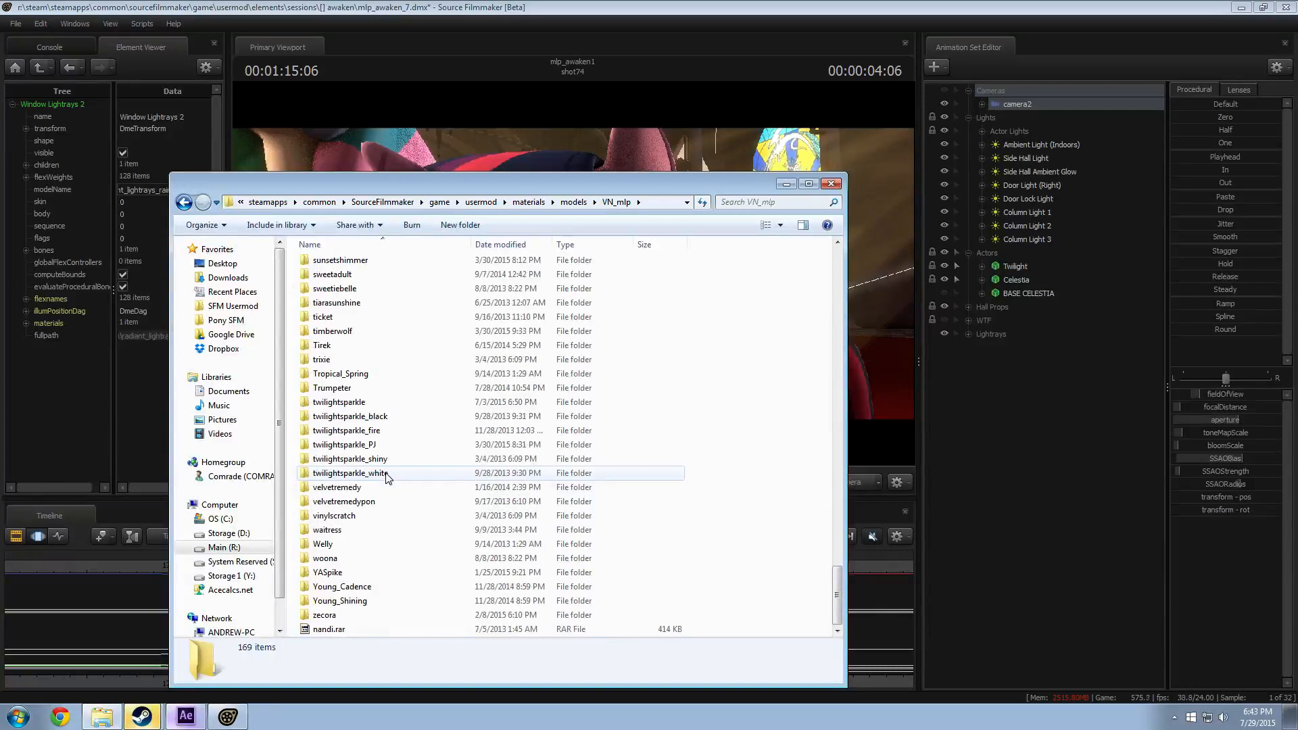
{"action": "double_click", "coordinate": [353, 401]}
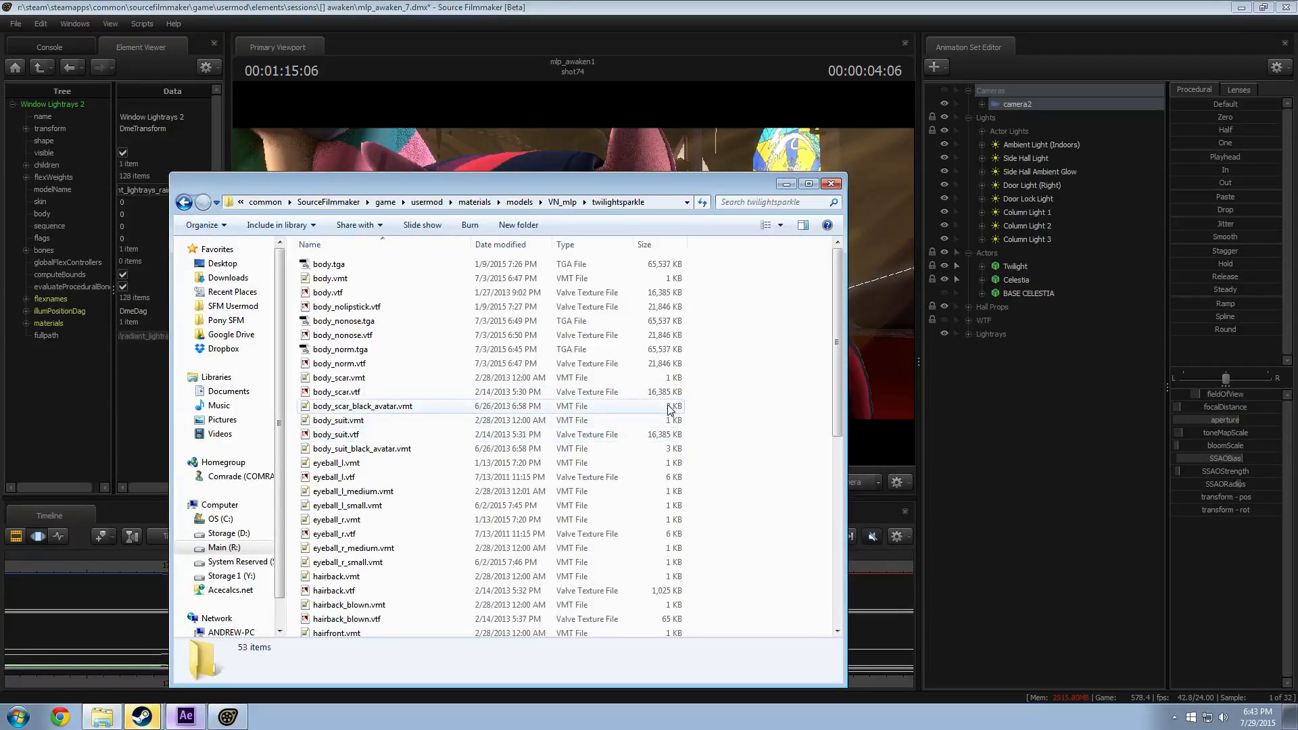
Step: Paste Hair_normal.vtf into the twilightsparkle folder and switch back to Source Filmmaker
{"action": "key", "text": "ctrl+v"}
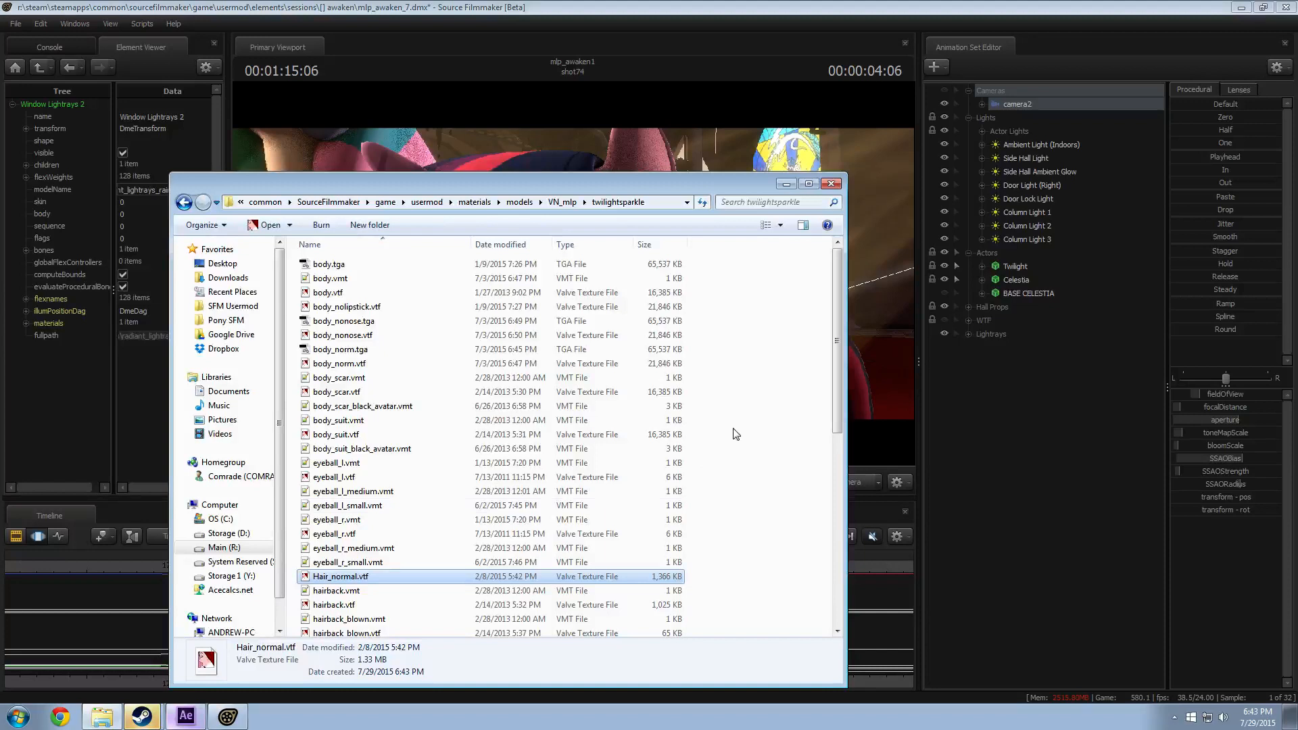
{"action": "left_click", "coordinate": [344, 577]}
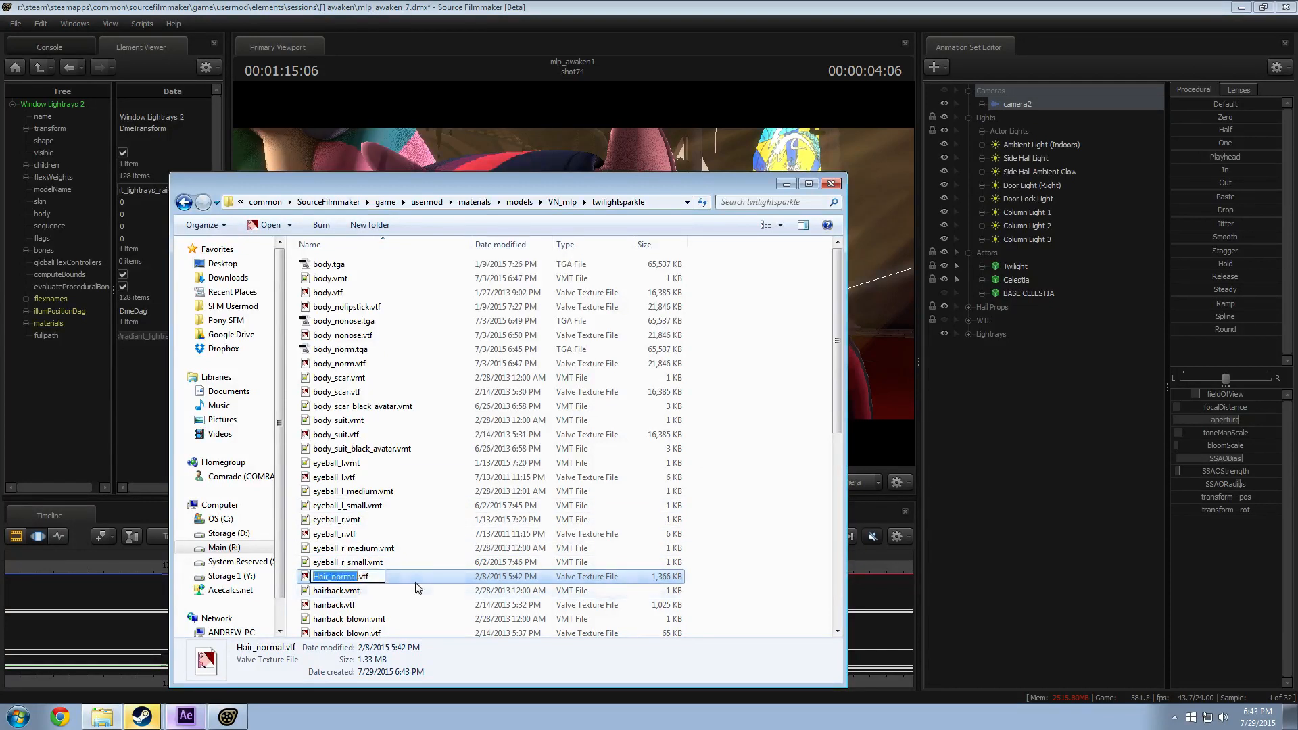
{"action": "left_click", "coordinate": [578, 6]}
{"action": "left_click", "coordinate": [525, 583]}
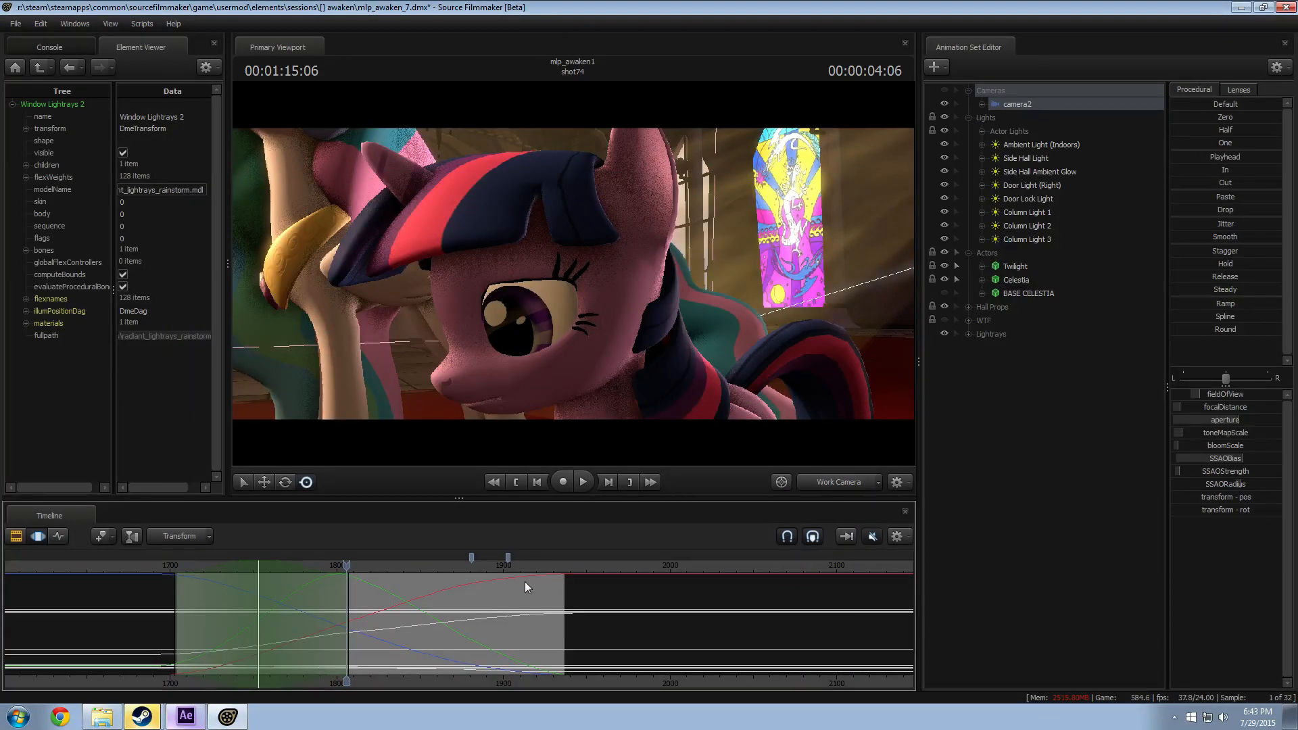
Step: Add override materials to the Twilight animation set
{"action": "key", "text": "ctrl+a"}
{"action": "left_click", "coordinate": [1014, 266]}
{"action": "right_click", "coordinate": [1017, 267]}
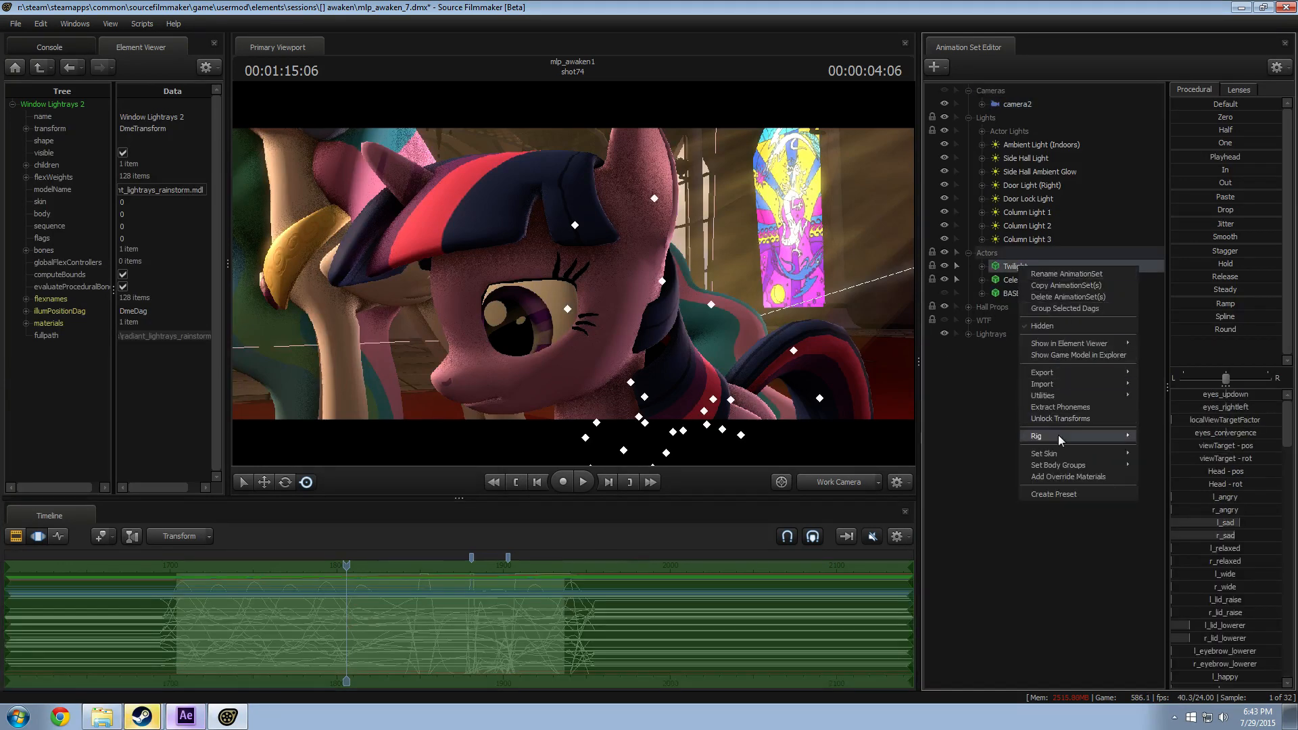
{"action": "mouse_move", "coordinate": [1075, 345]}
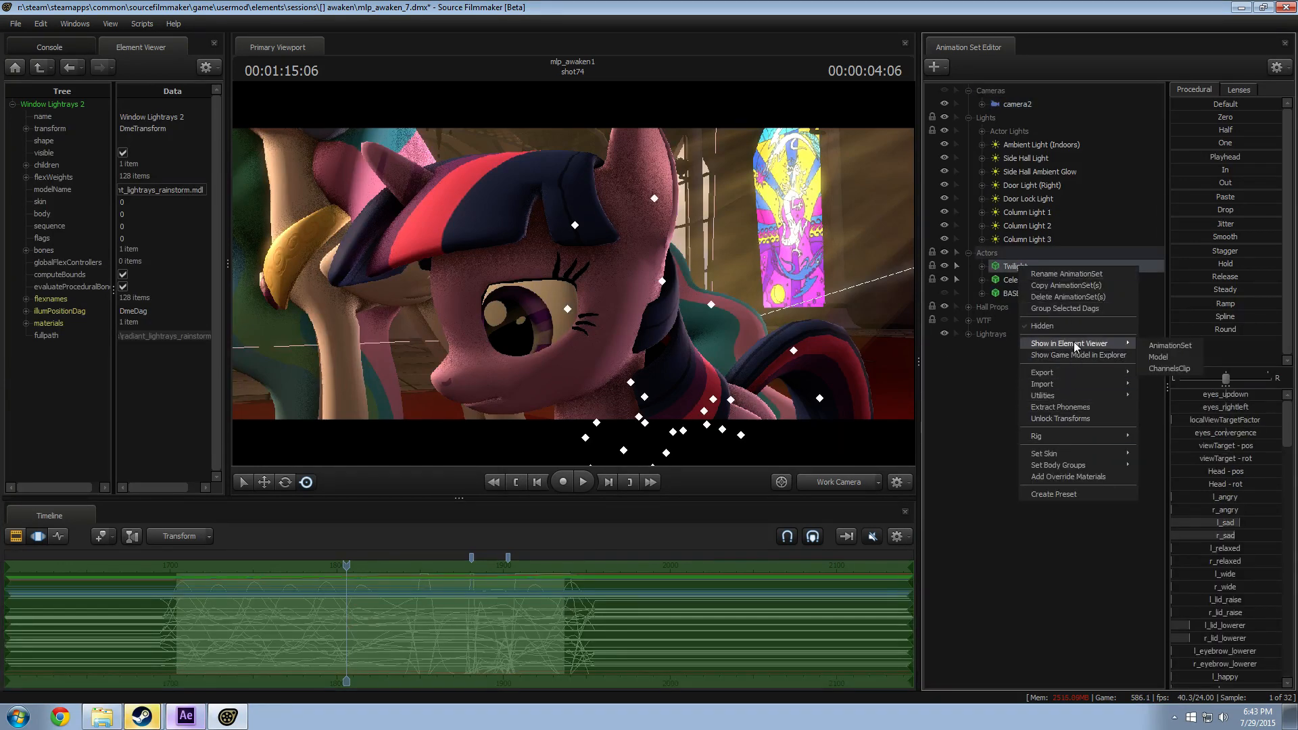
{"action": "left_click", "coordinate": [1065, 476]}
Step: Show Twilight's model in the Element Viewer and expand its materials down to the hairfront material
{"action": "right_click", "coordinate": [1023, 265]}
{"action": "mouse_move", "coordinate": [1080, 345]}
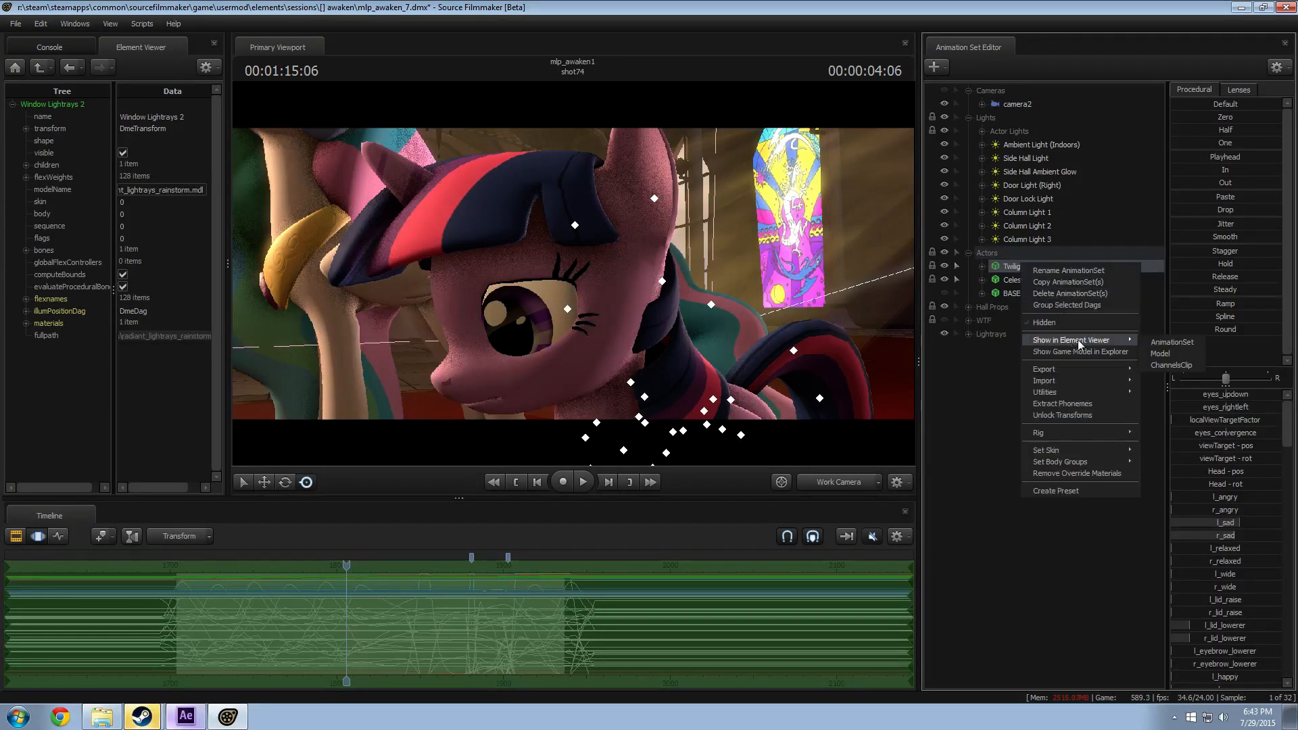
{"action": "left_click", "coordinate": [1173, 349]}
{"action": "left_click", "coordinate": [26, 371]}
{"action": "scroll", "coordinate": [67, 410], "scroll_direction": "down", "scroll_amount": 2}
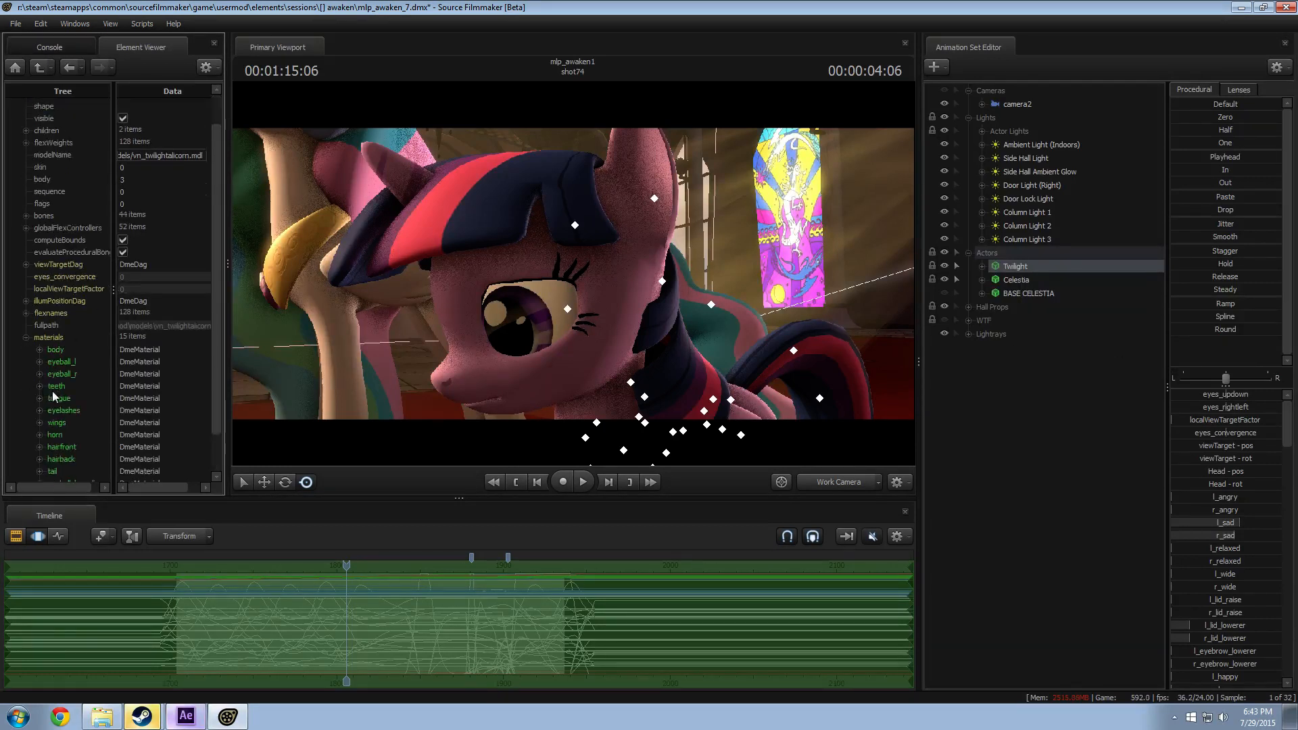
{"action": "left_click", "coordinate": [39, 403]}
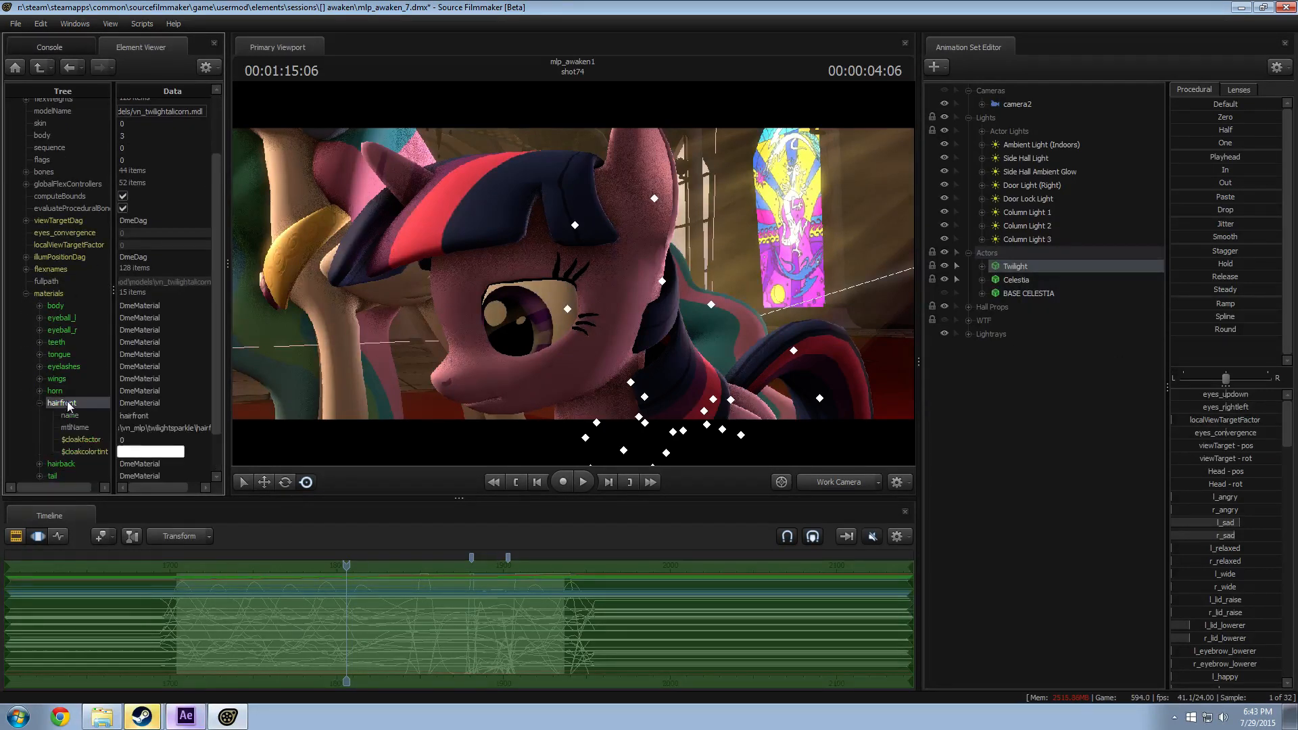
Step: Add a string attribute named $bumpmap to the hairfront material
{"action": "right_click", "coordinate": [57, 403]}
{"action": "mouse_move", "coordinate": [118, 501]}
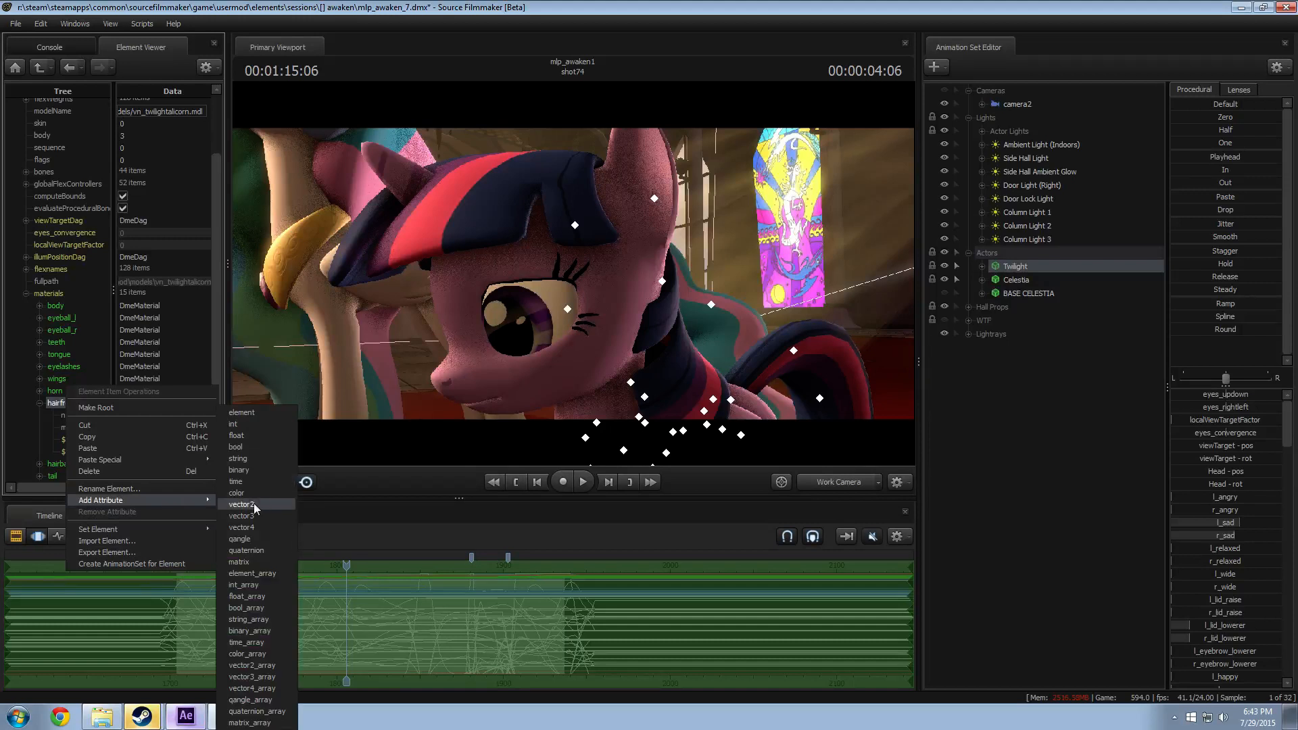
{"action": "left_click", "coordinate": [237, 465]}
{"action": "left_click_drag", "start_coordinate": [223, 459], "coordinate": [11, 464]}
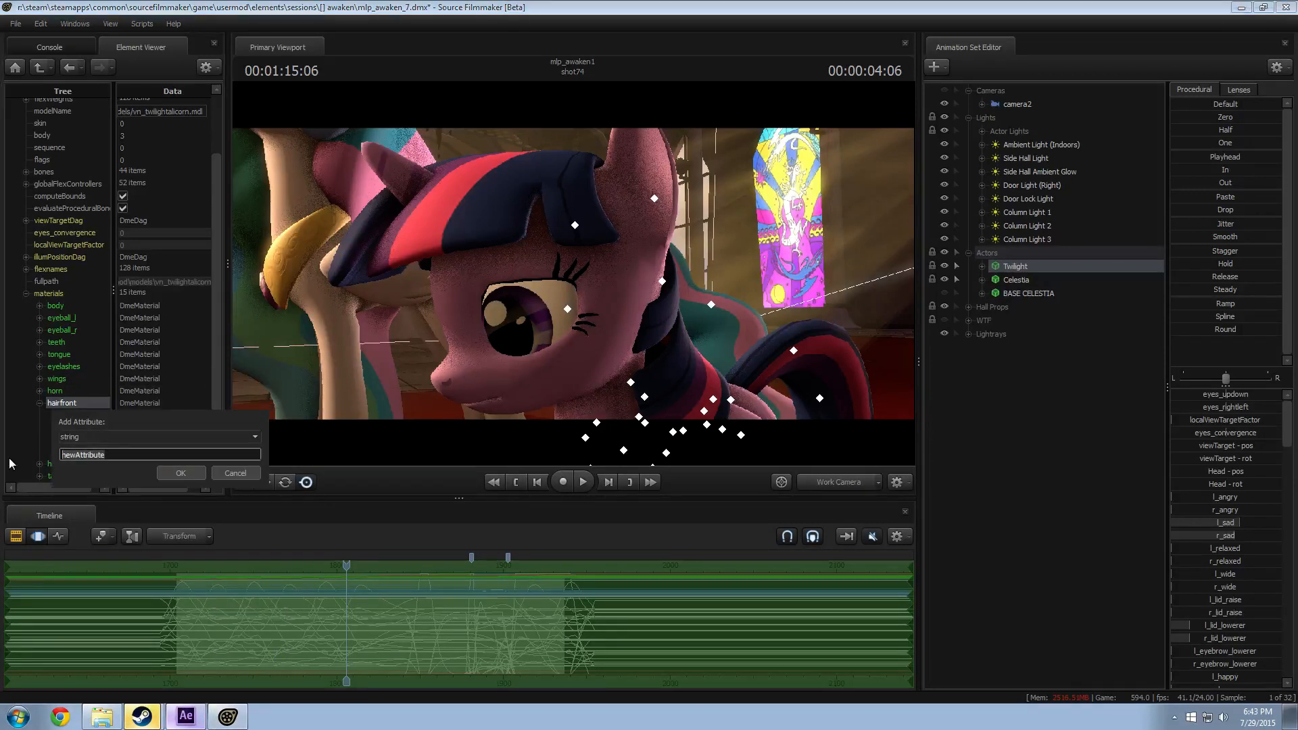
{"action": "type", "text": "$bumpmap"}
{"action": "key", "text": "Return"}
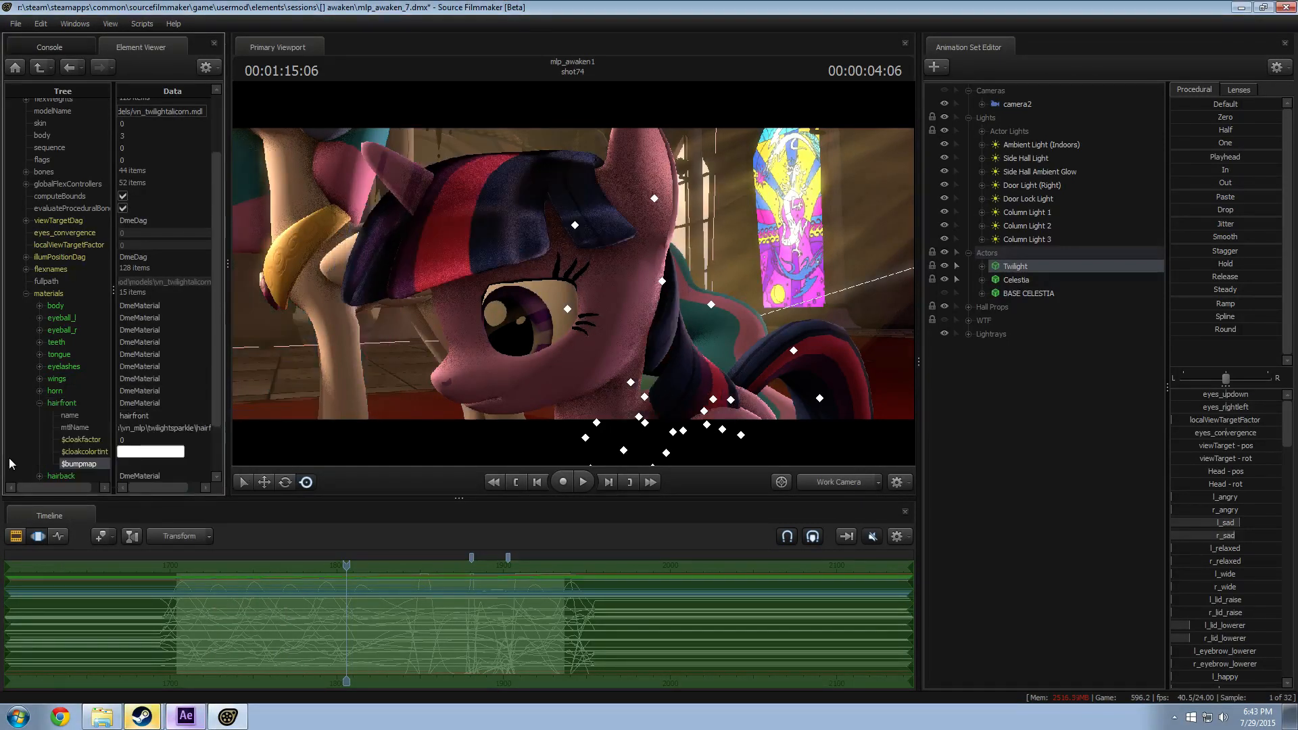
Step: Set hairfront's $bumpmap value to Hair_normal, preceded by the twilightsparkle folder path copied from mtlName
{"action": "left_click", "coordinate": [151, 464]}
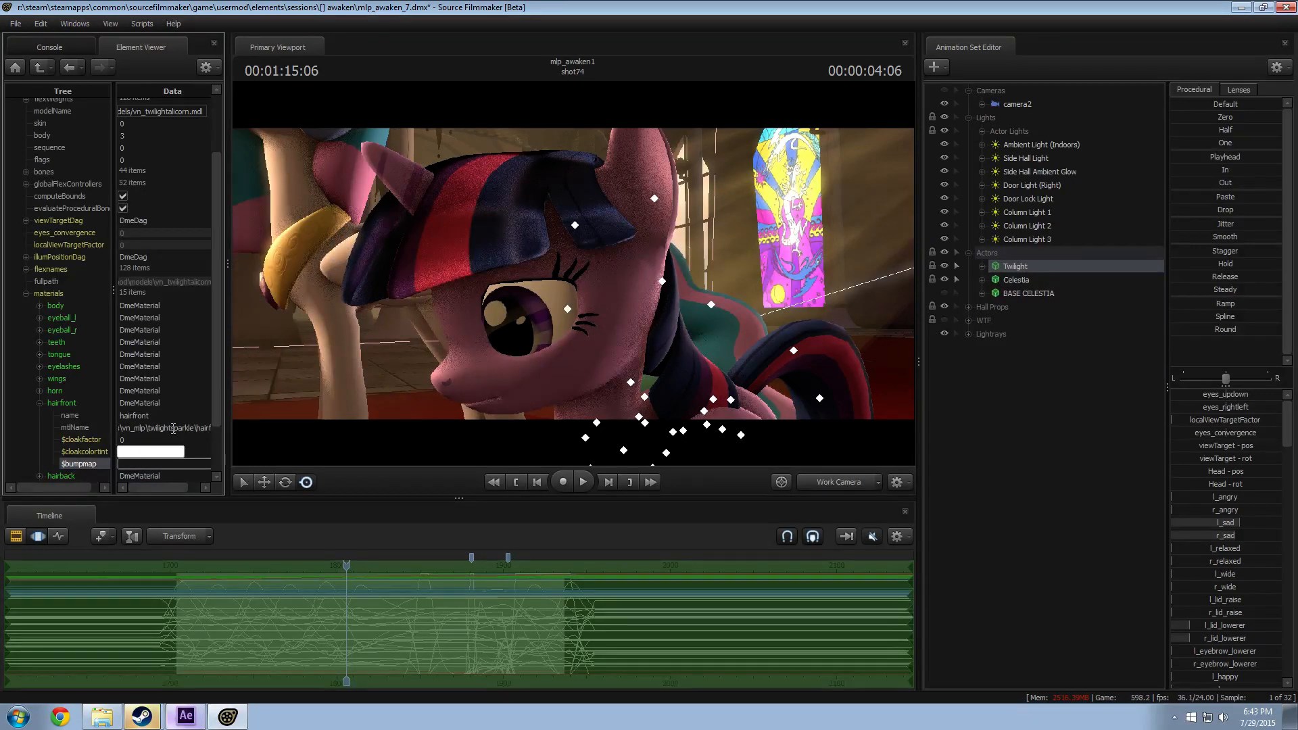
{"action": "type", "text": "Hair_normal"}
{"action": "left_click", "coordinate": [196, 427]}
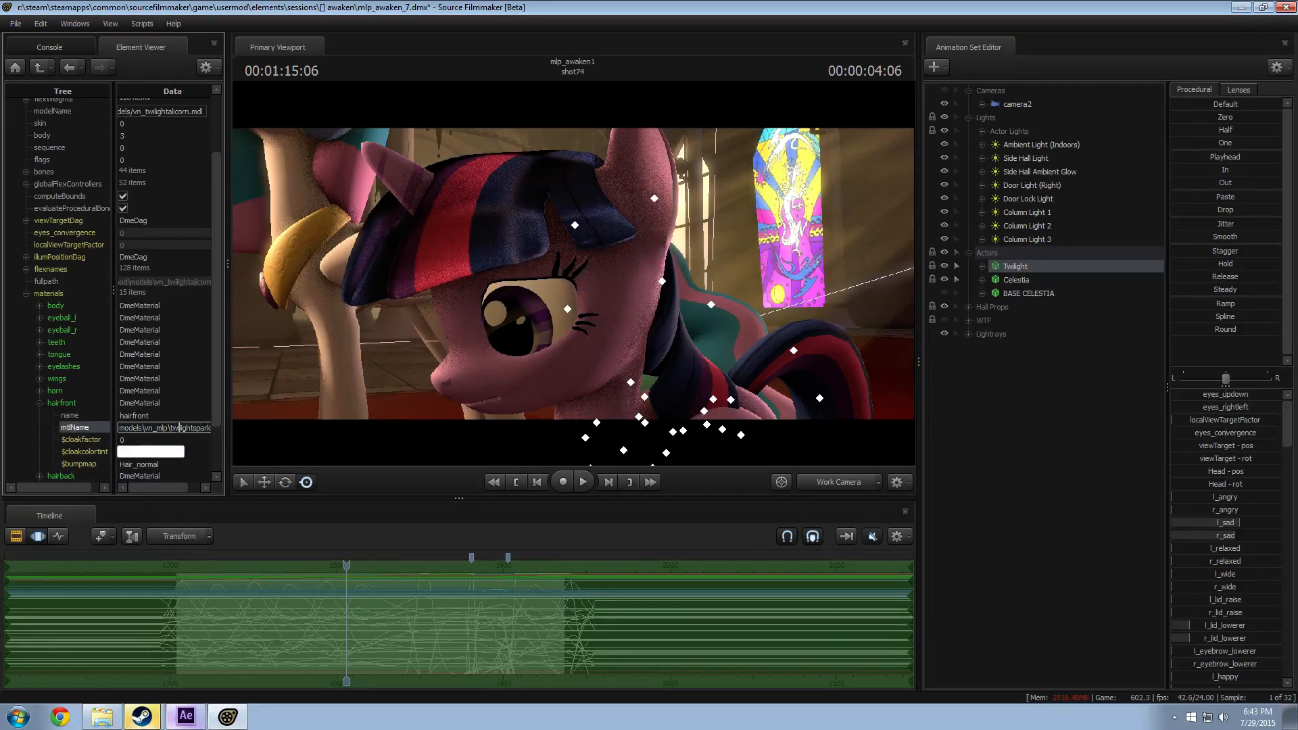
{"action": "left_click", "coordinate": [209, 427]}
{"action": "left_click_drag", "start_coordinate": [199, 427], "coordinate": [84, 433]}
{"action": "key", "text": "ctrl+c"}
{"action": "left_click", "coordinate": [119, 463]}
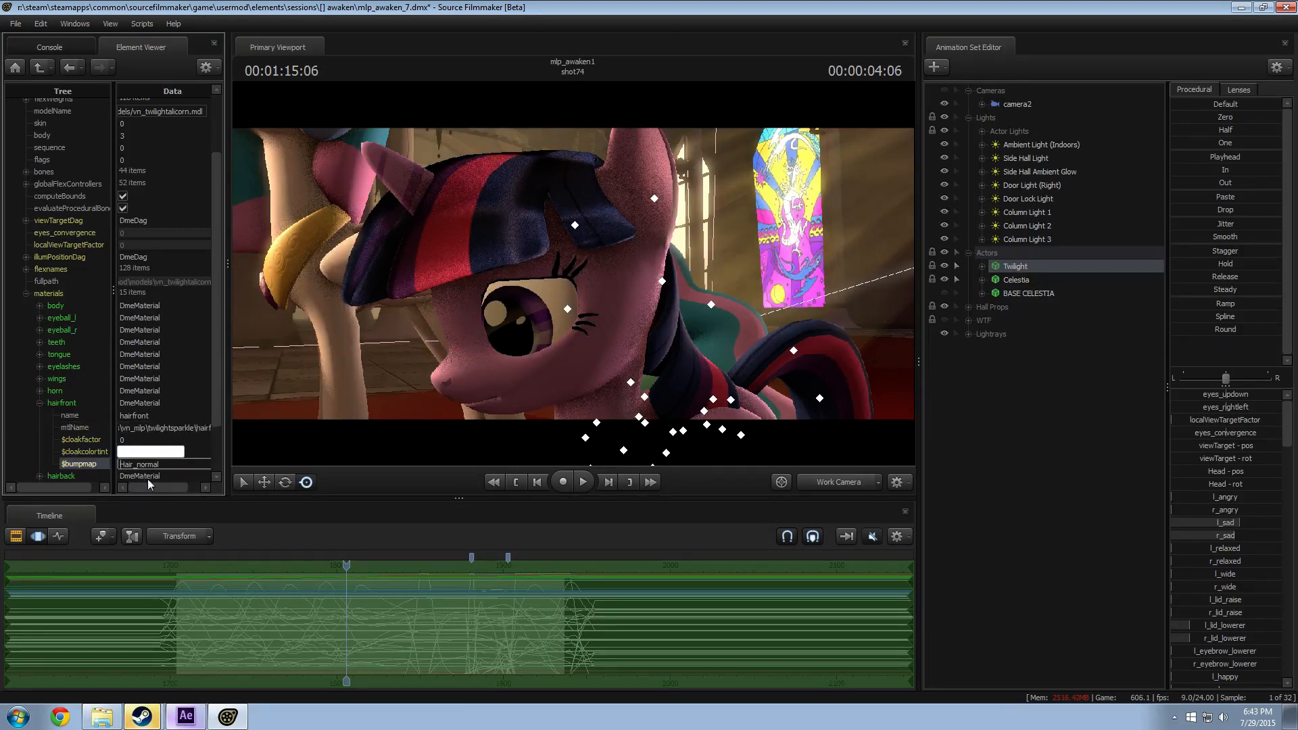
{"action": "key", "text": "ctrl+v"}
{"action": "left_click_drag", "start_coordinate": [186, 465], "coordinate": [280, 469]}
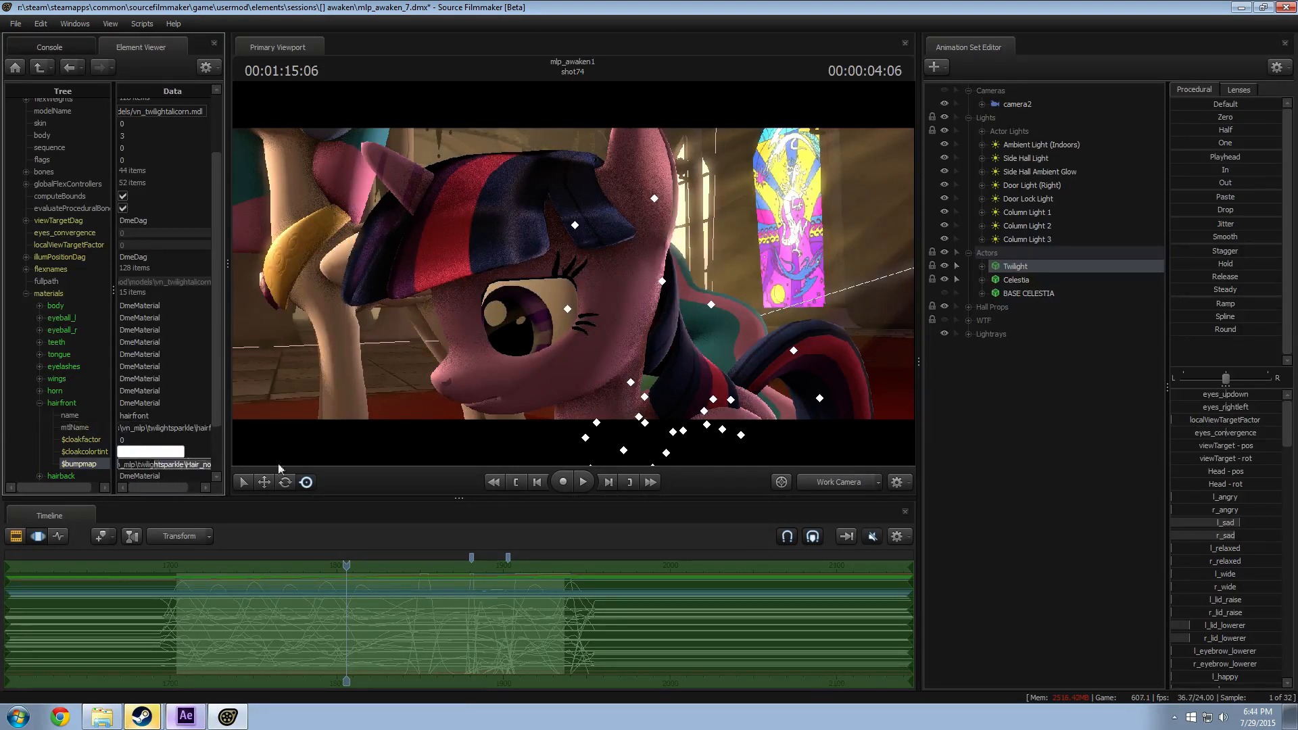
{"action": "left_click", "coordinate": [181, 426]}
{"action": "left_click_drag", "start_coordinate": [540, 333], "coordinate": [460, 335]}
Step: Switch to Windows Explorer and open the twilightsparkle folder's Hair_normal.vtf in VTFEdit
{"action": "left_click", "coordinate": [108, 721]}
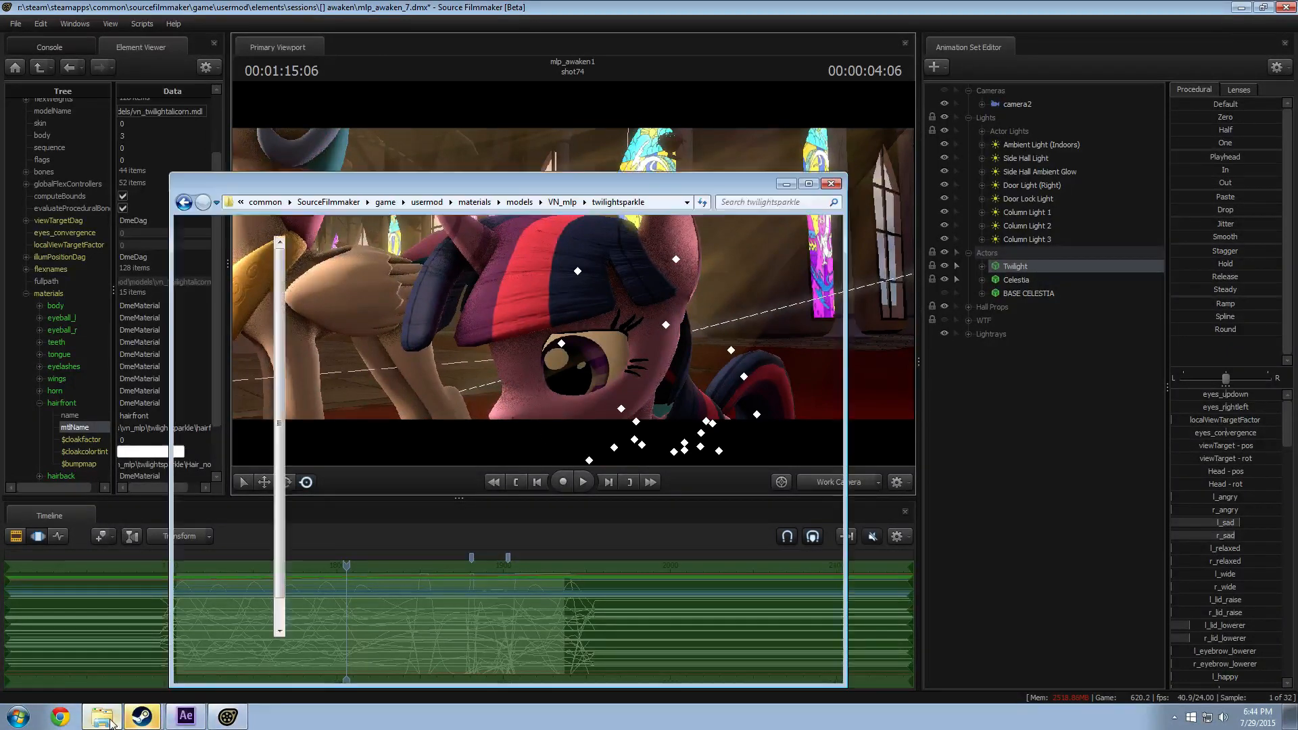
{"action": "left_click", "coordinate": [342, 576]}
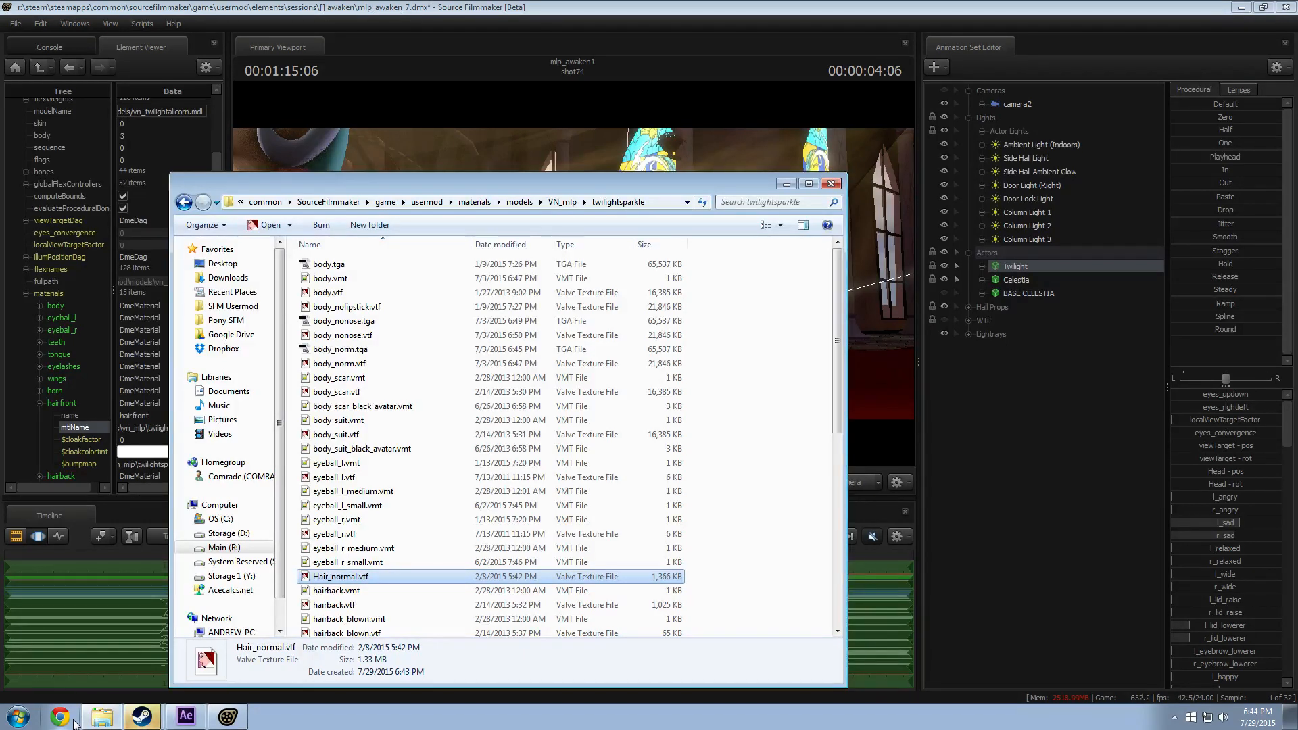
{"action": "double_click", "coordinate": [339, 576]}
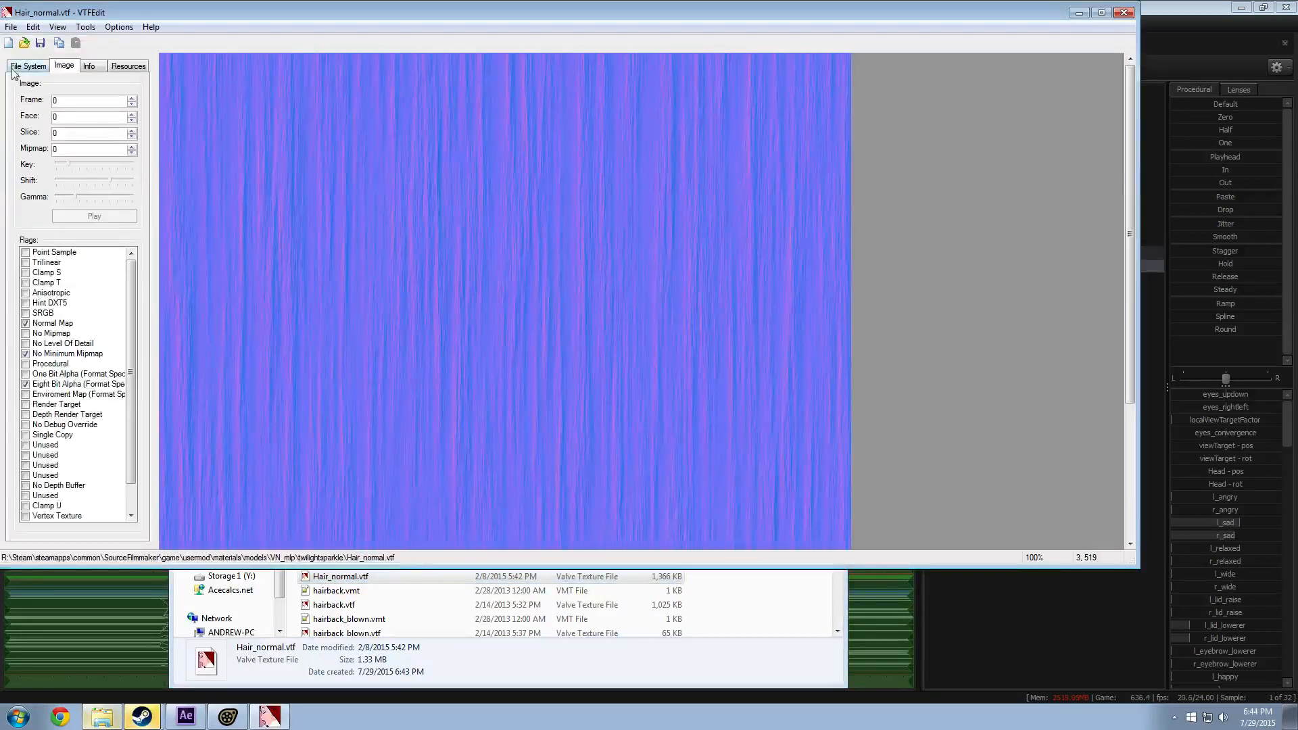
Step: Export the texture as Hair_normal.tga into the VN_mlp\twilightsparkle folder and return to Windows Explorer
{"action": "left_click", "coordinate": [11, 28]}
{"action": "left_click", "coordinate": [58, 128]}
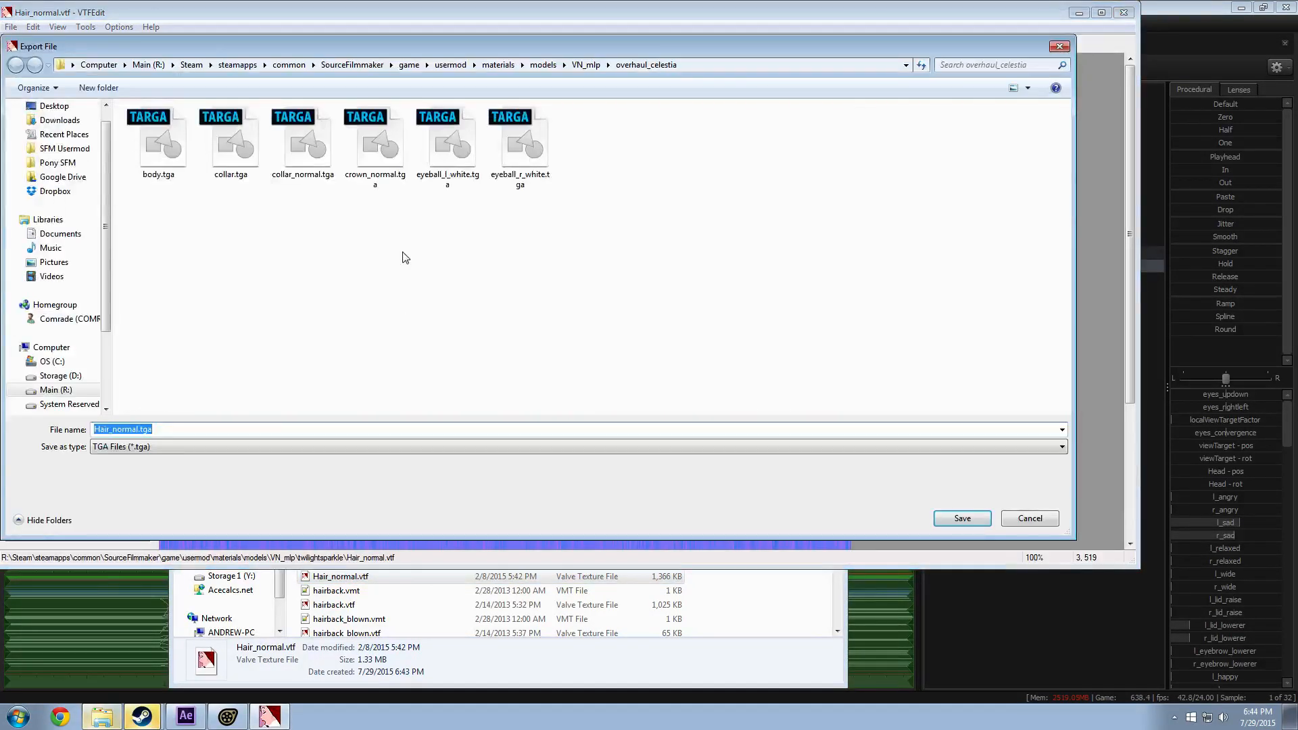
{"action": "left_click", "coordinate": [351, 619]}
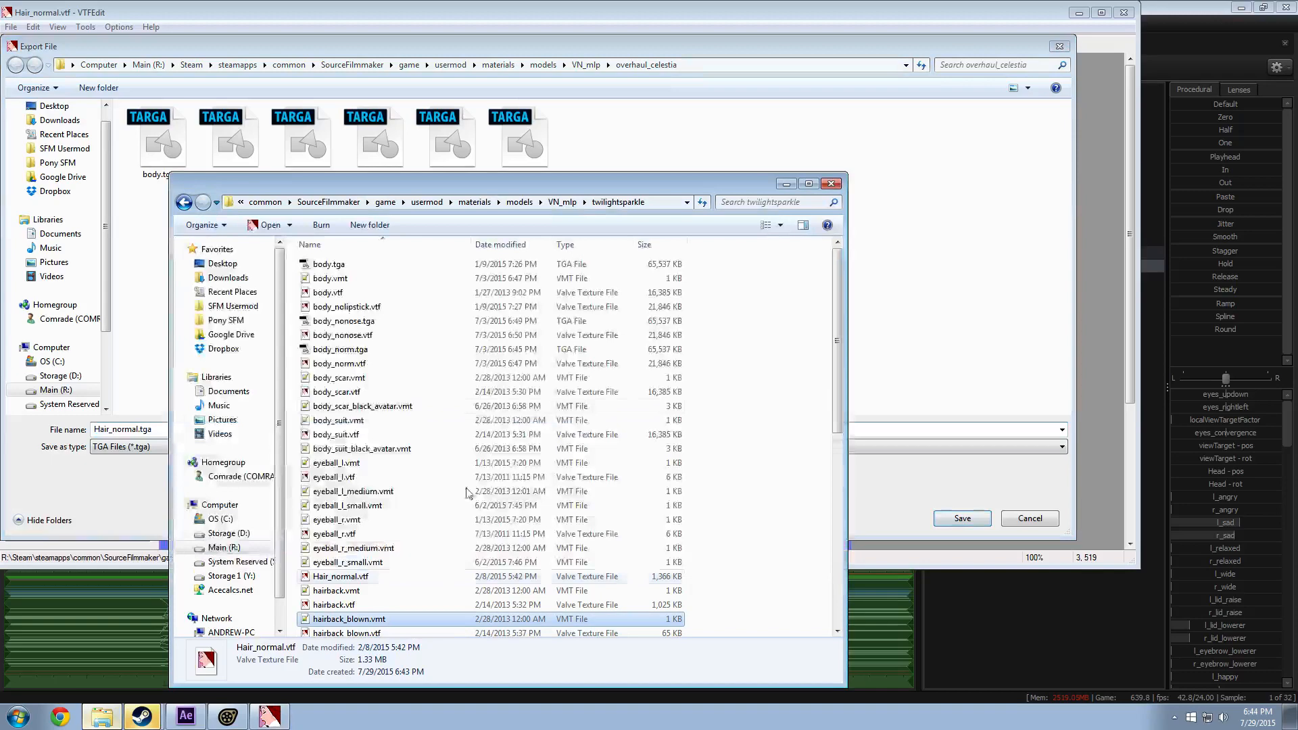
{"action": "left_click", "coordinate": [609, 202]}
{"action": "key", "text": "ctrl+c"}
{"action": "left_click", "coordinate": [730, 65]}
{"action": "key", "text": "ctrl+v"}
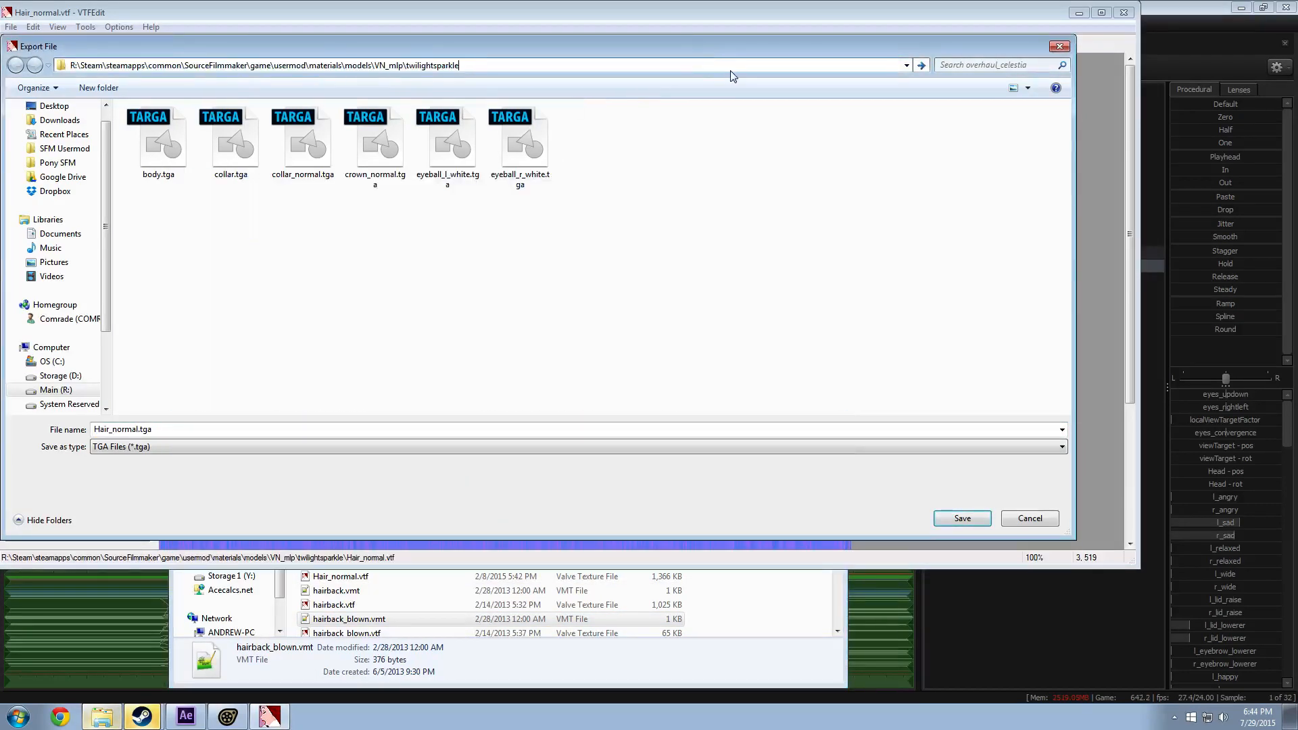
{"action": "key", "text": "Return"}
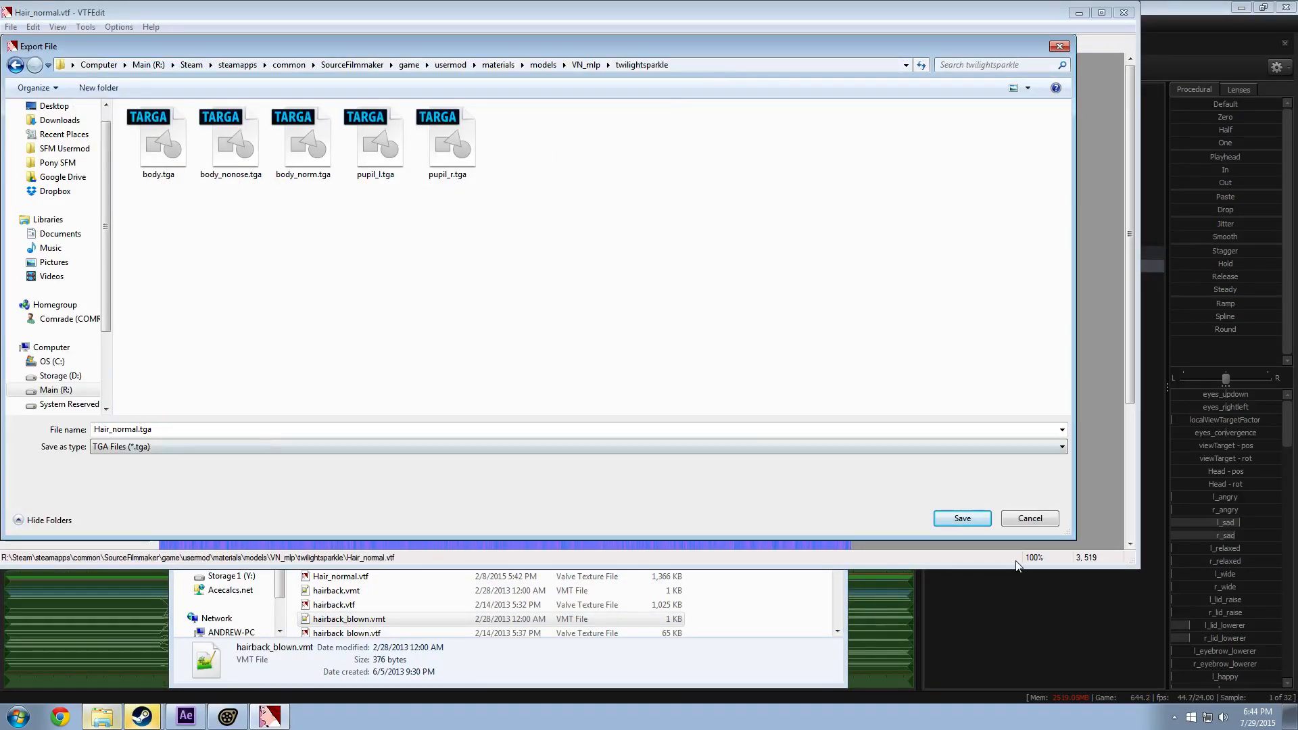
{"action": "left_click", "coordinate": [950, 517]}
{"action": "left_click", "coordinate": [395, 604]}
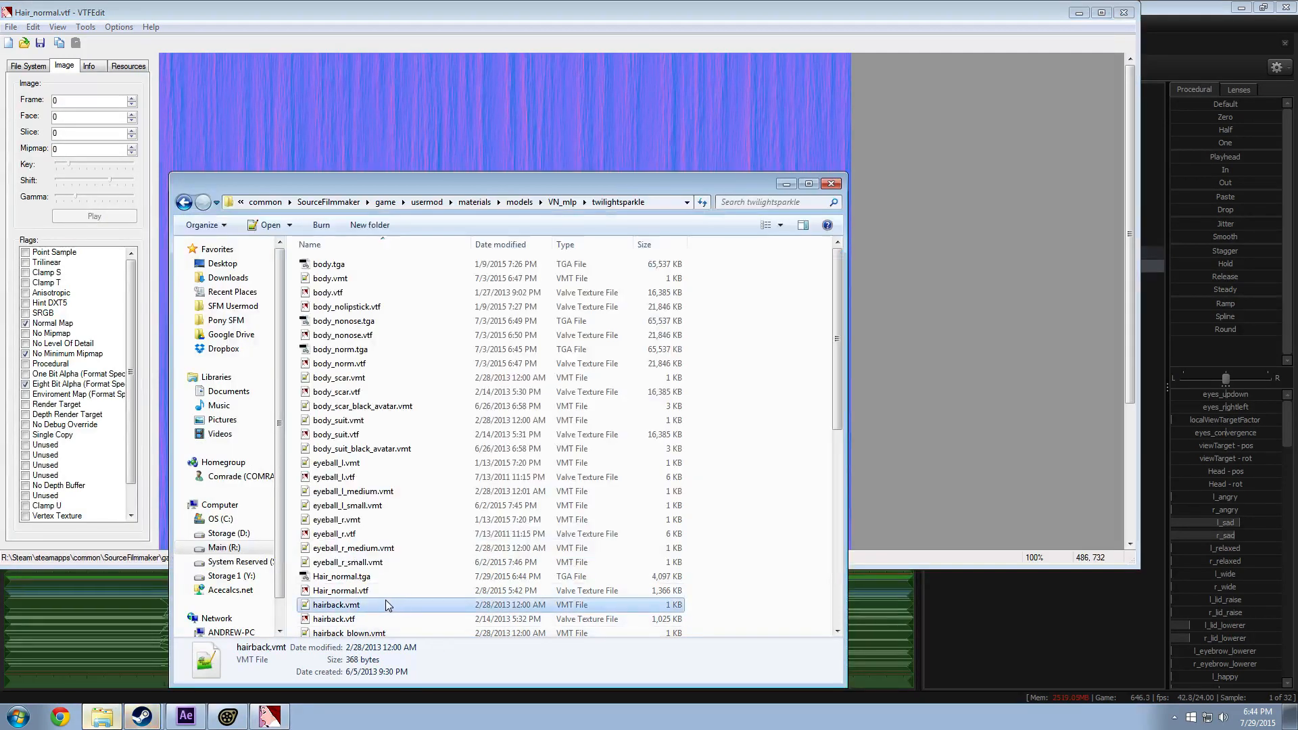
Step: Open the exported Hair_normal.tga in Photoshop and rotate the image 90° clockwise
{"action": "left_click", "coordinate": [352, 577]}
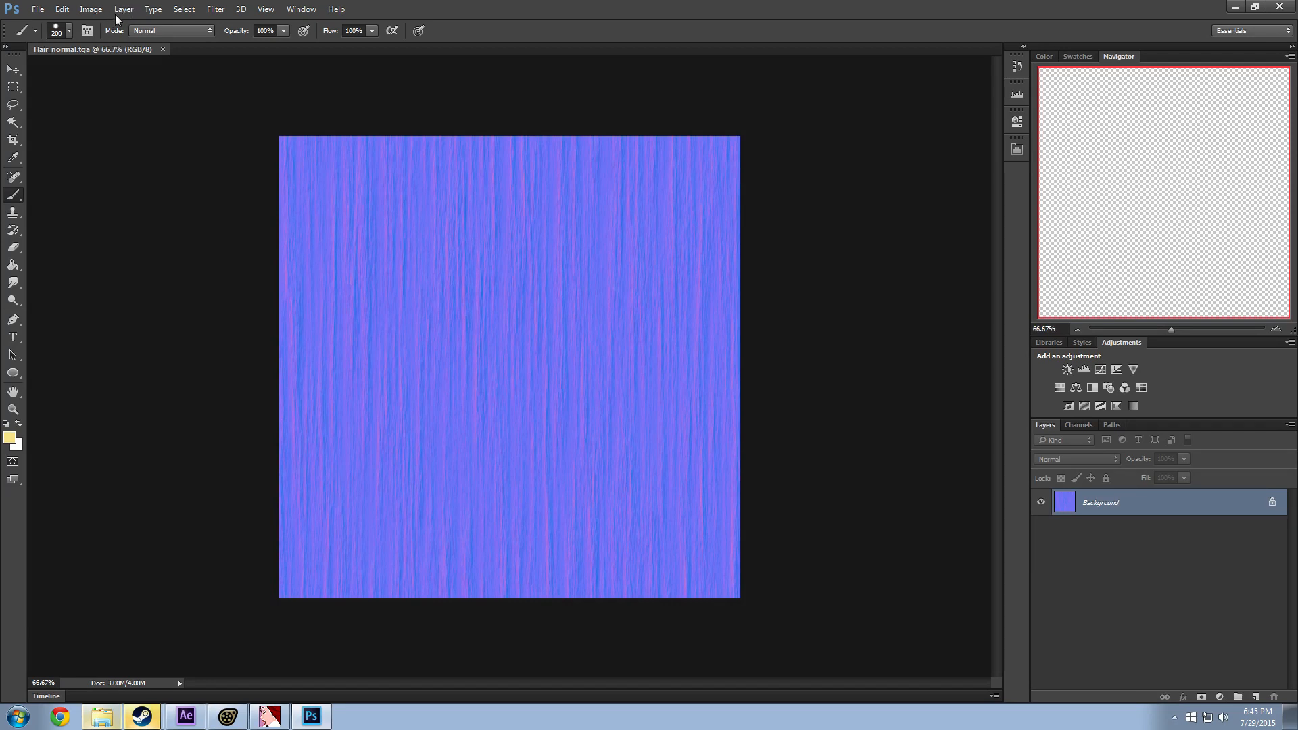
{"action": "left_click", "coordinate": [147, 10]}
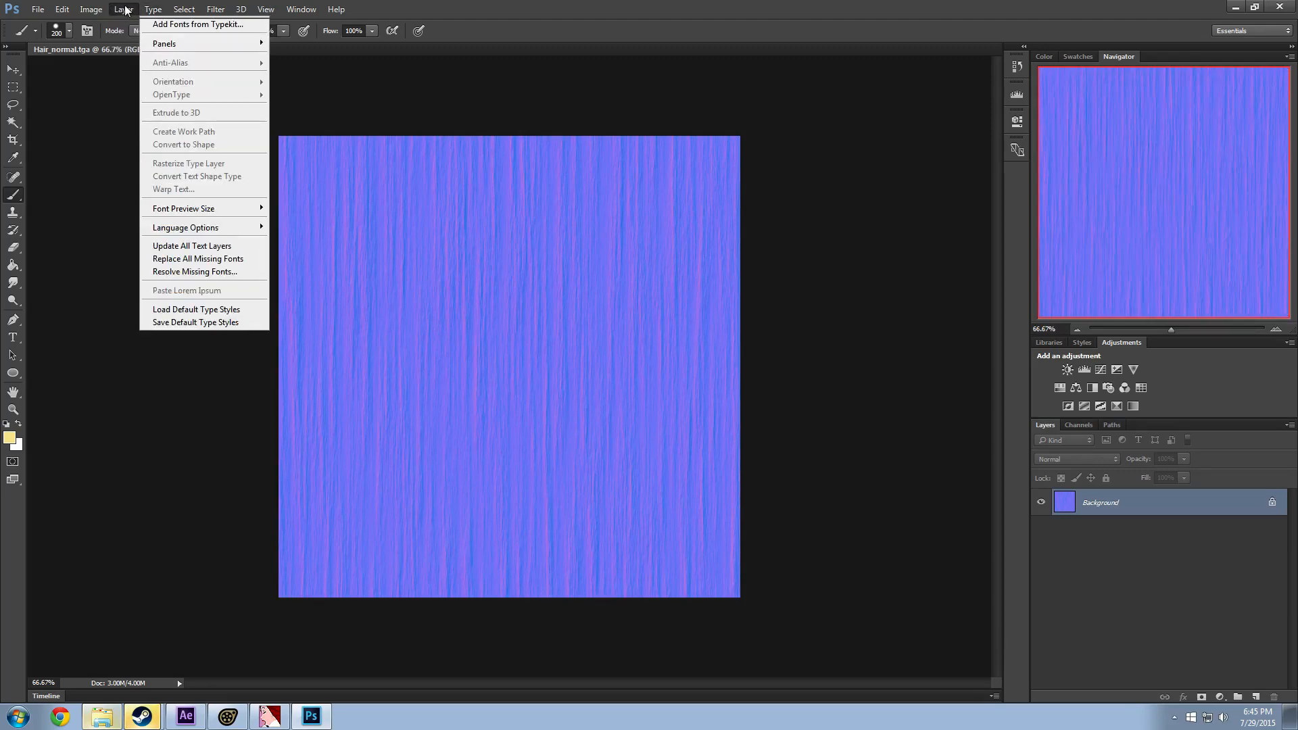
{"action": "left_click", "coordinate": [91, 10]}
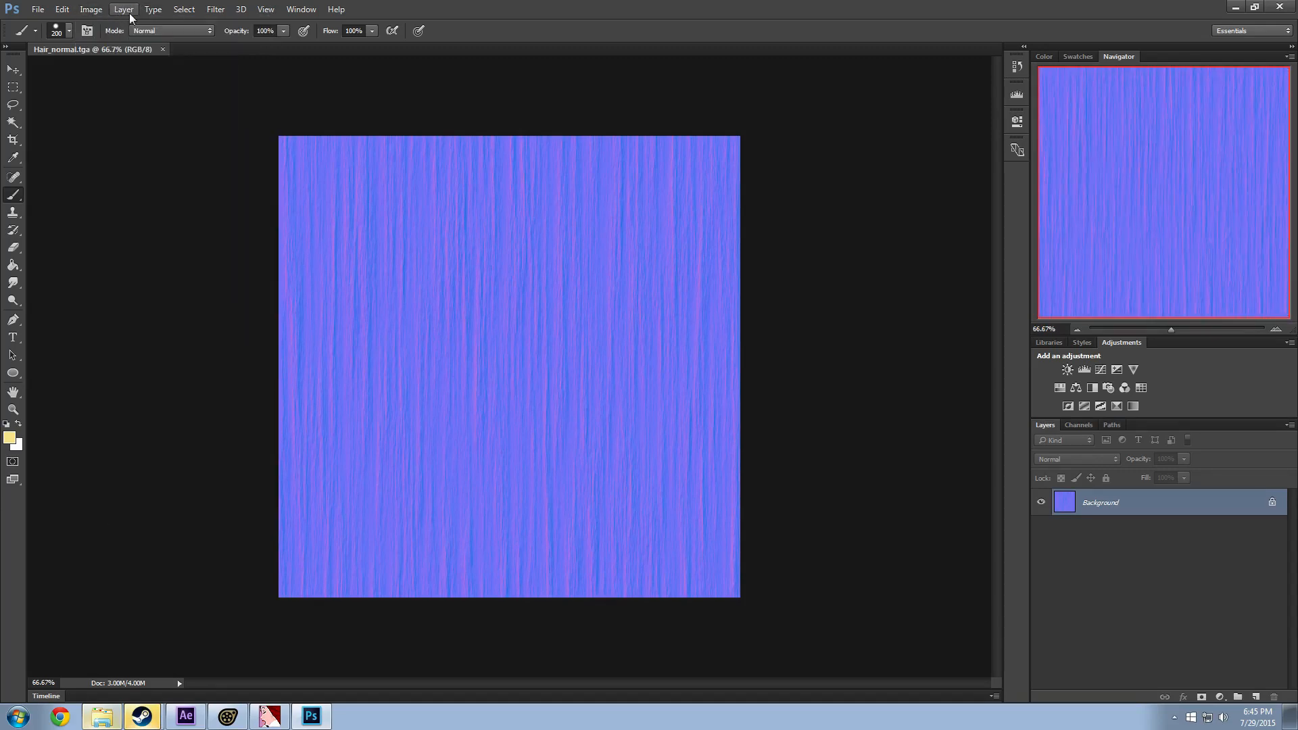
{"action": "left_click", "coordinate": [120, 11]}
{"action": "left_click", "coordinate": [139, 11]}
{"action": "left_click", "coordinate": [136, 11]}
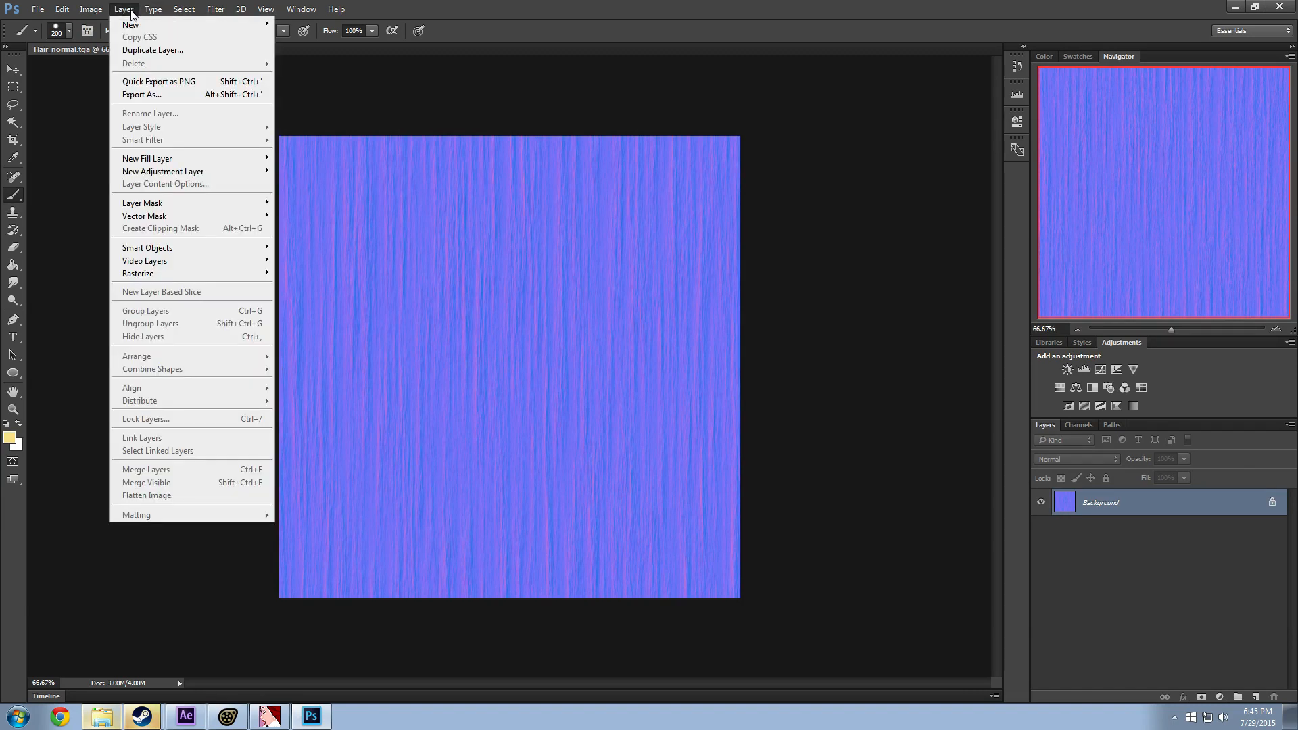
{"action": "left_click", "coordinate": [134, 11]}
{"action": "left_click", "coordinate": [133, 12]}
{"action": "mouse_move", "coordinate": [91, 9]}
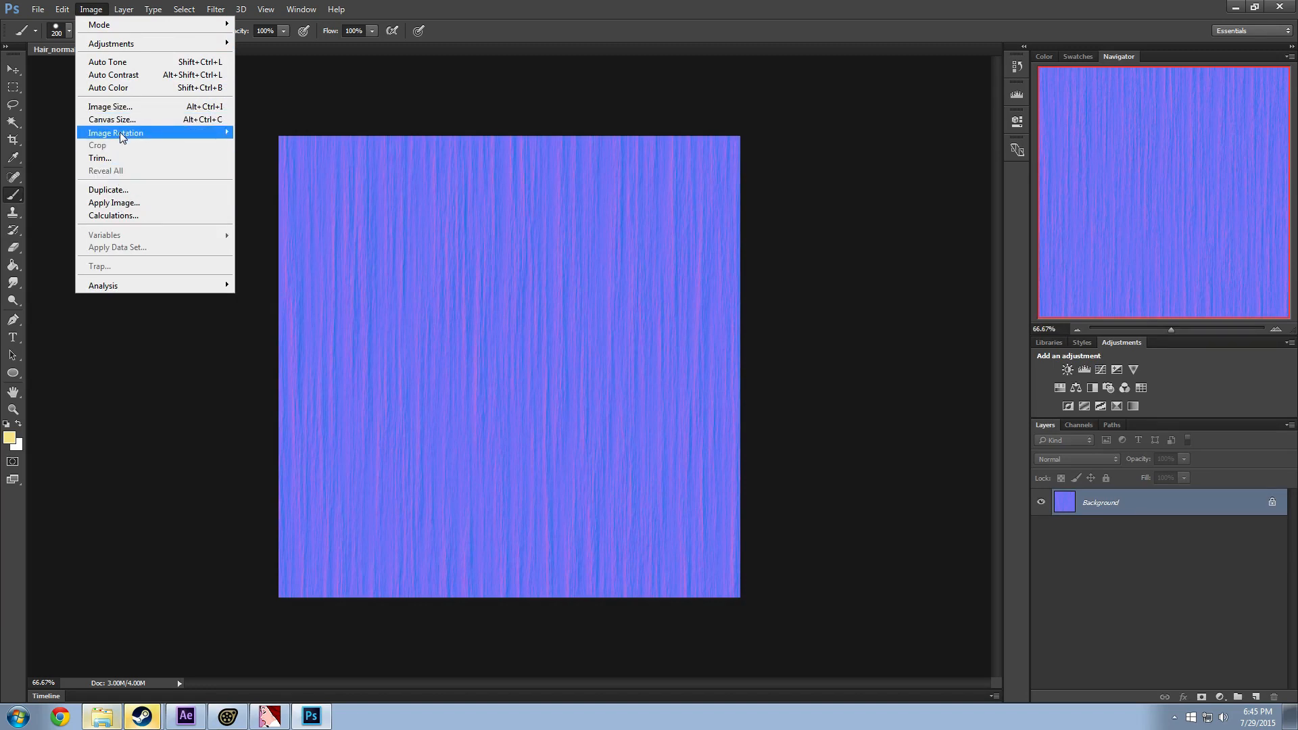
{"action": "mouse_move", "coordinate": [173, 137]}
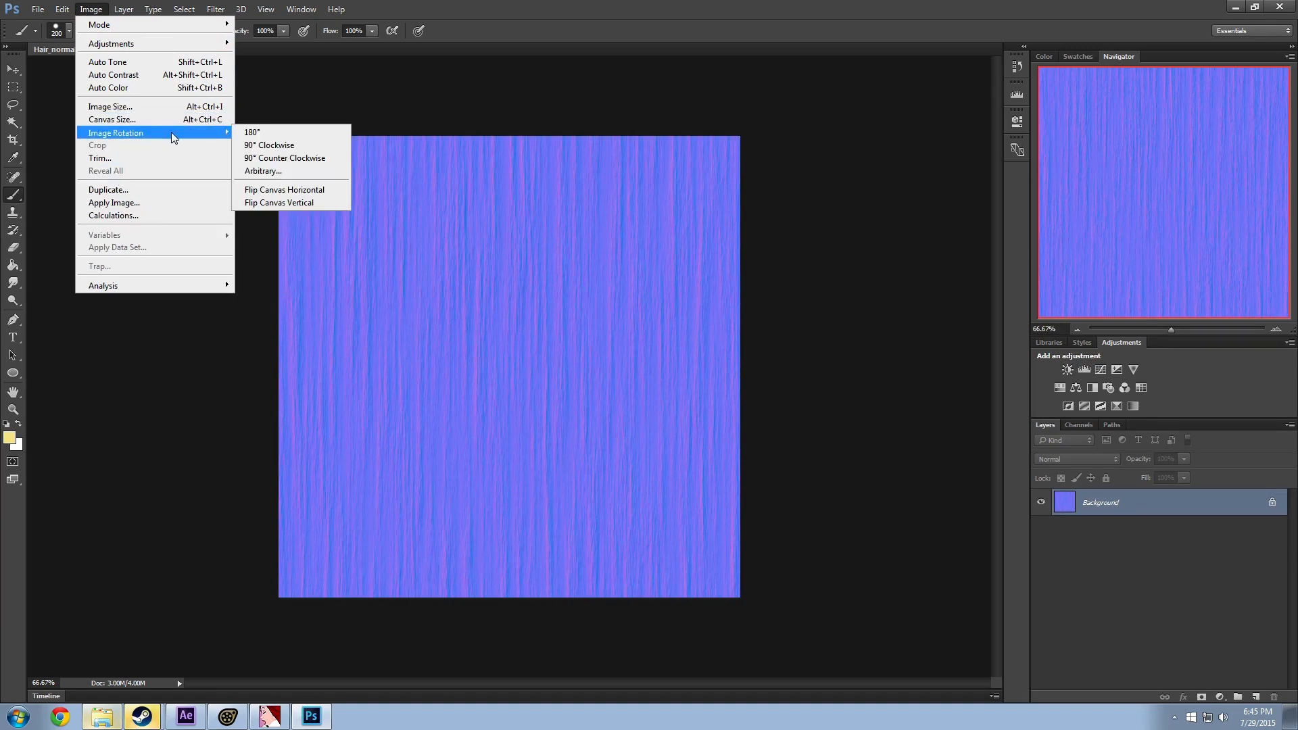
{"action": "left_click", "coordinate": [282, 146]}
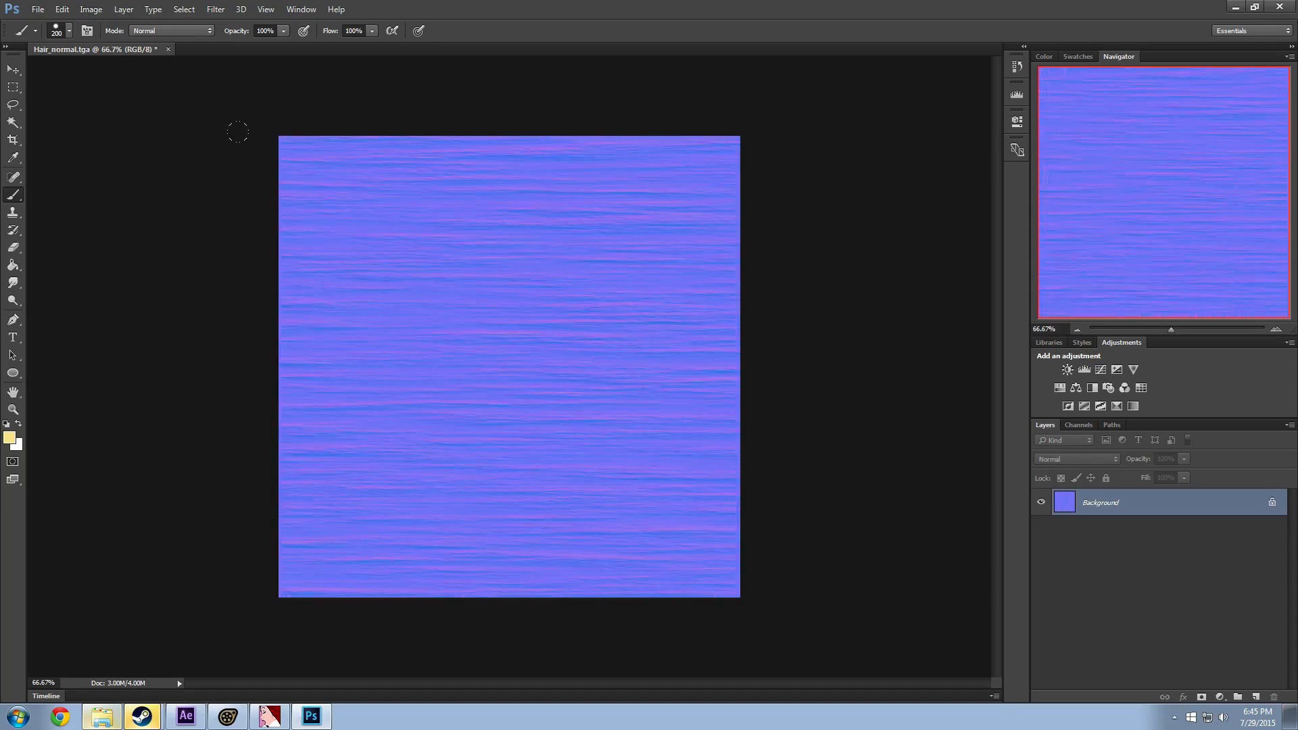
Step: Save the rotated image over Hair_normal.tga in the twilightsparkle folder as a 32 bits/pixel Targa
{"action": "left_click", "coordinate": [38, 10]}
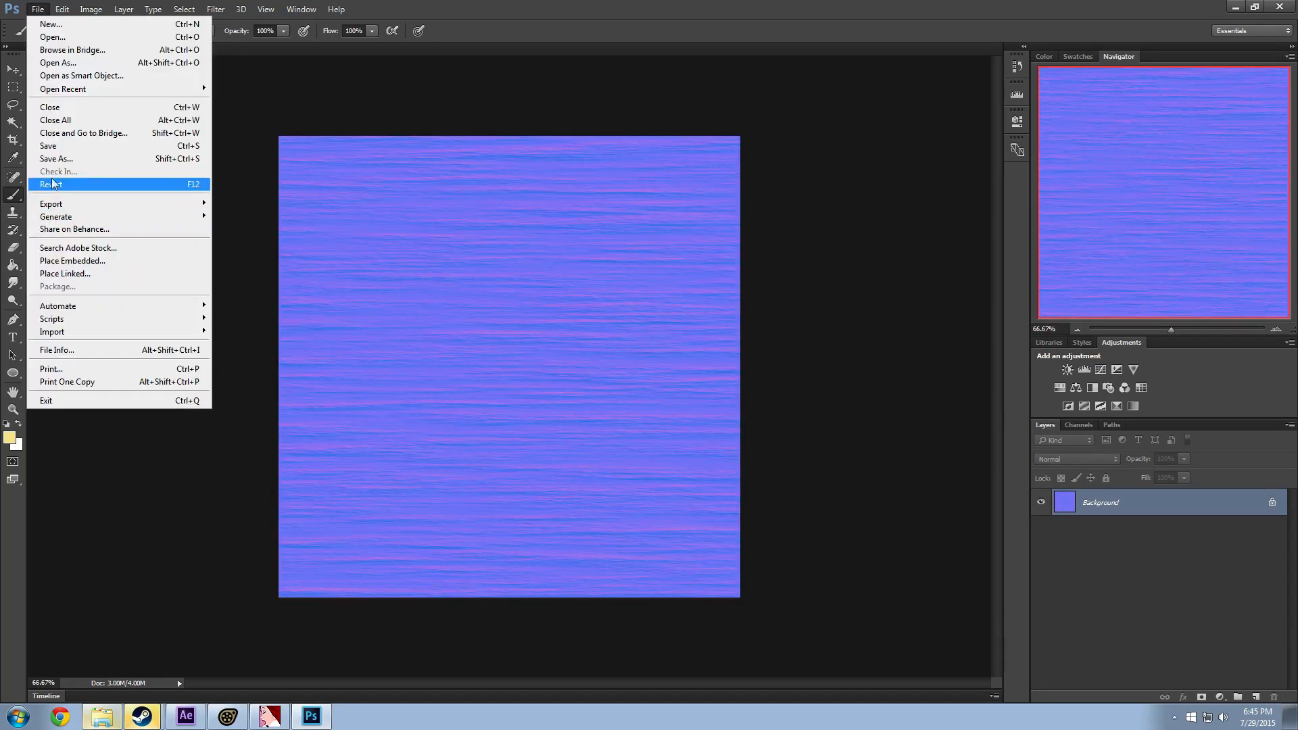
{"action": "left_click", "coordinate": [72, 161]}
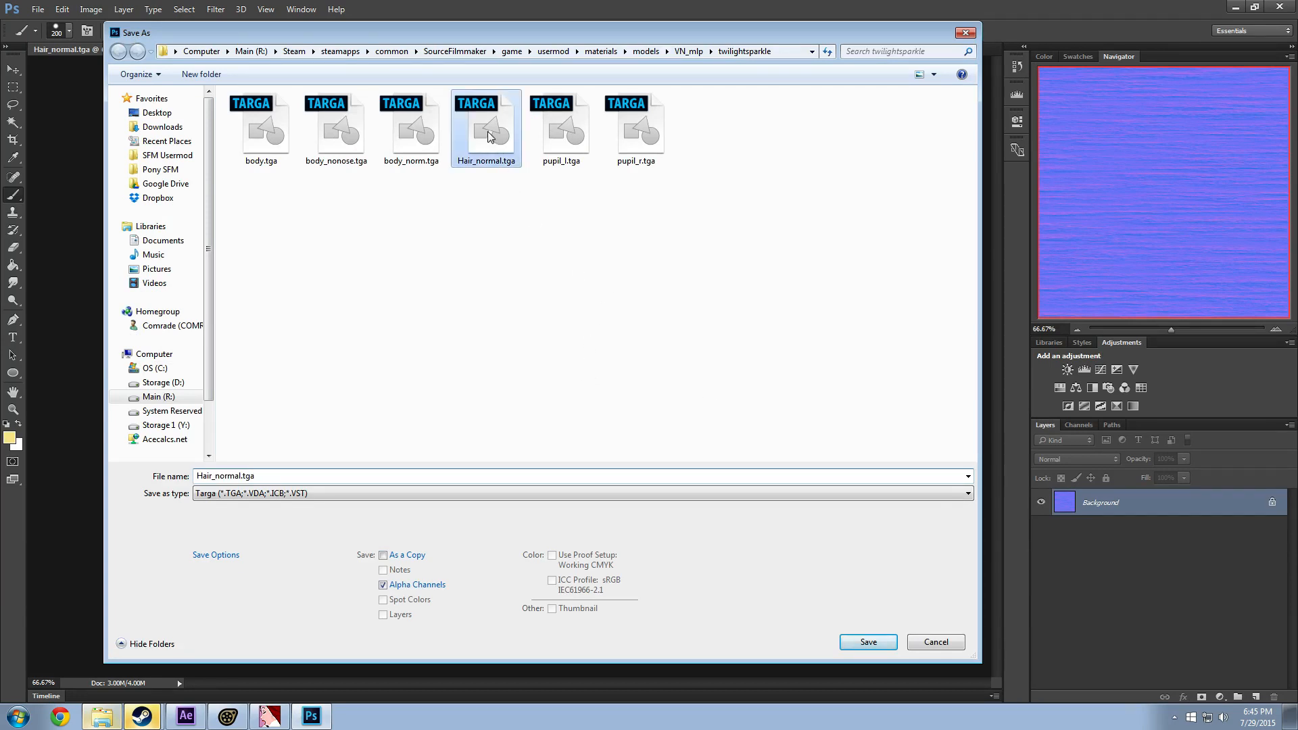
{"action": "double_click", "coordinate": [487, 128]}
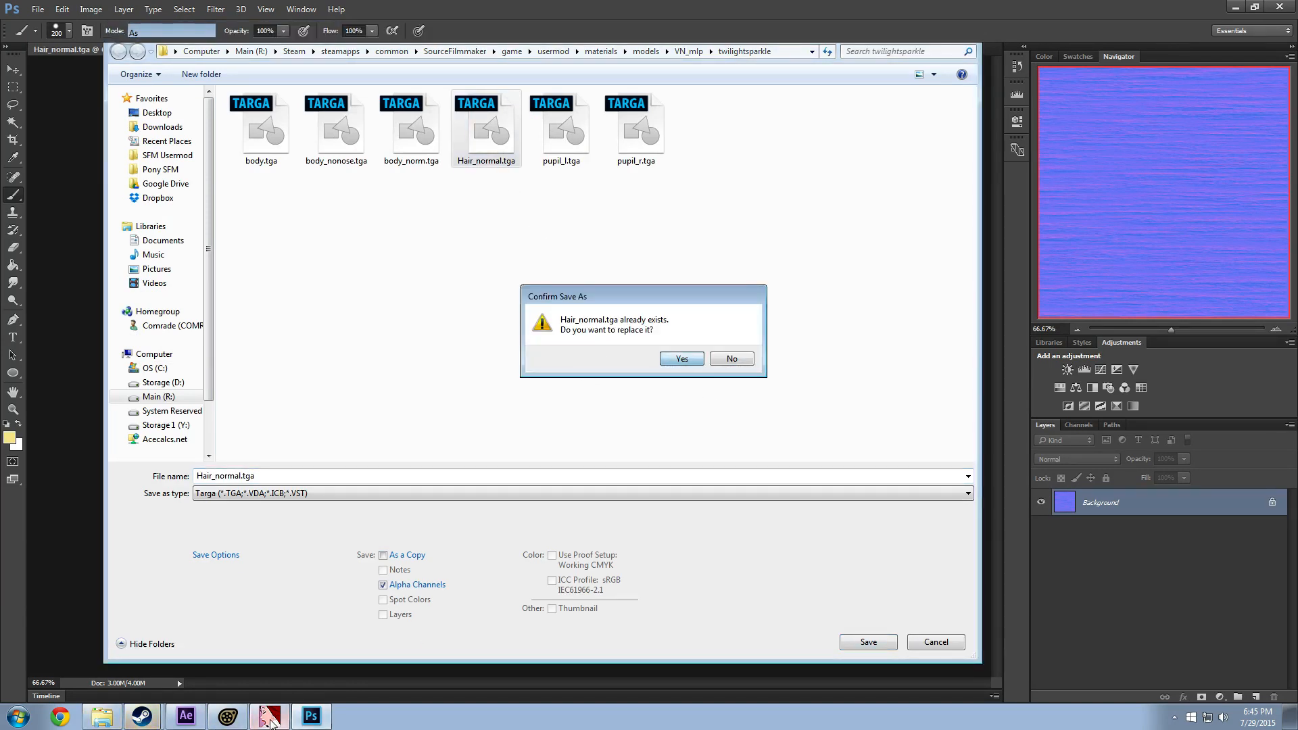
{"action": "key", "text": "Return"}
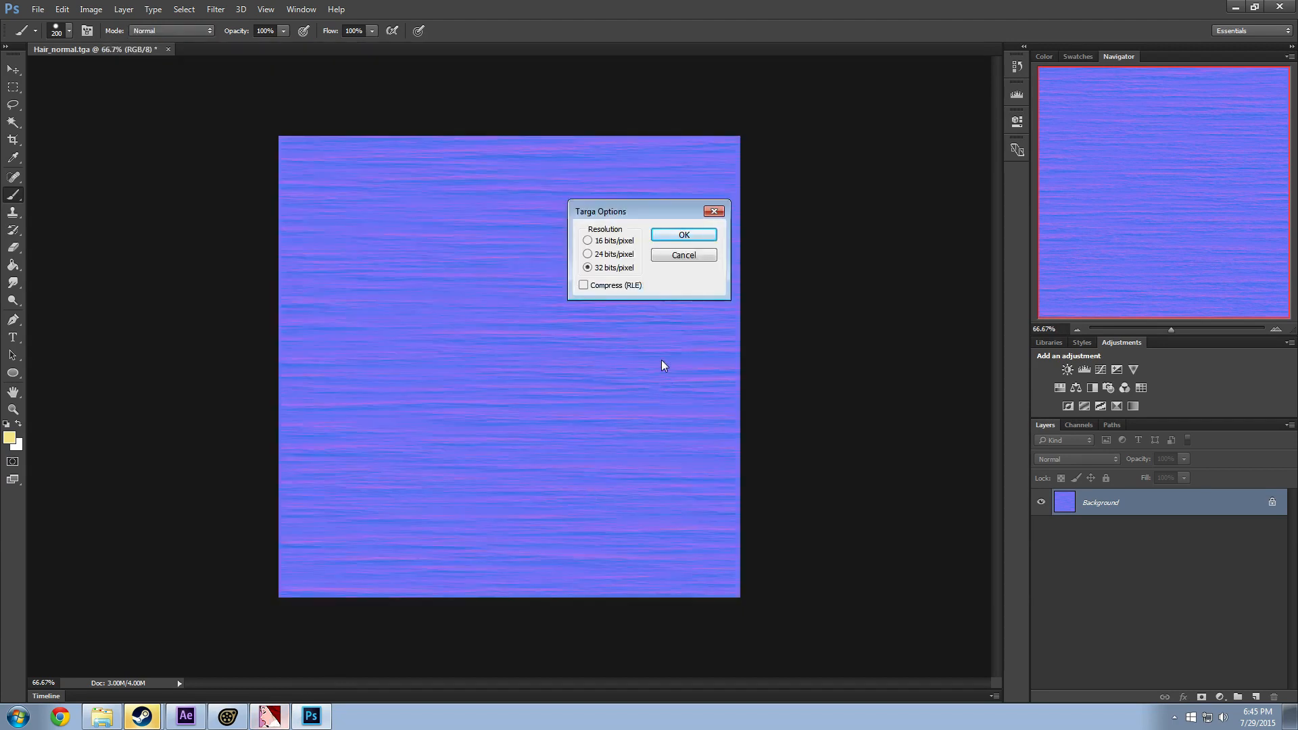
{"action": "left_click", "coordinate": [684, 234]}
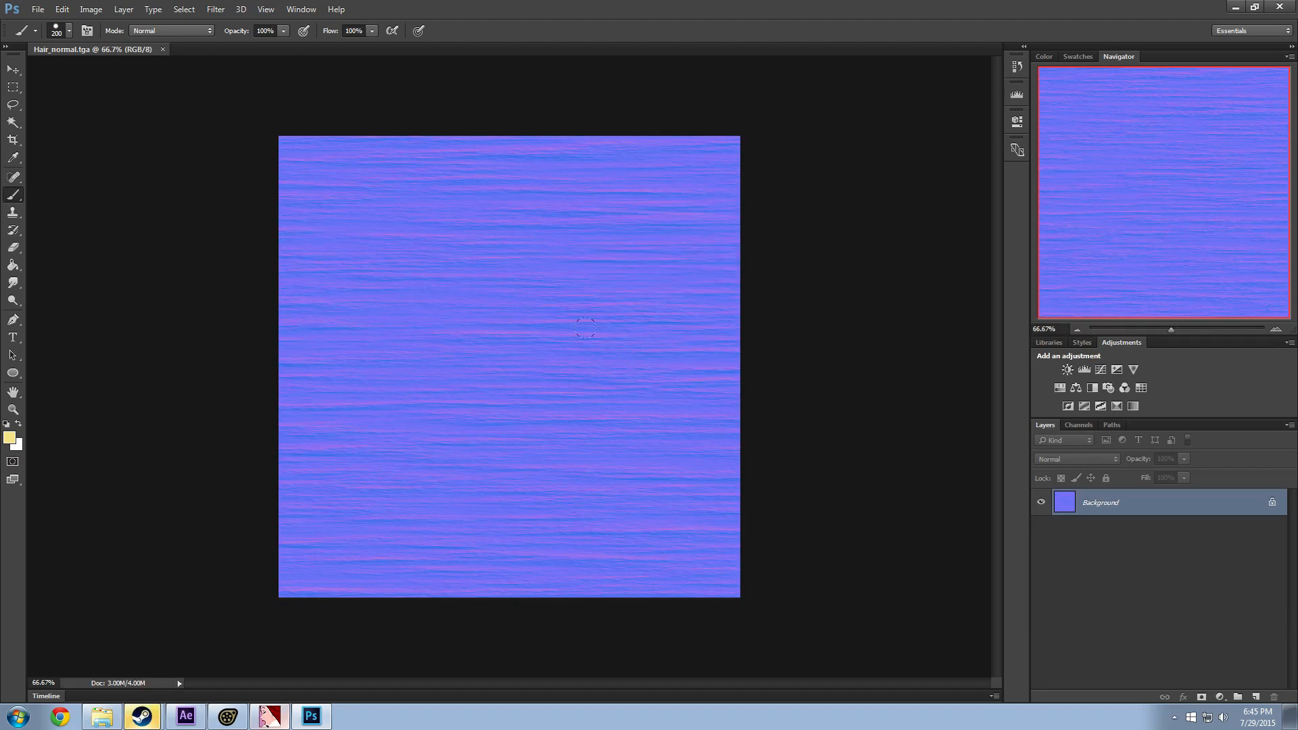
Step: Switch to VTFEdit and import the rotated Hair_normal.tga with Generate Normal Map turned off
{"action": "left_click", "coordinate": [269, 711]}
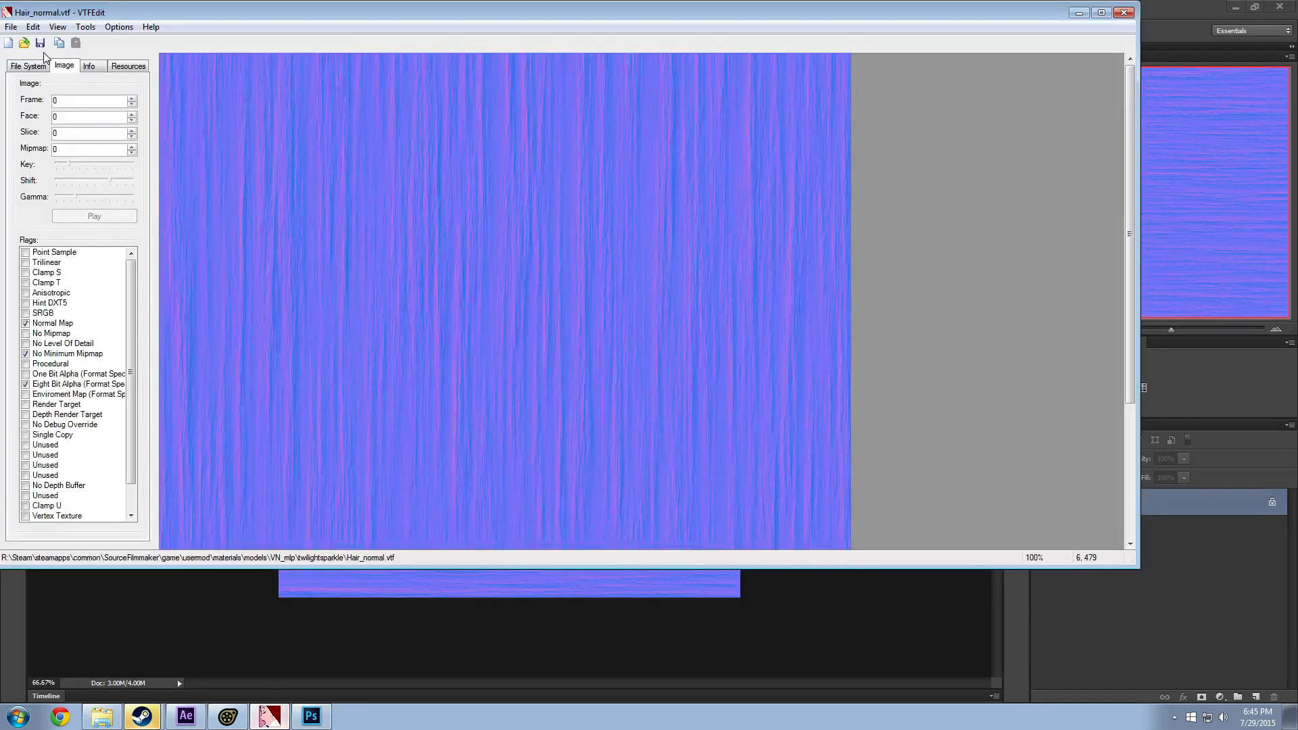
{"action": "left_click", "coordinate": [11, 26]}
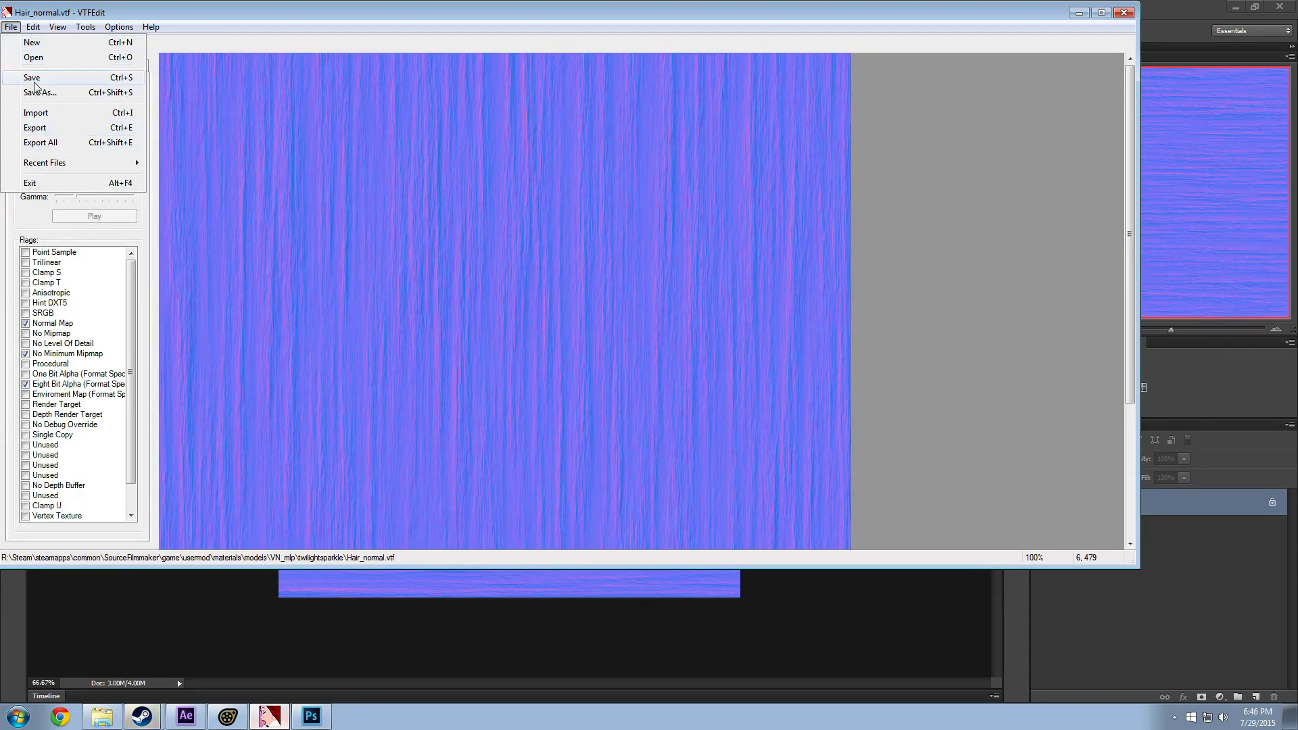
{"action": "left_click", "coordinate": [35, 112]}
{"action": "left_click", "coordinate": [441, 141]}
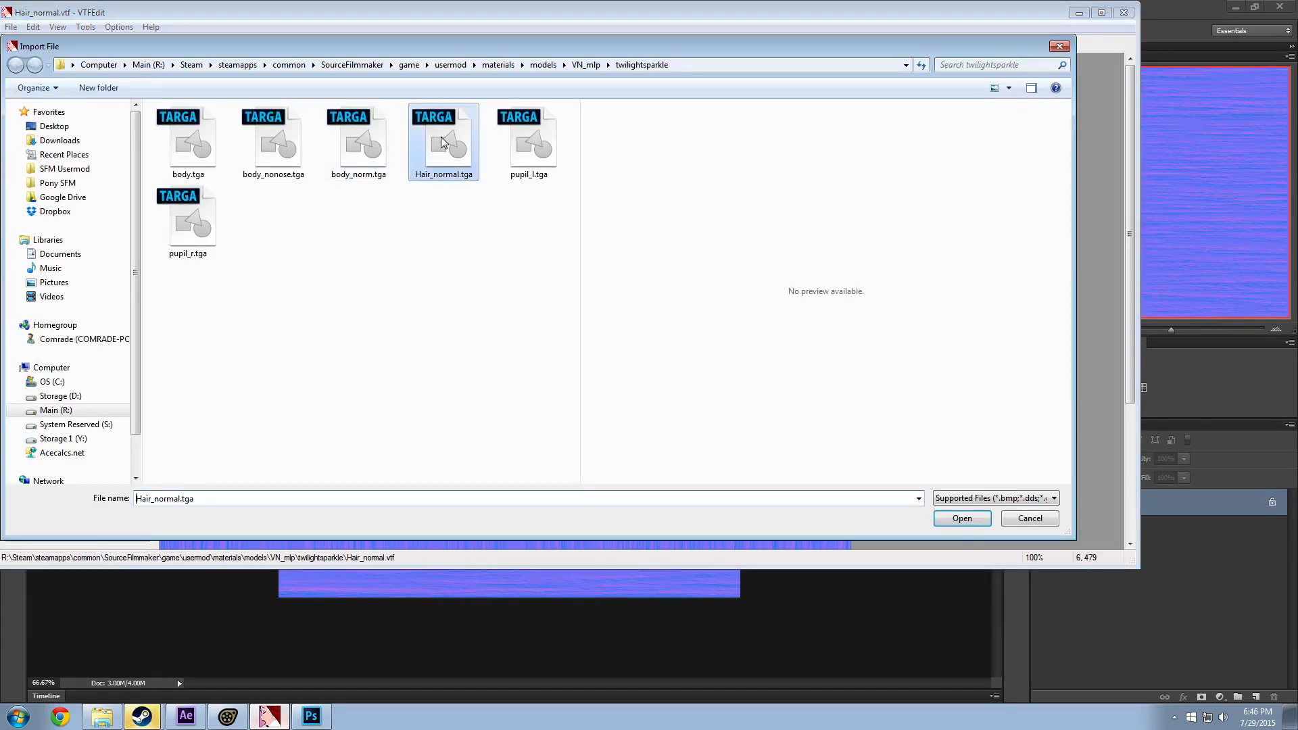
{"action": "double_click", "coordinate": [441, 142]}
{"action": "left_click", "coordinate": [581, 278]}
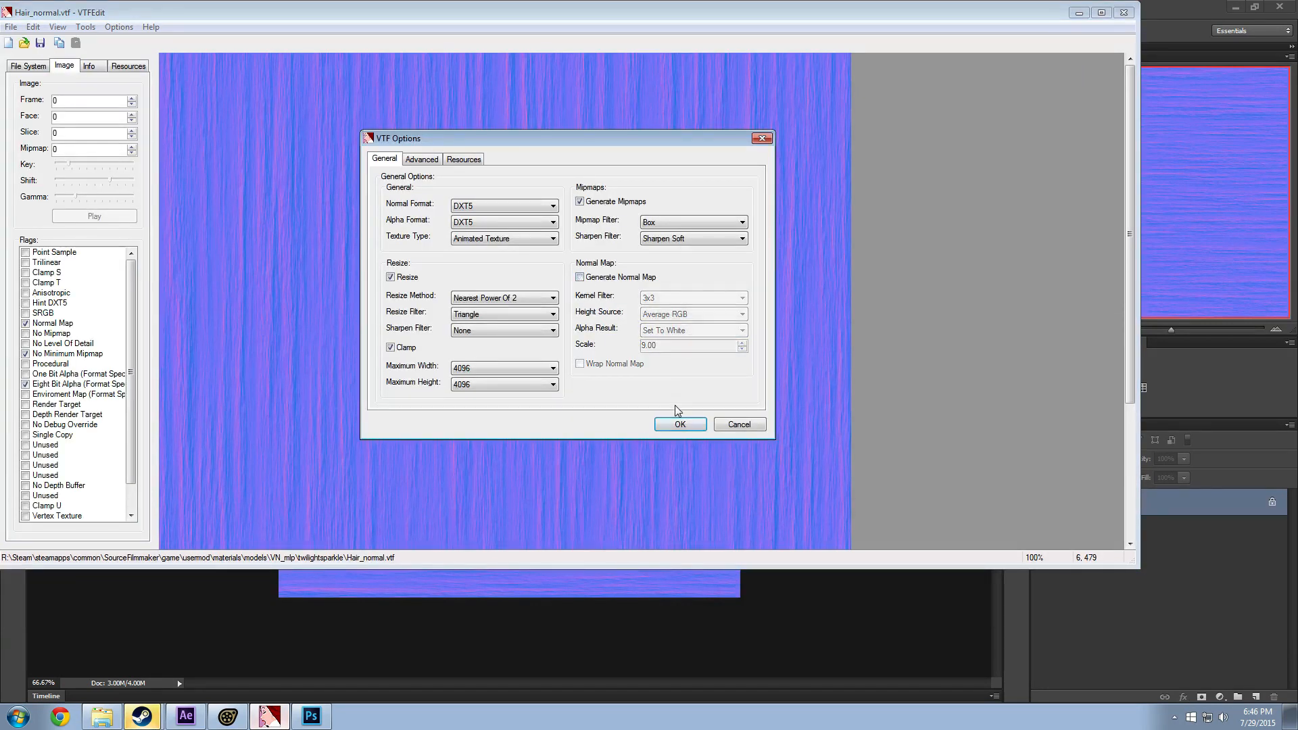
{"action": "left_click", "coordinate": [679, 424]}
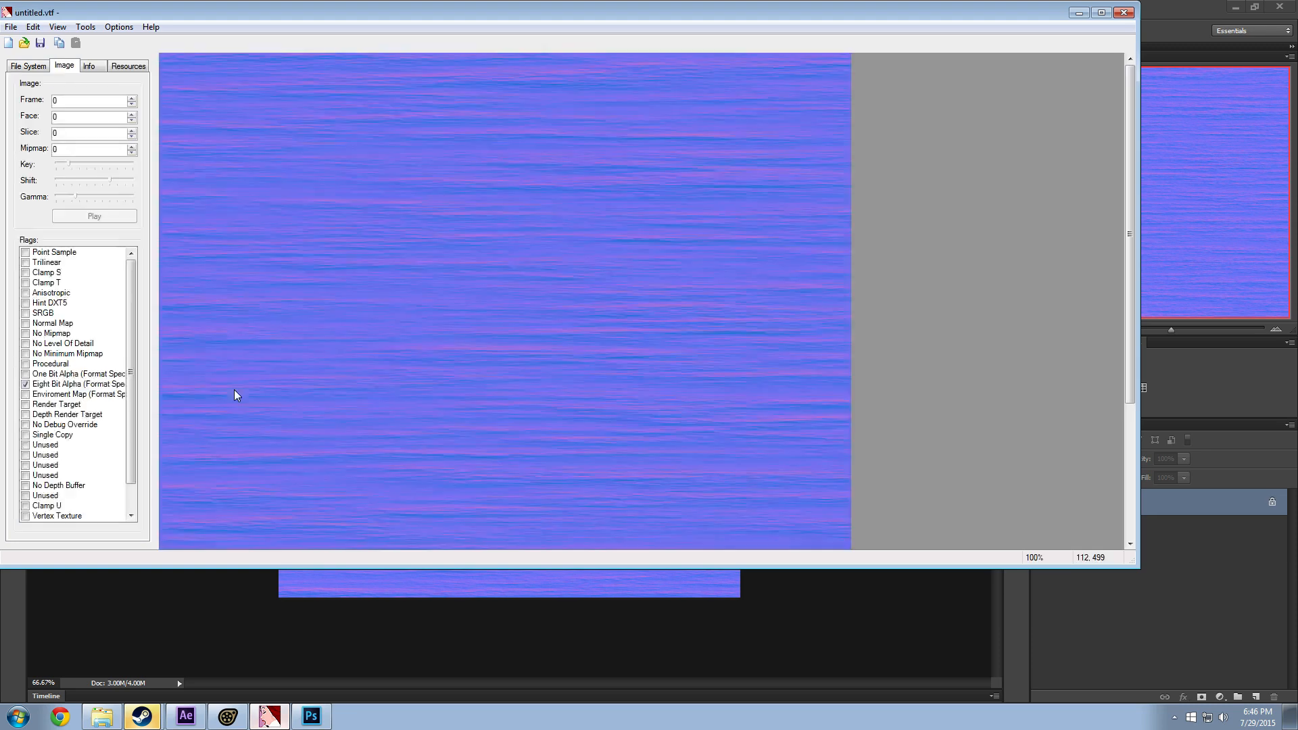
Step: Enable the Normal Map and No Minimum Mipmap flags for the imported texture, leaving No Level Of Detail off
{"action": "left_click", "coordinate": [26, 344]}
{"action": "left_click", "coordinate": [26, 323]}
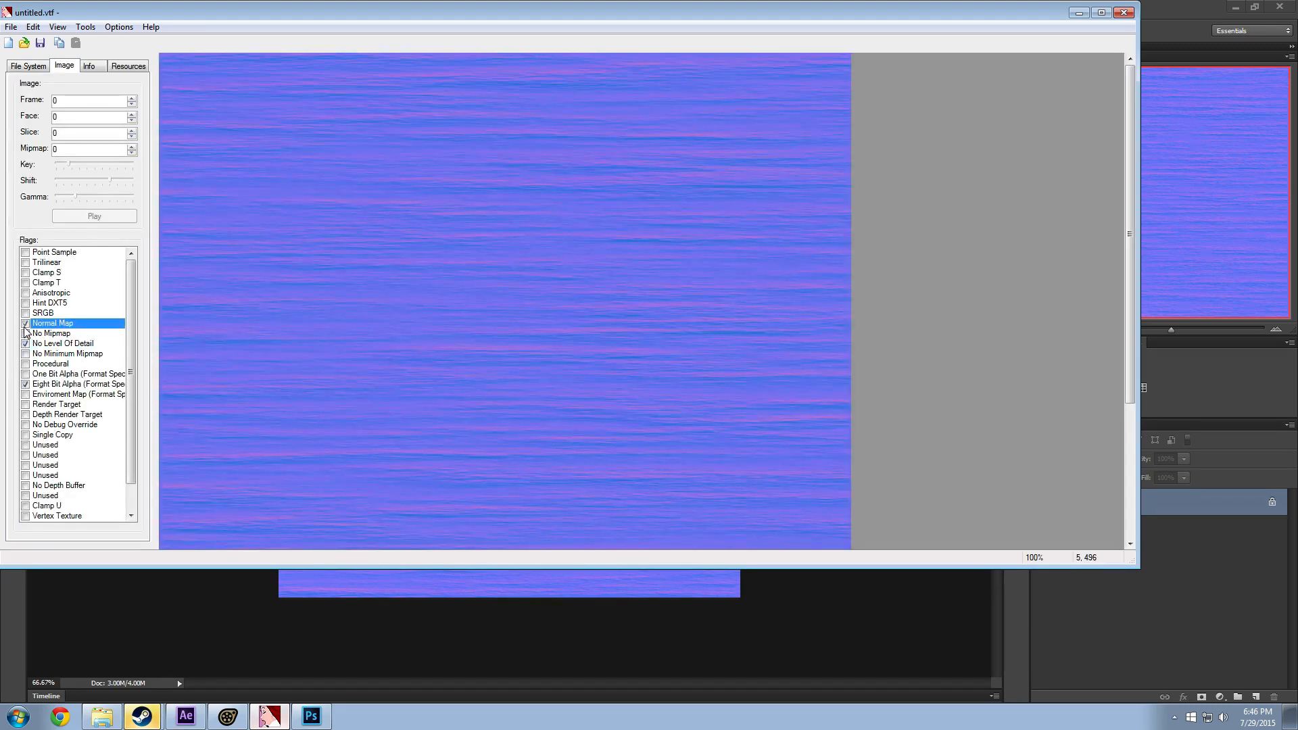
{"action": "left_click", "coordinate": [25, 344]}
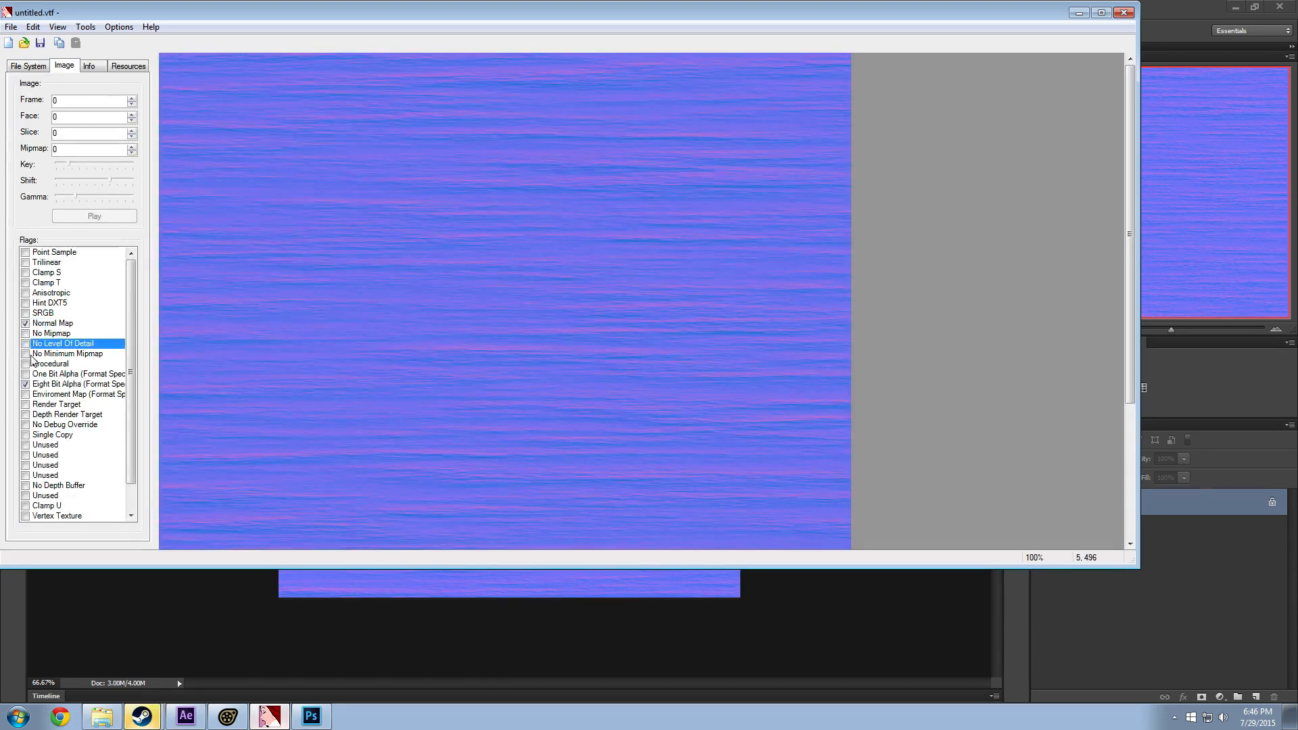
{"action": "left_click", "coordinate": [26, 353]}
Step: Save the texture over the existing Hair_normal.vtf in the twilightsparkle folder
{"action": "left_click", "coordinate": [12, 27]}
{"action": "left_click", "coordinate": [33, 103]}
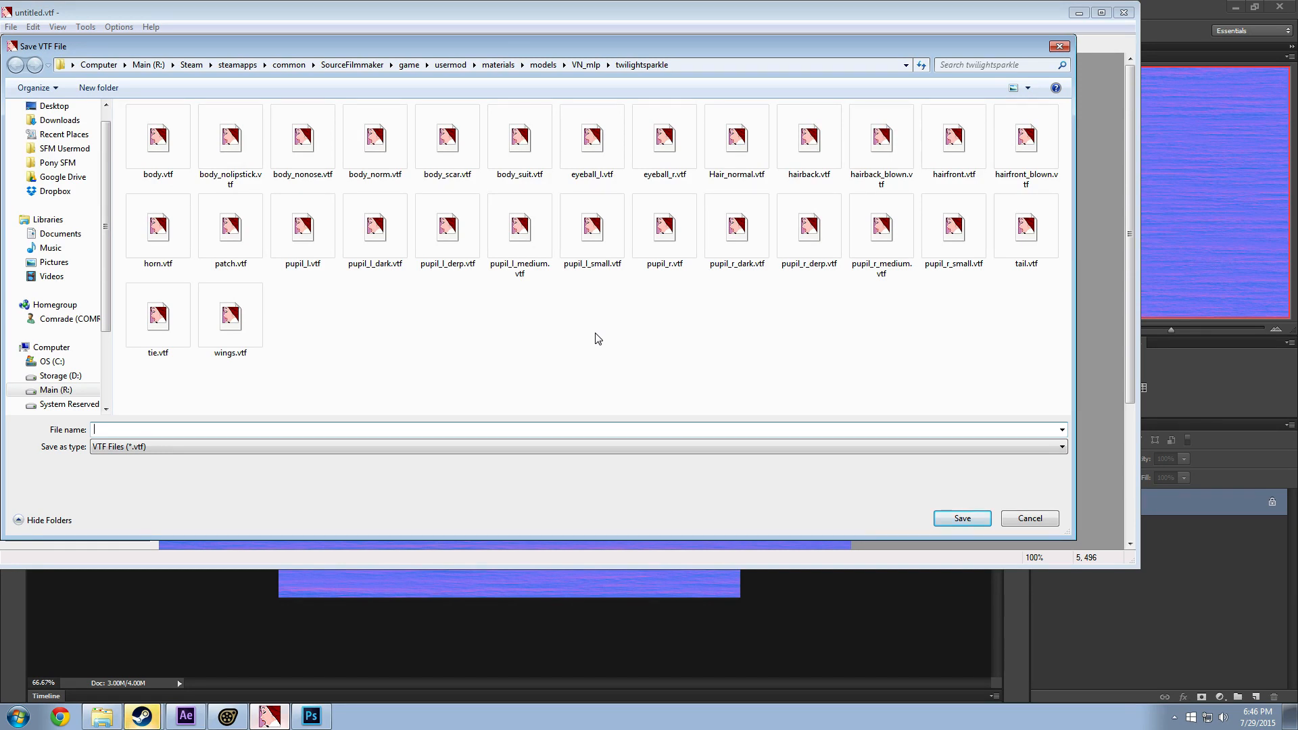
{"action": "double_click", "coordinate": [736, 142]}
{"action": "left_click", "coordinate": [689, 361]}
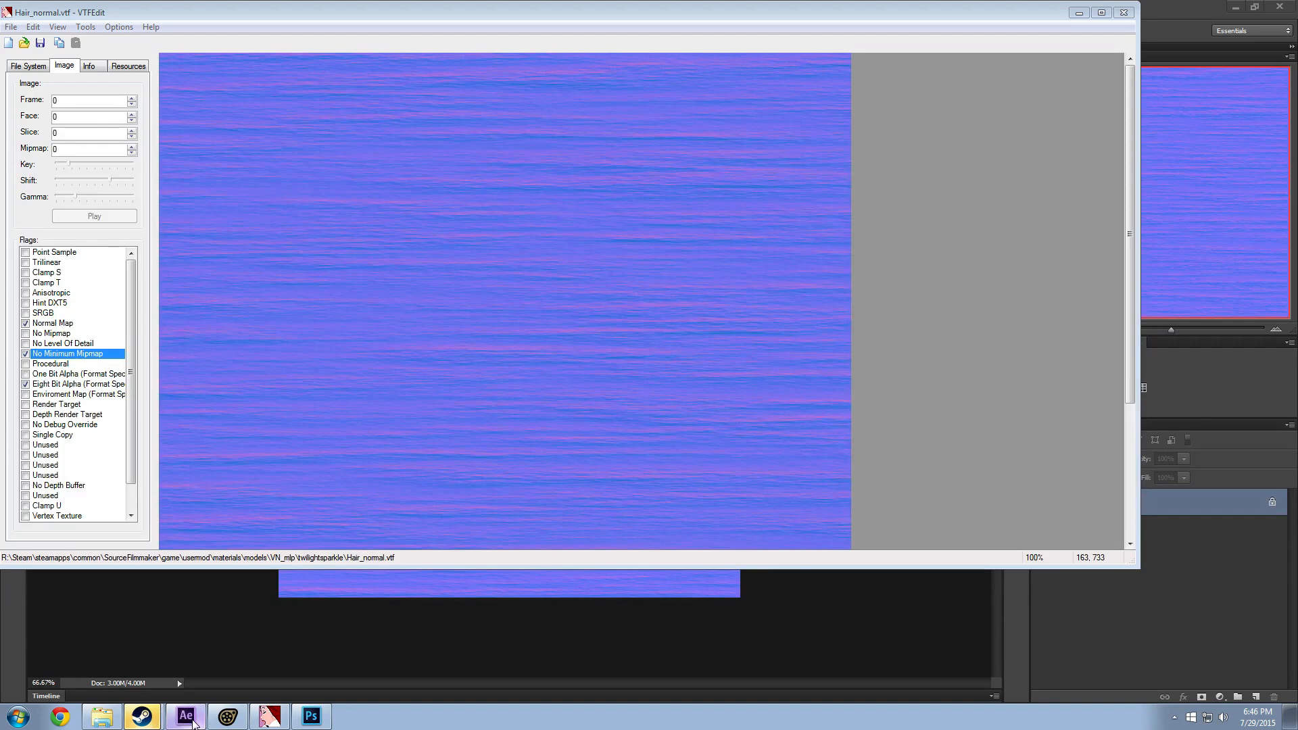
Step: Switch to Source Filmmaker and run the script that reloads all materials
{"action": "left_click", "coordinate": [196, 721]}
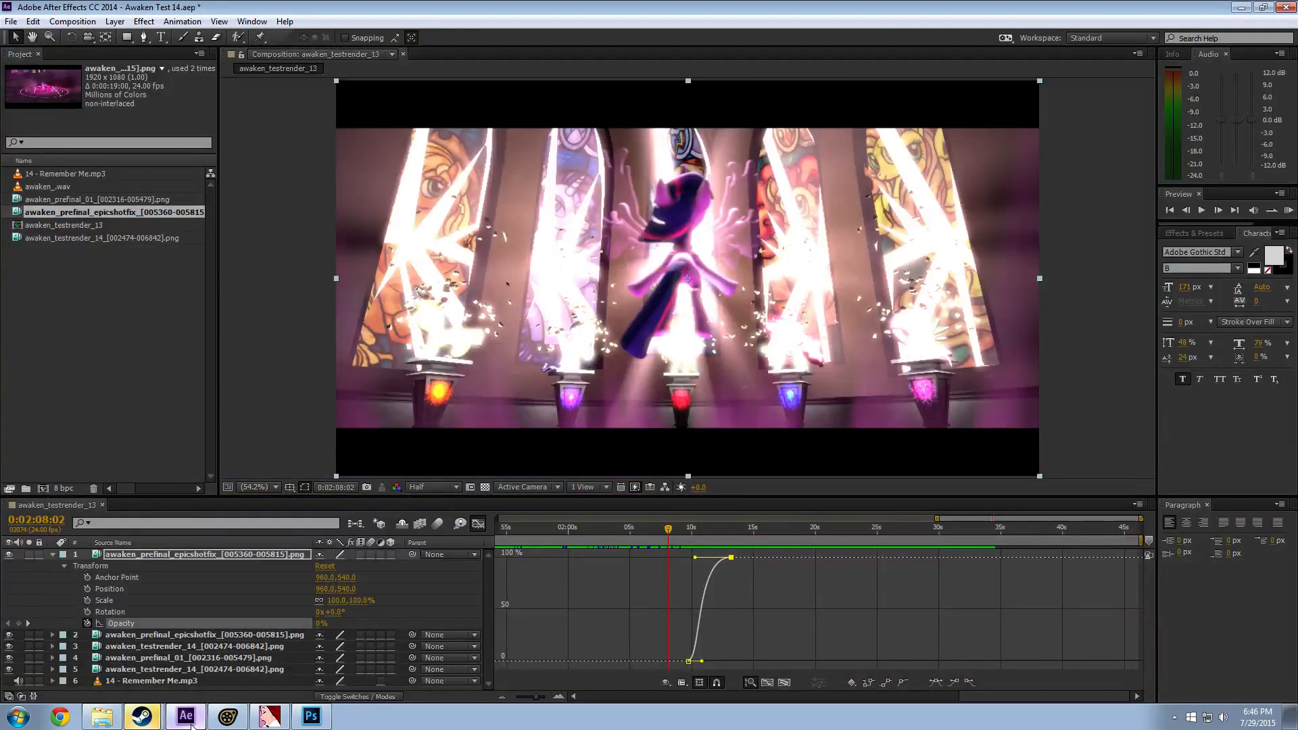
{"action": "left_click", "coordinate": [199, 726]}
{"action": "left_click", "coordinate": [230, 719]}
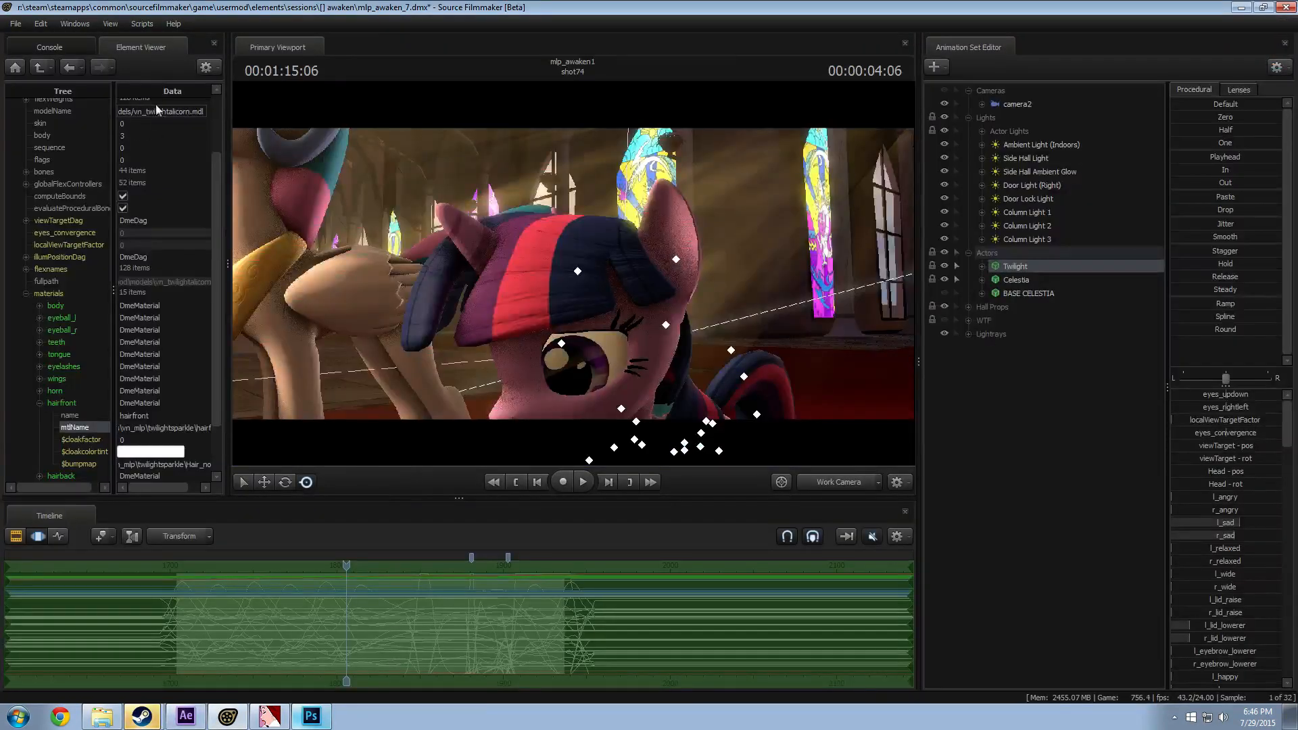
{"action": "left_click", "coordinate": [110, 25]}
{"action": "mouse_move", "coordinate": [144, 28]}
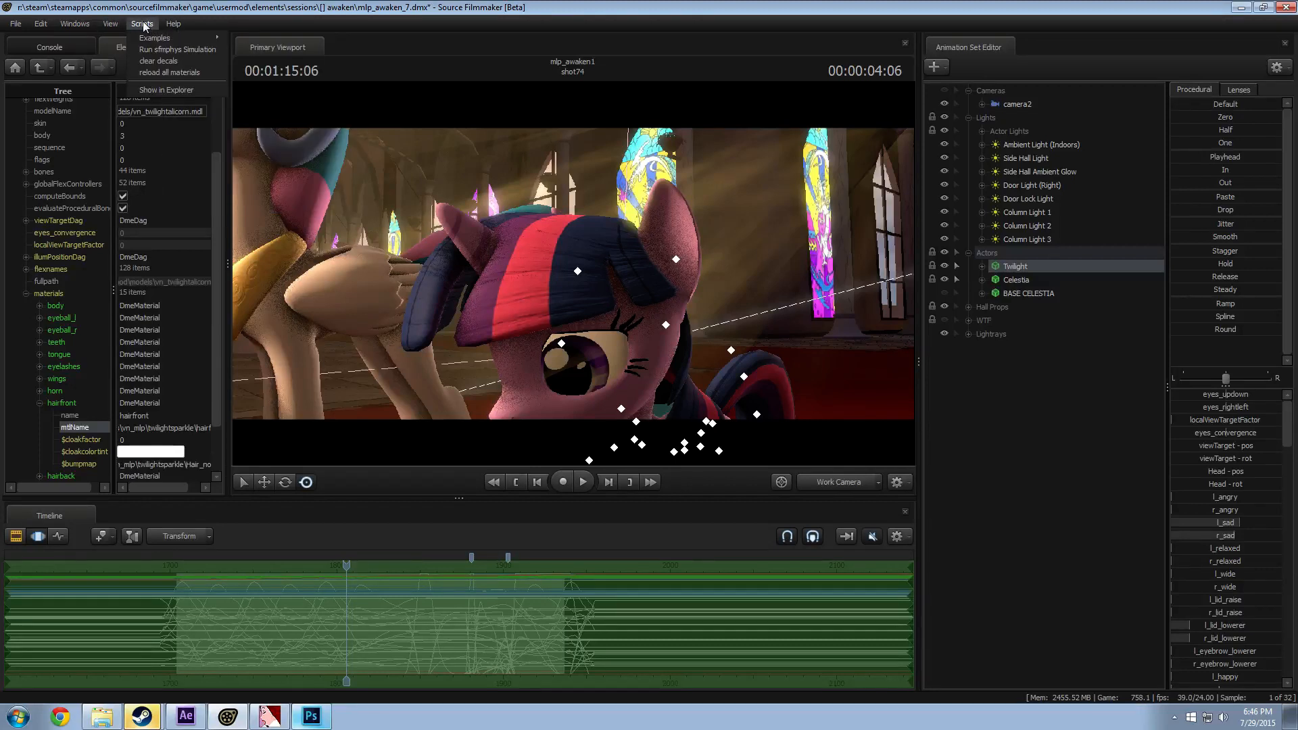
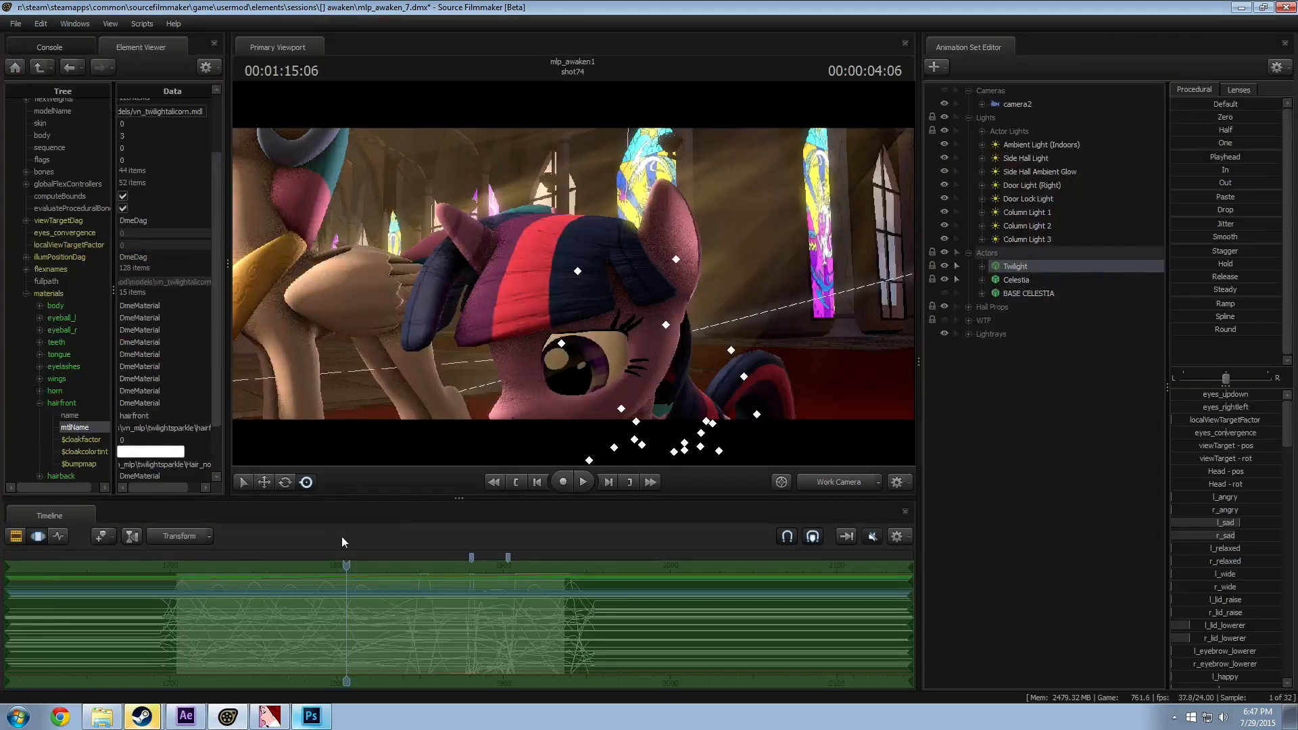
Step: Play back shot74 through camera2 to check how Twilight's hair looks with the rotated normal map
{"action": "left_click_drag", "start_coordinate": [344, 566], "coordinate": [335, 565]}
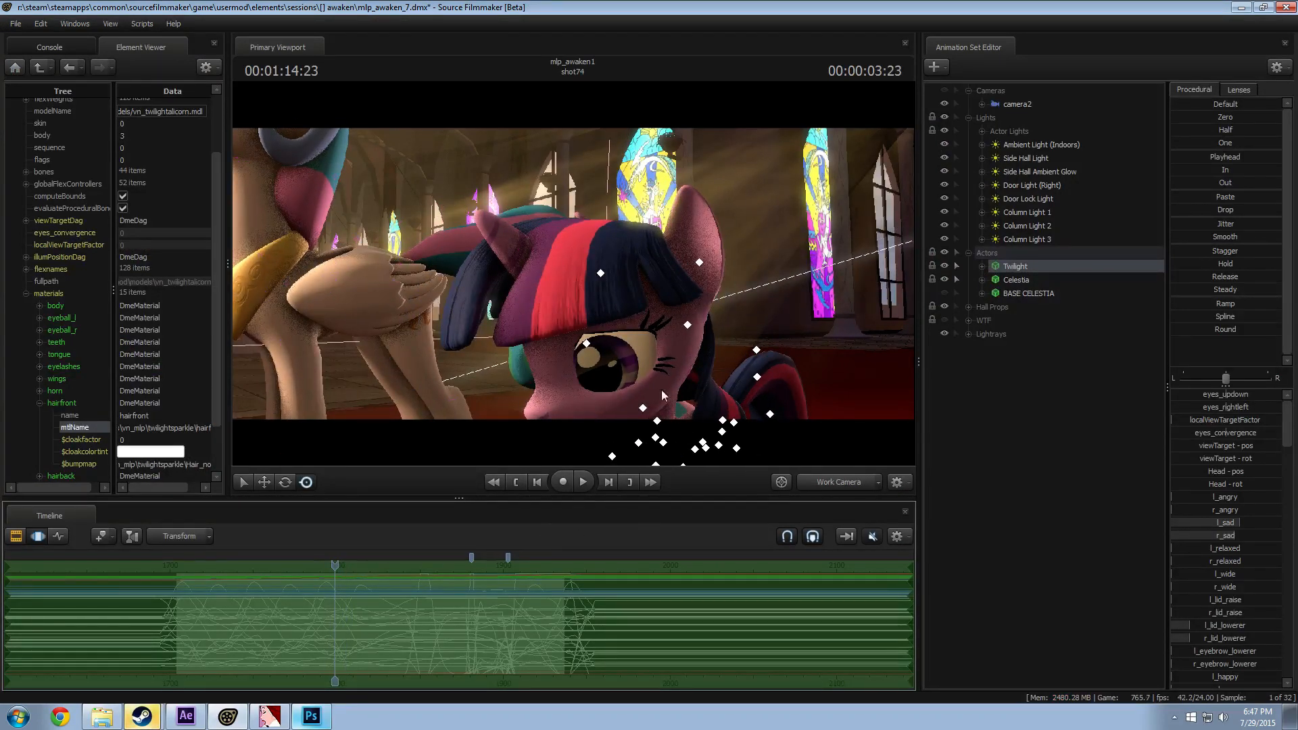
{"action": "key", "text": "a"}
{"action": "left_click_drag", "start_coordinate": [663, 396], "coordinate": [694, 383]}
{"action": "left_click", "coordinate": [842, 482]}
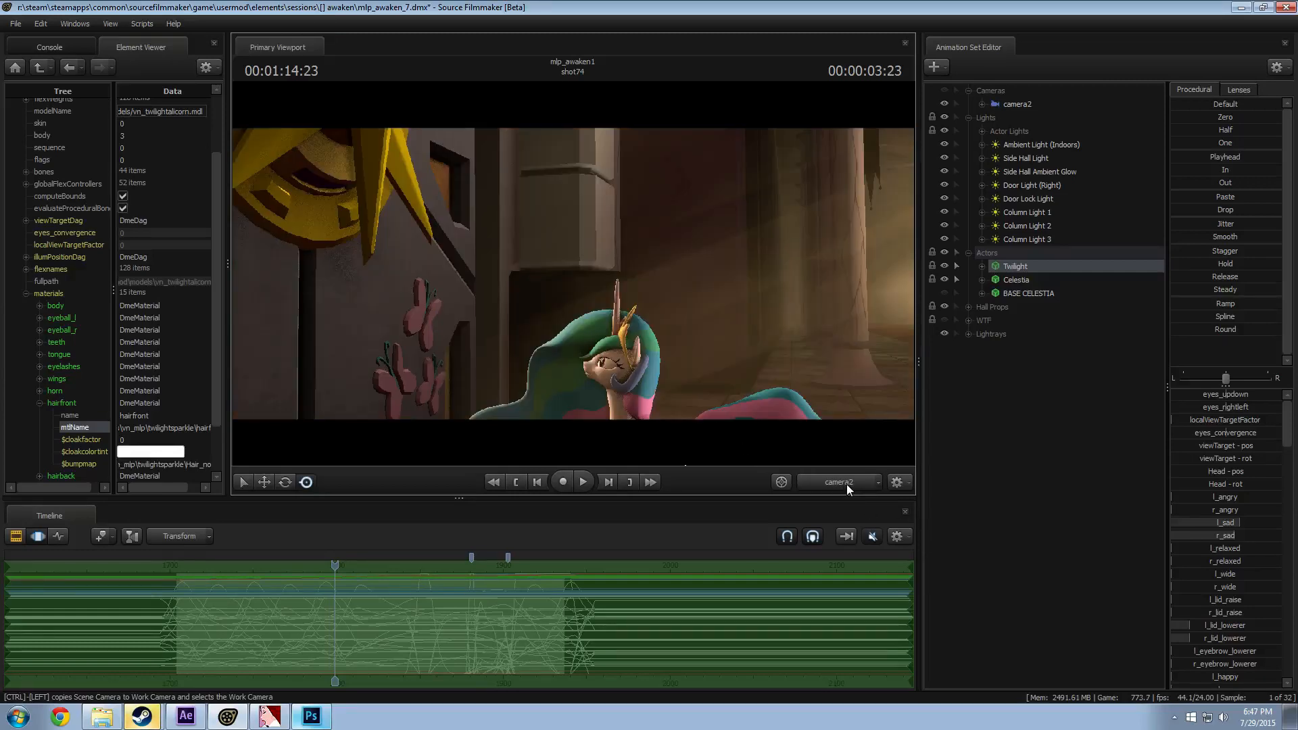
{"action": "key", "text": "space"}
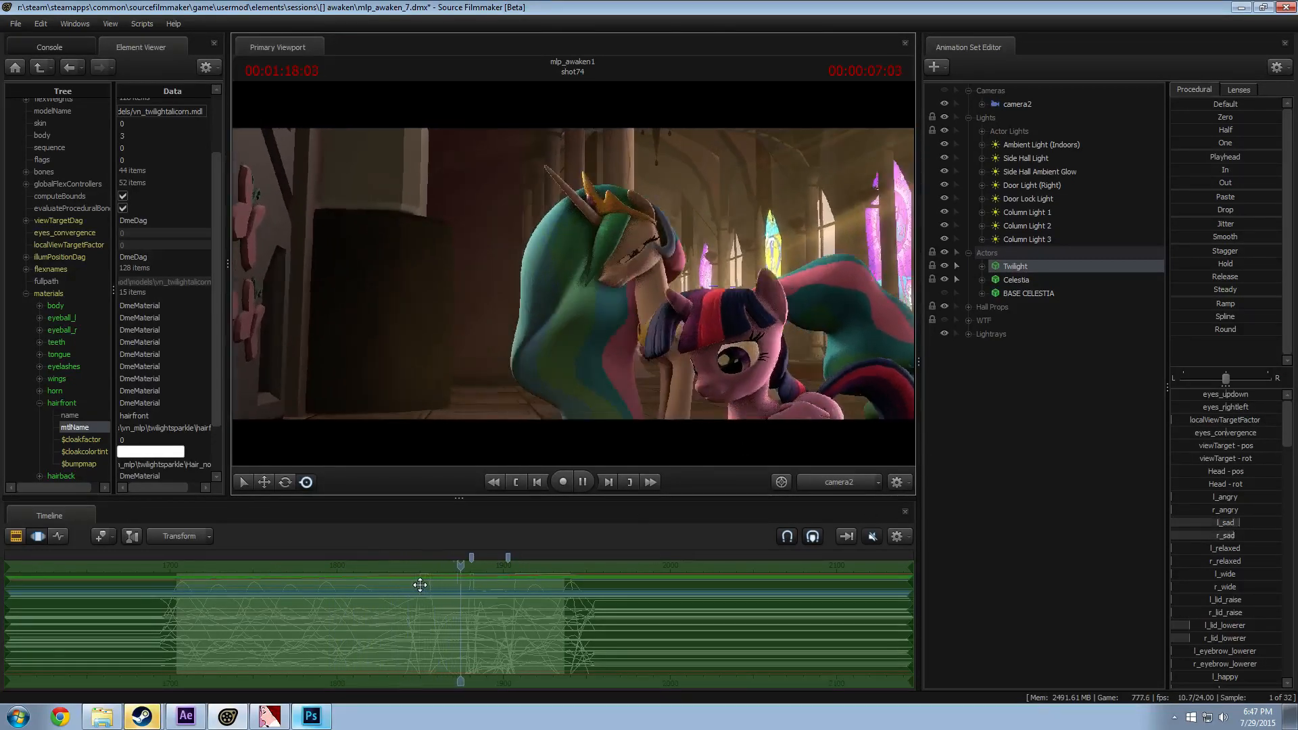
{"action": "key", "text": "space"}
{"action": "key", "text": "space"}
{"action": "key", "text": "space"}
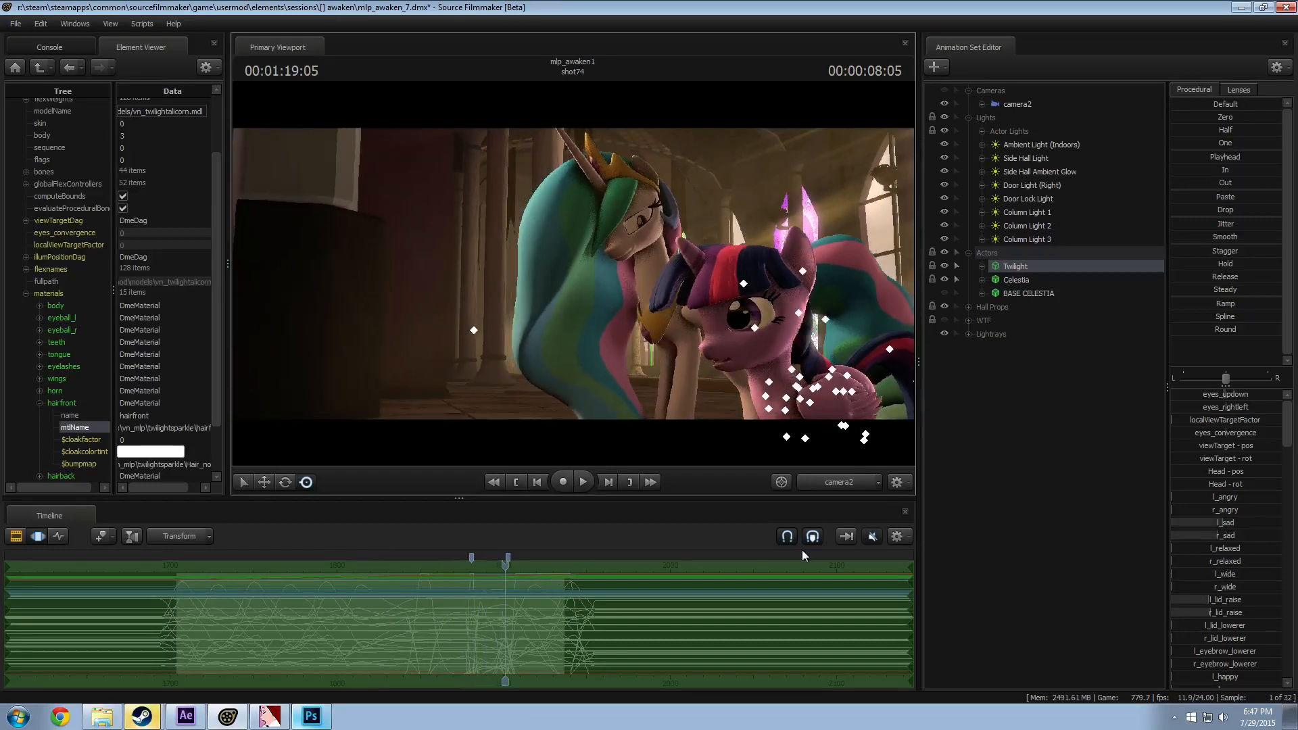
Step: Copy the scene camera's view to the Work Camera and examine Twilight's front hair up close from several angles
{"action": "left_click", "coordinate": [837, 486], "text": "ctrl"}
{"action": "key", "text": "w"}
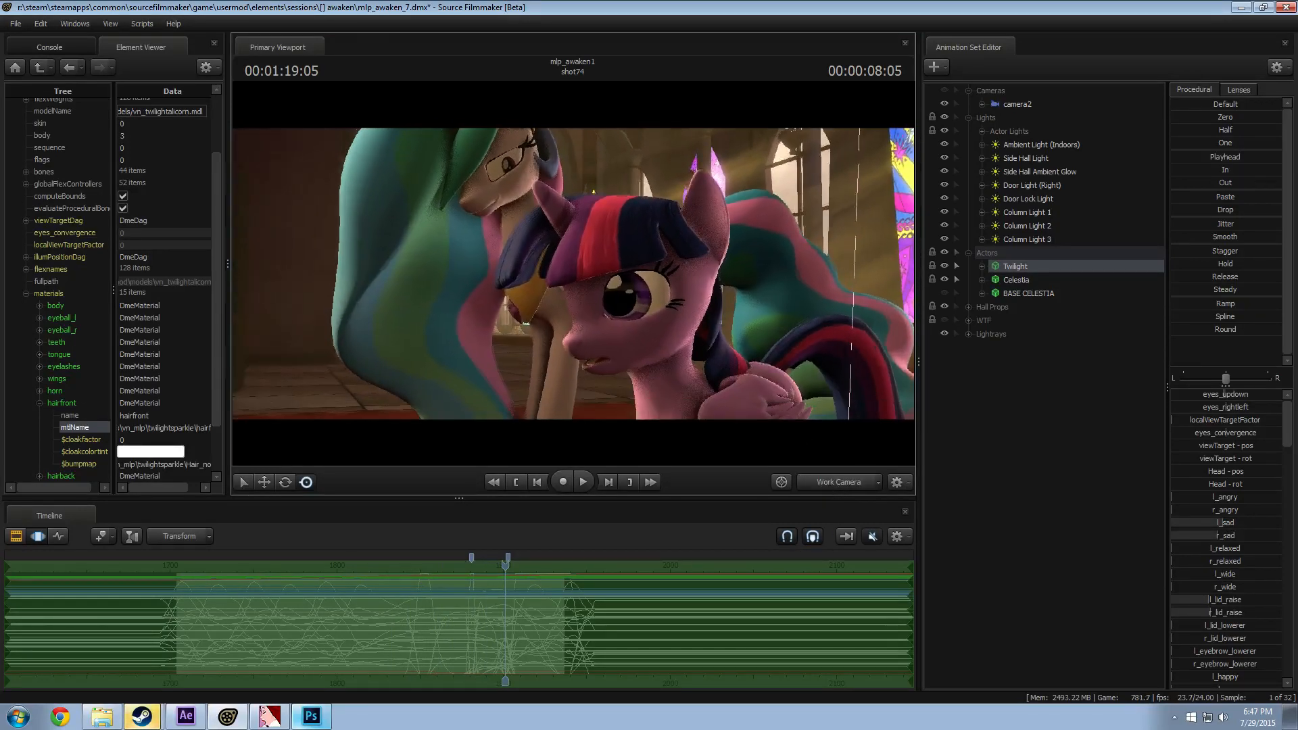
{"action": "left_click_drag", "start_coordinate": [573, 273], "coordinate": [603, 234]}
{"action": "key", "text": "d"}
{"action": "key", "text": "w"}
{"action": "key", "text": "w"}
{"action": "key", "text": "s"}
{"action": "key", "text": "w"}
{"action": "key", "text": "s"}
{"action": "key", "text": "a"}
{"action": "key", "text": "s"}
{"action": "key", "text": "s"}
{"action": "key", "text": "w"}
{"action": "key", "text": "s"}
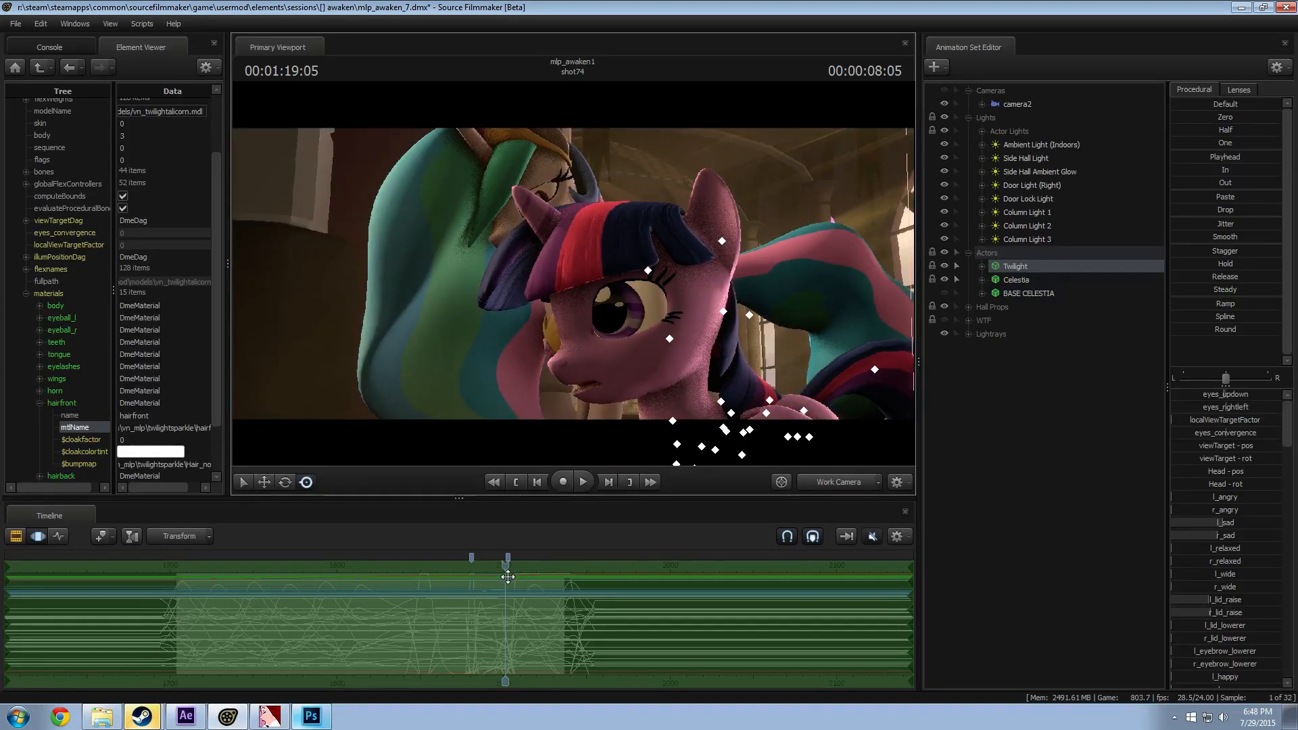
Step: Replay shot74 from earlier points through the Work Camera to examine the hair's shading in motion
{"action": "left_click_drag", "start_coordinate": [508, 576], "coordinate": [410, 579]}
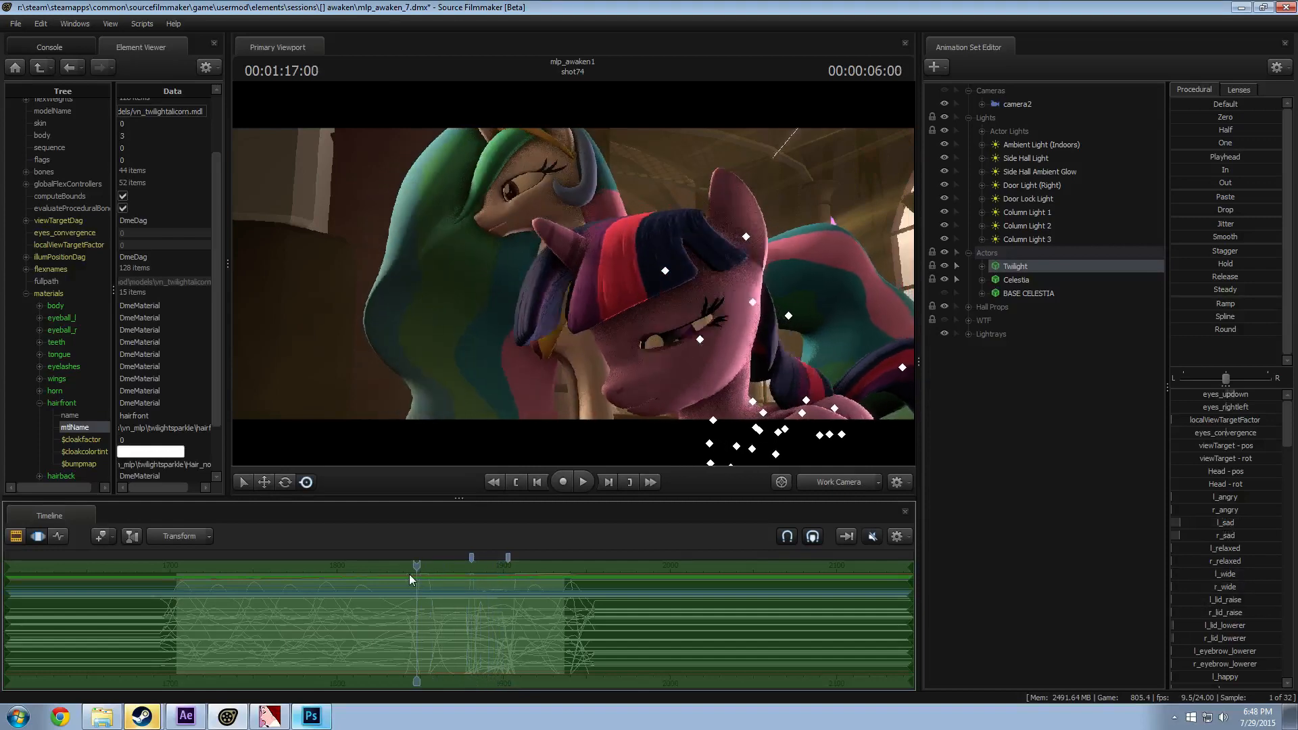
{"action": "key", "text": "space"}
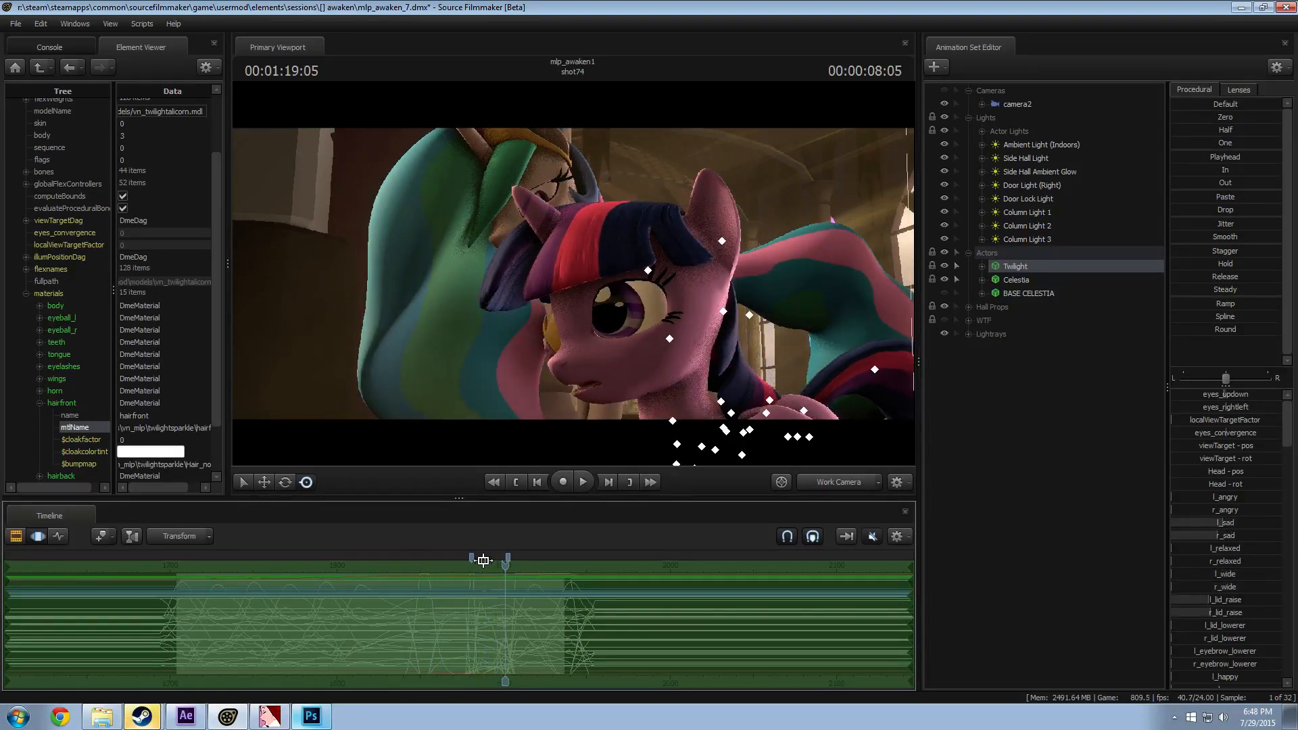
{"action": "left_click_drag", "start_coordinate": [501, 566], "coordinate": [322, 571]}
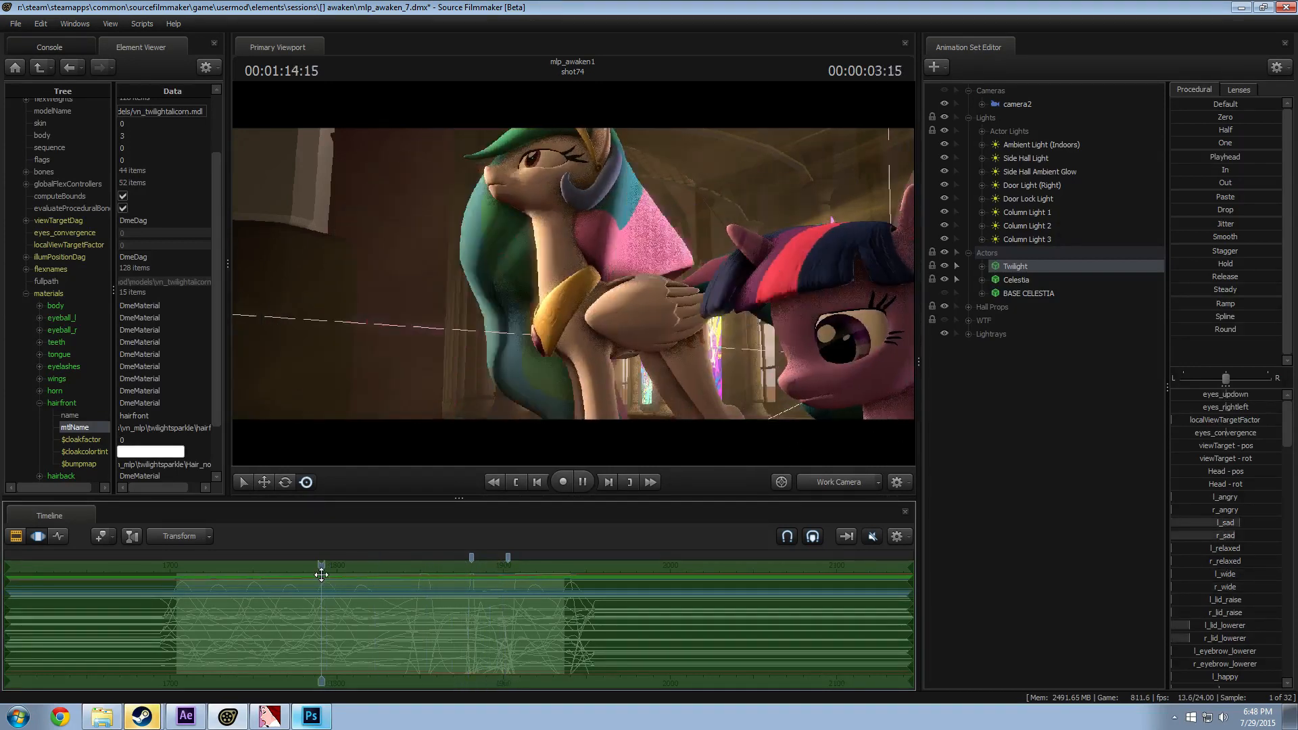
{"action": "key", "text": "space"}
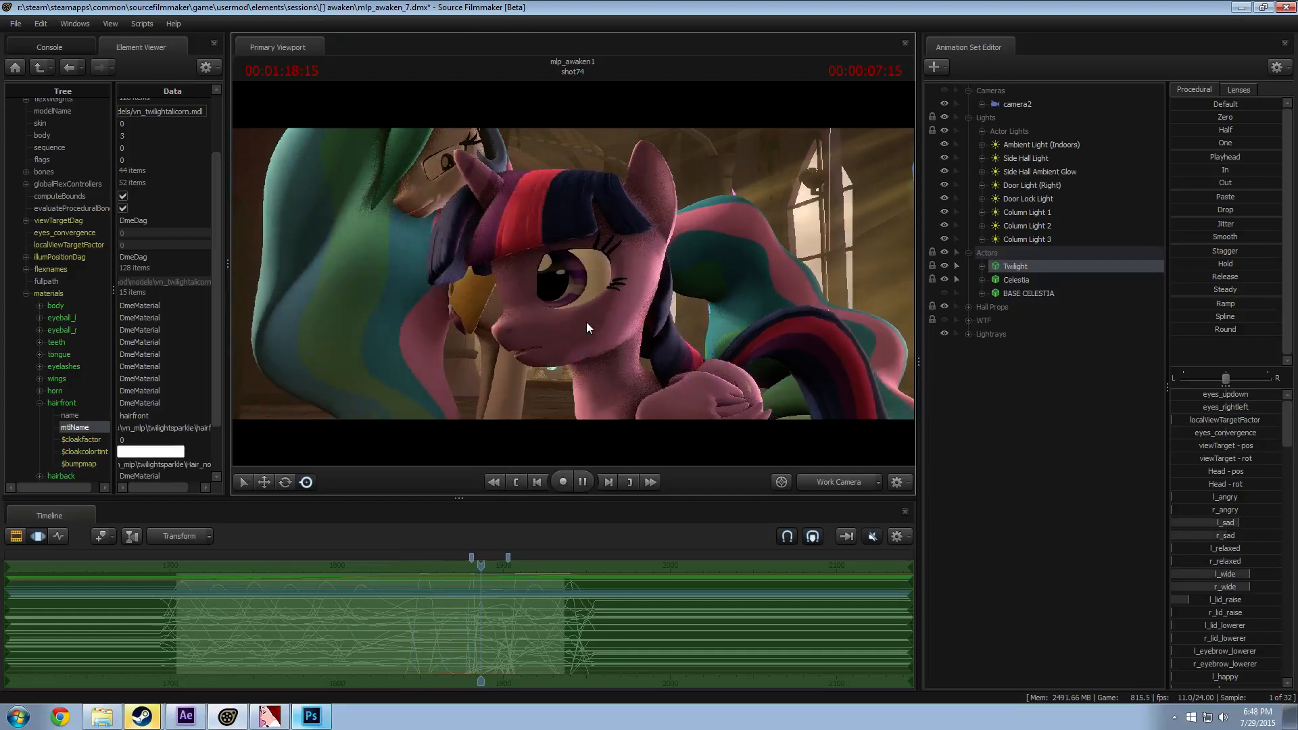
Step: Play back shot74 again from just before the head turn to recheck Twilight's hair shading
{"action": "key", "text": "space"}
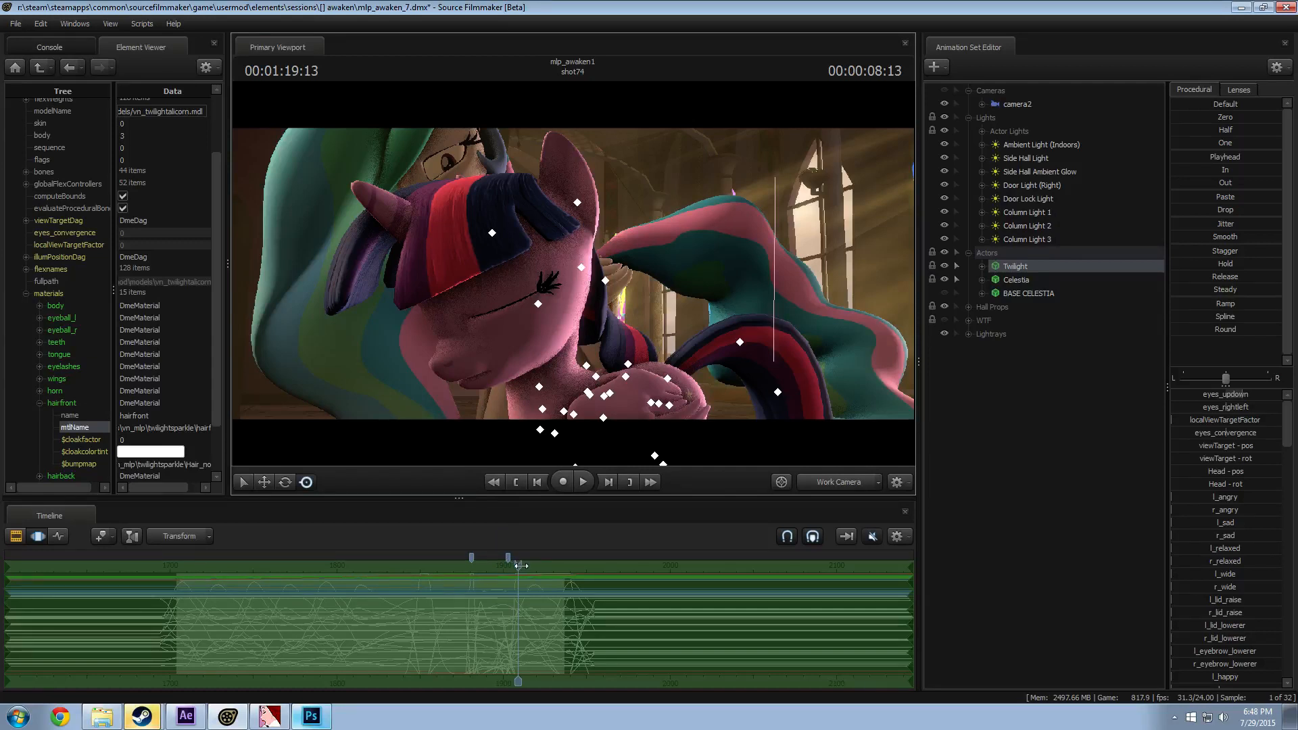
{"action": "left_click_drag", "start_coordinate": [517, 566], "coordinate": [465, 567]}
{"action": "key", "text": "space"}
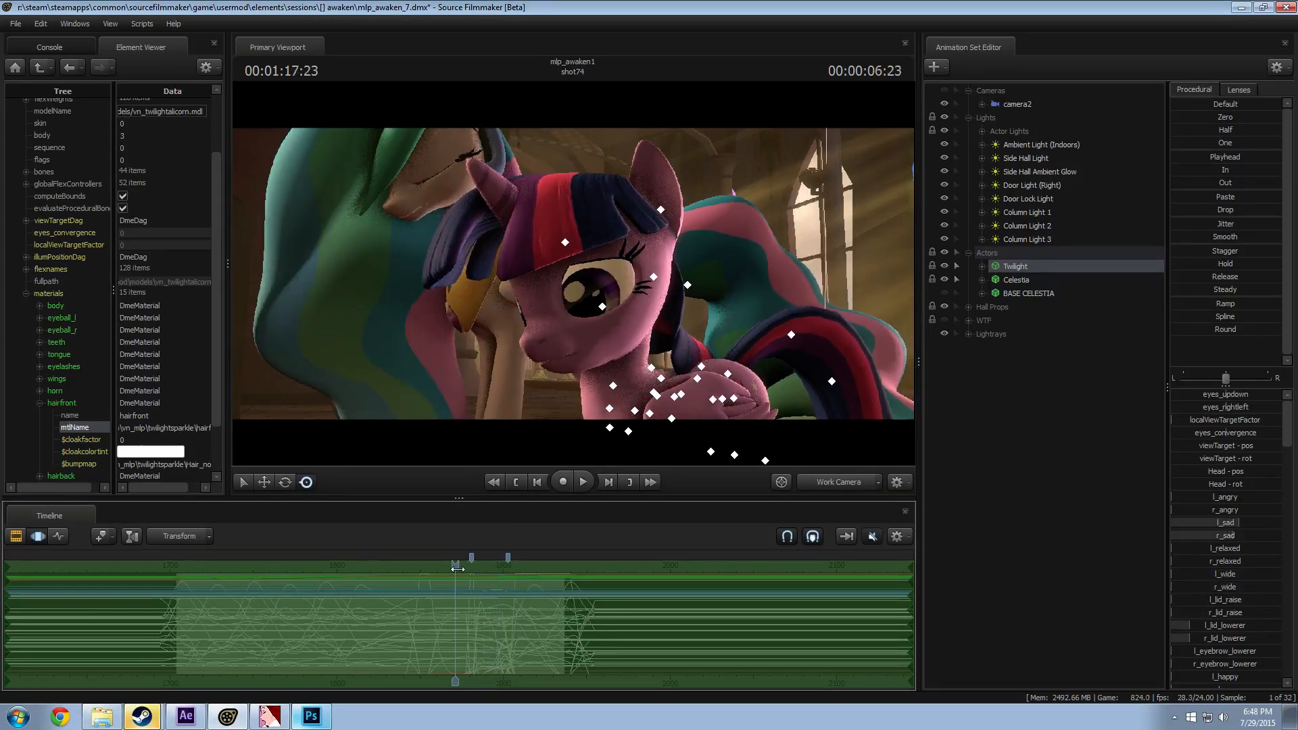
{"action": "key", "text": "space"}
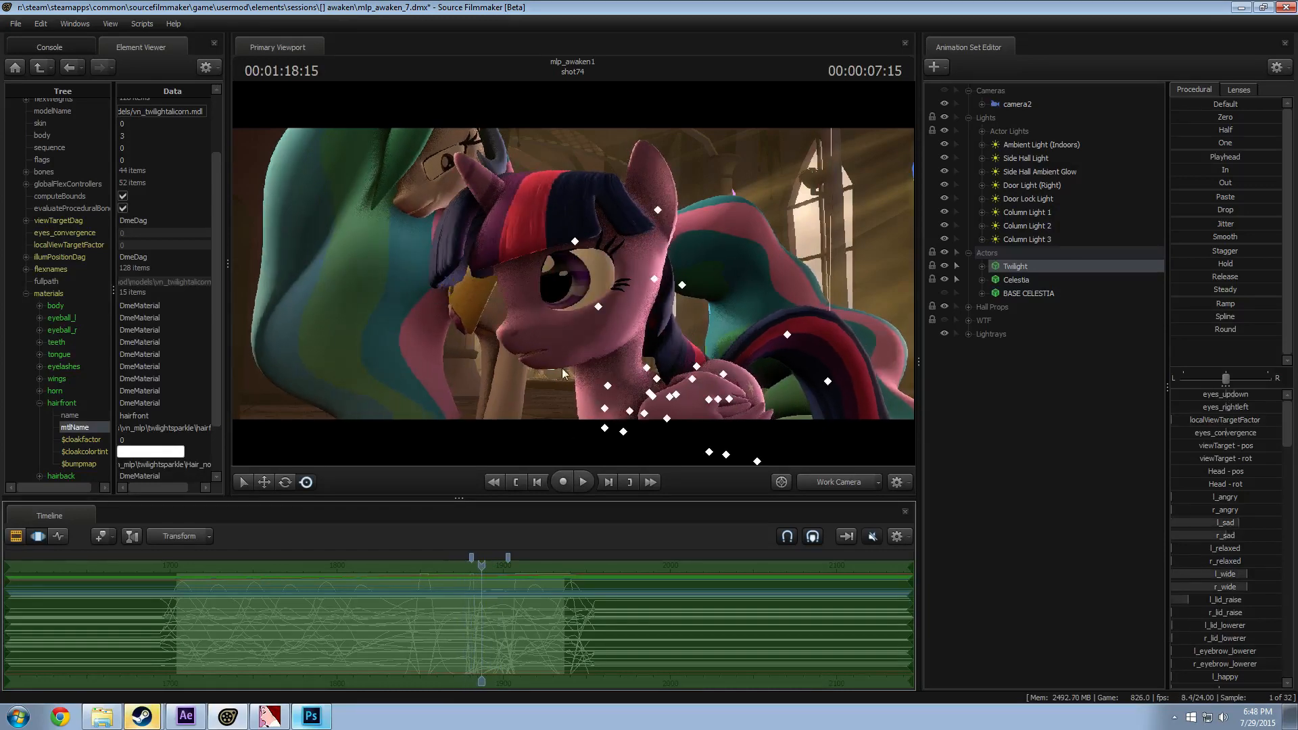
Step: Remove the override materials from Twilight and scrub to a slightly earlier frame to view her hair without them
{"action": "right_click", "coordinate": [1001, 268]}
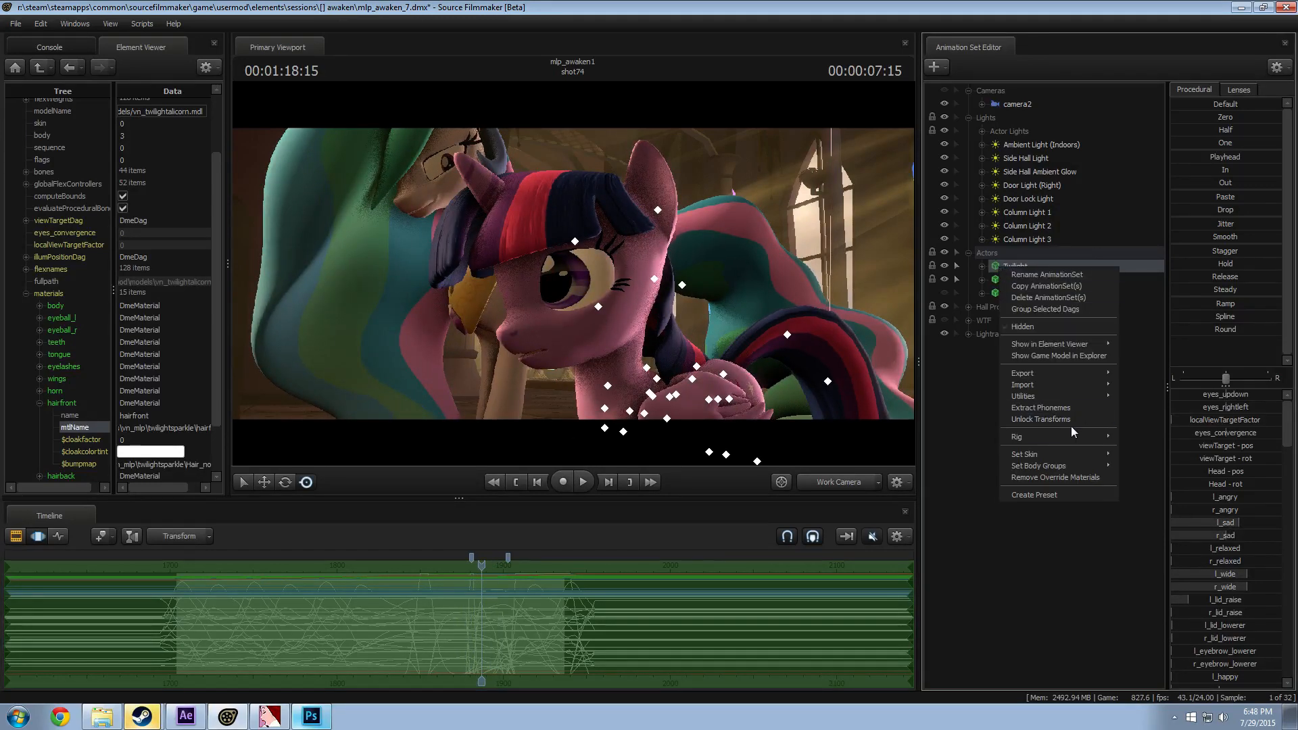
{"action": "mouse_move", "coordinate": [1041, 396]}
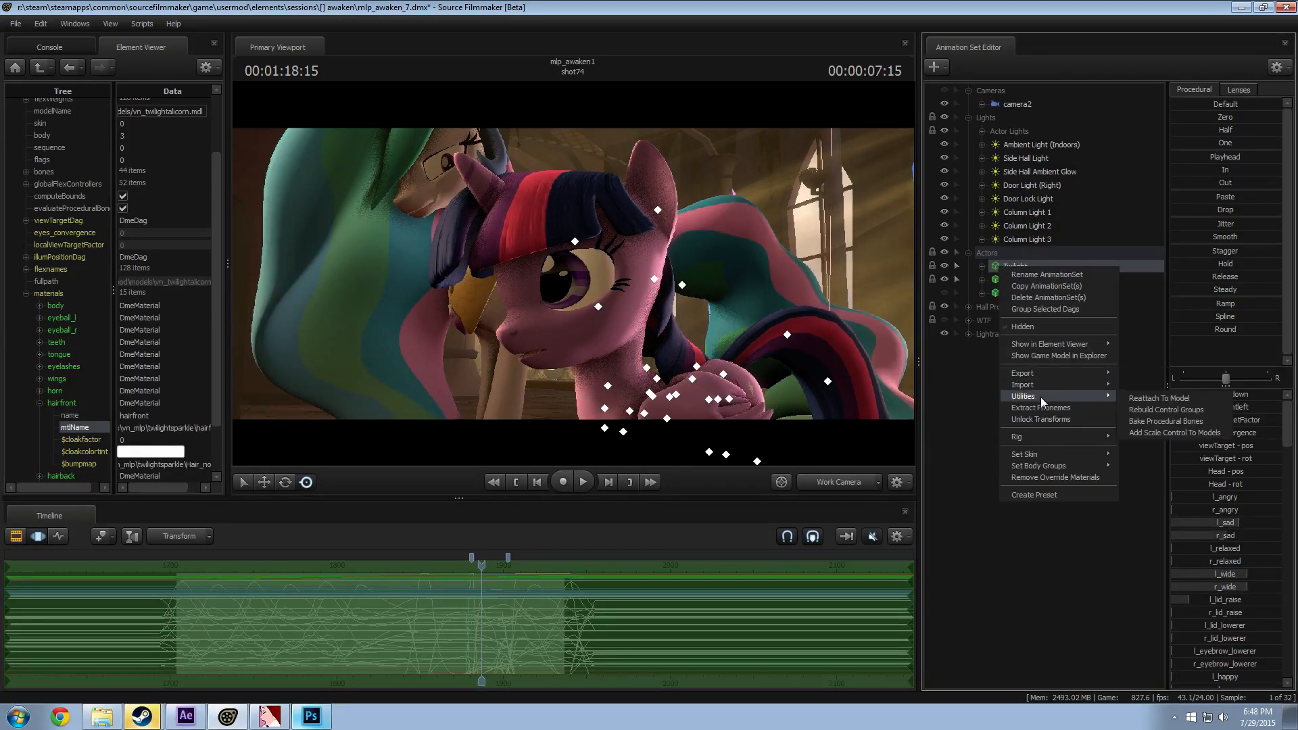
{"action": "left_click", "coordinate": [1049, 478]}
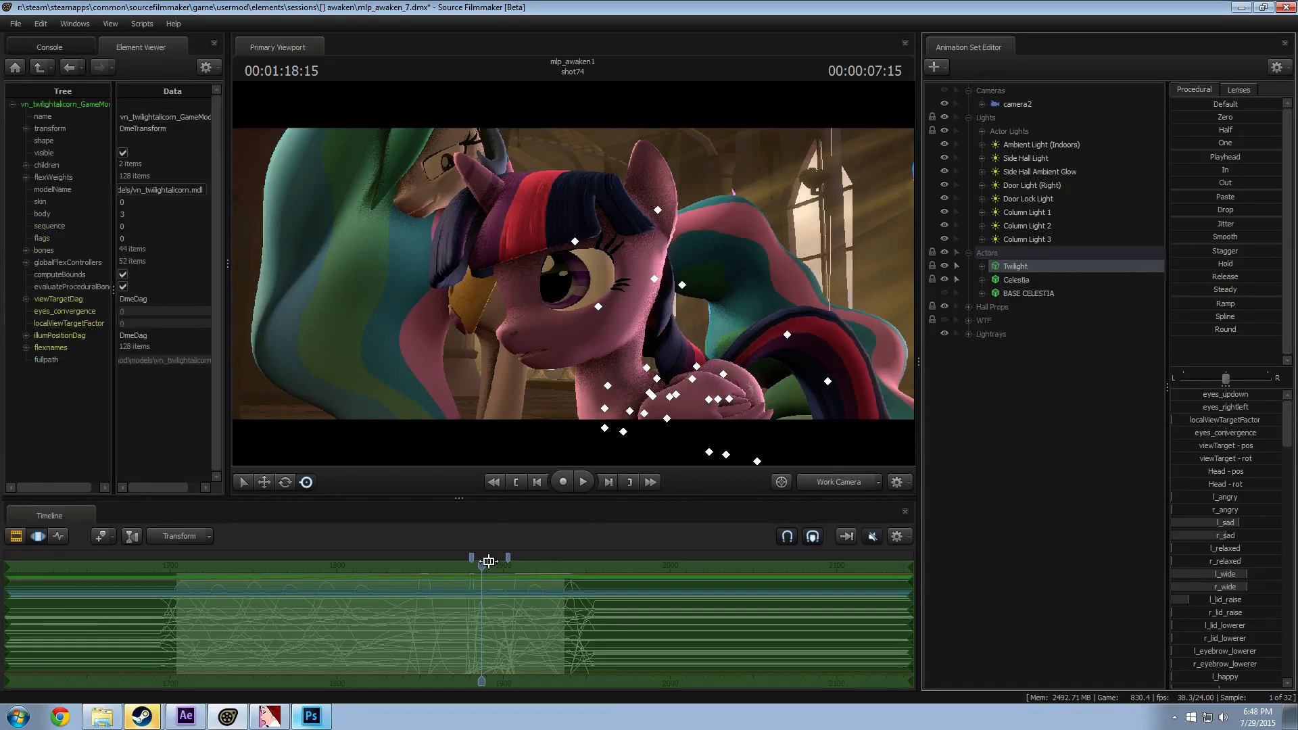
{"action": "mouse_move", "coordinate": [488, 561]}
{"action": "left_mouse_down"}
{"action": "mouse_move", "coordinate": [469, 564]}
{"action": "mouse_move", "coordinate": [481, 564]}
{"action": "left_mouse_up"}
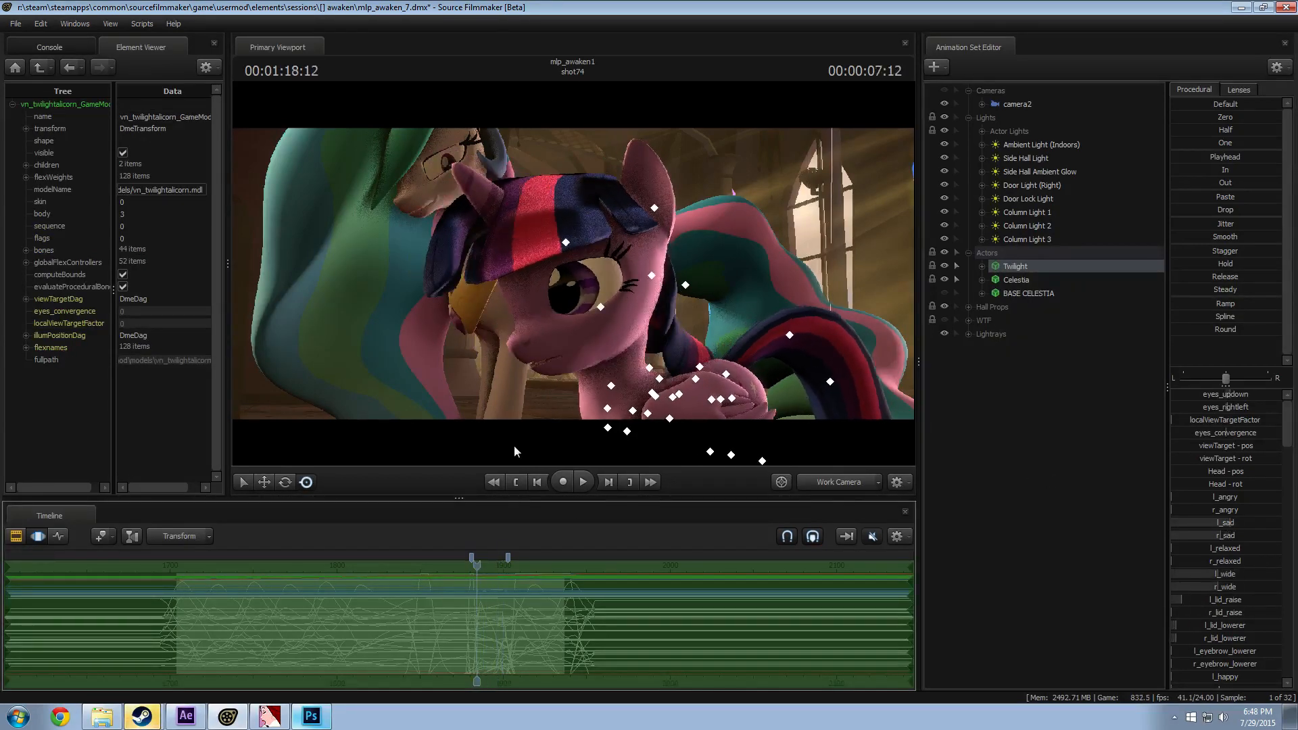
Step: Create an animation set for a new model, filtering the model list by "rainbow" and choosing vn_rainbowdash.mdl
{"action": "left_click", "coordinate": [1048, 407]}
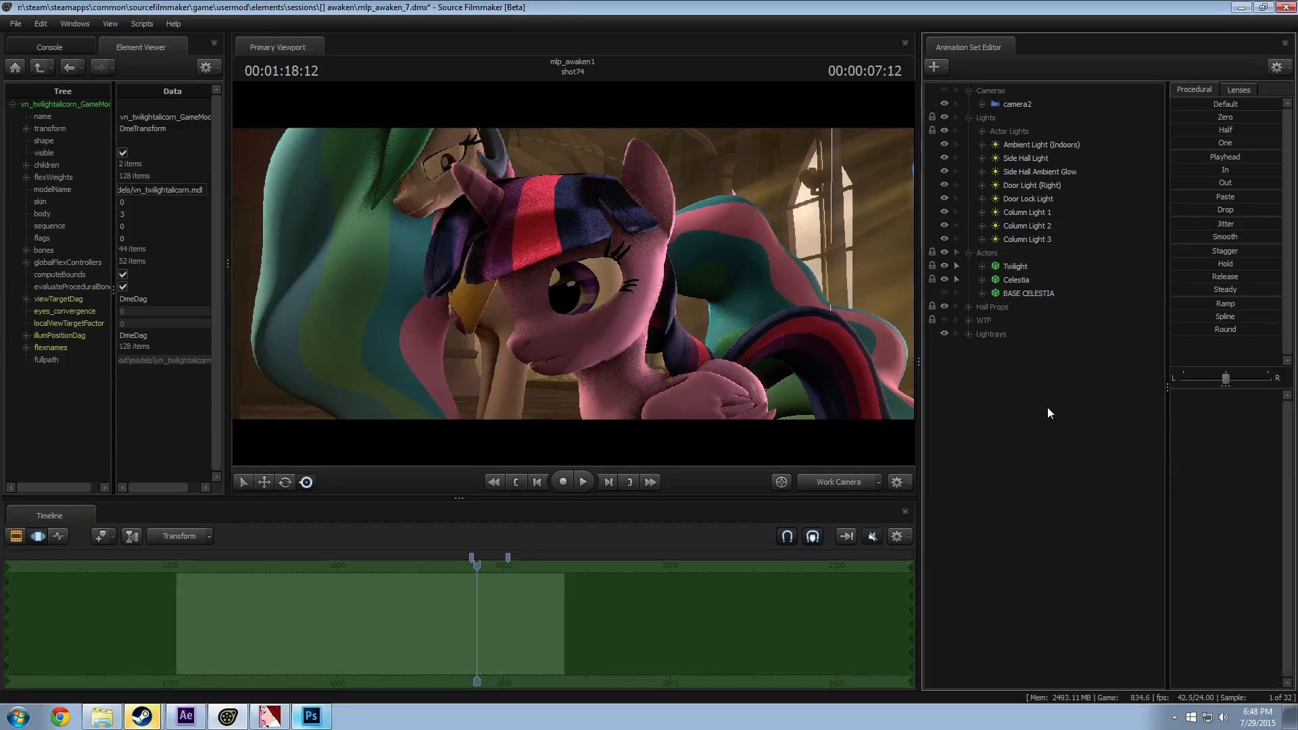
{"action": "right_click", "coordinate": [1048, 407]}
{"action": "left_click", "coordinate": [1103, 438]}
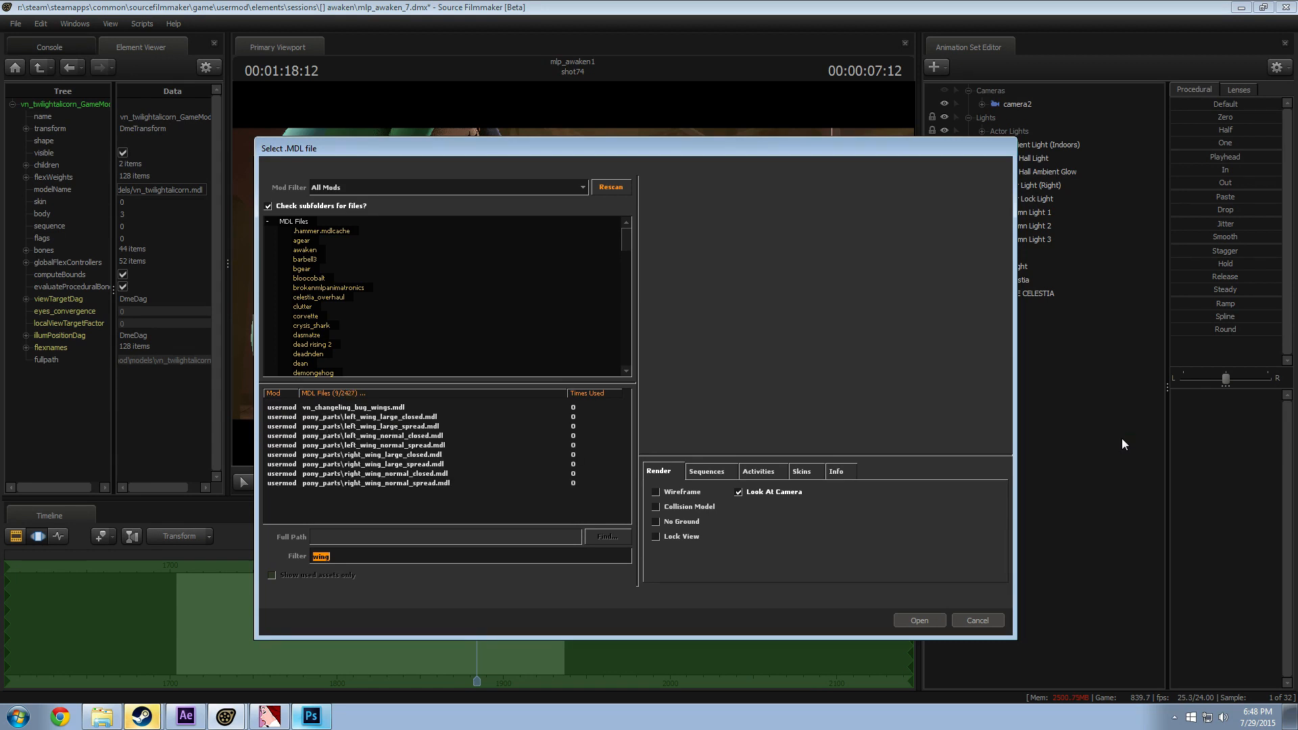
{"action": "type", "text": "rainbow"}
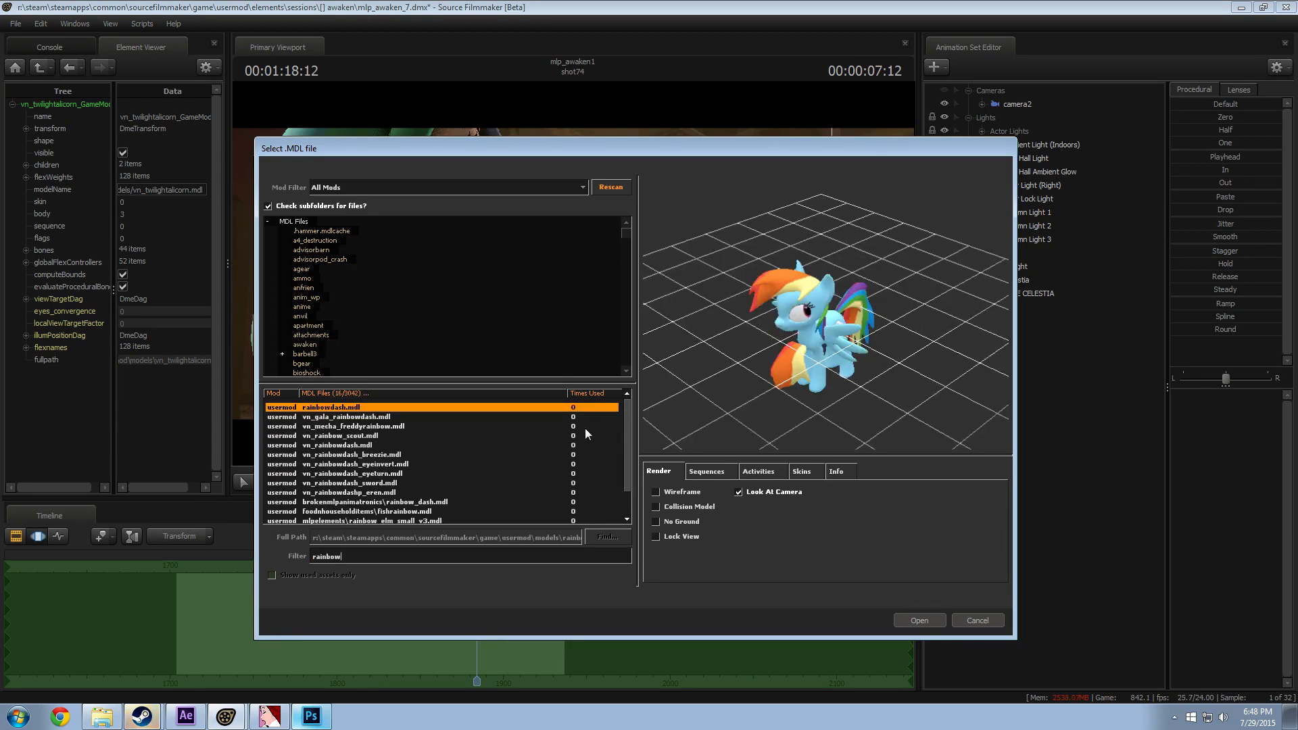
{"action": "double_click", "coordinate": [367, 446]}
{"action": "left_click", "coordinate": [1012, 348]}
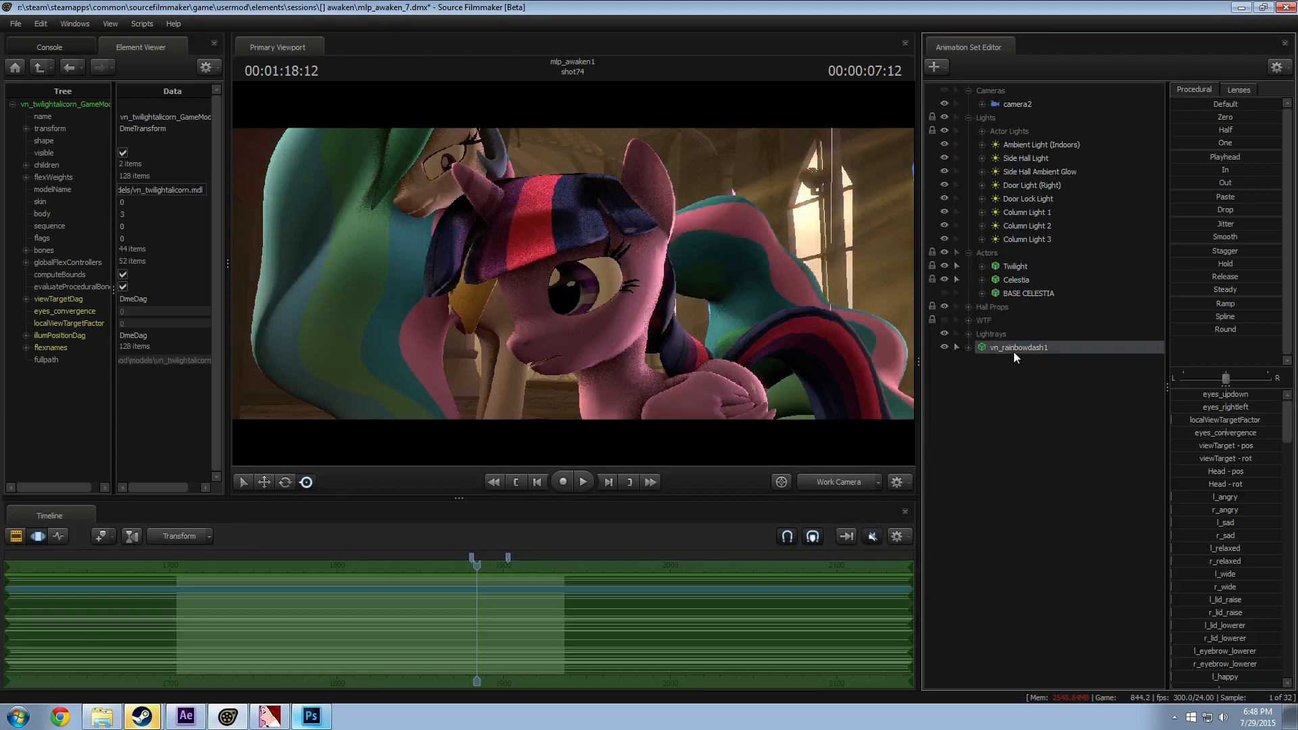
Step: Add override materials to vn_rainbowdash1 and show its game model's expanded materials list in the Element Viewer
{"action": "right_click", "coordinate": [1013, 352]}
{"action": "mouse_move", "coordinate": [1059, 429]}
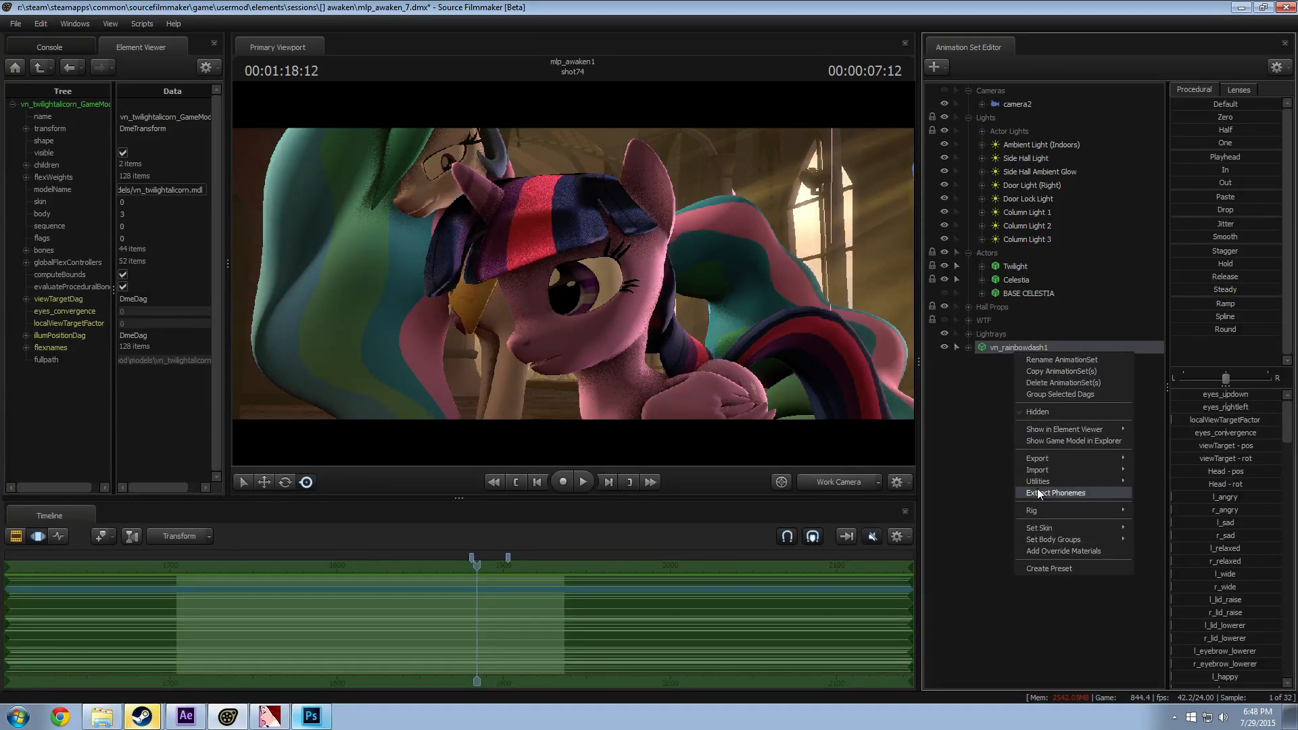
{"action": "left_click", "coordinate": [1044, 551]}
{"action": "right_click", "coordinate": [1019, 348]}
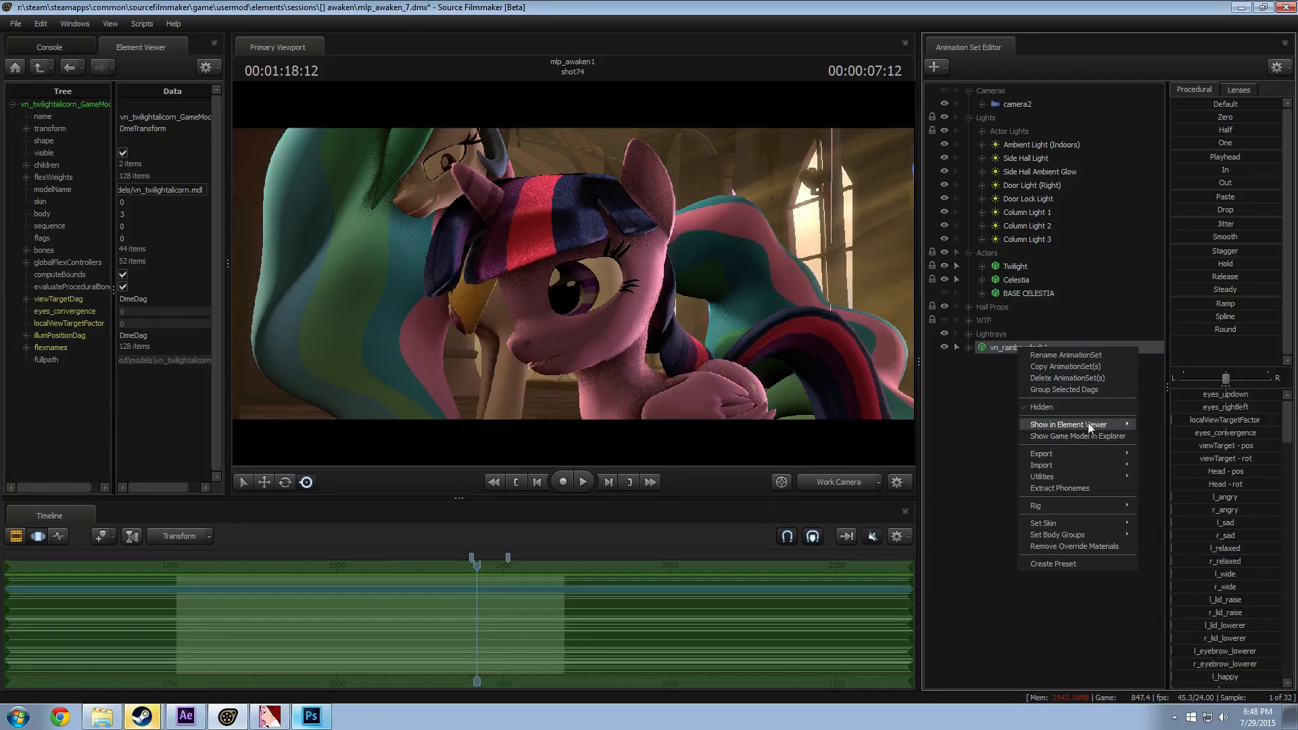
{"action": "left_click", "coordinate": [1160, 438]}
{"action": "left_click", "coordinate": [26, 372]}
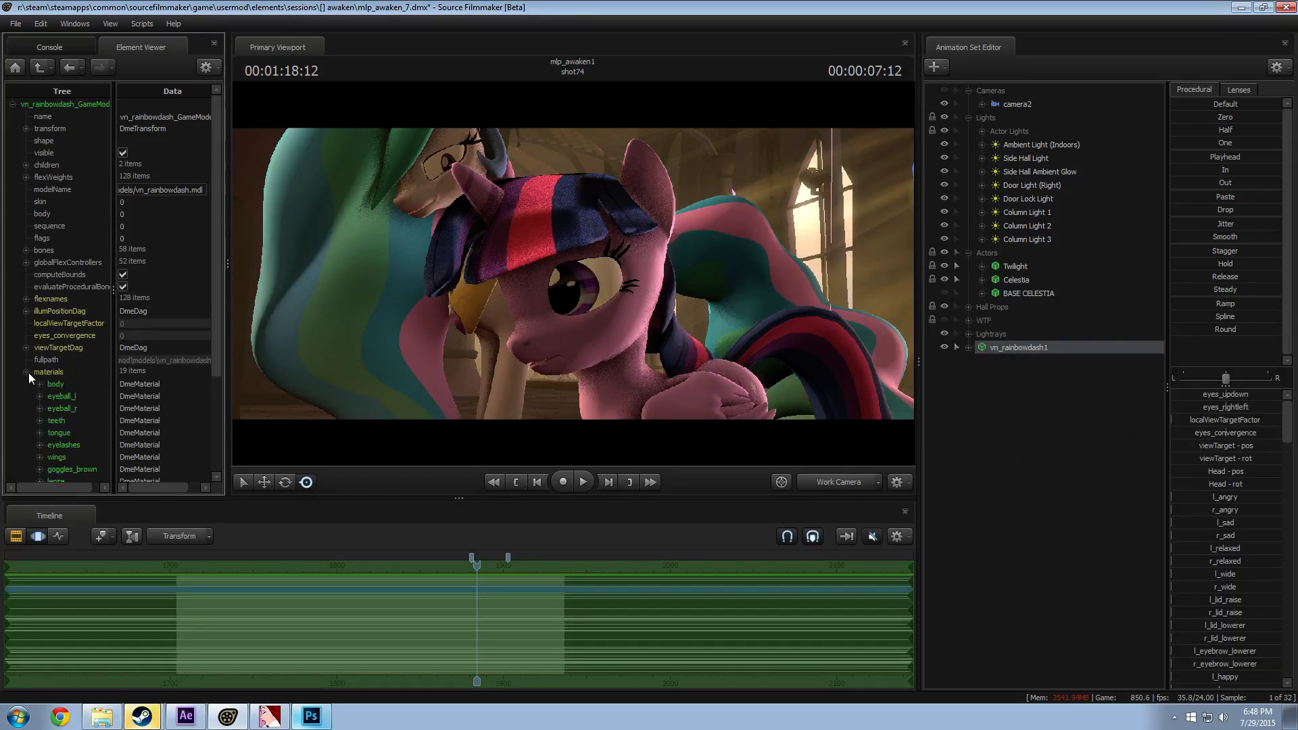
{"action": "scroll", "coordinate": [74, 406], "scroll_direction": "down", "scroll_amount": 4}
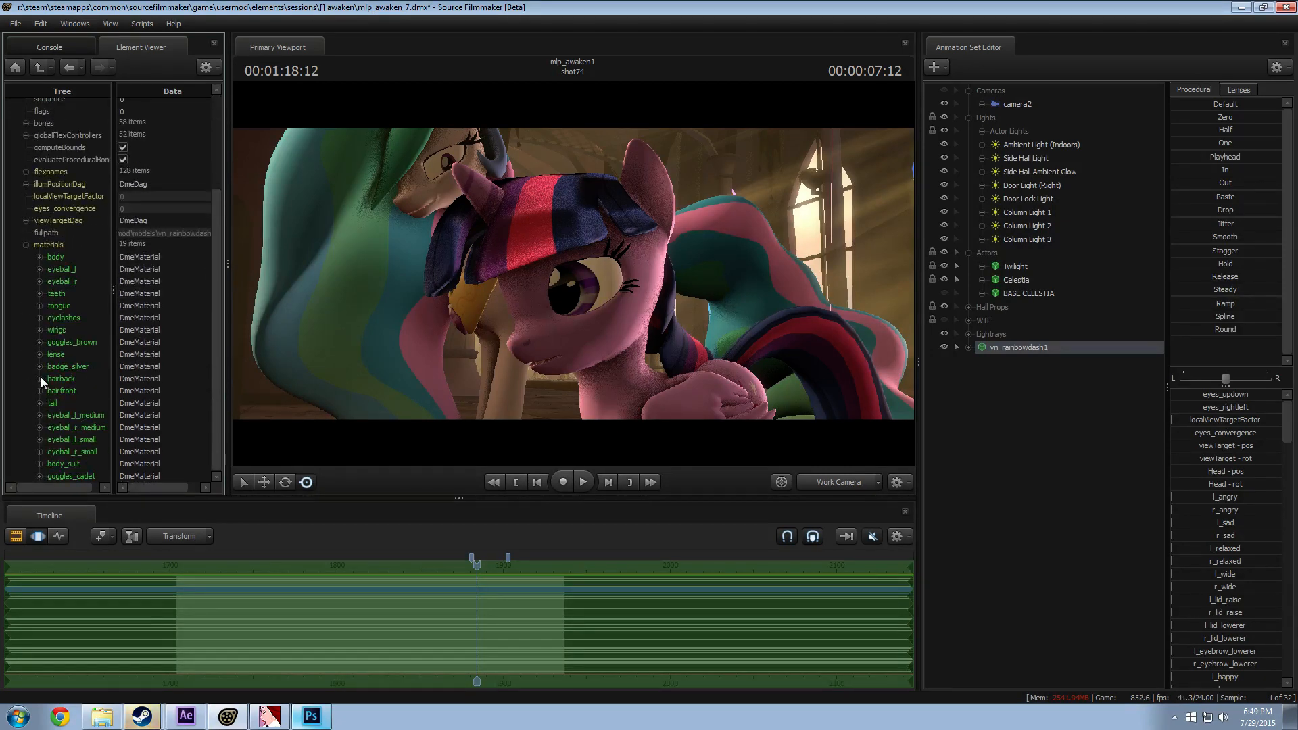
Step: Add a string attribute named $bumpmap to Rainbow Dash's hairfront material
{"action": "left_click", "coordinate": [40, 378]}
{"action": "left_click", "coordinate": [40, 378]}
{"action": "left_click", "coordinate": [39, 390]}
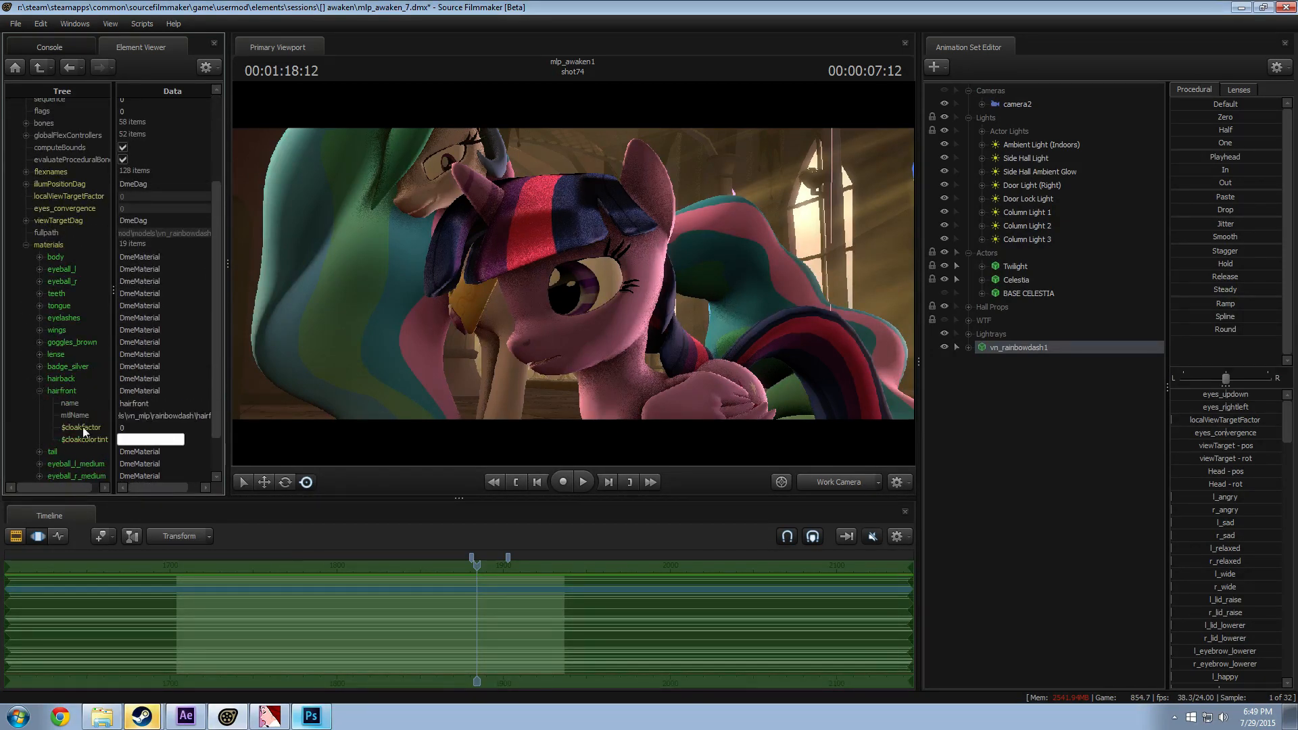
{"action": "right_click", "coordinate": [69, 391]}
{"action": "mouse_move", "coordinate": [105, 485]}
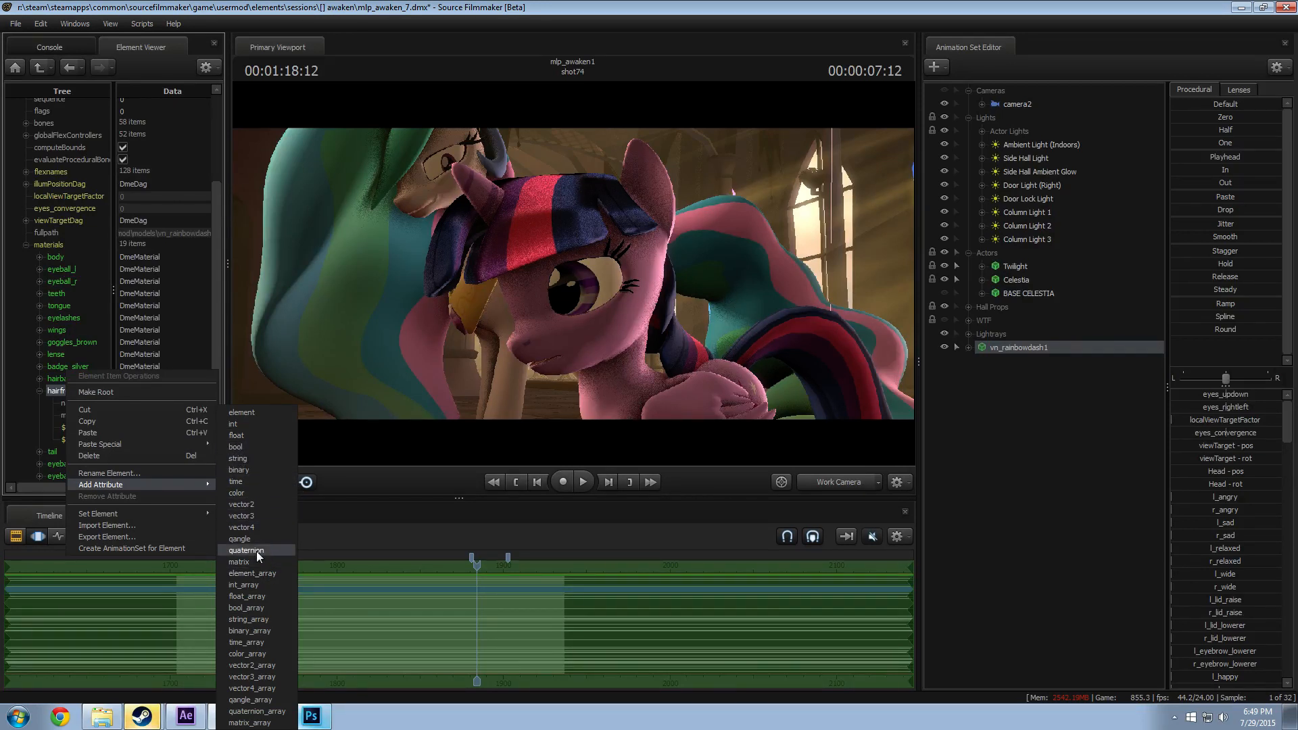
{"action": "left_click", "coordinate": [236, 459]}
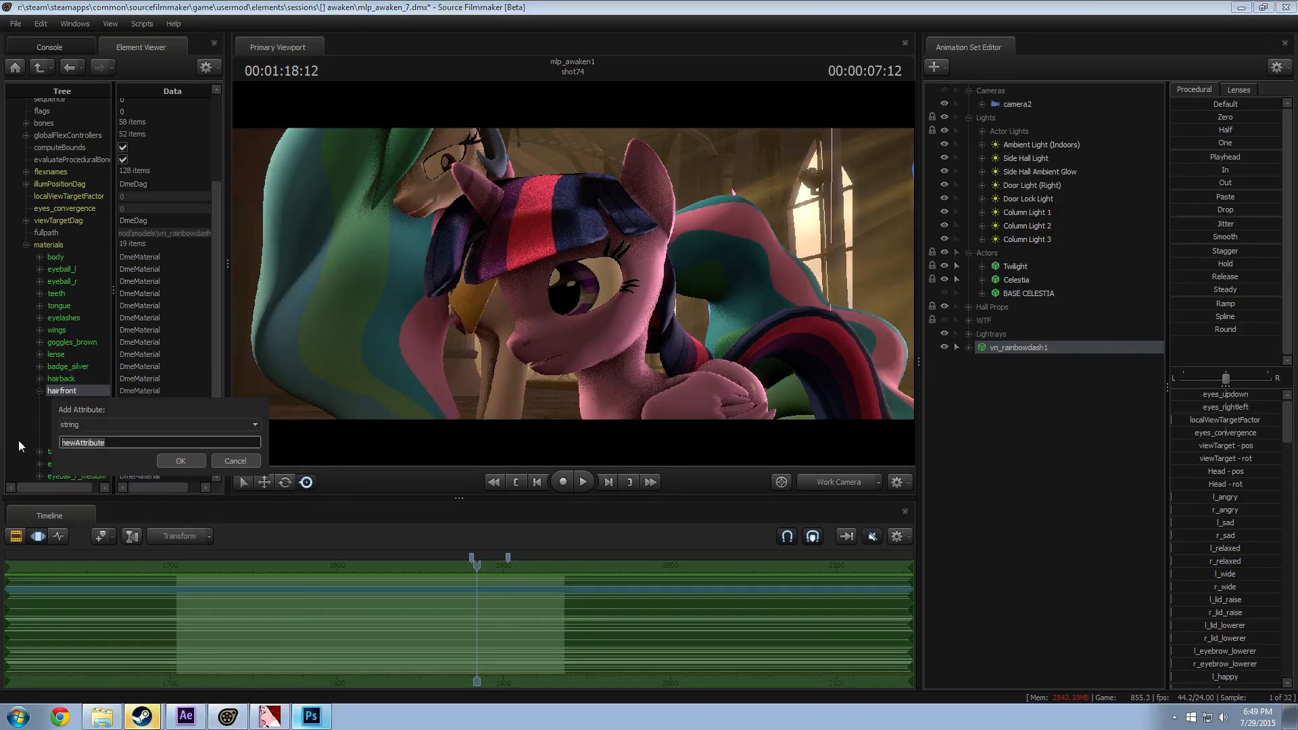
{"action": "type", "text": "$bumpmap"}
{"action": "key", "text": "Return"}
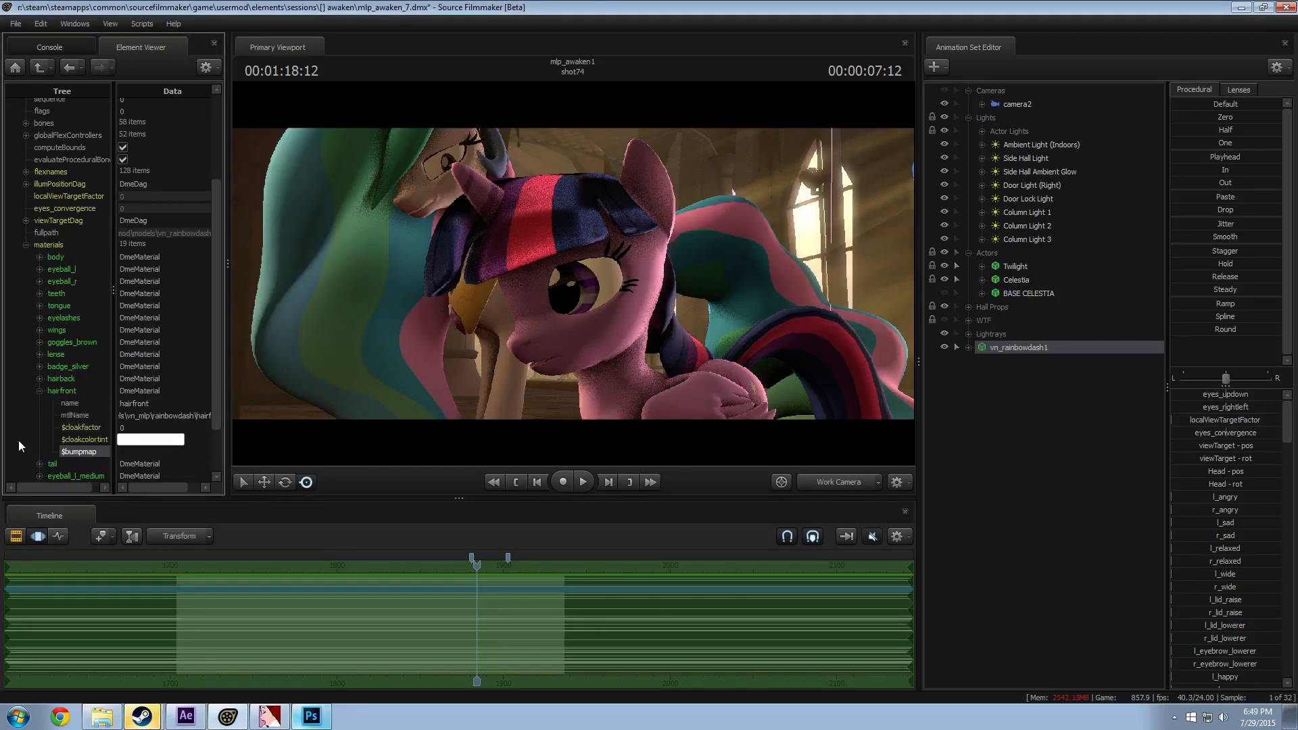
Step: Set the hairfront material's $bumpmap to models\vn_mlp\twilightsparkle\Hair_normal, using the material's own path as the starting text
{"action": "left_click", "coordinate": [148, 415]}
{"action": "left_click", "coordinate": [137, 451]}
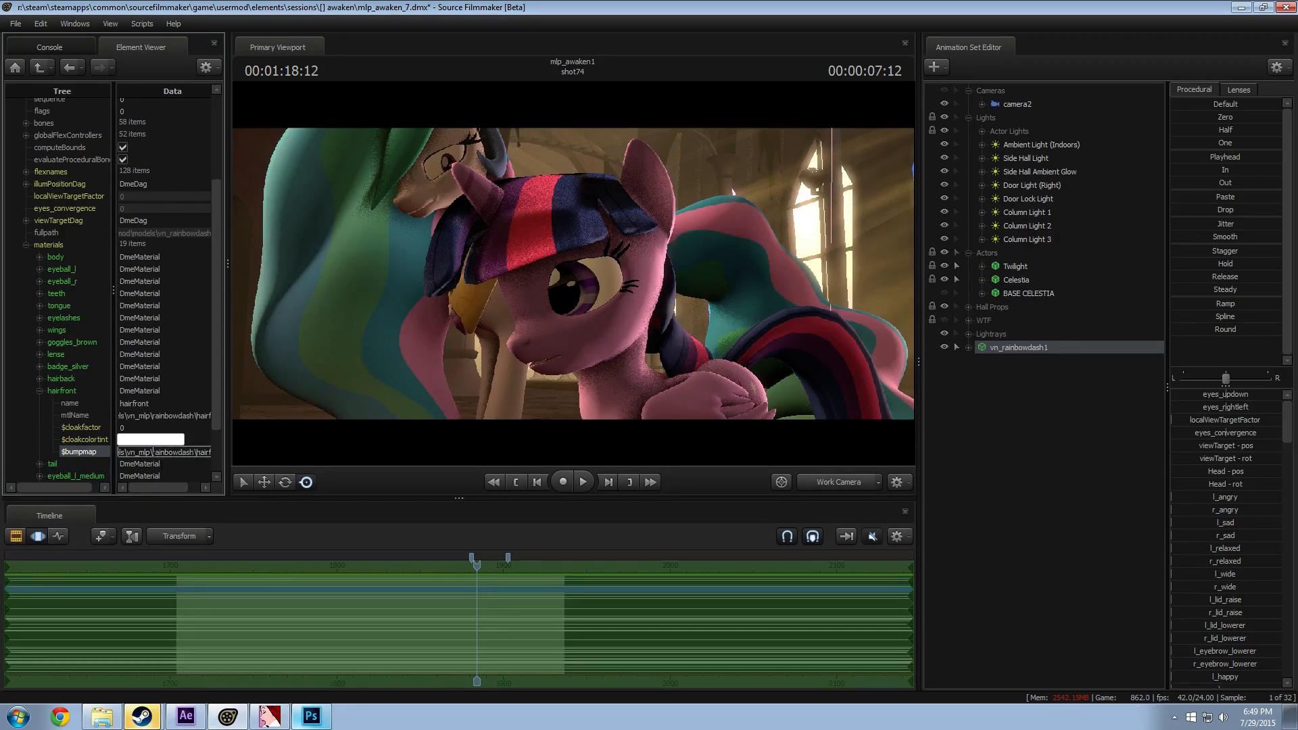
{"action": "type", "text": "twilightspark"}
{"action": "left_click", "coordinate": [354, 451]}
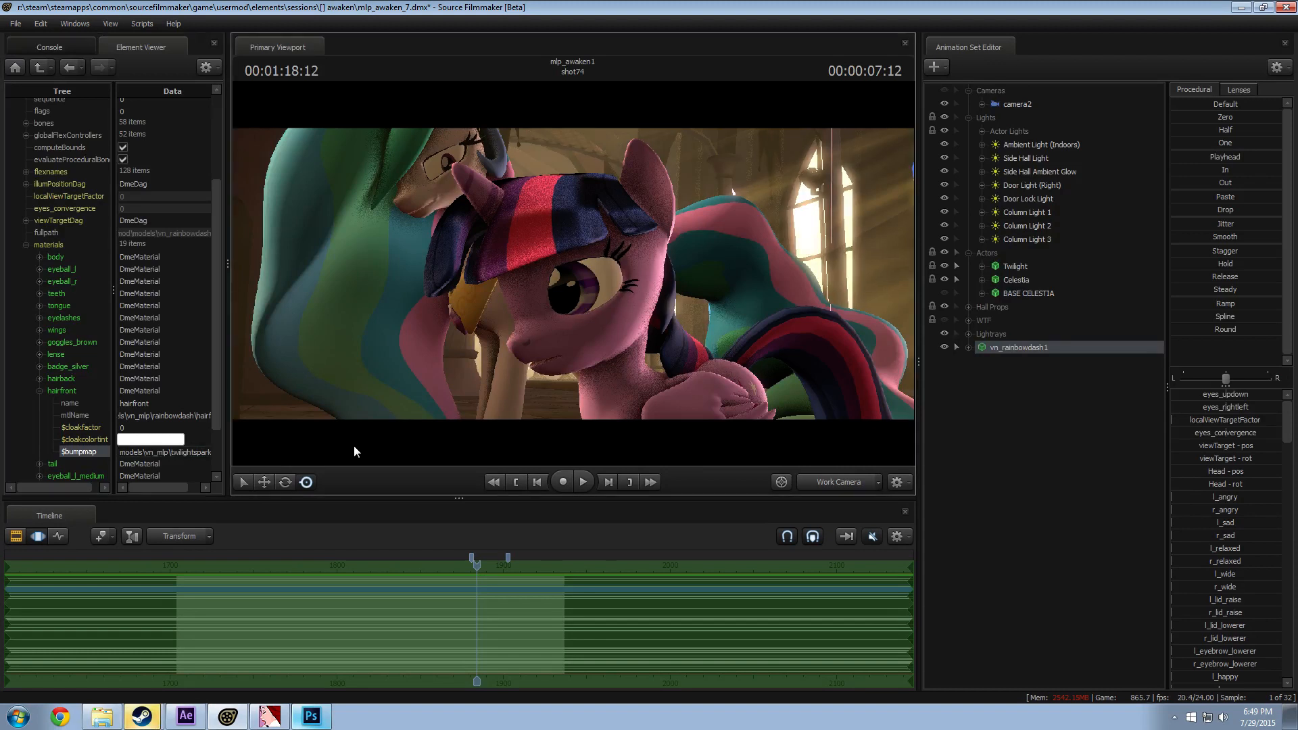
{"action": "left_click_drag", "start_coordinate": [190, 447], "coordinate": [217, 462]}
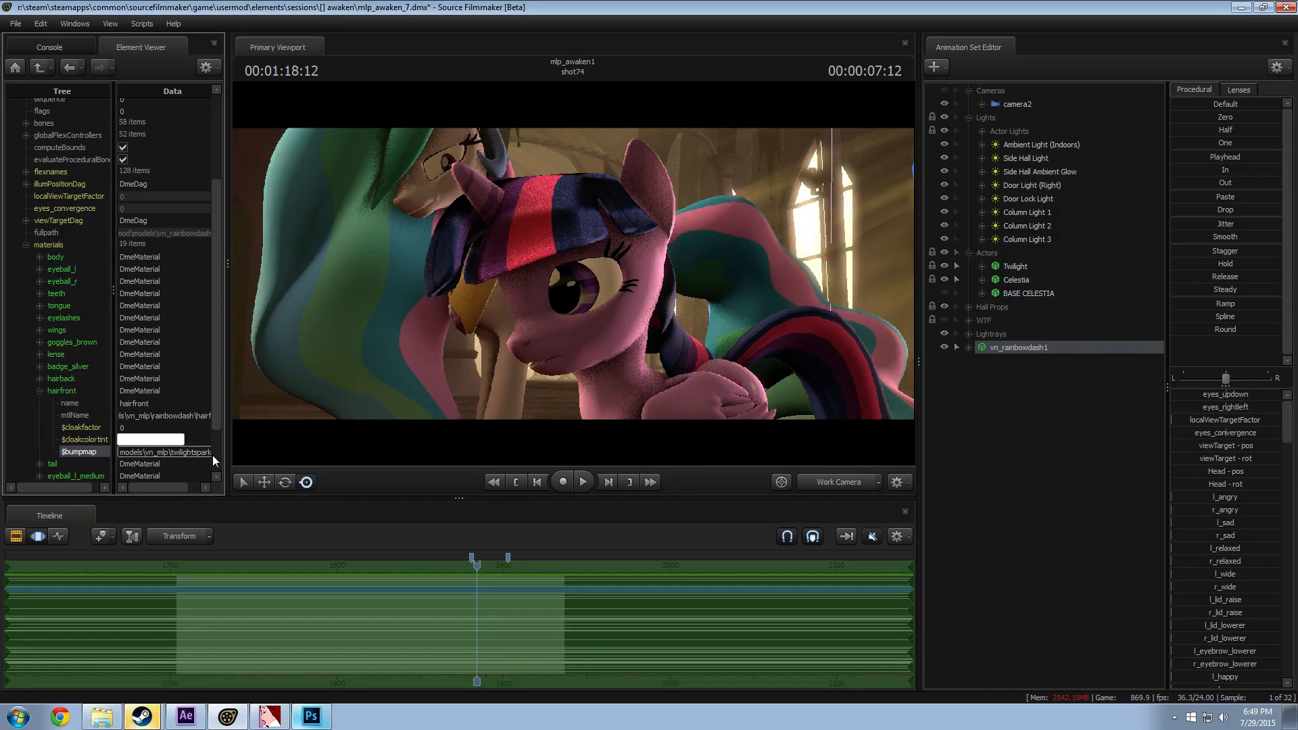
{"action": "left_click_drag", "start_coordinate": [172, 485], "coordinate": [186, 484]}
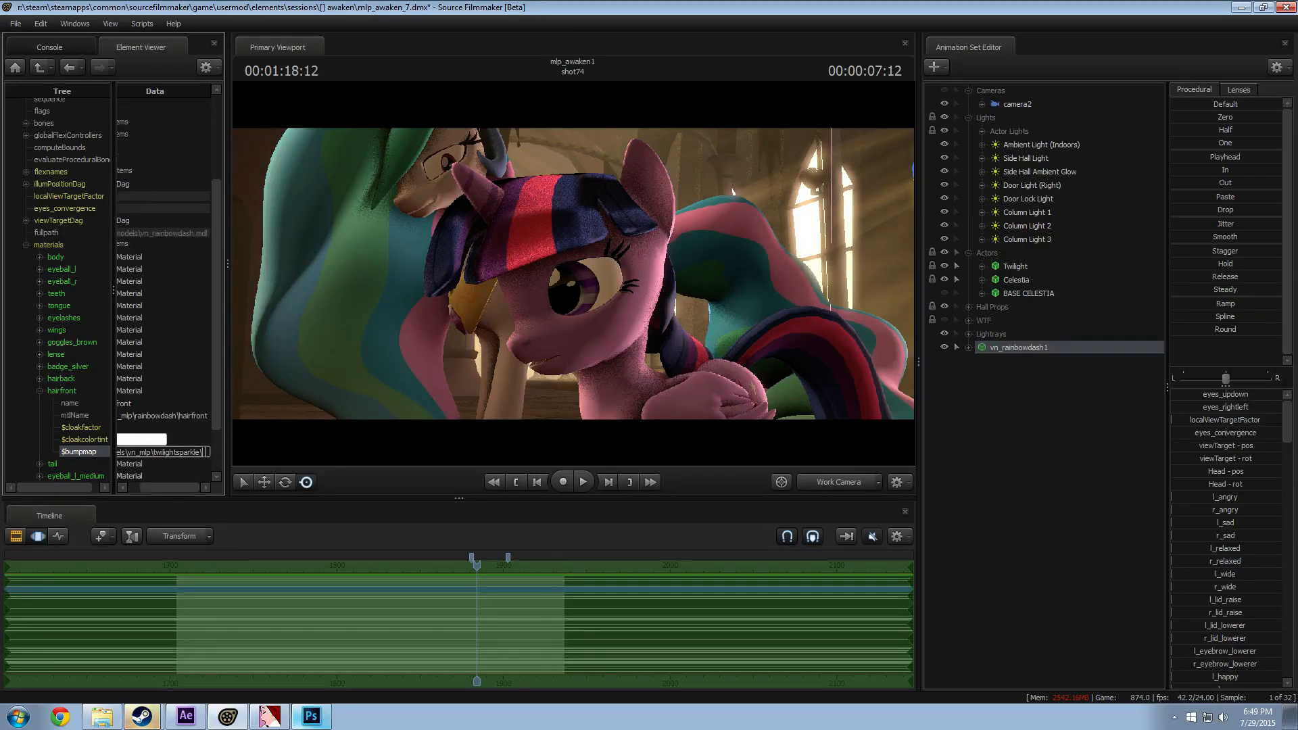
{"action": "type", "text": "mal"}
{"action": "key", "text": "Return"}
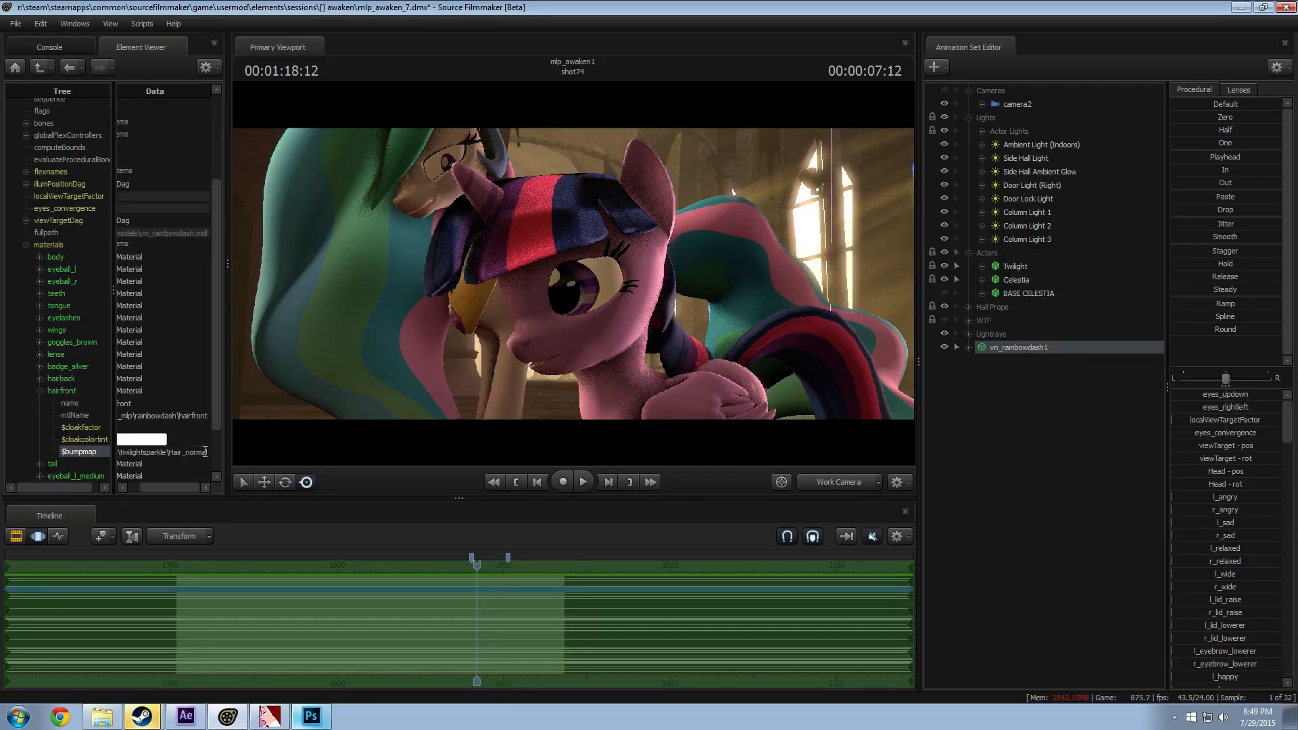
Step: Fly the Work Camera to Rainbow Dash and examine her front hair up close, then her tail
{"action": "left_click_drag", "start_coordinate": [513, 309], "coordinate": [457, 334]}
{"action": "key", "text": "F2"}
{"action": "key", "text": "F3"}
{"action": "left_click_drag", "start_coordinate": [602, 278], "coordinate": [602, 220]}
{"action": "key", "text": "w"}
{"action": "key", "text": "a"}
{"action": "key", "text": "s"}
{"action": "key", "text": "a"}
{"action": "key", "text": "w"}
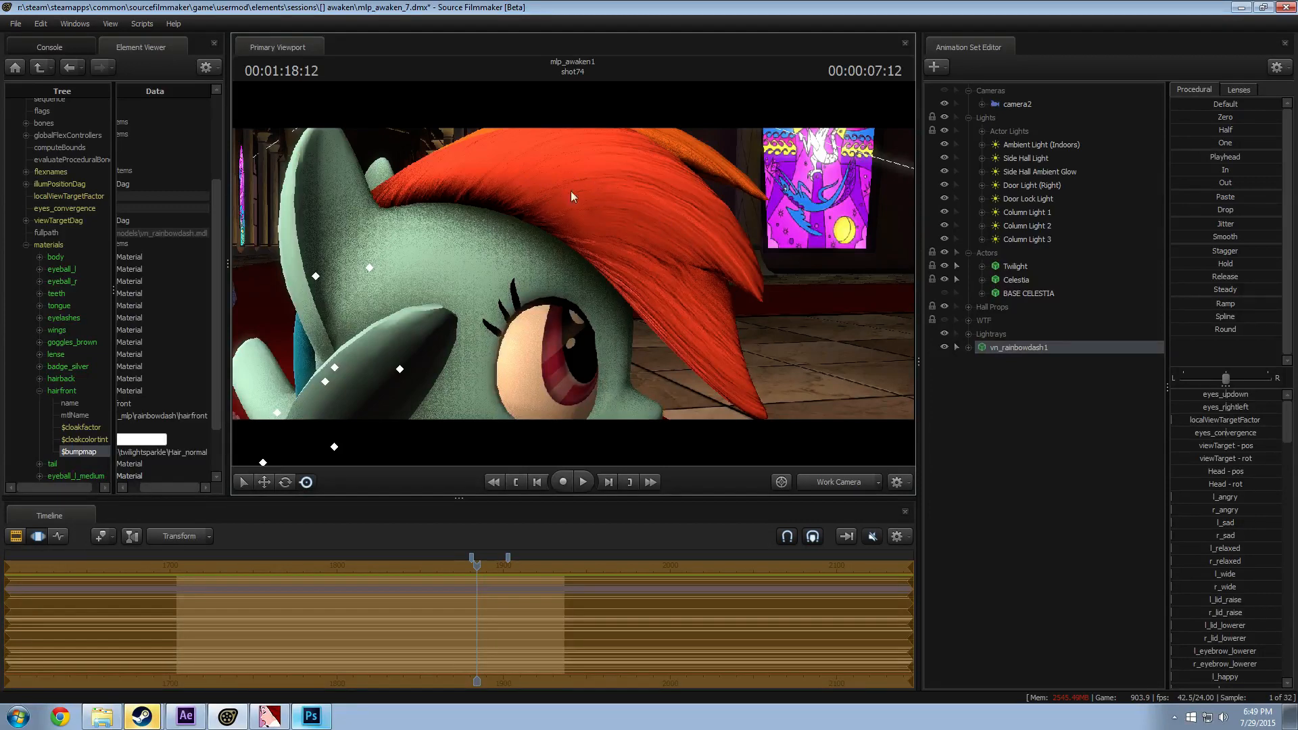
{"action": "key", "text": "d"}
{"action": "left_click_drag", "start_coordinate": [570, 191], "coordinate": [608, 247]}
{"action": "key", "text": "s"}
{"action": "key", "text": "a"}
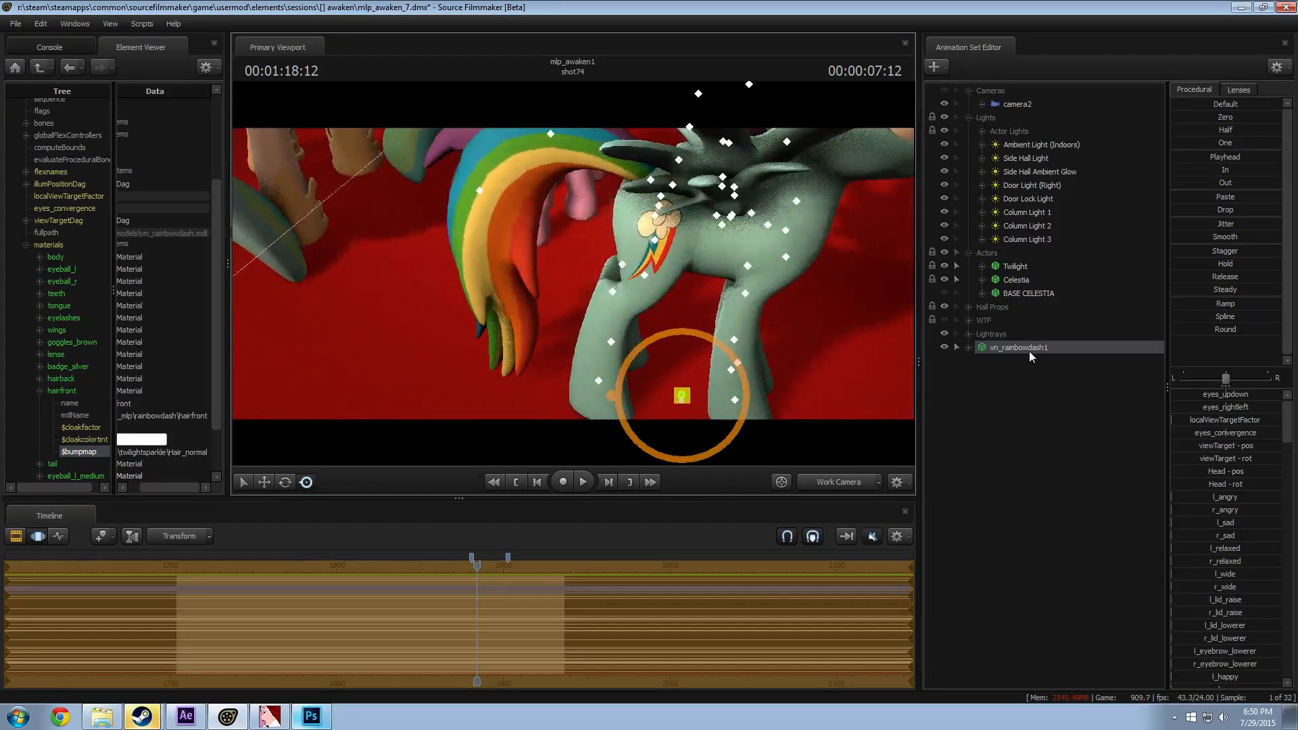
Step: Copy the Hair_normal texture path from the hairfront material's $bumpmap value
{"action": "right_click", "coordinate": [1029, 354]}
{"action": "scroll", "coordinate": [55, 456], "scroll_direction": "down", "scroll_amount": 2}
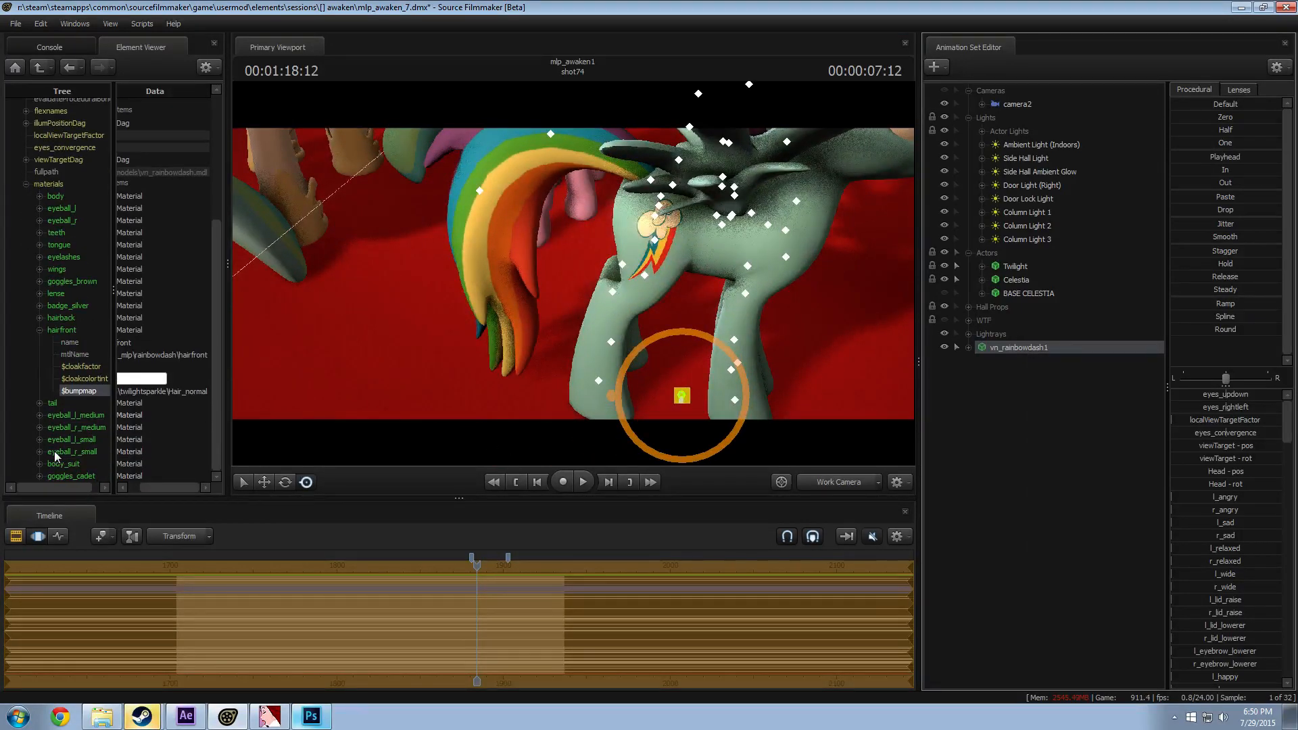
{"action": "double_click", "coordinate": [166, 391]}
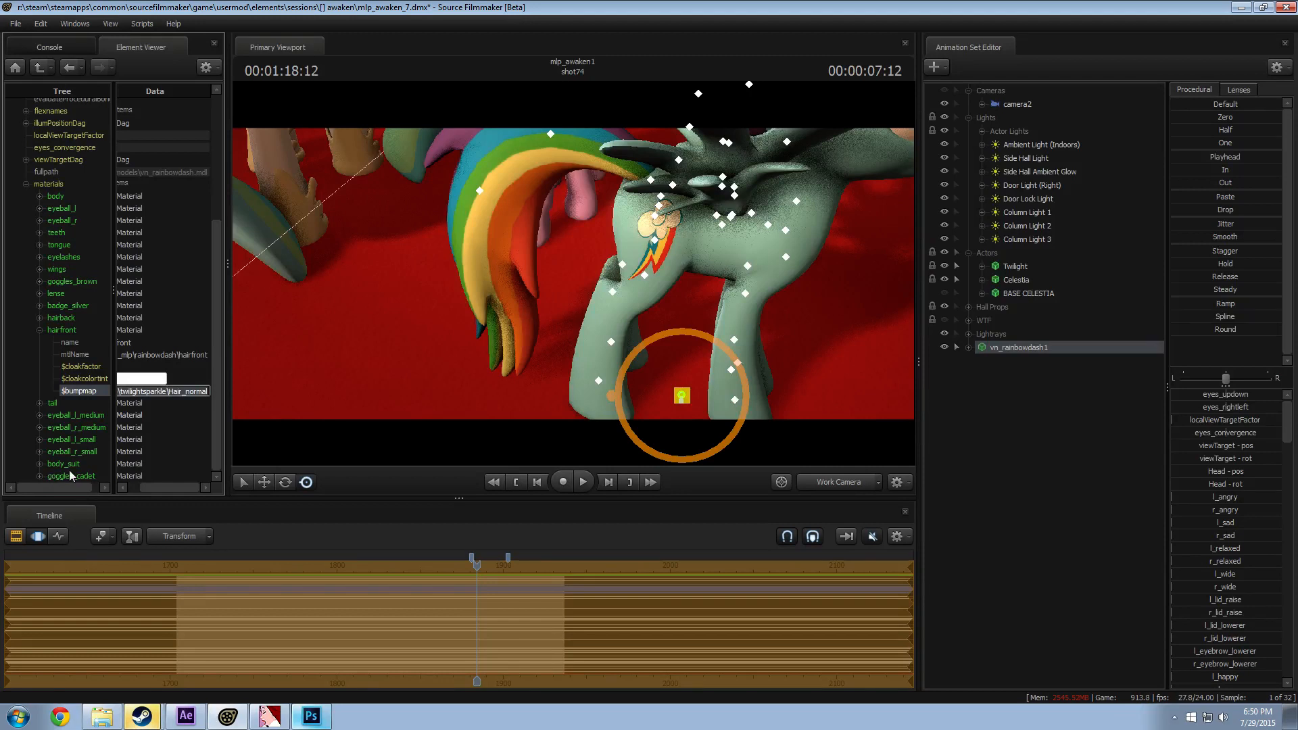
{"action": "scroll", "coordinate": [44, 421], "scroll_direction": "up", "scroll_amount": 1}
Step: Add a string attribute named $bumpmap to Rainbow Dash's tail material
{"action": "left_click", "coordinate": [39, 437]}
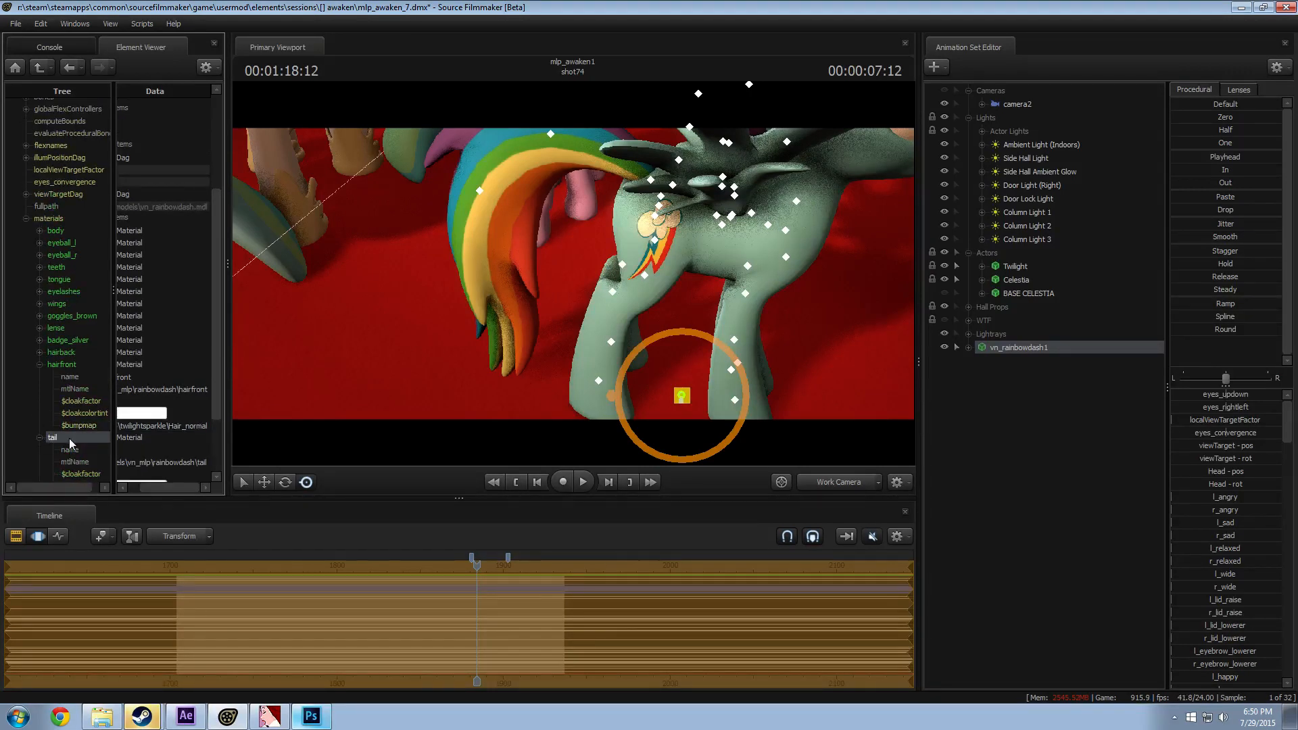
{"action": "right_click", "coordinate": [69, 438]}
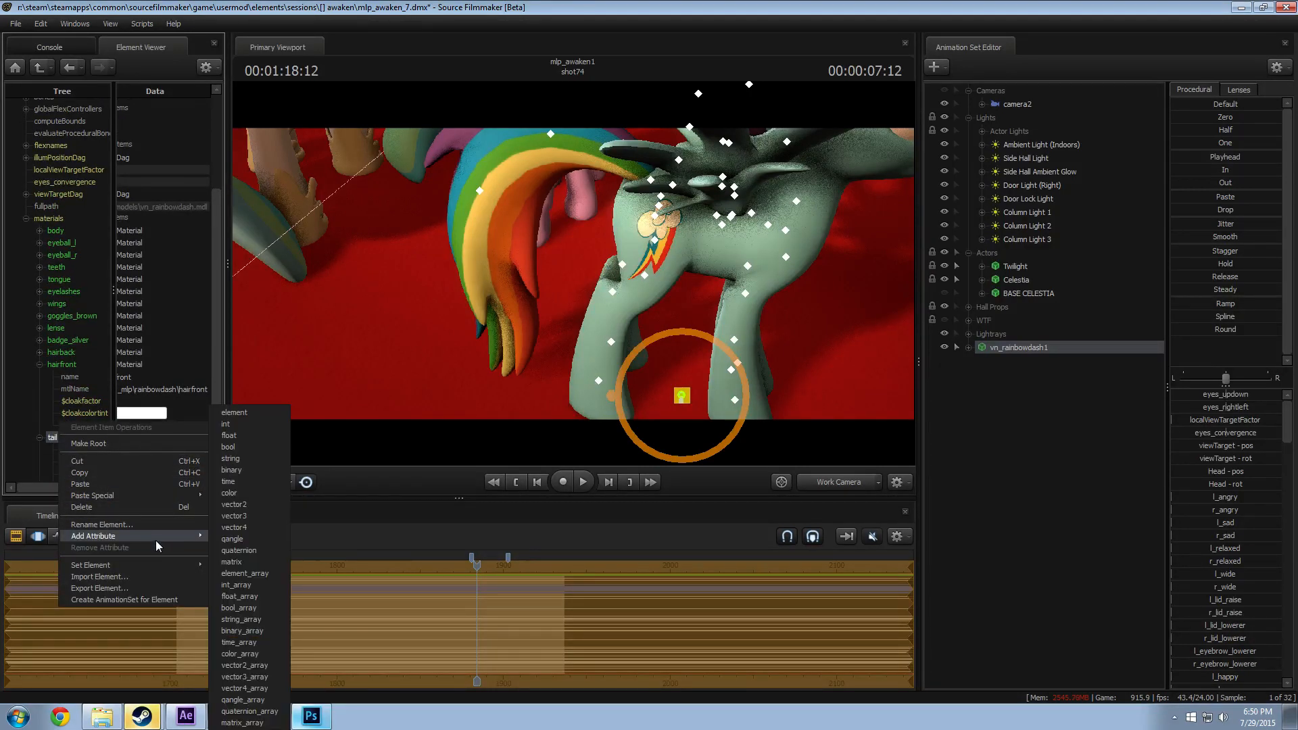
{"action": "mouse_move", "coordinate": [161, 534]}
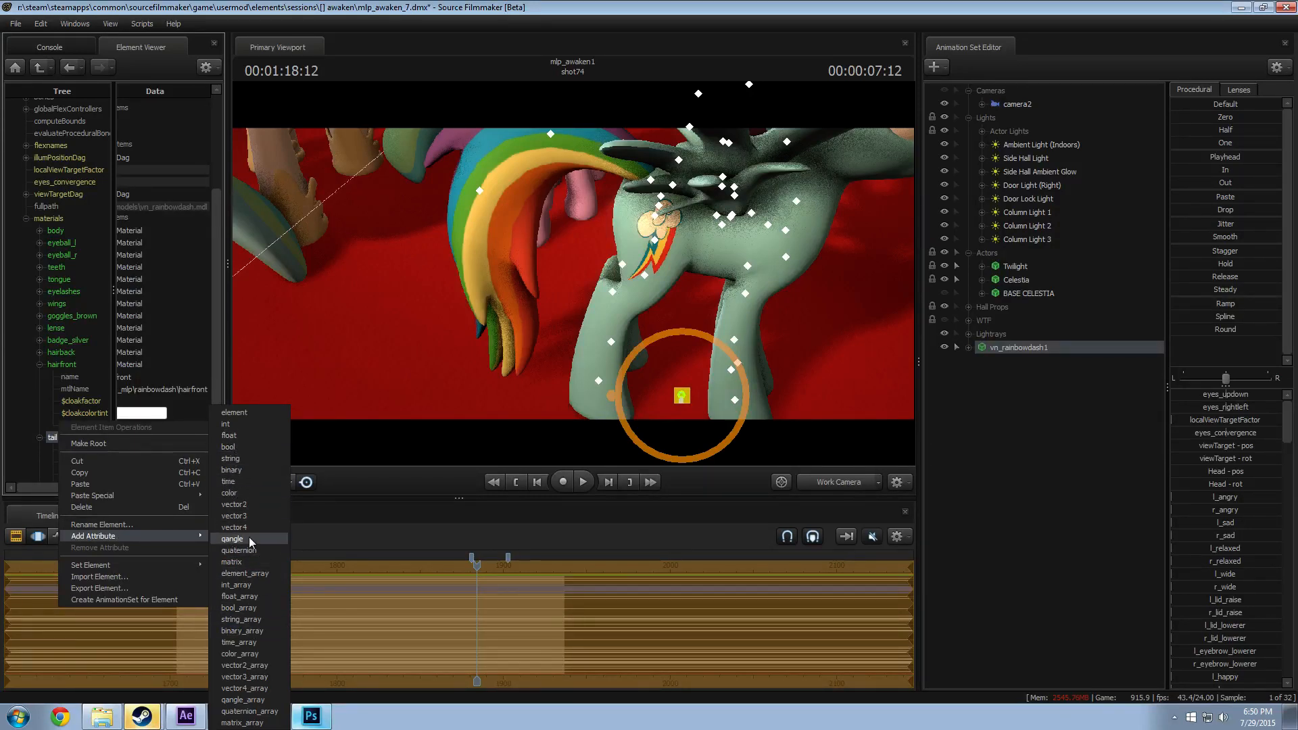
{"action": "left_click", "coordinate": [232, 459]}
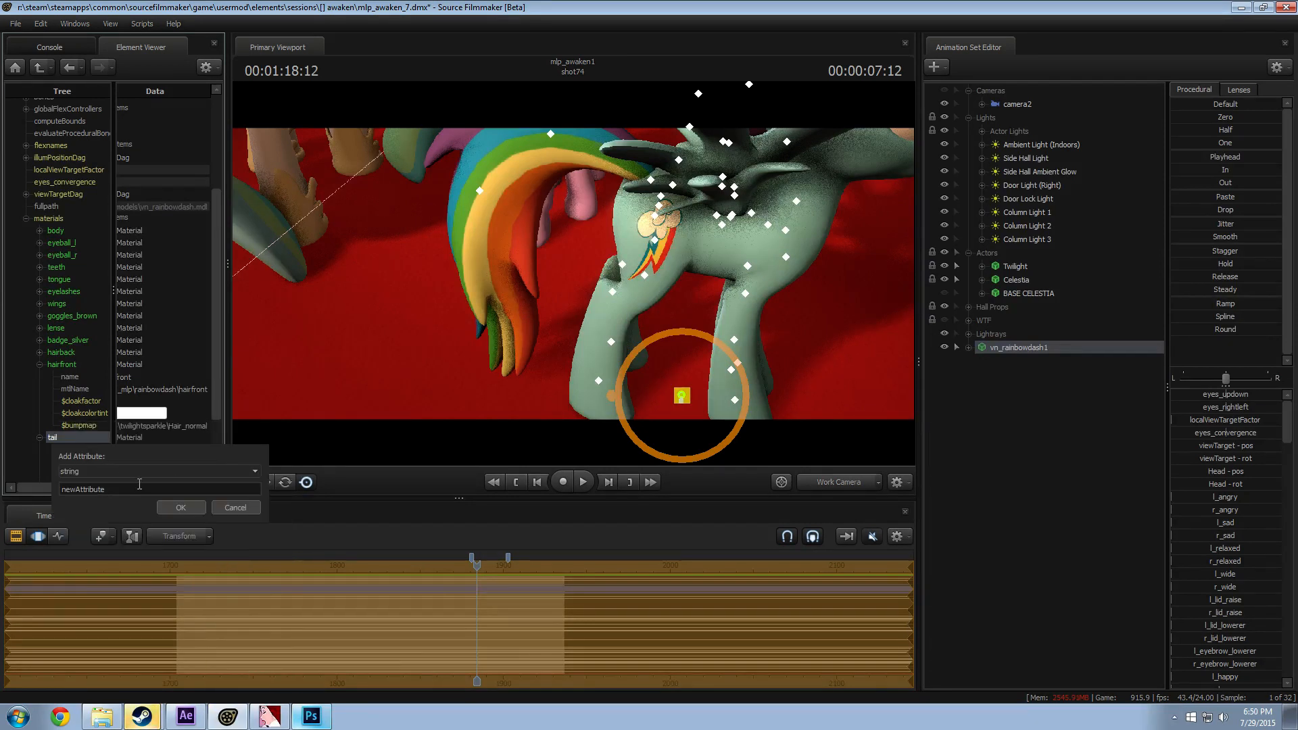
{"action": "type", "text": "$uu"}
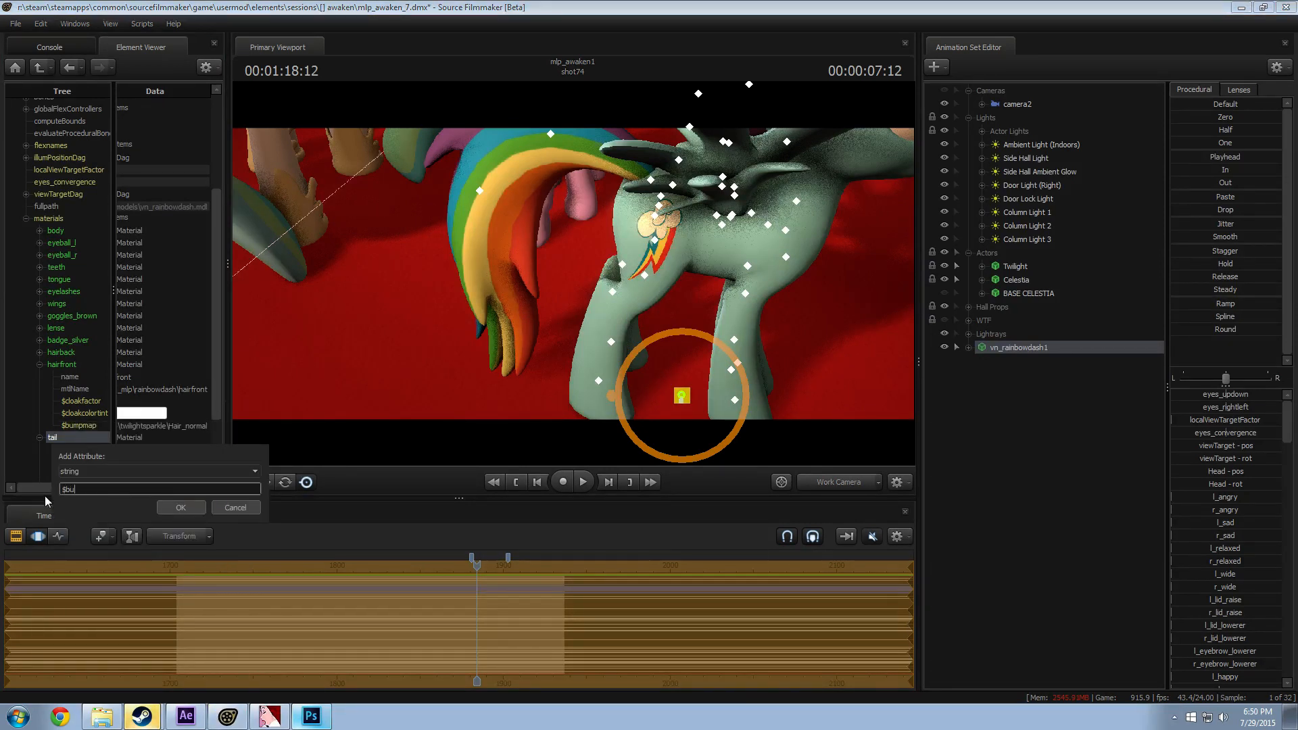
{"action": "type", "text": "mpmap"}
{"action": "key", "text": "Return"}
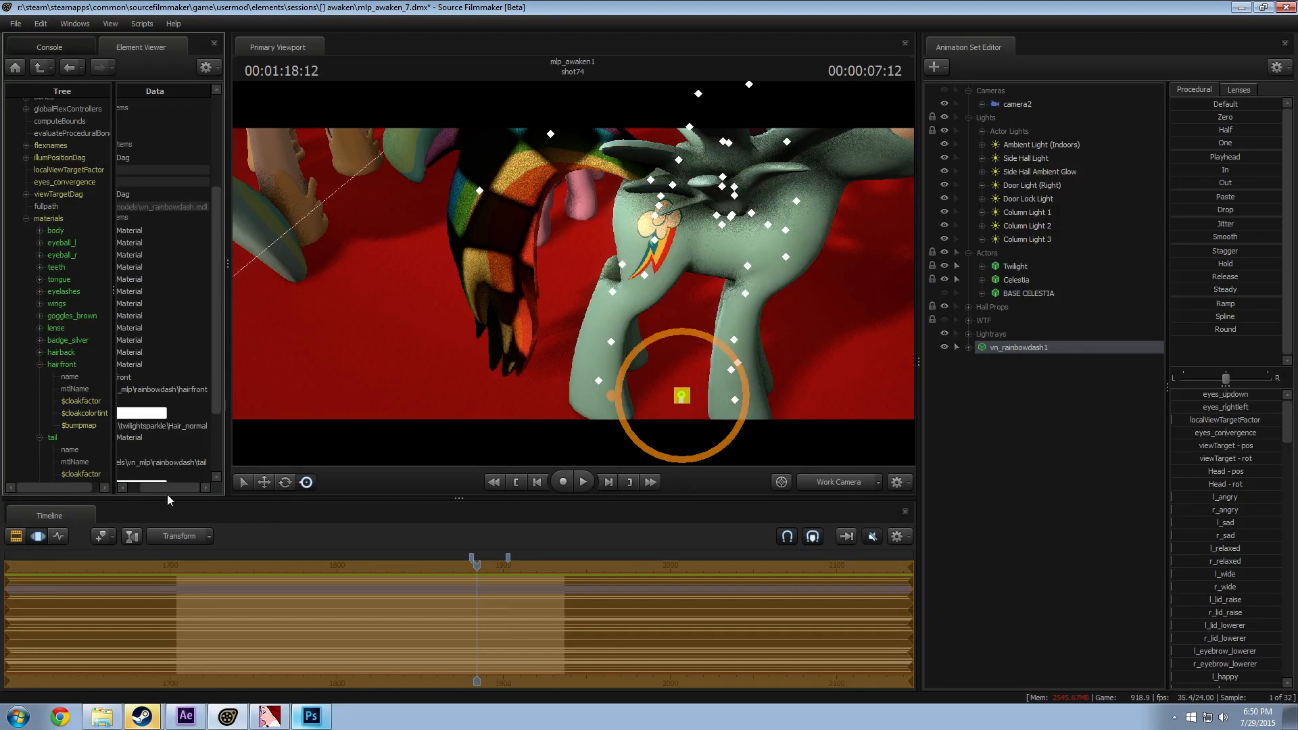
{"action": "left_click", "coordinate": [165, 474]}
{"action": "mouse_move", "coordinate": [513, 357]}
{"action": "left_mouse_down"}
{"action": "mouse_move", "coordinate": [495, 360]}
{"action": "mouse_move", "coordinate": [513, 356]}
{"action": "left_mouse_up"}
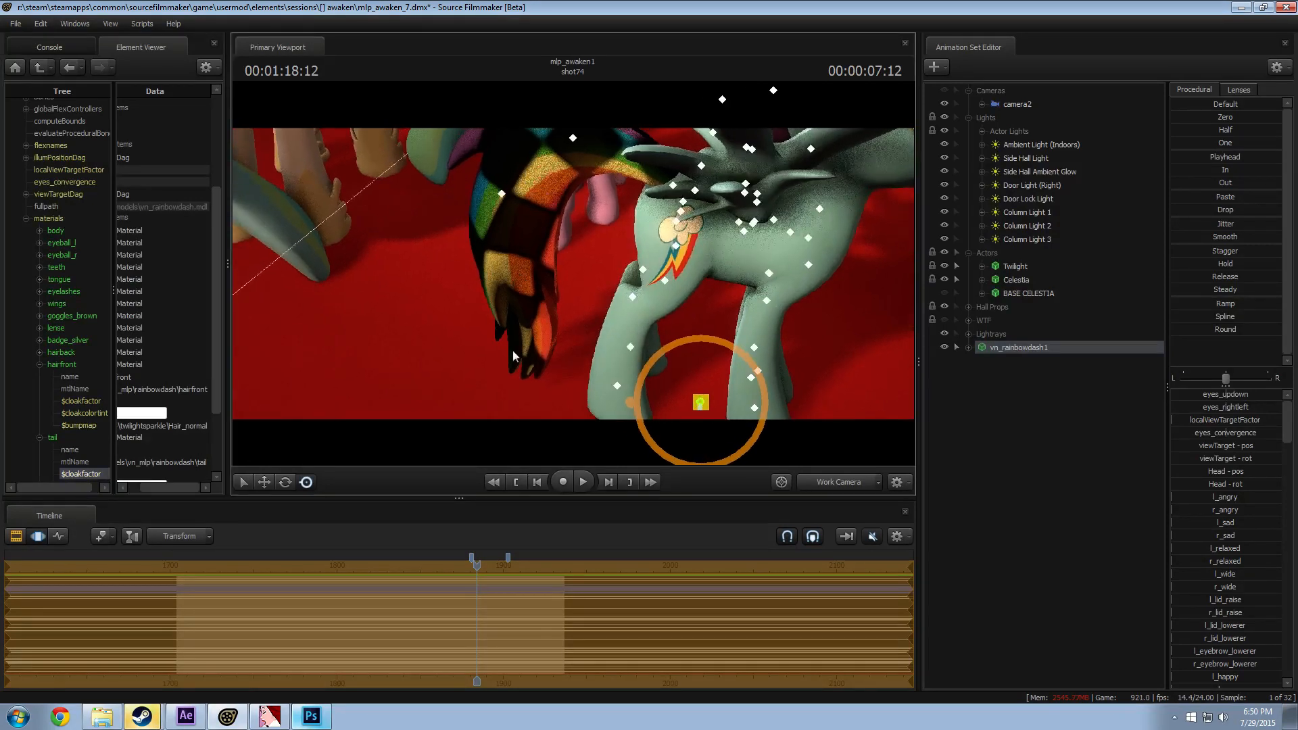
Step: Set the tail material's $bumpmap to the copied Hair_normal path and view Rainbow Dash's tail up close
{"action": "scroll", "coordinate": [154, 465], "scroll_direction": "down", "scroll_amount": 3}
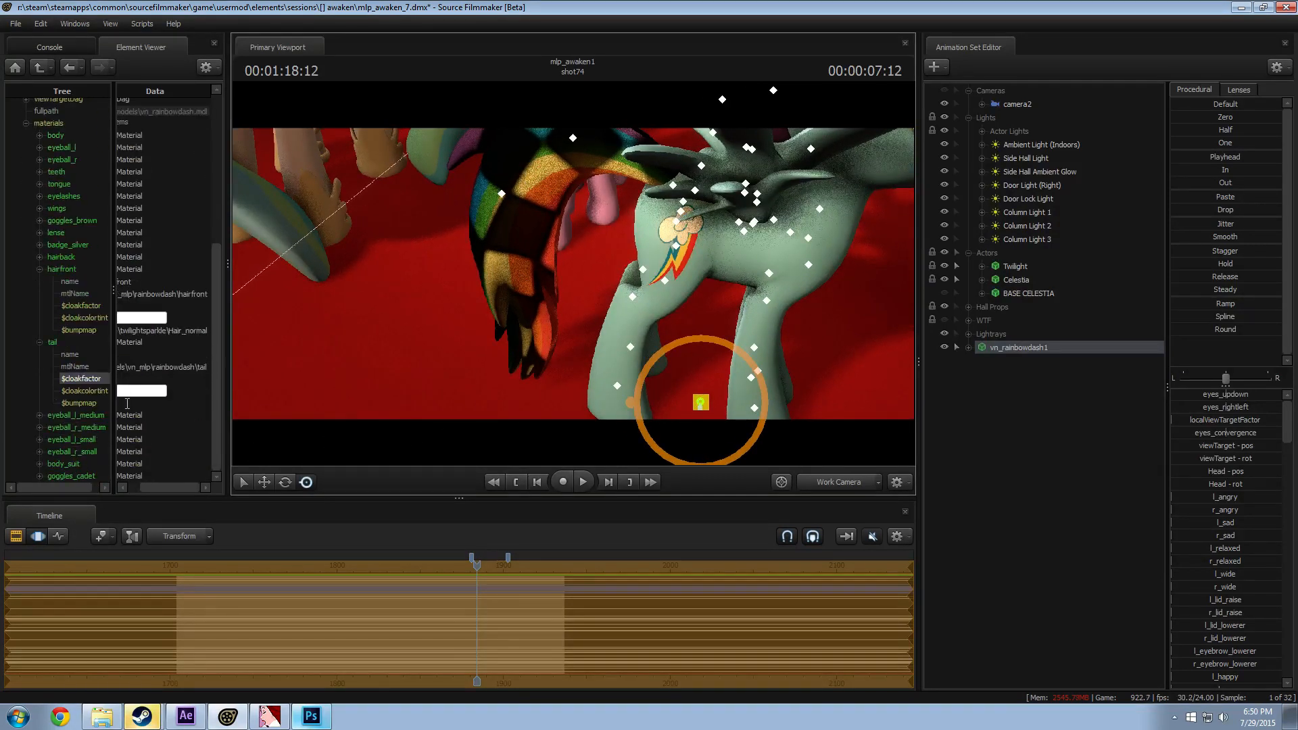
{"action": "left_click", "coordinate": [143, 404]}
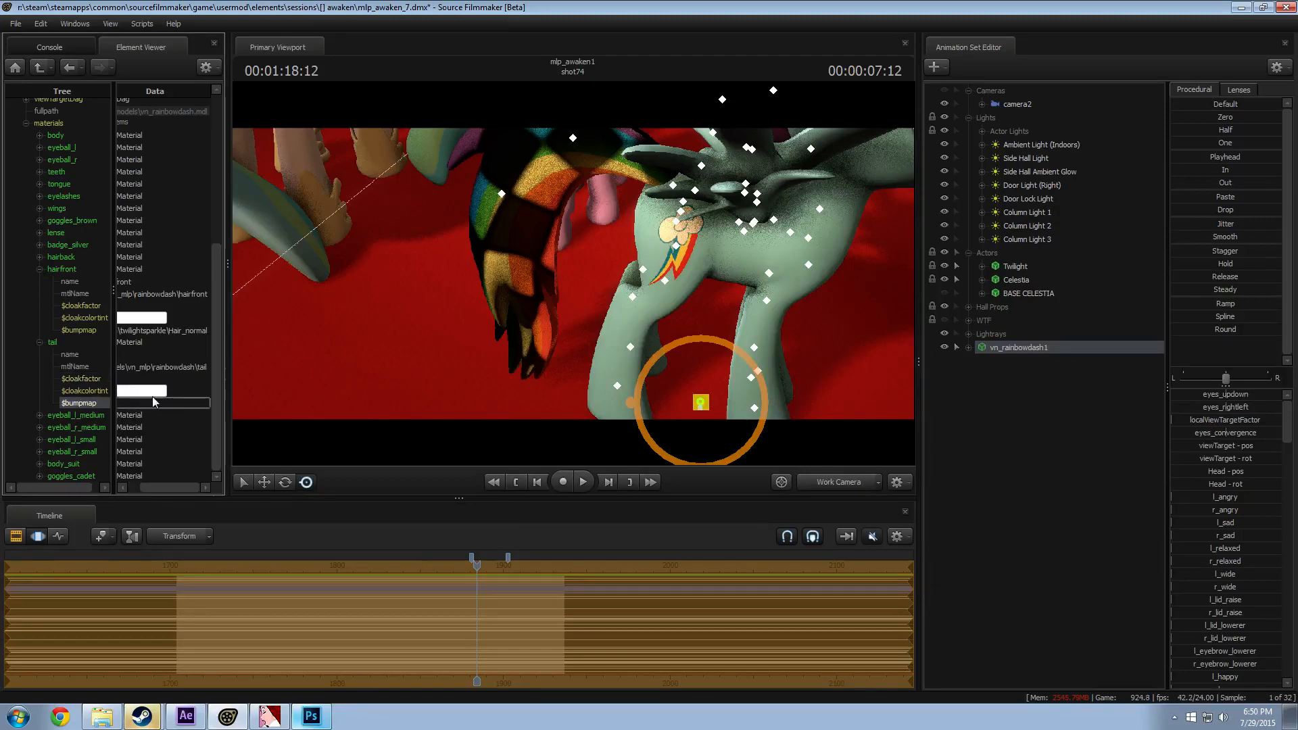
{"action": "left_click", "coordinate": [148, 354]}
{"action": "mouse_move", "coordinate": [271, 386]}
{"action": "left_mouse_down"}
{"action": "mouse_move", "coordinate": [287, 341]}
{"action": "mouse_move", "coordinate": [324, 324]}
{"action": "mouse_move", "coordinate": [348, 365]}
{"action": "mouse_move", "coordinate": [325, 348]}
{"action": "mouse_move", "coordinate": [320, 369]}
{"action": "mouse_move", "coordinate": [318, 350]}
{"action": "left_mouse_up"}
{"action": "left_click_drag", "start_coordinate": [573, 273], "coordinate": [474, 213]}
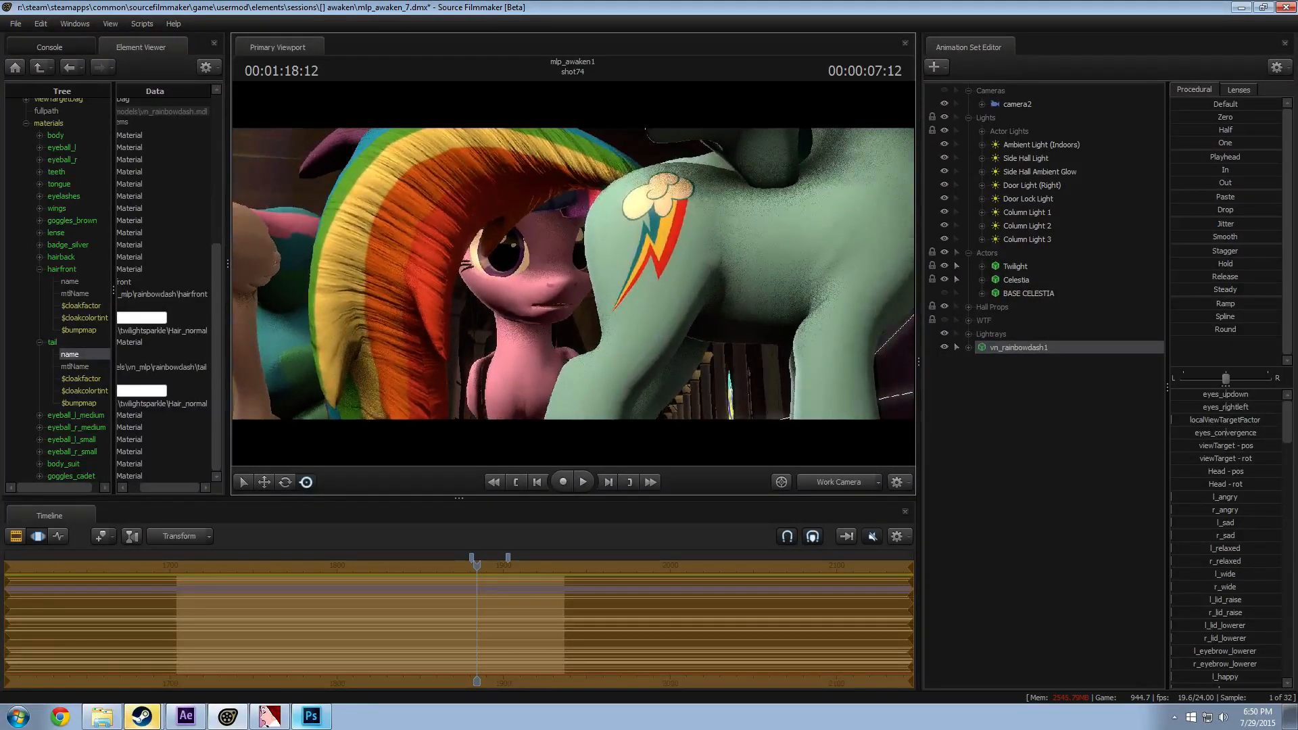
Step: Rotate Rainbow Dash's Pelvis bone slightly
{"action": "key", "text": "ctrl"}
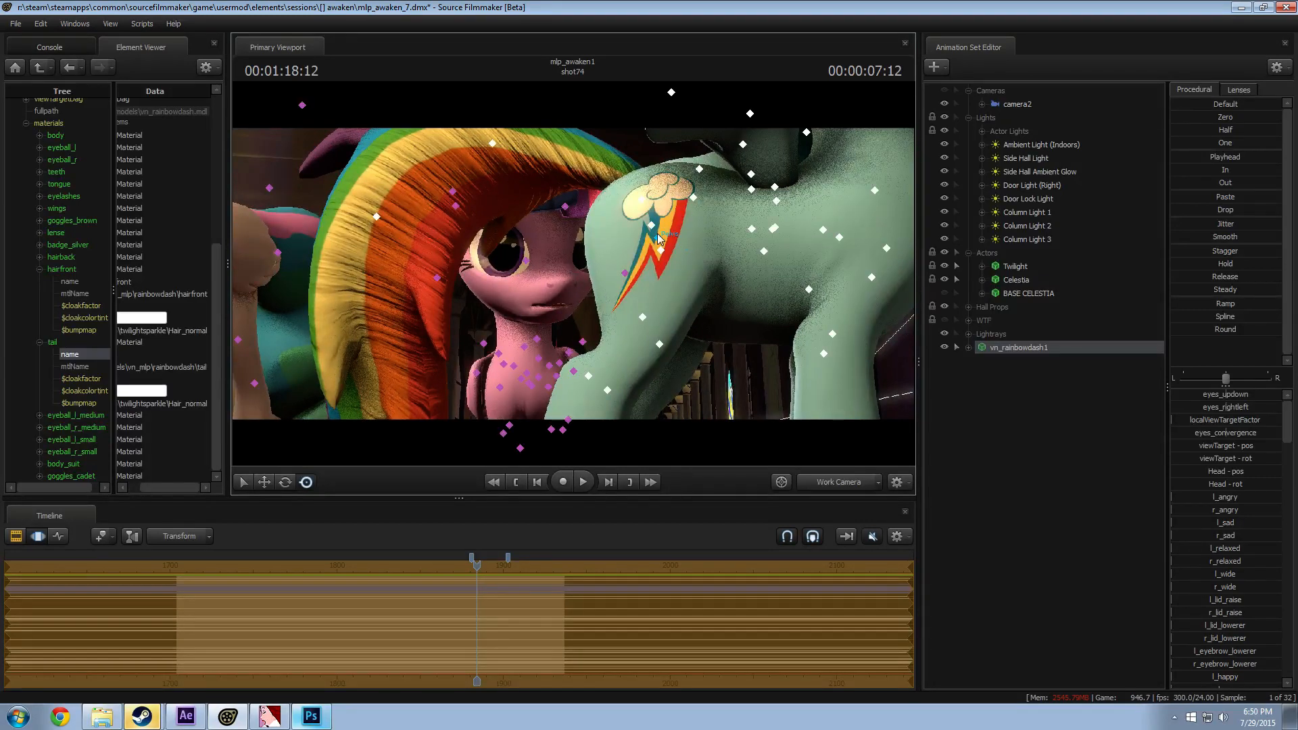
{"action": "left_click", "coordinate": [658, 236]}
{"action": "mouse_move", "coordinate": [661, 252]}
{"action": "left_mouse_down"}
{"action": "mouse_move", "coordinate": [639, 254]}
{"action": "mouse_move", "coordinate": [660, 262]}
{"action": "left_mouse_up"}
Step: Try opening Twilight's mouth with the Pony Mouth Flexes
{"action": "left_click", "coordinate": [983, 267]}
{"action": "left_click", "coordinate": [995, 307]}
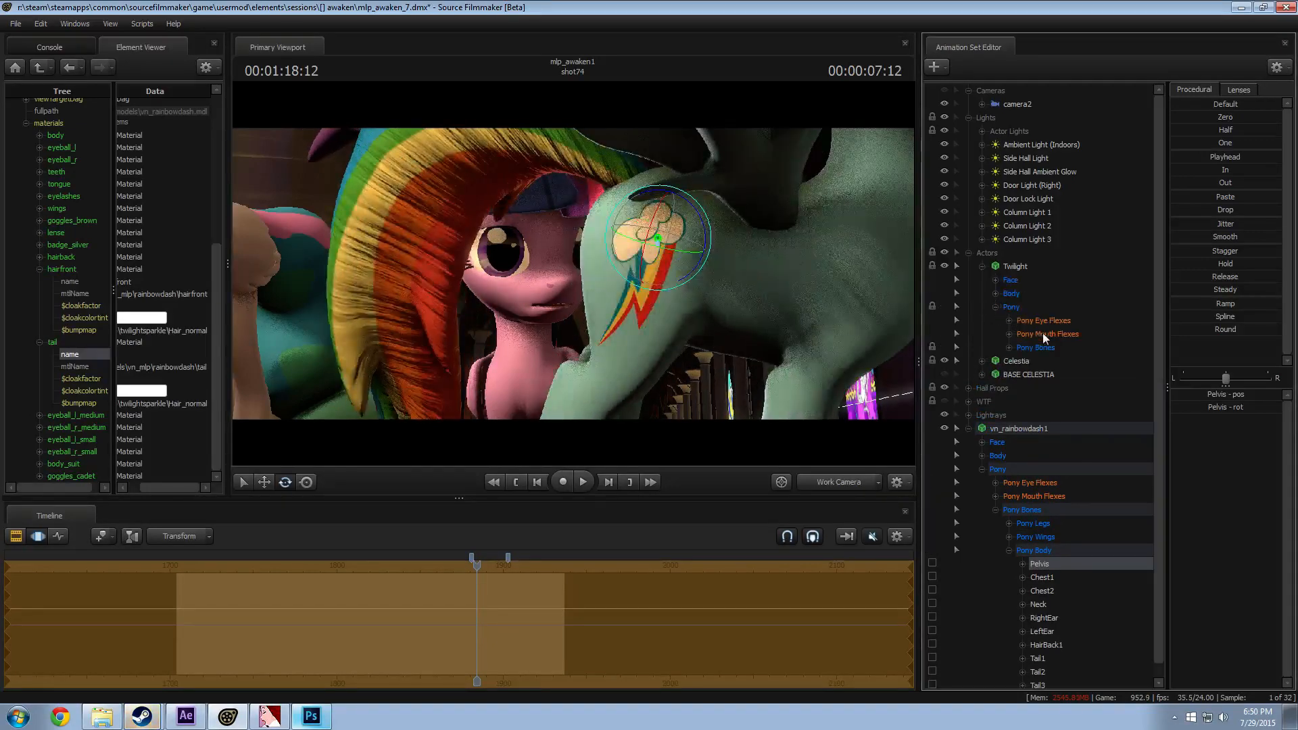
{"action": "left_click", "coordinate": [1045, 334]}
{"action": "left_click", "coordinate": [1214, 554]}
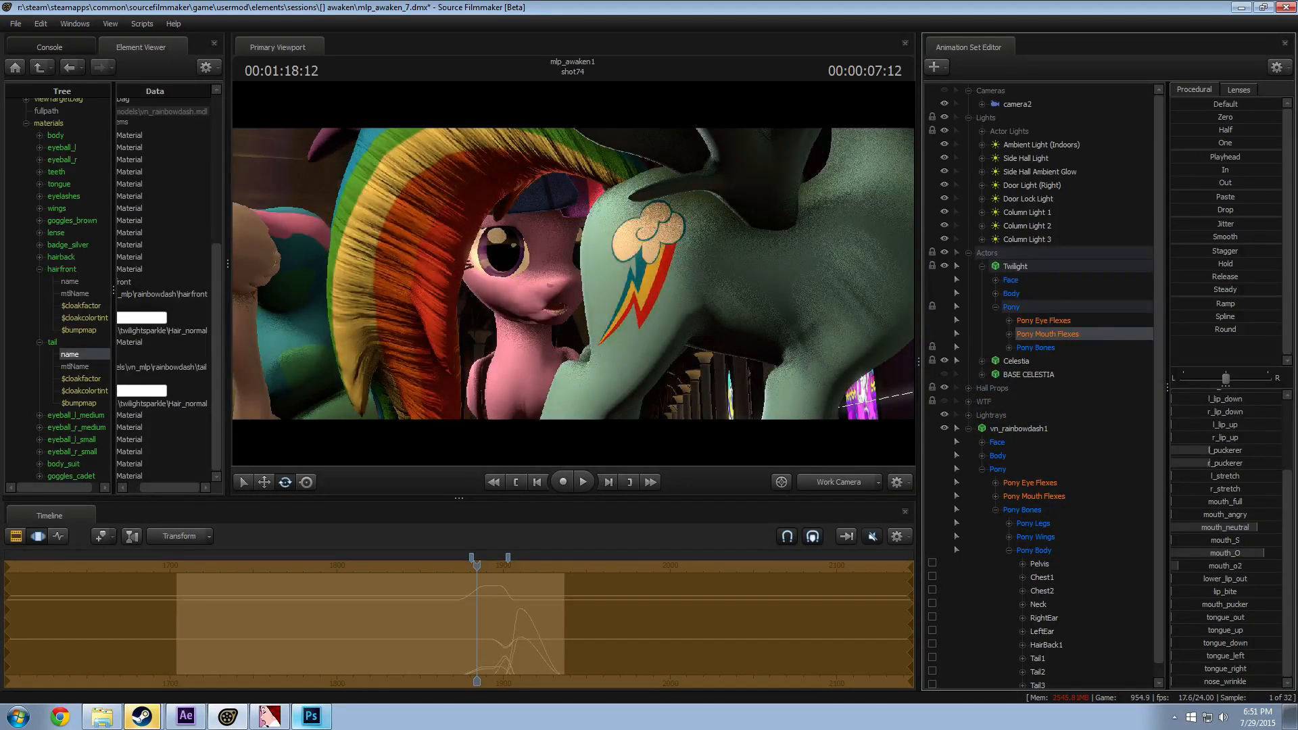
{"action": "scroll", "coordinate": [1215, 406], "scroll_direction": "up", "scroll_amount": 3}
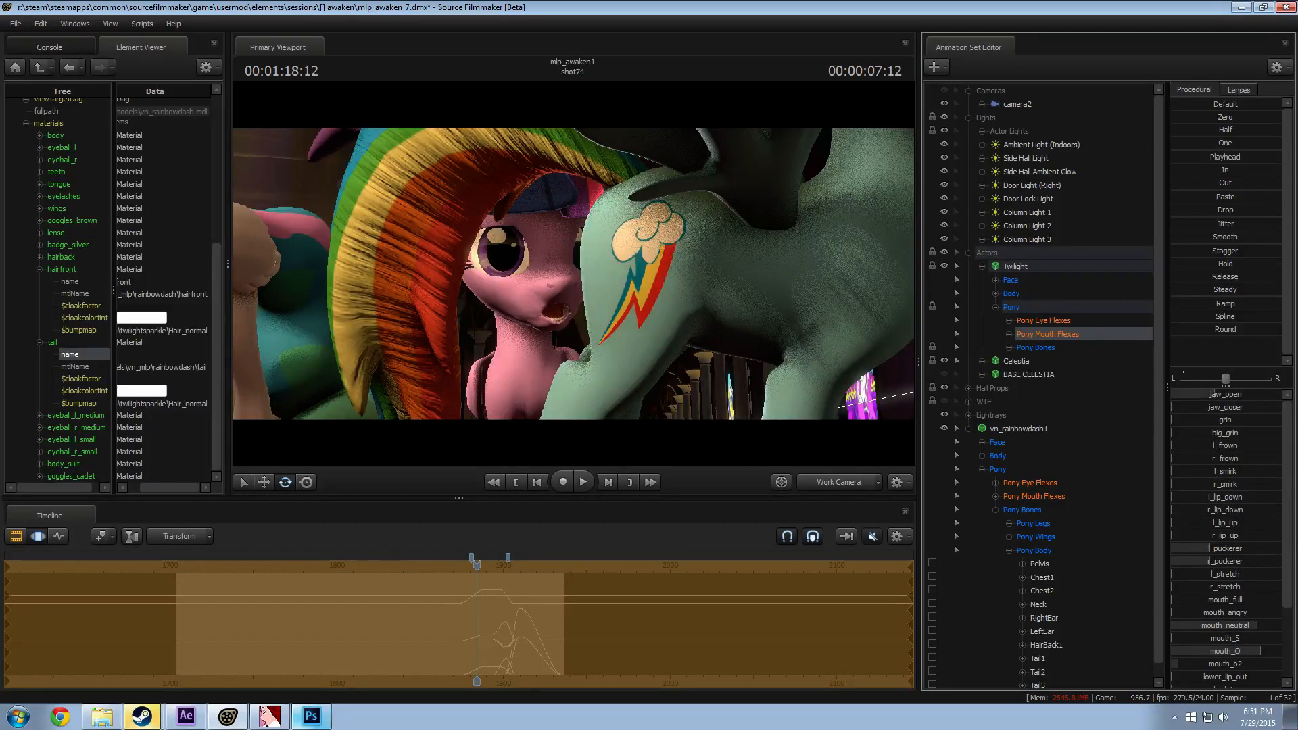
Step: Remove the vn_rainbowdash1 animation set from shot74
{"action": "left_click", "coordinate": [656, 252]}
{"action": "mouse_move", "coordinate": [656, 252]}
{"action": "left_mouse_down"}
{"action": "mouse_move", "coordinate": [652, 238]}
{"action": "mouse_move", "coordinate": [665, 245]}
{"action": "left_mouse_up"}
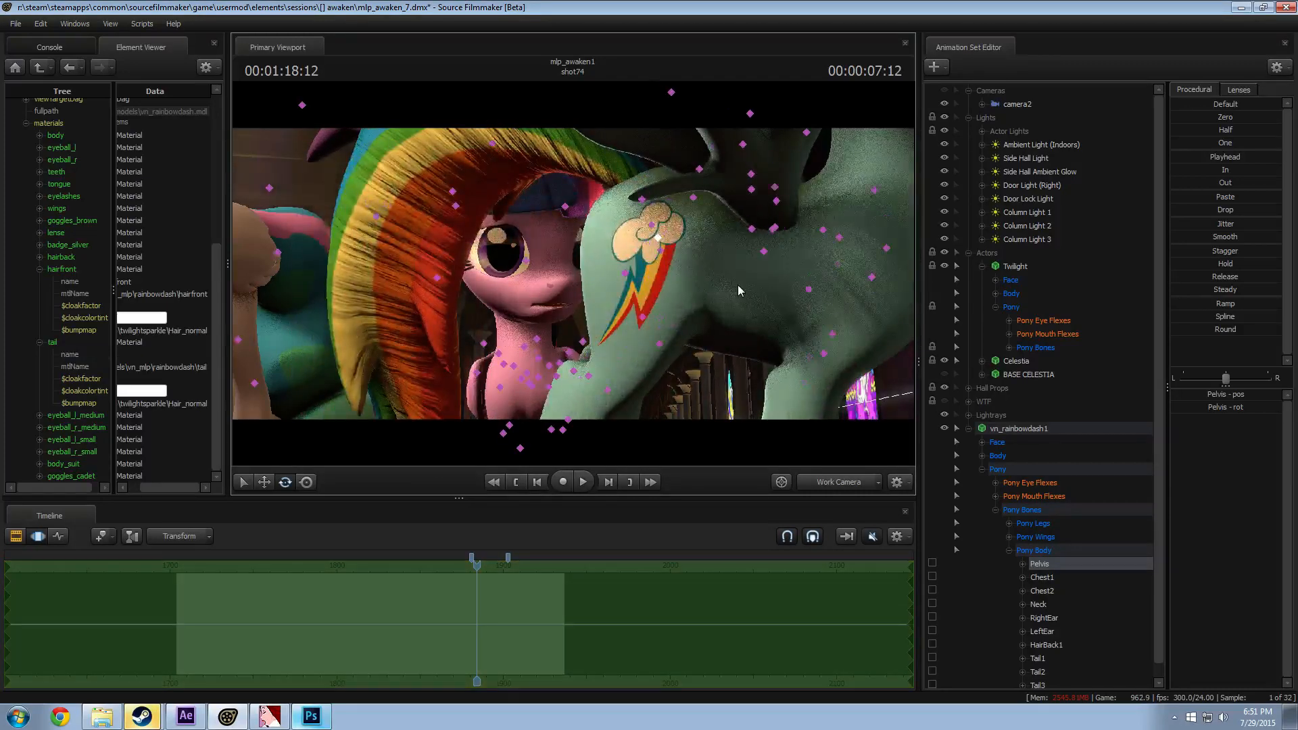
{"action": "left_click", "coordinate": [1030, 429]}
{"action": "right_click", "coordinate": [1031, 428]}
{"action": "left_click", "coordinate": [1057, 461]}
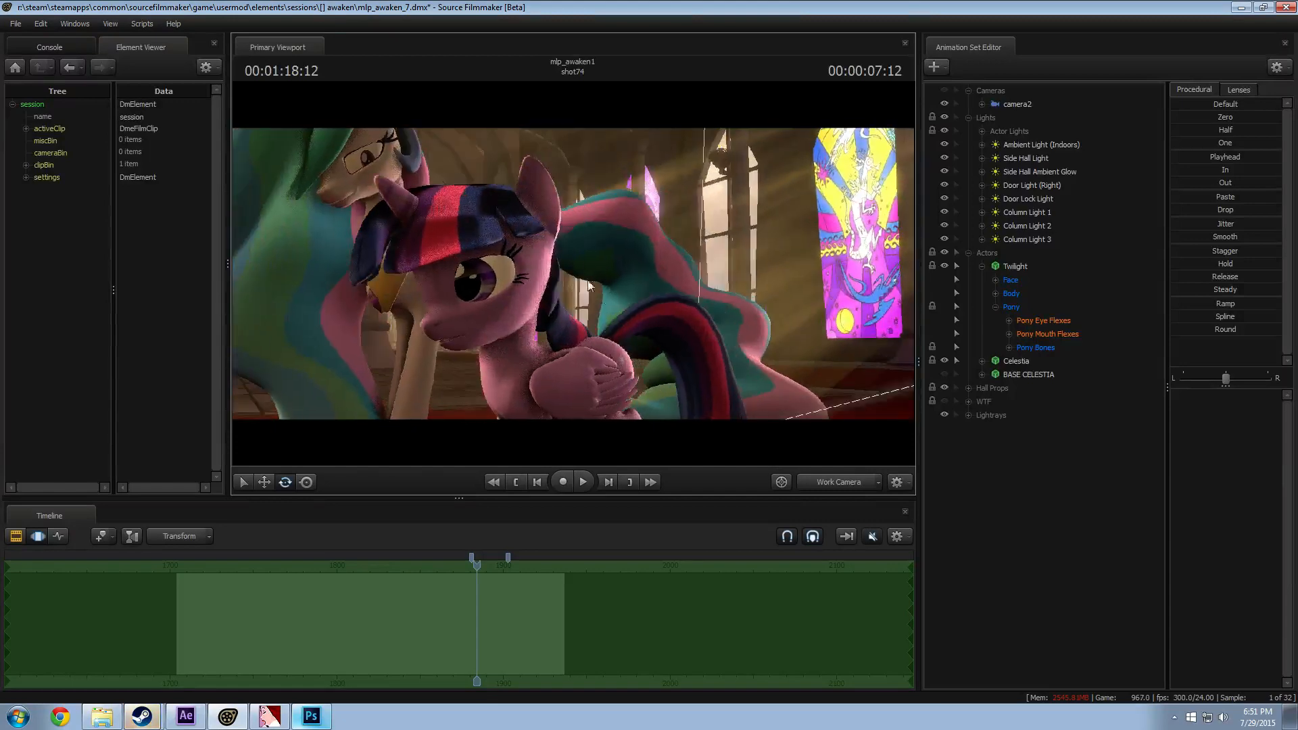
Step: Match the Work Camera to camera2's view and fly it in to examine Twilight's hair up close
{"action": "left_click", "coordinate": [836, 482]}
{"action": "left_click", "coordinate": [833, 482], "text": "ctrl"}
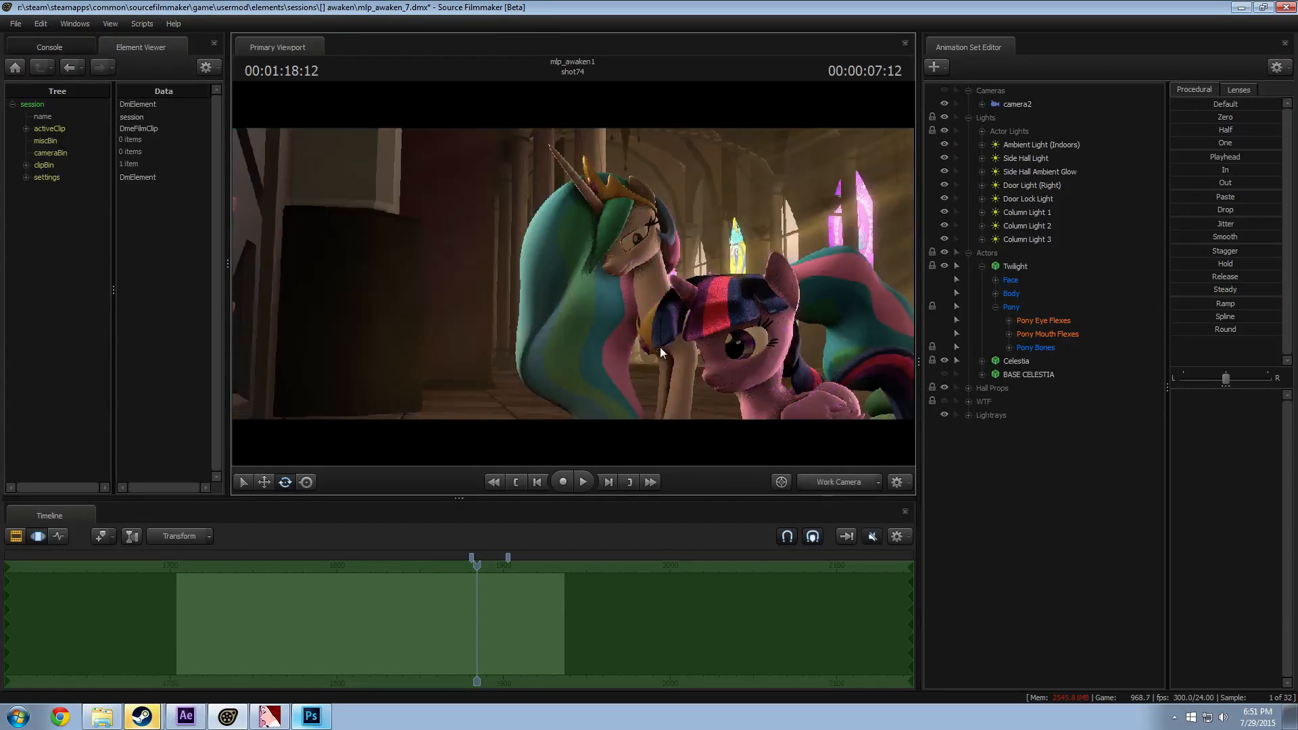
{"action": "key", "text": "w"}
{"action": "left_click_drag", "start_coordinate": [660, 347], "coordinate": [683, 382]}
{"action": "key", "text": "x"}
{"action": "left_click_drag", "start_coordinate": [573, 273], "coordinate": [573, 273]}
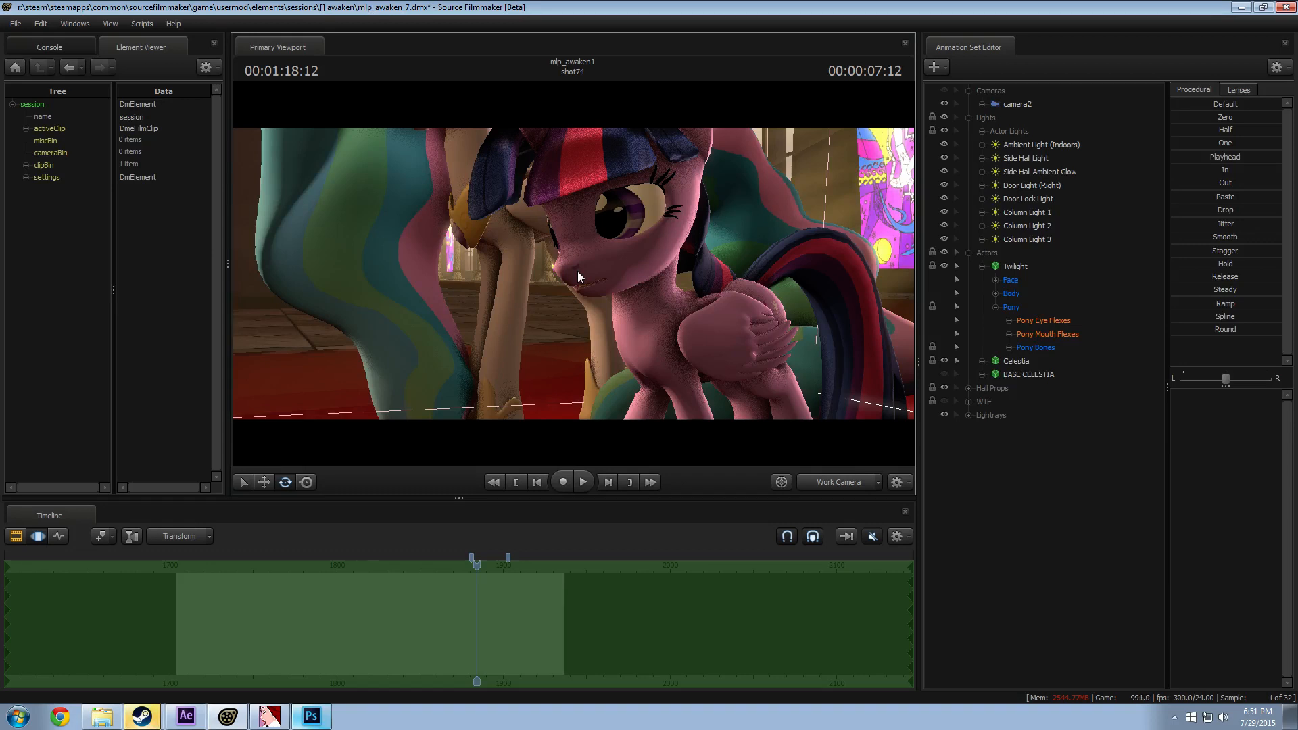
Step: Switch to Windows Explorer and inspect Hair_normal.vtf from the twilightsparkle materials folder in VTFEdit
{"action": "left_click", "coordinate": [101, 716]}
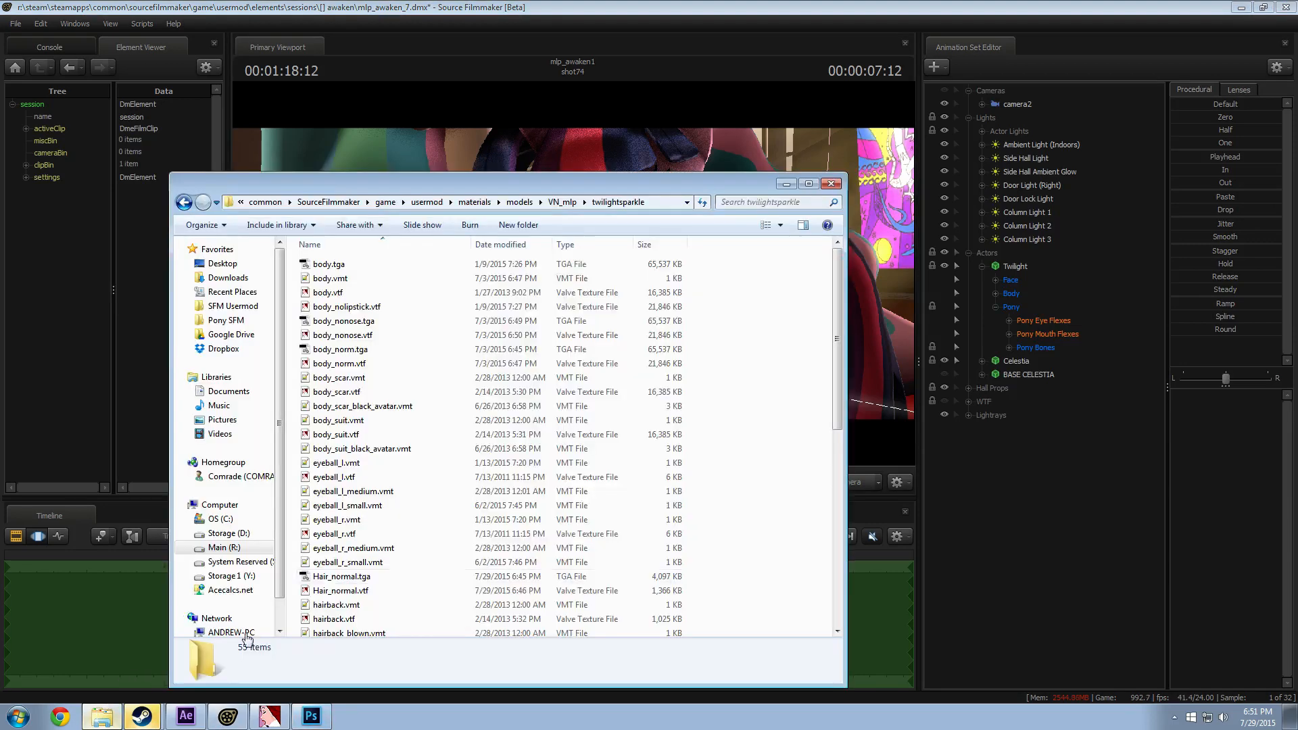
{"action": "scroll", "coordinate": [377, 510], "scroll_direction": "down", "scroll_amount": 2}
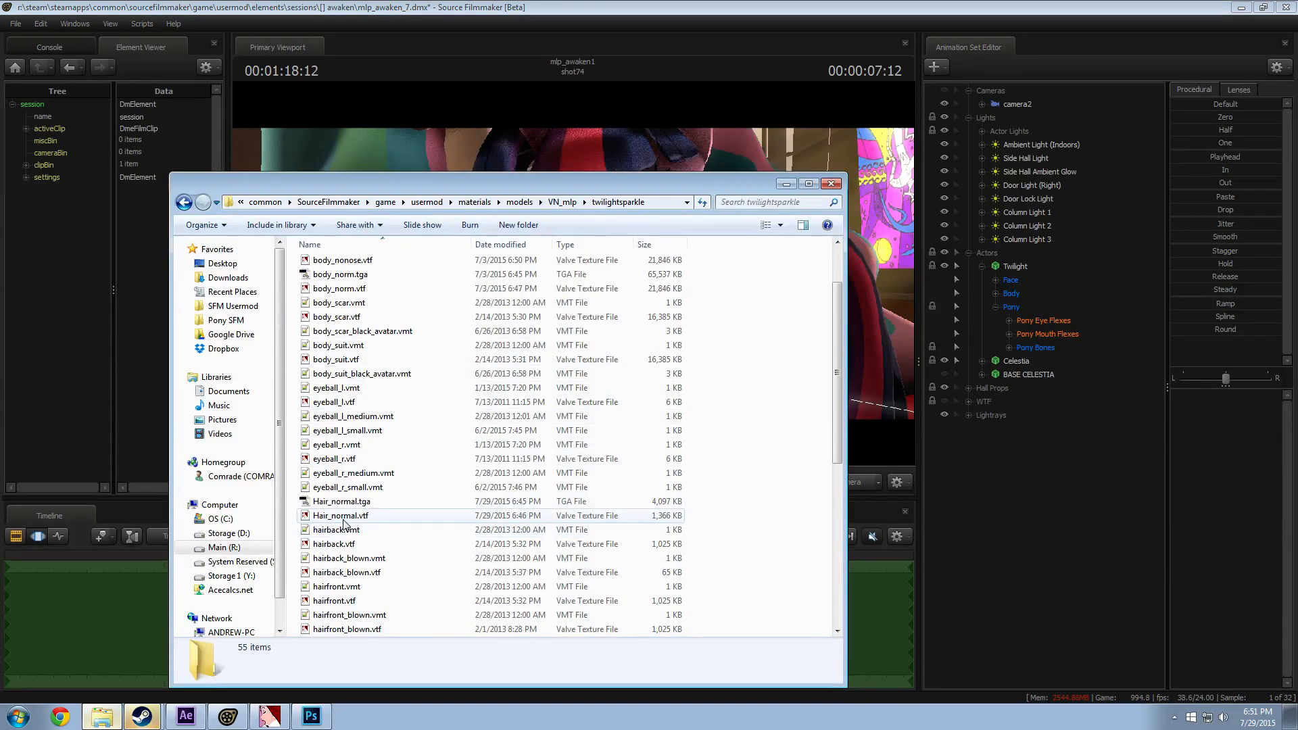
{"action": "double_click", "coordinate": [344, 516]}
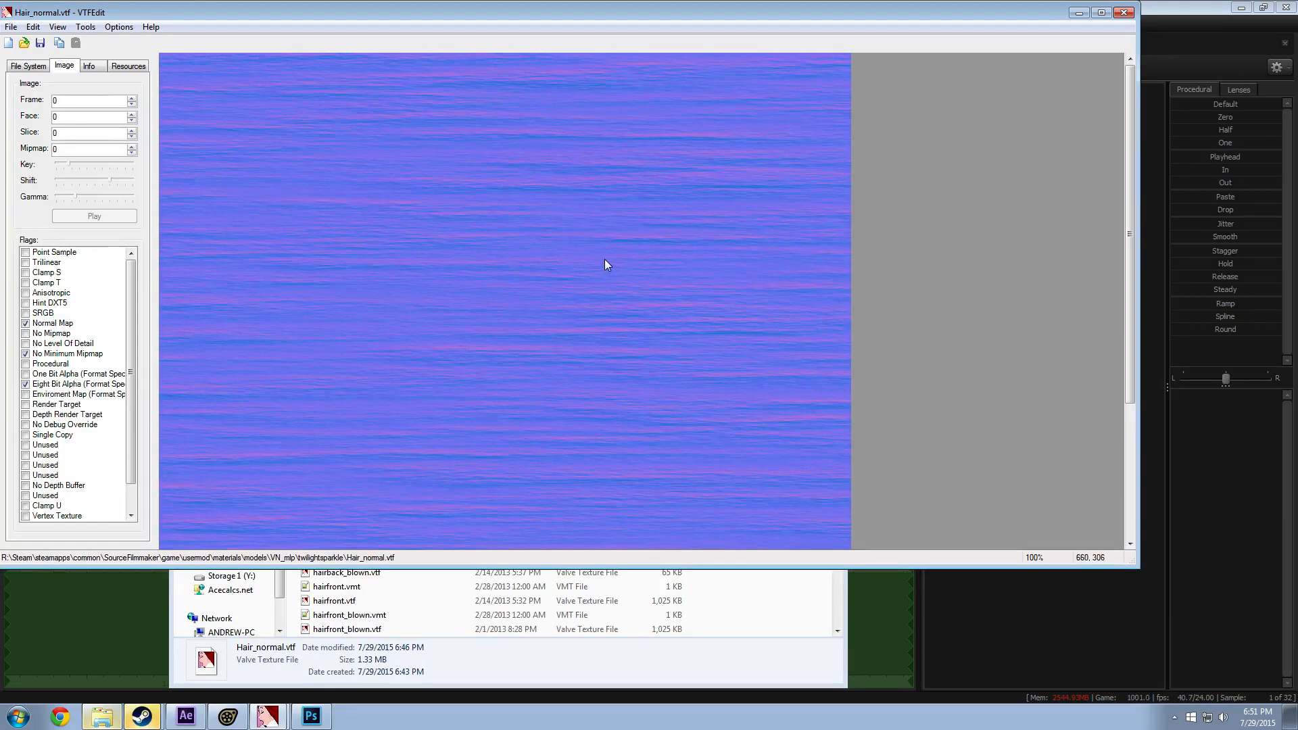
{"action": "left_click", "coordinate": [1124, 12]}
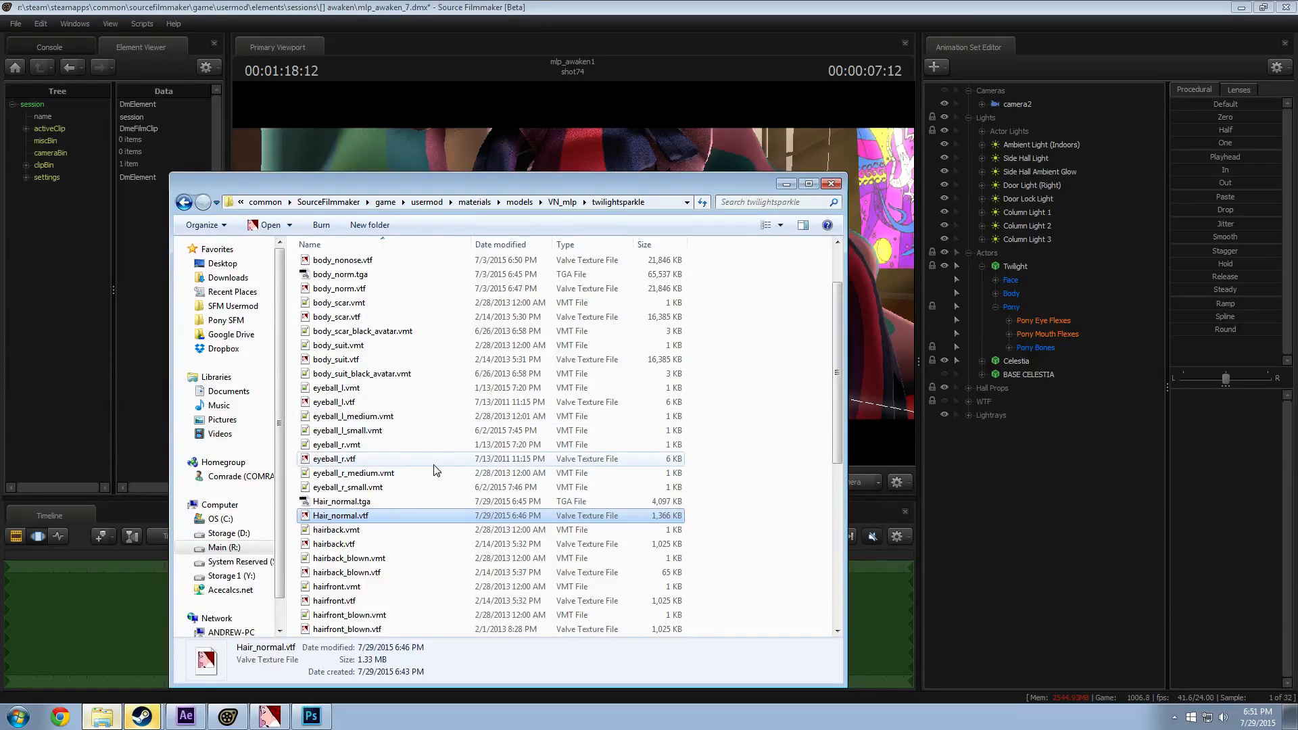
Step: Inspect Twilight's hairfront.vtf in VTFEdit for comparison with the Hair_normal texture
{"action": "scroll", "coordinate": [435, 470], "scroll_direction": "down", "scroll_amount": 8}
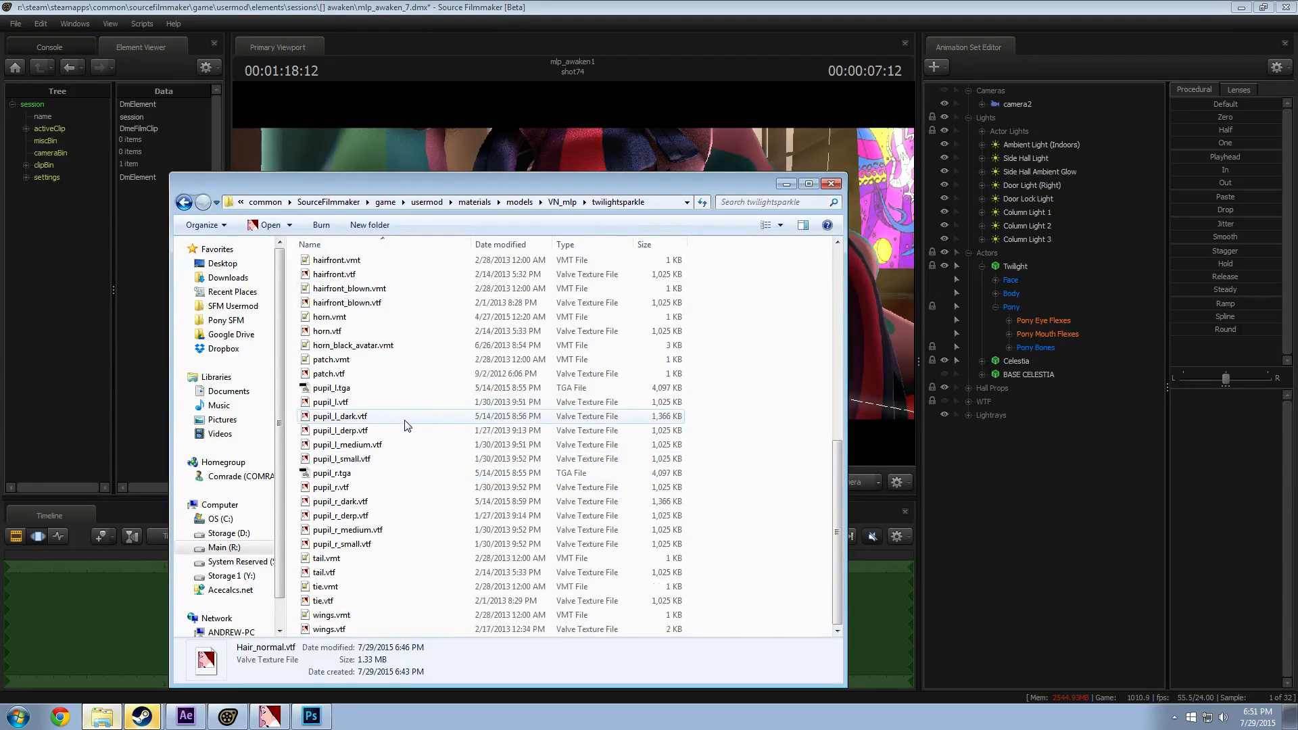
{"action": "scroll", "coordinate": [406, 432], "scroll_direction": "up", "scroll_amount": 4}
{"action": "left_click", "coordinate": [342, 446]}
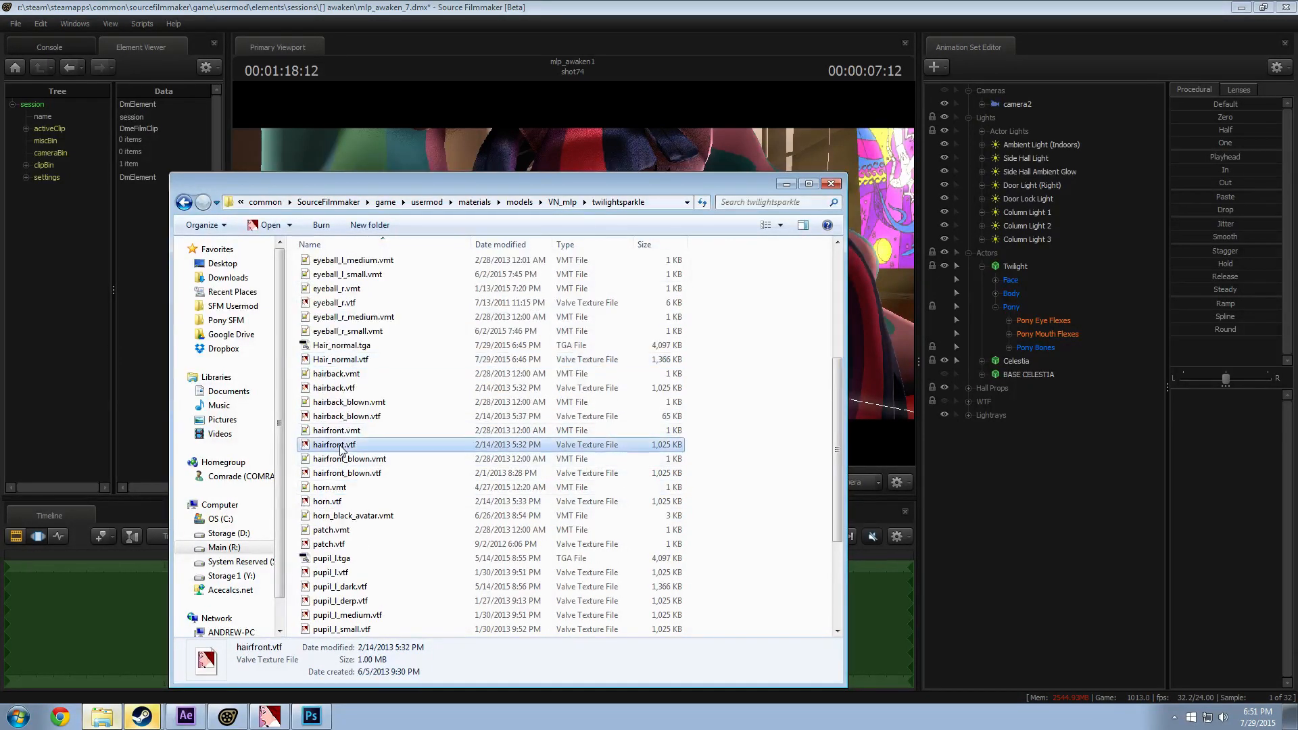
{"action": "double_click", "coordinate": [356, 445]}
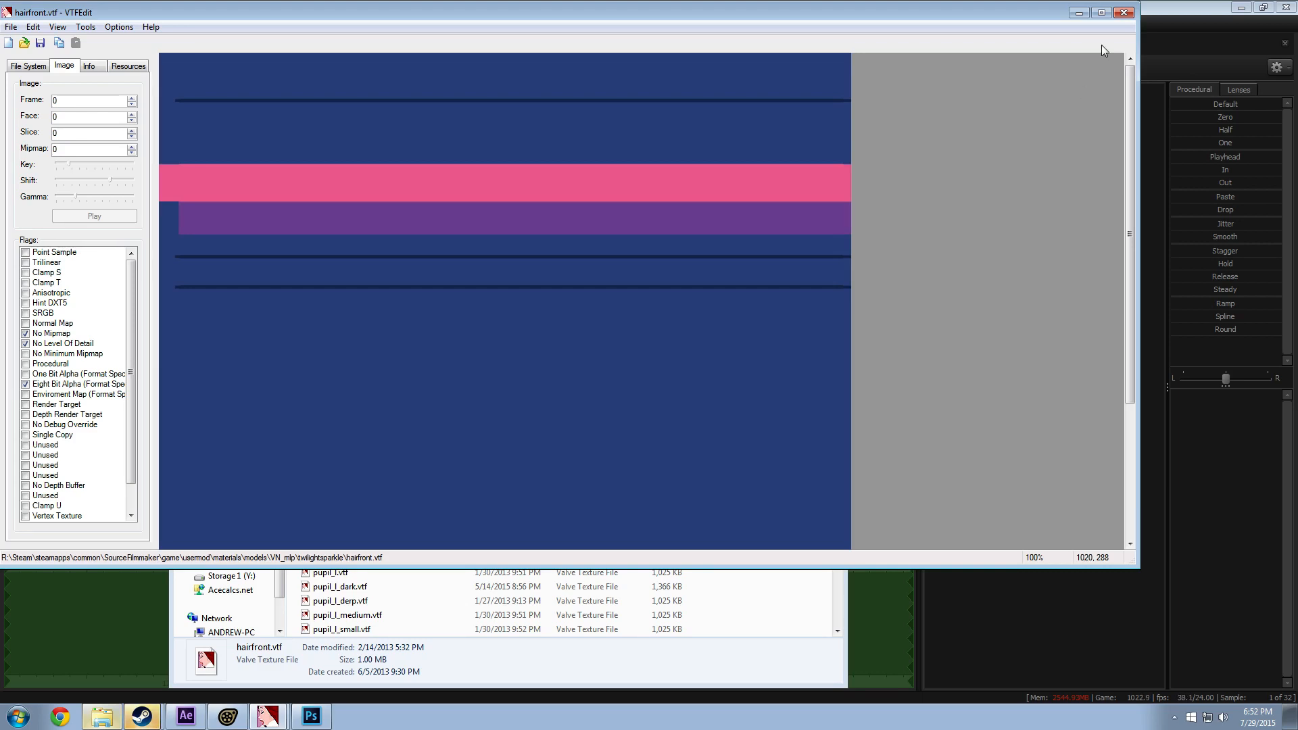
{"action": "left_click", "coordinate": [1124, 12]}
{"action": "left_click", "coordinate": [344, 360]}
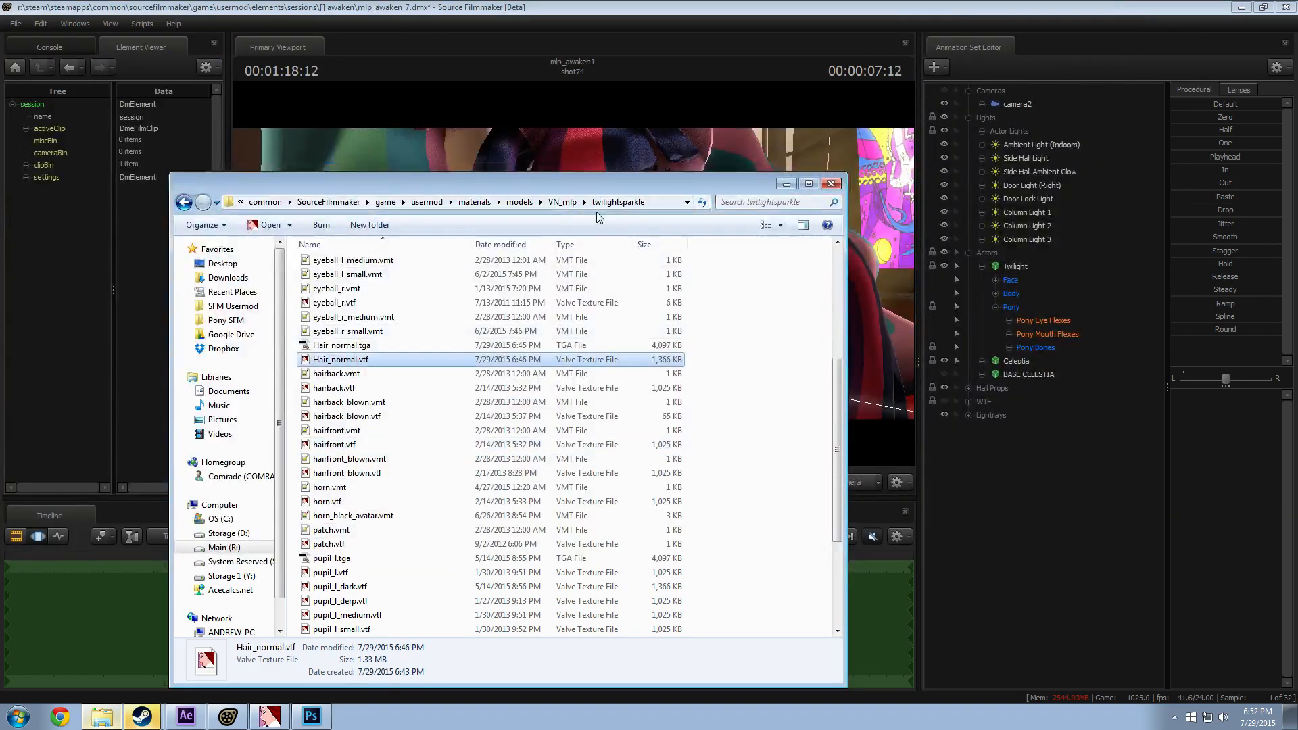
Step: Go to the rainbowdash folder under VN_mlp and inspect its hairfront.vtf in VTFEdit
{"action": "left_click", "coordinate": [564, 204]}
{"action": "left_click", "coordinate": [400, 448]}
{"action": "scroll", "coordinate": [403, 448], "scroll_direction": "down", "scroll_amount": 4}
{"action": "scroll", "coordinate": [404, 448], "scroll_direction": "up", "scroll_amount": 8}
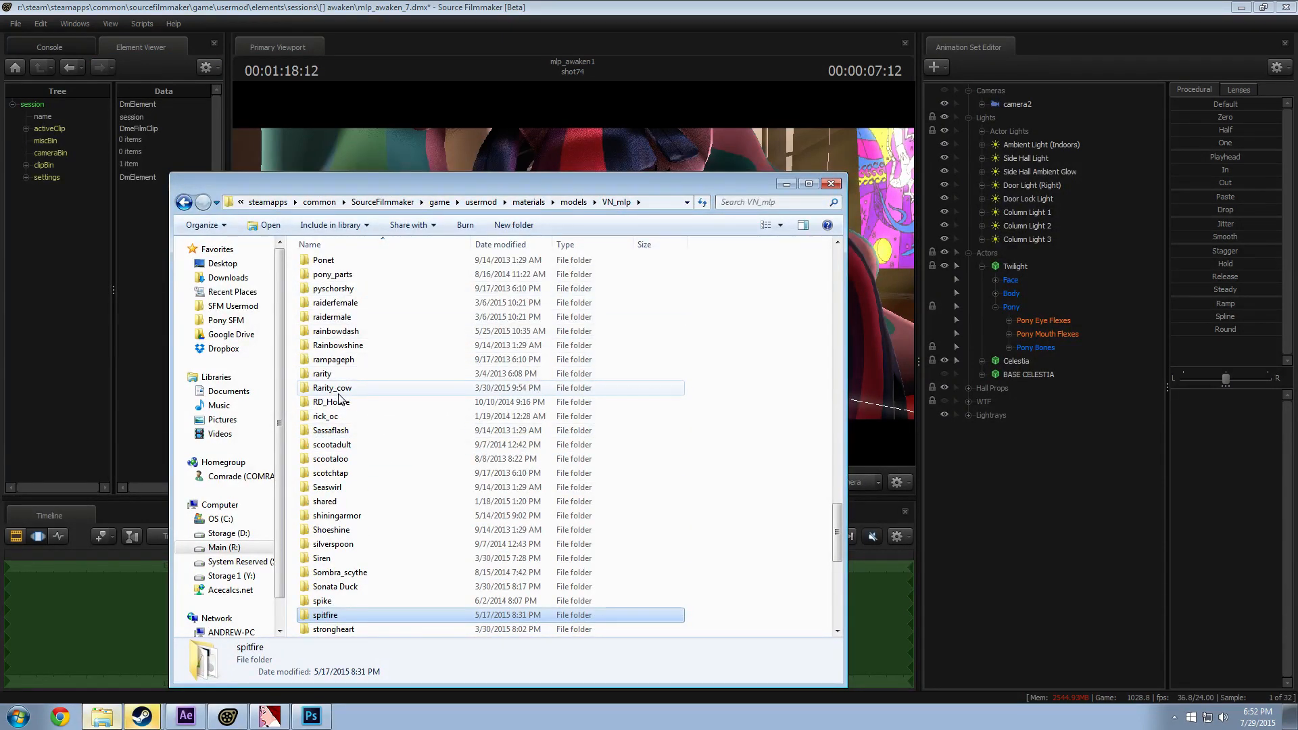
{"action": "double_click", "coordinate": [336, 331]}
{"action": "scroll", "coordinate": [401, 410], "scroll_direction": "down", "scroll_amount": 4}
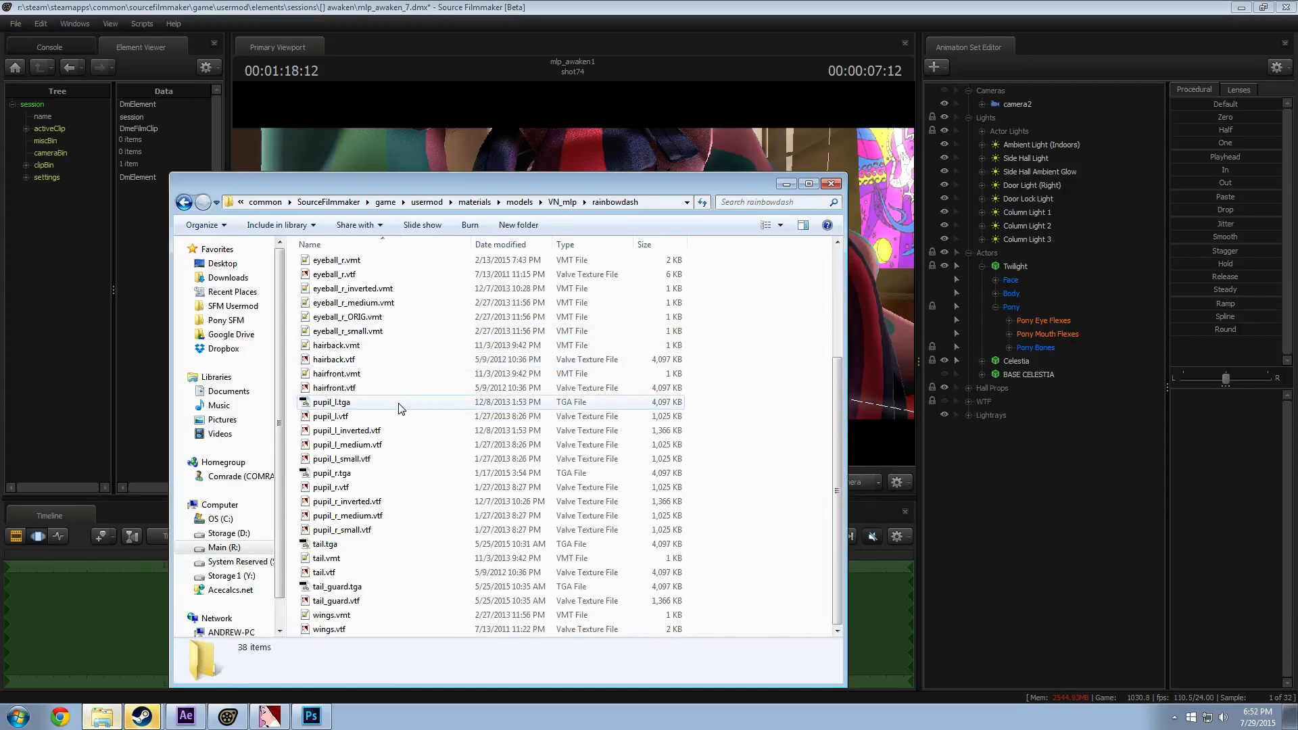
{"action": "scroll", "coordinate": [399, 409], "scroll_direction": "up", "scroll_amount": 1}
{"action": "left_click", "coordinate": [336, 431]}
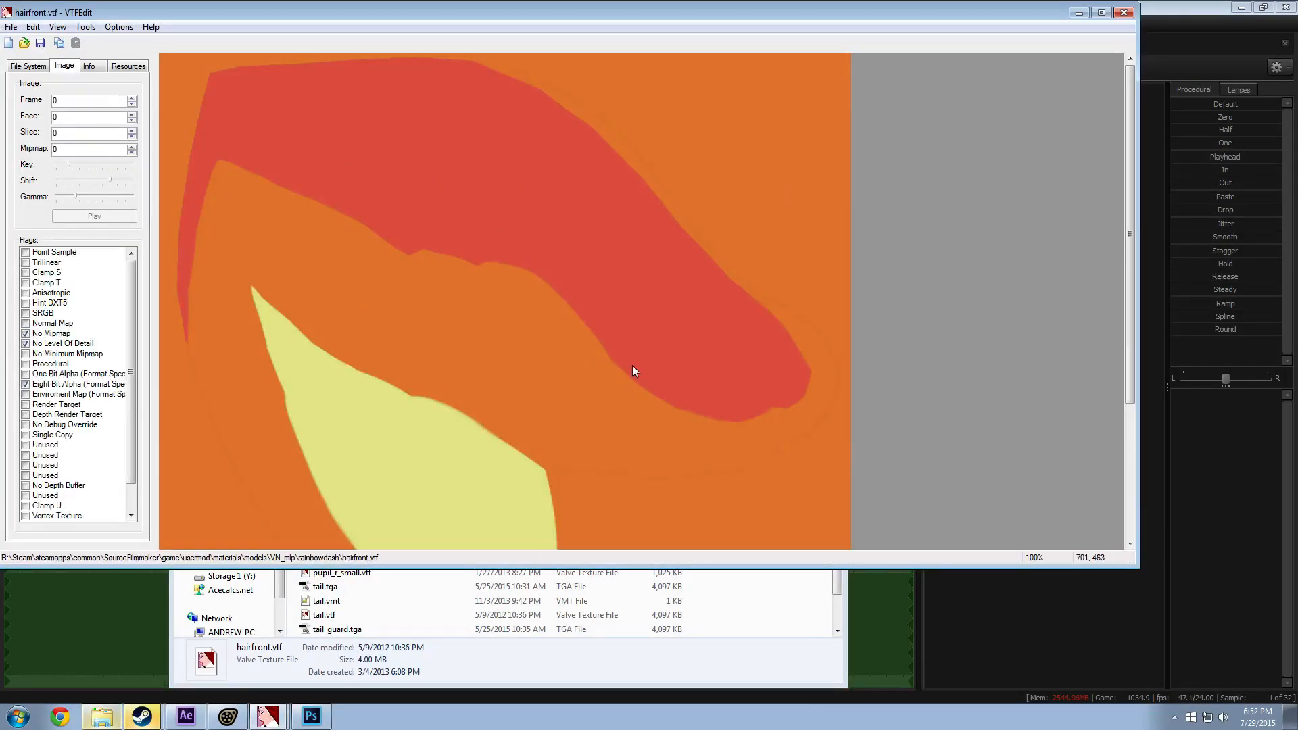
{"action": "left_click", "coordinate": [1124, 13]}
Step: Inspect Rainbow Dash's tail.vtf in VTFEdit, then return to Source Filmmaker
{"action": "scroll", "coordinate": [473, 474], "scroll_direction": "down", "scroll_amount": 1}
{"action": "left_click", "coordinate": [347, 431]}
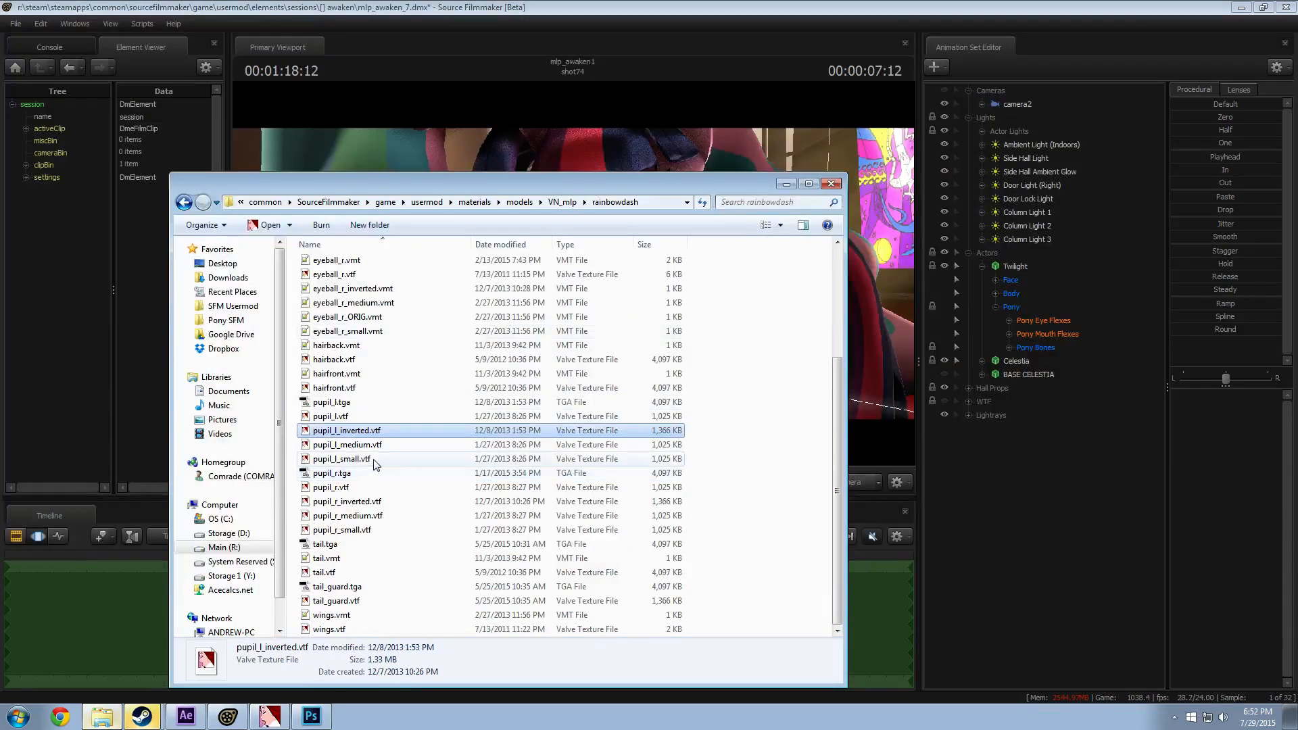
{"action": "double_click", "coordinate": [323, 572]}
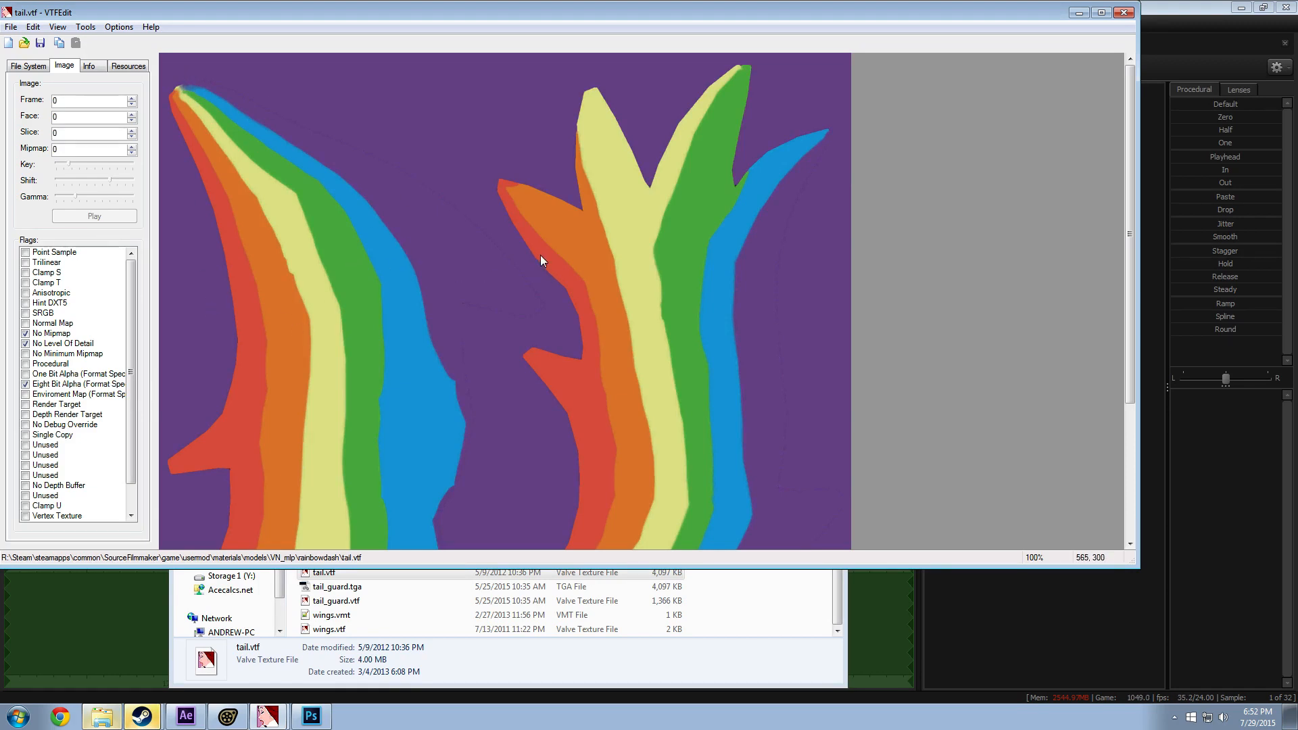
{"action": "left_click_drag", "start_coordinate": [1130, 252], "coordinate": [514, 212]}
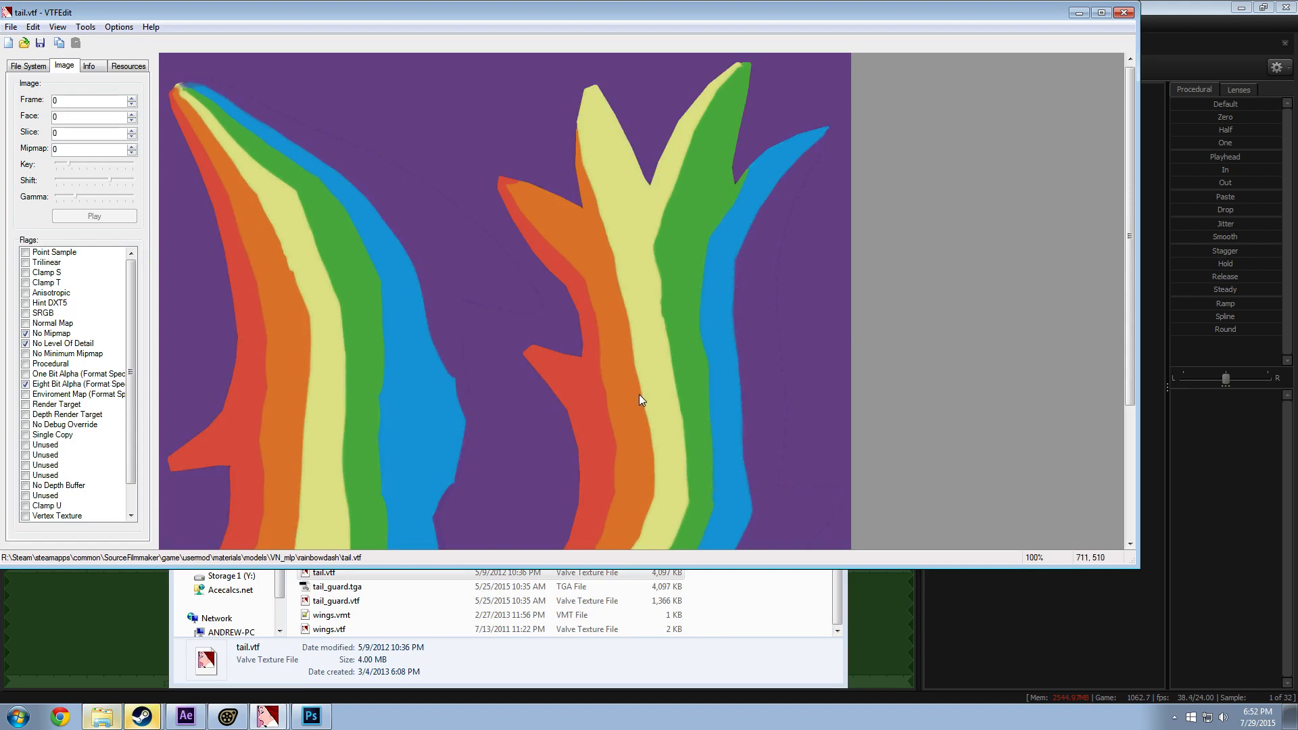
{"action": "left_click_drag", "start_coordinate": [1136, 300], "coordinate": [1118, 256]}
{"action": "left_click", "coordinate": [1122, 13]}
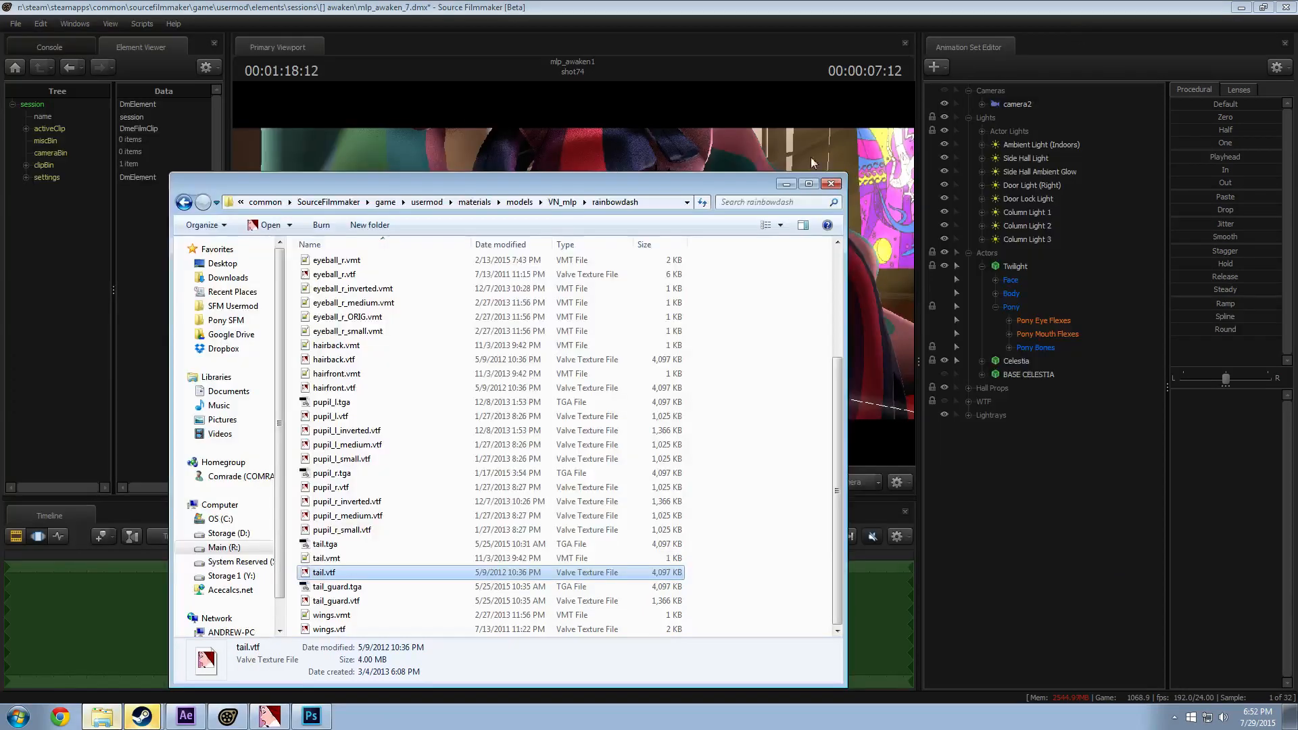
{"action": "left_click", "coordinate": [786, 184]}
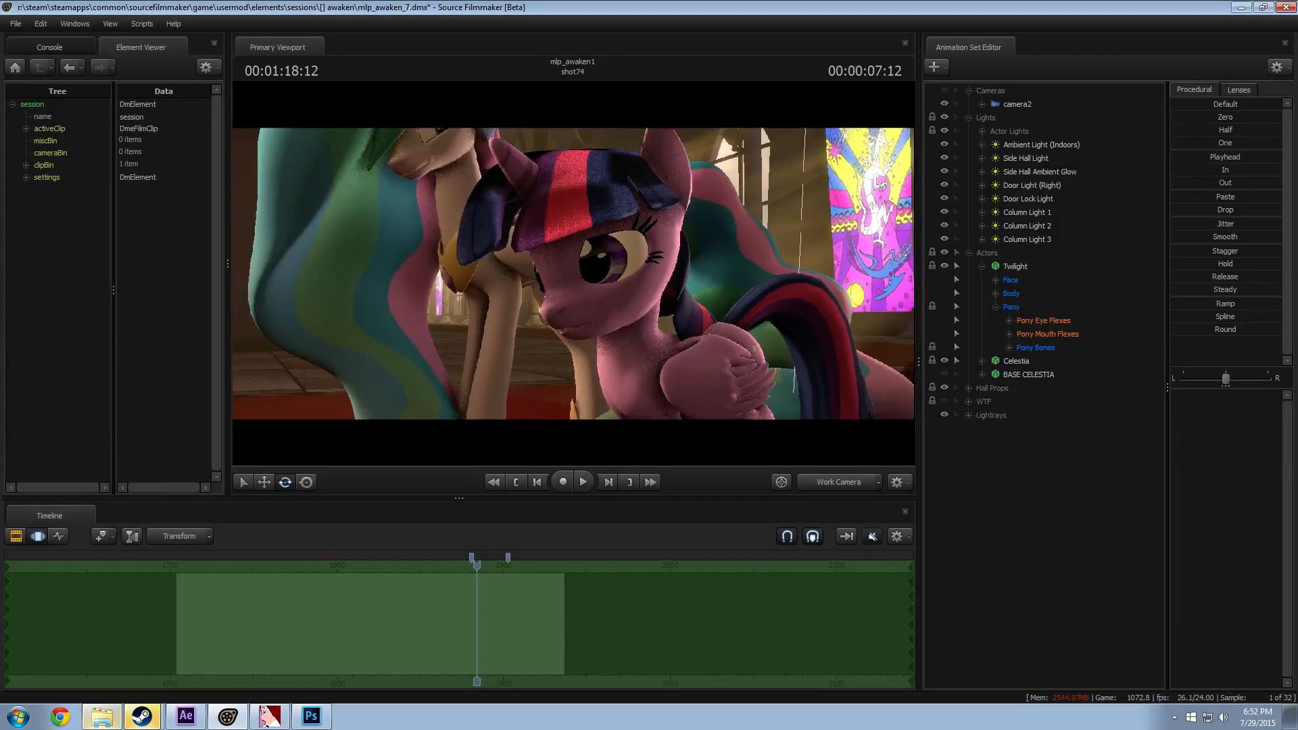
Step: Fly the Work Camera around Twilight and examine the normal-mapped hair beside Celestia
{"action": "mouse_move", "coordinate": [574, 273]}
{"action": "left_mouse_down"}
{"action": "mouse_move", "coordinate": [534, 290]}
{"action": "mouse_move", "coordinate": [579, 280]}
{"action": "mouse_move", "coordinate": [579, 336]}
{"action": "mouse_move", "coordinate": [580, 290]}
{"action": "left_mouse_up"}
{"action": "key", "text": "s"}
{"action": "key", "text": "w"}
{"action": "key", "text": "z"}
{"action": "key", "text": "x"}
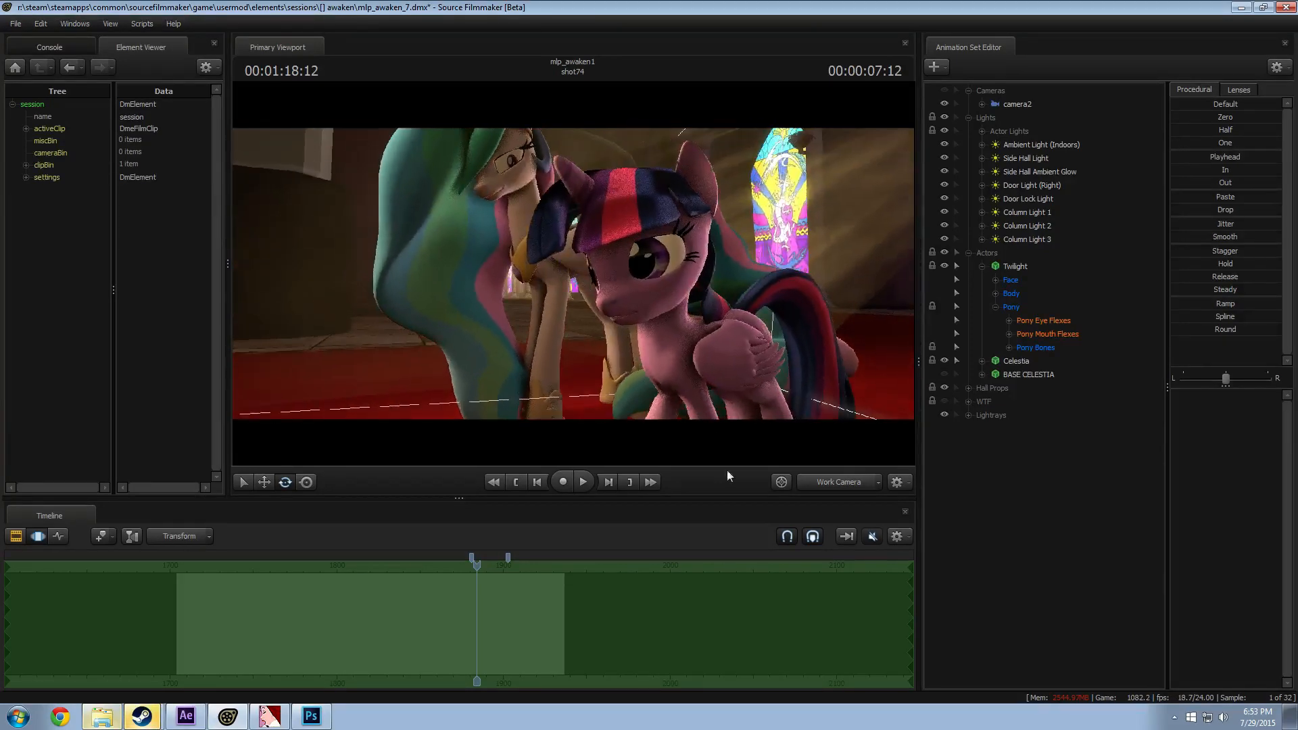
Step: Switch the viewport to camera2 and the timeline to the Clip Editor, and play shot74 from its beginning
{"action": "left_click", "coordinate": [832, 482]}
{"action": "left_click_drag", "start_coordinate": [476, 566], "coordinate": [190, 608]}
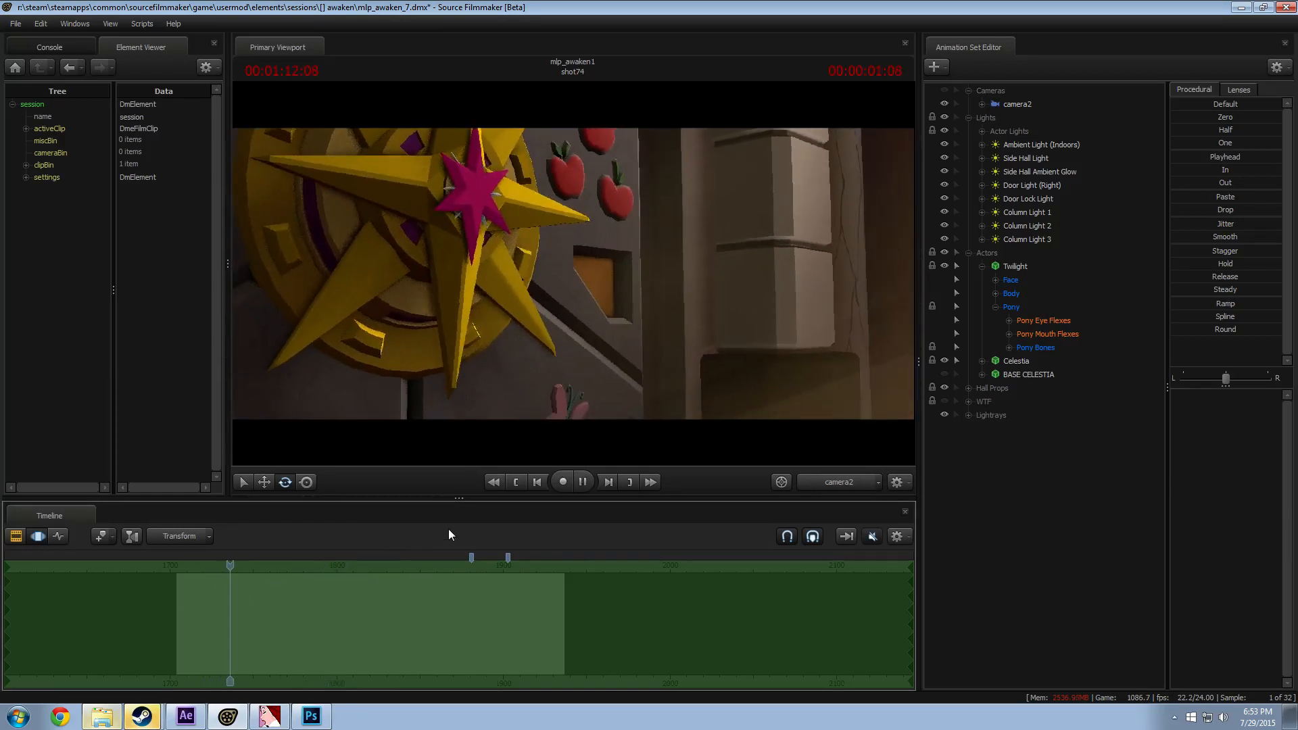
{"action": "key", "text": "space"}
{"action": "key", "text": "F2"}
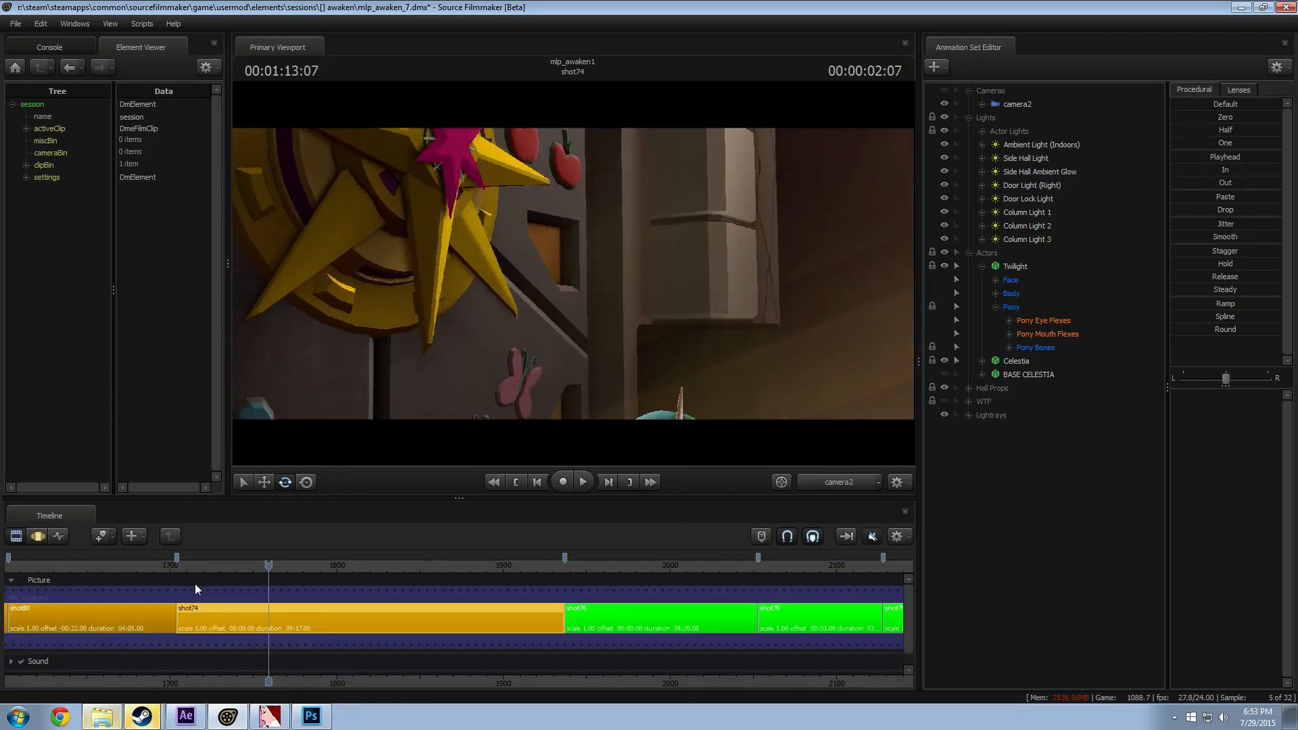
{"action": "left_click", "coordinate": [181, 568]}
{"action": "key", "text": "space"}
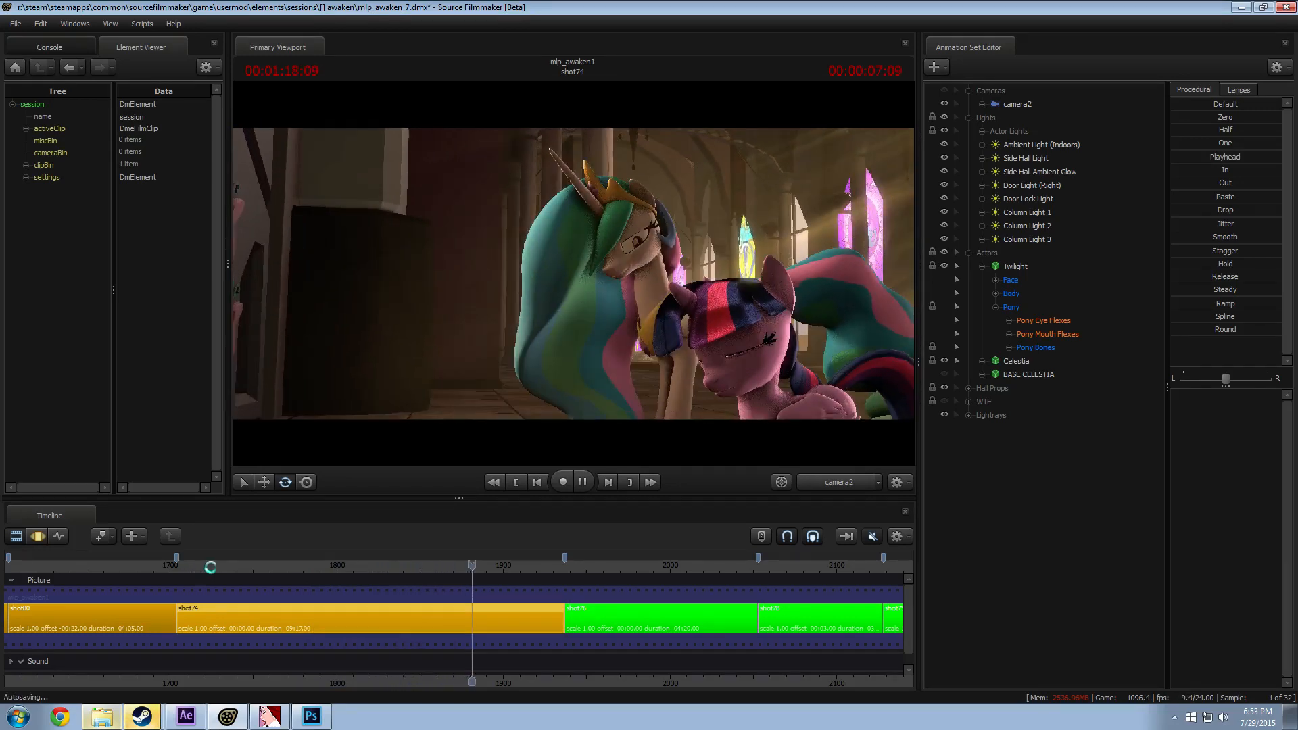
Step: Replay parts of shot74 and place the playhead at 00:01:16:14
{"action": "left_click", "coordinate": [404, 565]}
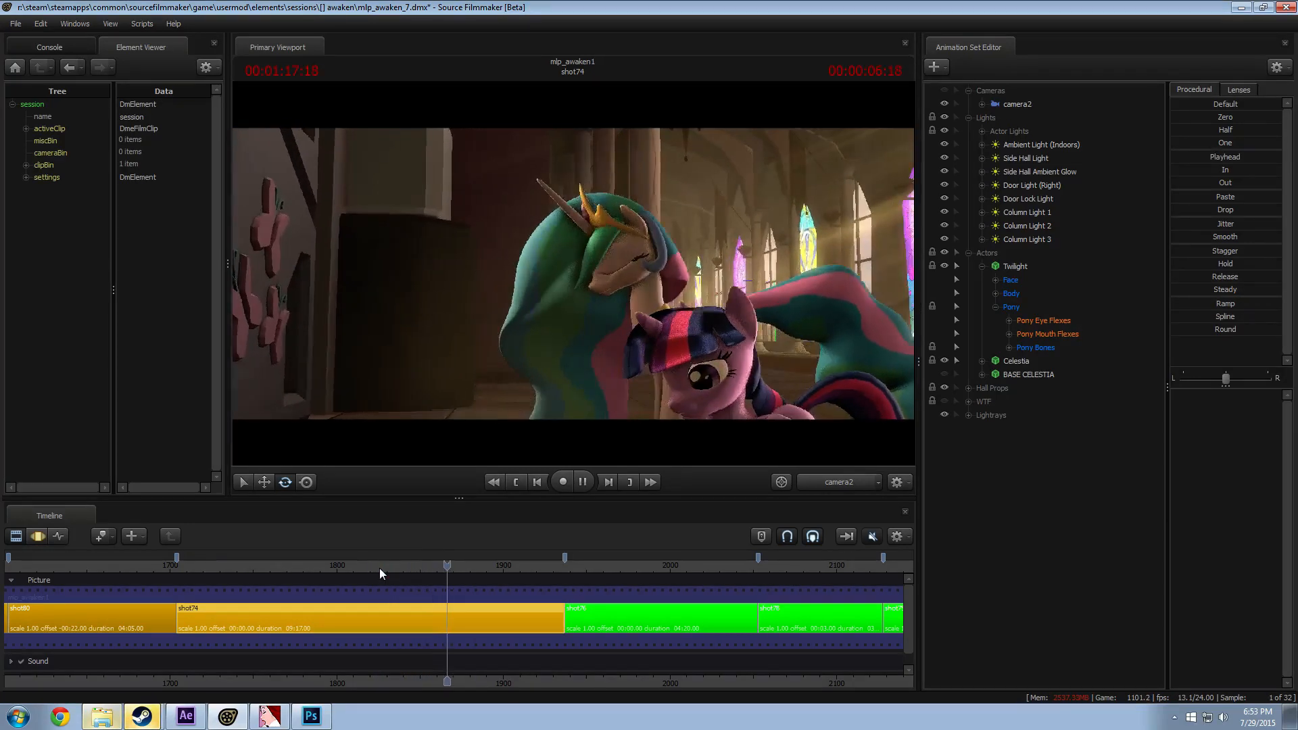
{"action": "key", "text": "space"}
{"action": "left_click", "coordinate": [247, 565]}
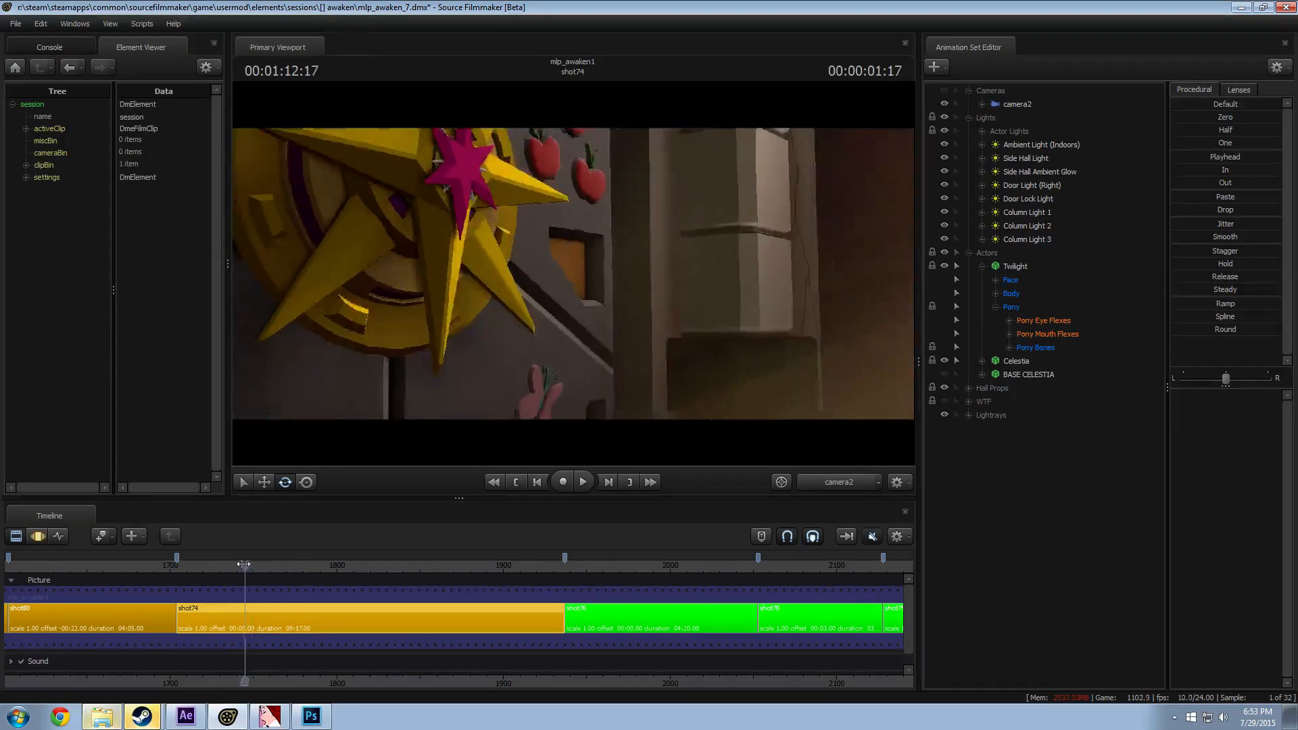
{"action": "key", "text": "space"}
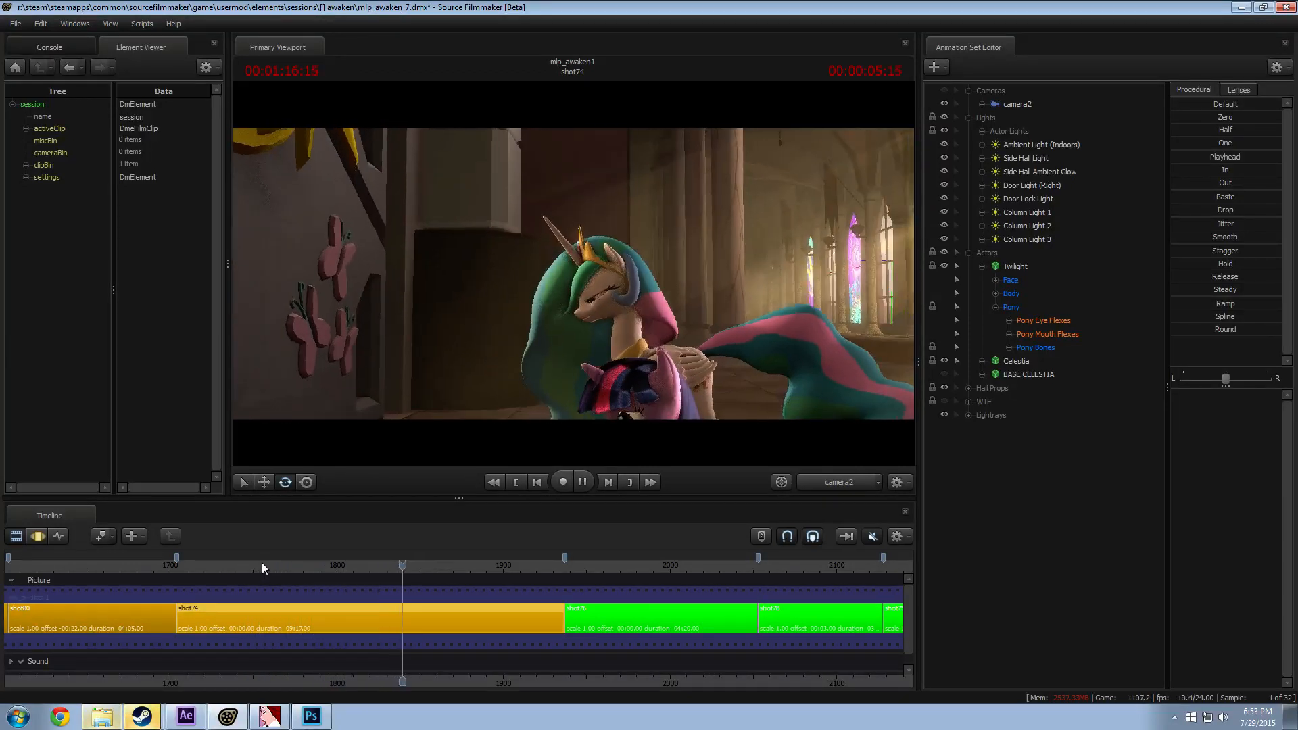
{"action": "left_click", "coordinate": [288, 565]}
{"action": "left_click_drag", "start_coordinate": [311, 565], "coordinate": [400, 576]}
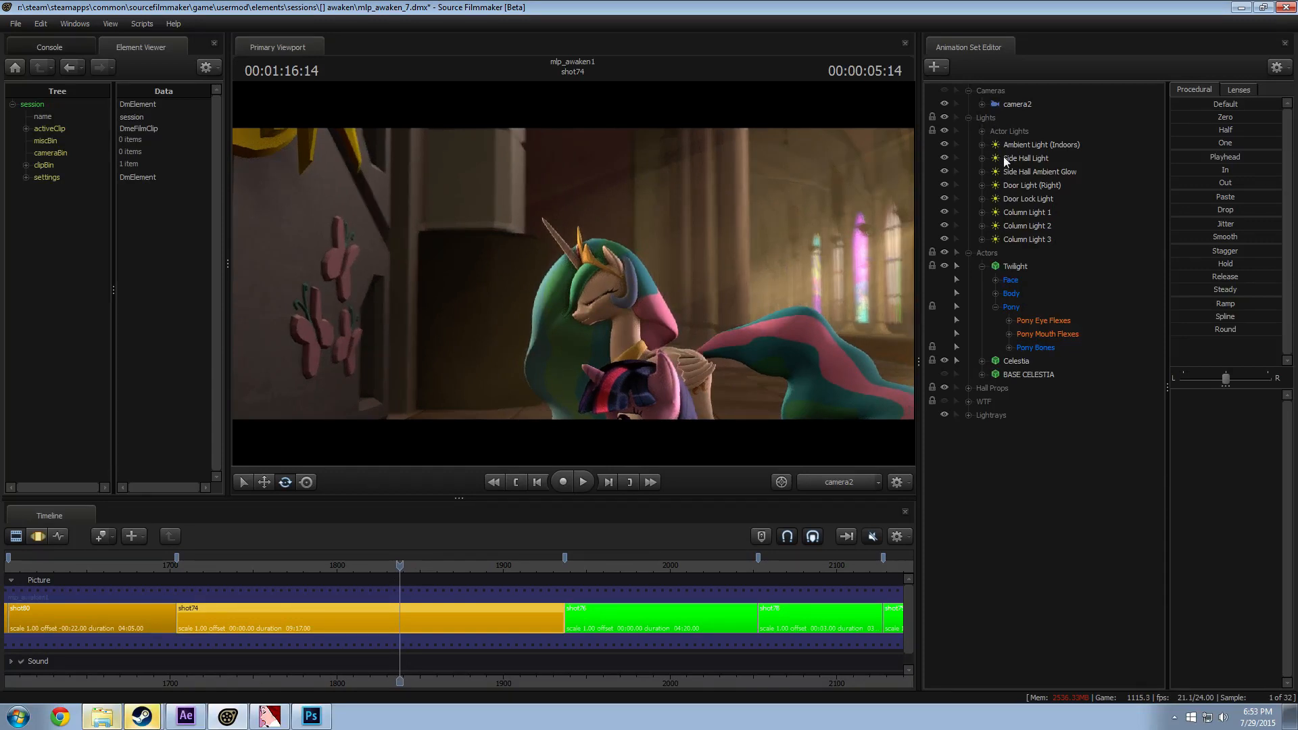
Step: Expand Celestia's Face and Pony control groups and show her Pony Eye Flexes in the Motion Editor
{"action": "left_click", "coordinate": [982, 361]}
{"action": "left_click", "coordinate": [996, 375]}
{"action": "left_click", "coordinate": [996, 415]}
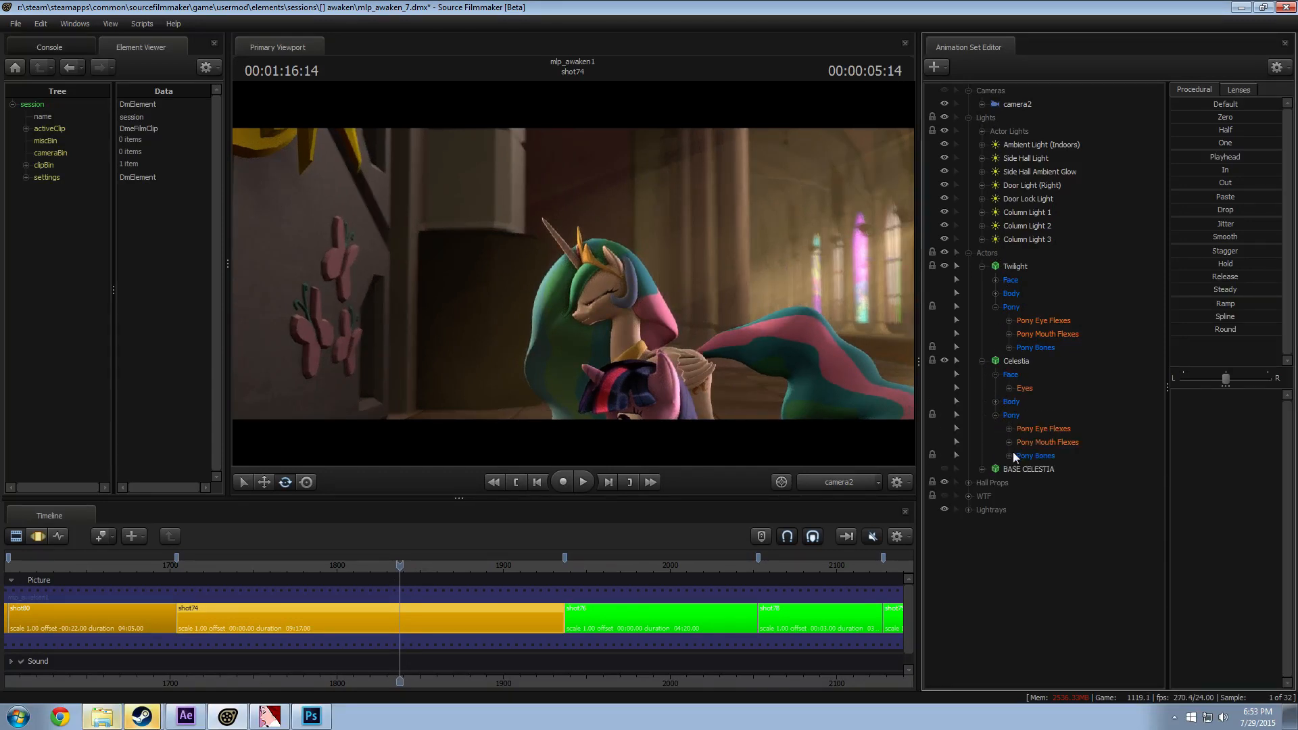
{"action": "left_click", "coordinate": [1022, 430]}
{"action": "key", "text": "F3"}
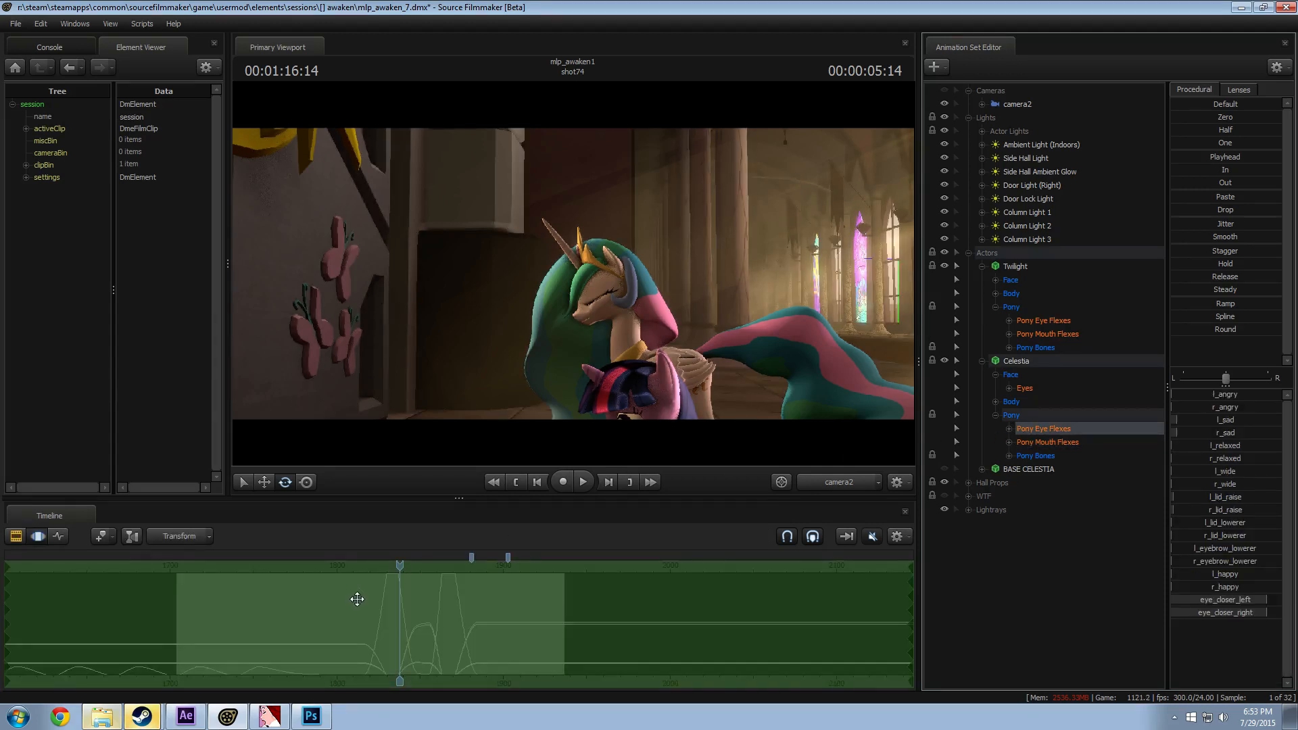
Step: Make a time selection over Celestia's first blink, about frames 1830 to 1837, with falloff on both sides
{"action": "left_click_drag", "start_coordinate": [365, 600], "coordinate": [390, 610]}
{"action": "scroll", "coordinate": [390, 610], "scroll_direction": "up", "scroll_amount": 14, "text": "shift"}
{"action": "scroll", "coordinate": [390, 610], "scroll_direction": "down", "scroll_amount": 2, "text": "shift"}
{"action": "scroll", "coordinate": [391, 610], "scroll_direction": "up", "scroll_amount": 2, "text": "shift"}
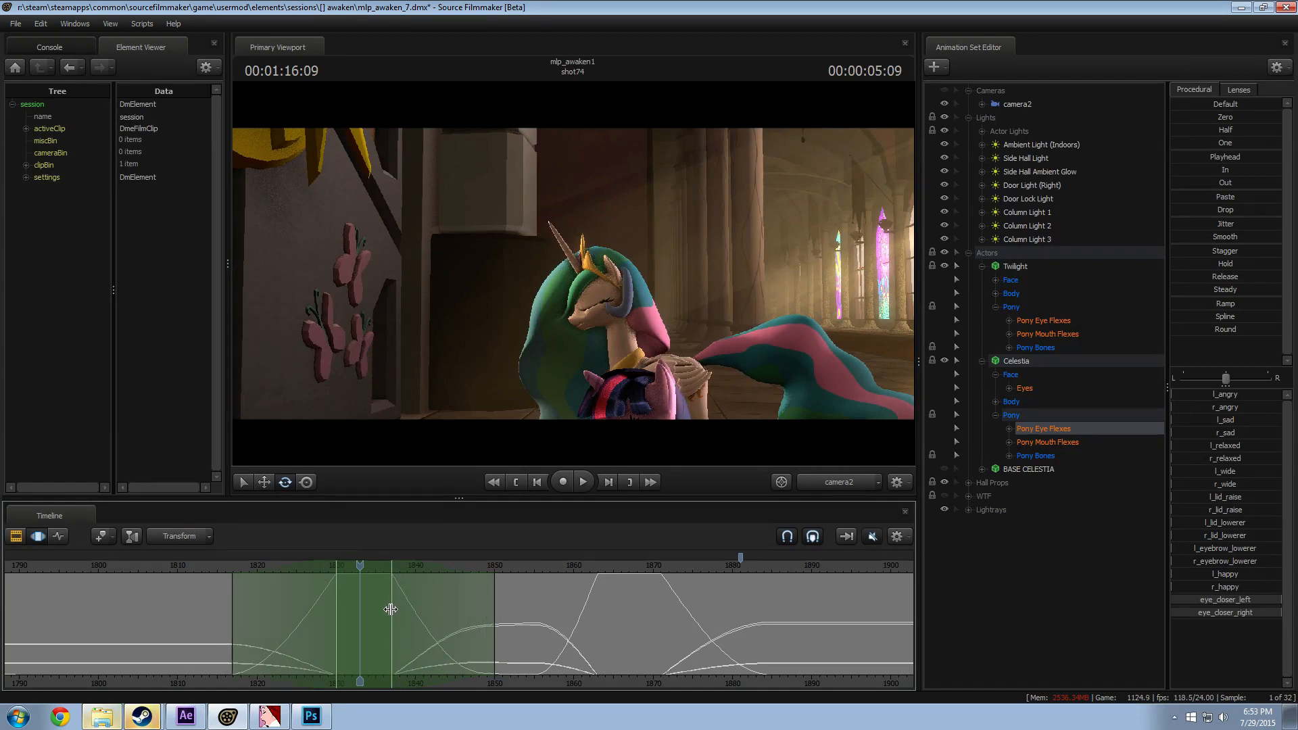
{"action": "scroll", "coordinate": [390, 610], "scroll_direction": "down", "scroll_amount": 1, "text": "shift"}
Step: Select Celestia's Eyes controls and bring the Work Camera close to her face
{"action": "left_click", "coordinate": [1025, 388]}
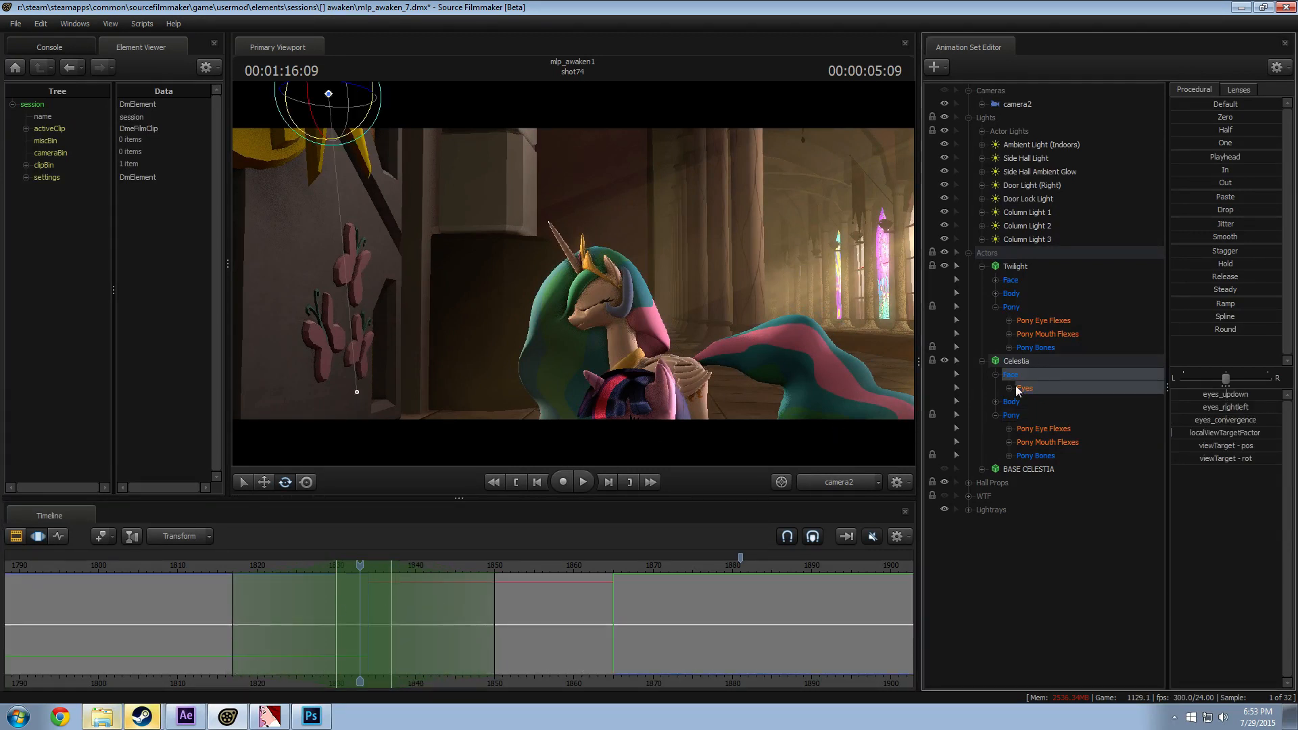
{"action": "left_click", "coordinate": [838, 481]}
{"action": "key", "text": "w"}
{"action": "left_click_drag", "start_coordinate": [603, 289], "coordinate": [603, 289]}
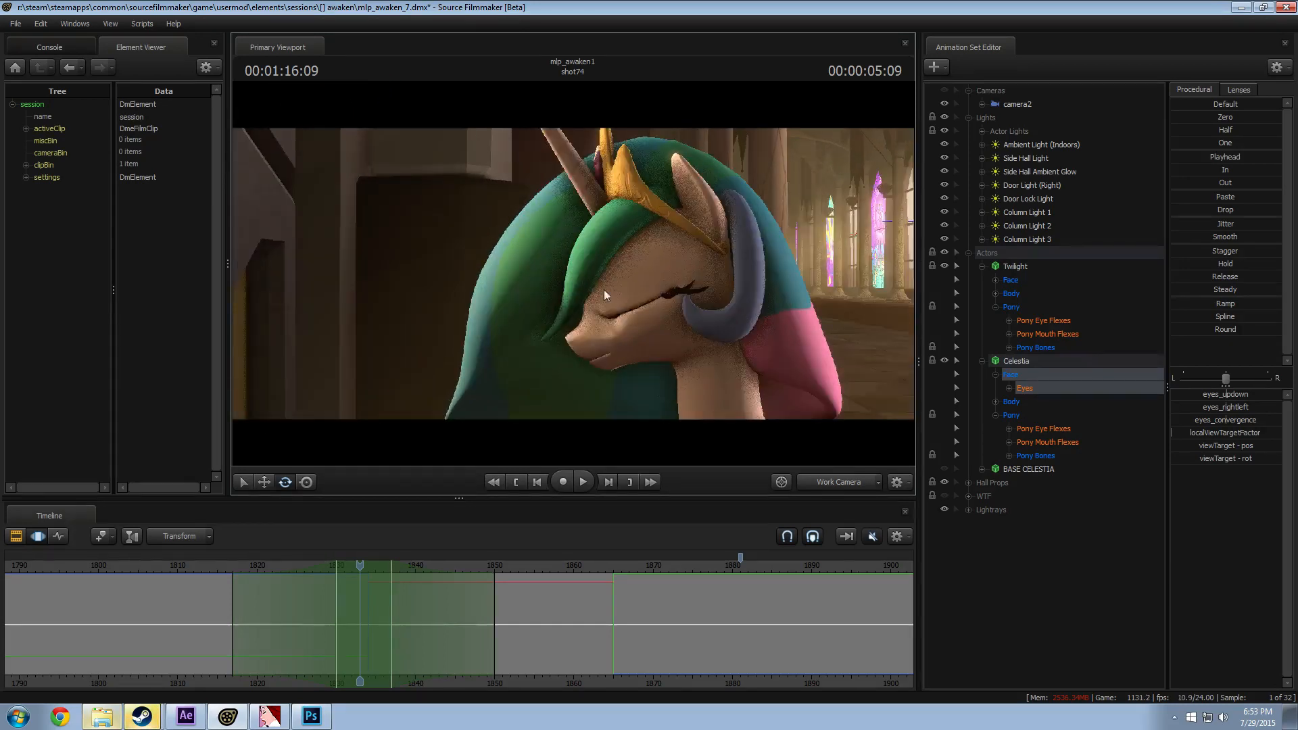
Step: Raise Celestia's eyes_updown slightly over the first blink and scrub through to check the eye movement
{"action": "left_click_drag", "start_coordinate": [360, 566], "coordinate": [289, 567]}
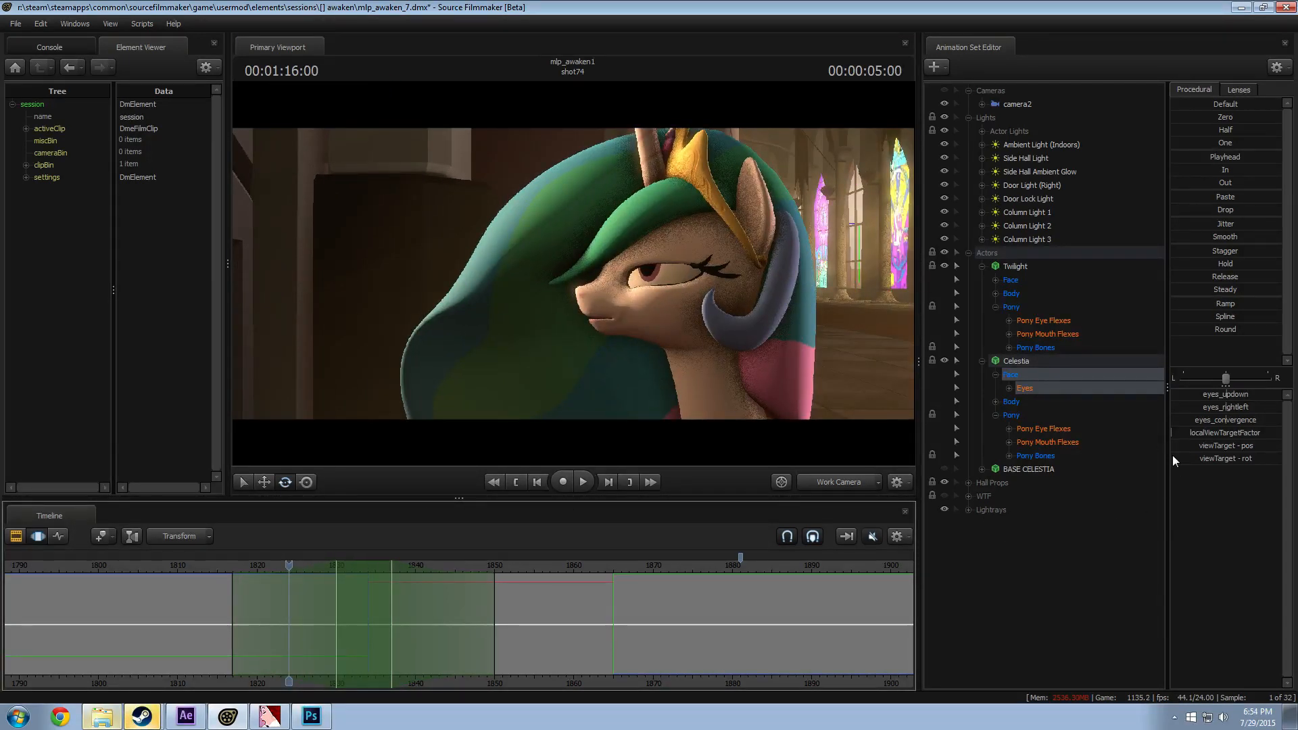
{"action": "left_click_drag", "start_coordinate": [1226, 395], "coordinate": [1245, 394]}
{"action": "key", "text": "shift"}
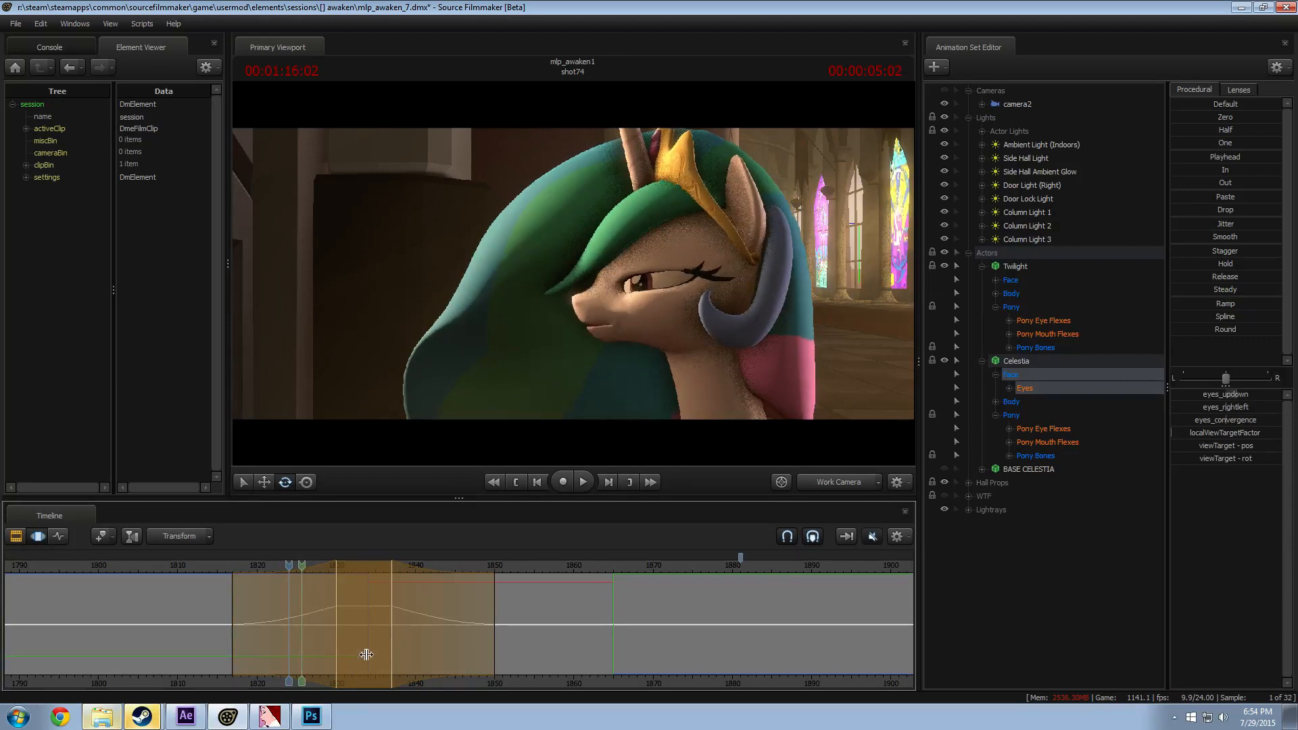
{"action": "left_click_drag", "start_coordinate": [1229, 392], "coordinate": [1227, 392]}
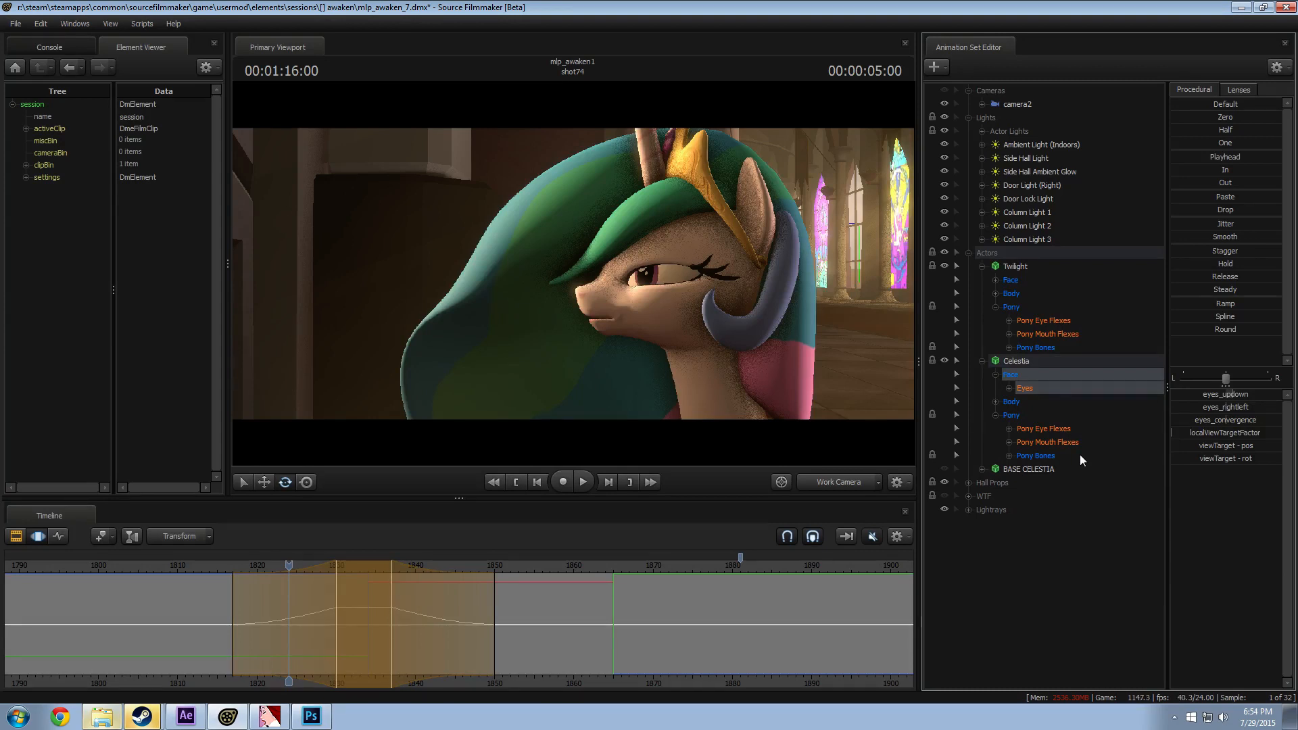
{"action": "left_click_drag", "start_coordinate": [238, 601], "coordinate": [509, 581]}
Step: Start the time selection mid-blink at about frame 1834 and reduce Celestia's eyes_updown for the second half of the blink
{"action": "left_click", "coordinate": [1032, 430]}
{"action": "left_click_drag", "start_coordinate": [376, 576], "coordinate": [415, 578]}
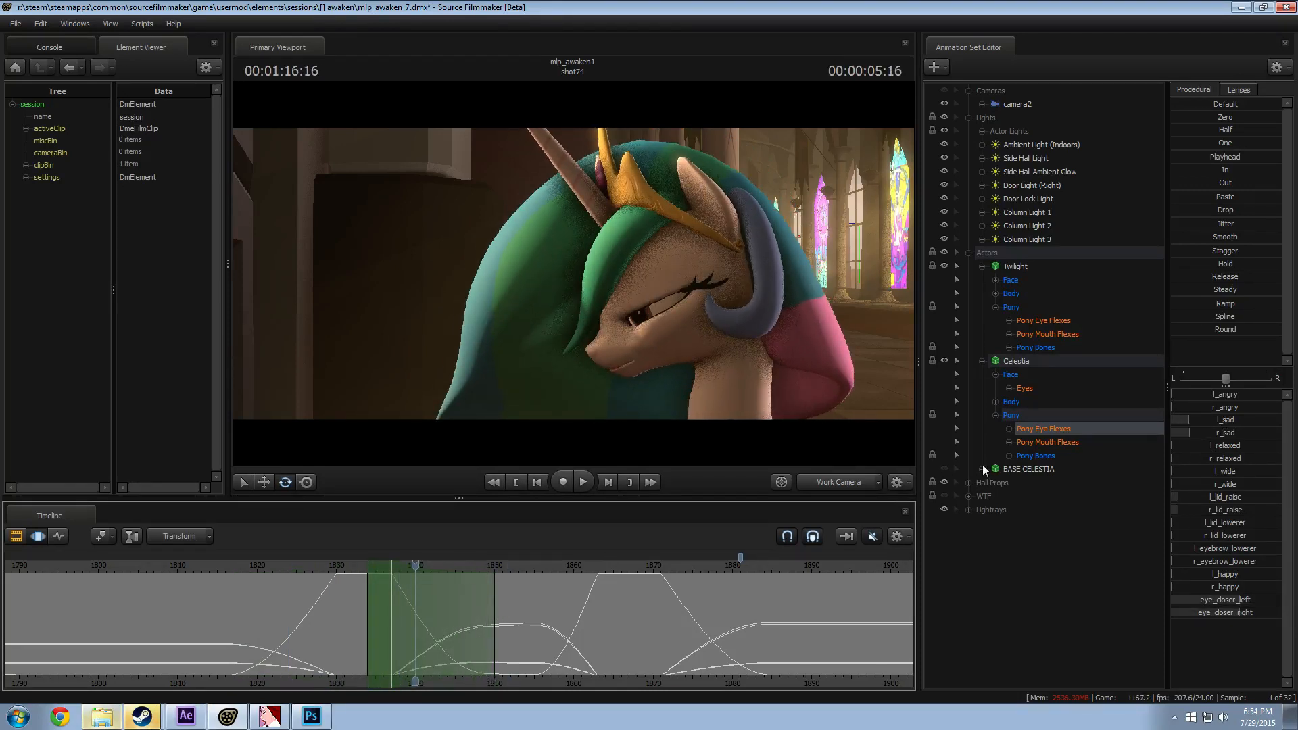
{"action": "left_click", "coordinate": [1033, 391]}
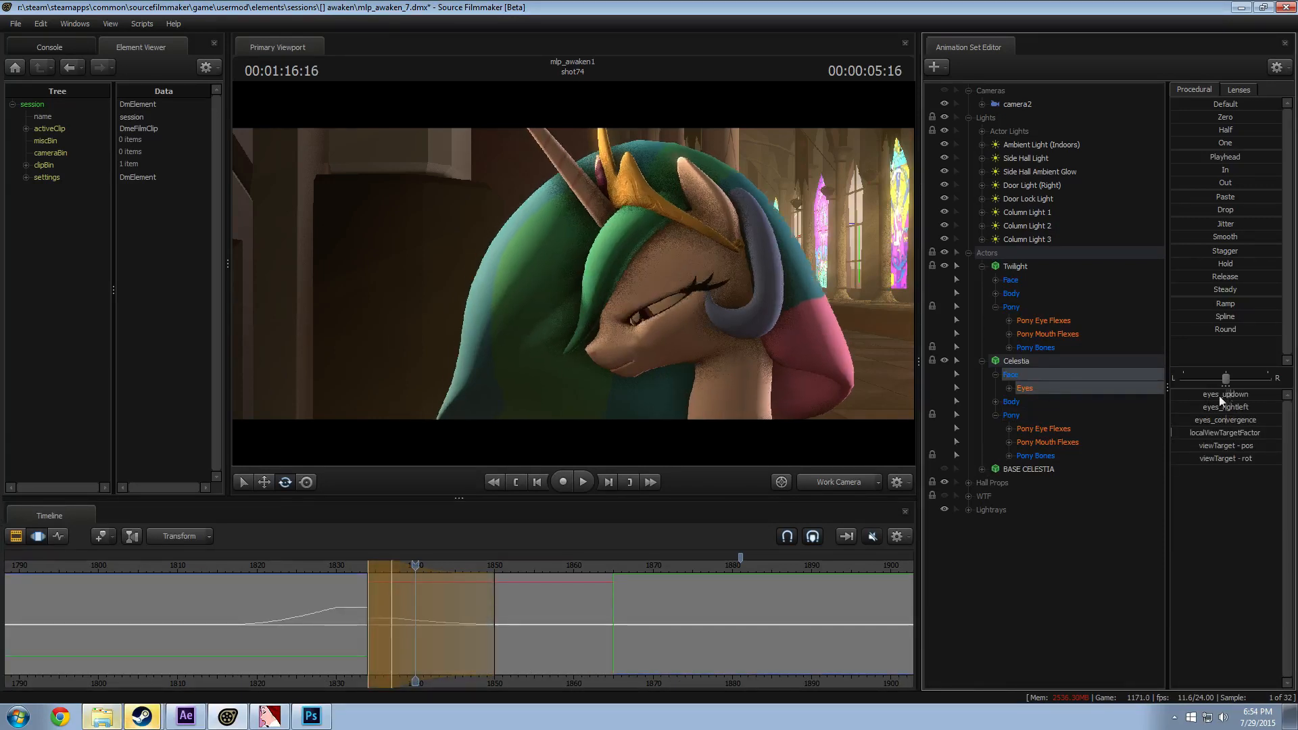
{"action": "key", "text": "shift"}
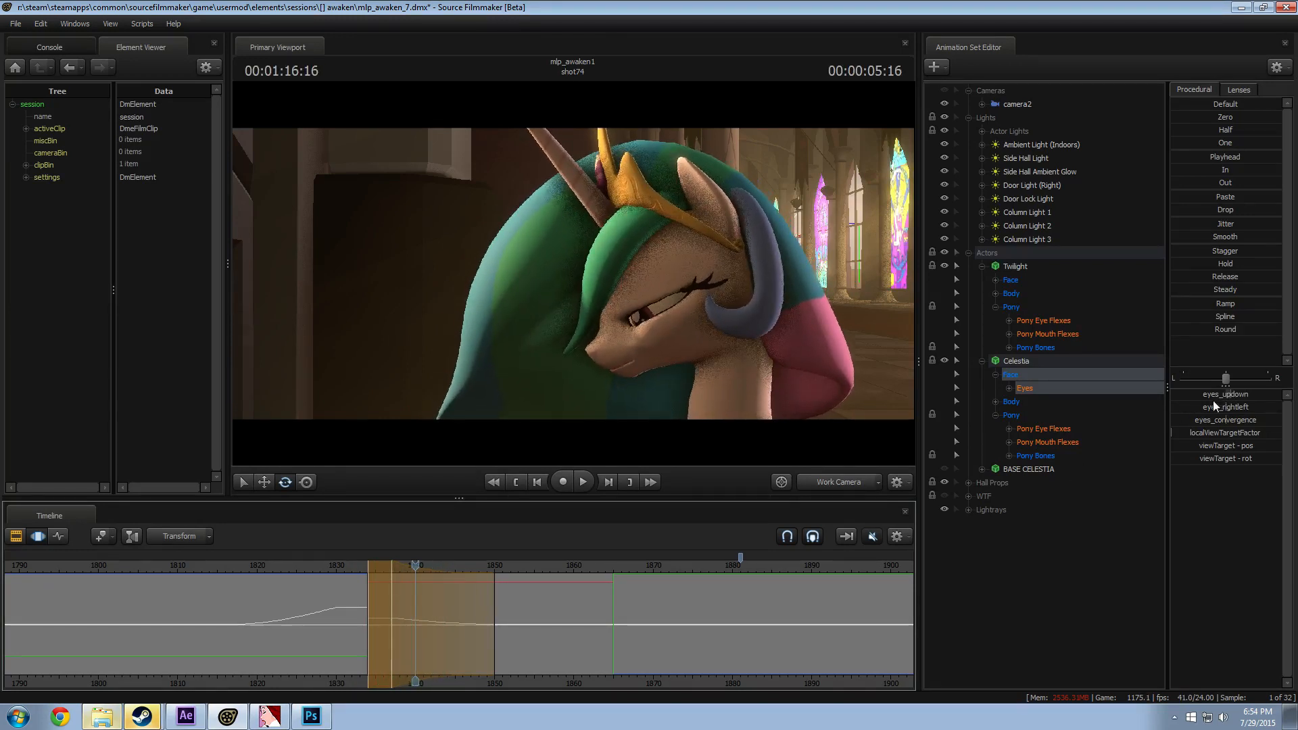
{"action": "left_click_drag", "start_coordinate": [1214, 397], "coordinate": [1219, 396]}
{"action": "key", "text": "shift"}
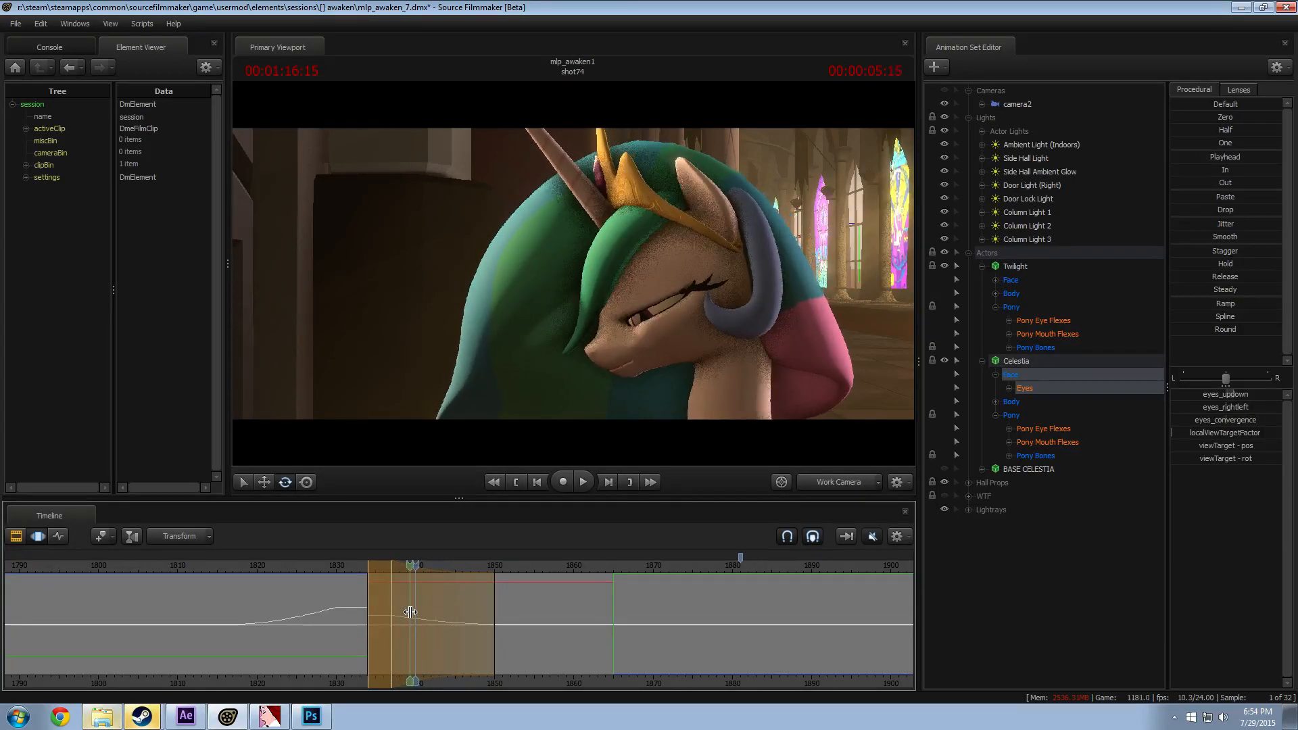
Step: Scrub and play through Celestia's first blink to review the adjusted eye motion
{"action": "left_click_drag", "start_coordinate": [359, 571], "coordinate": [482, 577]}
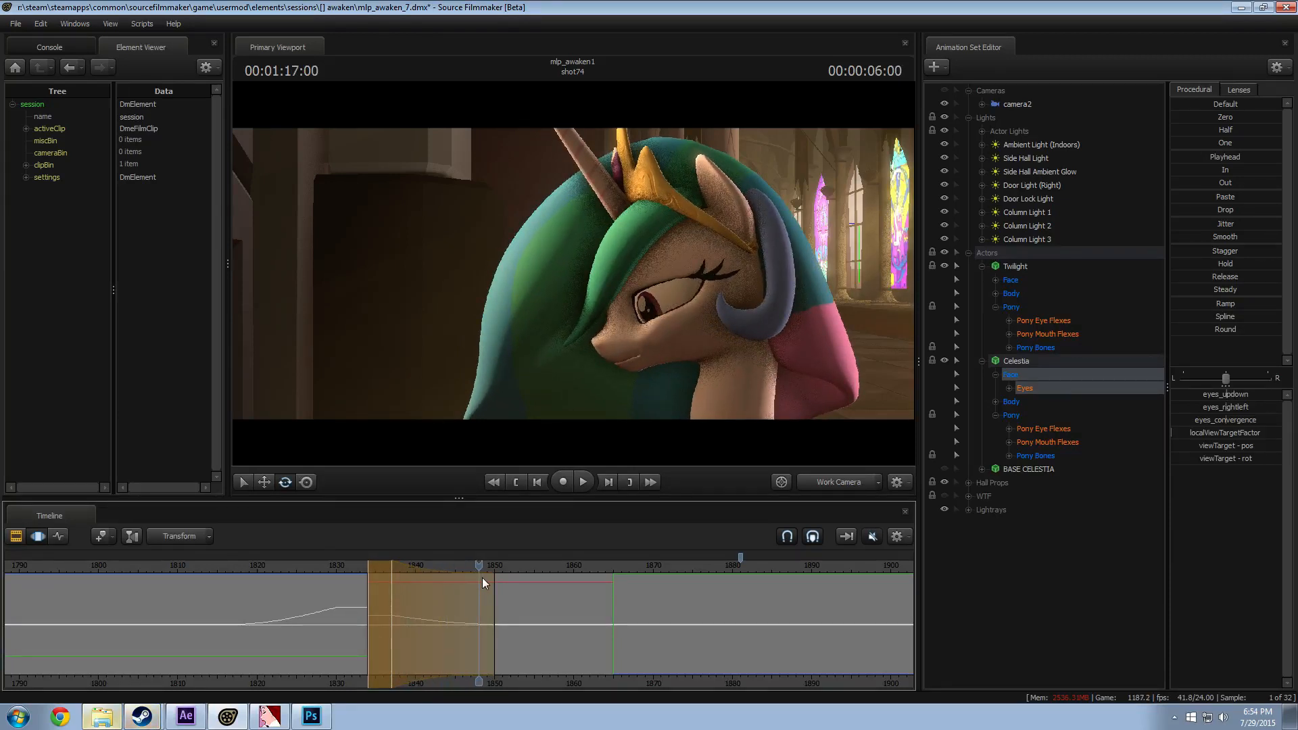
{"action": "key", "text": "space"}
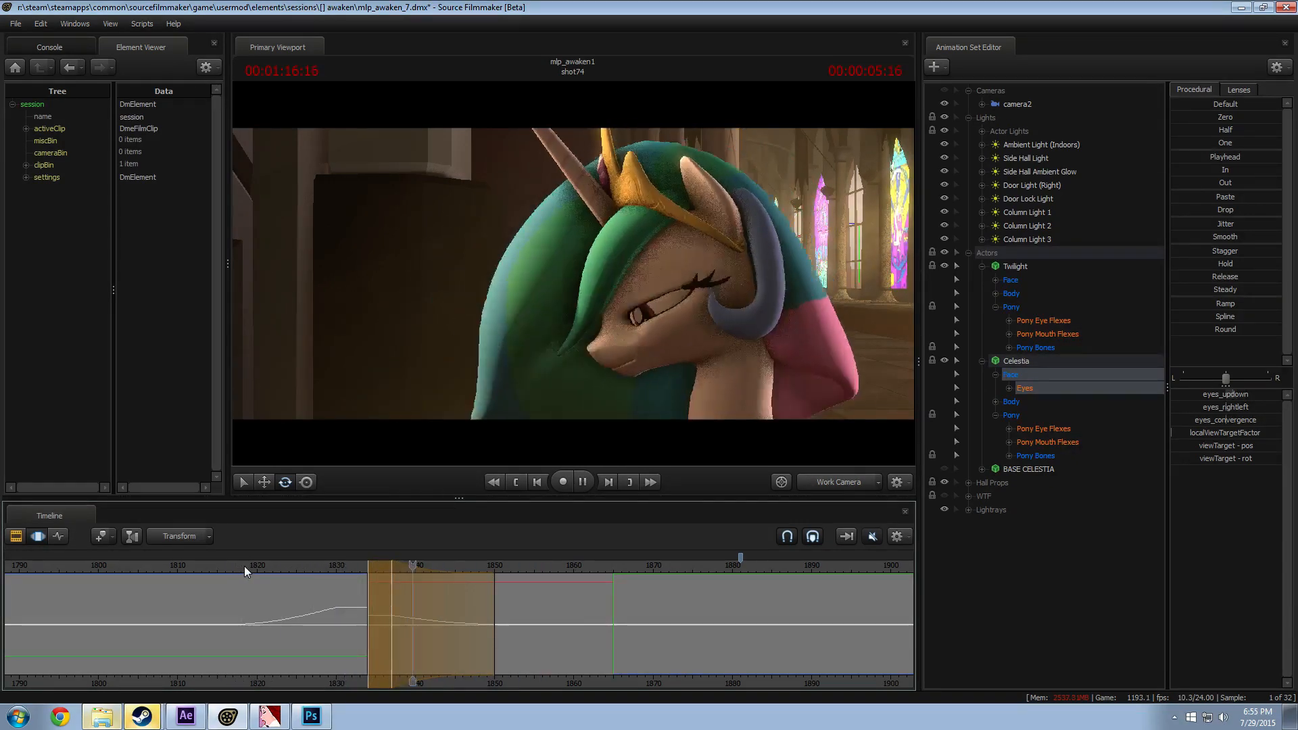
{"action": "key", "text": "space"}
{"action": "key", "text": "space"}
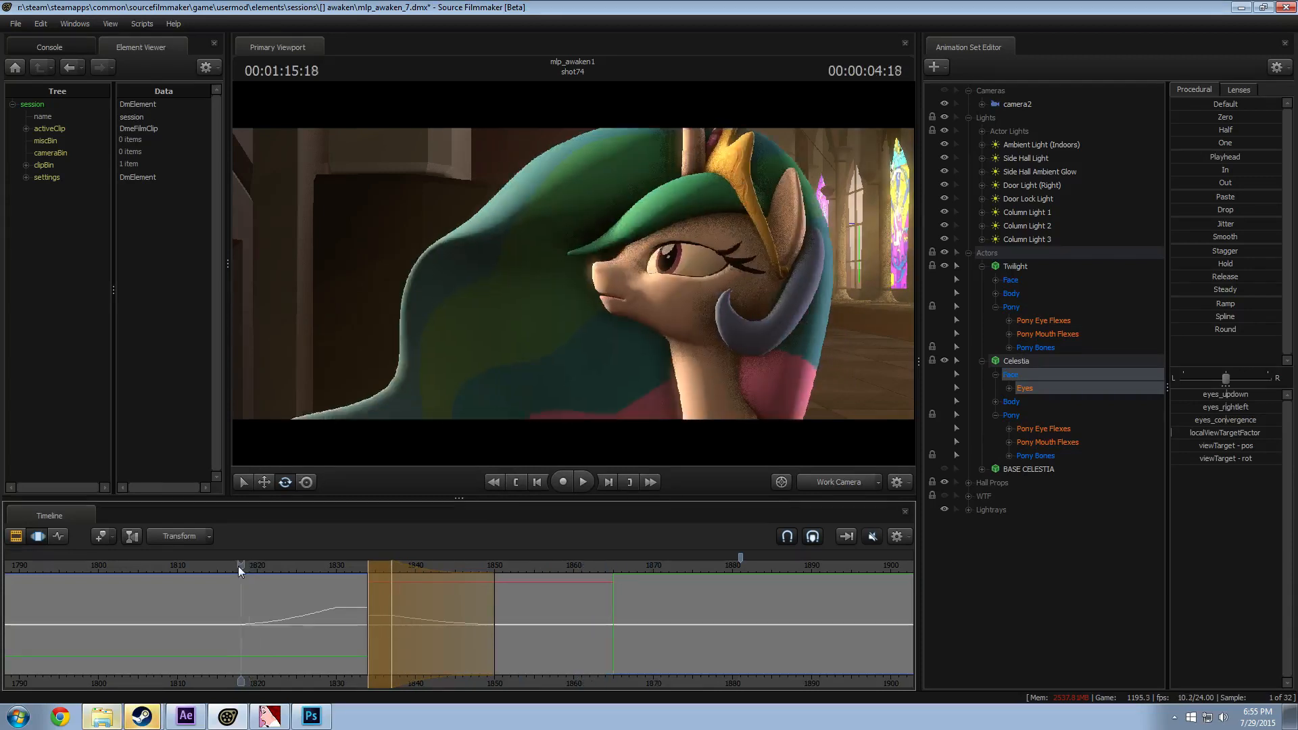
{"action": "key", "text": "space"}
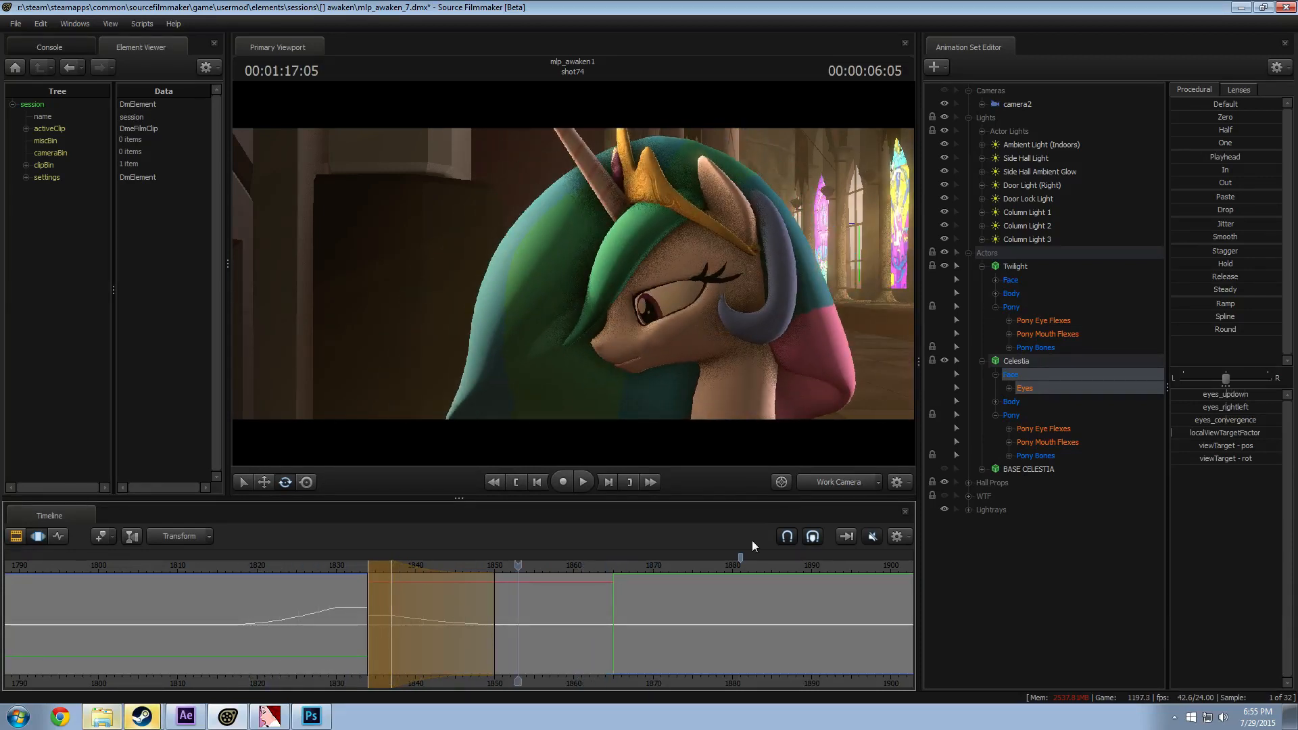
Step: Using the Pony Eye Flexes curves, time-select Celestia's second blink, about frames 1863 to 1871, with falloff on both sides
{"action": "left_click", "coordinate": [1041, 429]}
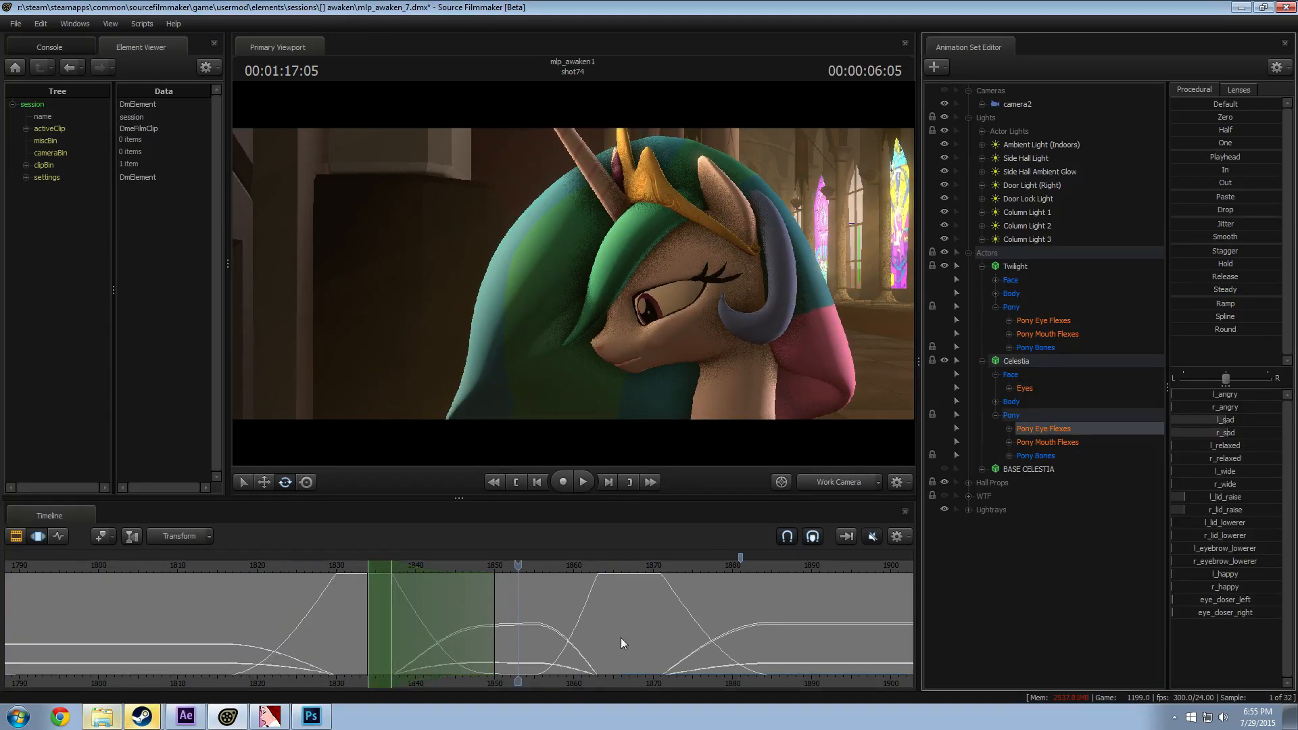
{"action": "key", "text": "space"}
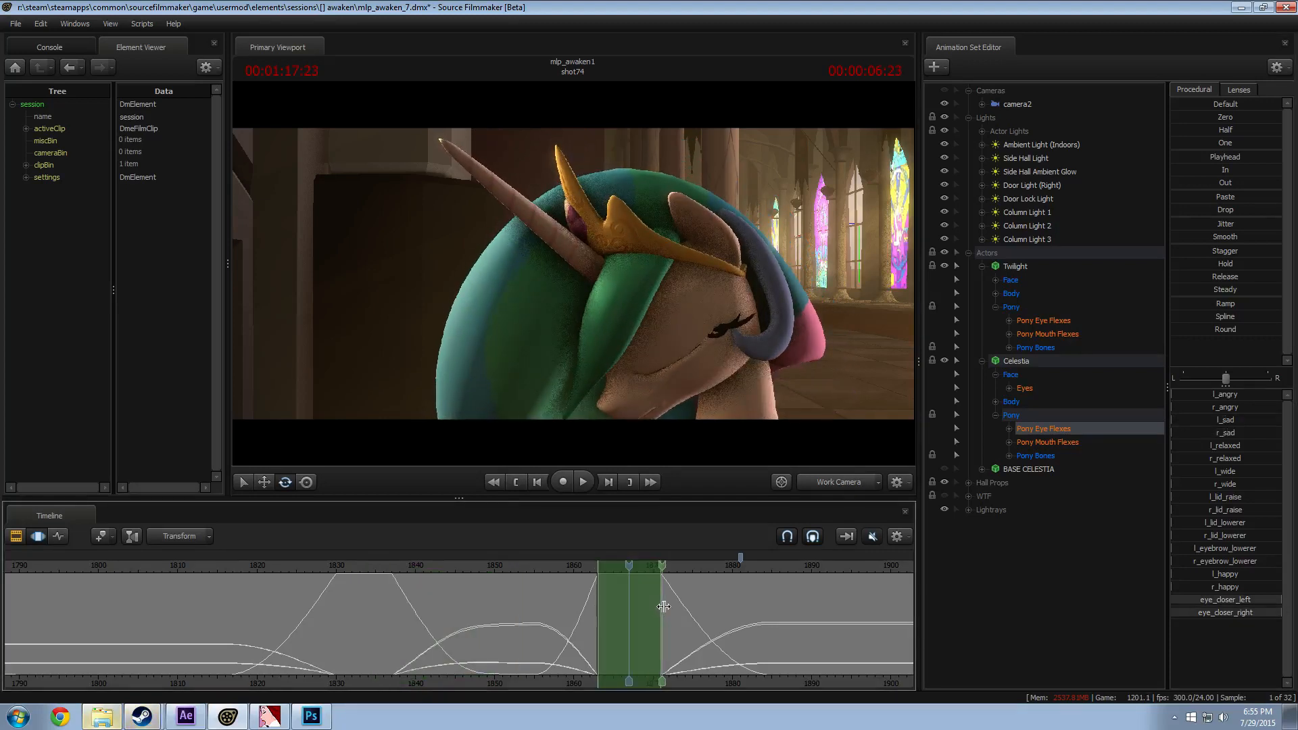
{"action": "left_click_drag", "start_coordinate": [664, 607], "coordinate": [664, 608]}
{"action": "scroll", "coordinate": [664, 608], "scroll_direction": "up", "scroll_amount": 8, "text": "shift"}
{"action": "middle_click_drag", "start_coordinate": [744, 674], "coordinate": [594, 681]}
{"action": "left_click_drag", "start_coordinate": [575, 593], "coordinate": [424, 583]}
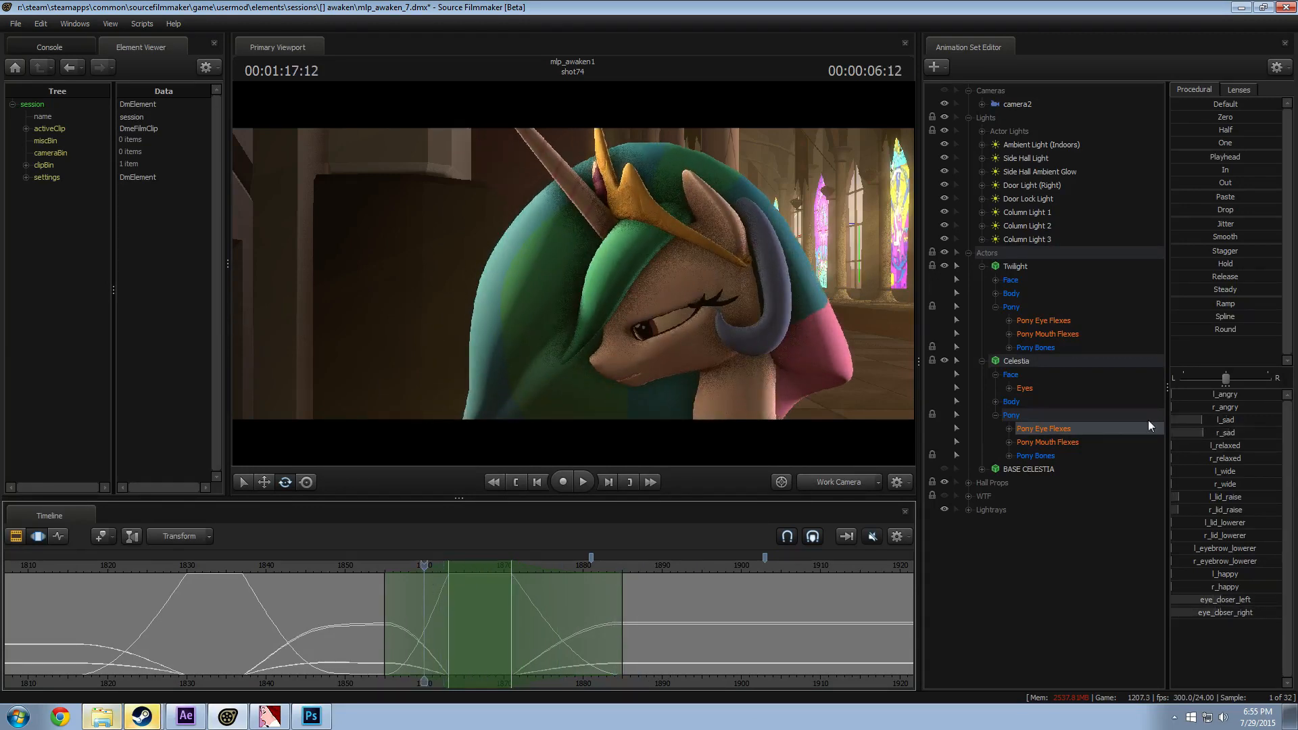
Step: Raise Celestia's eyes_updown slightly over the second blink and play the section back
{"action": "left_click", "coordinate": [1041, 384]}
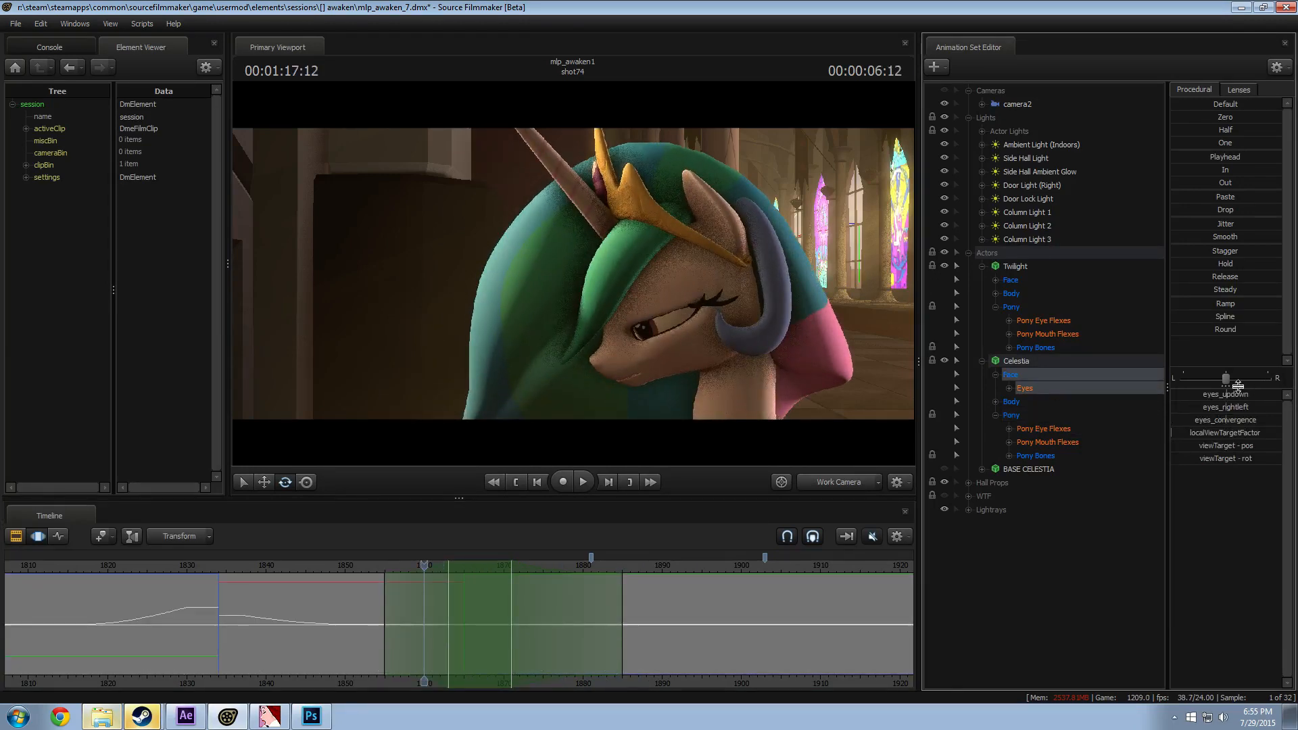
{"action": "left_click_drag", "start_coordinate": [1234, 393], "coordinate": [1240, 394]}
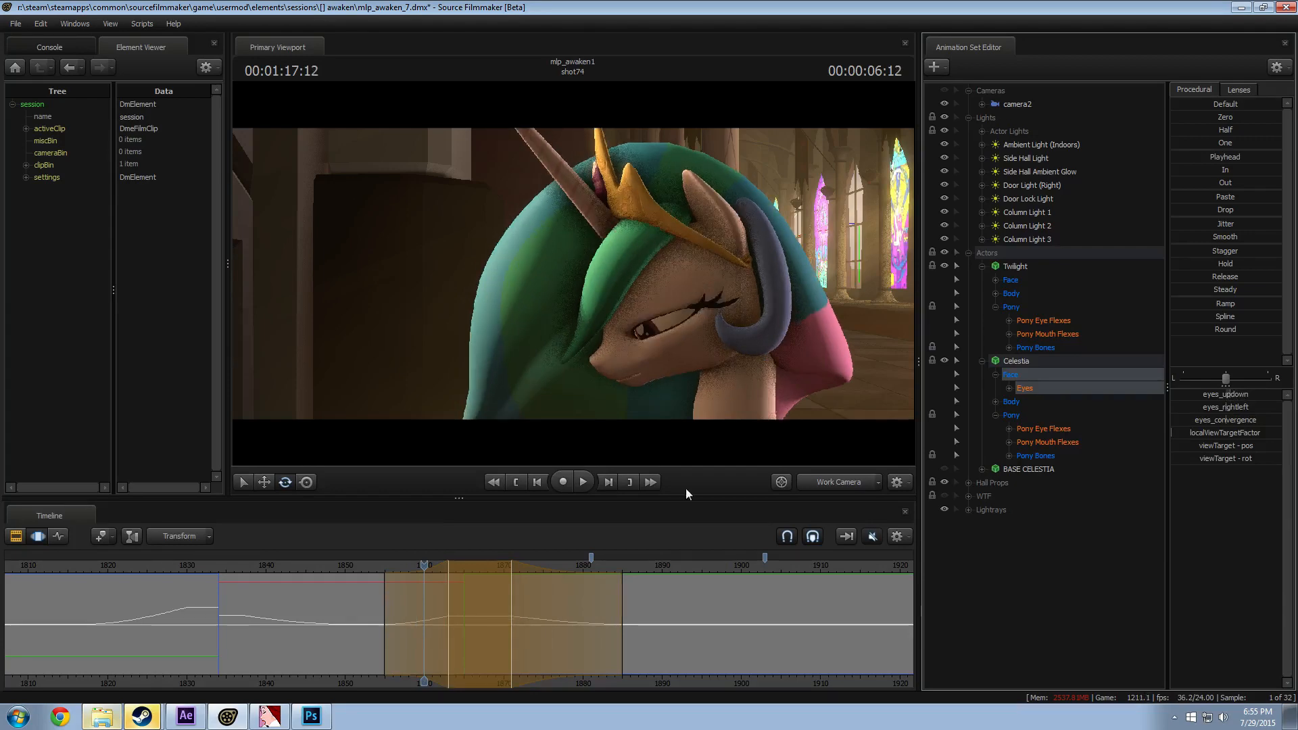
{"action": "left_click", "coordinate": [363, 565]}
{"action": "key", "text": "space"}
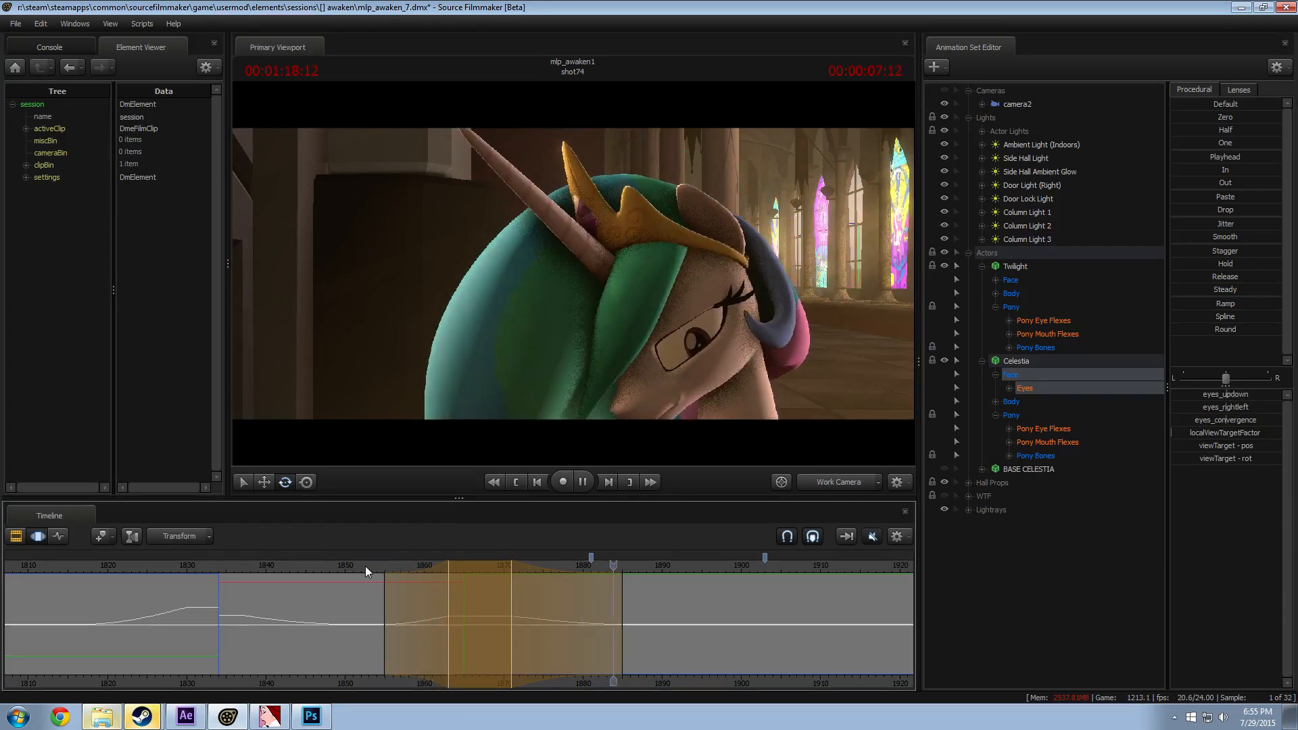
{"action": "key", "text": "space"}
{"action": "key", "text": "shift"}
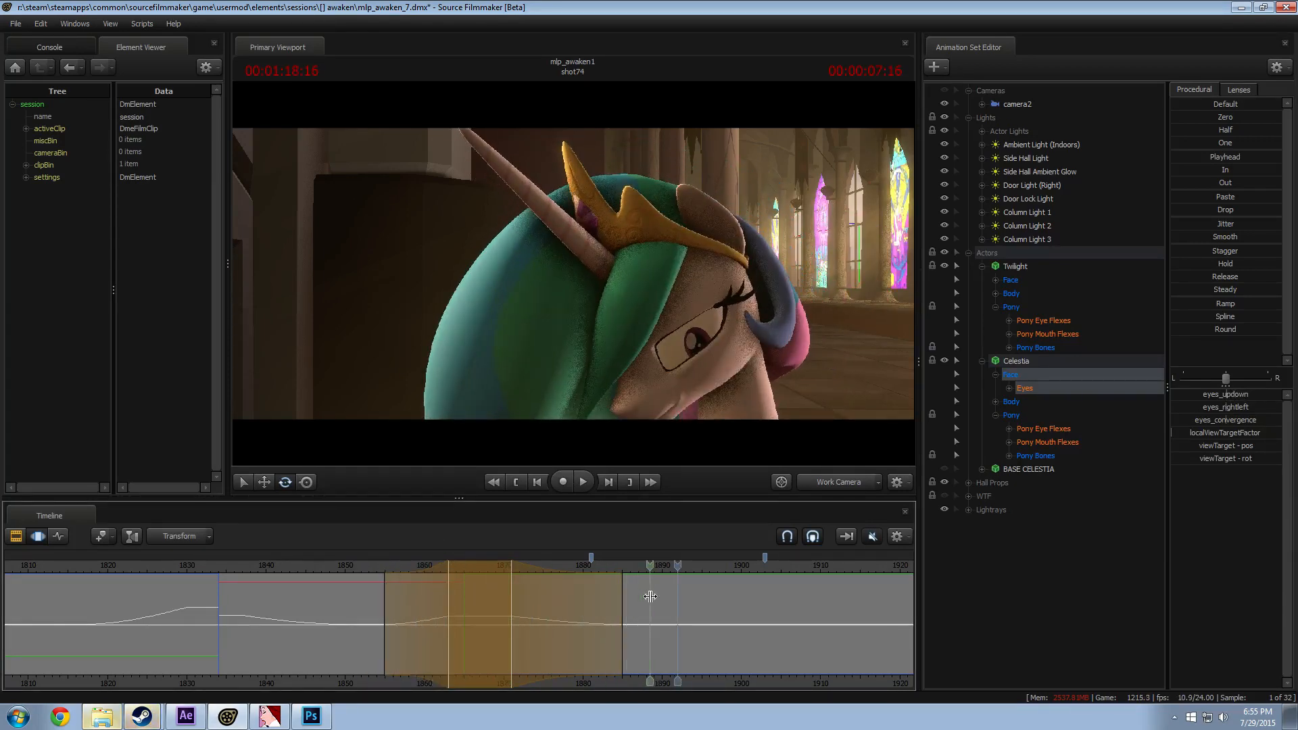
Step: Start the time selection at about frame 1865 and shift Celestia's eyes_rightleft slightly over the rest of the second blink
{"action": "scroll", "coordinate": [804, 625], "scroll_direction": "down", "scroll_amount": 4}
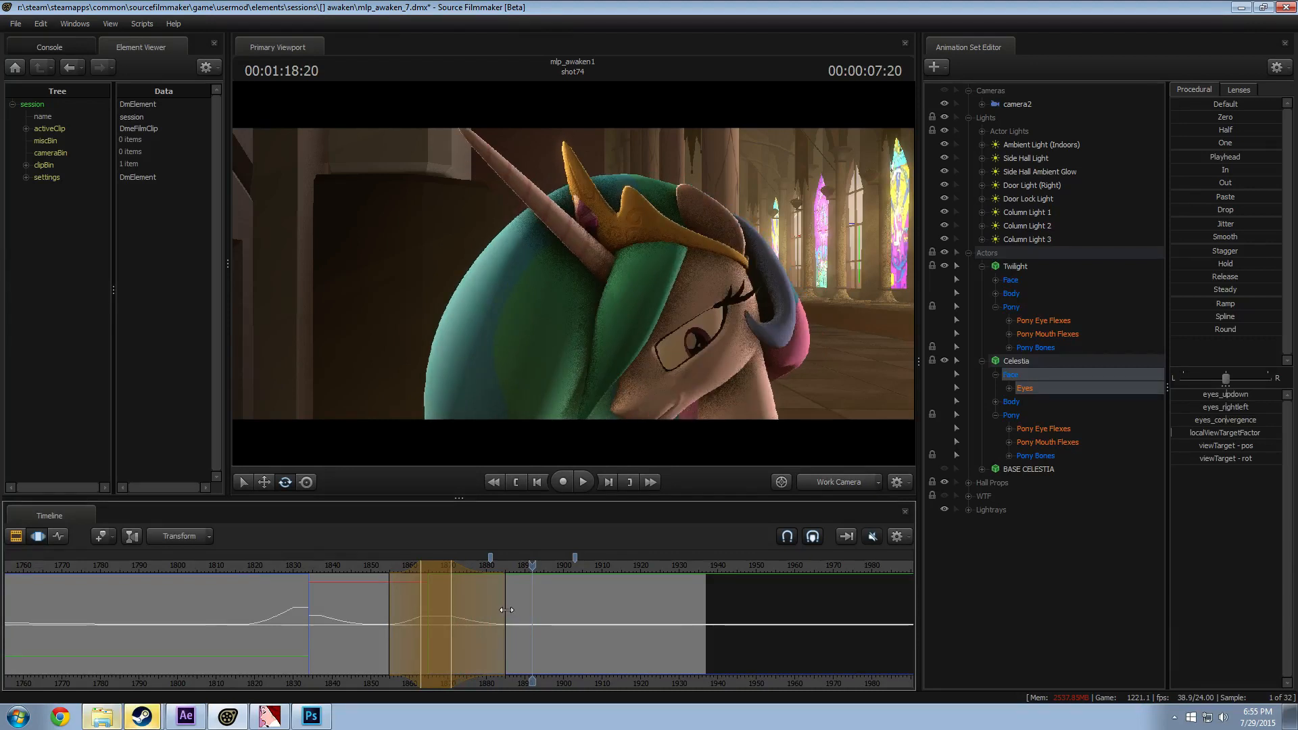
{"action": "scroll", "coordinate": [439, 612], "scroll_direction": "up", "scroll_amount": 2}
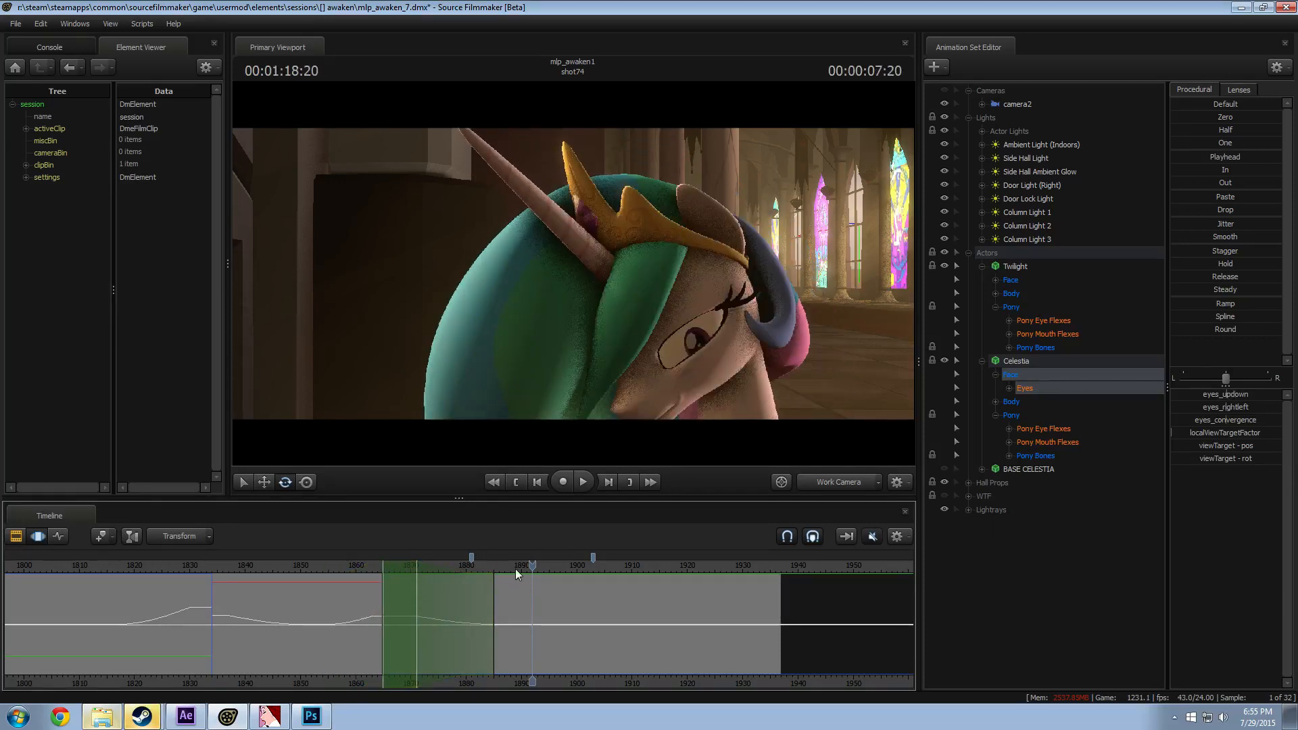
{"action": "left_click", "coordinate": [433, 567]}
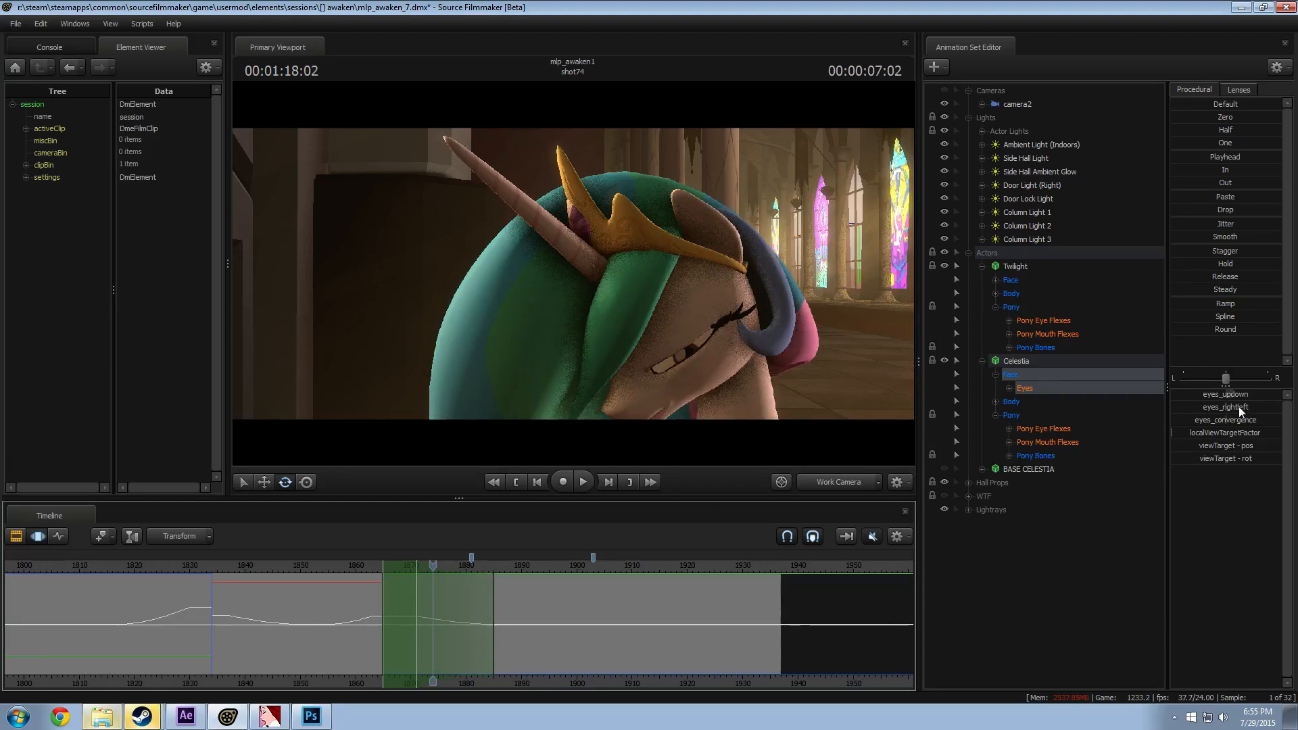
{"action": "left_click_drag", "start_coordinate": [1238, 407], "coordinate": [1229, 405]}
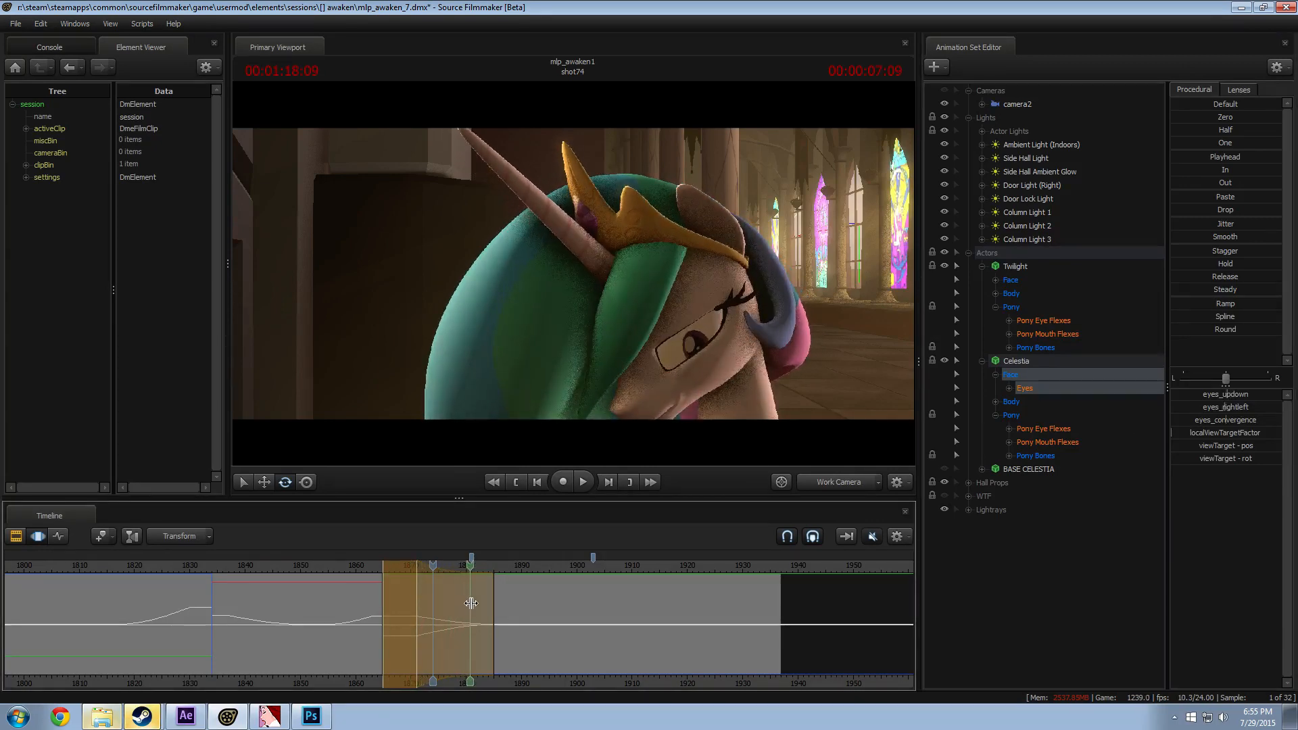
Step: Blend a small amount of the Drop preset into Celestia's selected eye motion and replay the second blink
{"action": "left_click", "coordinate": [356, 568]}
{"action": "key", "text": "space"}
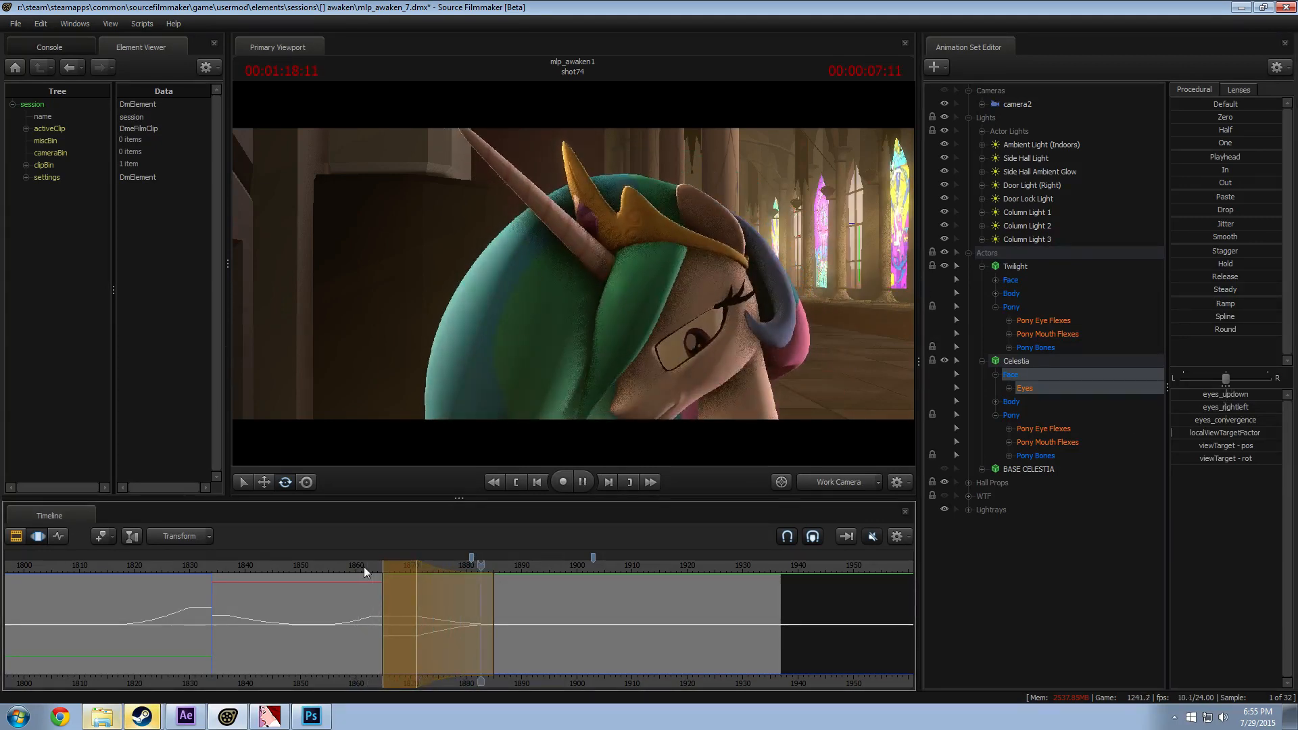
{"action": "key", "text": "space"}
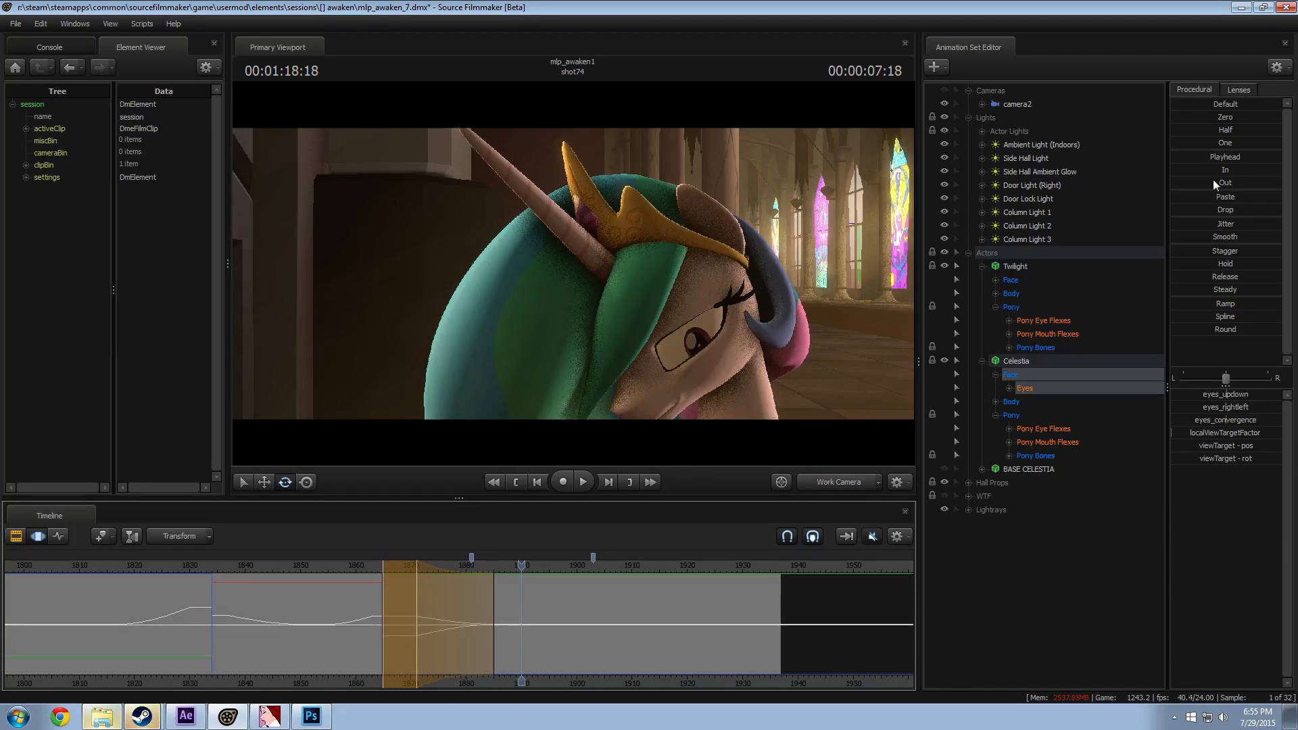
{"action": "left_click_drag", "start_coordinate": [1208, 209], "coordinate": [1210, 210]}
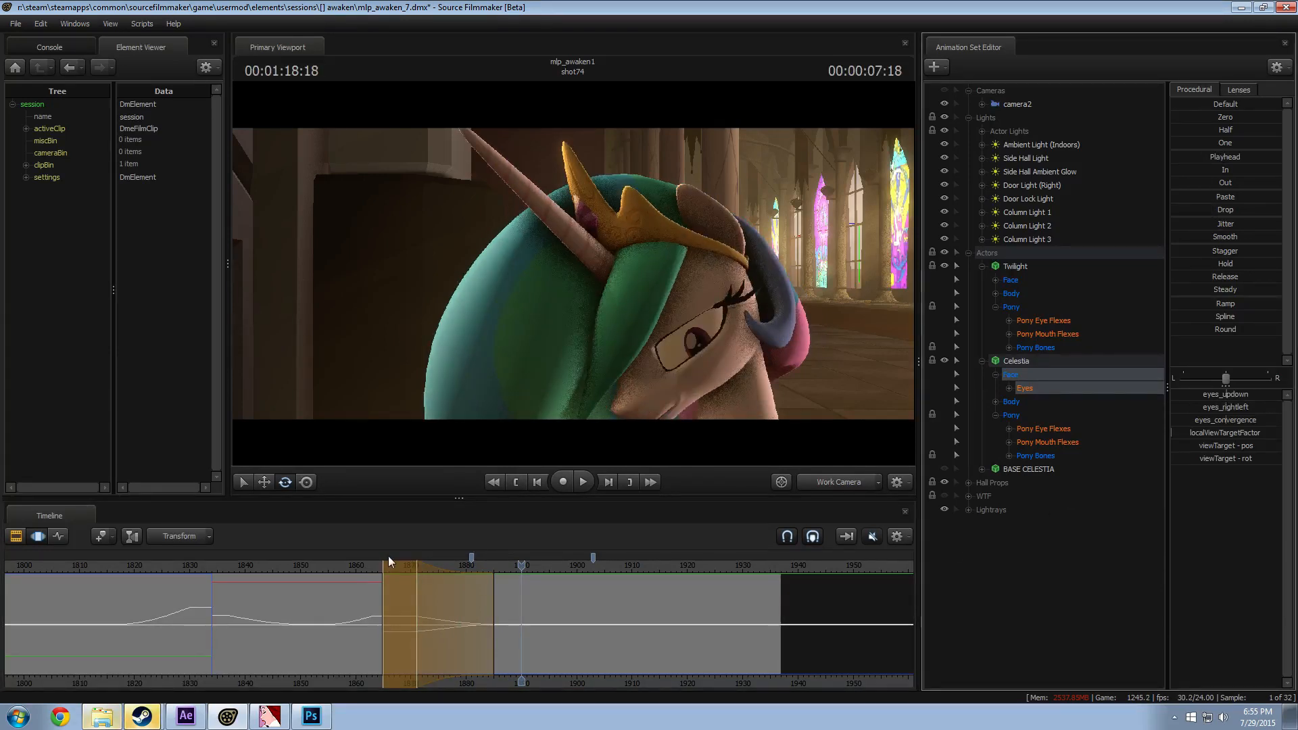
{"action": "left_click", "coordinate": [360, 566]}
{"action": "key", "text": "space"}
{"action": "key", "text": "space"}
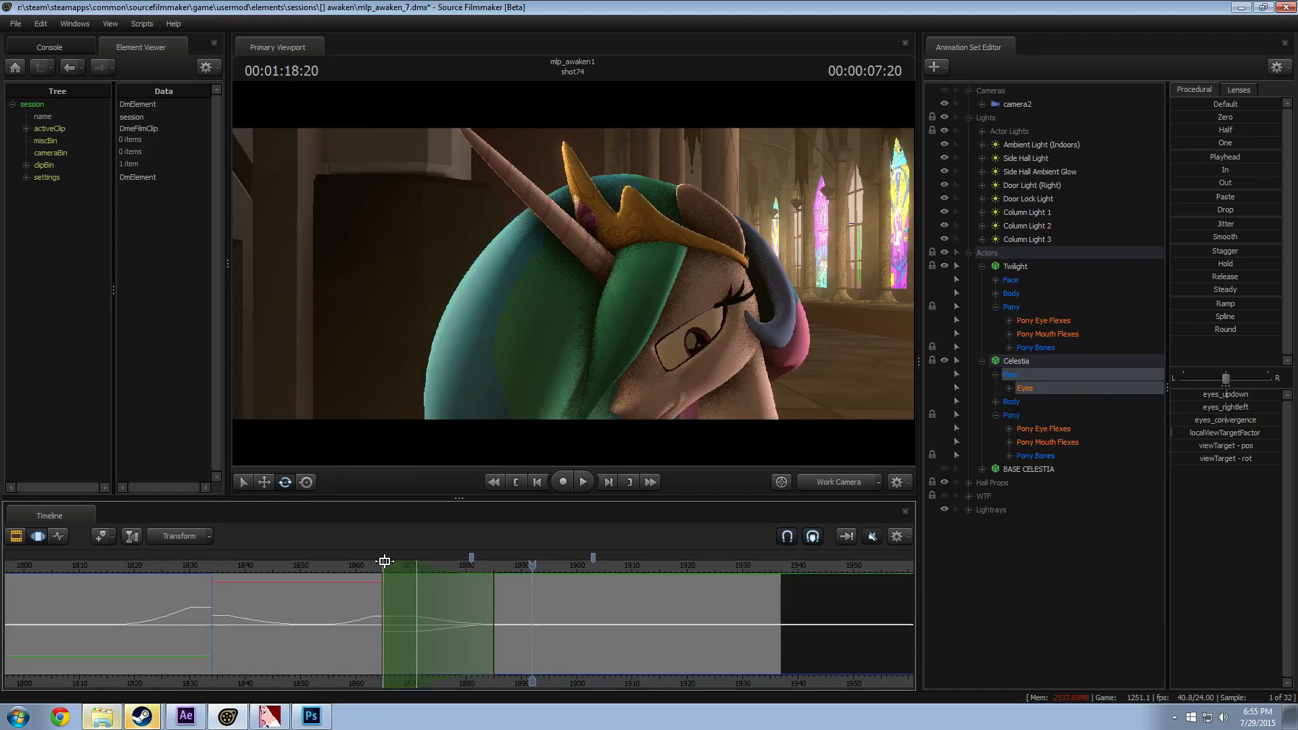
Step: Fly the Work Camera around to view Celestia and Twilight together from the front
{"action": "scroll", "coordinate": [510, 617], "scroll_direction": "up", "scroll_amount": 3}
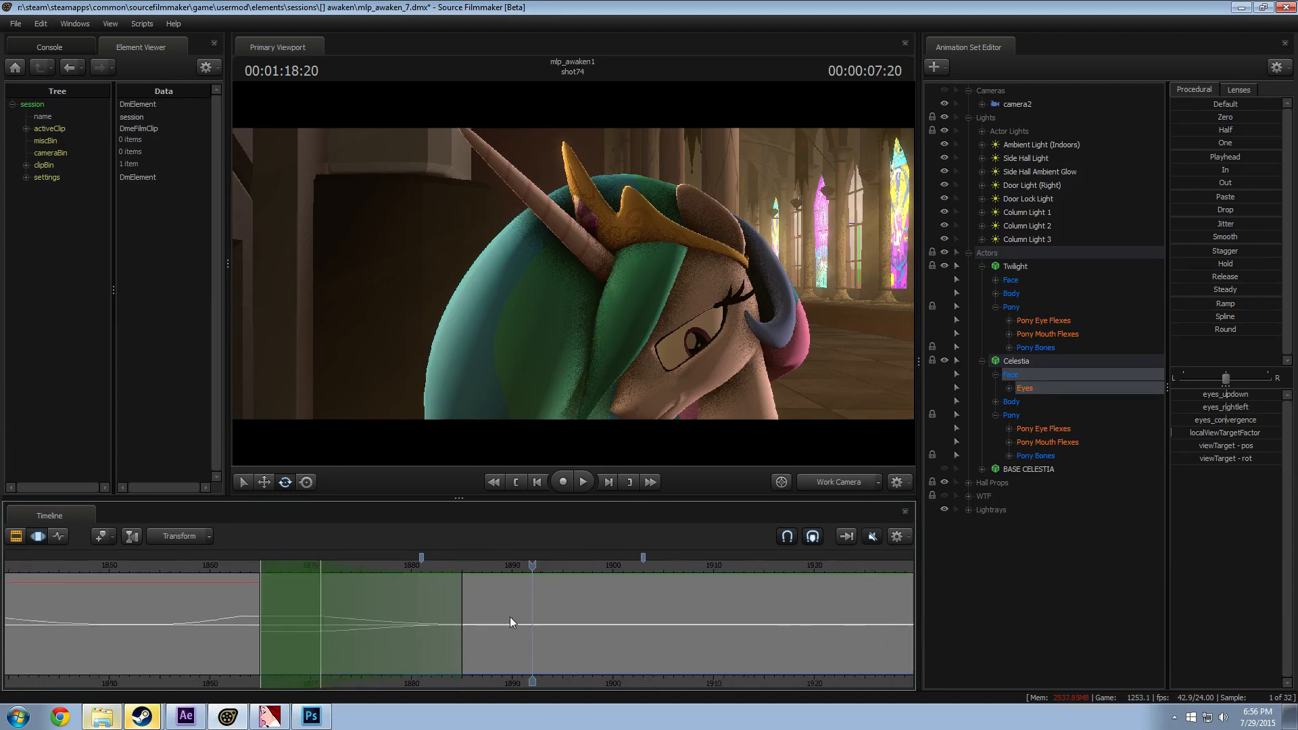
{"action": "middle_click_drag", "start_coordinate": [594, 642], "coordinate": [472, 620]}
{"action": "scroll", "coordinate": [472, 621], "scroll_direction": "down", "scroll_amount": 4}
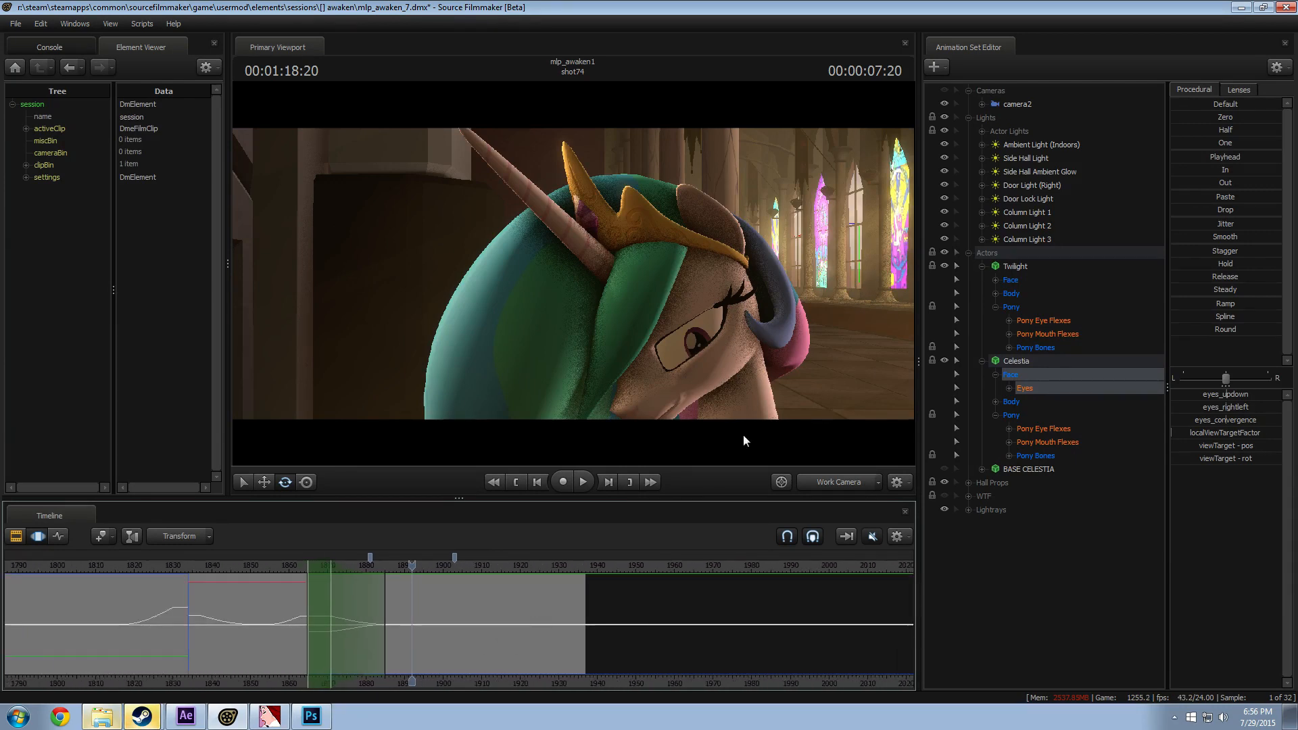
{"action": "left_click_drag", "start_coordinate": [748, 413], "coordinate": [855, 416]}
{"action": "mouse_move", "coordinate": [573, 273]}
{"action": "left_mouse_down"}
{"action": "mouse_move", "coordinate": [574, 251]}
{"action": "mouse_move", "coordinate": [573, 273]}
{"action": "left_mouse_up"}
{"action": "left_click_drag", "start_coordinate": [699, 261], "coordinate": [573, 273]}
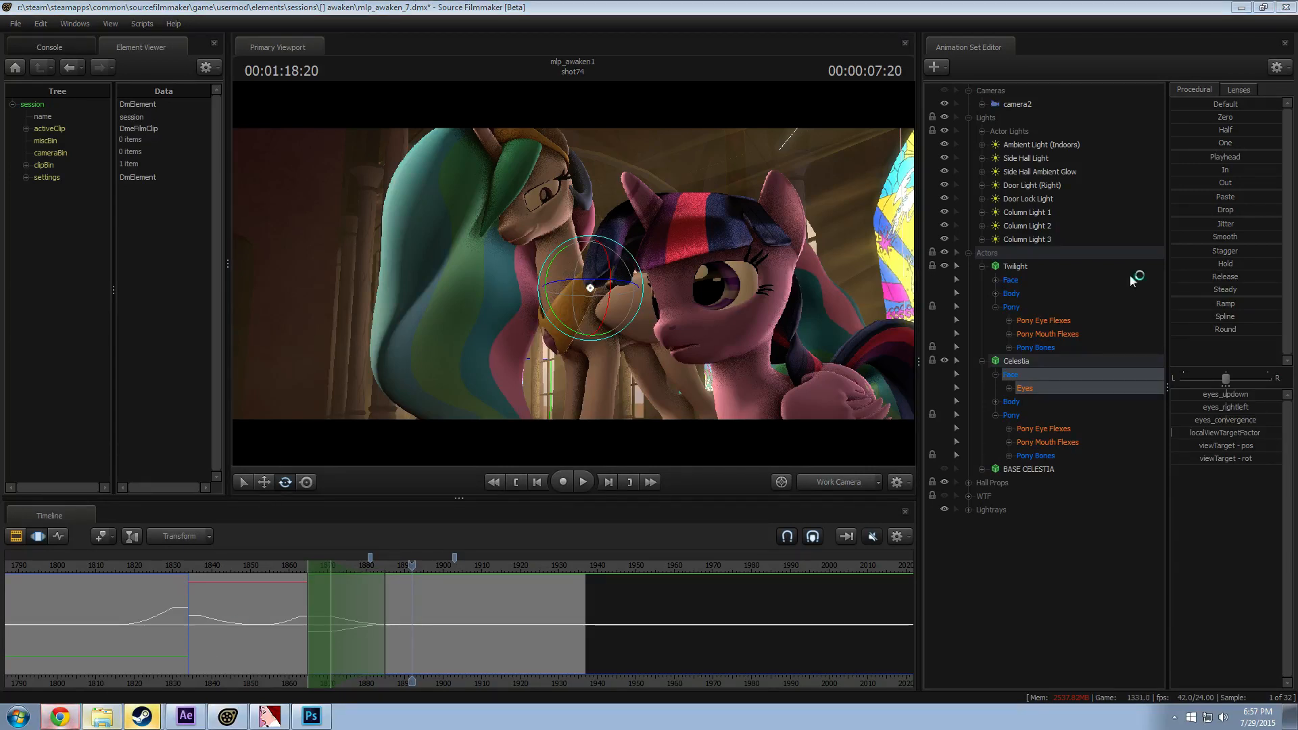
Step: Switch to Chrome, open YouTube and search for "charlie finger trailer"
{"action": "left_click_drag", "start_coordinate": [919, 279], "coordinate": [835, 276]}
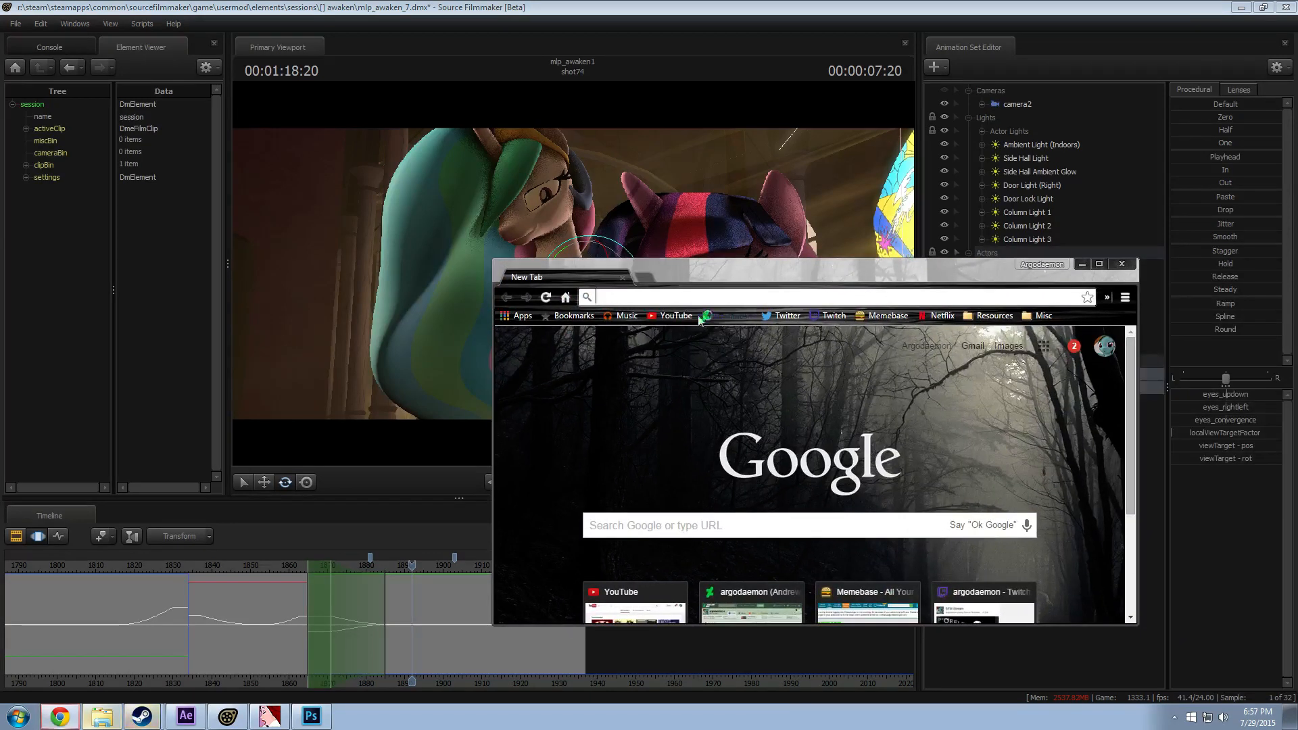
{"action": "type", "text": "youtube.c"}
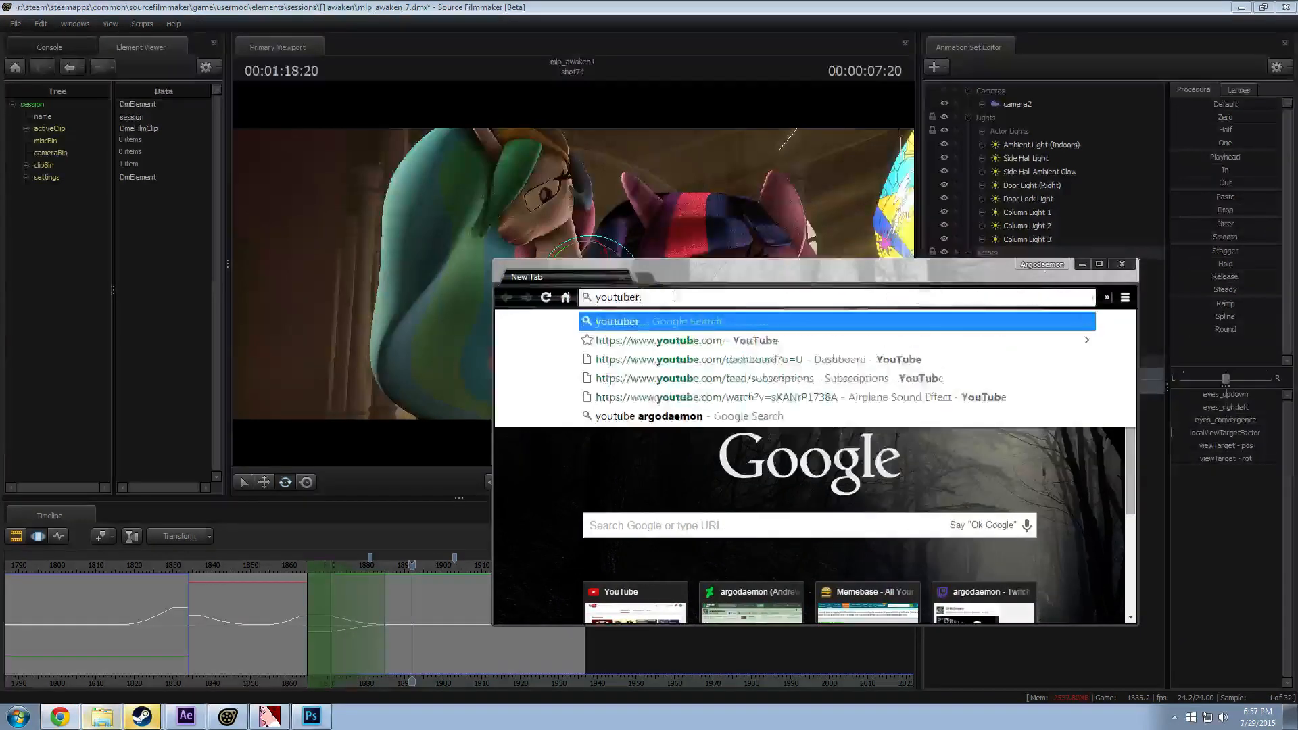
{"action": "key", "text": "Return"}
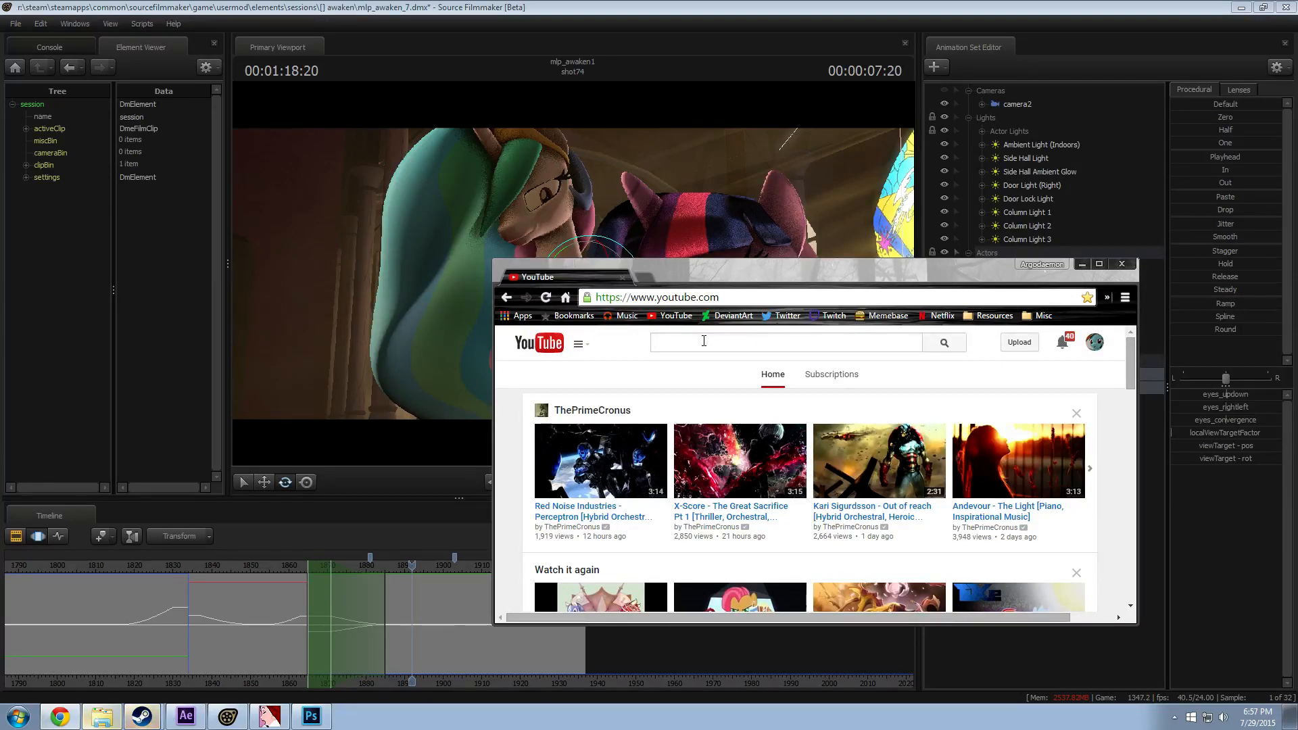
{"action": "type", "text": "charlie"}
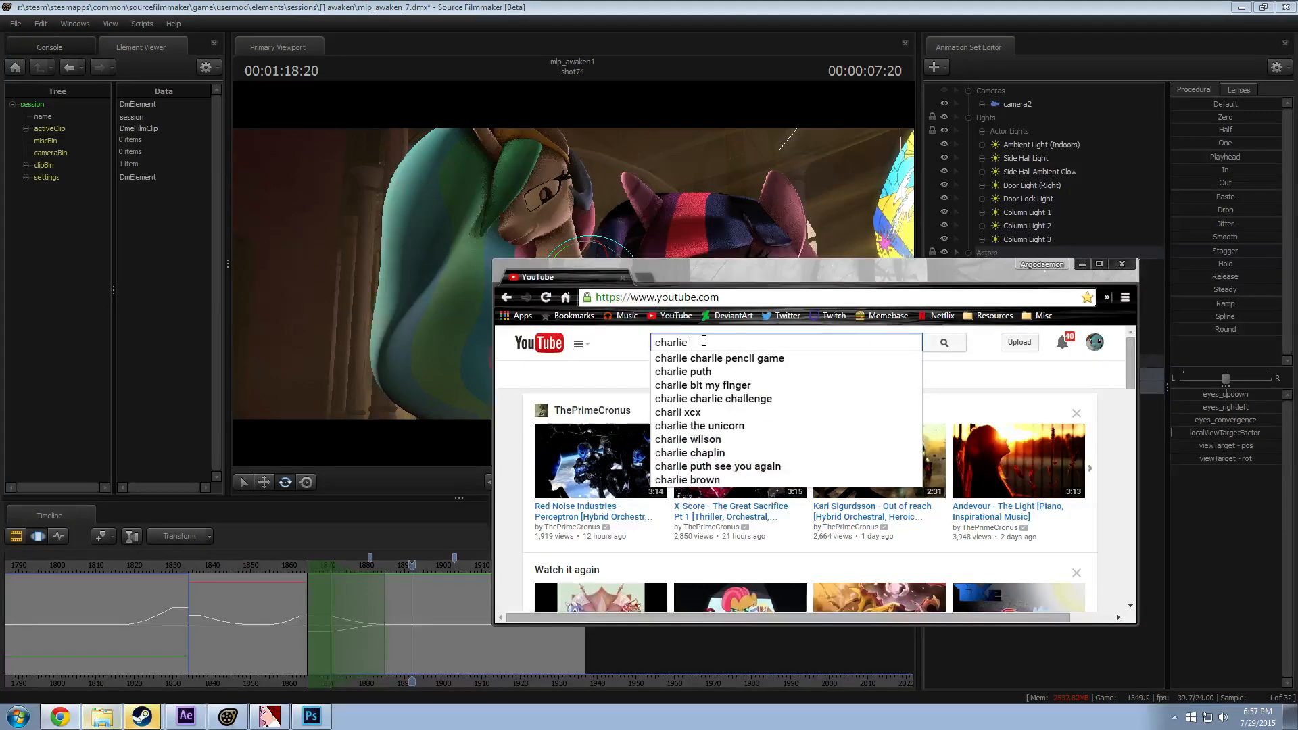
{"action": "type", "text": " finger trailer"}
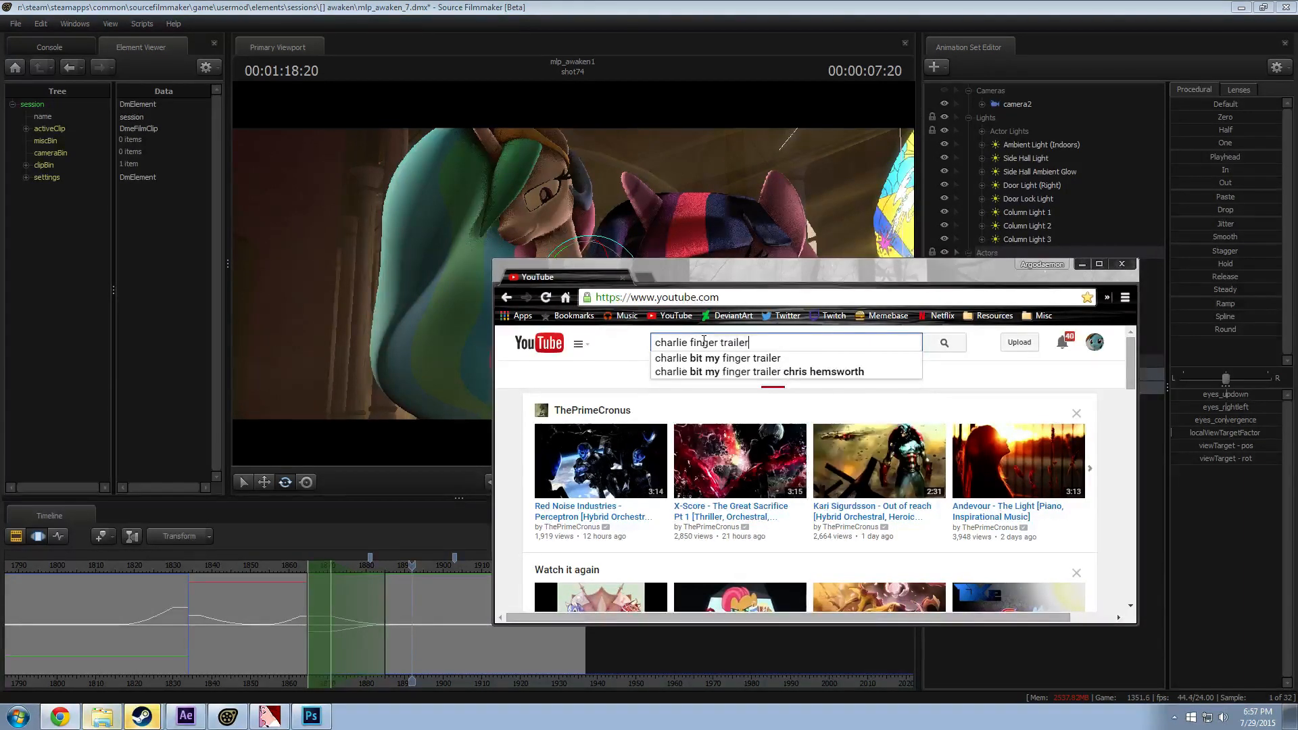
{"action": "key", "text": "Return"}
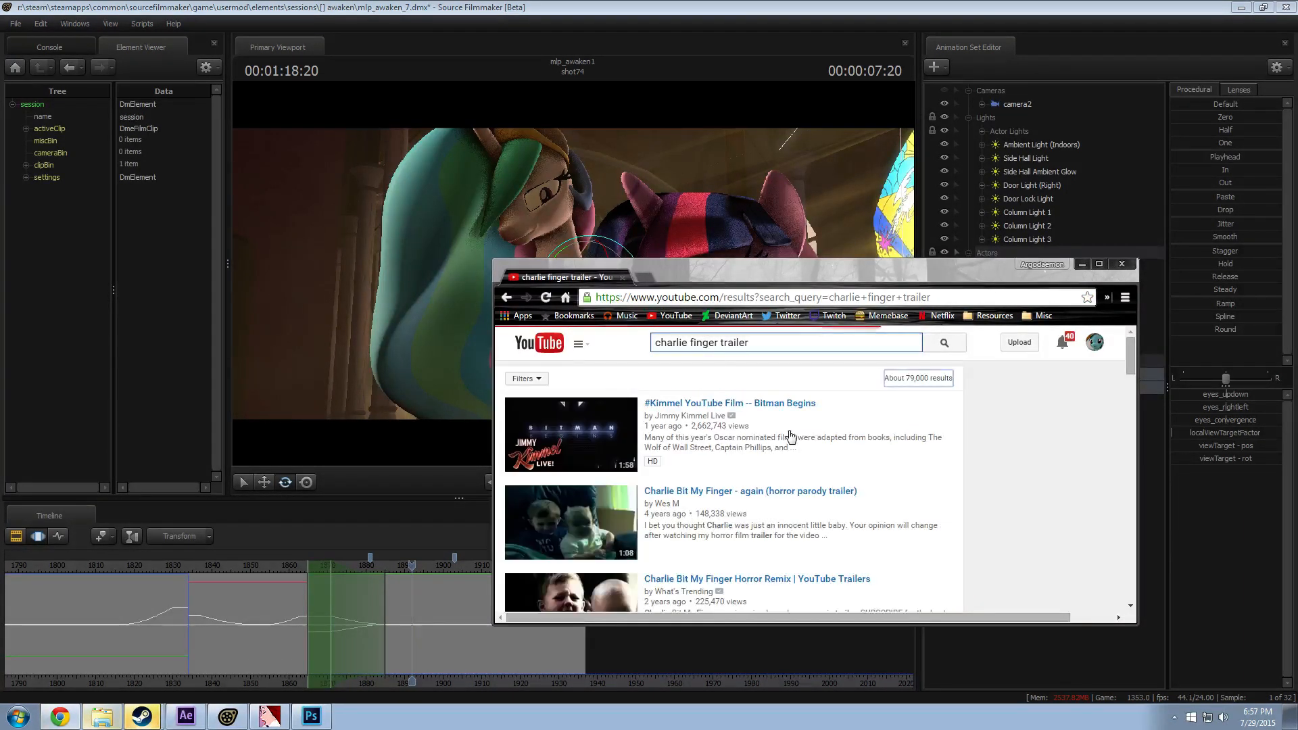
{"action": "scroll", "coordinate": [766, 457], "scroll_direction": "down", "scroll_amount": 1}
{"action": "scroll", "coordinate": [765, 452], "scroll_direction": "up", "scroll_amount": 1}
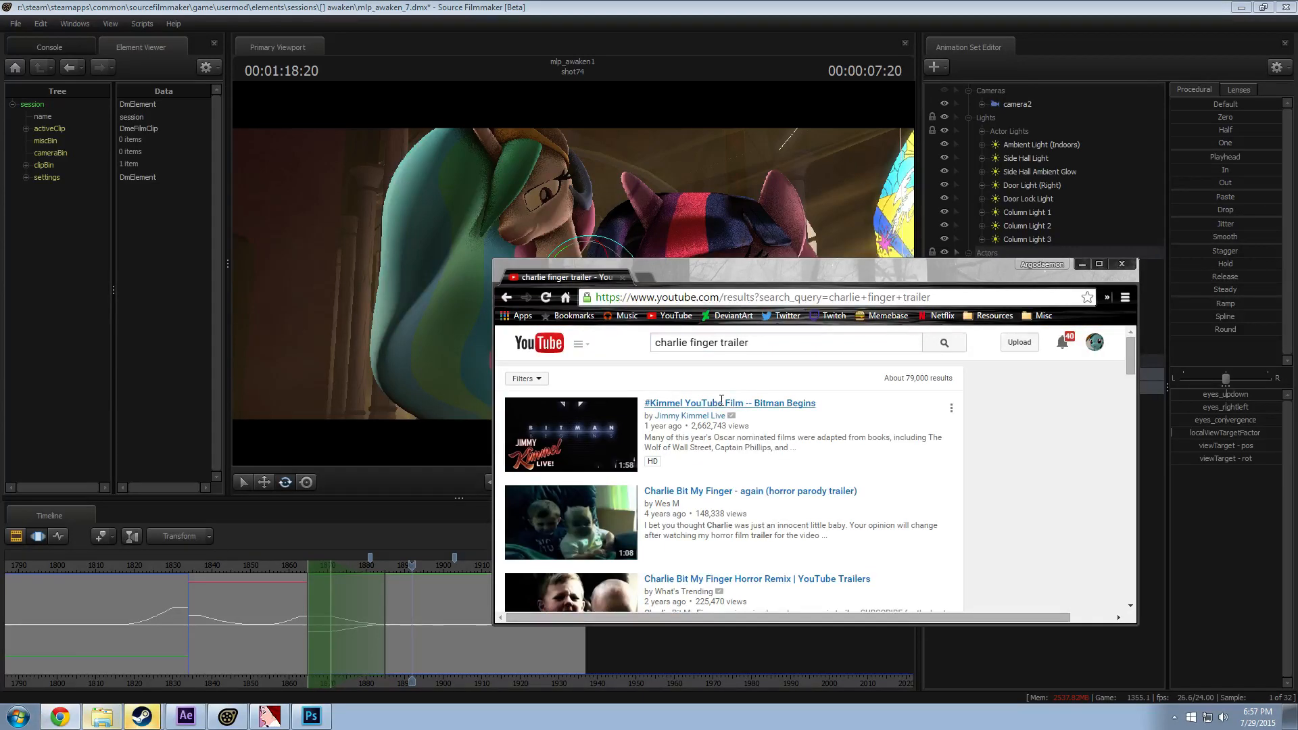
Step: Open the "#Kimmel YouTube Film -- Bitman Begins" video, jump to about 1:06, maximize the browser window, mute the sound and play briefly
{"action": "left_click", "coordinate": [728, 404]}
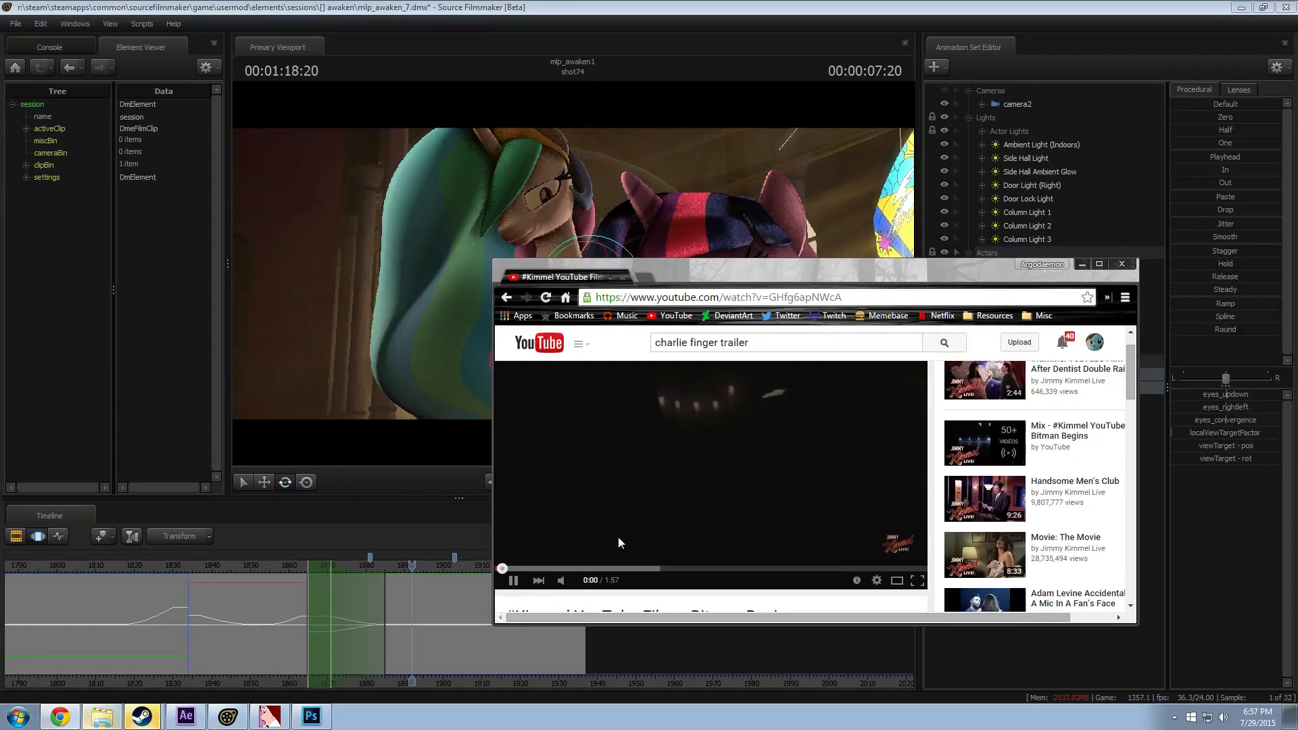
{"action": "left_click", "coordinate": [738, 568]}
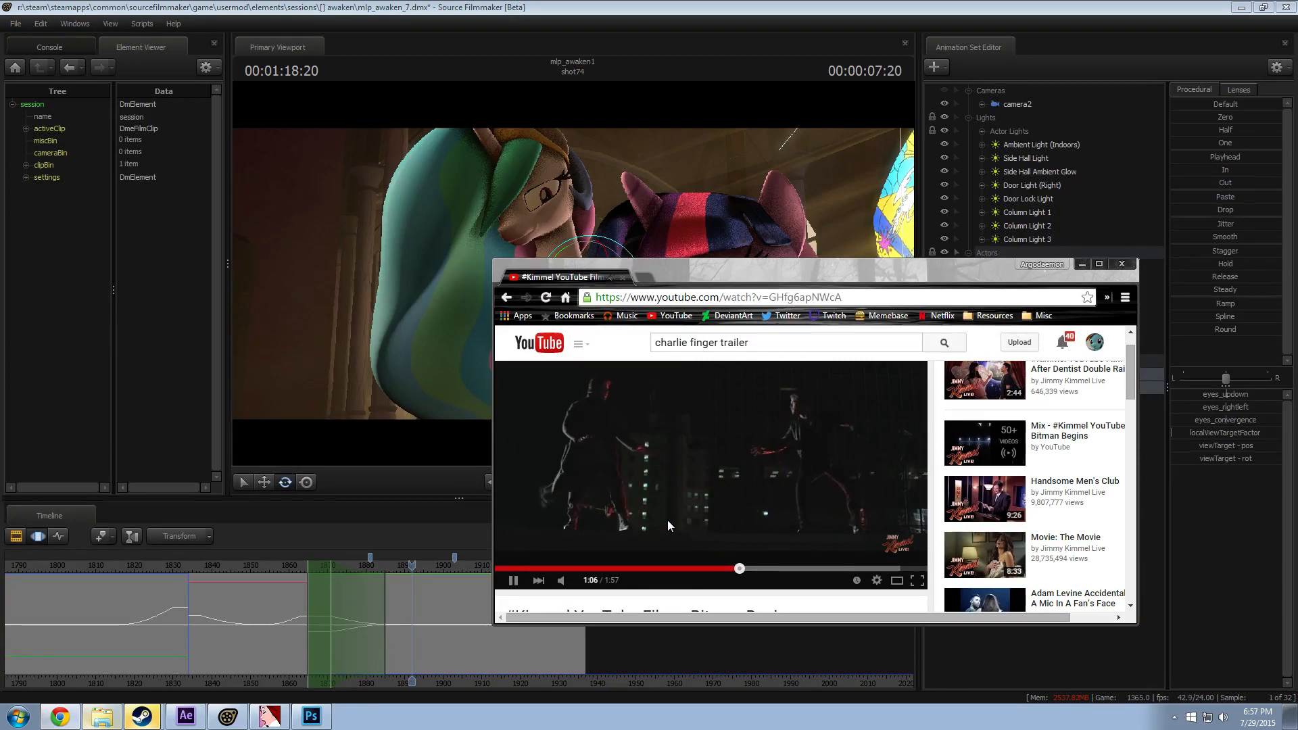
{"action": "left_click", "coordinate": [704, 521]}
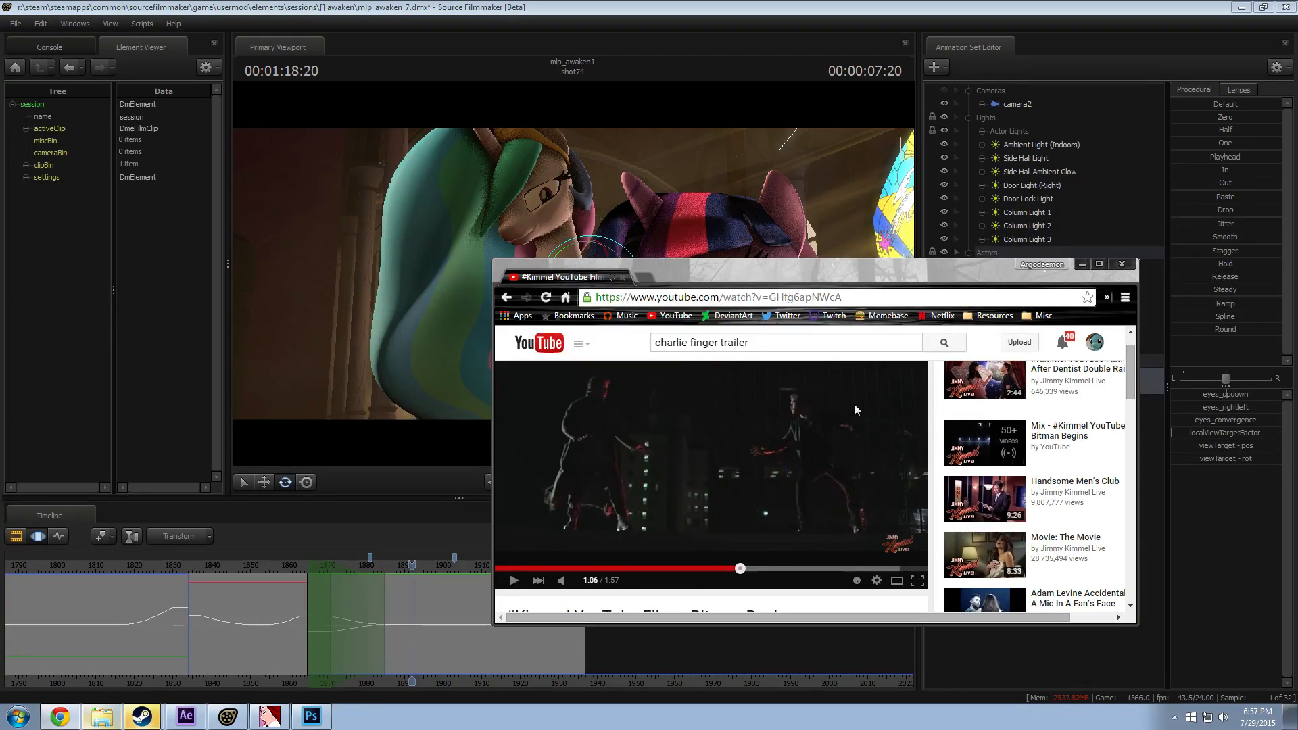
{"action": "double_click", "coordinate": [825, 273]}
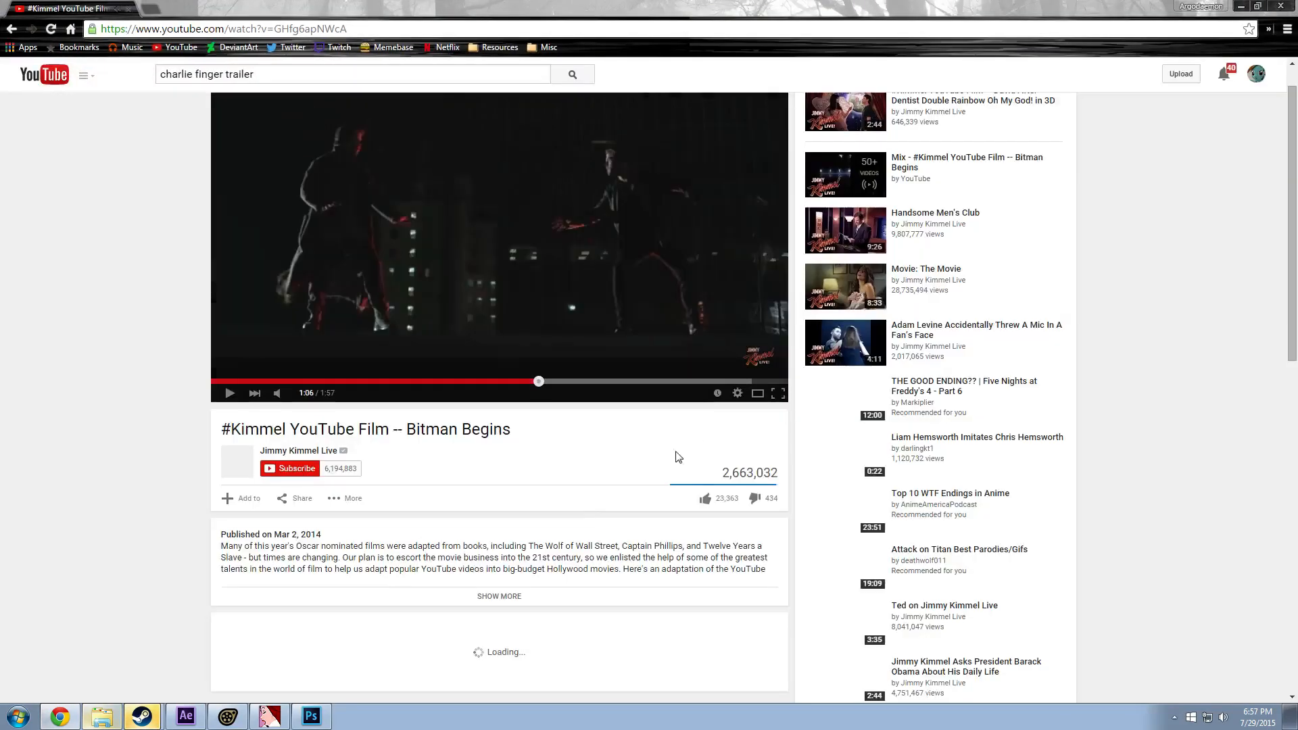
{"action": "left_click", "coordinate": [423, 298]}
{"action": "left_click", "coordinate": [280, 395]}
{"action": "left_click", "coordinate": [440, 286]}
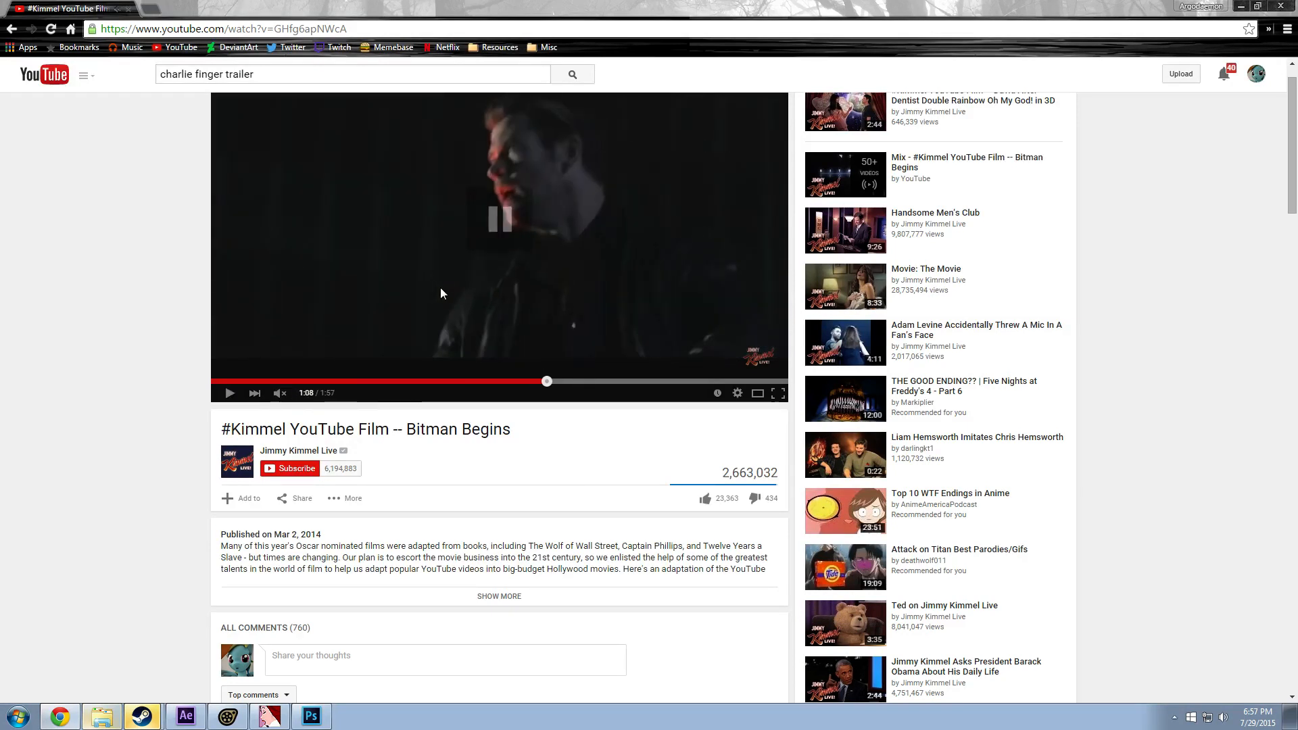
Step: Play the trailer in short bursts up to about 1:23, pausing on individual face shots to study the actors' expressions, and close the video
{"action": "left_click", "coordinate": [440, 287]}
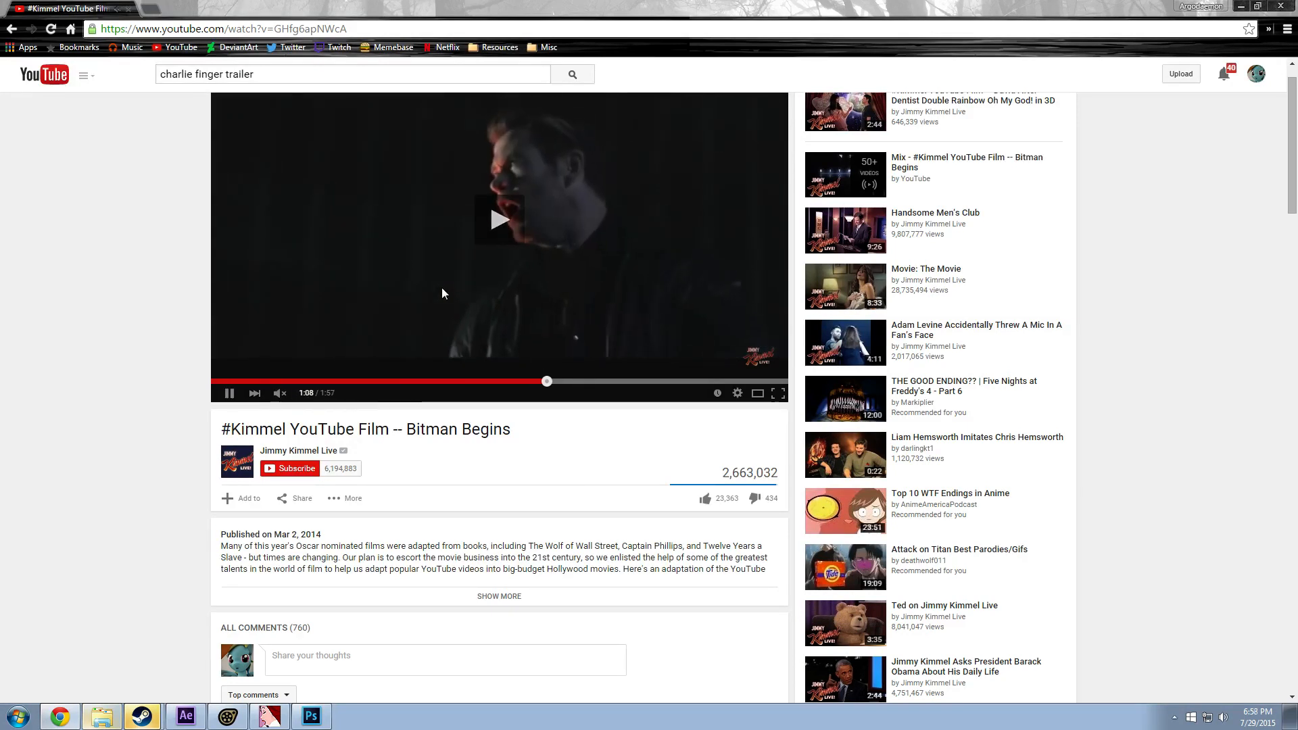
{"action": "left_click", "coordinate": [436, 333]}
{"action": "left_click", "coordinate": [470, 309]}
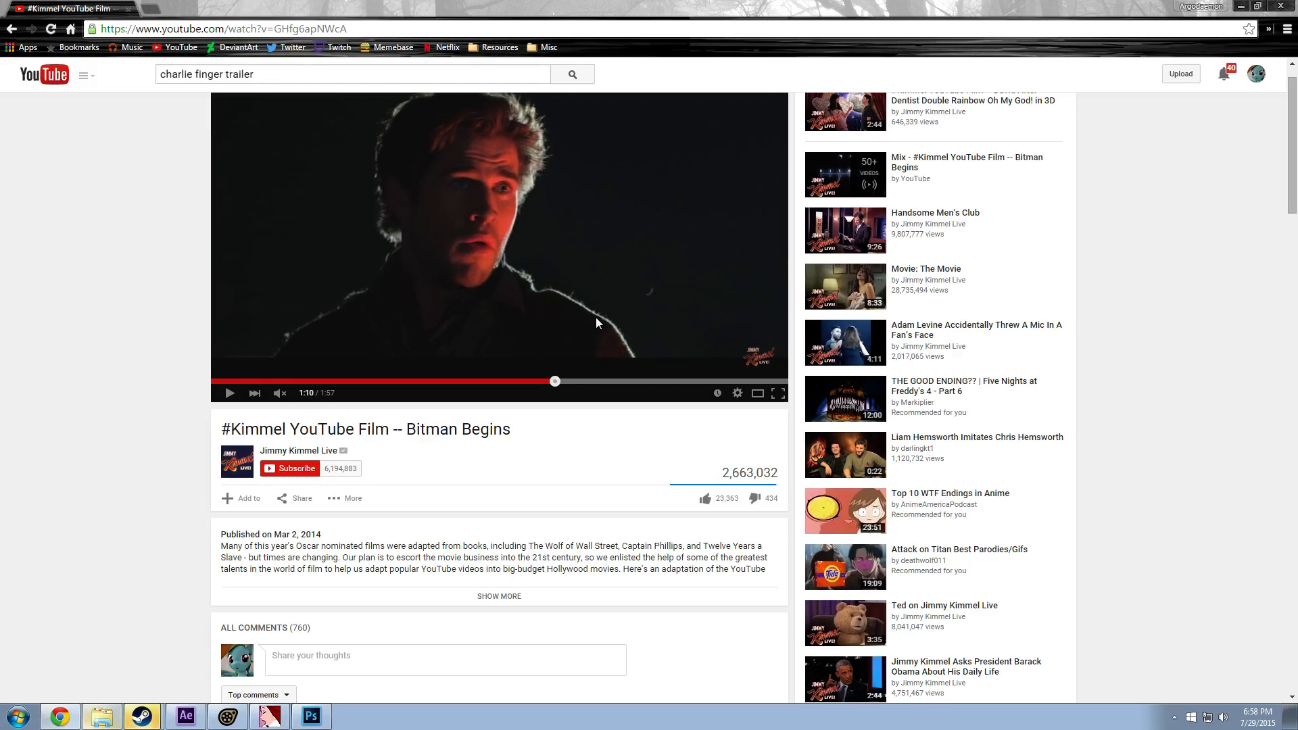
{"action": "left_click", "coordinate": [579, 292]}
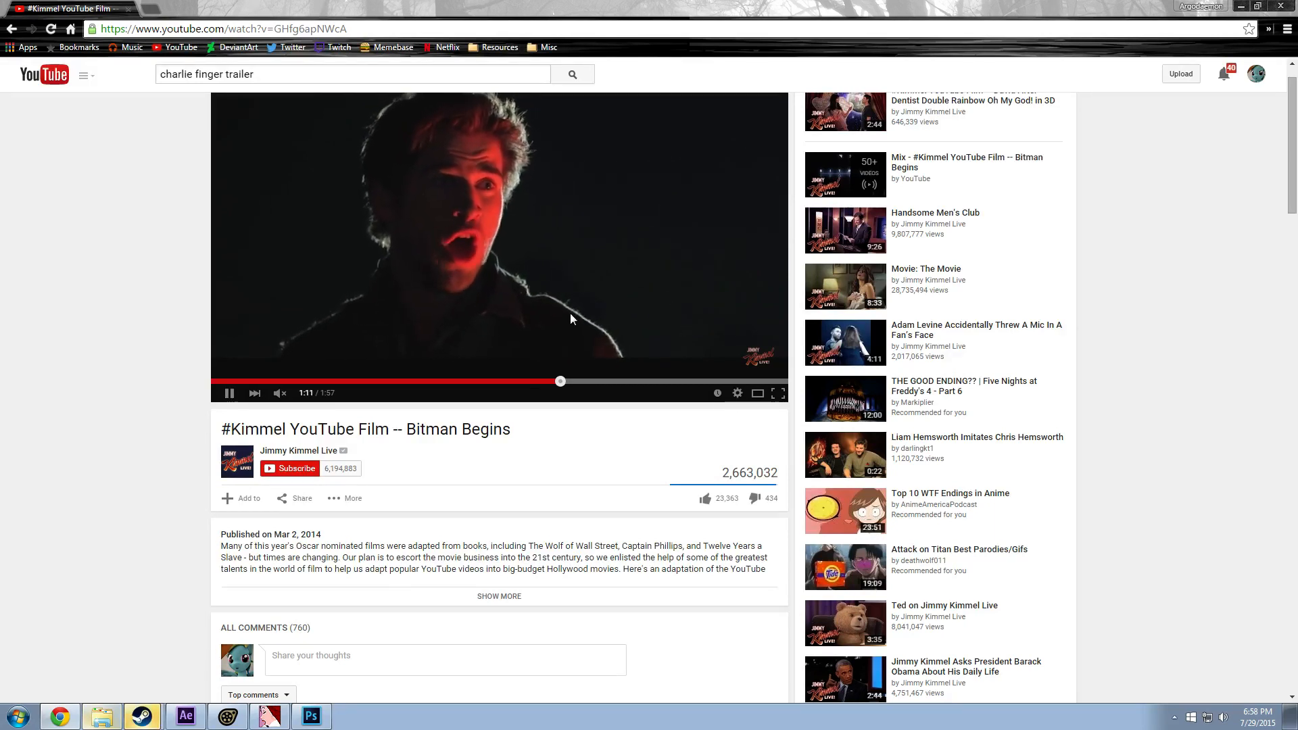
{"action": "left_click", "coordinate": [602, 277]}
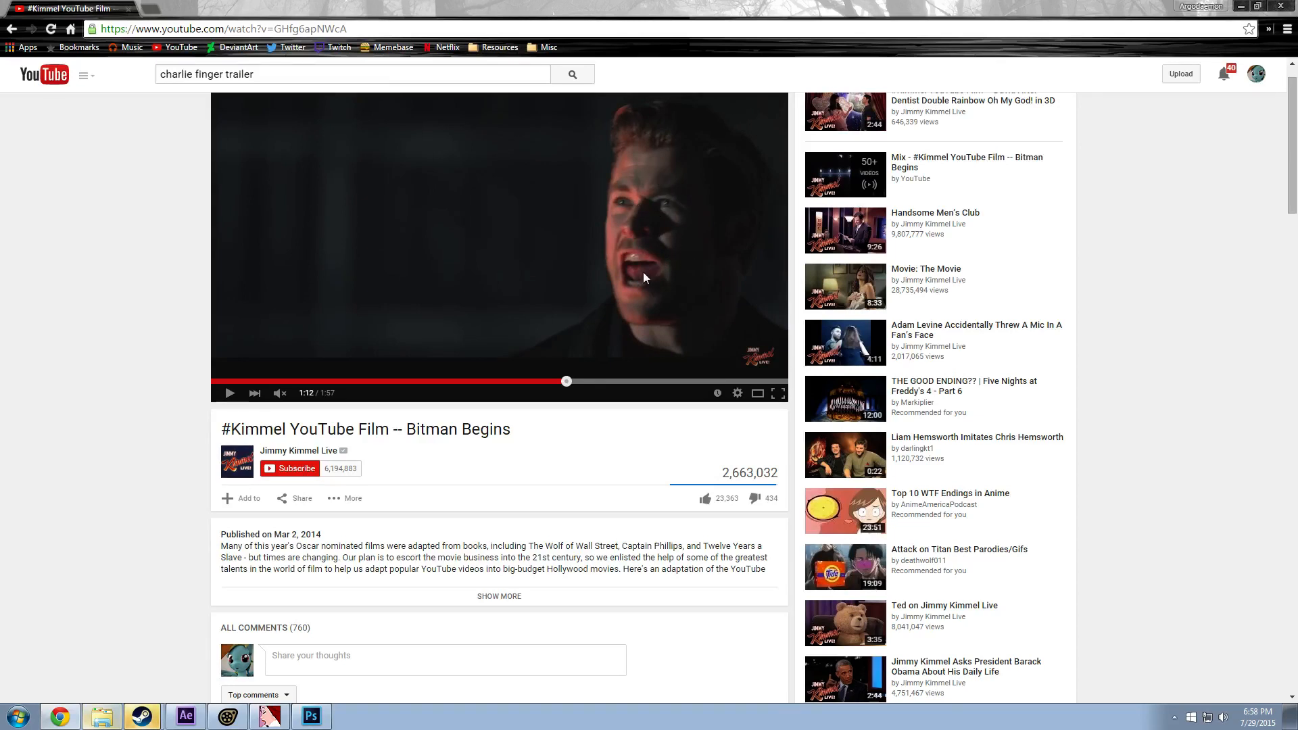
{"action": "left_click", "coordinate": [585, 302]}
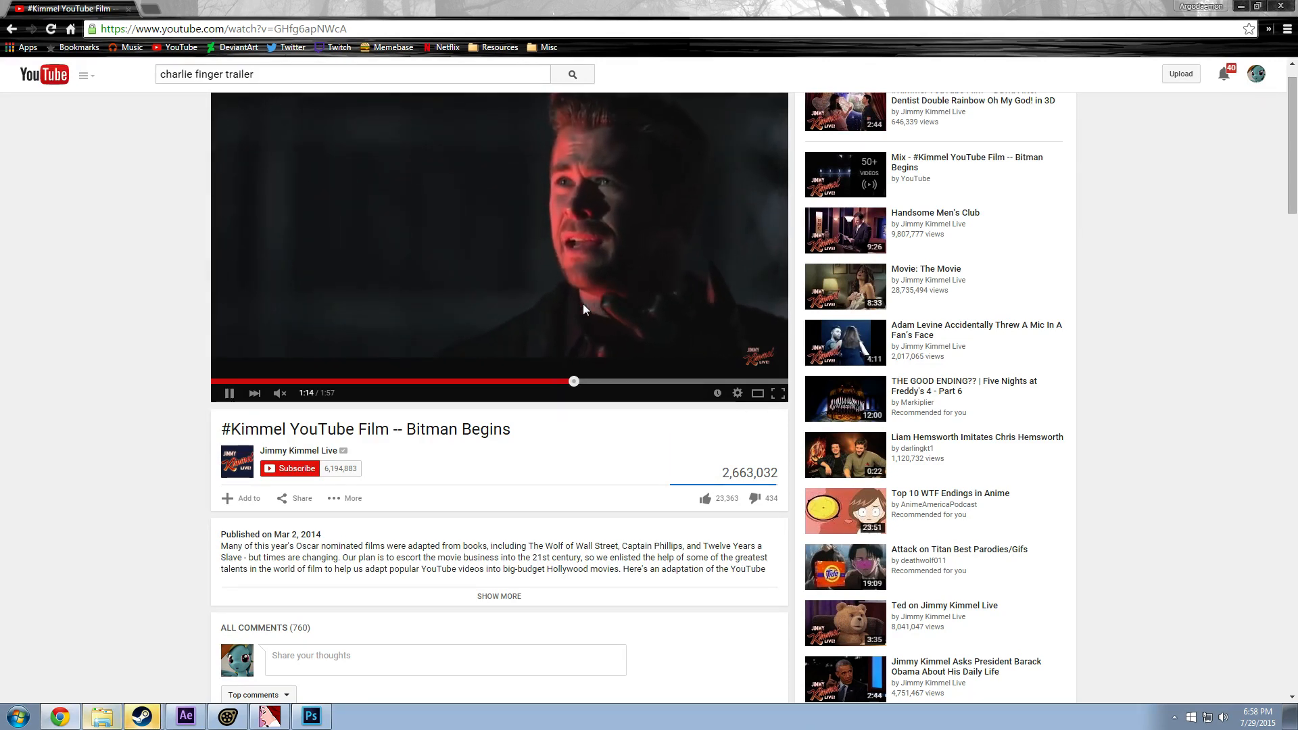
{"action": "left_click", "coordinate": [549, 308]}
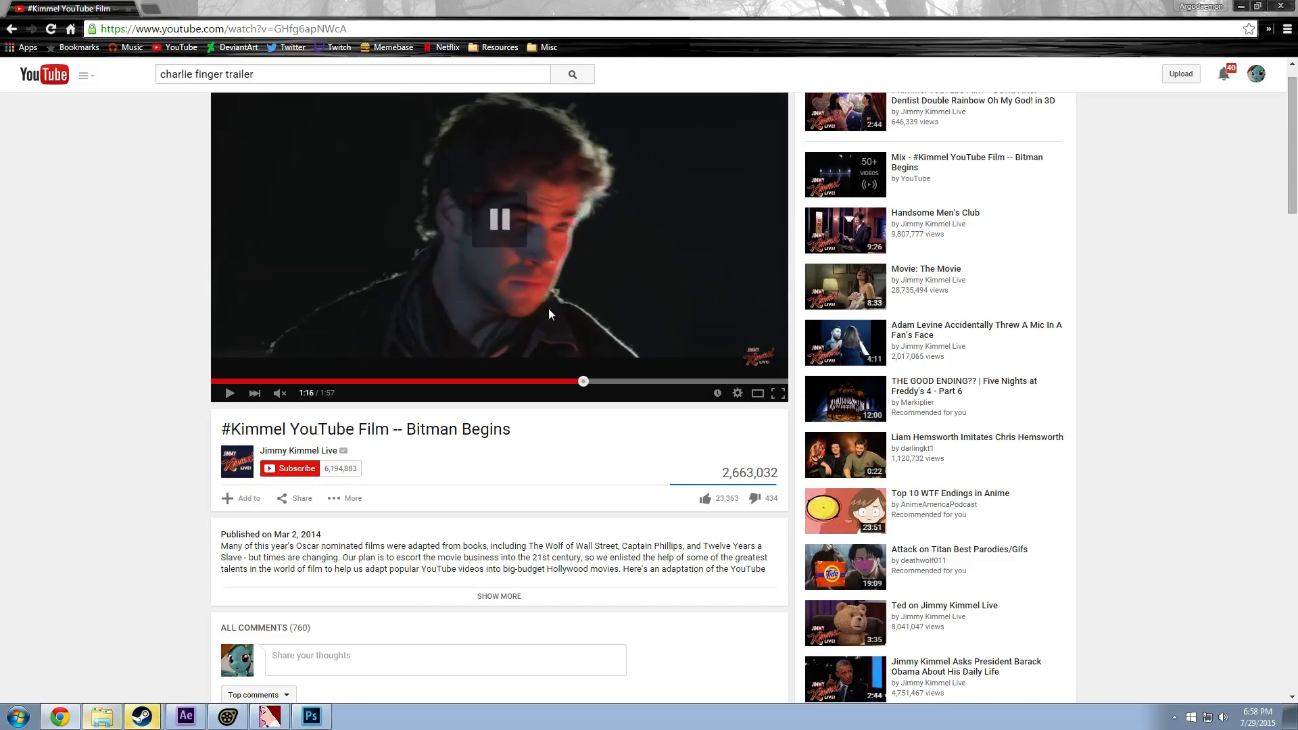
{"action": "left_click", "coordinate": [581, 318]}
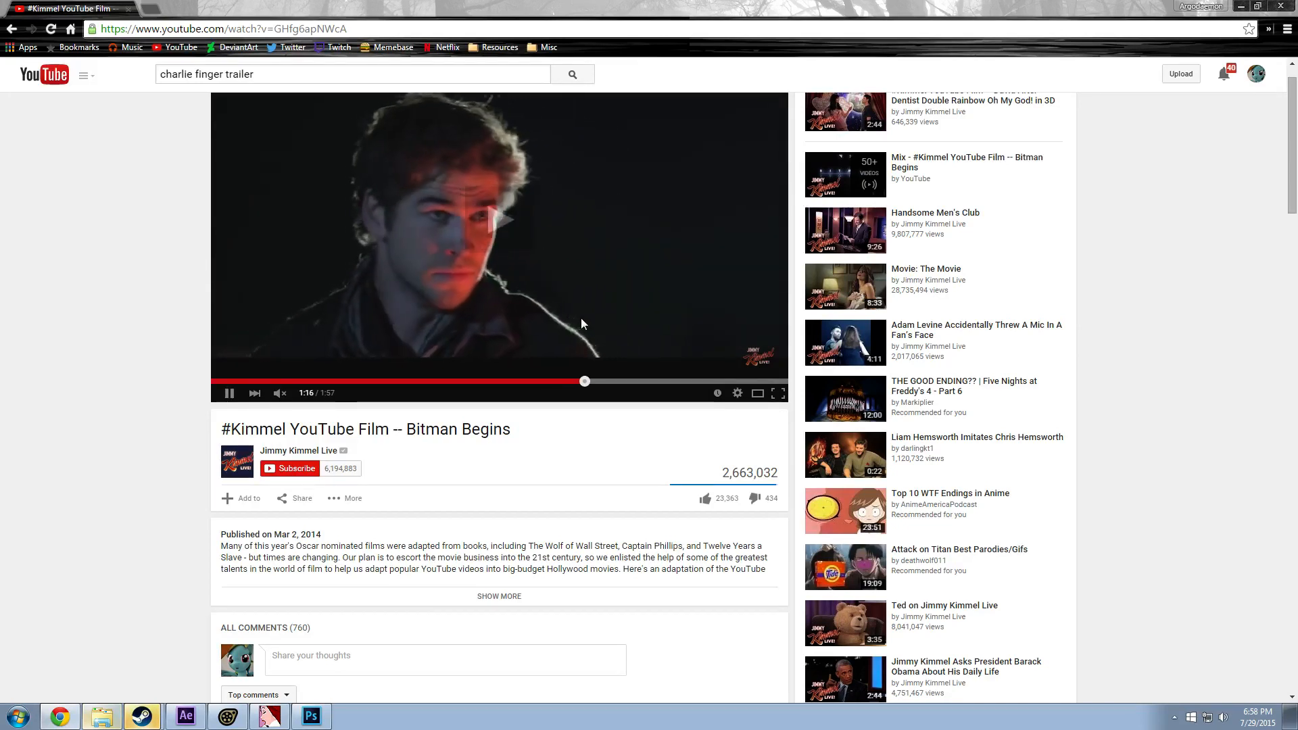
{"action": "left_click", "coordinate": [545, 321]}
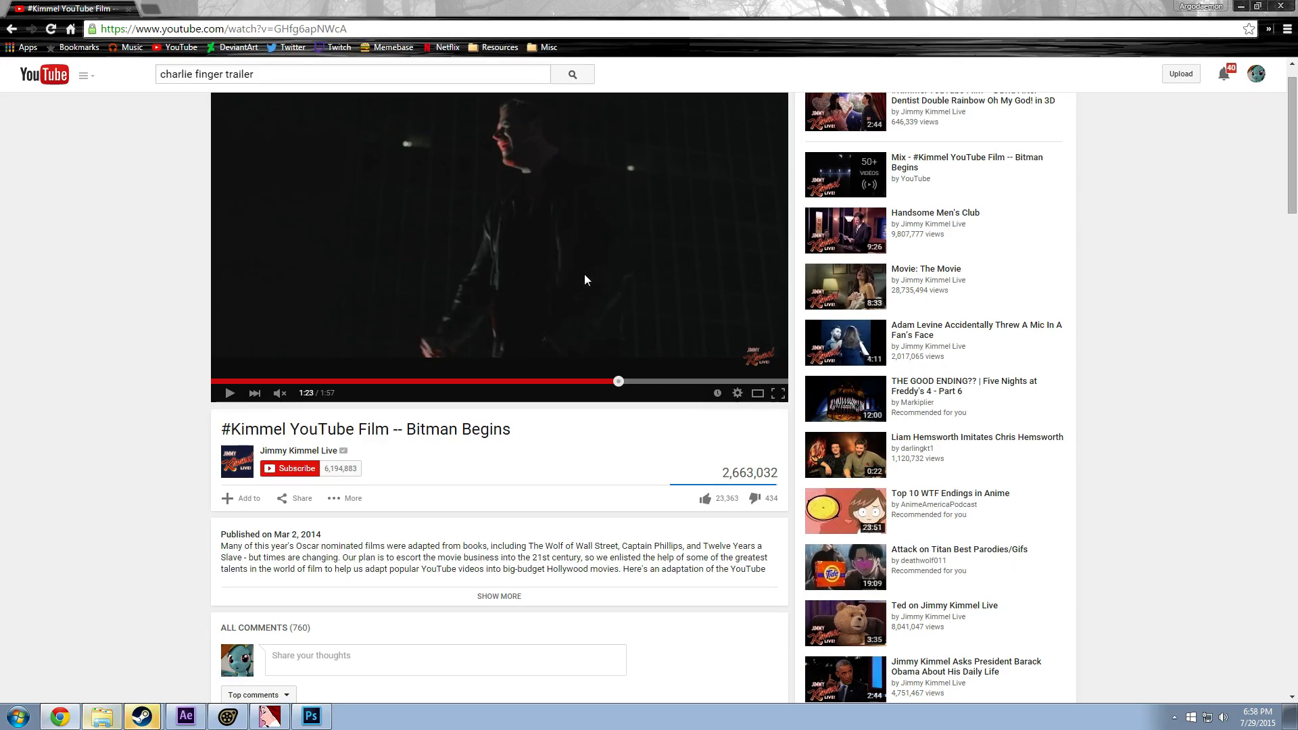
{"action": "left_click", "coordinate": [128, 9]}
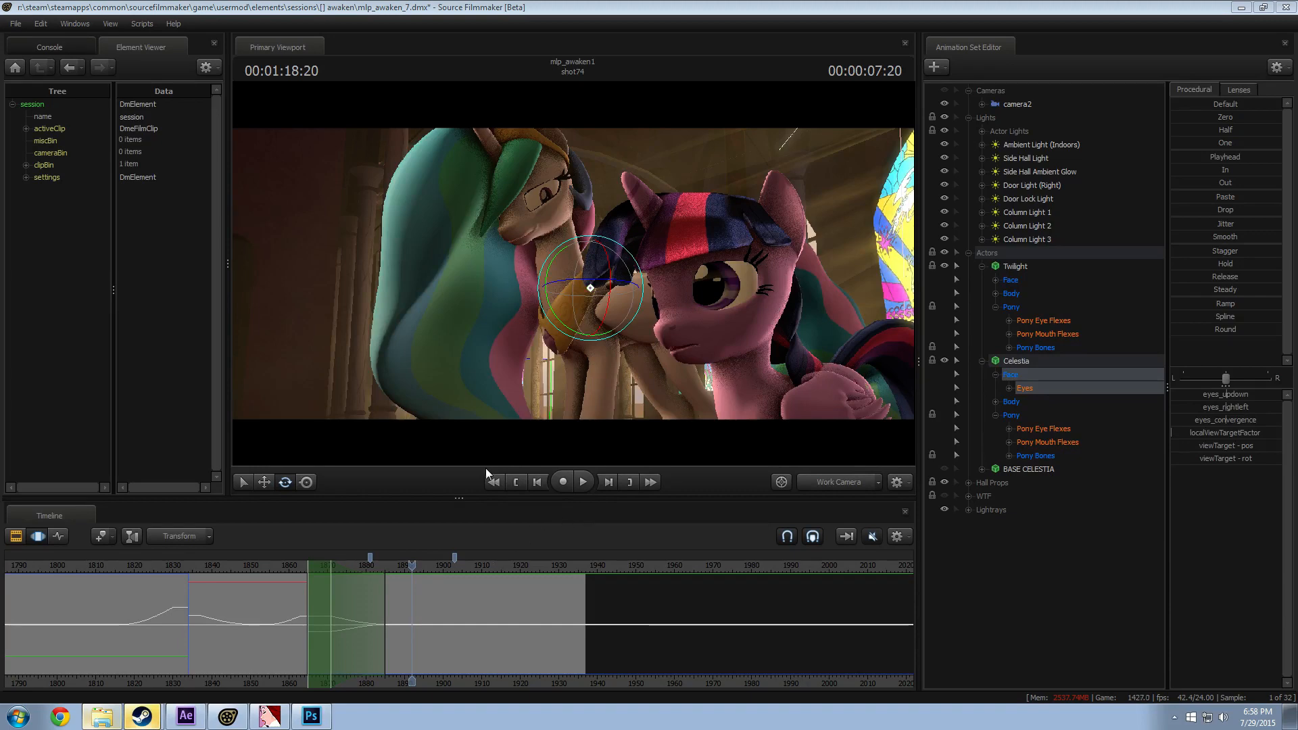
Step: In Source Filmmaker, show the scene through camera2 and scrub the timeline back into shot73, to about frame 1541
{"action": "left_click_drag", "start_coordinate": [411, 562], "coordinate": [123, 567]}
{"action": "left_click", "coordinate": [834, 484]}
{"action": "scroll", "coordinate": [198, 665], "scroll_direction": "down", "scroll_amount": 2}
{"action": "middle_click_drag", "start_coordinate": [151, 665], "coordinate": [586, 657]}
{"action": "scroll", "coordinate": [561, 654], "scroll_direction": "down", "scroll_amount": 1}
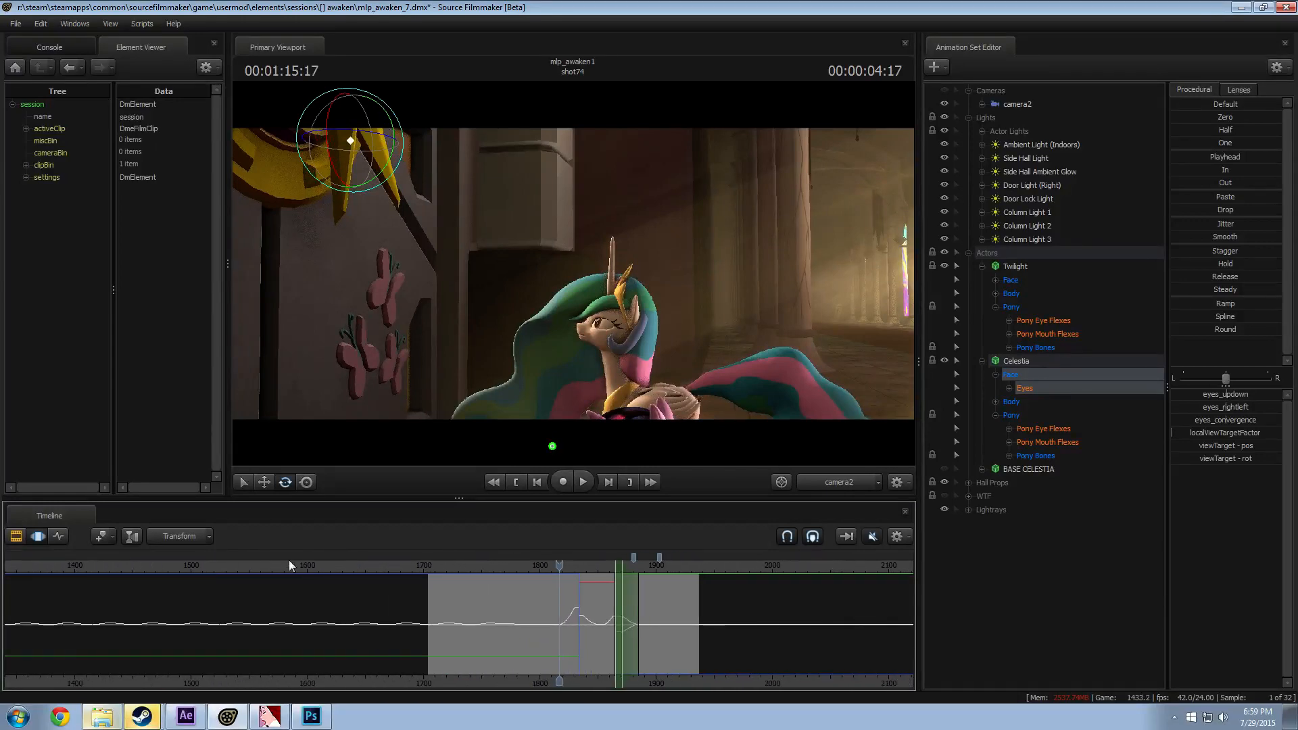
{"action": "mouse_move", "coordinate": [290, 563]}
{"action": "left_mouse_down"}
{"action": "mouse_move", "coordinate": [271, 565]}
{"action": "mouse_move", "coordinate": [281, 574]}
{"action": "left_mouse_up"}
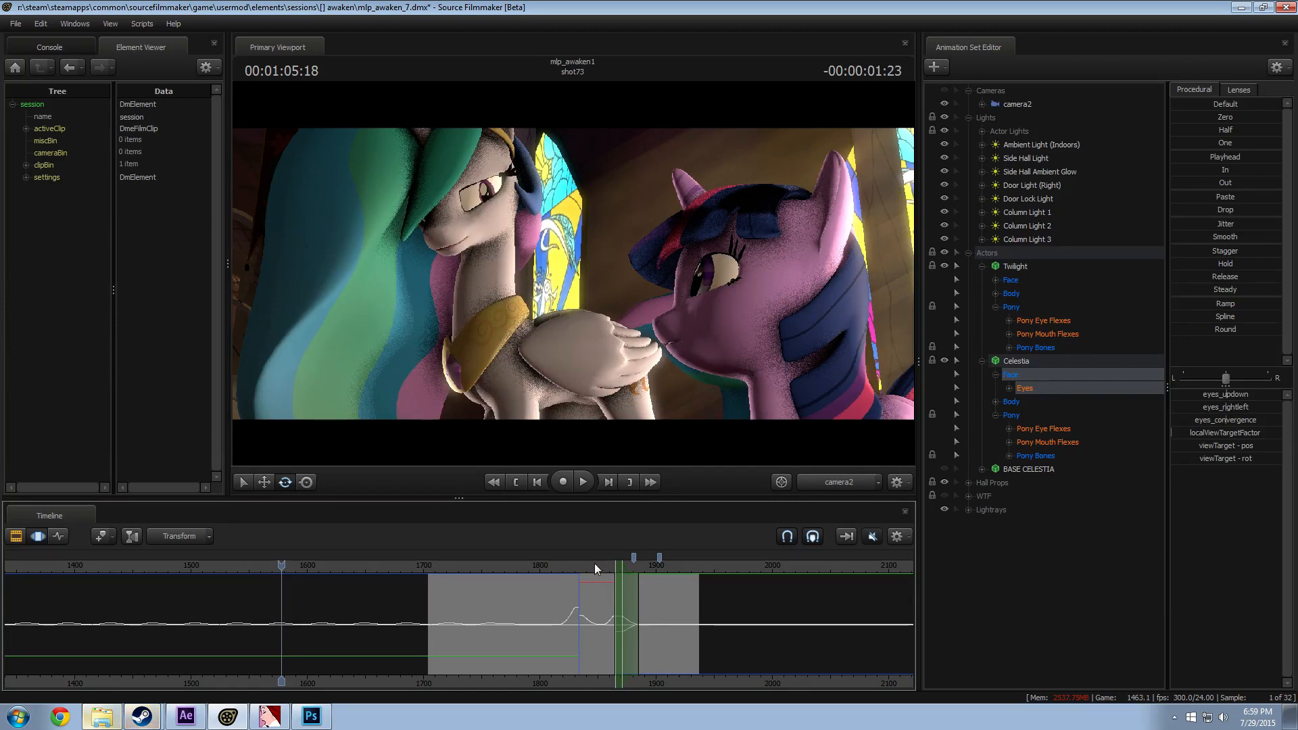
{"action": "left_click_drag", "start_coordinate": [595, 563], "coordinate": [239, 570]}
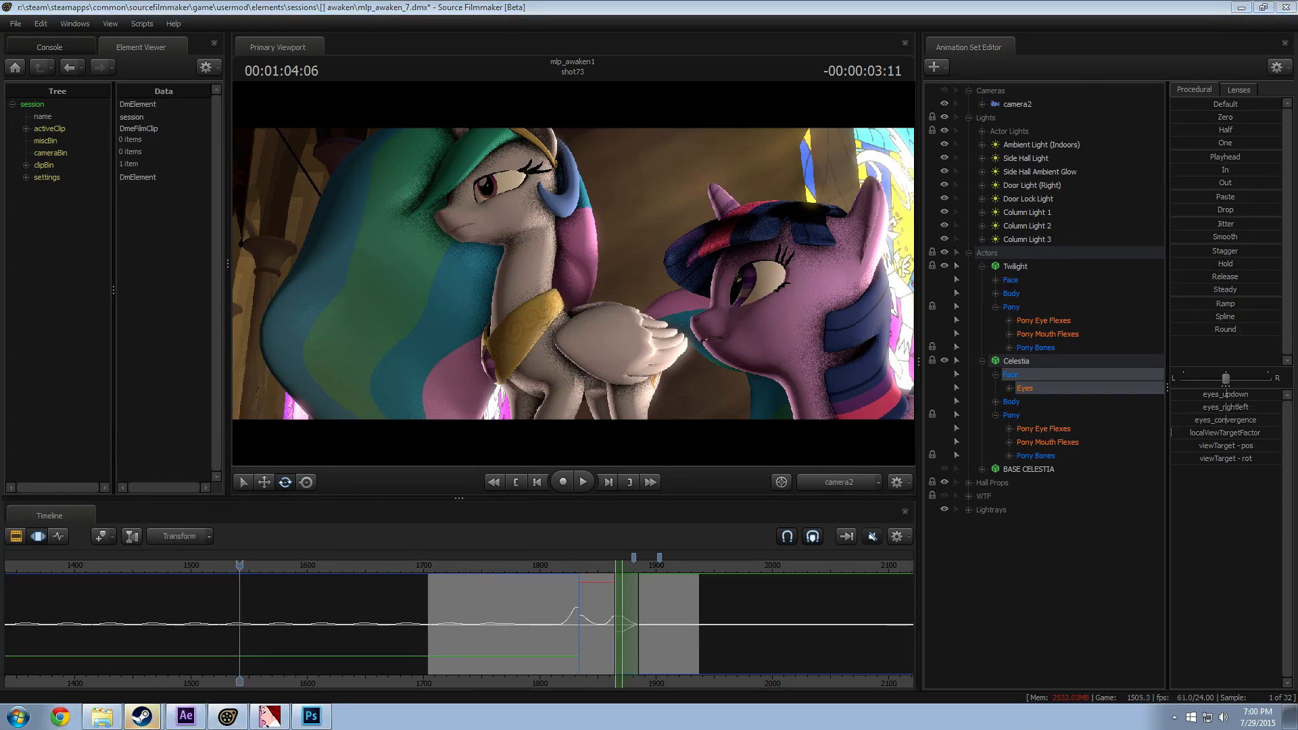
Step: Switch to Chrome again, open YouTube and go to the signed-in account's own channel page
{"action": "left_click_drag", "start_coordinate": [1297, 210], "coordinate": [383, 114]}
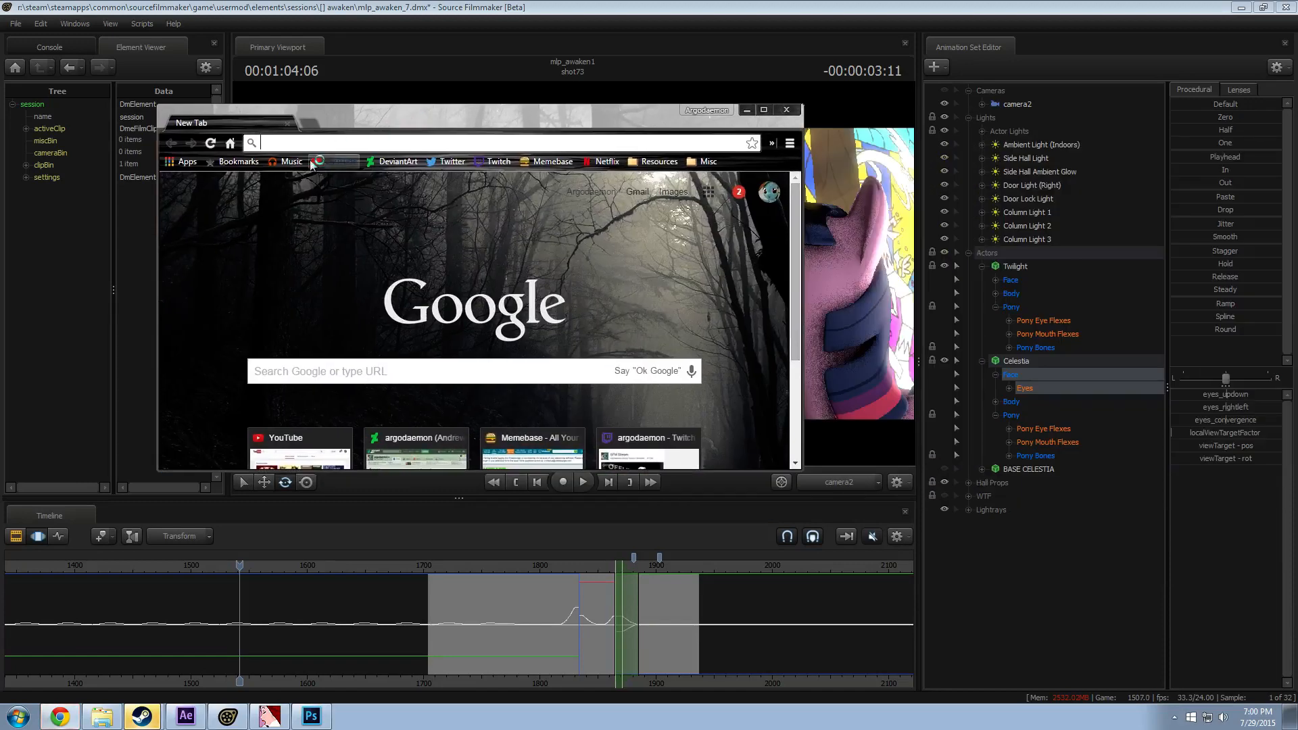
{"action": "left_click", "coordinate": [313, 162]}
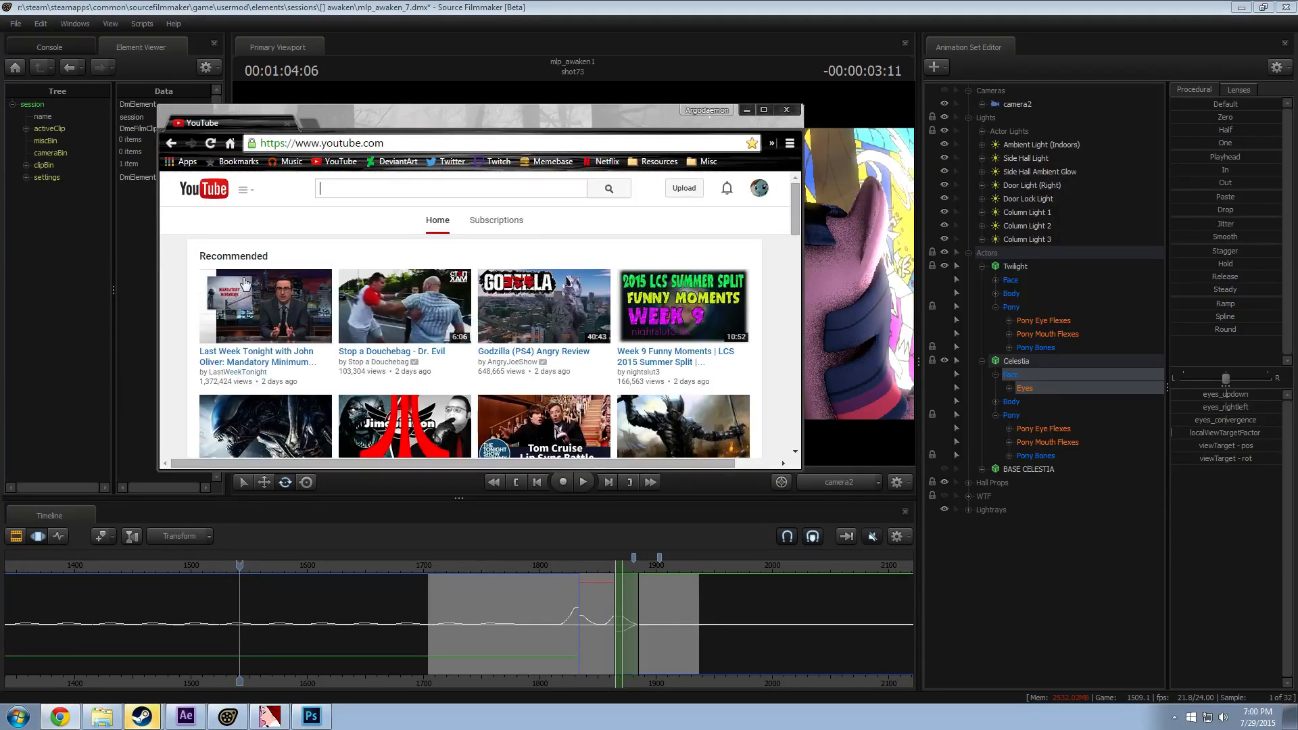
{"action": "left_click", "coordinate": [243, 190]}
{"action": "left_click", "coordinate": [216, 238]}
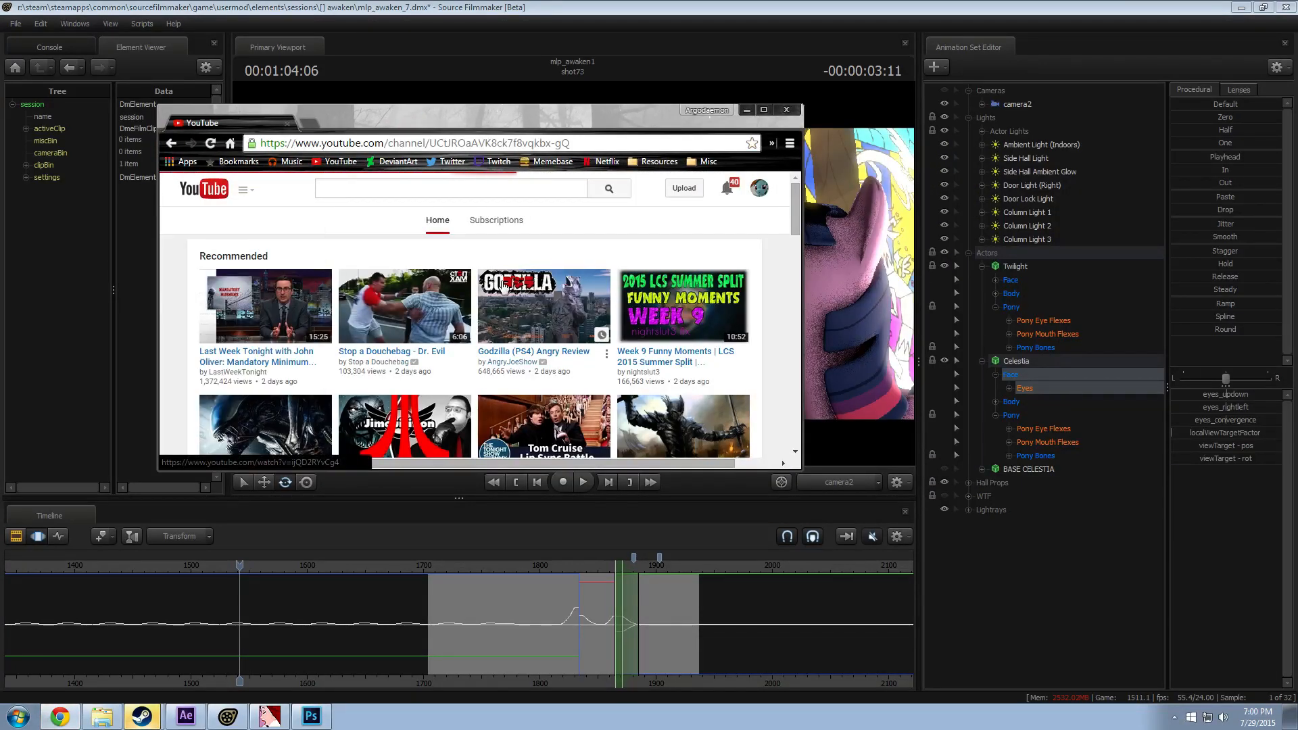
Step: Look through the channel page's playlists and video sections, including Helpful Stuff! and Non-SFM Videos
{"action": "scroll", "coordinate": [608, 291], "scroll_direction": "down", "scroll_amount": 10}
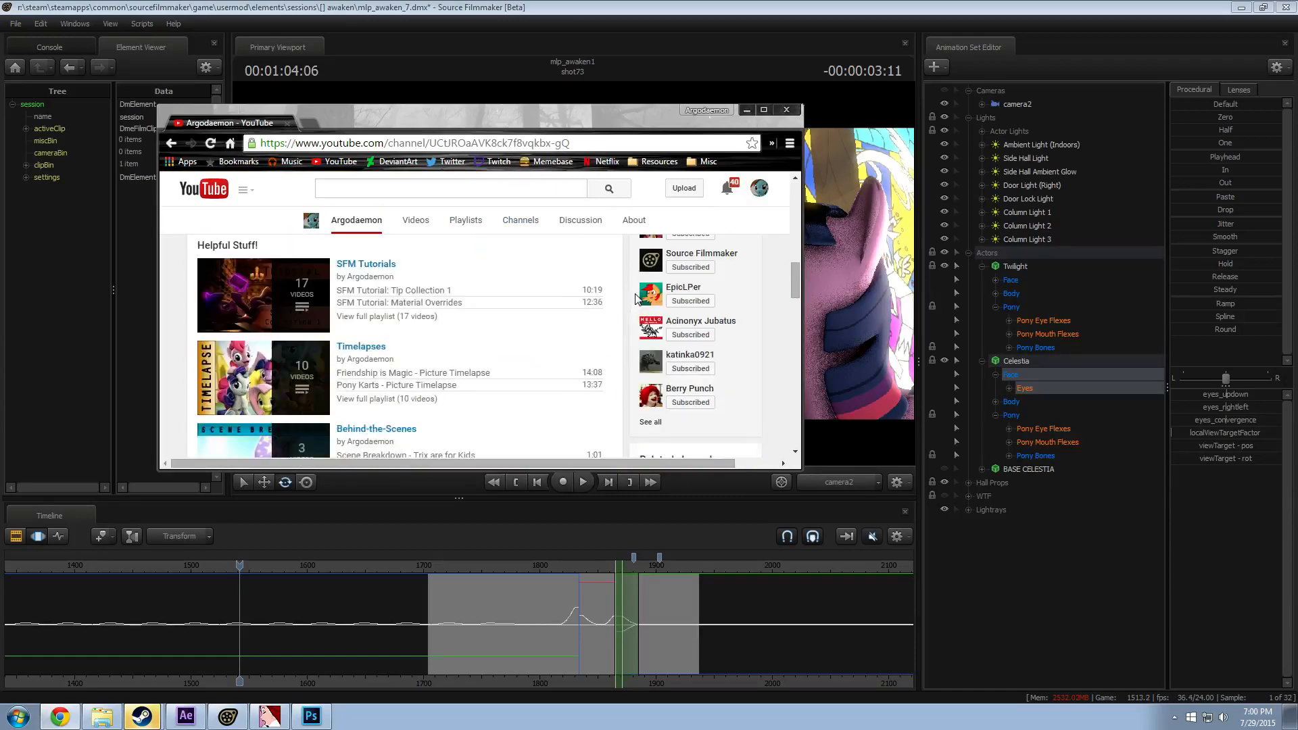
{"action": "scroll", "coordinate": [638, 297], "scroll_direction": "down", "scroll_amount": 5}
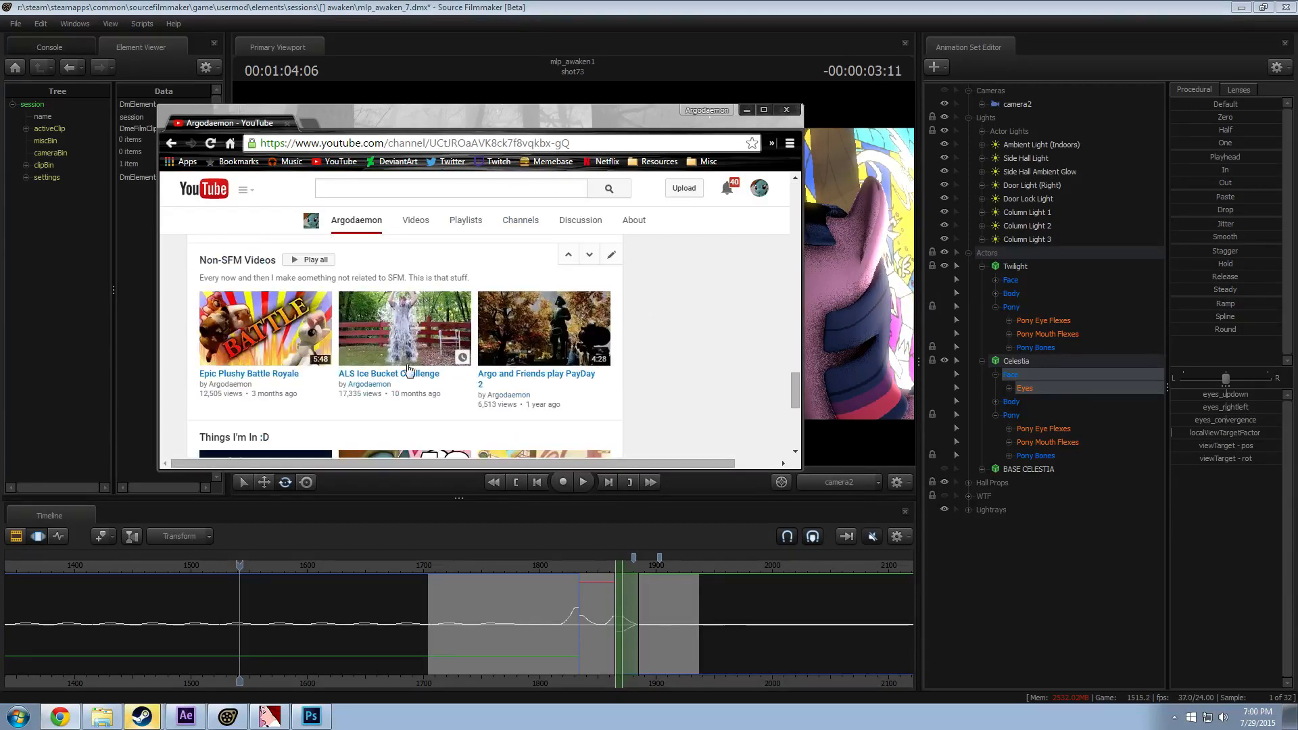
{"action": "scroll", "coordinate": [438, 358], "scroll_direction": "up", "scroll_amount": 2}
{"action": "scroll", "coordinate": [438, 358], "scroll_direction": "down", "scroll_amount": 2}
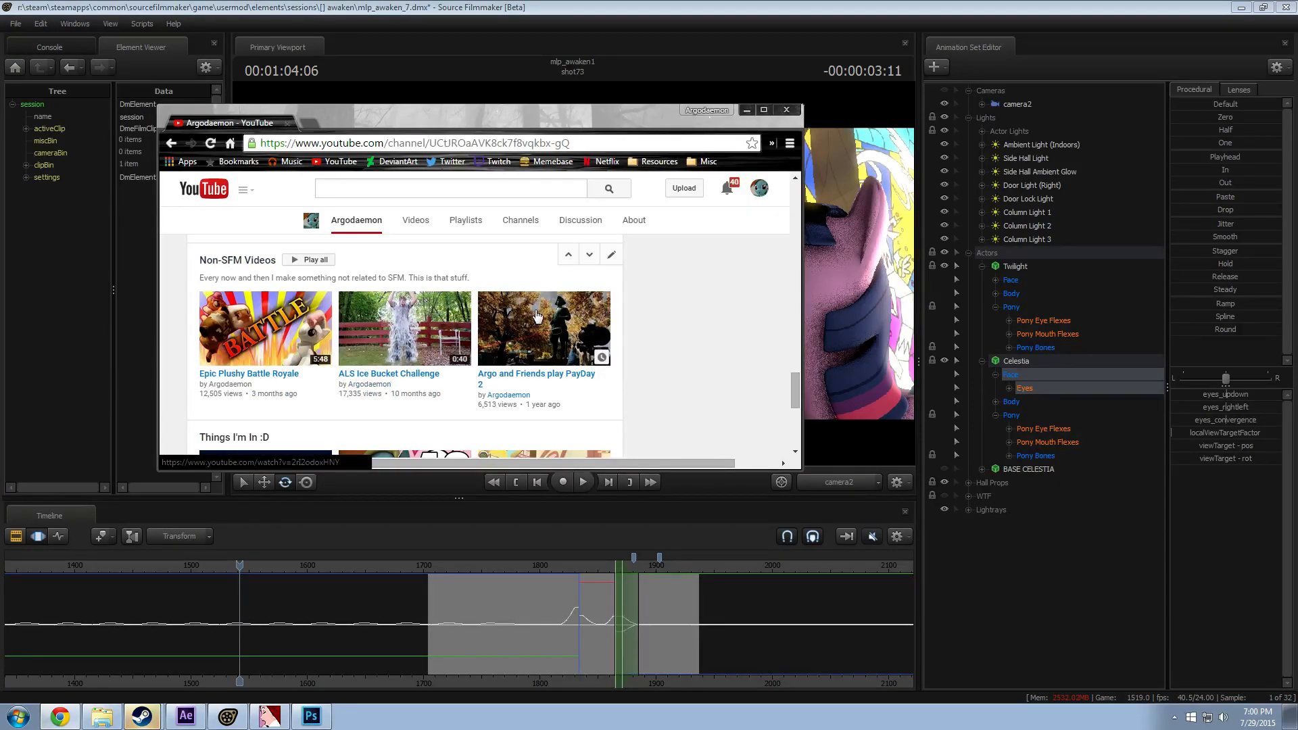
{"action": "scroll", "coordinate": [497, 317], "scroll_direction": "down", "scroll_amount": 2}
{"action": "scroll", "coordinate": [452, 333], "scroll_direction": "up", "scroll_amount": 3}
{"action": "scroll", "coordinate": [782, 362], "scroll_direction": "up", "scroll_amount": 6}
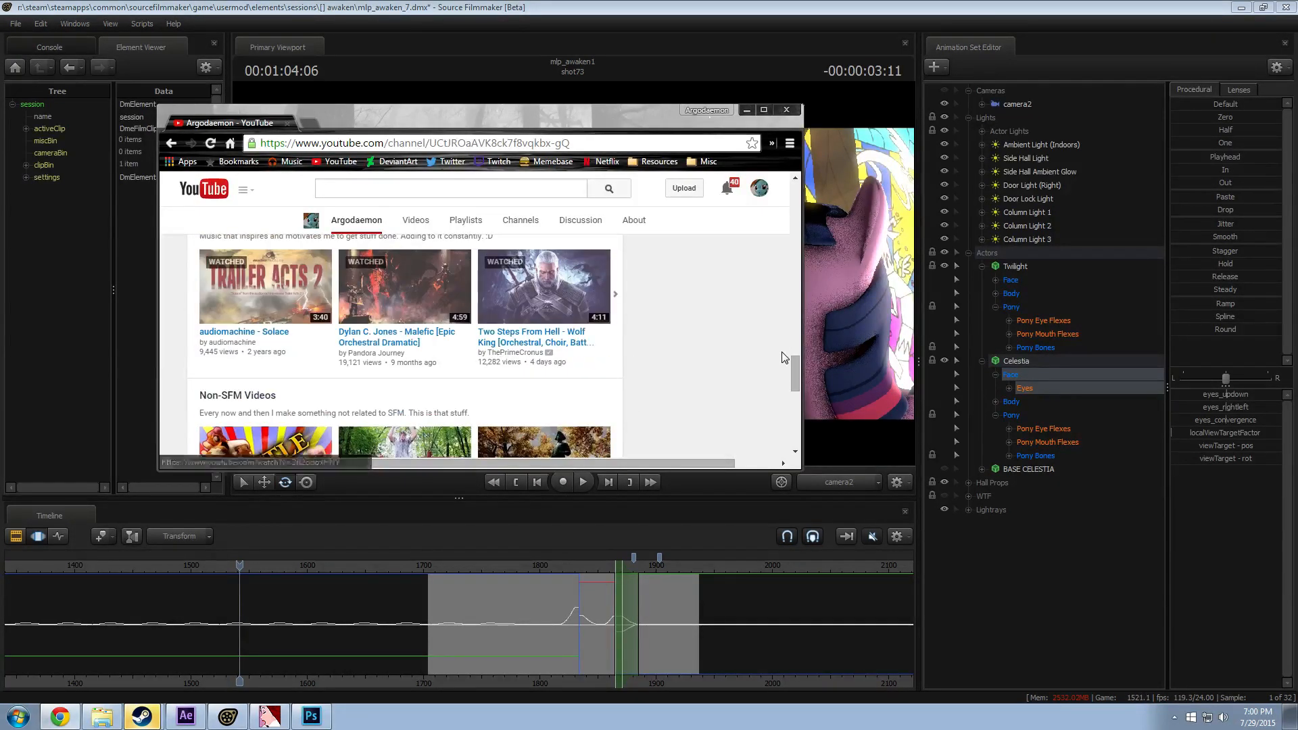
{"action": "scroll", "coordinate": [688, 364], "scroll_direction": "up", "scroll_amount": 3}
Step: Search YouTube for "bronycon sfm panel" and look over the first results
{"action": "left_click", "coordinate": [425, 189]}
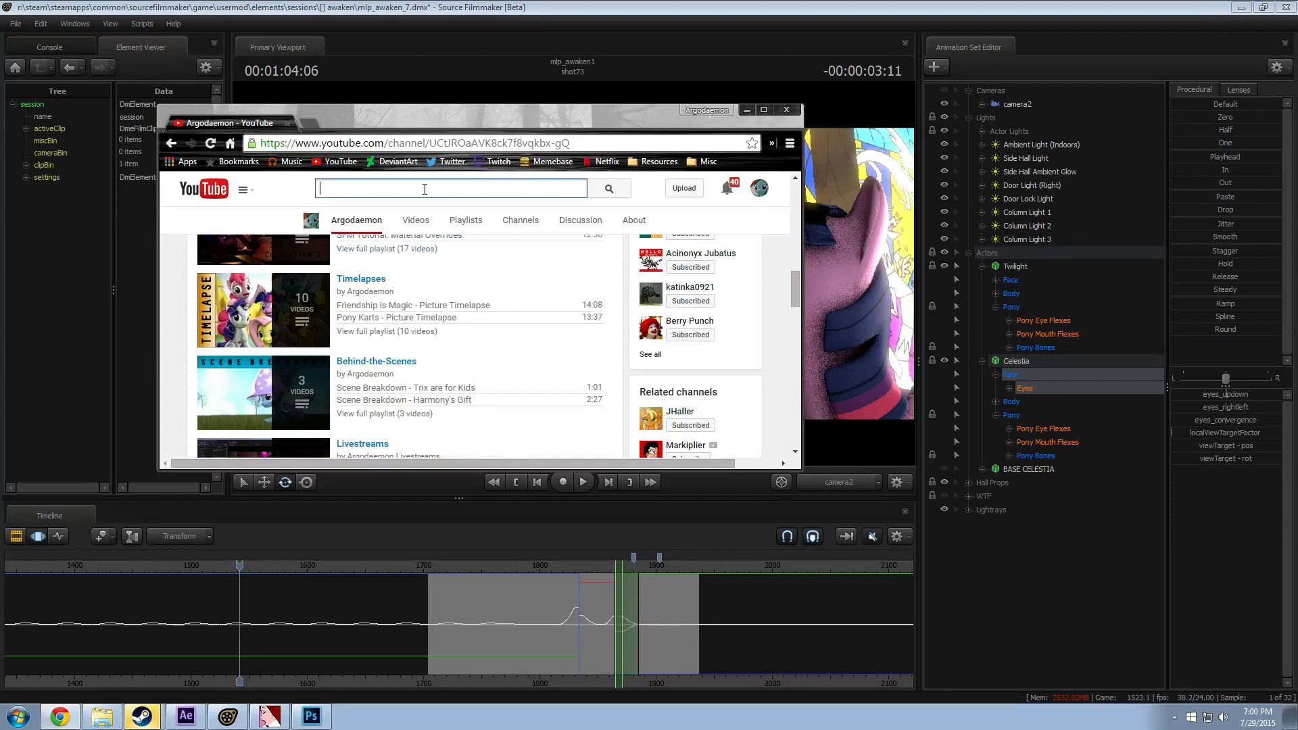
{"action": "type", "text": "bronycon sfm panel"}
{"action": "key", "text": "Return"}
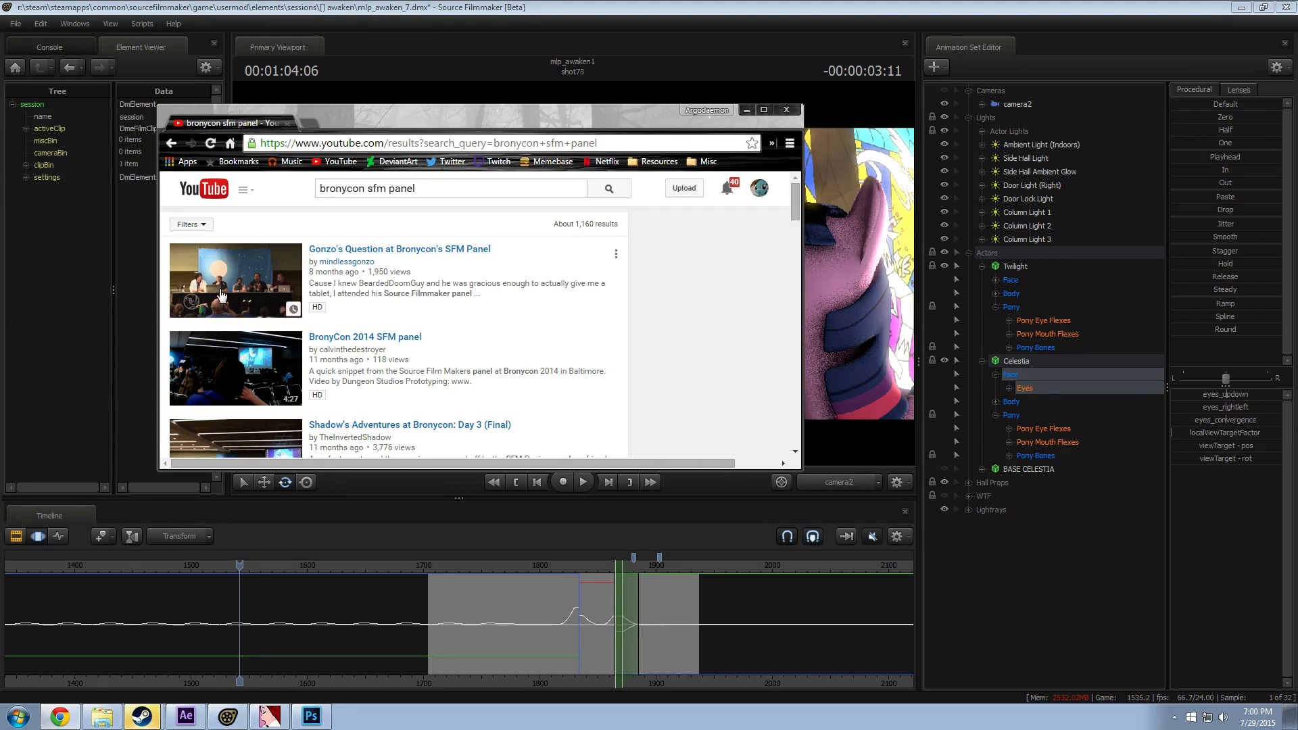
{"action": "scroll", "coordinate": [341, 318], "scroll_direction": "down", "scroll_amount": 3}
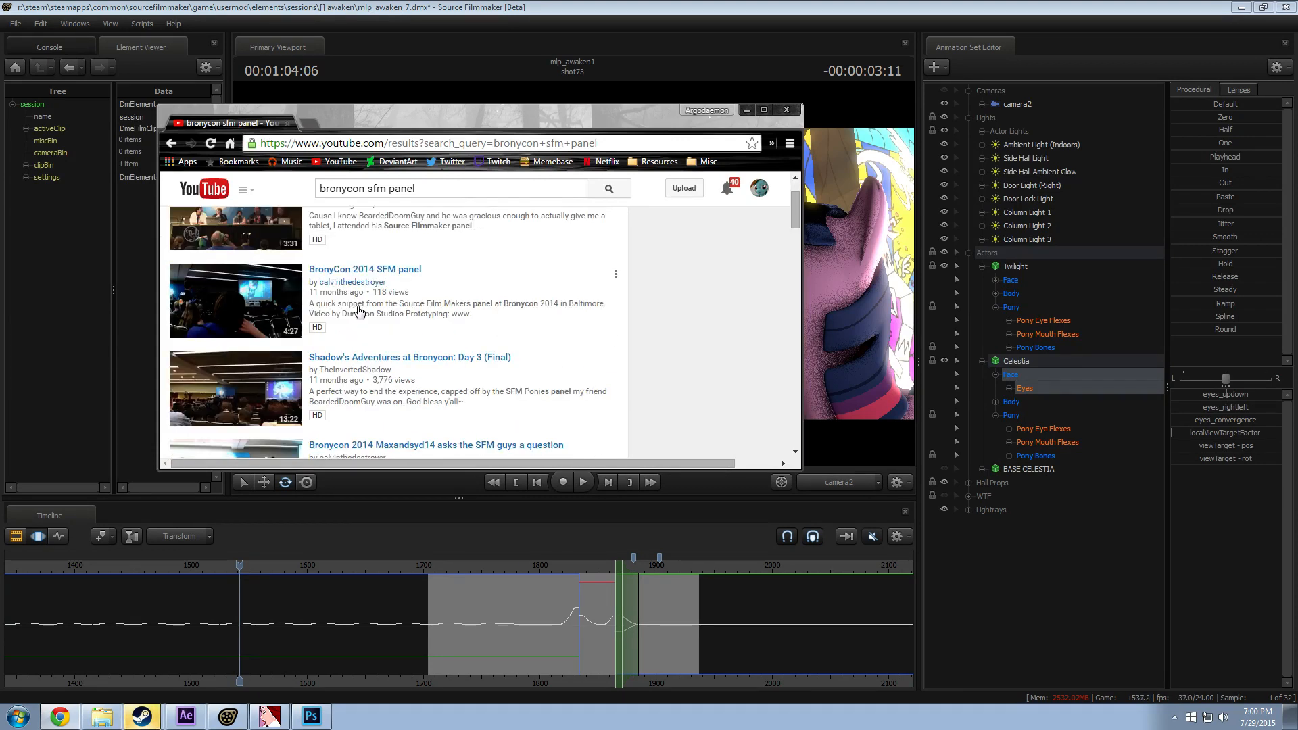
{"action": "scroll", "coordinate": [379, 305], "scroll_direction": "up", "scroll_amount": 3}
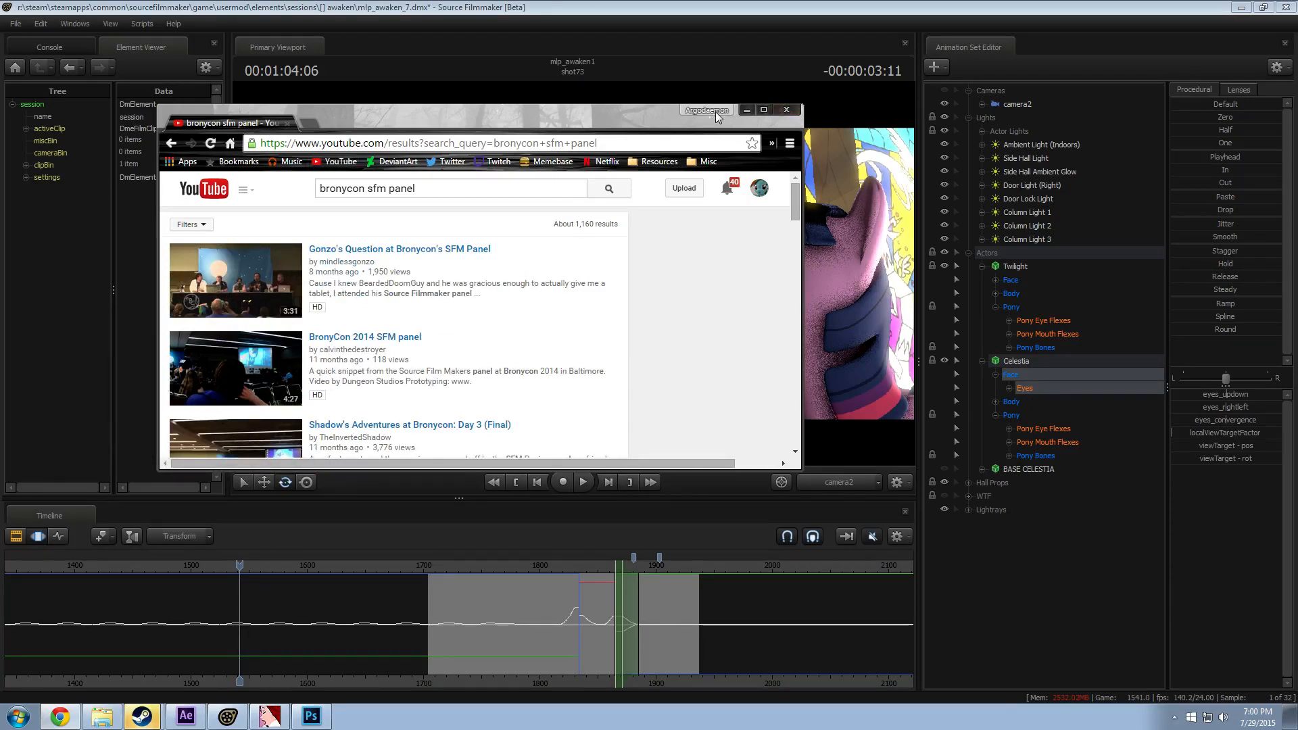
Step: Close the YouTube browser window, browse to Pony SFM > Pictures in Windows Explorer, and view austraeoh_cave.png full size
{"action": "left_click", "coordinate": [786, 111]}
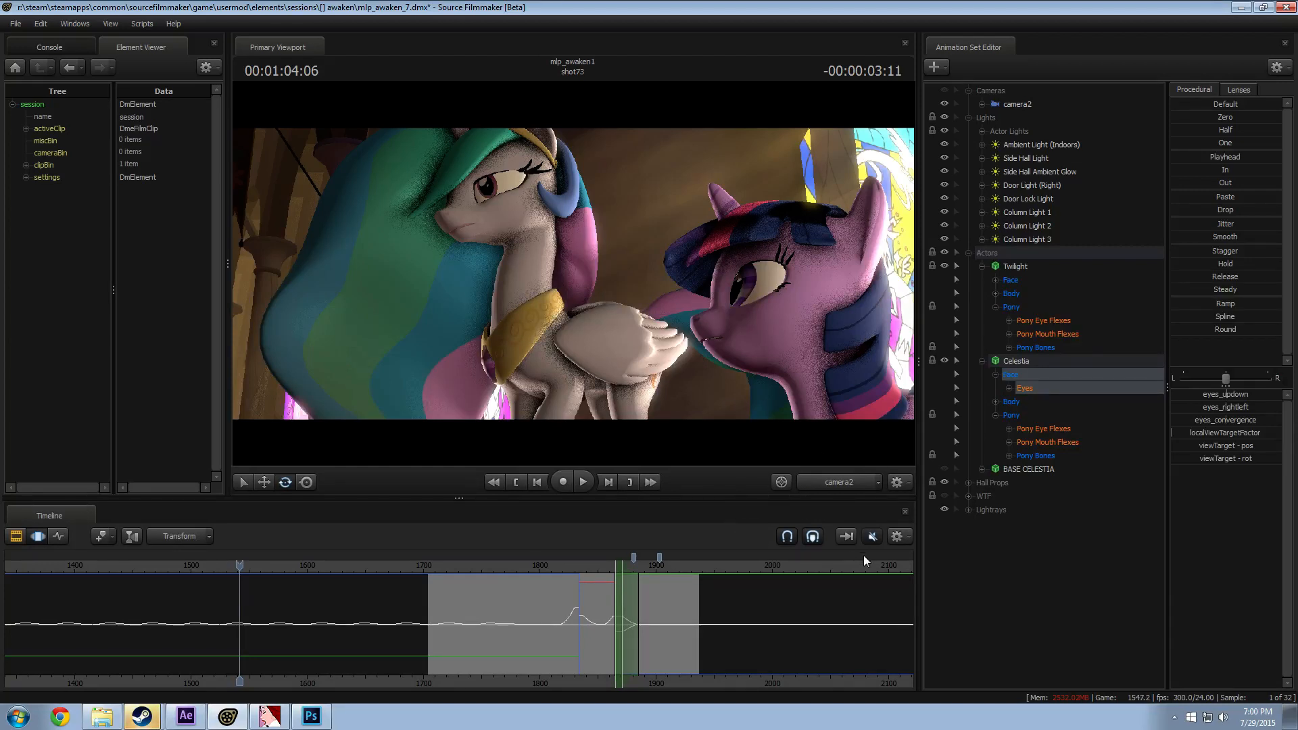
{"action": "left_click", "coordinate": [101, 717]}
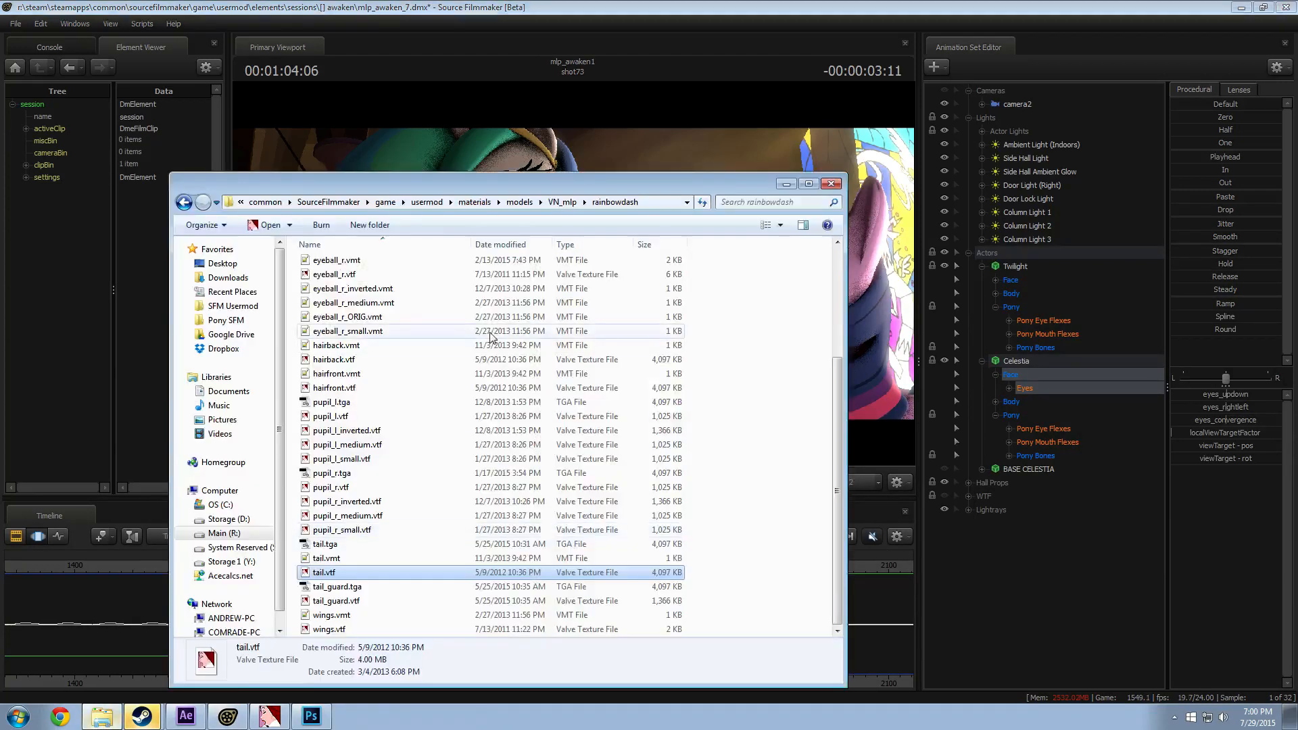
{"action": "left_click", "coordinate": [235, 322]}
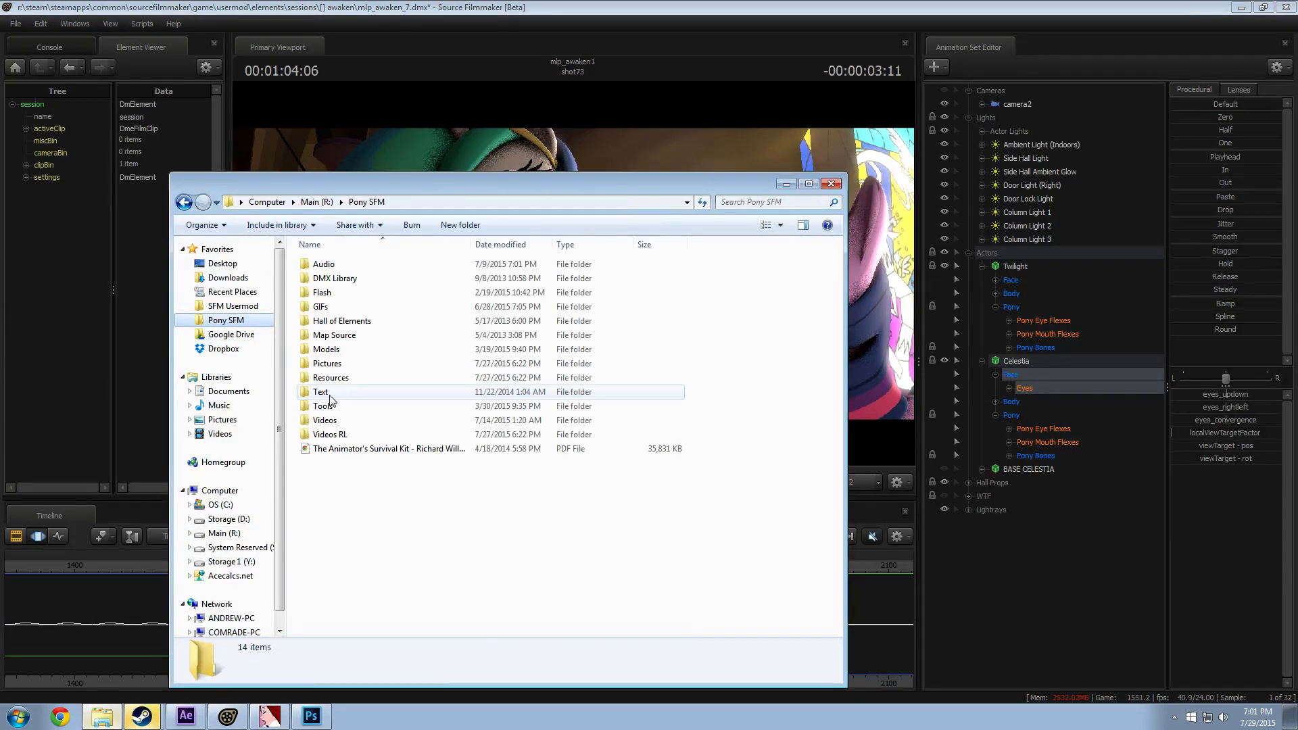
{"action": "double_click", "coordinate": [529, 369]}
{"action": "scroll", "coordinate": [530, 376], "scroll_direction": "down", "scroll_amount": 2}
{"action": "scroll", "coordinate": [530, 376], "scroll_direction": "up", "scroll_amount": 2}
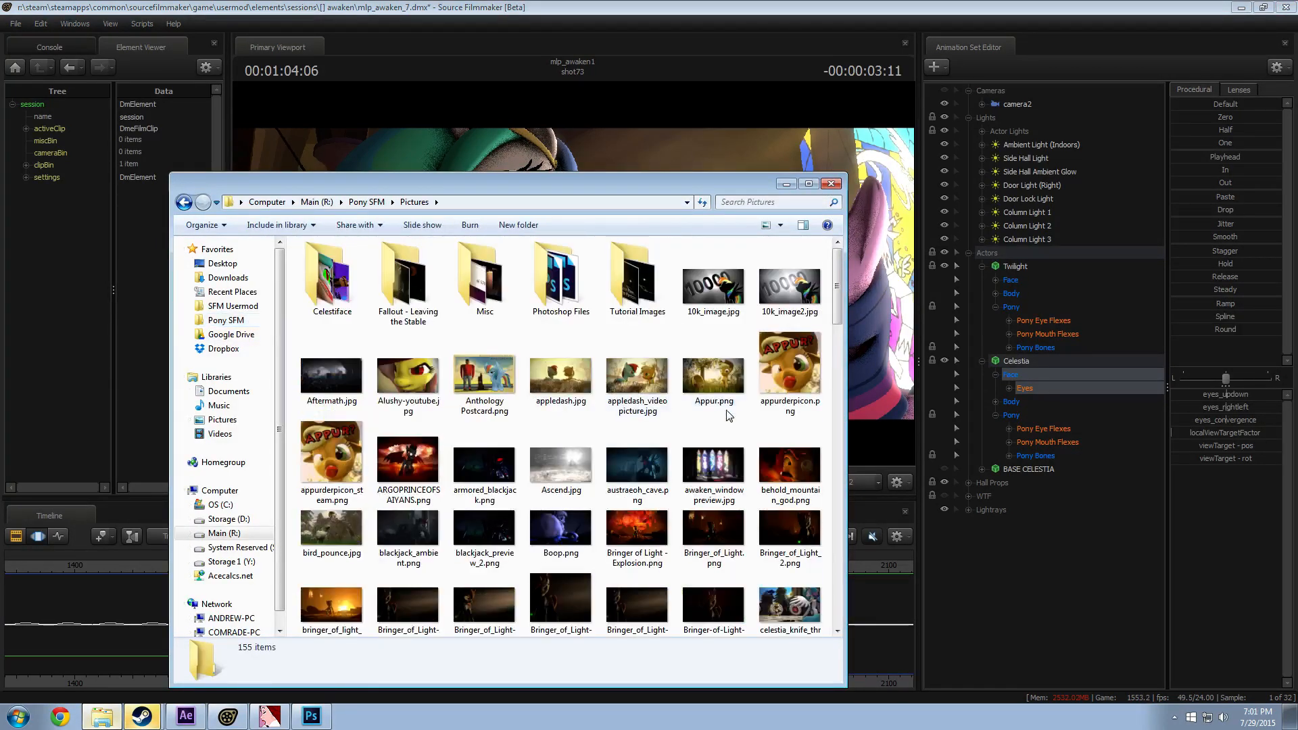
{"action": "left_click", "coordinate": [651, 469]}
{"action": "double_click", "coordinate": [651, 469]}
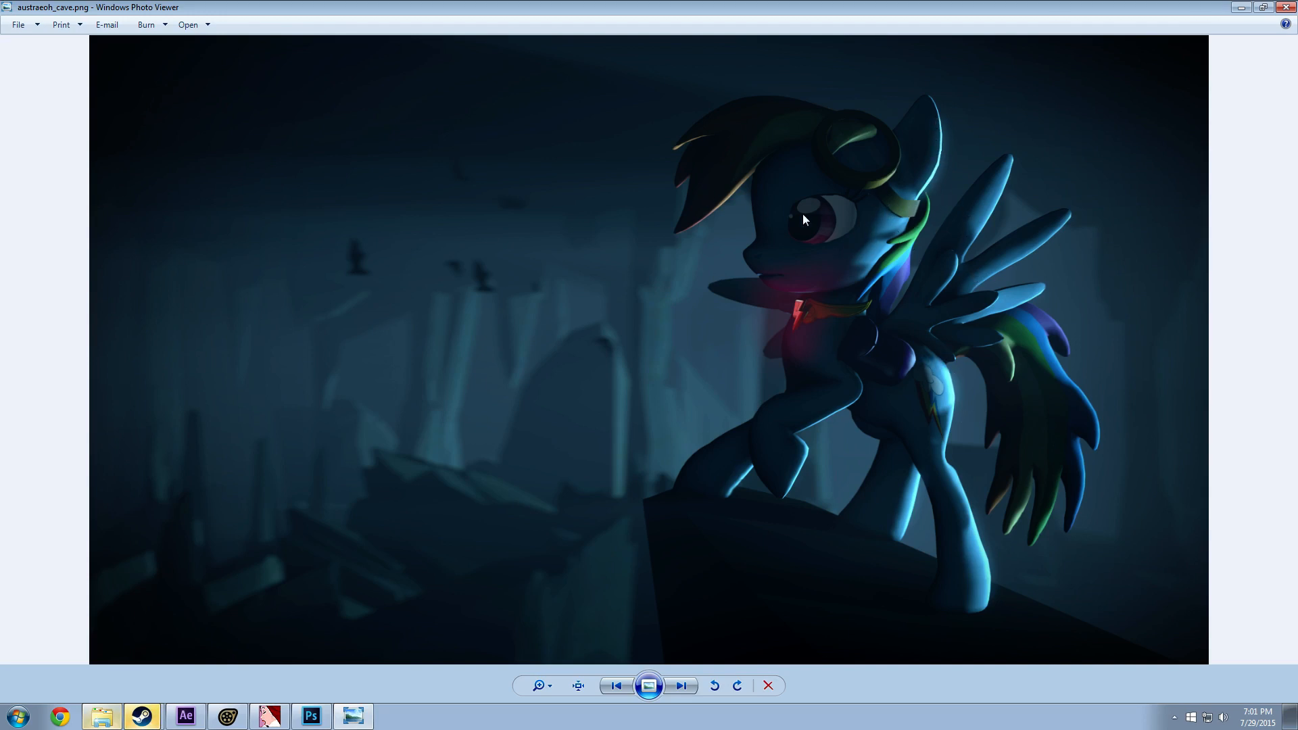
{"action": "left_click", "coordinate": [1241, 8]}
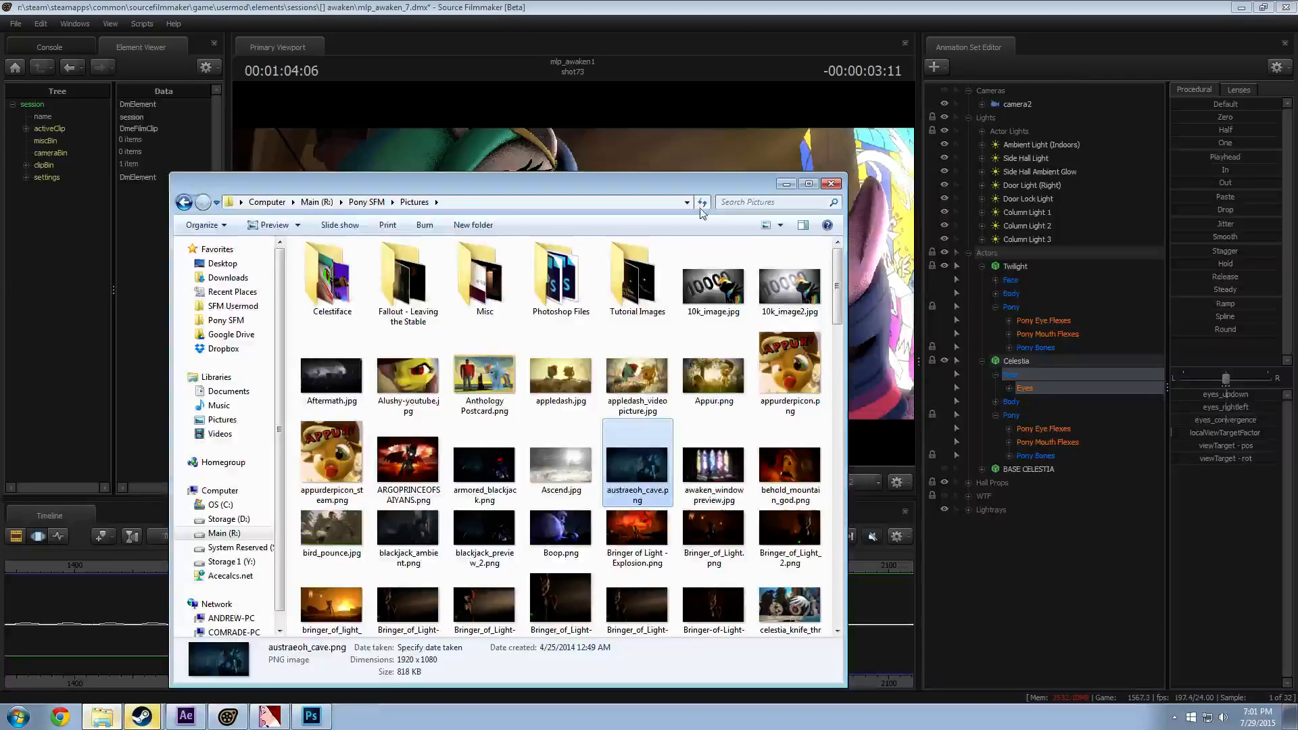
Step: Open armored_blackjack.png from the Pictures folder to examine its lighting, and close it again
{"action": "left_click", "coordinate": [647, 385]}
{"action": "double_click", "coordinate": [490, 465]}
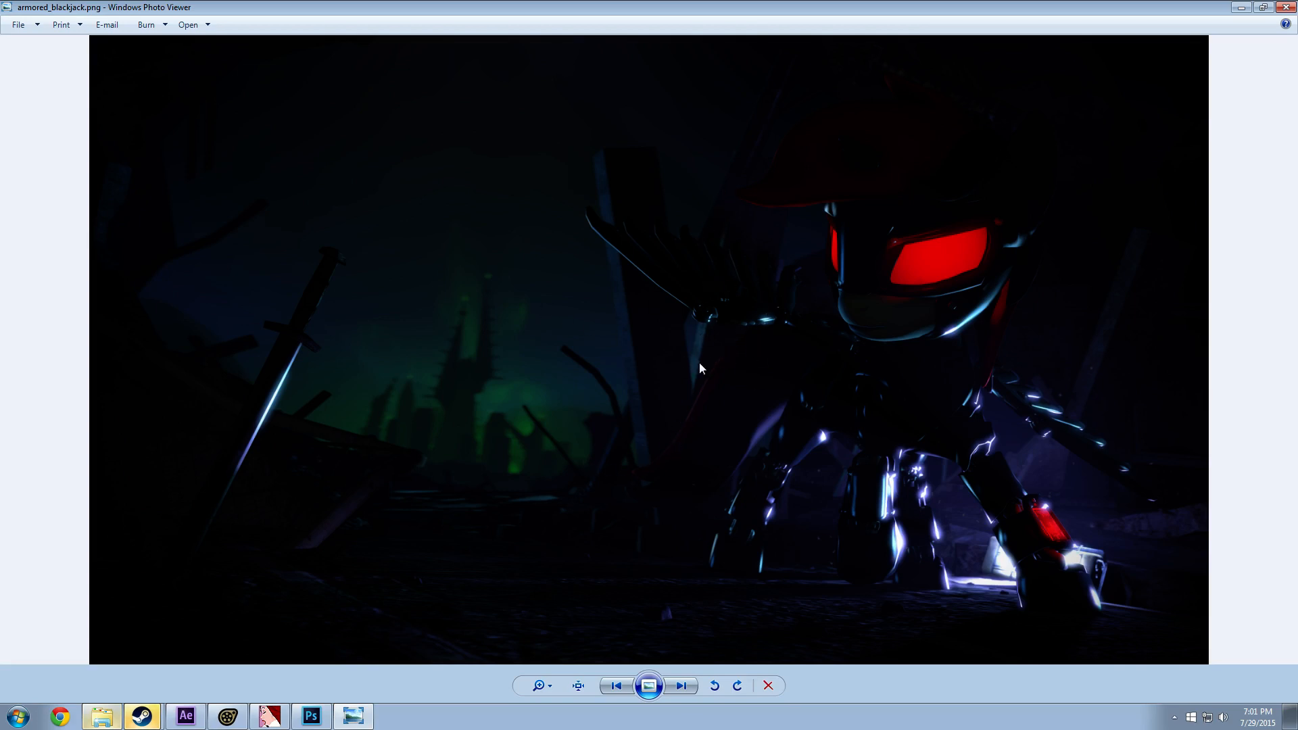
{"action": "left_click", "coordinate": [1285, 8]}
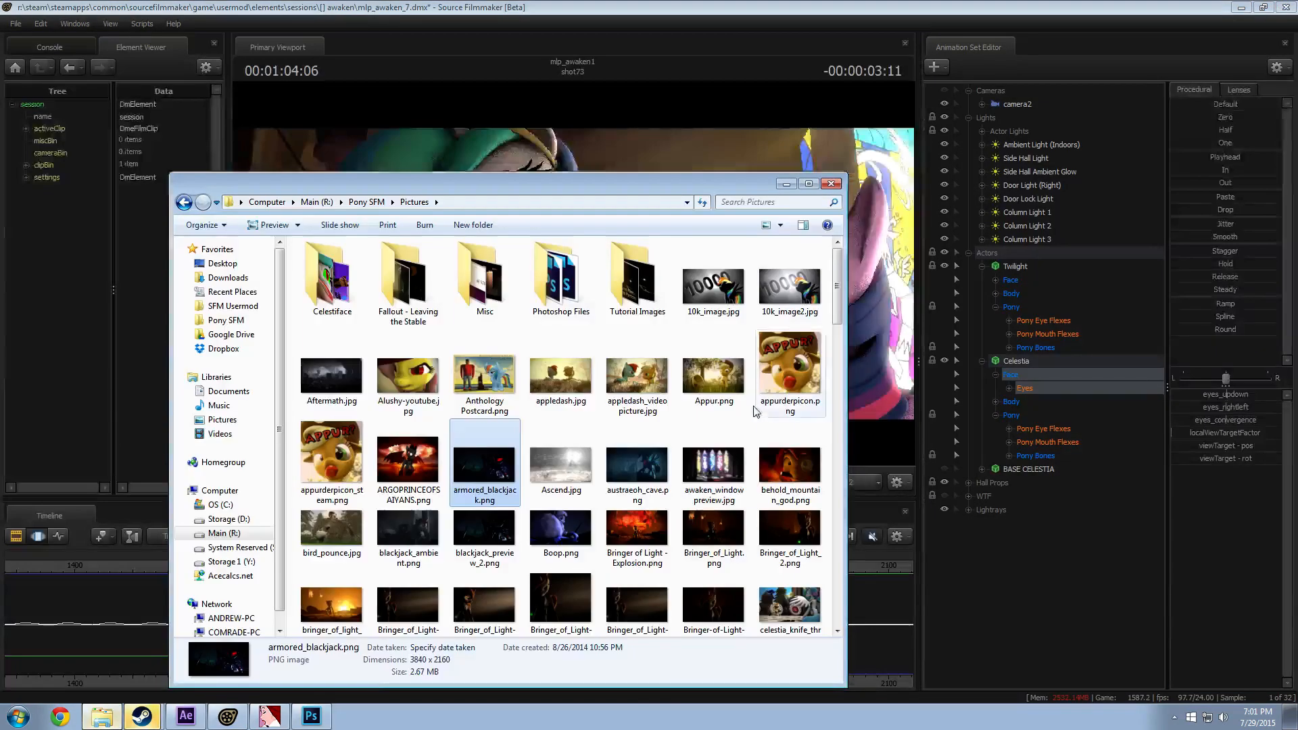
Step: Browse further through the Pictures folder and view Embrace.png to examine its rim lighting and silhouette
{"action": "left_click", "coordinate": [710, 477]}
{"action": "scroll", "coordinate": [709, 476], "scroll_direction": "down", "scroll_amount": 3}
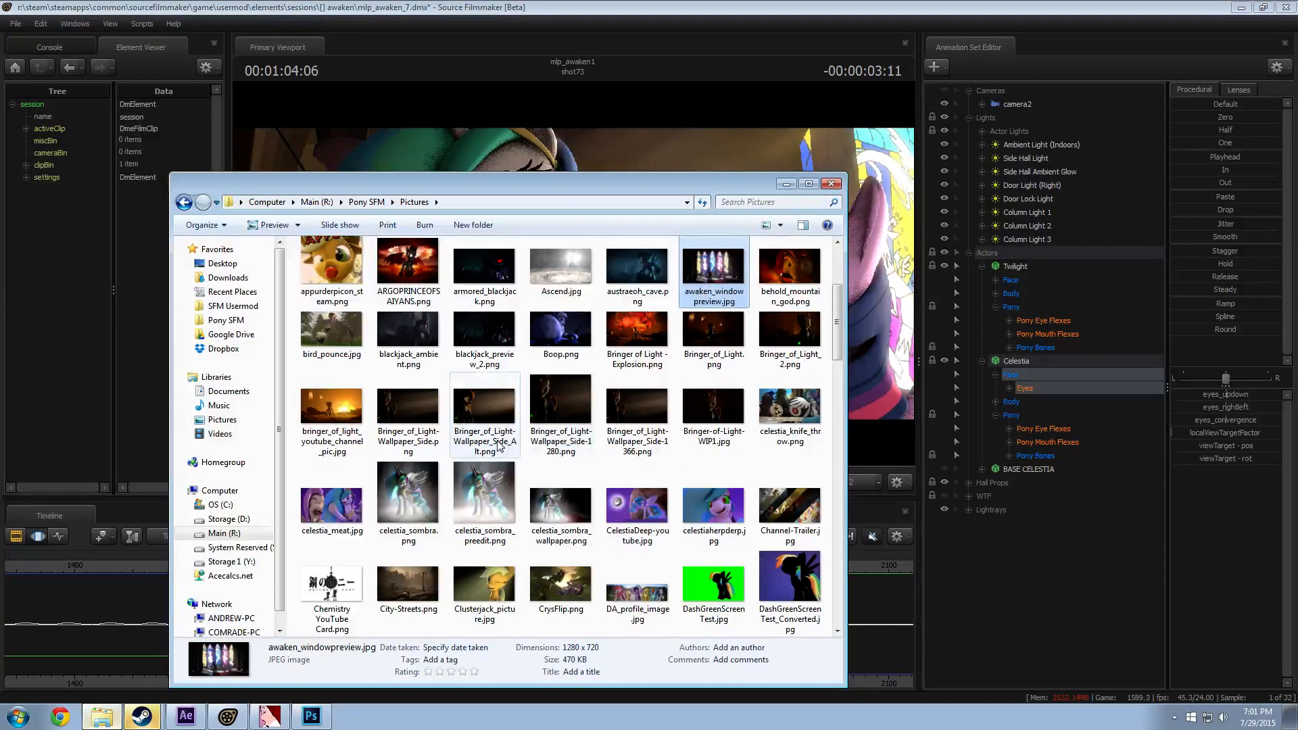
{"action": "scroll", "coordinate": [723, 461], "scroll_direction": "down", "scroll_amount": 3}
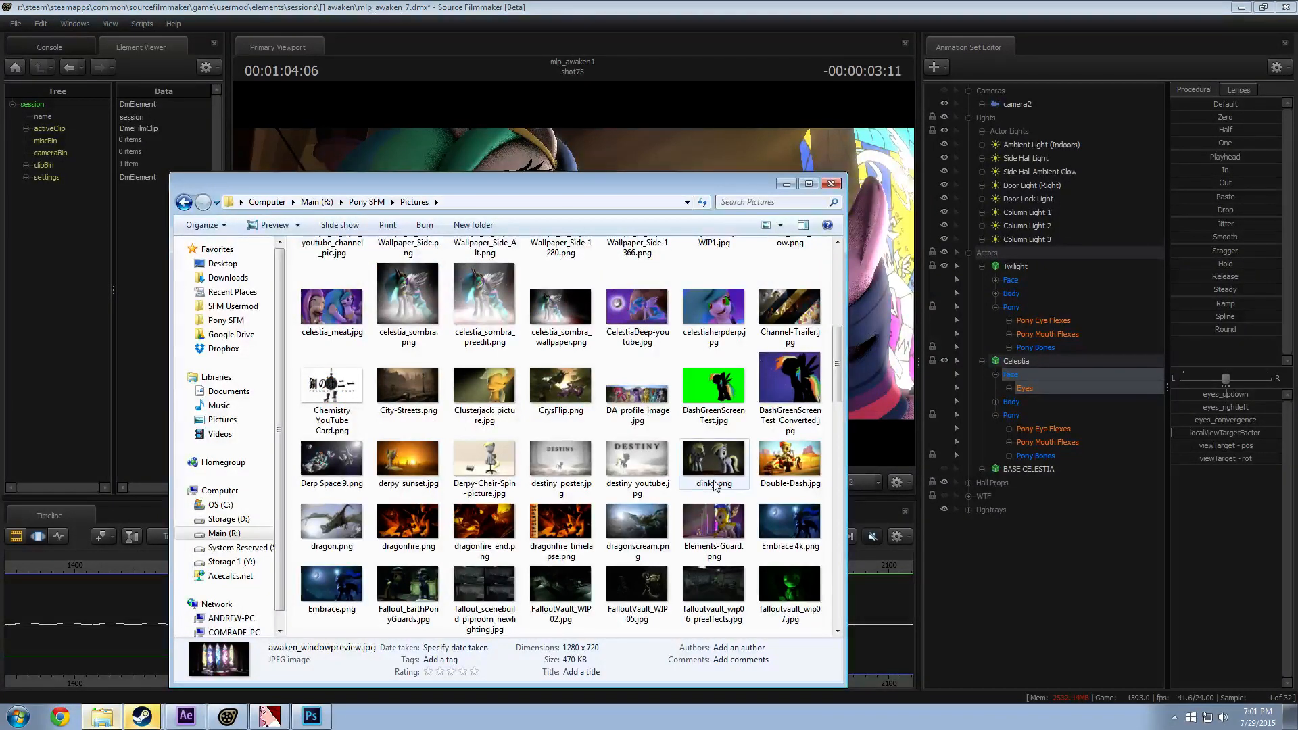
{"action": "scroll", "coordinate": [734, 479], "scroll_direction": "down", "scroll_amount": 3}
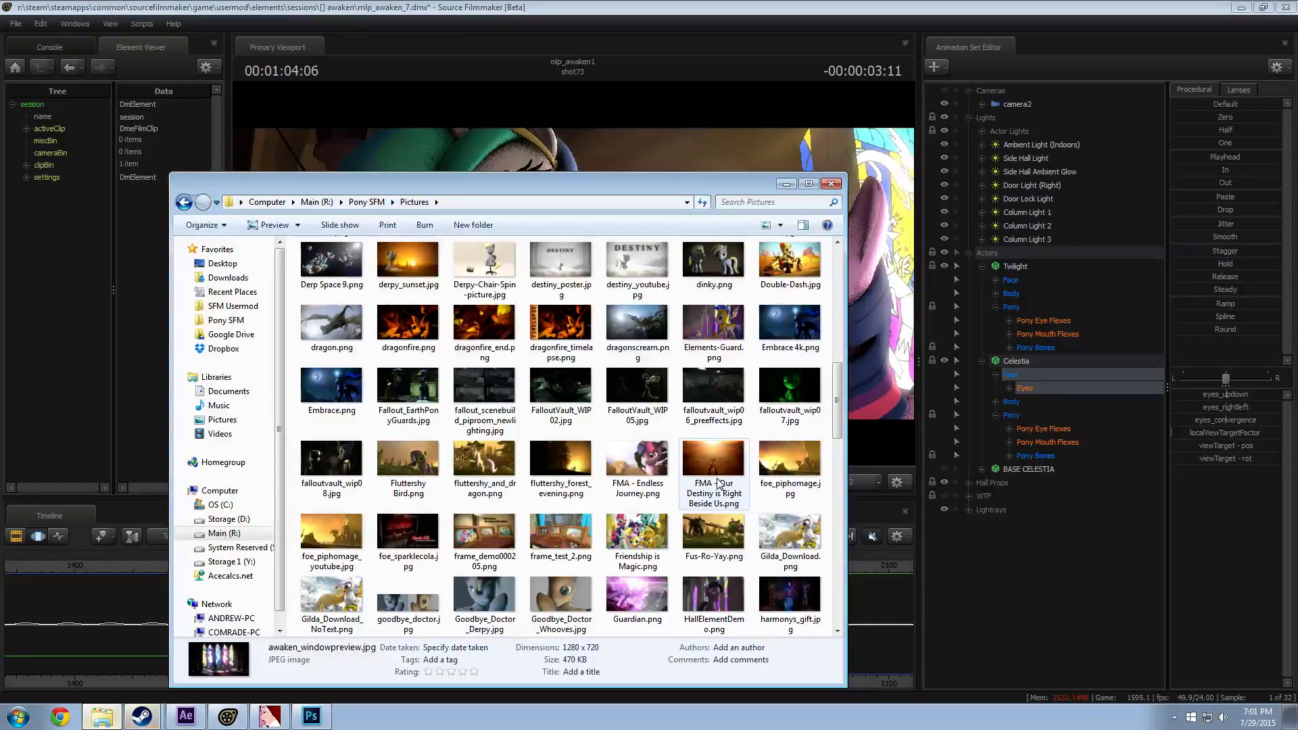
{"action": "double_click", "coordinate": [341, 389]}
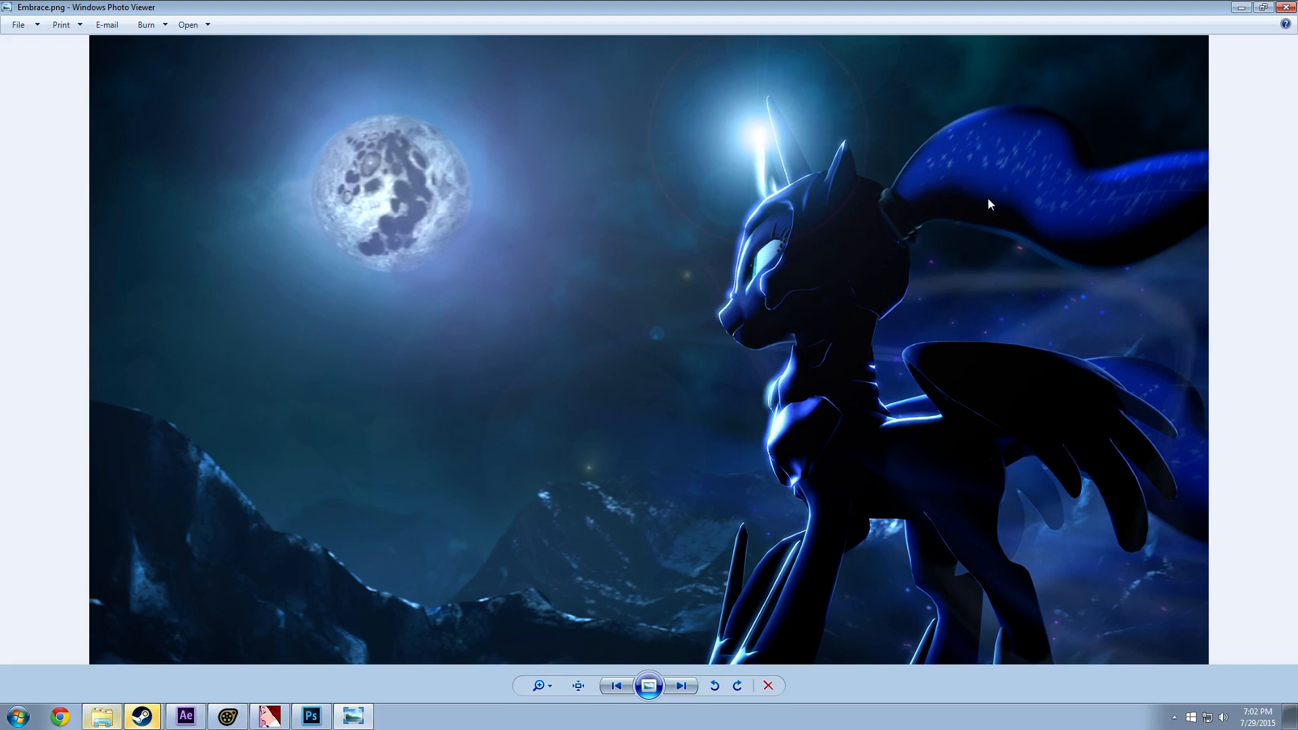
{"action": "left_click", "coordinate": [1287, 7]}
Step: Find sad_dashie.png further along in the folder and view it, then select Running Through the Forest.jpg
{"action": "scroll", "coordinate": [818, 352], "scroll_direction": "down", "scroll_amount": 5}
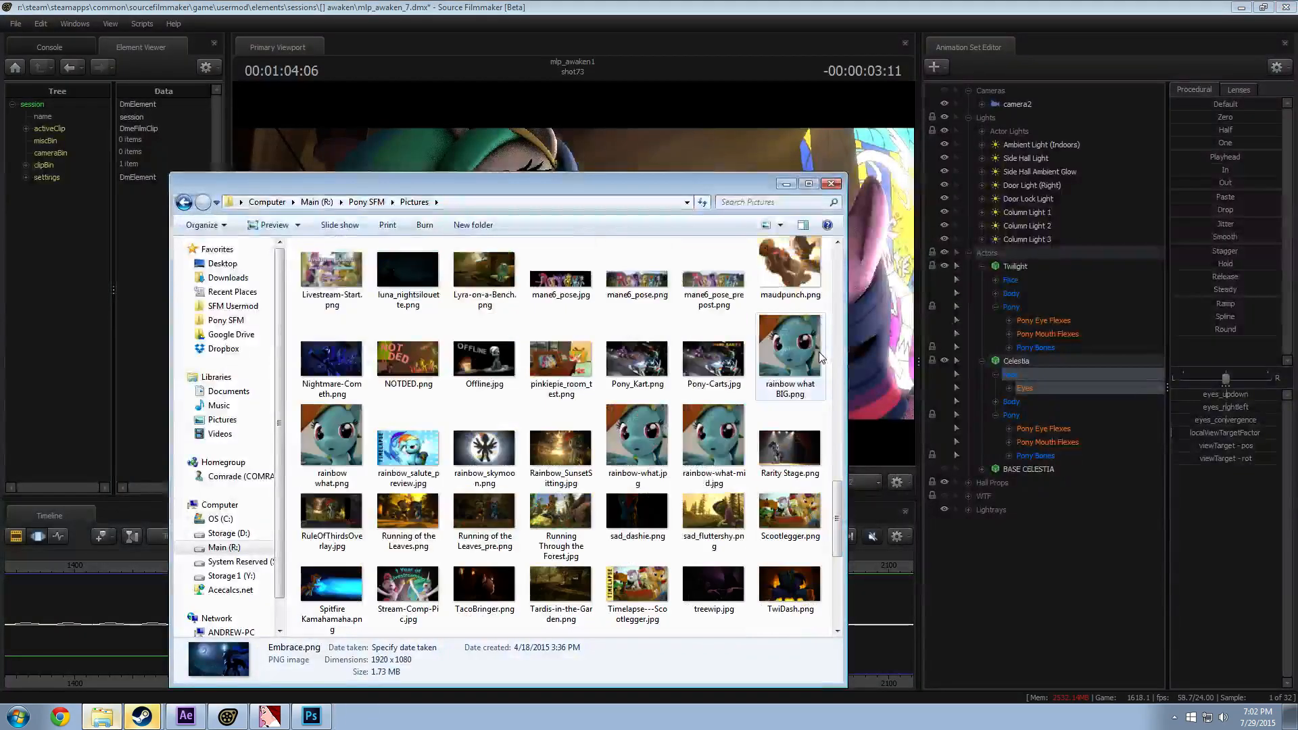
{"action": "double_click", "coordinate": [649, 505]}
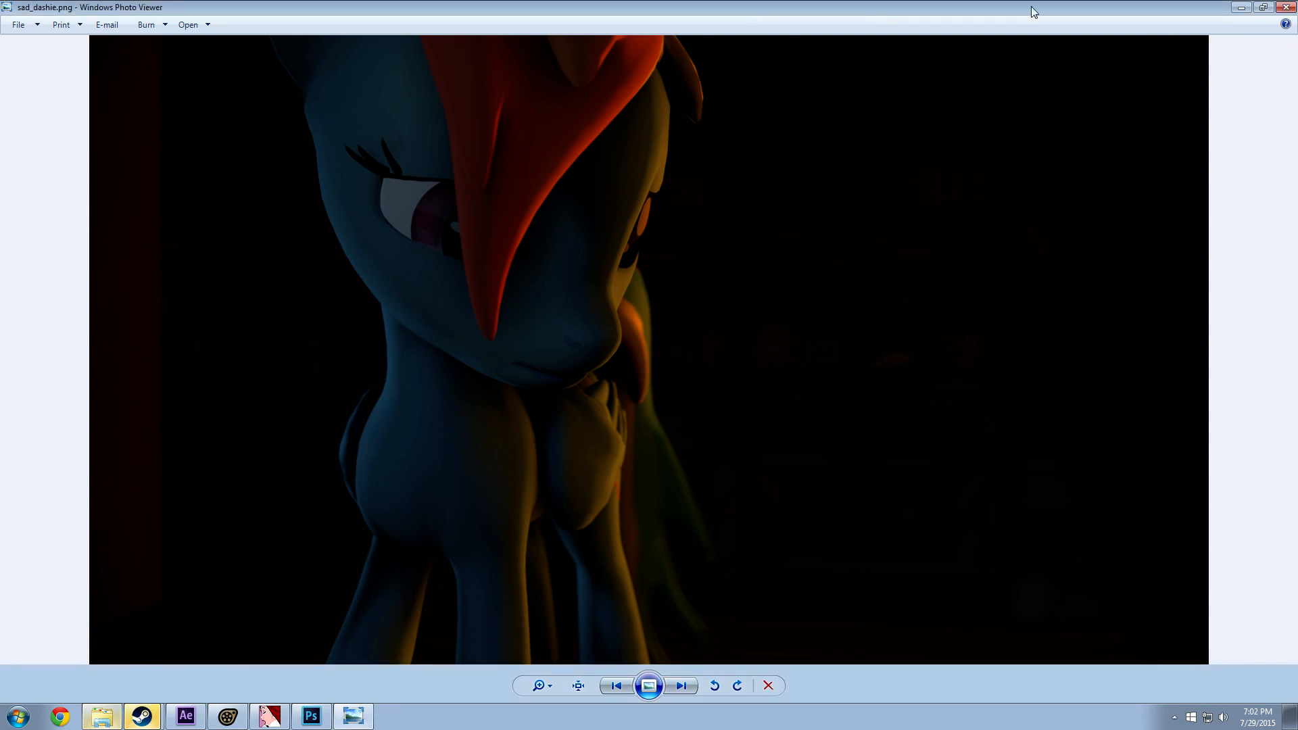
{"action": "left_click", "coordinate": [1286, 8]}
{"action": "left_click", "coordinate": [561, 520]}
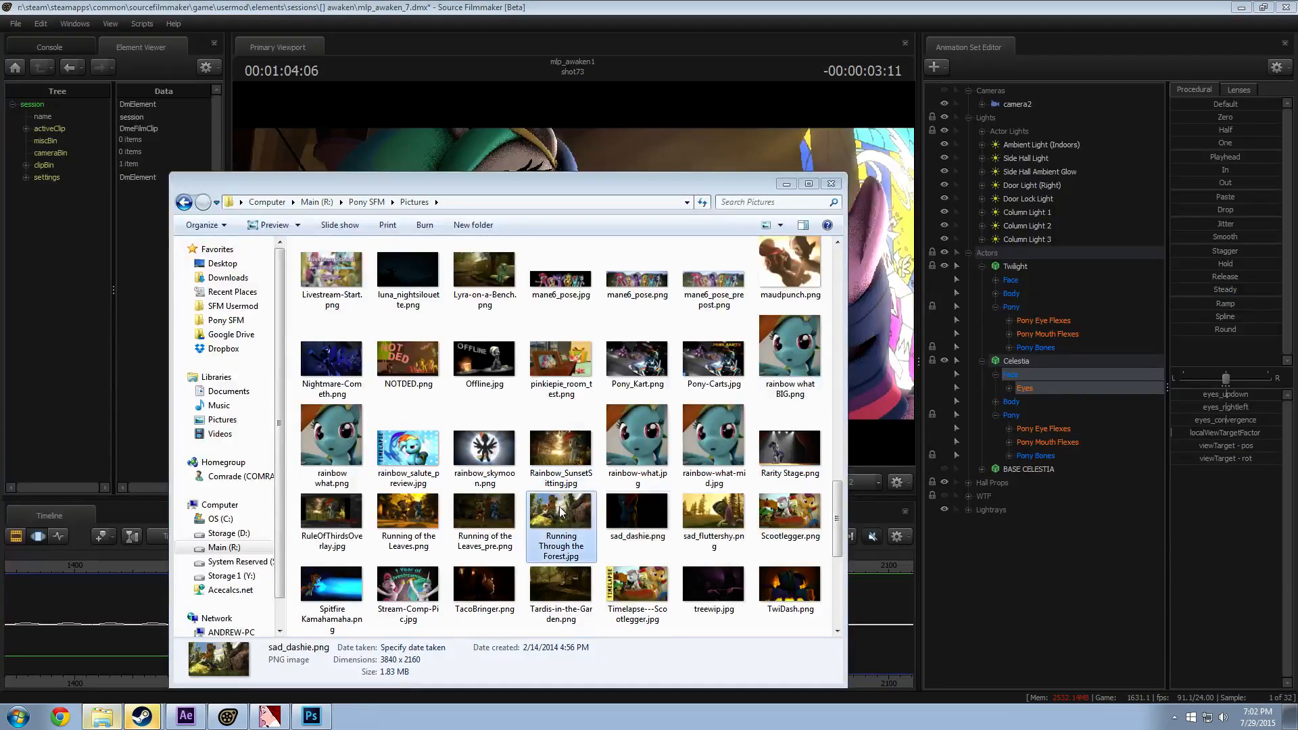
Step: Look through the remaining pictures and view fluttershy_forest_evening.png to examine its backlit silhouette
{"action": "scroll", "coordinate": [560, 513], "scroll_direction": "down", "scroll_amount": 4}
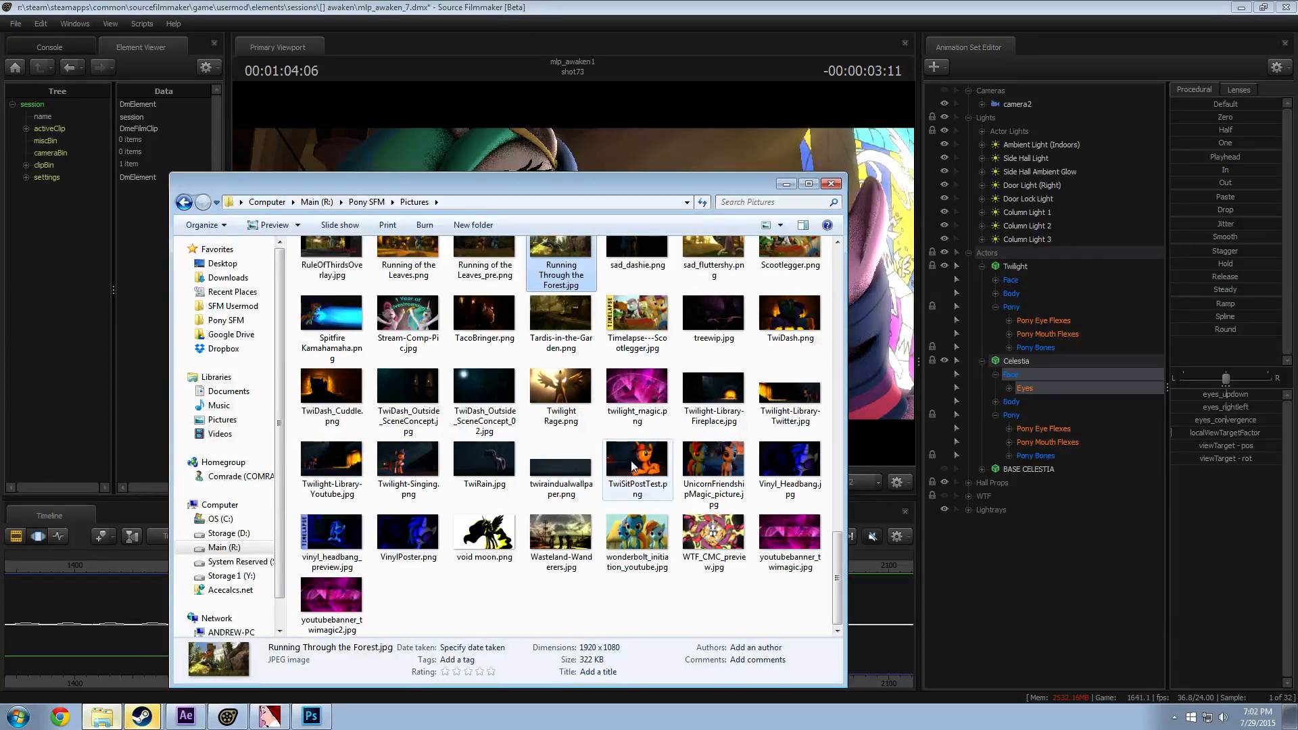
{"action": "scroll", "coordinate": [634, 462], "scroll_direction": "up", "scroll_amount": 10}
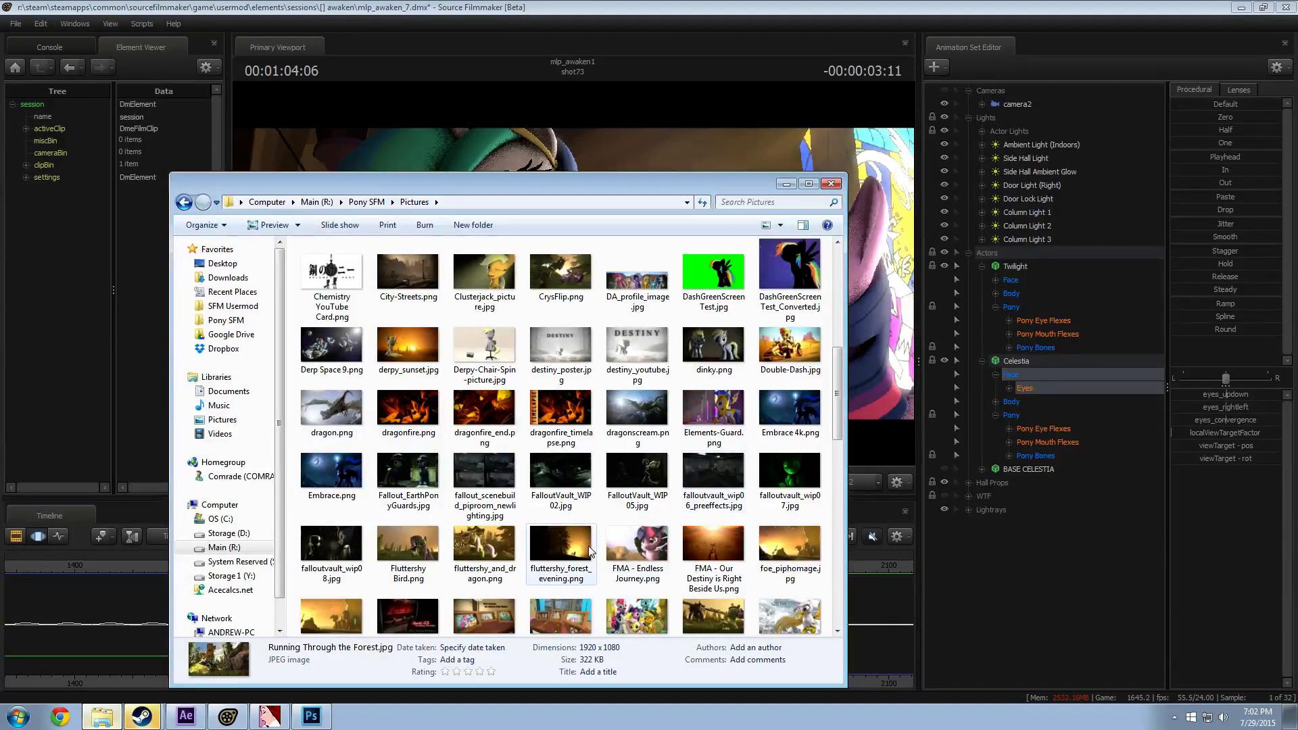
{"action": "double_click", "coordinate": [560, 548]}
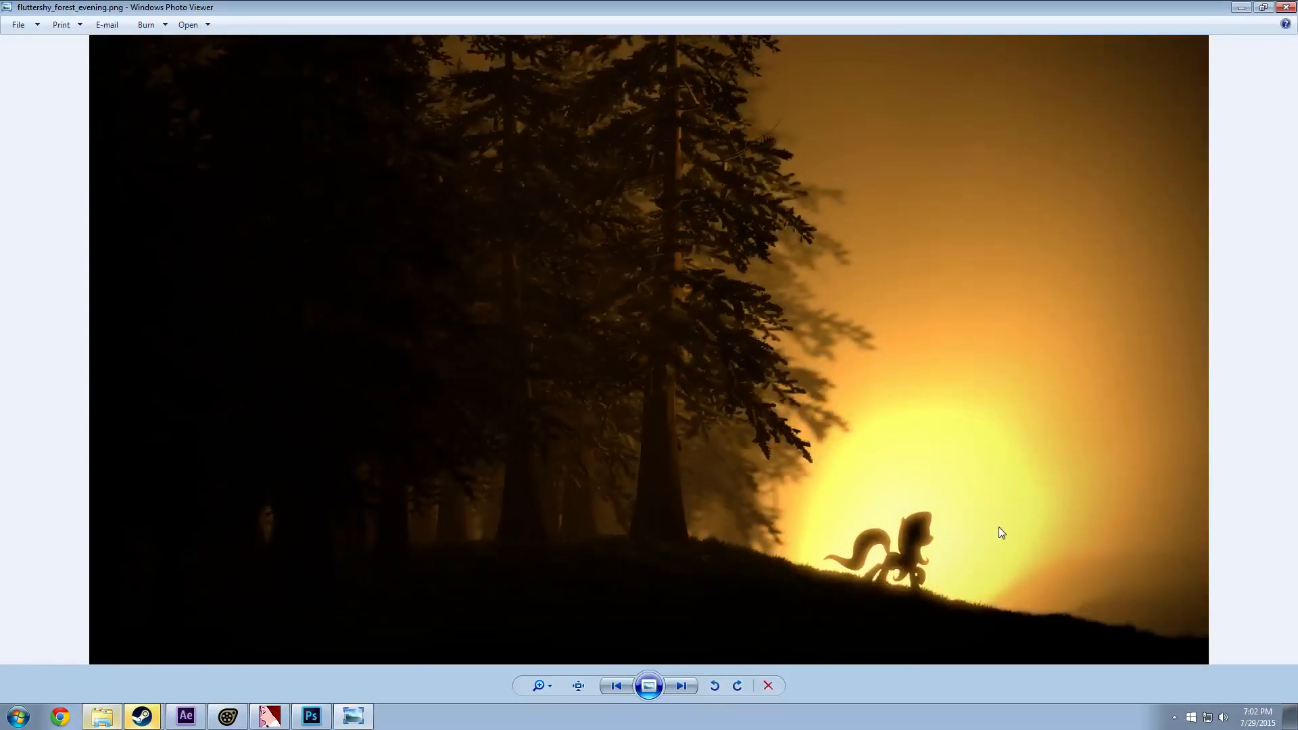
{"action": "left_click", "coordinate": [1282, 7]}
Step: Return to the start of the Pictures folder, view Aftermath.jpg, and close the image and the folder window
{"action": "left_click", "coordinate": [800, 345]}
{"action": "scroll", "coordinate": [801, 344], "scroll_direction": "up", "scroll_amount": 3}
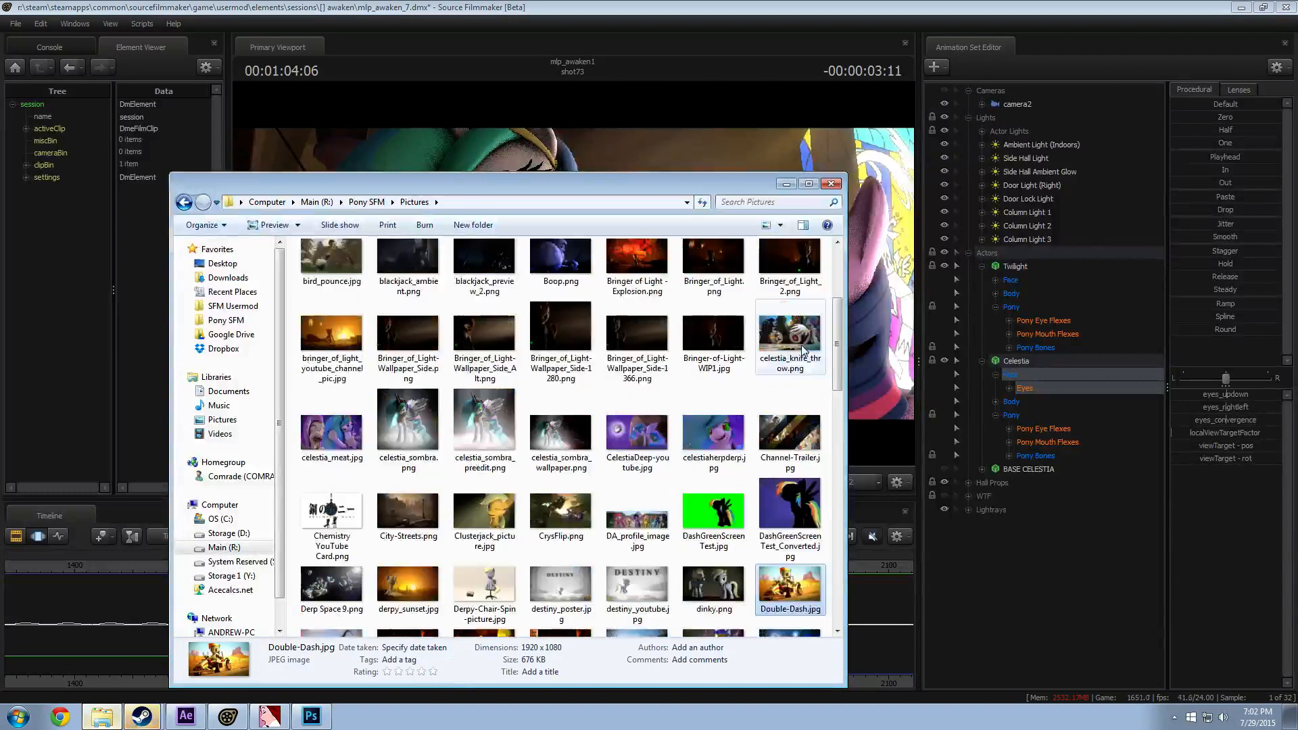
{"action": "scroll", "coordinate": [802, 344], "scroll_direction": "up", "scroll_amount": 3}
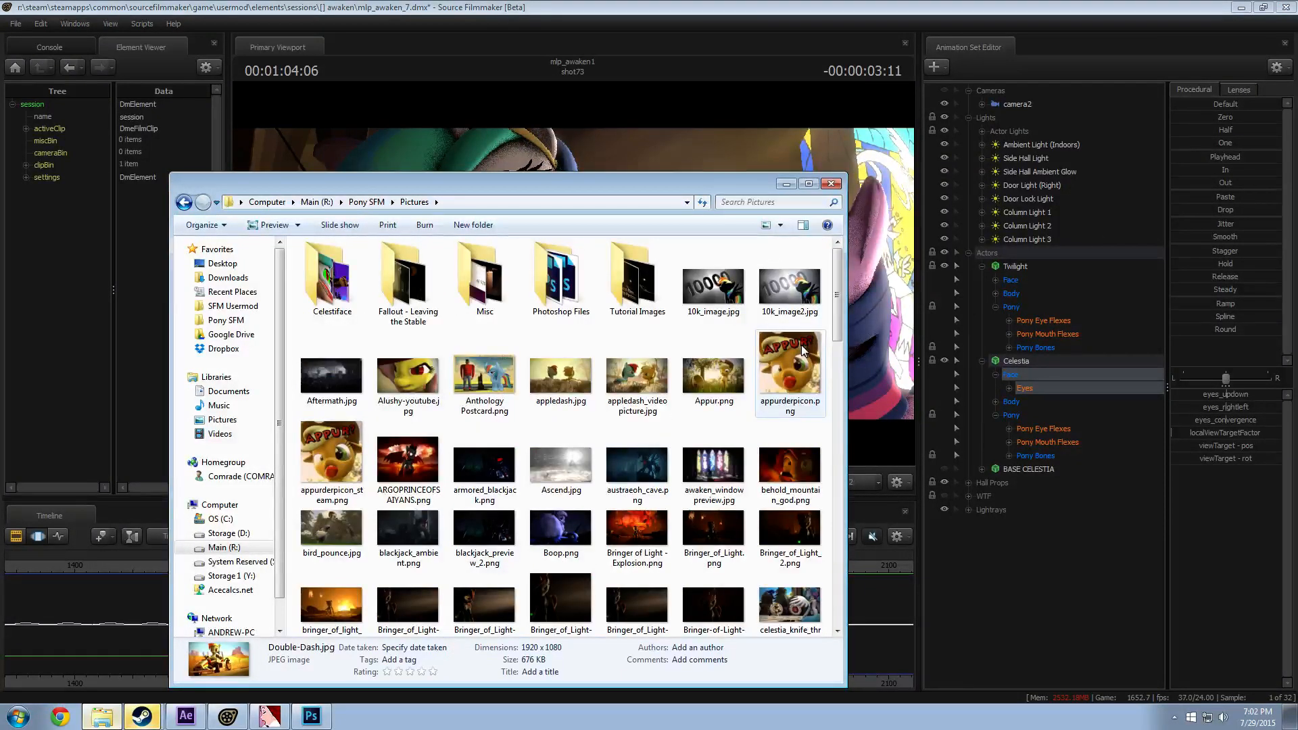
{"action": "double_click", "coordinate": [330, 377]}
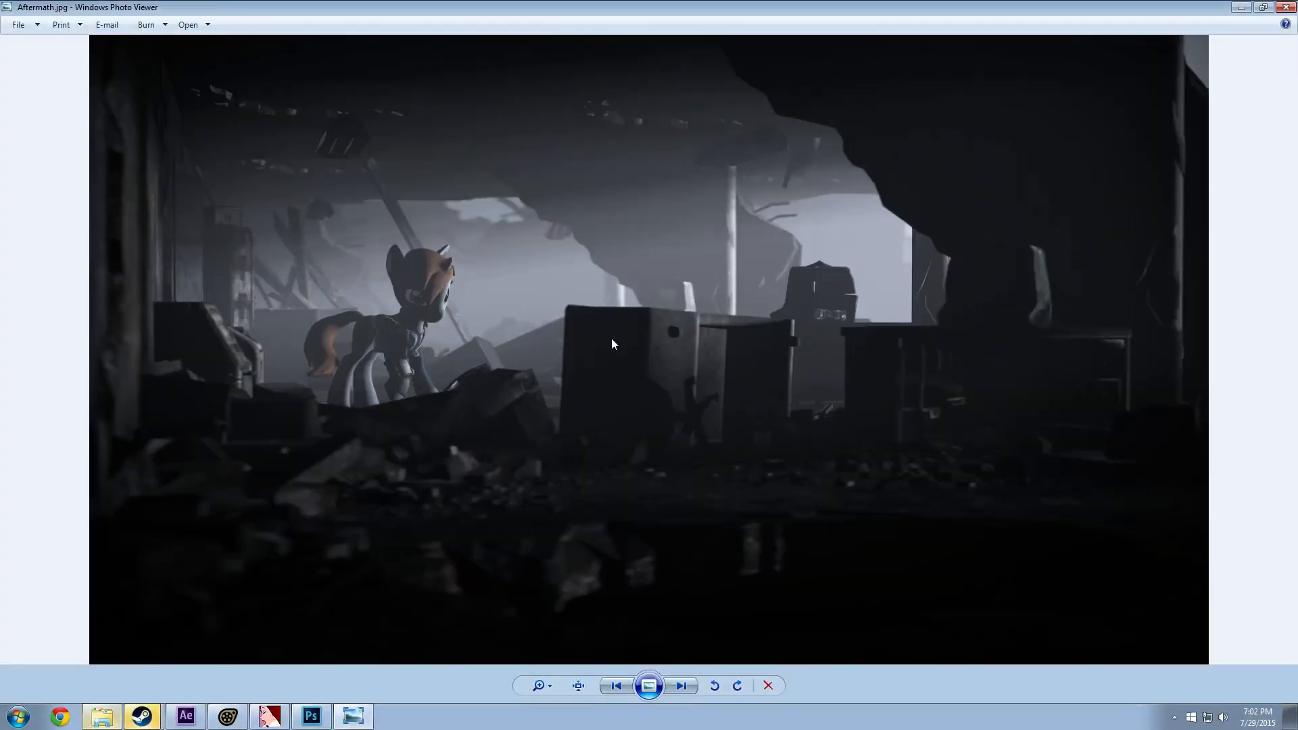
{"action": "left_click", "coordinate": [1283, 7]}
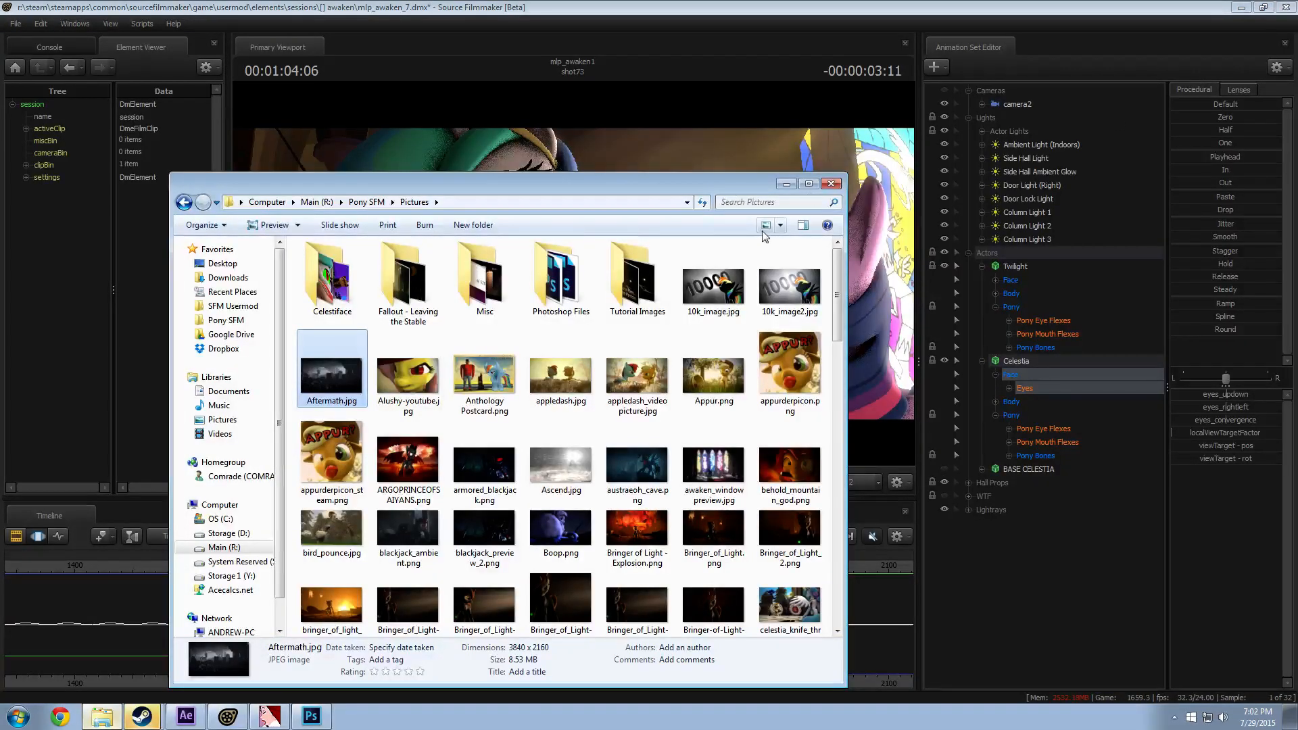
{"action": "left_click", "coordinate": [833, 185]}
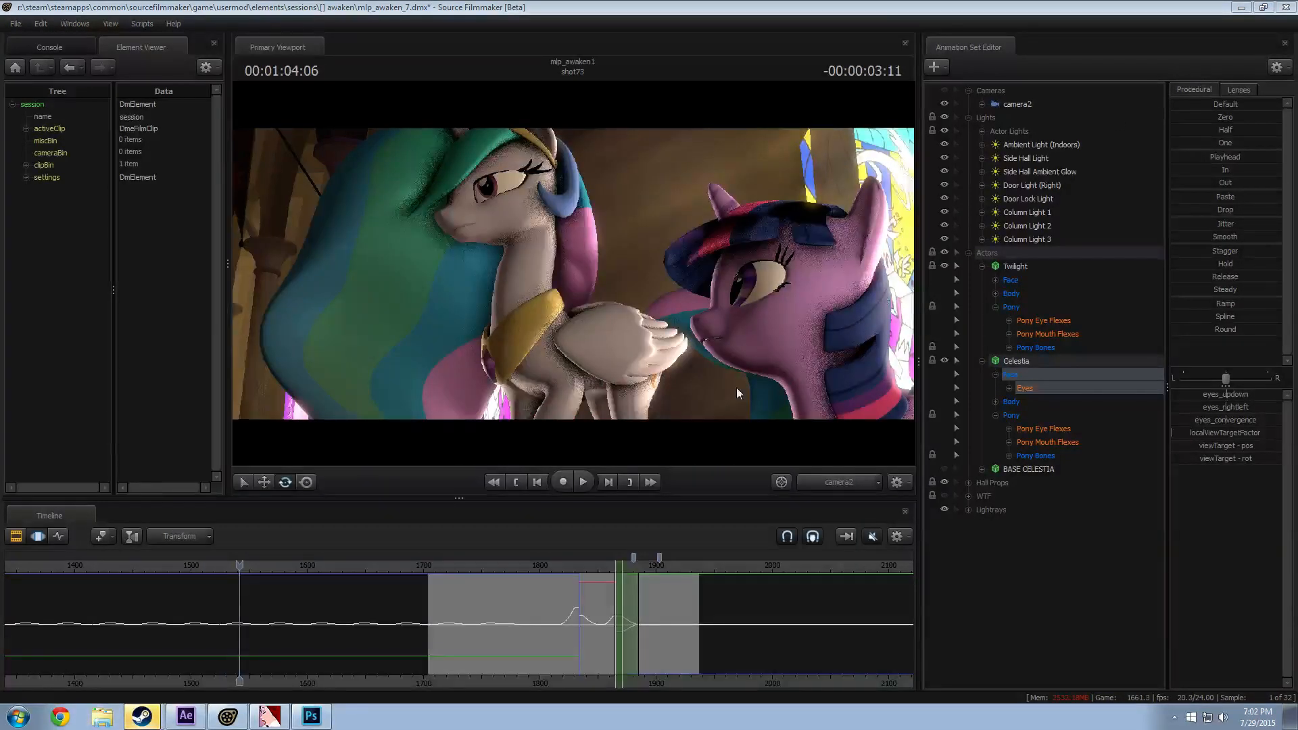
Step: Back in Source Filmmaker, play shot74 repeatedly to review Celestia's head and eye movement, stopping at 00:01:16:12
{"action": "left_click", "coordinate": [479, 566]}
{"action": "key", "text": "space"}
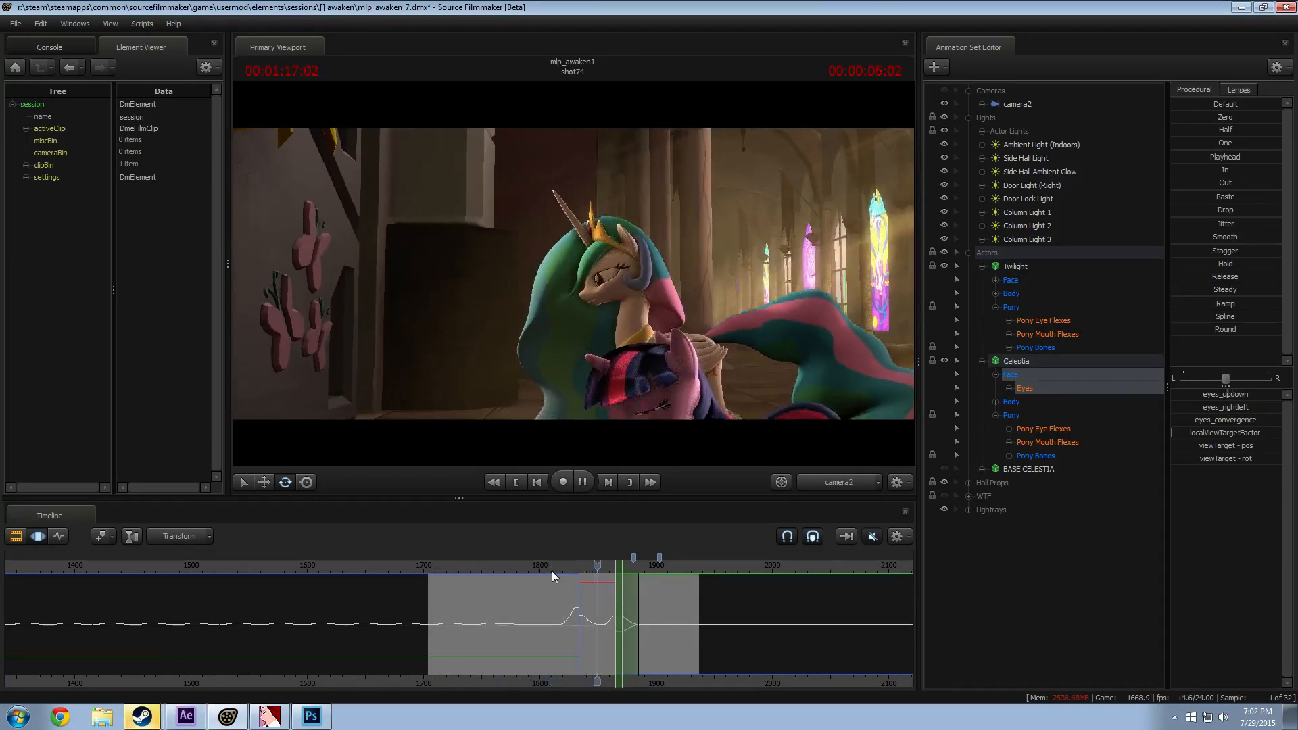
{"action": "key", "text": "space"}
{"action": "key", "text": "space"}
{"action": "key", "text": "space"}
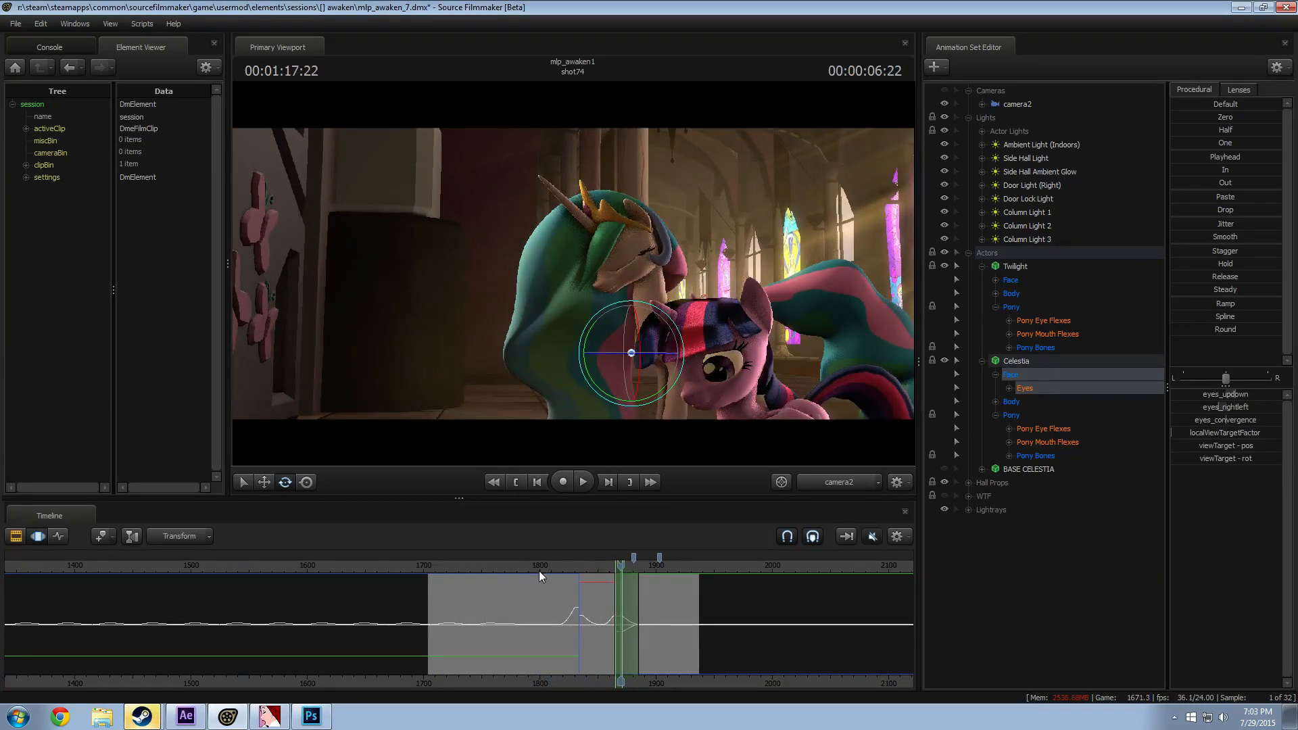
{"action": "key", "text": "space"}
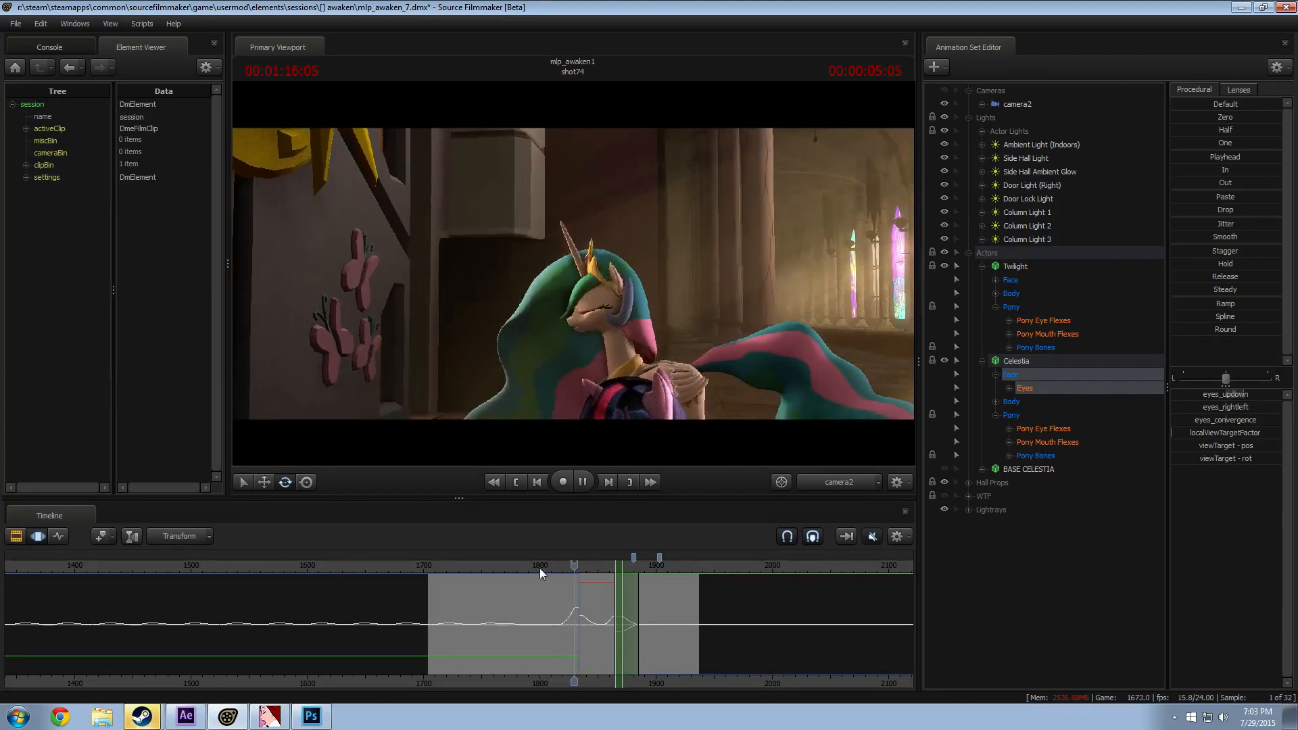
{"action": "key", "text": "space"}
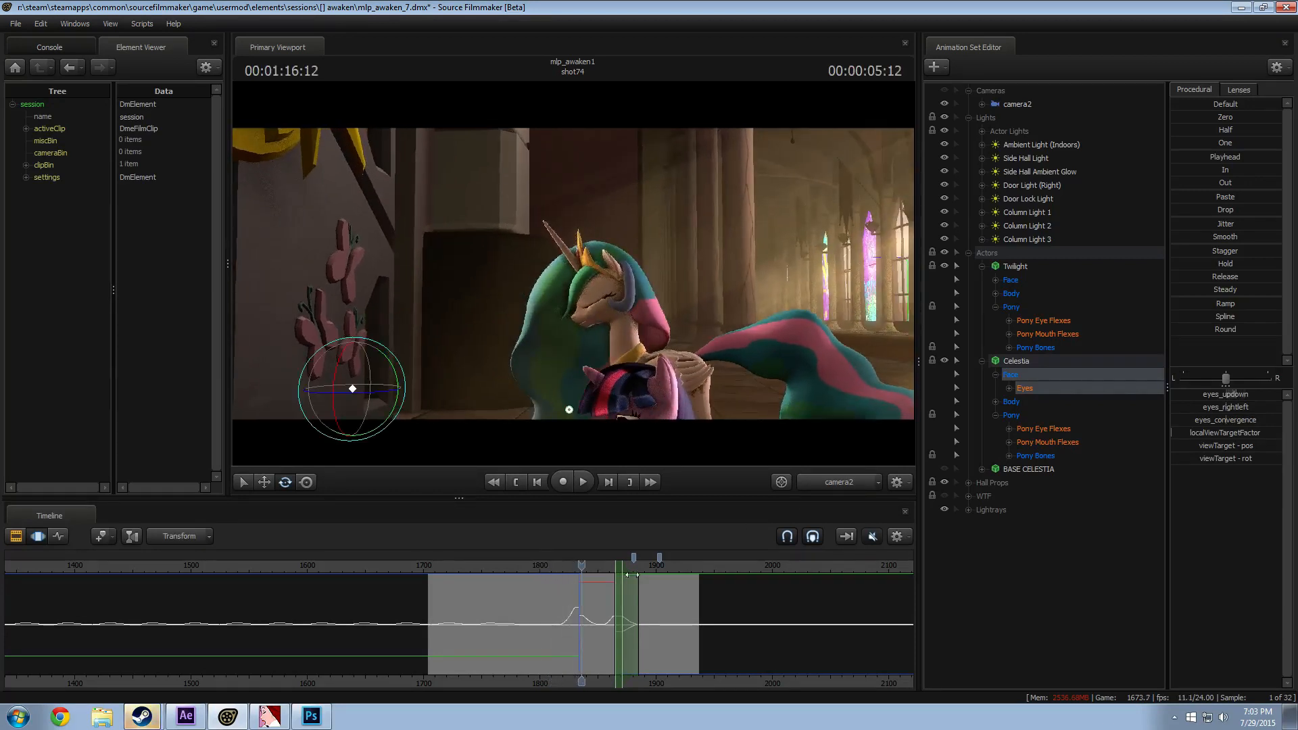
Step: Hide the Lightrays group, collapse Actors, and hide every light from Ambient Light (Indoors) through Column Light 3
{"action": "left_click", "coordinate": [945, 509]}
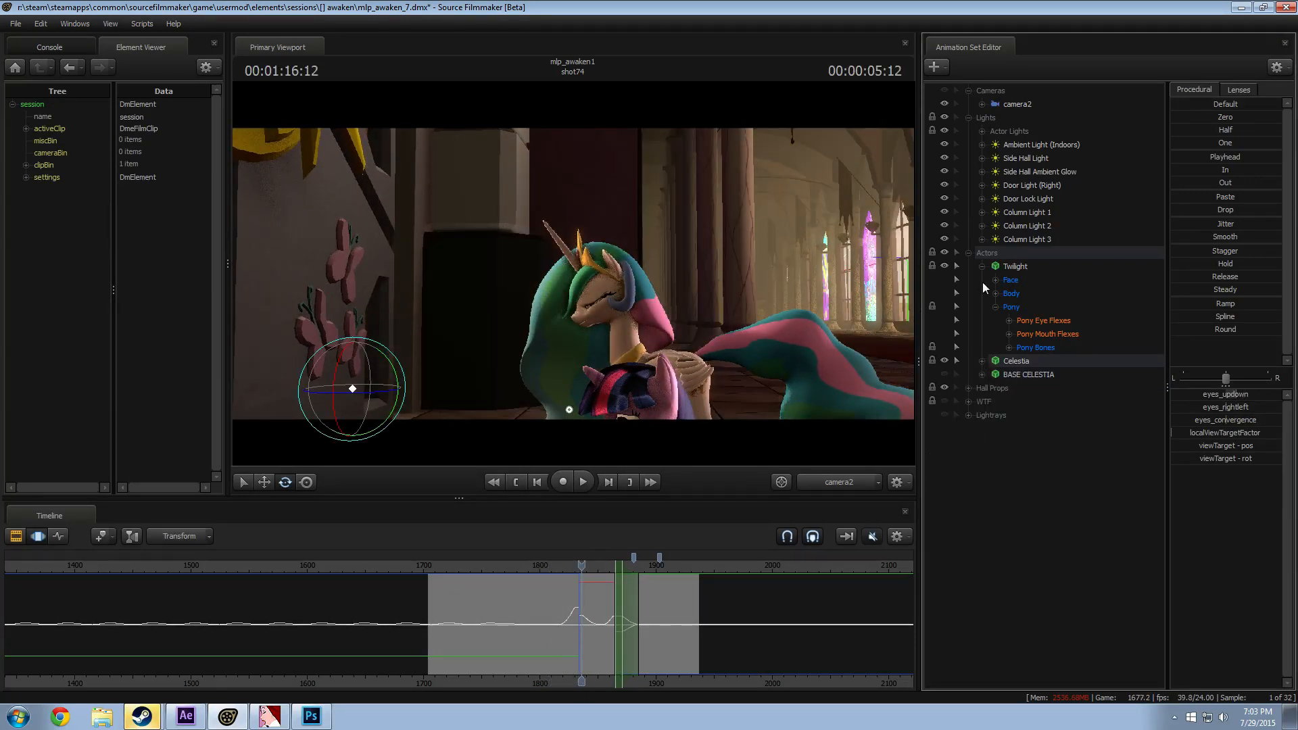
{"action": "left_click", "coordinate": [969, 253]}
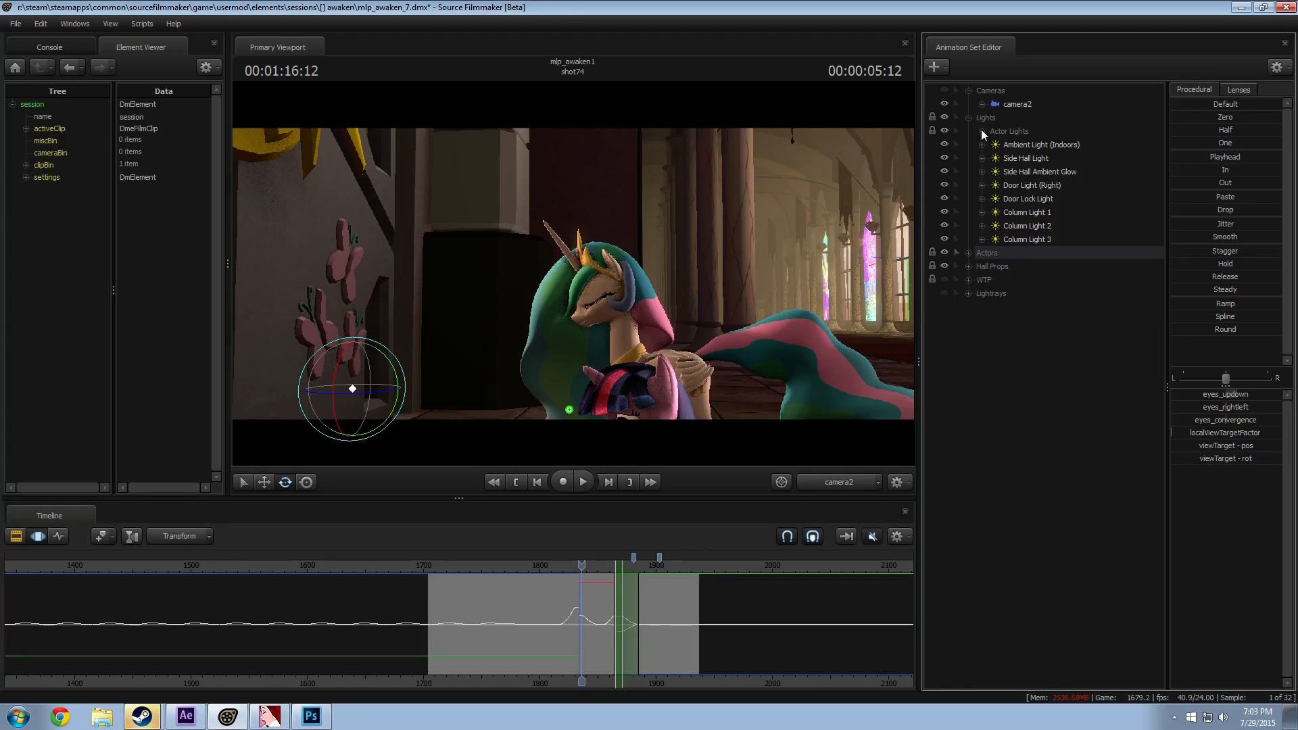
{"action": "left_click_drag", "start_coordinate": [944, 238], "coordinate": [943, 154]}
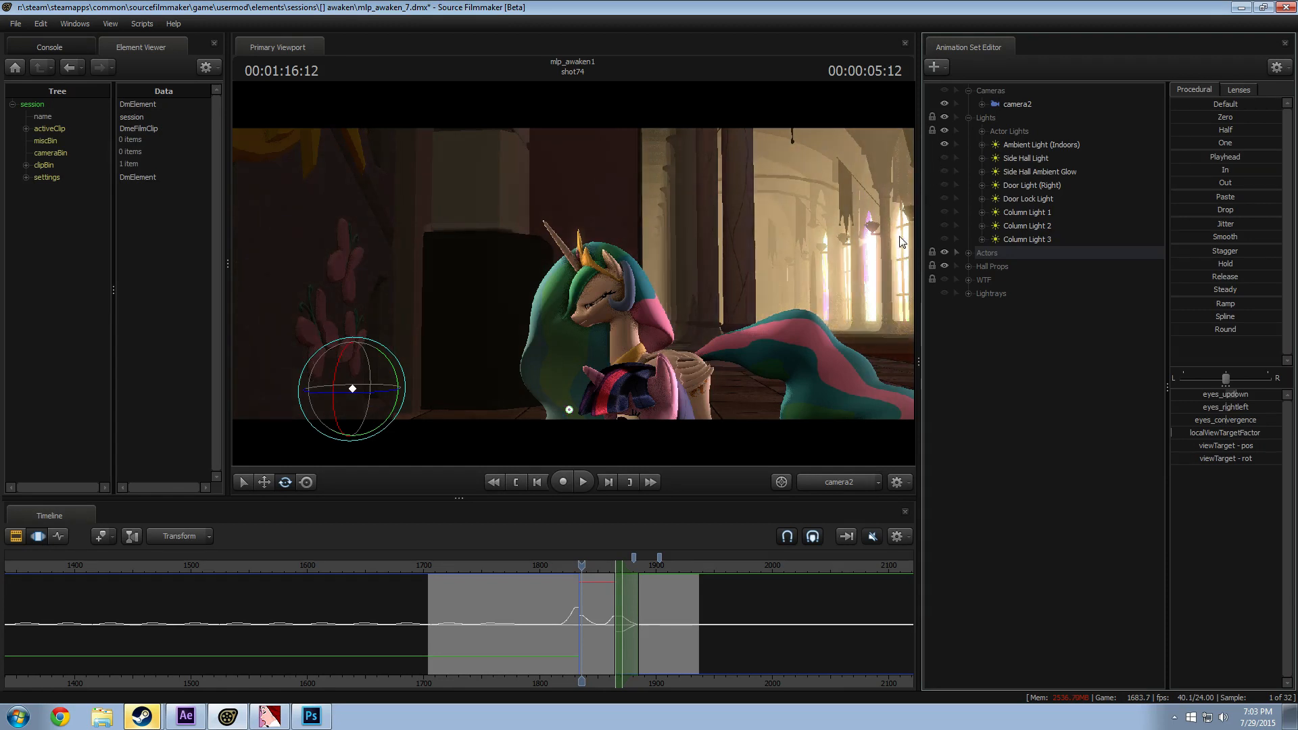
{"action": "left_click", "coordinate": [944, 143]}
Step: Play shot74 repeatedly through camera2 with the lights hidden to examine Celestia's head turn and acting, stopping at 00:01:15:19
{"action": "left_click", "coordinate": [442, 564]}
{"action": "key", "text": "space"}
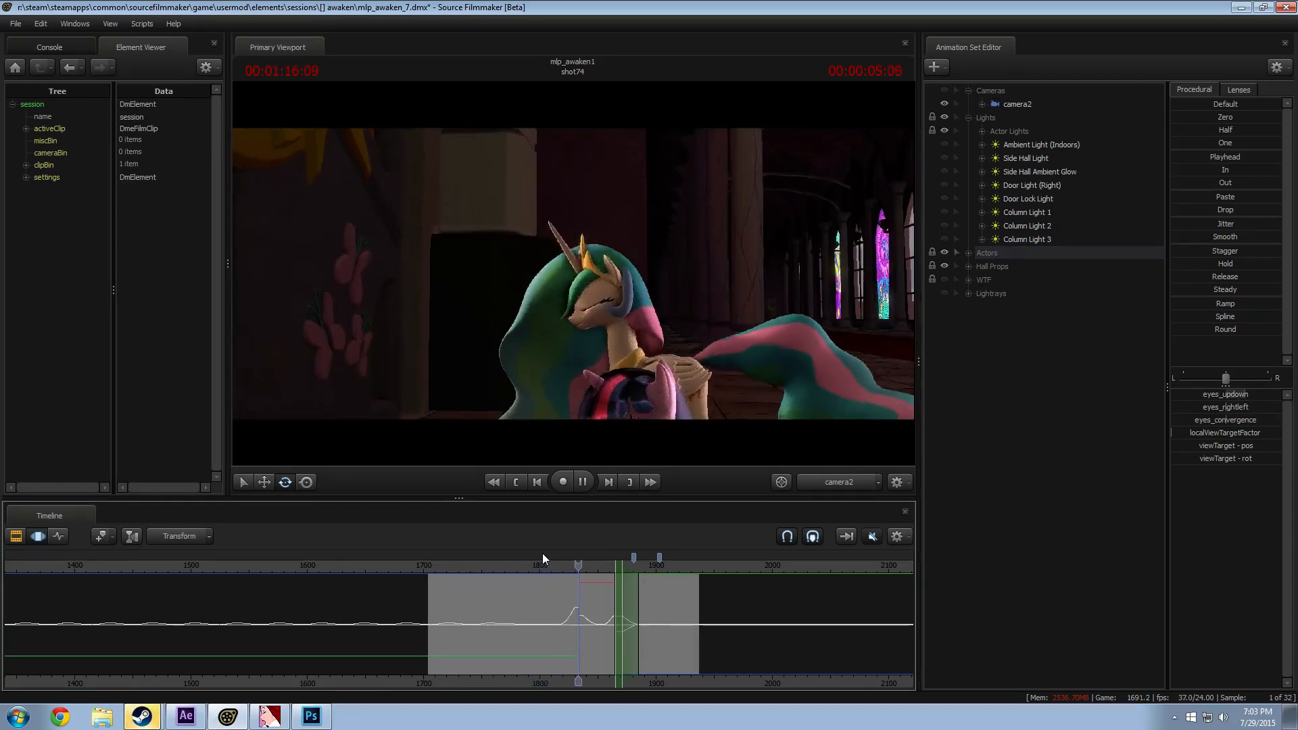
{"action": "left_click", "coordinate": [558, 567]}
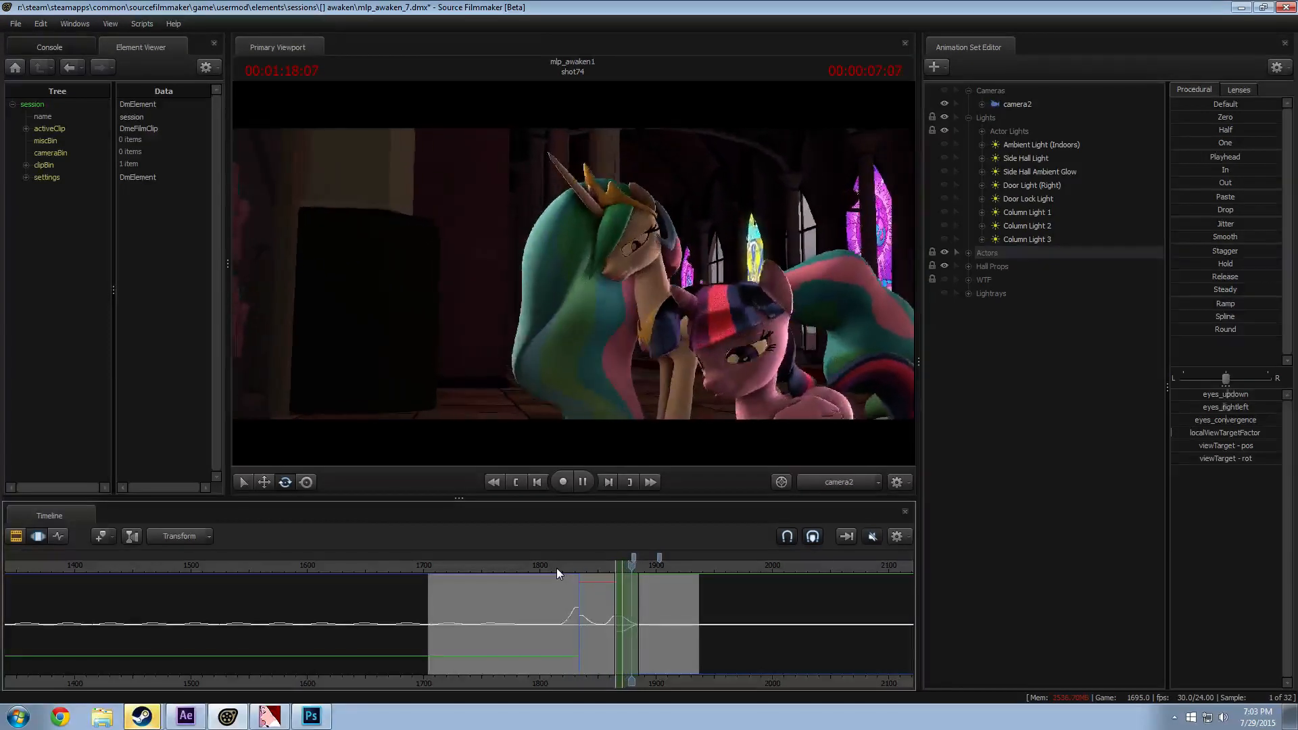
{"action": "key", "text": "space"}
{"action": "left_click", "coordinate": [541, 569]}
{"action": "key", "text": "space"}
{"action": "key", "text": "space"}
{"action": "scroll", "coordinate": [566, 566], "scroll_direction": "up", "scroll_amount": 3}
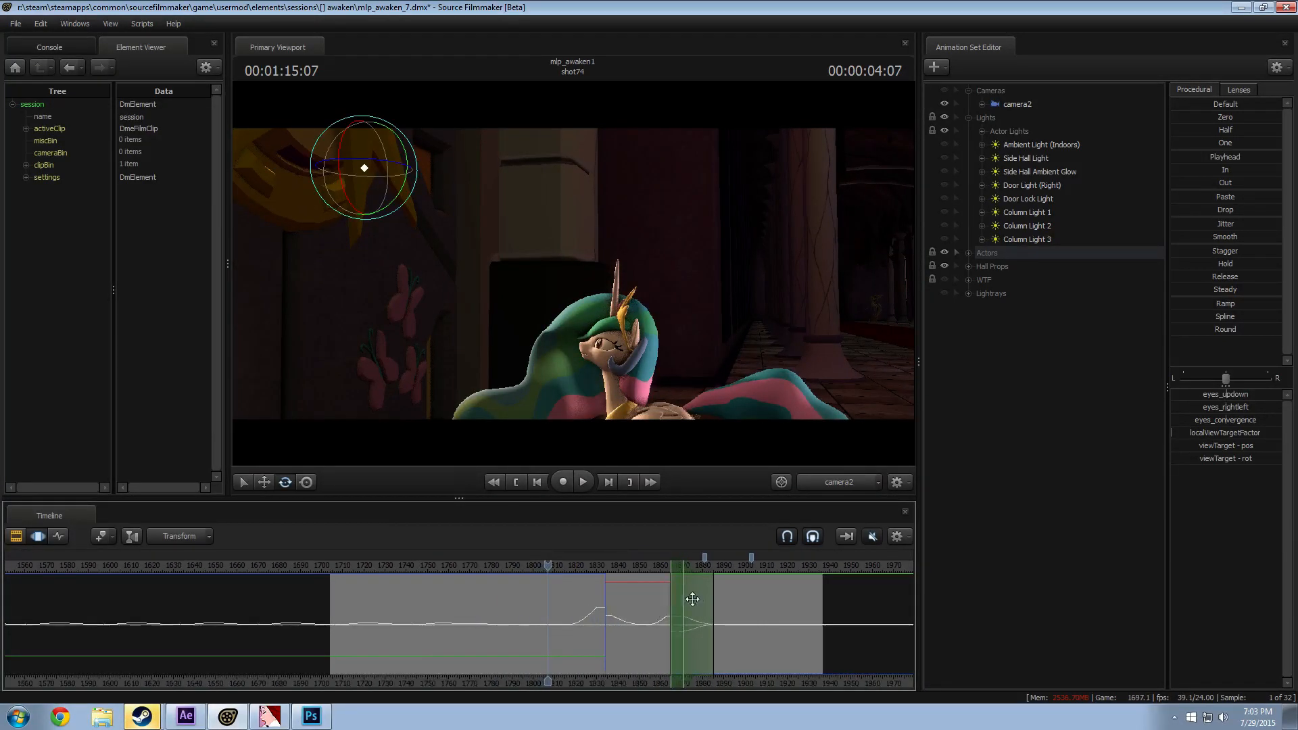
{"action": "key", "text": "space"}
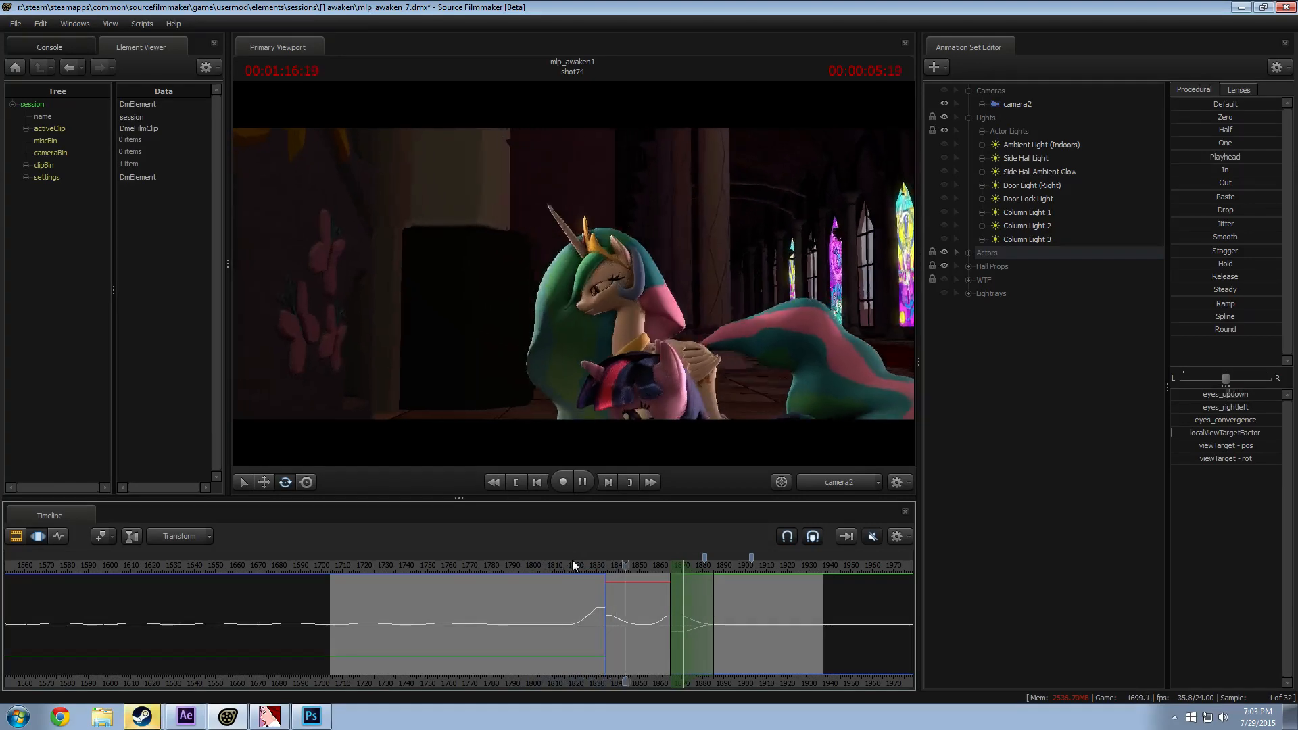
{"action": "key", "text": "space"}
{"action": "left_click", "coordinate": [537, 570]}
{"action": "key", "text": "space"}
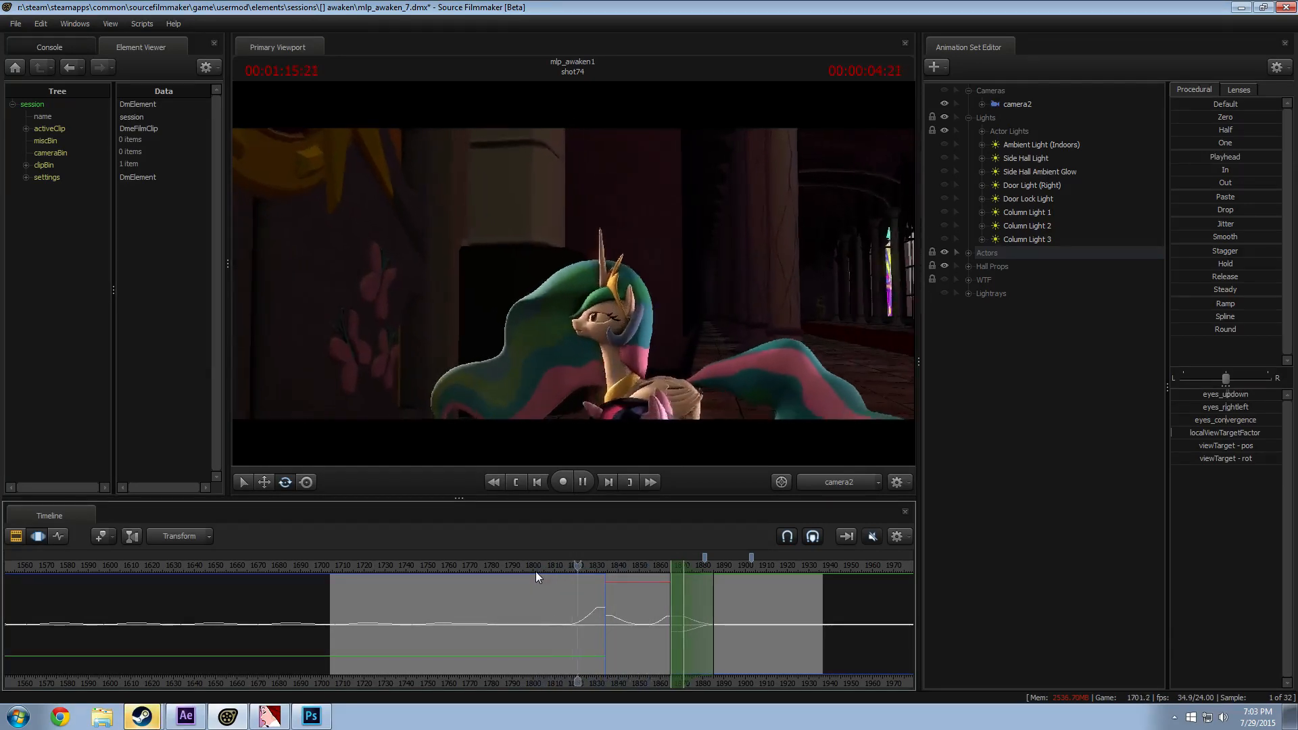
{"action": "key", "text": "space"}
{"action": "left_click", "coordinate": [459, 565]}
{"action": "key", "text": "space"}
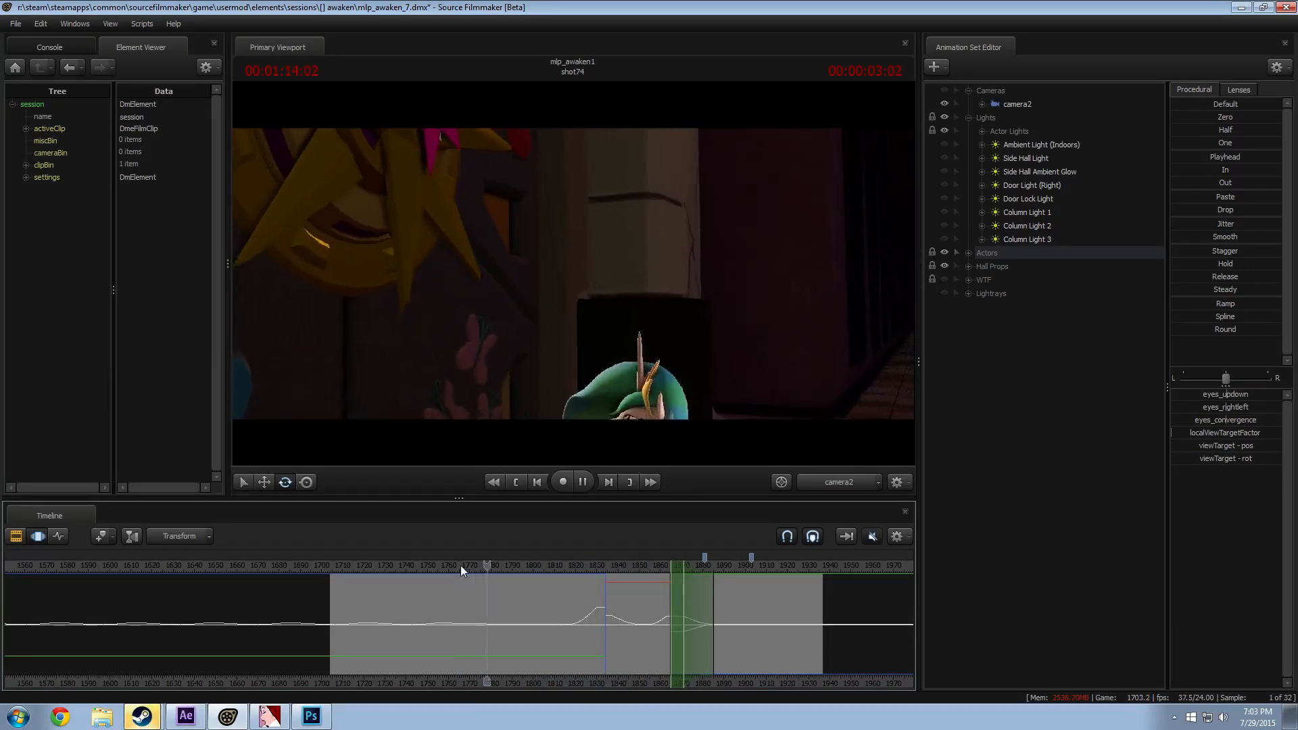
{"action": "key", "text": "space"}
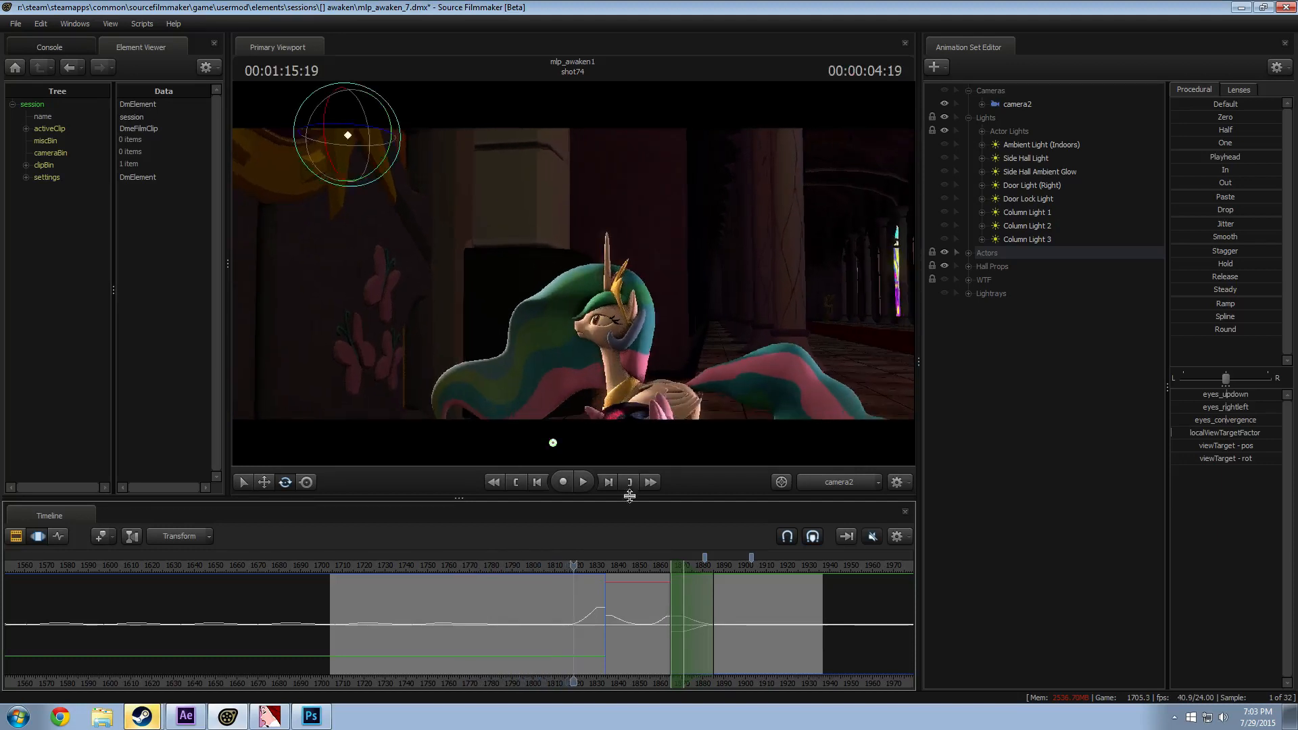
Step: Switch the viewport to the Work Camera and play Celestia's head turn up to 00:01:16:00 in close-up
{"action": "left_click", "coordinate": [826, 480]}
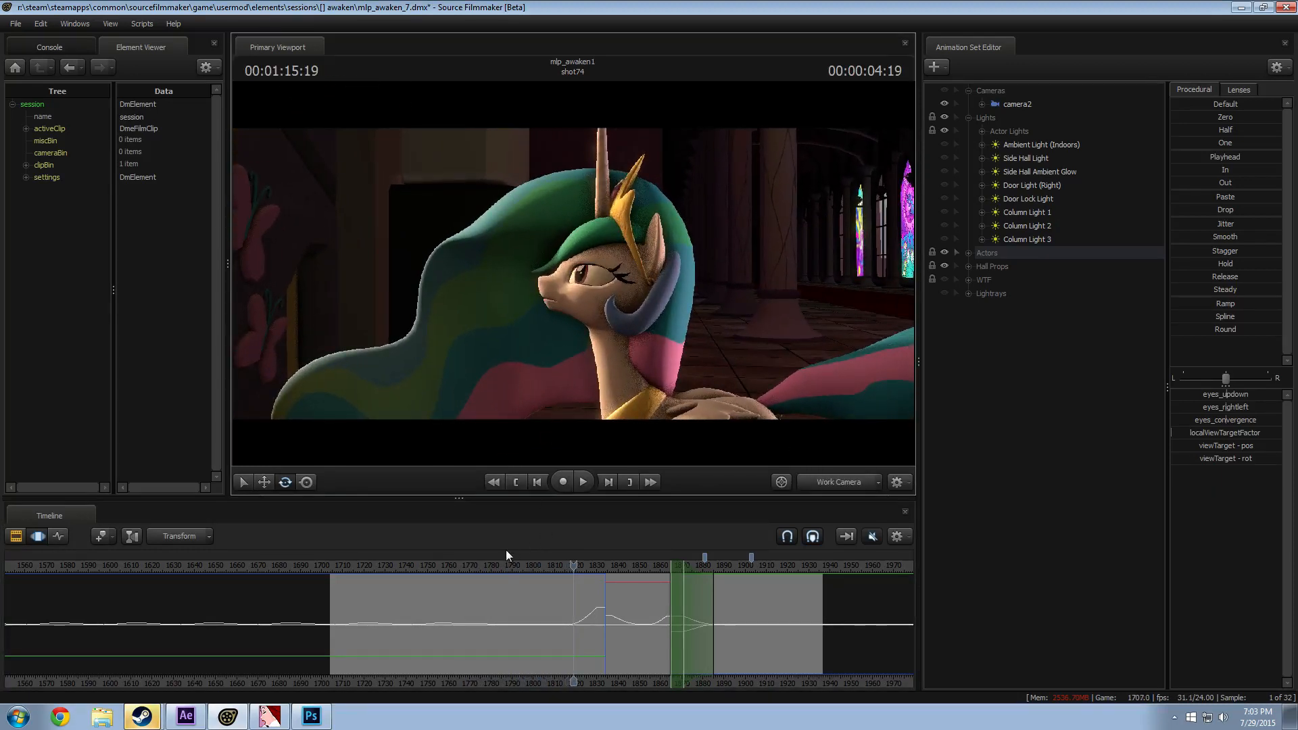
{"action": "left_click", "coordinate": [507, 555]}
{"action": "key", "text": "space"}
{"action": "key", "text": "space"}
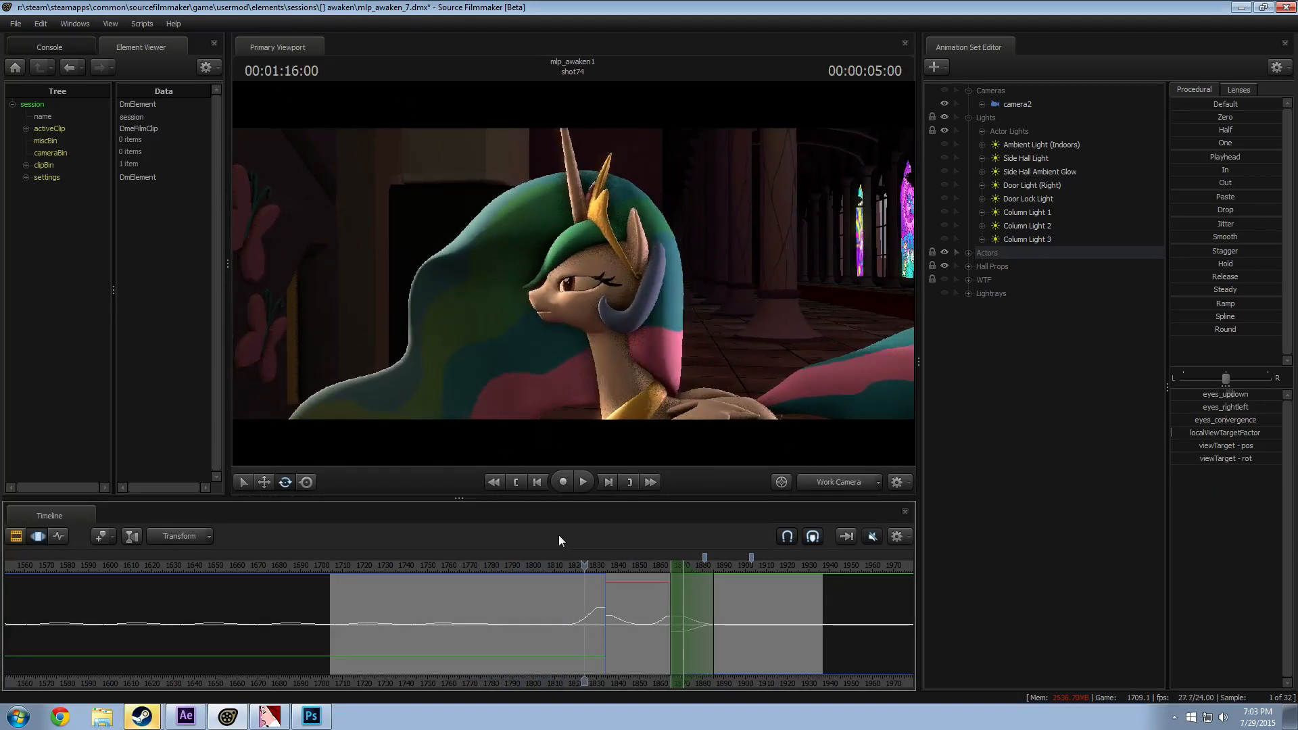
Step: Centre a short time selection at 00:01:15:14, widen its falloff, and slightly rotate Celestia's Head
{"action": "left_click_drag", "start_coordinate": [559, 565], "coordinate": [563, 617]}
{"action": "left_click", "coordinate": [563, 618]}
{"action": "scroll", "coordinate": [563, 618], "scroll_direction": "up", "scroll_amount": 5}
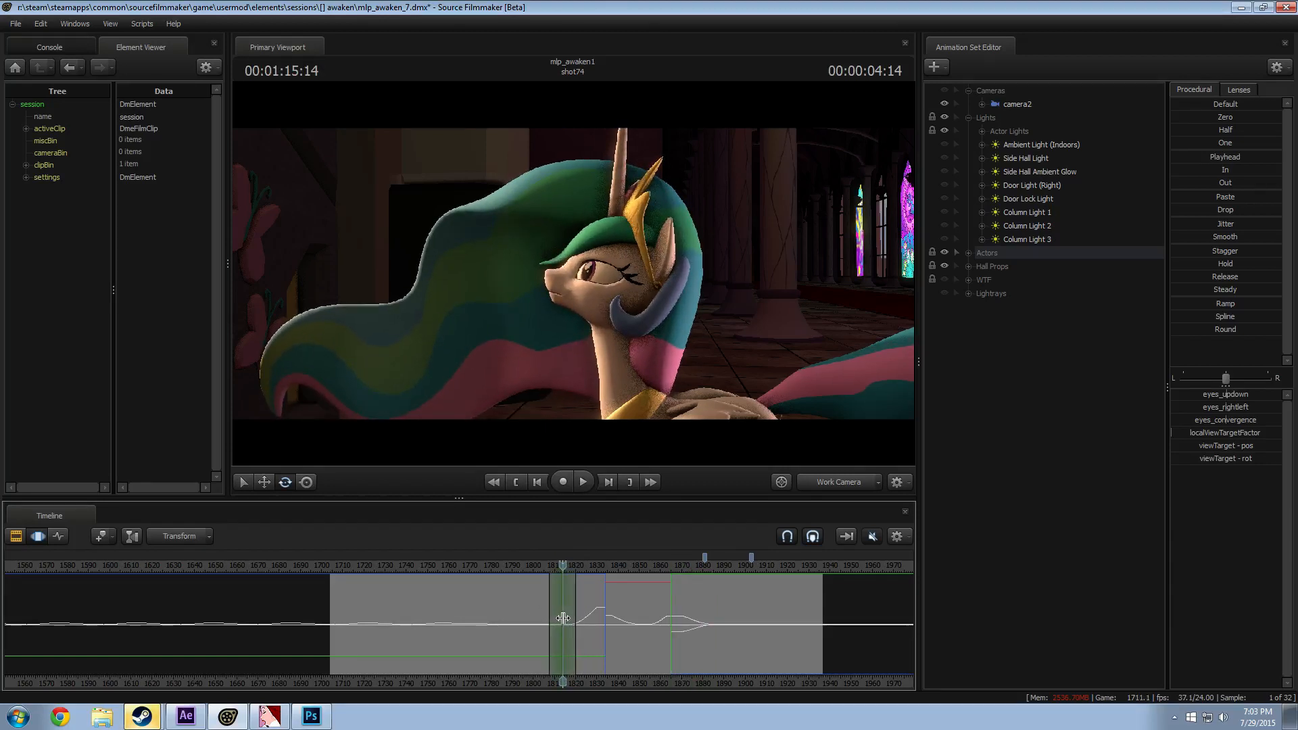
{"action": "scroll", "coordinate": [562, 618], "scroll_direction": "up", "scroll_amount": 2}
{"action": "left_click", "coordinate": [593, 300]}
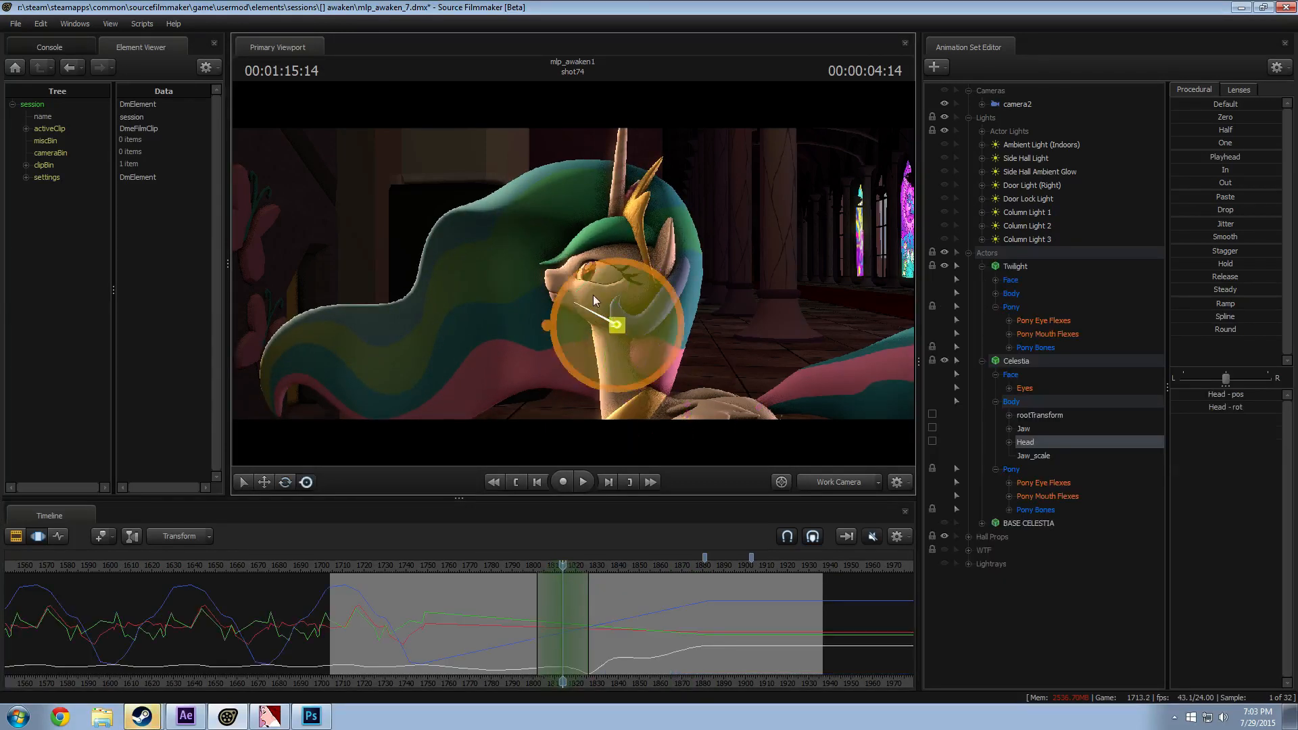
{"action": "left_click_drag", "start_coordinate": [612, 325], "coordinate": [635, 321]}
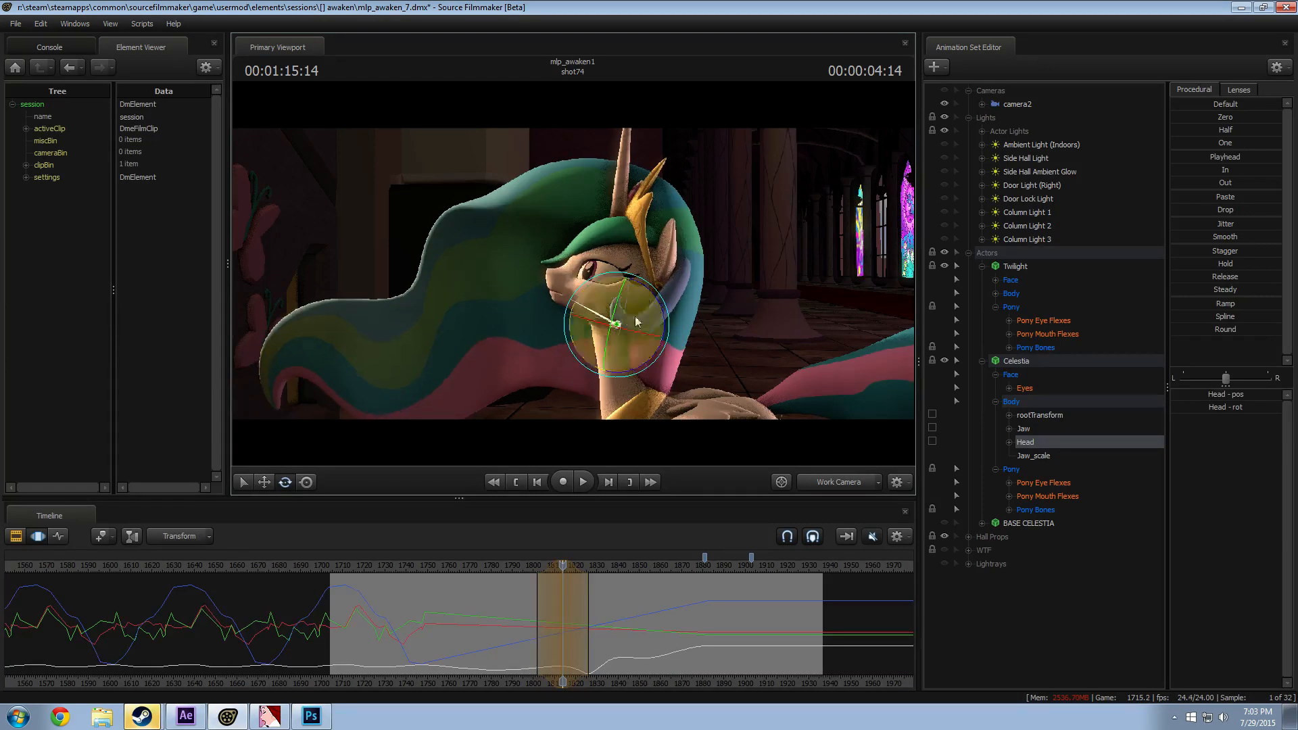
Step: Play back the new head rotation and set the timeline's time code display to Total Seconds
{"action": "key", "text": "space"}
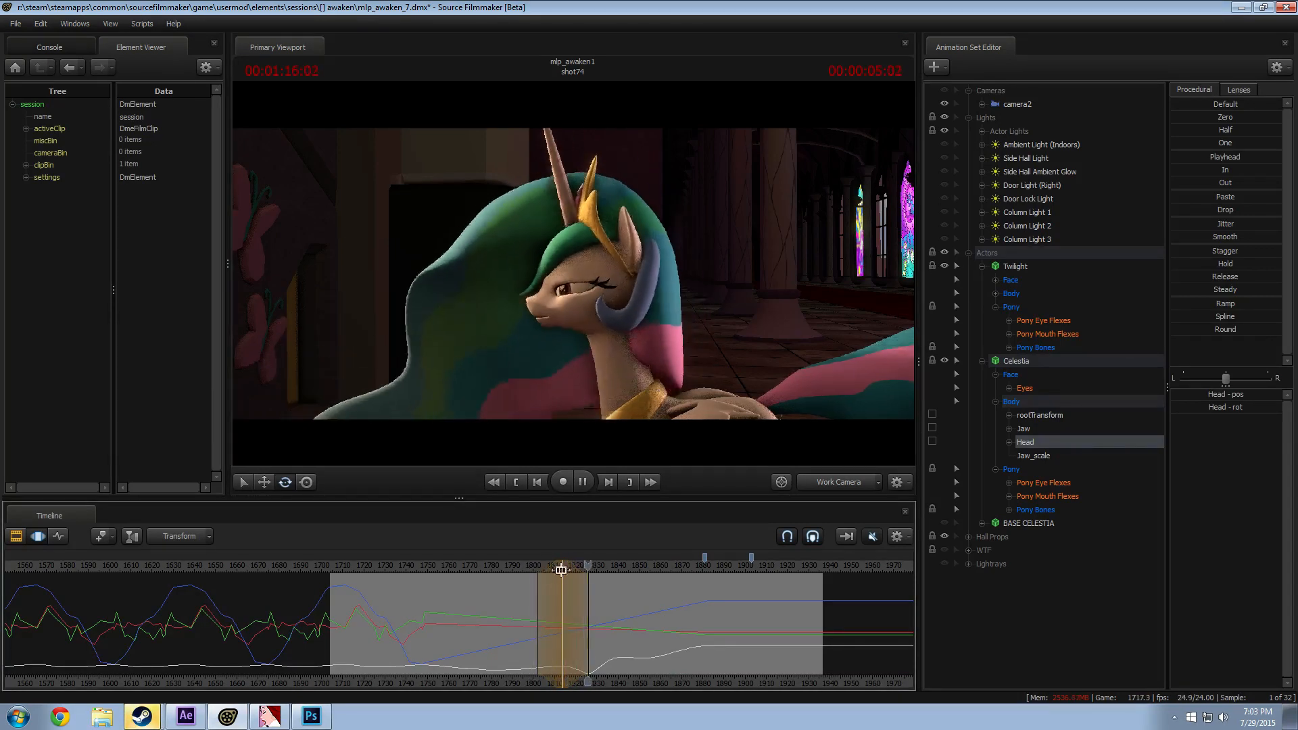
{"action": "key", "text": "space"}
{"action": "scroll", "coordinate": [595, 567], "scroll_direction": "up", "scroll_amount": 2}
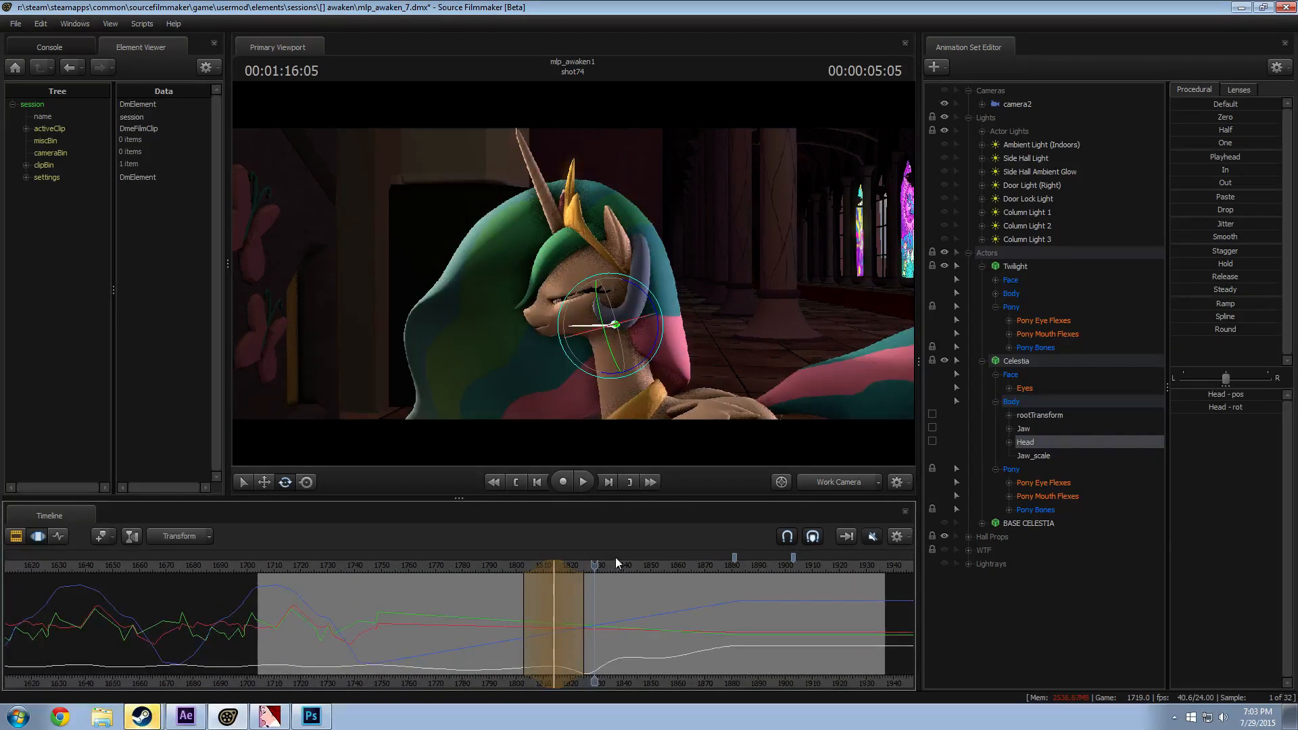
{"action": "right_click", "coordinate": [615, 557]}
{"action": "mouse_move", "coordinate": [653, 549]}
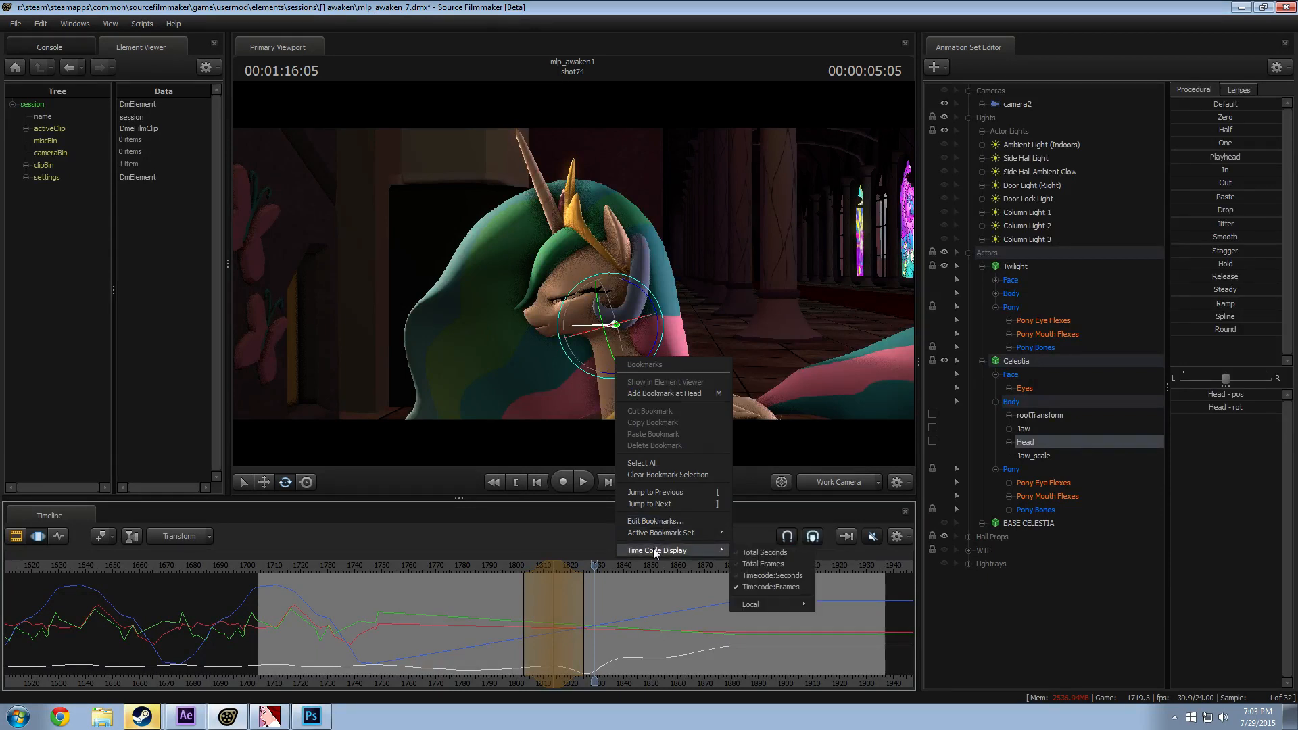
{"action": "left_click", "coordinate": [761, 556]}
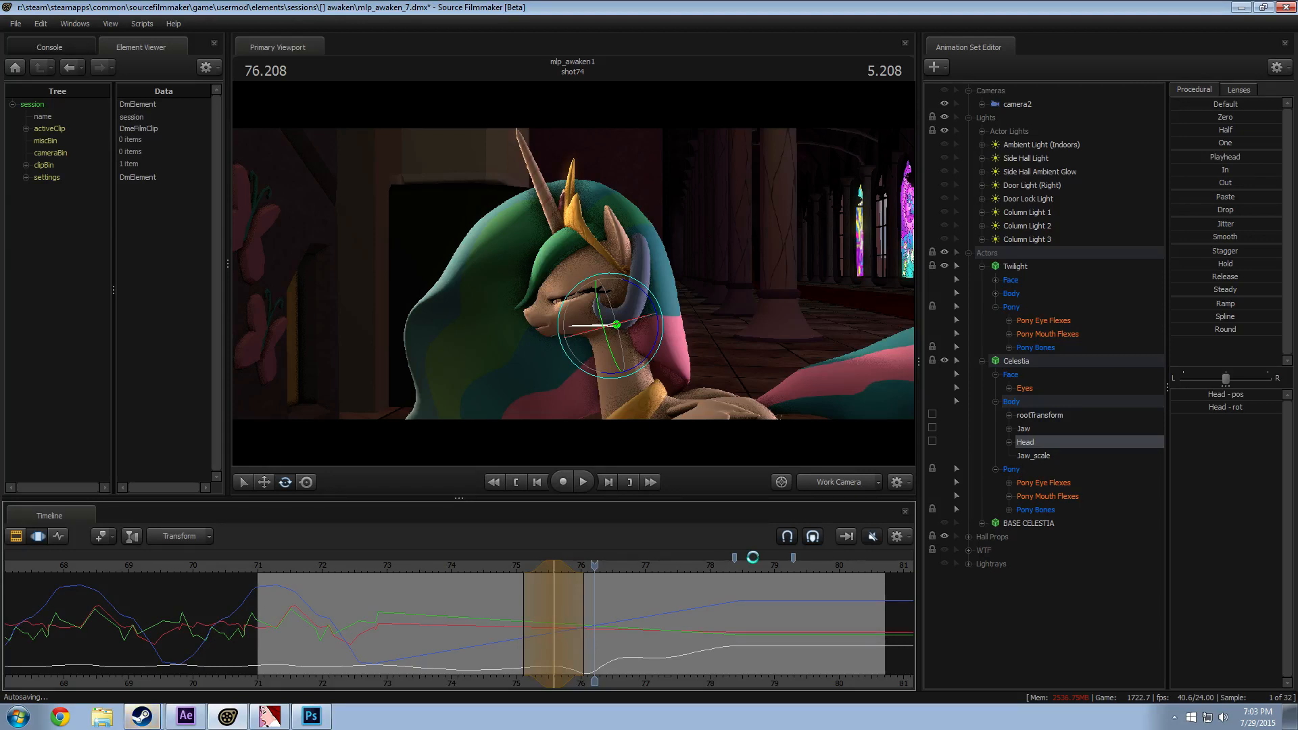
Step: Narrow the head edit's time selection and shift it slightly later, checking the motion in playback
{"action": "left_click", "coordinate": [517, 565]}
{"action": "key", "text": "space"}
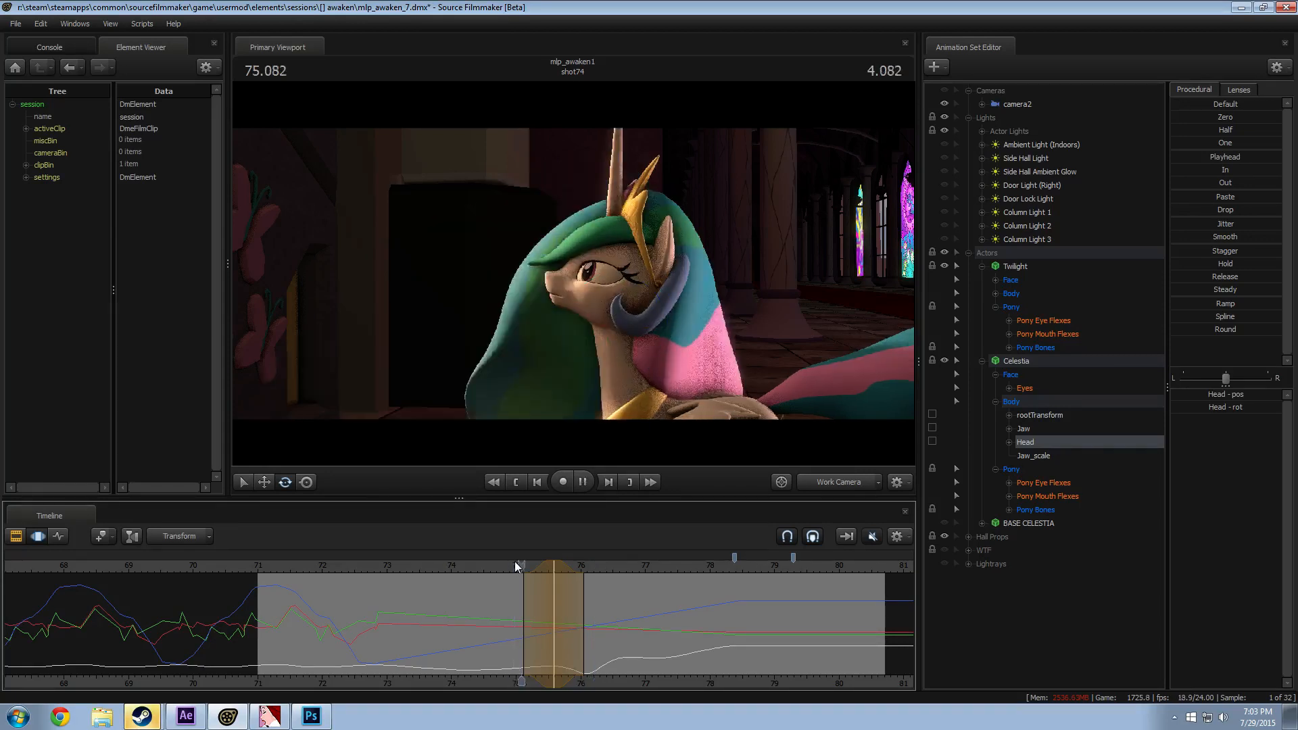
{"action": "key", "text": "space"}
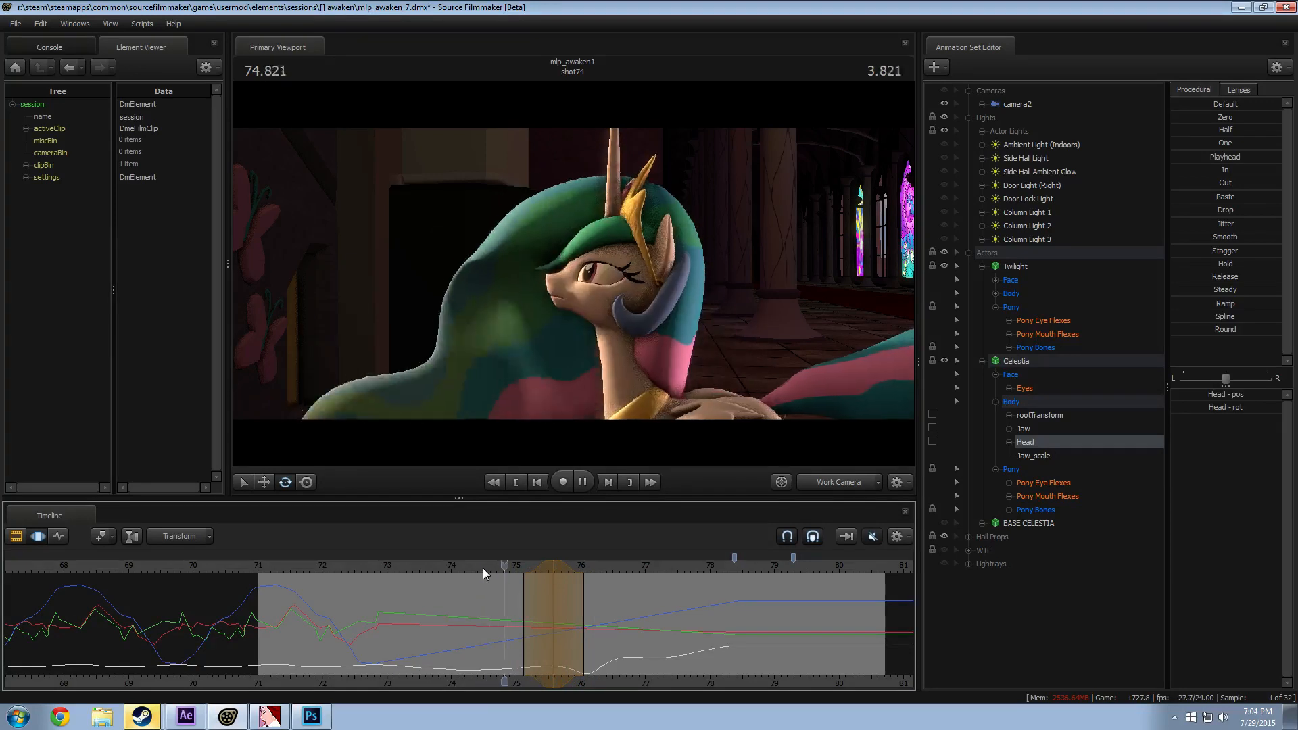
{"action": "scroll", "coordinate": [539, 571], "scroll_direction": "down", "scroll_amount": 1}
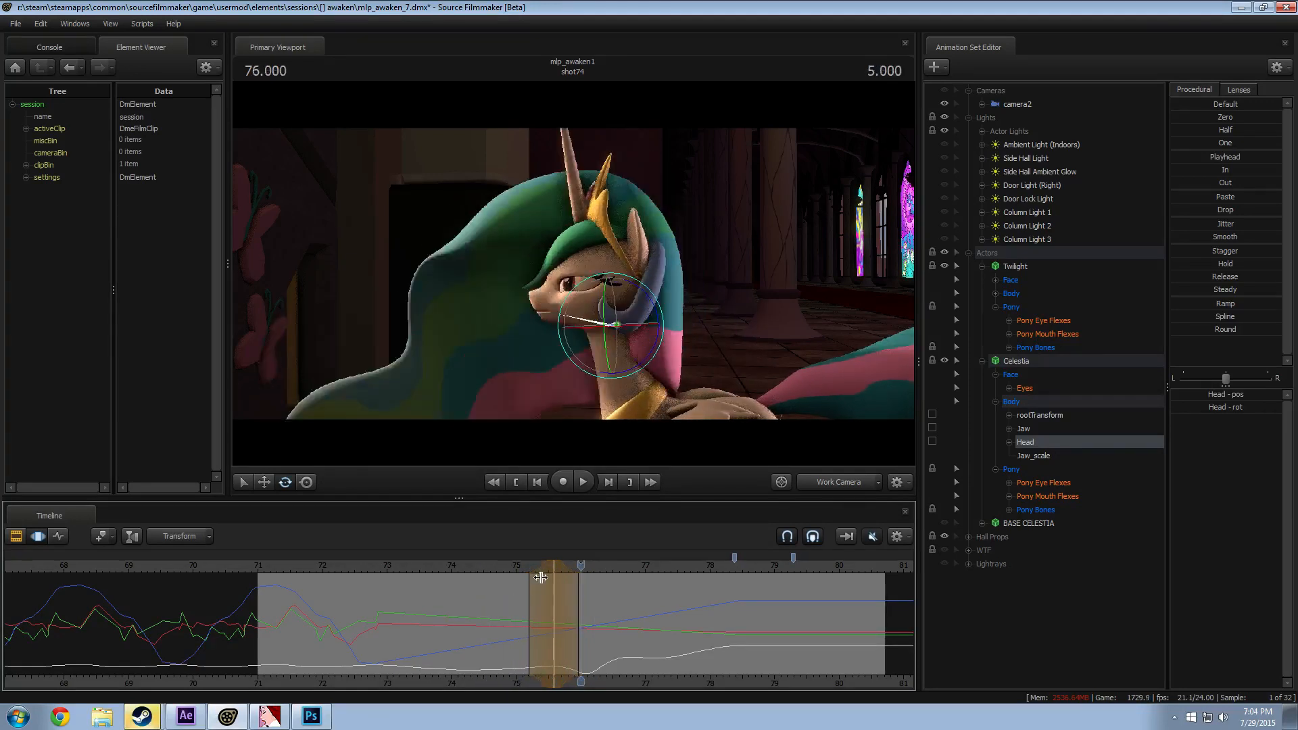
{"action": "left_click_drag", "start_coordinate": [552, 566], "coordinate": [563, 566]}
{"action": "left_click", "coordinate": [535, 566]}
{"action": "key", "text": "space"}
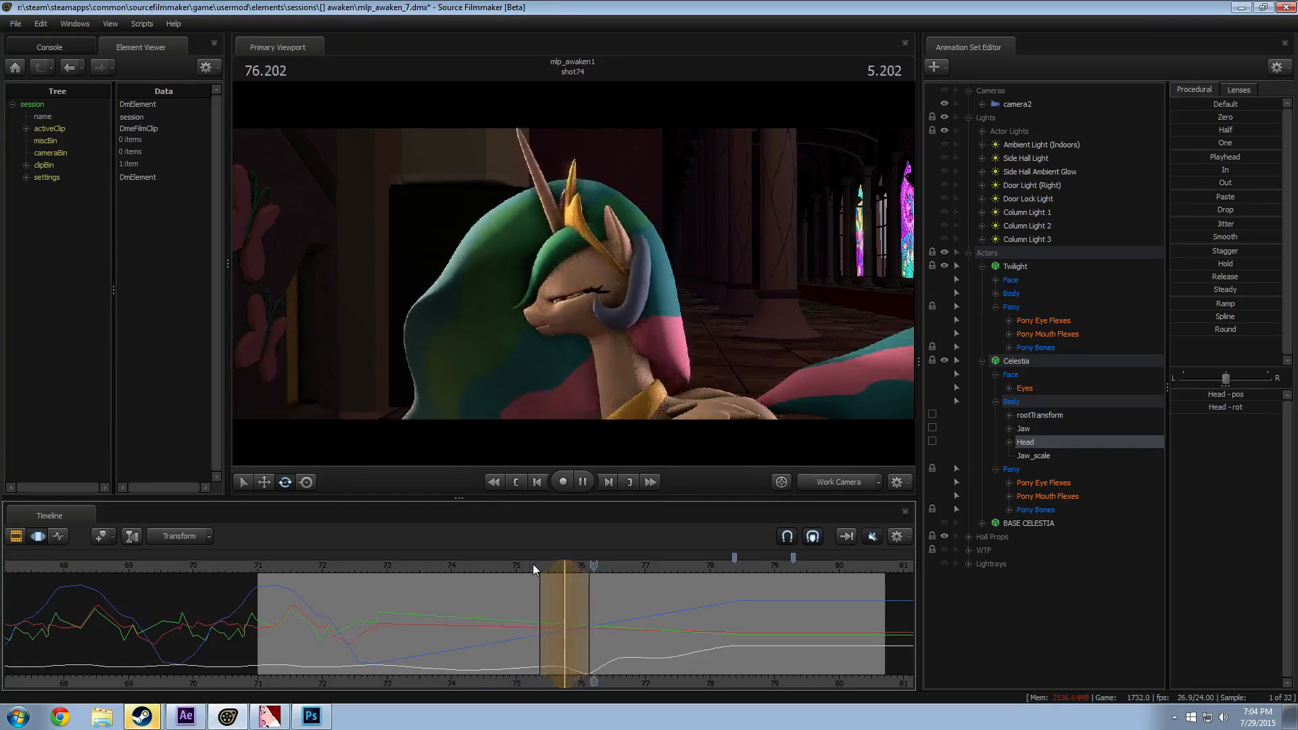
Step: Shift the head edit's time selection slightly earlier, replay the motion, and place the playhead near 75.7 seconds
{"action": "left_click", "coordinate": [533, 566]}
{"action": "left_click", "coordinate": [521, 569]}
{"action": "left_click_drag", "start_coordinate": [553, 569], "coordinate": [547, 570]}
{"action": "left_click", "coordinate": [531, 568]}
{"action": "key", "text": "space"}
{"action": "left_click", "coordinate": [440, 568]}
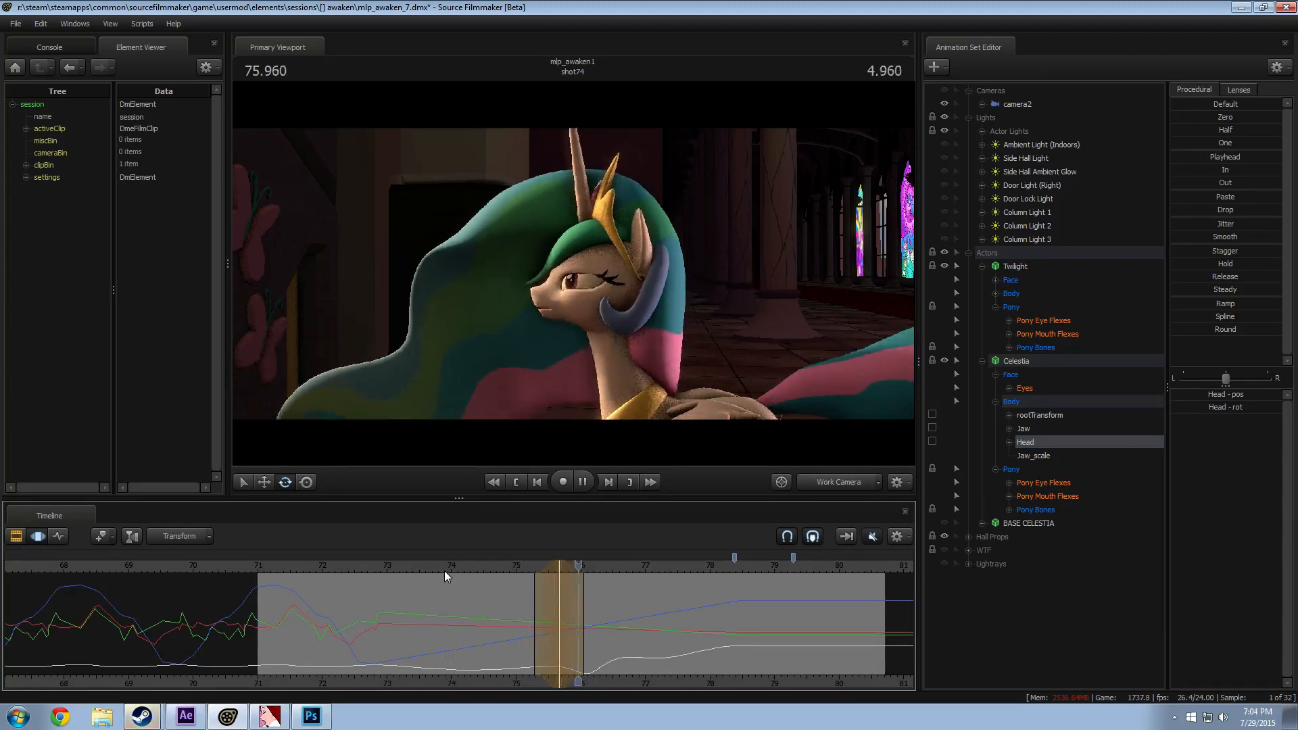
{"action": "left_click_drag", "start_coordinate": [487, 568], "coordinate": [555, 572]}
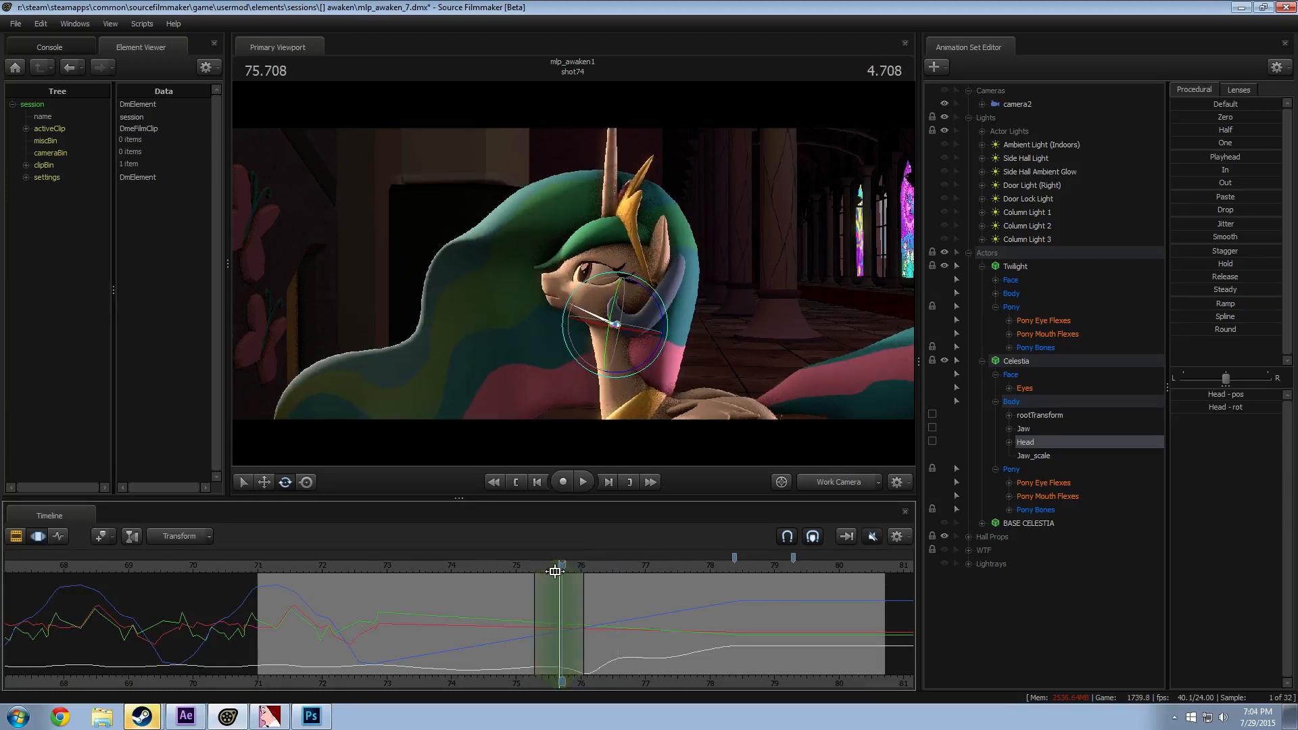
Step: Adjust the rotation of Celestia's Neck and Head slightly at 75.666 seconds, checking the movement in playback
{"action": "left_click", "coordinate": [638, 406]}
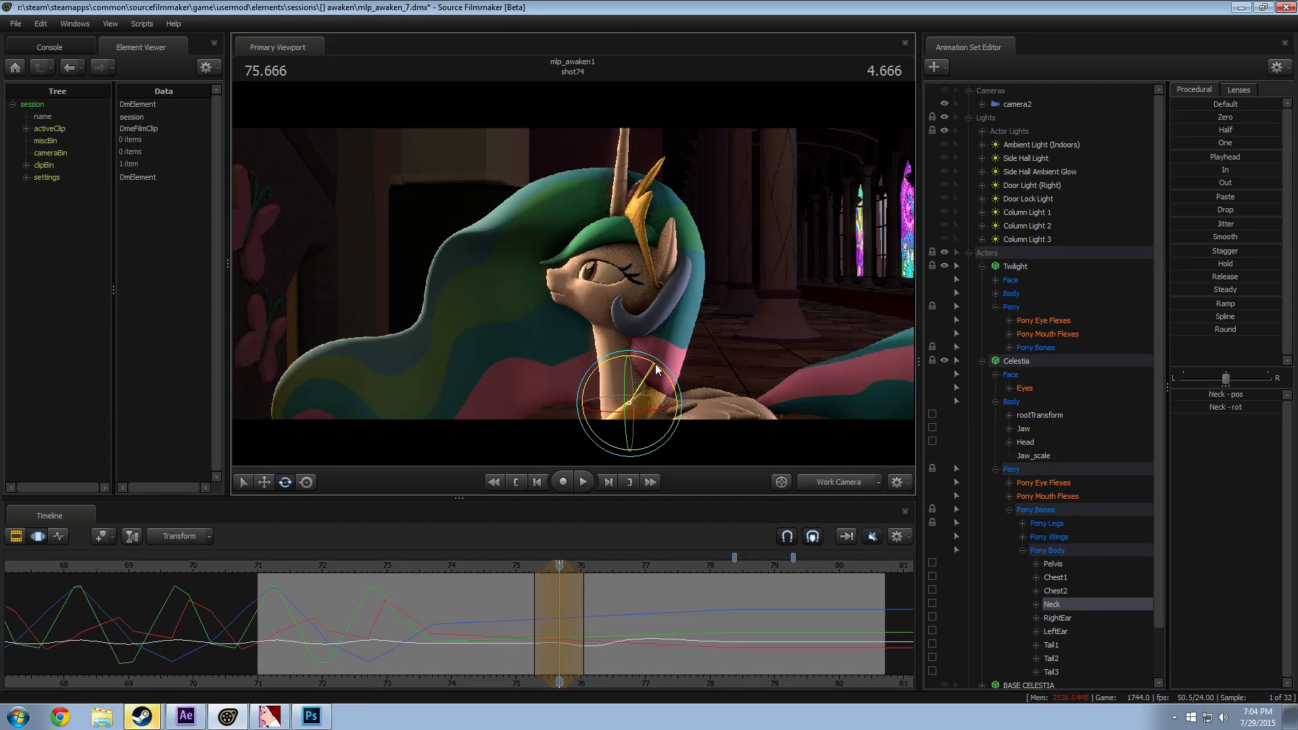
{"action": "left_click", "coordinate": [616, 317]}
{"action": "left_click_drag", "start_coordinate": [641, 290], "coordinate": [639, 287]}
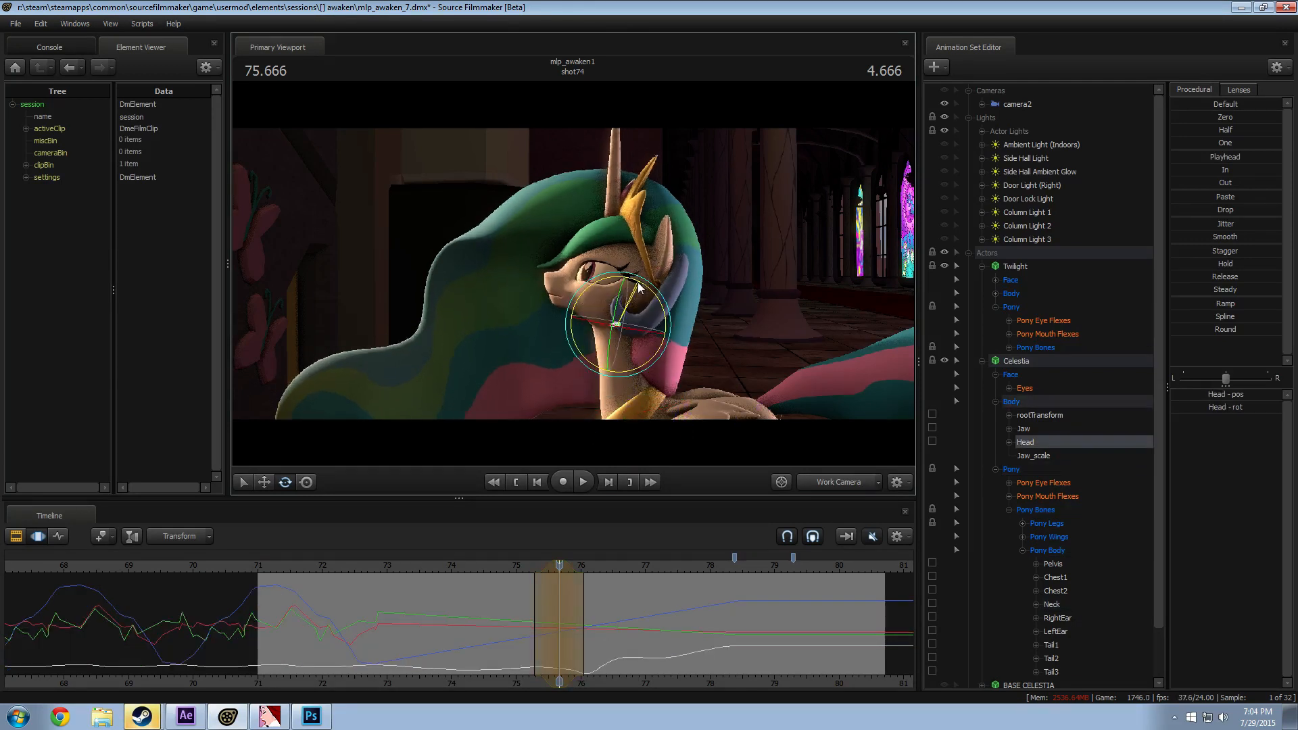
{"action": "left_click", "coordinate": [520, 564]}
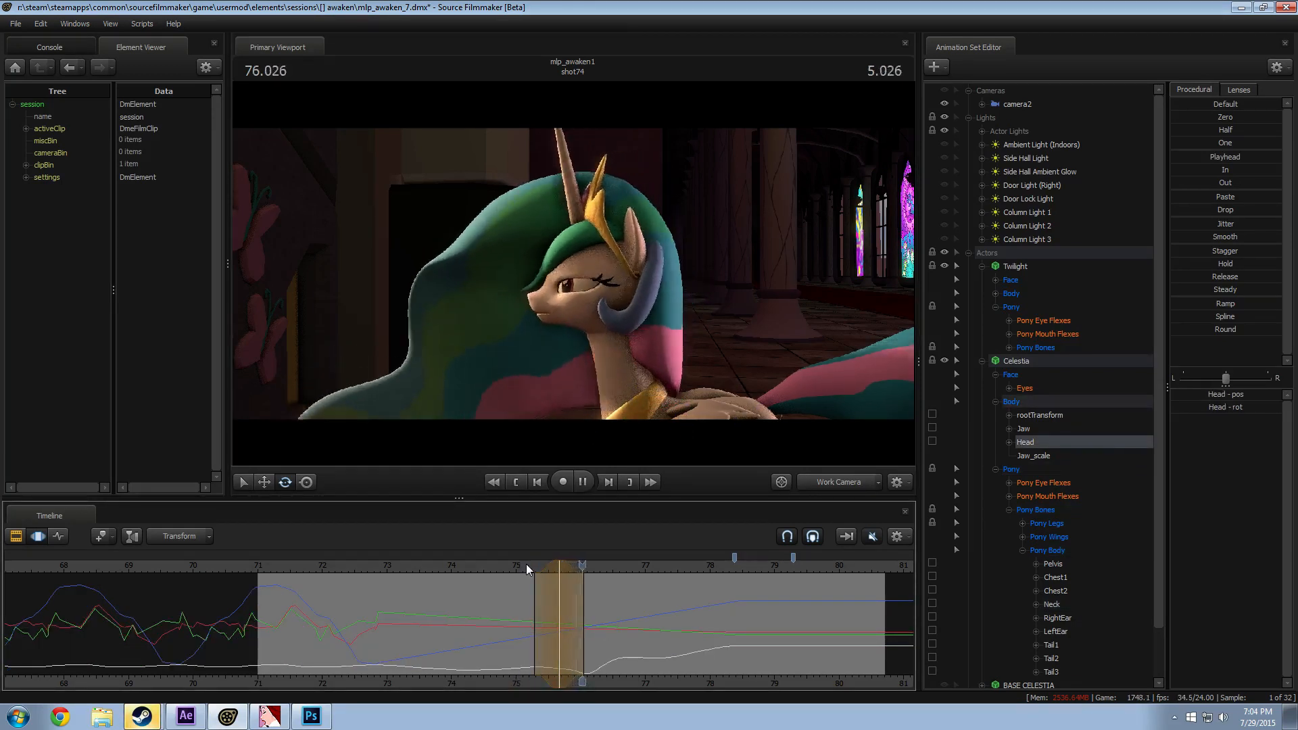
{"action": "left_click", "coordinate": [556, 565]}
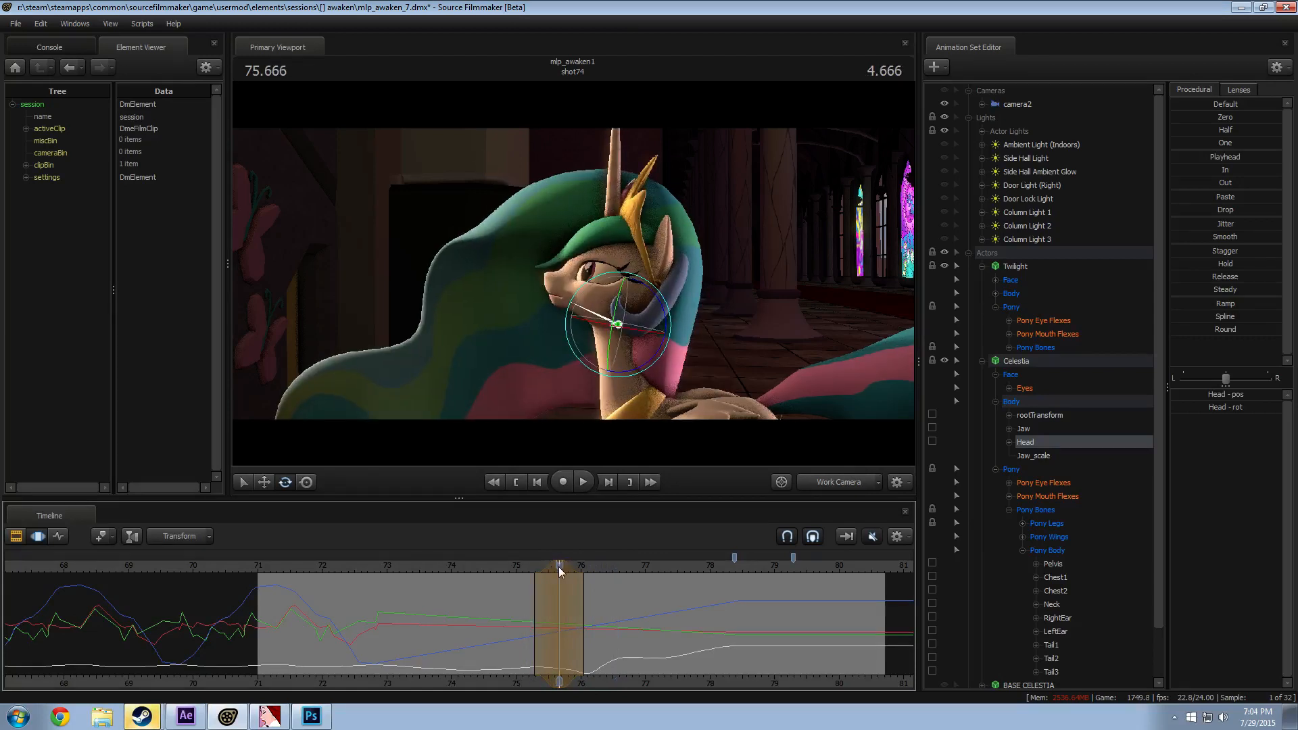
{"action": "left_click", "coordinate": [517, 569]}
{"action": "key", "text": "space"}
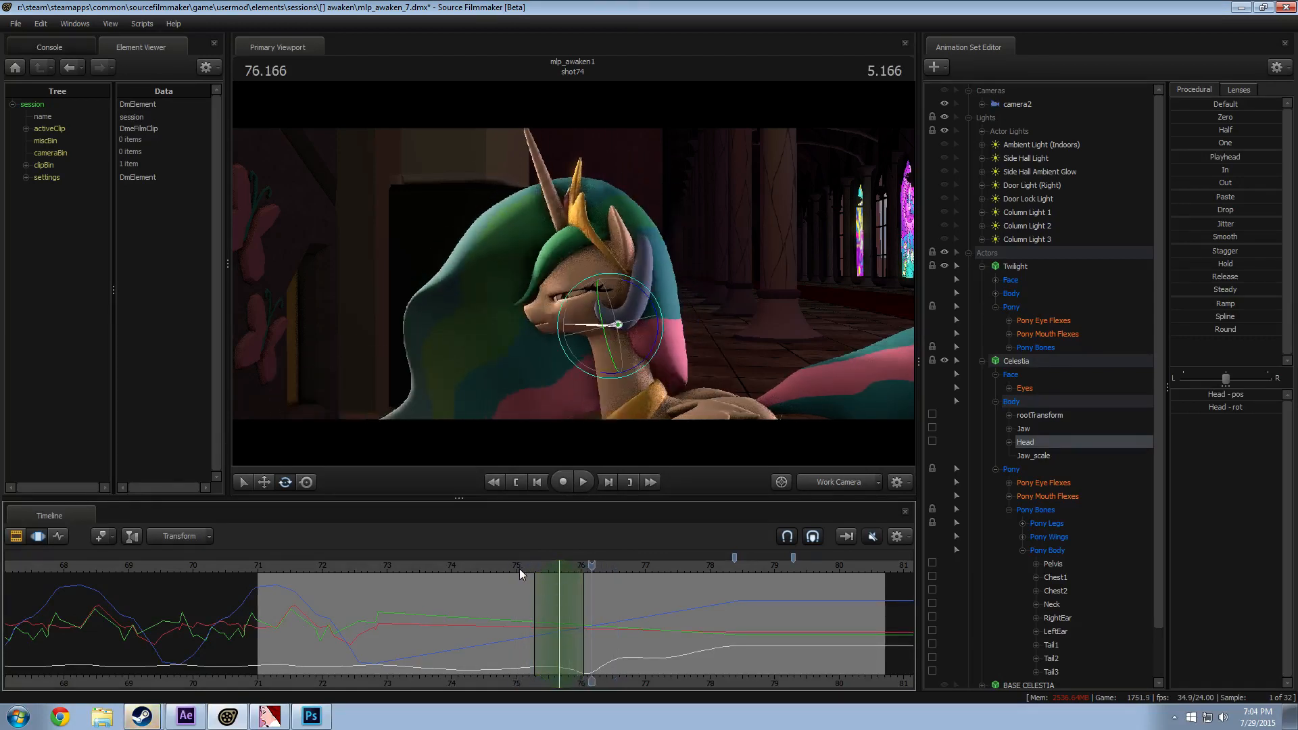
{"action": "key", "text": "space"}
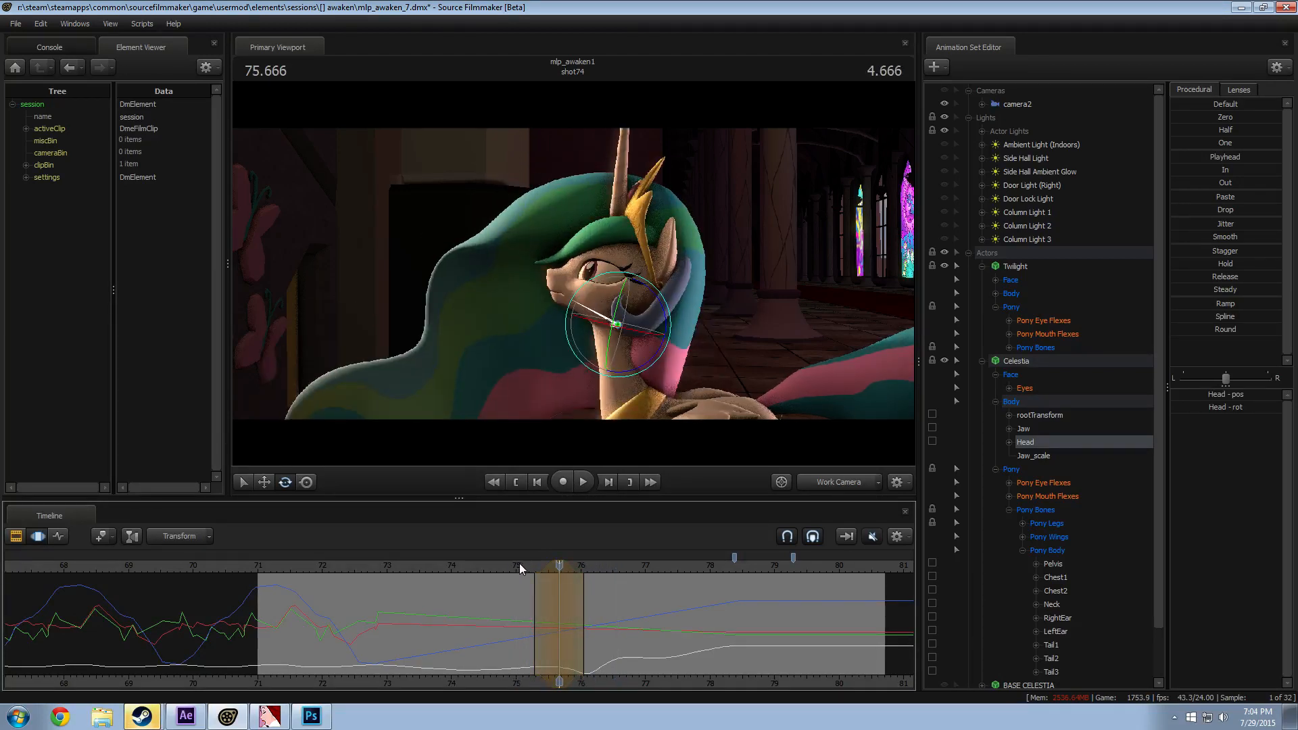
Step: Widen the time selection around the head change and play the result through camera2, stopping at 76.416 seconds
{"action": "left_click", "coordinate": [497, 565]}
{"action": "key", "text": "space"}
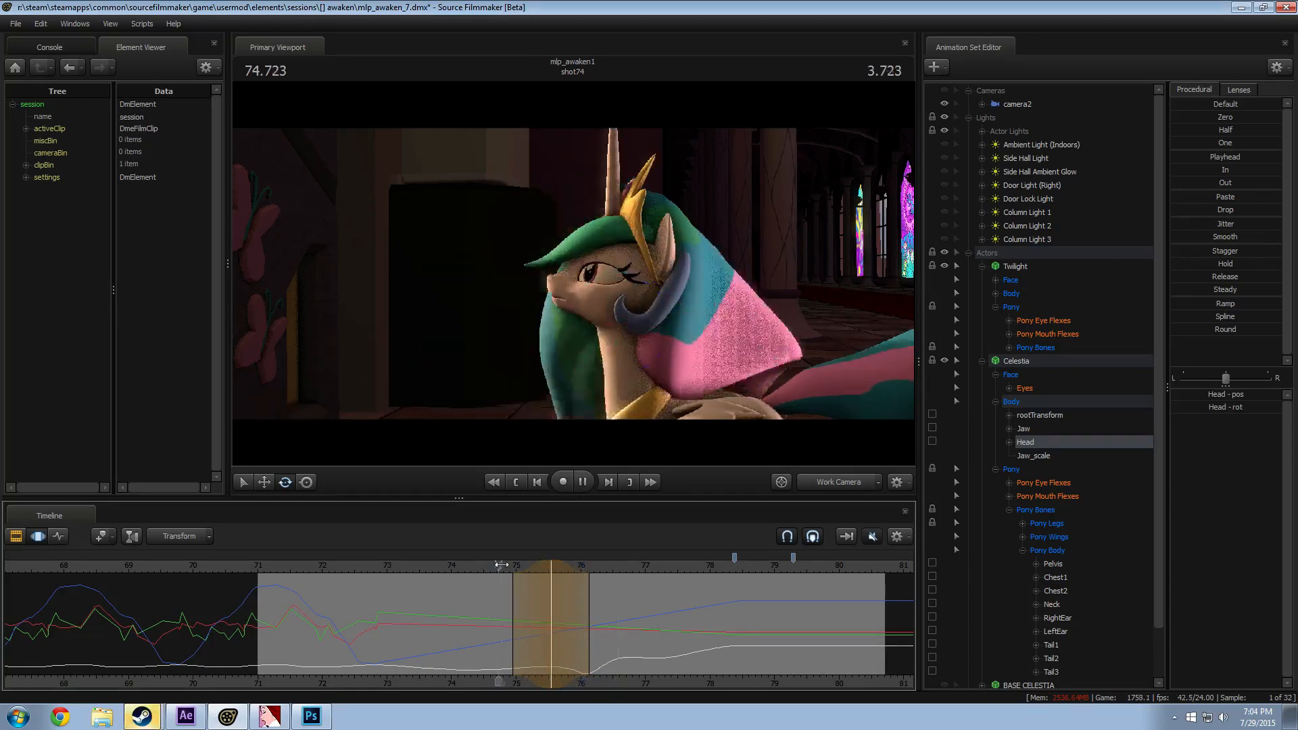
{"action": "left_click", "coordinate": [502, 564]}
{"action": "key", "text": "space"}
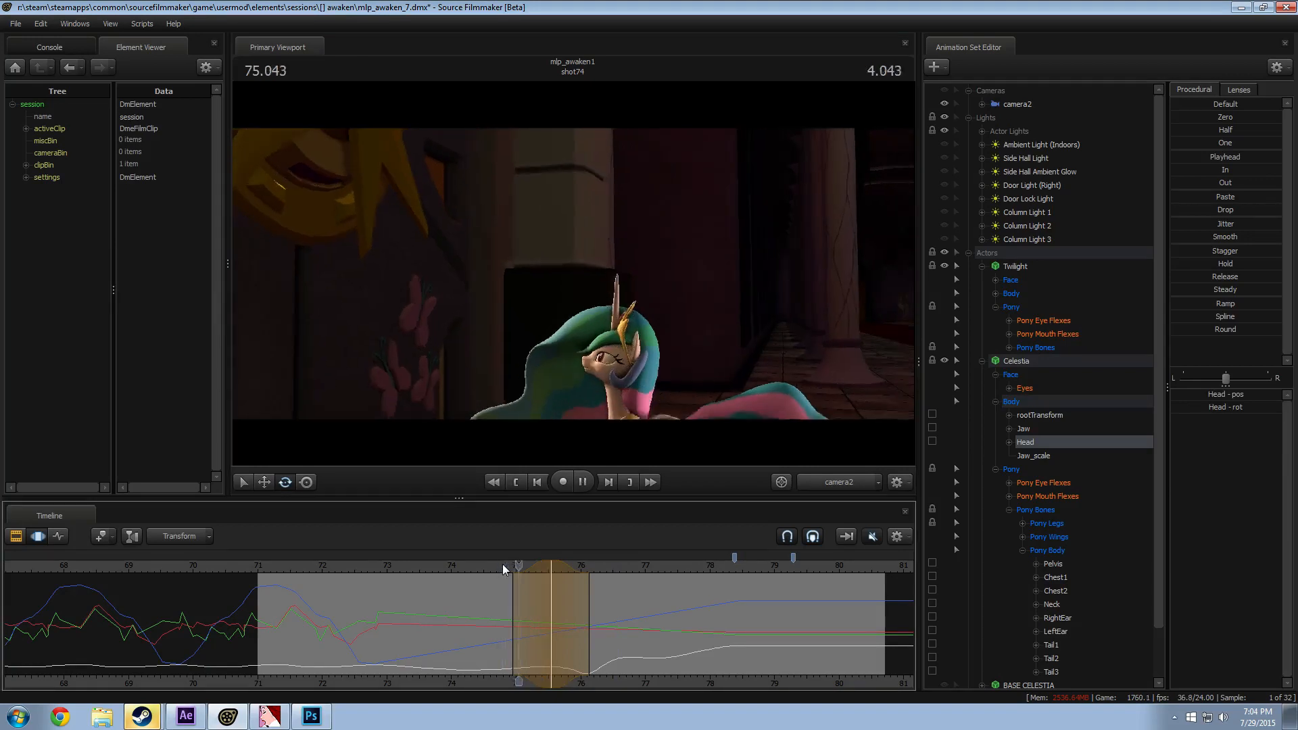
{"action": "key", "text": "space"}
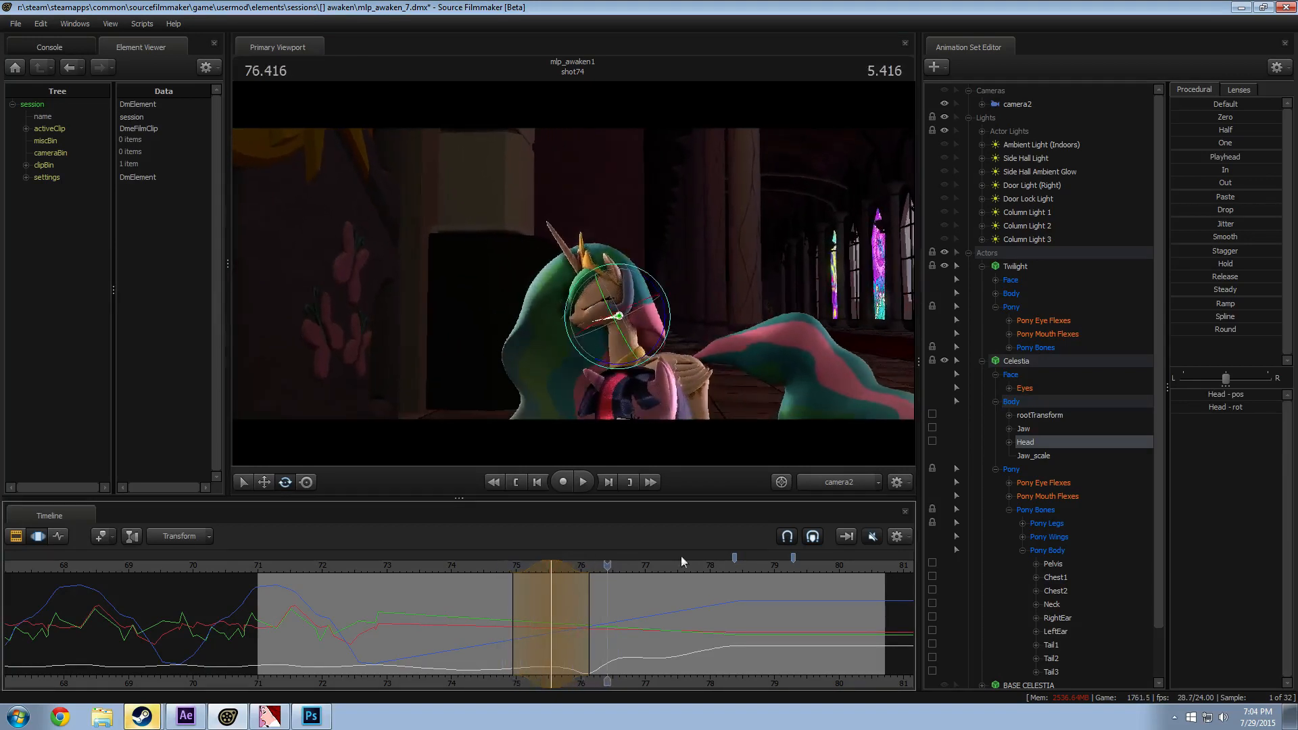
Step: Return the viewport to the Work Camera and replay the start of Celestia's head turn
{"action": "left_click", "coordinate": [836, 487]}
{"action": "left_click", "coordinate": [492, 568]}
{"action": "key", "text": "space"}
{"action": "key", "text": "space"}
Step: Centre a wider time selection at 75.208 seconds and try another slight rotation of Celestia's Head
{"action": "left_click_drag", "start_coordinate": [507, 574], "coordinate": [530, 586]}
{"action": "left_click", "coordinate": [530, 586], "text": "shift"}
{"action": "scroll", "coordinate": [531, 587], "scroll_direction": "up", "scroll_amount": 5, "text": "shift"}
{"action": "scroll", "coordinate": [531, 586], "scroll_direction": "up", "scroll_amount": 1, "text": "shift"}
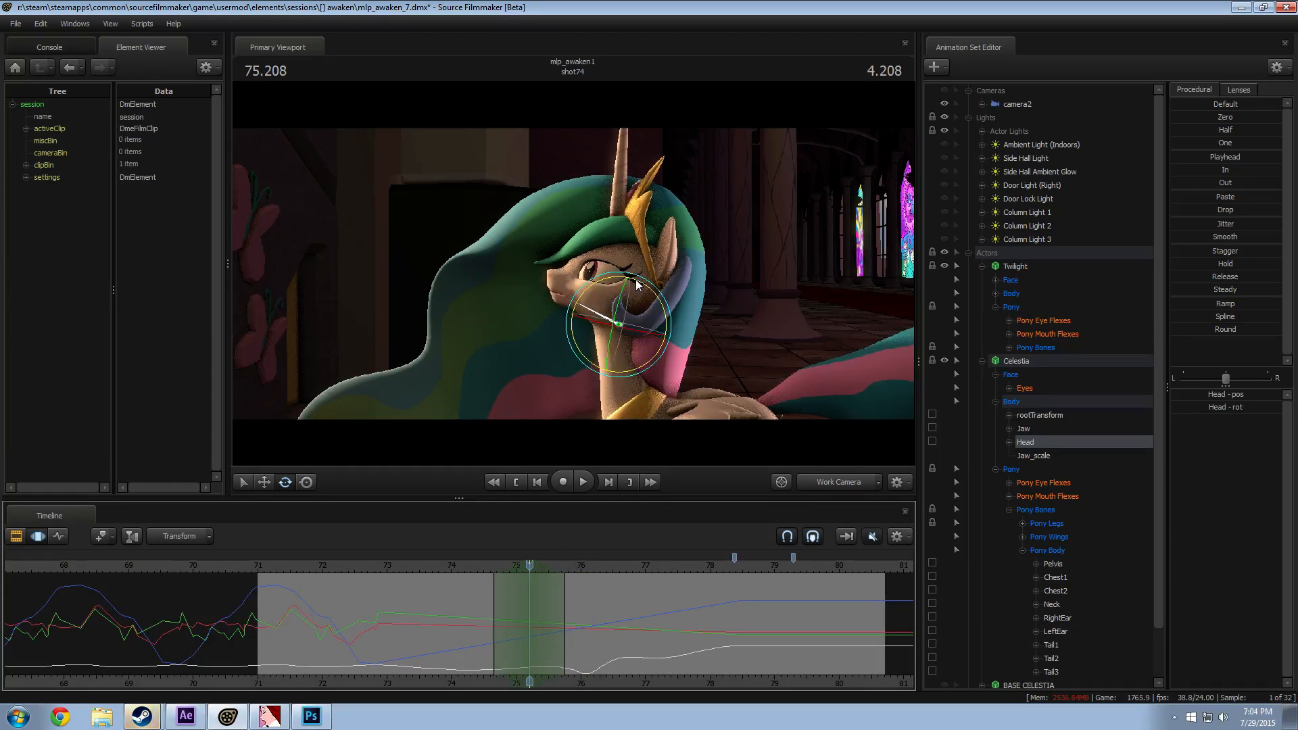
{"action": "left_click_drag", "start_coordinate": [637, 284], "coordinate": [635, 284]}
Step: Play back the second head rotation, undo it together with its time selection, and return to 74.625 seconds
{"action": "key", "text": "space"}
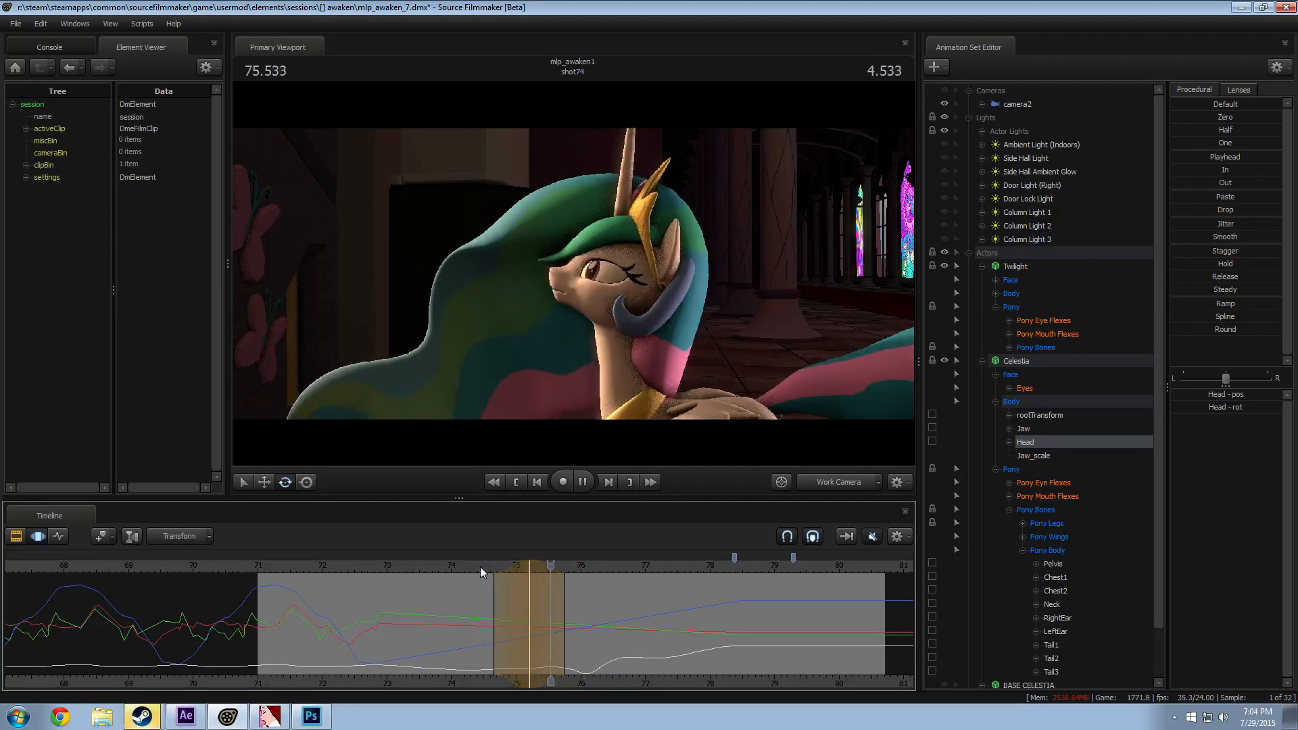
{"action": "key", "text": "space"}
{"action": "key", "text": "ctrl+z"}
{"action": "key", "text": "ctrl+z"}
{"action": "key", "text": "ctrl+z"}
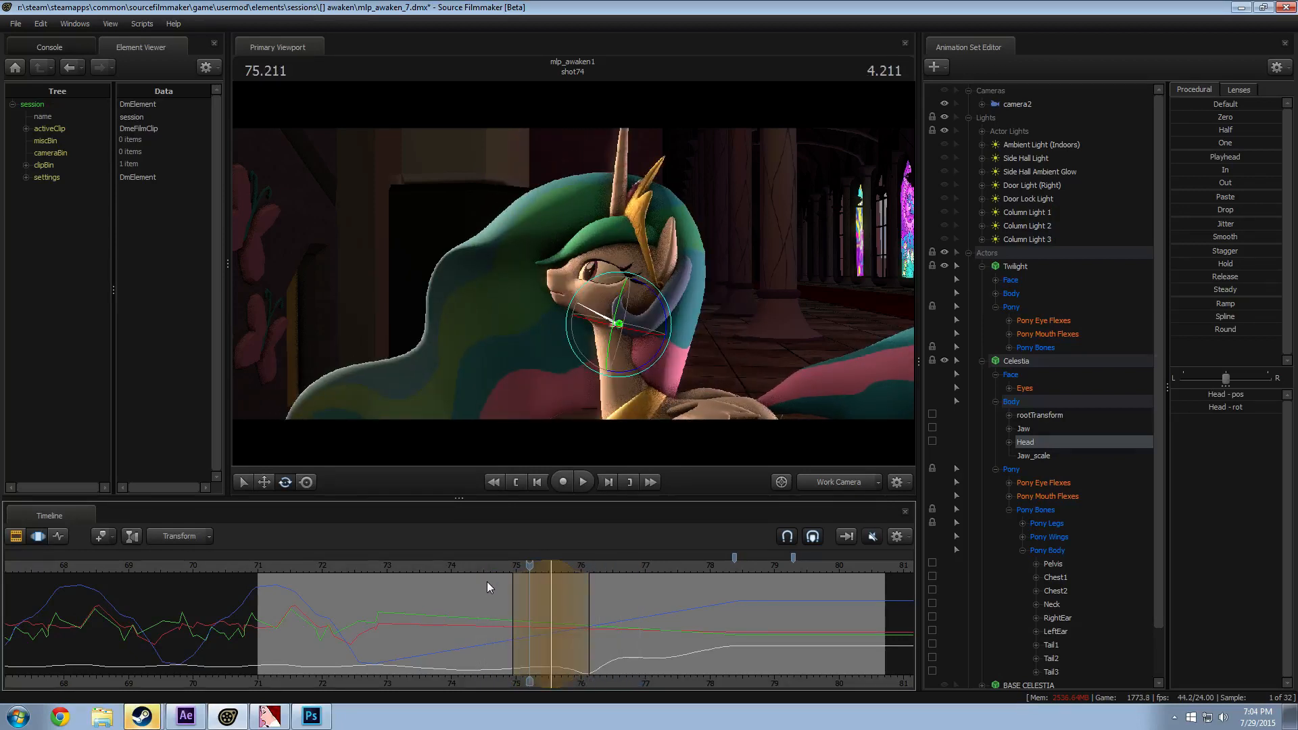
{"action": "left_click", "coordinate": [492, 566]}
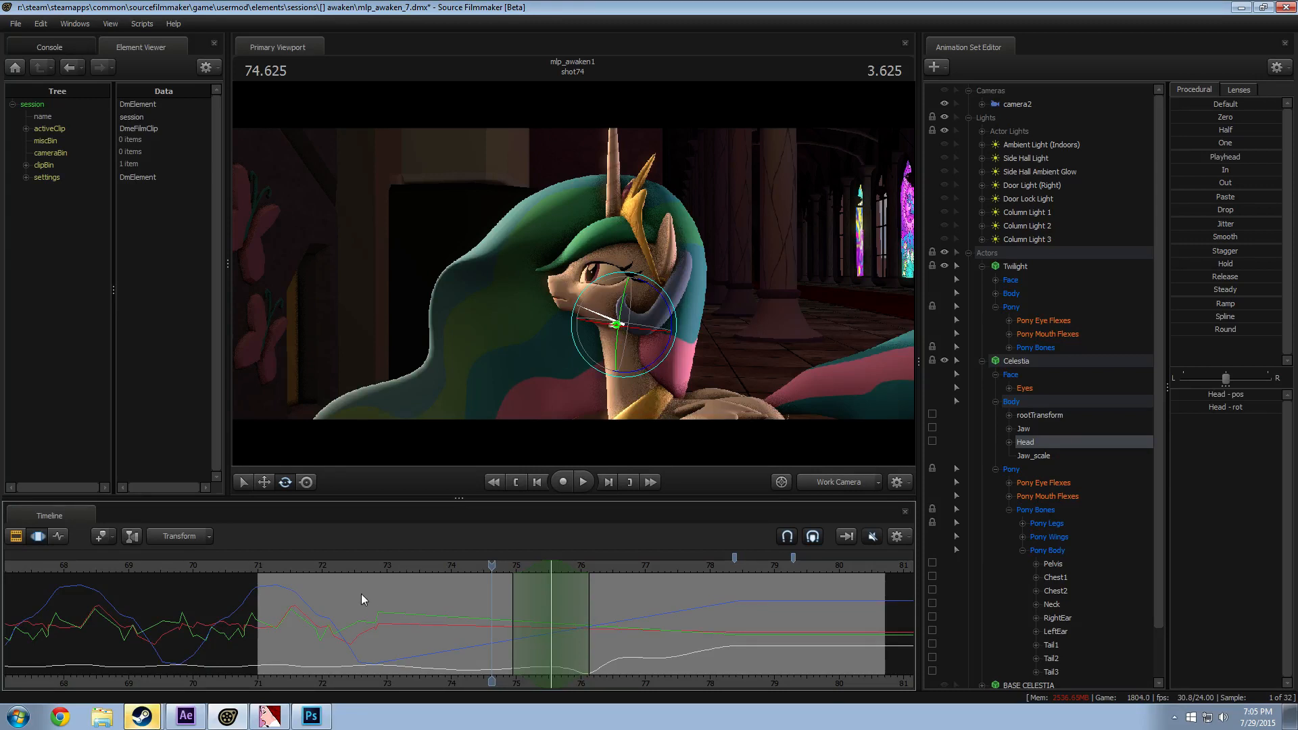
Step: Repeatedly play back Celestia's head turn in the Work Camera, starting between about 73.4 and 73.9 seconds
{"action": "left_click_drag", "start_coordinate": [255, 569], "coordinate": [453, 590]}
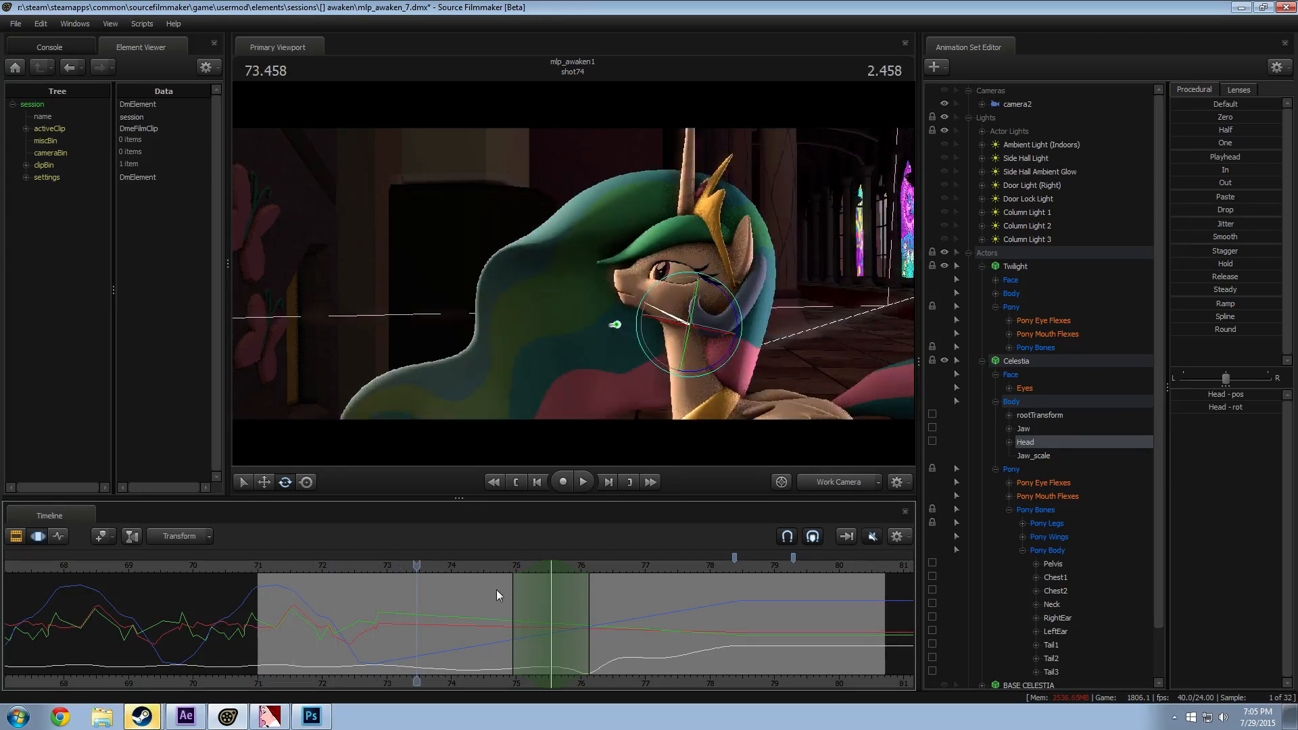
{"action": "key", "text": "space"}
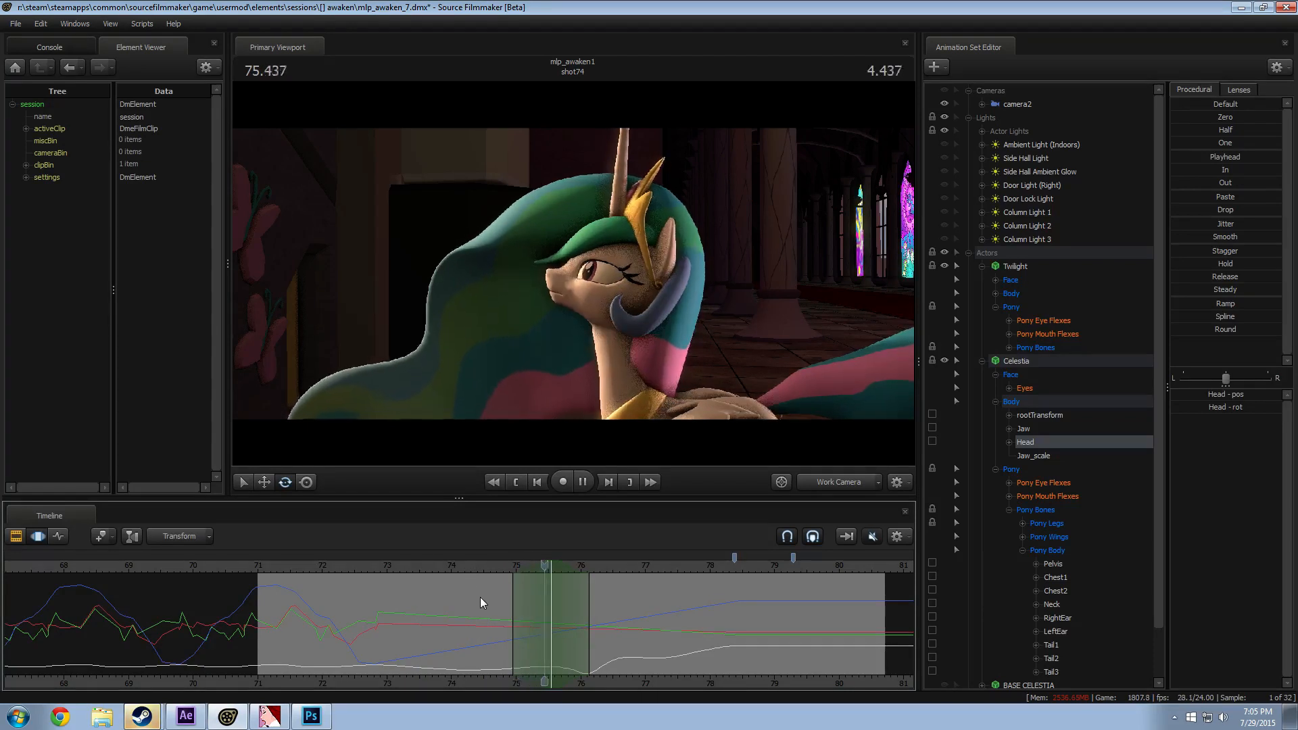
{"action": "left_click", "coordinate": [546, 596]}
{"action": "left_click_drag", "start_coordinate": [506, 575], "coordinate": [466, 576]}
{"action": "key", "text": "space"}
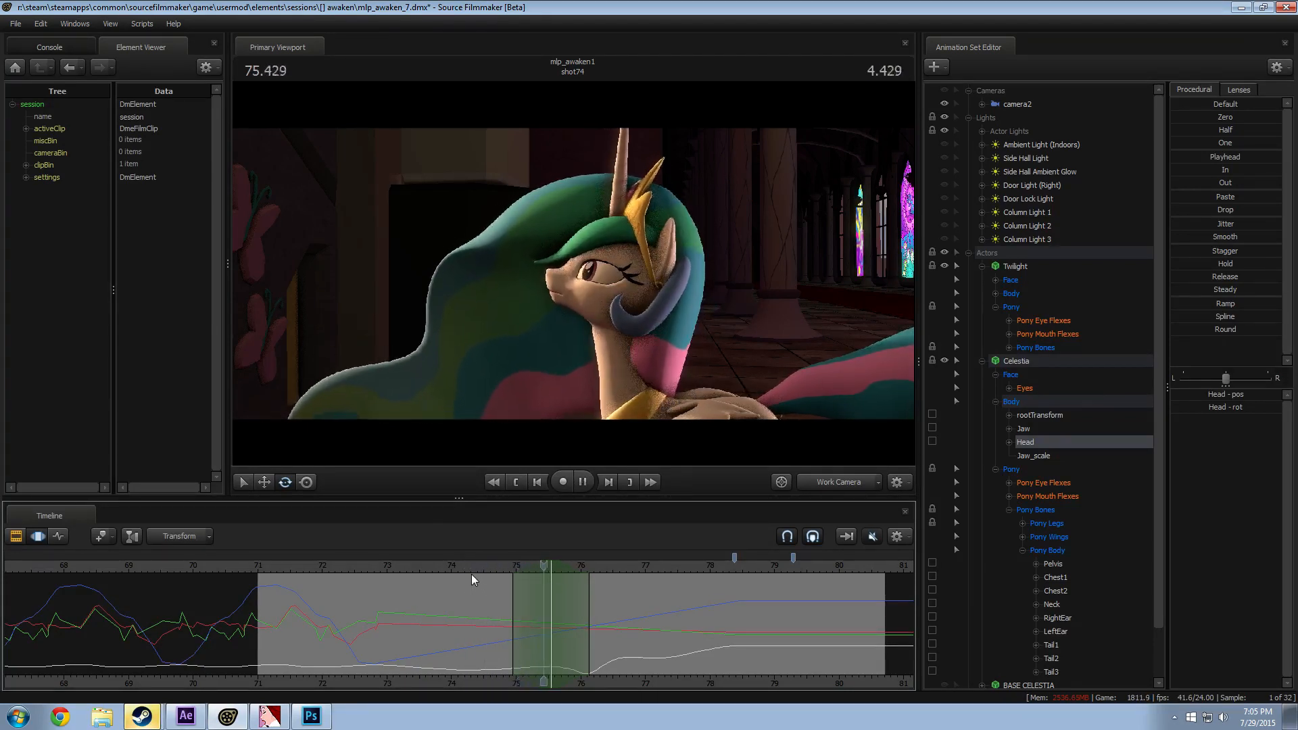
{"action": "key", "text": "space"}
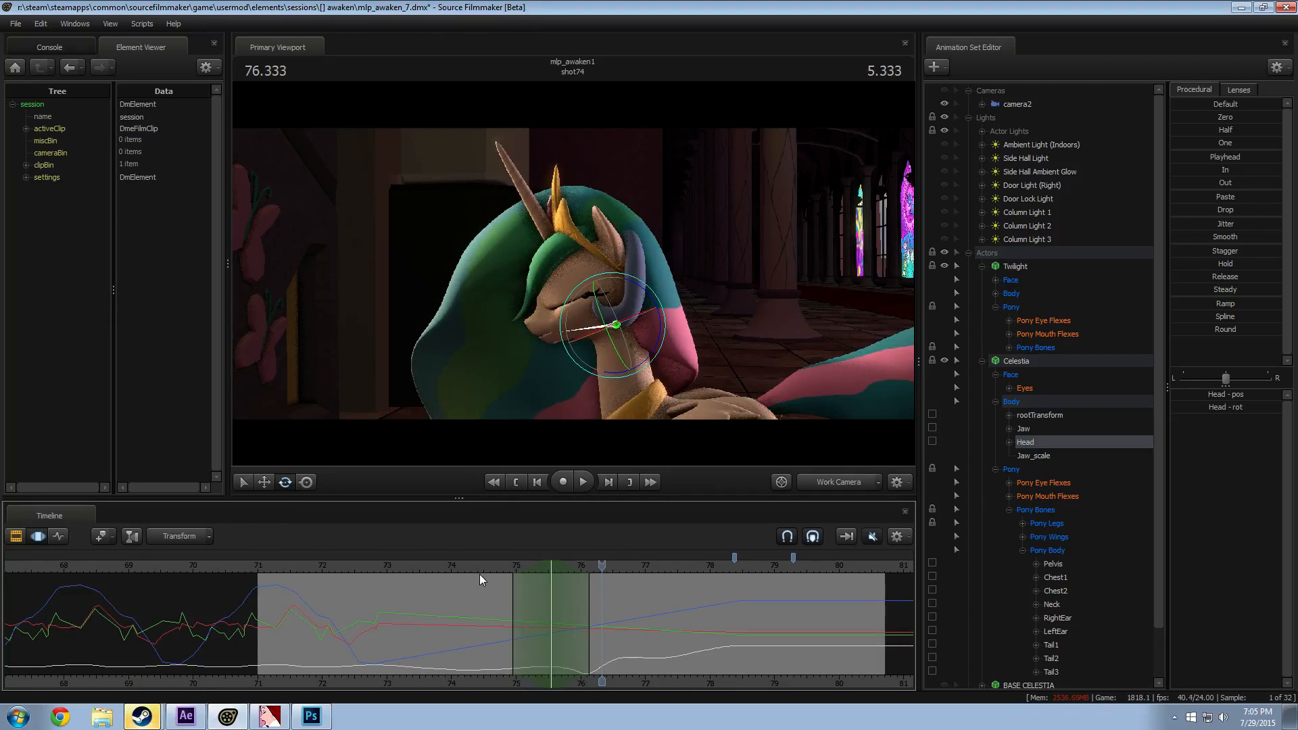
{"action": "left_click", "coordinate": [434, 565]}
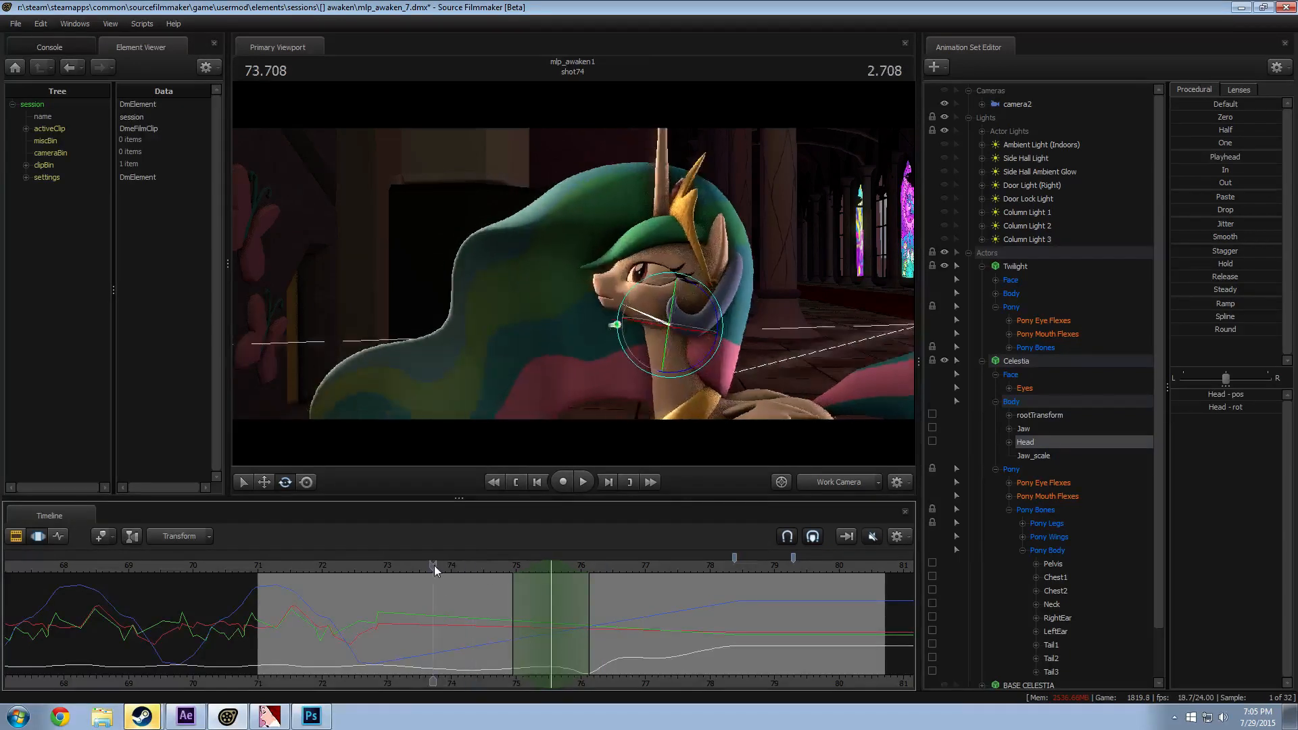
{"action": "key", "text": "space"}
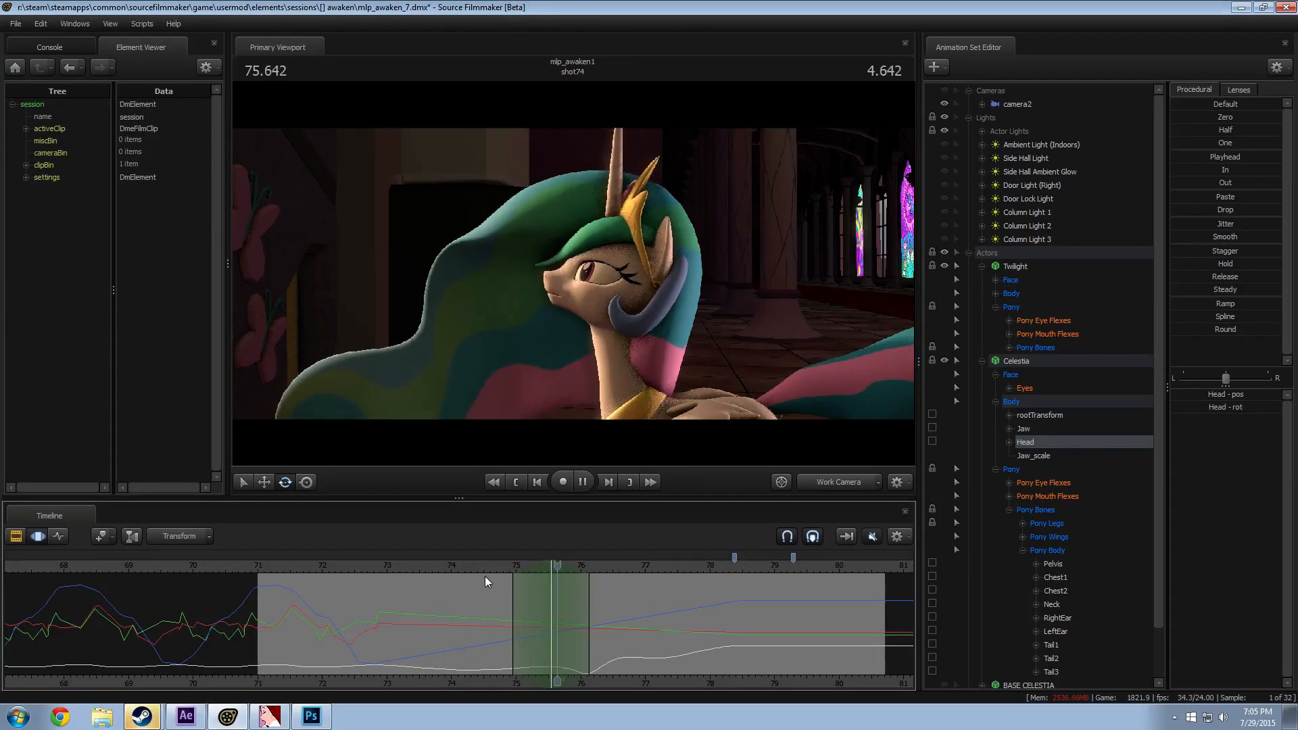
{"action": "key", "text": "space"}
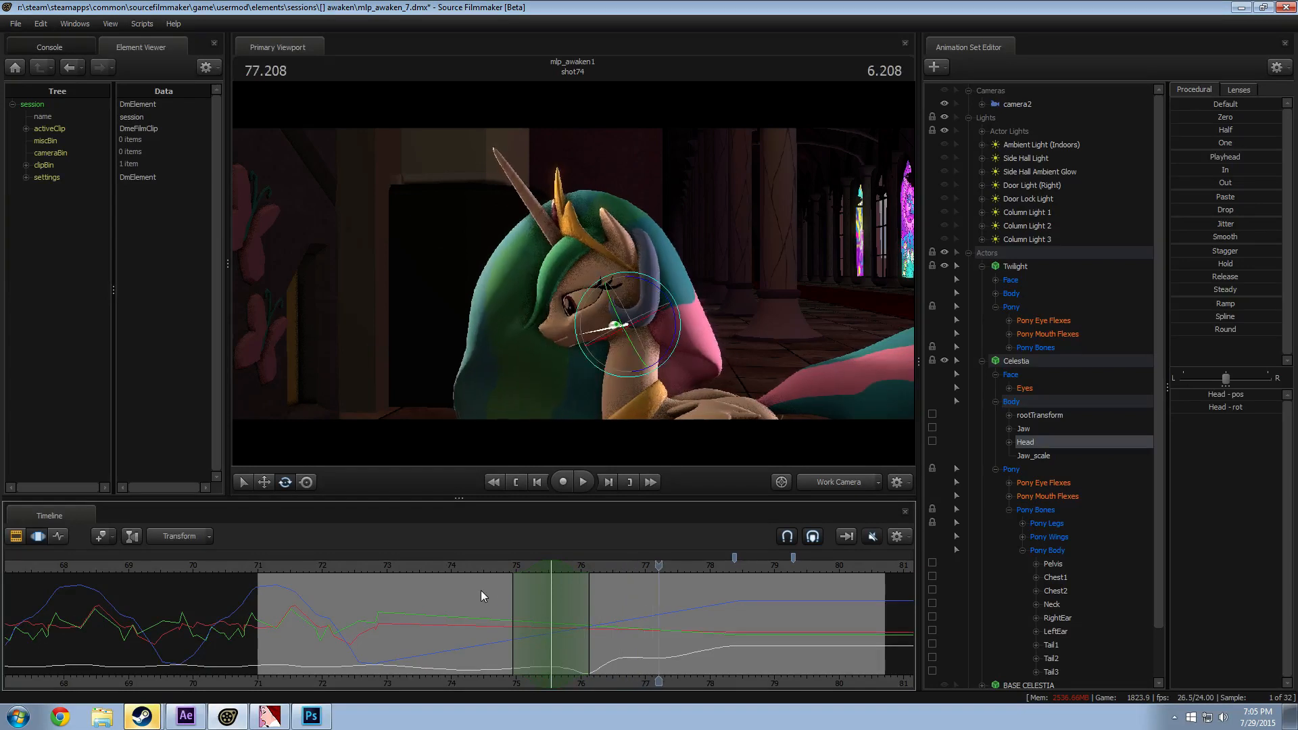
{"action": "left_click", "coordinate": [444, 570]}
{"action": "key", "text": "space"}
{"action": "left_click", "coordinate": [421, 565]}
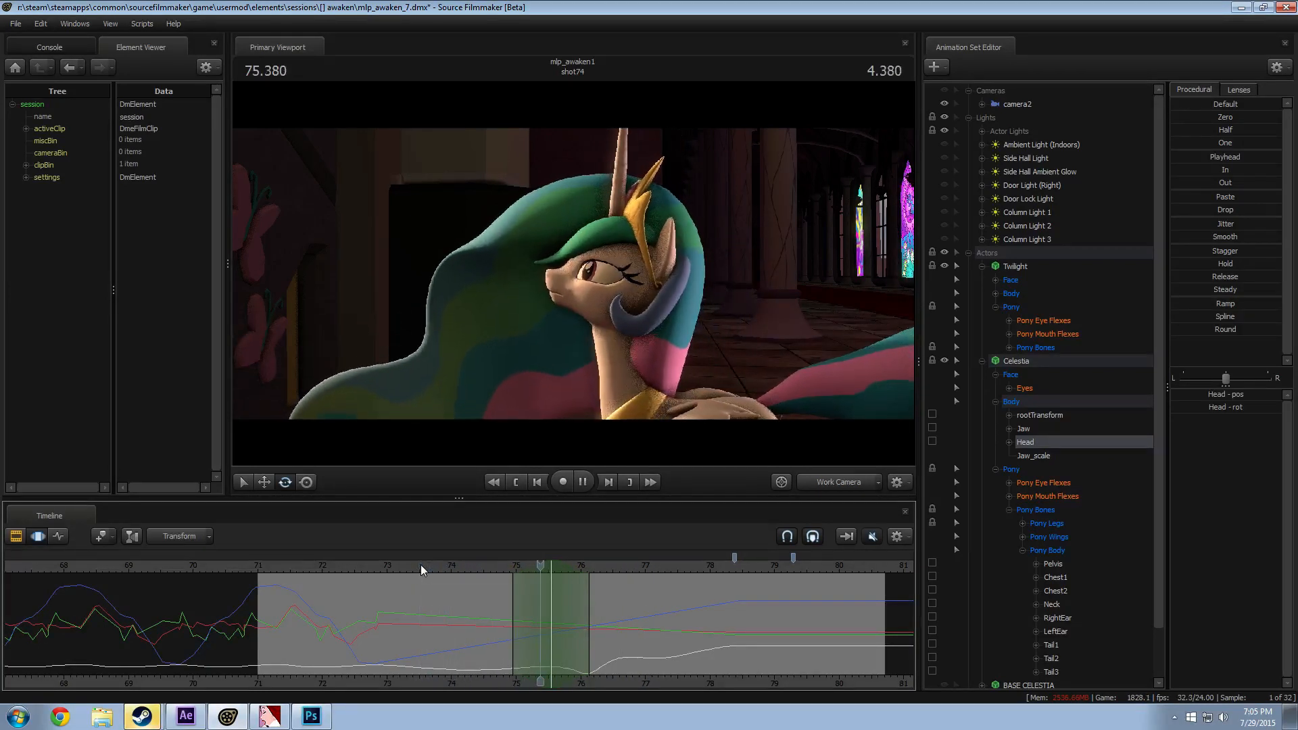
Step: Collapse the time selection to a single point near 72 seconds while replaying the lead-in to Celestia's head turn
{"action": "key", "text": "space"}
{"action": "left_click_drag", "start_coordinate": [451, 612], "coordinate": [376, 610]}
{"action": "key", "text": "space"}
{"action": "left_click", "coordinate": [322, 617]}
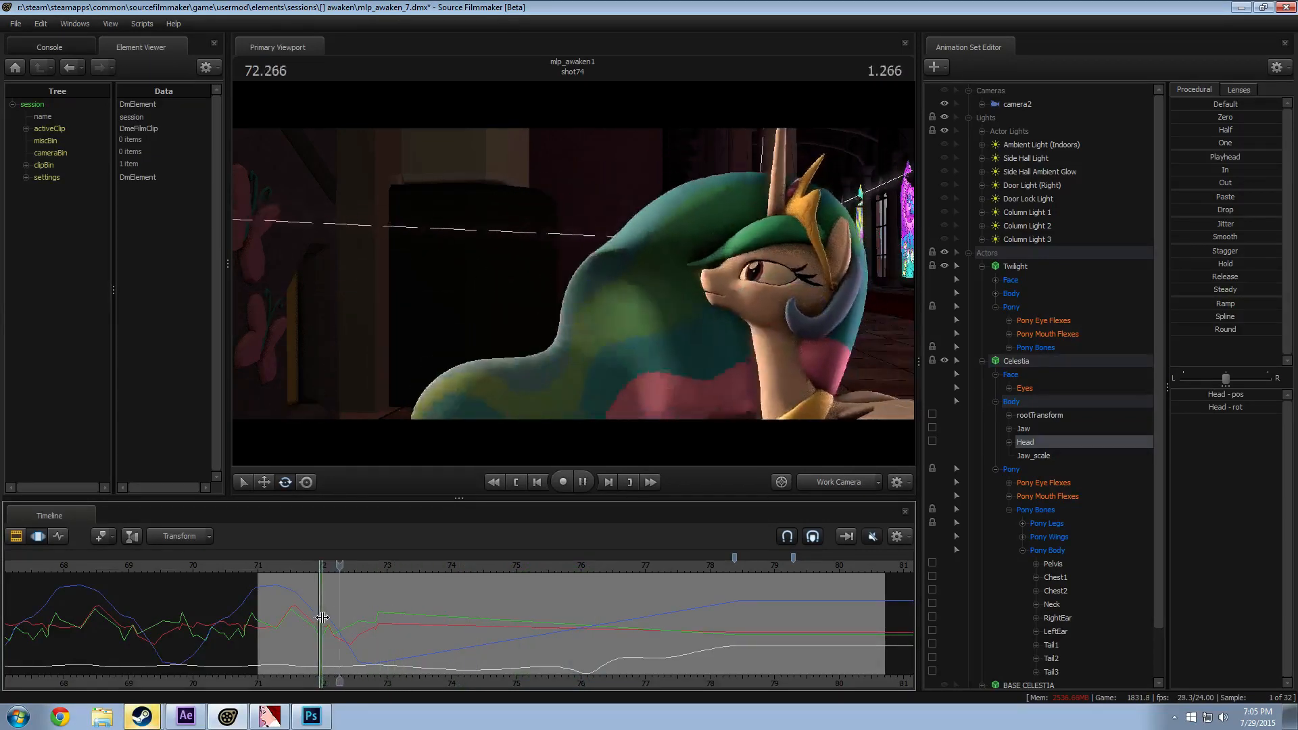
{"action": "key", "text": "space"}
Step: Switch the viewport to camera2 and play Celestia's head turn from about 73 seconds
{"action": "left_click", "coordinate": [866, 483]}
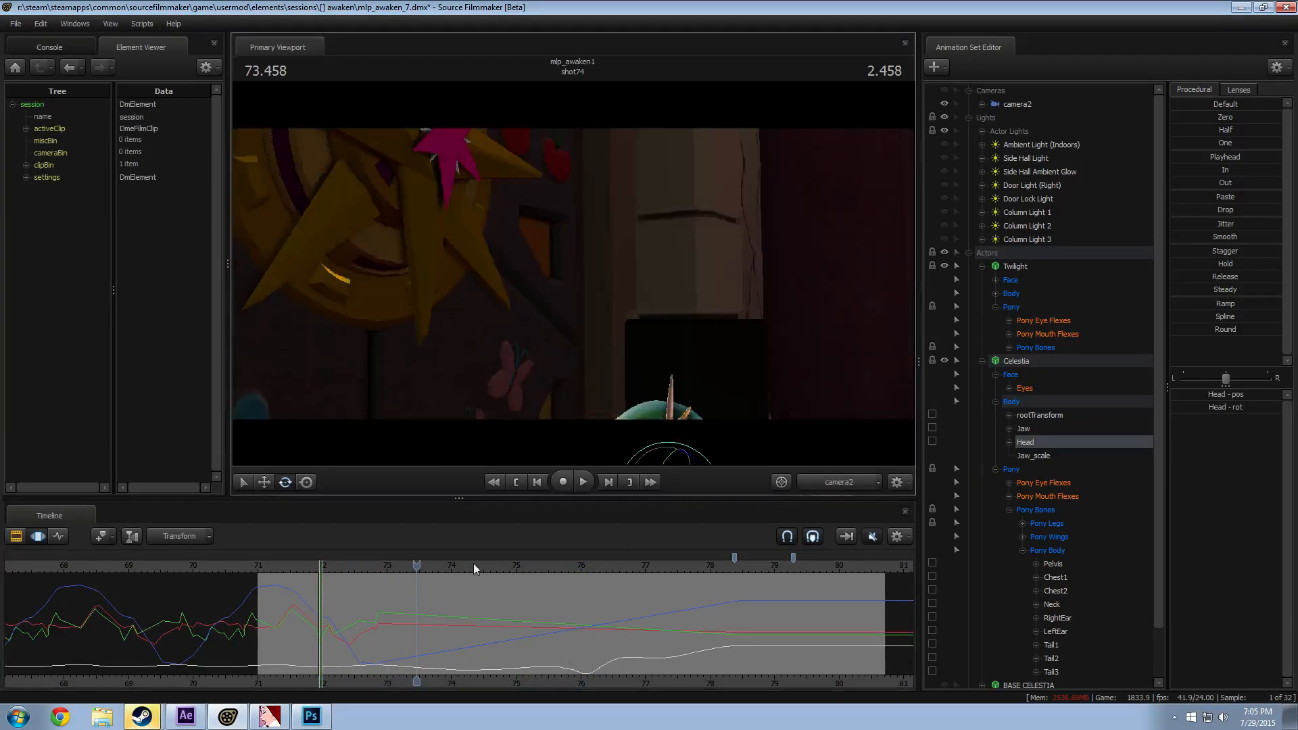
{"action": "left_click", "coordinate": [384, 569]}
{"action": "key", "text": "space"}
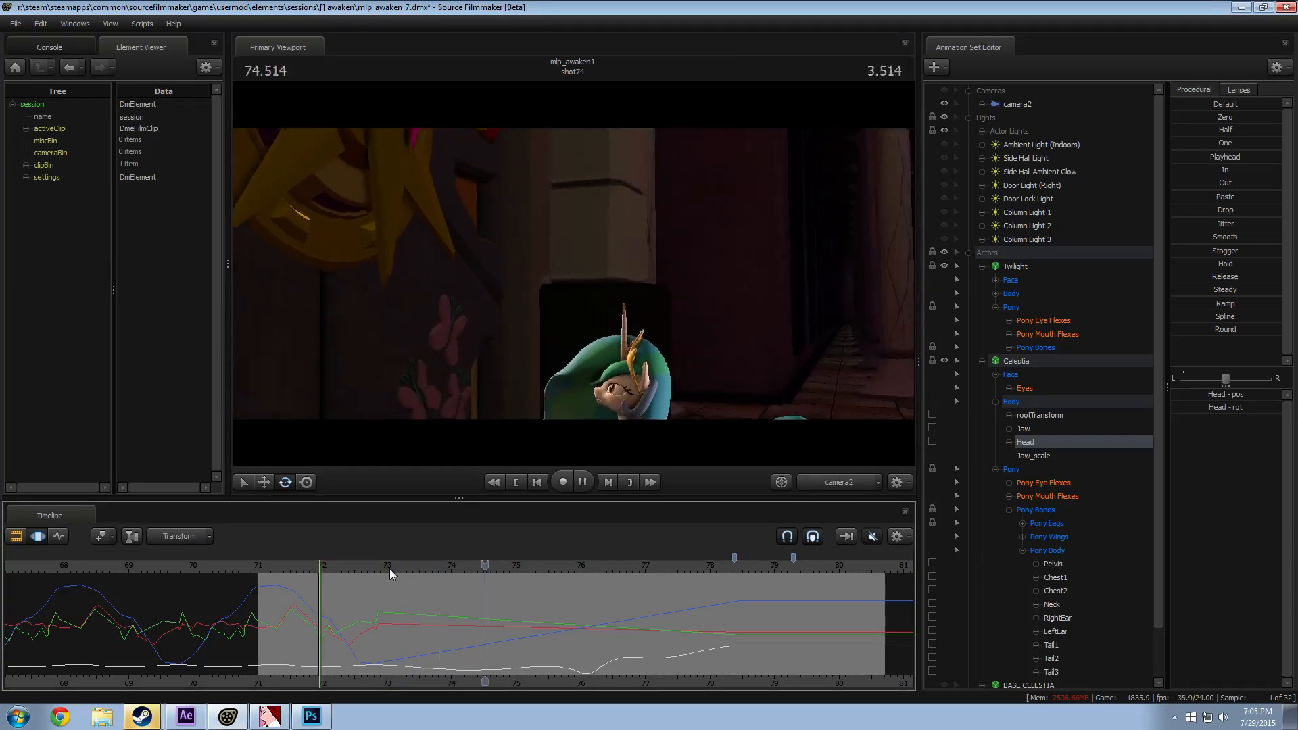
{"action": "key", "text": "space"}
Step: Widen a time selection centred at about 74.54 seconds and try tilting Celestia's Head slightly down in the Work Camera
{"action": "left_click_drag", "start_coordinate": [509, 573], "coordinate": [487, 602]}
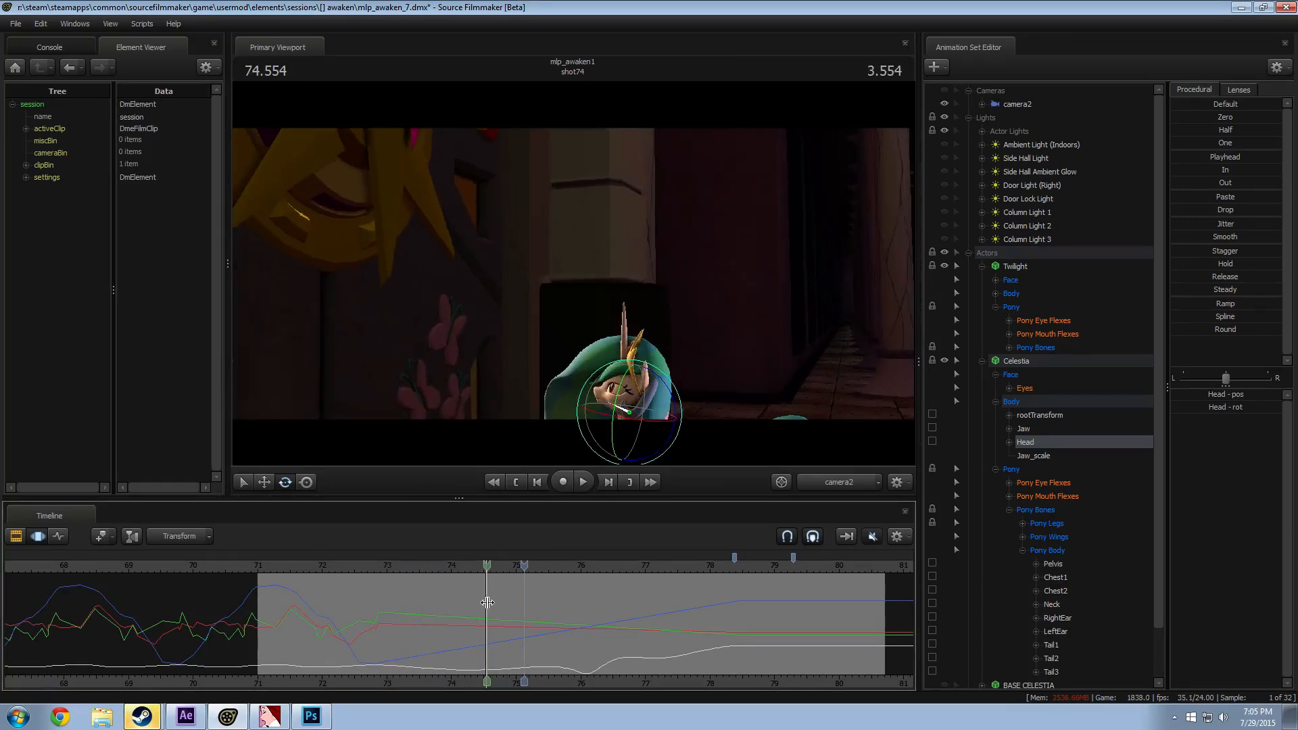
{"action": "scroll", "coordinate": [493, 612], "scroll_direction": "up", "scroll_amount": 3, "text": "shift"}
{"action": "scroll", "coordinate": [493, 611], "scroll_direction": "up", "scroll_amount": 3, "text": "shift"}
{"action": "left_click", "coordinate": [801, 481]}
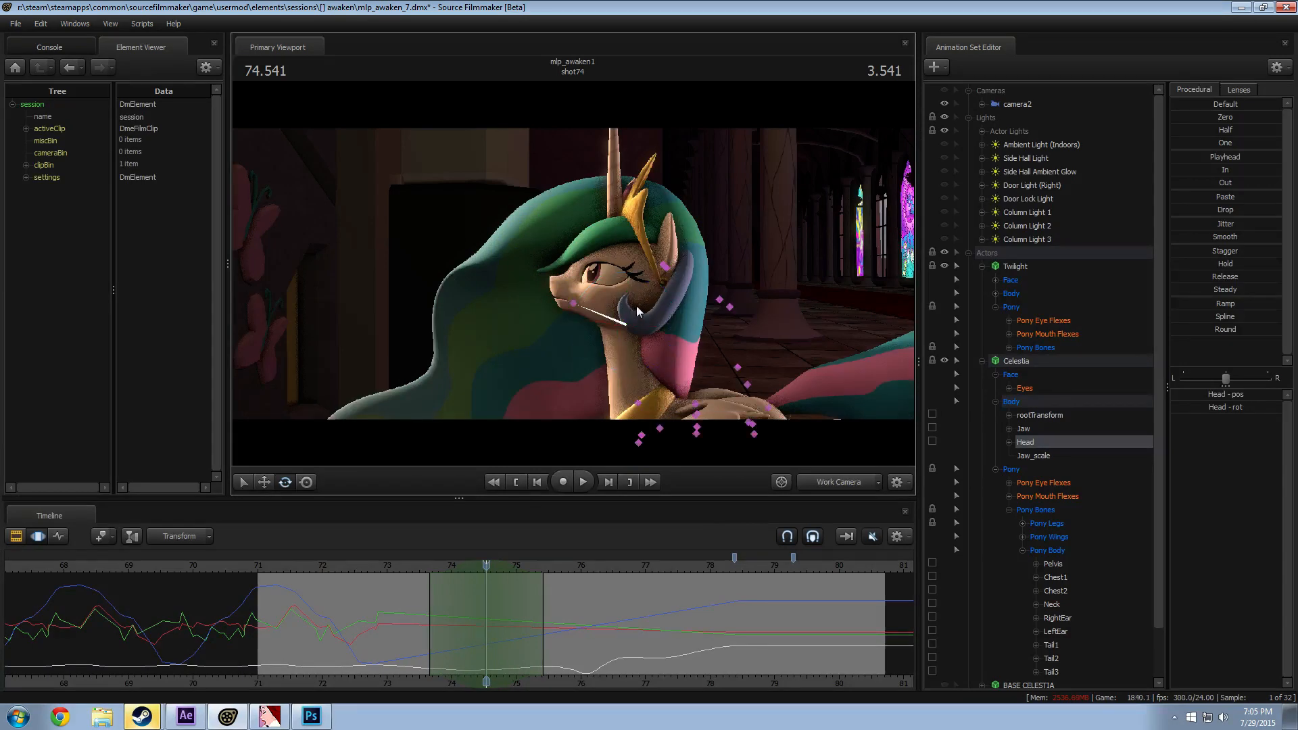
{"action": "left_click_drag", "start_coordinate": [635, 310], "coordinate": [614, 337]}
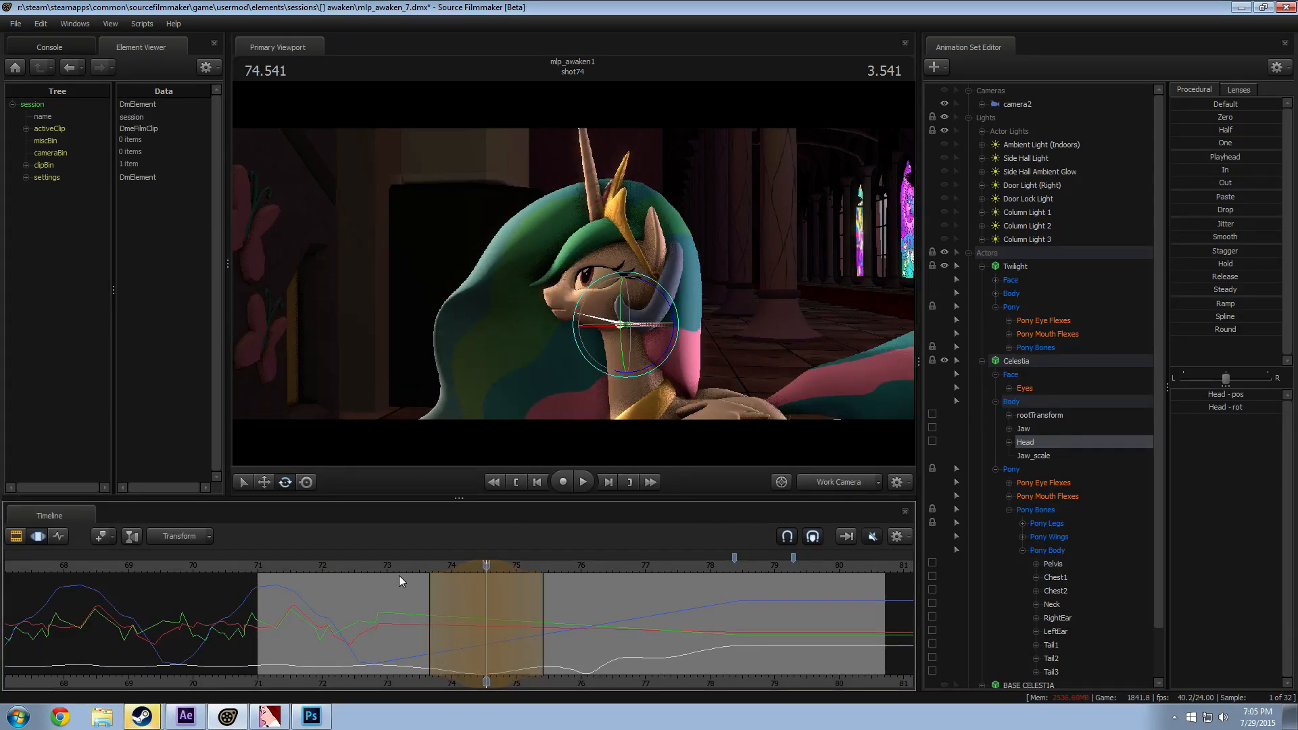
Step: Play back the head tilt, extend the end of the time selection, shift the whole selection slightly earlier, and replay it
{"action": "left_click", "coordinate": [400, 565]}
{"action": "key", "text": "space"}
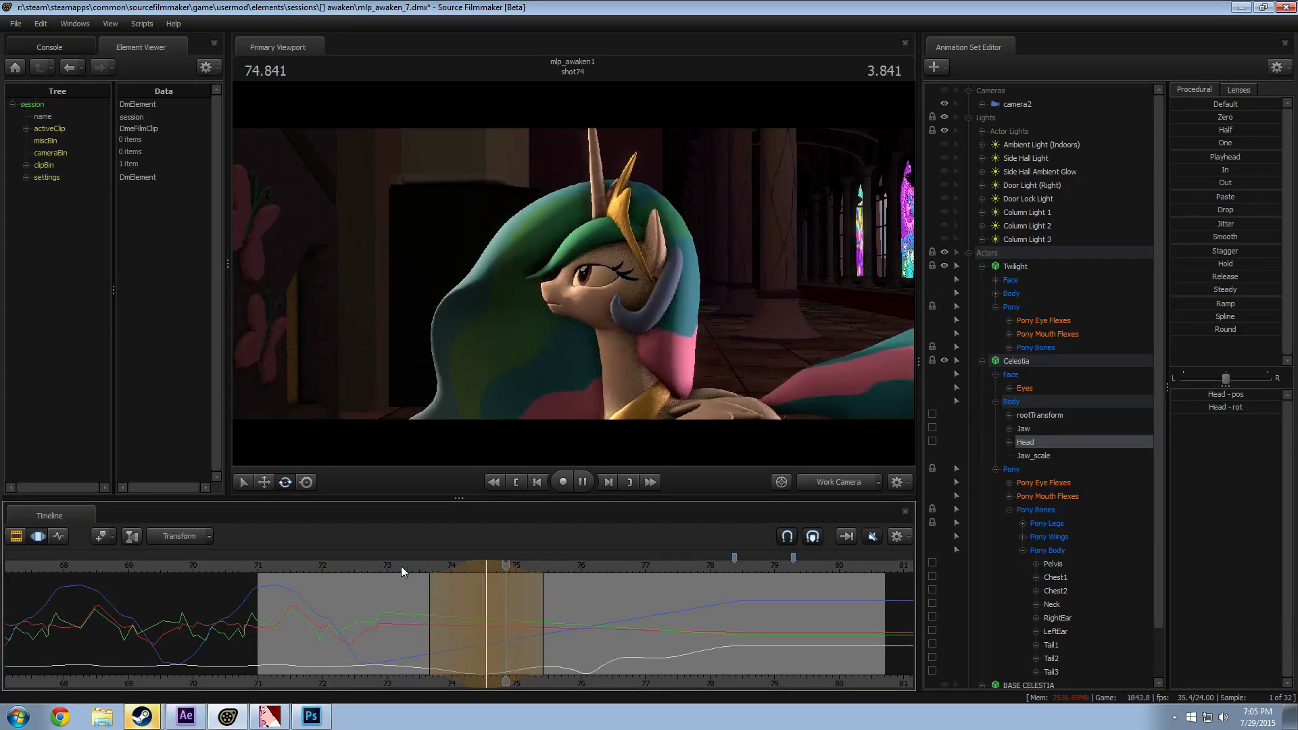
{"action": "key", "text": "space"}
{"action": "left_click_drag", "start_coordinate": [546, 590], "coordinate": [559, 595]}
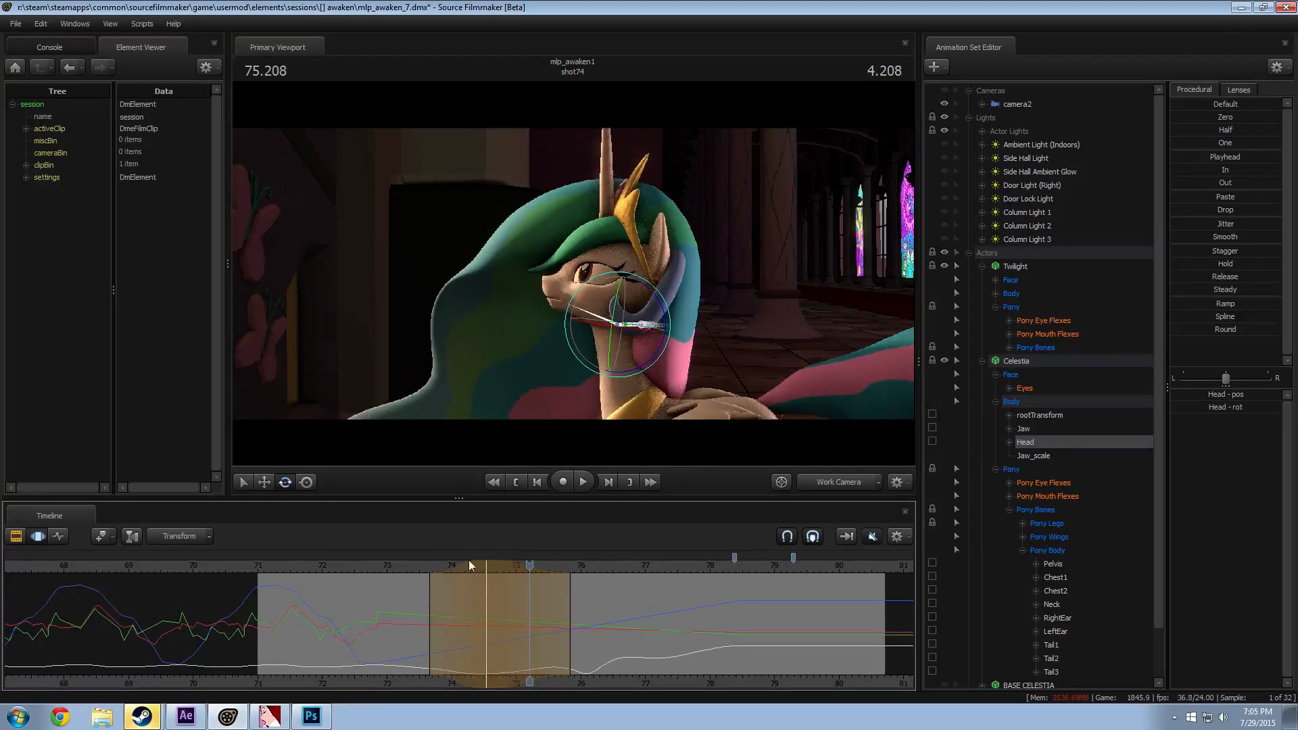
{"action": "left_click", "coordinate": [400, 565]}
{"action": "key", "text": "space"}
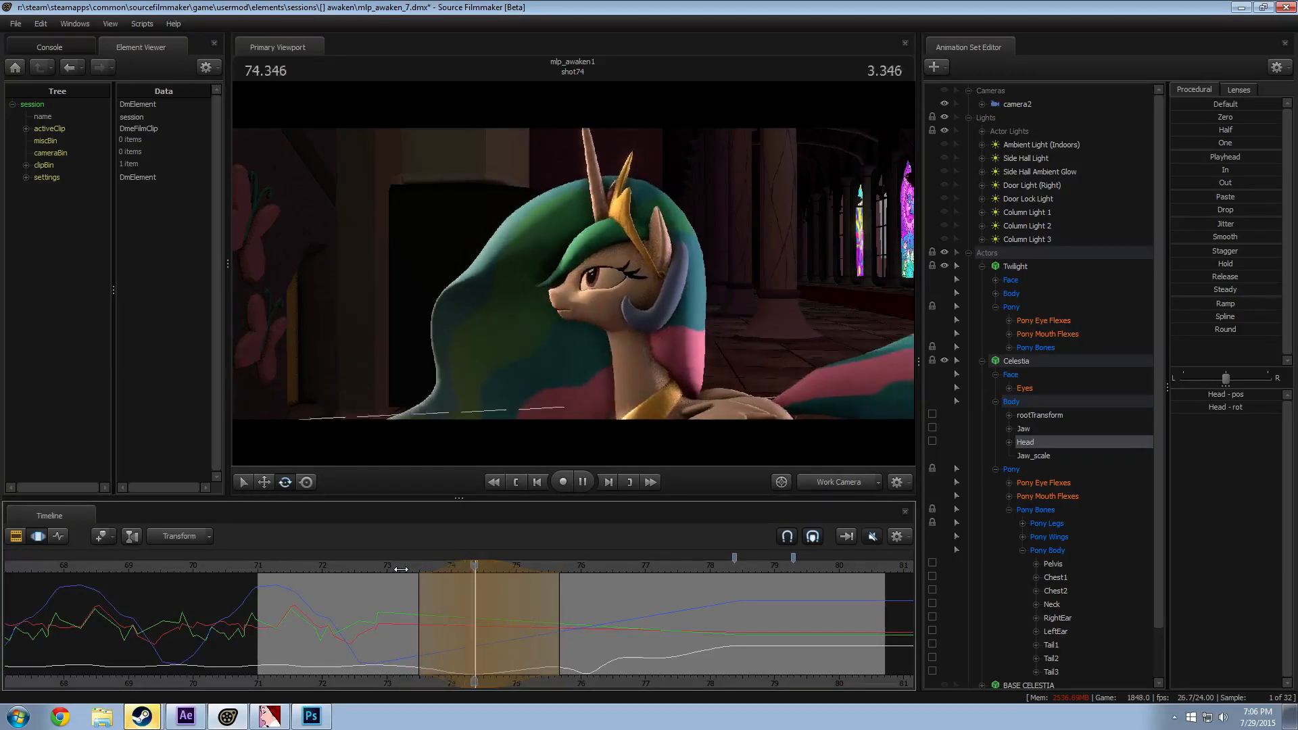
{"action": "key", "text": "space"}
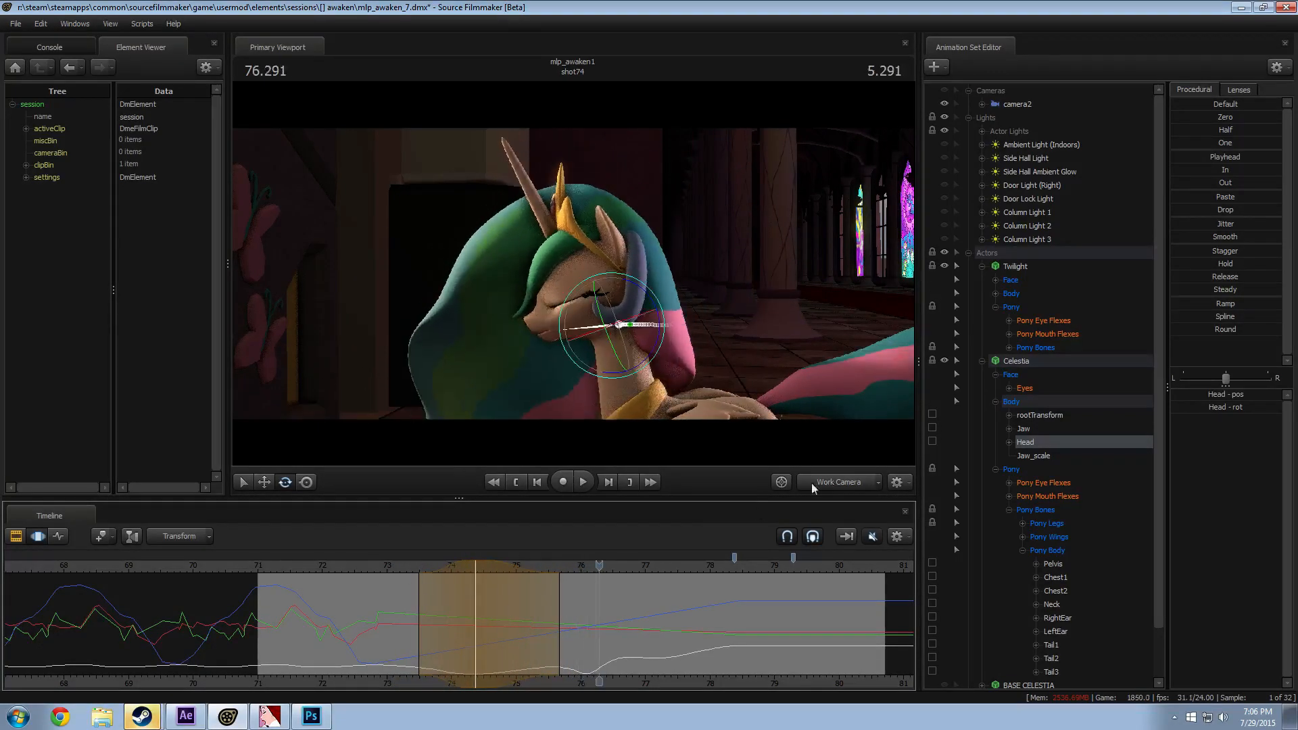
Step: Review the head tilt through camera2, playing from about 73.4 seconds to 75.791 seconds
{"action": "left_click", "coordinate": [812, 483]}
{"action": "left_click", "coordinate": [412, 568]}
{"action": "key", "text": "space"}
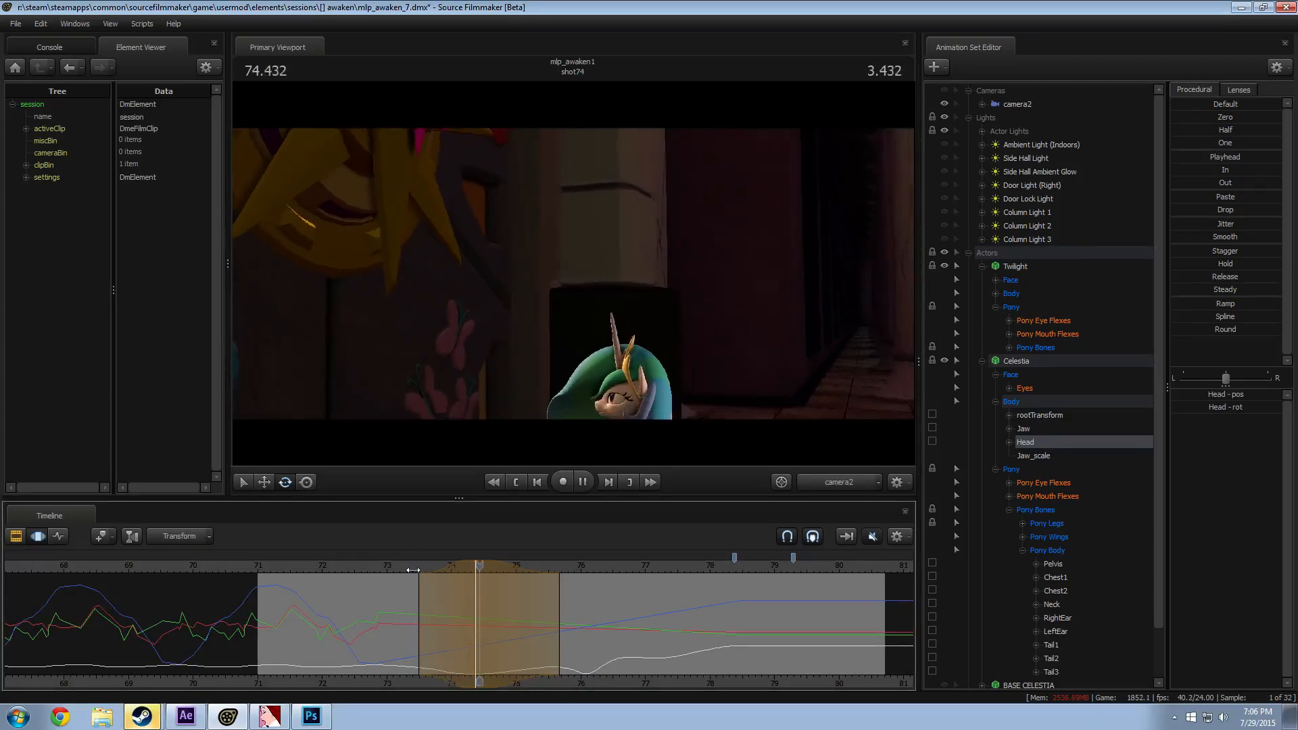
{"action": "key", "text": "space"}
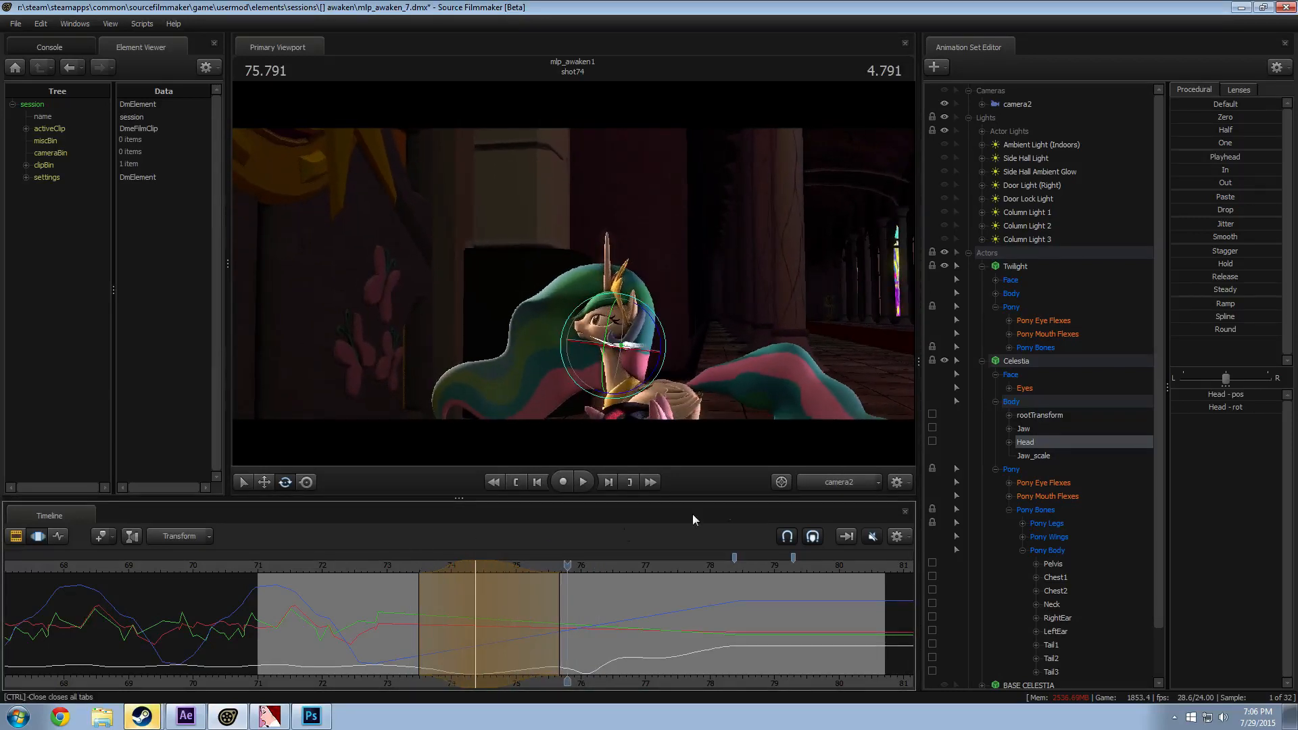
Step: Return to the Work Camera, extend the time selection's start slightly earlier, and replay the head tilt
{"action": "left_click", "coordinate": [845, 483]}
{"action": "left_click_drag", "start_coordinate": [438, 602], "coordinate": [423, 600]}
{"action": "left_click", "coordinate": [398, 566]}
{"action": "key", "text": "space"}
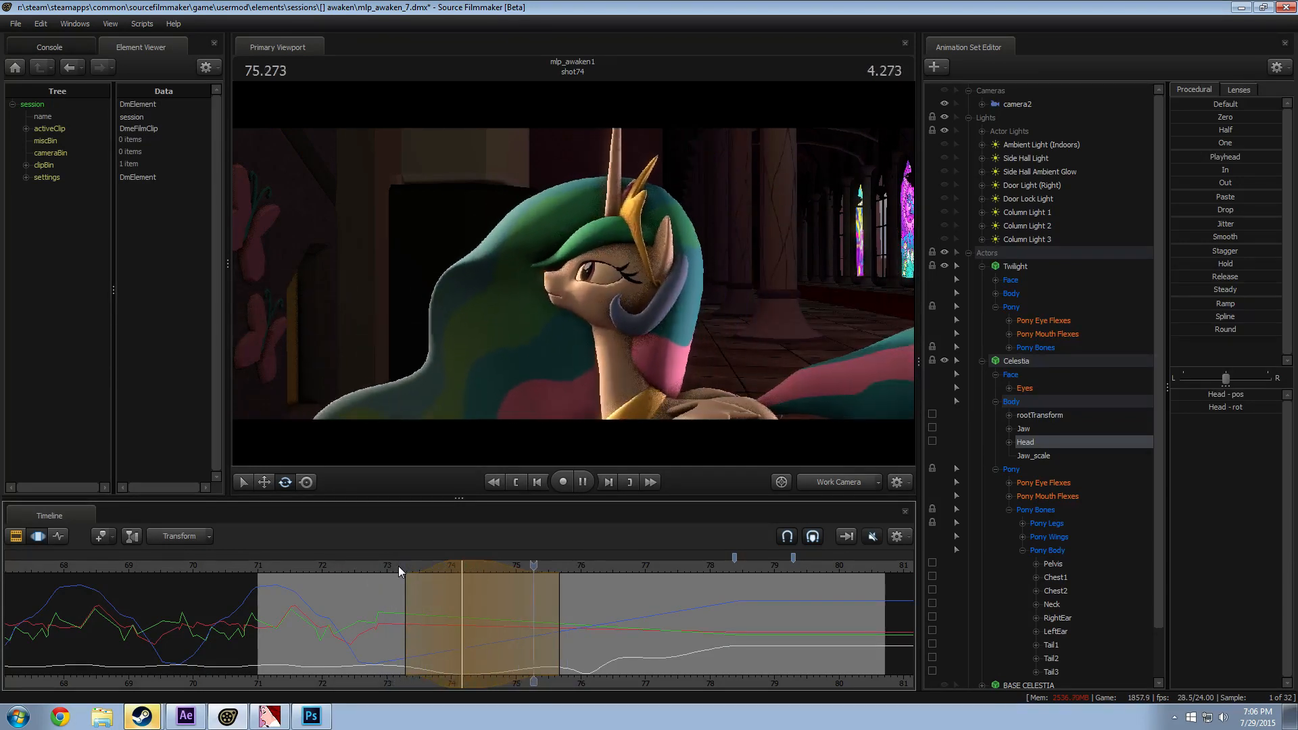
{"action": "key", "text": "space"}
Step: At 74.166 seconds, rotate Celestia's Neck slightly back and counter-rotate her Head slightly down
{"action": "left_click_drag", "start_coordinate": [399, 566], "coordinate": [464, 603]}
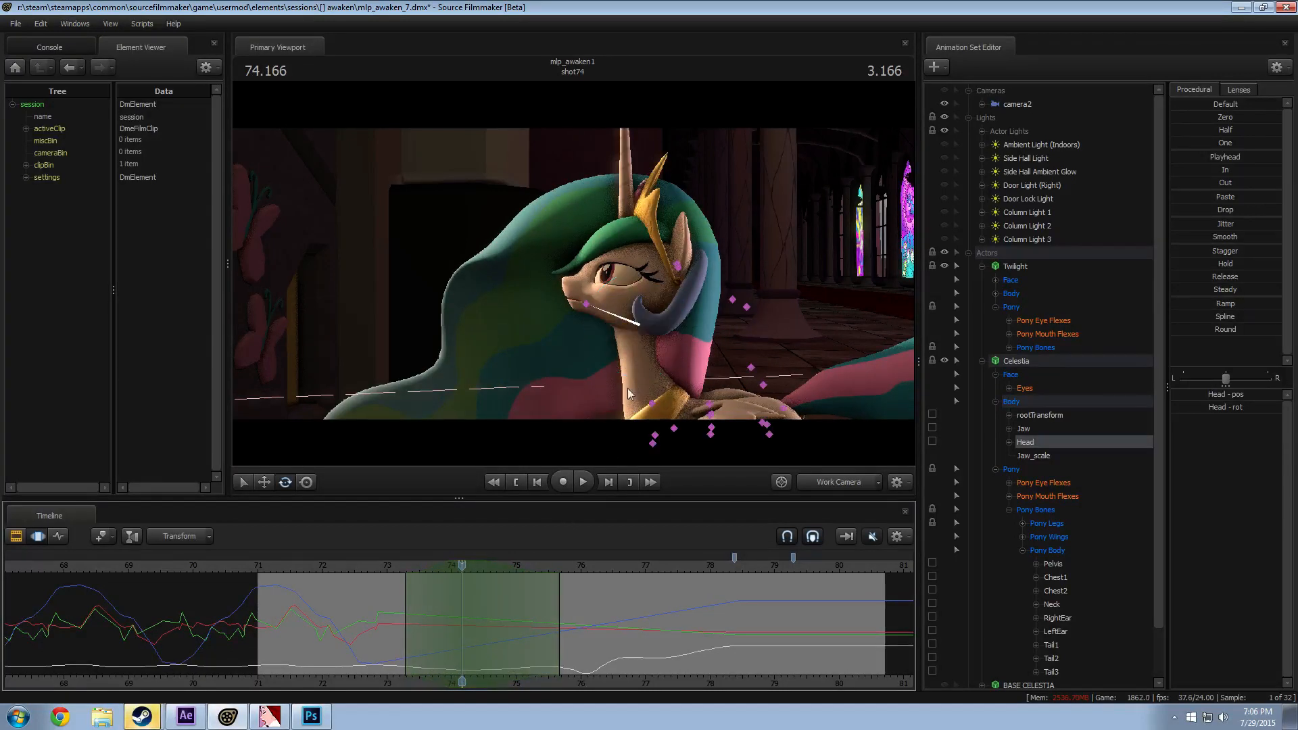
{"action": "left_click", "coordinate": [652, 404]}
{"action": "left_click_drag", "start_coordinate": [686, 370], "coordinate": [691, 377]}
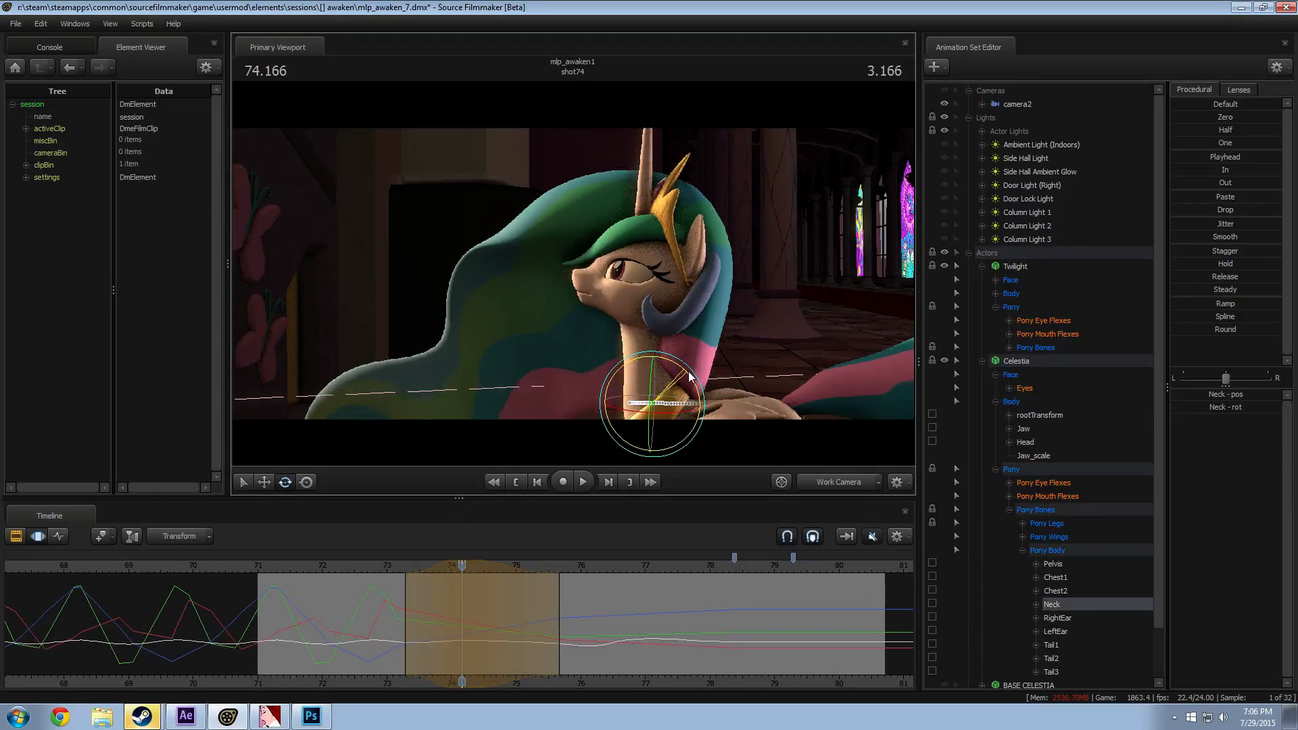
{"action": "left_click", "coordinate": [644, 321], "text": "ctrl"}
{"action": "left_click_drag", "start_coordinate": [672, 284], "coordinate": [670, 282]}
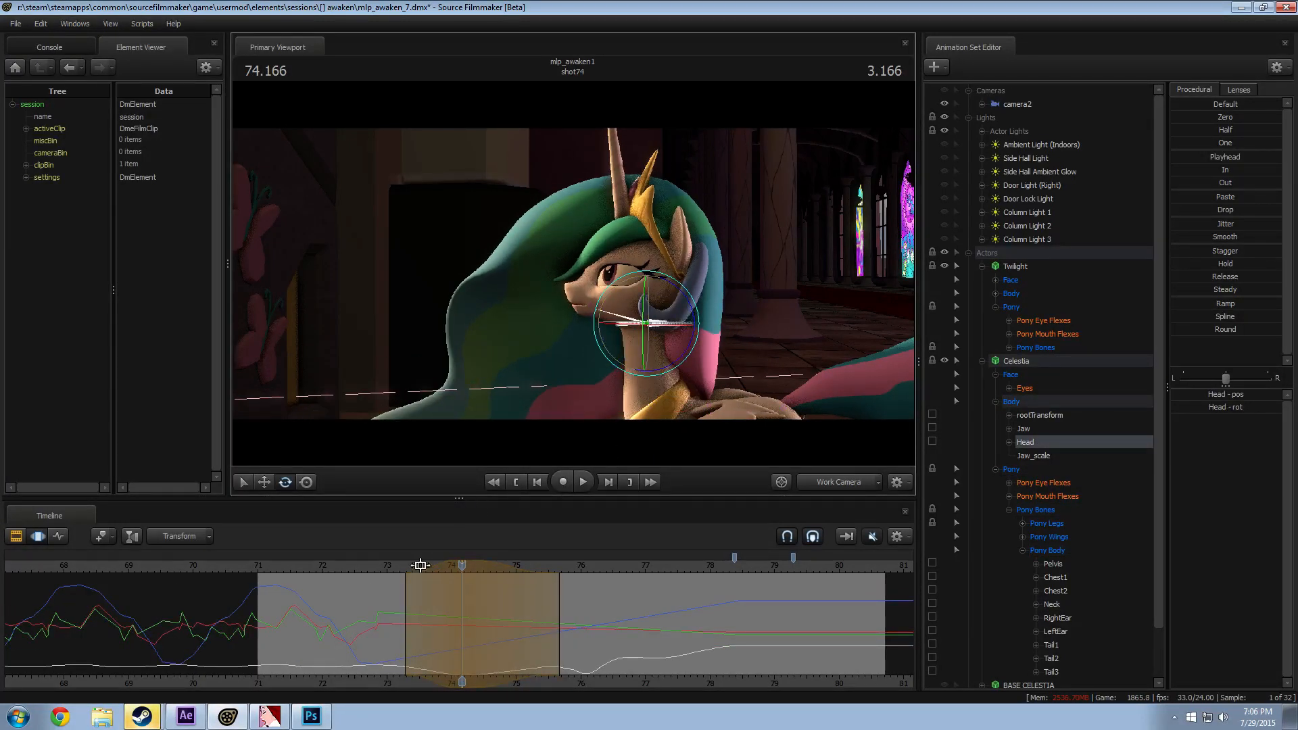
Step: Play back the neck and head change, shift its time selection slightly earlier, and replay it
{"action": "key", "text": "space"}
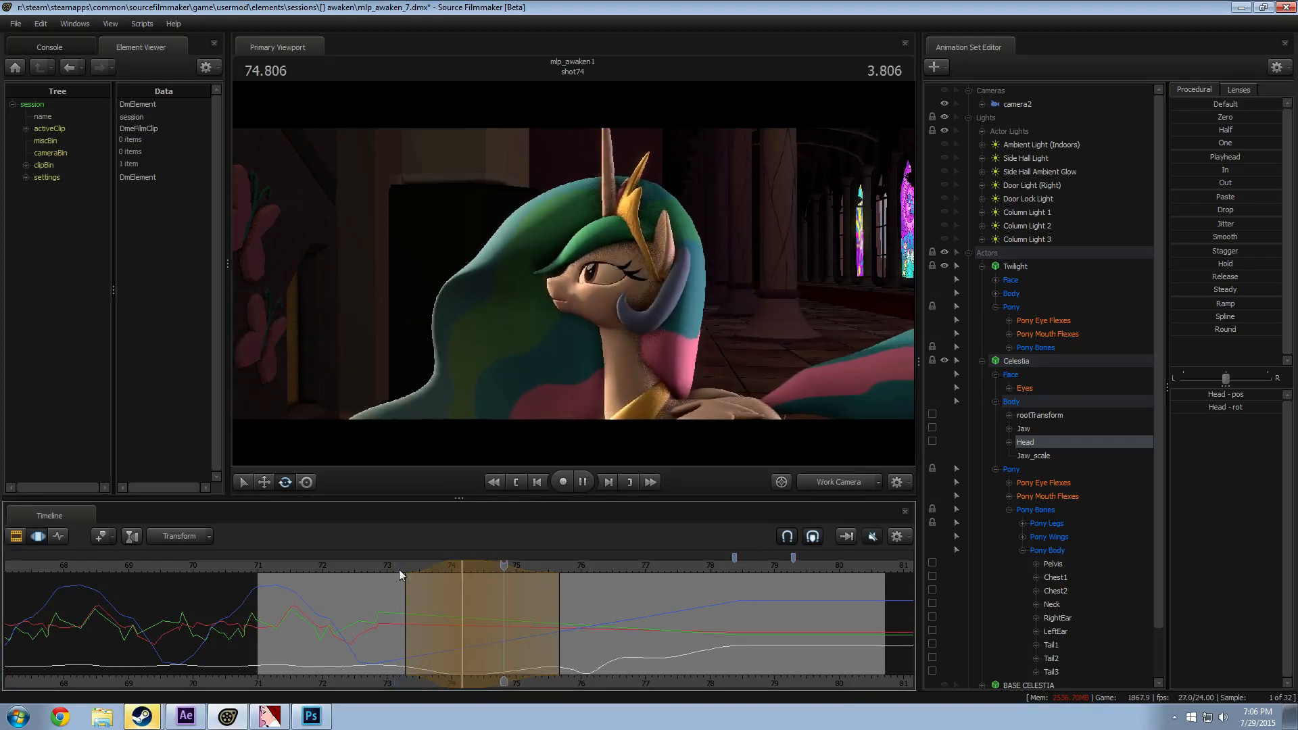
{"action": "key", "text": "space"}
{"action": "left_click", "coordinate": [489, 564]}
{"action": "left_click_drag", "start_coordinate": [465, 566], "coordinate": [456, 567]}
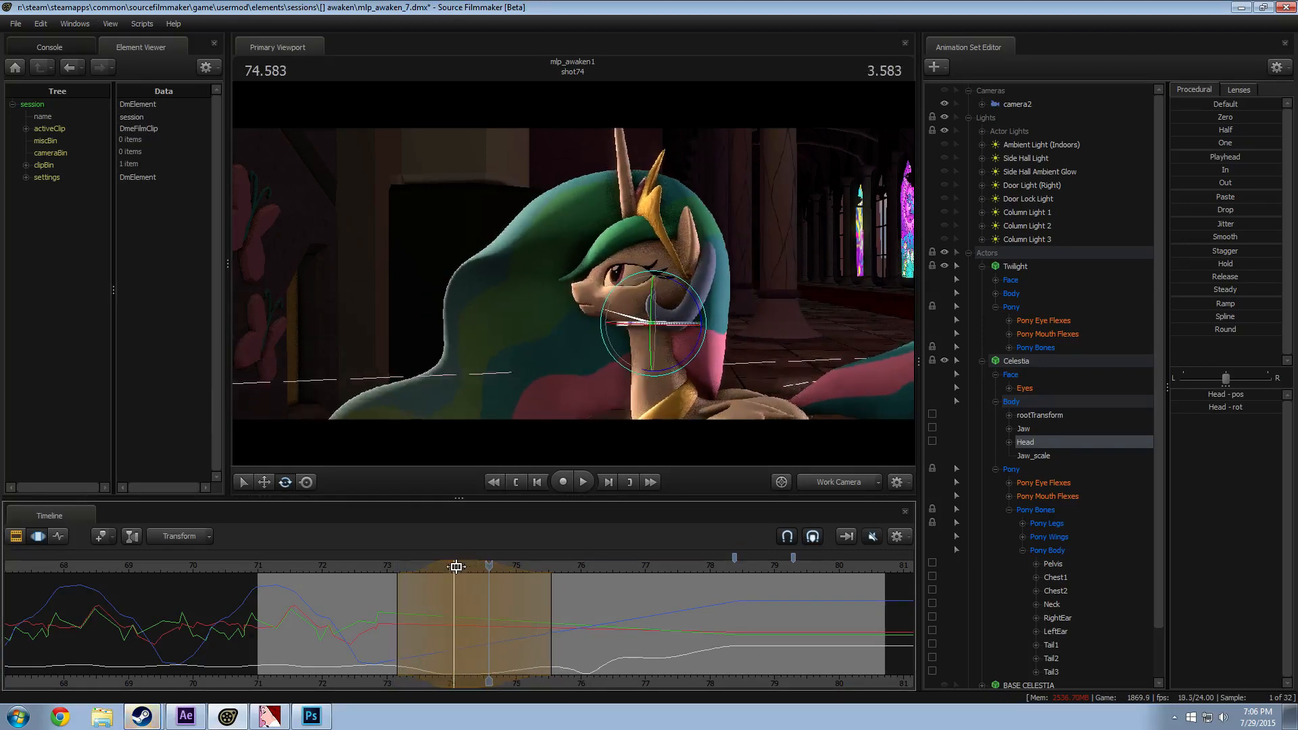
{"action": "key", "text": "space"}
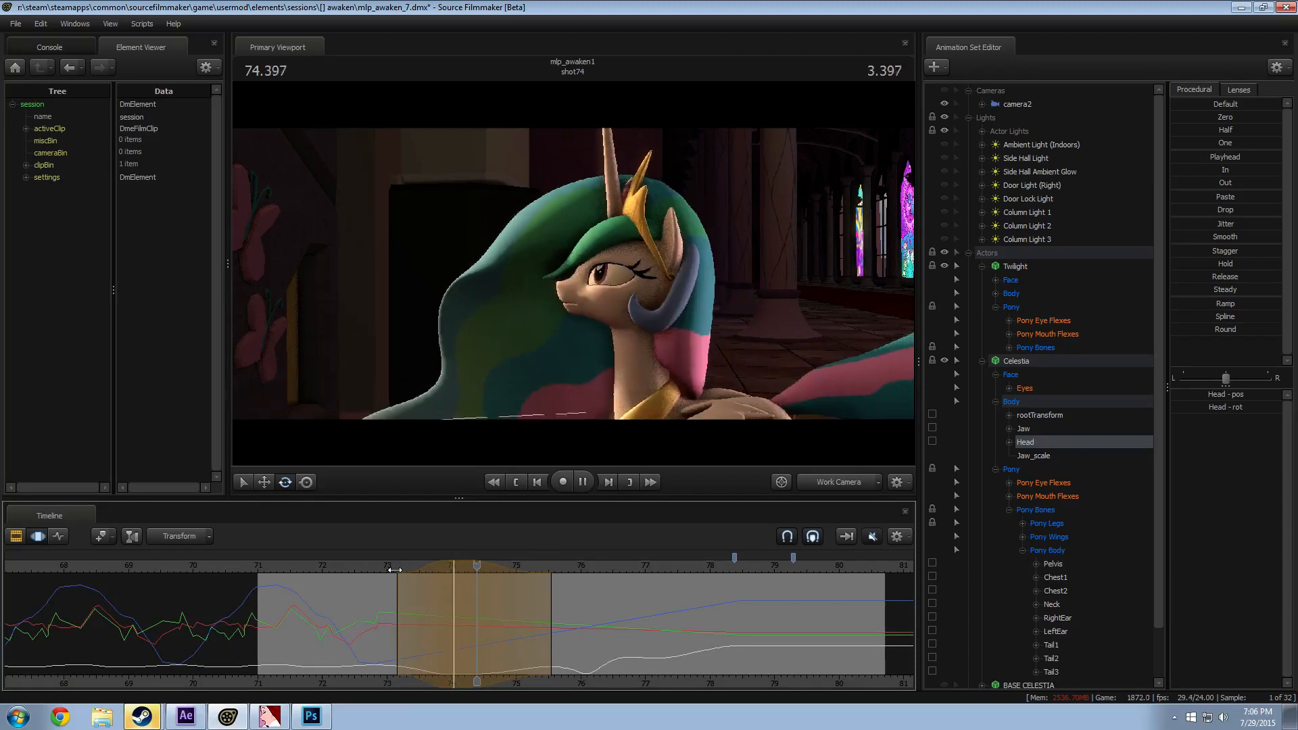
Step: Stop the playback and undo the recent series of edits to Celestia's Head animation
{"action": "key", "text": "space"}
{"action": "key", "text": "ctrl+z"}
{"action": "key", "text": "ctrl+z"}
{"action": "key", "text": "ctrl+z"}
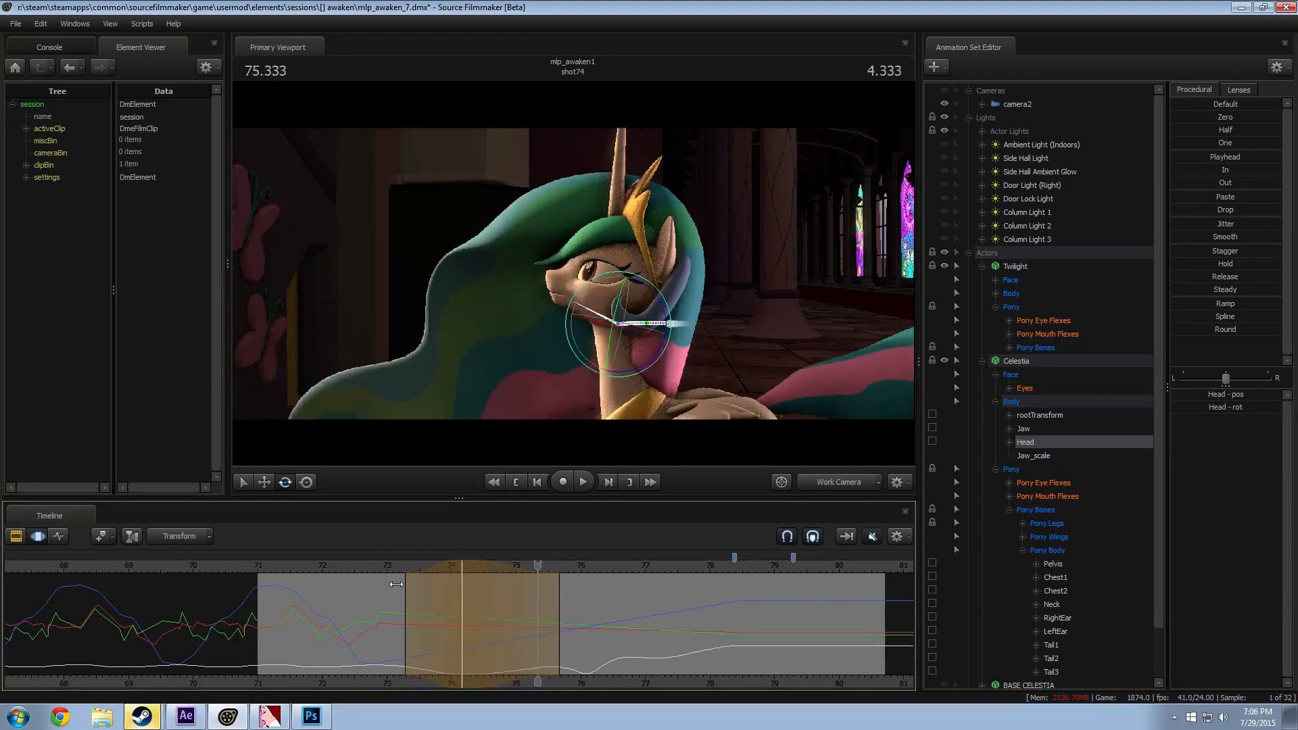
{"action": "key", "text": "ctrl+z"}
{"action": "key", "text": "ctrl+z"}
{"action": "key", "text": "ctrl+z"}
{"action": "key", "text": "ctrl+z"}
Step: Play the shot from about 73 s, checking Celestia's motion through camera2 and through the Work Camera
{"action": "left_click", "coordinate": [392, 566]}
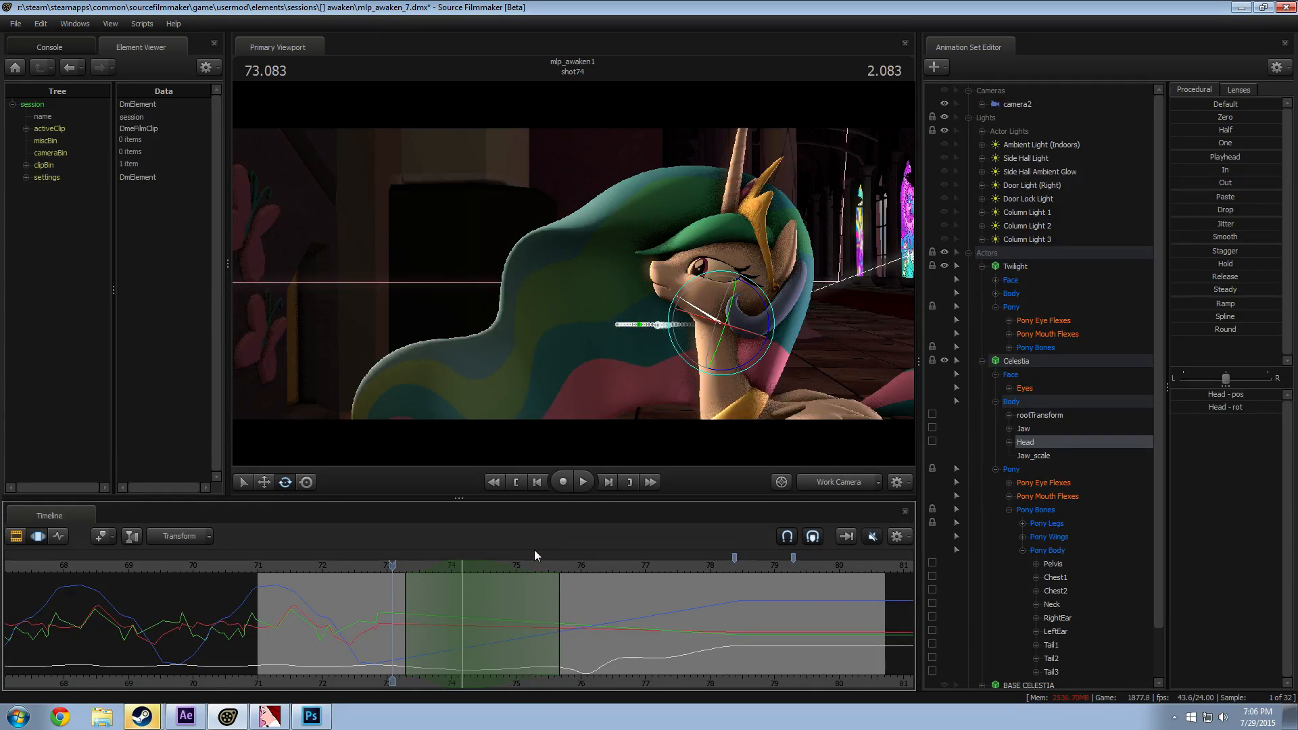
{"action": "key", "text": "space"}
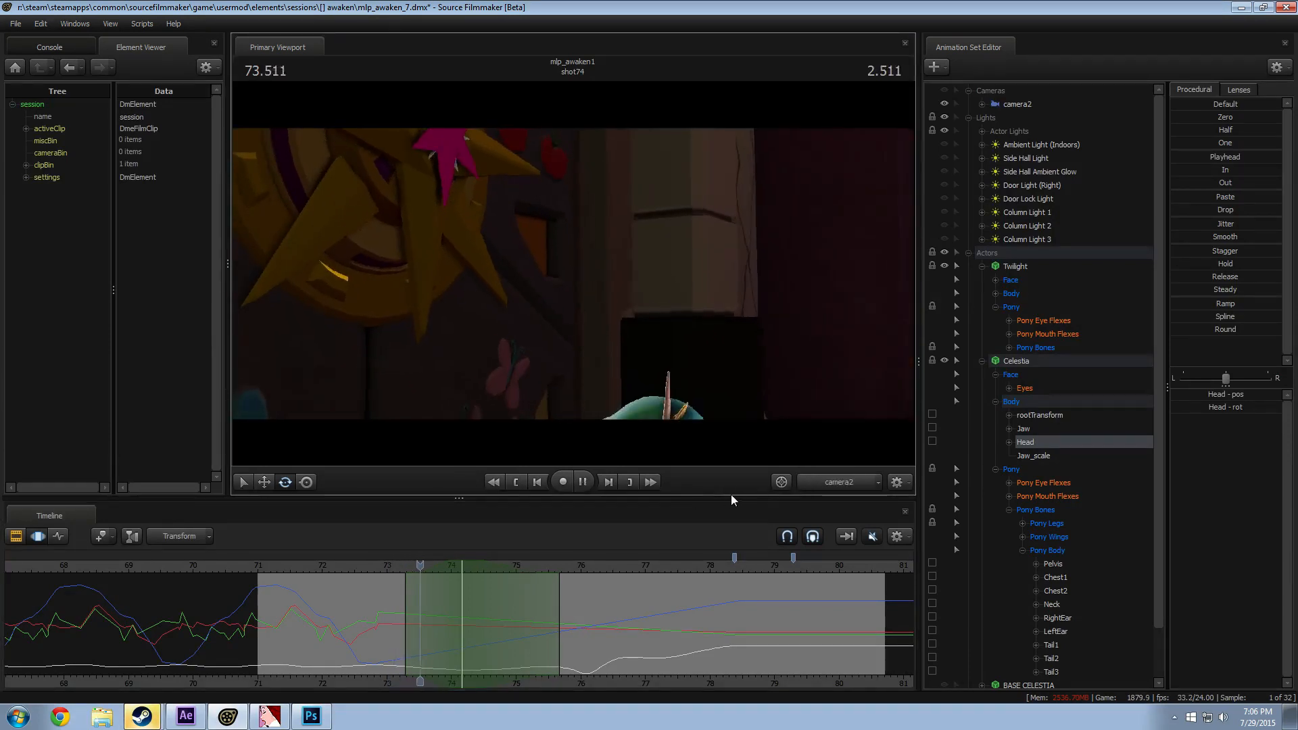
{"action": "key", "text": "space"}
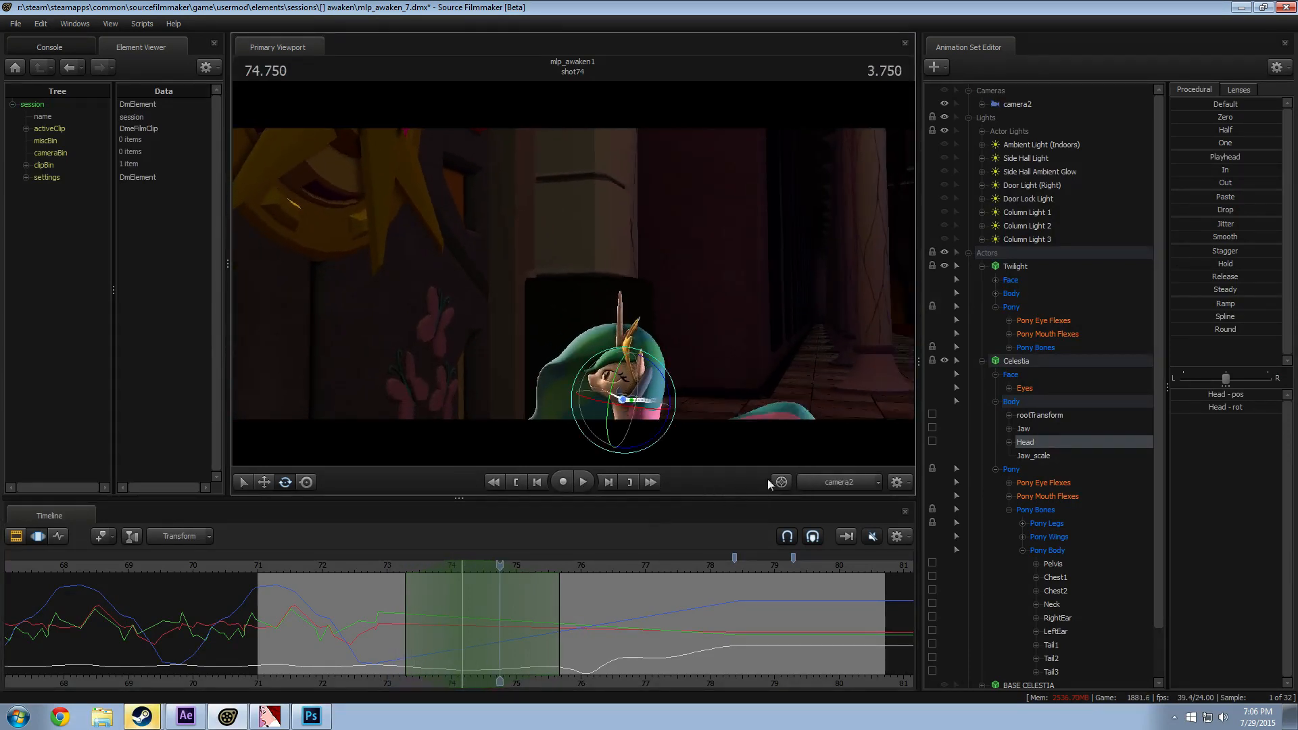
{"action": "left_click", "coordinate": [839, 483]}
{"action": "key", "text": "w"}
{"action": "left_click_drag", "start_coordinate": [568, 288], "coordinate": [573, 277]}
{"action": "key", "text": "space"}
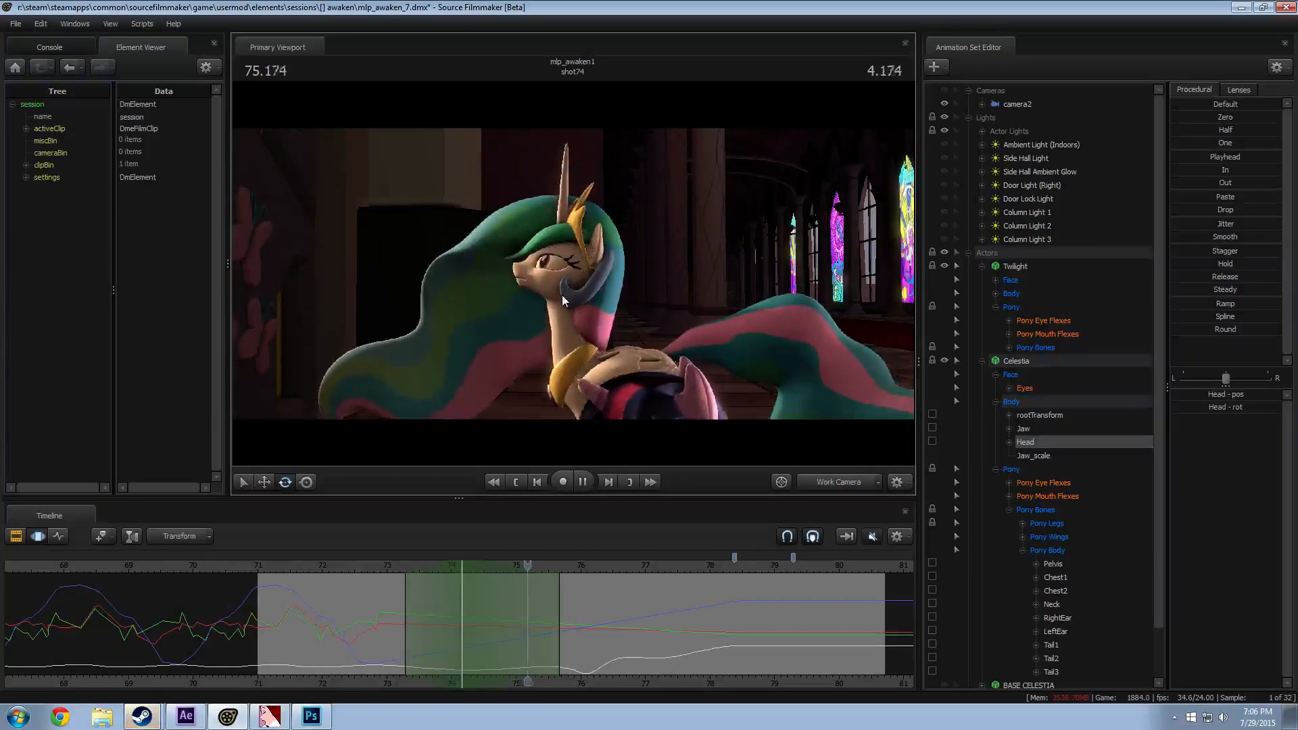
{"action": "key", "text": "space"}
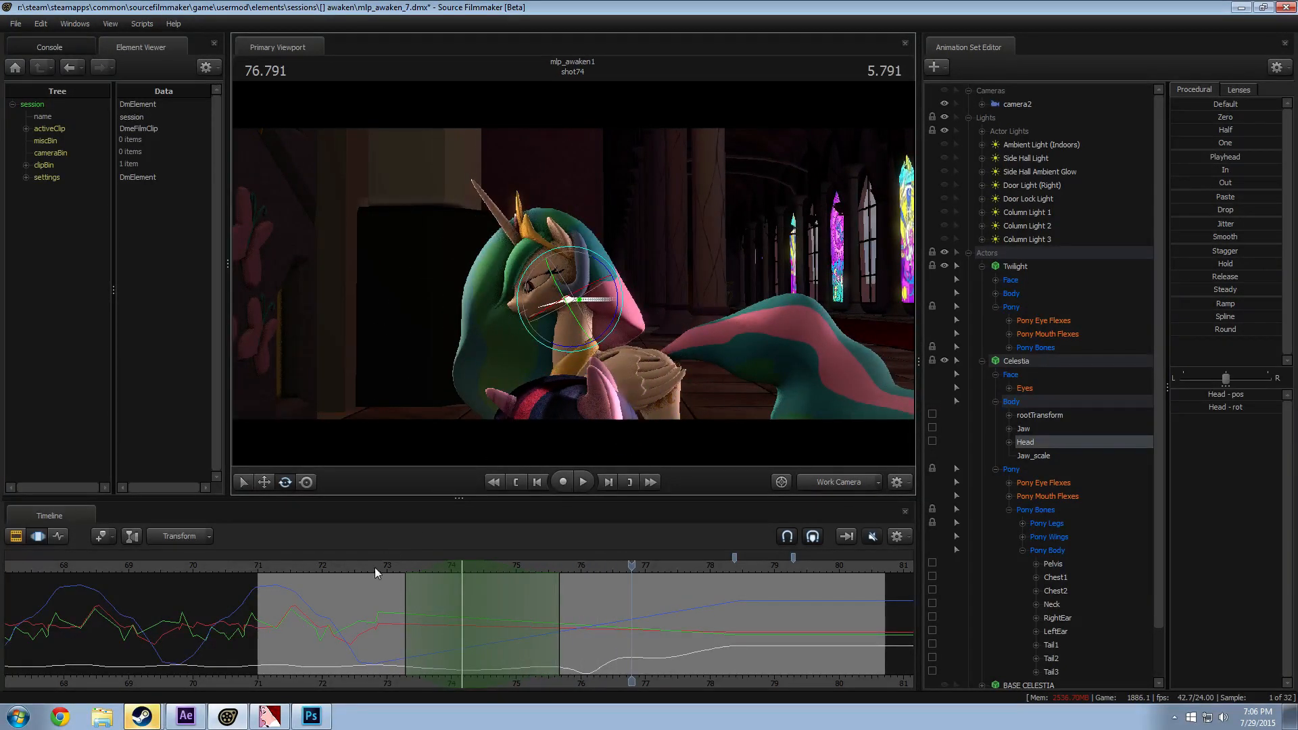
Step: Replay Celestia's head turn from about 73 s and again from about 75 s, comparing Work Camera and camera2
{"action": "left_click", "coordinate": [374, 567]}
{"action": "key", "text": "space"}
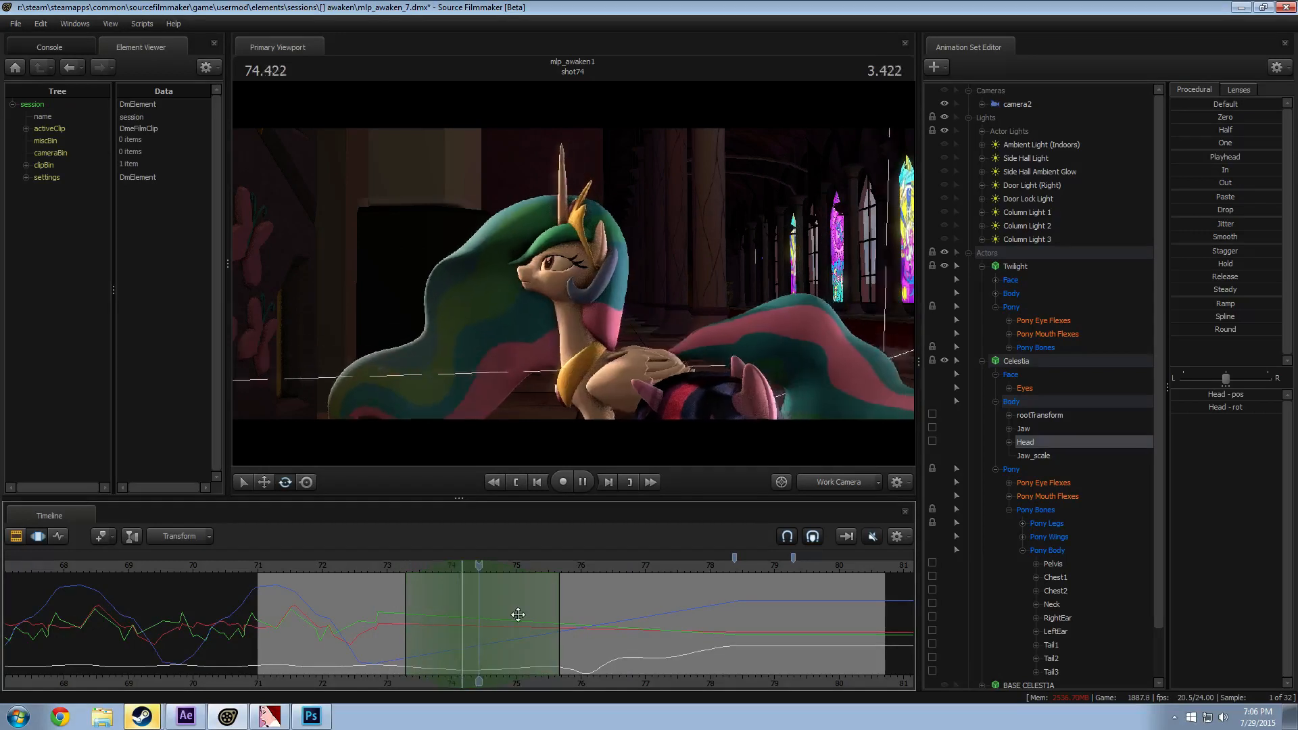
{"action": "key", "text": "space"}
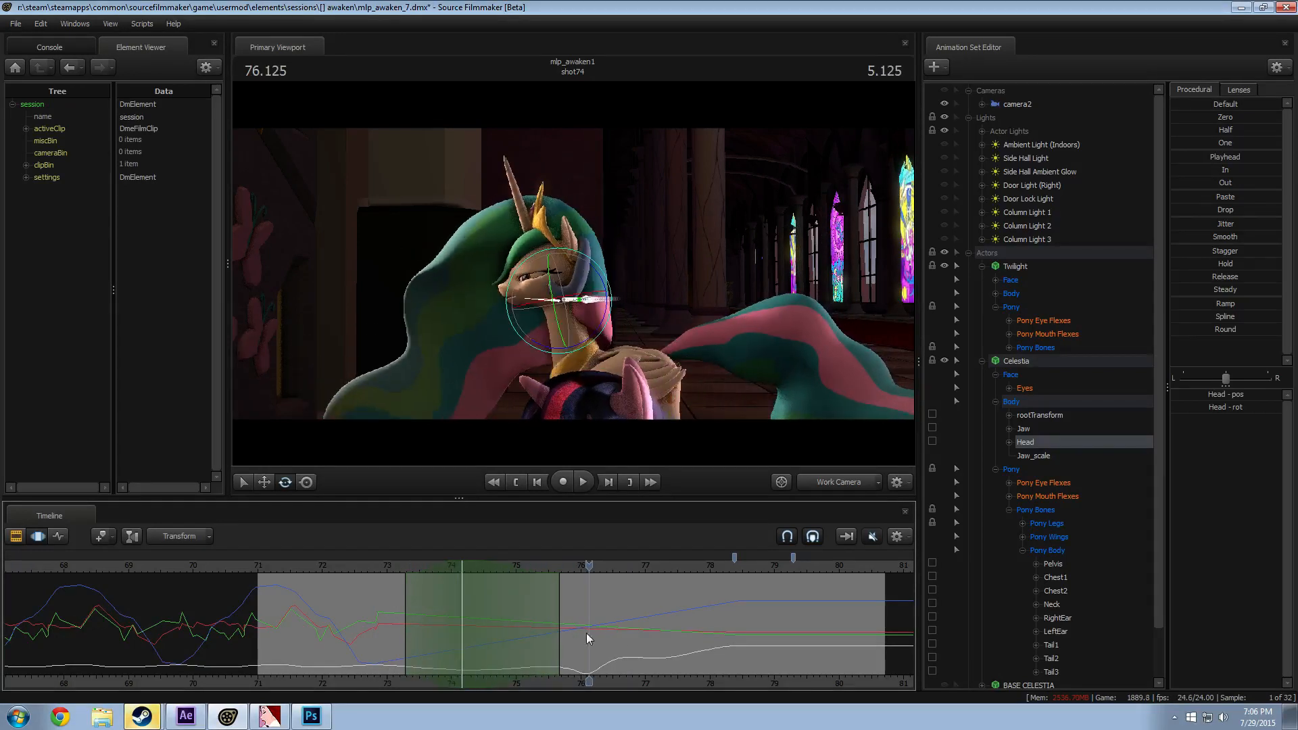
{"action": "left_click", "coordinate": [530, 571]}
{"action": "key", "text": "space"}
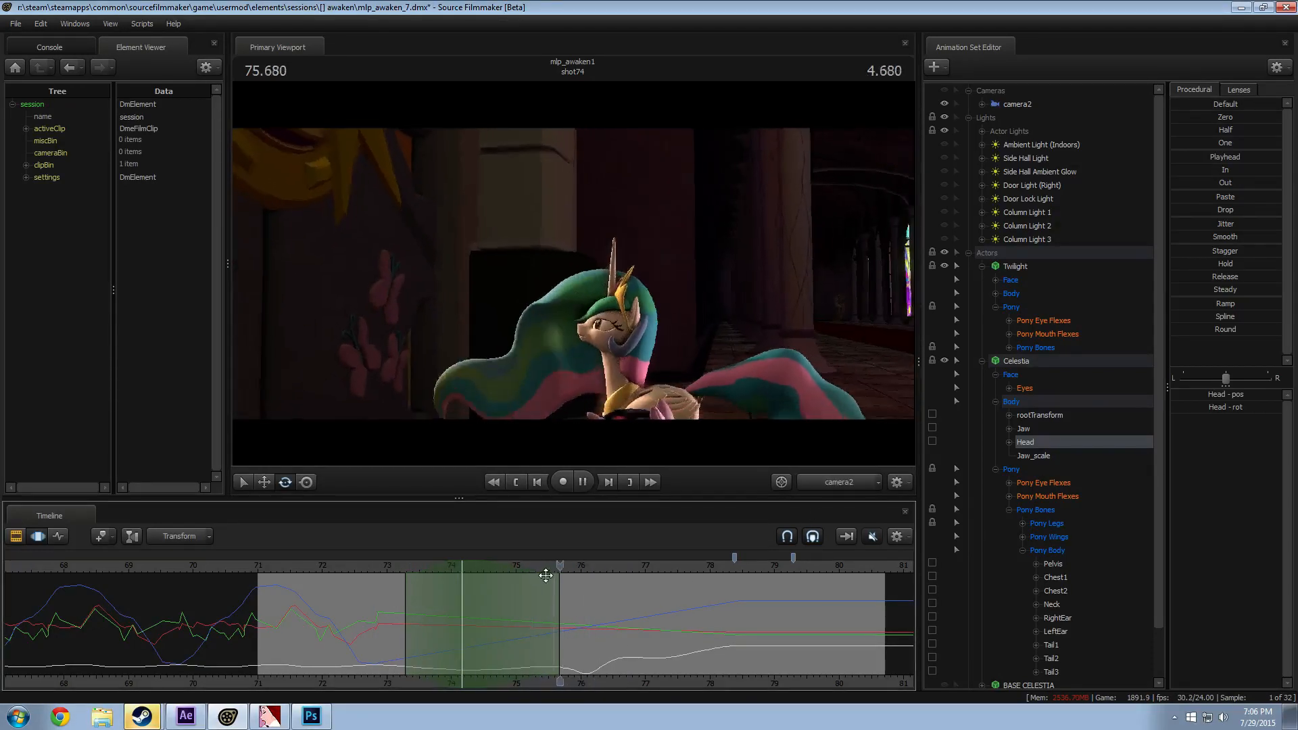
{"action": "key", "text": "space"}
{"action": "left_click", "coordinate": [855, 486]}
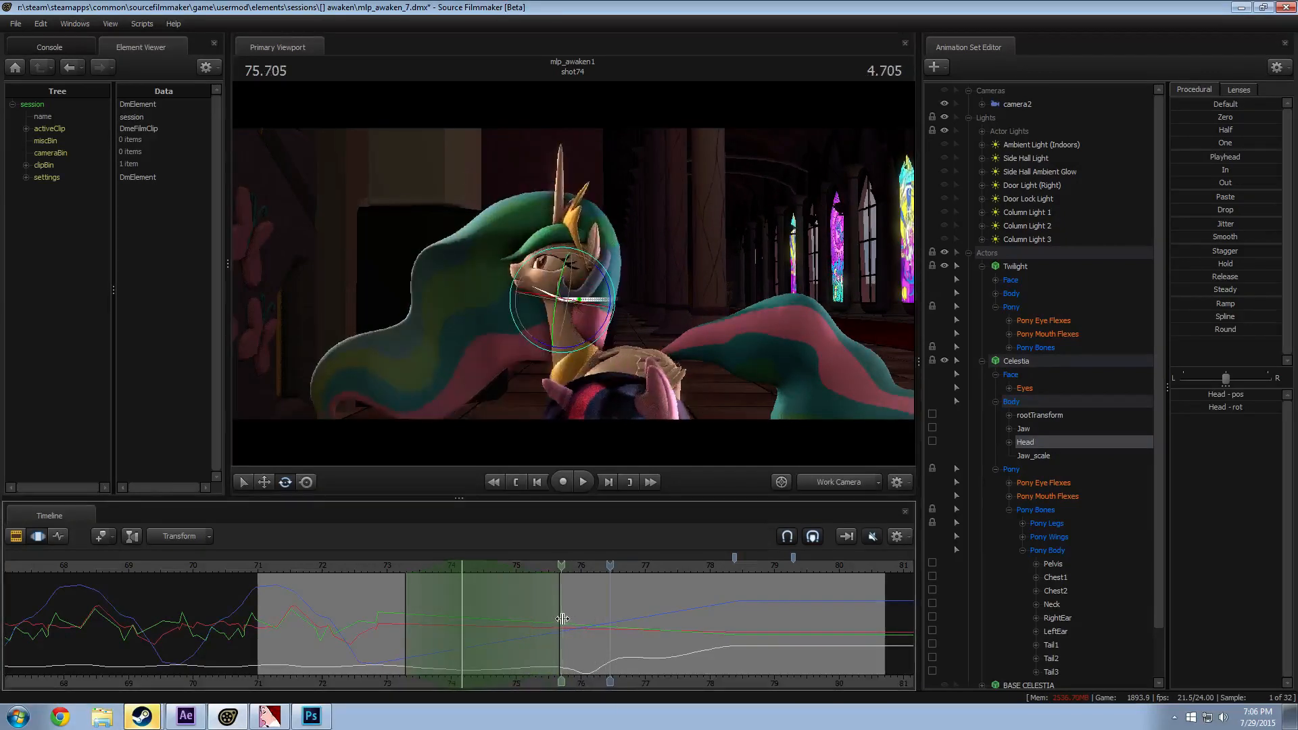
Step: Set a time selection from about 75.6 to 77.3 s with its peak at 76.458 s and smooth falloff
{"action": "left_click_drag", "start_coordinate": [562, 619], "coordinate": [653, 619]}
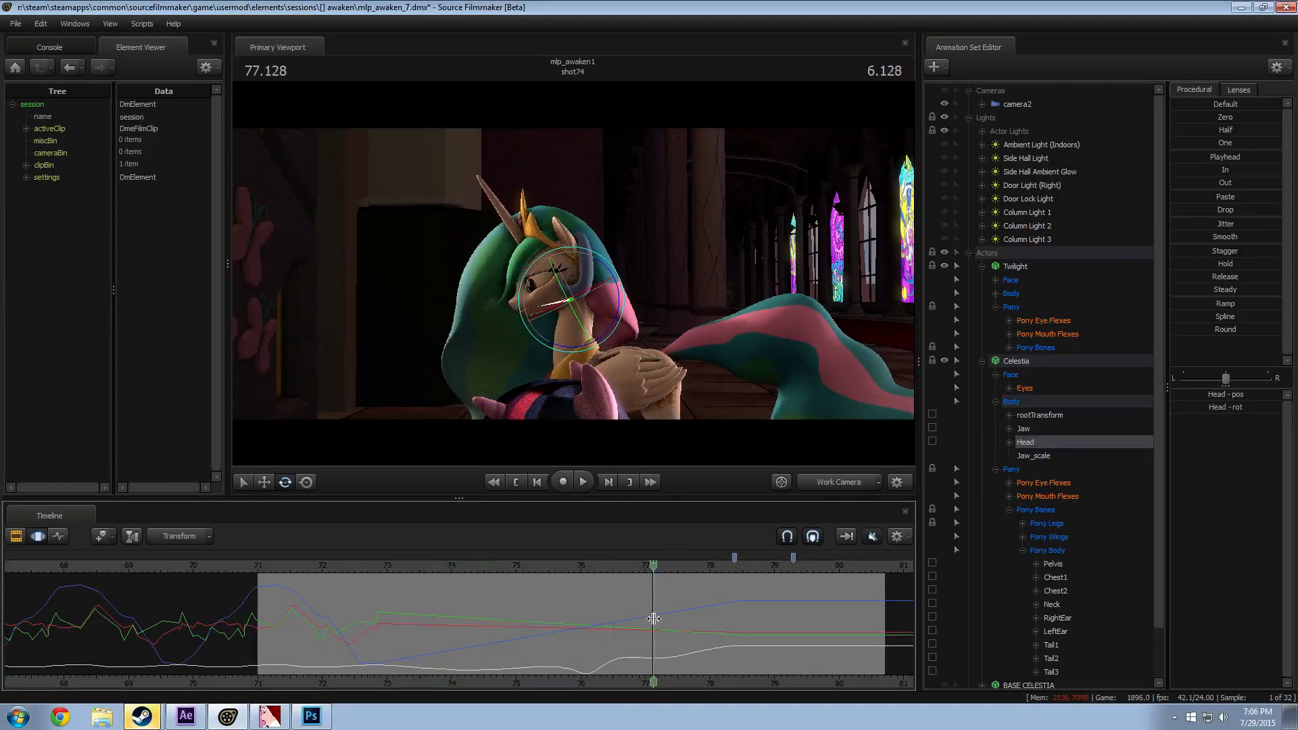
{"action": "left_click", "coordinate": [561, 627], "text": "shift"}
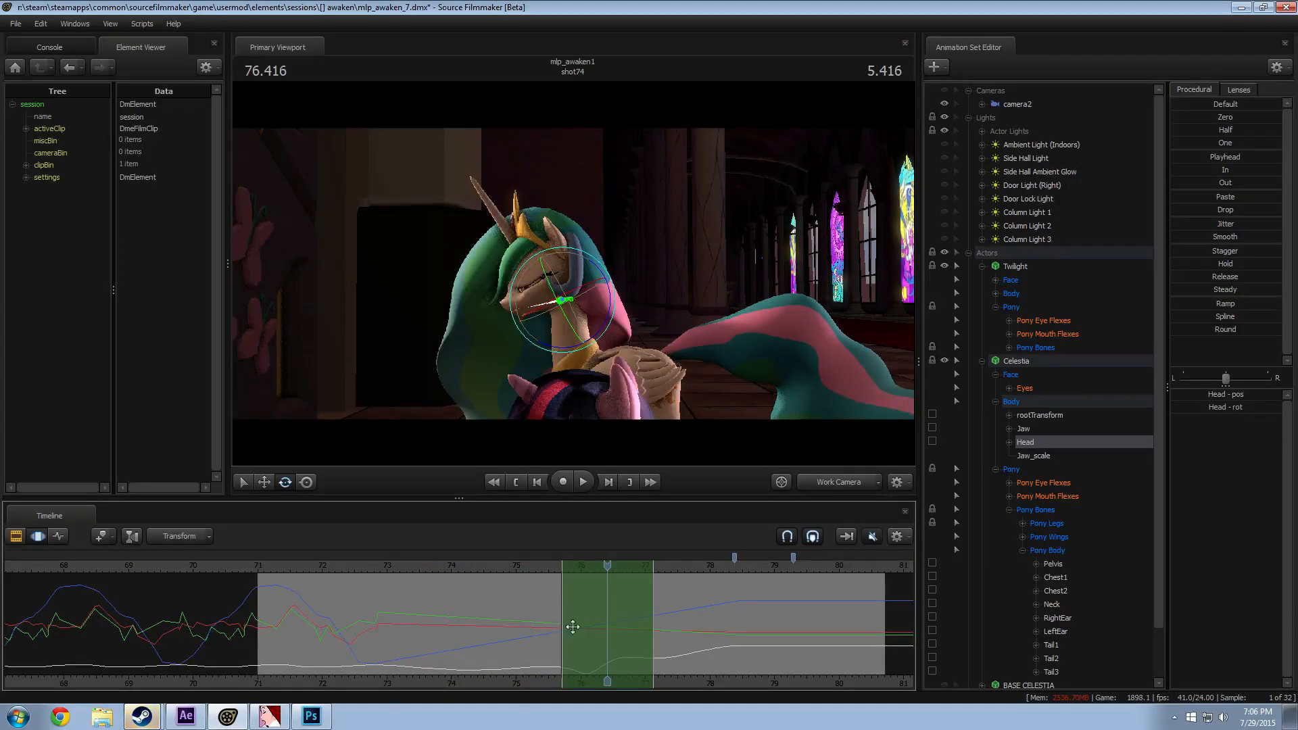
{"action": "left_click", "coordinate": [610, 618], "text": "shift"}
{"action": "scroll", "coordinate": [611, 626], "scroll_direction": "up", "scroll_amount": 10, "text": "shift"}
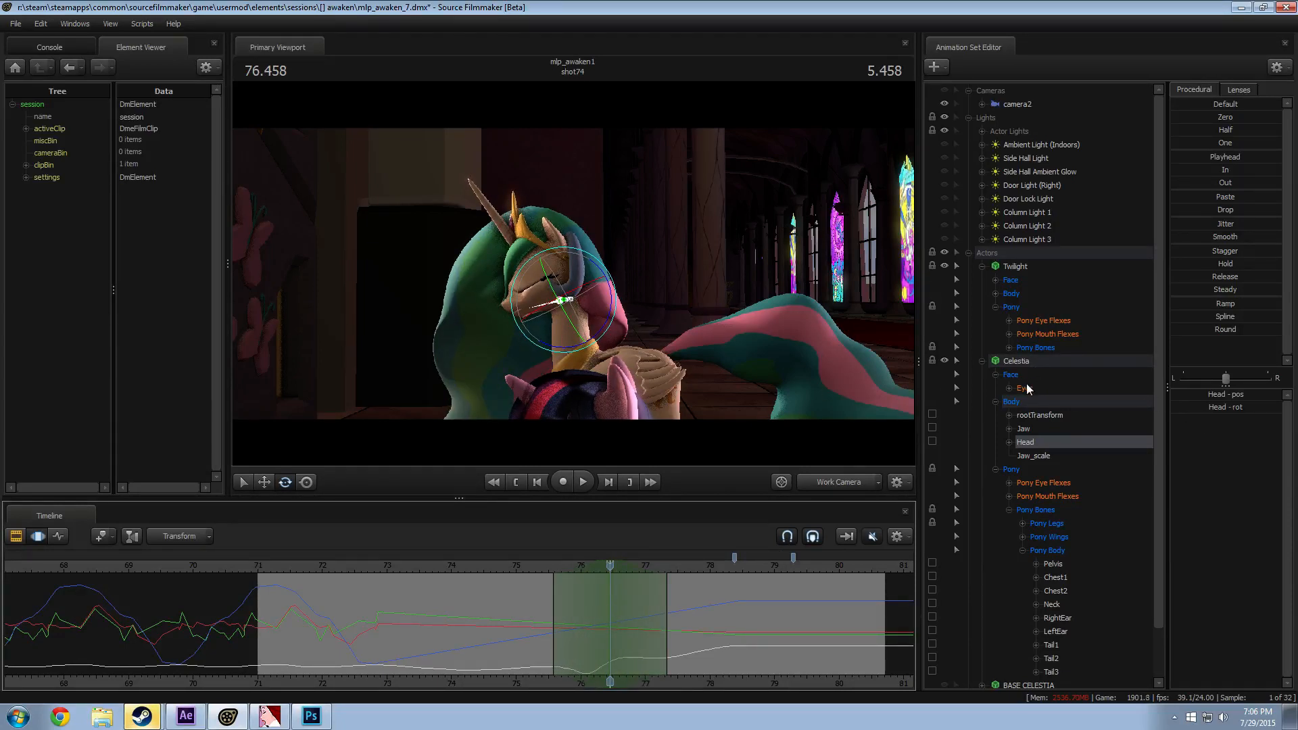
Step: Expand Celestia's Pony Legs group and all four front and back leg groups to list their bones
{"action": "scroll", "coordinate": [1023, 436], "scroll_direction": "down", "scroll_amount": 2}
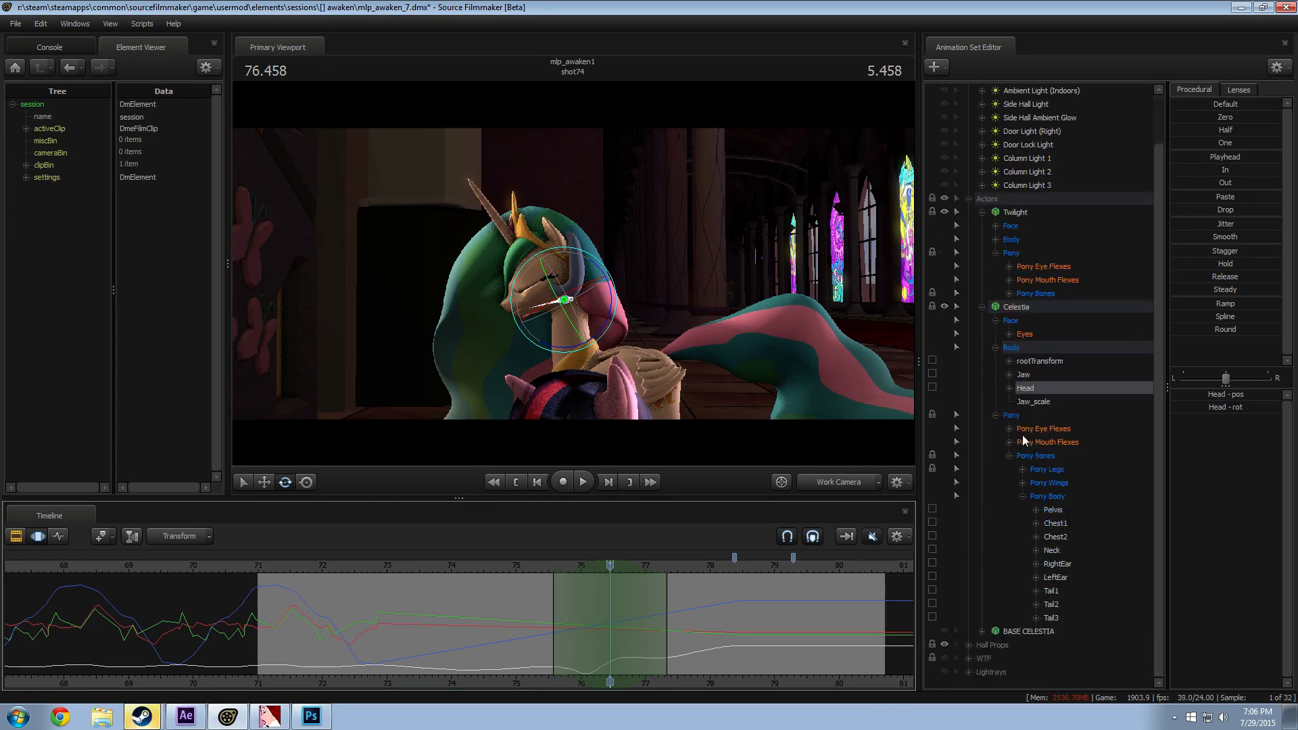
{"action": "left_click", "coordinate": [1022, 471]}
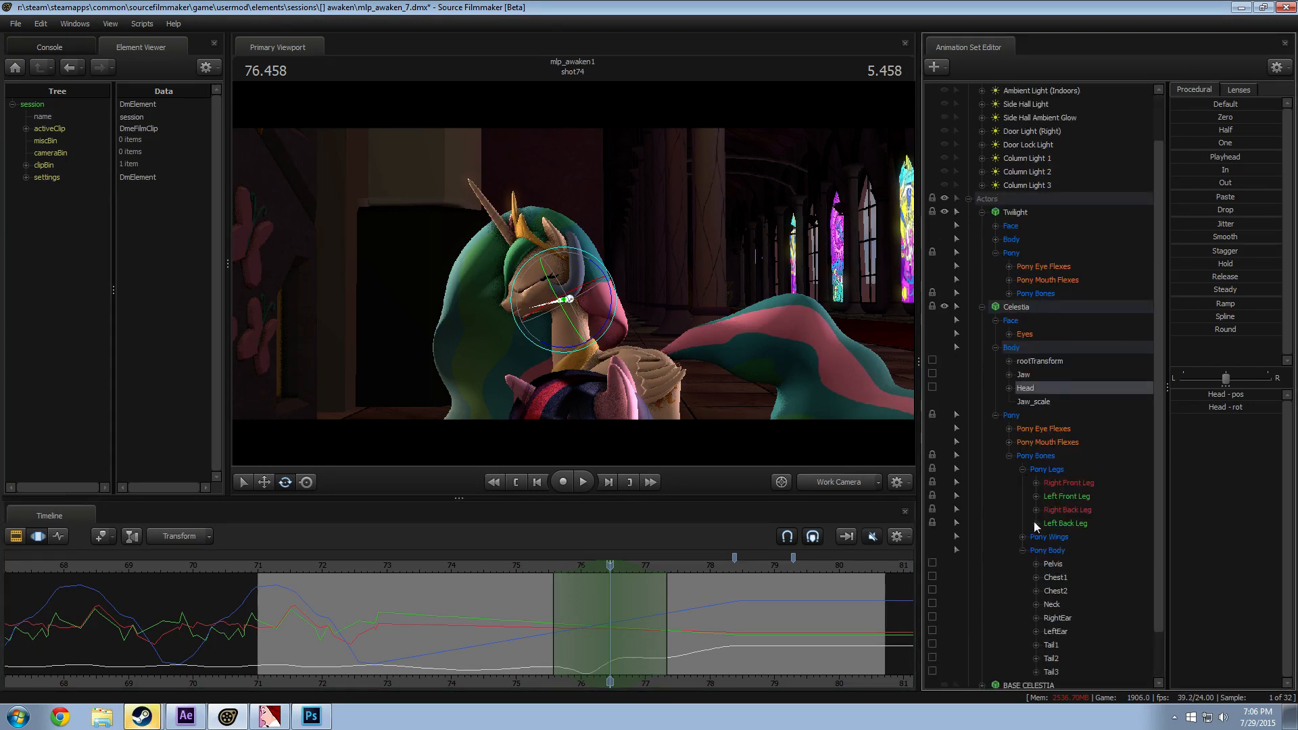
{"action": "left_click", "coordinate": [1035, 523]}
{"action": "left_click", "coordinate": [1035, 510]}
{"action": "left_click", "coordinate": [1036, 497]}
{"action": "left_click", "coordinate": [1035, 484]}
{"action": "scroll", "coordinate": [1049, 496], "scroll_direction": "down", "scroll_amount": 4}
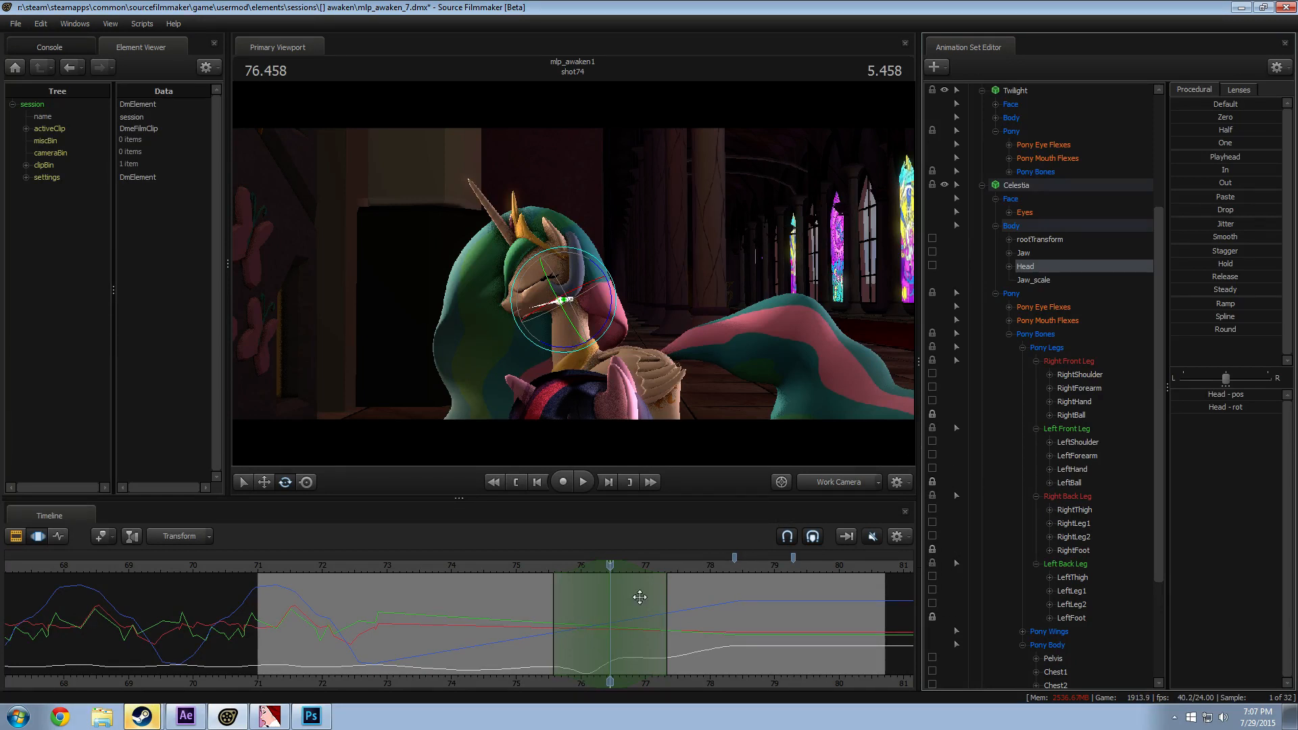
Step: Move the time selection's peak to 76.333 s, ending near 77.1 s, and shift Celestia's Pelvis slightly forward
{"action": "left_click_drag", "start_coordinate": [550, 610], "coordinate": [602, 620], "text": "shift"}
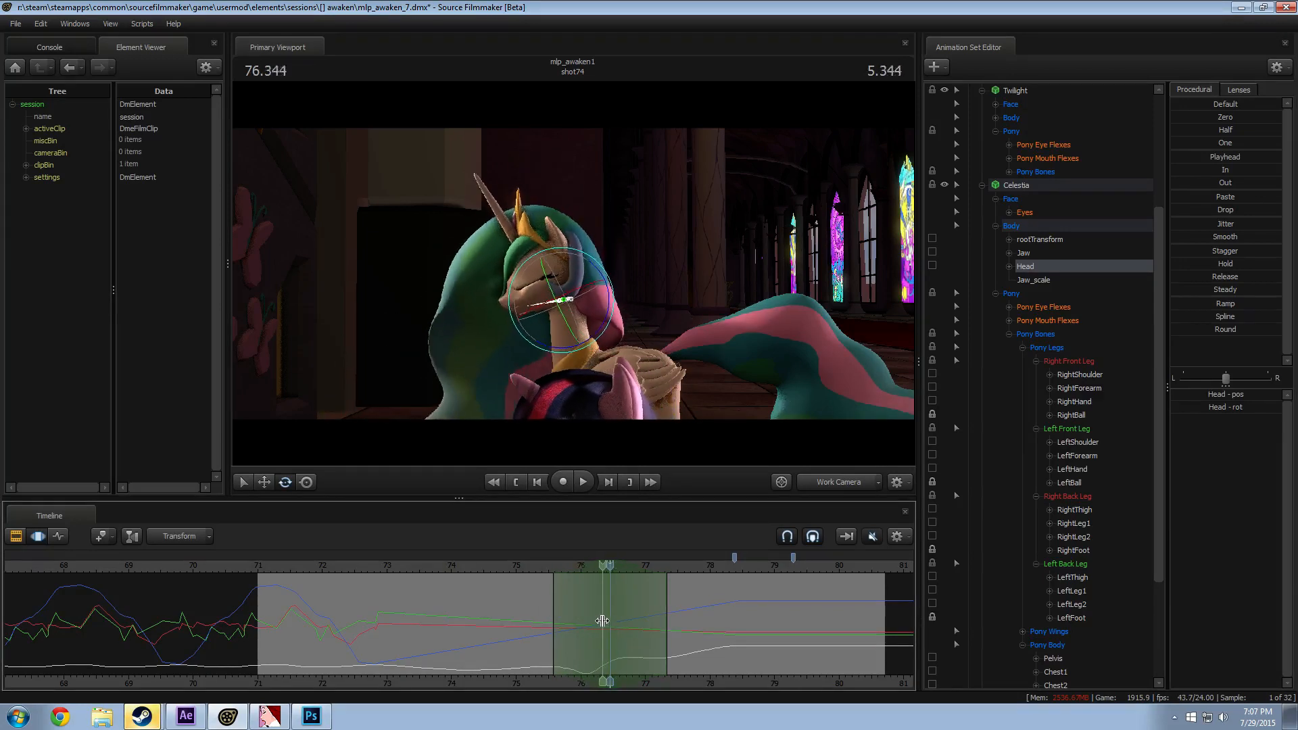
{"action": "left_click", "coordinate": [602, 621]}
{"action": "scroll", "coordinate": [601, 622], "scroll_direction": "up", "scroll_amount": 3}
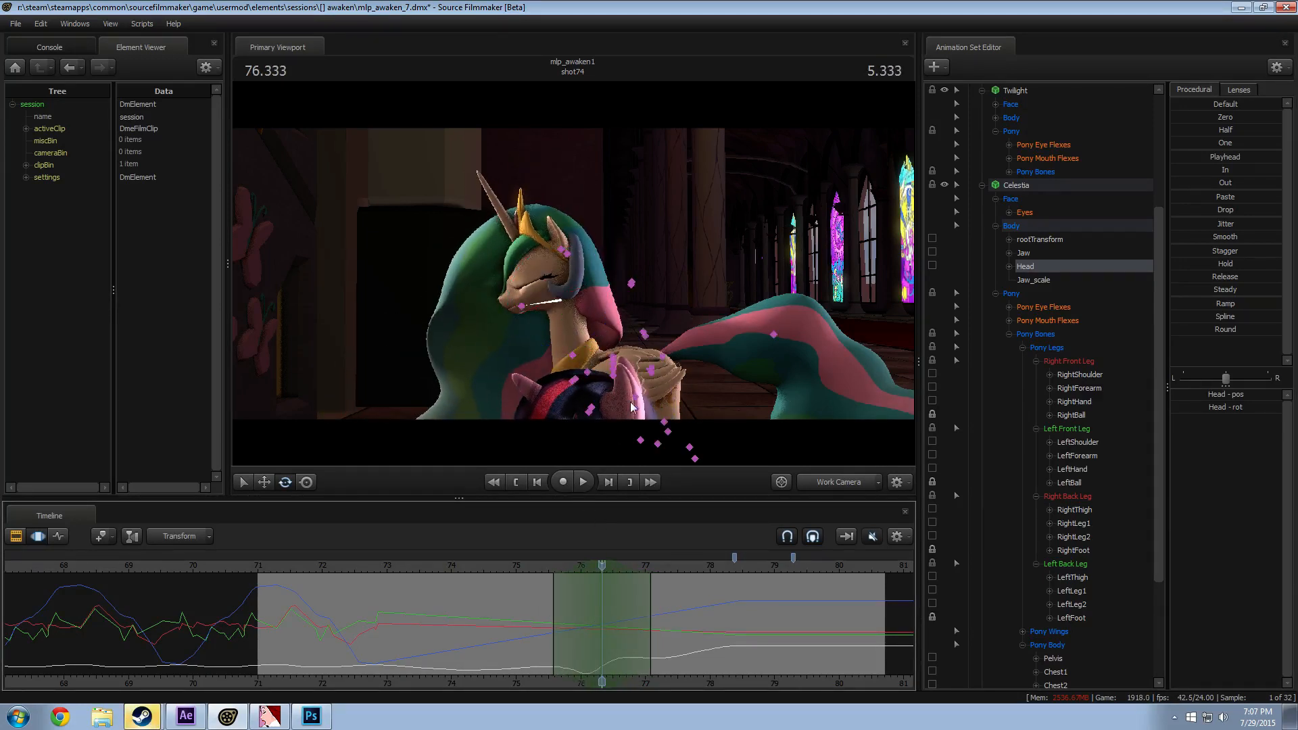
{"action": "left_click", "coordinate": [650, 369]}
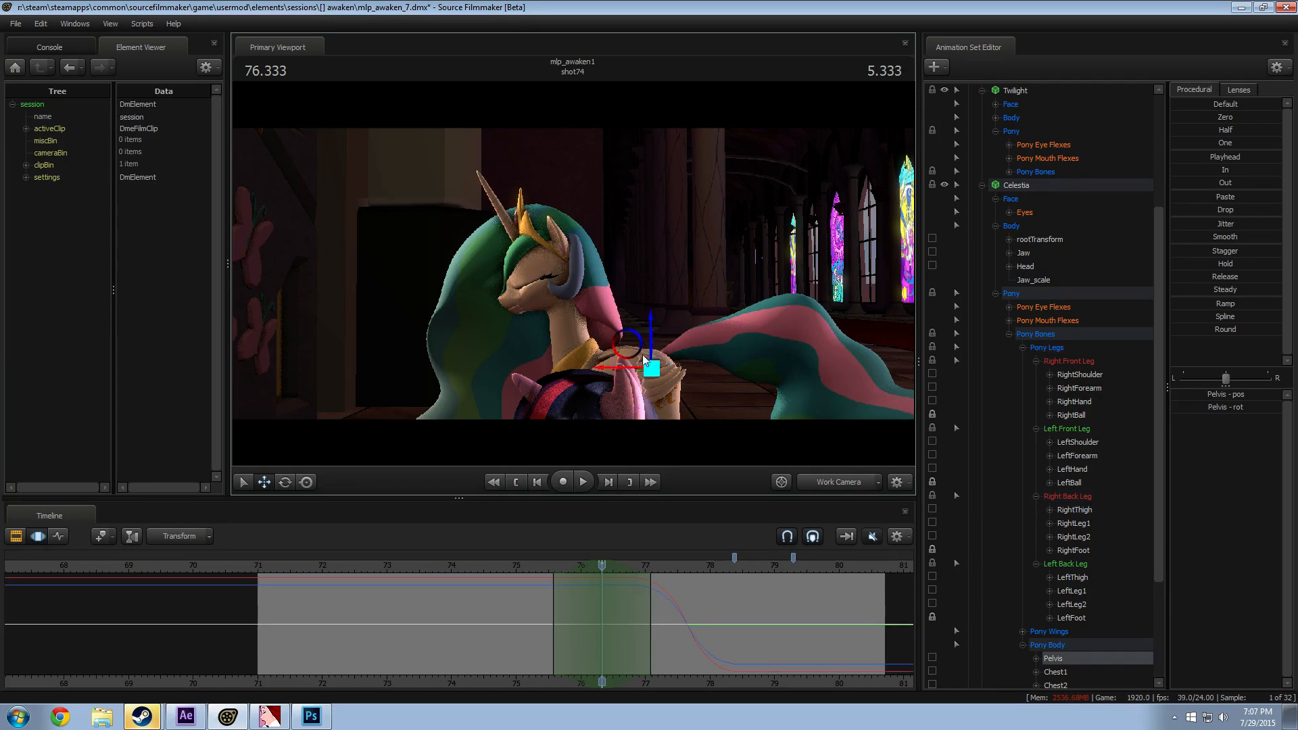
{"action": "left_click_drag", "start_coordinate": [616, 372], "coordinate": [610, 383]}
Step: Play back the Pelvis shift, then shorten its time selection and move the peak earlier to about 76.2 s
{"action": "key", "text": "space"}
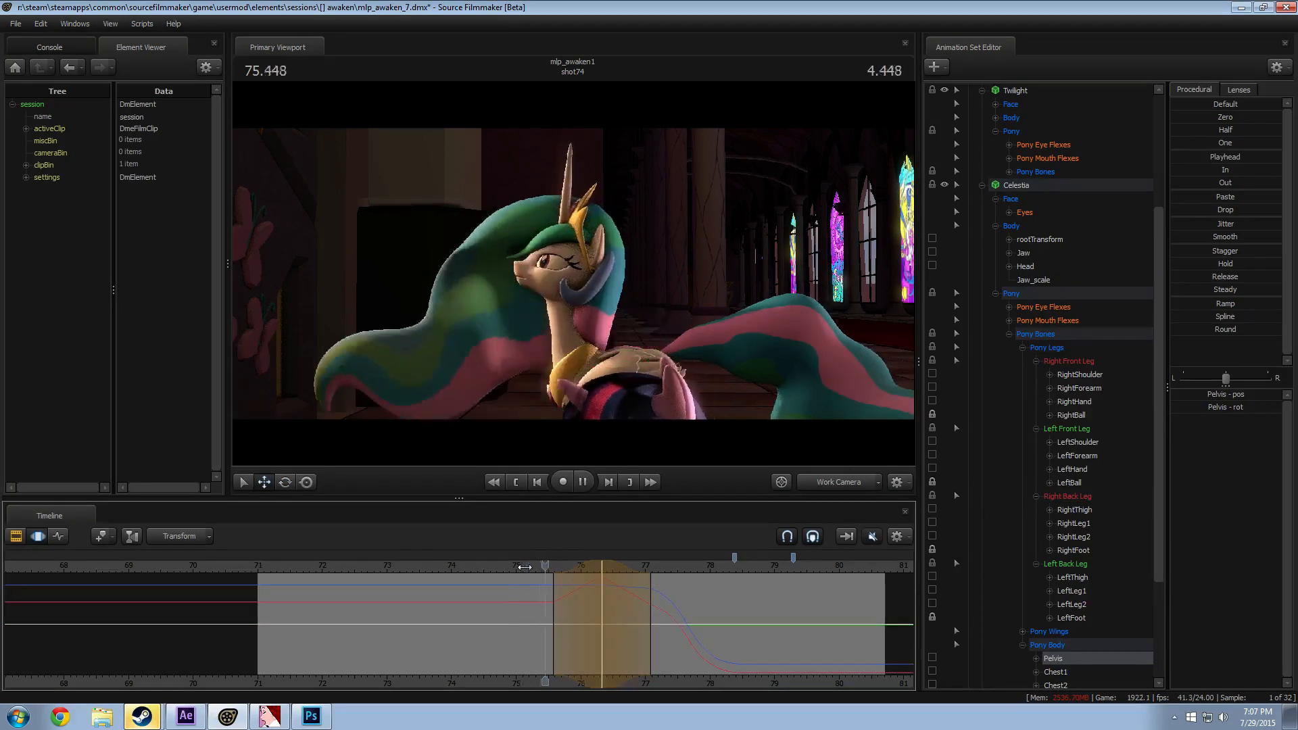
{"action": "key", "text": "space"}
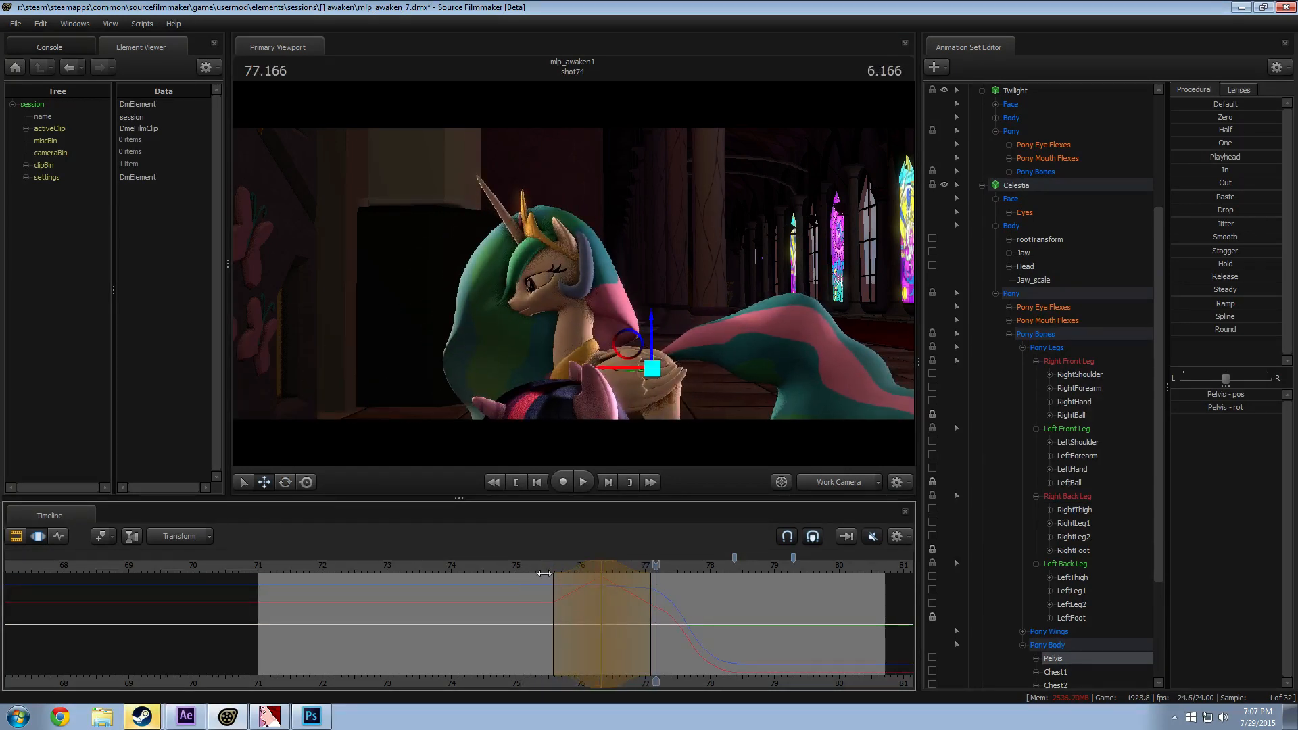
{"action": "scroll", "coordinate": [601, 569], "scroll_direction": "down", "scroll_amount": 1}
{"action": "left_click_drag", "start_coordinate": [602, 570], "coordinate": [591, 568]}
Step: Replay the Pelvis shift through camera2 from about 75.4 s, then inspect both characters' bodies through the Work Camera
{"action": "left_click", "coordinate": [529, 568]}
{"action": "key", "text": "space"}
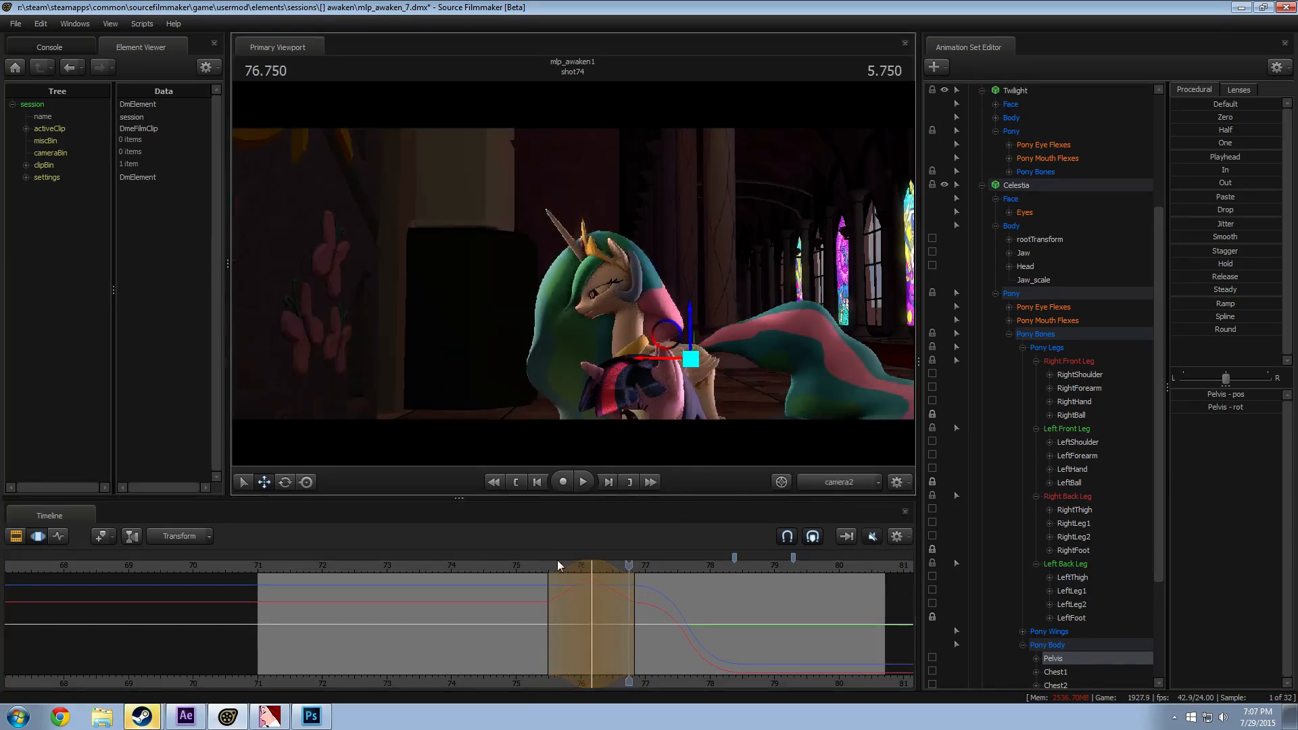
{"action": "left_click", "coordinate": [538, 566]}
{"action": "key", "text": "space"}
{"action": "key", "text": "space"}
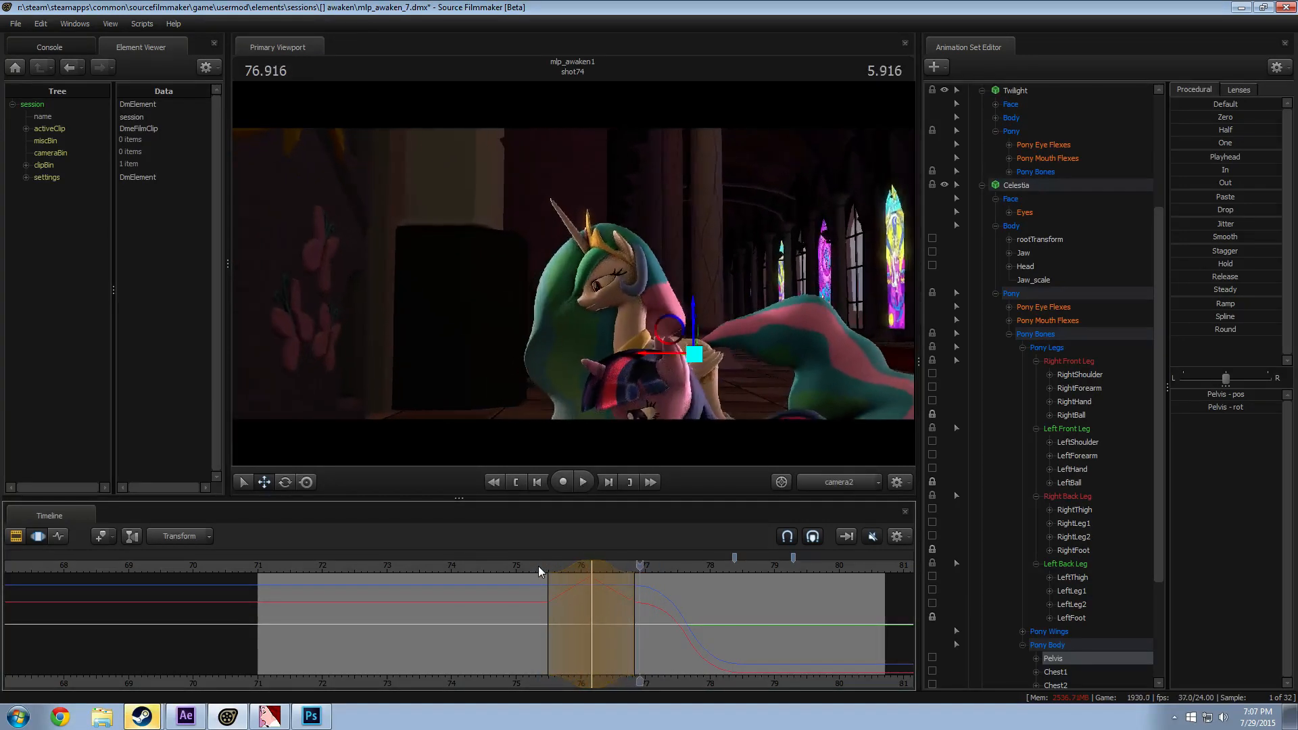
{"action": "left_click_drag", "start_coordinate": [538, 566], "coordinate": [540, 566]}
{"action": "left_click", "coordinate": [816, 483]}
{"action": "left_click_drag", "start_coordinate": [722, 430], "coordinate": [560, 444]}
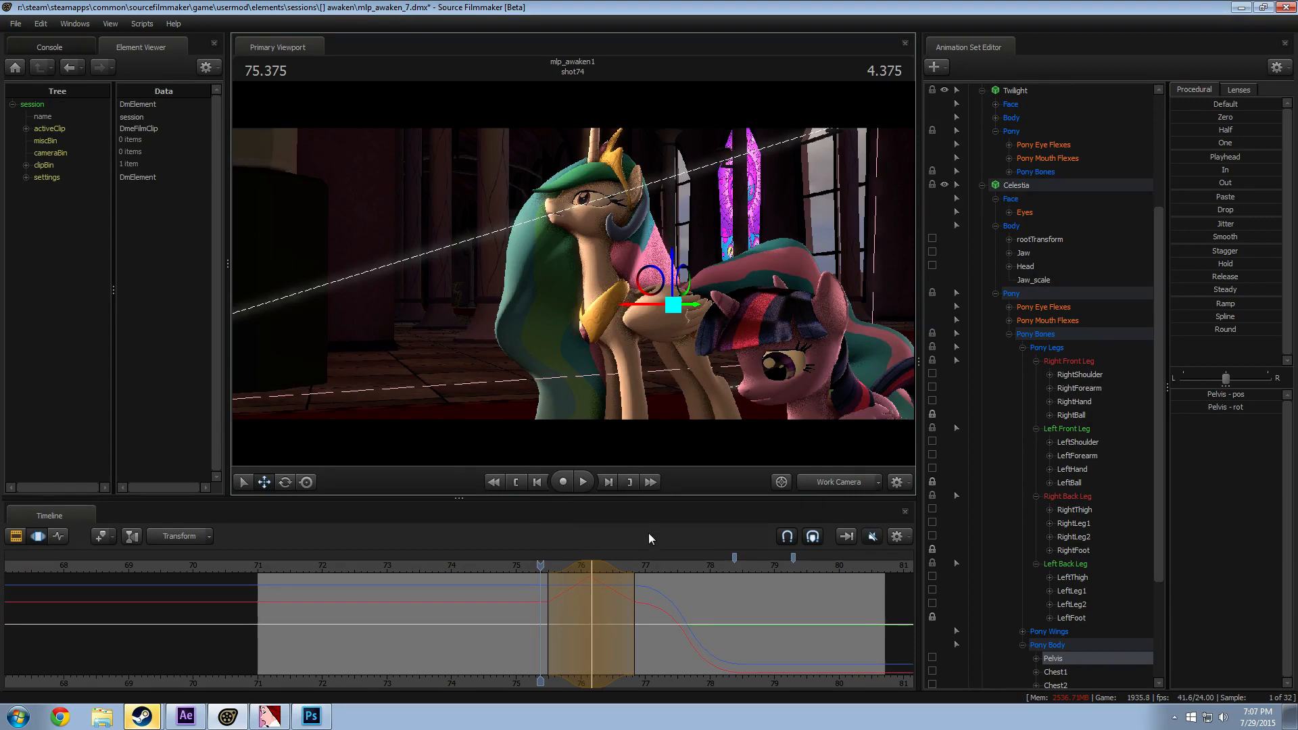
Step: Move the Pelvis edit's time selection peak earlier to about 76.08 s and end its falloff near 76.6 s
{"action": "scroll", "coordinate": [558, 595], "scroll_direction": "down", "scroll_amount": 2}
{"action": "scroll", "coordinate": [559, 595], "scroll_direction": "up", "scroll_amount": 3}
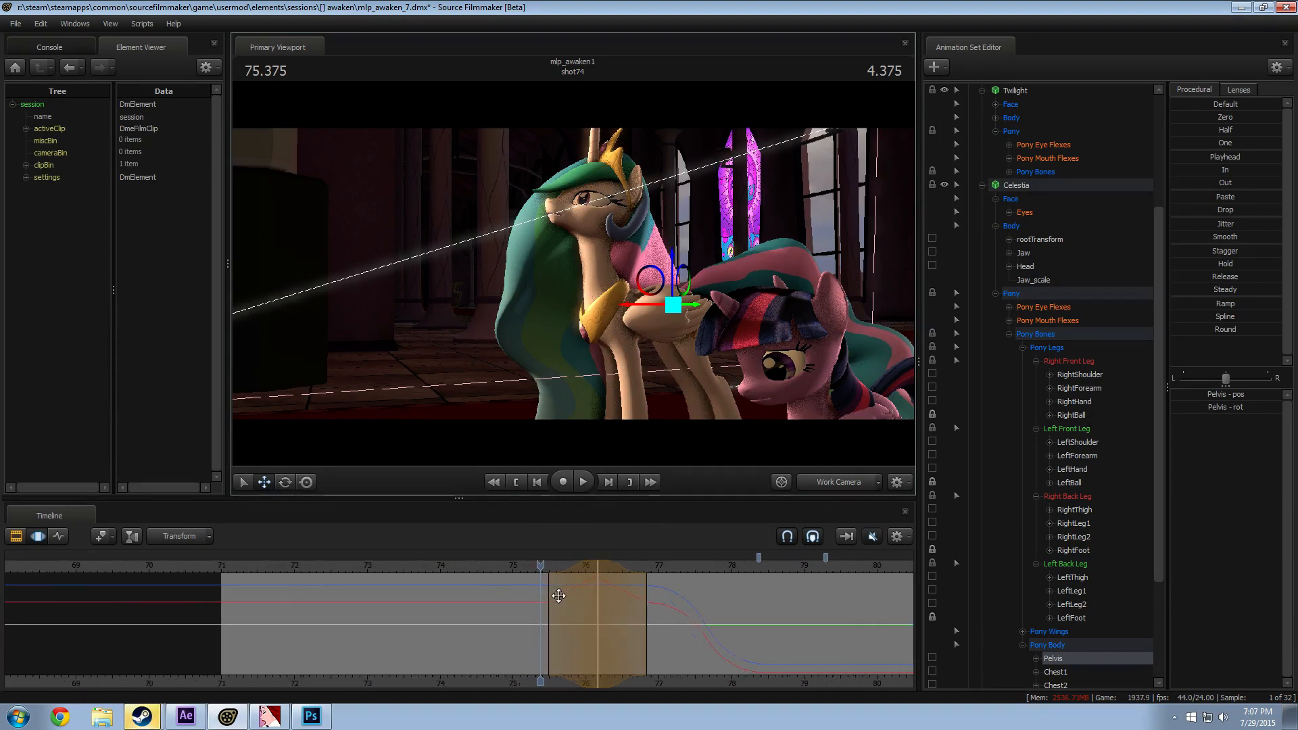
{"action": "scroll", "coordinate": [558, 595], "scroll_direction": "down", "scroll_amount": 2}
{"action": "scroll", "coordinate": [558, 594], "scroll_direction": "up", "scroll_amount": 3}
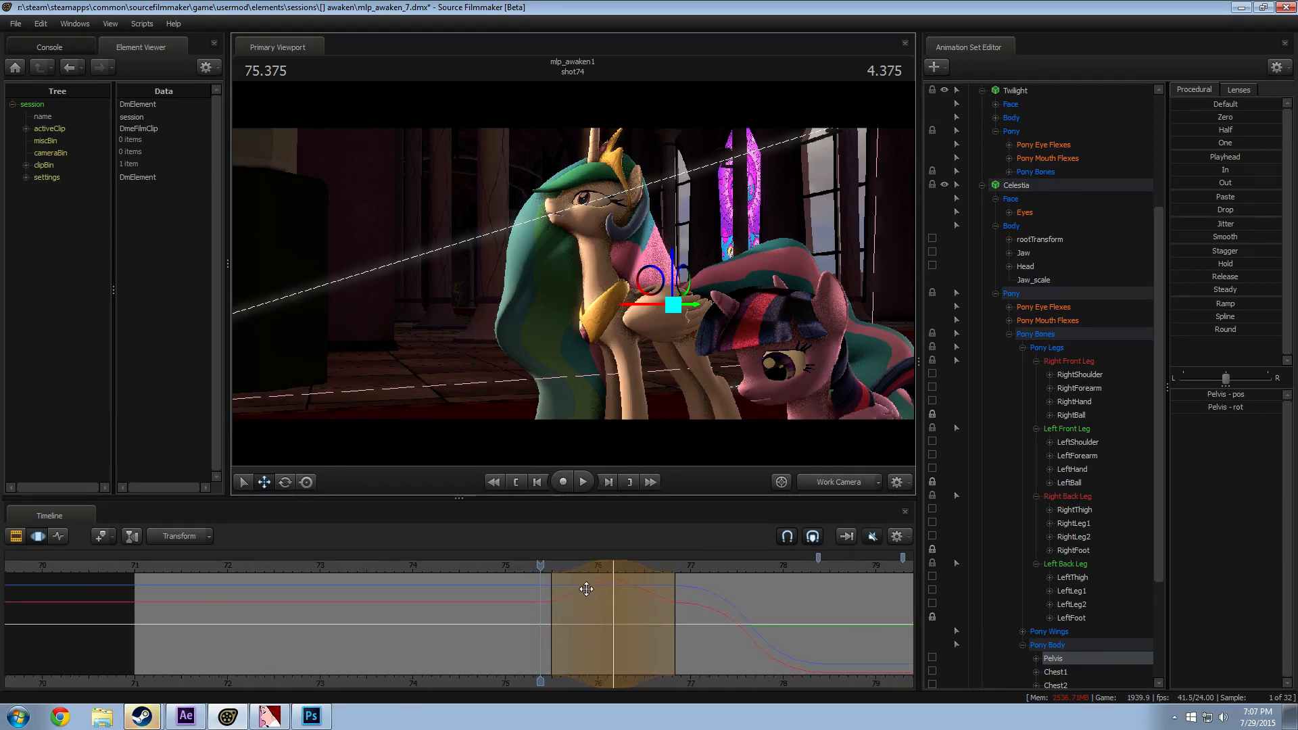
{"action": "left_click_drag", "start_coordinate": [537, 566], "coordinate": [597, 568]}
{"action": "scroll", "coordinate": [601, 575], "scroll_direction": "up", "scroll_amount": 1}
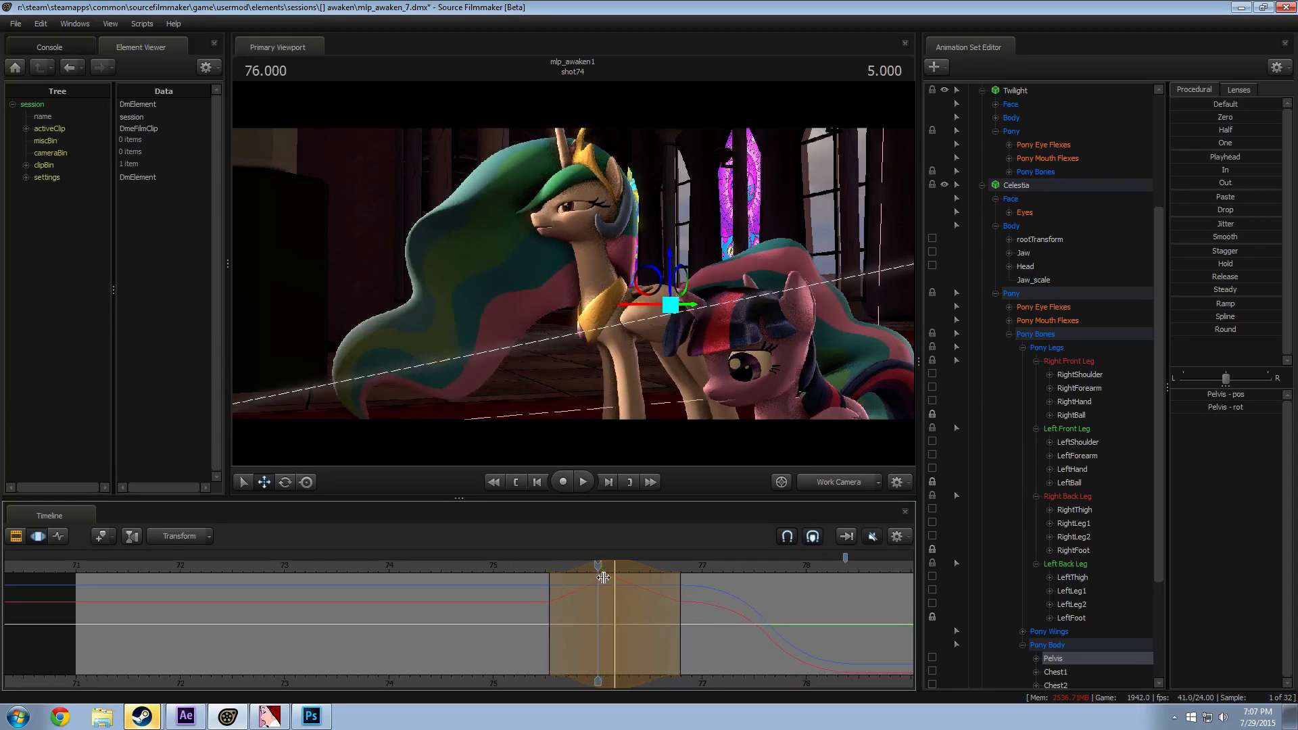
Step: Replay the retimed Pelvis shift from about 75.5 s through the Work Camera
{"action": "key", "text": "space"}
{"action": "left_click", "coordinate": [541, 567]}
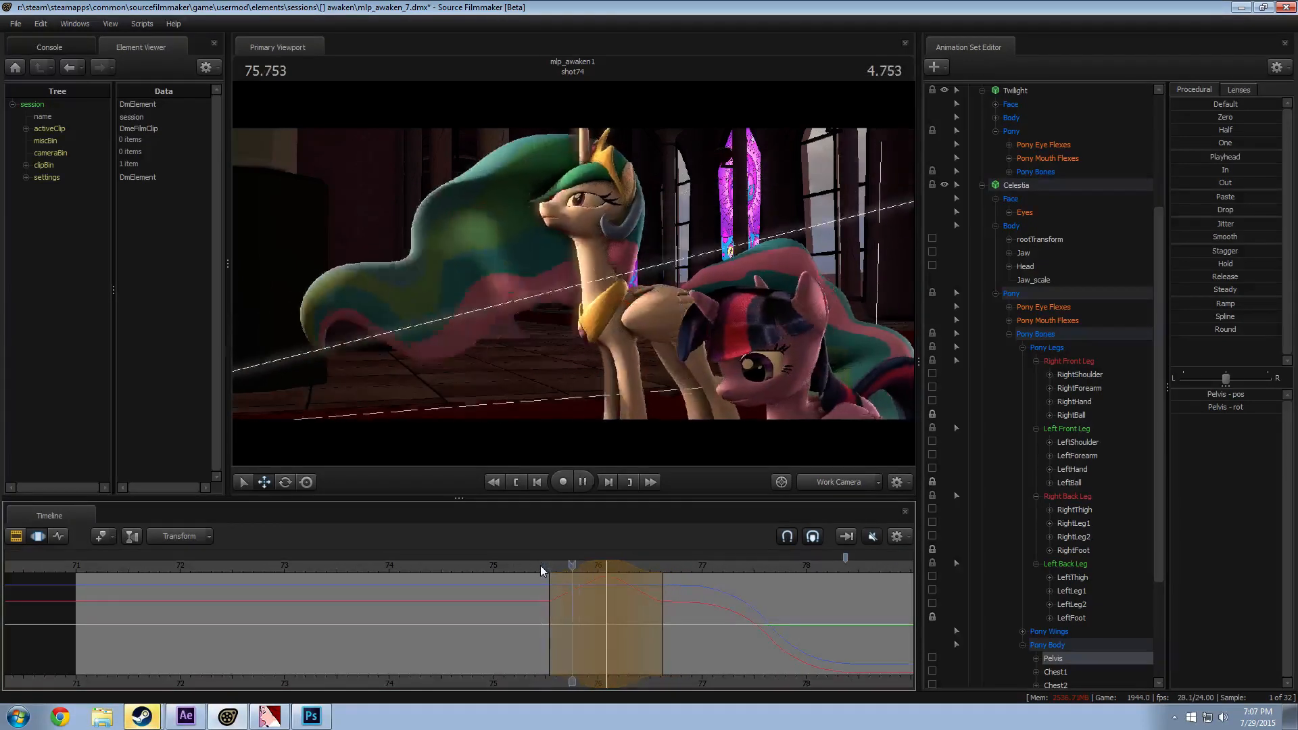
{"action": "key", "text": "space"}
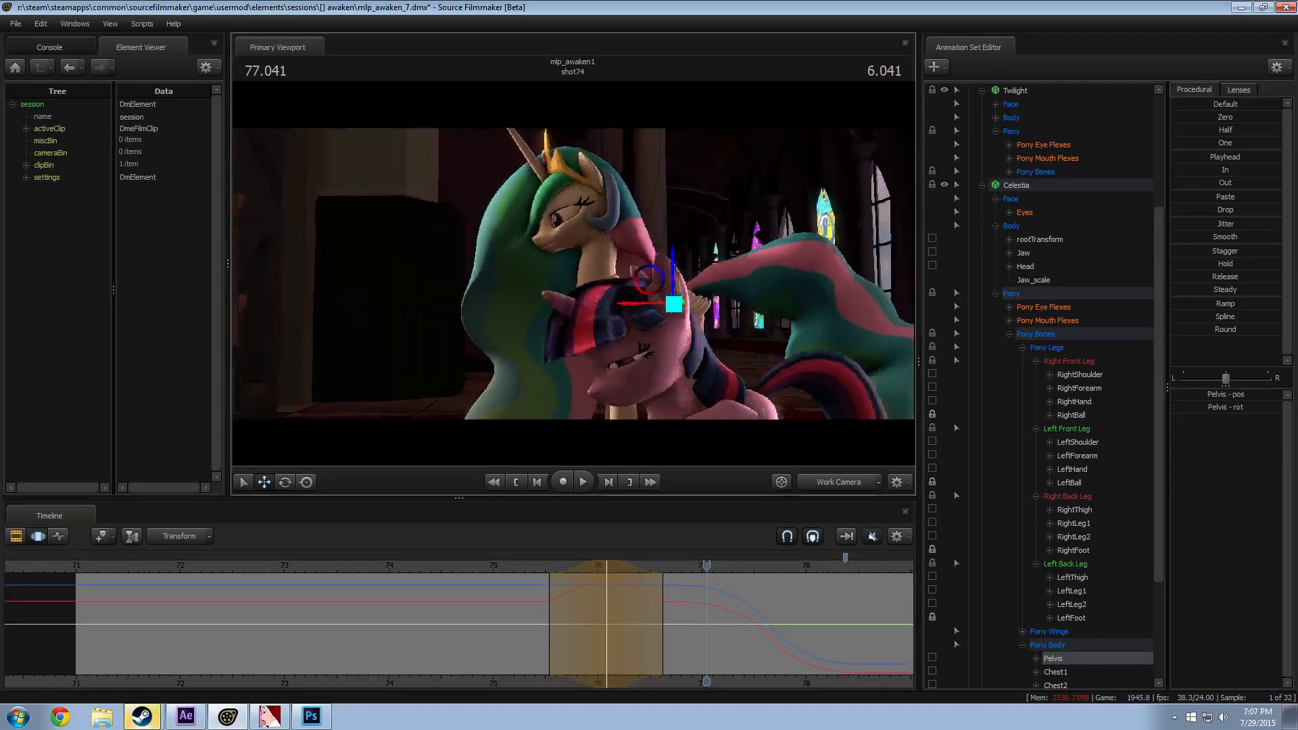
{"action": "key", "text": "space"}
{"action": "left_click", "coordinate": [542, 566]}
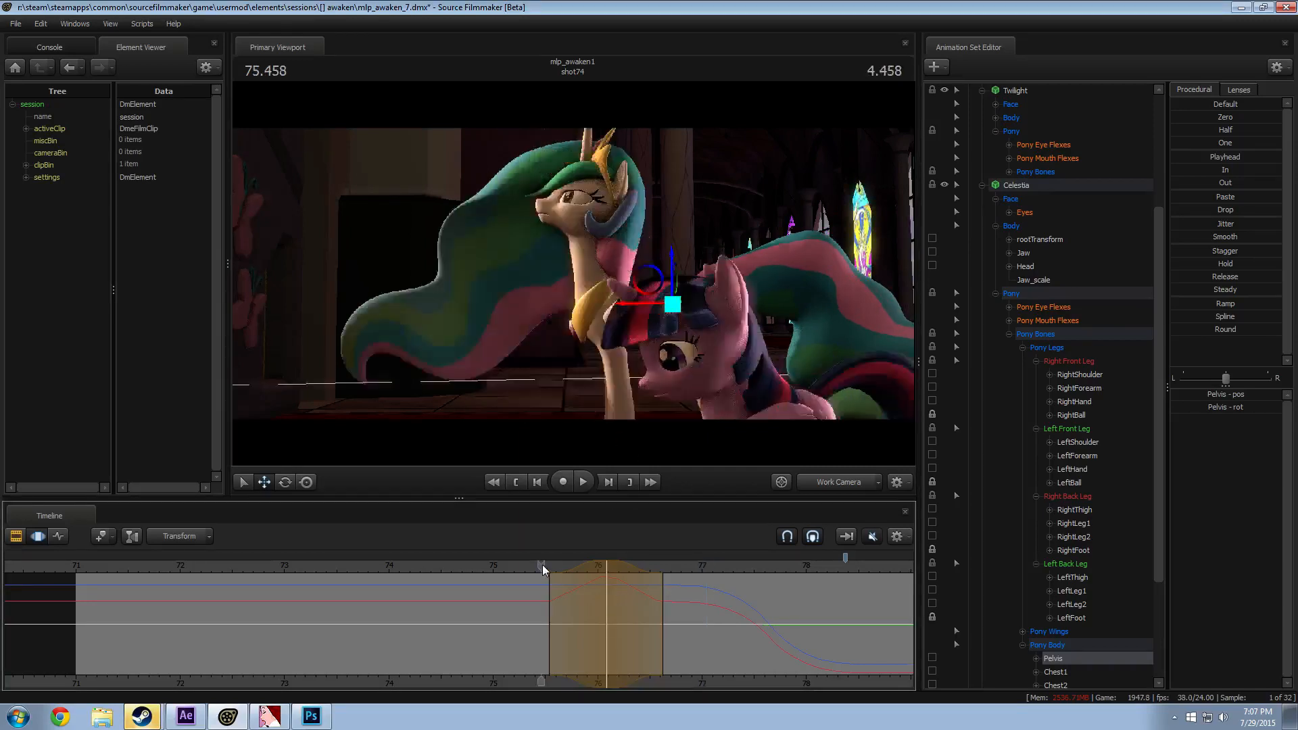
{"action": "key", "text": "space"}
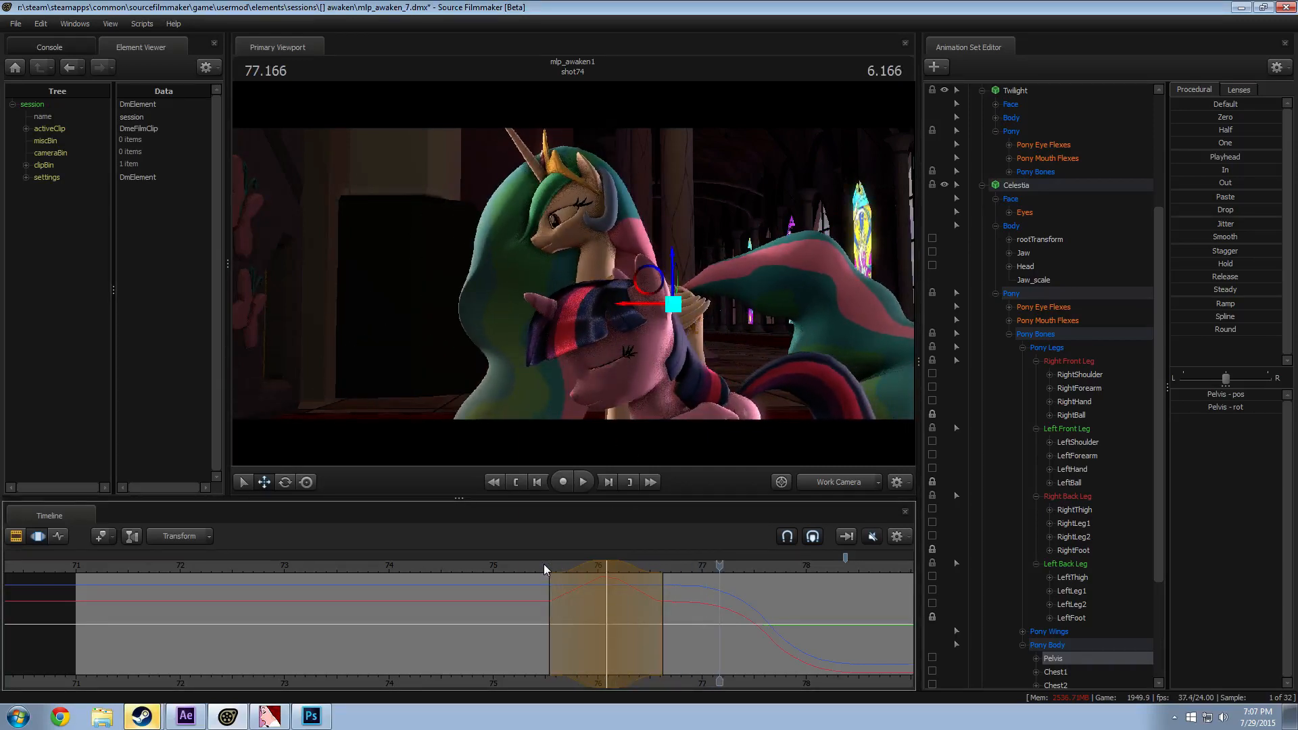
Step: Rotate Celestia's RightLeg2 and LeftLeg2 bones slightly at the Pelvis shift's peak, 76.083 s
{"action": "left_click_drag", "start_coordinate": [543, 564], "coordinate": [605, 575]}
{"action": "left_click_drag", "start_coordinate": [597, 378], "coordinate": [676, 400]}
{"action": "left_click", "coordinate": [550, 594]}
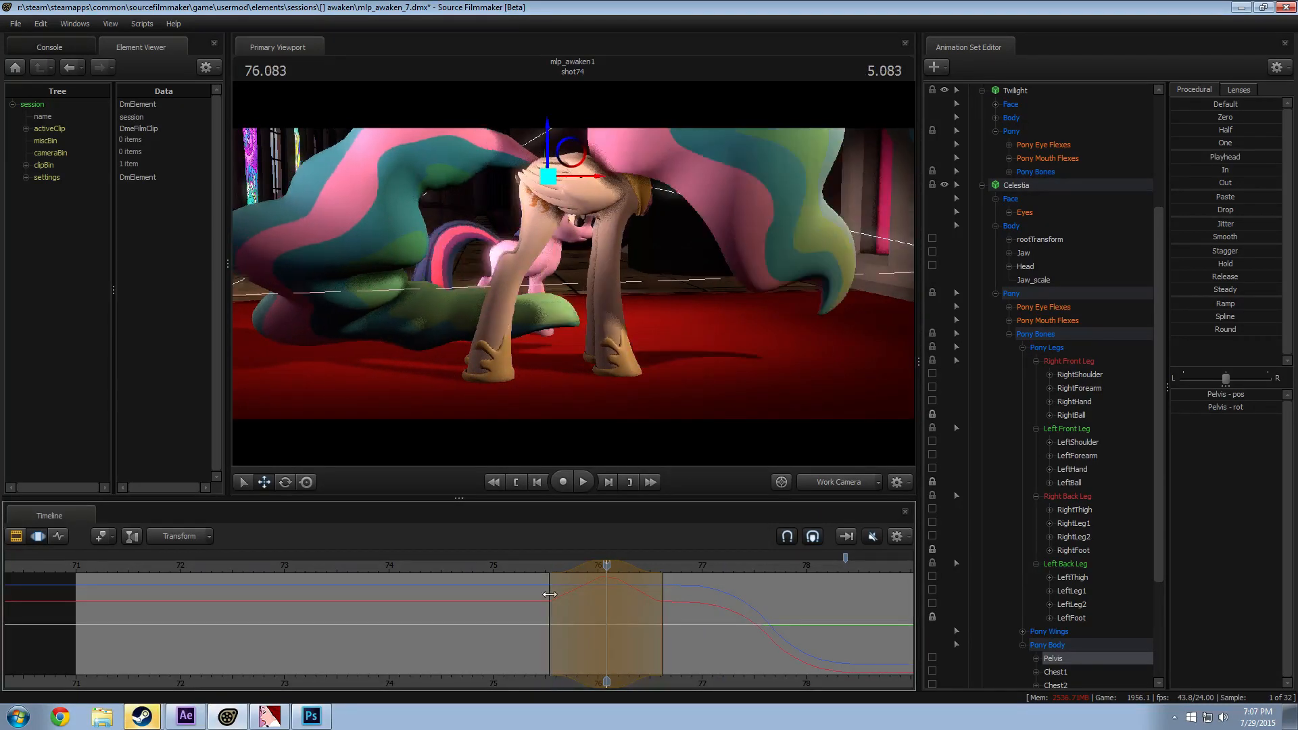
{"action": "key", "text": "ctrl"}
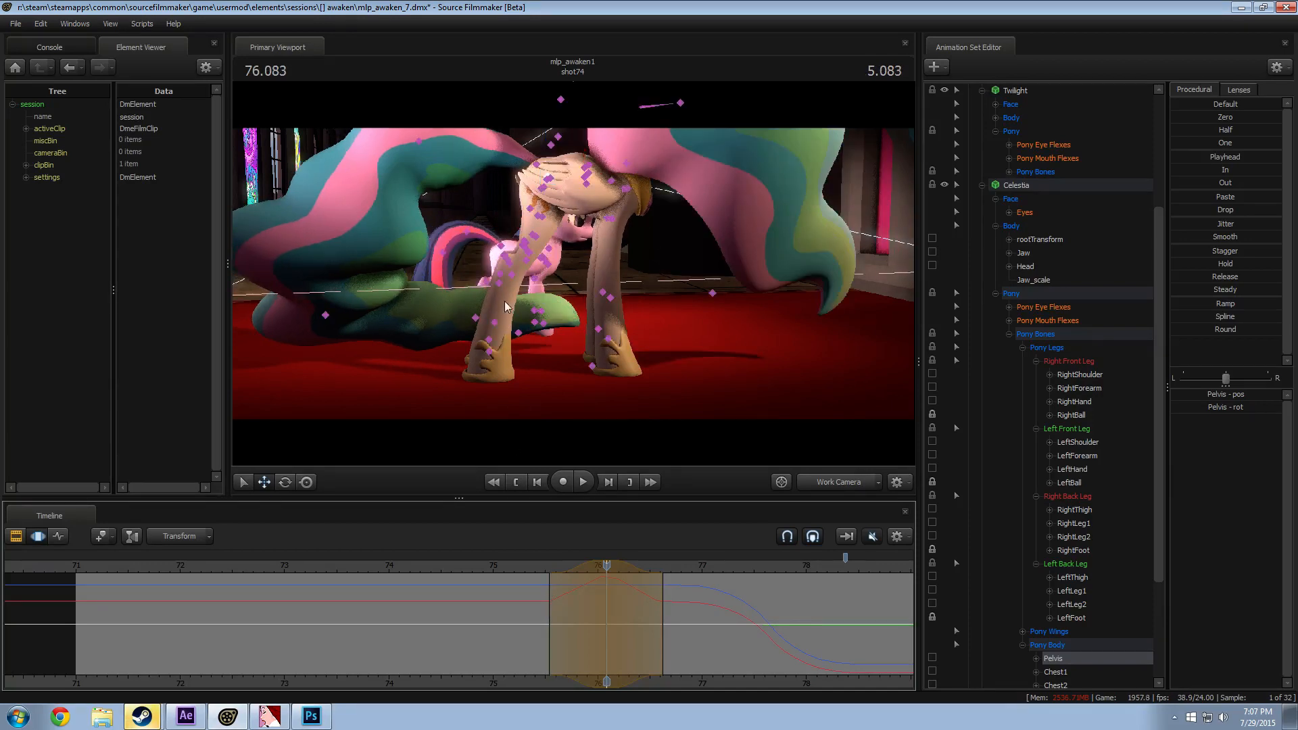
{"action": "left_click", "coordinate": [548, 183]}
{"action": "left_click", "coordinate": [549, 177], "text": "ctrl+shift"}
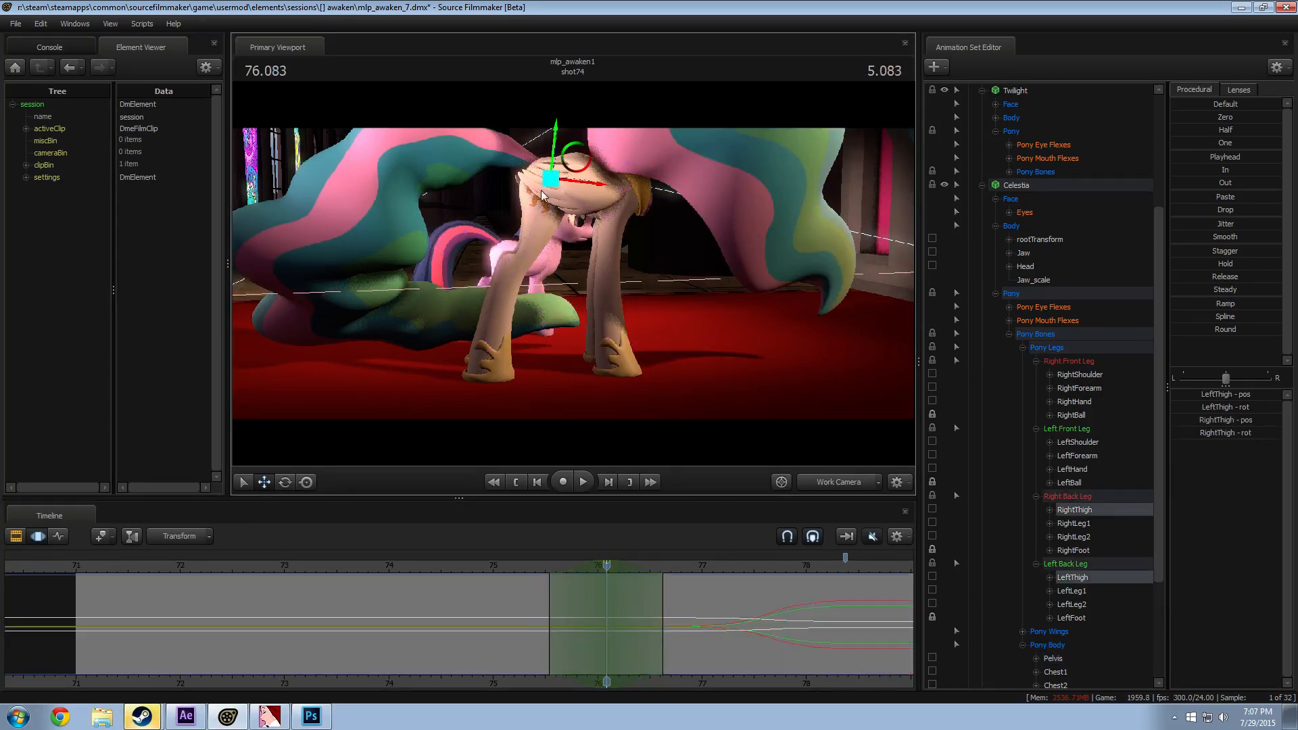
{"action": "left_click_drag", "start_coordinate": [545, 225], "coordinate": [545, 226]}
{"action": "left_click", "coordinate": [507, 263]}
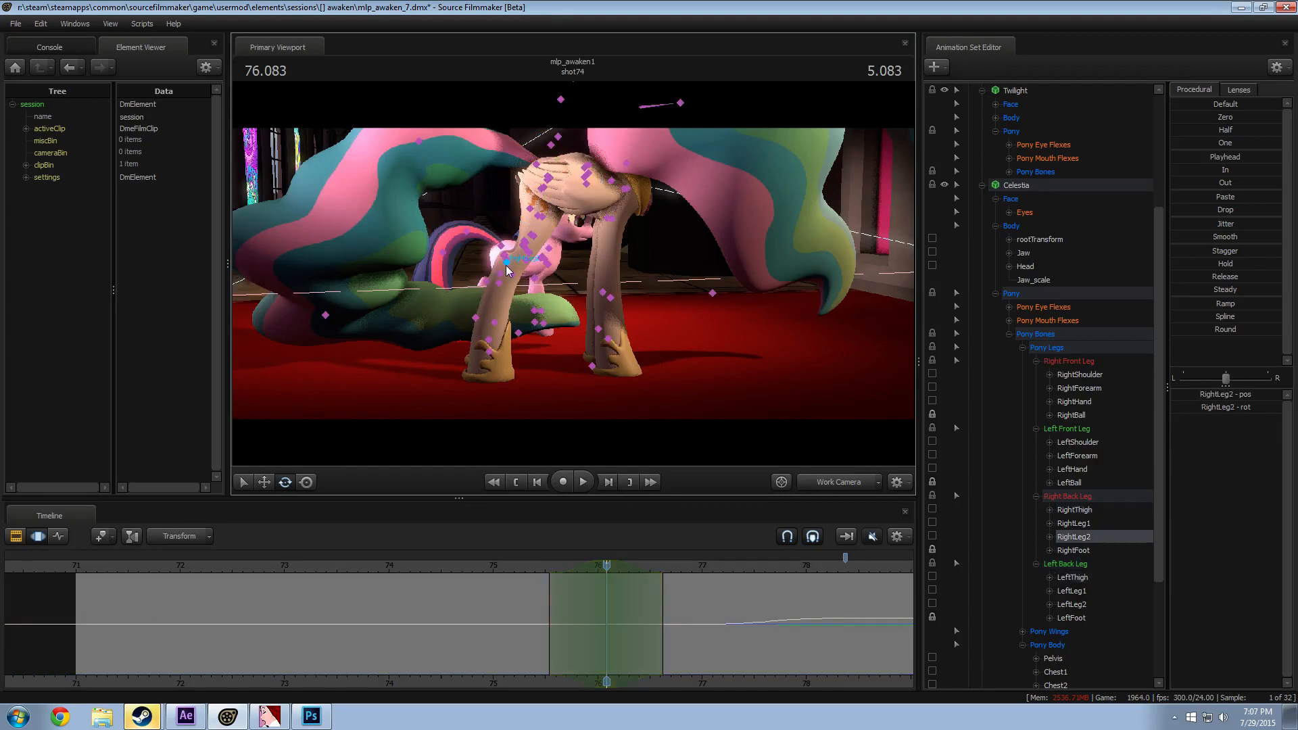
{"action": "left_click", "coordinate": [507, 263], "text": "ctrl"}
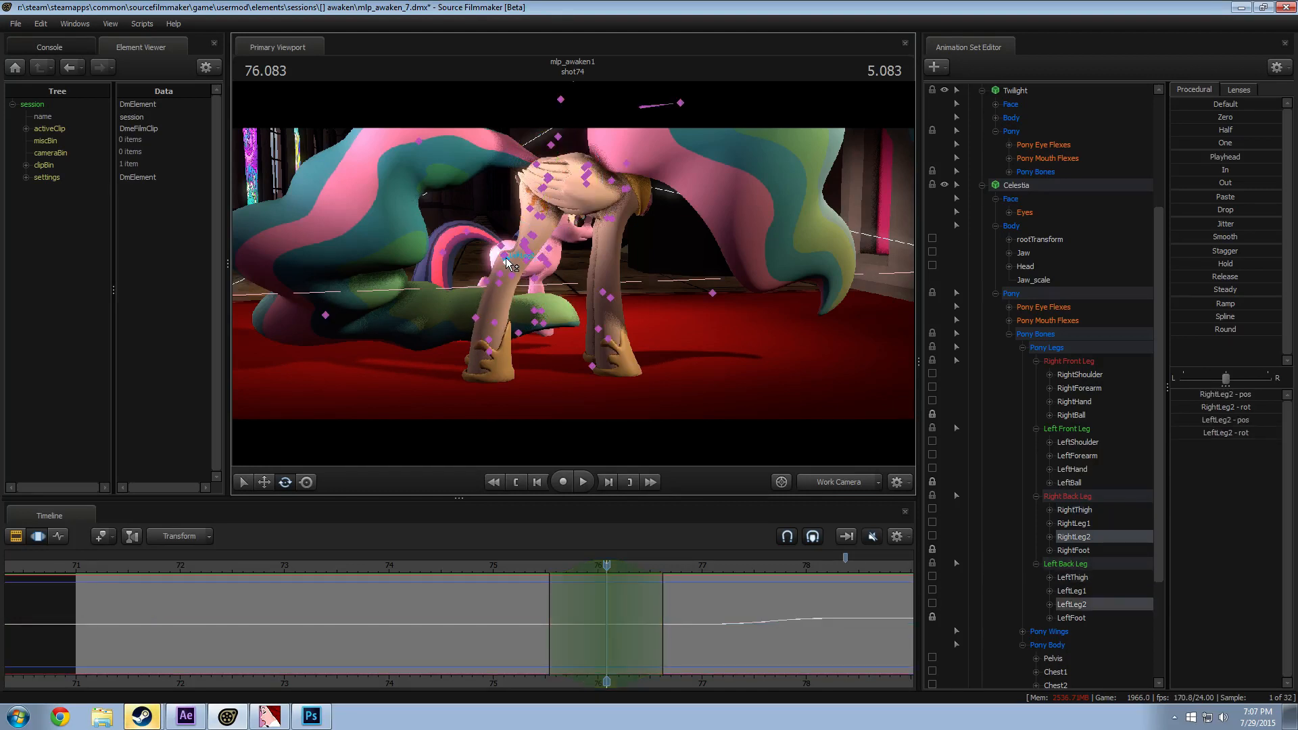
{"action": "left_click_drag", "start_coordinate": [507, 263], "coordinate": [538, 224], "text": "alt"}
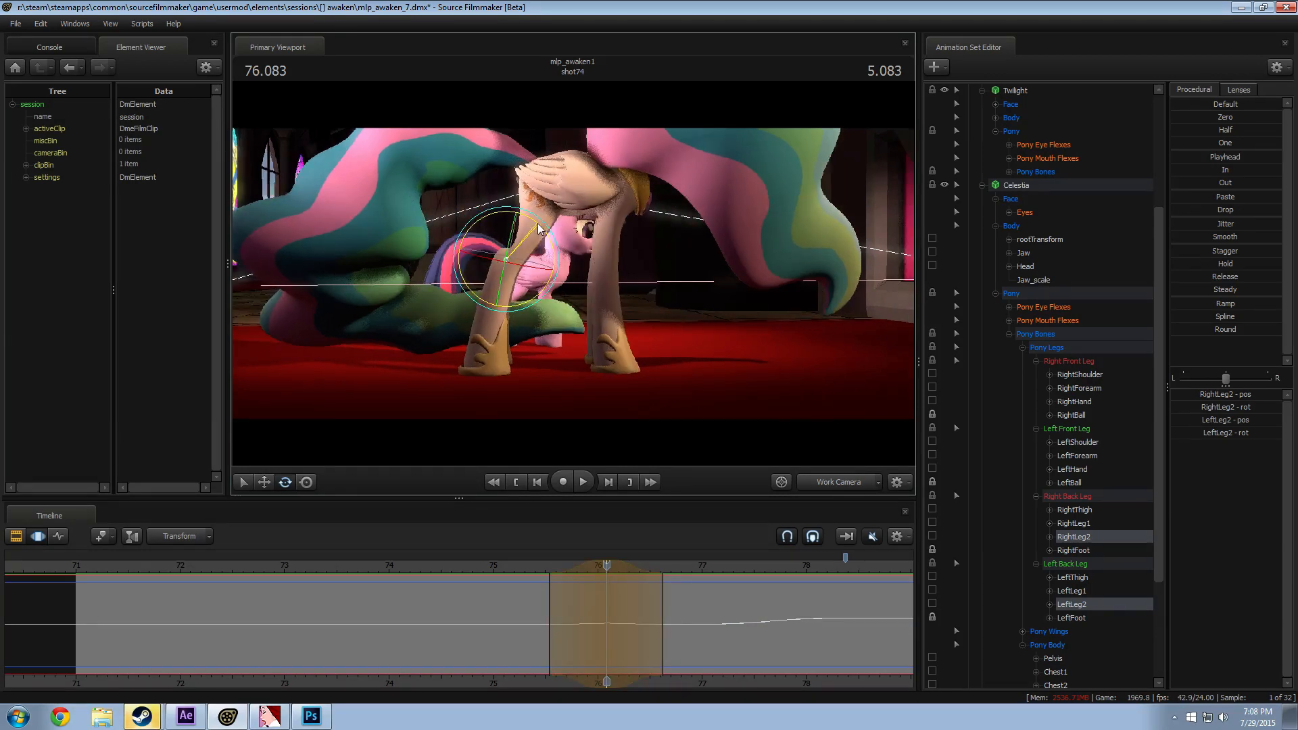
Step: Play back the back leg adjustment from about 75.5 s through the Work Camera, viewing it from different angles
{"action": "left_click_drag", "start_coordinate": [568, 290], "coordinate": [613, 444], "text": "alt"}
{"action": "left_click", "coordinate": [541, 571]}
{"action": "key", "text": "space"}
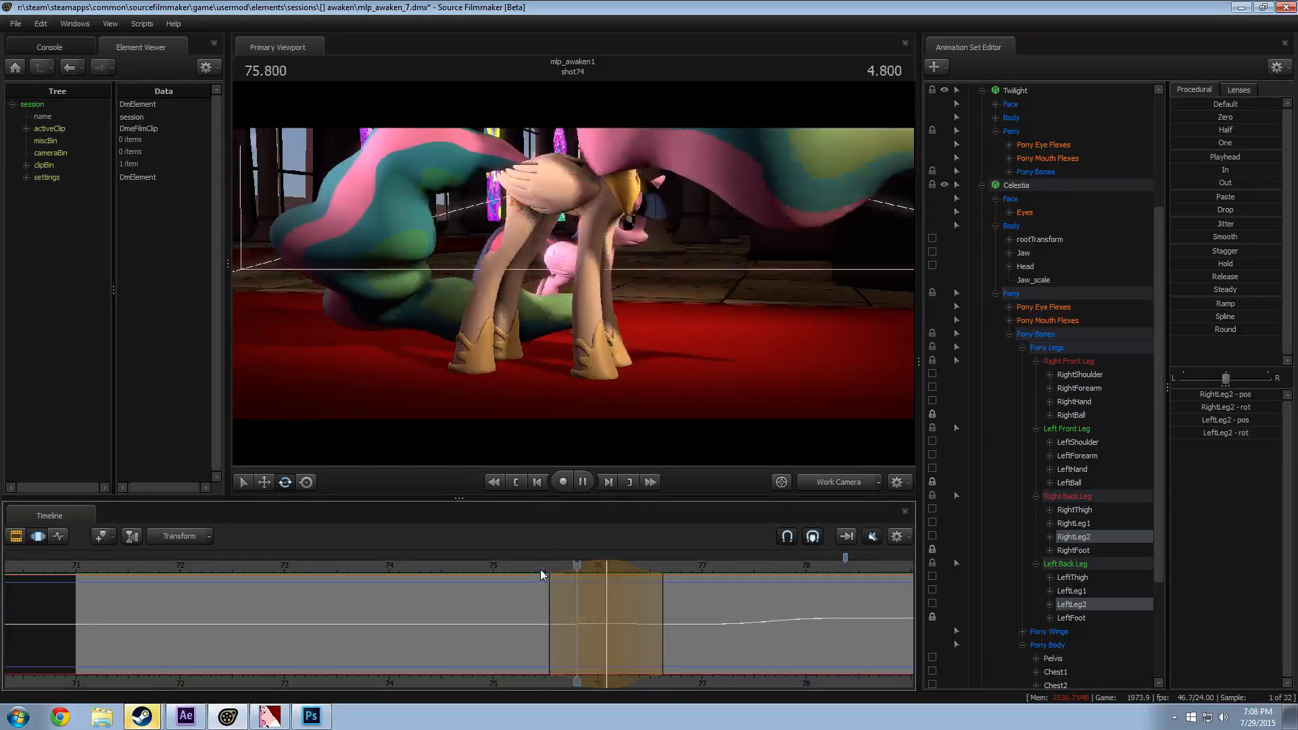
{"action": "left_click", "coordinate": [541, 570]}
{"action": "key", "text": "space"}
{"action": "left_click_drag", "start_coordinate": [585, 425], "coordinate": [575, 282], "text": "alt"}
{"action": "key", "text": "space"}
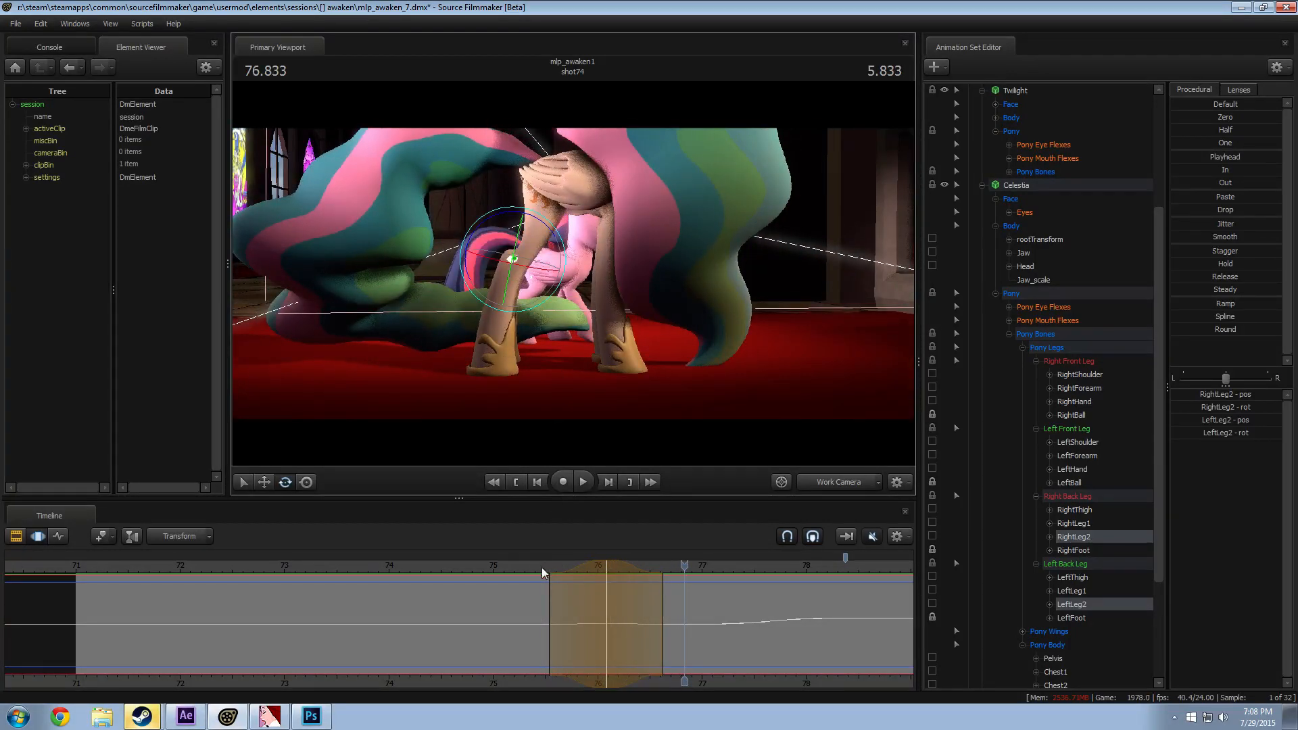
Step: Compare Celestia's leg pose at 76.083 s with the pose at about 75.53 s
{"action": "left_click_drag", "start_coordinate": [542, 569], "coordinate": [606, 568]}
{"action": "left_click_drag", "start_coordinate": [607, 291], "coordinate": [621, 217], "text": "alt"}
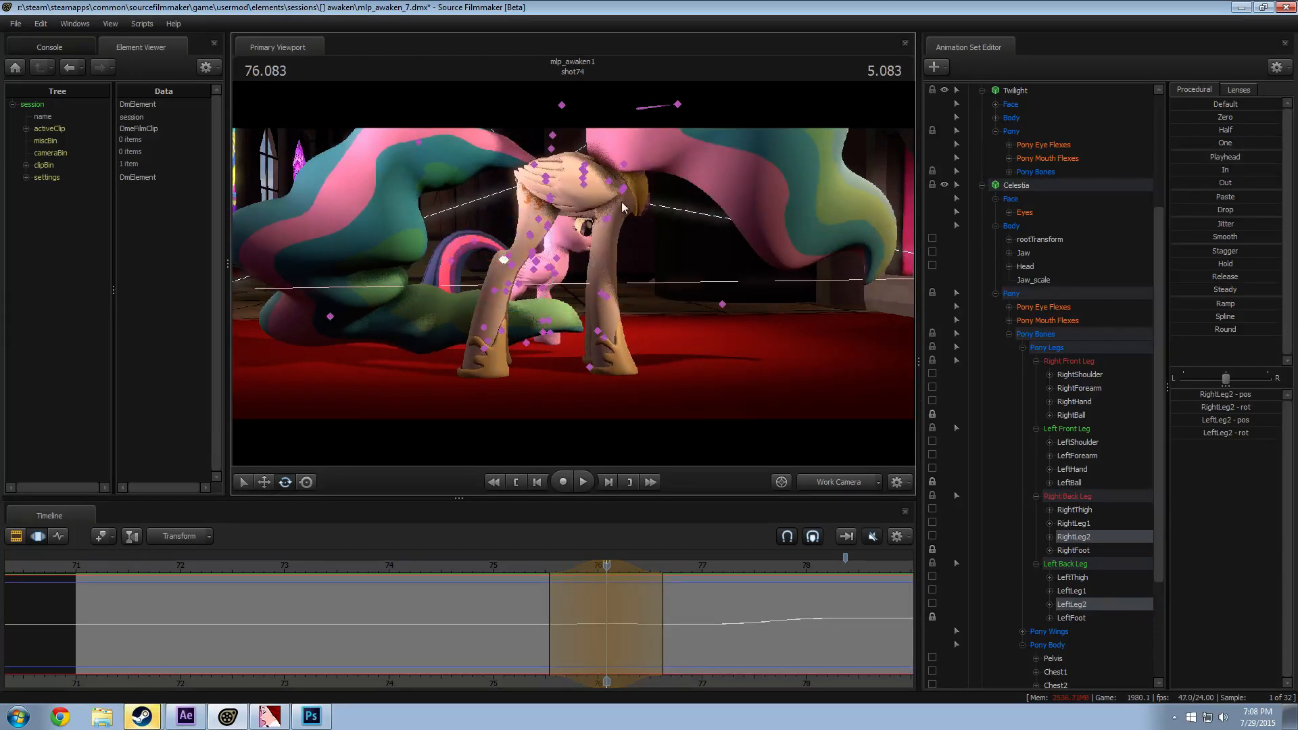
{"action": "left_click", "coordinate": [551, 567]}
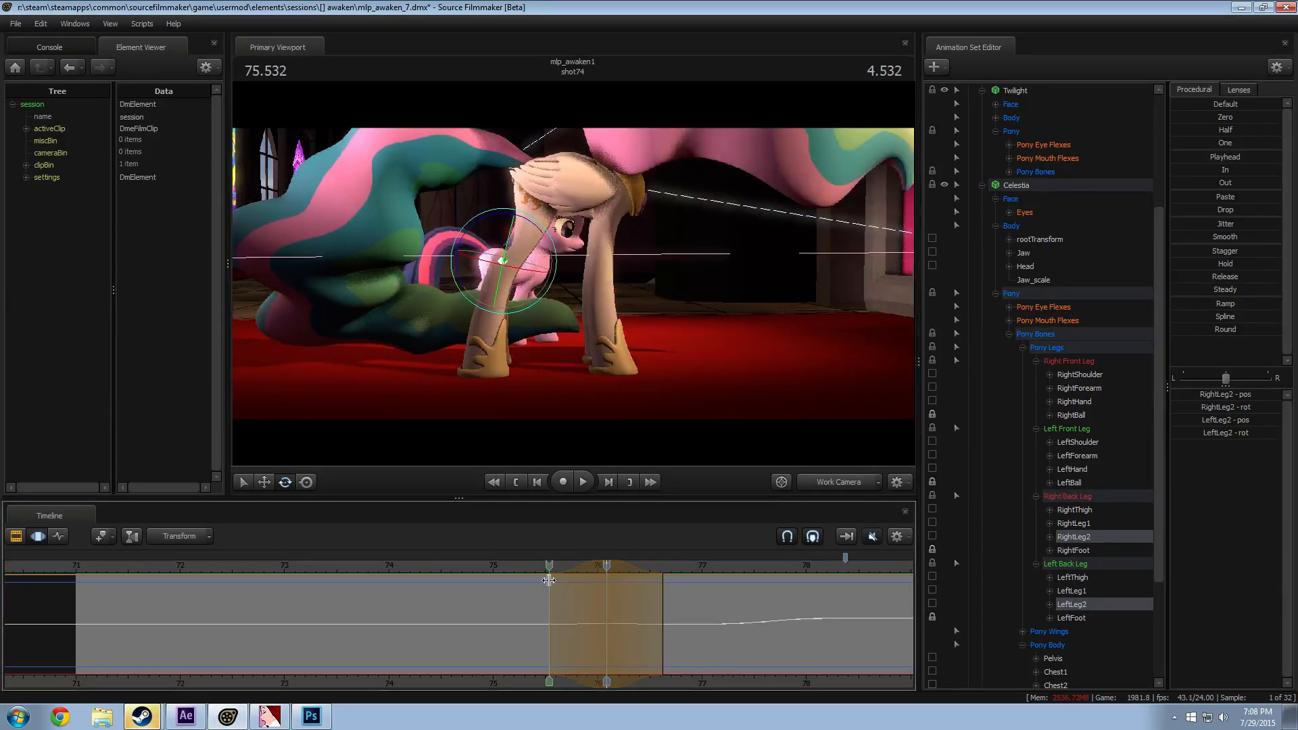
{"action": "mouse_move", "coordinate": [575, 290]}
{"action": "left_mouse_down", "text": "alt"}
{"action": "mouse_move", "coordinate": [602, 299]}
{"action": "mouse_move", "coordinate": [576, 280]}
{"action": "left_mouse_up", "text": "alt"}
Step: Try rotating Celestia's RightShoulder and LeftShoulder bones together at 76.083 s, undoing each attempt
{"action": "left_click", "coordinate": [580, 209]}
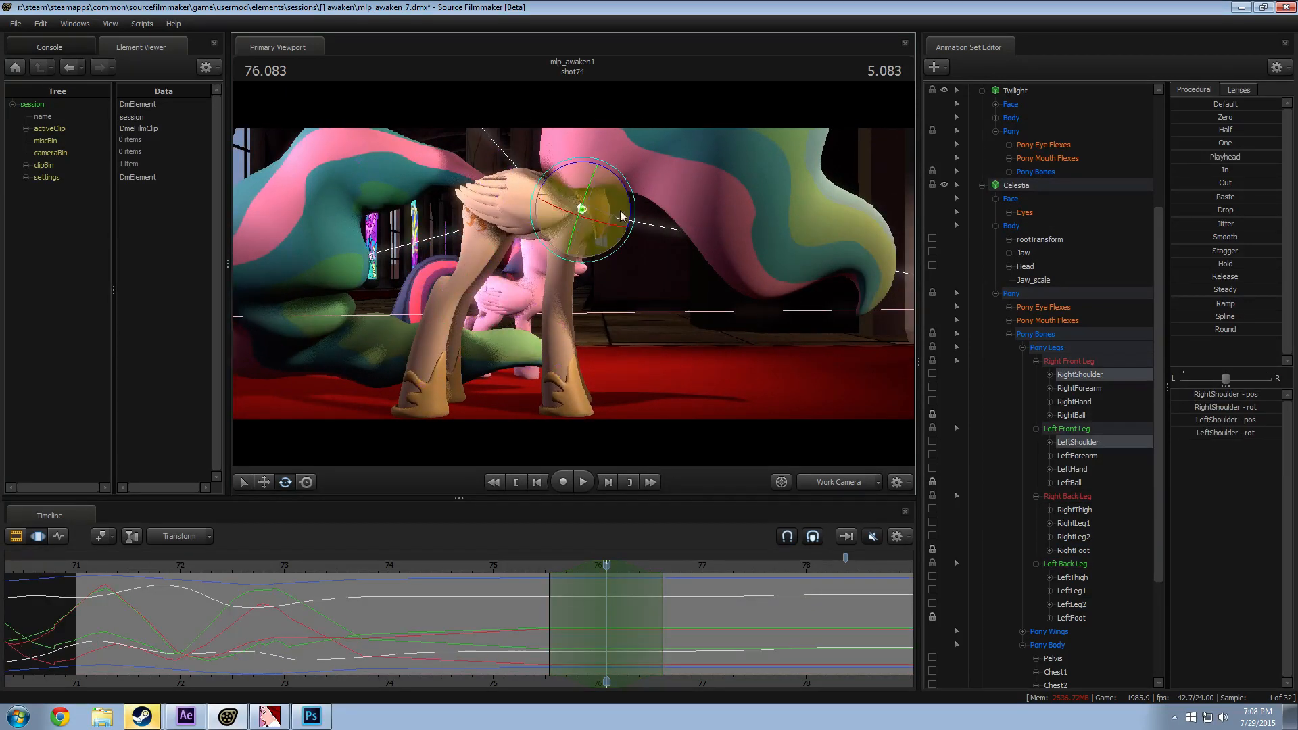
{"action": "left_click_drag", "start_coordinate": [581, 210], "coordinate": [576, 277], "text": "alt"}
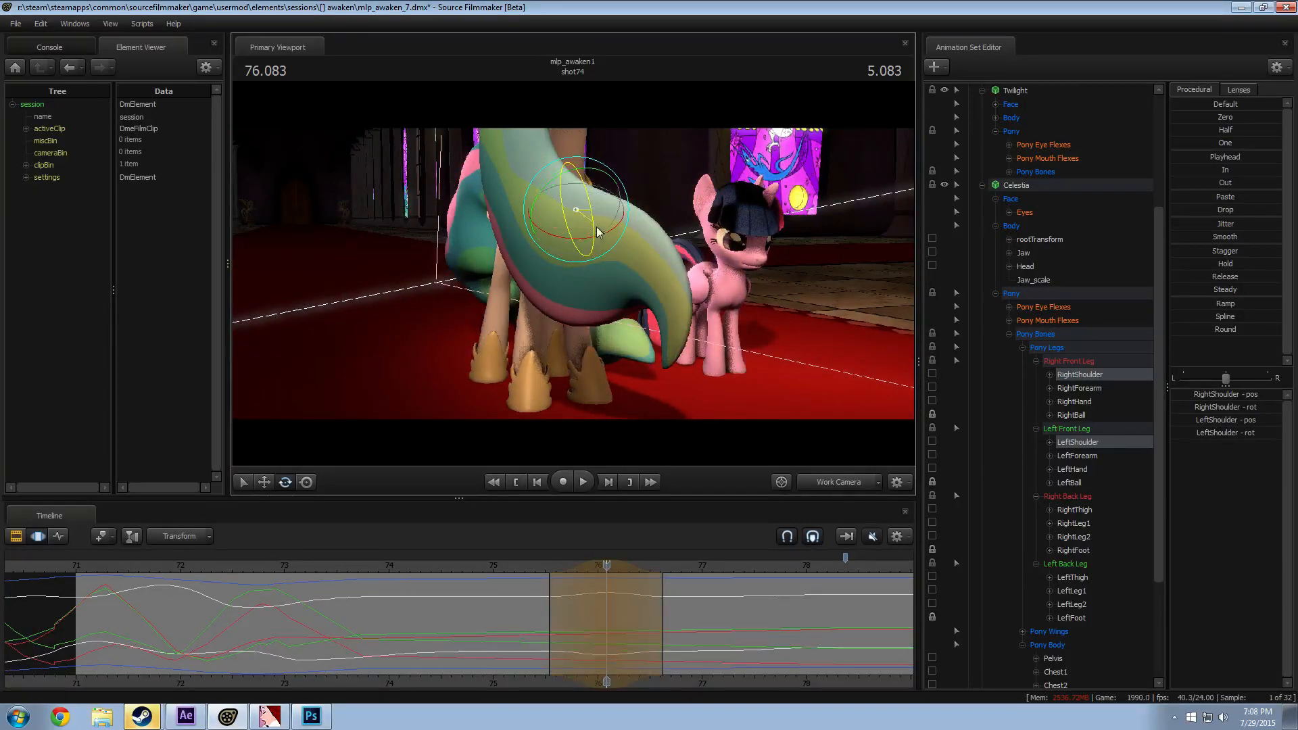
{"action": "mouse_move", "coordinate": [587, 217]}
{"action": "left_mouse_down", "text": "alt"}
{"action": "mouse_move", "coordinate": [575, 268]}
{"action": "mouse_move", "coordinate": [569, 247]}
{"action": "mouse_move", "coordinate": [574, 267]}
{"action": "mouse_move", "coordinate": [598, 206]}
{"action": "left_mouse_up", "text": "alt"}
{"action": "key", "text": "ctrl+z"}
{"action": "right_click", "coordinate": [566, 254]}
{"action": "mouse_move", "coordinate": [601, 284]}
{"action": "left_click", "coordinate": [687, 295]}
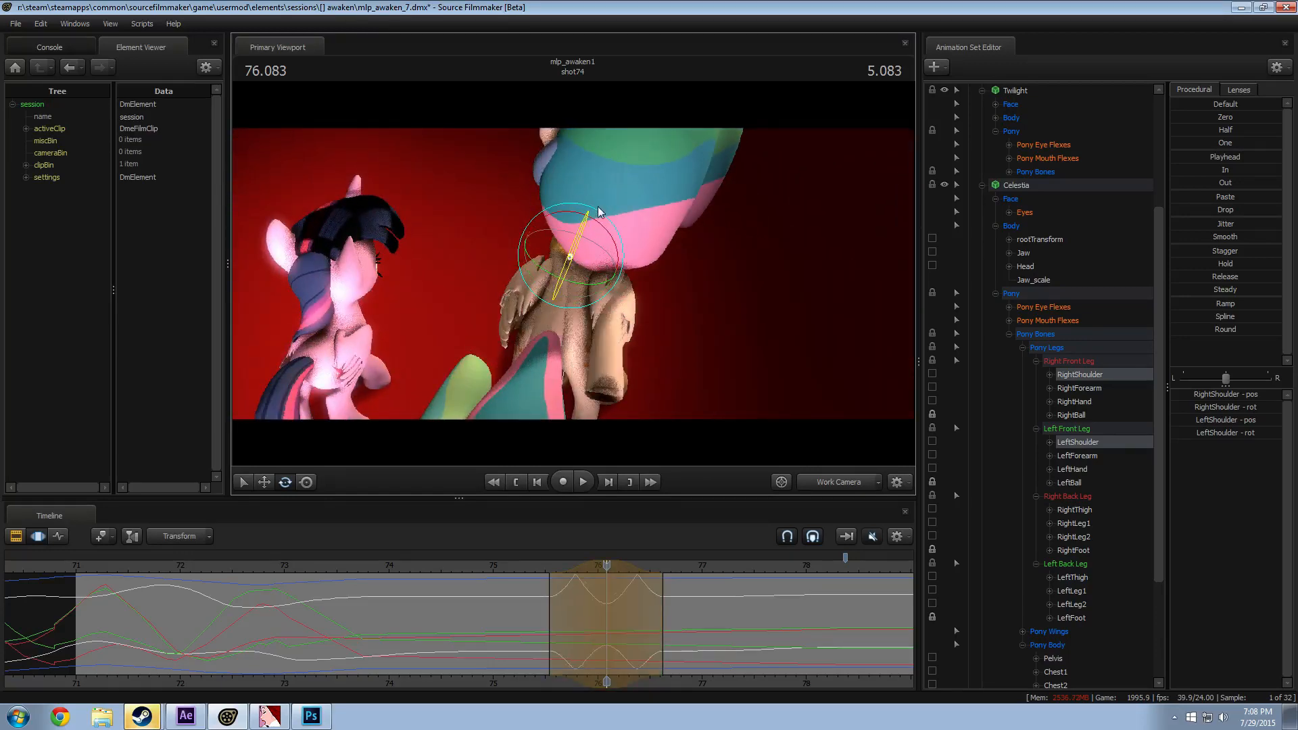
{"action": "key", "text": "ctrl+z"}
{"action": "left_click_drag", "start_coordinate": [671, 249], "coordinate": [575, 270], "text": "alt"}
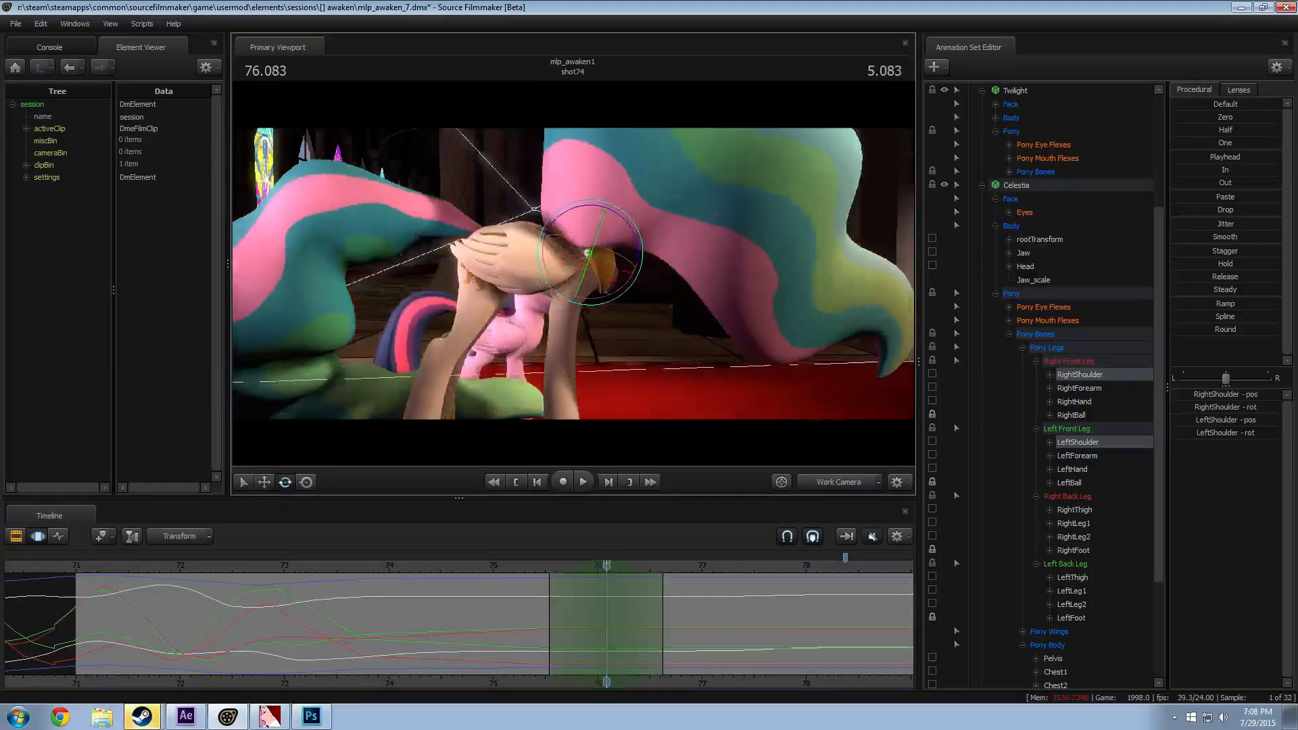
{"action": "mouse_move", "coordinate": [583, 215]}
{"action": "left_mouse_down"}
{"action": "mouse_move", "coordinate": [595, 233]}
{"action": "mouse_move", "coordinate": [575, 270]}
{"action": "mouse_move", "coordinate": [597, 226]}
{"action": "left_mouse_up"}
{"action": "key", "text": "ctrl+z"}
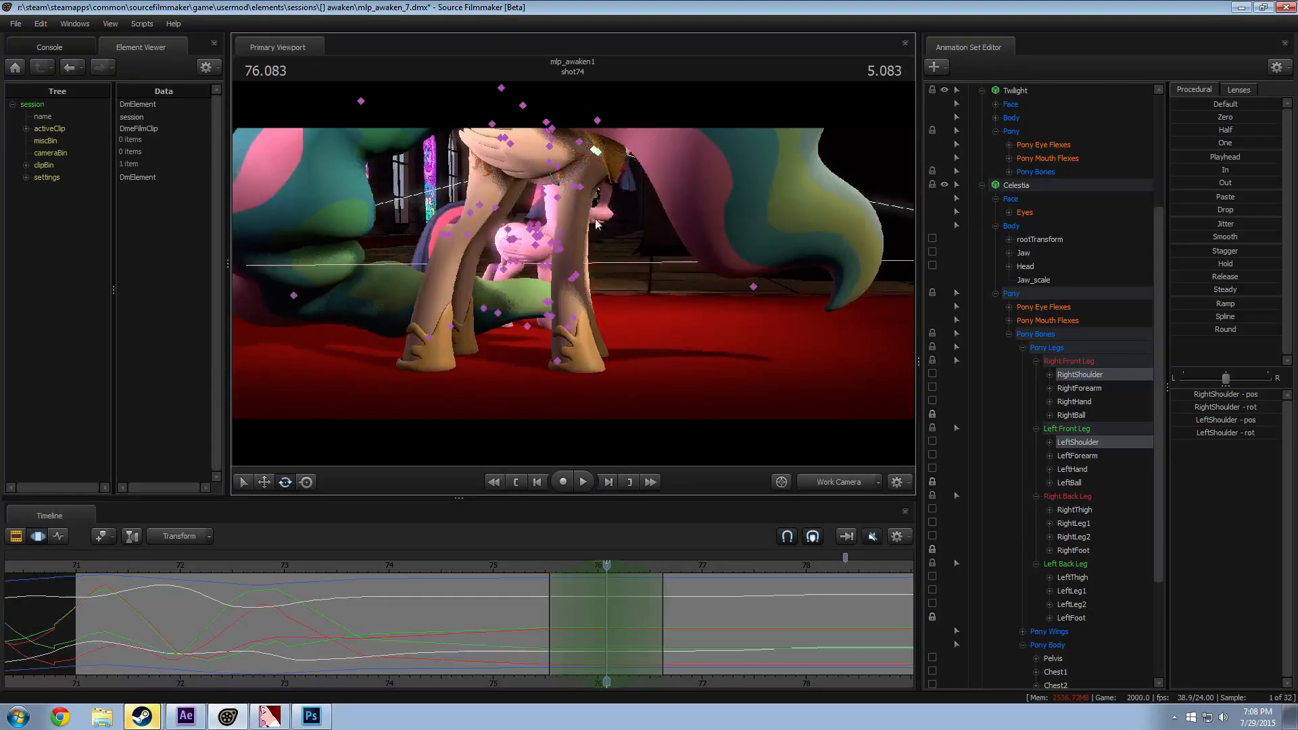
Step: Rotate Celestia's LeftShoulder and RightShoulder bones individually by a small amount at 76.083 s
{"action": "left_click", "coordinate": [603, 156], "text": "ctrl"}
{"action": "left_click_drag", "start_coordinate": [645, 142], "coordinate": [646, 140]}
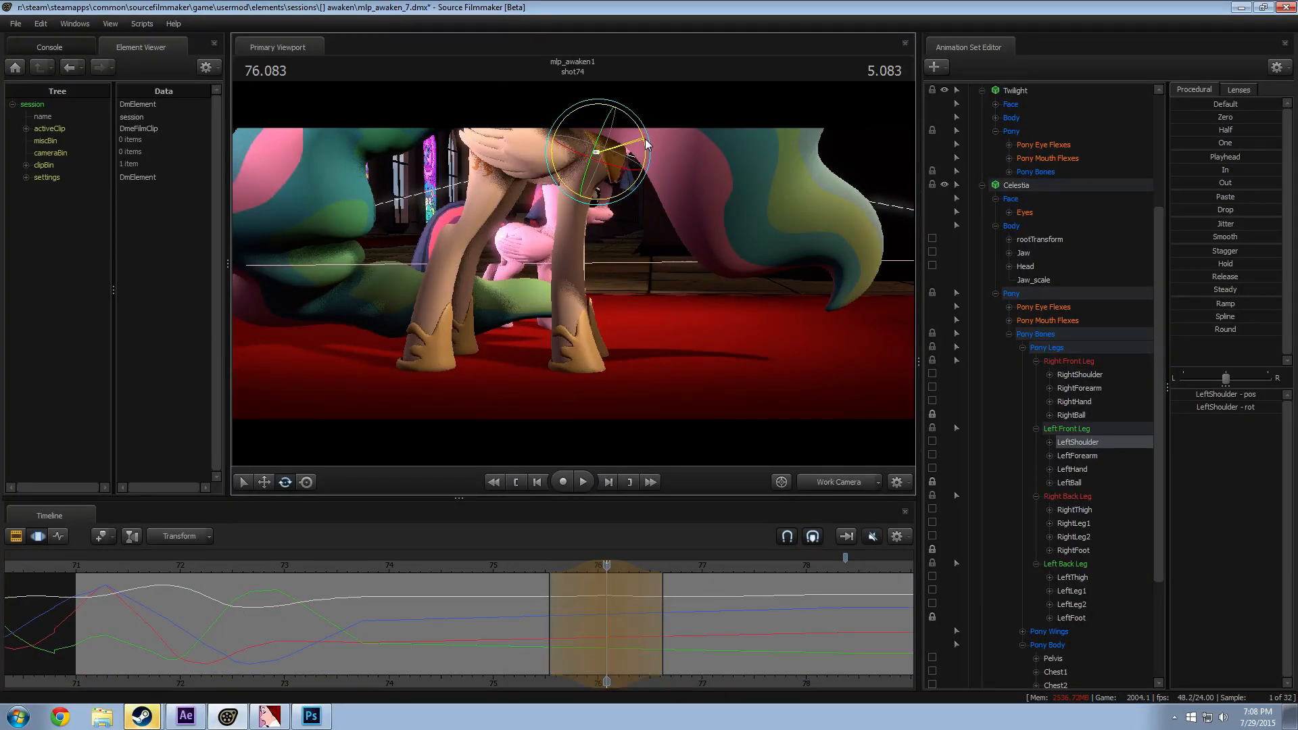
{"action": "key", "text": "ctrl"}
{"action": "left_click", "coordinate": [593, 150], "text": "ctrl"}
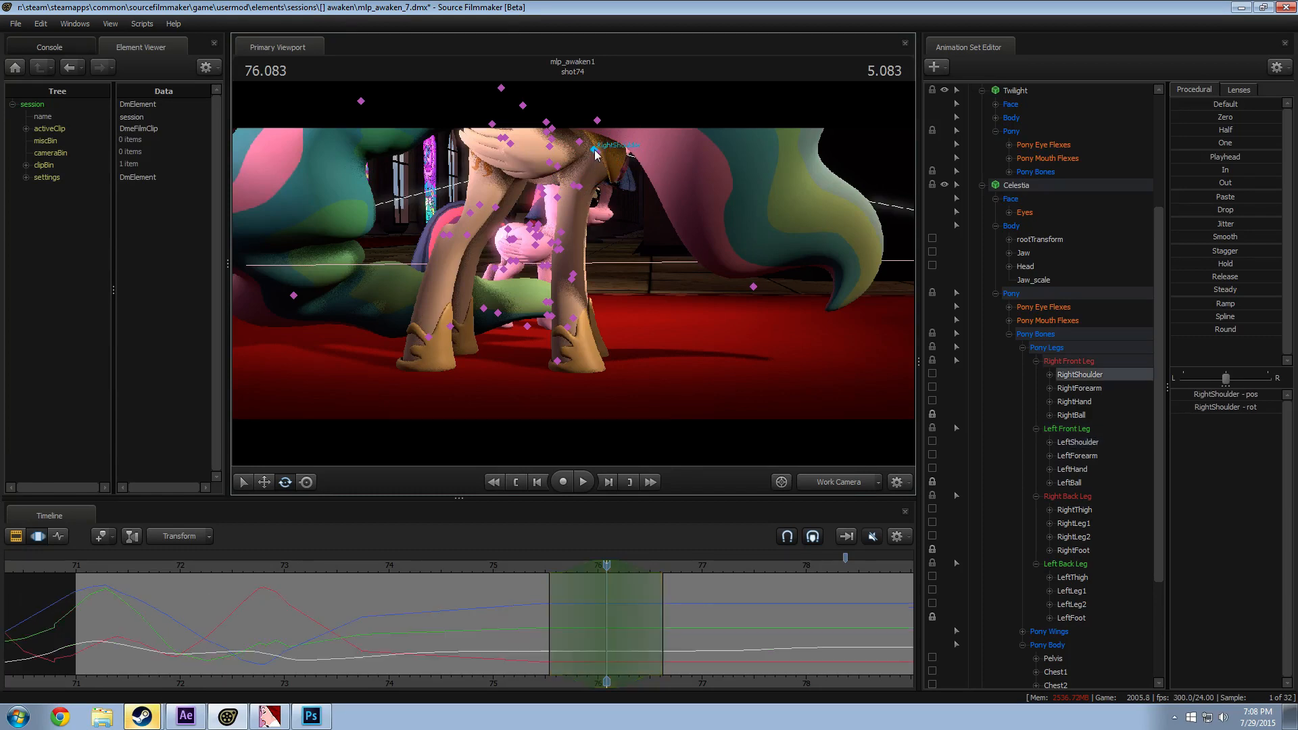
{"action": "left_click_drag", "start_coordinate": [641, 141], "coordinate": [566, 240]}
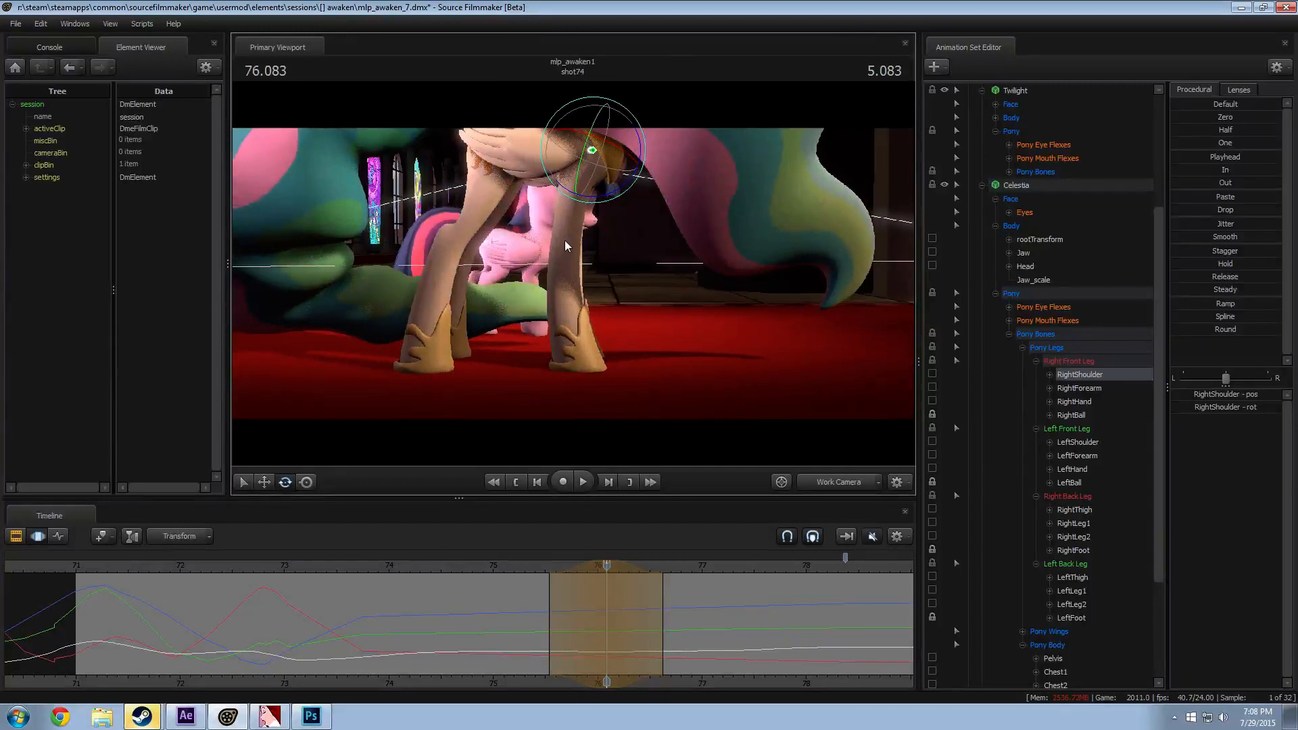
Step: Play back the leg adjustments through camera2 from 75.5 s, and again from about 75.33 s
{"action": "left_click", "coordinate": [545, 565]}
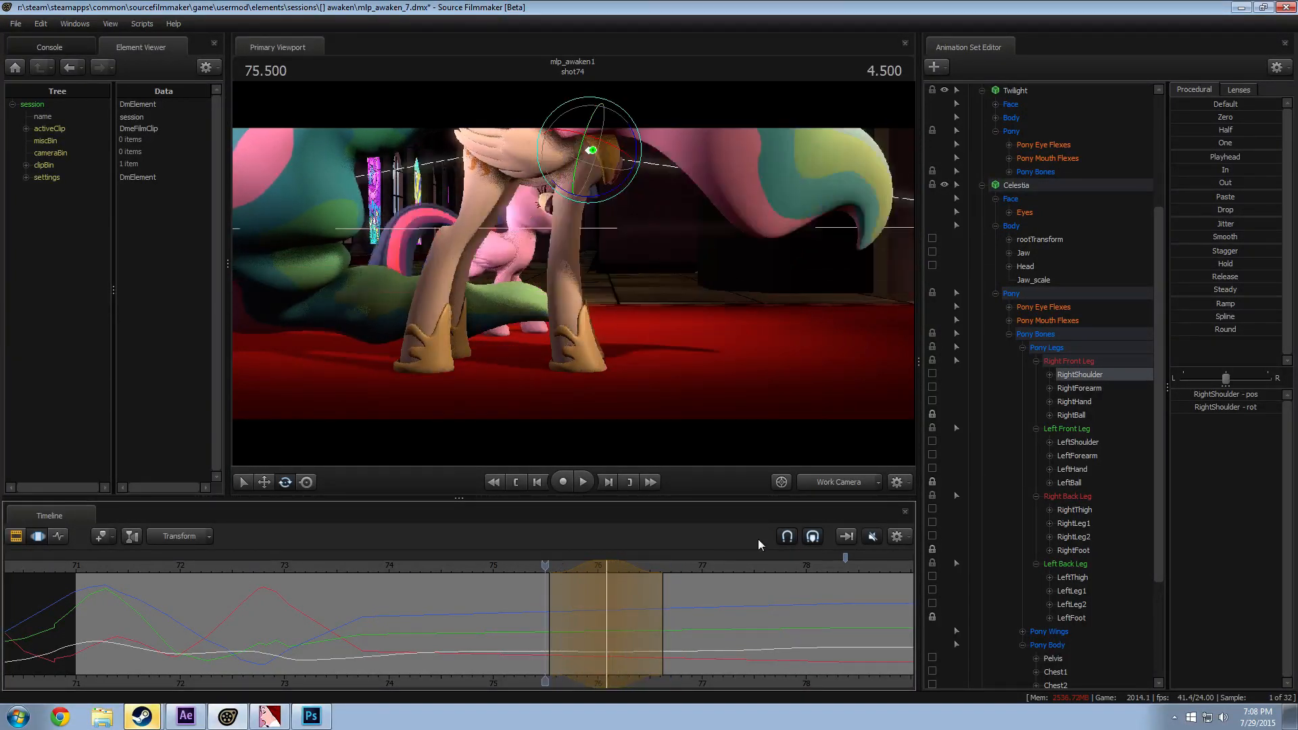
{"action": "left_click", "coordinate": [822, 481]}
{"action": "key", "text": "space"}
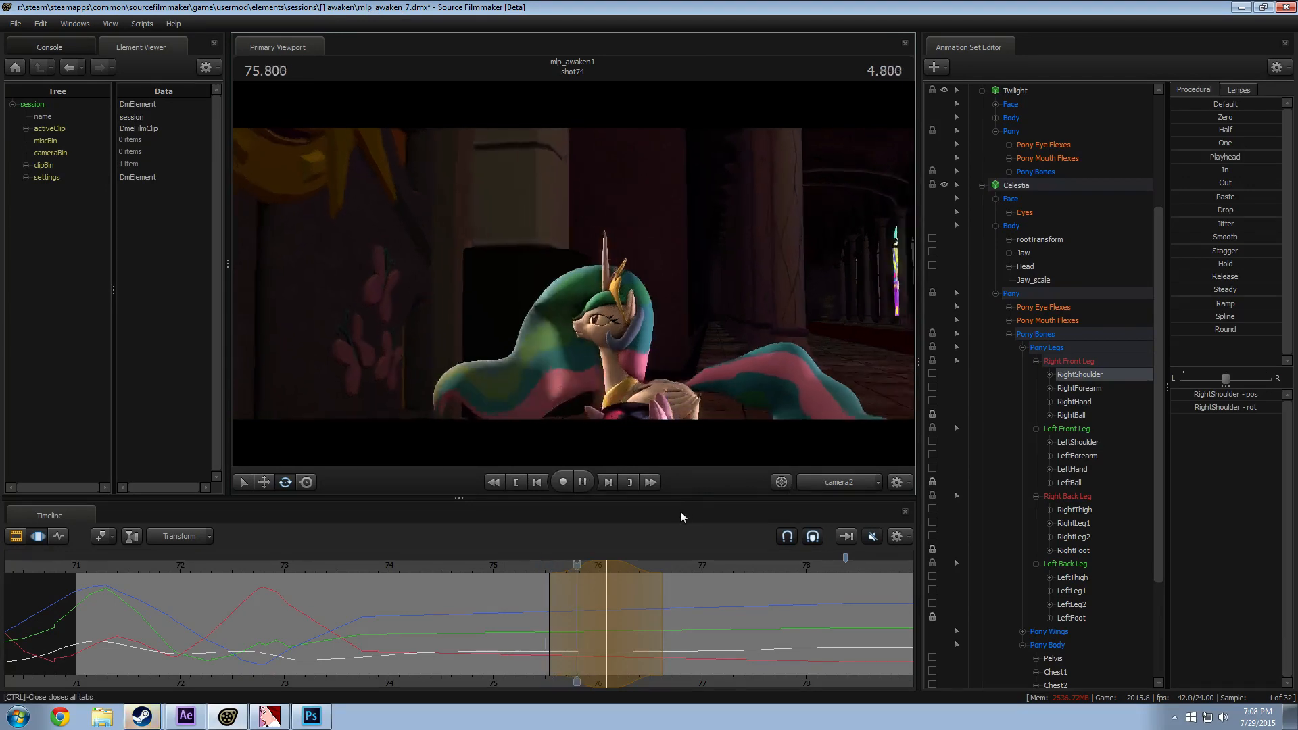
{"action": "key", "text": "space"}
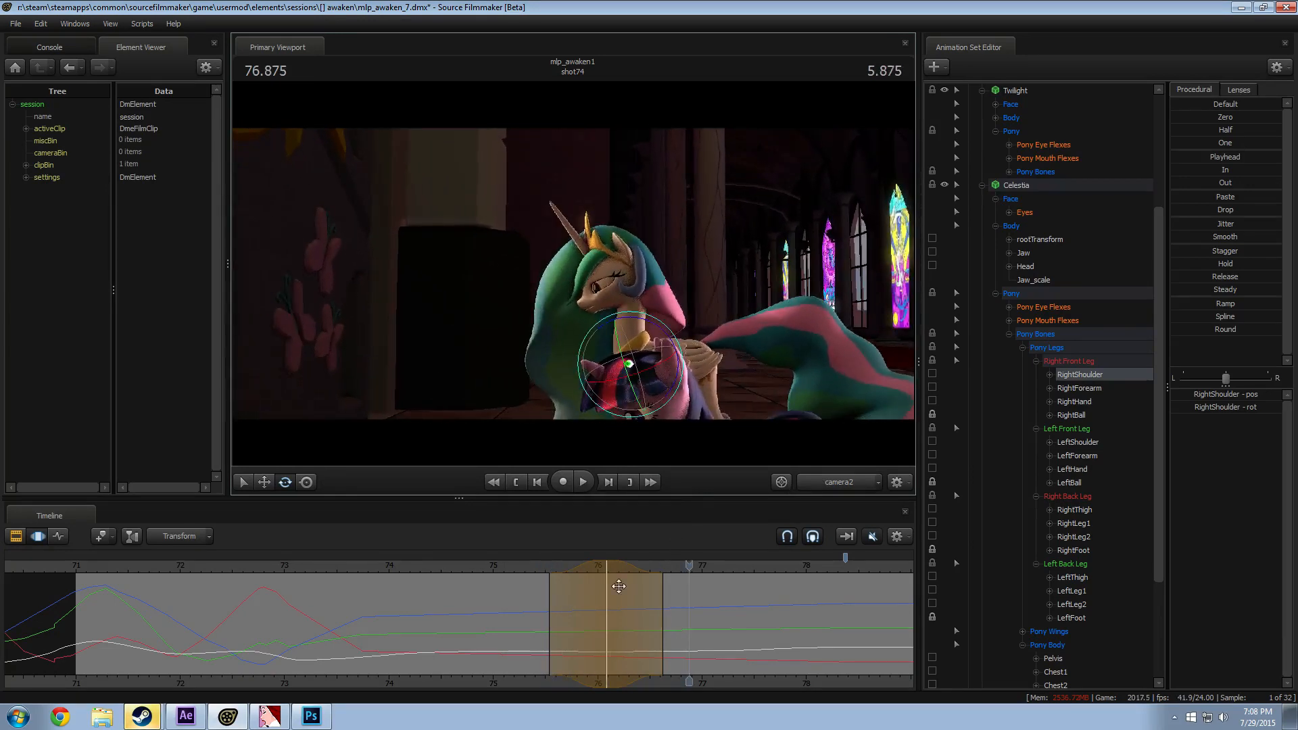
{"action": "left_click", "coordinate": [530, 566]}
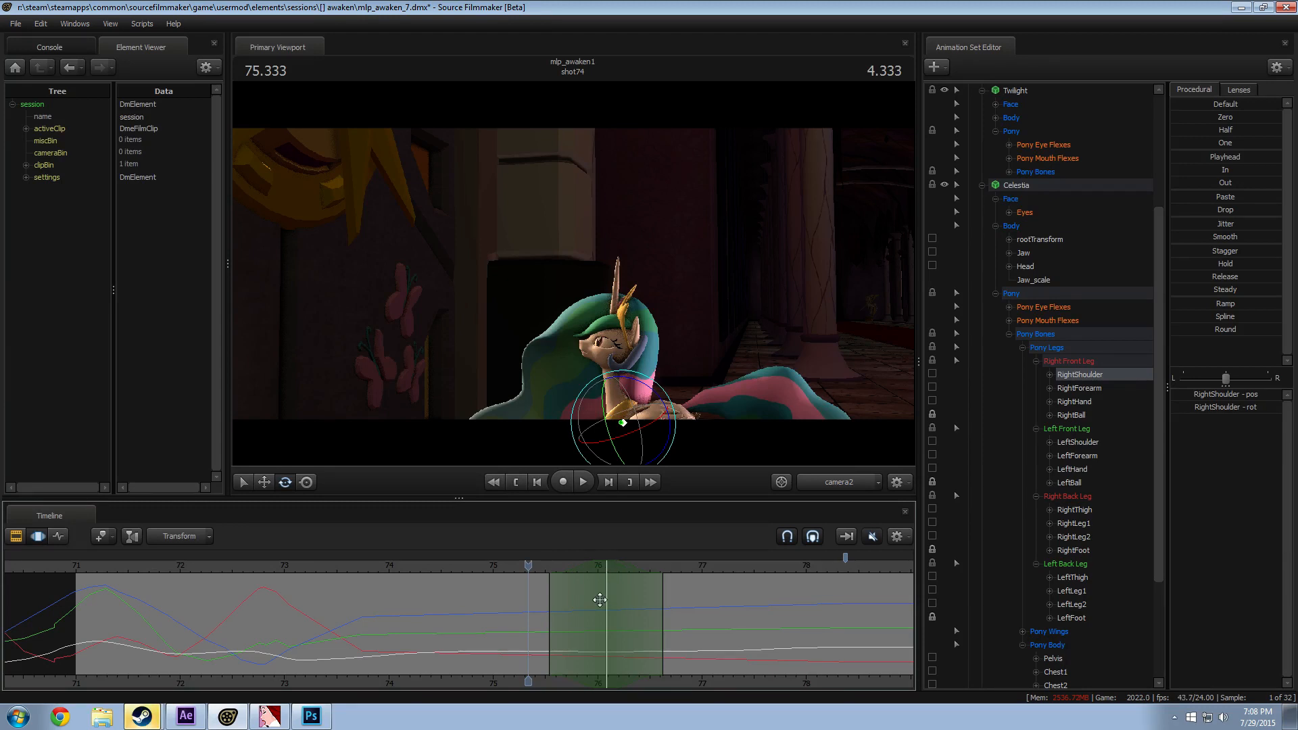
{"action": "key", "text": "space"}
{"action": "key", "text": "space"}
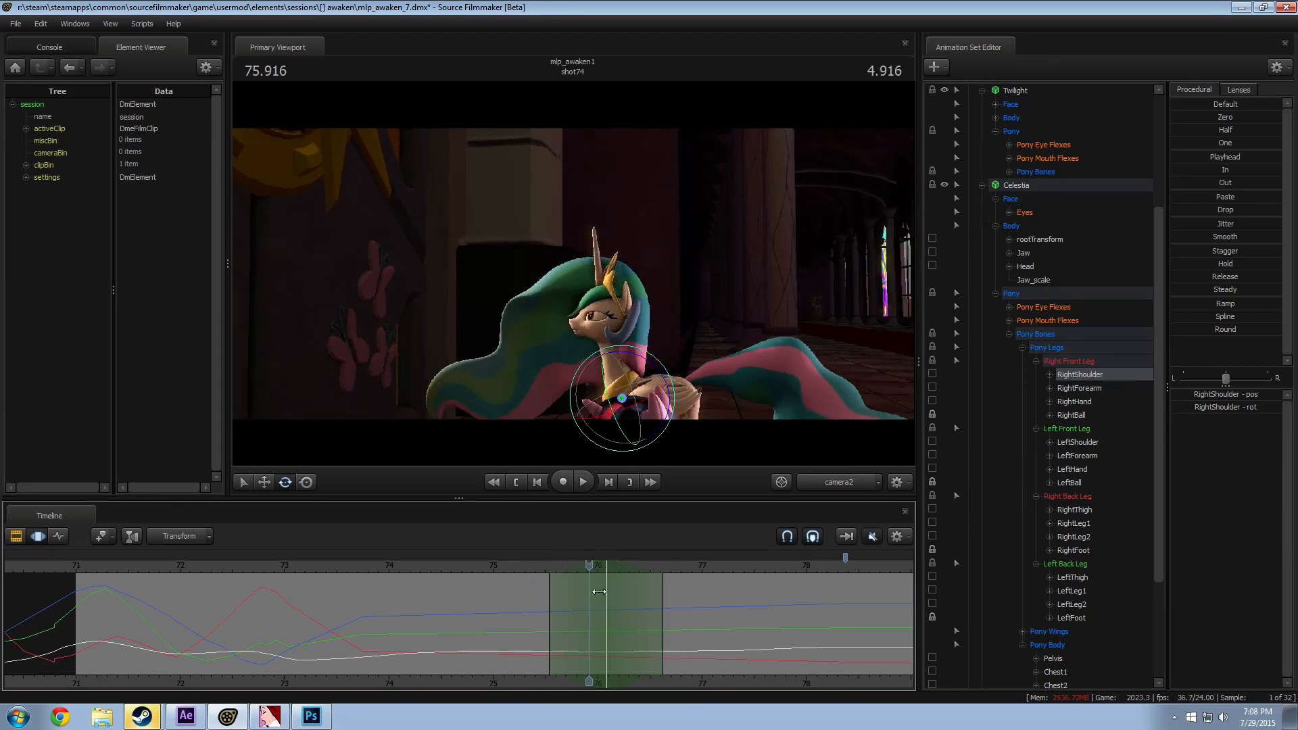
Step: Scrub through shot74 with camera2 from about 75.3 s to 78.3 s to review Celestia's motion
{"action": "left_click", "coordinate": [524, 570]}
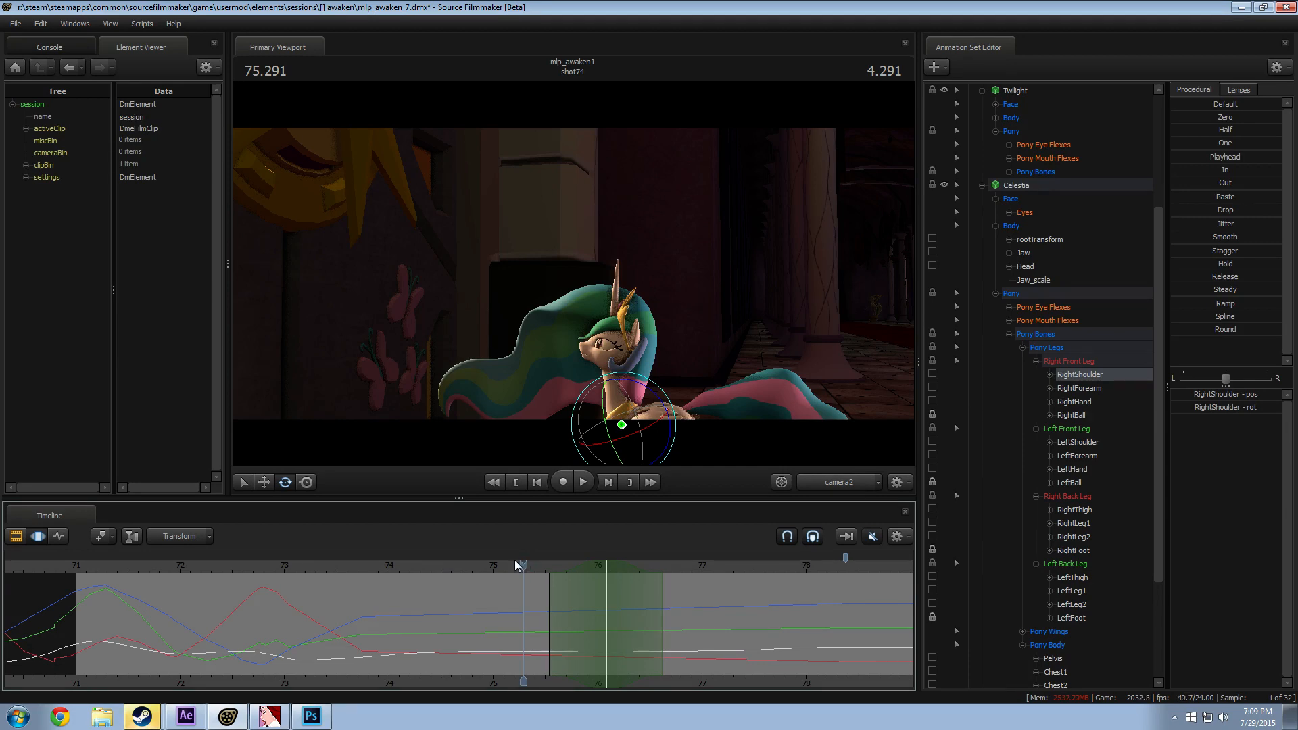
{"action": "left_click_drag", "start_coordinate": [181, 572], "coordinate": [713, 554]}
{"action": "left_click_drag", "start_coordinate": [608, 564], "coordinate": [576, 574]}
{"action": "scroll", "coordinate": [473, 575], "scroll_direction": "down", "scroll_amount": 3}
{"action": "key", "text": "F2"}
{"action": "key", "text": "F3"}
{"action": "scroll", "coordinate": [578, 626], "scroll_direction": "down", "scroll_amount": 1}
{"action": "scroll", "coordinate": [577, 626], "scroll_direction": "down", "scroll_amount": 1}
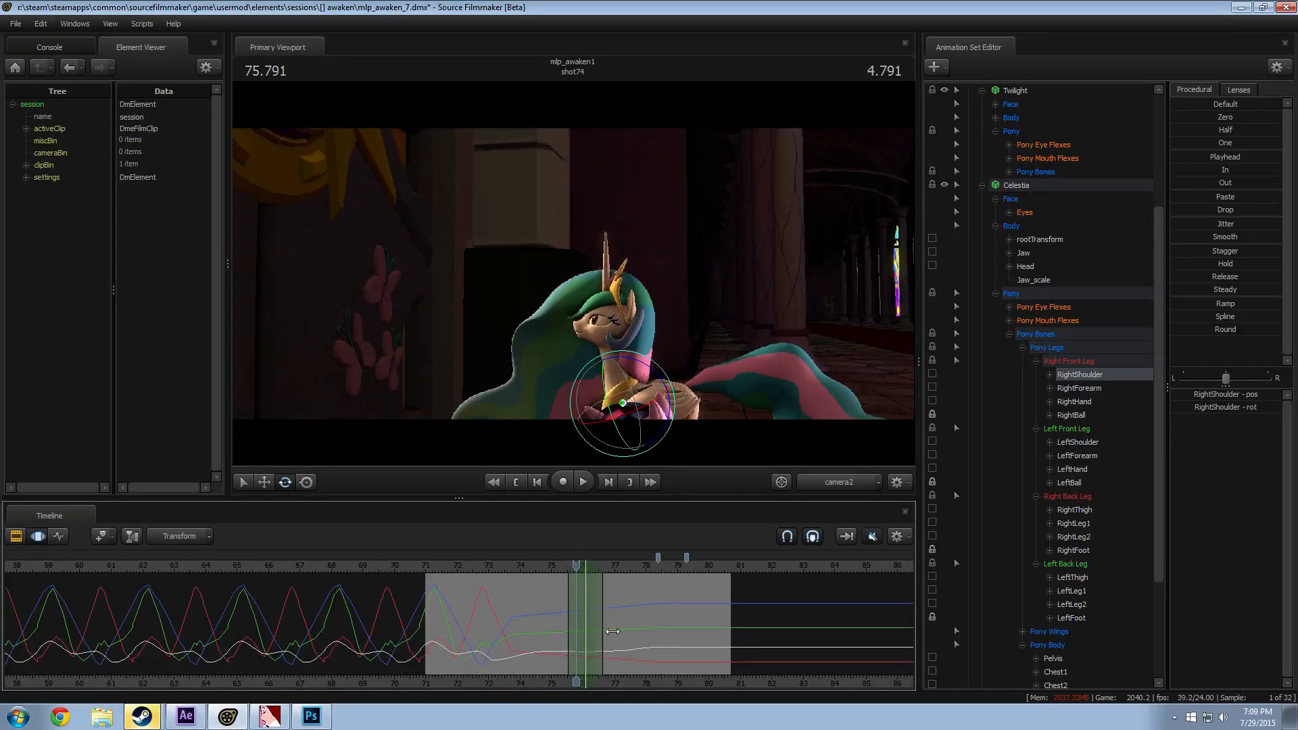
{"action": "left_click_drag", "start_coordinate": [575, 566], "coordinate": [656, 584]}
Step: Switch to the Clip Editor and scrub past shot78 to shot30 at about 100.2 s
{"action": "key", "text": "F2"}
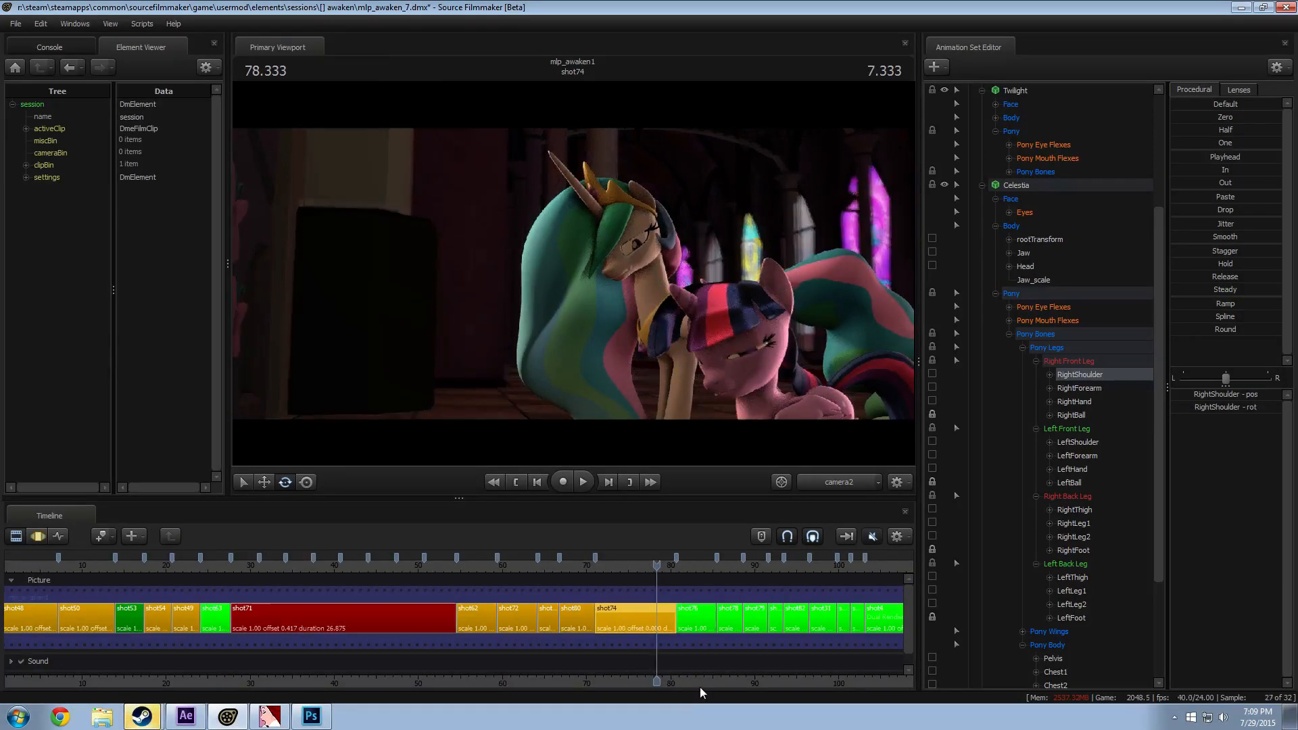
{"action": "left_click_drag", "start_coordinate": [721, 680], "coordinate": [553, 680]}
{"action": "left_click_drag", "start_coordinate": [531, 570], "coordinate": [553, 564]}
{"action": "scroll", "coordinate": [545, 628], "scroll_direction": "down", "scroll_amount": 2}
{"action": "scroll", "coordinate": [545, 628], "scroll_direction": "down", "scroll_amount": 2}
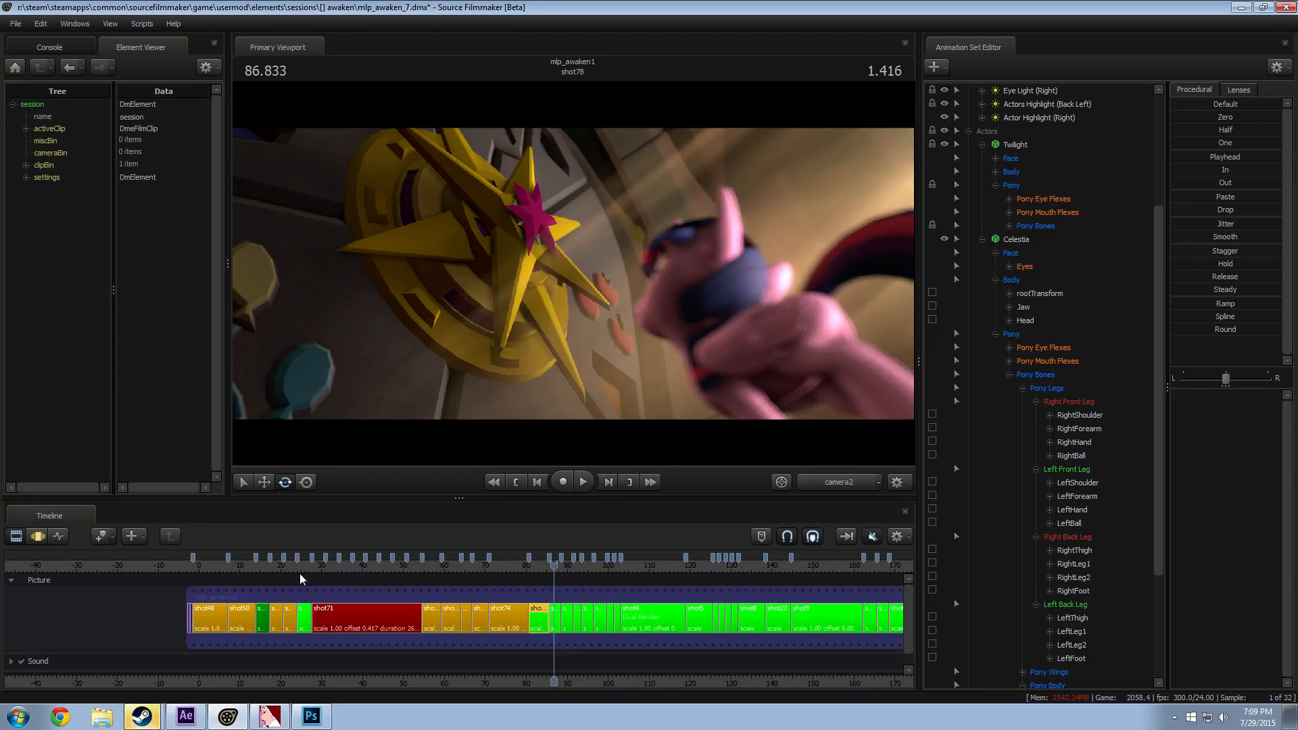
{"action": "middle_click_drag", "start_coordinate": [614, 683], "coordinate": [348, 679]}
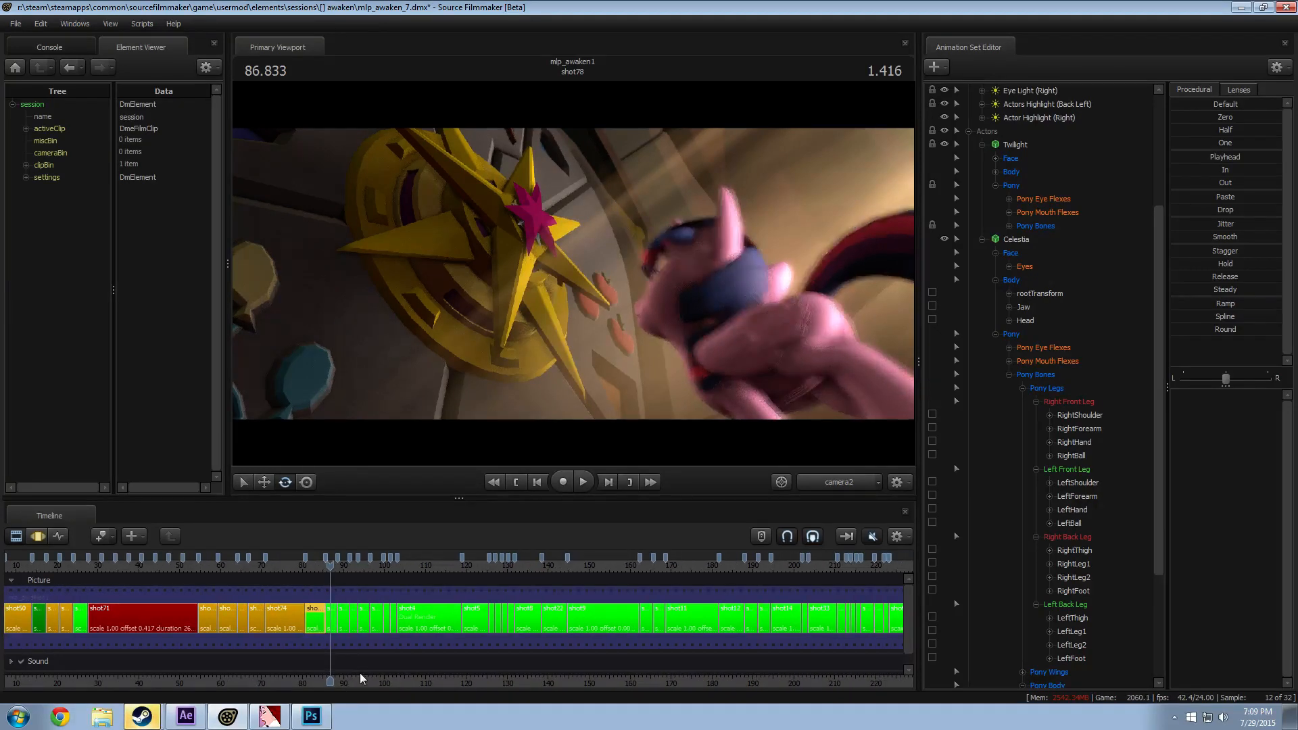
{"action": "left_click_drag", "start_coordinate": [470, 587], "coordinate": [384, 572]}
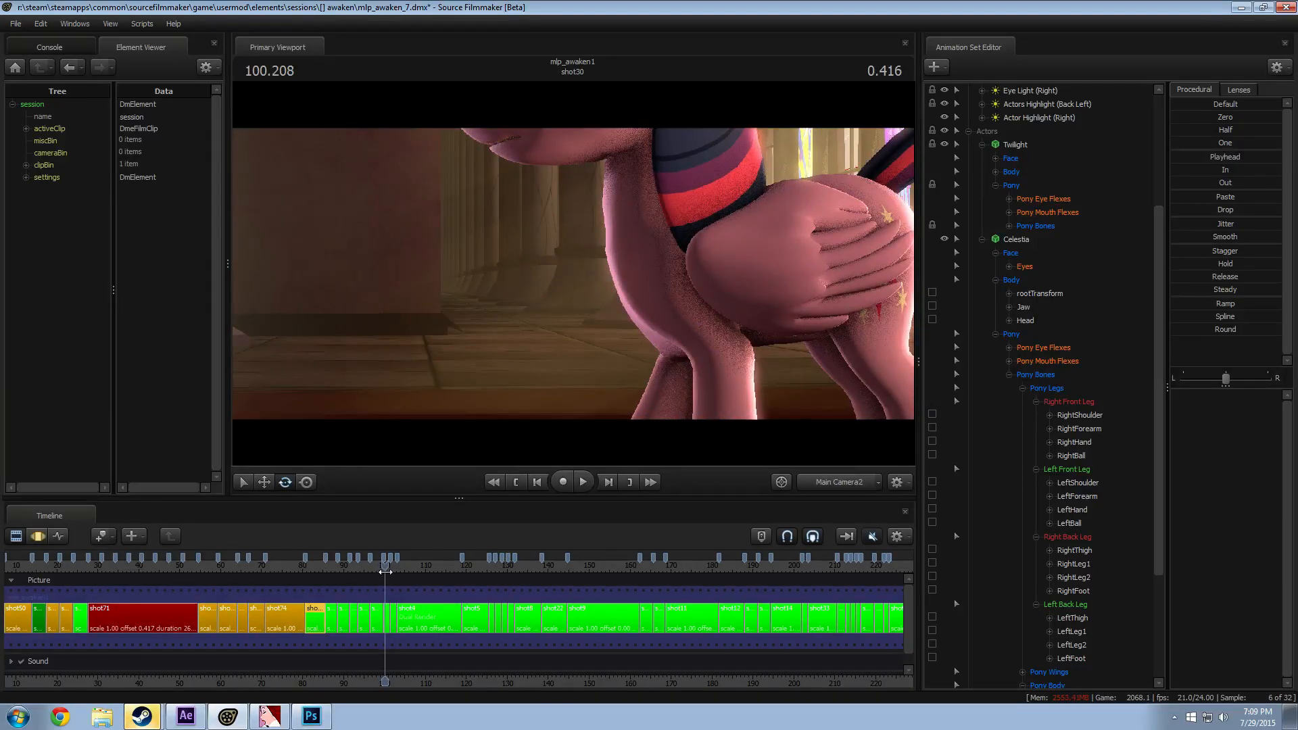
Step: View shot30 through the Work Camera with all of Twilight's body in frame, and hide the shot's Door Volumetric light
{"action": "left_click", "coordinate": [842, 482]}
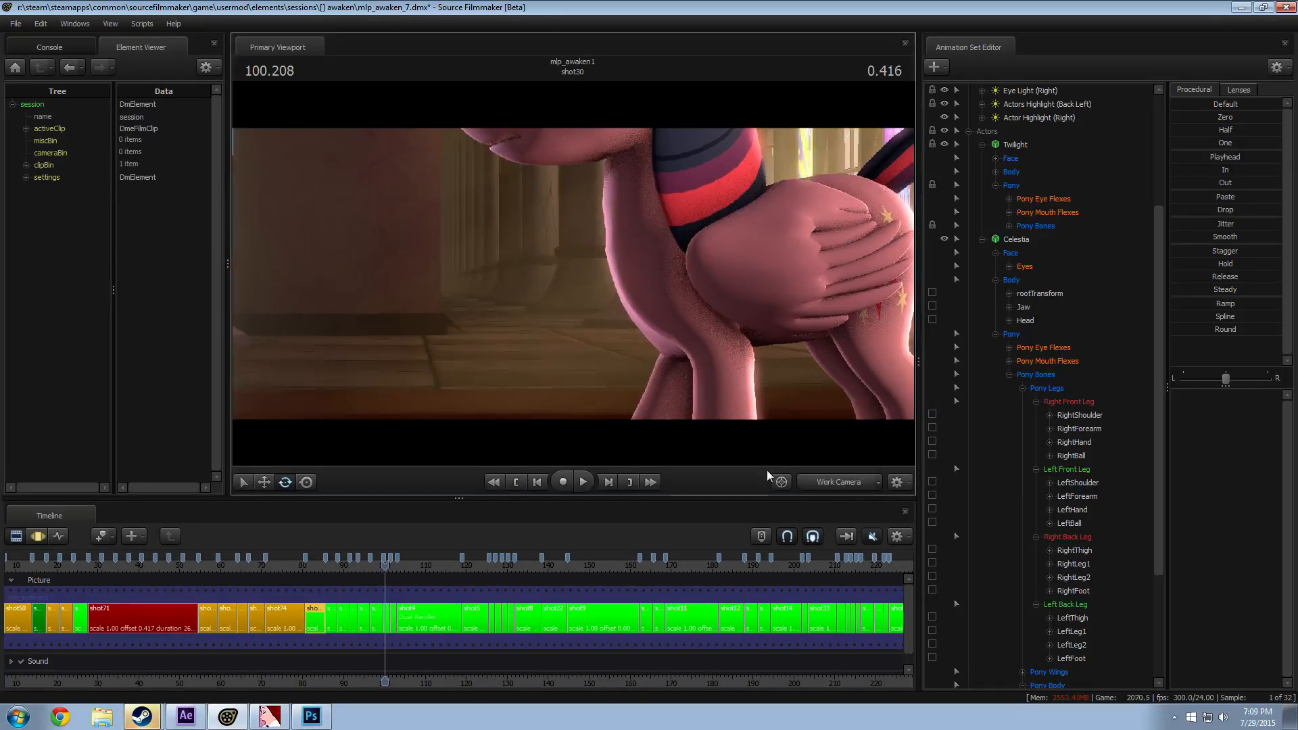
{"action": "key", "text": "s"}
{"action": "mouse_move", "coordinate": [682, 325]}
{"action": "left_mouse_down"}
{"action": "mouse_move", "coordinate": [716, 365]}
{"action": "mouse_move", "coordinate": [734, 358]}
{"action": "mouse_move", "coordinate": [706, 328]}
{"action": "left_mouse_up"}
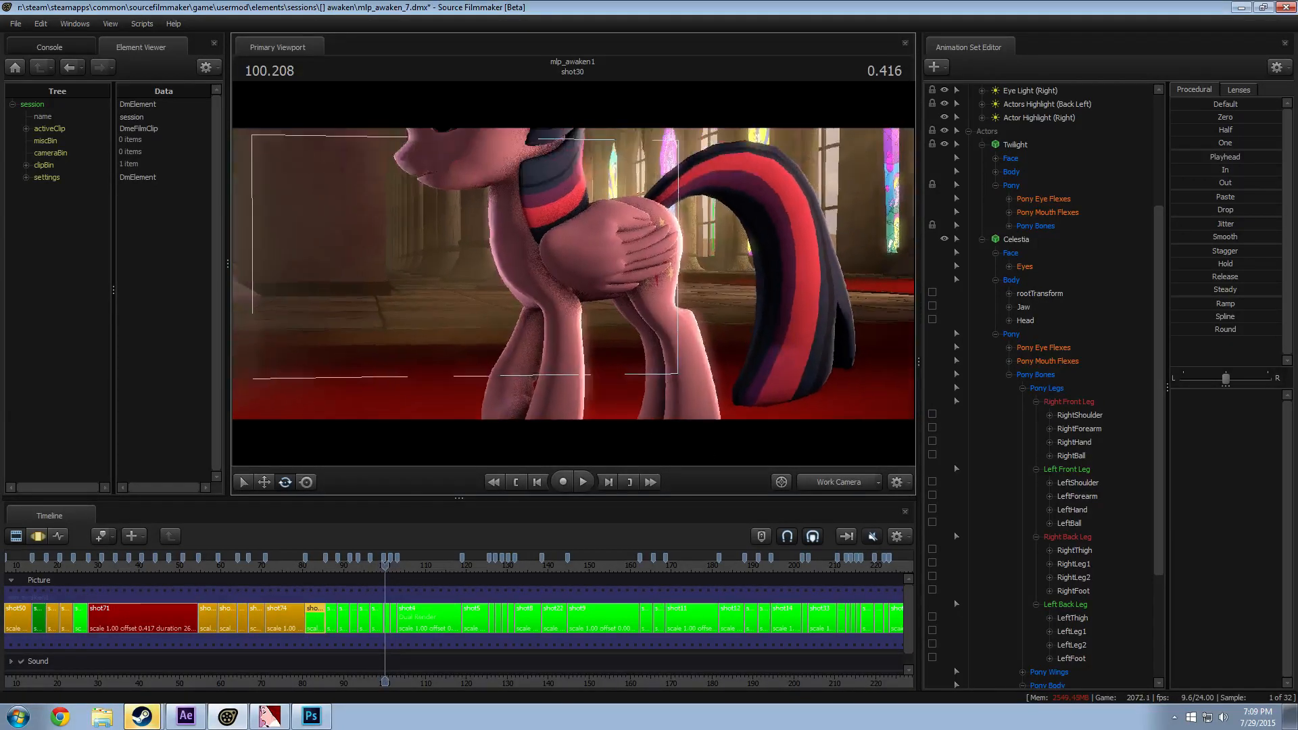
{"action": "left_click_drag", "start_coordinate": [574, 298], "coordinate": [570, 275]}
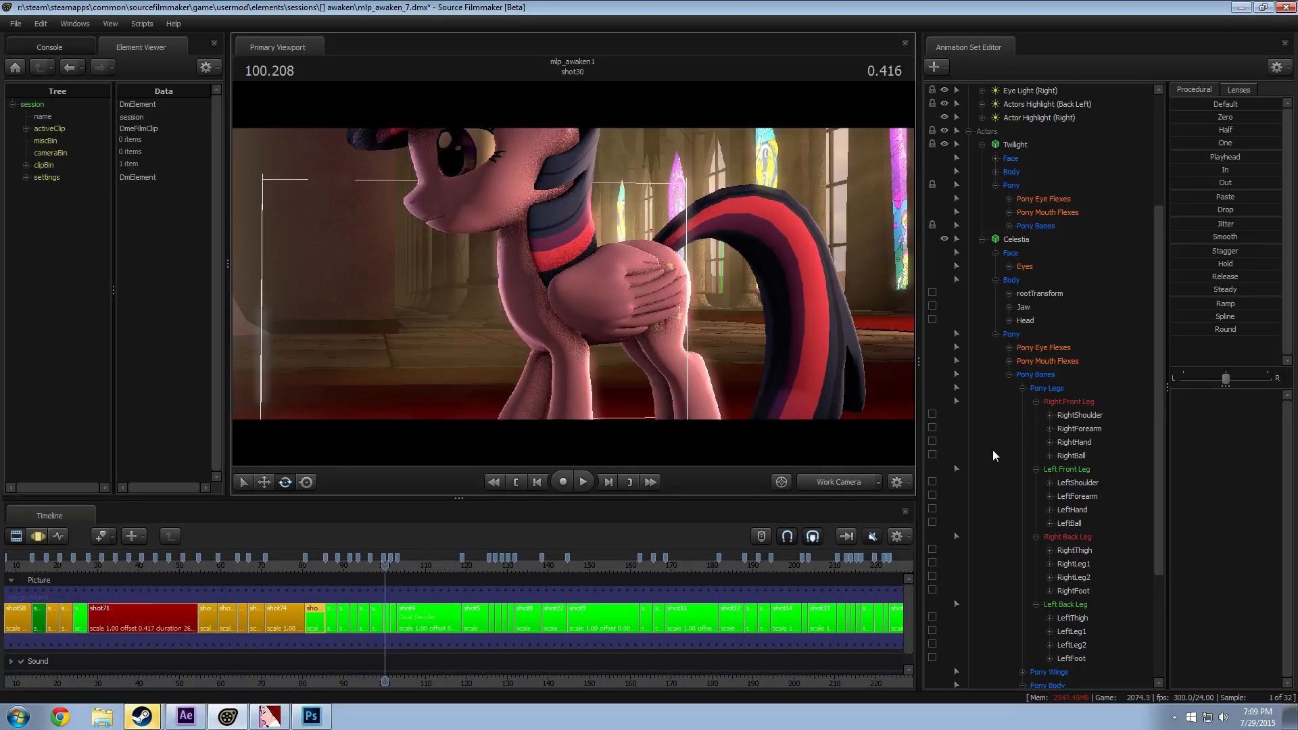
{"action": "scroll", "coordinate": [484, 610], "scroll_direction": "up", "scroll_amount": 5}
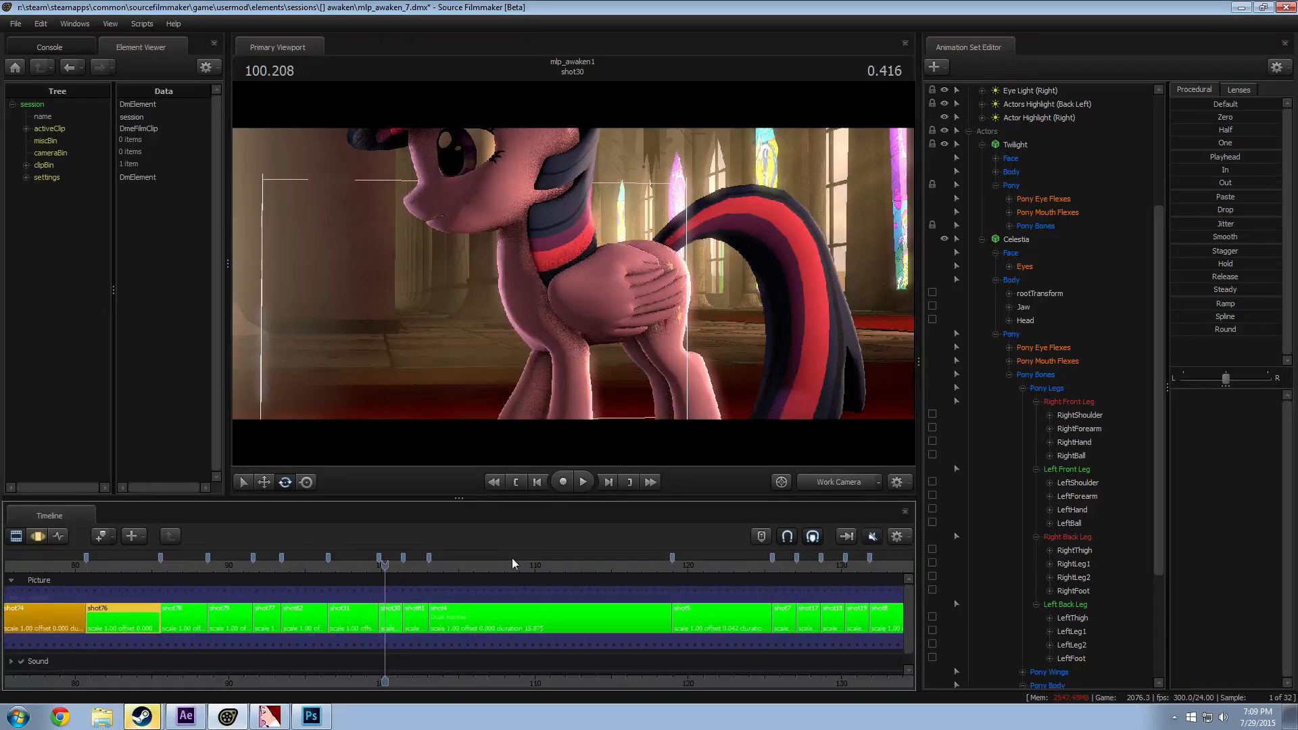
{"action": "left_click", "coordinate": [390, 626]}
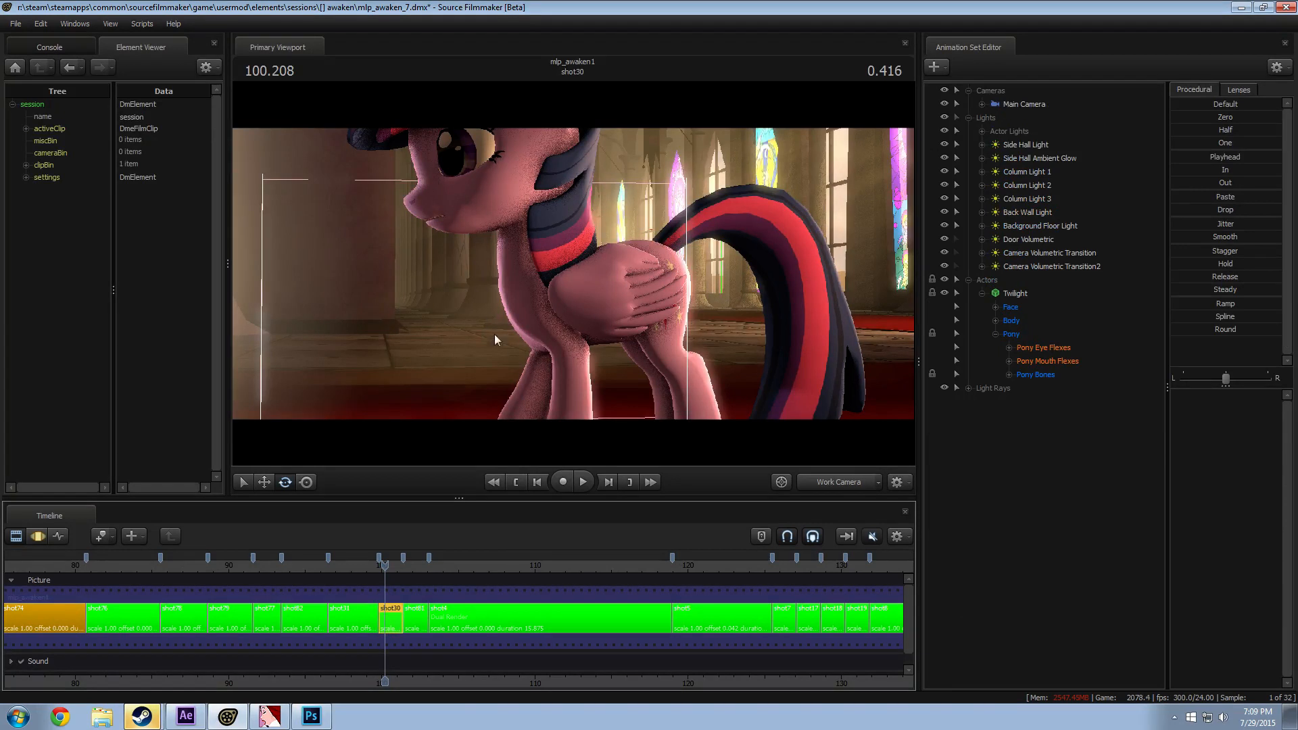
{"action": "left_click", "coordinate": [944, 239]}
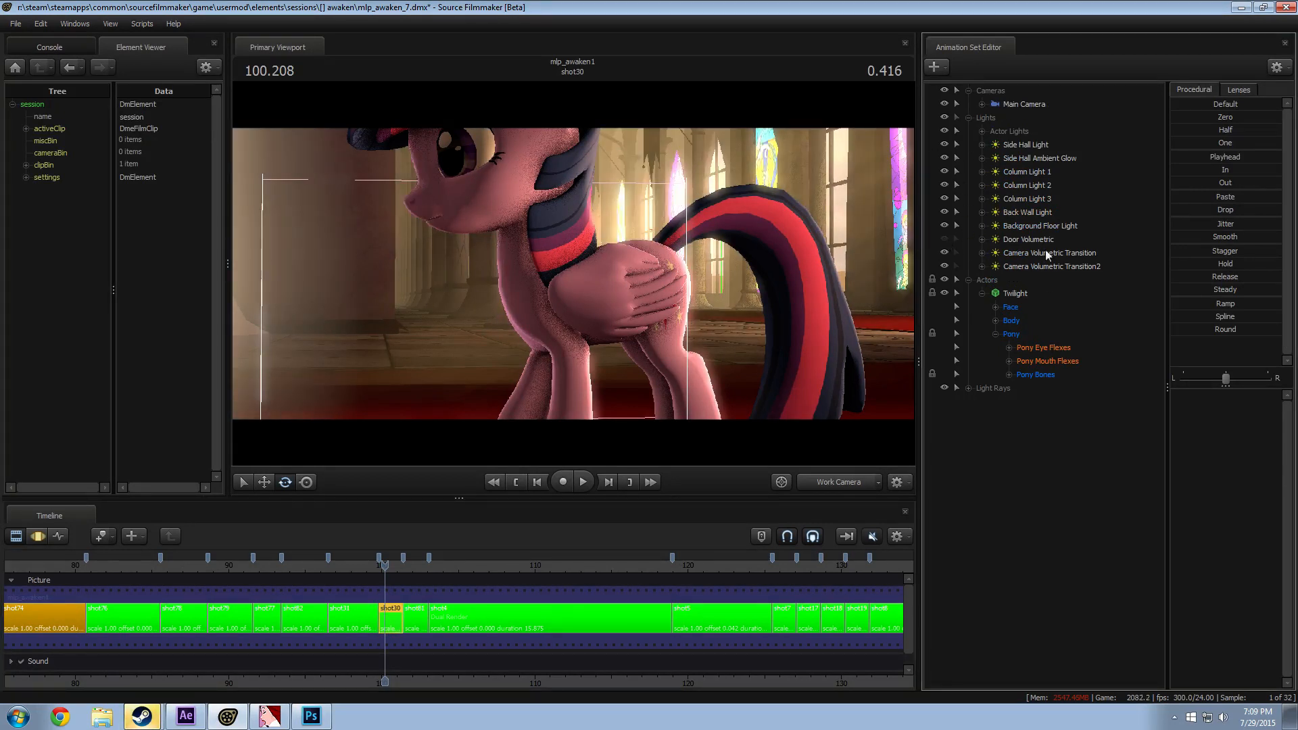
Step: Expand shot30's Actor Lights group and inspect the Actors and Twilight Highlight lights one by one
{"action": "left_click", "coordinate": [982, 131]}
{"action": "left_click", "coordinate": [1039, 146]}
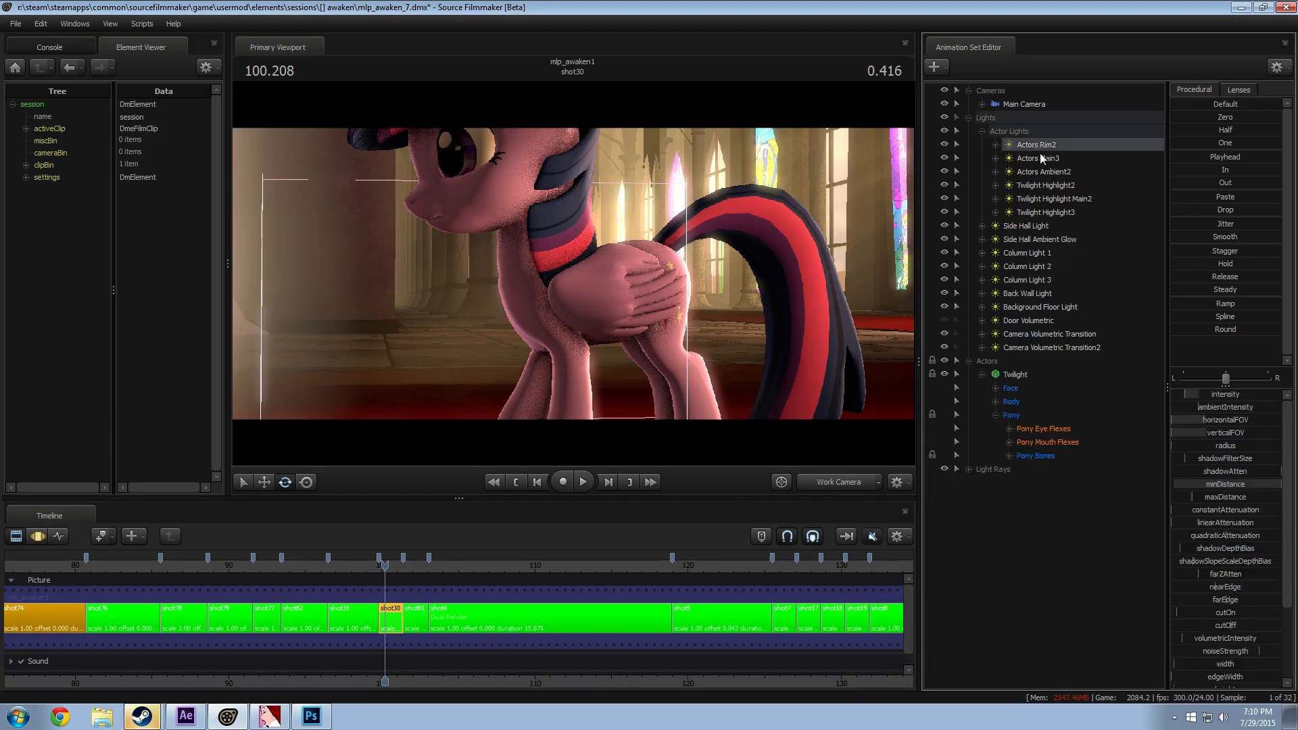
{"action": "left_click", "coordinate": [1041, 158]}
{"action": "left_click", "coordinate": [1046, 170]}
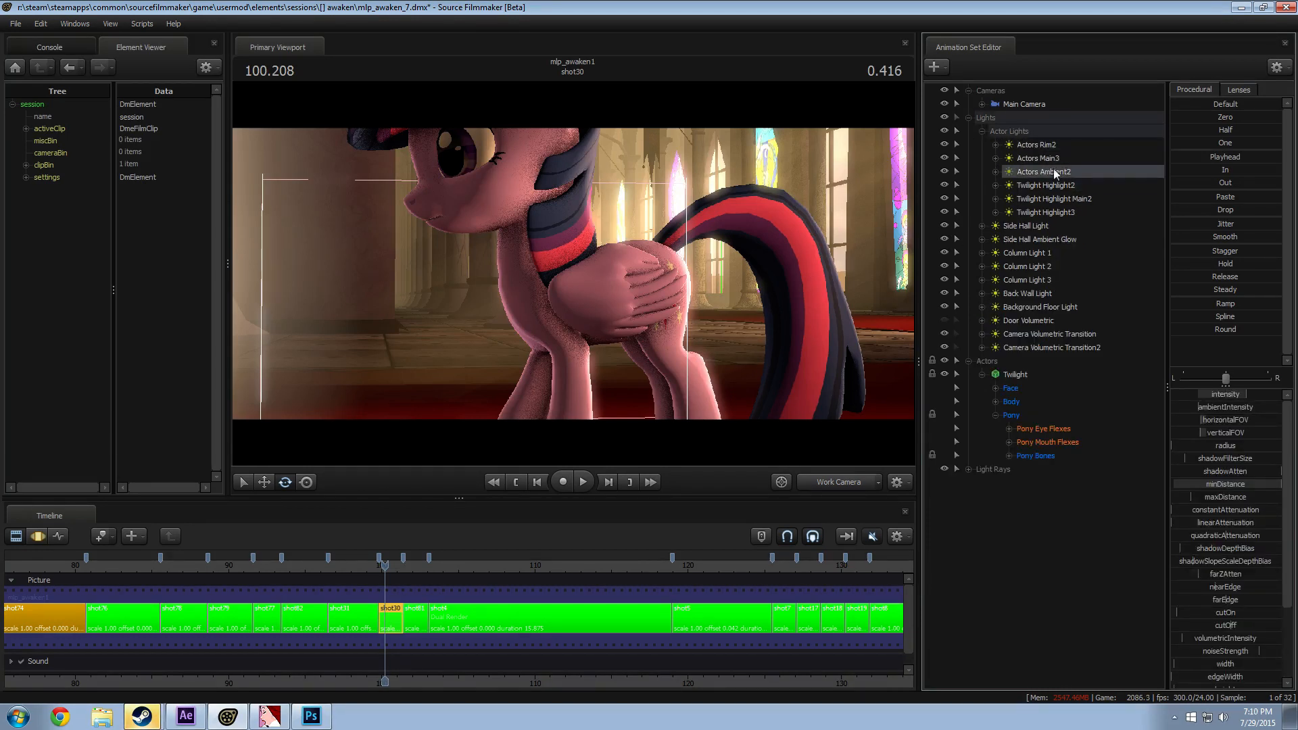
{"action": "left_click", "coordinate": [1058, 198]}
{"action": "left_click", "coordinate": [1050, 184]}
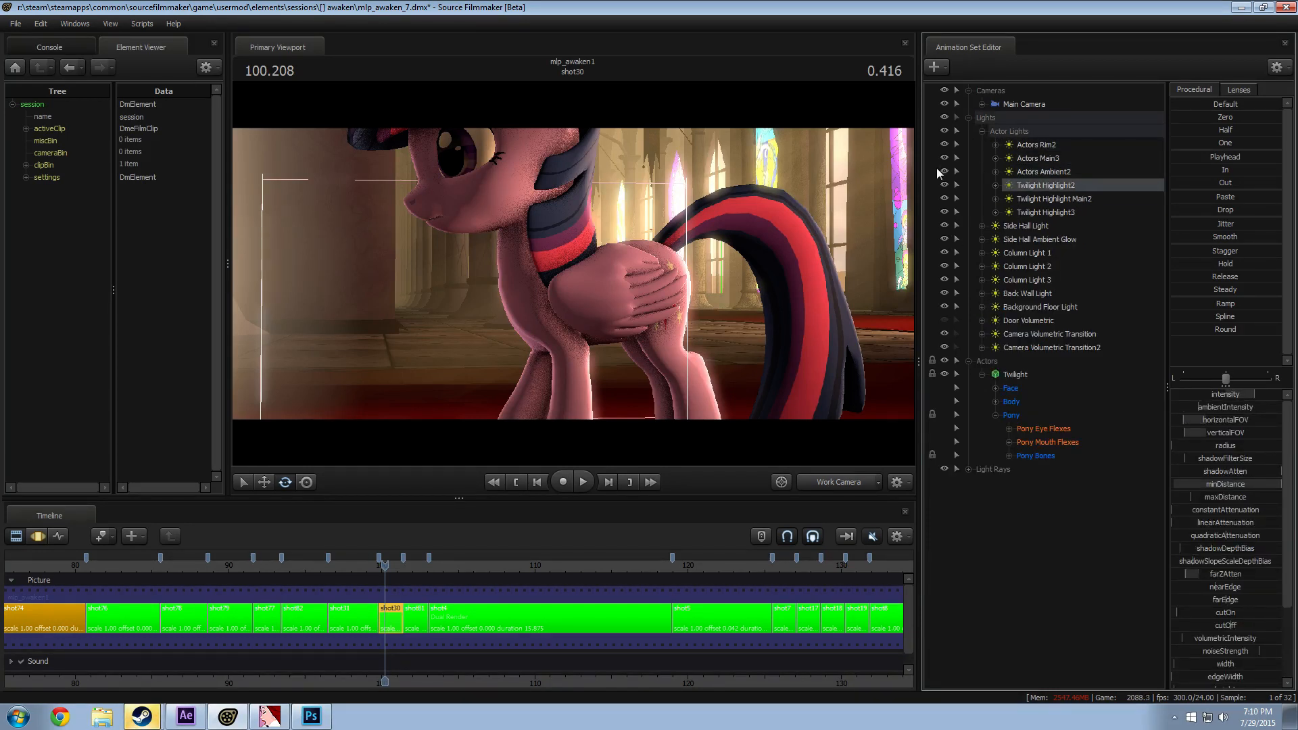
Step: Hide all six lights in shot30's Actor Lights group, from Twilight Highlight3 up to Actors Rim2
{"action": "left_click", "coordinate": [943, 212]}
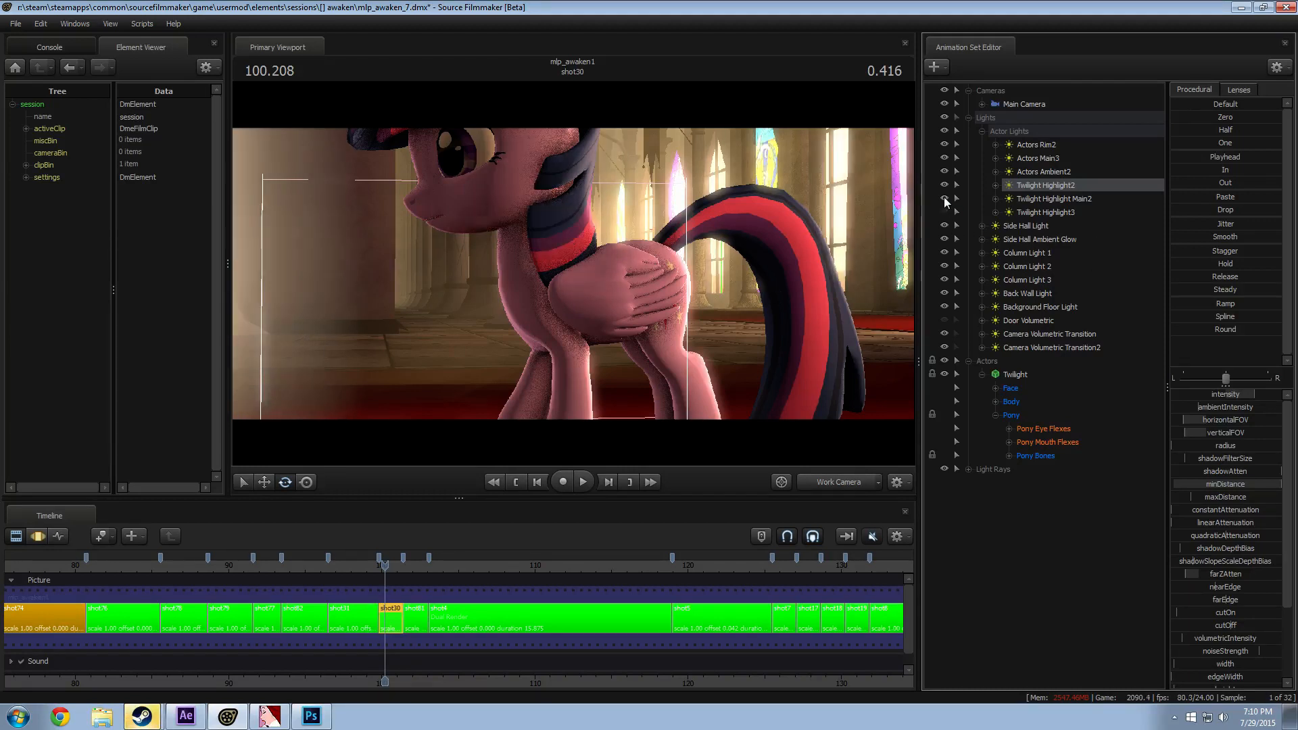
{"action": "left_click", "coordinate": [943, 199]}
{"action": "left_click", "coordinate": [944, 185]}
{"action": "left_click", "coordinate": [945, 172]}
{"action": "left_click", "coordinate": [943, 159]}
{"action": "left_click", "coordinate": [943, 145]}
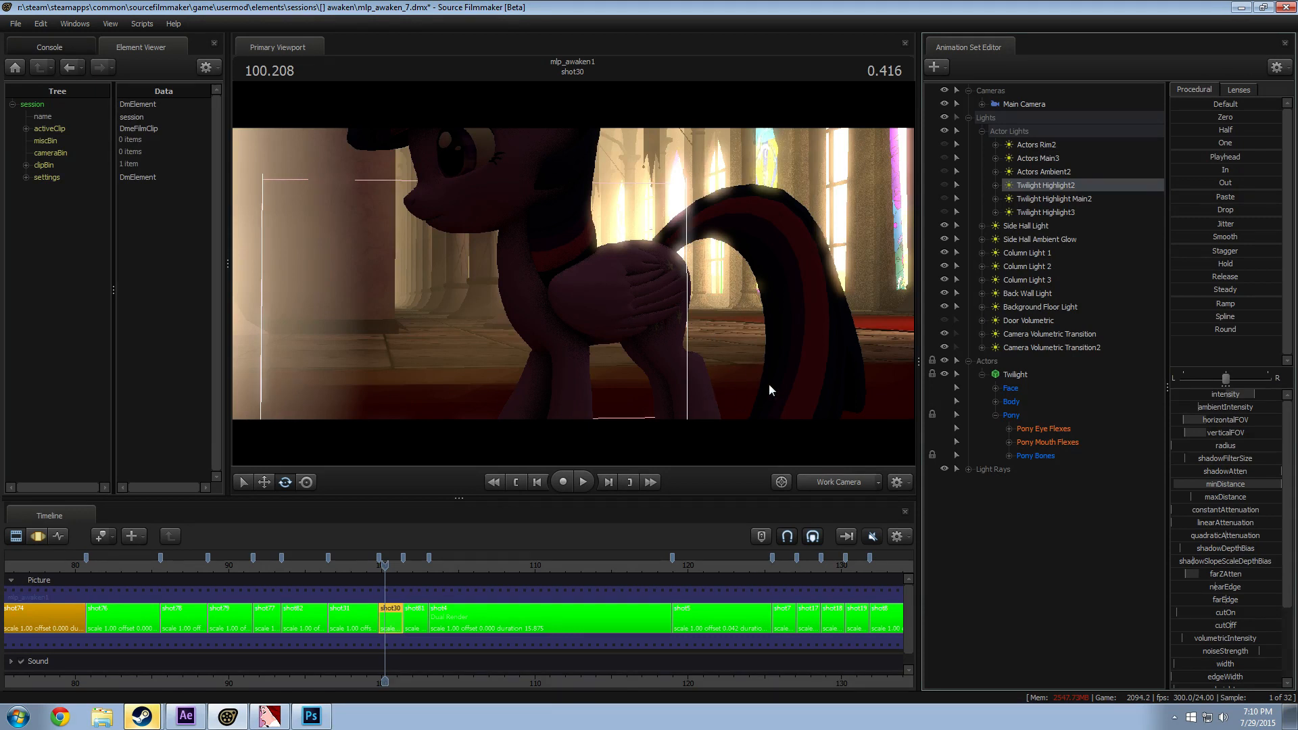
Step: Turn Actors Main3 back on, compare Actors Ambient2 and Actors Rim2 on and off, and leave Actors Rim2 visible
{"action": "left_click", "coordinate": [944, 158]}
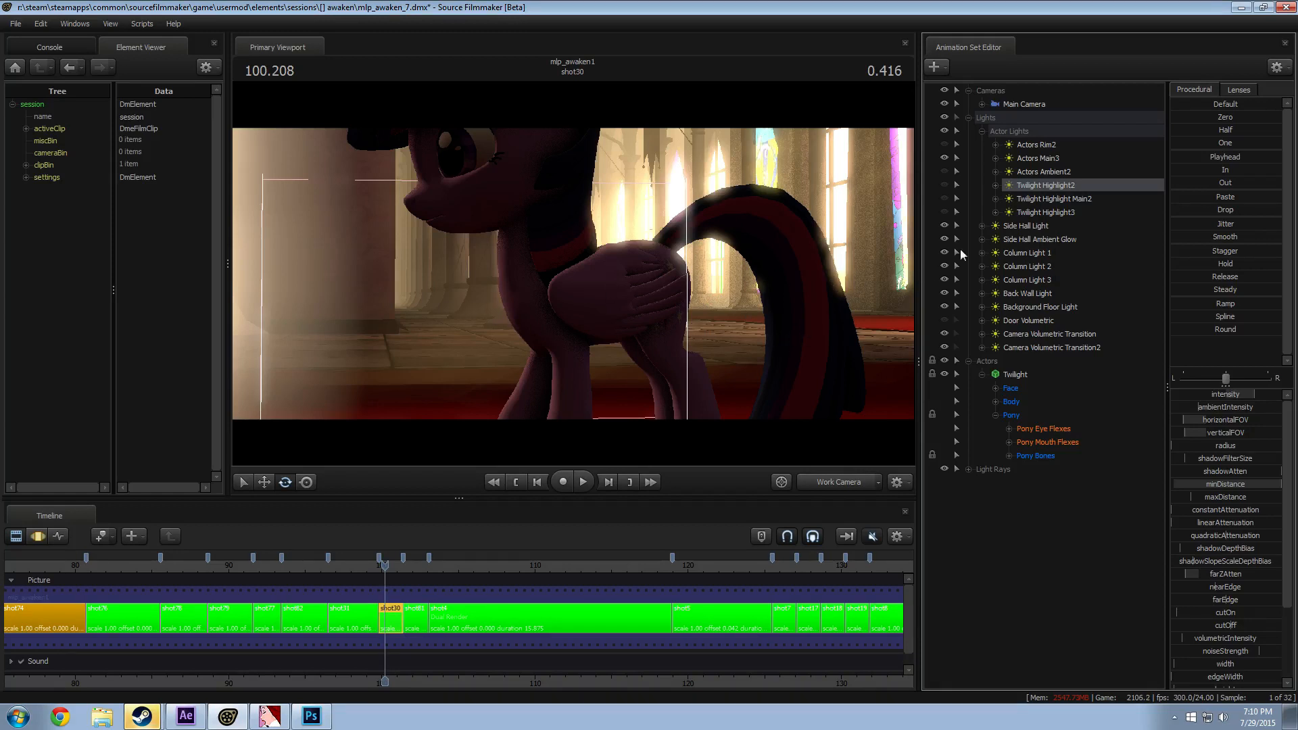
{"action": "left_click", "coordinate": [946, 171]}
{"action": "left_click", "coordinate": [945, 171]}
{"action": "left_click", "coordinate": [944, 145]}
{"action": "left_click", "coordinate": [944, 145]}
{"action": "left_click", "coordinate": [944, 144]}
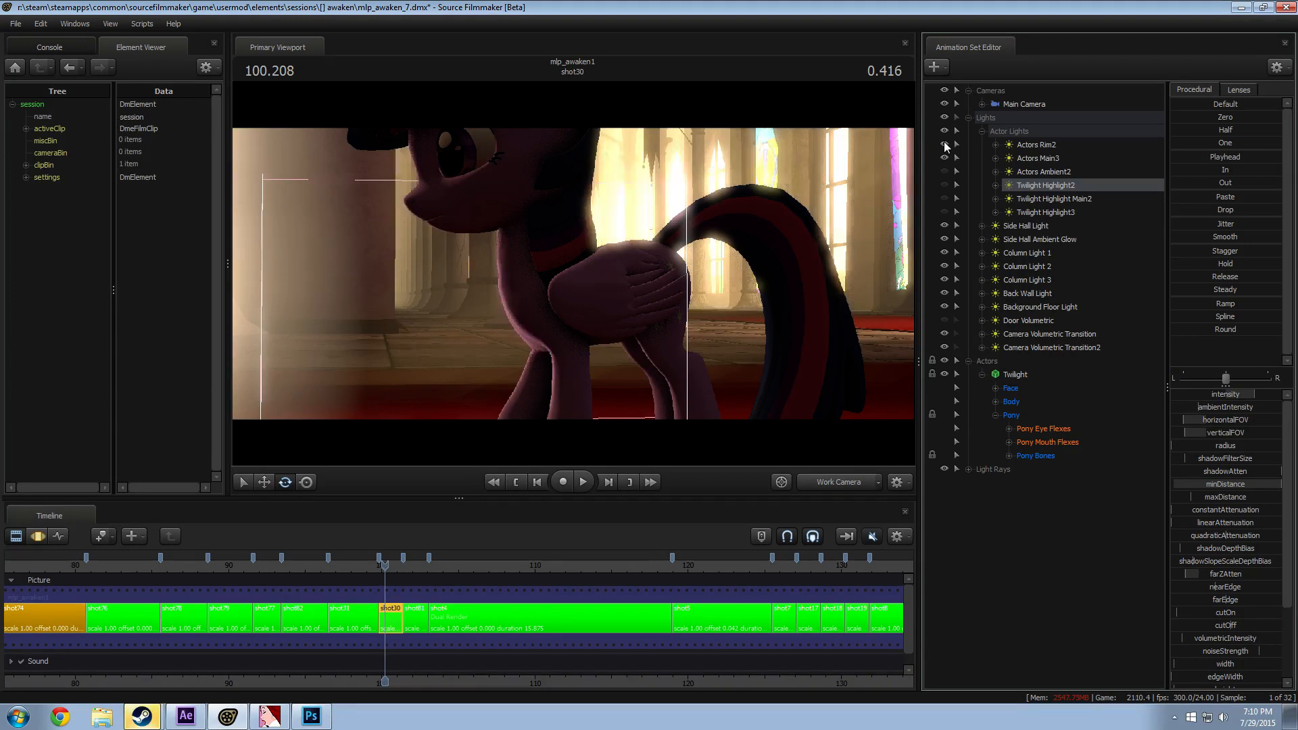
{"action": "left_click", "coordinate": [944, 145]}
{"action": "left_click", "coordinate": [944, 145]}
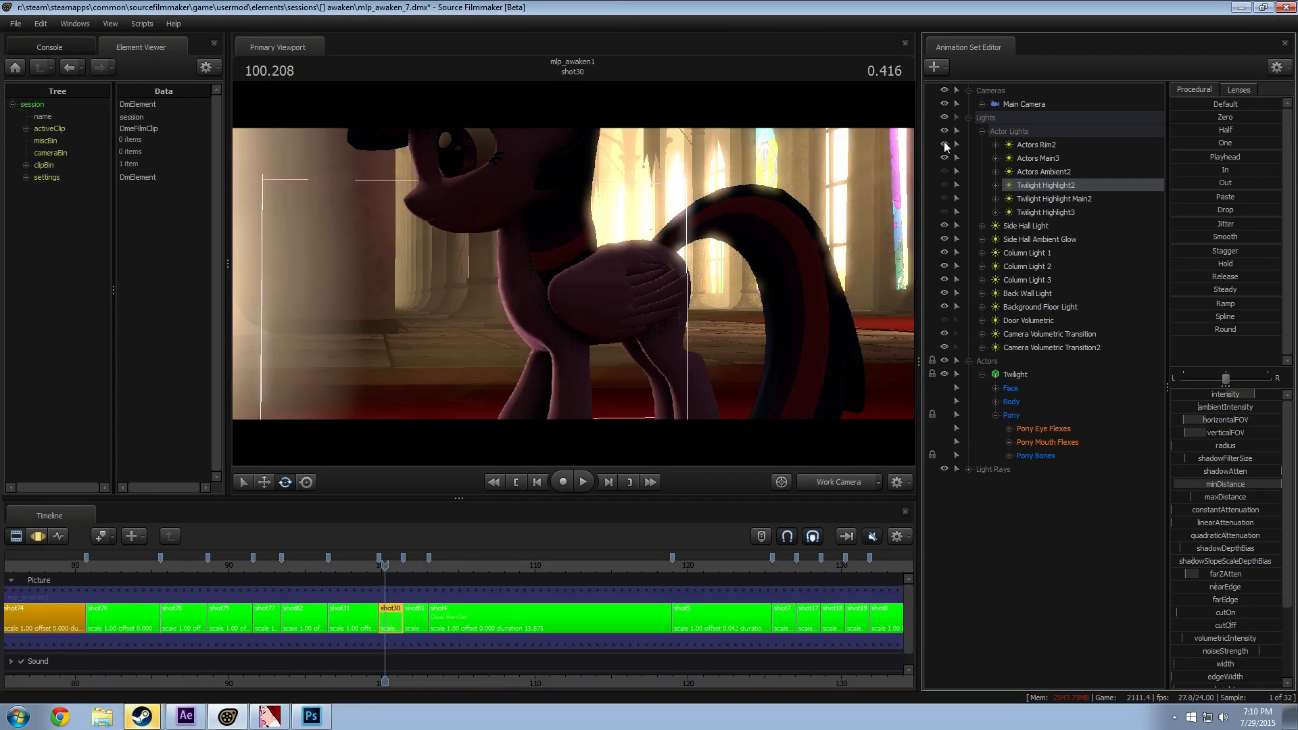
Step: View shot30 through Main Camera2 and compare Twilight's body with the Twilight Highlight Main2 light shown and hidden
{"action": "left_click", "coordinate": [834, 480]}
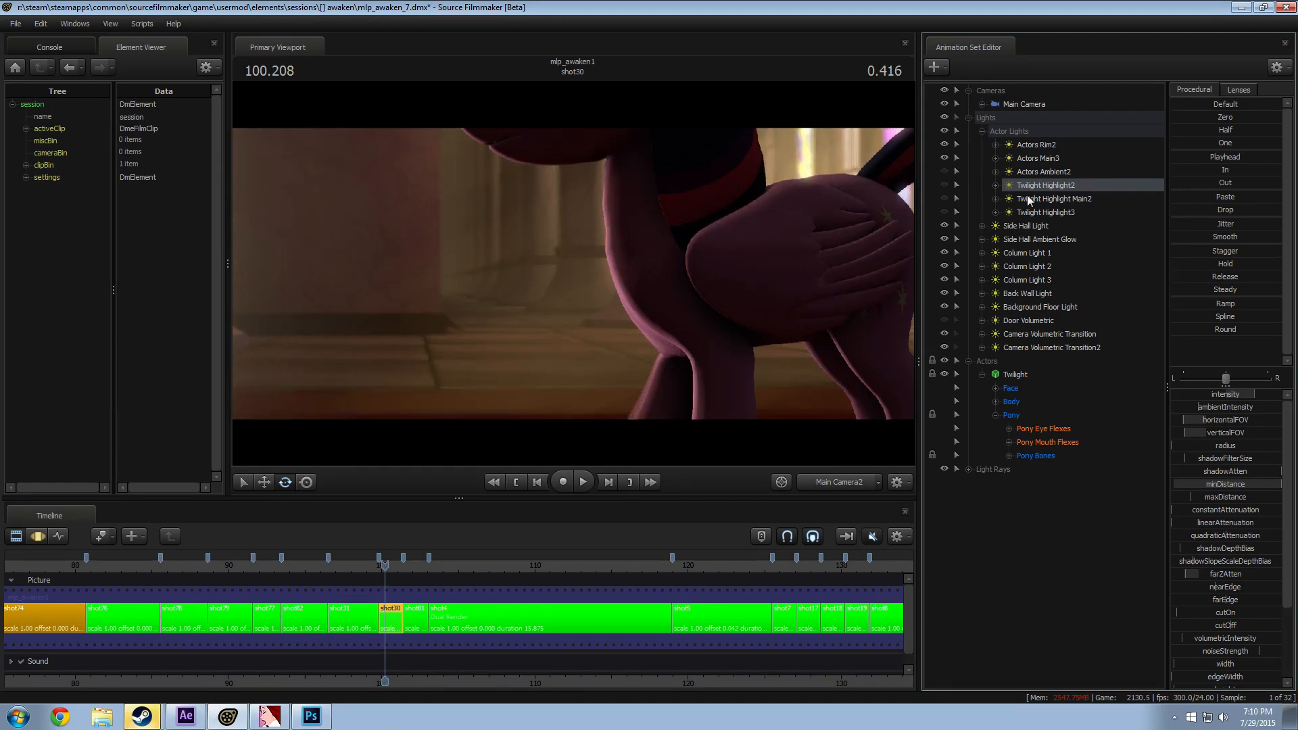
{"action": "left_click", "coordinate": [945, 198]}
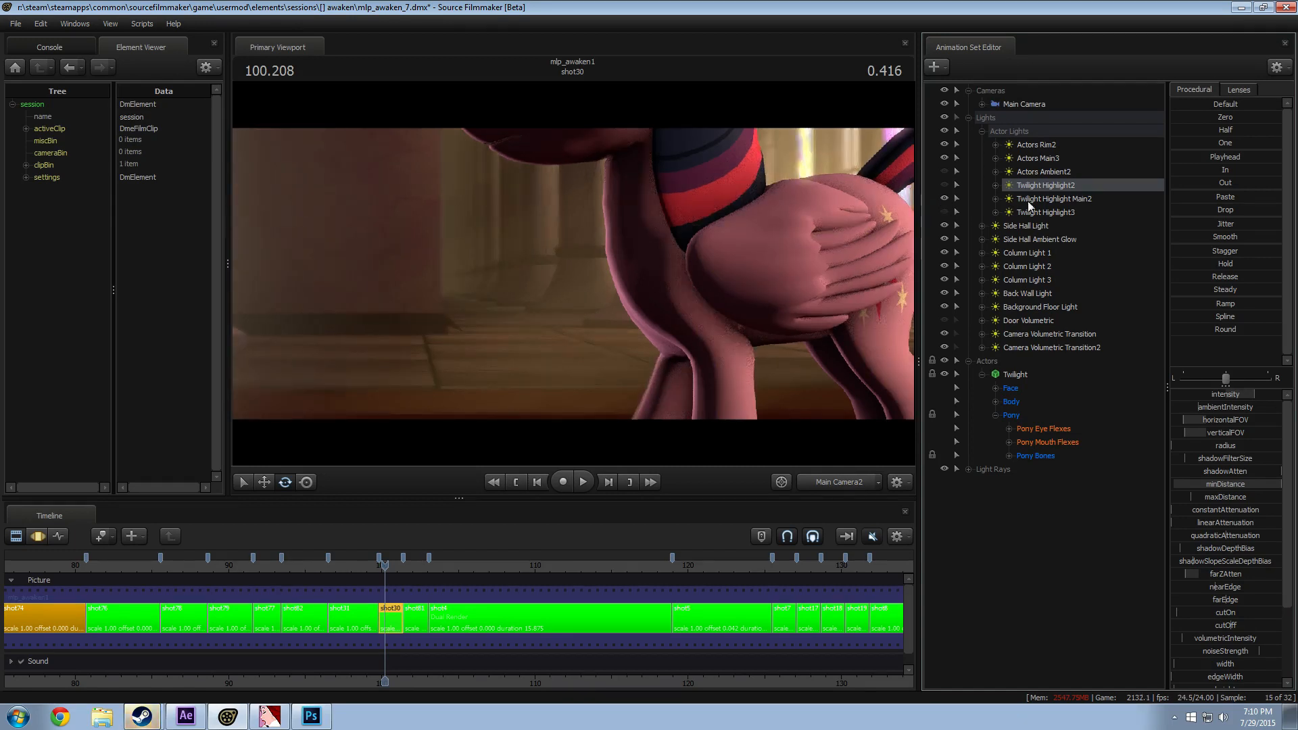
{"action": "left_click", "coordinate": [1057, 201]}
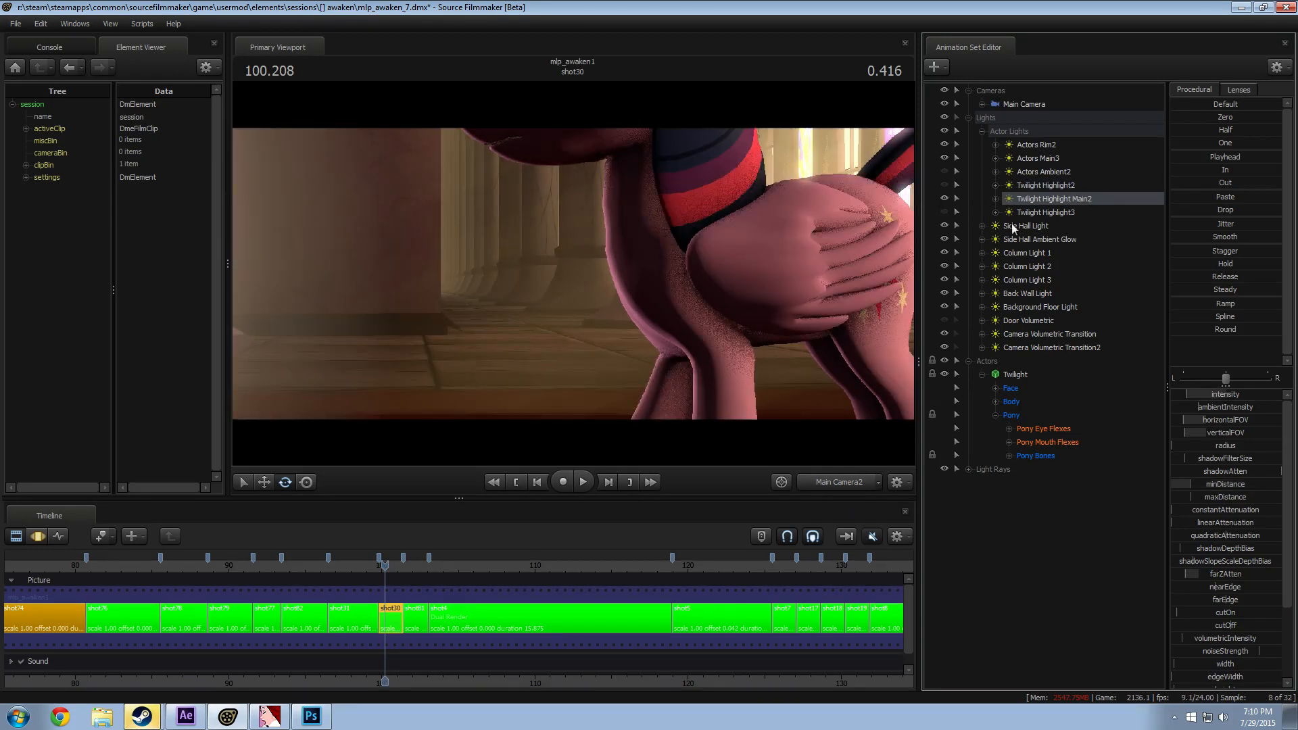
{"action": "left_click", "coordinate": [945, 198]}
Step: Toggle Twilight Highlight2 repeatedly to compare its rim effect on Twilight, and leave it visible
{"action": "left_click", "coordinate": [945, 185]}
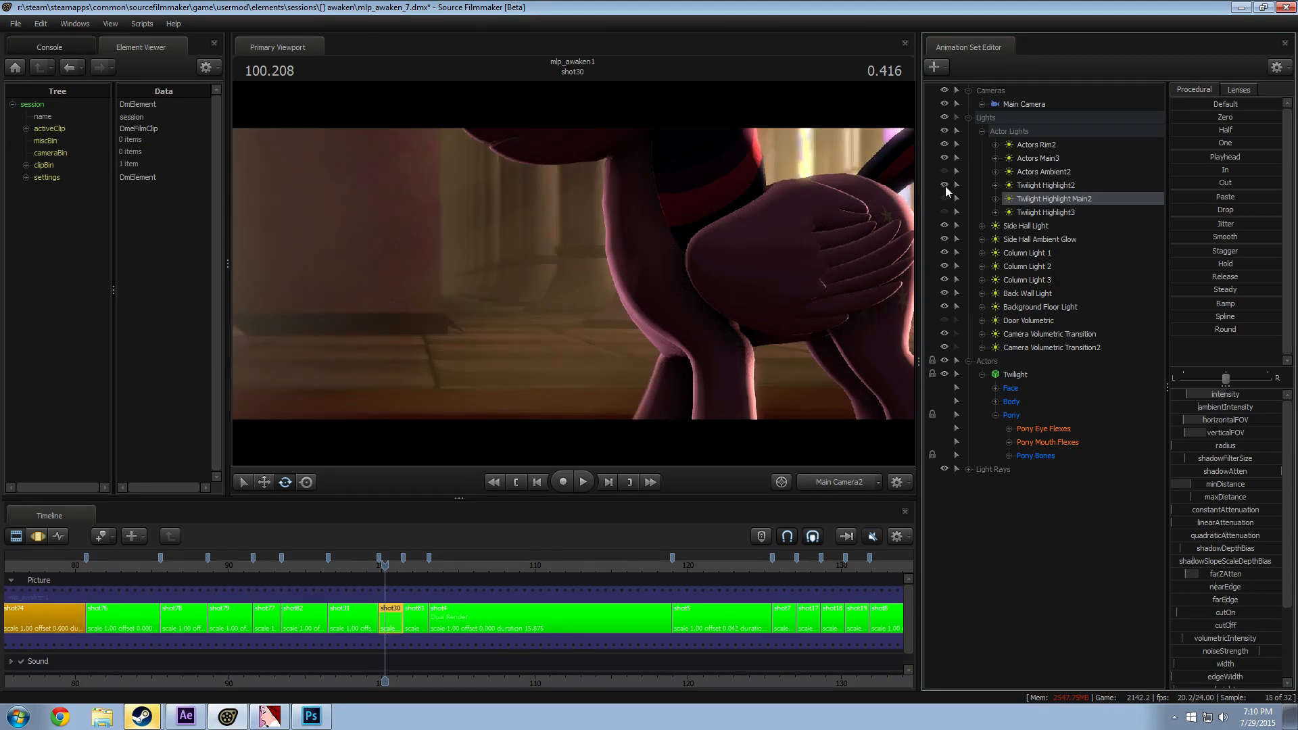
{"action": "left_click", "coordinate": [945, 184]}
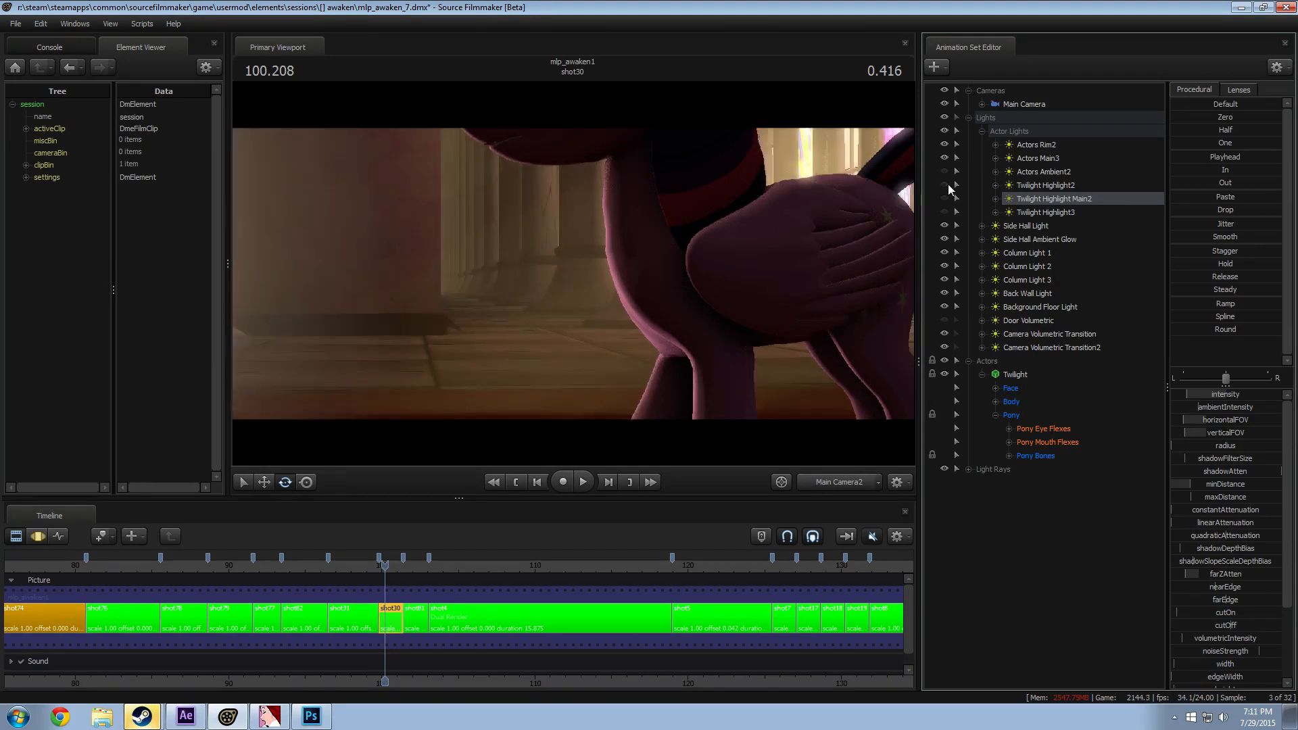
{"action": "left_click", "coordinate": [945, 185]}
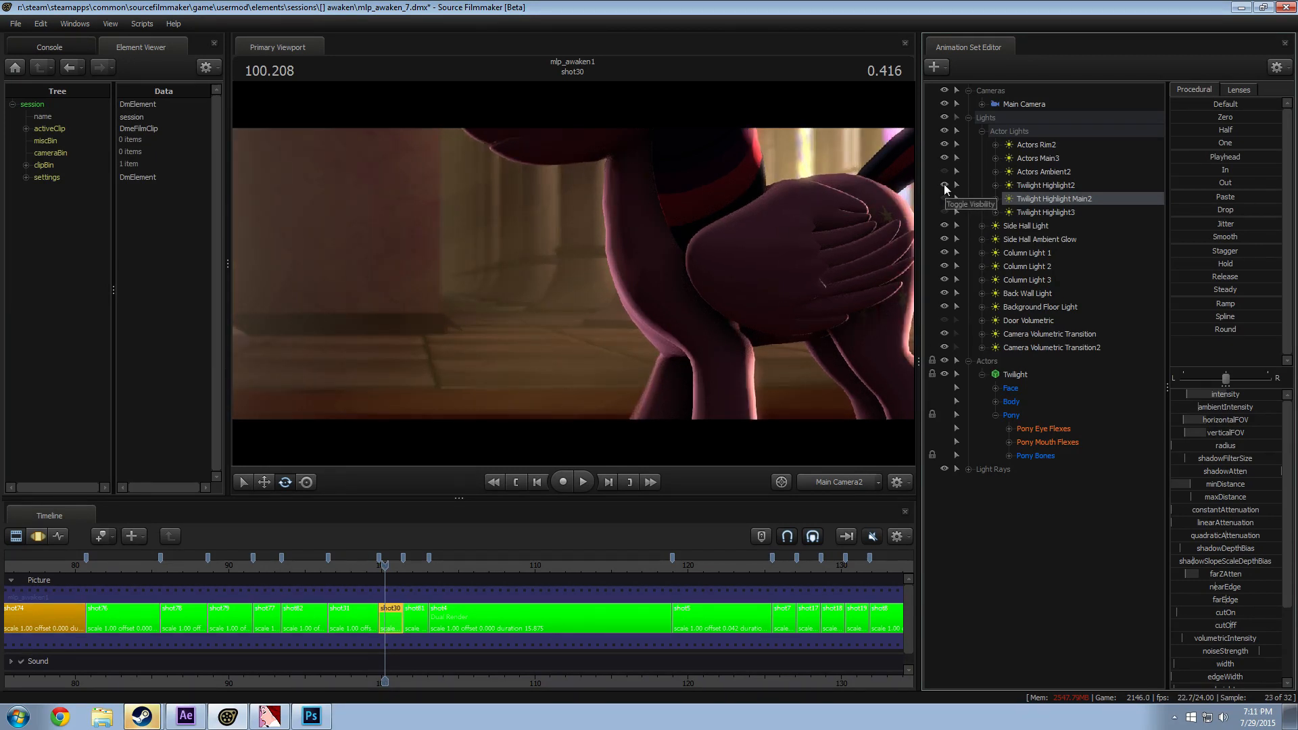
{"action": "left_click", "coordinate": [945, 185]}
{"action": "left_click", "coordinate": [945, 186]}
{"action": "left_click", "coordinate": [945, 185]}
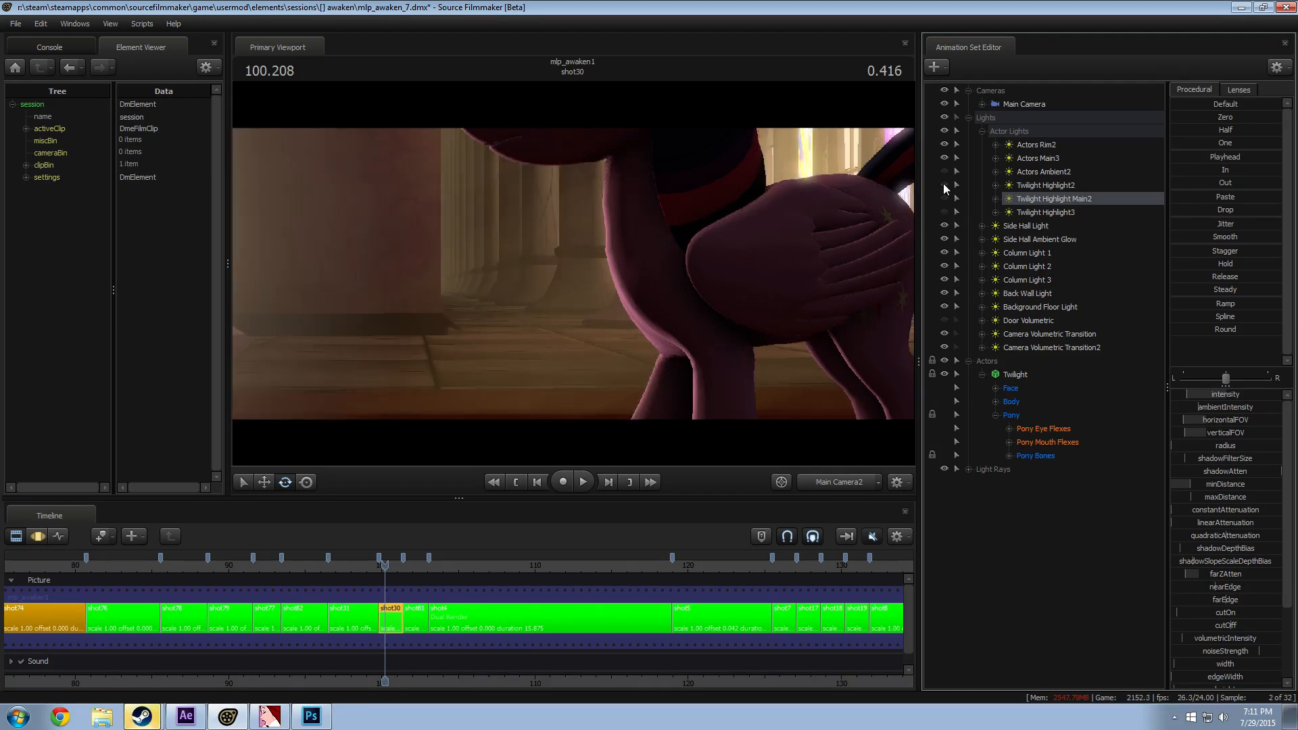
{"action": "left_click", "coordinate": [945, 185]}
Step: Toggle Twilight Highlight Main2 and Twilight Highlight2 to compare their effect on Twilight, leaving both visible
{"action": "left_click", "coordinate": [945, 198]}
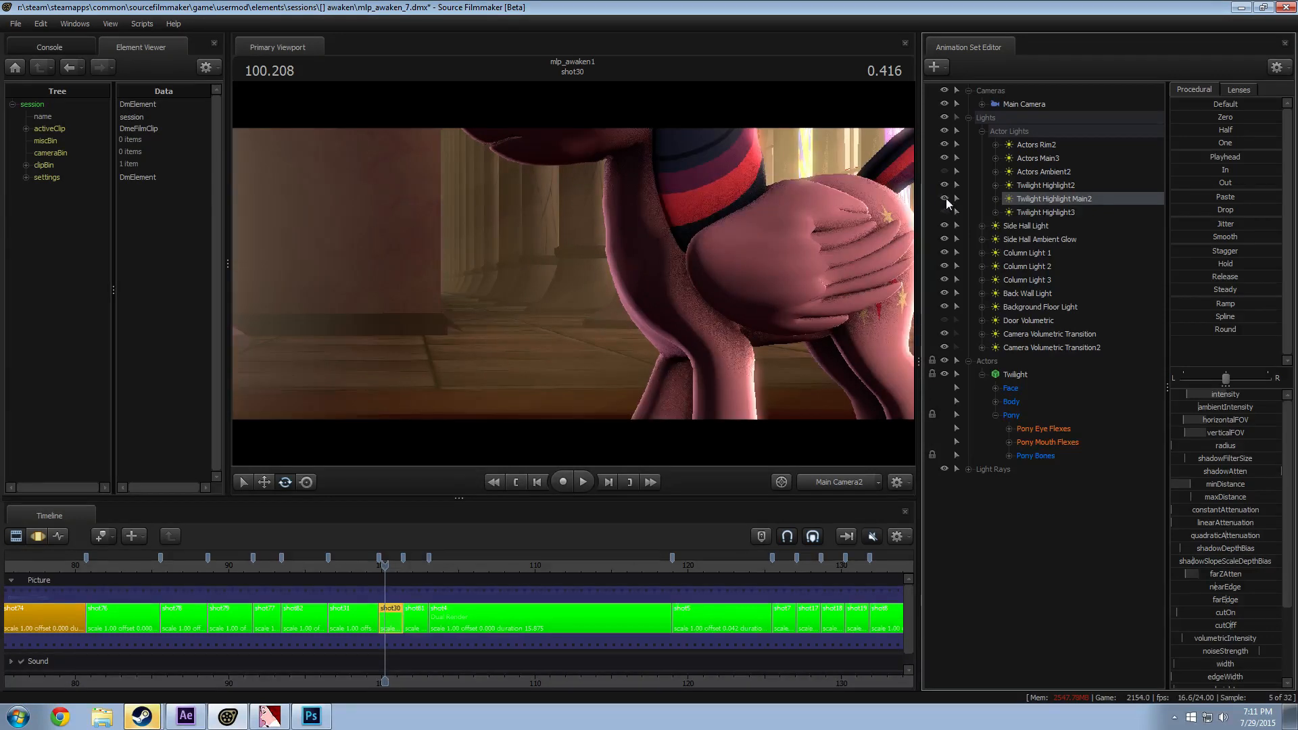
{"action": "left_click", "coordinate": [945, 198]}
{"action": "left_click", "coordinate": [945, 198]}
{"action": "left_click", "coordinate": [945, 197]}
{"action": "left_click", "coordinate": [945, 197]}
{"action": "left_click", "coordinate": [944, 184]}
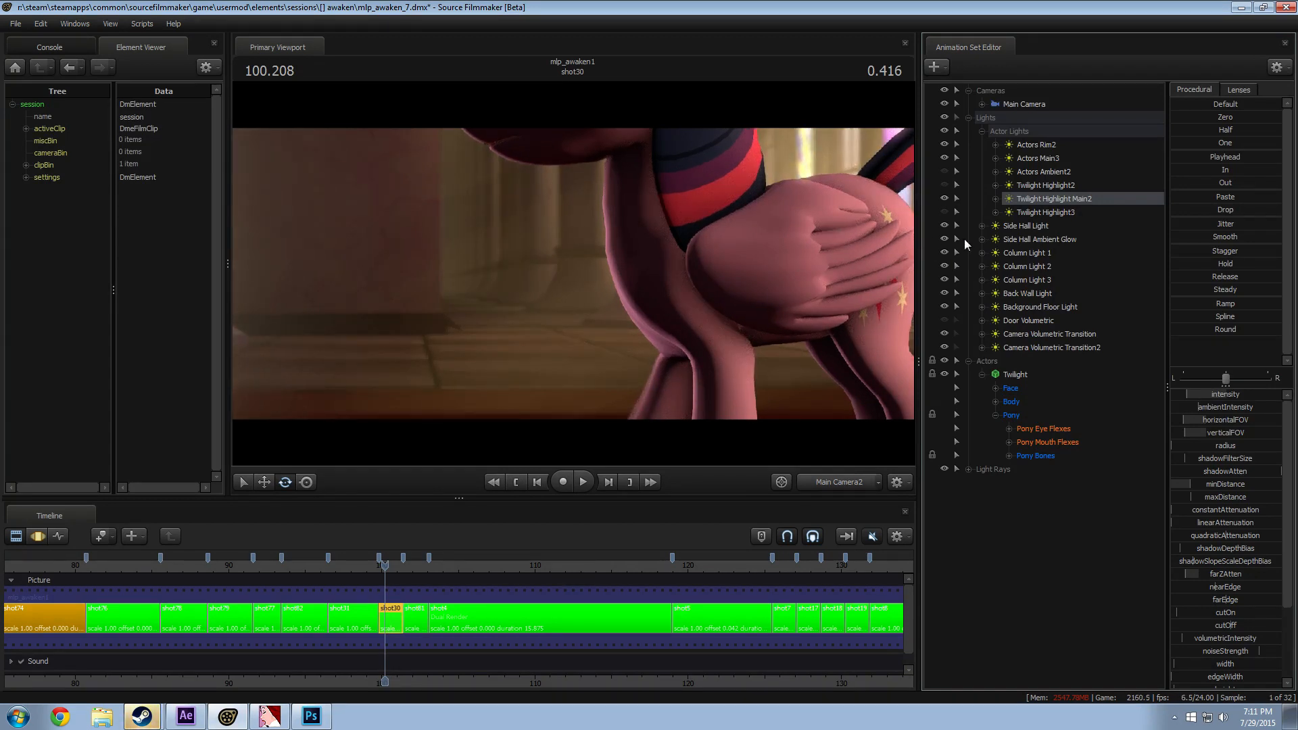
{"action": "left_click", "coordinate": [944, 184]}
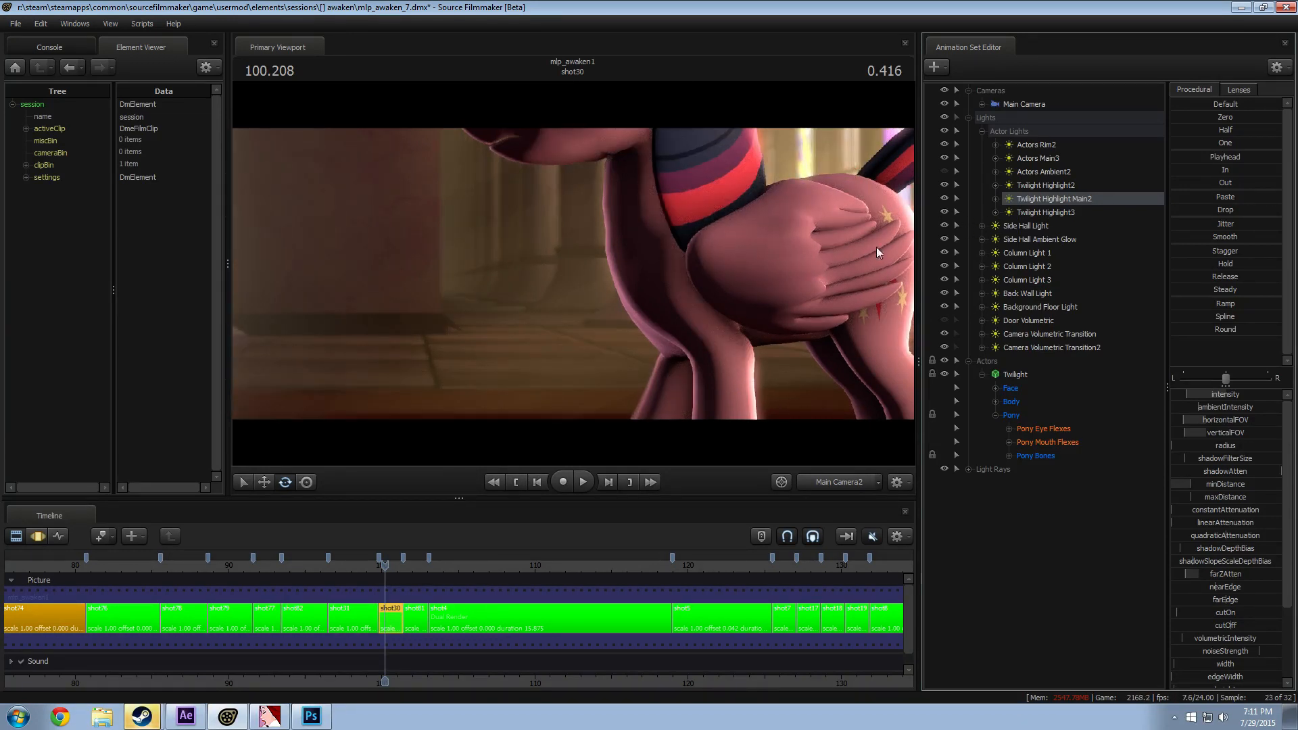
Step: Compare Twilight Highlight3 and Actors Ambient2 on and off in shot30, and leave both visible
{"action": "left_click", "coordinate": [942, 213]}
{"action": "left_click", "coordinate": [943, 212]}
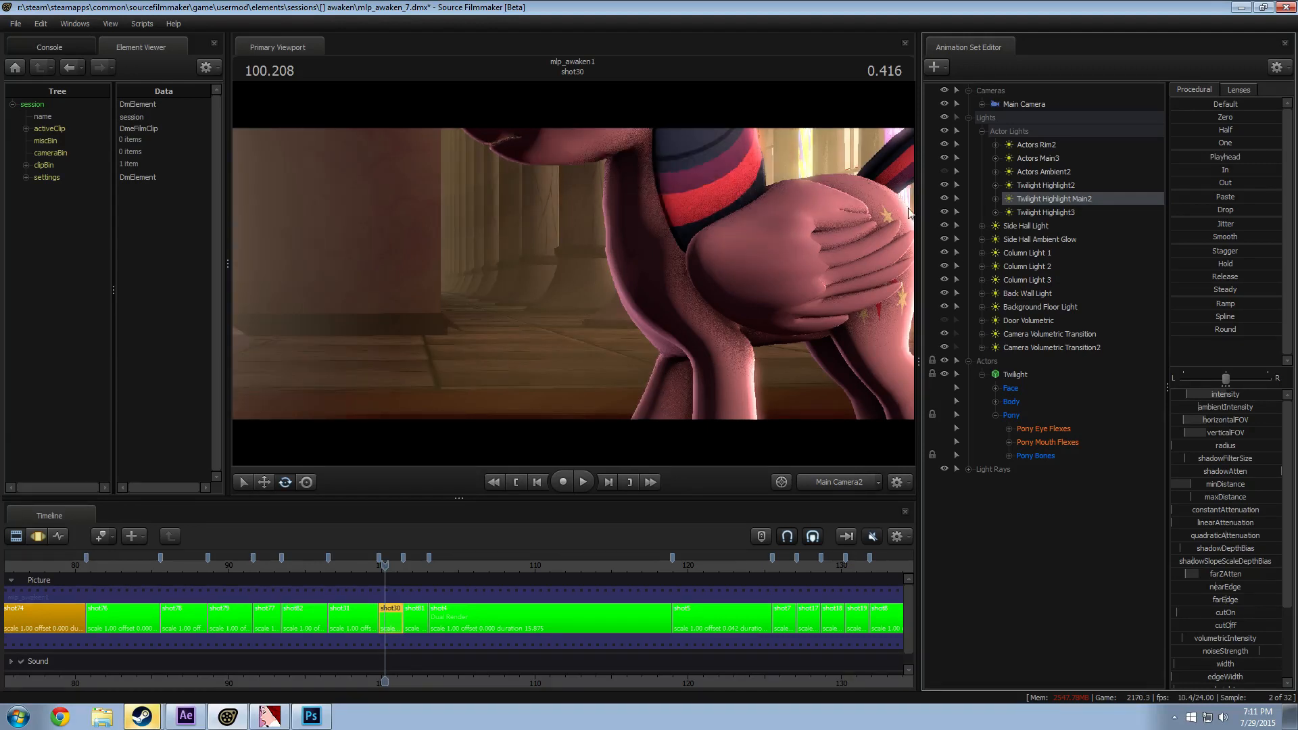
{"action": "left_click", "coordinate": [944, 172]}
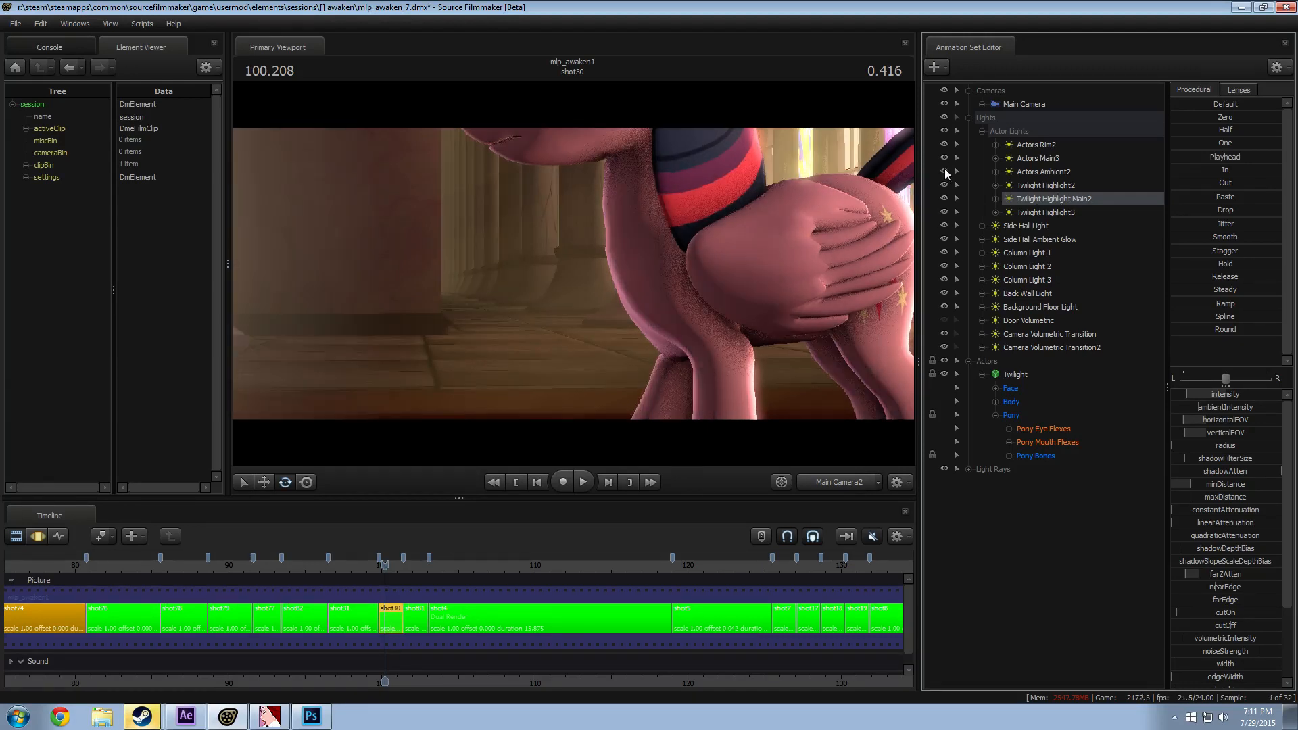
{"action": "left_click", "coordinate": [945, 171]}
{"action": "left_click", "coordinate": [945, 171]}
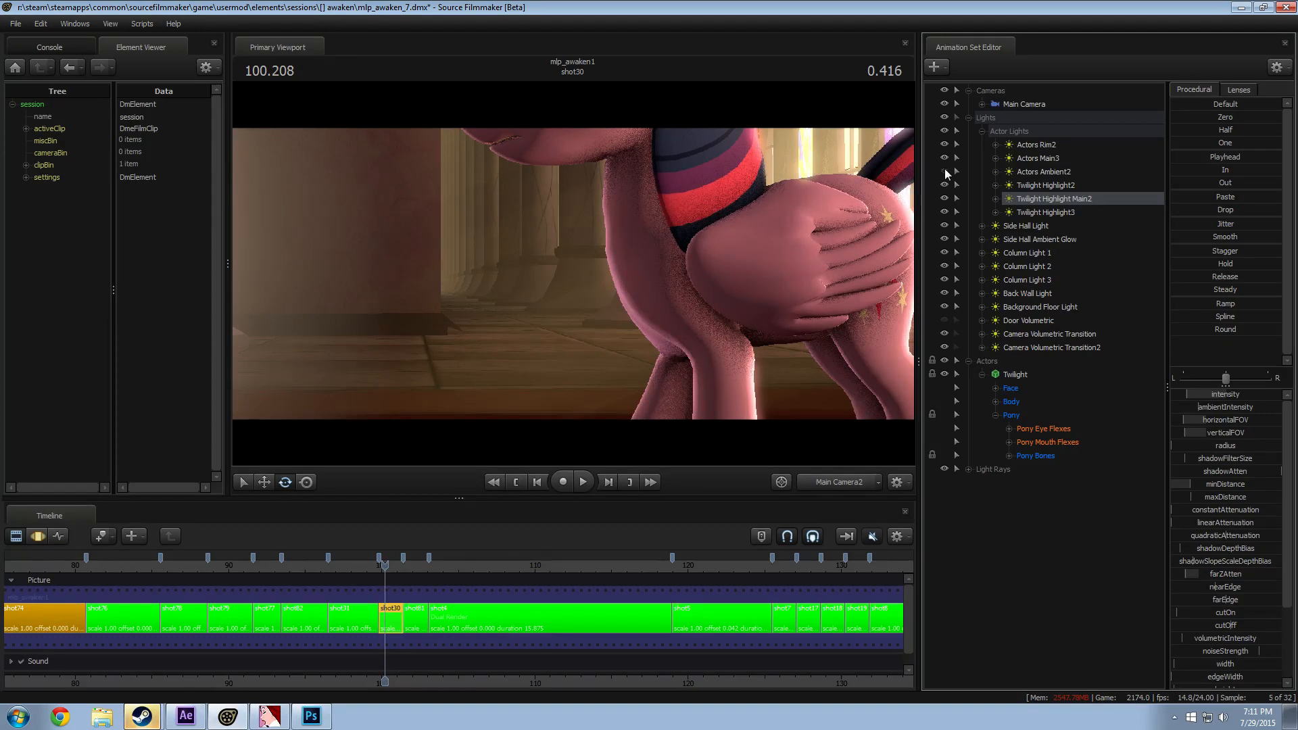
{"action": "left_click", "coordinate": [946, 170]}
{"action": "left_click", "coordinate": [945, 171]}
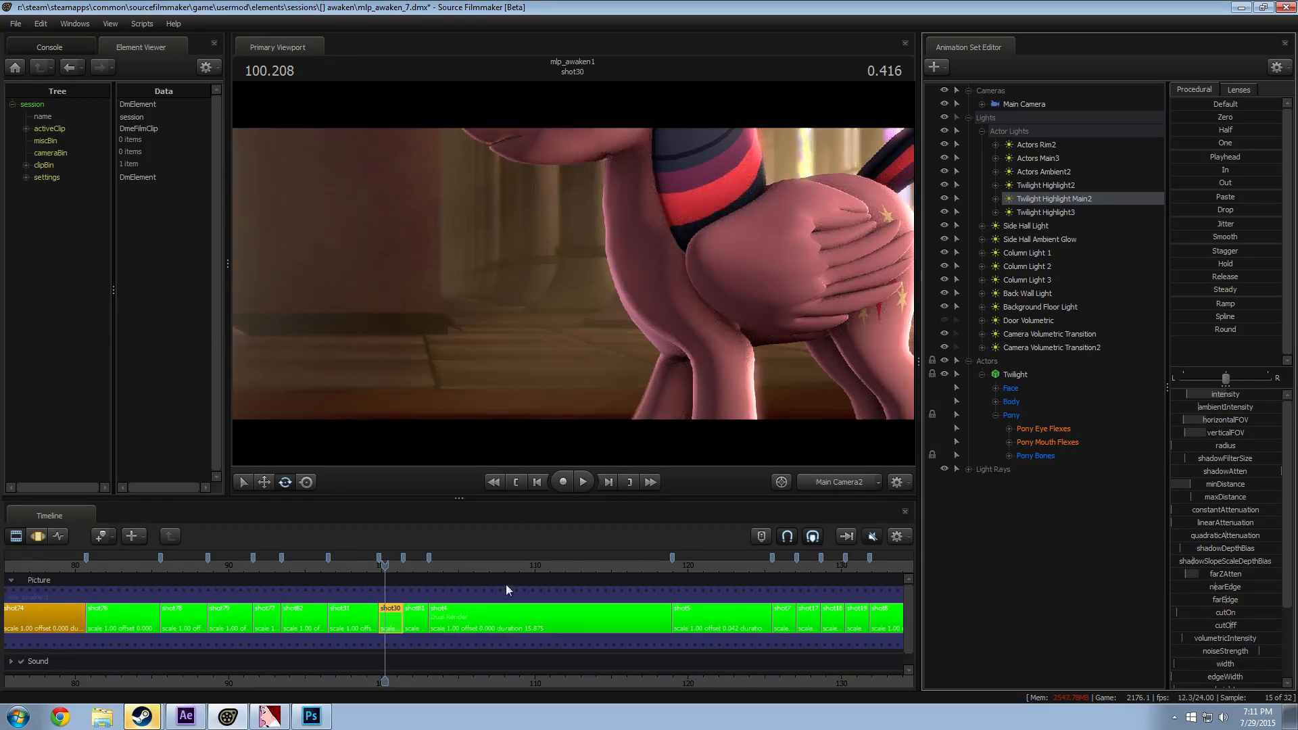
Step: Go back to the start of the timeline and scrub through shot50 to shot54 at about 19.5 s
{"action": "scroll", "coordinate": [505, 584], "scroll_direction": "down", "scroll_amount": 5}
{"action": "middle_click_drag", "start_coordinate": [481, 683], "coordinate": [397, 677]}
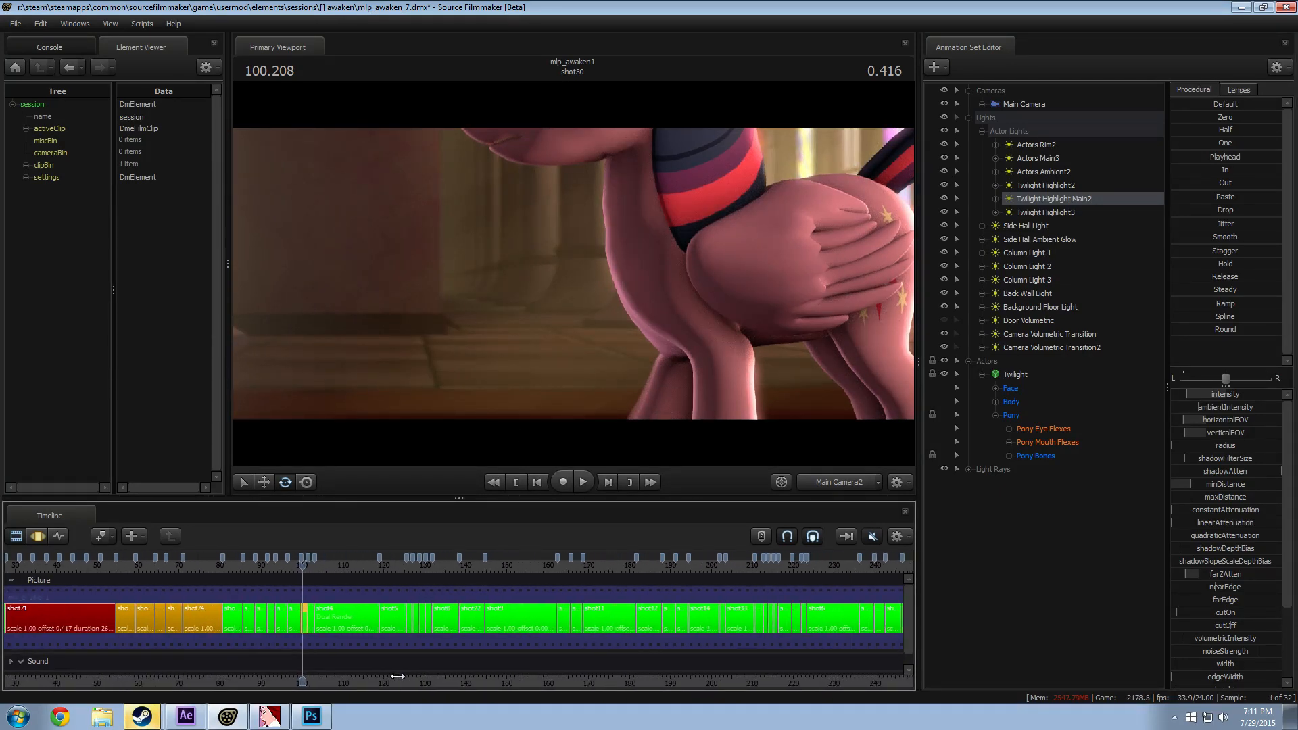
{"action": "scroll", "coordinate": [485, 668], "scroll_direction": "down", "scroll_amount": 3}
{"action": "middle_click_drag", "start_coordinate": [112, 618], "coordinate": [371, 615]}
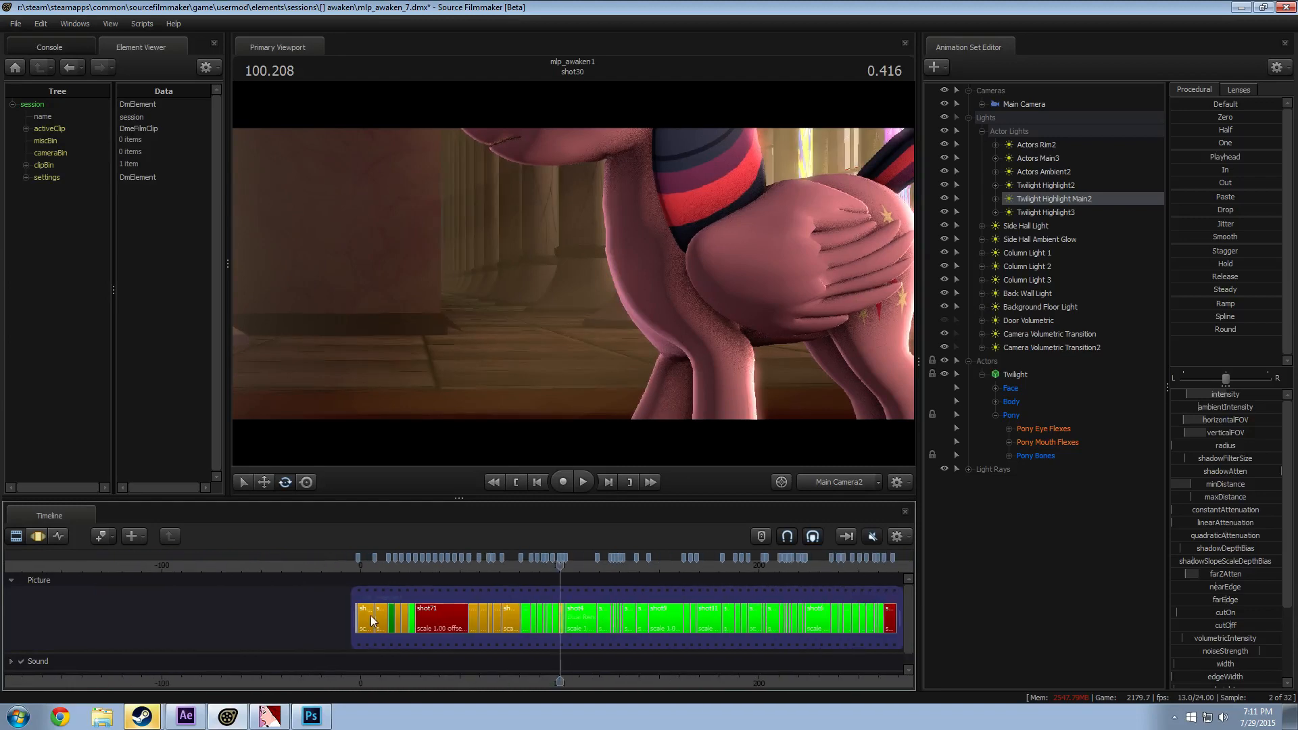
{"action": "left_click", "coordinate": [380, 567]}
{"action": "scroll", "coordinate": [380, 567], "scroll_direction": "up", "scroll_amount": 8}
{"action": "left_click_drag", "start_coordinate": [380, 566], "coordinate": [423, 578]}
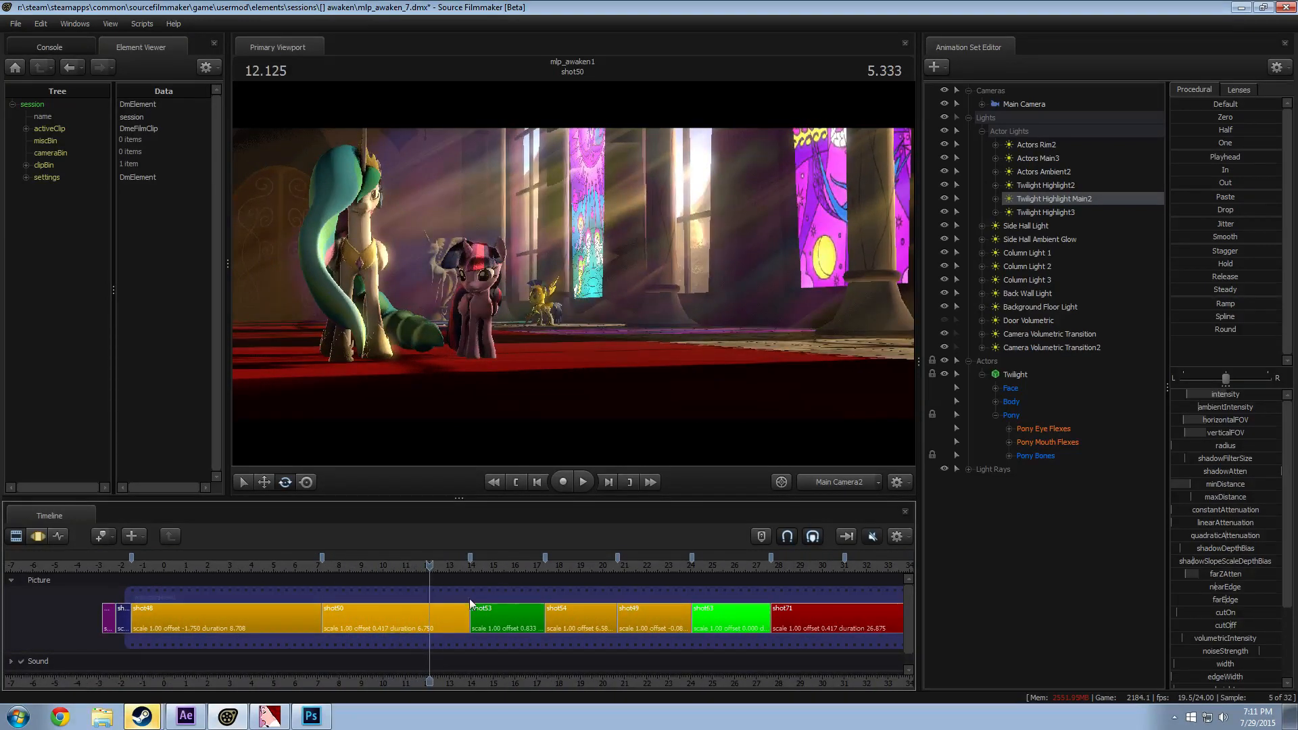
{"action": "left_click_drag", "start_coordinate": [545, 569], "coordinate": [592, 570]}
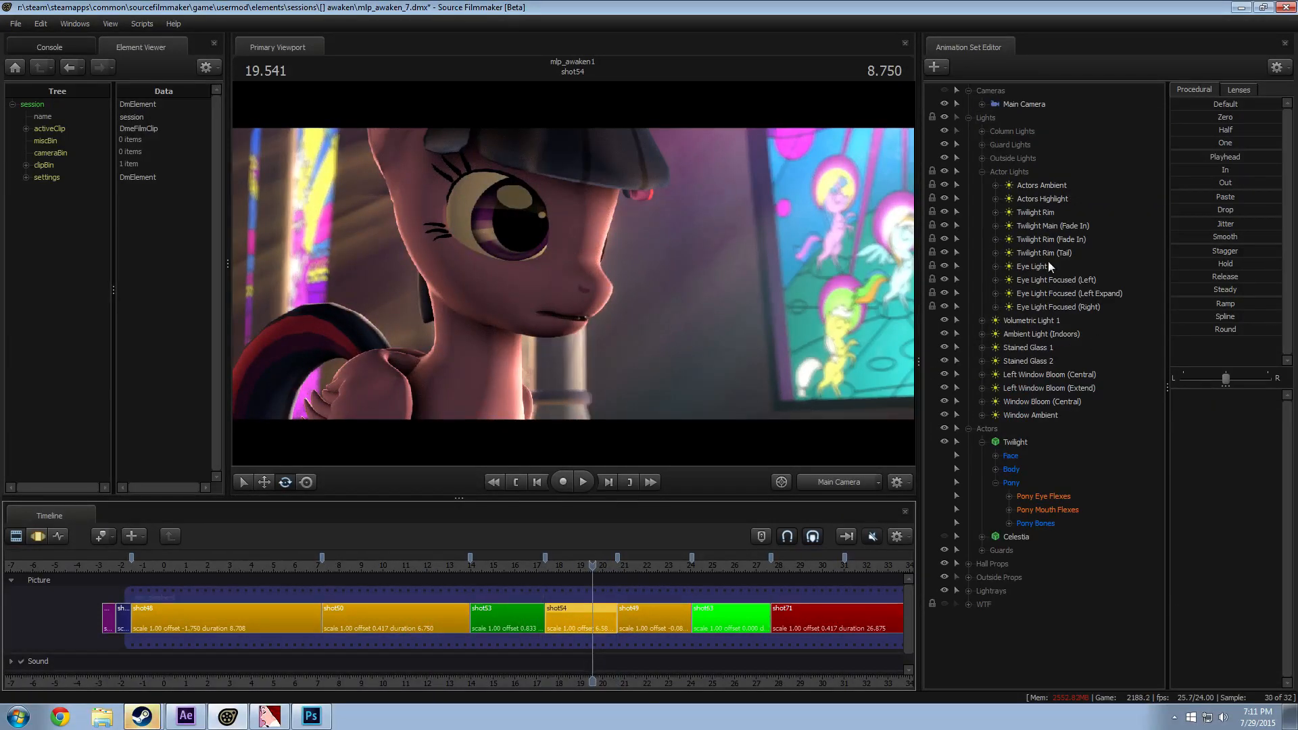
Step: Inspect shot54's Actors Ambient and Actors Highlight lights, and compare Twilight with Twilight Main (Fade In) off and on
{"action": "left_click", "coordinate": [1036, 189]}
{"action": "left_click", "coordinate": [1024, 200]}
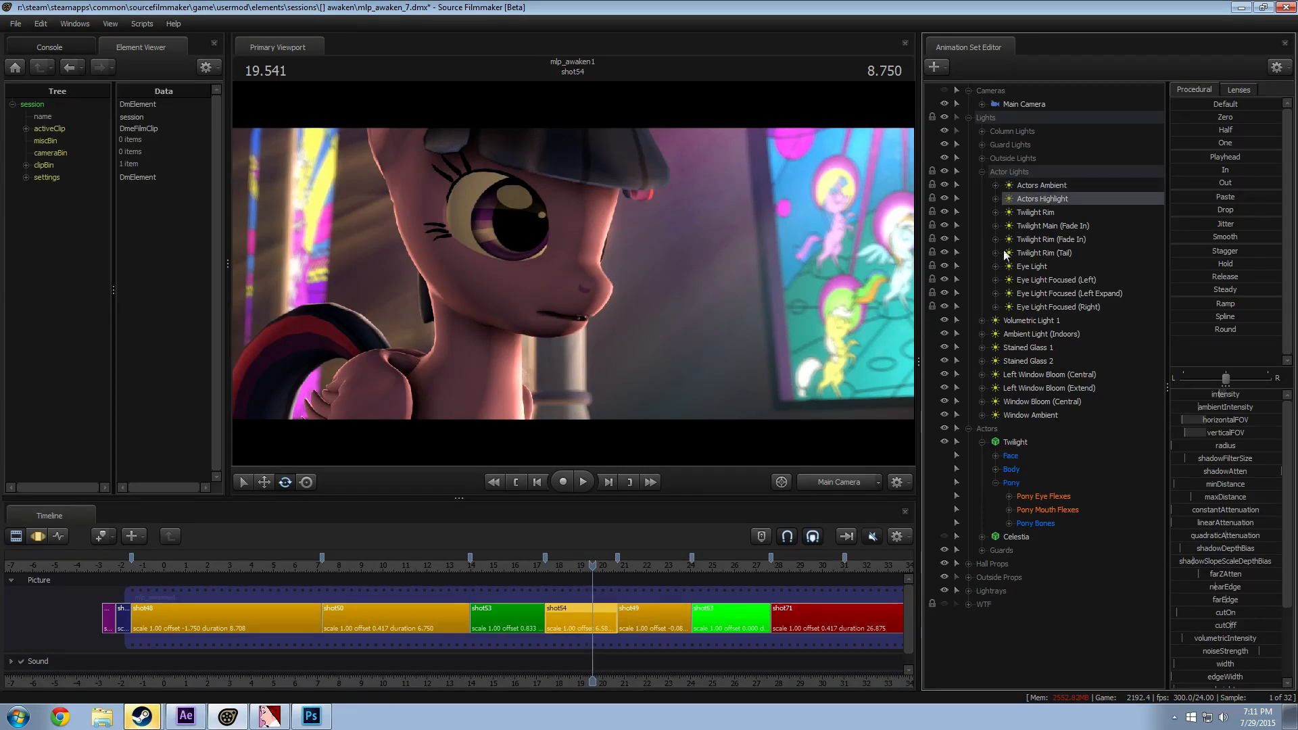
{"action": "left_click", "coordinate": [945, 226]}
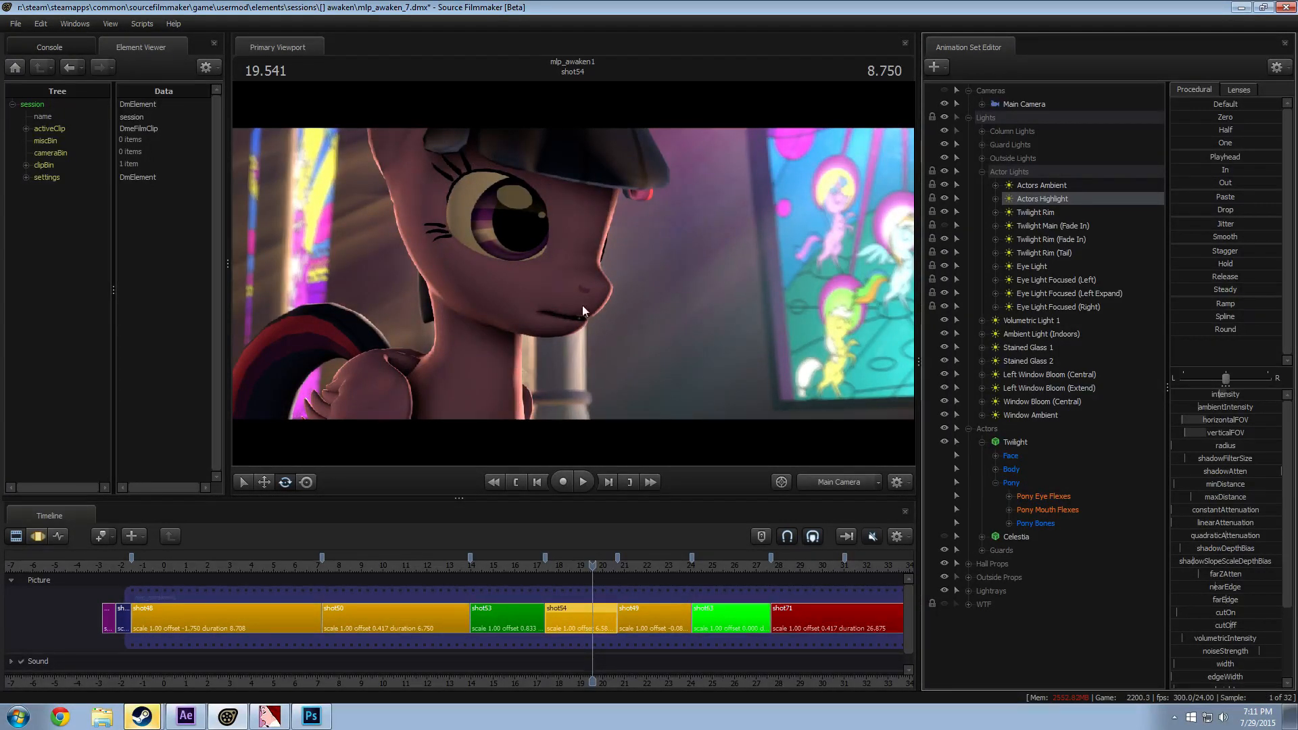
{"action": "left_click", "coordinate": [943, 224]}
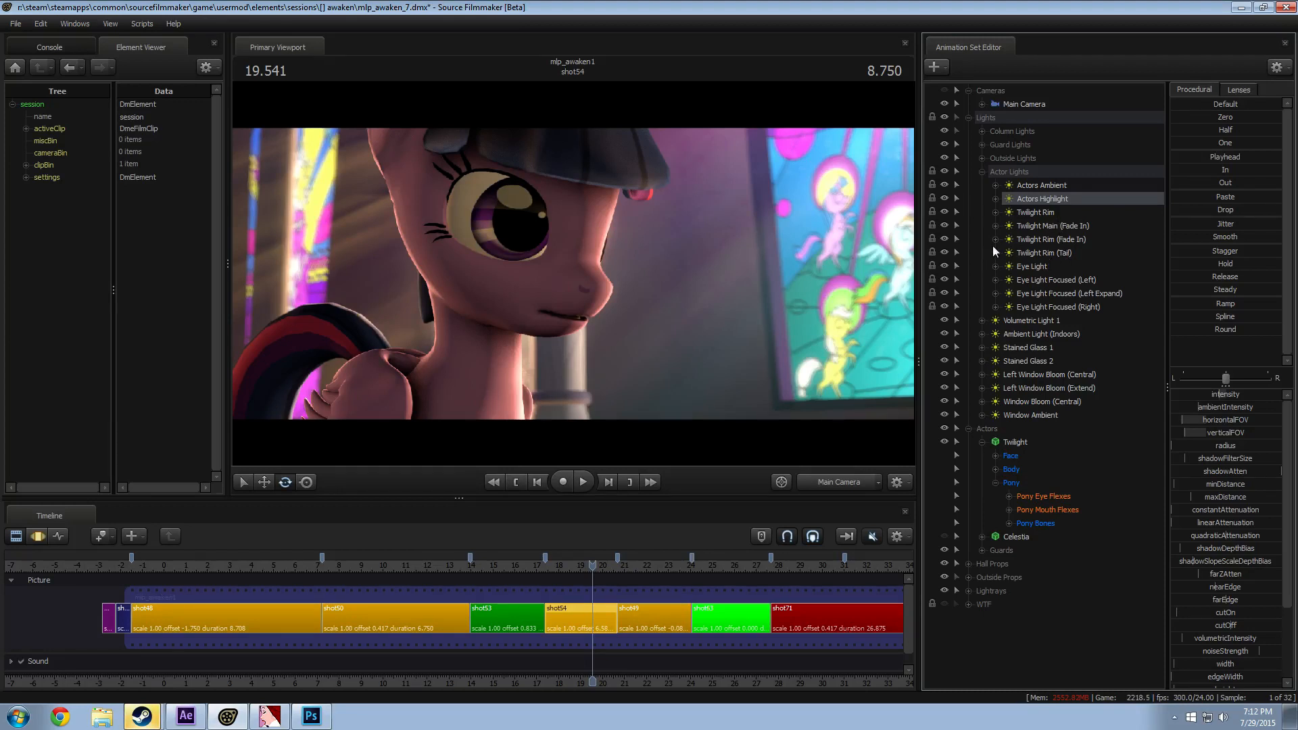
Step: Compare Twilight Rim (Tail) and Twilight Rim (Fade In) off and on in shot54, and select Twilight Rim (Fade In)
{"action": "left_click", "coordinate": [946, 252]}
{"action": "left_click", "coordinate": [946, 252]}
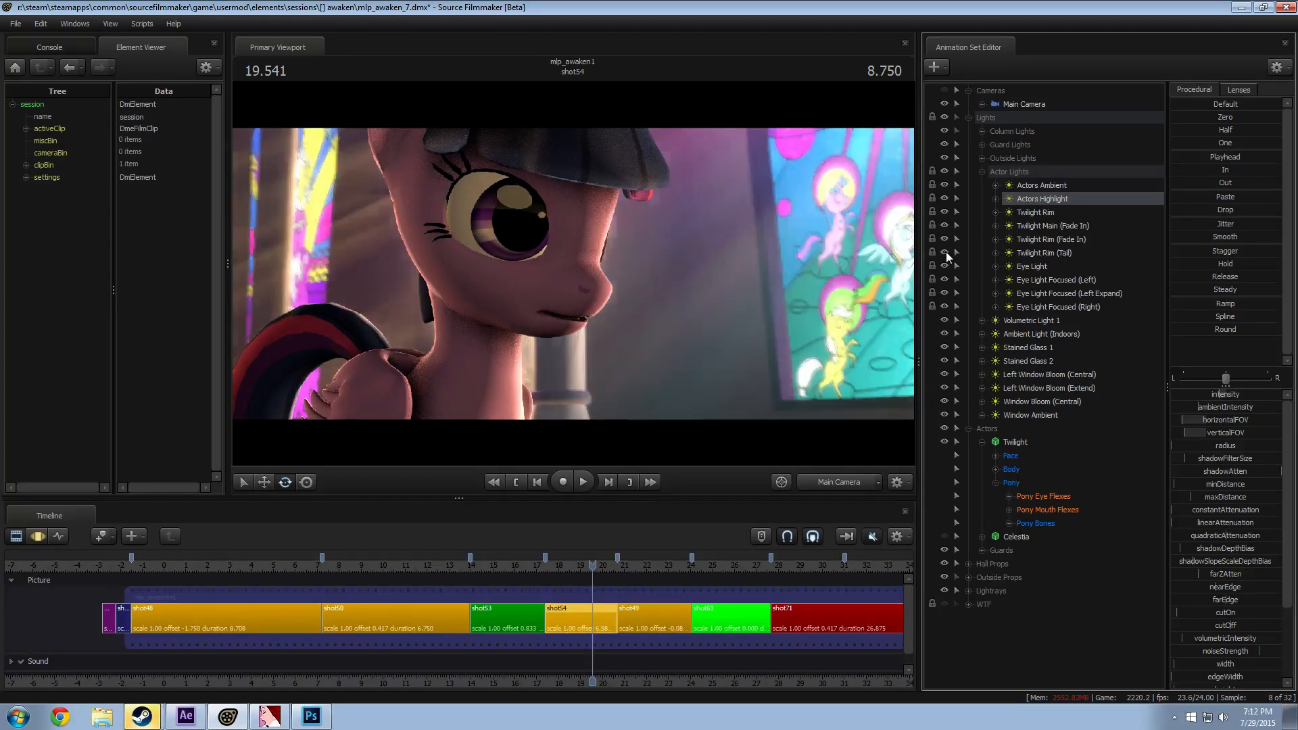
{"action": "left_click", "coordinate": [947, 241]}
{"action": "left_click", "coordinate": [947, 240]}
{"action": "left_click", "coordinate": [1053, 238]}
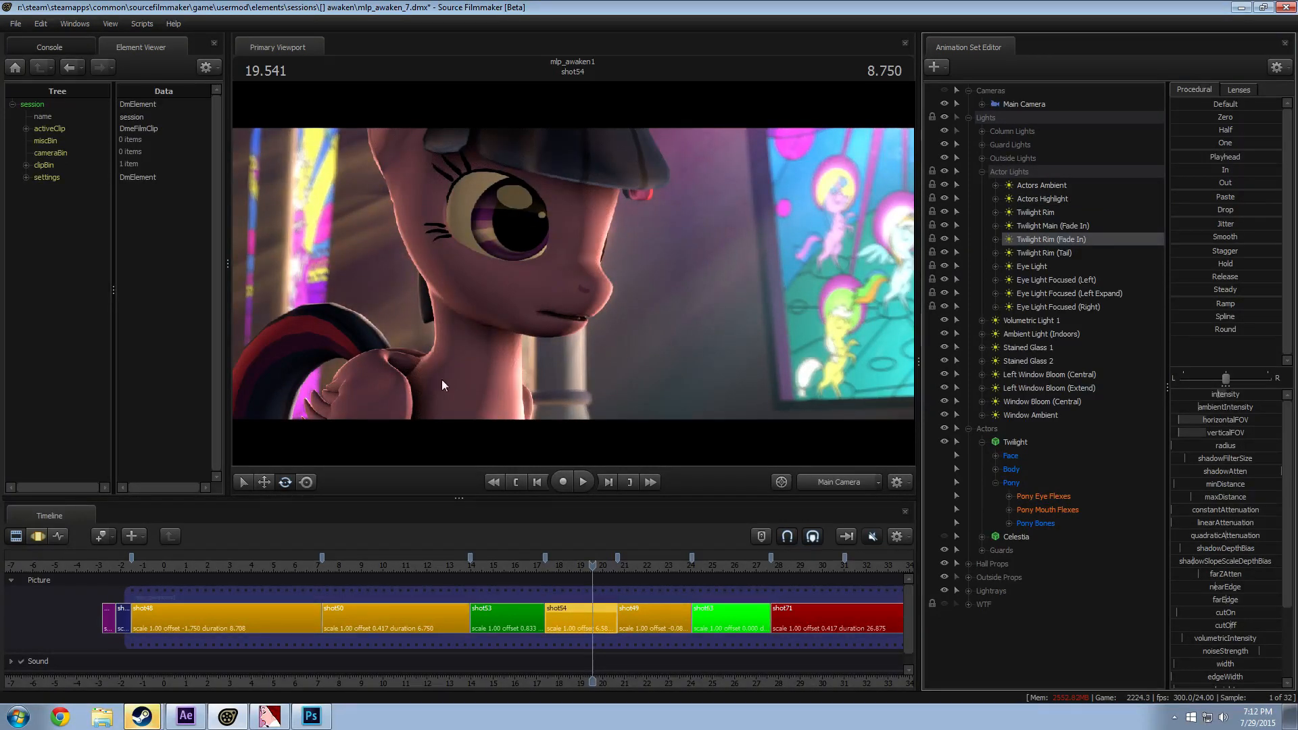
Step: Scrub shot54 from about 17.5 s to 19.7 s and compare Twilight with Twilight Rim (Fade In) off and on
{"action": "left_click", "coordinate": [554, 565]}
{"action": "left_click", "coordinate": [549, 565]}
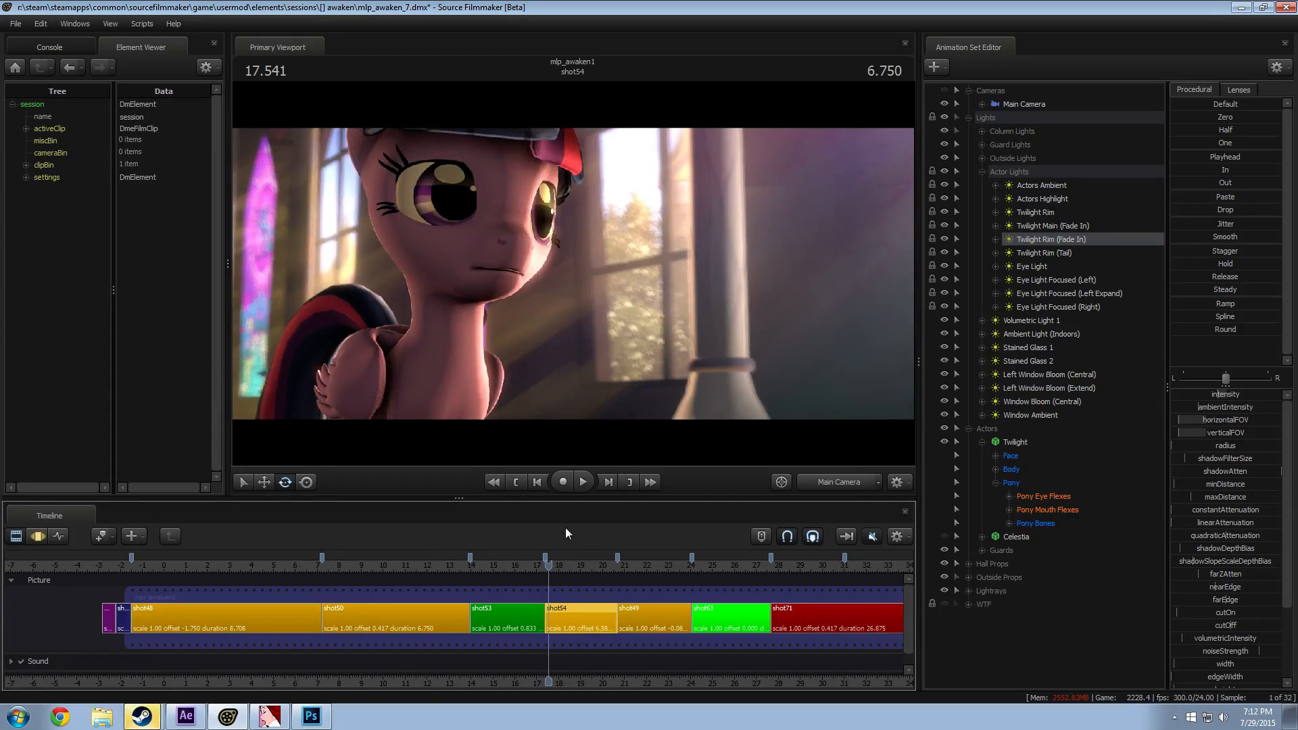
{"action": "left_click_drag", "start_coordinate": [597, 568], "coordinate": [595, 566]}
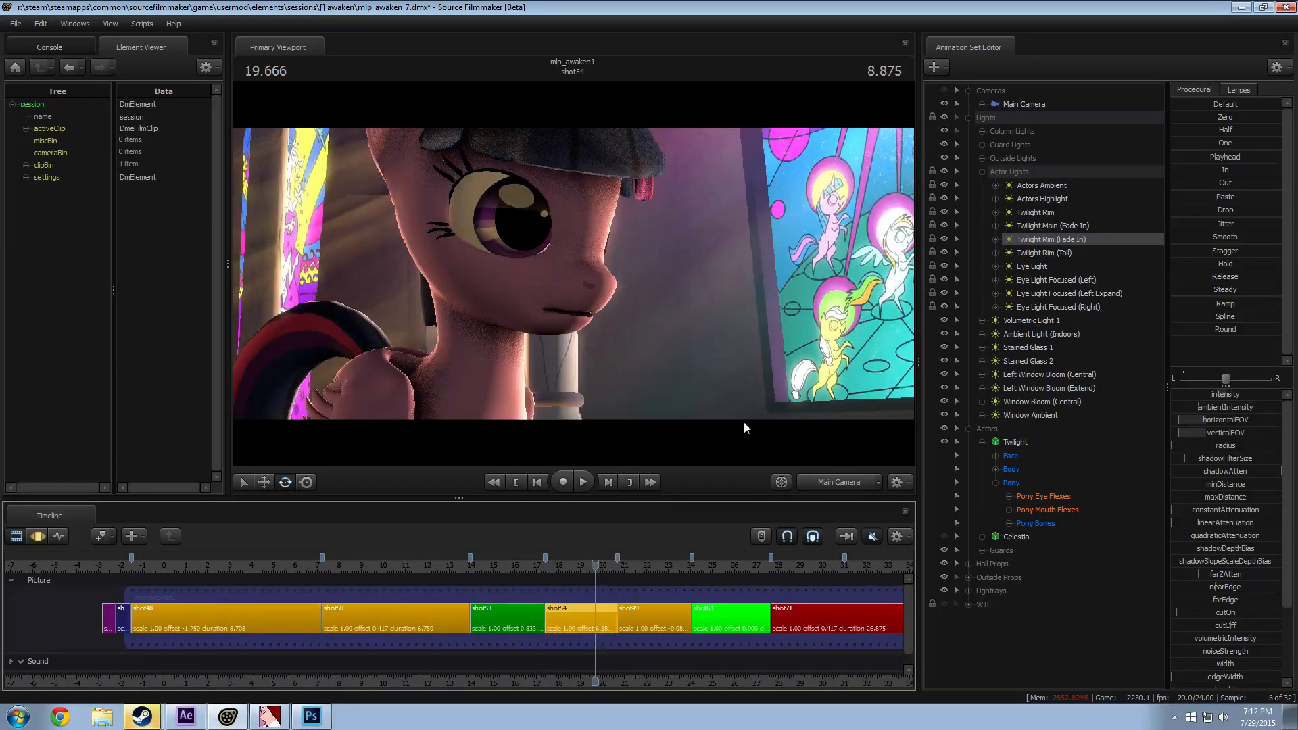
{"action": "left_click", "coordinate": [943, 239]}
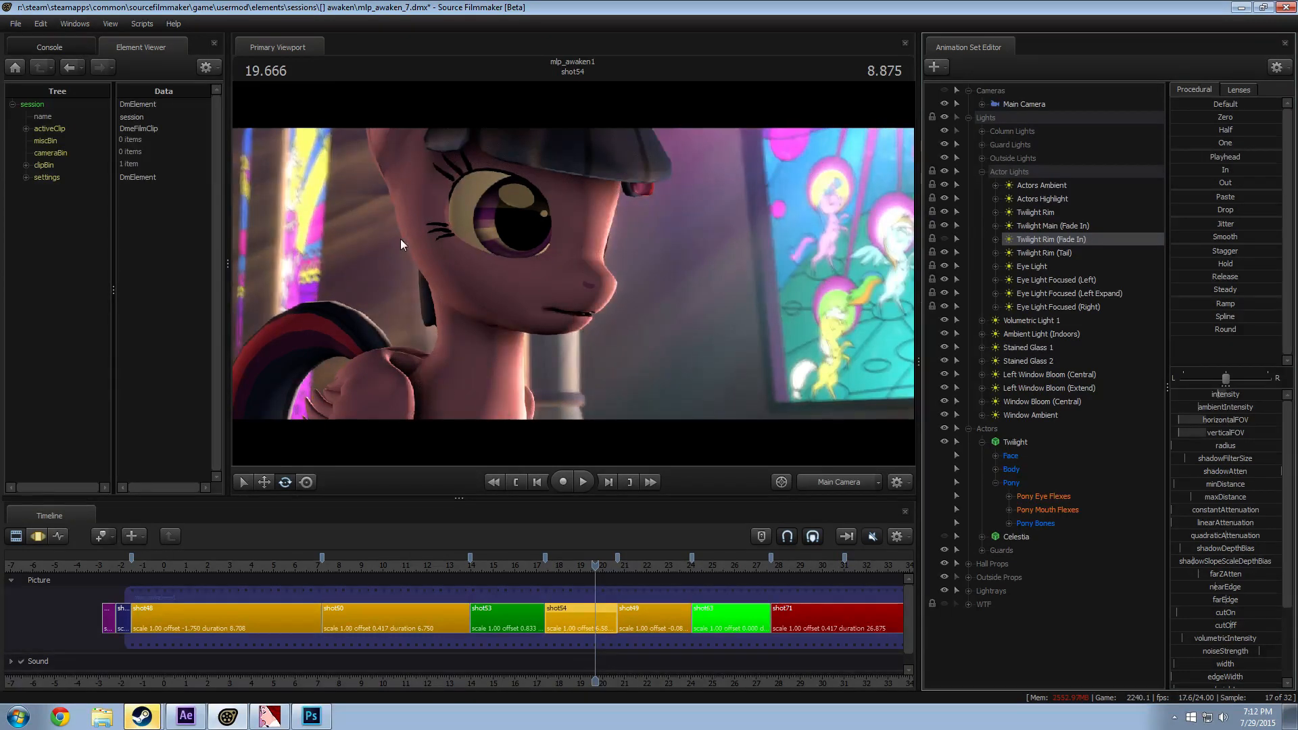
{"action": "left_click", "coordinate": [944, 239]}
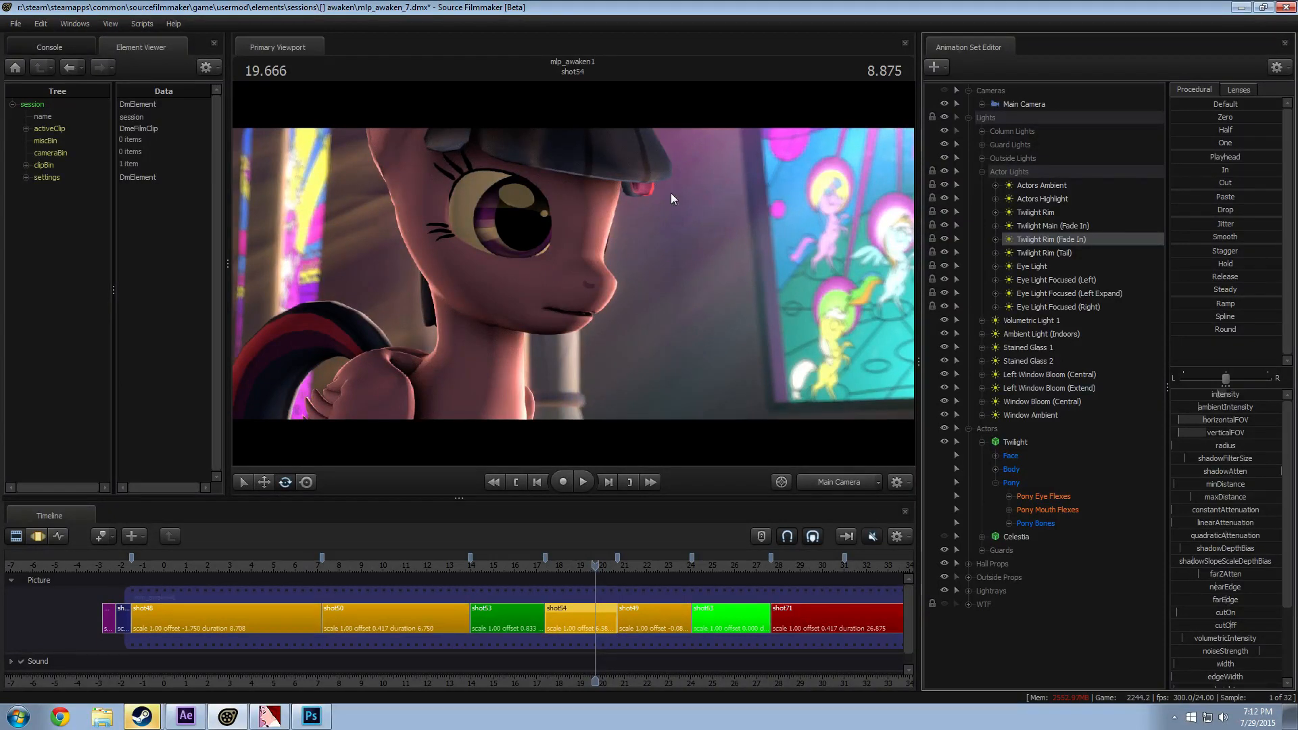
Step: Compare Twilight in shot54 with the Actors Ambient light off and on
{"action": "left_click", "coordinate": [944, 181]}
{"action": "left_click", "coordinate": [944, 181]}
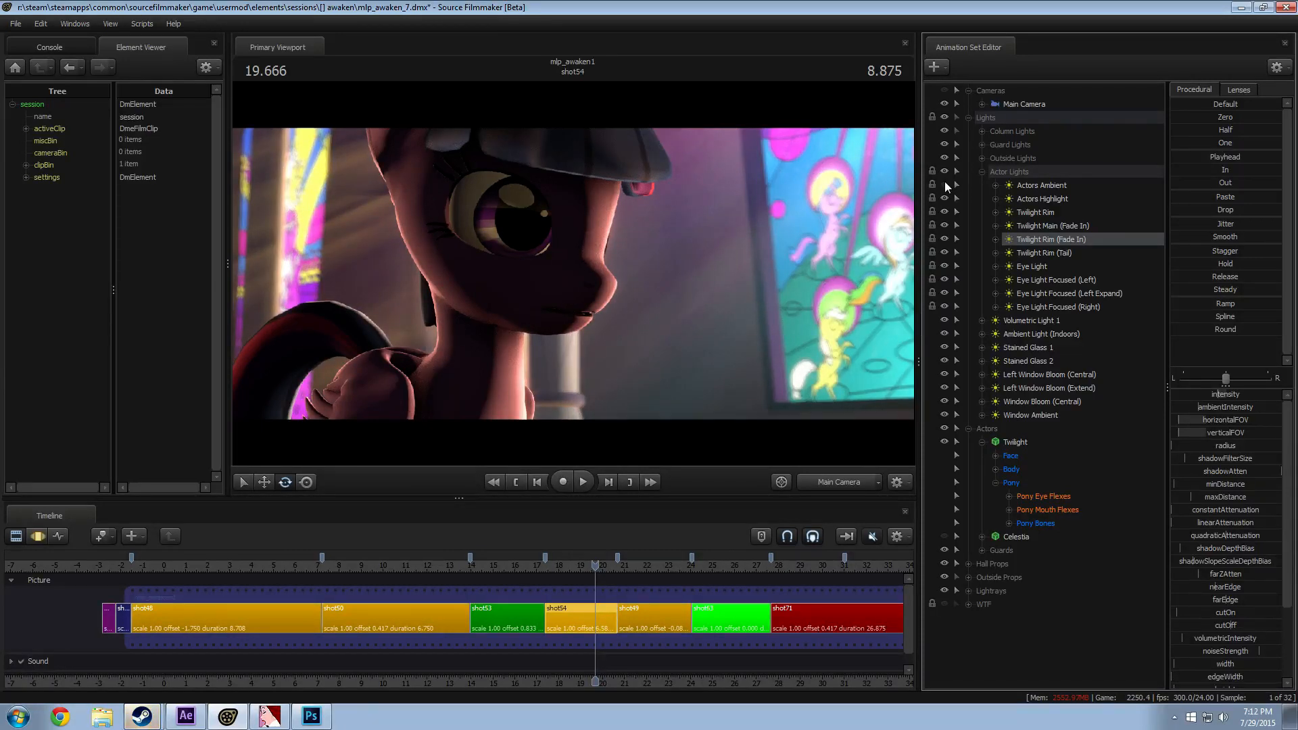
{"action": "left_click", "coordinate": [944, 182]}
{"action": "left_click", "coordinate": [944, 182]}
{"action": "left_click", "coordinate": [945, 182]}
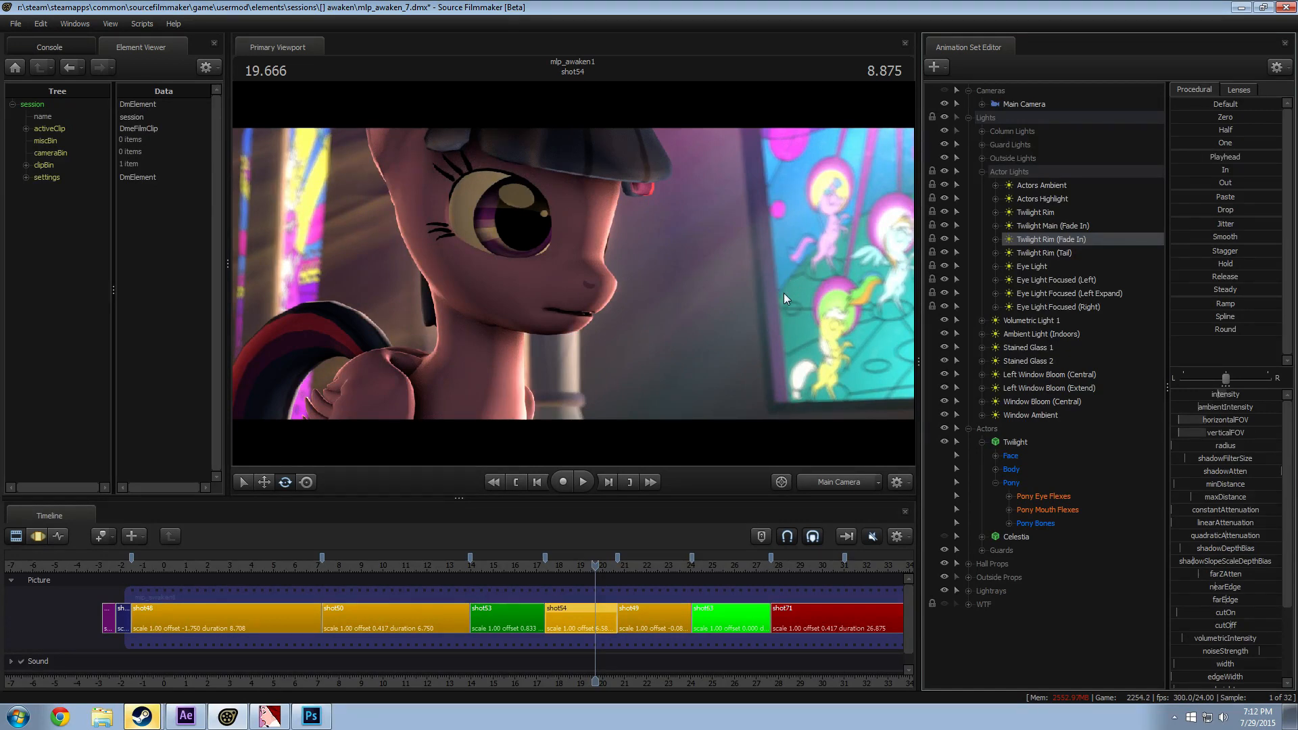
Step: Compare Twilight with Eye Light, Eye Light Focused (Left) and (Left Expand) off and on, and collapse the Actor Lights group
{"action": "left_click", "coordinate": [1036, 270]}
{"action": "left_click", "coordinate": [945, 264]}
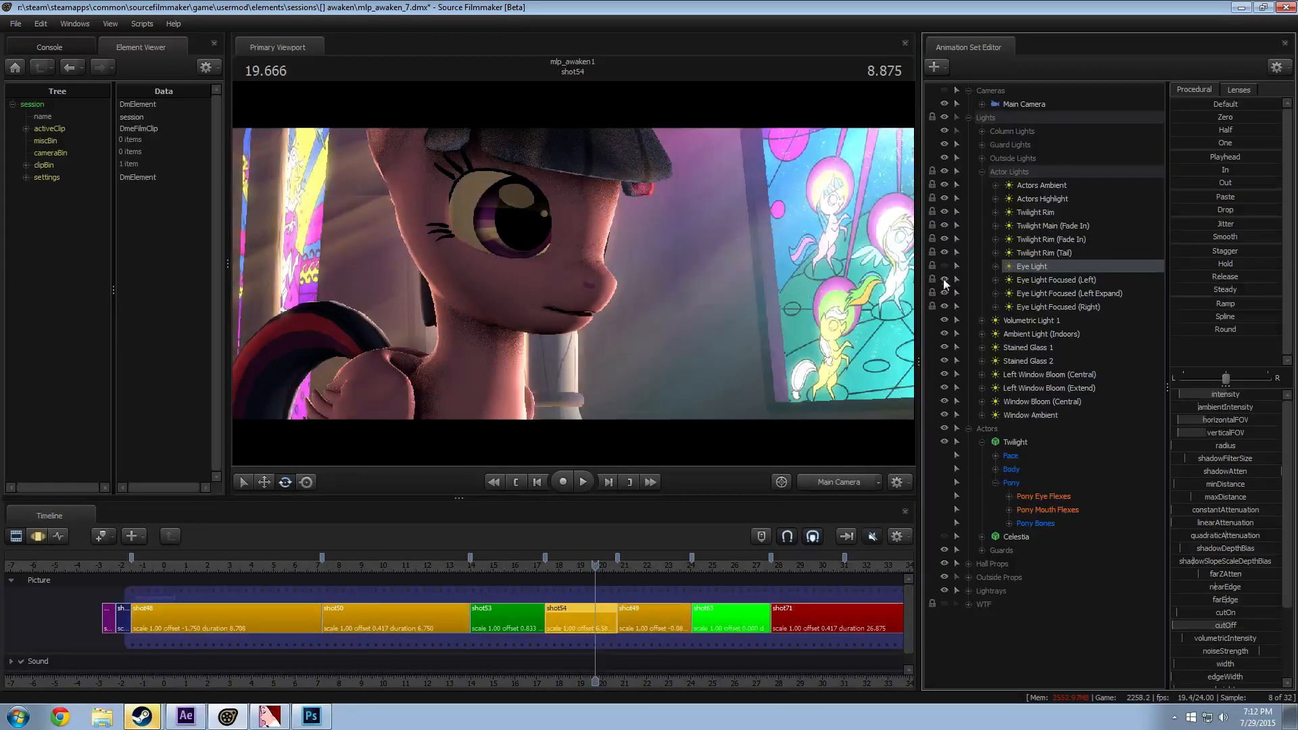
{"action": "left_click", "coordinate": [947, 279]}
{"action": "left_click", "coordinate": [946, 293]}
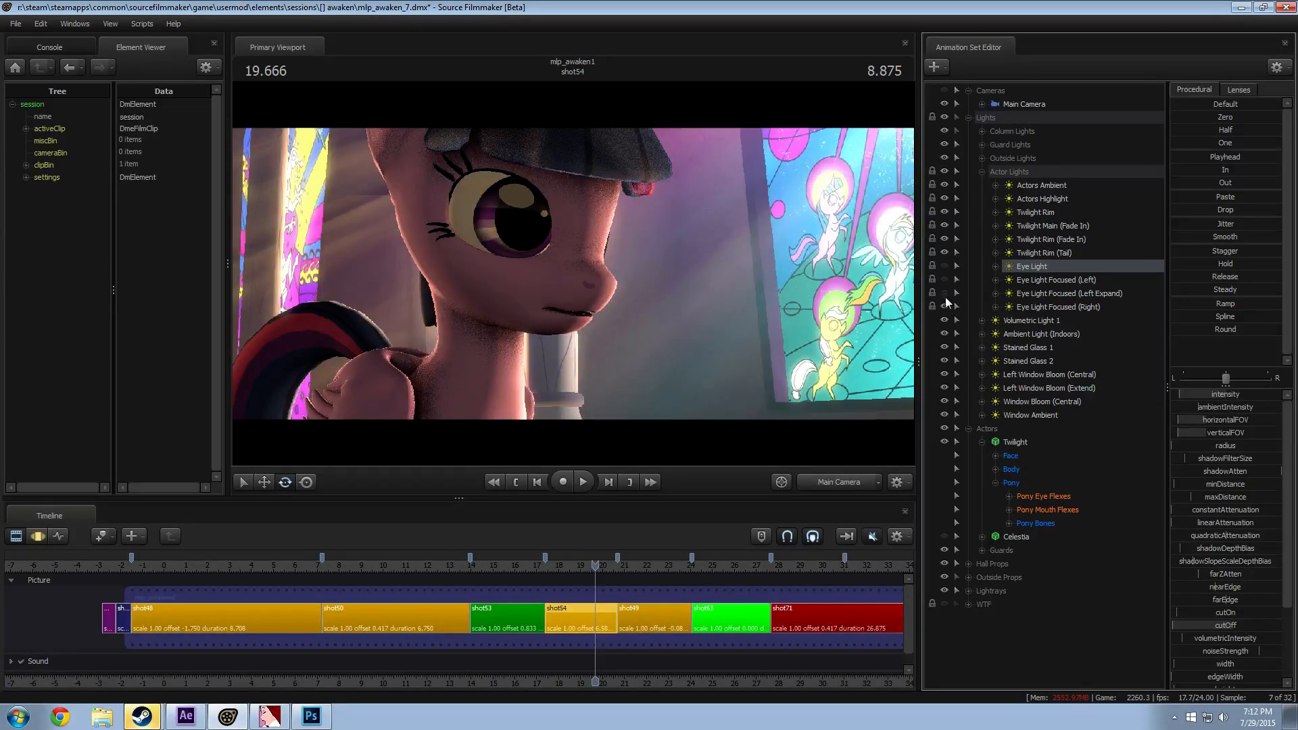
{"action": "left_click", "coordinate": [946, 292]}
{"action": "left_click", "coordinate": [945, 267]}
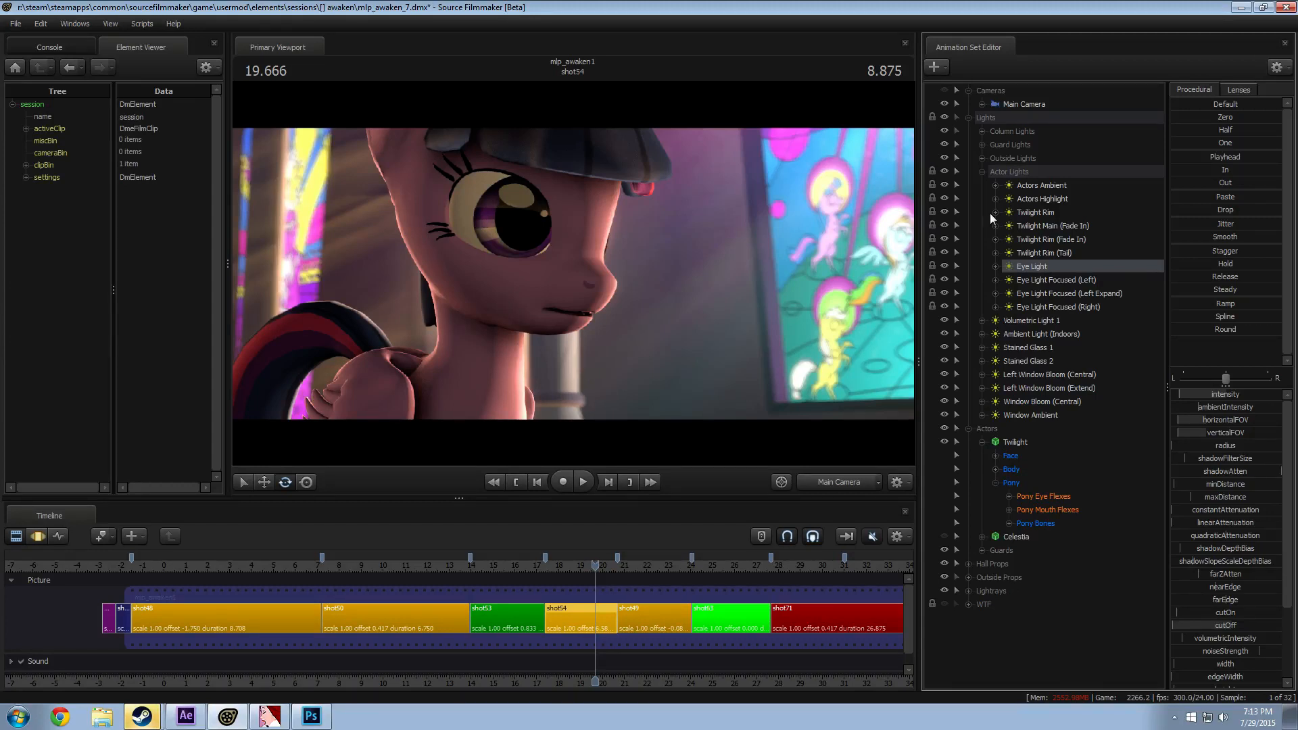
{"action": "left_click", "coordinate": [980, 172]}
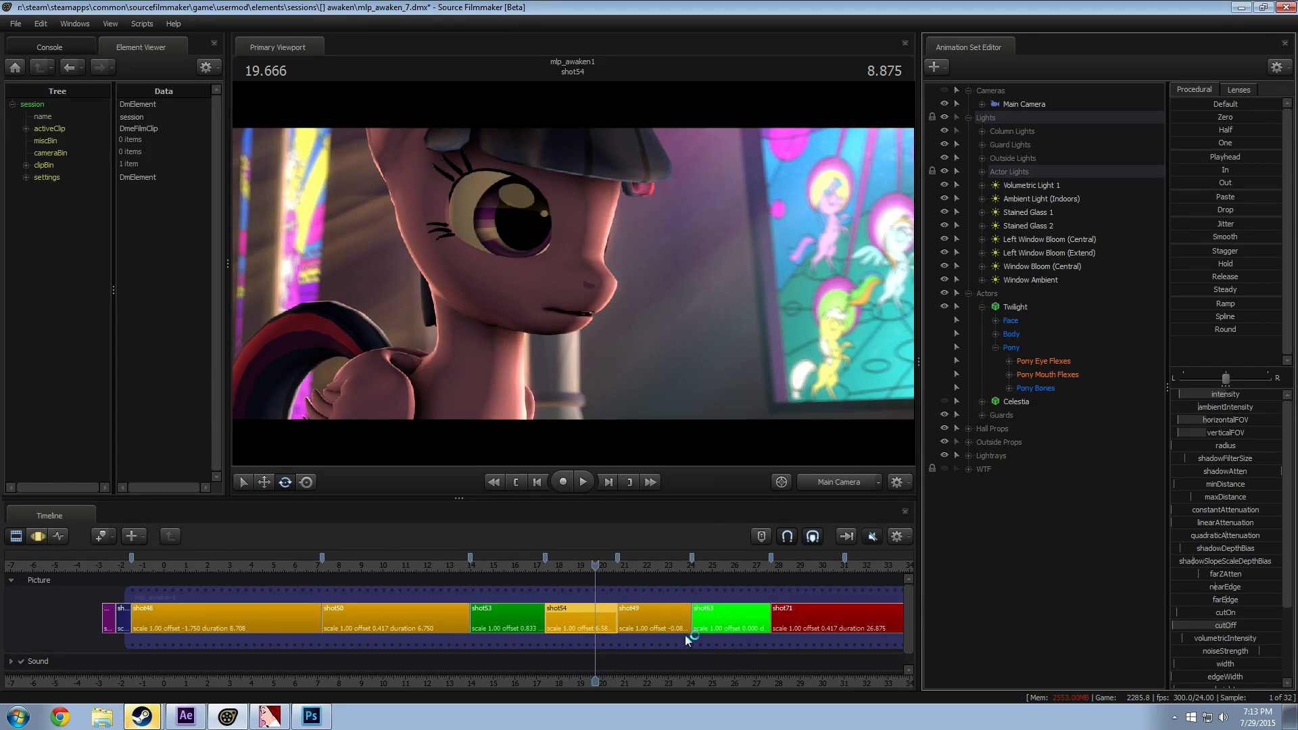
{"action": "scroll", "coordinate": [727, 682], "scroll_direction": "down", "scroll_amount": 5}
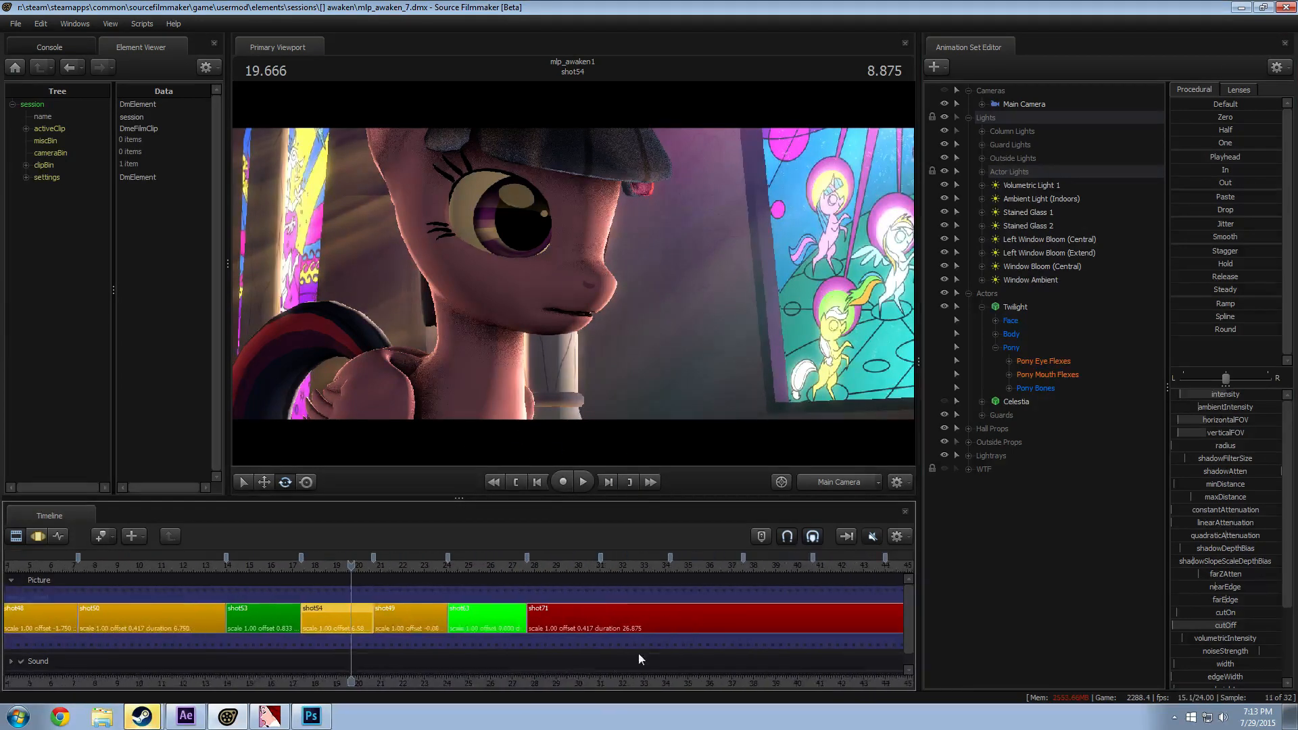
Step: Create a new 24 fps session named session in the default sessions directory
{"action": "left_click", "coordinate": [14, 24]}
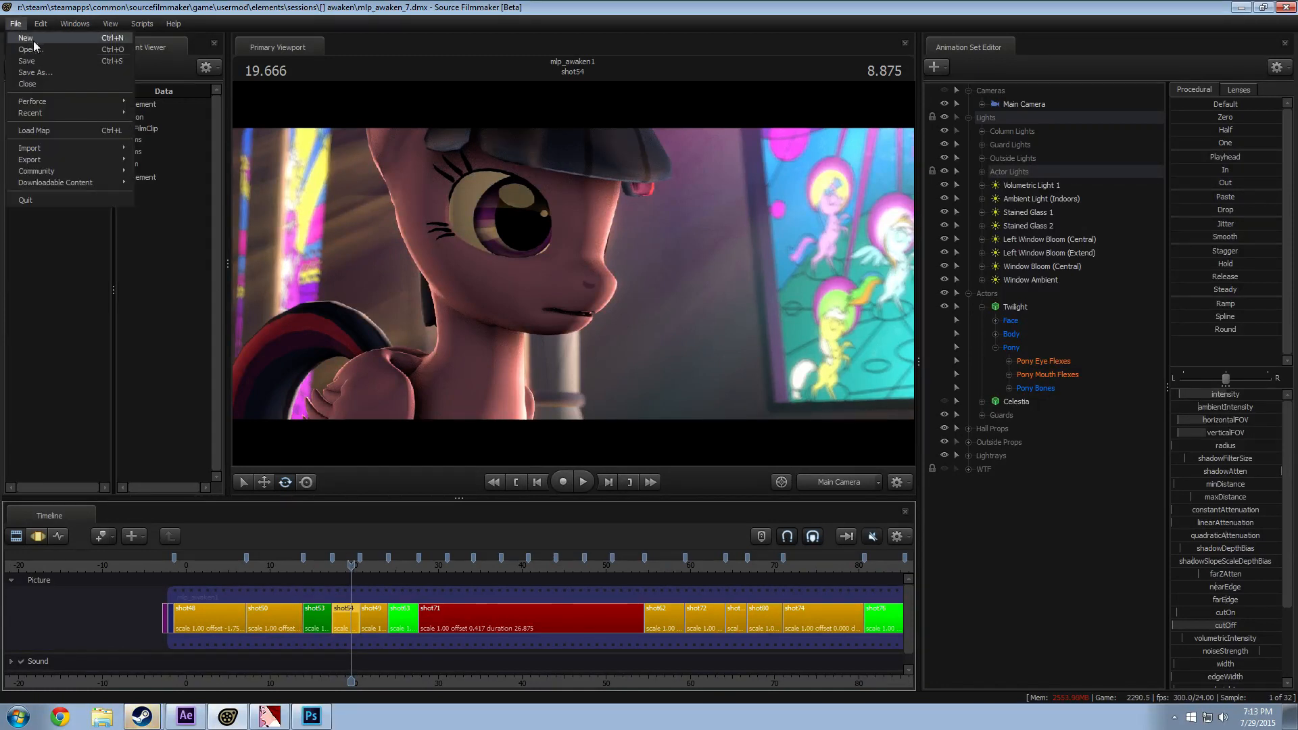
{"action": "left_click", "coordinate": [32, 39]}
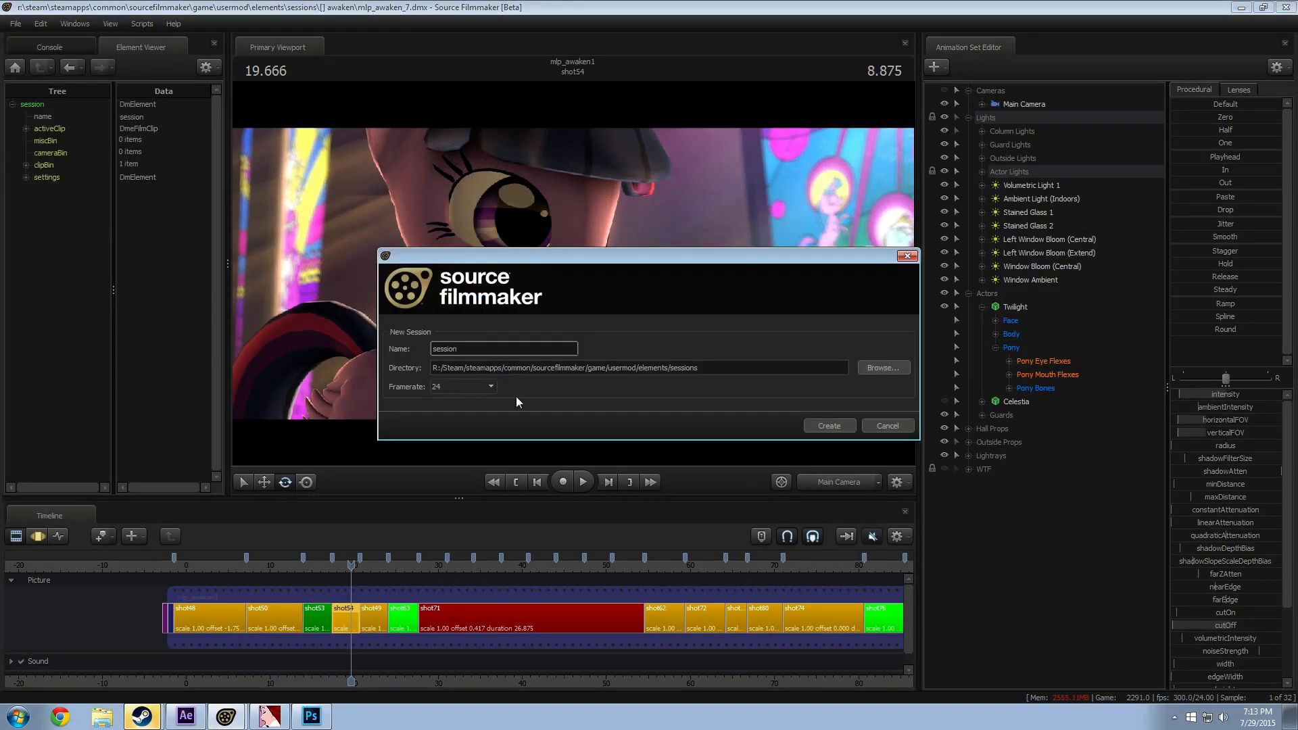
{"action": "left_click", "coordinate": [823, 426]}
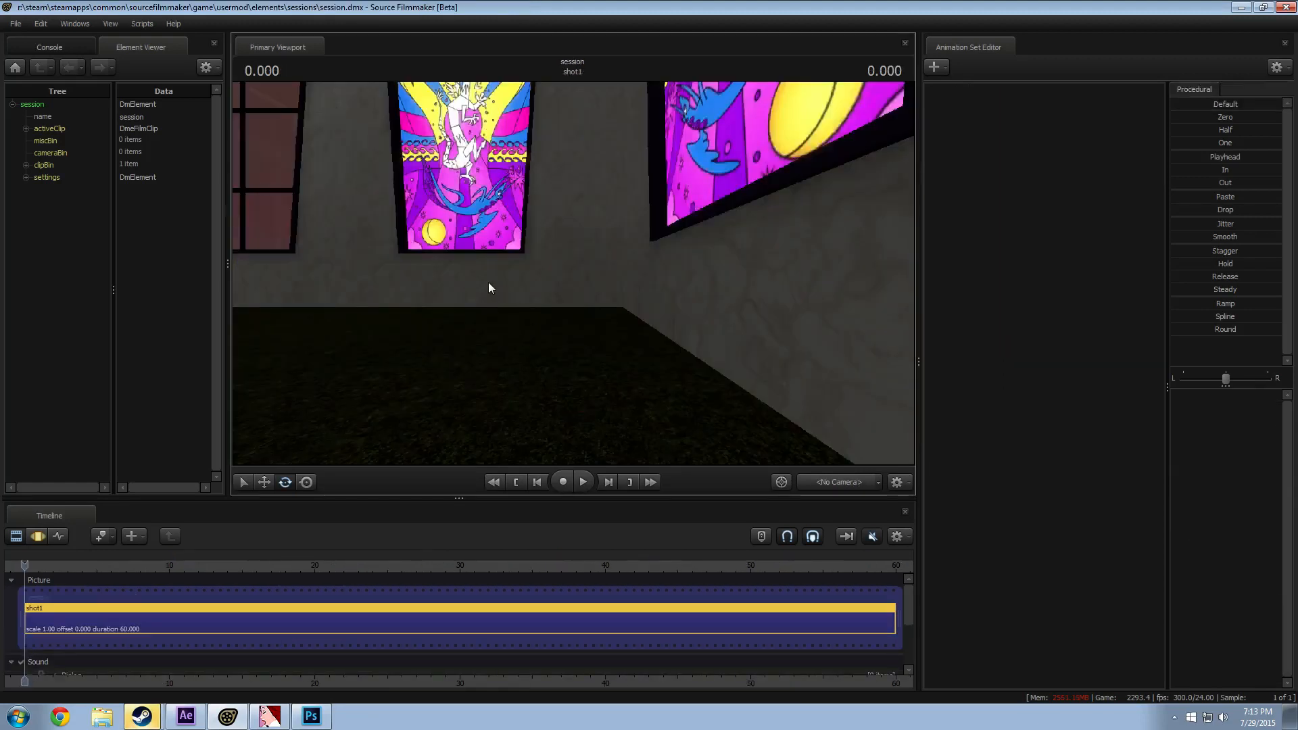
Step: Unload the current map and try to load scenebuild_hugevoid.bsp, filtering the map list by void
{"action": "right_click", "coordinate": [488, 282]}
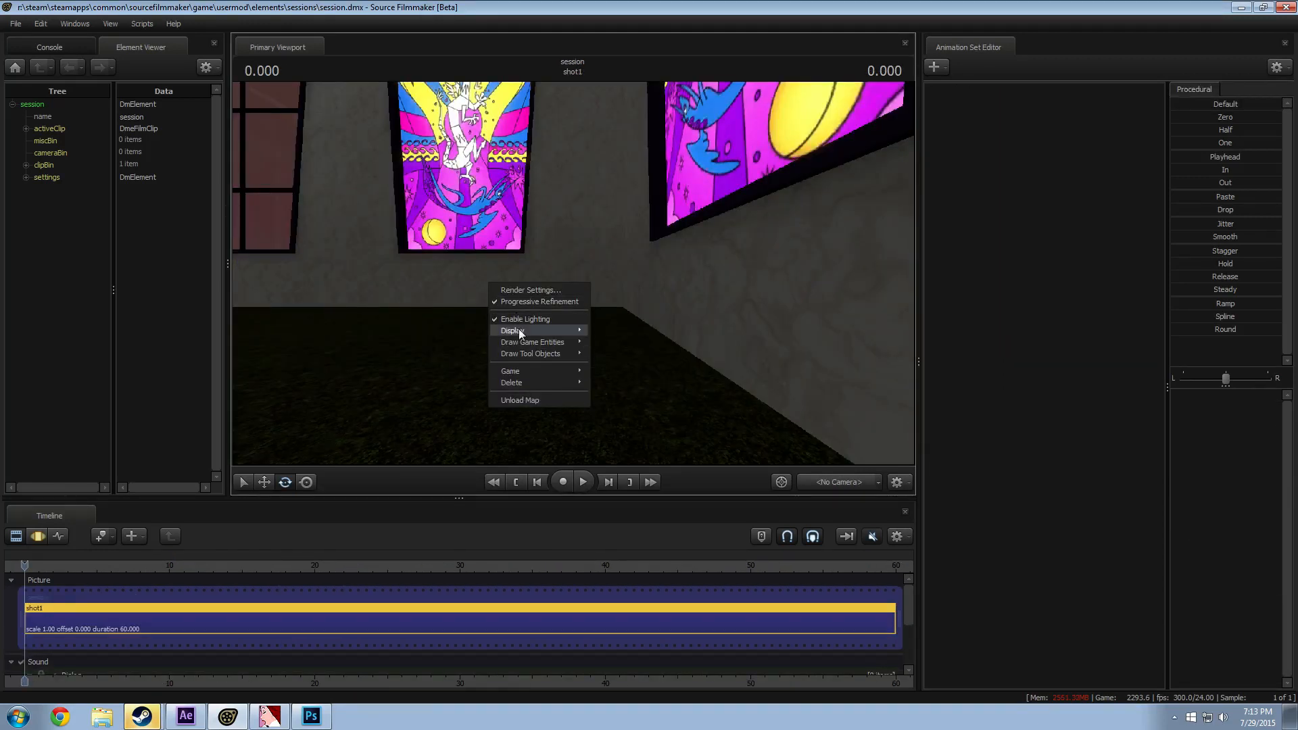
{"action": "left_click", "coordinate": [529, 399]}
{"action": "right_click", "coordinate": [553, 312]}
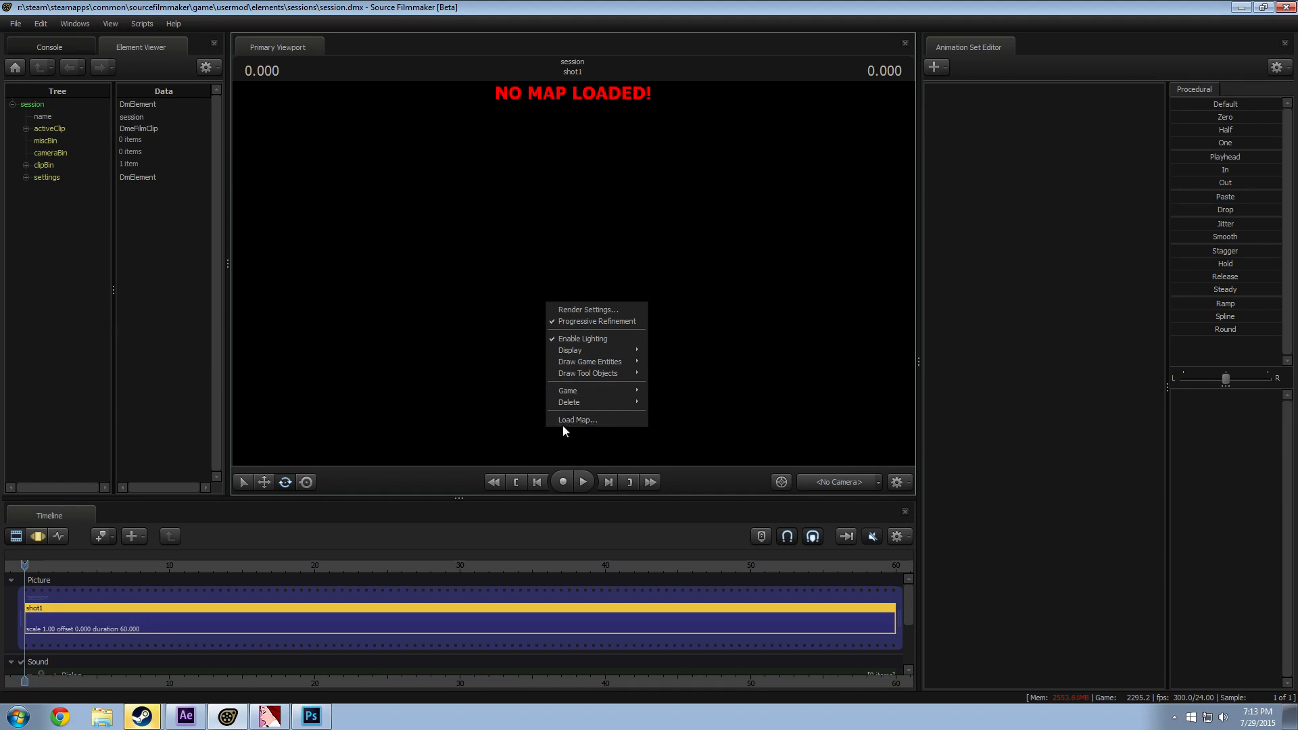
{"action": "left_click", "coordinate": [565, 422]}
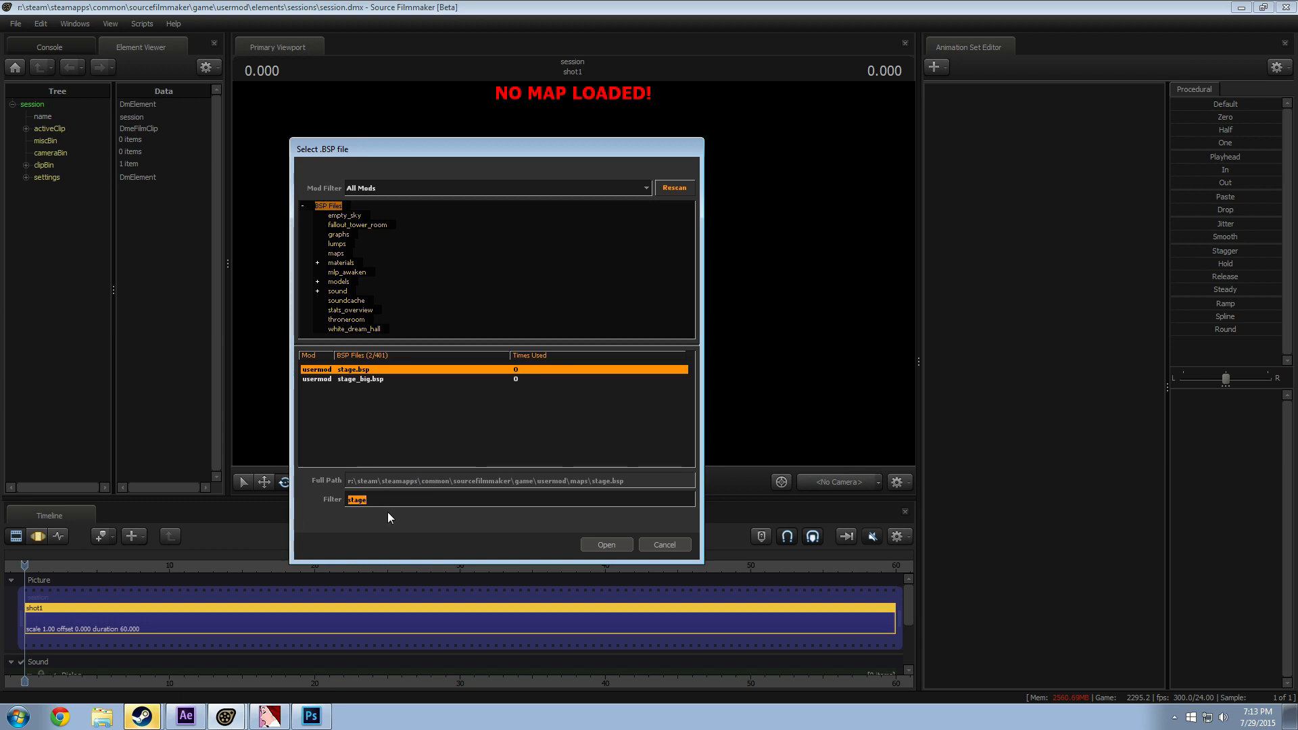
{"action": "type", "text": "void"}
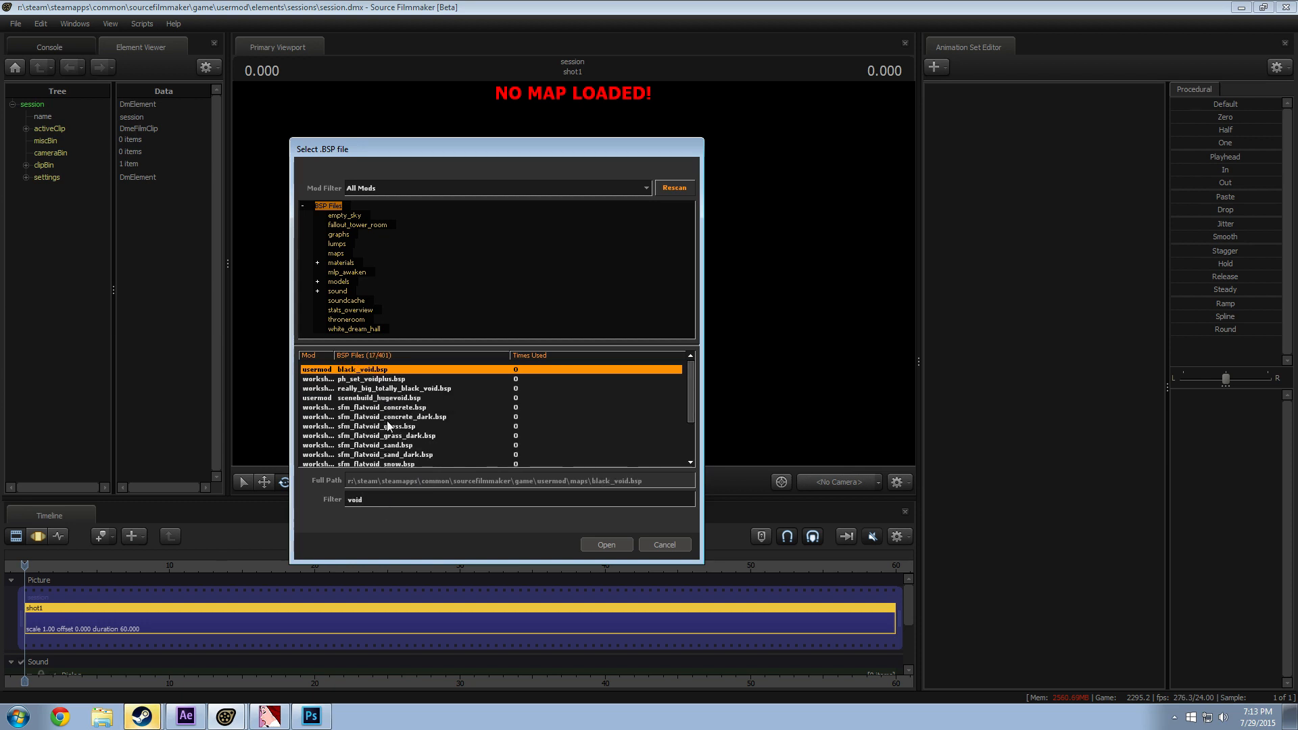
{"action": "double_click", "coordinate": [380, 397]}
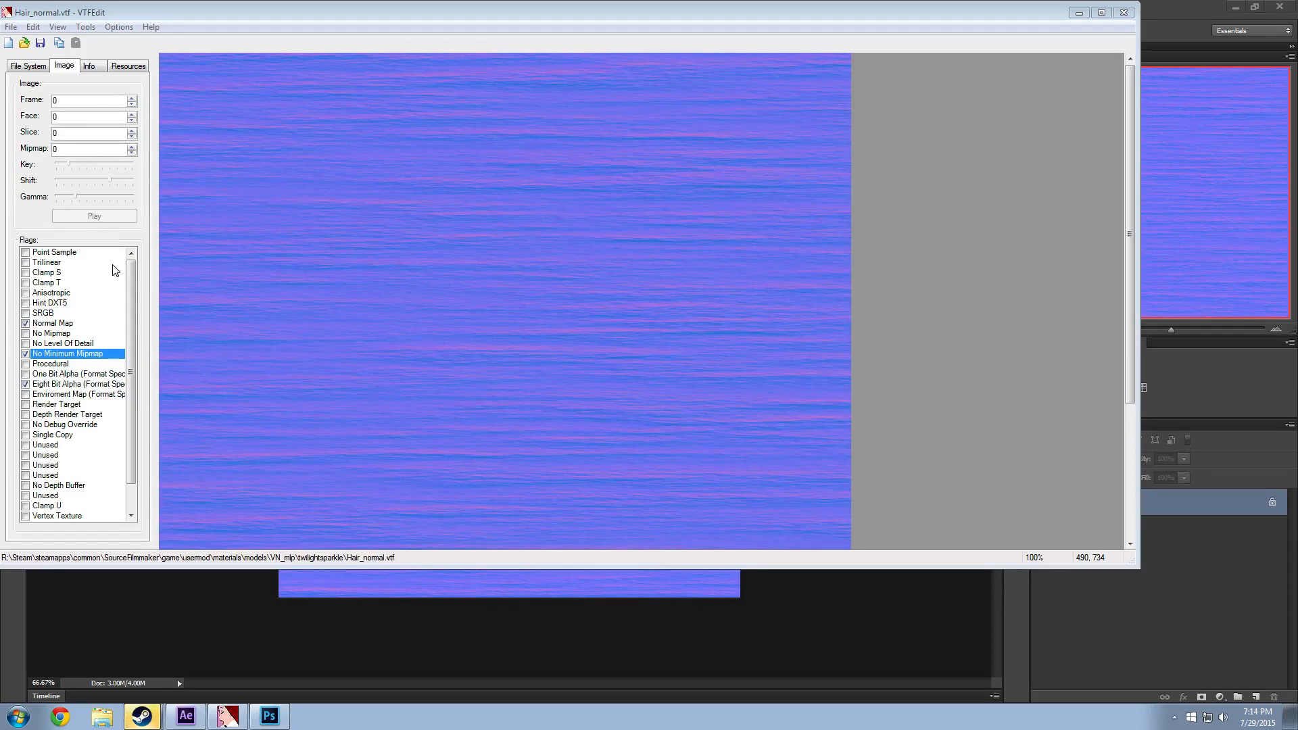
Step: Close the VTFEdit and Steam library windows, and move the Source Filmmaker window aside
{"action": "left_click", "coordinate": [1123, 13]}
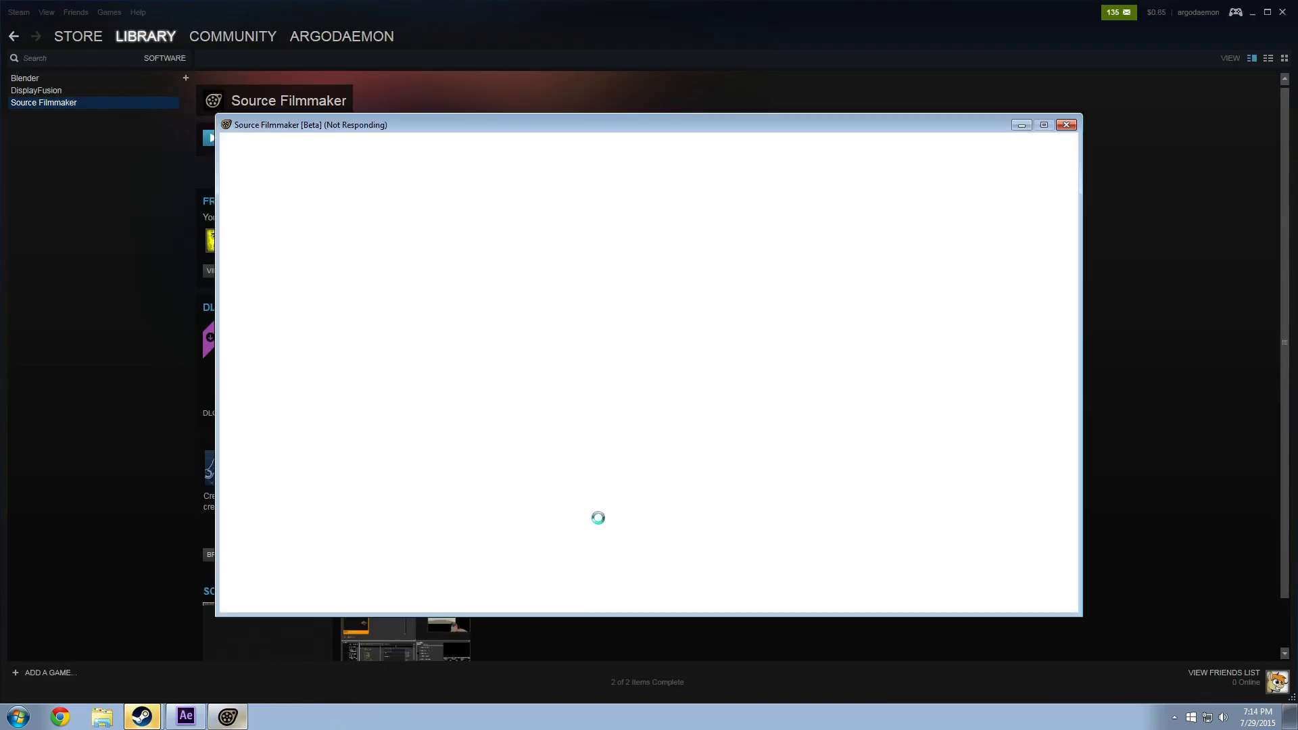
{"action": "left_click", "coordinate": [1283, 14]}
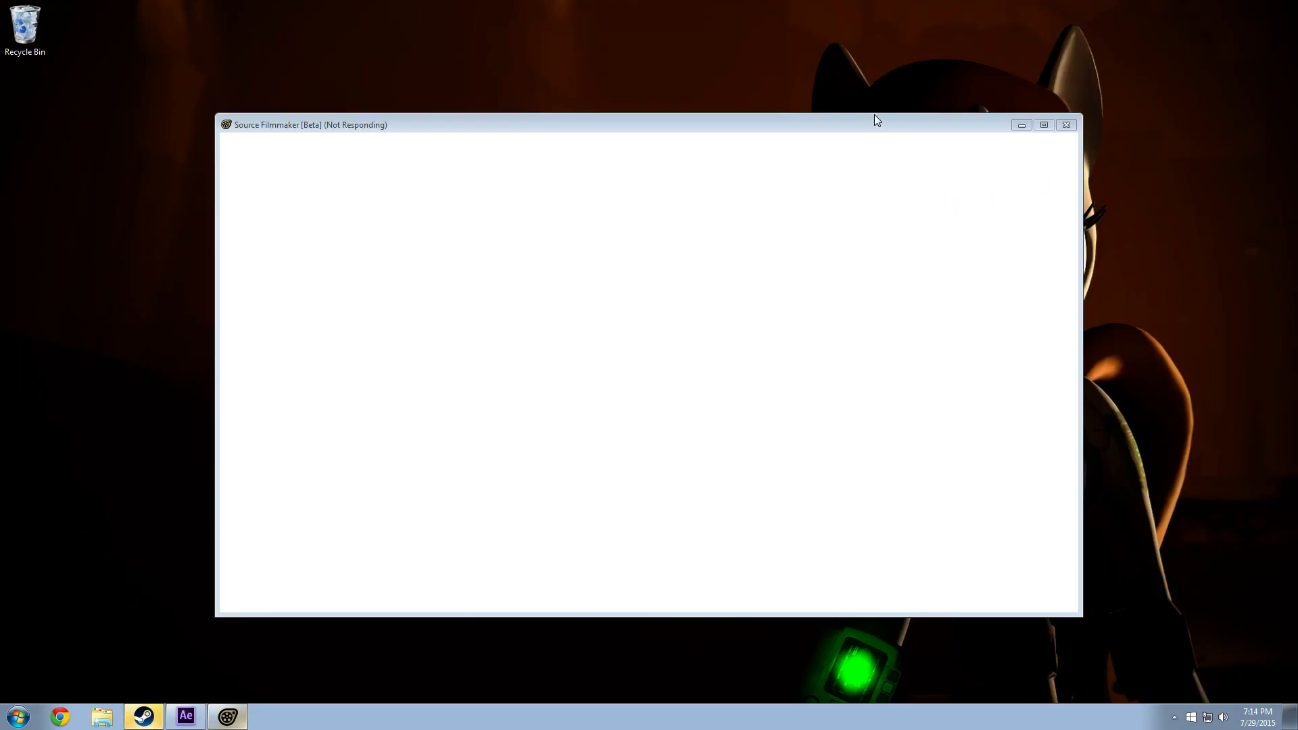
{"action": "left_click_drag", "start_coordinate": [889, 124], "coordinate": [597, 147]}
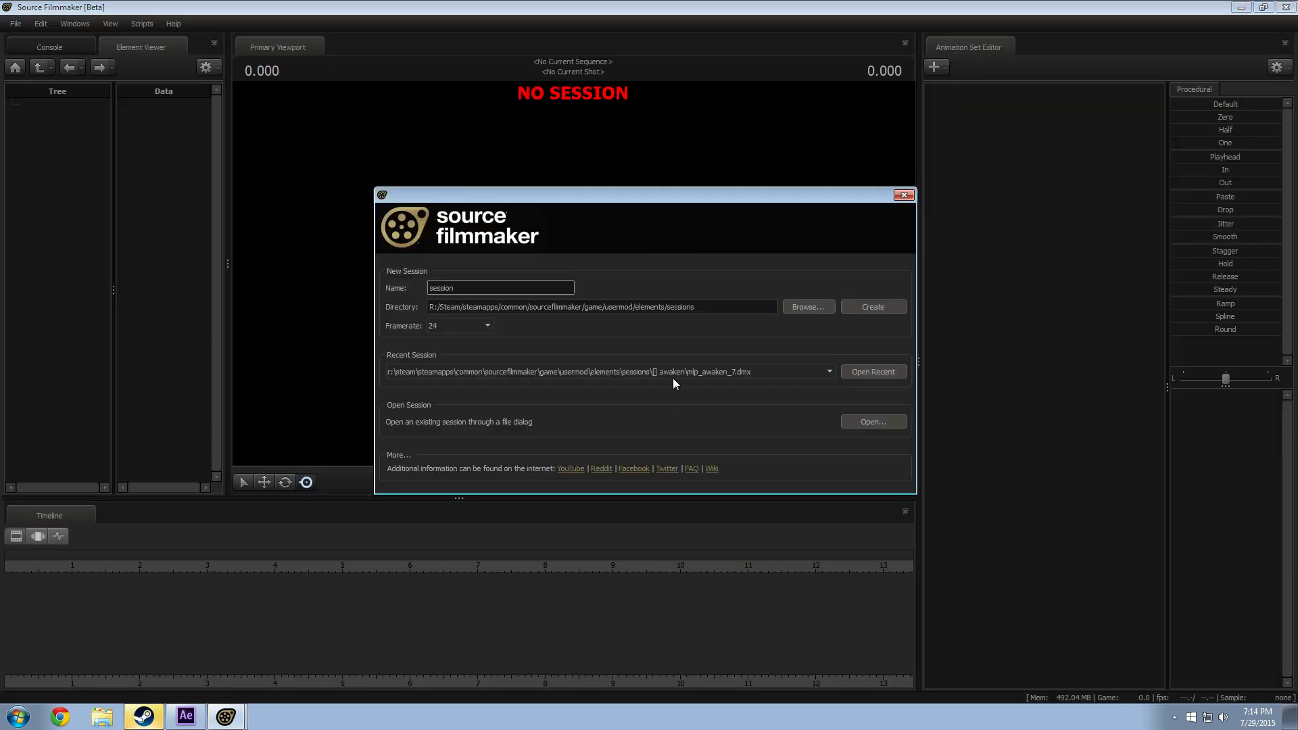
Step: Create a new 24 fps session named session and load the scenebuild_hugevoid.bsp map into it
{"action": "left_click", "coordinate": [861, 371]}
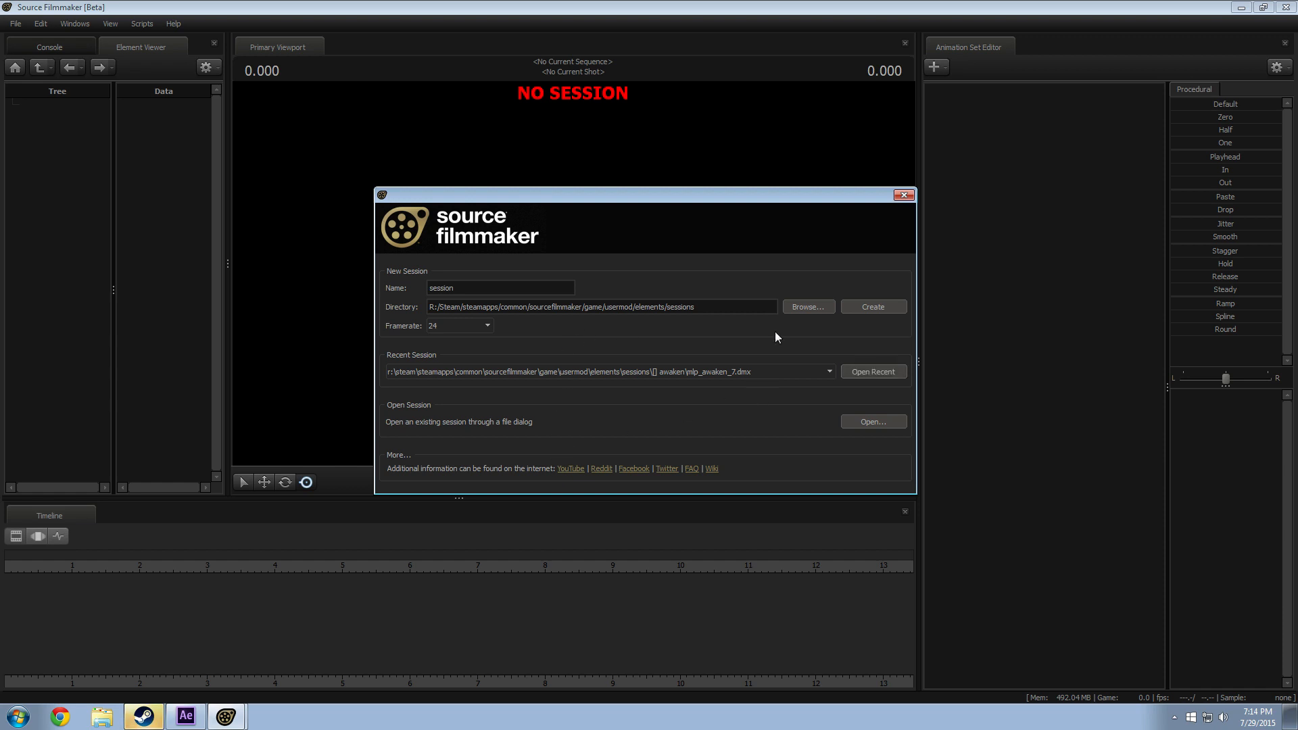
{"action": "left_click", "coordinate": [879, 307]}
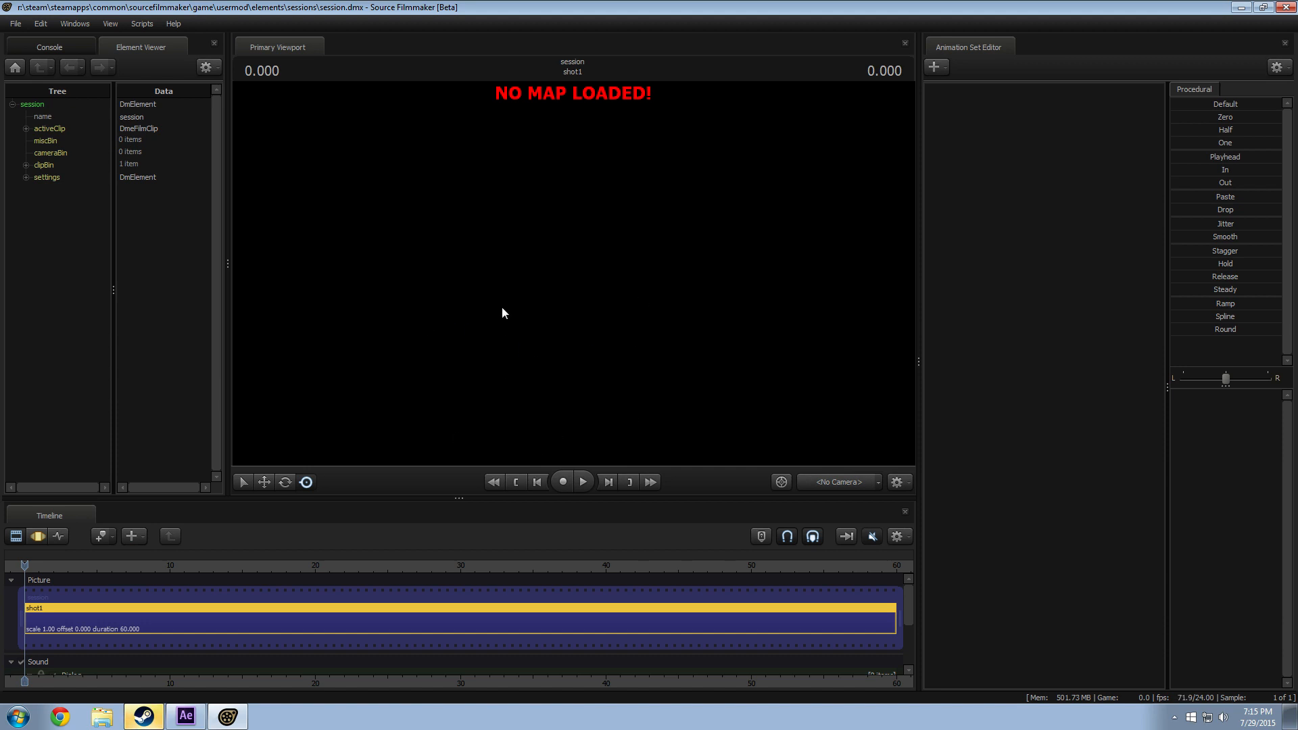
{"action": "right_click", "coordinate": [507, 257]}
{"action": "left_click", "coordinate": [558, 371]}
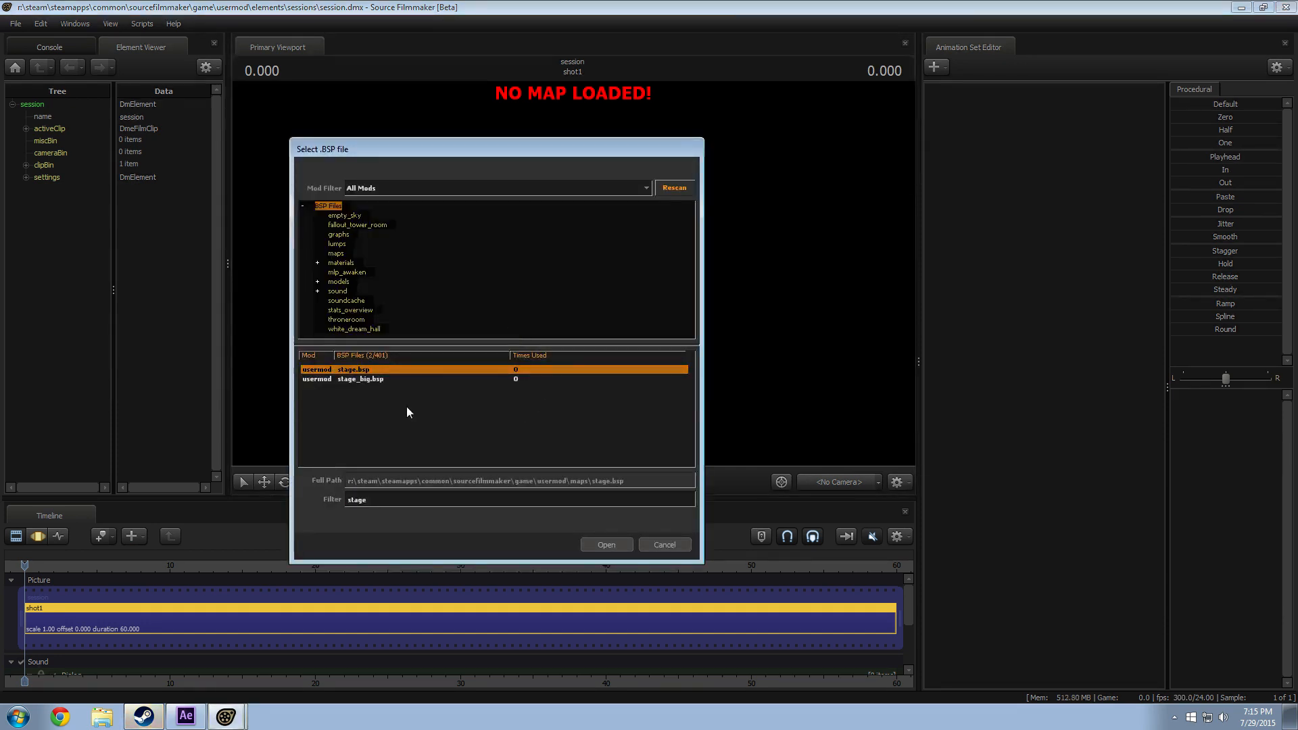
{"action": "key", "text": "Down"}
{"action": "left_click_drag", "start_coordinate": [389, 501], "coordinate": [261, 497]}
{"action": "key", "text": "BackSpace"}
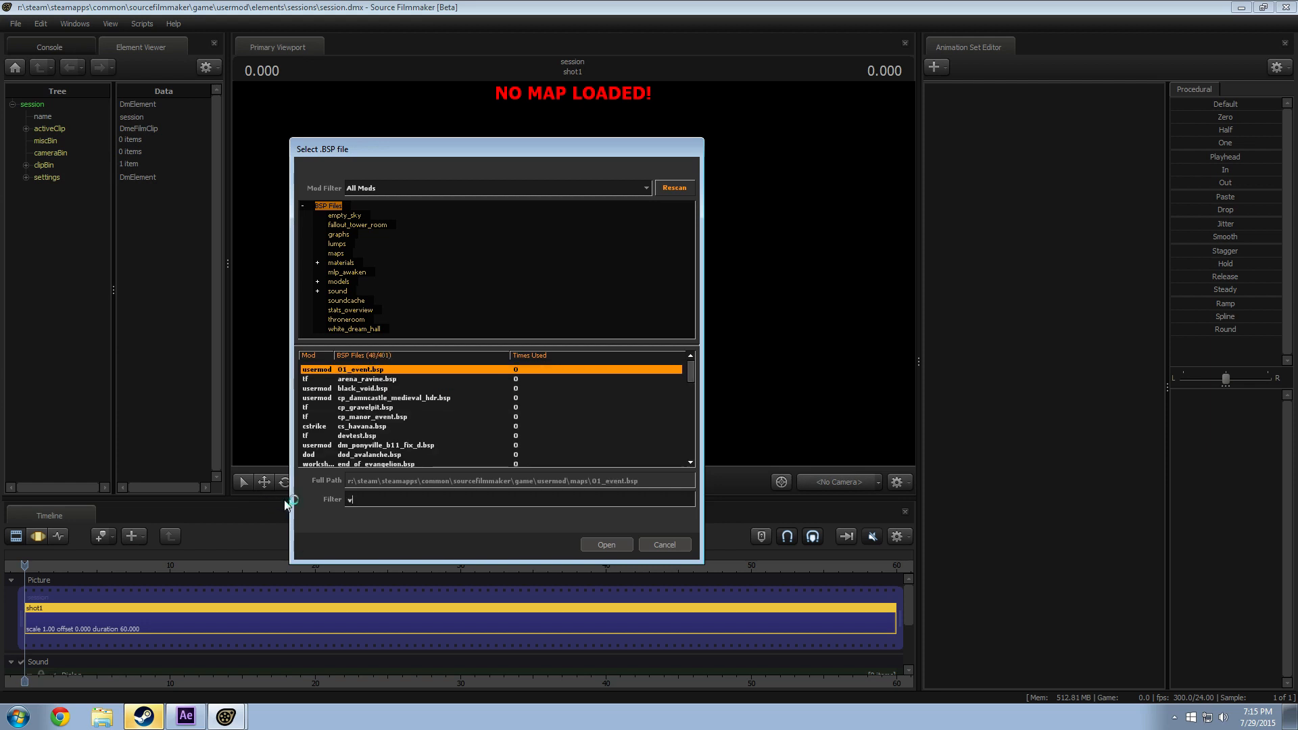
{"action": "type", "text": "youd"}
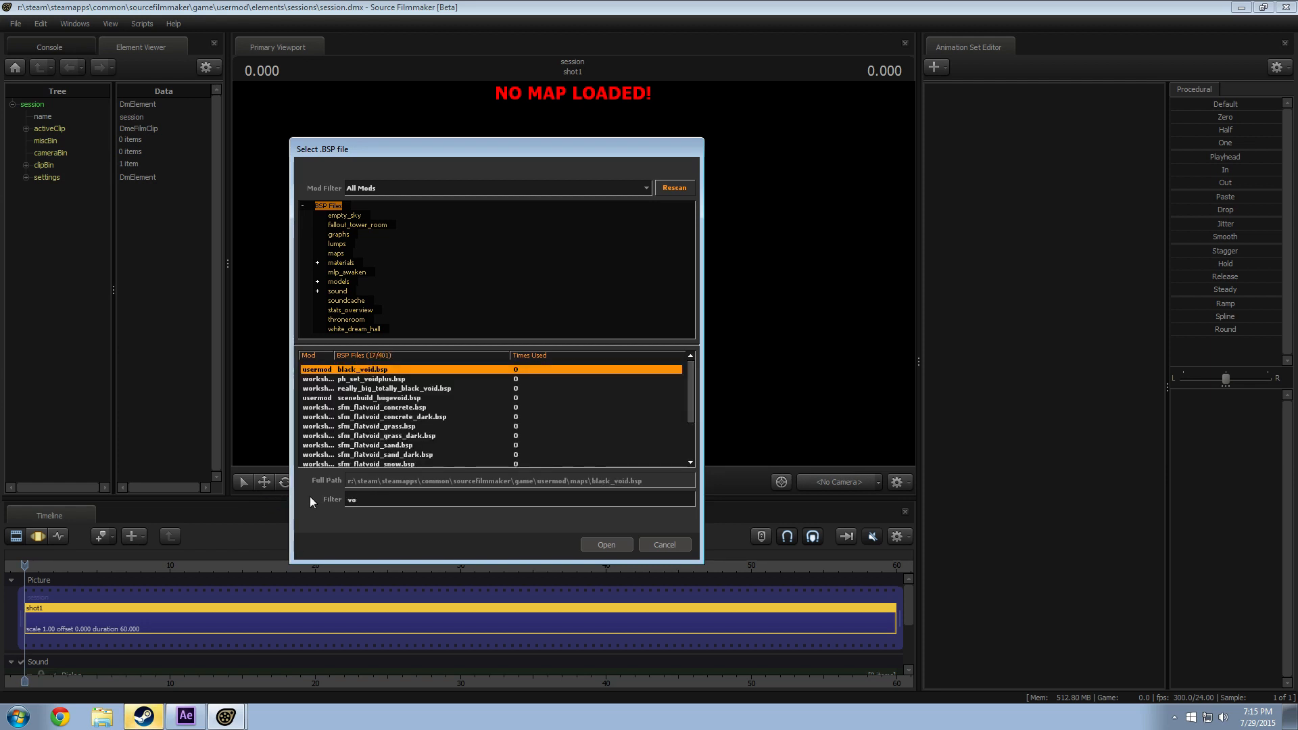
{"action": "double_click", "coordinate": [388, 398]}
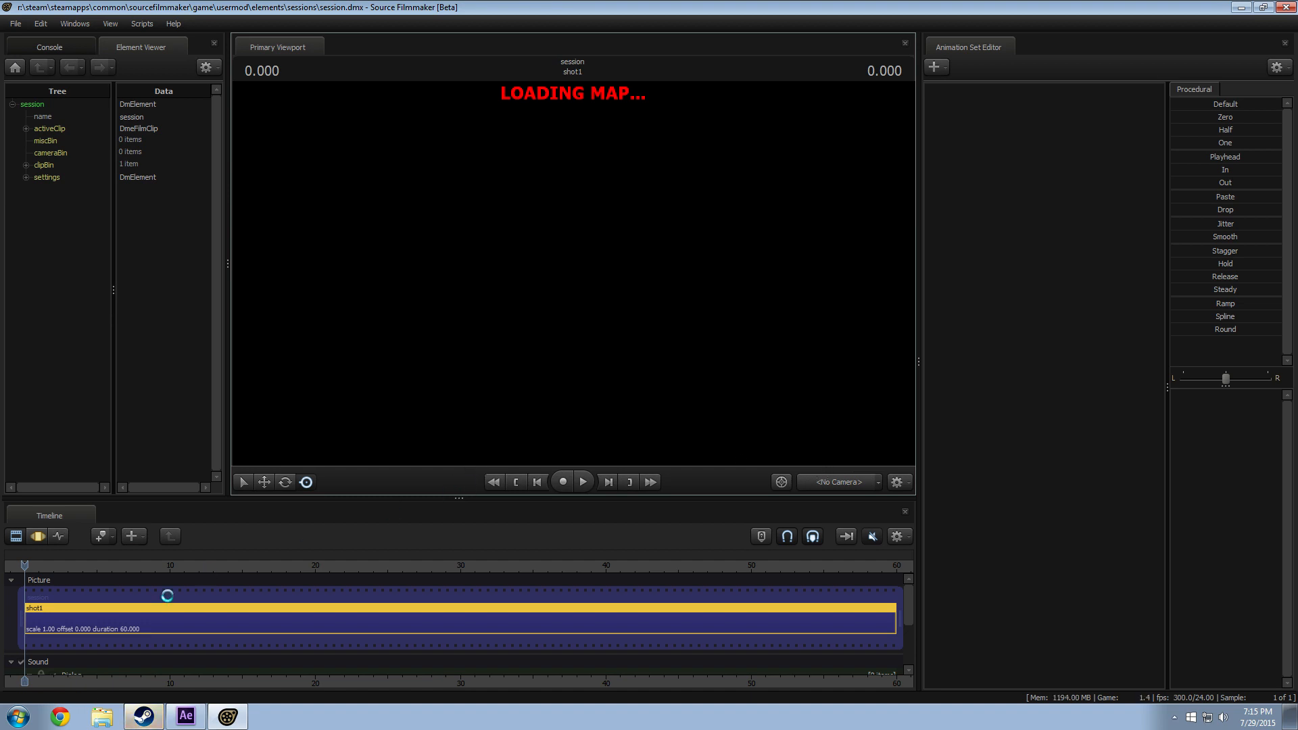
Step: Go to 6.5 s, add an animation set for the vn_blackjack_nm.mdl model by filtering for black, and select it
{"action": "left_click", "coordinate": [119, 565]}
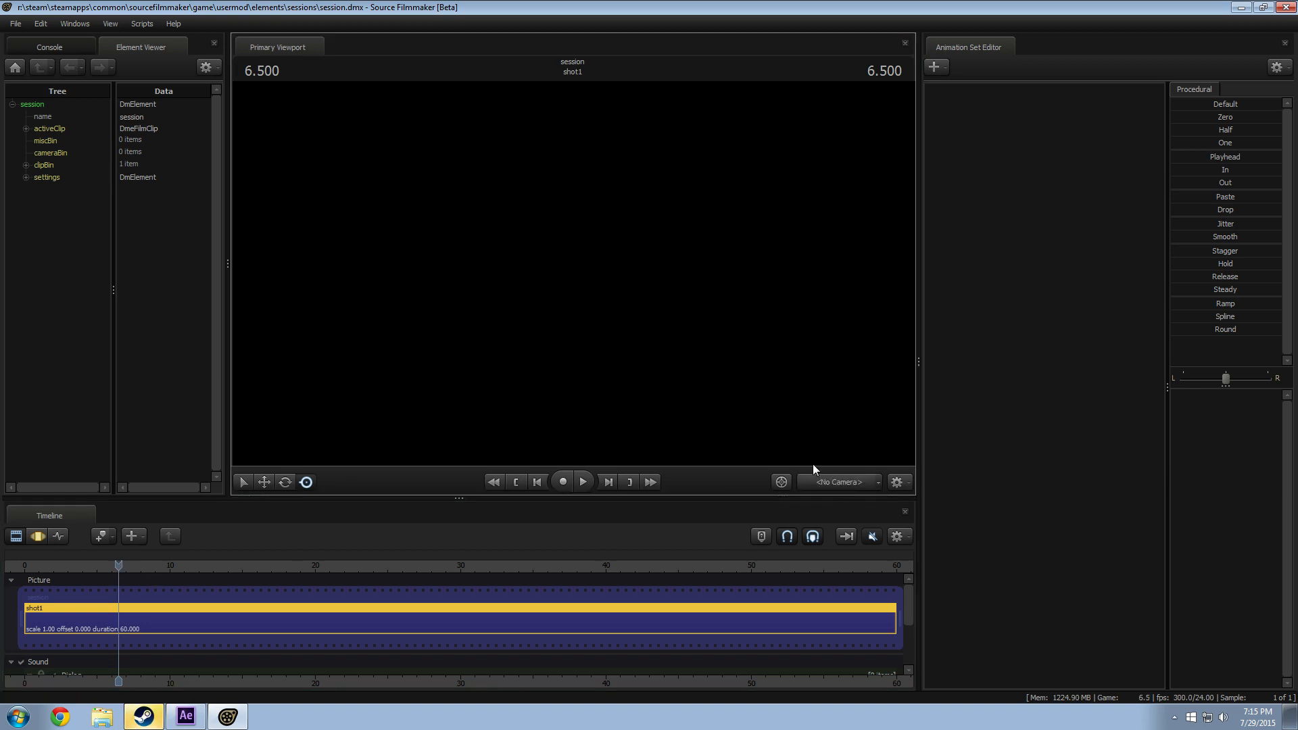
{"action": "right_click", "coordinate": [1001, 353]}
{"action": "left_click", "coordinate": [1081, 382]}
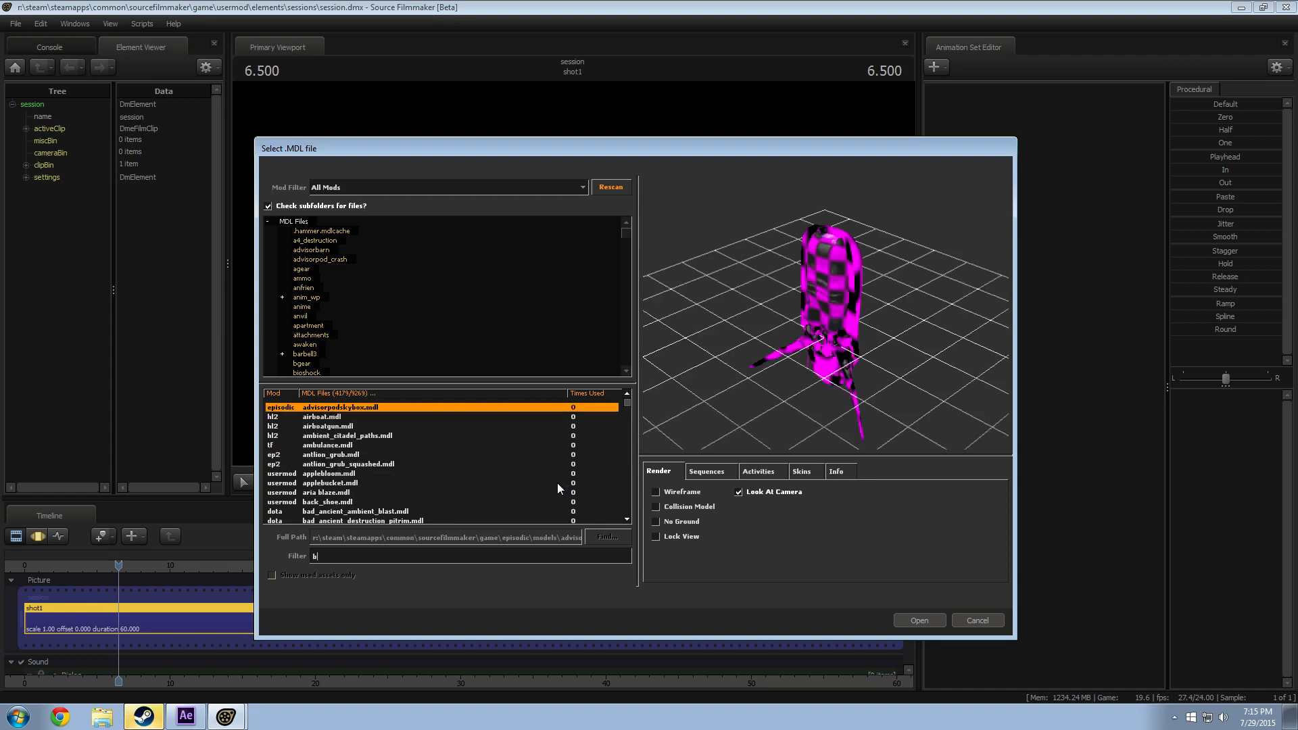
{"action": "type", "text": "black"}
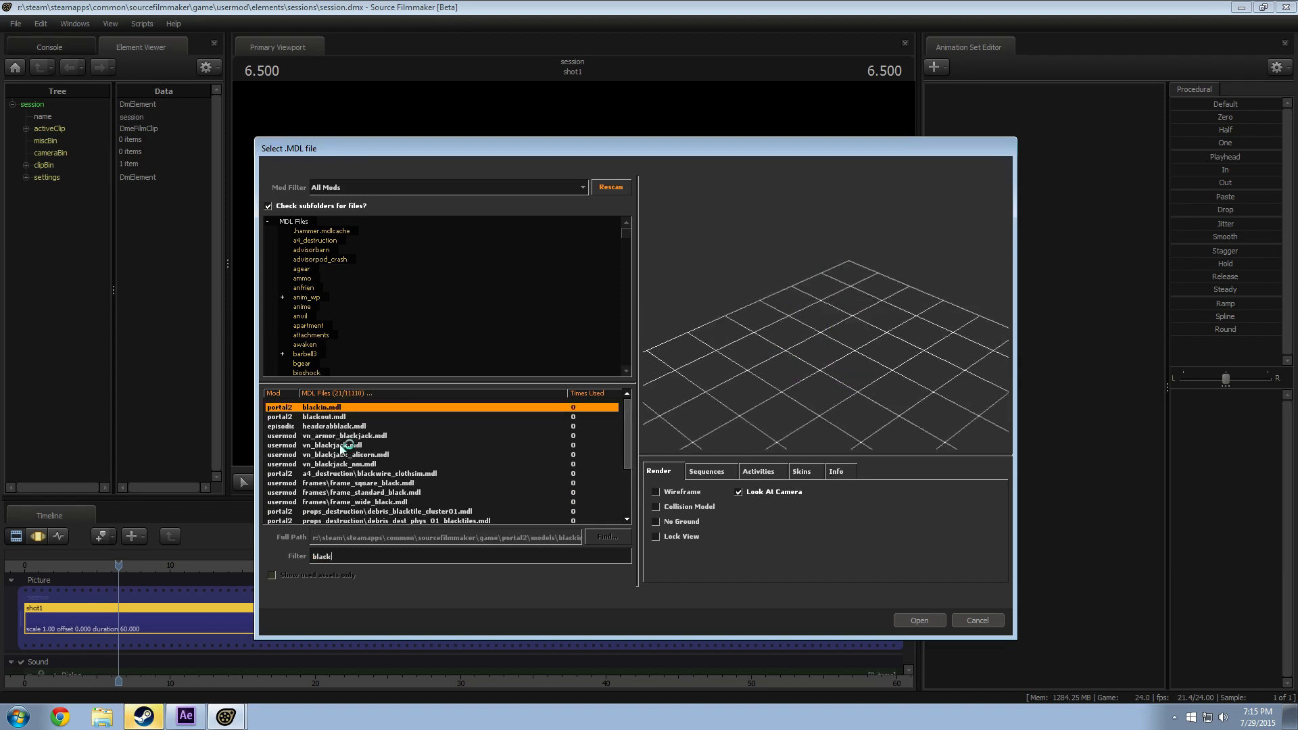
{"action": "left_click", "coordinate": [343, 446]}
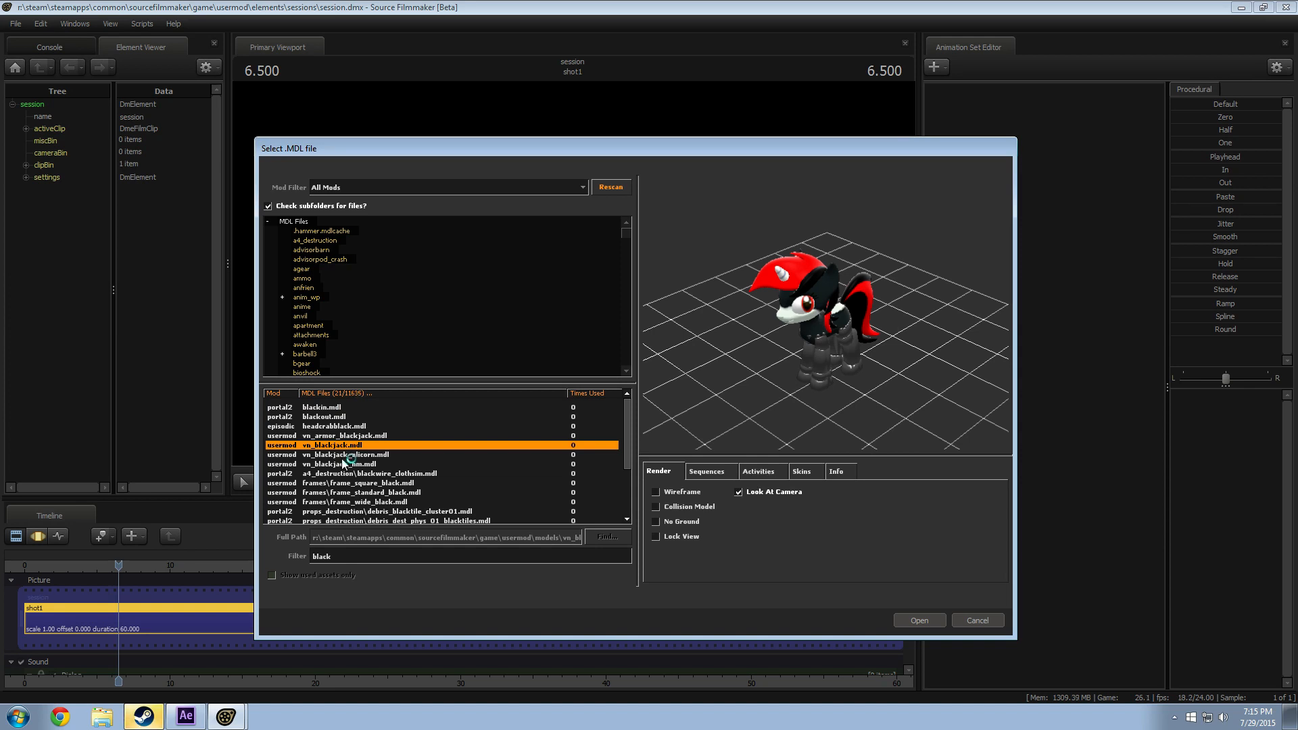
{"action": "left_click", "coordinate": [345, 455]}
{"action": "left_click", "coordinate": [345, 465]}
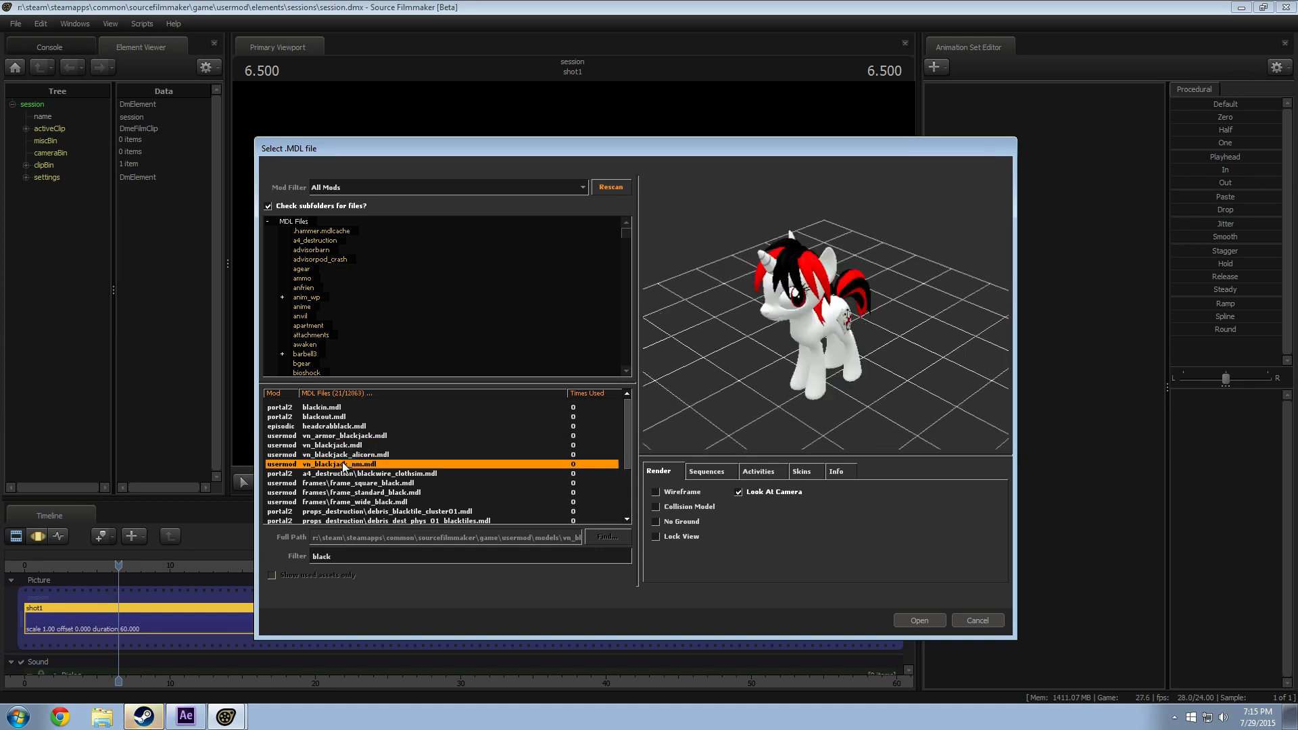
{"action": "left_click", "coordinate": [911, 618]}
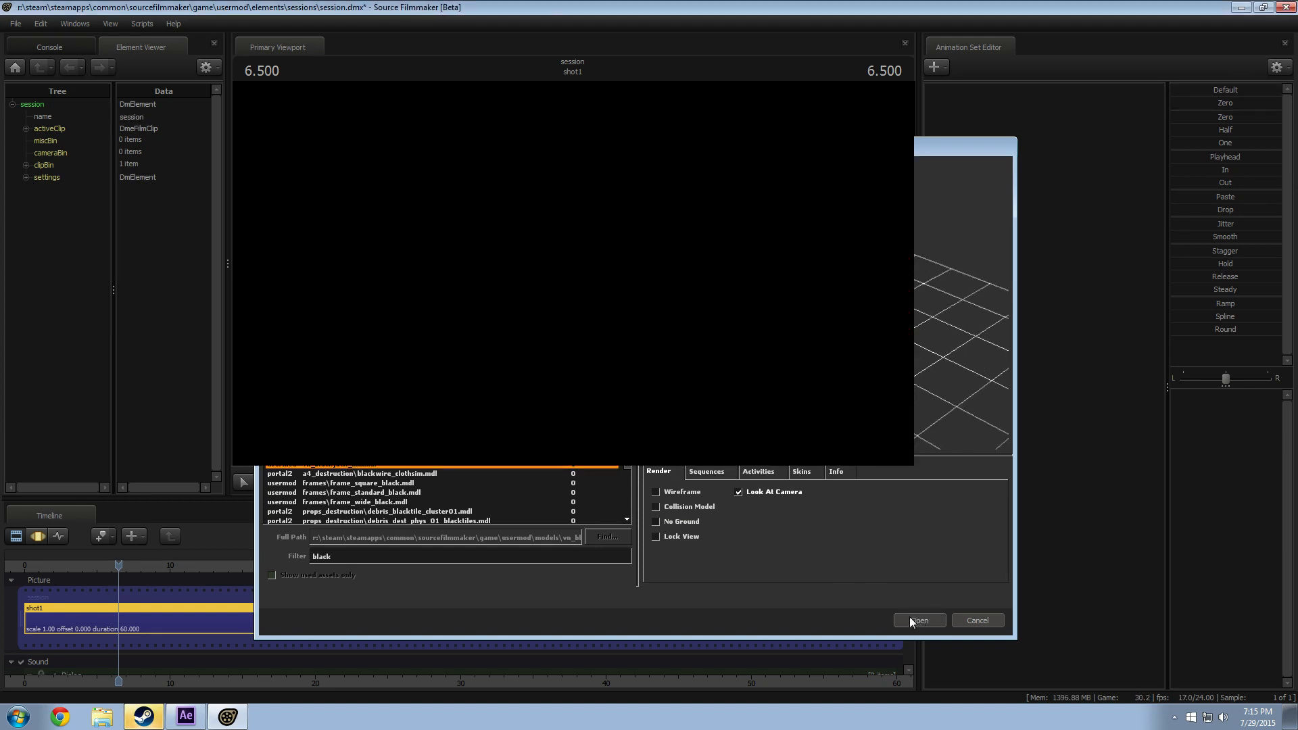
{"action": "left_click", "coordinate": [1001, 90]}
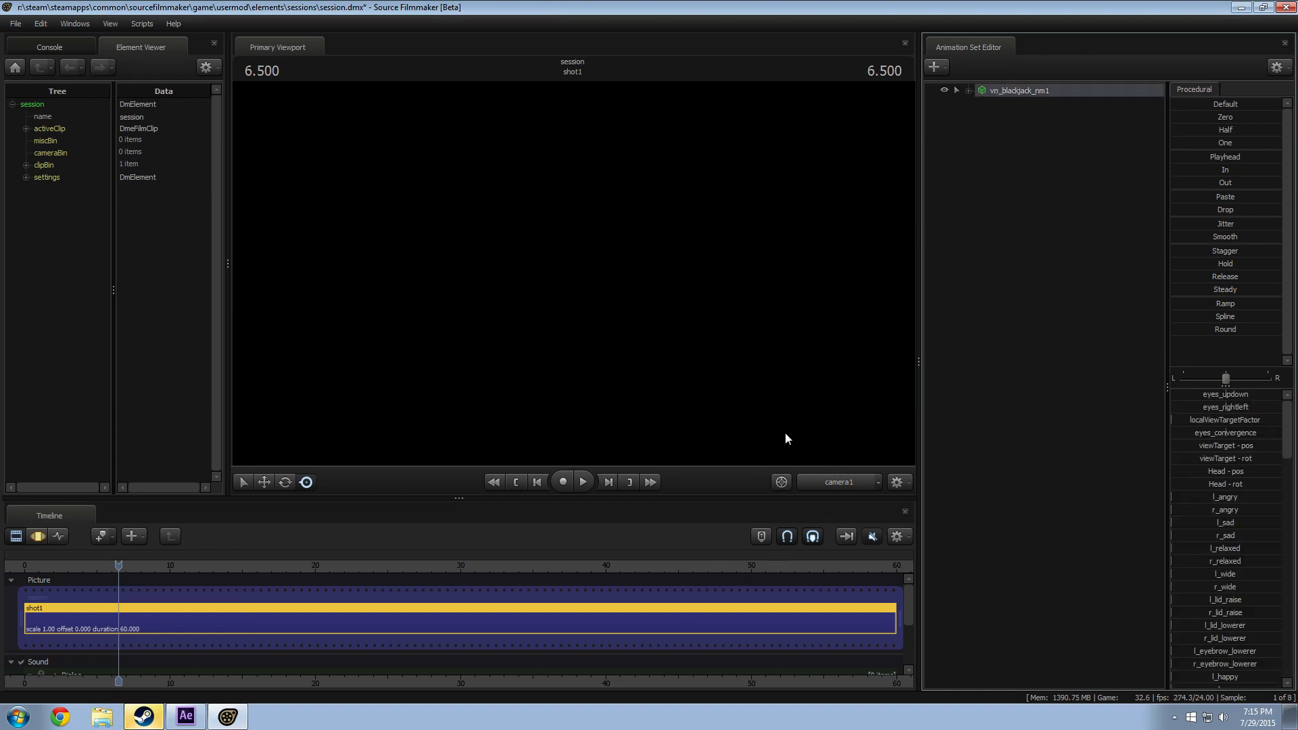
Step: Turn off lighting in the viewport and switch to the Motion Editor with the Blackjack model in view
{"action": "right_click", "coordinate": [759, 409]}
{"action": "left_click", "coordinate": [804, 445]}
{"action": "left_click_drag", "start_coordinate": [804, 446], "coordinate": [812, 467]}
{"action": "key", "text": "s"}
{"action": "left_click_drag", "start_coordinate": [581, 273], "coordinate": [582, 271]}
{"action": "key", "text": "F3"}
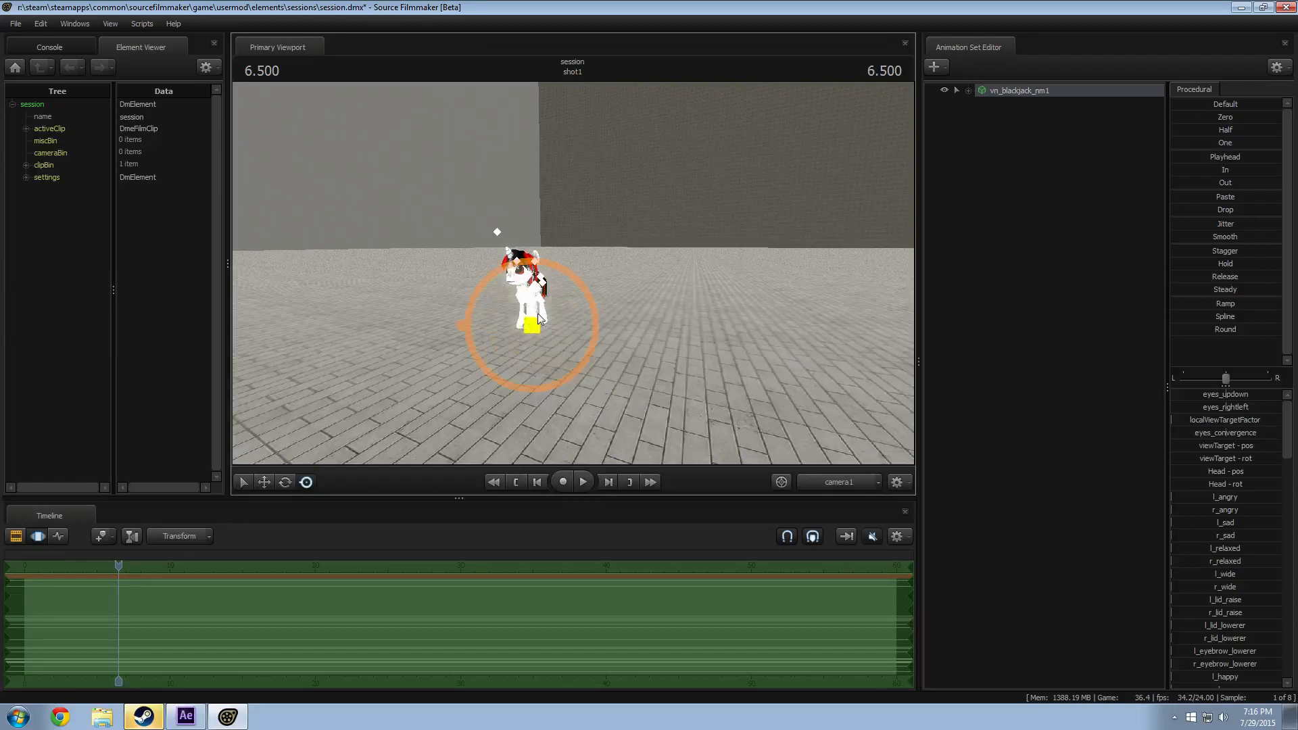
Step: Move the whole Blackjack model upward from the floor using its root control
{"action": "key", "text": "w"}
{"action": "left_click_drag", "start_coordinate": [528, 316], "coordinate": [529, 123]}
{"action": "left_click_drag", "start_coordinate": [555, 188], "coordinate": [562, 279]}
{"action": "key", "text": "w"}
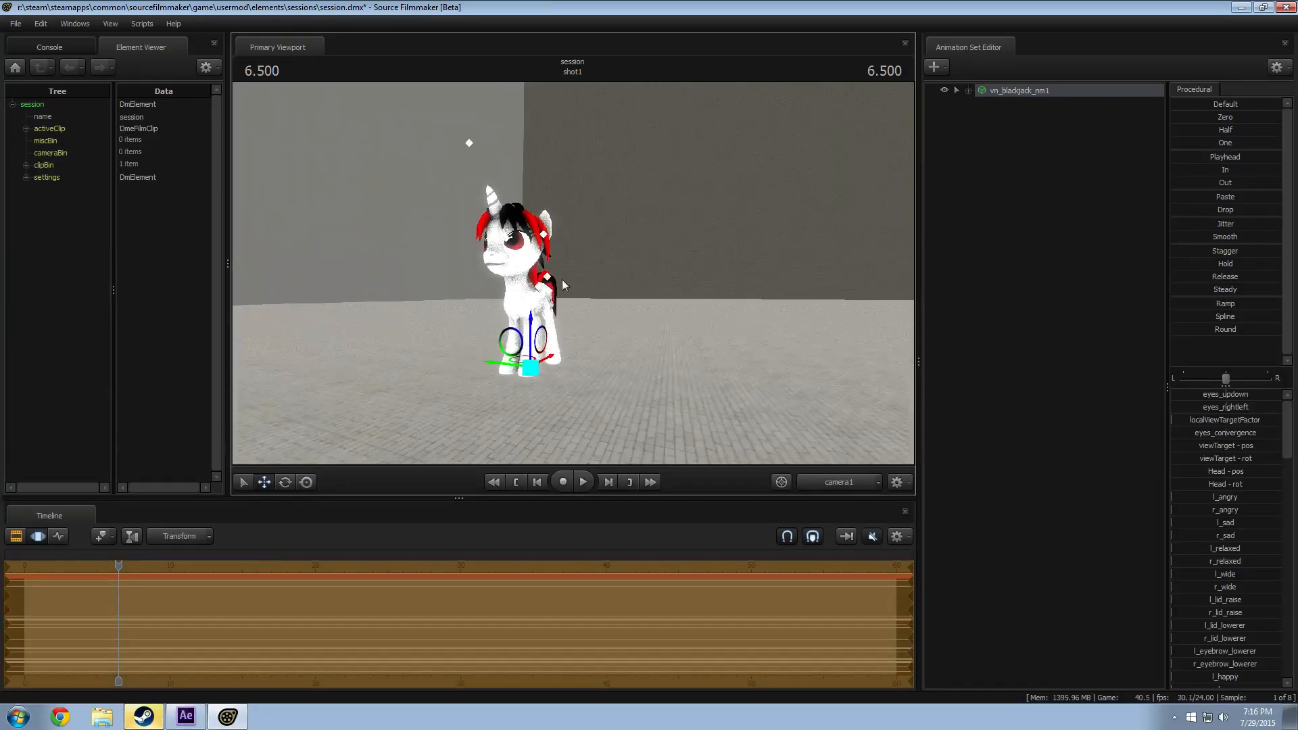
Step: Expand the Blackjack model's control groups and import an animation onto the whole model
{"action": "left_click", "coordinate": [967, 91]}
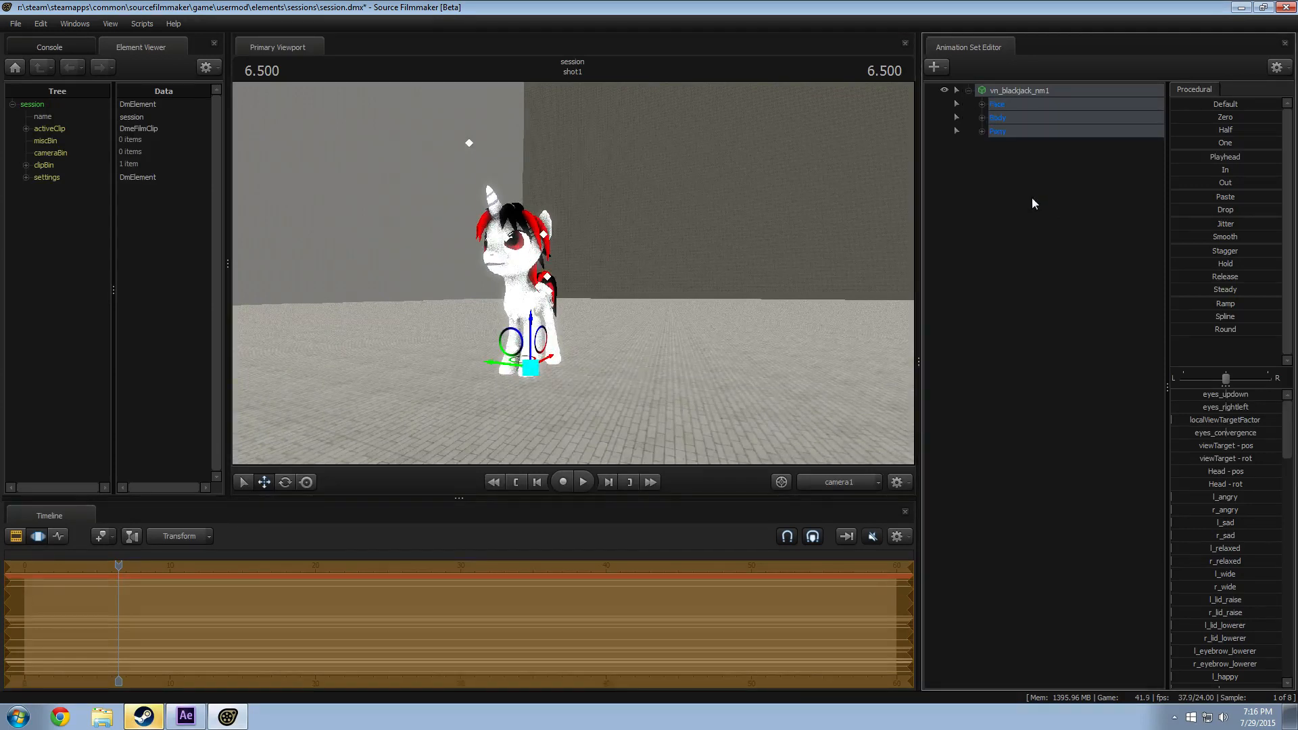
{"action": "left_click", "coordinate": [982, 118]}
{"action": "right_click", "coordinate": [1012, 103]}
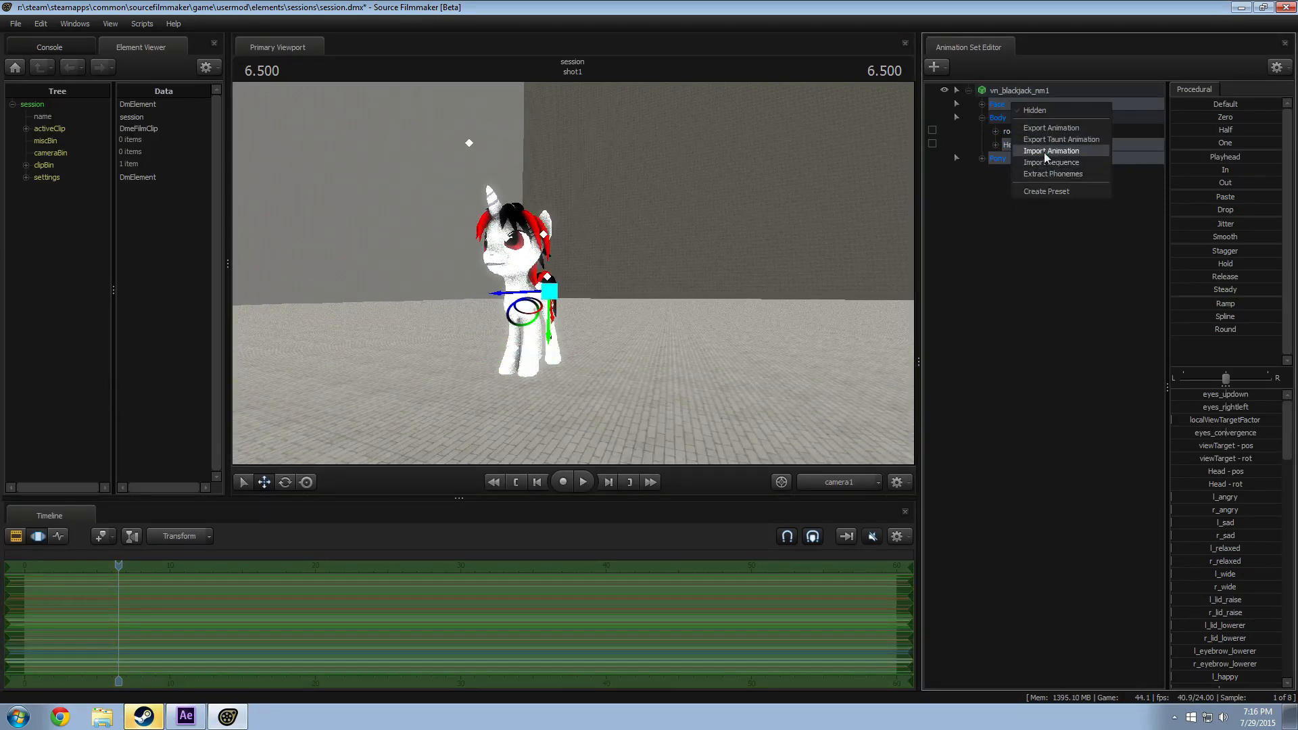
{"action": "left_click", "coordinate": [1052, 174]}
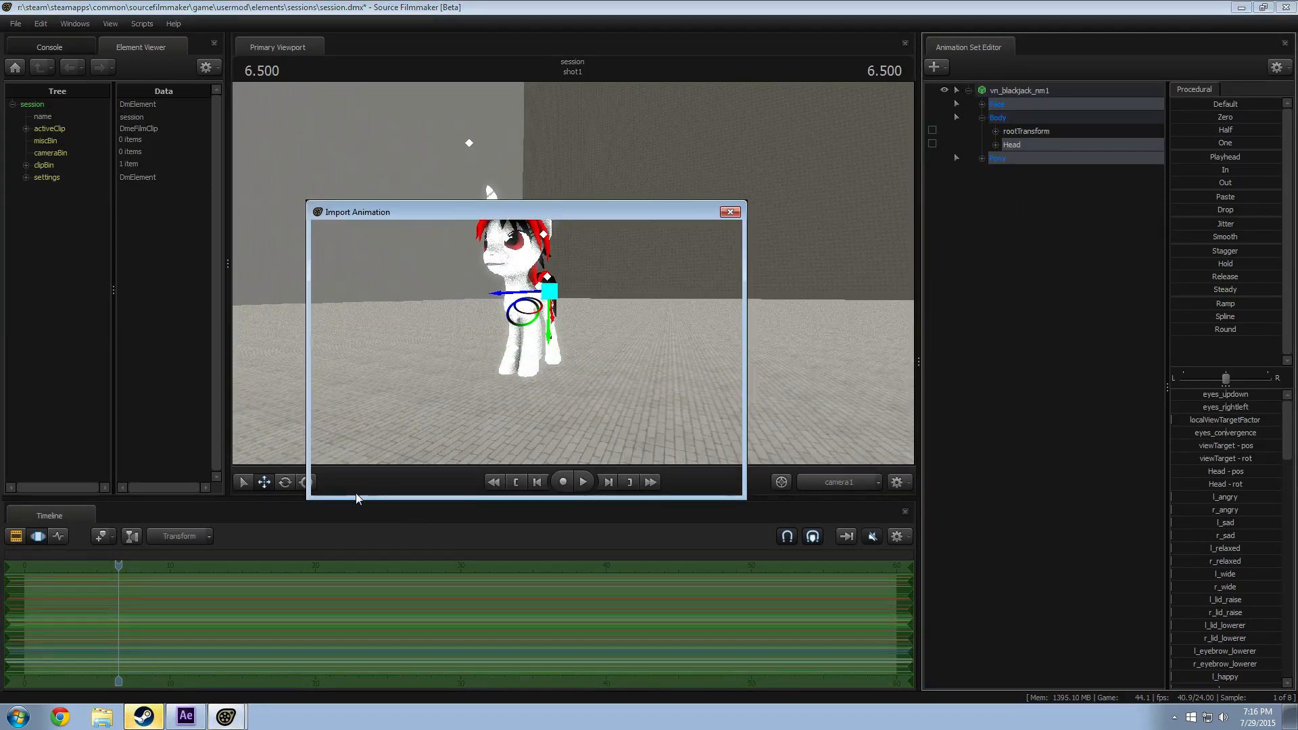
{"action": "left_click_drag", "start_coordinate": [447, 440], "coordinate": [488, 441]}
{"action": "left_click", "coordinate": [453, 395]}
{"action": "left_click", "coordinate": [700, 461]}
{"action": "left_click", "coordinate": [654, 421]}
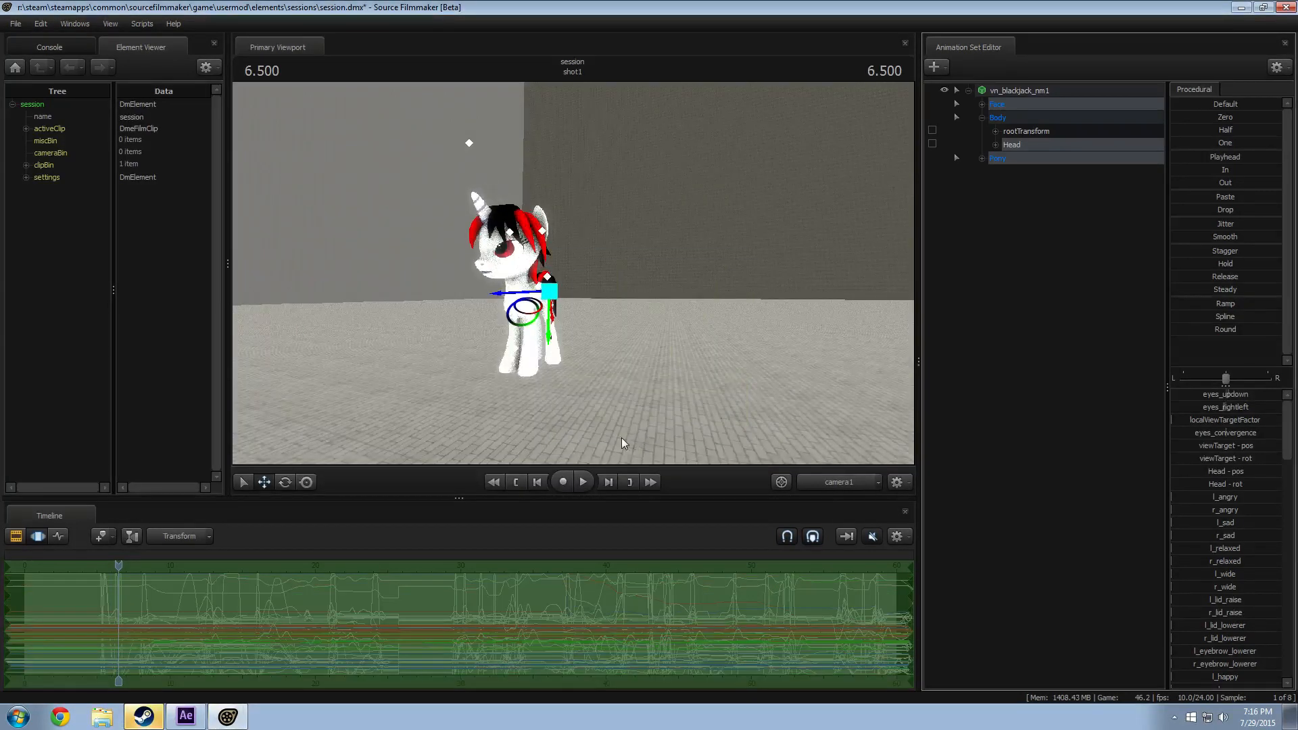
Step: Find a standing pose at 10.625 s in the imported animation and apply the Playhead preset to hold it across the whole timeline
{"action": "key", "text": "space"}
{"action": "key", "text": "space"}
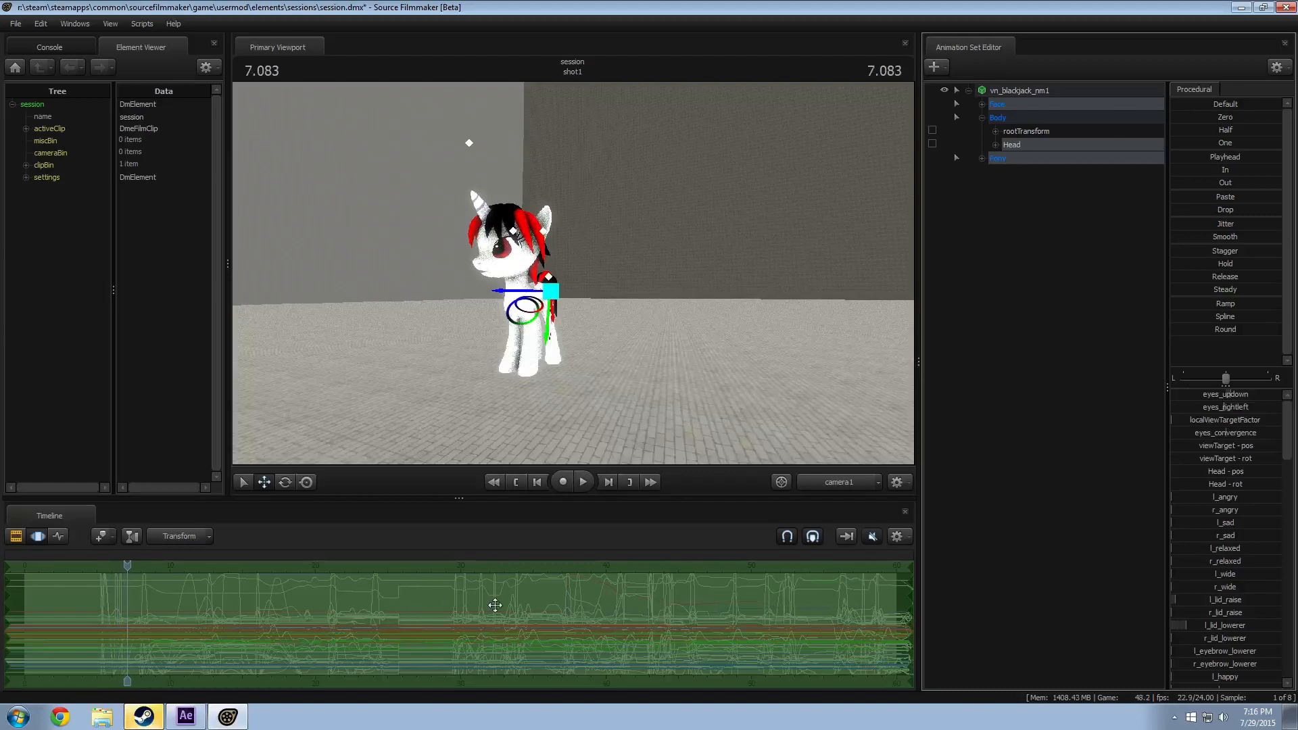
{"action": "left_click_drag", "start_coordinate": [516, 610], "coordinate": [304, 606]}
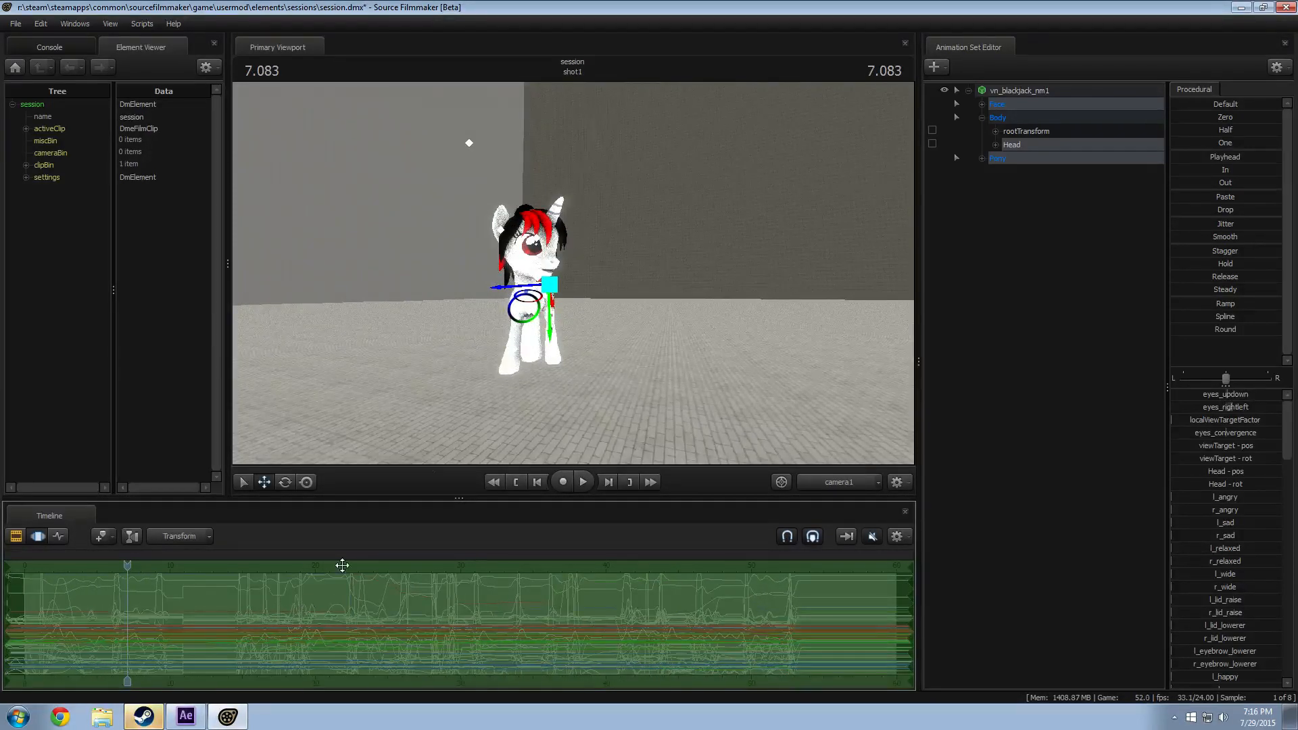
{"action": "key", "text": "space"}
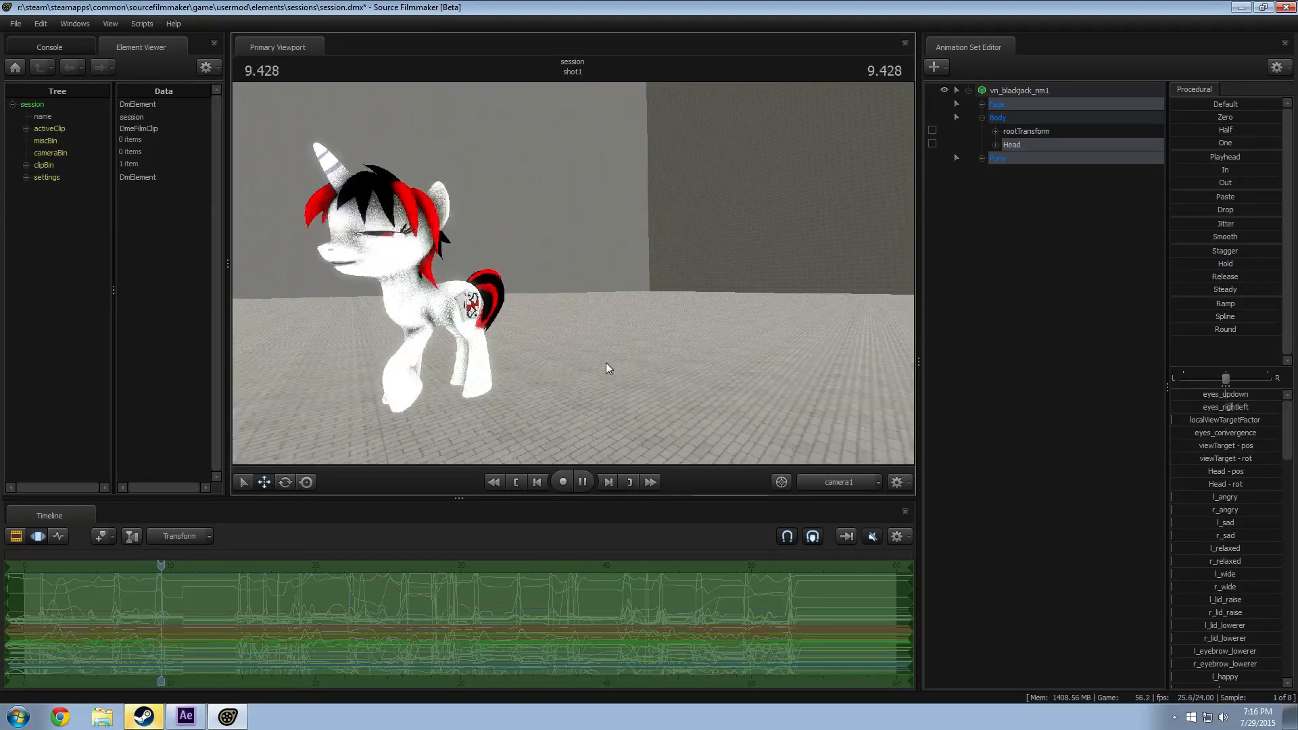
{"action": "key", "text": "space"}
{"action": "left_click_drag", "start_coordinate": [319, 635], "coordinate": [188, 644]}
{"action": "mouse_move", "coordinate": [472, 432]}
{"action": "left_mouse_down"}
{"action": "mouse_move", "coordinate": [527, 436]}
{"action": "mouse_move", "coordinate": [439, 434]}
{"action": "mouse_move", "coordinate": [469, 427]}
{"action": "left_mouse_up"}
{"action": "left_click_drag", "start_coordinate": [573, 273], "coordinate": [517, 286]}
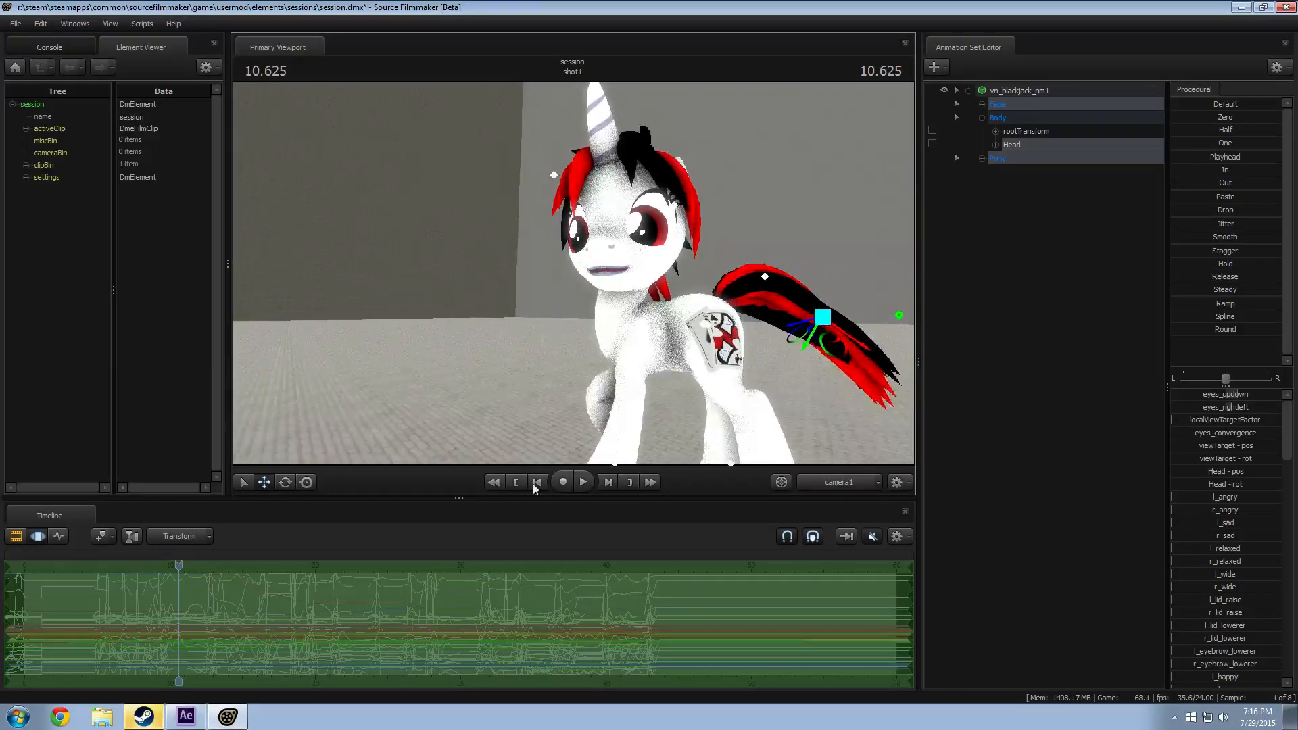
{"action": "left_click", "coordinate": [675, 609]}
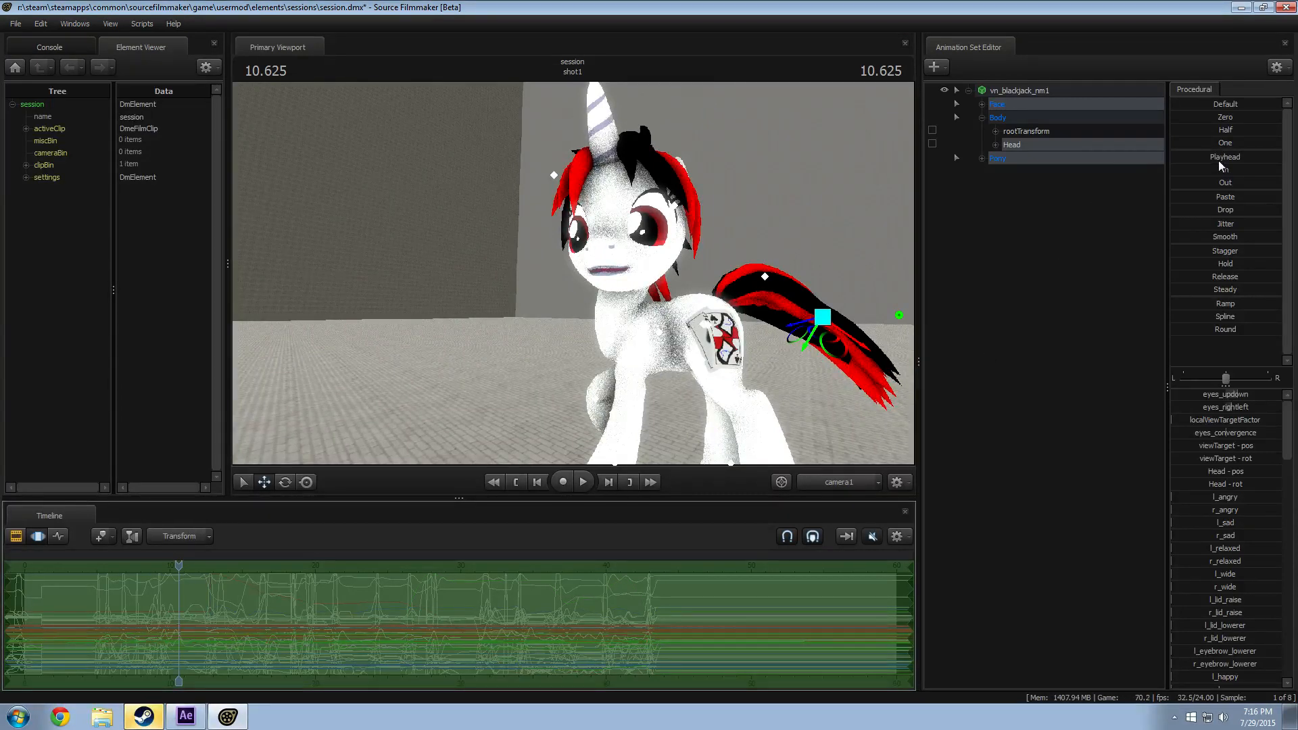
{"action": "left_click", "coordinate": [1218, 158]}
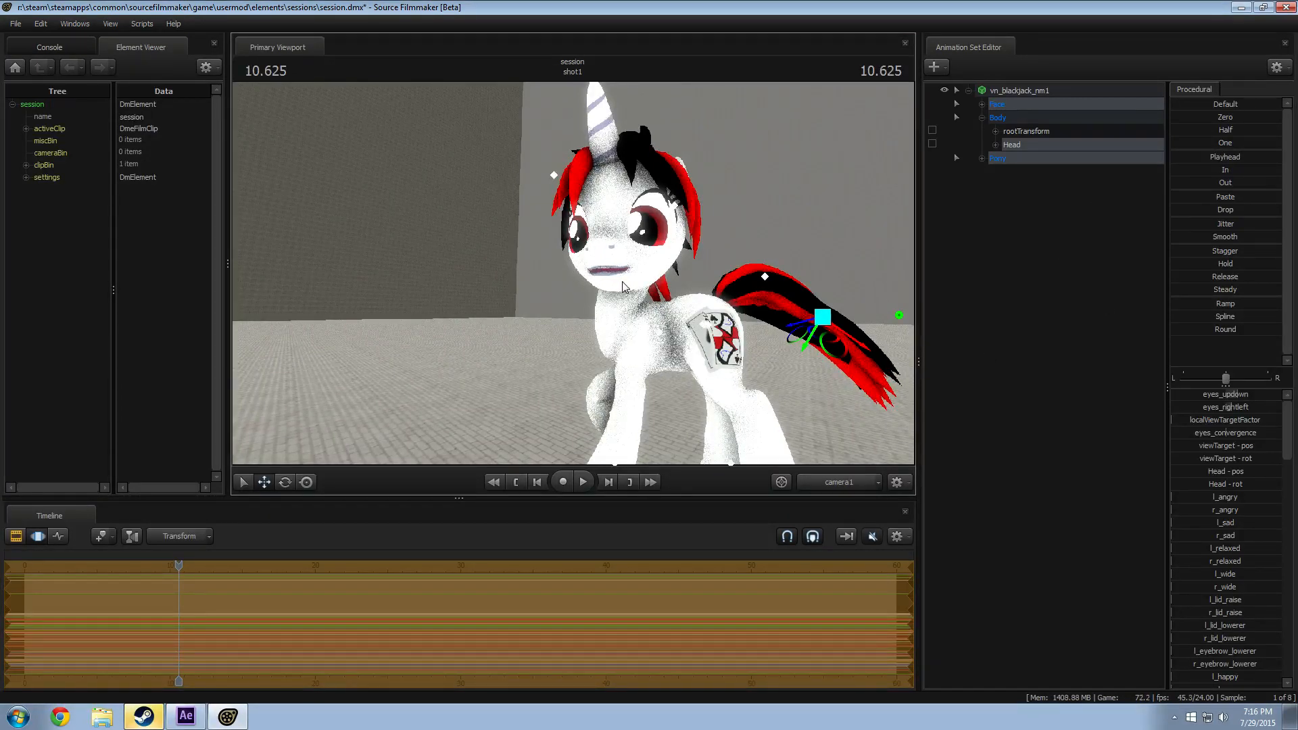
{"action": "key", "text": "Escape"}
Step: Zero the Pony Mouth Flexes and shape a tense mouth with the mouth_neutral, mouth_angry, puckerer and jaw controls
{"action": "left_click", "coordinate": [981, 159]}
{"action": "left_click", "coordinate": [1034, 185]}
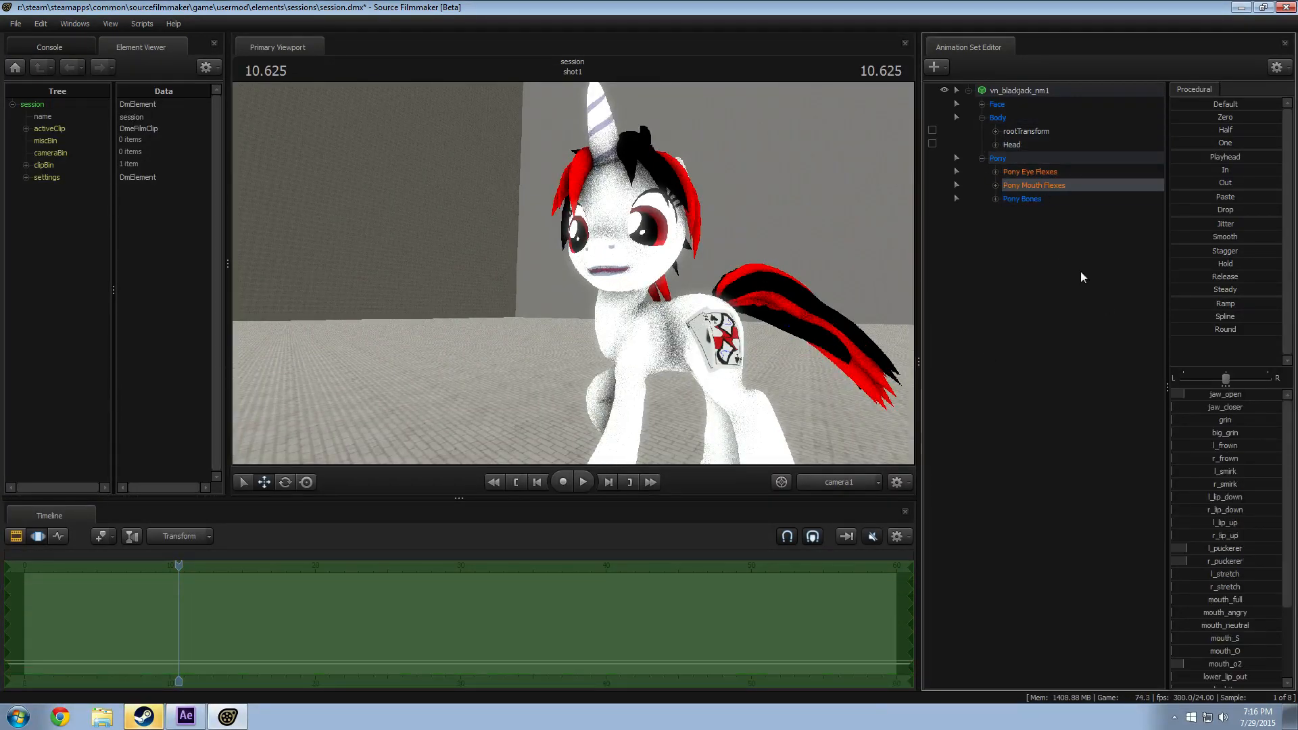
{"action": "left_click", "coordinate": [1215, 121]}
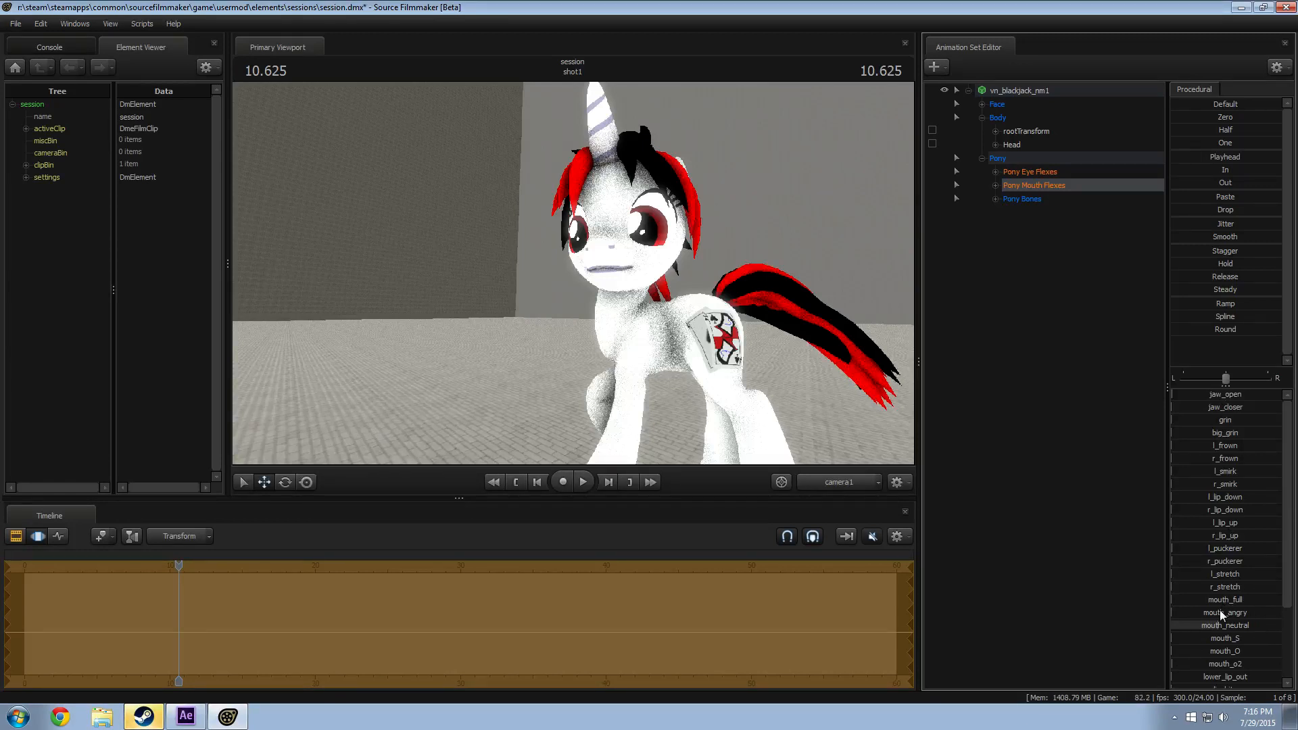
{"action": "left_click_drag", "start_coordinate": [1221, 614], "coordinate": [1268, 618]}
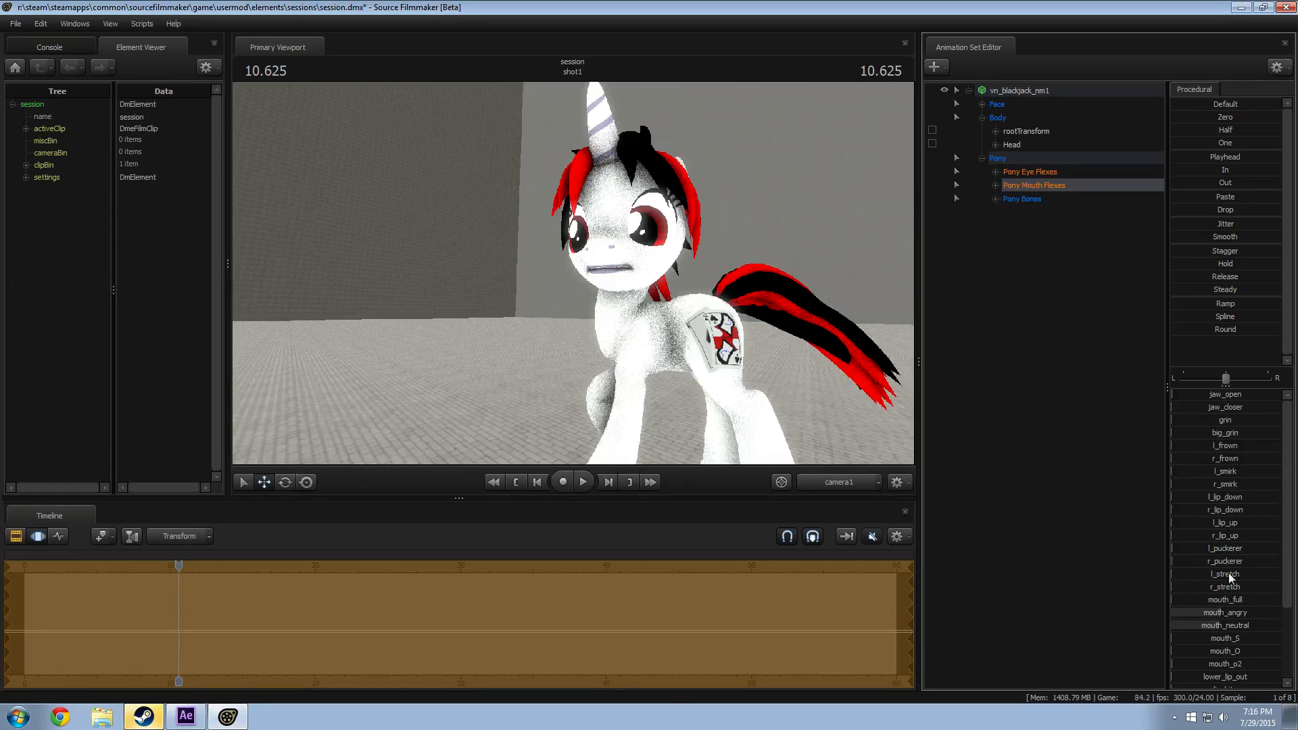
{"action": "mouse_move", "coordinate": [1208, 552]}
{"action": "left_mouse_down"}
{"action": "mouse_move", "coordinate": [1255, 552]}
{"action": "mouse_move", "coordinate": [1214, 561]}
{"action": "mouse_move", "coordinate": [1207, 549]}
{"action": "left_mouse_up"}
{"action": "left_click_drag", "start_coordinate": [1221, 615], "coordinate": [1257, 615]}
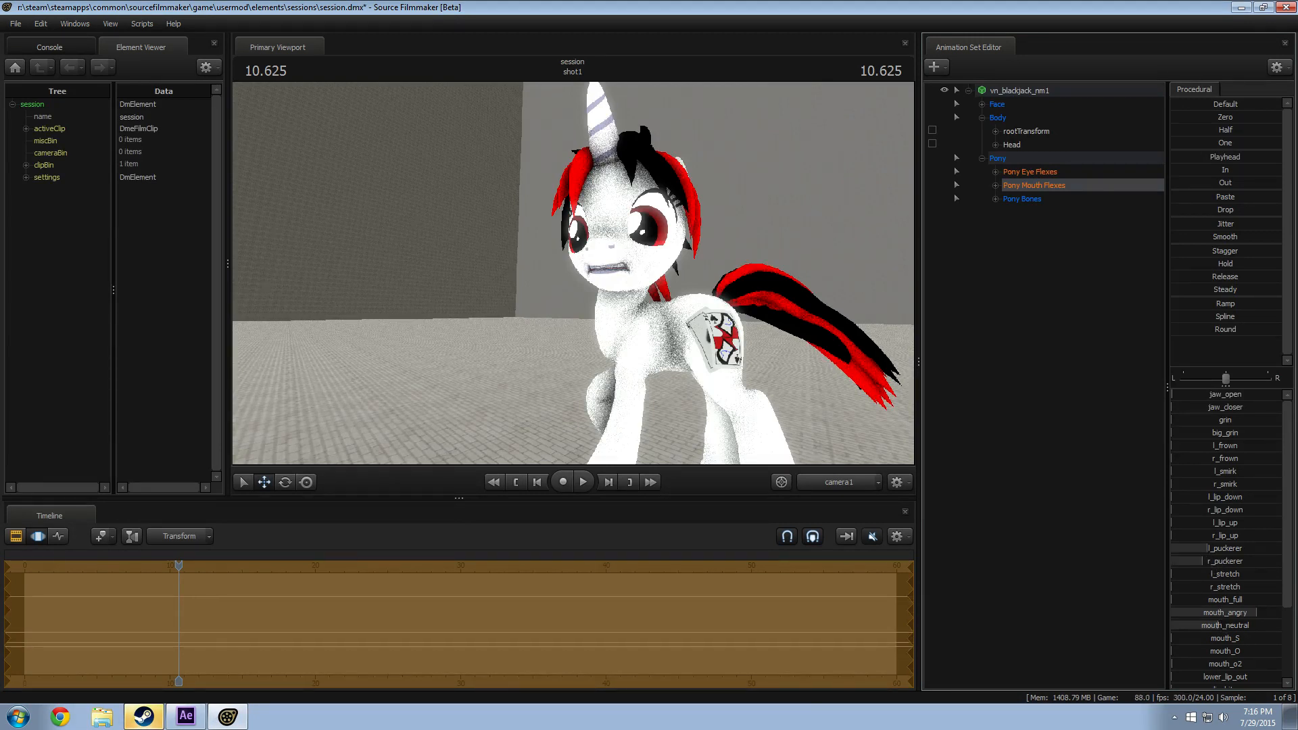
{"action": "left_click_drag", "start_coordinate": [1218, 393], "coordinate": [1236, 395]}
{"action": "left_click_drag", "start_coordinate": [1205, 408], "coordinate": [1254, 416]}
Step: Rotate the pony's Neck and Head bones to adjust the head pose
{"action": "left_click", "coordinate": [634, 319]}
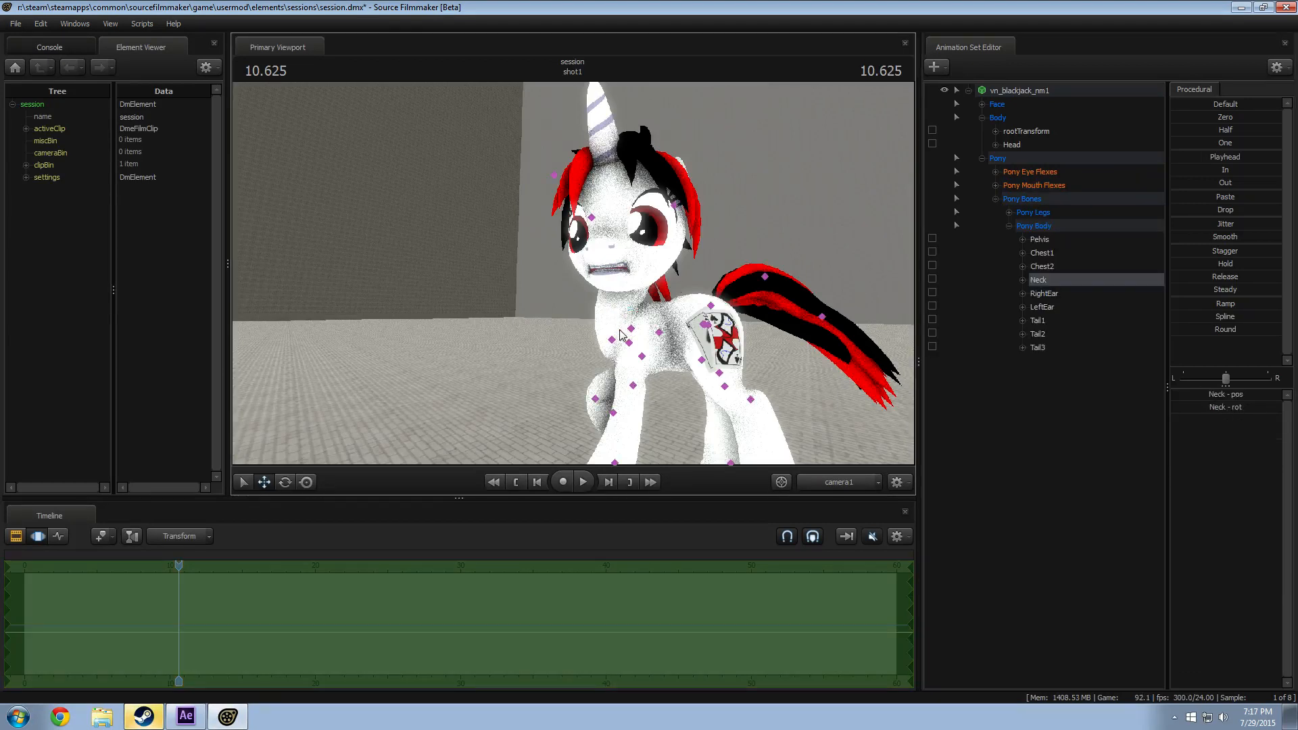
{"action": "key", "text": "e"}
{"action": "mouse_move", "coordinate": [627, 327]}
{"action": "left_mouse_down"}
{"action": "mouse_move", "coordinate": [619, 286]}
{"action": "mouse_move", "coordinate": [630, 321]}
{"action": "left_mouse_up"}
{"action": "key", "text": "ctrl"}
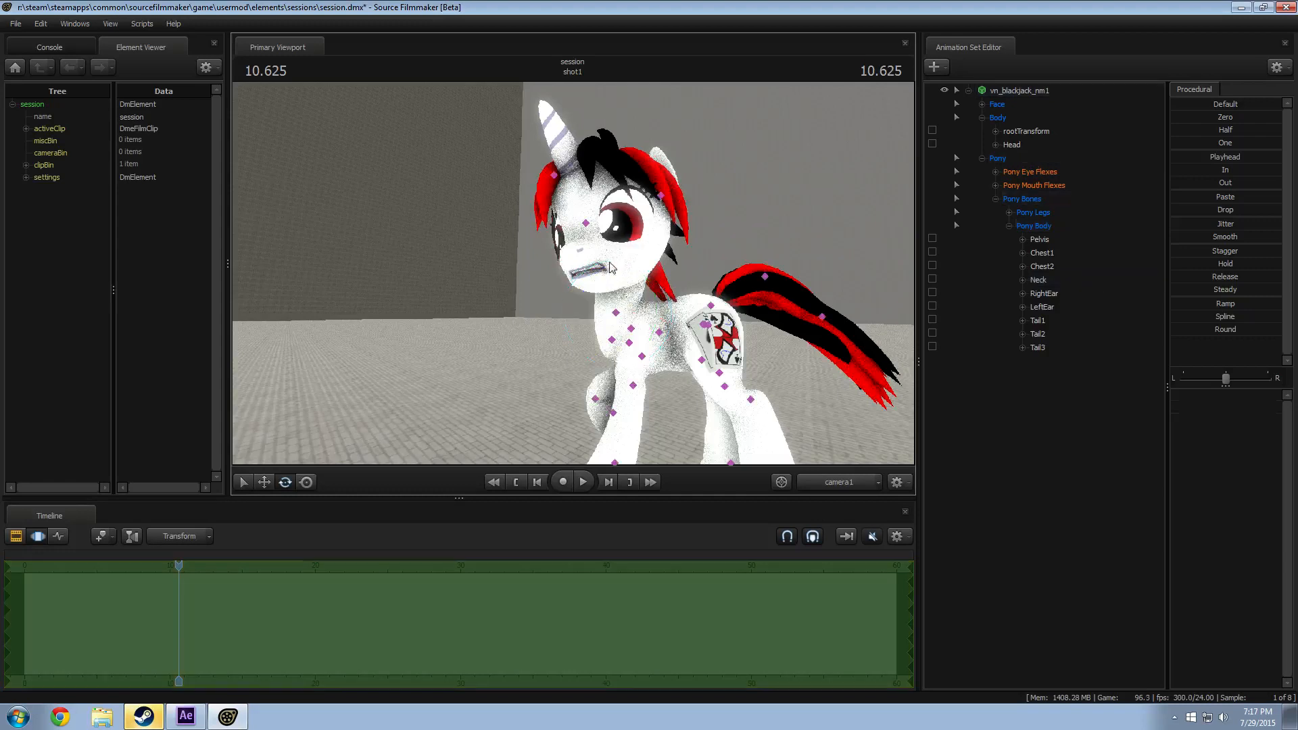
{"action": "left_click", "coordinate": [649, 271]}
{"action": "mouse_move", "coordinate": [641, 277]}
{"action": "left_mouse_down"}
{"action": "mouse_move", "coordinate": [633, 311]}
{"action": "mouse_move", "coordinate": [645, 257]}
{"action": "left_mouse_up"}
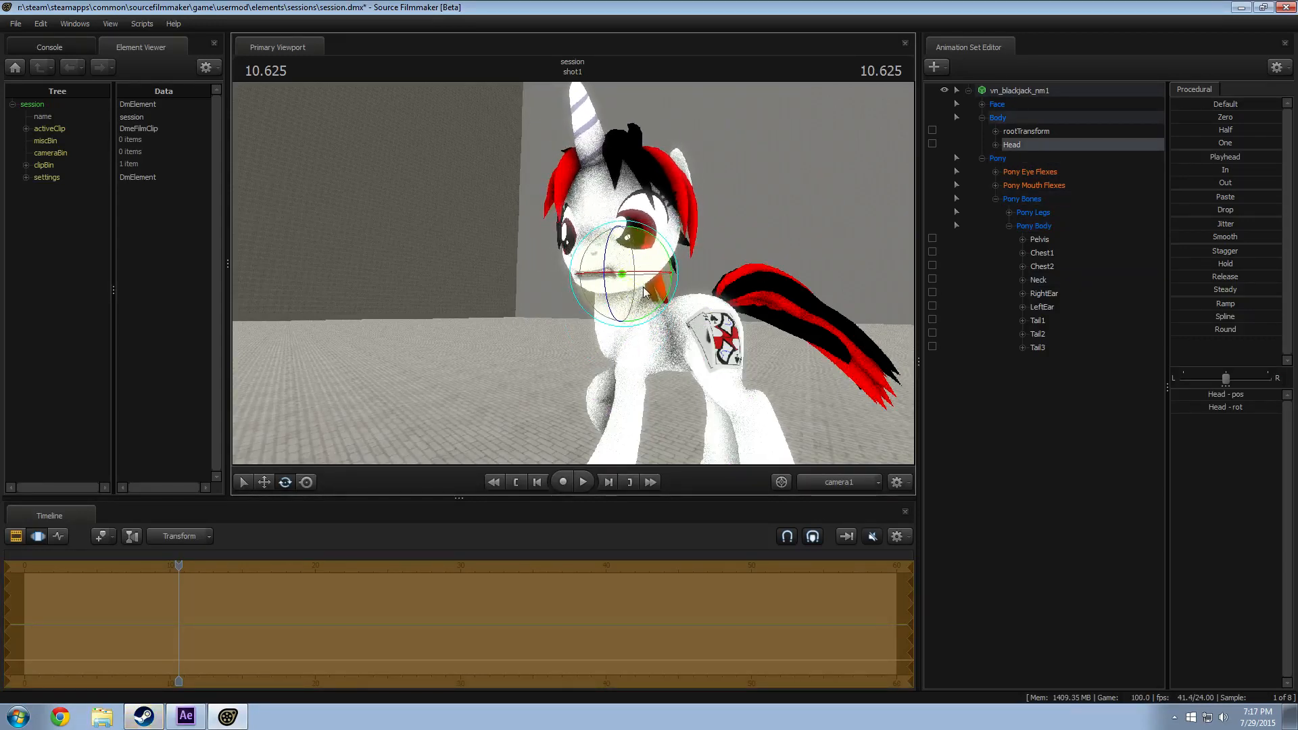
Step: Raise the l_angry and r_angry eye flexes and redirect the pony's gaze with eyes_updown and eyes_rightleft
{"action": "left_click", "coordinate": [1032, 173]}
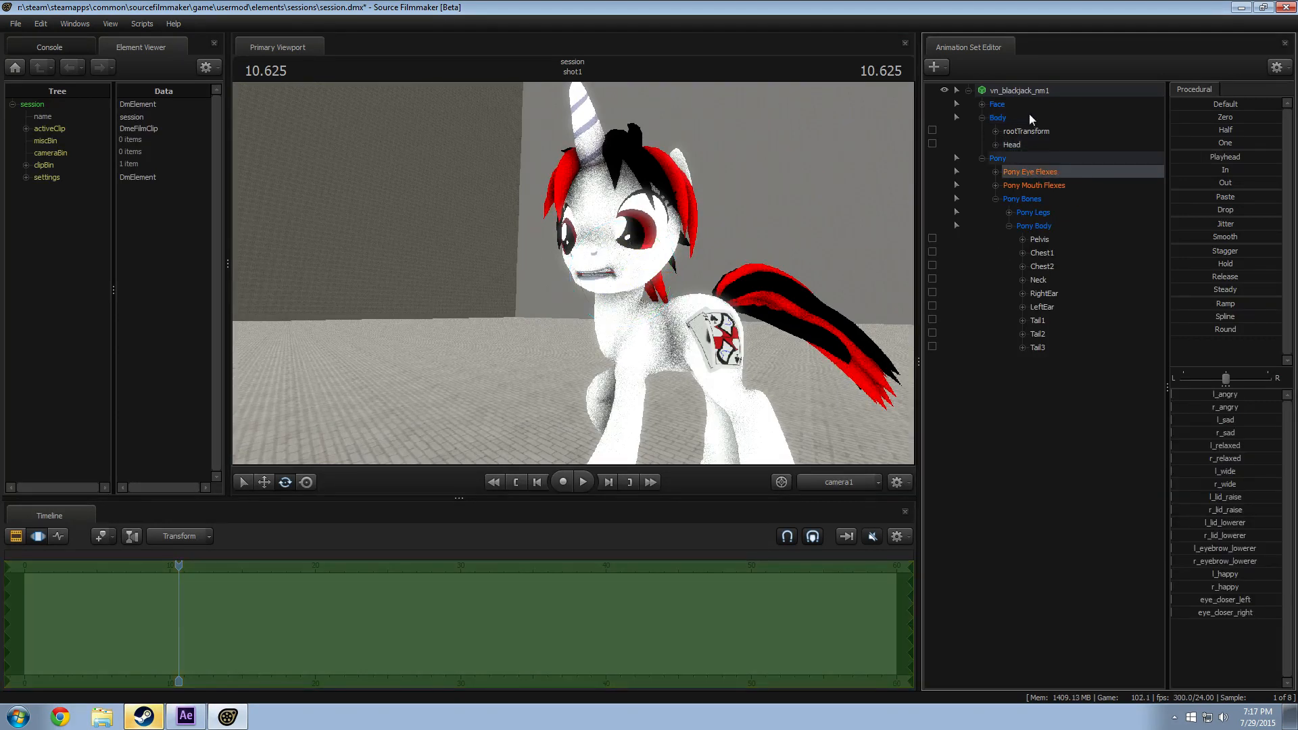
{"action": "left_click", "coordinate": [1025, 106]}
{"action": "left_click_drag", "start_coordinate": [1222, 395], "coordinate": [1233, 395]}
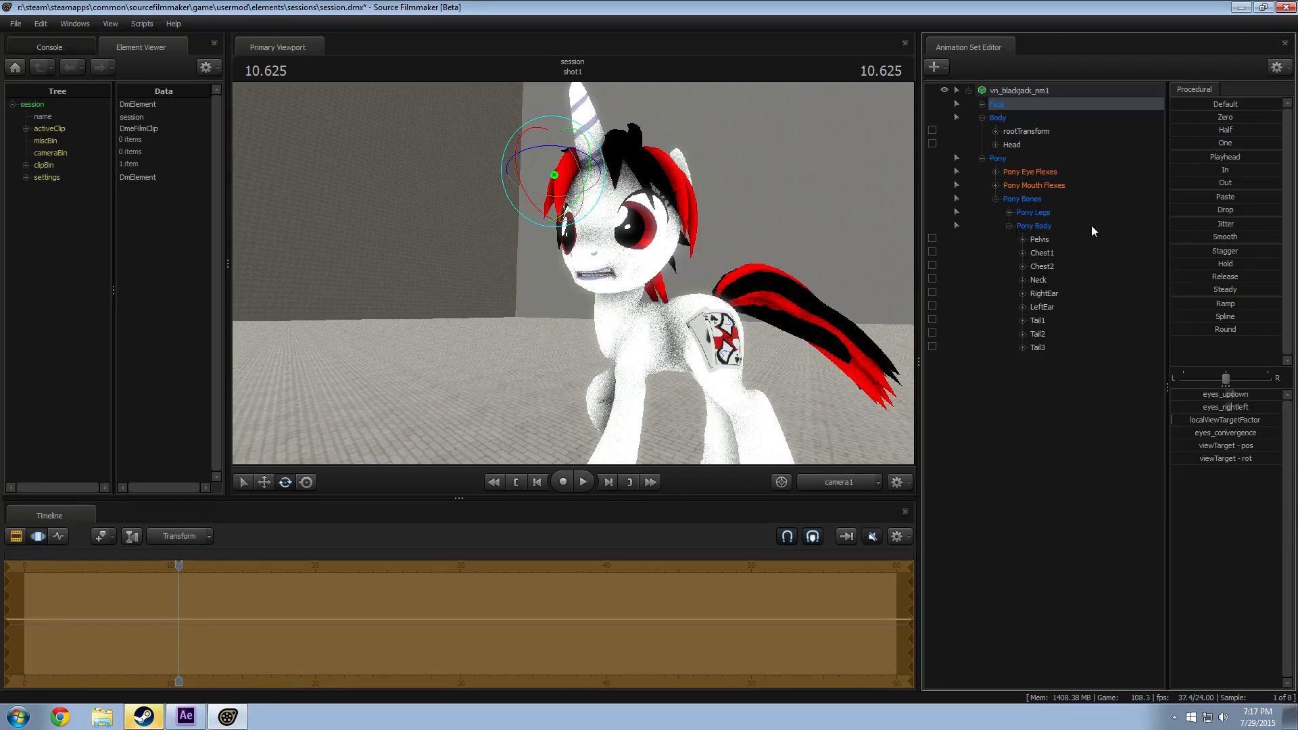
{"action": "left_click", "coordinate": [1039, 177]}
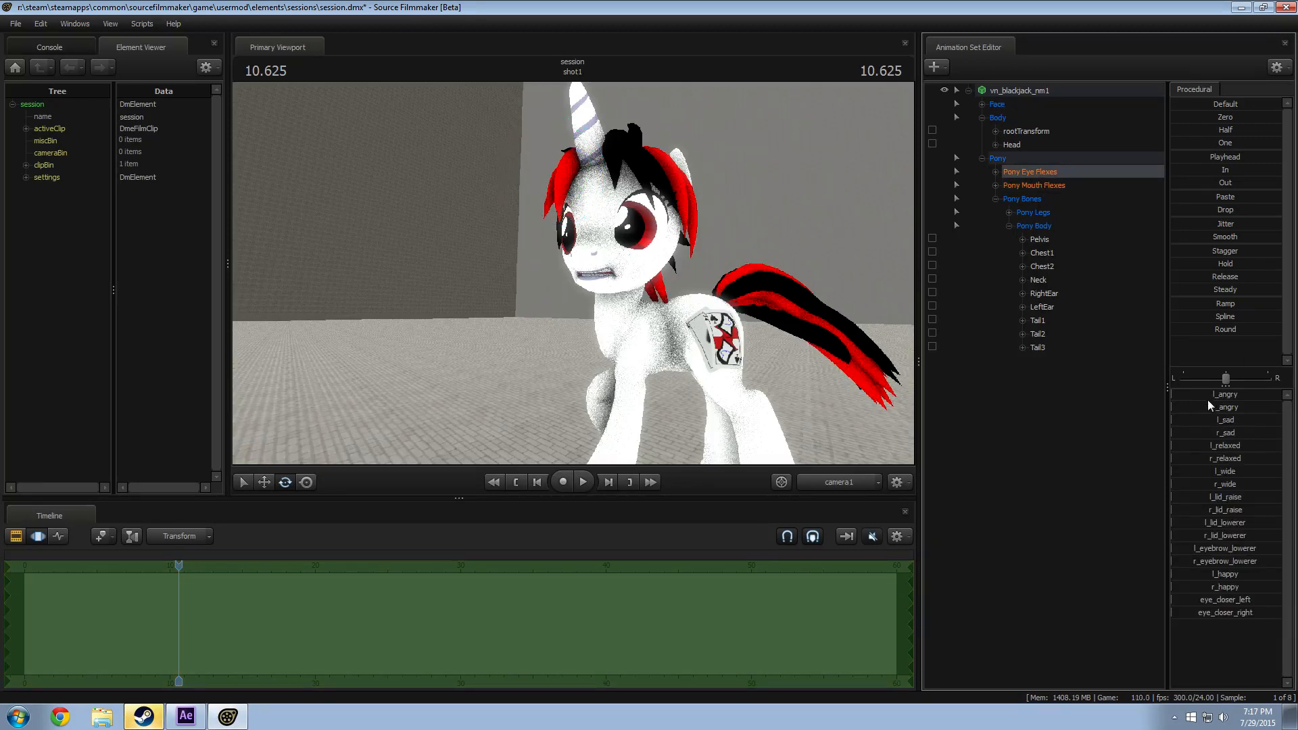
{"action": "left_click_drag", "start_coordinate": [1209, 401], "coordinate": [1221, 402]}
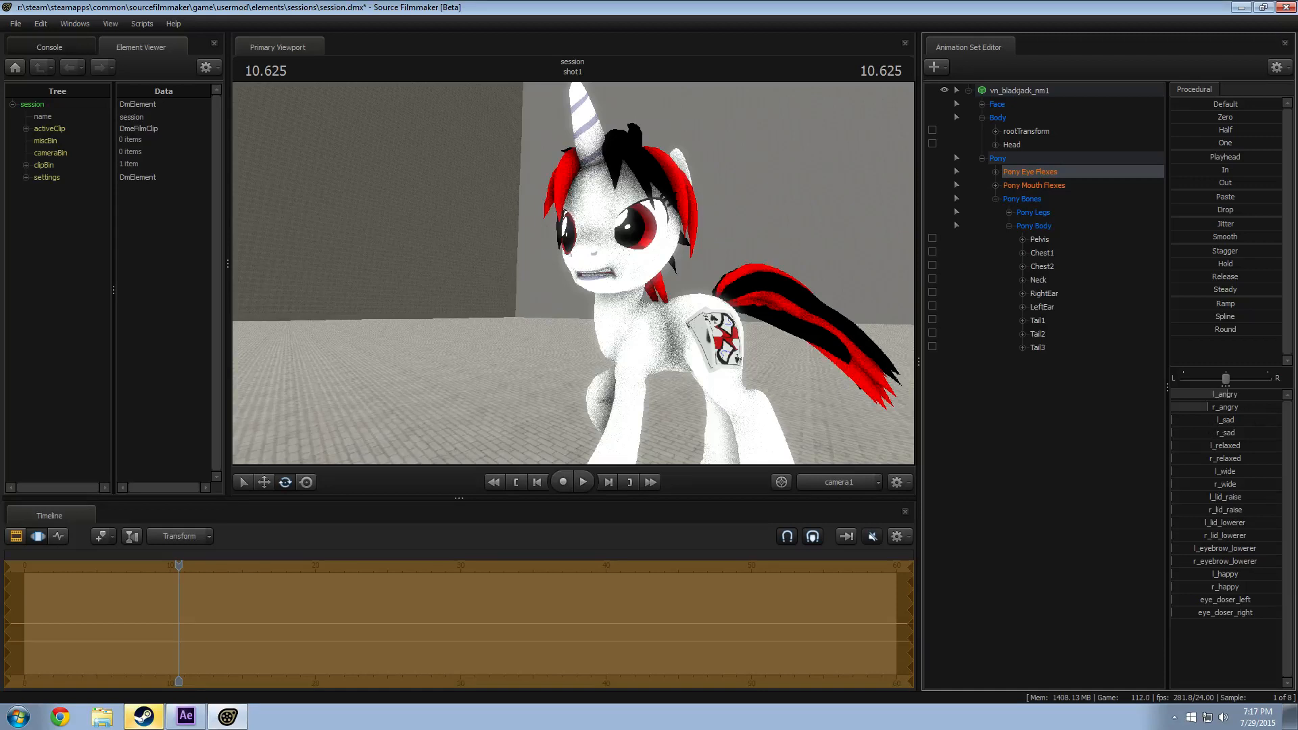
{"action": "left_click_drag", "start_coordinate": [1207, 407], "coordinate": [1226, 407]}
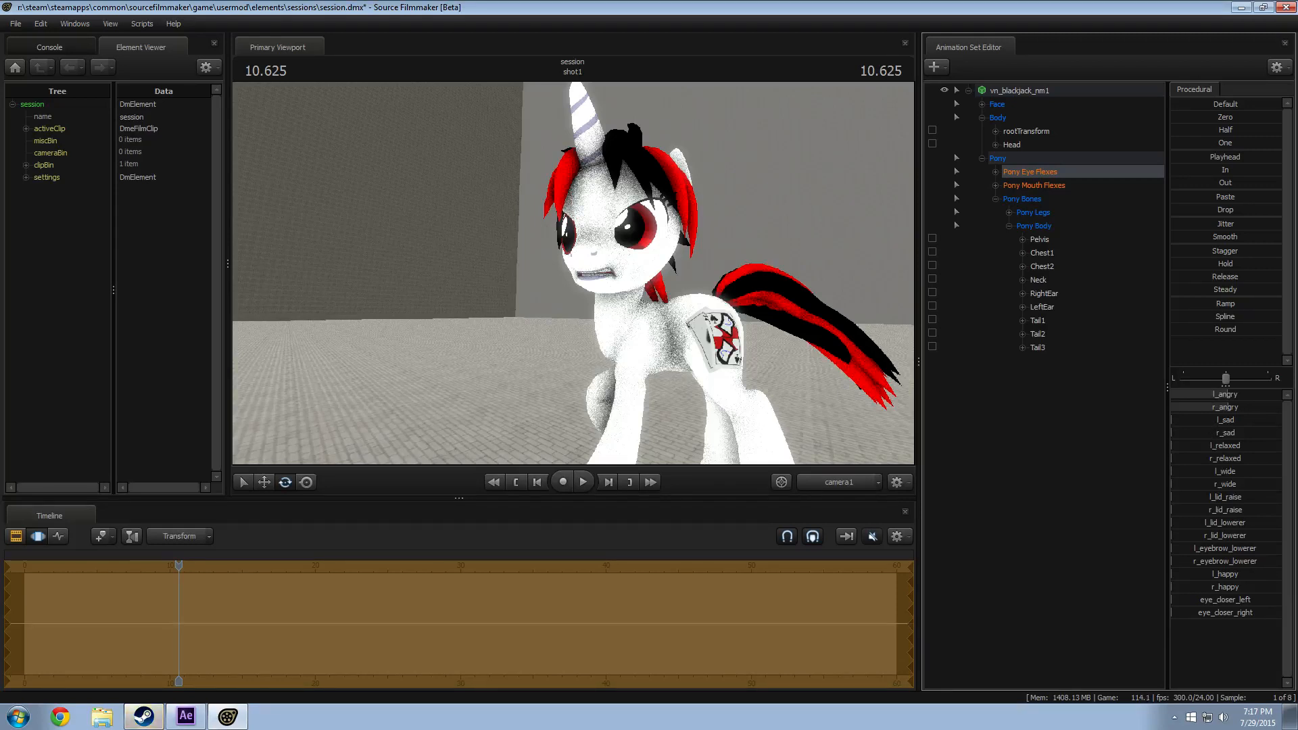
{"action": "left_click", "coordinate": [1012, 108], "text": "ctrl"}
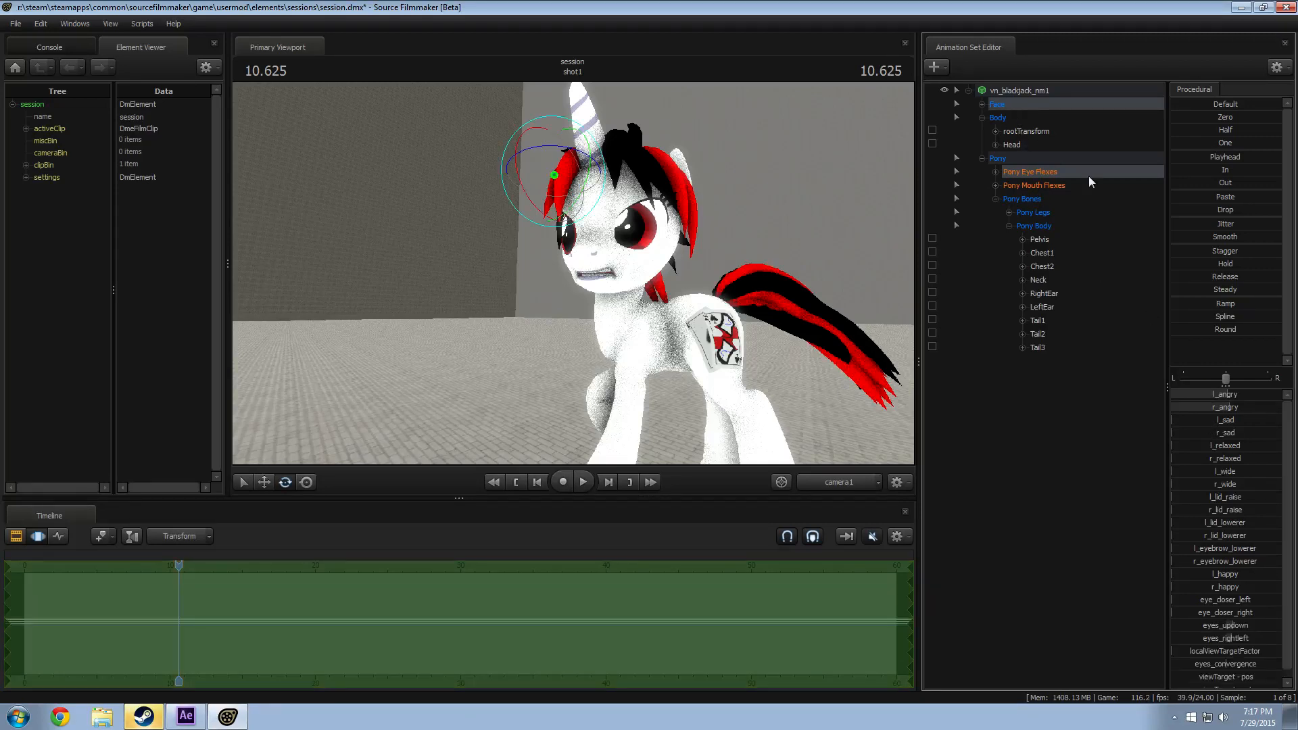
{"action": "left_click", "coordinate": [1019, 108]}
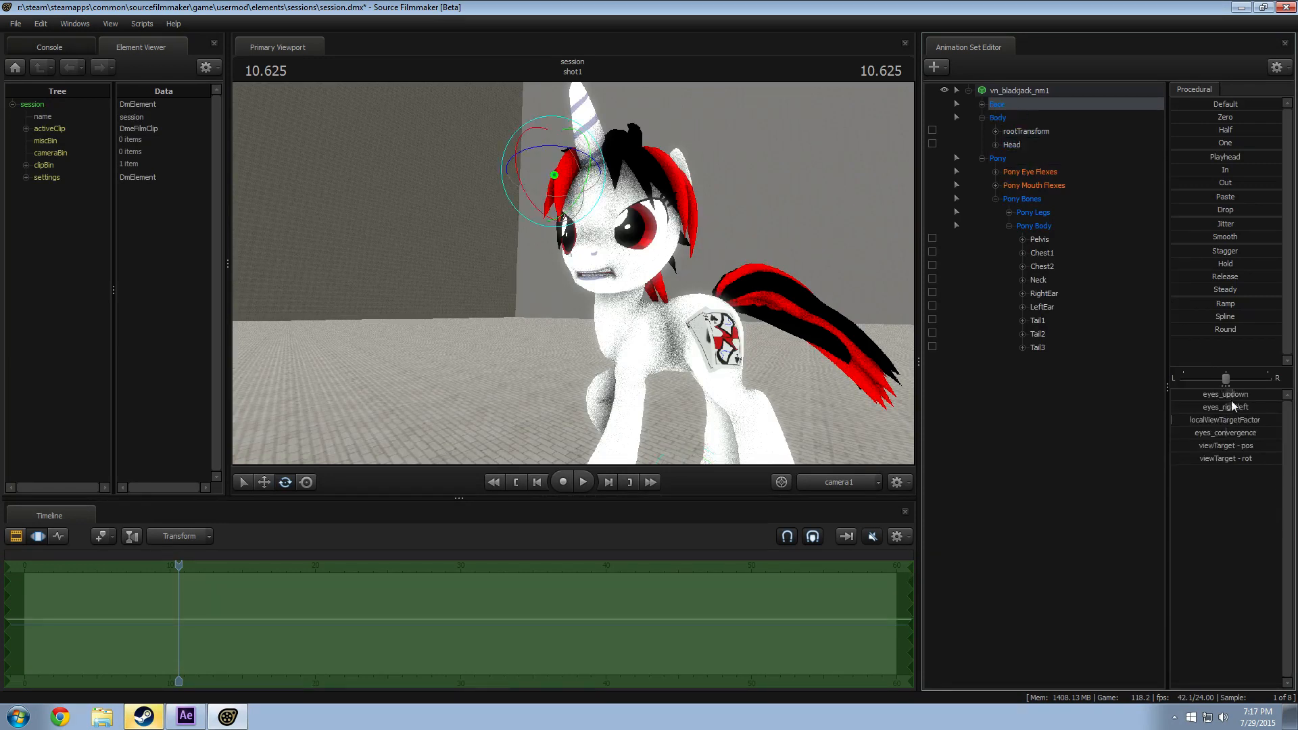
{"action": "left_click_drag", "start_coordinate": [1232, 406], "coordinate": [1235, 406]}
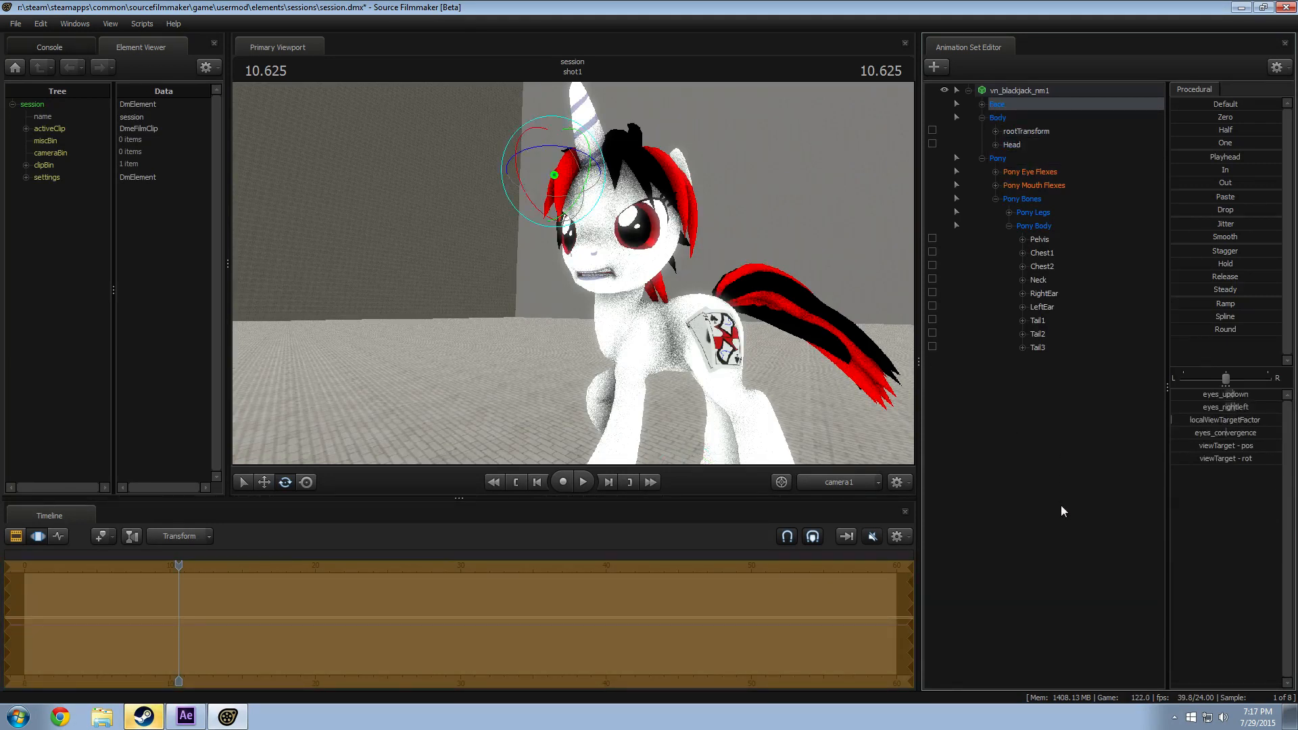
{"action": "left_click", "coordinate": [1044, 453]}
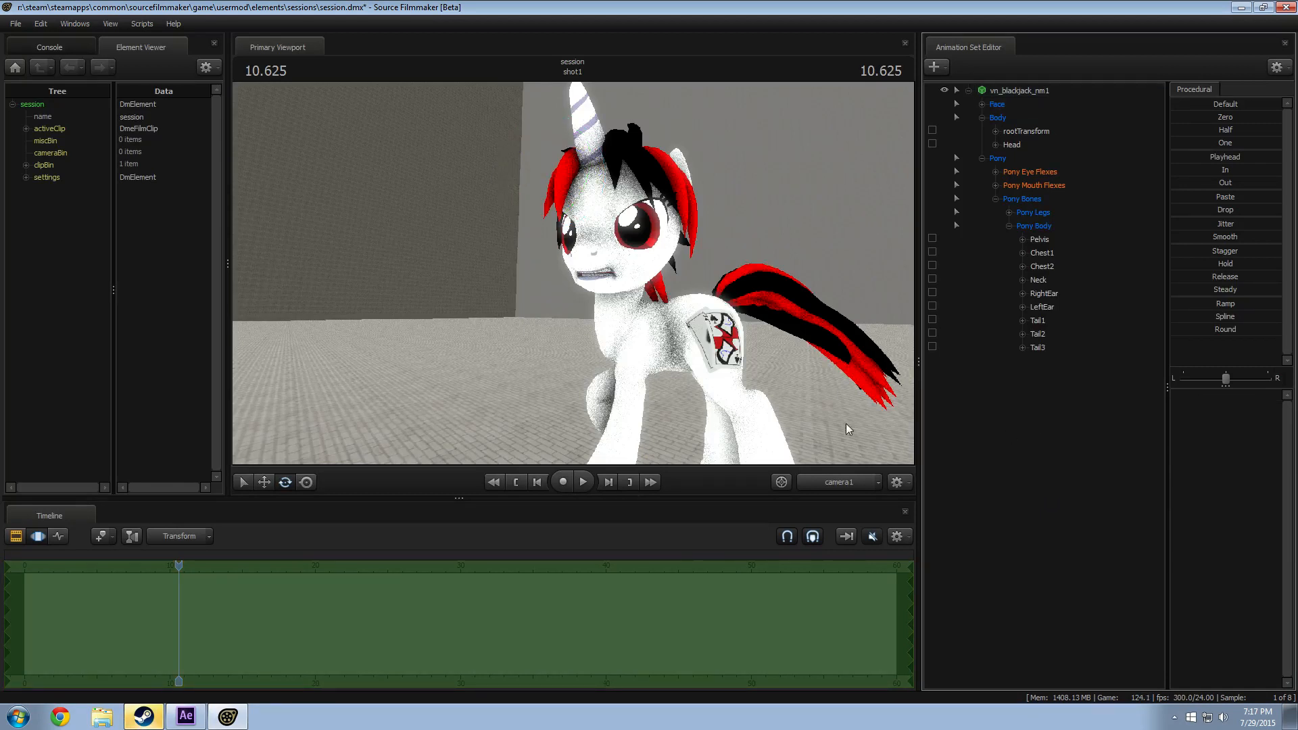
Step: Collapse the Blackjack model's controls and create an animation set for the existing camera1
{"action": "left_click", "coordinate": [968, 90]}
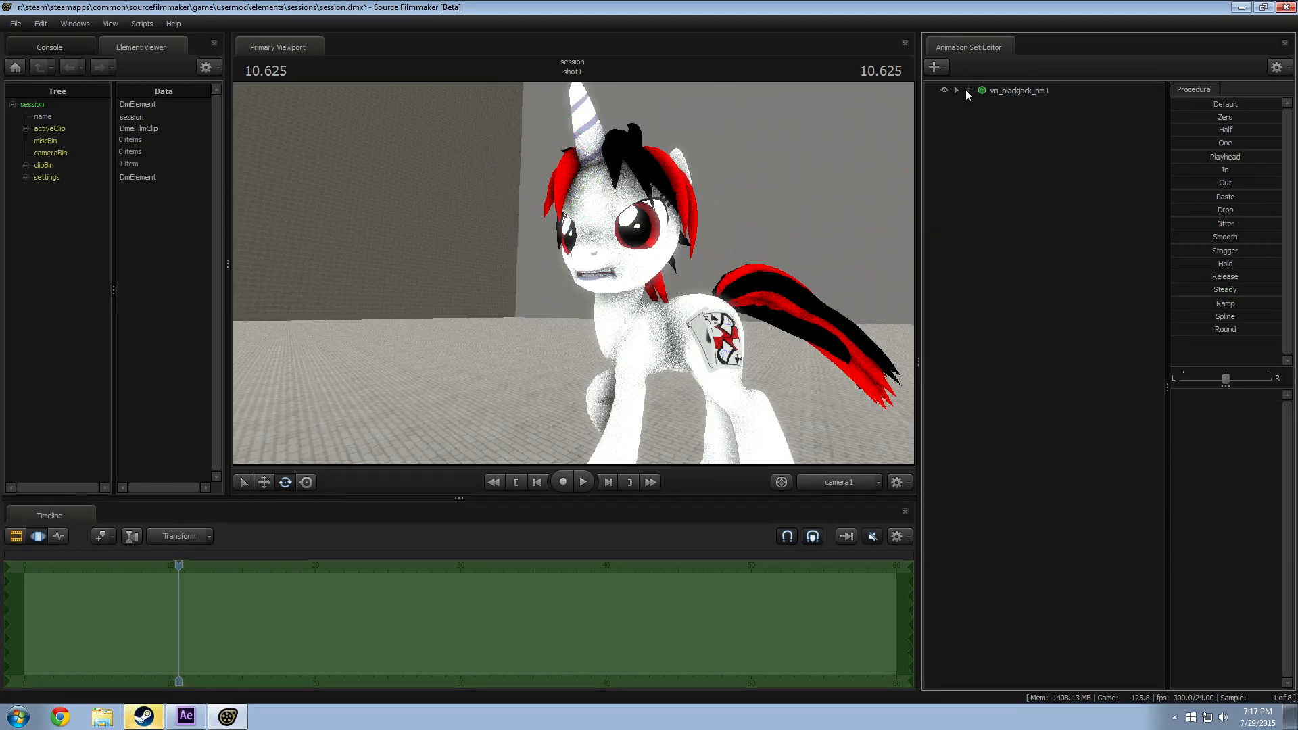
{"action": "left_click", "coordinate": [934, 67]}
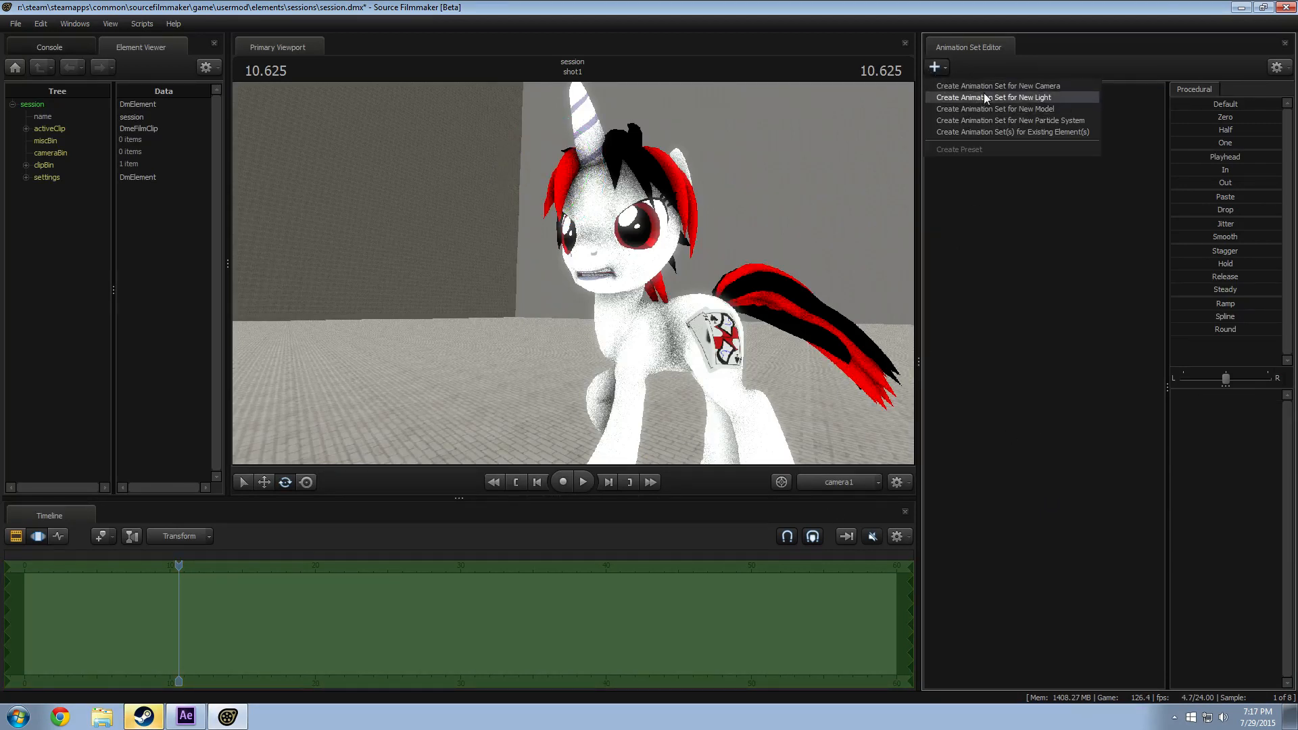
{"action": "left_click", "coordinate": [1001, 132]}
{"action": "left_click", "coordinate": [606, 435]}
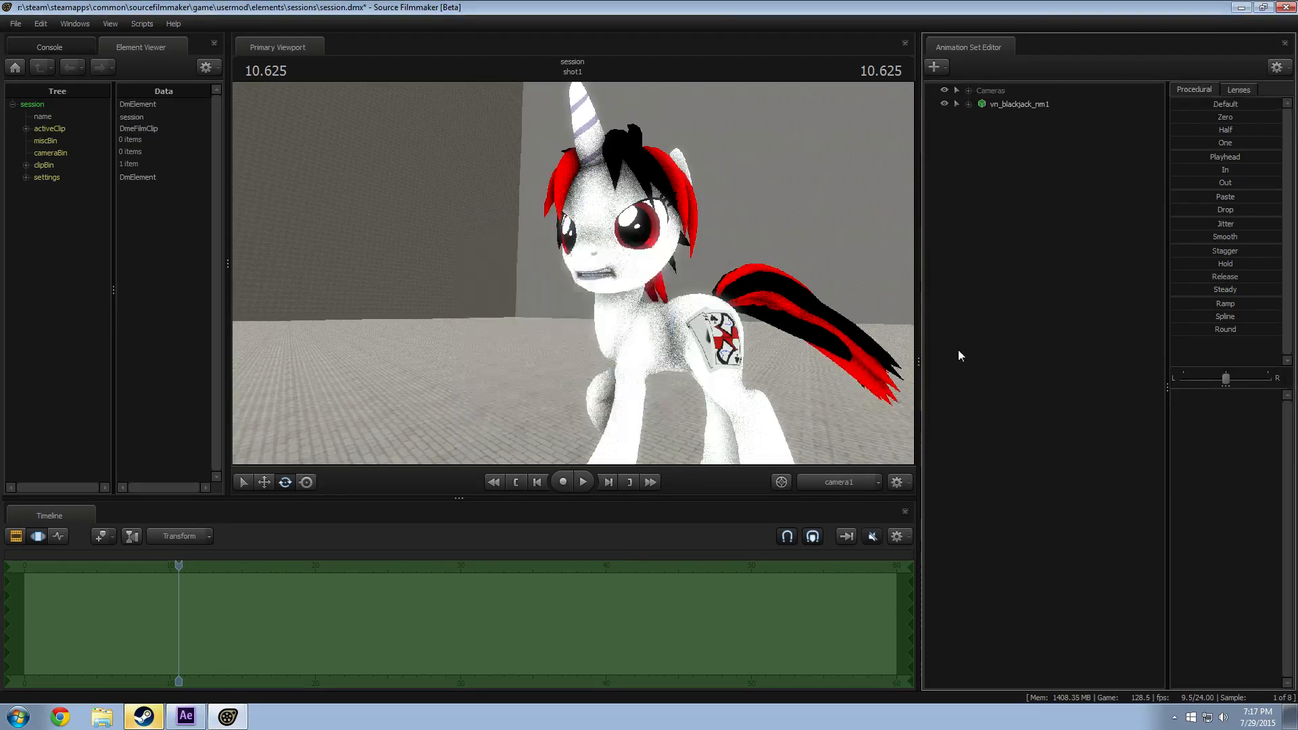
Step: Expand the Cameras group, then open a Secondary Viewport and dock it above the Animation Set Editor
{"action": "left_click", "coordinate": [972, 92]}
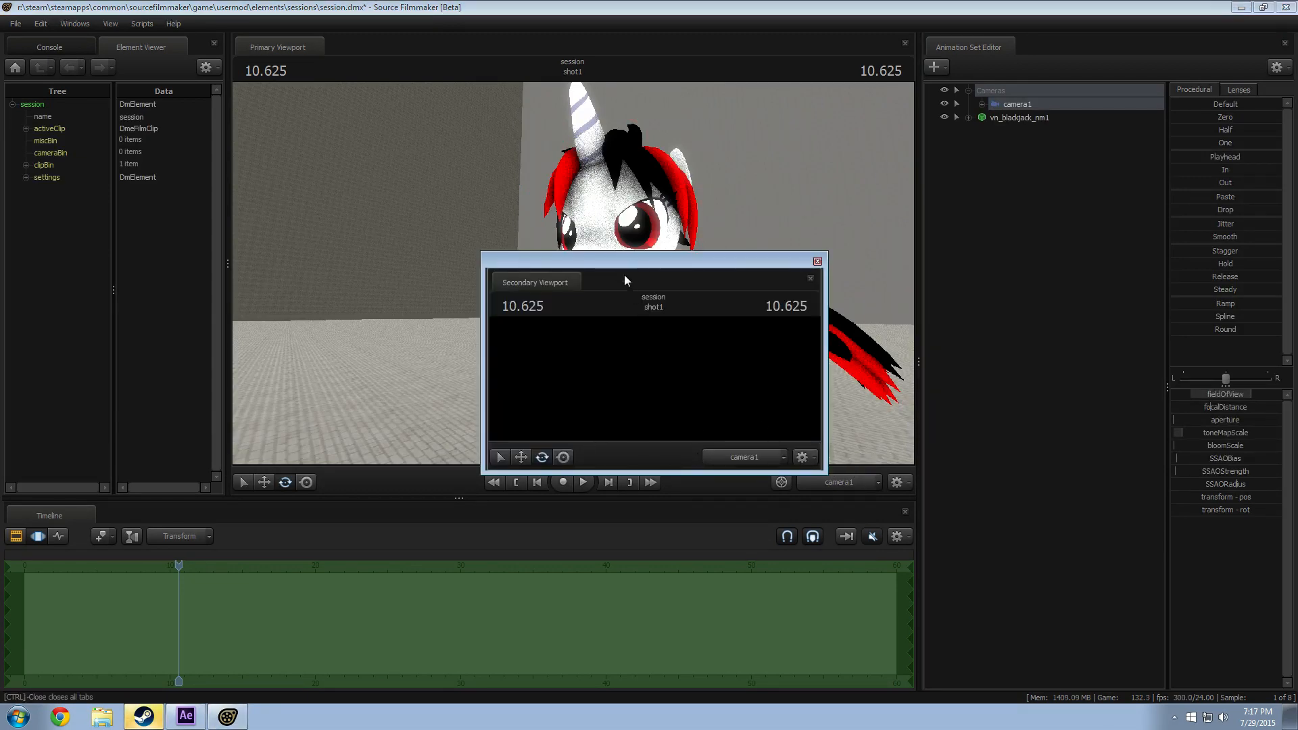
{"action": "left_click_drag", "start_coordinate": [629, 282], "coordinate": [1058, 232]}
{"action": "left_click_drag", "start_coordinate": [1109, 196], "coordinate": [1109, 325]}
Step: Enable lighting in the primary viewport and create an animation set for a new light
{"action": "right_click", "coordinate": [744, 314]}
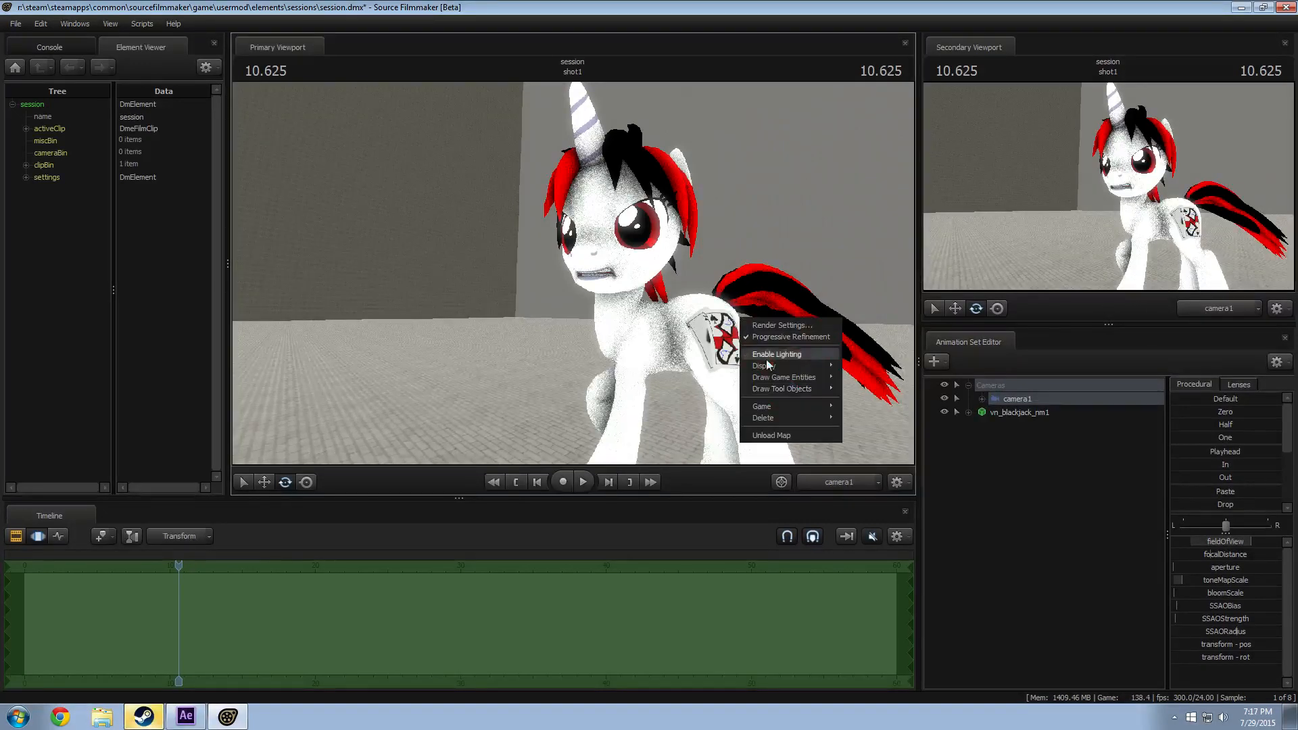
{"action": "left_click", "coordinate": [776, 356]}
{"action": "left_click", "coordinate": [1072, 494]}
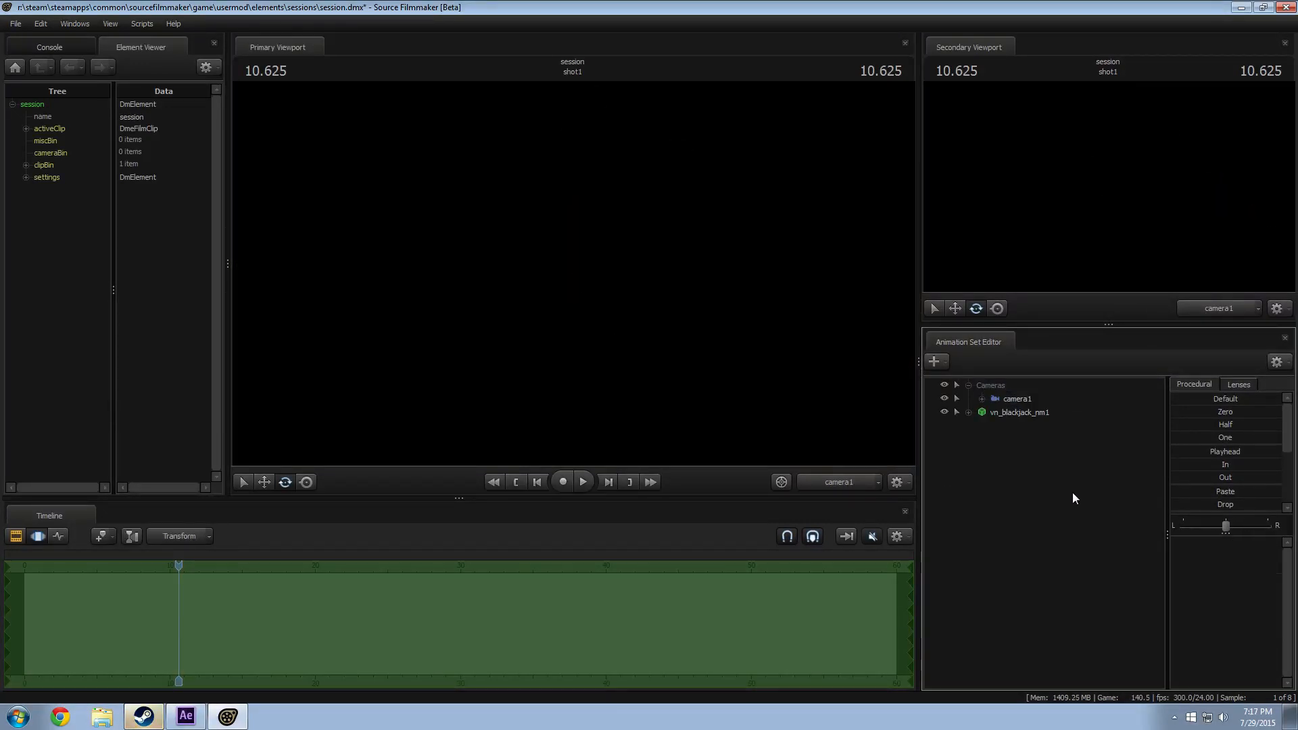
{"action": "right_click", "coordinate": [1072, 495]}
{"action": "left_click", "coordinate": [1125, 528]}
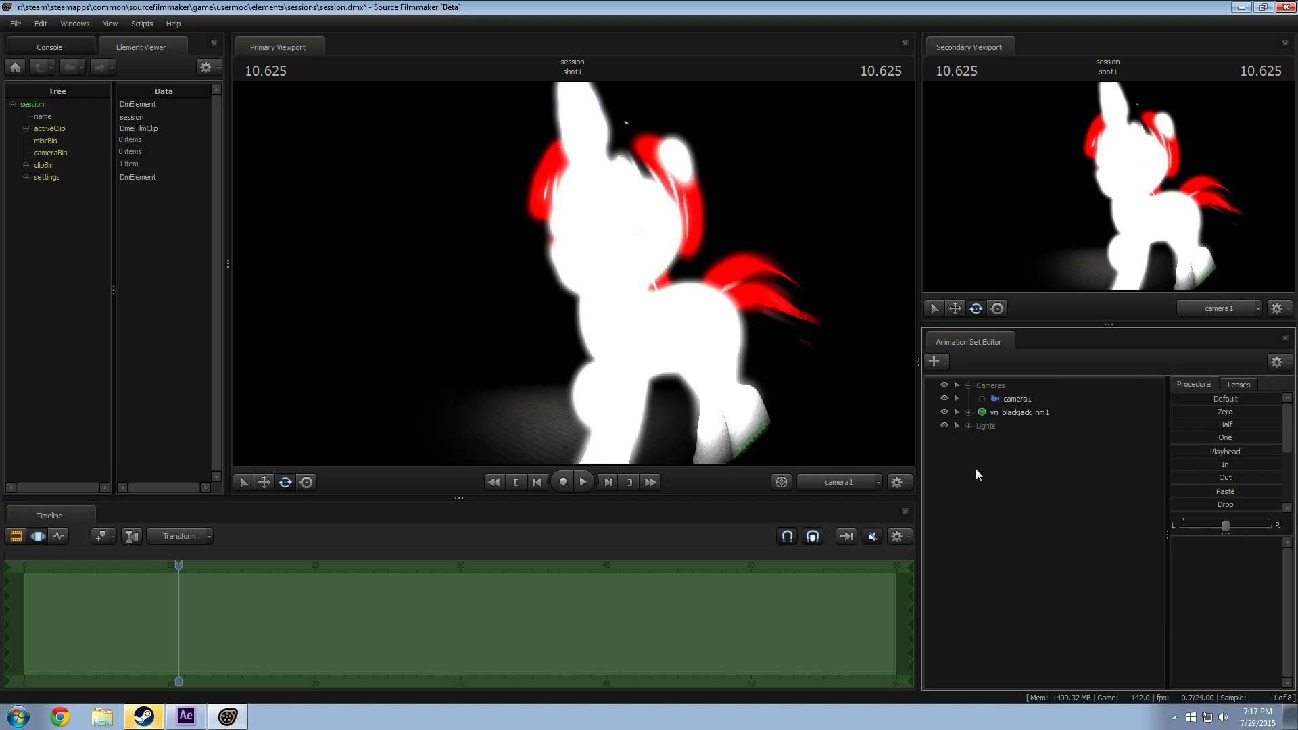
Step: Expand the Lights group and rename light1 as Main
{"action": "left_click", "coordinate": [973, 421]}
{"action": "right_click", "coordinate": [1032, 441]}
{"action": "left_click", "coordinate": [1056, 446]}
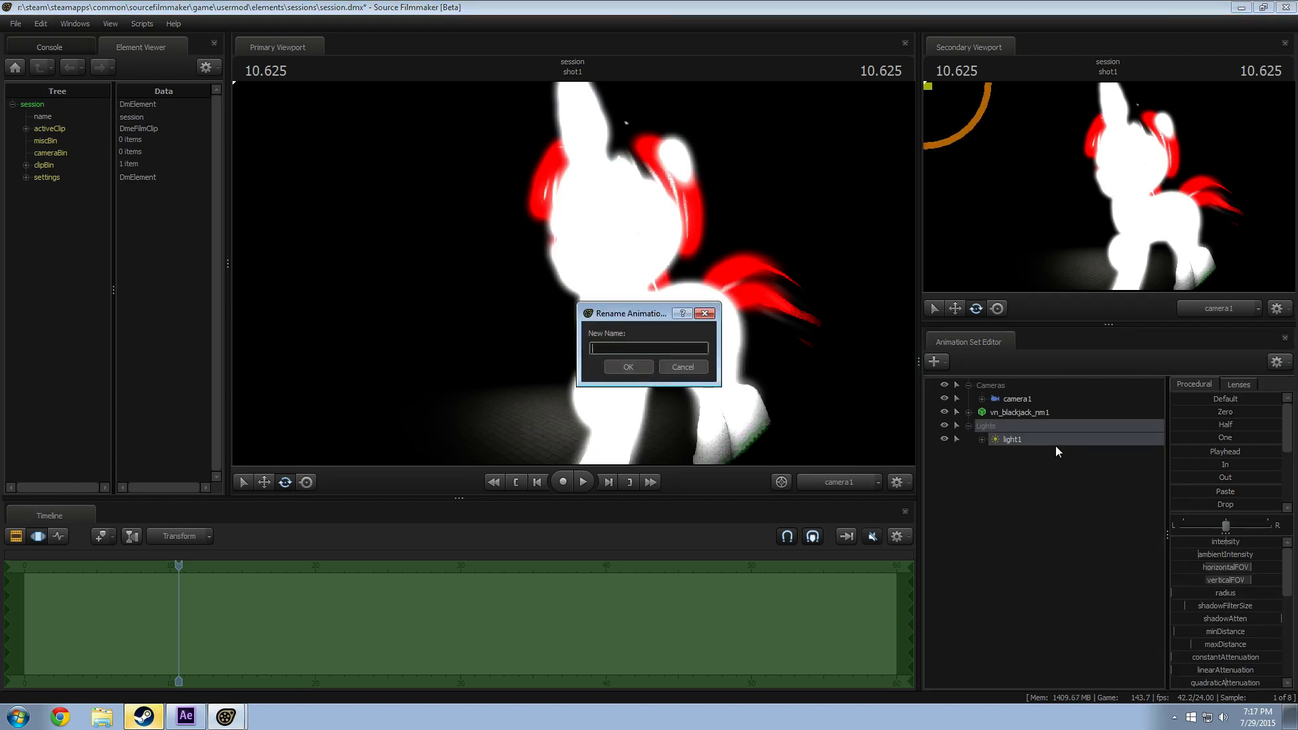
{"action": "key", "text": "Return"}
Step: Look through the Main light in the primary viewport and fly it back and around until it points at the pony
{"action": "left_click_drag", "start_coordinate": [1025, 445], "coordinate": [662, 334]}
{"action": "key", "text": "w"}
{"action": "key", "text": "s"}
{"action": "key", "text": "d"}
{"action": "key", "text": "a"}
{"action": "key", "text": "d"}
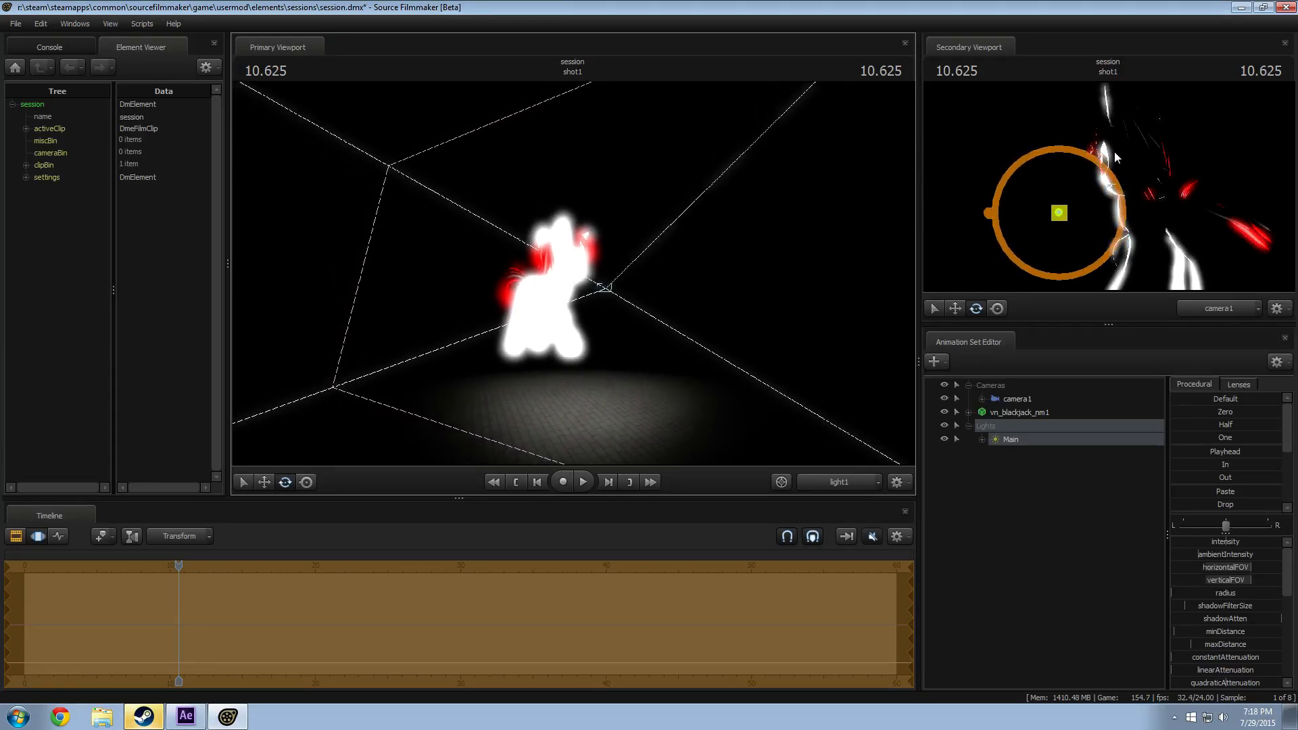
Step: Fly the Main light around towards the pony's front side and lower its intensity
{"action": "left_click_drag", "start_coordinate": [764, 257], "coordinate": [660, 264]}
{"action": "key", "text": "d"}
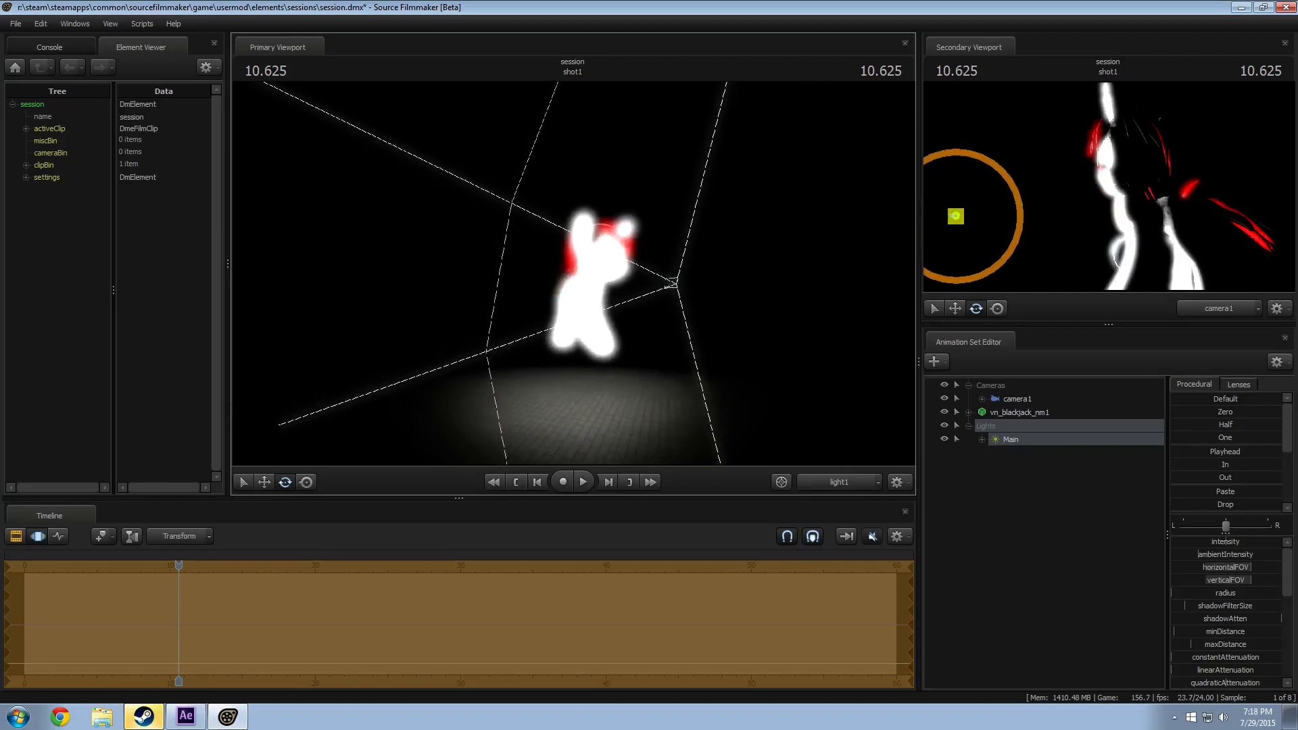
{"action": "key", "text": "d"}
{"action": "left_click_drag", "start_coordinate": [1227, 542], "coordinate": [1175, 543]}
{"action": "key", "text": "s"}
{"action": "mouse_move", "coordinate": [768, 339]}
{"action": "left_mouse_down"}
{"action": "mouse_move", "coordinate": [677, 338]}
{"action": "mouse_move", "coordinate": [768, 339]}
{"action": "mouse_move", "coordinate": [734, 338]}
{"action": "mouse_move", "coordinate": [745, 338]}
{"action": "left_mouse_up"}
{"action": "key", "text": "d"}
{"action": "key", "text": "a"}
{"action": "key", "text": "d"}
{"action": "key", "text": "a"}
{"action": "key", "text": "d"}
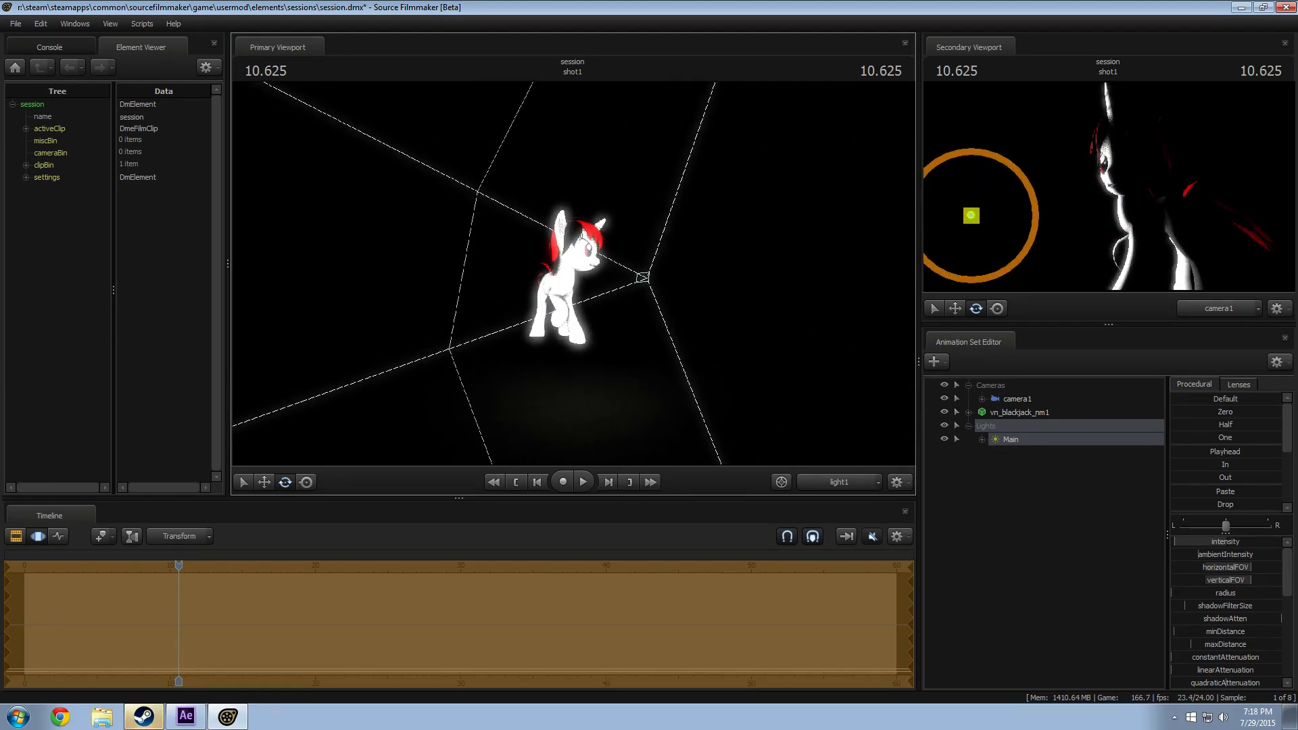
{"action": "left_click_drag", "start_coordinate": [812, 307], "coordinate": [800, 311]}
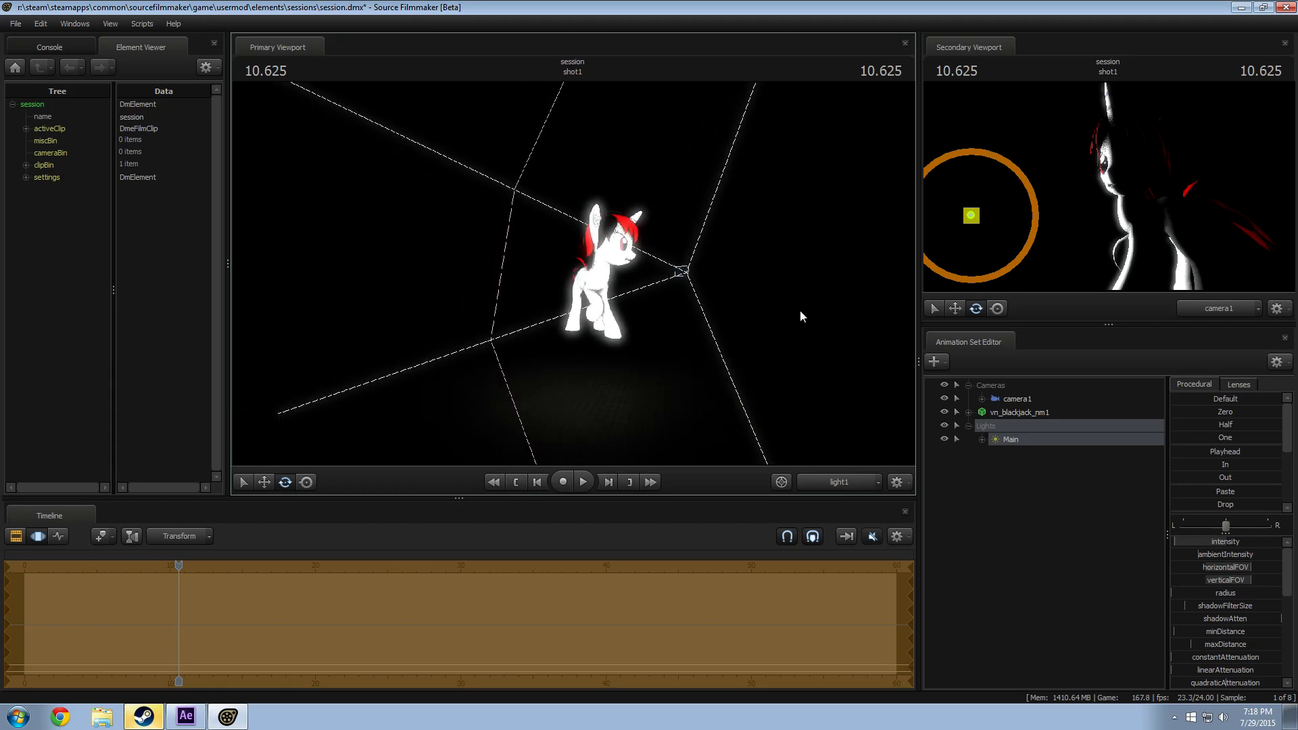
Step: Remap the Main light's intensity slider to a smaller range and reduce the intensity further
{"action": "right_click", "coordinate": [1231, 541]}
{"action": "left_click", "coordinate": [632, 367]}
{"action": "key", "text": "BackSpace"}
{"action": "key", "text": "Return"}
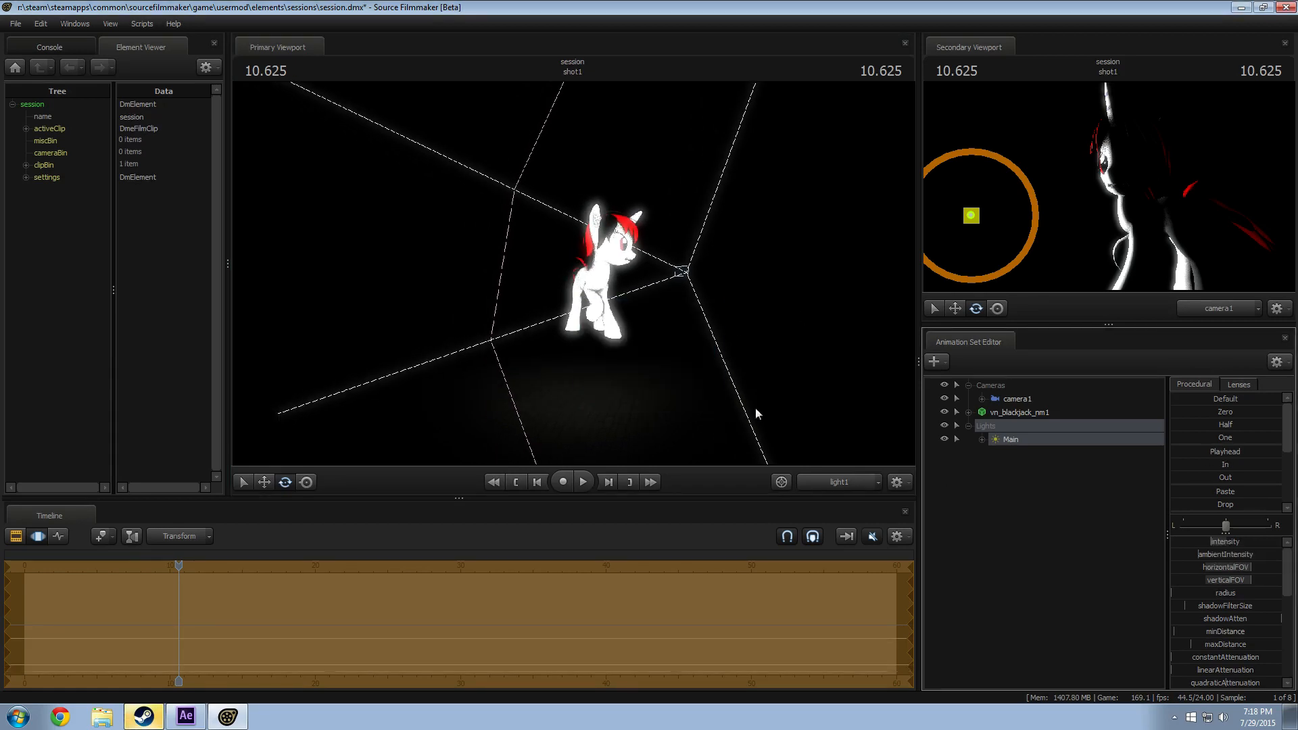
{"action": "left_click_drag", "start_coordinate": [1219, 543], "coordinate": [1199, 543]}
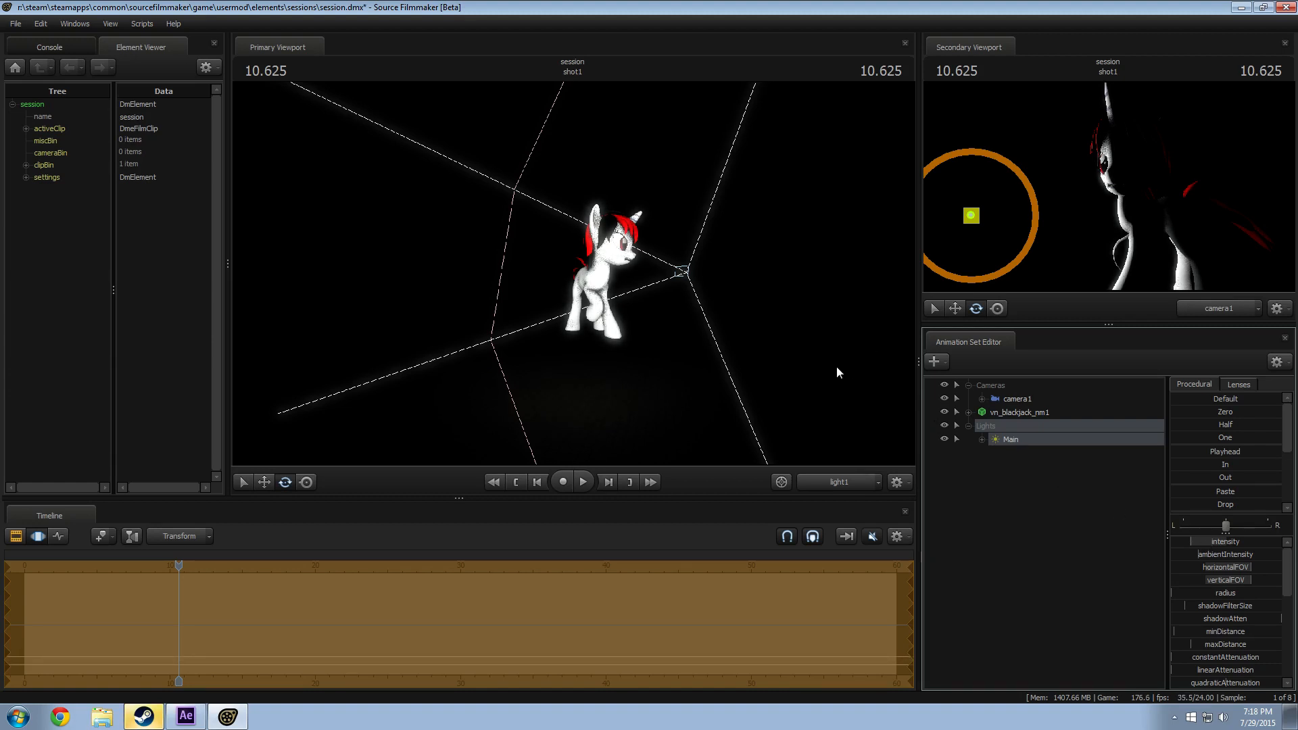
Step: Duplicate the Main light's animation set and rename the copy as Rim
{"action": "right_click", "coordinate": [1014, 434]}
{"action": "right_click", "coordinate": [1007, 439]}
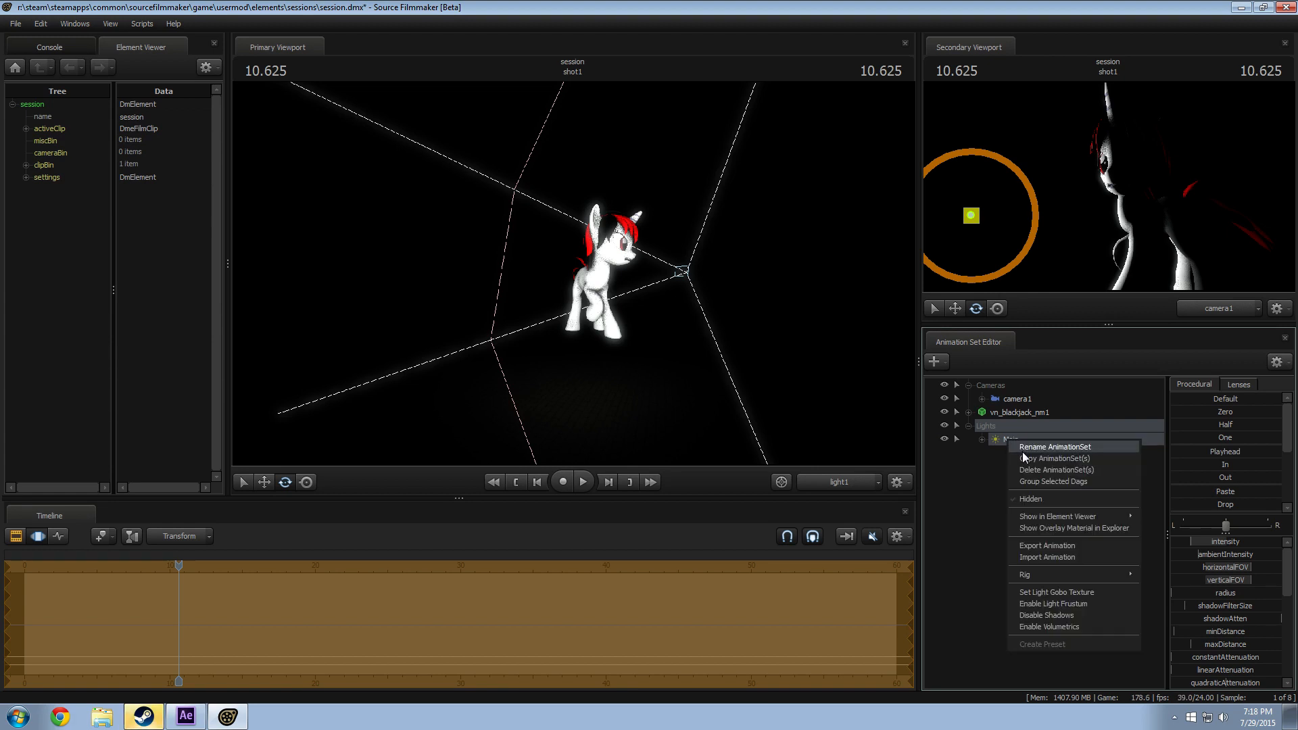
{"action": "left_click", "coordinate": [1030, 495]}
{"action": "right_click", "coordinate": [1002, 473]}
{"action": "left_click", "coordinate": [1046, 545]}
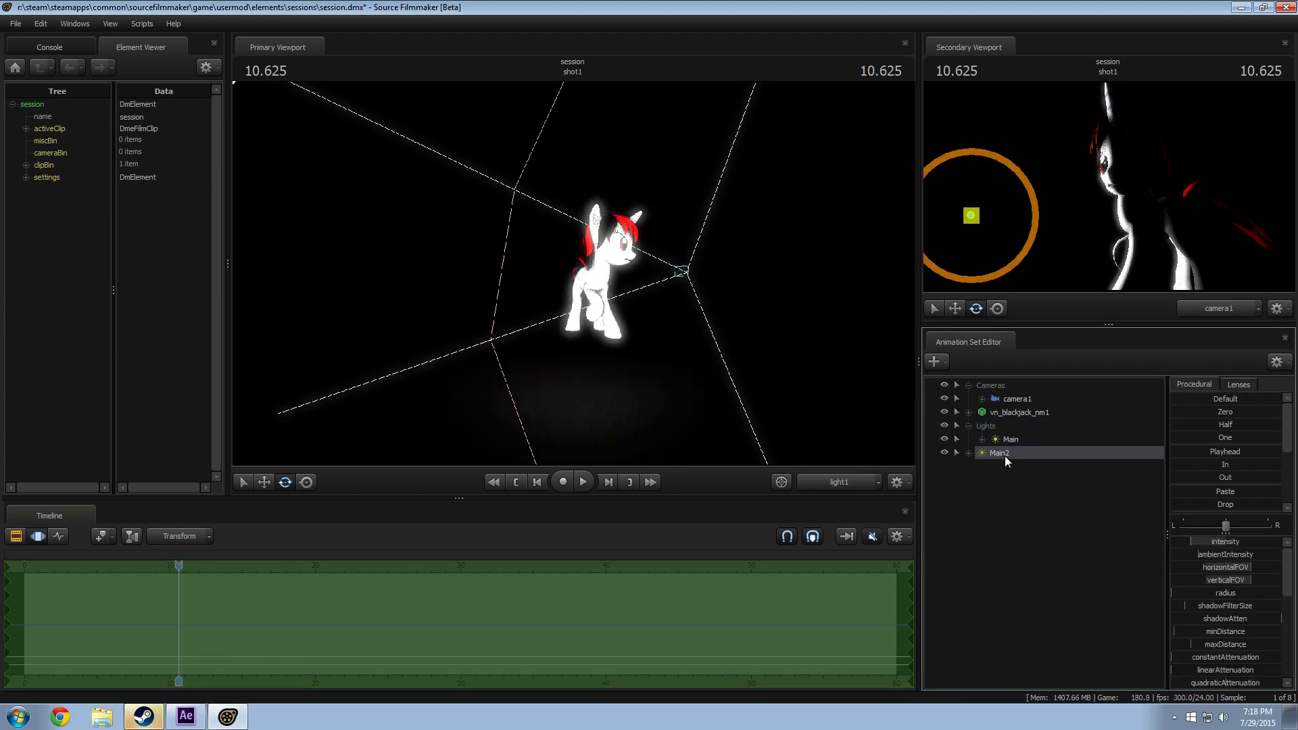
{"action": "right_click", "coordinate": [1005, 456]}
{"action": "left_click", "coordinate": [1040, 460]}
{"action": "type", "text": "Rim"}
{"action": "key", "text": "Return"}
Step: Fly the Rim light to a higher position behind the pony's side, angled down at it, and raise its intensity
{"action": "key", "text": "a"}
{"action": "left_click_drag", "start_coordinate": [553, 282], "coordinate": [649, 280]}
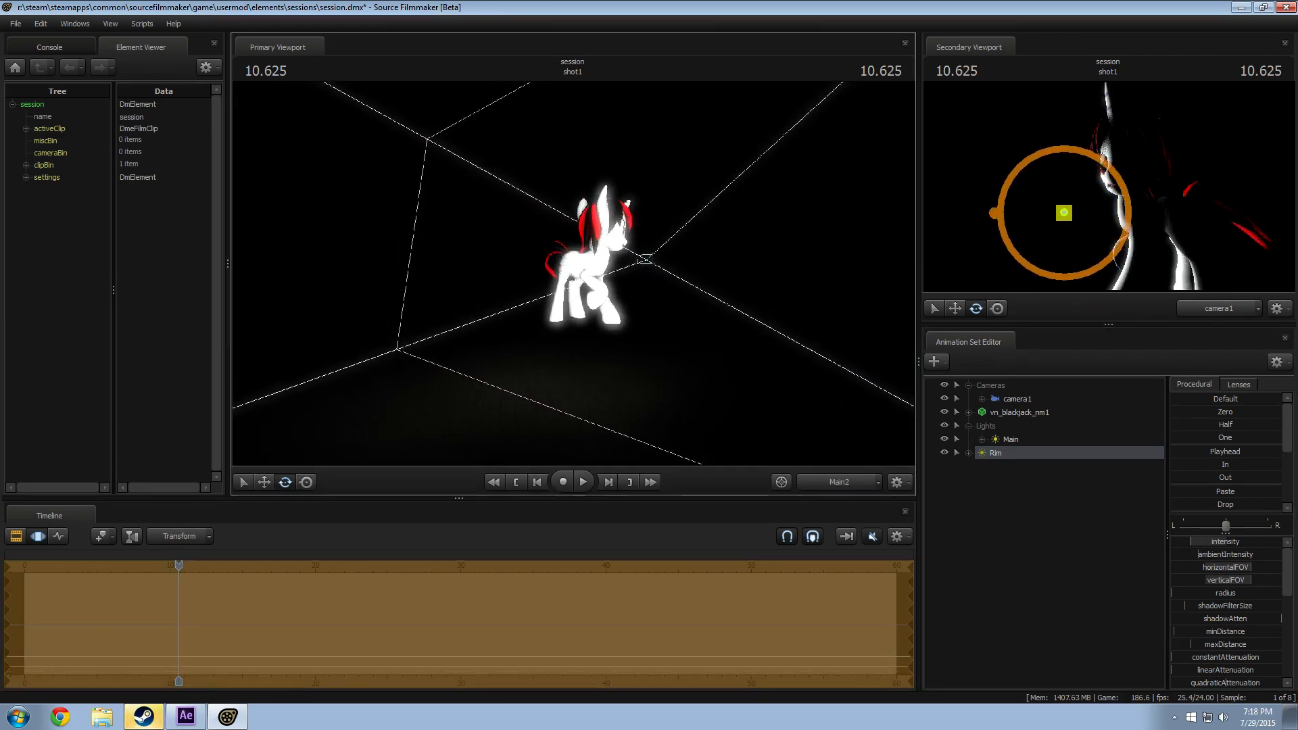
{"action": "left_click_drag", "start_coordinate": [1219, 543], "coordinate": [1243, 542]}
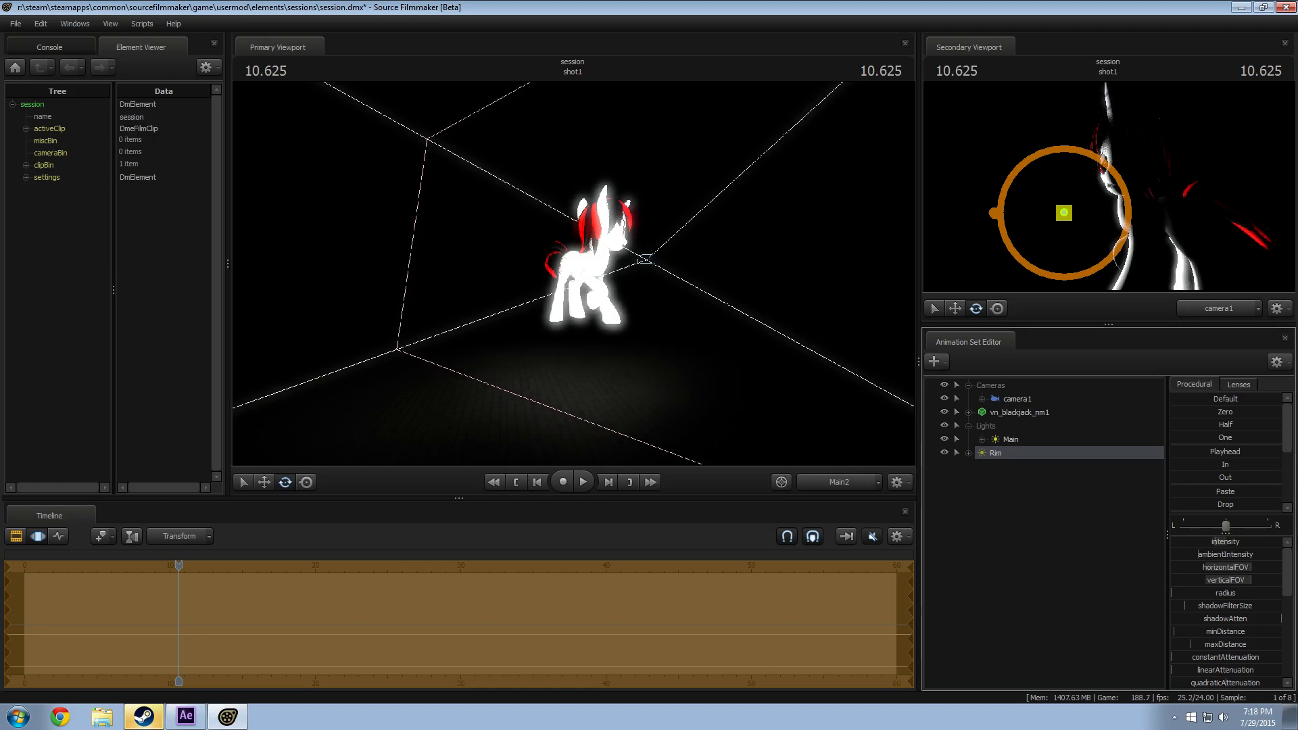
{"action": "mouse_move", "coordinate": [573, 273]}
{"action": "left_mouse_down"}
{"action": "mouse_move", "coordinate": [602, 271]}
{"action": "mouse_move", "coordinate": [588, 273]}
{"action": "left_mouse_up"}
{"action": "key", "text": "a"}
{"action": "key", "text": "F2"}
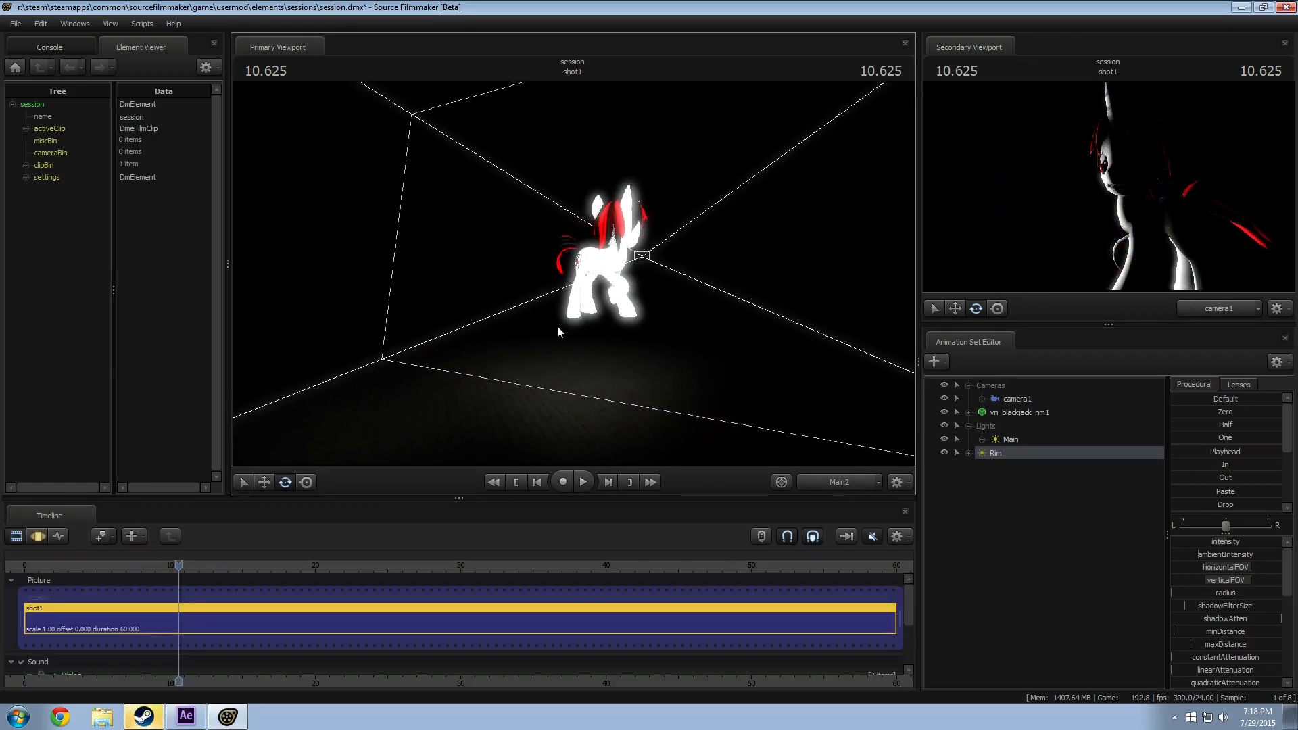
{"action": "key", "text": "F3"}
{"action": "key", "text": "z"}
{"action": "left_click_drag", "start_coordinate": [536, 331], "coordinate": [527, 370]}
{"action": "key", "text": "F2"}
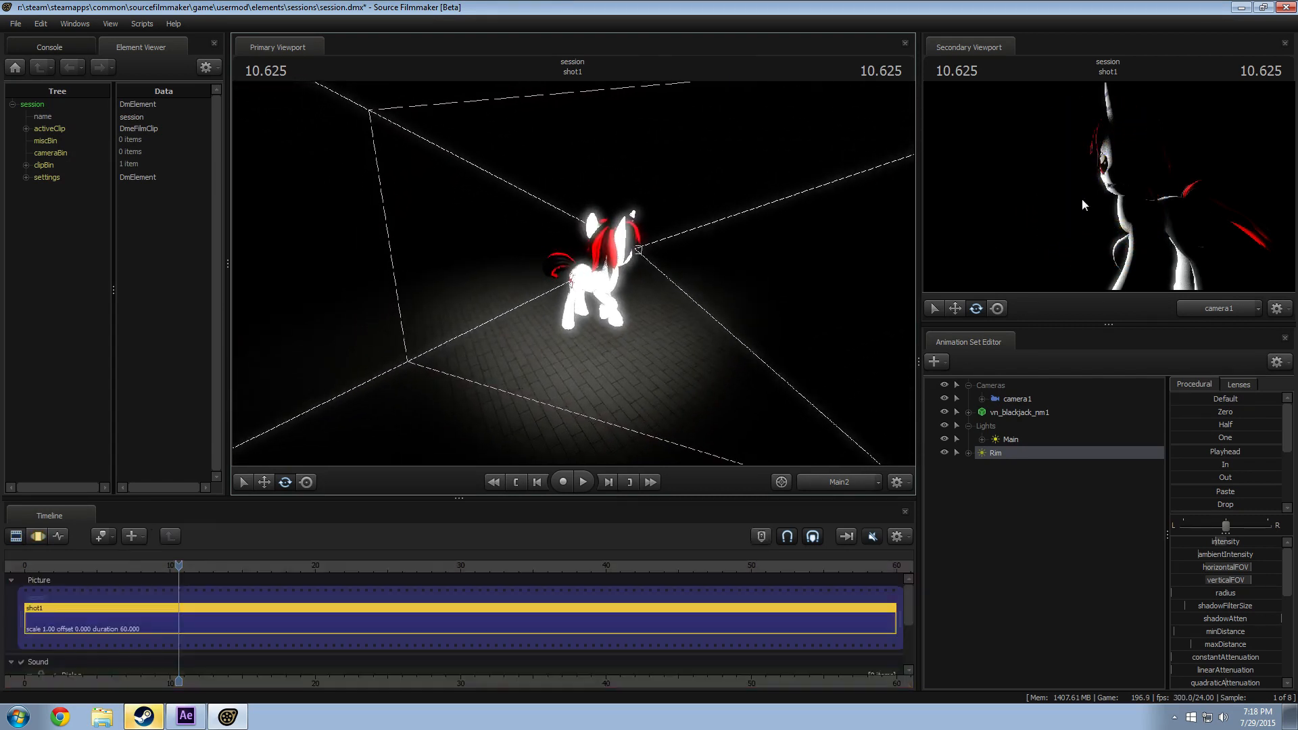
Step: Make another copy of the Main light's animation set and rename it as Highlight
{"action": "right_click", "coordinate": [1013, 461]}
{"action": "right_click", "coordinate": [995, 503]}
{"action": "left_click", "coordinate": [1028, 575]}
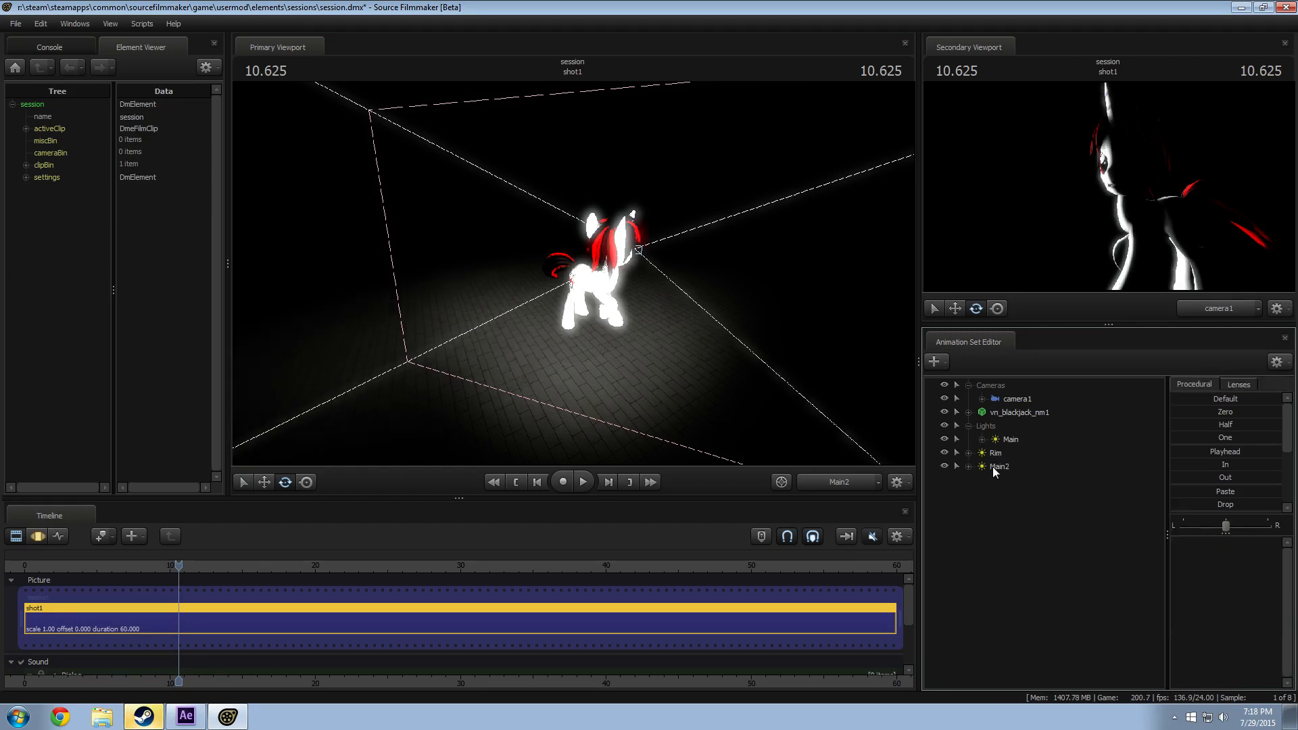
{"action": "left_click", "coordinate": [995, 467]}
{"action": "right_click", "coordinate": [1020, 464]}
{"action": "left_click", "coordinate": [1043, 466]}
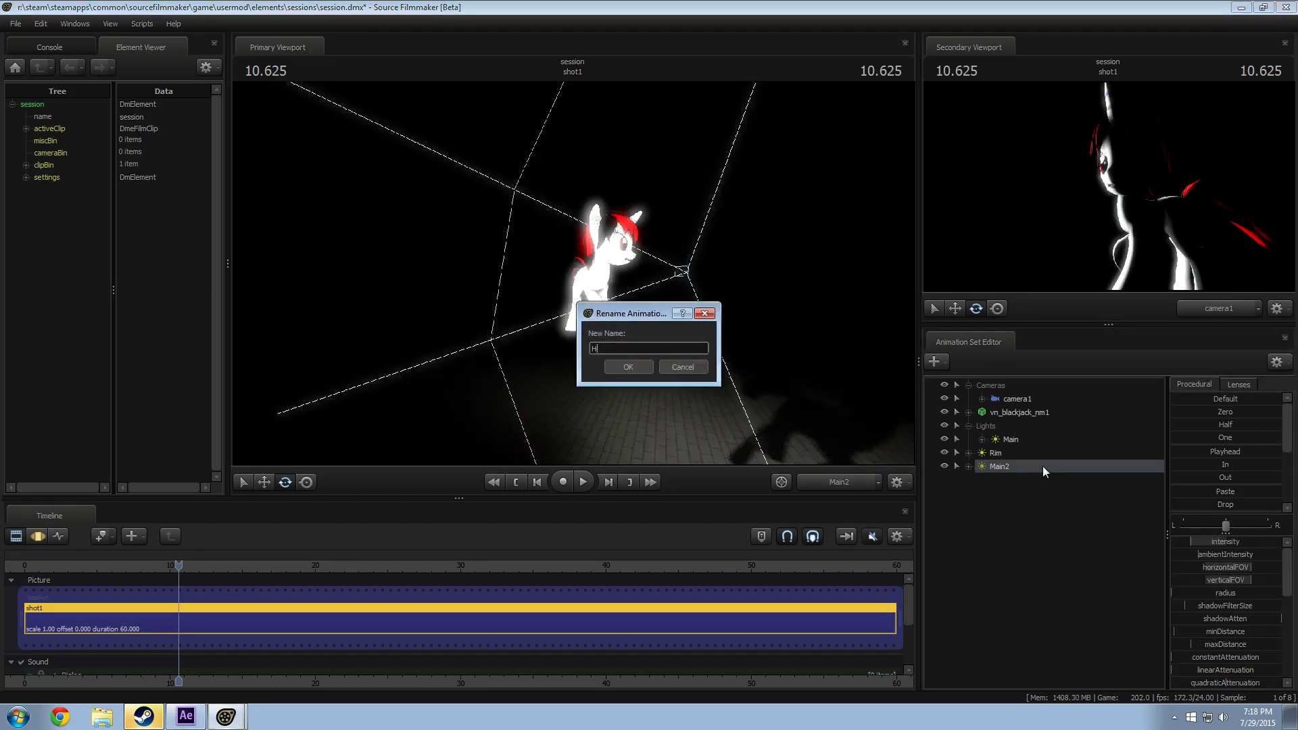
{"action": "type", "text": "Highlight"}
{"action": "key", "text": "Return"}
Step: Look through the Highlight light in the primary viewport and fly it around to the pony's rear flank
{"action": "left_click", "coordinate": [576, 322]}
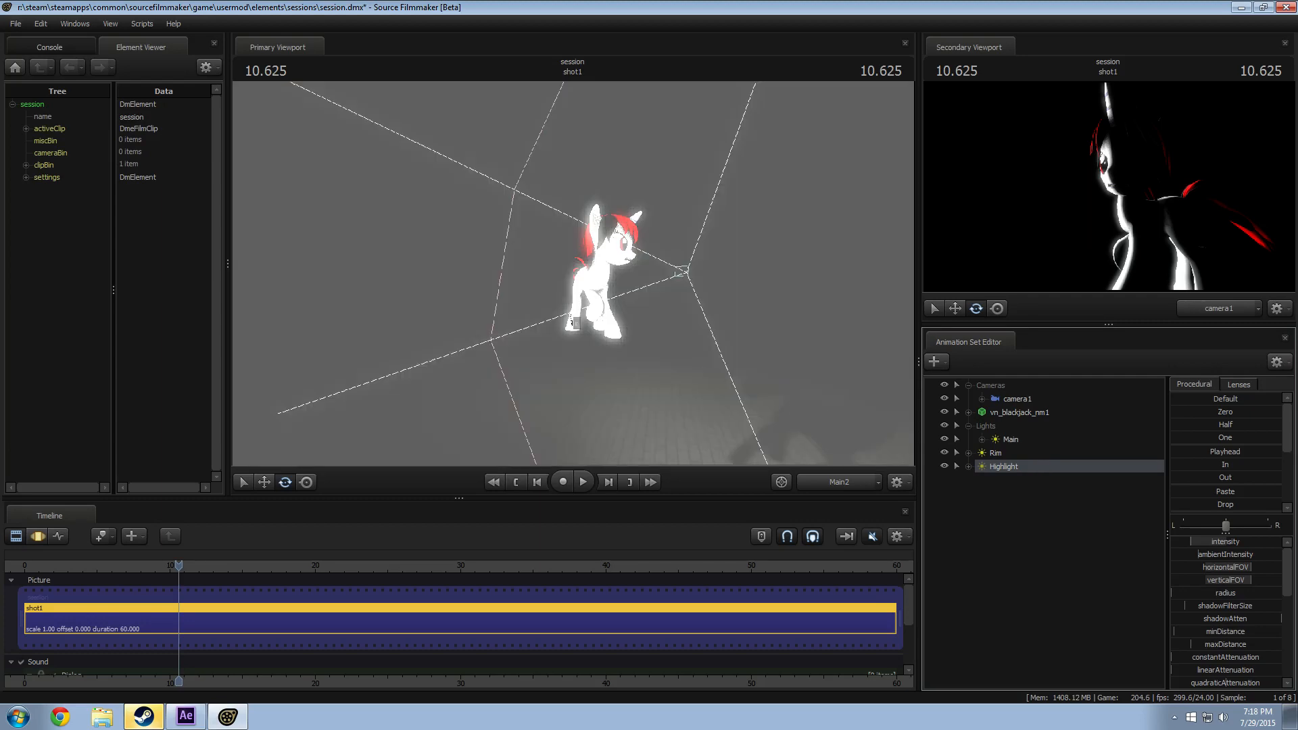
{"action": "left_click", "coordinate": [645, 380]}
{"action": "key", "text": "F3"}
{"action": "left_click_drag", "start_coordinate": [839, 419], "coordinate": [970, 411]}
{"action": "key", "text": "a"}
{"action": "key", "text": "d"}
{"action": "key", "text": "s"}
{"action": "key", "text": "a"}
{"action": "key", "text": "d"}
{"action": "key", "text": "F2"}
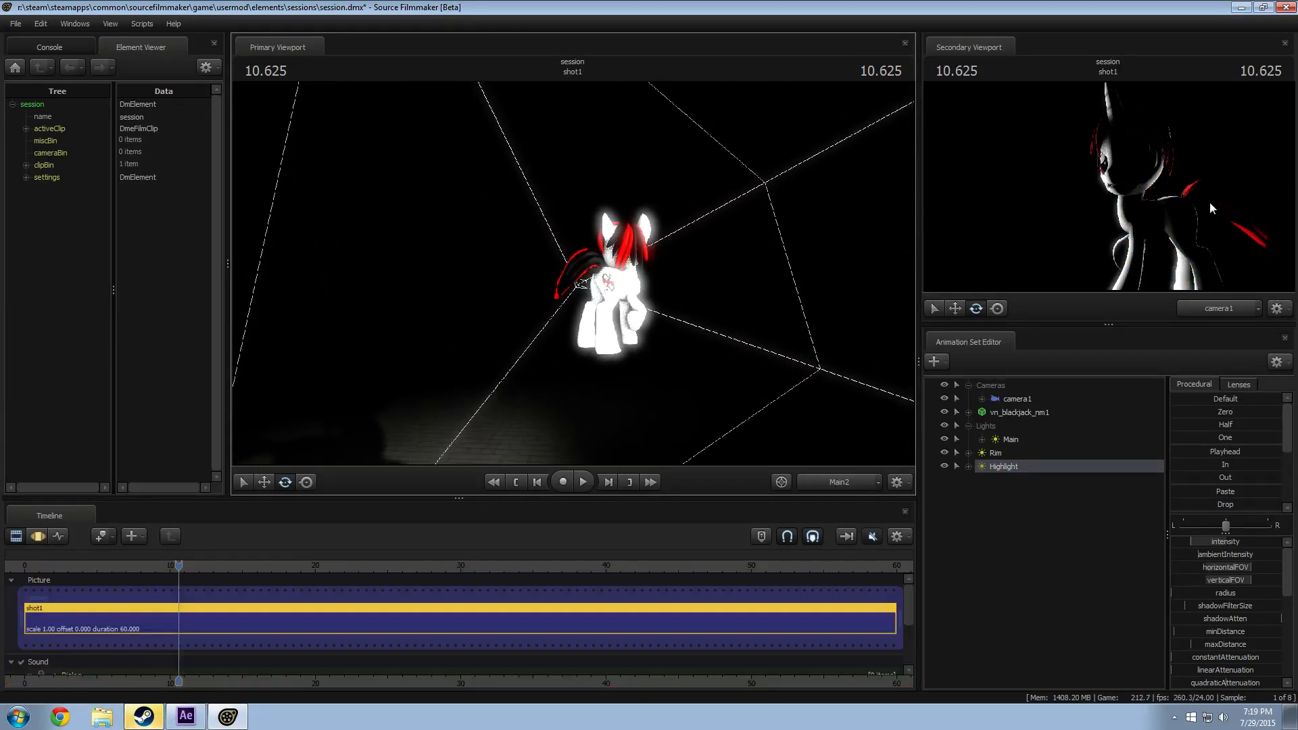
Step: Fine-tune the Highlight light's aim on the pony with a slight vertical adjustment
{"action": "key", "text": "F3"}
{"action": "key", "text": "F2"}
{"action": "key", "text": "F3"}
{"action": "left_click_drag", "start_coordinate": [743, 269], "coordinate": [742, 262]}
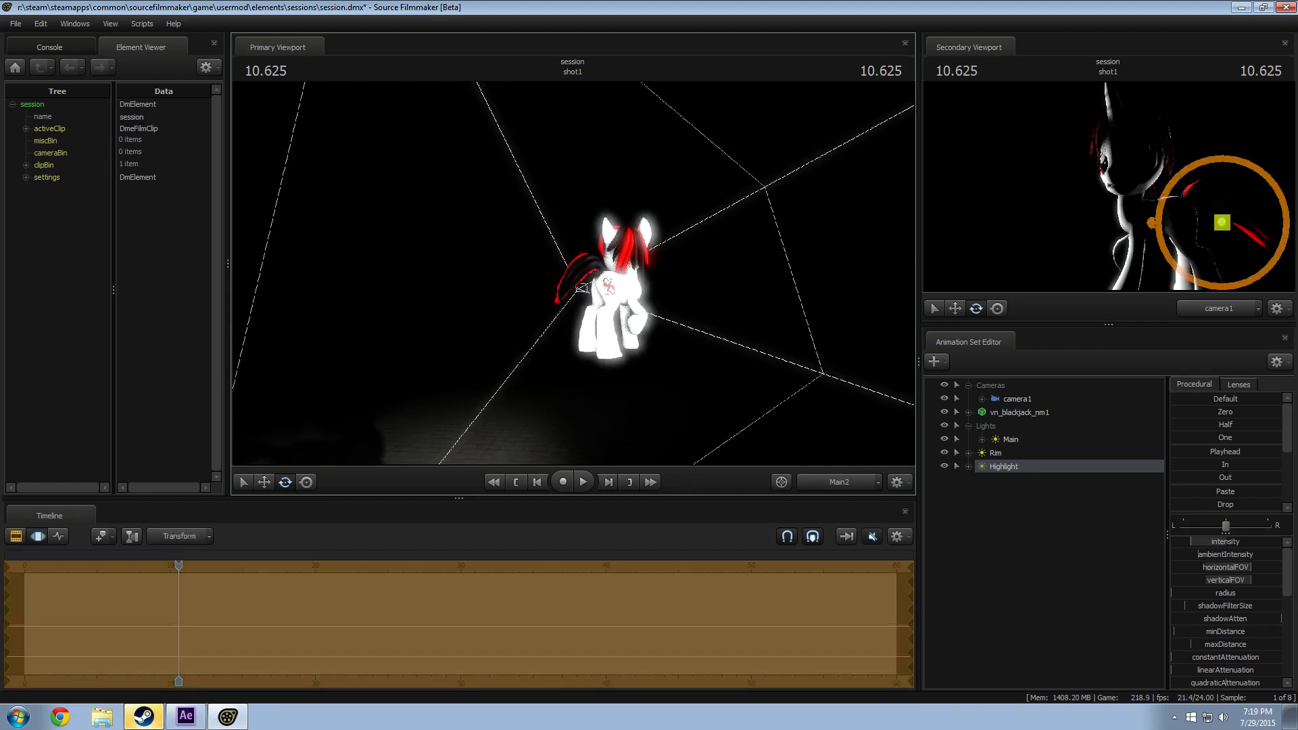
{"action": "key", "text": "F2"}
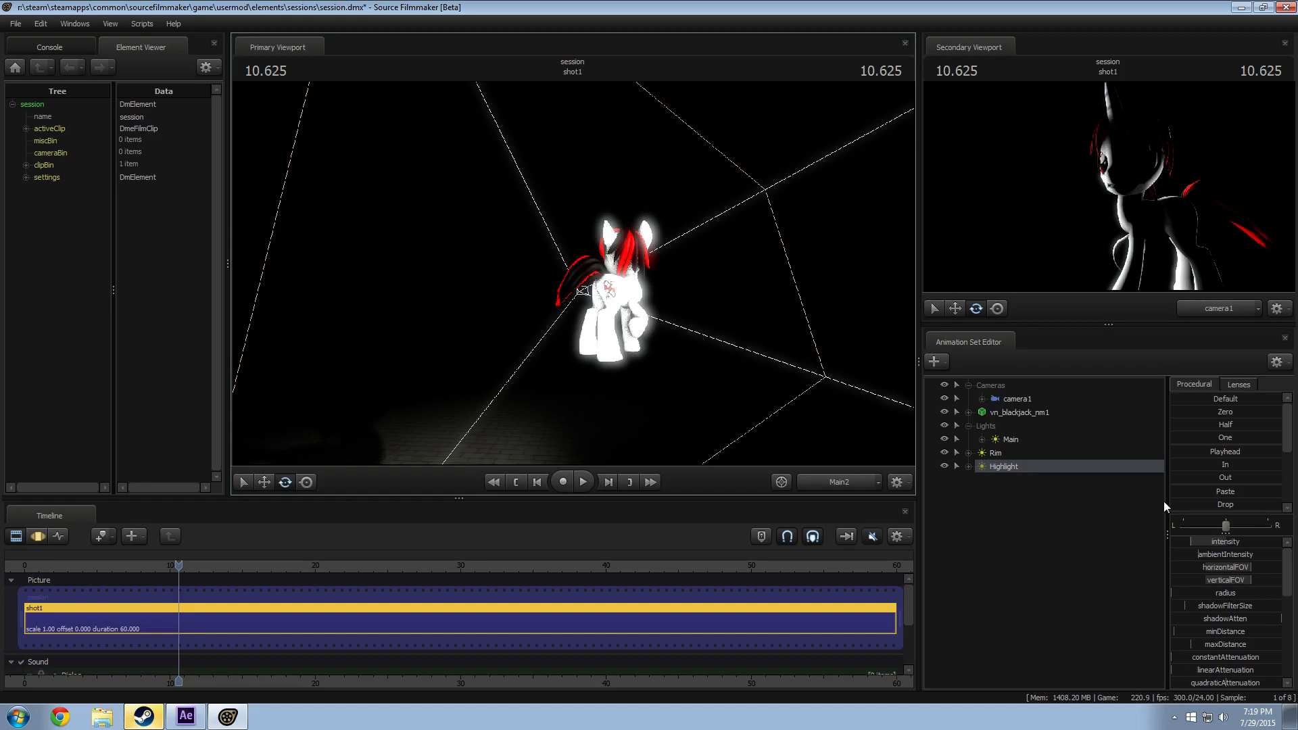
Step: Paste a further copy of the Main light and rename it as Ambient
{"action": "right_click", "coordinate": [1007, 466]}
{"action": "left_click", "coordinate": [1013, 573]}
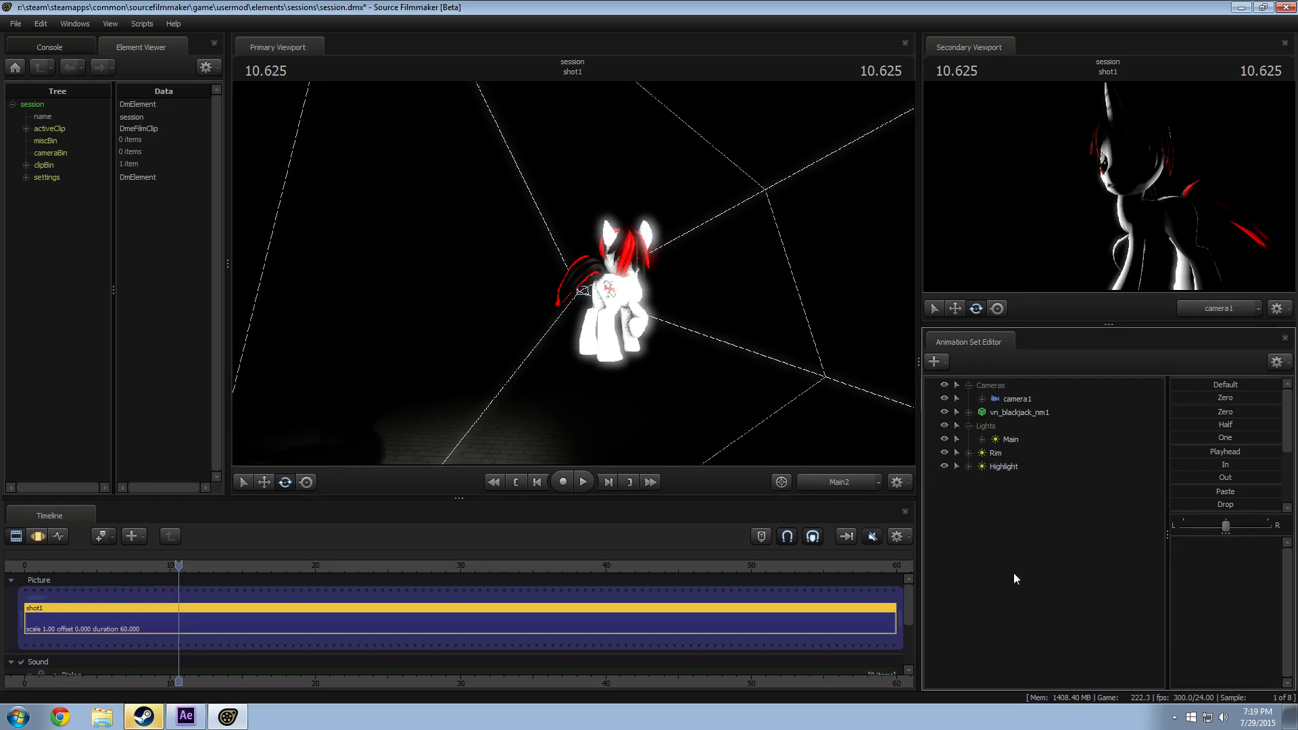
{"action": "right_click", "coordinate": [1001, 482]}
{"action": "left_click", "coordinate": [1019, 488]}
{"action": "type", "text": "Ambient"}
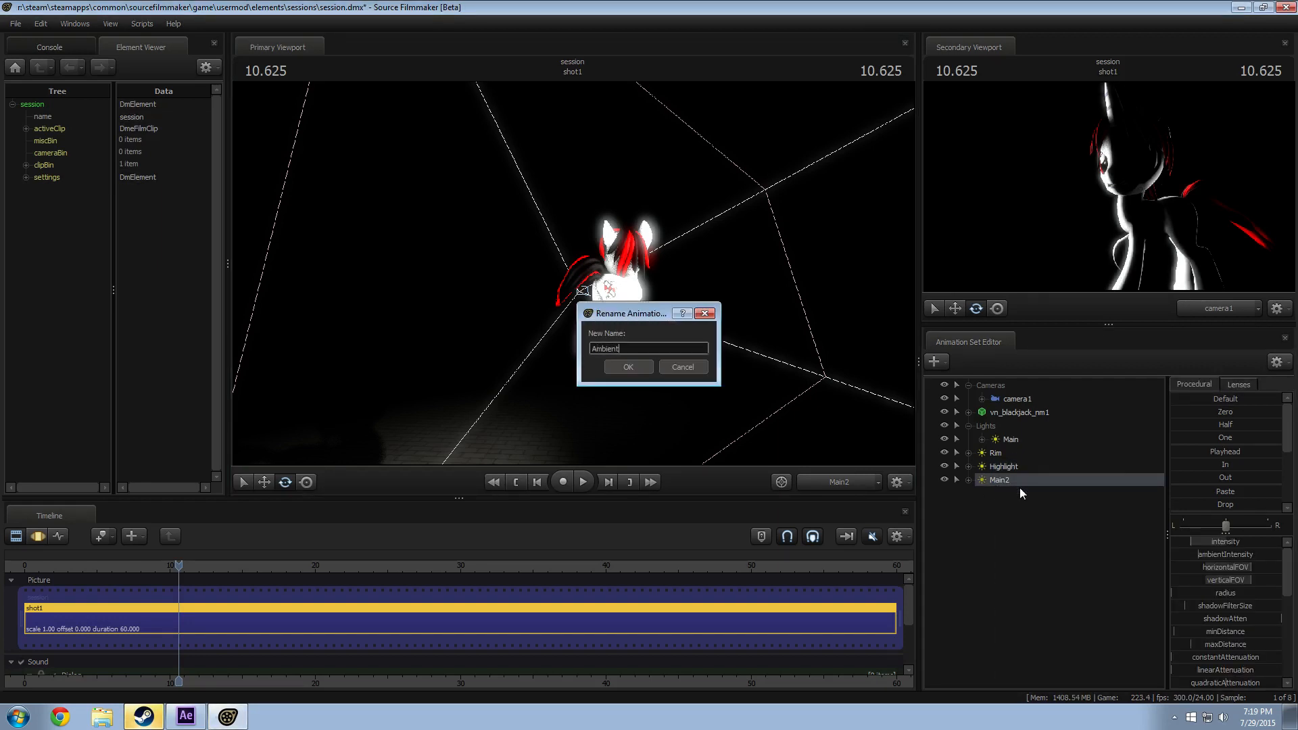
{"action": "key", "text": "Return"}
Step: Look through the Ambient light, fly it around to face the pony's front, and lower its intensity
{"action": "left_click_drag", "start_coordinate": [716, 394], "coordinate": [580, 315], "text": "alt"}
{"action": "left_click", "coordinate": [639, 374]}
{"action": "key", "text": "F3"}
{"action": "left_click_drag", "start_coordinate": [1200, 541], "coordinate": [1181, 540]}
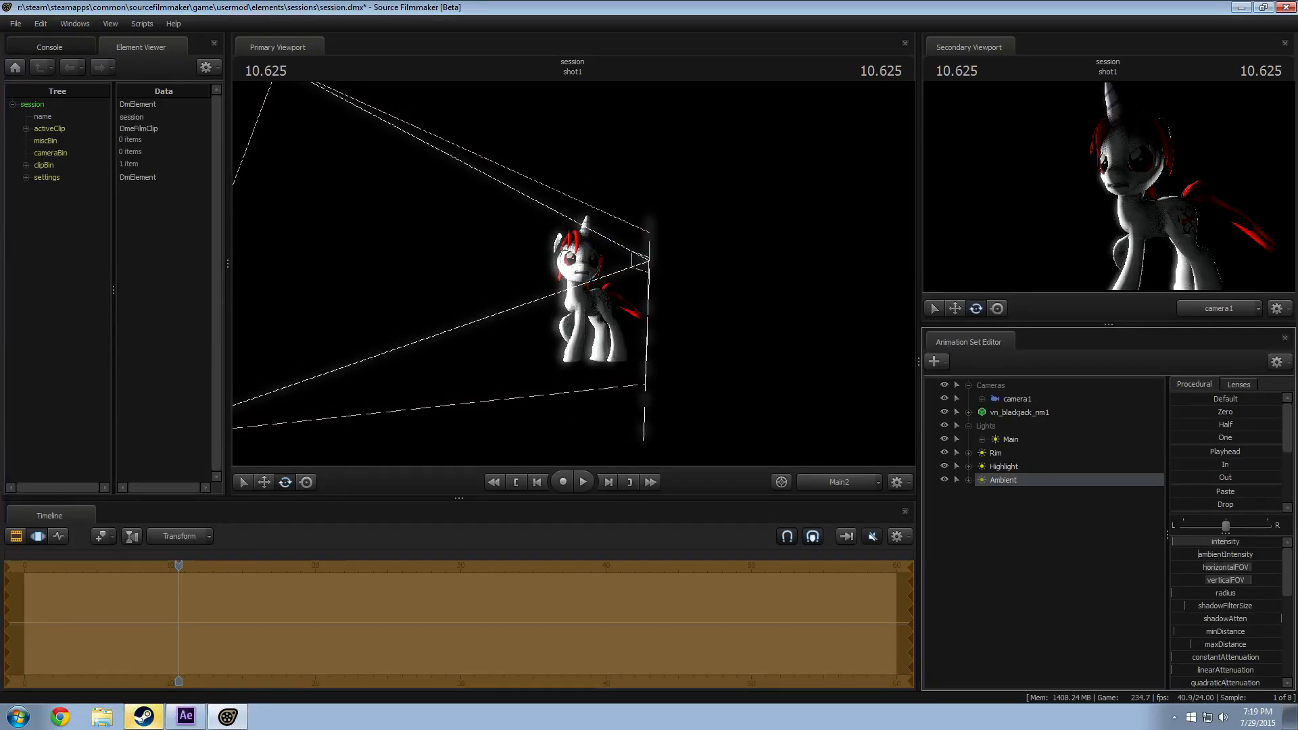
{"action": "mouse_move", "coordinate": [588, 291]}
{"action": "left_mouse_down"}
{"action": "mouse_move", "coordinate": [578, 352]}
{"action": "mouse_move", "coordinate": [573, 276]}
{"action": "left_mouse_up"}
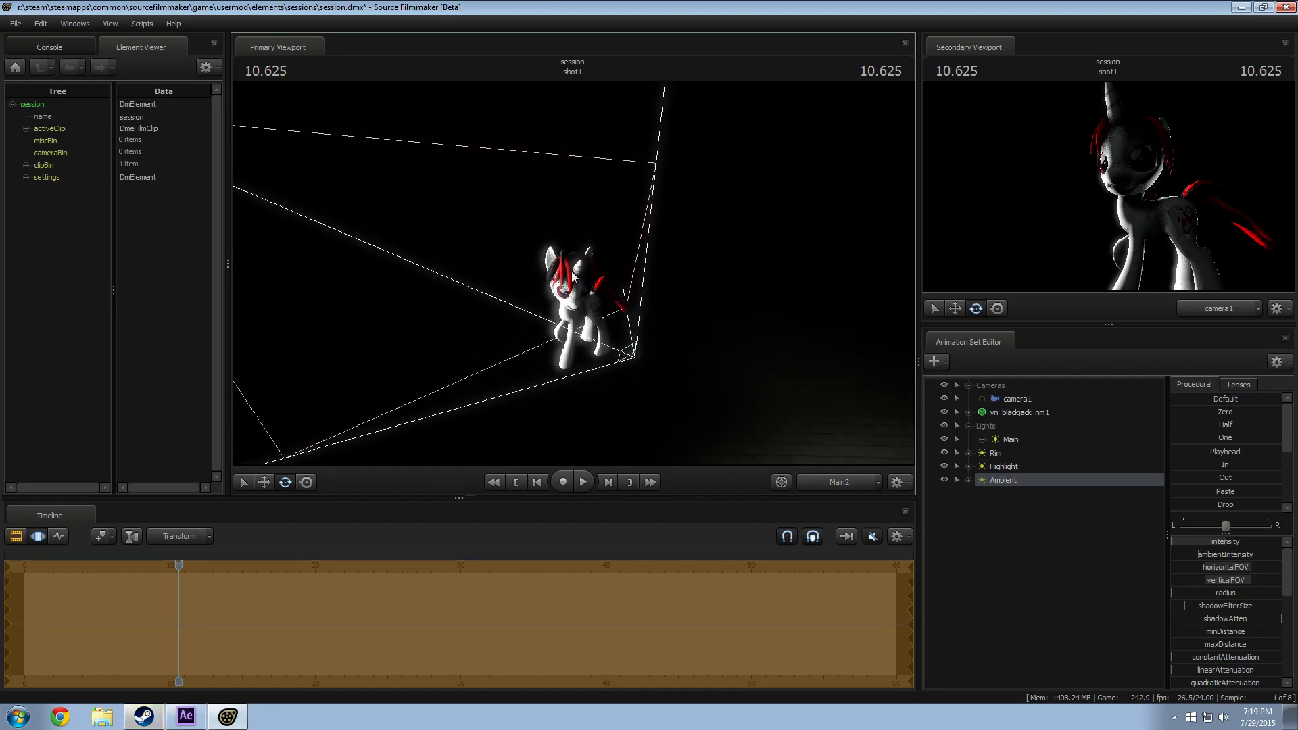
Step: Disable shadows on the Ambient light and fine-tune its position and aim on the pony
{"action": "right_click", "coordinate": [1015, 480]}
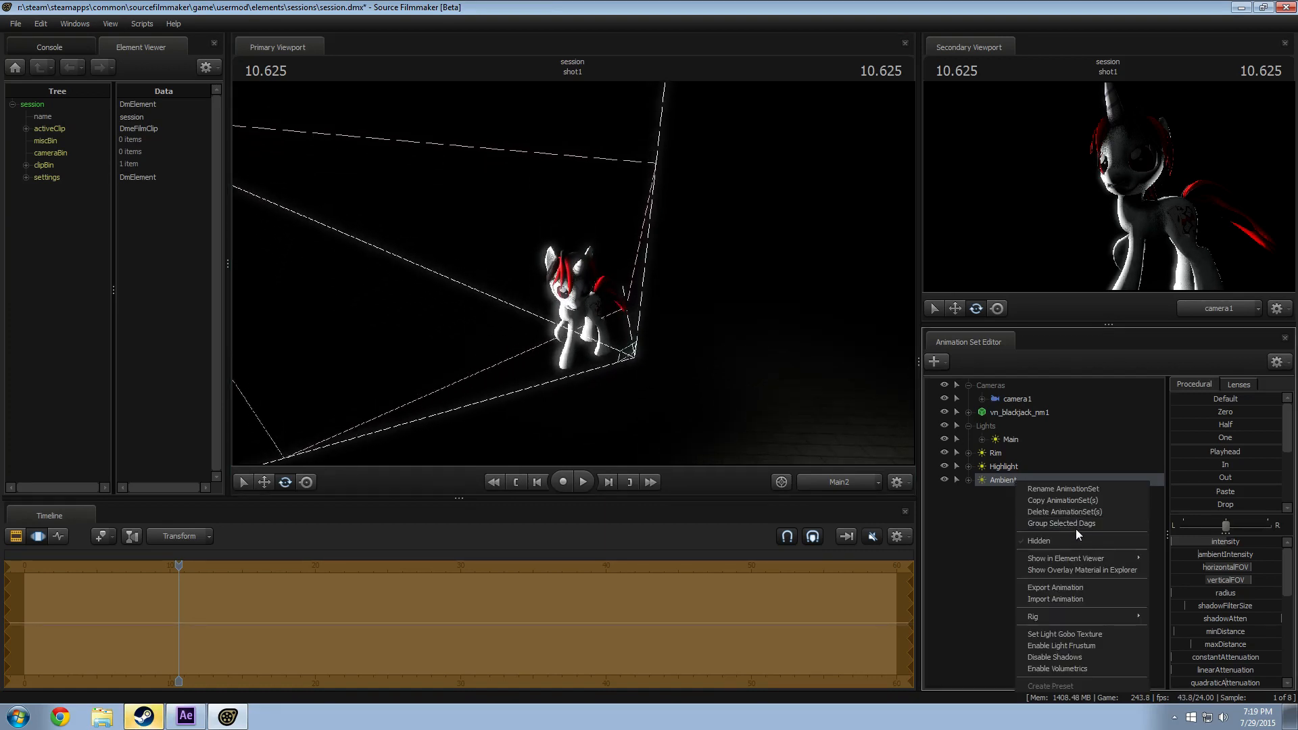
{"action": "left_click", "coordinate": [1054, 653]}
{"action": "mouse_move", "coordinate": [649, 338]}
{"action": "left_mouse_down"}
{"action": "mouse_move", "coordinate": [650, 349]}
{"action": "mouse_move", "coordinate": [652, 326]}
{"action": "mouse_move", "coordinate": [650, 343]}
{"action": "left_mouse_up"}
{"action": "left_click_drag", "start_coordinate": [574, 279], "coordinate": [573, 279]}
{"action": "key", "text": "F2"}
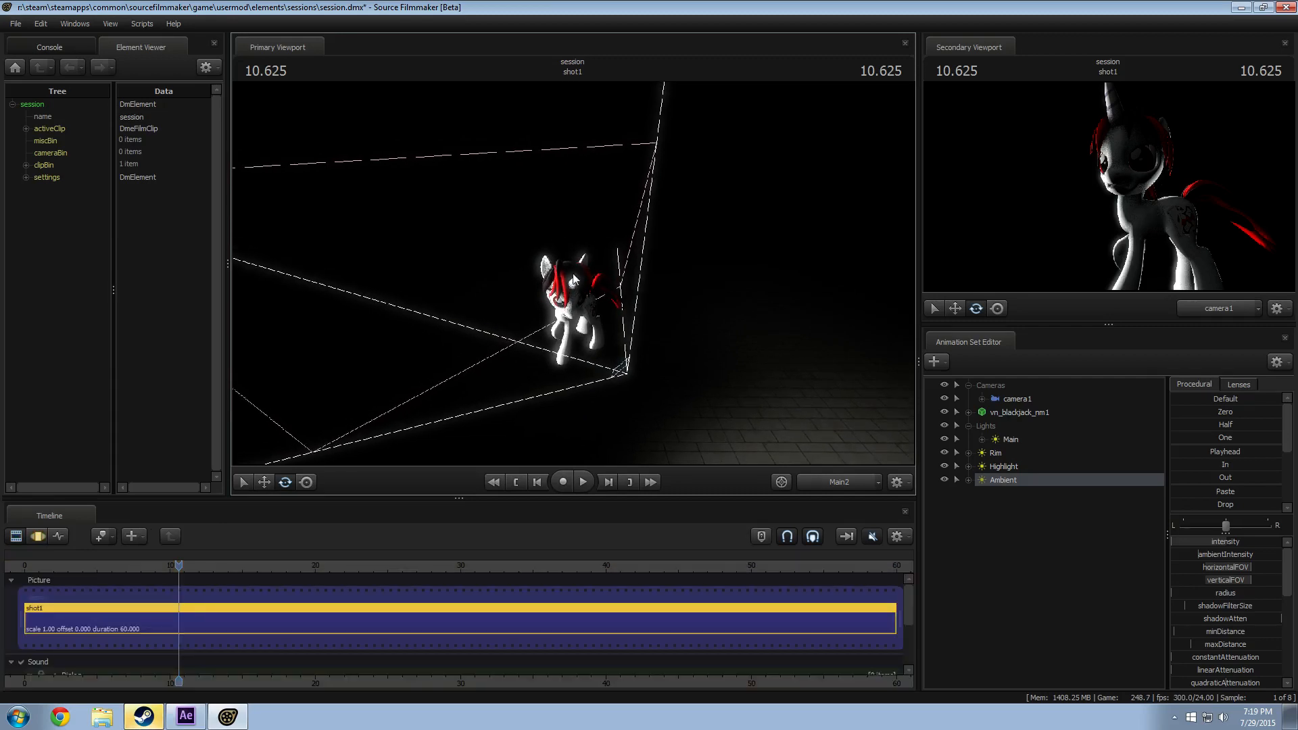
{"action": "key", "text": "F3"}
{"action": "left_click_drag", "start_coordinate": [682, 260], "coordinate": [686, 272]}
{"action": "key", "text": "F2"}
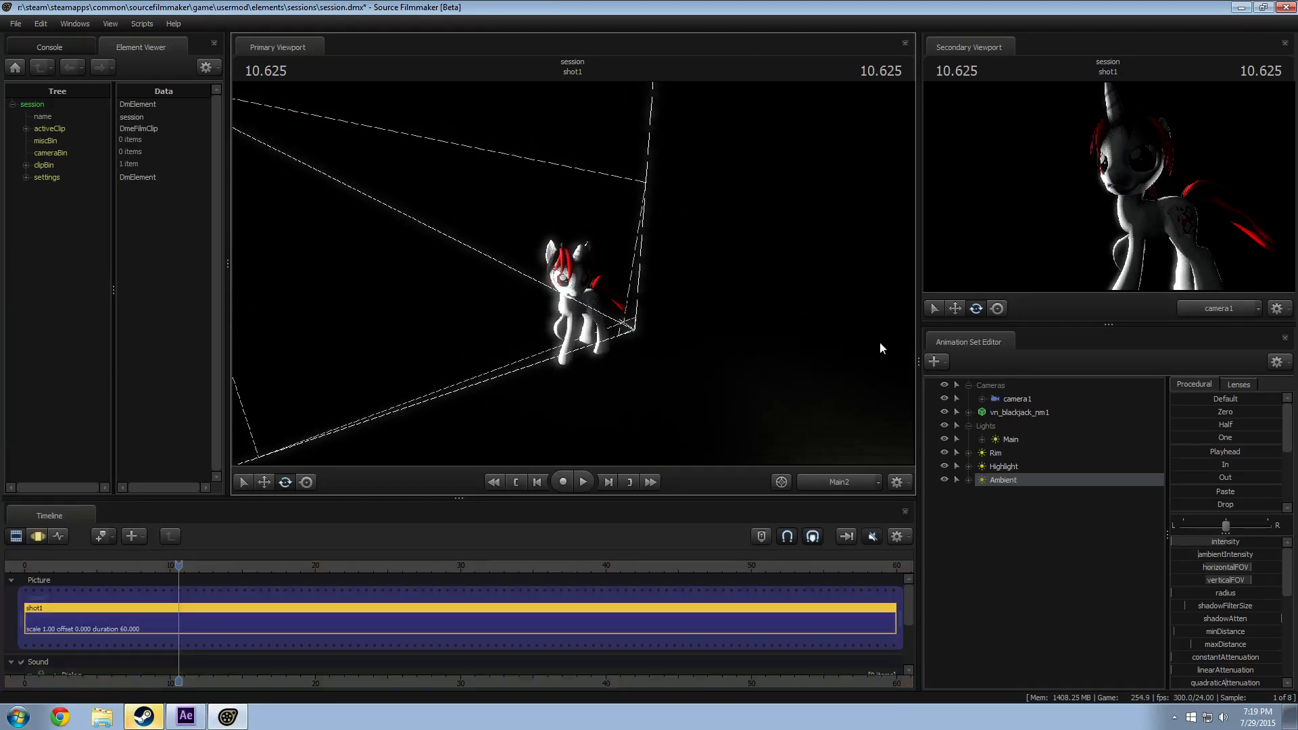
{"action": "key", "text": "F3"}
{"action": "left_click", "coordinate": [1088, 556]}
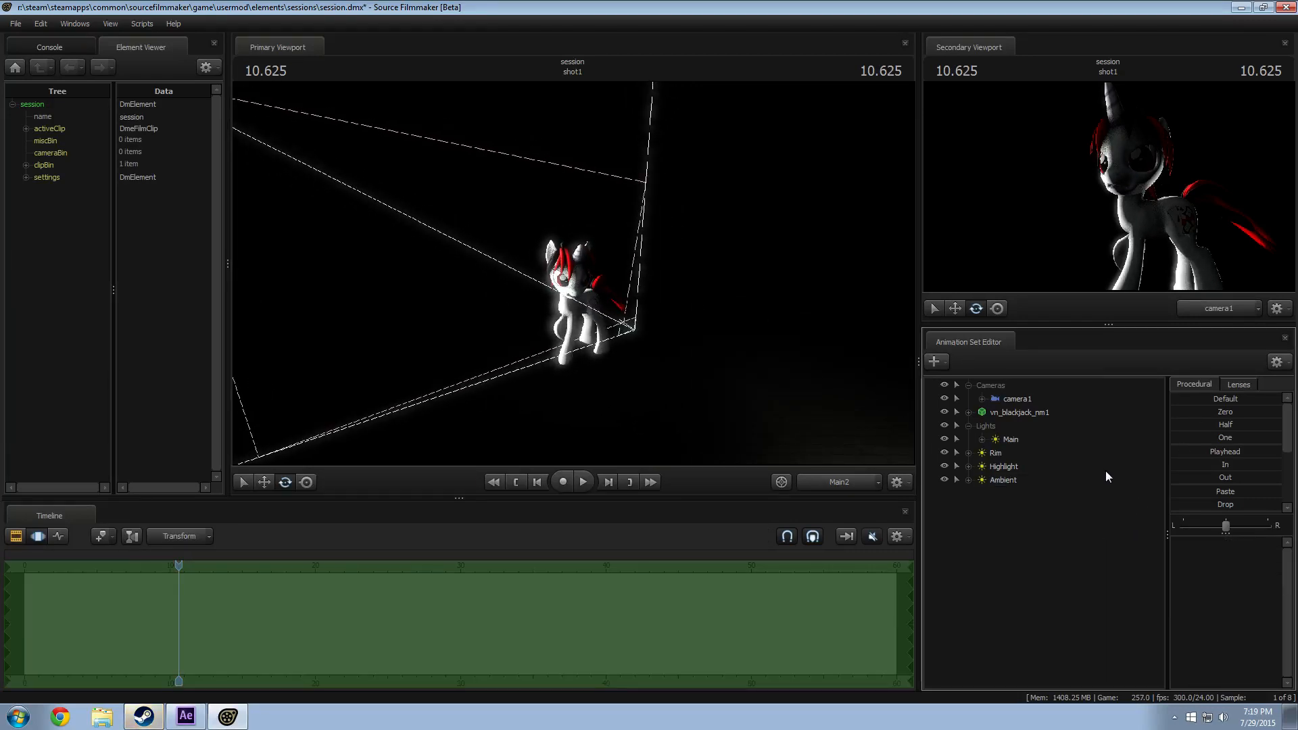
{"action": "key", "text": "F2"}
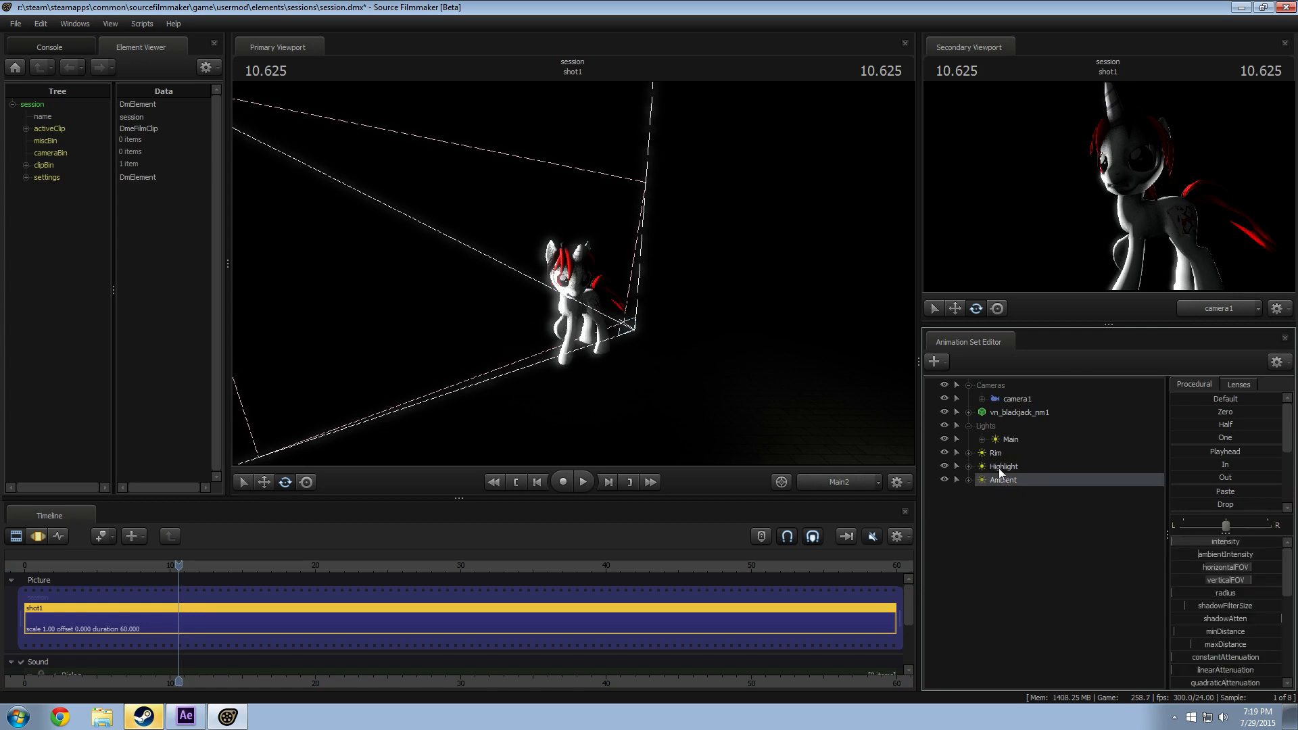
Step: Reduce the Main light's intensity slightly
{"action": "left_click", "coordinate": [1011, 439]}
{"action": "key", "text": "F3"}
{"action": "left_click_drag", "start_coordinate": [1188, 542], "coordinate": [1181, 542]}
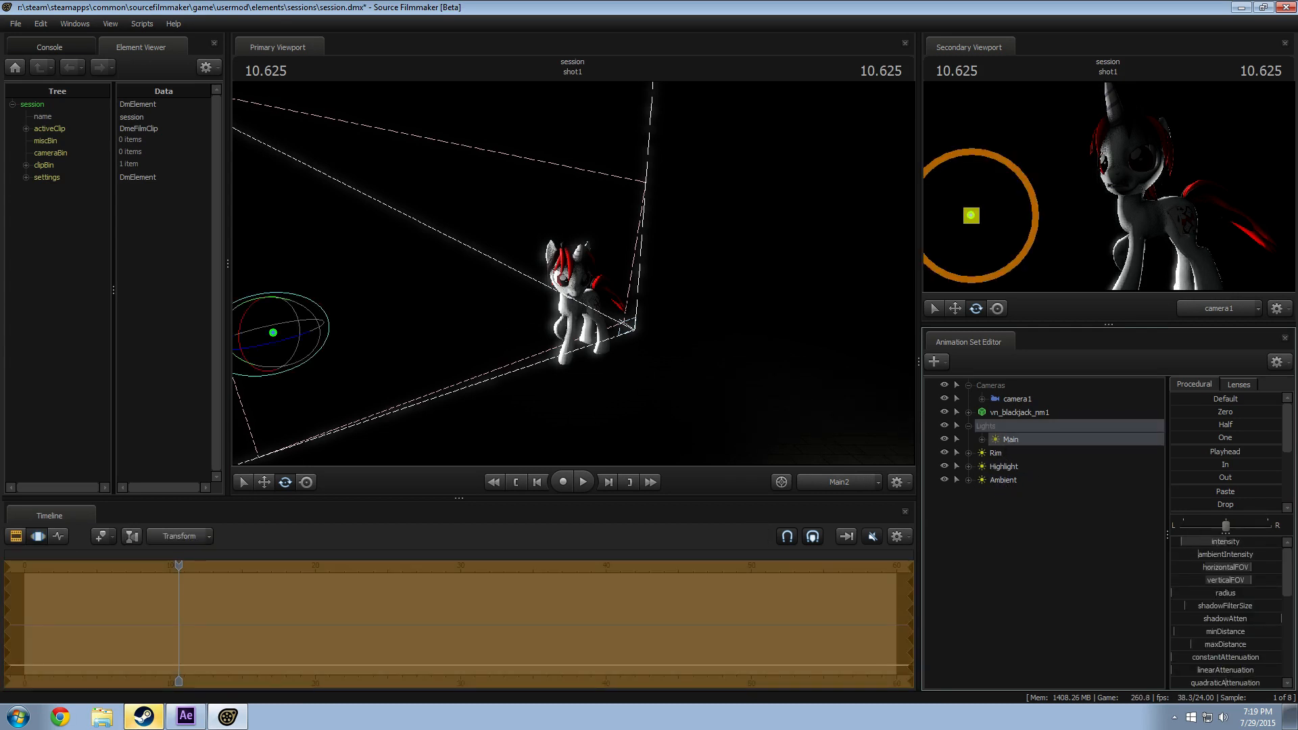
Step: Raise the Rim light's intensity, then look through it in the primary viewport and readjust its aim at the pony
{"action": "left_click", "coordinate": [997, 456]}
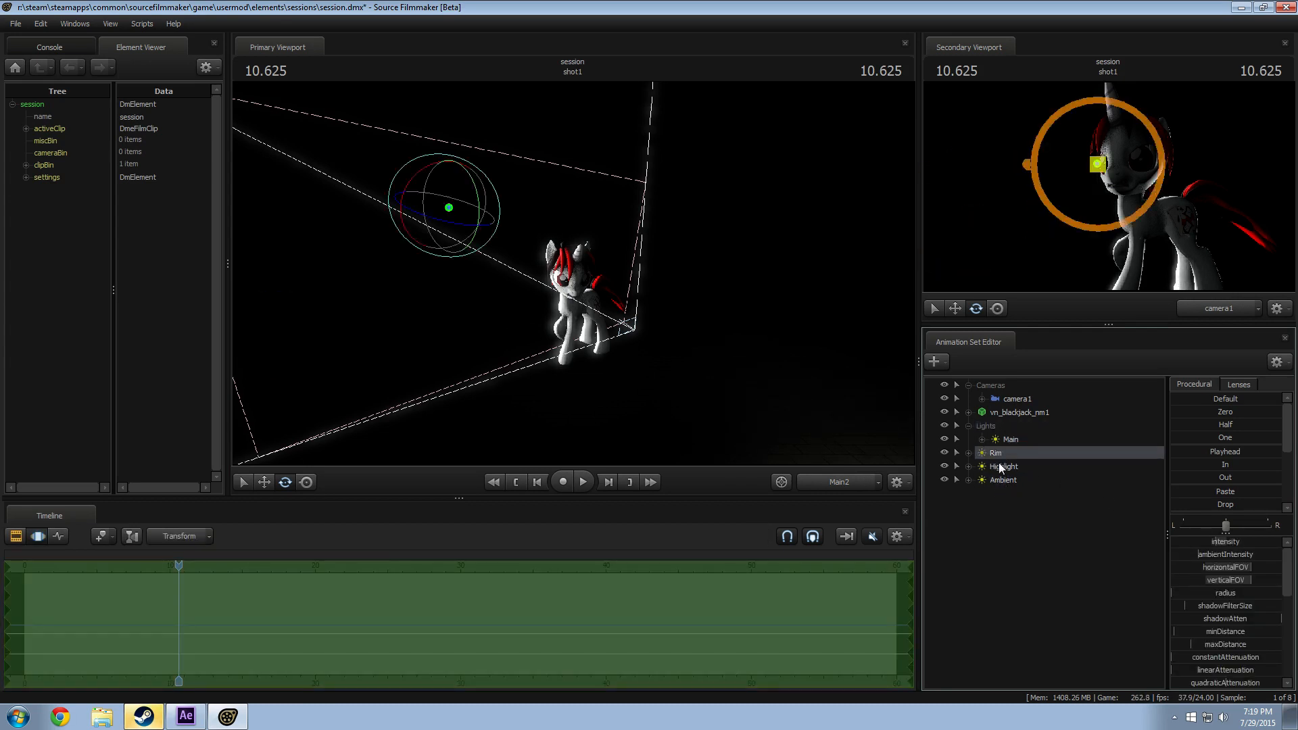
{"action": "left_click", "coordinate": [1000, 464]}
{"action": "left_click", "coordinate": [1004, 453]}
{"action": "left_click_drag", "start_coordinate": [1203, 543], "coordinate": [1246, 542]}
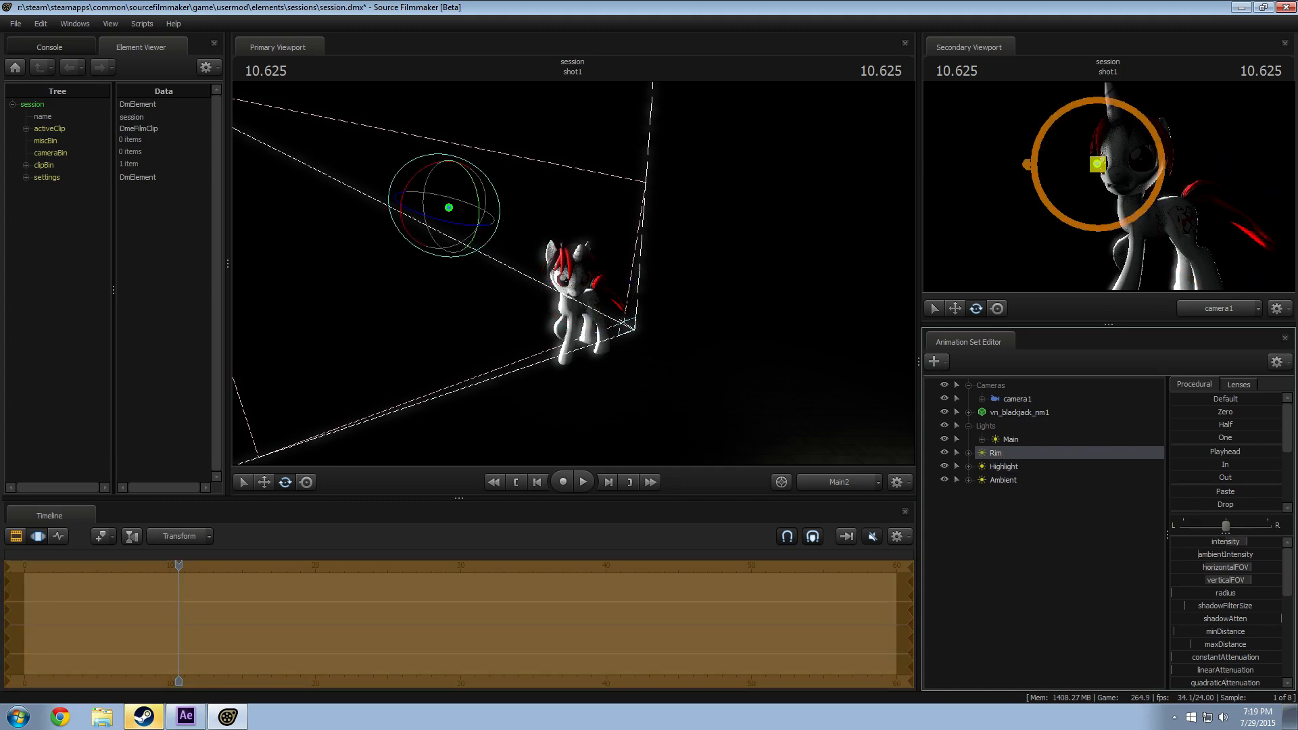
{"action": "key", "text": "F2"}
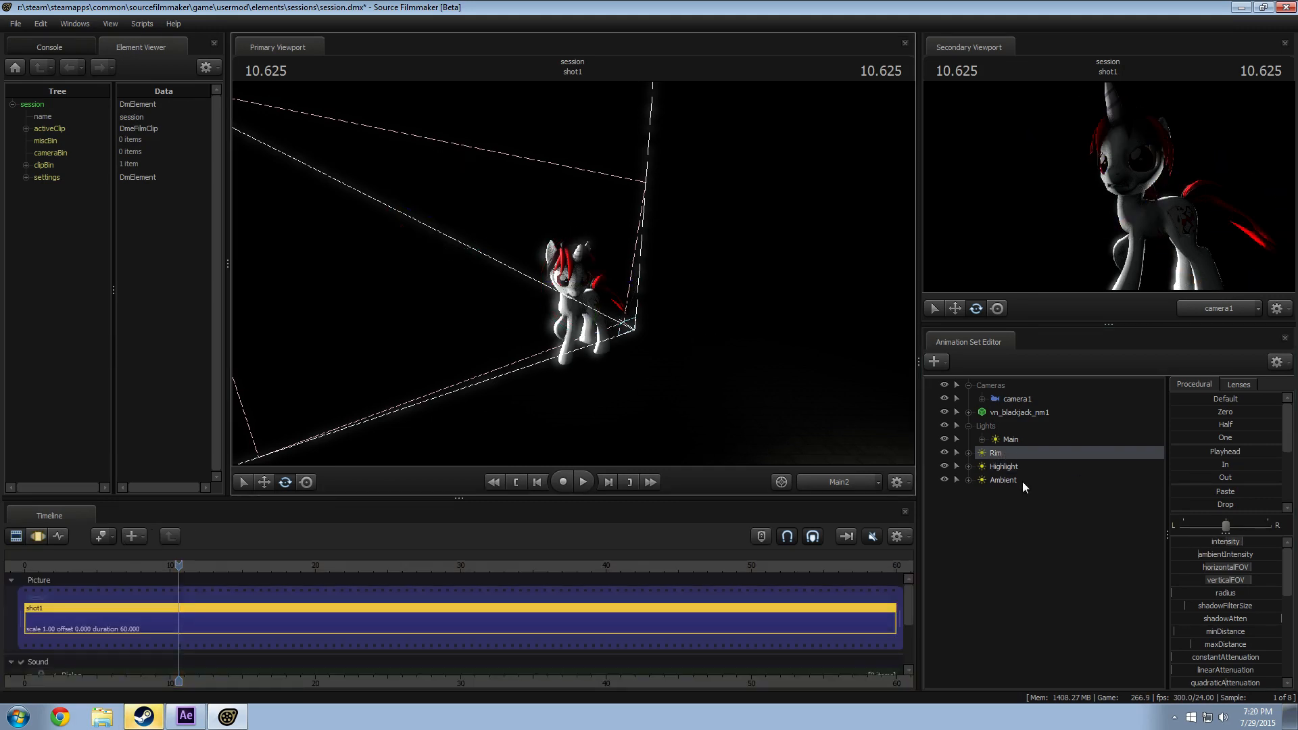
{"action": "left_click_drag", "start_coordinate": [998, 454], "coordinate": [777, 403]}
{"action": "key", "text": "F3"}
{"action": "key", "text": "F2"}
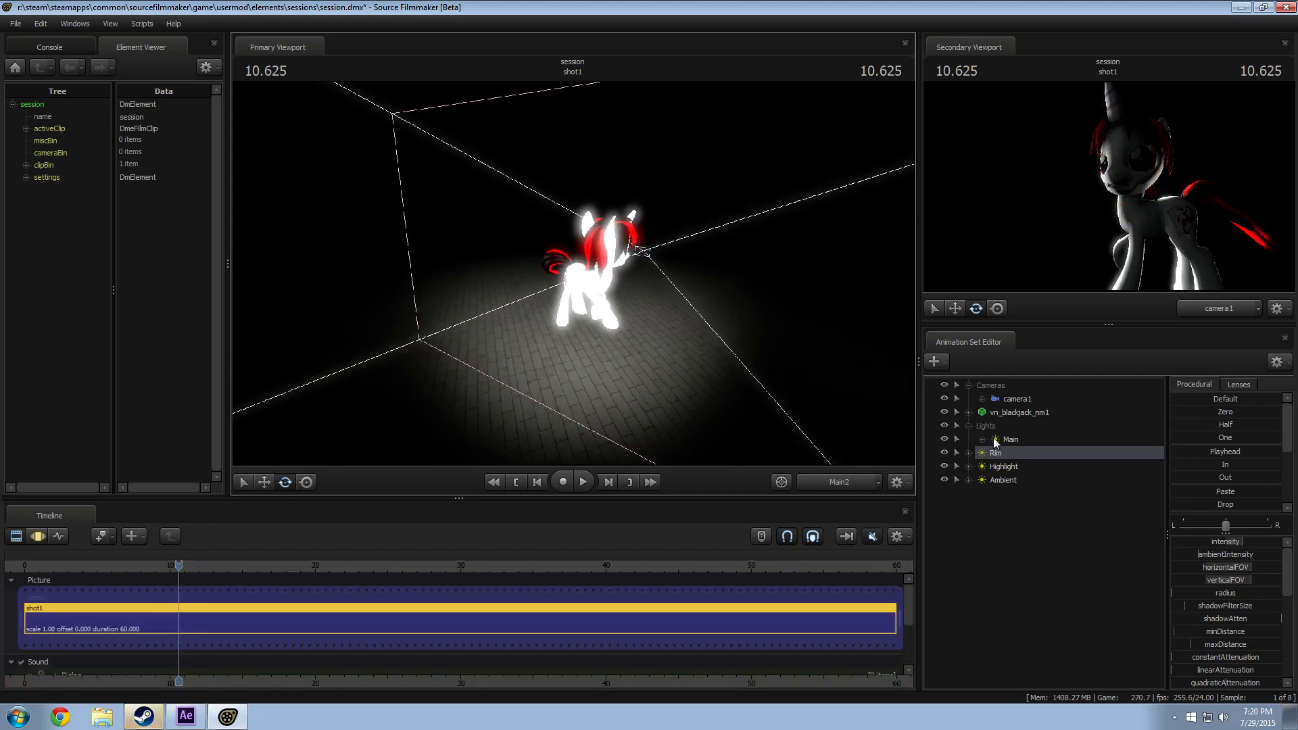
Step: Look through the Main light, move it slightly around the pony, and lower its intensity a little more
{"action": "left_click_drag", "start_coordinate": [1011, 439], "coordinate": [728, 325]}
{"action": "key", "text": "F3"}
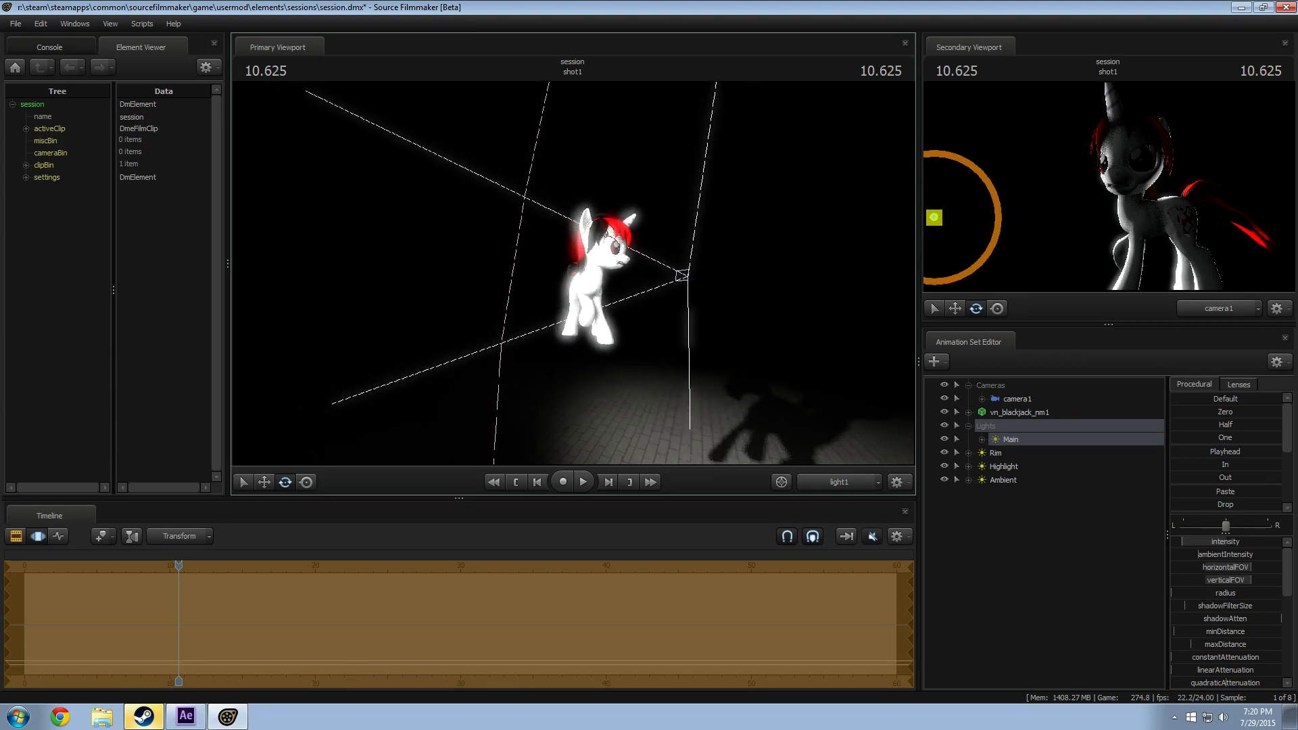
{"action": "left_click_drag", "start_coordinate": [1197, 545], "coordinate": [1191, 545]}
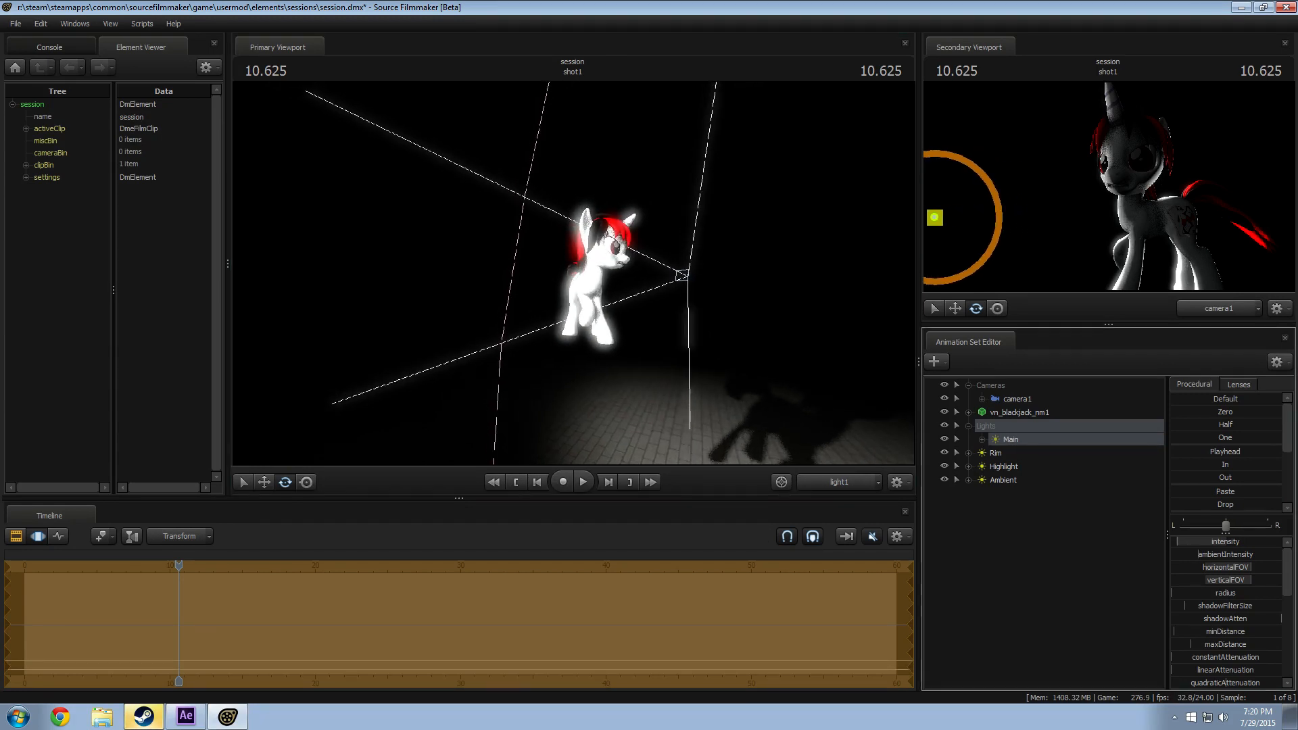
{"action": "key", "text": "F2"}
{"action": "key", "text": "F3"}
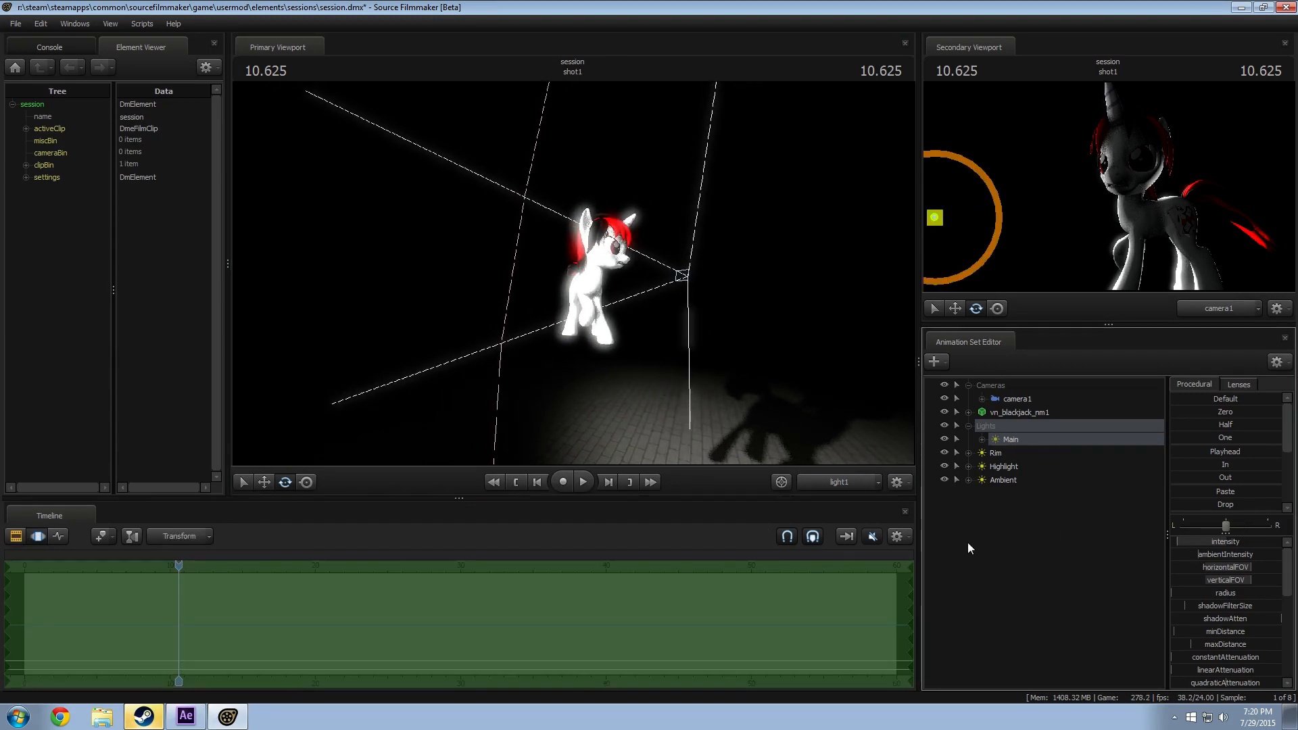
{"action": "left_click", "coordinate": [1002, 467]}
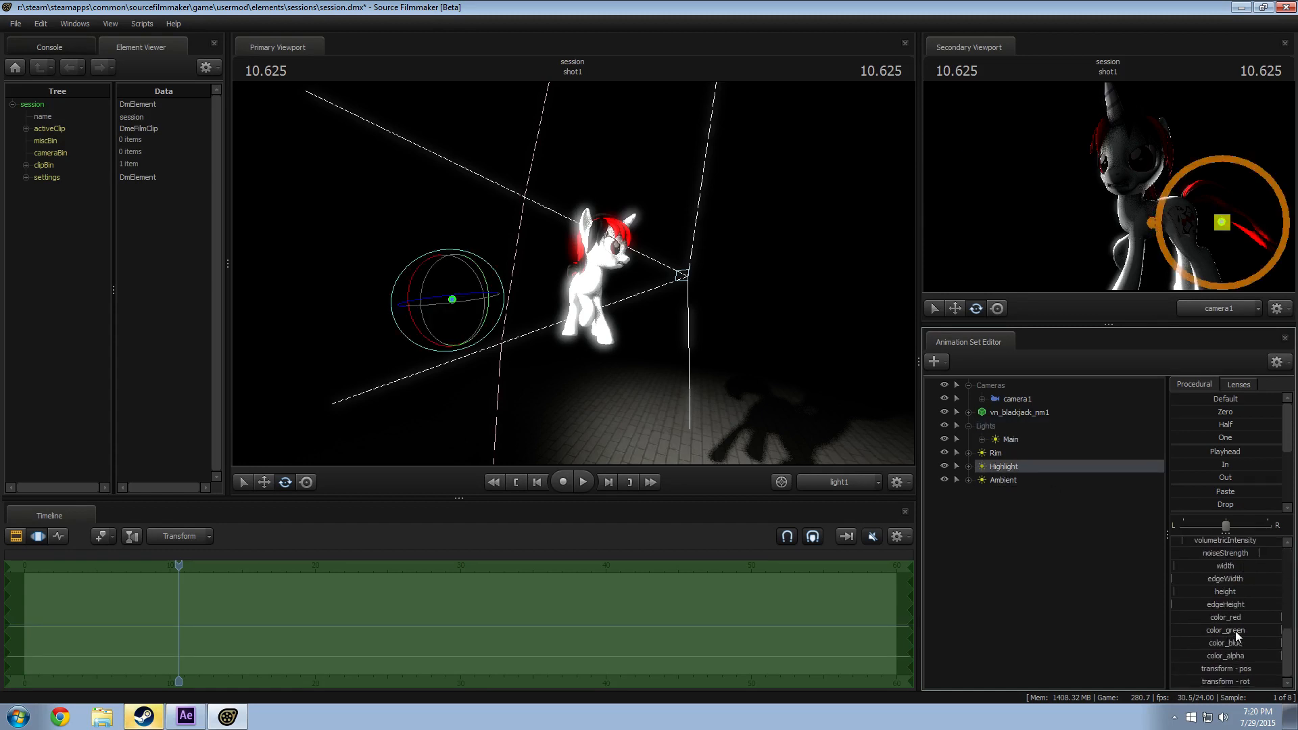
{"action": "mouse_move", "coordinate": [1235, 630]}
{"action": "left_mouse_down"}
{"action": "mouse_move", "coordinate": [1177, 619]}
{"action": "mouse_move", "coordinate": [1240, 627]}
{"action": "left_mouse_up"}
{"action": "key", "text": "F2"}
{"action": "key", "text": "F3"}
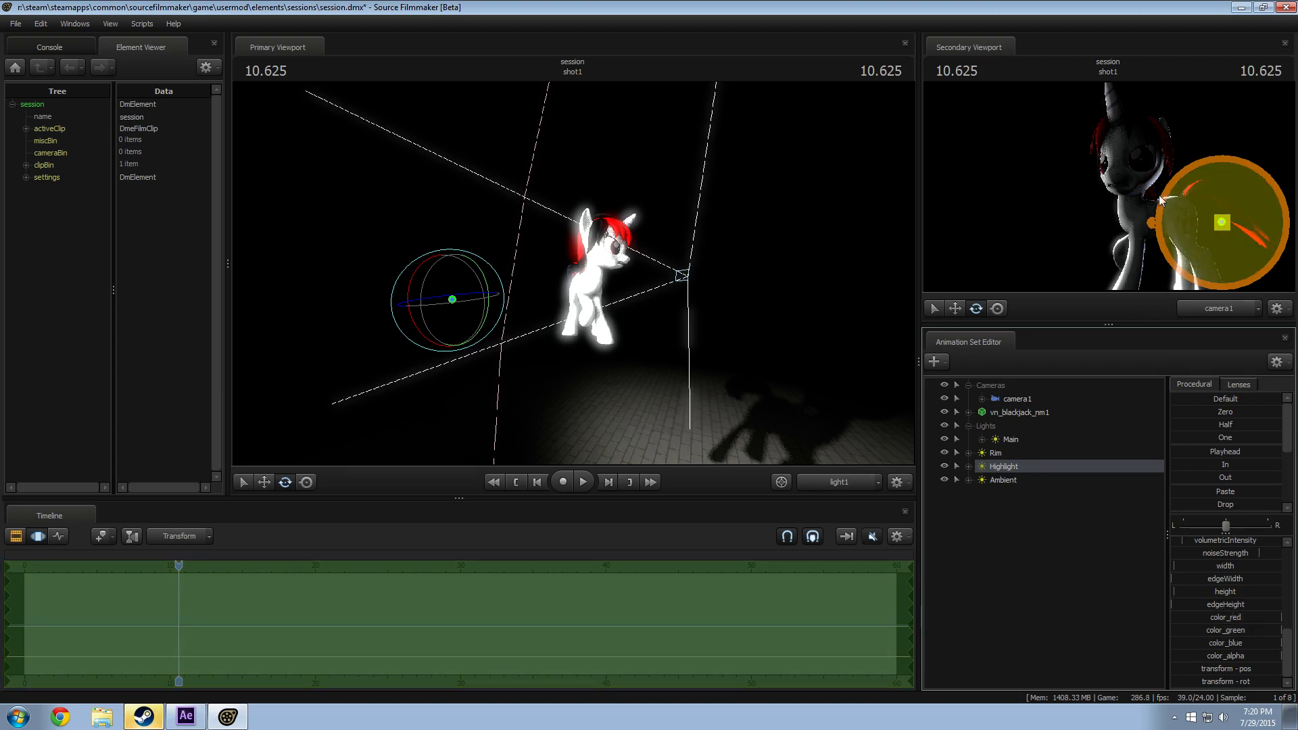
Step: Create an animation set for a new light
{"action": "key", "text": "F2"}
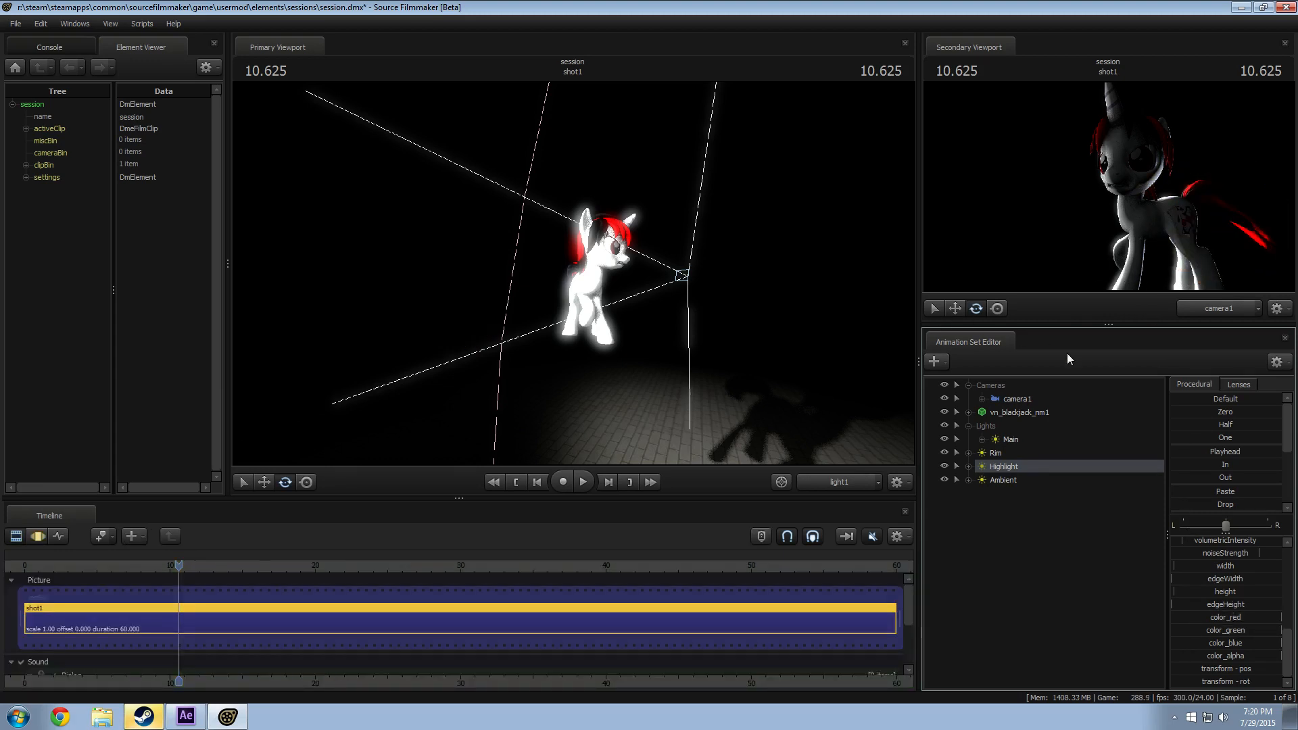
{"action": "right_click", "coordinate": [1007, 506]}
{"action": "left_click", "coordinate": [1089, 554]}
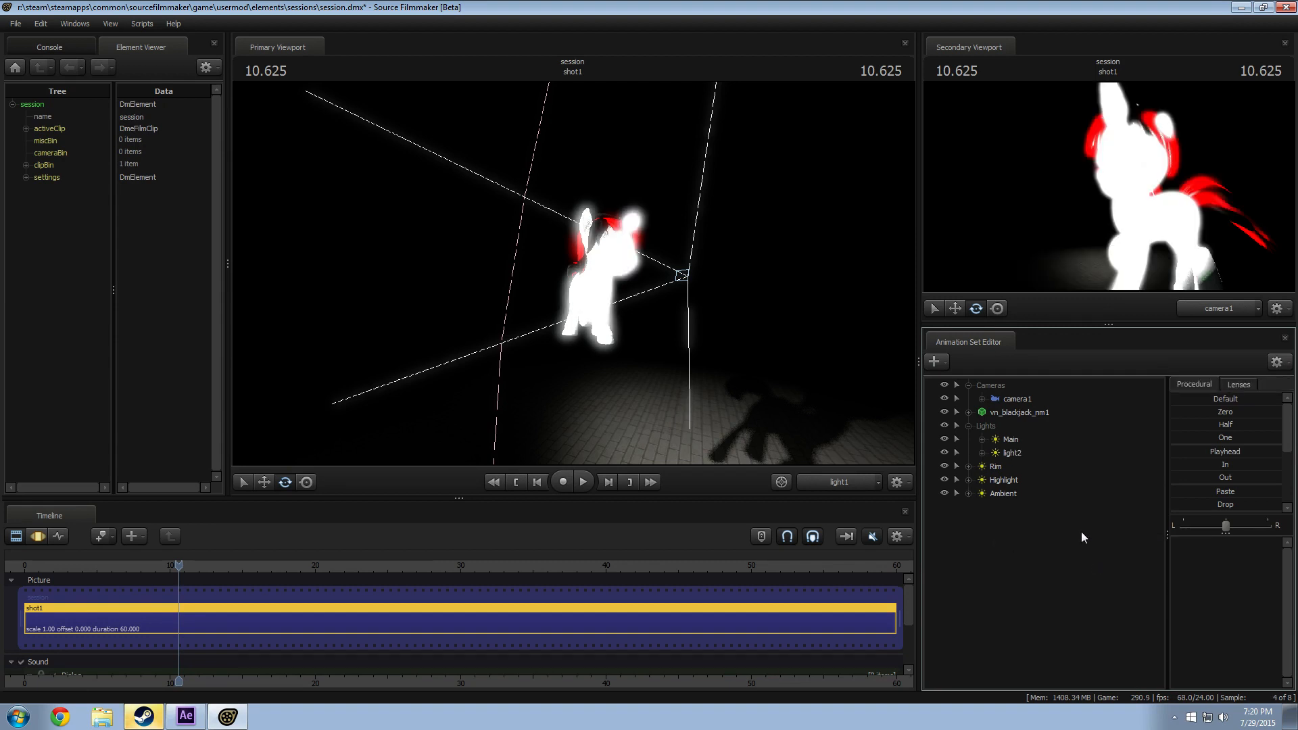
Step: Enable uberlight for light2 in its element properties and disable its shadows
{"action": "right_click", "coordinate": [1010, 456]}
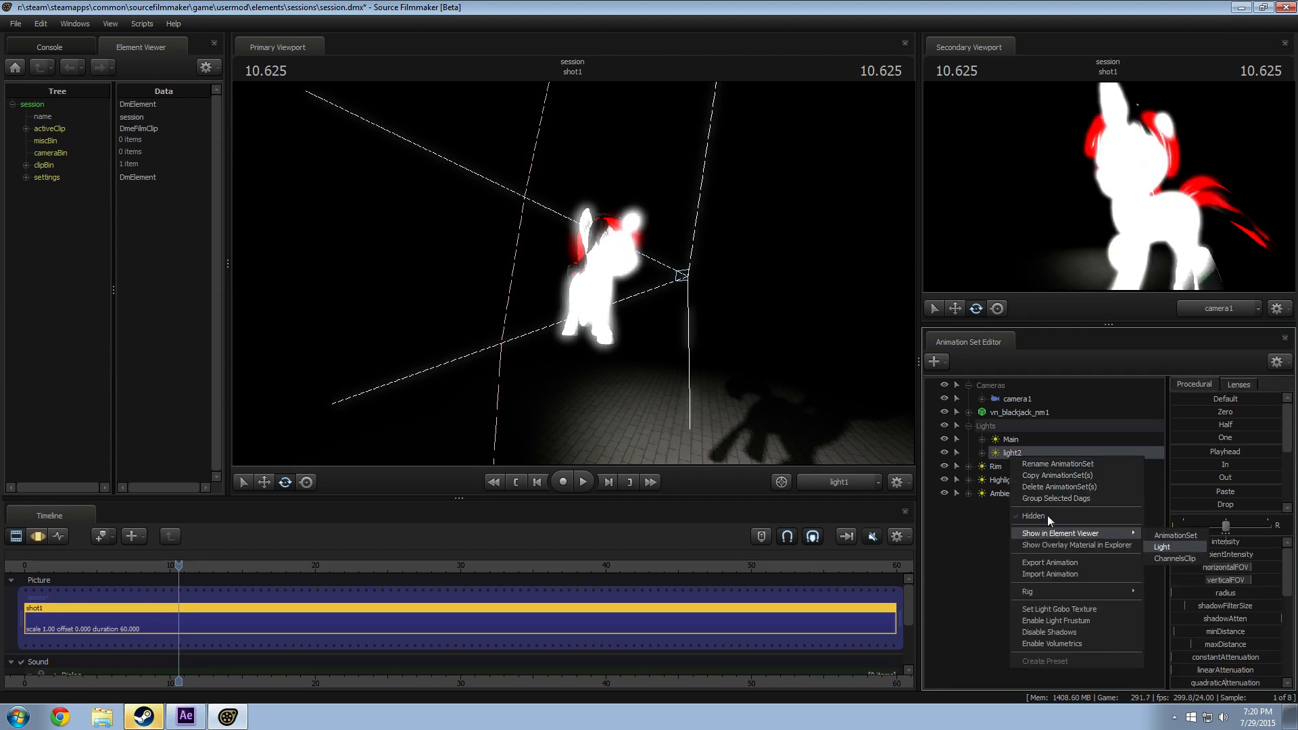
{"action": "left_click", "coordinate": [1162, 546]}
{"action": "scroll", "coordinate": [103, 424], "scroll_direction": "down", "scroll_amount": 5}
{"action": "left_click", "coordinate": [123, 330]}
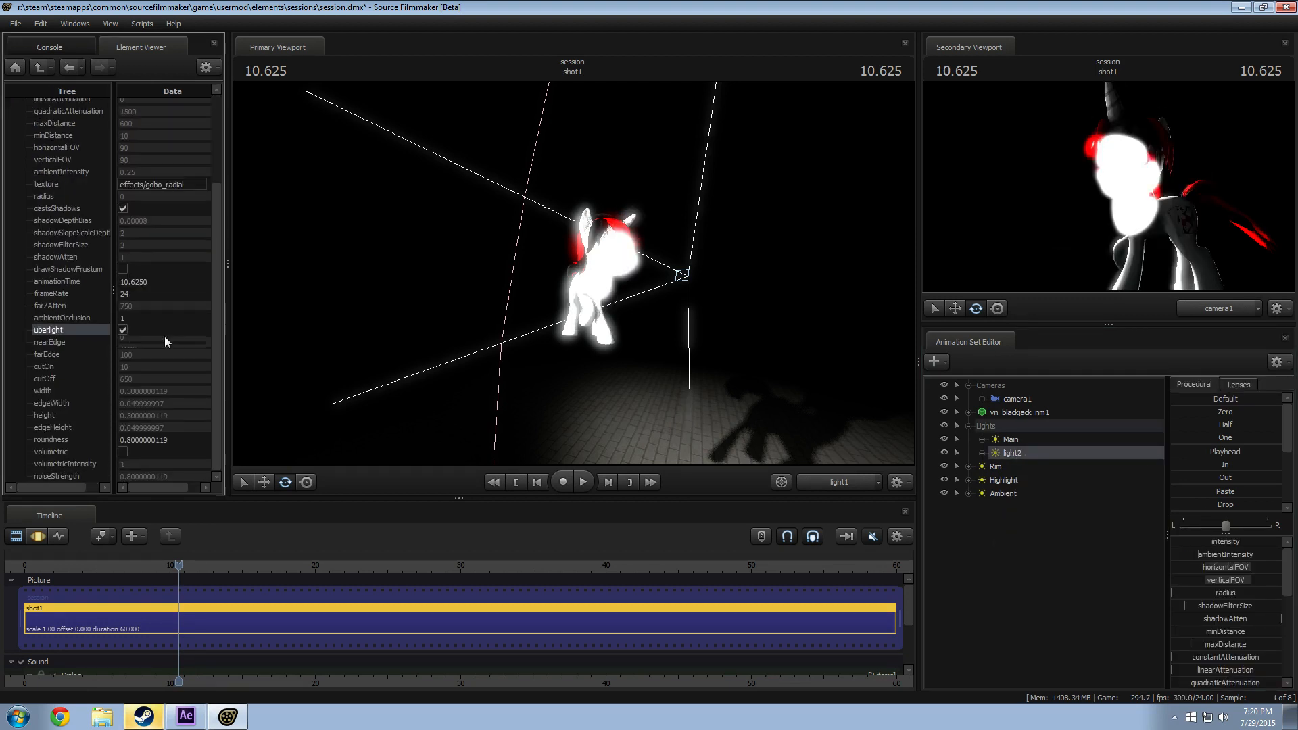
{"action": "right_click", "coordinate": [1017, 453]}
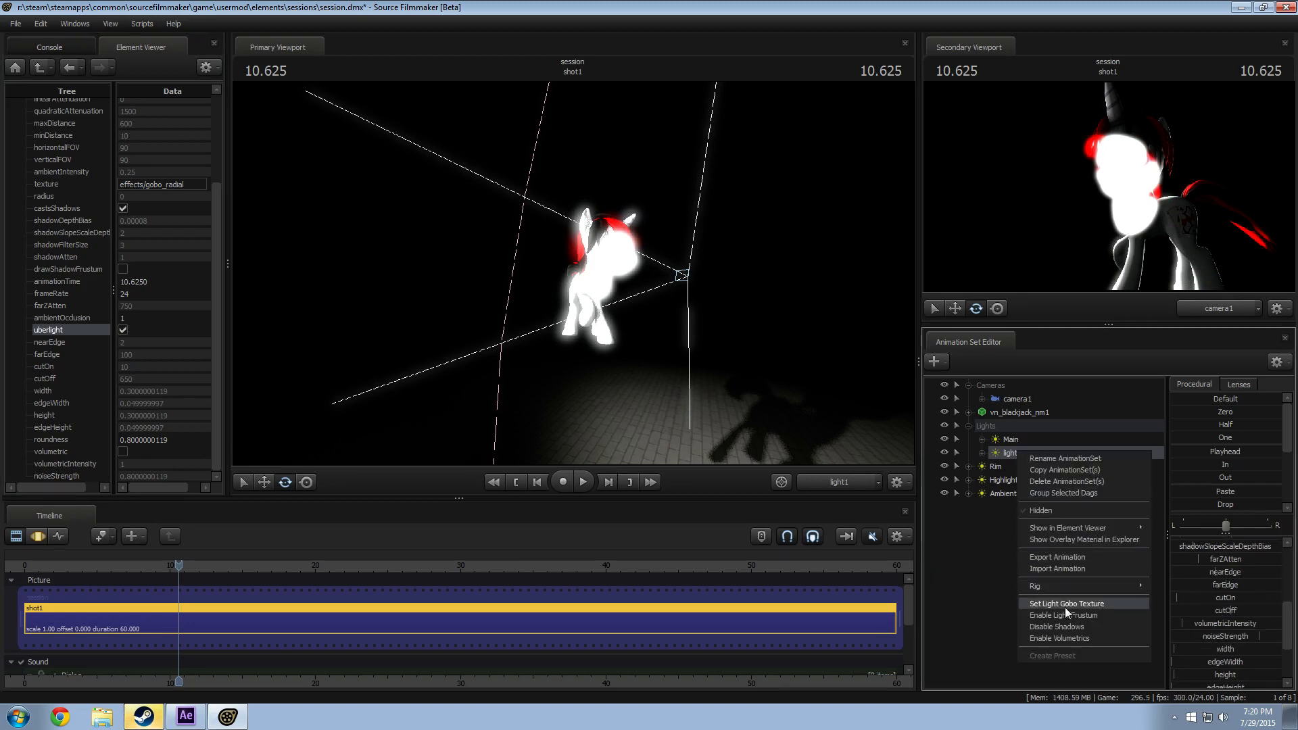
{"action": "left_click", "coordinate": [1061, 622]}
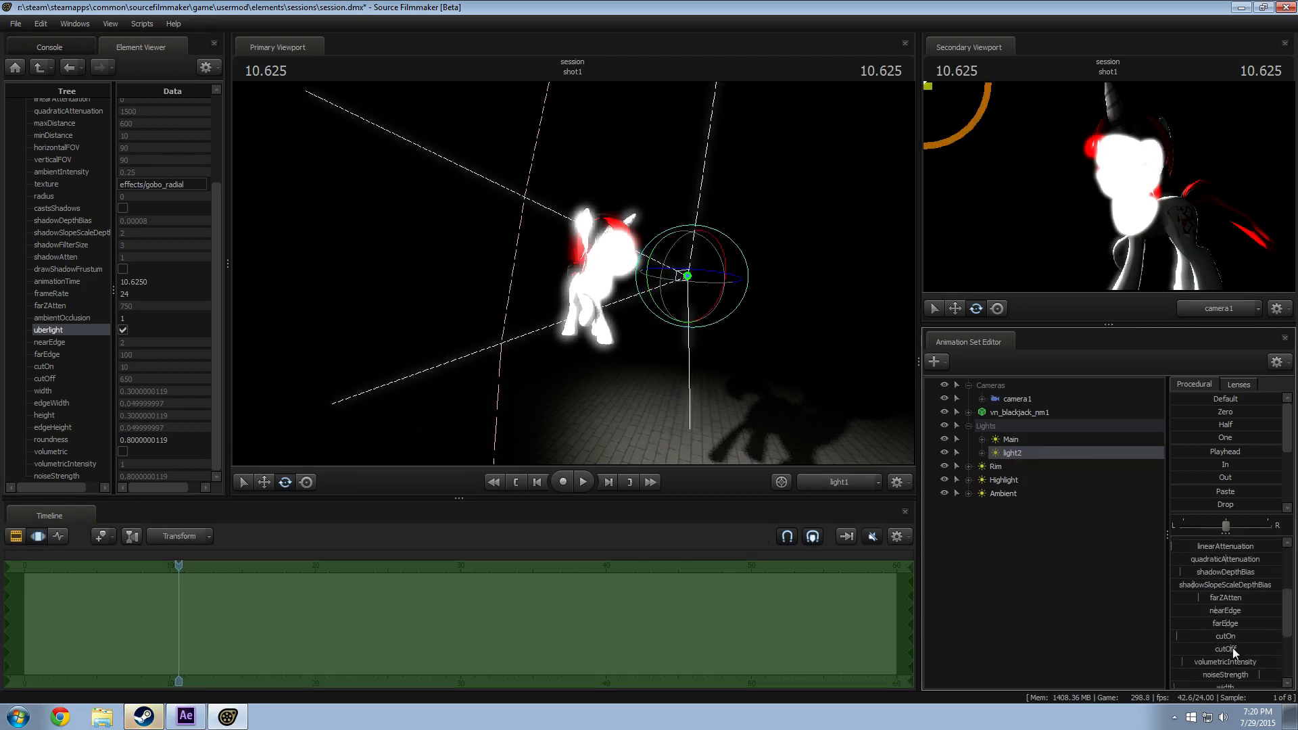
Step: Lower light2's cutOff to 0, look through the light, and pull it back from the front of the pony
{"action": "left_click_drag", "start_coordinate": [1232, 648], "coordinate": [1172, 648]}
{"action": "left_click_drag", "start_coordinate": [859, 406], "coordinate": [713, 391]}
{"action": "key", "text": "s"}
{"action": "key", "text": "s"}
{"action": "key", "text": "a"}
{"action": "left_click_drag", "start_coordinate": [636, 280], "coordinate": [655, 277]}
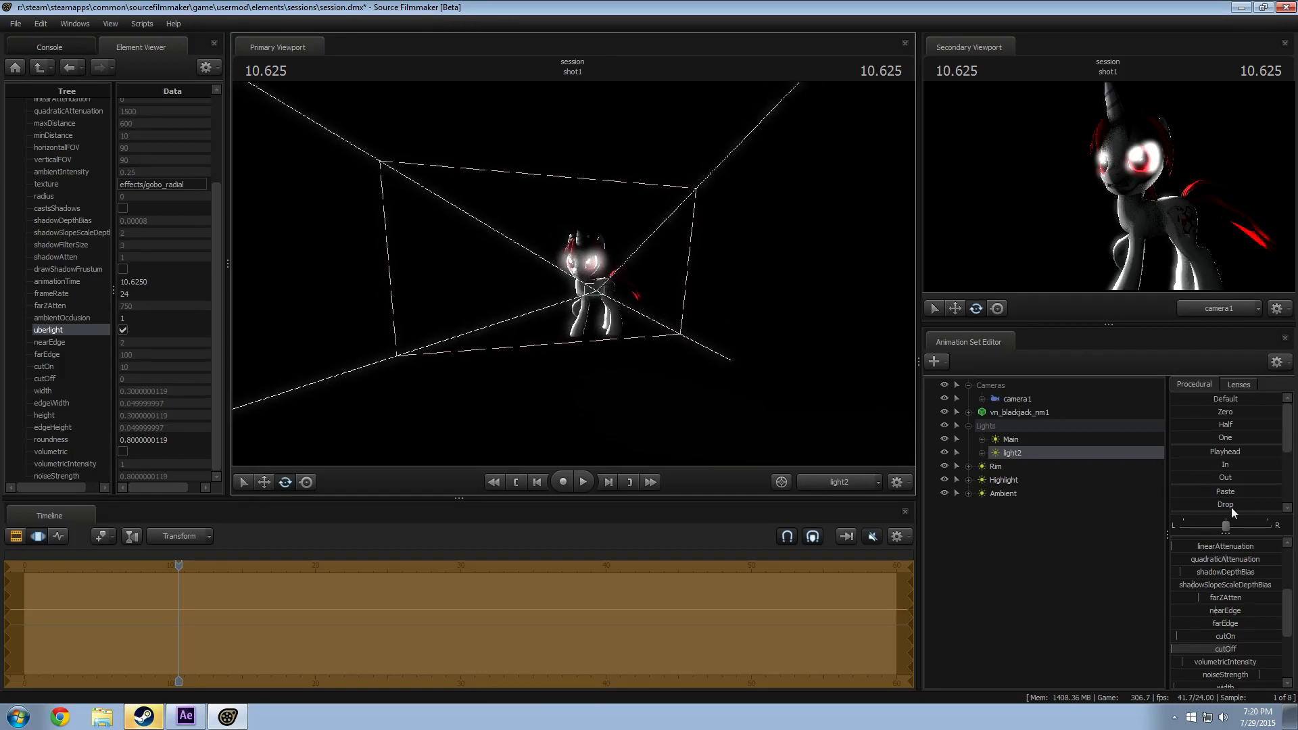
Step: Reduce light2's intensity and move it around to the pony's side while keeping it aimed at the pony
{"action": "scroll", "coordinate": [1230, 547], "scroll_direction": "up", "scroll_amount": 4}
{"action": "left_click_drag", "start_coordinate": [1191, 541], "coordinate": [1171, 542]}
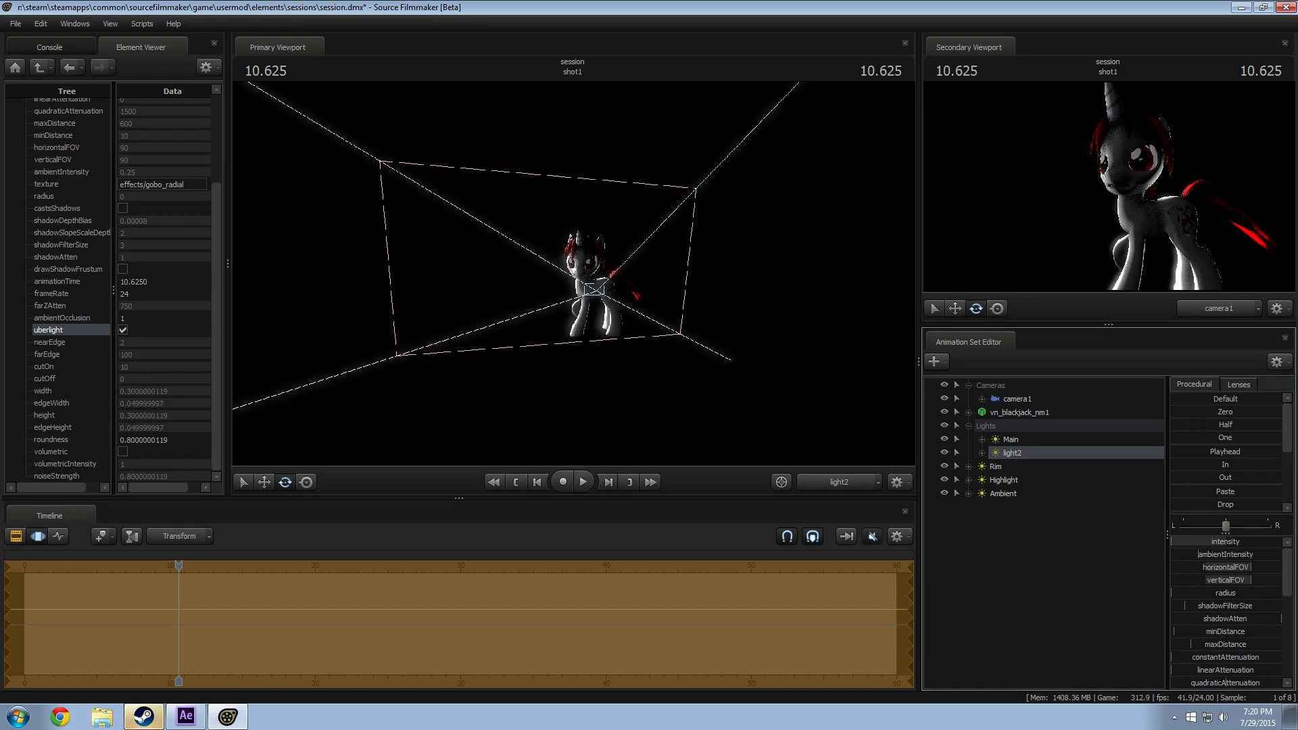
{"action": "key", "text": "a"}
{"action": "left_click_drag", "start_coordinate": [777, 315], "coordinate": [877, 346]}
Step: Rename light2 as Eye Light
{"action": "right_click", "coordinate": [1015, 454]}
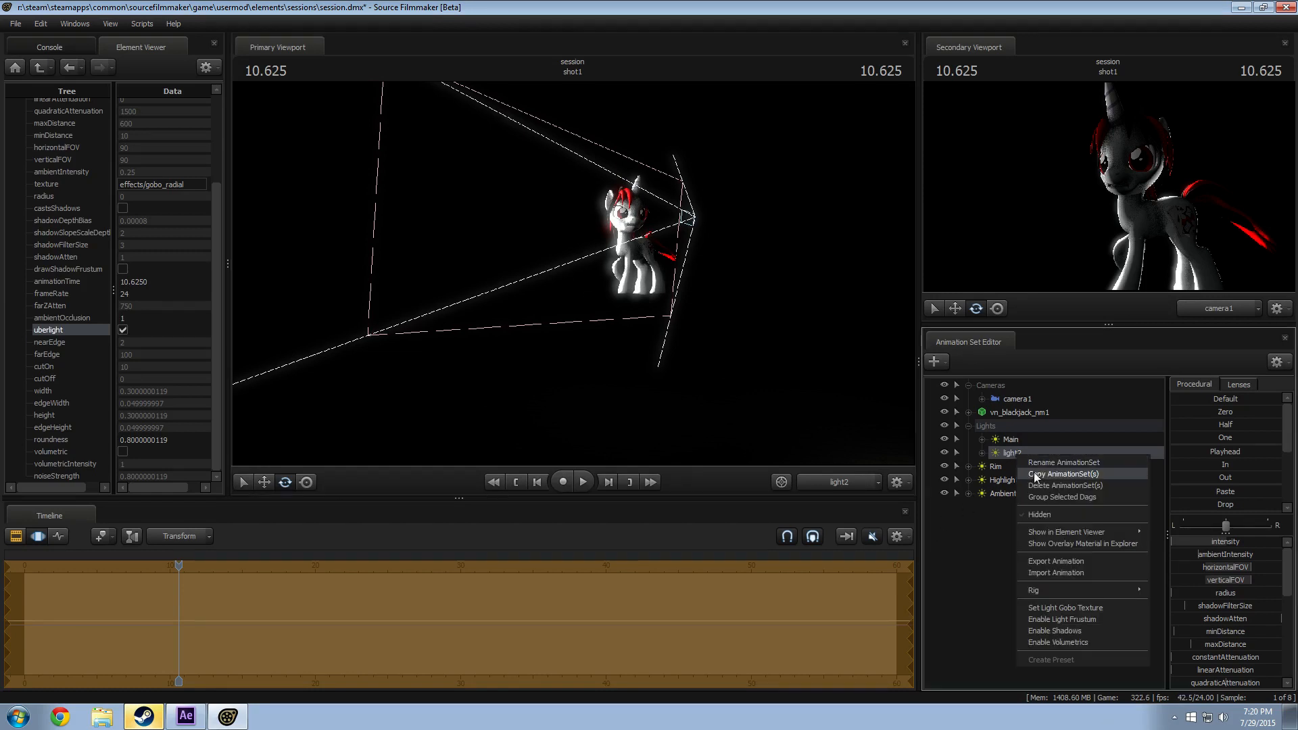
{"action": "left_click", "coordinate": [1034, 462]}
{"action": "type", "text": "Eye L"}
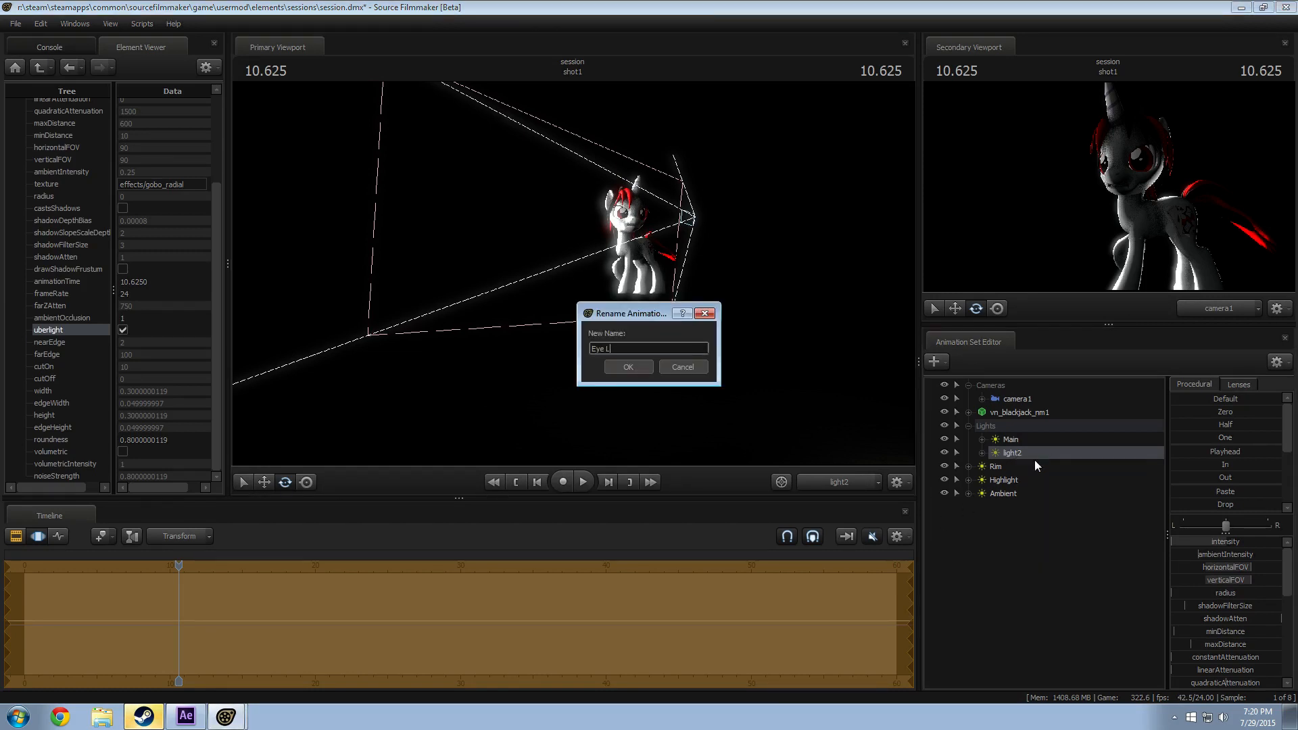
{"action": "type", "text": "ight"}
{"action": "key", "text": "Return"}
Step: Duplicate the Eye Light animation set by copying and pasting it
{"action": "right_click", "coordinate": [1037, 457]}
{"action": "right_click", "coordinate": [1003, 550]}
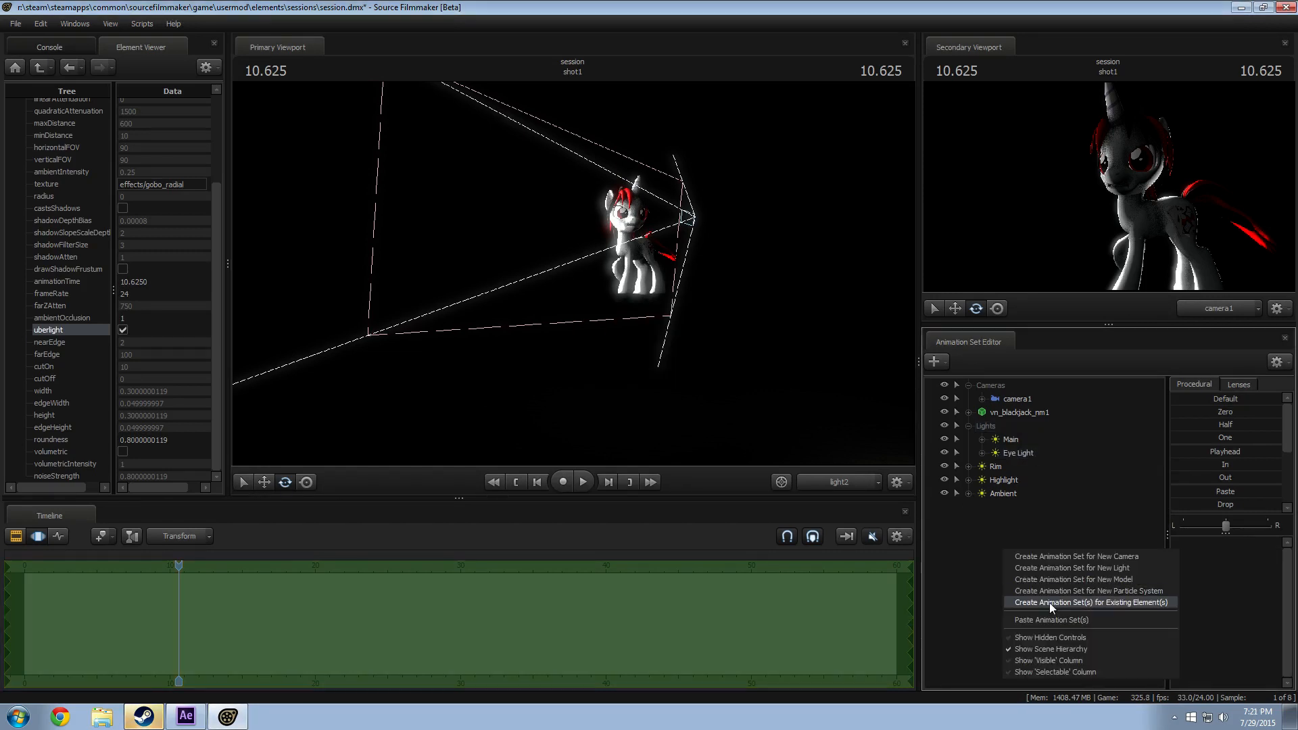
{"action": "left_click", "coordinate": [1049, 602]}
{"action": "left_click", "coordinate": [1158, 542]}
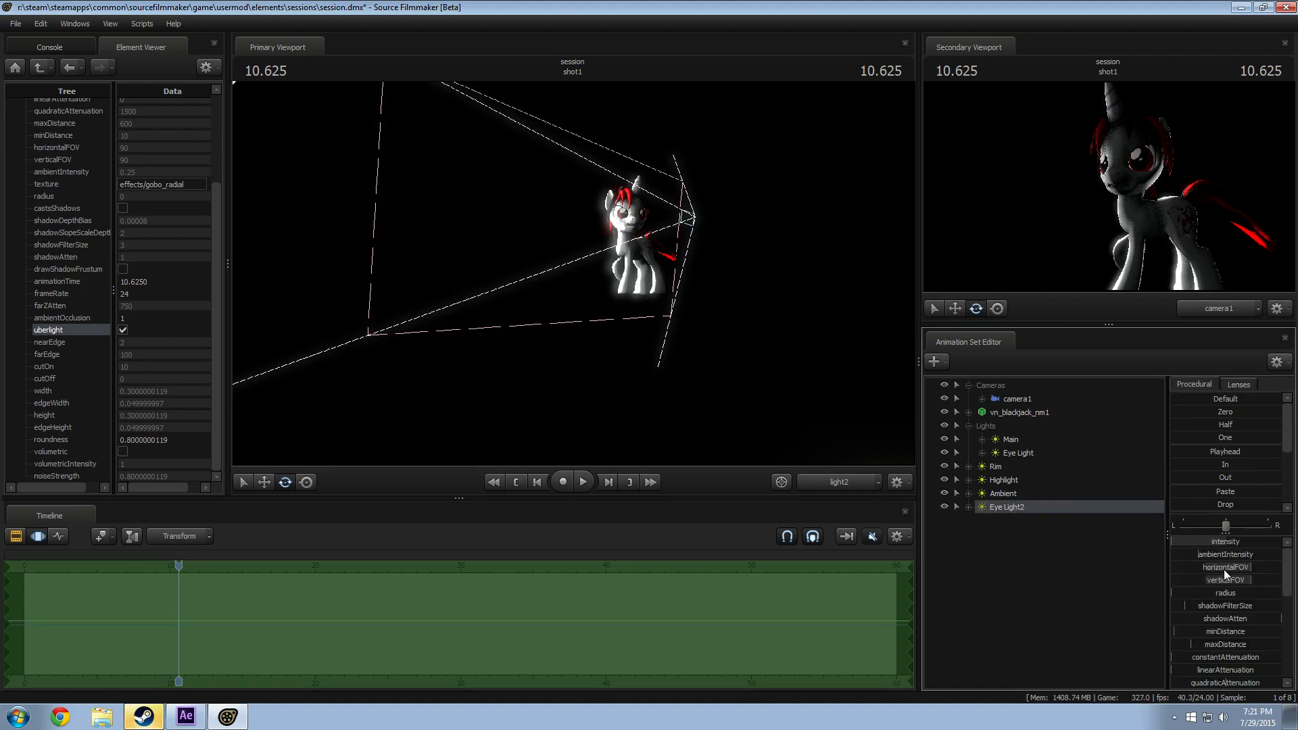
Step: Remap the horizontalFOV slider range of Eye Light2, lowering its minimum to 2
{"action": "right_click", "coordinate": [1226, 567]}
{"action": "left_click", "coordinate": [1236, 585]}
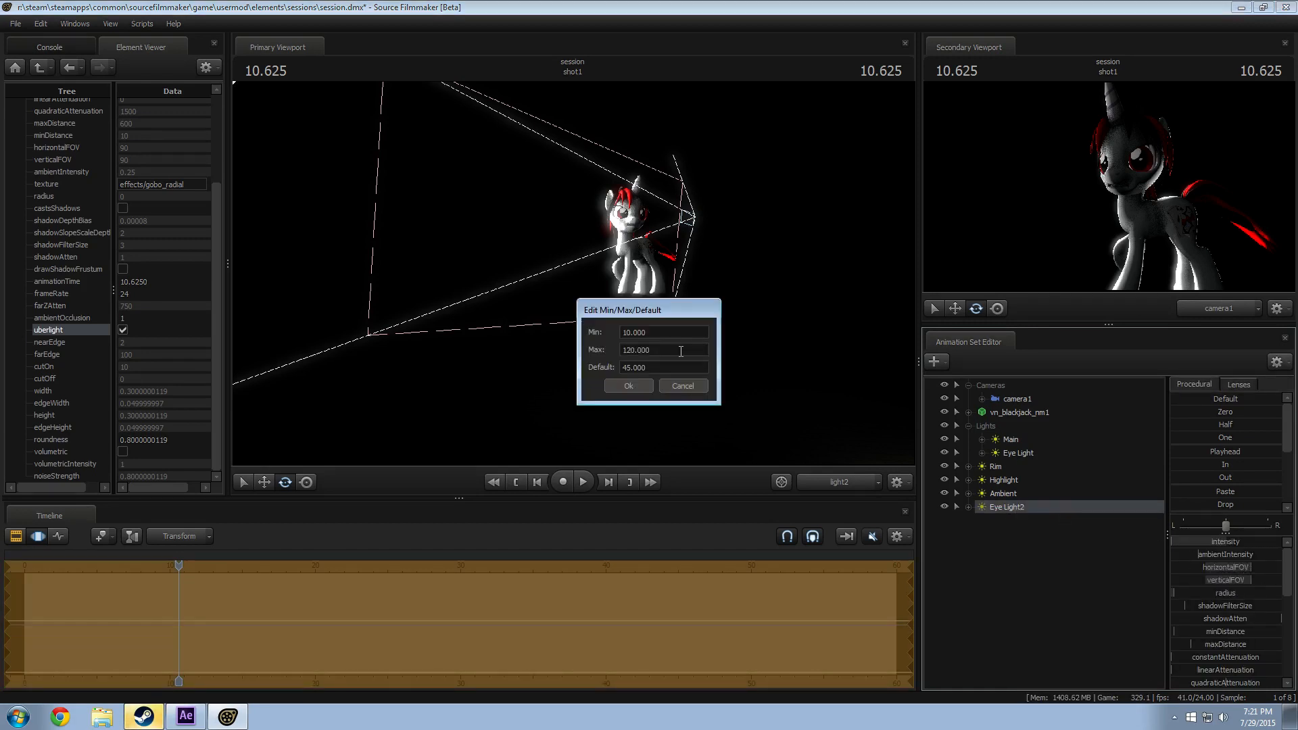
{"action": "type", "text": "2"}
{"action": "key", "text": "Tab"}
{"action": "type", "text": "12"}
{"action": "key", "text": "Tab"}
{"action": "type", "text": "13"}
{"action": "key", "text": "Return"}
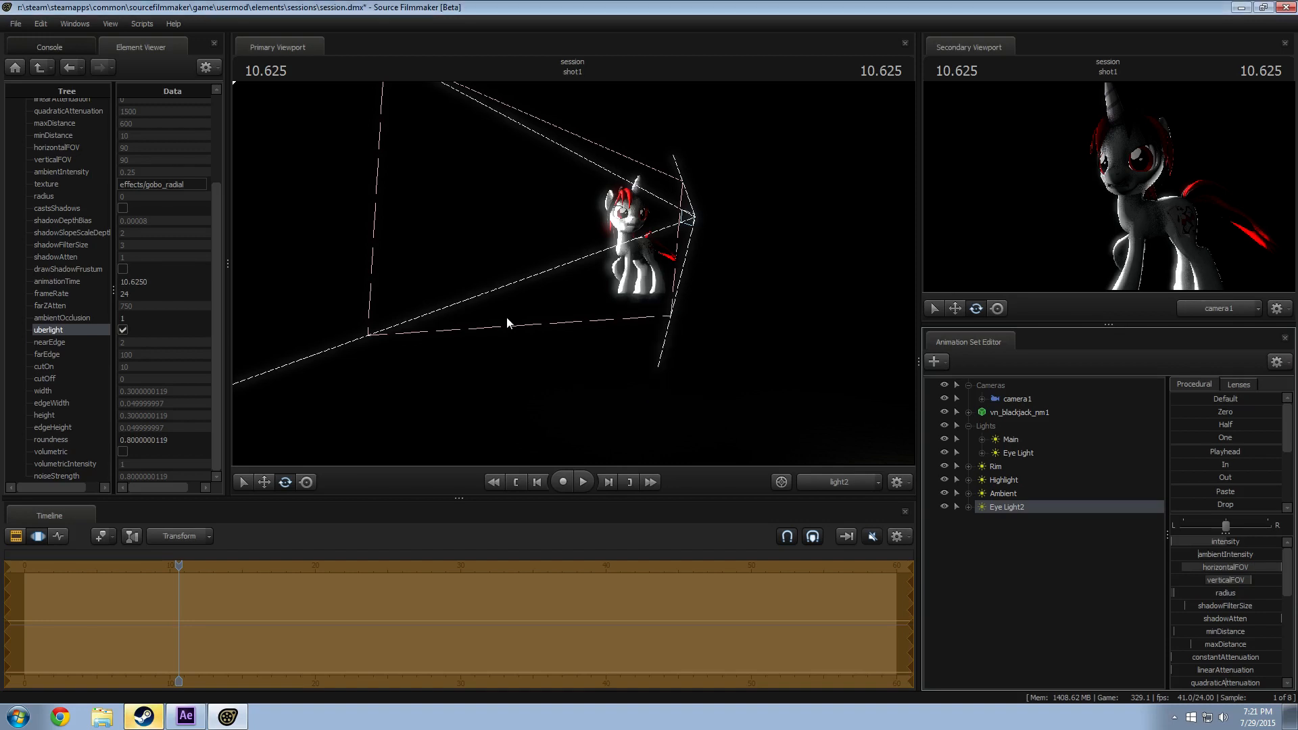
Step: Remap the verticalFOV slider range of Eye Light2 the same way, with a minimum of 2
{"action": "right_click", "coordinate": [1218, 582]}
{"action": "left_click", "coordinate": [1247, 594]}
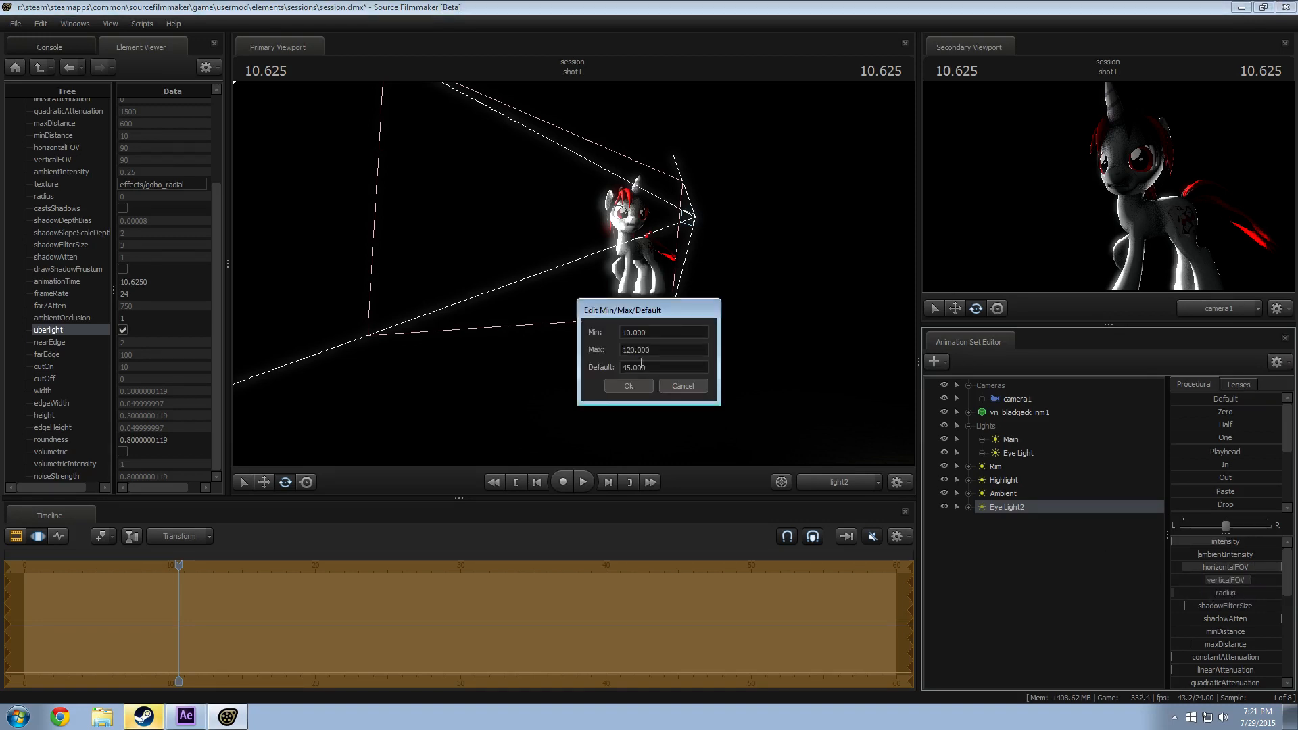
{"action": "triple_click", "coordinate": [663, 333]}
{"action": "type", "text": "2"}
{"action": "key", "text": "Tab"}
{"action": "type", "text": "10.62"}
{"action": "key", "text": "Tab"}
{"action": "type", "text": "3"}
{"action": "key", "text": "Return"}
Step: Look through Eye Light2, aim it at the pony's eye, and narrow its horizontal and vertical FOV to a tight beam
{"action": "left_click_drag", "start_coordinate": [1003, 508], "coordinate": [657, 237]}
{"action": "mouse_move", "coordinate": [553, 275]}
{"action": "left_mouse_down"}
{"action": "mouse_move", "coordinate": [635, 250]}
{"action": "mouse_move", "coordinate": [645, 169]}
{"action": "mouse_move", "coordinate": [539, 266]}
{"action": "mouse_move", "coordinate": [565, 257]}
{"action": "mouse_move", "coordinate": [452, 267]}
{"action": "mouse_move", "coordinate": [556, 273]}
{"action": "left_mouse_up"}
{"action": "key", "text": "d"}
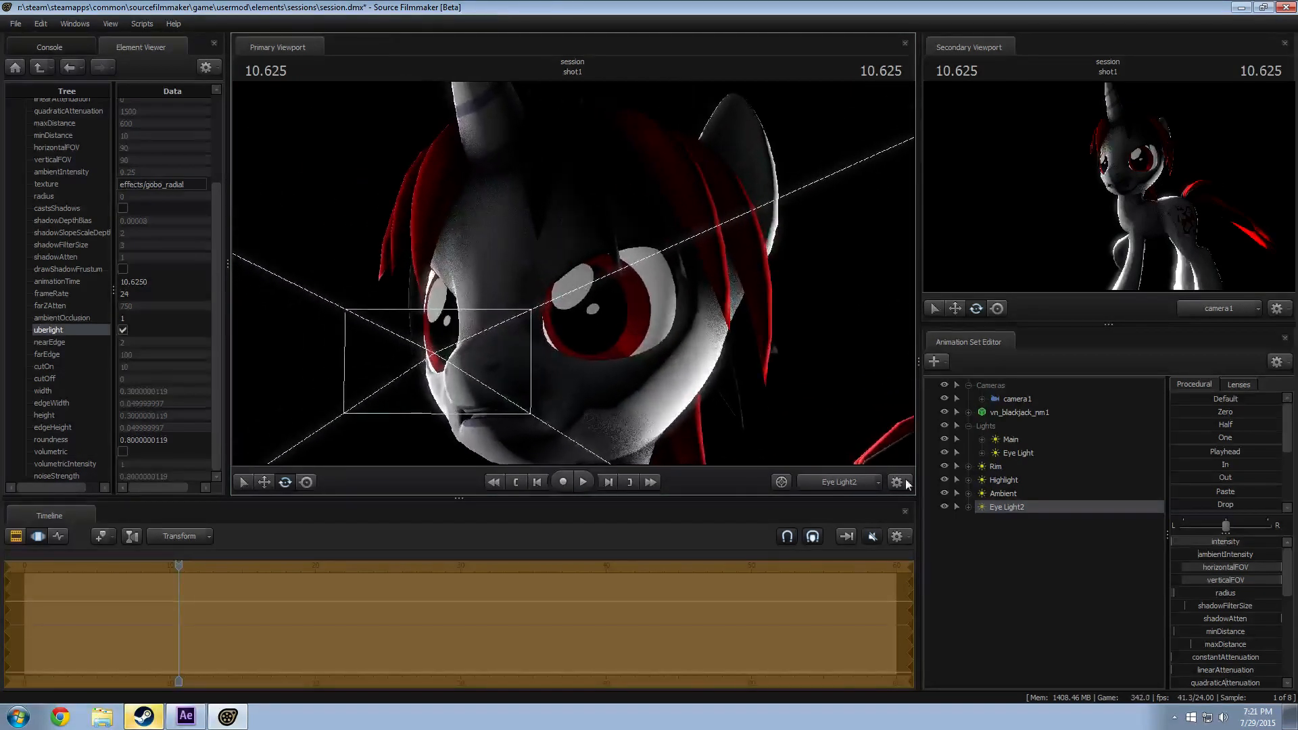
{"action": "left_click_drag", "start_coordinate": [1217, 582], "coordinate": [1108, 582]}
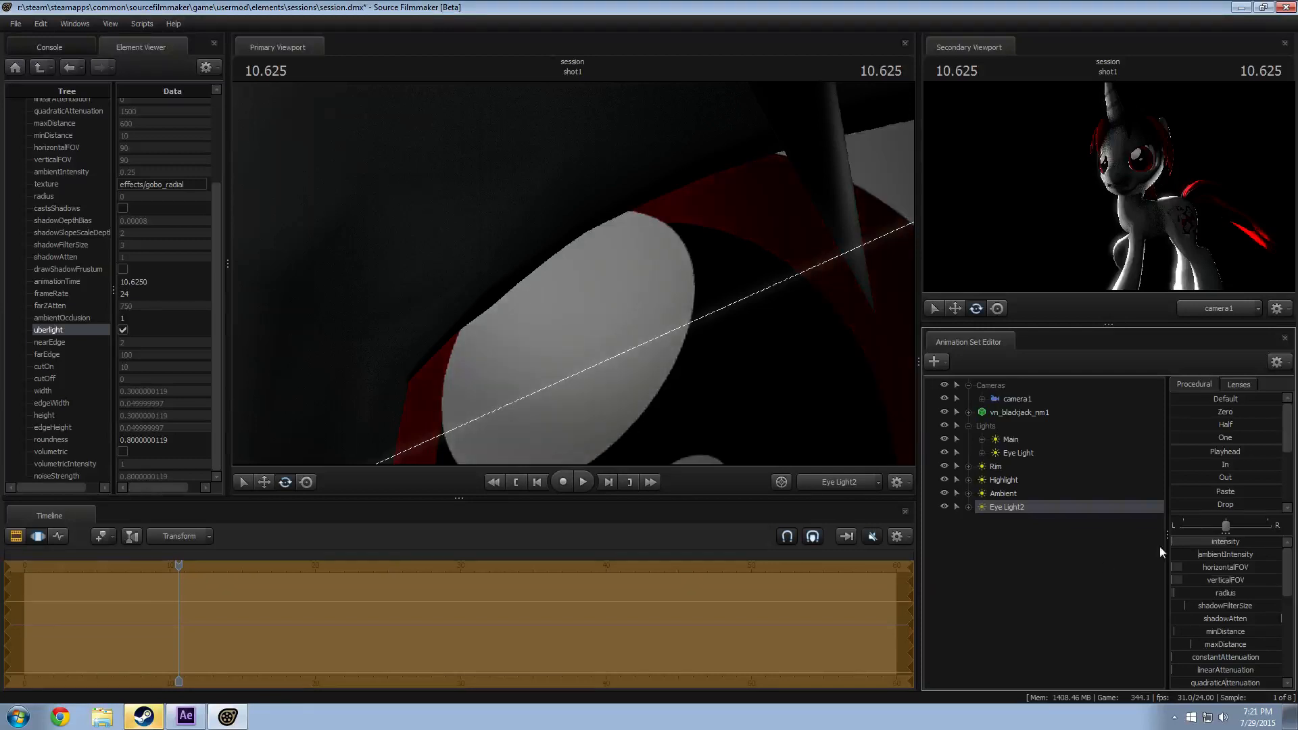
Step: Aim Eye Light2 at the lower outer part of the pony's iris and adjust its intensity to a low level
{"action": "mouse_move", "coordinate": [1174, 543]}
{"action": "left_mouse_down"}
{"action": "mouse_move", "coordinate": [1196, 543]}
{"action": "mouse_move", "coordinate": [1174, 543]}
{"action": "left_mouse_up"}
{"action": "left_click_drag", "start_coordinate": [676, 378], "coordinate": [811, 501]}
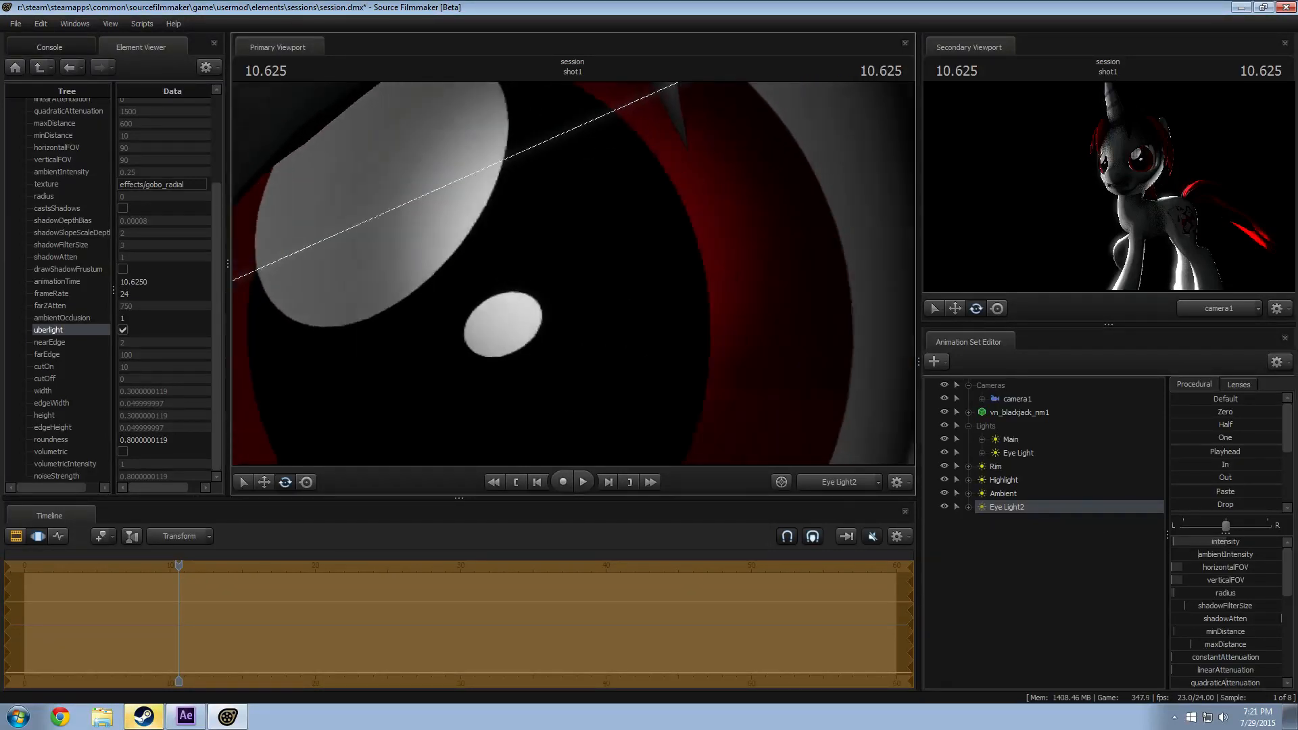
{"action": "left_click_drag", "start_coordinate": [573, 273], "coordinate": [643, 410]}
{"action": "left_click_drag", "start_coordinate": [1211, 542], "coordinate": [1177, 543]}
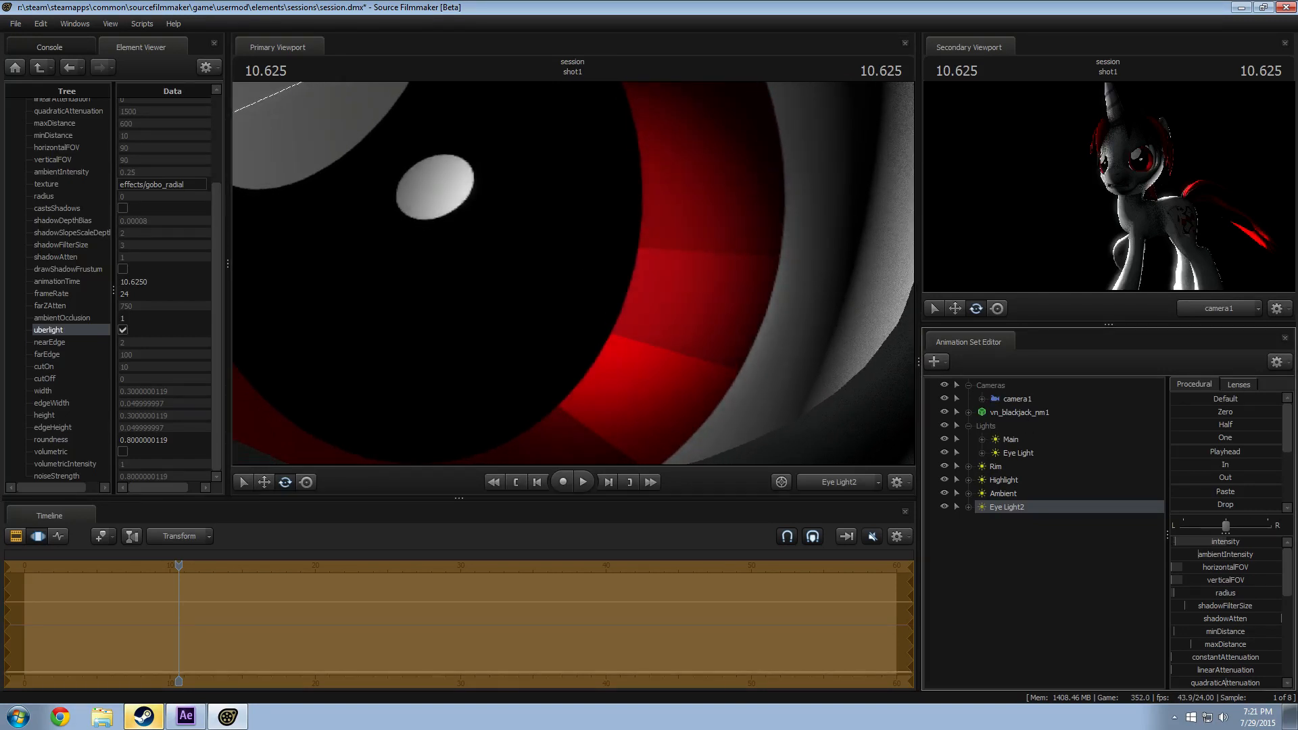
Step: Duplicate Eye Light2 and load the copy, Eye Light3, into the primary viewport
{"action": "left_click", "coordinate": [1016, 502]}
{"action": "right_click", "coordinate": [1010, 510]}
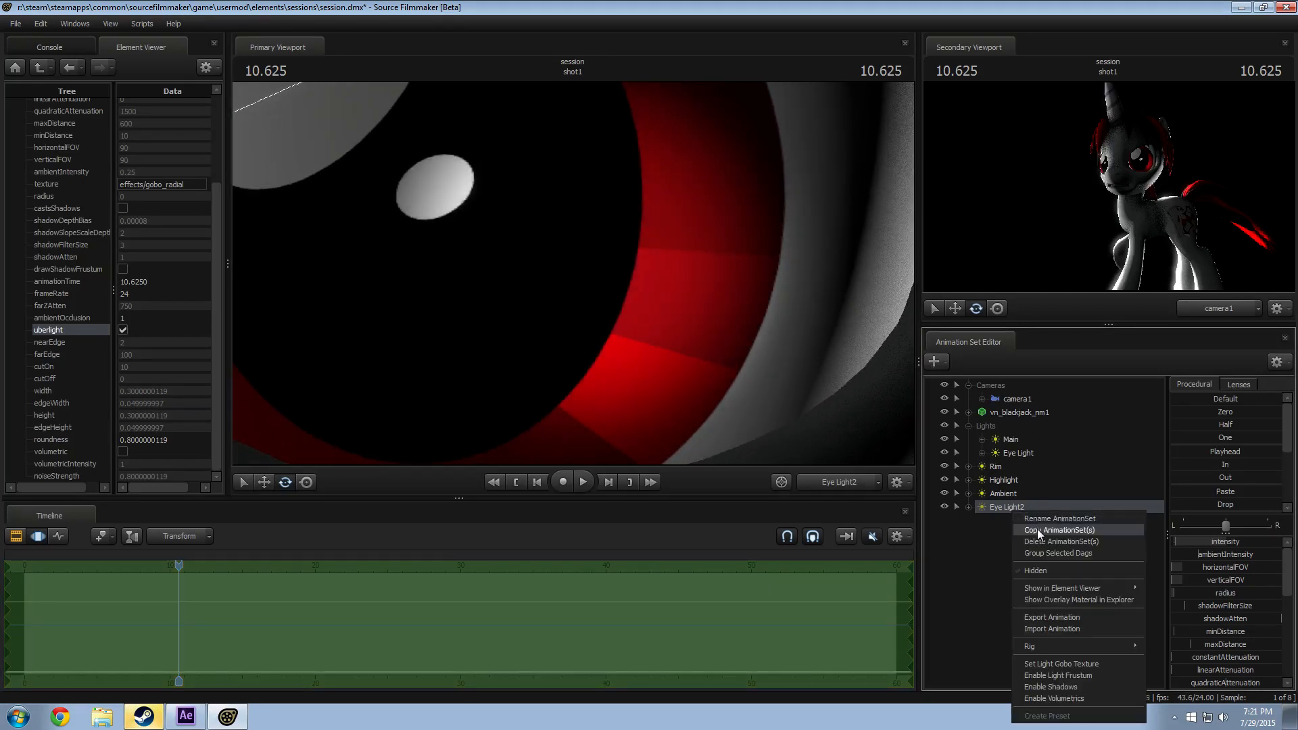
{"action": "left_click", "coordinate": [1038, 530]}
{"action": "right_click", "coordinate": [1007, 538]}
{"action": "left_click", "coordinate": [1055, 609]}
{"action": "left_click", "coordinate": [1040, 520]}
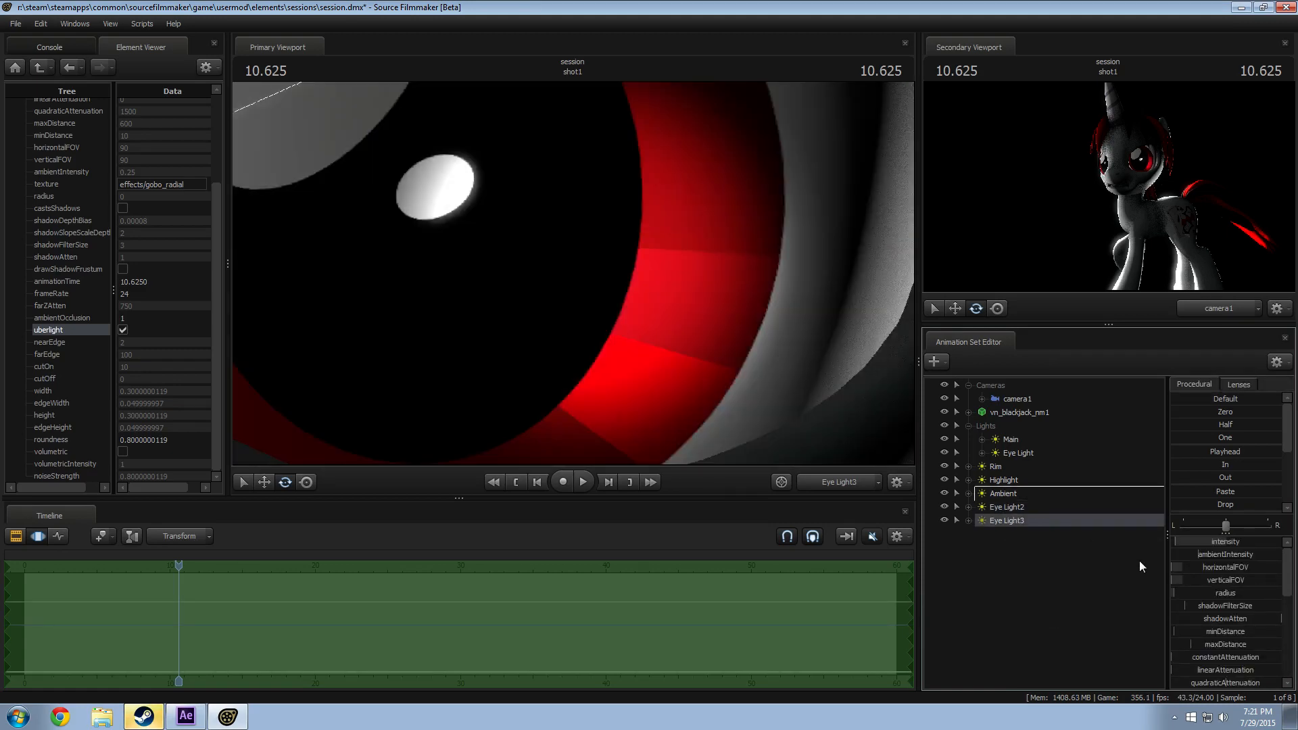
Step: Widen Eye Light3's horizontalFOV and verticalFOV equally
{"action": "double_click", "coordinate": [1215, 568]}
{"action": "double_click", "coordinate": [1200, 576]}
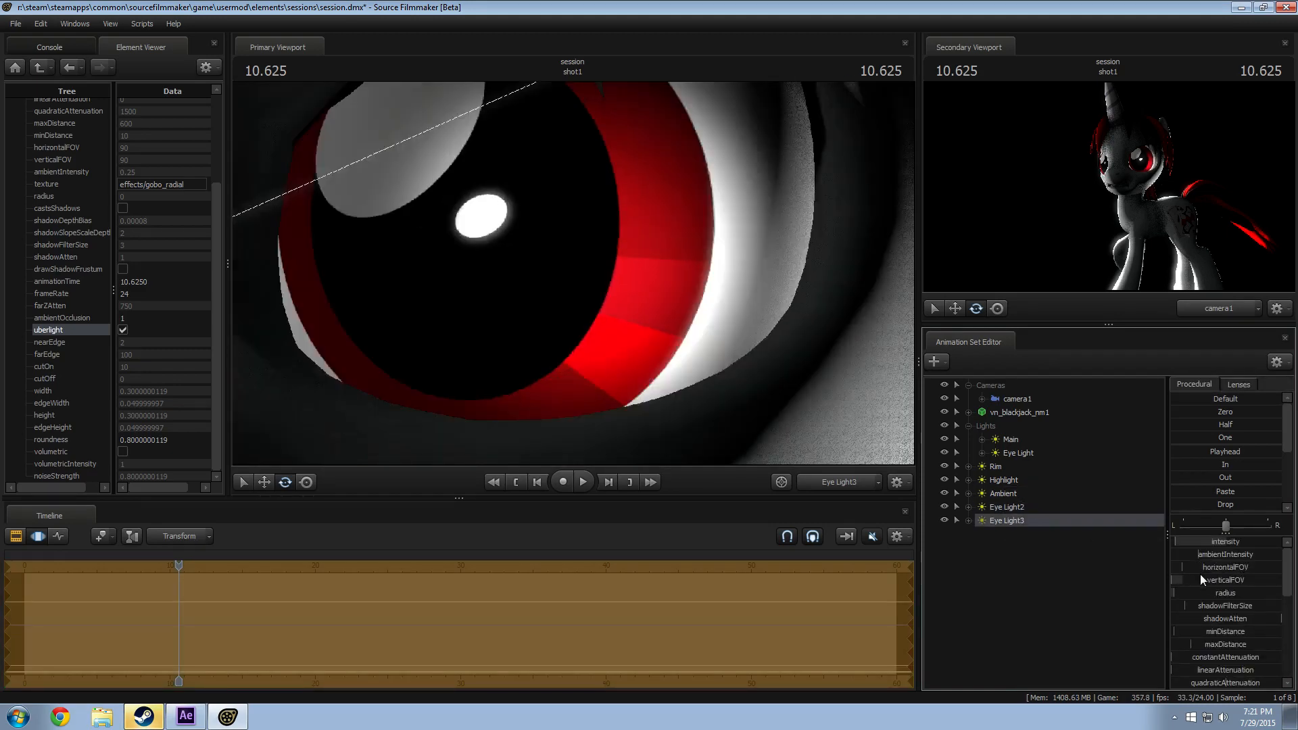
{"action": "right_click", "coordinate": [1200, 579]}
{"action": "left_click", "coordinate": [1222, 587]}
Step: Aim Eye Light3 at the white highlights in the pony's eye, lower its intensity, and return the primary viewport to camera1
{"action": "left_click_drag", "start_coordinate": [674, 315], "coordinate": [609, 300]}
{"action": "key", "text": "s"}
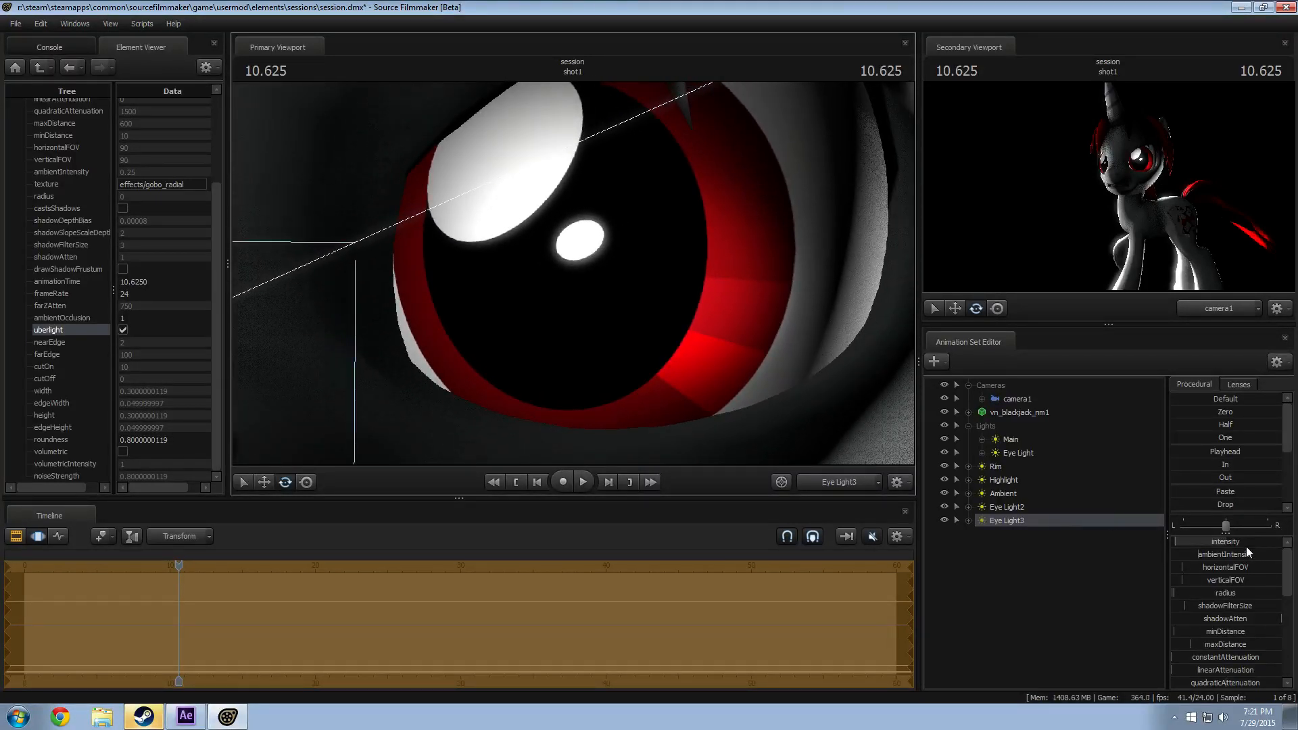
{"action": "left_click_drag", "start_coordinate": [1246, 543], "coordinate": [1243, 543]}
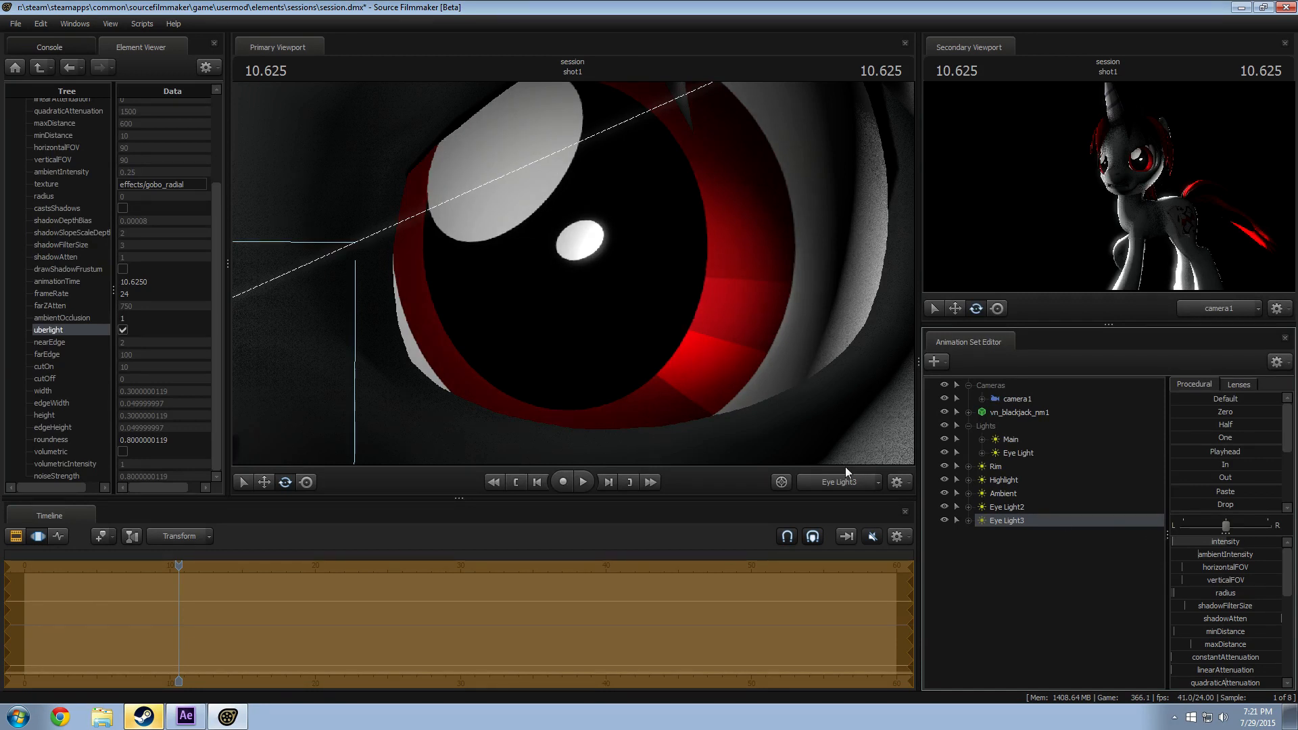
{"action": "left_click", "coordinate": [822, 482]}
{"action": "left_click", "coordinate": [843, 488]}
{"action": "key", "text": "F2"}
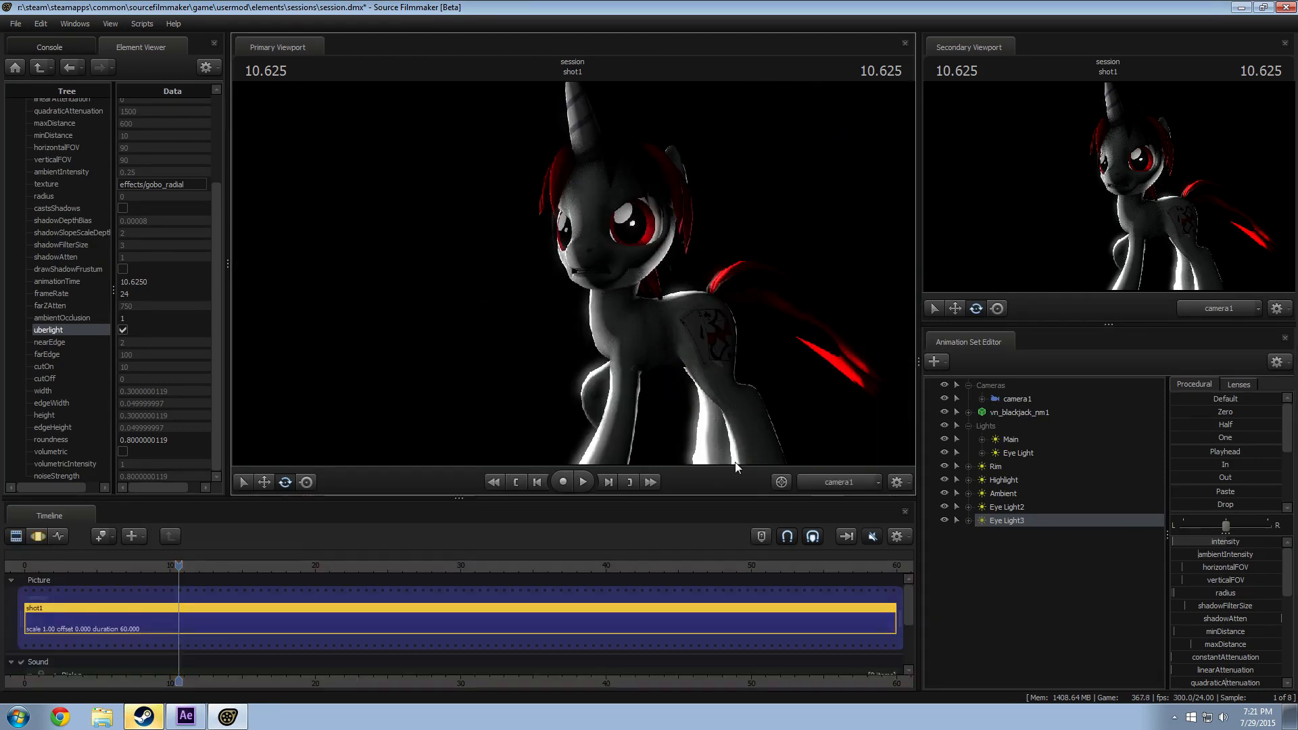
Step: Reduce the maximum and default of Eye Light's intensity slider range and lower the light's intensity slightly
{"action": "left_click", "coordinate": [1009, 505]}
{"action": "left_click", "coordinate": [1003, 481]}
{"action": "left_click", "coordinate": [1016, 453]}
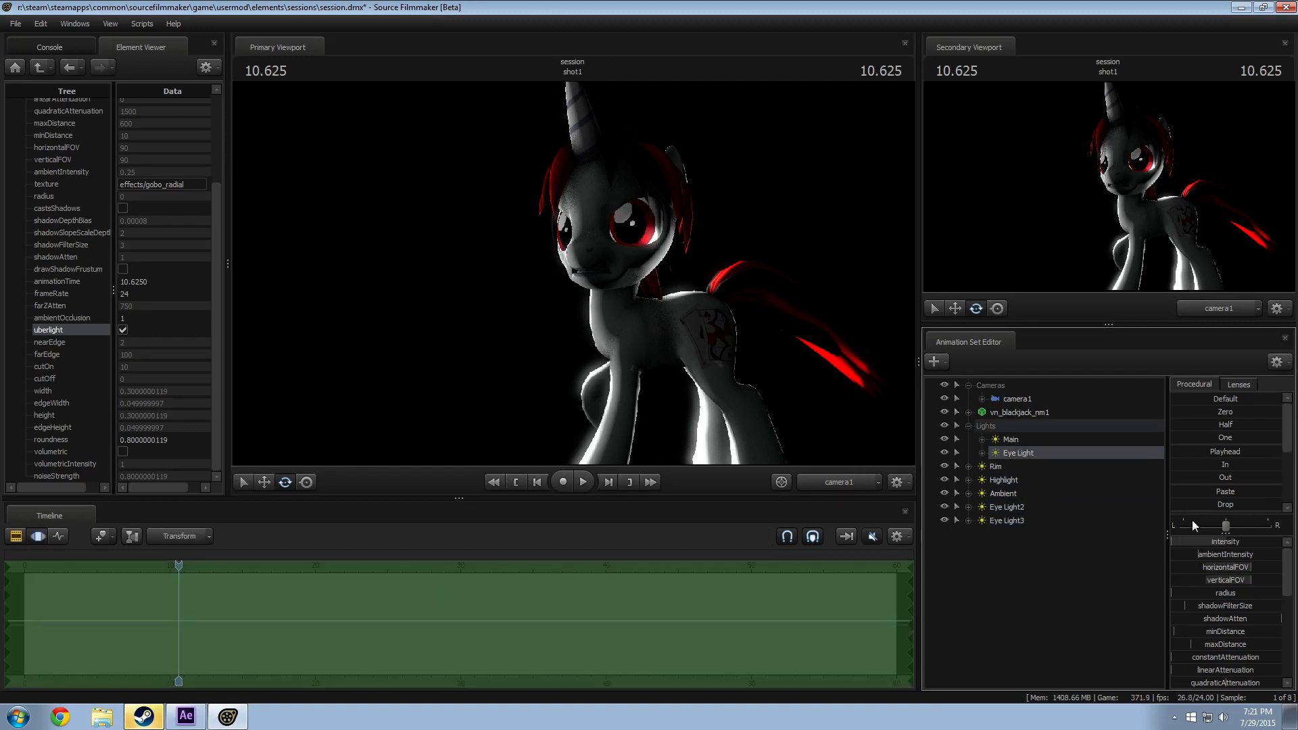
{"action": "right_click", "coordinate": [1187, 542]}
{"action": "left_click", "coordinate": [1210, 560]}
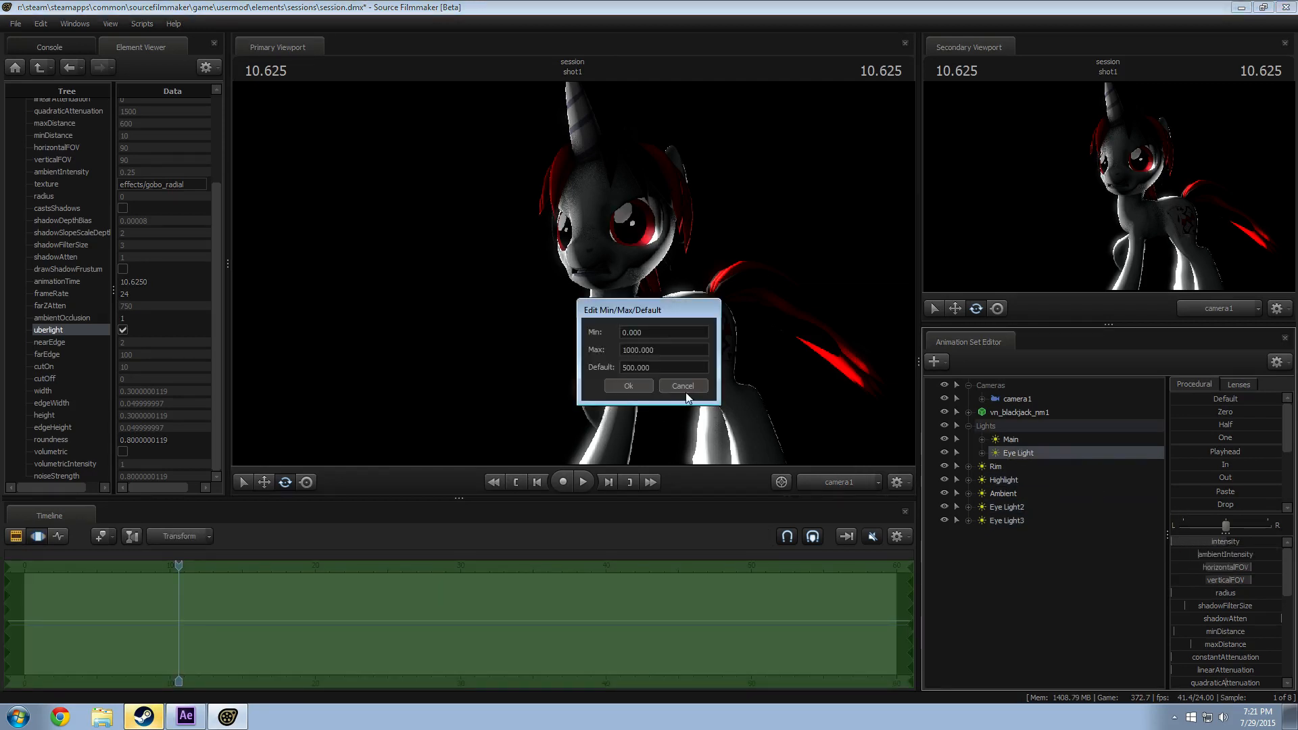
{"action": "key", "text": "BackSpace"}
{"action": "key", "text": "BackSpace"}
{"action": "left_click", "coordinate": [635, 368]}
{"action": "key", "text": "BackSpace"}
{"action": "key", "text": "BackSpace"}
{"action": "left_click", "coordinate": [641, 388]}
{"action": "mouse_move", "coordinate": [1222, 542]}
{"action": "left_mouse_down"}
{"action": "mouse_move", "coordinate": [1183, 542]}
{"action": "mouse_move", "coordinate": [1194, 541]}
{"action": "left_mouse_up"}
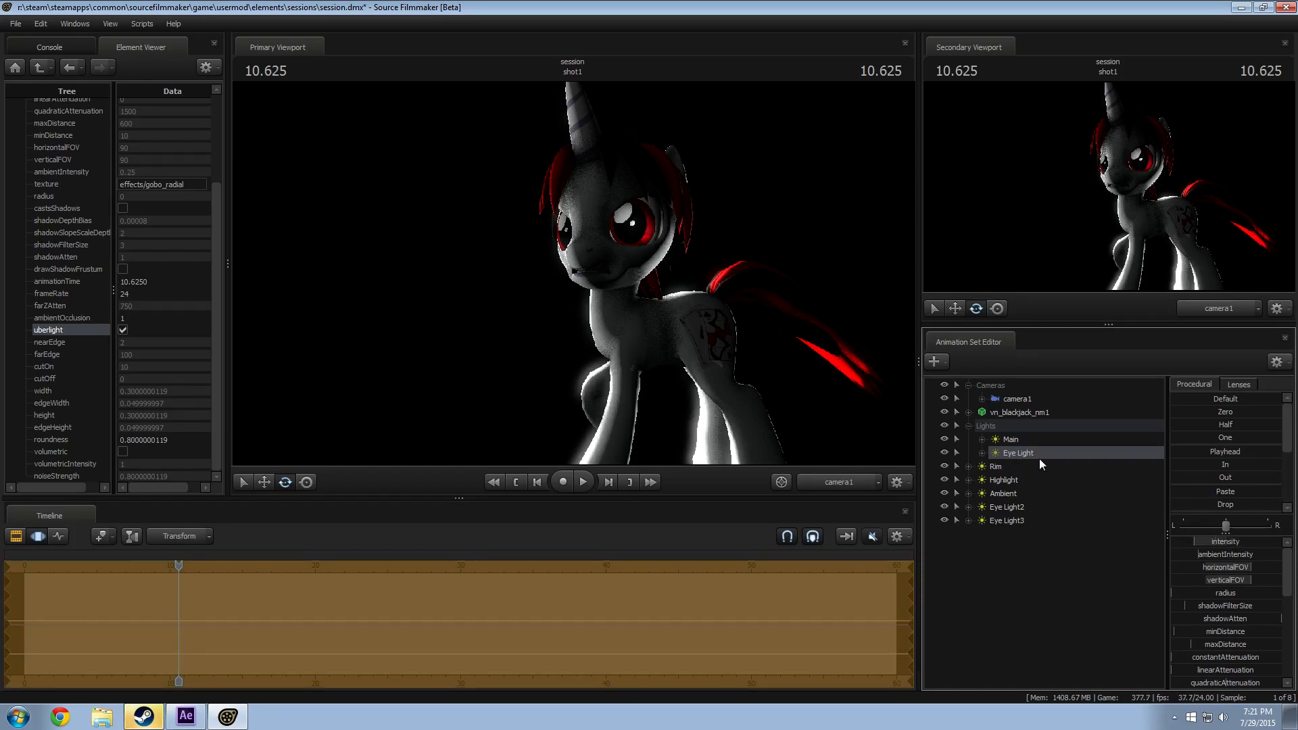
Step: Look through Eye Light to check its framing of the pony, and switch the primary viewport back to camera1
{"action": "left_click_drag", "start_coordinate": [1040, 458], "coordinate": [775, 434]}
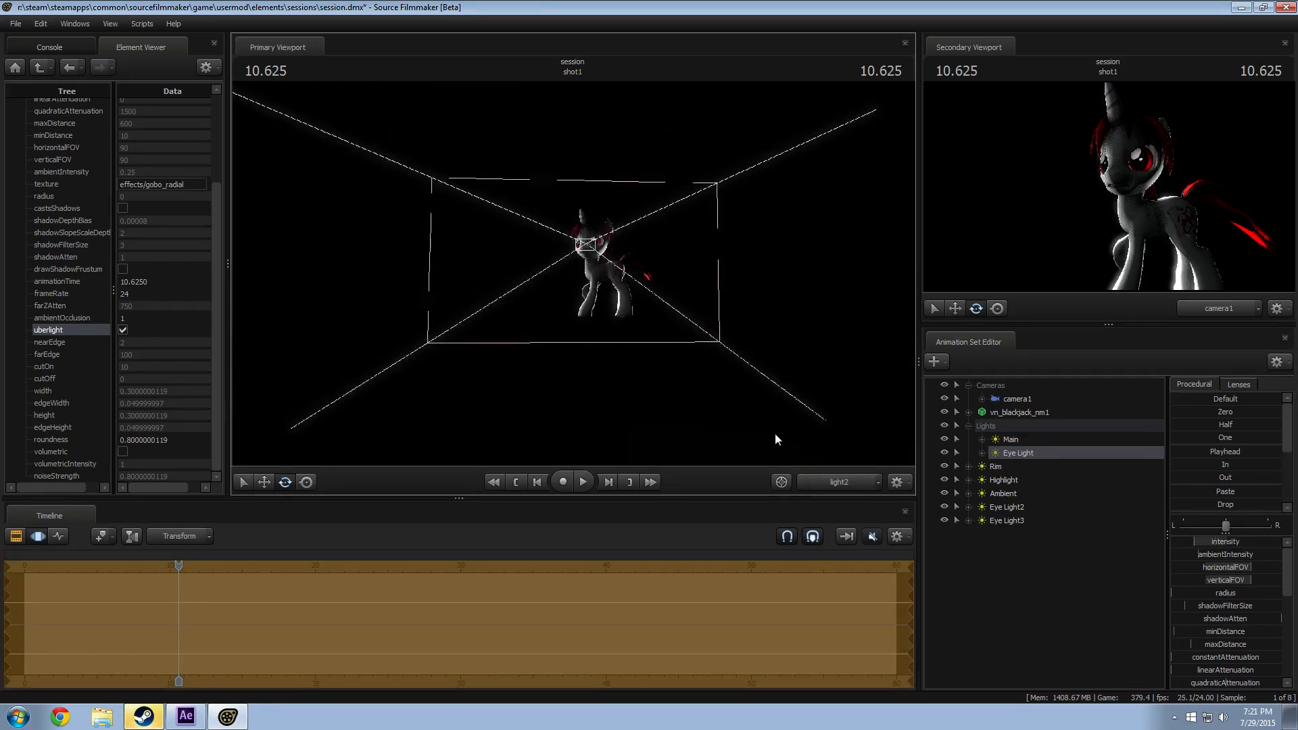
{"action": "left_click", "coordinate": [838, 486]}
{"action": "left_click", "coordinate": [838, 487]}
{"action": "key", "text": "F2"}
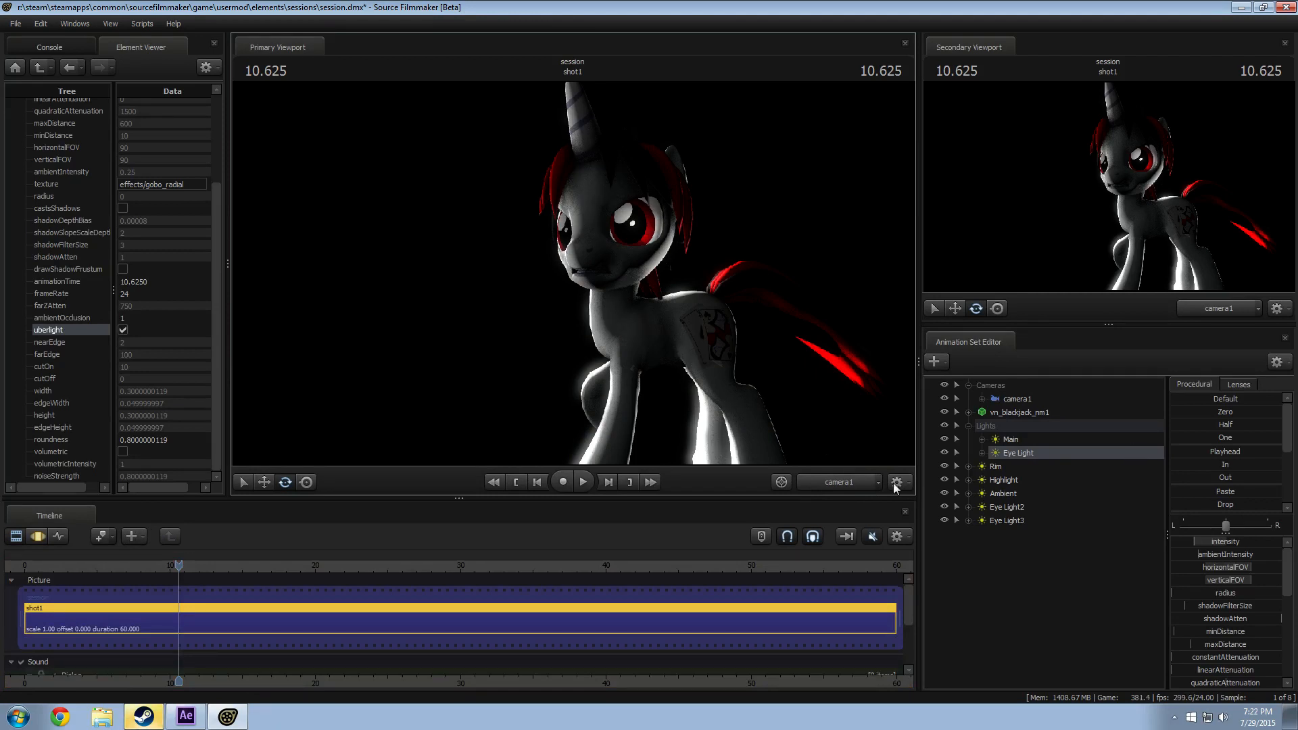
Step: Look through Eye Light2 and readjust its aim on the pony's iris, undoing the last two changes
{"action": "left_click_drag", "start_coordinate": [1013, 508], "coordinate": [573, 274]}
{"action": "left_click", "coordinate": [643, 373]}
{"action": "key", "text": "F2"}
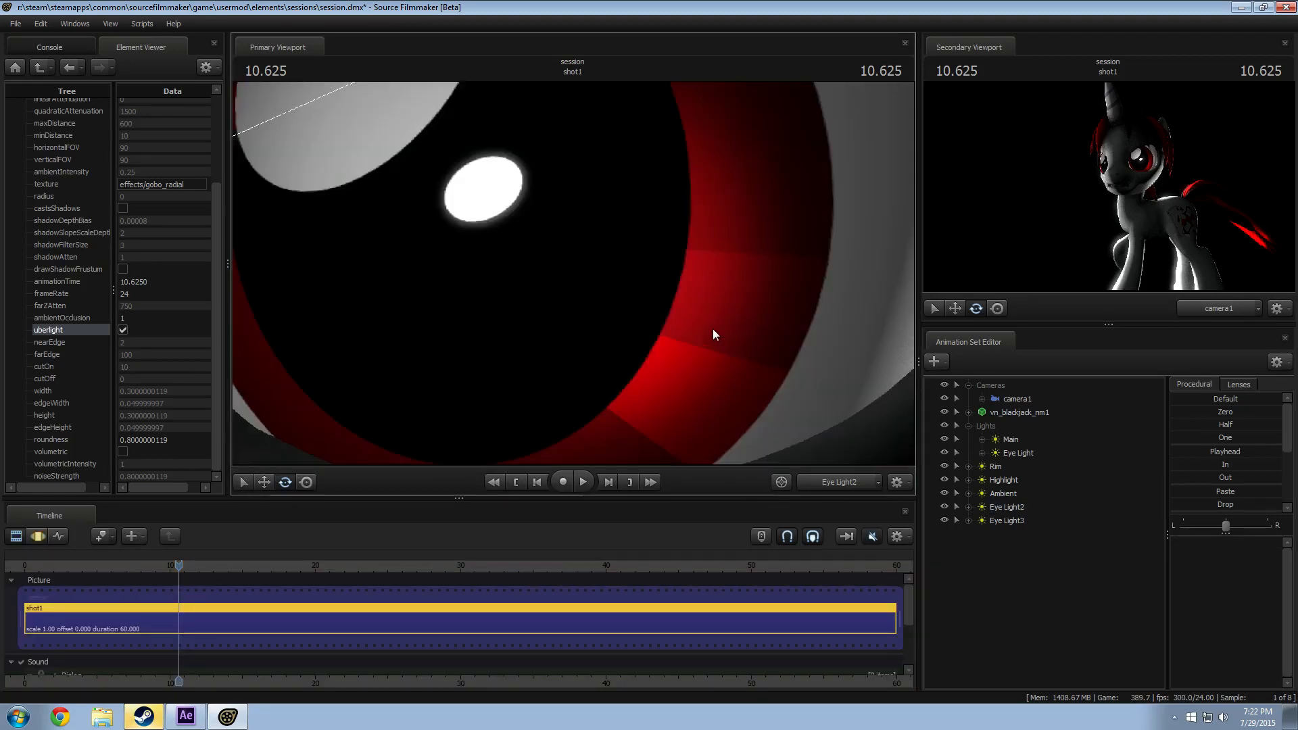
{"action": "key", "text": "F3"}
{"action": "left_click", "coordinate": [1002, 507]}
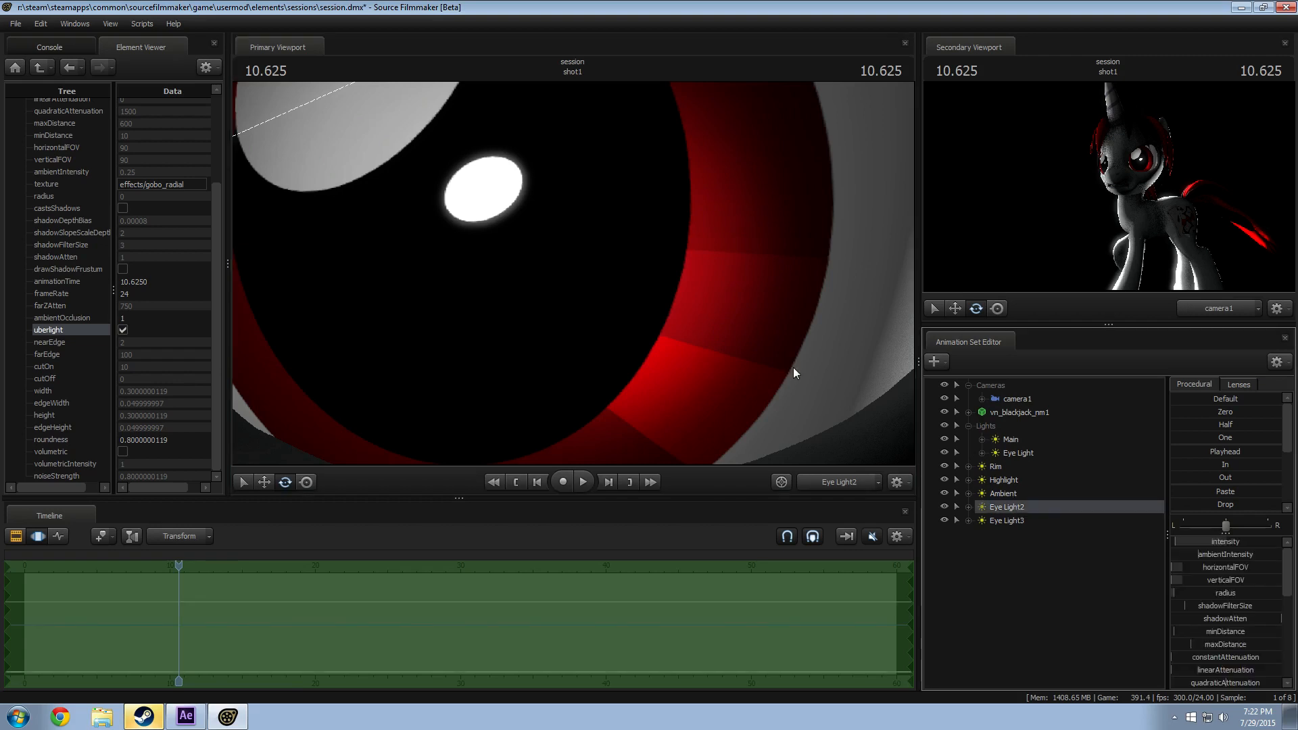
{"action": "left_click_drag", "start_coordinate": [792, 368], "coordinate": [579, 274]}
{"action": "key", "text": "ctrl+z"}
{"action": "key", "text": "ctrl+z"}
{"action": "key", "text": "F2"}
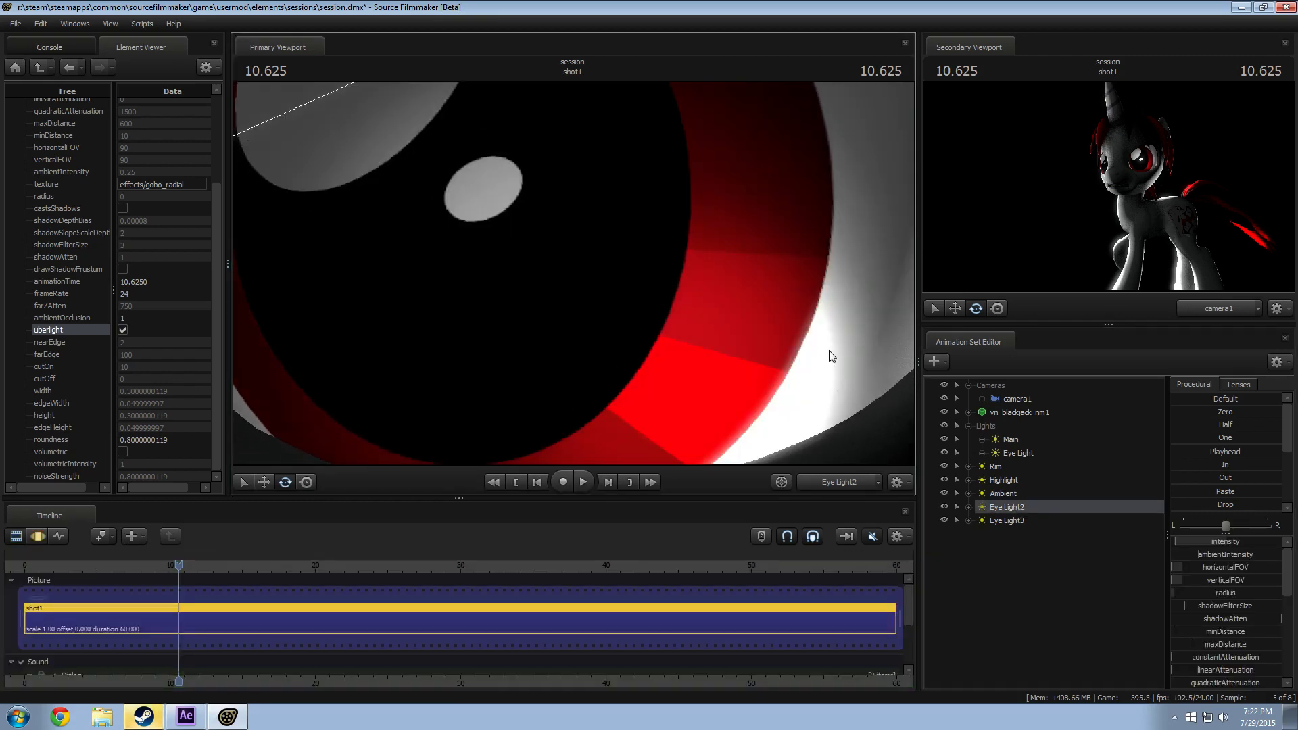
Step: Look through Eye Light3, scrub and play the shot to check its lighting, and return the primary viewport to camera1
{"action": "key", "text": "F3"}
{"action": "key", "text": "F2"}
{"action": "key", "text": "F3"}
{"action": "left_click", "coordinate": [1011, 521]}
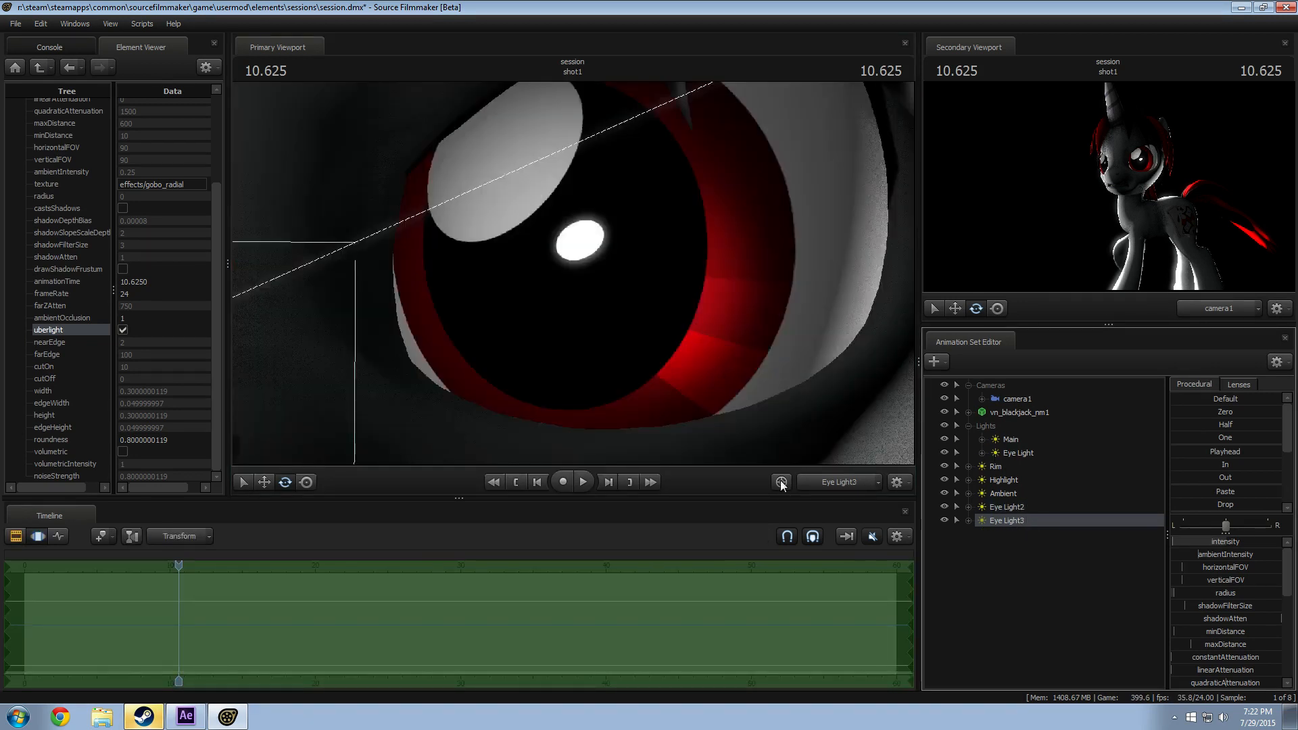
{"action": "key", "text": "F2"}
{"action": "left_click_drag", "start_coordinate": [238, 579], "coordinate": [160, 581]}
{"action": "key", "text": "space"}
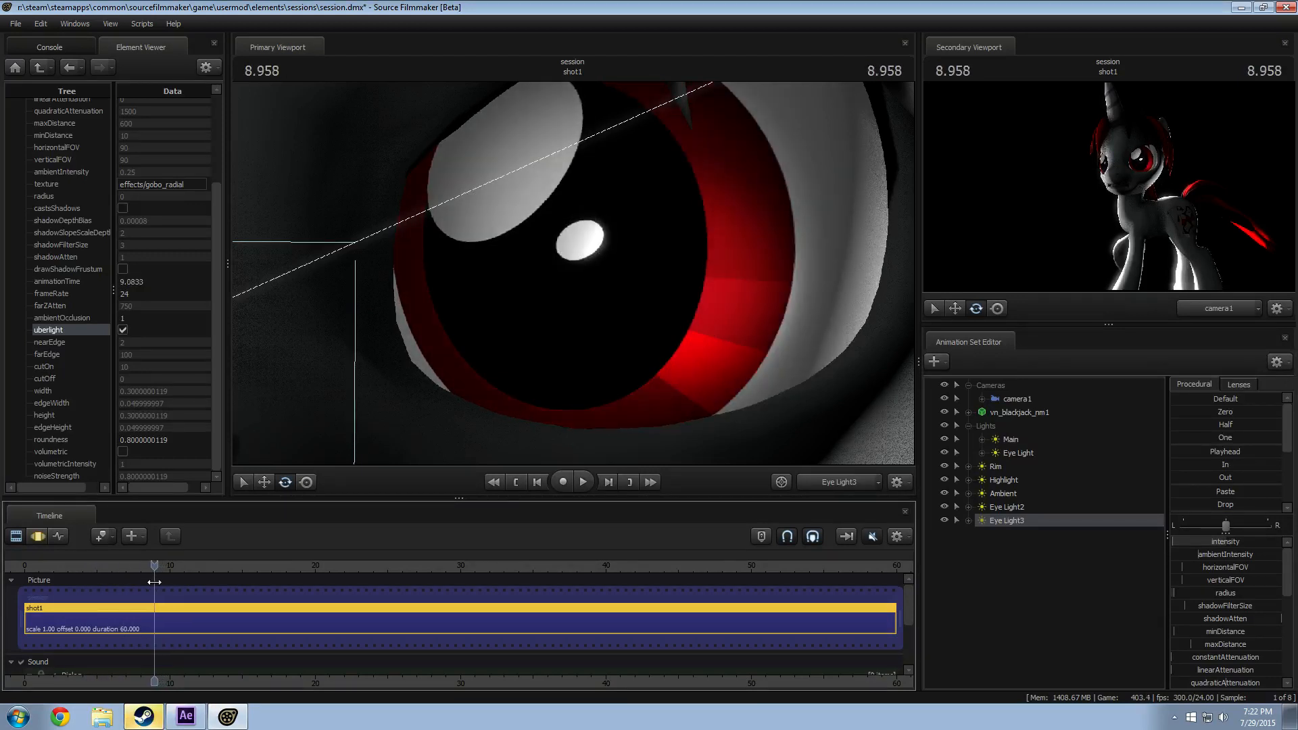
{"action": "key", "text": "F3"}
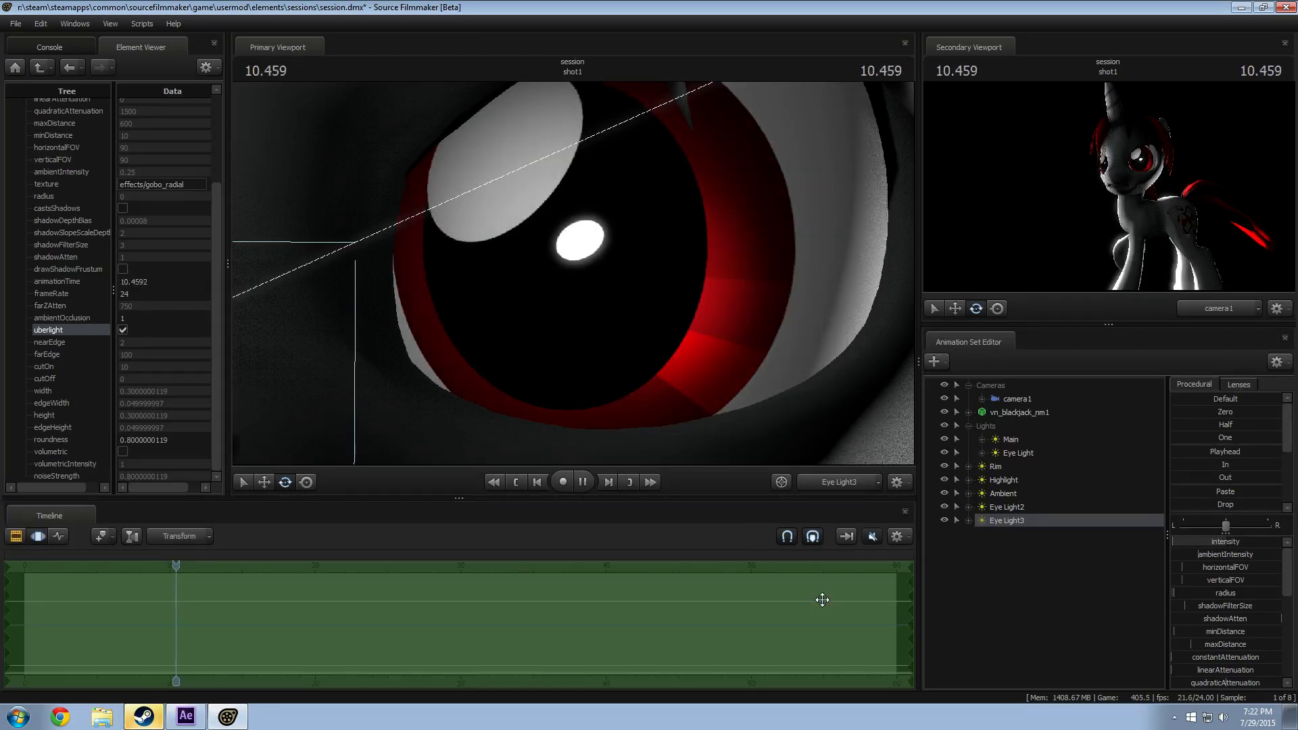
{"action": "key", "text": "space"}
{"action": "left_click", "coordinate": [834, 481]}
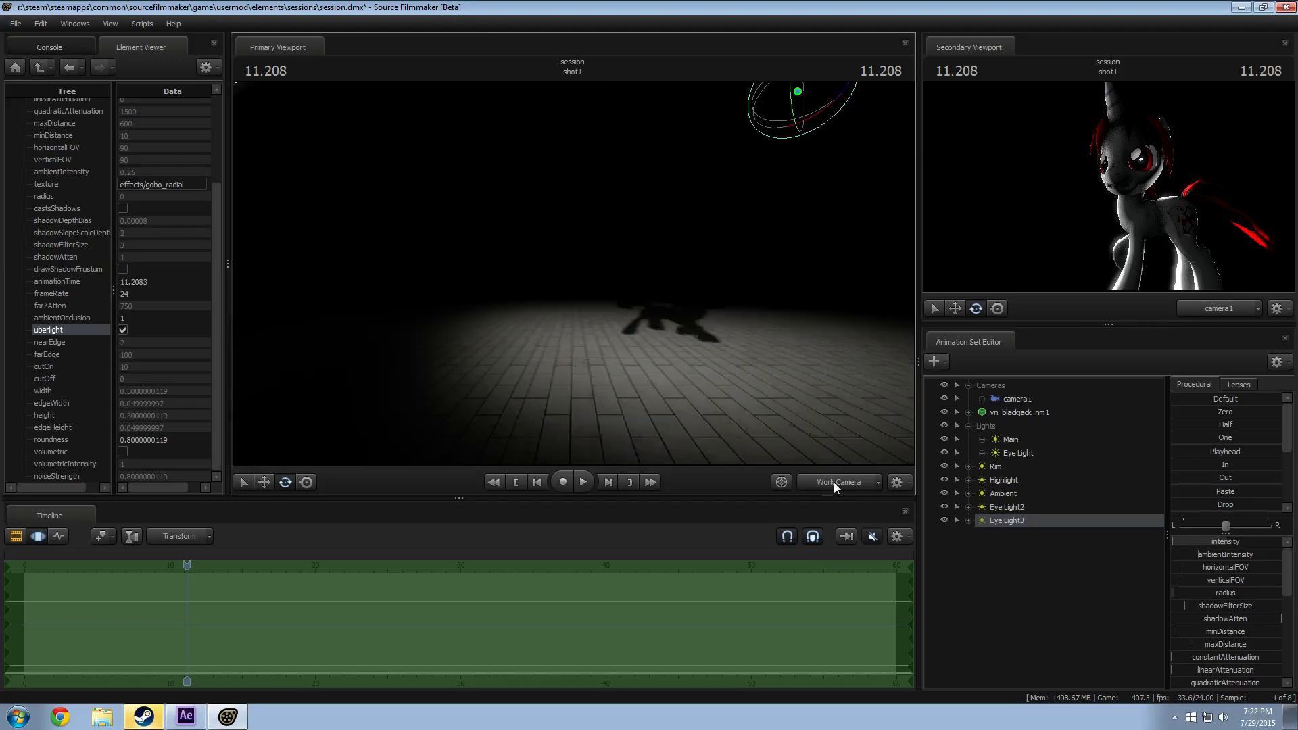
{"action": "key", "text": "F2"}
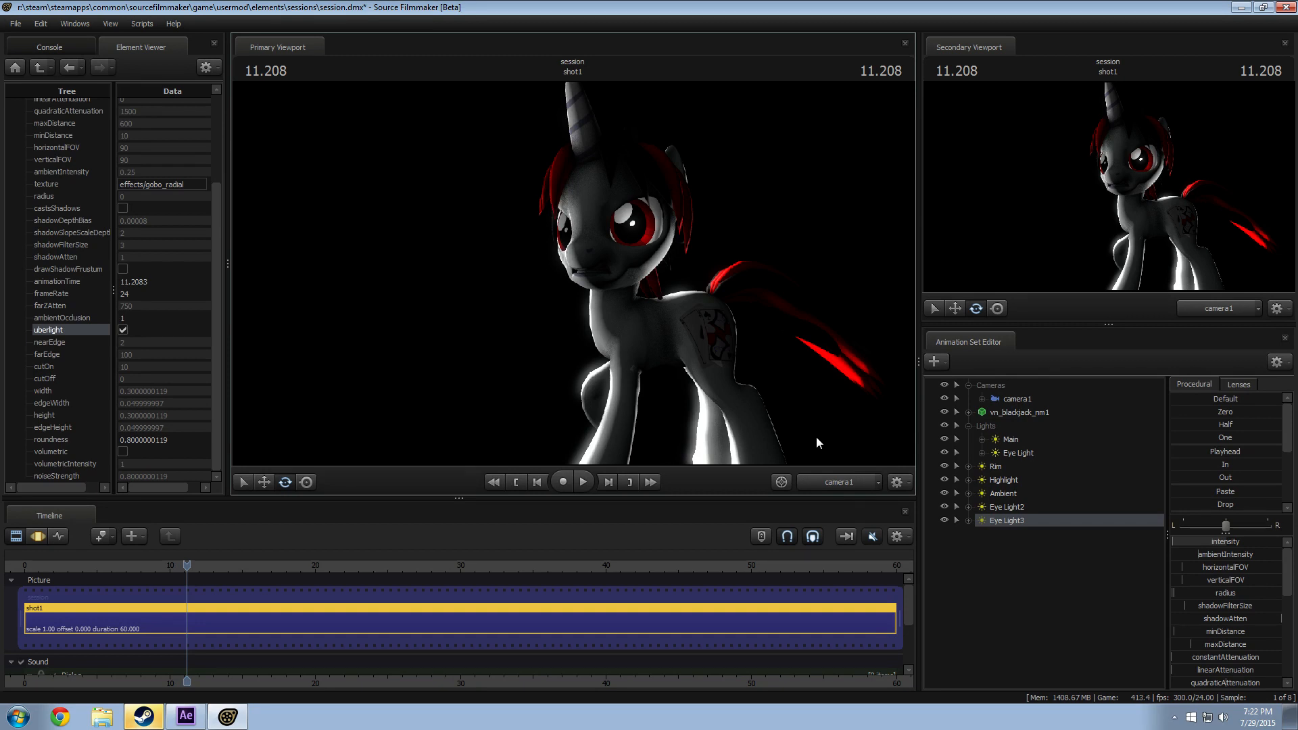
Step: Override the depth of field and motion blur sample counts in the progressive refinement settings, and select camera1
{"action": "right_click", "coordinate": [648, 331]}
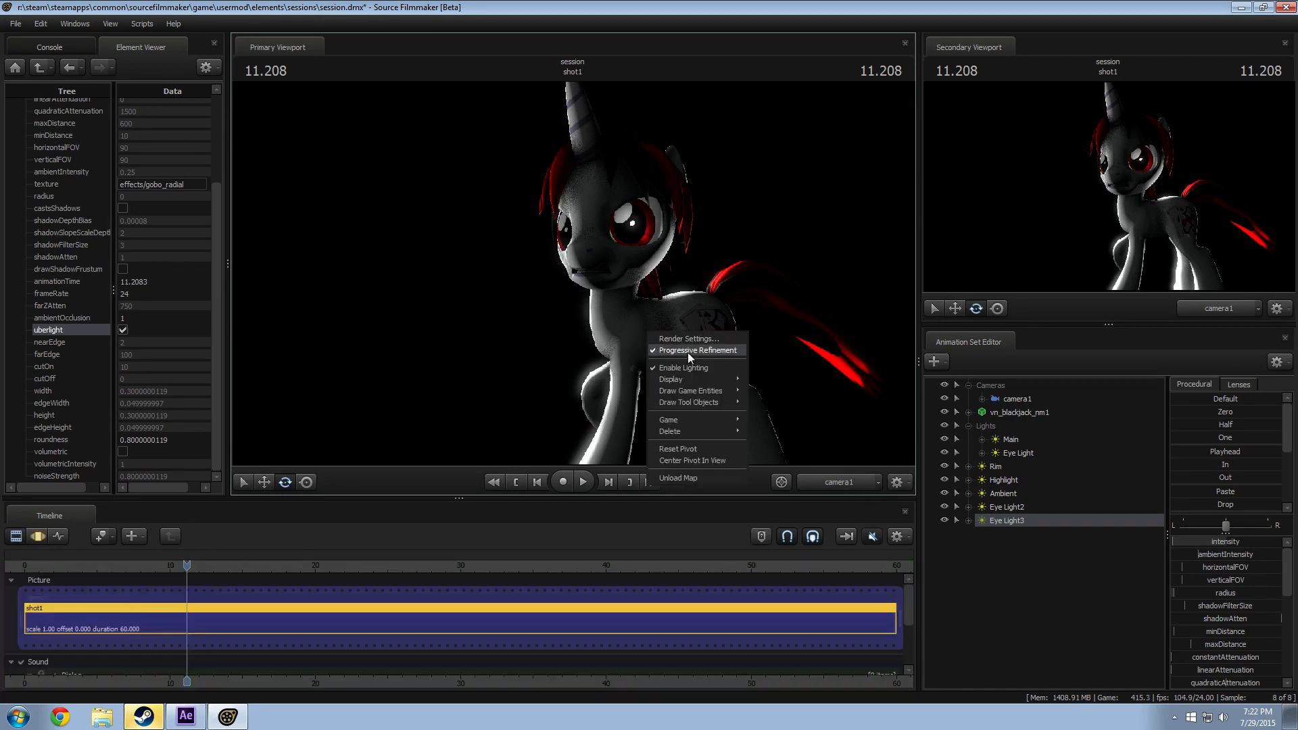
{"action": "left_click", "coordinate": [676, 339]}
{"action": "left_click", "coordinate": [713, 308]}
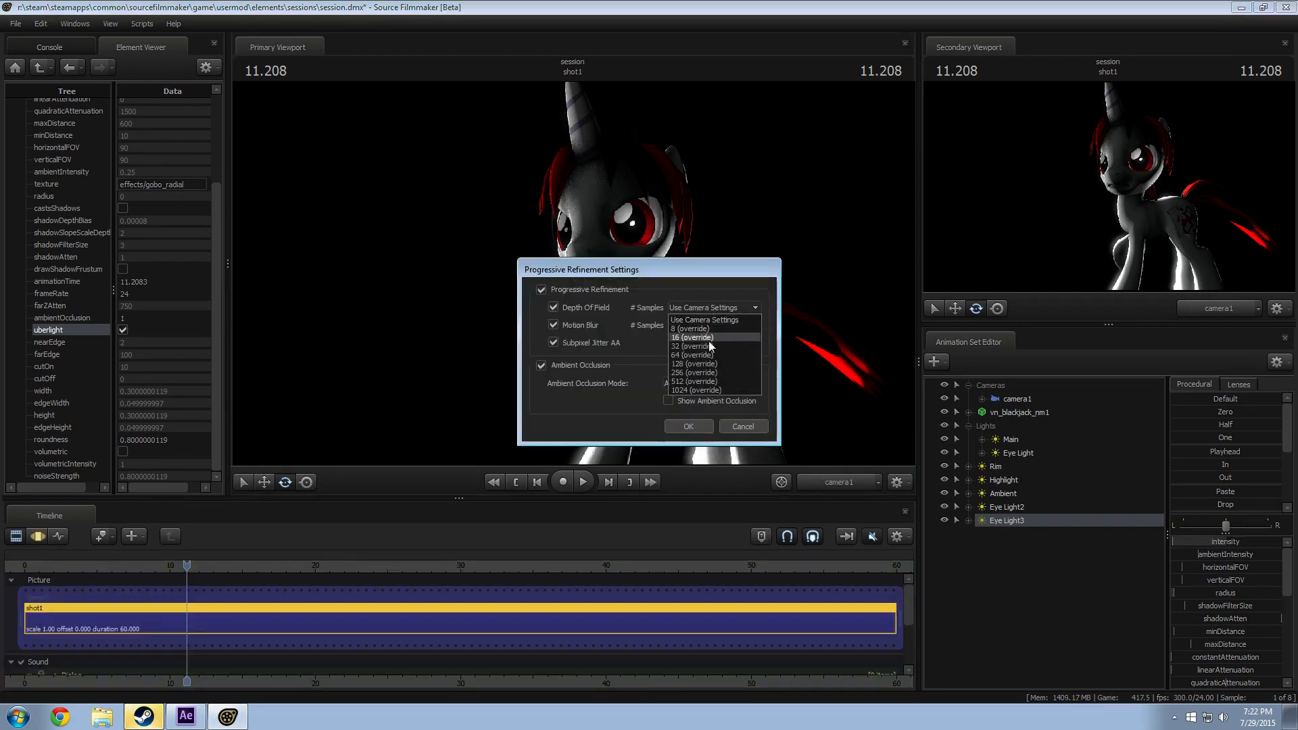
{"action": "left_click", "coordinate": [709, 338]}
{"action": "left_click", "coordinate": [703, 325]}
{"action": "left_click", "coordinate": [696, 361]}
{"action": "left_click", "coordinate": [688, 425]}
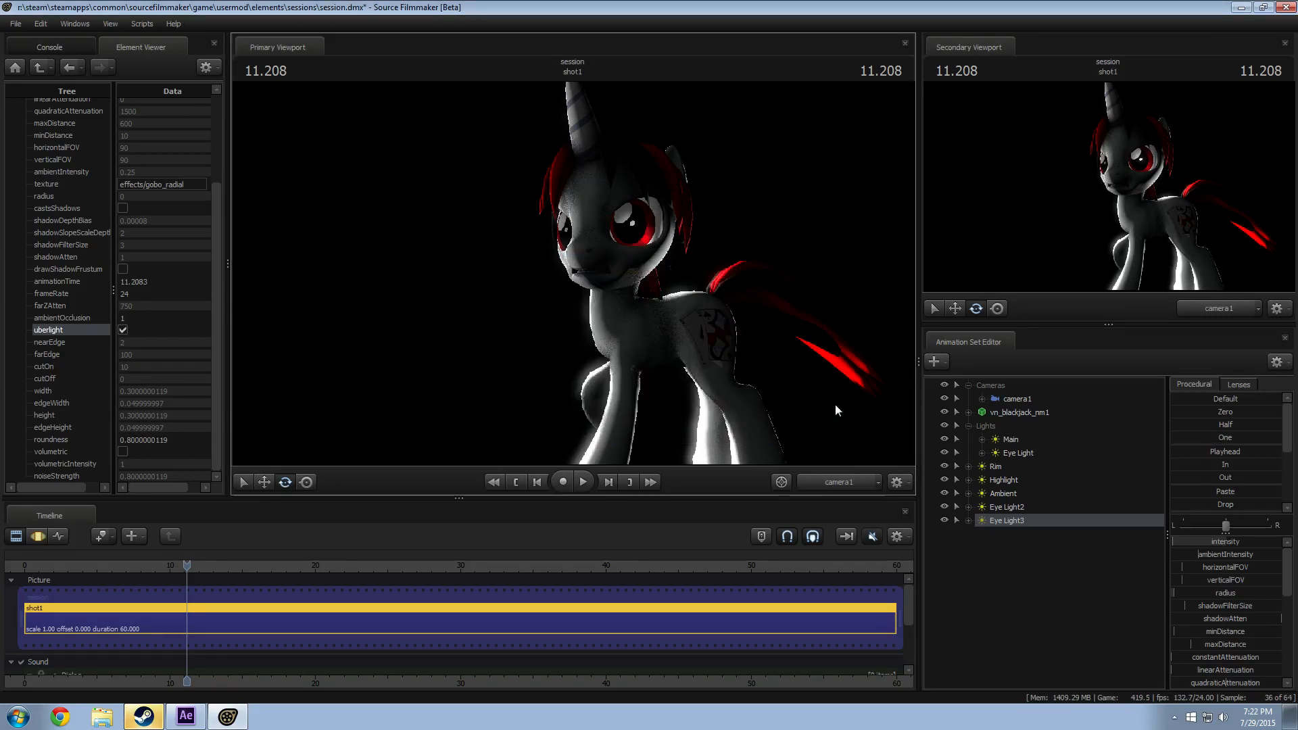
{"action": "left_click", "coordinate": [1022, 399]}
{"action": "left_click_drag", "start_coordinate": [1217, 563], "coordinate": [1192, 563]}
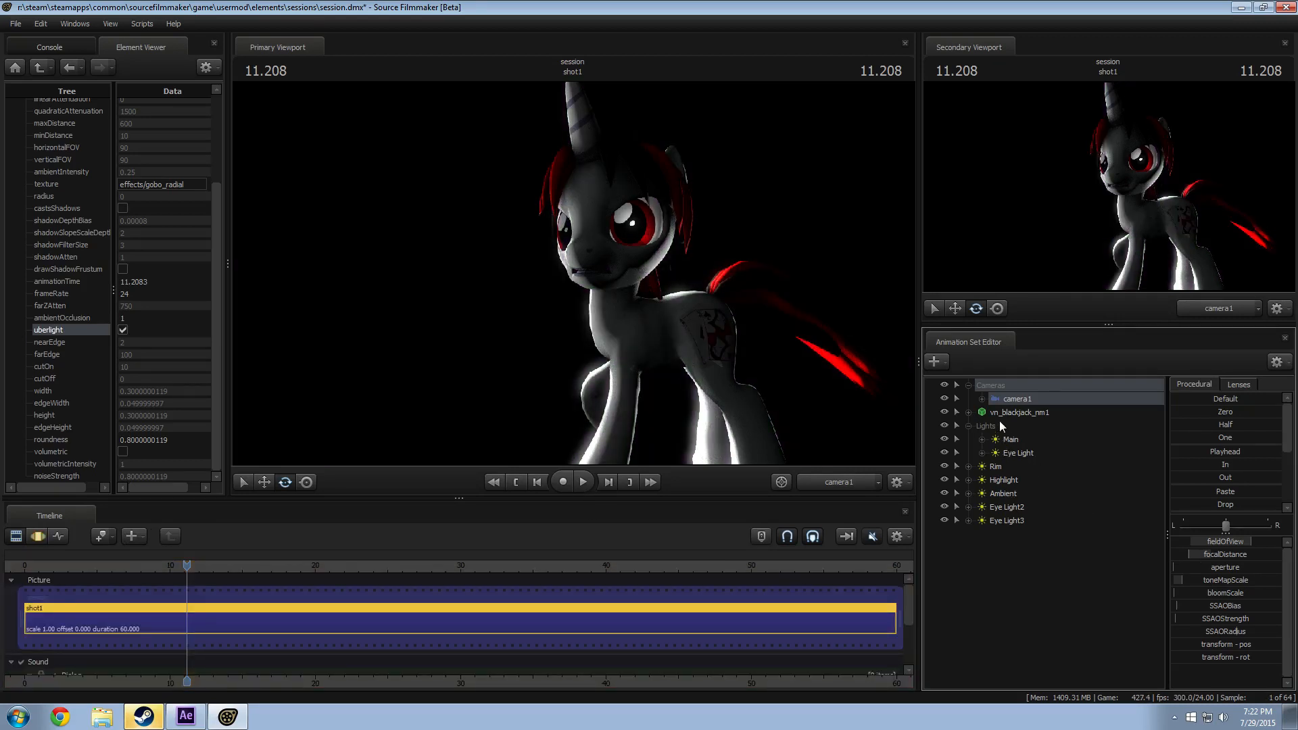
Step: Rotate the head of vn_blackjack_nm1 so that the pony's face tilts downward
{"action": "left_click", "coordinate": [1014, 412]}
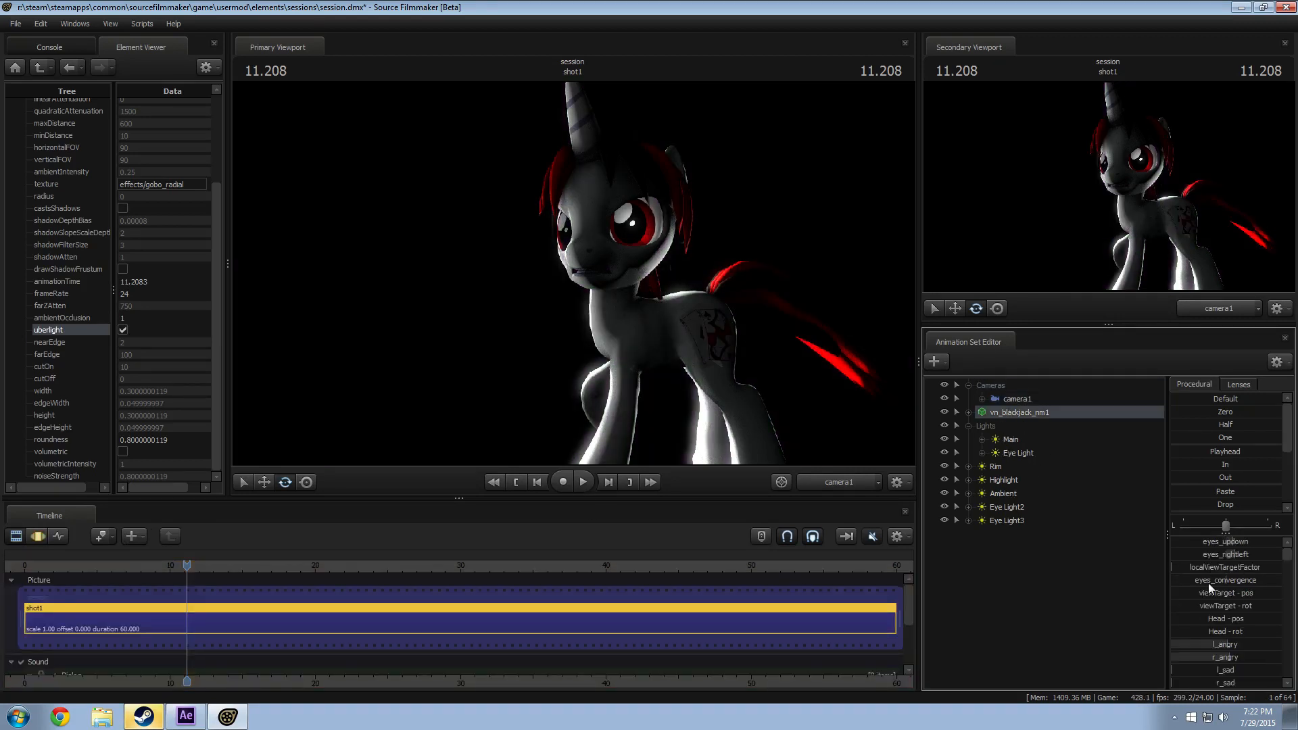
{"action": "left_click", "coordinate": [968, 413]}
{"action": "left_click", "coordinate": [982, 453]}
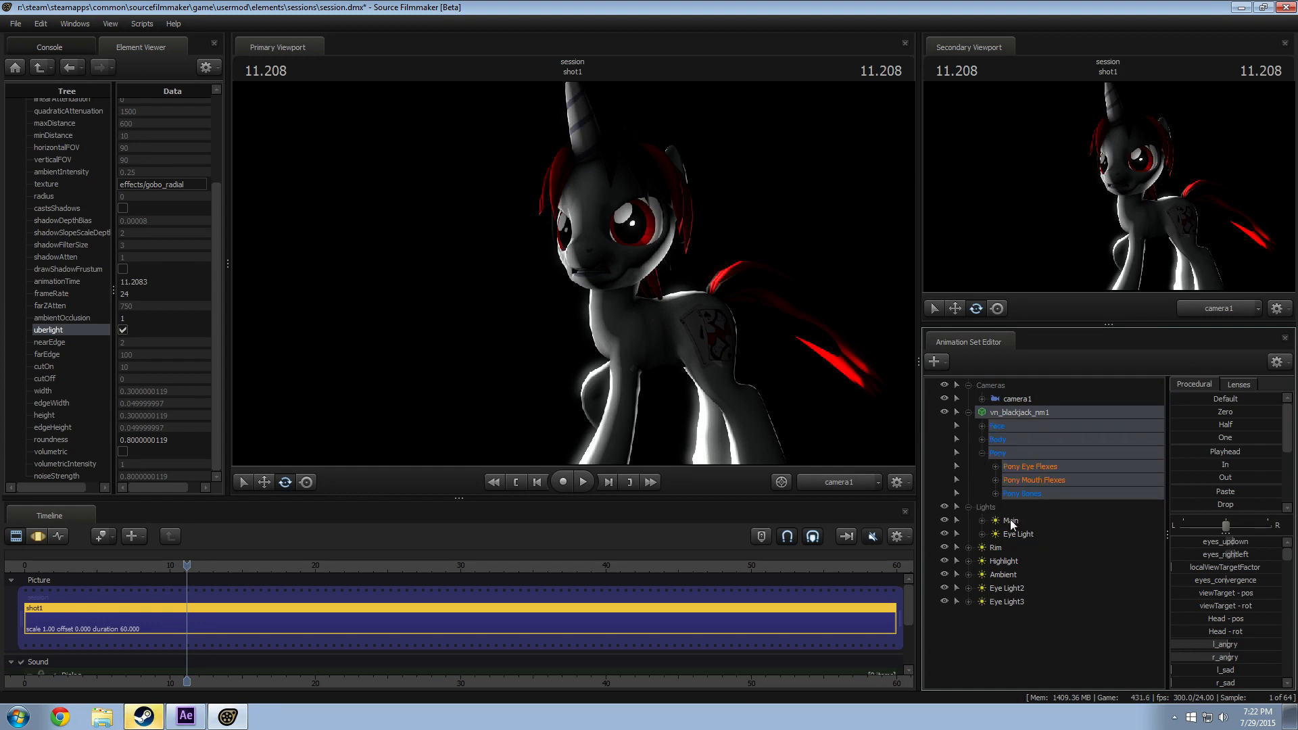
{"action": "key", "text": "F3"}
{"action": "left_click", "coordinate": [607, 304], "text": "ctrl"}
{"action": "left_click_drag", "start_coordinate": [606, 303], "coordinate": [628, 247]}
{"action": "left_click", "coordinate": [608, 271], "text": "ctrl"}
Step: Adjust eyes_updown so the pony glares up at the camera, and refine the head rotation to match
{"action": "left_click", "coordinate": [997, 426]}
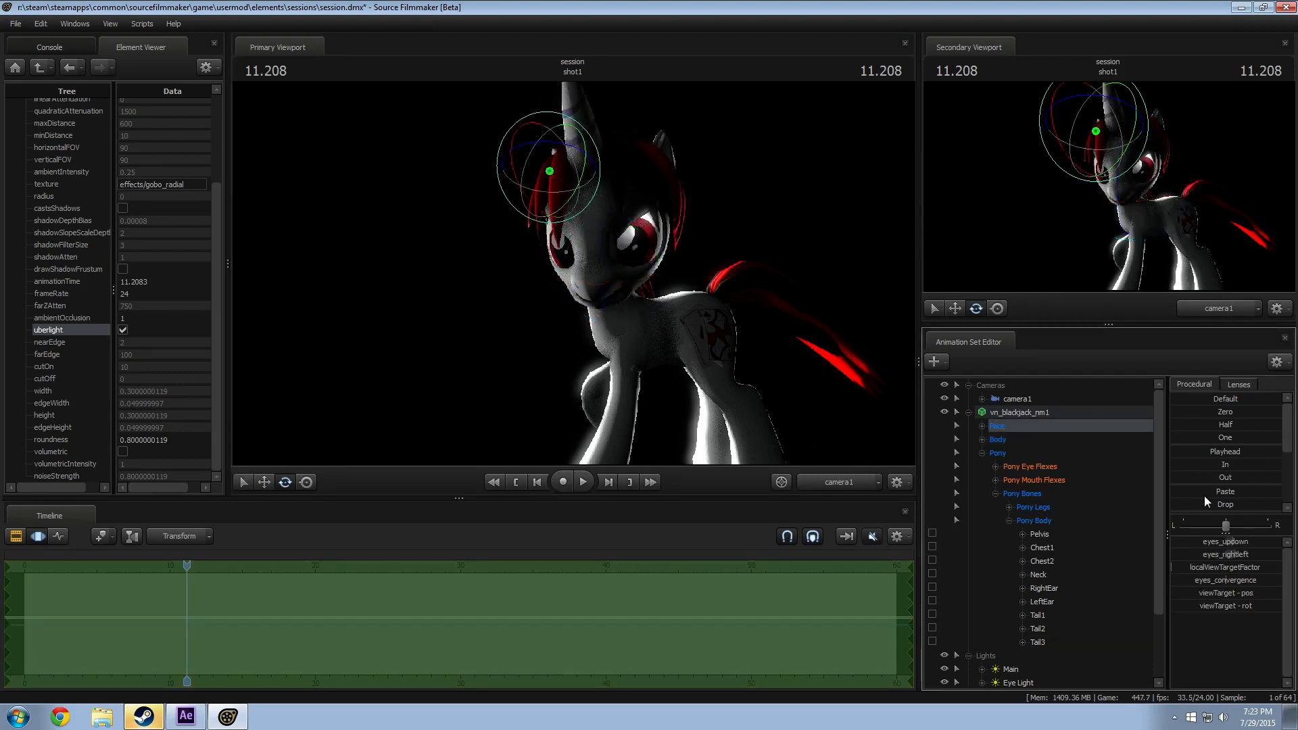
{"action": "left_click_drag", "start_coordinate": [1240, 546], "coordinate": [1241, 543]}
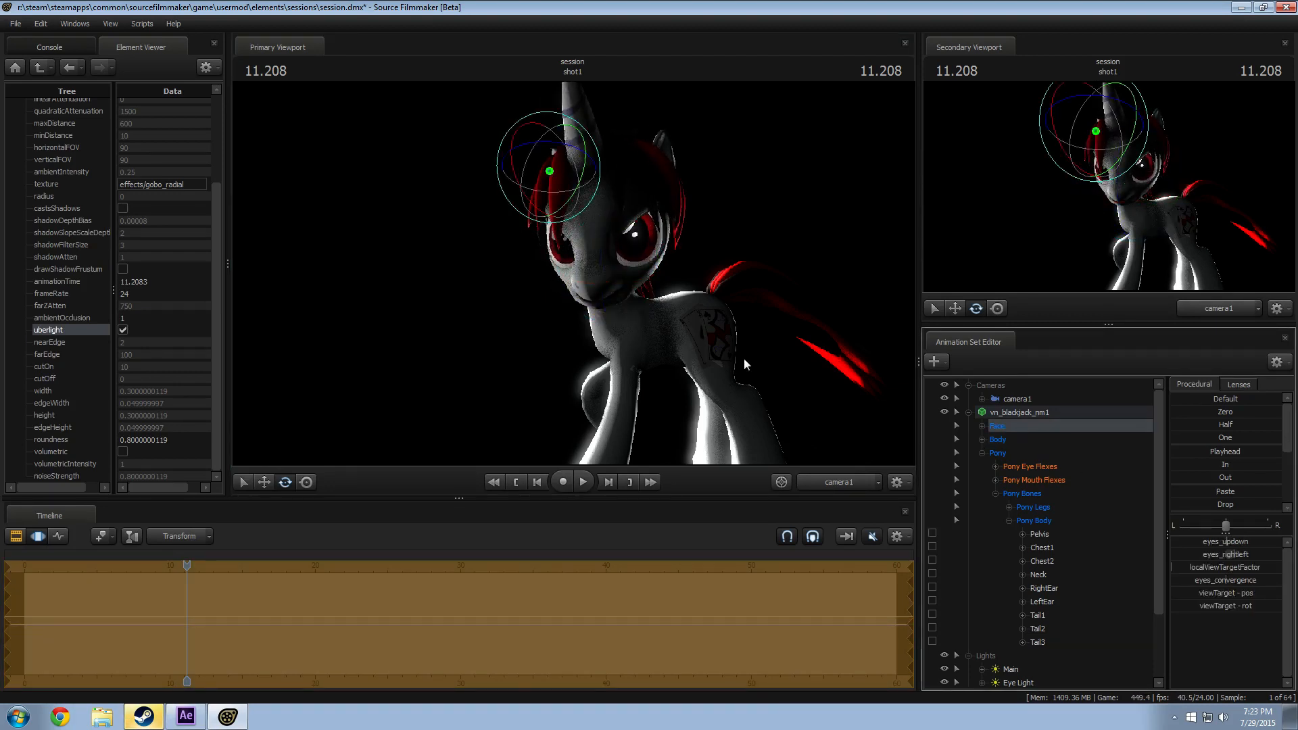
{"action": "left_click", "coordinate": [610, 261]}
{"action": "left_click_drag", "start_coordinate": [612, 268], "coordinate": [628, 244]}
{"action": "key", "text": "F2"}
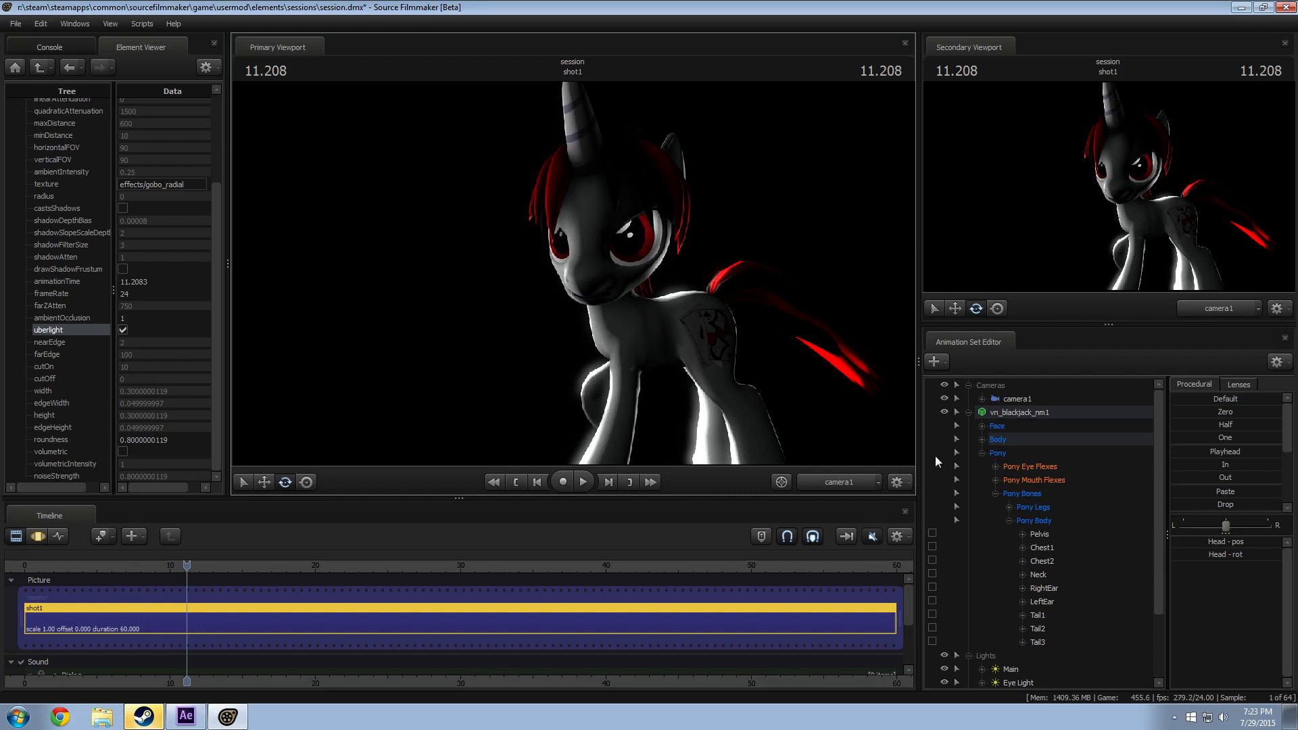
Step: Re-aim Eye Light2 at the pony's iris in its new pose, and check Eye Light3's framing before returning to camera1
{"action": "scroll", "coordinate": [983, 433], "scroll_direction": "down", "scroll_amount": 2}
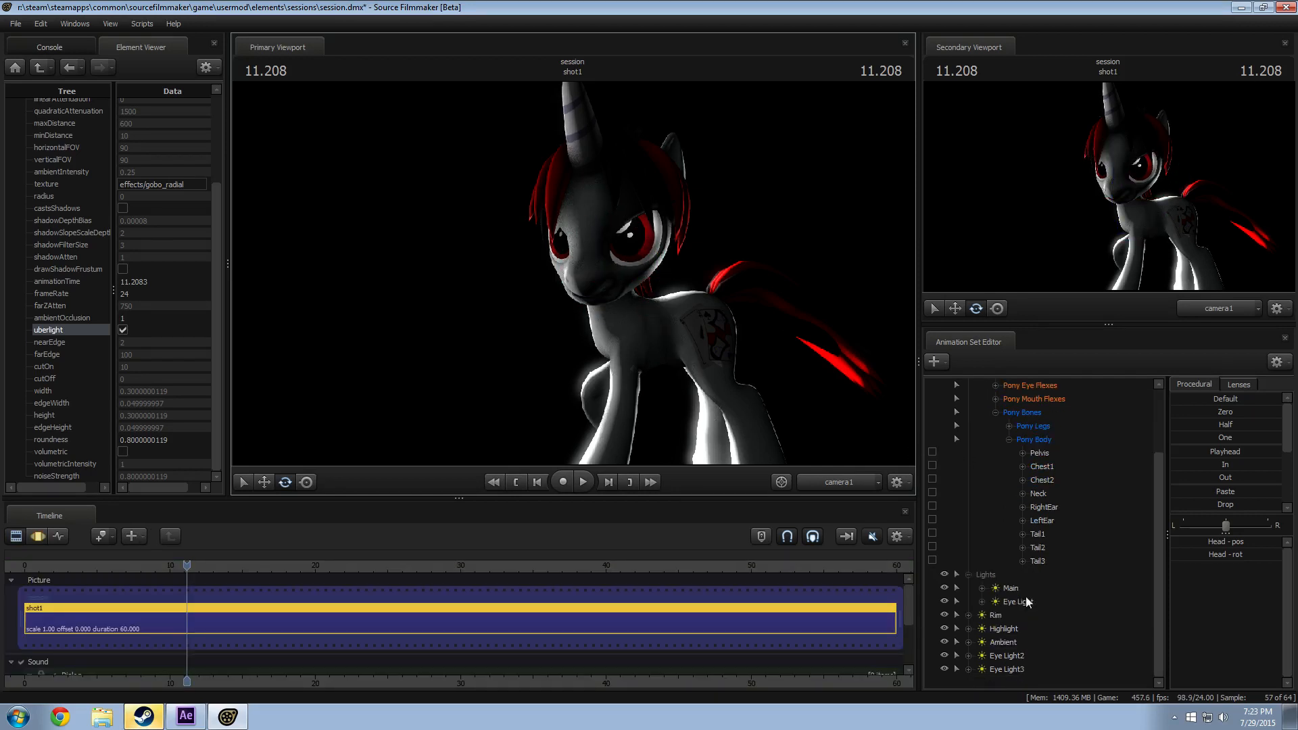
{"action": "double_click", "coordinate": [1016, 659]}
{"action": "left_click", "coordinate": [650, 368]}
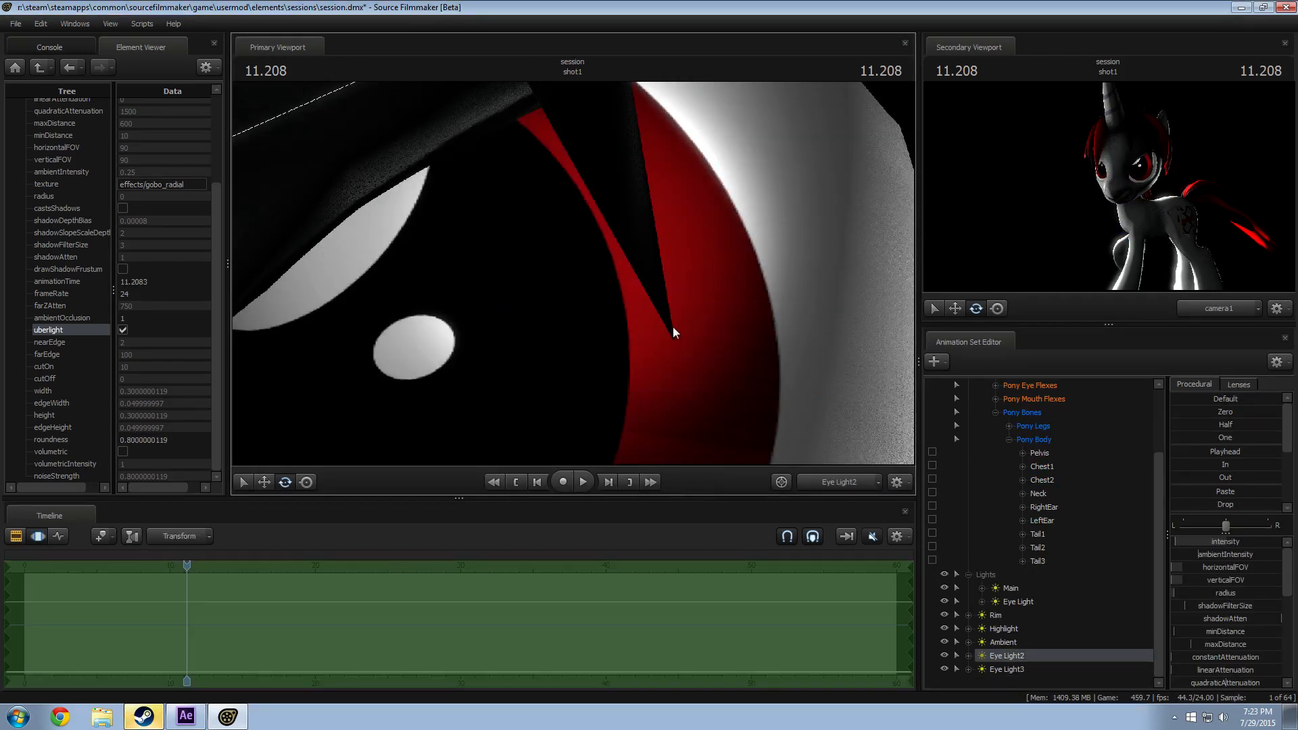
{"action": "left_click_drag", "start_coordinate": [673, 328], "coordinate": [646, 427]}
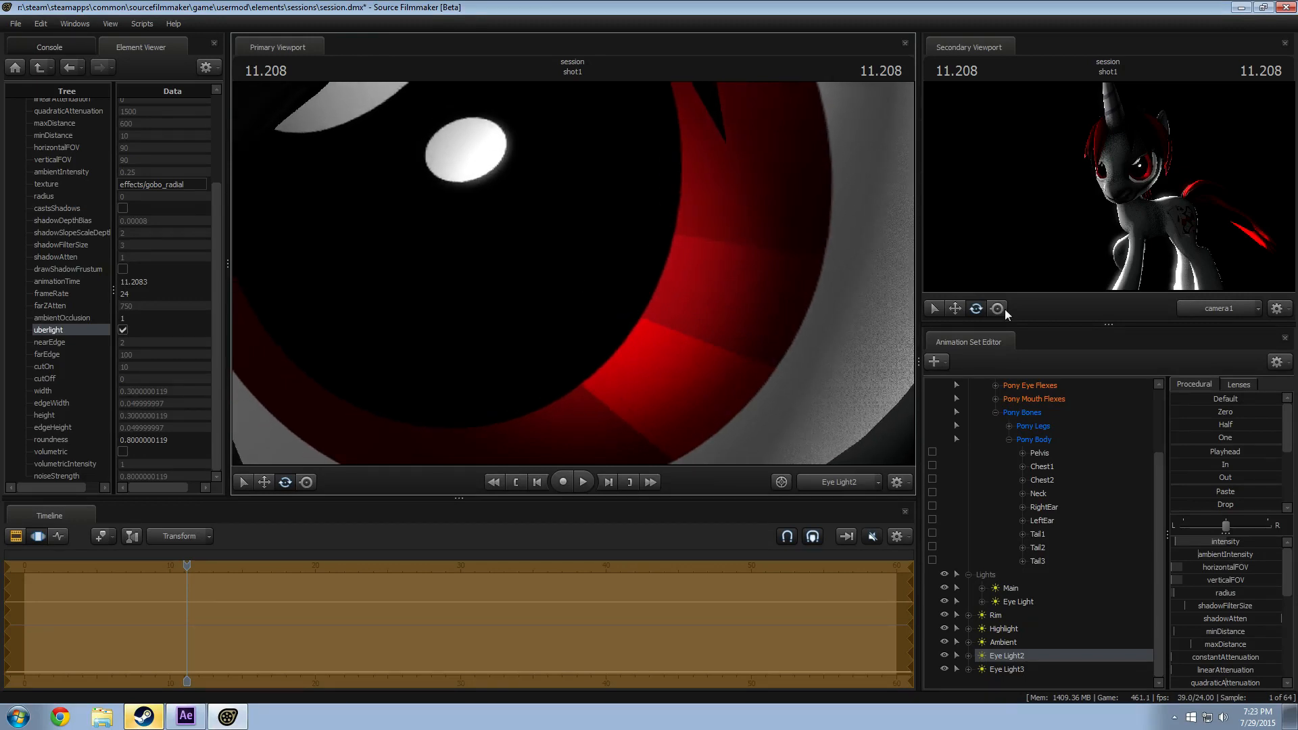
{"action": "double_click", "coordinate": [997, 669]}
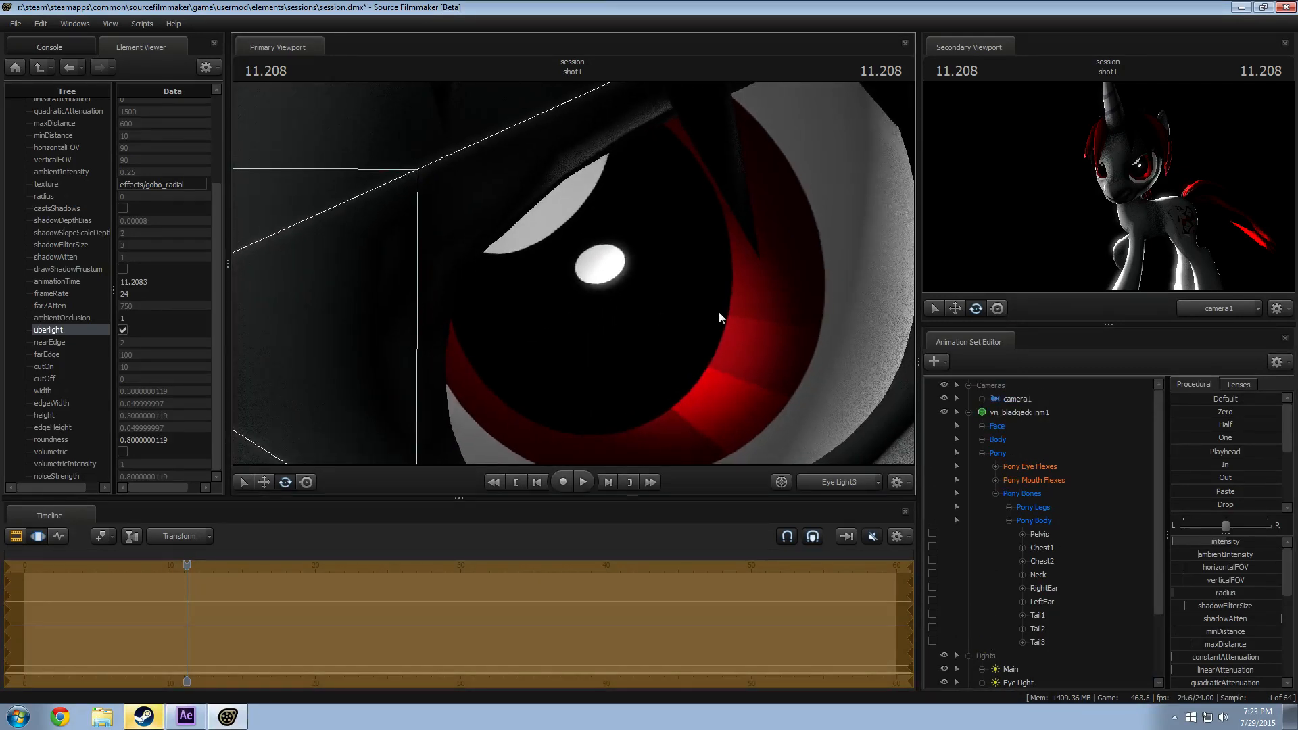
{"action": "left_click", "coordinate": [836, 480]}
{"action": "key", "text": "F2"}
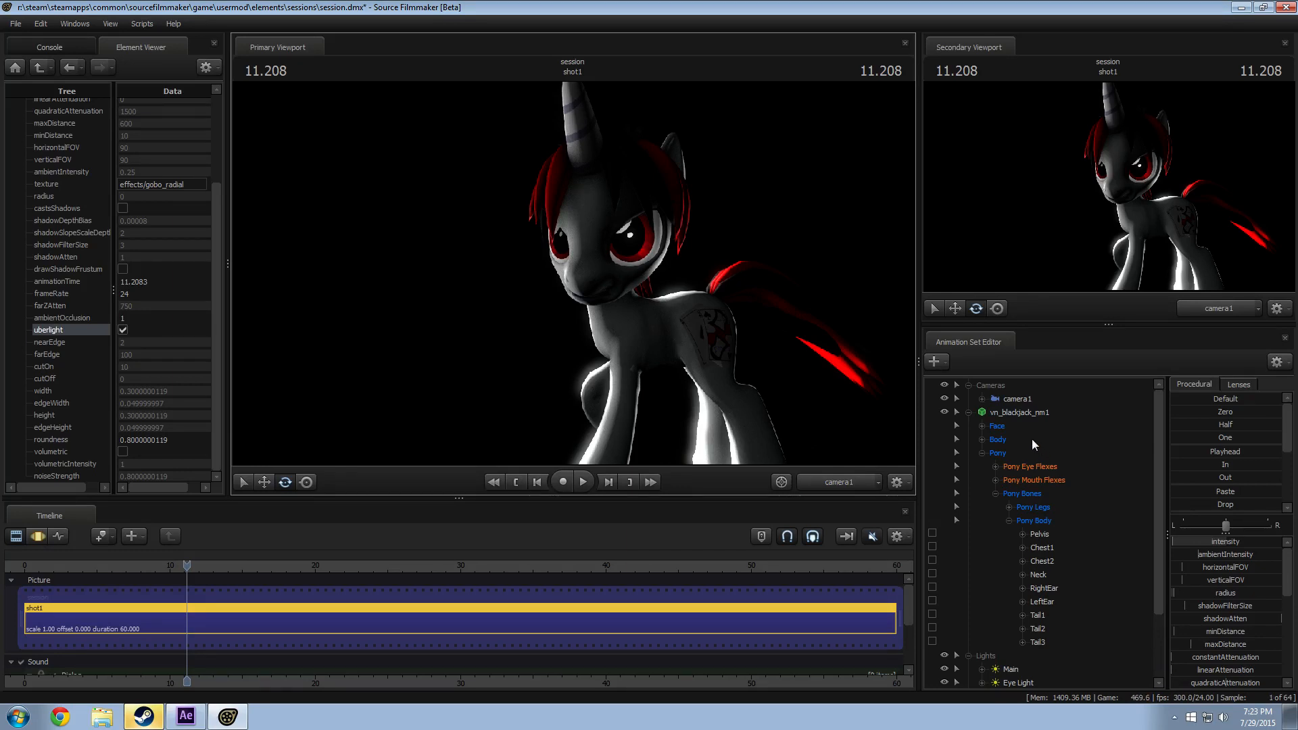
Step: Lower the intensity of Eye Light while viewing the pony through camera1
{"action": "scroll", "coordinate": [1024, 474], "scroll_direction": "down", "scroll_amount": 2}
{"action": "left_click", "coordinate": [1017, 602]}
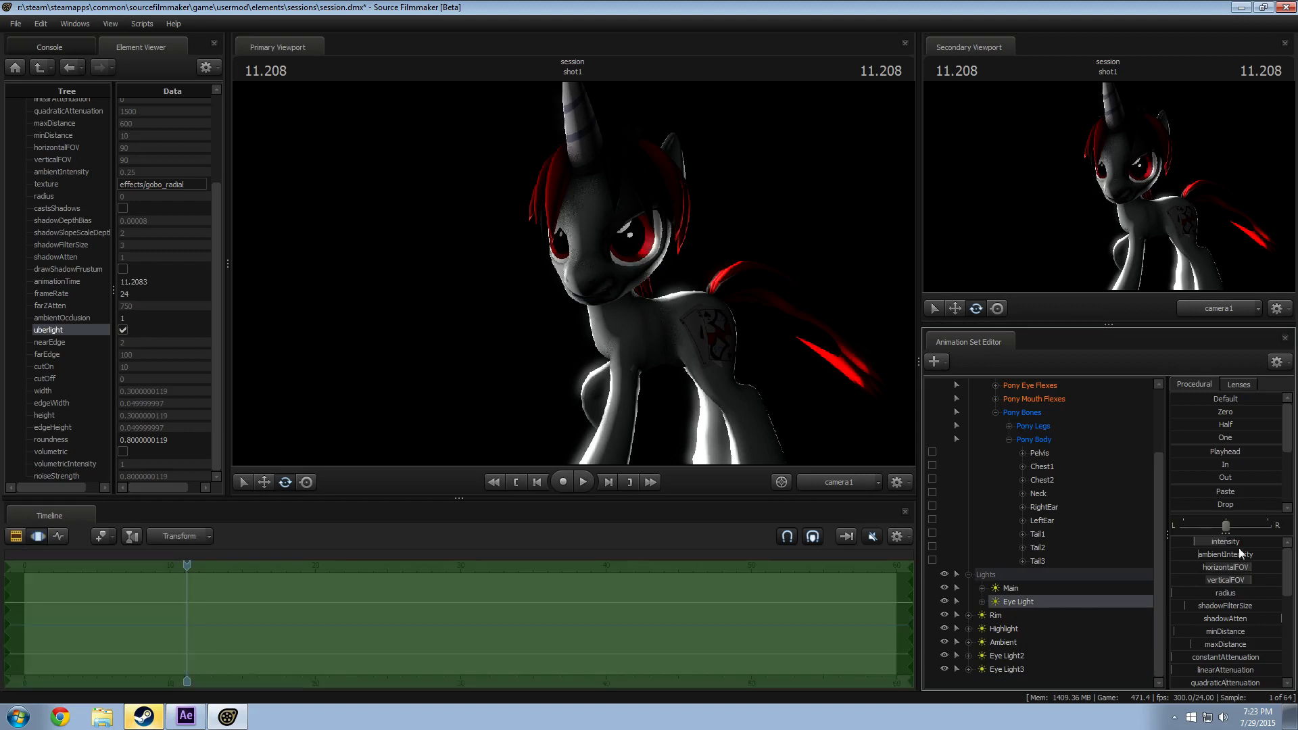
{"action": "key", "text": "F2"}
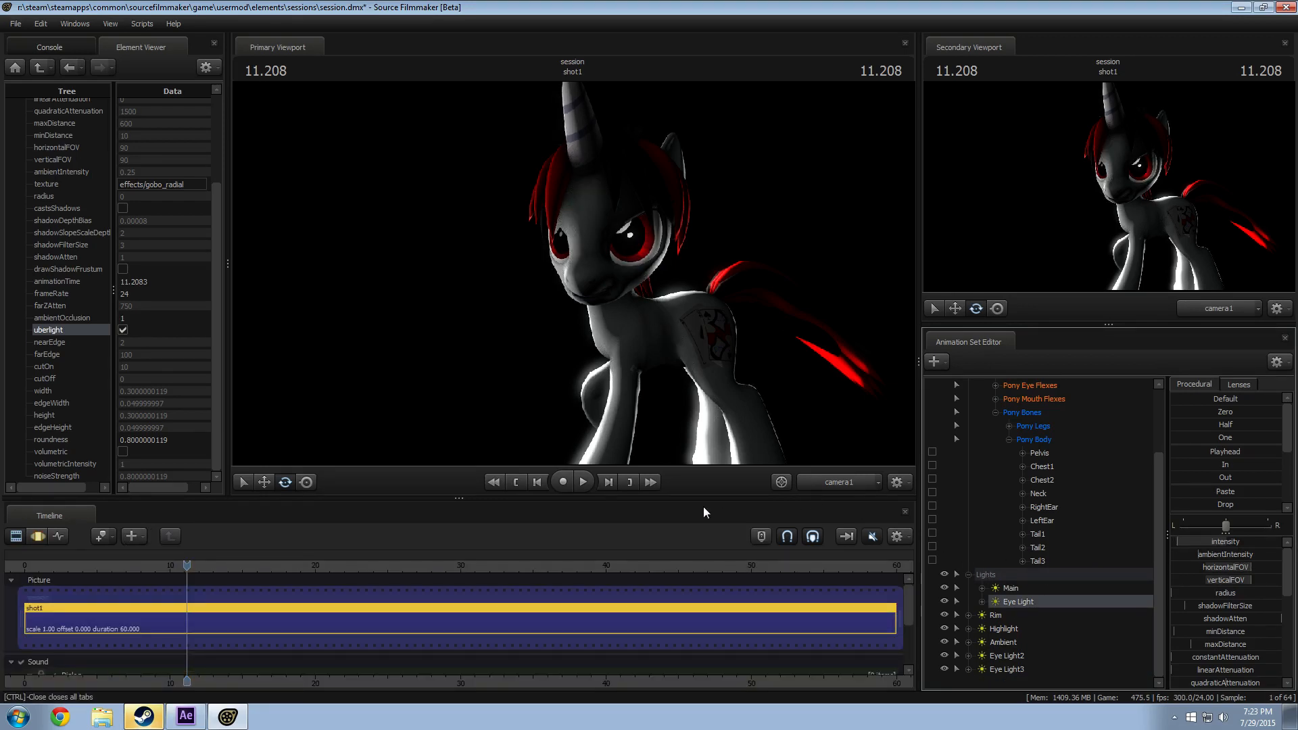
{"action": "key", "text": "F3"}
{"action": "key", "text": "F2"}
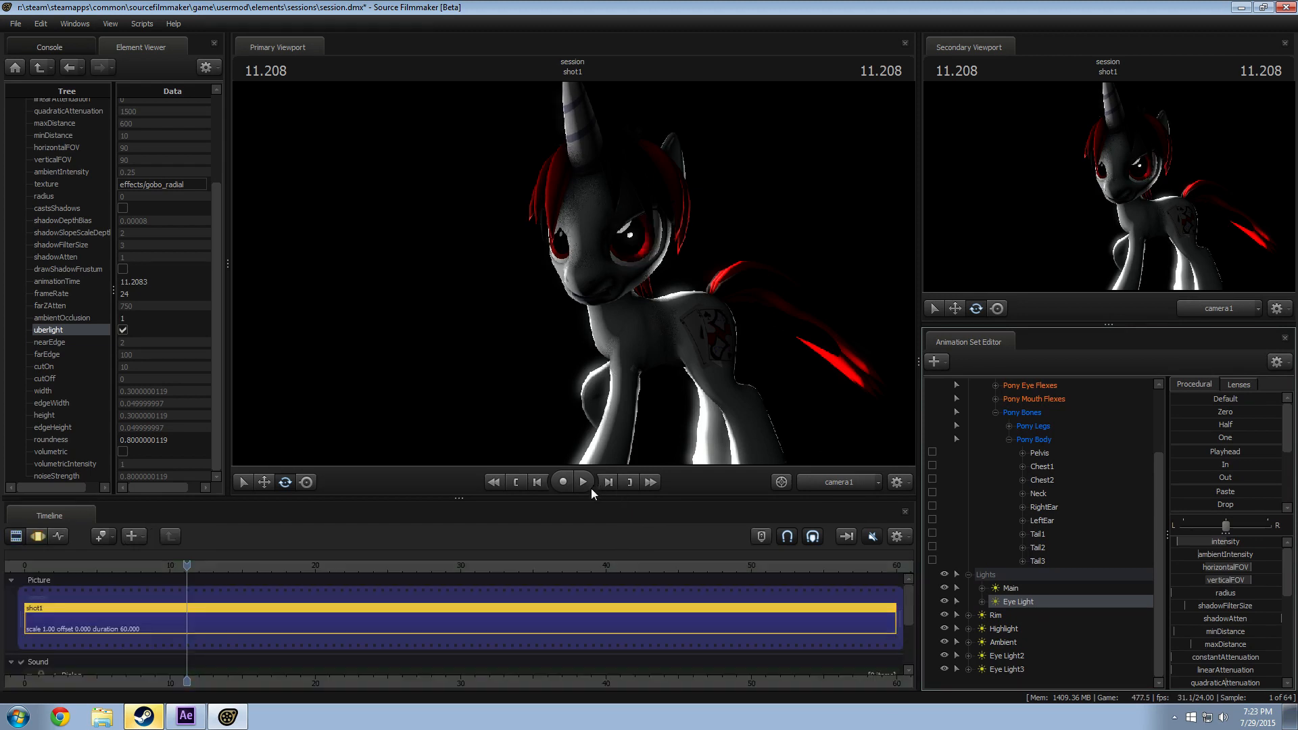
{"action": "key", "text": "F3"}
{"action": "key", "text": "F2"}
{"action": "key", "text": "F3"}
{"action": "key", "text": "F2"}
{"action": "key", "text": "F3"}
{"action": "key", "text": "F2"}
{"action": "key", "text": "F3"}
{"action": "key", "text": "F2"}
{"action": "key", "text": "F3"}
{"action": "key", "text": "F2"}
Step: Apply the Playhead preset to all lights from Main to Eye Light3, and play the shot to check the lighting
{"action": "left_click", "coordinate": [1021, 590]}
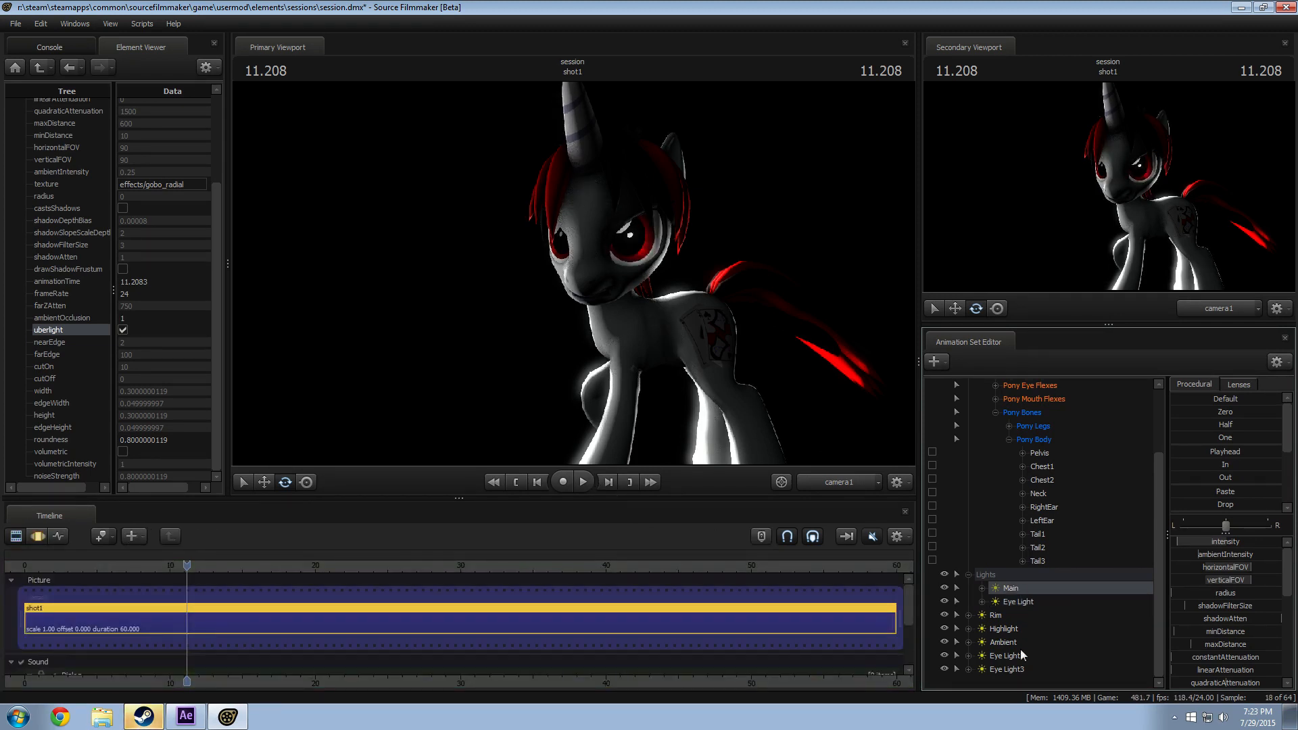
{"action": "left_click", "coordinate": [1019, 669], "text": "shift"}
{"action": "key", "text": "F3"}
{"action": "left_click_drag", "start_coordinate": [1226, 450], "coordinate": [1237, 451]}
{"action": "key", "text": "F2"}
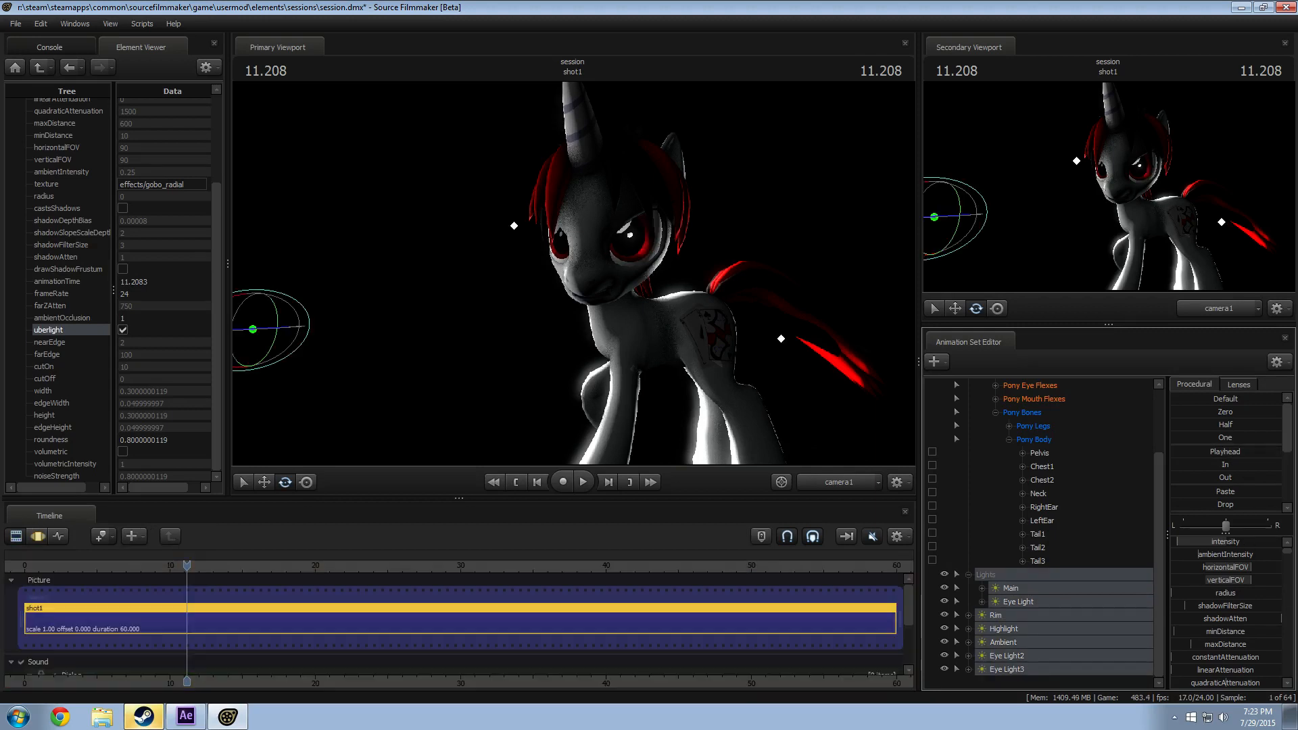
{"action": "key", "text": "space"}
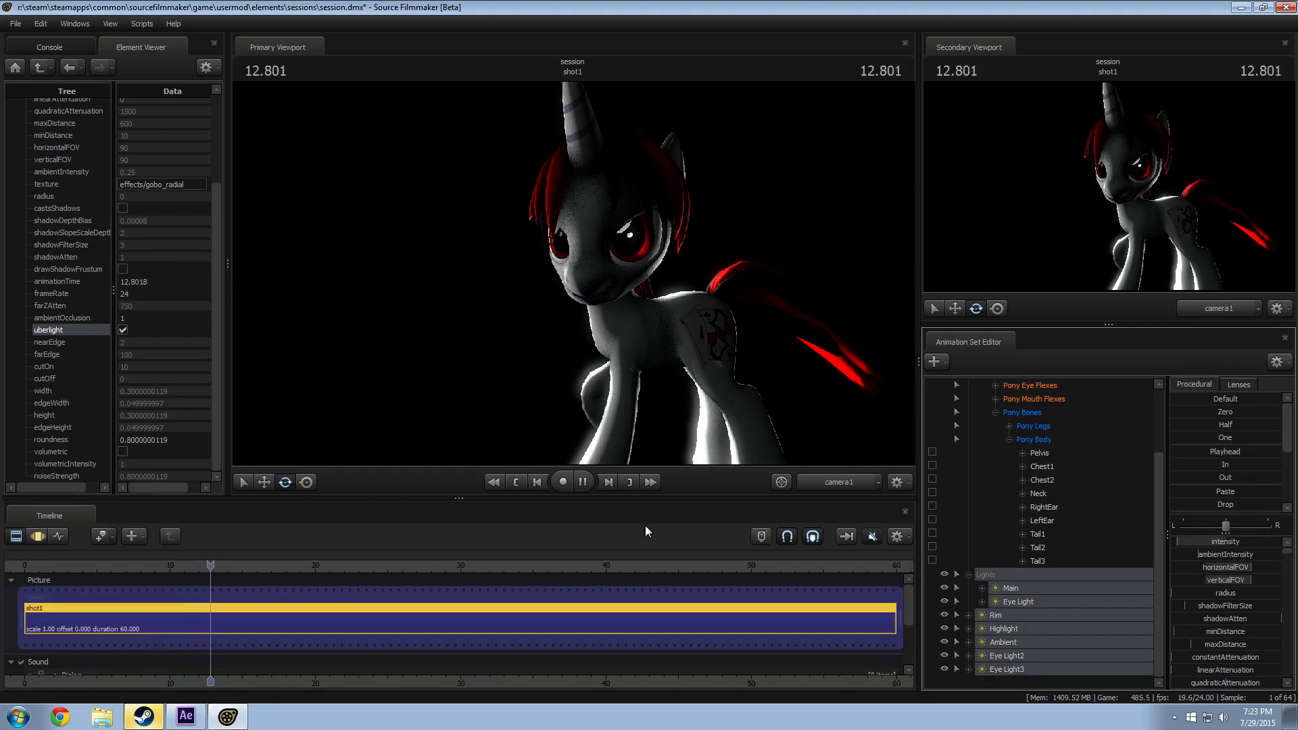
{"action": "key", "text": "space"}
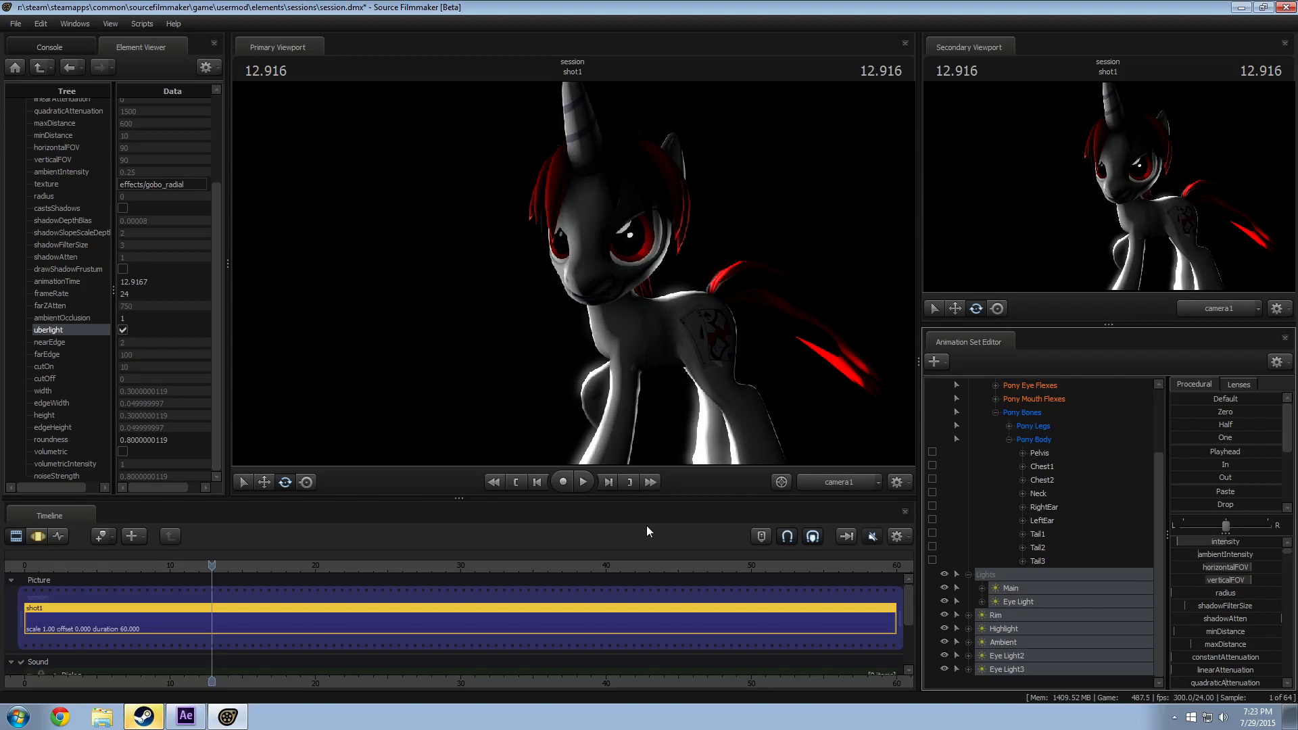
{"action": "key", "text": "space"}
{"action": "key", "text": "space"}
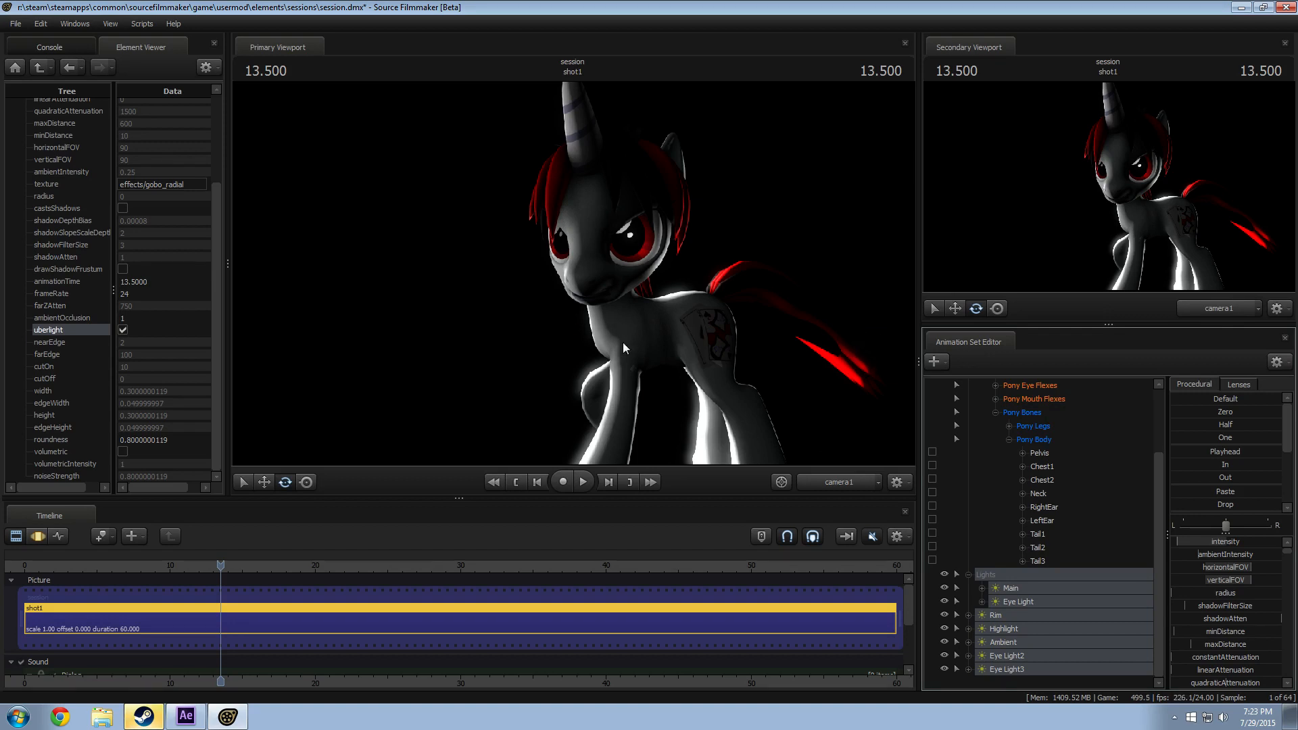
Step: Look through the Ambient light and re-aim it to centre on the pony, then return the primary viewport to camera1
{"action": "scroll", "coordinate": [1022, 436], "scroll_direction": "up", "scroll_amount": 2}
{"action": "left_click", "coordinate": [982, 453]}
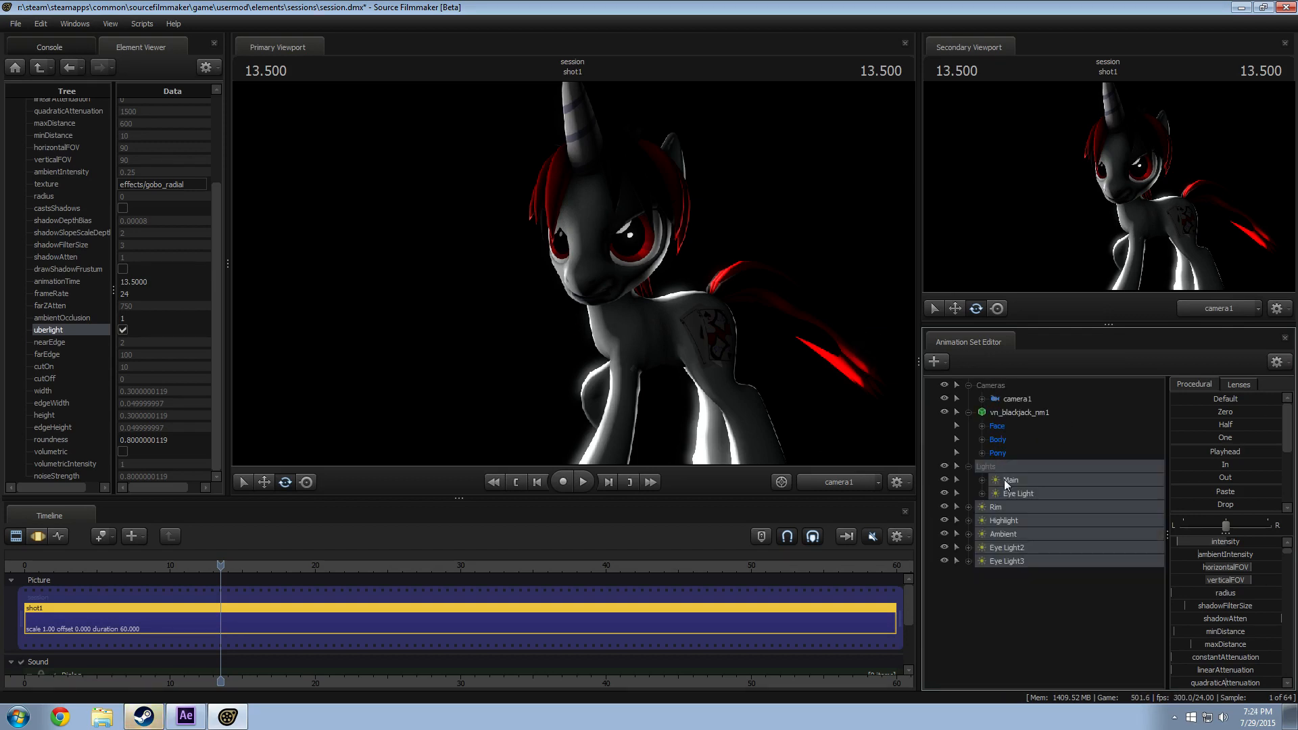
{"action": "left_click", "coordinate": [1024, 537]}
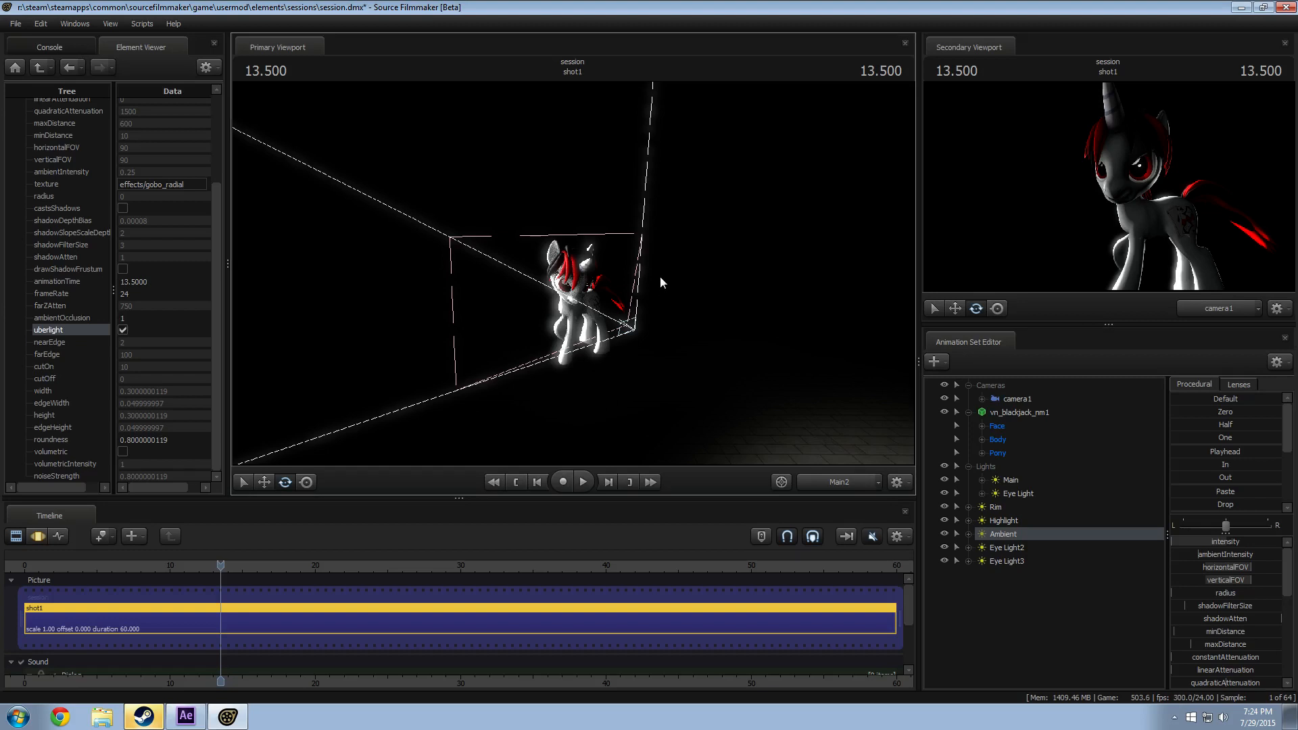
{"action": "key", "text": "F3"}
{"action": "left_click_drag", "start_coordinate": [659, 277], "coordinate": [700, 251]}
{"action": "key", "text": "F2"}
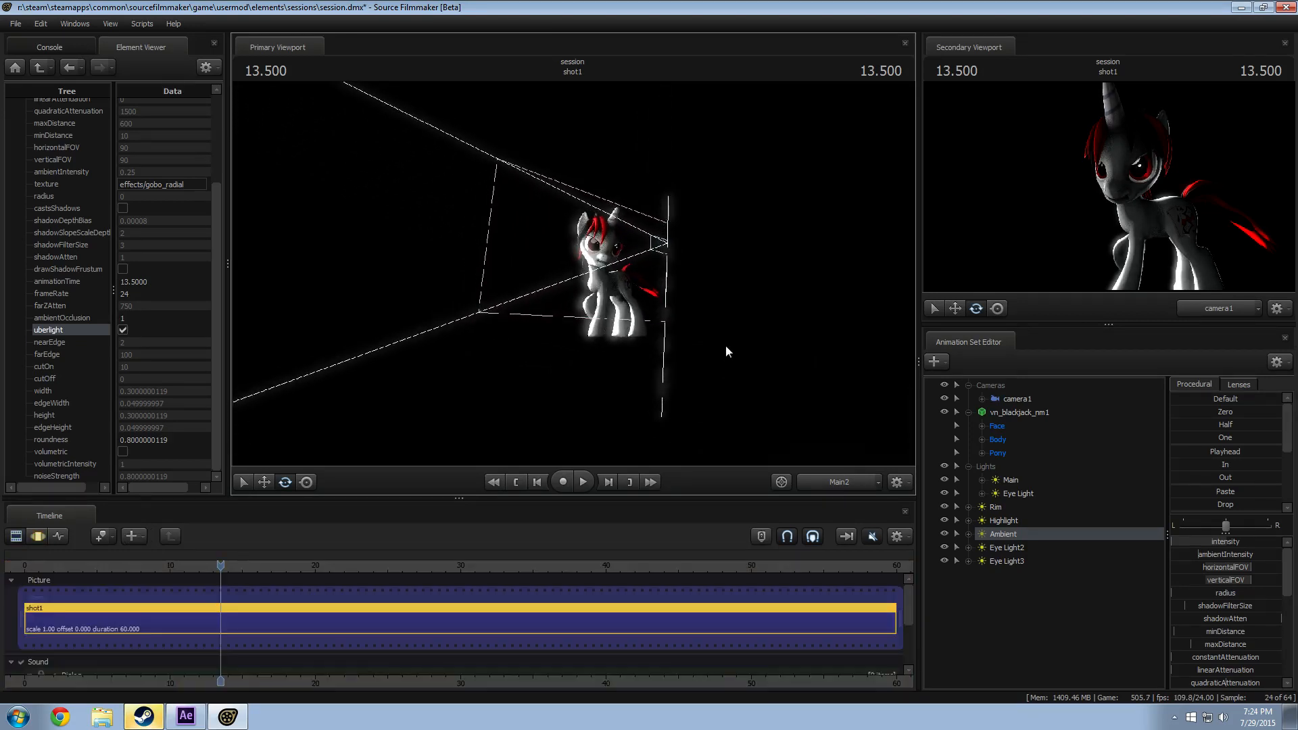
{"action": "left_click", "coordinate": [830, 484]}
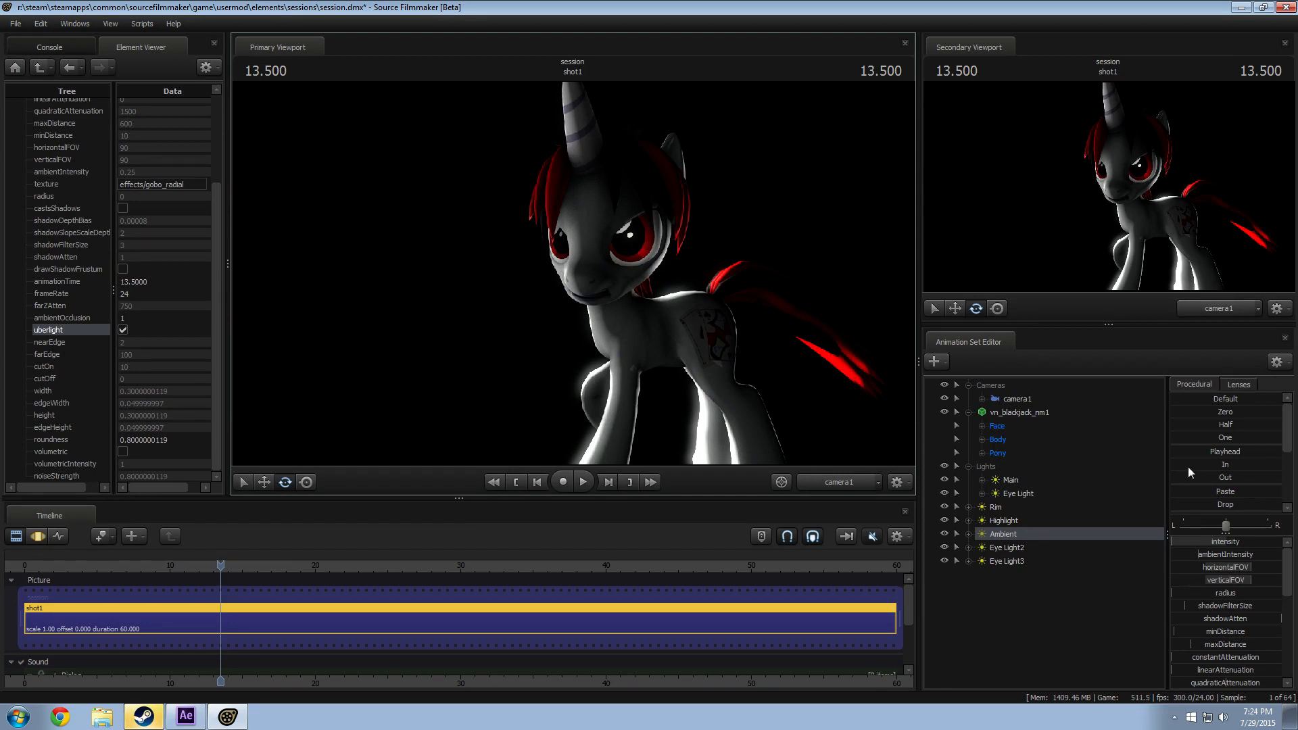
Step: Increase l_lid_raise and r_lid_raise on vn_blackjack_nm1 to adjust the pony's eyelids
{"action": "left_click", "coordinate": [1010, 480]}
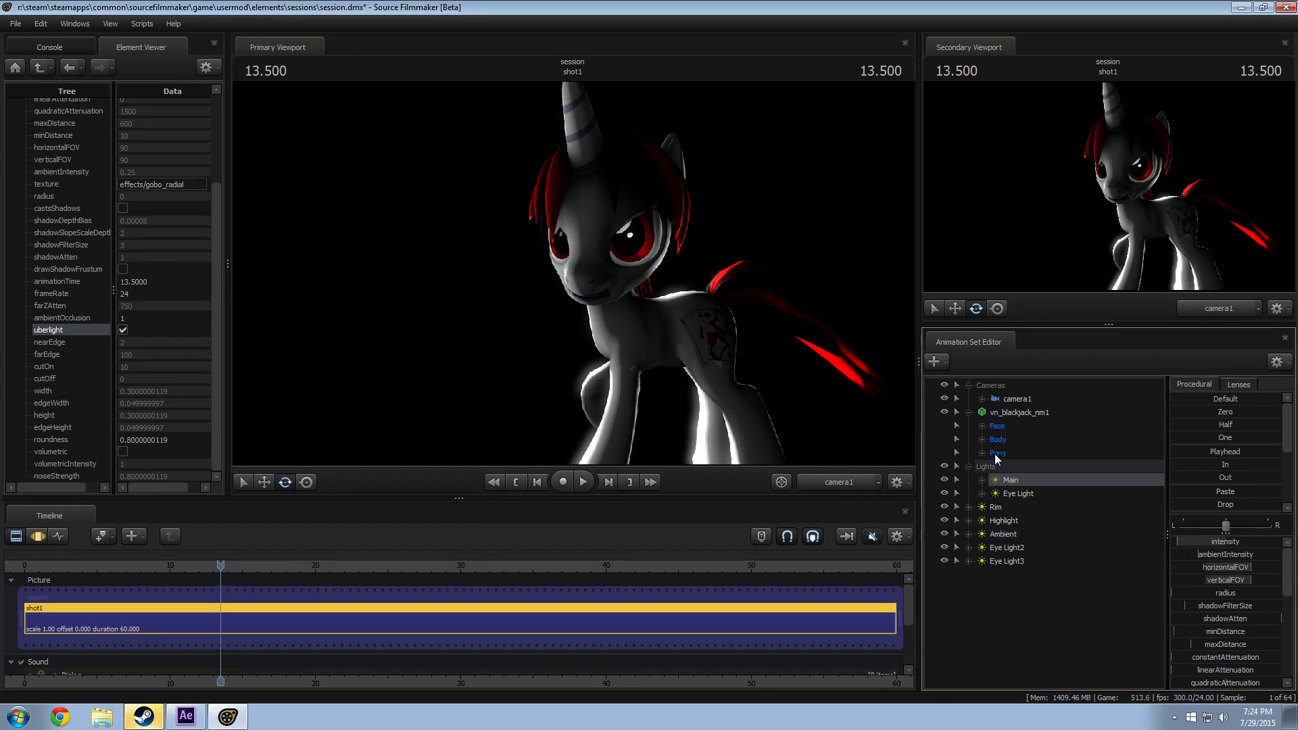
{"action": "left_click", "coordinate": [1013, 412]}
{"action": "scroll", "coordinate": [1231, 638], "scroll_direction": "down", "scroll_amount": 4}
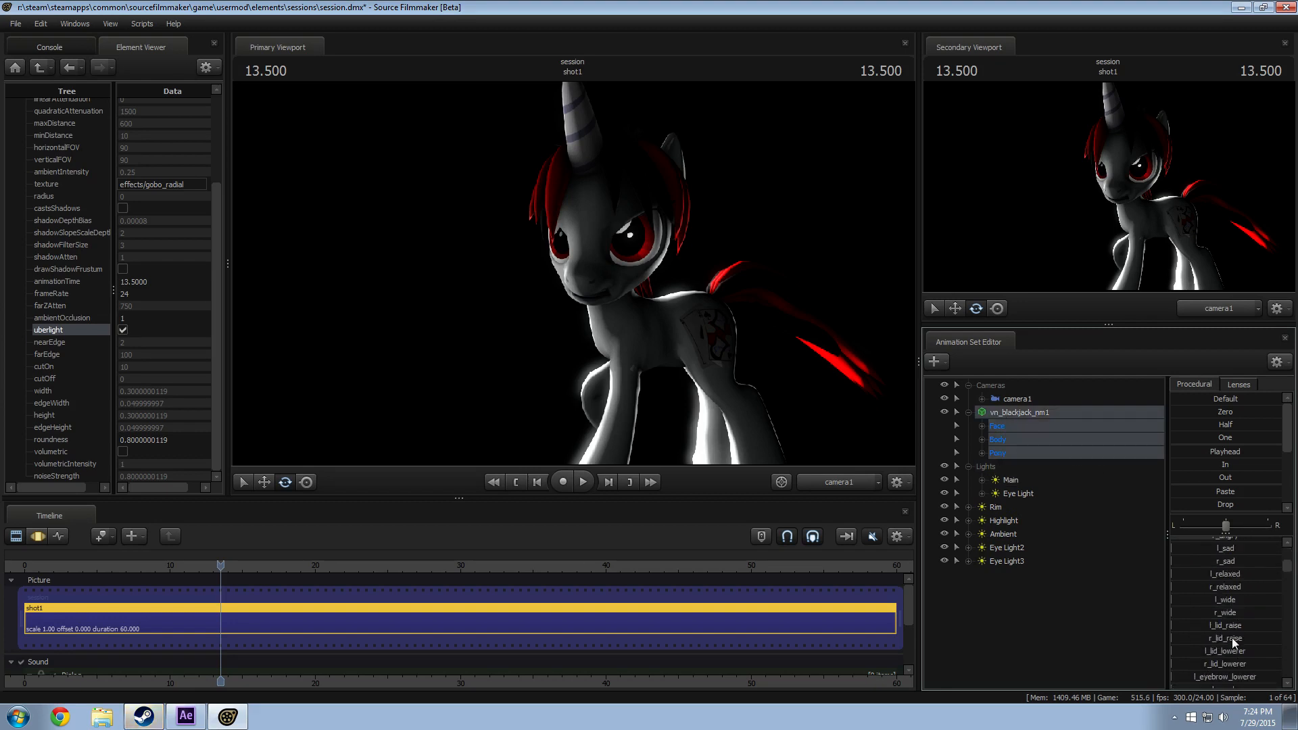
{"action": "key", "text": "F3"}
{"action": "left_click_drag", "start_coordinate": [1218, 585], "coordinate": [1210, 598]}
{"action": "key", "text": "F2"}
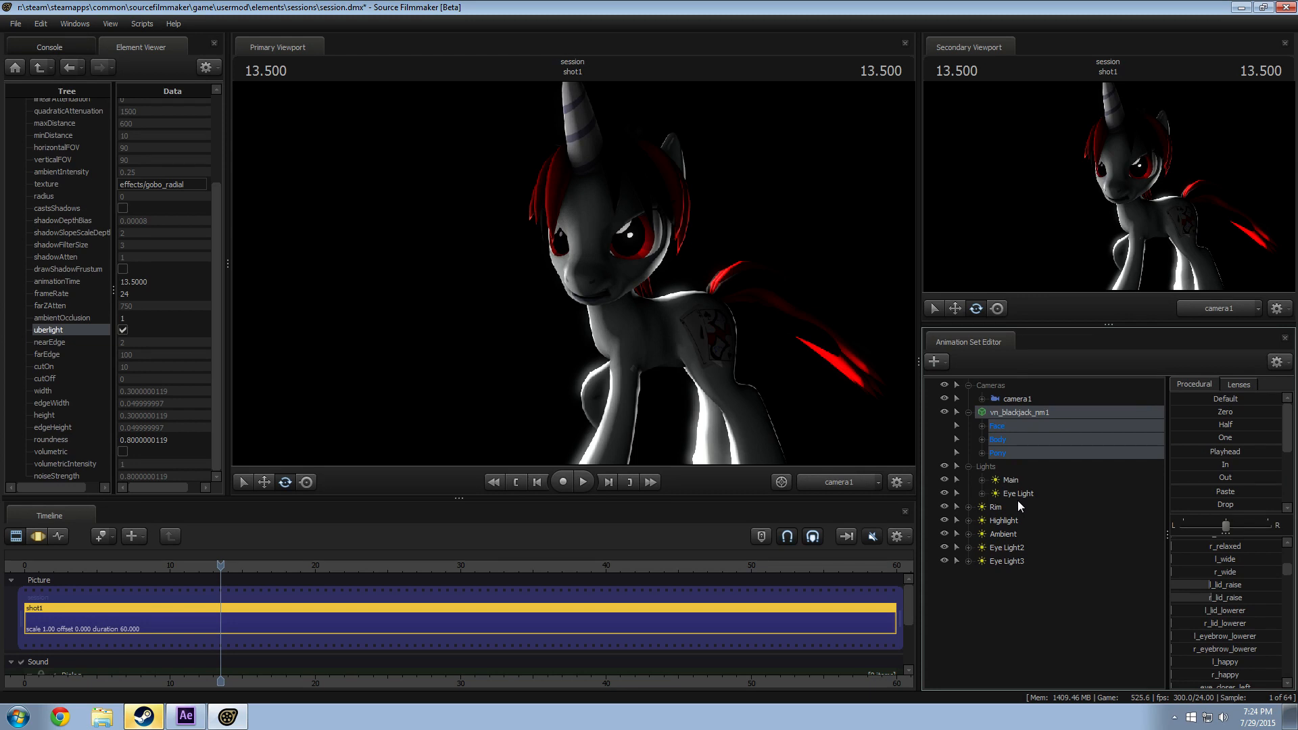
Step: Copy the Eye Light2 animation set and paste it as a new light, Eye Light4
{"action": "right_click", "coordinate": [1008, 551]}
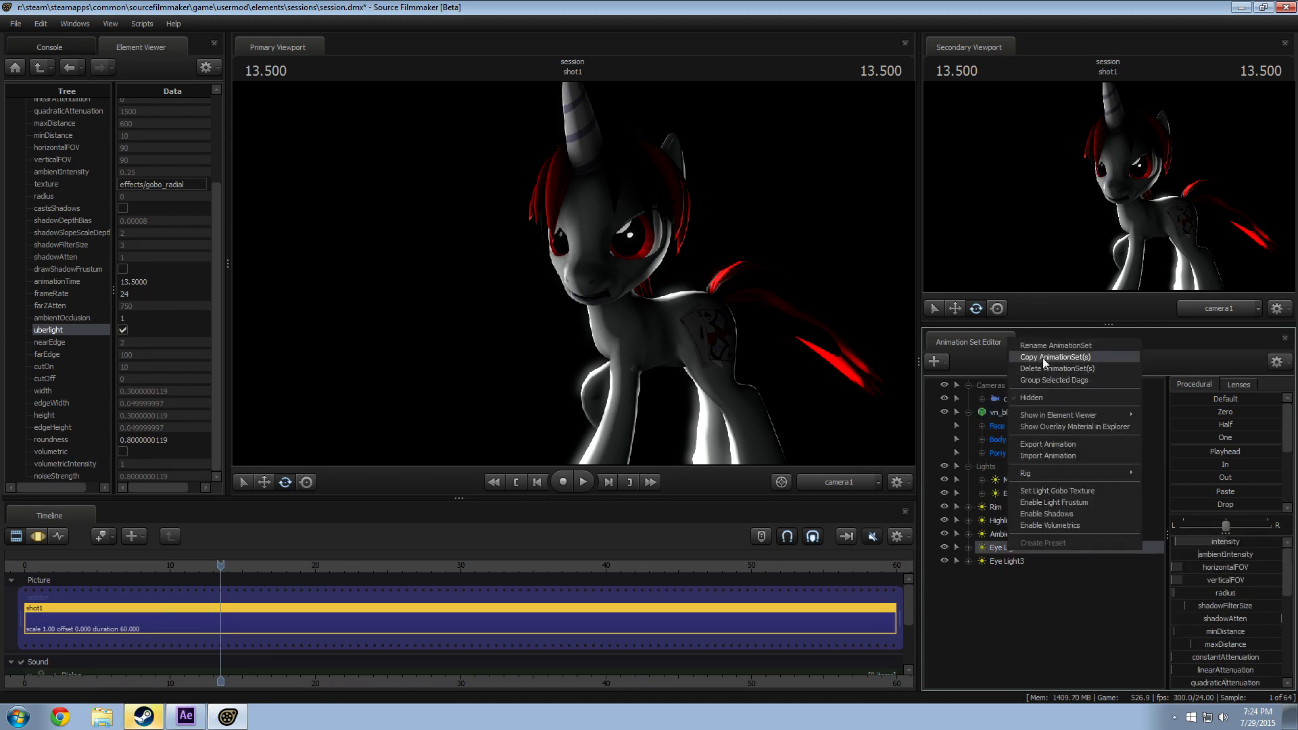
{"action": "left_click", "coordinate": [1043, 357]}
{"action": "right_click", "coordinate": [987, 644]}
{"action": "left_click", "coordinate": [1037, 584]}
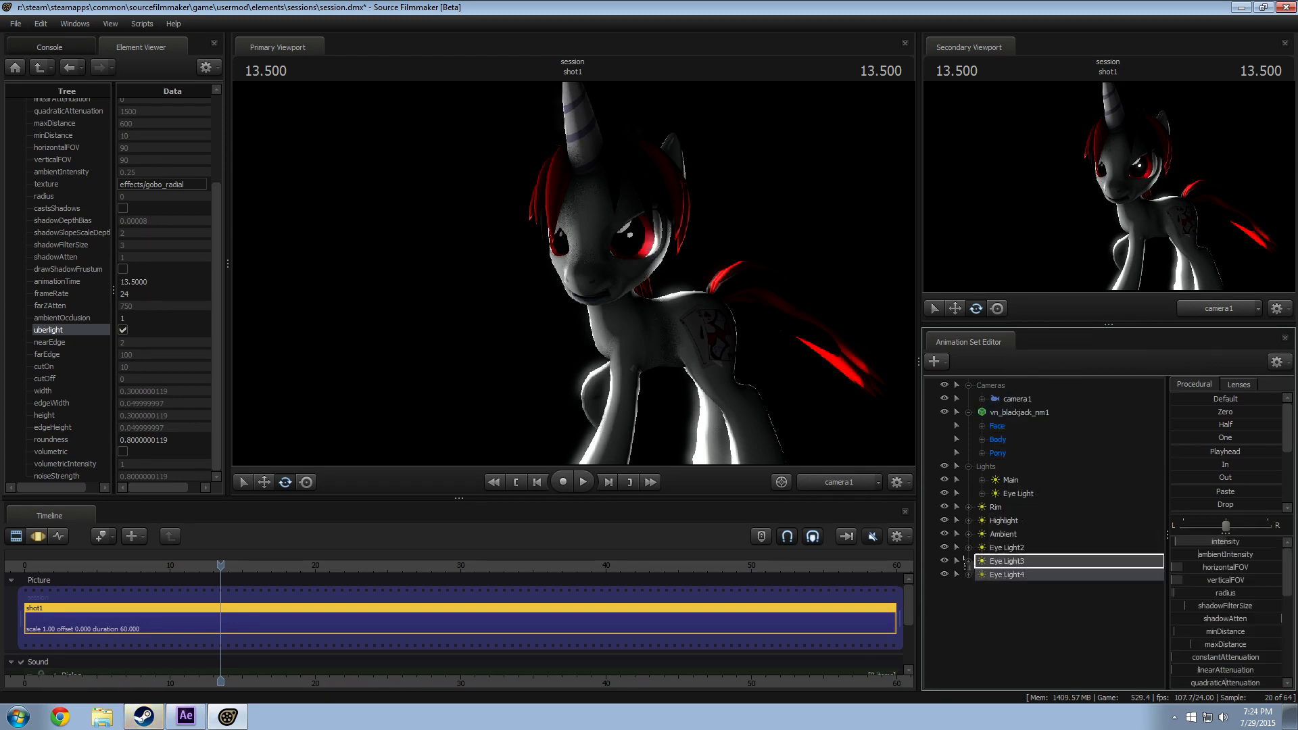
Step: Look through Eye Light4 in the primary viewport and re-aim it at the pony's other eye
{"action": "left_click", "coordinate": [684, 333]}
{"action": "left_click", "coordinate": [637, 376]}
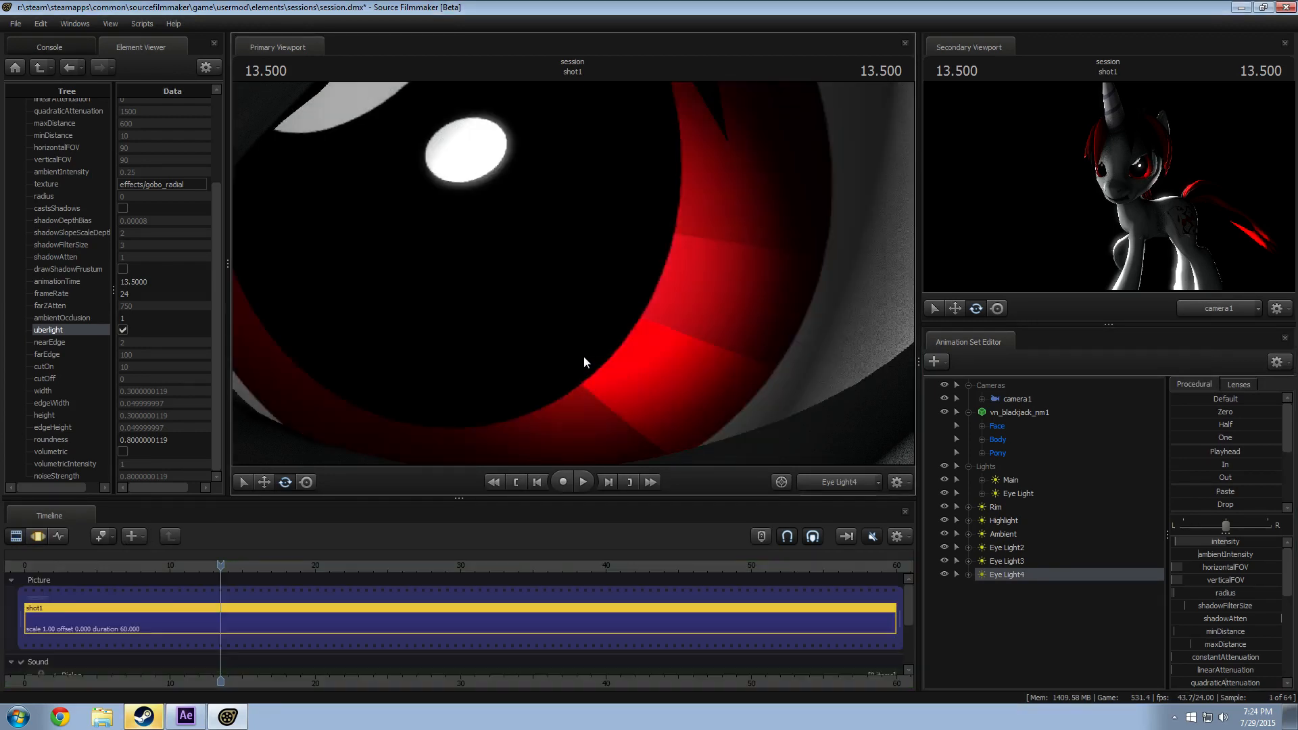
{"action": "left_click_drag", "start_coordinate": [583, 357], "coordinate": [738, 300]}
{"action": "left_click", "coordinate": [649, 374]}
{"action": "key", "text": "F2"}
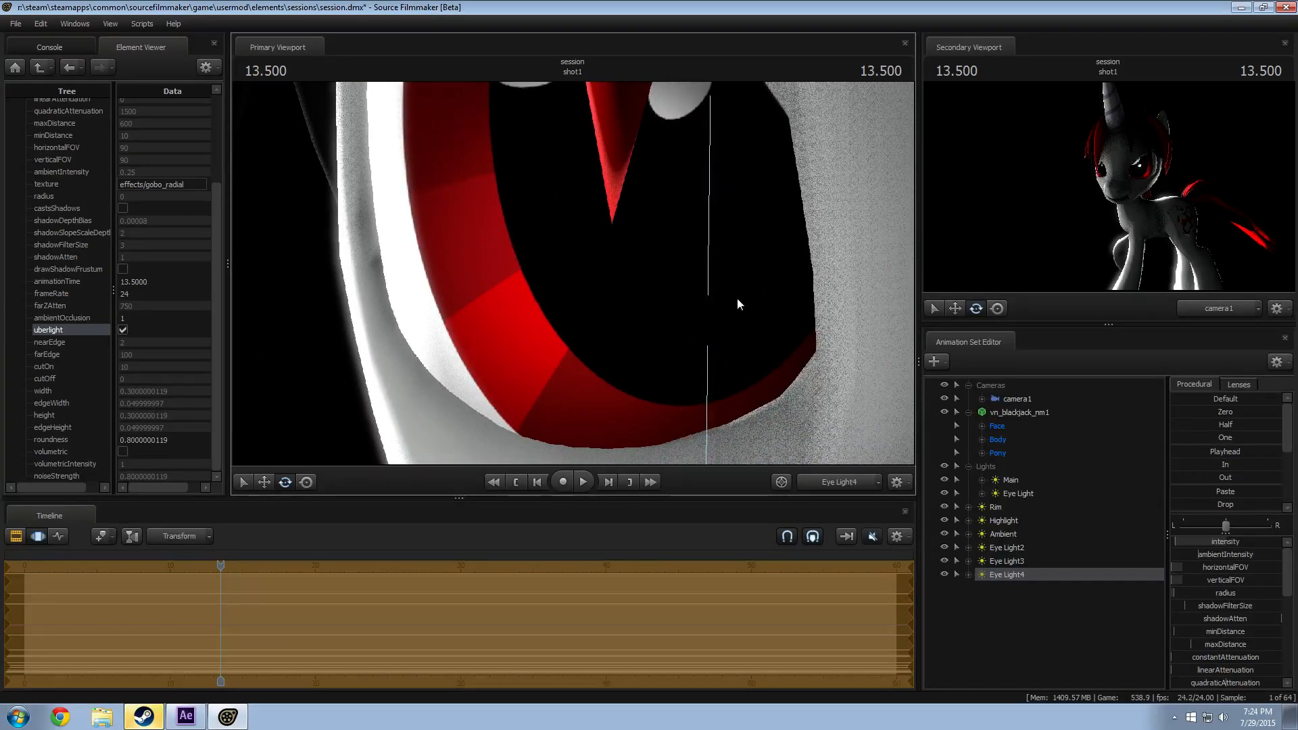
Step: Paste another copy of the eye light as Eye Light5 and look through it in the primary viewport
{"action": "right_click", "coordinate": [1021, 562]}
{"action": "left_click", "coordinate": [1024, 628]}
{"action": "right_click", "coordinate": [1024, 629]}
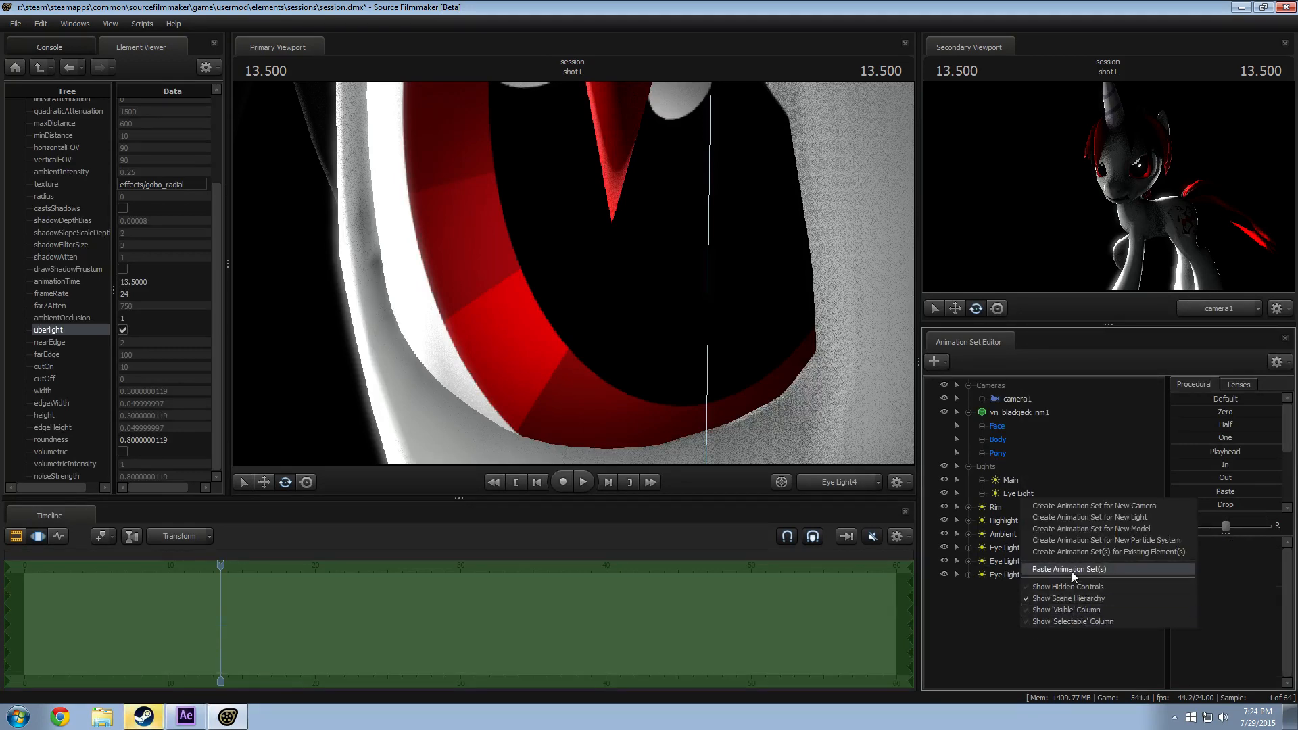
{"action": "left_click", "coordinate": [1072, 572]}
{"action": "left_click_drag", "start_coordinate": [1006, 590], "coordinate": [666, 328]}
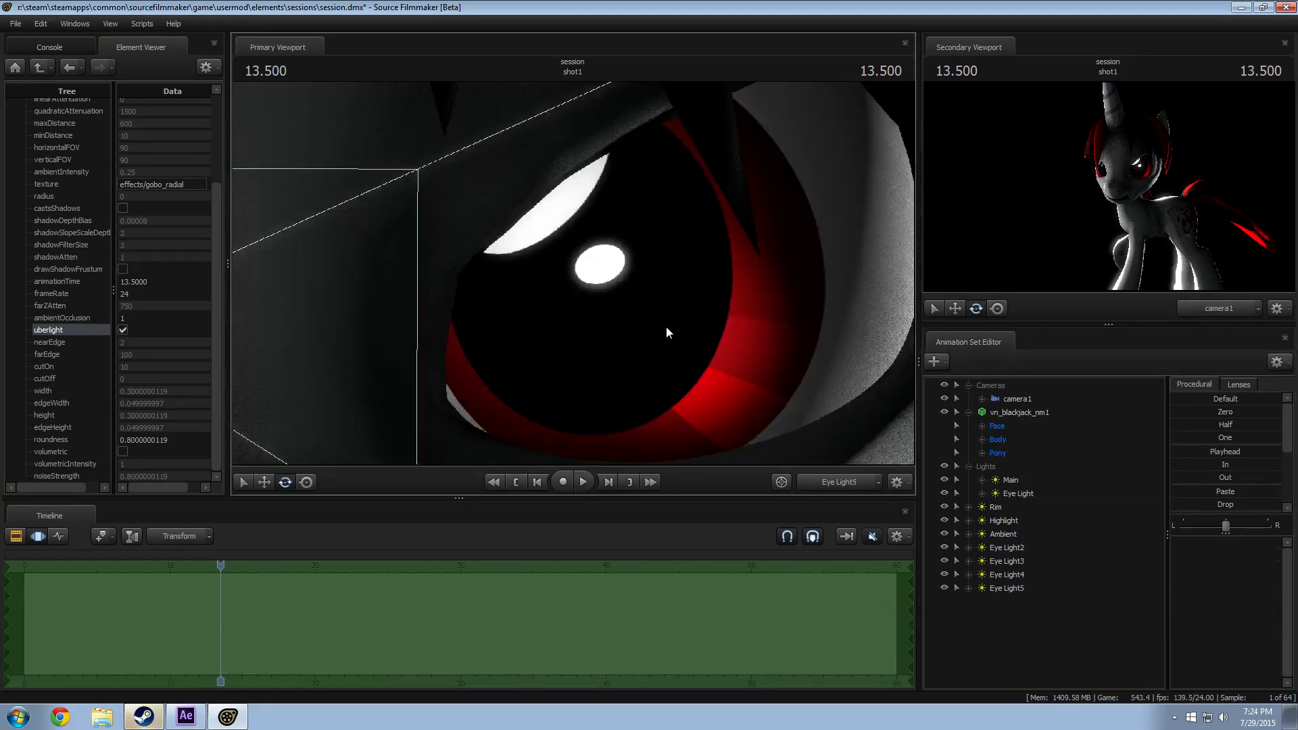
Step: Reposition Eye Light5 to frame the pony's eye and its outer corner, and return the primary viewport to camera1
{"action": "left_click", "coordinate": [1006, 586]}
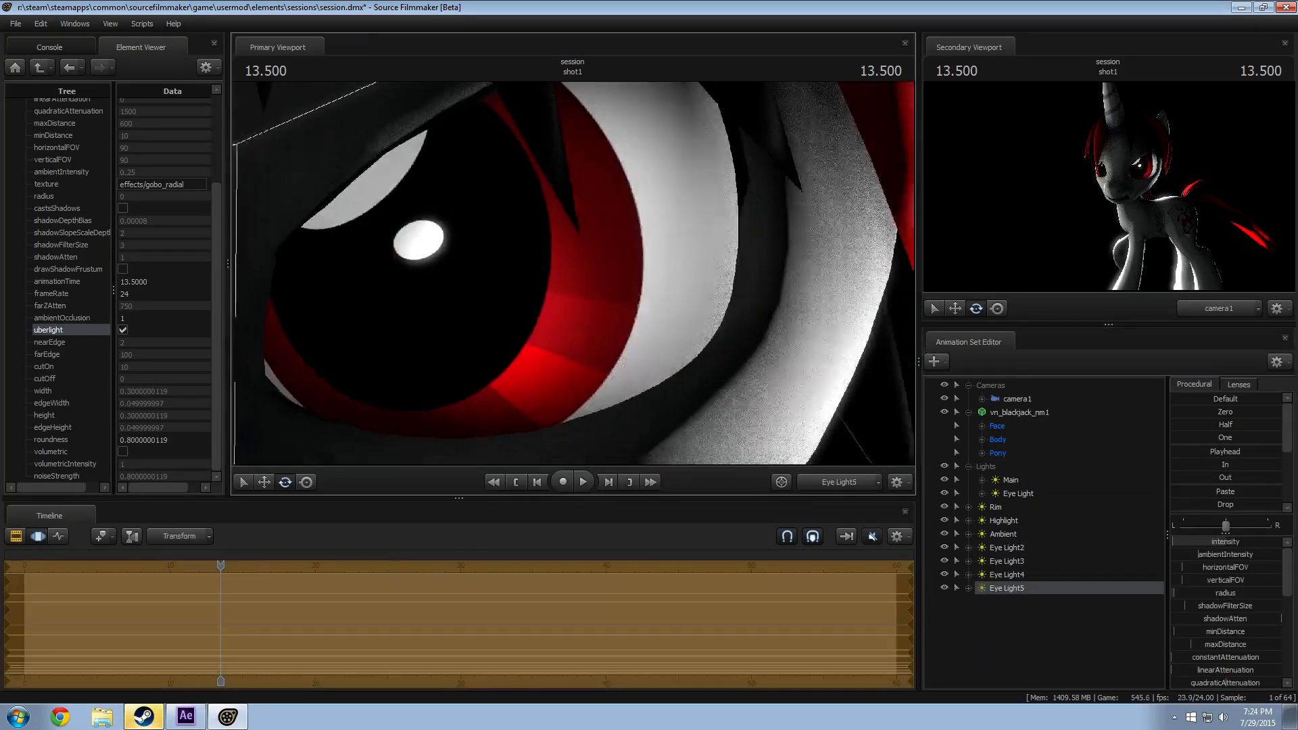
{"action": "key", "text": "a"}
{"action": "mouse_move", "coordinate": [573, 273]}
{"action": "left_mouse_down"}
{"action": "mouse_move", "coordinate": [548, 265]}
{"action": "mouse_move", "coordinate": [580, 283]}
{"action": "mouse_move", "coordinate": [578, 268]}
{"action": "left_mouse_up"}
{"action": "key", "text": "w"}
{"action": "key", "text": "s"}
{"action": "key", "text": "w"}
{"action": "key", "text": "F2"}
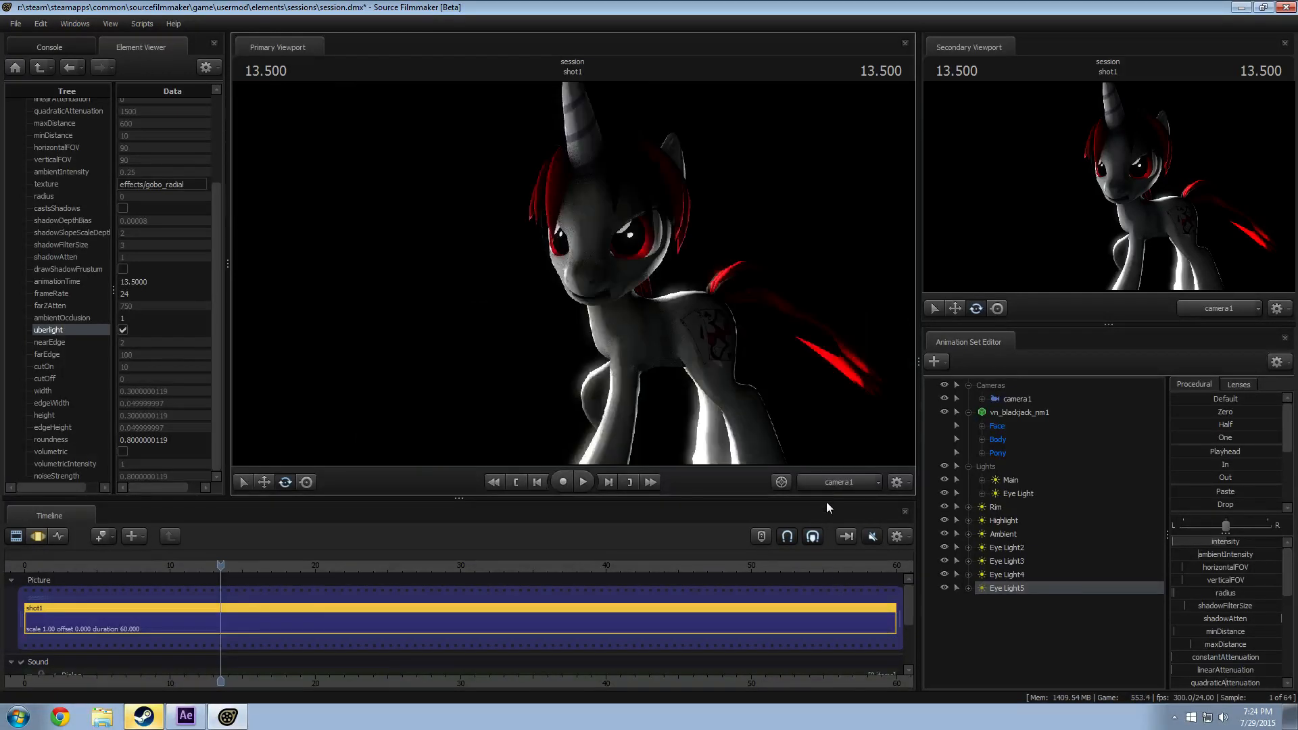
Step: Open Pony Mouth Flexes on vn_blackjack_nm1, adjust the jaw, and lower mouth_angry to zero
{"action": "key", "text": "F3"}
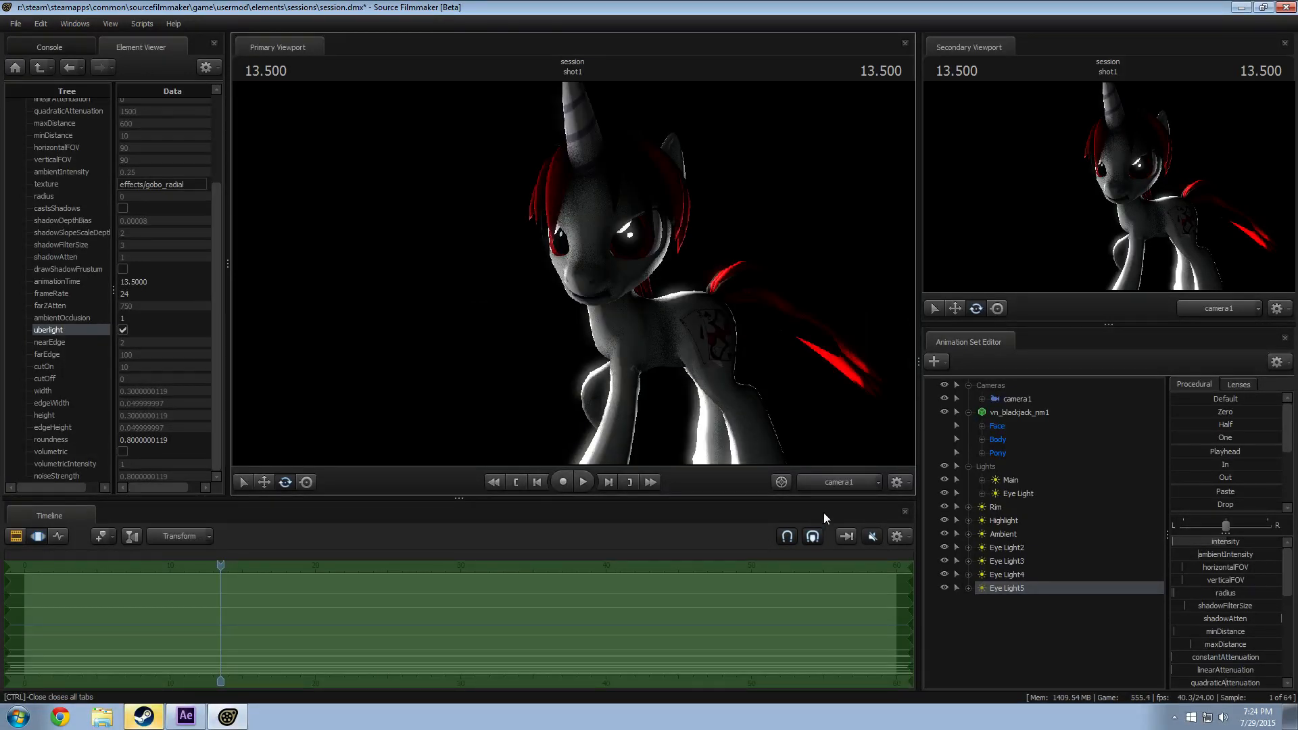
{"action": "left_click", "coordinate": [1006, 413]}
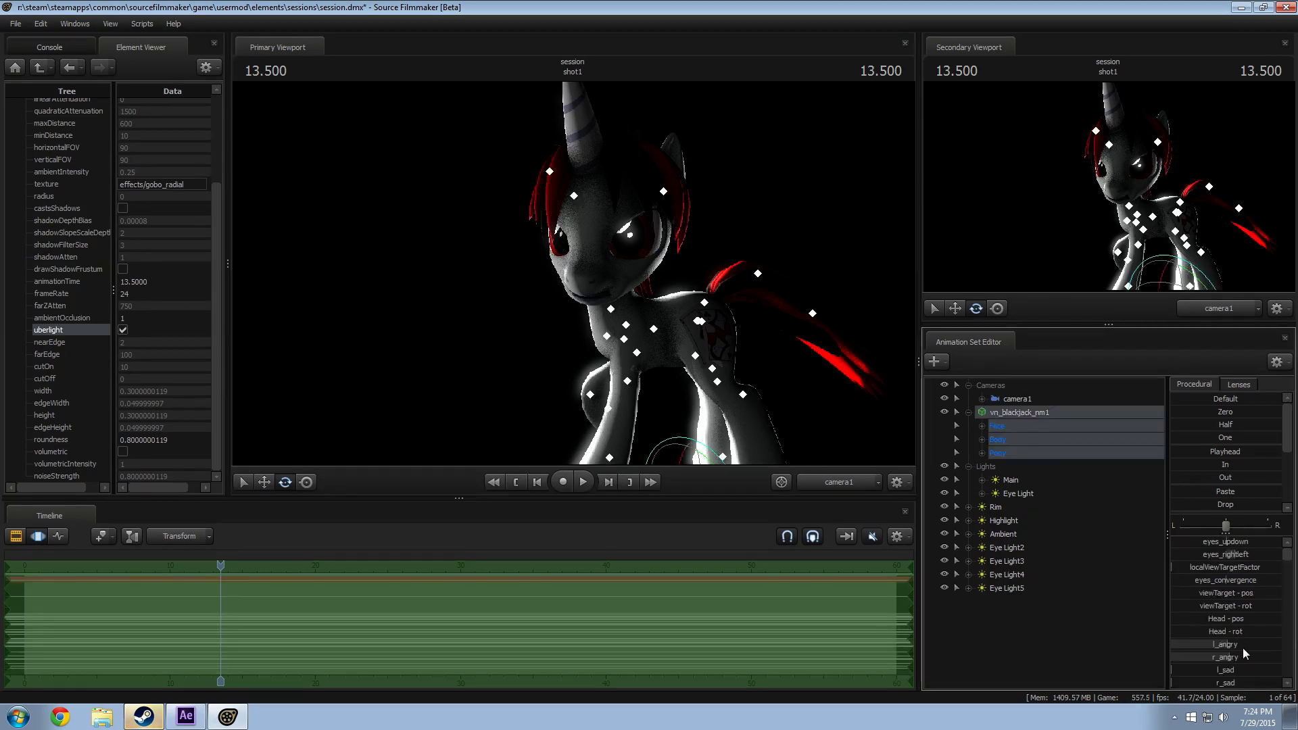
{"action": "left_click", "coordinate": [982, 453]}
{"action": "left_click", "coordinate": [1021, 481]}
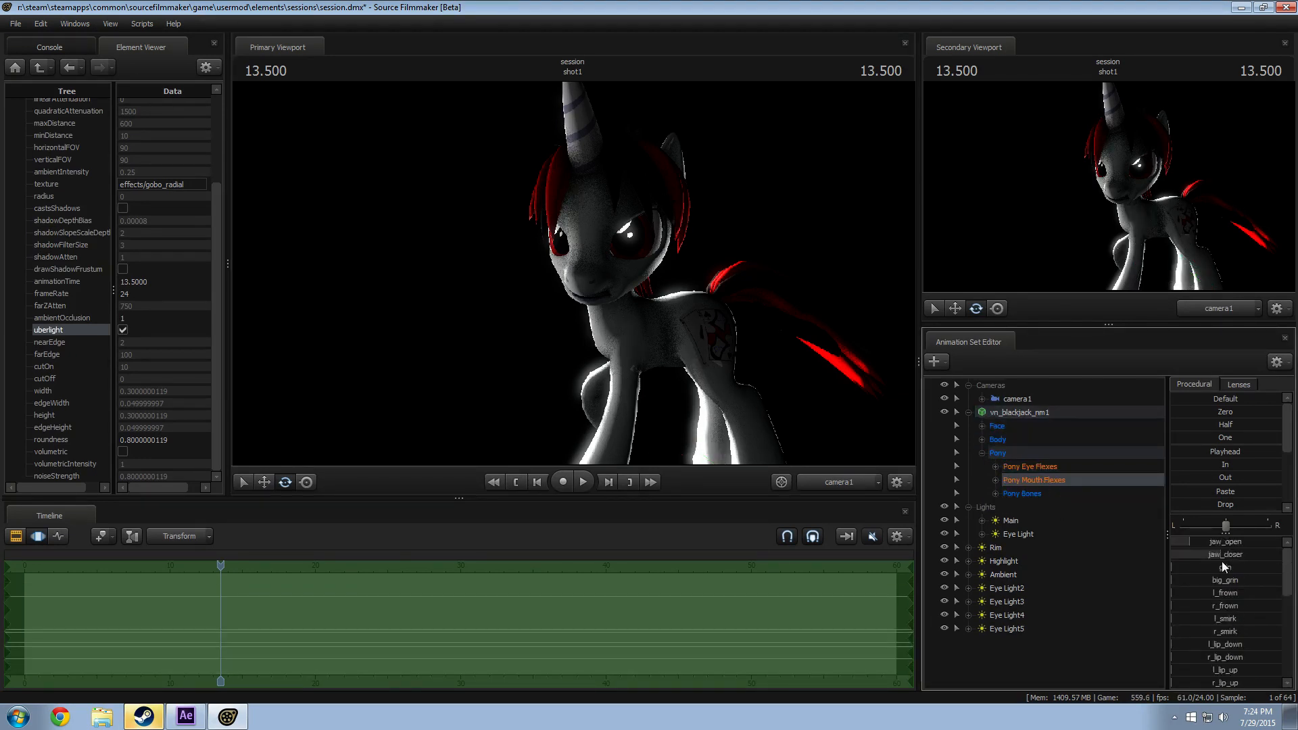
{"action": "left_click_drag", "start_coordinate": [1219, 541], "coordinate": [1229, 540]}
{"action": "scroll", "coordinate": [1253, 639], "scroll_direction": "down", "scroll_amount": 3}
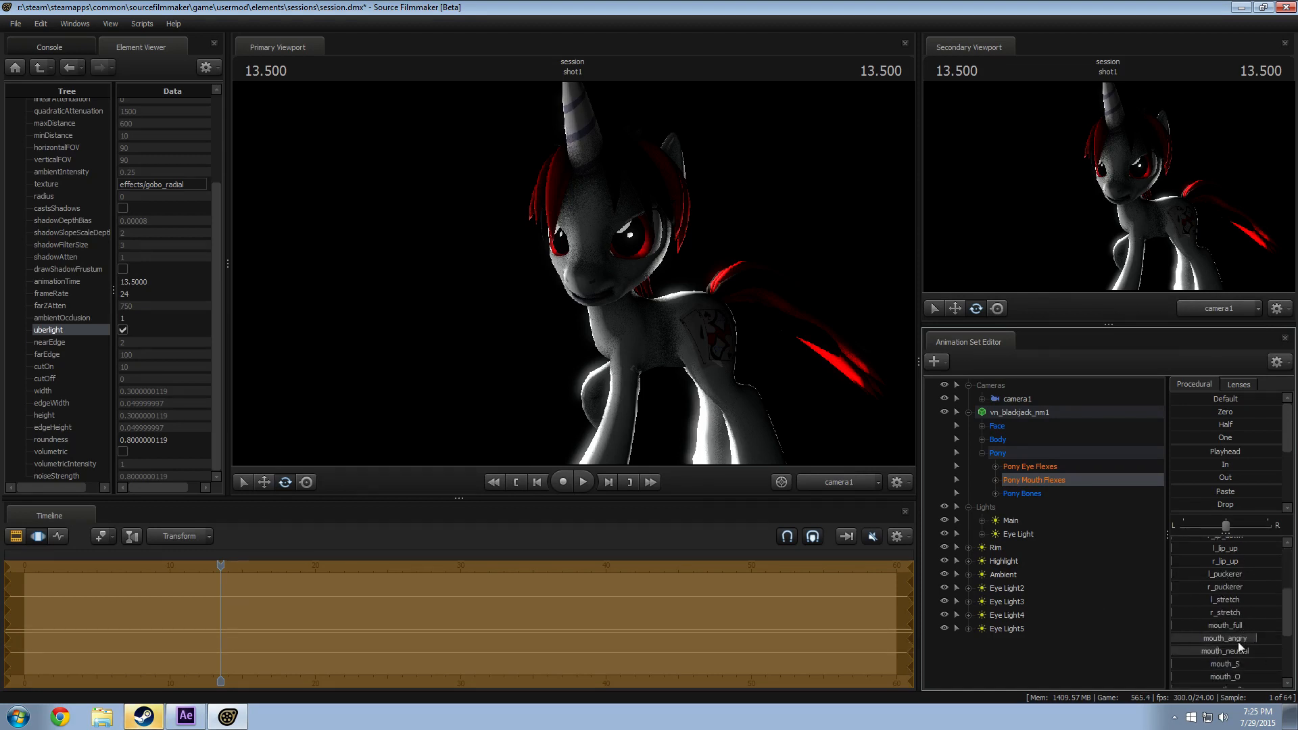
{"action": "left_click_drag", "start_coordinate": [1258, 640], "coordinate": [1172, 640]}
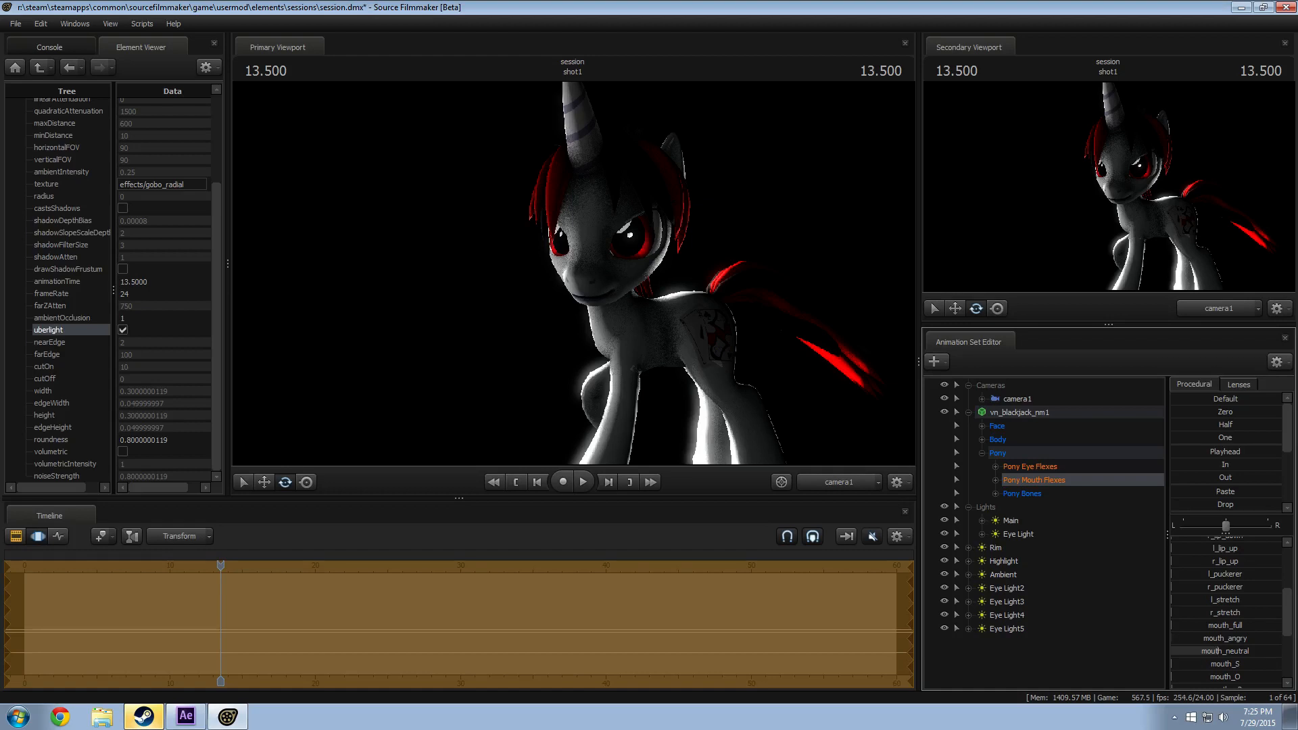
Step: Raise l_puckerer and r_puckerer partway and increase mouth_neutral to refine the pony's mouth expression
{"action": "scroll", "coordinate": [1194, 634], "scroll_direction": "up", "scroll_amount": 3}
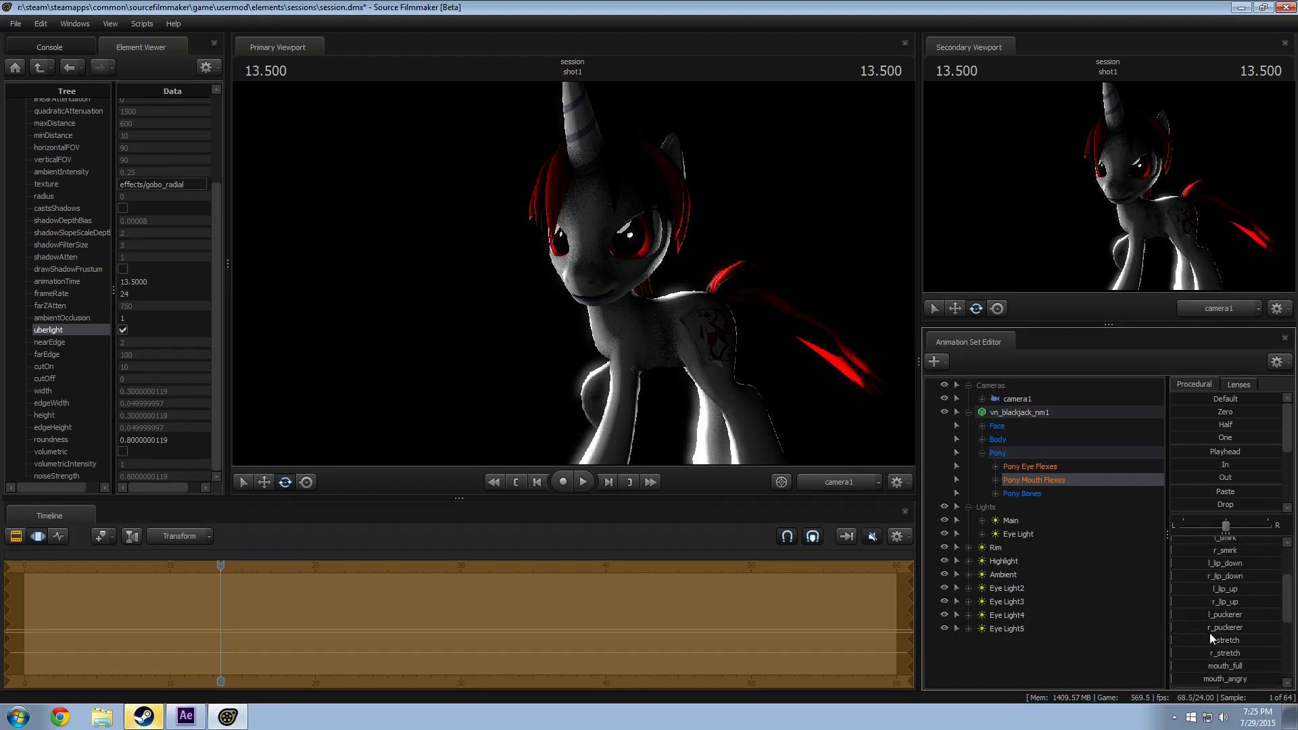
{"action": "left_click_drag", "start_coordinate": [1173, 615], "coordinate": [1216, 629]}
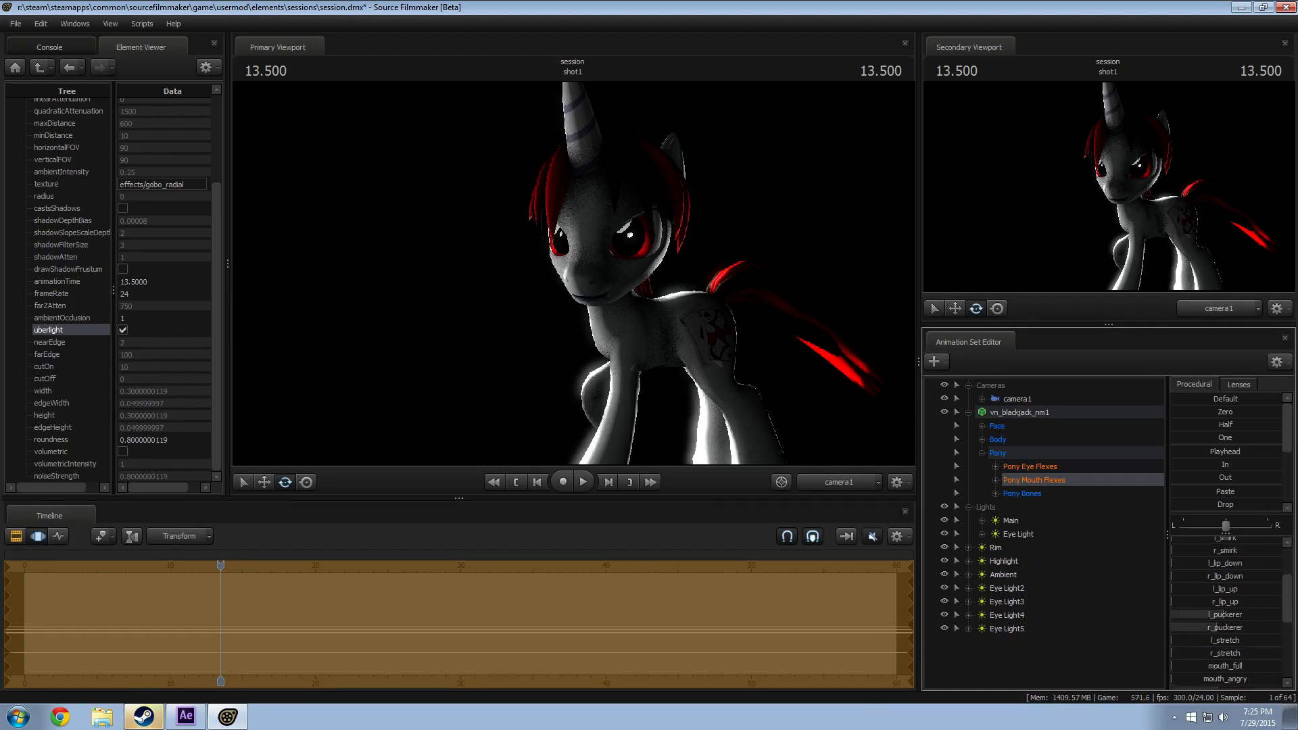
{"action": "scroll", "coordinate": [1266, 632], "scroll_direction": "up", "scroll_amount": 2}
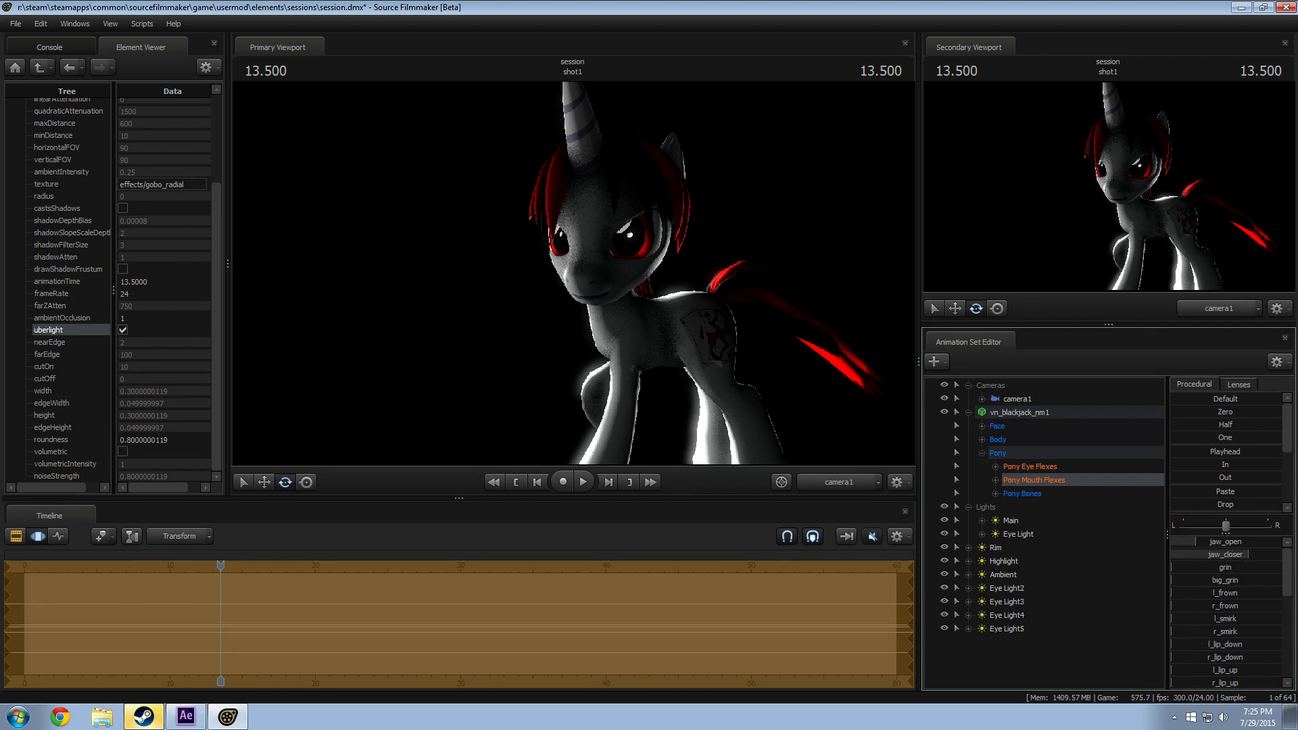
{"action": "scroll", "coordinate": [1247, 614], "scroll_direction": "down", "scroll_amount": 2}
{"action": "scroll", "coordinate": [1241, 606], "scroll_direction": "down", "scroll_amount": 3}
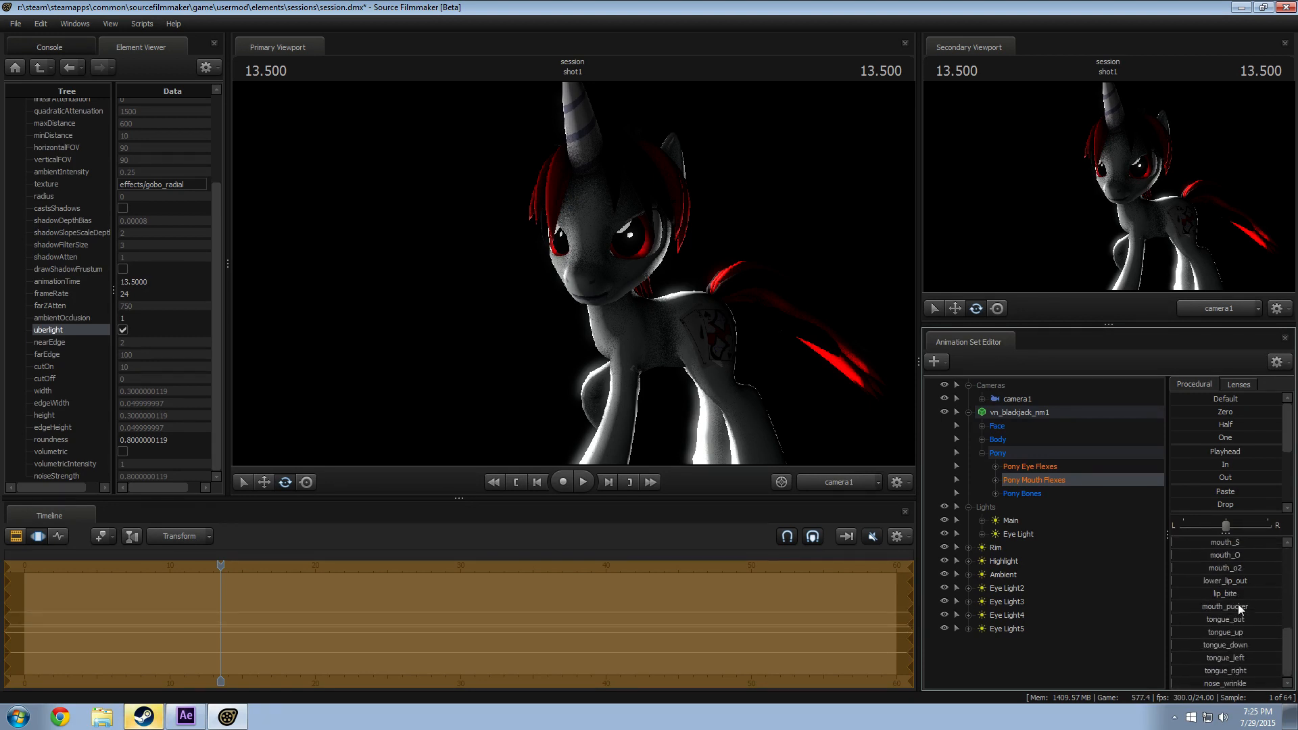
{"action": "left_click_drag", "start_coordinate": [1220, 569], "coordinate": [1258, 569]}
{"action": "key", "text": "F2"}
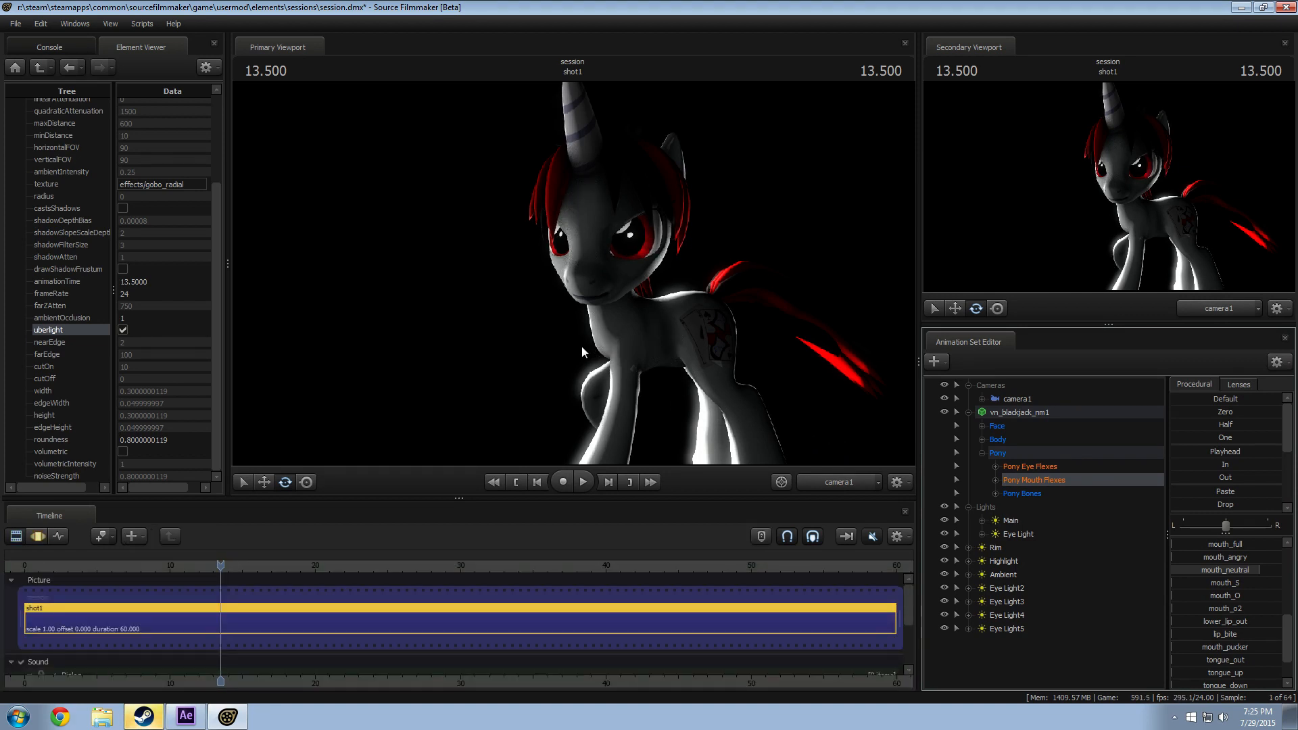
Step: Look through the Main light to re-aim it at the pony, and strongly lower its color_red and color_green for a blue tint
{"action": "left_click", "coordinate": [1009, 520]}
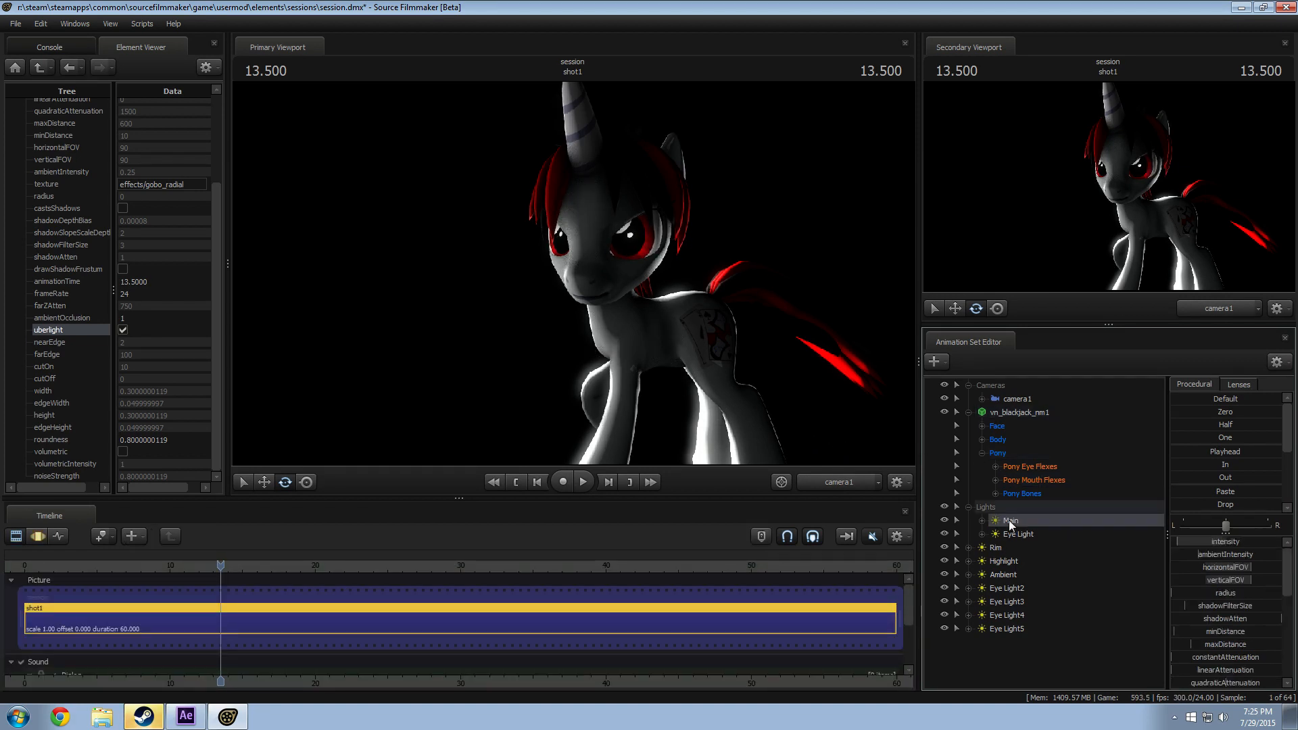
{"action": "left_click", "coordinate": [749, 421]}
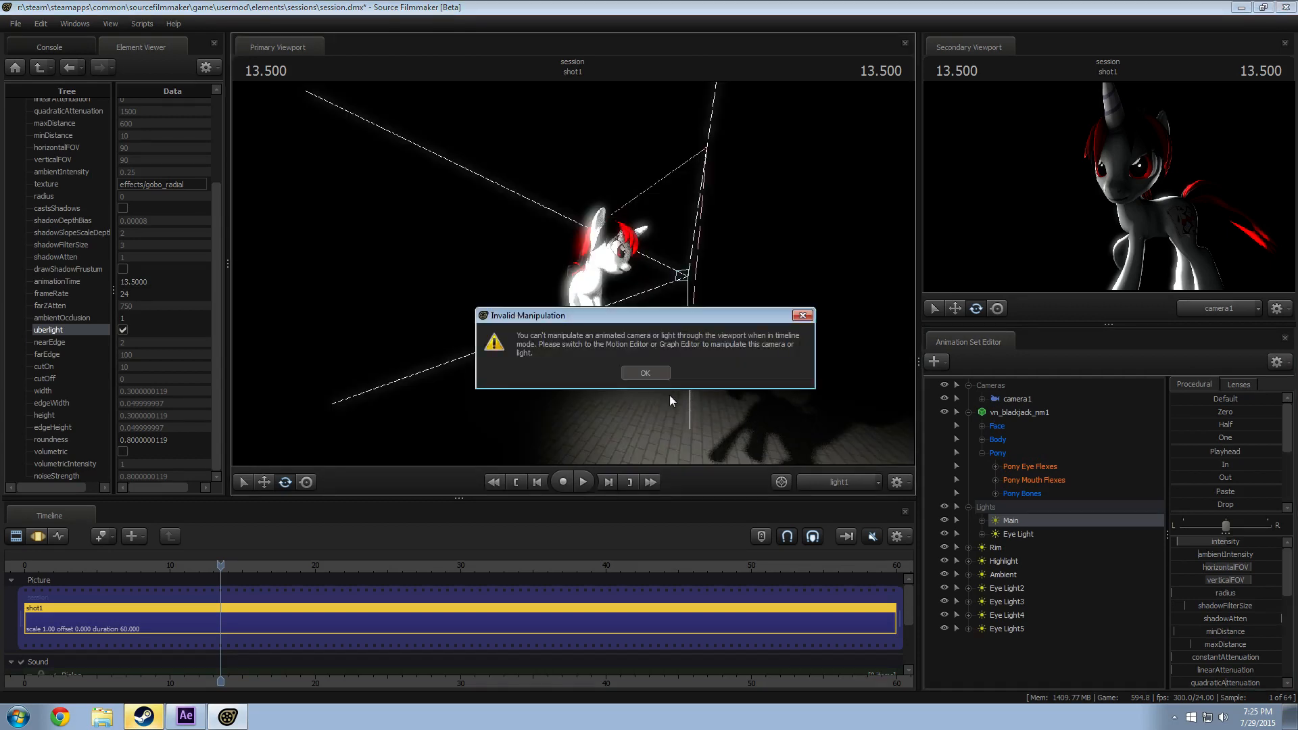
{"action": "left_click", "coordinate": [636, 371]}
{"action": "key", "text": "F3"}
{"action": "mouse_move", "coordinate": [630, 357]}
{"action": "left_mouse_down"}
{"action": "mouse_move", "coordinate": [657, 363]}
{"action": "mouse_move", "coordinate": [626, 362]}
{"action": "mouse_move", "coordinate": [639, 362]}
{"action": "left_mouse_up"}
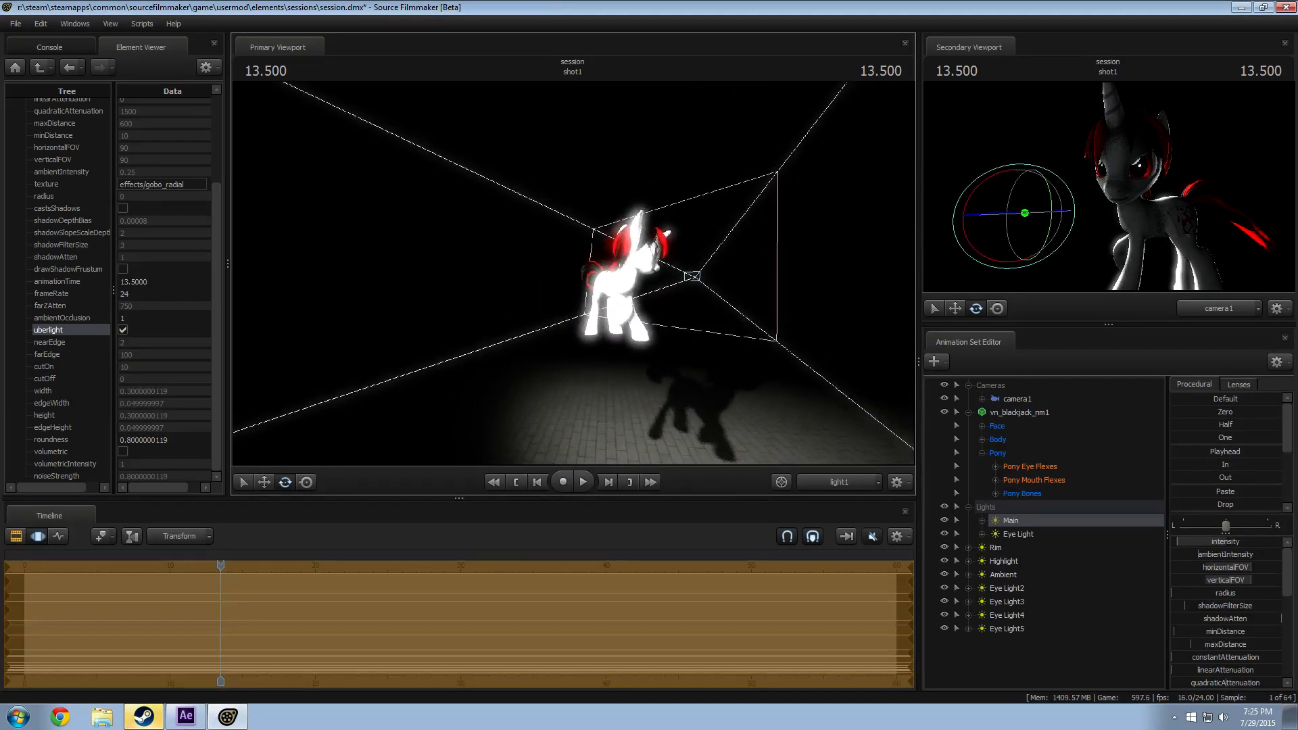
{"action": "scroll", "coordinate": [1235, 647], "scroll_direction": "down", "scroll_amount": 5}
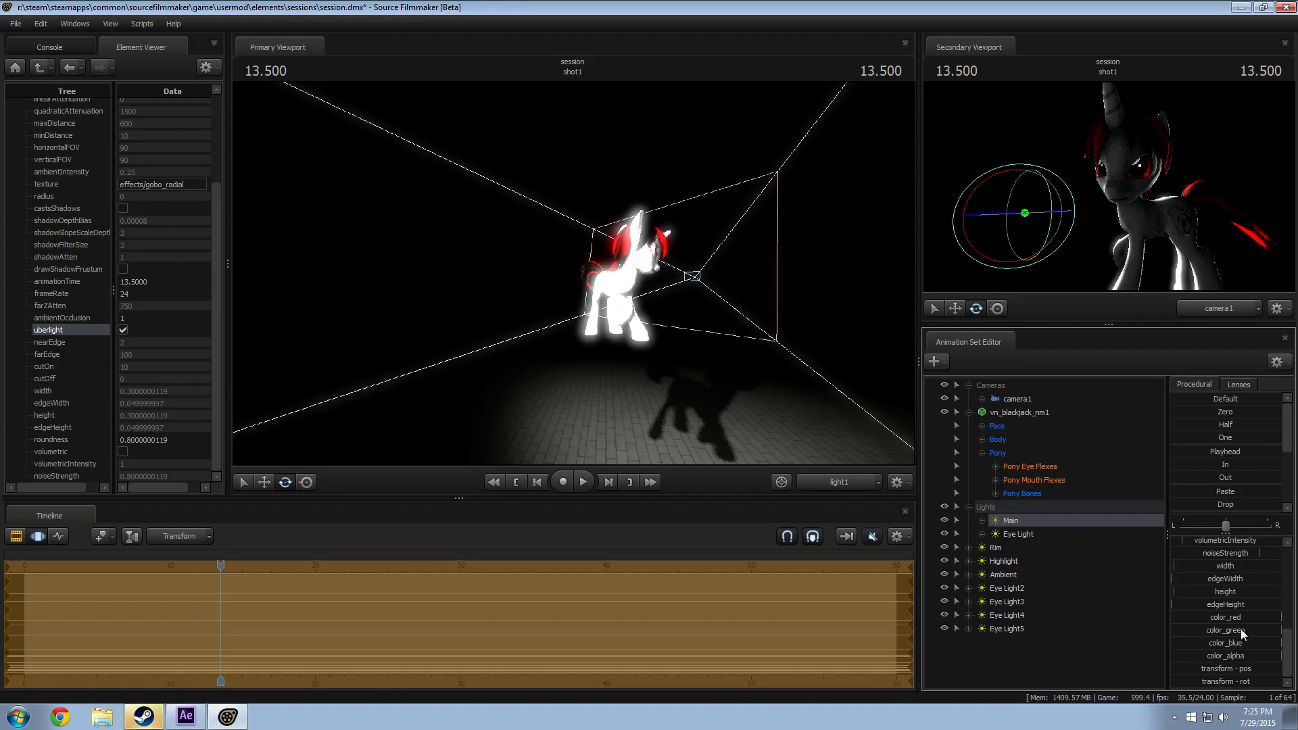
{"action": "mouse_move", "coordinate": [1242, 633]}
{"action": "left_mouse_down"}
{"action": "mouse_move", "coordinate": [1183, 618]}
{"action": "mouse_move", "coordinate": [1225, 629]}
{"action": "mouse_move", "coordinate": [1203, 611]}
{"action": "left_mouse_up"}
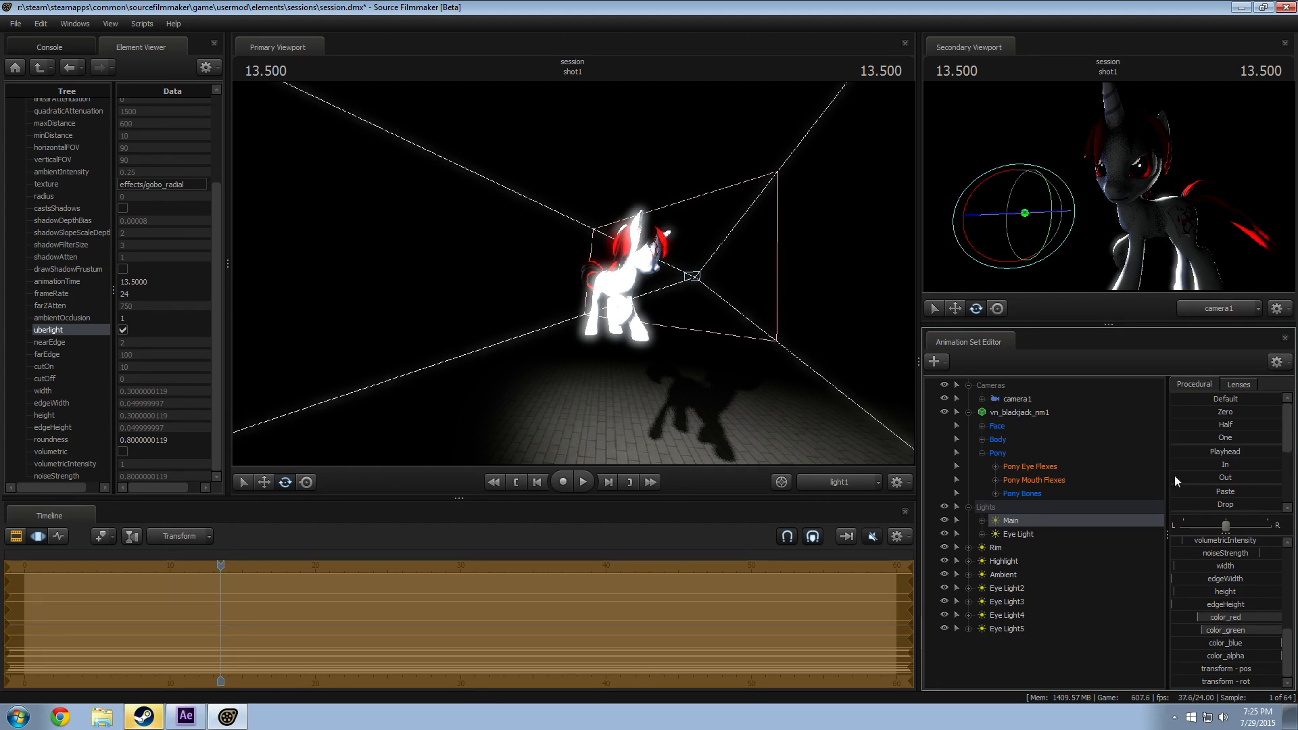
{"action": "key", "text": "F2"}
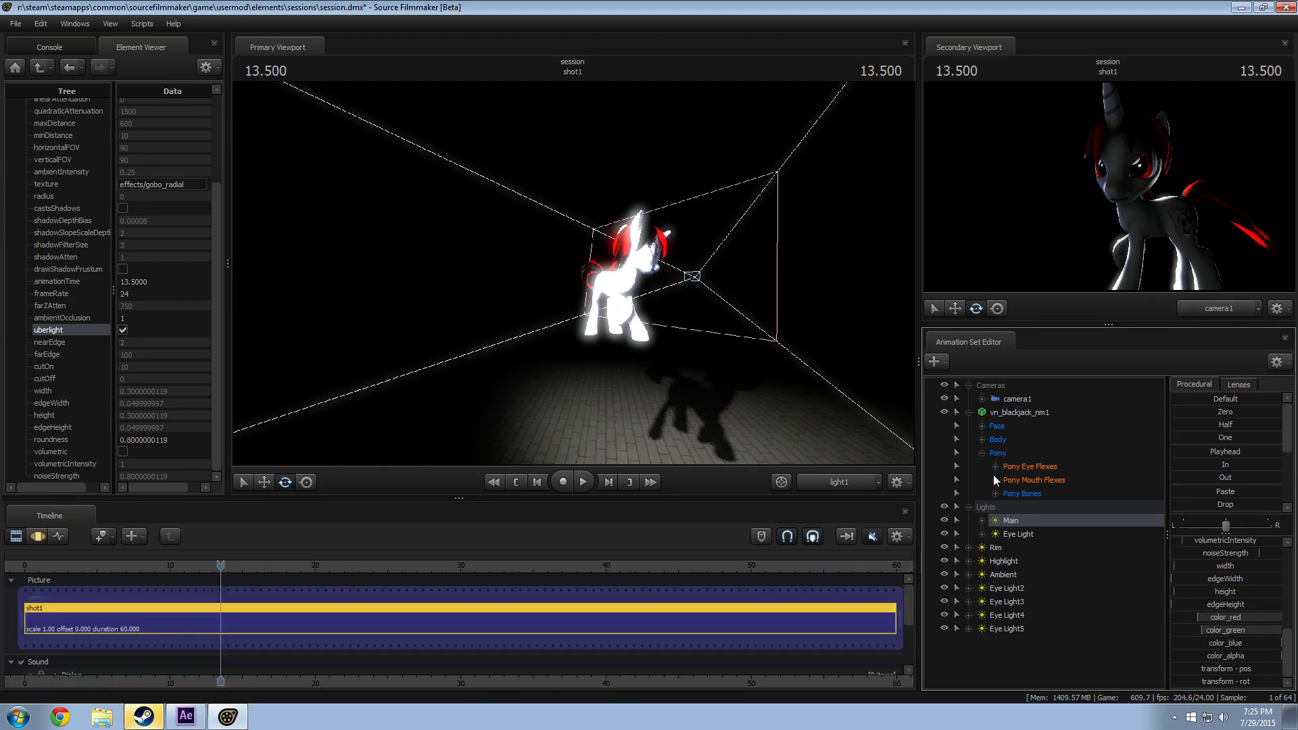
Step: Lower color_red and color_green on the Ambient light to give it a slight blue tint
{"action": "left_click", "coordinate": [1003, 575]}
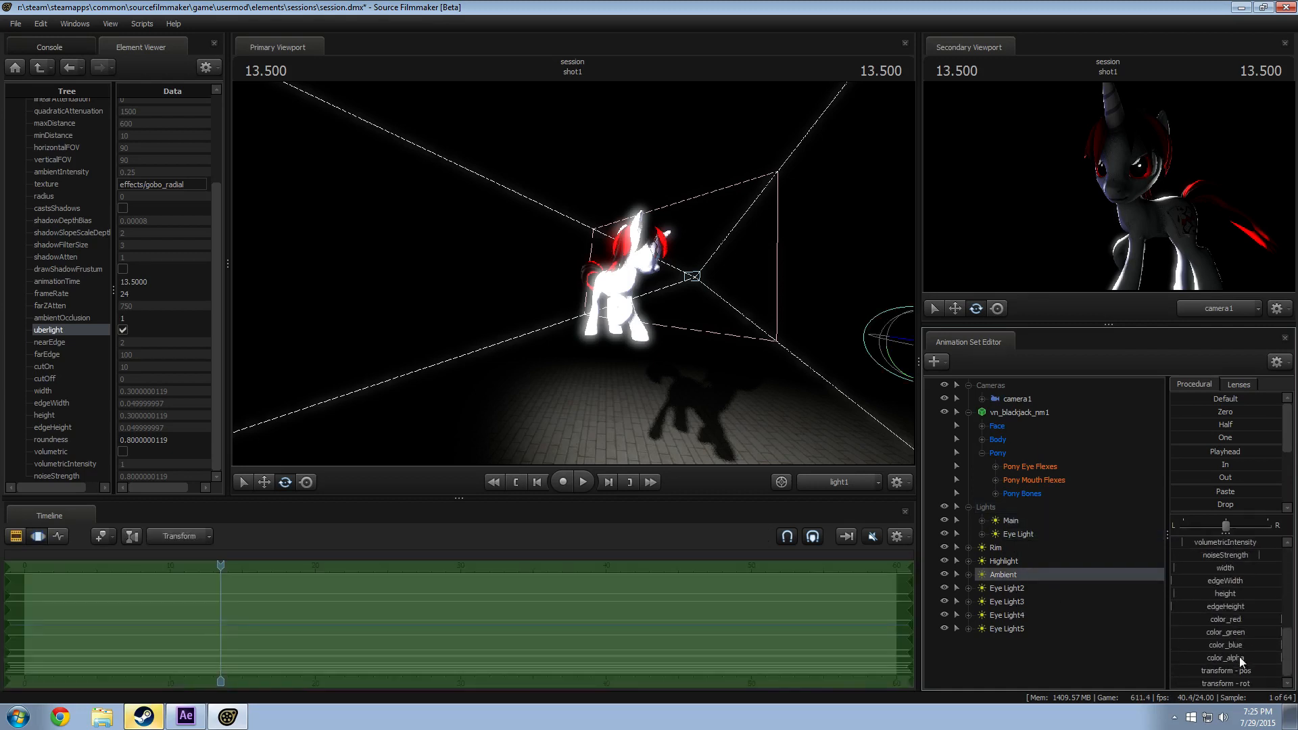
{"action": "left_click_drag", "start_coordinate": [1278, 632], "coordinate": [1204, 625]}
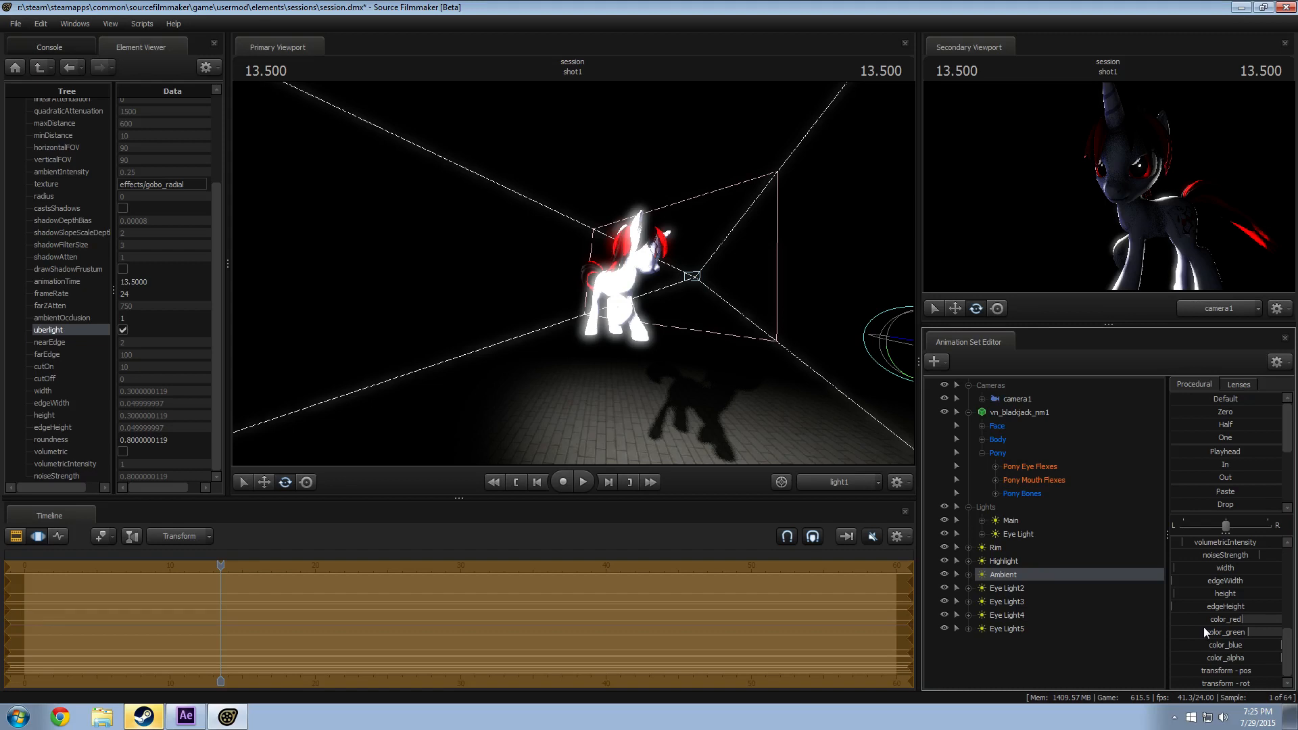
{"action": "key", "text": "F2"}
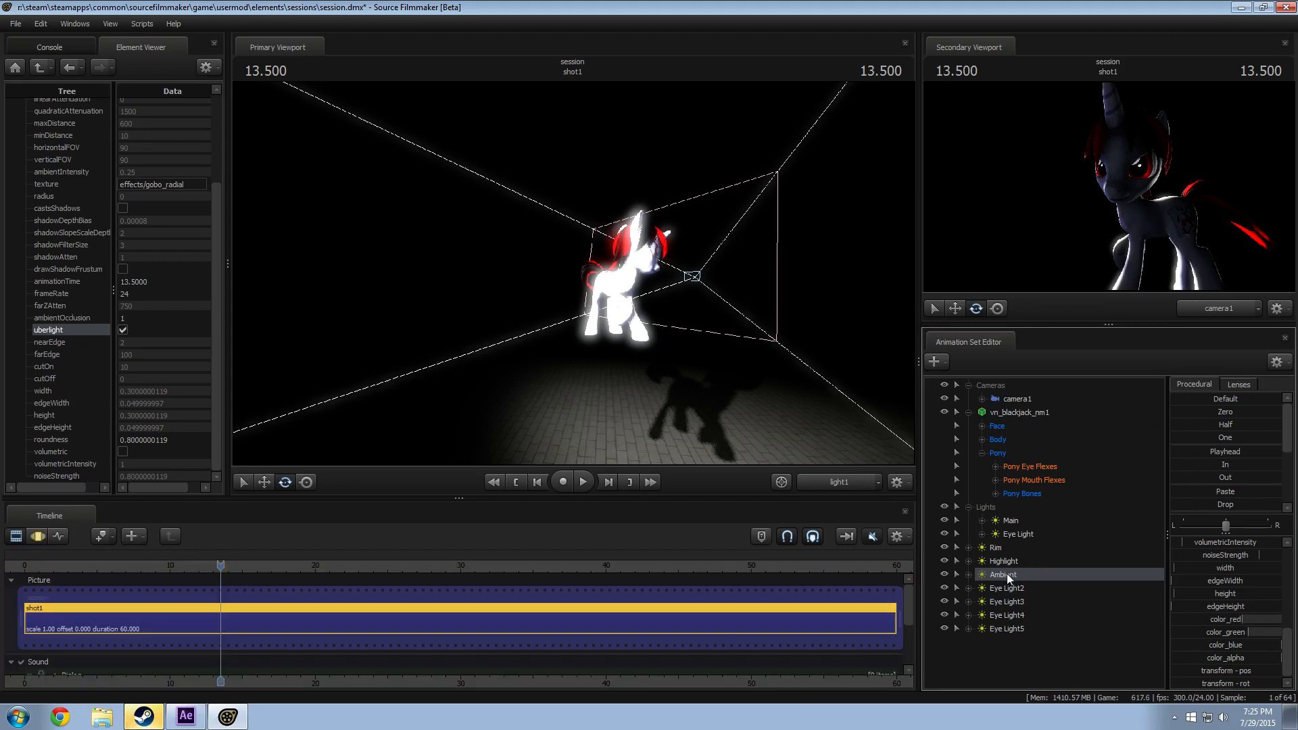
Step: Raise the Main light's color_red and color_green partway to weaken its blue tint
{"action": "left_click", "coordinate": [1010, 520]}
{"action": "key", "text": "F3"}
{"action": "scroll", "coordinate": [1249, 651], "scroll_direction": "up", "scroll_amount": 3}
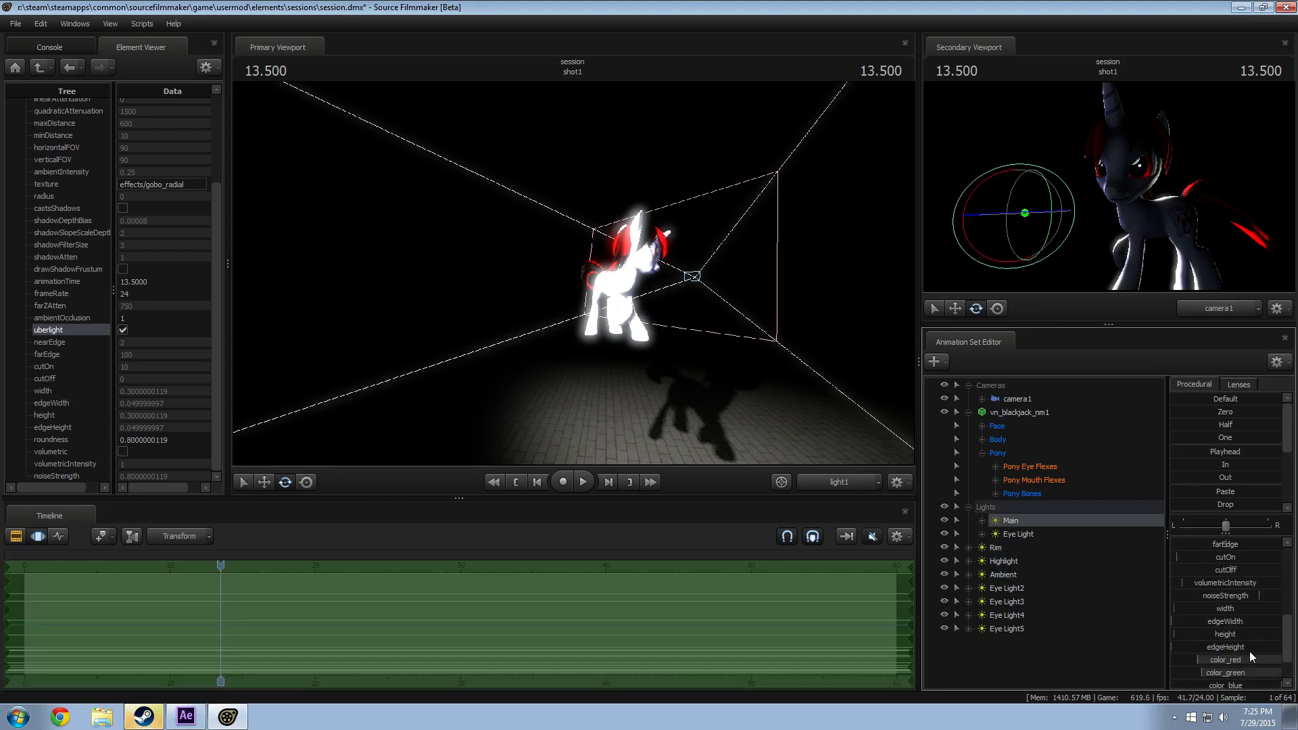
{"action": "scroll", "coordinate": [1250, 651], "scroll_direction": "down", "scroll_amount": 3}
{"action": "mouse_move", "coordinate": [1218, 629]}
{"action": "left_mouse_down"}
{"action": "mouse_move", "coordinate": [1282, 618]}
{"action": "mouse_move", "coordinate": [1247, 630]}
{"action": "mouse_move", "coordinate": [1237, 620]}
{"action": "left_mouse_up"}
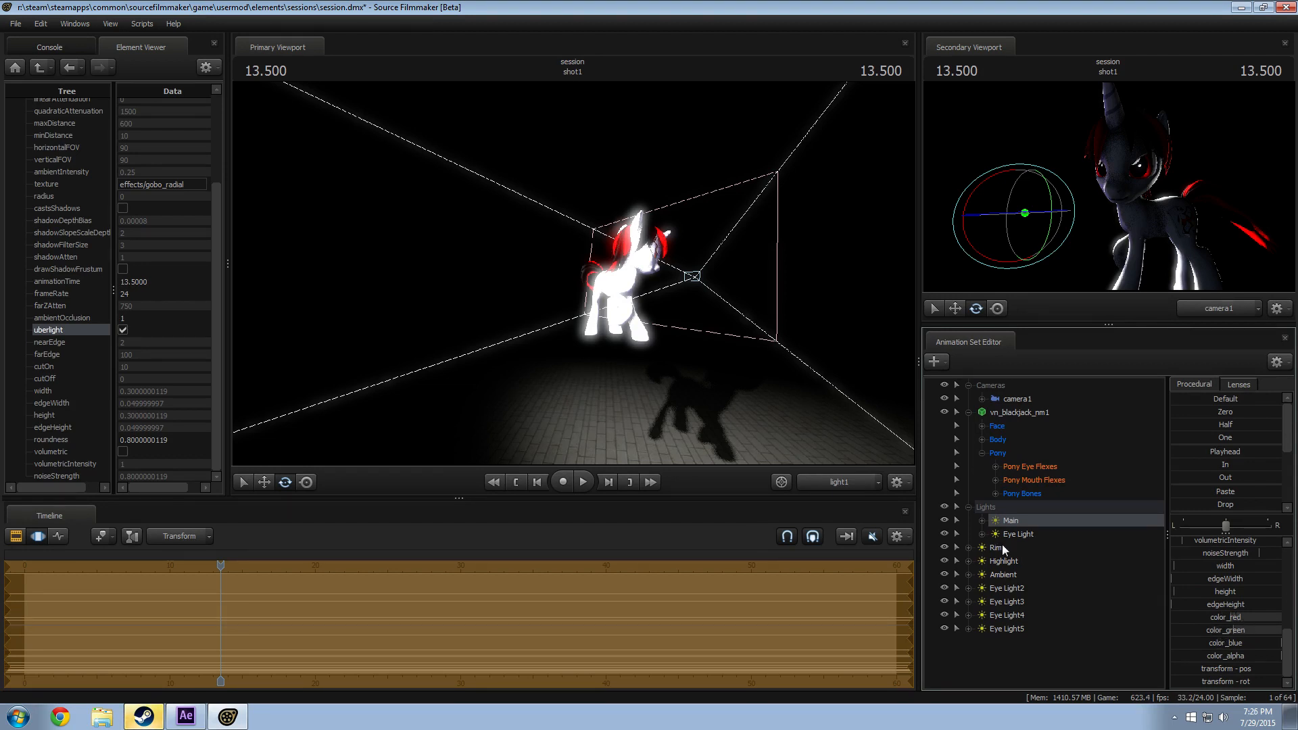
Step: Look through the Rim light in the primary viewport and reduce its intensity
{"action": "left_click_drag", "start_coordinate": [1002, 545], "coordinate": [838, 393]}
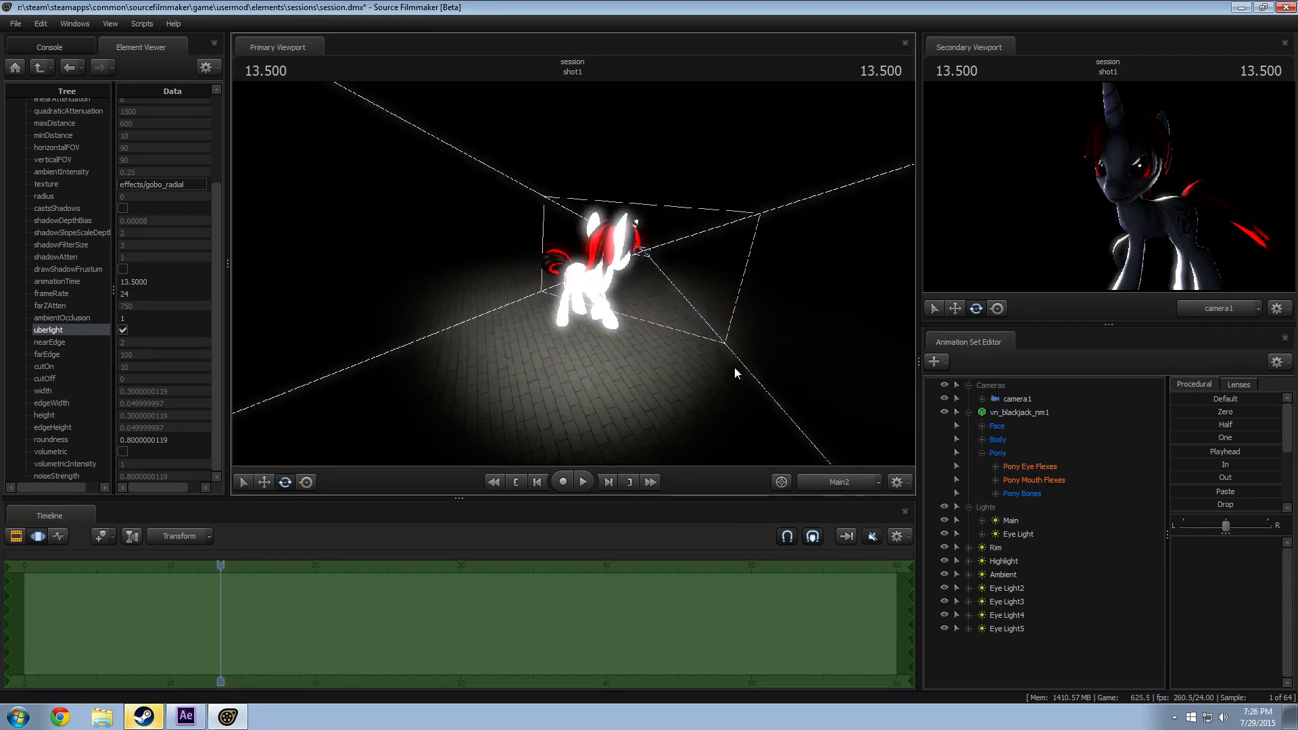
{"action": "key", "text": "F2"}
{"action": "key", "text": "F3"}
{"action": "left_click", "coordinate": [1232, 581]}
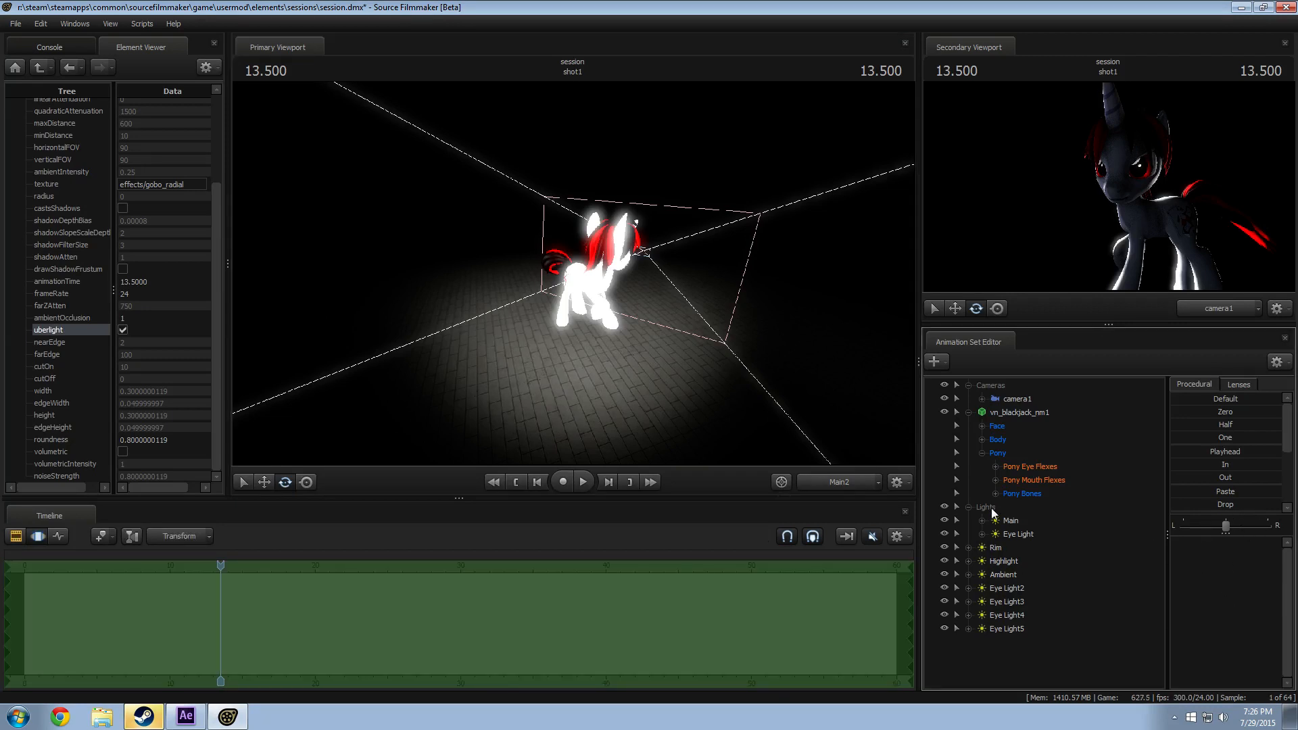
{"action": "left_click", "coordinate": [1005, 548]}
{"action": "left_click_drag", "start_coordinate": [1257, 543], "coordinate": [1183, 542]}
{"action": "key", "text": "F2"}
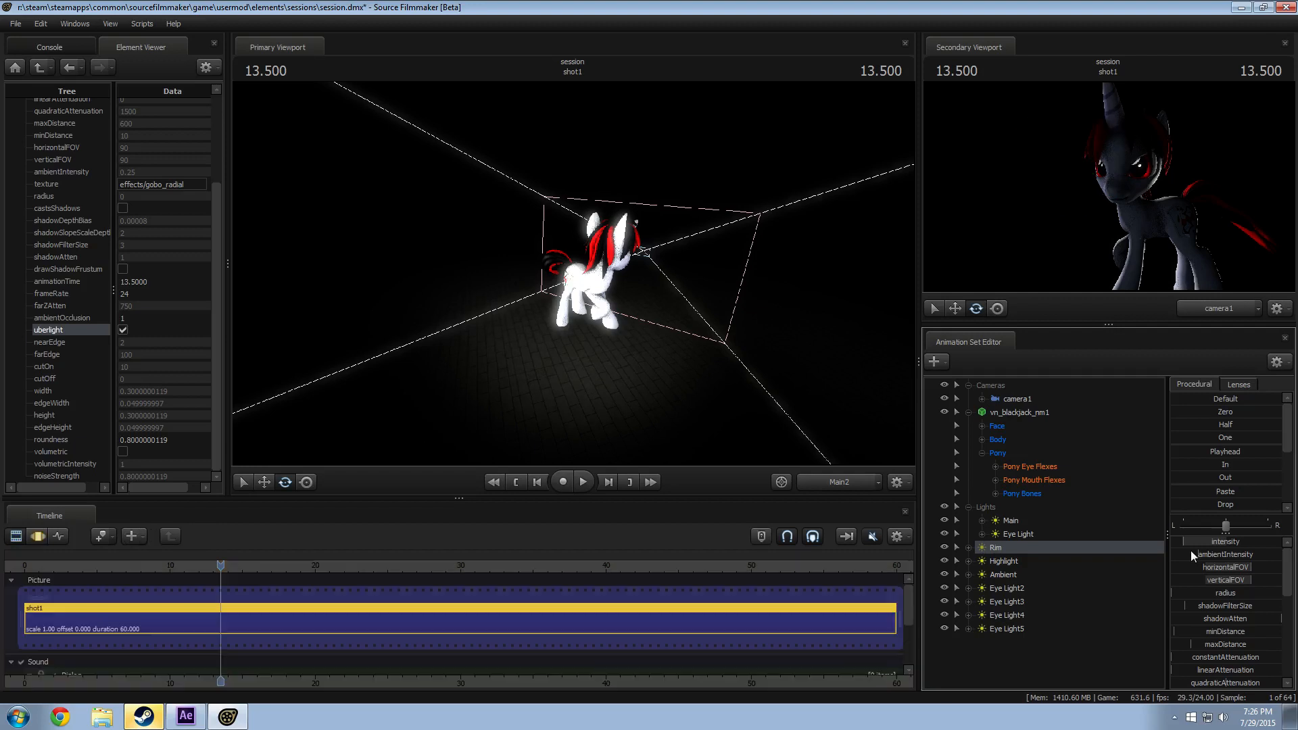
Step: Lower color_red and color_green on the Rim light to tint it slightly blue
{"action": "scroll", "coordinate": [1251, 602], "scroll_direction": "down", "scroll_amount": 5}
{"action": "key", "text": "F3"}
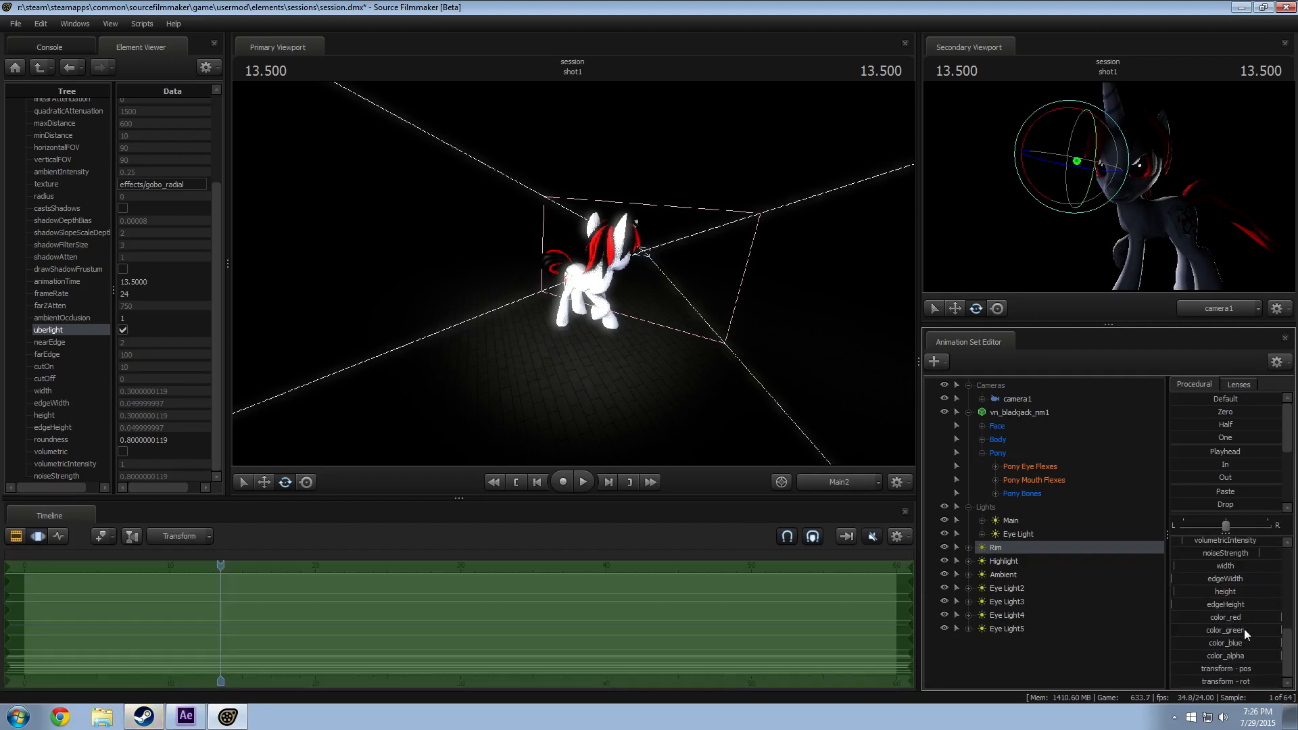
{"action": "left_click_drag", "start_coordinate": [1245, 629], "coordinate": [1227, 626]}
{"action": "key", "text": "F2"}
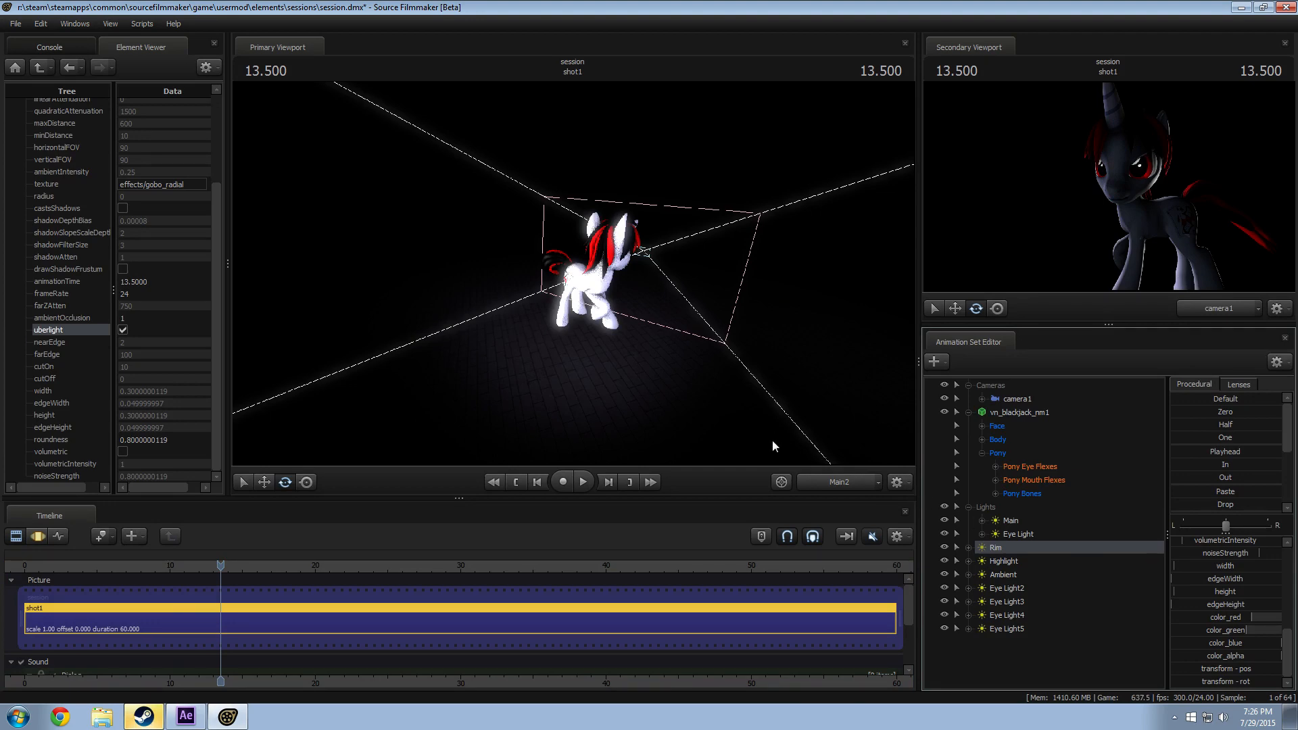
{"action": "key", "text": "F3"}
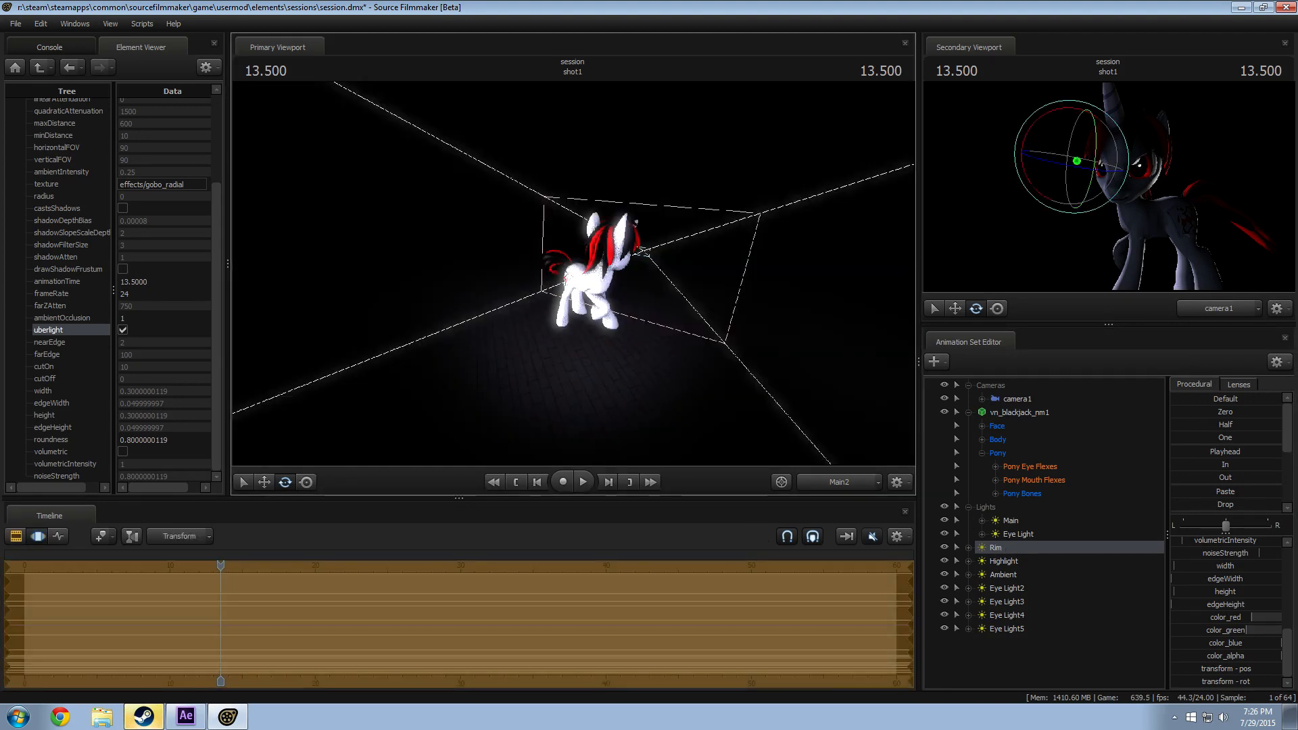
Step: Reposition and re-aim the Rim light from its own view so it lights the pony's edges from behind
{"action": "left_click_drag", "start_coordinate": [574, 275], "coordinate": [584, 264]}
{"action": "key", "text": "F2"}
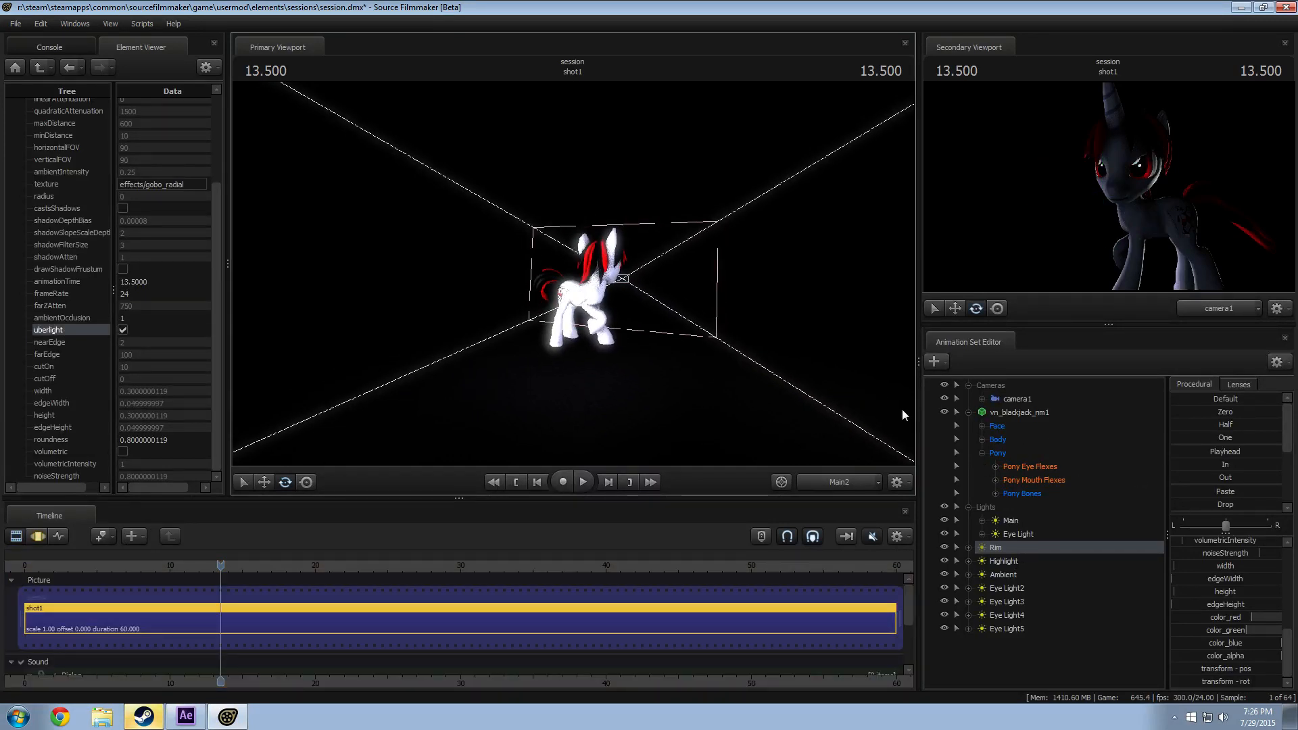
{"action": "key", "text": "F3"}
{"action": "left_click_drag", "start_coordinate": [665, 310], "coordinate": [573, 273]}
{"action": "key", "text": "F2"}
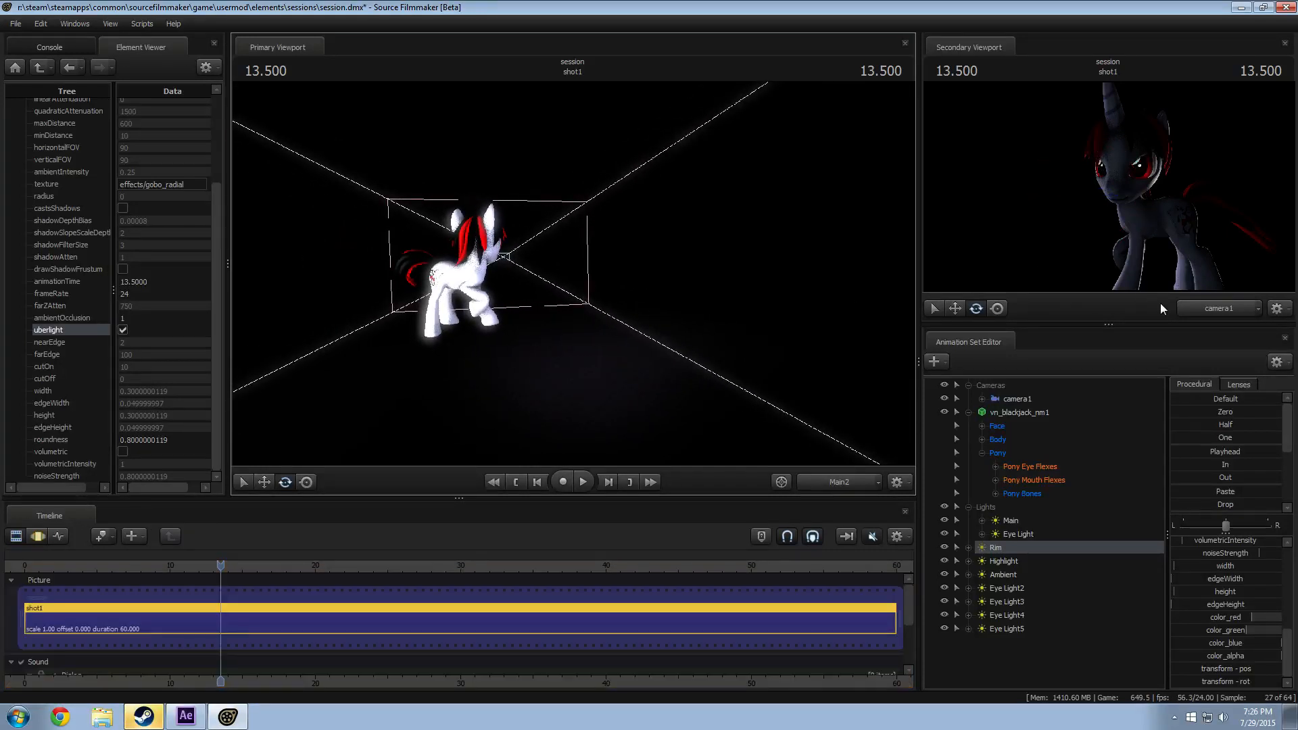
Step: Look through the Highlight and Main lights in the primary viewport to compare how each one hits the pony
{"action": "left_click", "coordinate": [1004, 561]}
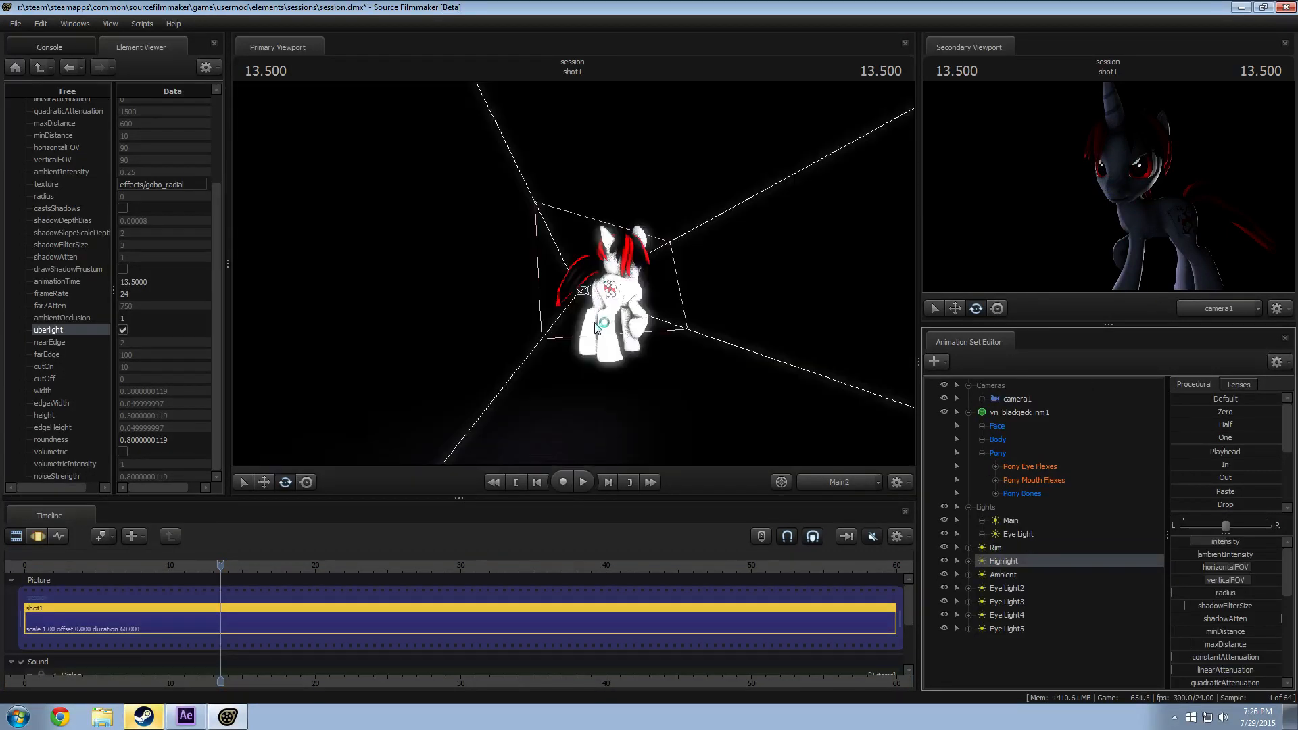
{"action": "left_click_drag", "start_coordinate": [1014, 522], "coordinate": [748, 376]}
{"action": "left_click", "coordinate": [607, 351]}
{"action": "left_click", "coordinate": [644, 371]}
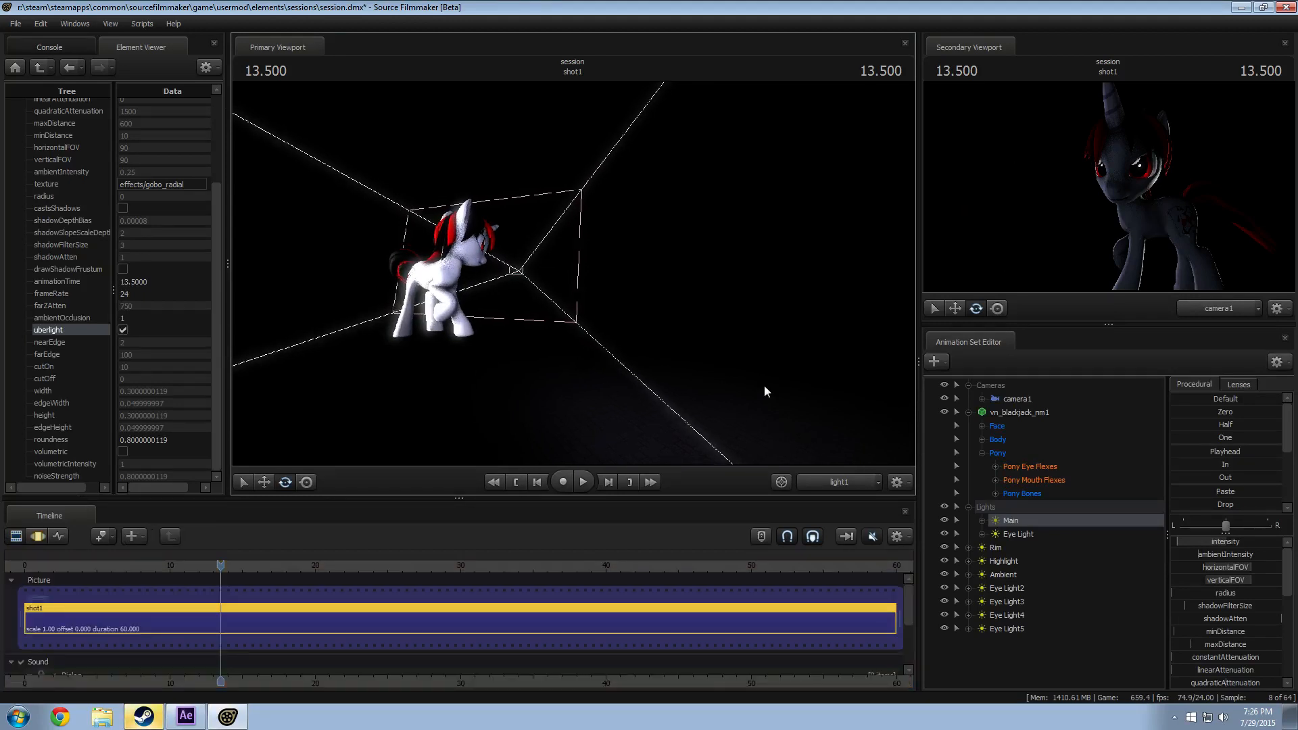
Step: Look through the Highlight light in the primary viewport and disable its shadows
{"action": "left_click", "coordinate": [1004, 560]}
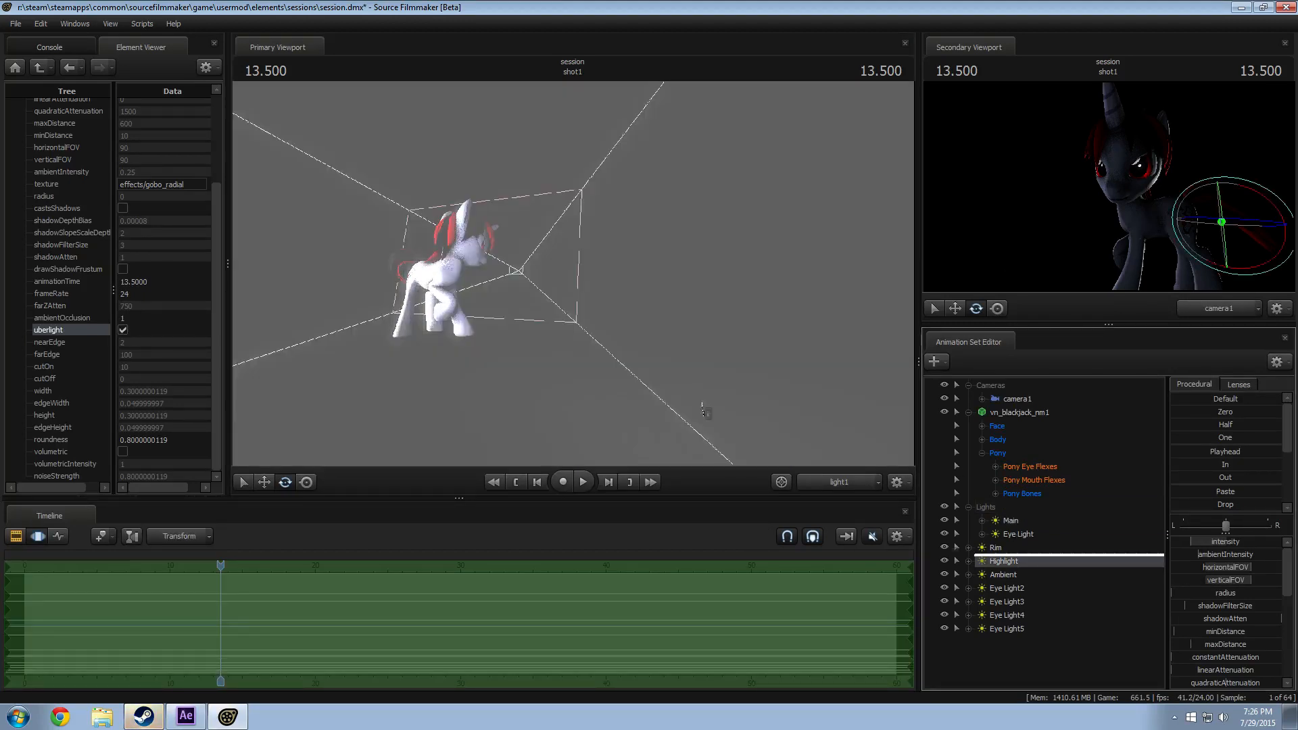
{"action": "left_click_drag", "start_coordinate": [912, 397], "coordinate": [912, 384]}
{"action": "right_click", "coordinate": [1019, 572]}
{"action": "right_click", "coordinate": [1020, 563]}
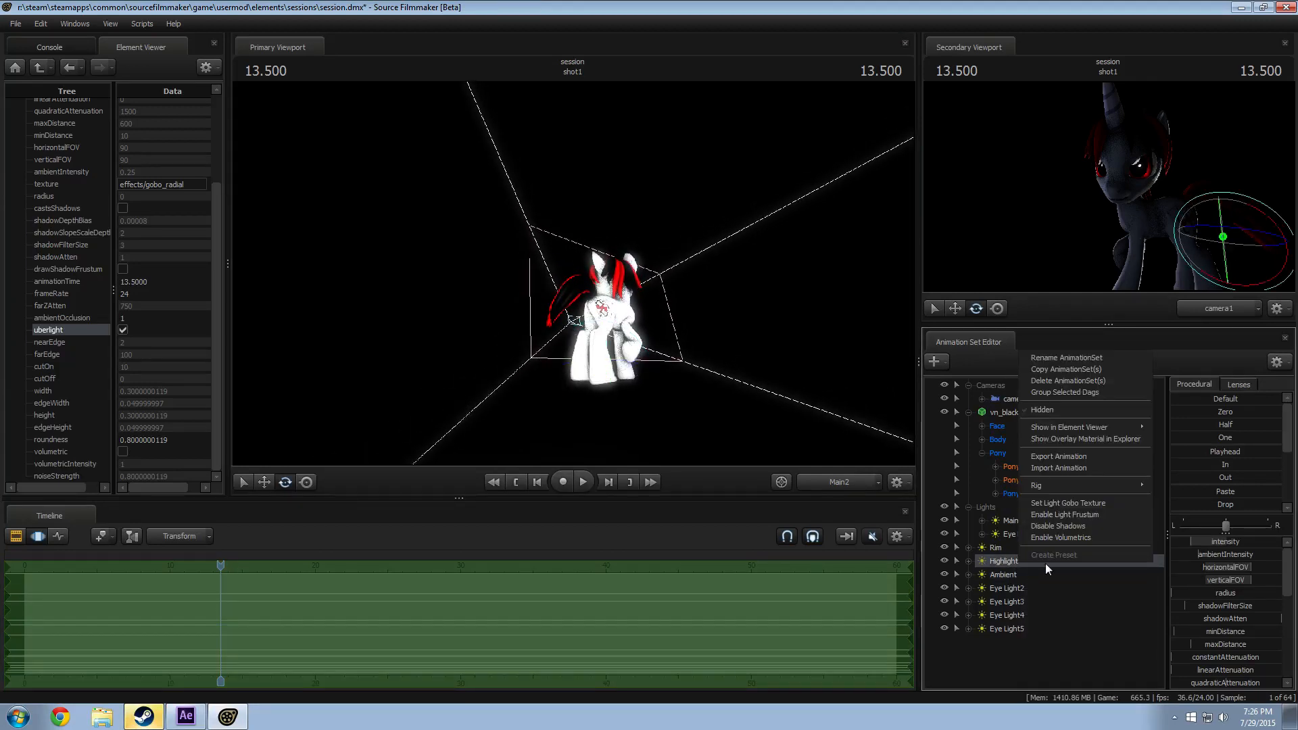
{"action": "left_click", "coordinate": [1058, 526]}
Step: Narrow the Highlight light's horizontal and vertical field of view and reposition it behind the pony's hind legs
{"action": "left_click_drag", "start_coordinate": [886, 443], "coordinate": [897, 479]}
{"action": "left_click_drag", "start_coordinate": [580, 275], "coordinate": [573, 273]}
{"action": "left_click_drag", "start_coordinate": [1252, 575], "coordinate": [1197, 576]}
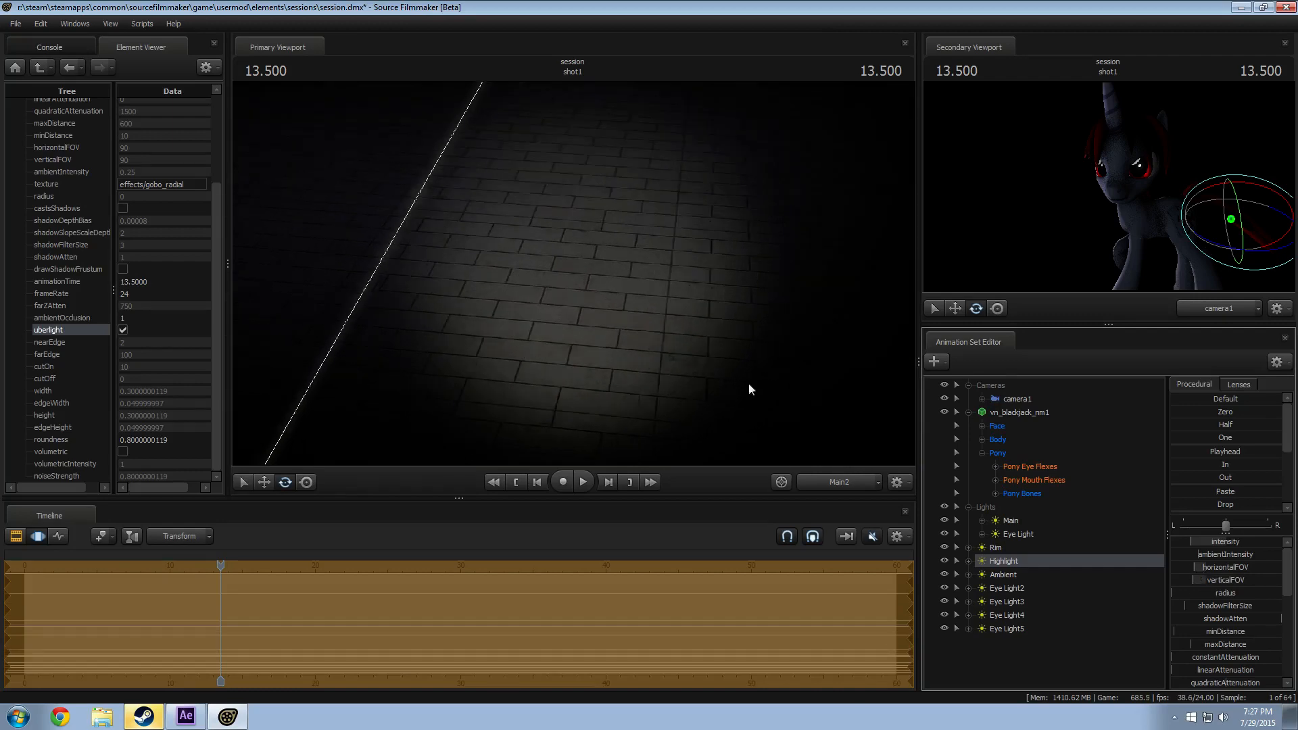
{"action": "left_click_drag", "start_coordinate": [752, 389], "coordinate": [751, 336]}
{"action": "mouse_move", "coordinate": [573, 274]}
{"action": "left_mouse_down"}
{"action": "mouse_move", "coordinate": [576, 289]}
{"action": "mouse_move", "coordinate": [581, 274]}
{"action": "mouse_move", "coordinate": [566, 271]}
{"action": "left_mouse_up"}
{"action": "key", "text": "F2"}
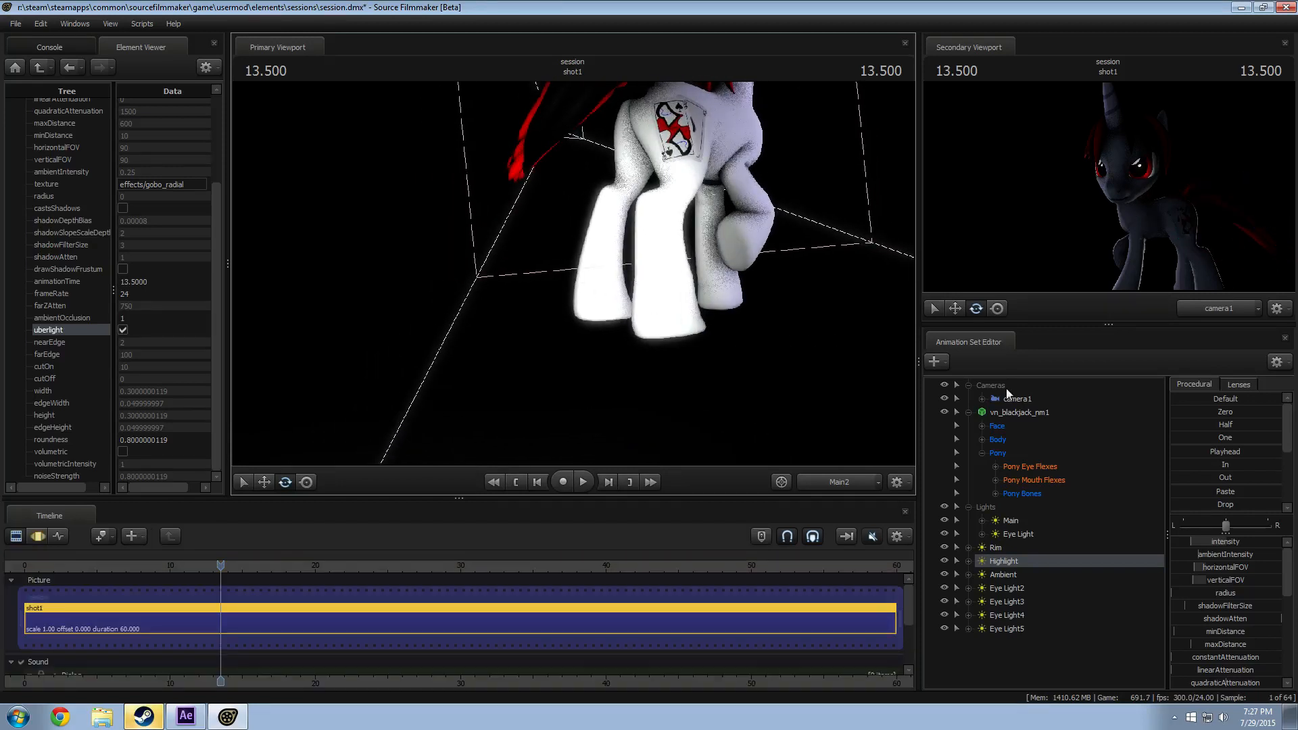
Step: Lower color_green and color_blue on the Highlight light to give it a slight red tint
{"action": "scroll", "coordinate": [1250, 602], "scroll_direction": "down", "scroll_amount": 5}
{"action": "key", "text": "F3"}
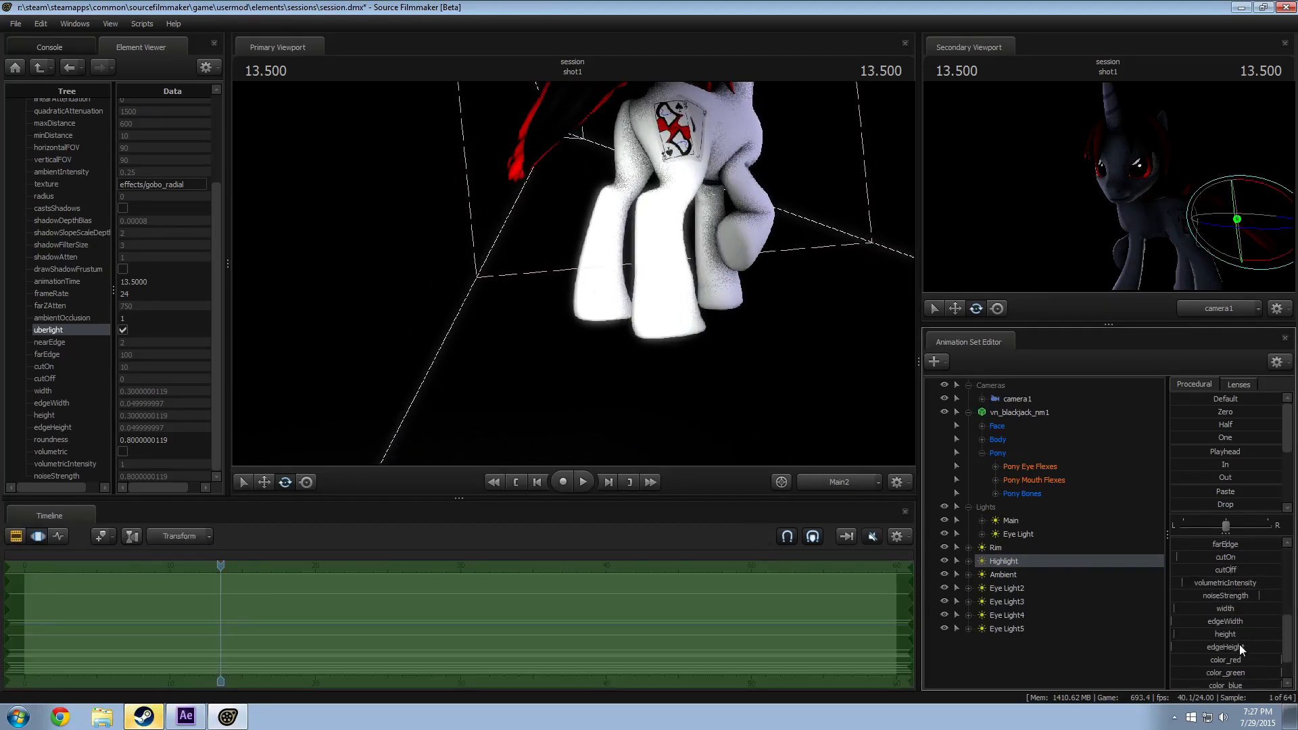
{"action": "scroll", "coordinate": [1240, 643], "scroll_direction": "down", "scroll_amount": 1}
{"action": "left_click_drag", "start_coordinate": [1249, 632], "coordinate": [1223, 632]}
{"action": "left_click_drag", "start_coordinate": [1248, 644], "coordinate": [1225, 645]}
Step: Duplicate the Highlight light by copying and pasting its animation set
{"action": "right_click", "coordinate": [1010, 560]}
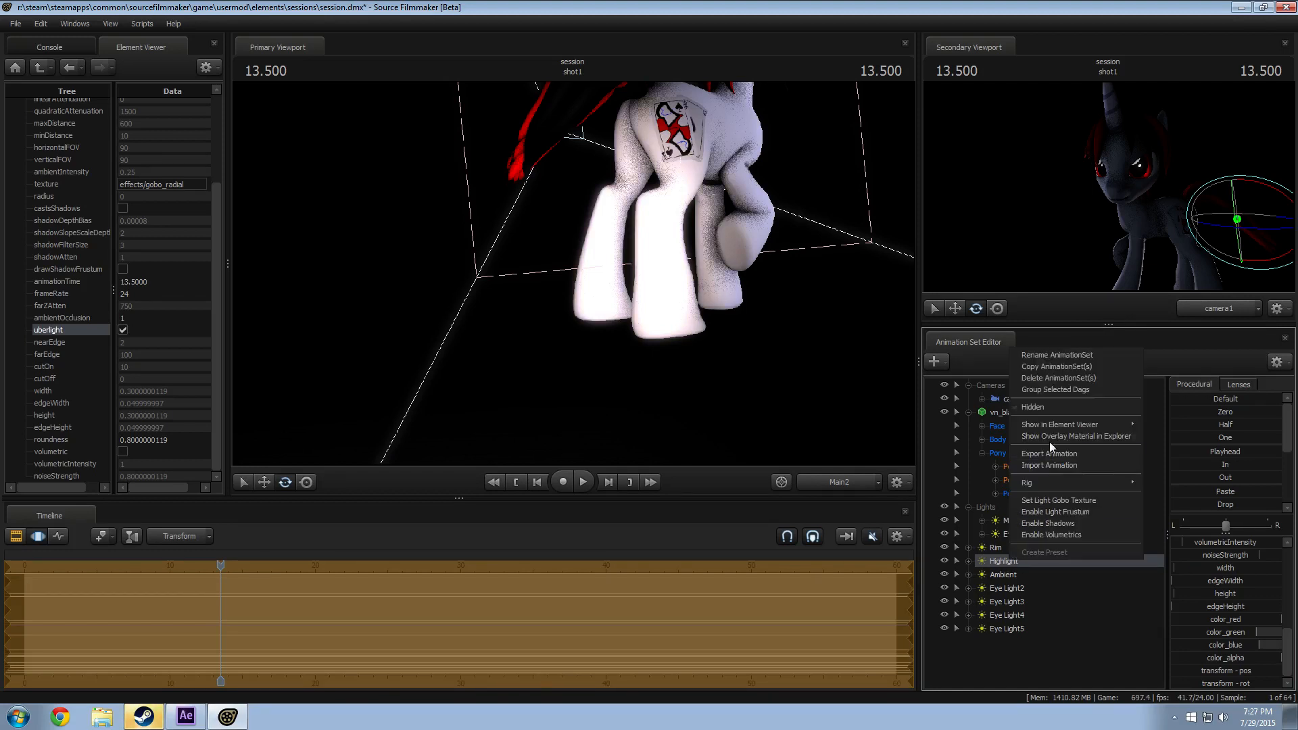
{"action": "left_click", "coordinate": [1043, 368]}
{"action": "right_click", "coordinate": [1008, 662]}
{"action": "left_click", "coordinate": [1055, 601]}
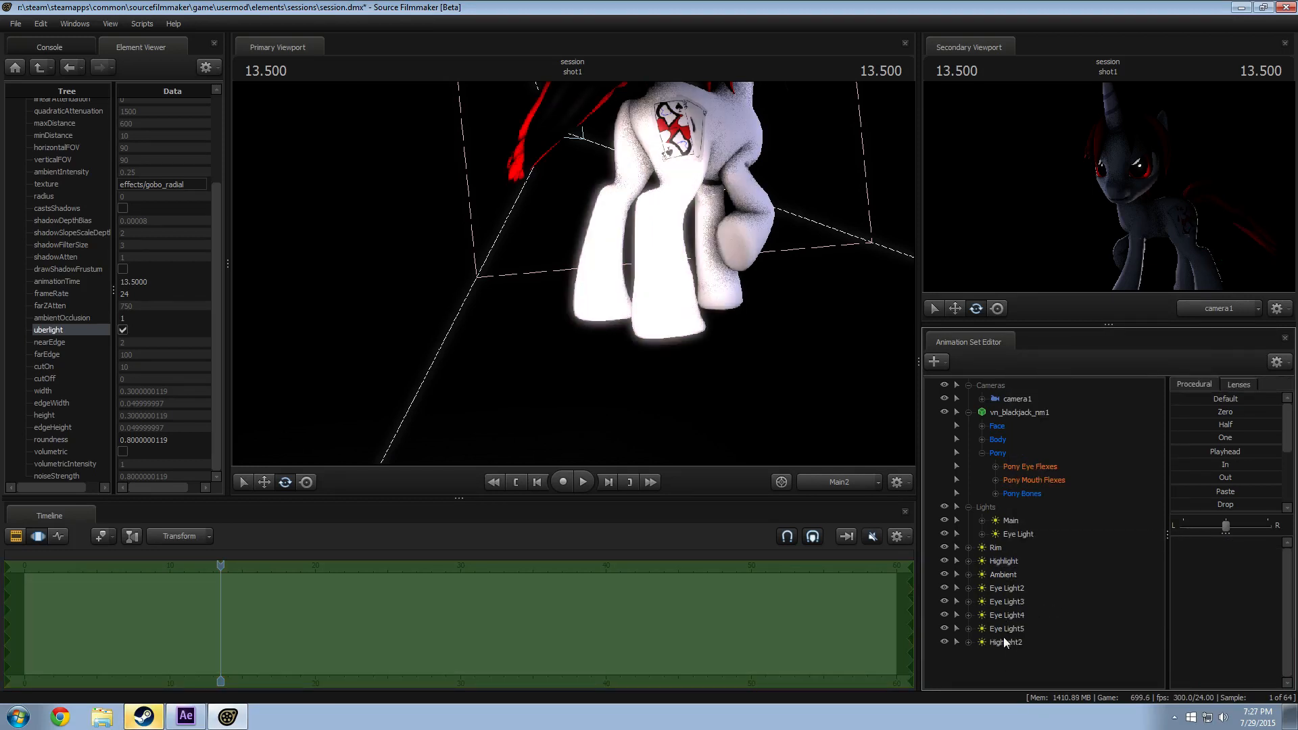
Step: Look through Highlight2 in the primary viewport and reposition it behind the pony's head
{"action": "left_click_drag", "start_coordinate": [573, 274], "coordinate": [555, 246]}
{"action": "mouse_move", "coordinate": [574, 273]}
{"action": "left_mouse_down"}
{"action": "mouse_move", "coordinate": [561, 331]}
{"action": "mouse_move", "coordinate": [544, 301]}
{"action": "mouse_move", "coordinate": [571, 260]}
{"action": "mouse_move", "coordinate": [574, 345]}
{"action": "mouse_move", "coordinate": [573, 282]}
{"action": "mouse_move", "coordinate": [586, 261]}
{"action": "mouse_move", "coordinate": [591, 271]}
{"action": "mouse_move", "coordinate": [592, 233]}
{"action": "mouse_move", "coordinate": [646, 247]}
{"action": "mouse_move", "coordinate": [580, 282]}
{"action": "mouse_move", "coordinate": [573, 274]}
{"action": "left_mouse_up"}
{"action": "key", "text": "F2"}
{"action": "key", "text": "F2"}
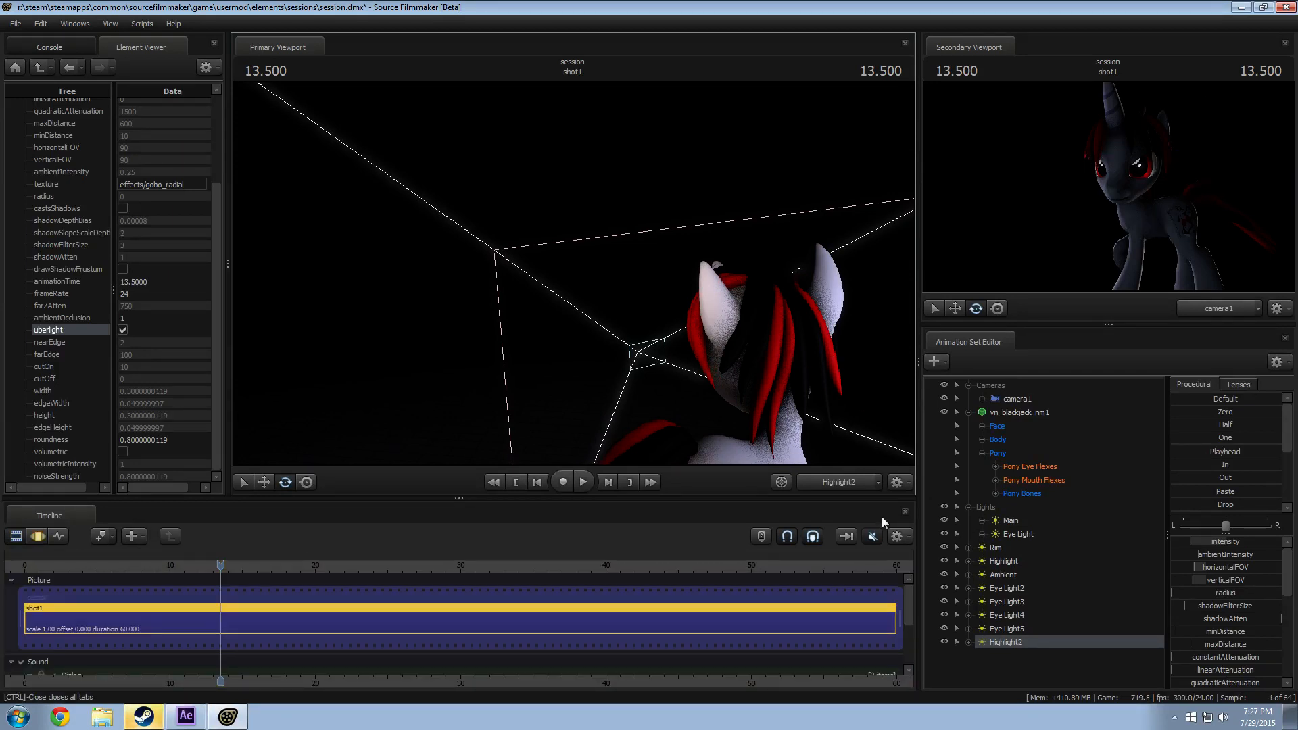
Step: Return the primary viewport to camera1 and lower the intensity of Eye Light and Eye Light2
{"action": "left_click", "coordinate": [823, 481]}
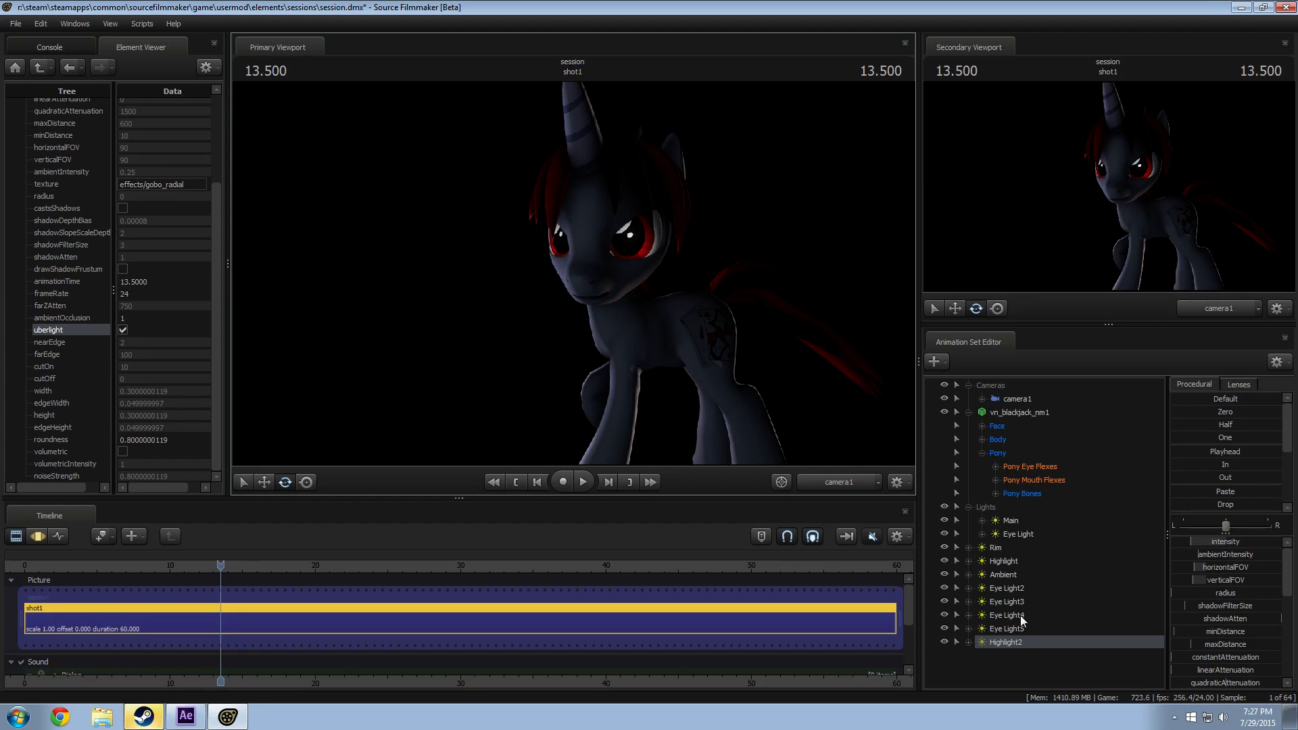
{"action": "left_click", "coordinate": [1018, 533]}
{"action": "key", "text": "F3"}
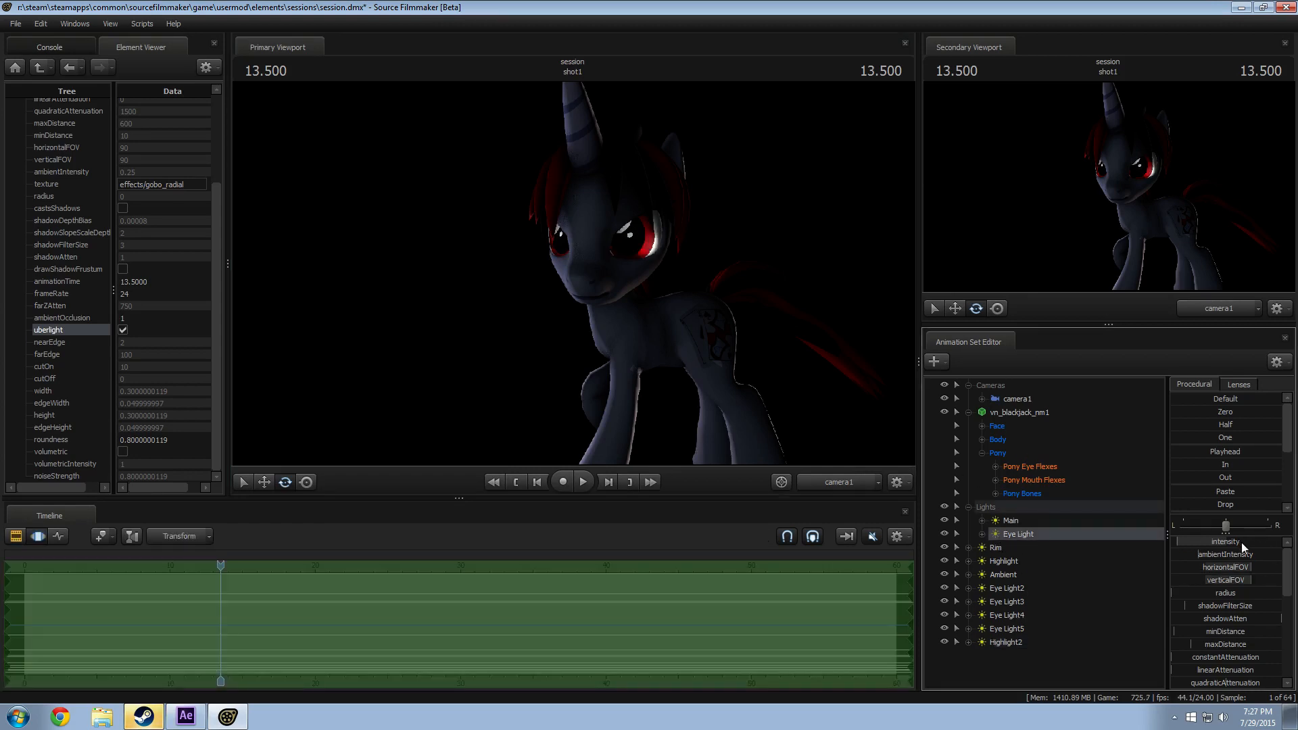
{"action": "left_click_drag", "start_coordinate": [1242, 542], "coordinate": [1234, 542]}
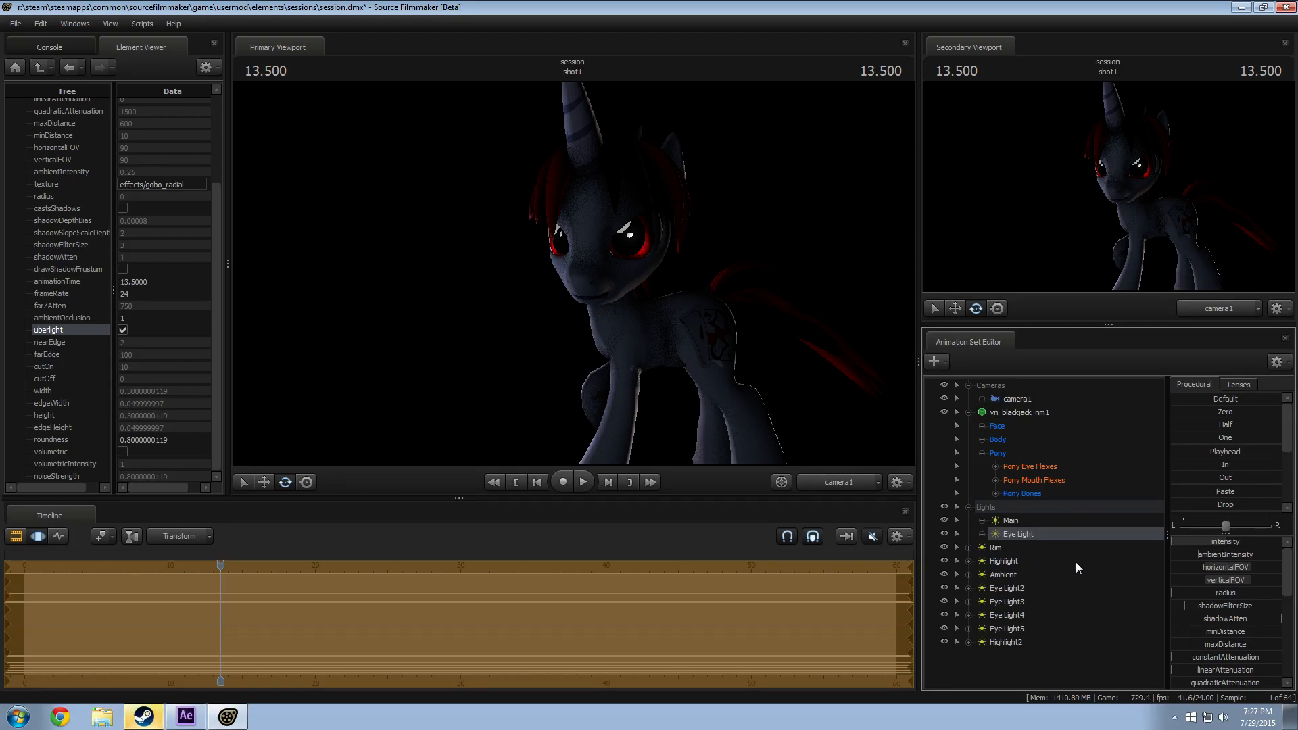
{"action": "left_click", "coordinate": [1007, 588]}
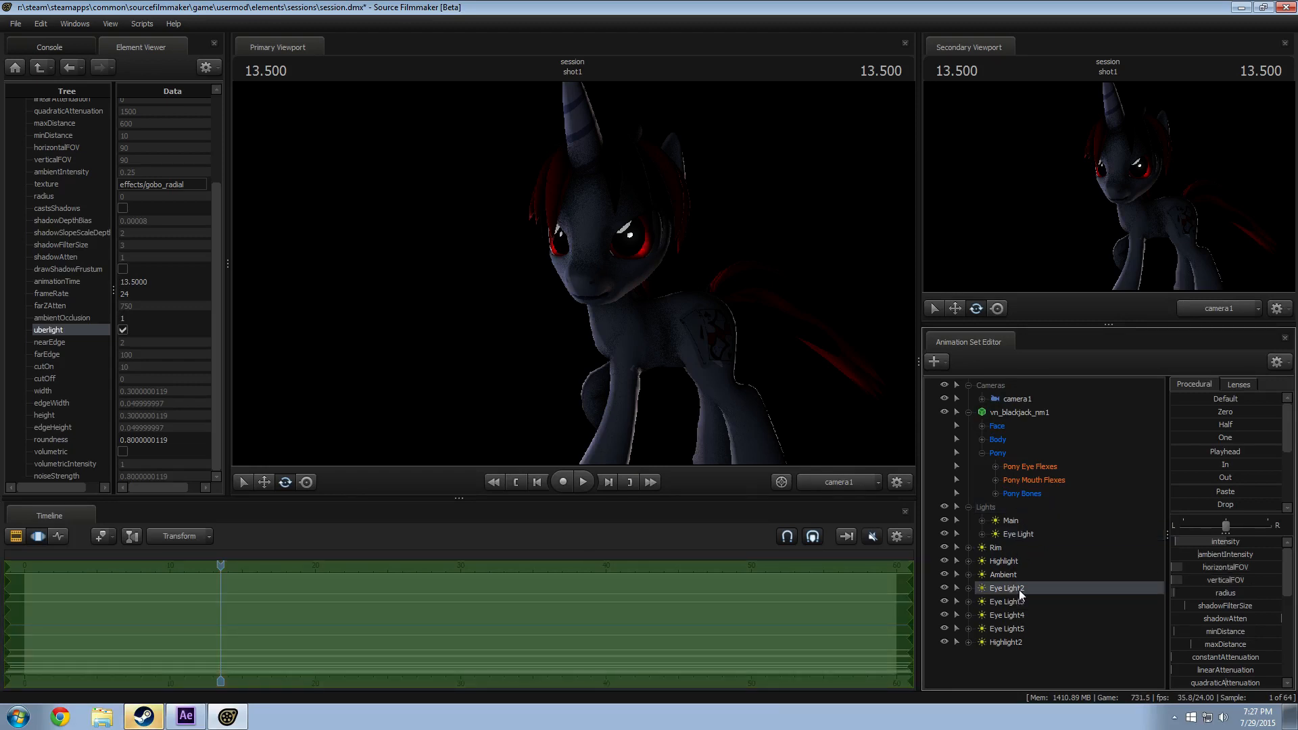
{"action": "left_click", "coordinate": [1243, 542]}
{"action": "left_click_drag", "start_coordinate": [1243, 543], "coordinate": [1227, 545]}
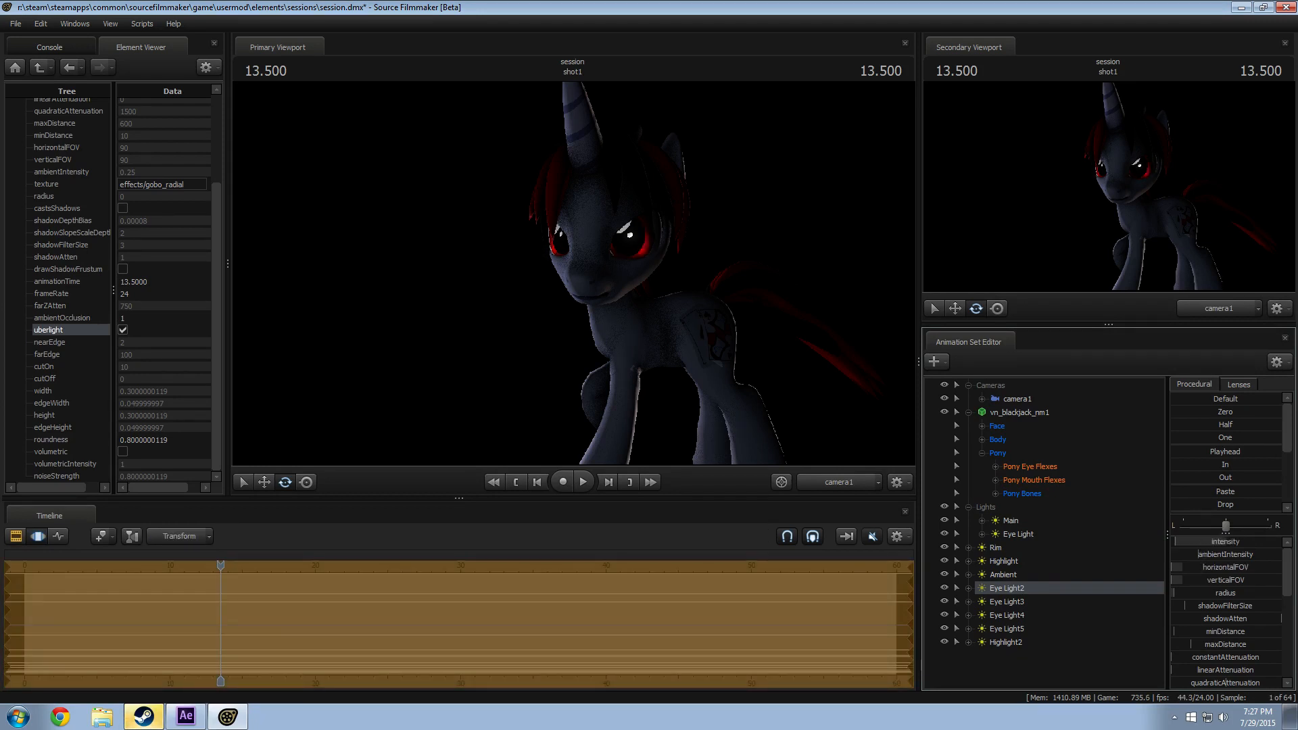
Step: Check the intensity settings of Eye Light3, Eye Light4 and Eye Light5
{"action": "left_click", "coordinate": [1006, 601]}
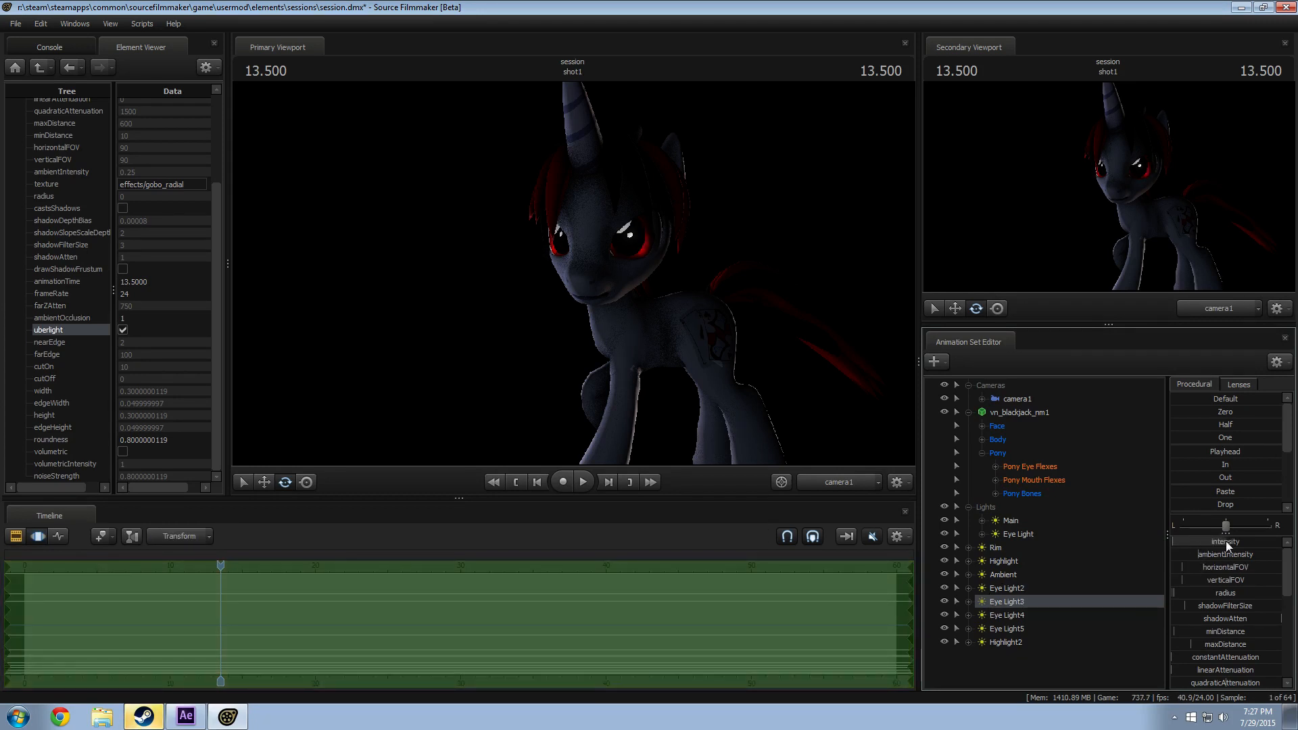
{"action": "left_click", "coordinate": [1006, 615]}
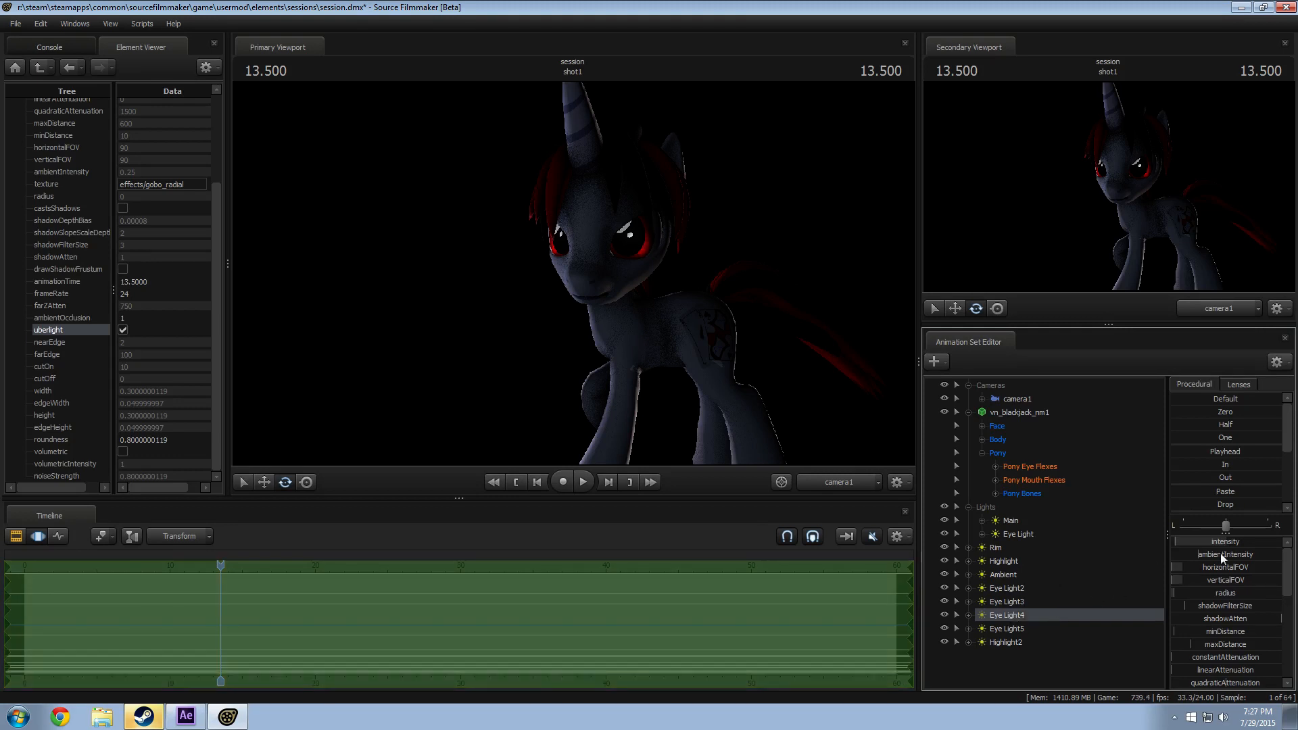
{"action": "left_click", "coordinate": [1006, 629]}
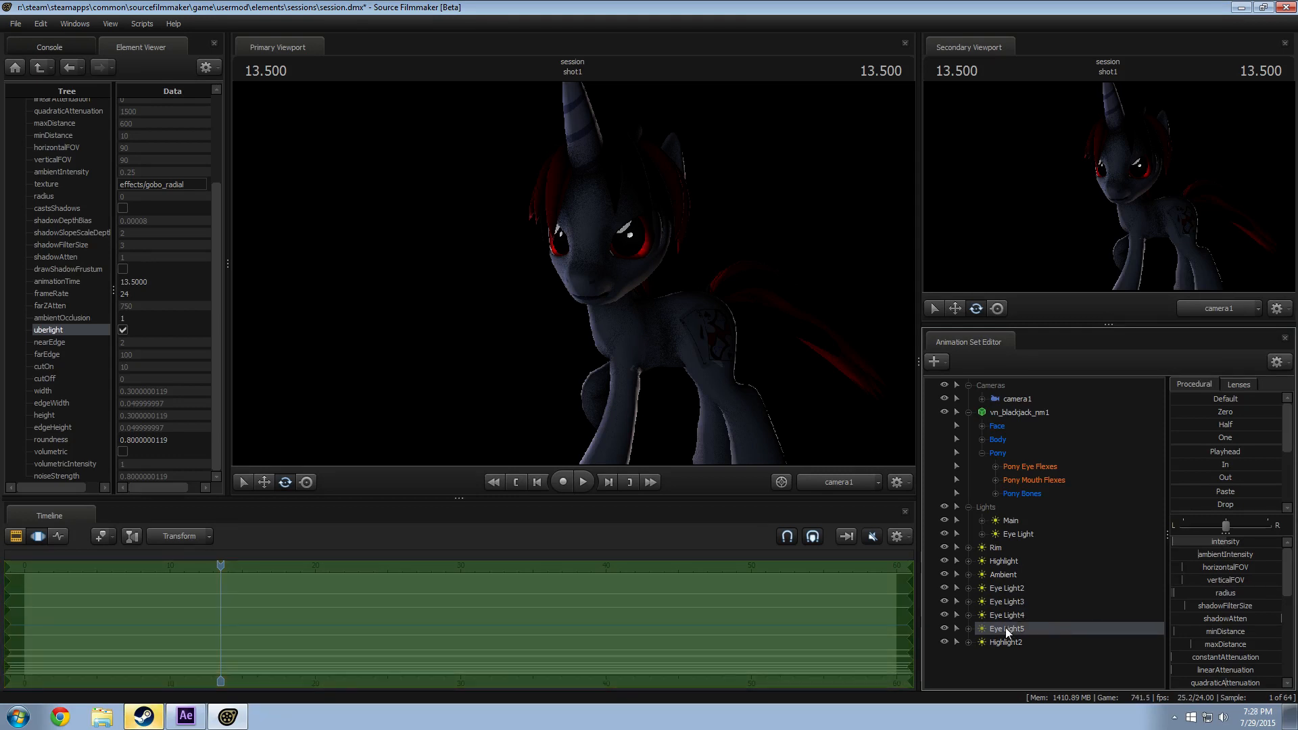
{"action": "key", "text": "F2"}
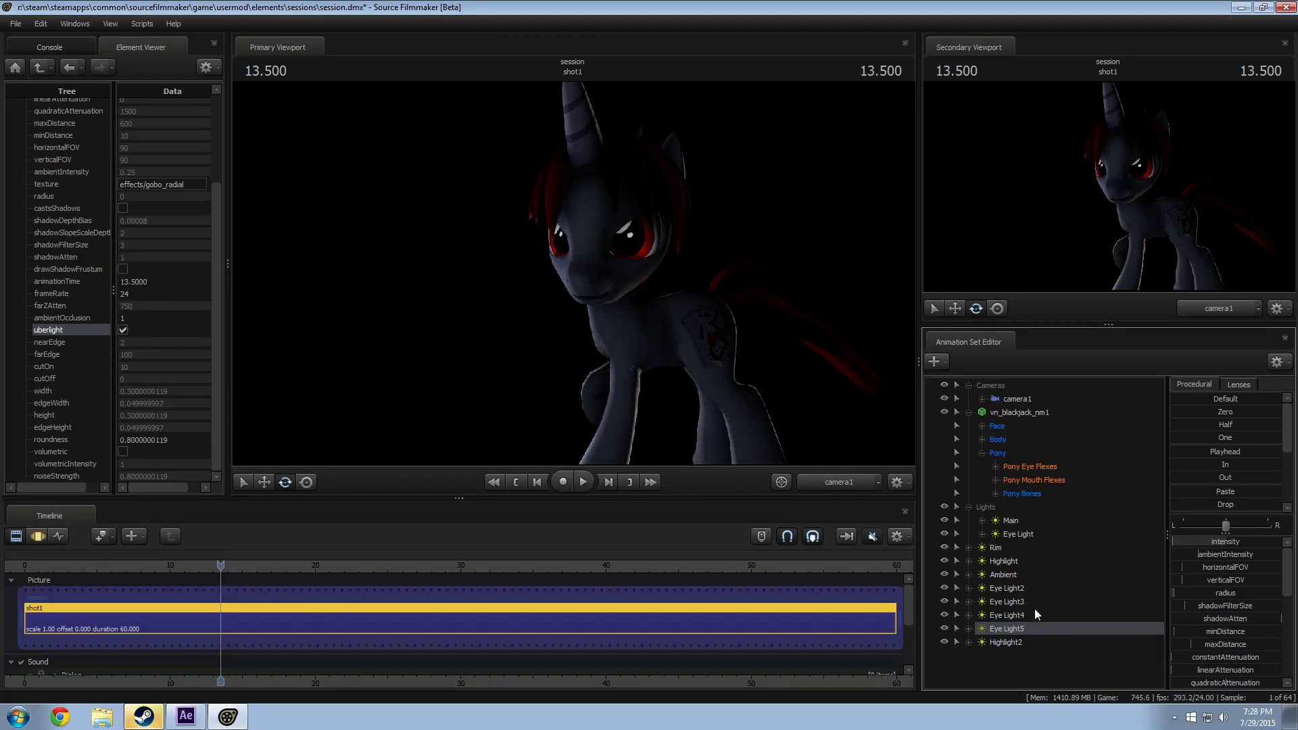
Step: Look through Eye Light2 and Eye Light3 at the pony's eye, and return the primary viewport to camera1
{"action": "left_click_drag", "start_coordinate": [1014, 589], "coordinate": [604, 309]}
{"action": "key", "text": "F3"}
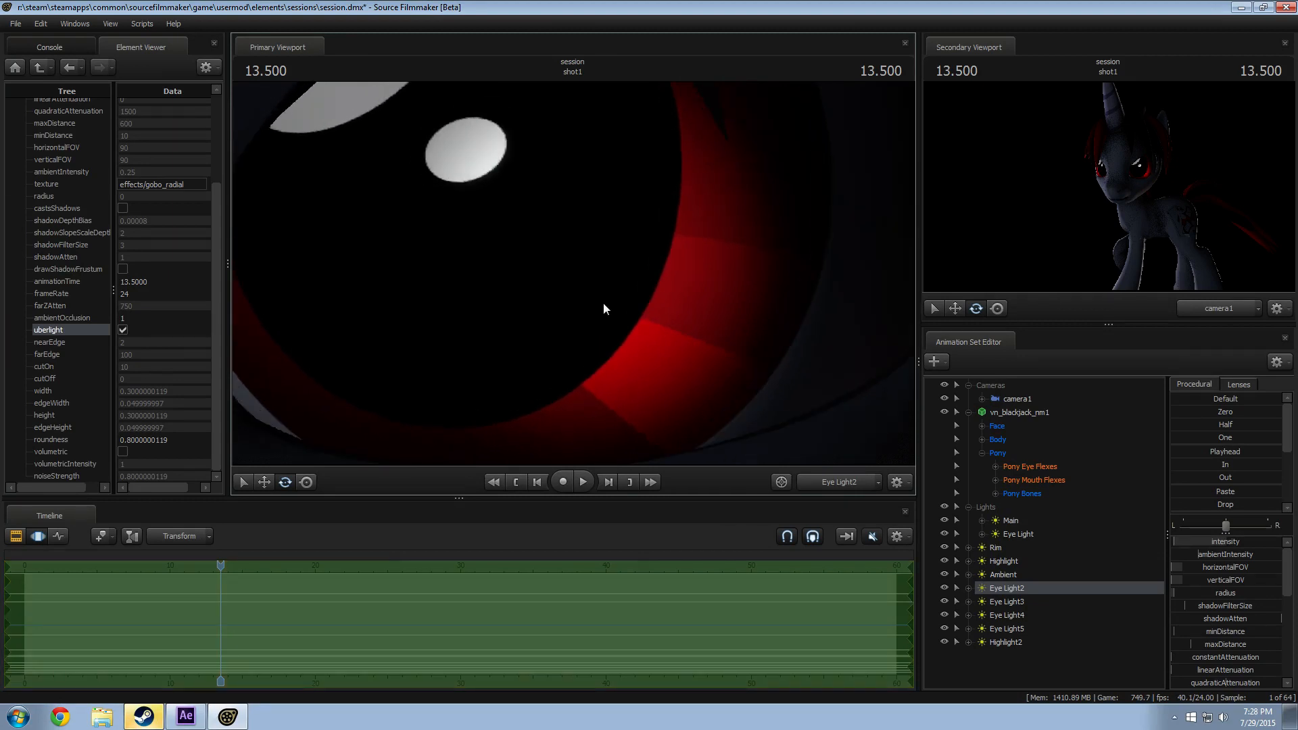
{"action": "left_click_drag", "start_coordinate": [1017, 603], "coordinate": [673, 327]}
{"action": "mouse_move", "coordinate": [573, 274]}
{"action": "left_mouse_down"}
{"action": "mouse_move", "coordinate": [551, 280]}
{"action": "mouse_move", "coordinate": [573, 273]}
{"action": "left_mouse_up"}
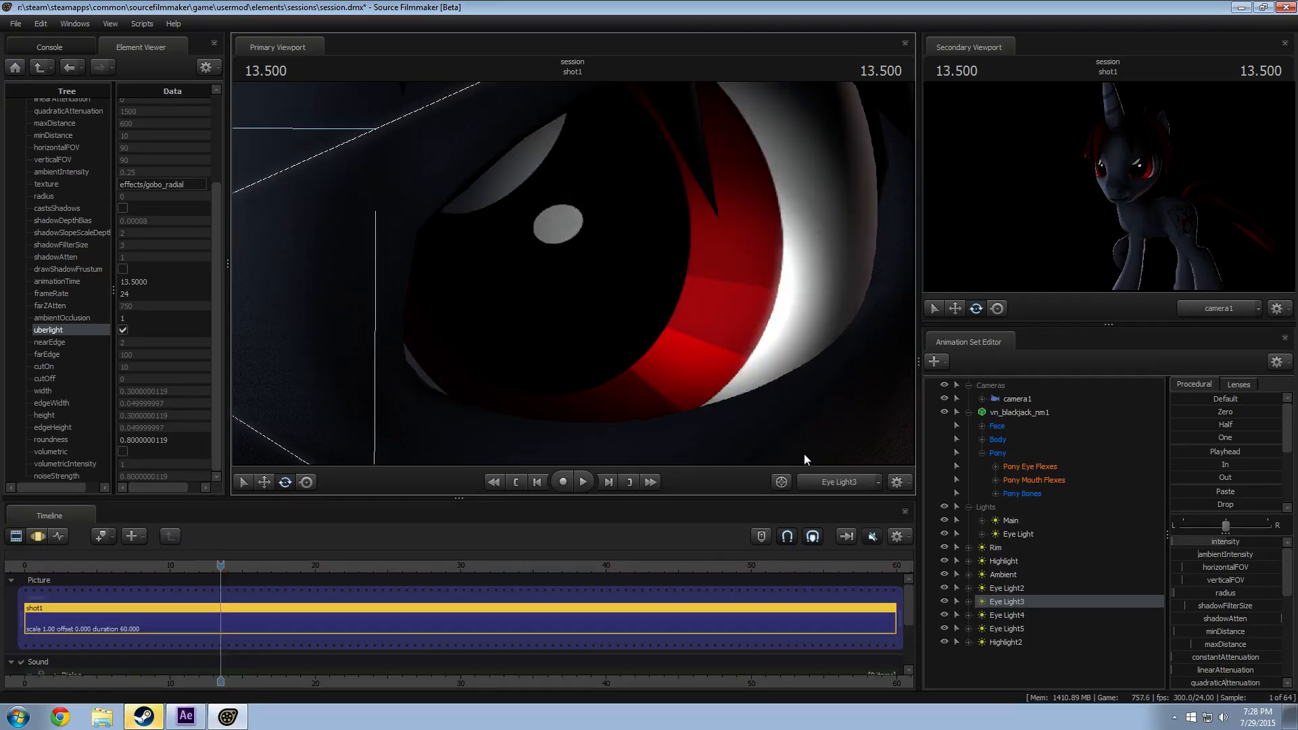
{"action": "left_click", "coordinate": [842, 488]}
{"action": "left_click", "coordinate": [850, 487]}
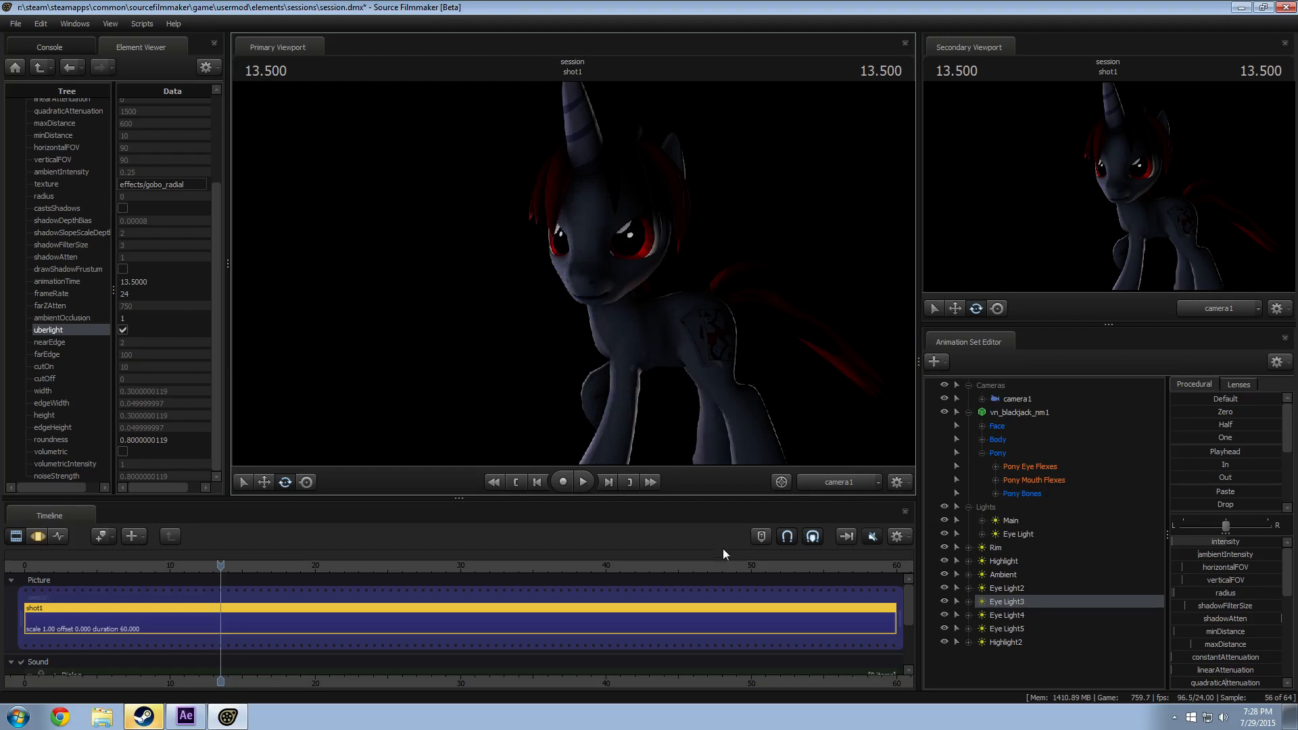
Step: Examine the pony's lighting through the Work Camera and compare it with the camera1 framing
{"action": "left_click", "coordinate": [842, 489]}
{"action": "left_click_drag", "start_coordinate": [693, 393], "coordinate": [685, 380]}
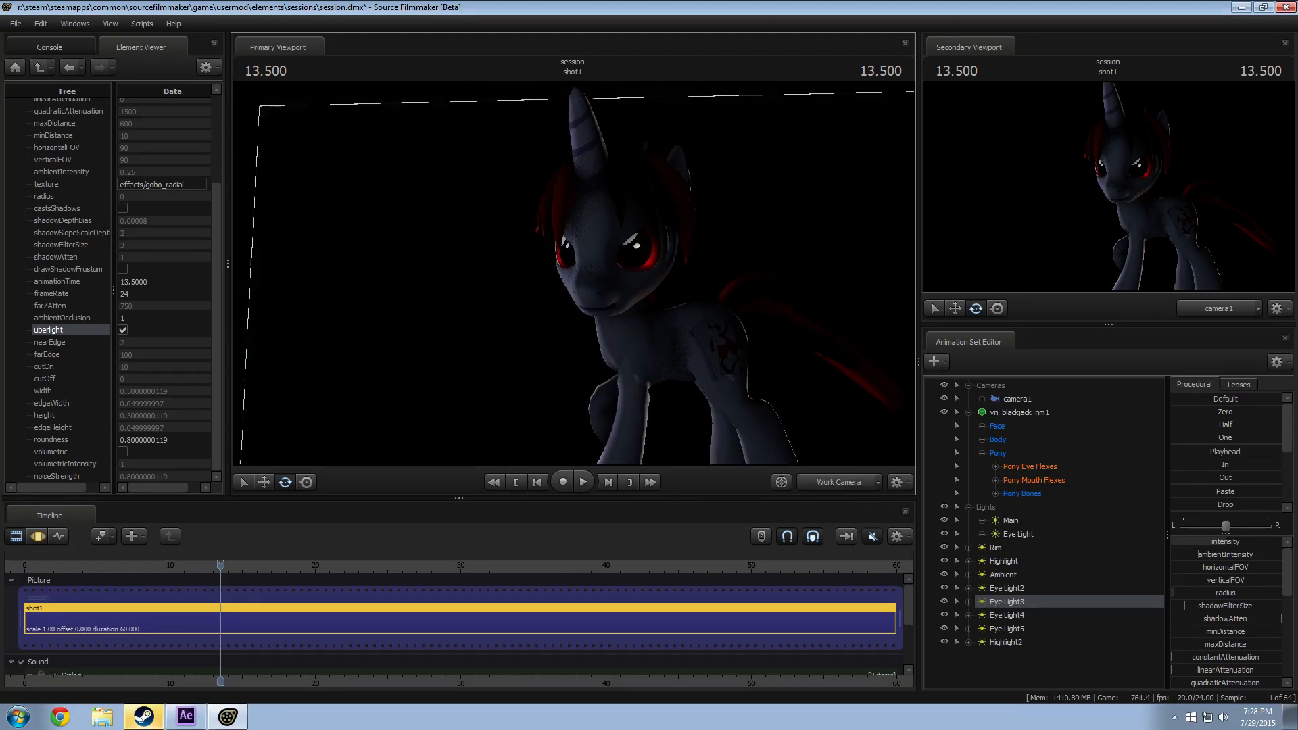
{"action": "left_click_drag", "start_coordinate": [575, 282], "coordinate": [575, 282]}
{"action": "key", "text": "w"}
{"action": "key", "text": "s"}
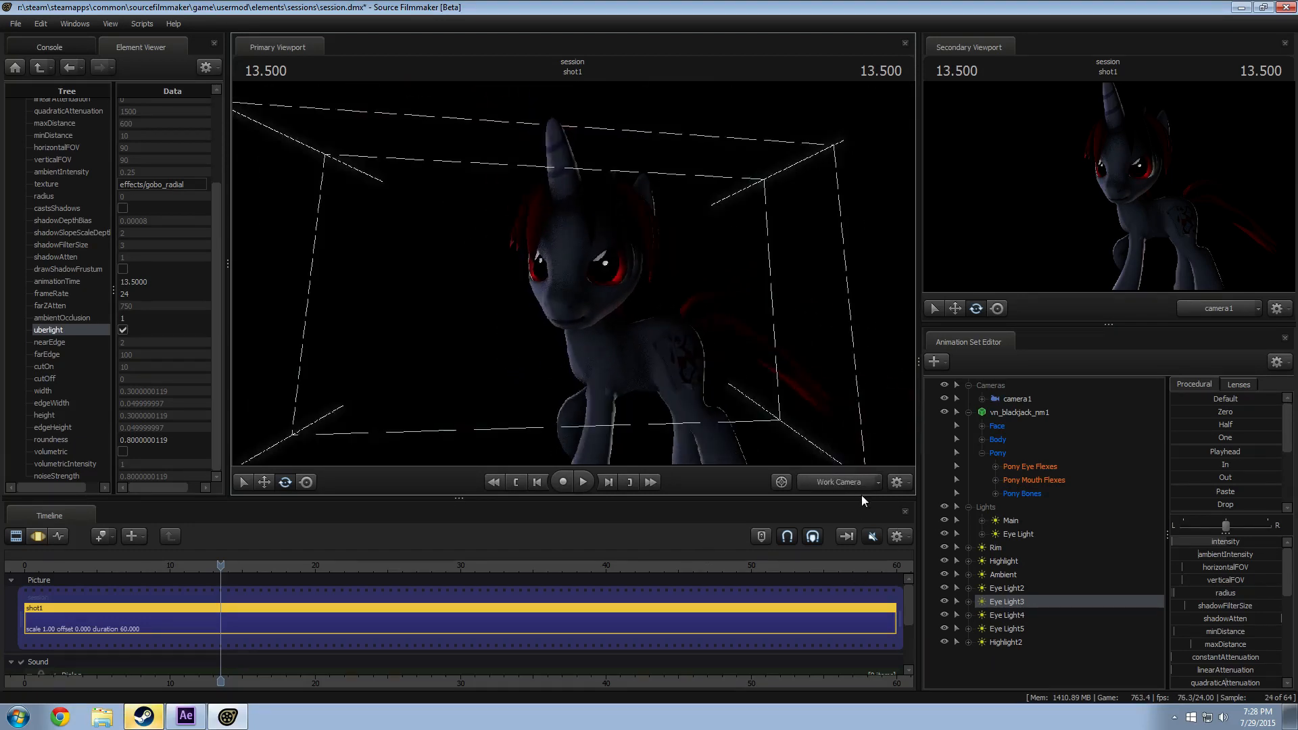
{"action": "left_click", "coordinate": [841, 488]}
{"action": "left_click", "coordinate": [840, 488]}
{"action": "left_click", "coordinate": [841, 488]}
{"action": "left_click", "coordinate": [845, 488]}
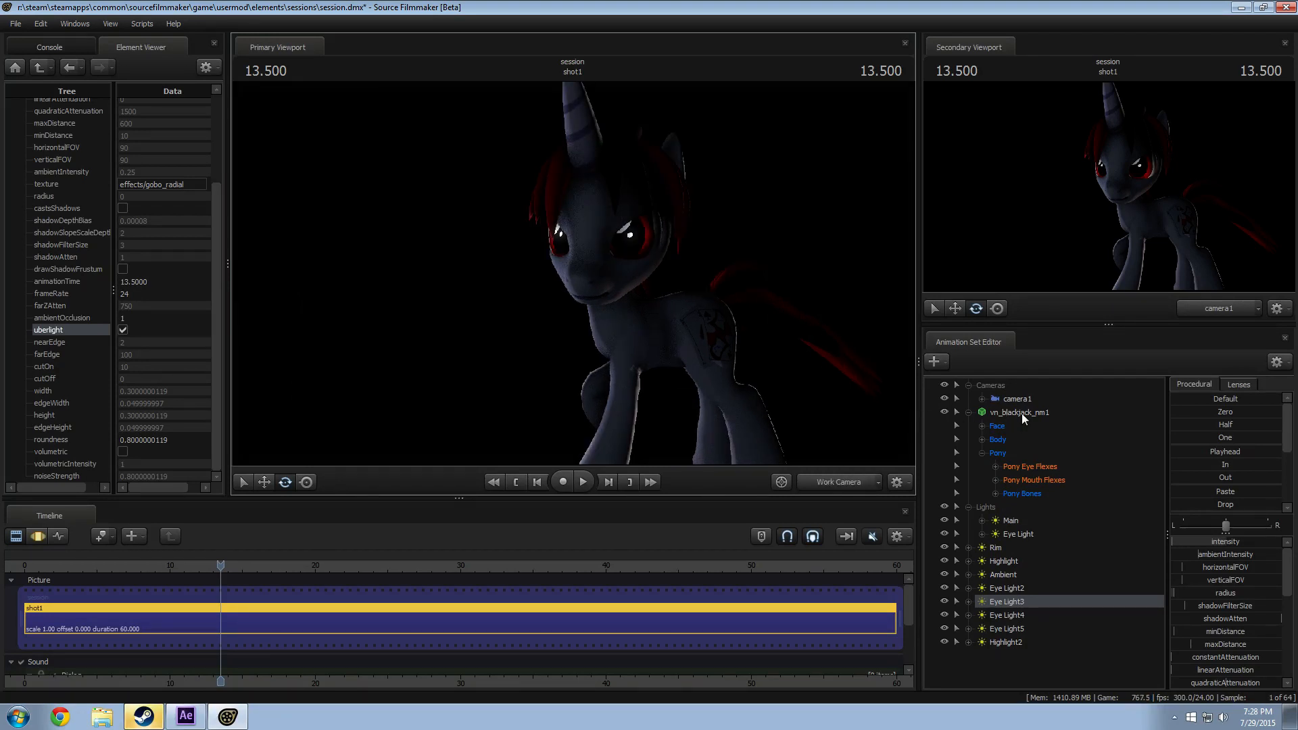
{"action": "key", "text": "F3"}
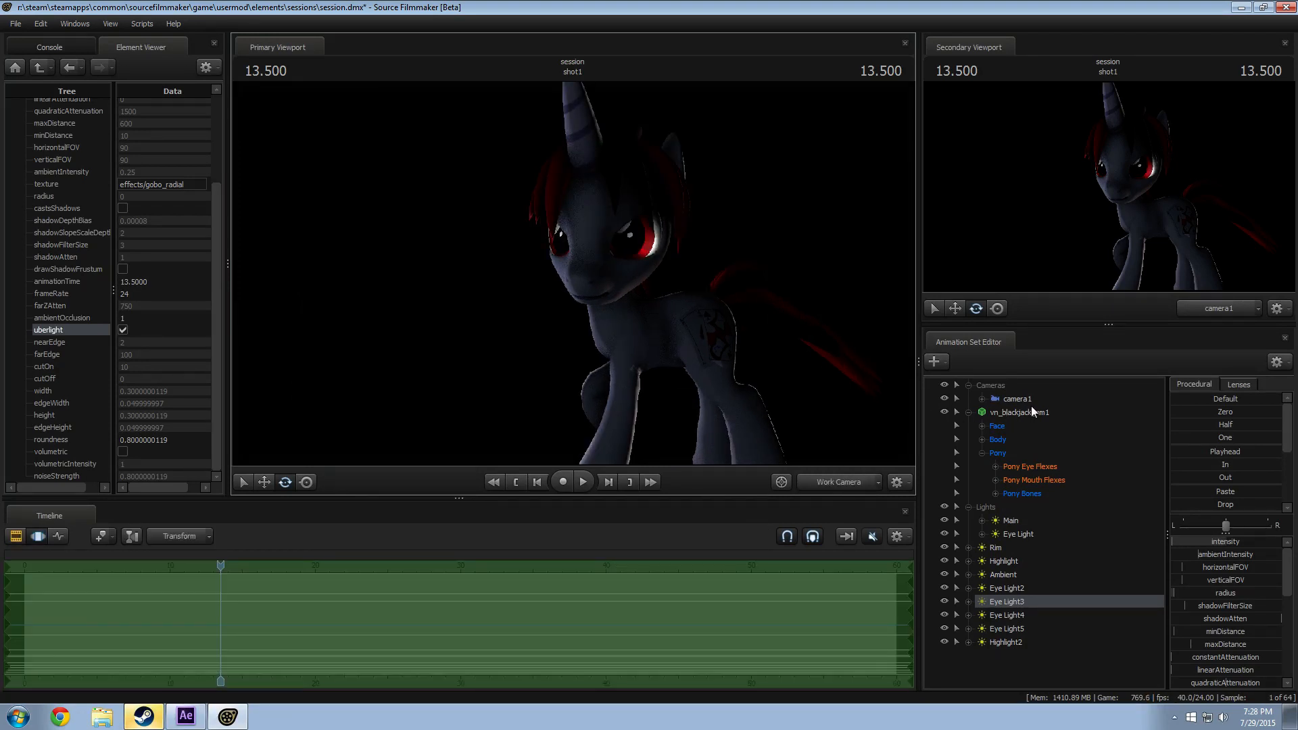
{"action": "key", "text": "F2"}
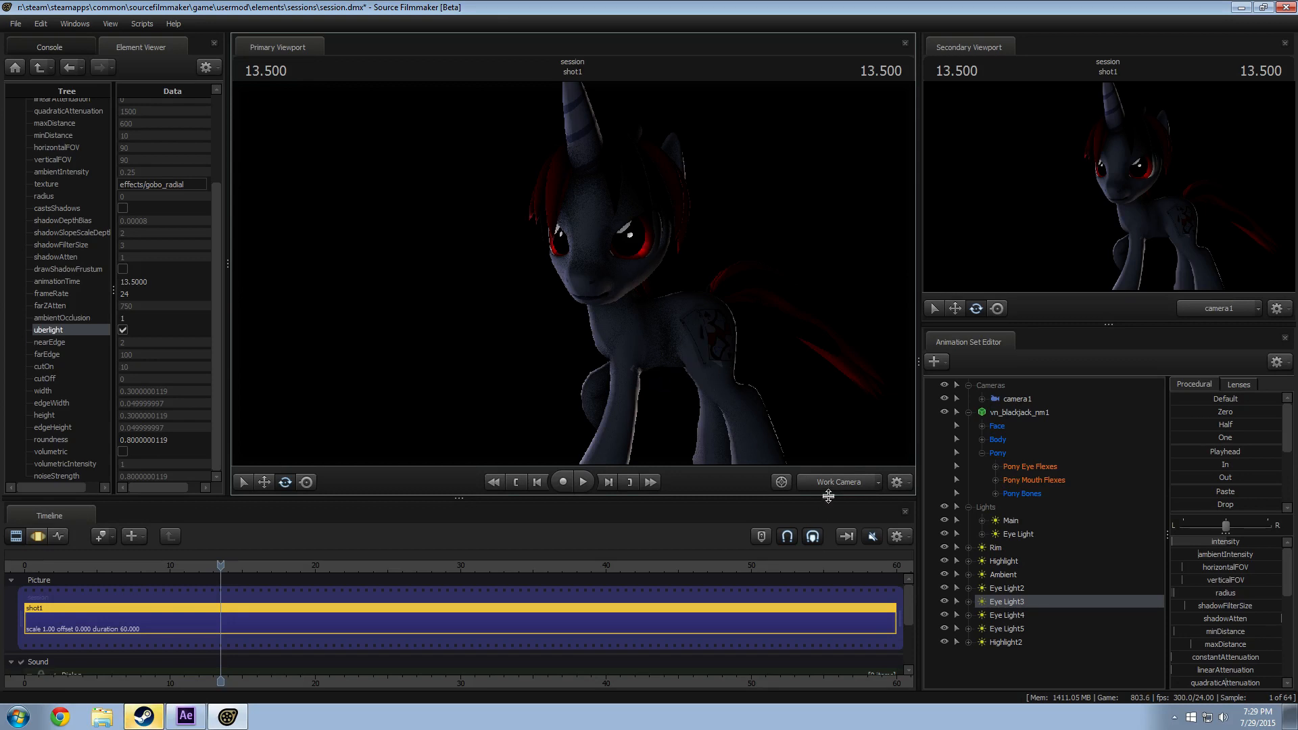
Step: Fly the Work Camera around the pony to inspect the light setup, and switch the primary viewport back to camera1
{"action": "left_click_drag", "start_coordinate": [811, 412], "coordinate": [664, 327]}
{"action": "key", "text": "w"}
{"action": "key", "text": "s"}
{"action": "key", "text": "w"}
{"action": "key", "text": "s"}
{"action": "key", "text": "w"}
{"action": "key", "text": "a"}
{"action": "key", "text": "s"}
{"action": "key", "text": "w"}
{"action": "key", "text": "d"}
{"action": "key", "text": "s"}
{"action": "left_click", "coordinate": [811, 481]}
{"action": "left_click", "coordinate": [814, 472]}
Step: Select all of vn_blackjack_nm1's controls except rootTransform in the Body group
{"action": "left_click", "coordinate": [1012, 414]}
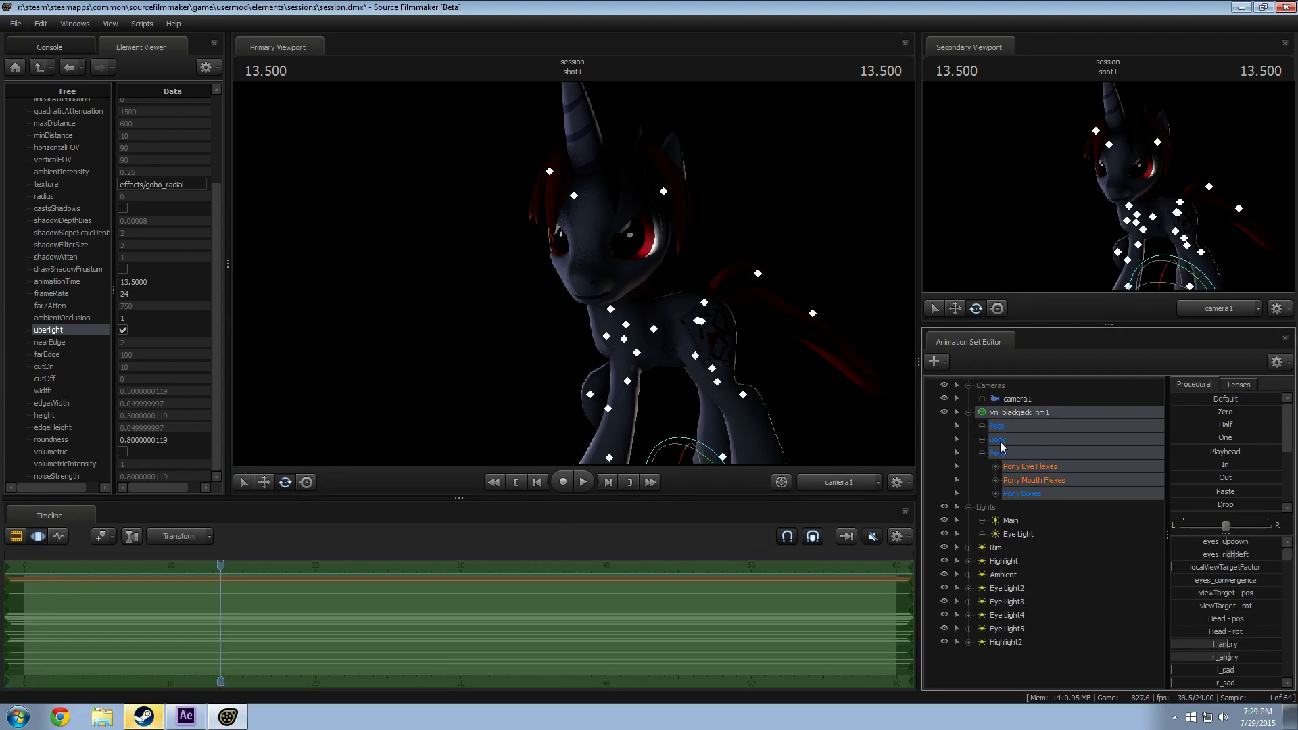
{"action": "left_click", "coordinate": [998, 441]}
{"action": "left_click", "coordinate": [1014, 414]}
{"action": "left_click", "coordinate": [981, 439]}
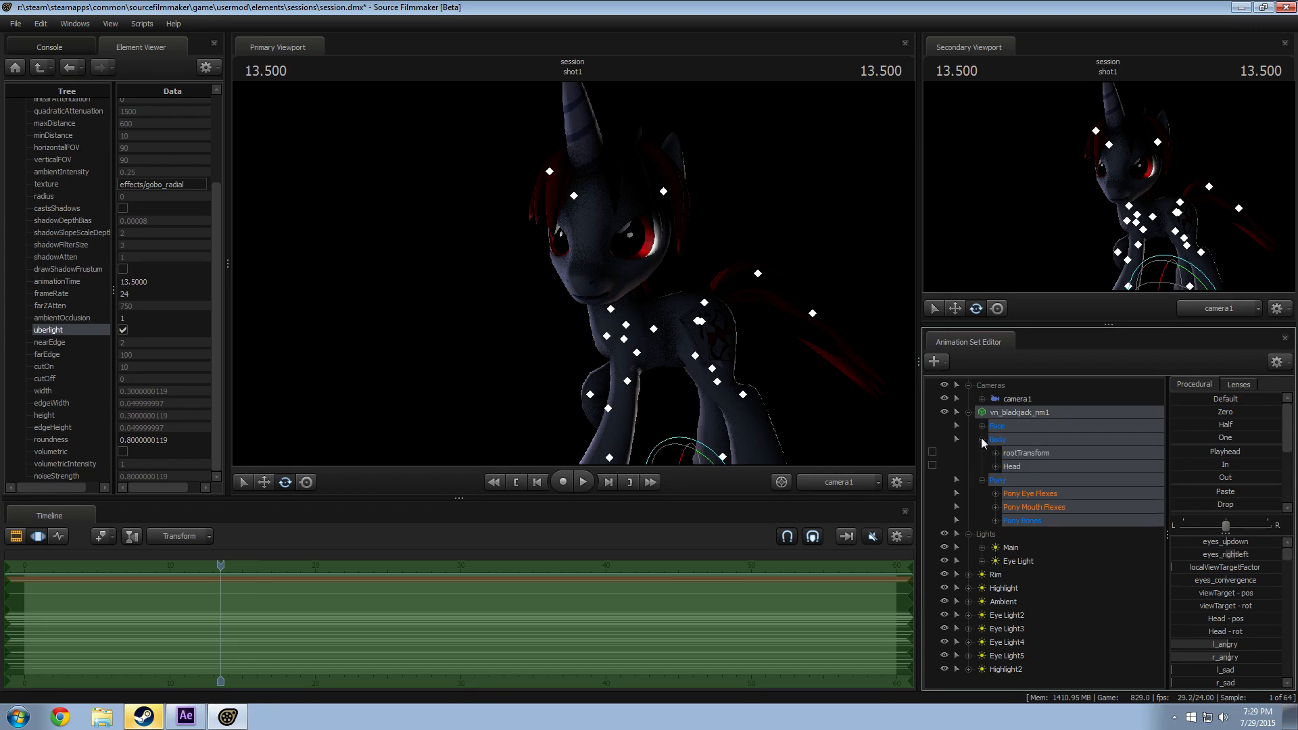
{"action": "left_click", "coordinate": [1014, 454]}
Step: Import a derpy_destiny animation file onto the selected pony controls and accept the proposed channel mapping
{"action": "right_click", "coordinate": [1014, 455]}
{"action": "left_click", "coordinate": [1012, 457]}
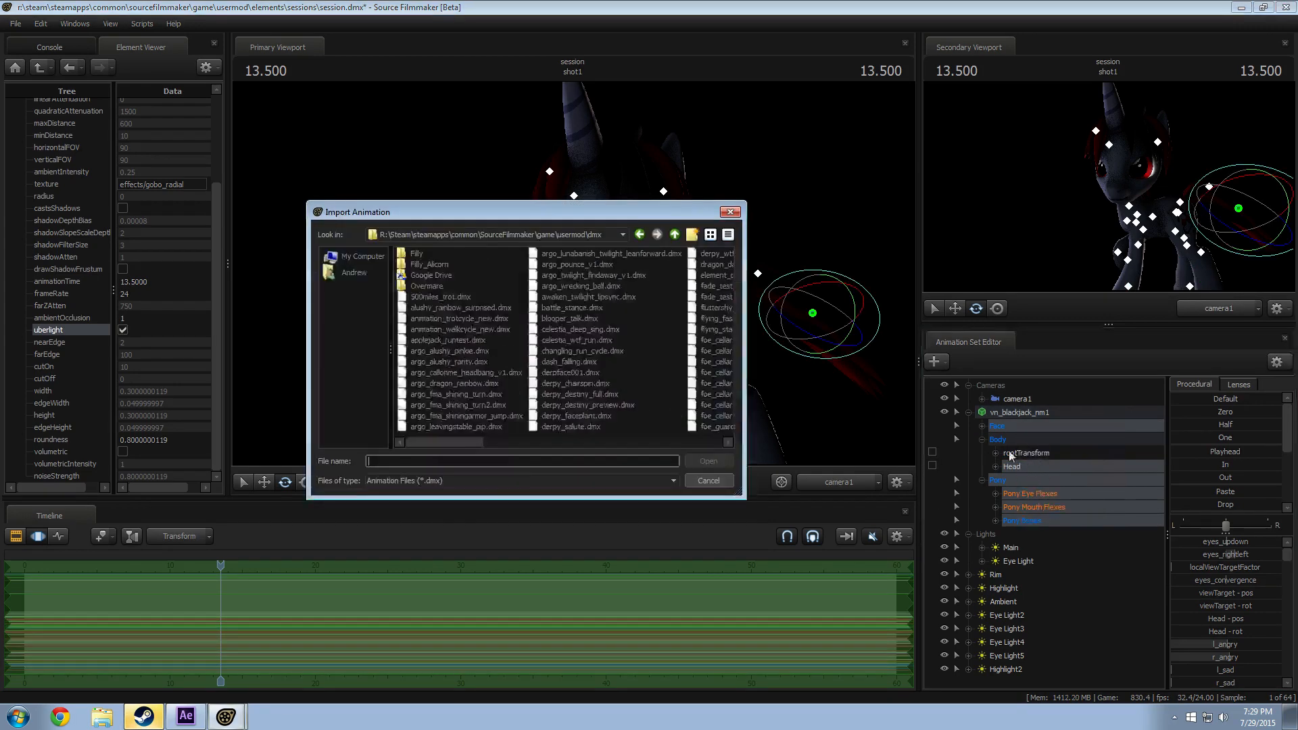
{"action": "left_click_drag", "start_coordinate": [456, 441], "coordinate": [477, 440]}
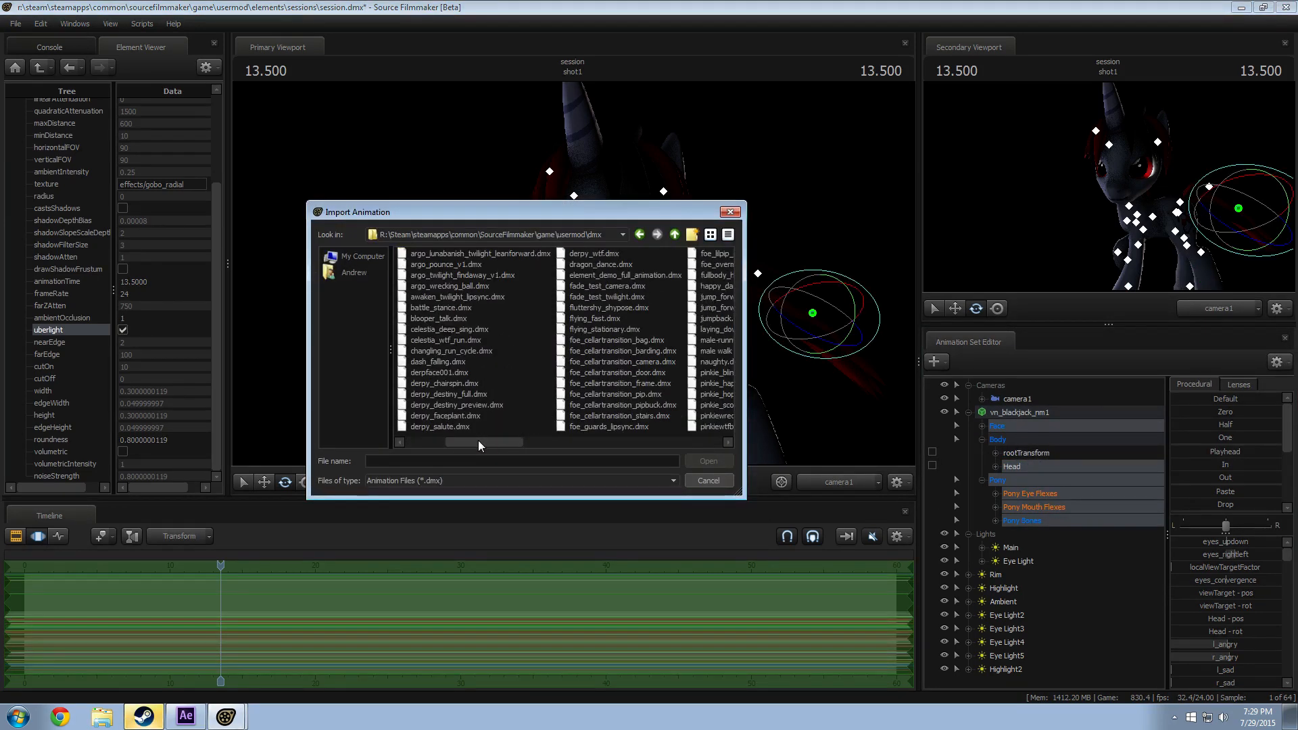
{"action": "double_click", "coordinate": [444, 399]}
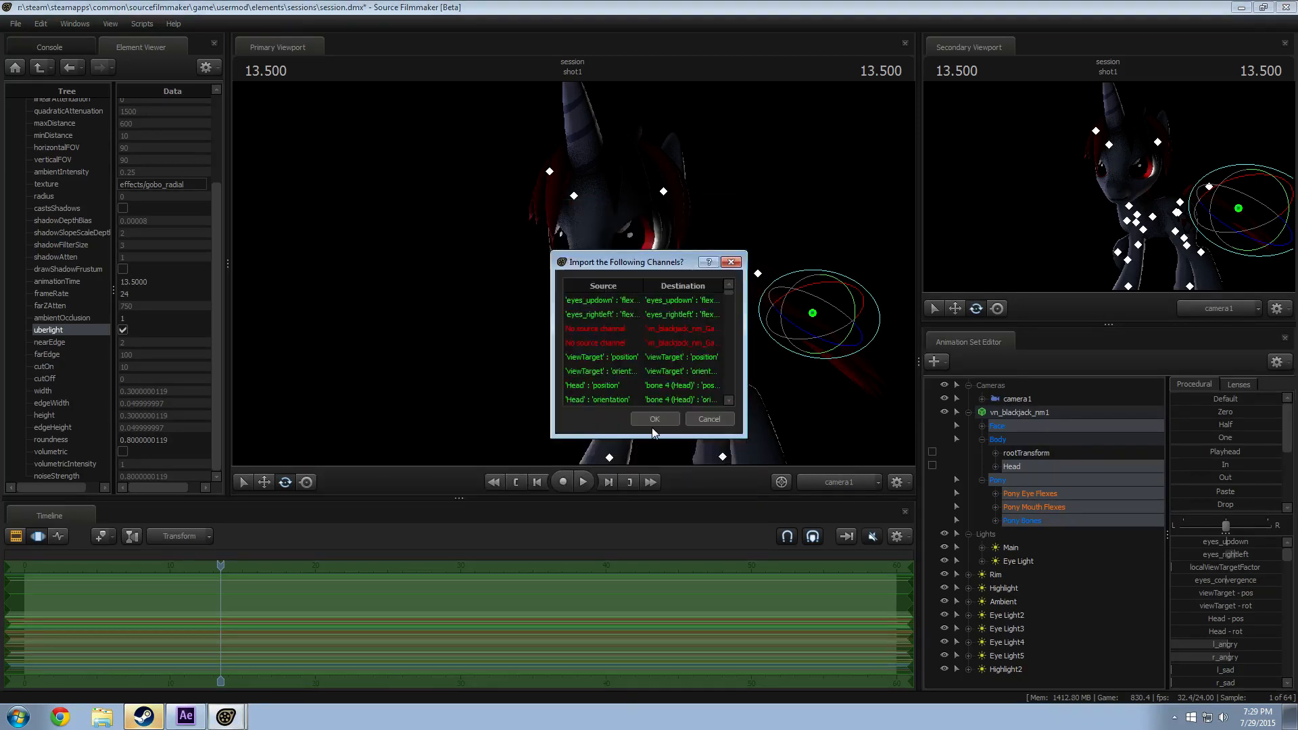
{"action": "left_click", "coordinate": [655, 419]}
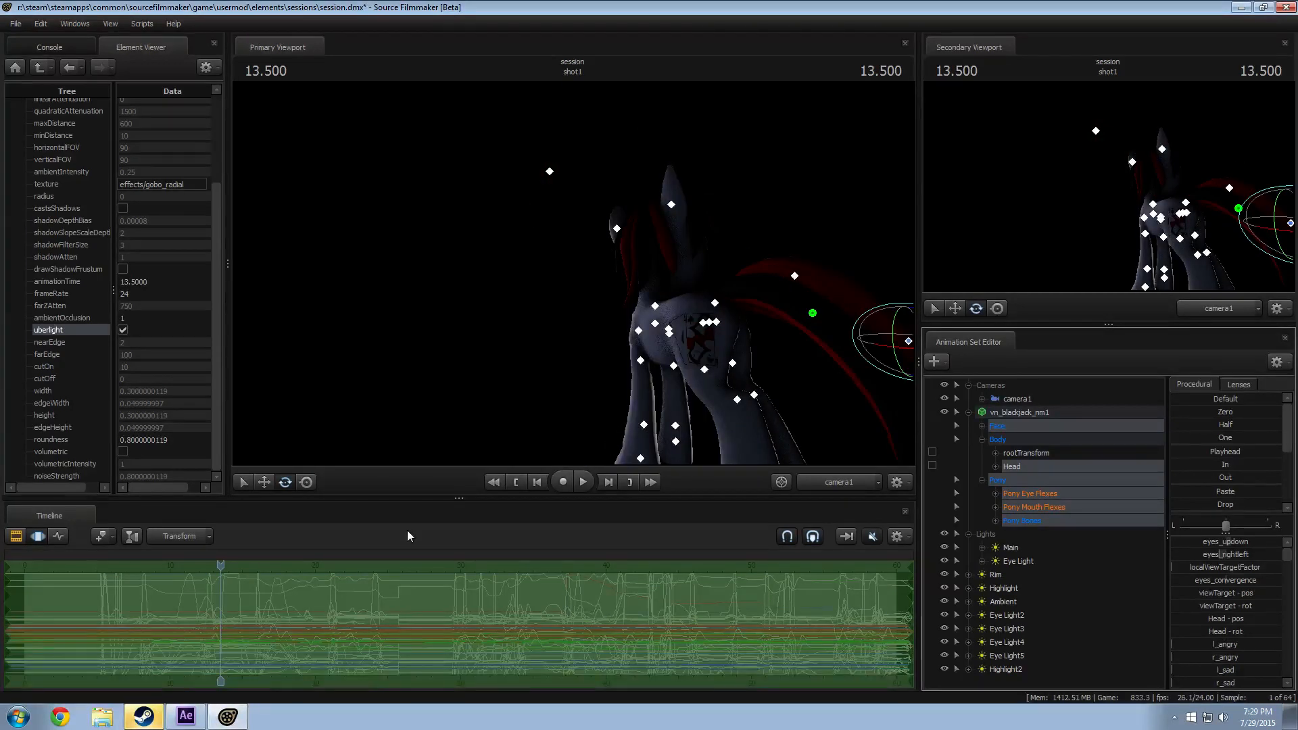
Step: Play the imported derpy_destiny animation and scrub ahead to about 29 seconds to review the pony's motion
{"action": "key", "text": "space"}
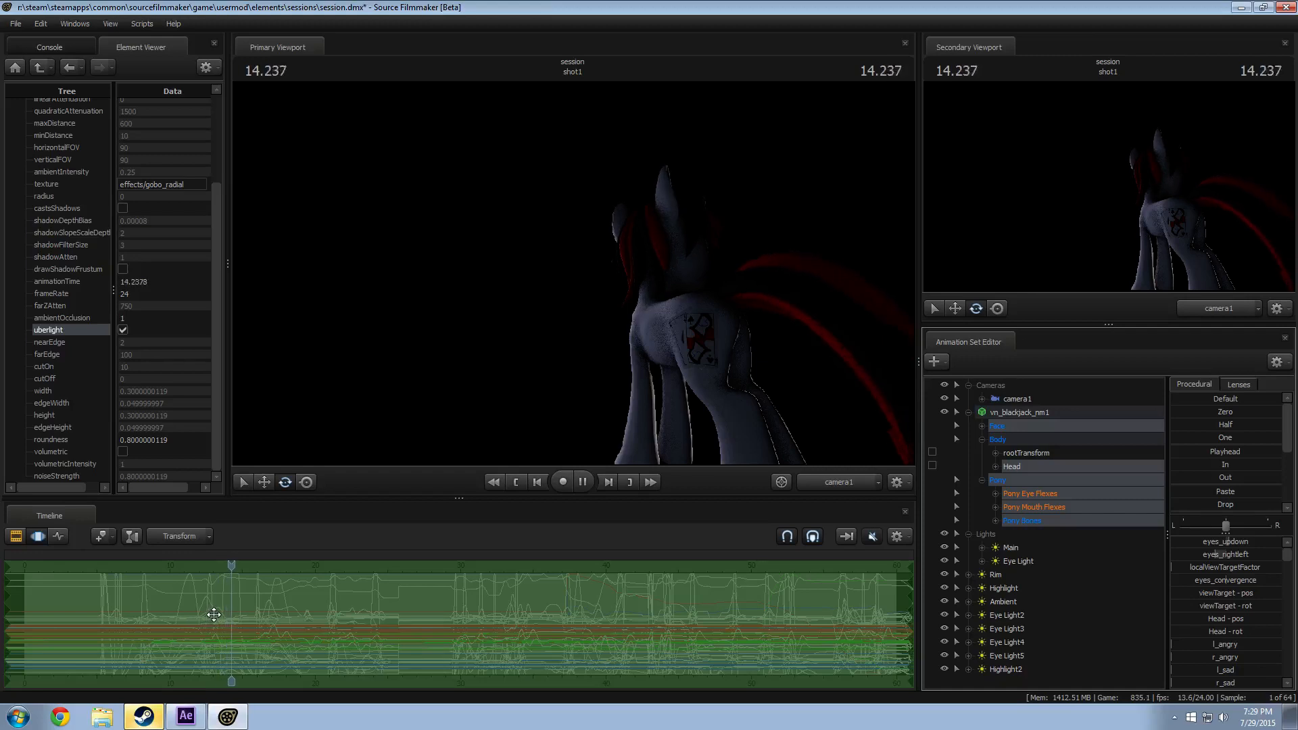
{"action": "key", "text": "space"}
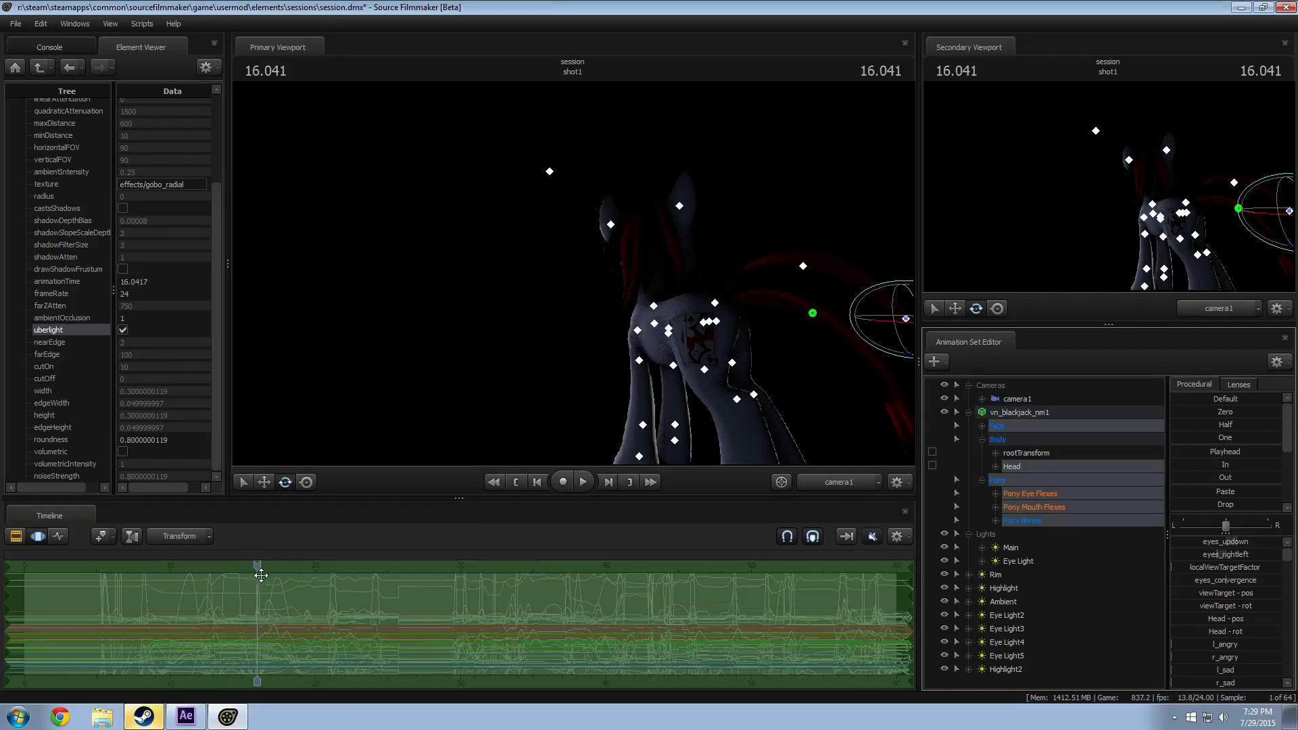
{"action": "left_click_drag", "start_coordinate": [259, 570], "coordinate": [455, 589]}
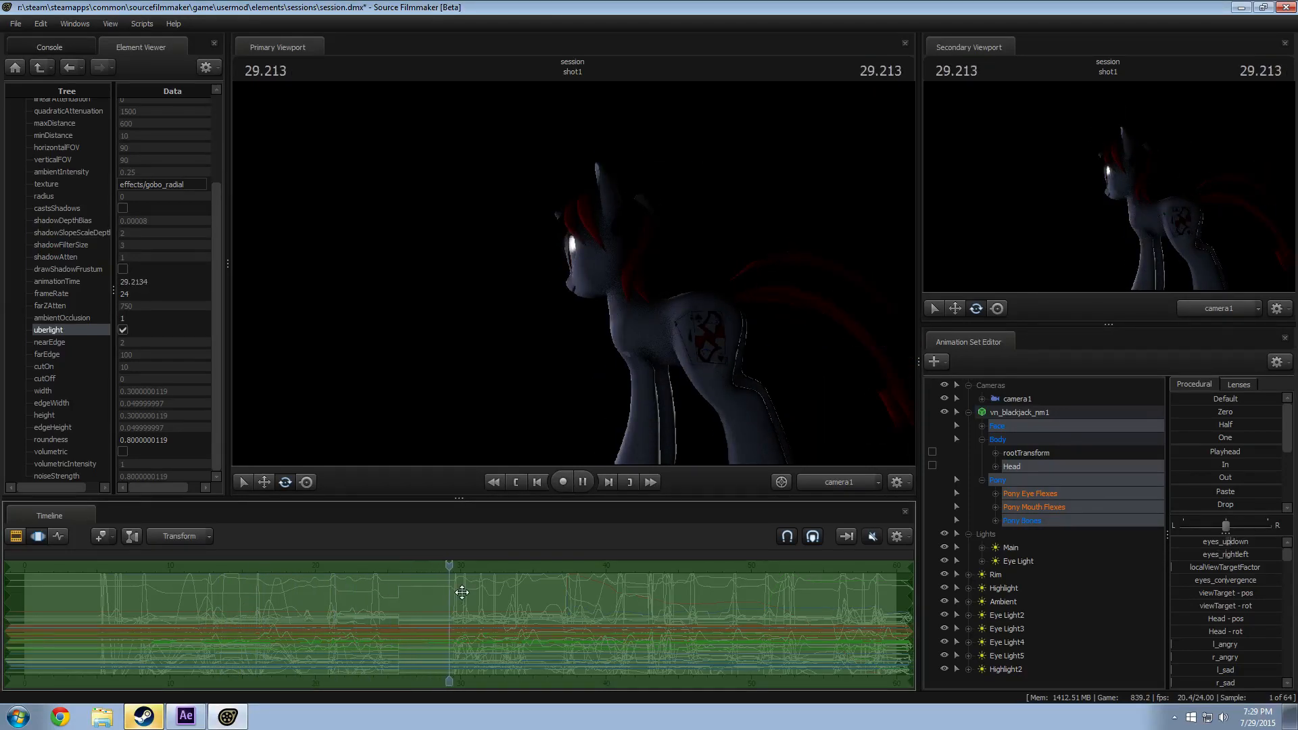
Step: Hide the extra numbered eye lights and play the animation on to about 48 seconds
{"action": "left_click", "coordinate": [944, 628]}
{"action": "left_click", "coordinate": [944, 642]}
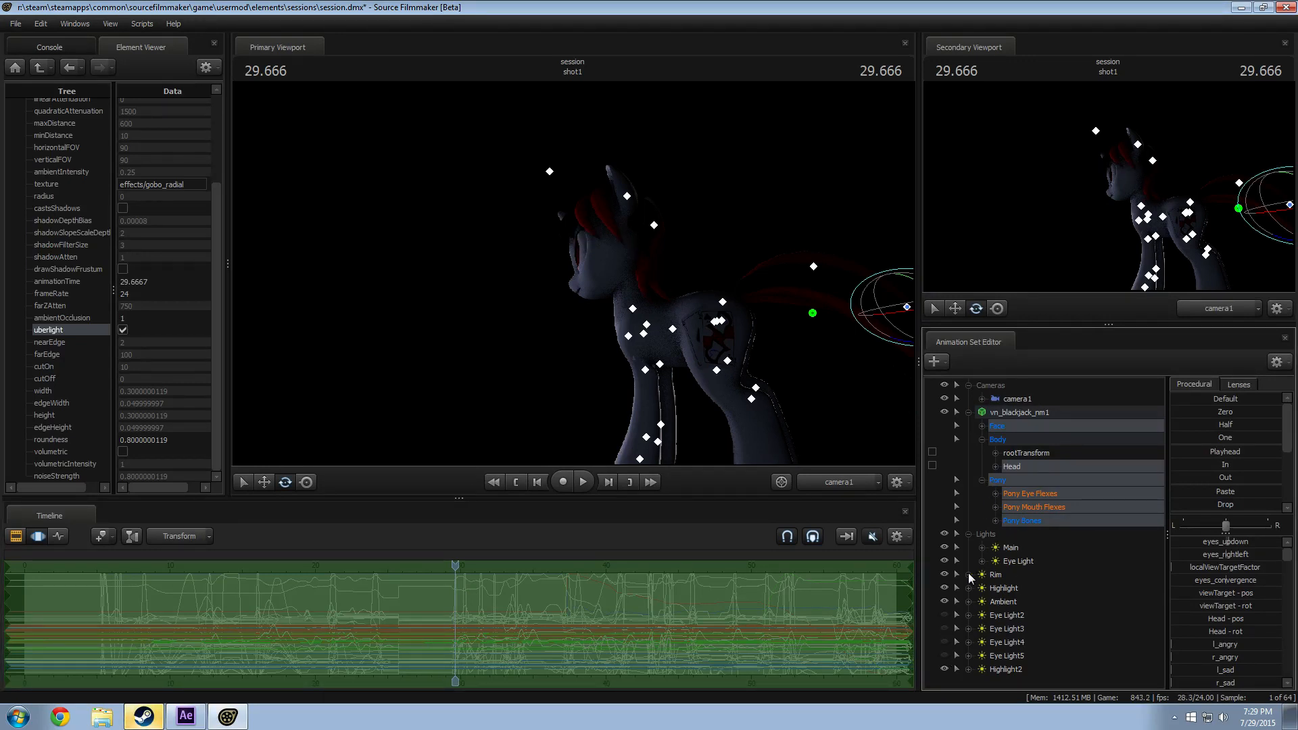
{"action": "key", "text": "space"}
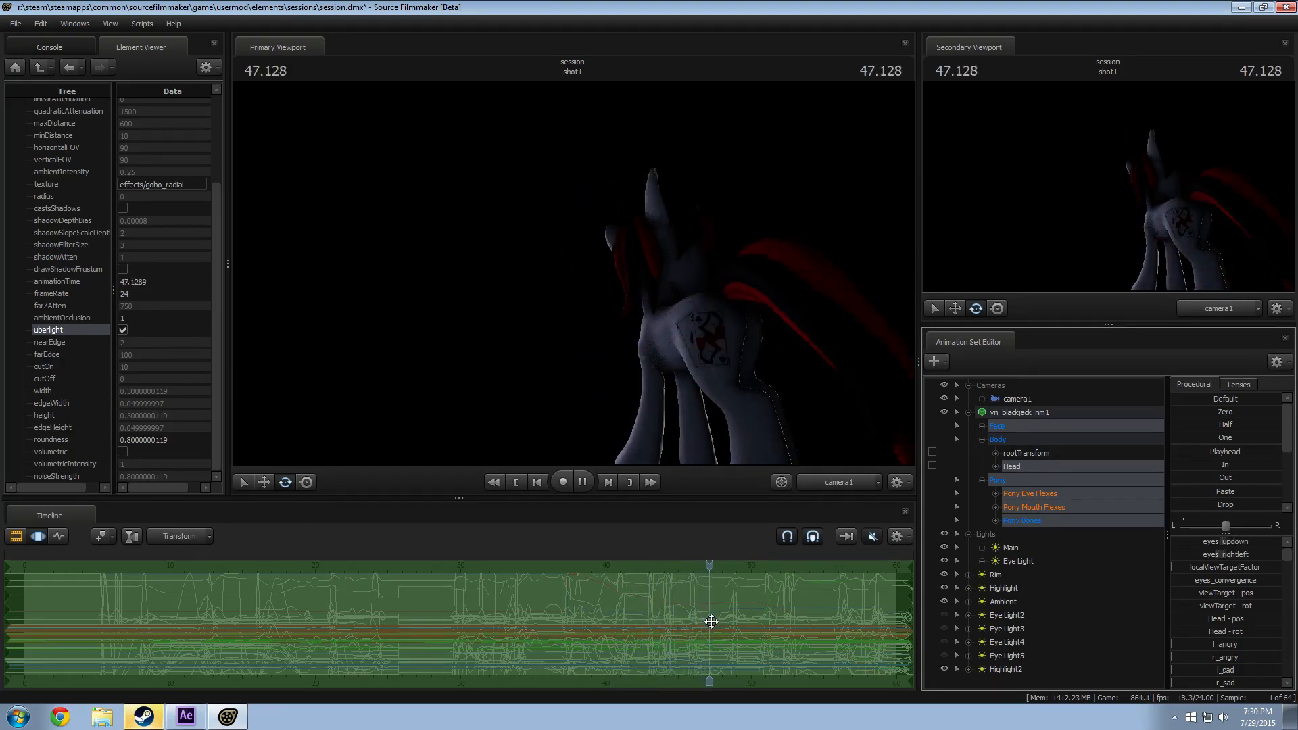
{"action": "key", "text": "space"}
Step: Select the pony's rootTransform, set the secondary viewport to the Work Camera, and play the remaining animation
{"action": "left_click", "coordinate": [1038, 454]}
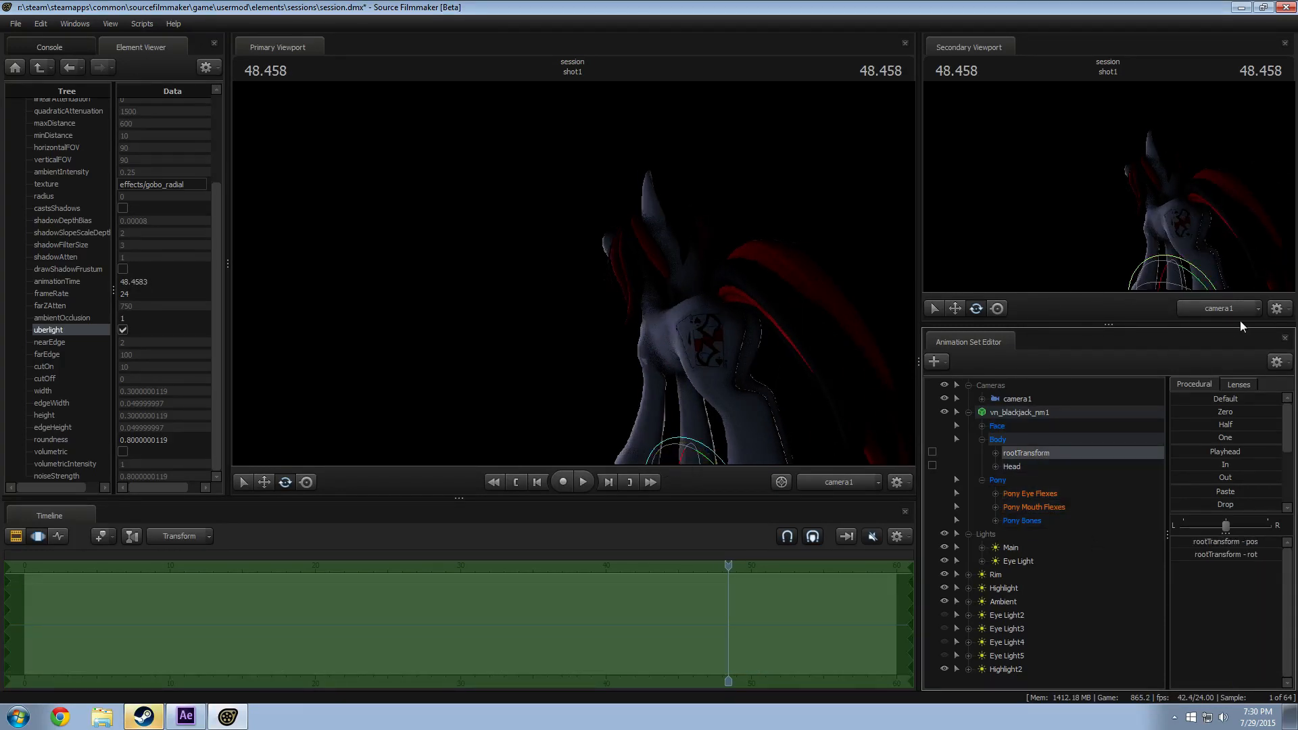
{"action": "left_click", "coordinate": [1225, 310]}
{"action": "left_click_drag", "start_coordinate": [1142, 219], "coordinate": [1150, 257]}
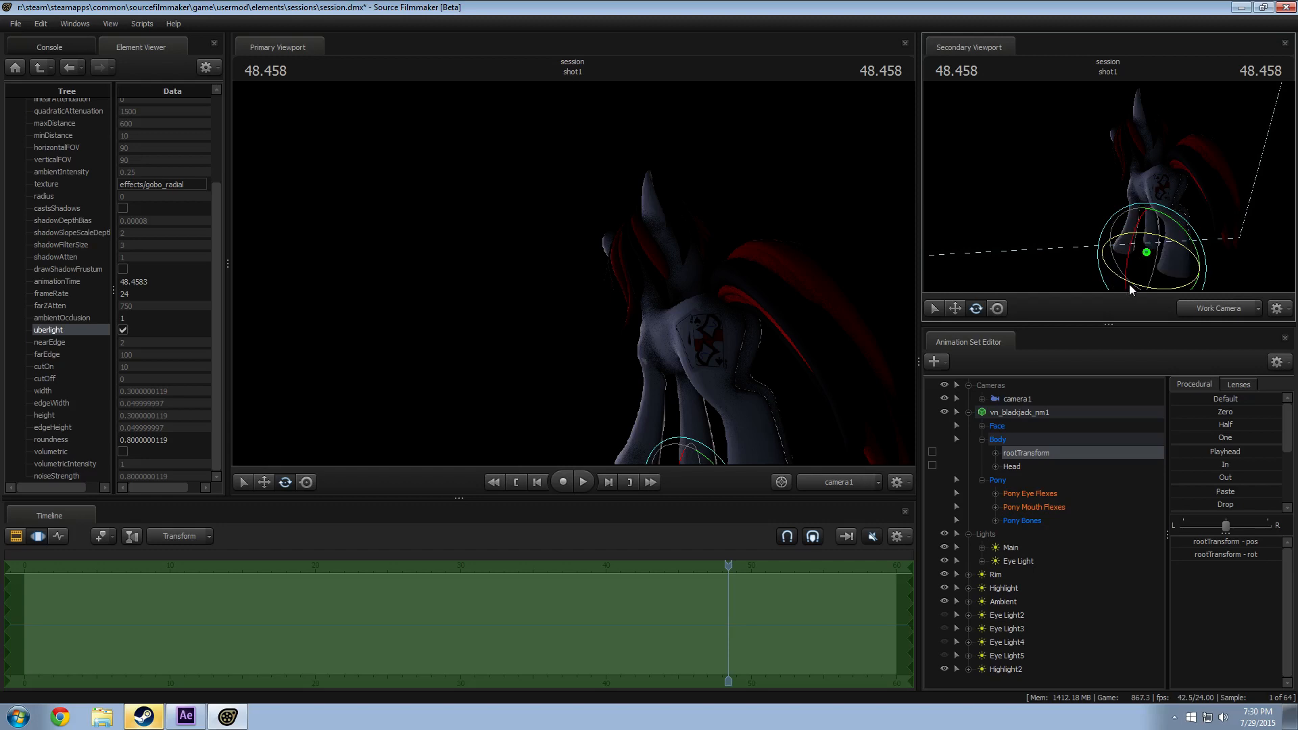
{"action": "key", "text": "space"}
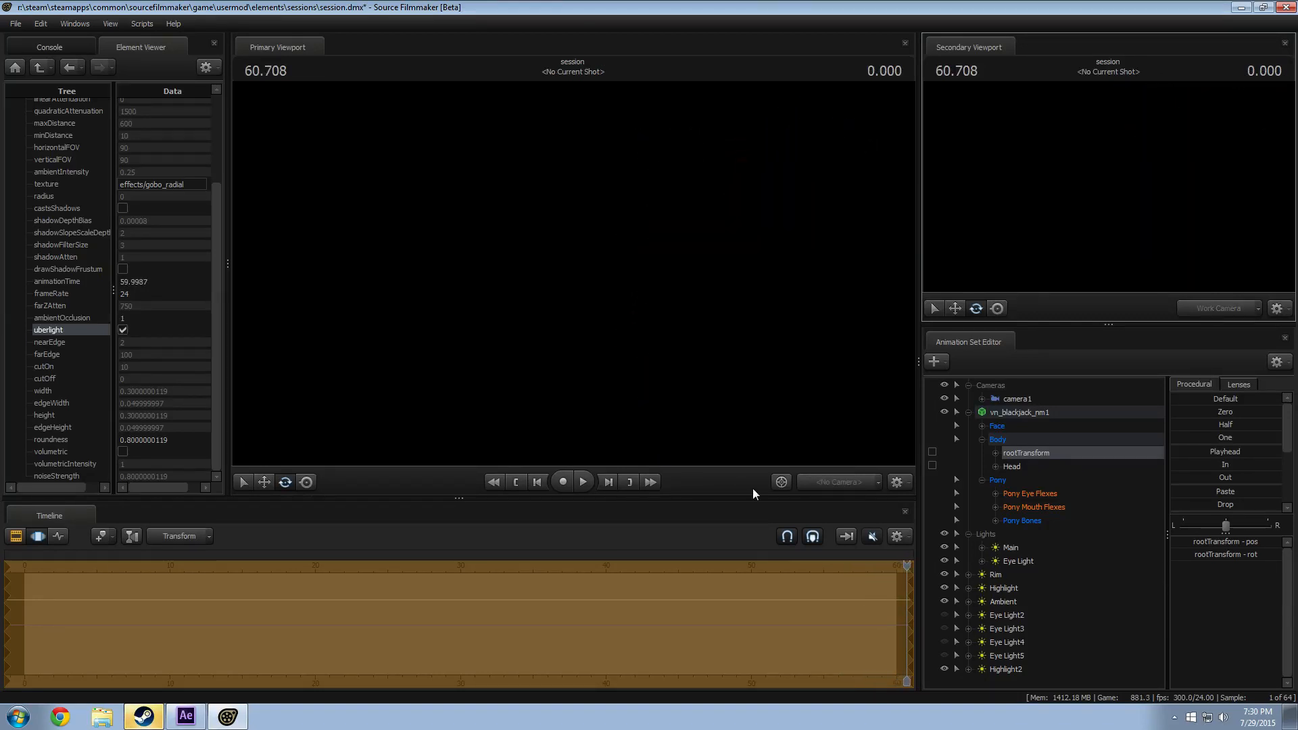
Step: Open the recent session mlp_awaken_7.dmx and continue without saving the current session
{"action": "left_click", "coordinate": [17, 24]}
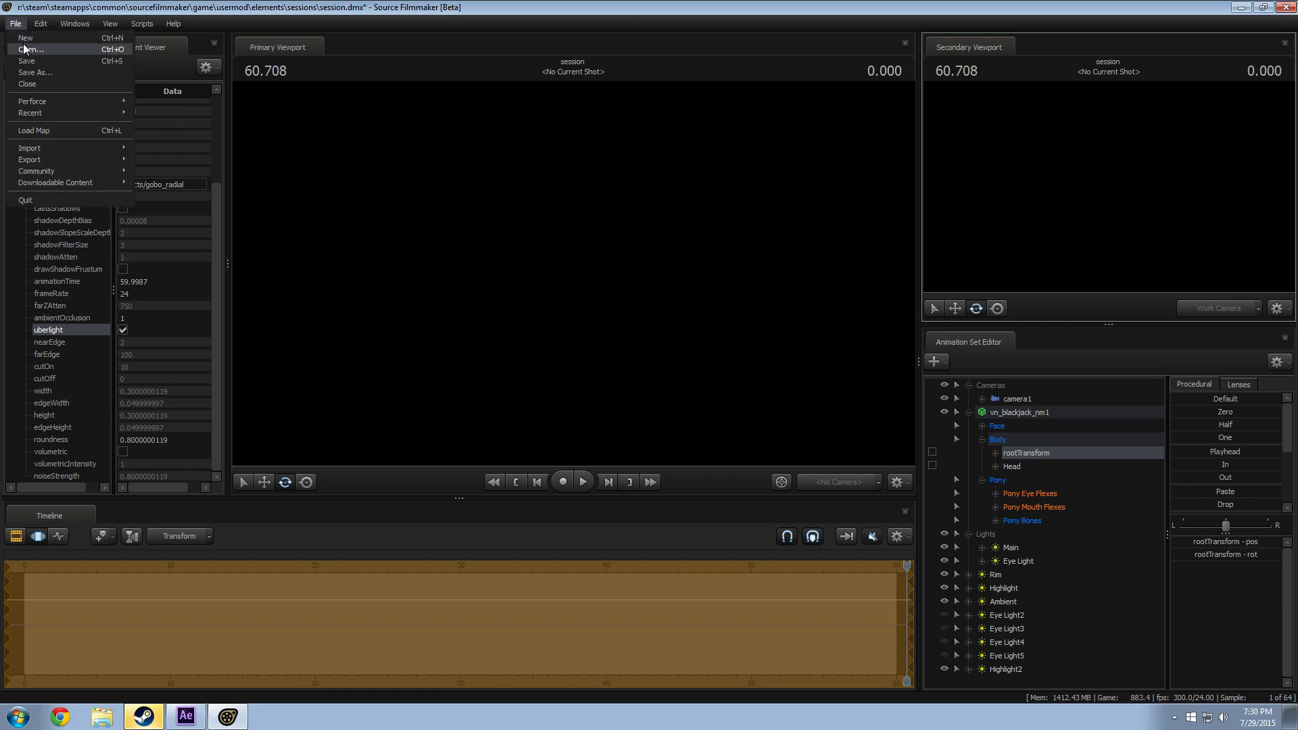
{"action": "mouse_move", "coordinate": [26, 113]}
{"action": "left_click", "coordinate": [427, 116]}
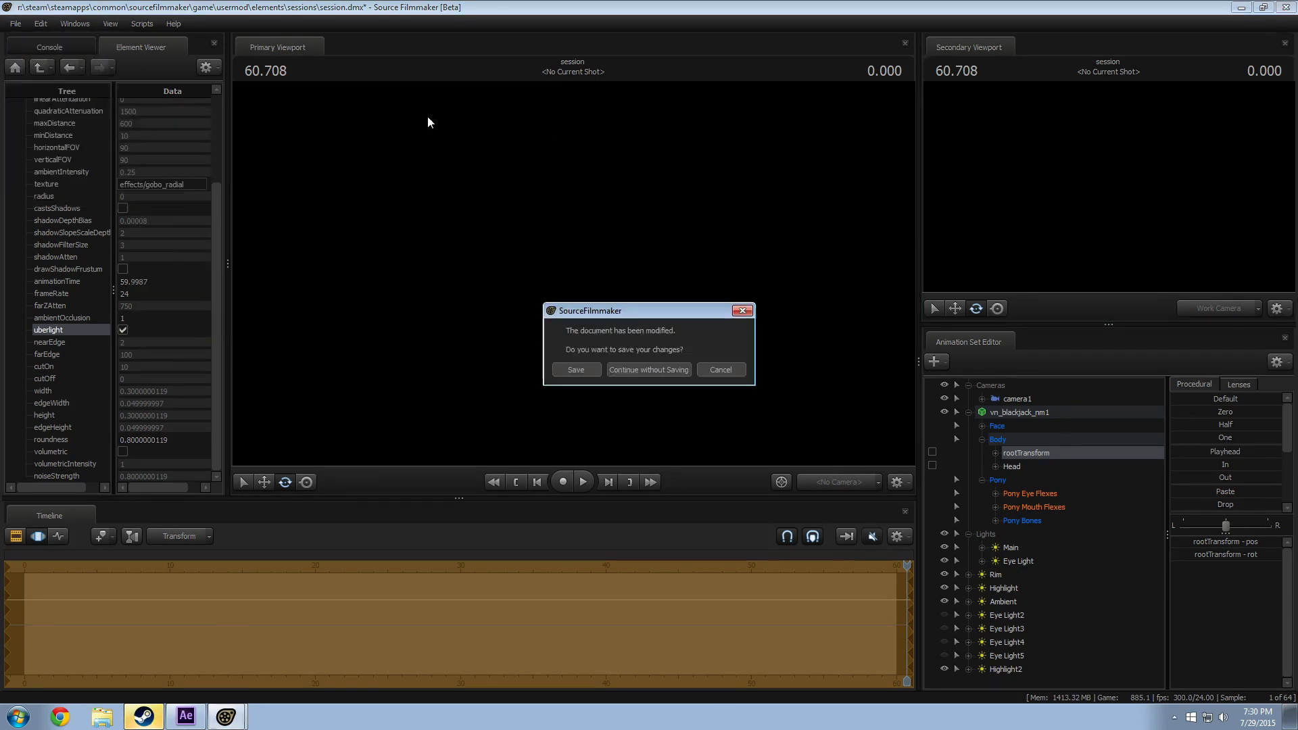
{"action": "left_click", "coordinate": [641, 370]}
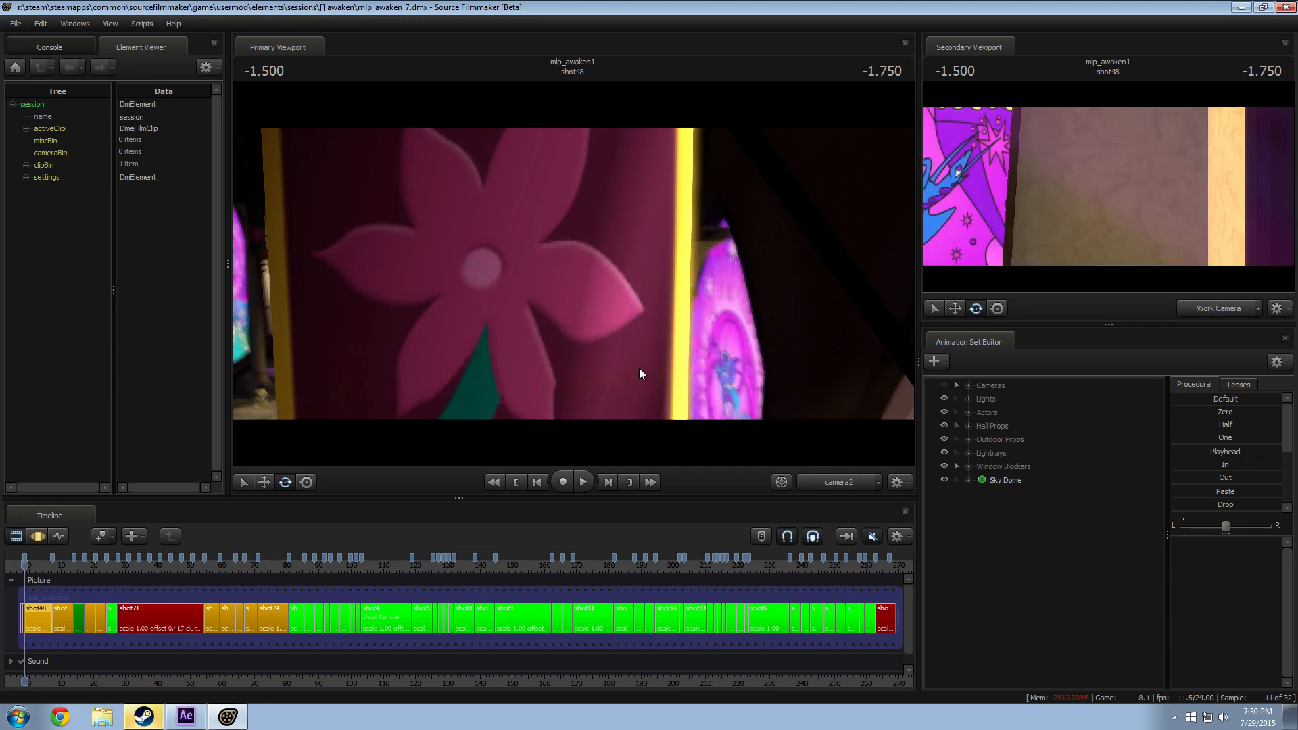
Step: Open Embrace.png from the Pony SFM Pictures folder in Windows Explorer, examine its lighting, and close the image and folder
{"action": "left_click", "coordinate": [116, 713]}
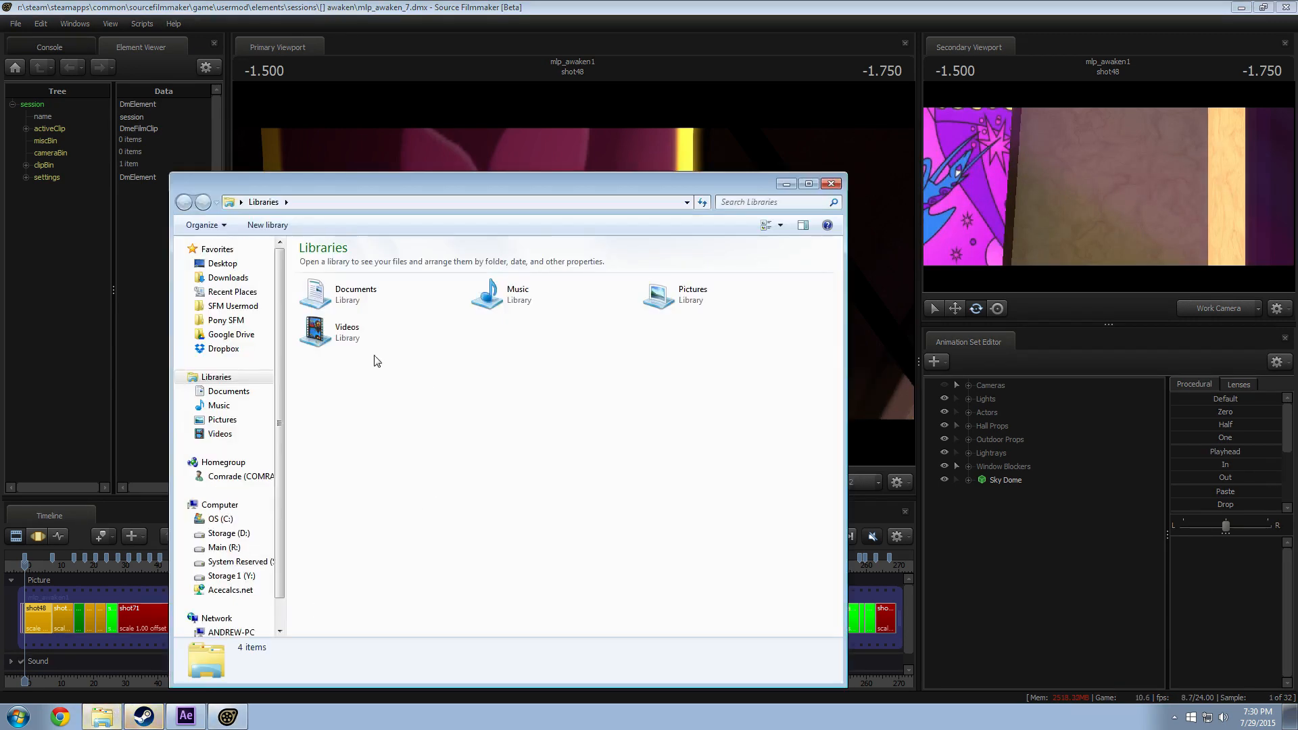
{"action": "left_click", "coordinate": [226, 320]}
{"action": "left_click", "coordinate": [327, 363]}
{"action": "double_click", "coordinate": [332, 368]}
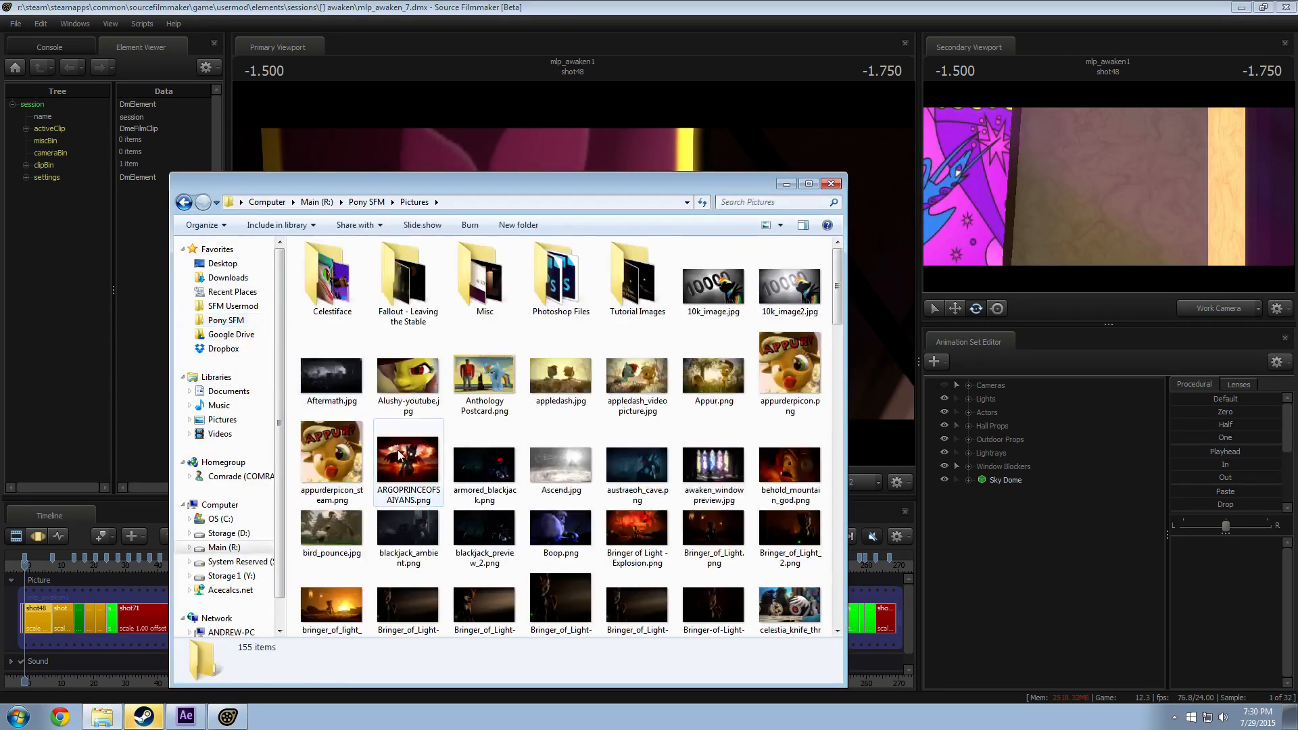
{"action": "left_click", "coordinate": [333, 460]}
{"action": "scroll", "coordinate": [334, 406], "scroll_direction": "down", "scroll_amount": 5}
{"action": "double_click", "coordinate": [334, 391]}
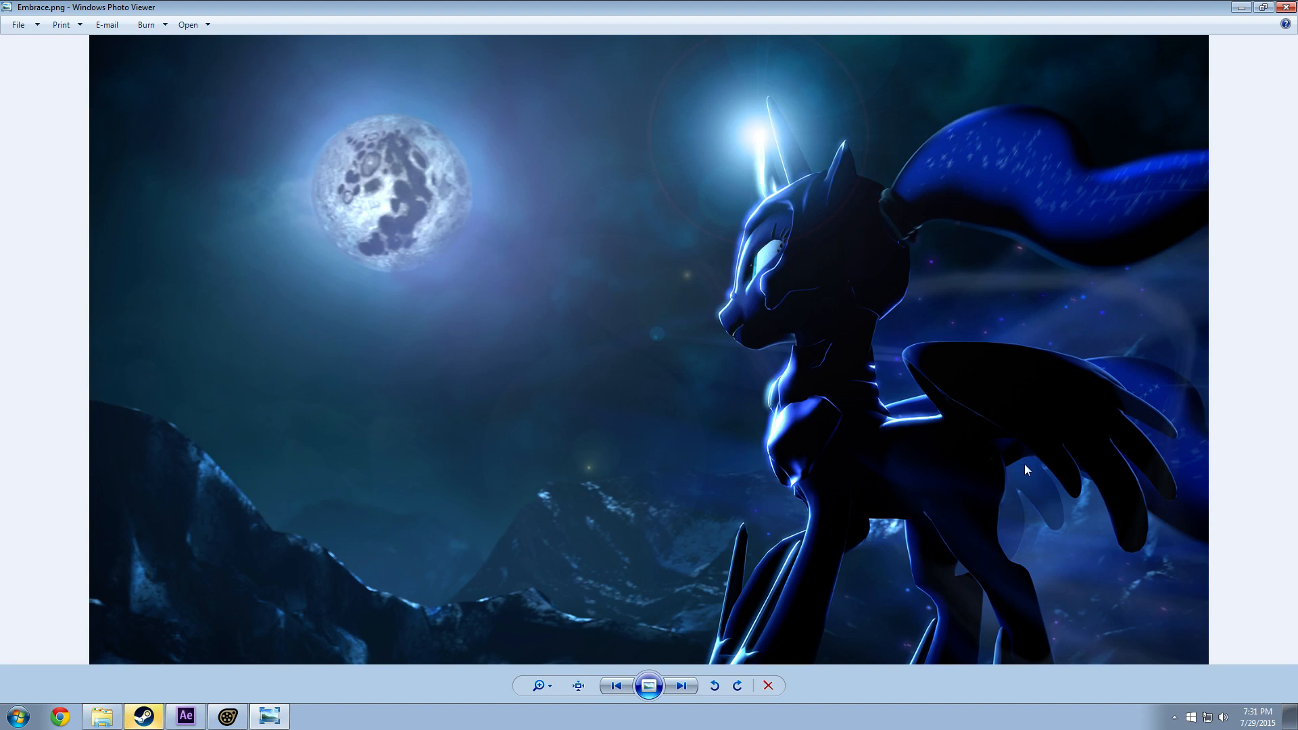
{"action": "left_click", "coordinate": [1284, 8]}
{"action": "left_click", "coordinate": [836, 182]}
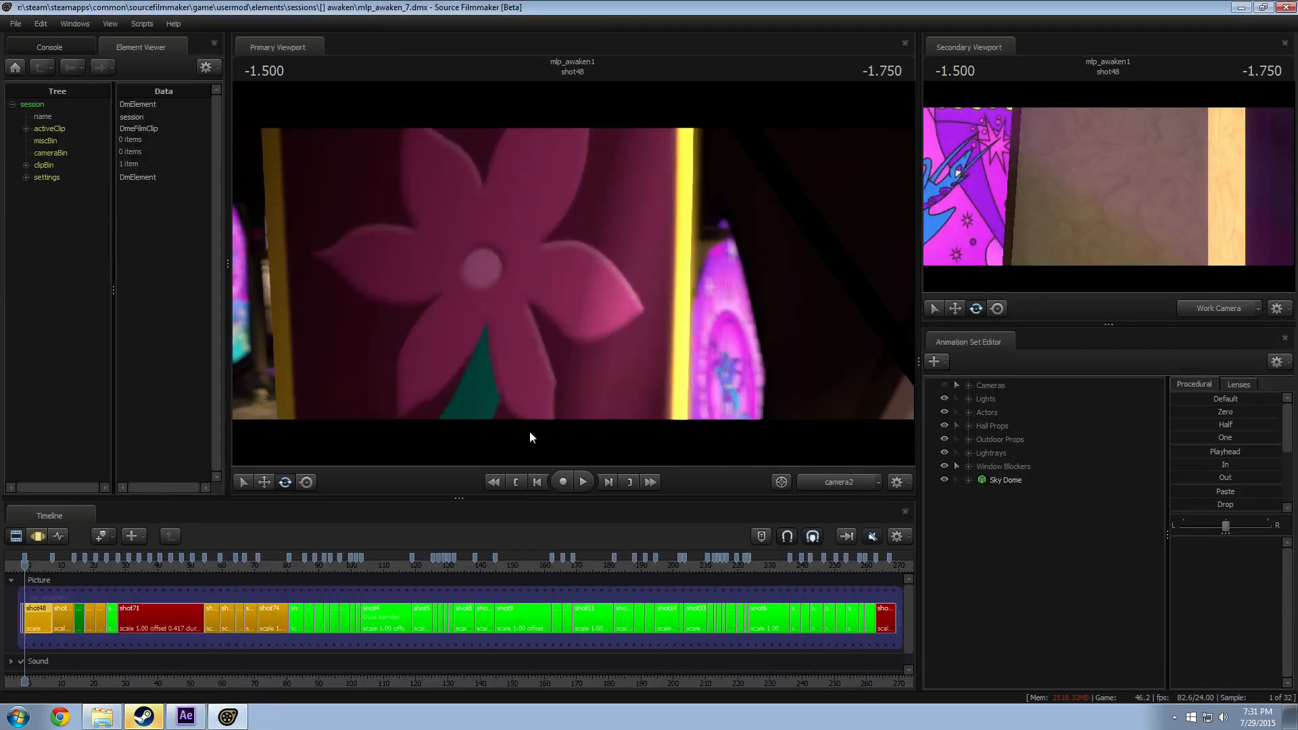
Step: Examine shot74 on the timeline by scrubbing and playing it through camera2, and return to about 73.9 seconds
{"action": "left_click", "coordinate": [262, 560]}
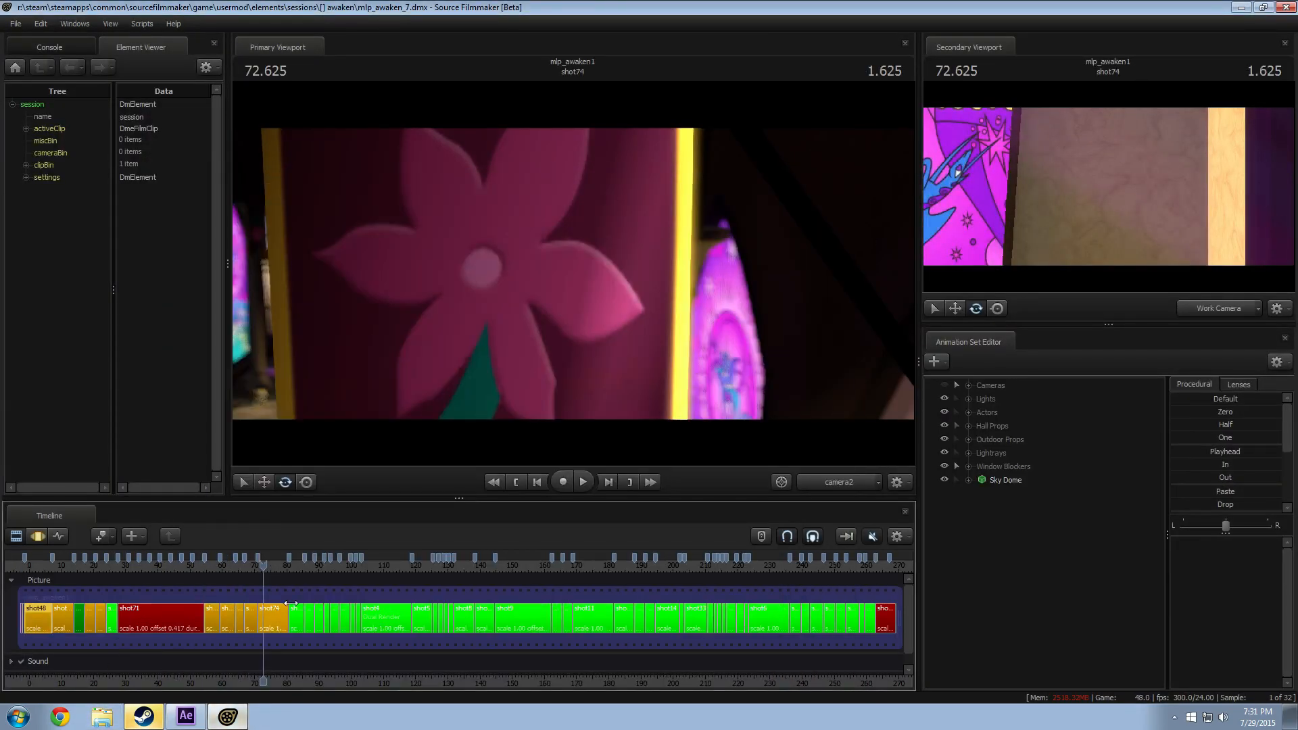
{"action": "scroll", "coordinate": [272, 618], "scroll_direction": "up", "scroll_amount": 5}
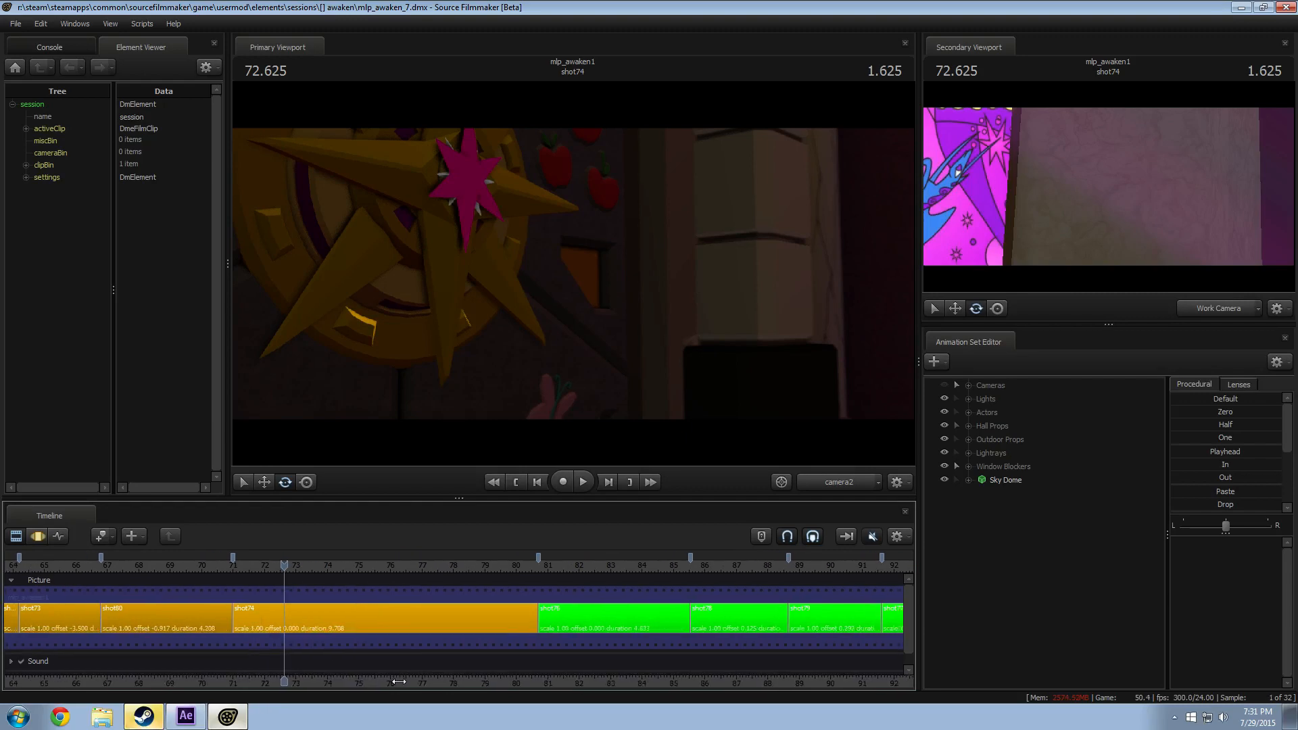
{"action": "left_click_drag", "start_coordinate": [263, 566], "coordinate": [421, 597]}
{"action": "key", "text": "space"}
{"action": "key", "text": "space"}
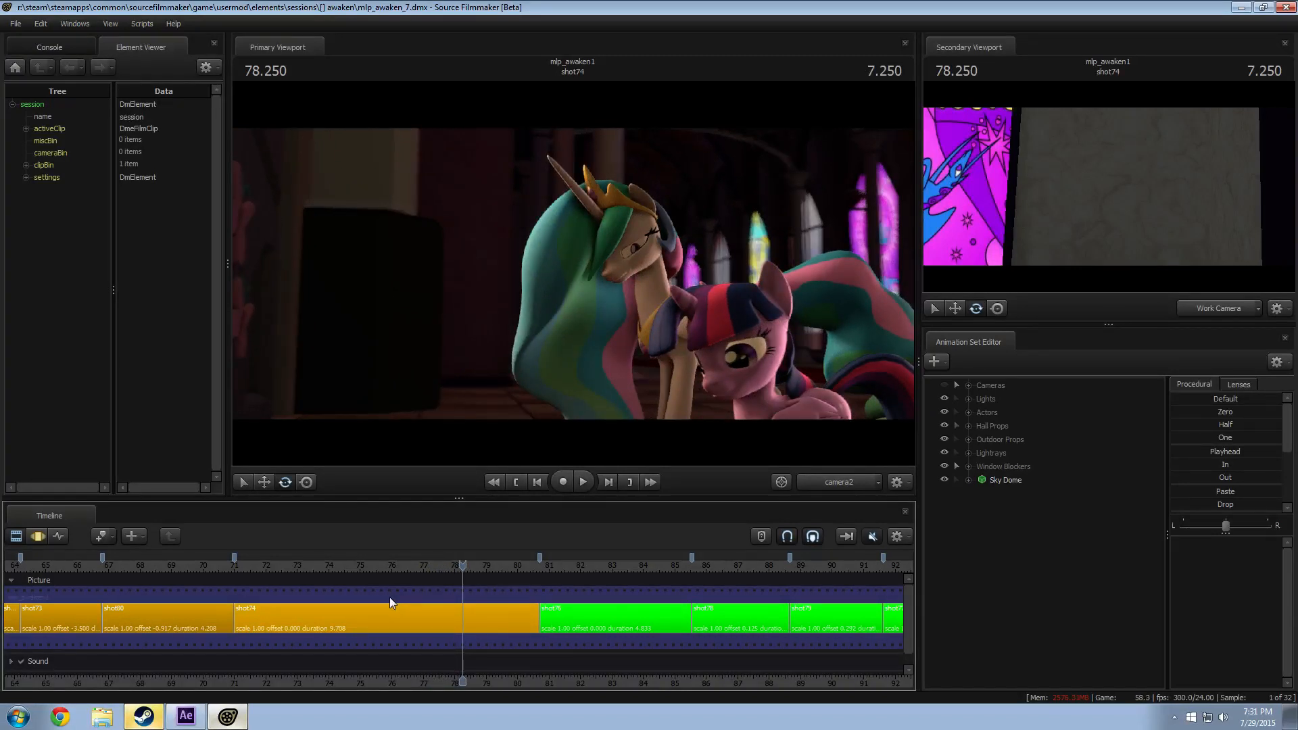
{"action": "key", "text": "space"}
{"action": "key", "text": "space"}
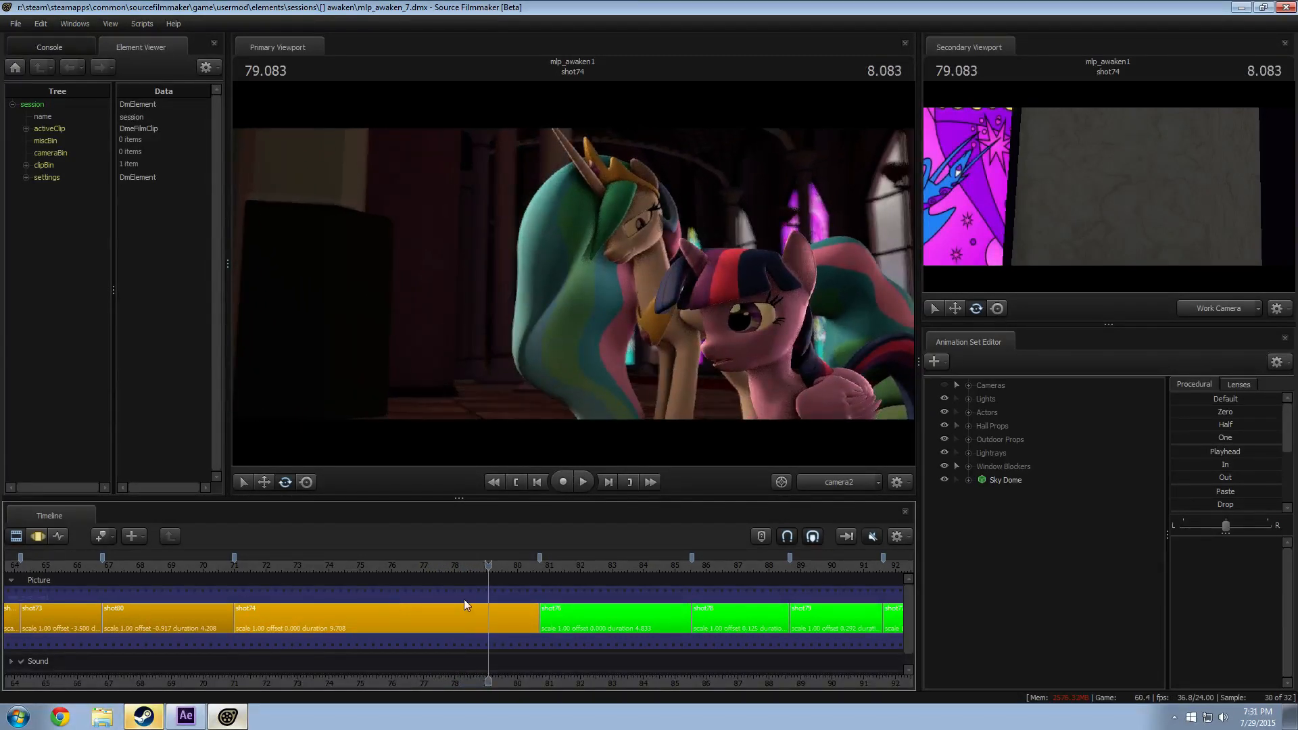
{"action": "left_click", "coordinate": [390, 566]}
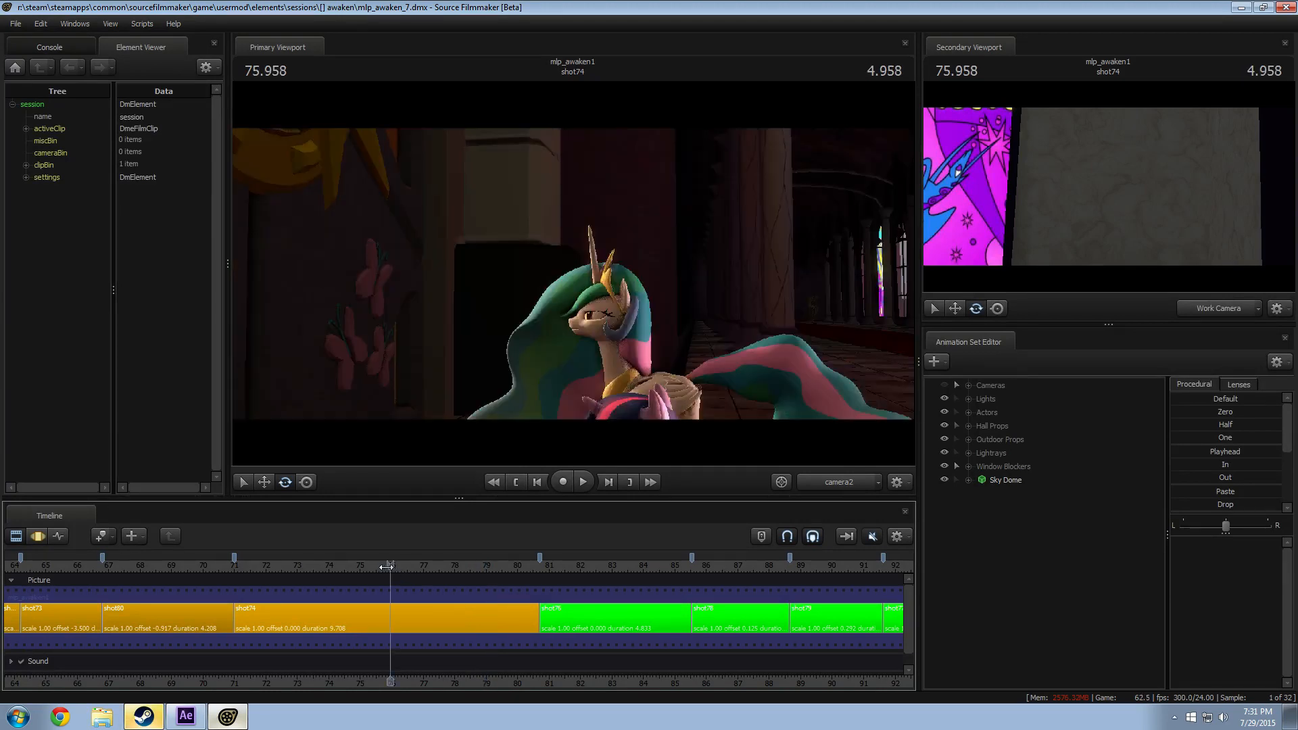
{"action": "key", "text": "space"}
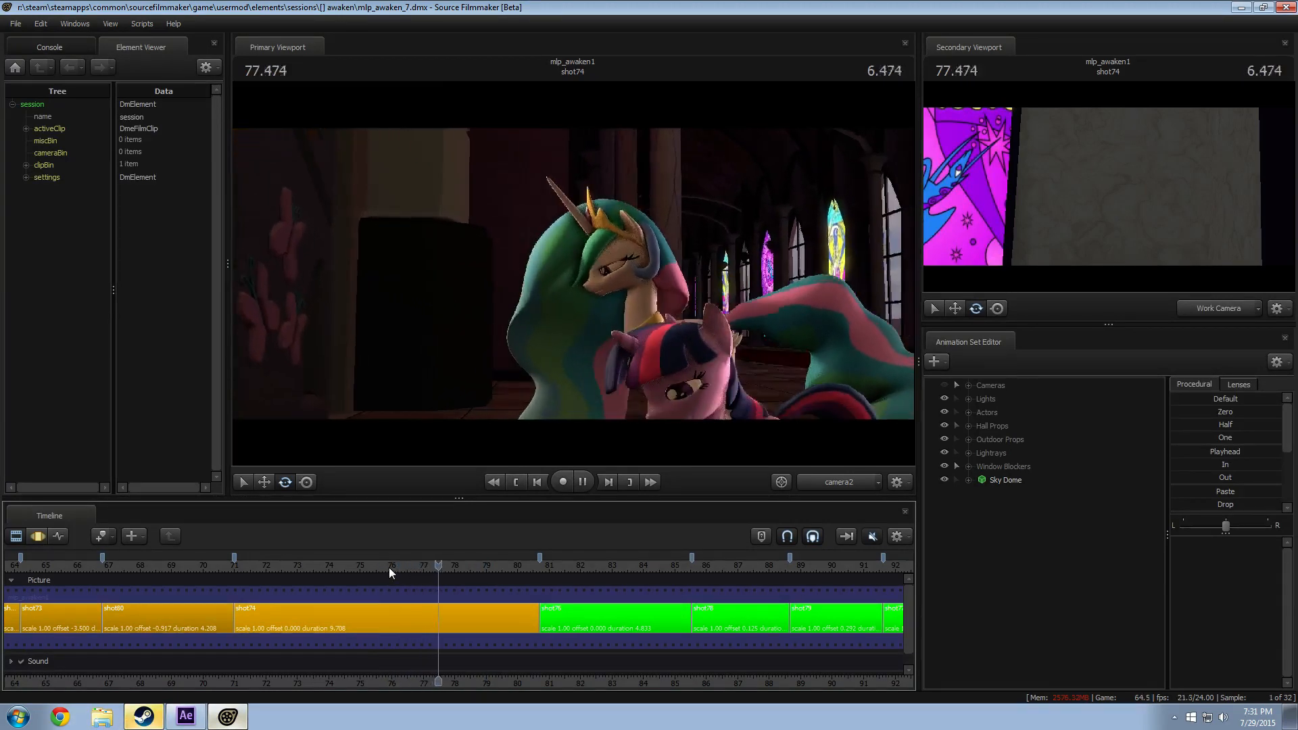
{"action": "key", "text": "space"}
{"action": "left_click", "coordinate": [326, 564]}
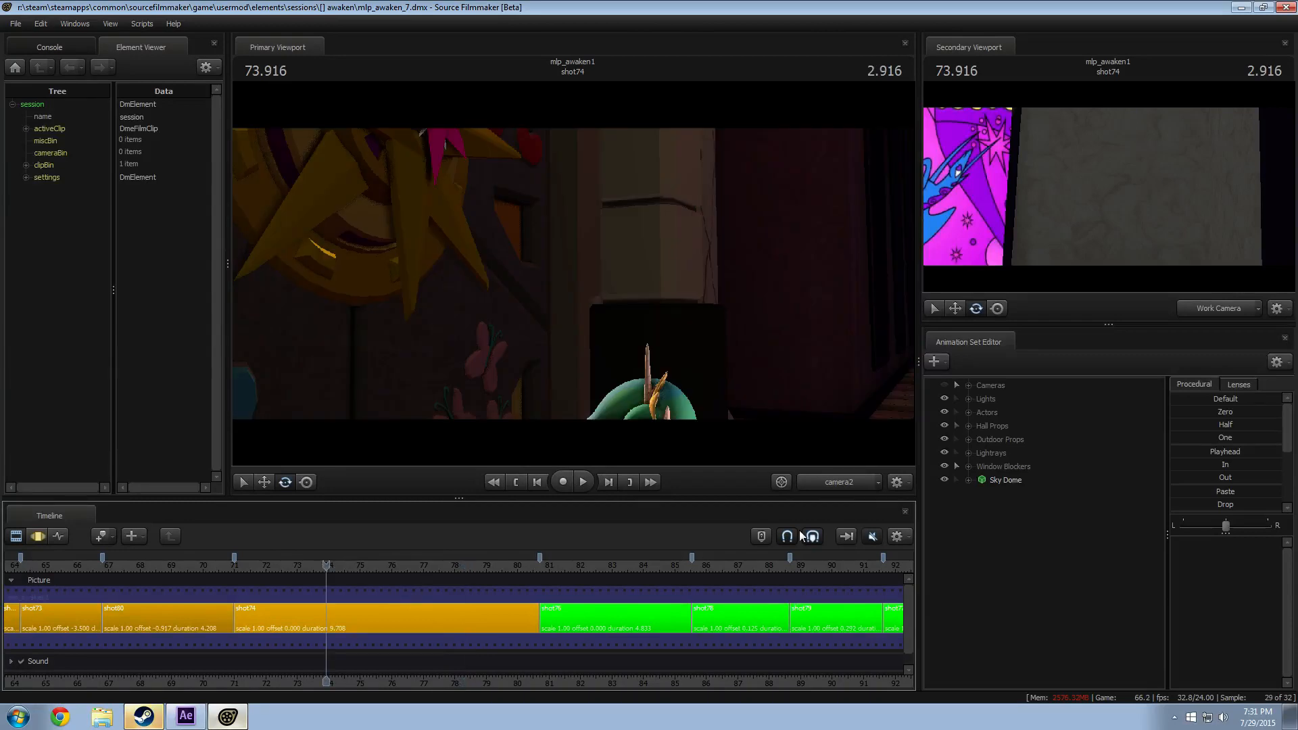
Step: Switch the primary viewport to the Work Camera, fly up close to Celestia's body, and play her movement in shot74
{"action": "left_click", "coordinate": [816, 482]}
{"action": "left_click_drag", "start_coordinate": [576, 274], "coordinate": [577, 282]}
{"action": "left_click_drag", "start_coordinate": [826, 474], "coordinate": [798, 465]}
{"action": "key", "text": "w"}
{"action": "key", "text": "s"}
{"action": "mouse_move", "coordinate": [574, 273]}
{"action": "left_mouse_down"}
{"action": "mouse_move", "coordinate": [558, 265]}
{"action": "mouse_move", "coordinate": [573, 273]}
{"action": "left_mouse_up"}
{"action": "key", "text": "w"}
{"action": "key", "text": "space"}
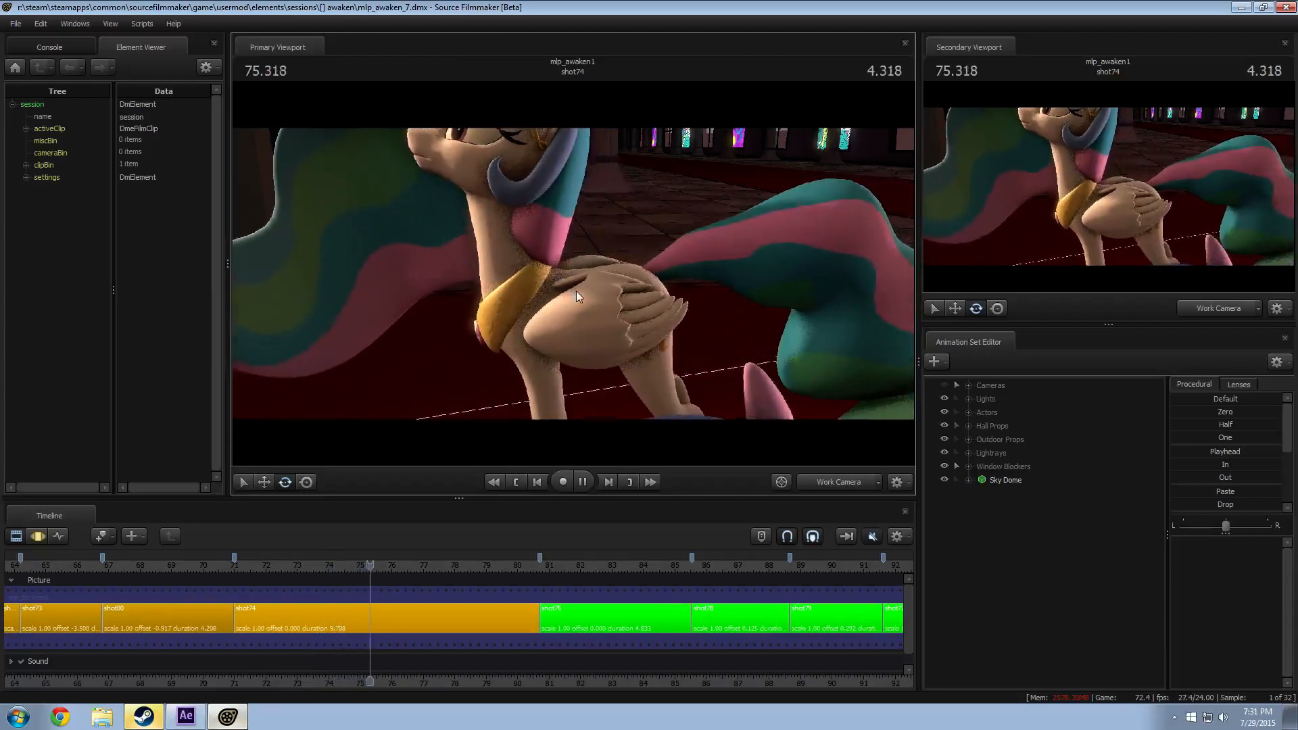
{"action": "key", "text": "space"}
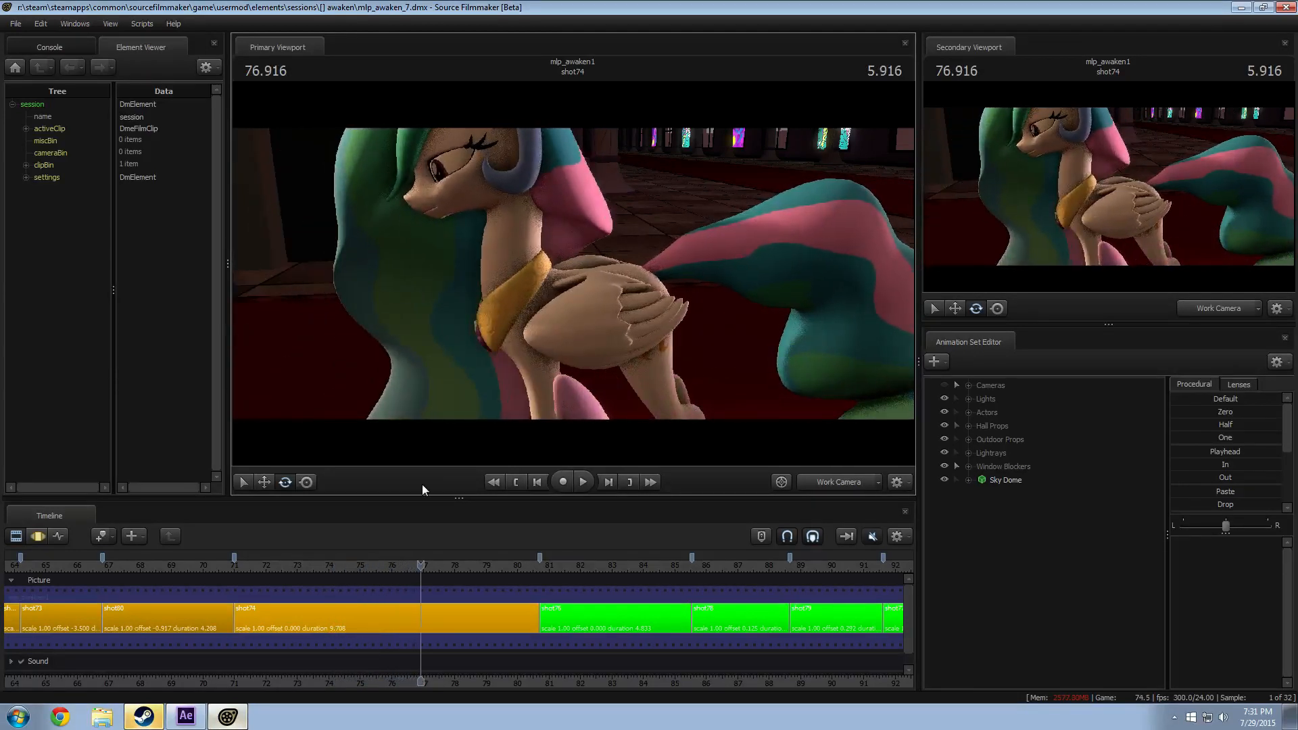
Step: Open shot74 in the Motion Editor and make a time selection from about 75.4 to 76.6 seconds, with the playhead at 75.958
{"action": "double_click", "coordinate": [383, 618]}
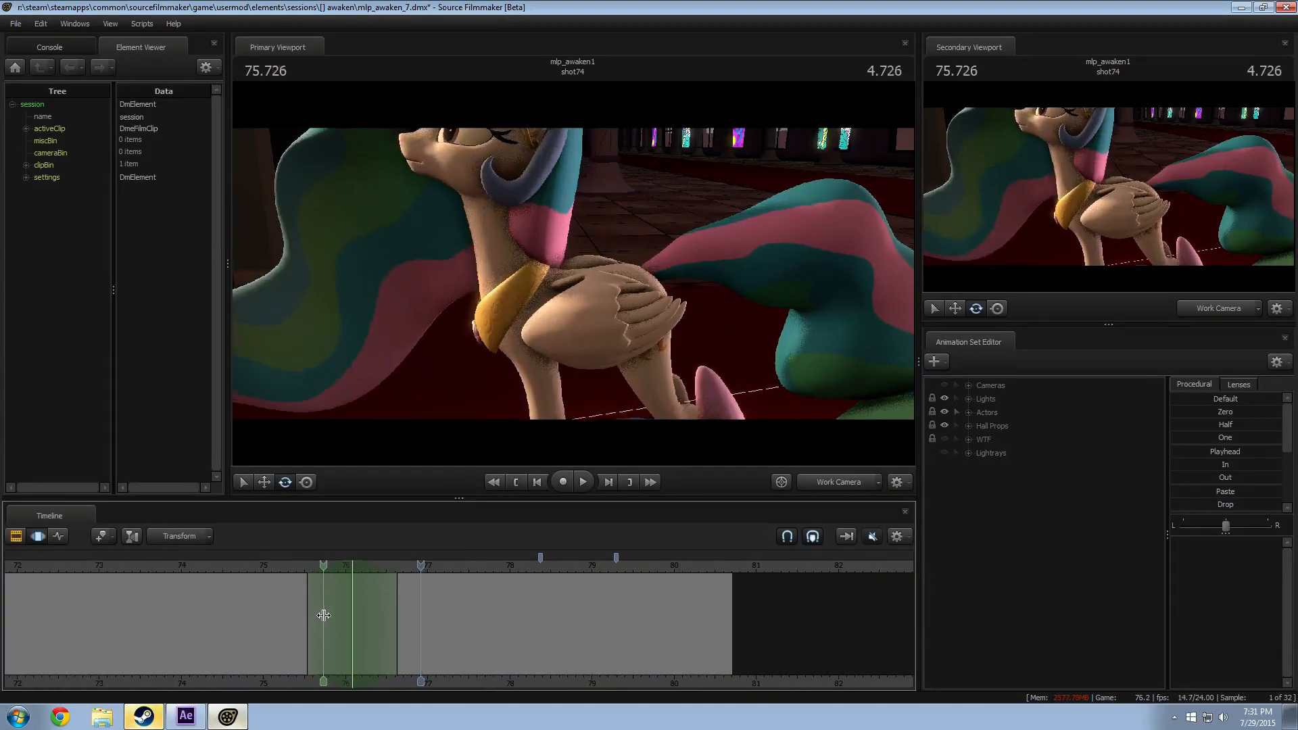
{"action": "mouse_move", "coordinate": [349, 618]}
{"action": "left_mouse_down"}
{"action": "mouse_move", "coordinate": [366, 623]}
{"action": "mouse_move", "coordinate": [300, 631]}
{"action": "mouse_move", "coordinate": [371, 635]}
{"action": "mouse_move", "coordinate": [343, 639]}
{"action": "left_mouse_up"}
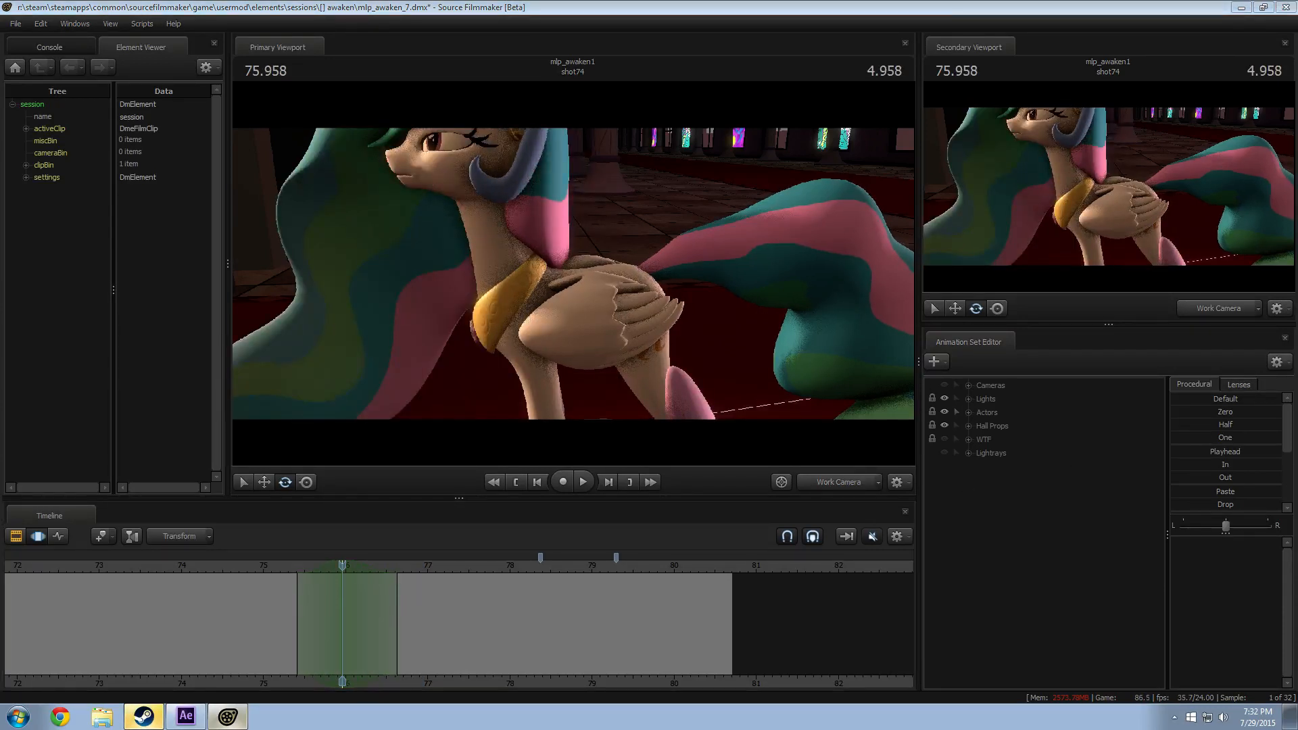
{"action": "left_click_drag", "start_coordinate": [287, 565], "coordinate": [342, 565]}
Step: Select Celestia's Pelvis bone and expand the Pony Legs group to show the Right and Left Back Leg bones
{"action": "left_click", "coordinate": [627, 294]}
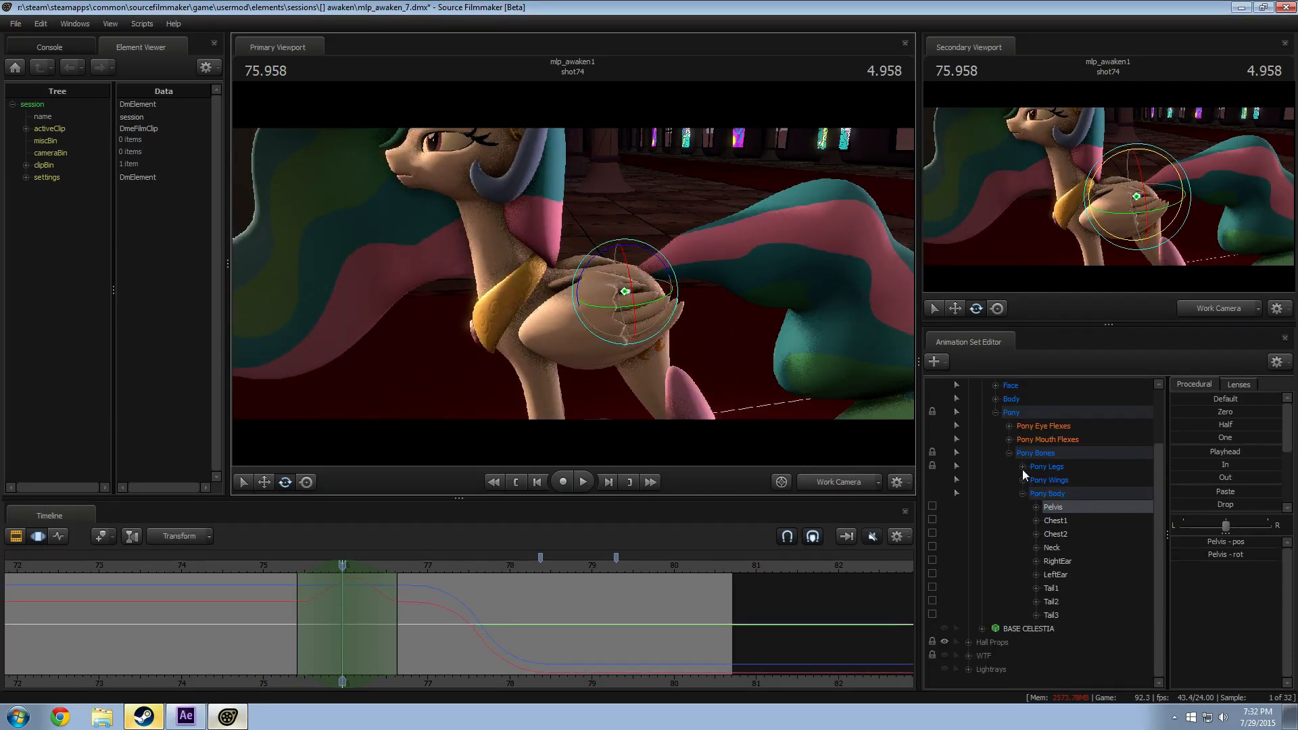
{"action": "left_click", "coordinate": [1023, 466]}
{"action": "left_click", "coordinate": [1035, 520]}
{"action": "left_click", "coordinate": [1036, 506]}
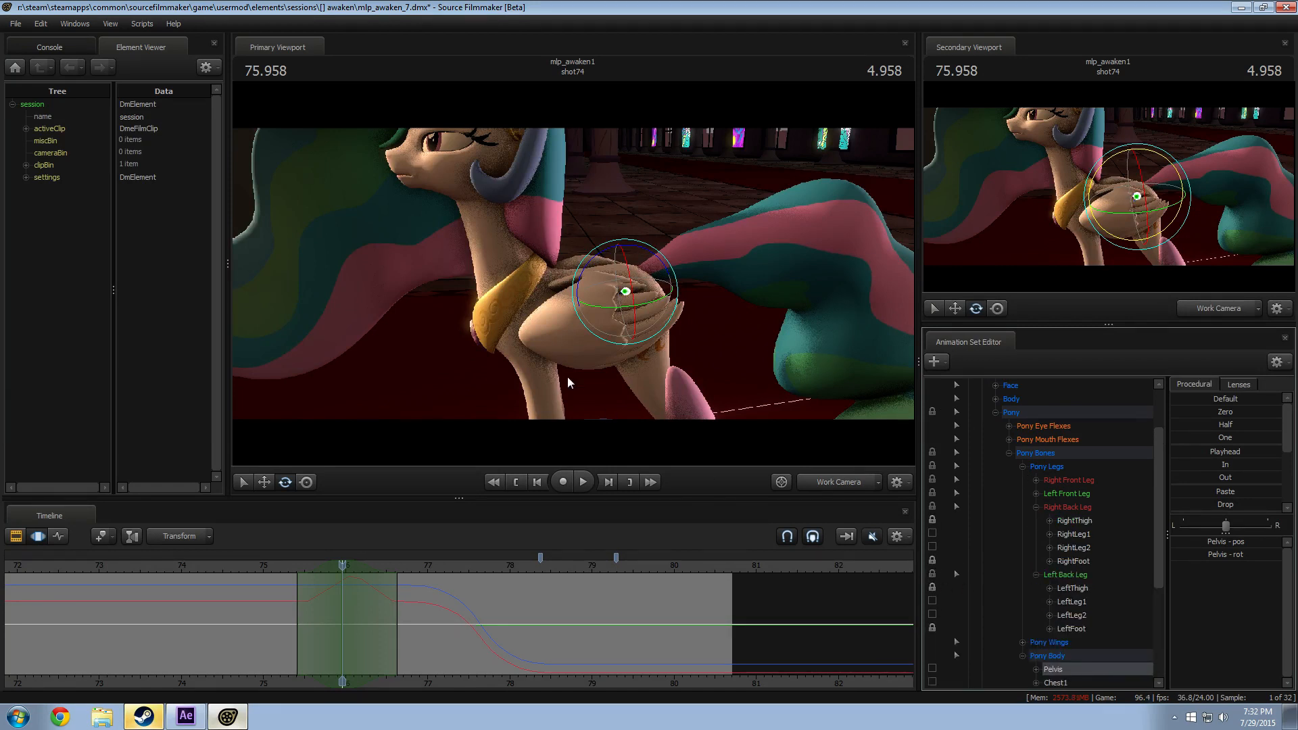
Step: Rotate Celestia's Pelvis slightly within the time selection and play back the adjusted motion
{"action": "left_click_drag", "start_coordinate": [587, 263], "coordinate": [582, 272]}
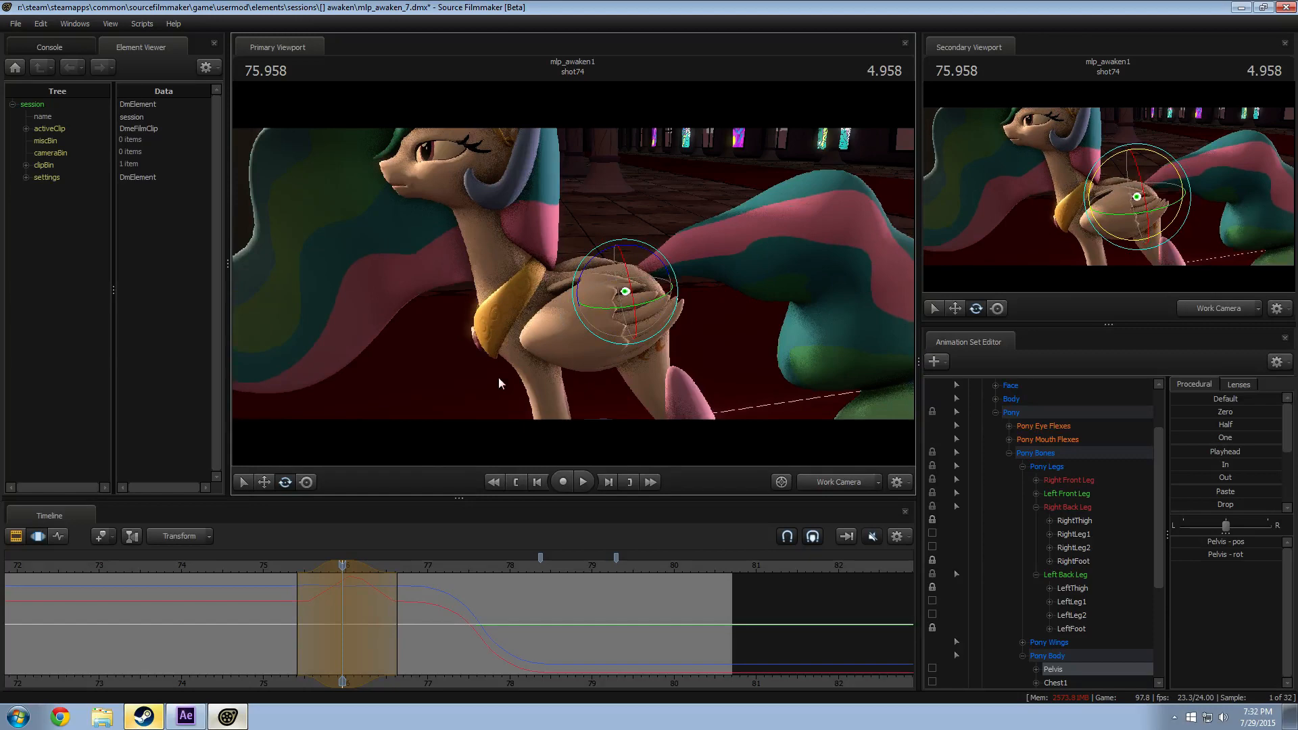
{"action": "left_click", "coordinate": [284, 567]}
{"action": "key", "text": "space"}
{"action": "key", "text": "space"}
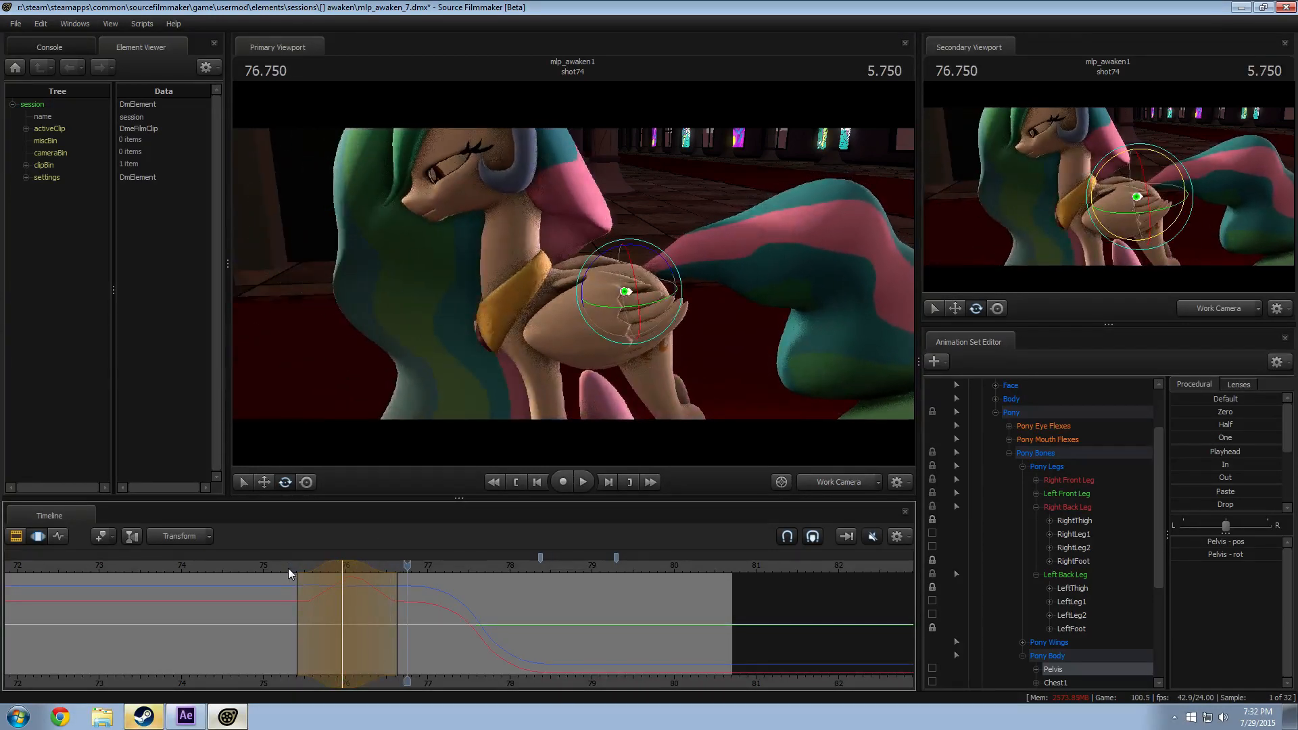
Step: Play back the pony's motion from about 75.3 s in the Work Camera and through camera2 to check the timing
{"action": "left_click", "coordinate": [319, 566]}
{"action": "key", "text": "space"}
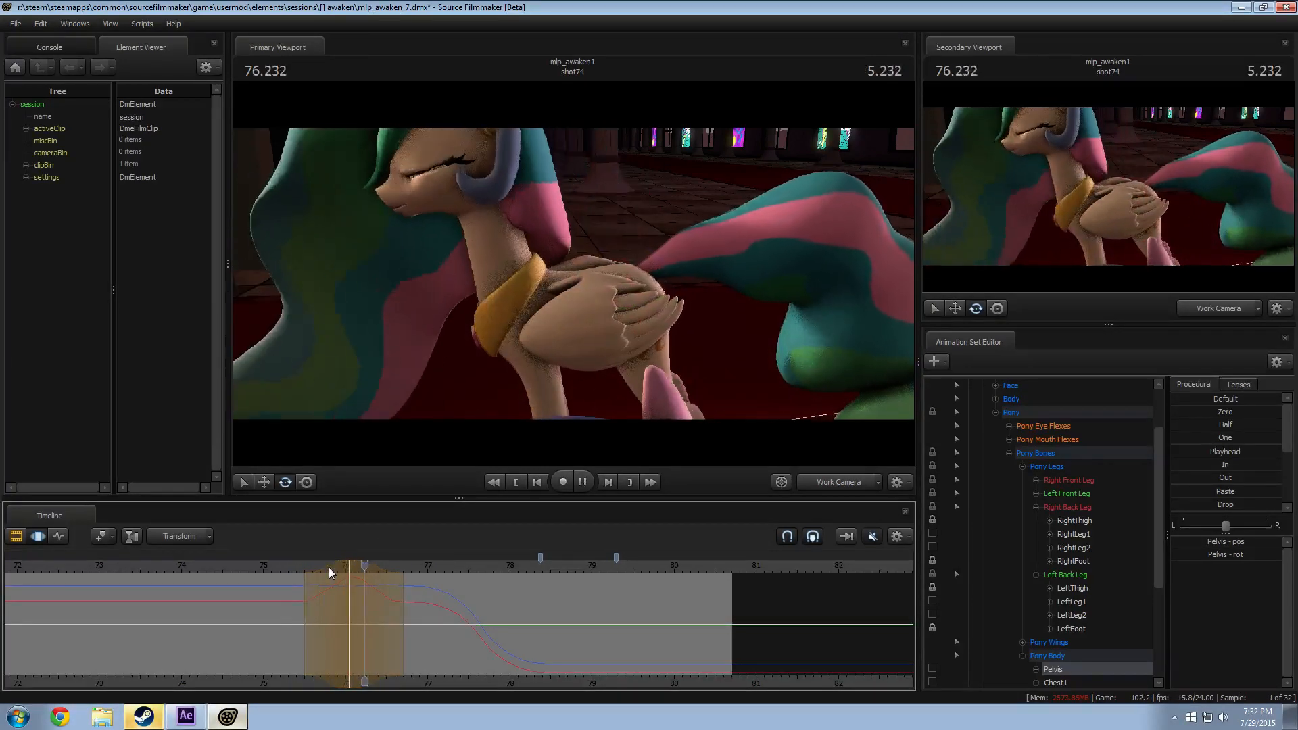
{"action": "key", "text": "space"}
{"action": "left_click", "coordinate": [837, 481]}
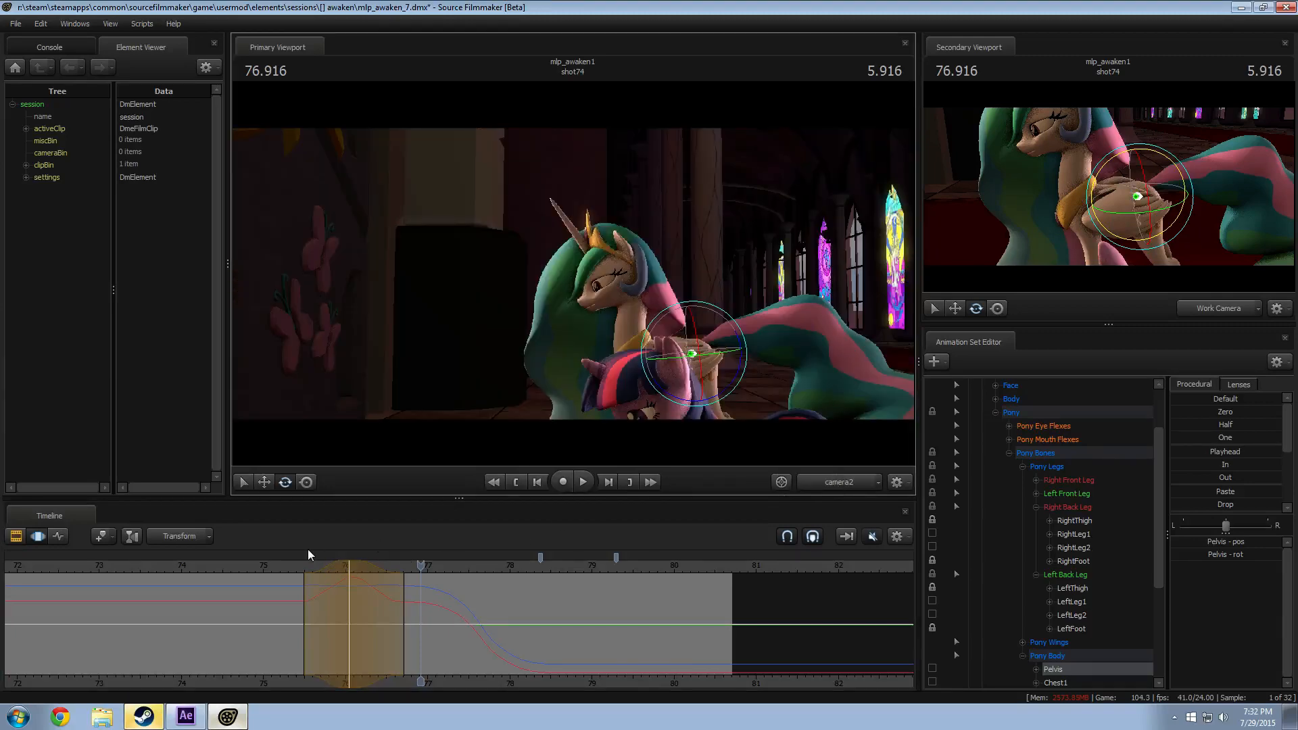
{"action": "key", "text": "space"}
{"action": "left_click", "coordinate": [284, 566]}
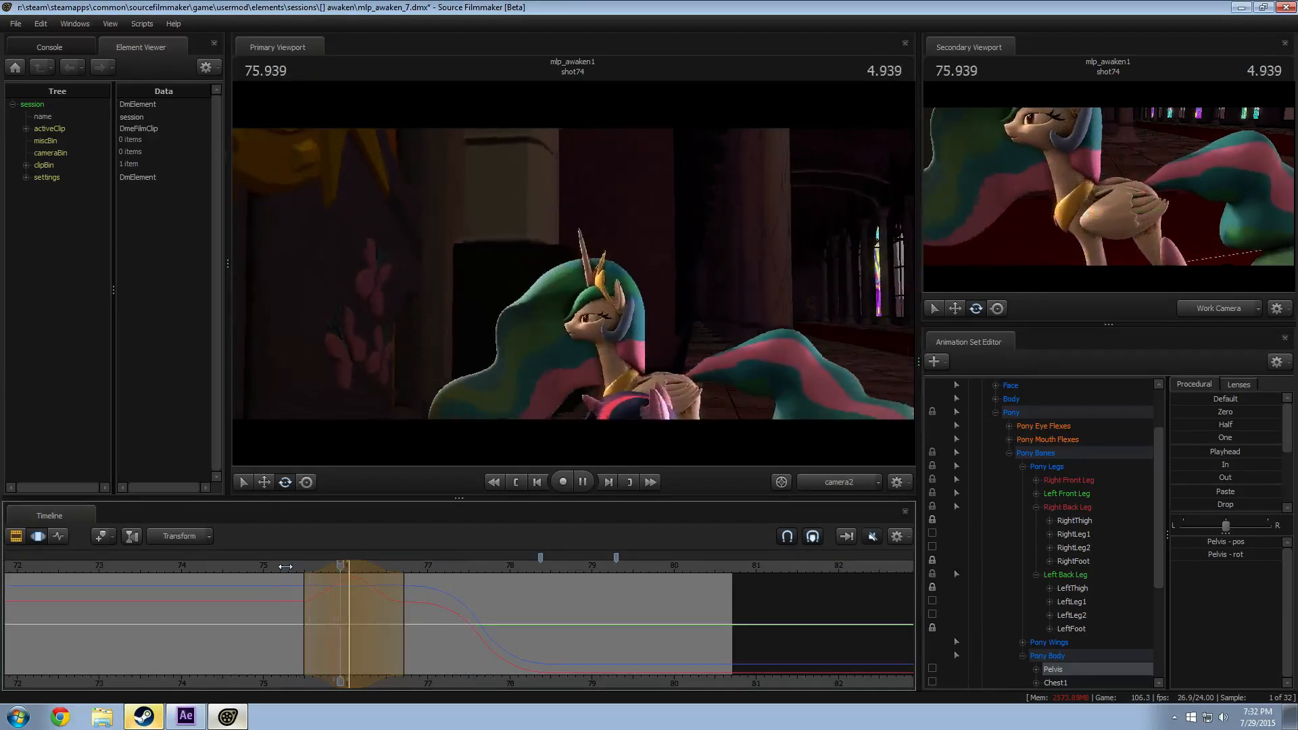
{"action": "left_click", "coordinate": [287, 567]}
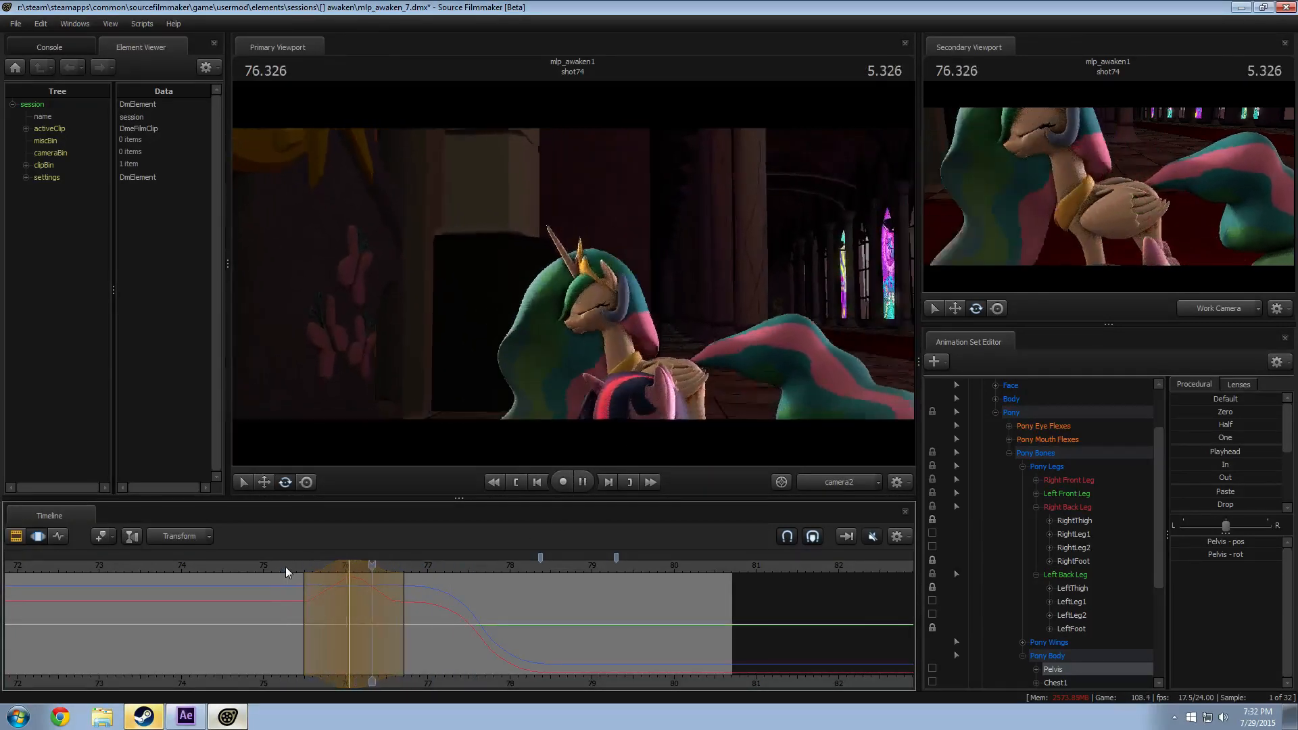
{"action": "key", "text": "space"}
Step: Try an earlier timing for the Pelvis adjustment, centred around 75.8 s, and play it back in the Work Camera
{"action": "mouse_move", "coordinate": [287, 568]}
{"action": "left_mouse_down"}
{"action": "mouse_move", "coordinate": [315, 562]}
{"action": "mouse_move", "coordinate": [271, 570]}
{"action": "left_mouse_up"}
{"action": "left_click", "coordinate": [849, 489]}
{"action": "key", "text": "space"}
{"action": "key", "text": "space"}
{"action": "key", "text": "space"}
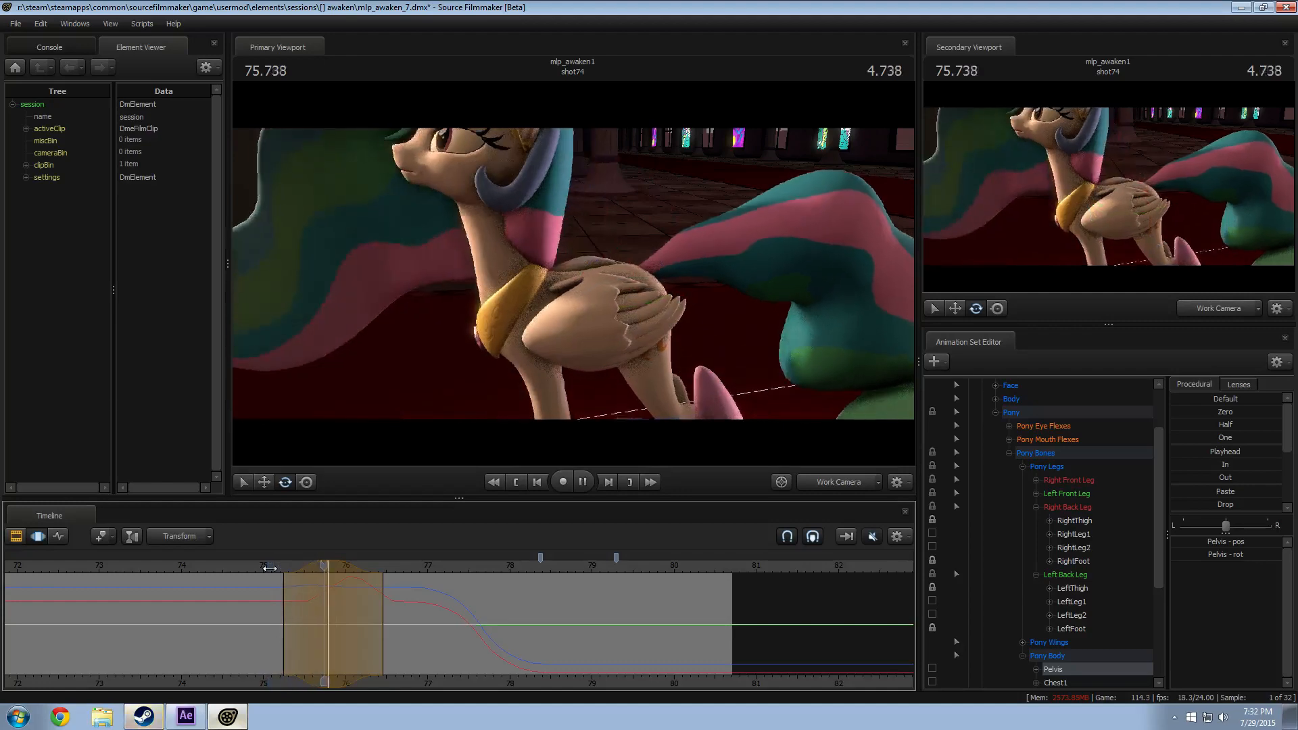
Step: Adjust the Pelvis time selection until its centre sits at about 75.96 s, playing the motion back to compare timings
{"action": "mouse_move", "coordinate": [269, 568]}
{"action": "left_mouse_down"}
{"action": "mouse_move", "coordinate": [322, 568]}
{"action": "mouse_move", "coordinate": [274, 569]}
{"action": "mouse_move", "coordinate": [292, 569]}
{"action": "left_mouse_up"}
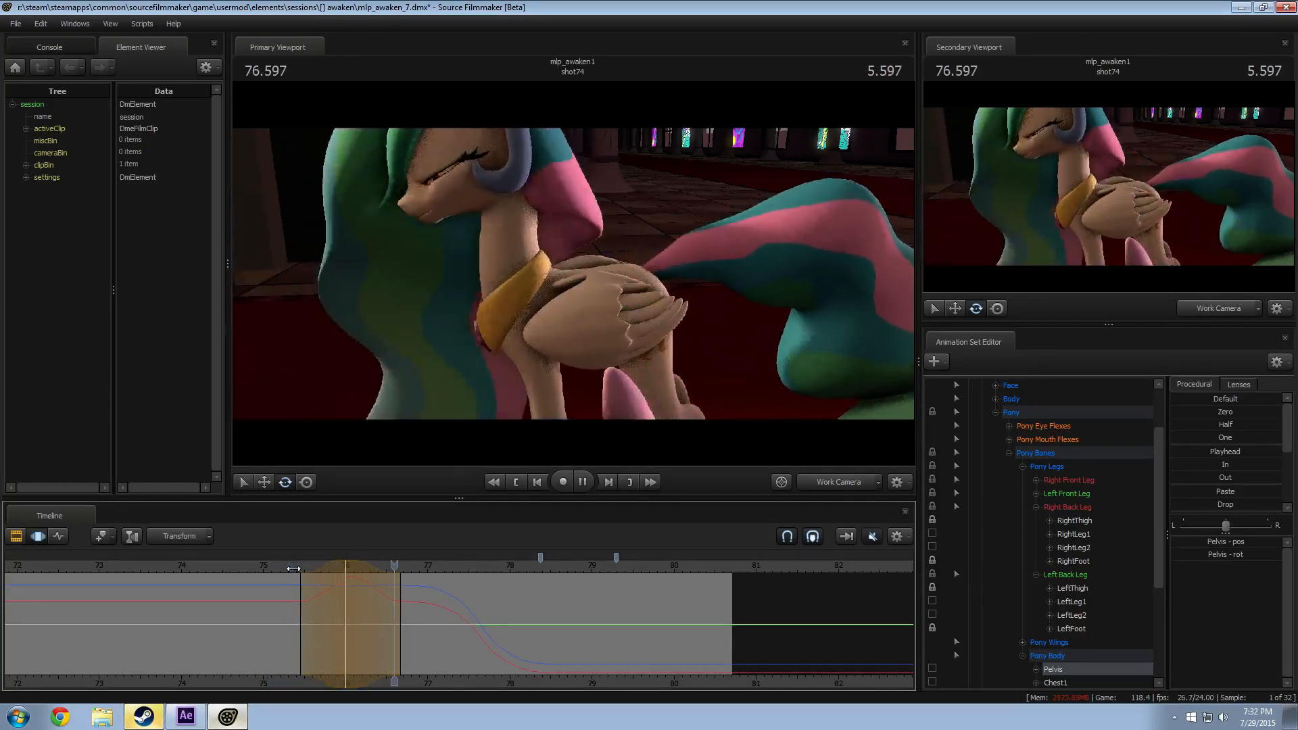
{"action": "key", "text": "space"}
{"action": "left_click_drag", "start_coordinate": [341, 569], "coordinate": [284, 571]}
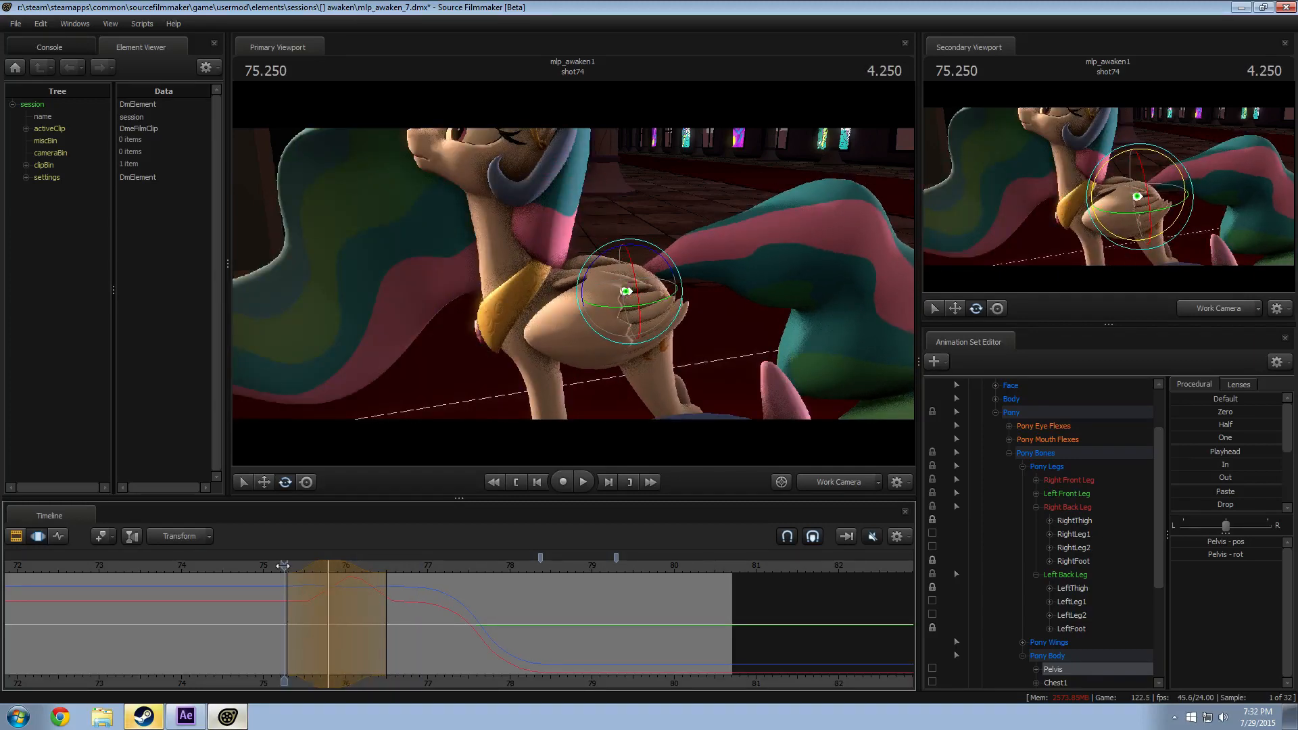
{"action": "key", "text": "space"}
{"action": "left_click_drag", "start_coordinate": [282, 565], "coordinate": [317, 568]}
{"action": "key", "text": "space"}
{"action": "key", "text": "space"}
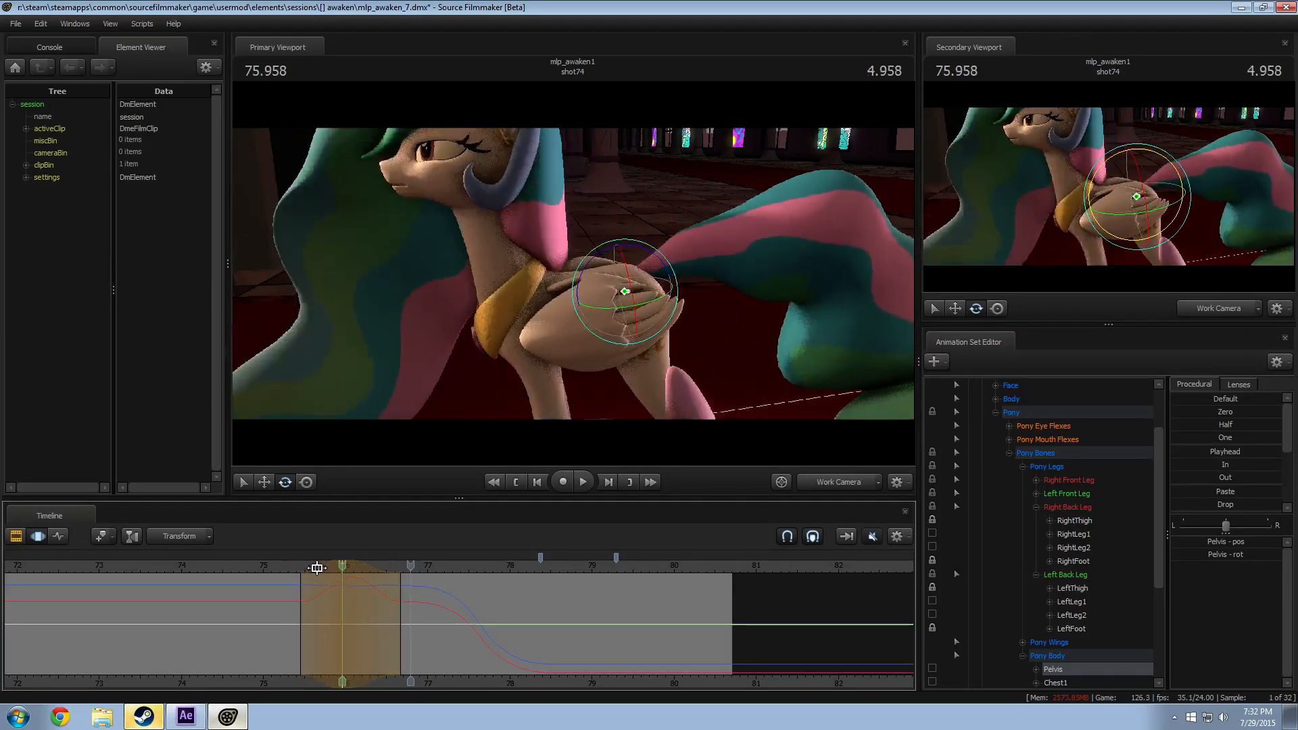
Step: Replay the shot repeatedly from about 75.3 s in the Work Camera to examine the retimed pelvis movement
{"action": "left_click", "coordinate": [298, 568]}
{"action": "key", "text": "space"}
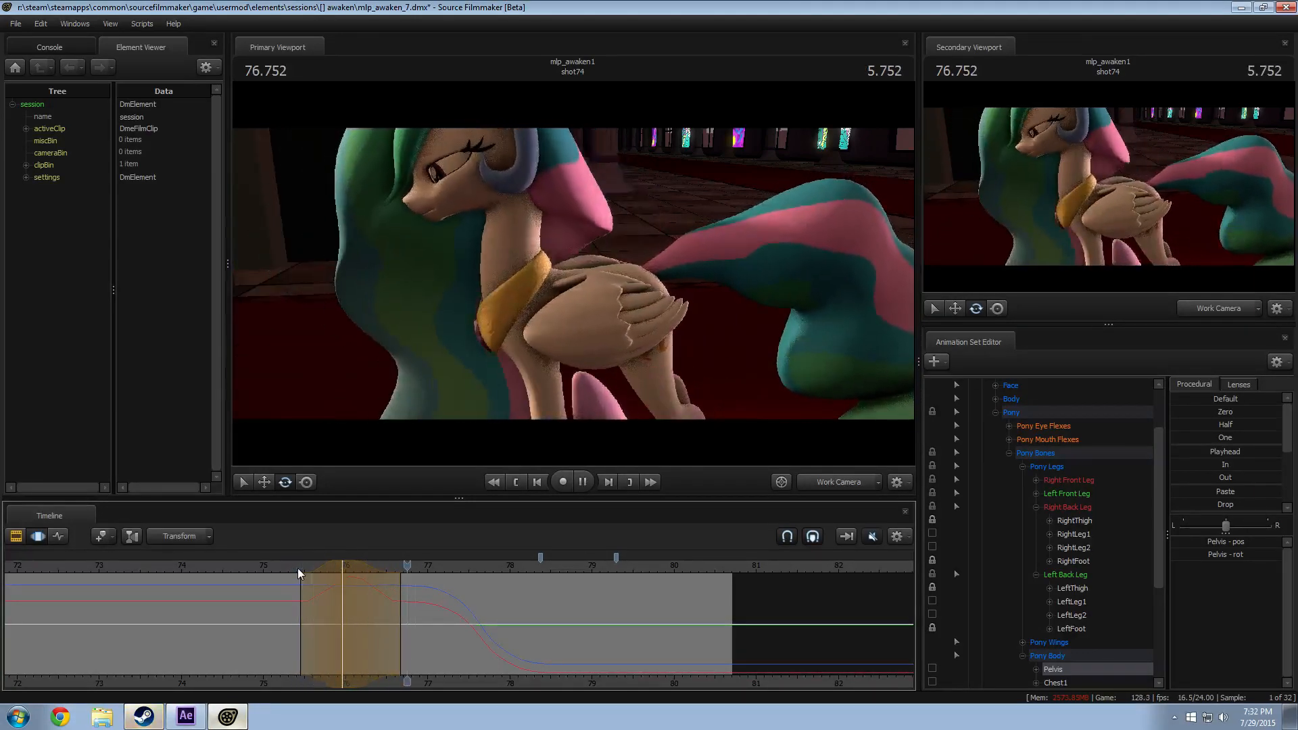
{"action": "left_click", "coordinate": [297, 568]}
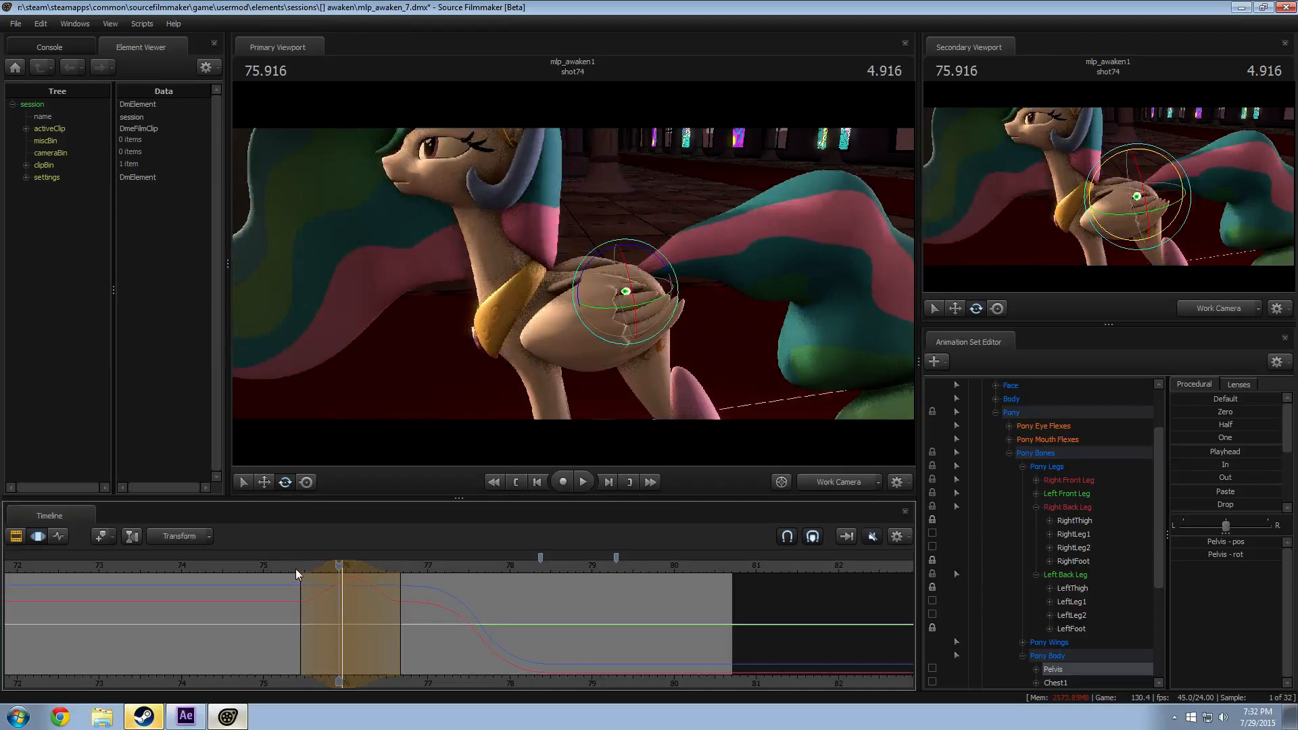
{"action": "left_click", "coordinate": [293, 573]}
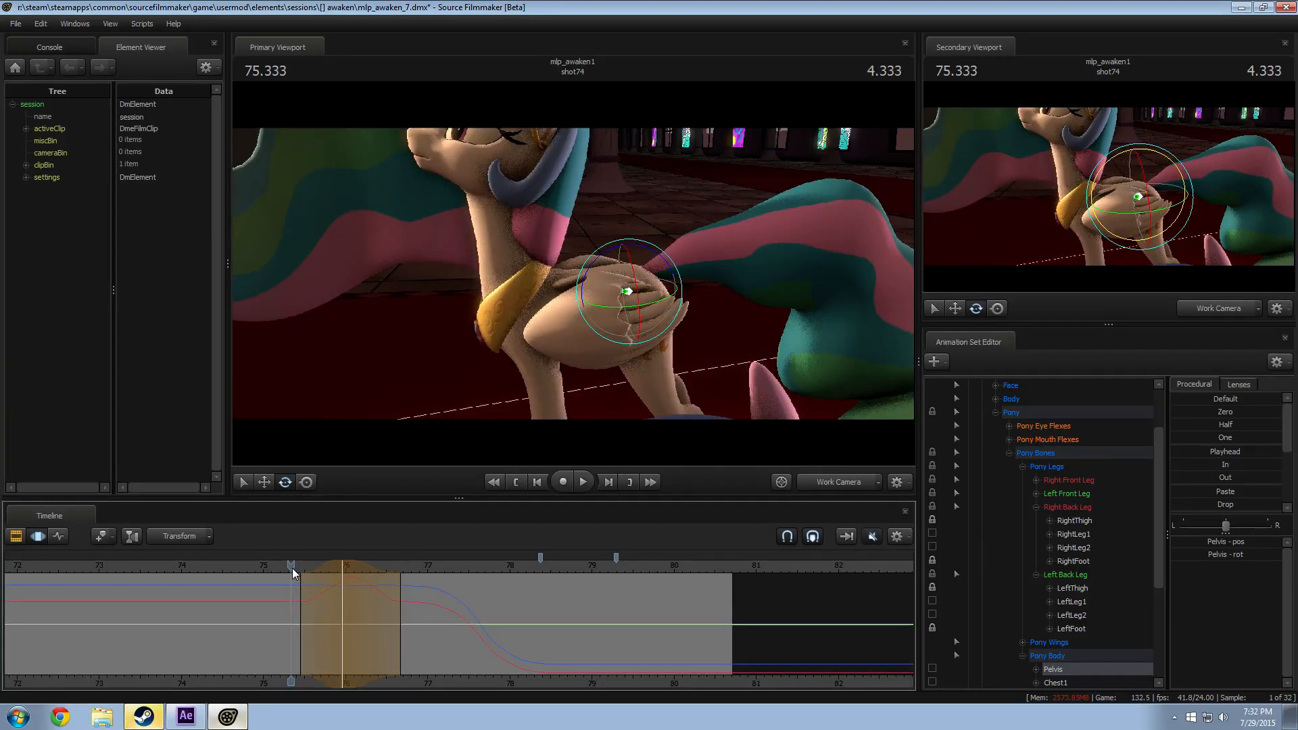
{"action": "left_click", "coordinate": [290, 566]}
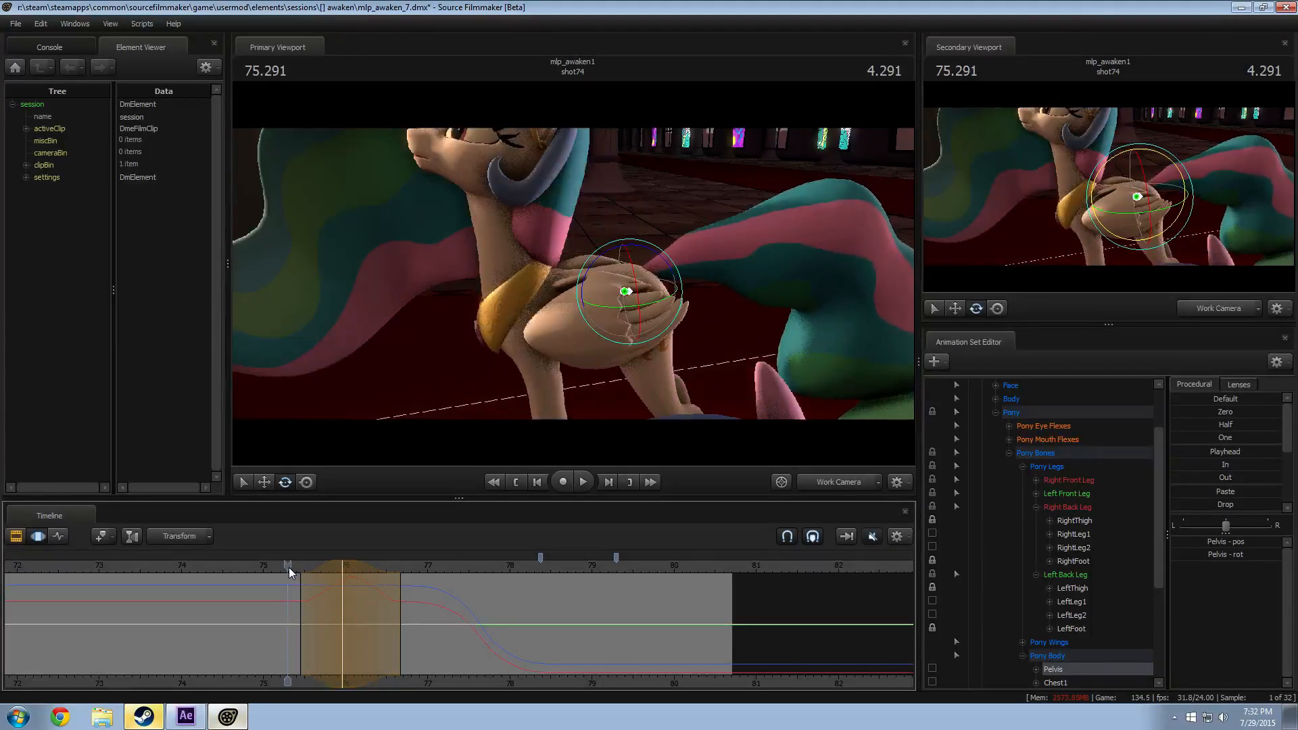
{"action": "left_click", "coordinate": [290, 567]}
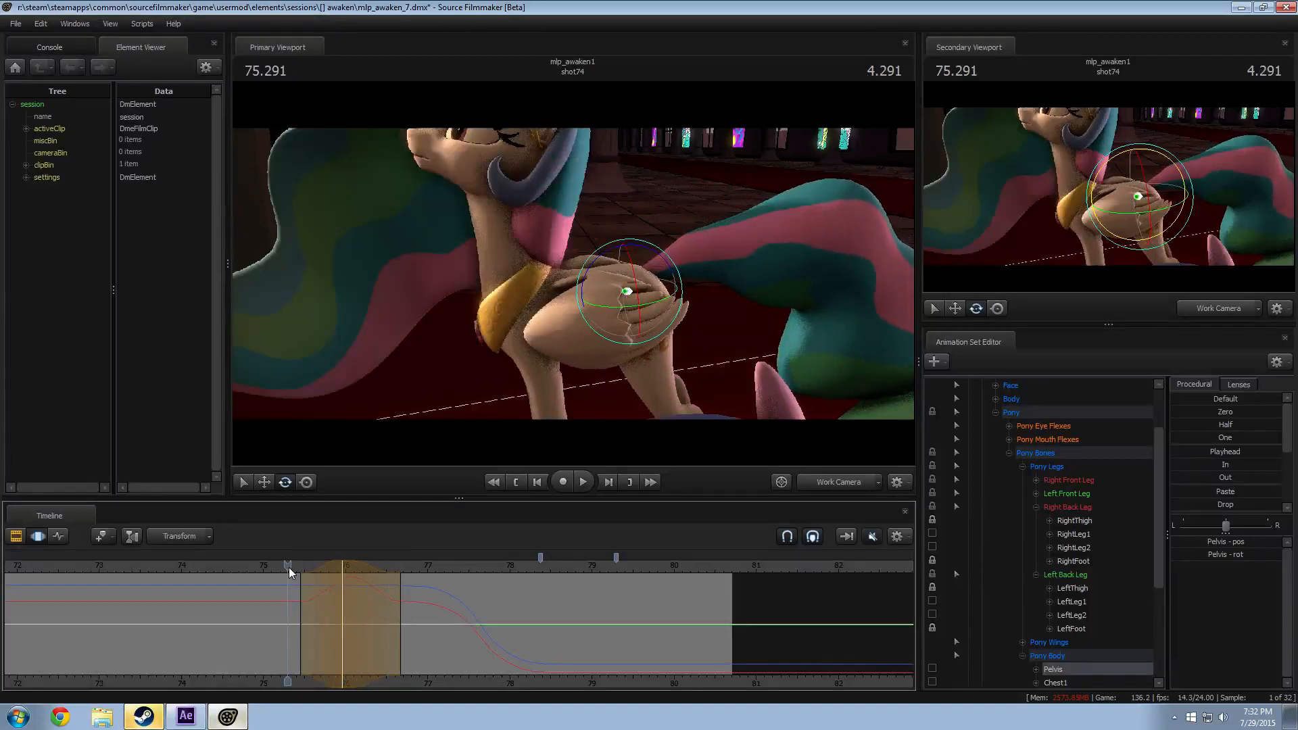
{"action": "key", "text": "space"}
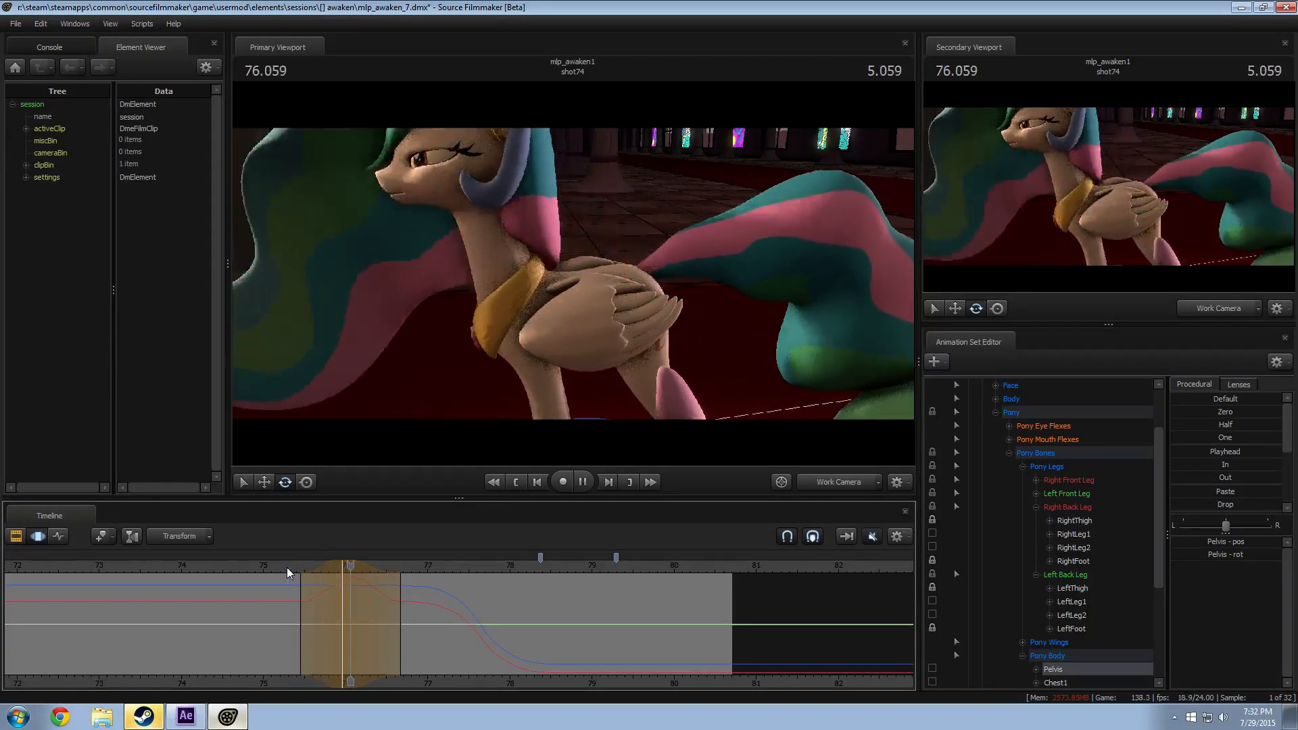
{"action": "left_click", "coordinate": [286, 567]}
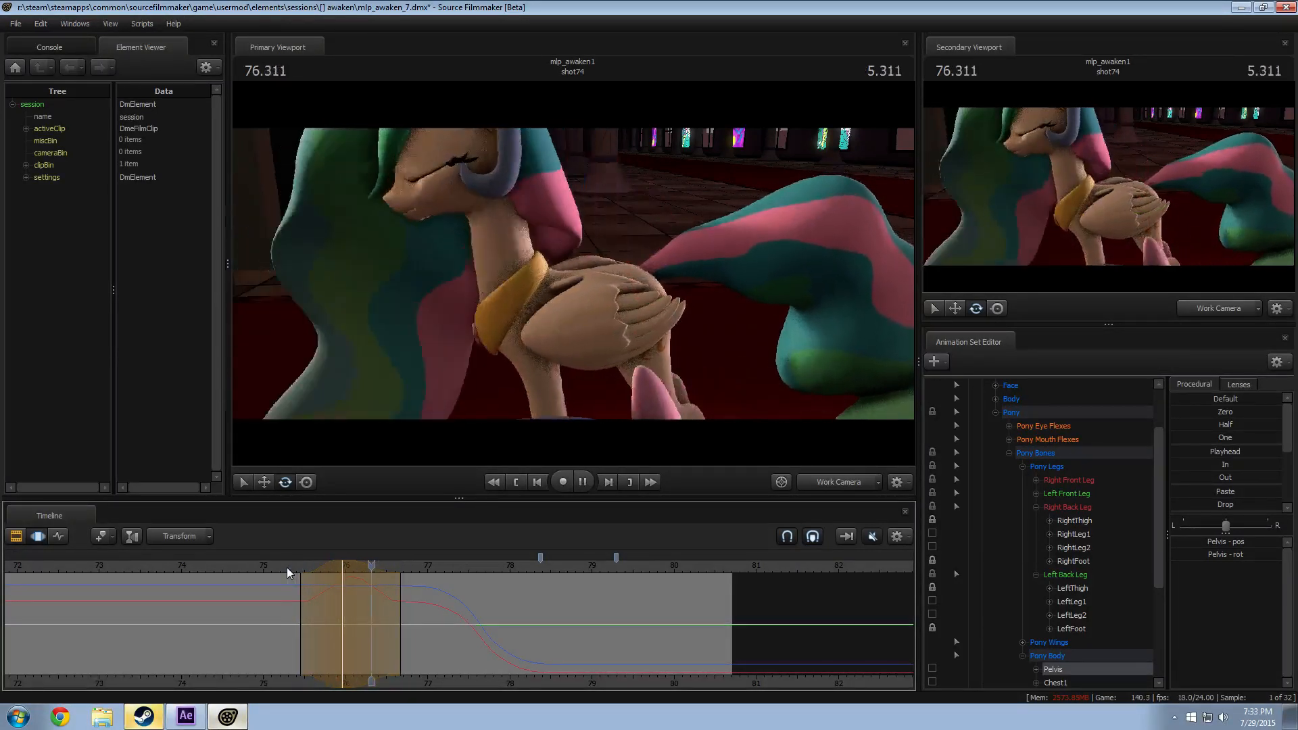
{"action": "key", "text": "space"}
{"action": "left_click", "coordinate": [287, 566]}
{"action": "key", "text": "space"}
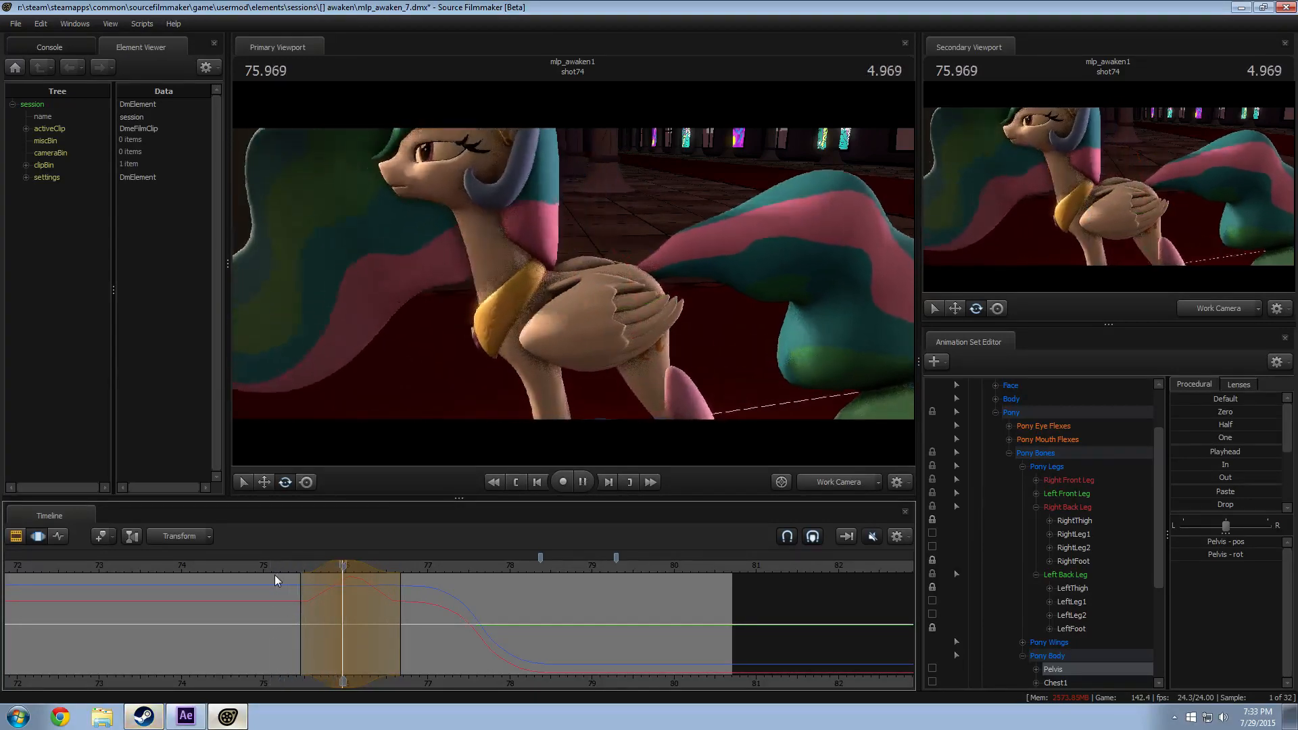
{"action": "key", "text": "space"}
{"action": "left_click", "coordinate": [288, 566]}
{"action": "key", "text": "space"}
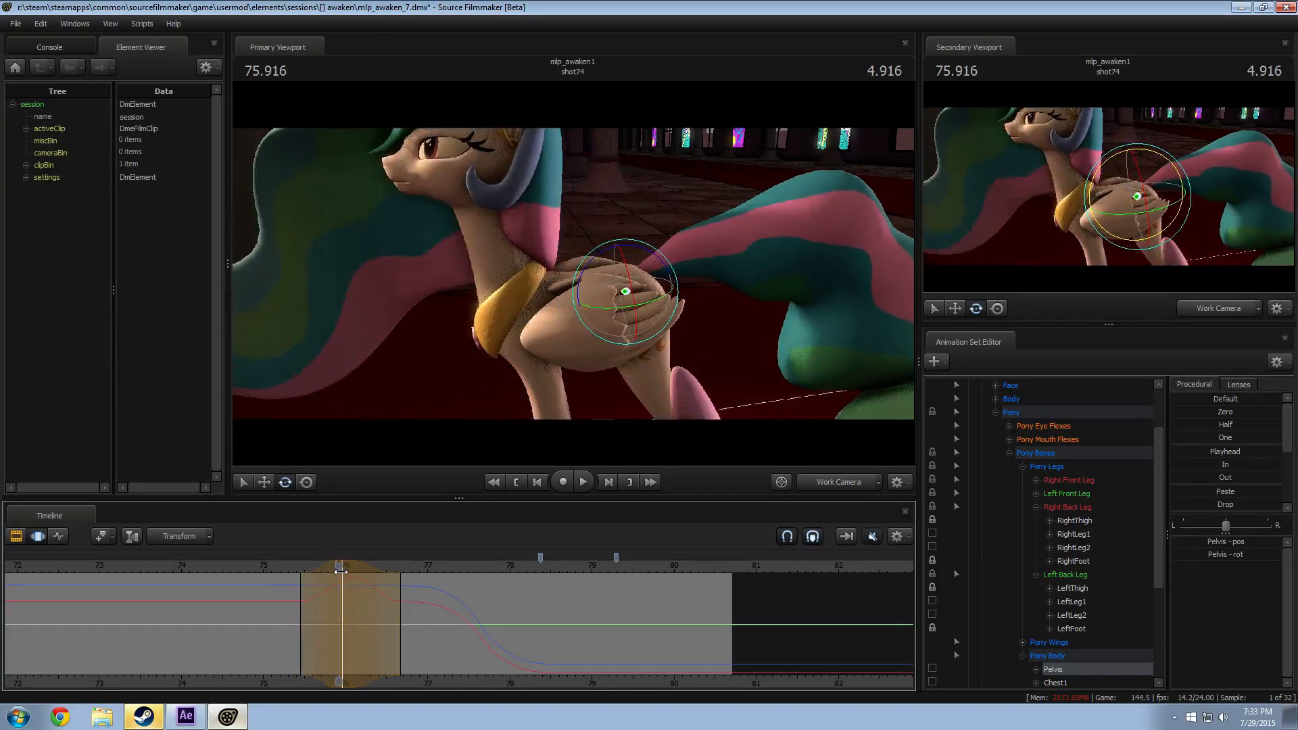
{"action": "key", "text": "space"}
Step: Rotate the pony's RightShoulder and RightForearm bones slightly at 75.958 s to adjust the right front leg's pose
{"action": "left_click_drag", "start_coordinate": [411, 389], "coordinate": [581, 259]}
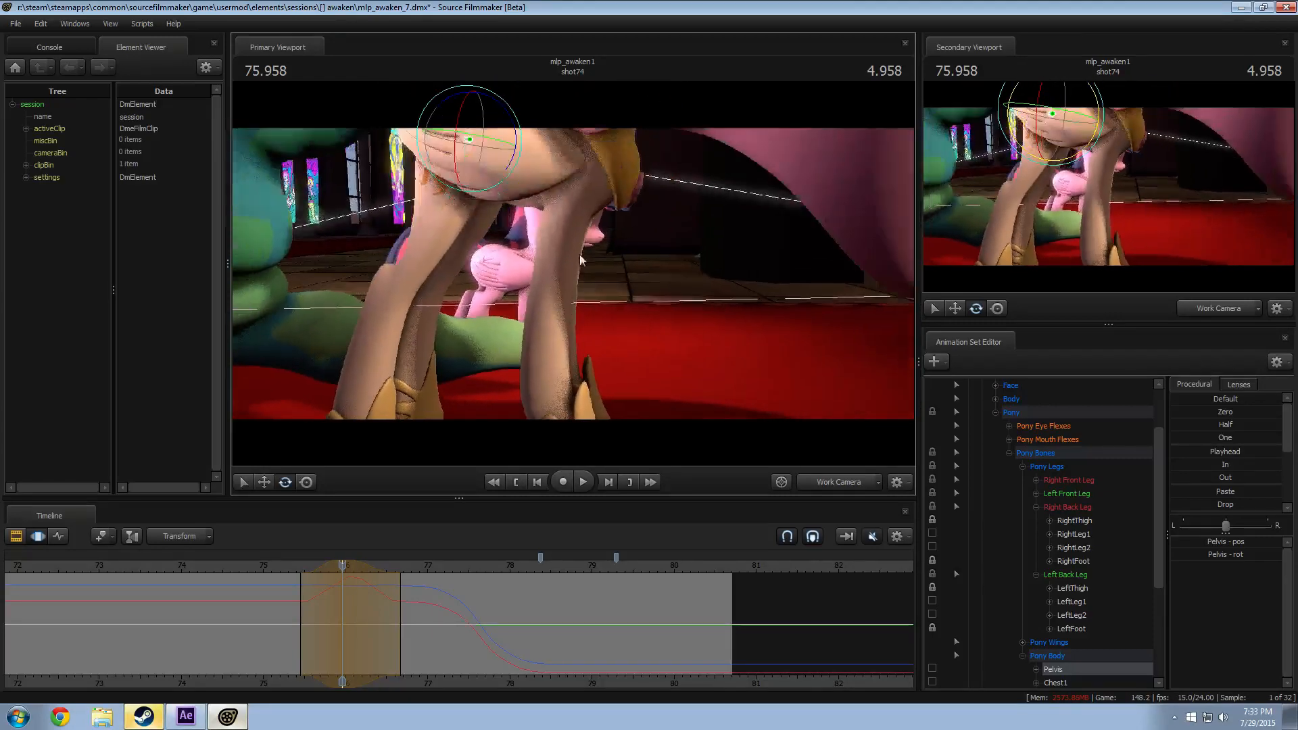
{"action": "left_click", "coordinate": [596, 163]}
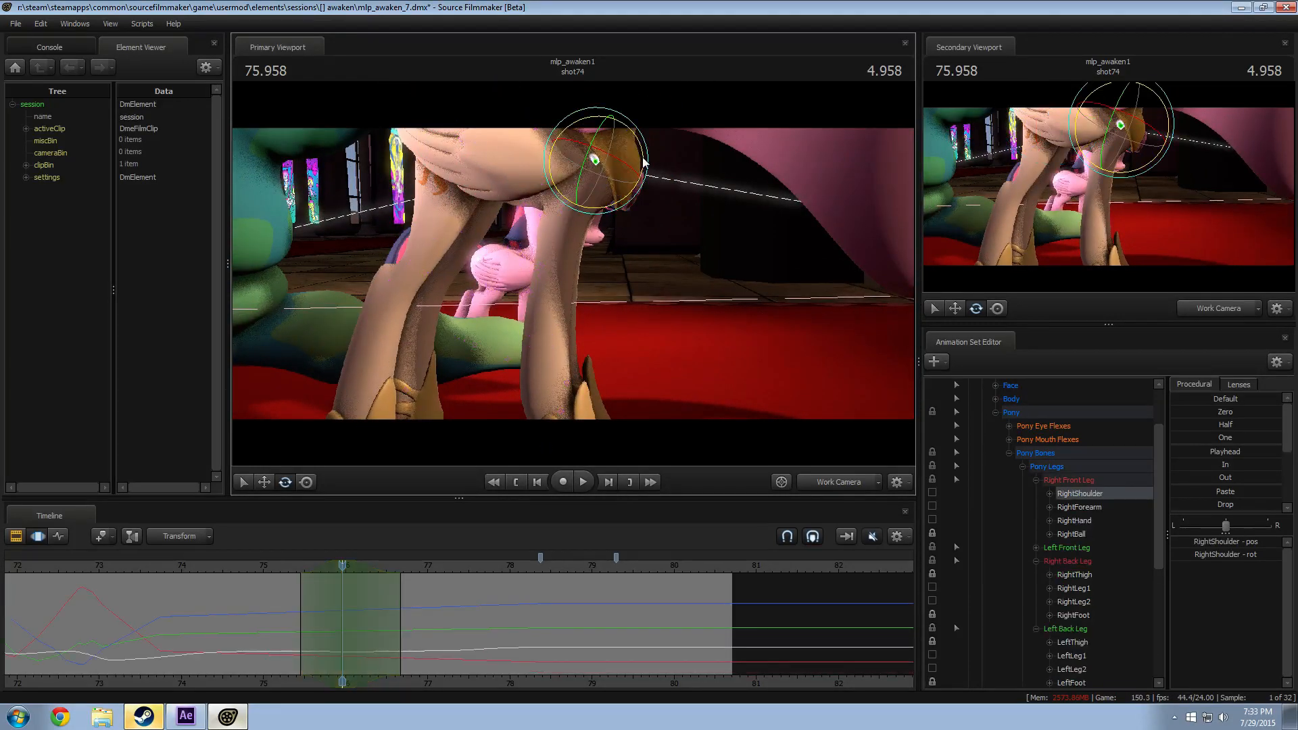
{"action": "left_click_drag", "start_coordinate": [644, 162], "coordinate": [644, 162]}
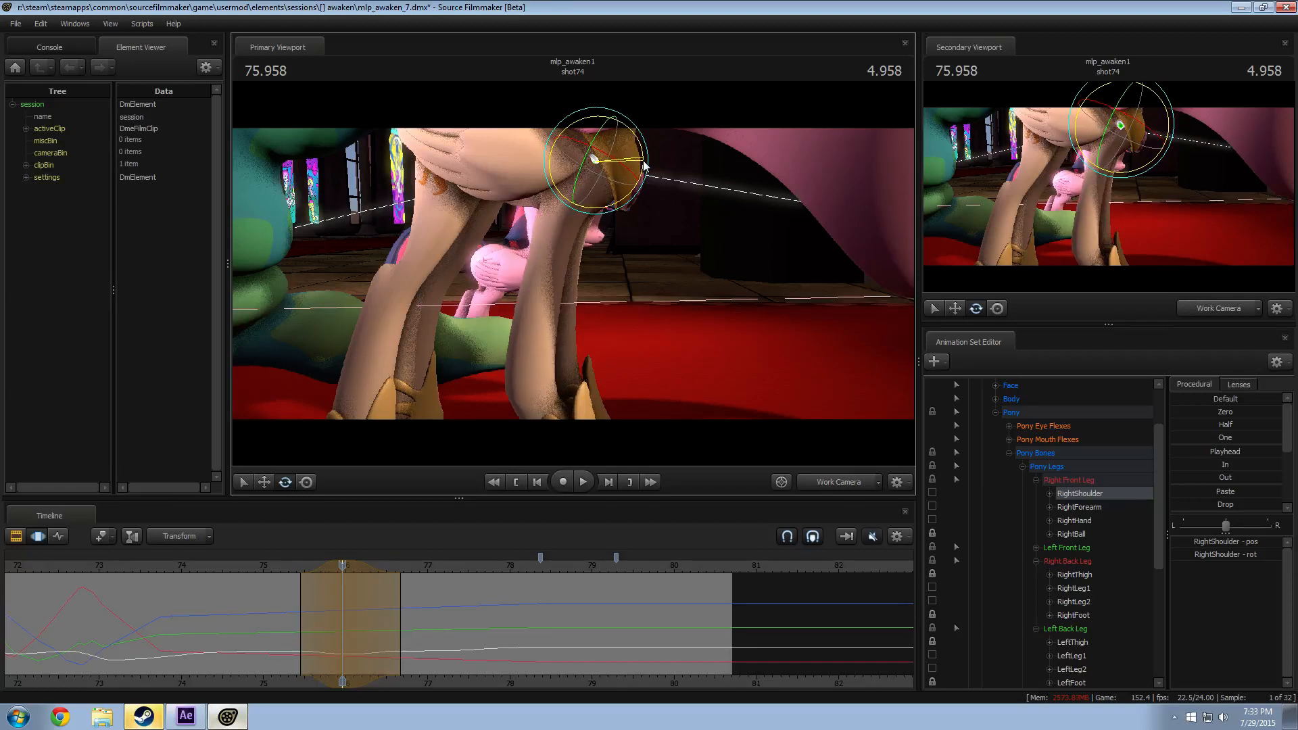
{"action": "left_click", "coordinate": [569, 213]}
{"action": "left_click_drag", "start_coordinate": [606, 212], "coordinate": [609, 209]}
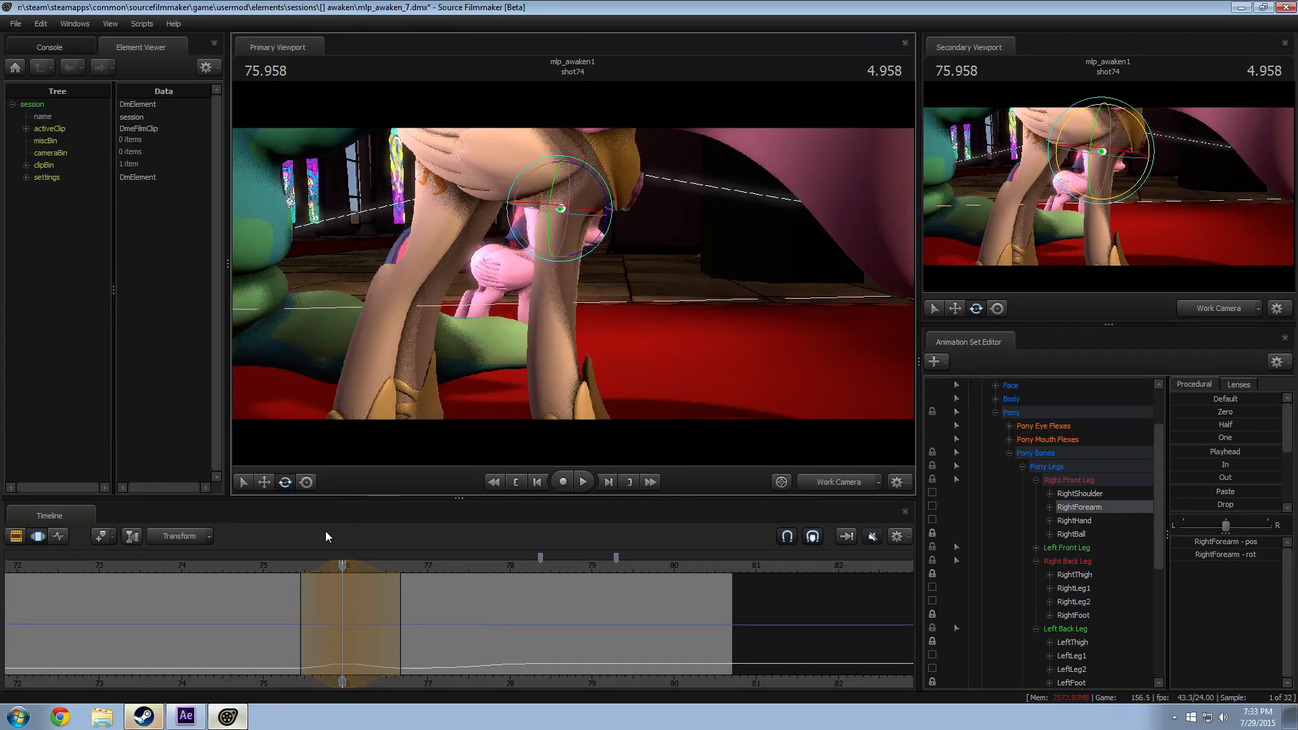
Step: Play back the motion around 75.958 s and examine the adjusted front leg from both sides of the pony
{"action": "left_click", "coordinate": [294, 568]}
{"action": "key", "text": "space"}
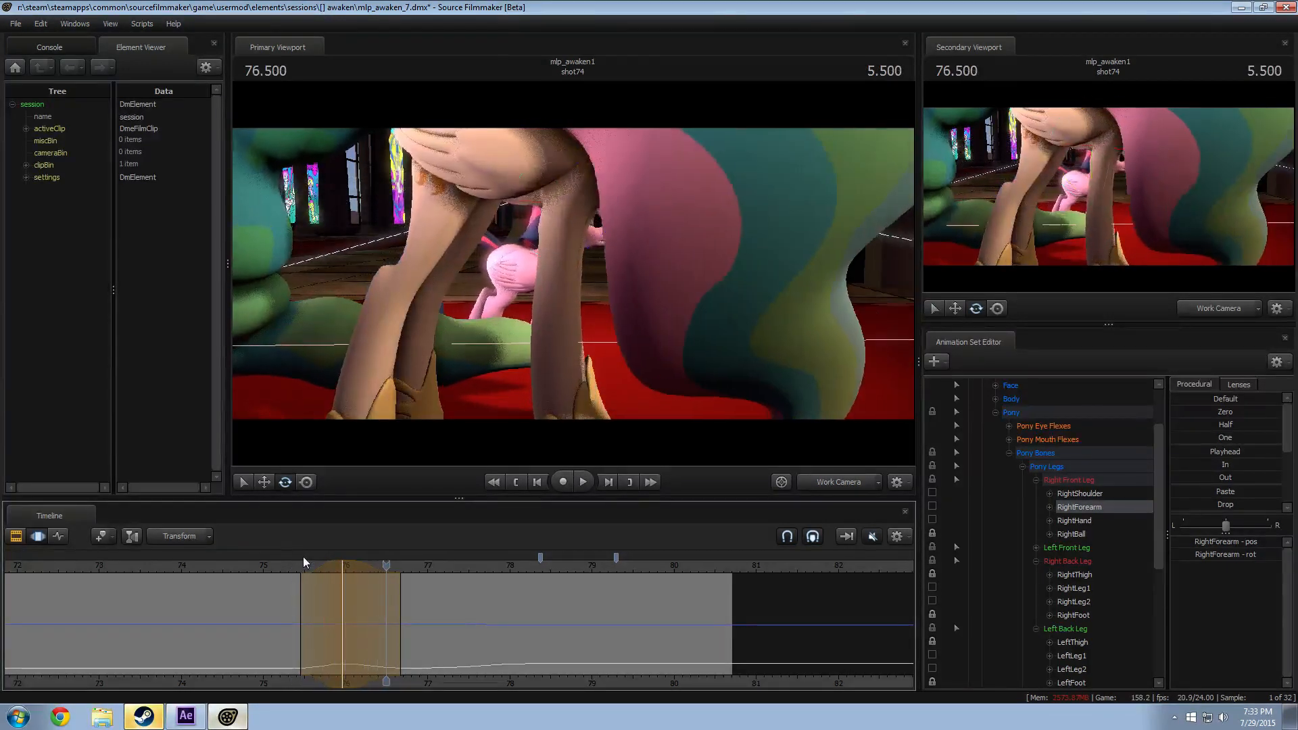
{"action": "left_click_drag", "start_coordinate": [304, 563], "coordinate": [342, 565]}
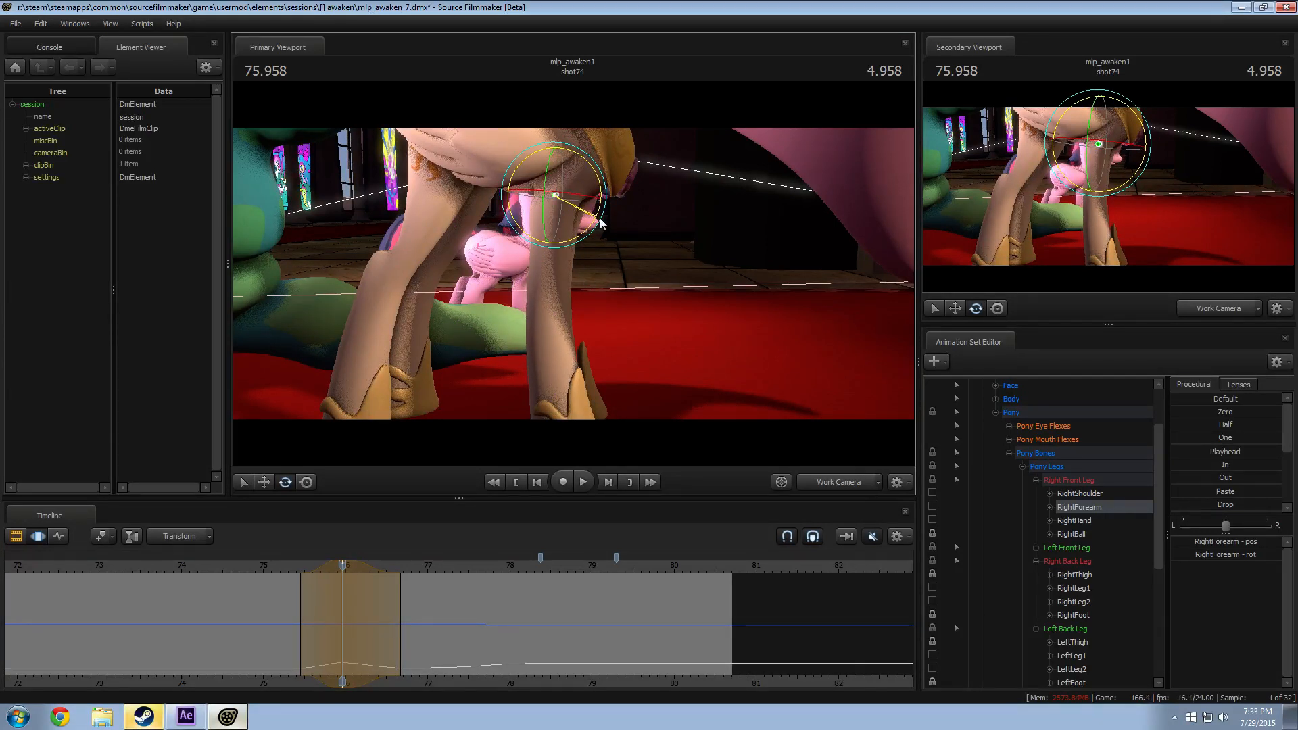
{"action": "left_click_drag", "start_coordinate": [601, 331], "coordinate": [566, 442], "text": "alt"}
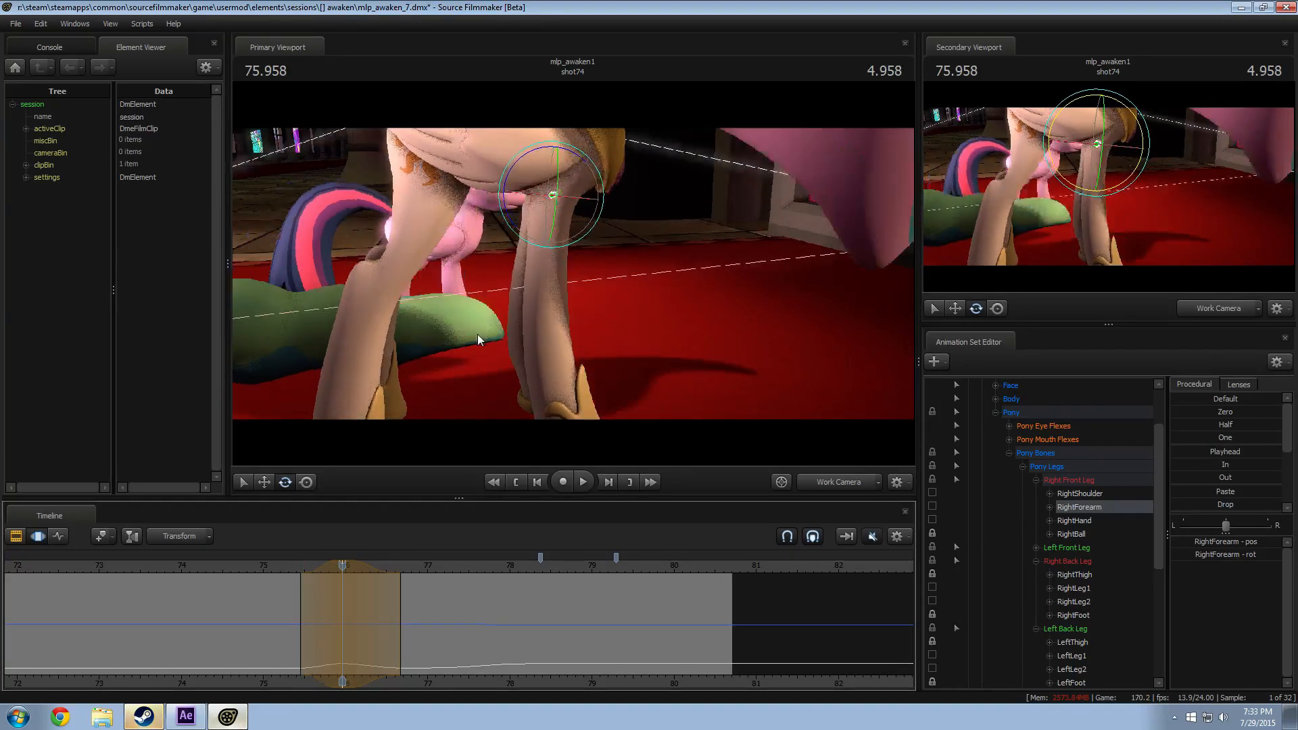
{"action": "left_click", "coordinate": [296, 577]}
{"action": "key", "text": "space"}
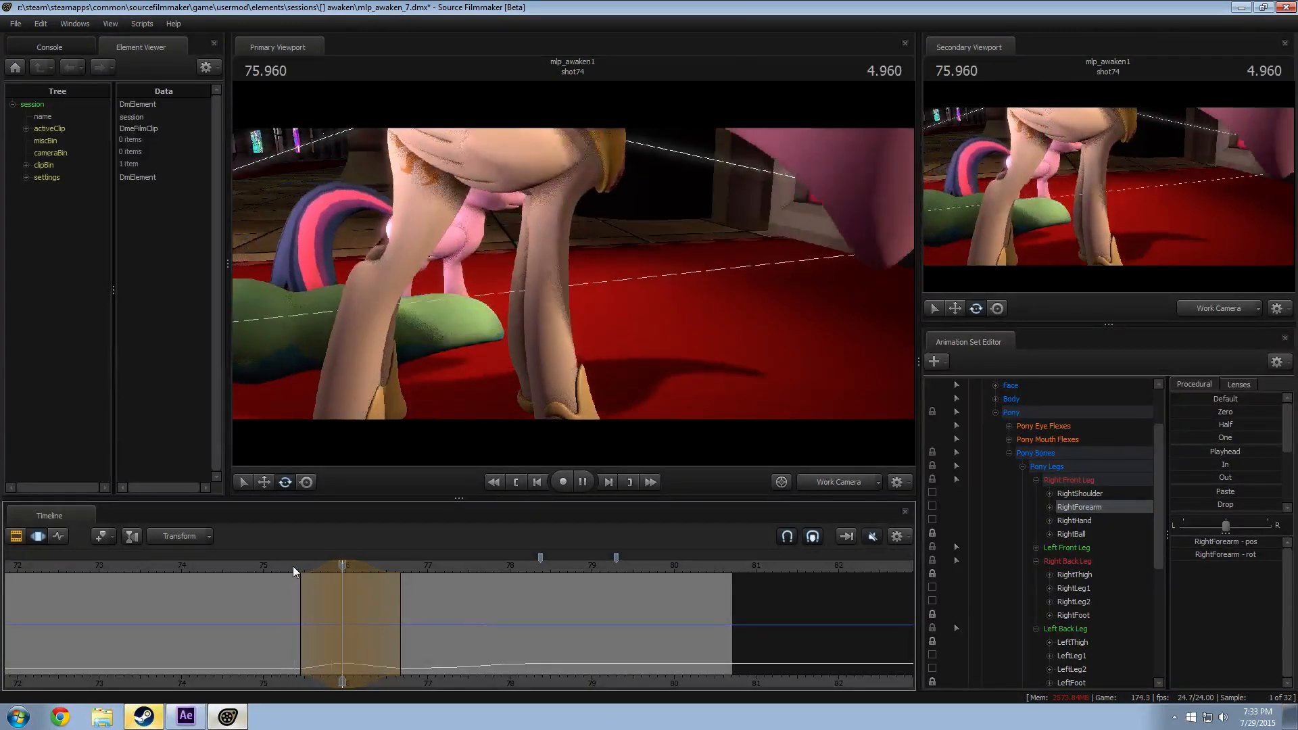
{"action": "key", "text": "space"}
{"action": "left_click_drag", "start_coordinate": [286, 569], "coordinate": [342, 567]}
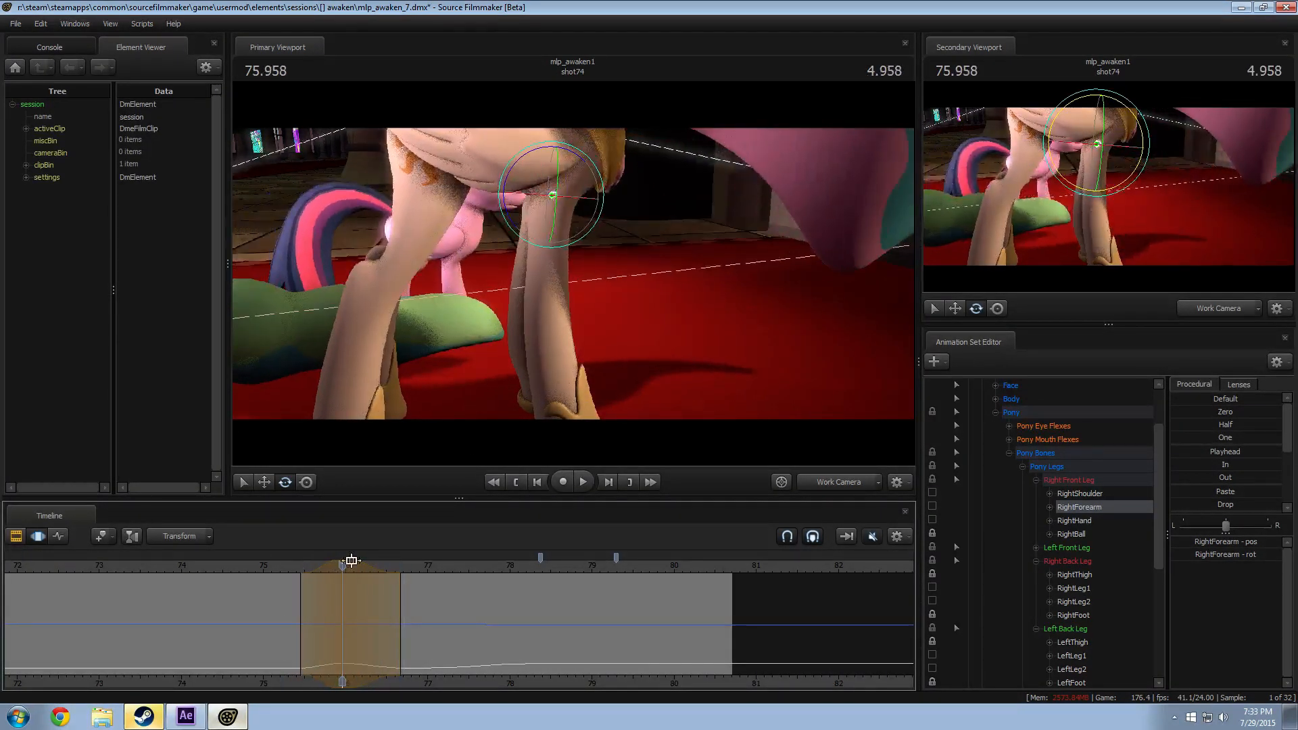
{"action": "left_click_drag", "start_coordinate": [565, 359], "coordinate": [595, 234], "text": "alt"}
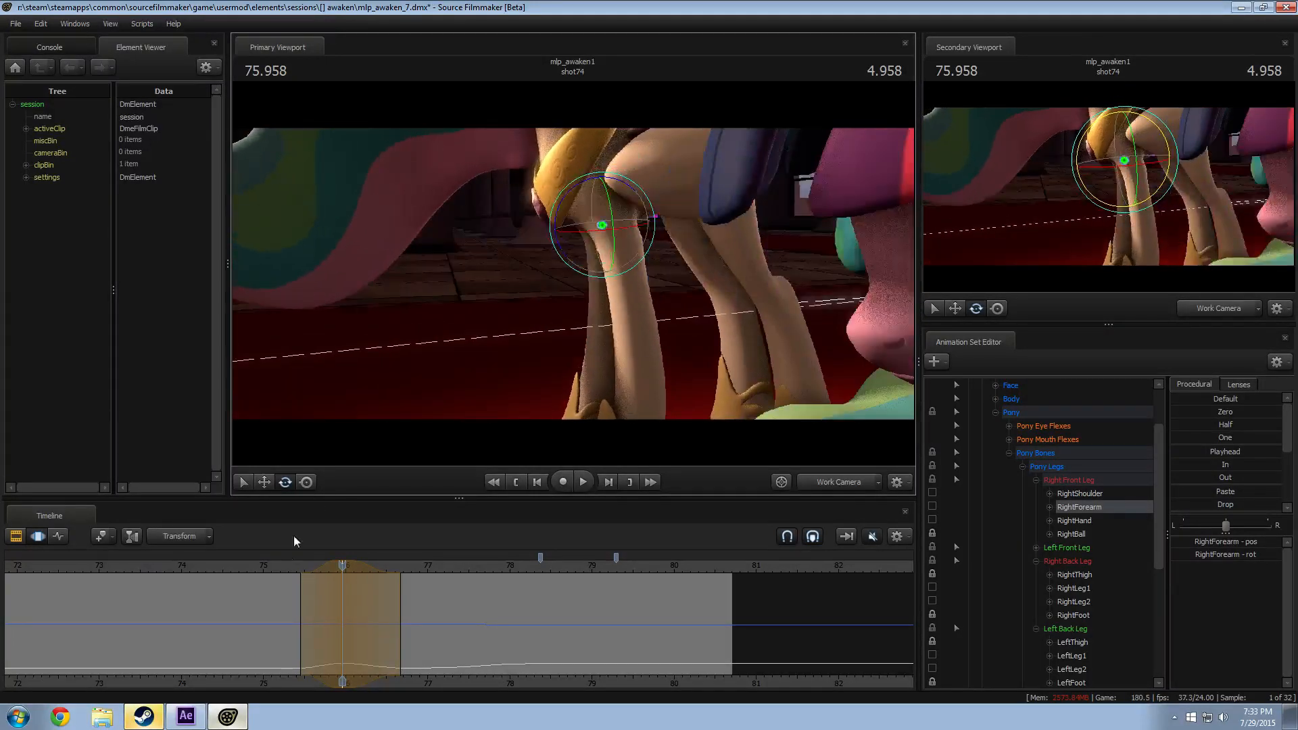
{"action": "key", "text": "space"}
{"action": "key", "text": "space"}
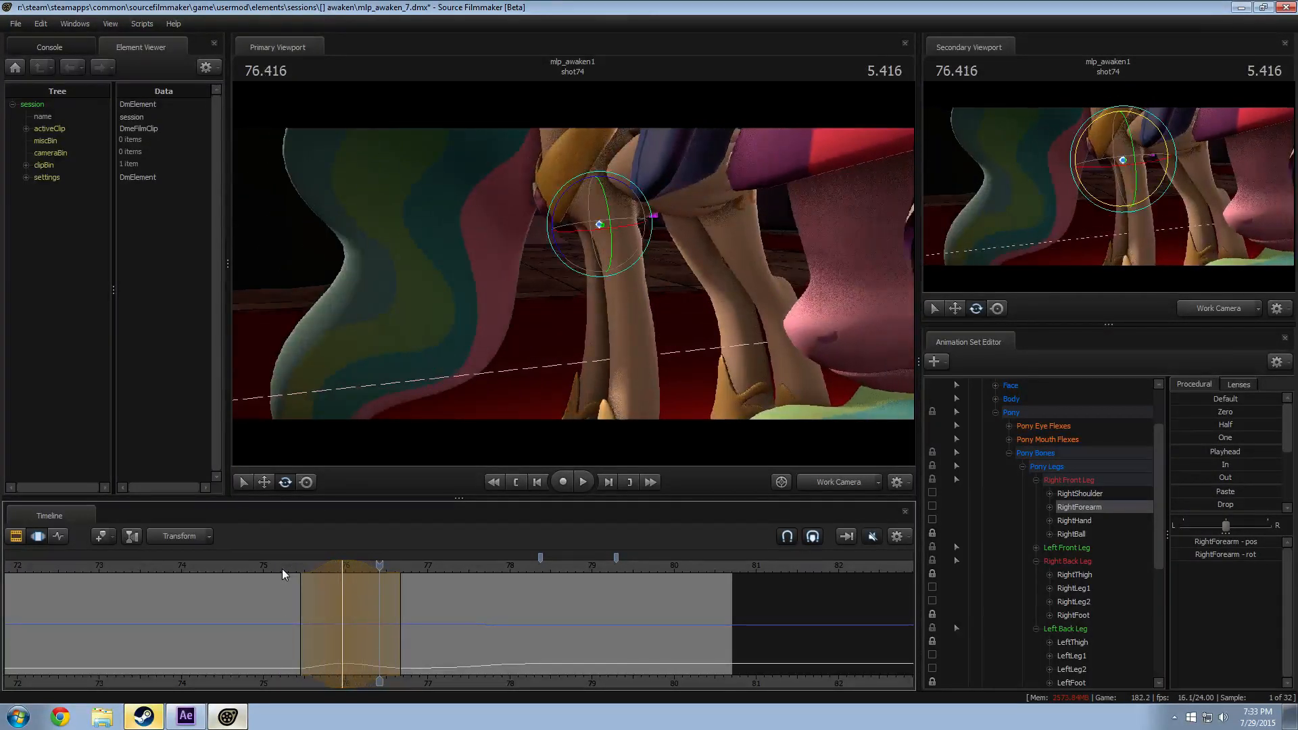
{"action": "left_click_drag", "start_coordinate": [282, 570], "coordinate": [342, 572]}
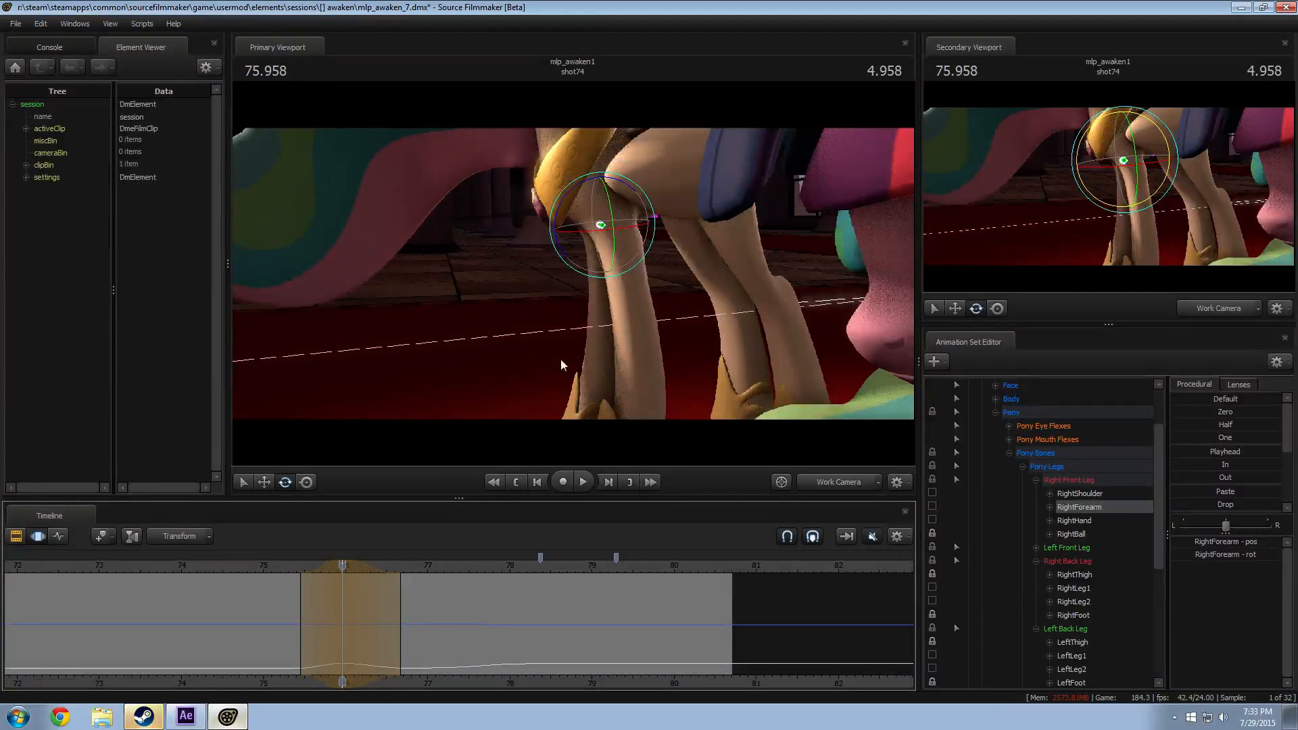
Step: Select the pony's Pelvis bone and rotate it slightly at 75.958 s
{"action": "key", "text": "s"}
{"action": "left_click_drag", "start_coordinate": [562, 360], "coordinate": [598, 249]}
{"action": "left_click", "coordinate": [621, 205], "text": "ctrl"}
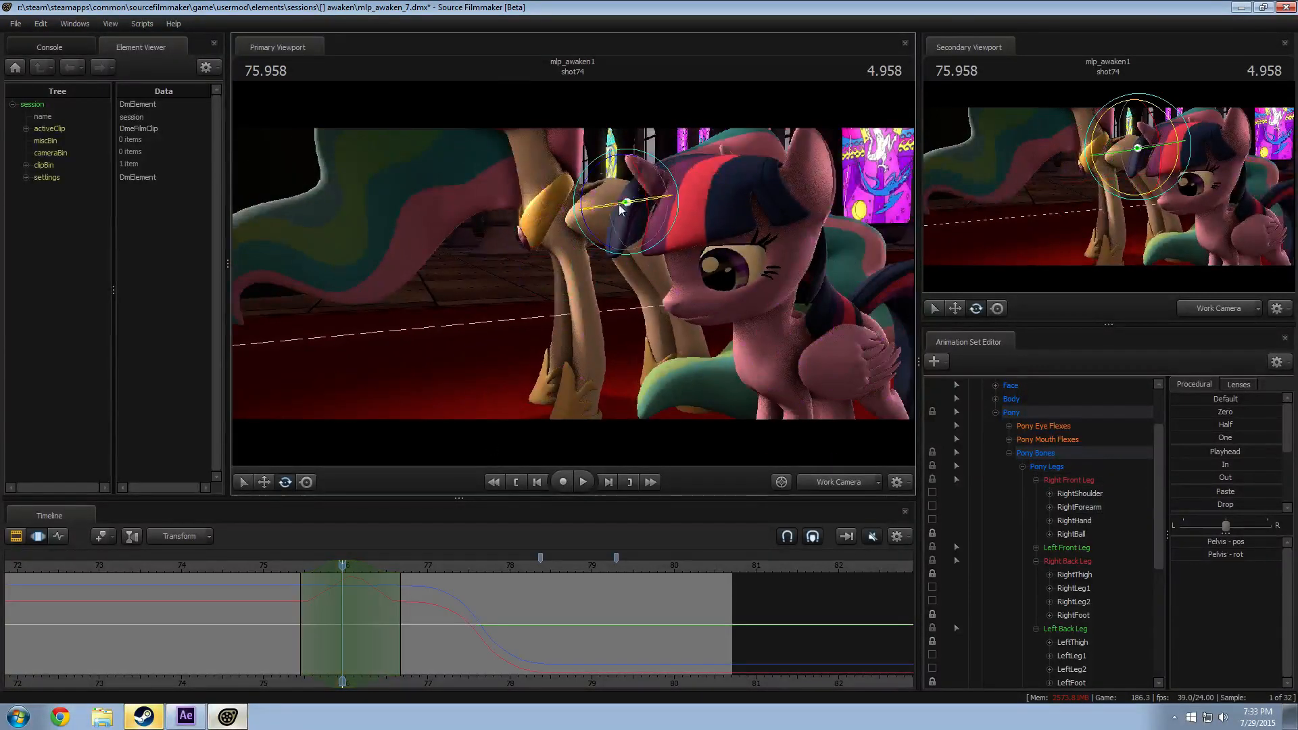
{"action": "left_click_drag", "start_coordinate": [586, 189], "coordinate": [584, 190]}
Step: Play back the adjusted pelvis motion from about 75.3 s in the Work Camera and through camera2
{"action": "left_click", "coordinate": [296, 569]}
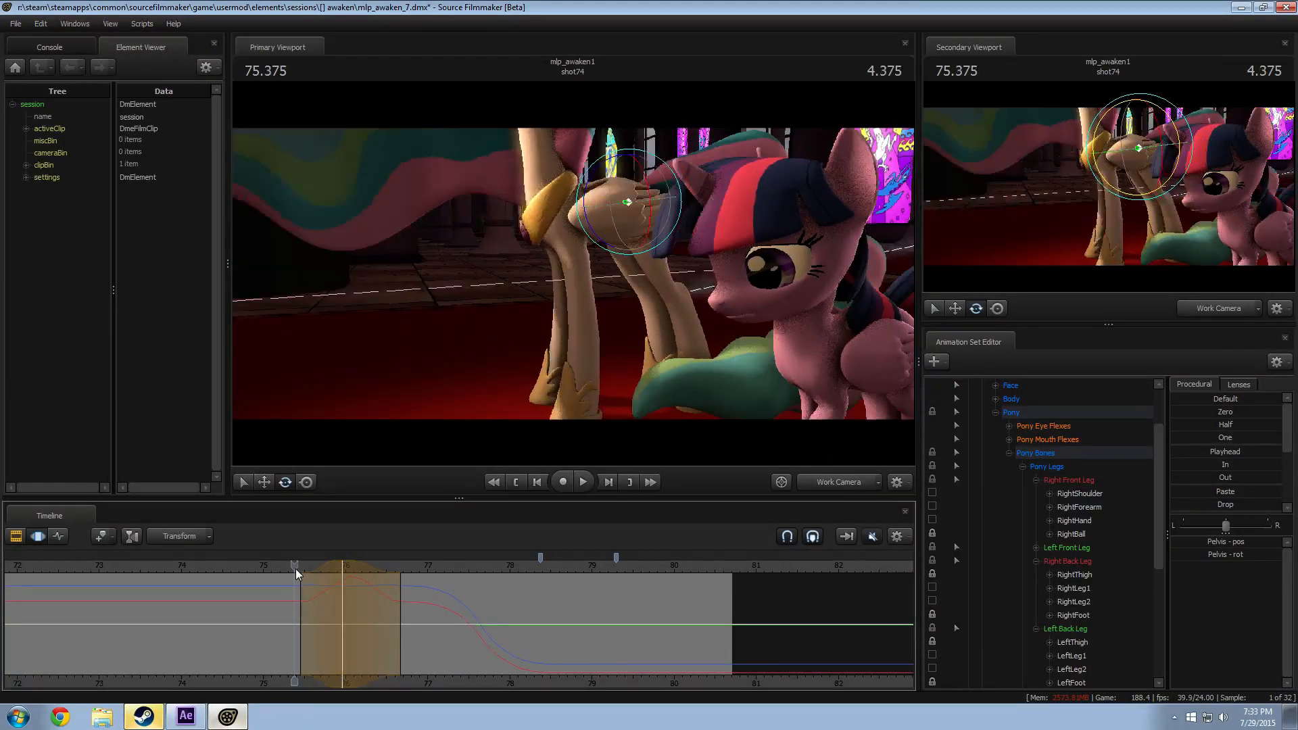
{"action": "key", "text": "space"}
{"action": "left_click", "coordinate": [286, 569]}
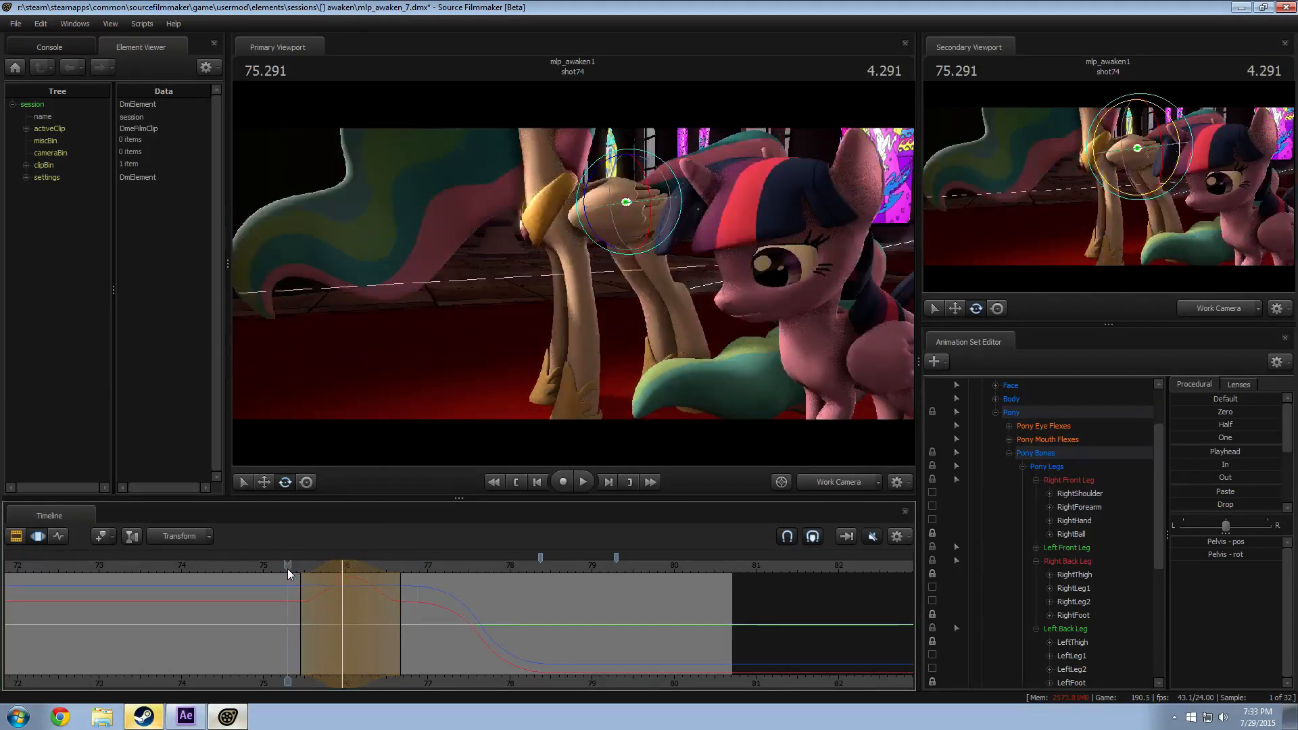
{"action": "key", "text": "space"}
{"action": "key", "text": "space"}
{"action": "left_click", "coordinate": [826, 482]}
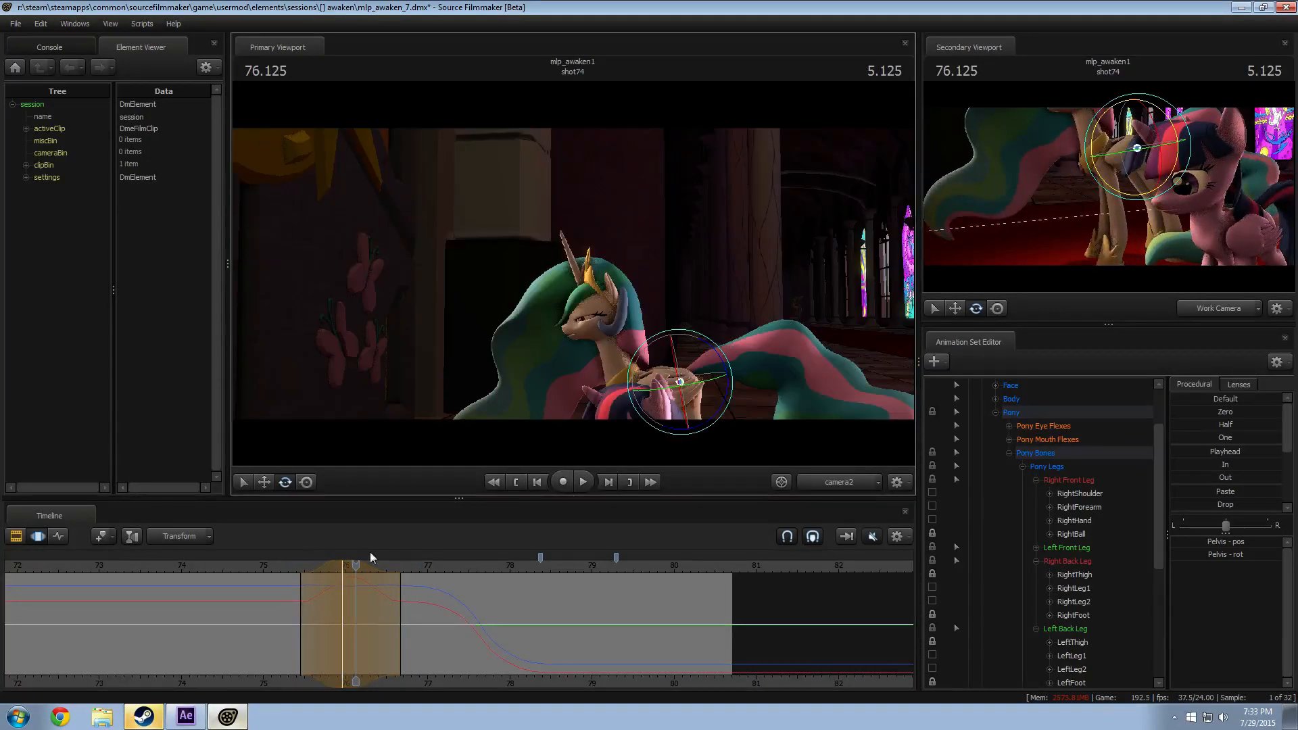
{"action": "left_click", "coordinate": [281, 566]}
{"action": "key", "text": "space"}
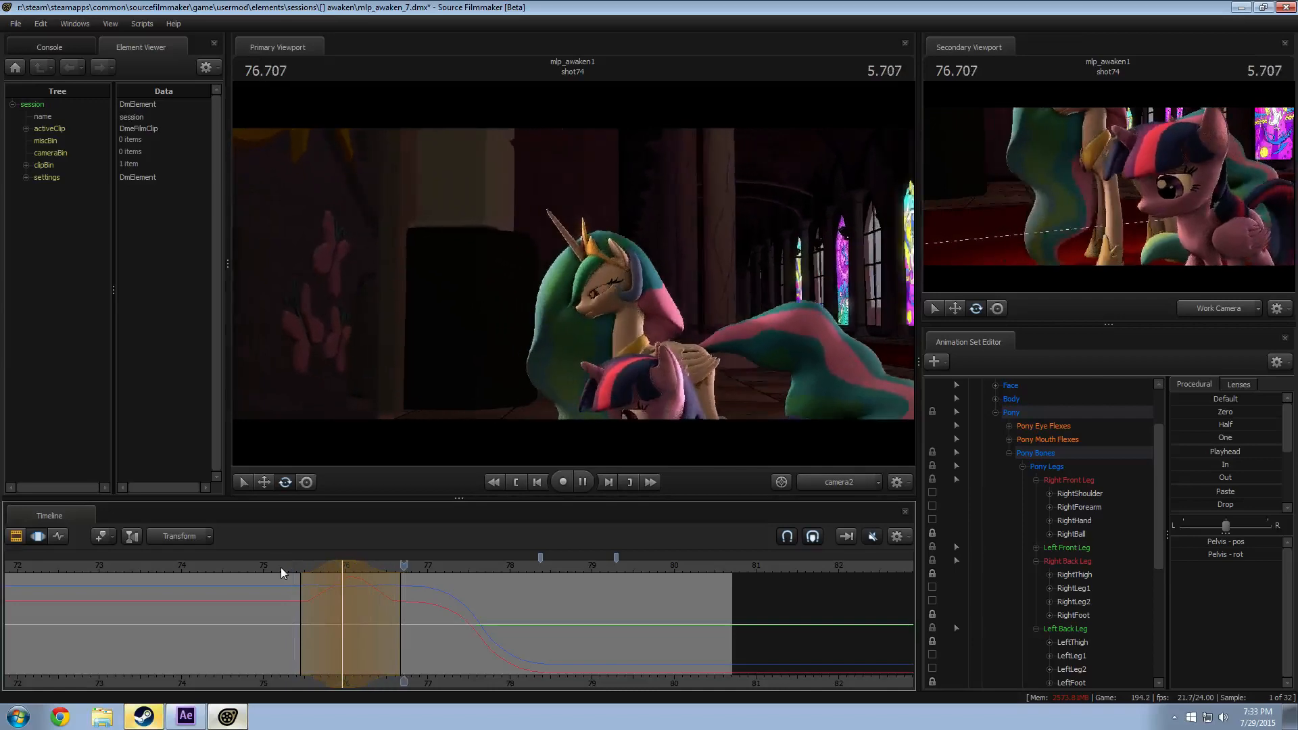
{"action": "key", "text": "space"}
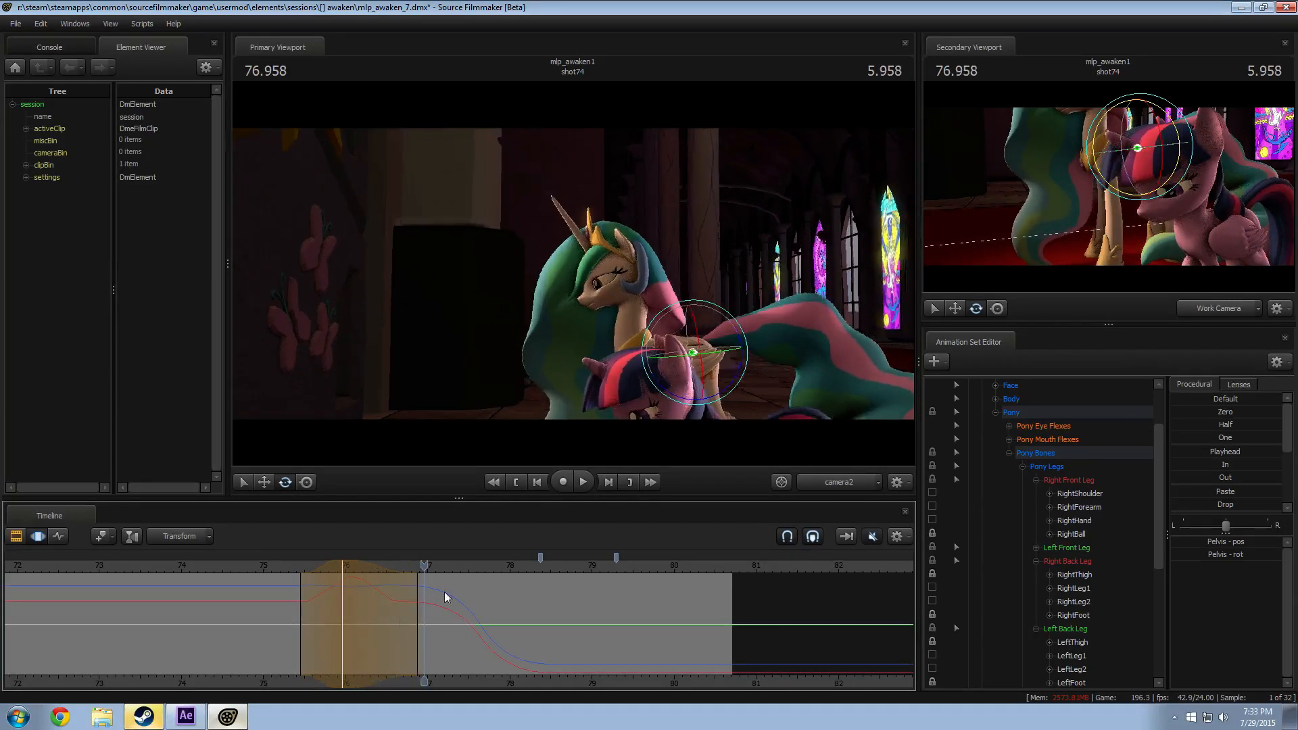
Step: Return to the Work Camera and undo the recent Pelvis rotation and timing edits around 75.958 s
{"action": "left_click", "coordinate": [839, 480]}
{"action": "key", "text": "ctrl+z"}
{"action": "key", "text": "ctrl+z"}
{"action": "key", "text": "ctrl+z"}
{"action": "key", "text": "ctrl+z"}
{"action": "key", "text": "ctrl+z"}
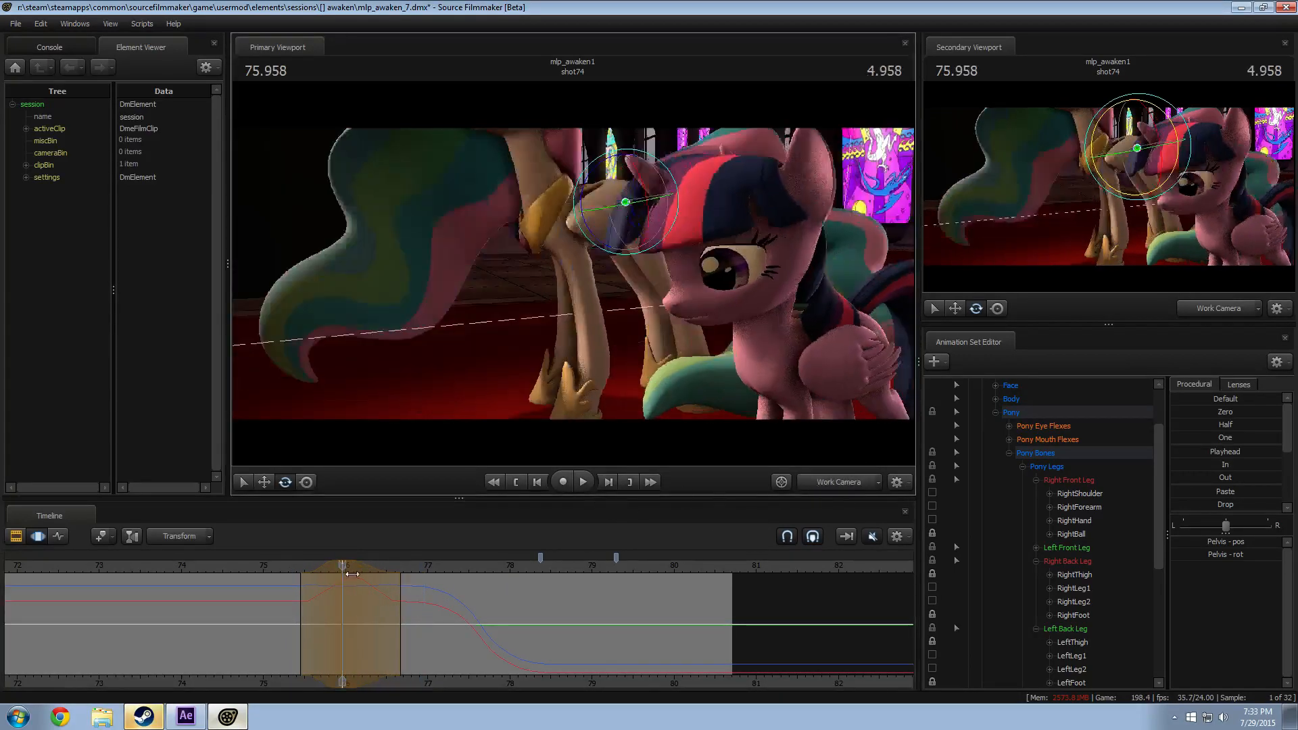
{"action": "key", "text": "ctrl+z"}
{"action": "key", "text": "ctrl+z"}
{"action": "key", "text": "ctrl+z"}
{"action": "key", "text": "ctrl+z"}
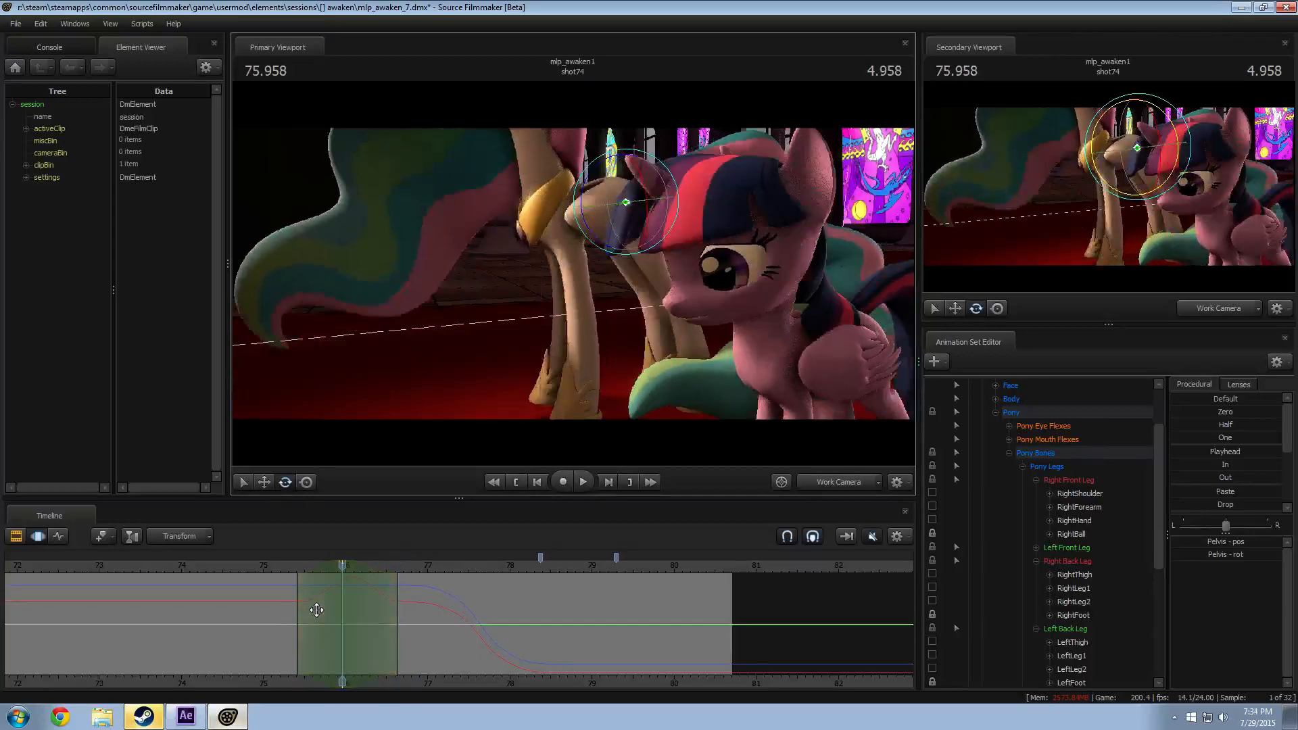
Step: Extend the end of the time selection to about 77.05 s and rotate the Pelvis bone slightly at 75.958 s
{"action": "key", "text": "F2"}
{"action": "key", "text": "F3"}
{"action": "left_click_drag", "start_coordinate": [298, 598], "coordinate": [431, 576], "text": "shift"}
{"action": "key", "text": "ctrl+z"}
{"action": "key", "text": "ctrl+z"}
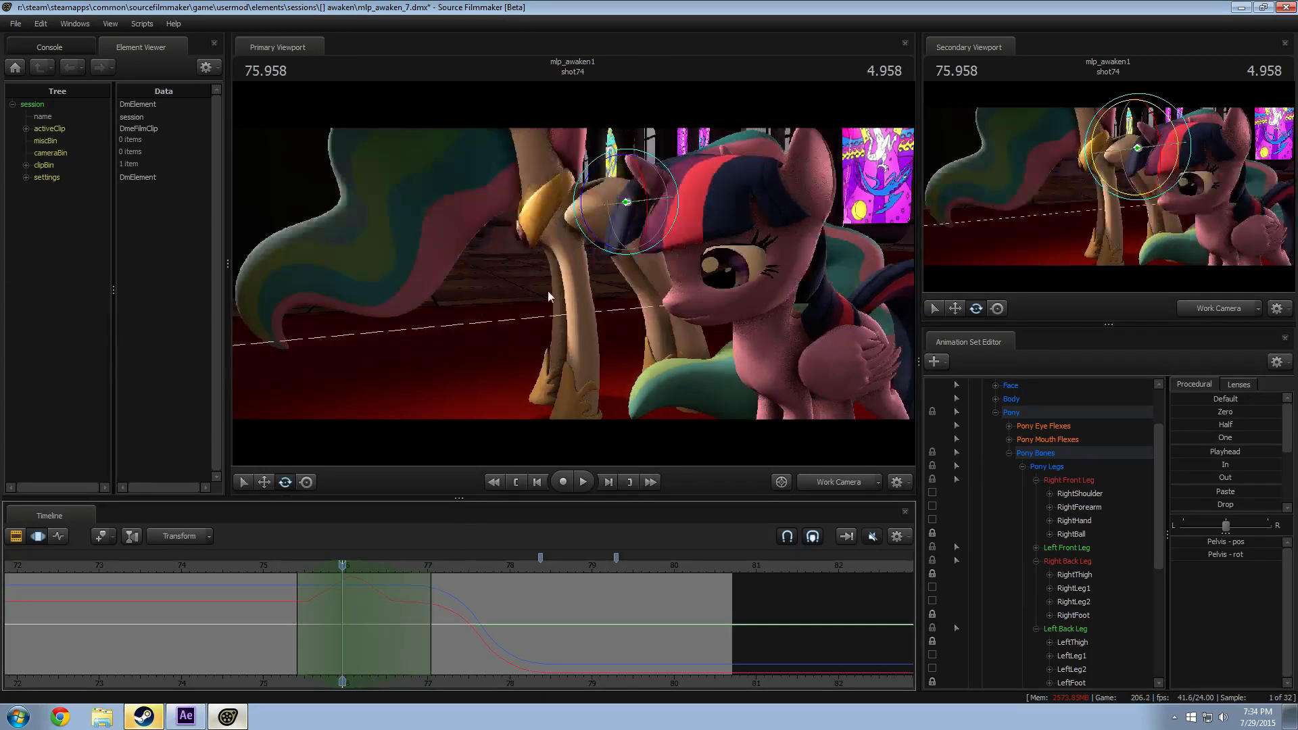
{"action": "left_click_drag", "start_coordinate": [592, 236], "coordinate": [592, 238]}
Step: Shift the pelvis adjustment's peak to about 76.08 s, stretch its start back to about 75.25 s, and play it back
{"action": "key", "text": "space"}
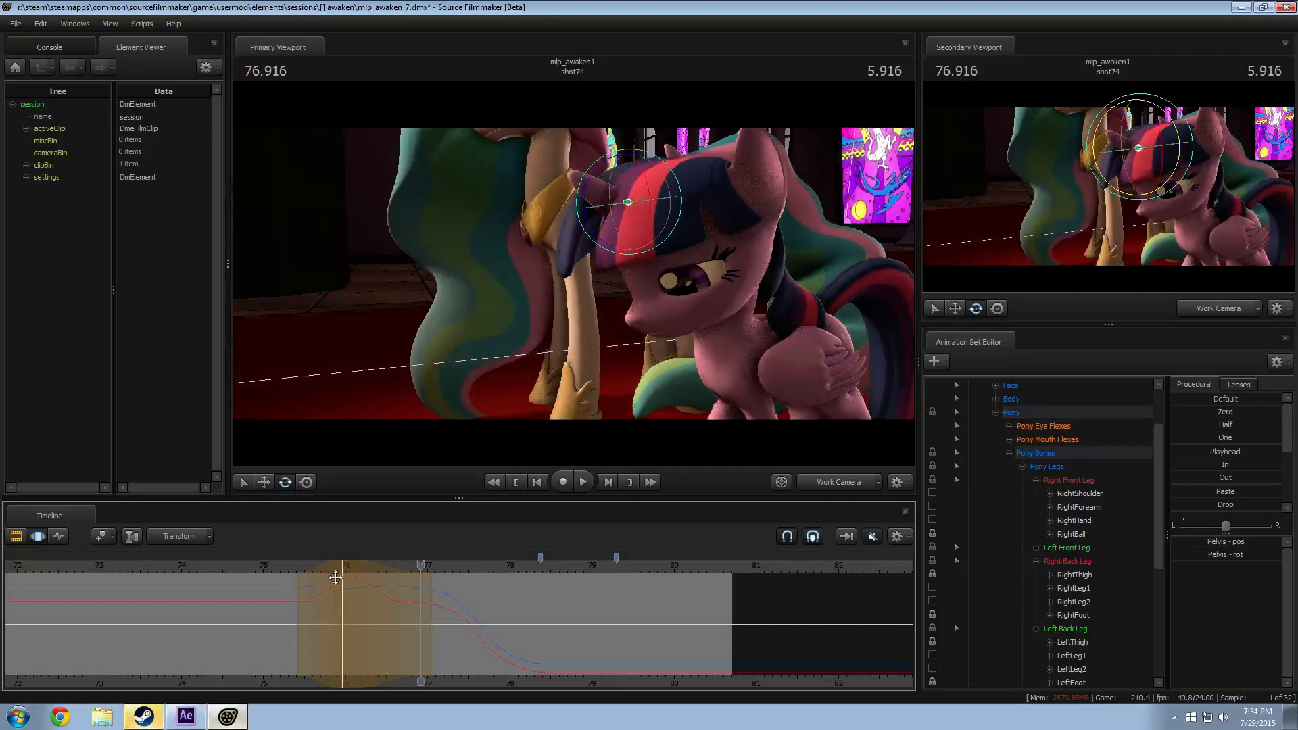
{"action": "key", "text": "space"}
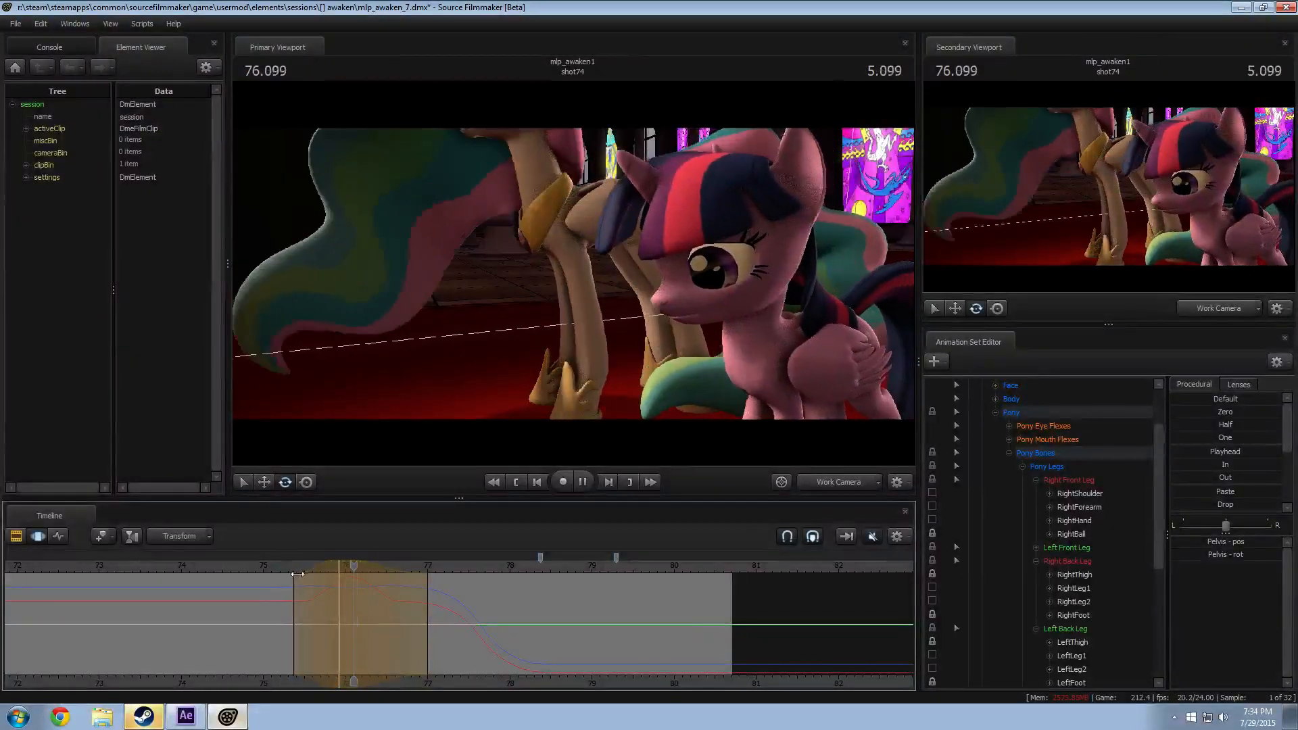
{"action": "left_click_drag", "start_coordinate": [313, 594], "coordinate": [304, 571]}
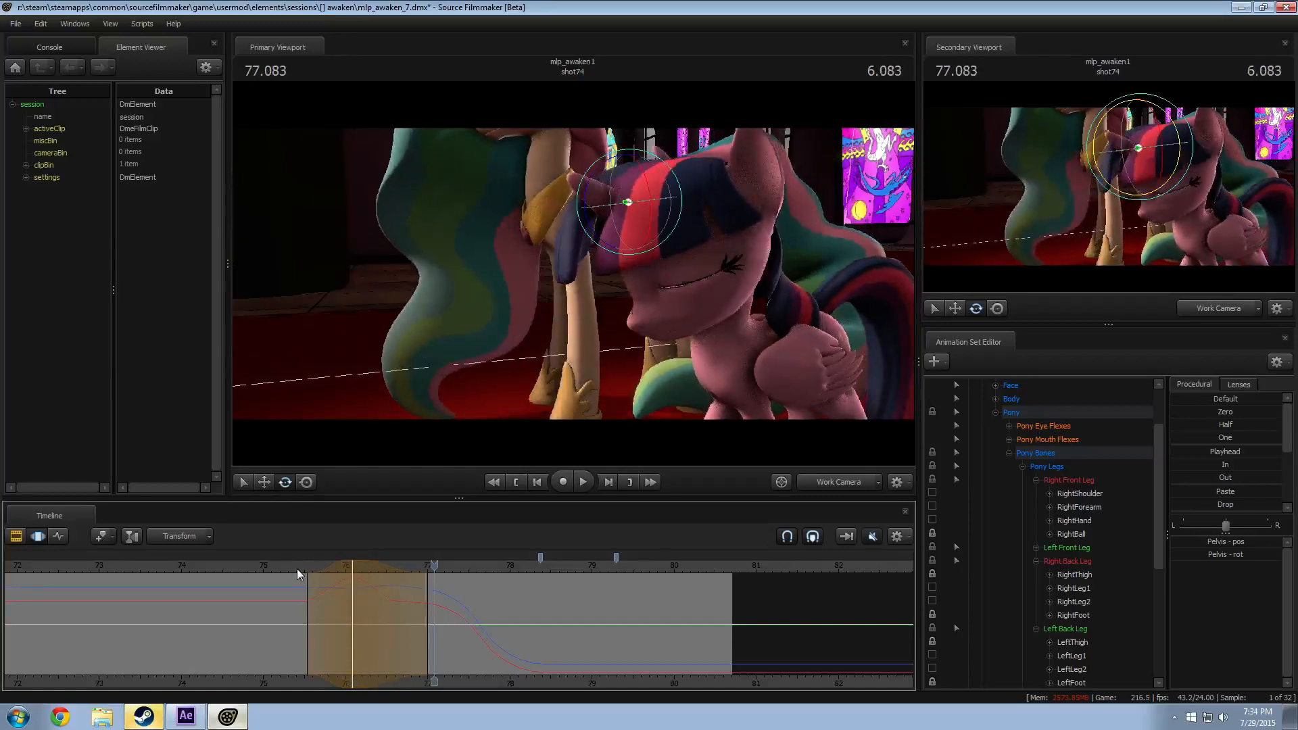
{"action": "key", "text": "space"}
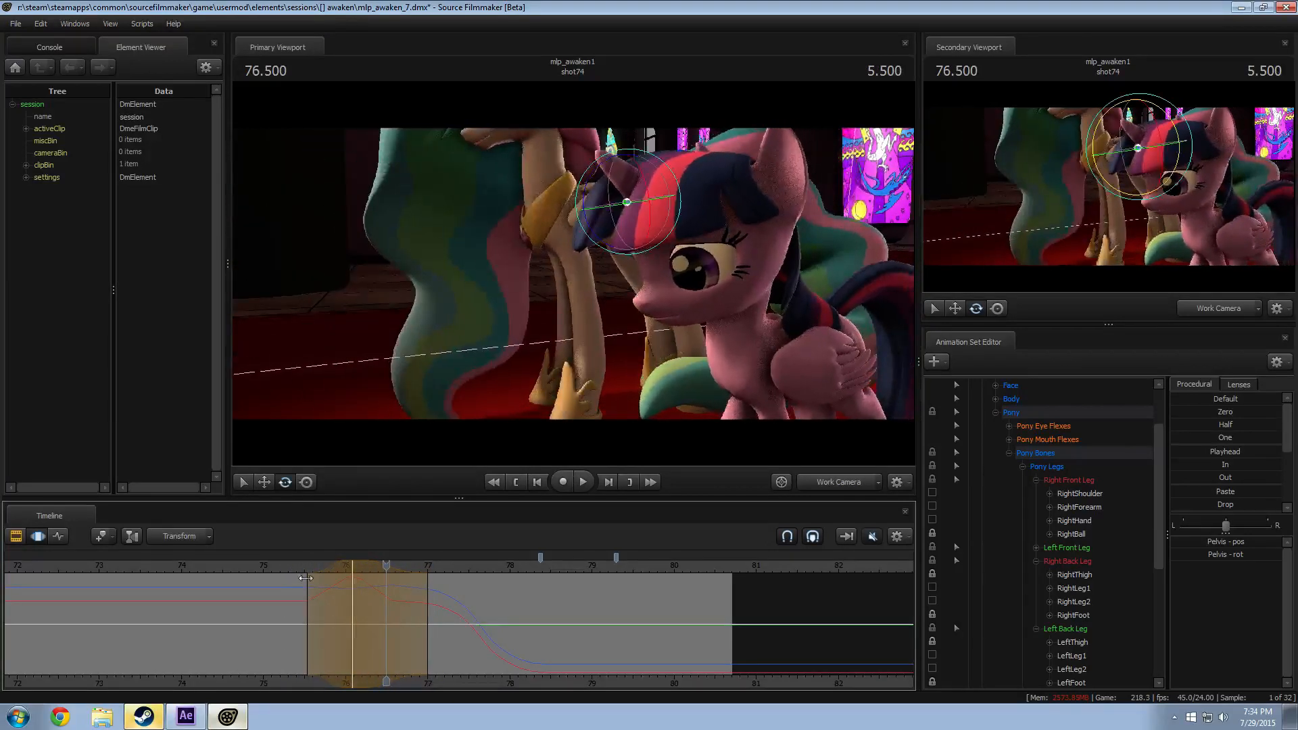
{"action": "left_click", "coordinate": [285, 567]}
{"action": "key", "text": "bracketleft"}
{"action": "left_click_drag", "start_coordinate": [284, 565], "coordinate": [280, 562]}
{"action": "key", "text": "space"}
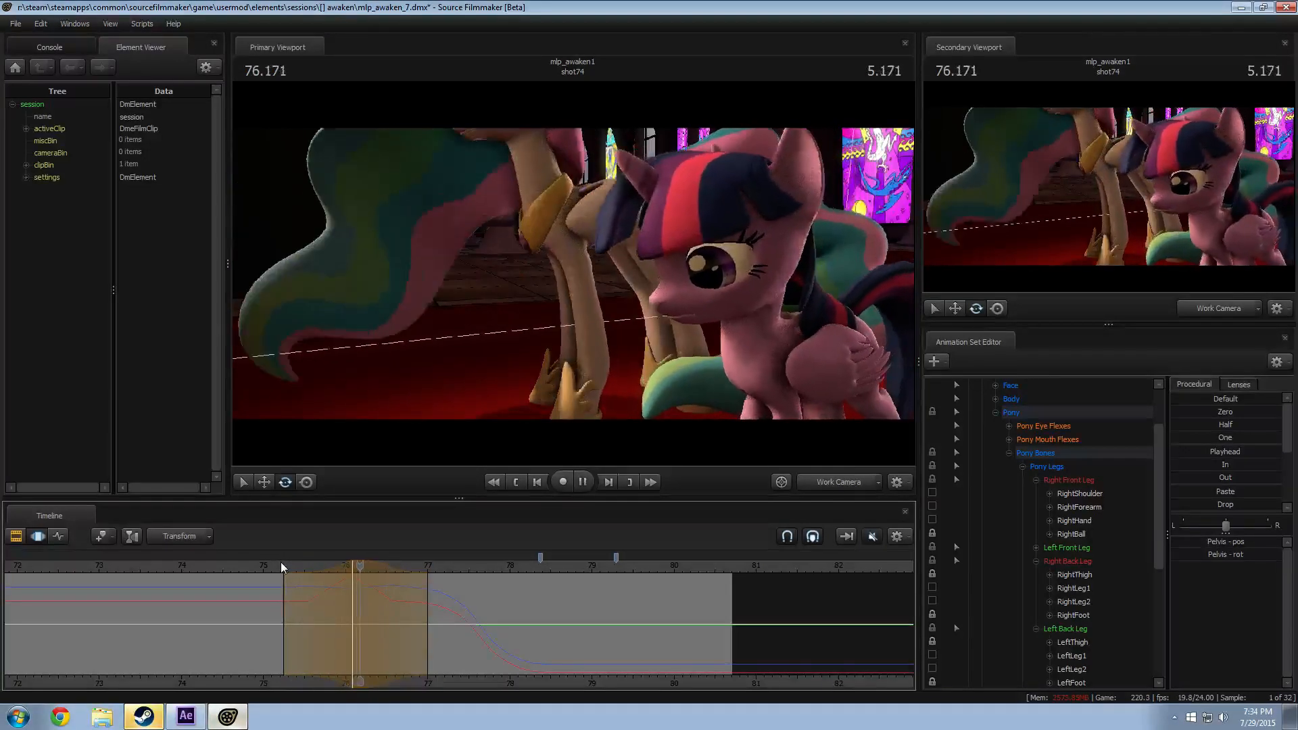
Step: Play back the retimed pelvis motion from about 75 s through camera2 and in the Work Camera
{"action": "key", "text": "space"}
{"action": "left_click", "coordinate": [260, 562]}
{"action": "left_click", "coordinate": [813, 484]}
{"action": "key", "text": "space"}
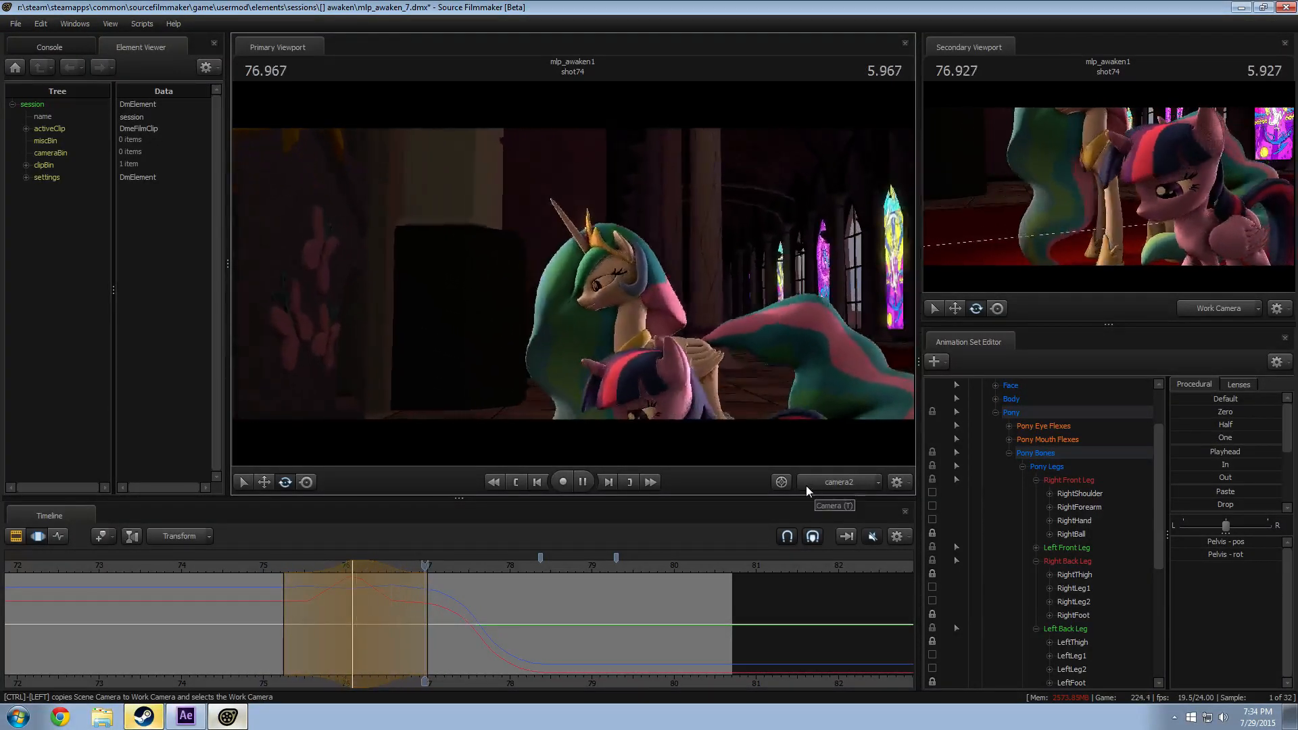
{"action": "key", "text": "space"}
{"action": "left_click", "coordinate": [806, 485]}
{"action": "left_click", "coordinate": [267, 565]}
{"action": "key", "text": "space"}
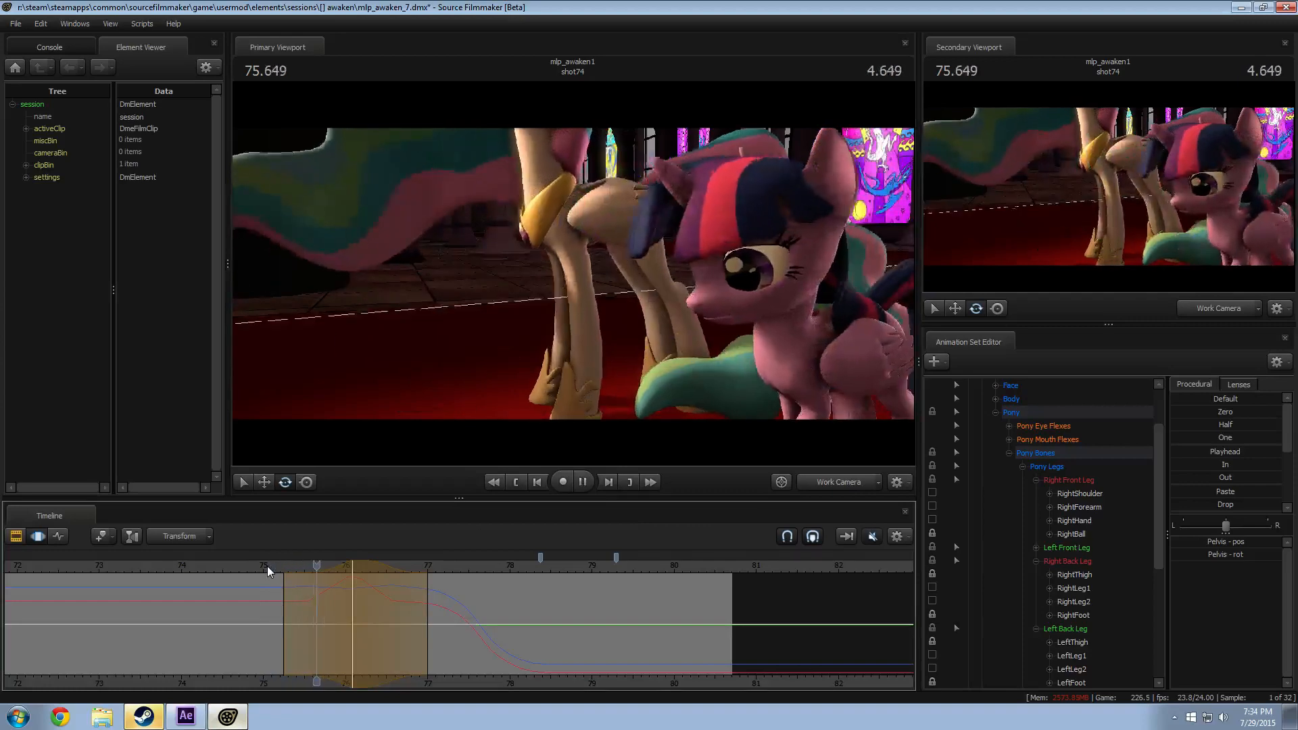
Step: Rotate the large pony's RightShoulder and RightForearm bones at 76.083 s to adjust the right front leg, and play back the result
{"action": "left_click_drag", "start_coordinate": [342, 567], "coordinate": [351, 567]}
{"action": "left_click_drag", "start_coordinate": [372, 392], "coordinate": [573, 274], "text": "alt"}
{"action": "left_click", "coordinate": [604, 221]}
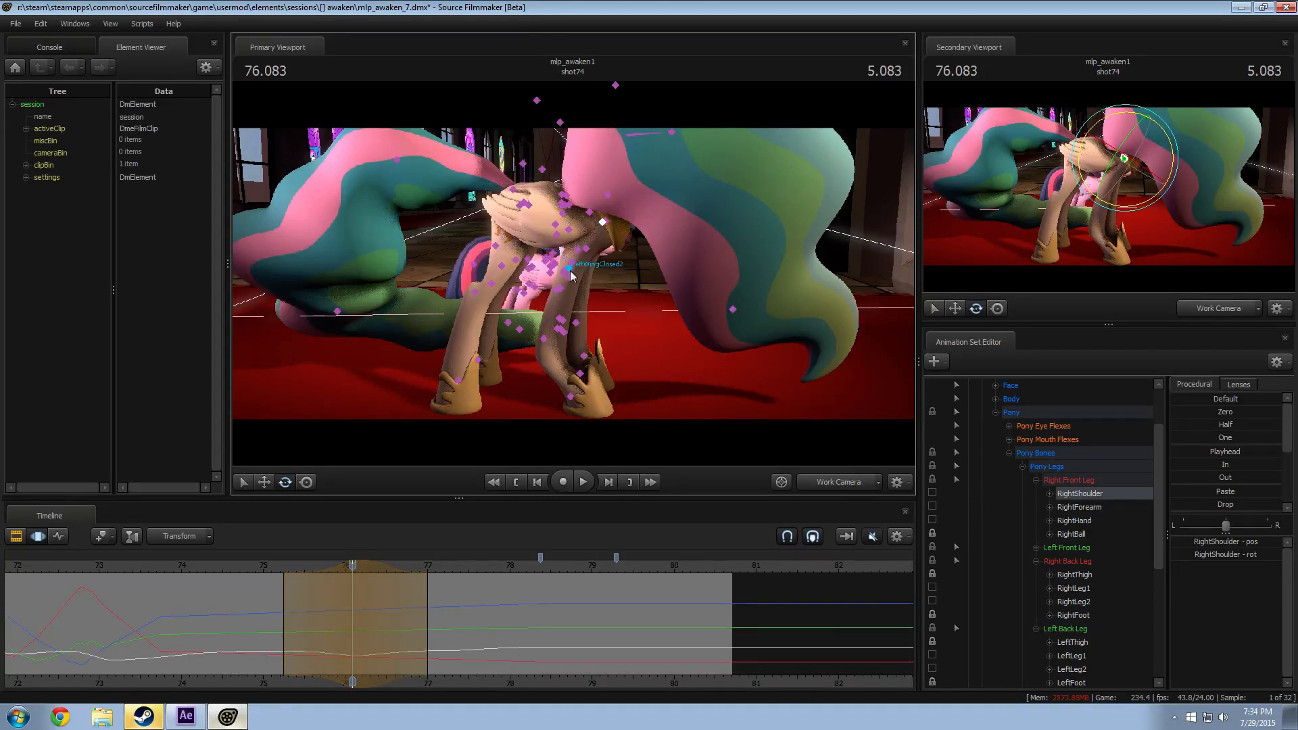
{"action": "left_click", "coordinate": [578, 250]}
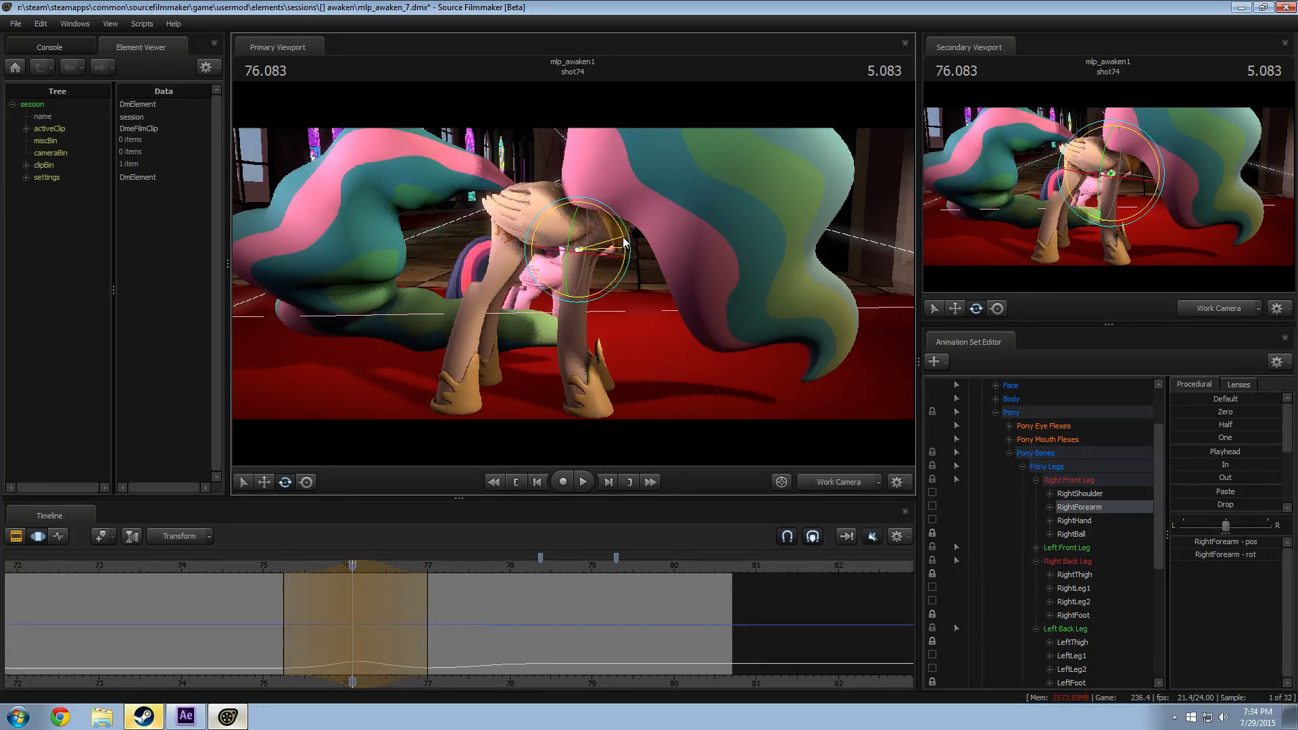
{"action": "left_click", "coordinate": [275, 567]}
{"action": "key", "text": "space"}
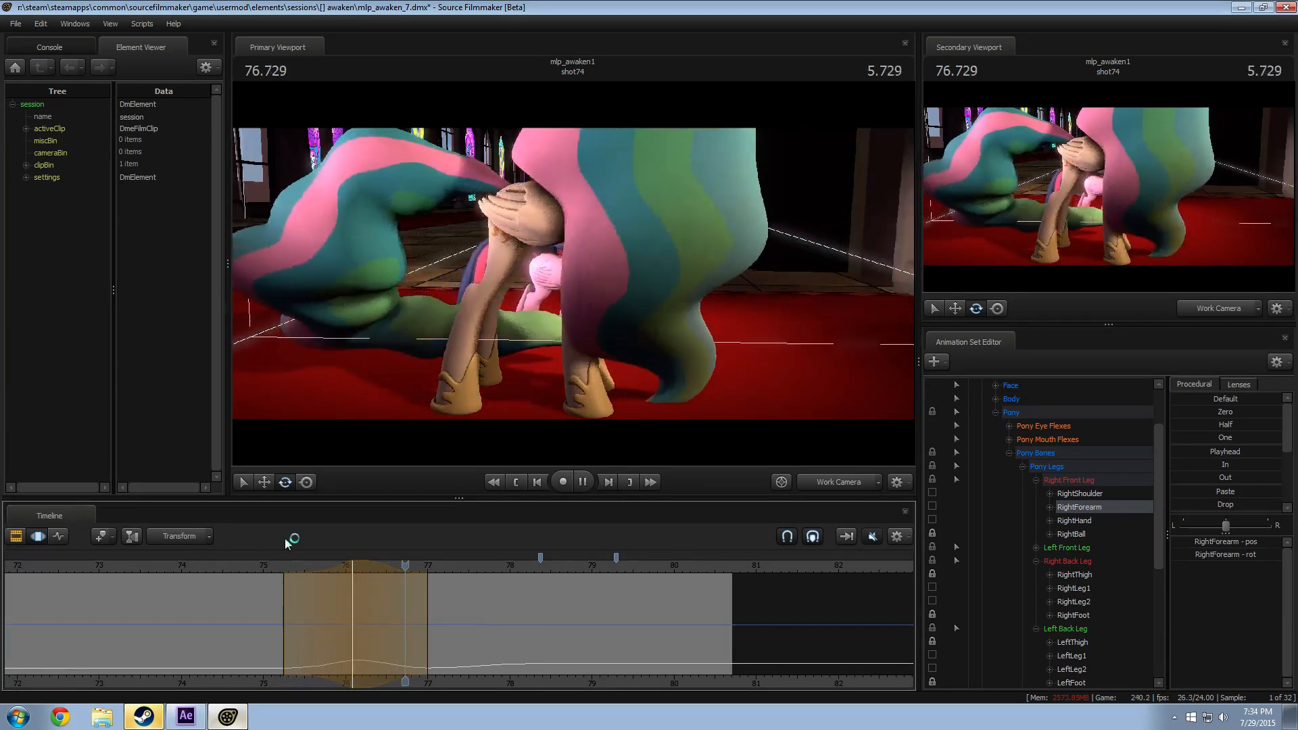
Step: Rotate the large pony's LeftShoulder and LeftForearm bones at 76.083 s to adjust the left front leg's pose
{"action": "left_click_drag", "start_coordinate": [273, 568], "coordinate": [353, 567]}
{"action": "left_click_drag", "start_coordinate": [514, 305], "coordinate": [324, 291], "text": "alt"}
{"action": "left_click_drag", "start_coordinate": [595, 265], "coordinate": [539, 263], "text": "alt"}
{"action": "left_click", "coordinate": [547, 224]}
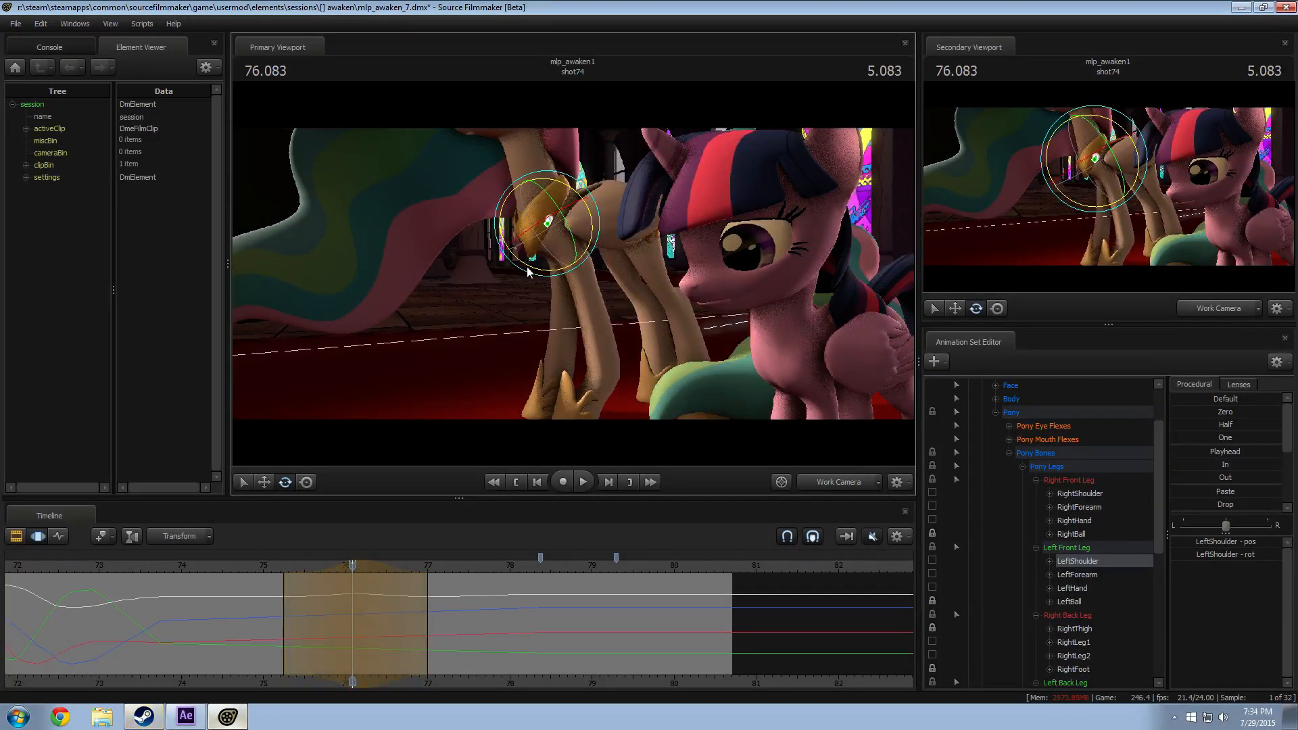
{"action": "left_click", "coordinate": [574, 255]}
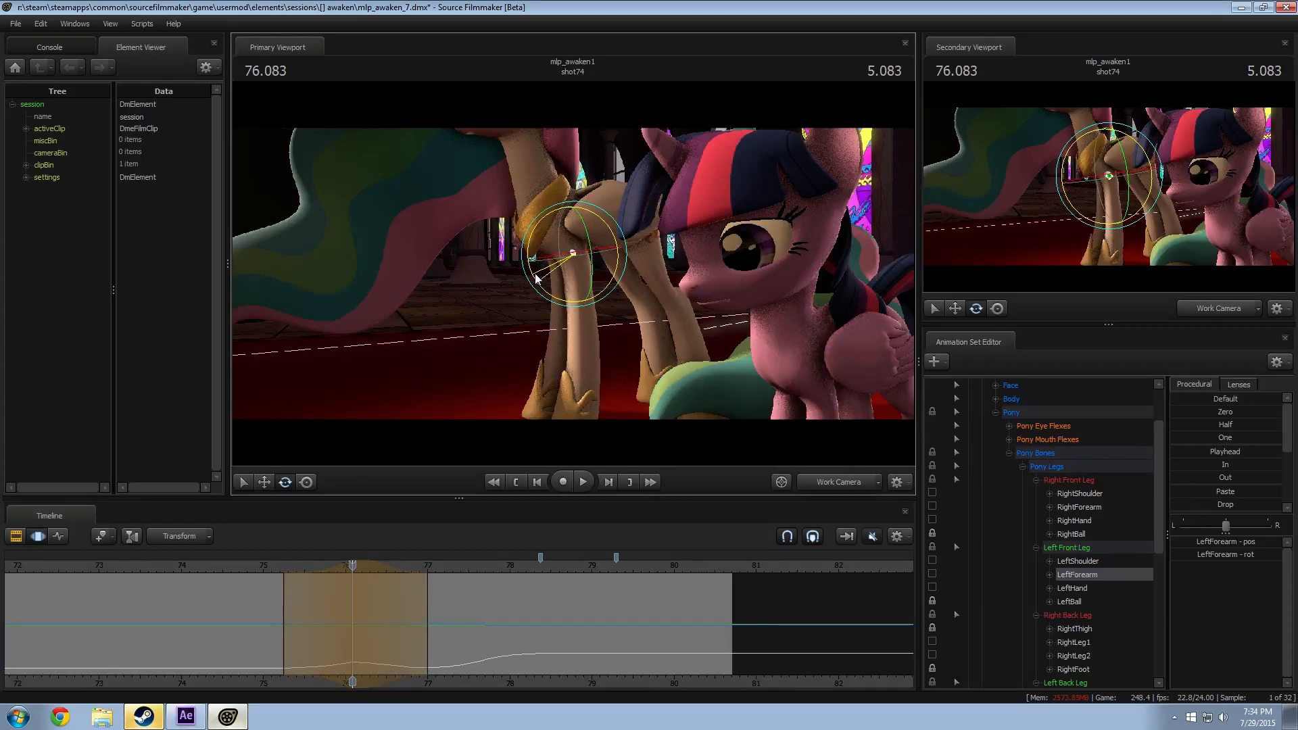
Step: Play back the adjusted front legs from about 75.1 s in the Work Camera and through camera2
{"action": "key", "text": "space"}
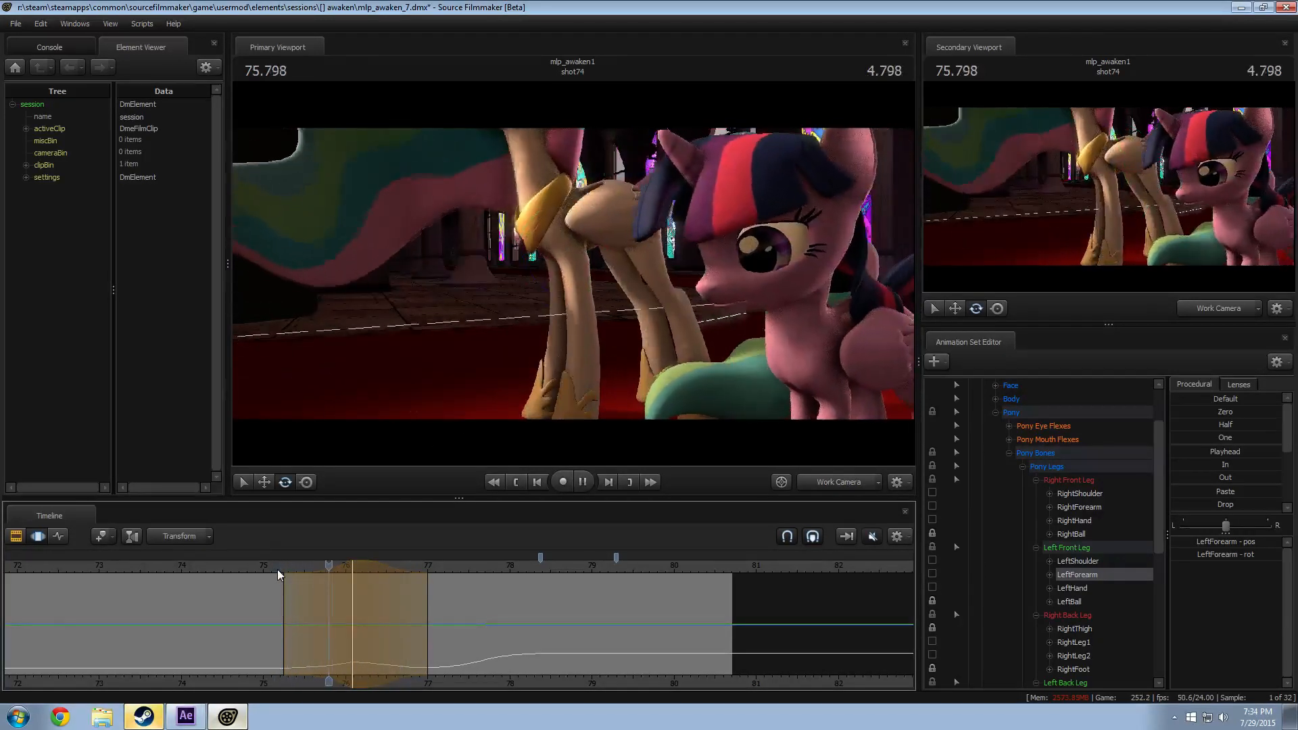
{"action": "key", "text": "space"}
{"action": "key", "text": "space"}
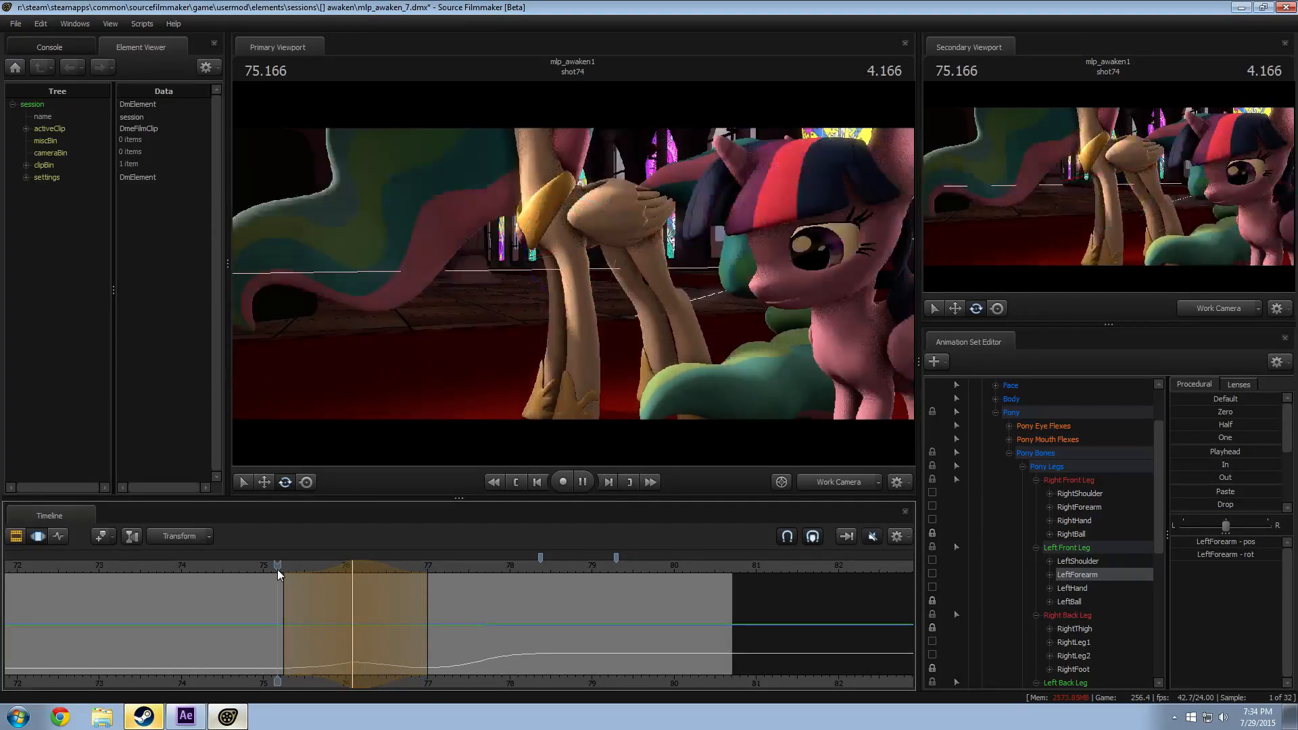
{"action": "key", "text": "space"}
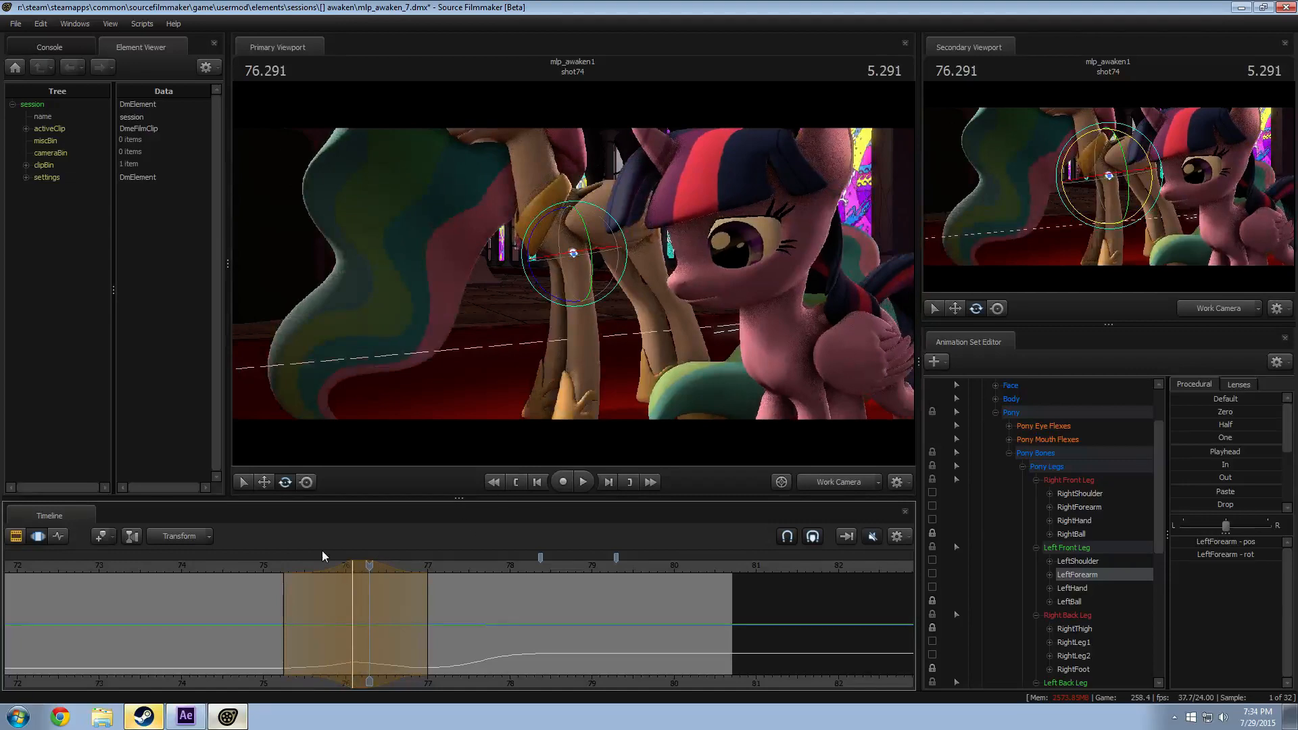
{"action": "left_click", "coordinate": [273, 565]}
{"action": "left_click", "coordinate": [821, 481]}
{"action": "key", "text": "space"}
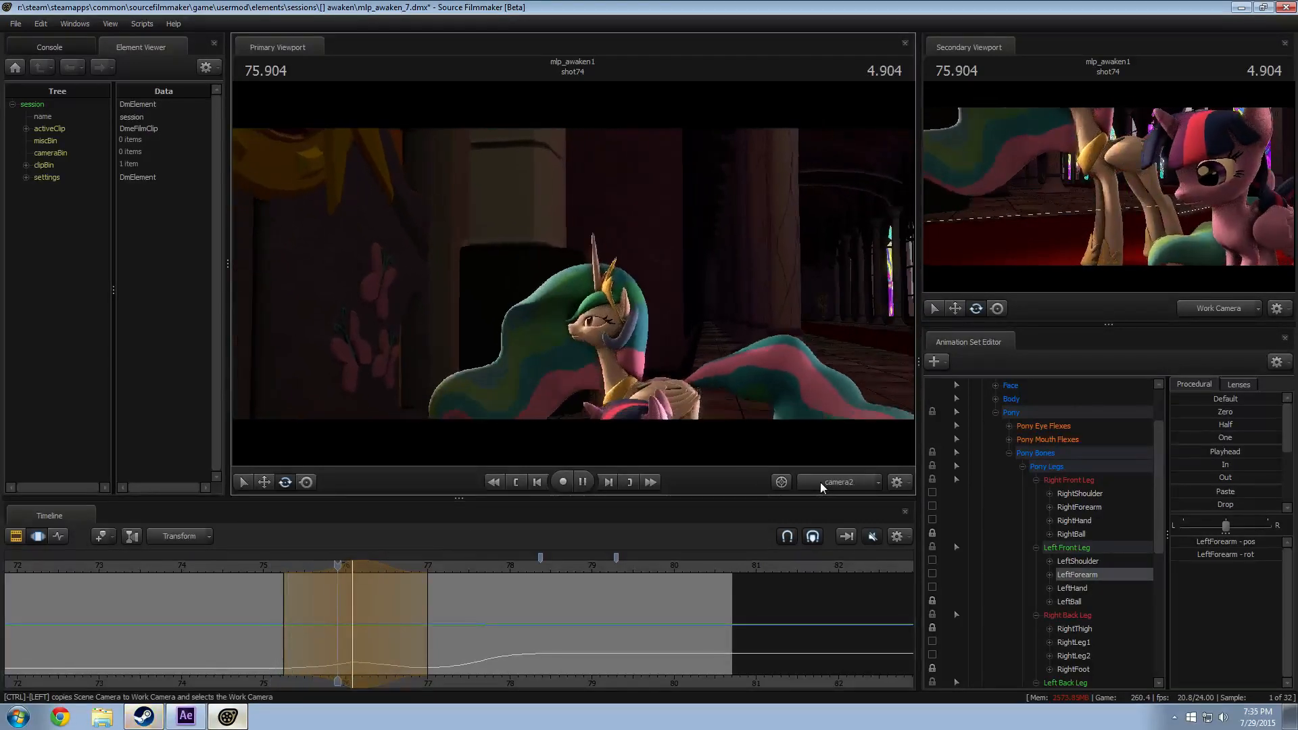
{"action": "key", "text": "space"}
{"action": "left_click", "coordinate": [820, 481]}
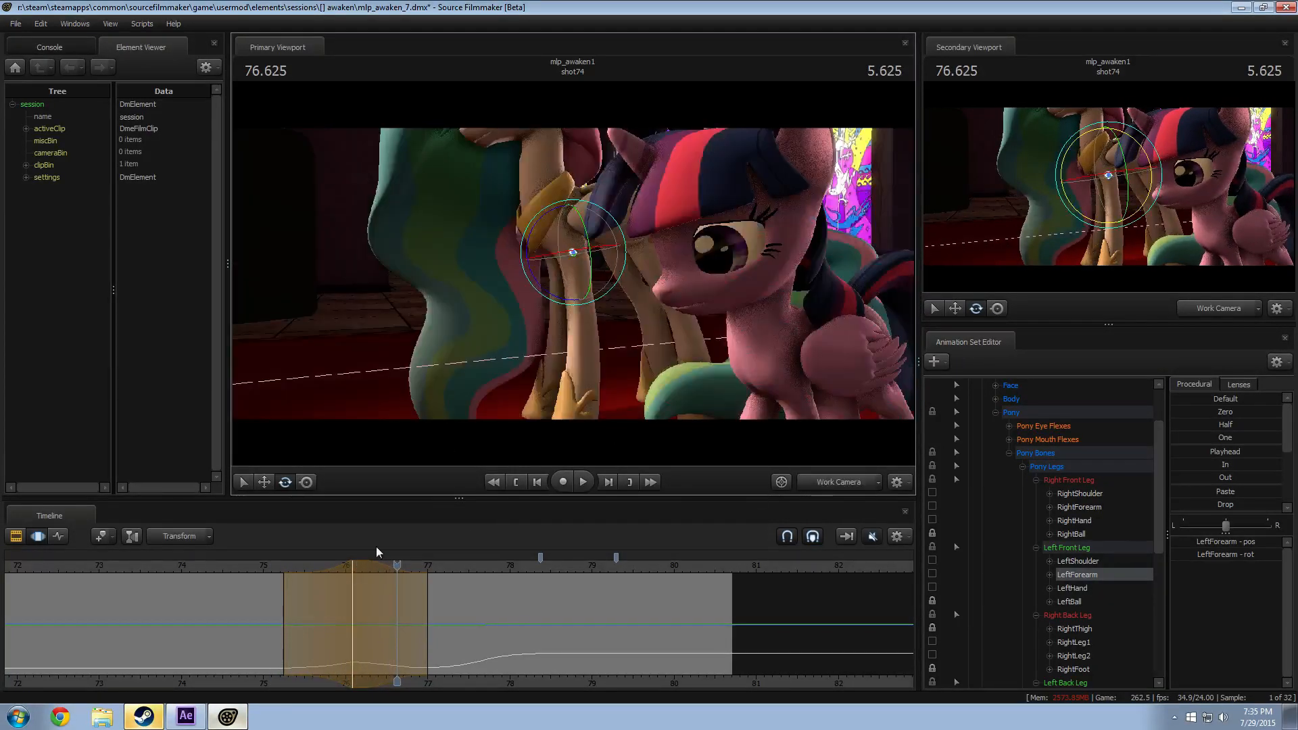
Step: Set a new time selection around 76.416 s, widen it to about 75.7–77.1 s, and rotate the large pony's Chest1 bone
{"action": "key", "text": "shift"}
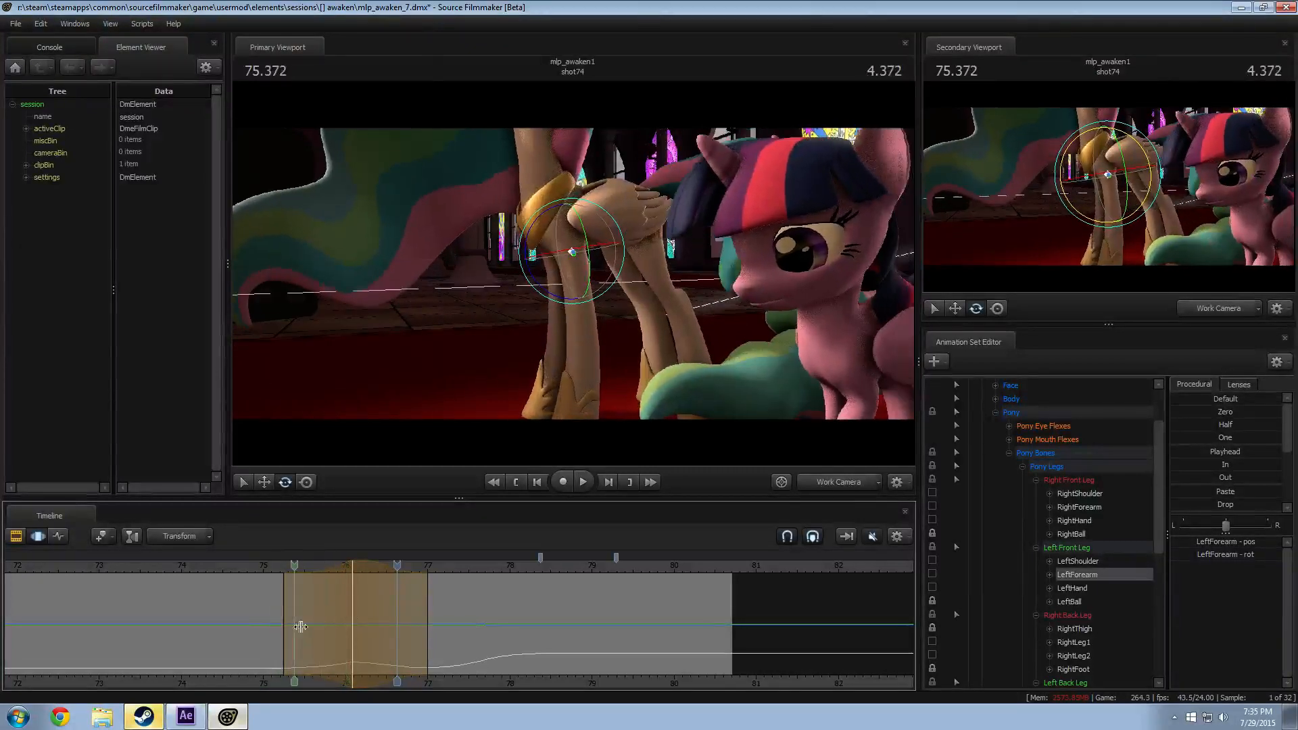
{"action": "left_click", "coordinate": [379, 633], "text": "shift"}
{"action": "scroll", "coordinate": [380, 633], "scroll_direction": "up", "scroll_amount": 3, "text": "shift"}
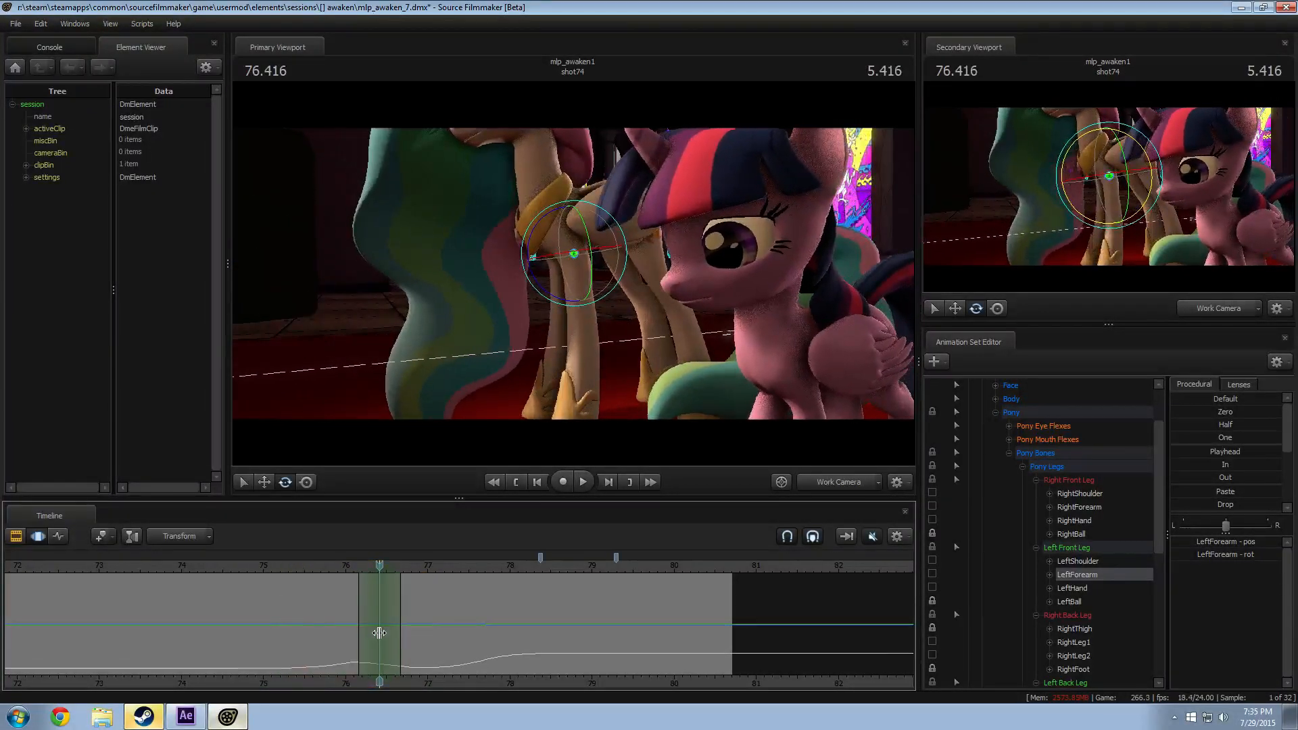
{"action": "scroll", "coordinate": [379, 633], "scroll_direction": "up", "scroll_amount": 3, "text": "shift"}
{"action": "left_click", "coordinate": [586, 216]}
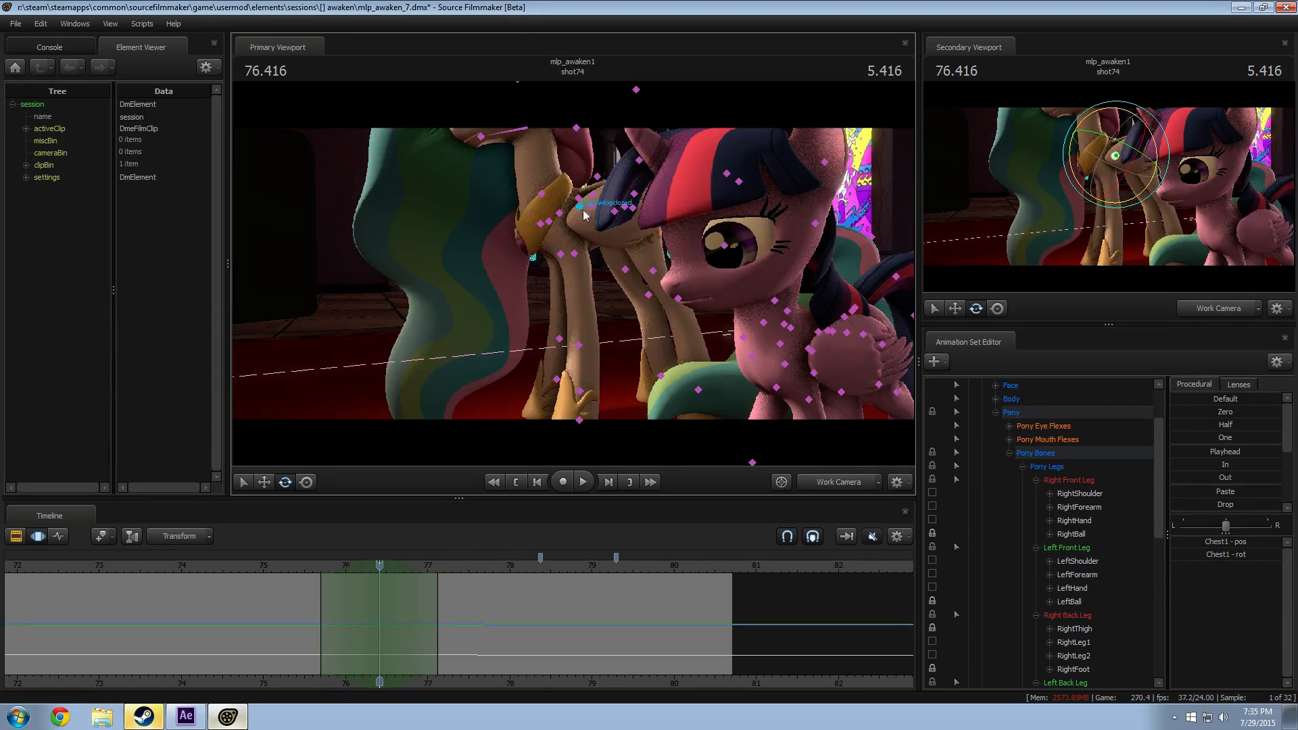
{"action": "left_click_drag", "start_coordinate": [561, 252], "coordinate": [532, 287]}
Step: Shift the Chest1 adjustment earlier to about 75.79 s and play back the motion
{"action": "left_click_drag", "start_coordinate": [311, 565], "coordinate": [348, 565]}
{"action": "left_click", "coordinate": [263, 567]}
{"action": "key", "text": "space"}
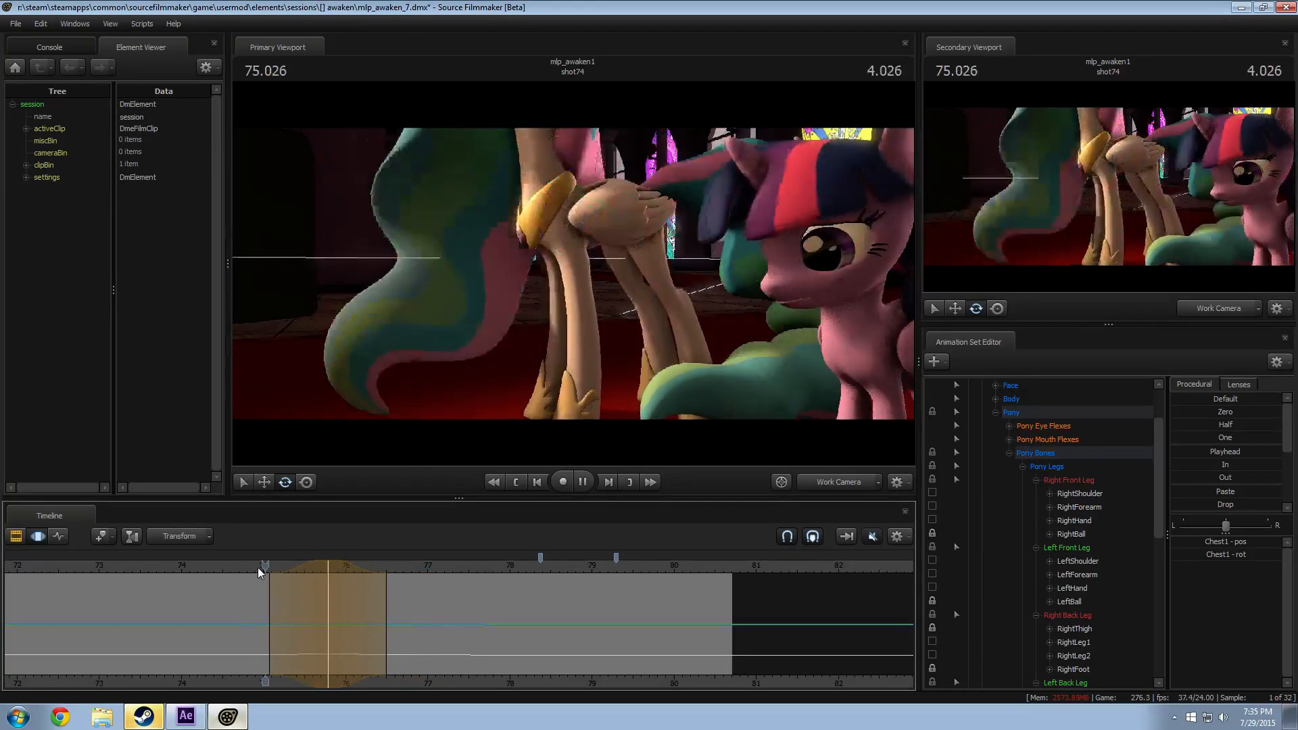
{"action": "left_click", "coordinate": [258, 567]}
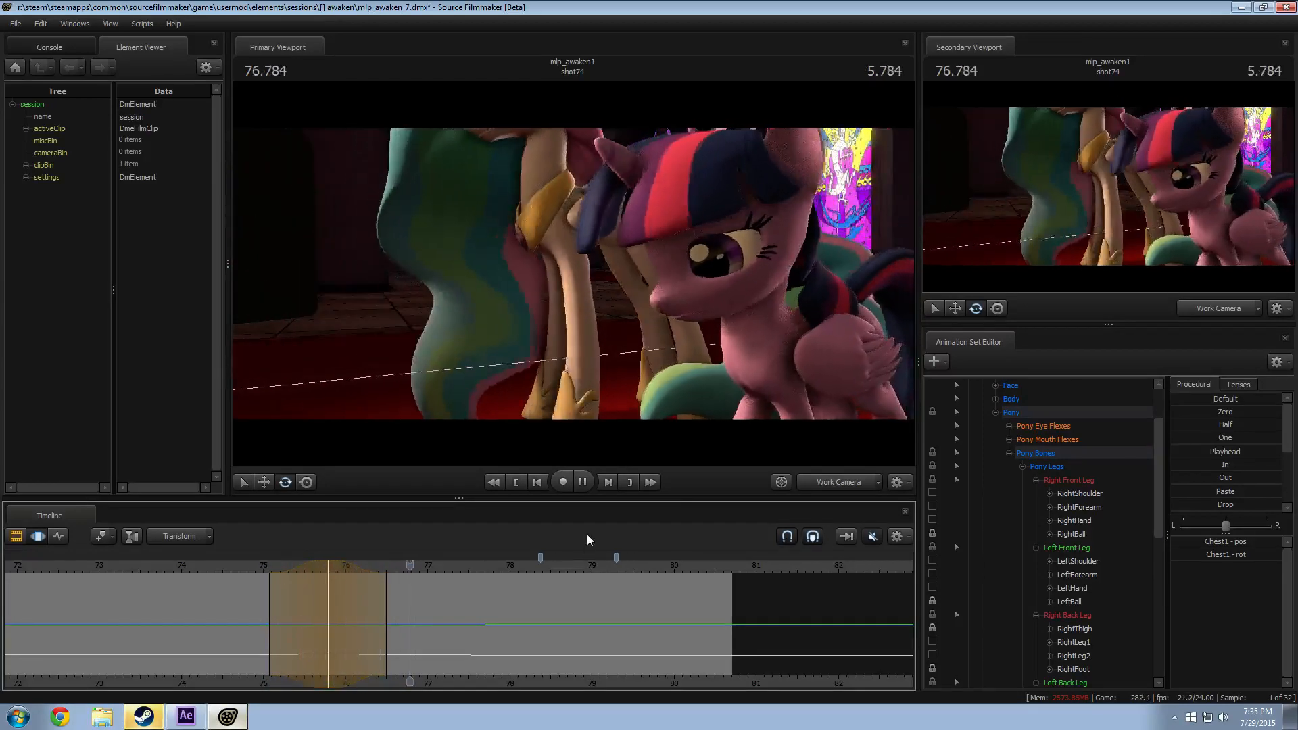
Step: Copy camera2's view at 74.875 s to the Work Camera, reframe it on both ponies, and play back the chest motion
{"action": "key", "text": "space"}
{"action": "left_click", "coordinate": [838, 480]}
{"action": "left_click", "coordinate": [254, 574]}
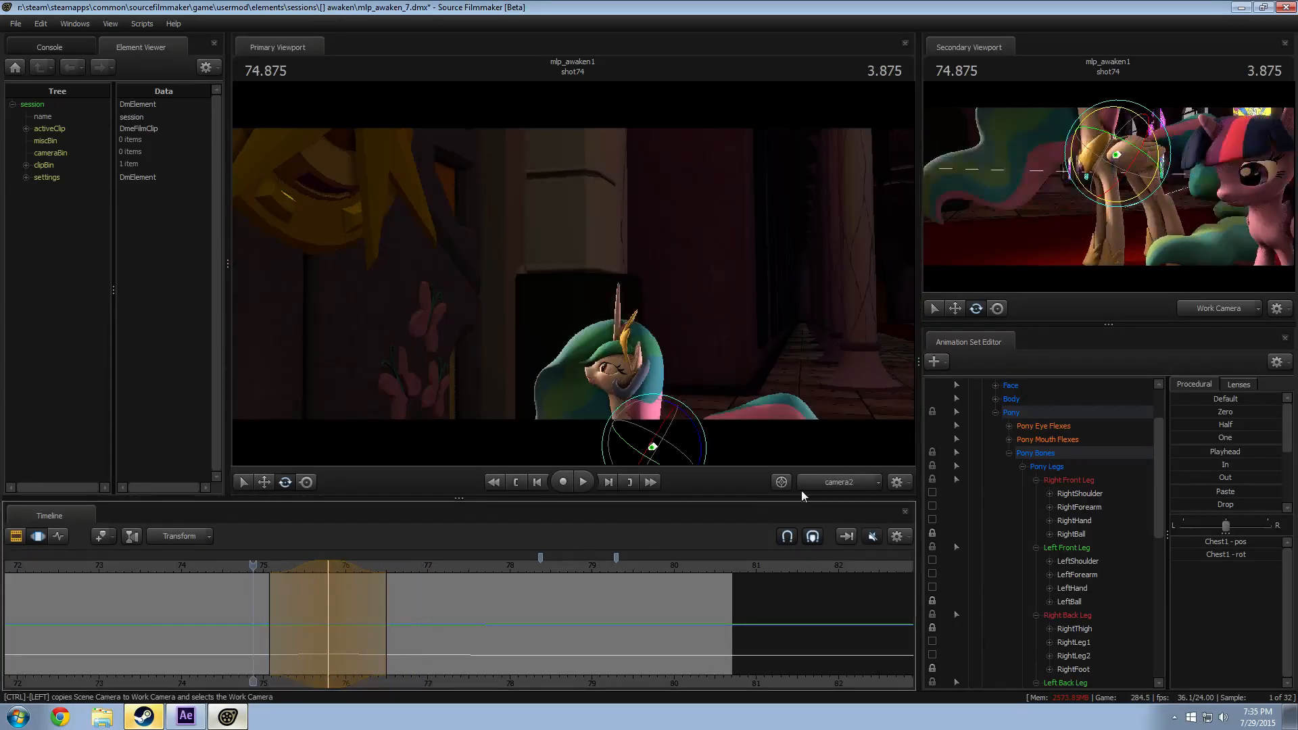
{"action": "left_click", "coordinate": [819, 488], "text": "ctrl"}
{"action": "left_click_drag", "start_coordinate": [764, 412], "coordinate": [573, 273]}
{"action": "key", "text": "space"}
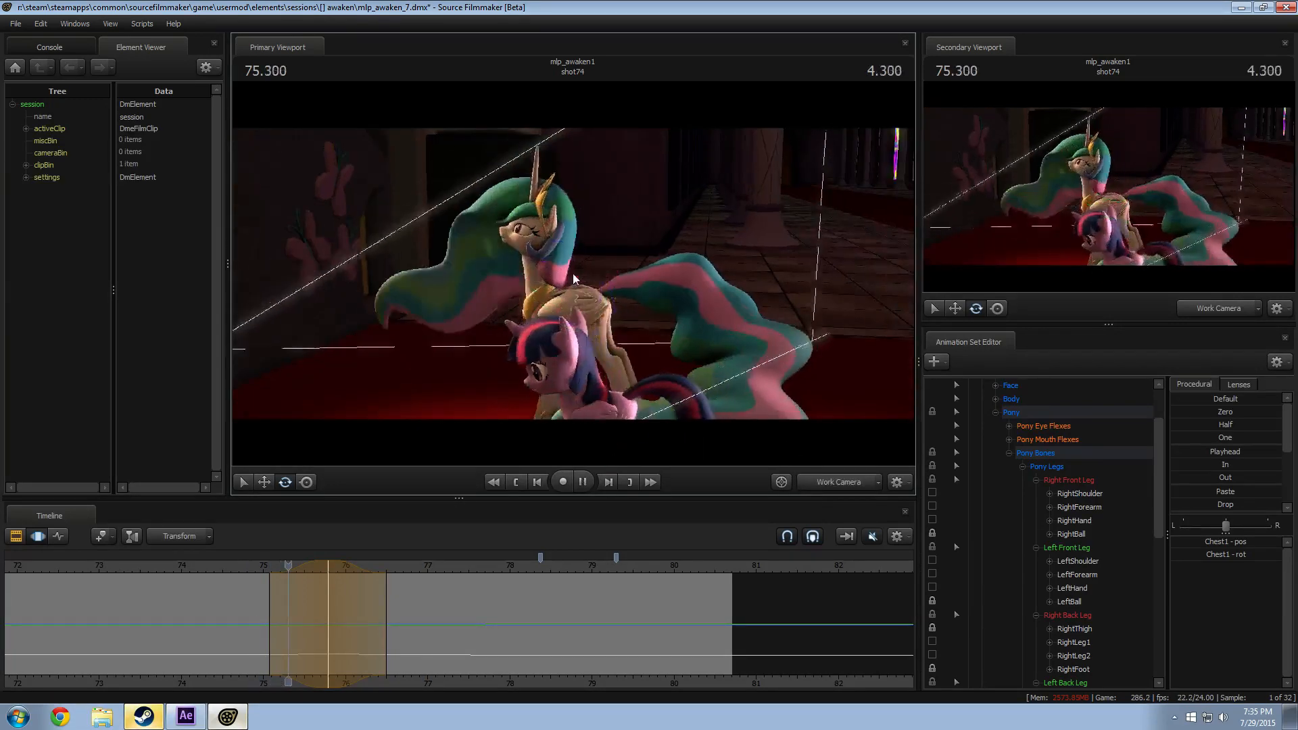
{"action": "key", "text": "space"}
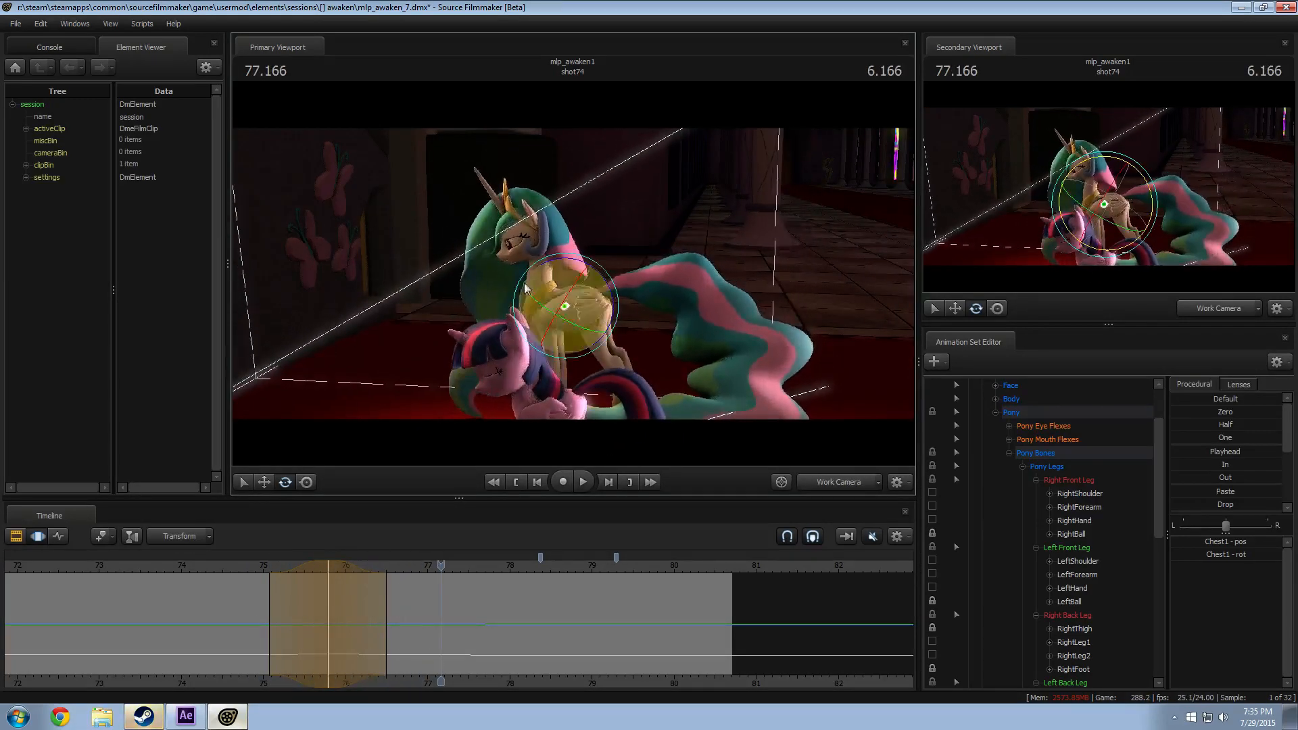
Step: Copy camera2's view at 77.166 s to the Work Camera and play back the motion from about 75 s
{"action": "left_click_drag", "start_coordinate": [315, 361], "coordinate": [572, 277], "text": "alt"}
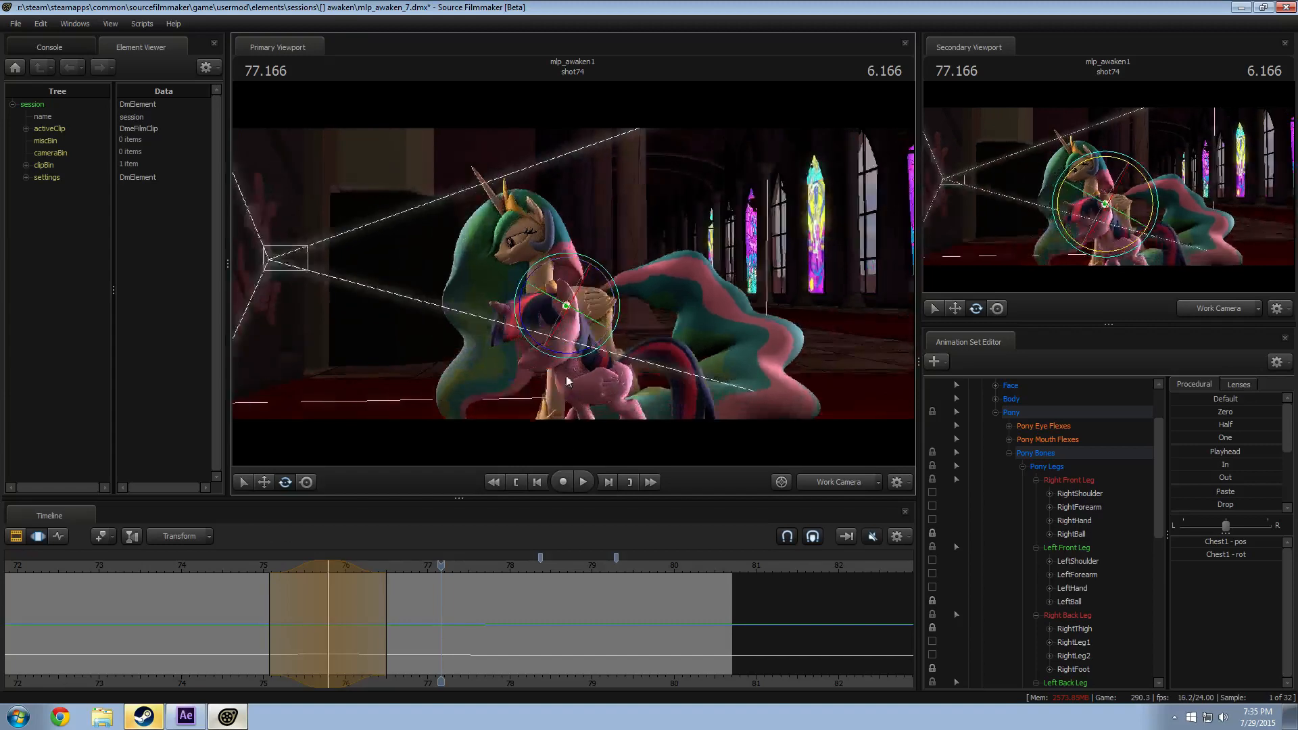
{"action": "left_click", "coordinate": [838, 483]}
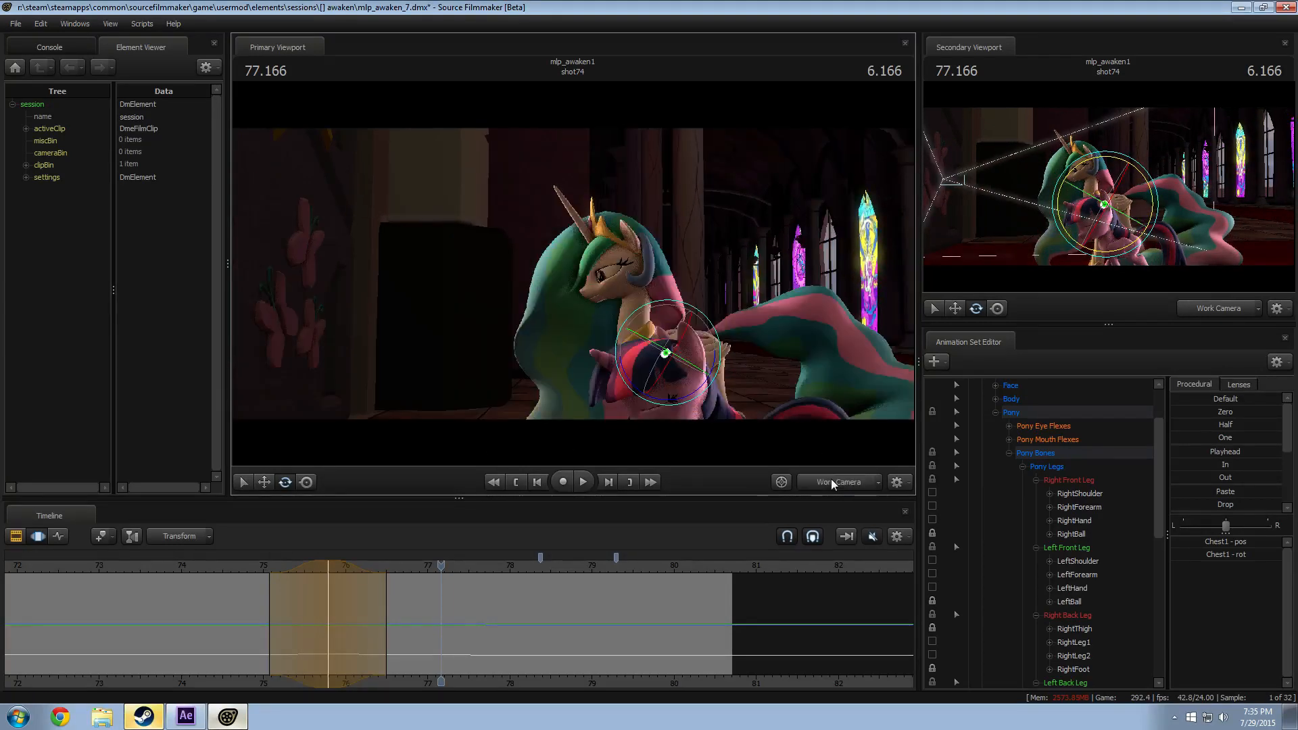
{"action": "left_click", "coordinate": [259, 576]}
{"action": "key", "text": "space"}
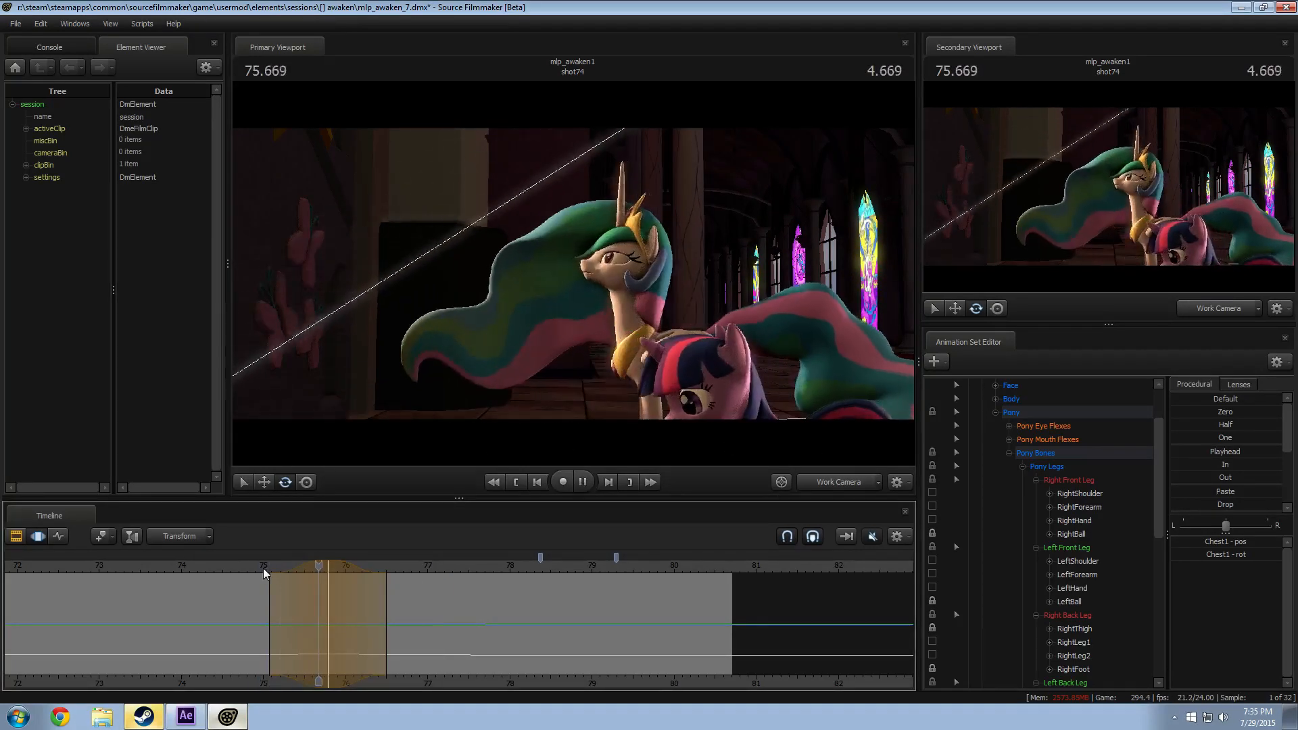
{"action": "key", "text": "space"}
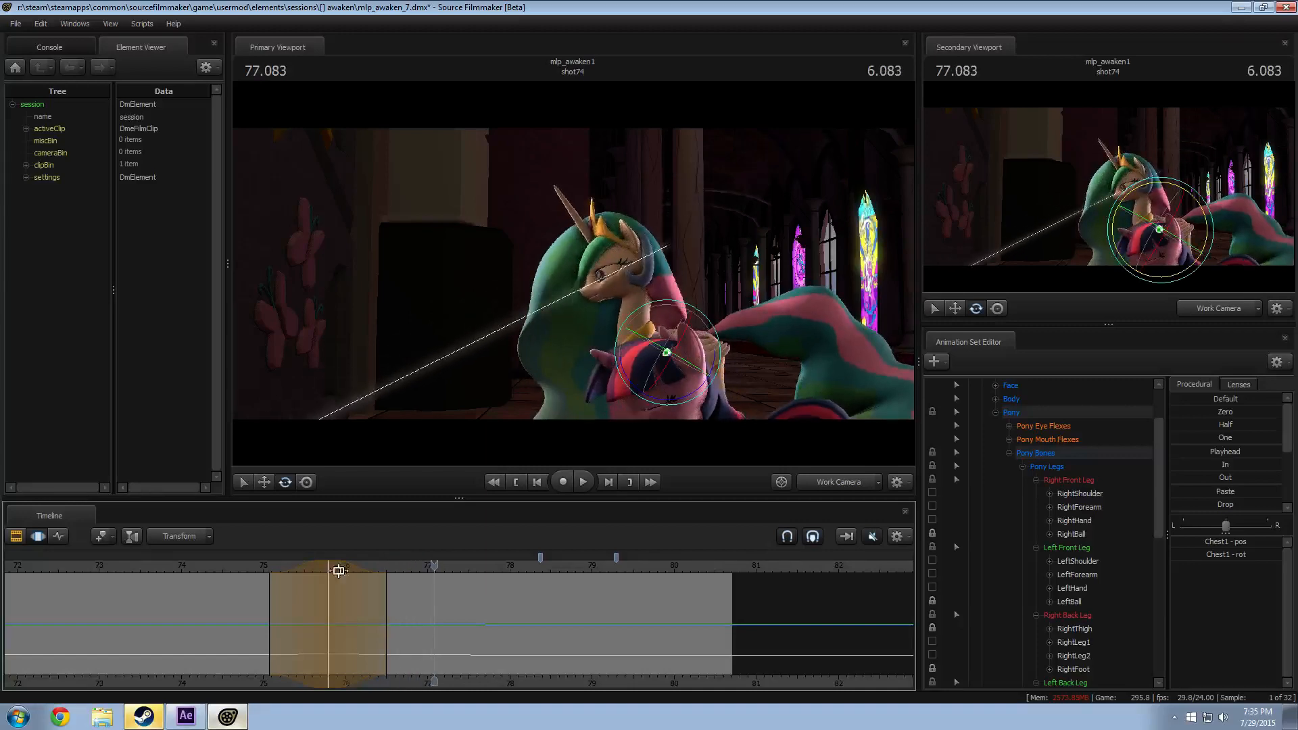
Step: Frame the Work Camera on the ponies' legs at 75.791 s and rotate the large pony's LeftForearm bone
{"action": "left_click", "coordinate": [824, 481]}
{"action": "left_click_drag", "start_coordinate": [271, 571], "coordinate": [330, 577]}
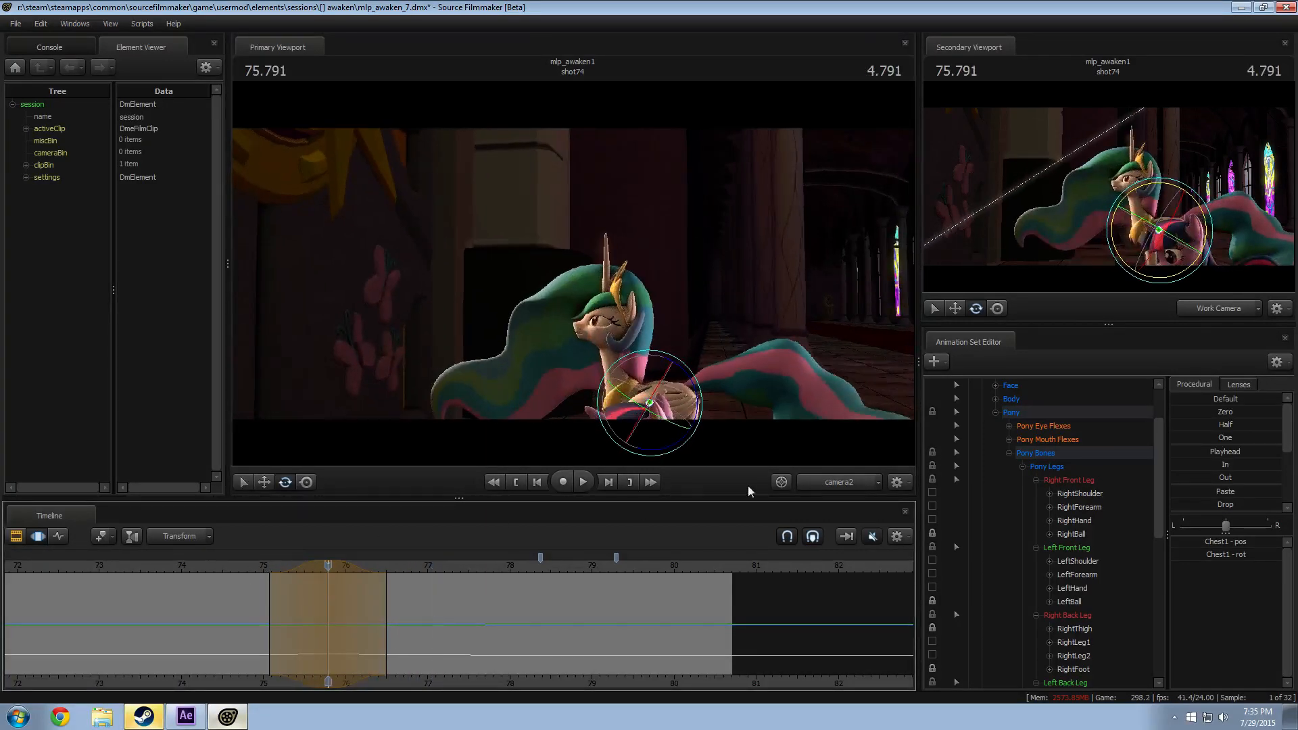
{"action": "left_click", "coordinate": [802, 484]}
{"action": "left_click_drag", "start_coordinate": [730, 338], "coordinate": [724, 399]}
{"action": "key", "text": "w"}
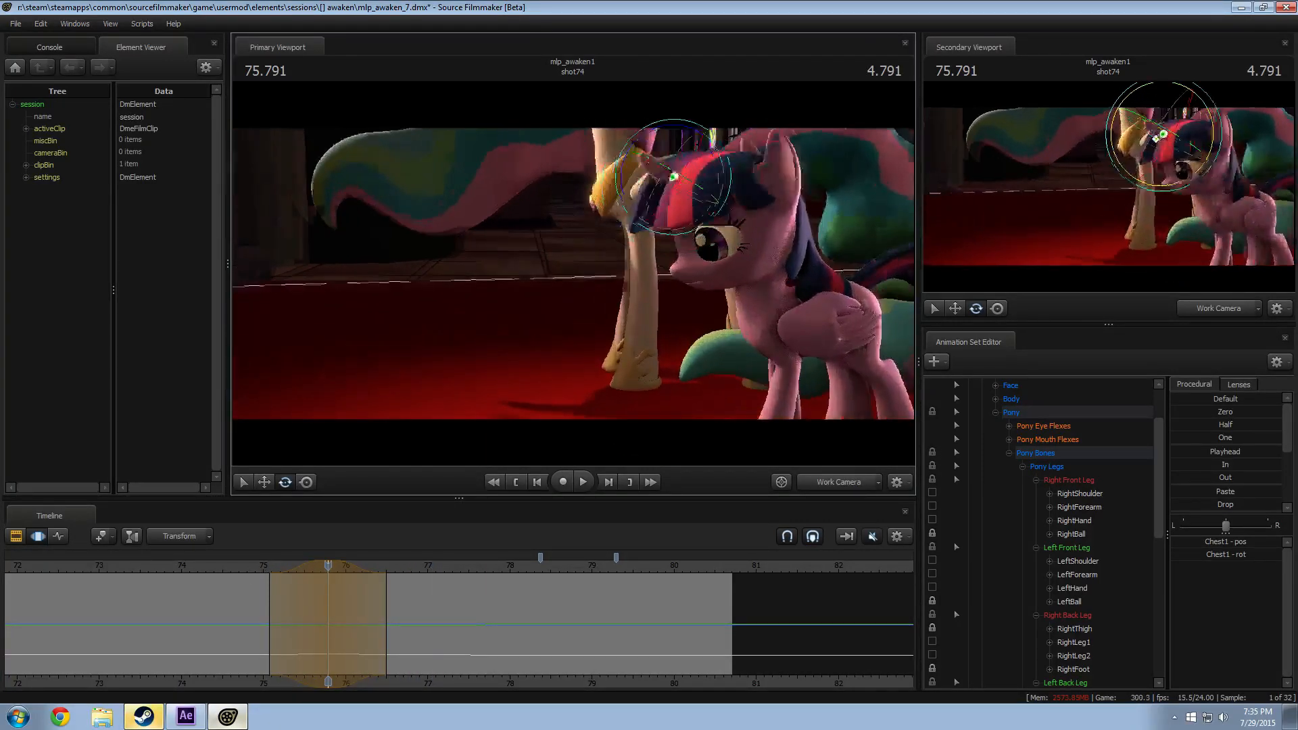
{"action": "left_click_drag", "start_coordinate": [571, 276], "coordinate": [608, 276]}
{"action": "key", "text": "a"}
{"action": "left_click", "coordinate": [650, 215], "text": "ctrl"}
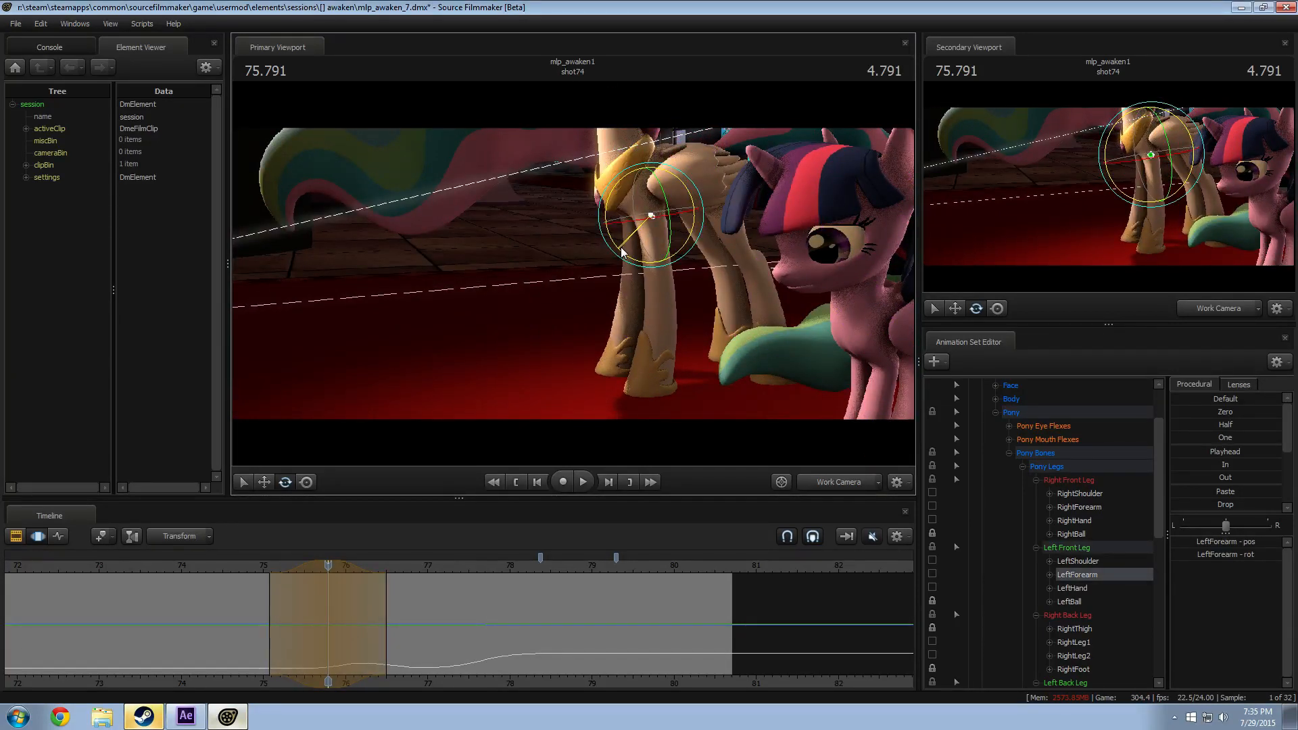
{"action": "left_click_drag", "start_coordinate": [621, 251], "coordinate": [619, 254]}
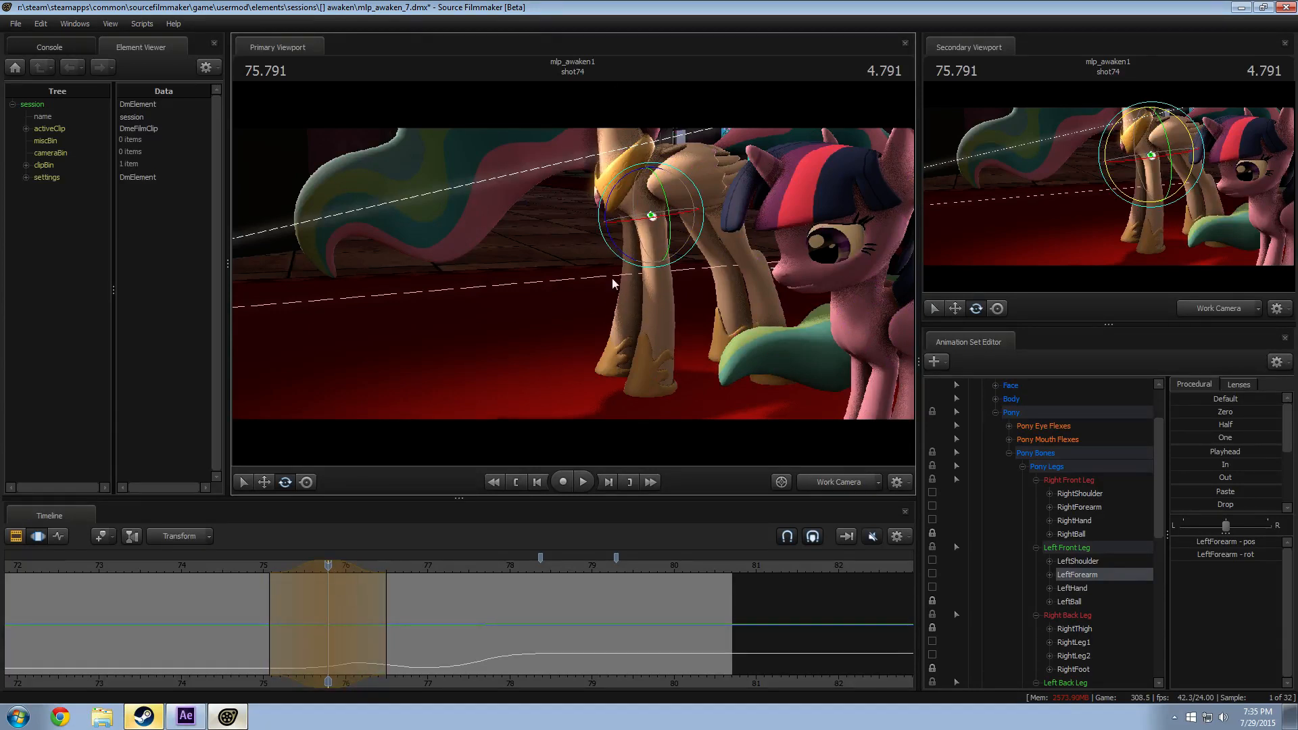
Step: Adjust the large pony's RightForearm bone to match and play back the leg motion from about 74.8 s
{"action": "left_click", "coordinate": [635, 213]}
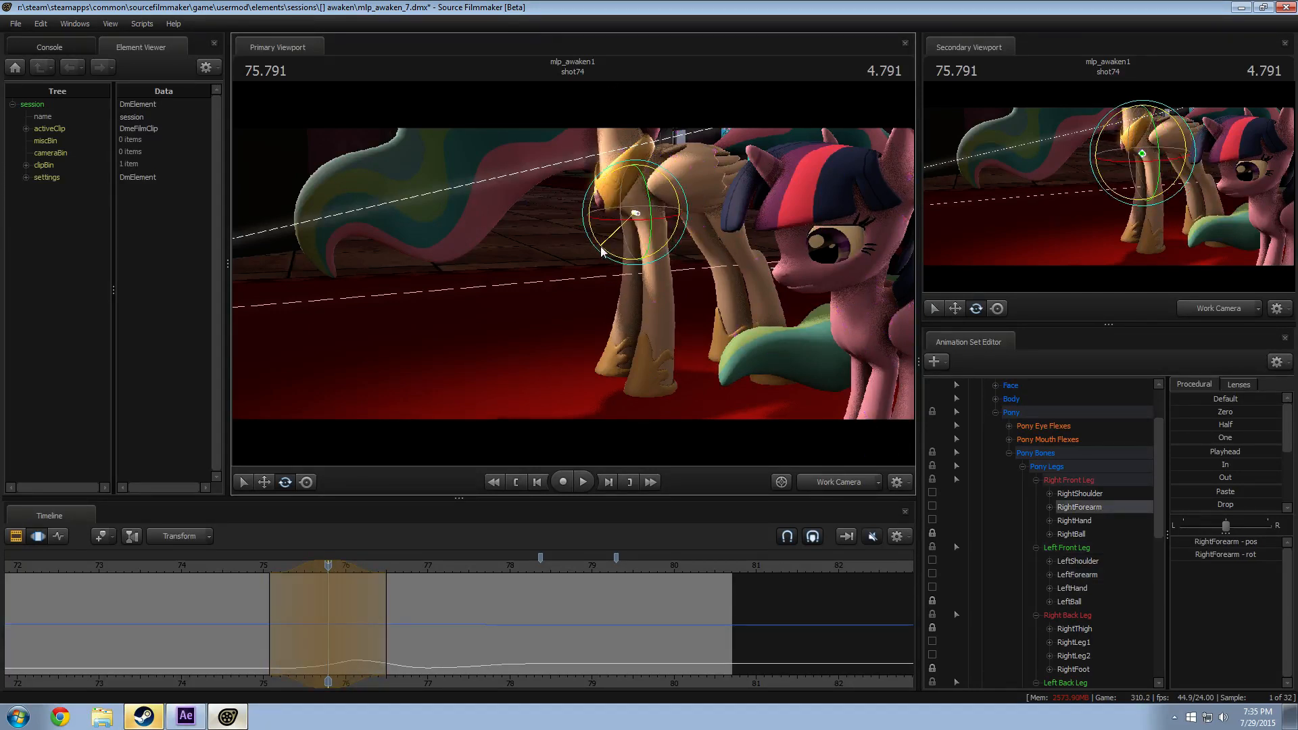
{"action": "key", "text": "space"}
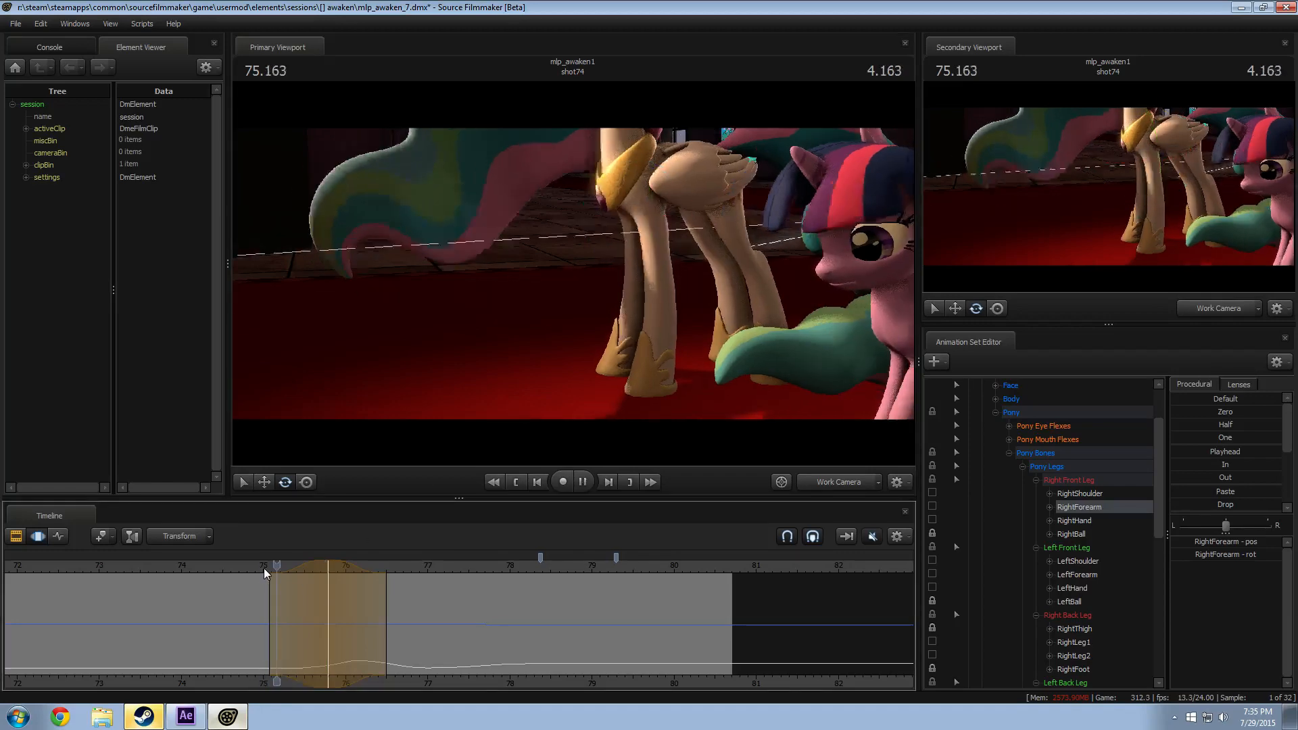
{"action": "key", "text": "space"}
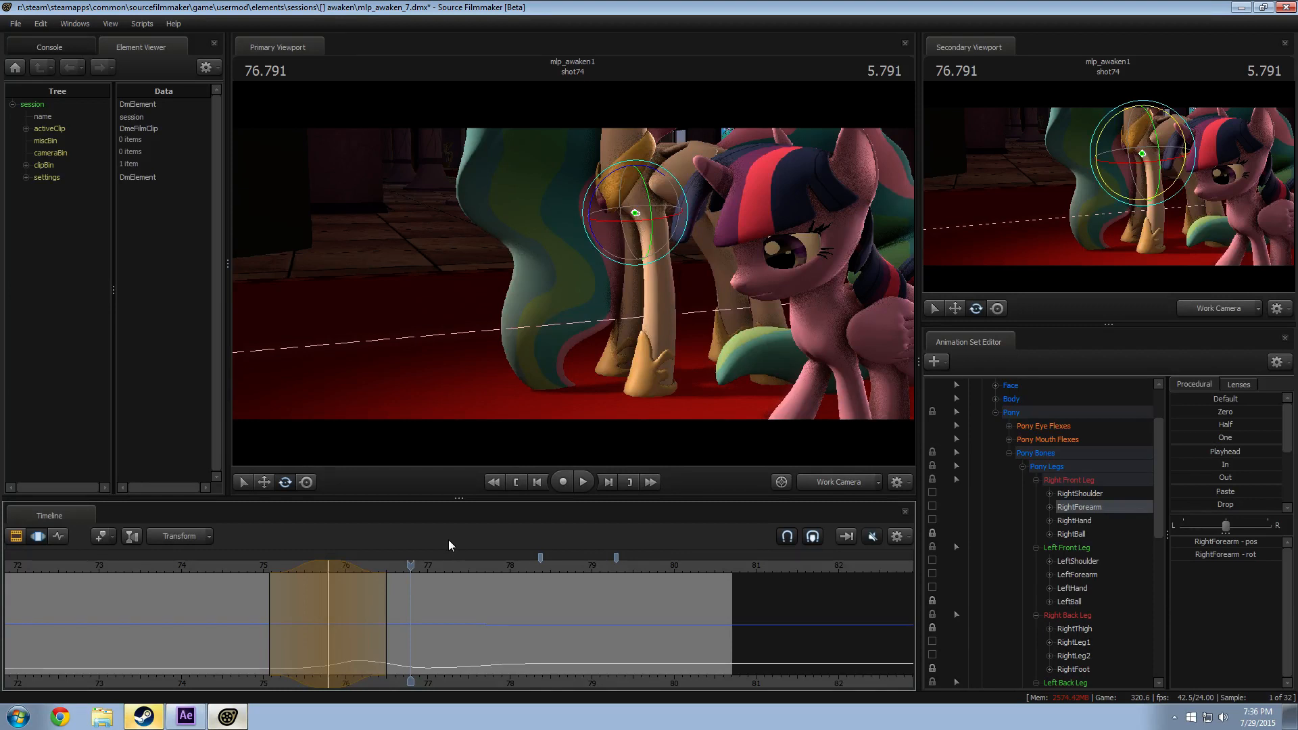
{"action": "left_click", "coordinate": [250, 568]}
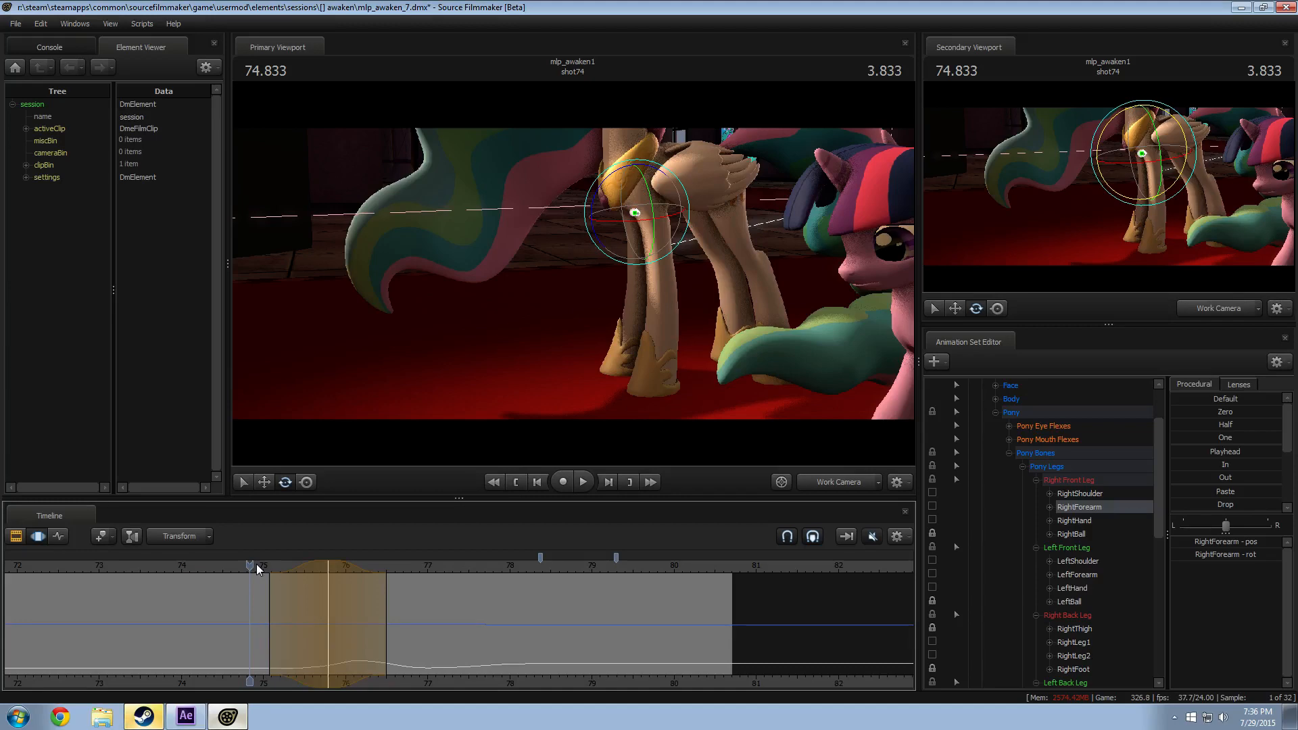
{"action": "key", "text": "space"}
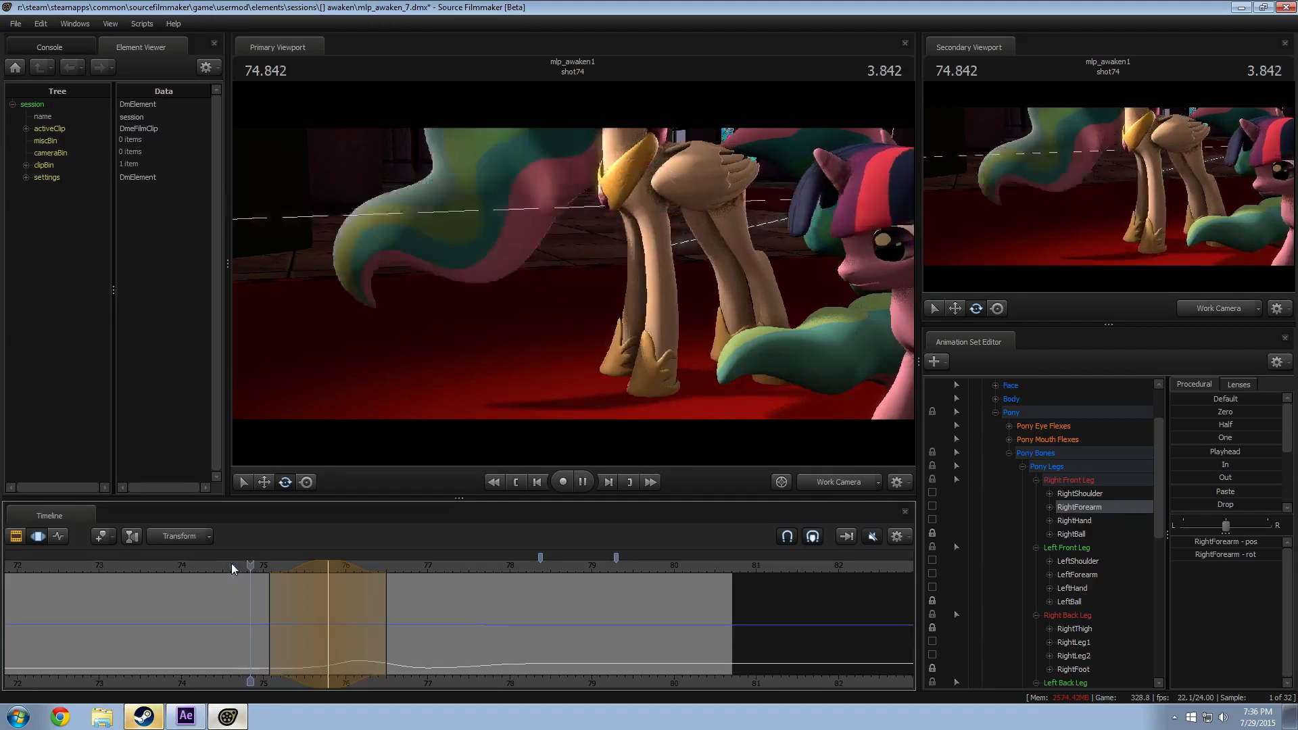
{"action": "left_click", "coordinate": [234, 564]}
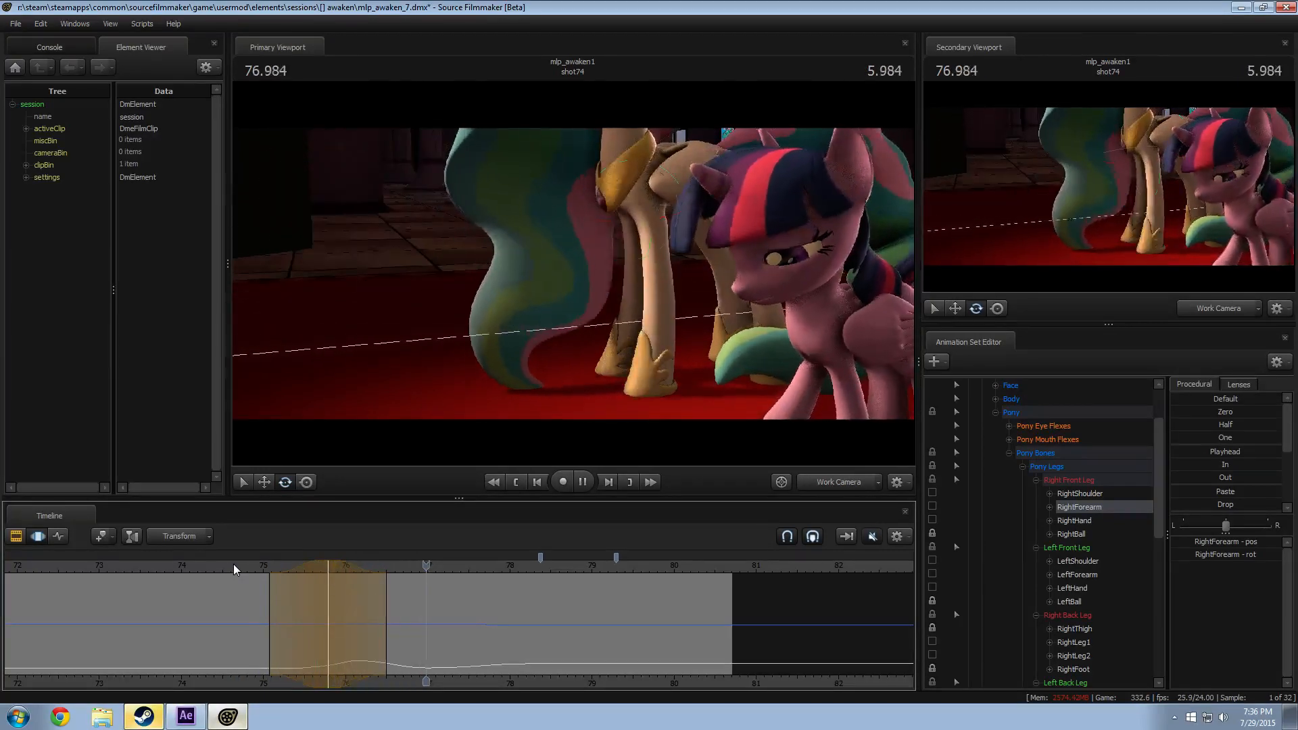
{"action": "left_click", "coordinate": [233, 564]}
{"action": "key", "text": "space"}
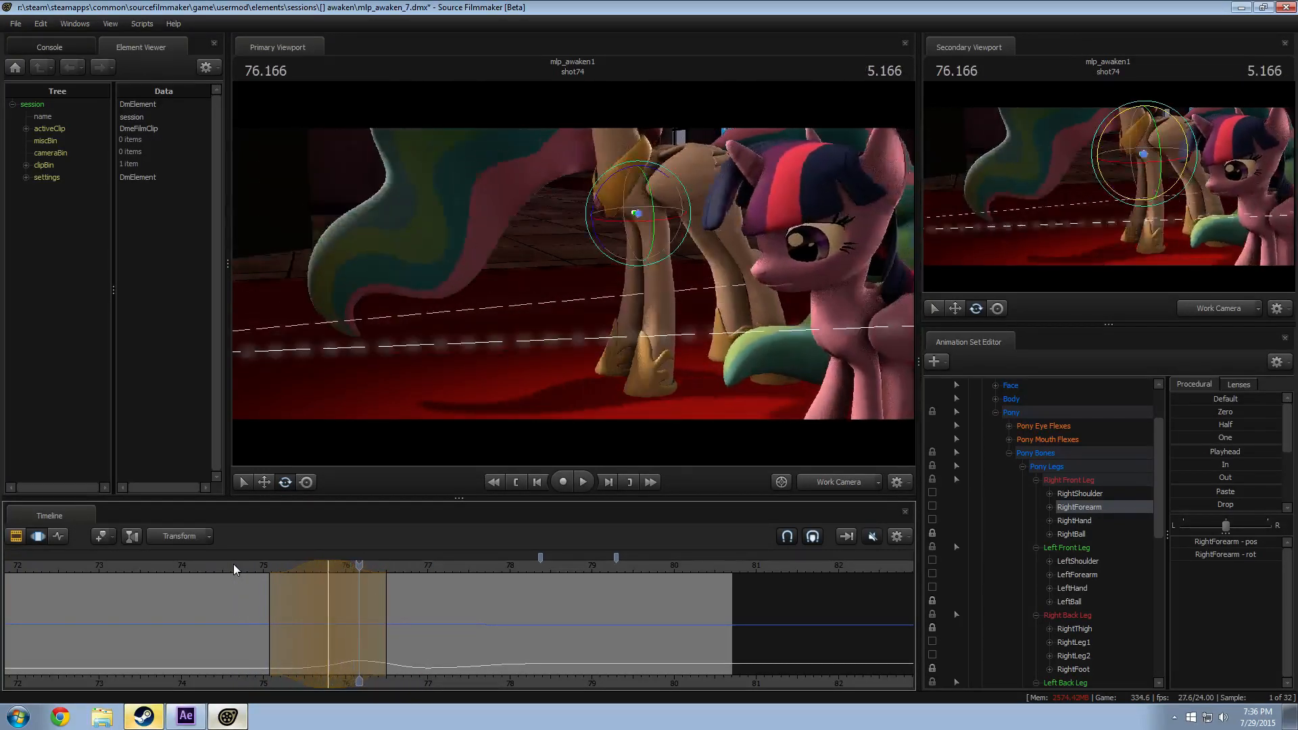
Step: Set a time selection of about 75–76.1 s around 75.541 s, adjust the large pony's Chest2 bone, and play back the motion
{"action": "key", "text": "shift"}
{"action": "left_click", "coordinate": [306, 627], "text": "shift"}
{"action": "scroll", "coordinate": [306, 627], "scroll_direction": "up", "scroll_amount": 5, "text": "shift"}
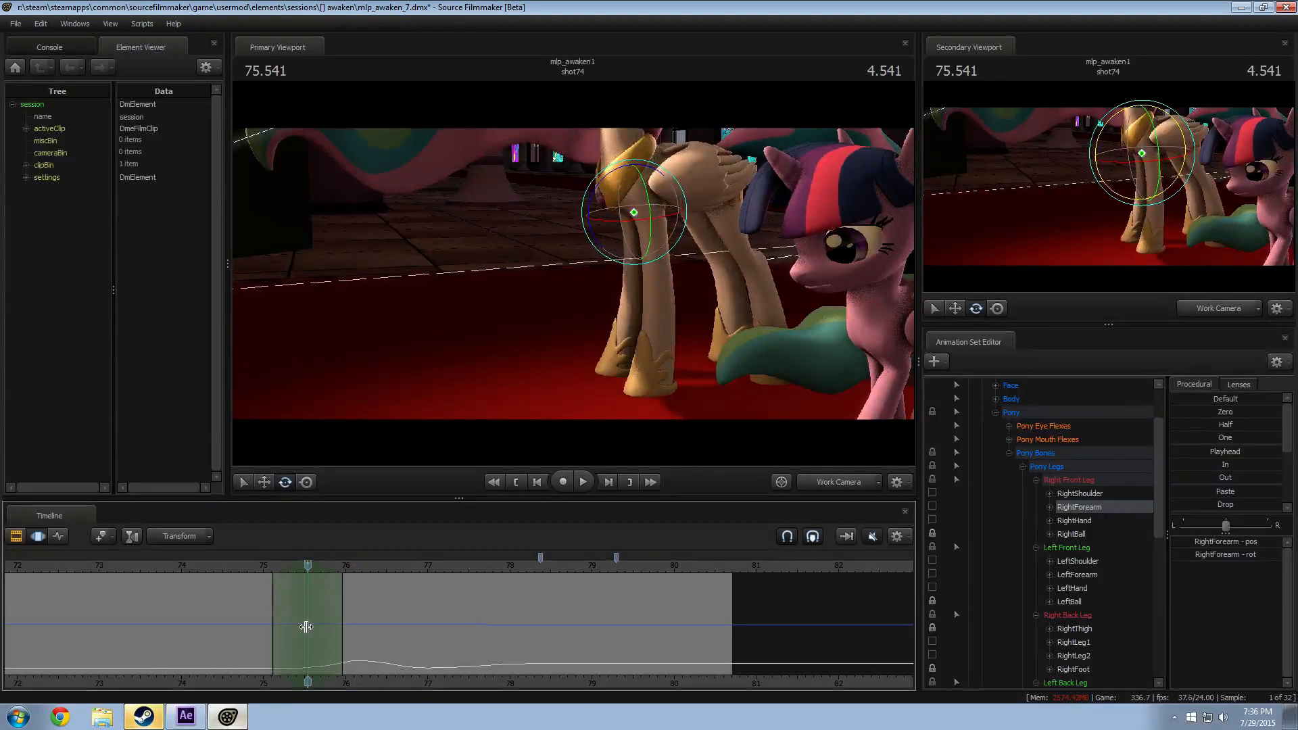
{"action": "left_click_drag", "start_coordinate": [591, 287], "coordinate": [571, 222]}
{"action": "left_click", "coordinate": [591, 260], "text": "ctrl"}
{"action": "key", "text": "space"}
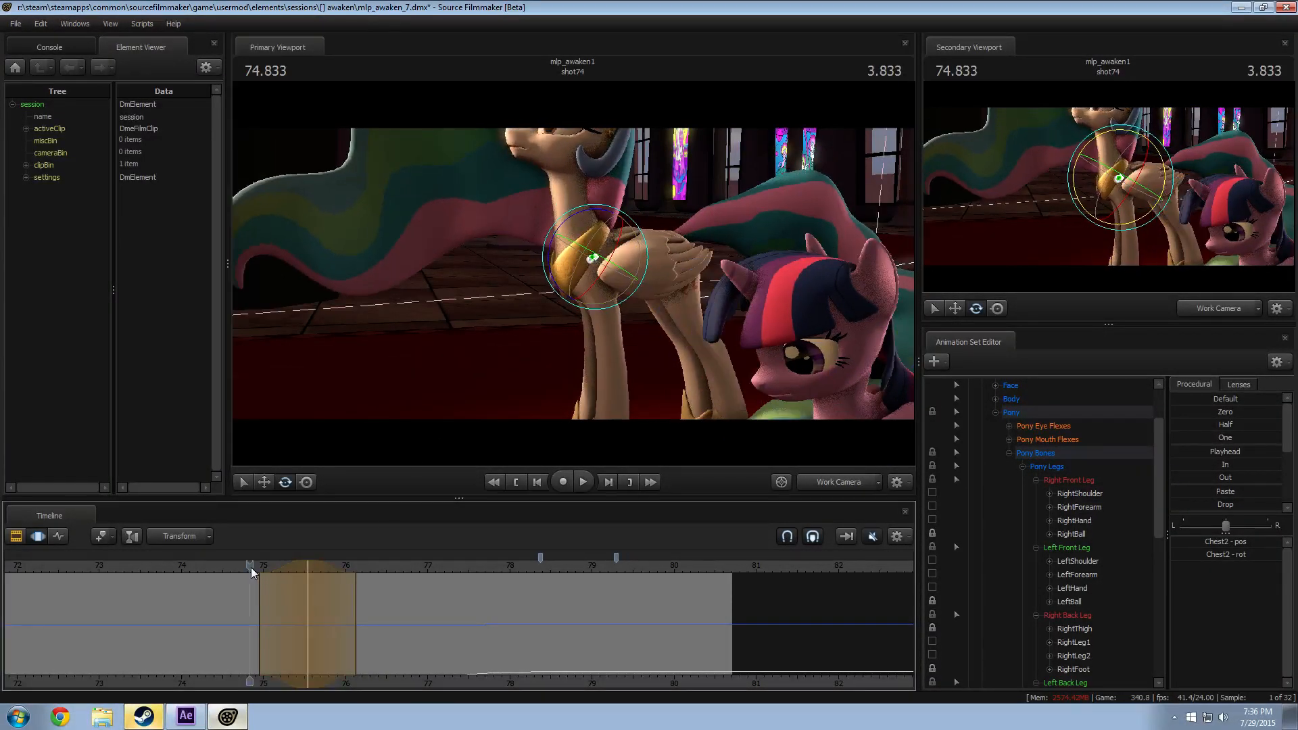
{"action": "key", "text": "space"}
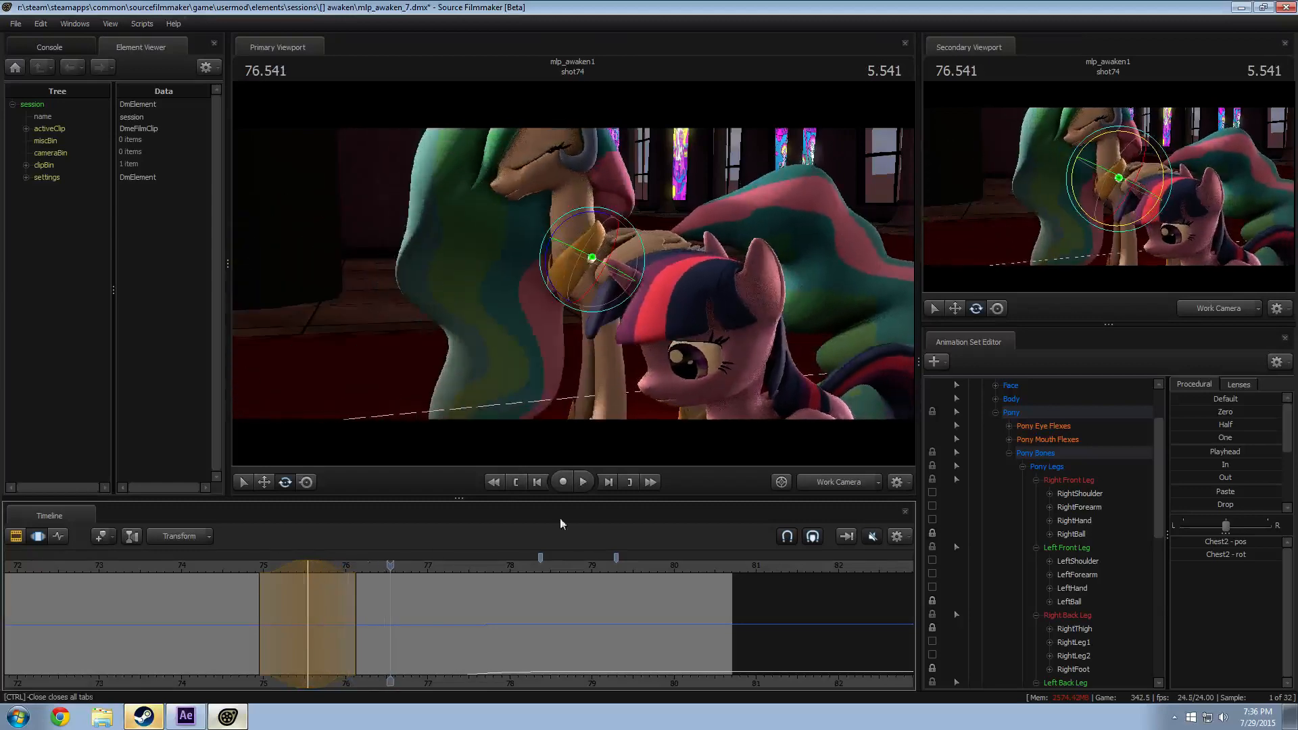
Step: Play back the chest motion through camera2 from before the time selection
{"action": "left_click", "coordinate": [854, 484]}
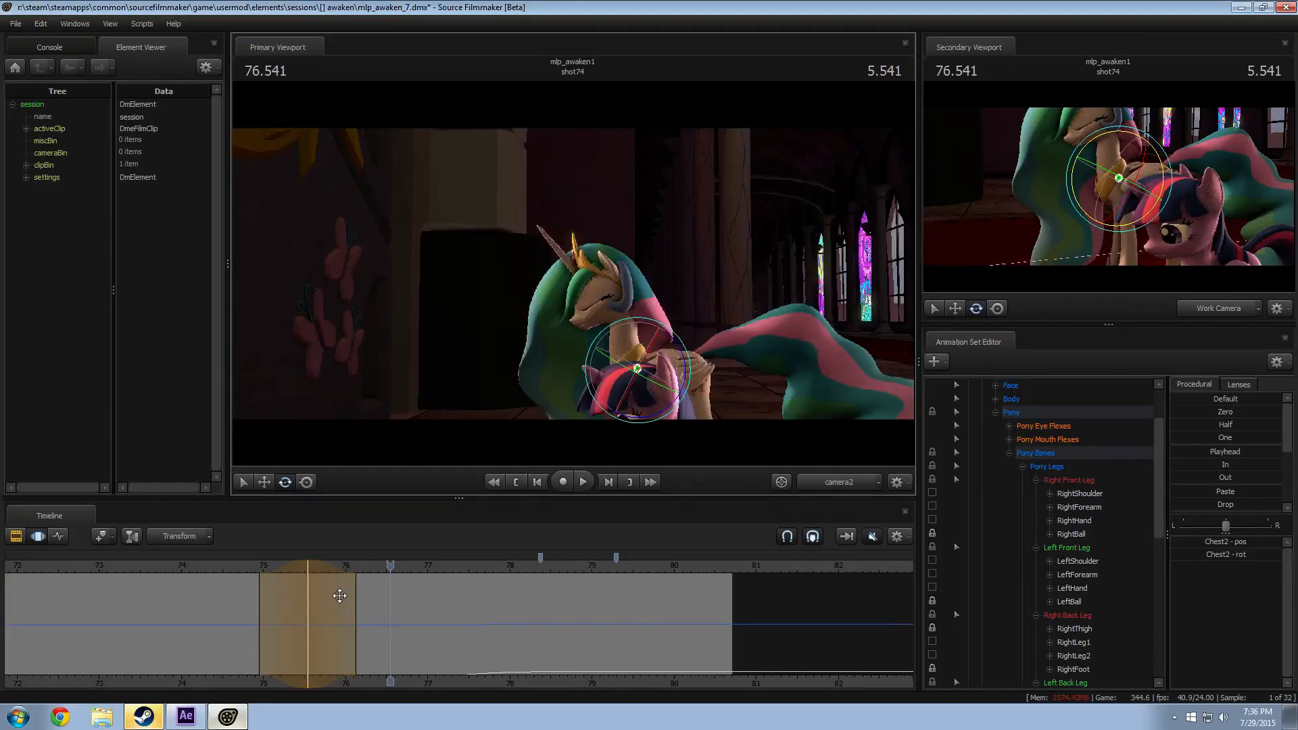
{"action": "key", "text": "space"}
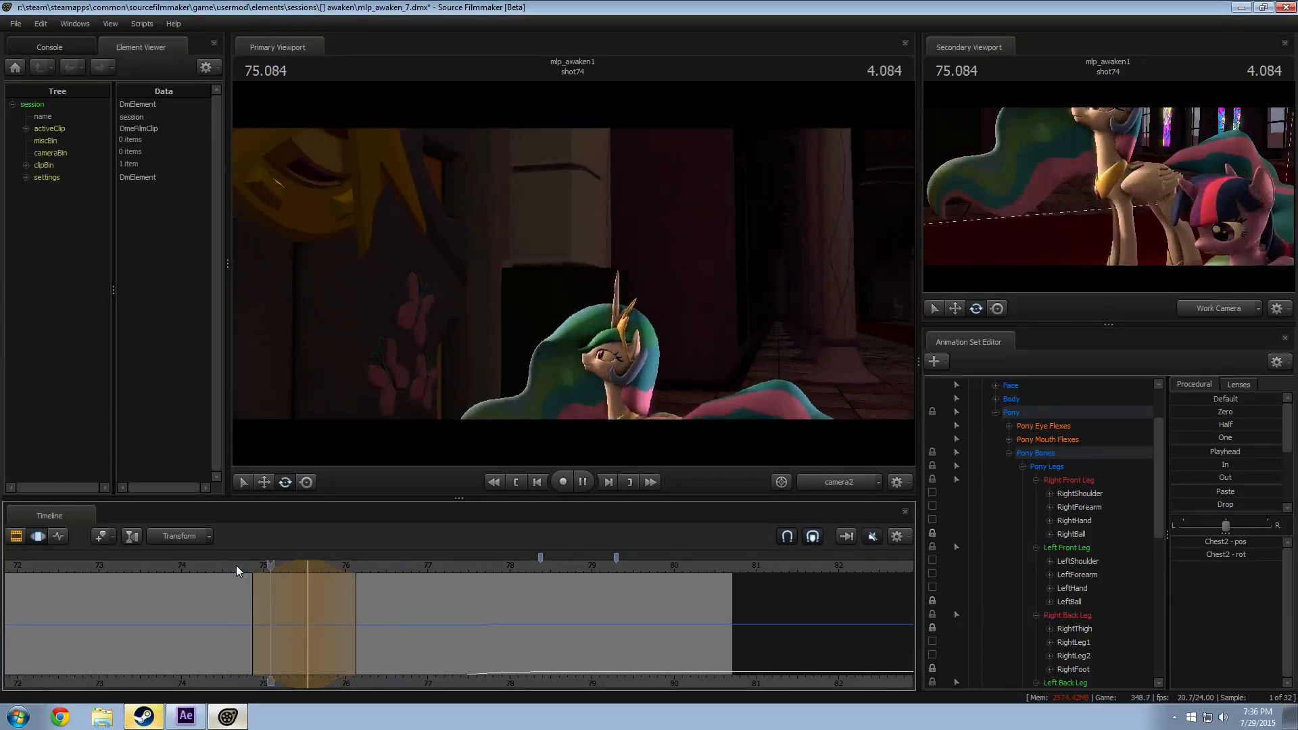
{"action": "key", "text": "space"}
Step: Frame the Work Camera on the large pony's upper body at 75.541 s and rotate its Head bone
{"action": "left_click", "coordinate": [308, 571]}
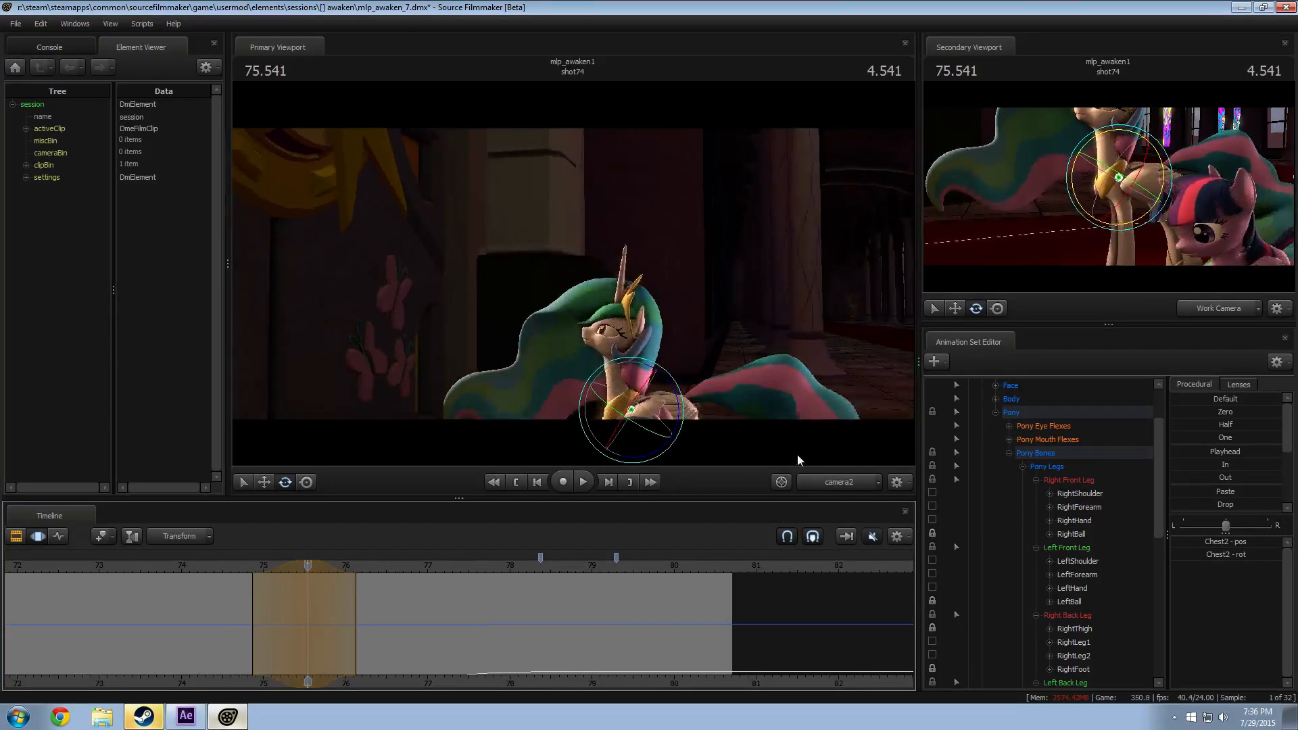
{"action": "left_click", "coordinate": [814, 480]}
{"action": "left_click_drag", "start_coordinate": [649, 378], "coordinate": [676, 331]}
{"action": "left_click", "coordinate": [537, 228], "text": "ctrl"}
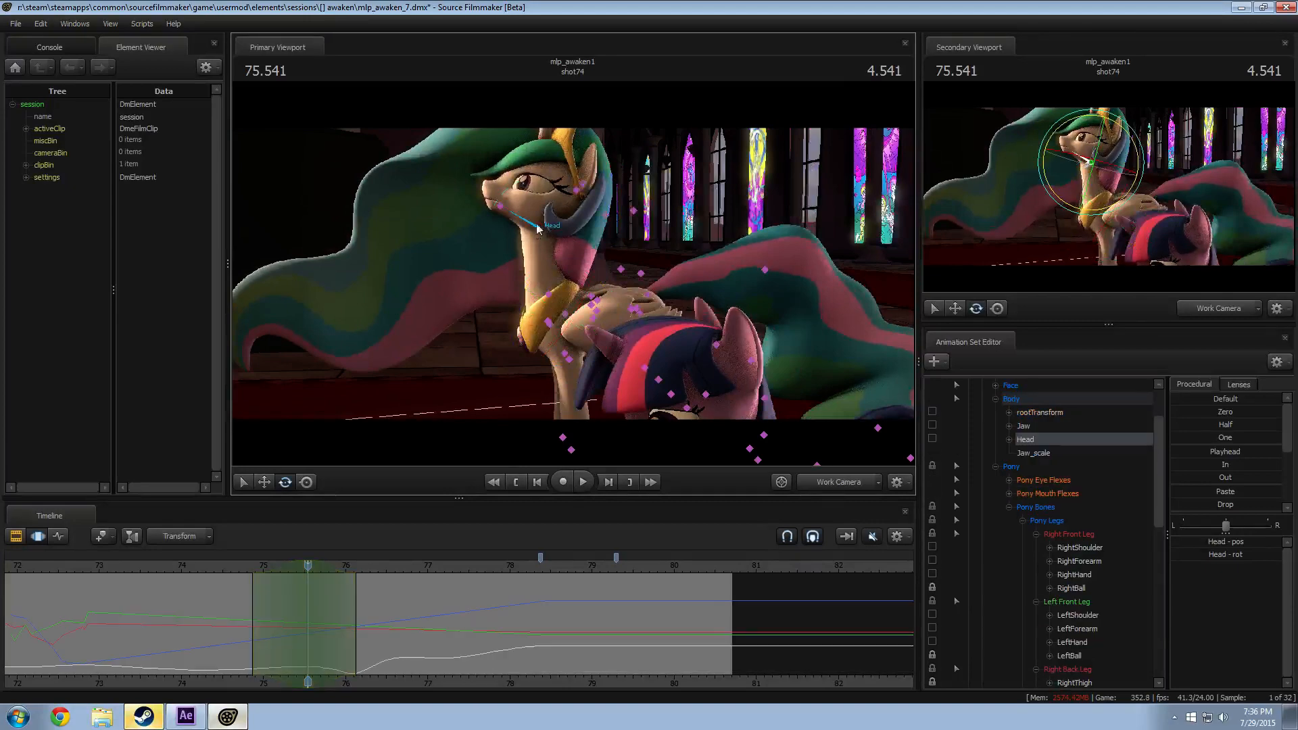
{"action": "left_click_drag", "start_coordinate": [505, 201], "coordinate": [505, 204]}
Step: Play back the head motion from about 74.8 s and shift the Head adjustment later to about 75.7 s
{"action": "left_click", "coordinate": [243, 571]}
{"action": "key", "text": "space"}
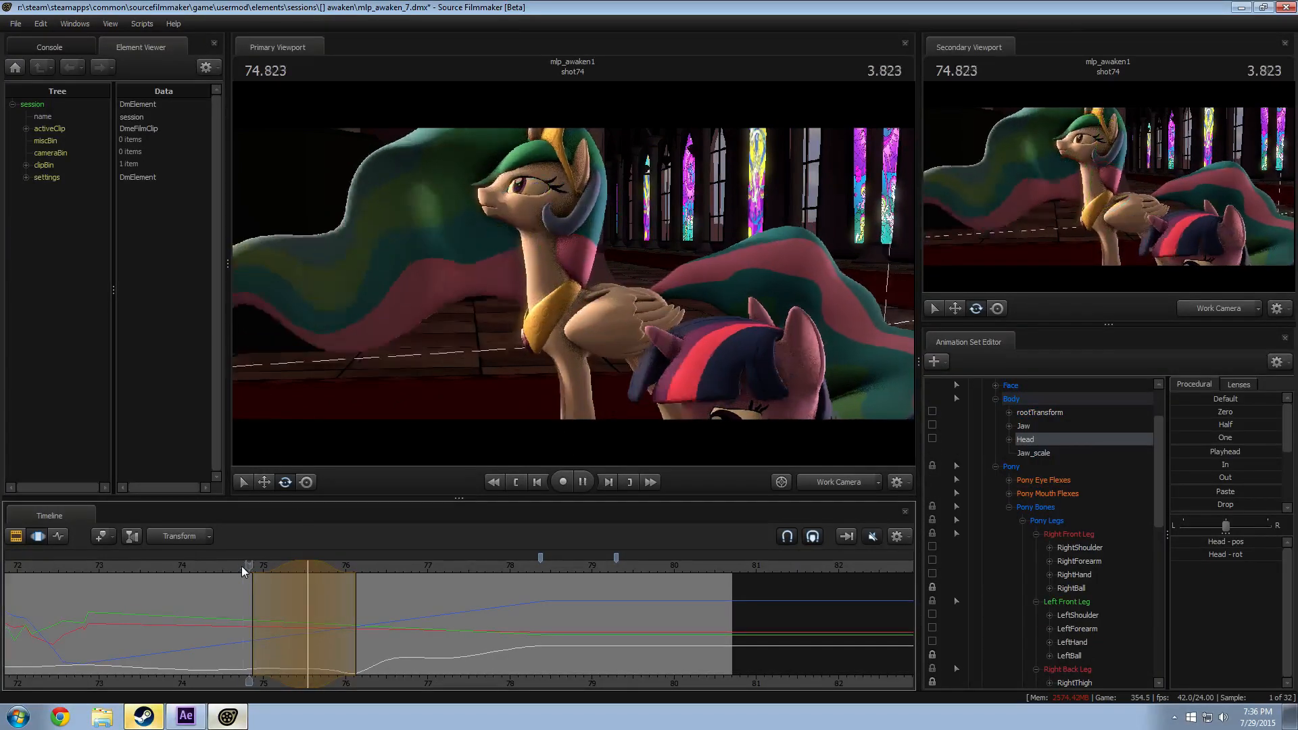
{"action": "key", "text": "space"}
{"action": "left_click", "coordinate": [307, 569]}
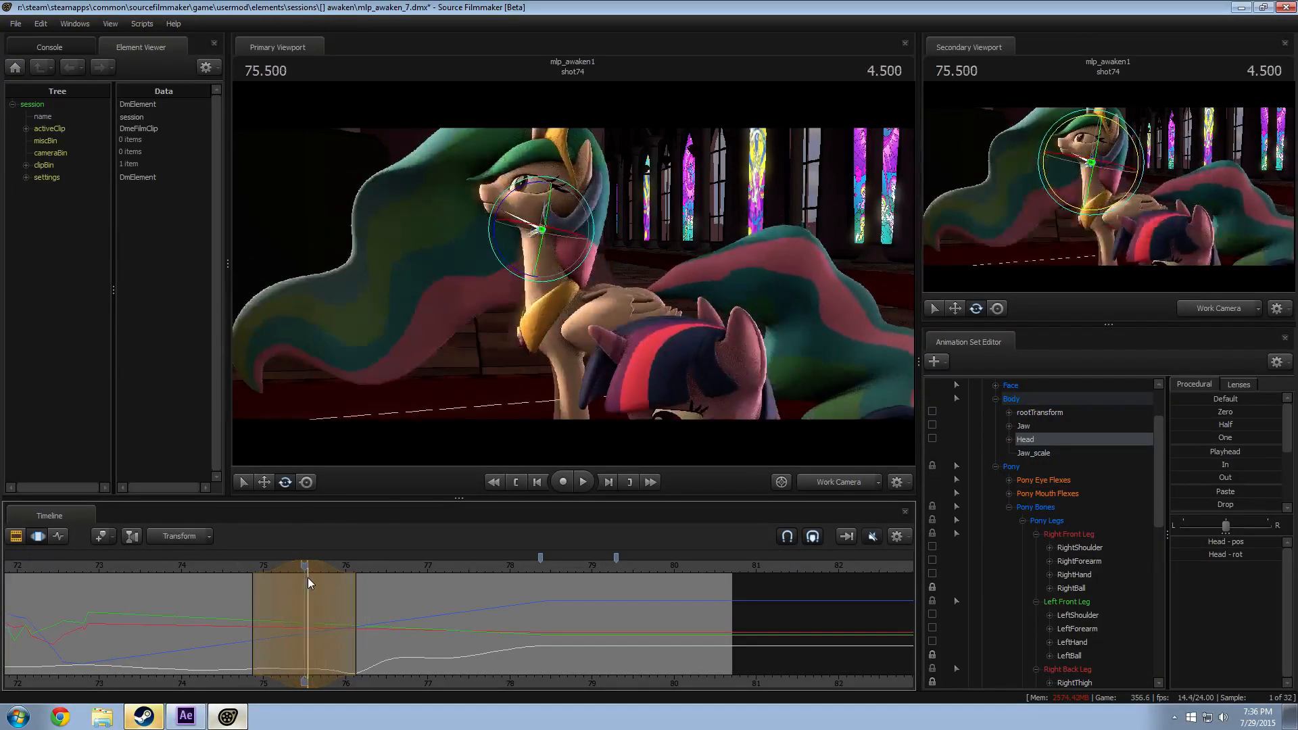
{"action": "key", "text": "space"}
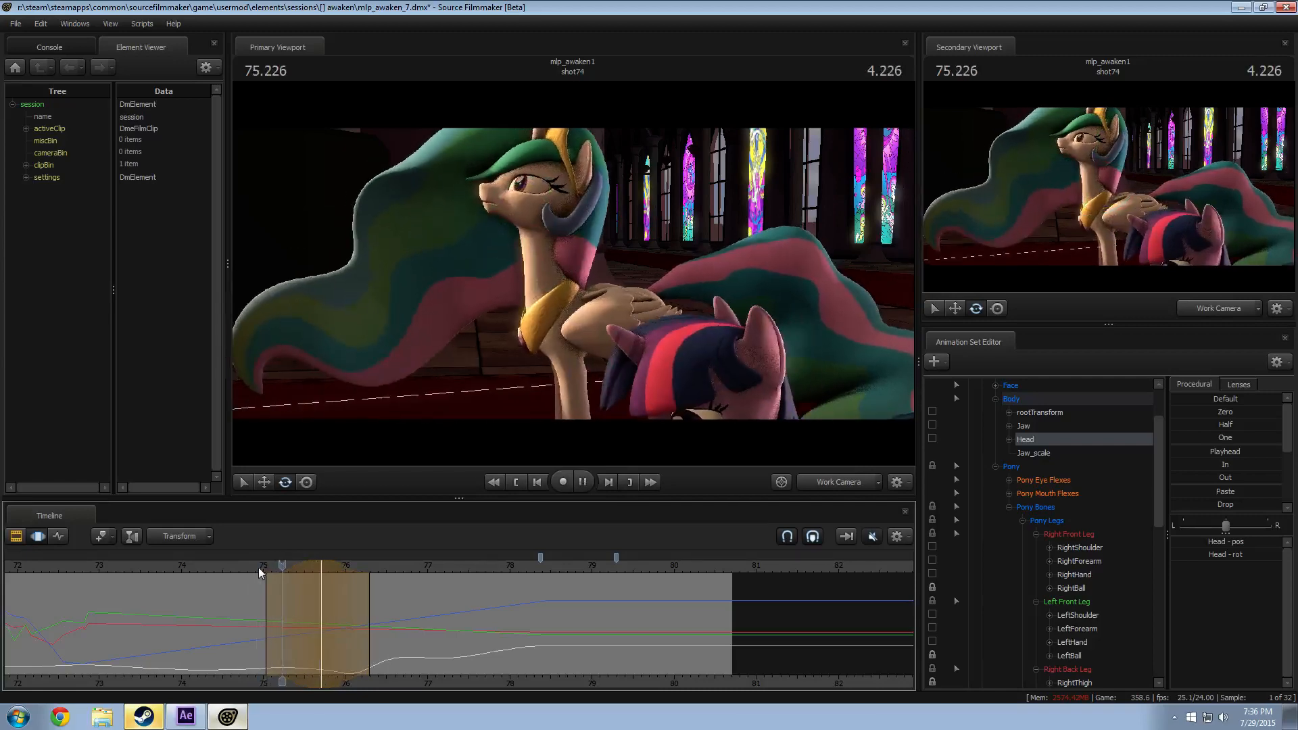
{"action": "key", "text": "space"}
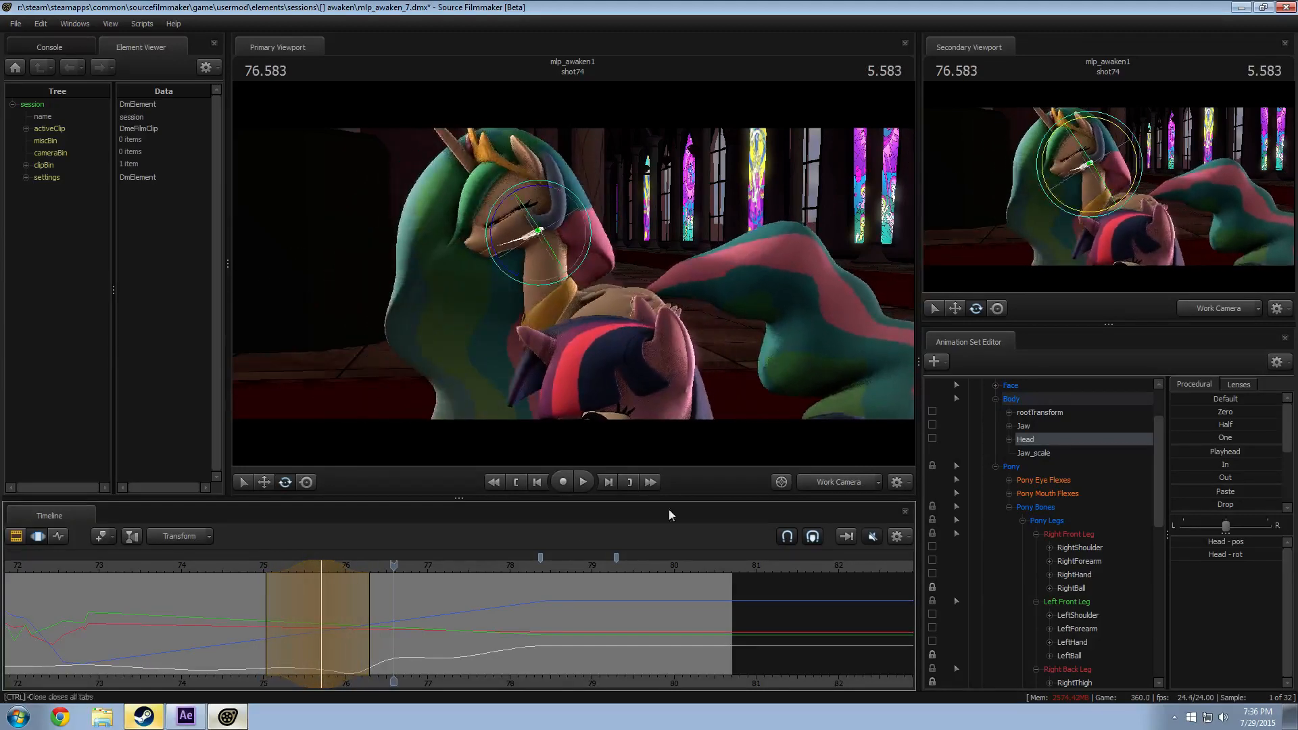
Step: Play back the head motion through camera2 from 74.791 s
{"action": "left_click", "coordinate": [830, 486]}
{"action": "left_click", "coordinate": [247, 570]}
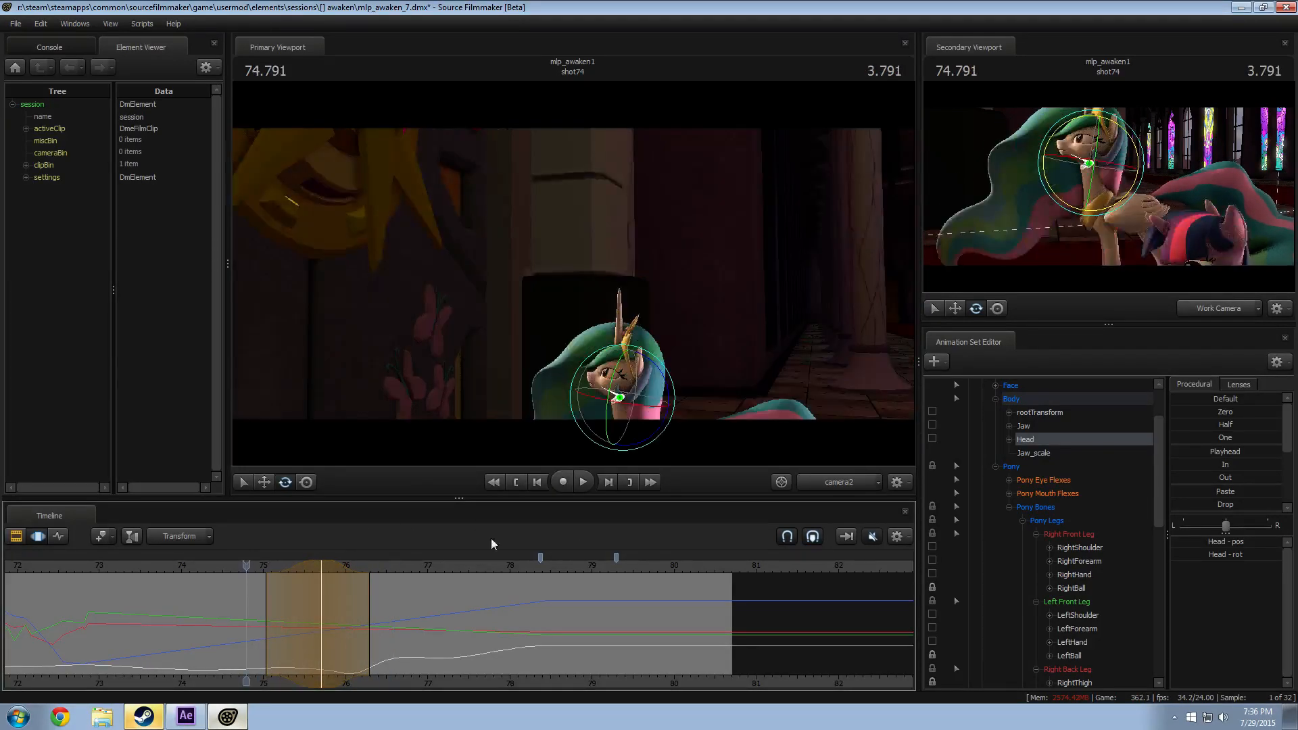
{"action": "key", "text": "space"}
{"action": "key", "text": "space"}
Step: Copy camera2's view at 76.000 s to the Work Camera, reframe it on both ponies, and replay the motion several times
{"action": "left_click", "coordinate": [834, 488]}
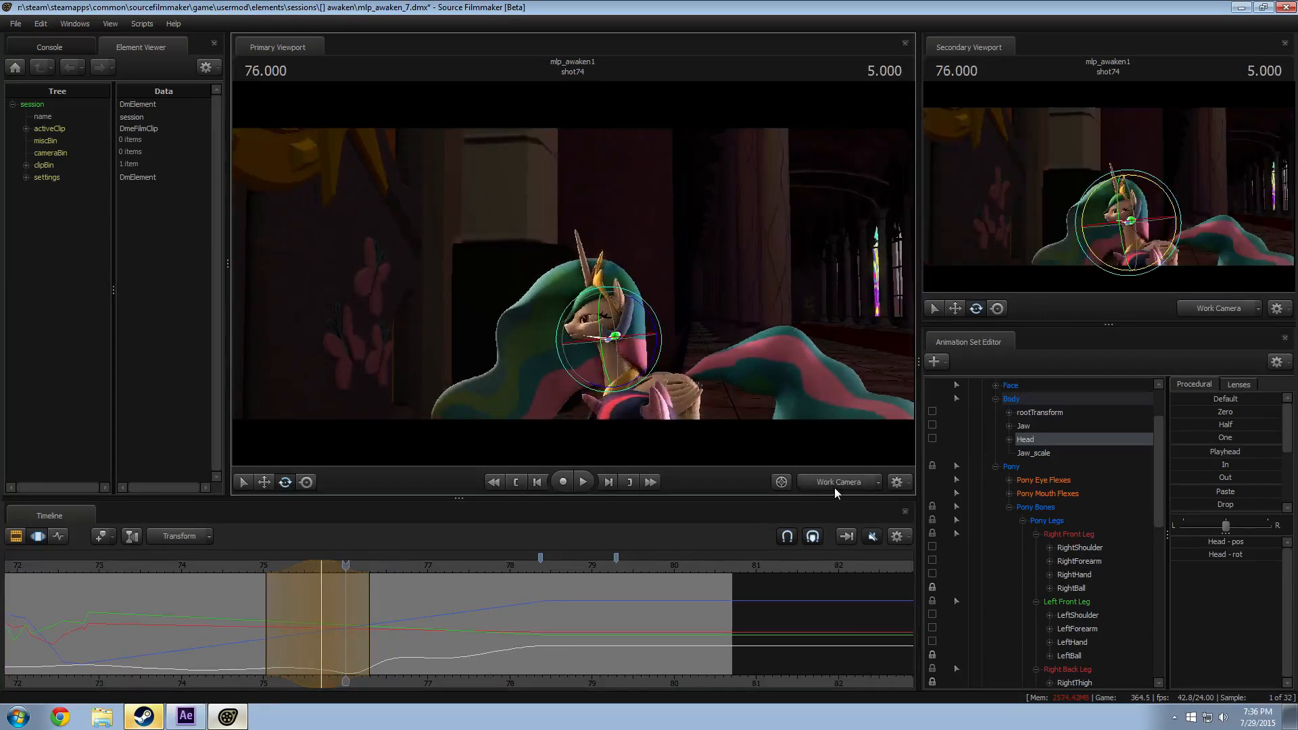
{"action": "key", "text": "space"}
{"action": "left_click", "coordinate": [232, 569]}
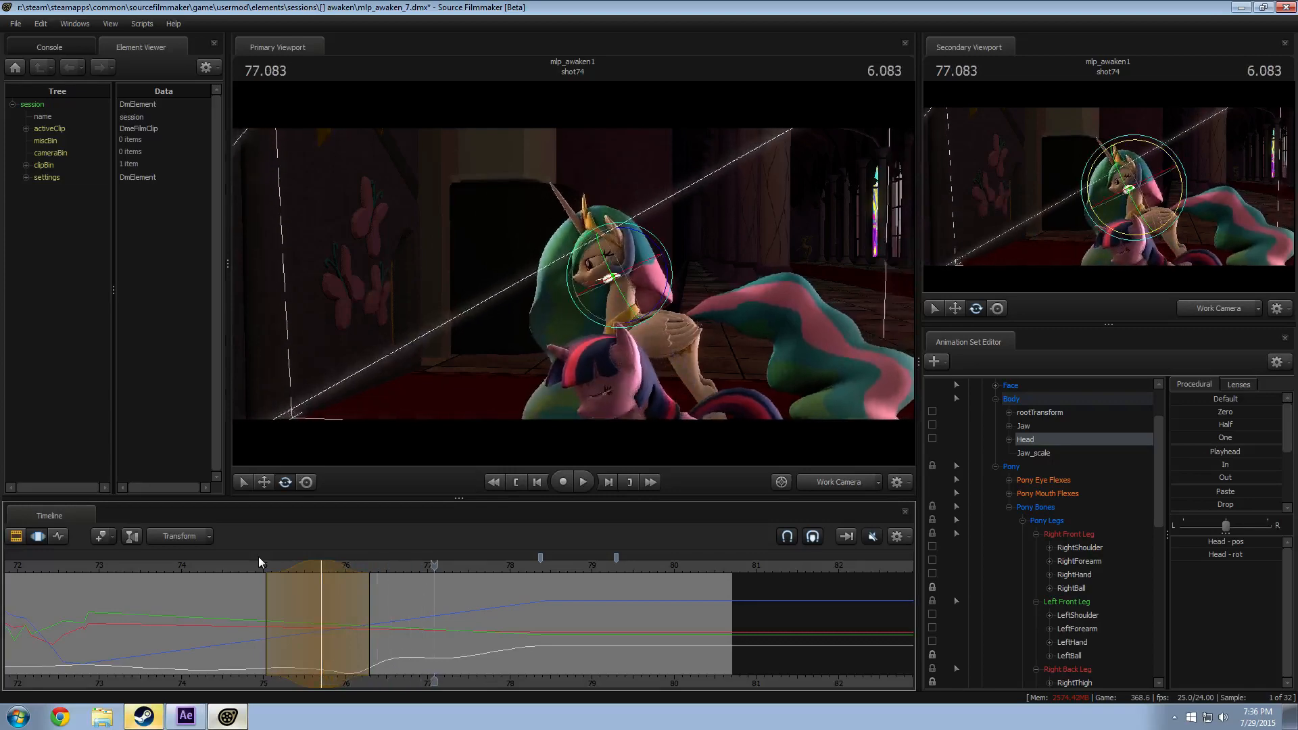
{"action": "key", "text": "space"}
{"action": "key", "text": "space"}
{"action": "left_click", "coordinate": [226, 568]}
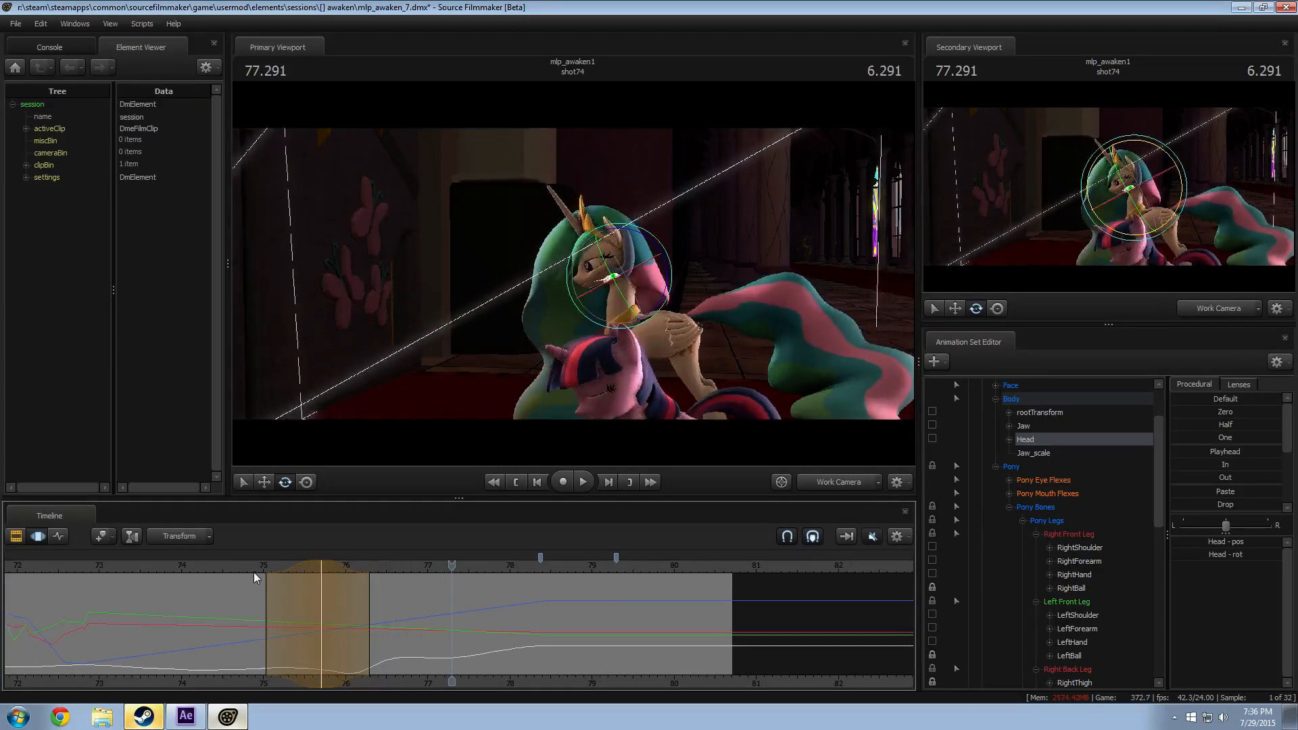
{"action": "left_click", "coordinate": [254, 570]}
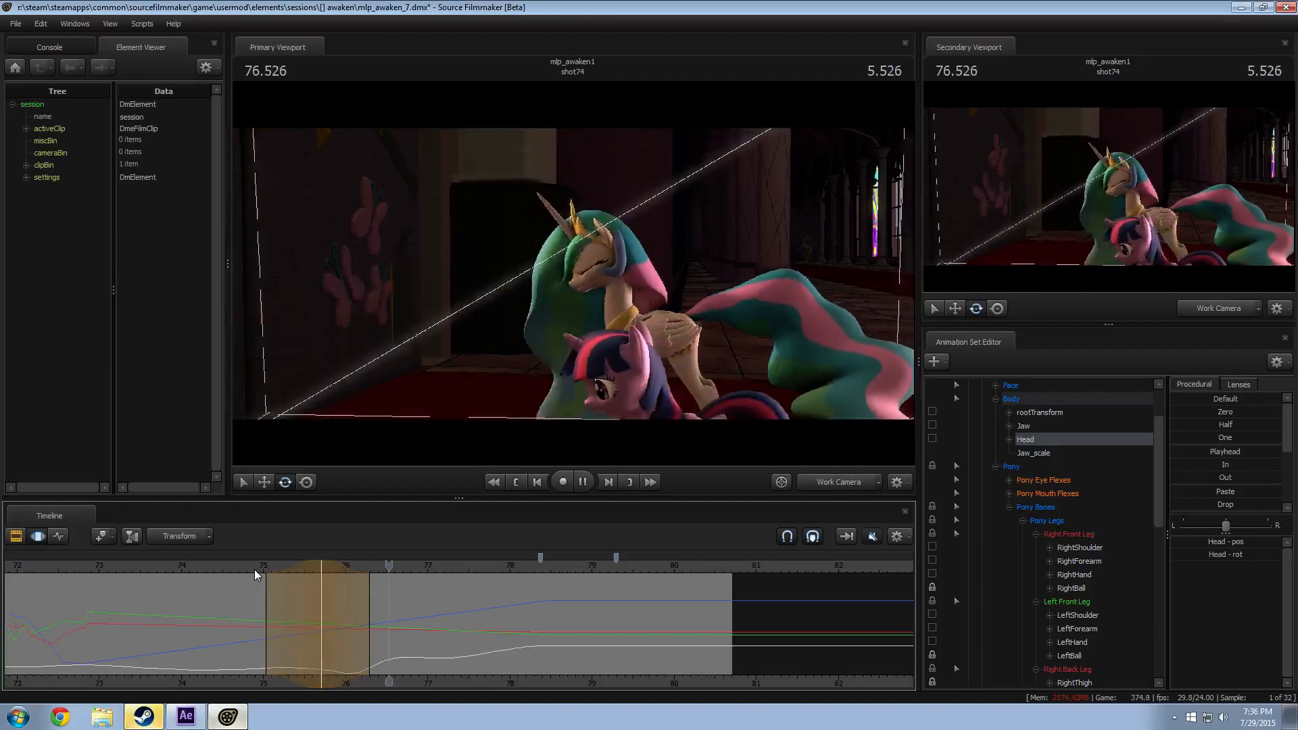
{"action": "left_click", "coordinate": [254, 569]}
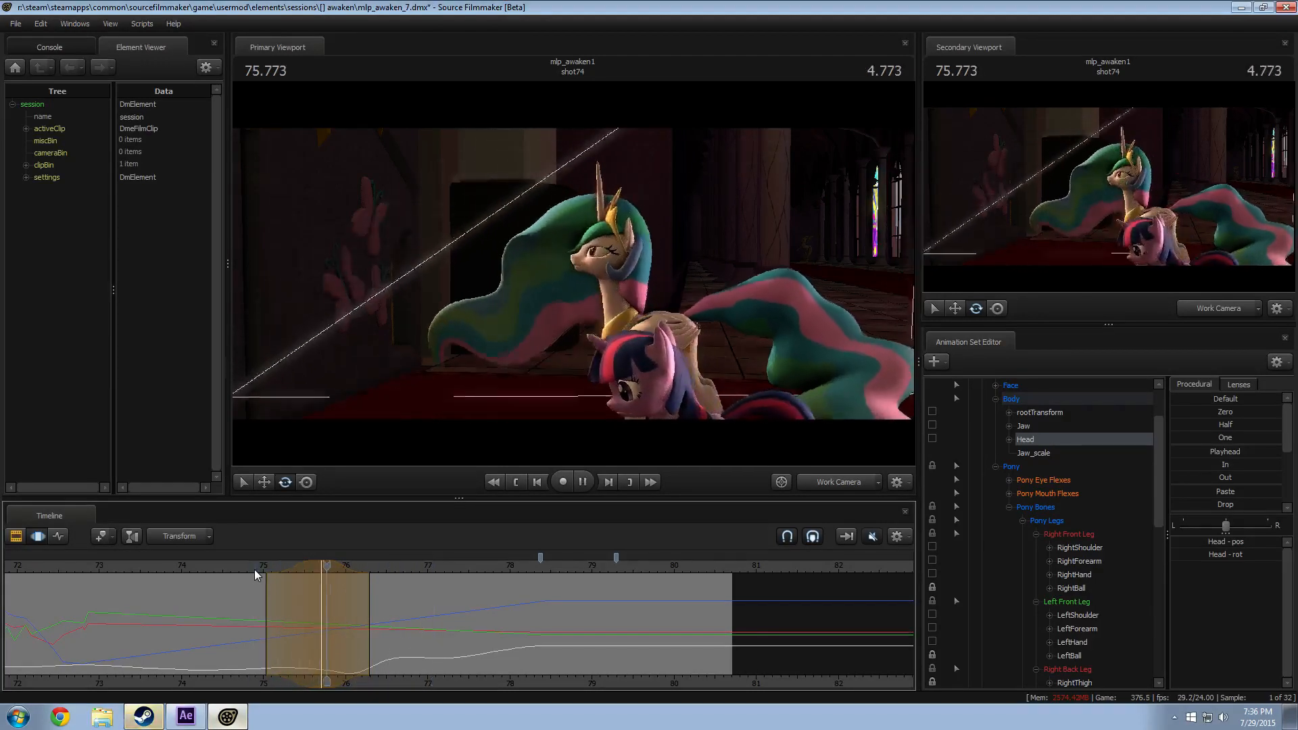
{"action": "key", "text": "space"}
Step: Reframe the Work Camera closer on the large pony, adjust its Head bone at 75.708 s, and compare the pose with 74.833 s
{"action": "left_click_drag", "start_coordinate": [312, 572], "coordinate": [322, 579]}
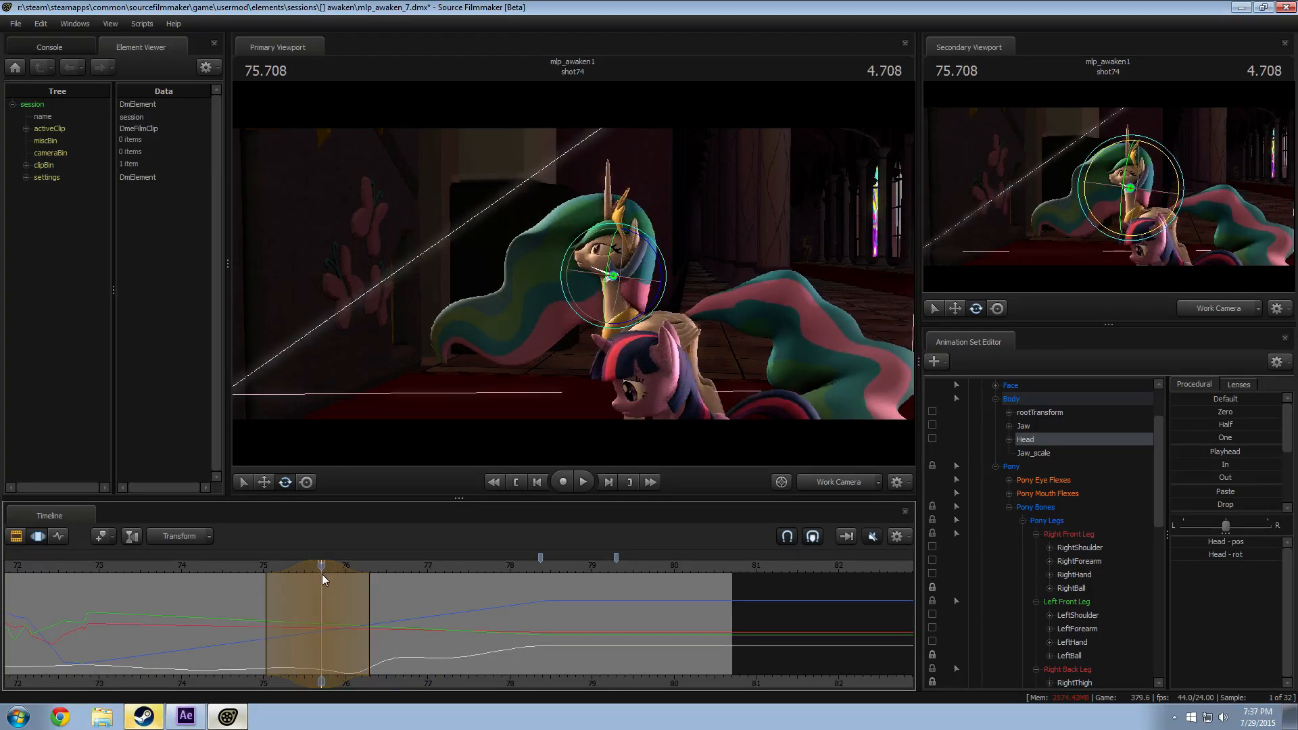
{"action": "left_click", "coordinate": [842, 486]}
{"action": "left_click", "coordinate": [831, 485], "text": "ctrl"}
{"action": "mouse_move", "coordinate": [575, 276]}
{"action": "left_mouse_down"}
{"action": "mouse_move", "coordinate": [583, 286]}
{"action": "mouse_move", "coordinate": [573, 275]}
{"action": "left_mouse_up"}
{"action": "left_click", "coordinate": [250, 567]}
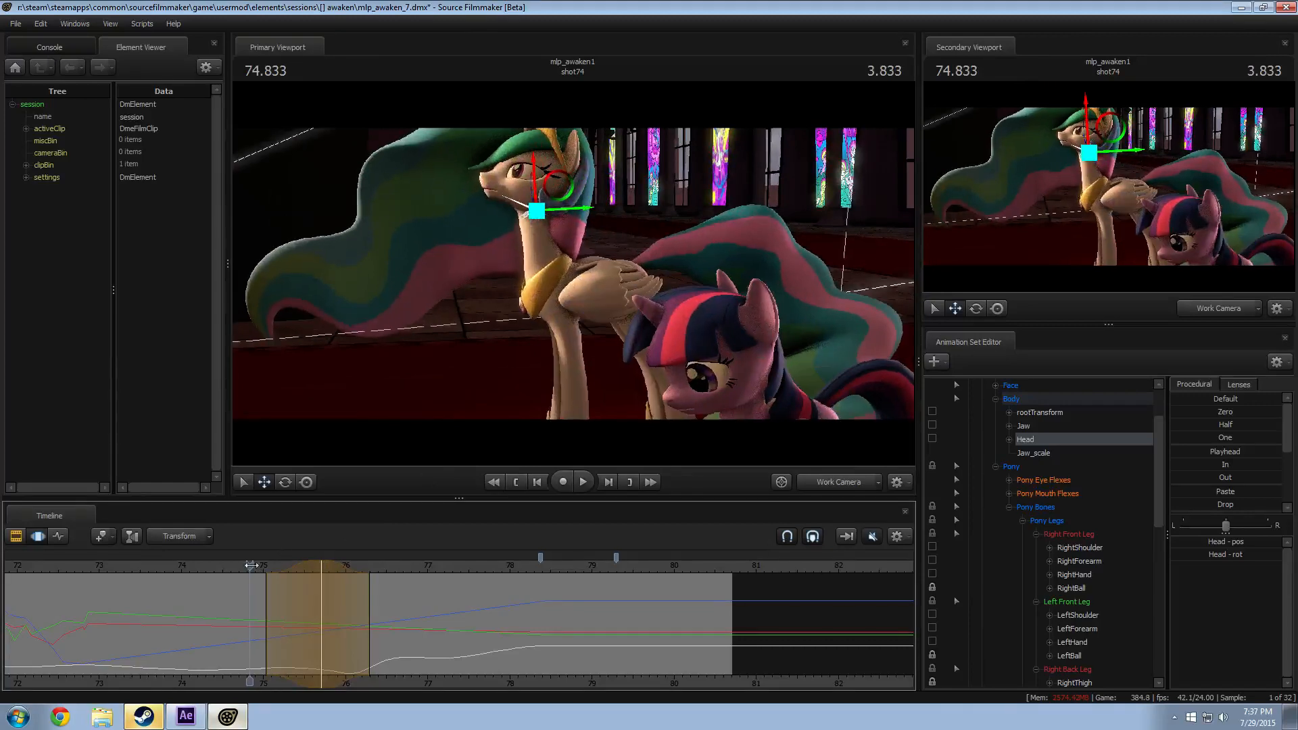
{"action": "left_click_drag", "start_coordinate": [254, 566], "coordinate": [321, 567]}
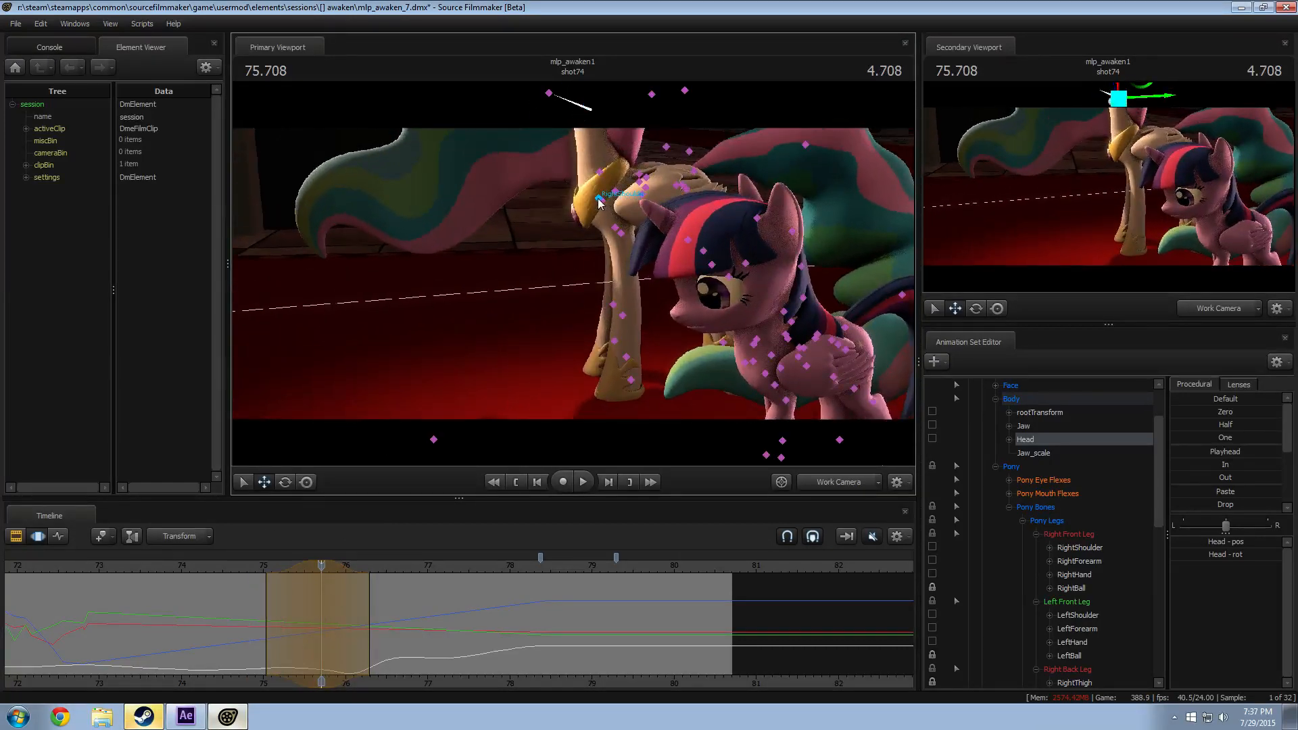
Step: Rotate the large pony's left and right front shoulder and forearm bones at 75.708 s and play back the motion from about 75 s
{"action": "left_click", "coordinate": [601, 201]}
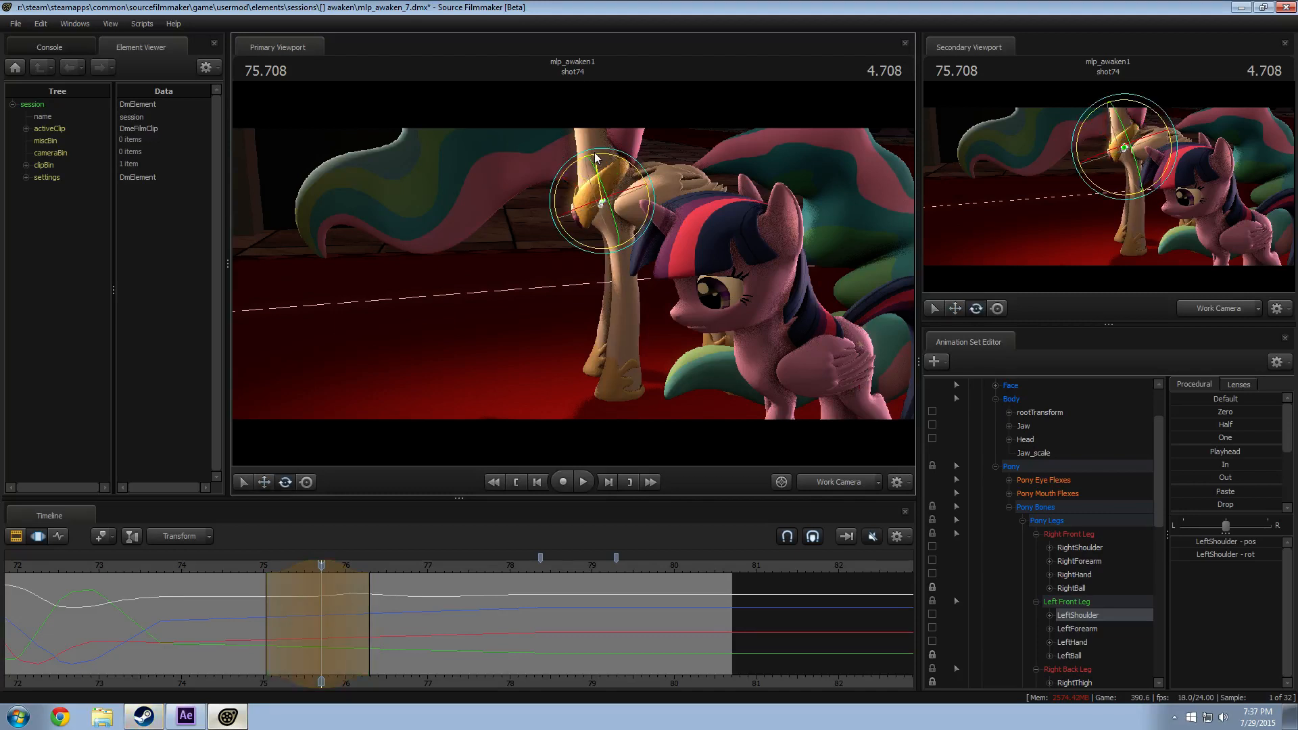
{"action": "left_click", "coordinate": [620, 235]}
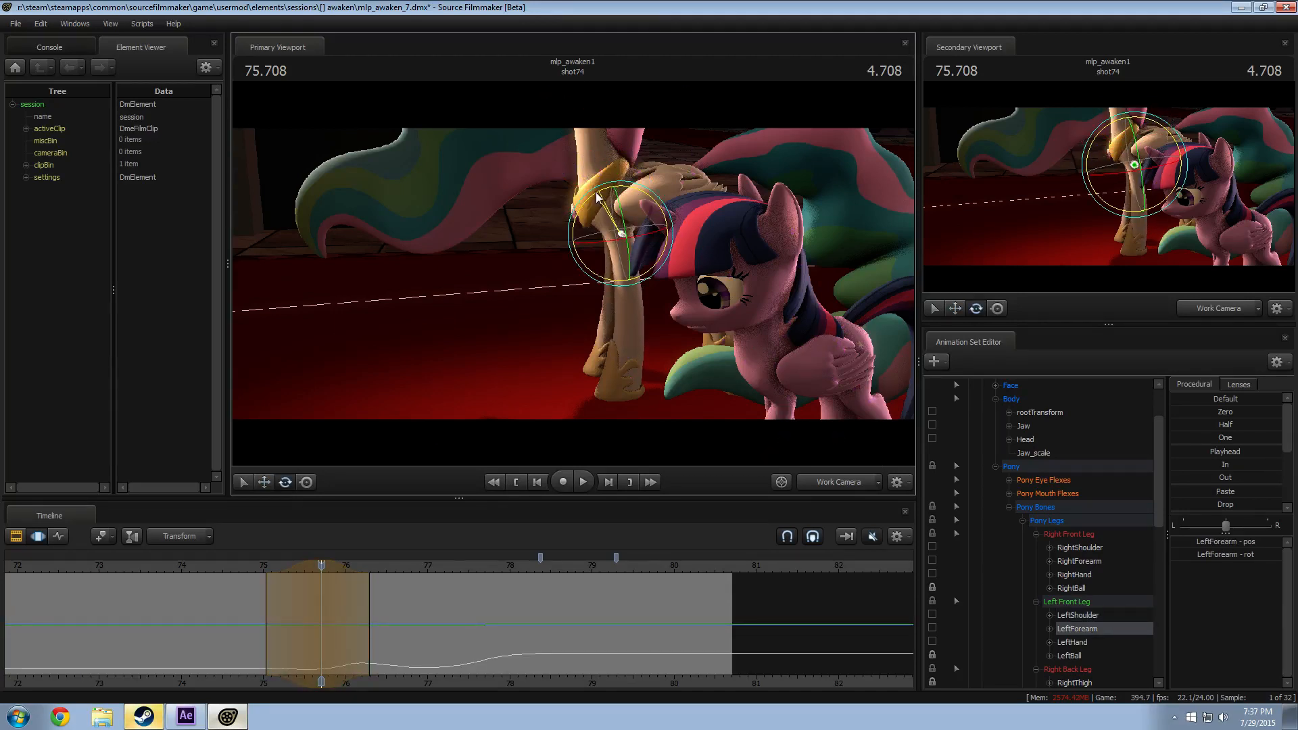
{"action": "left_click", "coordinate": [600, 198]}
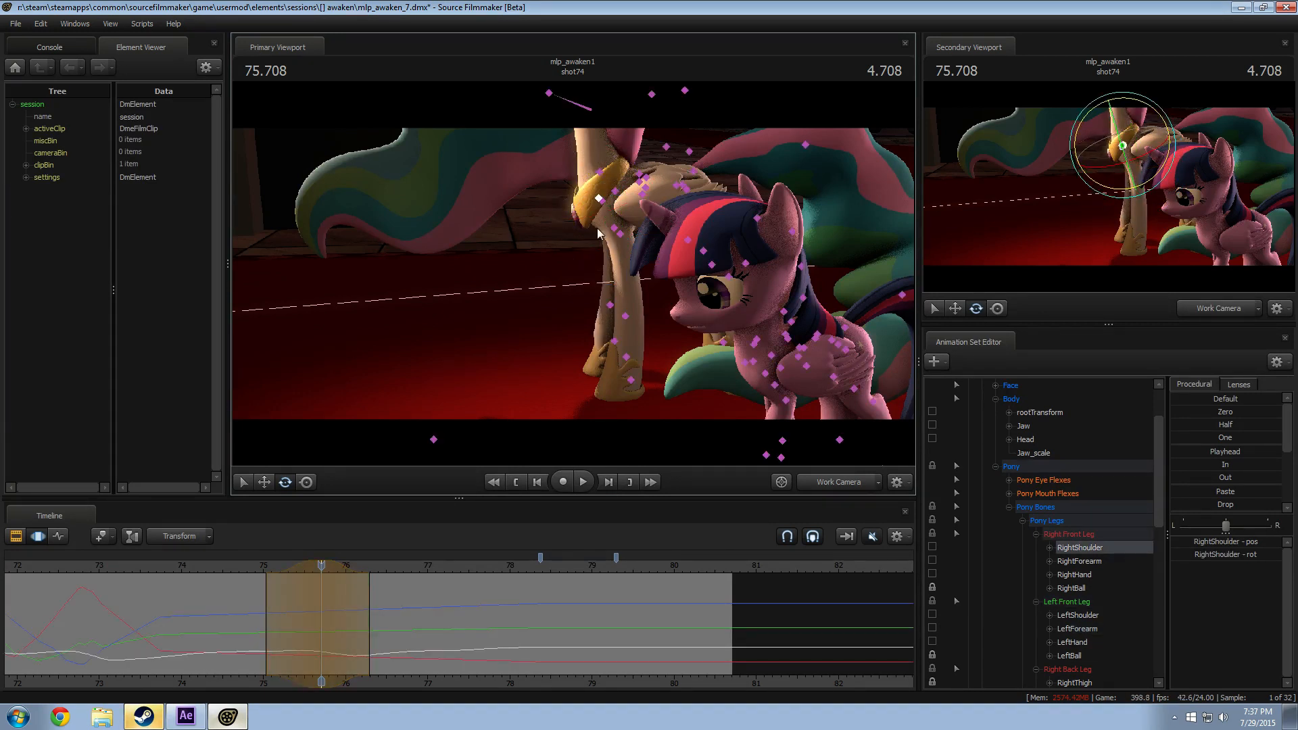
{"action": "left_click", "coordinate": [615, 229]}
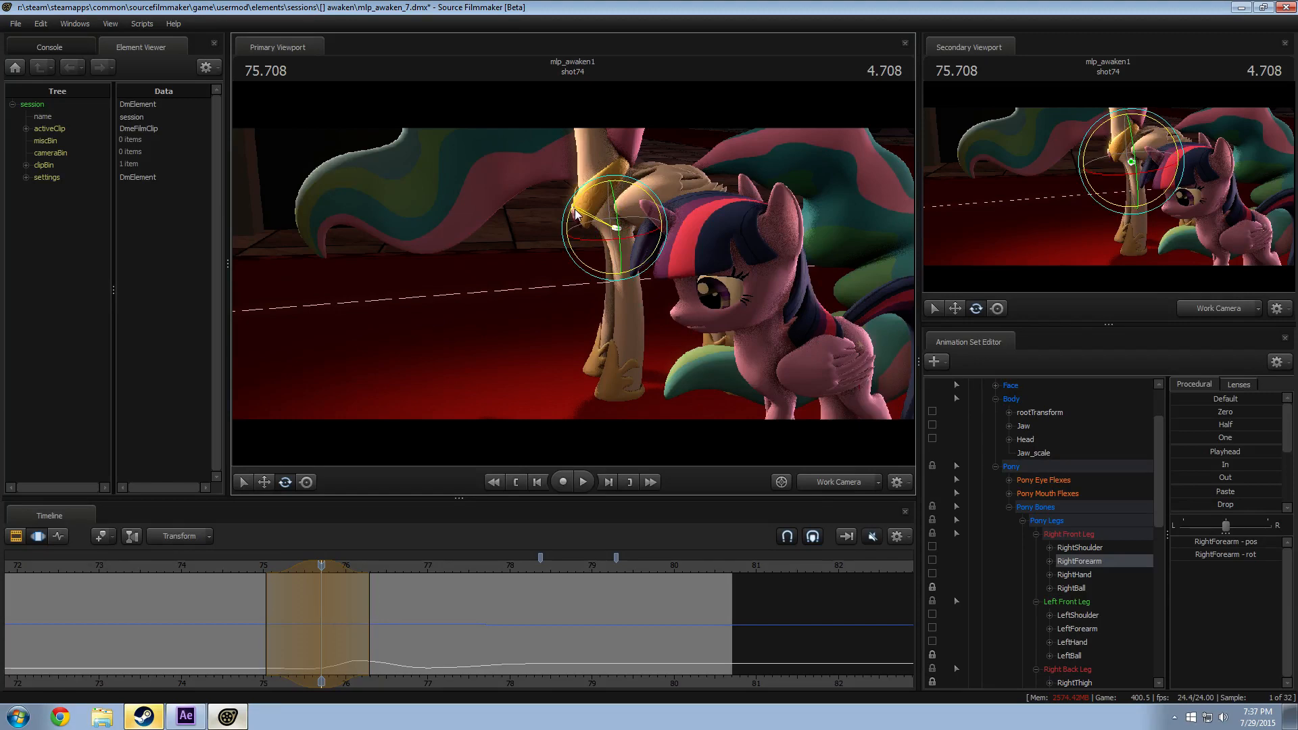
{"action": "left_click", "coordinate": [253, 565]}
{"action": "key", "text": "space"}
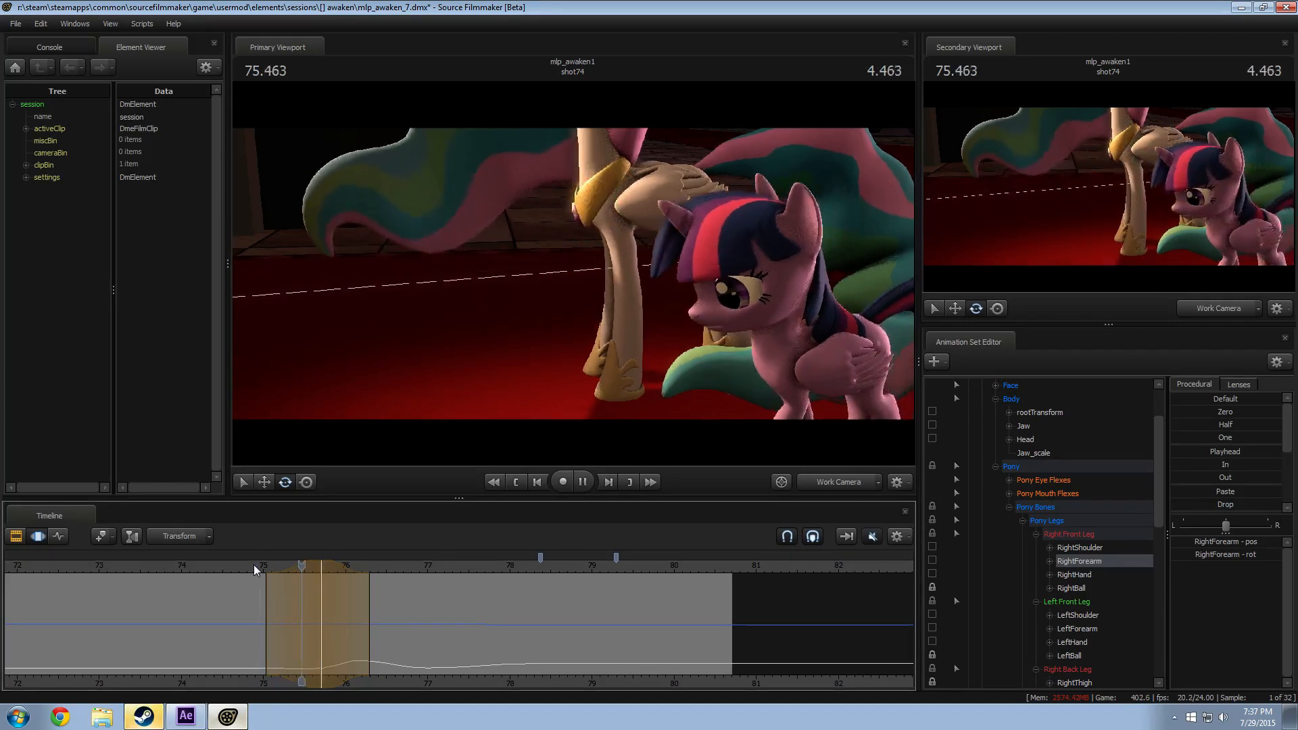
{"action": "key", "text": "space"}
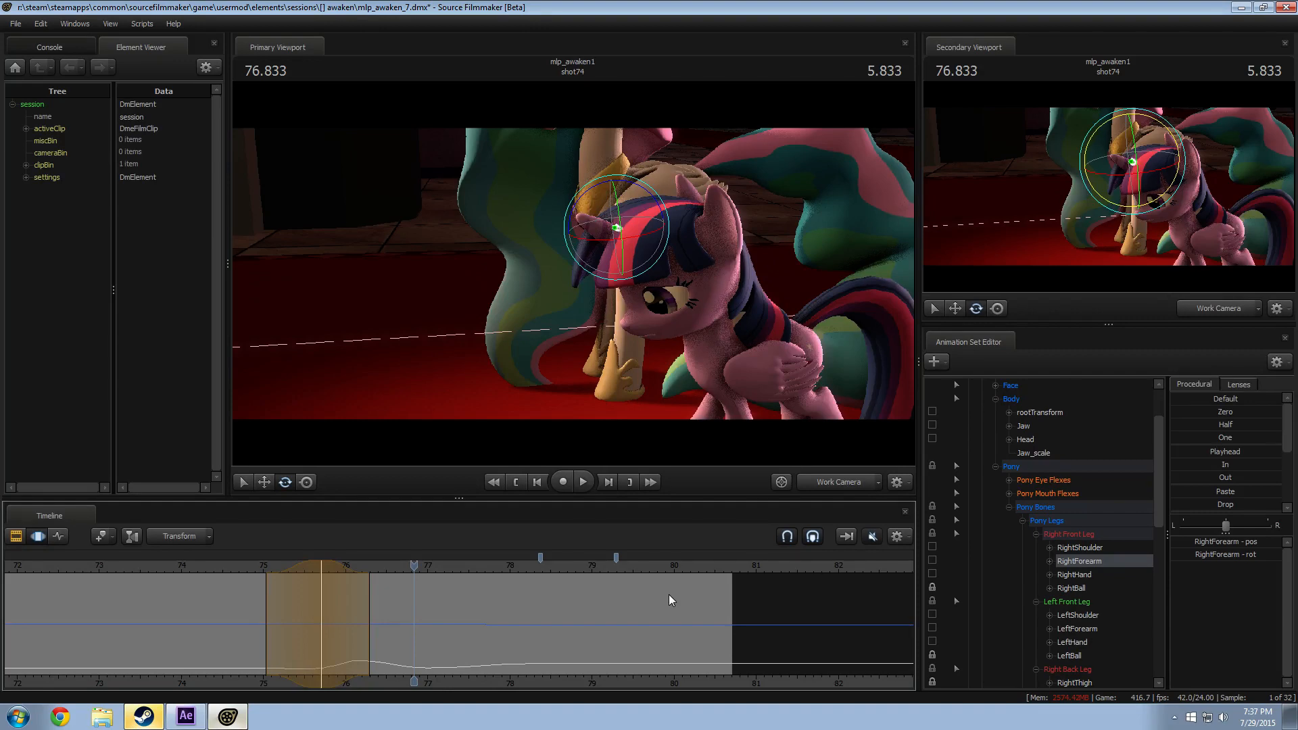
Step: Reframe the Work Camera to show both whole ponies and replay the leg and head motion from 73.750 s onward several times
{"action": "left_click_drag", "start_coordinate": [271, 569], "coordinate": [161, 587]}
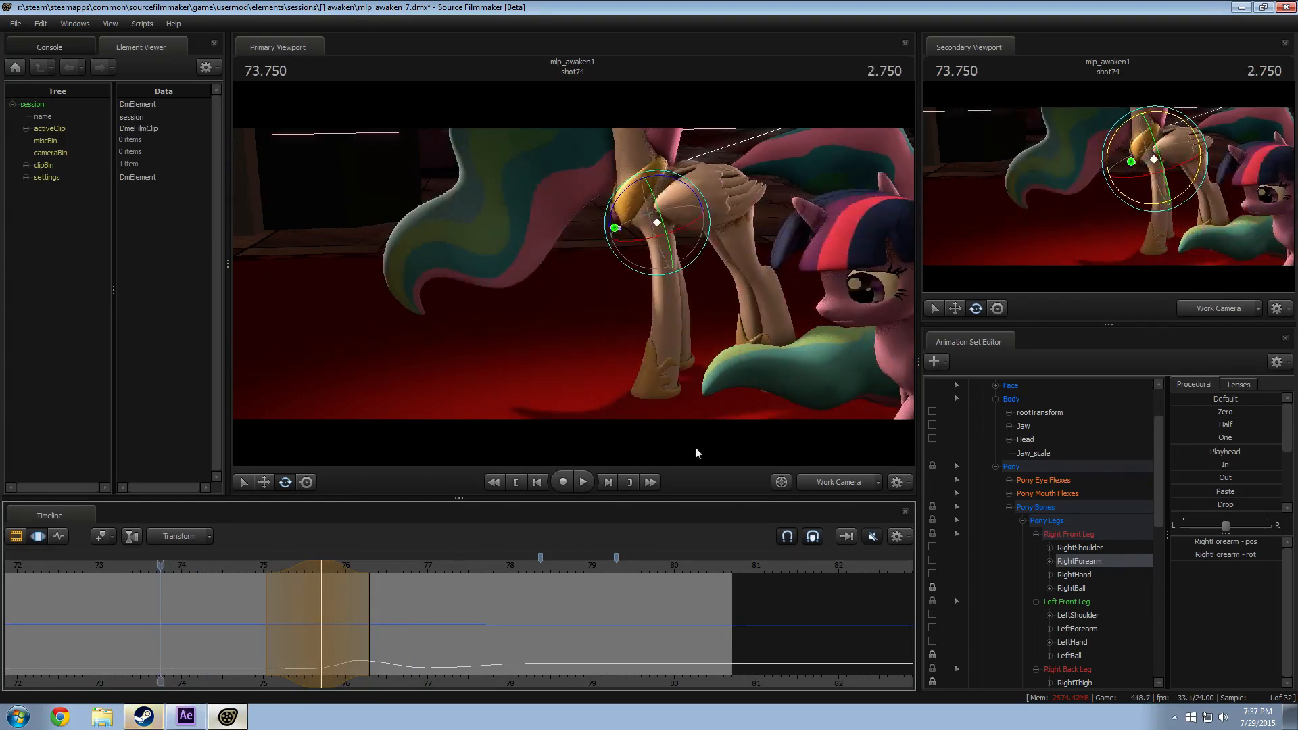
{"action": "left_click_drag", "start_coordinate": [719, 423], "coordinate": [740, 402]}
{"action": "key", "text": "space"}
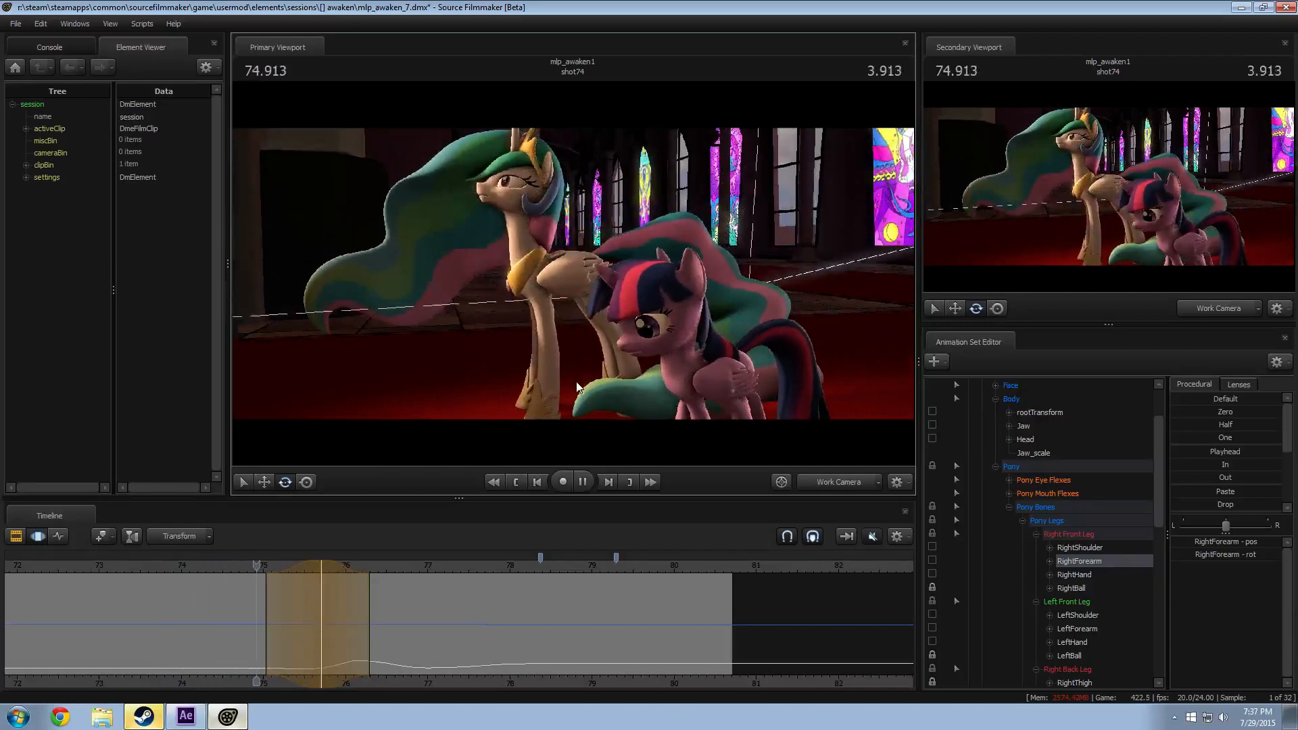
{"action": "key", "text": "space"}
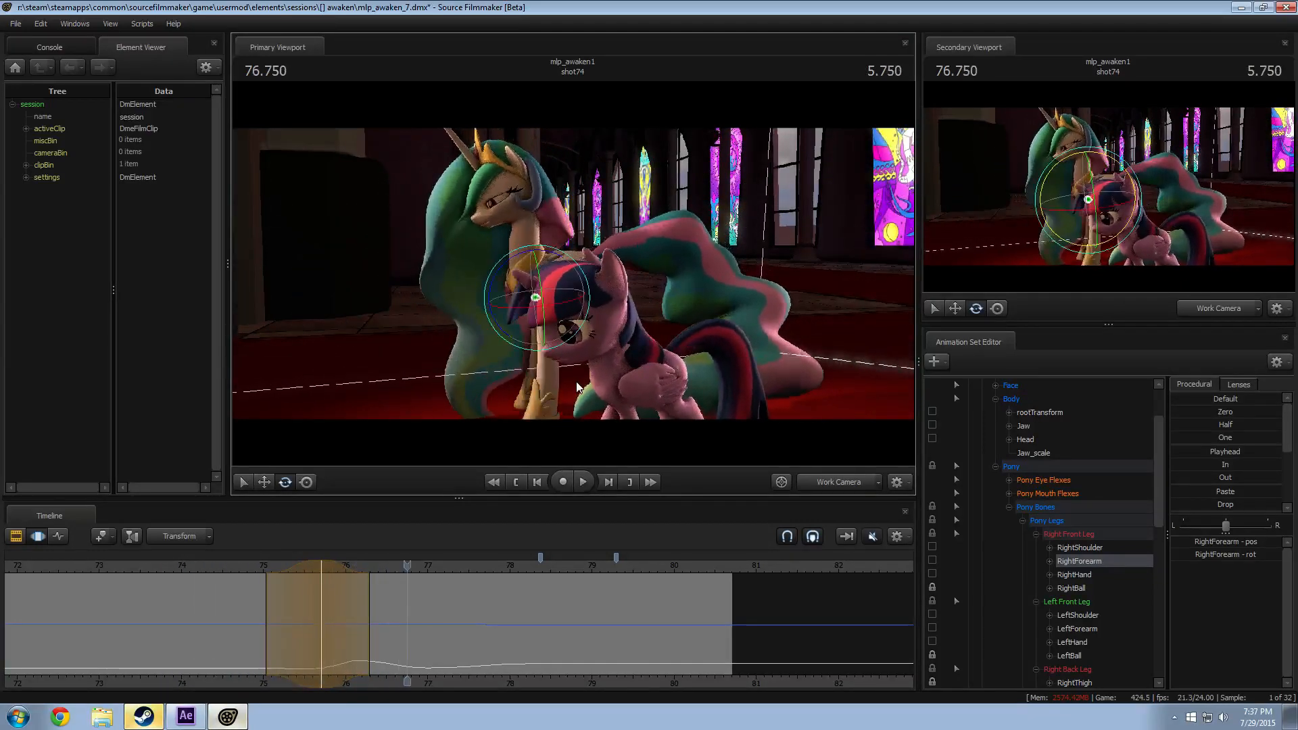
{"action": "key", "text": "space"}
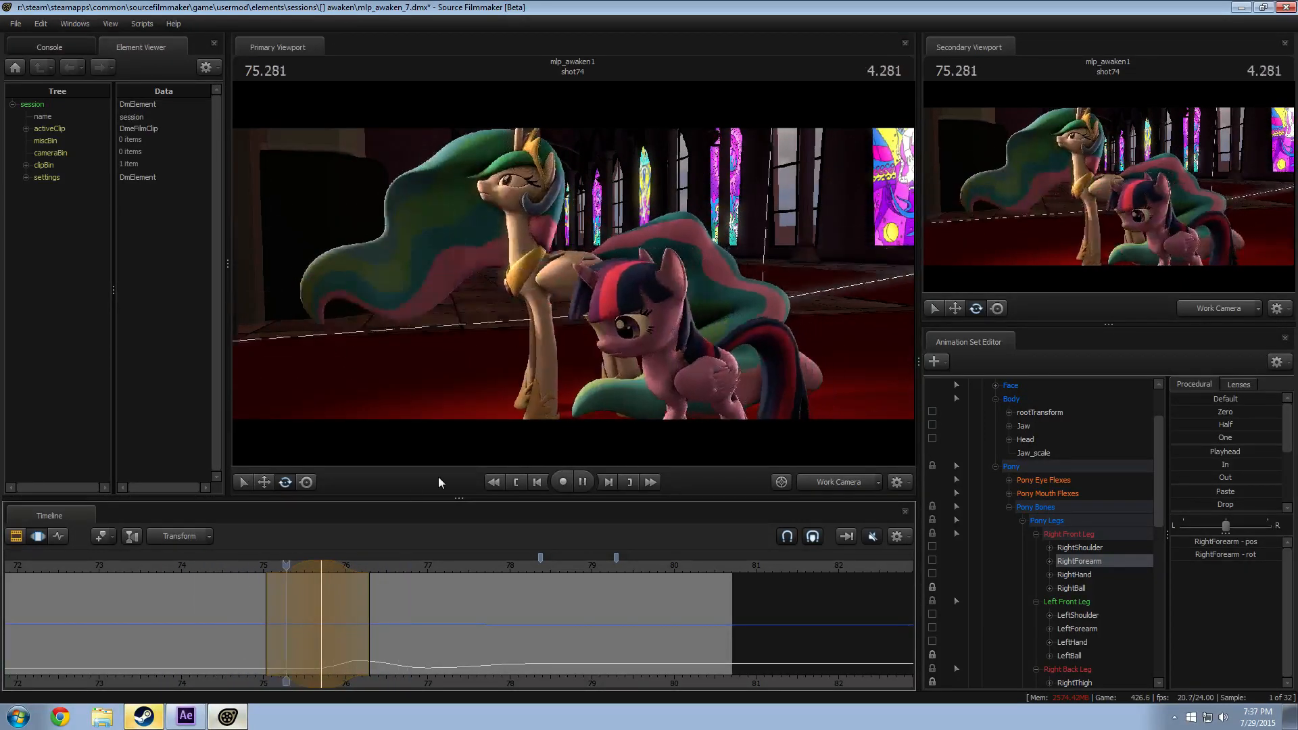
{"action": "key", "text": "space"}
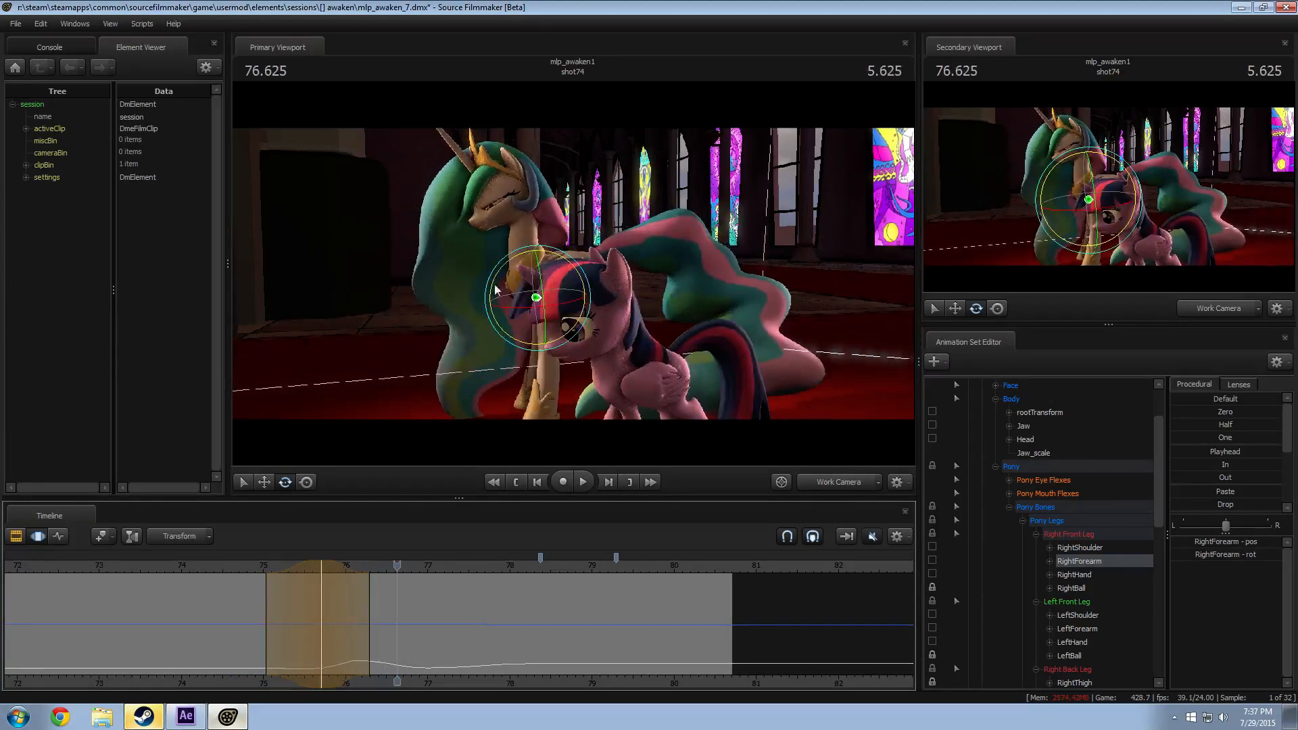
{"action": "key", "text": "space"}
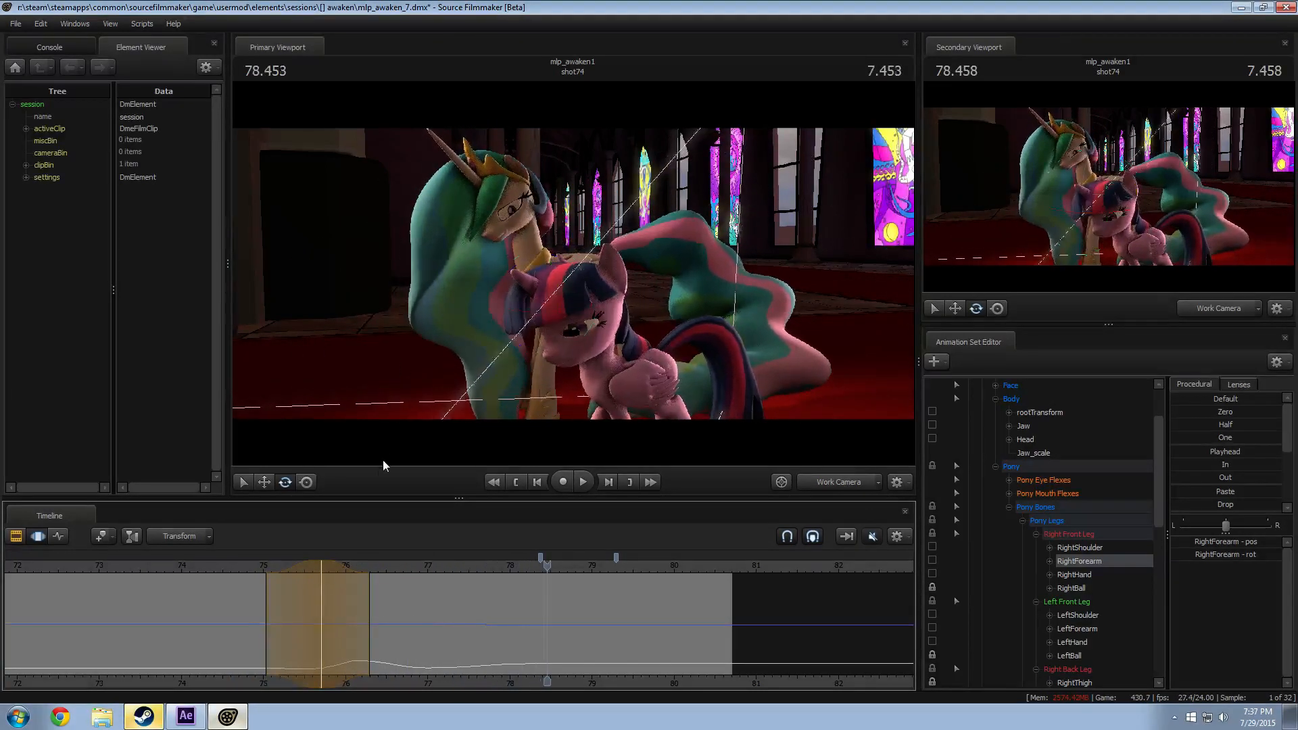
Step: Set the time selection from about 77.5 s to 78.4 s, select the large pony's Pelvis, and play back the movement
{"action": "key", "text": "shift"}
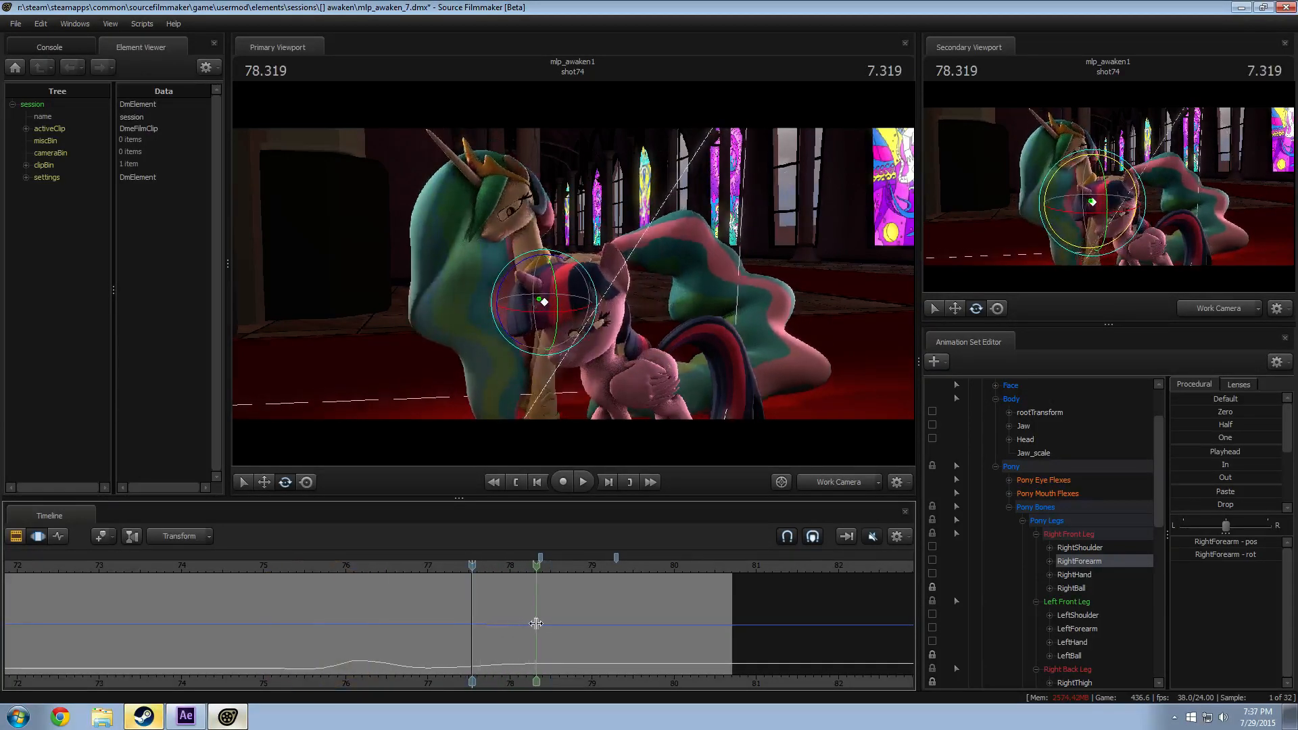
{"action": "left_click", "coordinate": [537, 623], "text": "shift"}
{"action": "left_click", "coordinate": [504, 621]}
{"action": "left_click_drag", "start_coordinate": [613, 248], "coordinate": [622, 240]}
{"action": "left_click", "coordinate": [634, 208]}
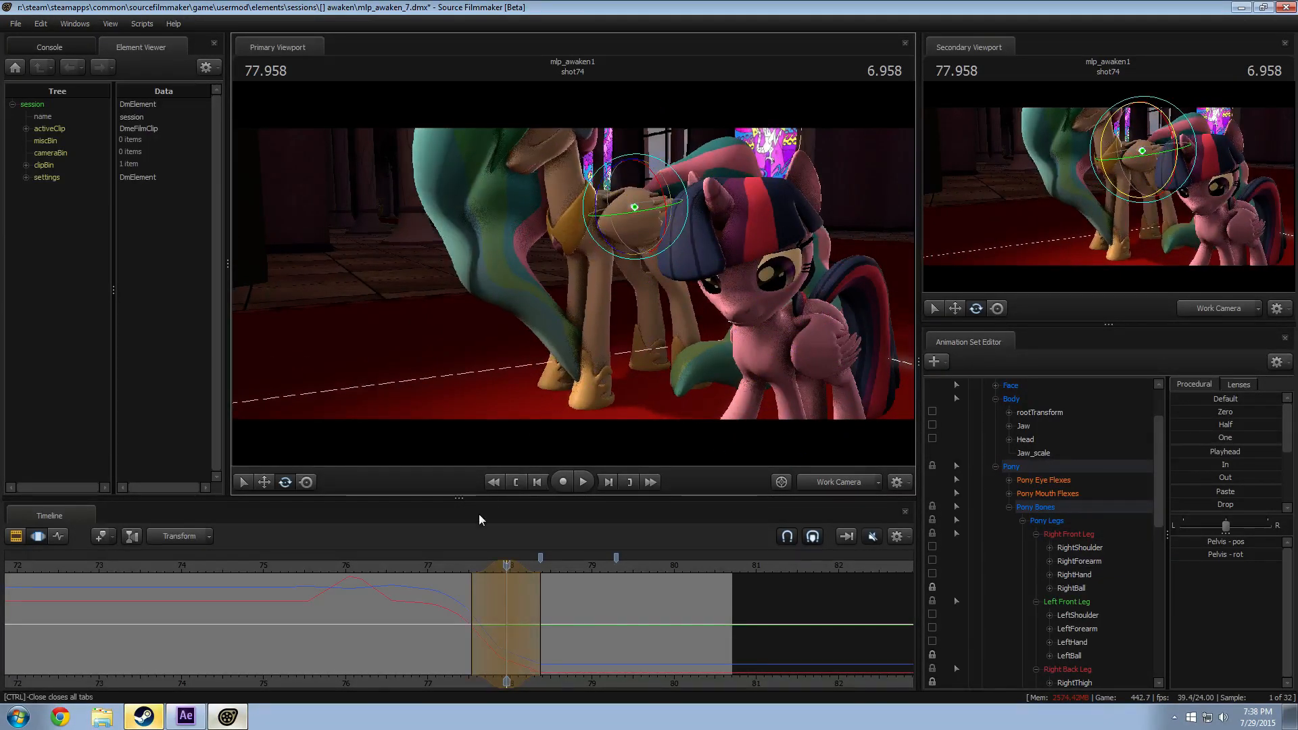
{"action": "key", "text": "space"}
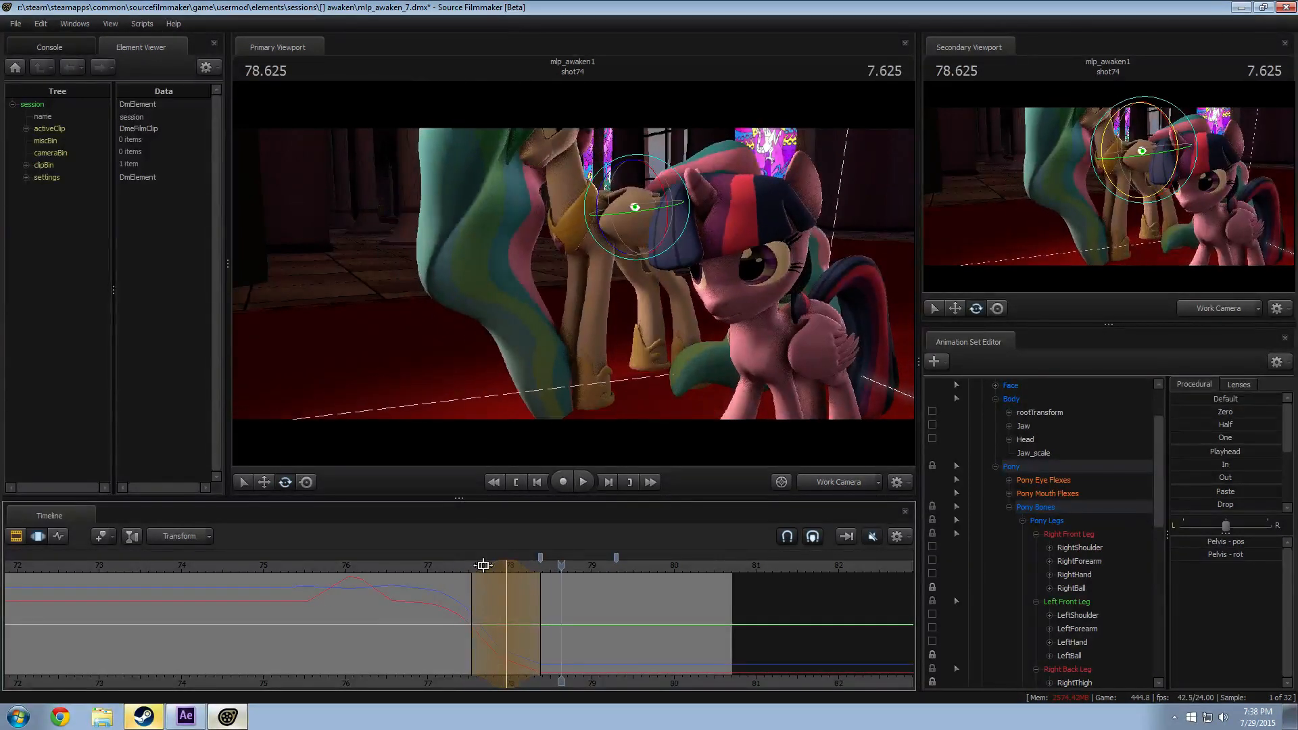
Step: Move the start of the time selection to about 77.4 s, rotate the Pelvis at 77.875 s, and replay the movement
{"action": "left_click_drag", "start_coordinate": [491, 566], "coordinate": [458, 567]}
{"action": "left_click", "coordinate": [446, 568]}
{"action": "key", "text": "space"}
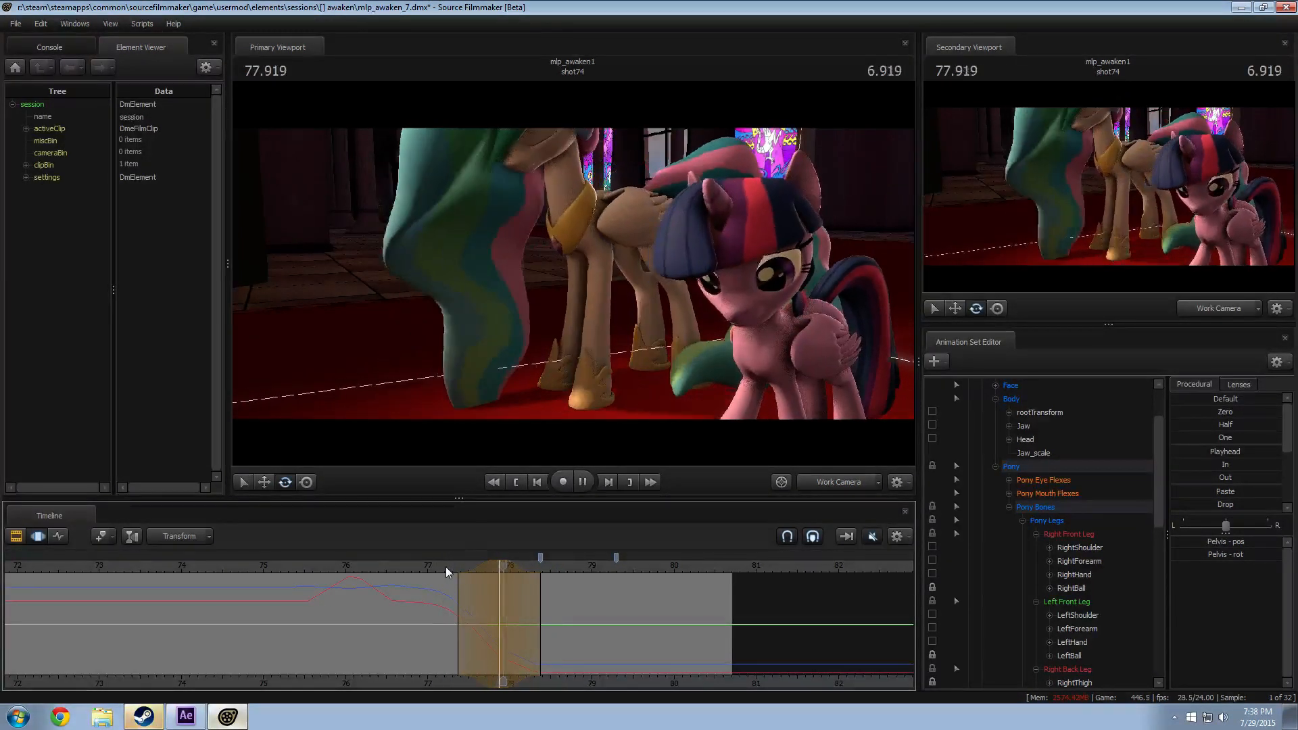
{"action": "left_click", "coordinate": [498, 568]}
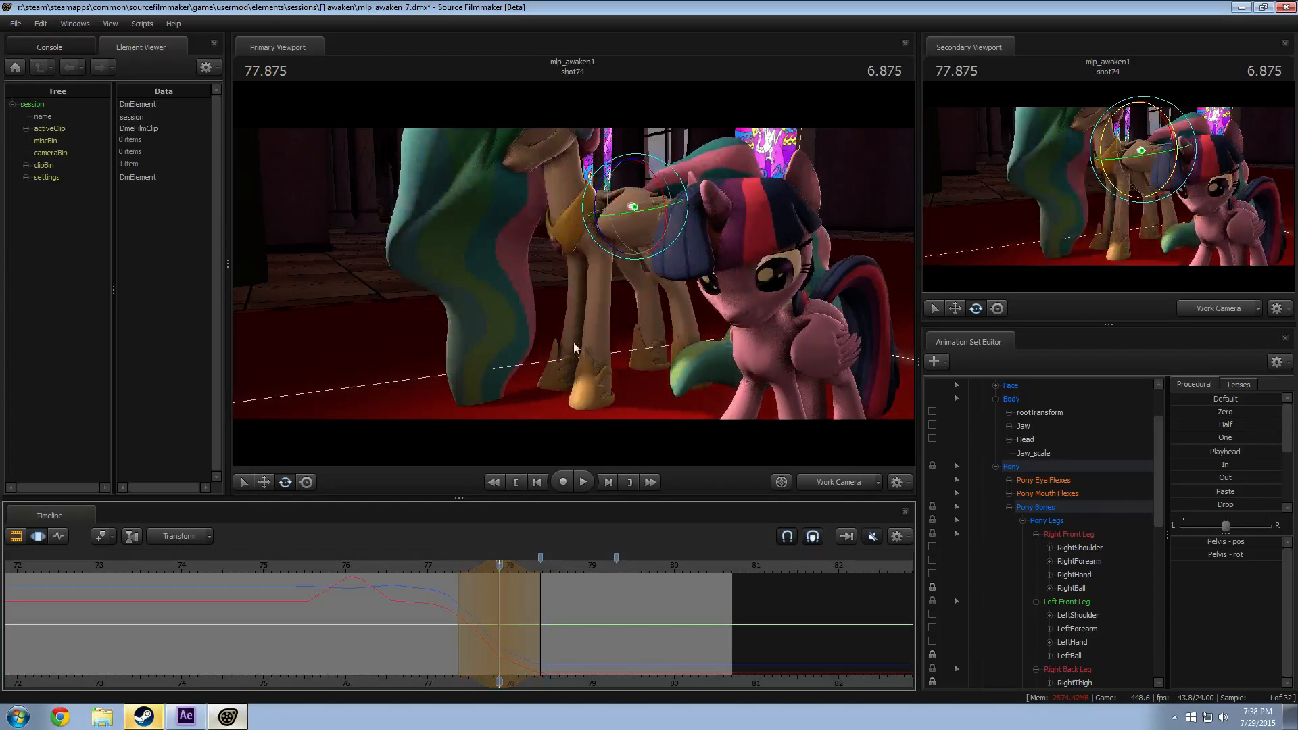
{"action": "left_click_drag", "start_coordinate": [600, 207], "coordinate": [598, 210]}
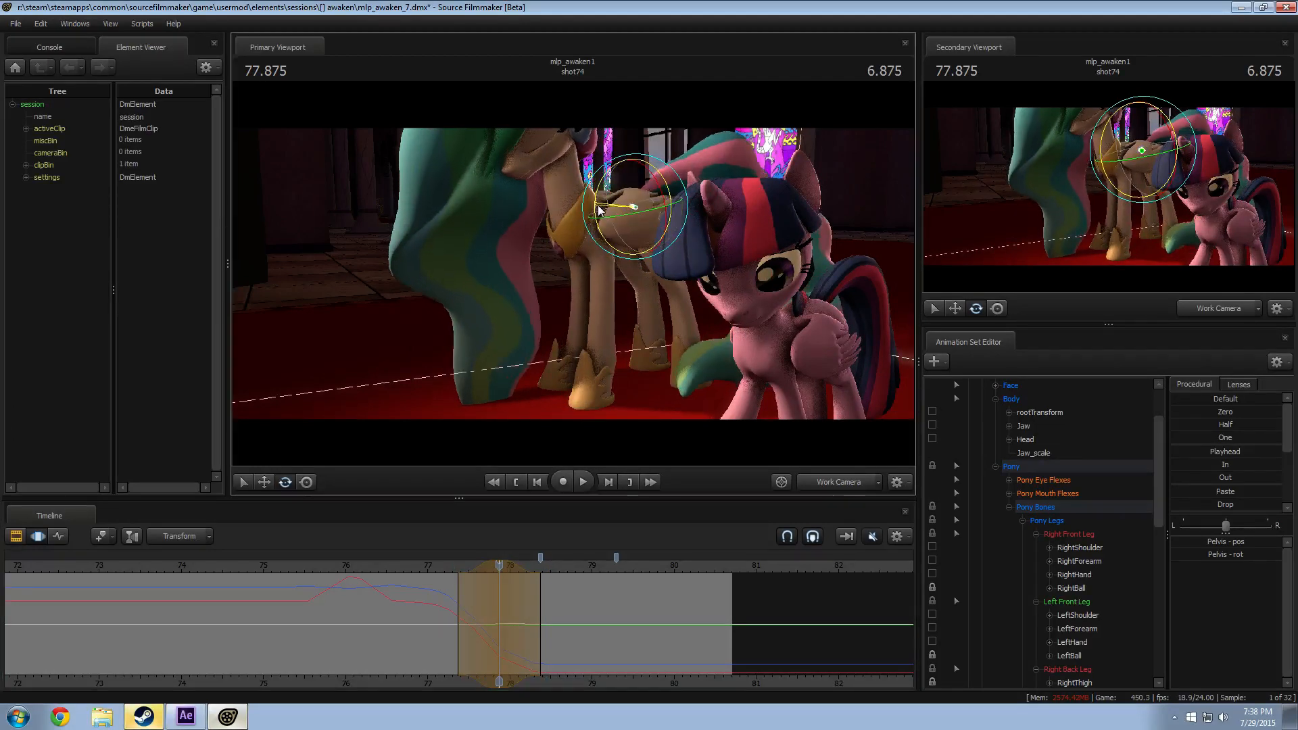
{"action": "left_click", "coordinate": [438, 567]}
{"action": "key", "text": "space"}
{"action": "key", "text": "space"}
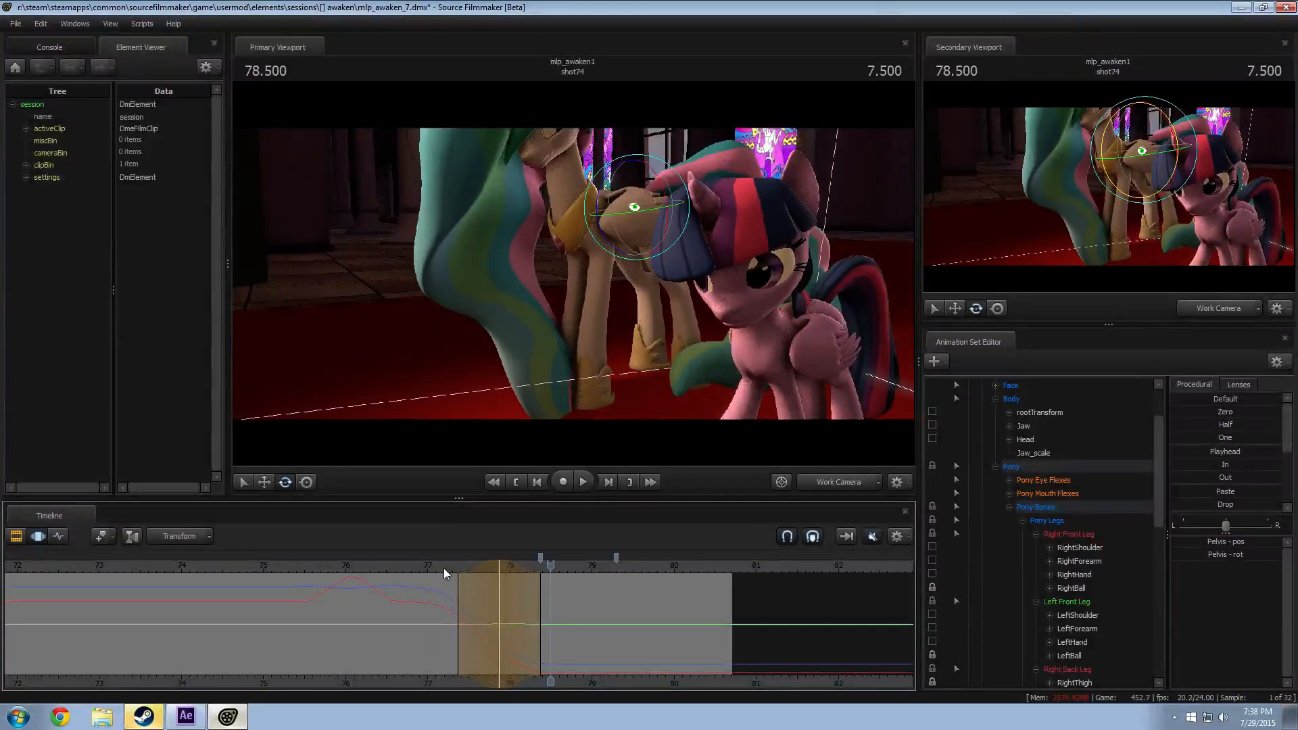
Step: Move the end of the Pelvis time selection to about 78.6 s and replay the movement from just before it
{"action": "left_click", "coordinate": [443, 568]}
{"action": "key", "text": "space"}
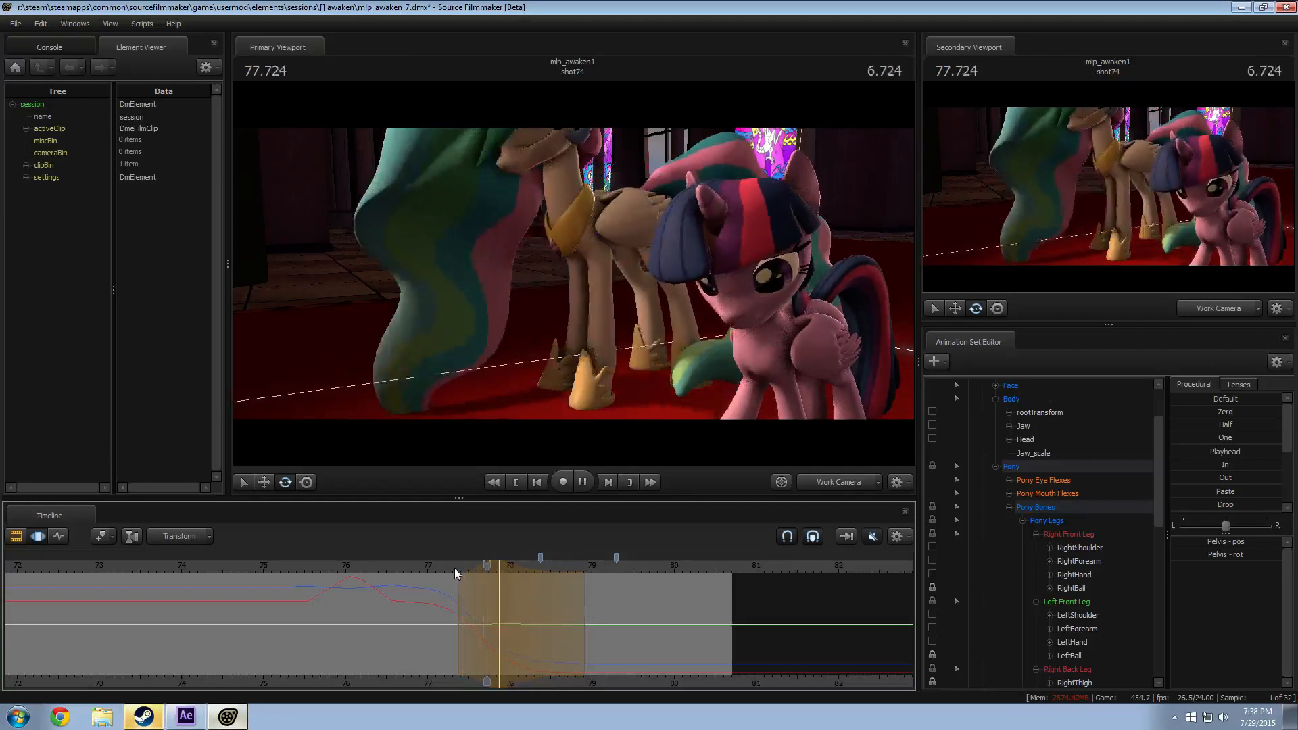
{"action": "key", "text": "space"}
{"action": "left_click_drag", "start_coordinate": [584, 609], "coordinate": [561, 608]}
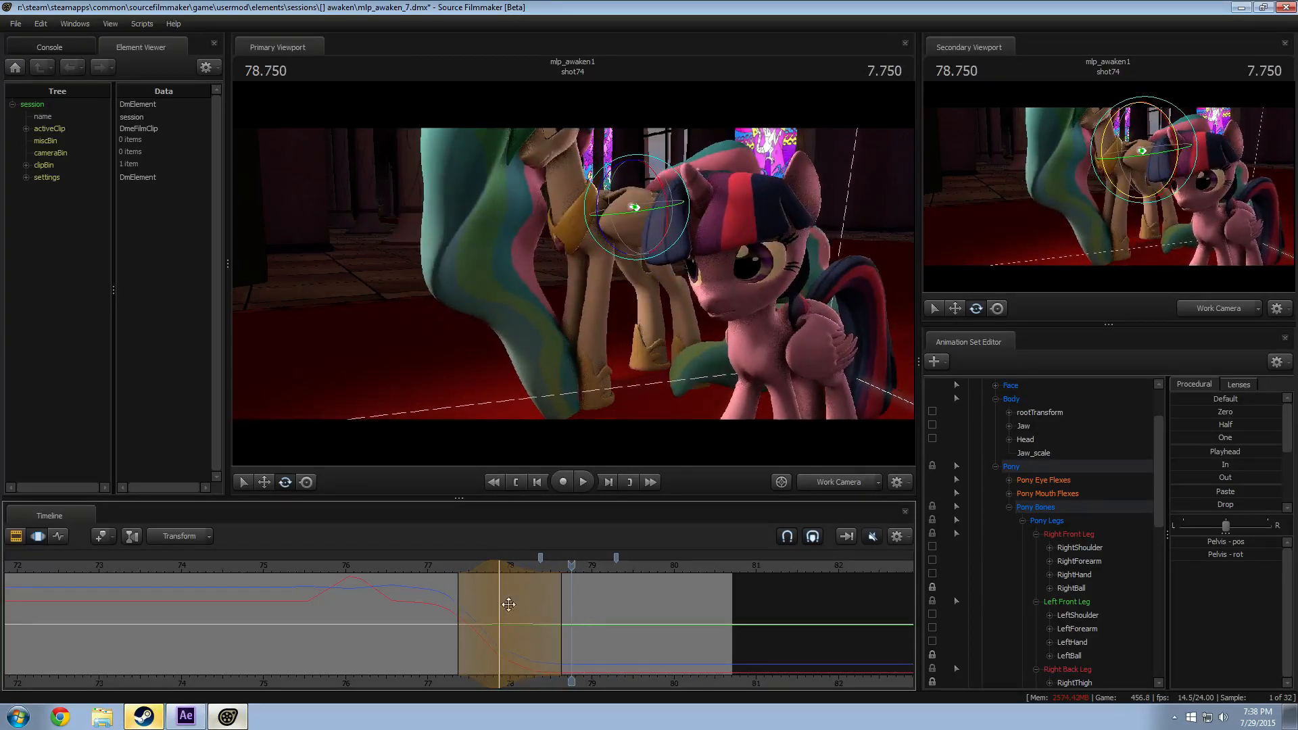
{"action": "left_click", "coordinate": [455, 567]}
{"action": "key", "text": "space"}
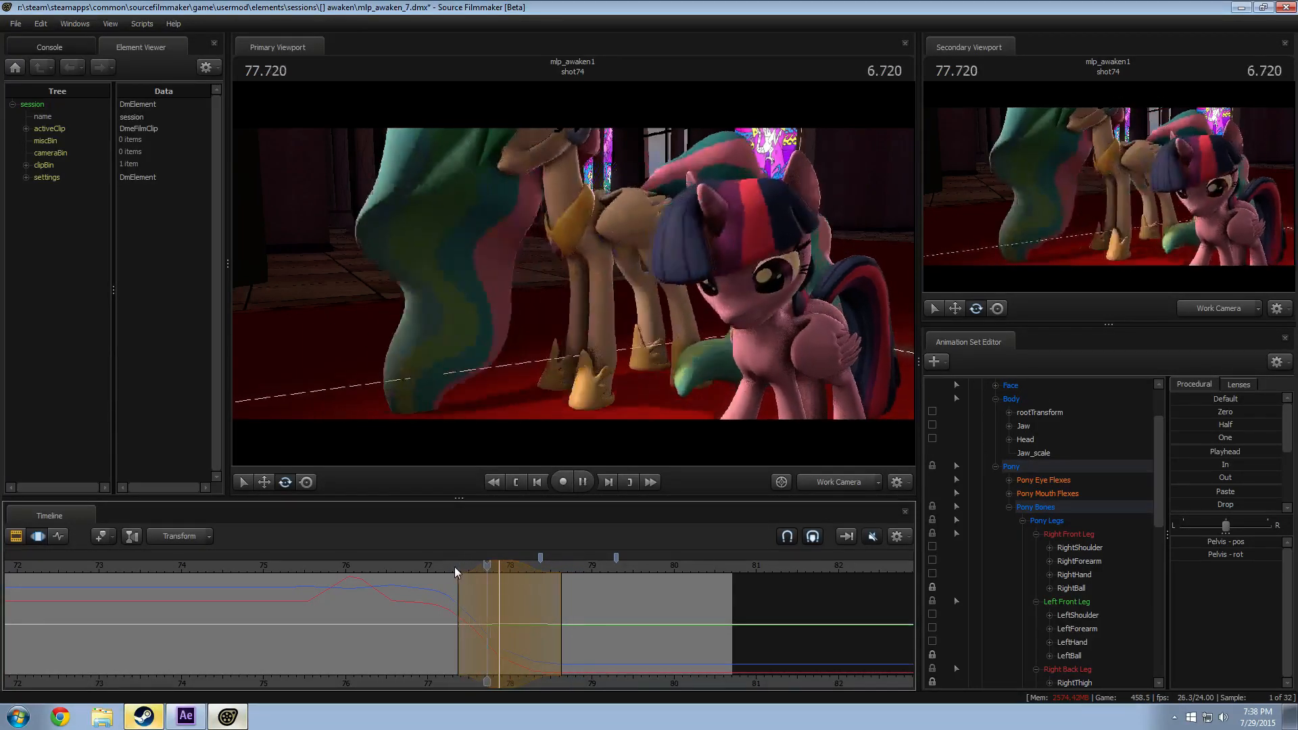
{"action": "key", "text": "space"}
Step: Move the start of the Pelvis time selection to about 77.2 s and replay the movement through the Work Camera and camera2
{"action": "left_click_drag", "start_coordinate": [453, 599], "coordinate": [446, 598]}
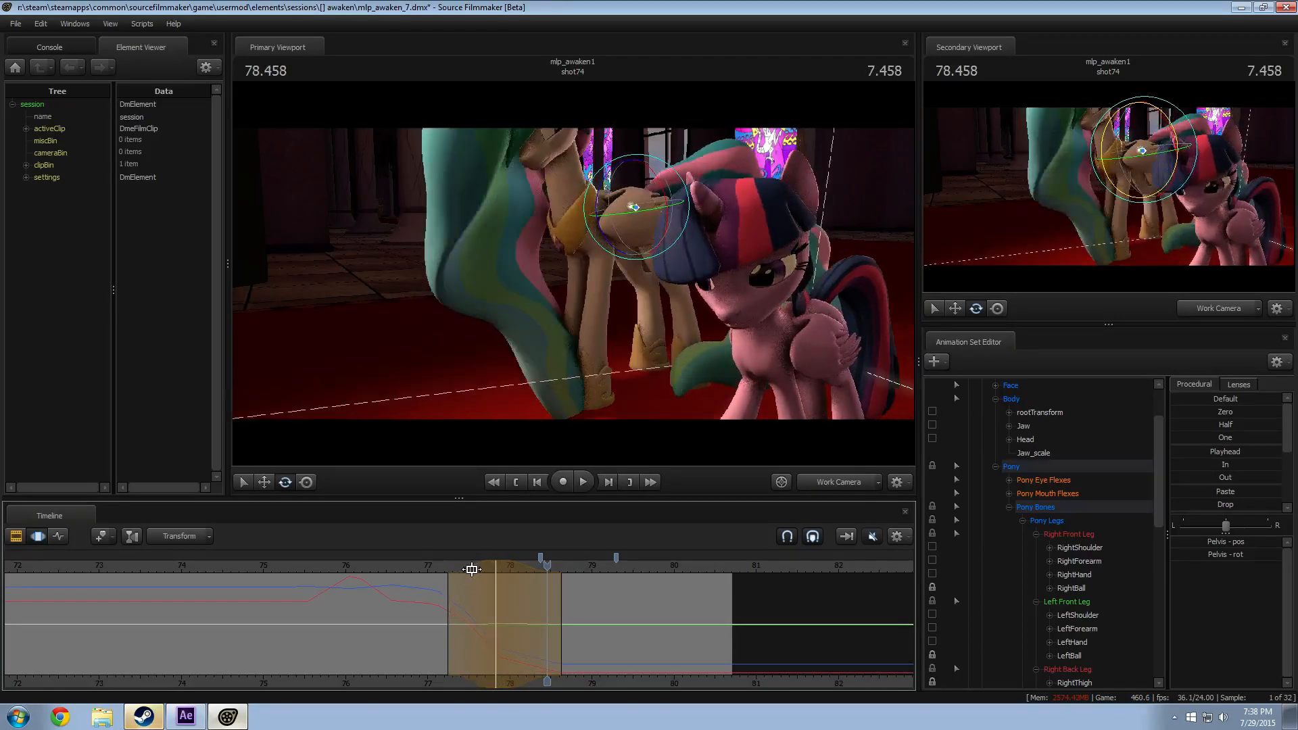
{"action": "left_click", "coordinate": [436, 570]}
{"action": "key", "text": "space"}
{"action": "key", "text": "space"}
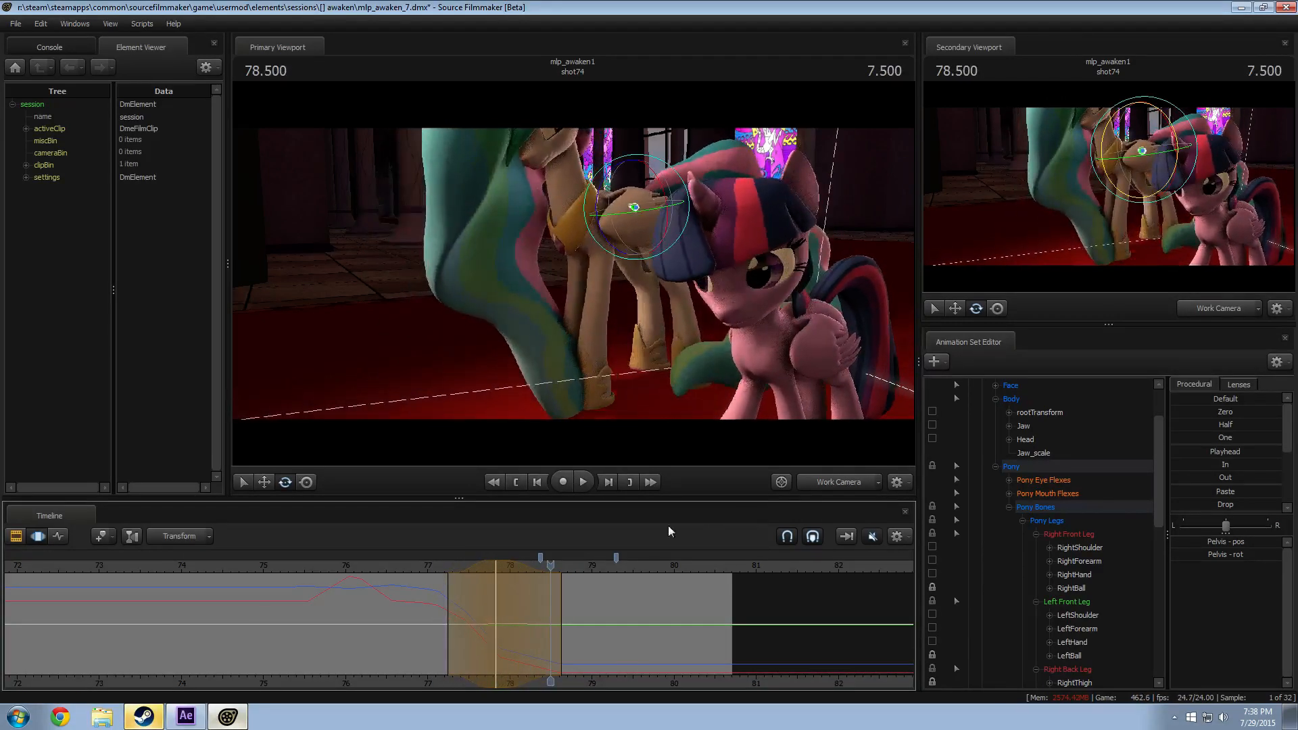
{"action": "left_click", "coordinate": [436, 570]}
{"action": "key", "text": "space"}
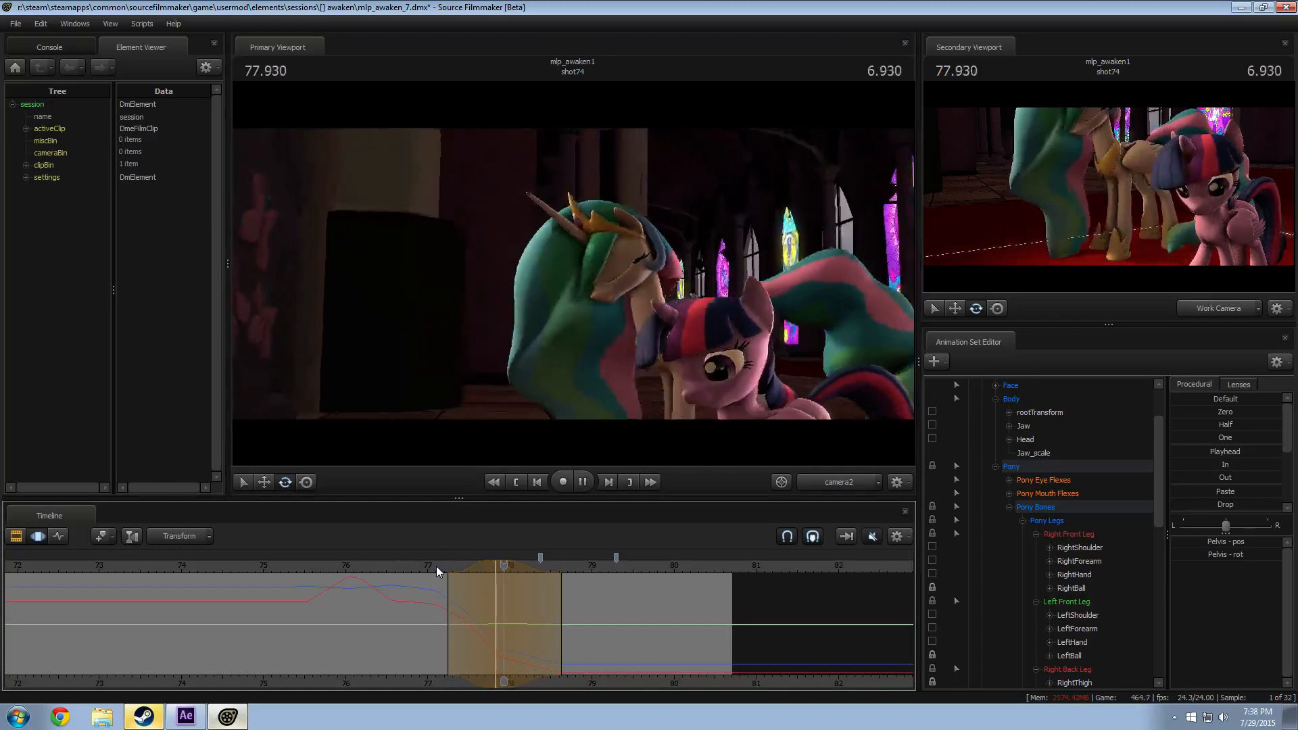
{"action": "left_click", "coordinate": [437, 571]}
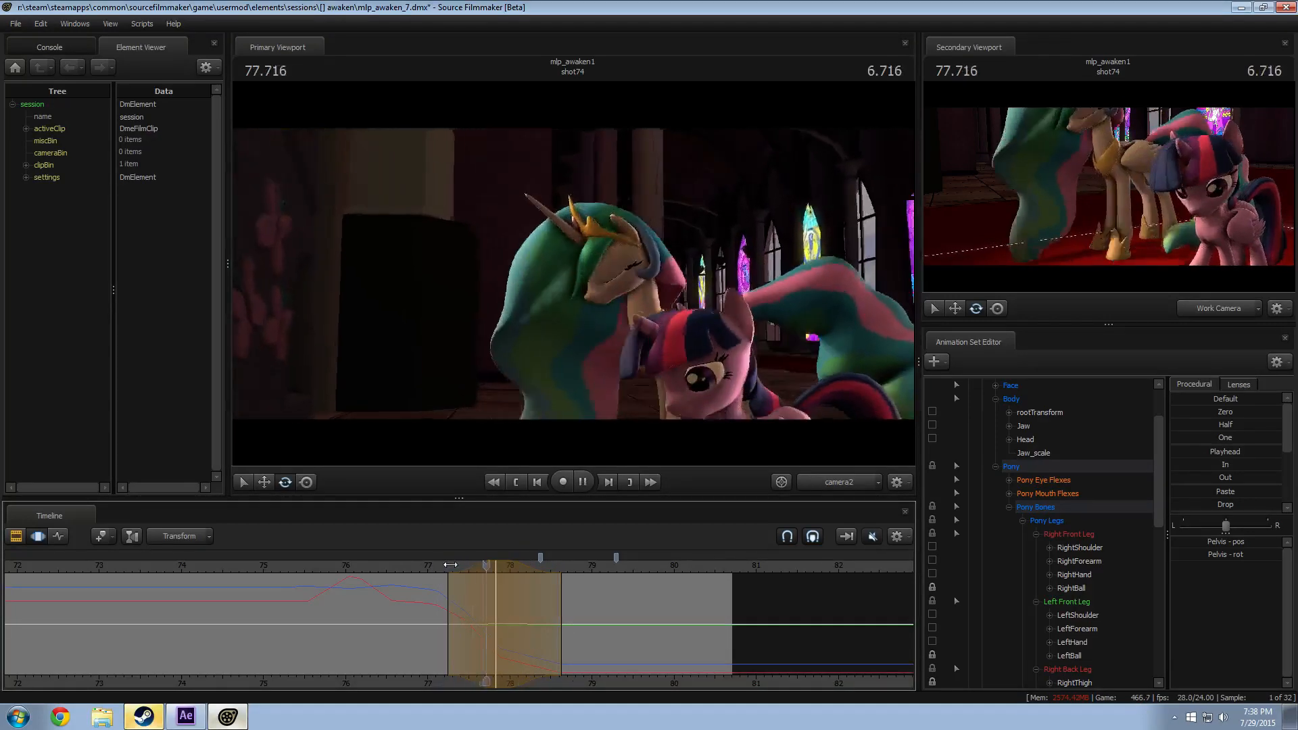
{"action": "key", "text": "space"}
Step: Return to the Work Camera, orbit it to face the large pony's front, and play back from 76.875 s
{"action": "left_click", "coordinate": [847, 485]}
{"action": "left_click", "coordinate": [419, 569]}
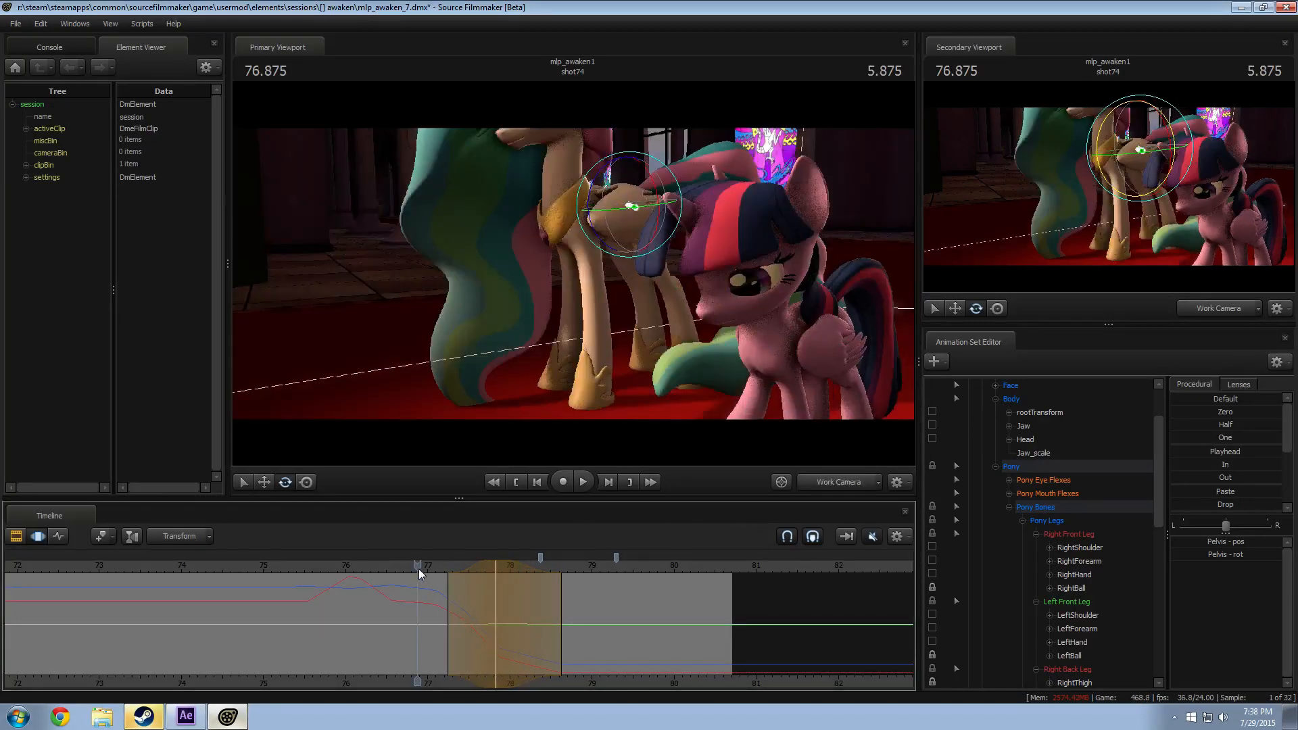
{"action": "left_click_drag", "start_coordinate": [574, 274], "coordinate": [683, 278]}
{"action": "key", "text": "space"}
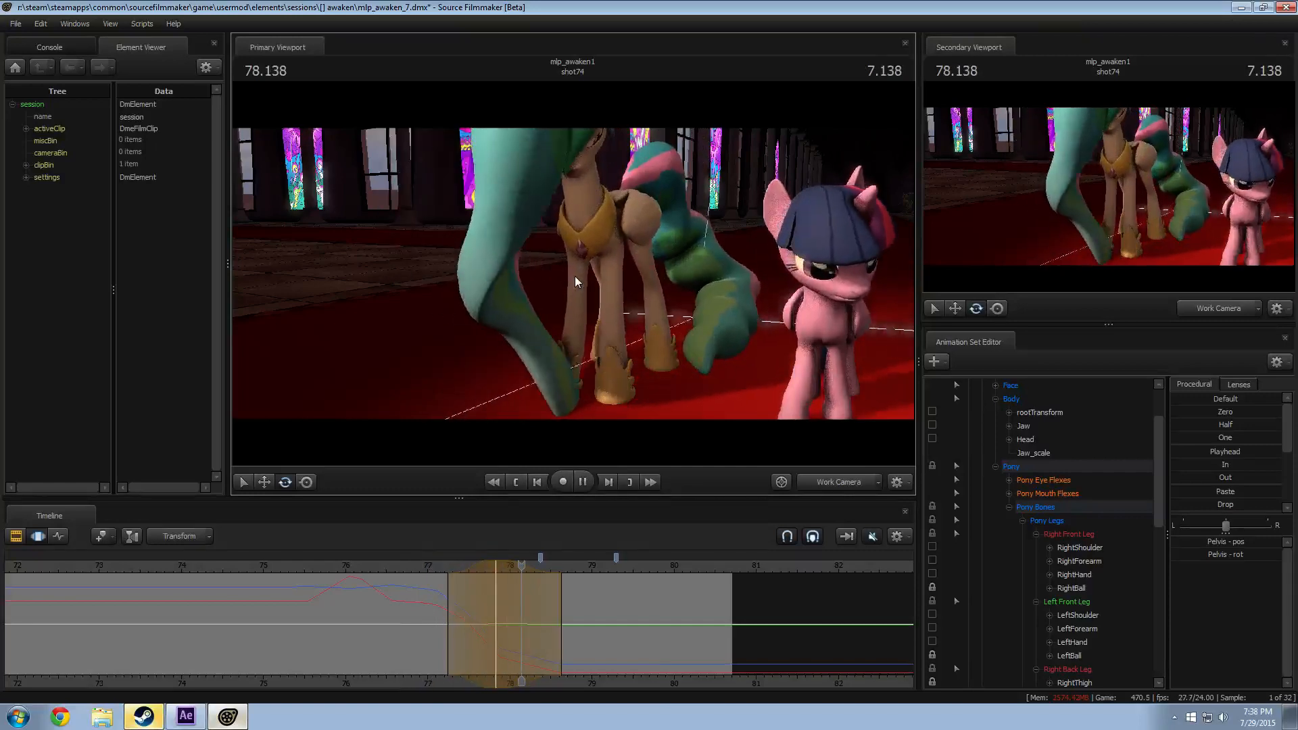
{"action": "key", "text": "space"}
Step: Tighten the Pelvis time selection to about 77.1–78.5 s with its centre at 77.750 s, and replay the movement
{"action": "left_click_drag", "start_coordinate": [529, 586], "coordinate": [522, 587]}
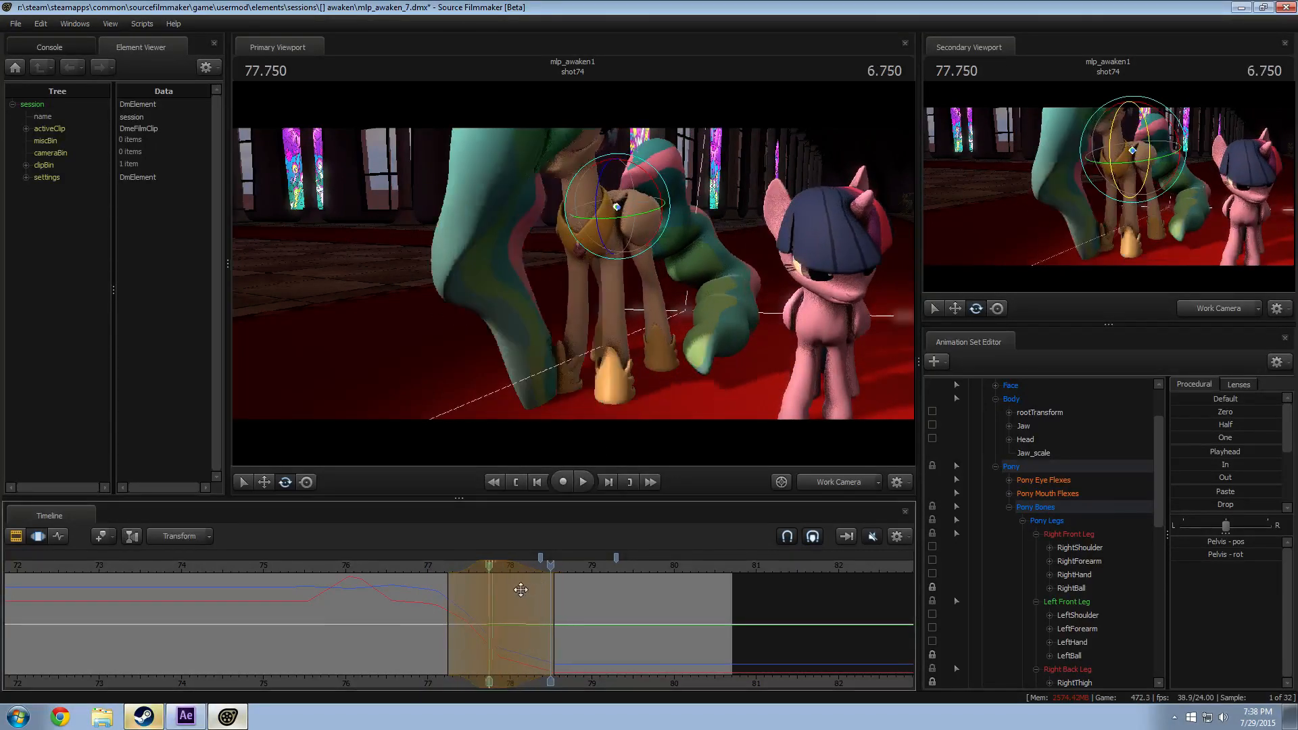
{"action": "left_click", "coordinate": [469, 562]}
{"action": "left_click_drag", "start_coordinate": [448, 571], "coordinate": [441, 574]}
{"action": "left_click", "coordinate": [432, 566]}
{"action": "key", "text": "space"}
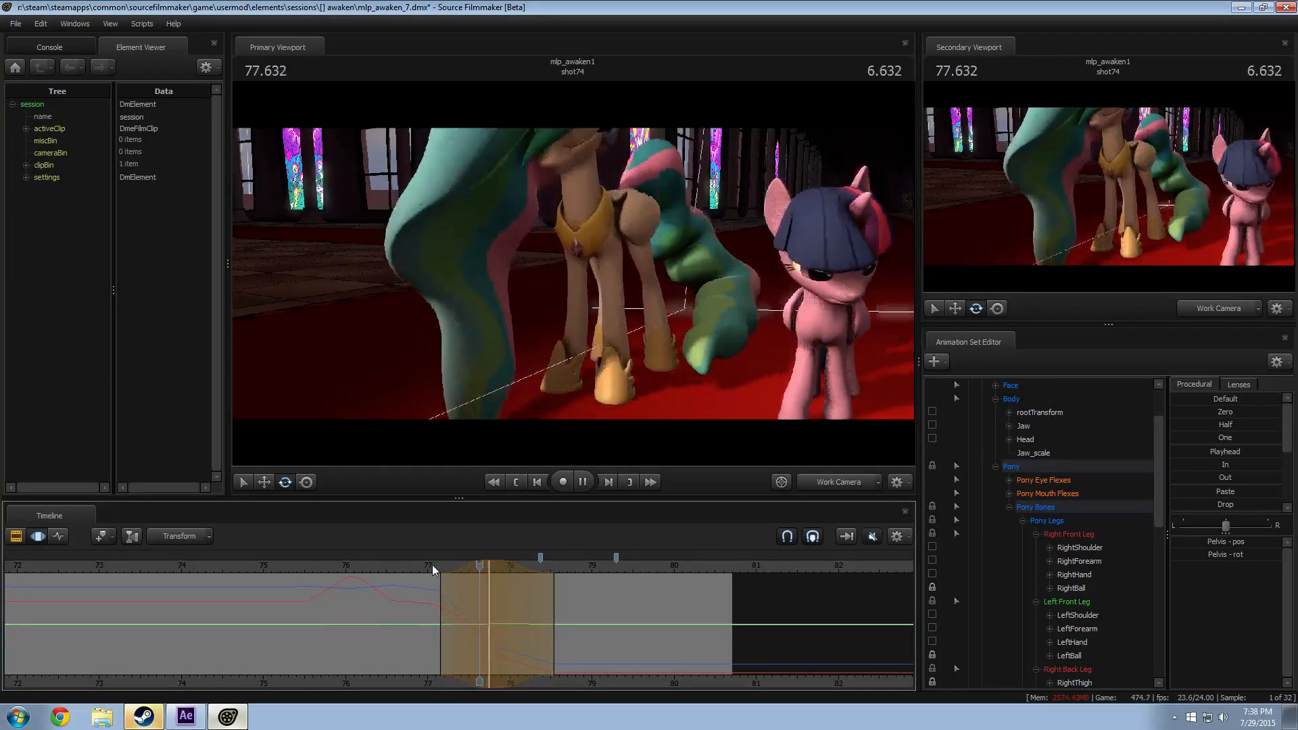
{"action": "left_click", "coordinate": [408, 571]}
{"action": "key", "text": "space"}
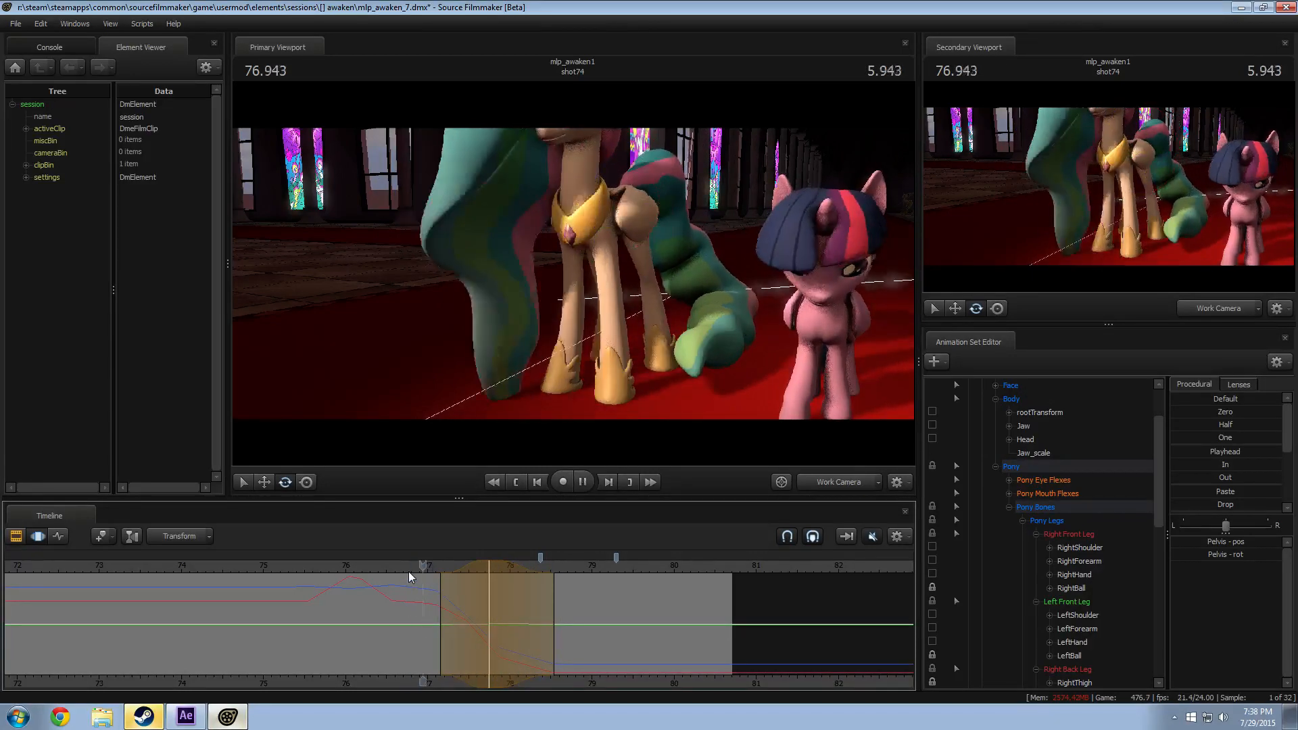
{"action": "key", "text": "space"}
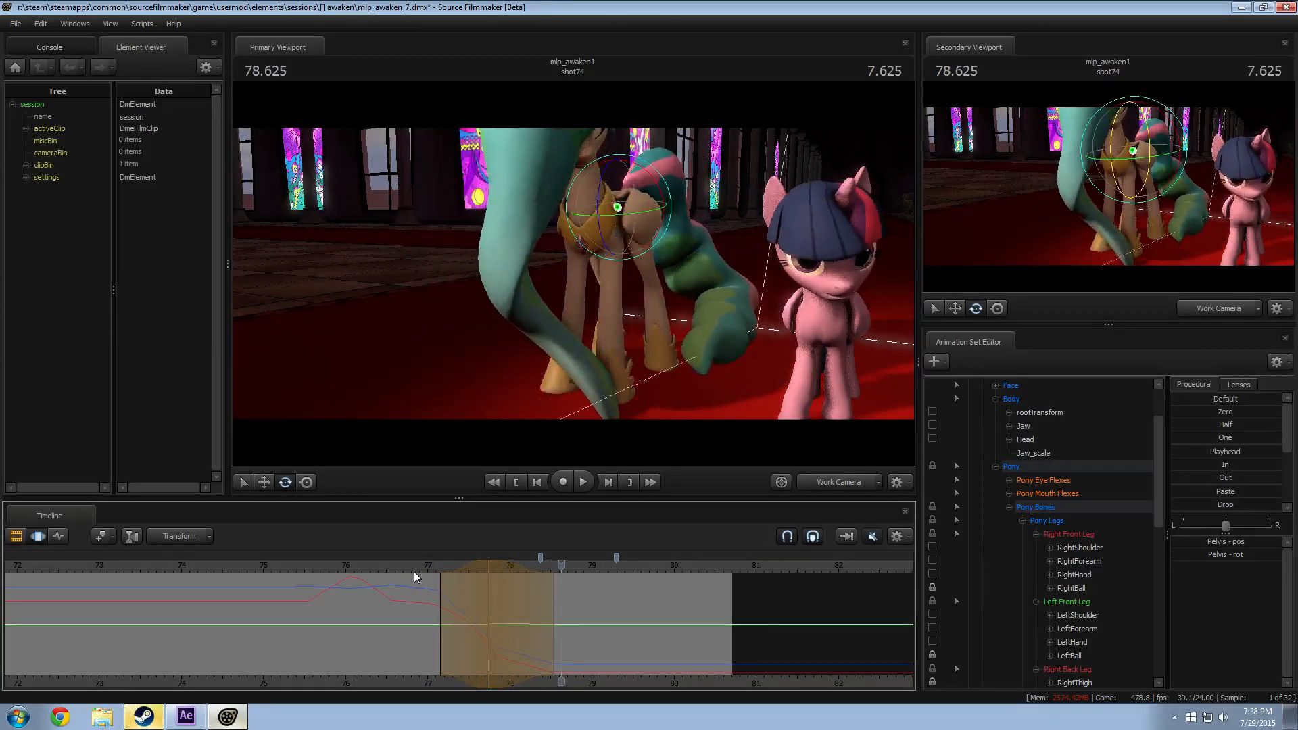
Step: Undo and redo the last Pelvis change to compare the two poses around 77.750 s
{"action": "left_click_drag", "start_coordinate": [500, 568], "coordinate": [489, 569]}
{"action": "key", "text": "ctrl+z"}
{"action": "key", "text": "ctrl+y"}
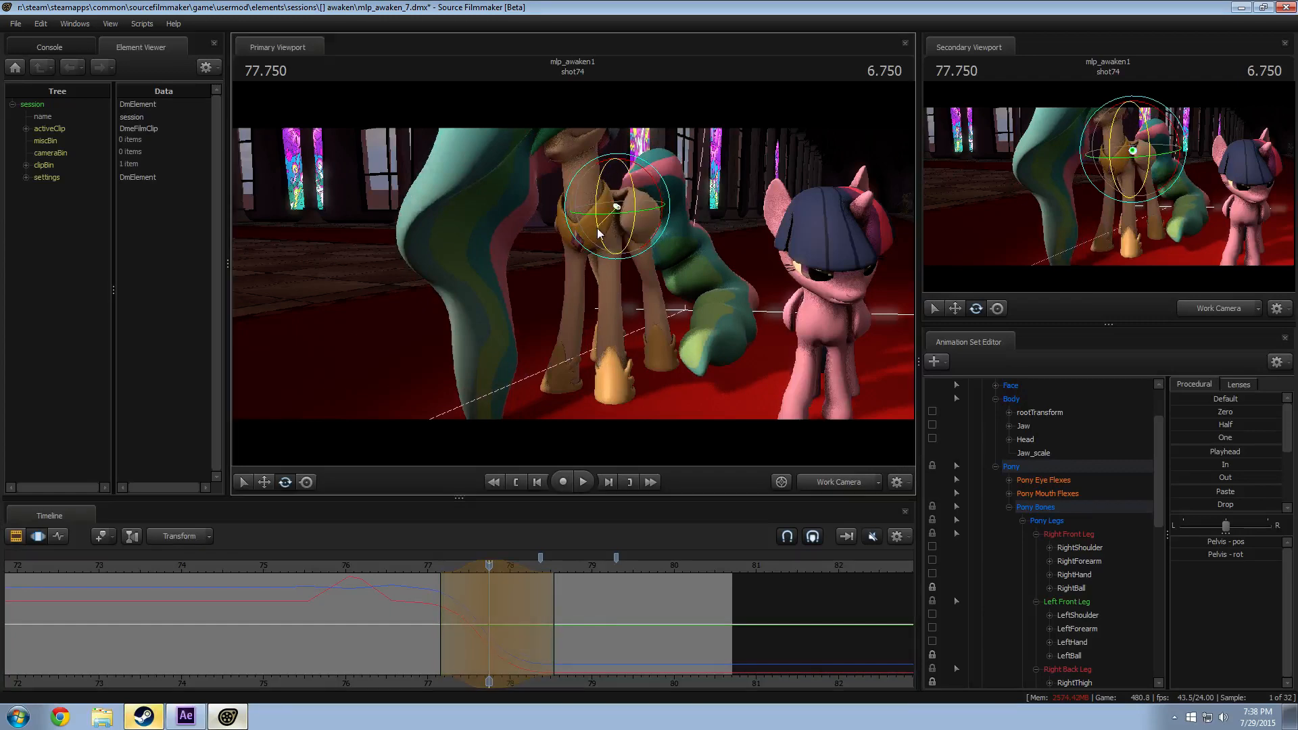
Step: Orbit the Work Camera to the large pony's other side and rotate its RightShoulder and RightForearm at 77.750 s
{"action": "left_click_drag", "start_coordinate": [562, 305], "coordinate": [576, 241]}
{"action": "left_click", "coordinate": [625, 171], "text": "ctrl"}
{"action": "left_click", "coordinate": [629, 164], "text": "ctrl"}
{"action": "left_click", "coordinate": [630, 163], "text": "ctrl"}
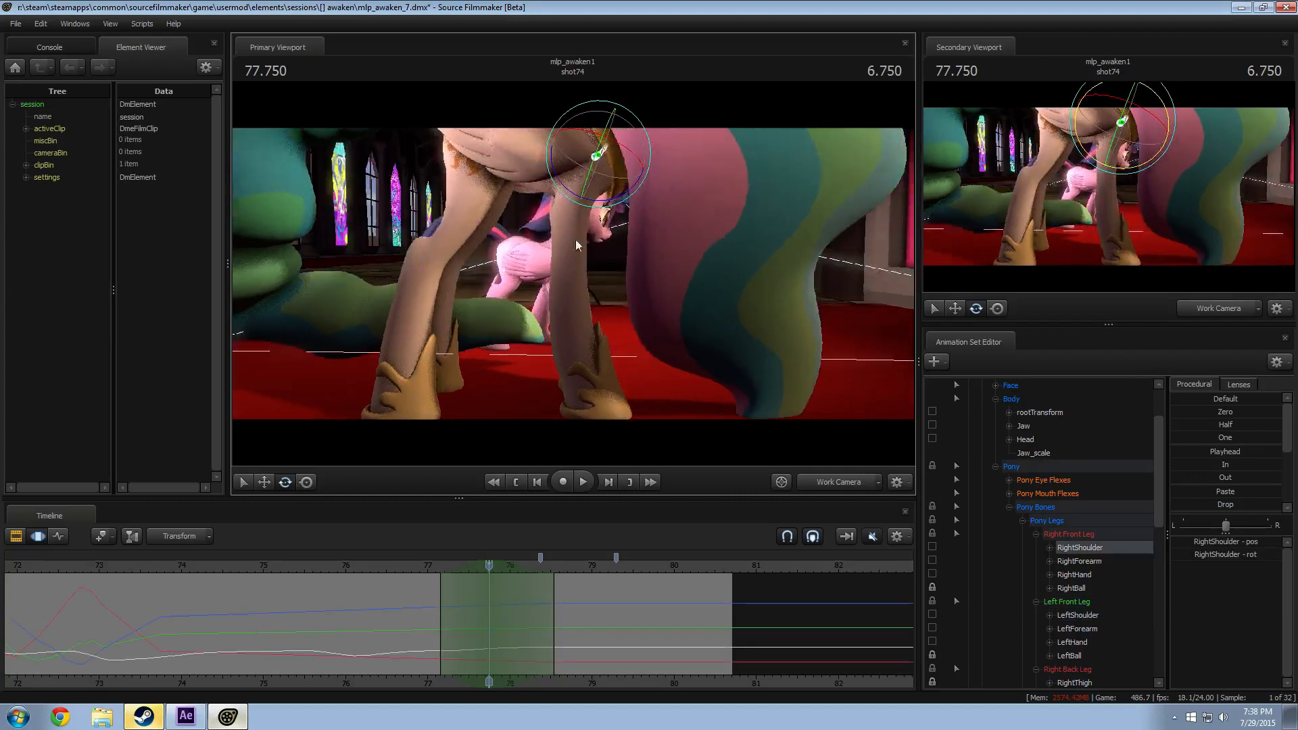
{"action": "left_click", "coordinate": [569, 195]}
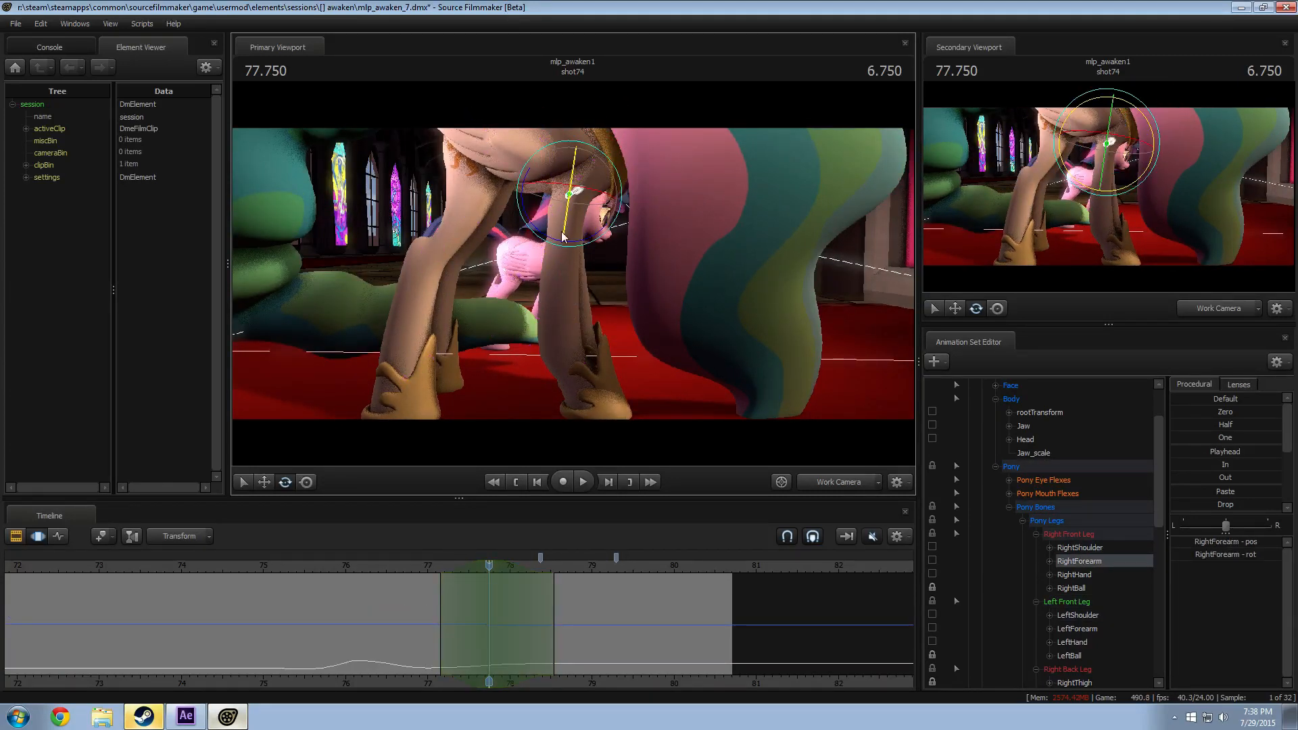
Step: Rotate the large pony's RightForearm, LeftShoulder and LeftForearm at 77.750 s
{"action": "mouse_move", "coordinate": [556, 245]}
{"action": "left_mouse_down"}
{"action": "mouse_move", "coordinate": [459, 246]}
{"action": "mouse_move", "coordinate": [562, 246]}
{"action": "left_mouse_up"}
{"action": "left_click", "coordinate": [559, 137]}
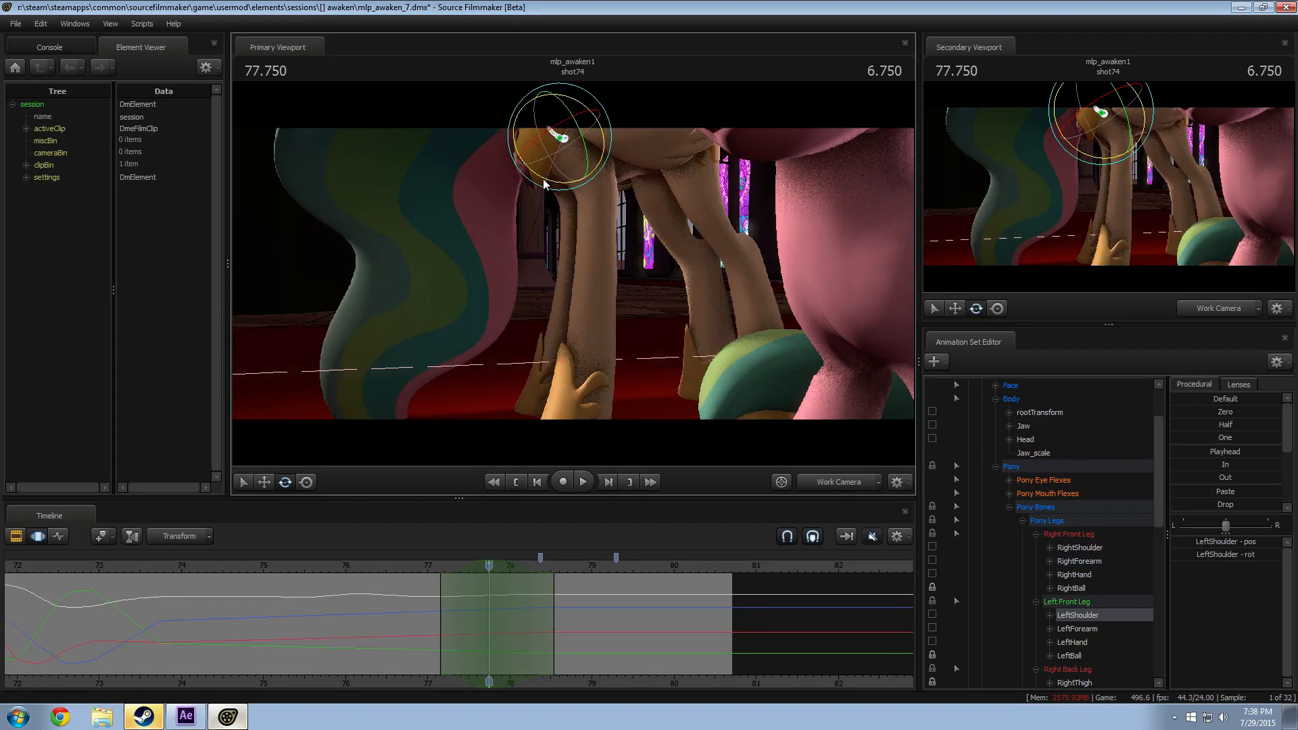
{"action": "left_click_drag", "start_coordinate": [544, 182], "coordinate": [545, 184]}
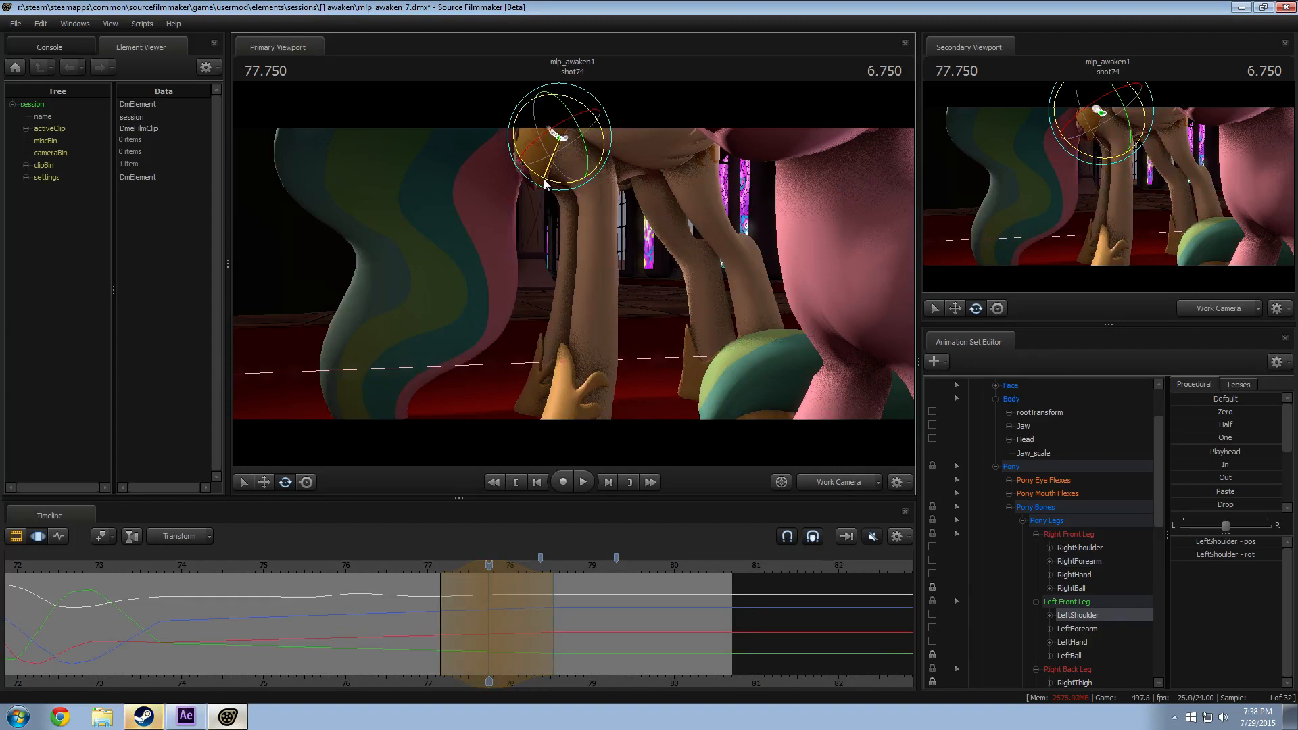
{"action": "left_click", "coordinate": [595, 177]}
{"action": "left_click_drag", "start_coordinate": [564, 208], "coordinate": [562, 208]}
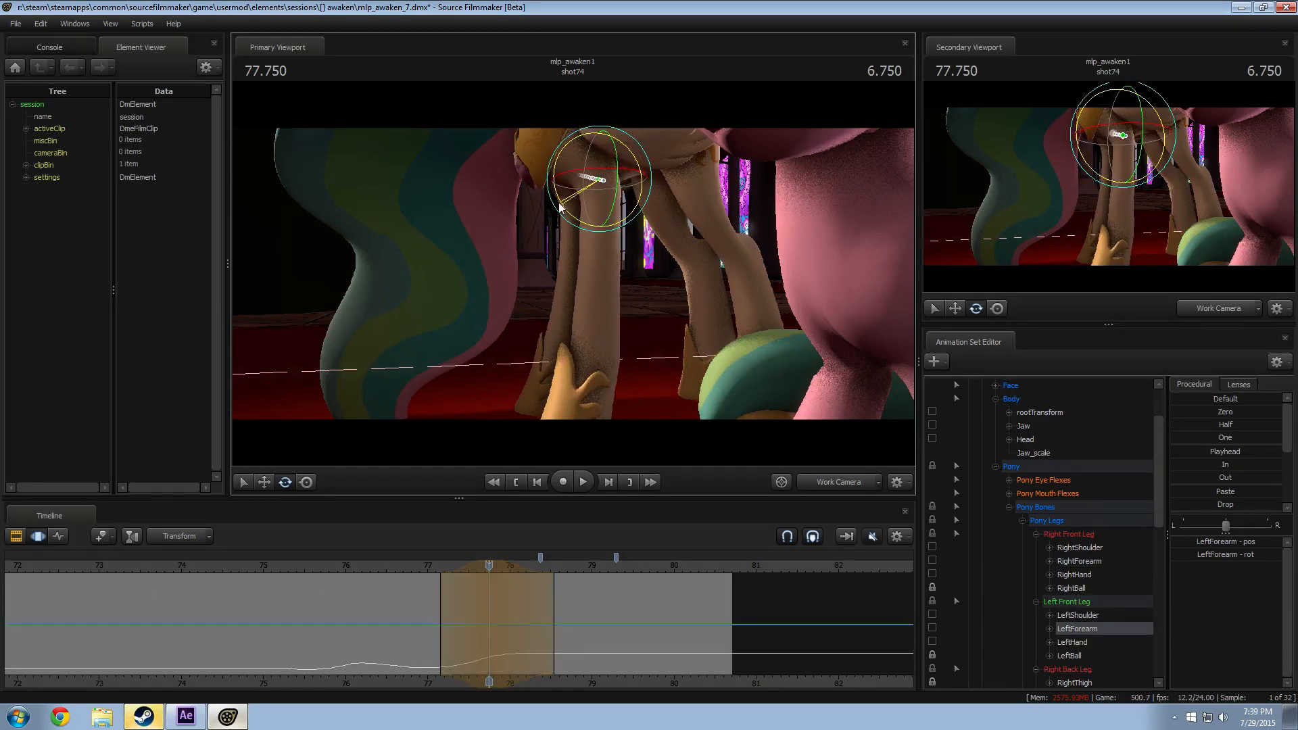
Step: Play back the adjusted front legs in the Work Camera, and replay the movement through camera2
{"action": "key", "text": "space"}
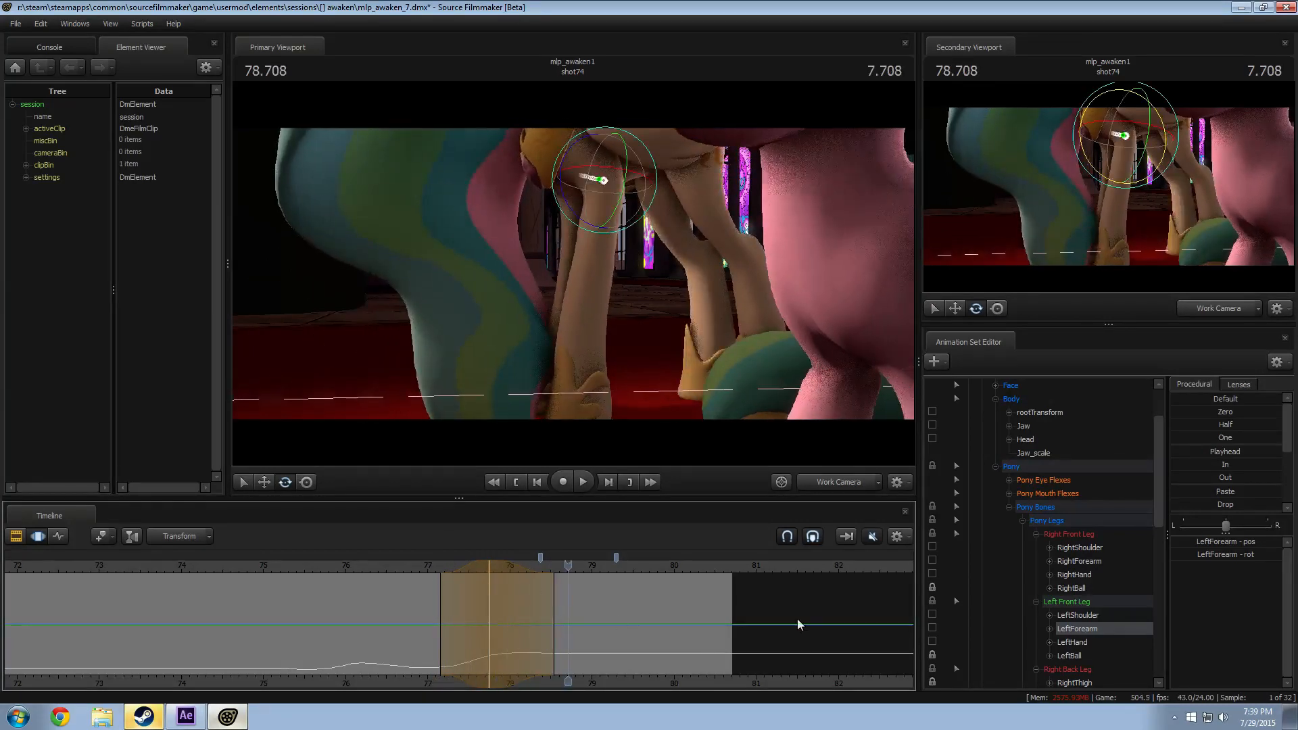
{"action": "left_click", "coordinate": [834, 483]}
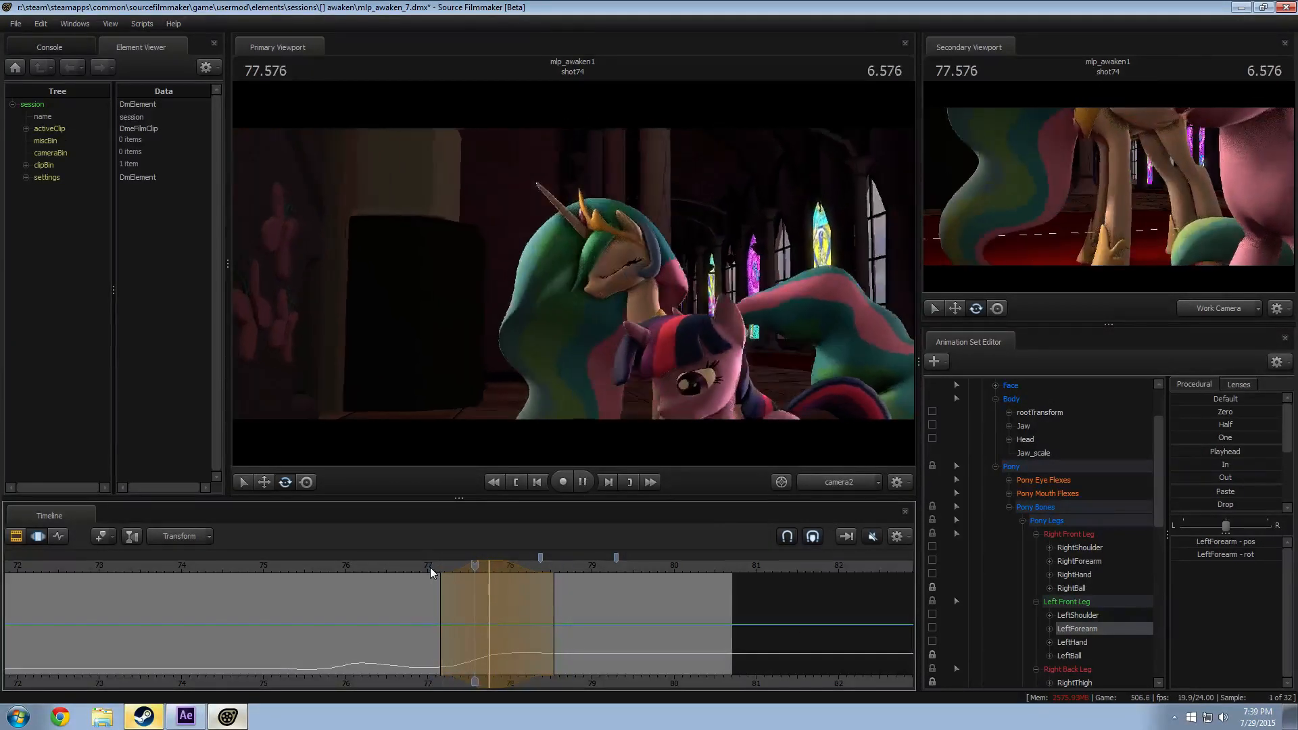
{"action": "key", "text": "space"}
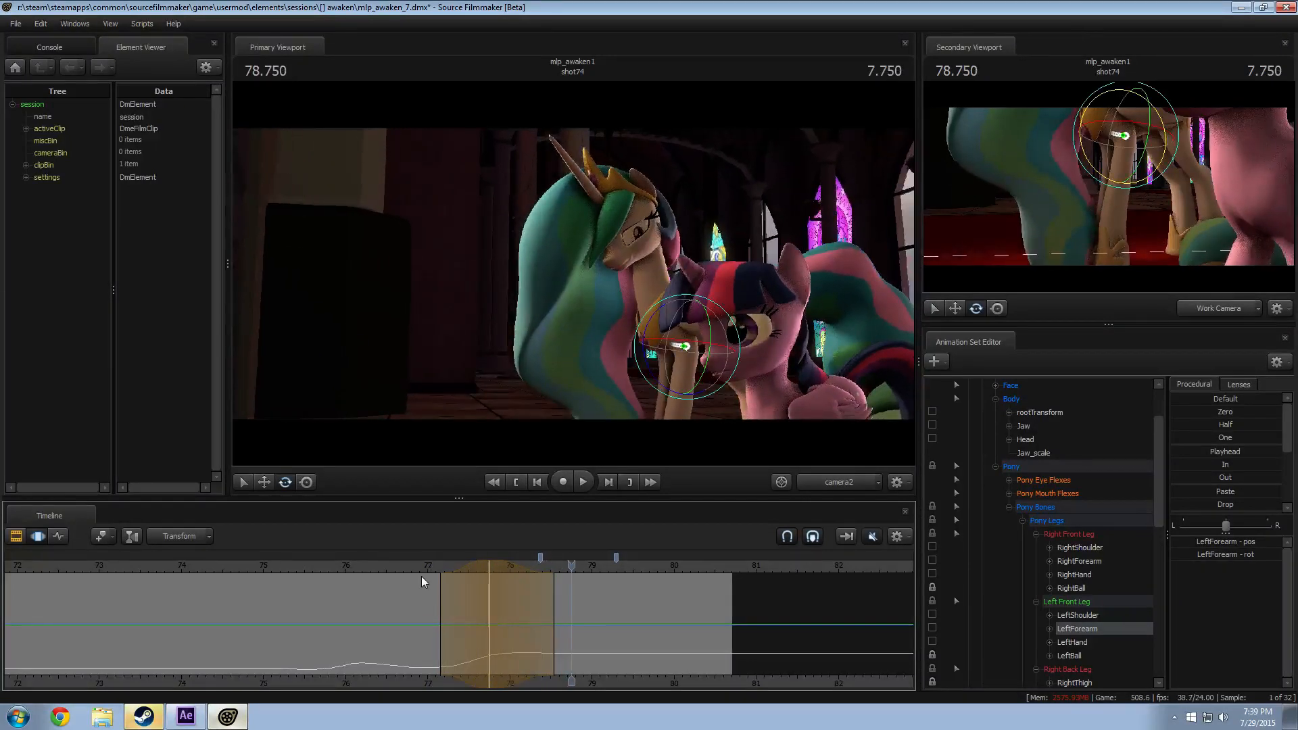
Step: Rotate the large pony's Head at 77.750 s within a time selection of about 77.1–78.4 s, and replay the movement
{"action": "left_click_drag", "start_coordinate": [421, 579], "coordinate": [489, 653]}
{"action": "left_click", "coordinate": [607, 318]}
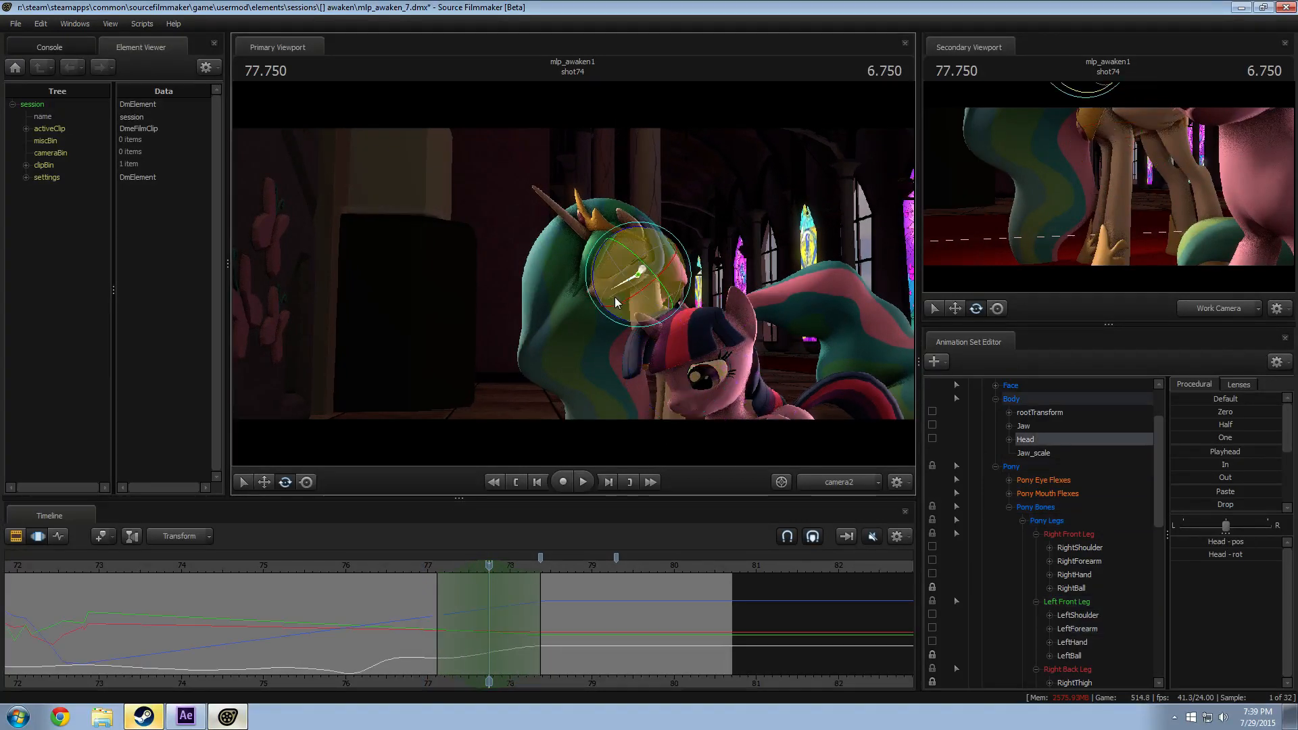
{"action": "key", "text": "space"}
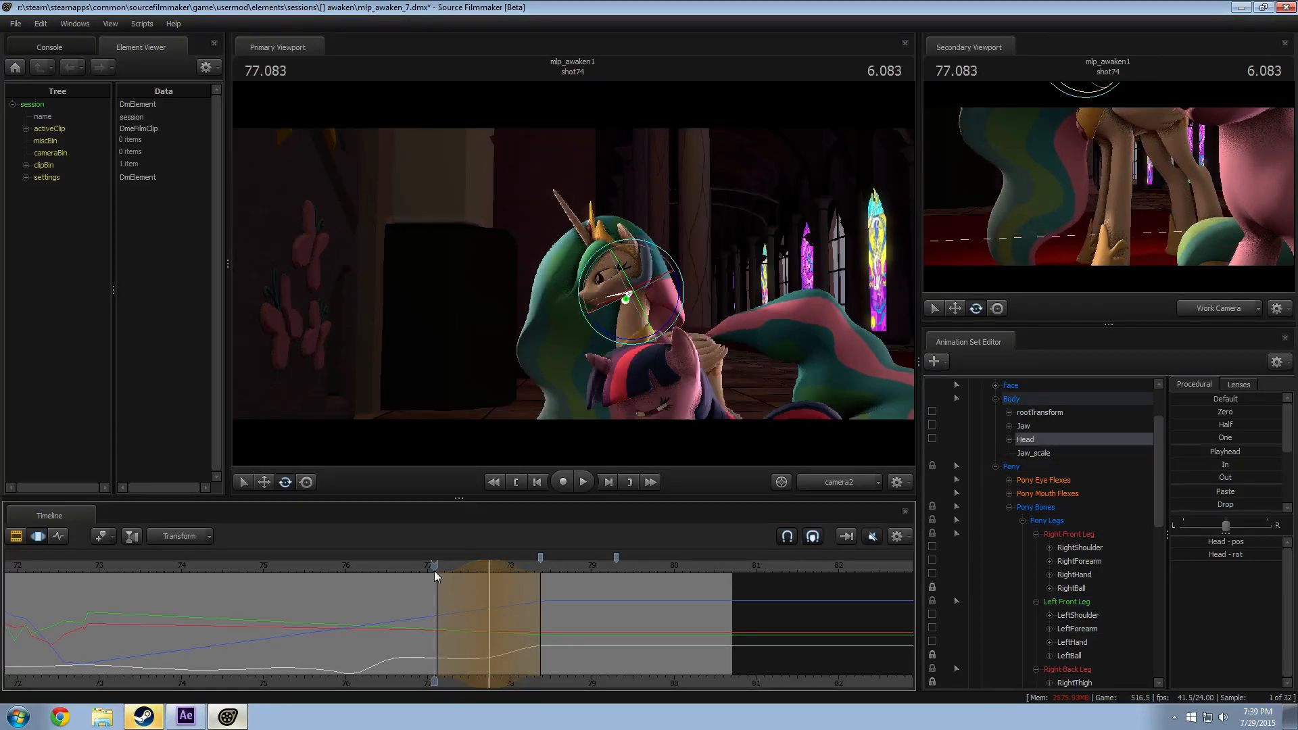
{"action": "key", "text": "space"}
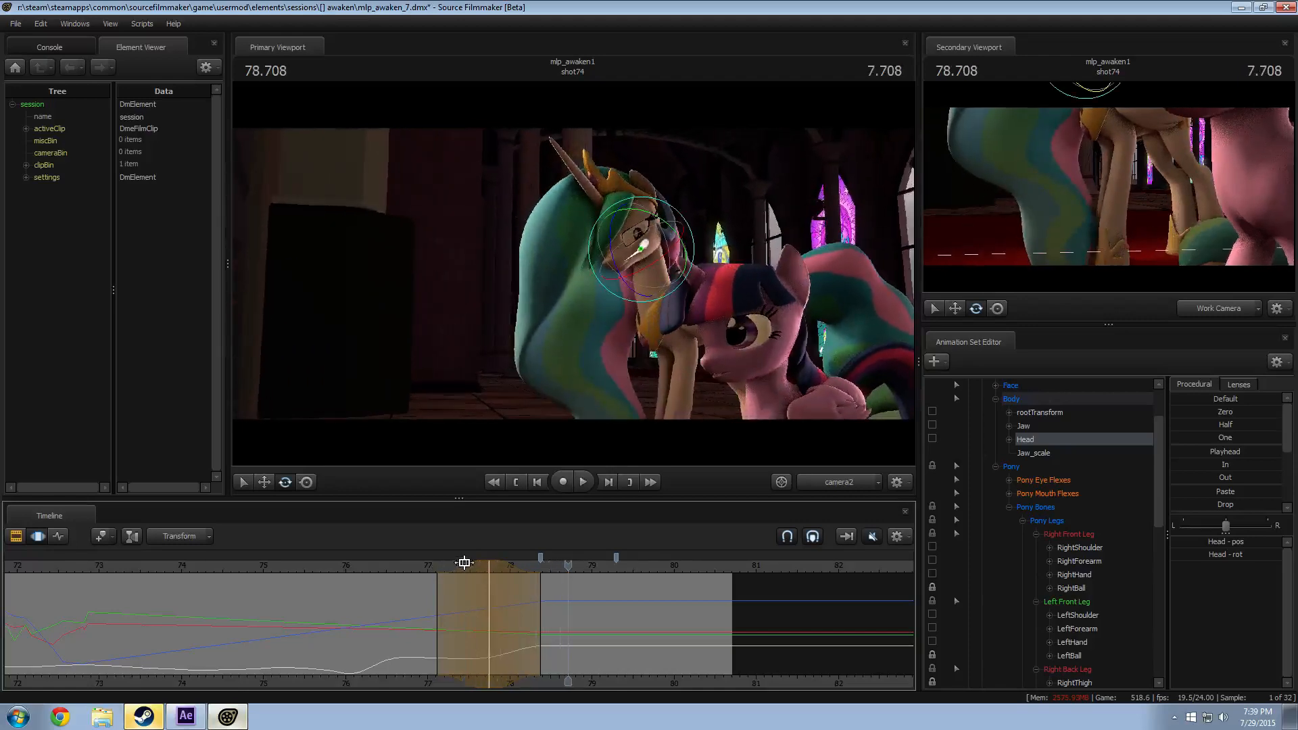
Step: Return to the Work Camera, orbit it to see the large pony's head and chest, and replay from about 77 s
{"action": "left_click", "coordinate": [811, 477]}
{"action": "left_click", "coordinate": [421, 563]}
{"action": "left_click_drag", "start_coordinate": [532, 346], "coordinate": [530, 334]}
{"action": "key", "text": "space"}
{"action": "key", "text": "space"}
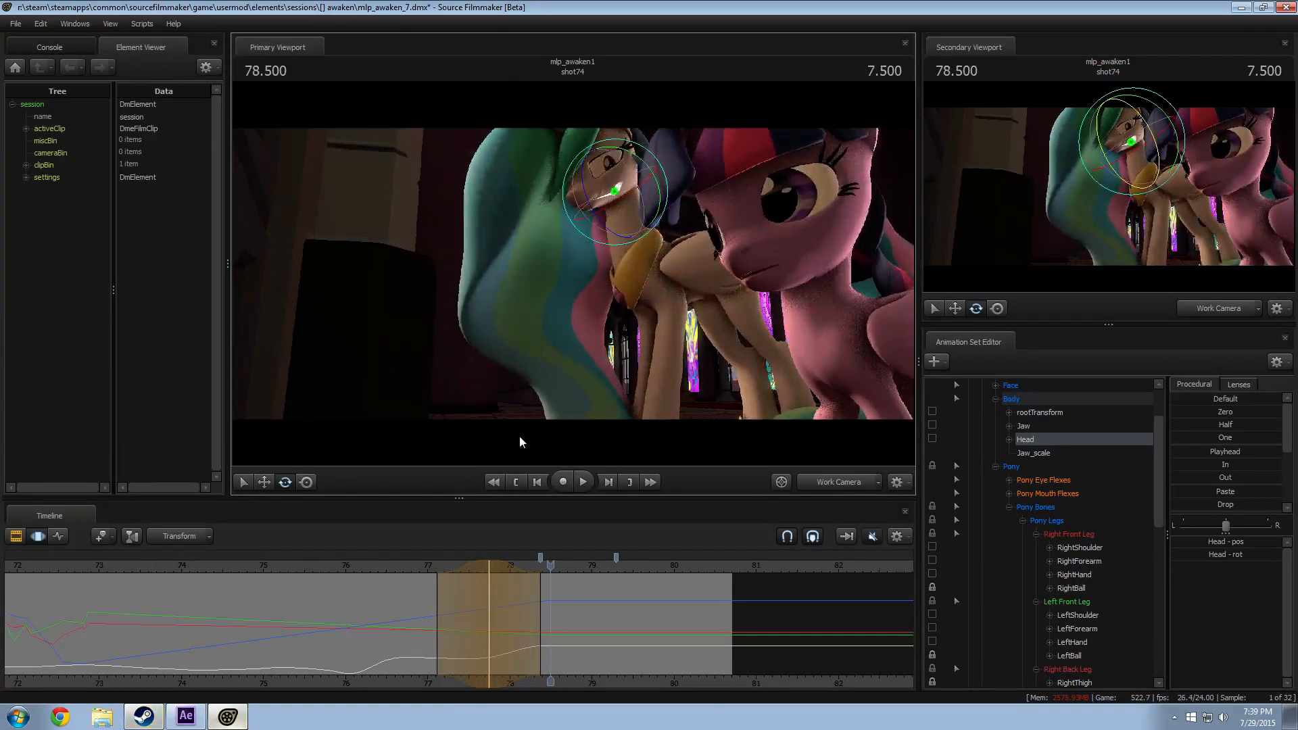
{"action": "key", "text": "space"}
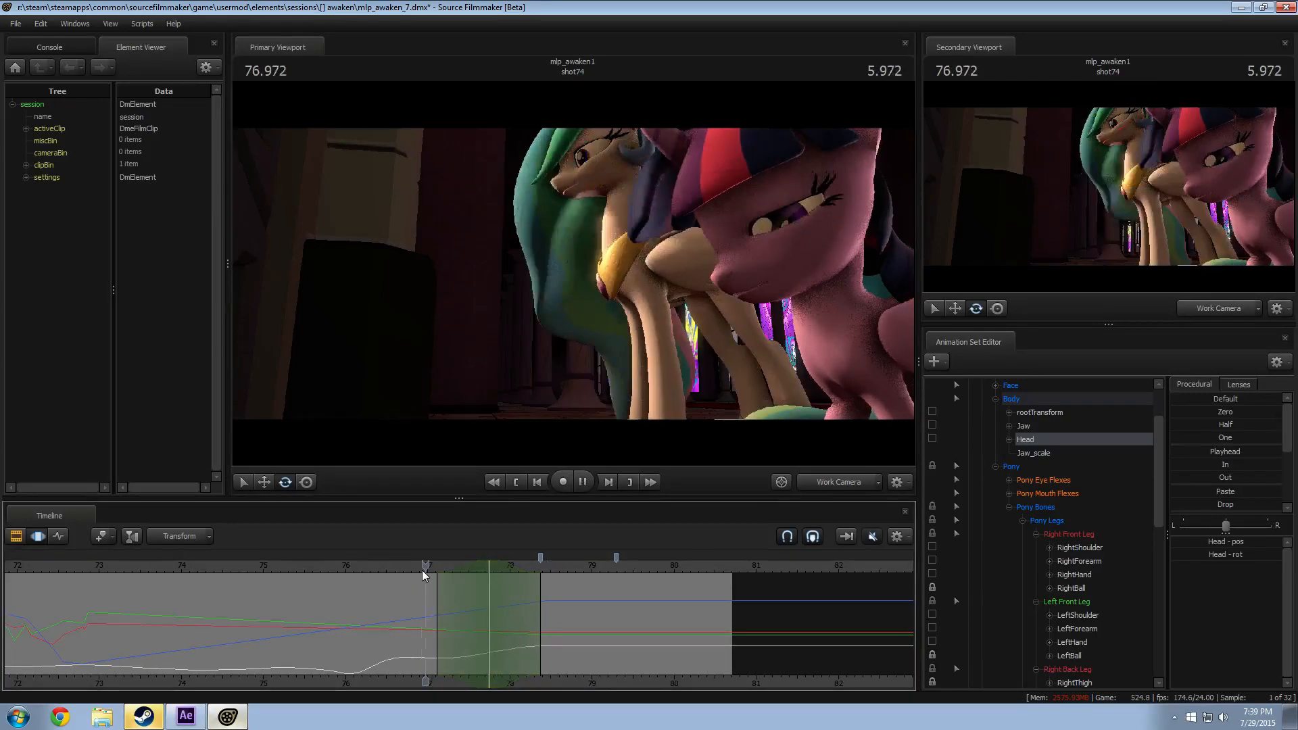
{"action": "key", "text": "space"}
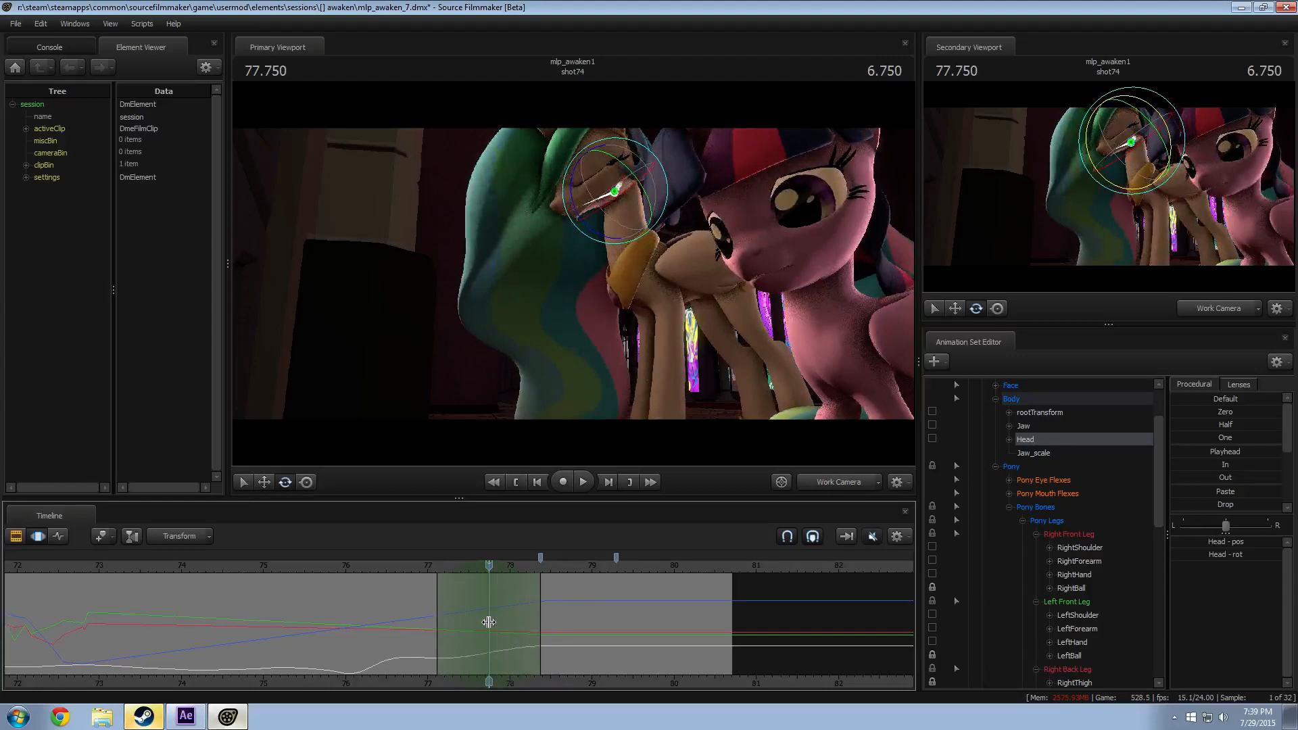
Step: Rotate the large pony's Neck at 77.750 s within a time selection of about 77.0–78.5 s, and replay the movement
{"action": "left_click", "coordinate": [630, 250]}
{"action": "left_click_drag", "start_coordinate": [586, 246], "coordinate": [571, 311]}
{"action": "key", "text": "space"}
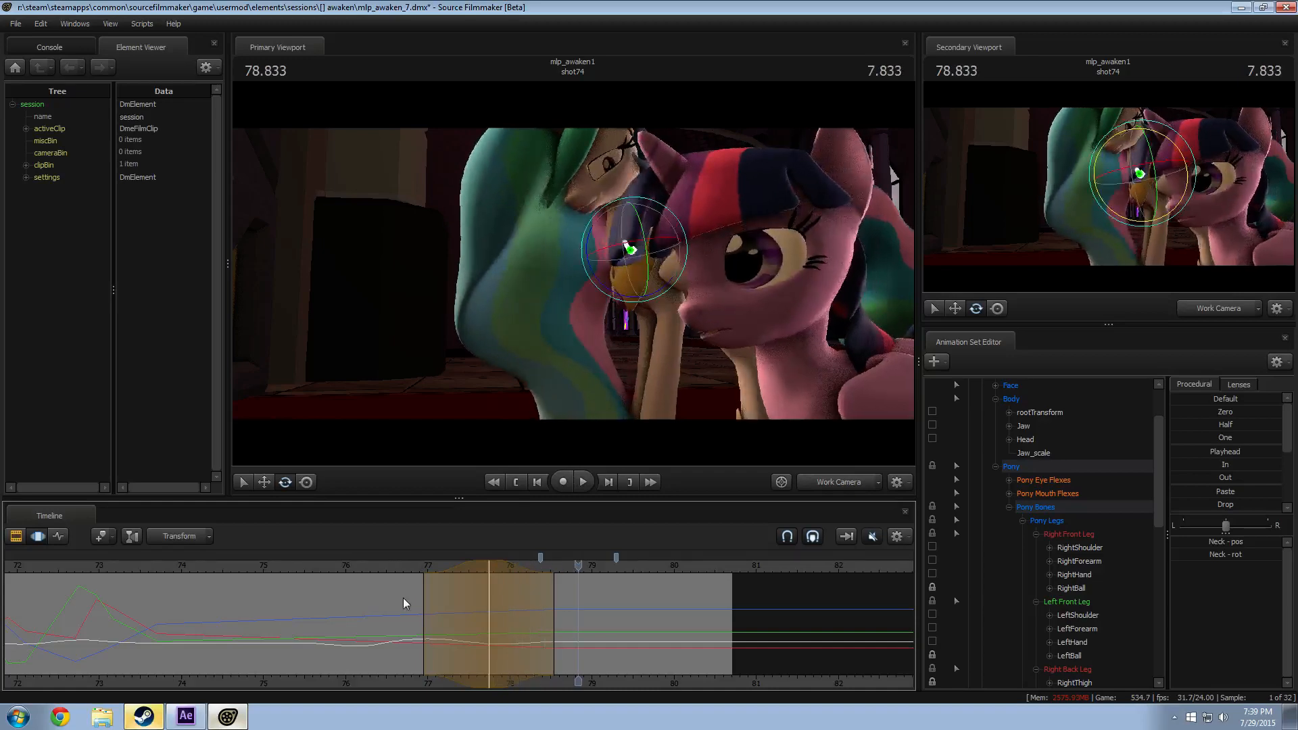
Step: Centre the Neck time selection at 79.375 s and widen its falloff to about 77.8–80.9 s
{"action": "left_click_drag", "start_coordinate": [403, 597], "coordinate": [552, 612]}
{"action": "scroll", "coordinate": [549, 613], "scroll_direction": "up", "scroll_amount": 8, "text": "shift"}
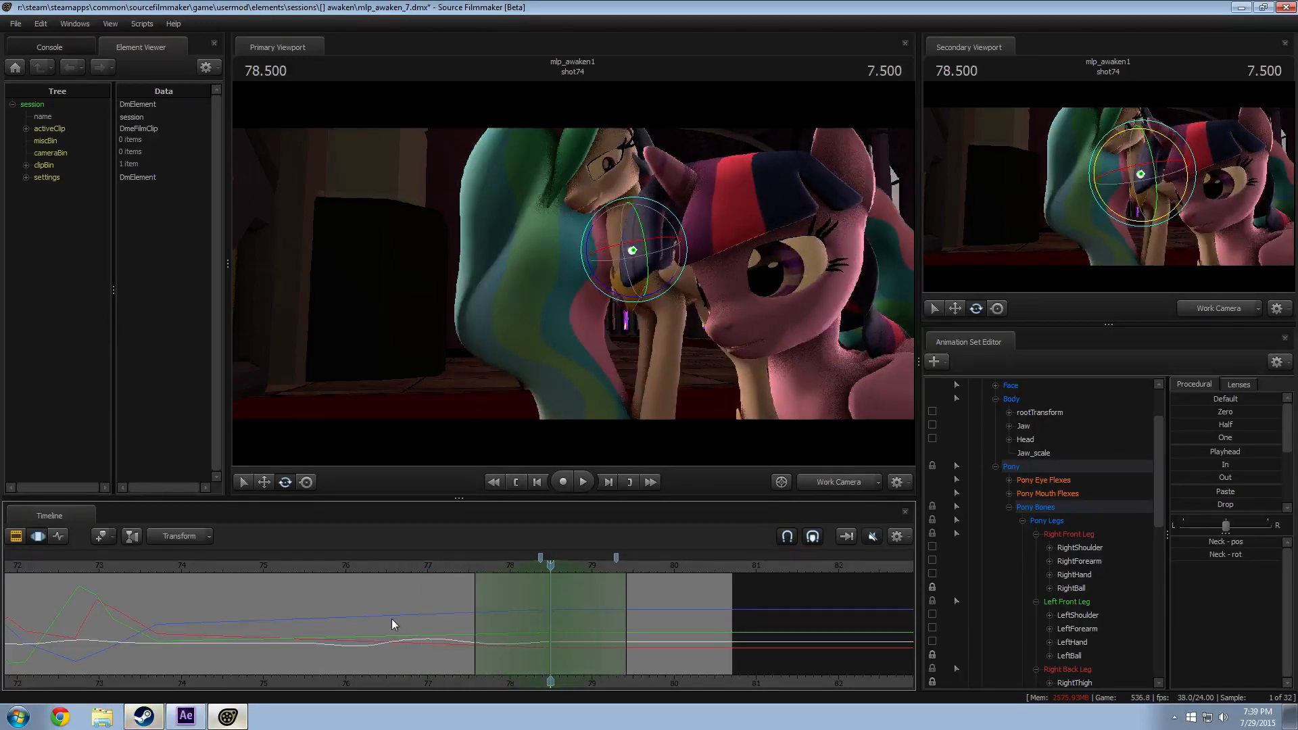
{"action": "left_click_drag", "start_coordinate": [394, 624], "coordinate": [623, 622]}
{"action": "key", "text": "Escape"}
{"action": "scroll", "coordinate": [617, 624], "scroll_direction": "up", "scroll_amount": 5, "text": "shift"}
{"action": "scroll", "coordinate": [615, 624], "scroll_direction": "up", "scroll_amount": 10, "text": "shift"}
{"action": "key", "text": "Escape"}
{"action": "scroll", "coordinate": [623, 623], "scroll_direction": "up", "scroll_amount": 12, "text": "shift"}
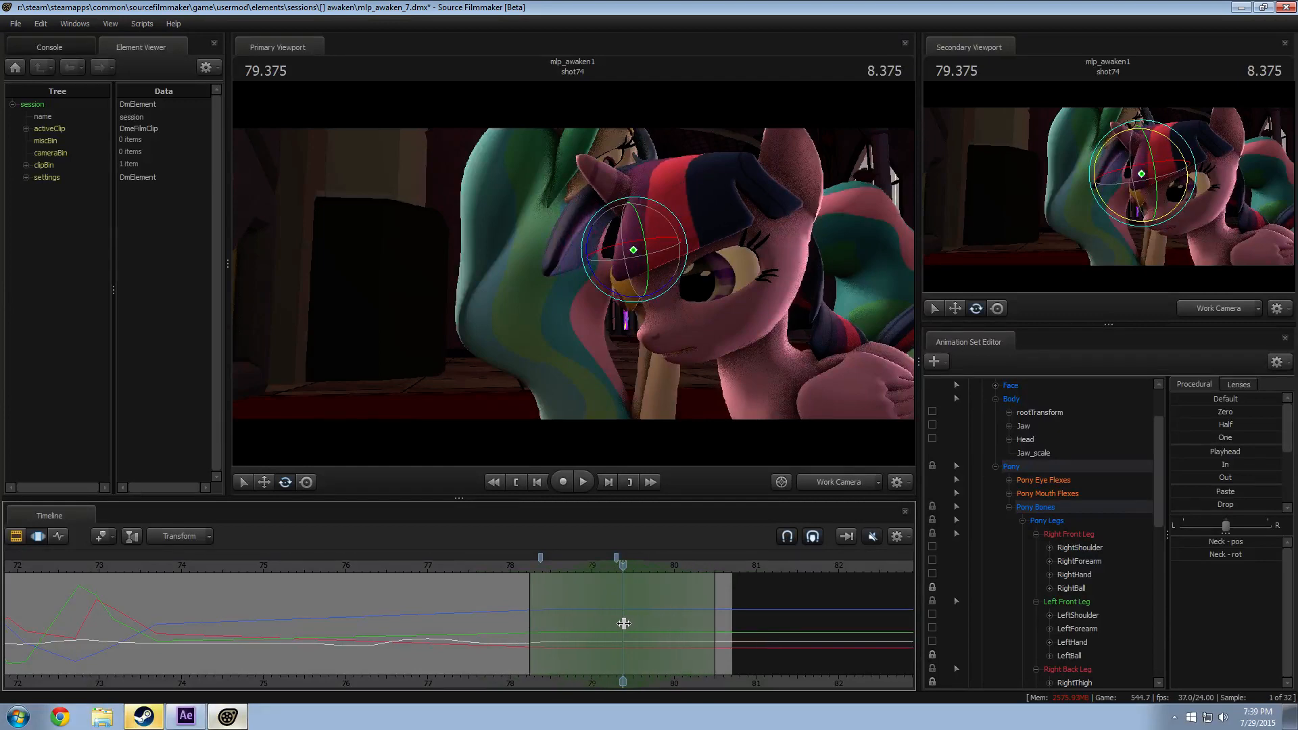
Step: Move the playhead to 75.750 s and add Celestia's Head to the selected Neck control
{"action": "left_click_drag", "start_coordinate": [267, 571], "coordinate": [325, 572]}
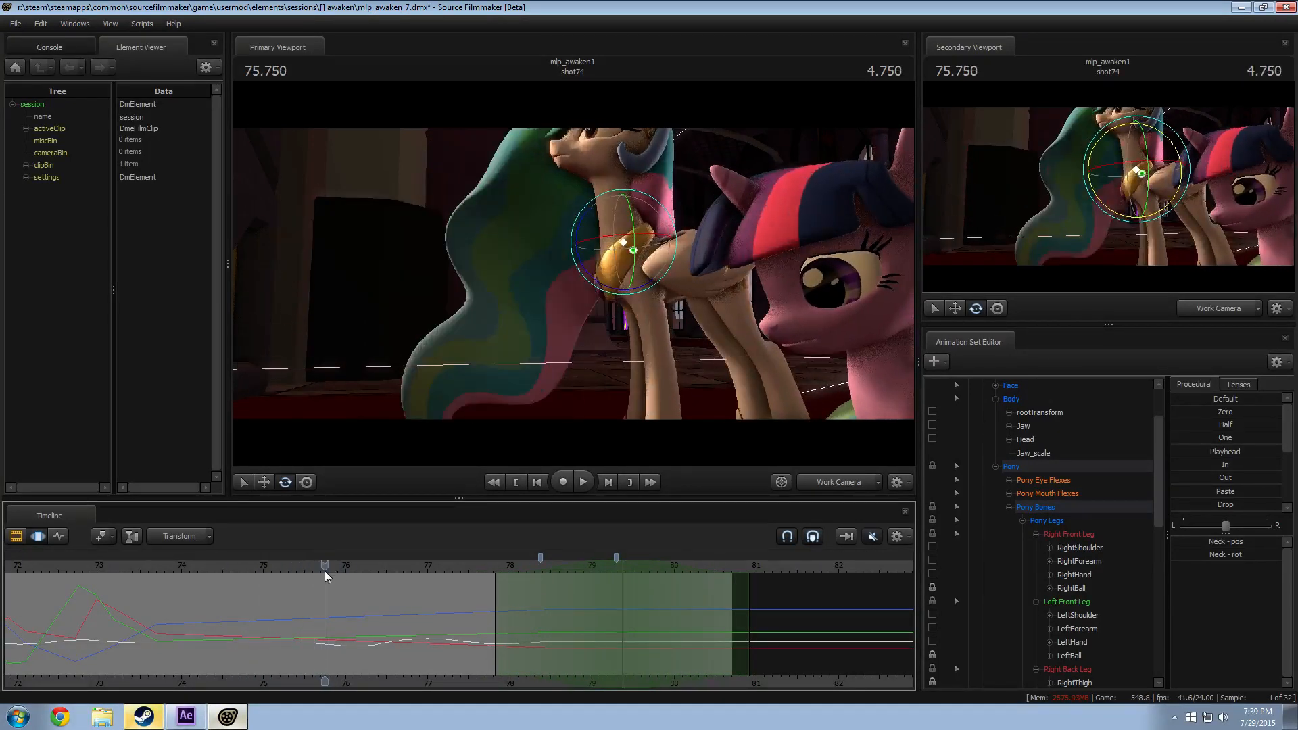
{"action": "scroll", "coordinate": [1020, 460], "scroll_direction": "down", "scroll_amount": 2}
{"action": "scroll", "coordinate": [1020, 467], "scroll_direction": "up", "scroll_amount": 1}
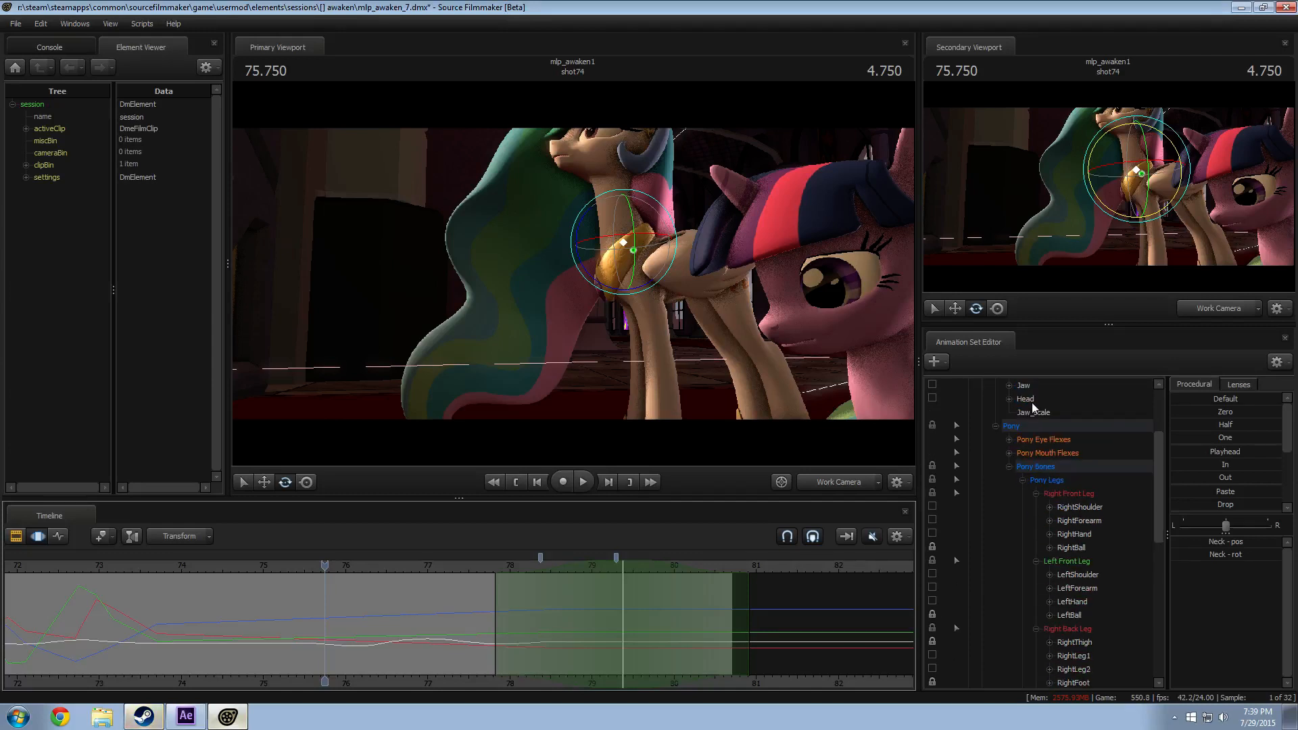
{"action": "left_click", "coordinate": [1030, 402], "text": "ctrl"}
{"action": "scroll", "coordinate": [1053, 520], "scroll_direction": "down", "scroll_amount": 9}
{"action": "scroll", "coordinate": [1036, 613], "scroll_direction": "up", "scroll_amount": 7}
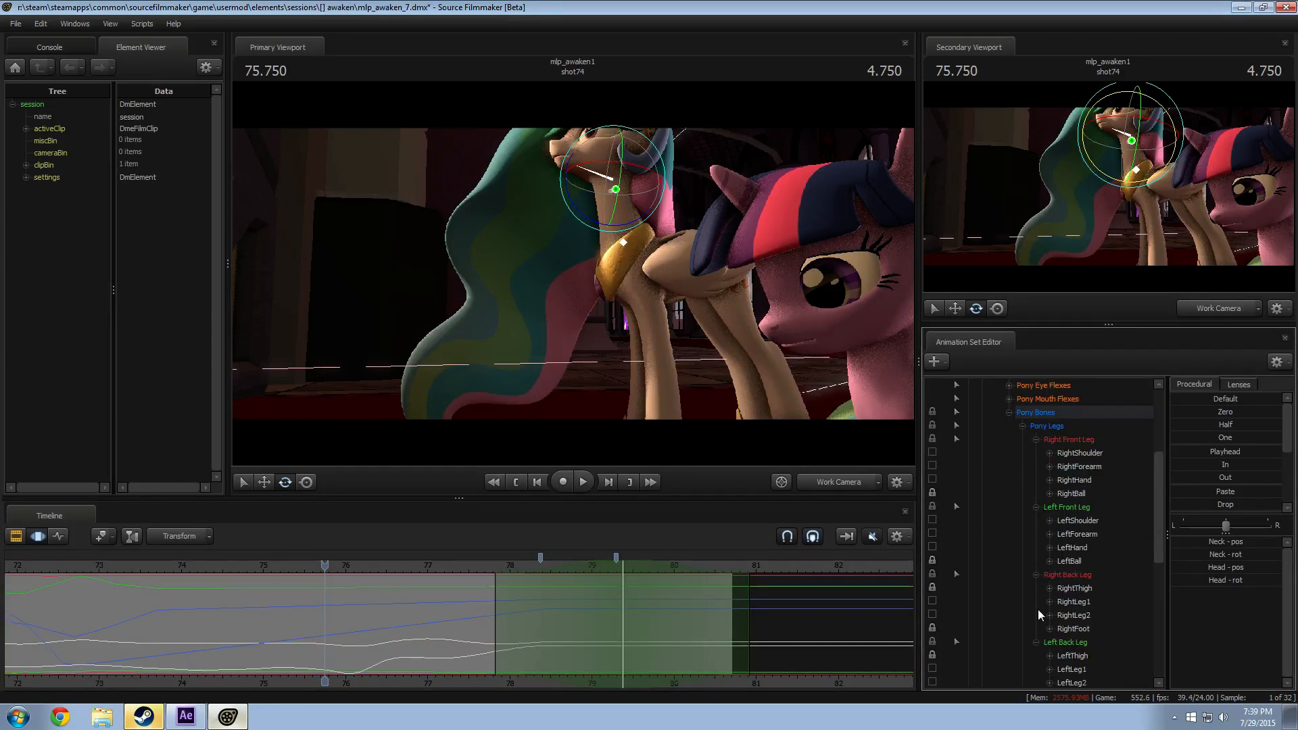
{"action": "scroll", "coordinate": [1052, 527], "scroll_direction": "down", "scroll_amount": 7}
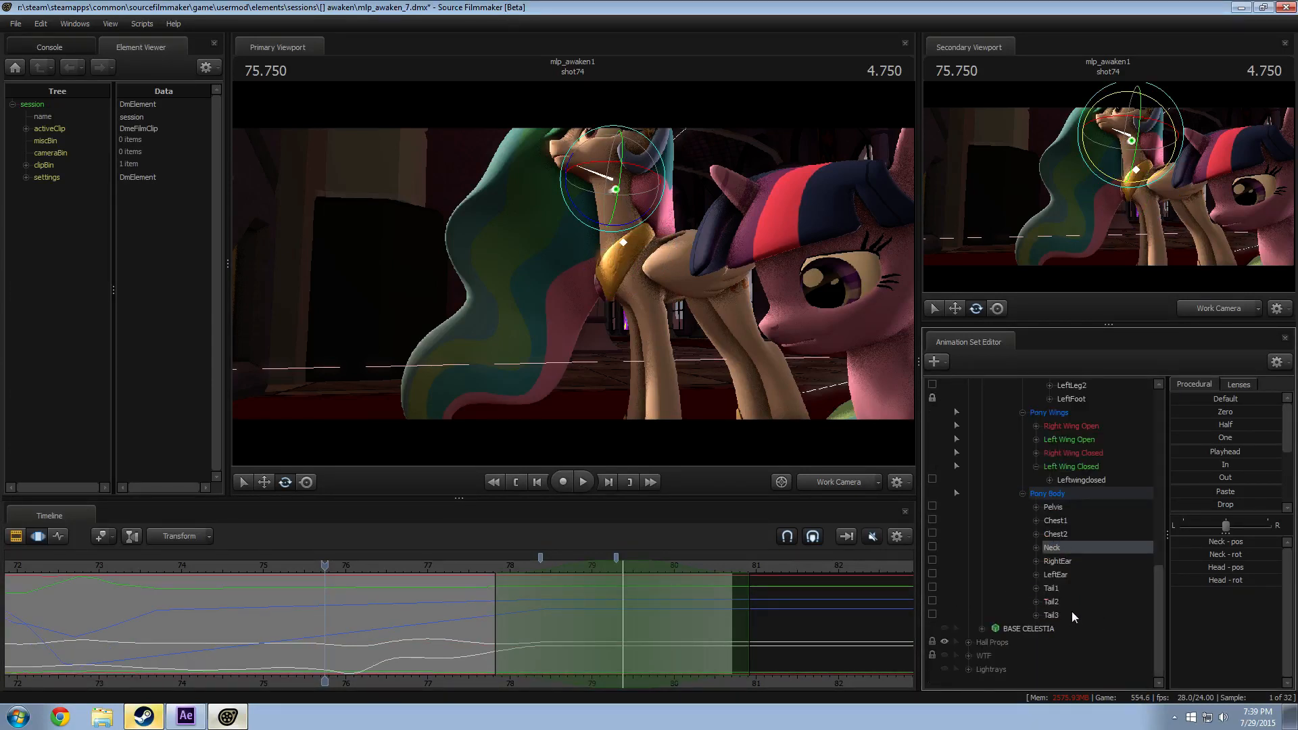
{"action": "scroll", "coordinate": [1072, 611], "scroll_direction": "up", "scroll_amount": 12}
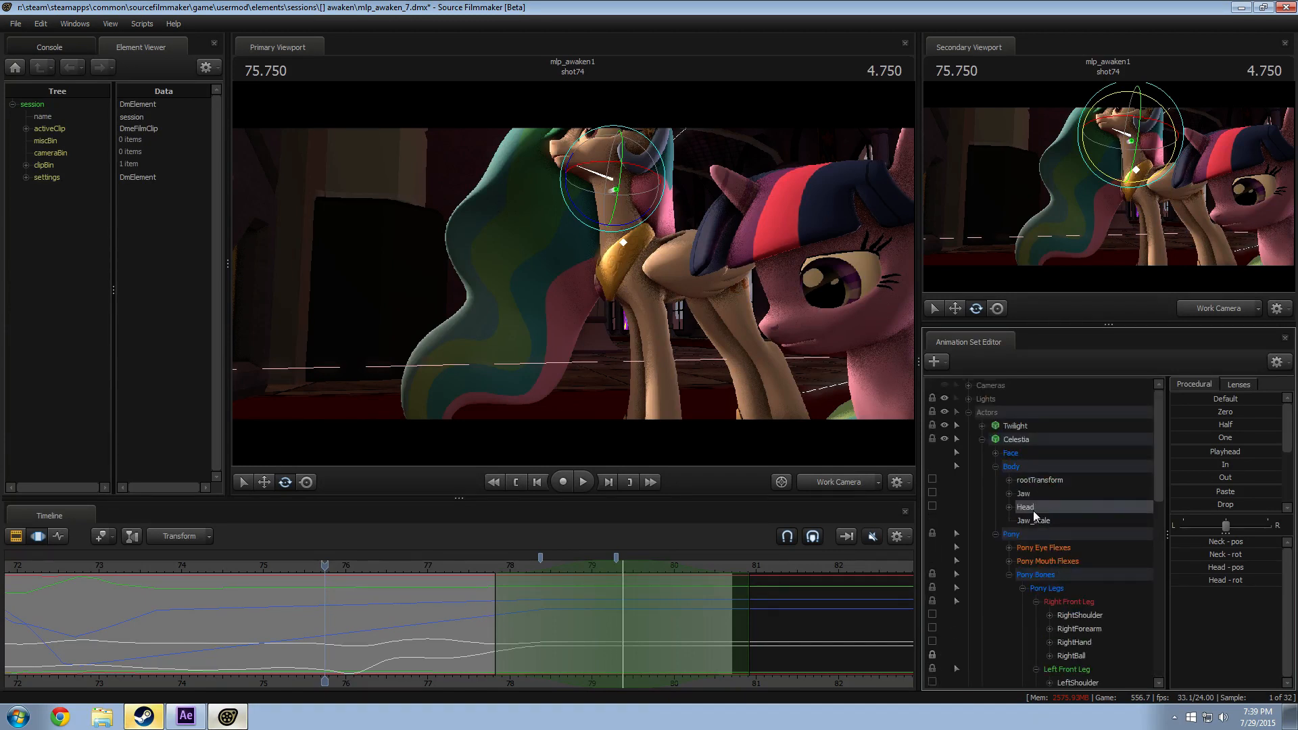
{"action": "scroll", "coordinate": [1034, 509], "scroll_direction": "down", "scroll_amount": 9}
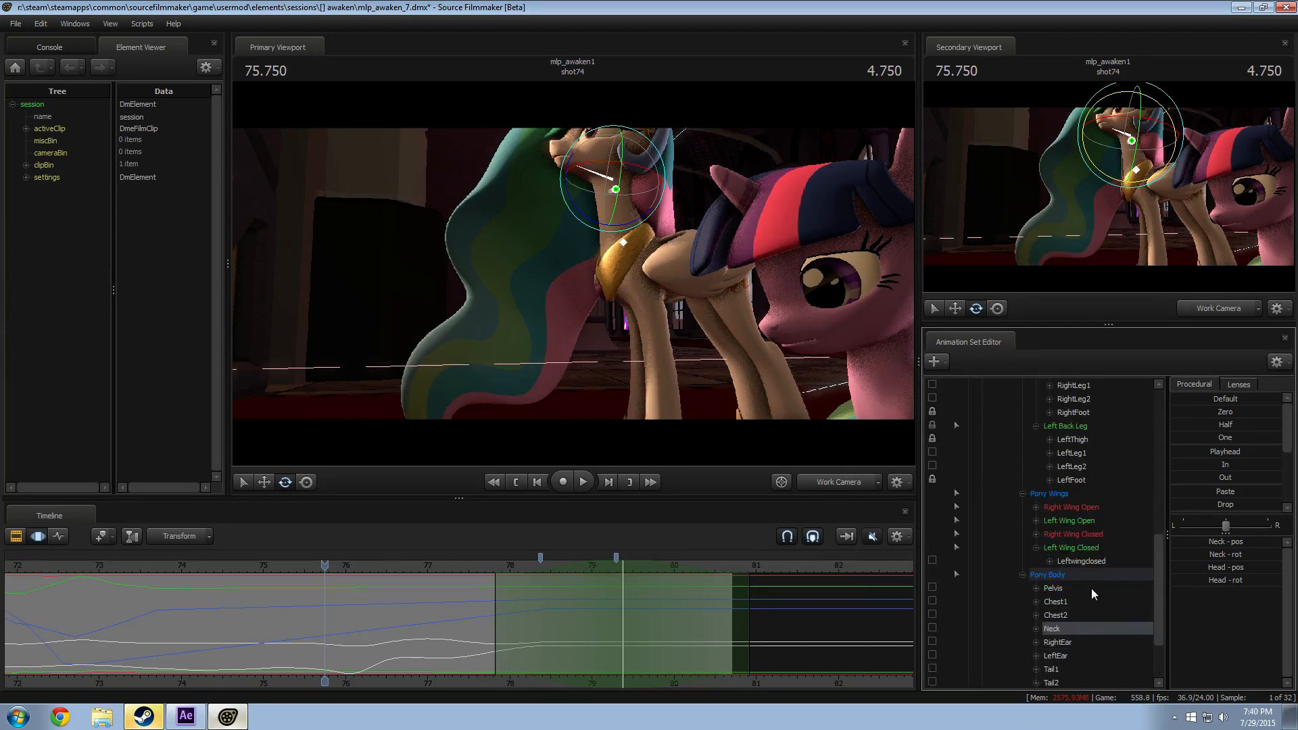
{"action": "scroll", "coordinate": [1033, 468], "scroll_direction": "up", "scroll_amount": 8}
Step: Select all Celestia controls except Face, rootTransform, Pony Eye Flexes and Pony Mouth Flexes
{"action": "left_click", "coordinate": [1029, 432]}
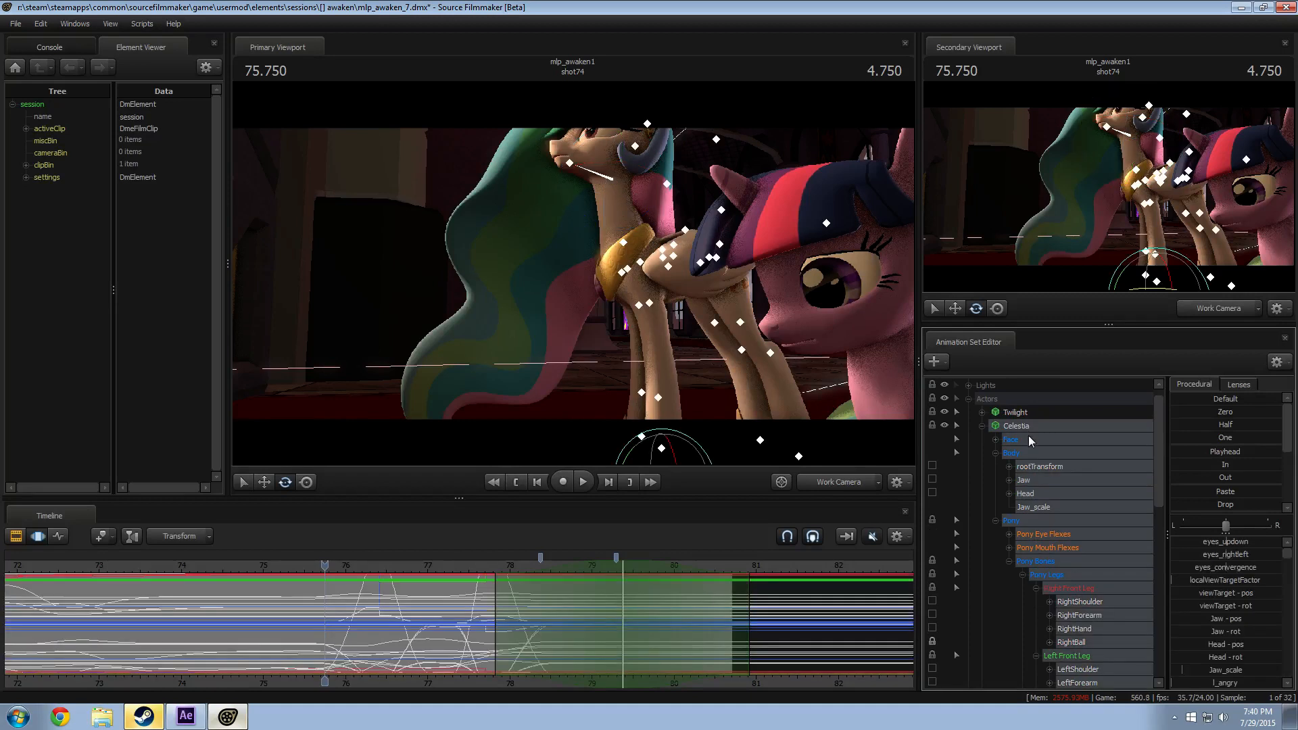
{"action": "left_click", "coordinate": [1044, 539], "text": "ctrl"}
{"action": "left_click", "coordinate": [1044, 540], "text": "ctrl"}
{"action": "left_click", "coordinate": [1041, 545], "text": "ctrl"}
{"action": "left_click", "coordinate": [1039, 532], "text": "ctrl"}
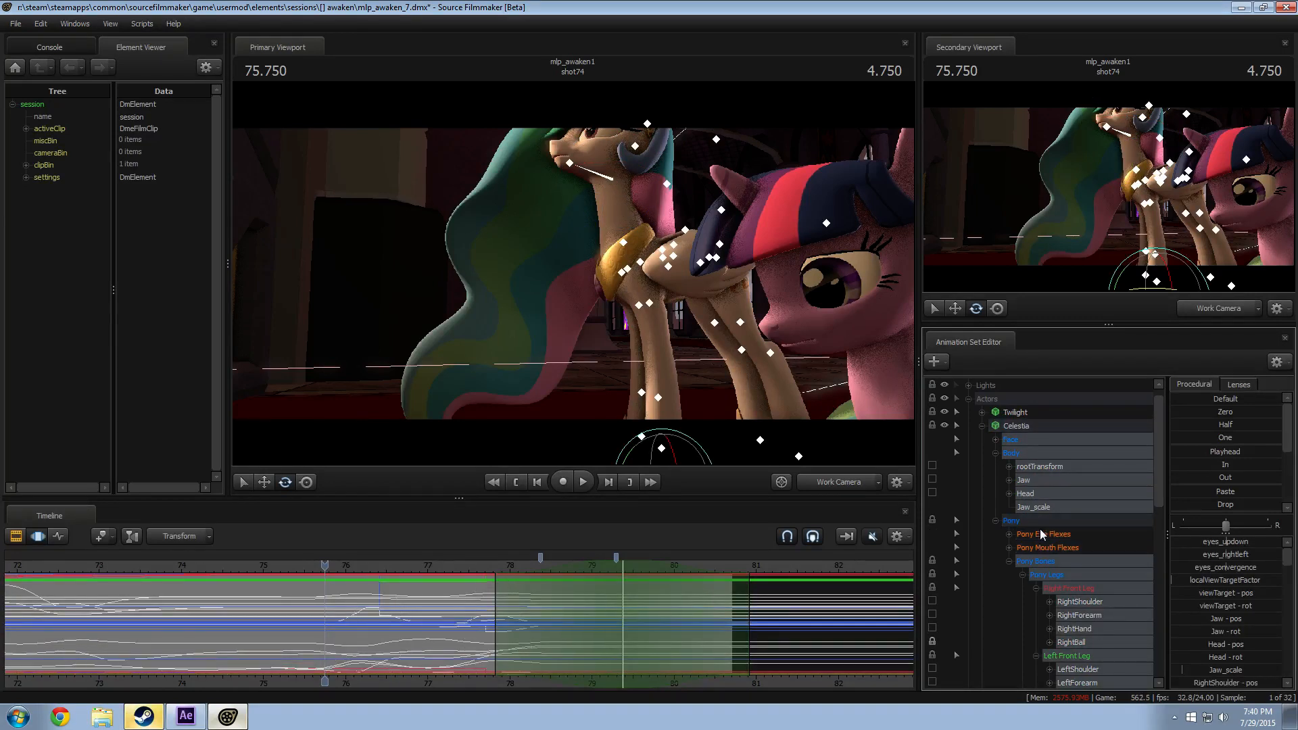
{"action": "left_click", "coordinate": [1015, 438], "text": "ctrl"}
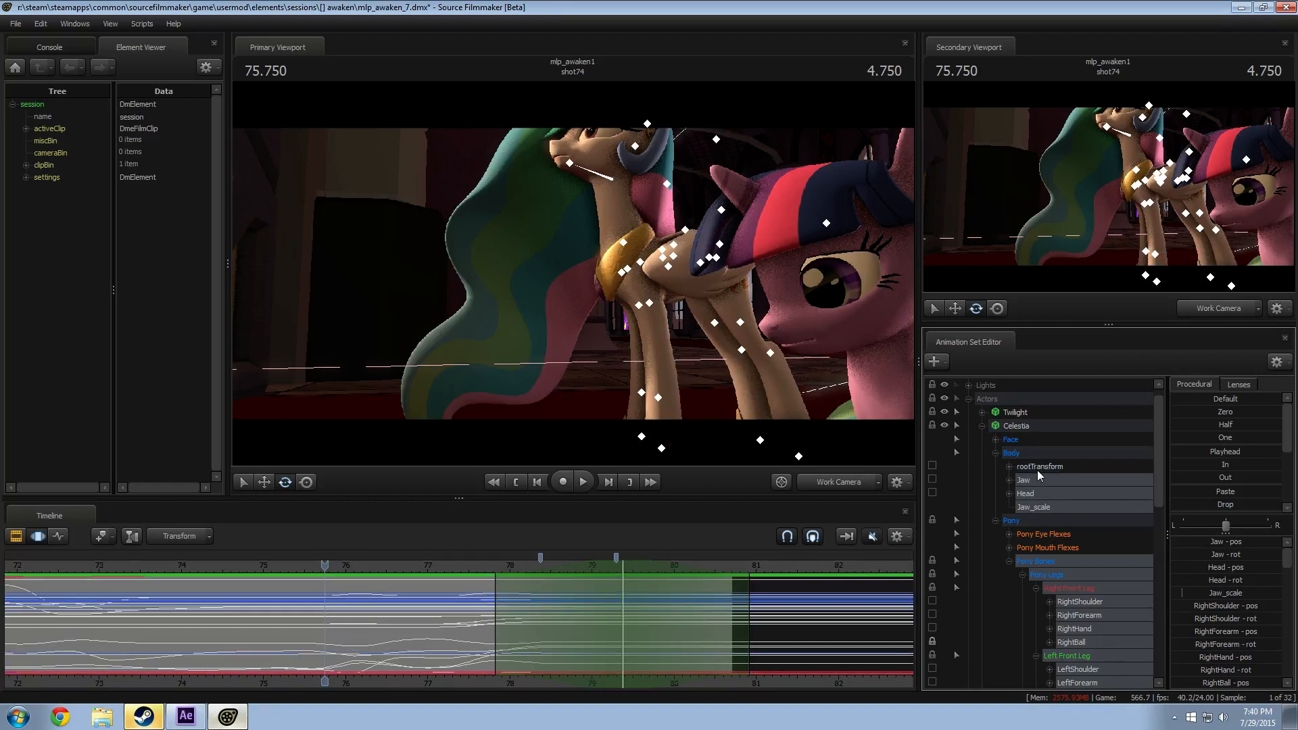
{"action": "scroll", "coordinate": [1037, 469], "scroll_direction": "down", "scroll_amount": 10}
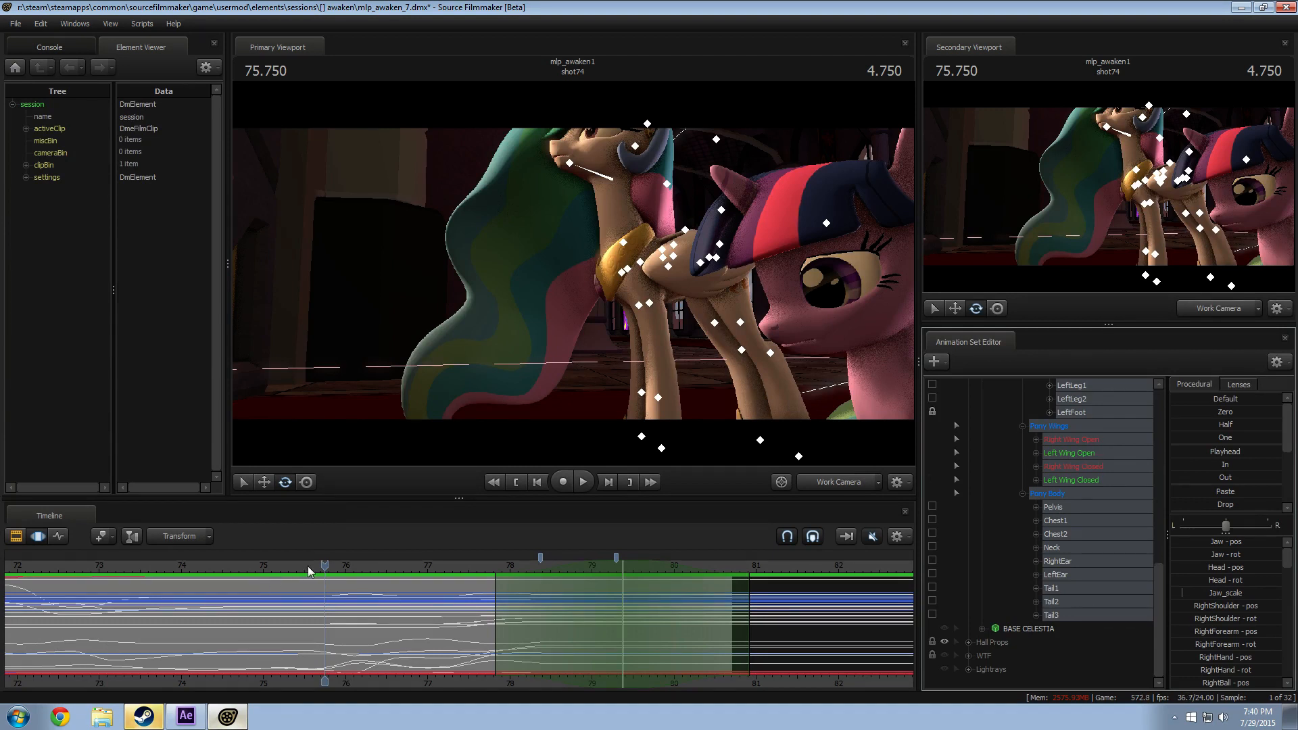
Step: Blend the selected controls around 79.375 s partly toward their 75.708 s pose with the Playhead preset, and replay the result
{"action": "left_click_drag", "start_coordinate": [325, 568], "coordinate": [321, 569]}
{"action": "left_click_drag", "start_coordinate": [1223, 454], "coordinate": [1286, 452]}
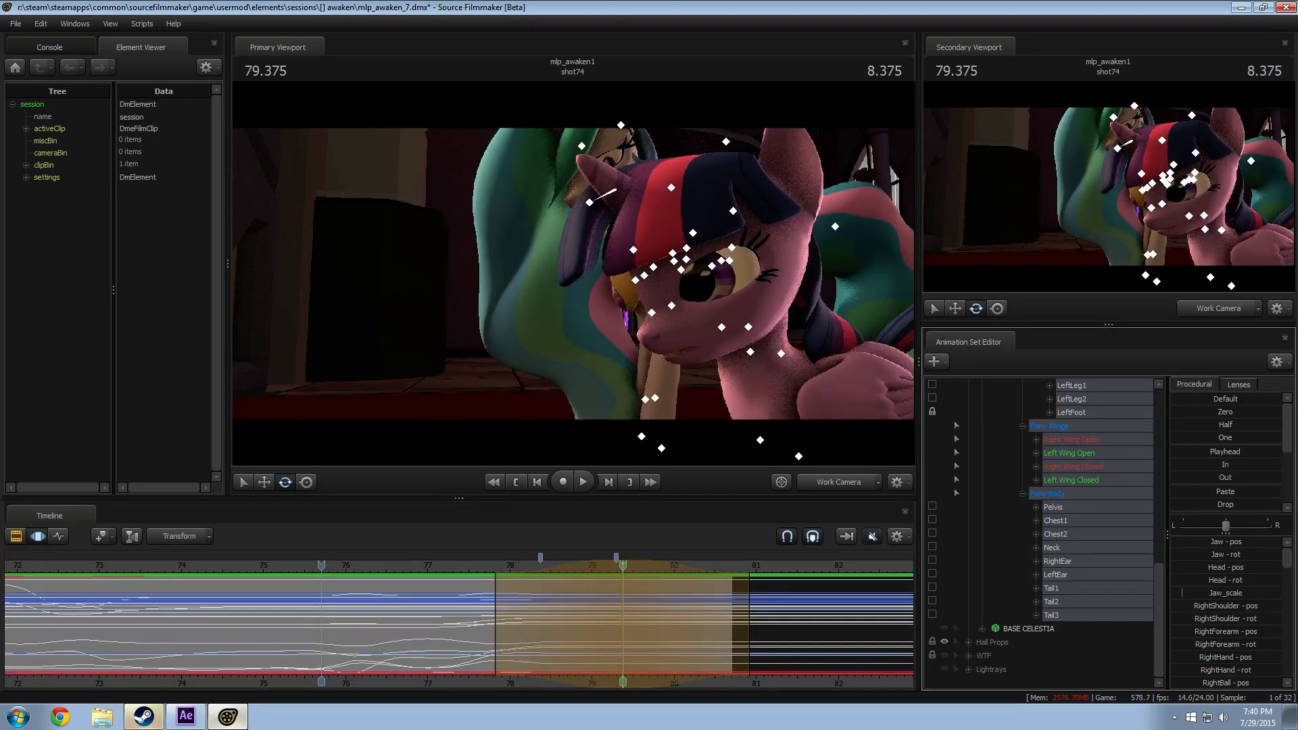
{"action": "left_click_drag", "start_coordinate": [1158, 475], "coordinate": [1165, 476]}
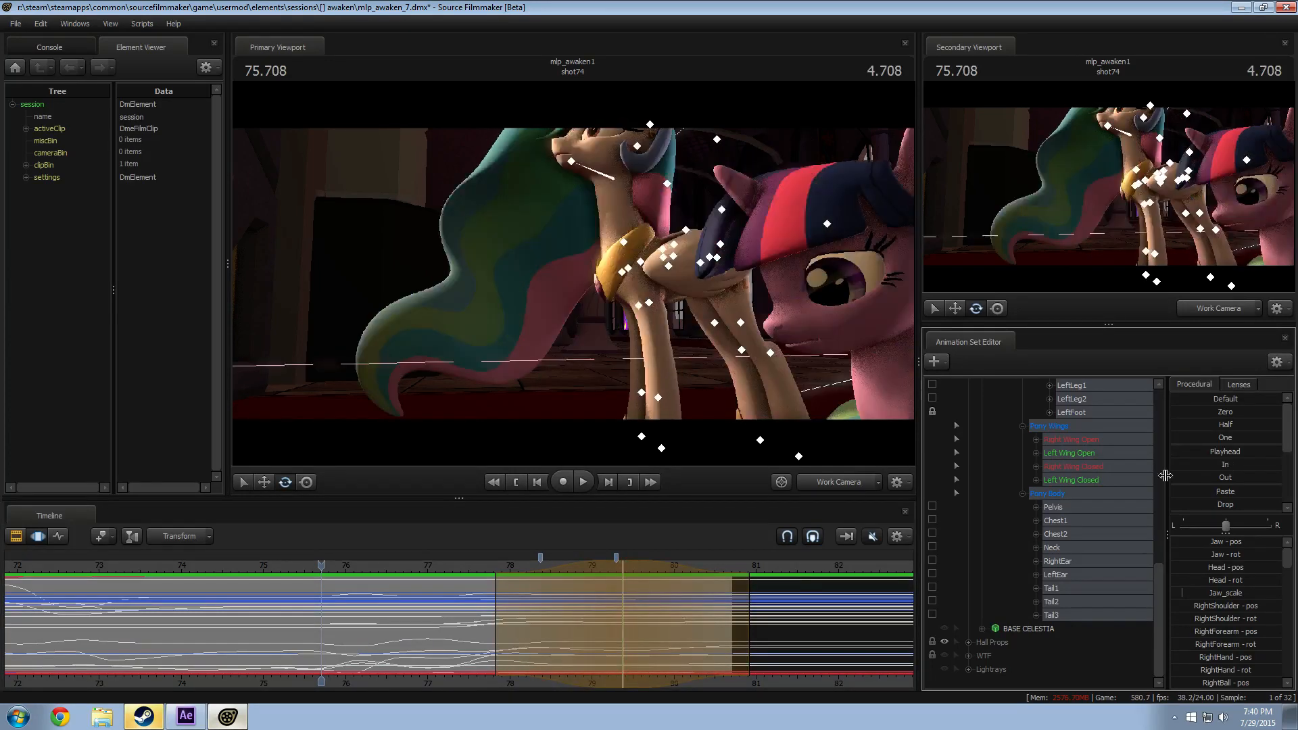
{"action": "key", "text": "space"}
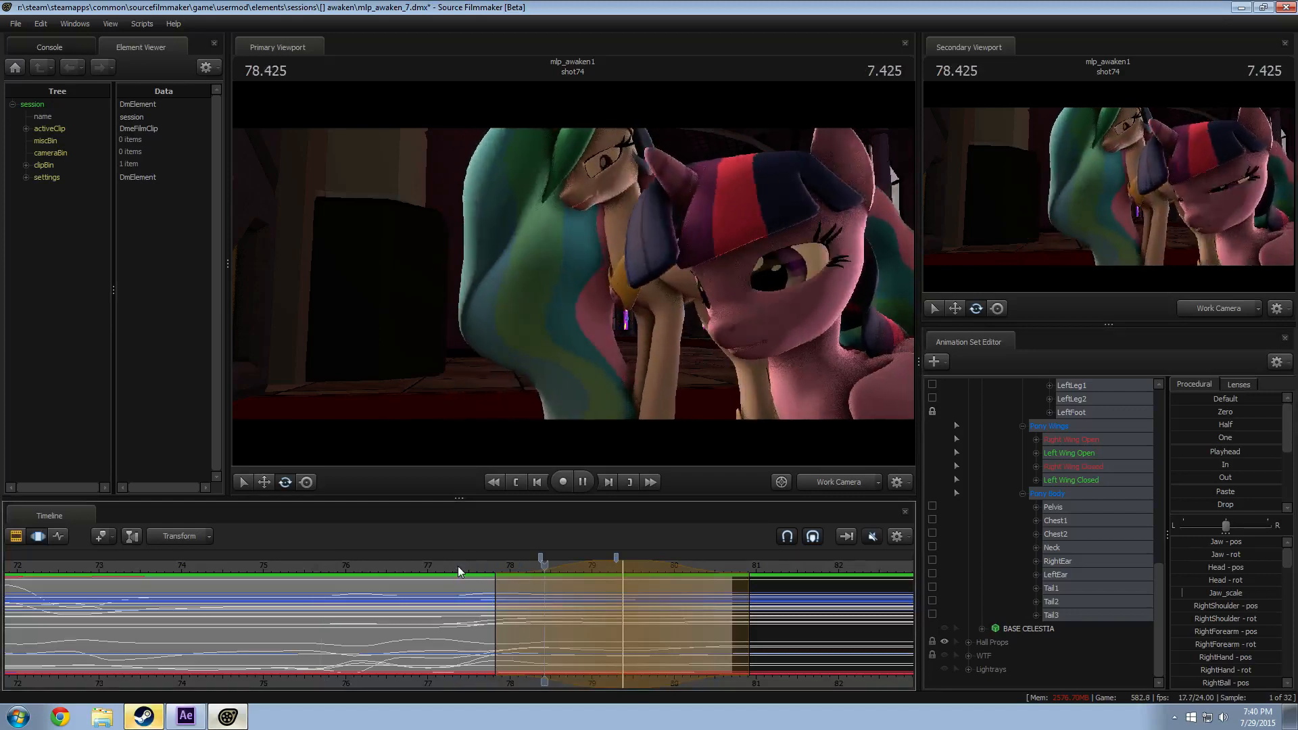
{"action": "key", "text": "space"}
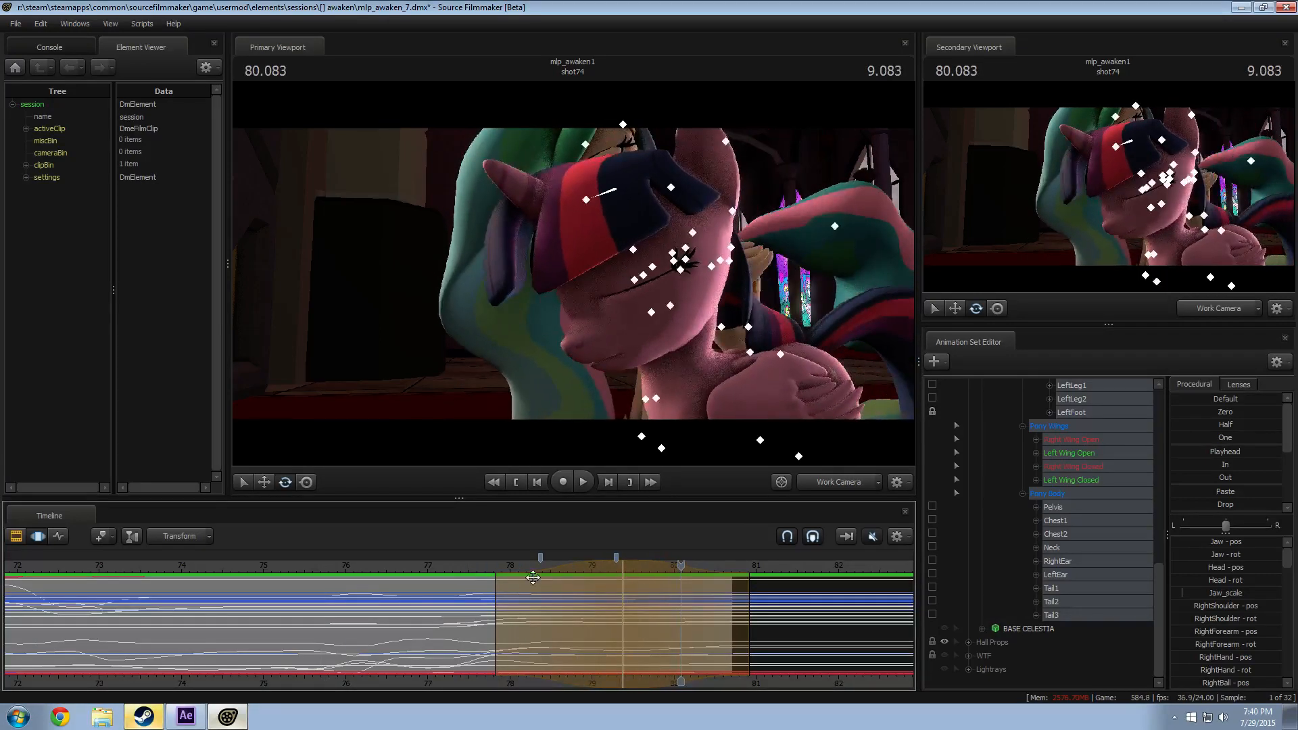
Step: Shift the time selection to about 78.0–81.4 s with its centre near 79.7 s, and replay from 77.333 s in the Work Camera
{"action": "left_click_drag", "start_coordinate": [656, 570], "coordinate": [683, 569]}
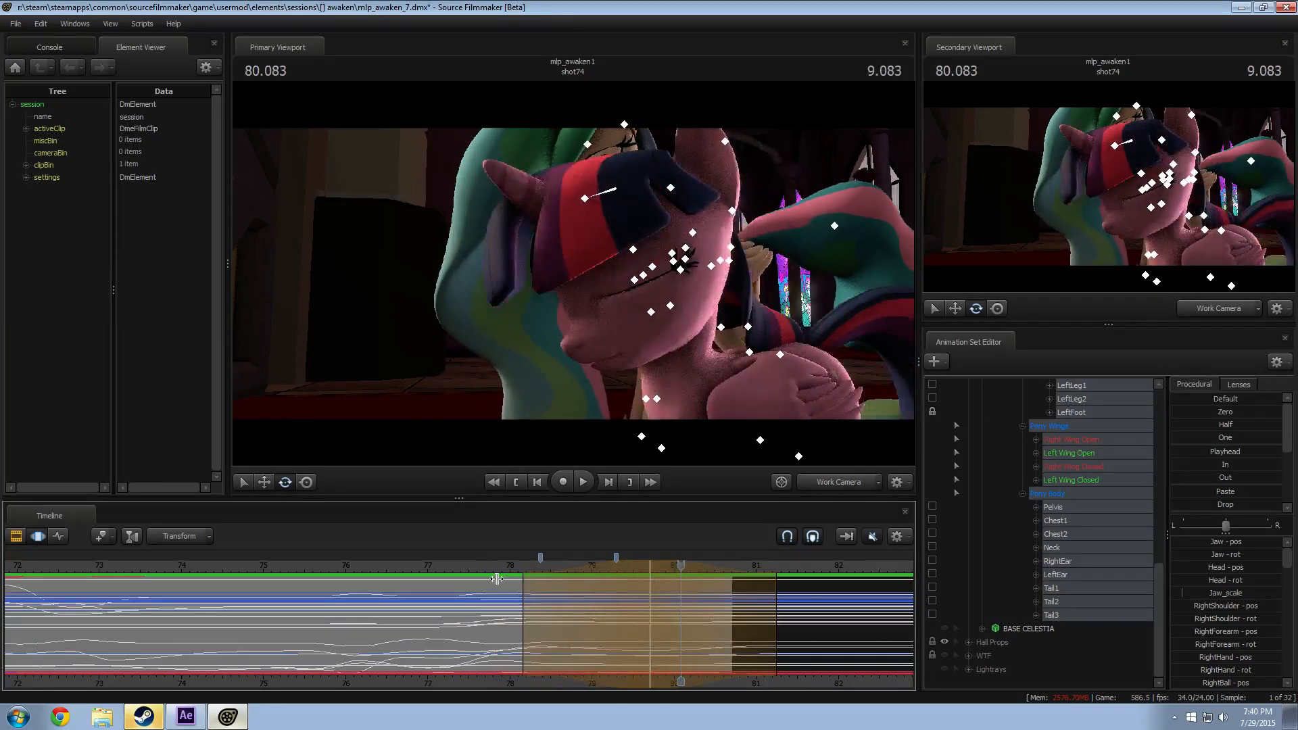
{"action": "left_click", "coordinate": [455, 566]}
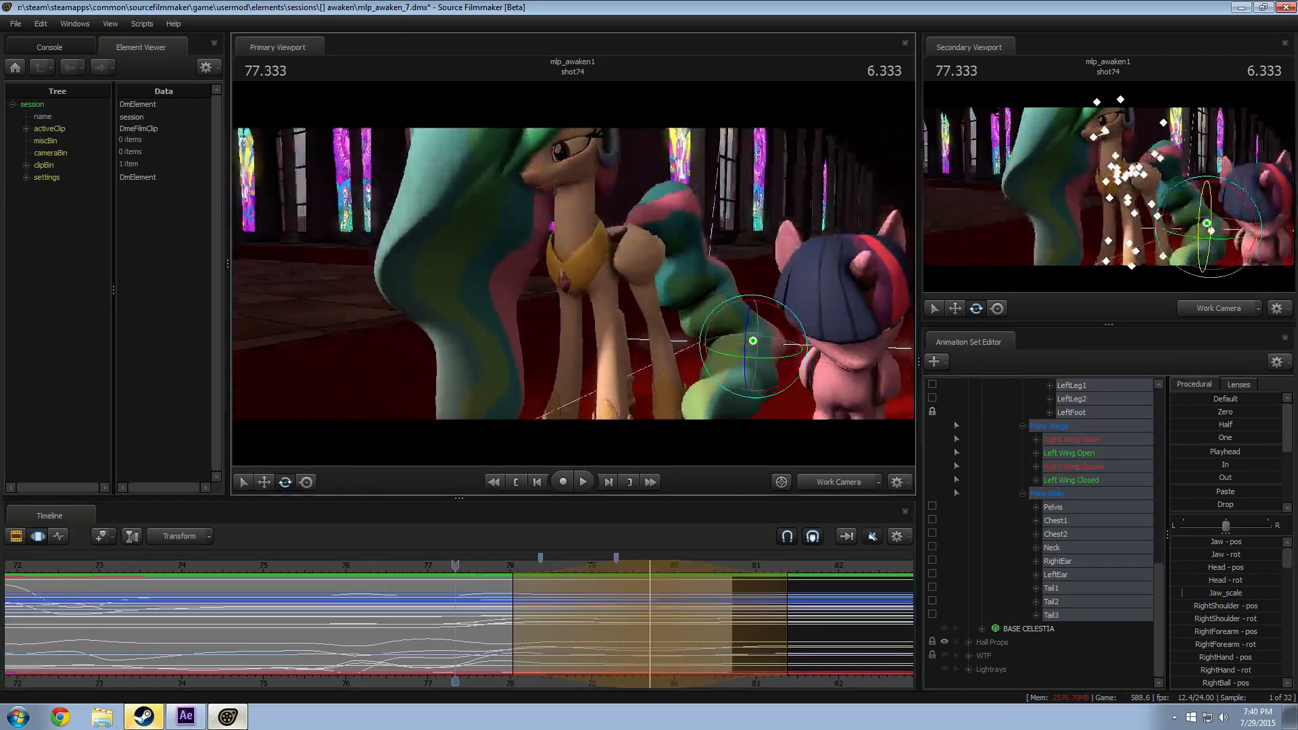
{"action": "key", "text": "space"}
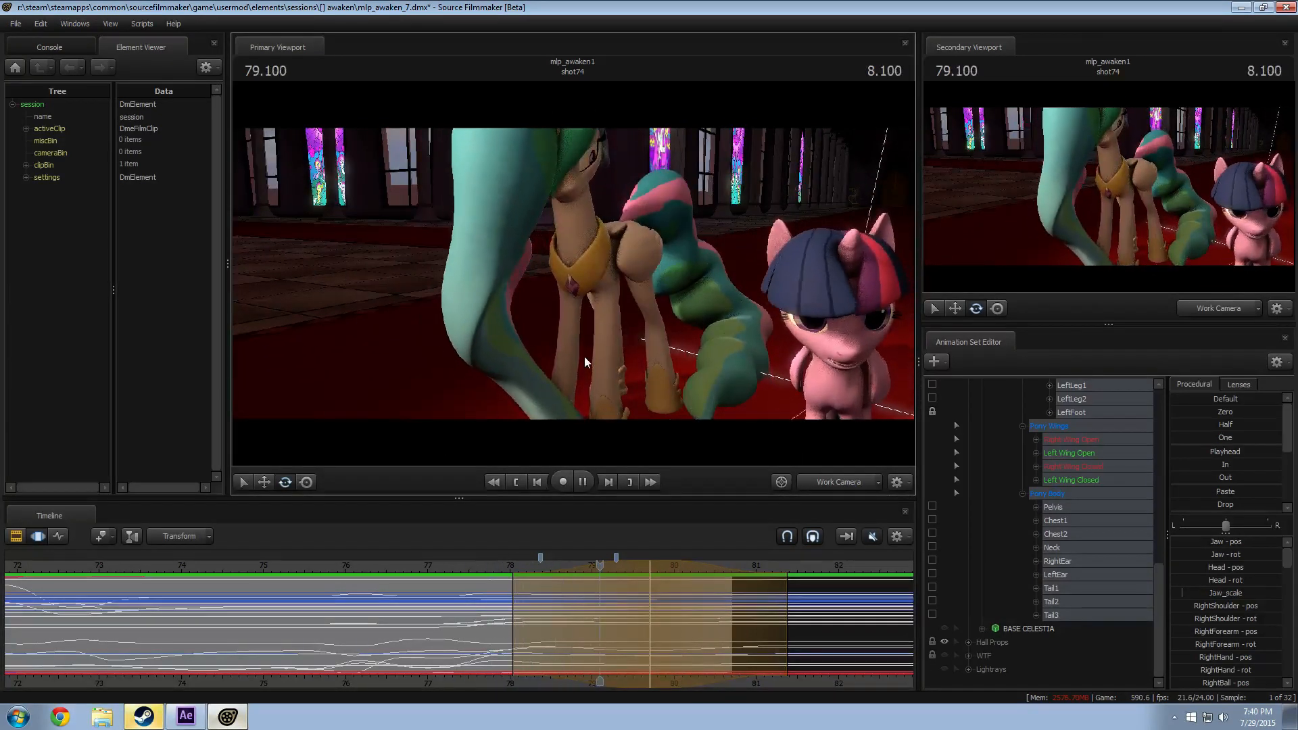
{"action": "key", "text": "space"}
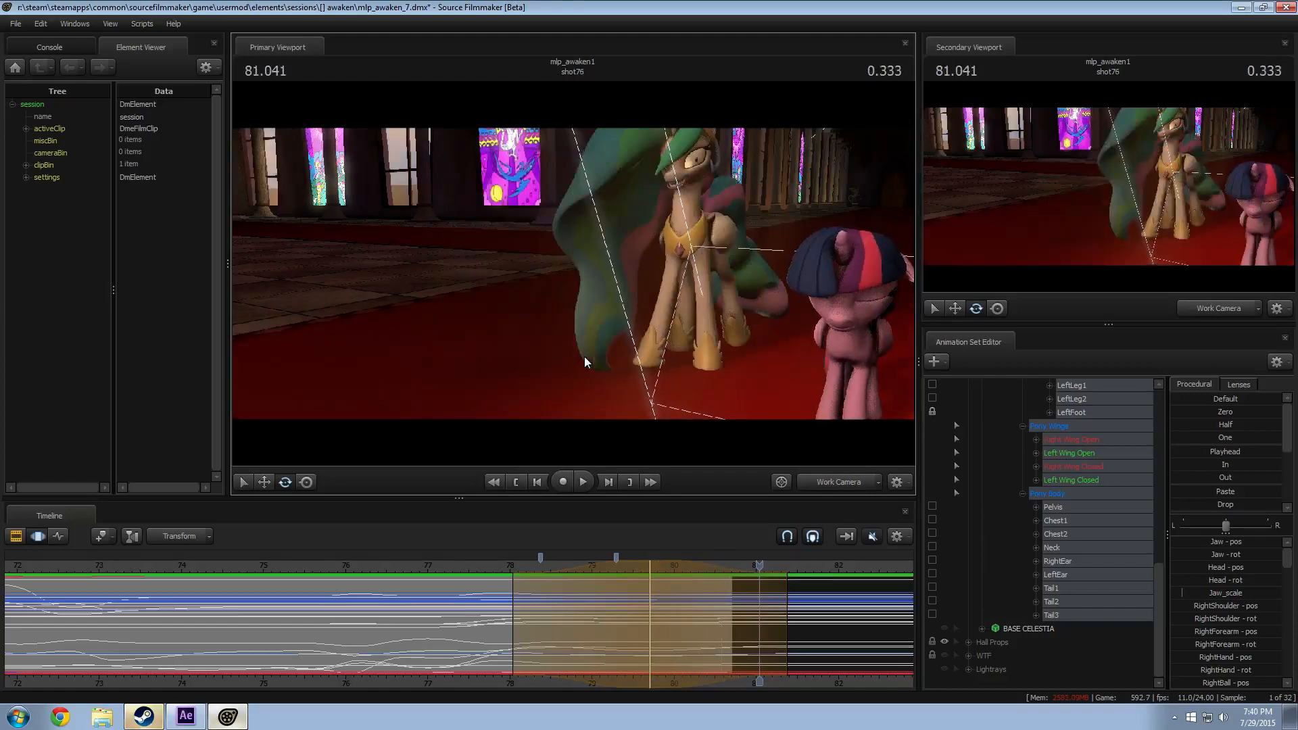
Step: Replay shot74 from about 77.5 s through camera2 and move the playhead back to 79.750 s
{"action": "left_click", "coordinate": [472, 565]}
{"action": "key", "text": "space"}
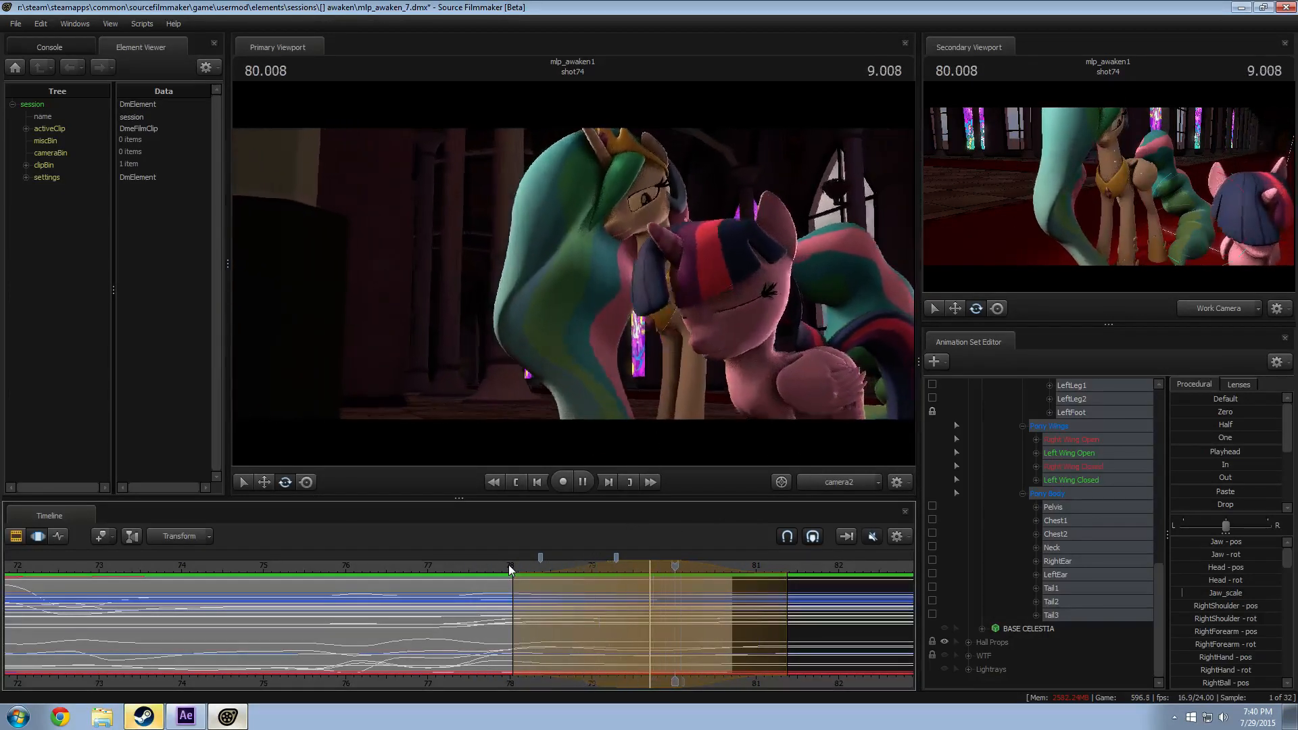
{"action": "key", "text": "space"}
{"action": "left_click_drag", "start_coordinate": [675, 566], "coordinate": [663, 610]}
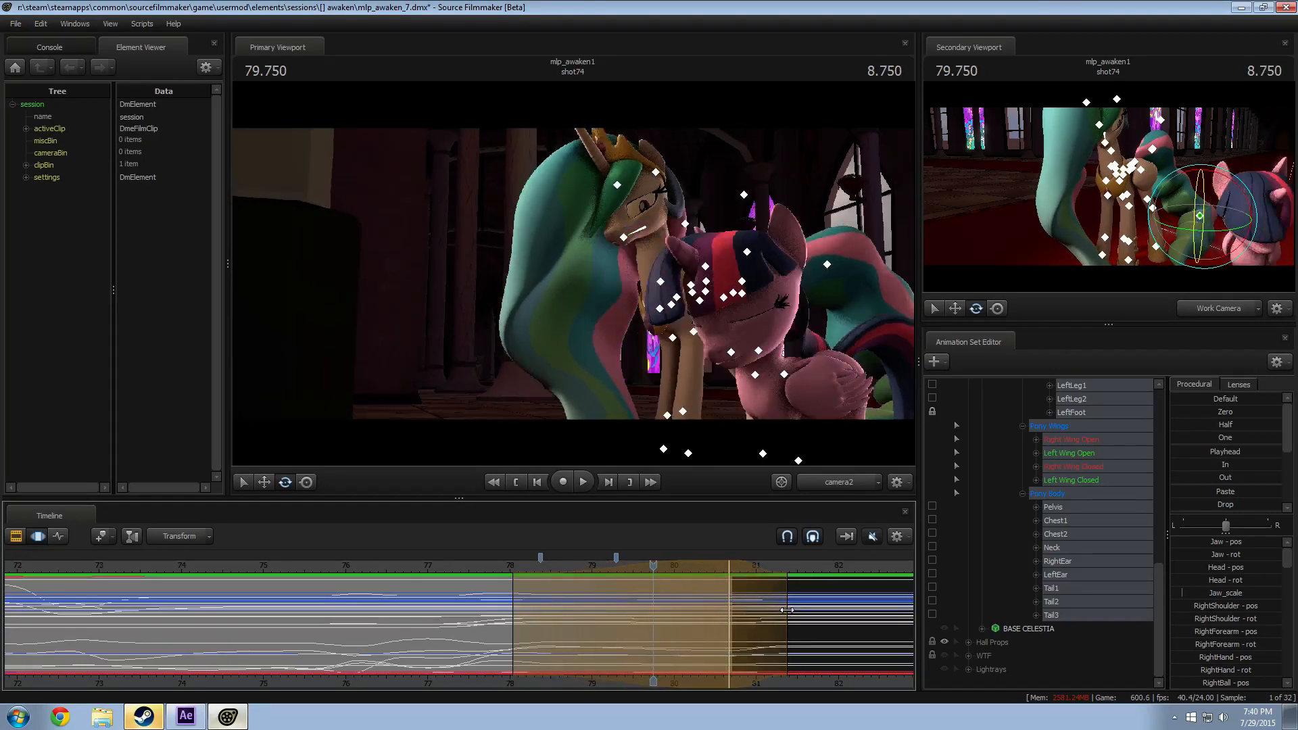
Step: Undo the last blend, extend the time selection indefinitely past about 80.7 s, and move the playhead to 80.666 s
{"action": "key", "text": "ctrl+z"}
{"action": "left_click_drag", "start_coordinate": [733, 602], "coordinate": [937, 583]}
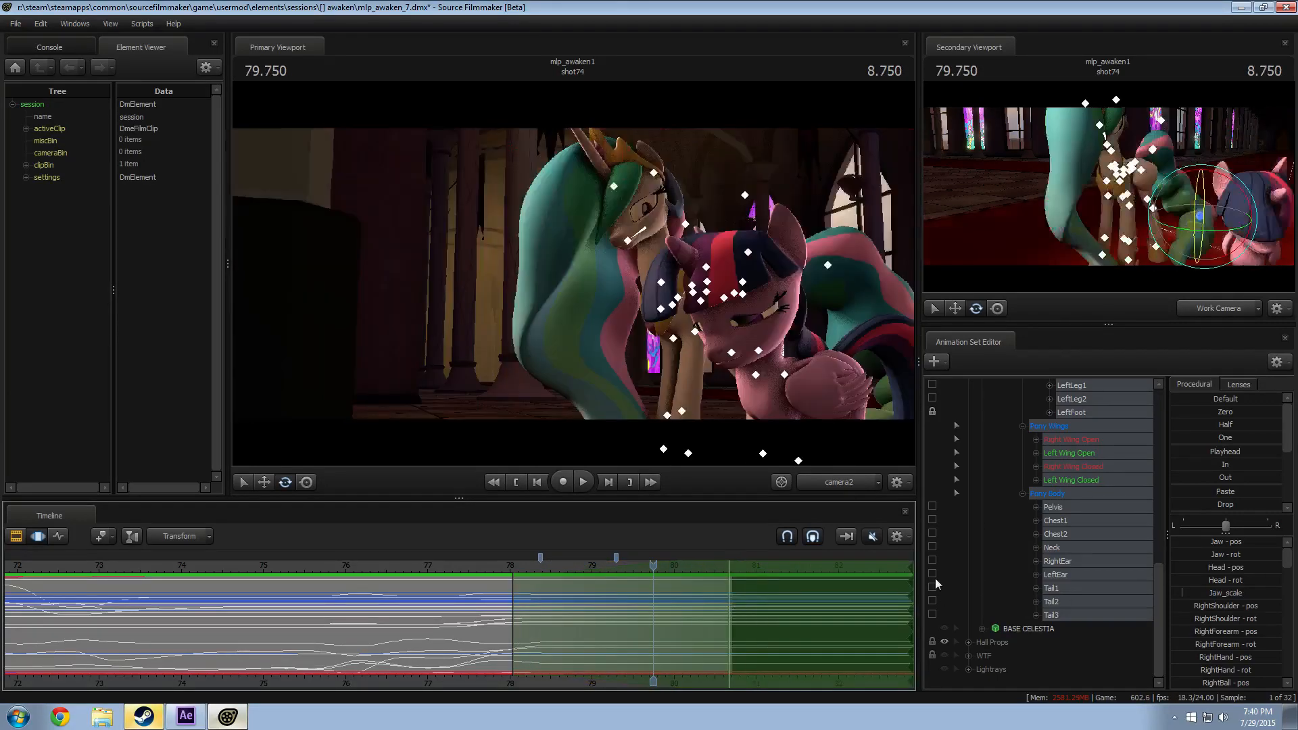
{"action": "left_click_drag", "start_coordinate": [647, 570], "coordinate": [730, 565]}
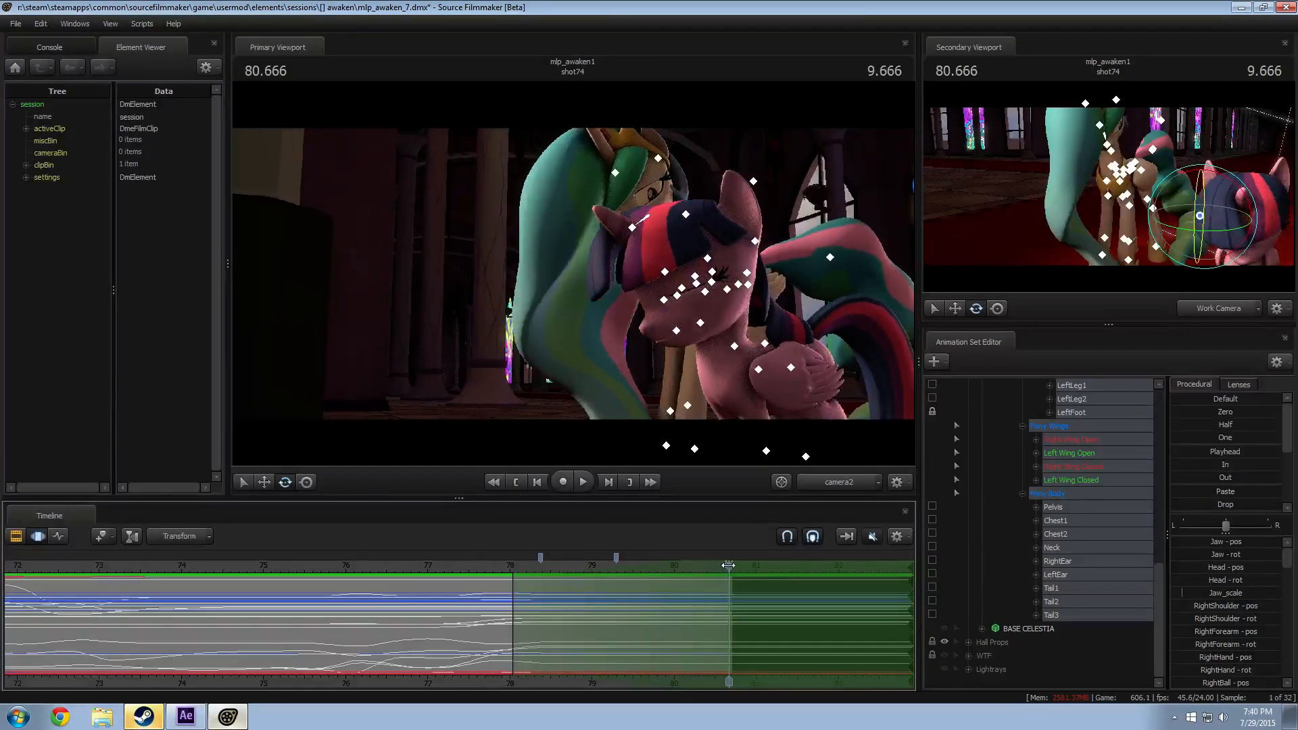
Step: Reframe Celestia over Twilight's head in the Work Camera and apply the Paste preset to the selected controls at 80.666 s
{"action": "left_click", "coordinate": [852, 486], "text": "ctrl"}
{"action": "key", "text": "w"}
{"action": "key", "text": "s"}
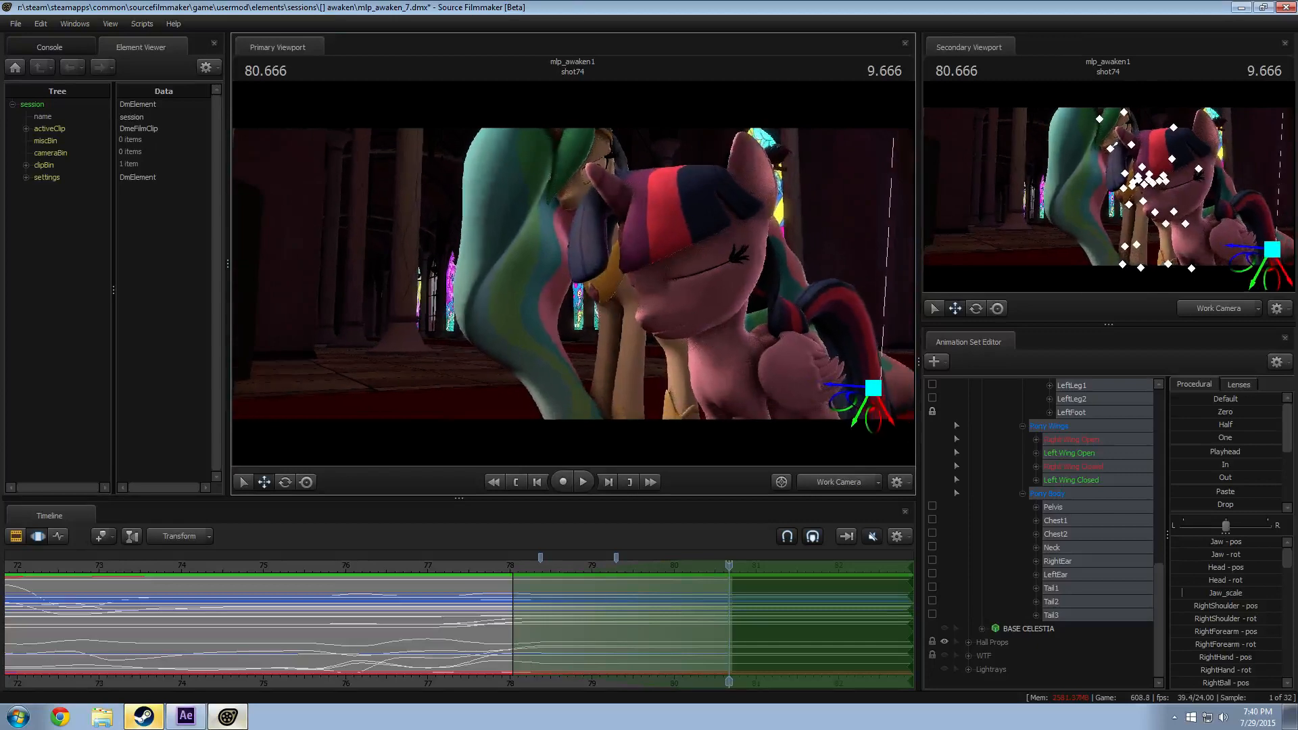
{"action": "key", "text": "d"}
{"action": "key", "text": "z"}
{"action": "key", "text": "d"}
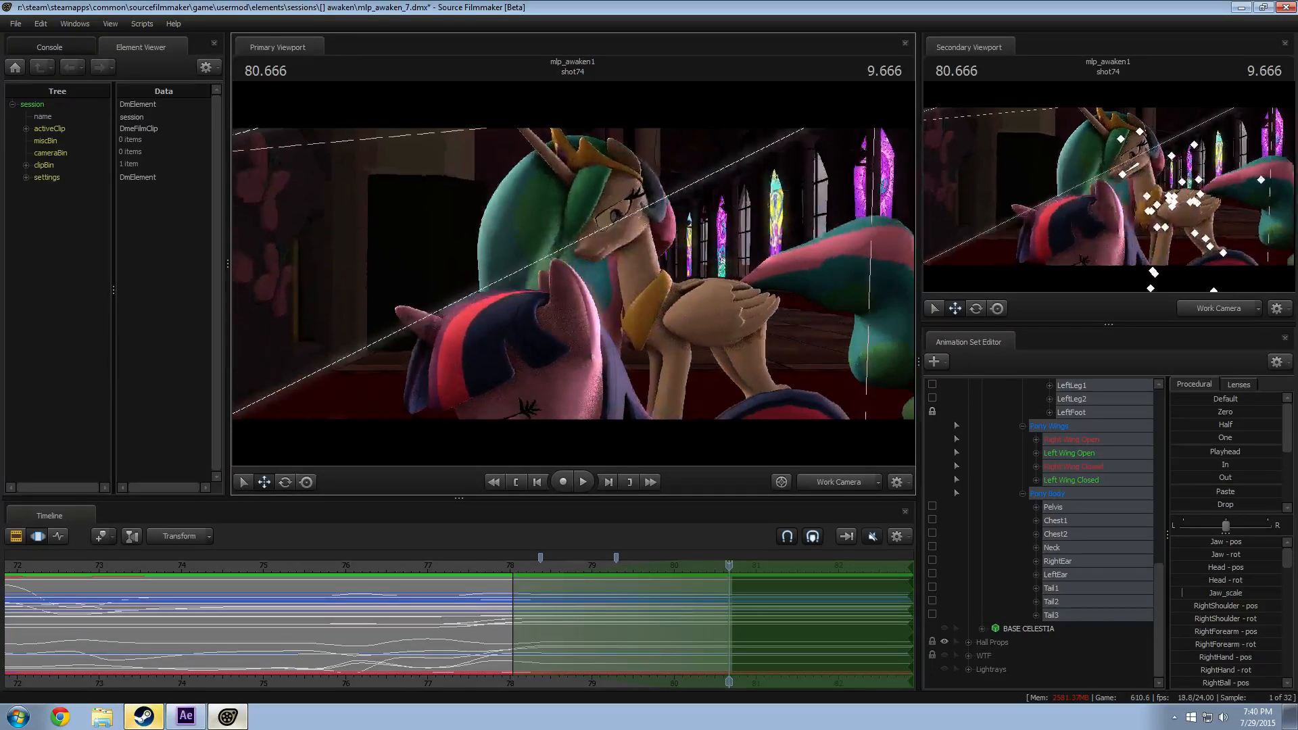
{"action": "key", "text": "s"}
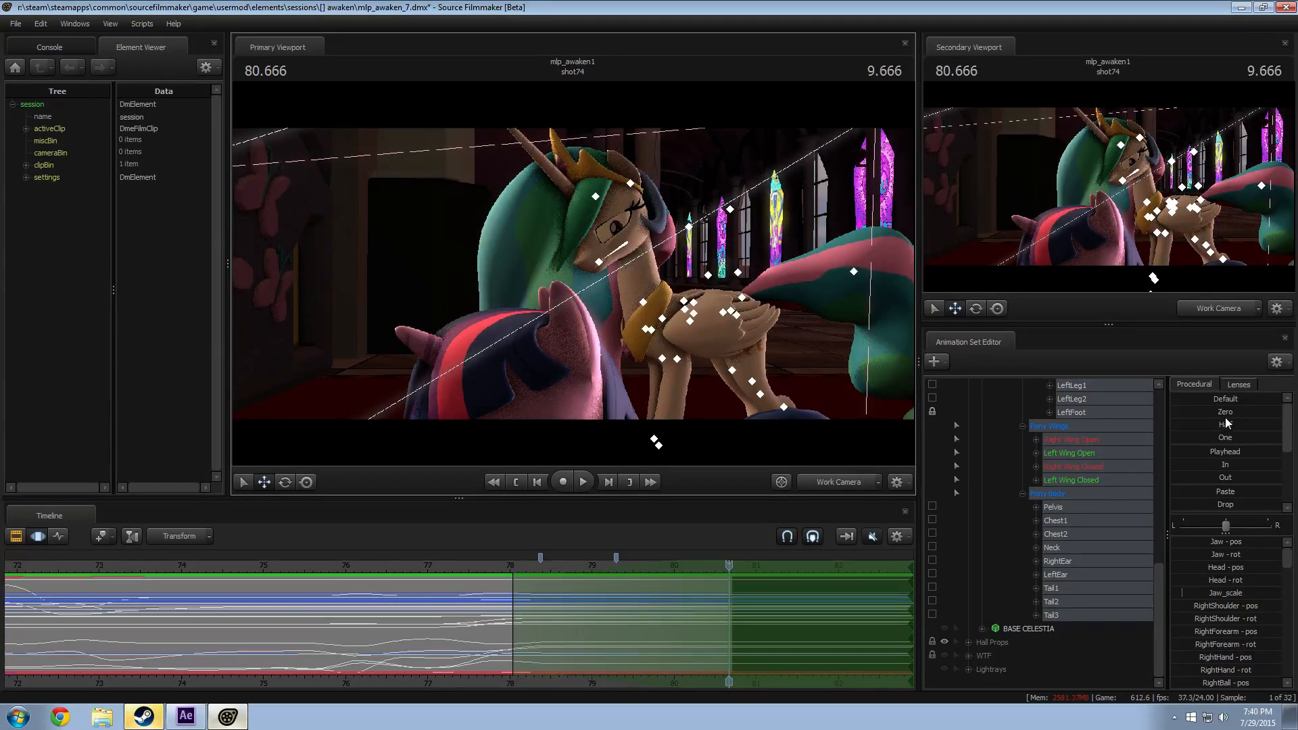
{"action": "left_click", "coordinate": [1221, 493]}
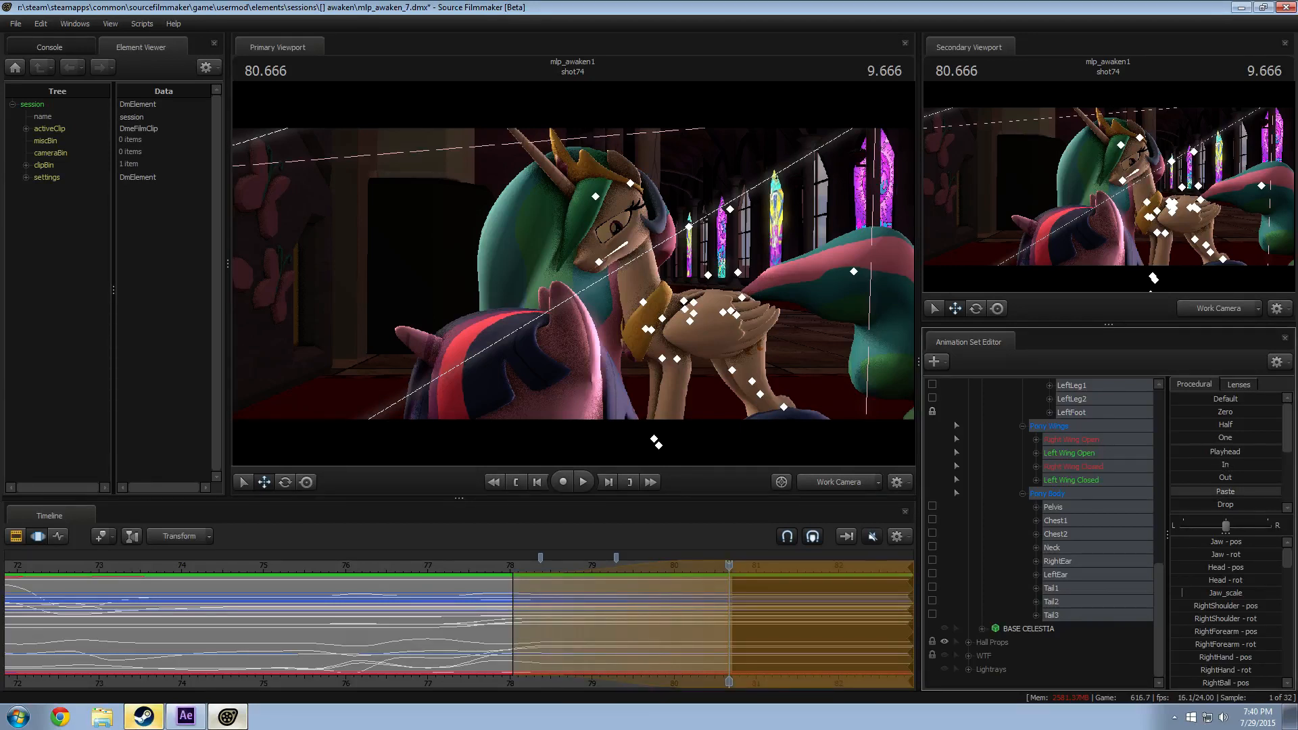
{"action": "key", "text": "Return"}
Step: Reapply the Paste preset and set the time selection to ramp from about 78.3 s to 80.7 s and continue indefinitely
{"action": "left_click_drag", "start_coordinate": [728, 605], "coordinate": [605, 616]}
{"action": "key", "text": "Escape"}
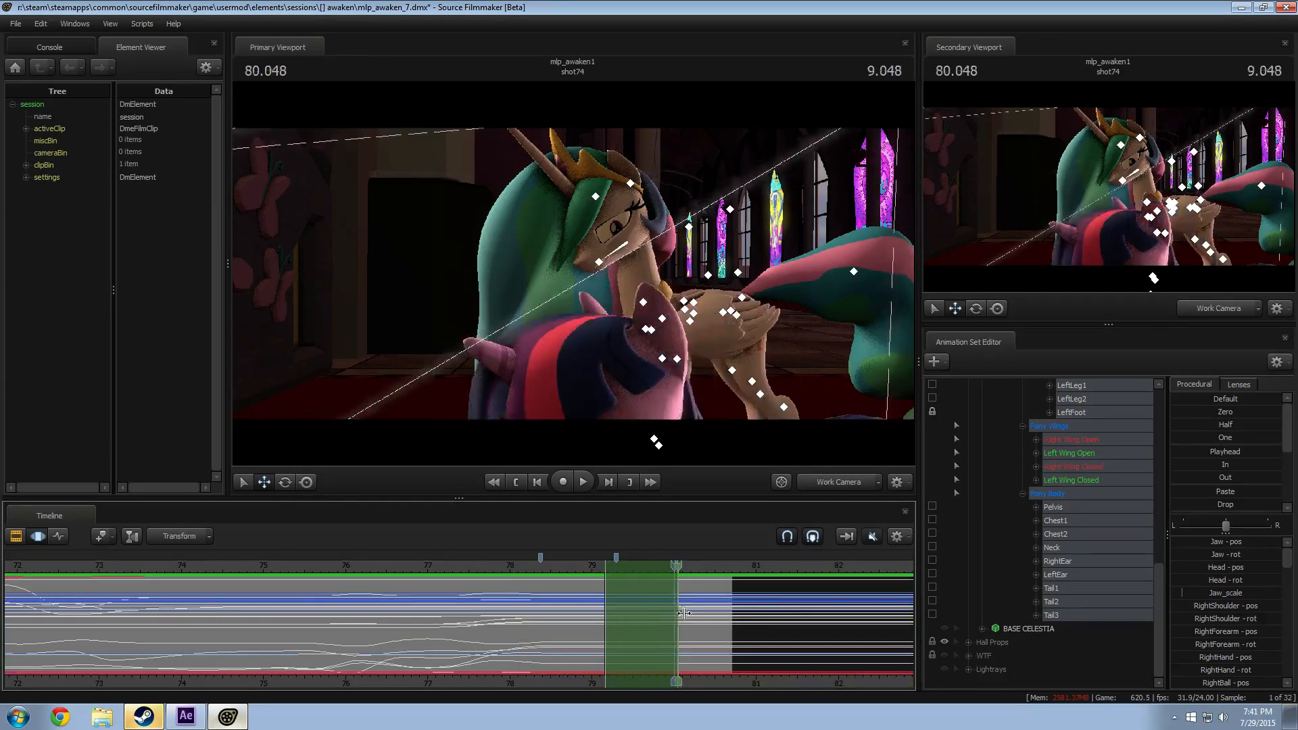
{"action": "double_click", "coordinate": [1219, 492]}
{"action": "key", "text": "Return"}
{"action": "left_click_drag", "start_coordinate": [716, 596], "coordinate": [523, 618]}
{"action": "key", "text": "]"}
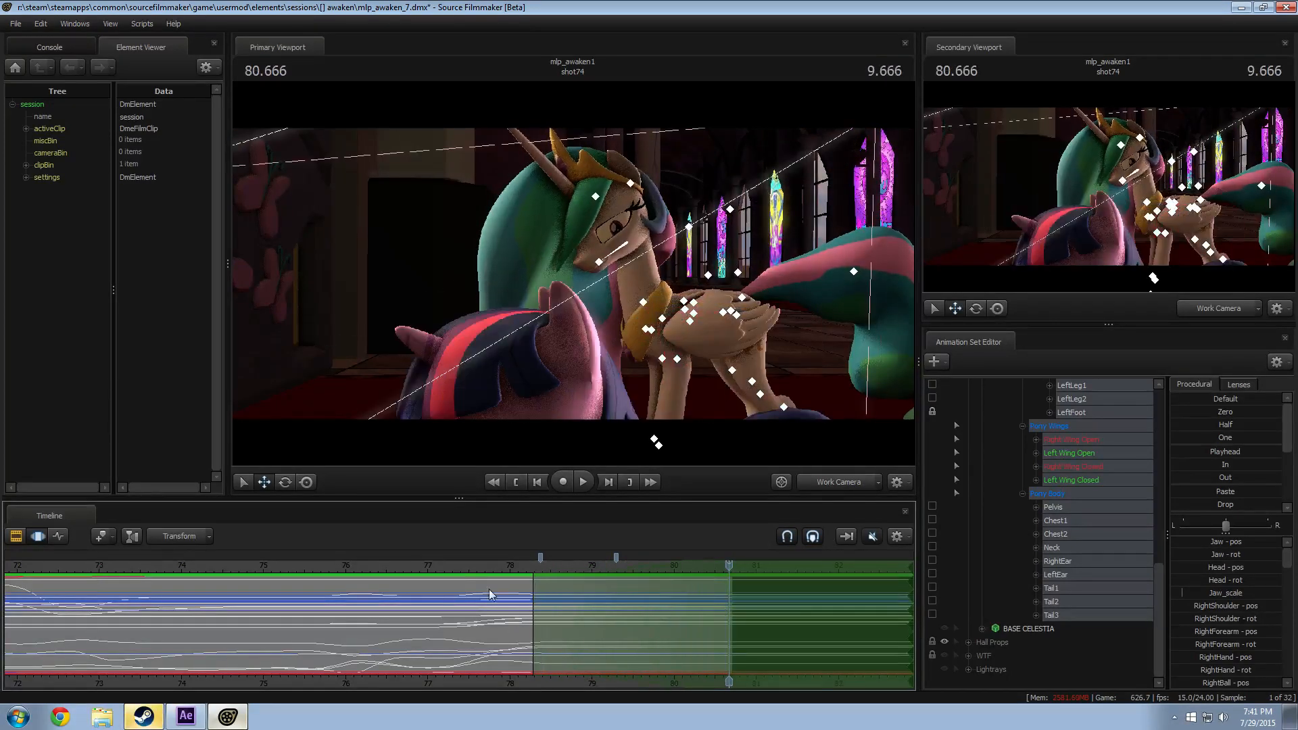
Step: Blend the selected Celestia controls from about 78.3 s onward partly toward their 75.666 s pose with the Playhead preset
{"action": "left_click_drag", "start_coordinate": [369, 575], "coordinate": [318, 578]}
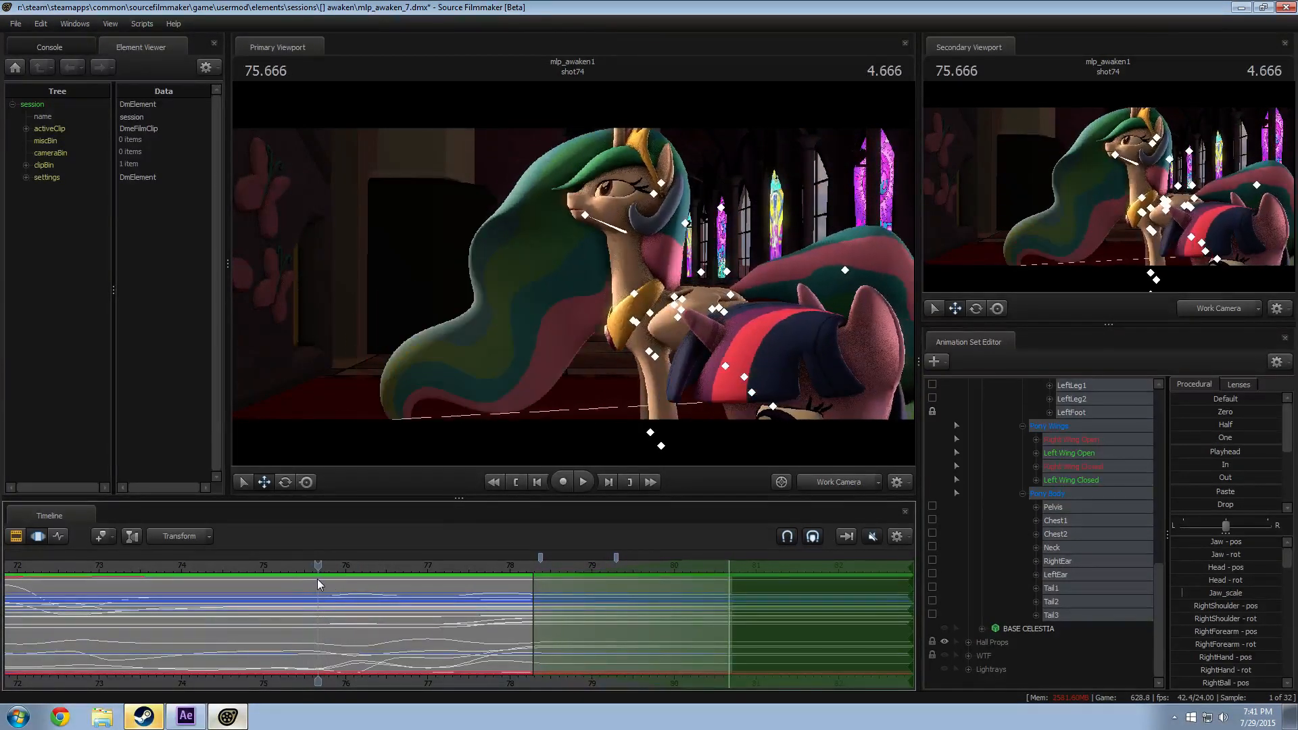
{"action": "left_click_drag", "start_coordinate": [1212, 452], "coordinate": [1221, 492]}
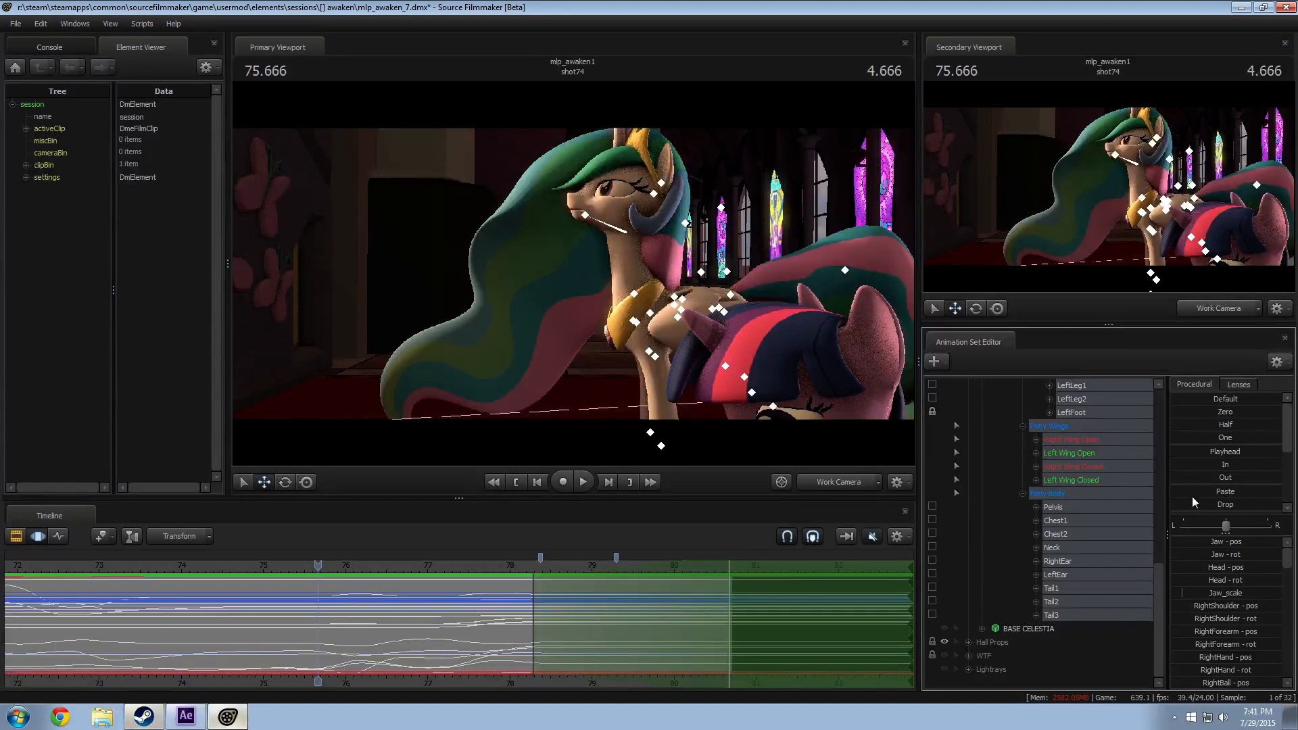
{"action": "left_click_drag", "start_coordinate": [1192, 496], "coordinate": [1198, 501]}
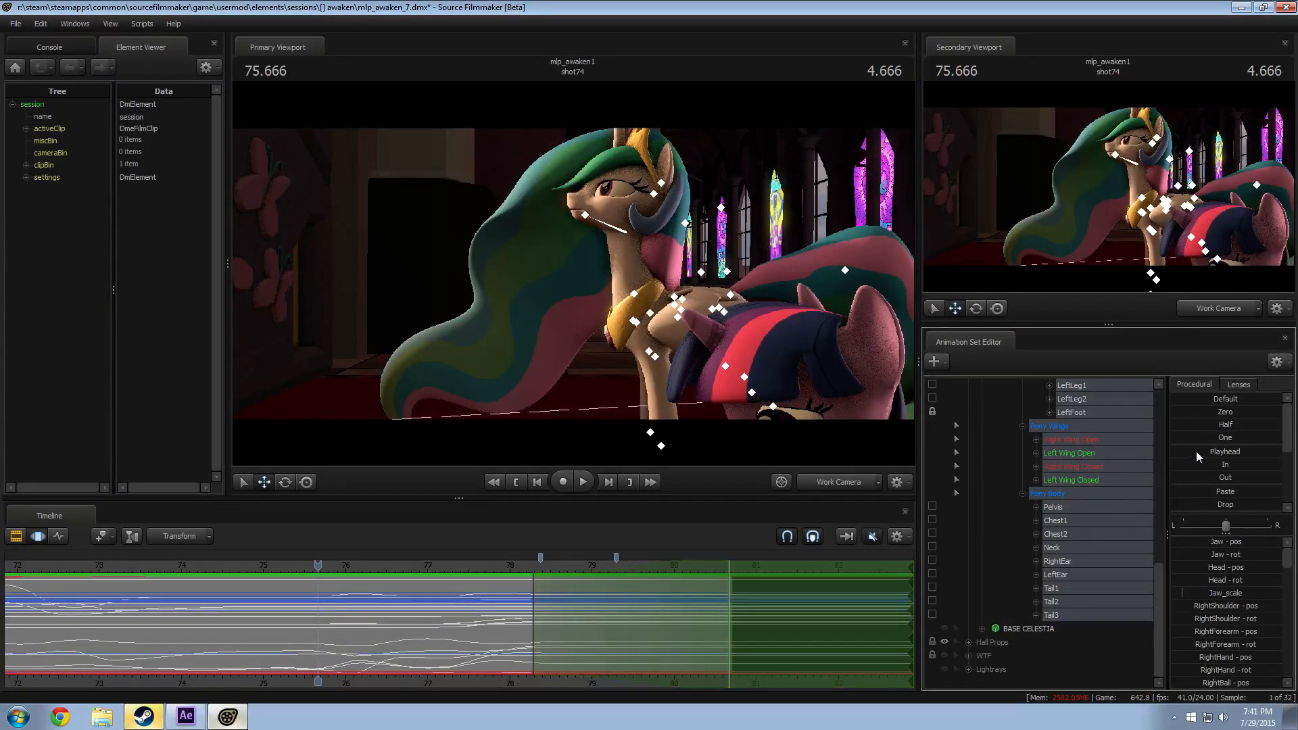
{"action": "left_click_drag", "start_coordinate": [1196, 451], "coordinate": [1213, 451]}
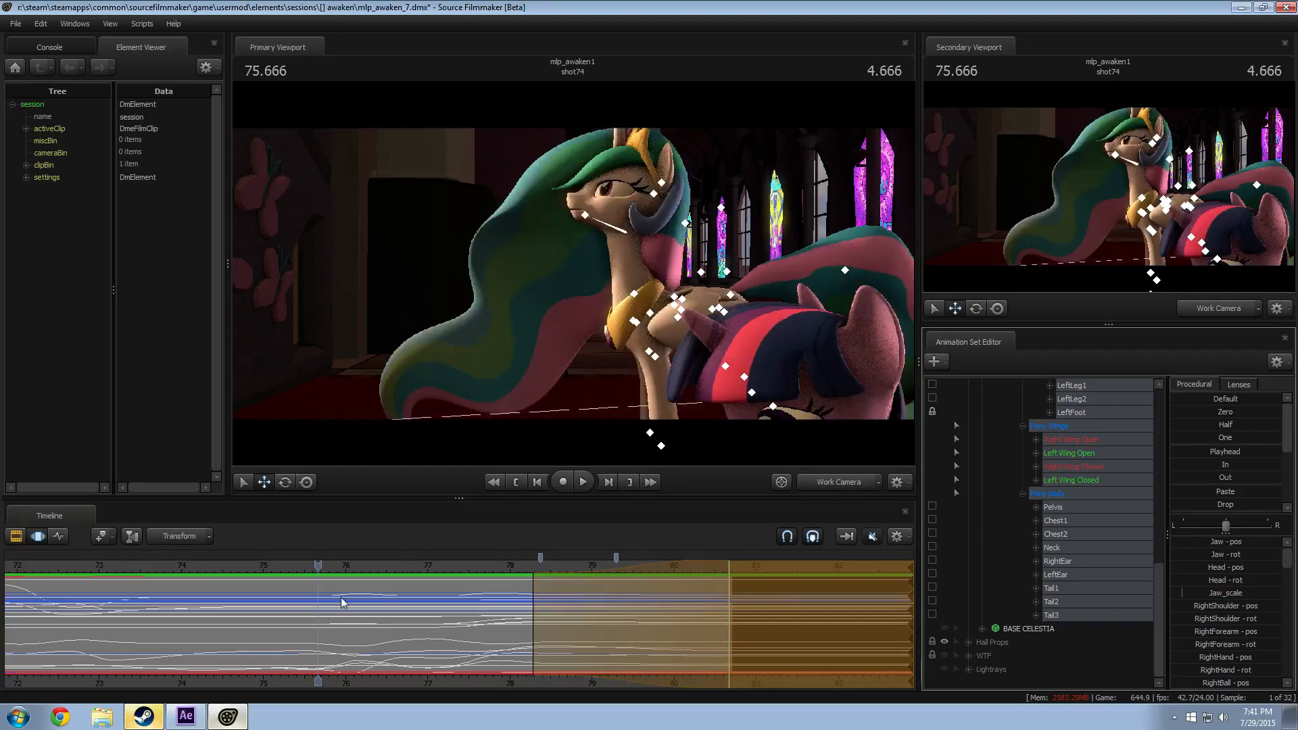
Step: Replay the blended movement in the Work Camera and again from 78.041 s through camera2
{"action": "key", "text": "space"}
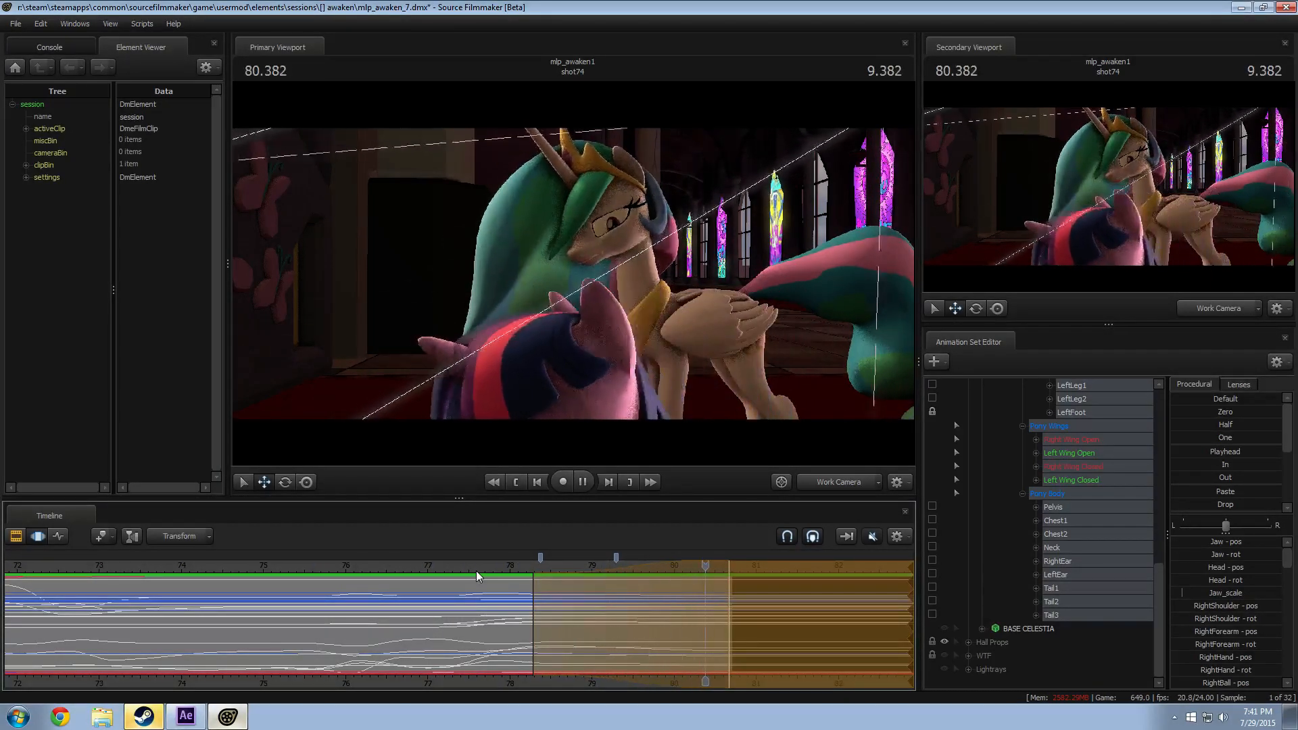
{"action": "left_click", "coordinate": [514, 567]}
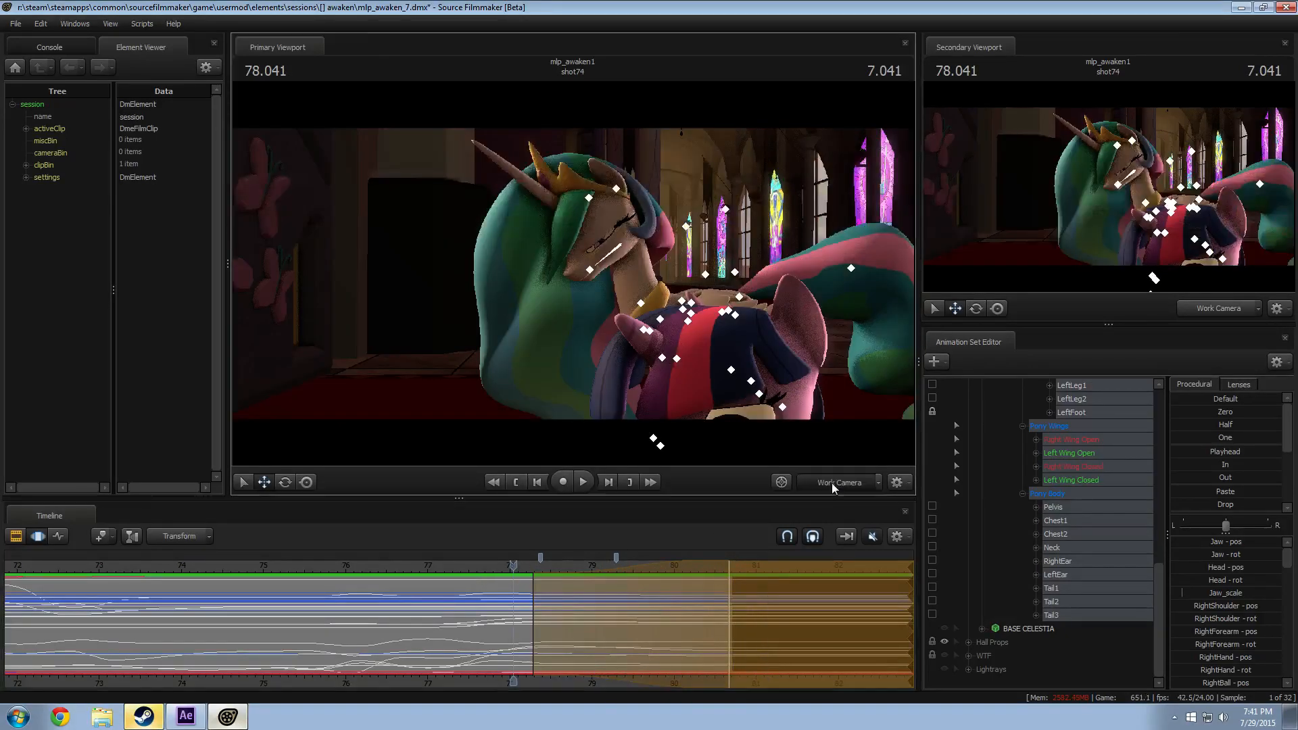
{"action": "key", "text": "space"}
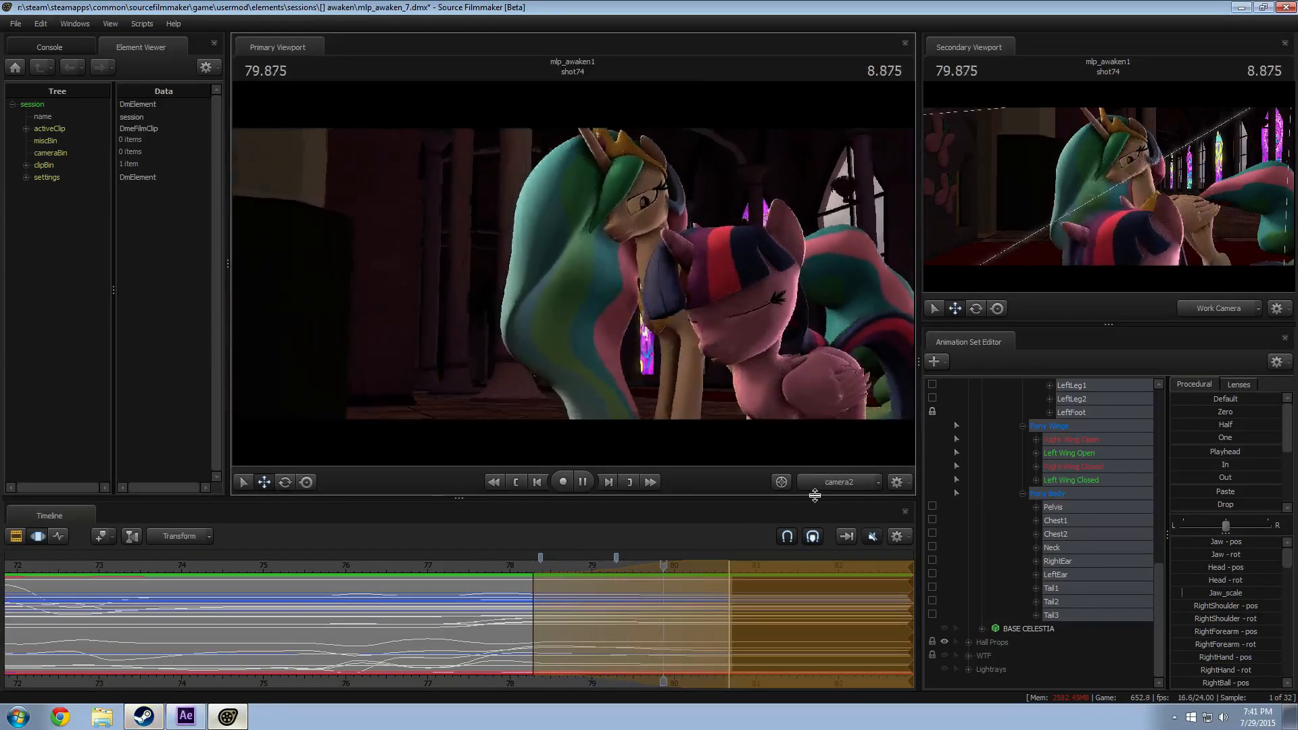
{"action": "key", "text": "space"}
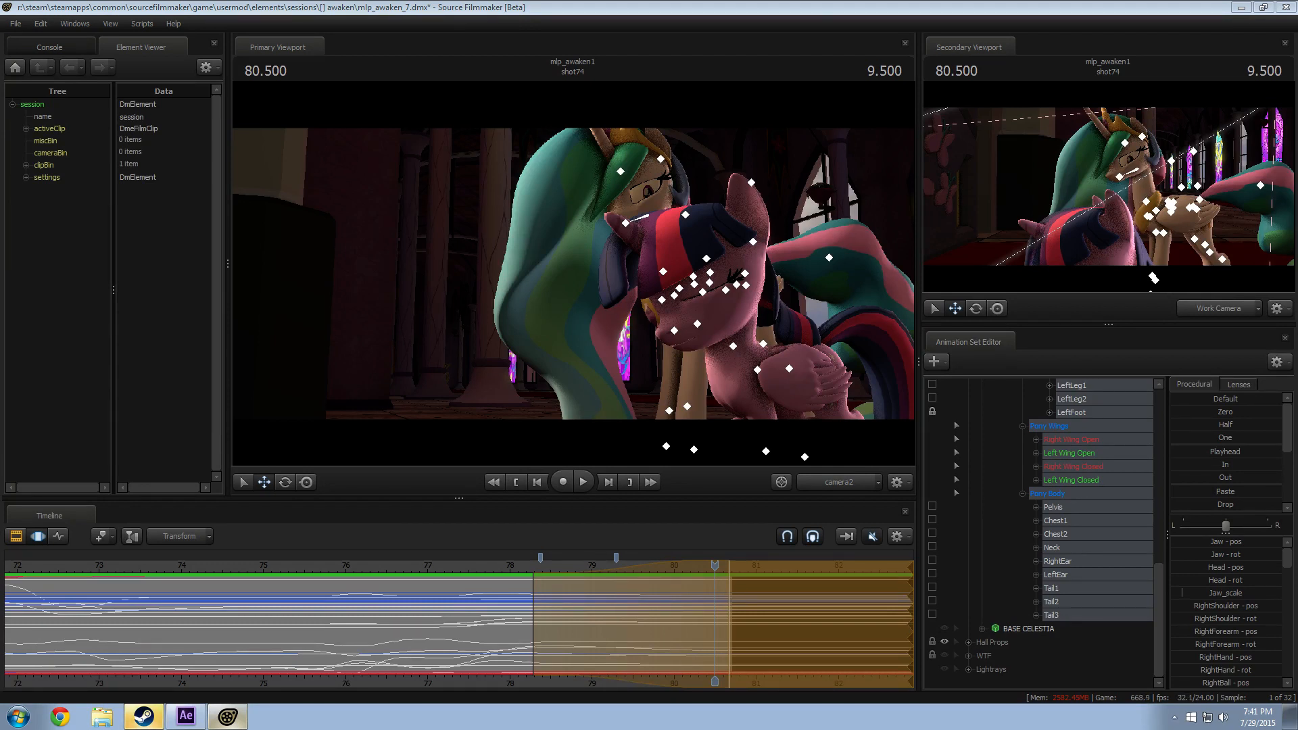
{"action": "left_click_drag", "start_coordinate": [1297, 281], "coordinate": [1183, 281]}
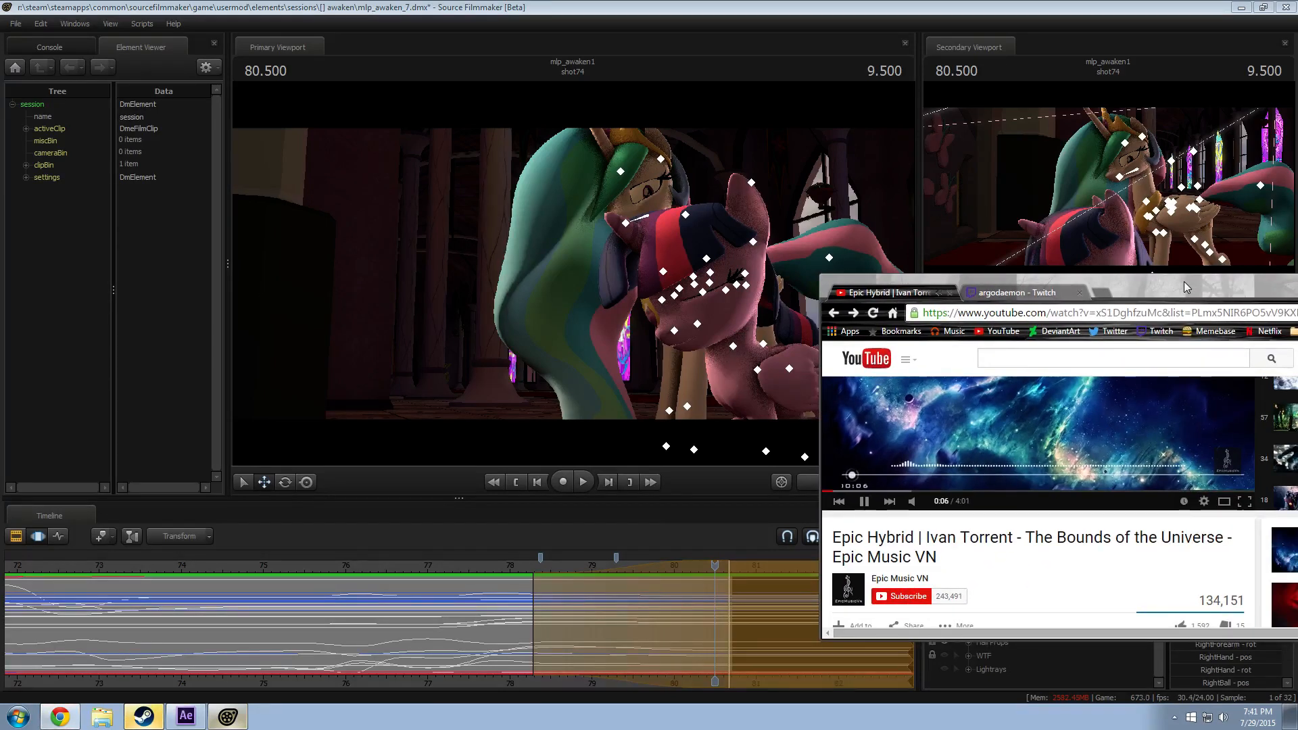
{"action": "left_click_drag", "start_coordinate": [1184, 281], "coordinate": [1297, 281]}
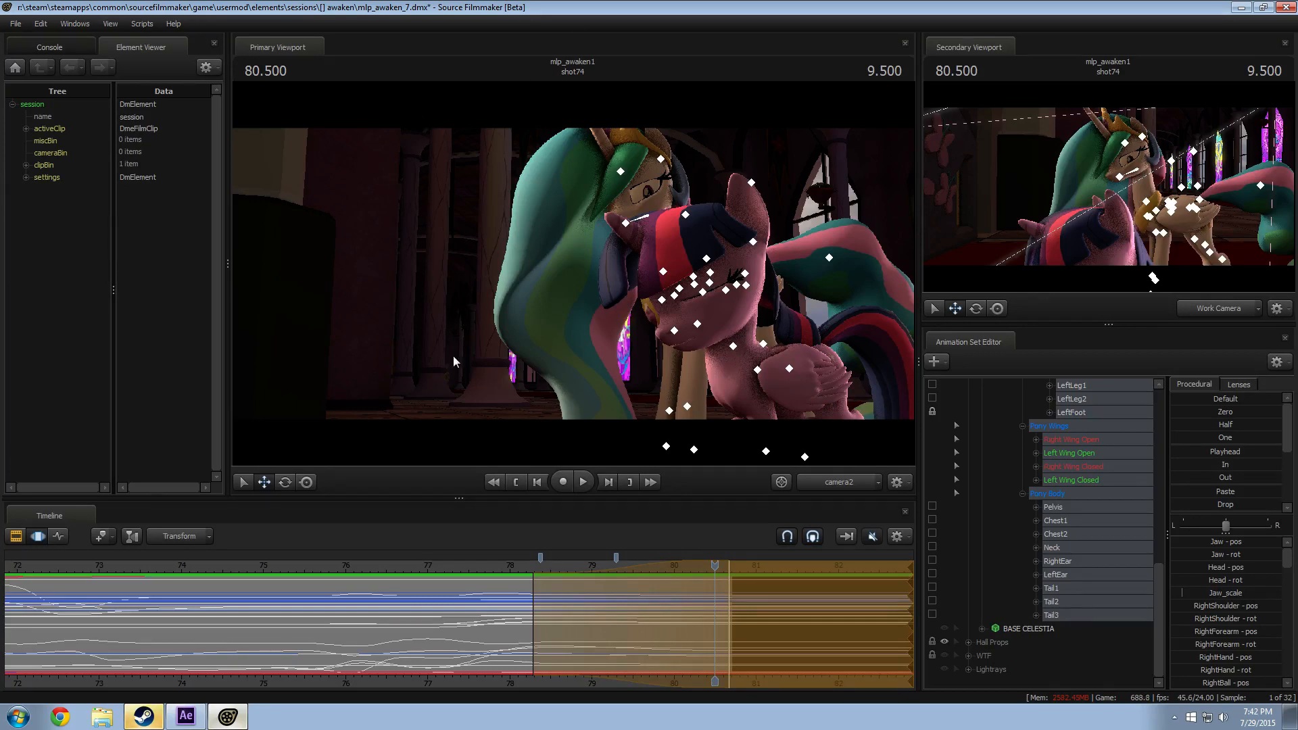
Step: Replay the movement from about 77.3 s through camera2 and scrub to 80.625 s
{"action": "left_click", "coordinate": [456, 562]}
{"action": "key", "text": "space"}
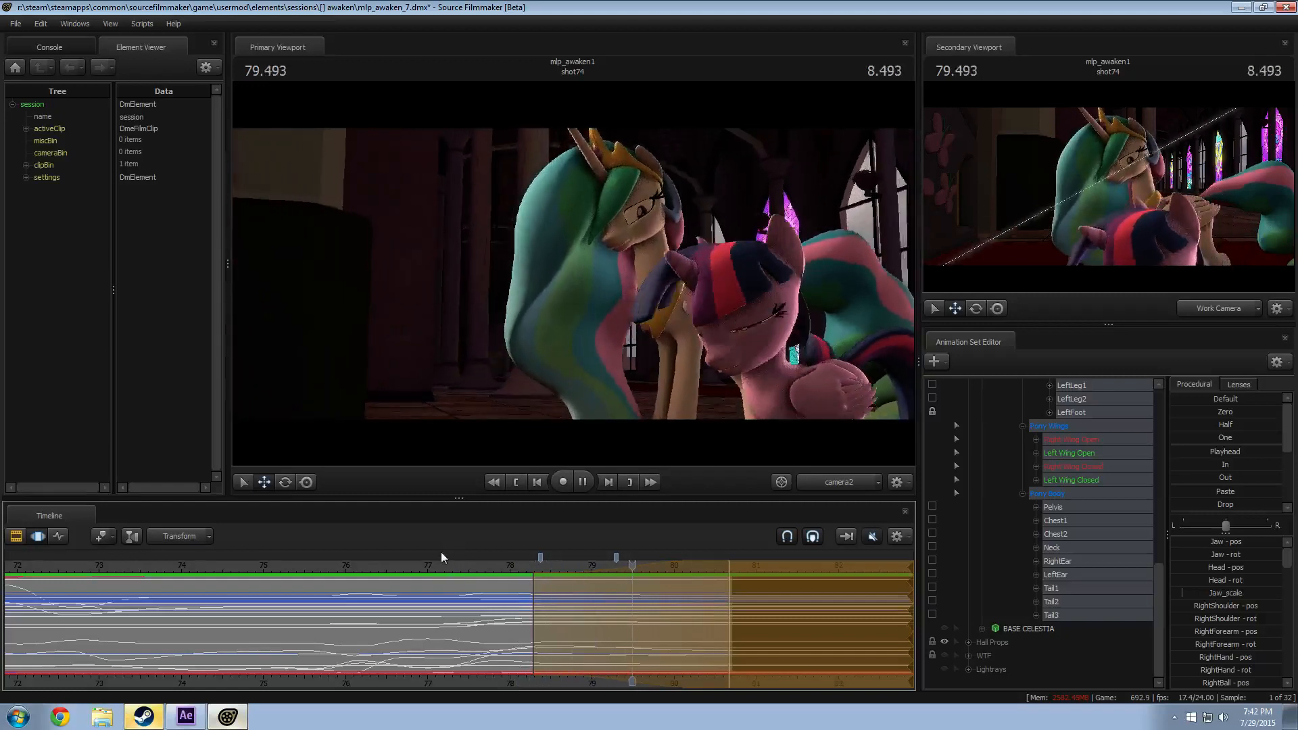
{"action": "left_click_drag", "start_coordinate": [502, 559], "coordinate": [726, 626]}
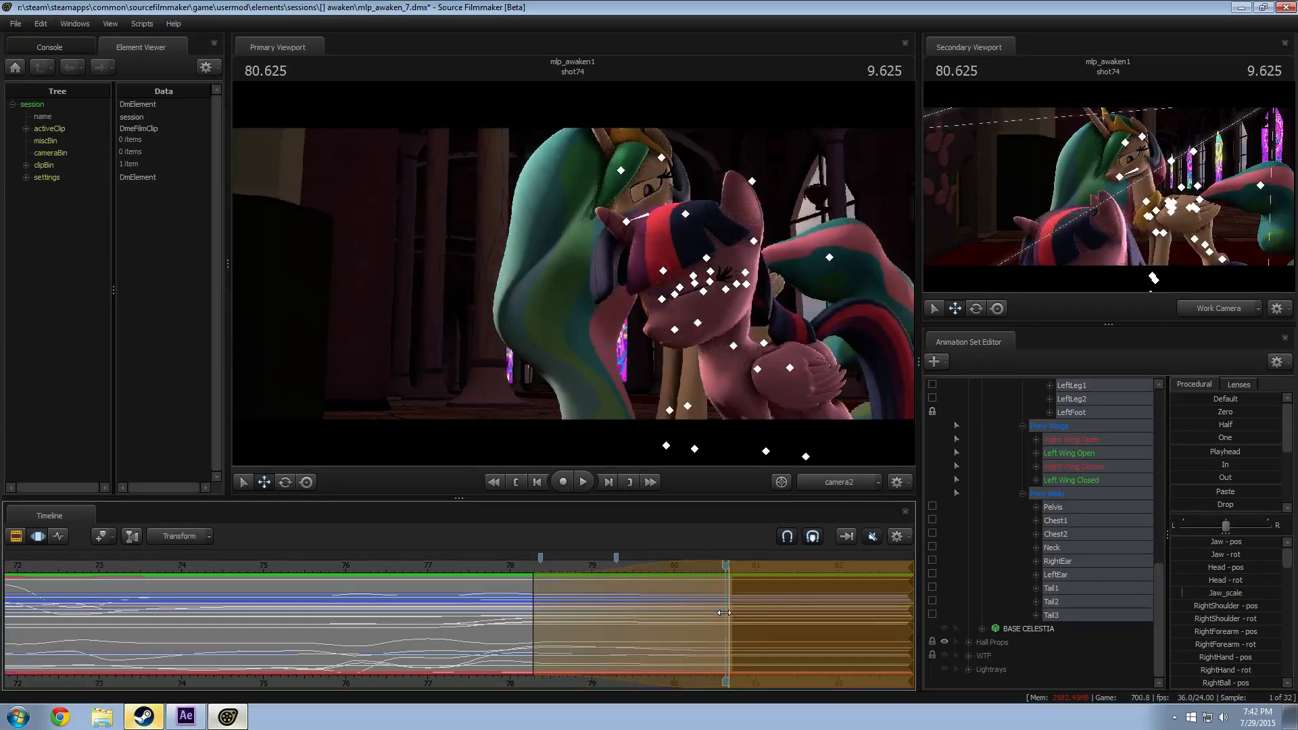
Step: Select only Celestia's Face control group
{"action": "scroll", "coordinate": [1082, 473], "scroll_direction": "up", "scroll_amount": 9}
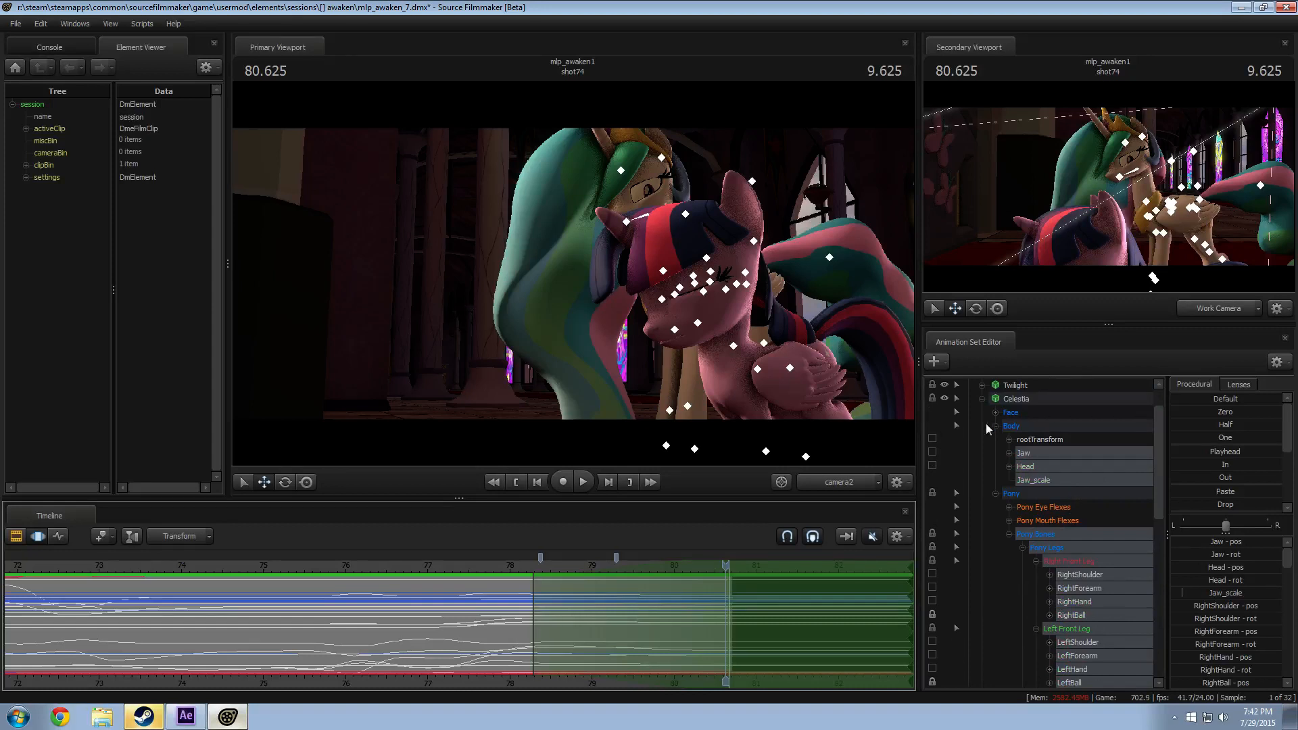
{"action": "left_click", "coordinate": [1011, 413]}
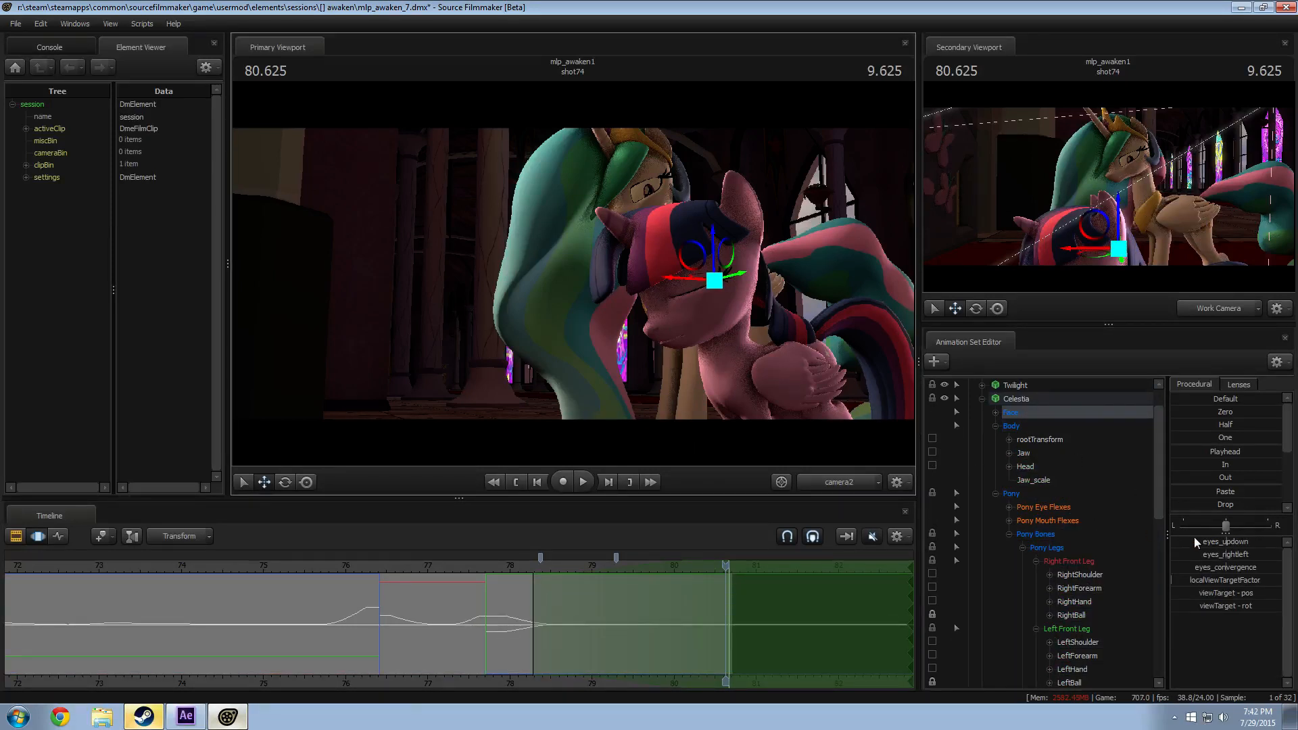
Step: Try shifting Celestia's eyes_rightleft value and moving her view target at 80.625 s
{"action": "left_click_drag", "start_coordinate": [1239, 555], "coordinate": [1245, 555]}
{"action": "key", "text": "ctrl+z"}
{"action": "left_click_drag", "start_coordinate": [675, 278], "coordinate": [706, 323]}
{"action": "key", "text": "Escape"}
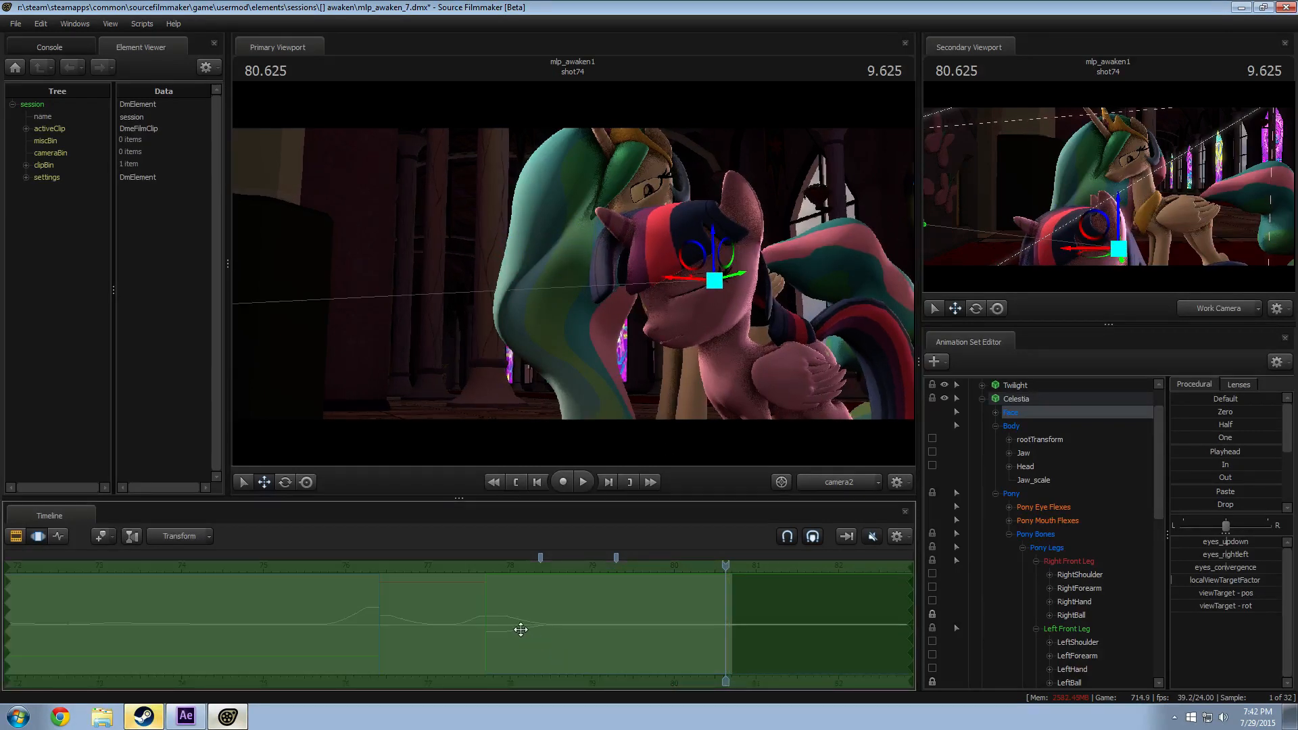
Step: Try moving Celestia's view target at 80.291 s with the time selection running from about 77.7 s onward
{"action": "left_click_drag", "start_coordinate": [484, 617], "coordinate": [913, 590], "text": "shift"}
{"action": "left_click_drag", "start_coordinate": [466, 573], "coordinate": [701, 598]}
{"action": "left_click_drag", "start_coordinate": [667, 290], "coordinate": [587, 315]}
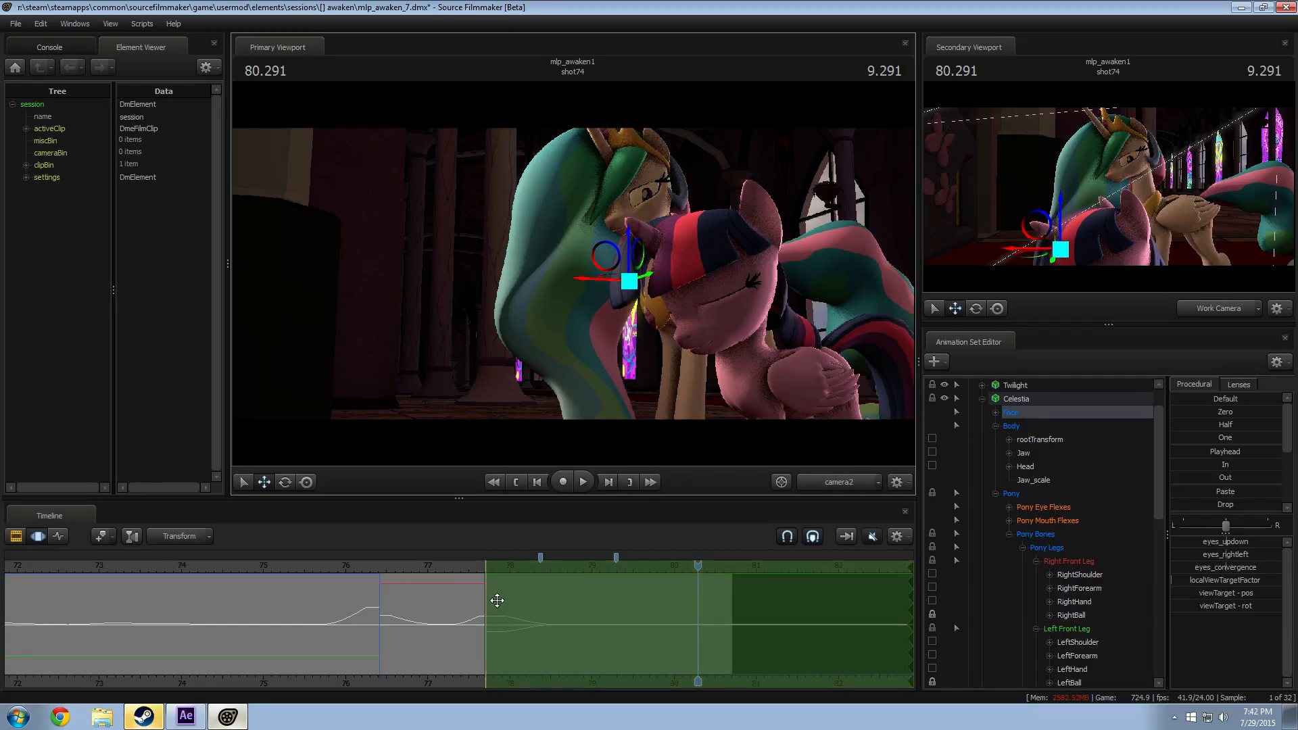
{"action": "left_click_drag", "start_coordinate": [714, 612], "coordinate": [699, 578]}
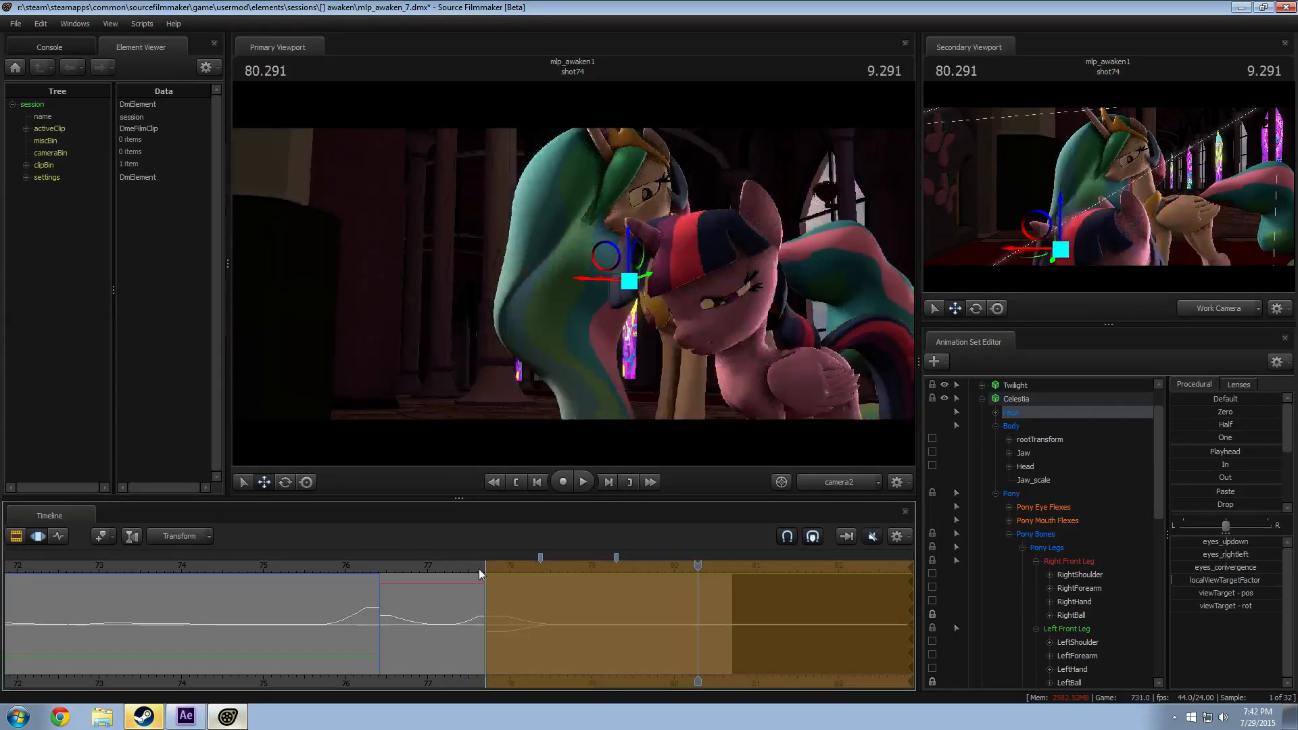
{"action": "left_click_drag", "start_coordinate": [434, 575], "coordinate": [547, 575]}
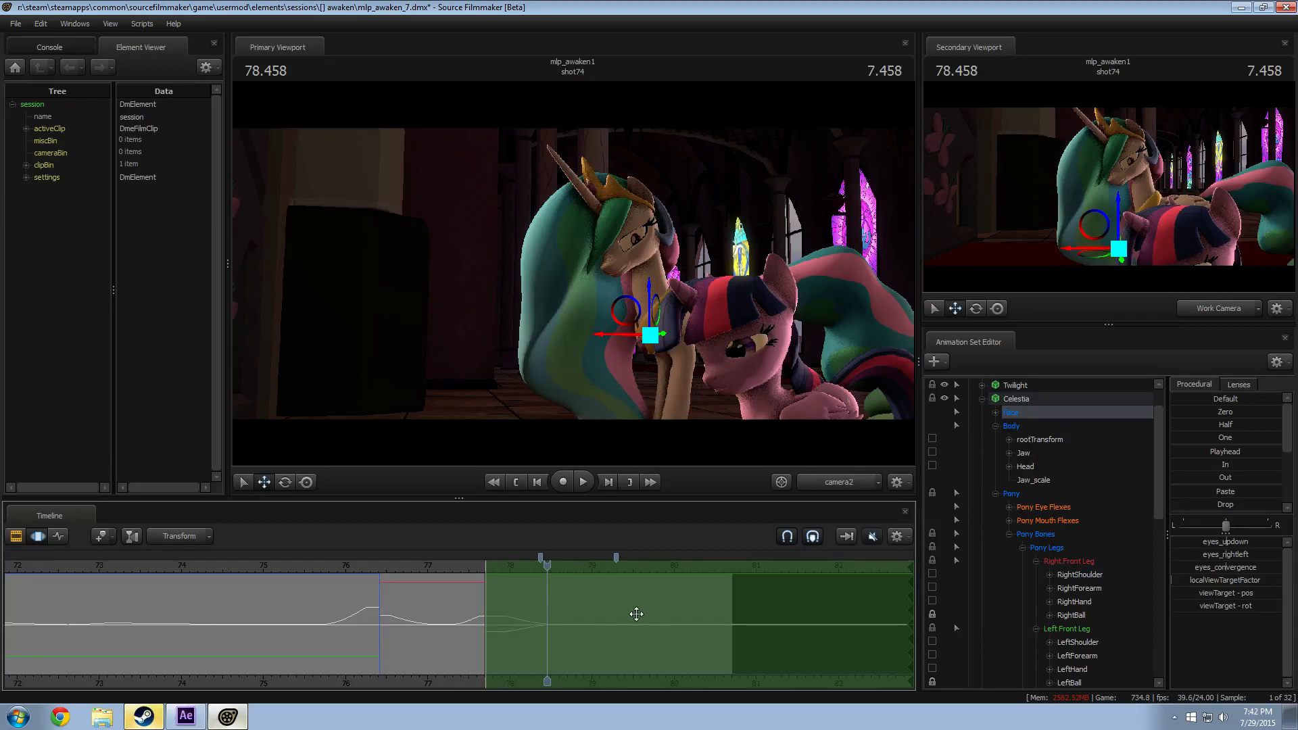
Step: Ramp the time selection from about 78.2 s to 80.7 s and onward, and slightly adjust Celestia's eyes_rightleft at 80.666 s
{"action": "left_click_drag", "start_coordinate": [698, 607], "coordinate": [945, 568]}
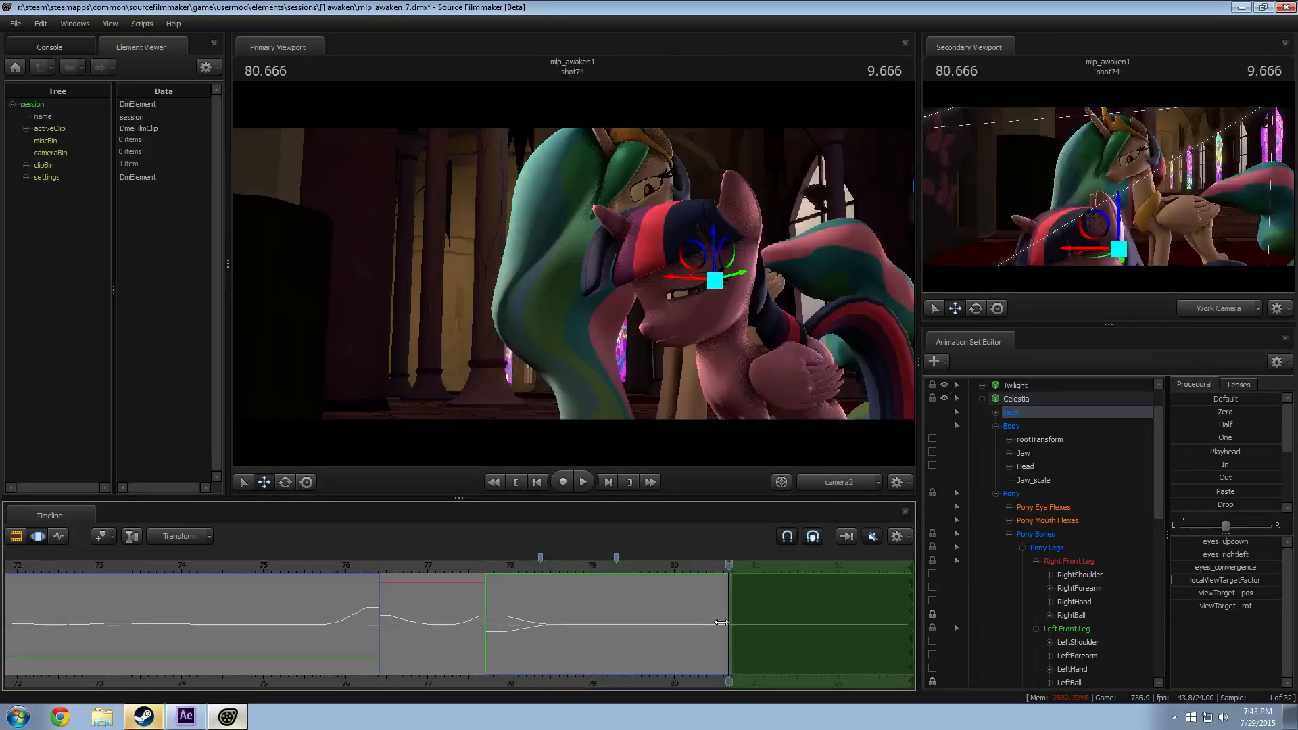
{"action": "left_click_drag", "start_coordinate": [728, 623], "coordinate": [527, 630]}
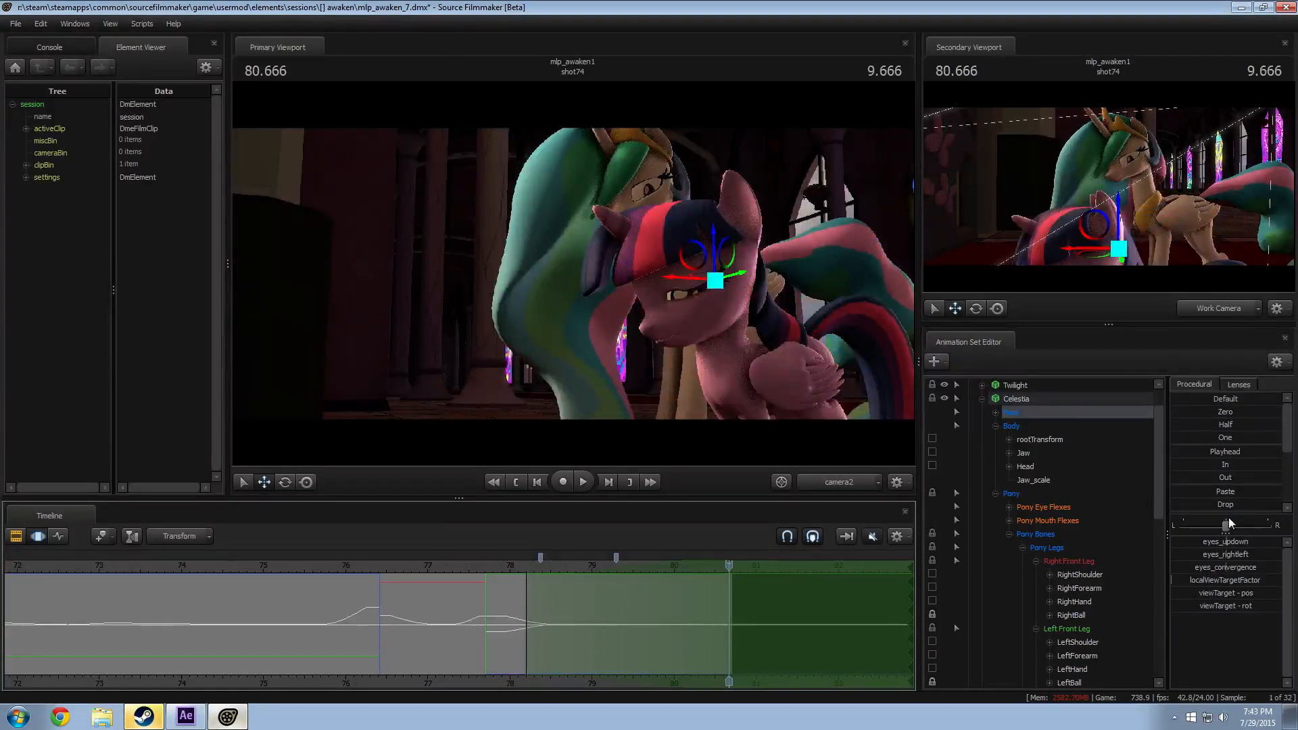
{"action": "mouse_move", "coordinate": [1240, 555]}
{"action": "left_mouse_down"}
{"action": "mouse_move", "coordinate": [1260, 554]}
{"action": "mouse_move", "coordinate": [1171, 555]}
{"action": "mouse_move", "coordinate": [1237, 558]}
{"action": "mouse_move", "coordinate": [1214, 557]}
{"action": "left_mouse_up"}
{"action": "key", "text": "ctrl+z"}
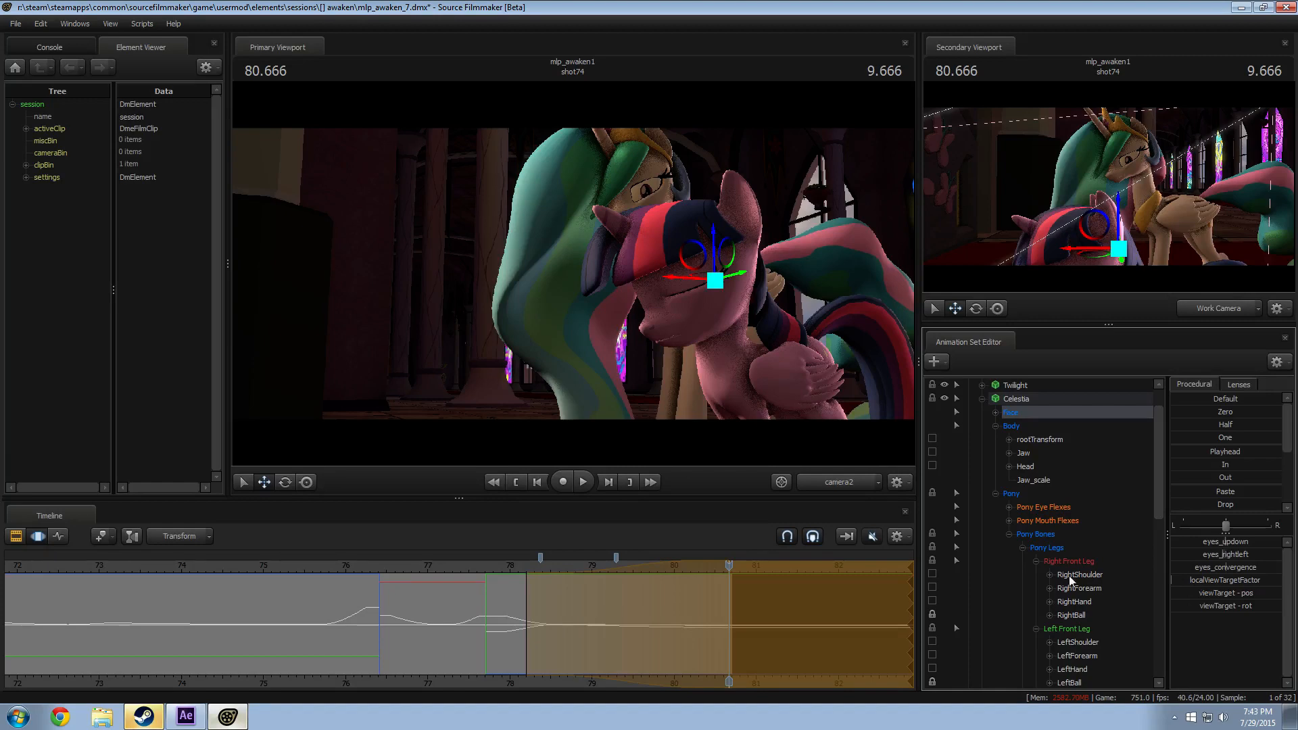
Step: Replay the end of shot74 through camera2 several times to check Celestia's adjusted gaze
{"action": "key", "text": "space"}
{"action": "left_click", "coordinate": [508, 567]}
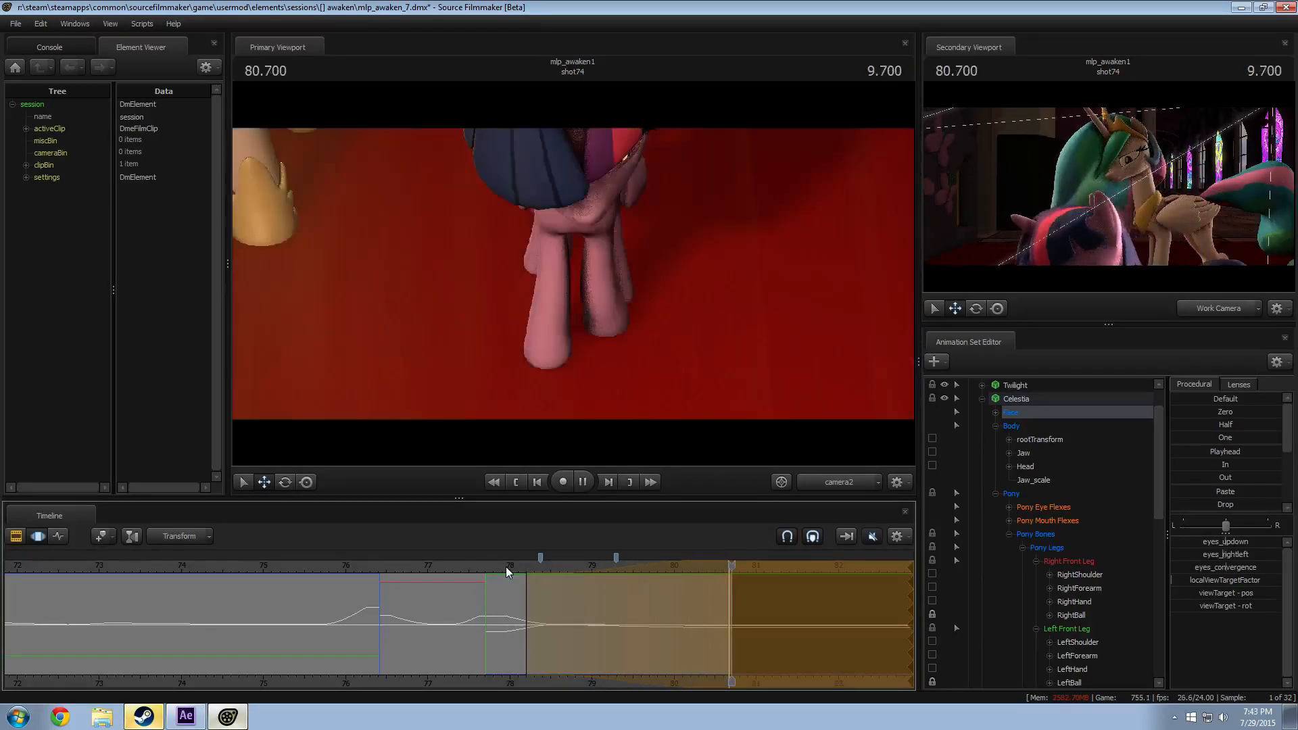
{"action": "key", "text": "space"}
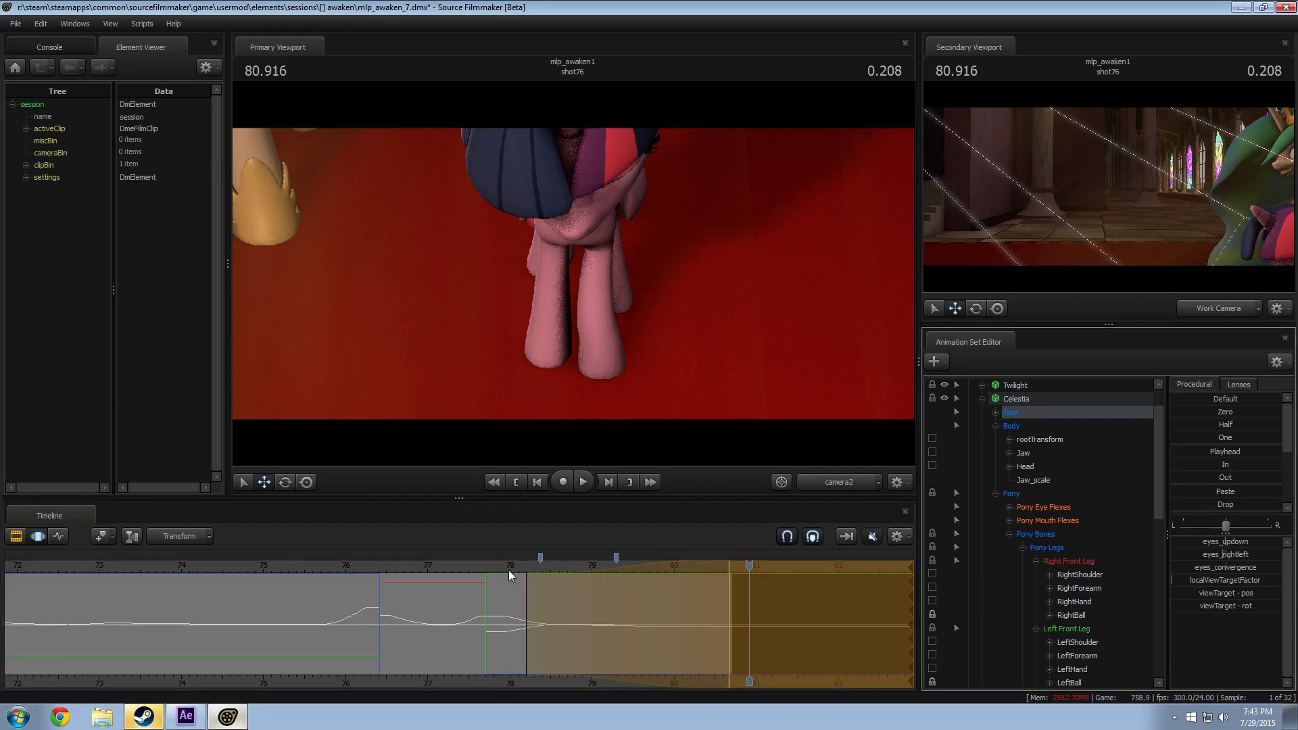
{"action": "left_click_drag", "start_coordinate": [515, 571], "coordinate": [622, 571]}
{"action": "key", "text": "space"}
{"action": "key", "text": "space"}
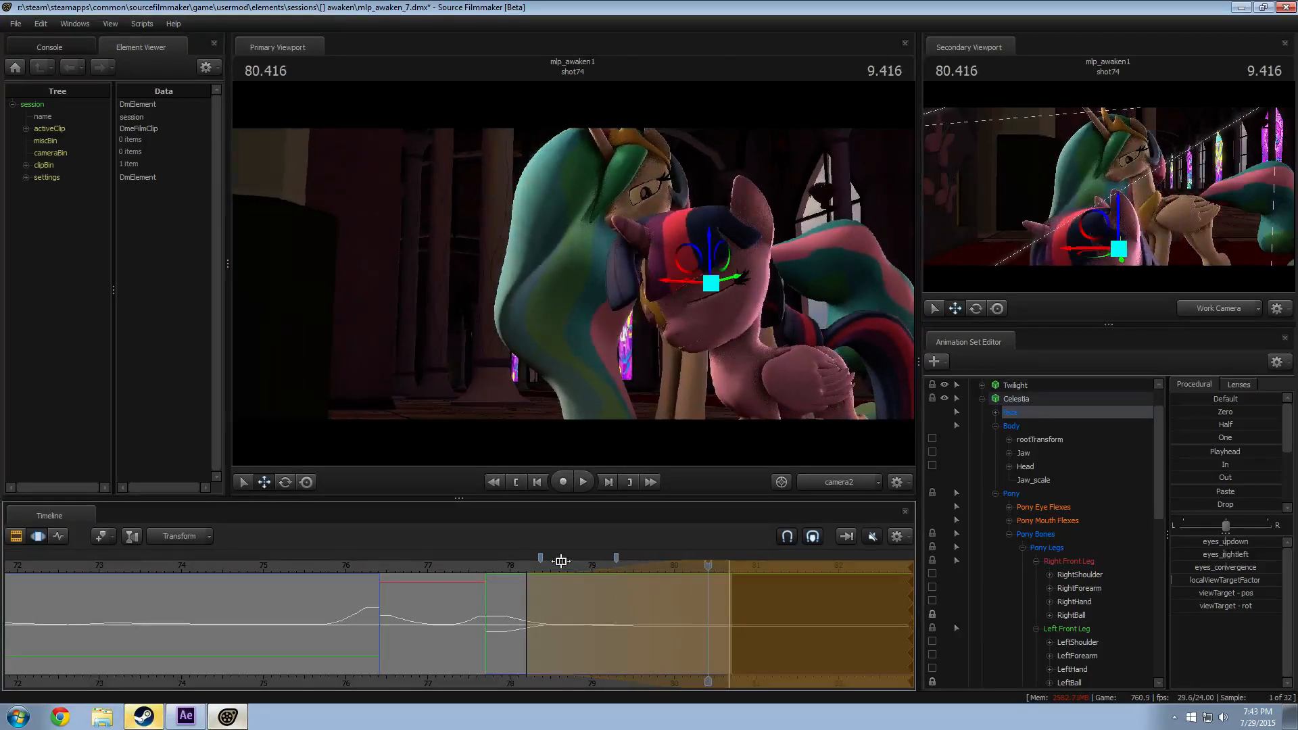
{"action": "left_click", "coordinate": [386, 575]}
{"action": "key", "text": "space"}
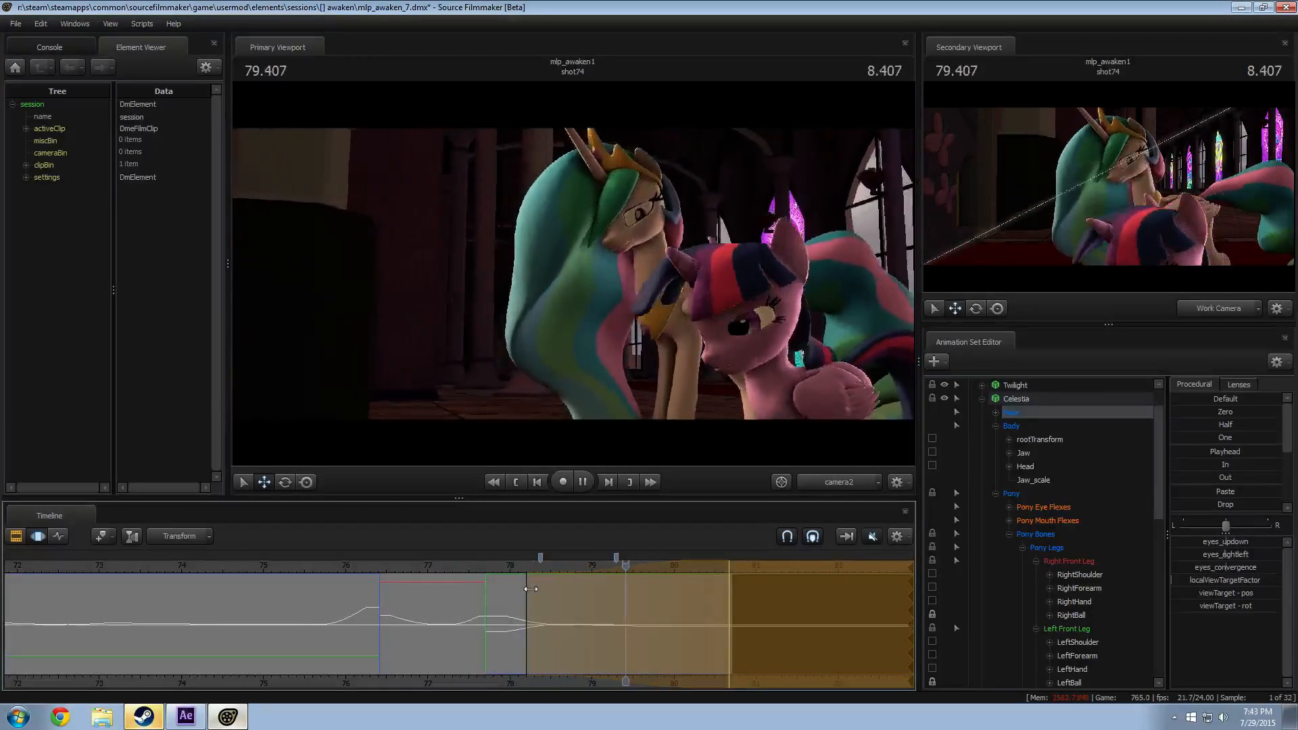
Step: Play the end of shot74 again up to 80.125 s to review Celestia's movement
{"action": "key", "text": "space"}
{"action": "key", "text": "space"}
{"action": "key", "text": "space"}
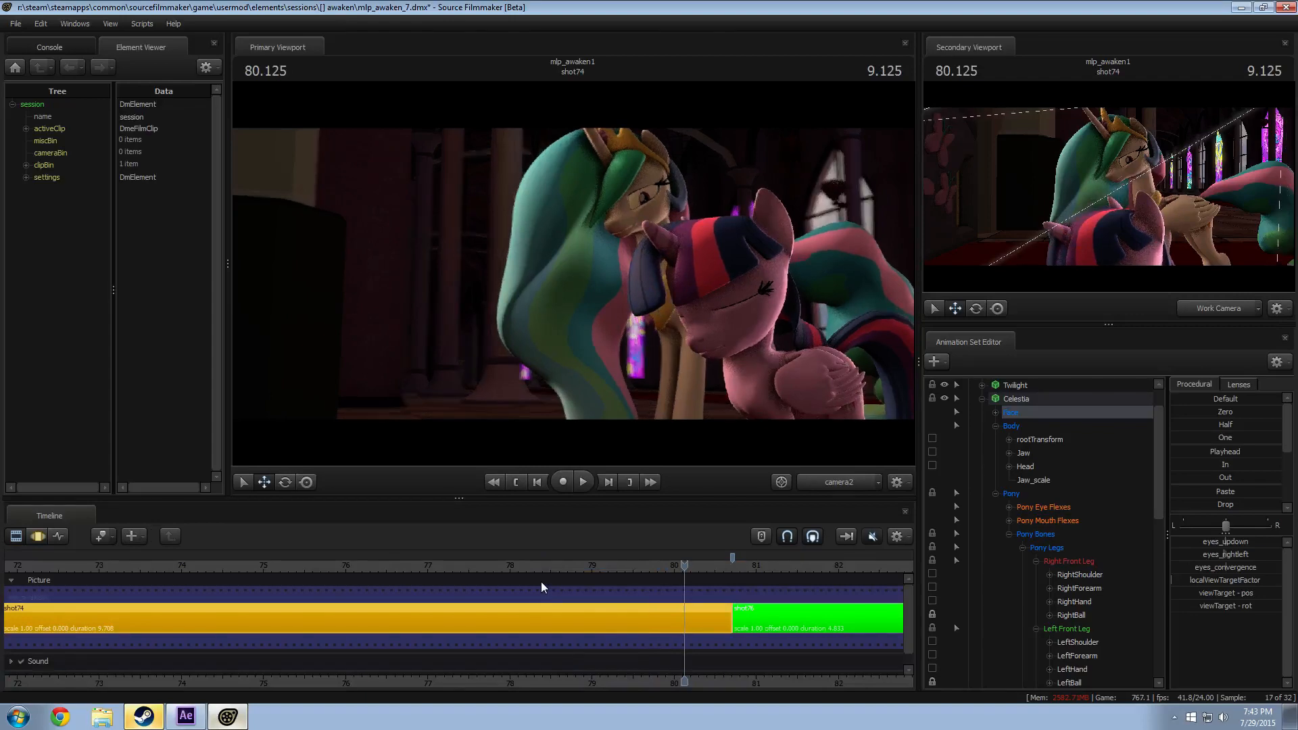
{"action": "key", "text": "space"}
{"action": "key", "text": "space"}
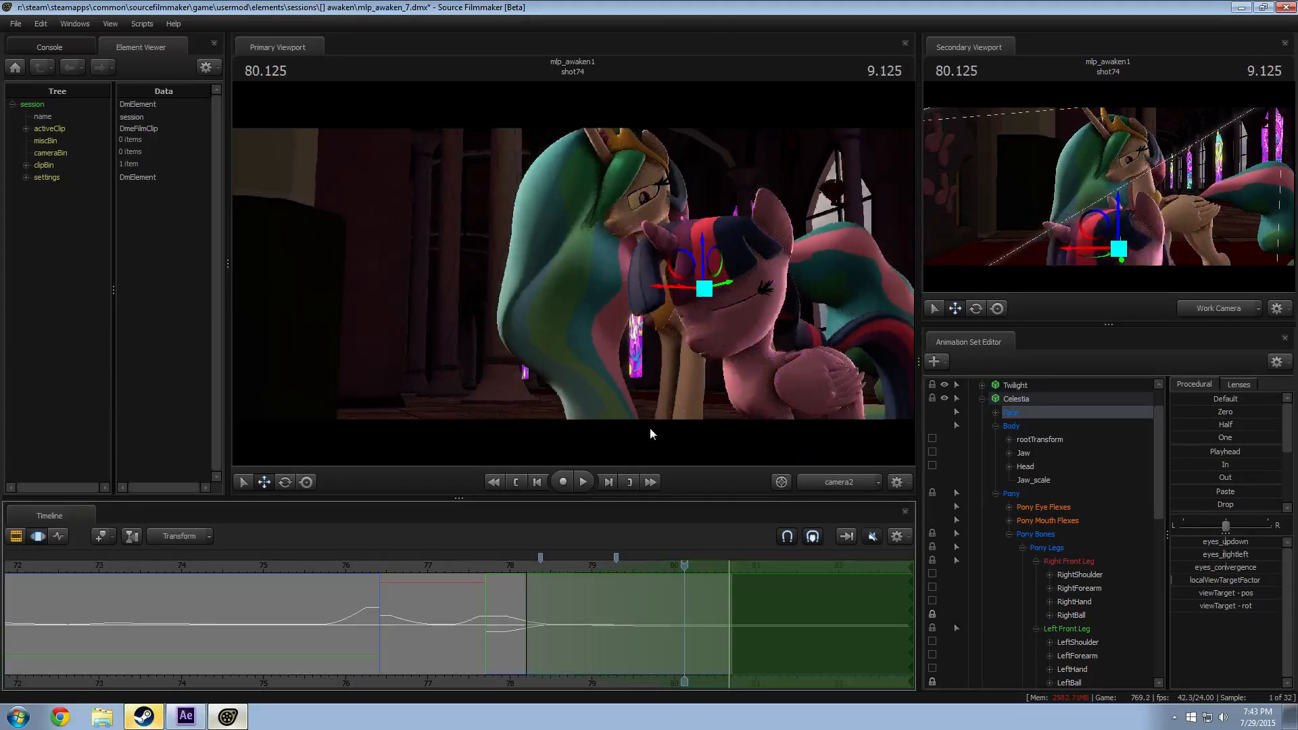
Step: Make the time selection run from about 79.7 s onward and rotate Celestia's neck
{"action": "left_click", "coordinate": [659, 276], "text": "ctrl"}
{"action": "key", "text": "e"}
{"action": "left_click_drag", "start_coordinate": [657, 271], "coordinate": [644, 257]}
{"action": "left_click_drag", "start_coordinate": [525, 566], "coordinate": [729, 576]}
{"action": "left_click_drag", "start_coordinate": [653, 601], "coordinate": [966, 564], "text": "shift"}
{"action": "left_click_drag", "start_coordinate": [644, 260], "coordinate": [625, 230]}
Step: Rotate Celestia's Head at 79.833 s within the time selection that starts at about 79.7 s
{"action": "left_click", "coordinate": [633, 230], "text": "ctrl"}
{"action": "left_click", "coordinate": [574, 565]}
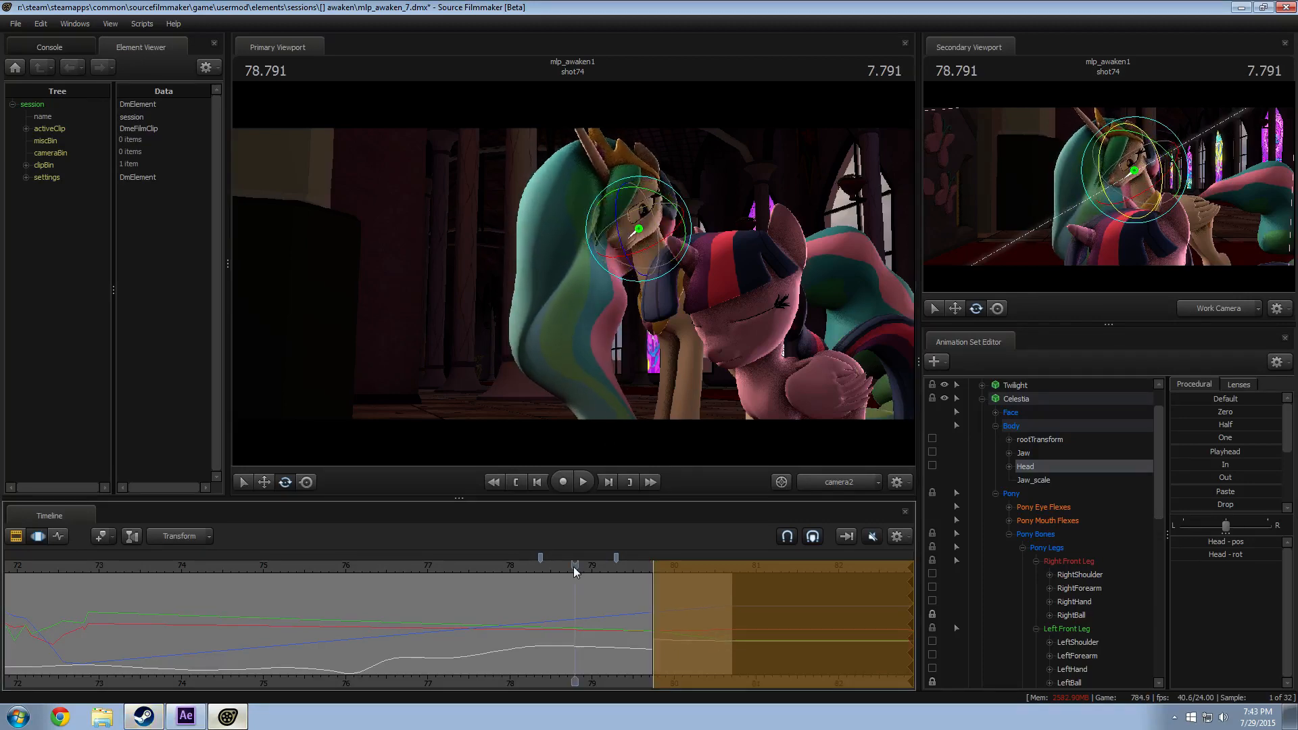
{"action": "key", "text": "space"}
{"action": "key", "text": "space"}
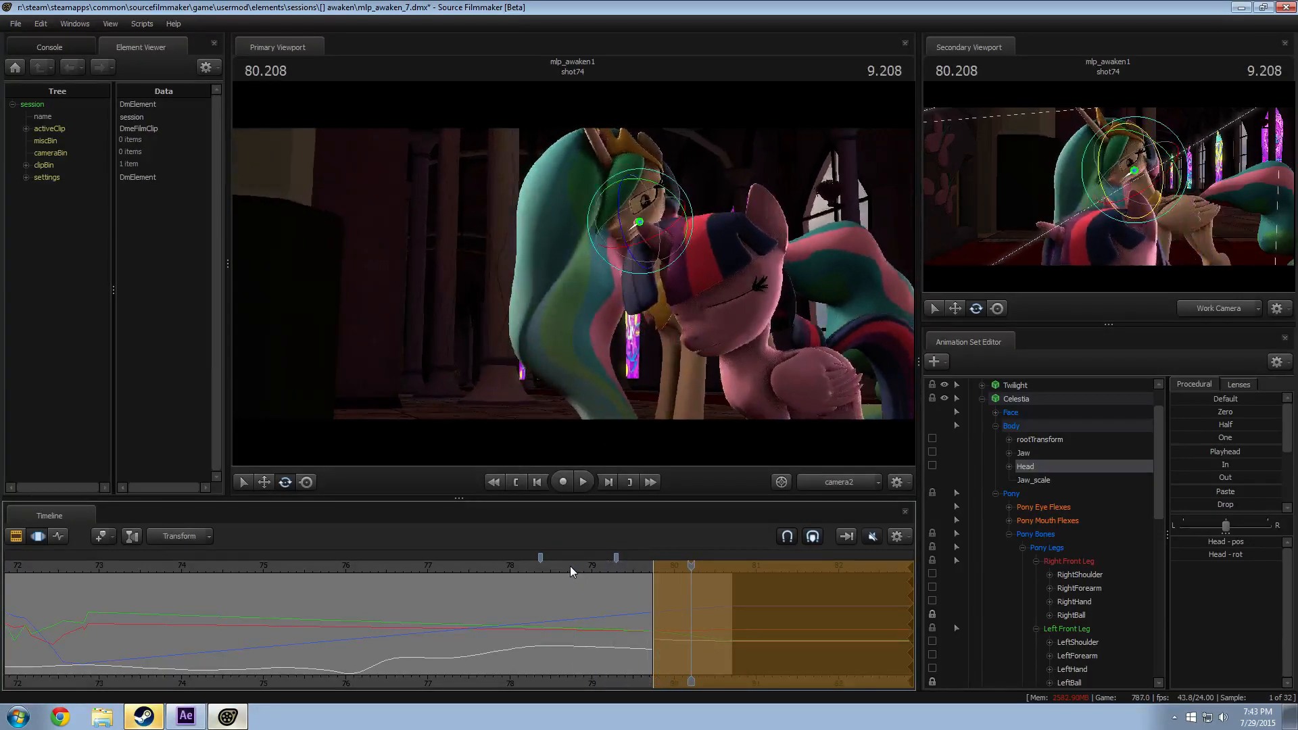
{"action": "left_click", "coordinate": [570, 566]}
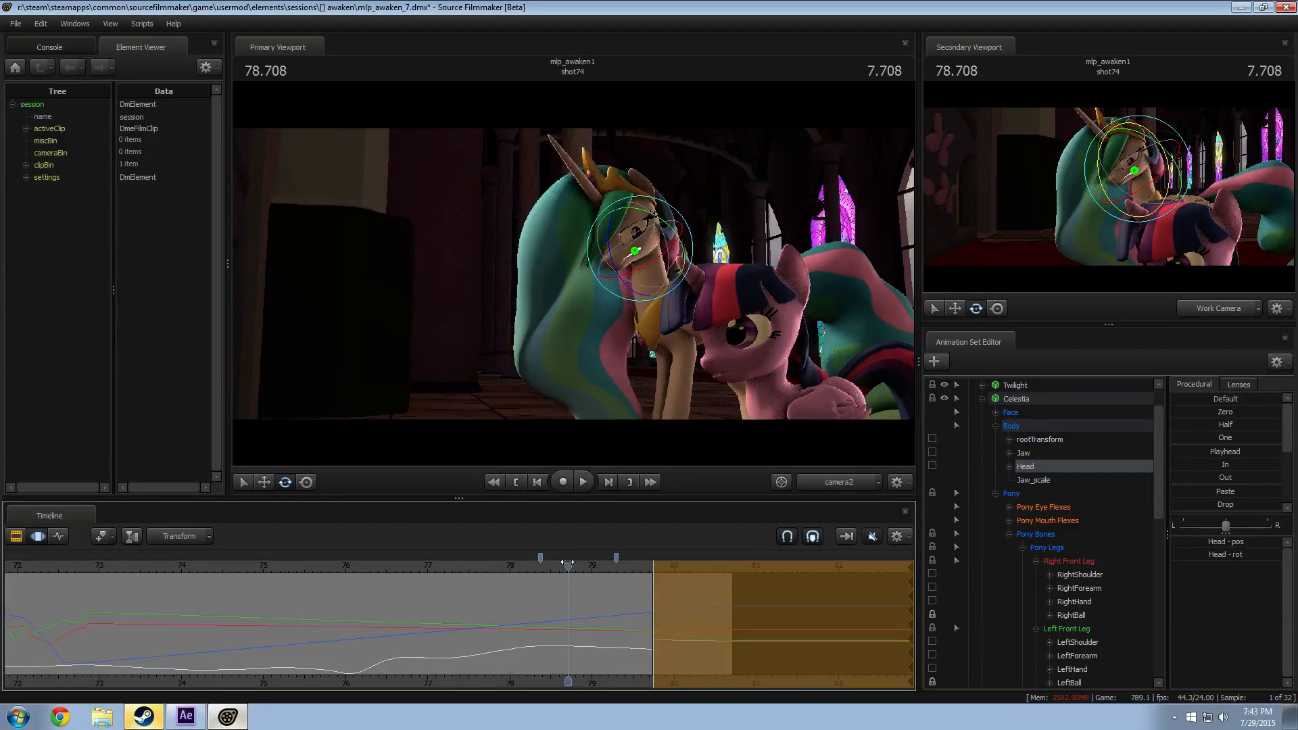
{"action": "left_click_drag", "start_coordinate": [634, 565], "coordinate": [660, 565]}
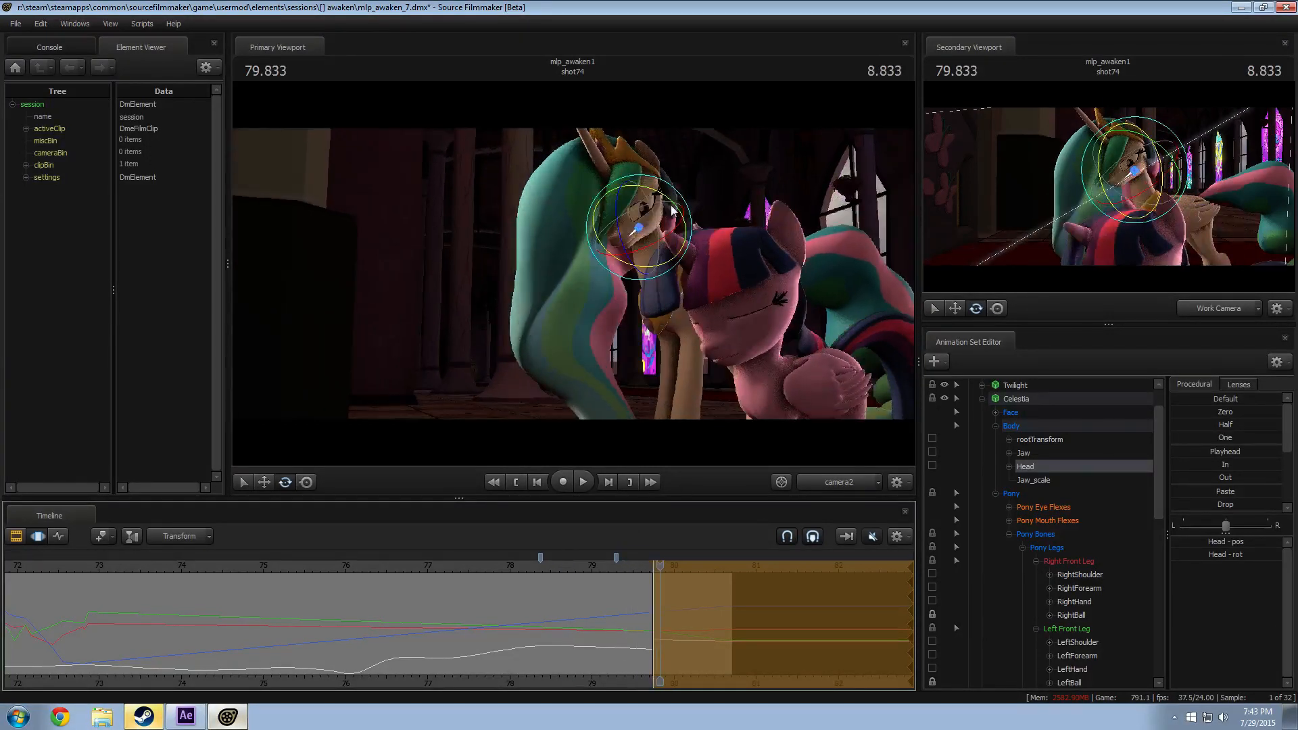
{"action": "left_click_drag", "start_coordinate": [672, 210], "coordinate": [653, 265]}
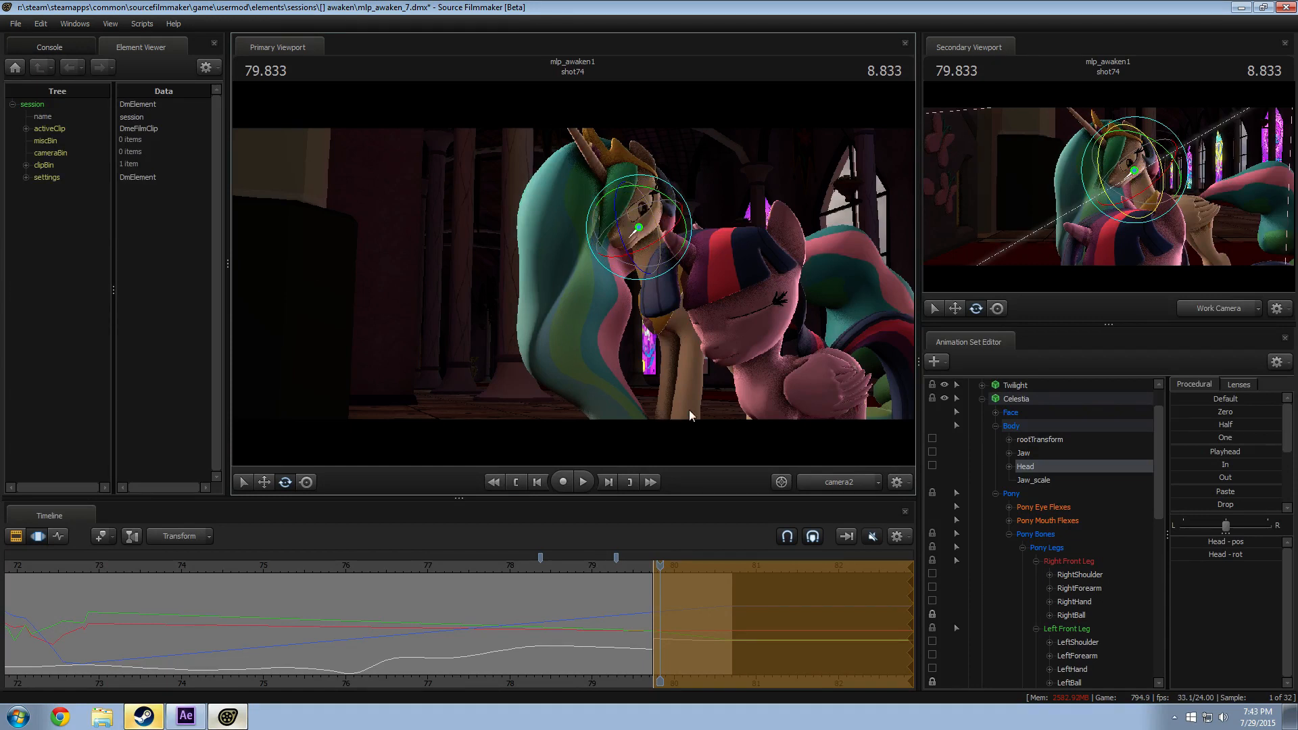
{"action": "key", "text": "F2"}
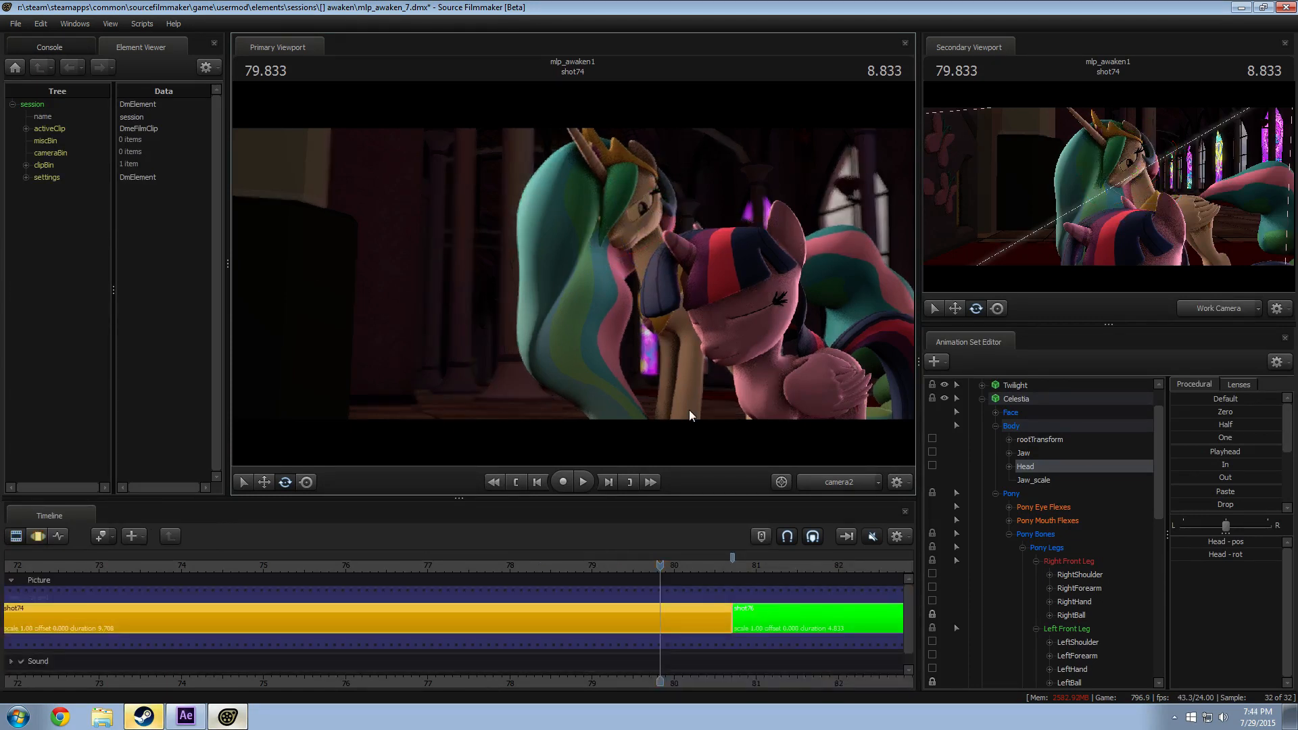
{"action": "key", "text": "F4"}
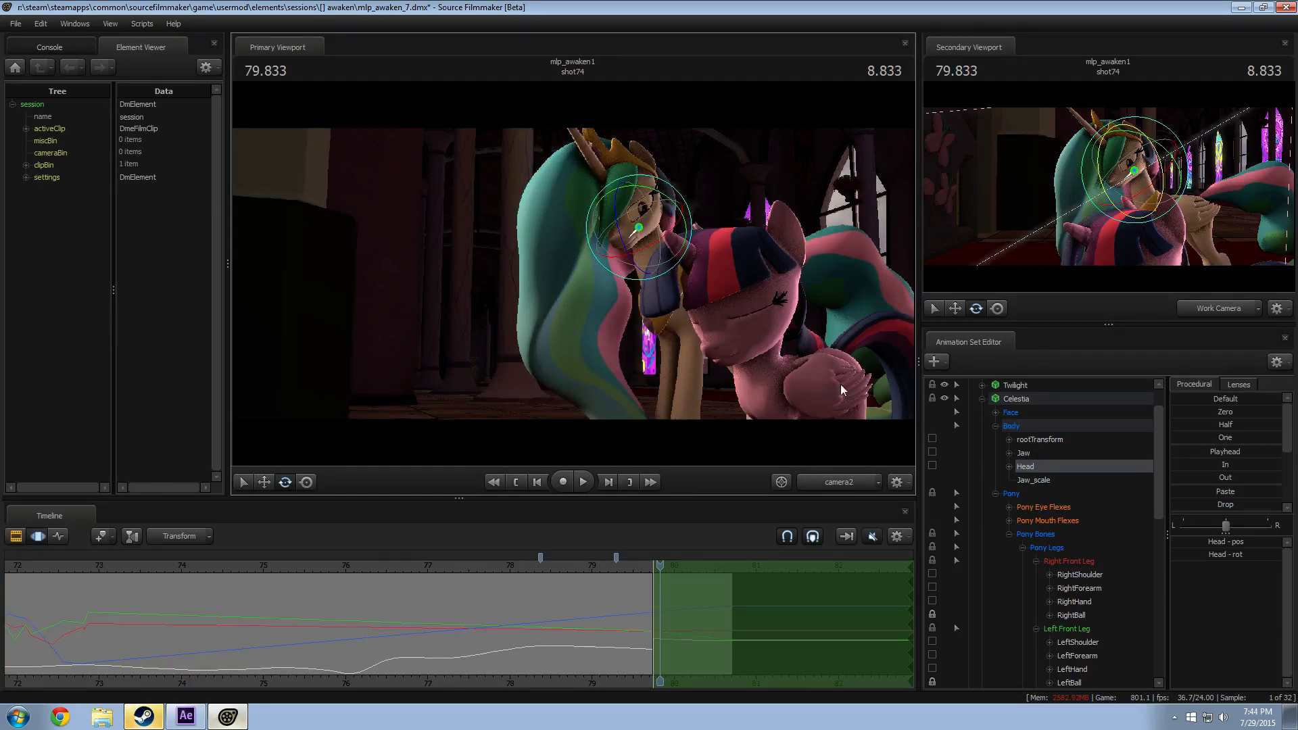
Step: Try adjusting Celestia's LeftBall at 79.916 s in the work camera view
{"action": "left_click_drag", "start_coordinate": [660, 566], "coordinate": [668, 566]}
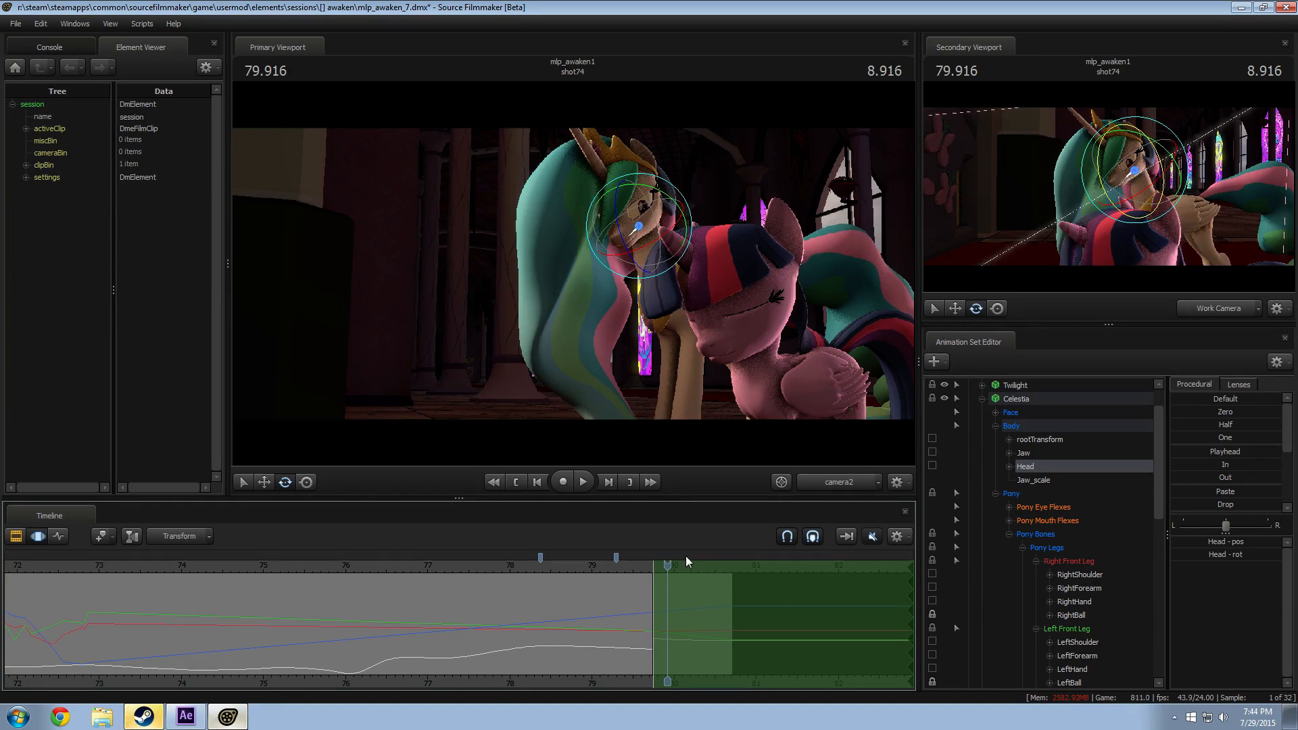
{"action": "left_click", "coordinate": [849, 485]}
{"action": "left_click_drag", "start_coordinate": [682, 338], "coordinate": [607, 313]}
{"action": "key", "text": "ctrl"}
{"action": "left_click", "coordinate": [628, 377], "text": "ctrl"}
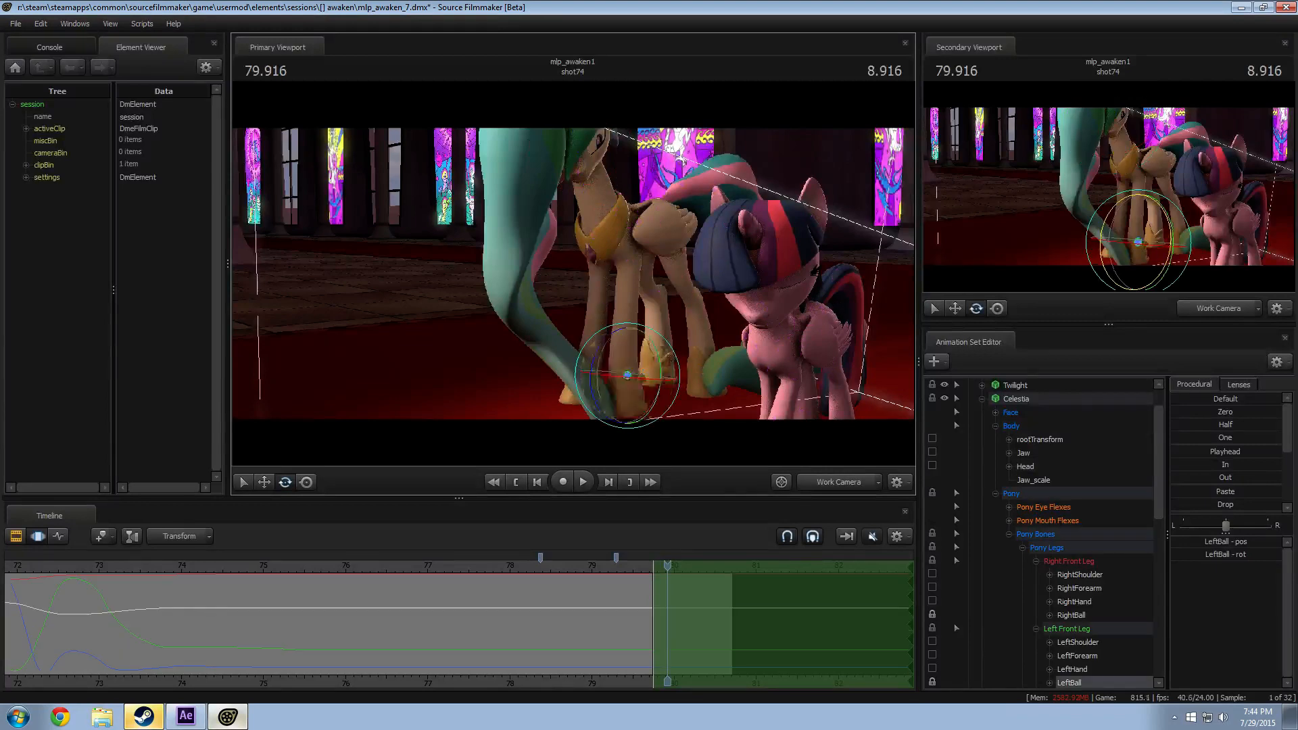
{"action": "mouse_move", "coordinate": [627, 377]}
{"action": "left_mouse_down", "text": "alt"}
{"action": "mouse_move", "coordinate": [575, 269]}
{"action": "mouse_move", "coordinate": [606, 384]}
{"action": "left_mouse_up", "text": "alt"}
{"action": "key", "text": "w"}
{"action": "key", "text": "ctrl"}
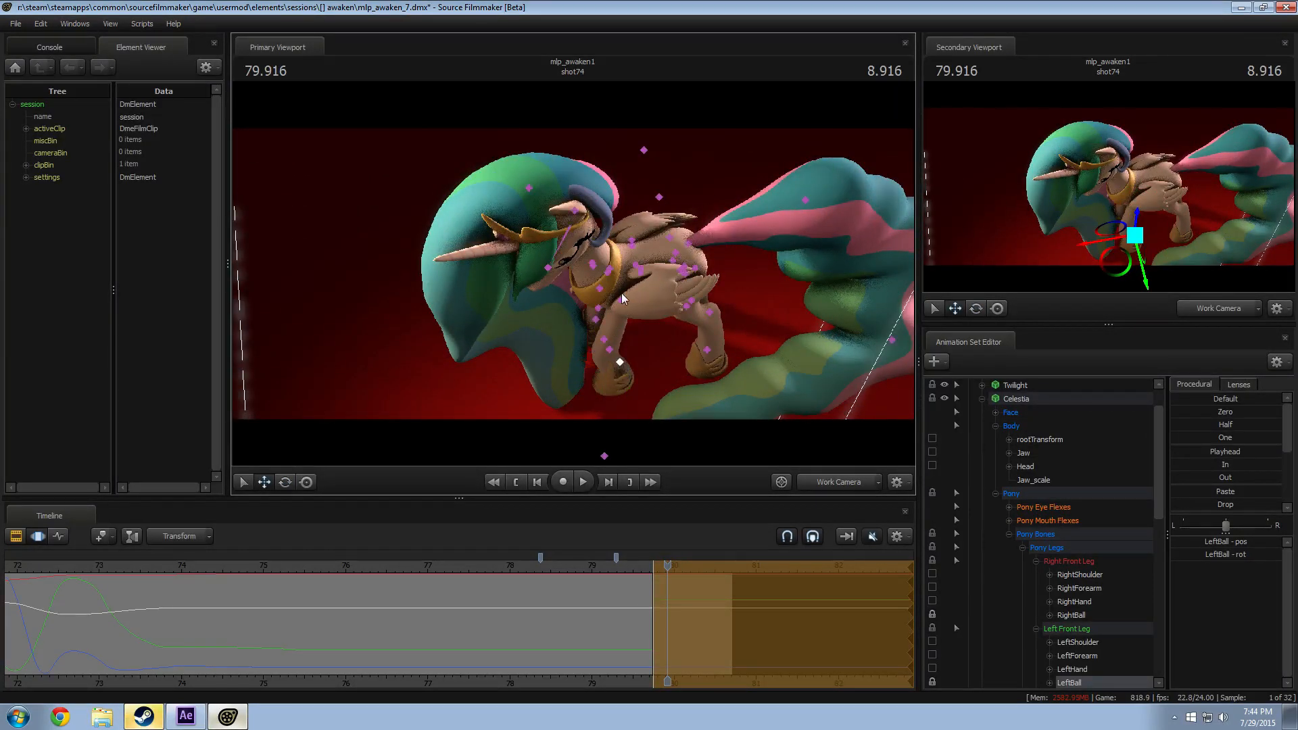
Step: Try rotating Celestia's LeftShoulder at 79.916 s to reposition the left front leg
{"action": "left_click", "coordinate": [598, 292], "text": "ctrl"}
{"action": "mouse_move", "coordinate": [598, 292]}
{"action": "left_mouse_down", "text": "alt"}
{"action": "mouse_move", "coordinate": [598, 274]}
{"action": "mouse_move", "coordinate": [597, 300]}
{"action": "mouse_move", "coordinate": [579, 270]}
{"action": "left_mouse_up", "text": "alt"}
{"action": "key", "text": "e"}
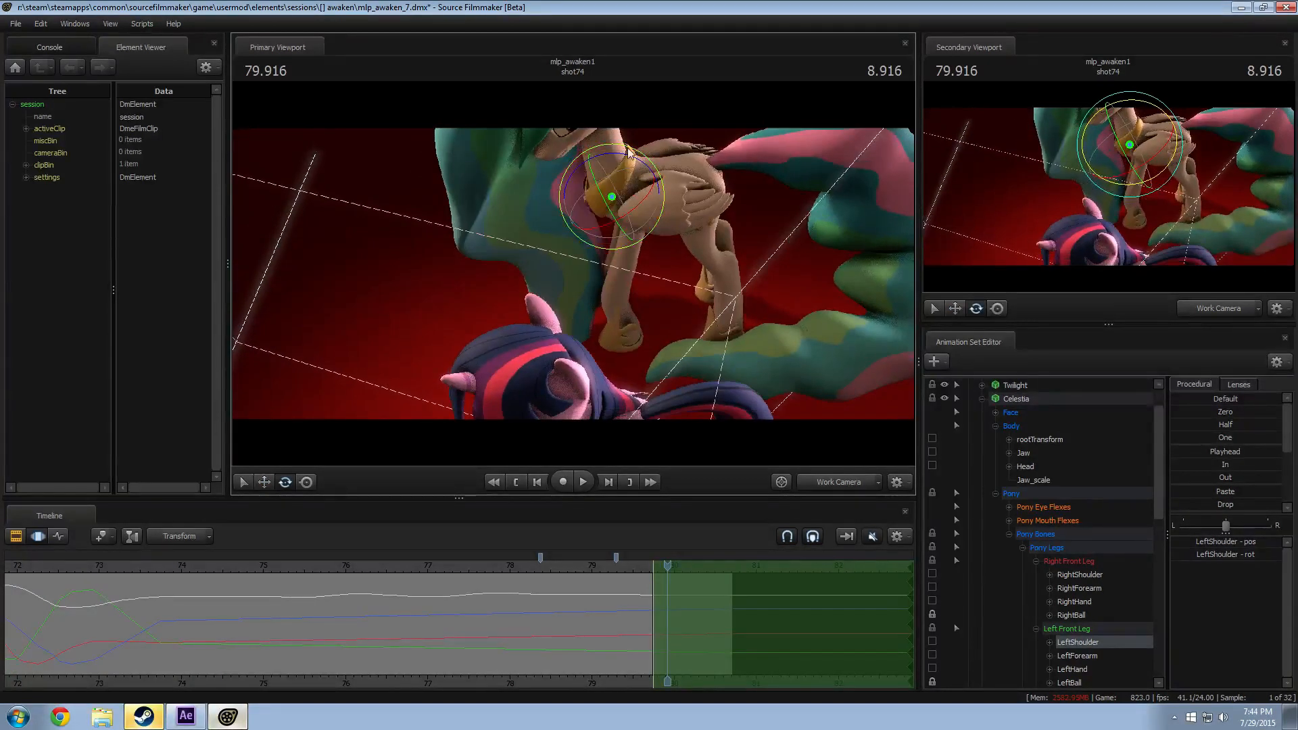
{"action": "left_click_drag", "start_coordinate": [629, 152], "coordinate": [626, 159]}
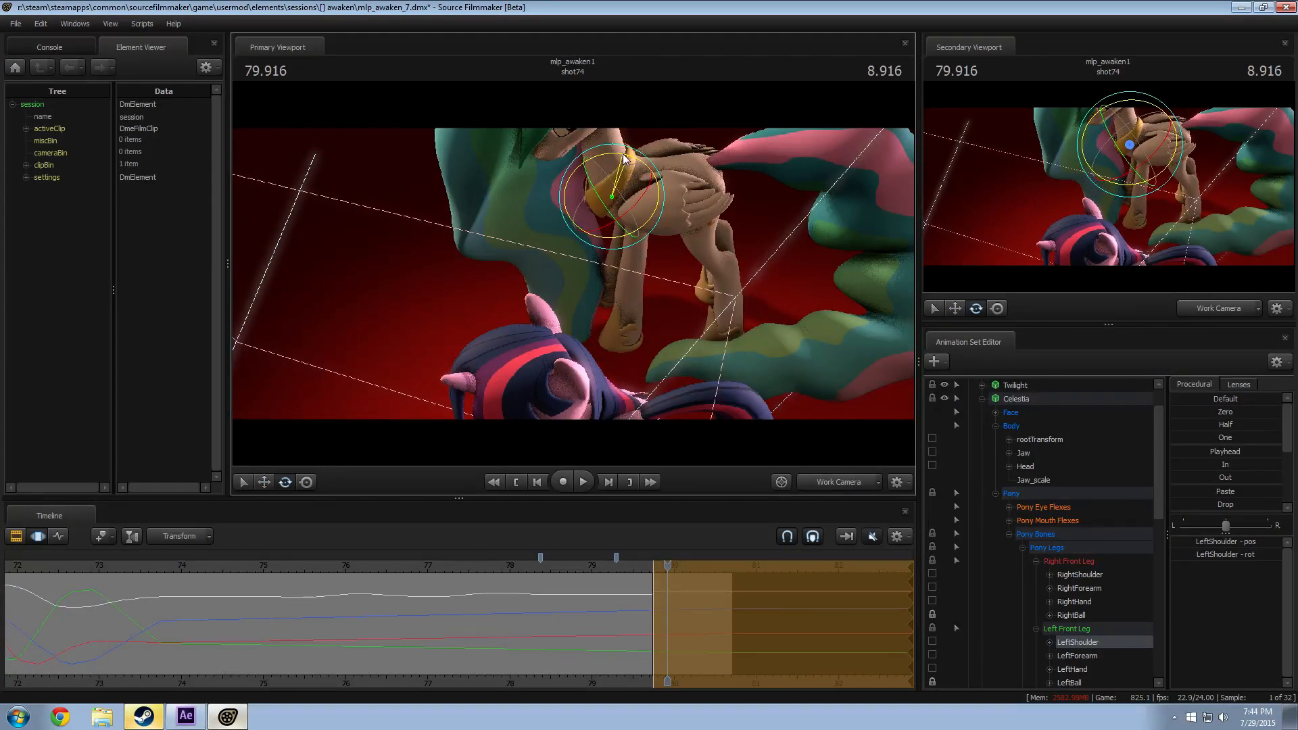
{"action": "key", "text": "ctrl"}
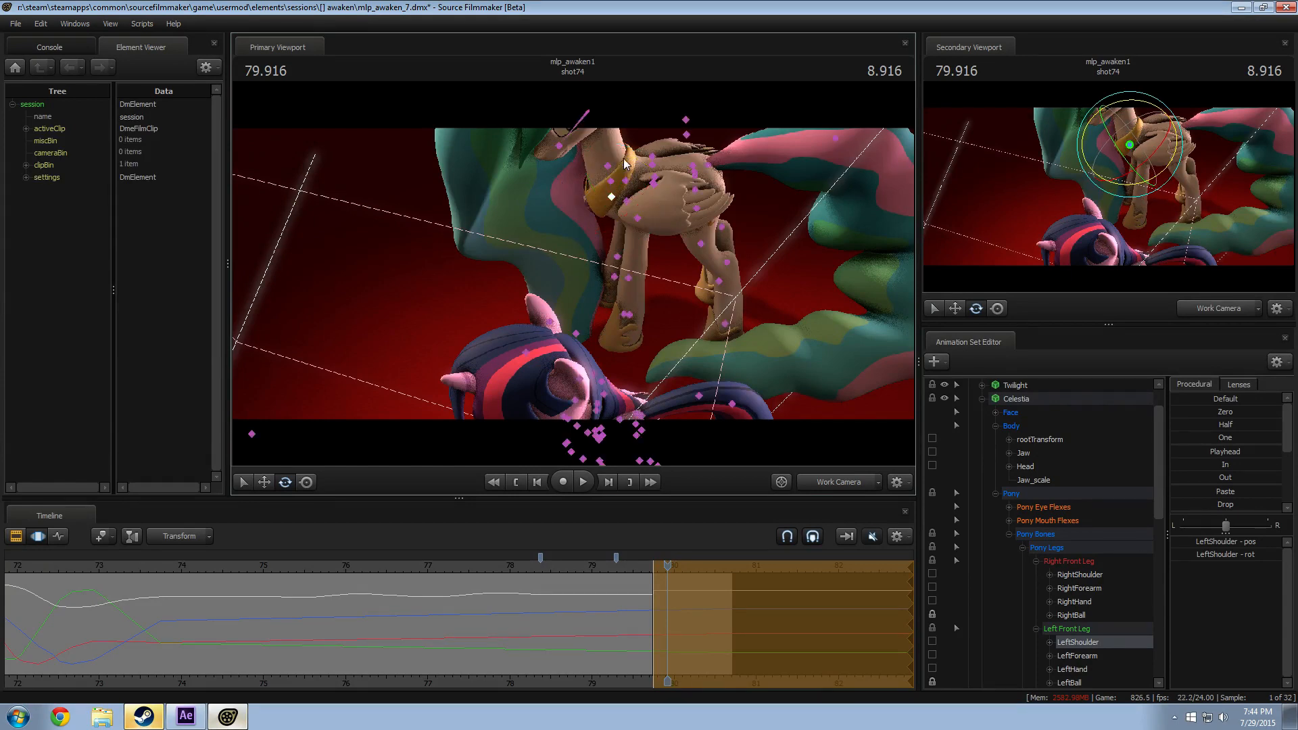
{"action": "left_click", "coordinate": [628, 278], "text": "ctrl"}
{"action": "mouse_move", "coordinate": [606, 255]}
{"action": "left_mouse_down"}
{"action": "mouse_move", "coordinate": [578, 257]}
{"action": "mouse_move", "coordinate": [588, 249]}
{"action": "left_mouse_up"}
{"action": "key", "text": "ctrl"}
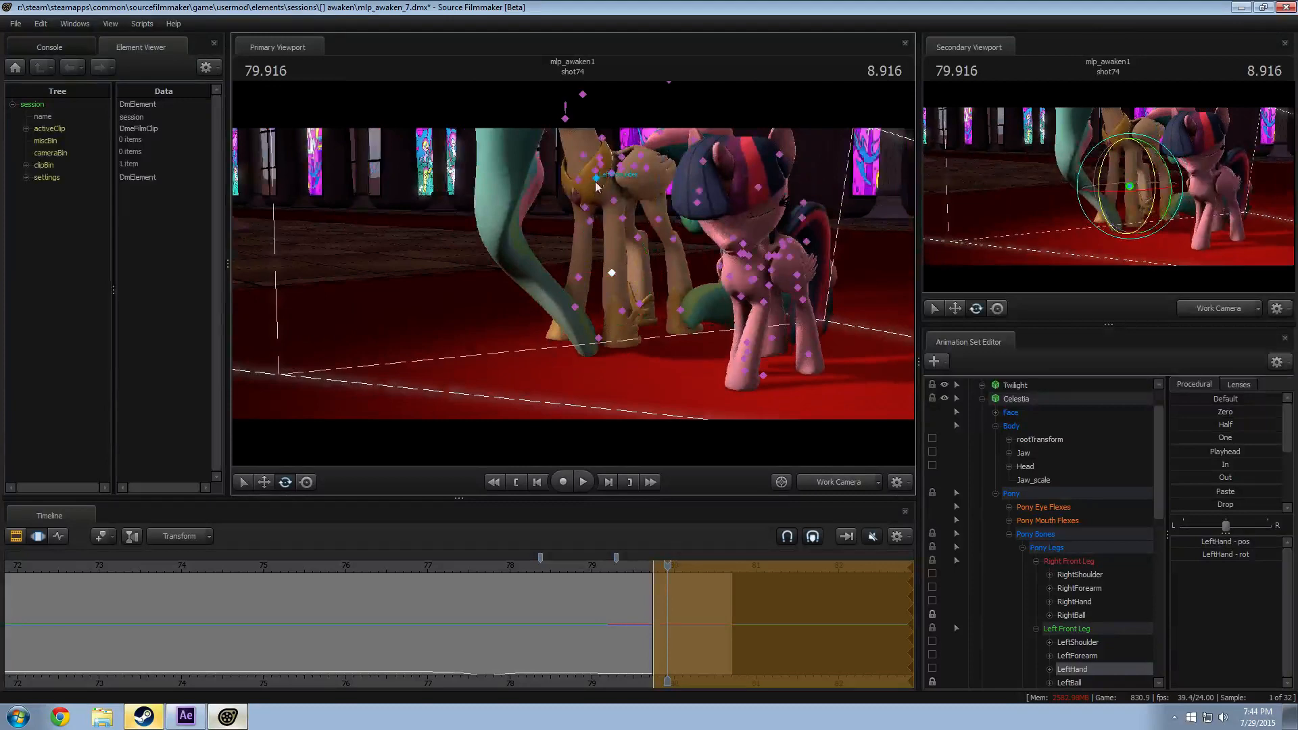
{"action": "left_click", "coordinate": [596, 181], "text": "ctrl"}
{"action": "left_click_drag", "start_coordinate": [634, 181], "coordinate": [639, 181]}
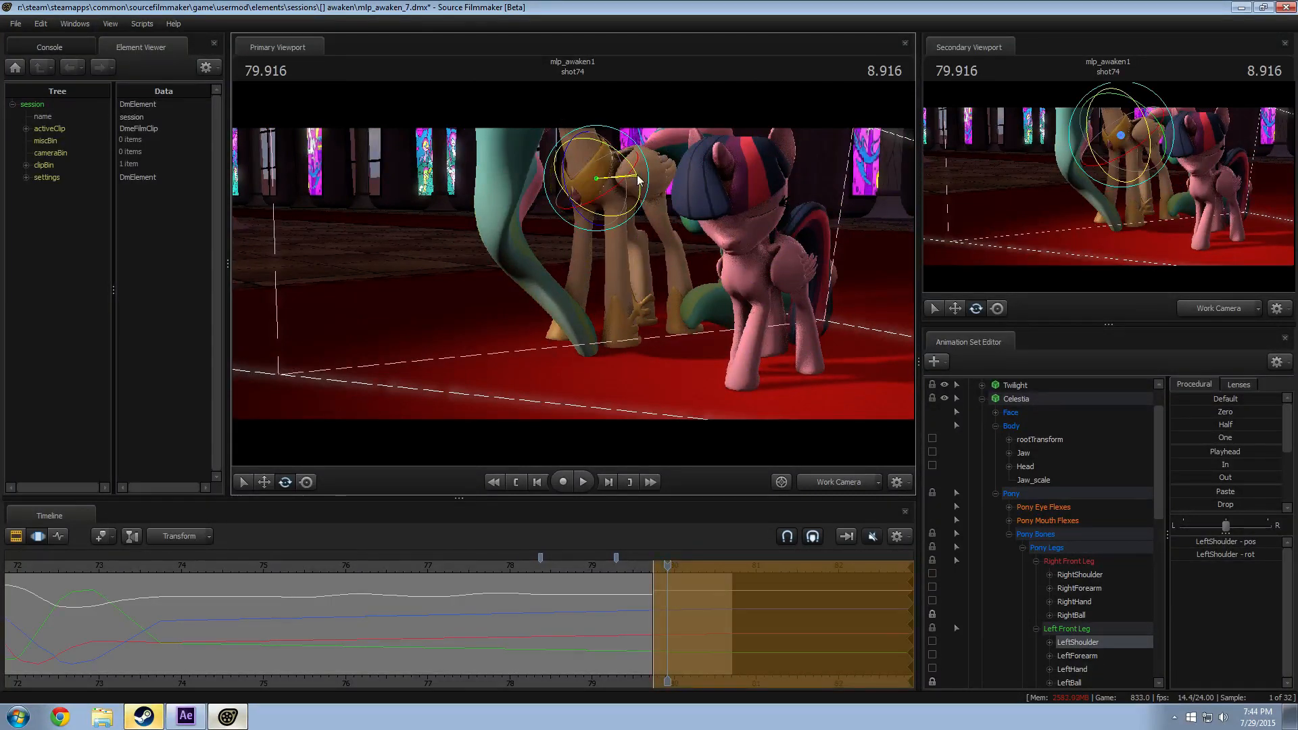
Step: Replay shot74 through camera2 to about 80 s to check the left front leg movement
{"action": "left_click", "coordinate": [833, 477]}
{"action": "left_click_drag", "start_coordinate": [595, 566], "coordinate": [525, 568]}
{"action": "key", "text": "space"}
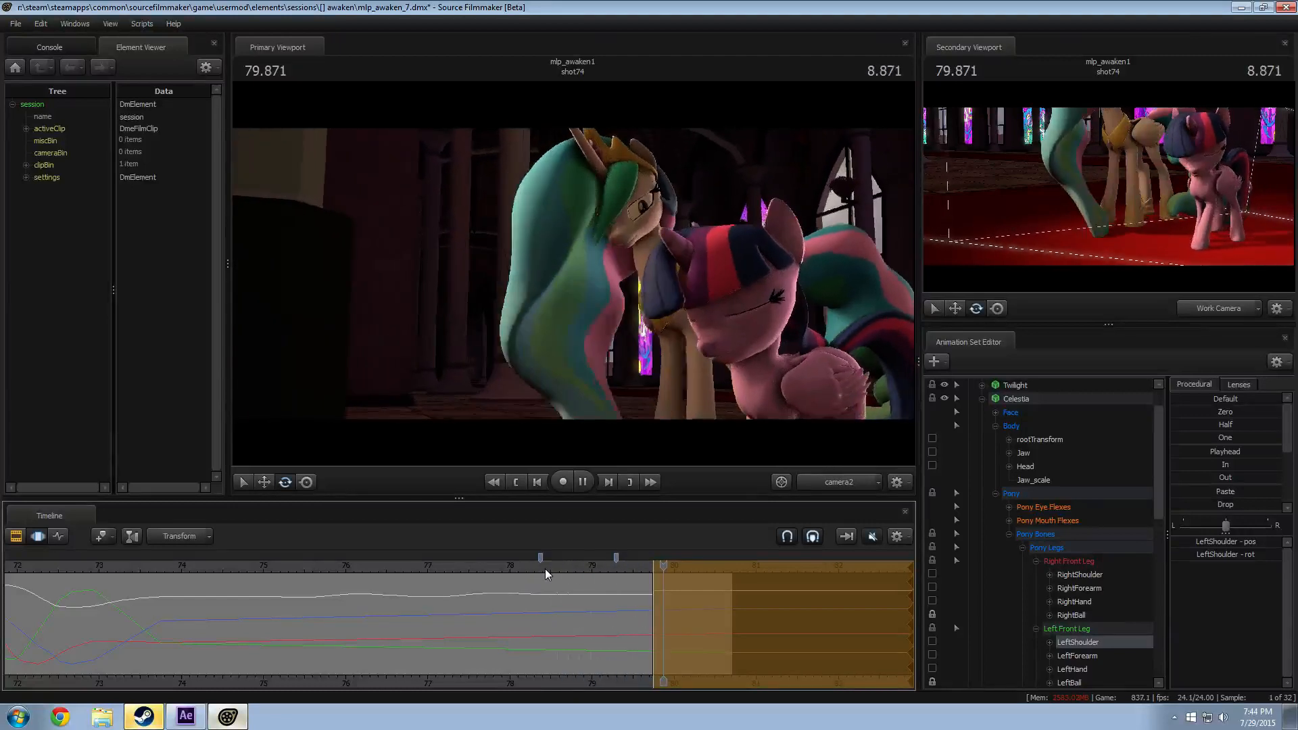
{"action": "key", "text": "space"}
{"action": "left_click", "coordinate": [638, 567]}
{"action": "key", "text": "space"}
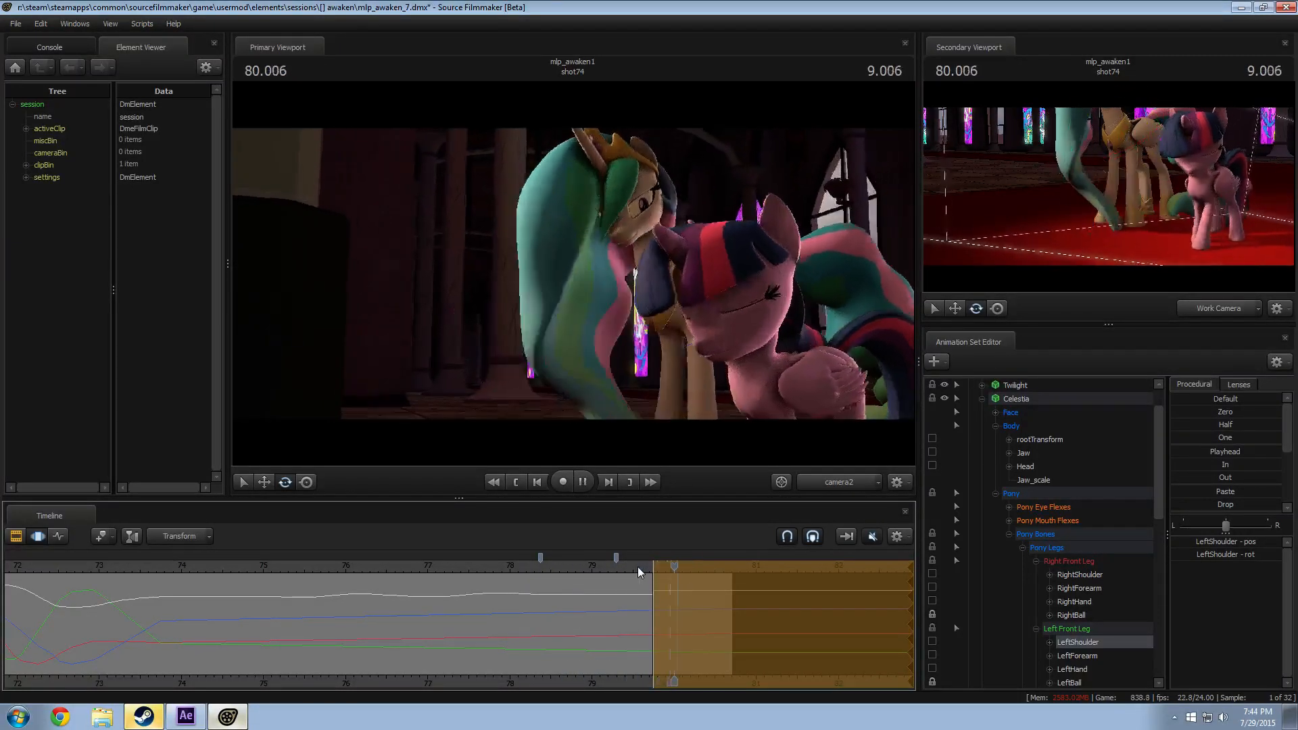
{"action": "key", "text": "space"}
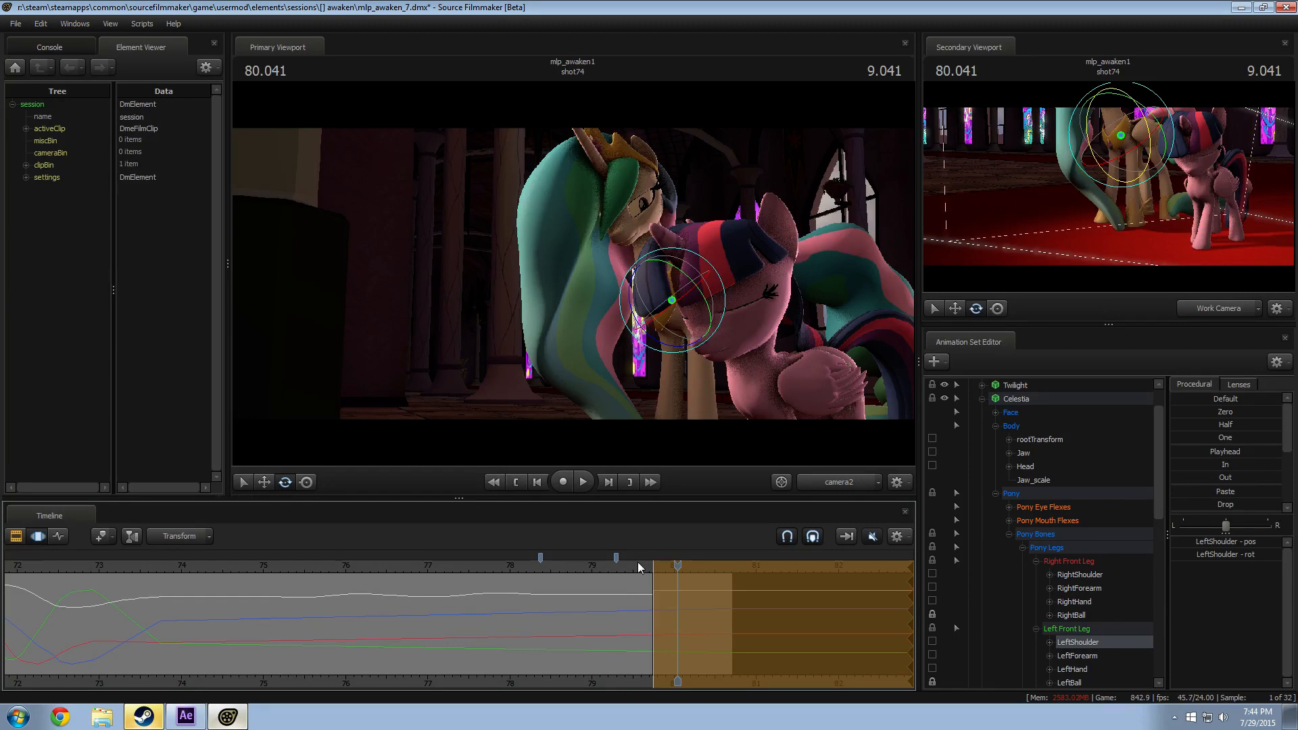
Step: Undo the left front leg edits and return to 79.916 s in the work camera view
{"action": "left_click_drag", "start_coordinate": [638, 567], "coordinate": [667, 568]}
{"action": "key", "text": "ctrl+z"}
{"action": "key", "text": "ctrl+z"}
{"action": "key", "text": "ctrl+z"}
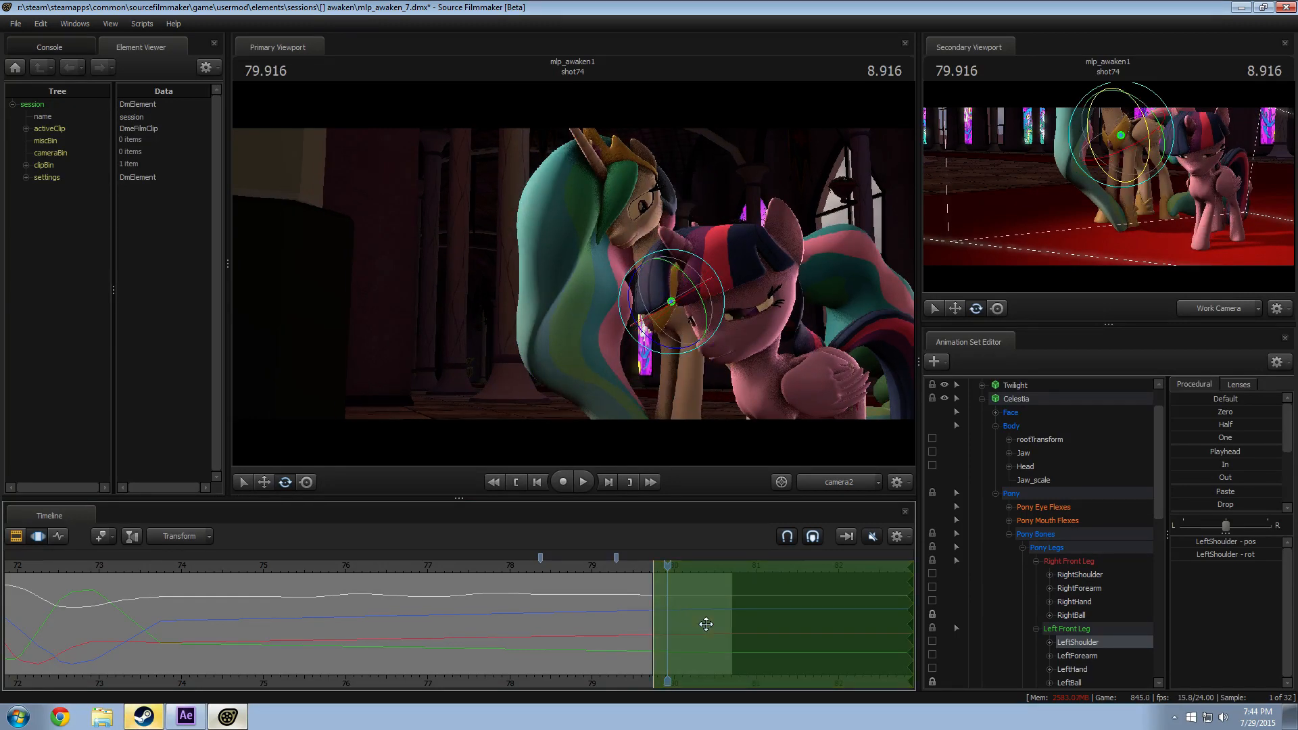
{"action": "key", "text": "ctrl+z"}
{"action": "left_click", "coordinate": [839, 478]}
{"action": "left_click_drag", "start_coordinate": [548, 327], "coordinate": [517, 358], "text": "alt"}
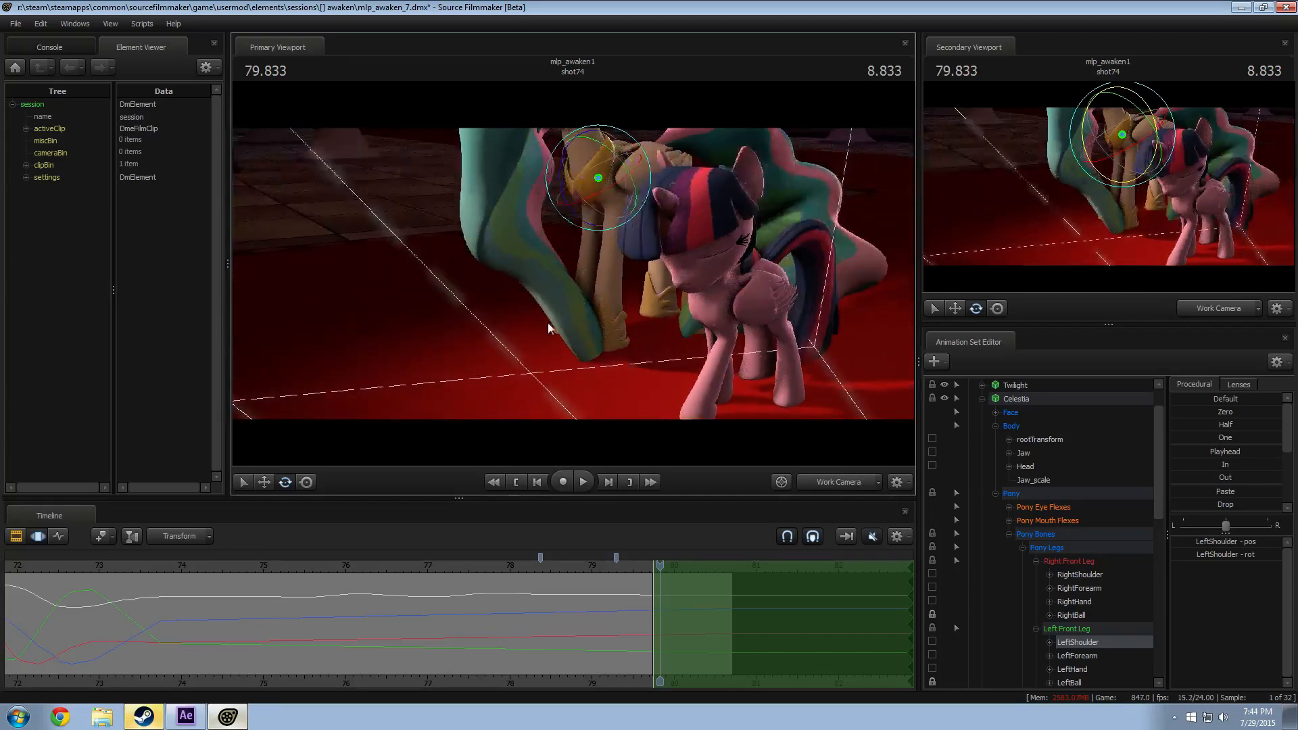
{"action": "key", "text": "ctrl+y"}
{"action": "key", "text": "ctrl+y"}
{"action": "key", "text": "ctrl+z"}
{"action": "left_click_drag", "start_coordinate": [568, 413], "coordinate": [584, 395]}
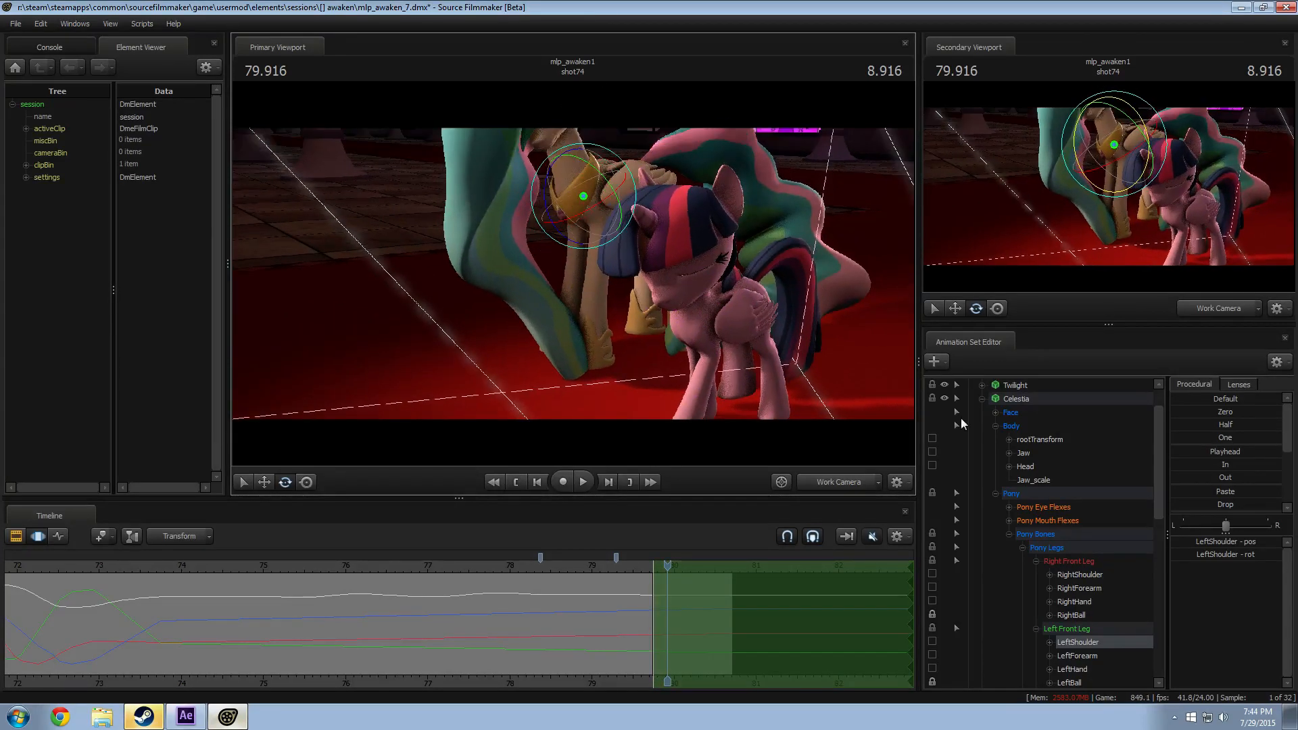
Step: Remove the lock on Celestia's LeftBall and rotate the LeftShoulder at 79.916 s
{"action": "scroll", "coordinate": [1082, 589], "scroll_direction": "down", "scroll_amount": 2}
{"action": "left_click", "coordinate": [931, 601]}
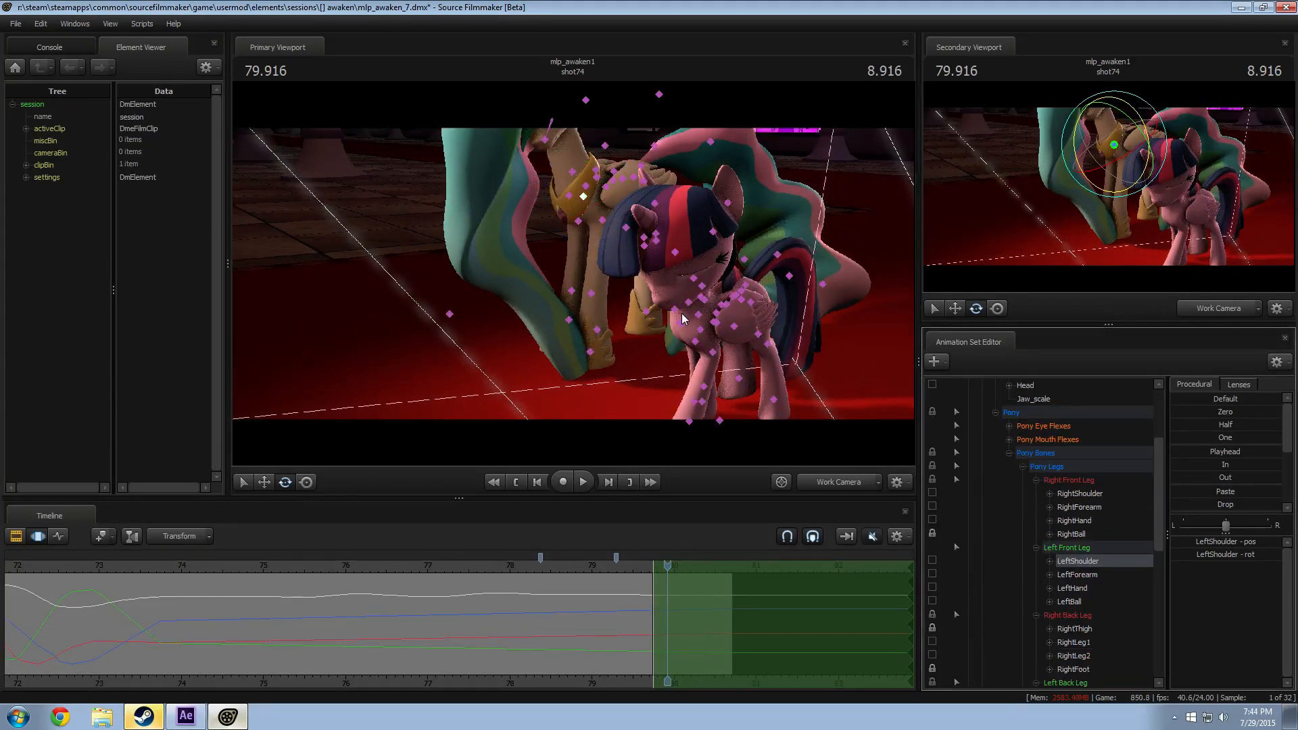
{"action": "left_click", "coordinate": [580, 198], "text": "ctrl"}
{"action": "left_click_drag", "start_coordinate": [550, 176], "coordinate": [586, 180]}
{"action": "left_click", "coordinate": [590, 214], "text": "ctrl"}
{"action": "key", "text": "ctrl+z"}
Step: Fold Celestia's left front leg by rotating the LeftHand at 79.916 s
{"action": "left_click", "coordinate": [610, 210], "text": "ctrl"}
{"action": "left_click", "coordinate": [582, 278], "text": "ctrl"}
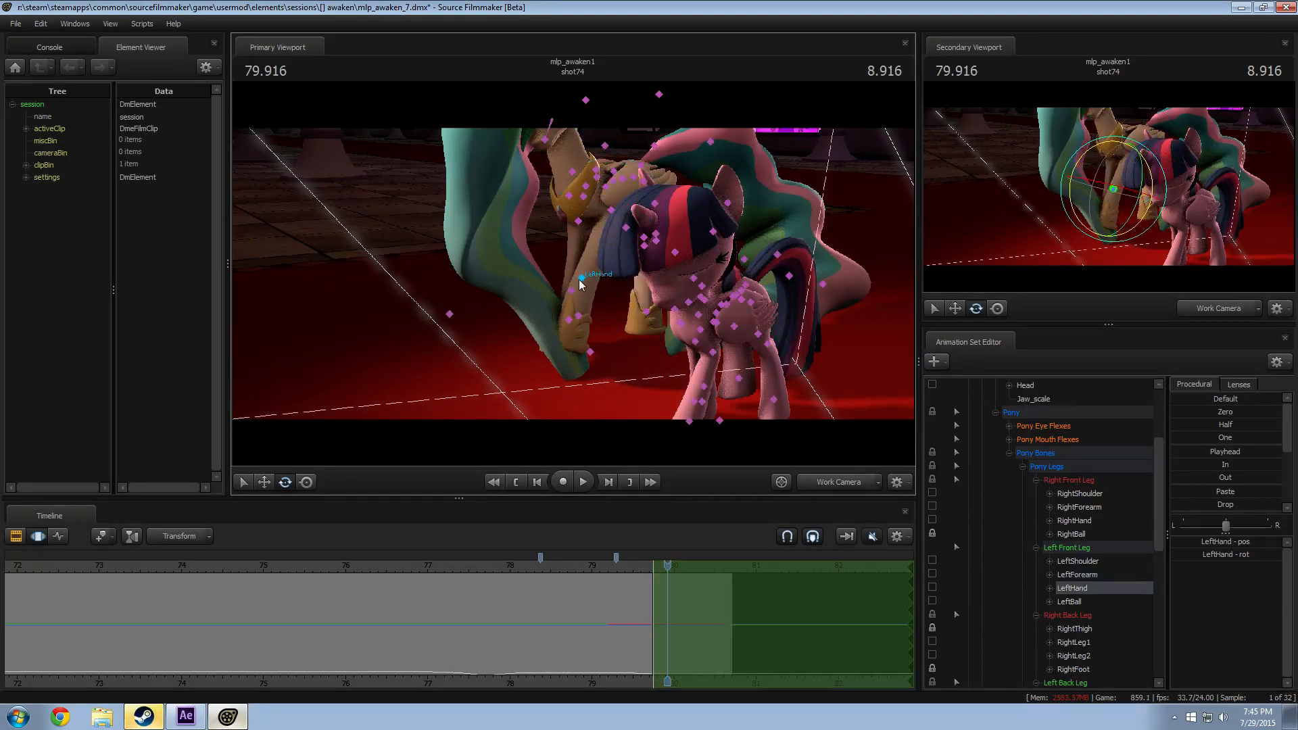
{"action": "left_click_drag", "start_coordinate": [550, 259], "coordinate": [604, 305]}
{"action": "left_click", "coordinate": [608, 301], "text": "ctrl"}
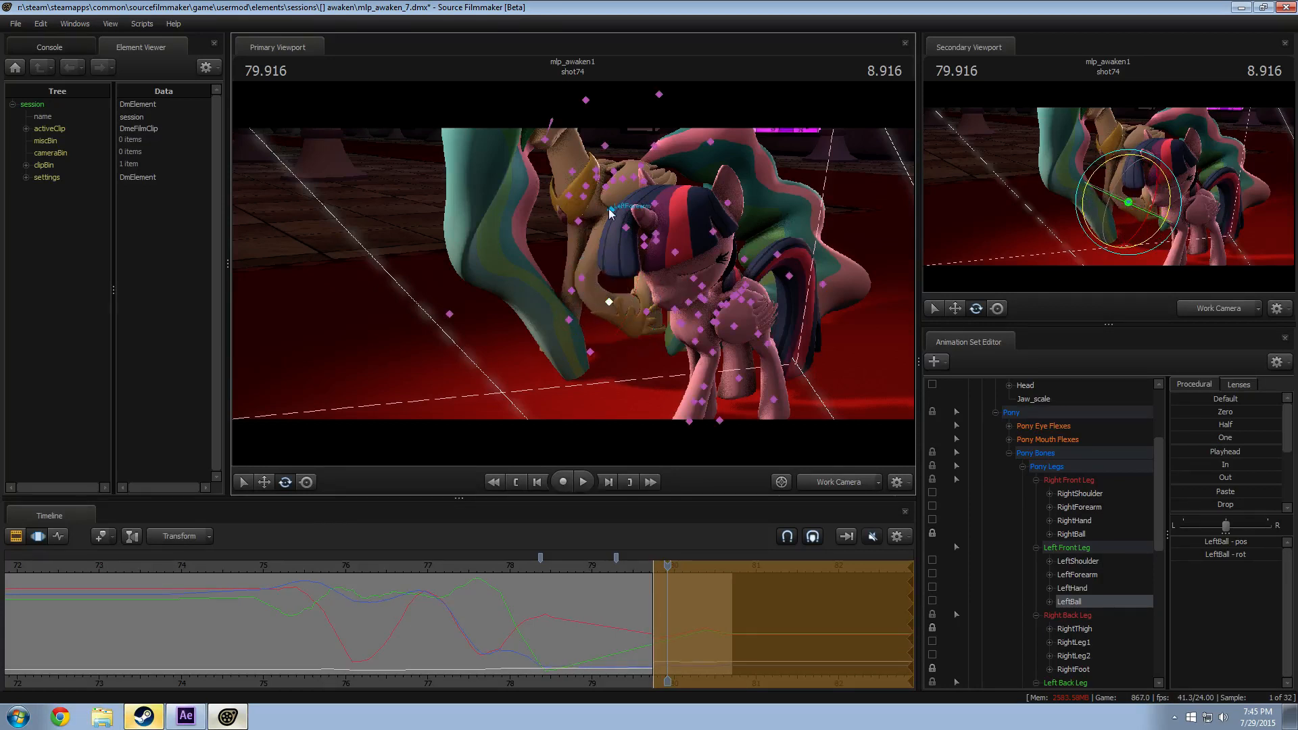
Step: Rotate Celestia's LeftShoulder and LeftForearm at 79.916 s to raise the left front leg
{"action": "left_click", "coordinate": [598, 219], "text": "ctrl"}
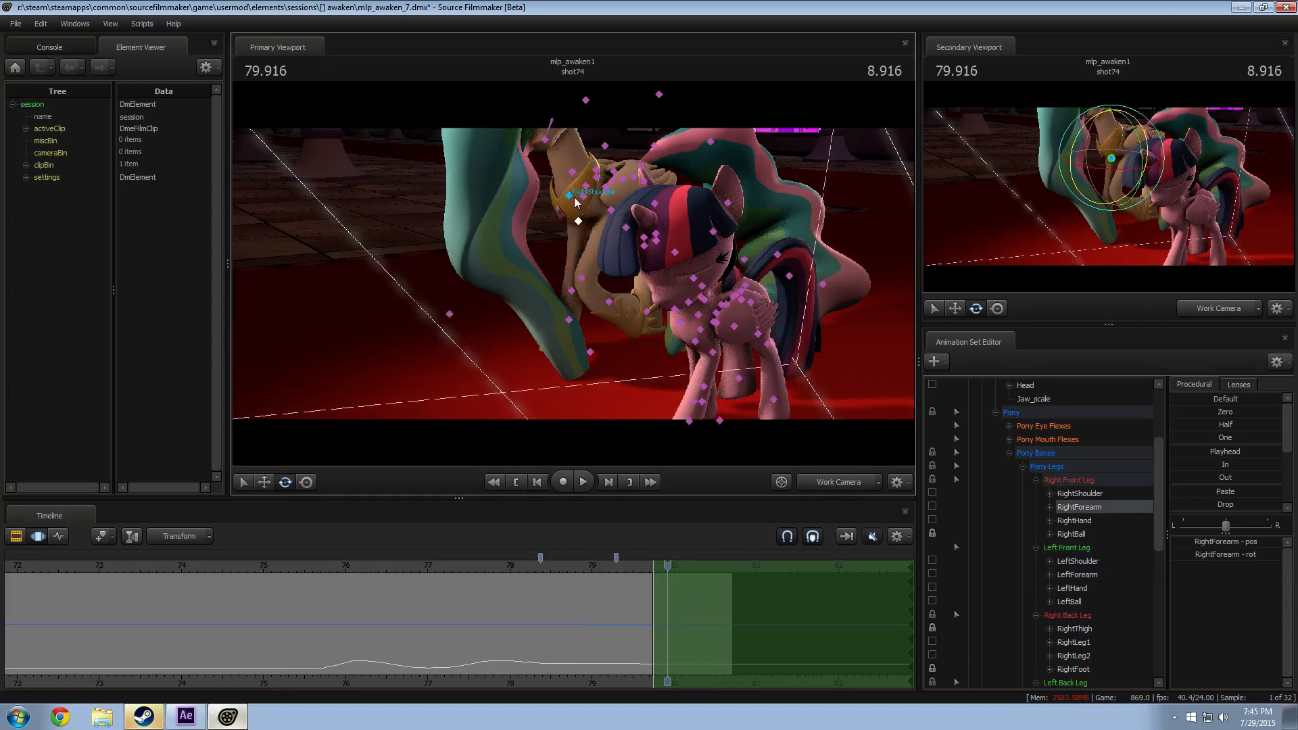
{"action": "left_click", "coordinate": [562, 194], "text": "ctrl"}
{"action": "left_click_drag", "start_coordinate": [548, 181], "coordinate": [553, 173]}
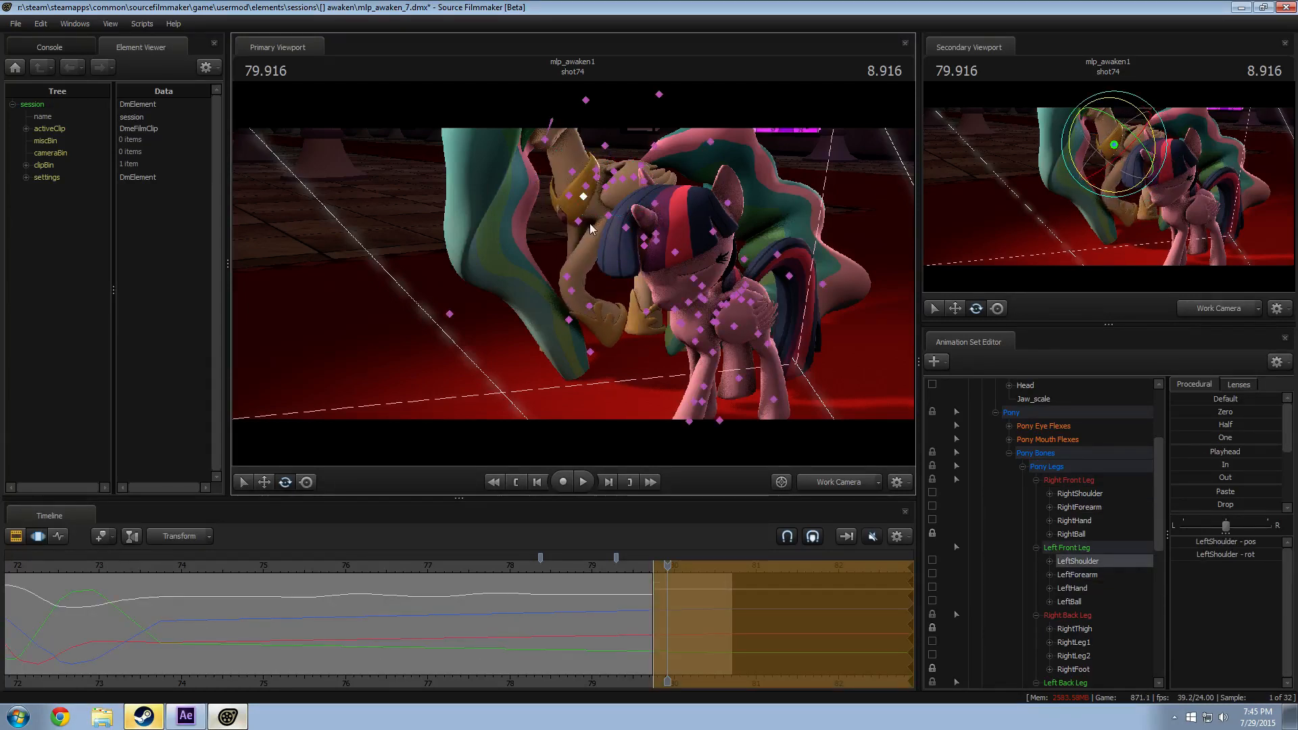
{"action": "left_click", "coordinate": [609, 219], "text": "ctrl"}
{"action": "left_click_drag", "start_coordinate": [574, 240], "coordinate": [569, 230]}
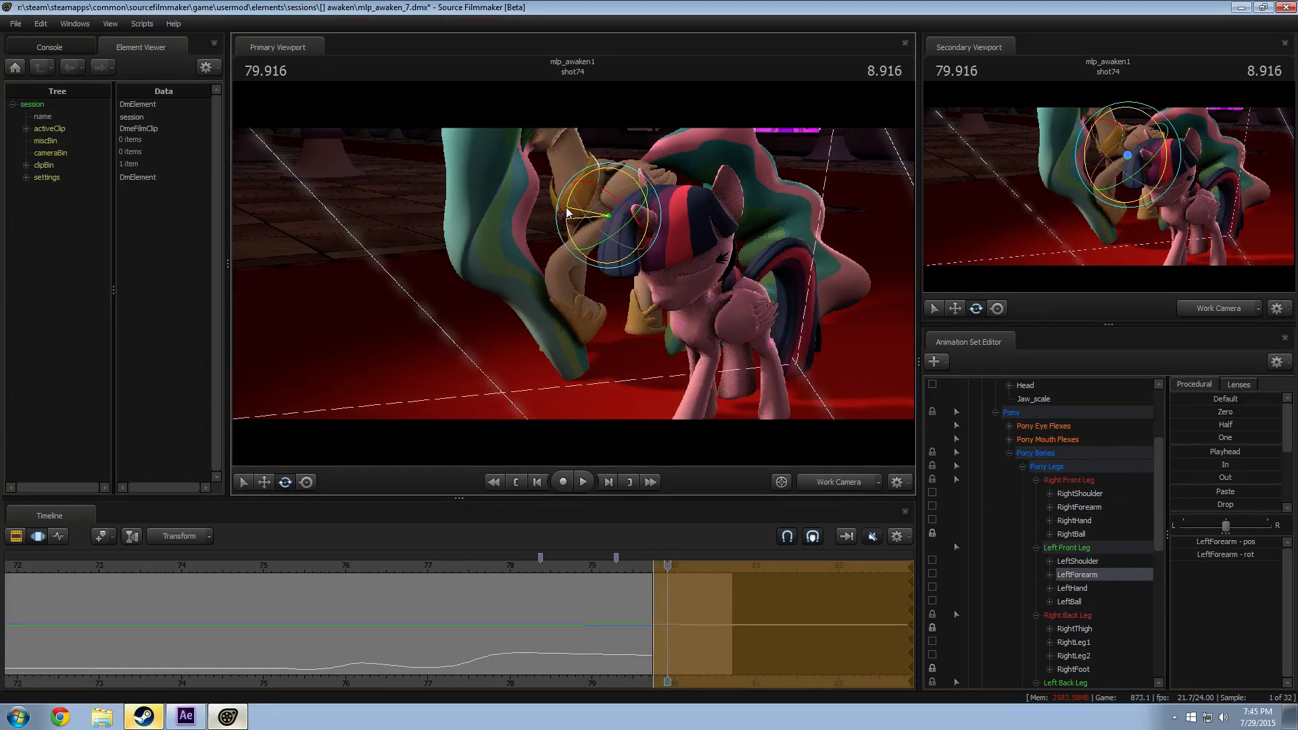
Step: Rotate Celestia's LeftBall and LeftHand at 79.916 s to shape the raised hoof
{"action": "left_click", "coordinate": [559, 269], "text": "ctrl"}
{"action": "left_click", "coordinate": [572, 301], "text": "ctrl"}
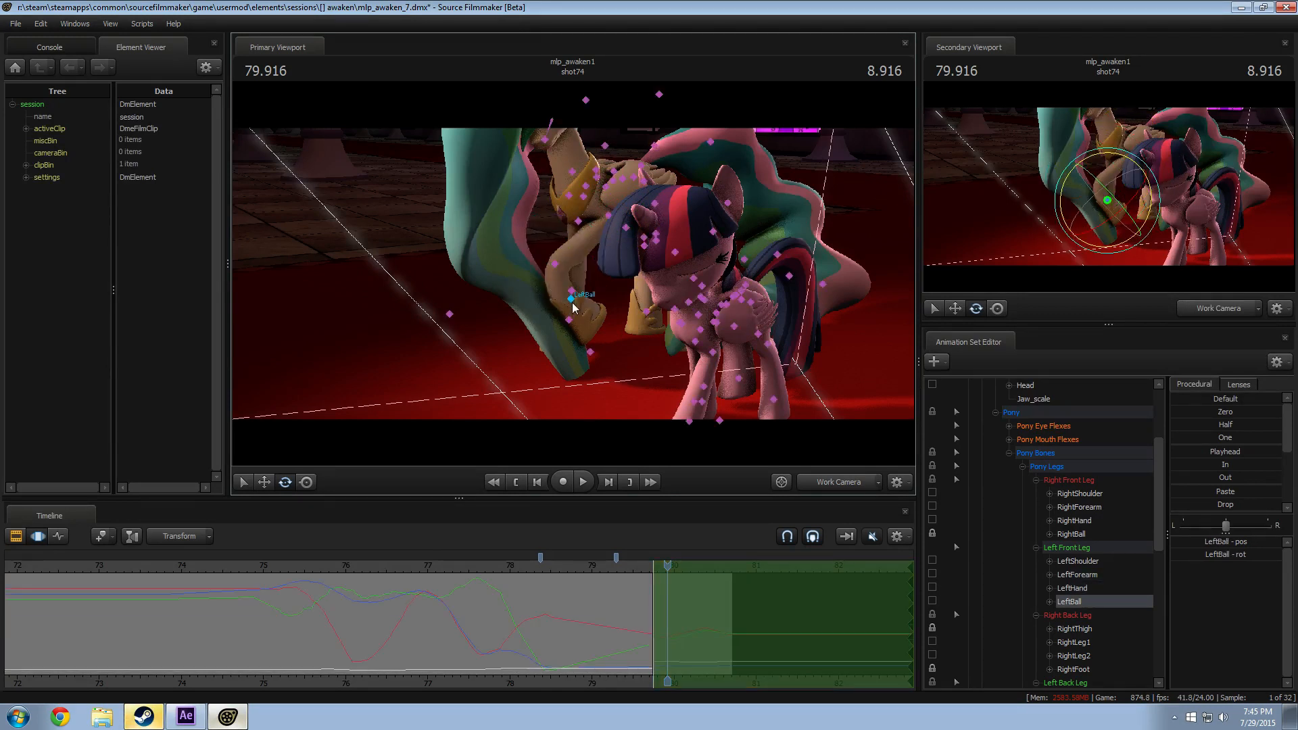
{"action": "left_click_drag", "start_coordinate": [549, 278], "coordinate": [518, 311]}
{"action": "left_click", "coordinate": [556, 266], "text": "ctrl"}
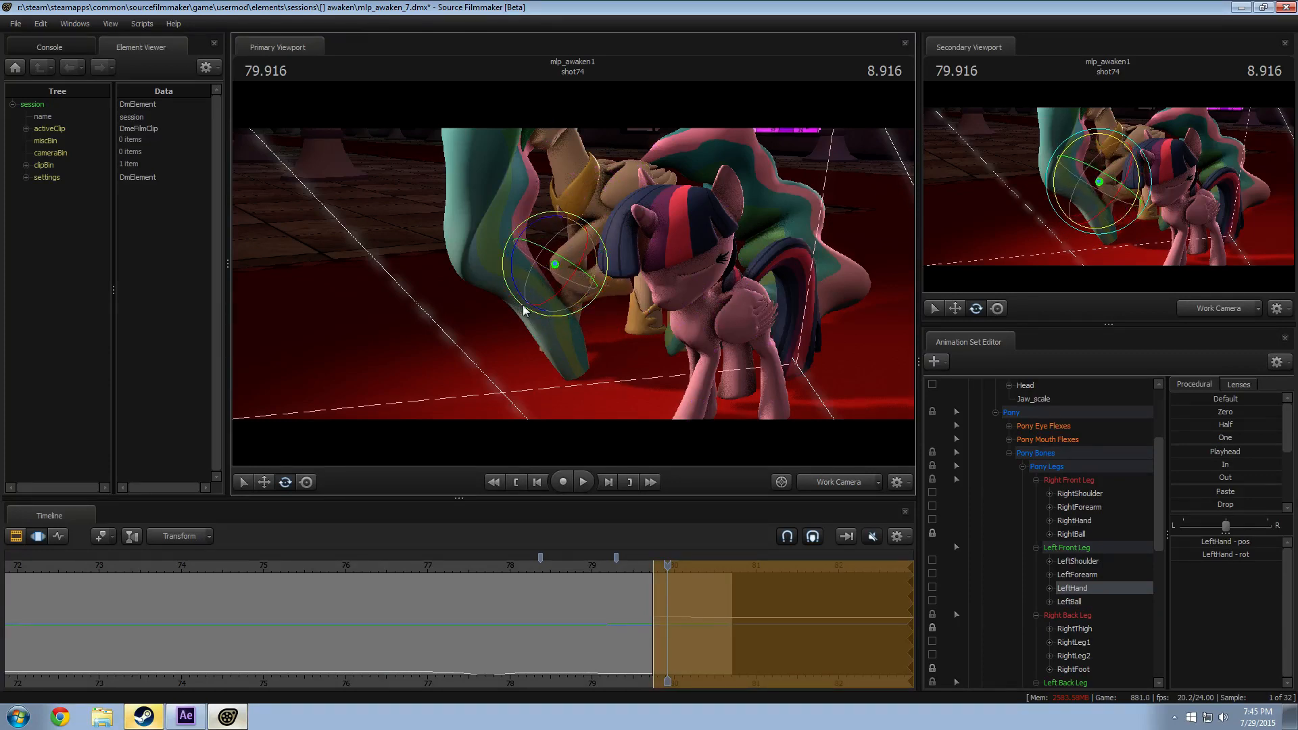
{"action": "left_click", "coordinate": [587, 282], "text": "ctrl"}
{"action": "mouse_move", "coordinate": [545, 269]}
{"action": "left_mouse_down"}
{"action": "mouse_move", "coordinate": [541, 280]}
{"action": "mouse_move", "coordinate": [555, 270]}
{"action": "left_mouse_up"}
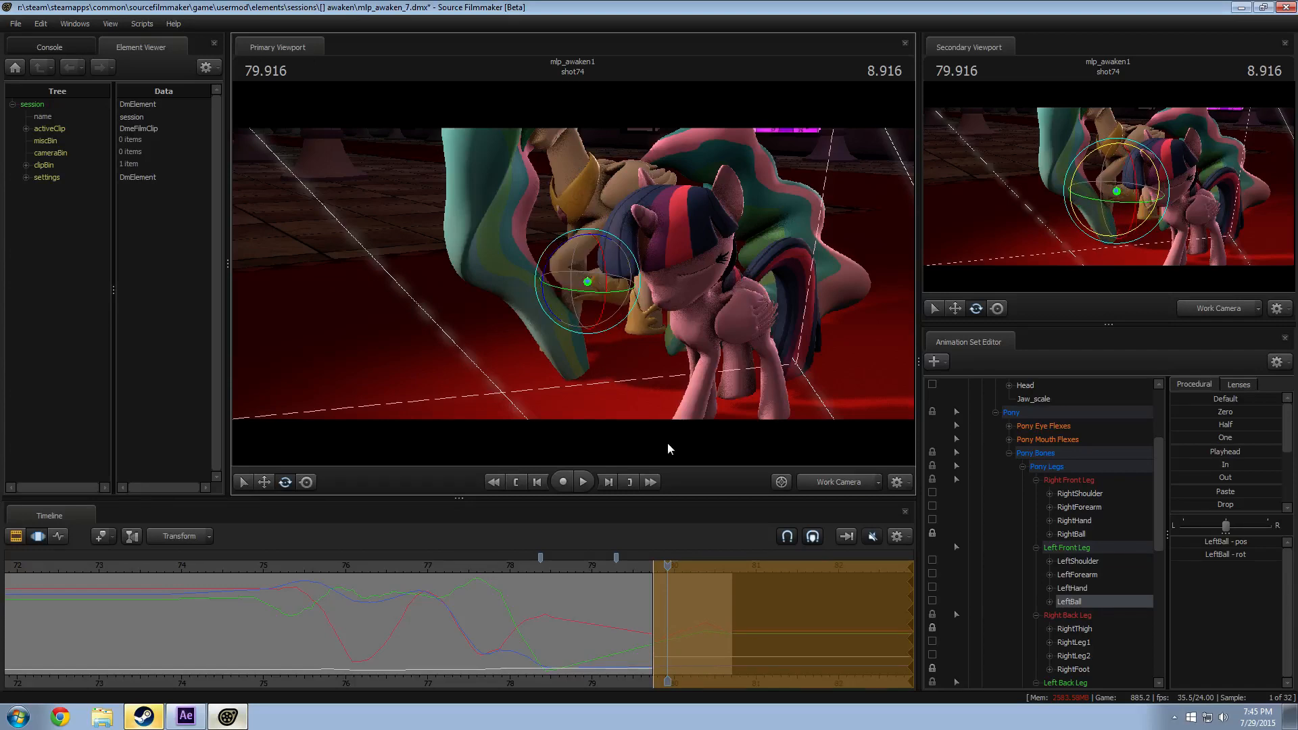
Step: Rotate Celestia's LeftShoulder and LeftHand at 80.166 s to refine the folded left front leg
{"action": "left_click", "coordinate": [802, 486]}
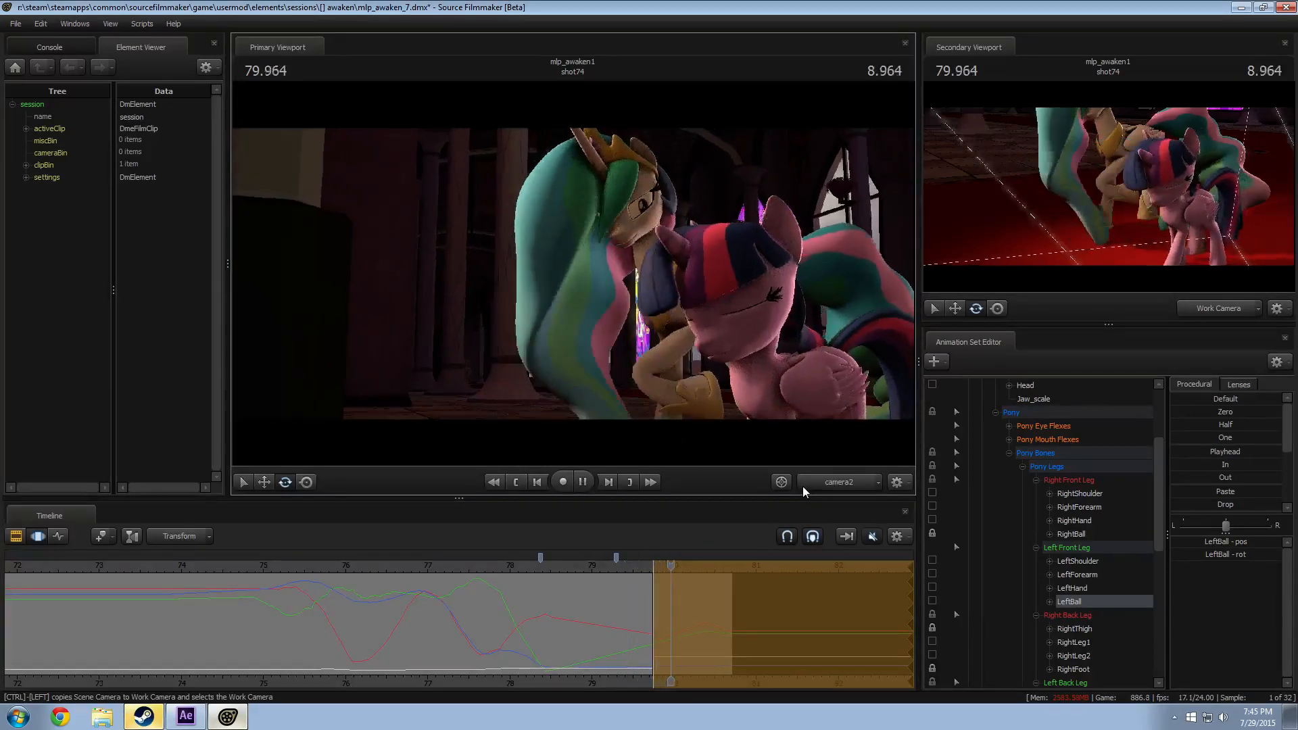
{"action": "left_click", "coordinate": [803, 486]}
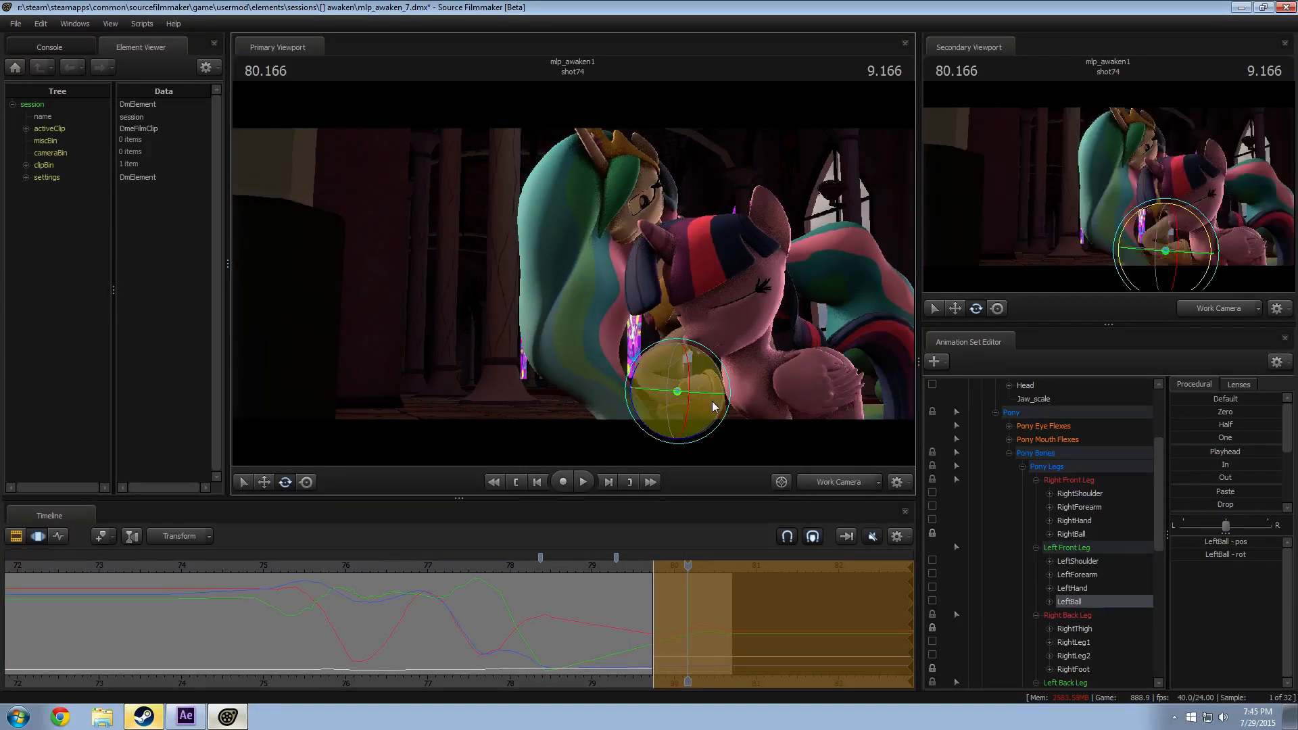
{"action": "left_click_drag", "start_coordinate": [575, 273], "coordinate": [480, 263]}
{"action": "left_click", "coordinate": [604, 198]}
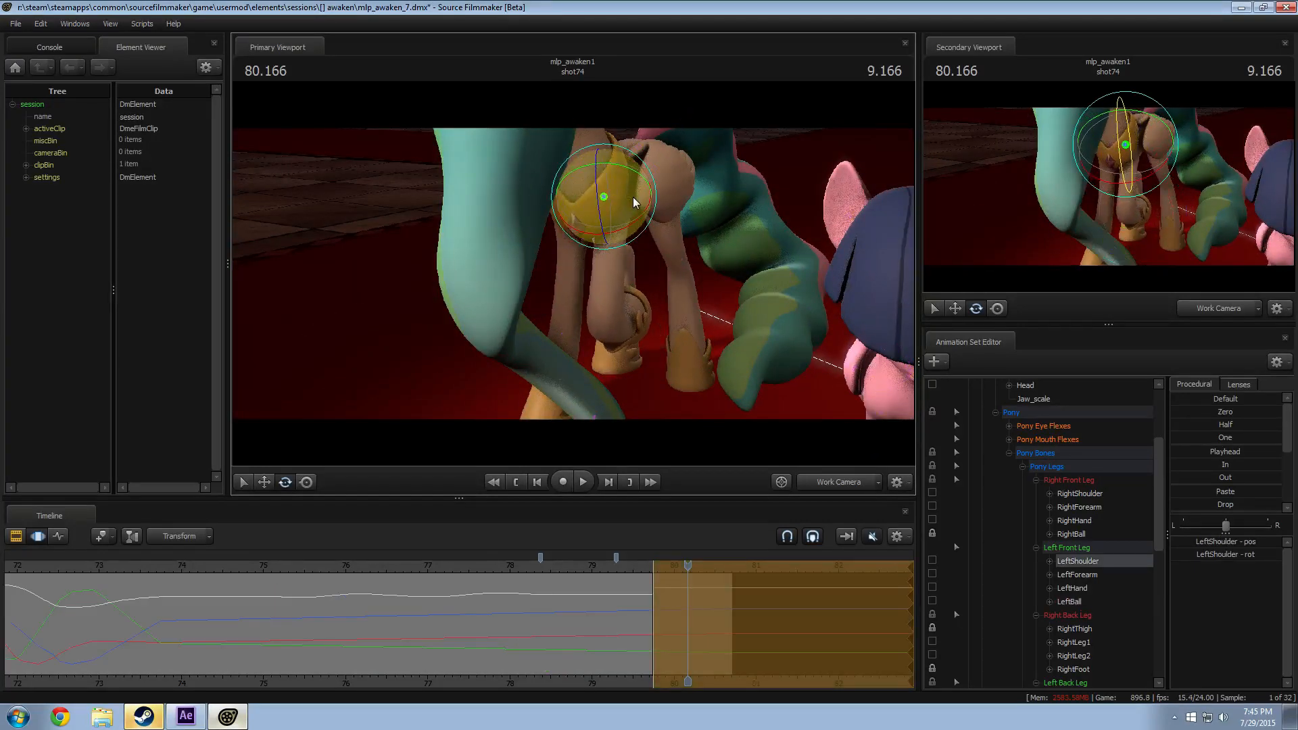
{"action": "left_click", "coordinate": [605, 323]}
{"action": "left_click", "coordinate": [603, 307]}
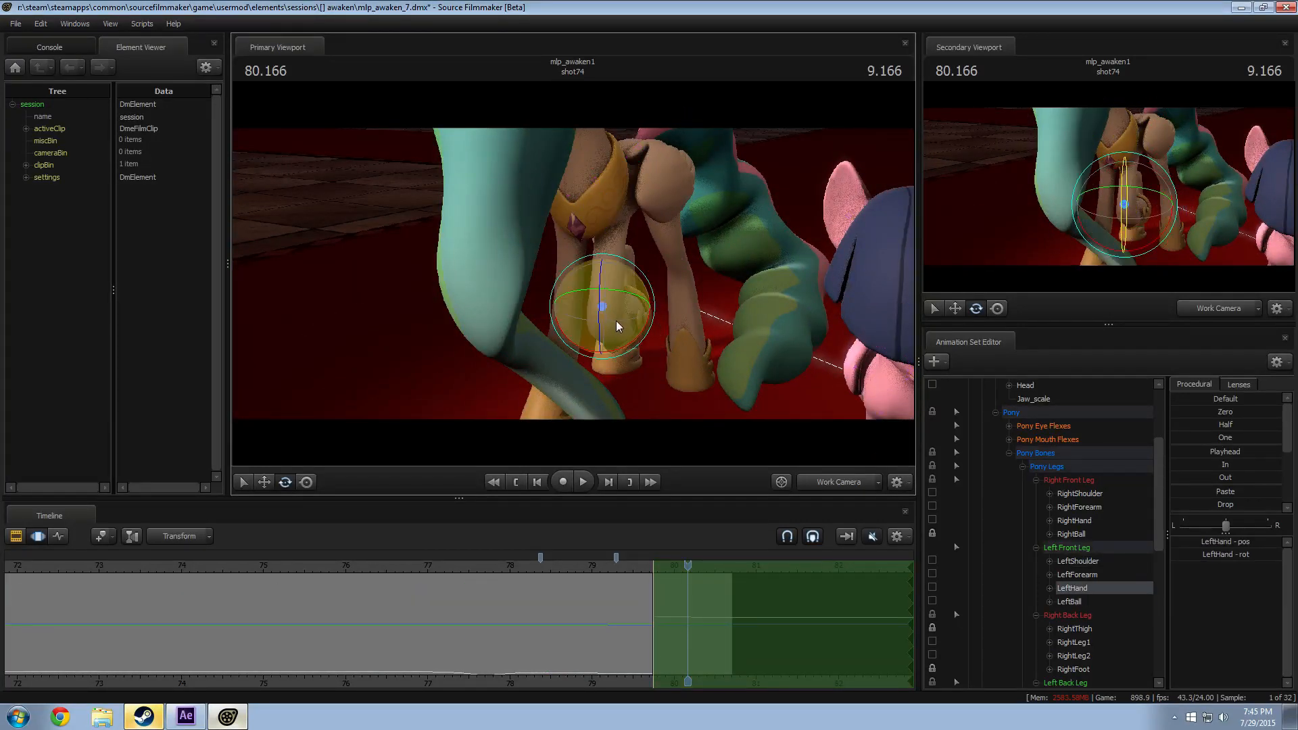
{"action": "left_click_drag", "start_coordinate": [574, 275], "coordinate": [621, 298]}
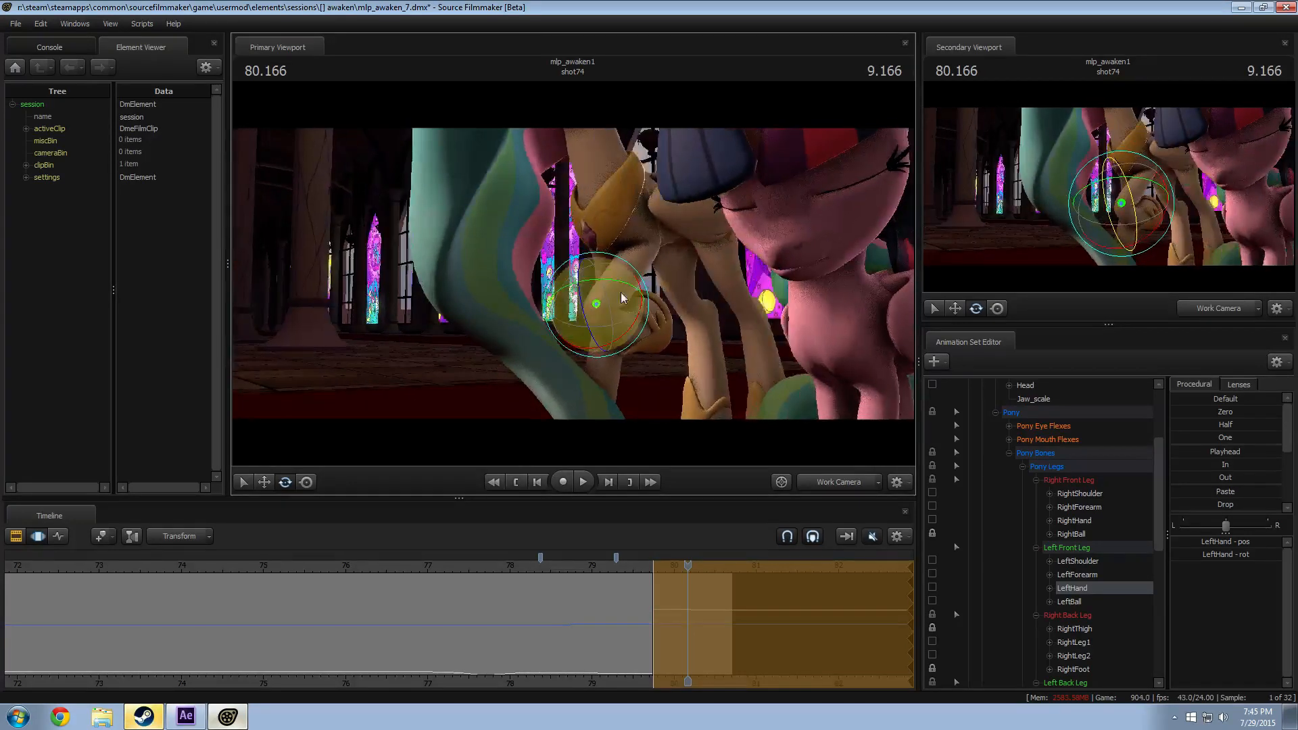
{"action": "left_click", "coordinate": [613, 211]}
{"action": "left_click_drag", "start_coordinate": [591, 210], "coordinate": [596, 226]}
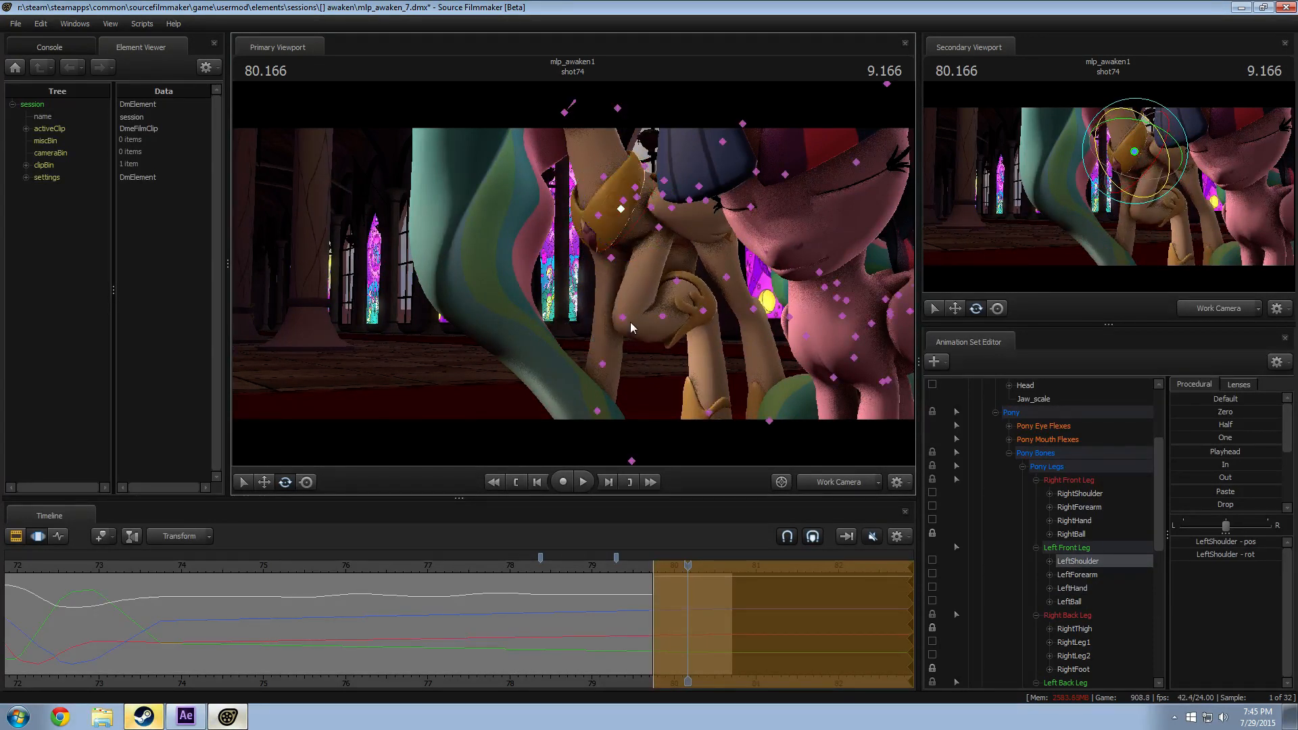
{"action": "left_click", "coordinate": [622, 316]}
{"action": "left_click_drag", "start_coordinate": [629, 309], "coordinate": [654, 321]}
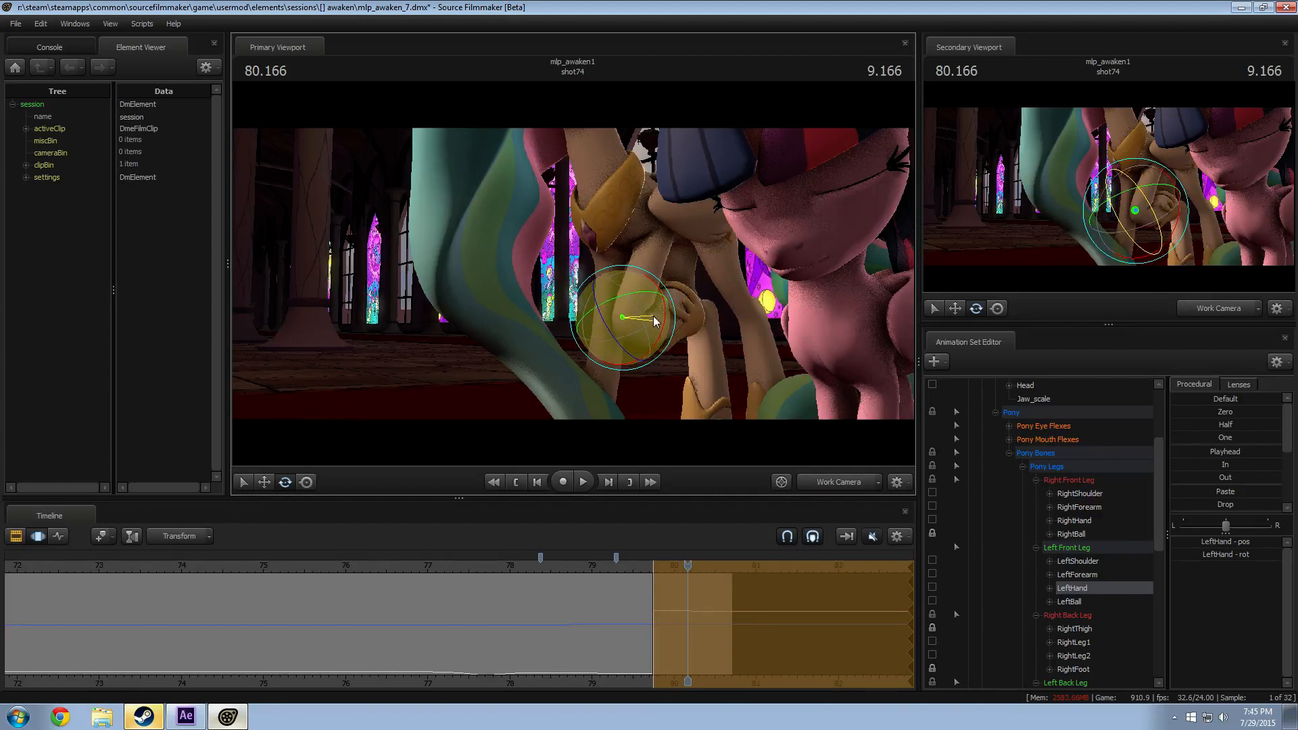
Step: Play the end of shot74 through camera2 to review the raised leg, stopping at 79.958 s
{"action": "key", "text": "F2"}
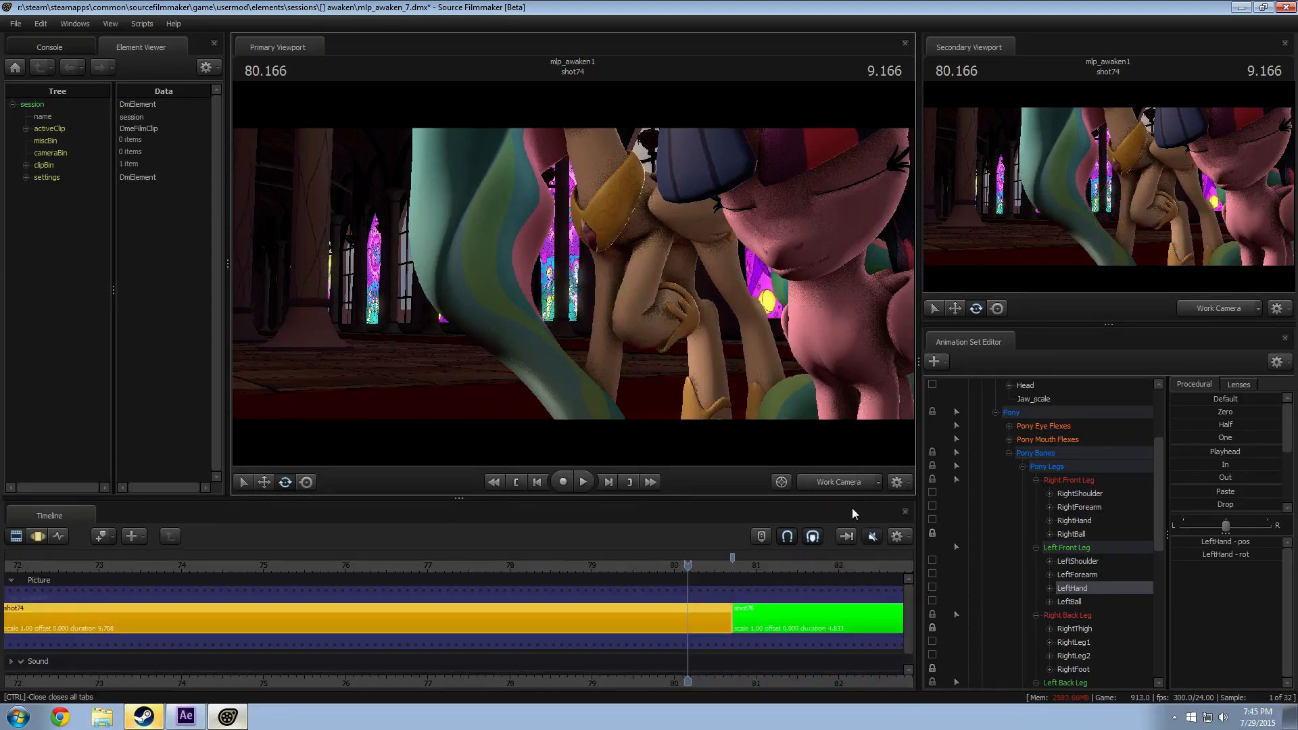
{"action": "left_click", "coordinate": [828, 482]}
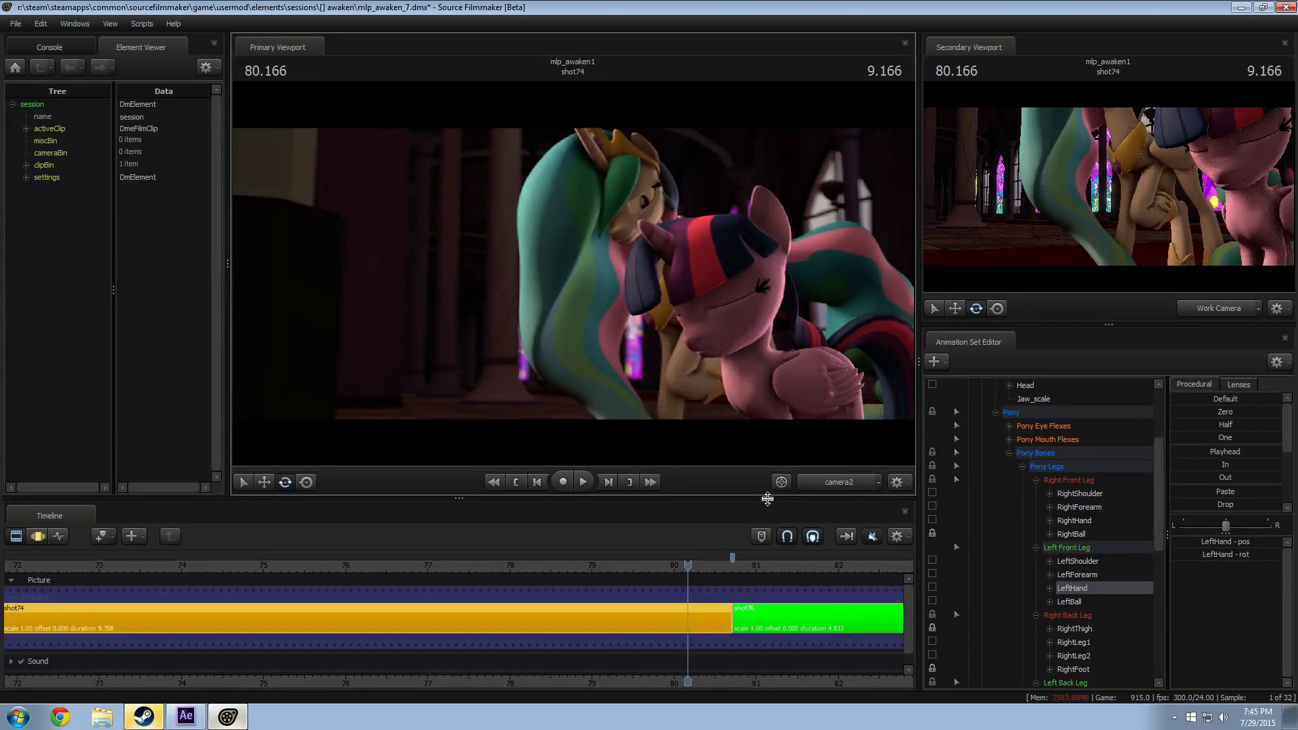
{"action": "left_click_drag", "start_coordinate": [674, 565], "coordinate": [577, 567]}
{"action": "key", "text": "space"}
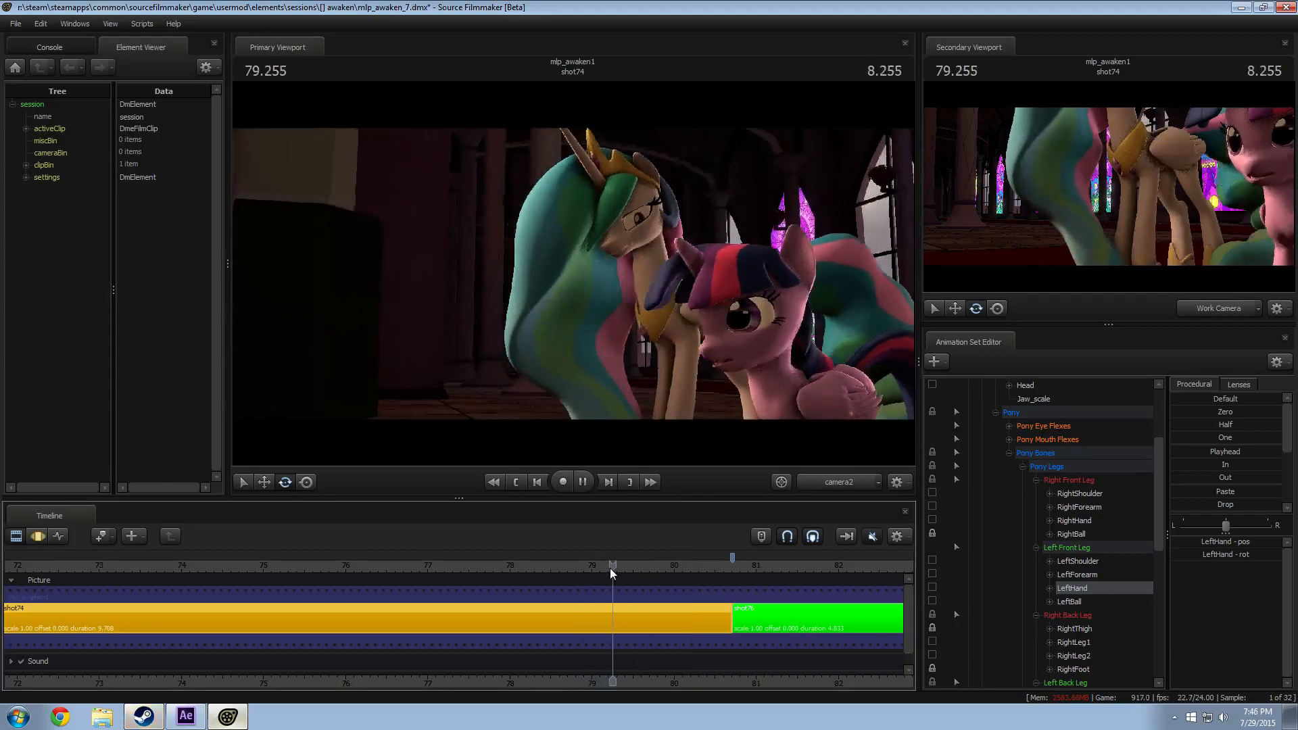
{"action": "key", "text": "space"}
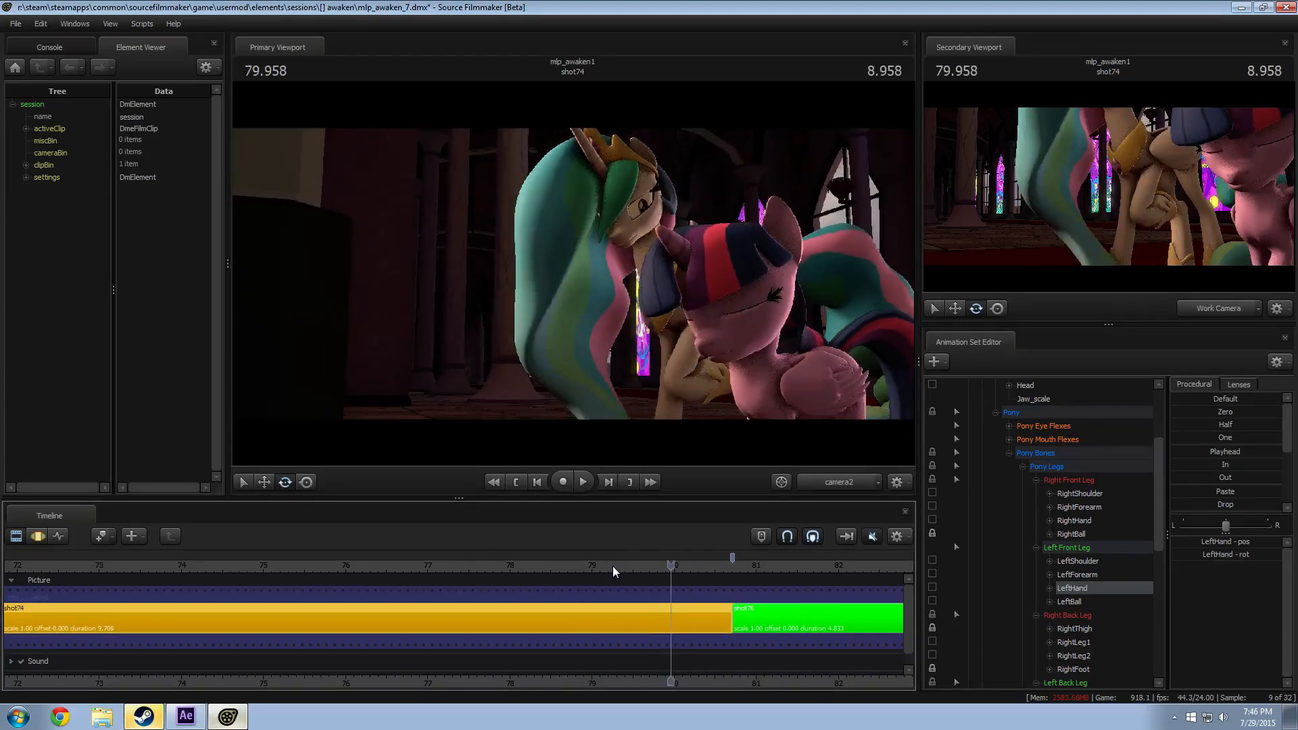
Step: Move and rotate Celestia's LeftForearm at 79.958 s to bring the raised leg forward
{"action": "left_click", "coordinate": [845, 482]}
{"action": "key", "text": "F3"}
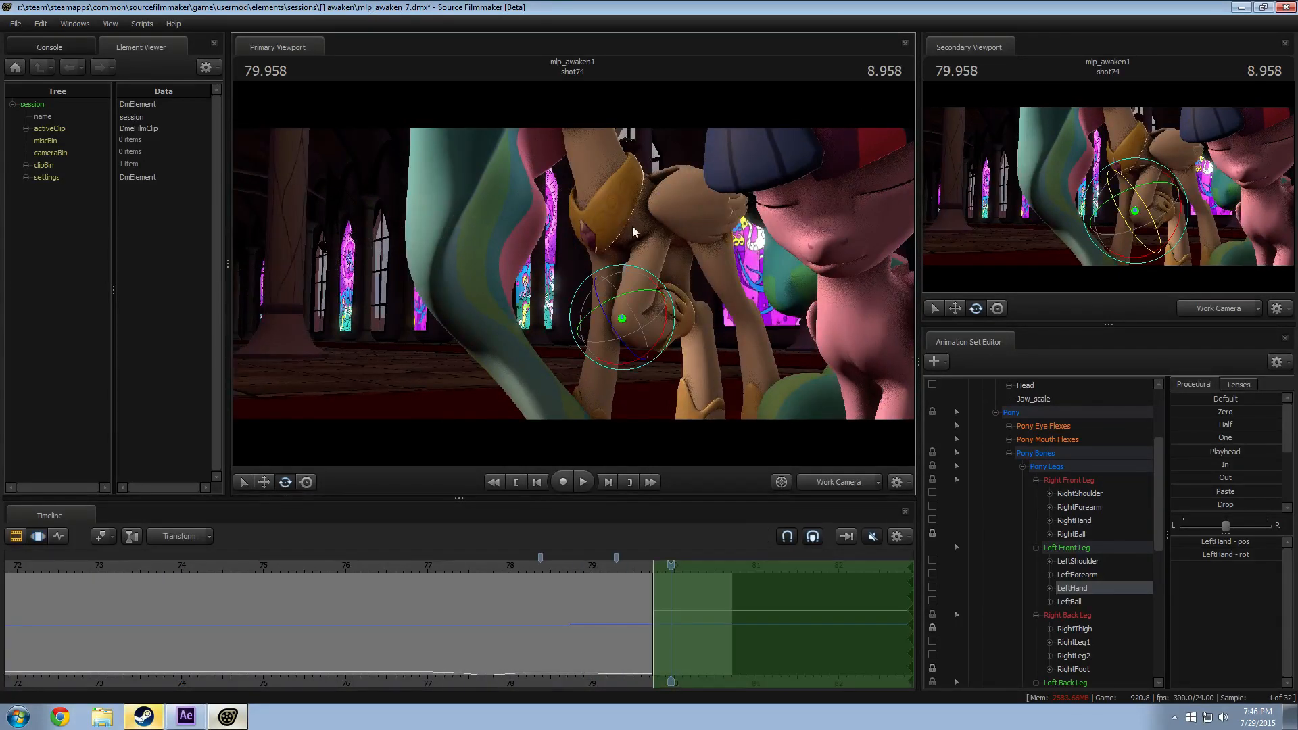
{"action": "left_click", "coordinate": [597, 218]}
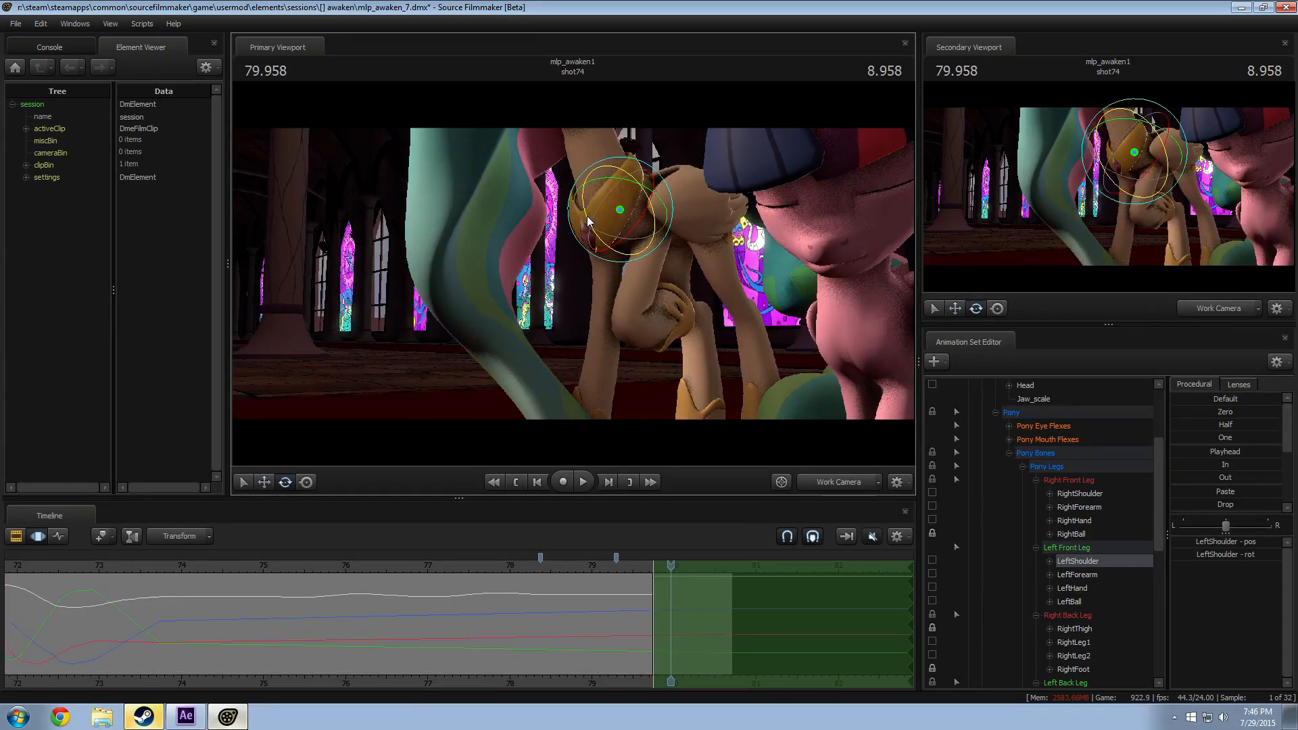
{"action": "left_click", "coordinate": [659, 254], "text": "ctrl"}
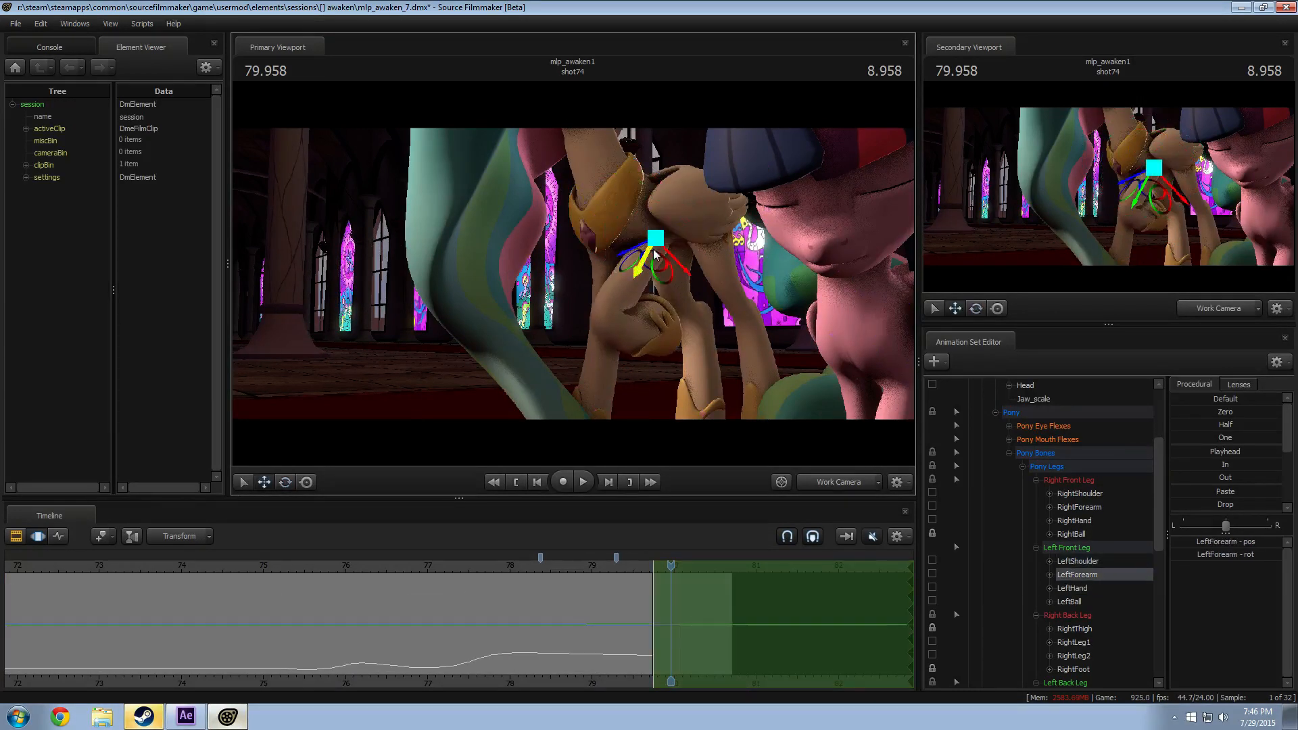
{"action": "left_click_drag", "start_coordinate": [655, 255], "coordinate": [684, 269]}
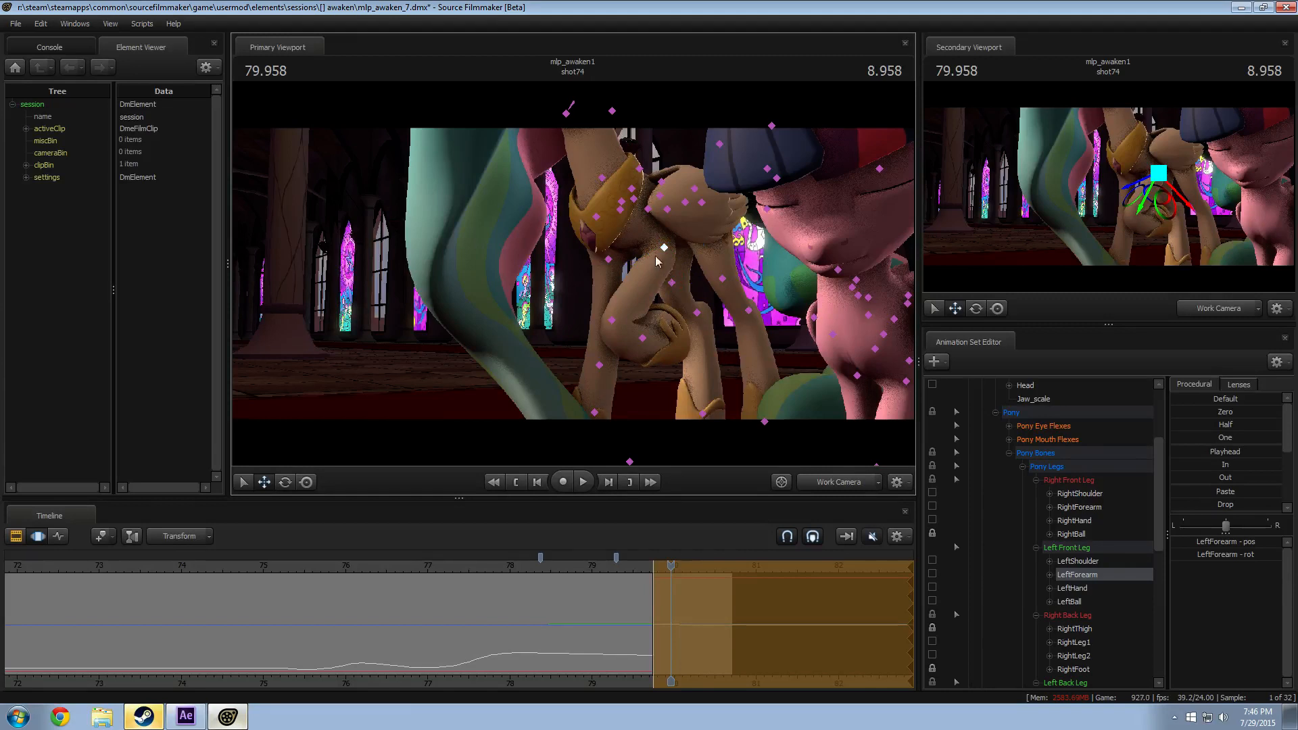
{"action": "key", "text": "e"}
{"action": "left_click_drag", "start_coordinate": [634, 259], "coordinate": [632, 234]}
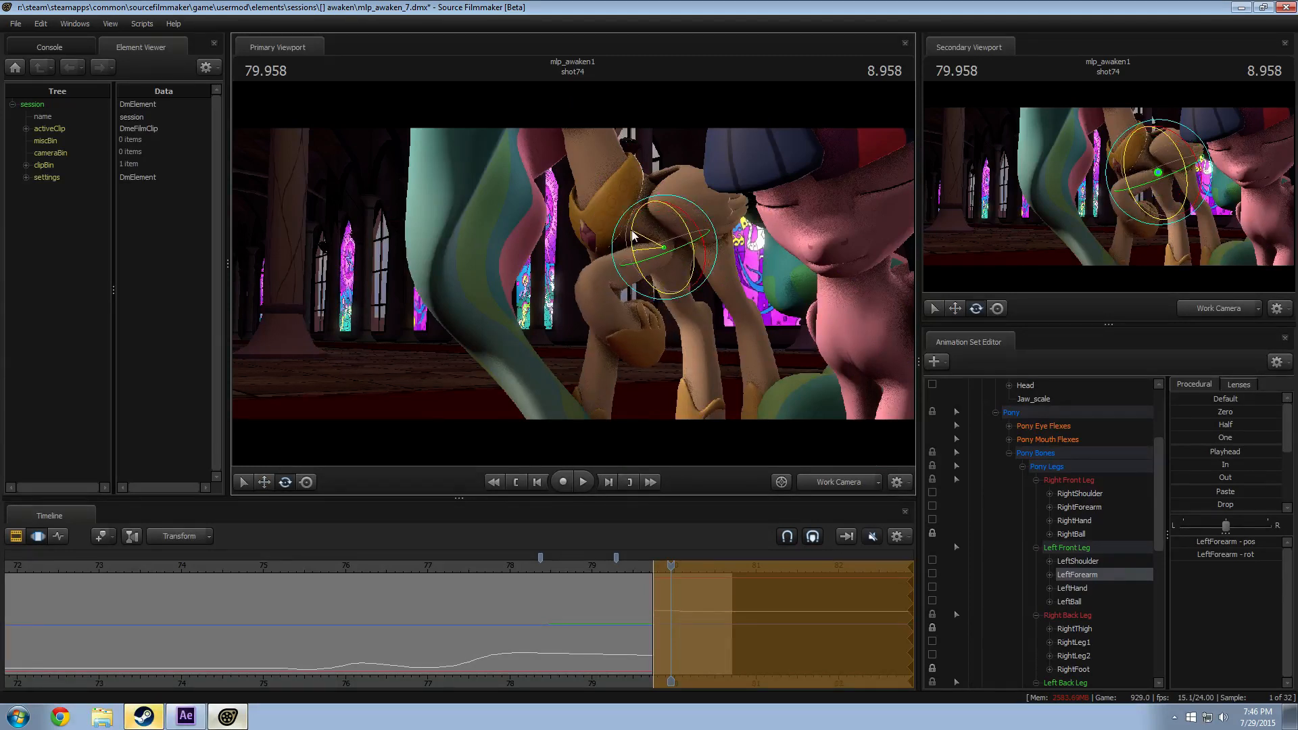
Step: Adjust Celestia's LeftHand and LeftForearm at 79.958 s while viewing the leg from the front
{"action": "key", "text": "w"}
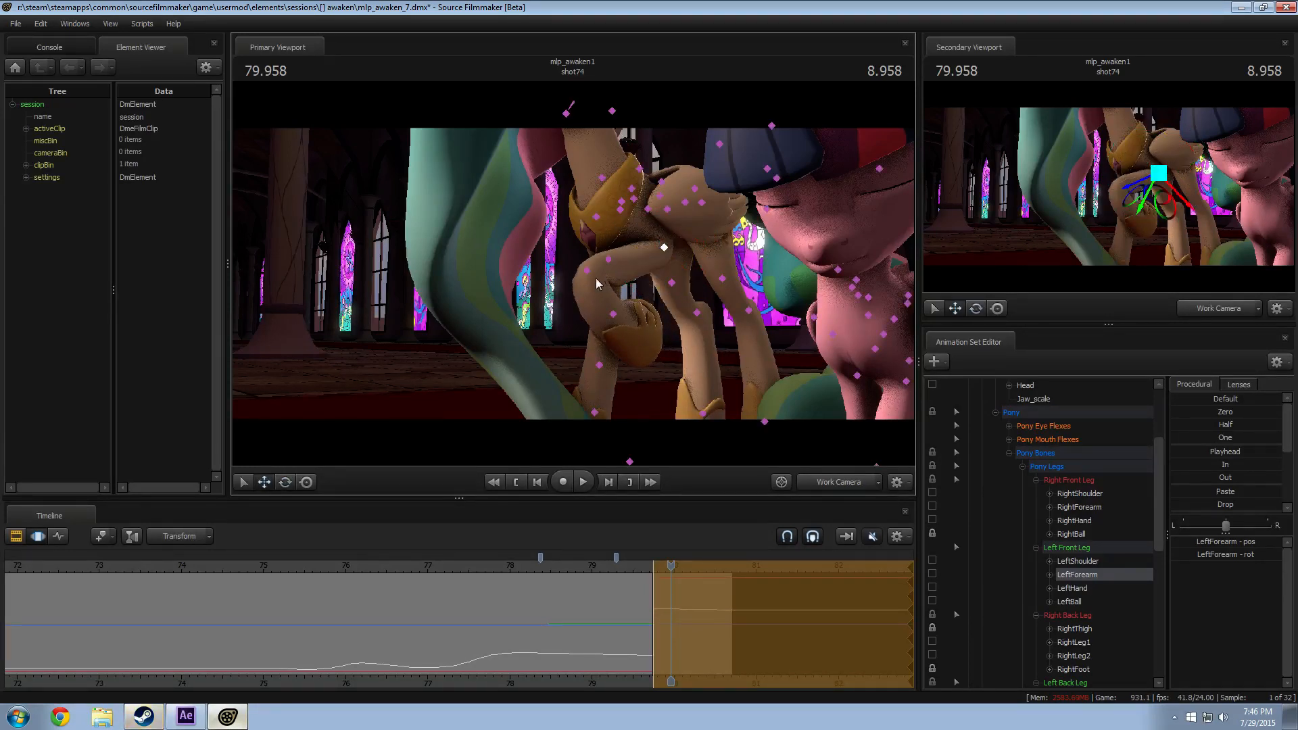
{"action": "left_click", "coordinate": [587, 270]}
{"action": "left_click_drag", "start_coordinate": [565, 283], "coordinate": [602, 292], "text": "alt"}
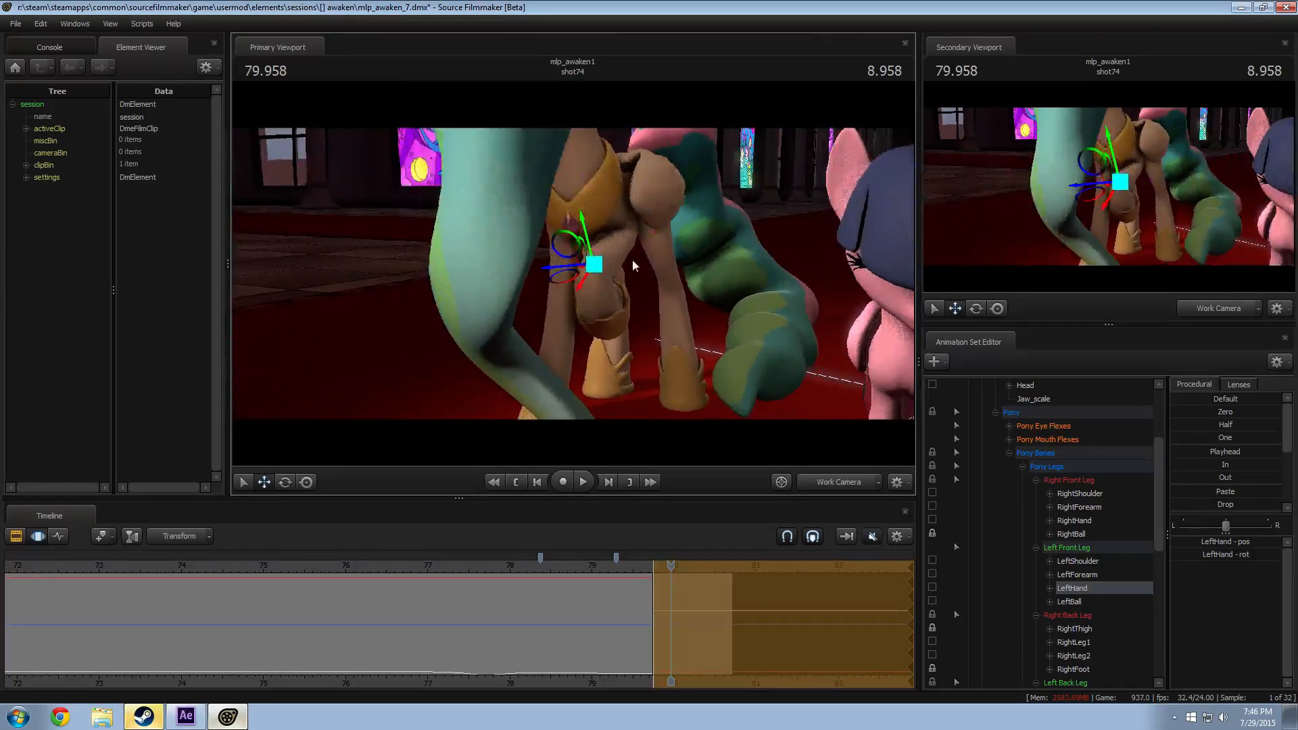
{"action": "left_click", "coordinate": [625, 231]}
{"action": "key", "text": "e"}
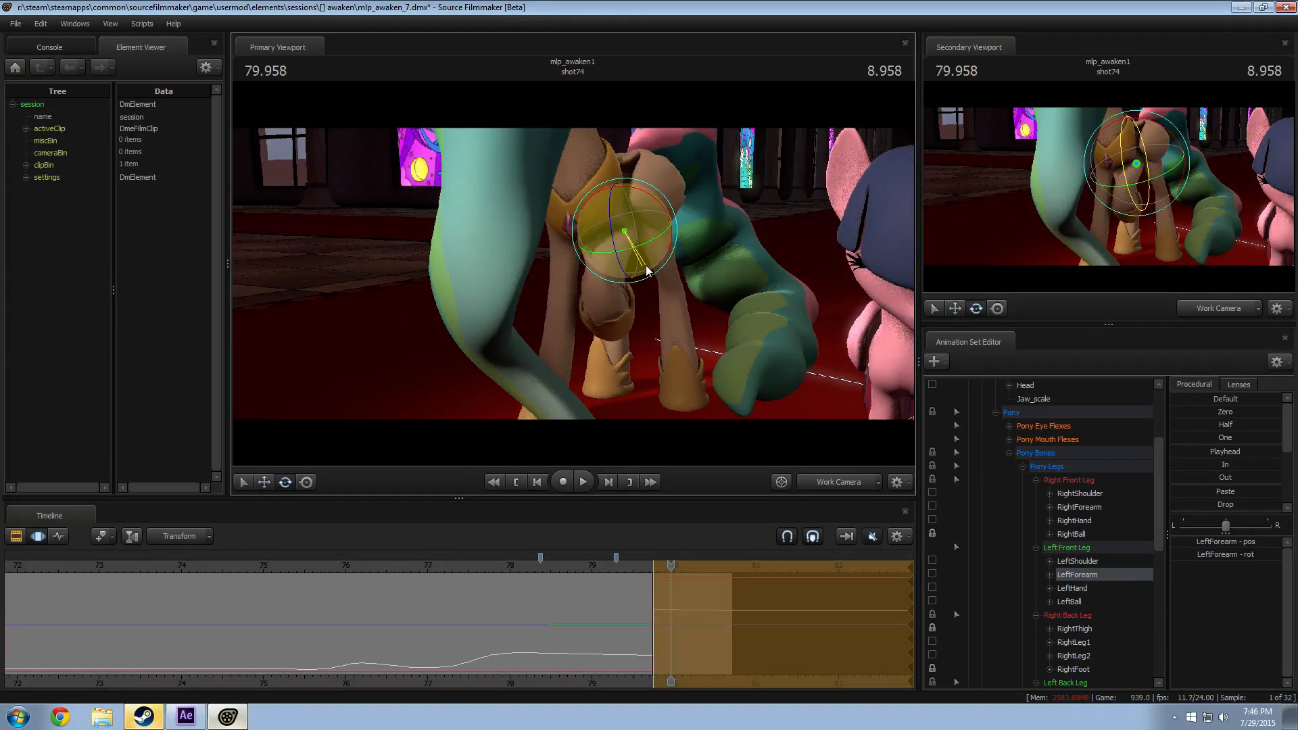
Step: Rotate Celestia's LeftBall and LeftForearm at 79.958 s to reshape the raised hoof and leg
{"action": "left_click", "coordinate": [617, 301], "text": "ctrl"}
{"action": "left_click_drag", "start_coordinate": [613, 299], "coordinate": [576, 277], "text": "alt"}
{"action": "mouse_move", "coordinate": [642, 327]}
{"action": "left_mouse_down"}
{"action": "mouse_move", "coordinate": [627, 331]}
{"action": "mouse_move", "coordinate": [654, 337]}
{"action": "left_mouse_up"}
{"action": "left_click_drag", "start_coordinate": [654, 338], "coordinate": [653, 338], "text": "alt"}
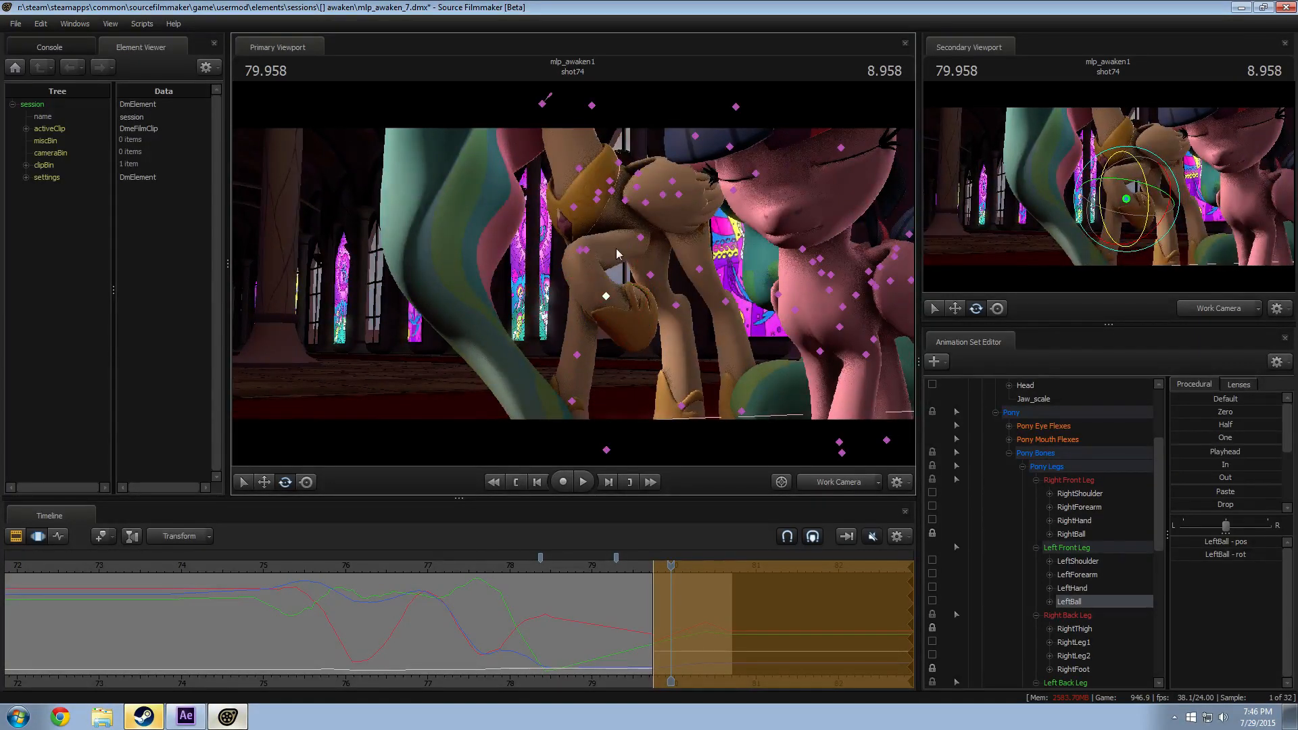
{"action": "left_click", "coordinate": [637, 240], "text": "ctrl"}
{"action": "left_click_drag", "start_coordinate": [618, 272], "coordinate": [646, 287]}
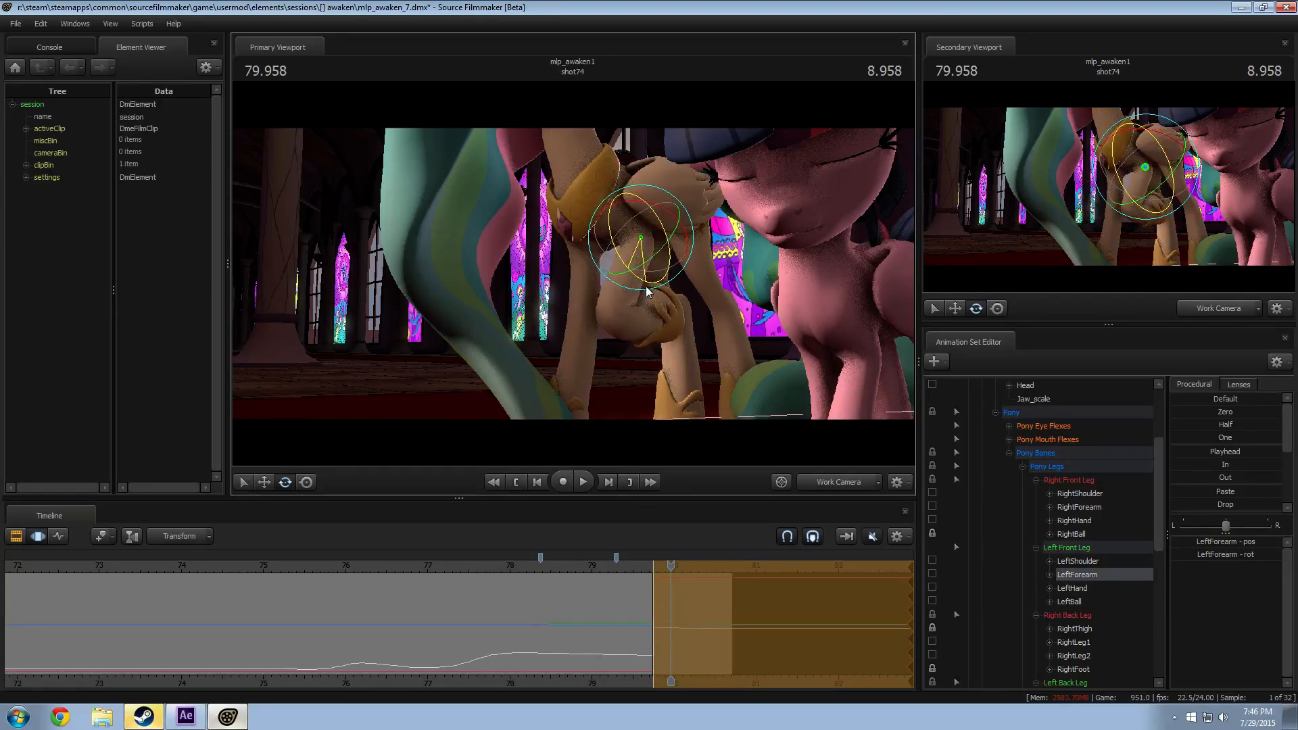
Step: Replay the leg movement near the end of shot74 through camera2
{"action": "left_click", "coordinate": [838, 481]}
{"action": "key", "text": "F2"}
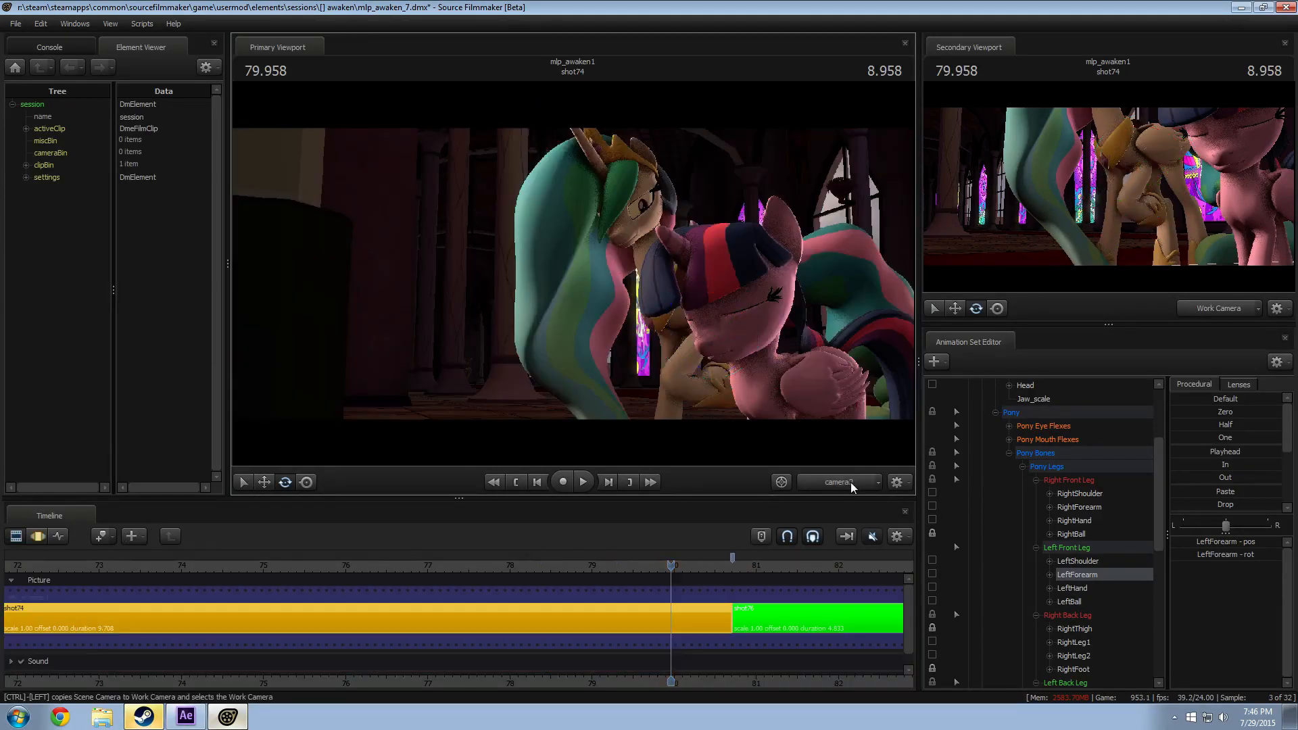
{"action": "left_click", "coordinate": [612, 567]}
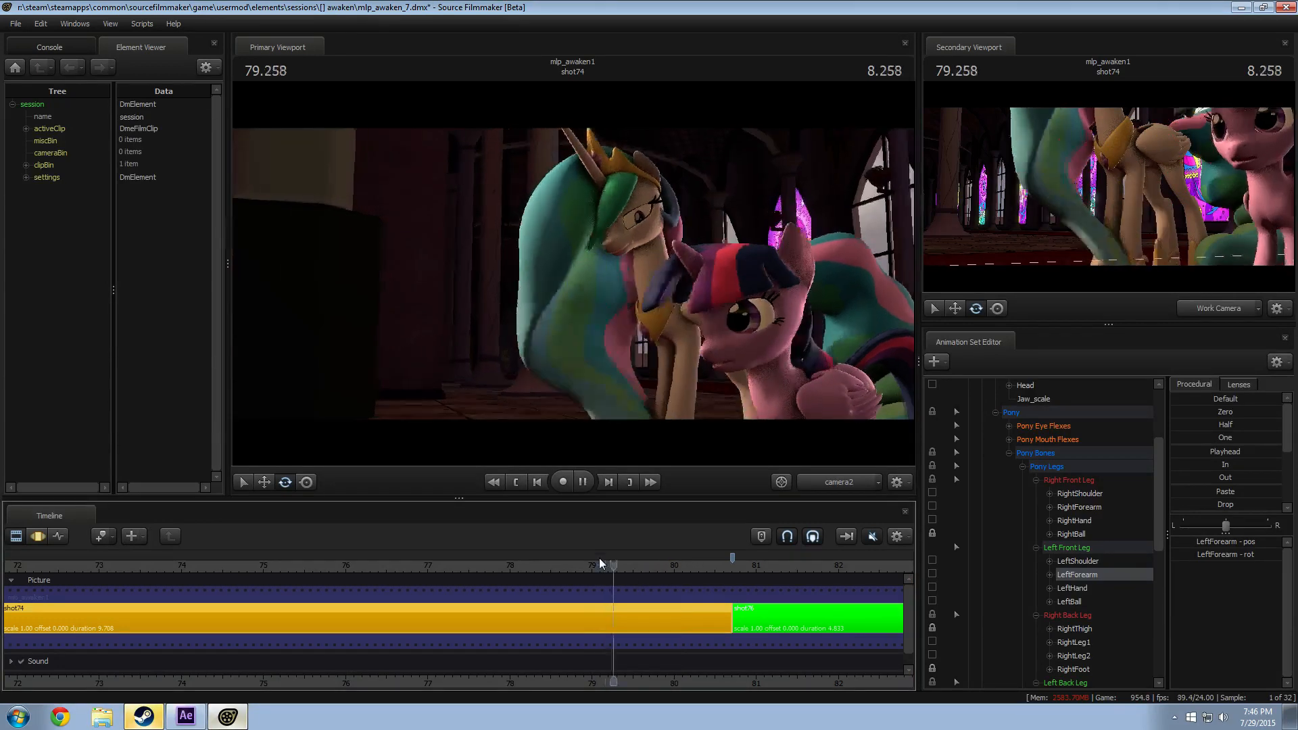
{"action": "key", "text": "space"}
{"action": "key", "text": "space"}
Step: Hide Twilight and play shot74 from 78.416 s to 79.958 s to check Celestia's leg unobstructed
{"action": "left_click", "coordinate": [543, 561]}
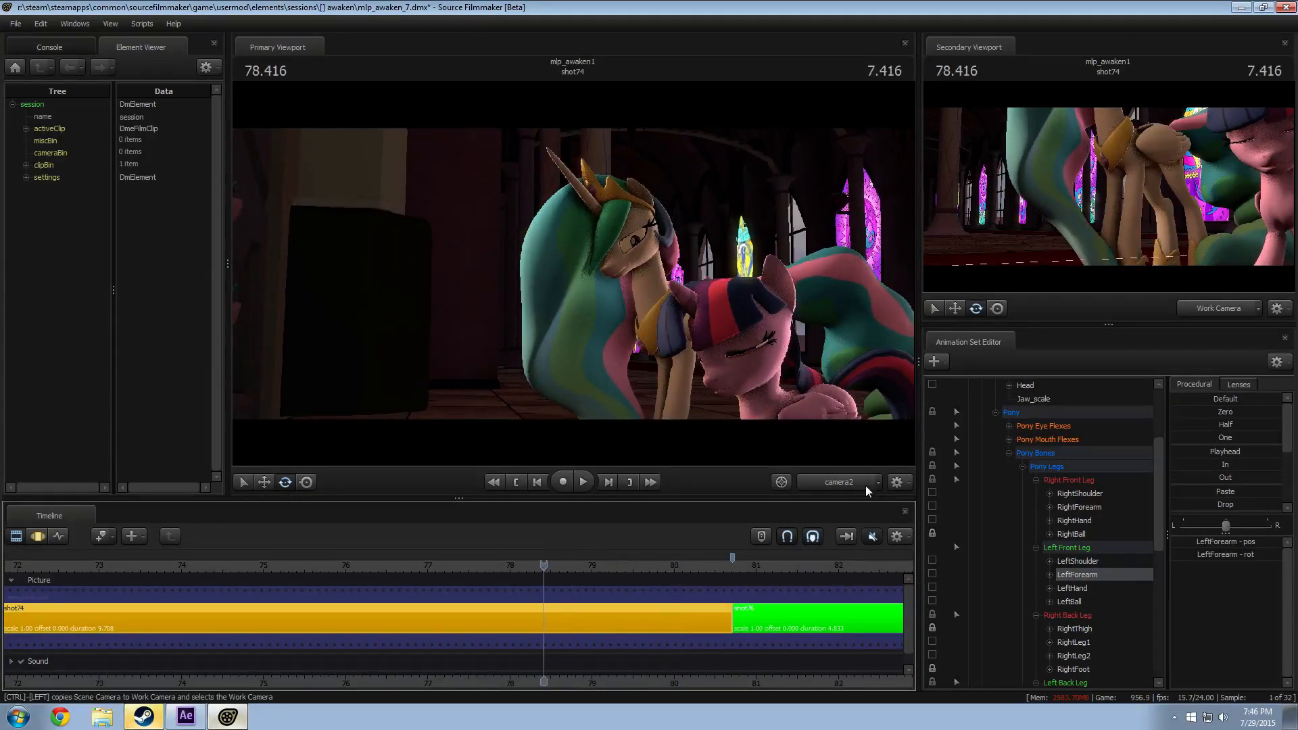
{"action": "scroll", "coordinate": [1076, 461], "scroll_direction": "up", "scroll_amount": 3}
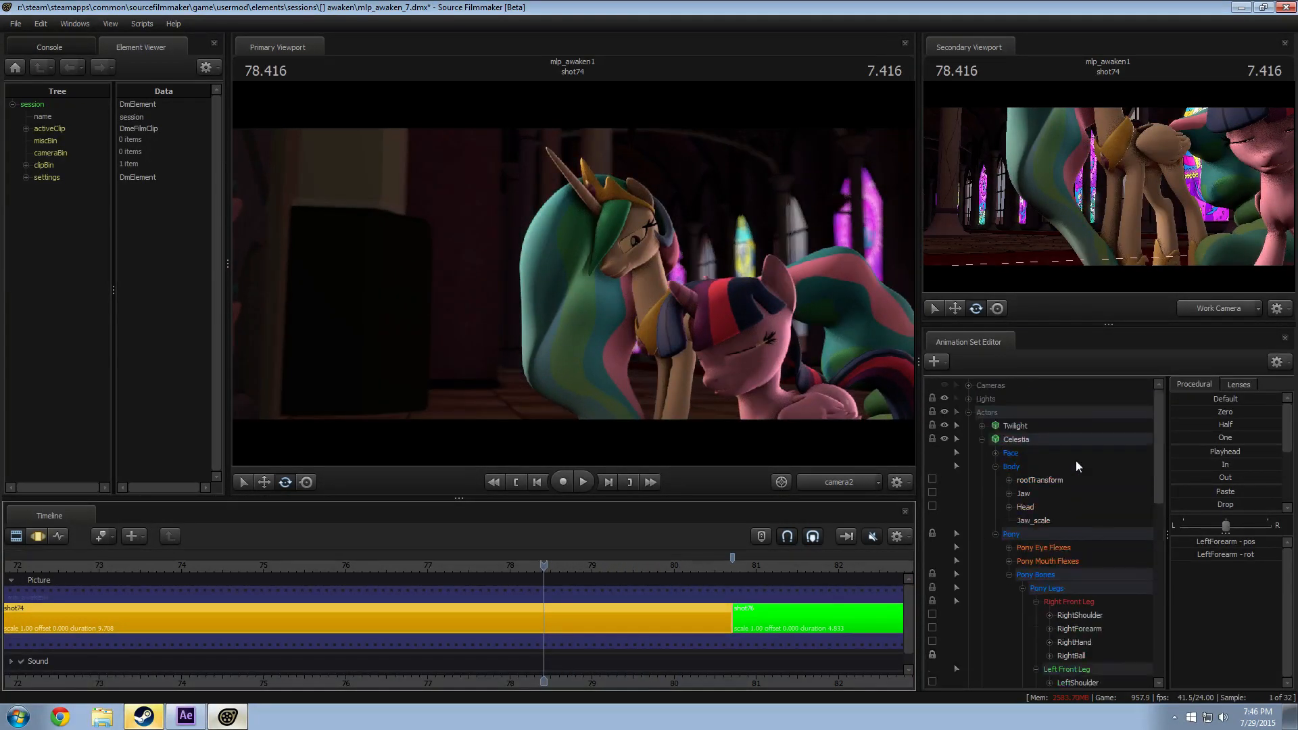
{"action": "left_click", "coordinate": [943, 425]}
{"action": "key", "text": "space"}
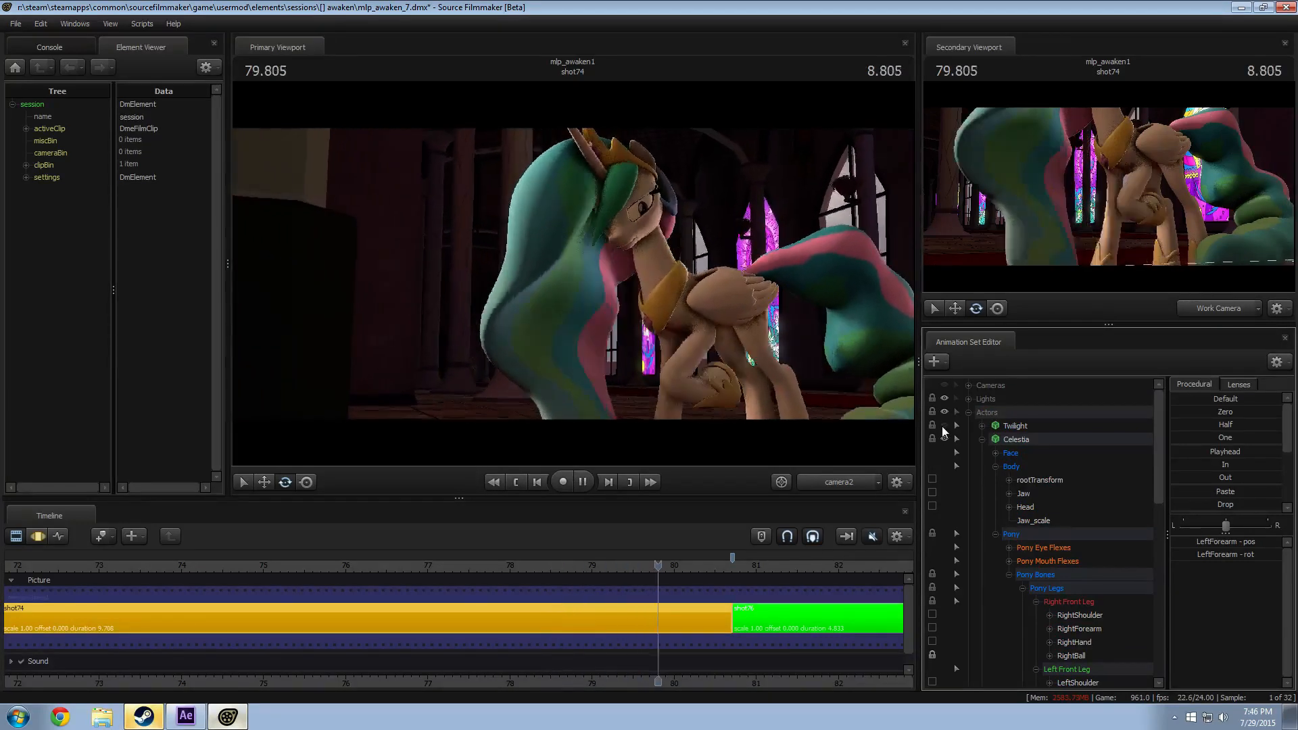
{"action": "key", "text": "space"}
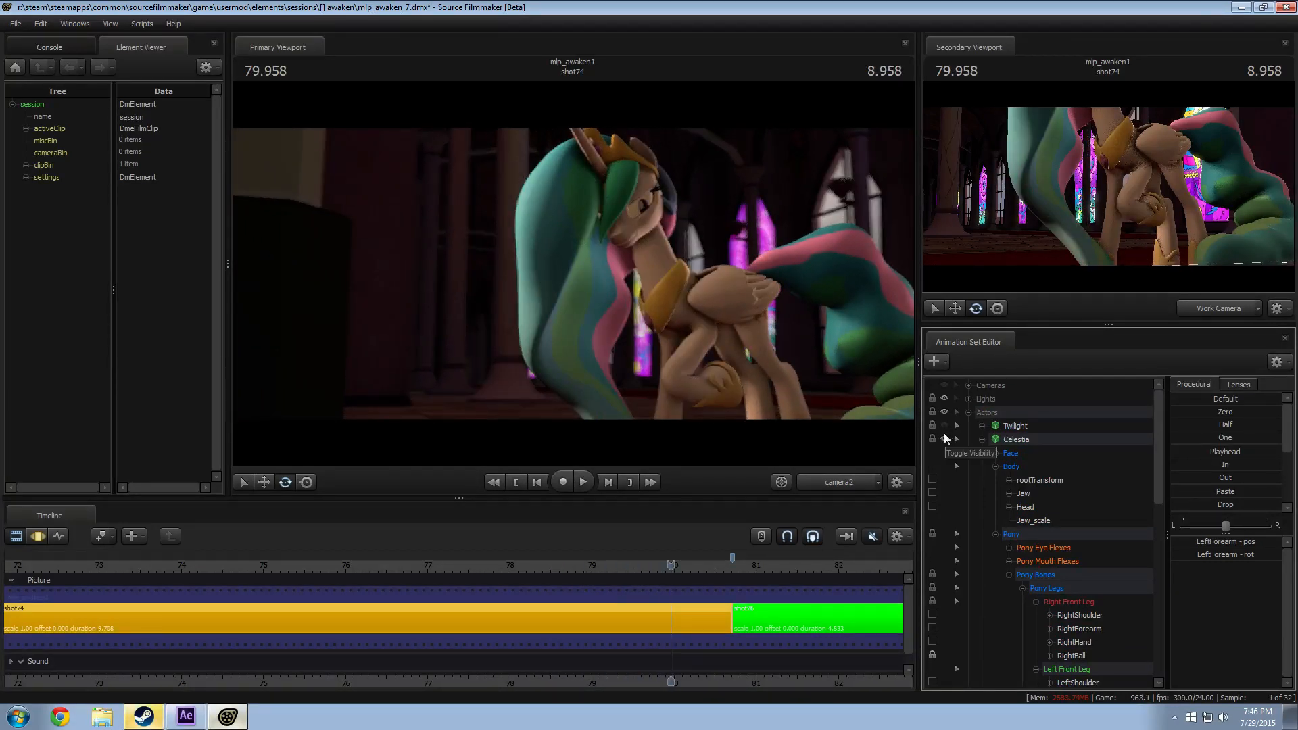
Step: Rotate Celestia's LeftForearm and LeftHand at 79.958 s through camera2 to lift the leg forward
{"action": "key", "text": "F3"}
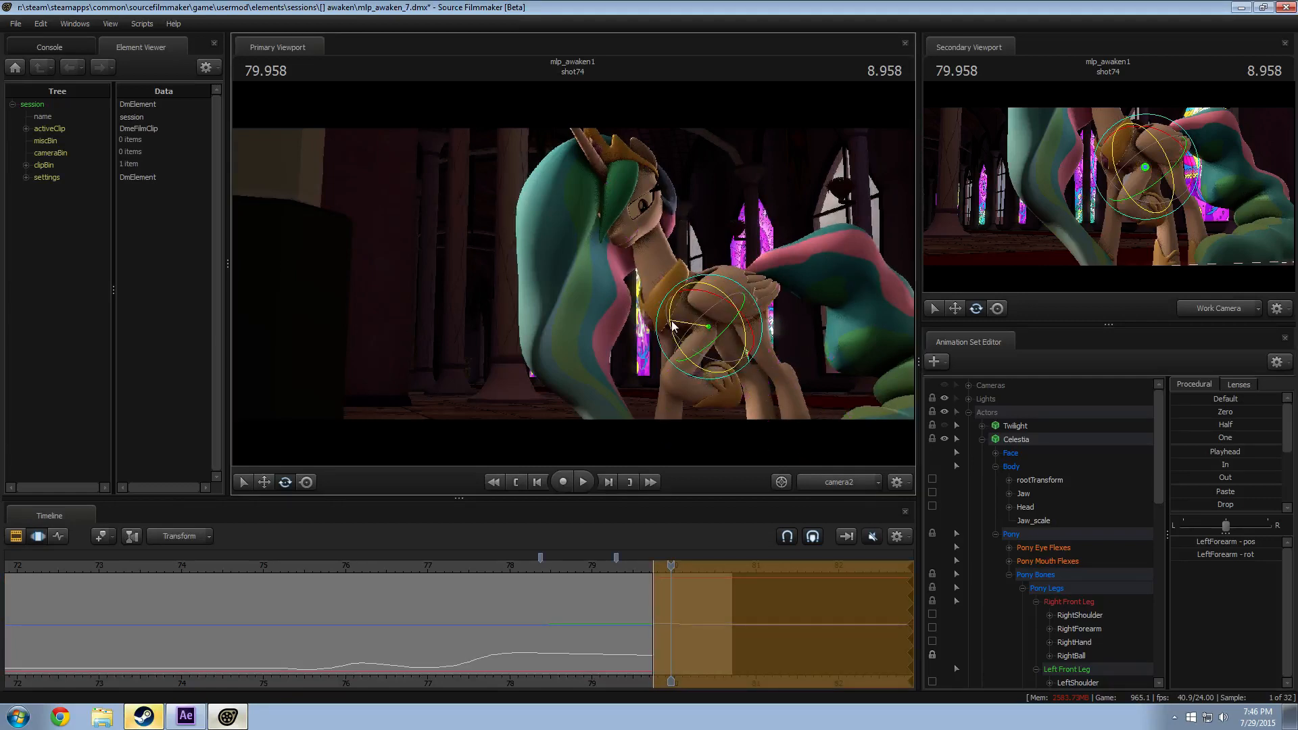
{"action": "left_click_drag", "start_coordinate": [681, 304], "coordinate": [685, 299]}
{"action": "left_click", "coordinate": [671, 350], "text": "ctrl"}
{"action": "left_click", "coordinate": [649, 315], "text": "ctrl"}
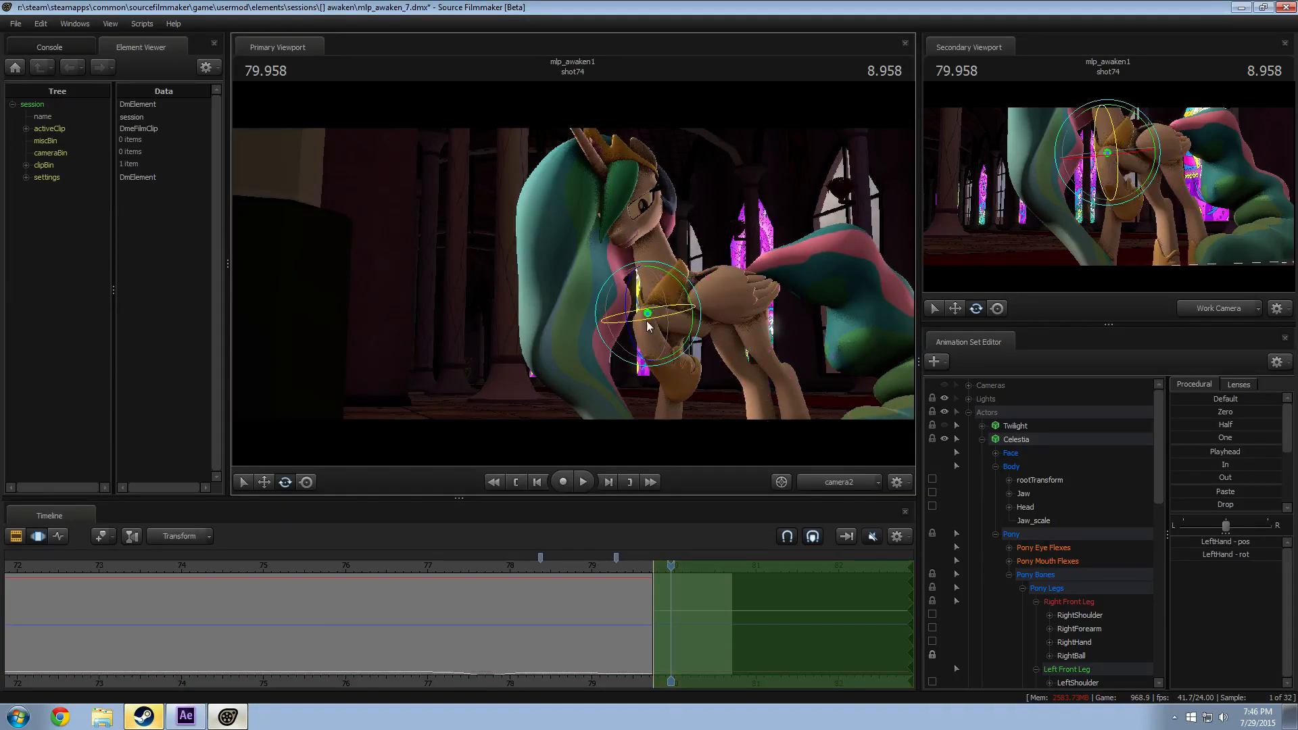
{"action": "left_click_drag", "start_coordinate": [638, 353], "coordinate": [662, 322]}
{"action": "key", "text": "F2"}
{"action": "key", "text": "F4"}
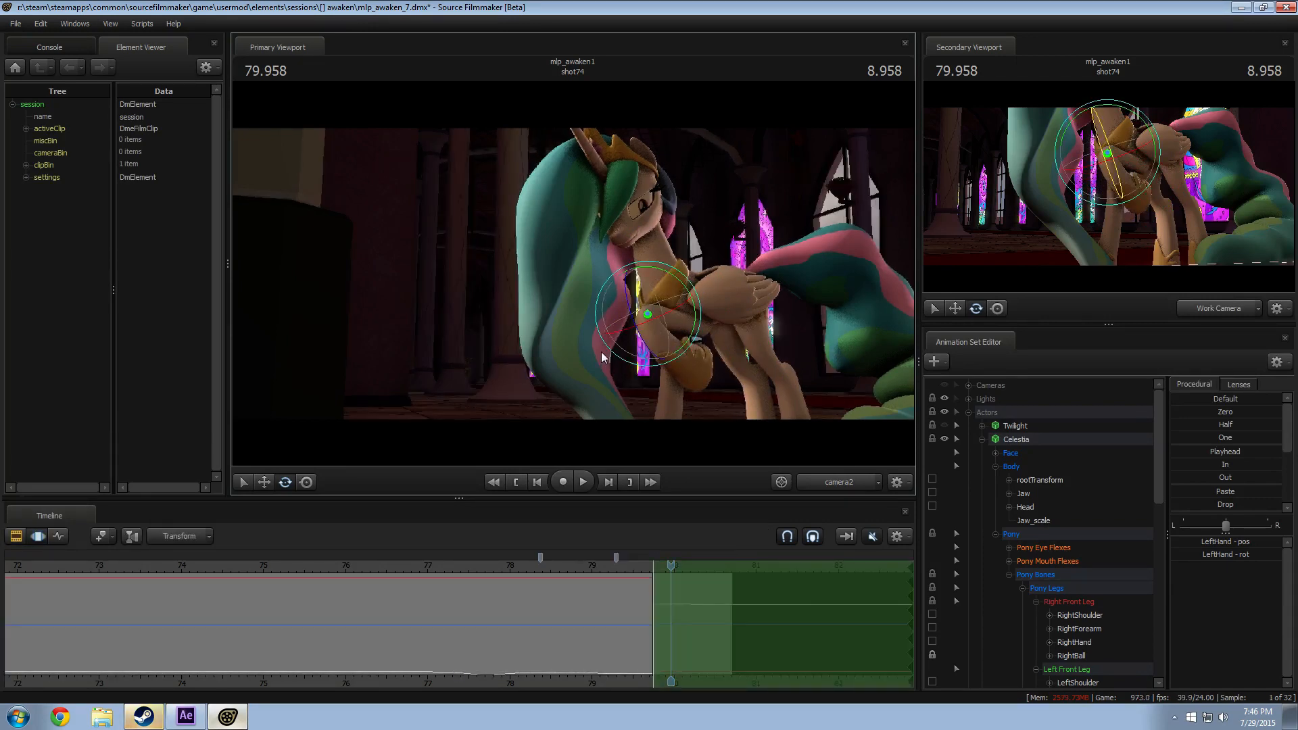
Step: Undo Twilight's hiding and the left front leg edits back to Celestia's standing pose at 79.916 s
{"action": "key", "text": "Left"}
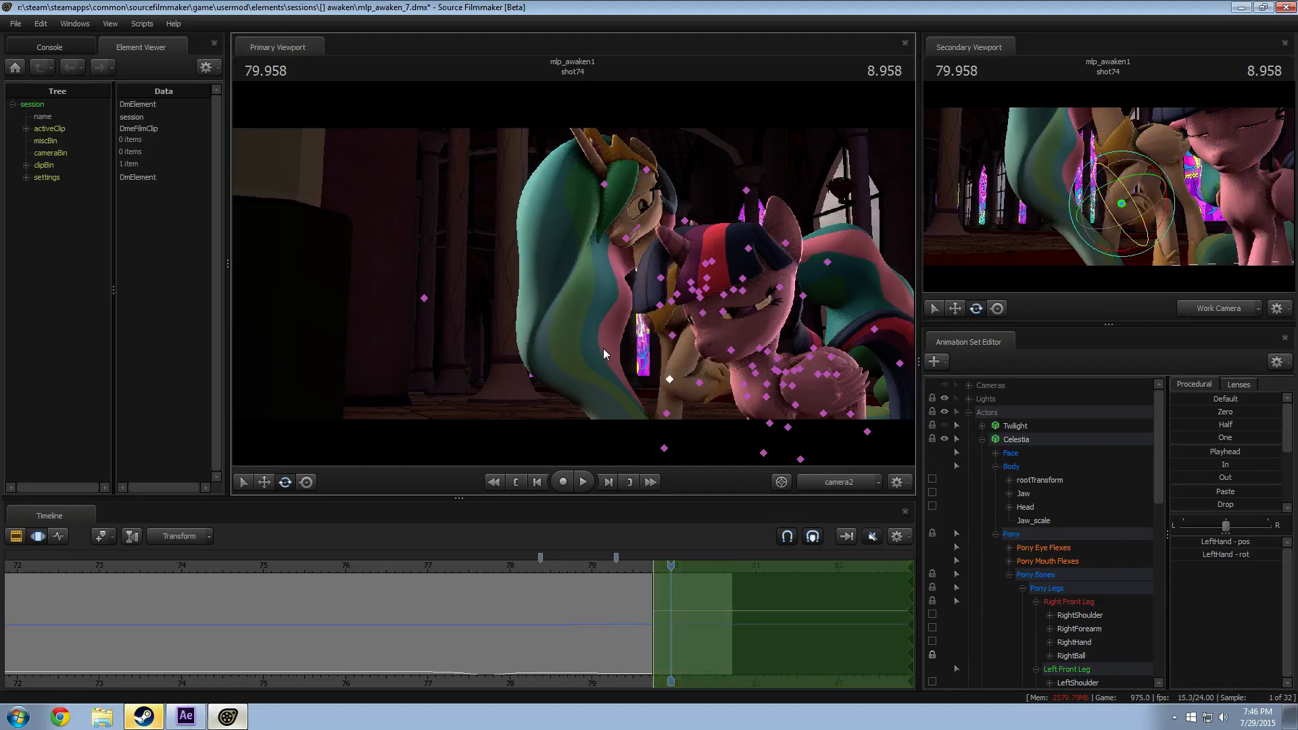
{"action": "key", "text": "ctrl+z"}
{"action": "key", "text": "ctrl+z"}
{"action": "key", "text": "ctrl+z"}
{"action": "key", "text": "ctrl+z"}
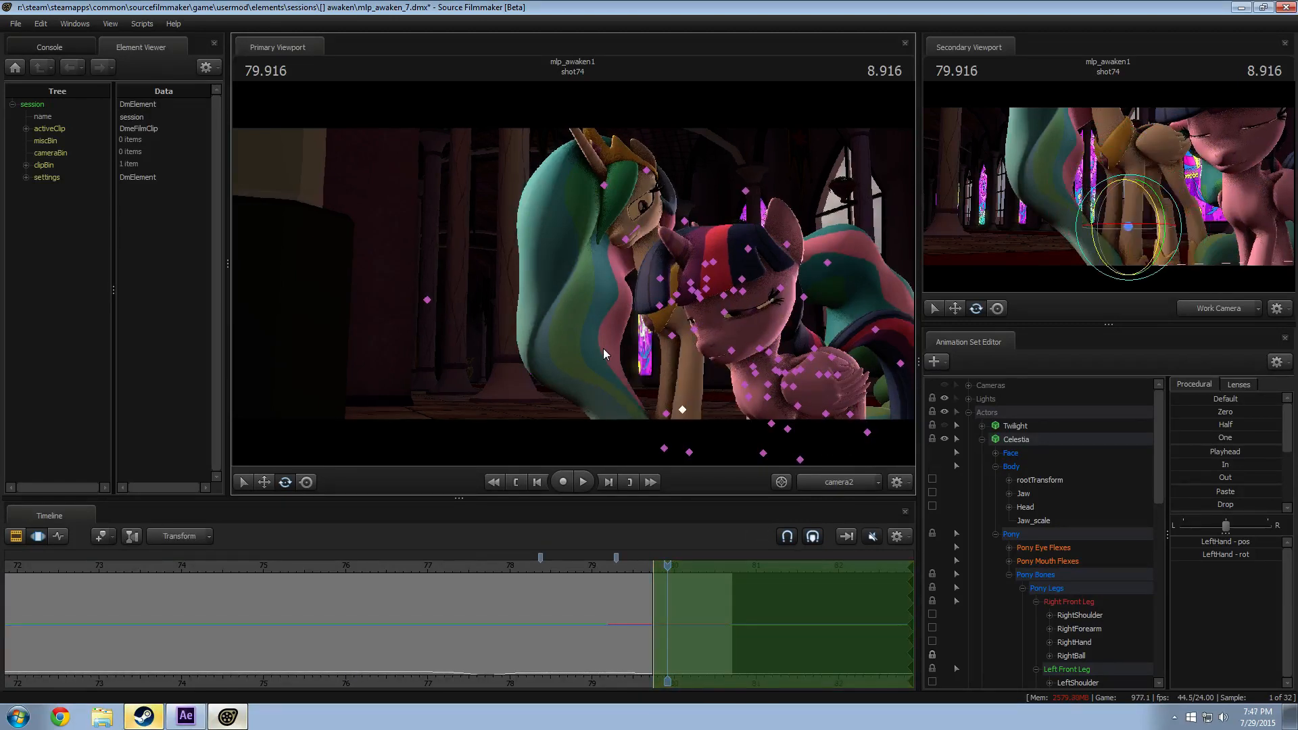
Step: Switch the primary viewport to the Work Camera and rotate Celestia's LeftShoulder at 79.916 s
{"action": "left_click", "coordinate": [844, 482]}
{"action": "mouse_move", "coordinate": [569, 278]}
{"action": "left_mouse_down"}
{"action": "mouse_move", "coordinate": [567, 301]}
{"action": "mouse_move", "coordinate": [569, 277]}
{"action": "left_mouse_up"}
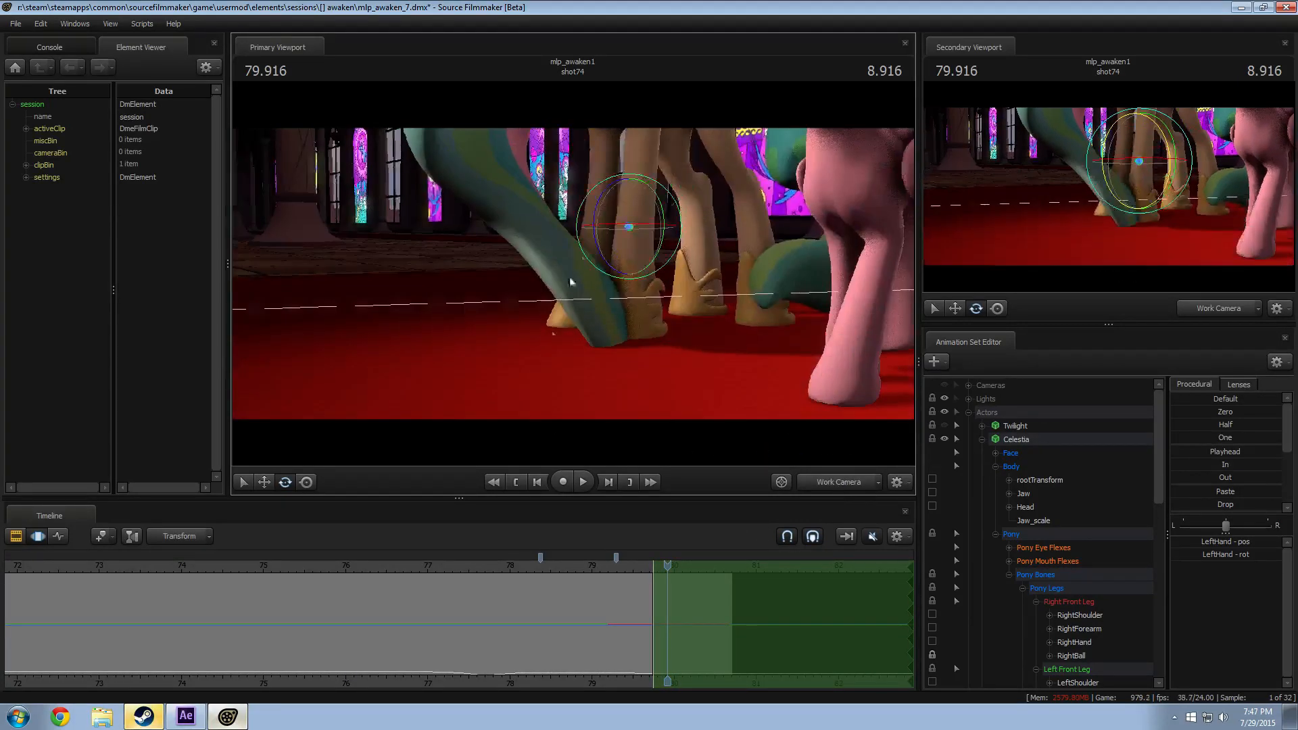
{"action": "left_click_drag", "start_coordinate": [667, 625], "coordinate": [668, 623]}
{"action": "left_click_drag", "start_coordinate": [609, 390], "coordinate": [647, 372]}
{"action": "left_click", "coordinate": [613, 372], "text": "ctrl"}
{"action": "key", "text": "w"}
{"action": "key", "text": "e"}
{"action": "right_click", "coordinate": [653, 372]}
{"action": "left_click", "coordinate": [643, 378]}
{"action": "left_click_drag", "start_coordinate": [622, 297], "coordinate": [574, 264]}
{"action": "left_click", "coordinate": [590, 234], "text": "ctrl"}
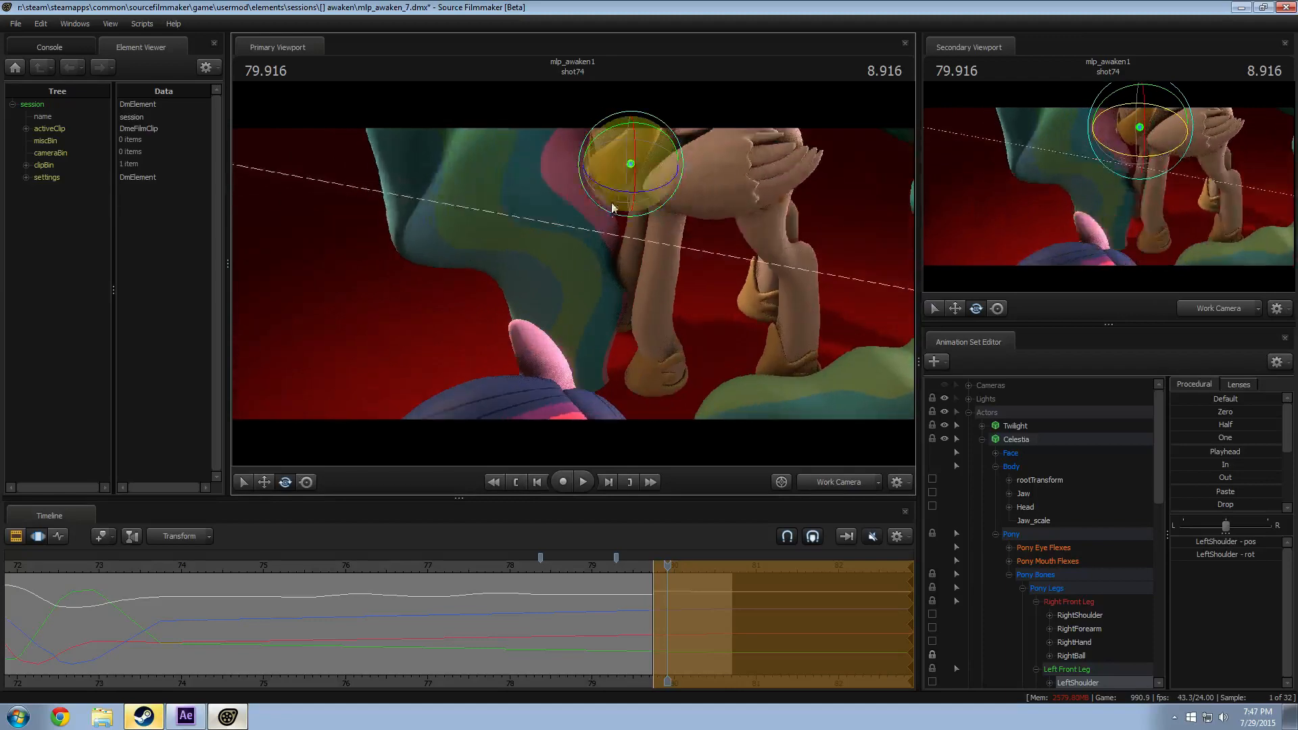
{"action": "left_click_drag", "start_coordinate": [593, 150], "coordinate": [591, 152]}
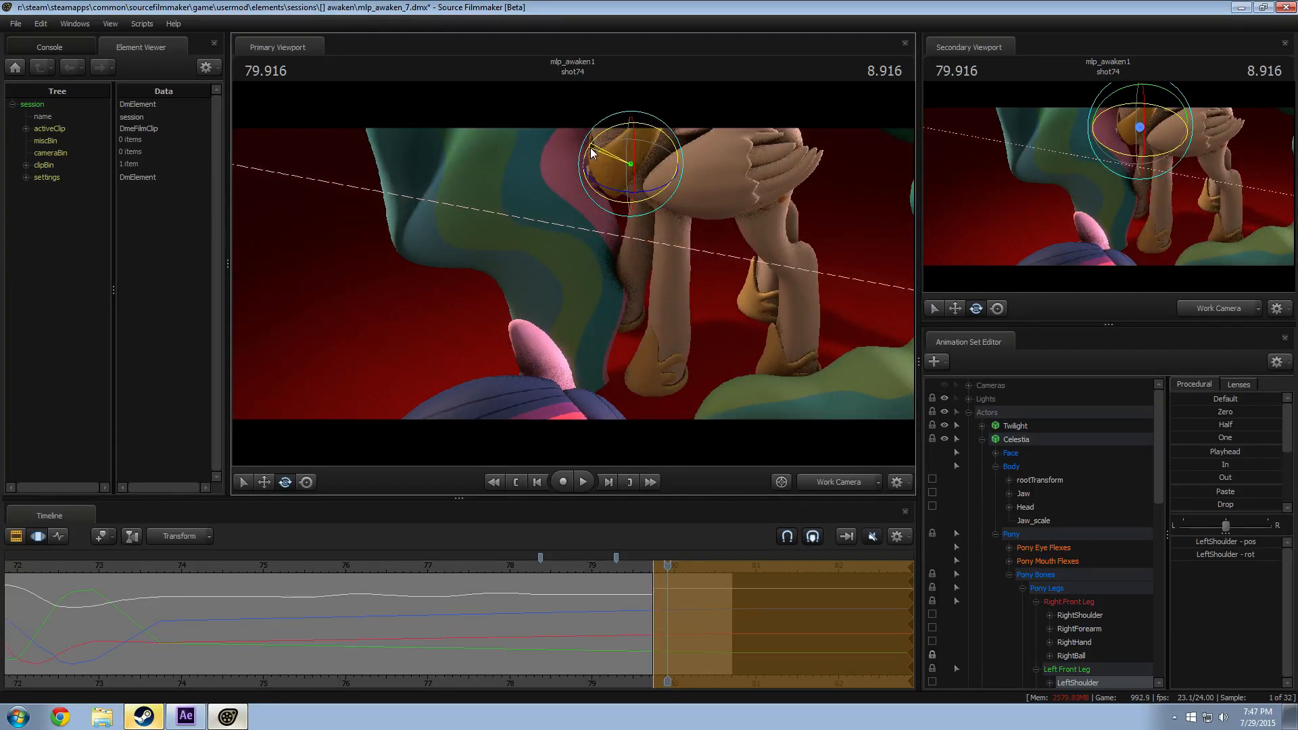
Step: Move and rotate Celestia's Pelvis at 79.916 s to shift her hips back toward her tail
{"action": "left_click_drag", "start_coordinate": [695, 211], "coordinate": [574, 274], "text": "alt"}
{"action": "left_click", "coordinate": [658, 187]}
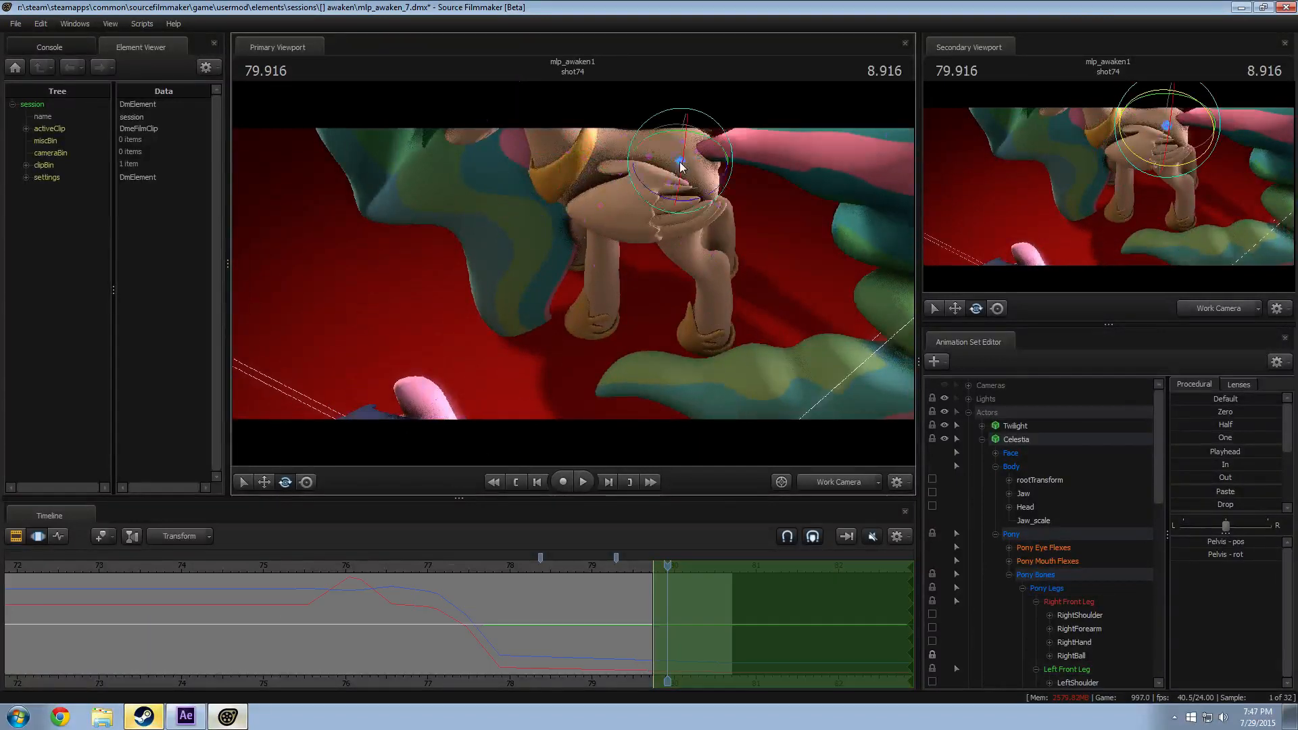
{"action": "left_click_drag", "start_coordinate": [658, 188], "coordinate": [663, 185]}
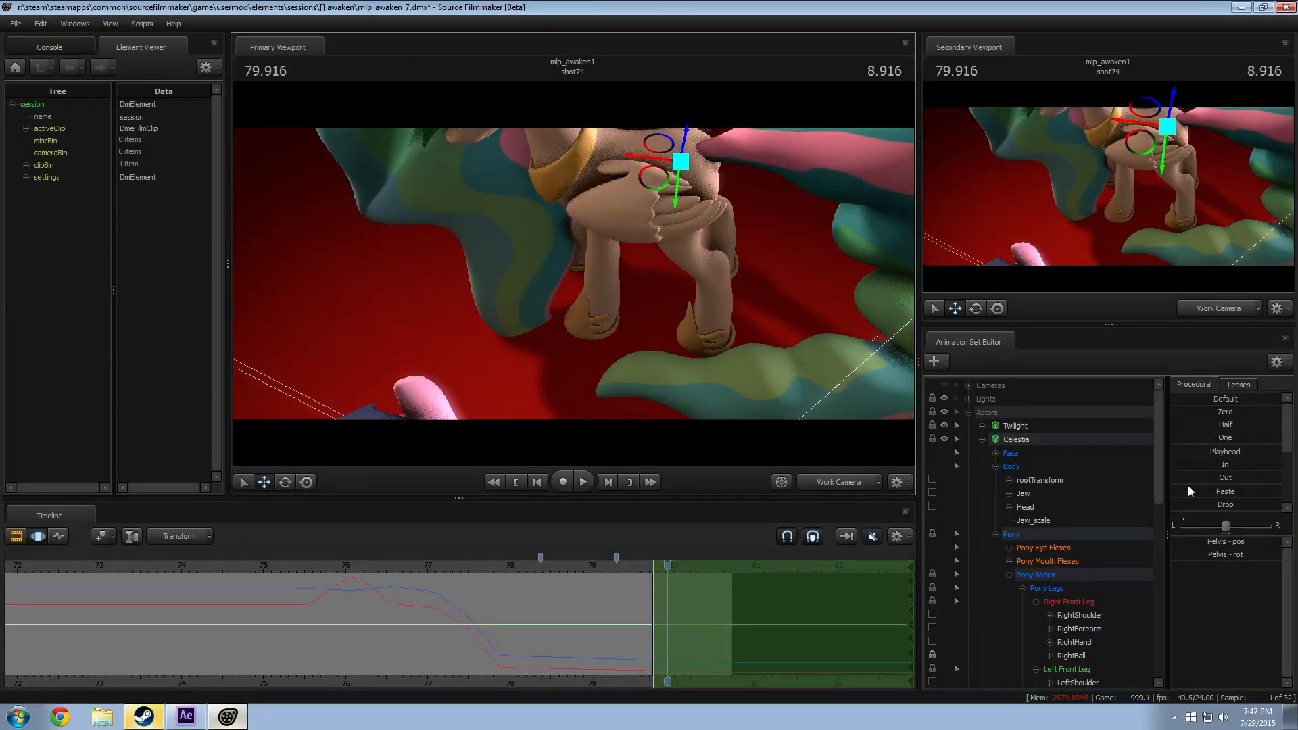
{"action": "scroll", "coordinate": [1187, 485], "scroll_direction": "down", "scroll_amount": 3}
{"action": "scroll", "coordinate": [1090, 552], "scroll_direction": "down", "scroll_amount": 6}
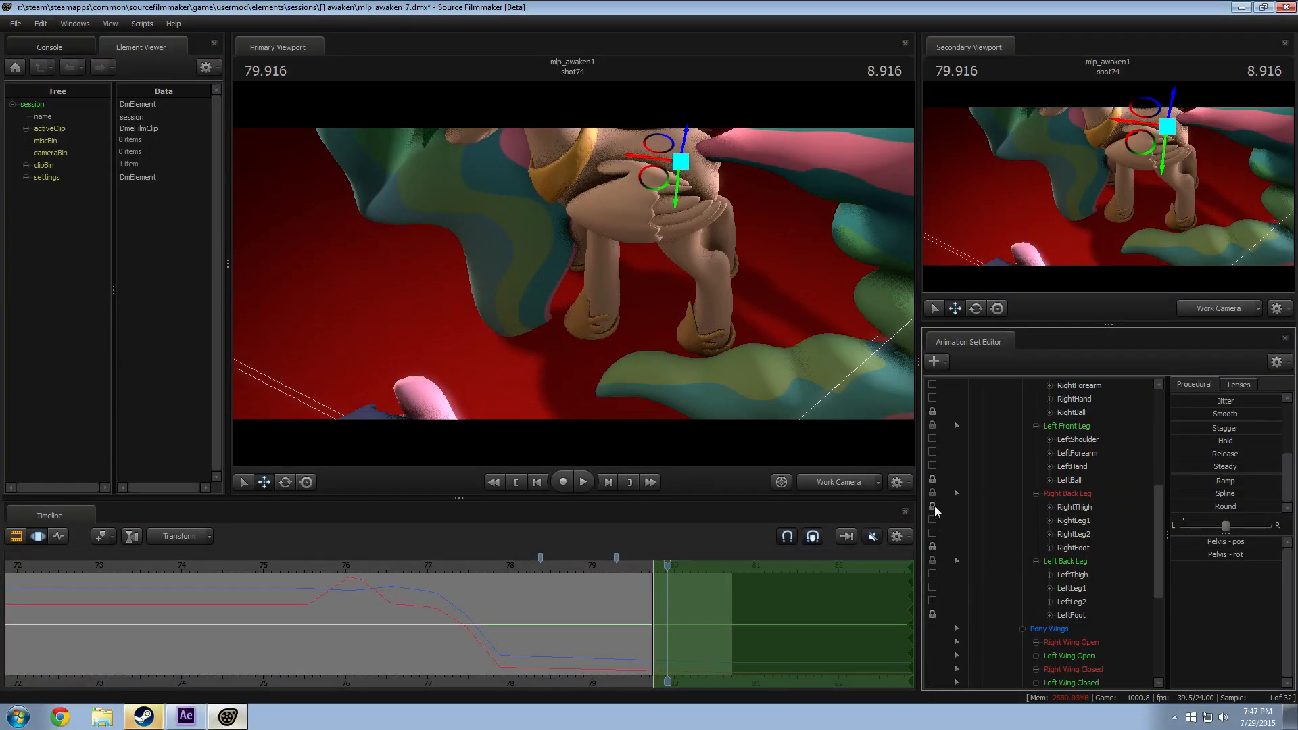
{"action": "left_click_drag", "start_coordinate": [664, 185], "coordinate": [673, 180]}
{"action": "key", "text": "e"}
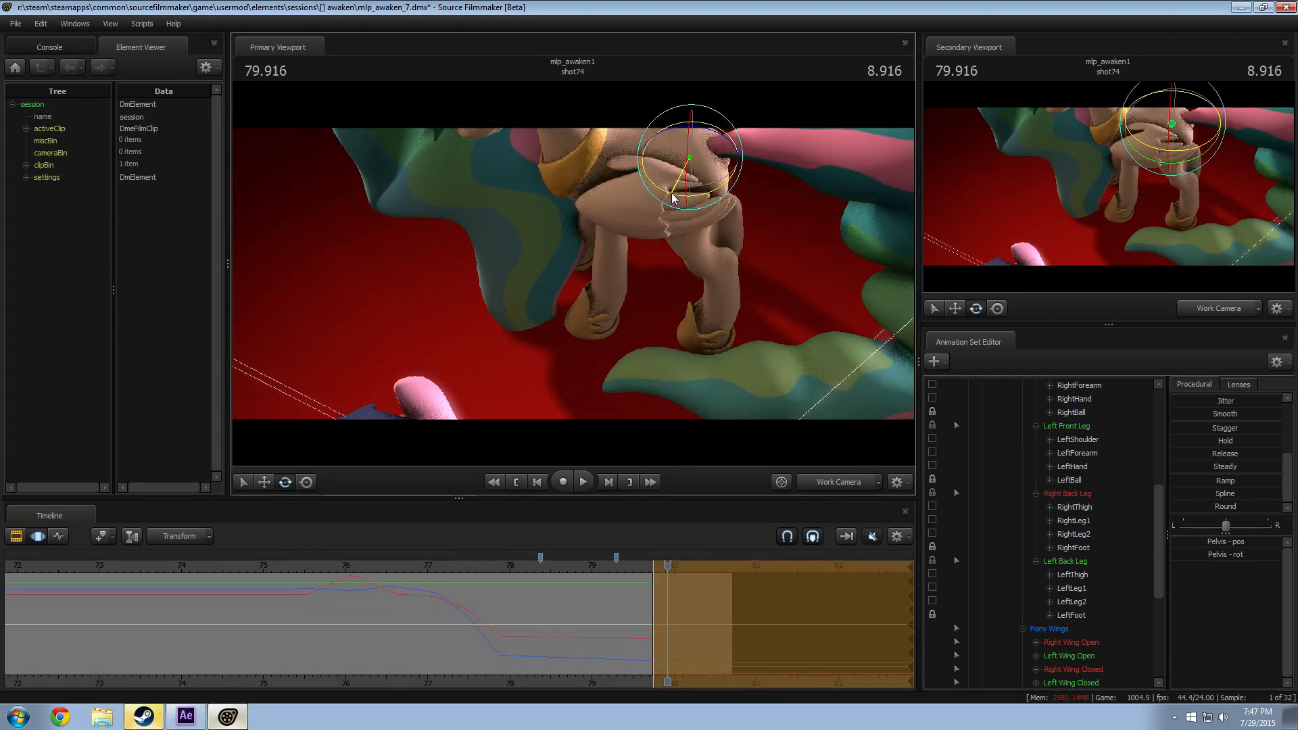
{"action": "key", "text": "w"}
{"action": "left_click_drag", "start_coordinate": [668, 172], "coordinate": [678, 185]}
{"action": "key", "text": "e"}
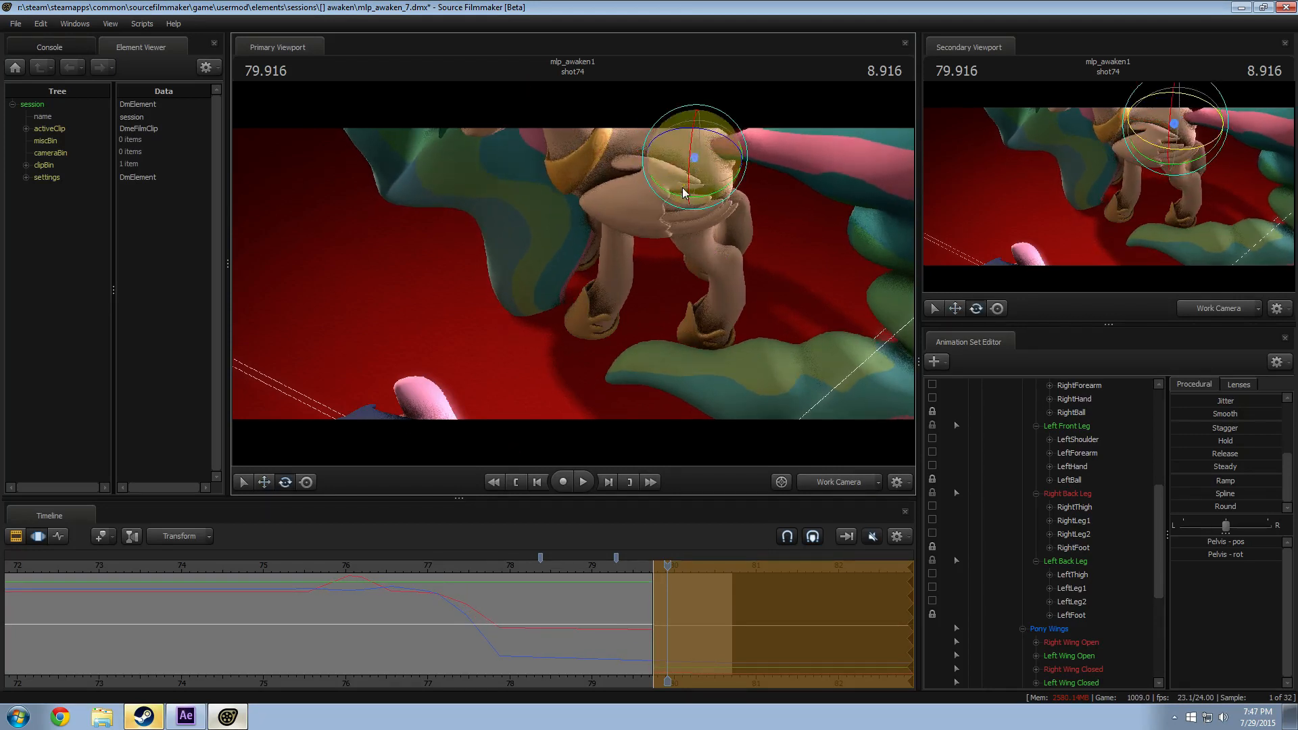
Step: Rotate Celestia's Chest1 and readjust her LeftShoulder at 79.916 s to follow the shifted hips
{"action": "left_click", "coordinate": [636, 160]}
{"action": "left_click", "coordinate": [638, 161]}
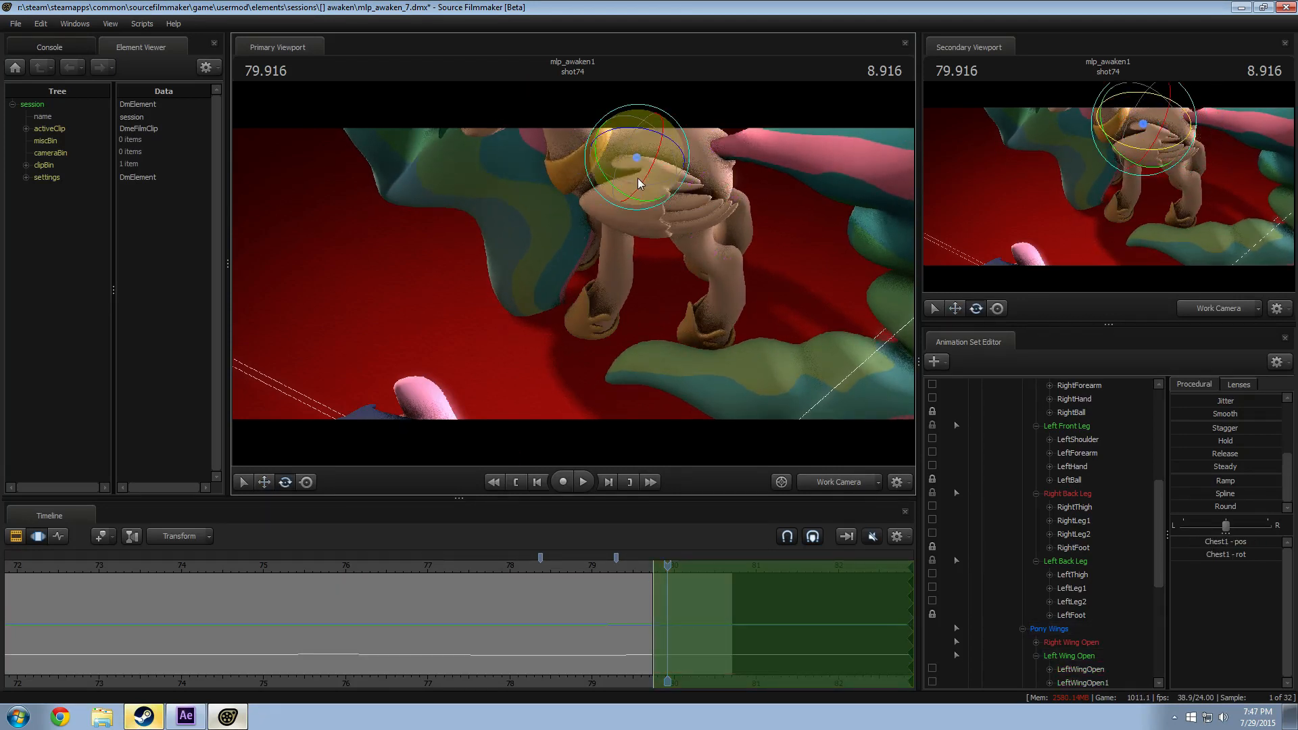
{"action": "left_click_drag", "start_coordinate": [641, 177], "coordinate": [737, 162]}
{"action": "left_click", "coordinate": [579, 174], "text": "ctrl"}
{"action": "left_click", "coordinate": [600, 152], "text": "ctrl"}
{"action": "left_click_drag", "start_coordinate": [573, 274], "coordinate": [571, 276]}
{"action": "left_click", "coordinate": [554, 196], "text": "ctrl"}
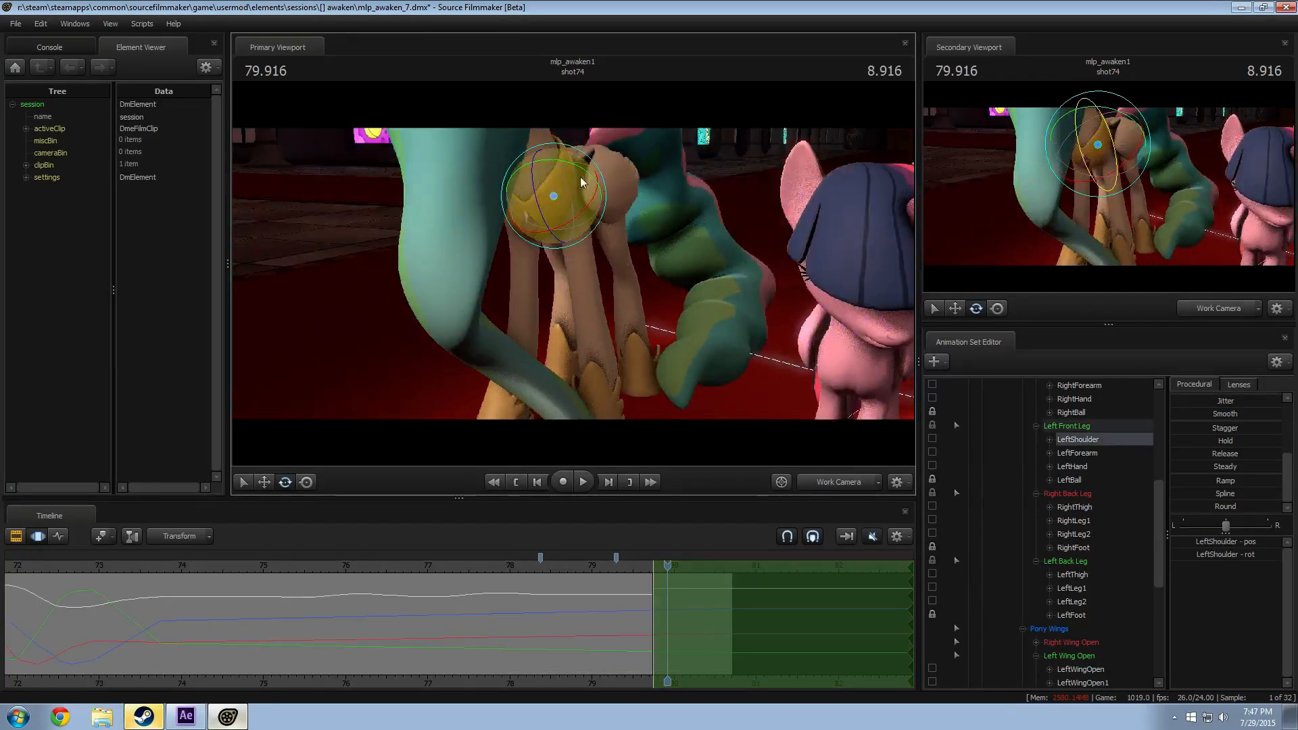
{"action": "left_click_drag", "start_coordinate": [591, 180], "coordinate": [590, 181]}
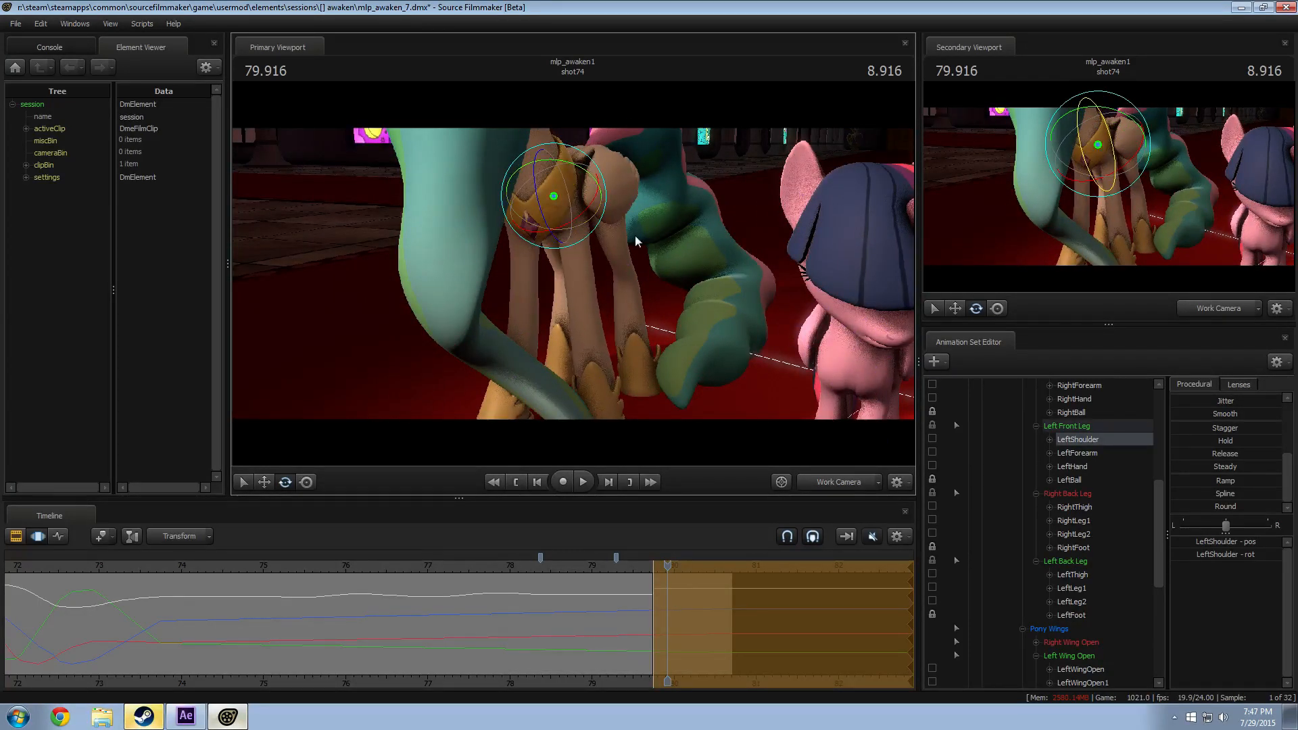
{"action": "left_click_drag", "start_coordinate": [636, 237], "coordinate": [593, 299], "text": "alt"}
{"action": "left_click_drag", "start_coordinate": [601, 155], "coordinate": [605, 155]}
Step: Rotate Celestia's LeftHand at 79.916 s to adjust the lower part of her left front leg
{"action": "key", "text": "ctrl"}
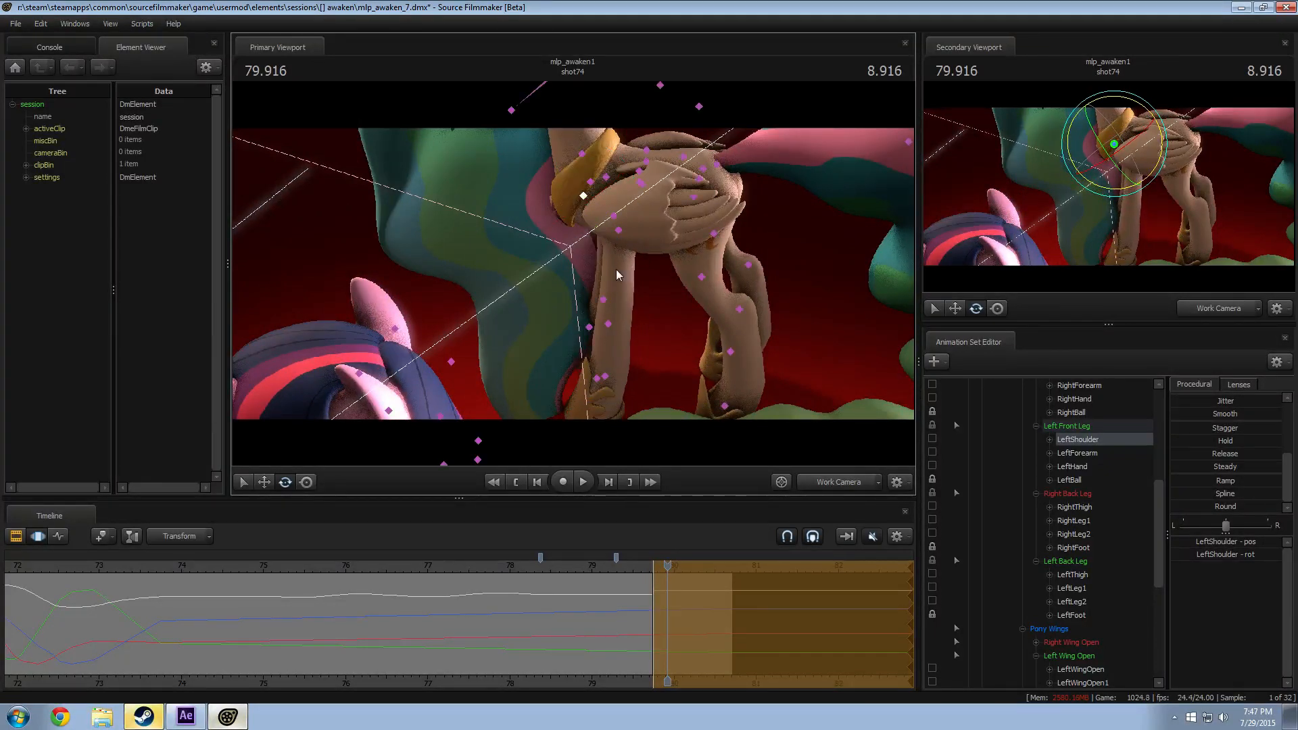
{"action": "left_click", "coordinate": [613, 329], "text": "ctrl"}
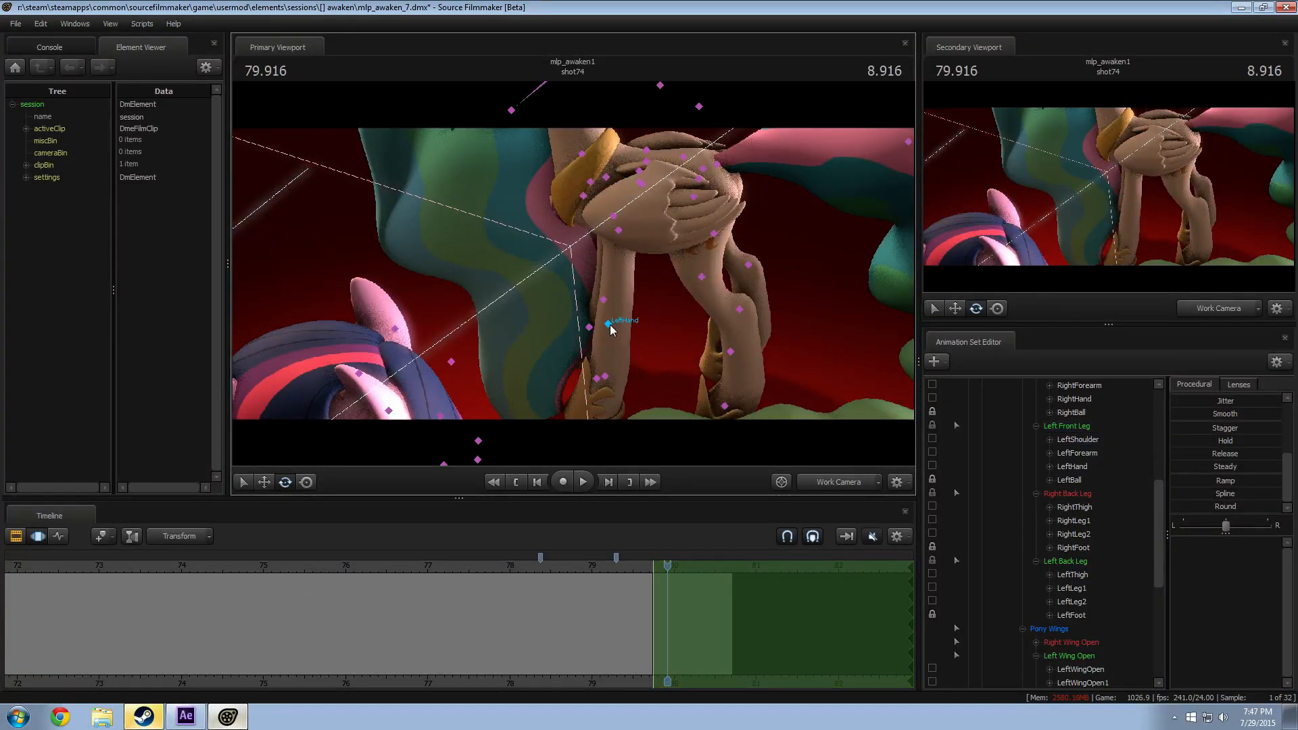
{"action": "left_click", "coordinate": [609, 326]}
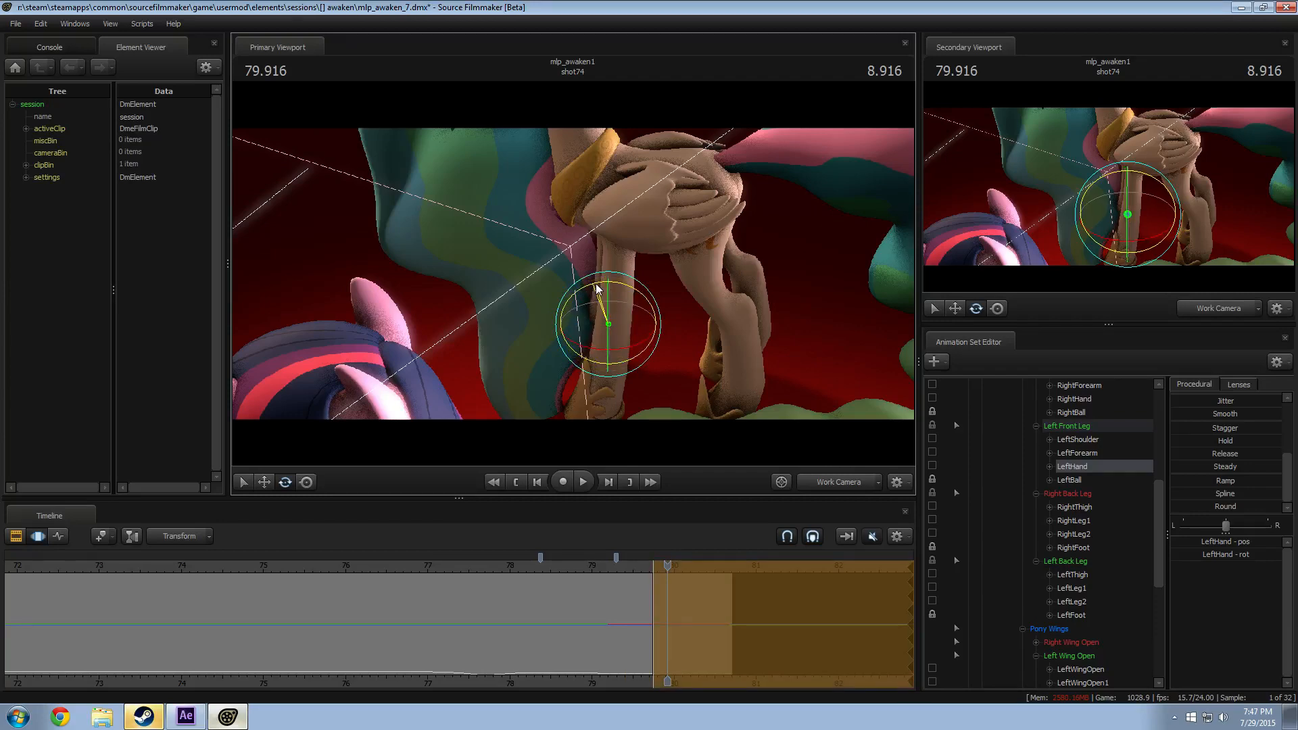
{"action": "left_click_drag", "start_coordinate": [596, 285], "coordinate": [598, 168]}
Step: Rotate Celestia's RightShoulder and RightForearm at 79.916 s to adjust her right front leg
{"action": "key", "text": "ctrl"}
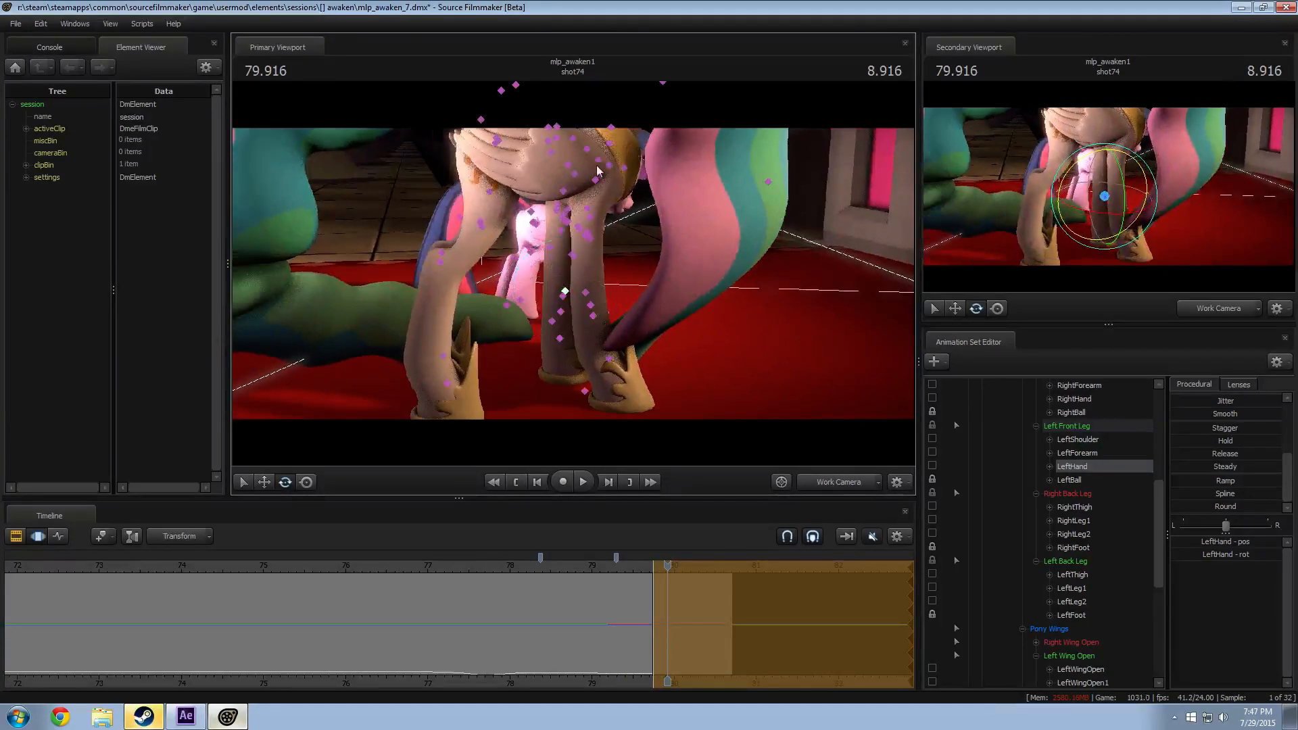
{"action": "left_click", "coordinate": [597, 169], "text": "ctrl"}
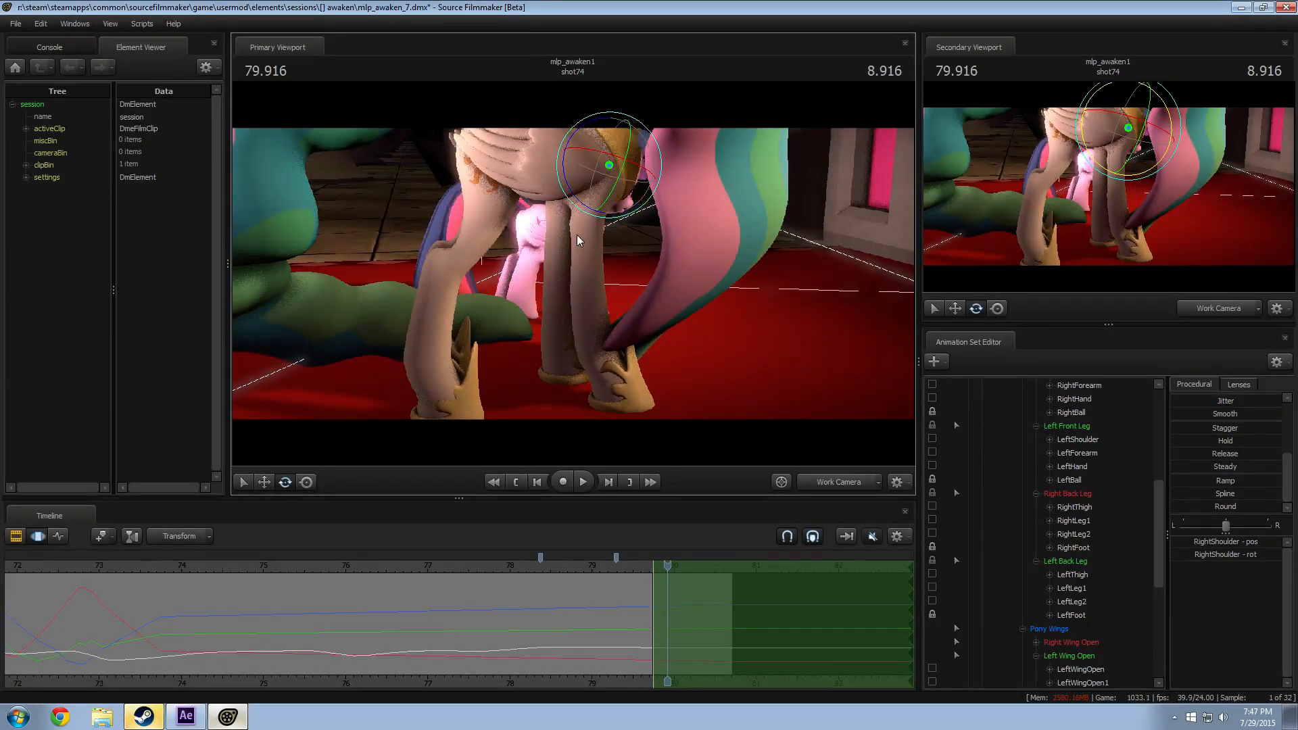
{"action": "key", "text": "ctrl"}
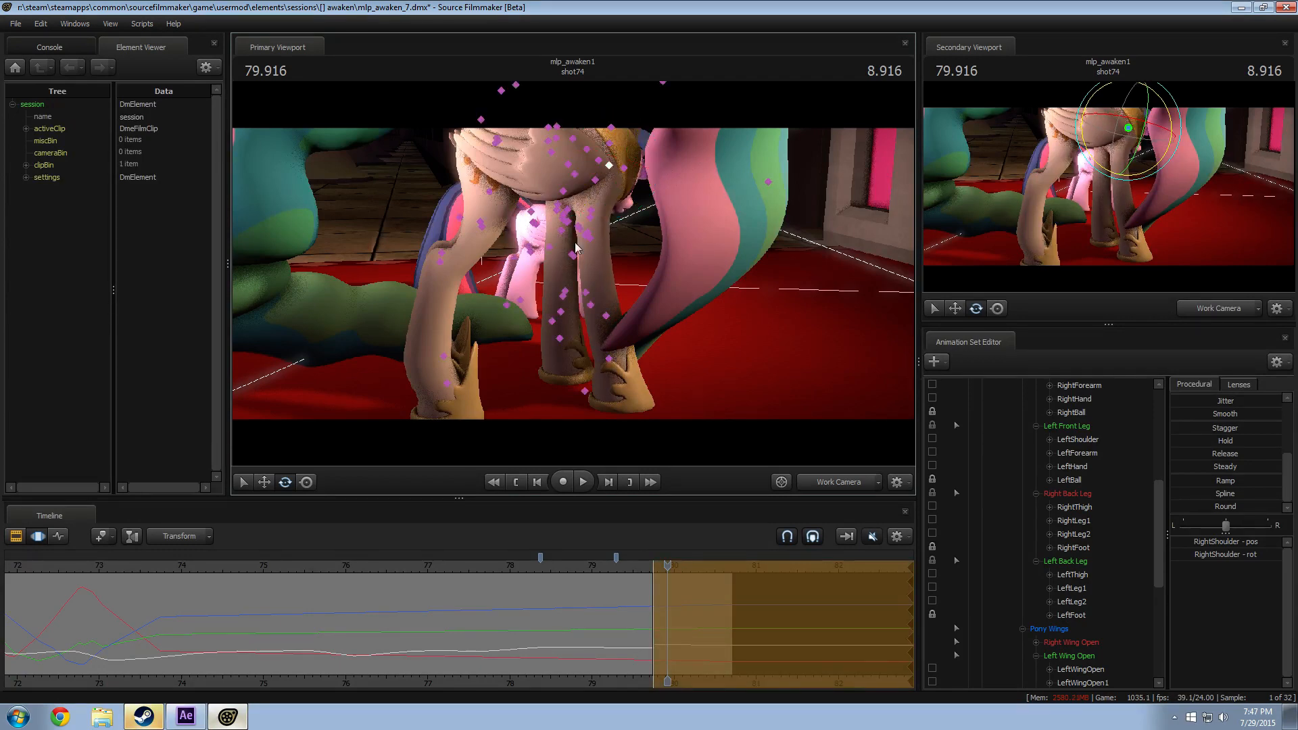
{"action": "left_click_drag", "start_coordinate": [658, 246], "coordinate": [566, 297], "text": "alt"}
{"action": "key", "text": "ctrl"}
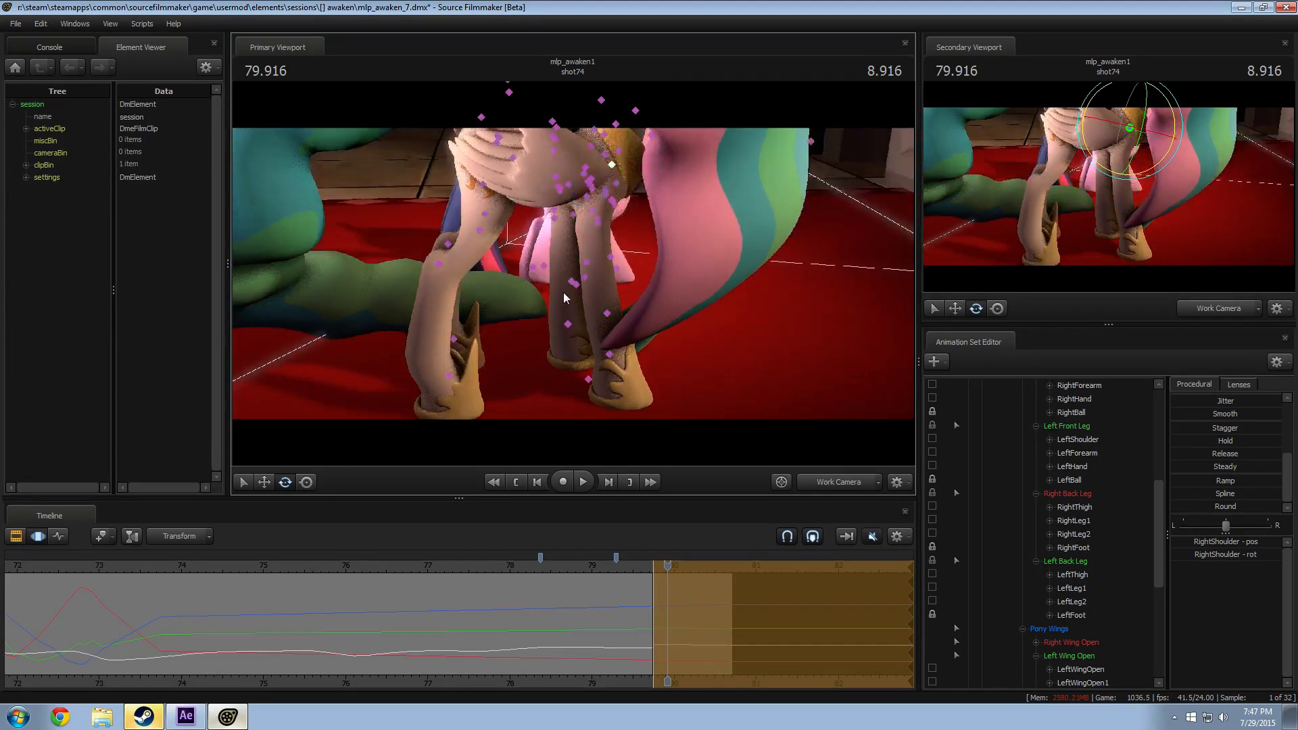
{"action": "left_click", "coordinate": [597, 219], "text": "ctrl"}
{"action": "left_click", "coordinate": [599, 221], "text": "ctrl"}
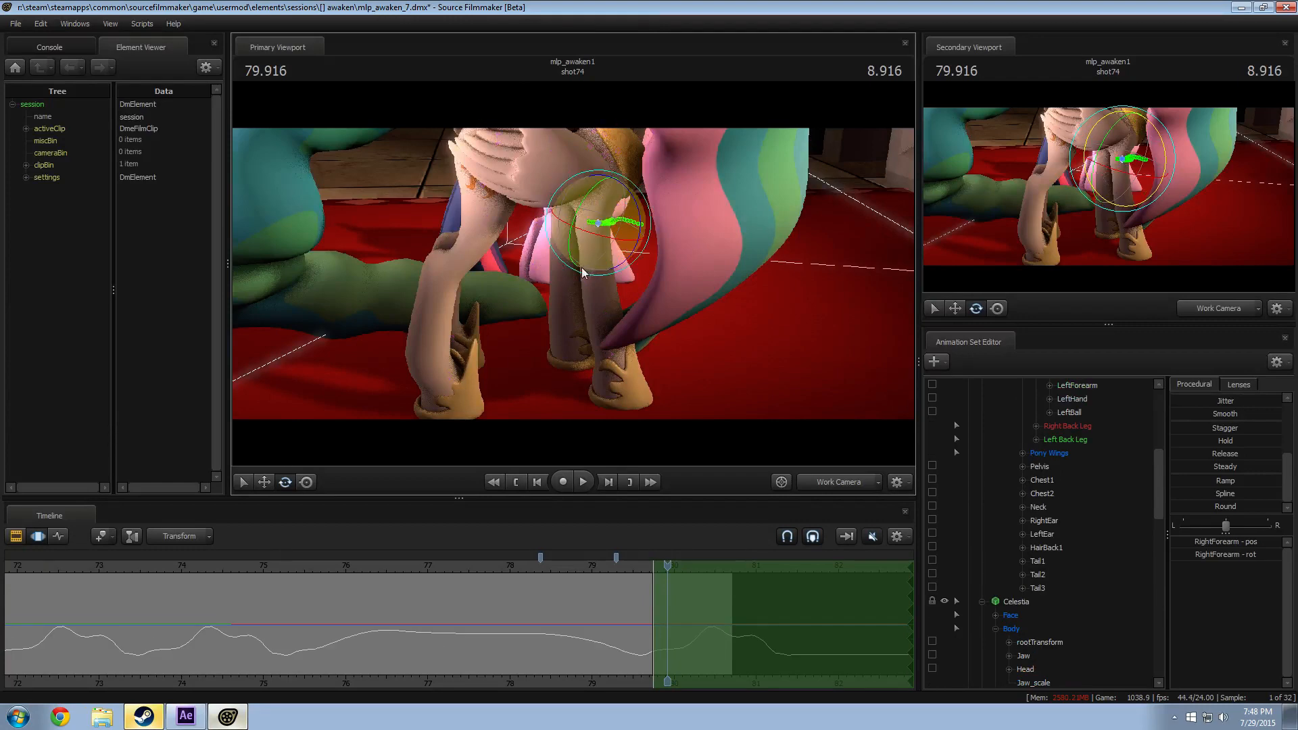
{"action": "key", "text": "ctrl"}
{"action": "left_click_drag", "start_coordinate": [630, 258], "coordinate": [615, 292]}
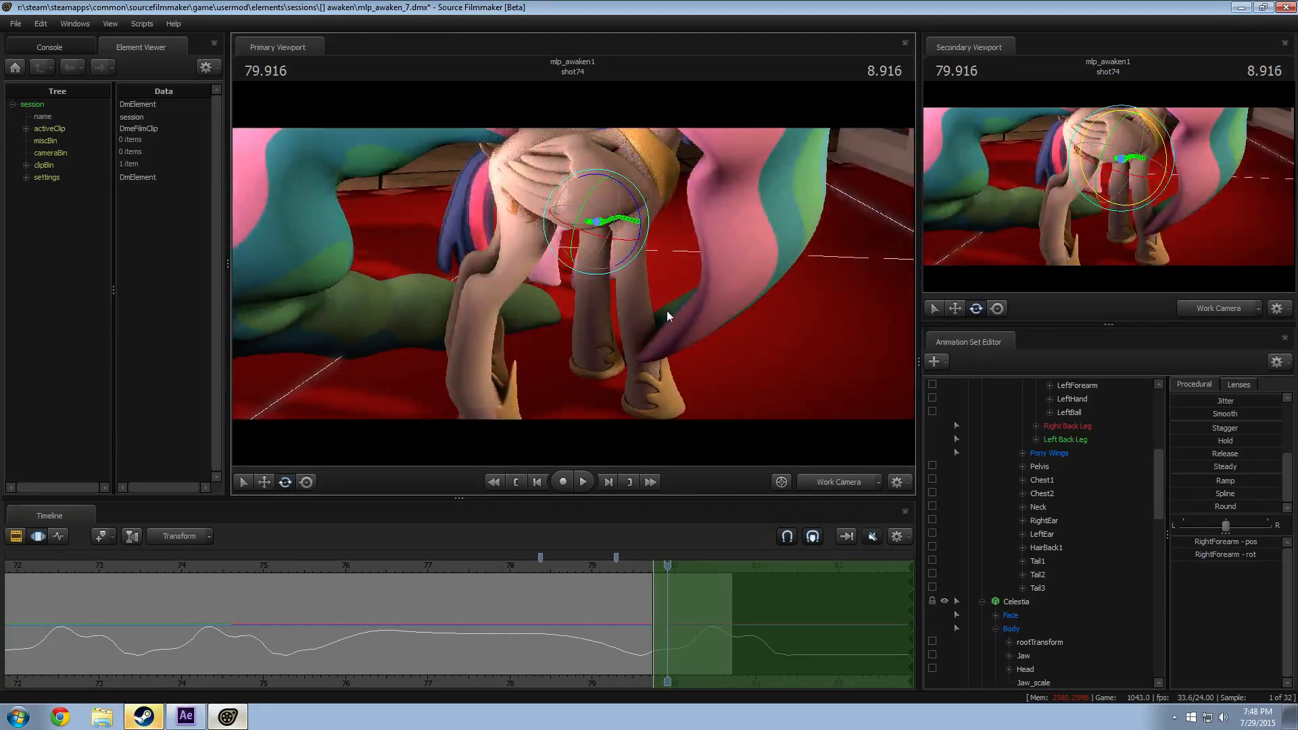
{"action": "left_click", "coordinate": [629, 229], "text": "ctrl"}
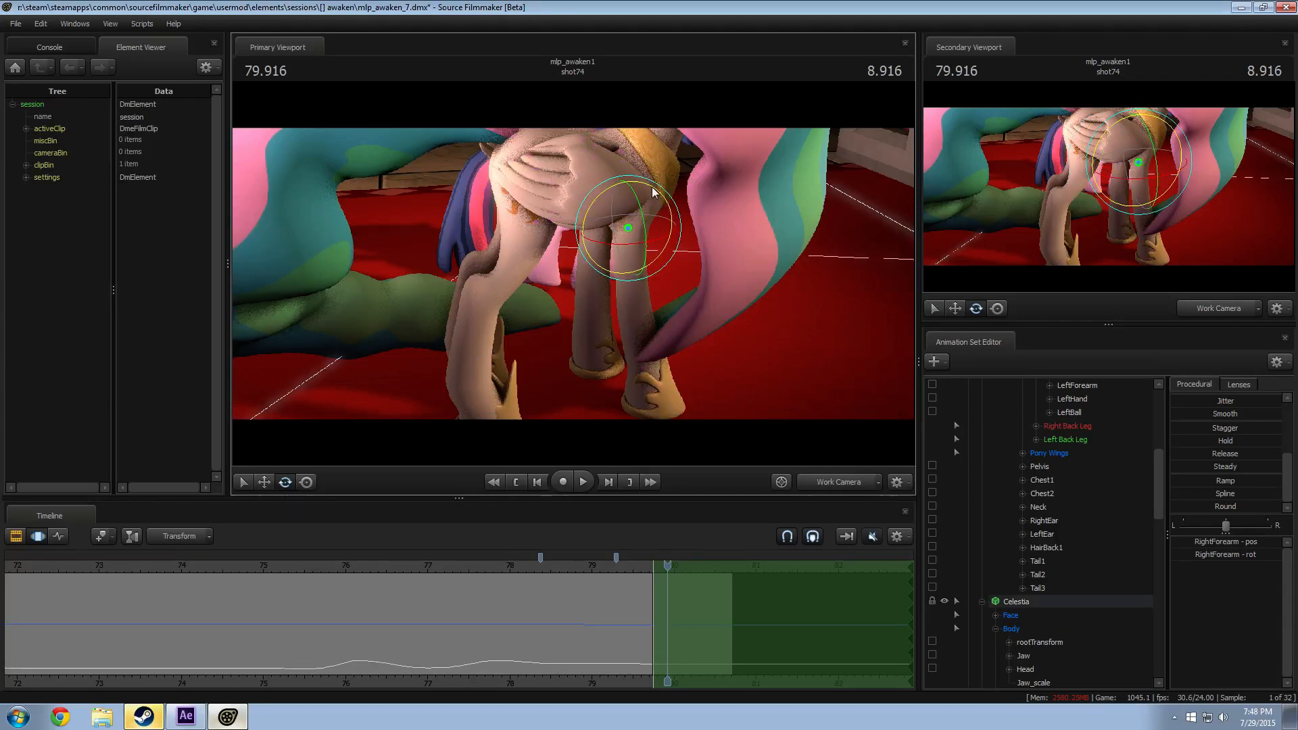
{"action": "left_click_drag", "start_coordinate": [652, 187], "coordinate": [595, 237]}
Step: Rotate Celestia's RightThigh at 79.916 s to reposition her right back leg under the shifted hips
{"action": "left_click_drag", "start_coordinate": [445, 318], "coordinate": [631, 441], "text": "alt"}
{"action": "mouse_move", "coordinate": [663, 623]}
{"action": "left_mouse_down"}
{"action": "mouse_move", "coordinate": [640, 623]}
{"action": "mouse_move", "coordinate": [668, 624]}
{"action": "left_mouse_up"}
{"action": "left_click_drag", "start_coordinate": [667, 417], "coordinate": [466, 278], "text": "alt"}
{"action": "left_click", "coordinate": [649, 163], "text": "ctrl"}
{"action": "left_click", "coordinate": [653, 167], "text": "ctrl"}
{"action": "left_click_drag", "start_coordinate": [654, 168], "coordinate": [590, 255], "text": "alt"}
{"action": "left_click_drag", "start_coordinate": [600, 203], "coordinate": [619, 191]}
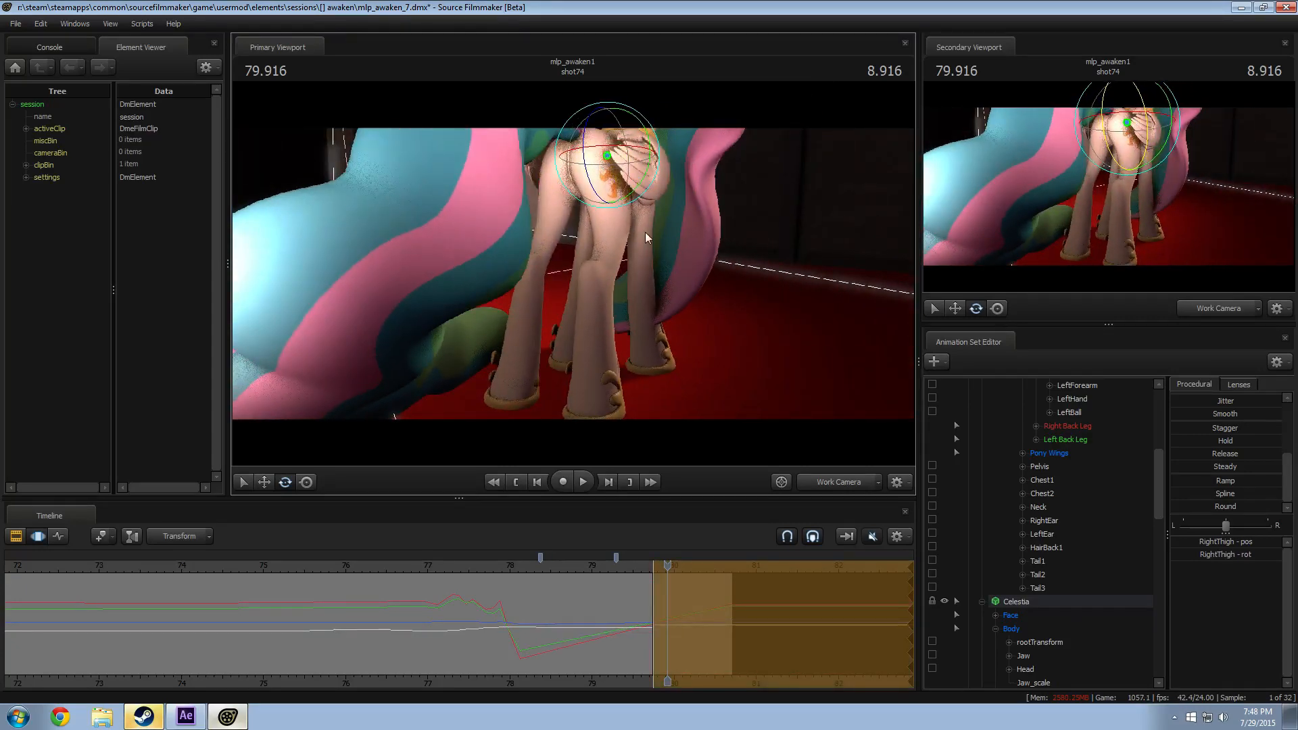
{"action": "left_click_drag", "start_coordinate": [645, 236], "coordinate": [568, 243], "text": "alt"}
{"action": "left_click_drag", "start_coordinate": [554, 196], "coordinate": [556, 196]}
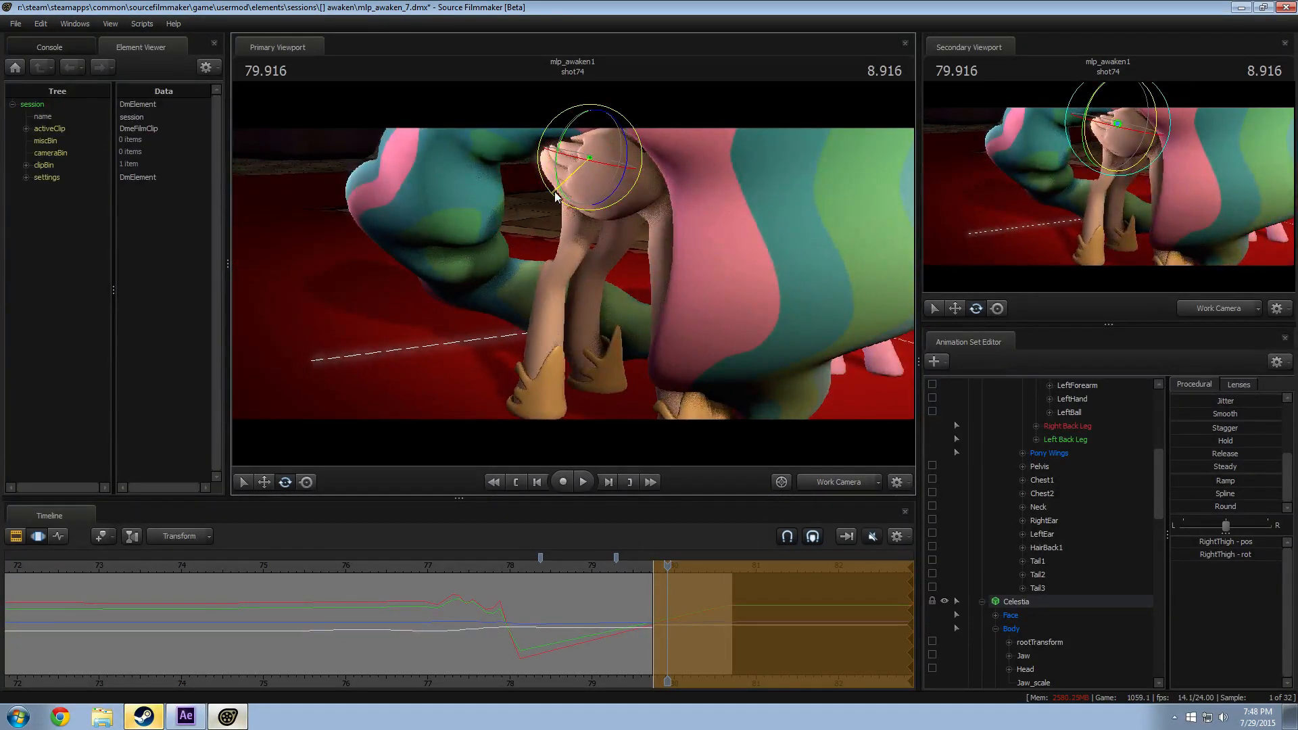
{"action": "left_click_drag", "start_coordinate": [568, 257], "coordinate": [616, 523], "text": "alt"}
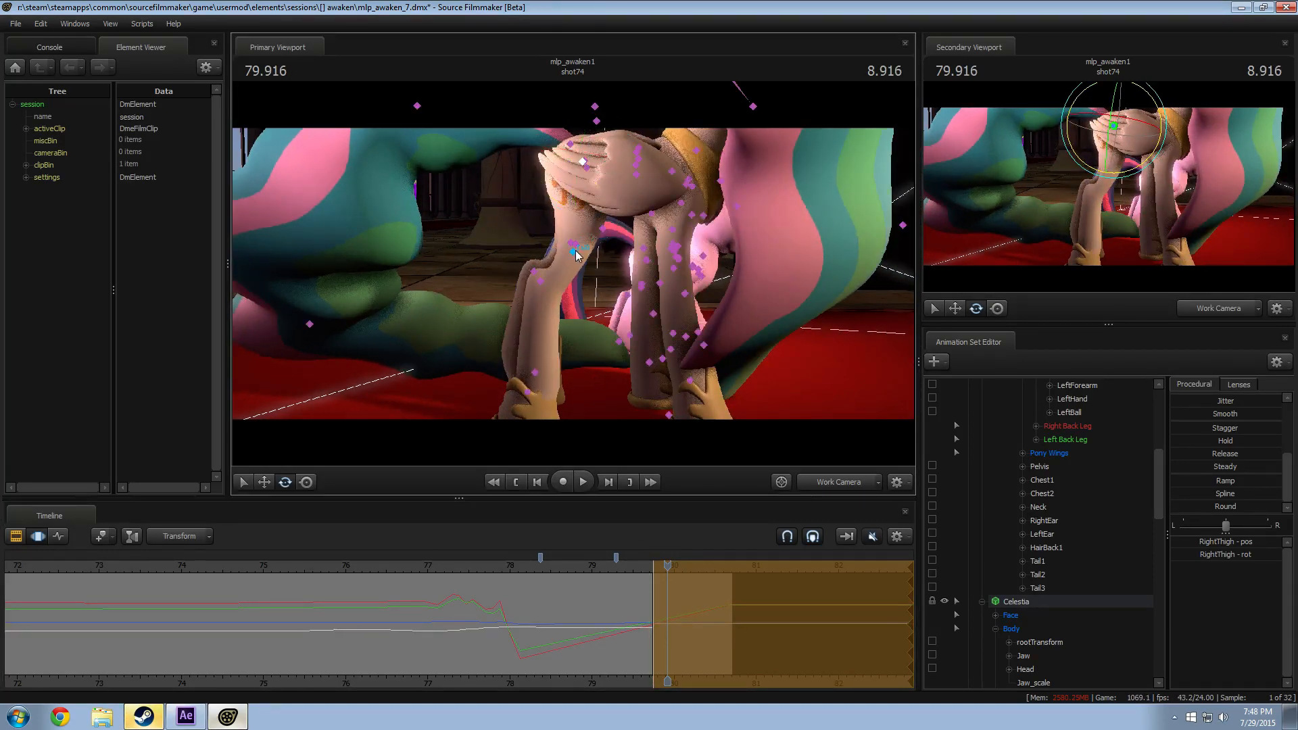
Step: Rotate the lower joints of Celestia's right back leg, including RightLeg2, at 79.916 s
{"action": "left_click", "coordinate": [582, 246], "text": "ctrl"}
{"action": "left_click_drag", "start_coordinate": [619, 269], "coordinate": [619, 279]}
{"action": "left_click", "coordinate": [537, 275], "text": "ctrl"}
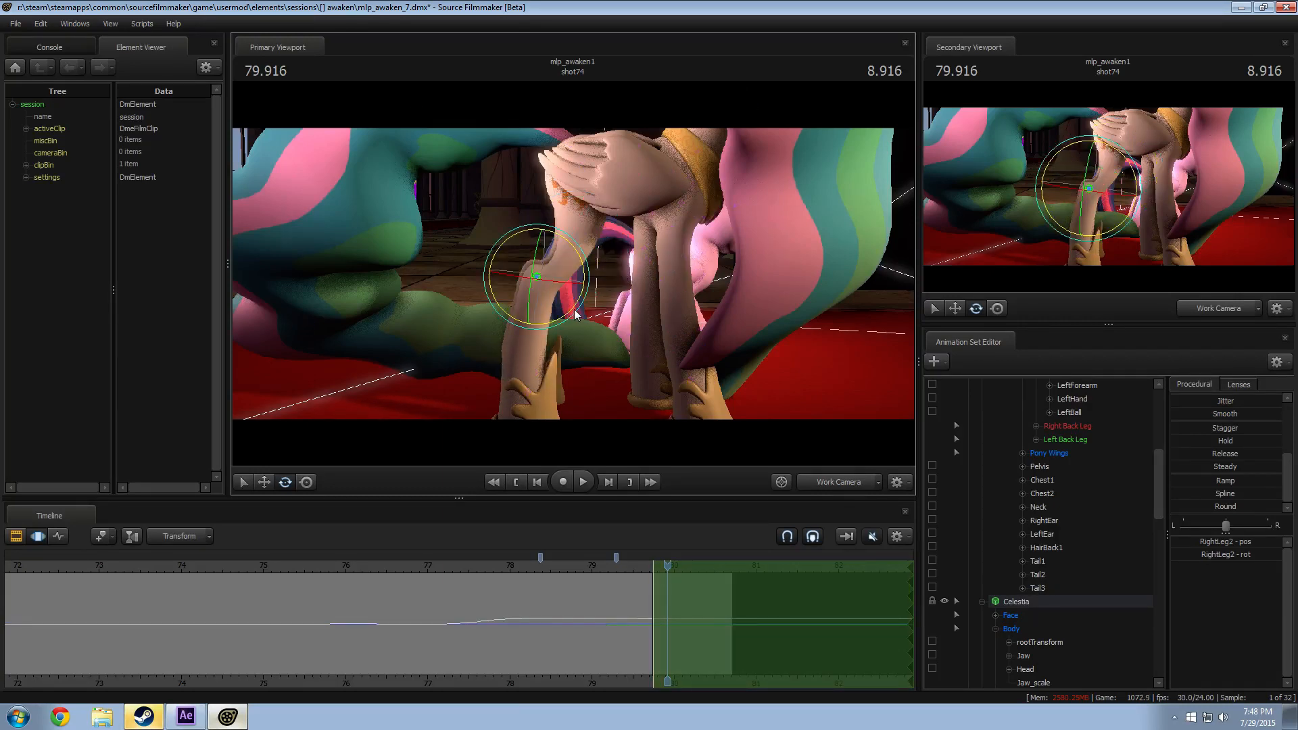
{"action": "mouse_move", "coordinate": [537, 275]}
{"action": "left_mouse_down", "text": "alt"}
{"action": "mouse_move", "coordinate": [473, 275]}
{"action": "mouse_move", "coordinate": [544, 276]}
{"action": "left_mouse_up", "text": "alt"}
{"action": "key", "text": "shift"}
{"action": "left_click_drag", "start_coordinate": [605, 402], "coordinate": [466, 426], "text": "alt"}
{"action": "key", "text": "shift"}
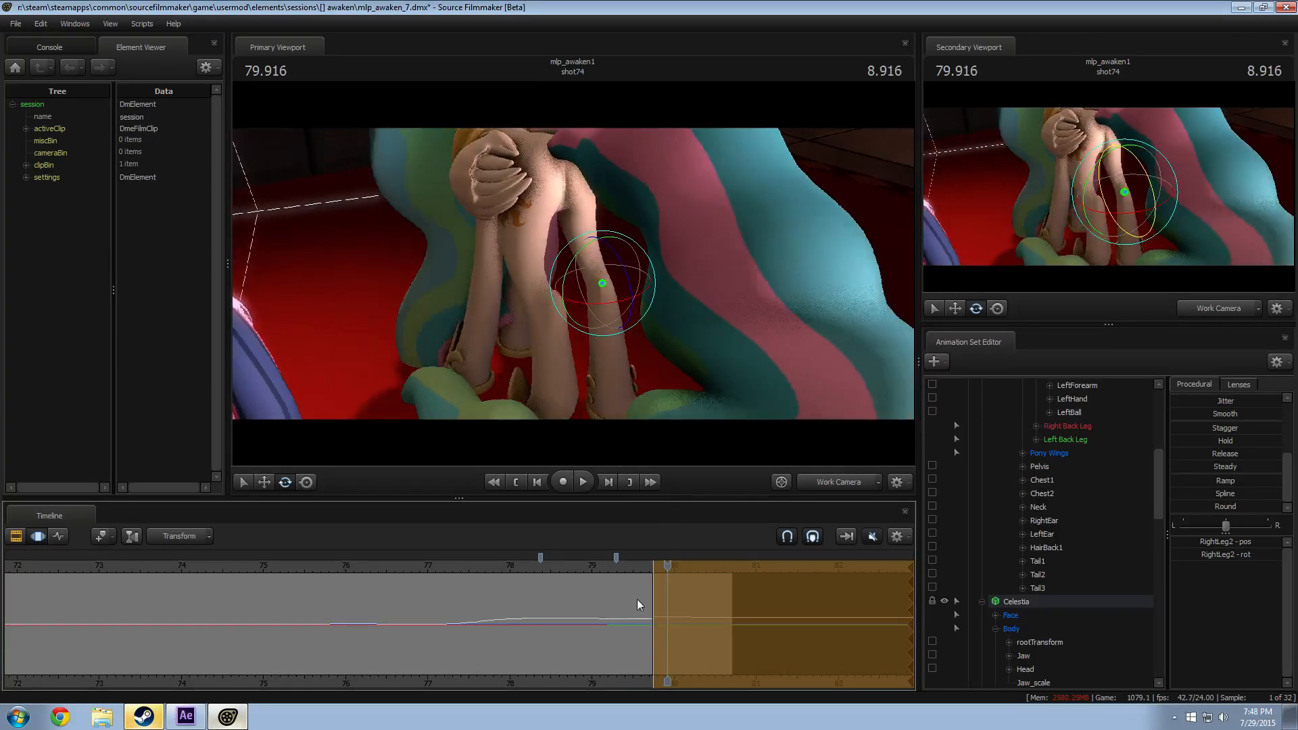
{"action": "left_click_drag", "start_coordinate": [636, 406], "coordinate": [723, 365], "text": "alt"}
{"action": "left_click_drag", "start_coordinate": [541, 183], "coordinate": [566, 192], "text": "alt"}
Step: Rotate Celestia's LeftThigh at 79.916 s to reposition her left back leg
{"action": "key", "text": "ctrl"}
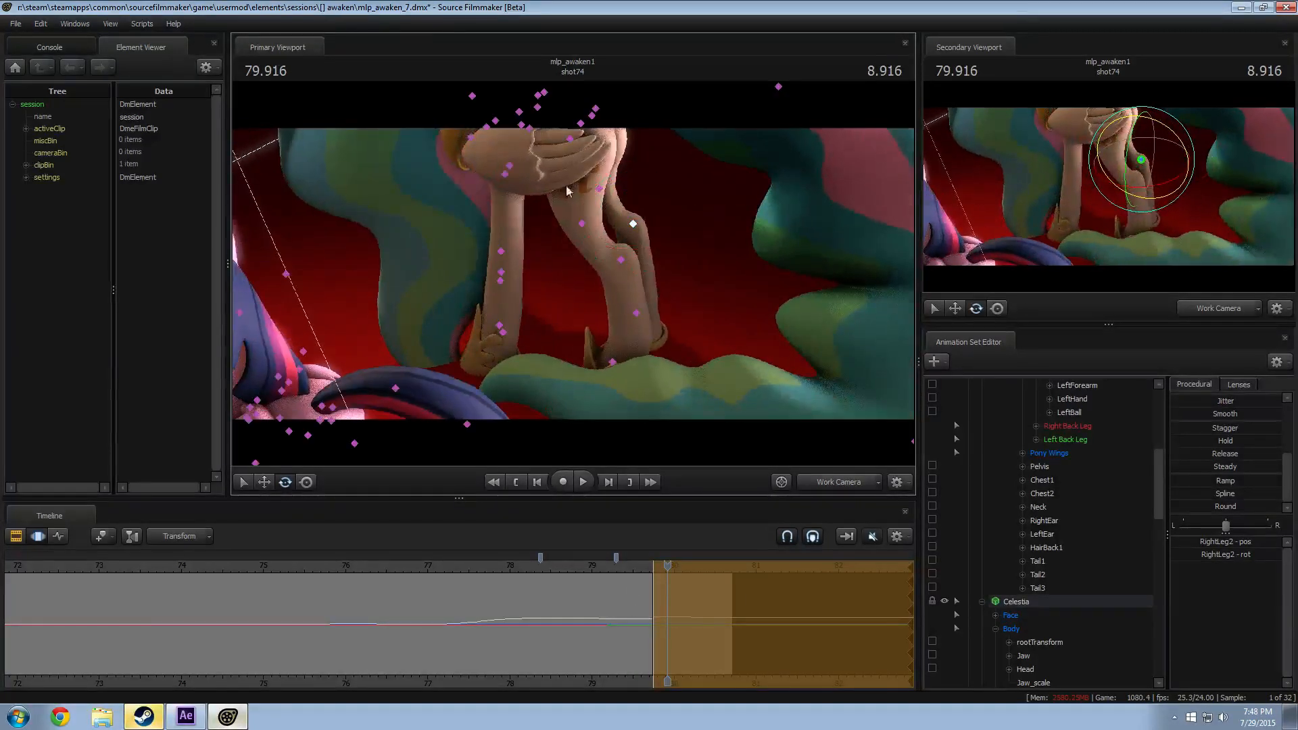
{"action": "left_click", "coordinate": [575, 142], "text": "ctrl"}
{"action": "left_click", "coordinate": [576, 141], "text": "ctrl"}
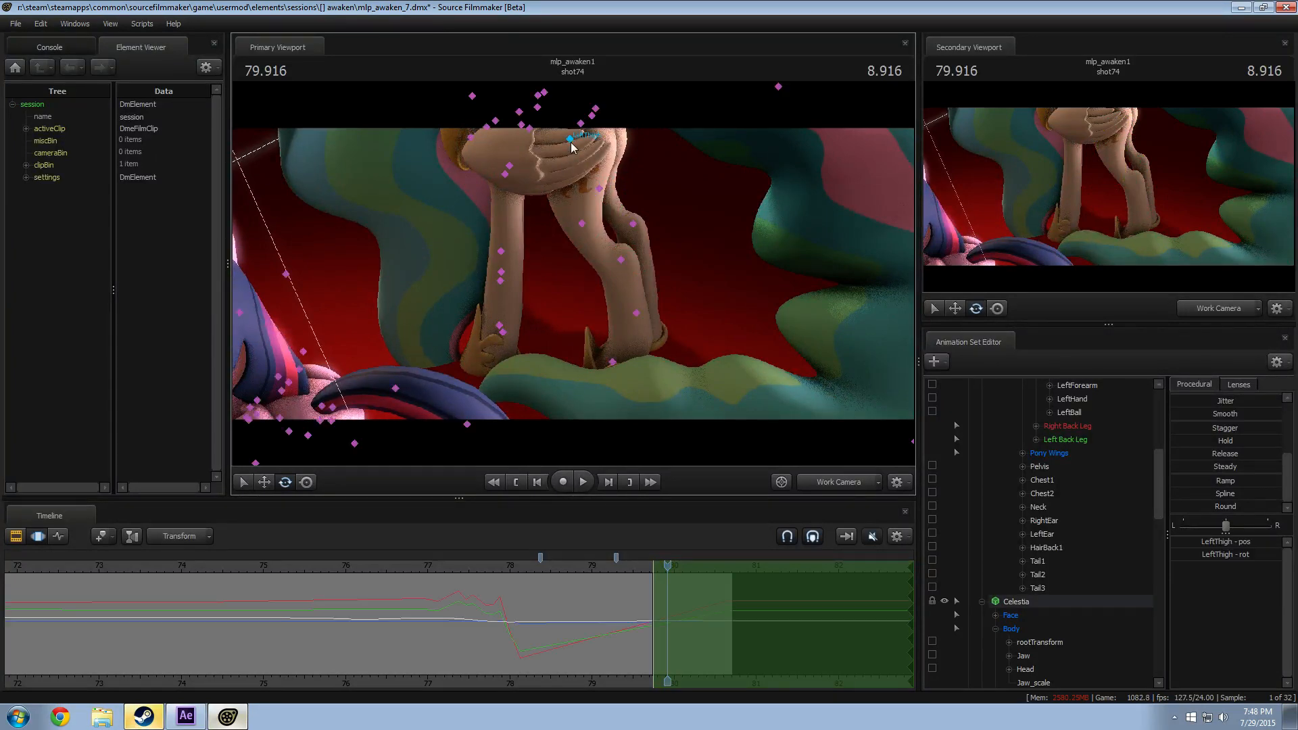
{"action": "left_click_drag", "start_coordinate": [579, 152], "coordinate": [573, 270]}
{"action": "left_click_drag", "start_coordinate": [619, 160], "coordinate": [623, 183]}
Step: Rotate Celestia's LeftLeg1 and LeftLeg2 at 79.916 s, undoing the excess rotation, to plant her left back leg
{"action": "left_click", "coordinate": [574, 261], "text": "ctrl"}
{"action": "left_click_drag", "start_coordinate": [614, 258], "coordinate": [614, 236]}
{"action": "left_click", "coordinate": [618, 293], "text": "ctrl"}
{"action": "left_click_drag", "start_coordinate": [658, 285], "coordinate": [571, 253]}
{"action": "key", "text": "ctrl+z"}
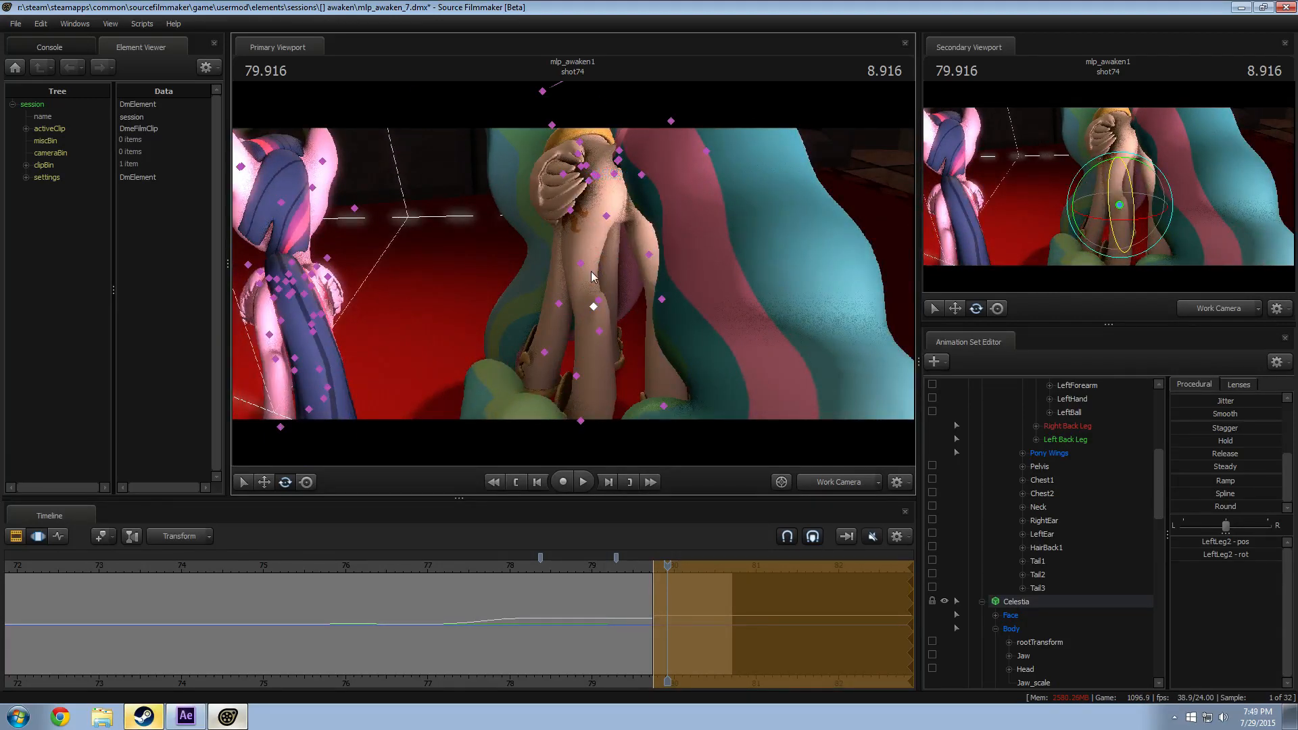
{"action": "left_click", "coordinate": [578, 264]}
{"action": "left_click_drag", "start_coordinate": [560, 234], "coordinate": [565, 235]}
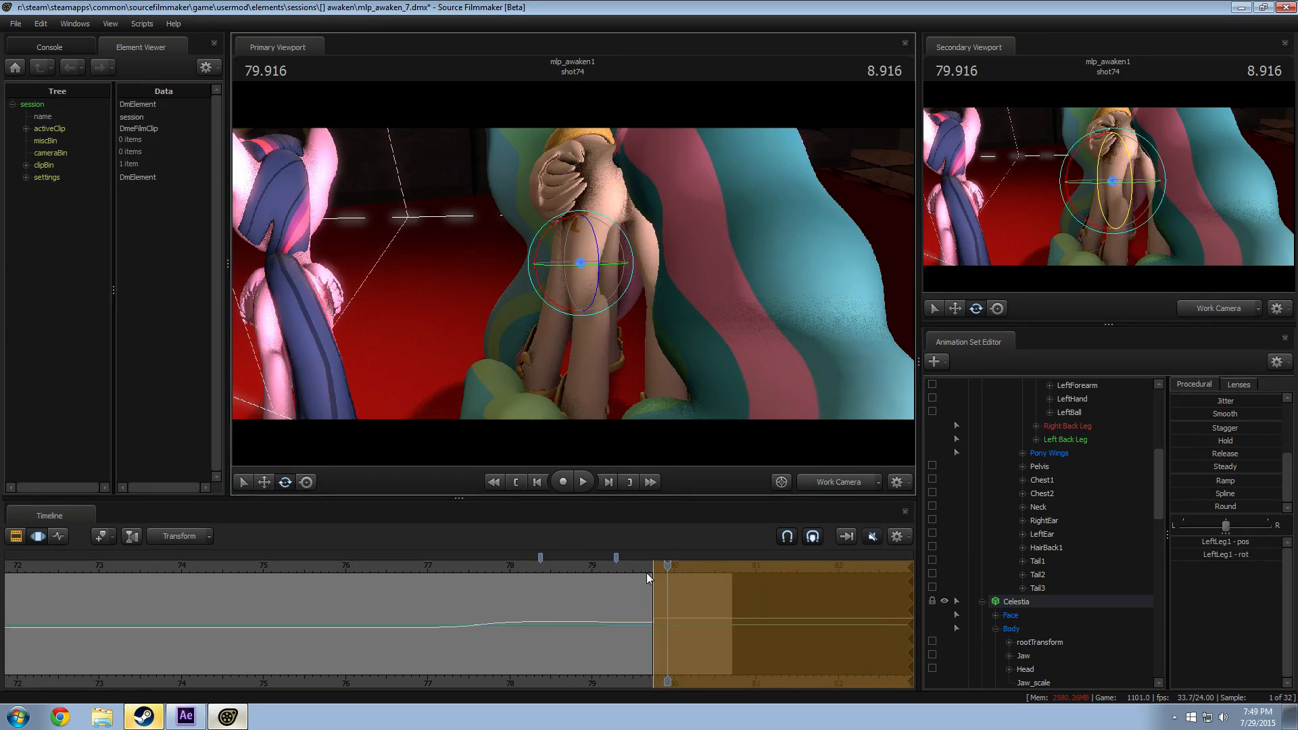
Step: Scrub shot74 around 79.8 s and play on to 80.208 s to check the leg transition
{"action": "left_click", "coordinate": [633, 589]}
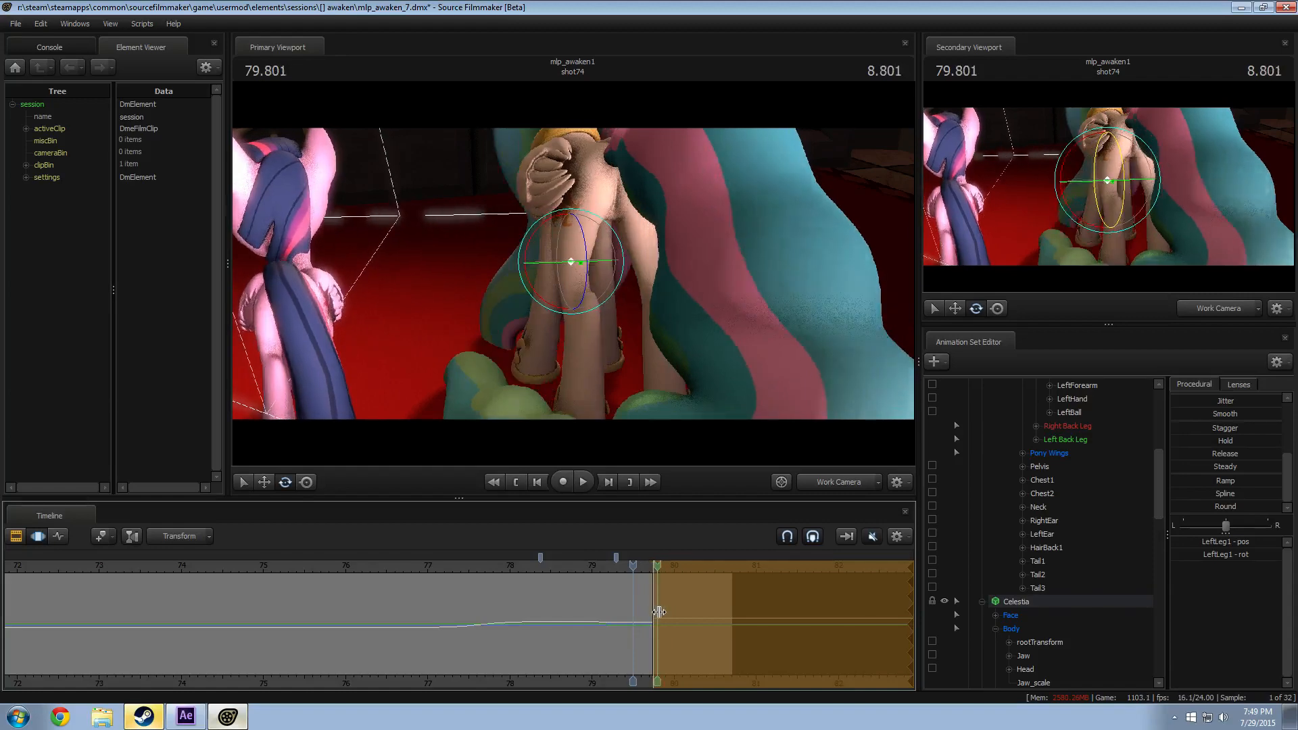
{"action": "mouse_move", "coordinate": [638, 408]}
{"action": "left_mouse_down", "text": "alt"}
{"action": "mouse_move", "coordinate": [704, 429]}
{"action": "mouse_move", "coordinate": [637, 408]}
{"action": "left_mouse_up", "text": "alt"}
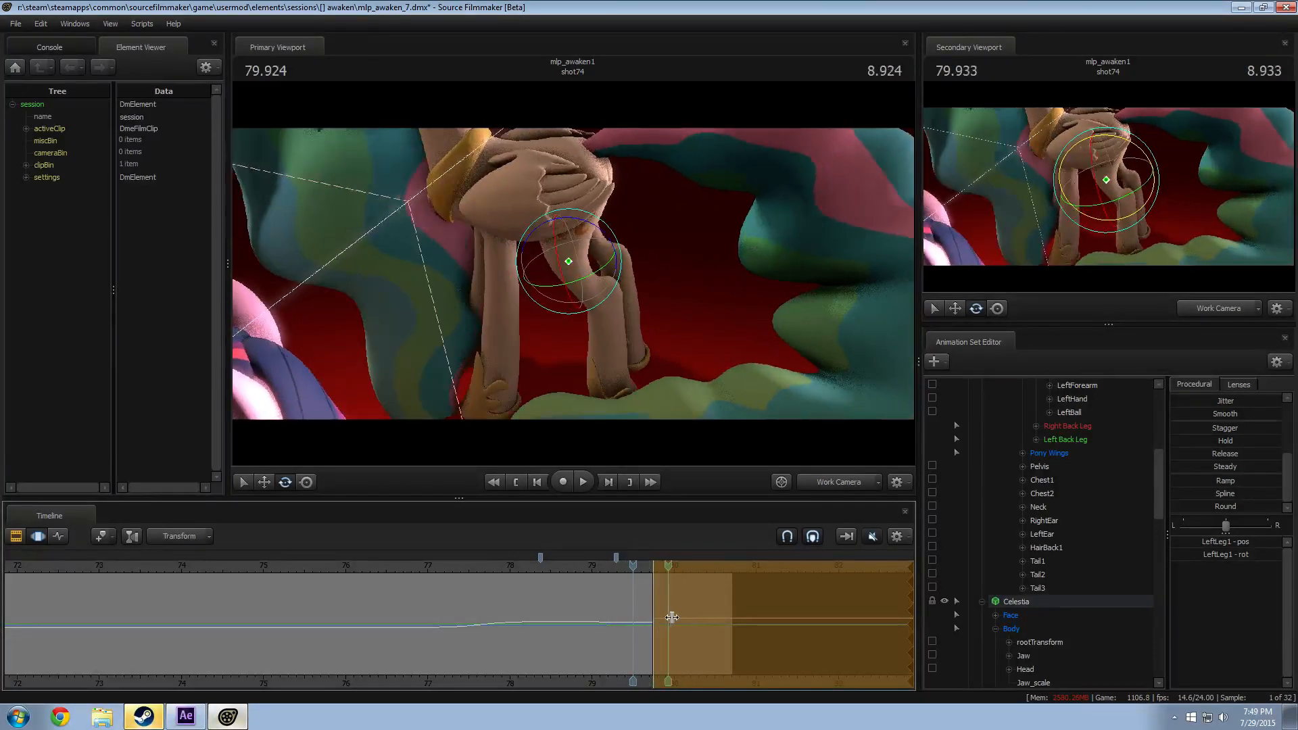
{"action": "key", "text": "space"}
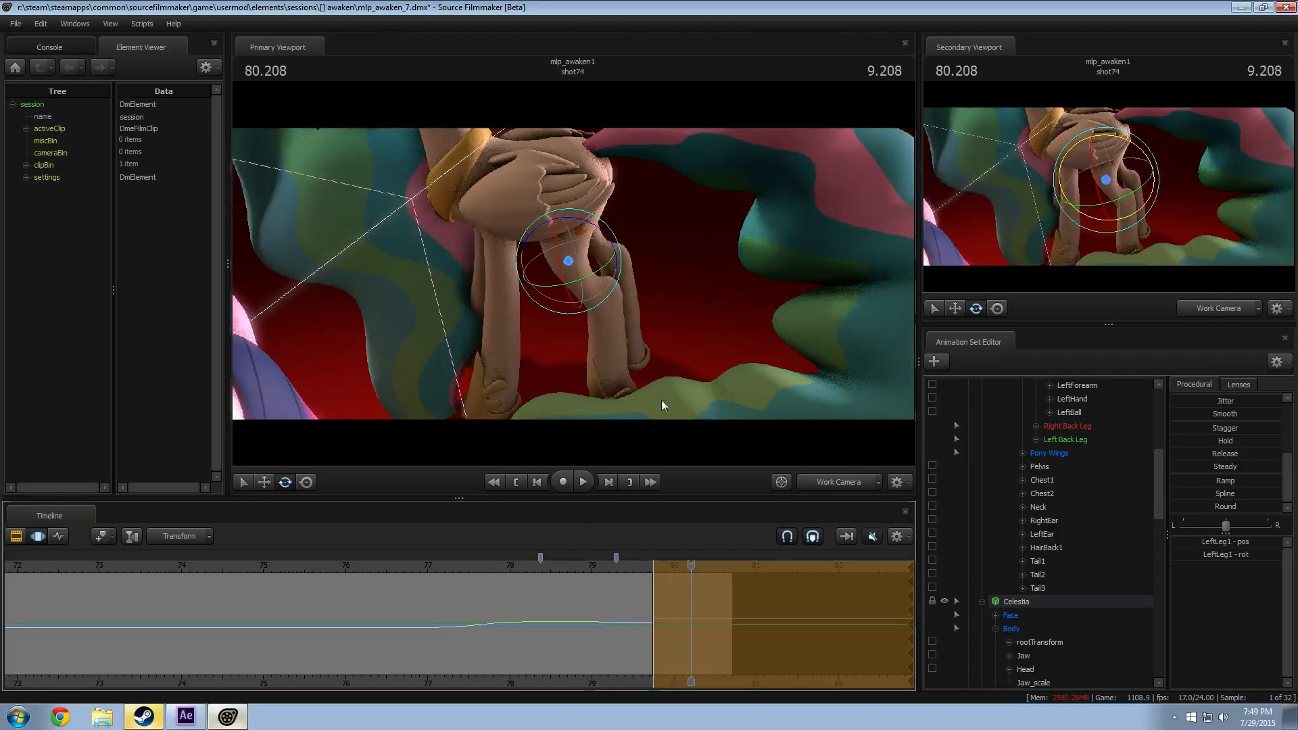
Step: Rotate Celestia's LeftThigh at 80.208 s to adjust the stance of her left back leg
{"action": "left_click_drag", "start_coordinate": [661, 399], "coordinate": [590, 258], "text": "alt"}
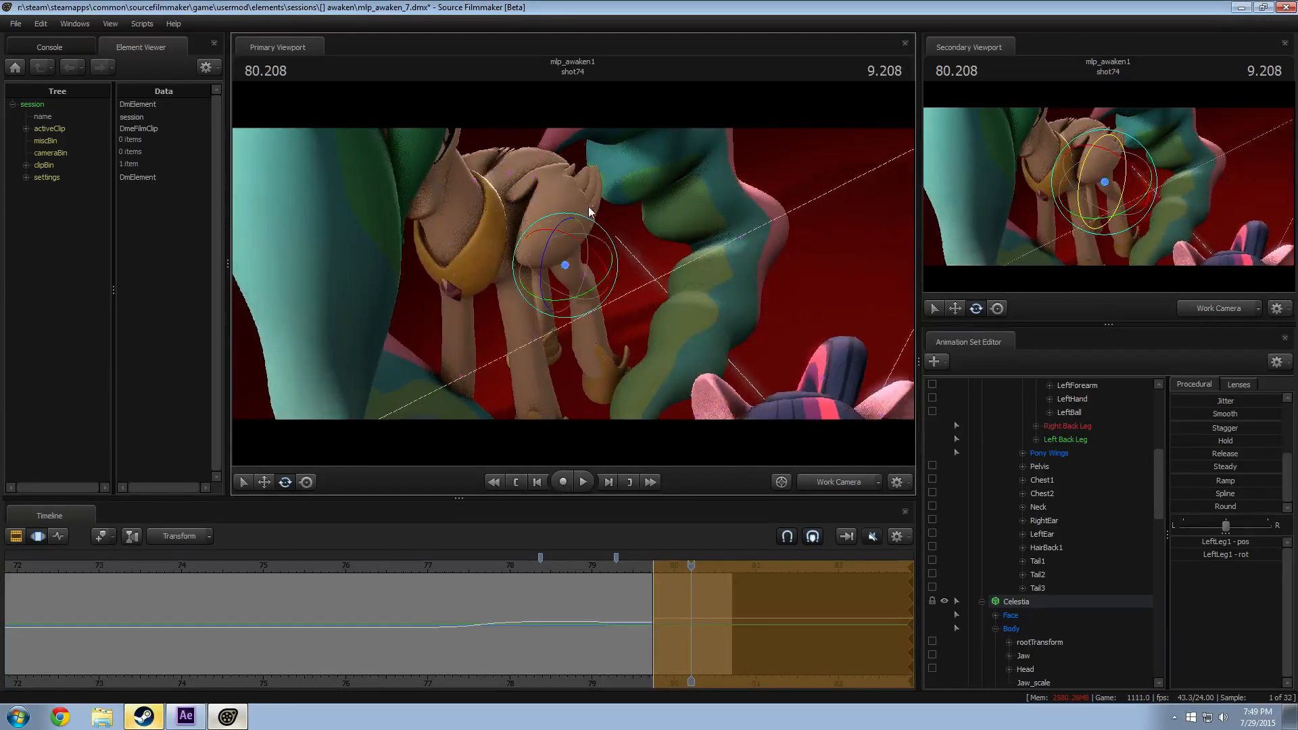
{"action": "left_click", "coordinate": [556, 188]}
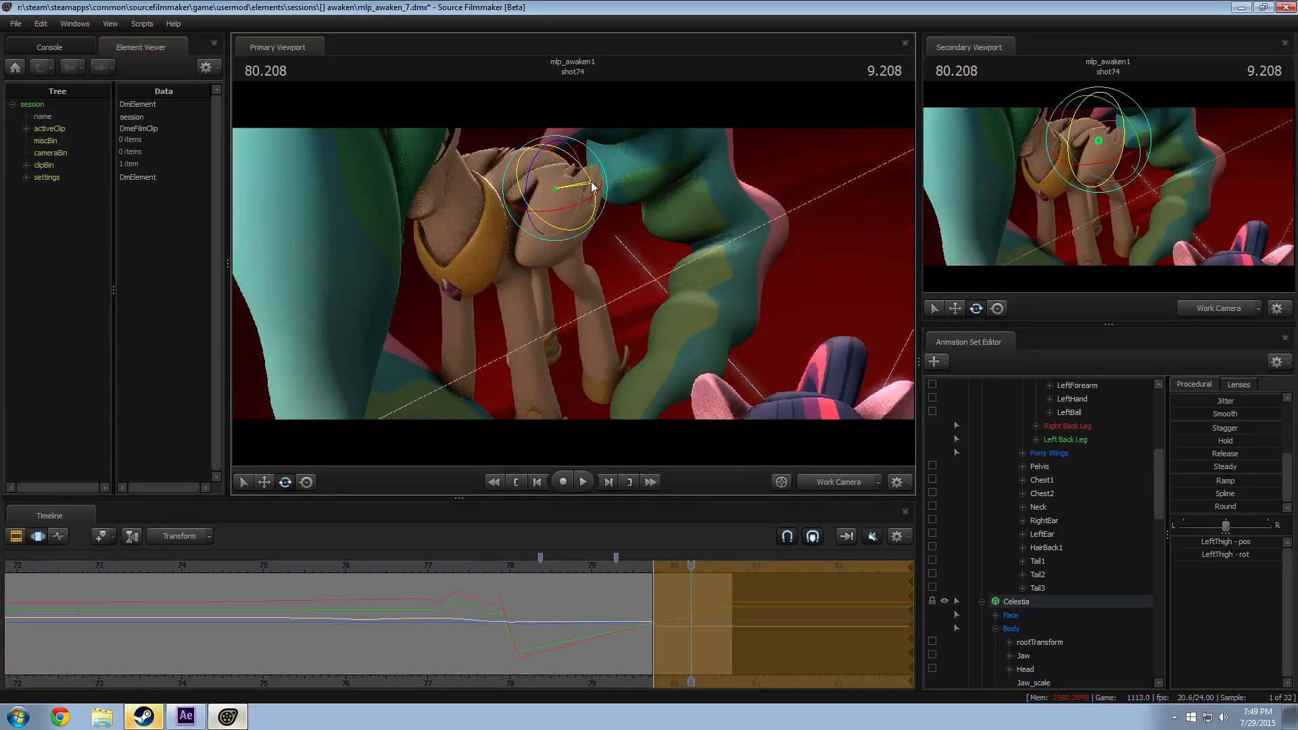
{"action": "left_click_drag", "start_coordinate": [543, 222], "coordinate": [535, 229]}
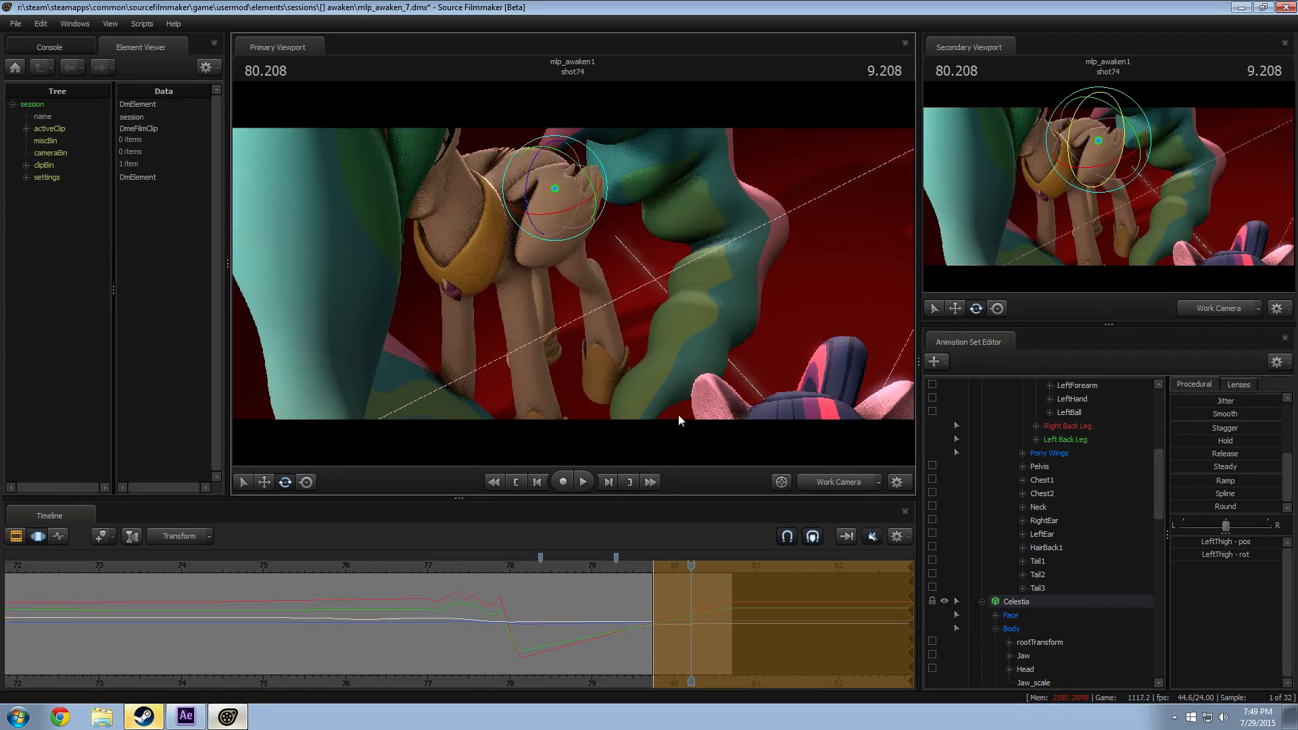
{"action": "left_click", "coordinate": [644, 583]}
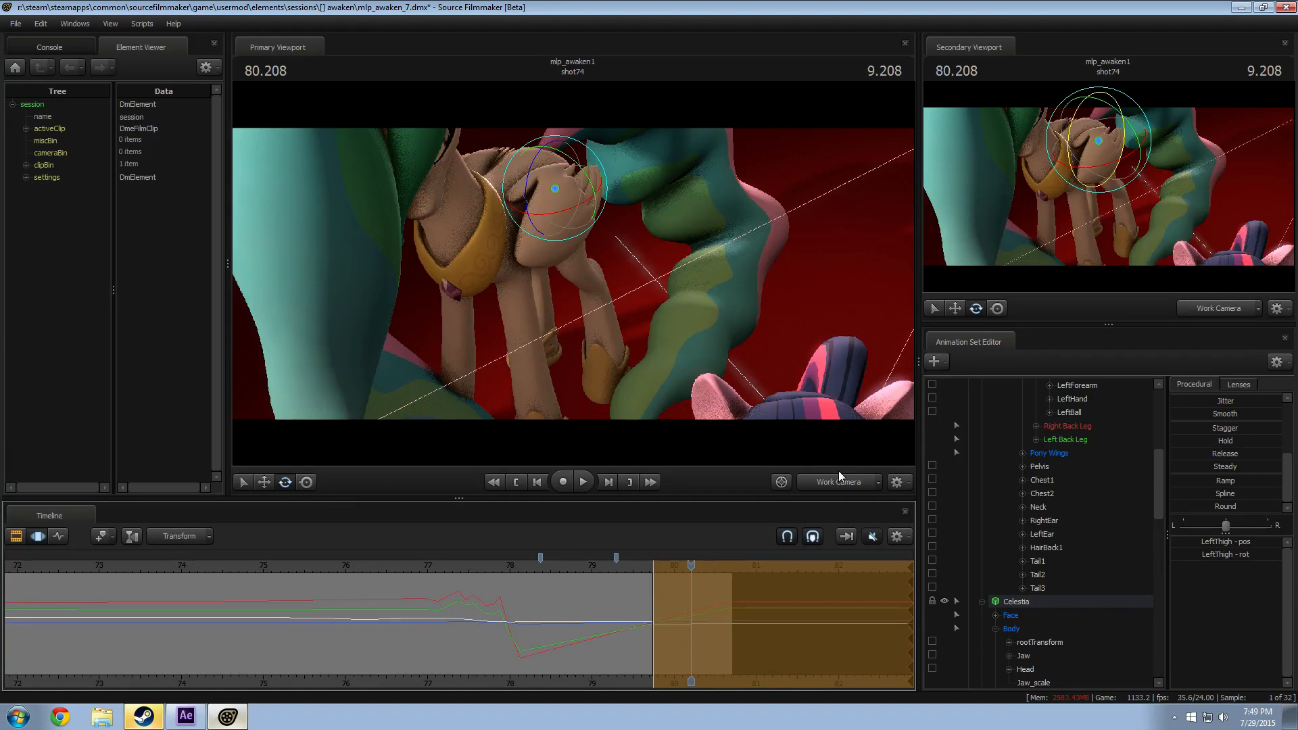
Step: Start the work camera from camera2's view and compare Celestia's leg pose between about 79.6 s and 80.208 s from several angles
{"action": "left_click", "coordinate": [841, 482]}
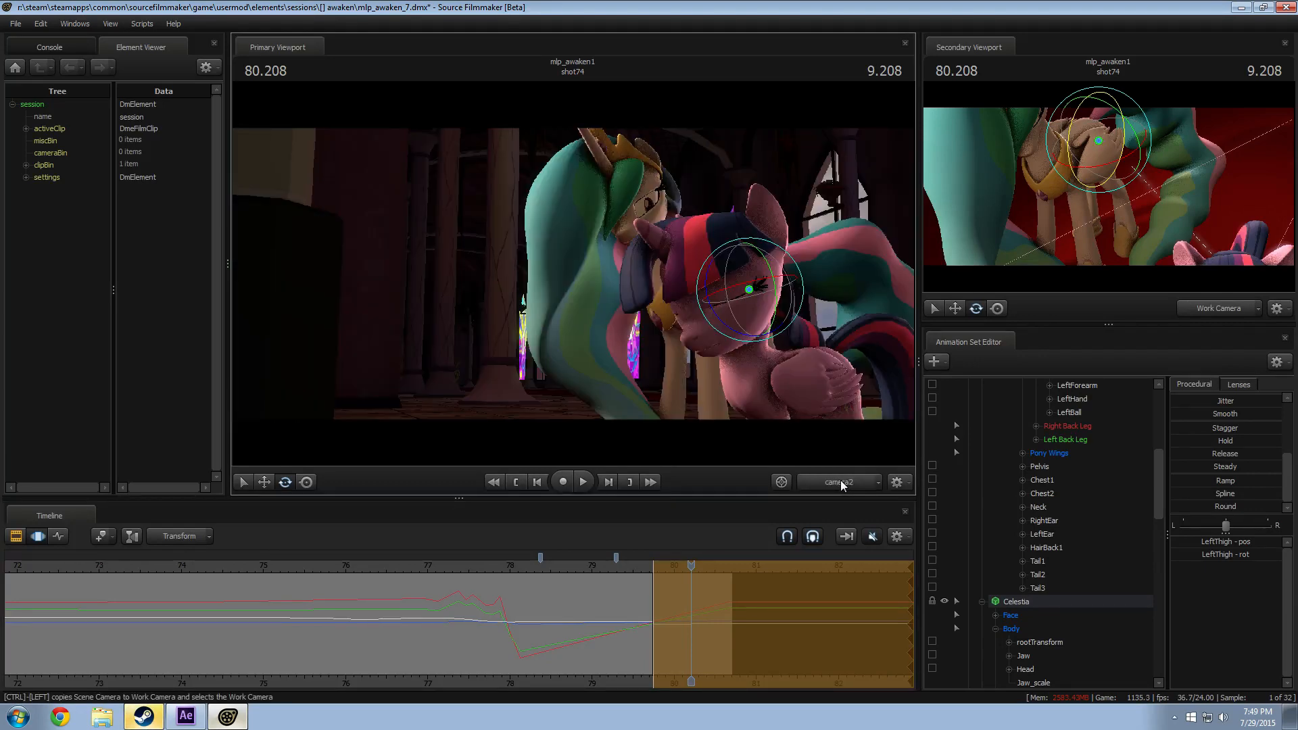
{"action": "left_click", "coordinate": [856, 487], "text": "ctrl"}
{"action": "left_click_drag", "start_coordinate": [500, 366], "coordinate": [534, 358]}
{"action": "mouse_move", "coordinate": [573, 274]}
{"action": "left_mouse_down"}
{"action": "mouse_move", "coordinate": [588, 303]}
{"action": "mouse_move", "coordinate": [567, 279]}
{"action": "left_mouse_up"}
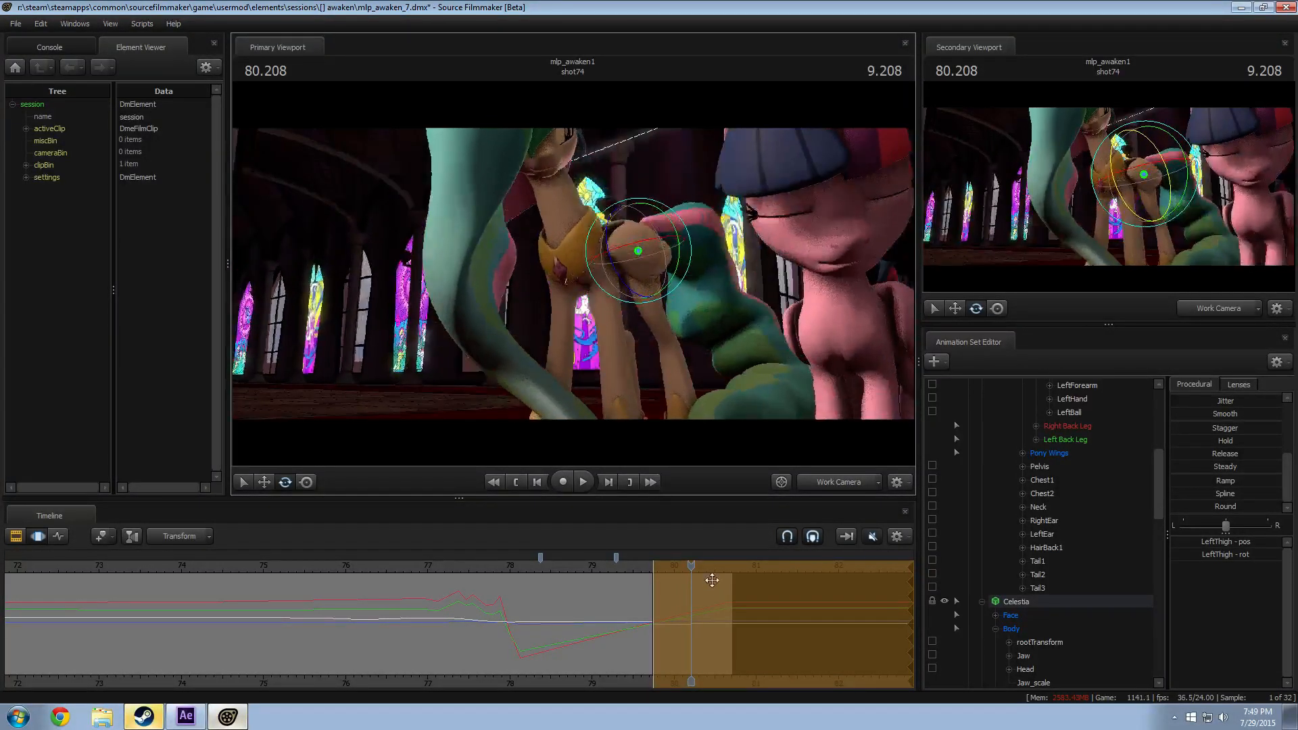
{"action": "key", "text": "shift"}
{"action": "key", "text": "shift"}
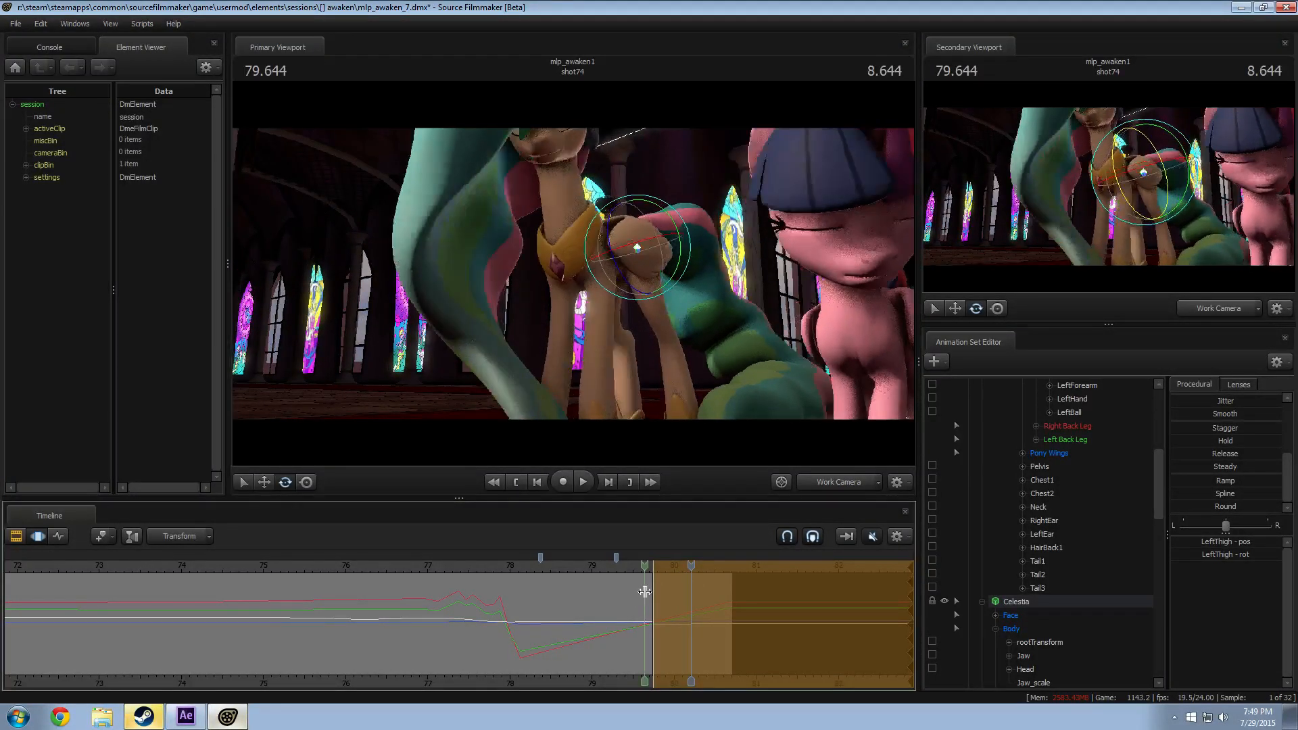
{"action": "left_click_drag", "start_coordinate": [676, 399], "coordinate": [574, 276]}
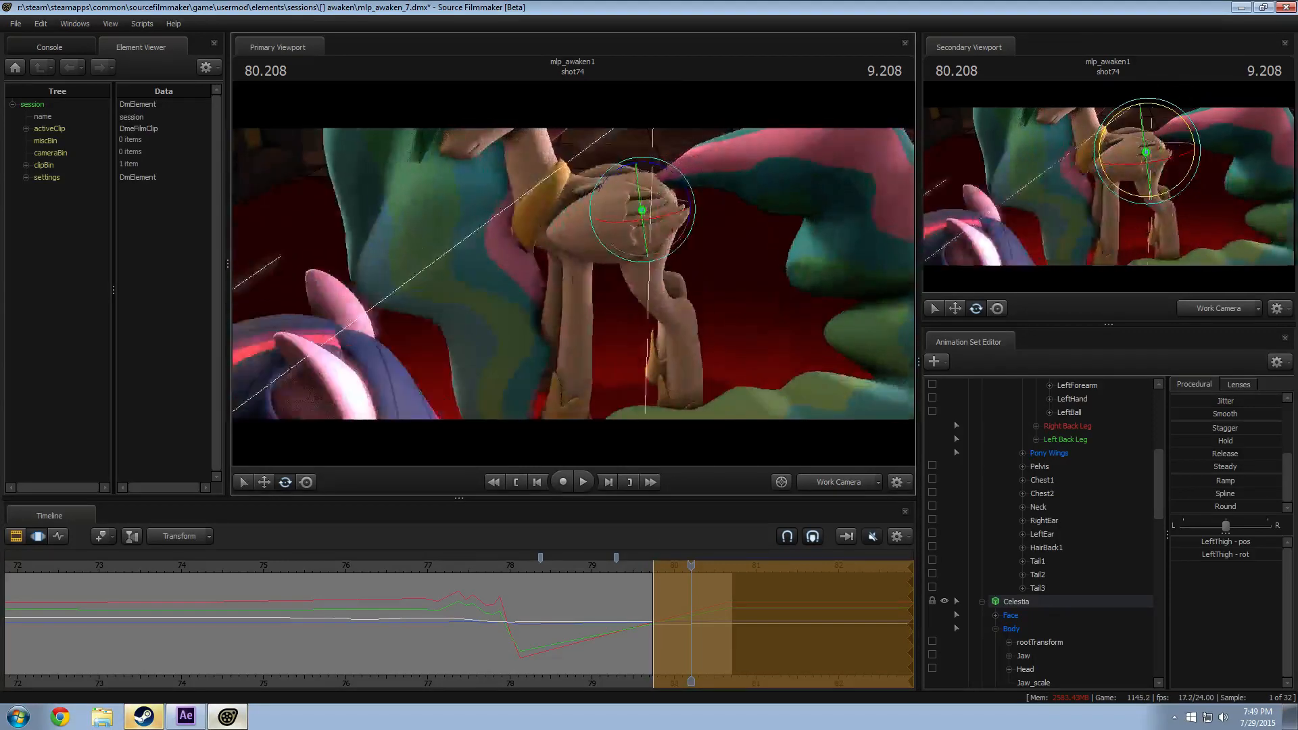
{"action": "key", "text": "shift"}
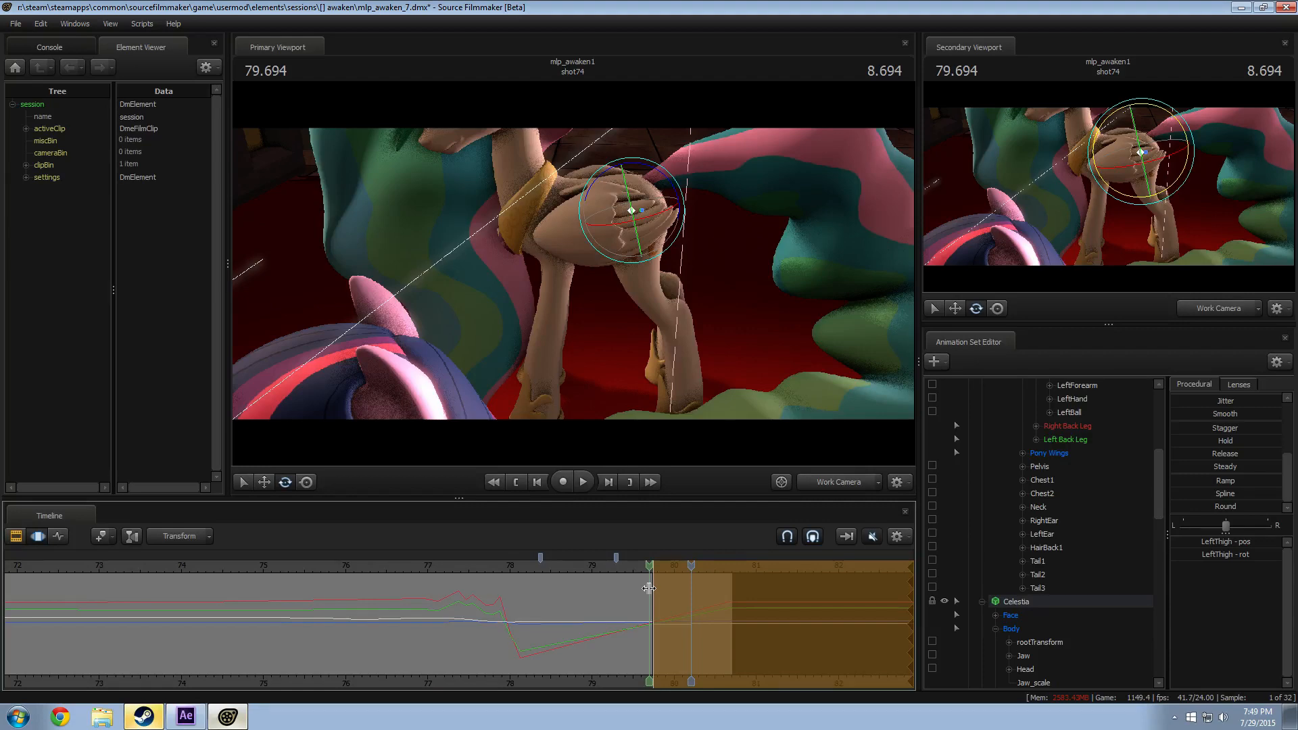
{"action": "key", "text": "shift"}
{"action": "key", "text": "shift"}
{"action": "left_click_drag", "start_coordinate": [599, 396], "coordinate": [799, 405], "text": "alt"}
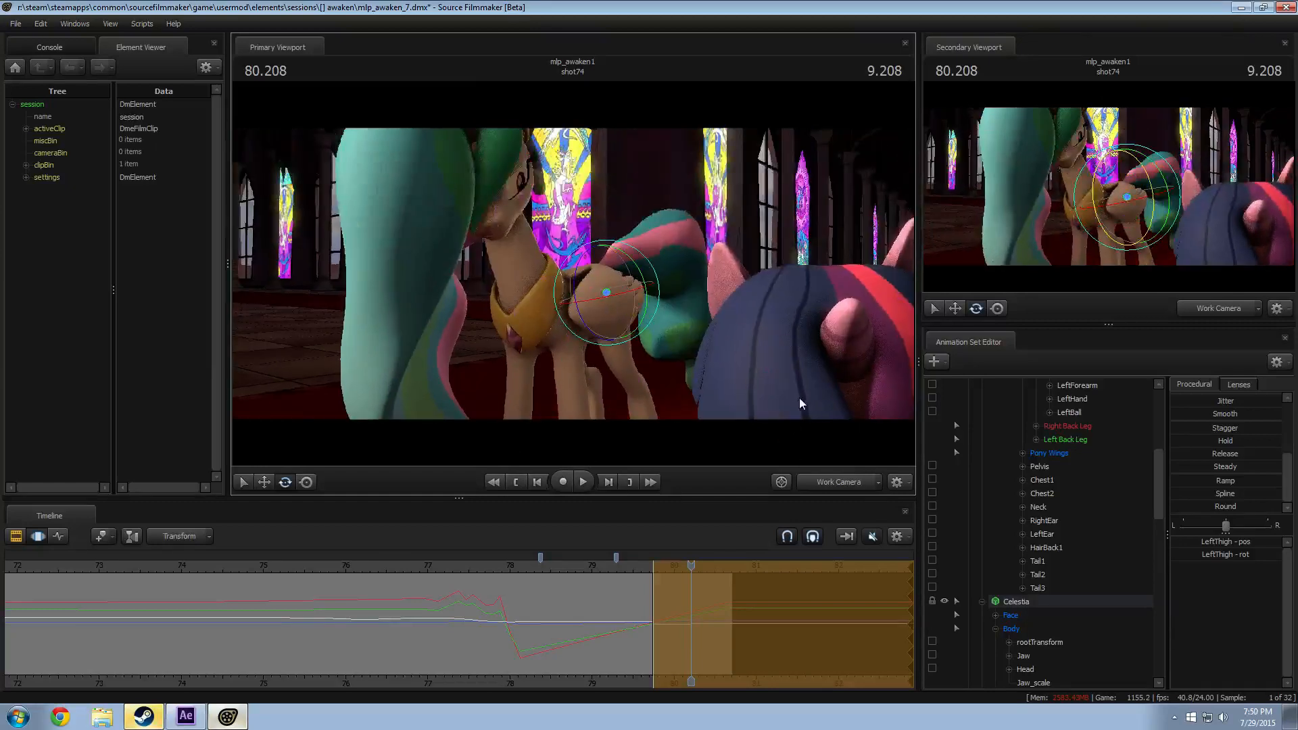
Step: Play shot74 through camera2 from about 79 s to 80.041 s to check Celestia's motion
{"action": "left_click", "coordinate": [838, 488]}
{"action": "key", "text": "space"}
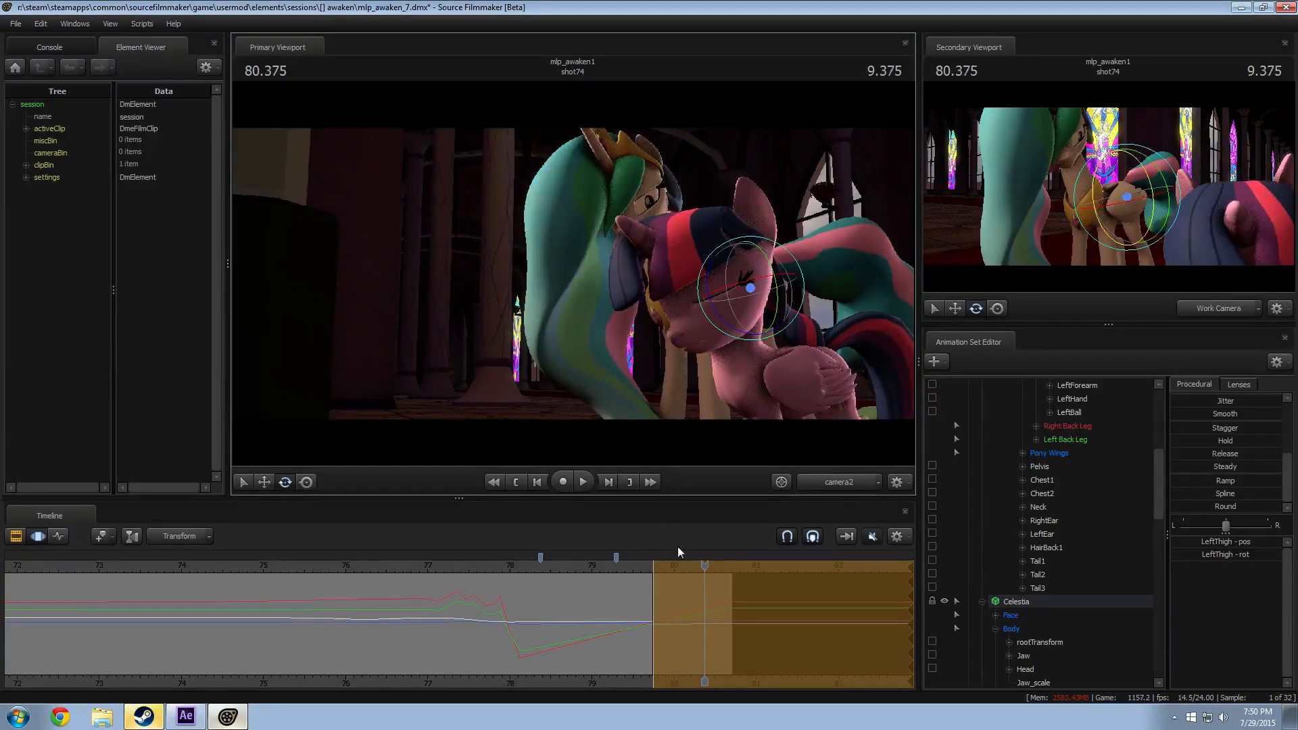
{"action": "left_click_drag", "start_coordinate": [707, 569], "coordinate": [594, 570]}
{"action": "key", "text": "space"}
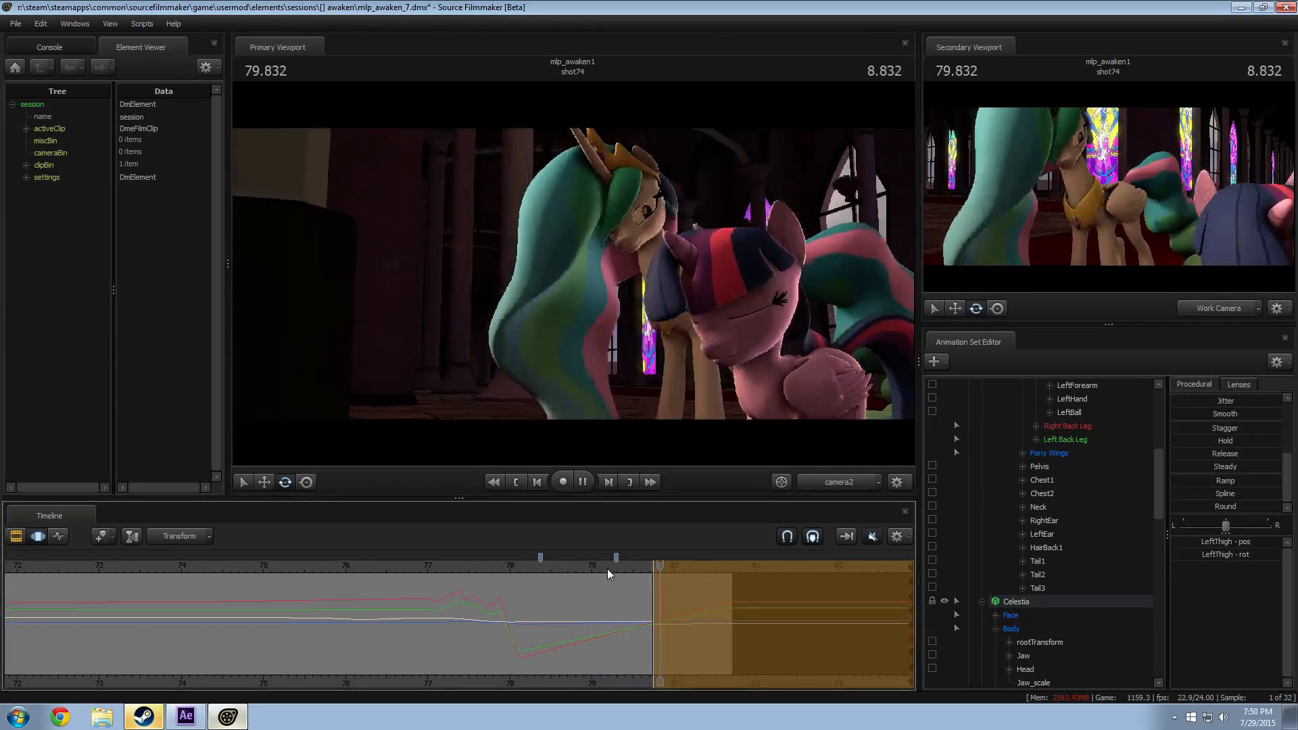
{"action": "key", "text": "space"}
Step: Rotate Celestia's Neck at 80.041 s, comparing the pose with and without the change
{"action": "key", "text": "ctrl"}
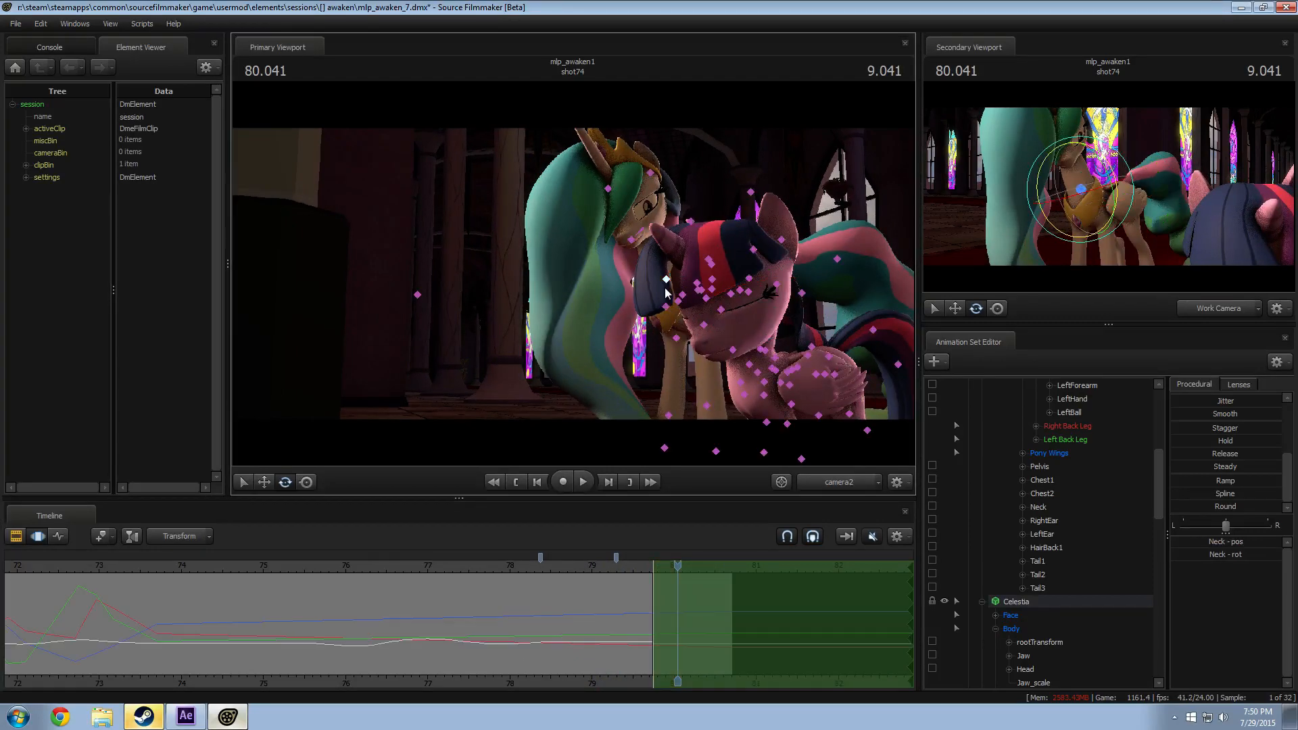
{"action": "left_click", "coordinate": [666, 278], "text": "ctrl"}
{"action": "left_click_drag", "start_coordinate": [666, 280], "coordinate": [637, 292]}
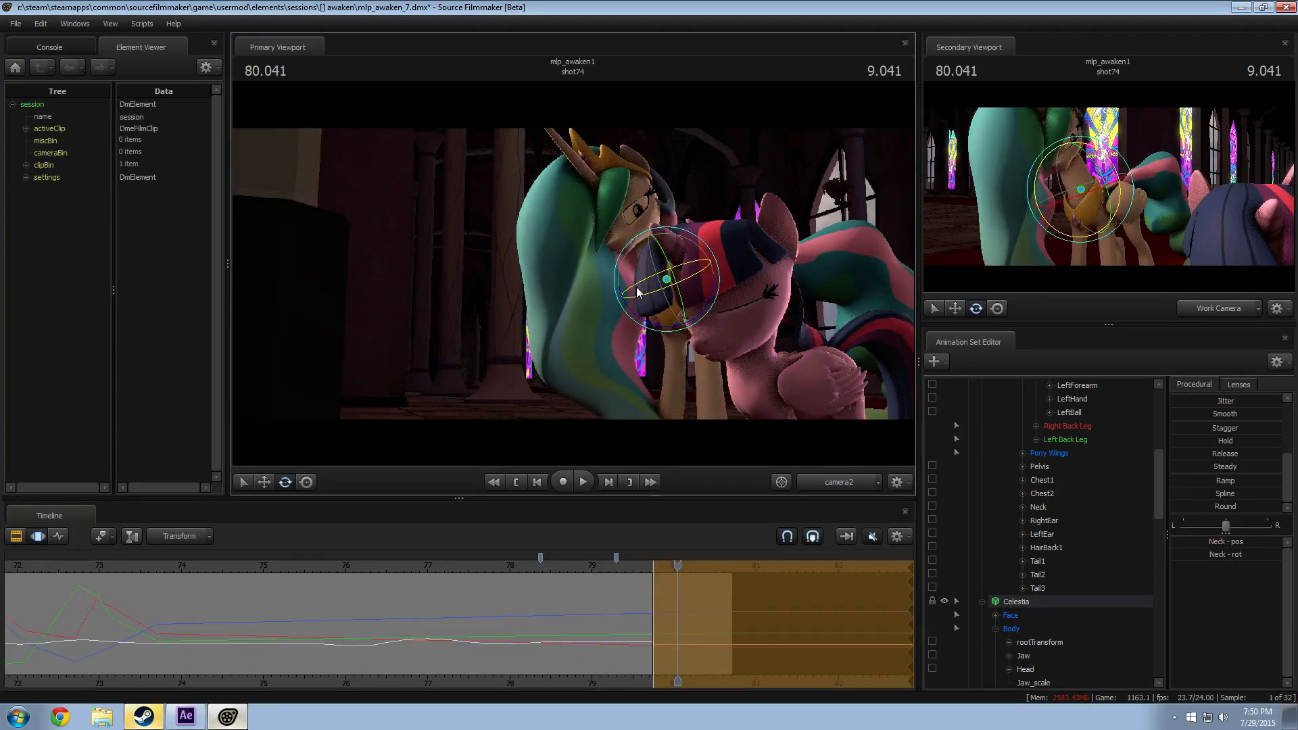
{"action": "left_click", "coordinate": [618, 569]}
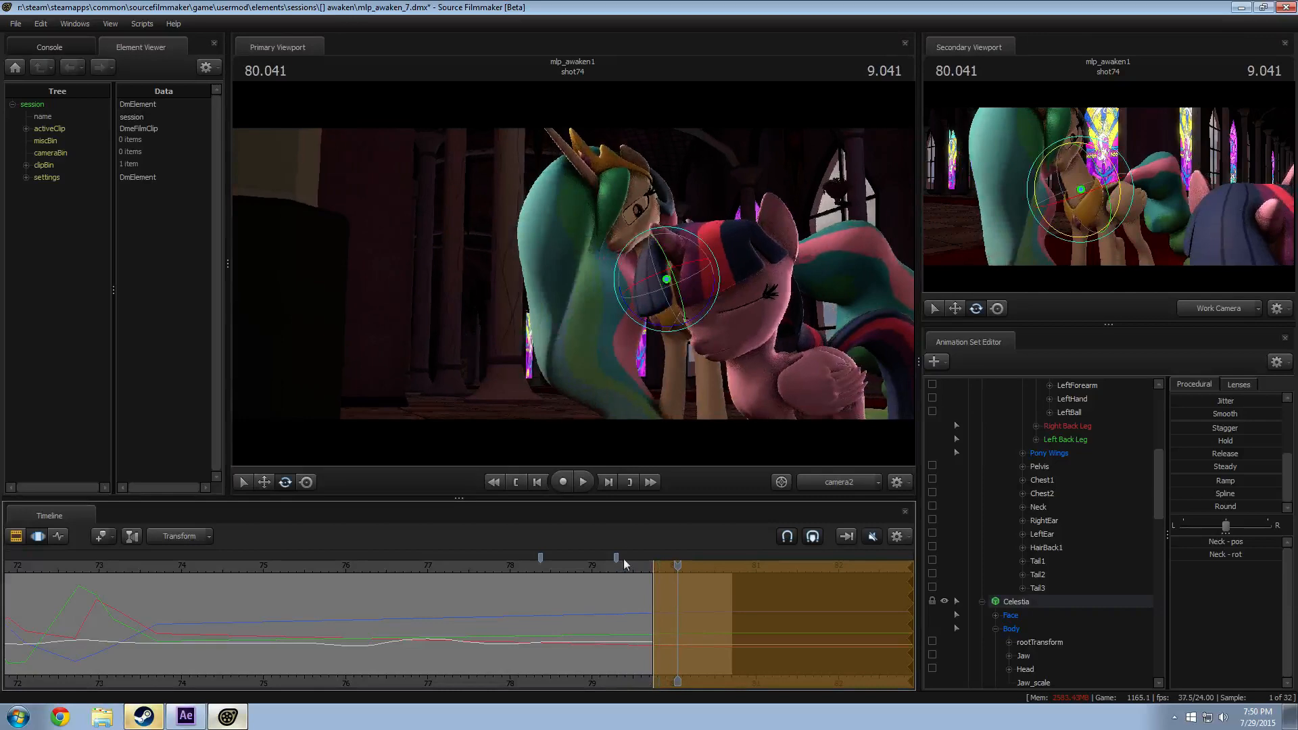
{"action": "left_click", "coordinate": [832, 485]}
{"action": "left_click_drag", "start_coordinate": [635, 307], "coordinate": [570, 263]}
{"action": "key", "text": "ctrl+z"}
{"action": "key", "text": "ctrl+y"}
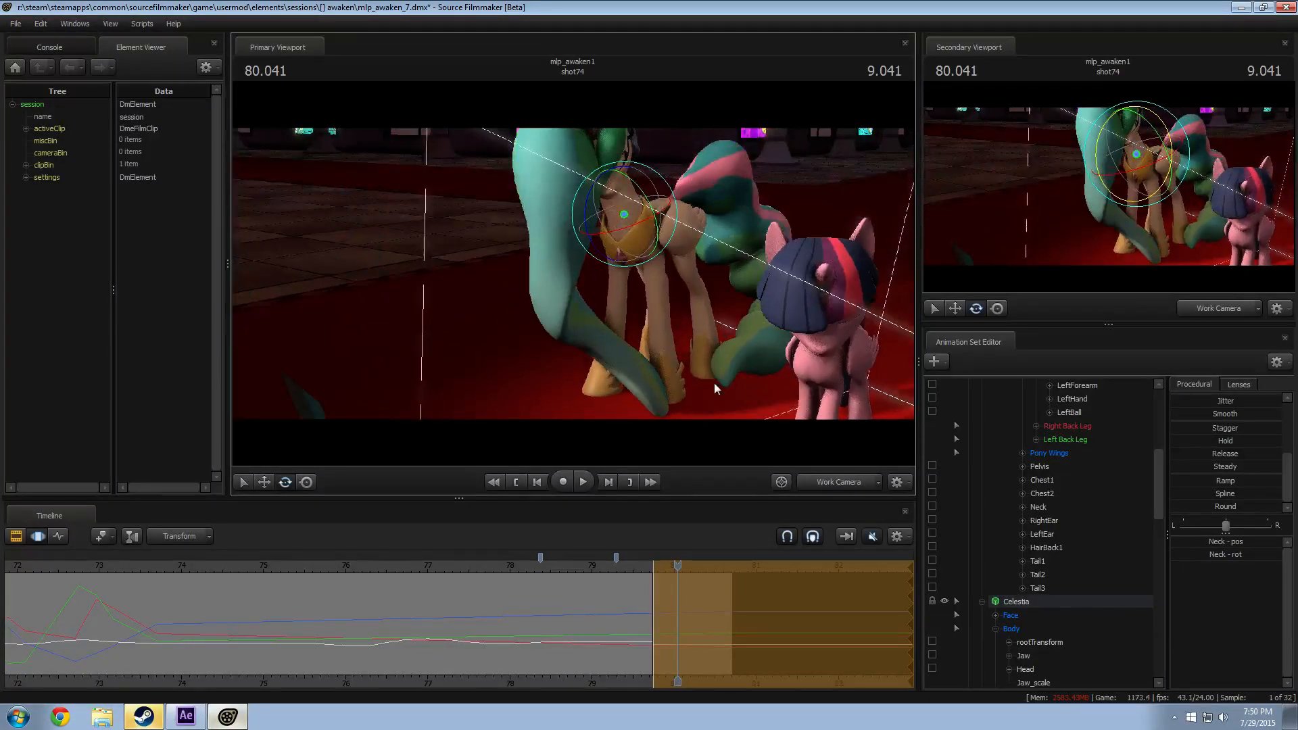
Step: Apply the In procedural preset to Celestia's LeftBall over the time selection starting at about 79.7 s
{"action": "left_click_drag", "start_coordinate": [715, 385], "coordinate": [573, 273], "text": "alt"}
{"action": "left_click_drag", "start_coordinate": [575, 332], "coordinate": [573, 392]}
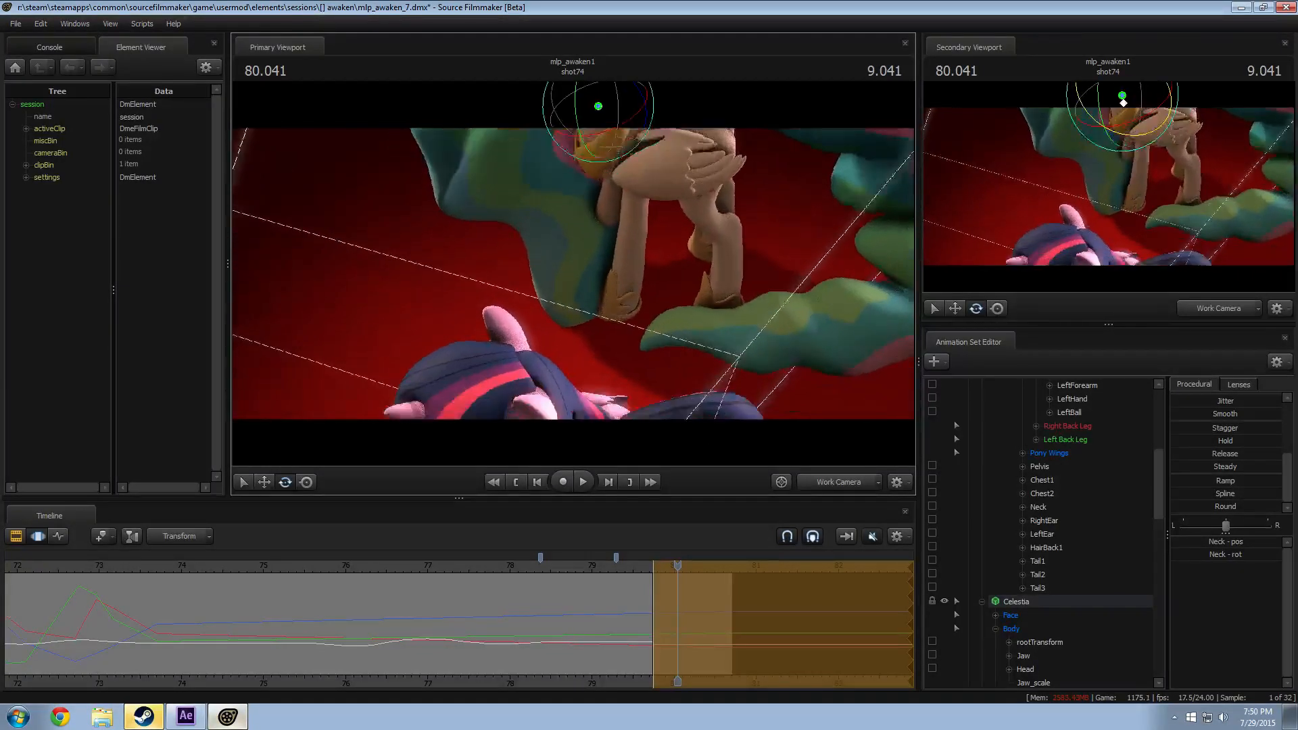
{"action": "left_click_drag", "start_coordinate": [573, 273], "coordinate": [575, 277]}
{"action": "key", "text": "w"}
{"action": "left_click", "coordinate": [629, 279], "text": "ctrl"}
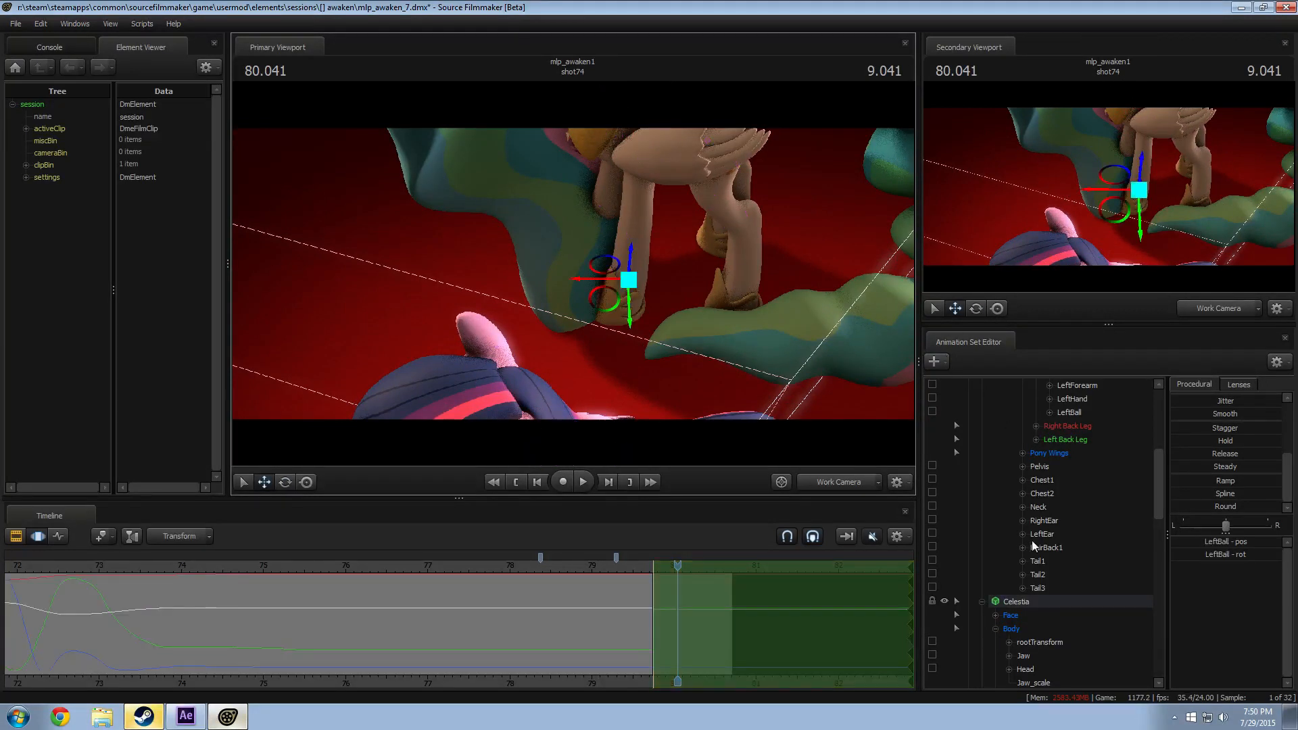
{"action": "scroll", "coordinate": [1004, 570], "scroll_direction": "up", "scroll_amount": 5}
{"action": "scroll", "coordinate": [1006, 570], "scroll_direction": "down", "scroll_amount": 11}
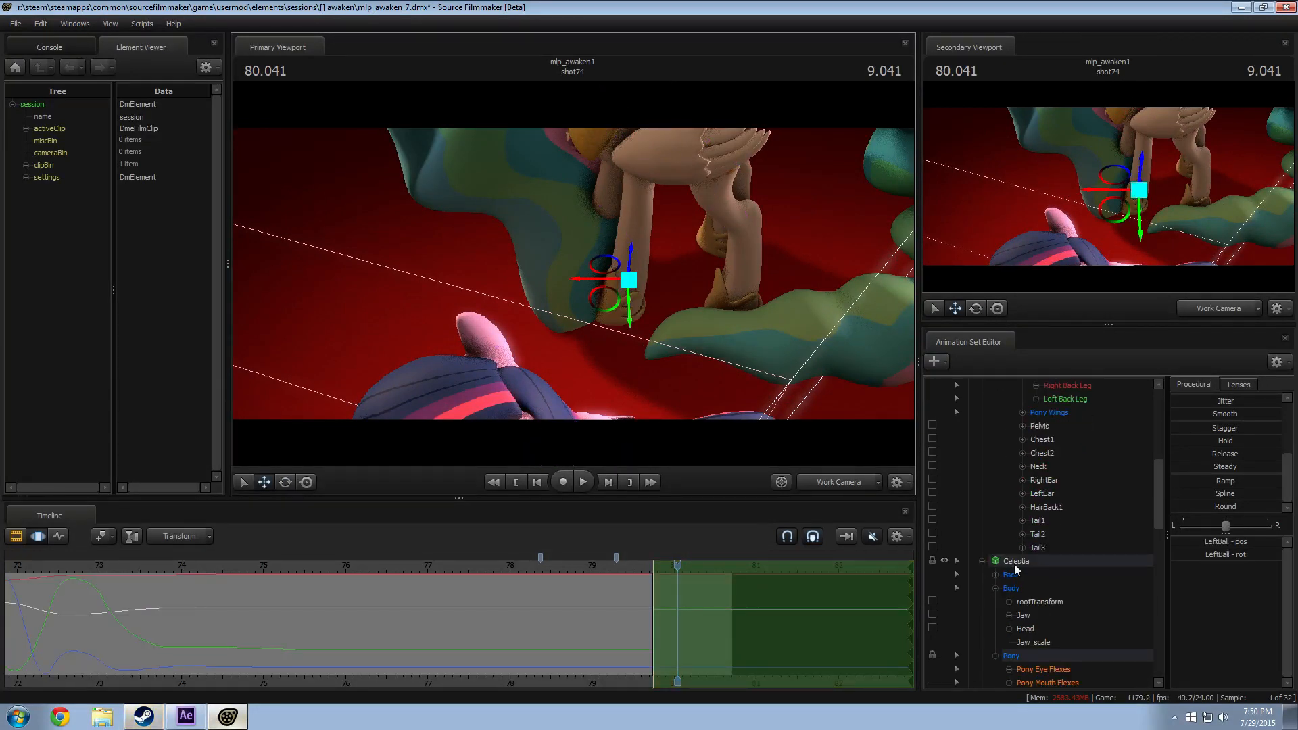
{"action": "scroll", "coordinate": [1021, 560], "scroll_direction": "down", "scroll_amount": 2}
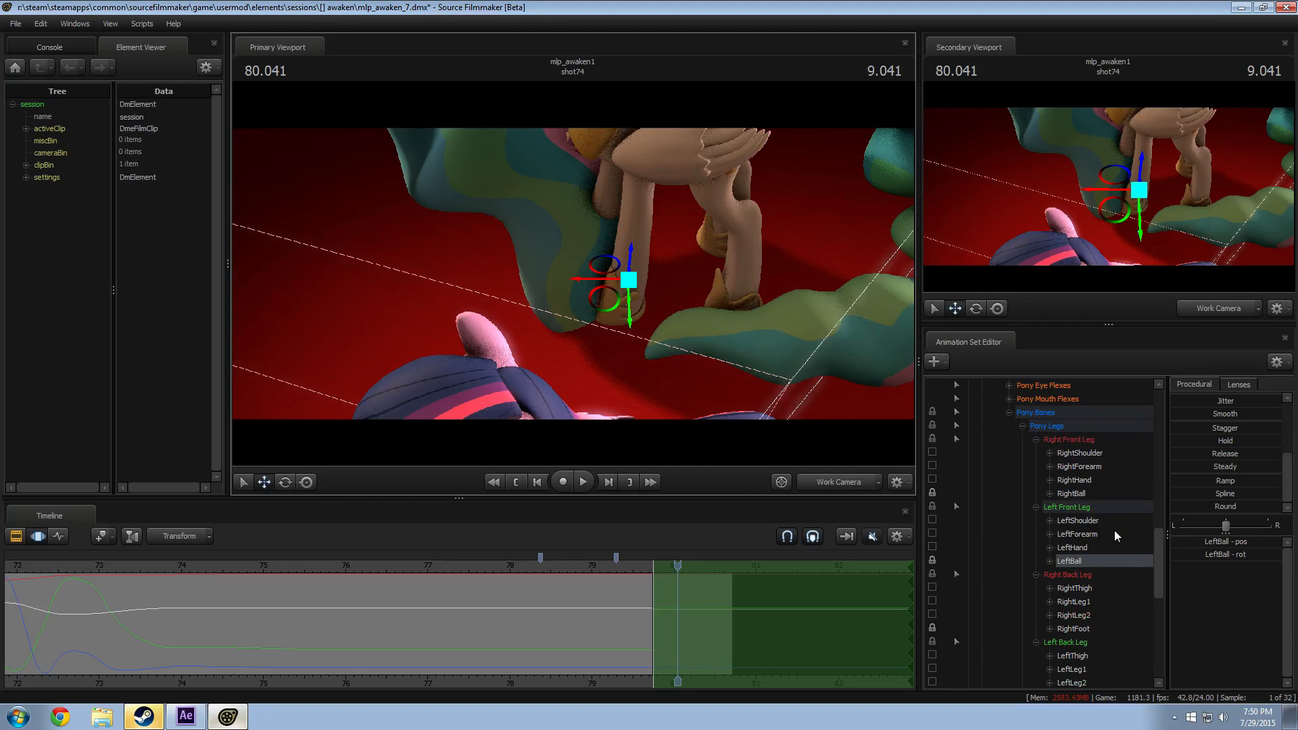
{"action": "scroll", "coordinate": [1215, 461], "scroll_direction": "up", "scroll_amount": 3}
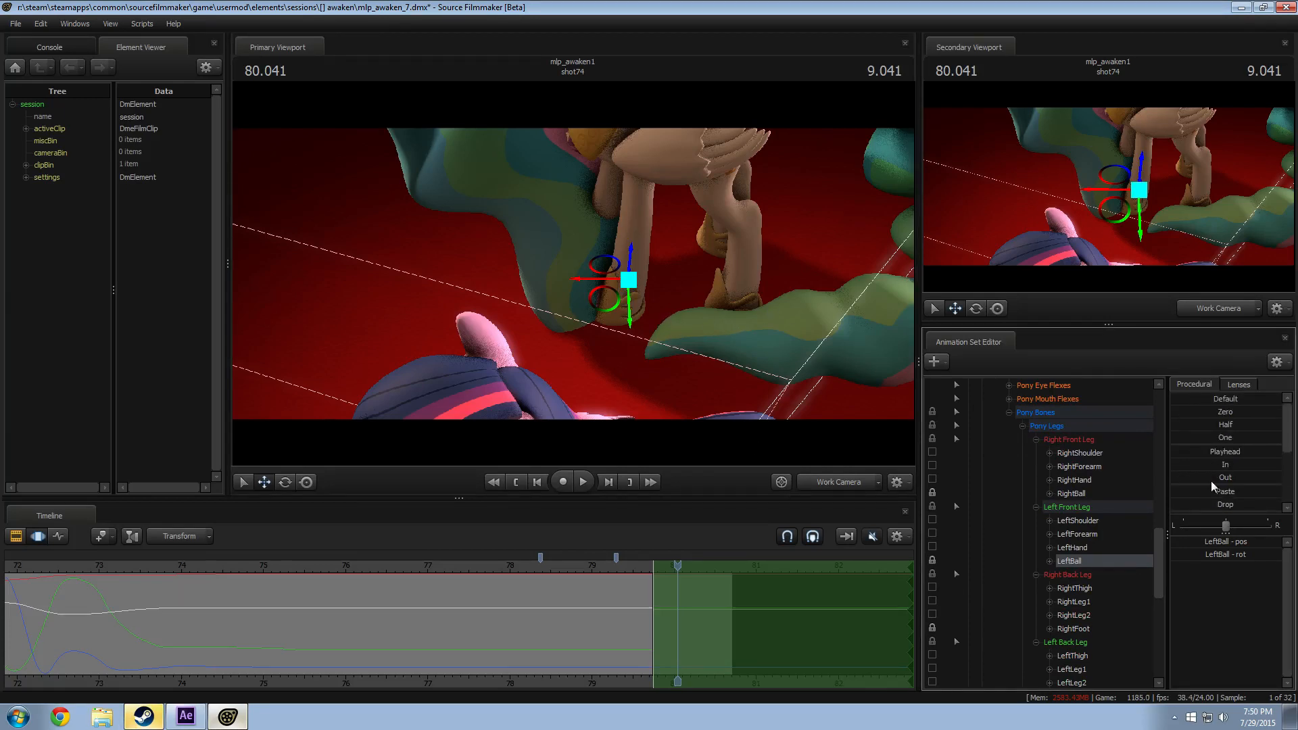
{"action": "left_click", "coordinate": [1201, 465]}
Step: Rotate Celestia's LeftShoulder at 80.041 s to adjust her left front leg
{"action": "left_click_drag", "start_coordinate": [757, 358], "coordinate": [573, 274]}
{"action": "left_click", "coordinate": [615, 242], "text": "ctrl"}
{"action": "left_click", "coordinate": [615, 242], "text": "ctrl"}
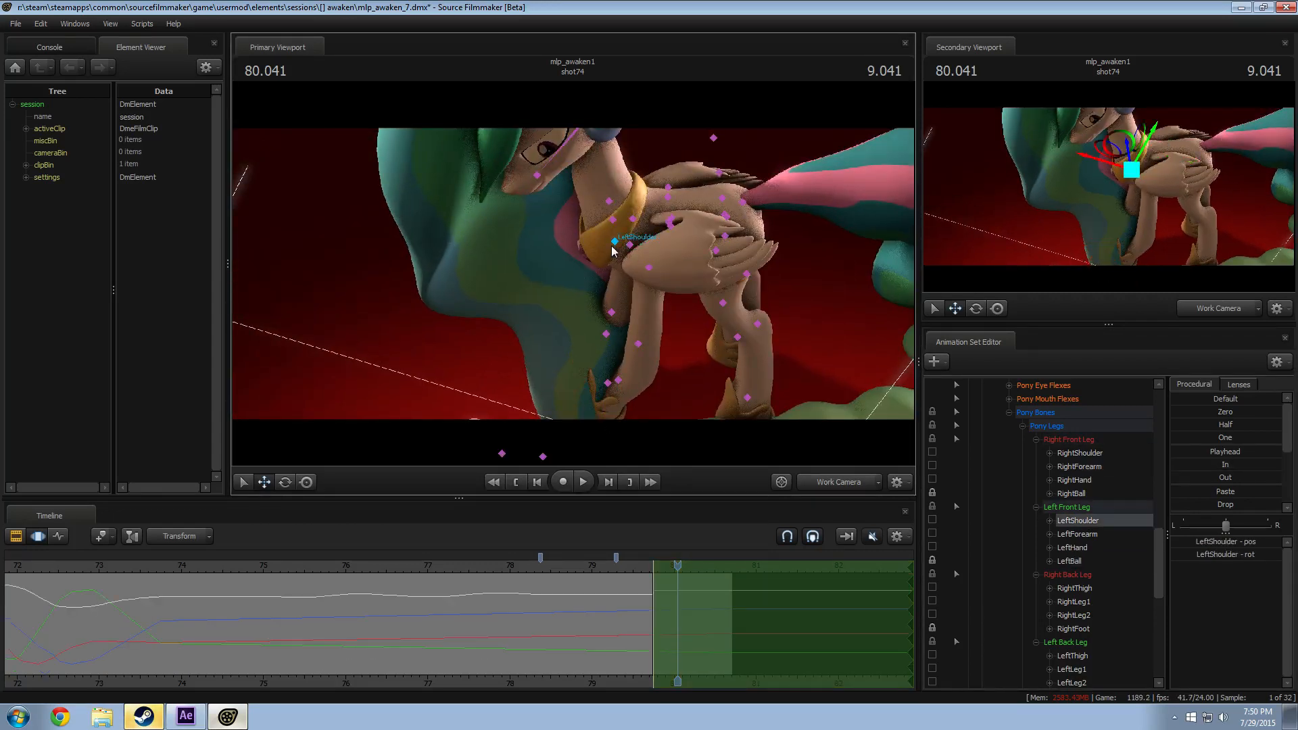
{"action": "key", "text": "e"}
{"action": "left_click_drag", "start_coordinate": [629, 201], "coordinate": [631, 203]}
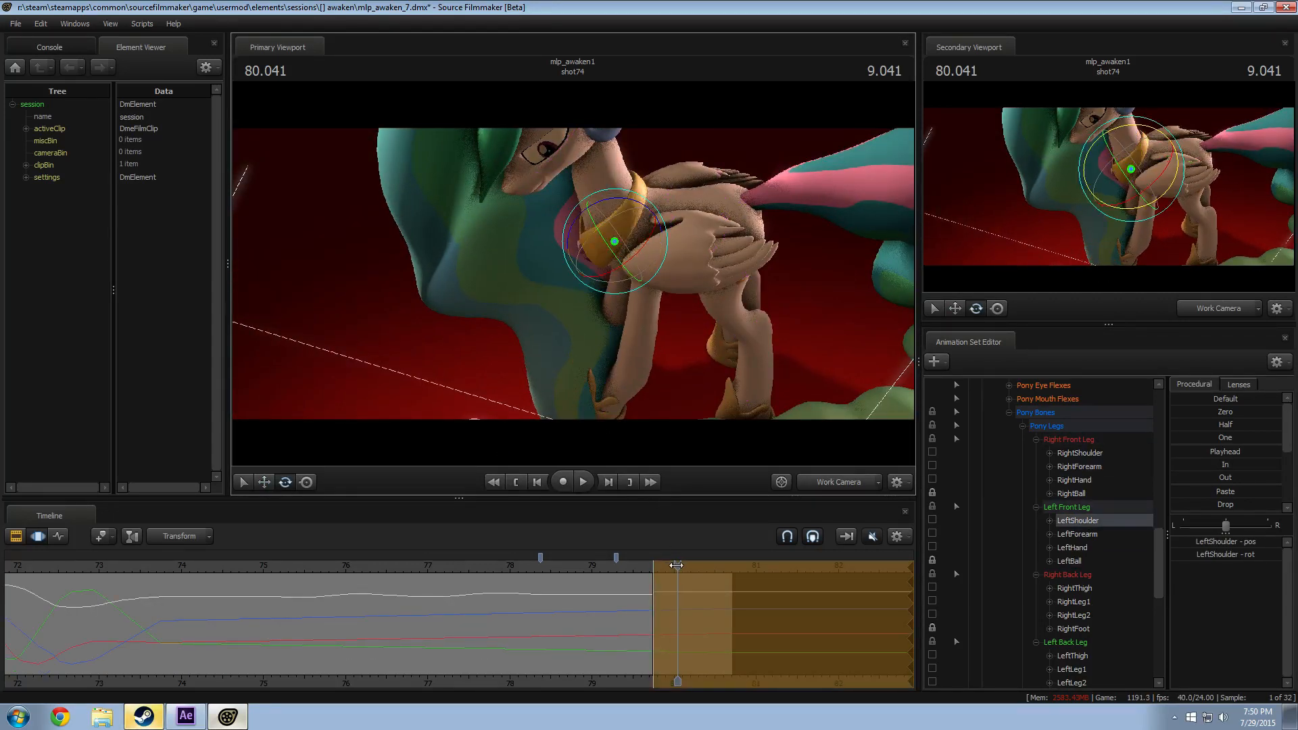
Step: Refine the rotation of Celestia's LeftShoulder at 79.916 s, checking the leg from both sides
{"action": "mouse_move", "coordinate": [676, 565]}
{"action": "left_mouse_down"}
{"action": "mouse_move", "coordinate": [691, 576]}
{"action": "mouse_move", "coordinate": [668, 575]}
{"action": "left_mouse_up"}
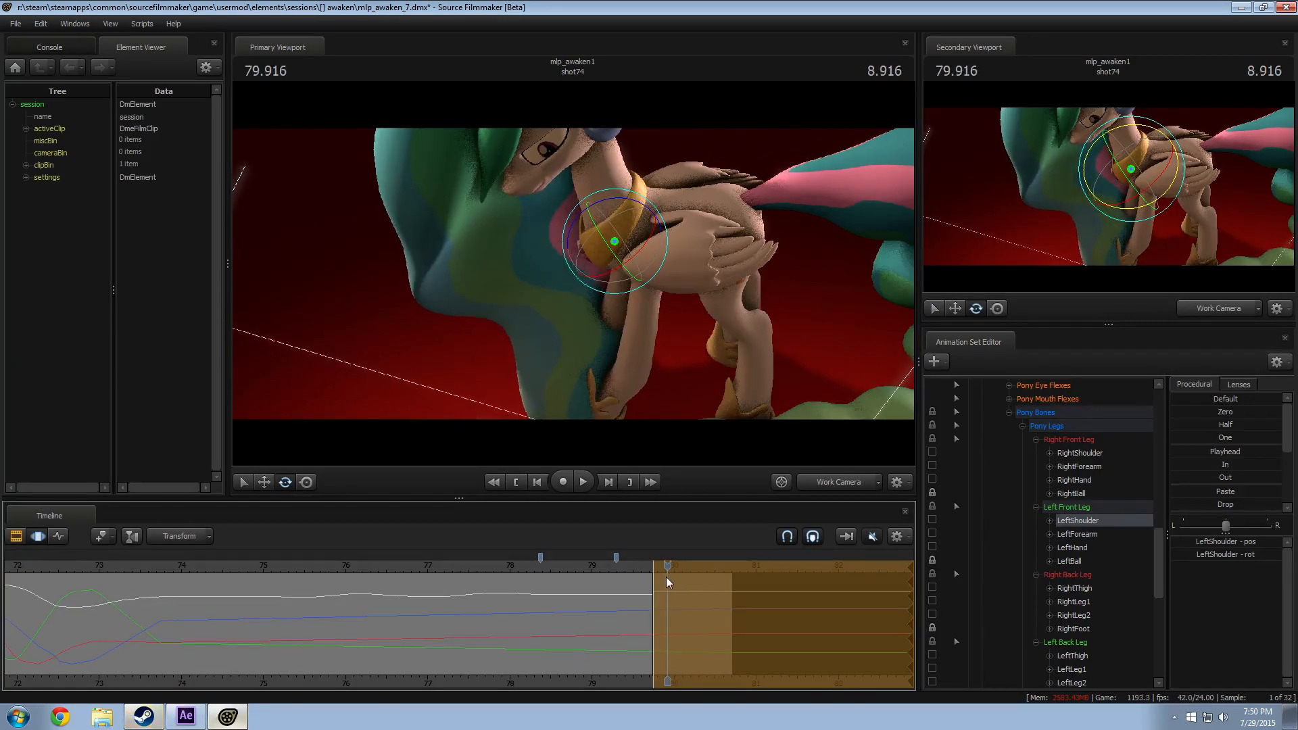
{"action": "left_click_drag", "start_coordinate": [642, 379], "coordinate": [629, 419]}
{"action": "key", "text": "w"}
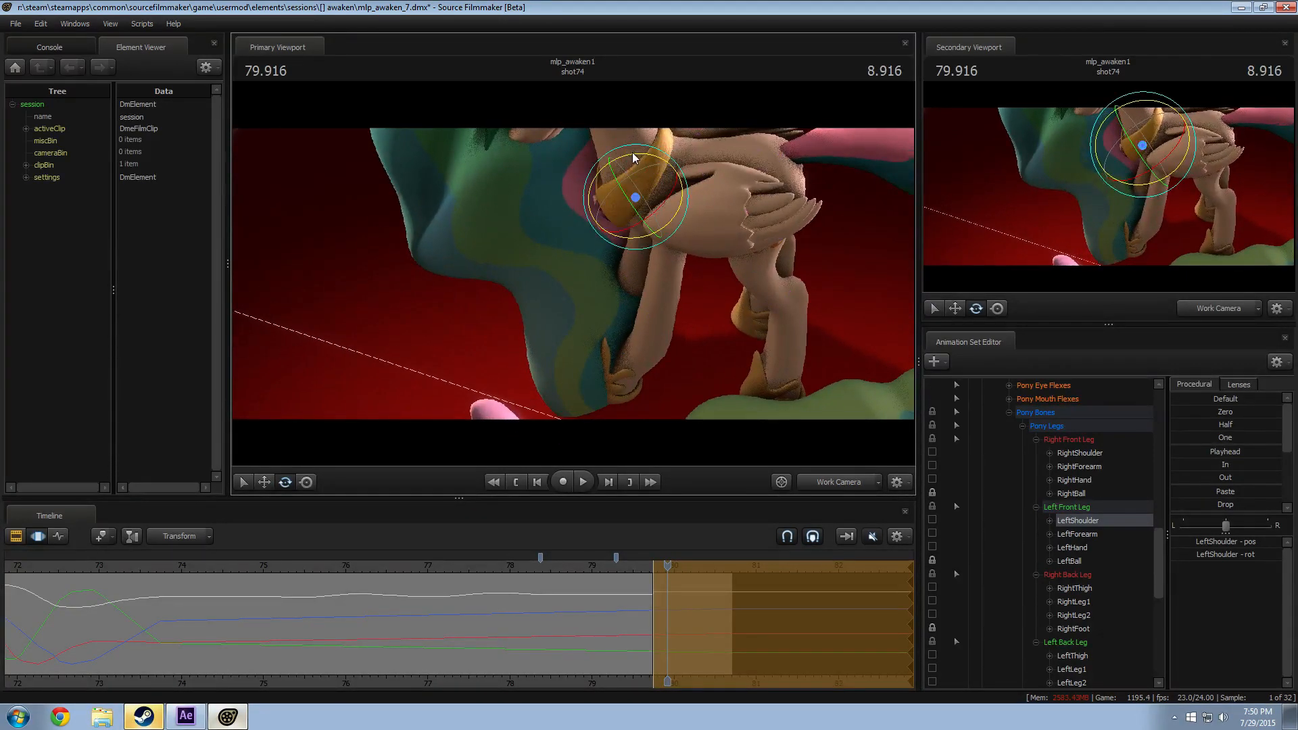
{"action": "left_click_drag", "start_coordinate": [635, 158], "coordinate": [639, 160]}
{"action": "left_click_drag", "start_coordinate": [638, 157], "coordinate": [638, 157]}
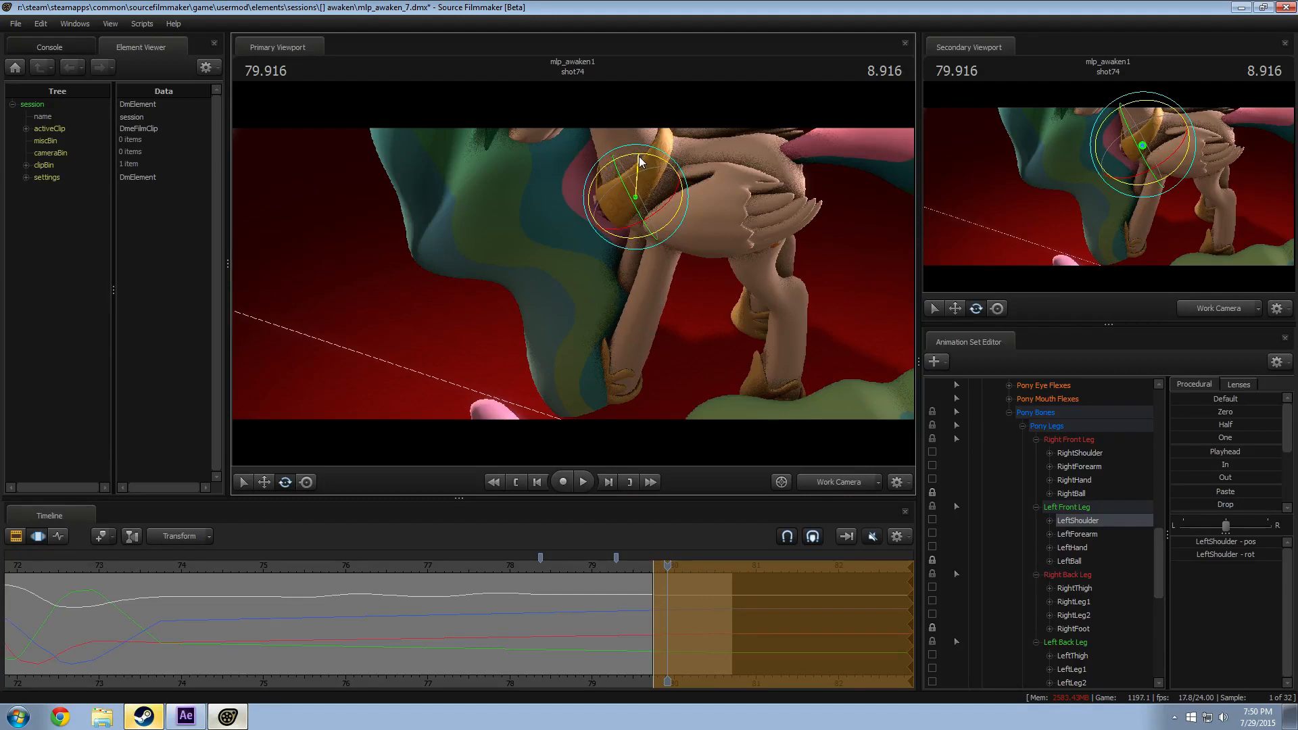
{"action": "left_click_drag", "start_coordinate": [612, 223], "coordinate": [567, 272]}
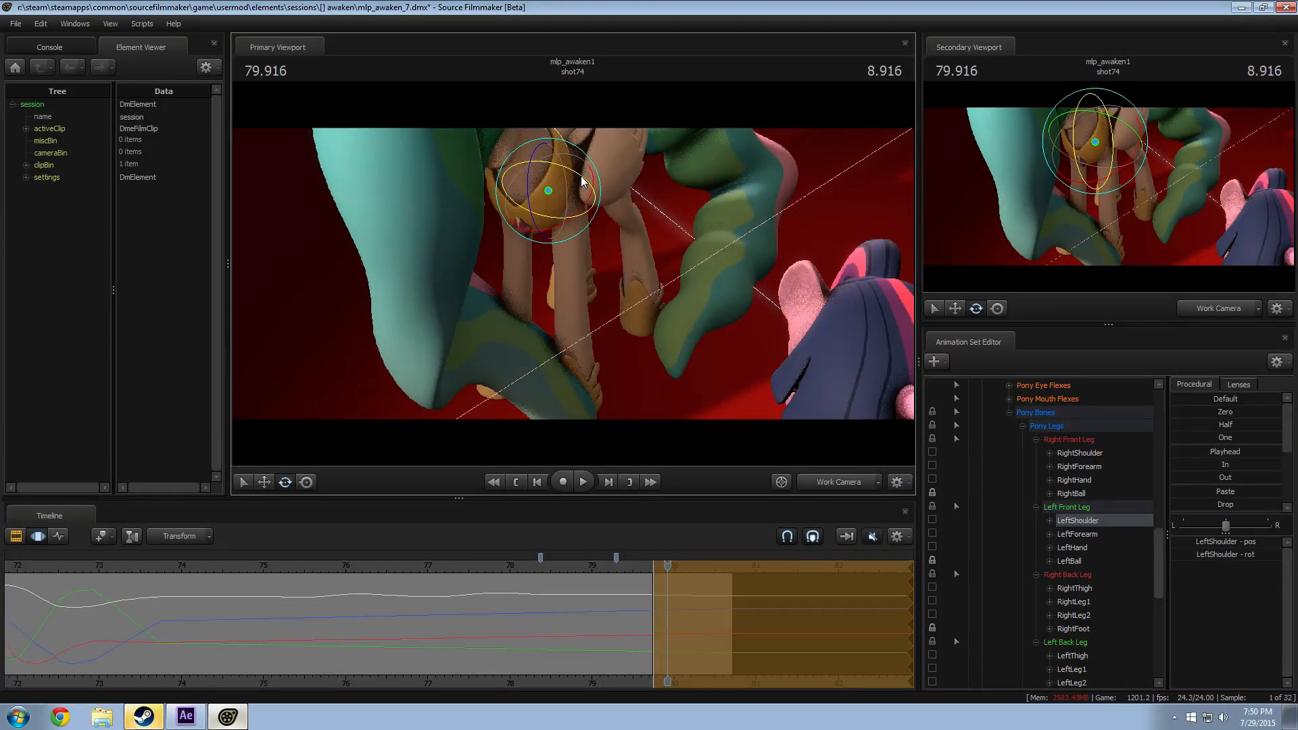
{"action": "mouse_move", "coordinate": [574, 260]}
{"action": "left_mouse_down"}
{"action": "mouse_move", "coordinate": [556, 274]}
{"action": "mouse_move", "coordinate": [573, 273]}
{"action": "left_mouse_up"}
Step: Move Celestia's RightBall forward at 79.916 s and rotate it to plant her right front hoof
{"action": "left_click", "coordinate": [591, 363]}
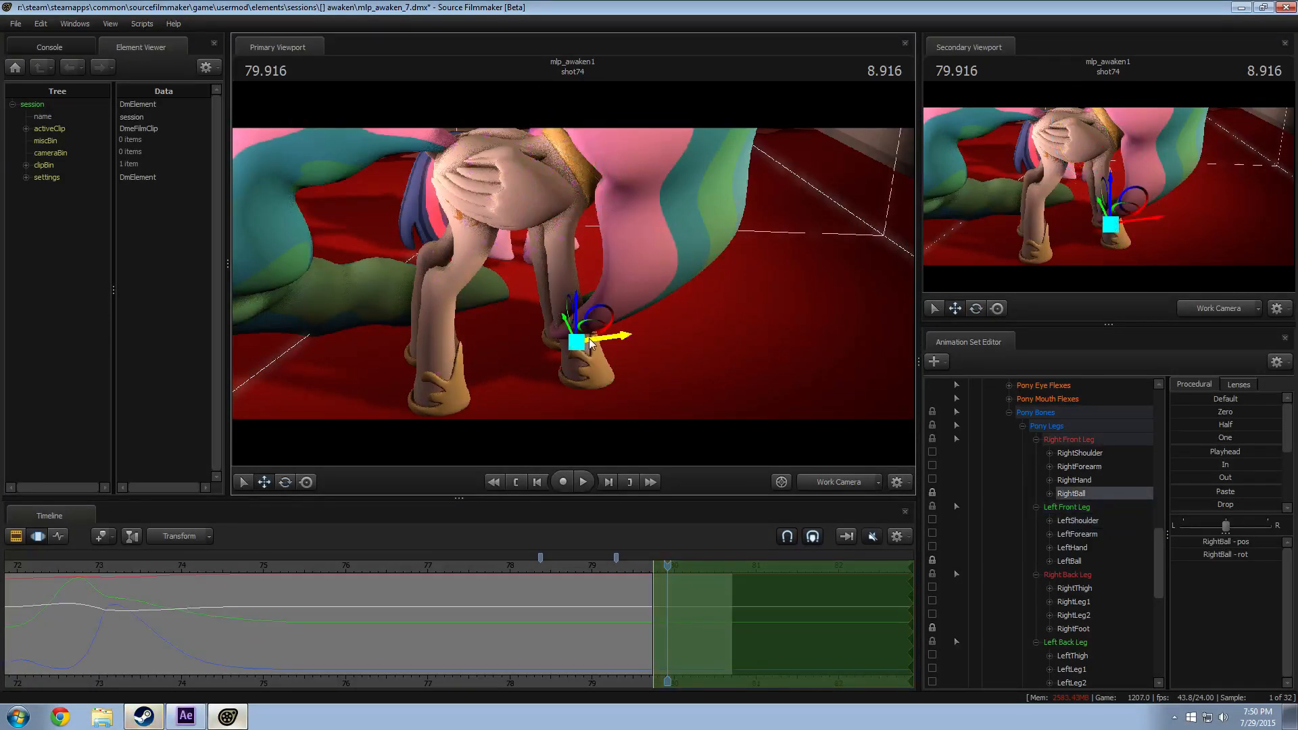
{"action": "left_click_drag", "start_coordinate": [591, 343], "coordinate": [607, 341]}
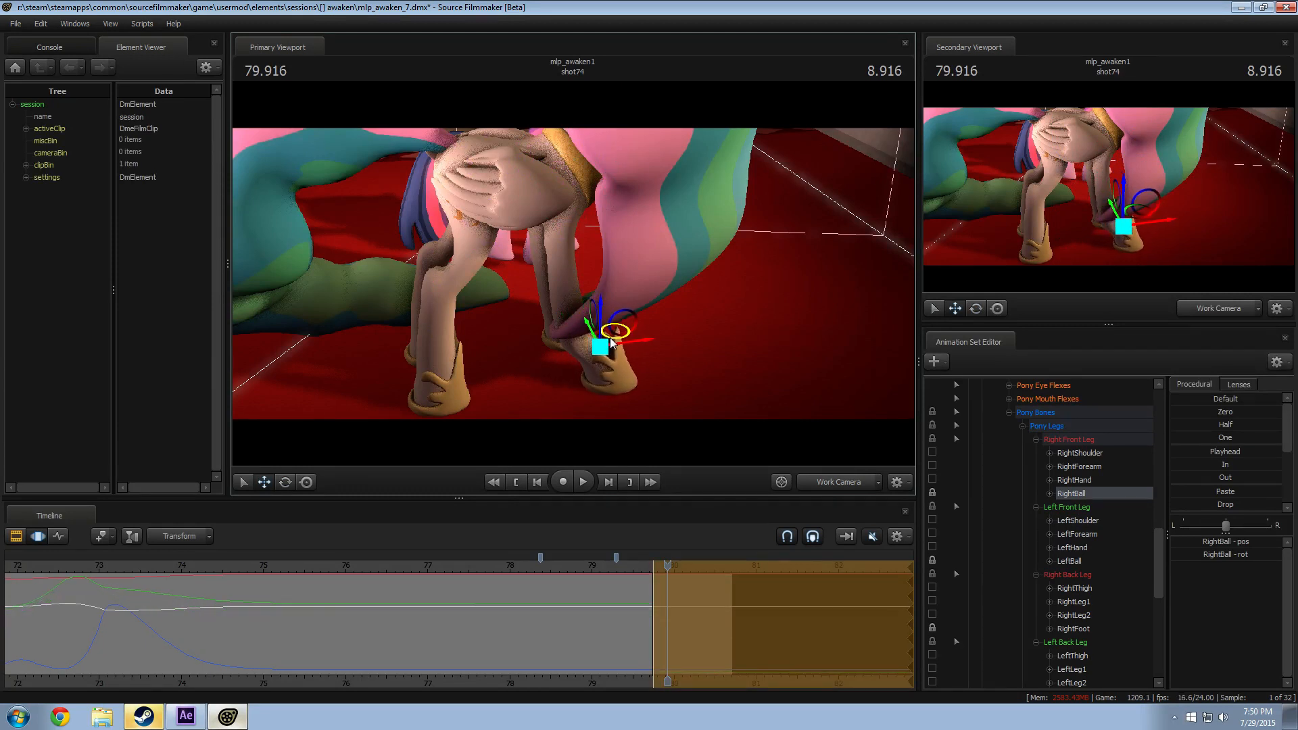
{"action": "key", "text": "e"}
{"action": "right_click", "coordinate": [615, 358]}
{"action": "left_click", "coordinate": [632, 366]}
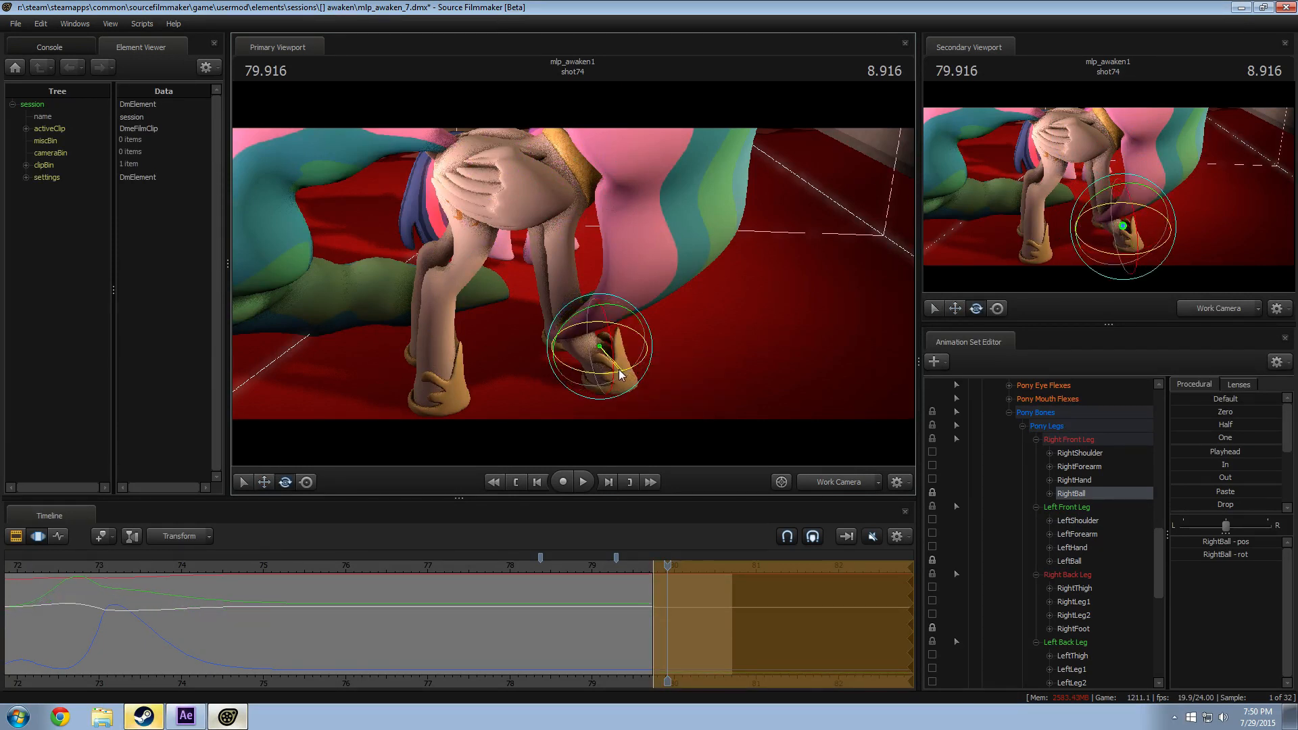
{"action": "left_click_drag", "start_coordinate": [619, 370], "coordinate": [615, 371]}
Step: Rotate Celestia's RightShoulder at 79.916 s to reposition her right front leg
{"action": "left_click", "coordinate": [573, 182], "text": "ctrl"}
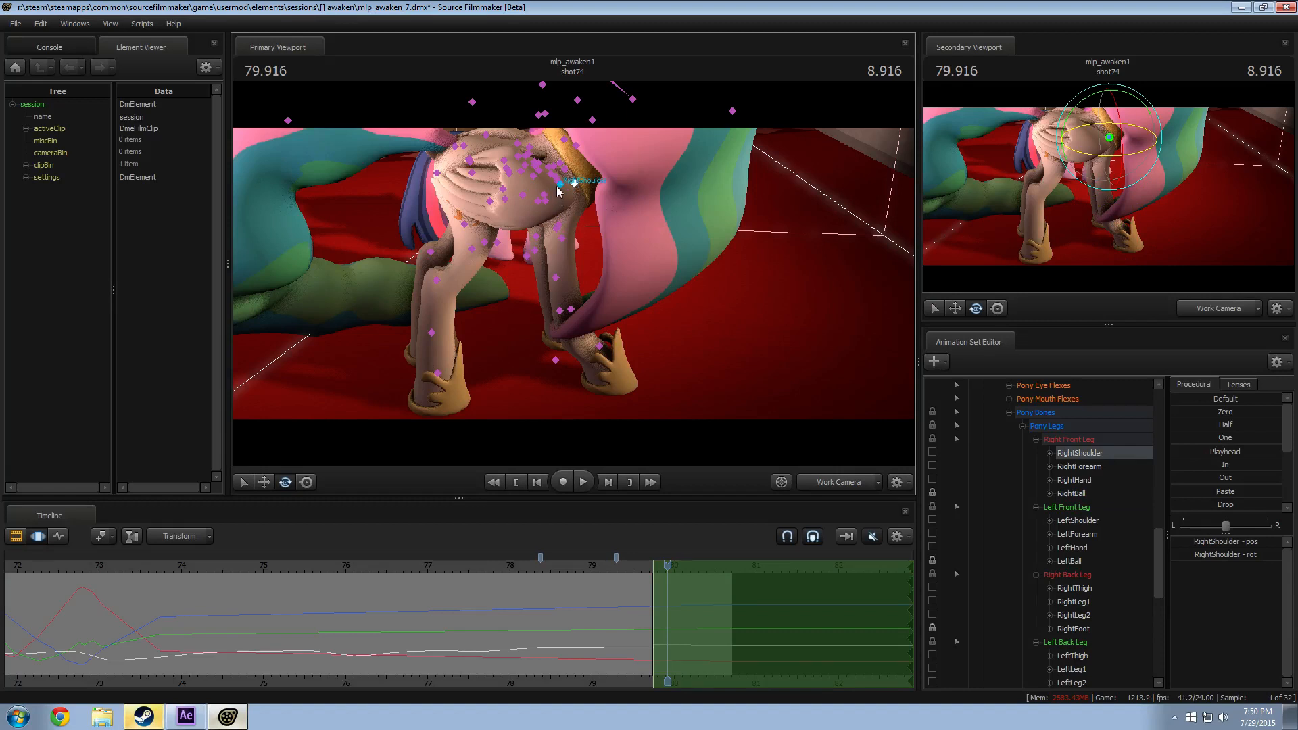
{"action": "left_click", "coordinate": [575, 184], "text": "ctrl"}
{"action": "left_click_drag", "start_coordinate": [575, 186], "coordinate": [557, 268], "text": "alt"}
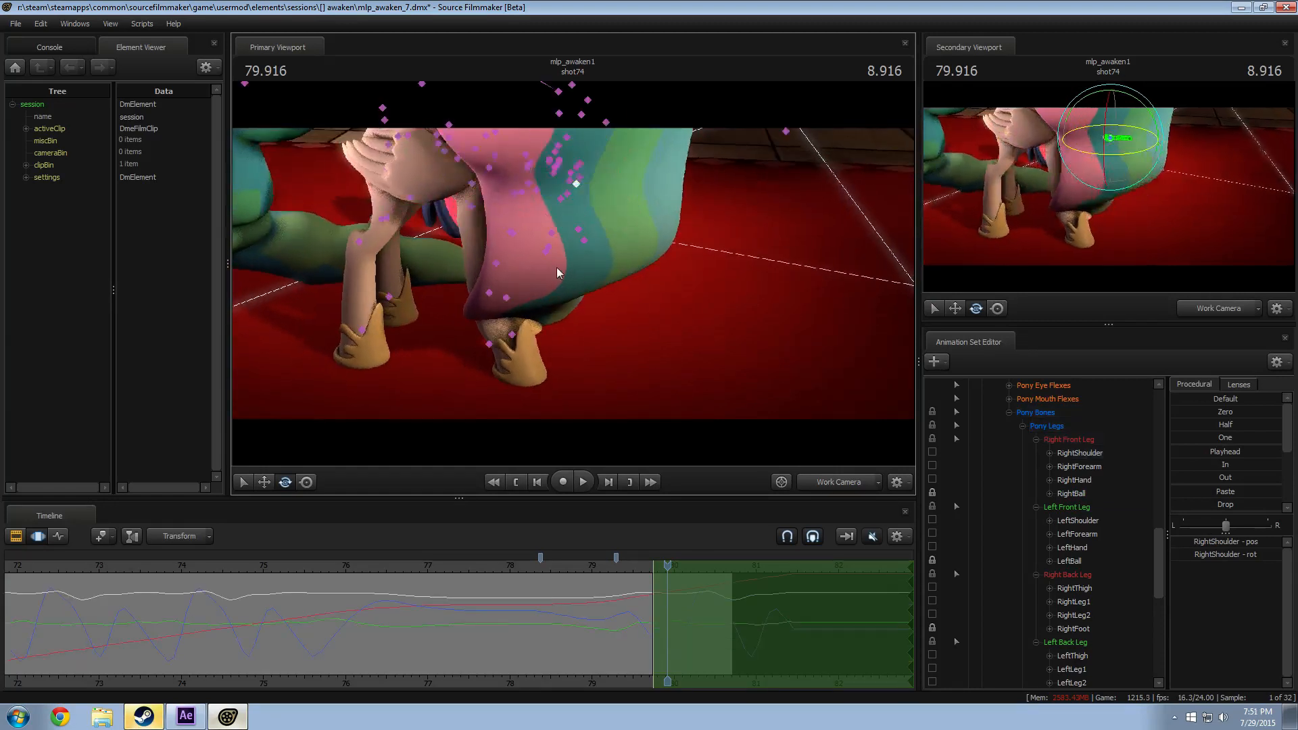
{"action": "scroll", "coordinate": [1033, 497], "scroll_direction": "up", "scroll_amount": 5}
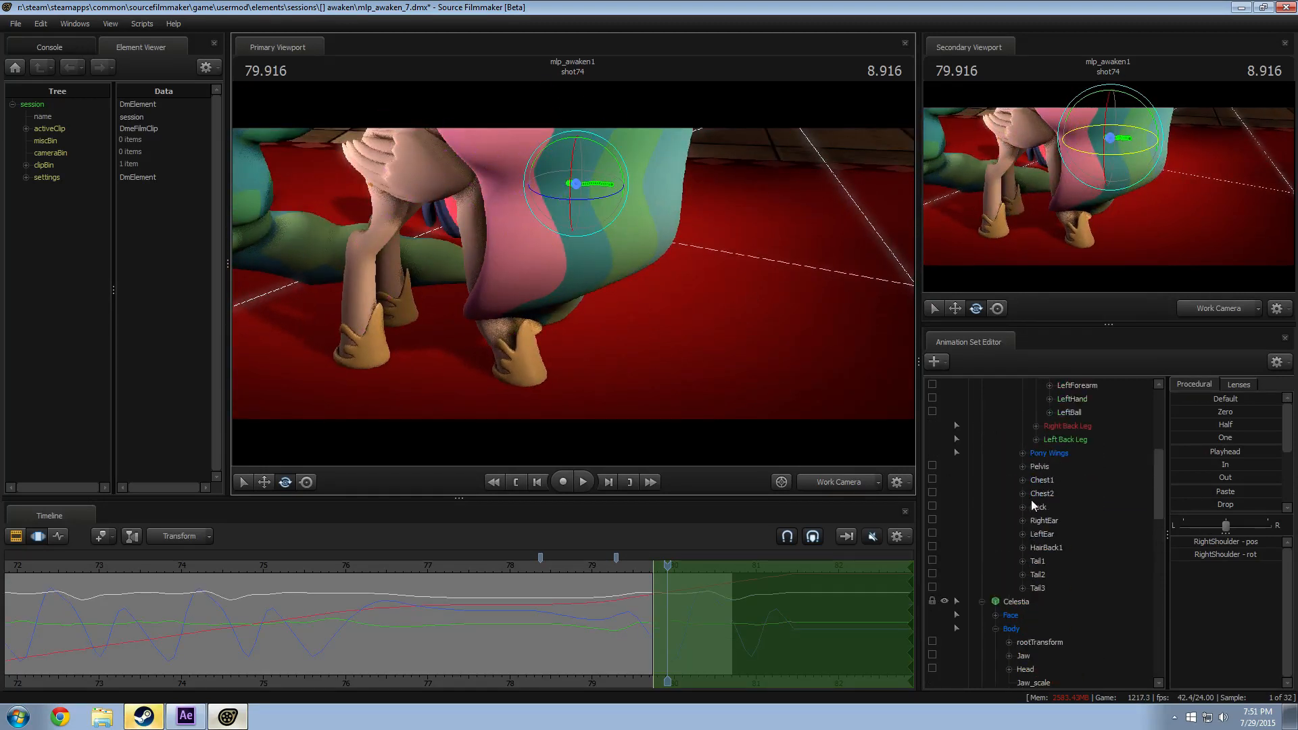
{"action": "left_click", "coordinate": [957, 426]}
{"action": "left_click_drag", "start_coordinate": [576, 304], "coordinate": [520, 301]}
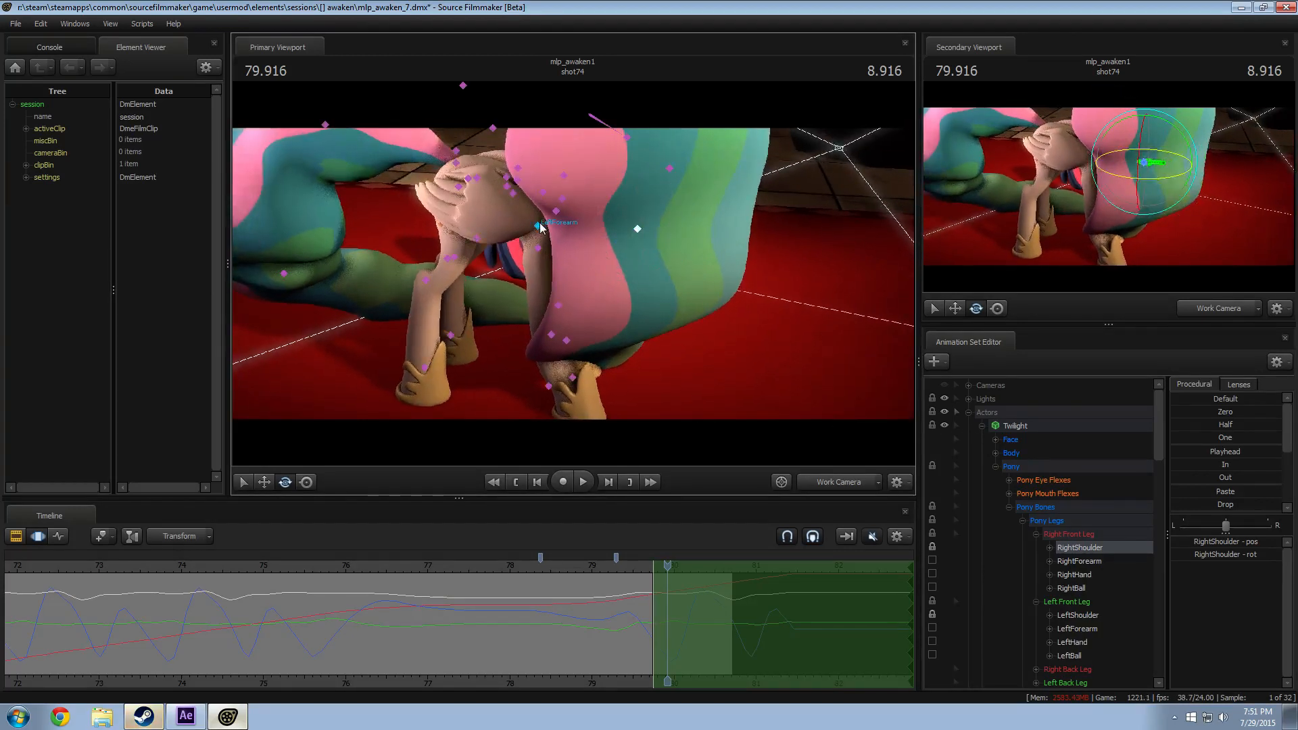
{"action": "left_click", "coordinate": [555, 212]}
{"action": "left_click_drag", "start_coordinate": [545, 282], "coordinate": [433, 222]}
{"action": "left_click_drag", "start_coordinate": [520, 222], "coordinate": [598, 274], "text": "alt"}
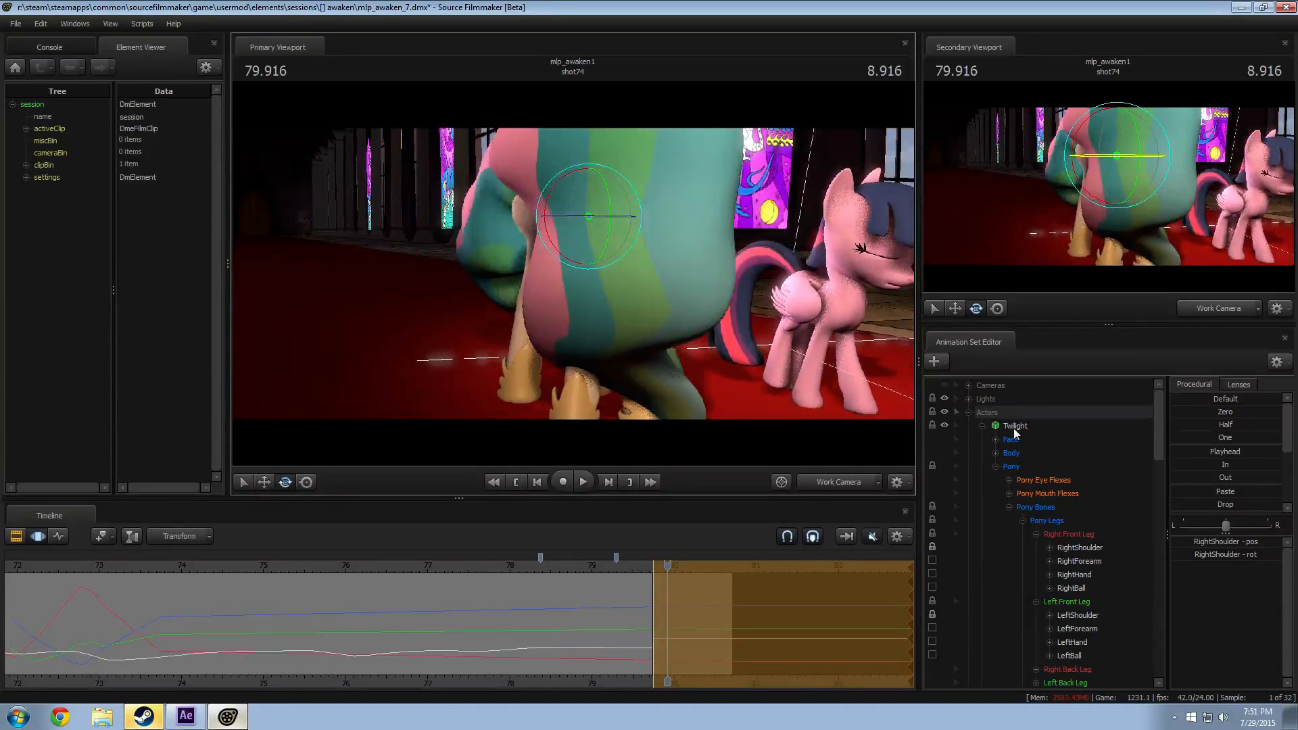
Step: Add override materials to the Celestia animation set and expand her model's materials in the Element Viewer
{"action": "scroll", "coordinate": [1038, 473], "scroll_direction": "down", "scroll_amount": 10}
{"action": "left_click", "coordinate": [1020, 399]}
{"action": "right_click", "coordinate": [1026, 401]}
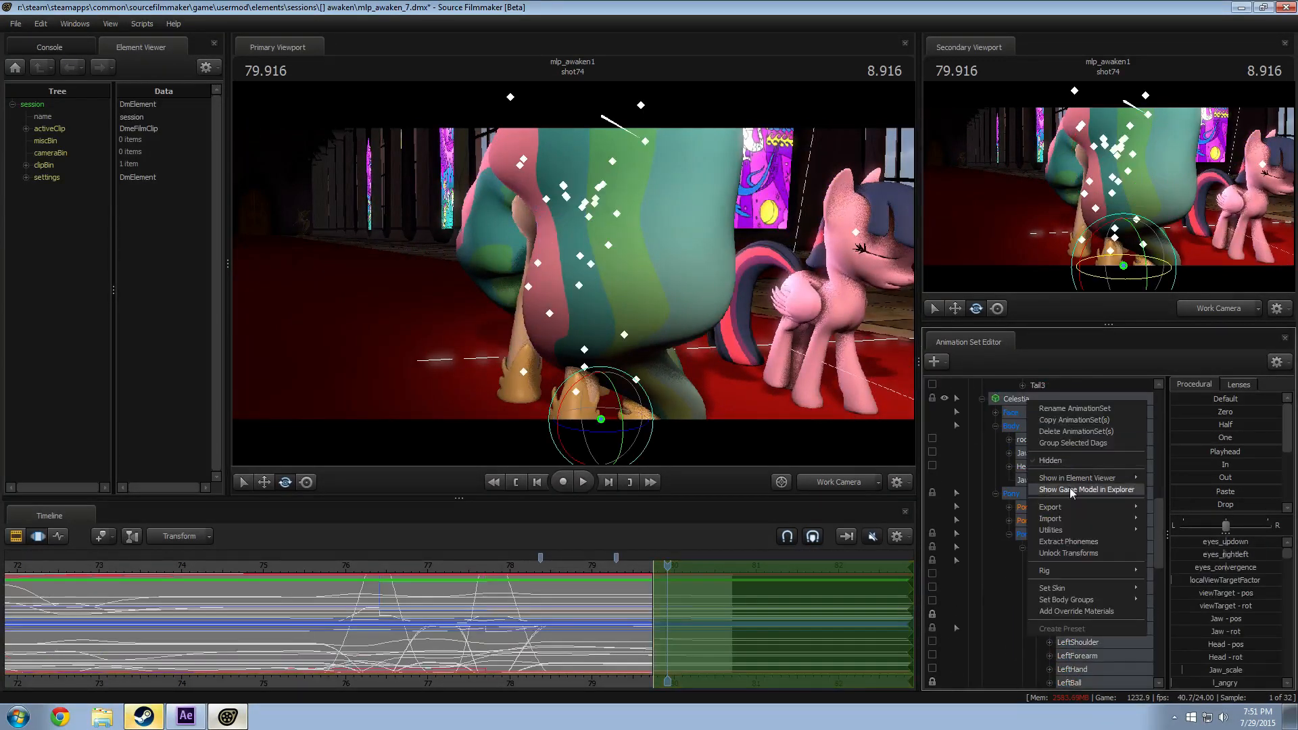
{"action": "left_click", "coordinate": [1072, 612]}
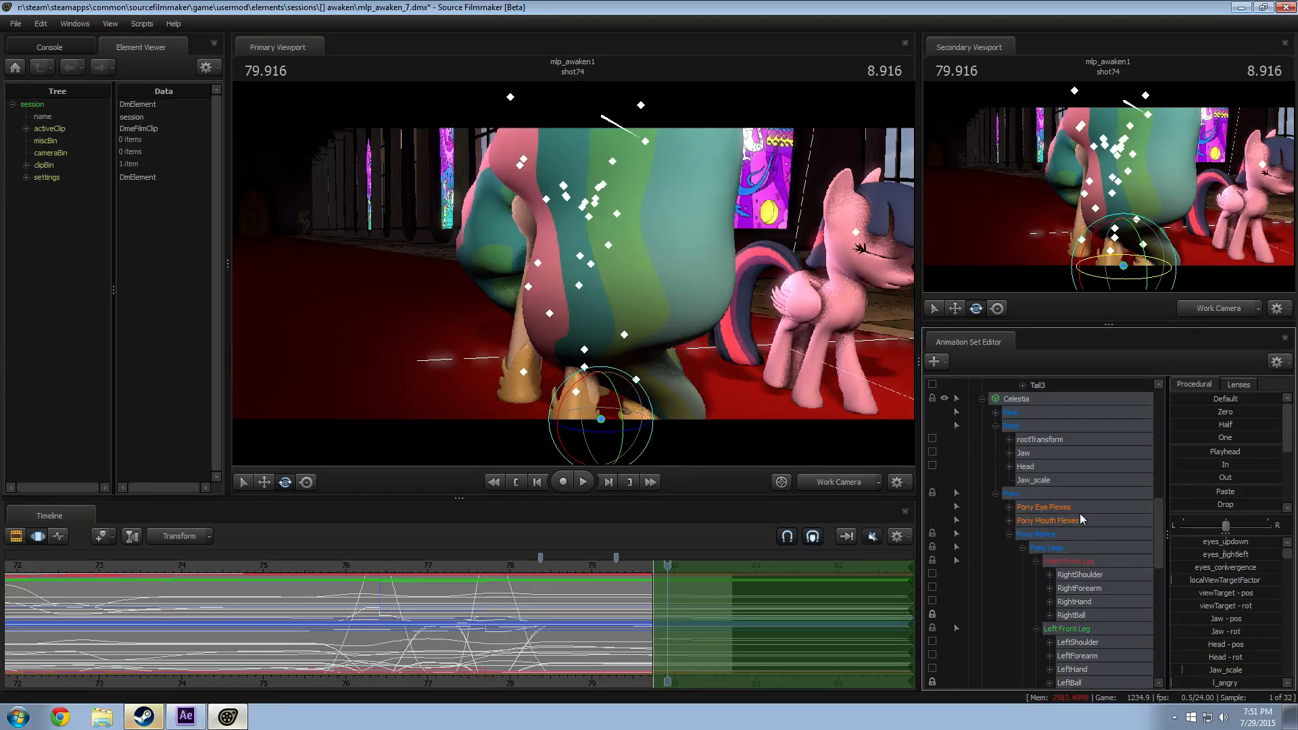
{"action": "right_click", "coordinate": [1035, 405]}
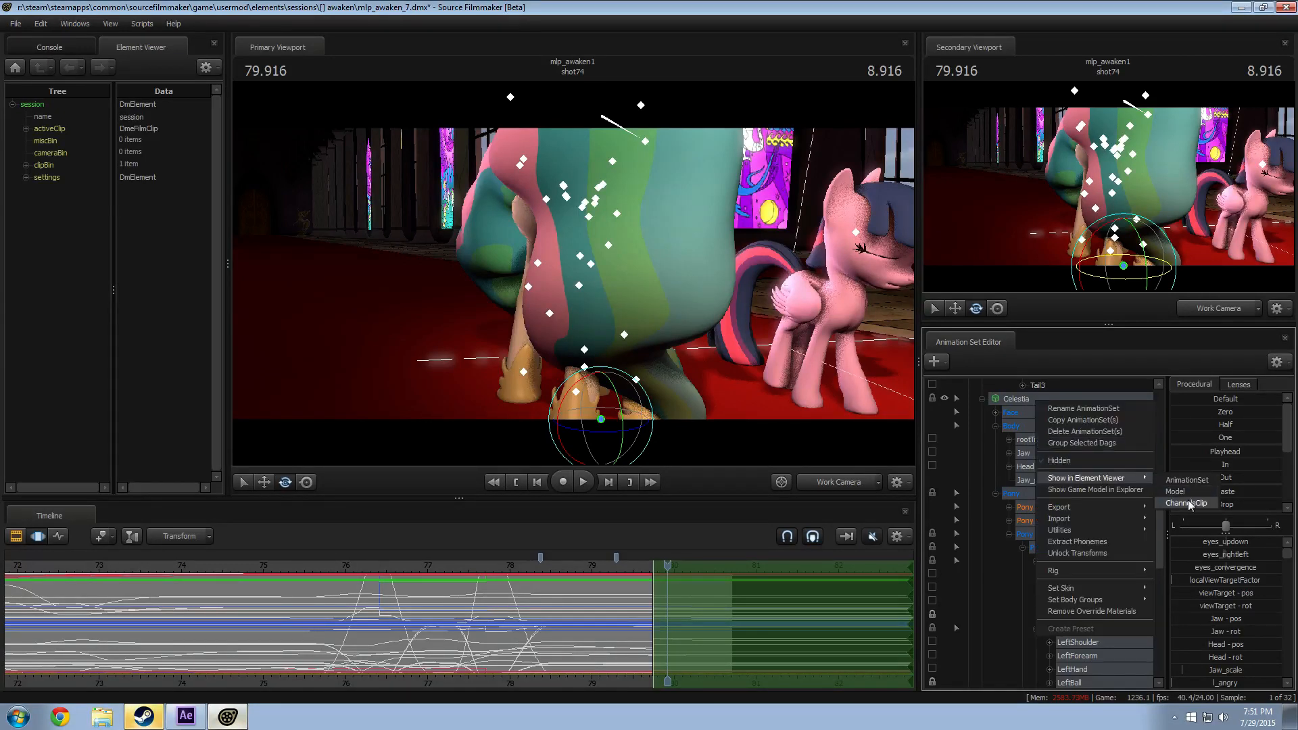
{"action": "left_click", "coordinate": [1176, 491]}
{"action": "left_click", "coordinate": [25, 370]}
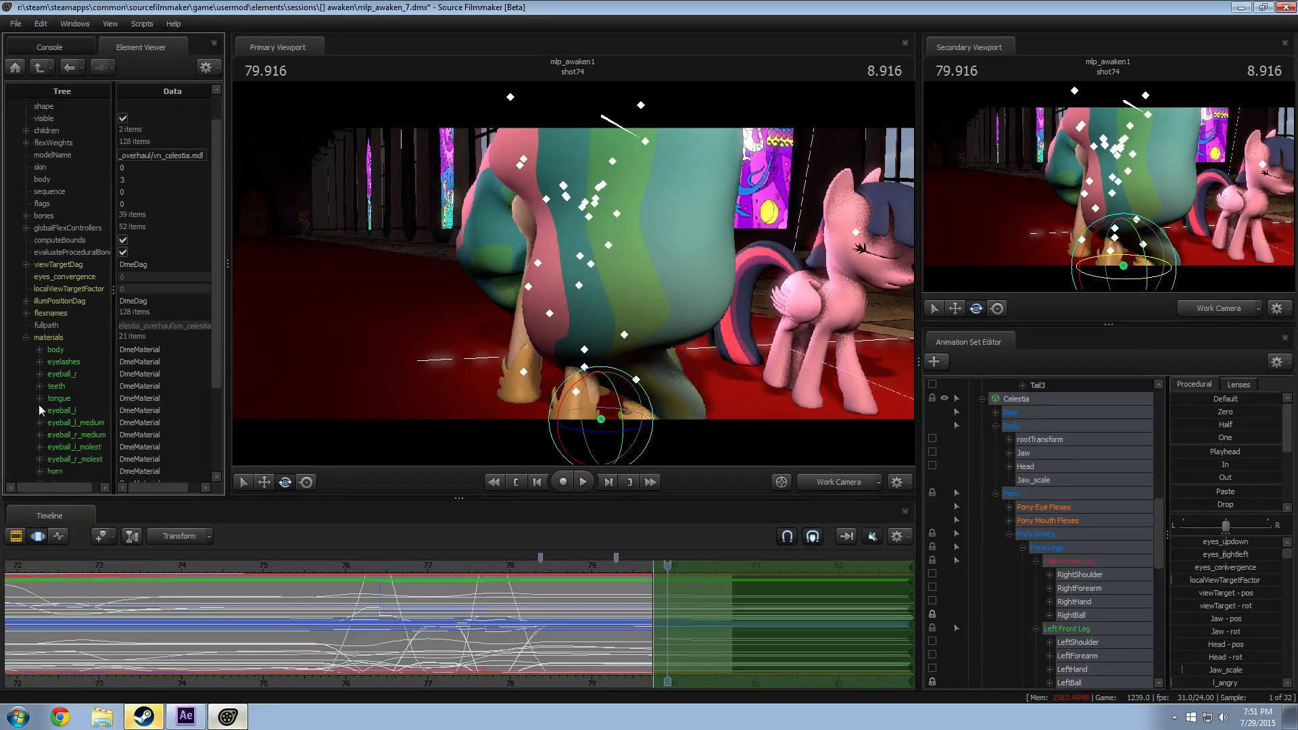
Step: Add a float attribute named $alpha to Celestia's hair material
{"action": "scroll", "coordinate": [40, 406], "scroll_direction": "down", "scroll_amount": 2}
{"action": "scroll", "coordinate": [70, 446], "scroll_direction": "down", "scroll_amount": 1}
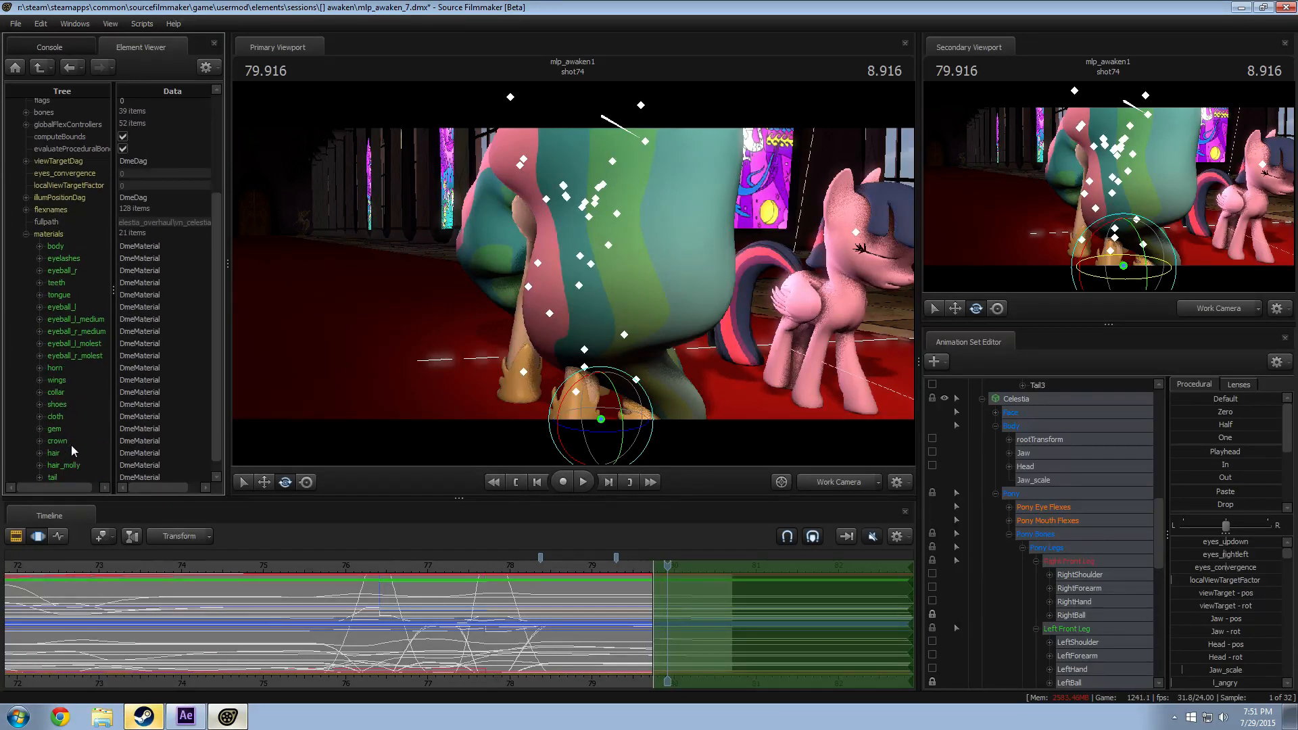
{"action": "right_click", "coordinate": [69, 451]}
{"action": "mouse_move", "coordinate": [119, 549]}
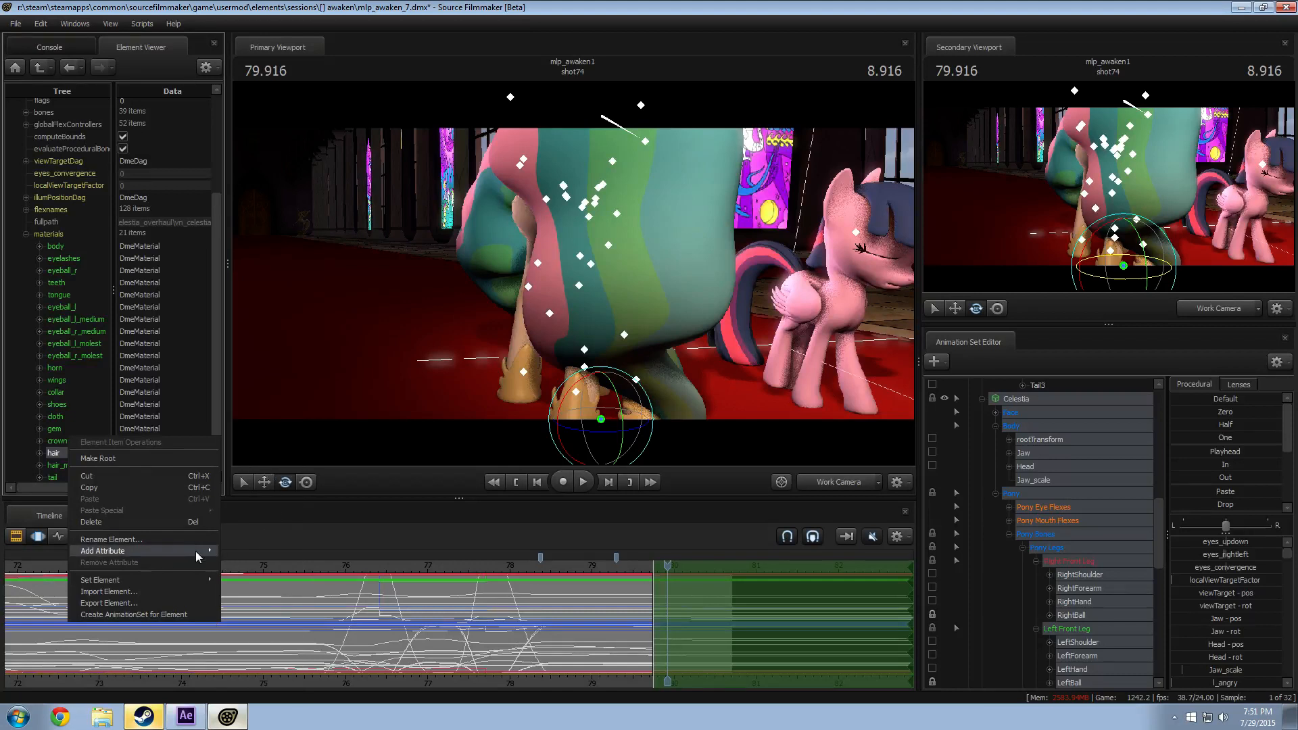
{"action": "left_click", "coordinate": [238, 435]}
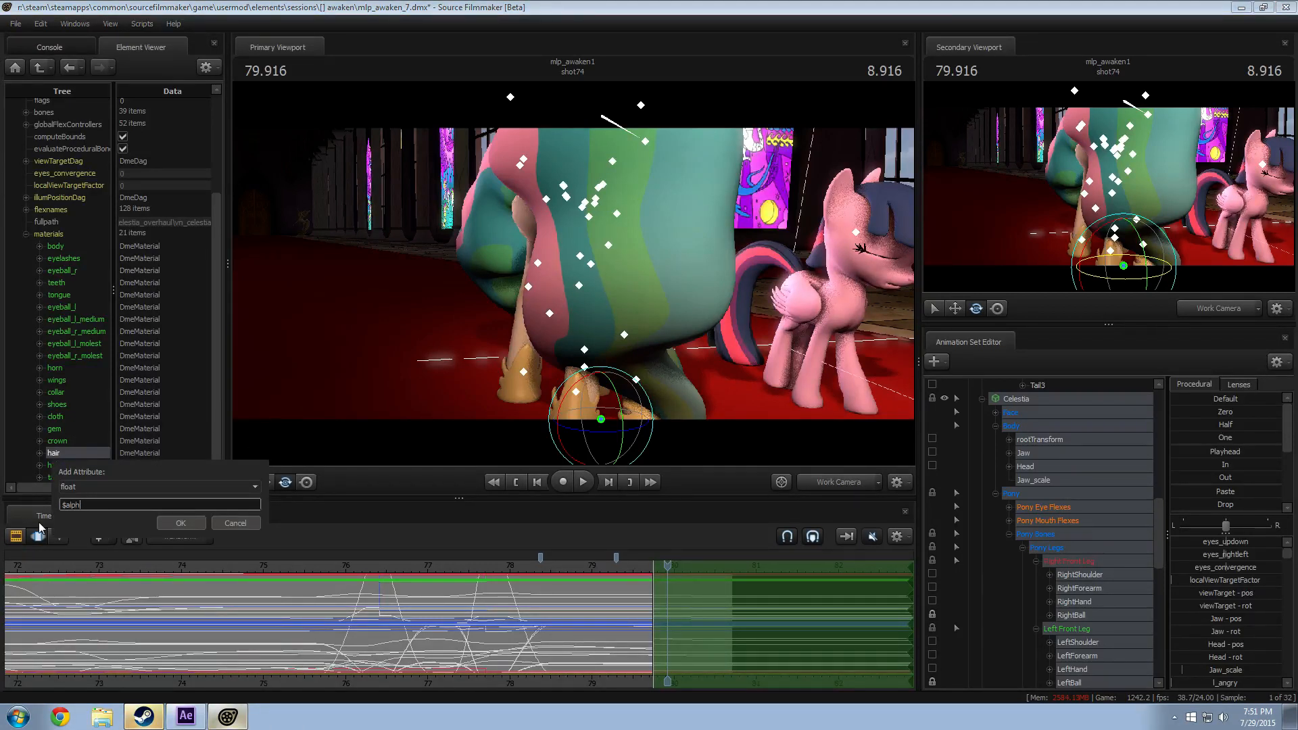
{"action": "key", "text": "Return"}
Step: Rotate Celestia's RightShoulder at 79.916 s, viewing her front legs from the front and side
{"action": "left_click_drag", "start_coordinate": [432, 358], "coordinate": [473, 409]}
{"action": "left_click", "coordinate": [540, 161], "text": "ctrl"}
{"action": "left_click", "coordinate": [543, 166], "text": "ctrl"}
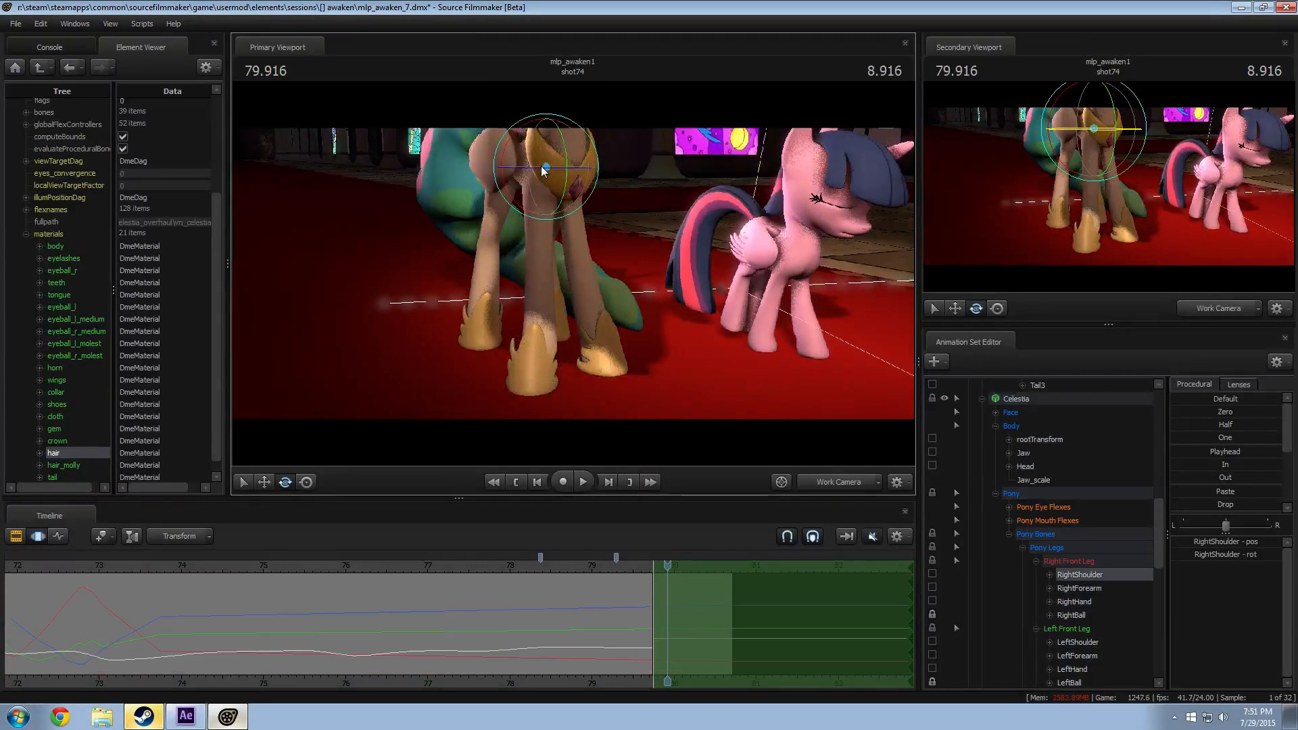
{"action": "left_click_drag", "start_coordinate": [543, 166], "coordinate": [585, 271], "text": "alt"}
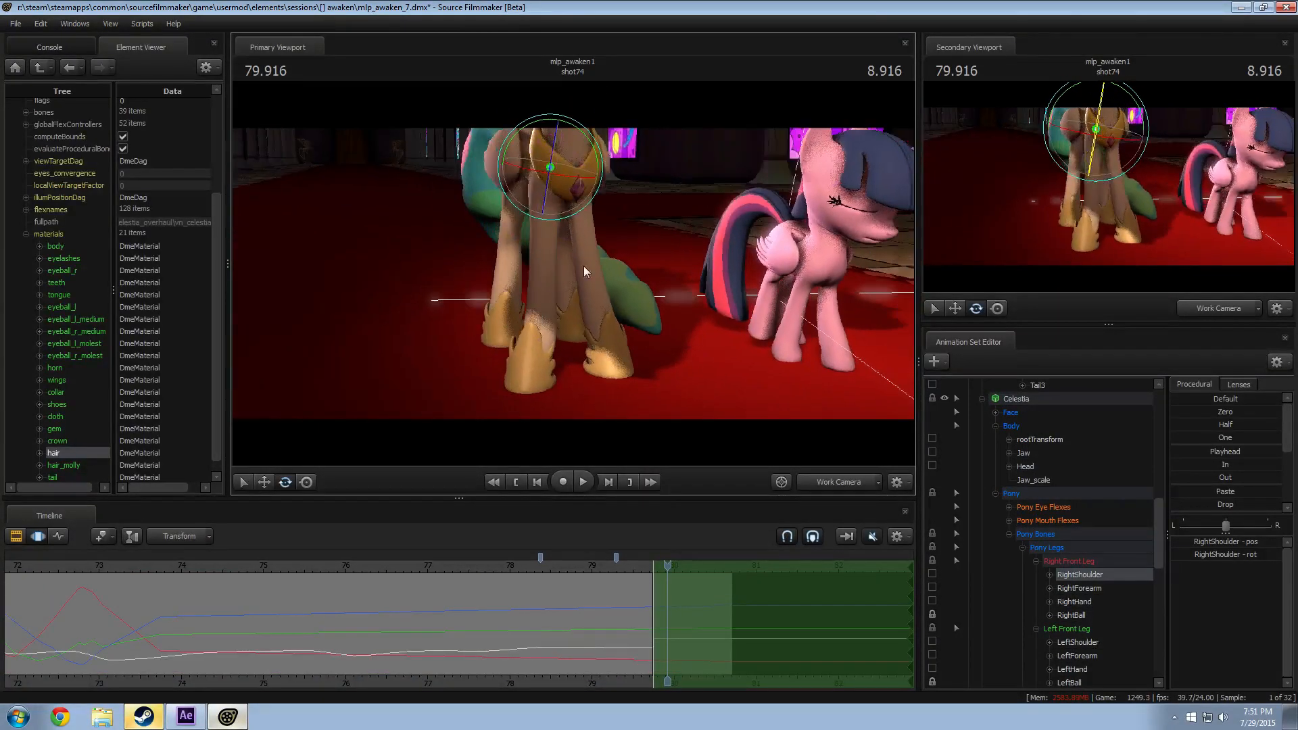
{"action": "left_click_drag", "start_coordinate": [581, 134], "coordinate": [686, 139]}
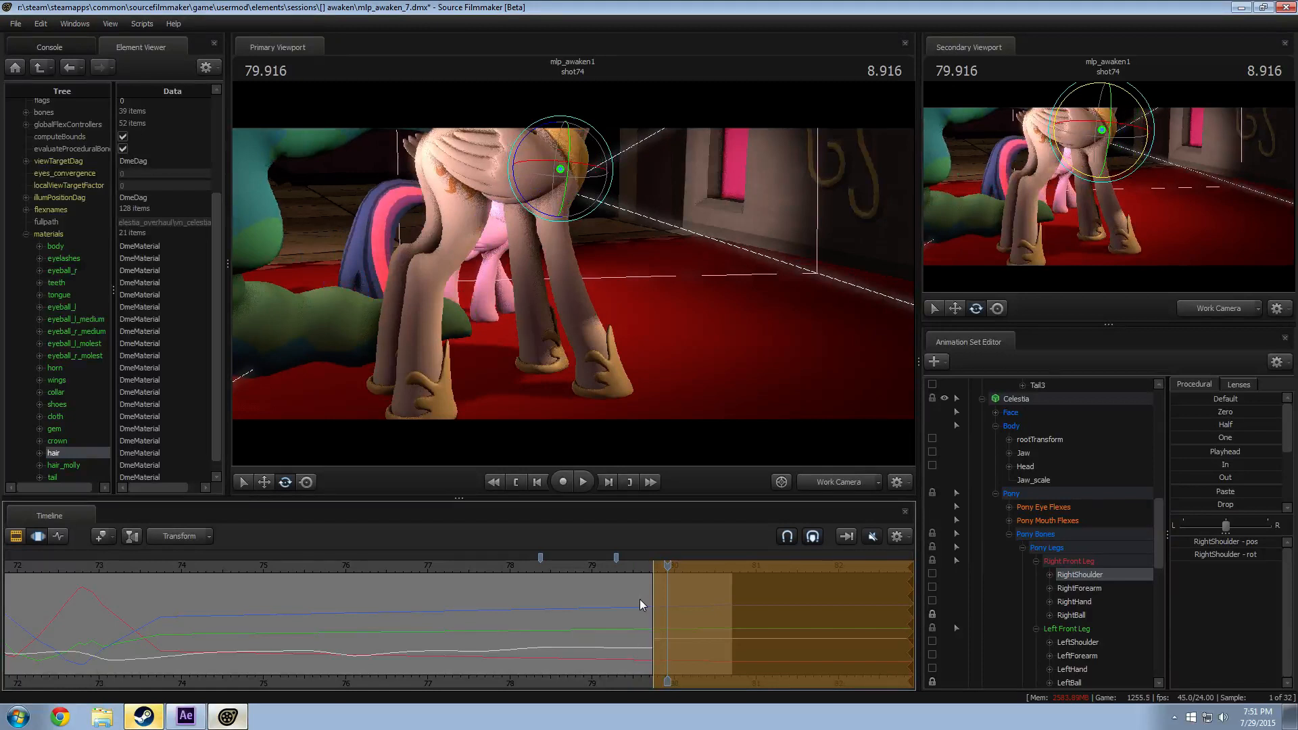
Step: Rotate Celestia's RightForearm slightly at 79.916 s and check the leg from the opposite side
{"action": "key", "text": "q"}
{"action": "left_click", "coordinate": [553, 215]}
{"action": "key", "text": "e"}
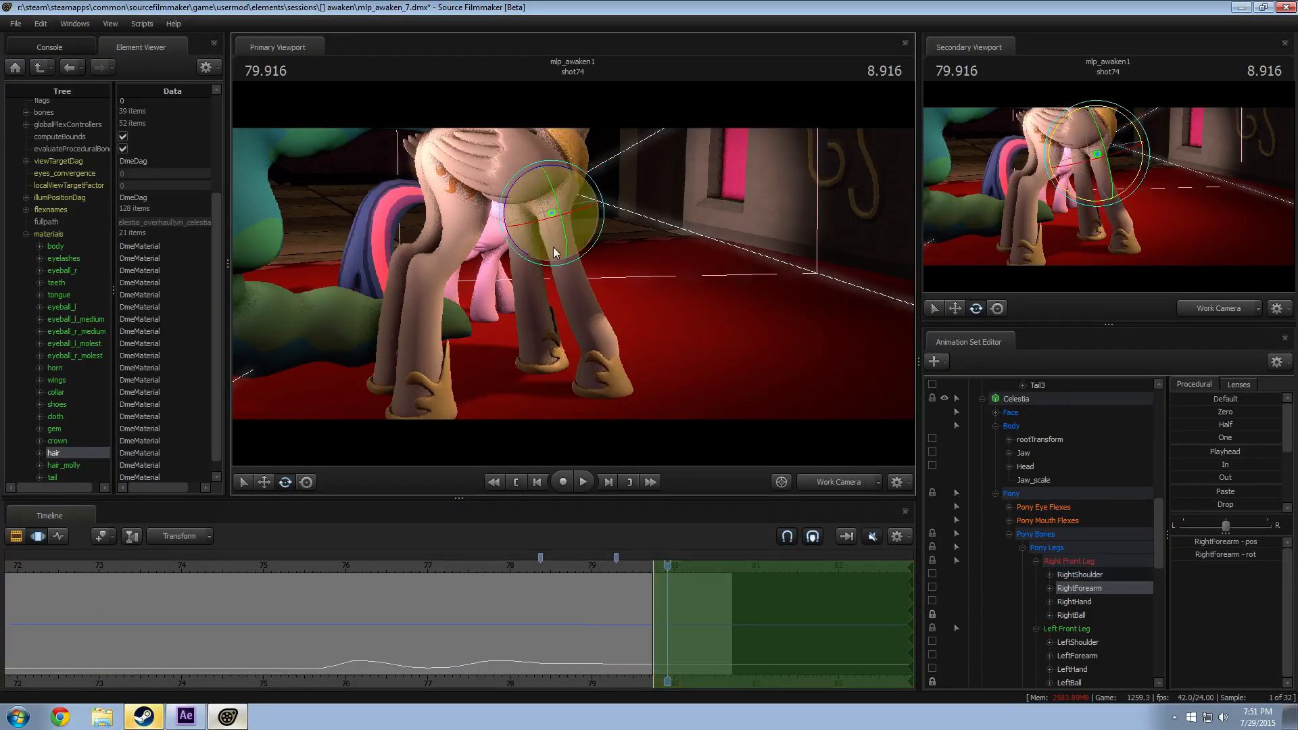
{"action": "left_click_drag", "start_coordinate": [525, 251], "coordinate": [523, 255]}
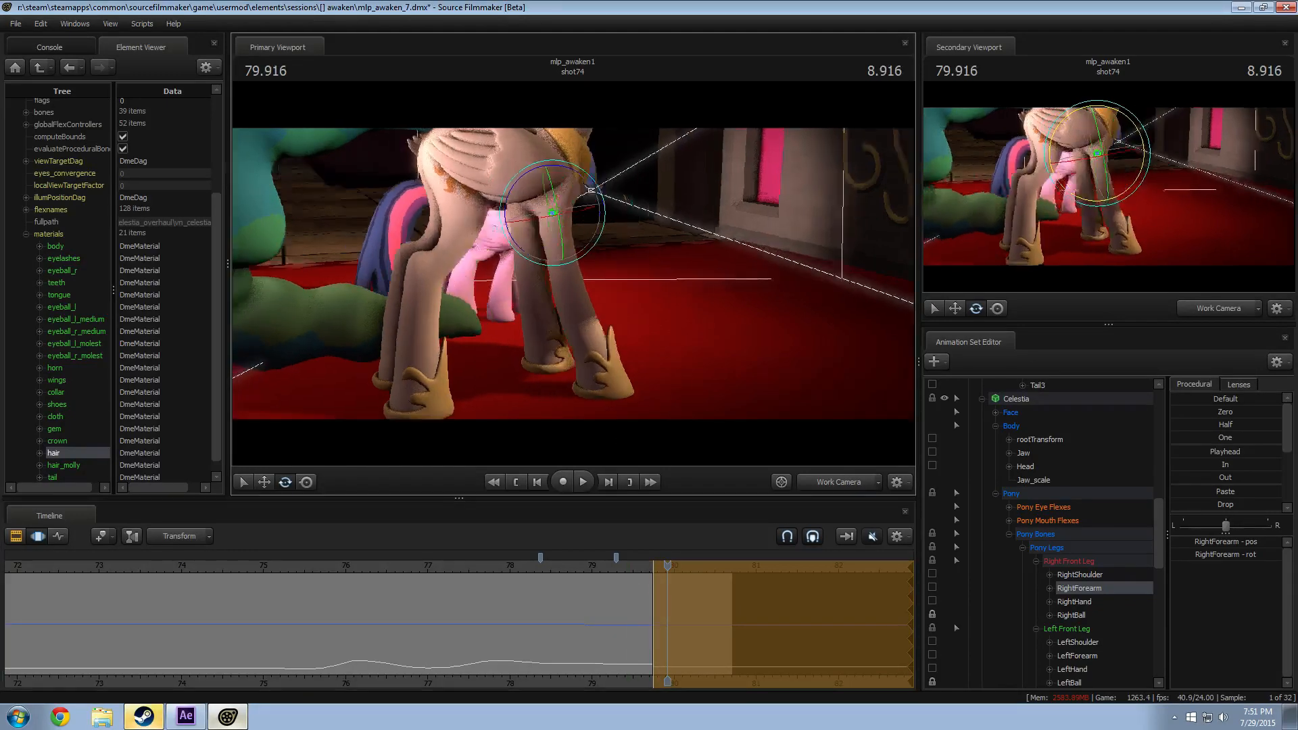
{"action": "left_click_drag", "start_coordinate": [608, 290], "coordinate": [385, 290], "text": "alt"}
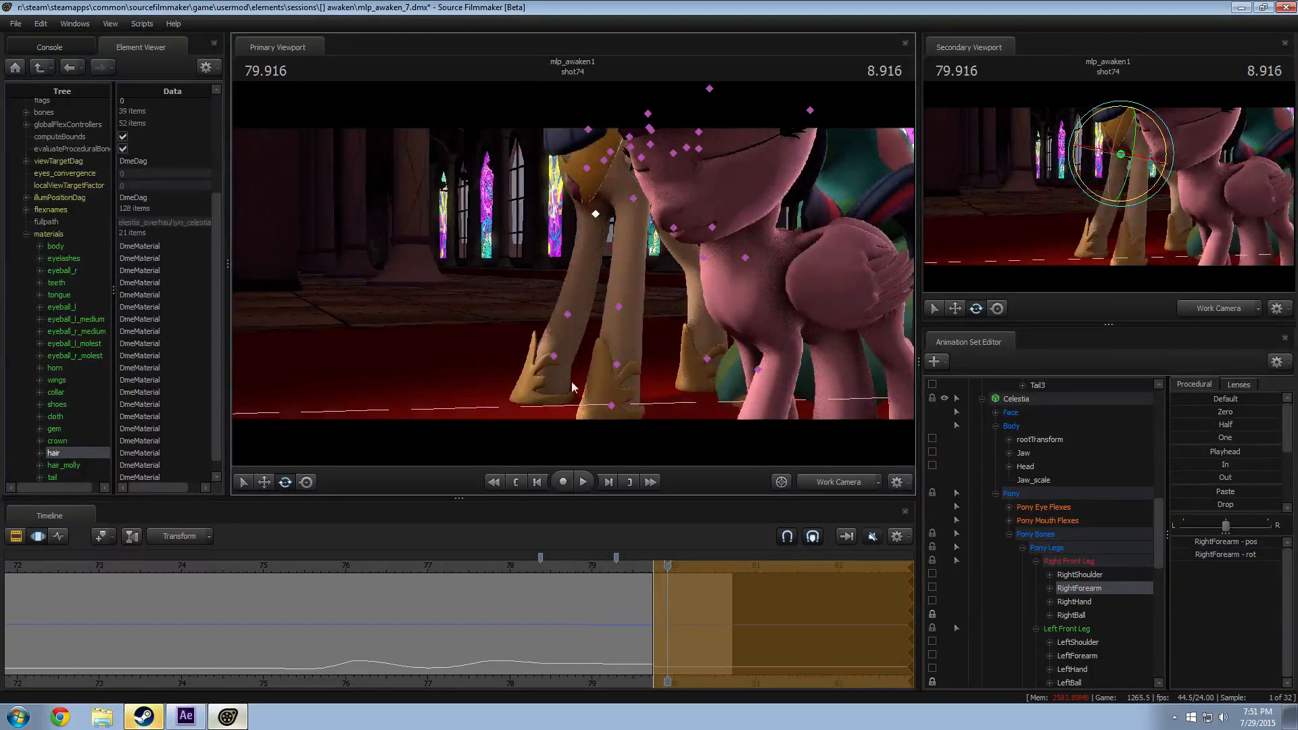
Step: Reposition Celestia's RightBall to adjust her right front hoof, and turn off Global Axes for the rotation manipulator
{"action": "left_click", "coordinate": [558, 363]}
{"action": "left_click_drag", "start_coordinate": [559, 379], "coordinate": [572, 269], "text": "alt"}
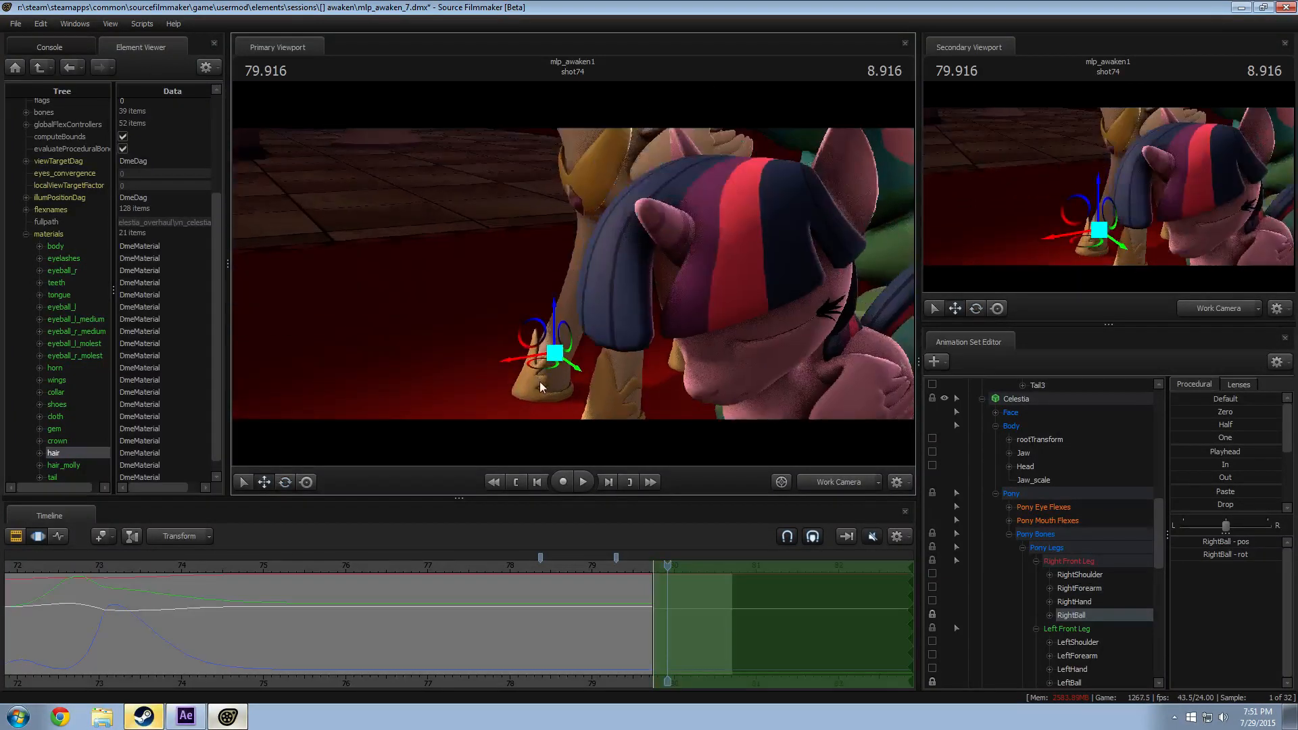
{"action": "left_click_drag", "start_coordinate": [538, 367], "coordinate": [595, 357]}
{"action": "right_click", "coordinate": [593, 362]}
{"action": "mouse_move", "coordinate": [625, 383]}
{"action": "left_click", "coordinate": [720, 392]}
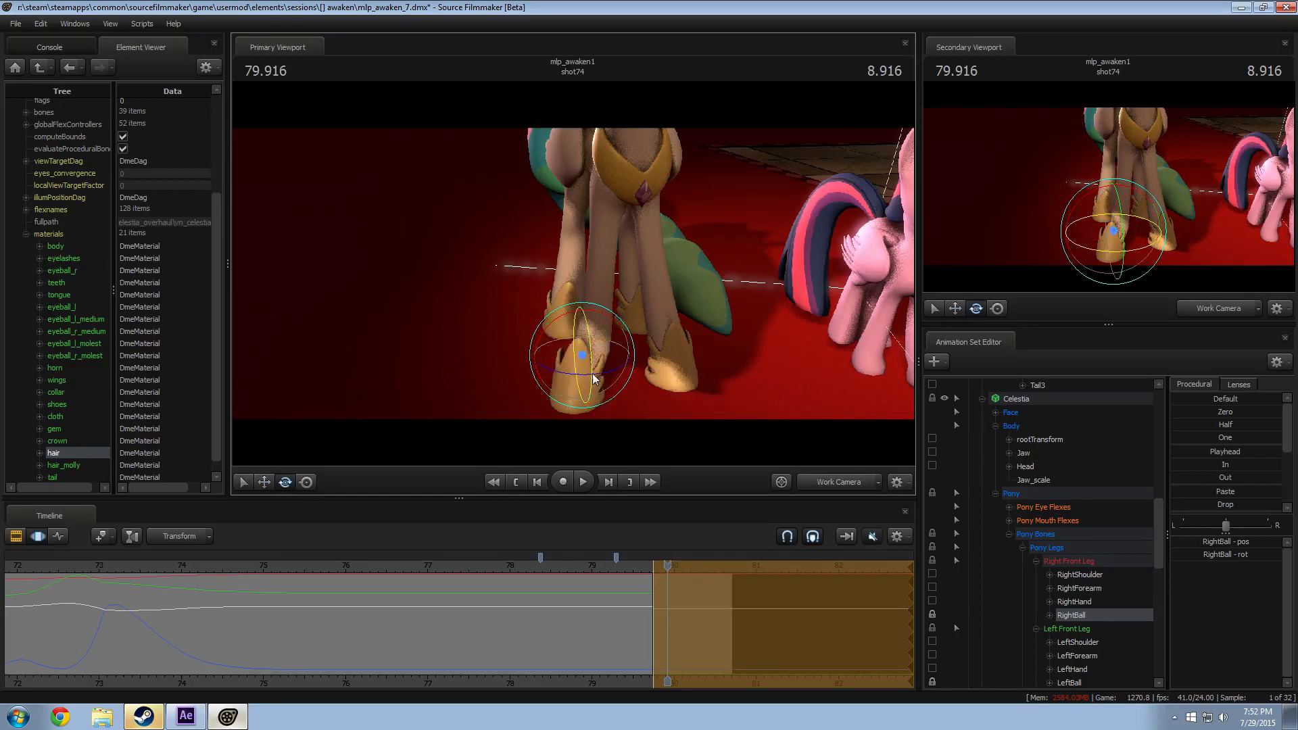
{"action": "right_click", "coordinate": [602, 364]}
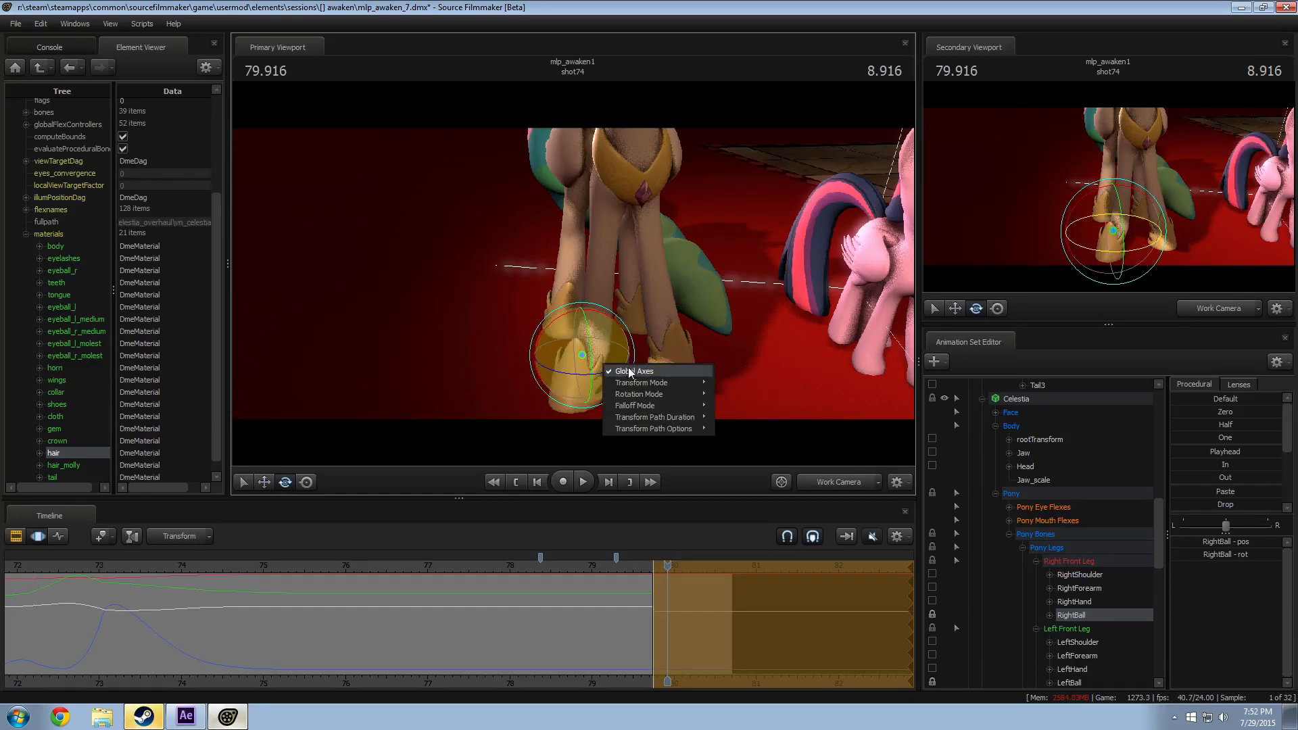
{"action": "left_click", "coordinate": [626, 372]}
{"action": "mouse_move", "coordinate": [619, 365]}
{"action": "left_mouse_down", "text": "alt"}
{"action": "mouse_move", "coordinate": [580, 174]}
{"action": "mouse_move", "coordinate": [604, 169]}
{"action": "mouse_move", "coordinate": [551, 148]}
{"action": "mouse_move", "coordinate": [564, 280]}
{"action": "left_mouse_up", "text": "alt"}
Step: Refine the rotations of Celestia's RightShoulder and RightForearm at 79.916 s and select RightHand
{"action": "left_click", "coordinate": [613, 168]}
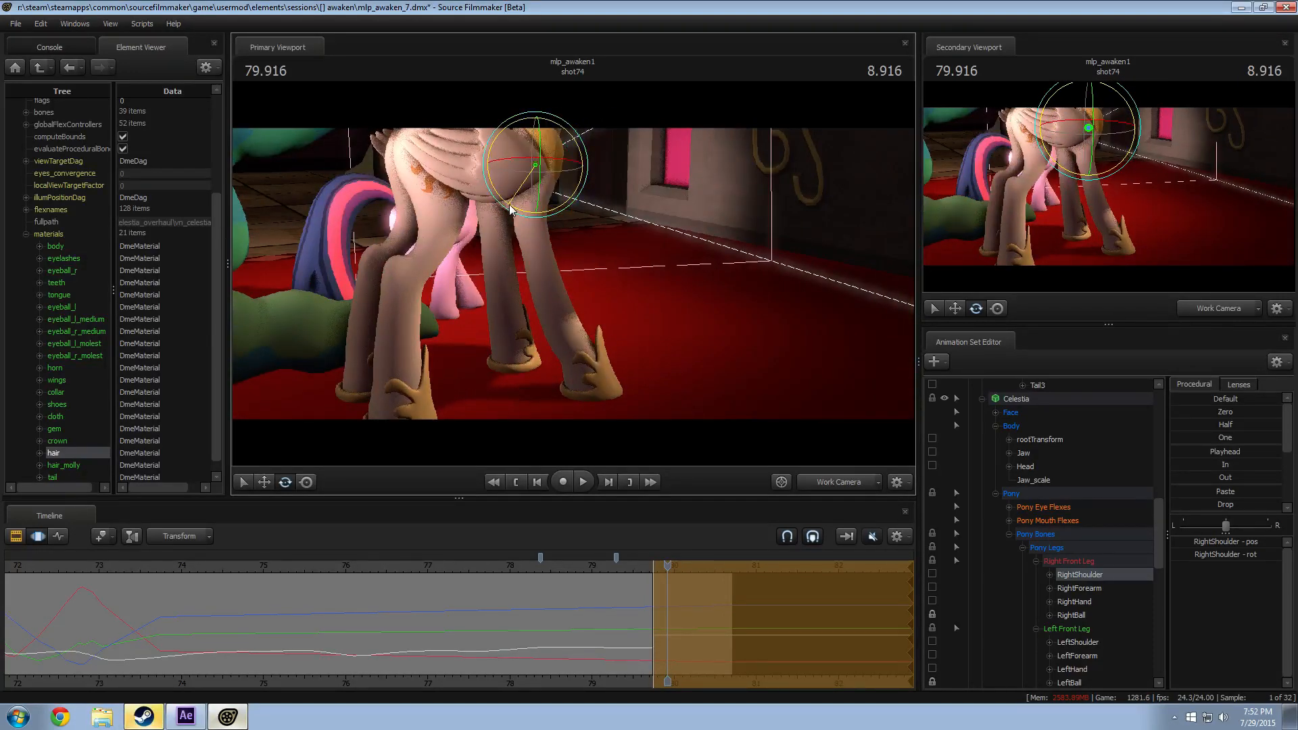
{"action": "left_click_drag", "start_coordinate": [509, 205], "coordinate": [511, 206]}
{"action": "left_click", "coordinate": [532, 212], "text": "ctrl"}
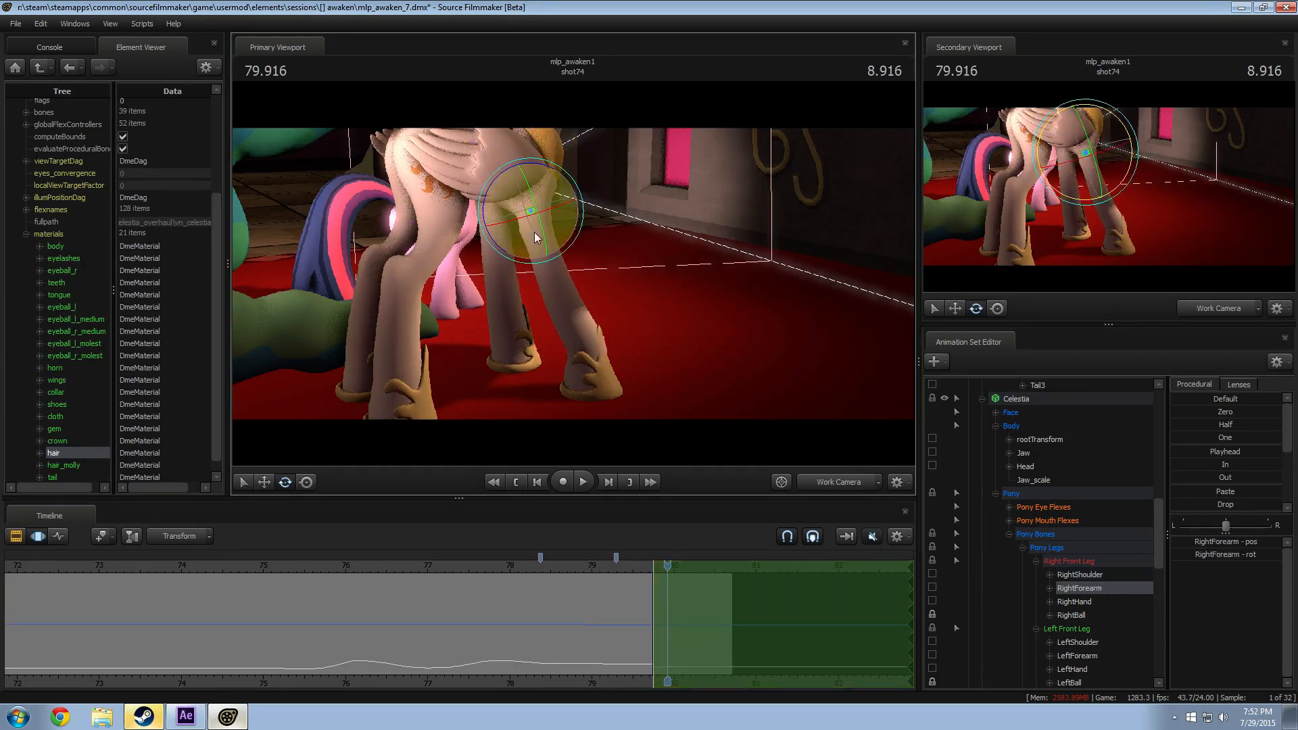
{"action": "left_click_drag", "start_coordinate": [503, 251], "coordinate": [501, 249]}
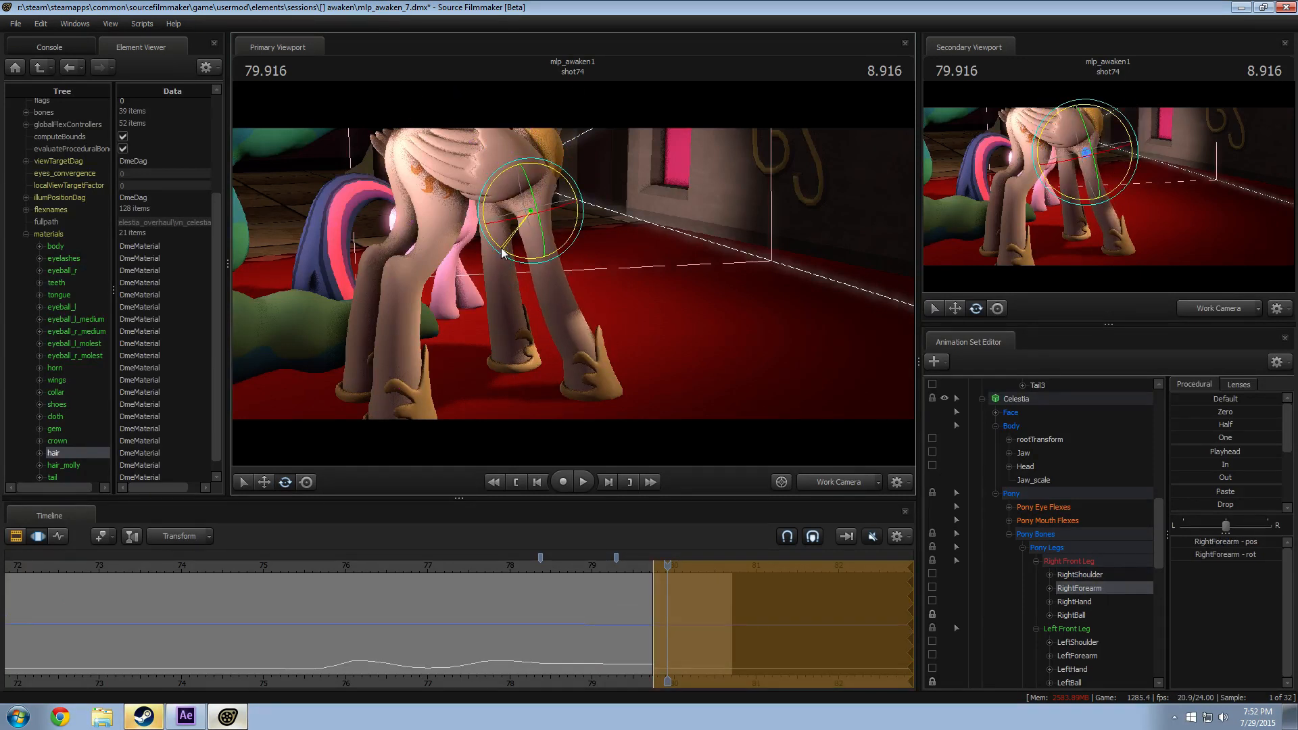
{"action": "left_click", "coordinate": [565, 307], "text": "ctrl"}
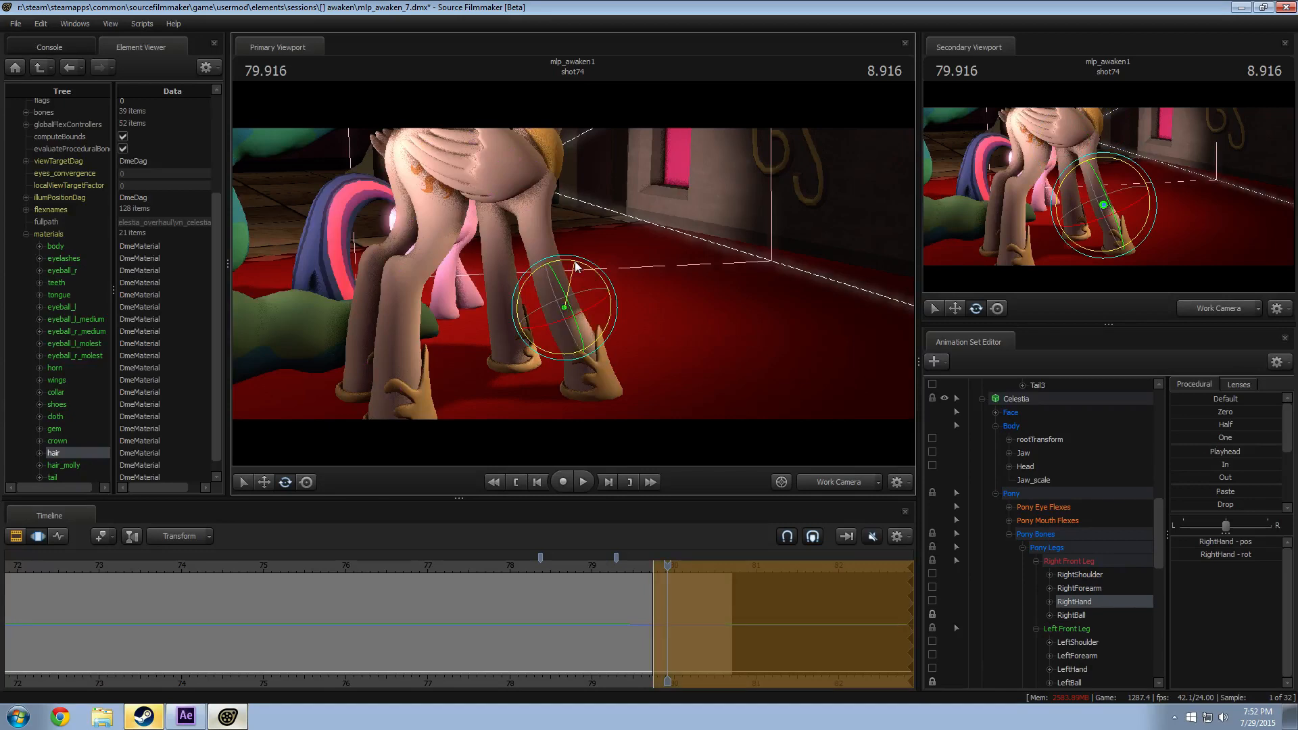
{"action": "mouse_move", "coordinate": [586, 277]}
{"action": "left_mouse_down", "text": "alt"}
{"action": "mouse_move", "coordinate": [553, 270]}
{"action": "mouse_move", "coordinate": [574, 278]}
{"action": "left_mouse_up", "text": "alt"}
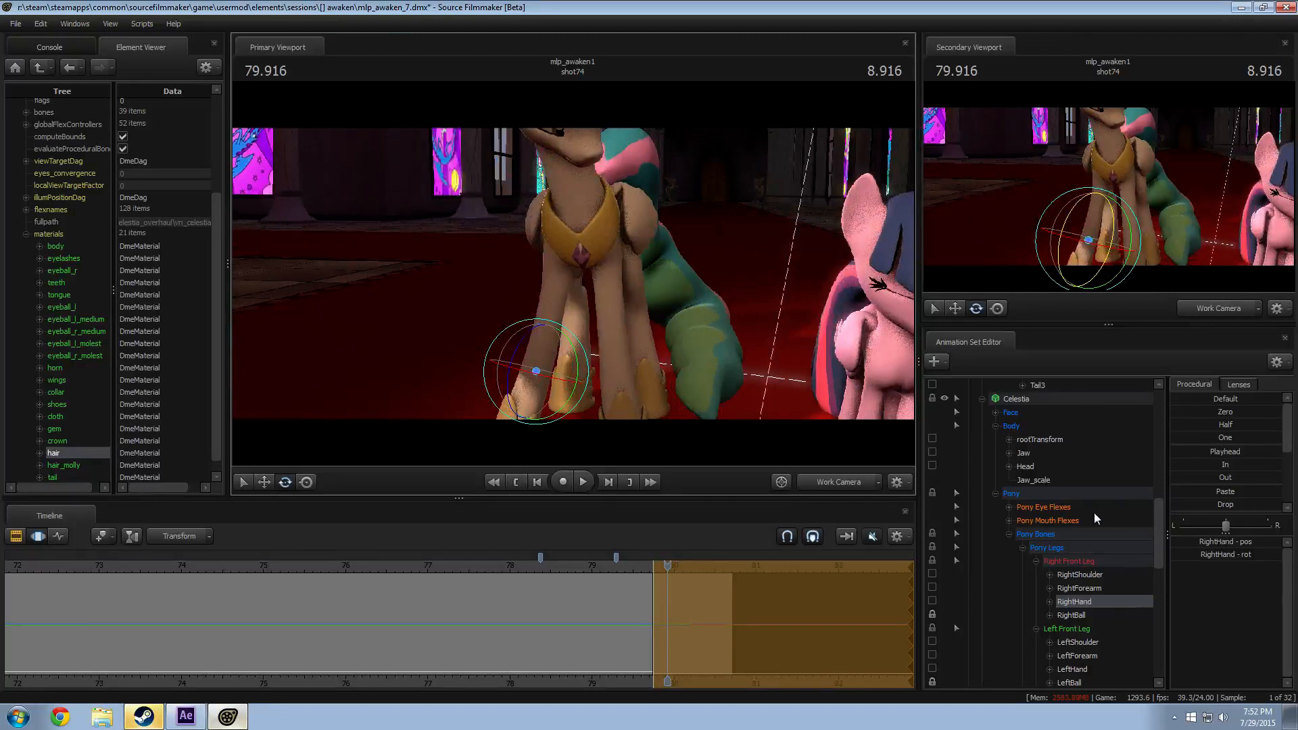
Step: Lock Celestia's RightShoulder and LeftShoulder and rotate Chest2 at 79.916 s
{"action": "scroll", "coordinate": [1096, 518], "scroll_direction": "down", "scroll_amount": 9}
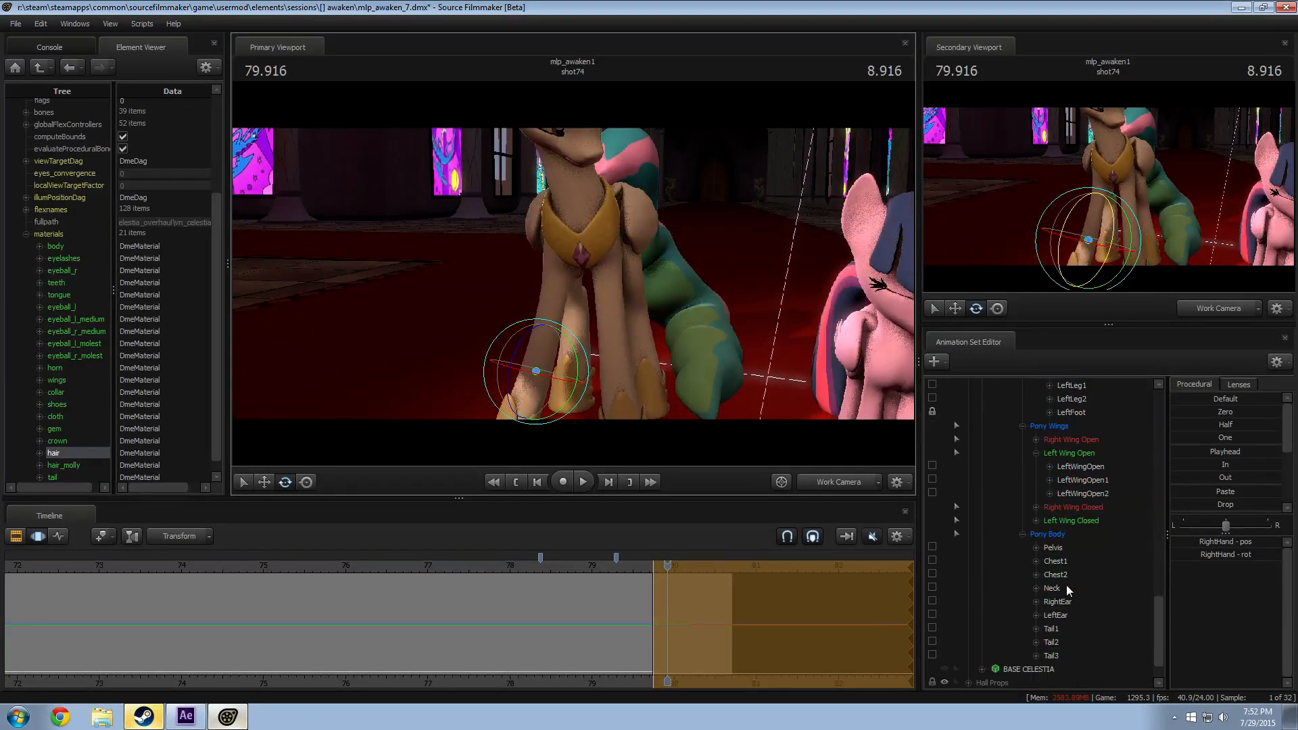
{"action": "scroll", "coordinate": [1040, 578], "scroll_direction": "up", "scroll_amount": 7}
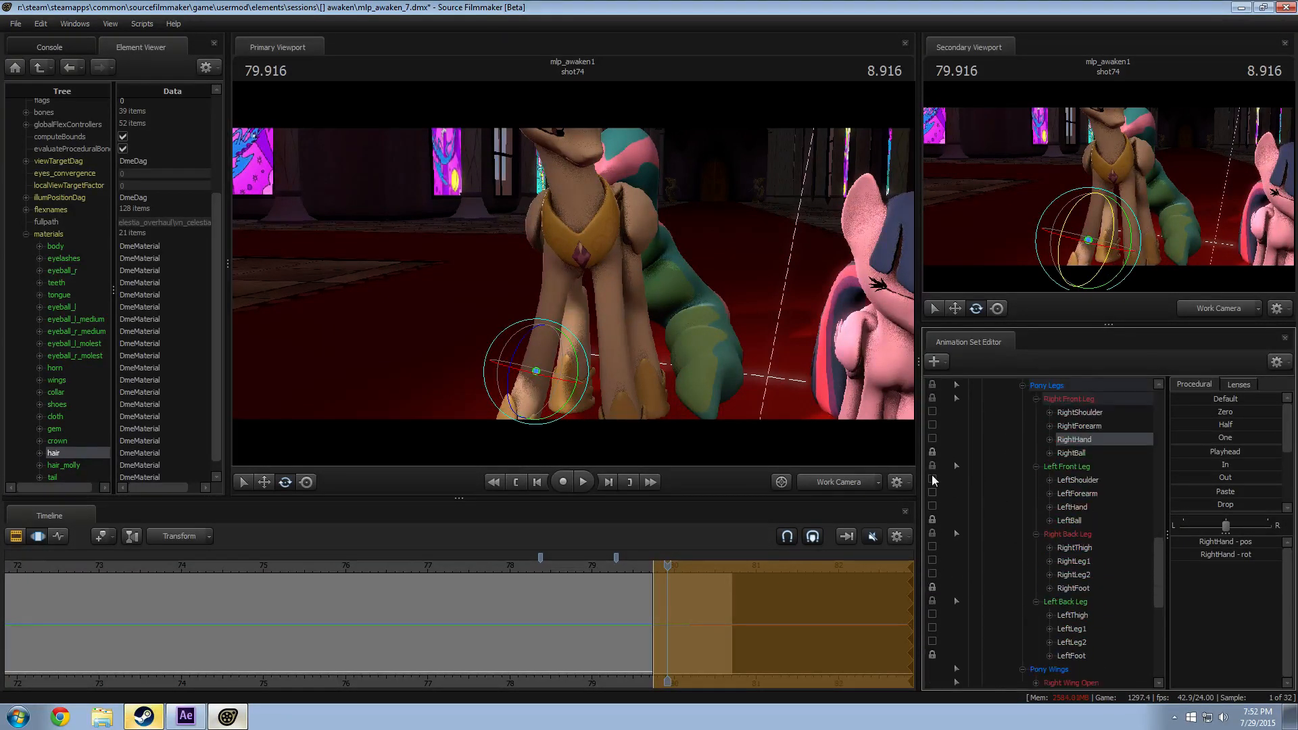
{"action": "left_click", "coordinate": [933, 453]}
{"action": "left_click", "coordinate": [581, 216]}
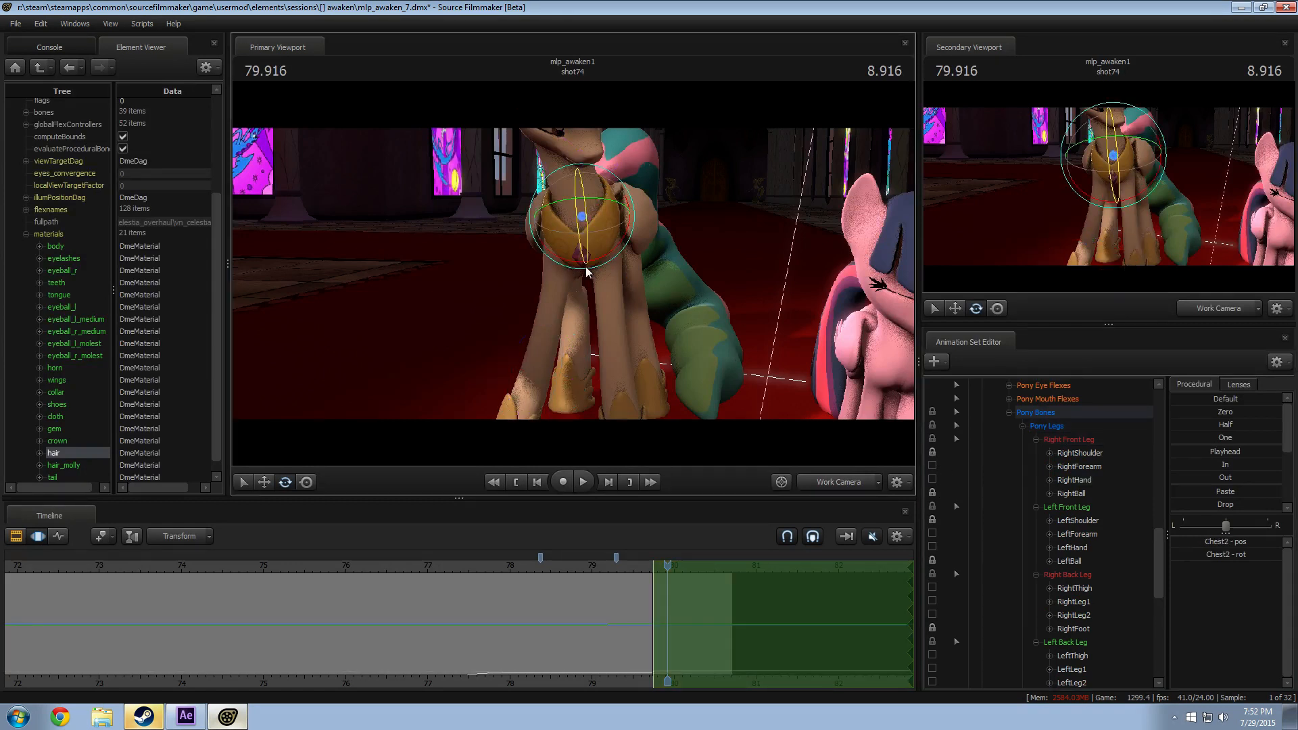
{"action": "left_click_drag", "start_coordinate": [596, 261], "coordinate": [566, 240]}
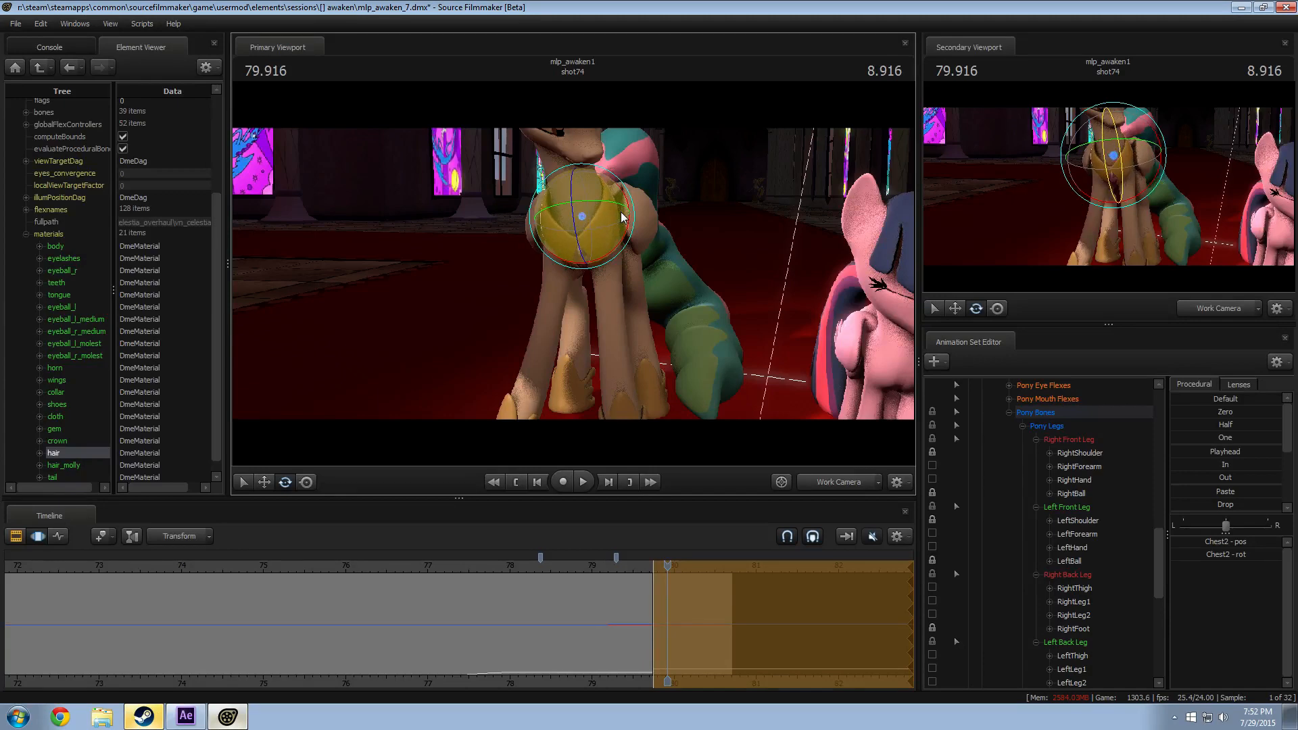
{"action": "mouse_move", "coordinate": [622, 216]}
{"action": "left_mouse_down"}
{"action": "mouse_move", "coordinate": [628, 206]}
{"action": "mouse_move", "coordinate": [622, 217]}
{"action": "mouse_move", "coordinate": [443, 195]}
{"action": "left_mouse_up"}
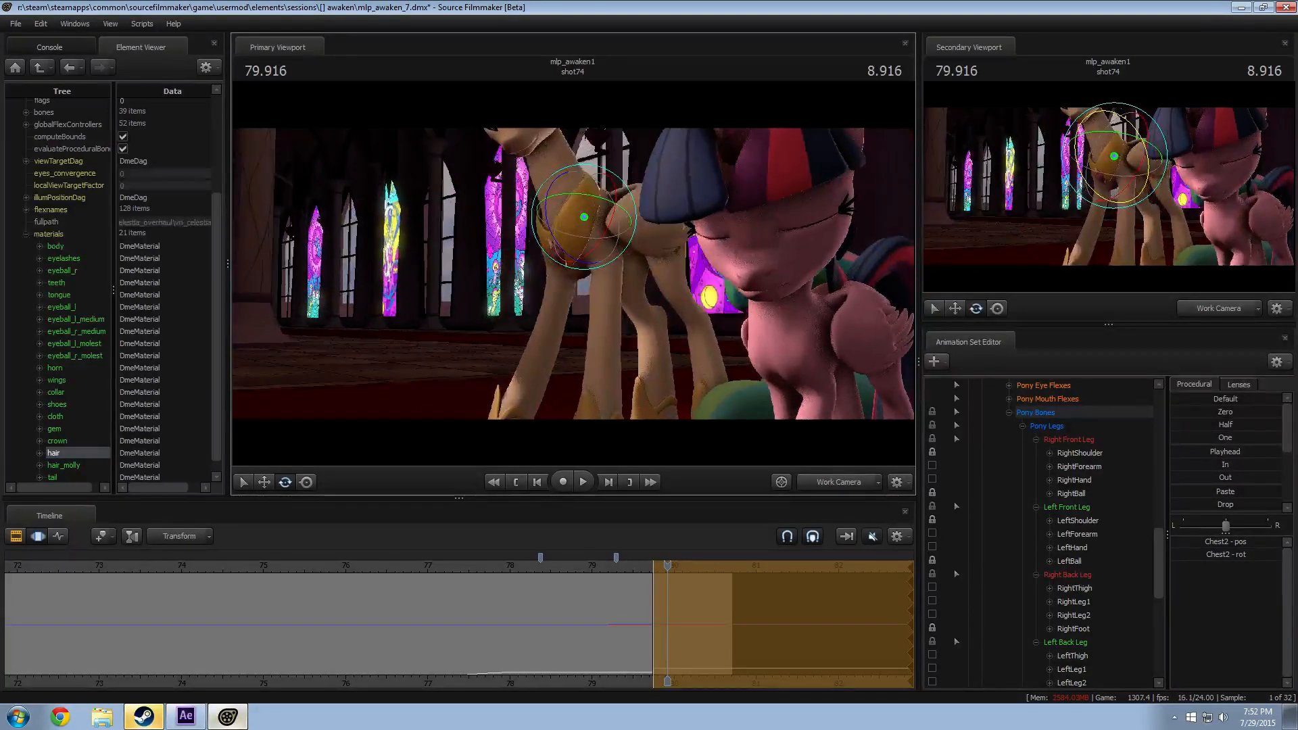
Step: Examine Celestia's chest, legs and head up close and from a distance in the work camera
{"action": "left_click_drag", "start_coordinate": [510, 246], "coordinate": [555, 88]}
{"action": "key", "text": "s"}
{"action": "key", "text": "w"}
{"action": "left_click_drag", "start_coordinate": [555, 202], "coordinate": [582, 278]}
{"action": "key", "text": "w"}
{"action": "key", "text": "a"}
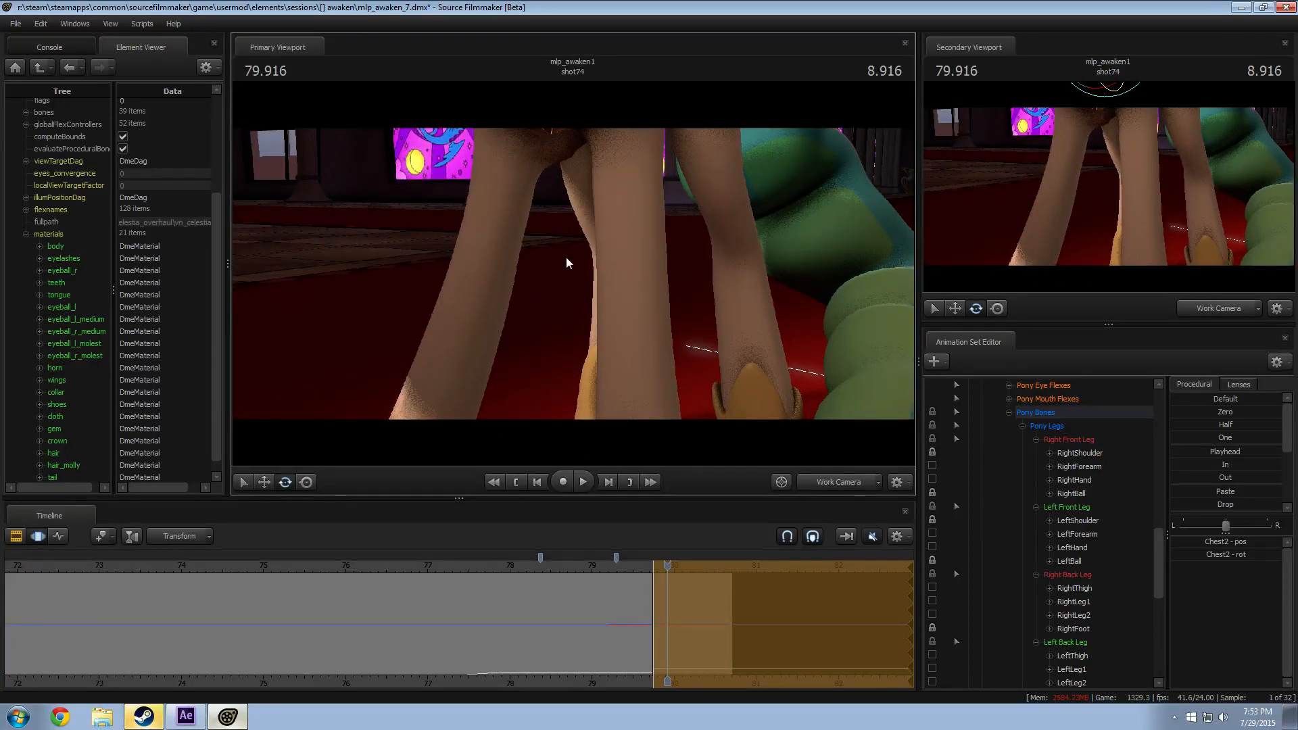
{"action": "key", "text": "s"}
{"action": "mouse_move", "coordinate": [574, 274]}
{"action": "left_mouse_down"}
{"action": "mouse_move", "coordinate": [559, 321]}
{"action": "mouse_move", "coordinate": [563, 256]}
{"action": "mouse_move", "coordinate": [546, 250]}
{"action": "mouse_move", "coordinate": [567, 281]}
{"action": "left_mouse_up"}
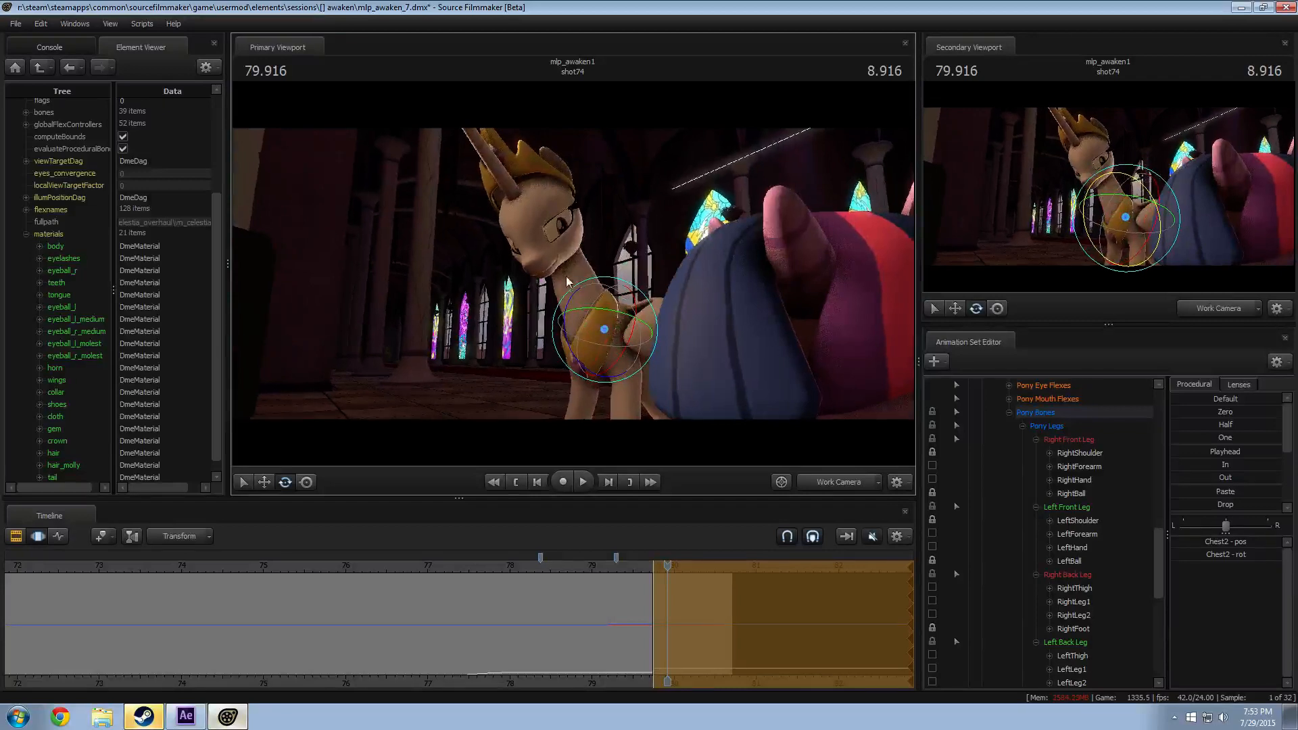
Step: Rotate Celestia's Head at 80.125 s as seen through camera2 and play back the end of the shot
{"action": "left_click", "coordinate": [830, 486]}
{"action": "left_click_drag", "start_coordinate": [622, 569], "coordinate": [684, 572]}
{"action": "left_click", "coordinate": [668, 203]}
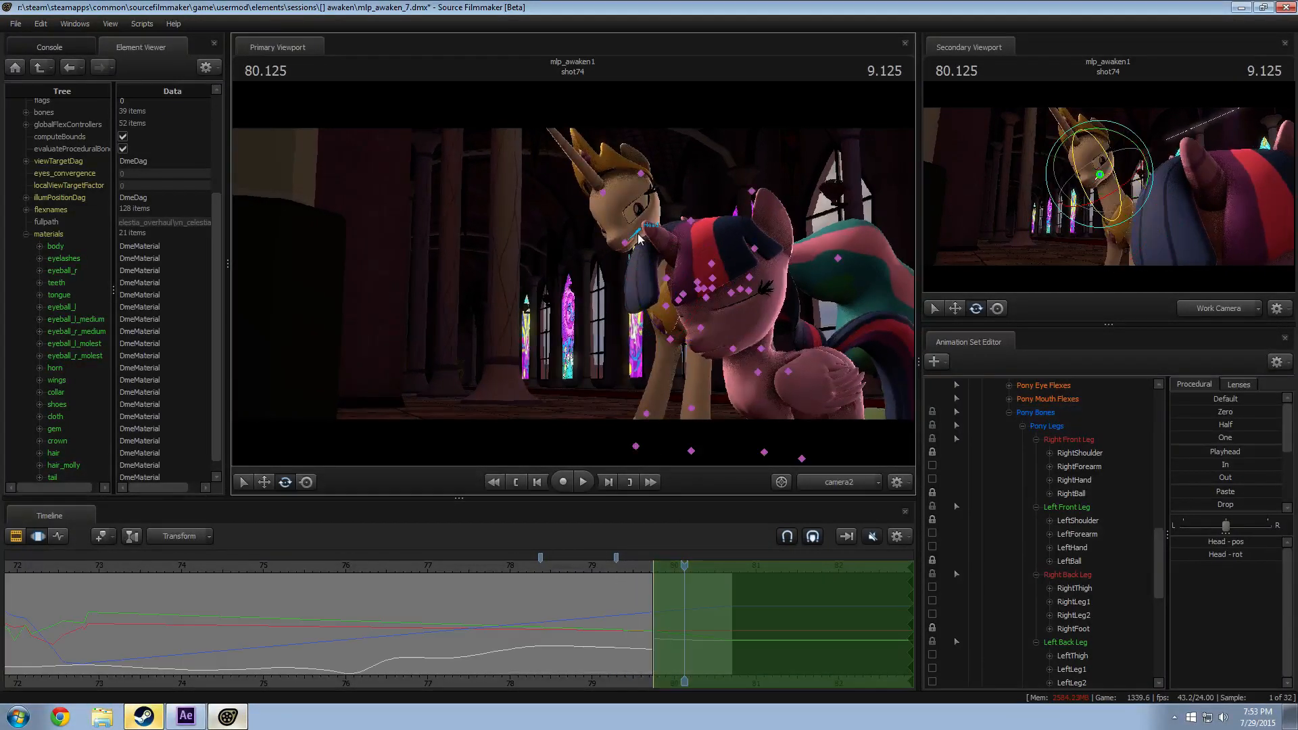
{"action": "key", "text": "e"}
{"action": "left_click_drag", "start_coordinate": [661, 193], "coordinate": [660, 250]}
{"action": "left_click_drag", "start_coordinate": [657, 201], "coordinate": [649, 236]}
{"action": "left_click", "coordinate": [610, 562]}
{"action": "key", "text": "space"}
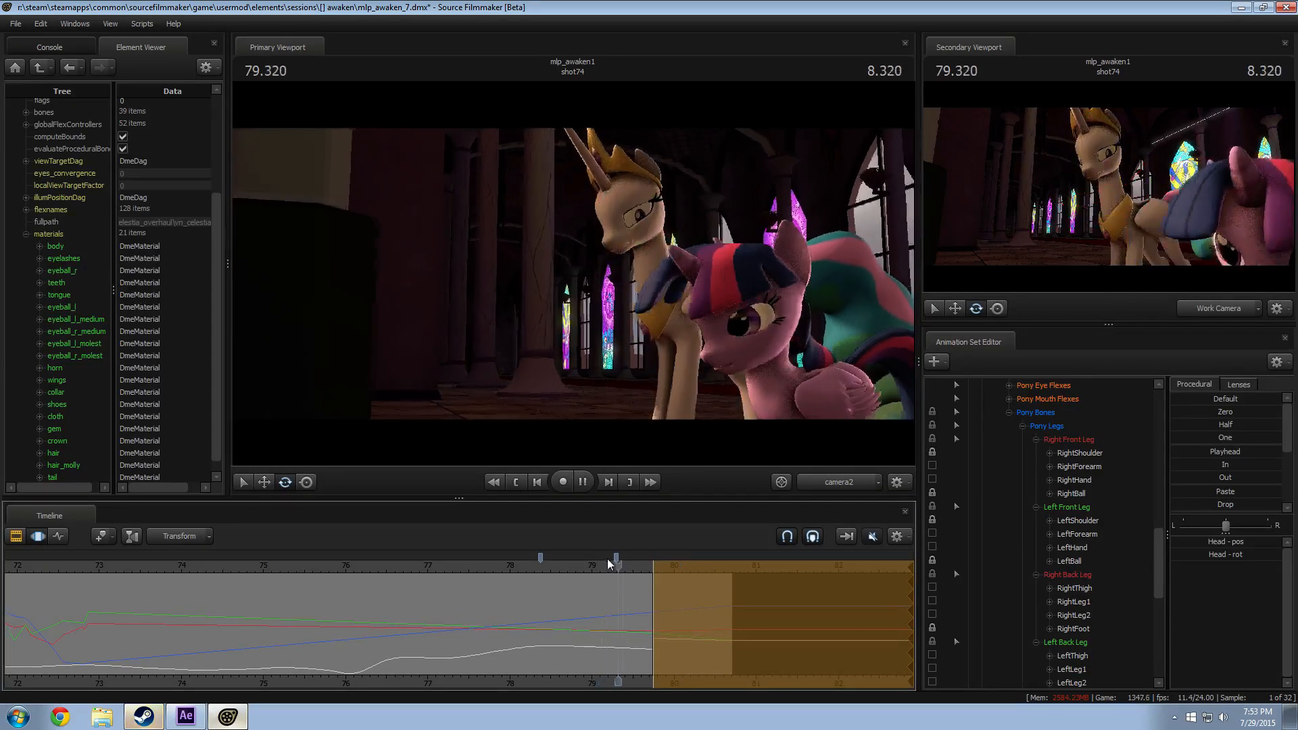
{"action": "key", "text": "space"}
Step: Rotate the base of Celestia's neck at 80.166 s from a side view in the work camera and reselect her Head
{"action": "left_click", "coordinate": [818, 477]}
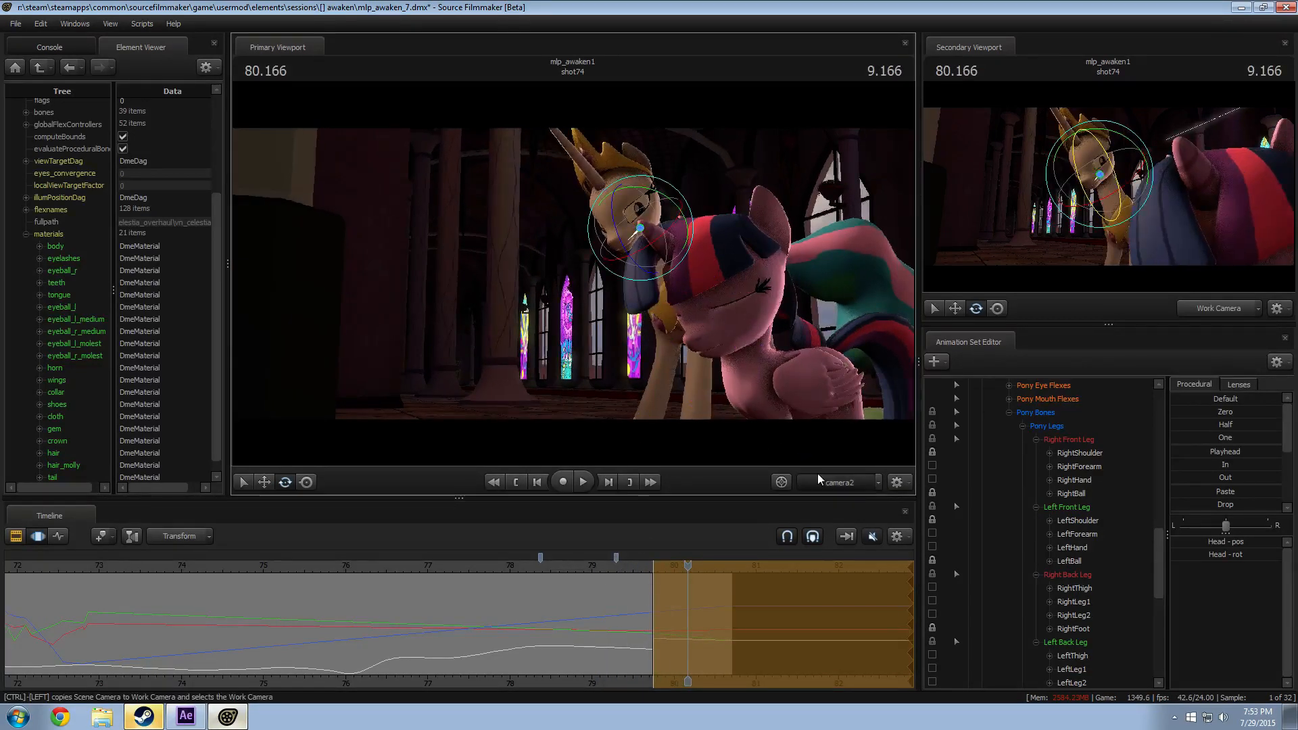
{"action": "key", "text": "s"}
{"action": "left_click_drag", "start_coordinate": [716, 318], "coordinate": [440, 379]}
{"action": "key", "text": "w"}
{"action": "key", "text": "w"}
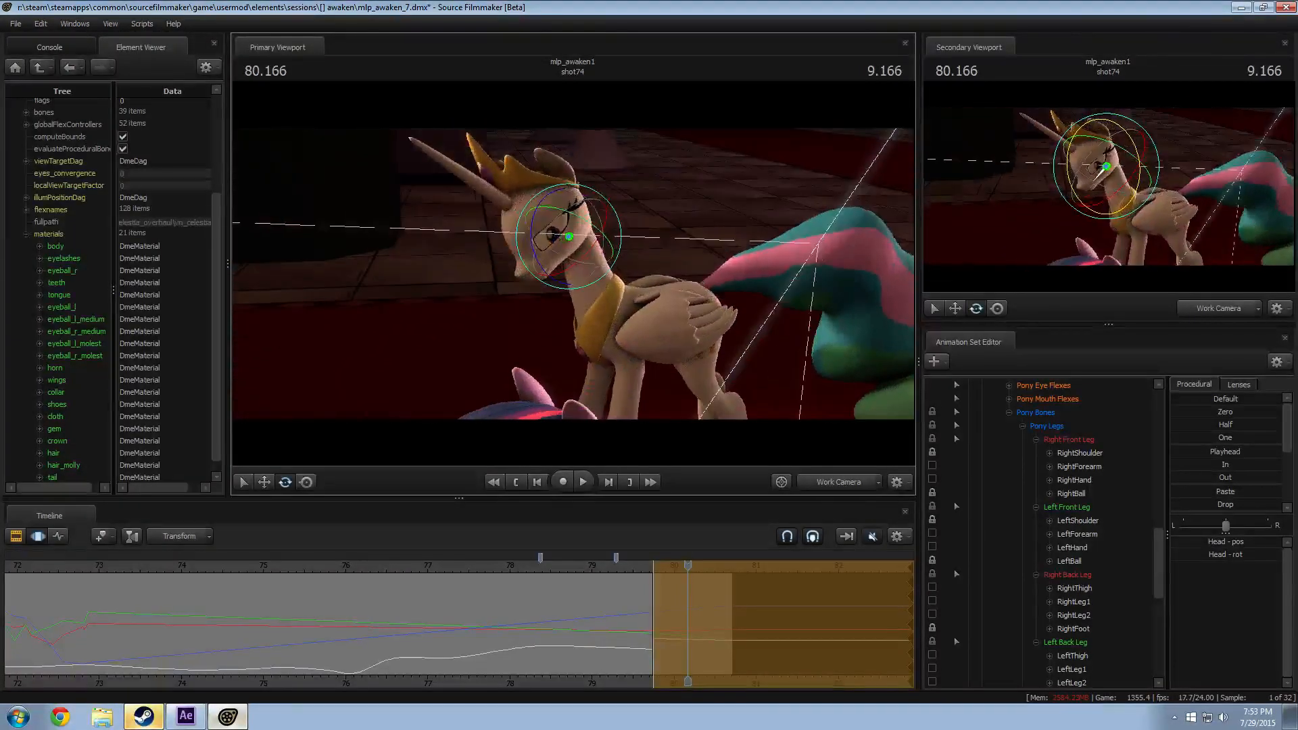
{"action": "left_click", "coordinate": [600, 298], "text": "ctrl"}
{"action": "left_click_drag", "start_coordinate": [620, 259], "coordinate": [556, 263]}
{"action": "left_click", "coordinate": [561, 240], "text": "ctrl"}
Step: Tilt Celestia's Head at 80.166 s through camera2 and play back the movement
{"action": "left_click", "coordinate": [842, 483]}
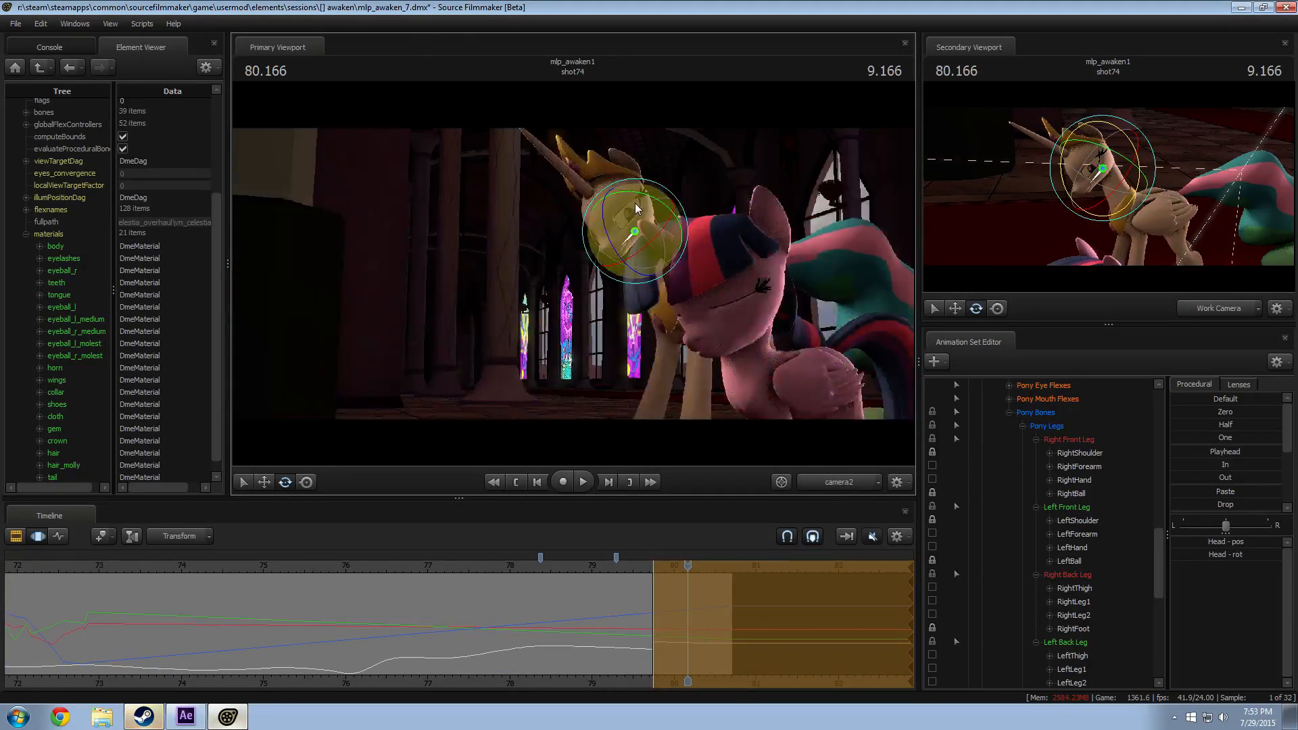
{"action": "left_click_drag", "start_coordinate": [634, 251], "coordinate": [622, 383]}
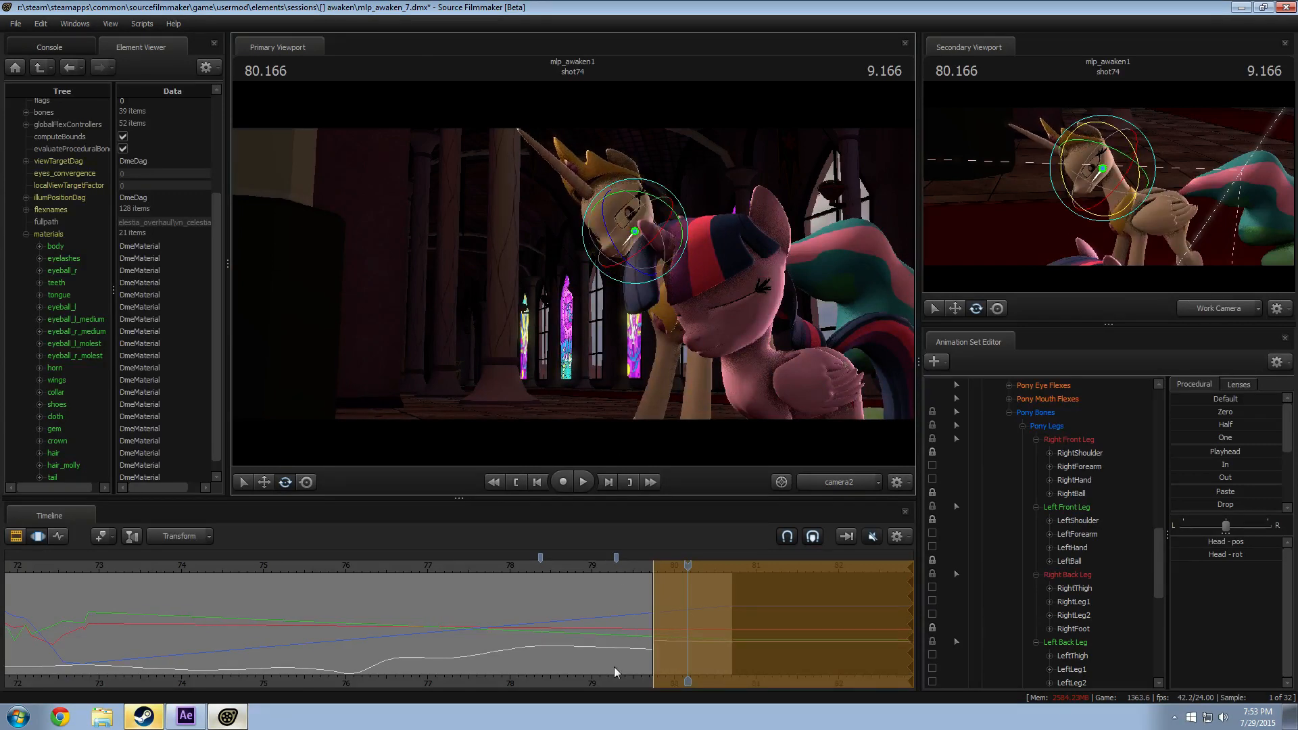
{"action": "left_click", "coordinate": [561, 565]}
{"action": "key", "text": "space"}
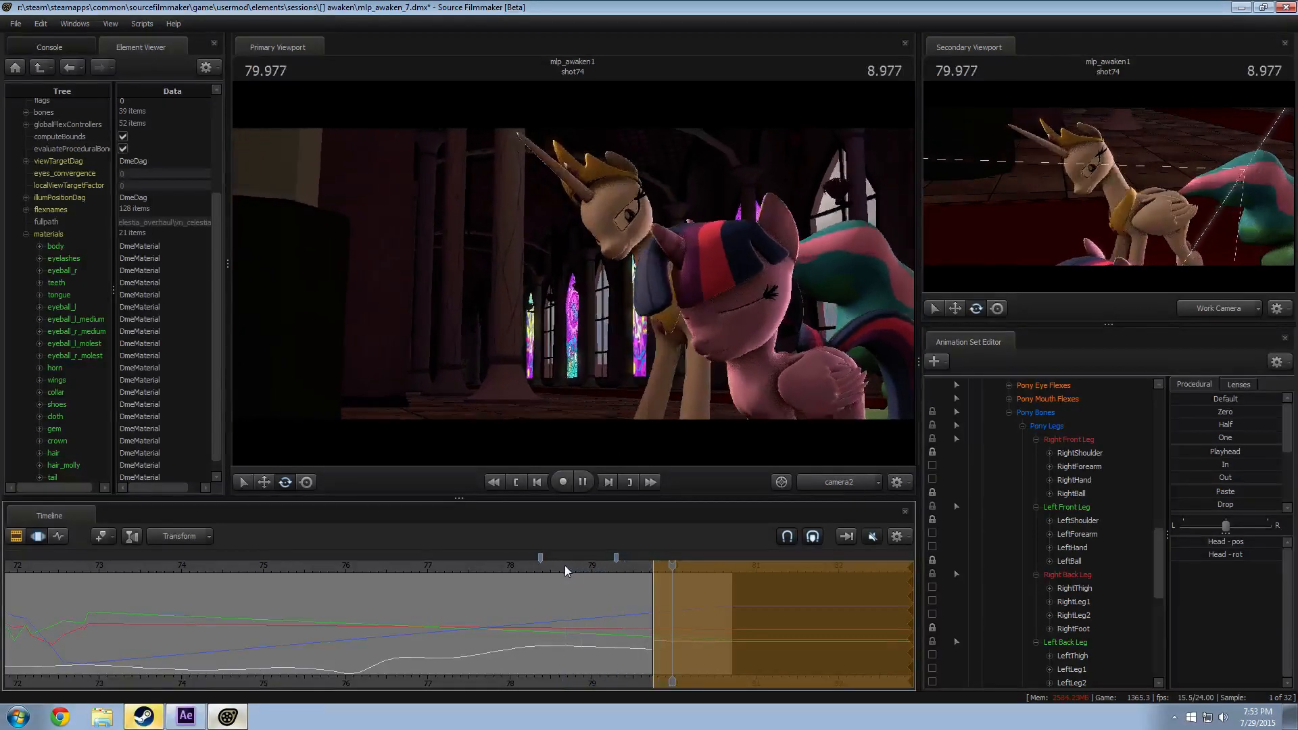
{"action": "key", "text": "space"}
Step: Refine the rotation of Celestia's Head at 79.916 s and replay the closing movement
{"action": "left_click_drag", "start_coordinate": [607, 565], "coordinate": [667, 565]}
{"action": "left_click_drag", "start_coordinate": [623, 206], "coordinate": [634, 256]}
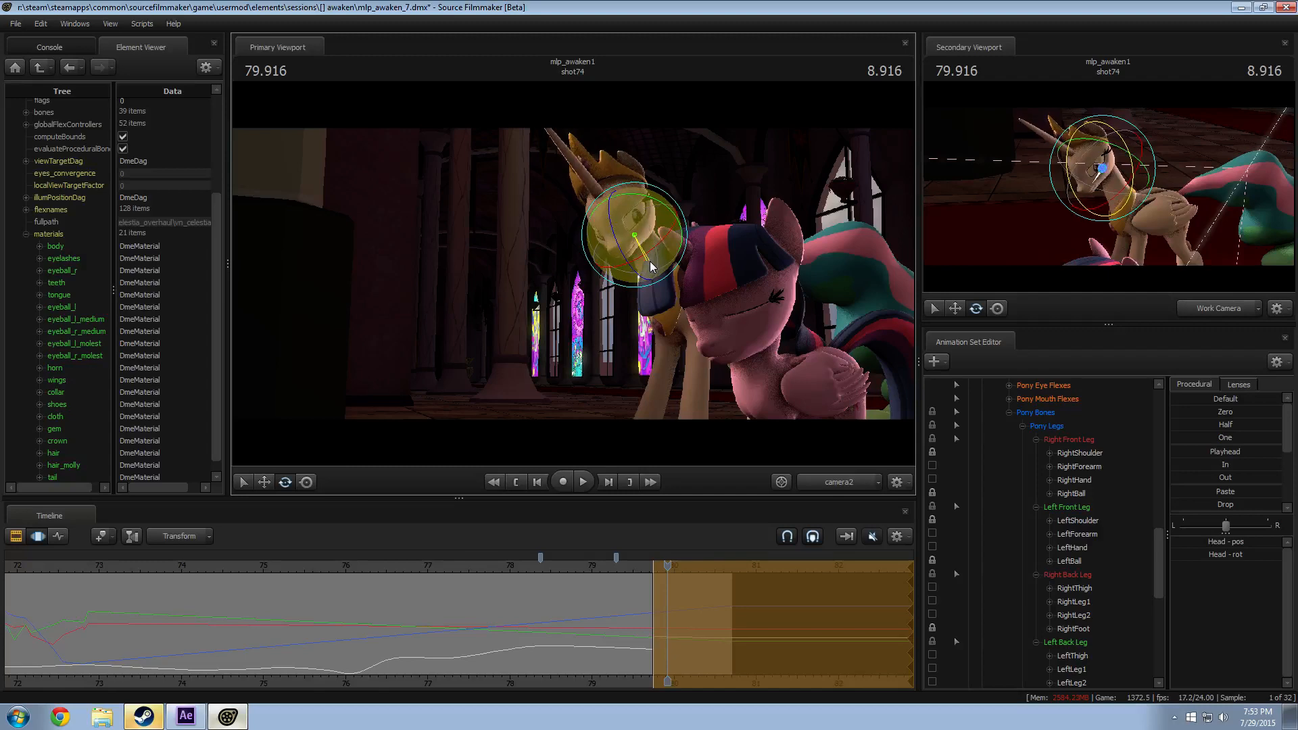
{"action": "left_click", "coordinate": [602, 568]}
{"action": "key", "text": "space"}
{"action": "key", "text": "space"}
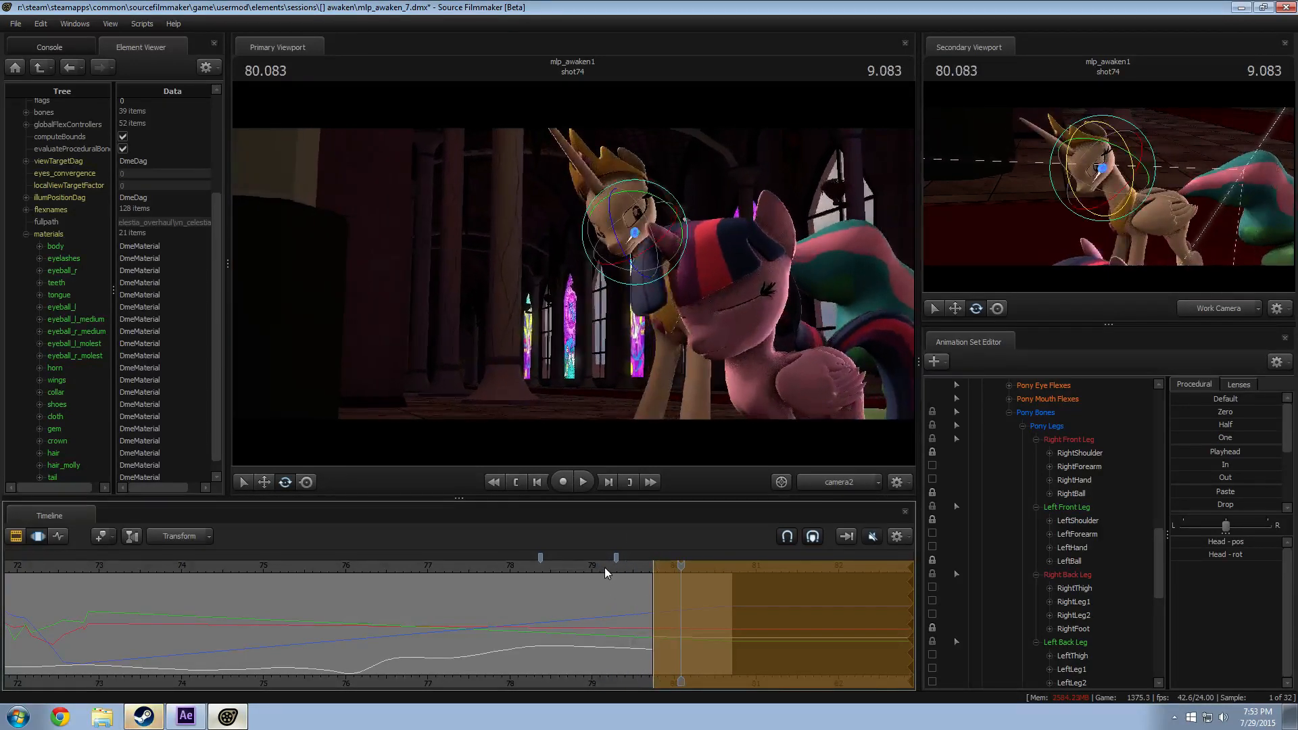
Step: Go to 79.958 s and copy the scene camera's view to the work camera
{"action": "left_click_drag", "start_coordinate": [632, 569], "coordinate": [672, 573]}
{"action": "left_click", "coordinate": [837, 481], "text": "ctrl"}
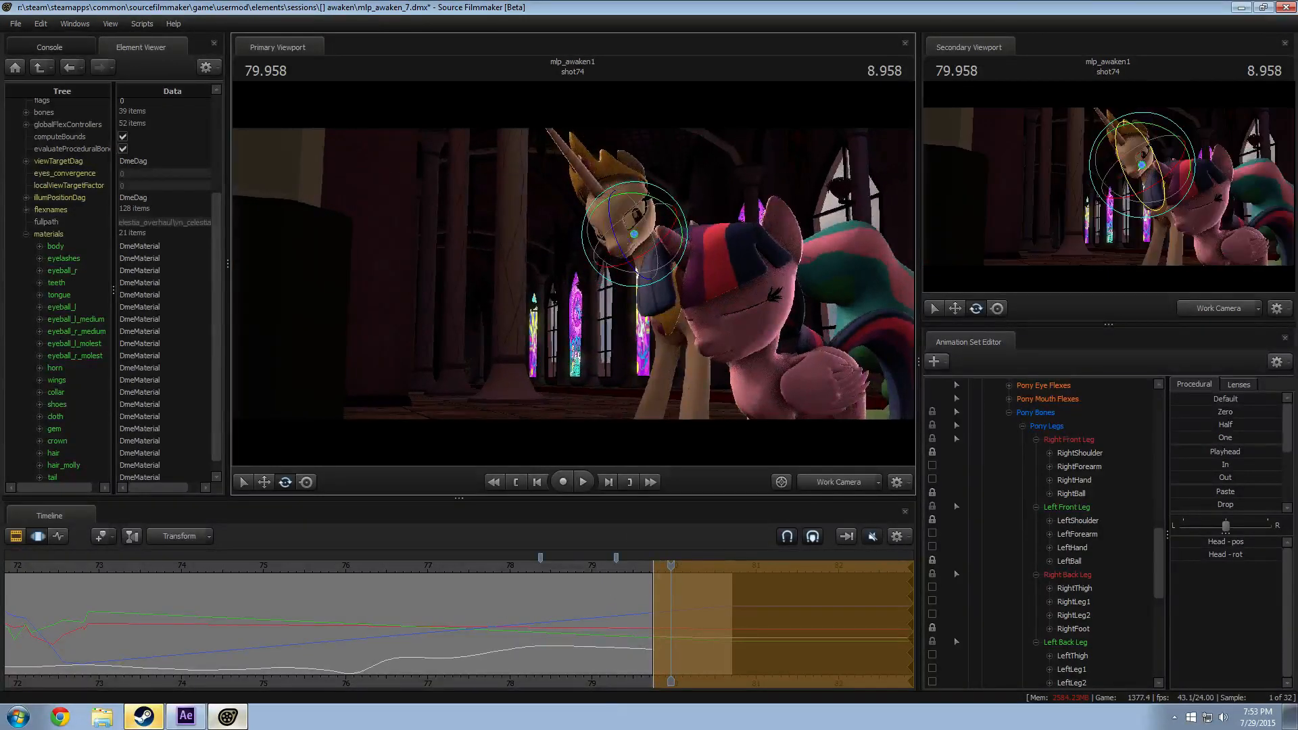
Step: Examine the two ponies' pose from several angles through the work camera, and return the primary view to camera2
{"action": "left_click_drag", "start_coordinate": [631, 324], "coordinate": [631, 466]}
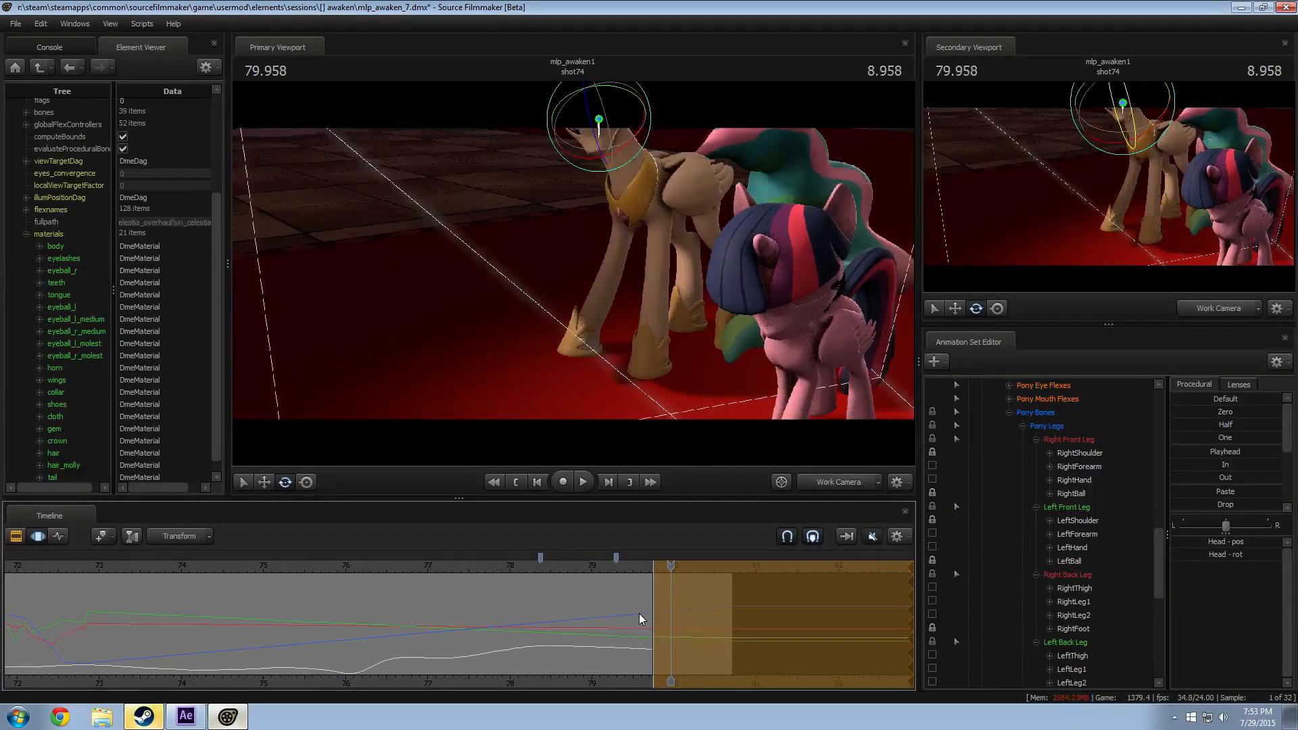
{"action": "mouse_move", "coordinate": [638, 611]}
{"action": "left_mouse_down"}
{"action": "mouse_move", "coordinate": [431, 613]}
{"action": "mouse_move", "coordinate": [717, 614]}
{"action": "mouse_move", "coordinate": [508, 607]}
{"action": "mouse_move", "coordinate": [629, 605]}
{"action": "mouse_move", "coordinate": [648, 590]}
{"action": "left_mouse_up"}
{"action": "left_click_drag", "start_coordinate": [655, 398], "coordinate": [629, 346]}
{"action": "mouse_move", "coordinate": [573, 274]}
{"action": "left_mouse_down"}
{"action": "mouse_move", "coordinate": [562, 257]}
{"action": "mouse_move", "coordinate": [612, 274]}
{"action": "mouse_move", "coordinate": [573, 274]}
{"action": "left_mouse_up"}
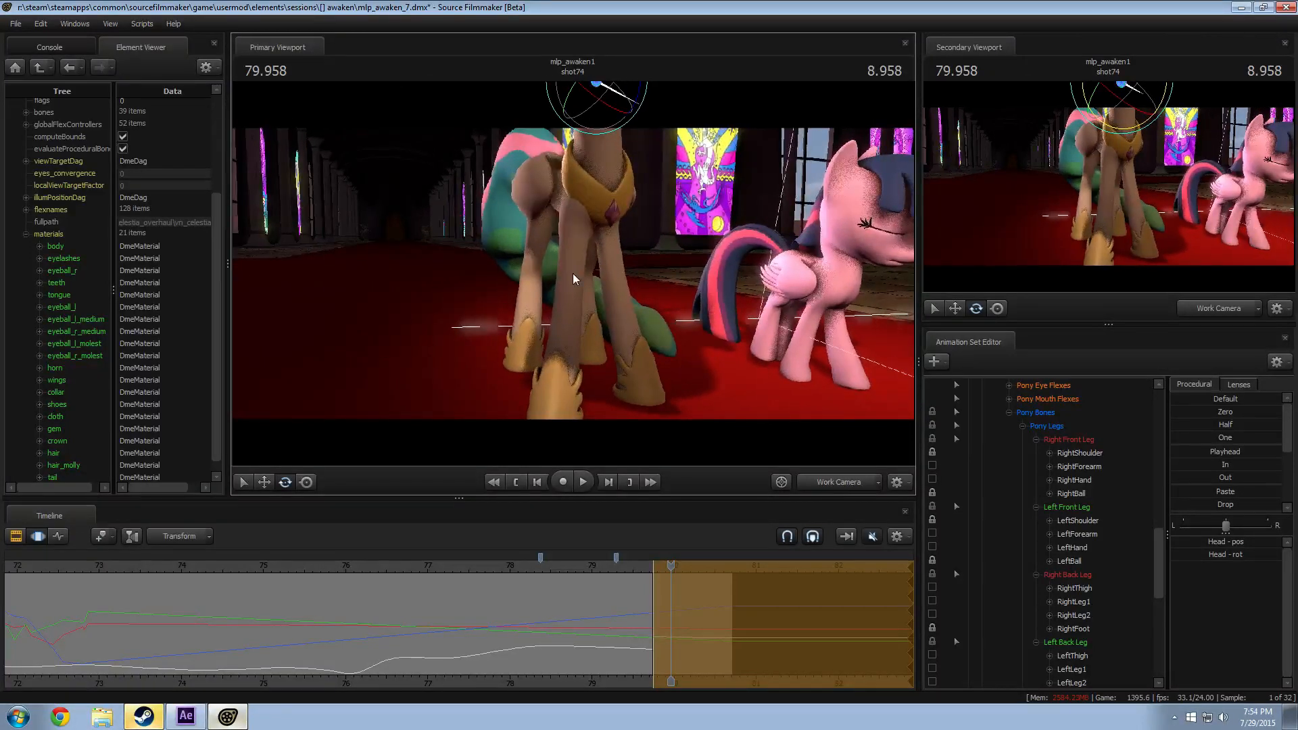
{"action": "left_click", "coordinate": [824, 481]}
Step: Scrub and play back shot74 through camera2 from about 78.7 seconds to review the characters' movement
{"action": "key", "text": "shift"}
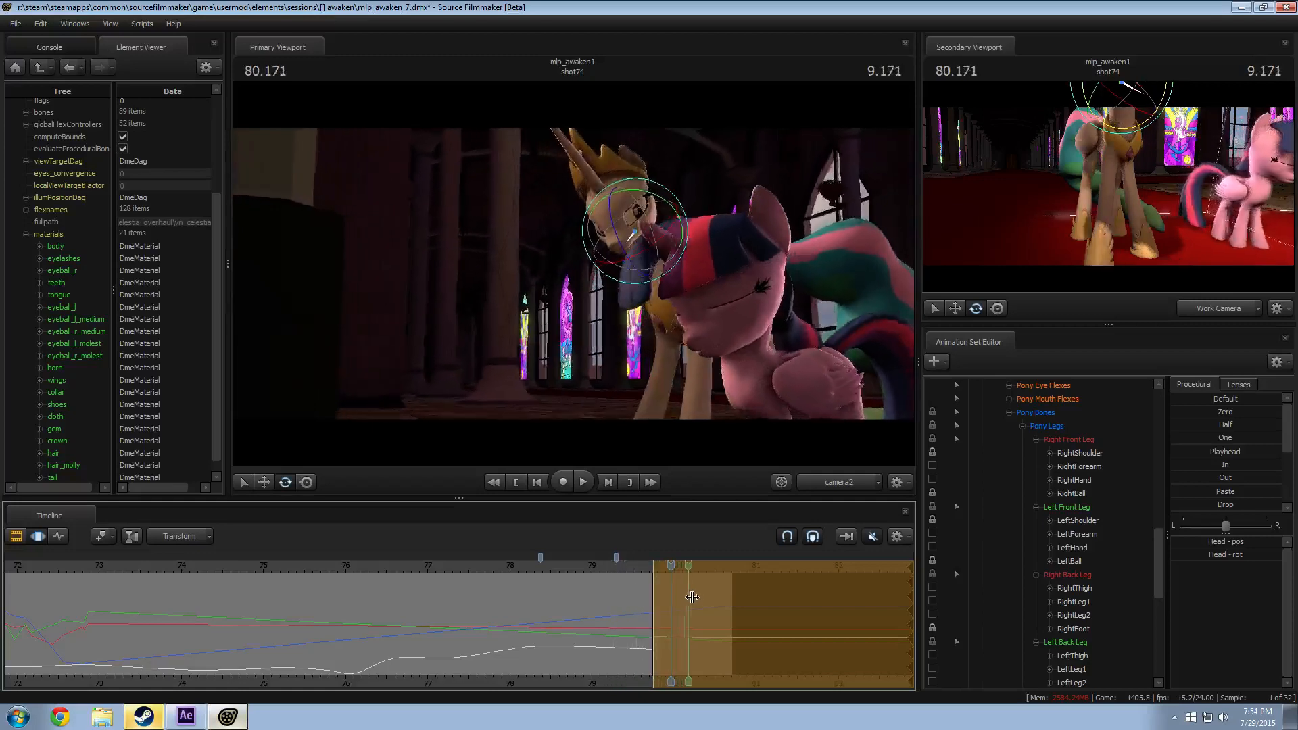
{"action": "left_click_drag", "start_coordinate": [600, 572], "coordinate": [565, 573]}
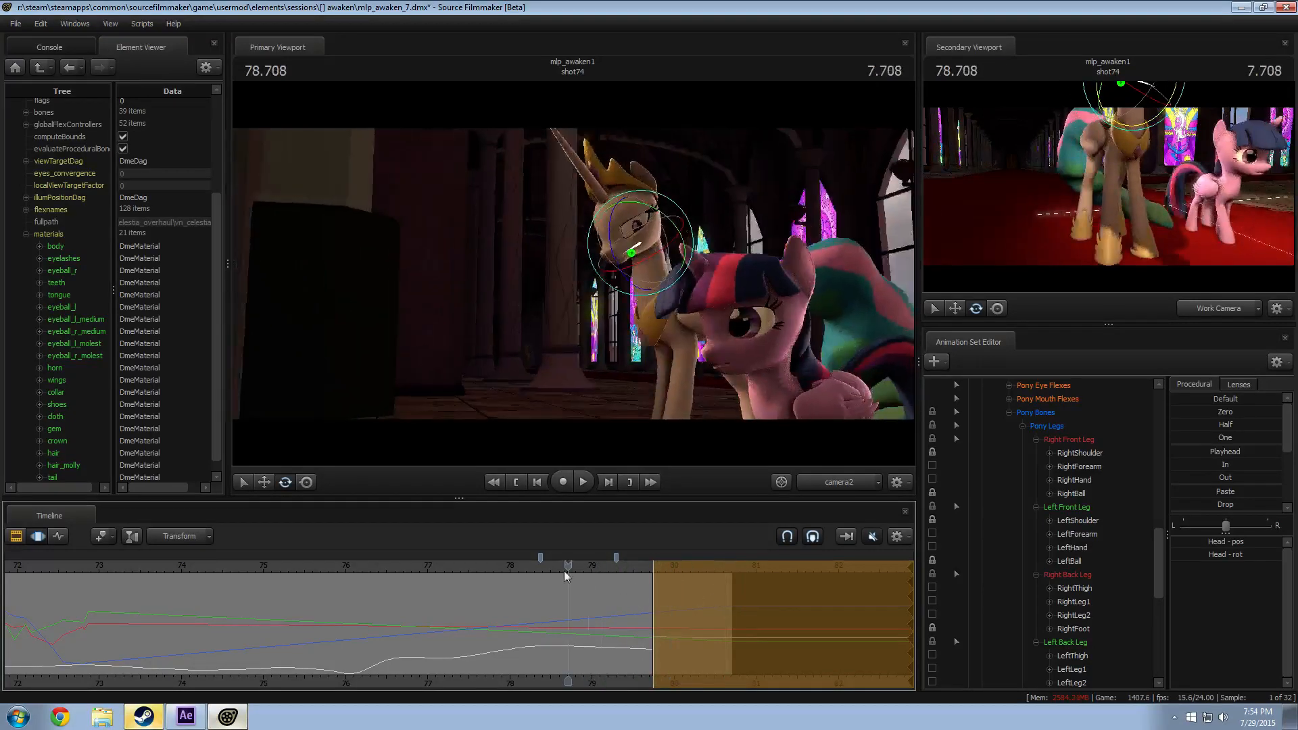
{"action": "key", "text": "space"}
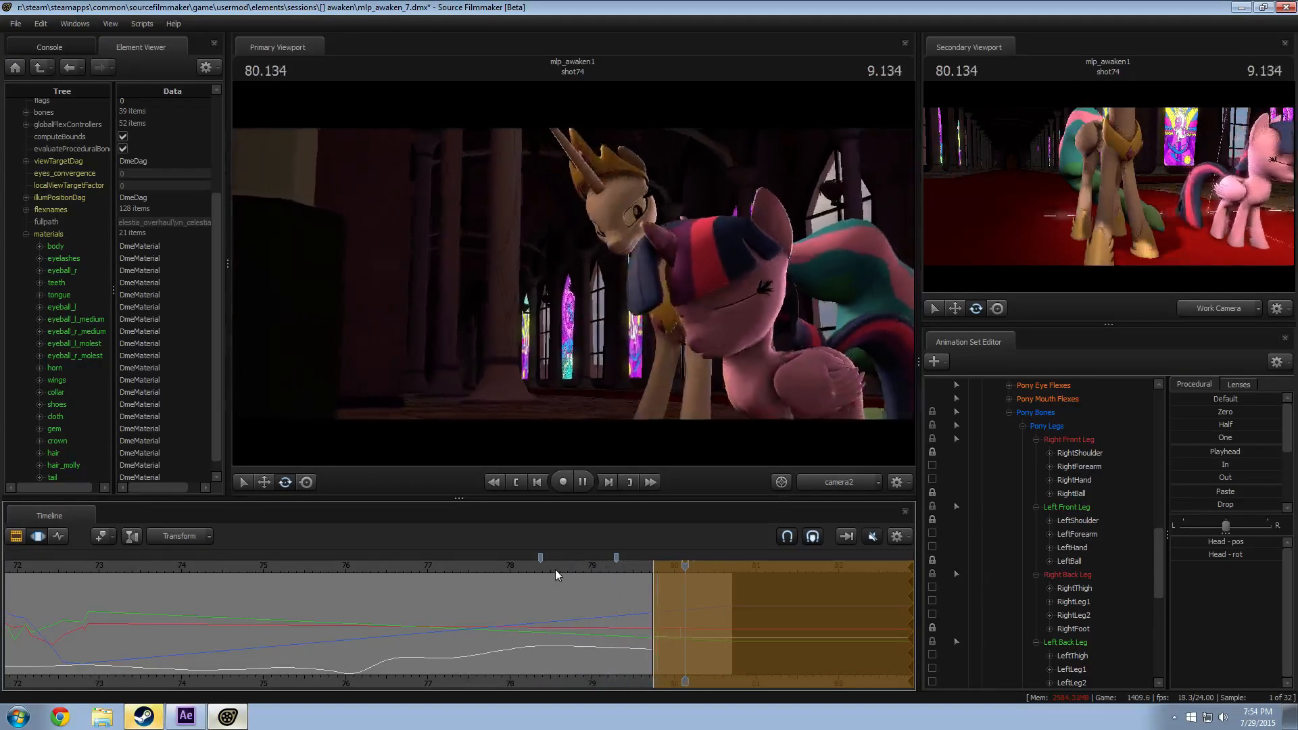
{"action": "left_click", "coordinate": [630, 564]}
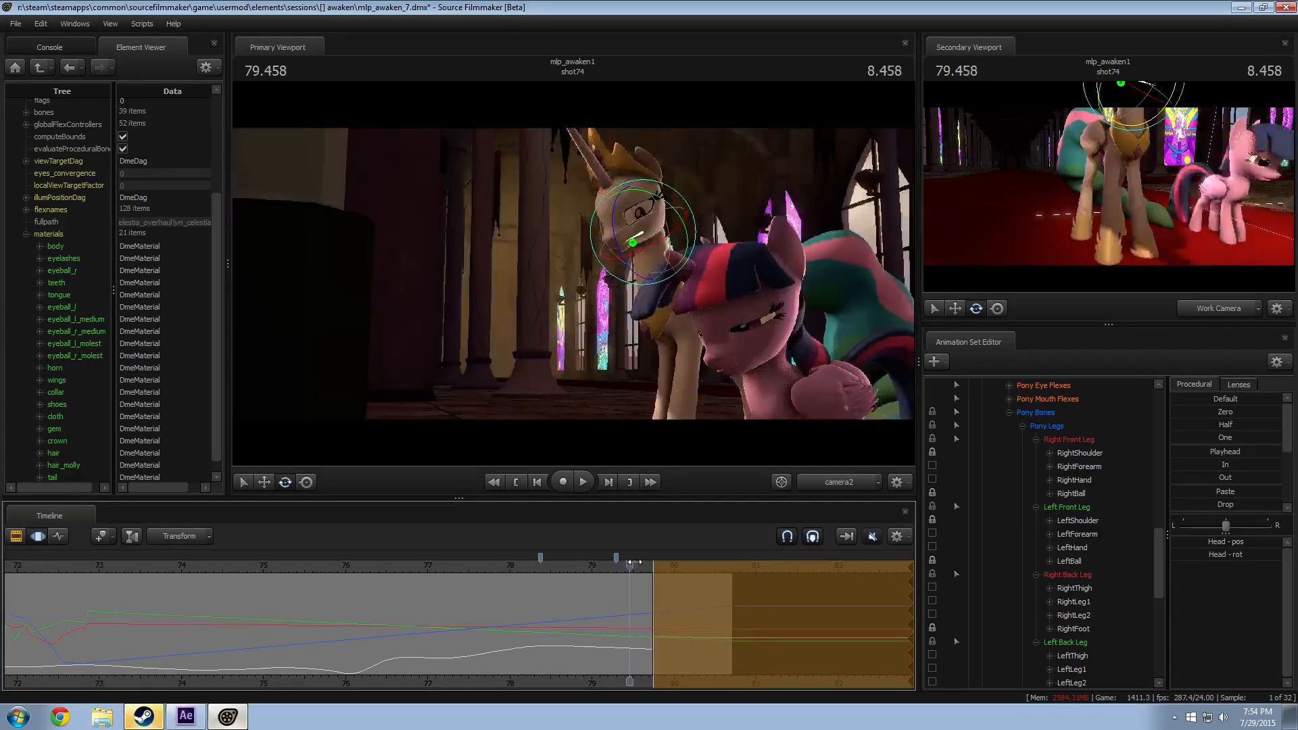
Step: Move the playhead to 80 seconds and select the entire Celestia animation set
{"action": "left_click_drag", "start_coordinate": [634, 561], "coordinate": [675, 568]}
{"action": "key", "text": "Return"}
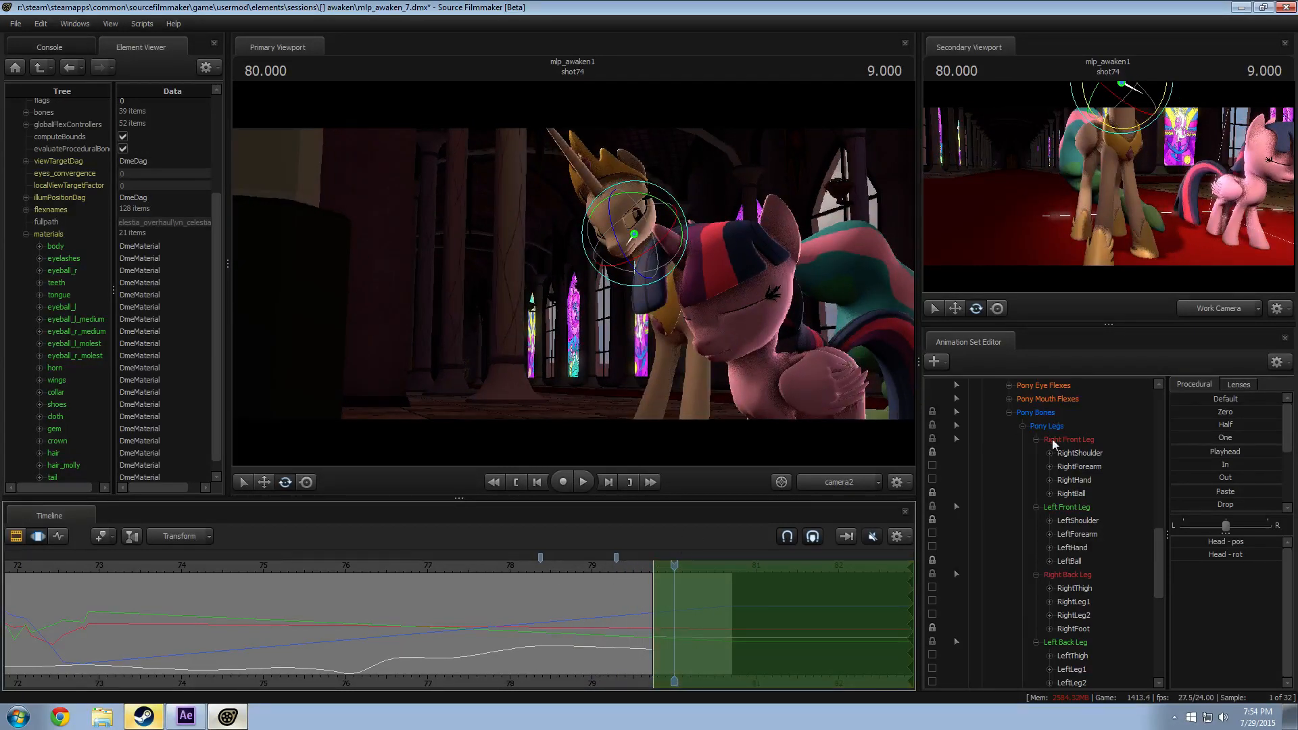
{"action": "scroll", "coordinate": [1041, 466], "scroll_direction": "up", "scroll_amount": 5}
{"action": "left_click", "coordinate": [1009, 616]}
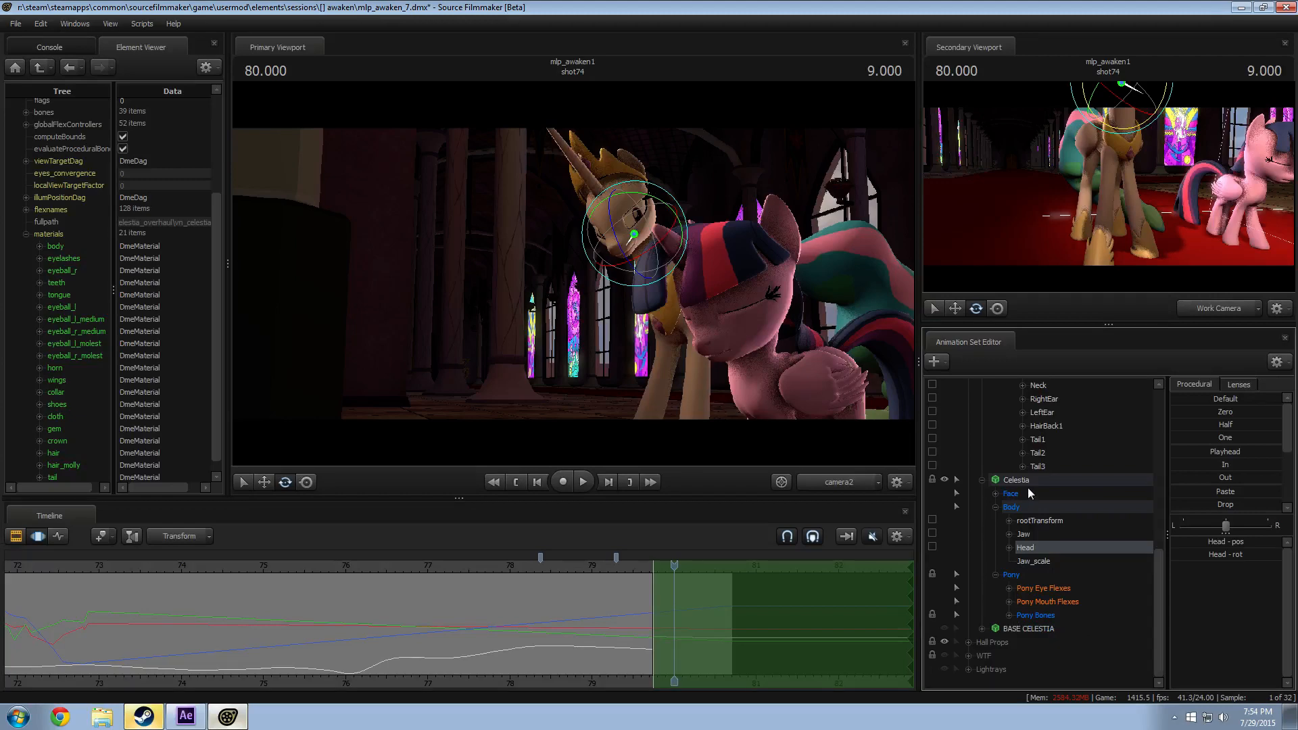
{"action": "left_click", "coordinate": [1028, 487]}
{"action": "left_click", "coordinate": [1009, 615]}
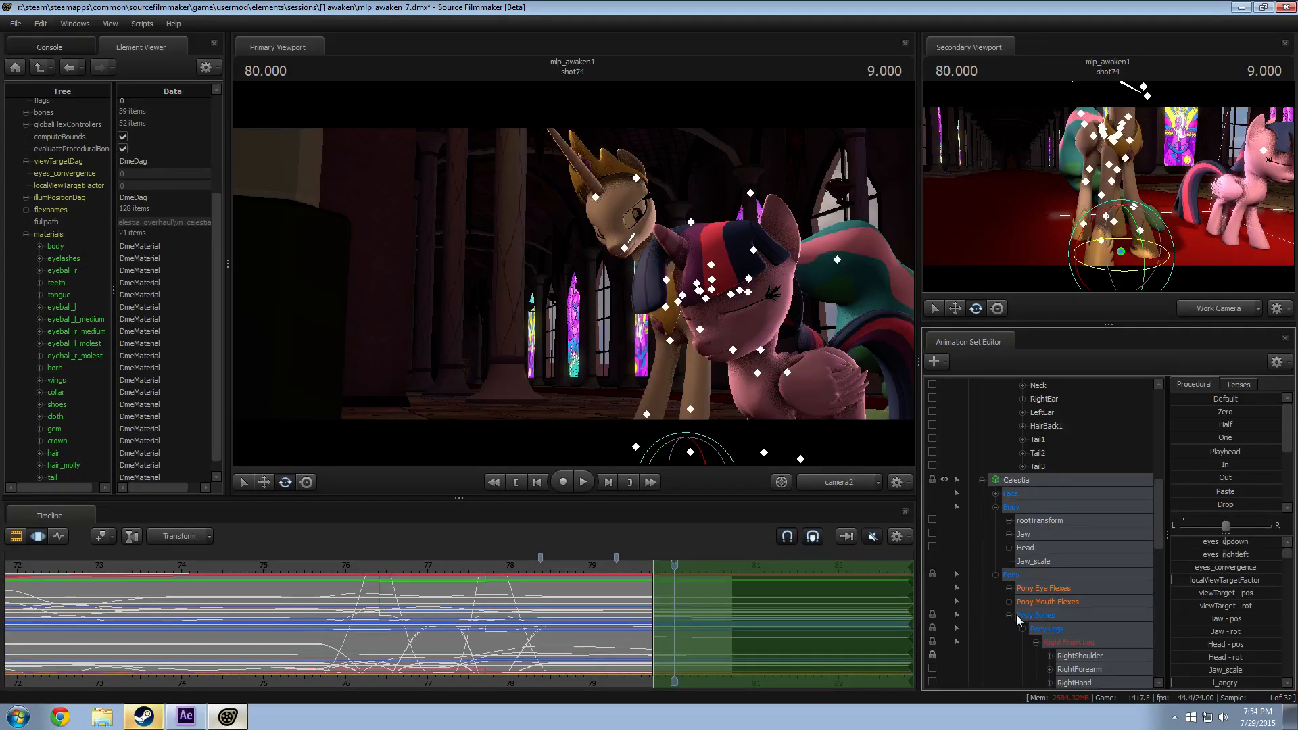
Step: Smooth Celestia's animation with a procedural preset over a time selection fading from about 79.3 to 80.3 seconds, and preview it
{"action": "scroll", "coordinate": [1016, 614], "scroll_direction": "down", "scroll_amount": 4}
{"action": "scroll", "coordinate": [657, 592], "scroll_direction": "up", "scroll_amount": 2}
{"action": "left_click_drag", "start_coordinate": [658, 593], "coordinate": [619, 607]}
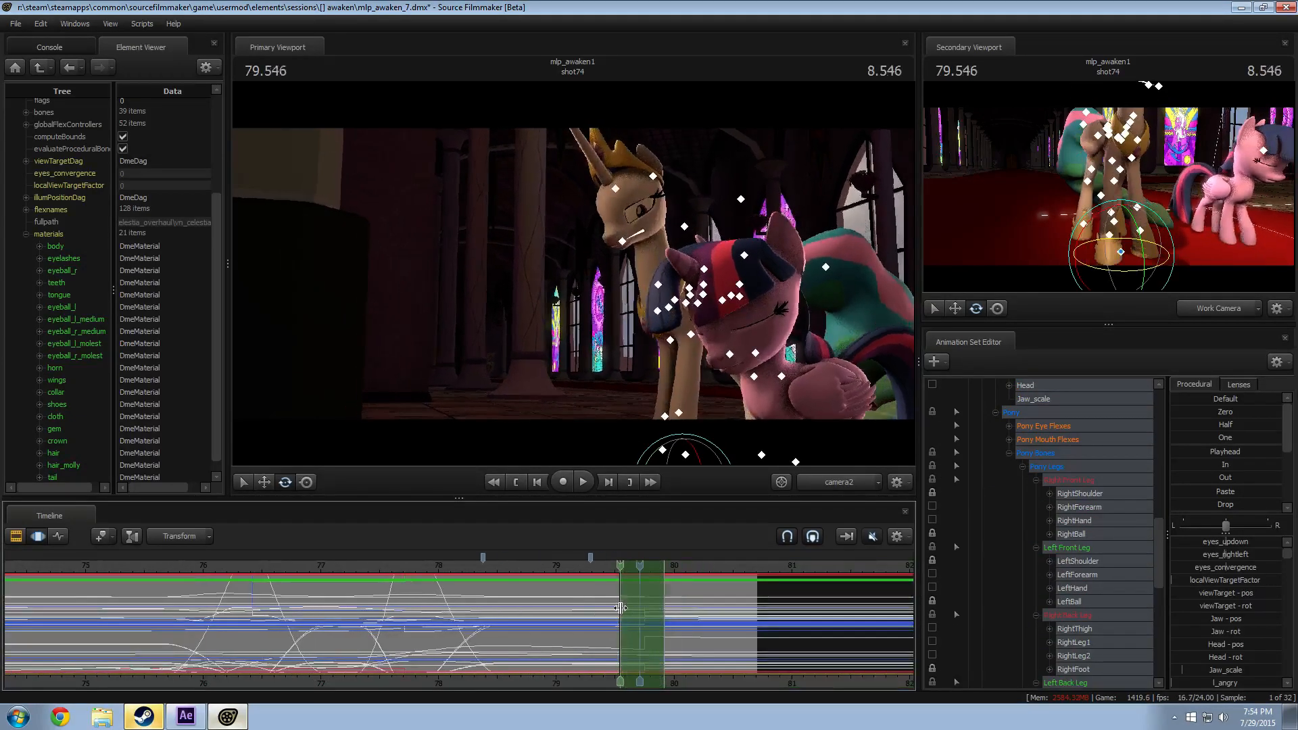
{"action": "scroll", "coordinate": [1230, 490], "scroll_direction": "down", "scroll_amount": 3}
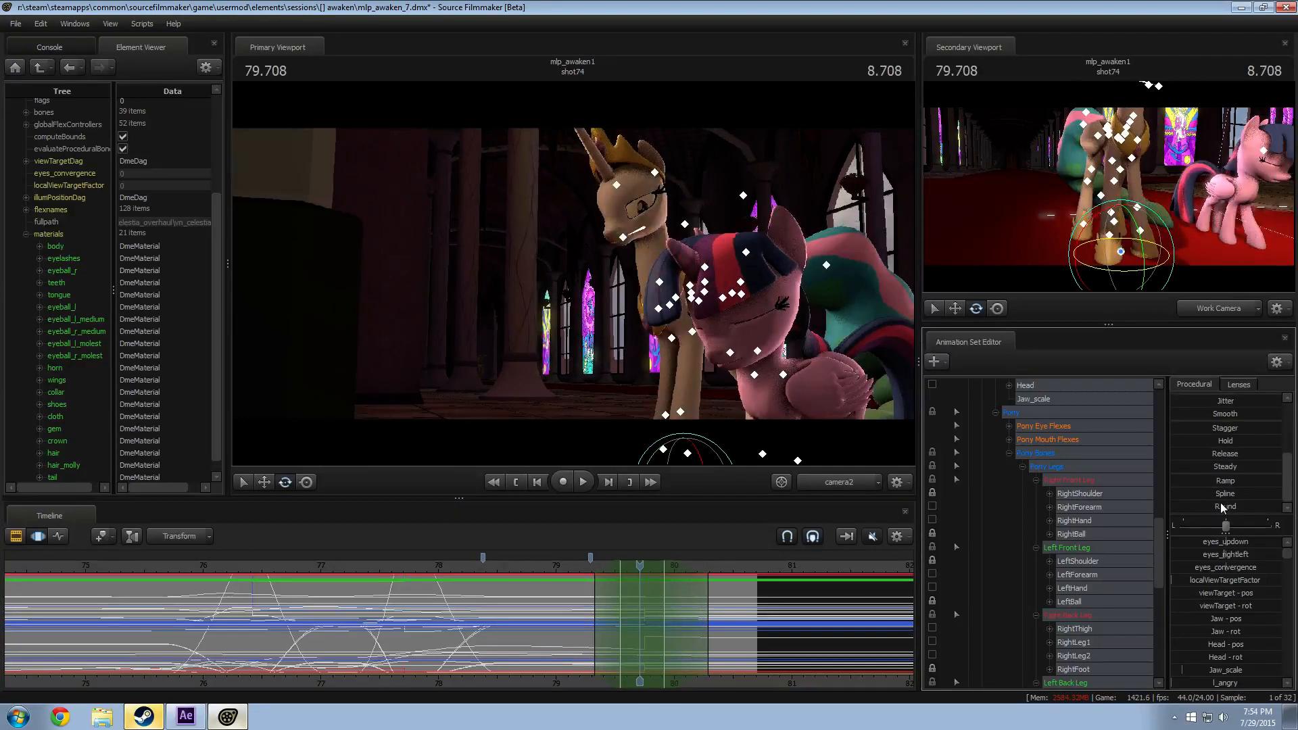
{"action": "left_click", "coordinate": [544, 566]}
{"action": "key", "text": "space"}
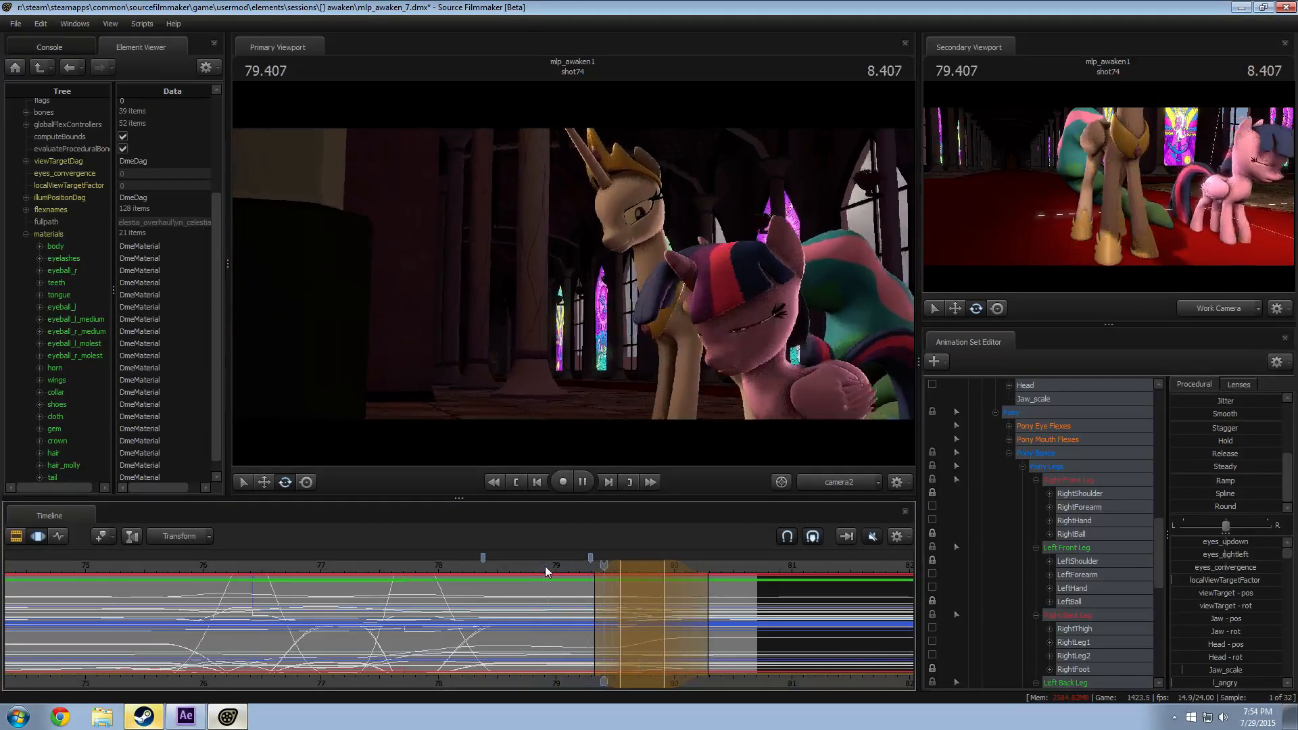
{"action": "key", "text": "space"}
Step: Widen the time selection's fades to reach from about 78.9 to 80.5 seconds, and play back the smoothed motion
{"action": "left_click_drag", "start_coordinate": [588, 608], "coordinate": [534, 608]}
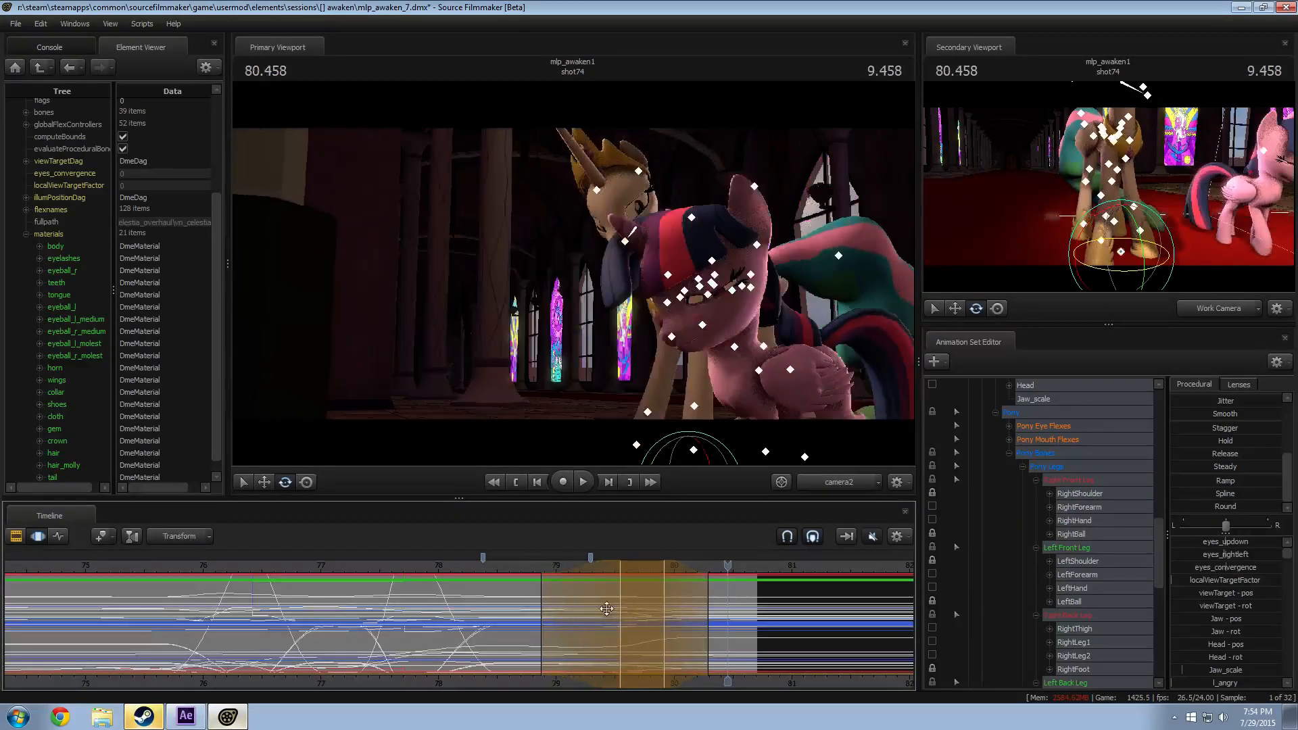
{"action": "left_click_drag", "start_coordinate": [693, 601], "coordinate": [716, 603]}
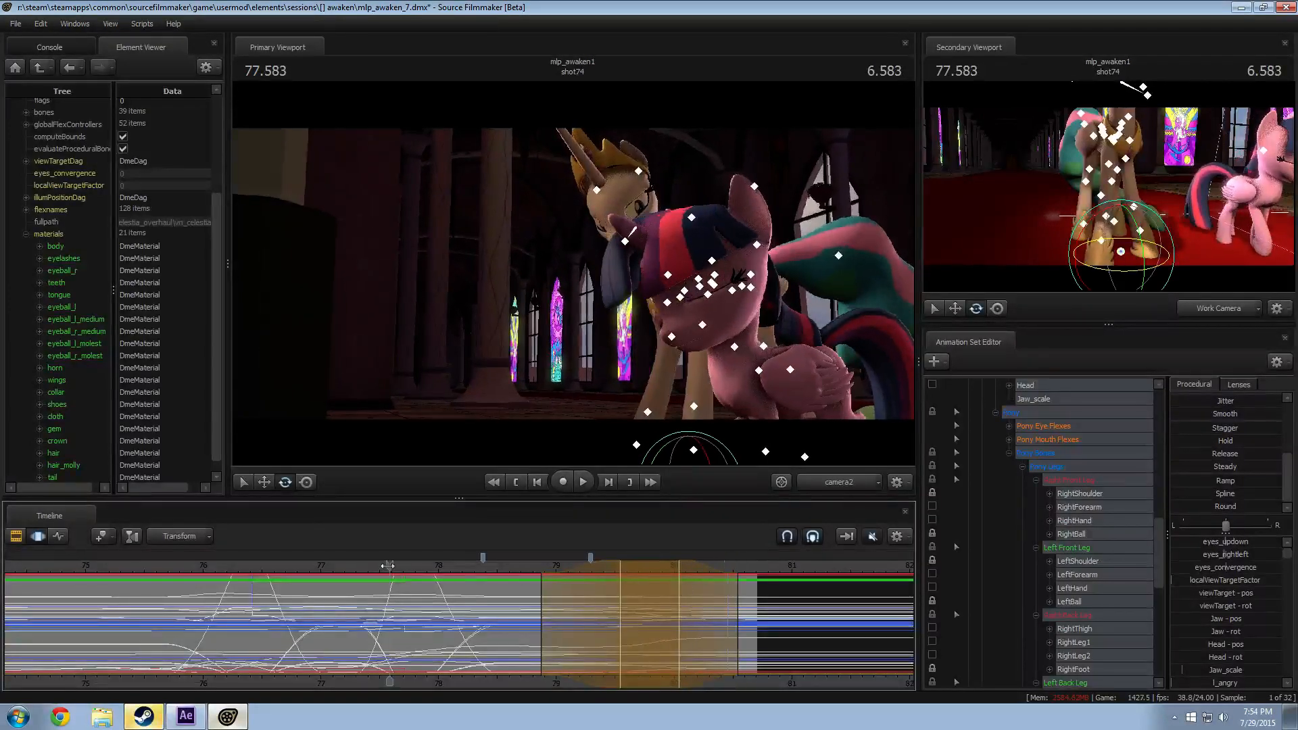
{"action": "key", "text": "space"}
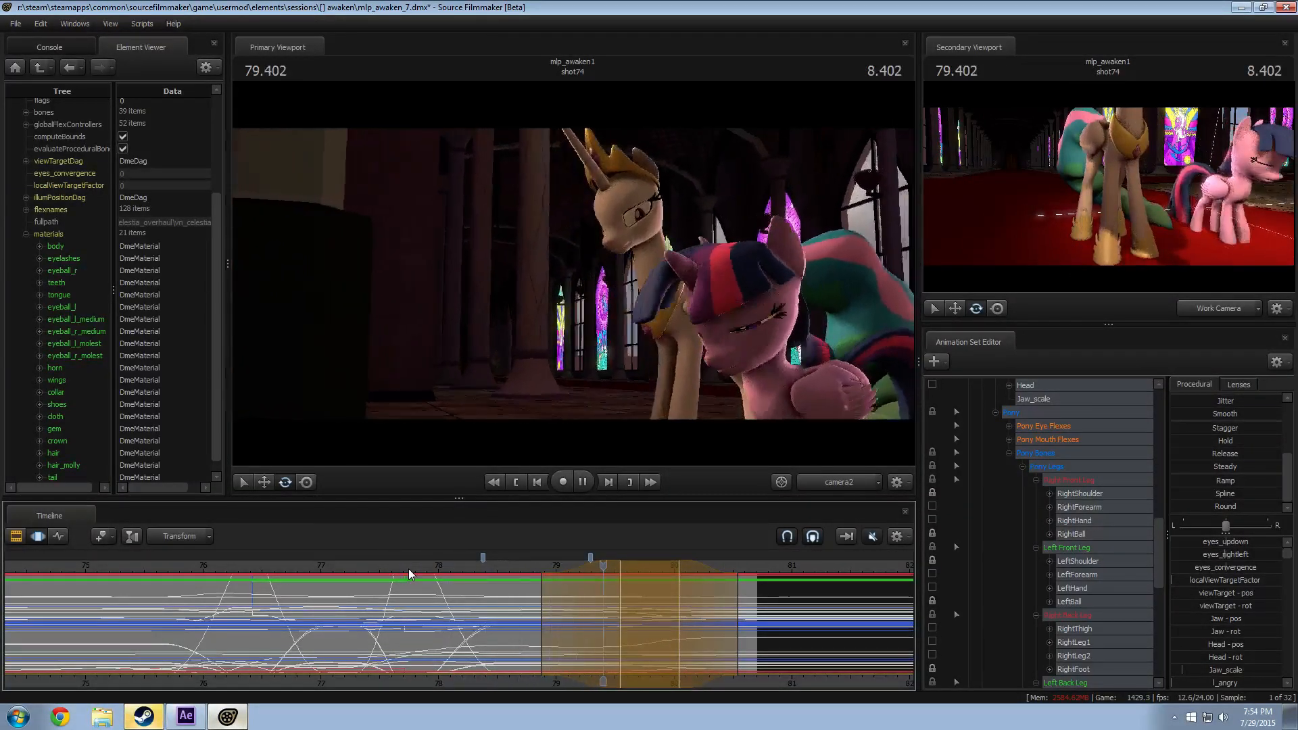
{"action": "key", "text": "space"}
Step: Extend the start of the time selection so its fade begins at about 78.6 seconds, and replay the shot
{"action": "left_click_drag", "start_coordinate": [565, 610], "coordinate": [534, 612]}
{"action": "left_click", "coordinate": [456, 567]}
{"action": "key", "text": "space"}
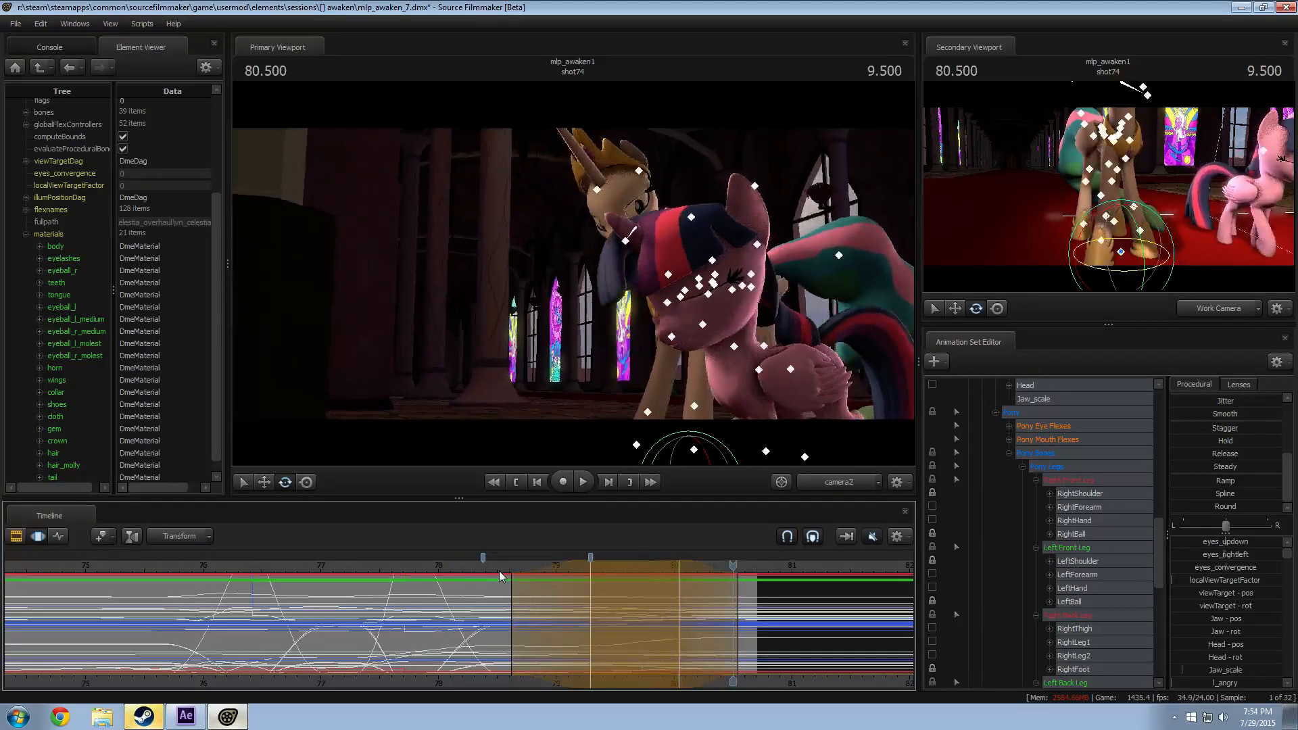
{"action": "left_click", "coordinate": [495, 568]}
{"action": "key", "text": "space"}
{"action": "key", "text": "space"}
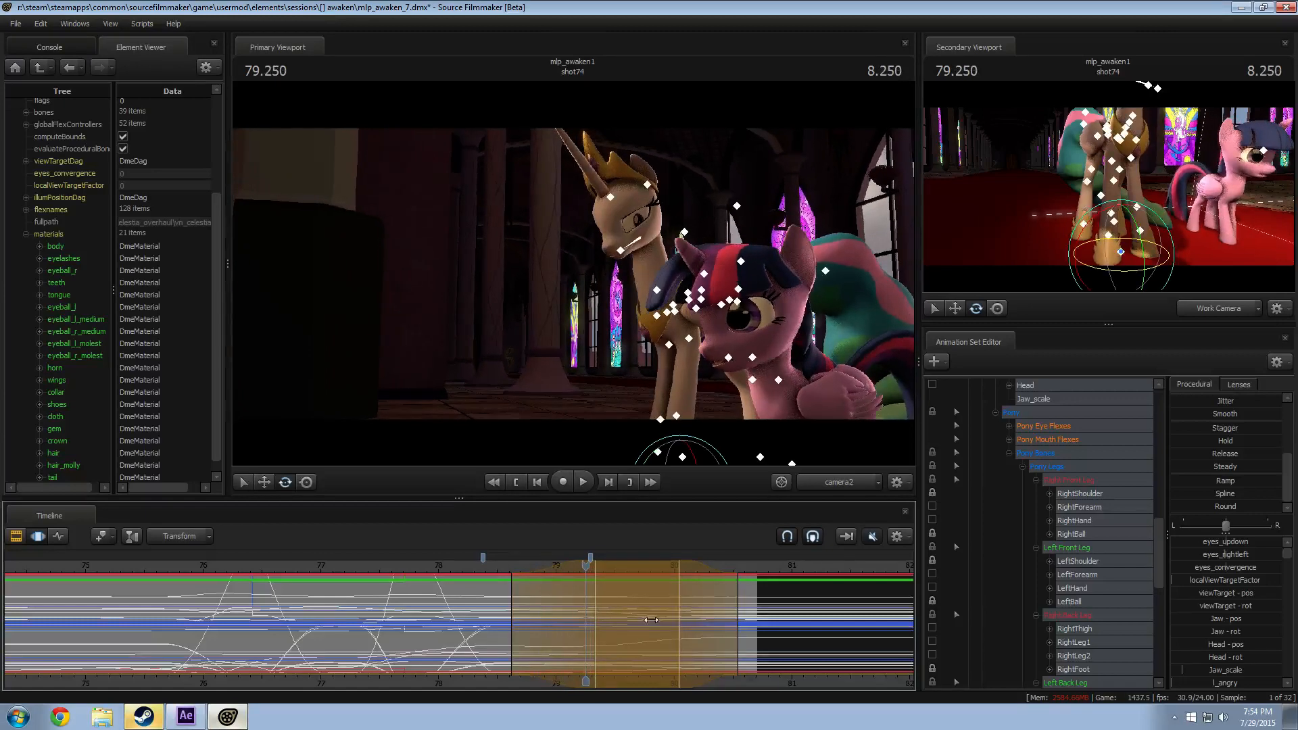
Step: Pull the end of the time selection's full-strength region back to about 79.9 seconds, and preview the motion
{"action": "left_click_drag", "start_coordinate": [683, 612], "coordinate": [663, 612]}
{"action": "key", "text": "space"}
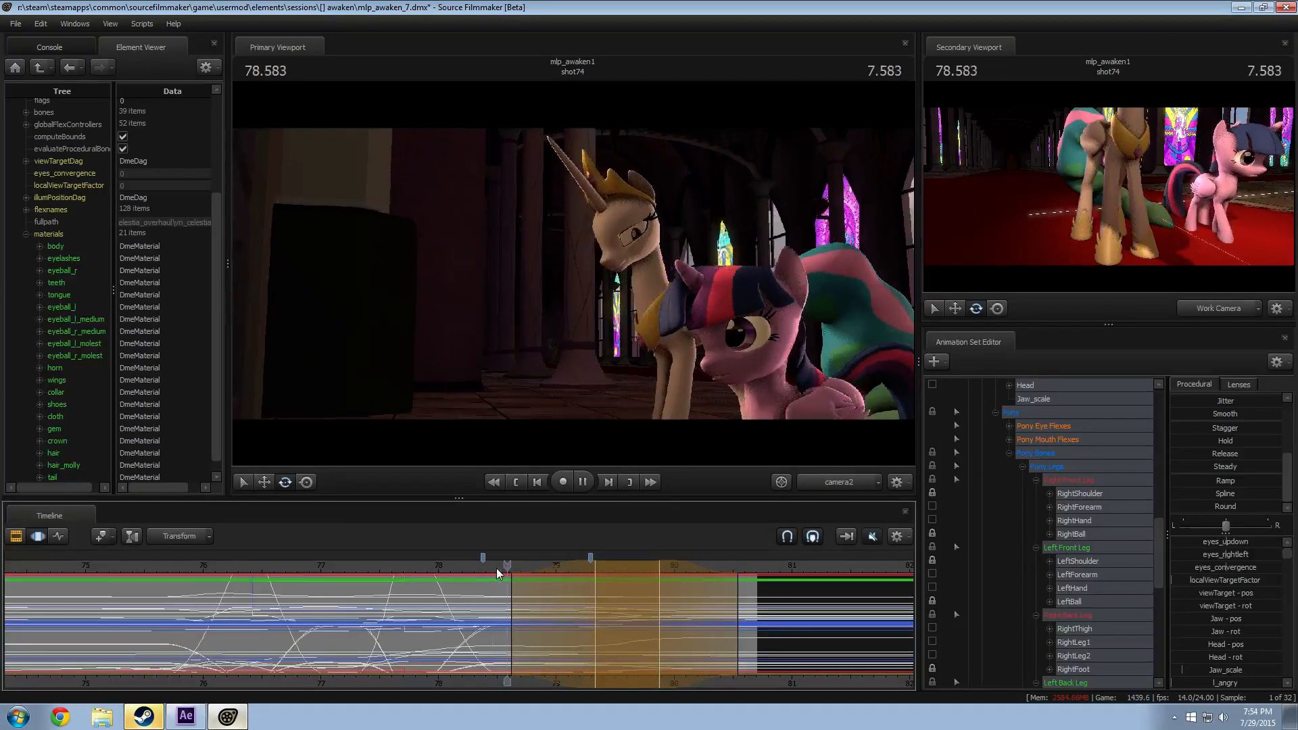
{"action": "key", "text": "space"}
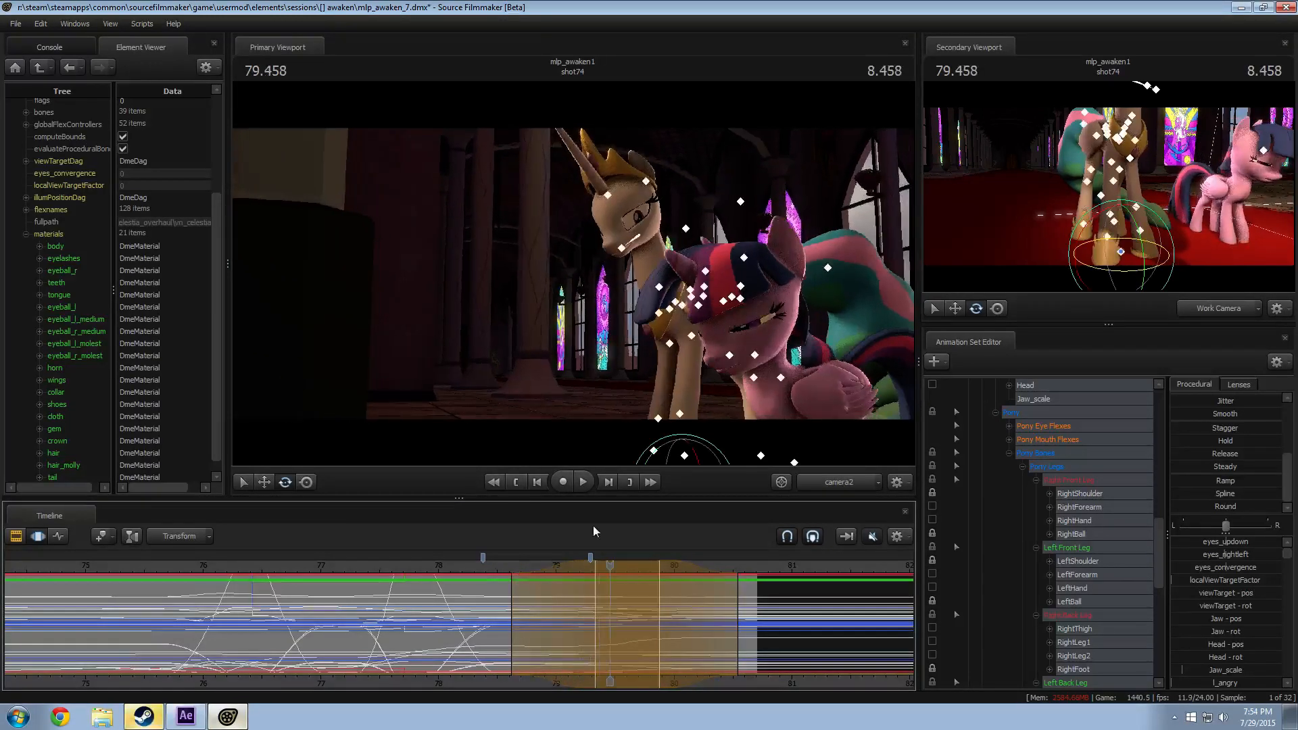
Step: Close the Secondary Viewport and play back the shot repeatedly to review Celestia's smoothed movement
{"action": "left_click", "coordinate": [1284, 44]}
{"action": "key", "text": "space"}
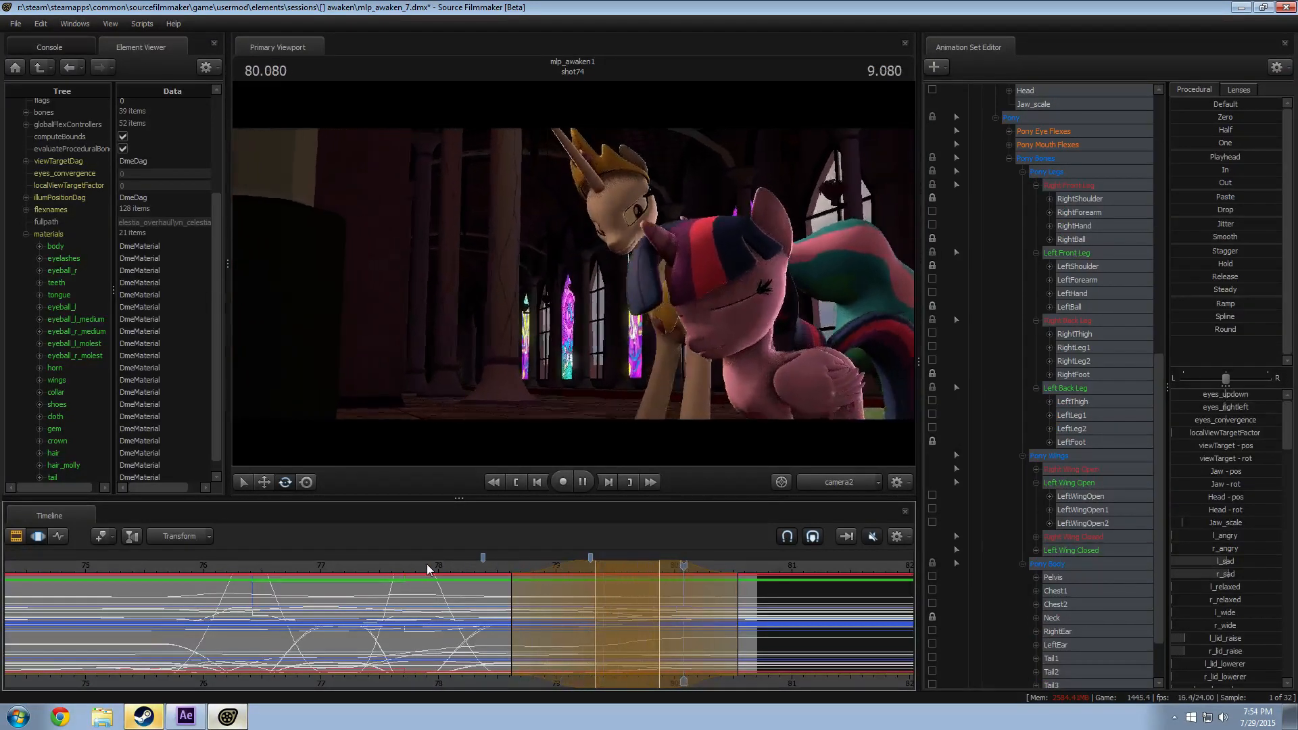
{"action": "key", "text": "space"}
{"action": "left_click", "coordinate": [358, 570]}
{"action": "key", "text": "space"}
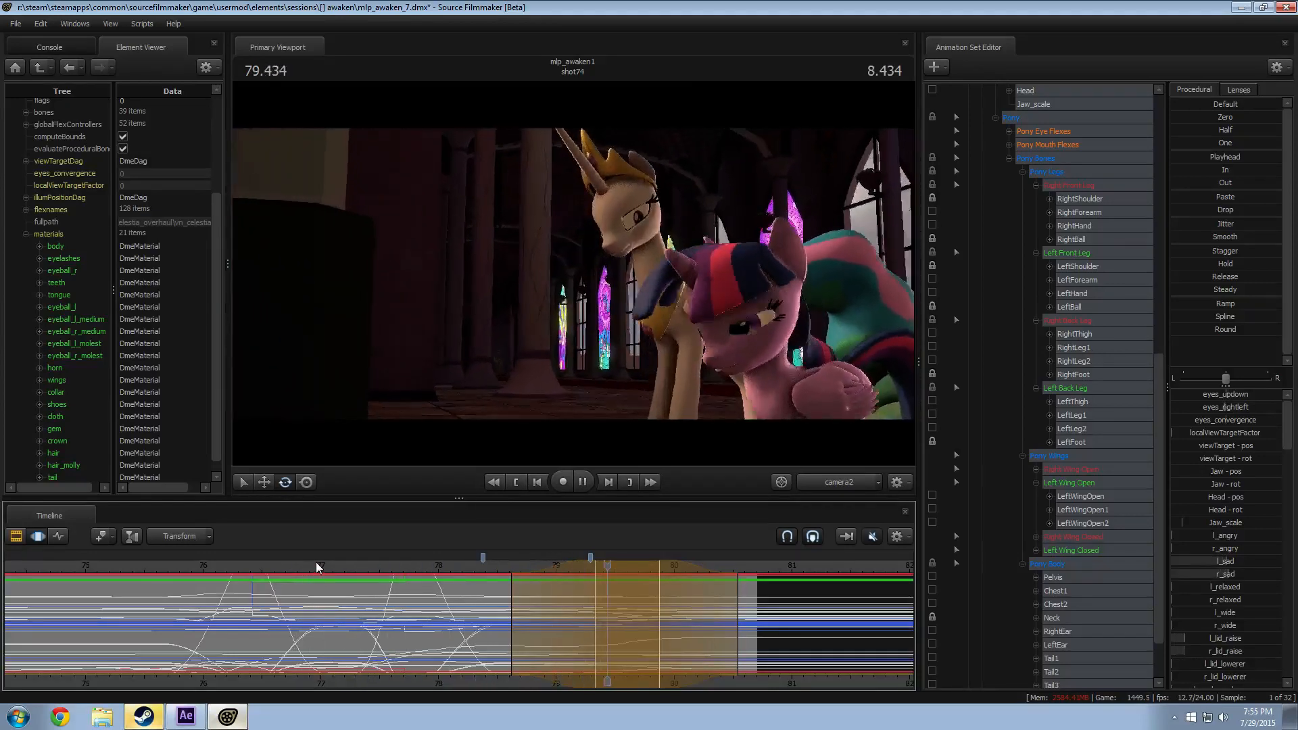
{"action": "left_click", "coordinate": [382, 574]}
{"action": "key", "text": "space"}
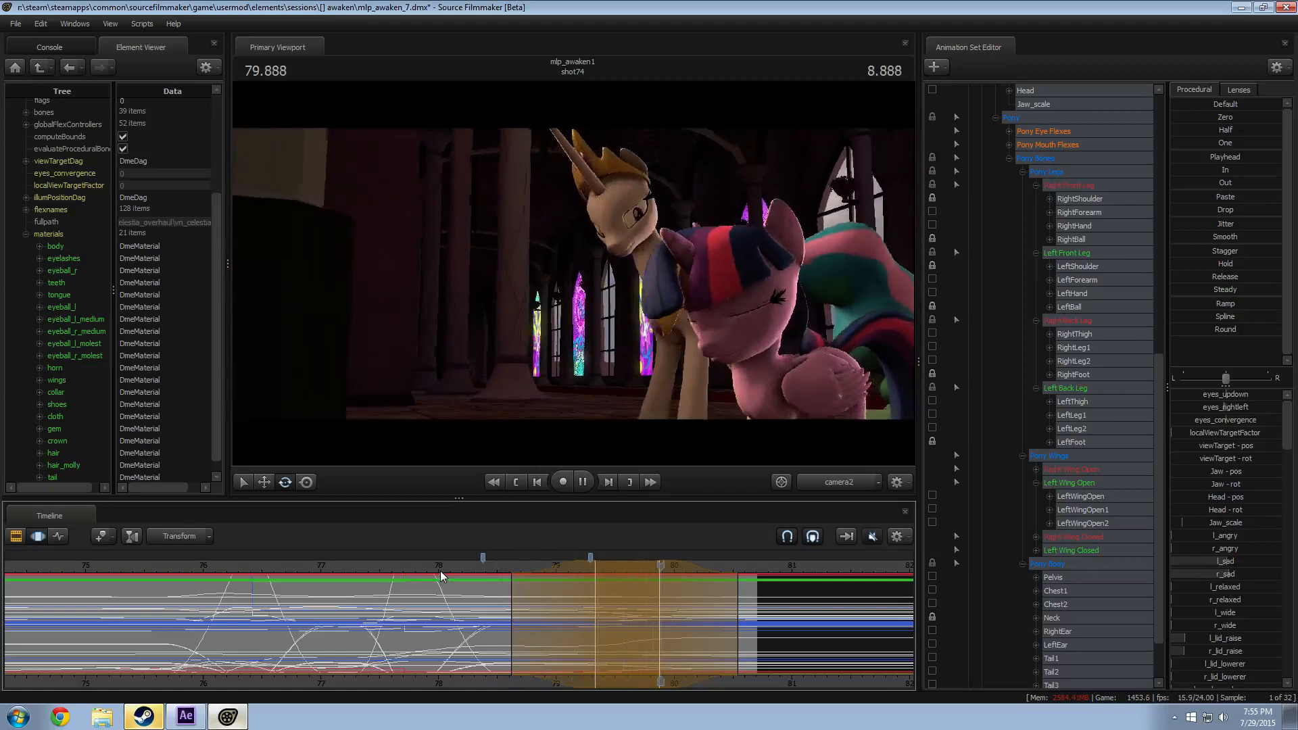
Step: Clear the time selection and create a new one centred at about 79.7 seconds, fading from about 79.1 to 80.3 seconds
{"action": "left_click", "coordinate": [587, 622]}
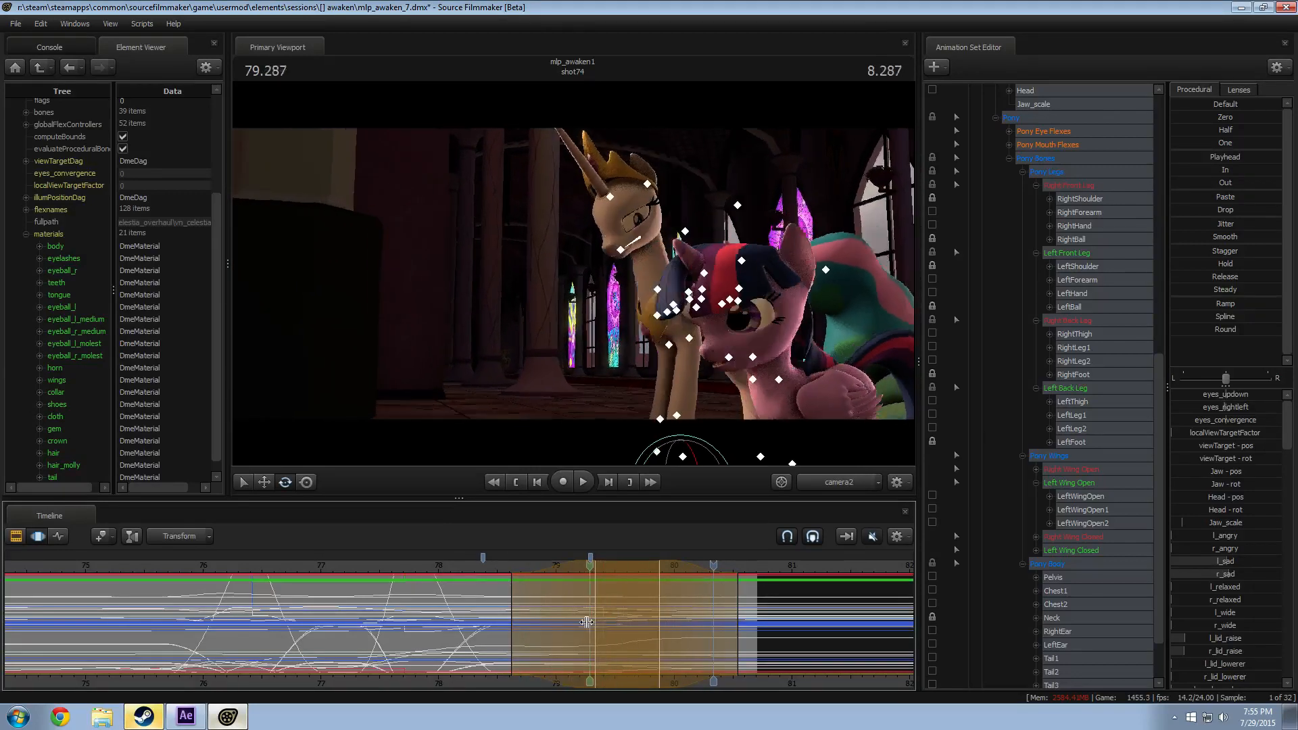
{"action": "left_click", "coordinate": [585, 623]}
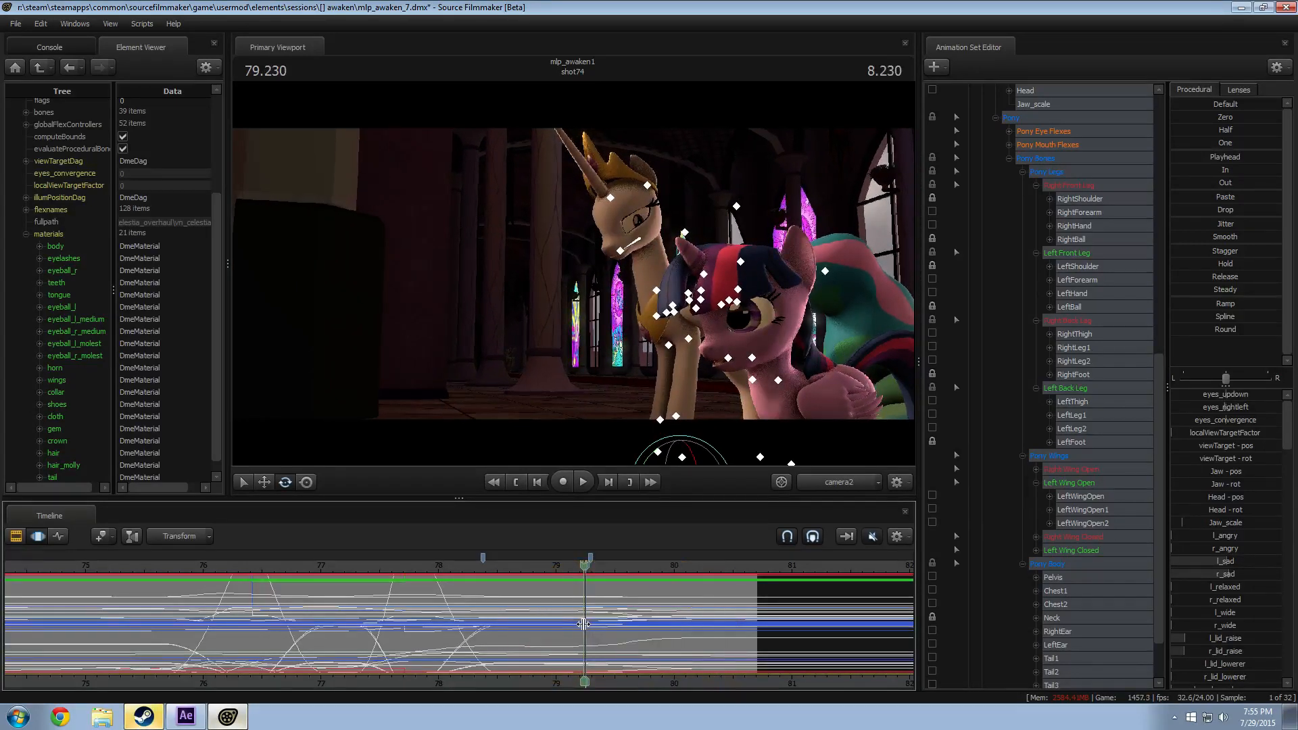
{"action": "mouse_move", "coordinate": [582, 623]}
{"action": "left_mouse_down"}
{"action": "mouse_move", "coordinate": [687, 624]}
{"action": "mouse_move", "coordinate": [638, 622]}
{"action": "left_mouse_up"}
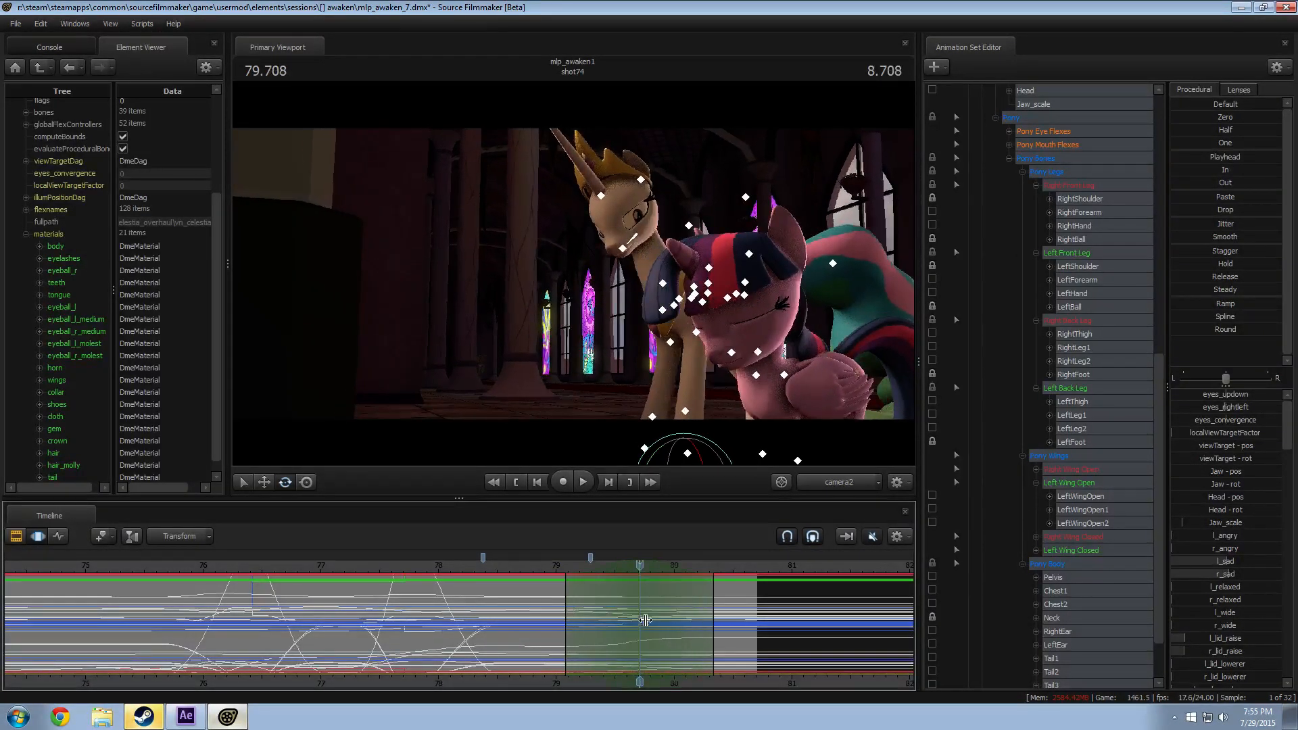
Step: Switch to the work camera, frame Celestia's right front leg and unlock its RightBall bone
{"action": "left_click", "coordinate": [852, 485]}
{"action": "left_click_drag", "start_coordinate": [764, 379], "coordinate": [580, 275]}
{"action": "left_click", "coordinate": [519, 223]}
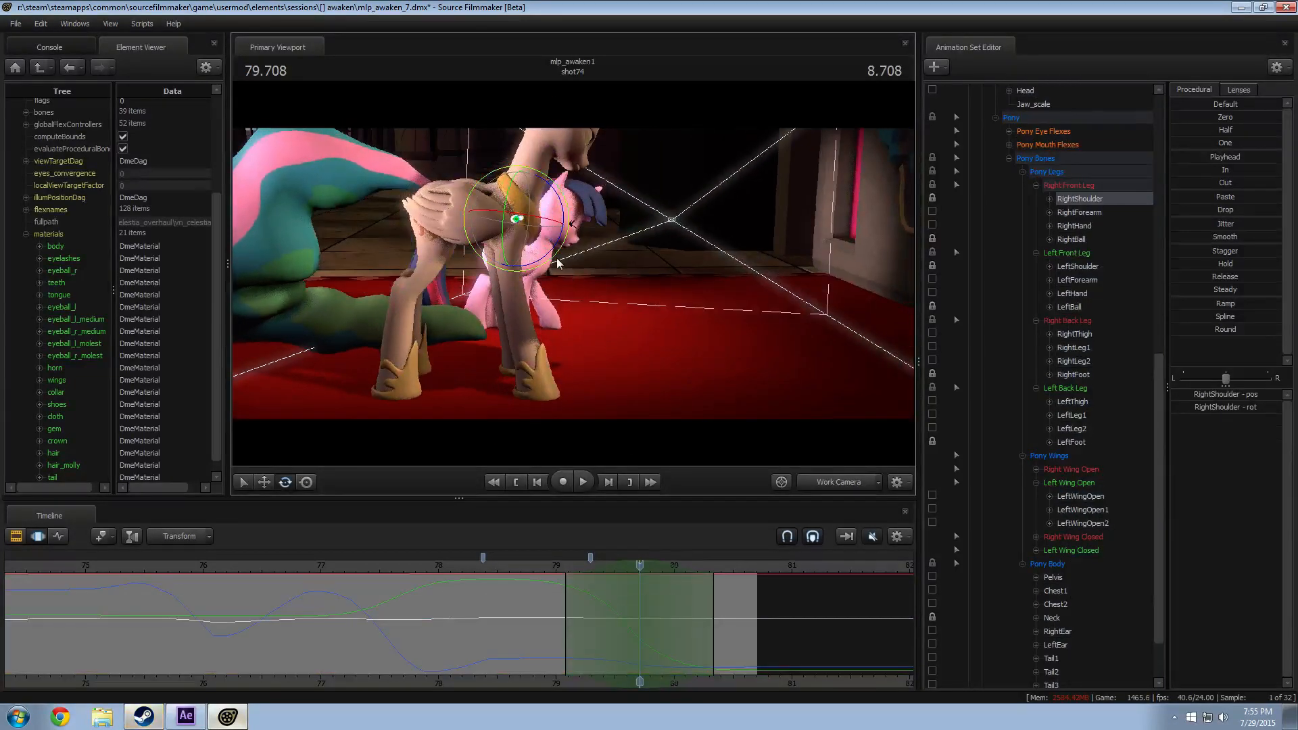
{"action": "scroll", "coordinate": [1038, 485], "scroll_direction": "up", "scroll_amount": 1}
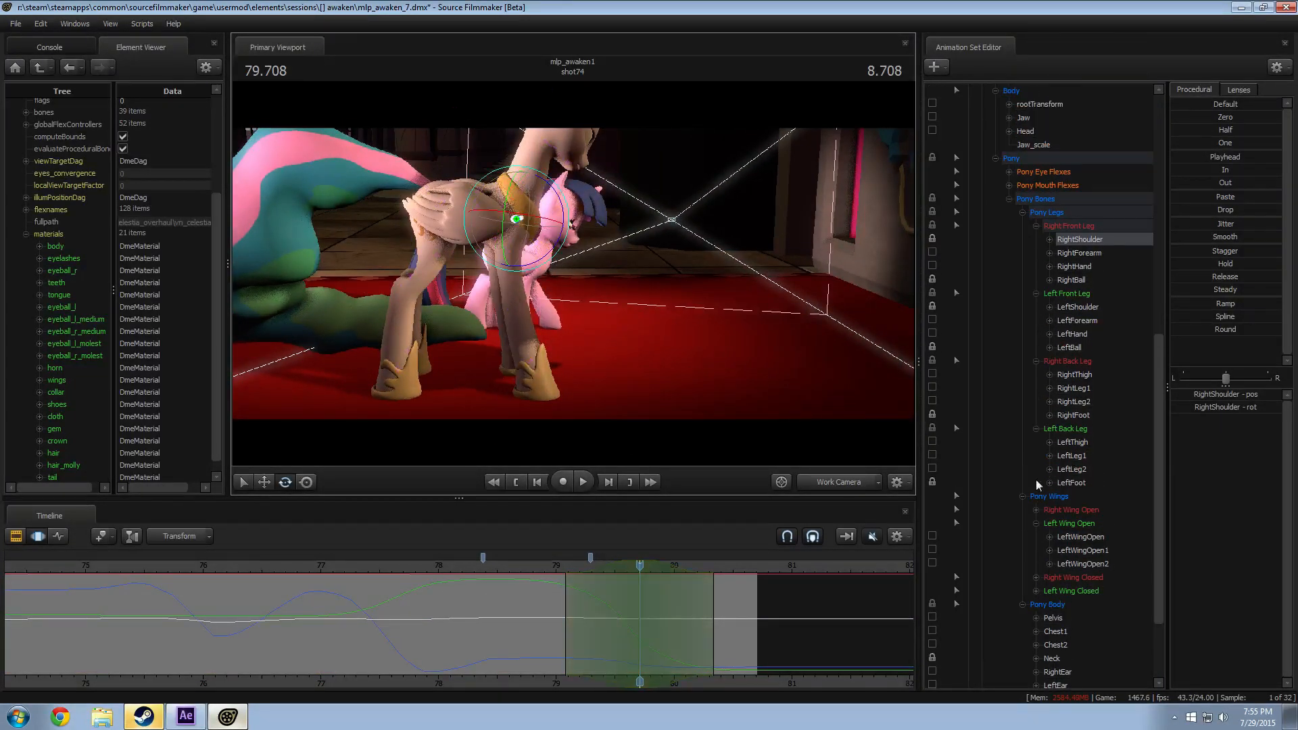
{"action": "left_click", "coordinate": [932, 281]}
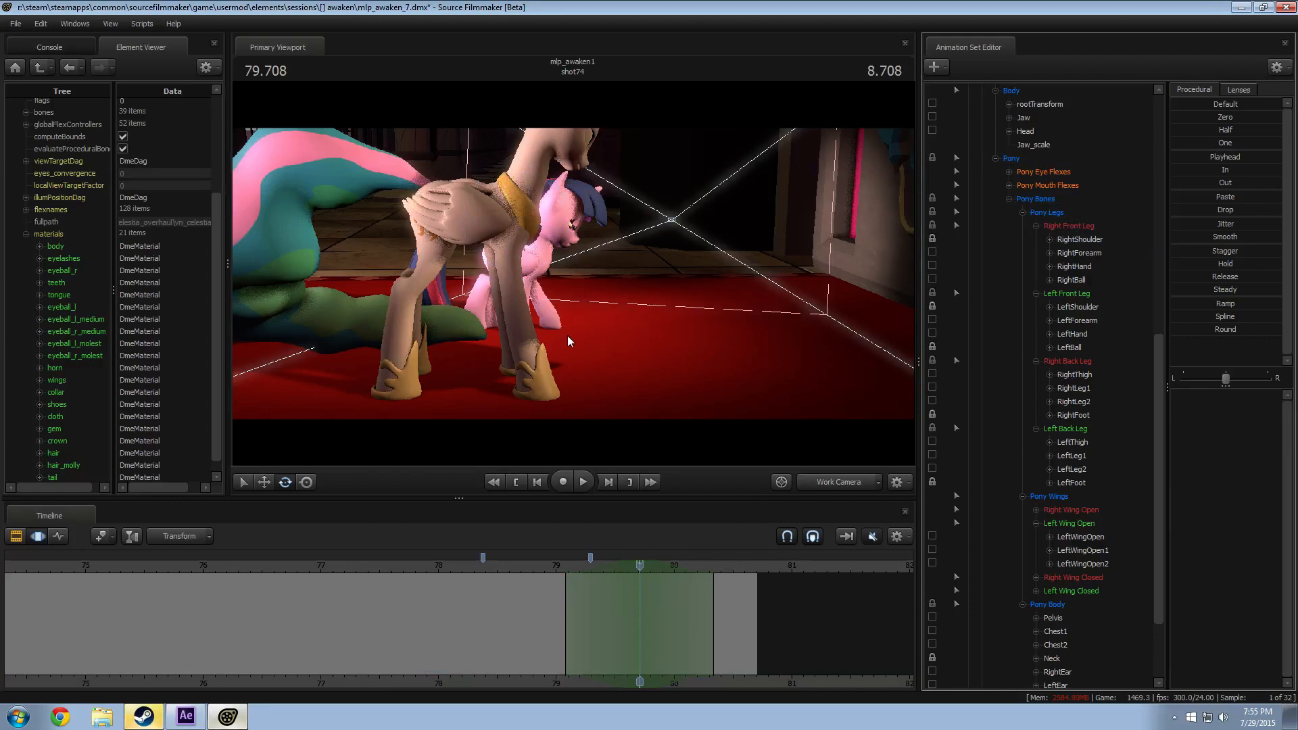
Step: Bend Celestia's right front leg at about 79.7 seconds by rotating the RightForearm and RightHand bones, select RightBall and play back the movement
{"action": "left_click", "coordinate": [517, 232]}
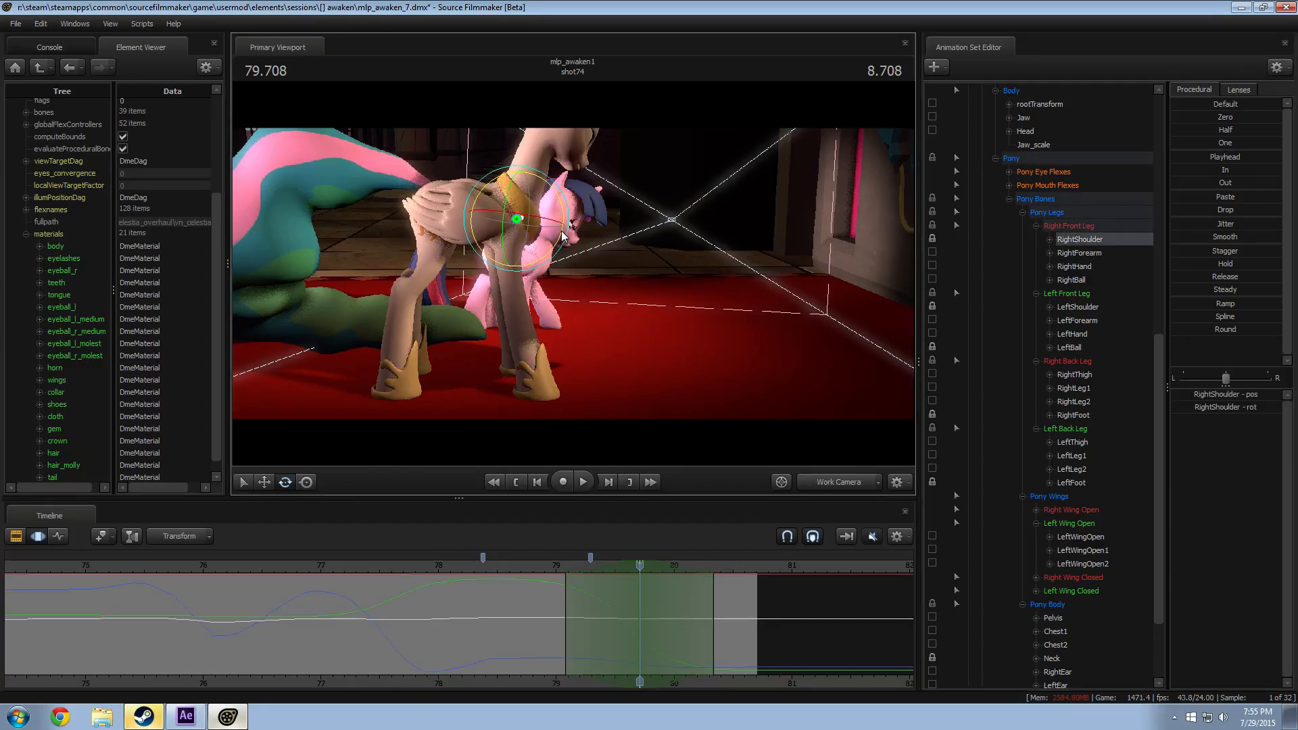
{"action": "left_click", "coordinate": [496, 261]}
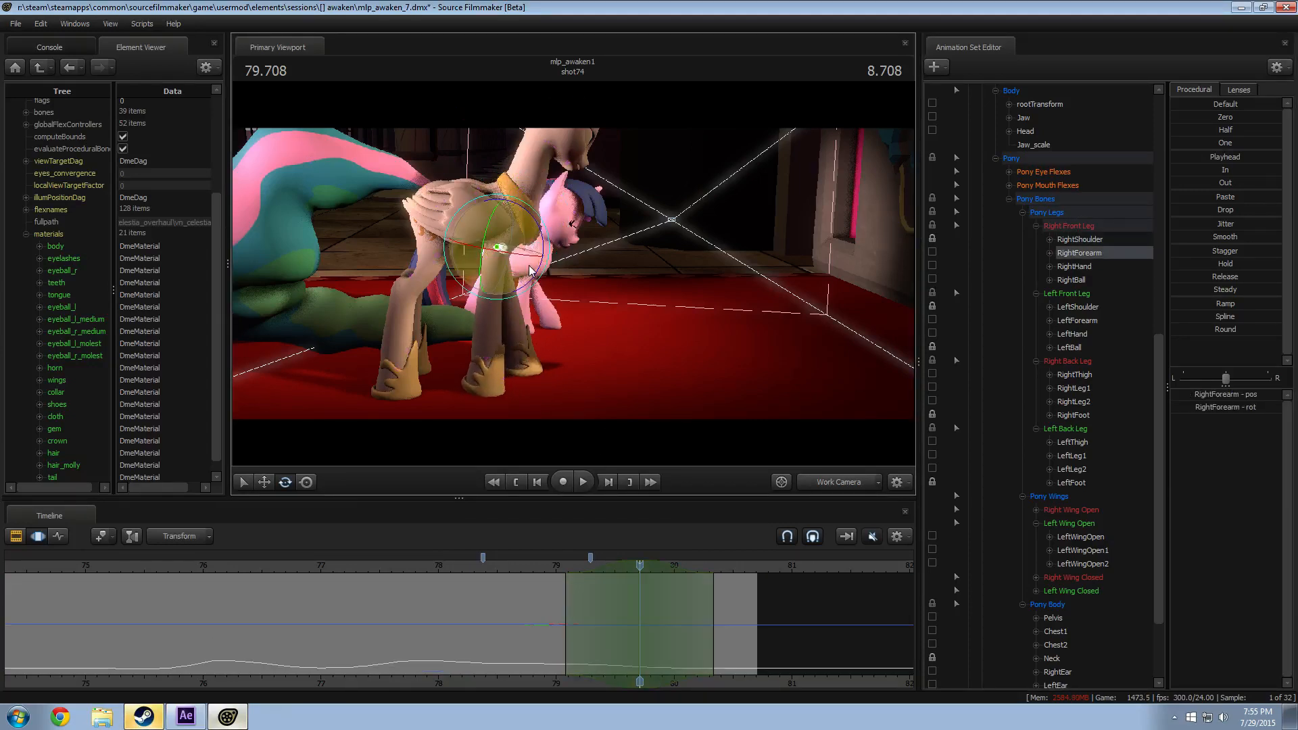
{"action": "left_click_drag", "start_coordinate": [538, 273], "coordinate": [540, 256]}
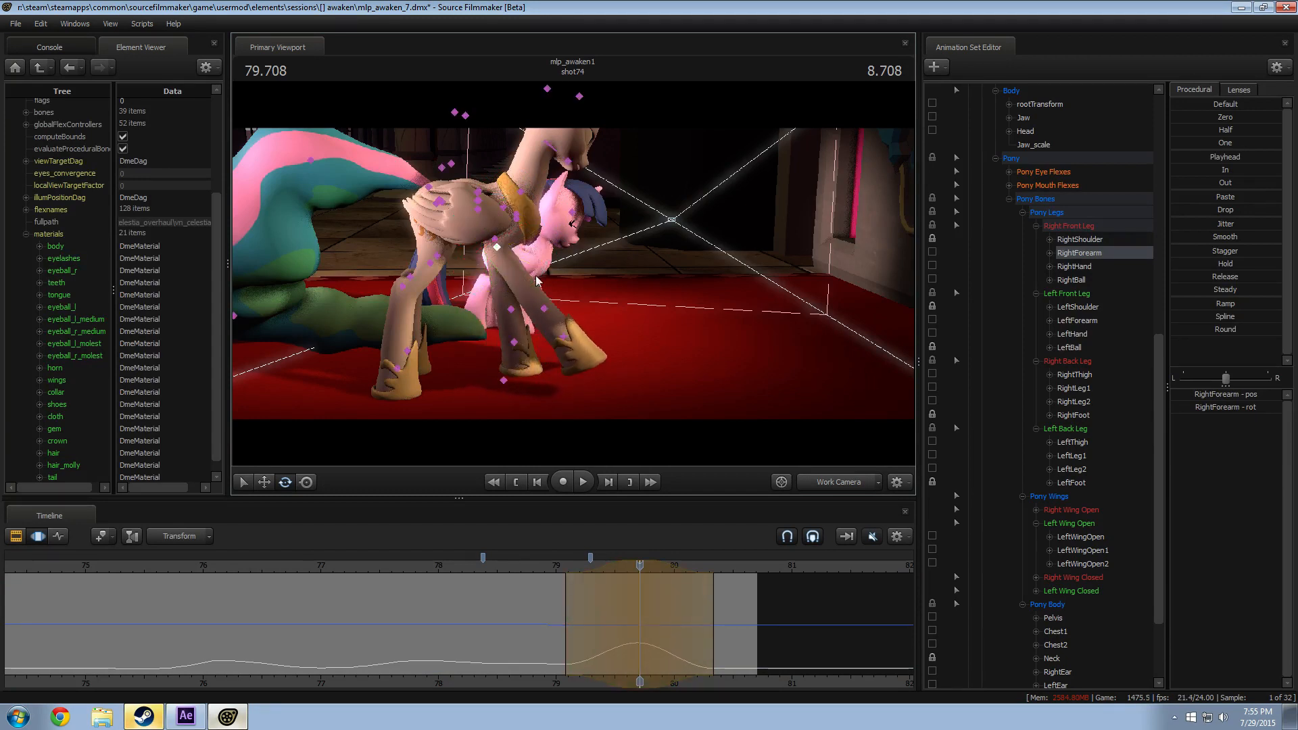
{"action": "left_click", "coordinate": [543, 309]}
{"action": "left_click_drag", "start_coordinate": [596, 315], "coordinate": [575, 349]}
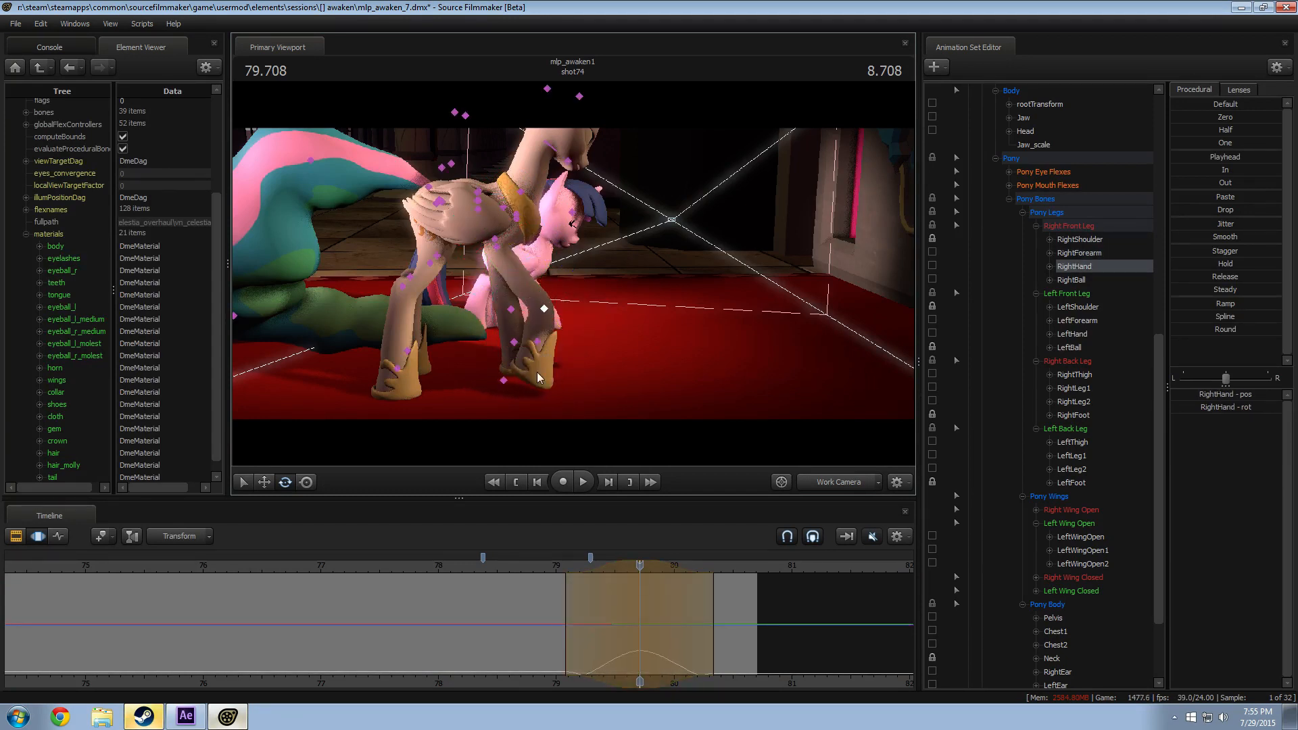
{"action": "left_click", "coordinate": [537, 342]}
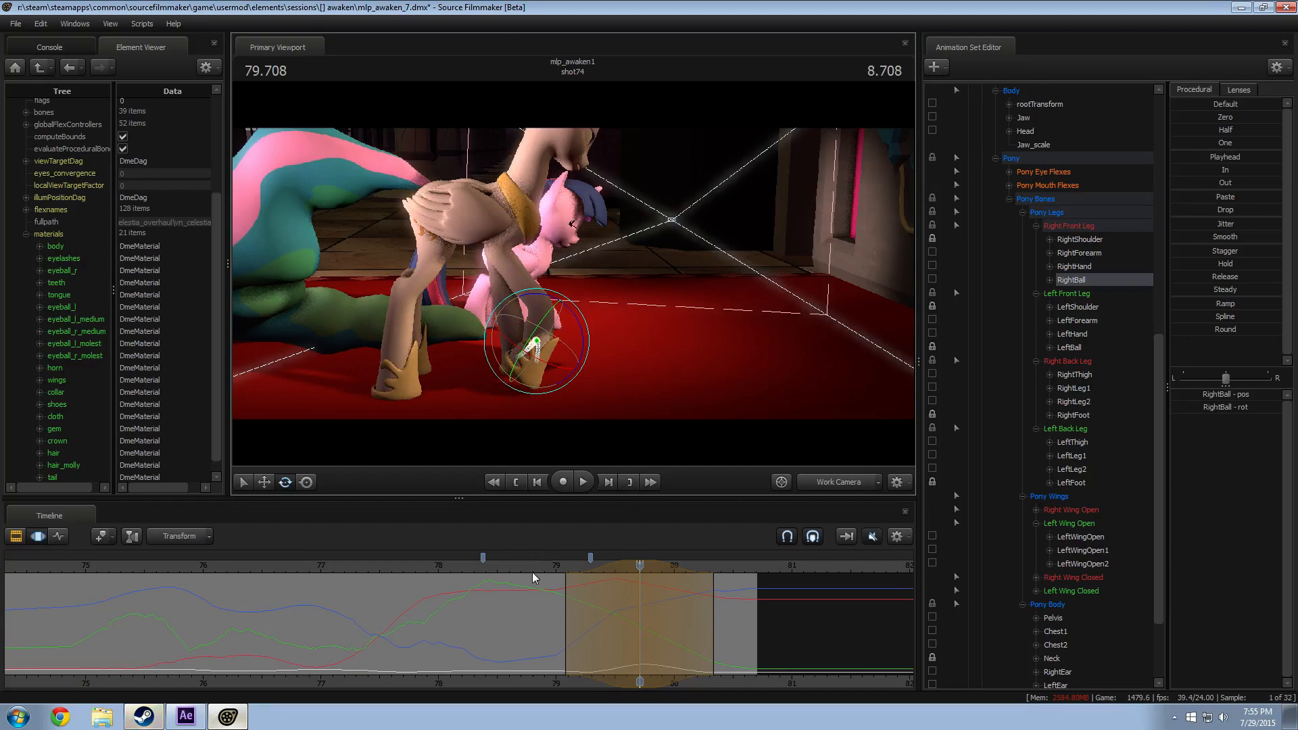
{"action": "key", "text": "space"}
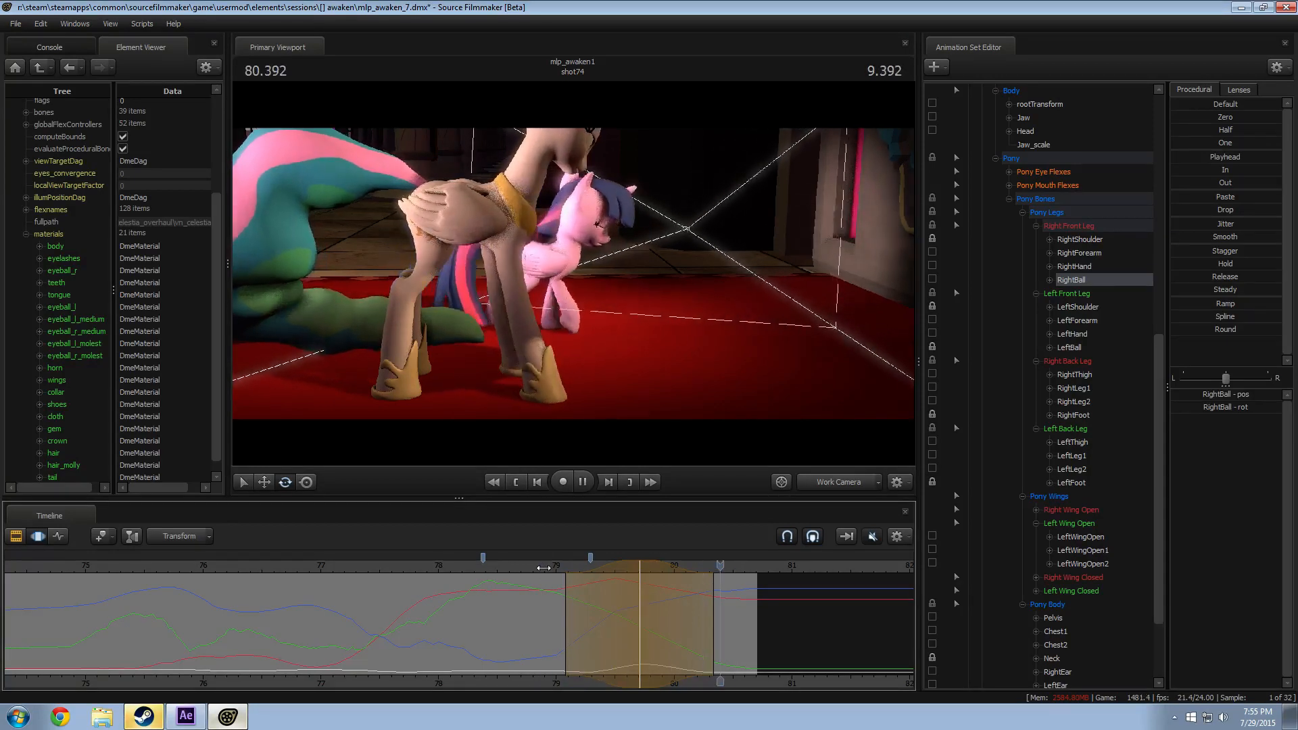
{"action": "key", "text": "space"}
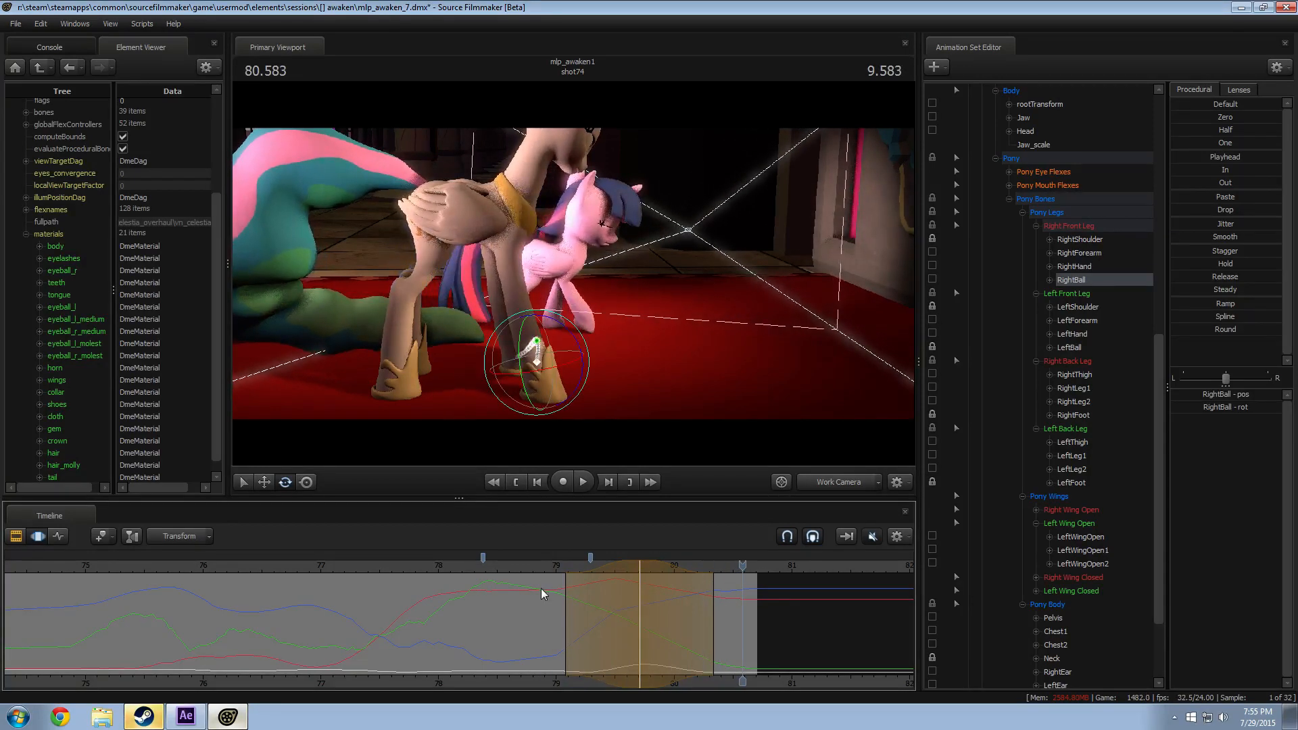
Step: Select Celestia's right front leg bones from RightShoulder to RightBall and unlock RightShoulder and LeftBall
{"action": "left_click", "coordinate": [1072, 242], "text": "shift"}
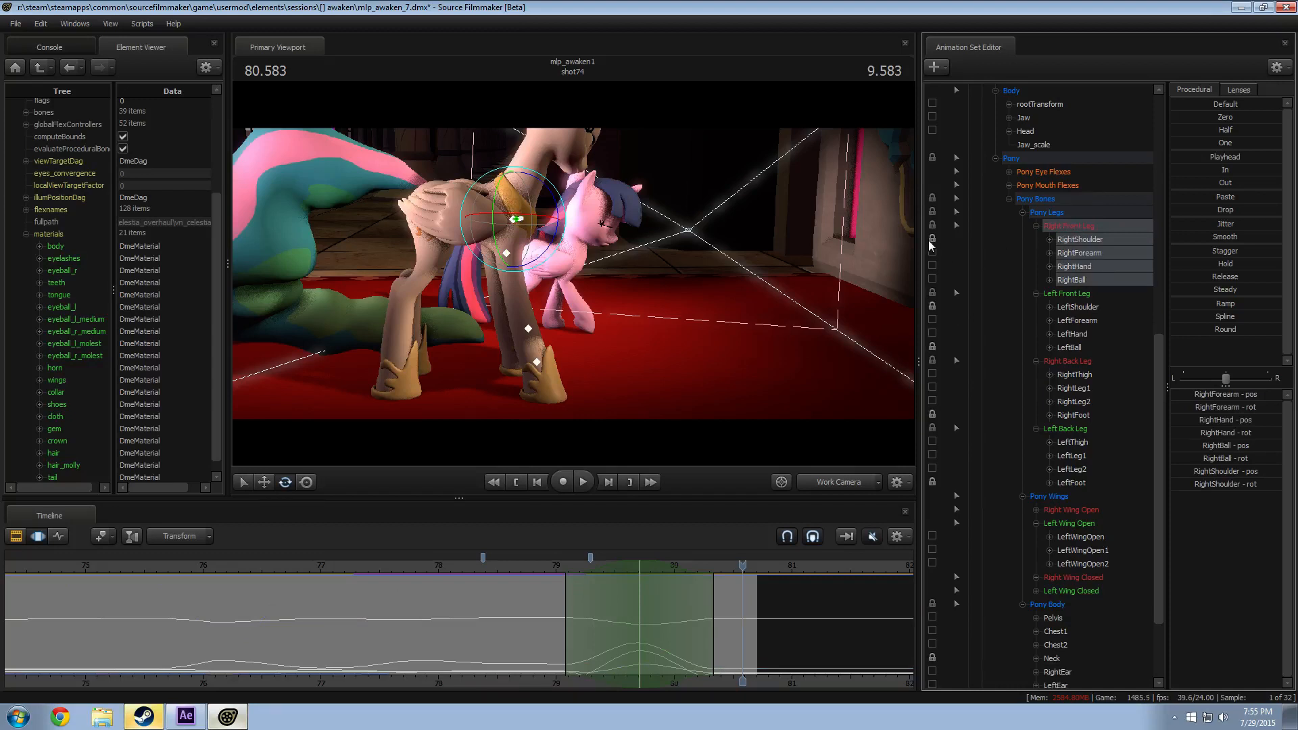
{"action": "left_click", "coordinate": [932, 239]}
{"action": "left_click", "coordinate": [931, 347]}
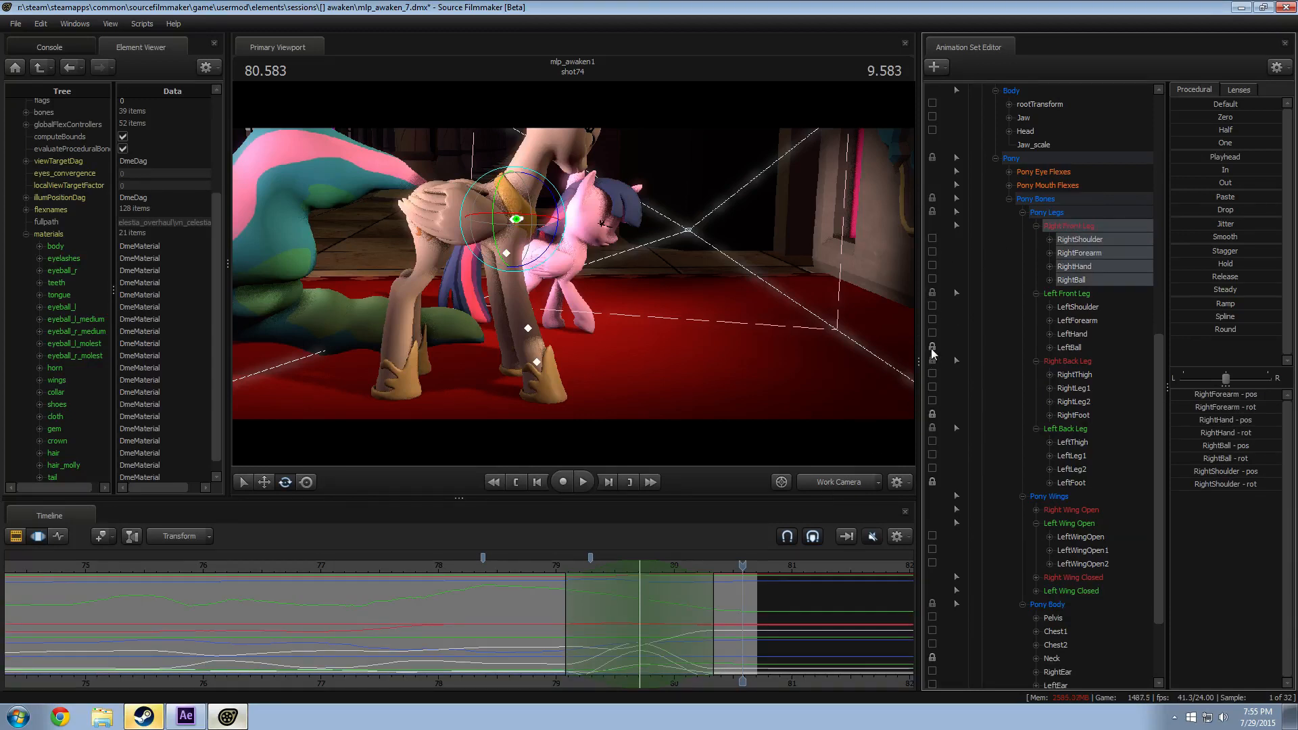
Step: Create a time selection centred at about 80.2 seconds and apply the Round procedural preset to the right front leg bones
{"action": "left_click_drag", "start_coordinate": [723, 636], "coordinate": [688, 638], "text": "shift"}
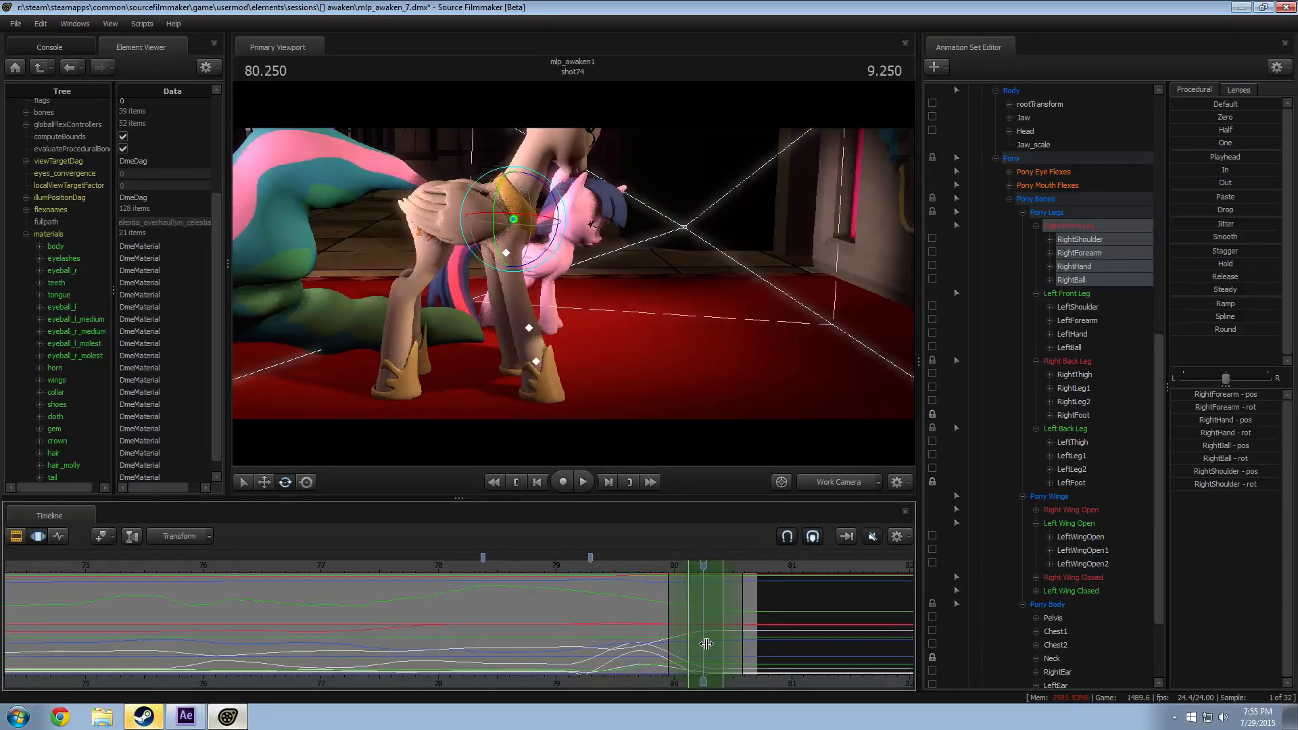
{"action": "left_click_drag", "start_coordinate": [705, 566], "coordinate": [696, 568]}
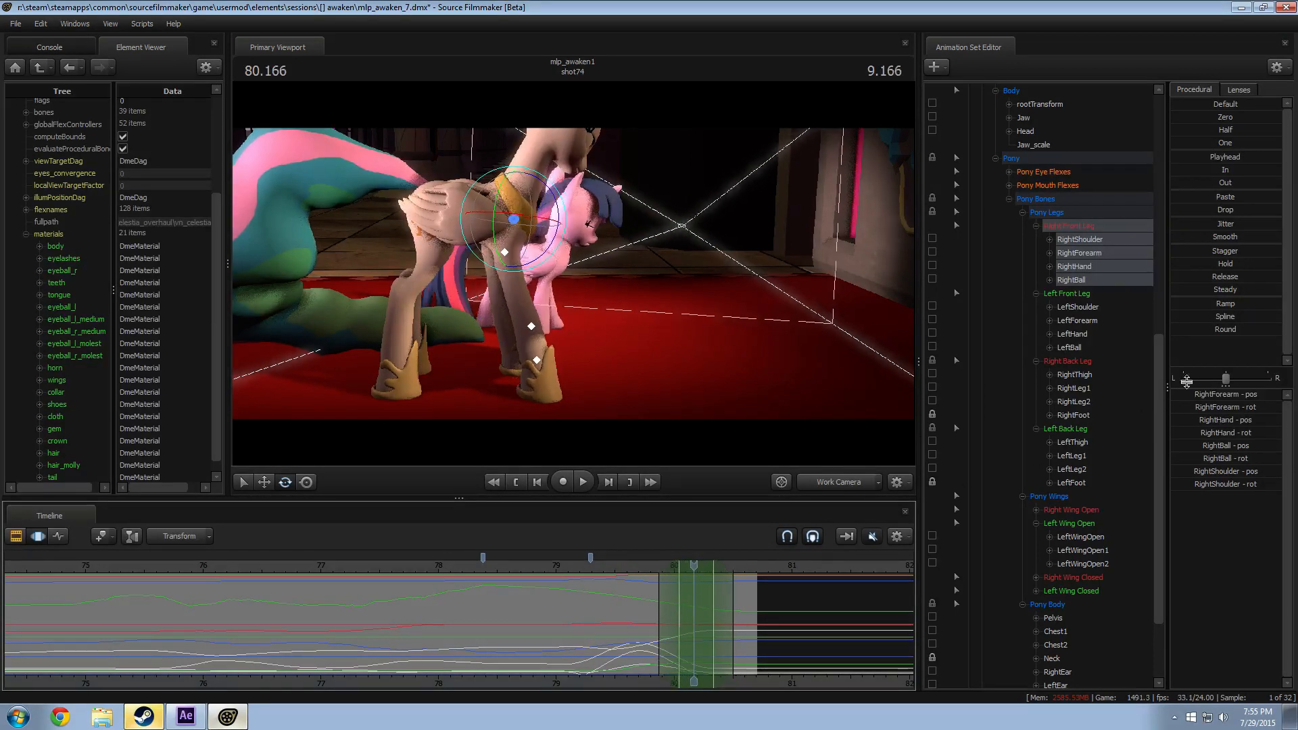
{"action": "left_click_drag", "start_coordinate": [1226, 331], "coordinate": [1227, 331]}
Step: Play back the right front leg step in the work camera, then from about 79 seconds in camera2
{"action": "left_click", "coordinate": [623, 570]}
{"action": "key", "text": "space"}
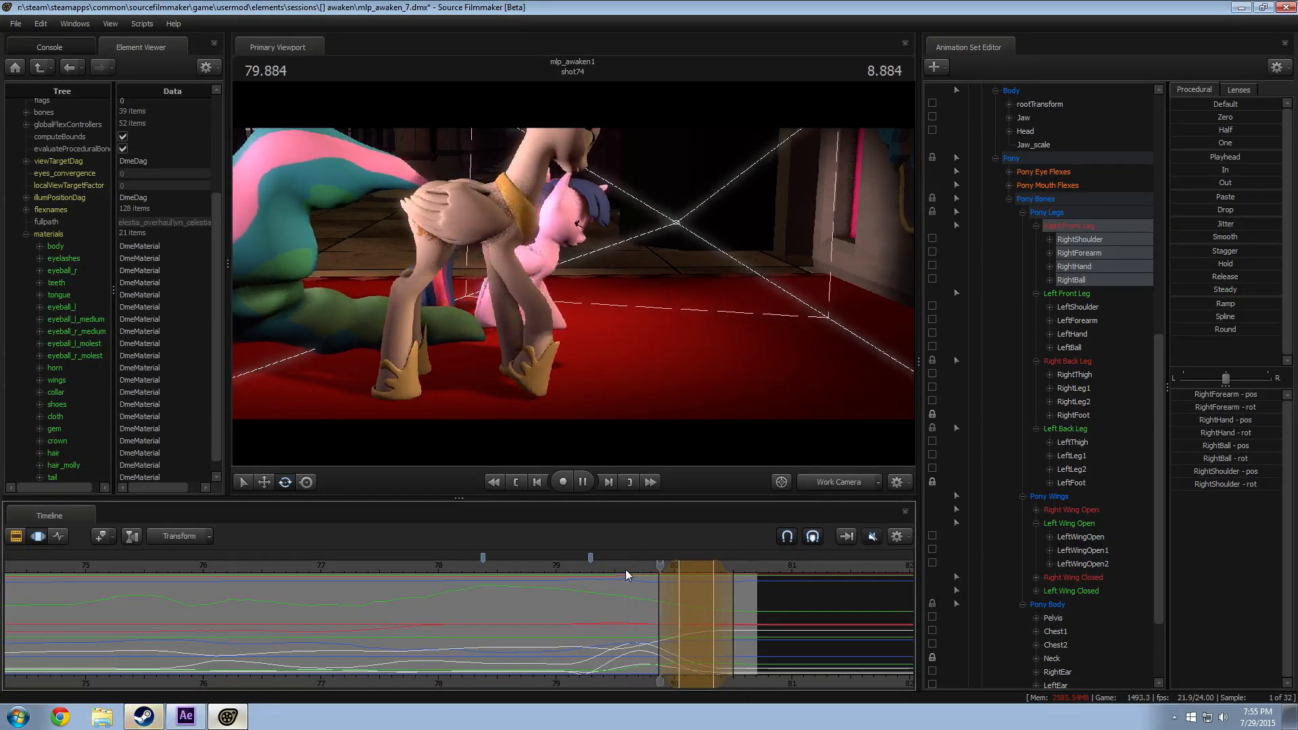
{"action": "key", "text": "space"}
{"action": "key", "text": "space"}
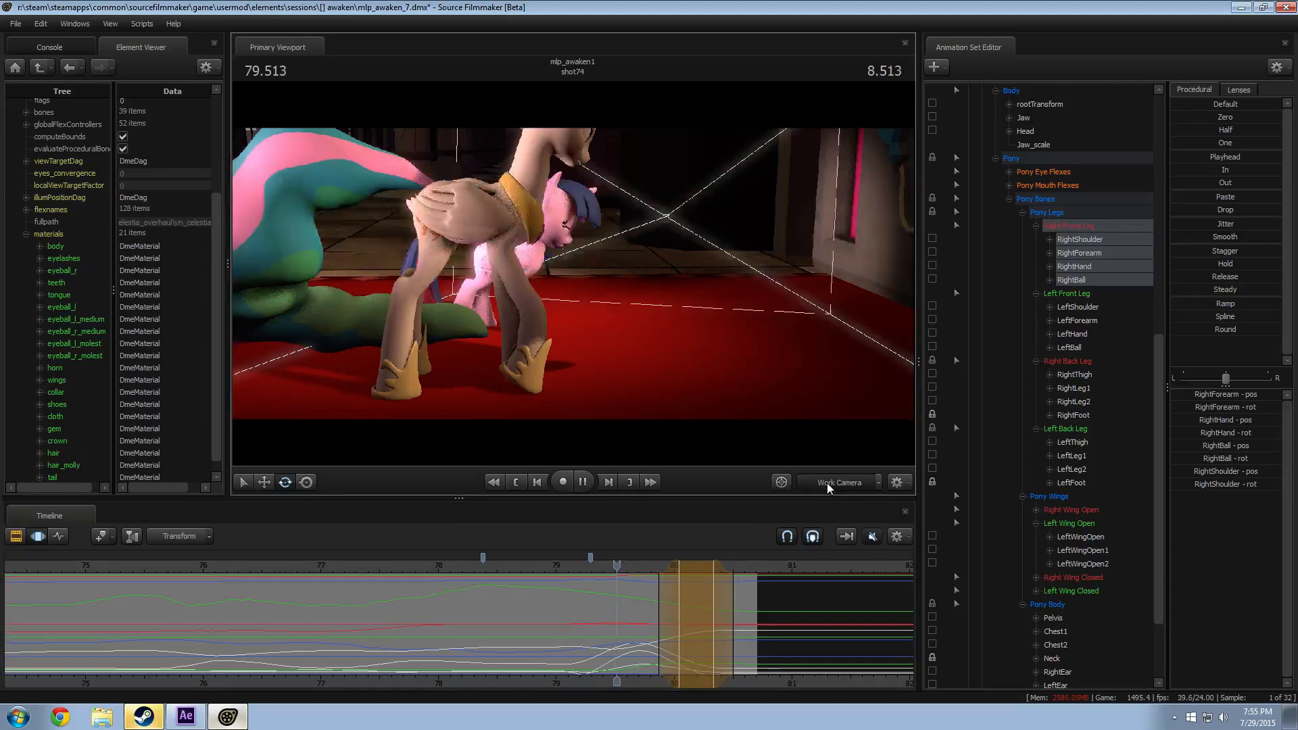
{"action": "left_click", "coordinate": [824, 482]}
{"action": "left_click", "coordinate": [566, 567]}
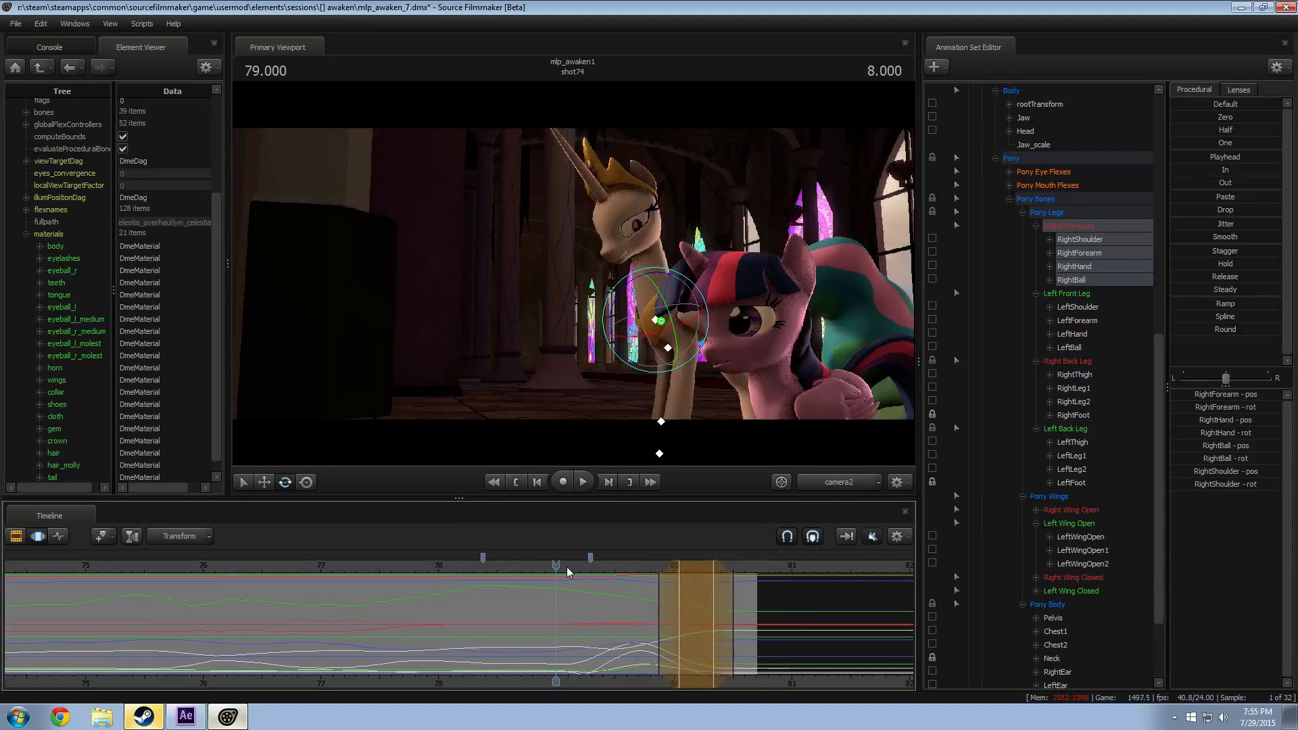
{"action": "key", "text": "space"}
{"action": "key", "text": "space"}
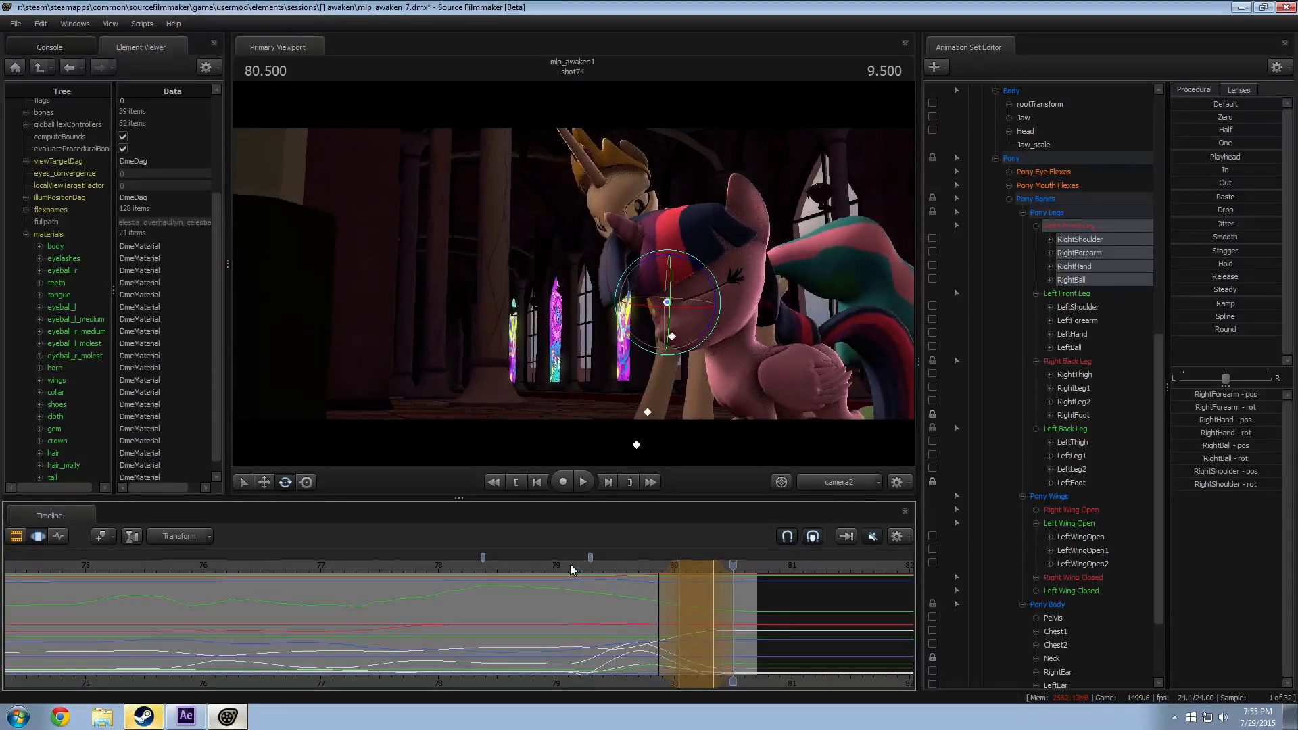
Step: Adjust the time selection to span about 79.8 to 80.4 seconds and replay the leg step in camera2
{"action": "left_click_drag", "start_coordinate": [684, 576], "coordinate": [637, 562]}
{"action": "key", "text": "space"}
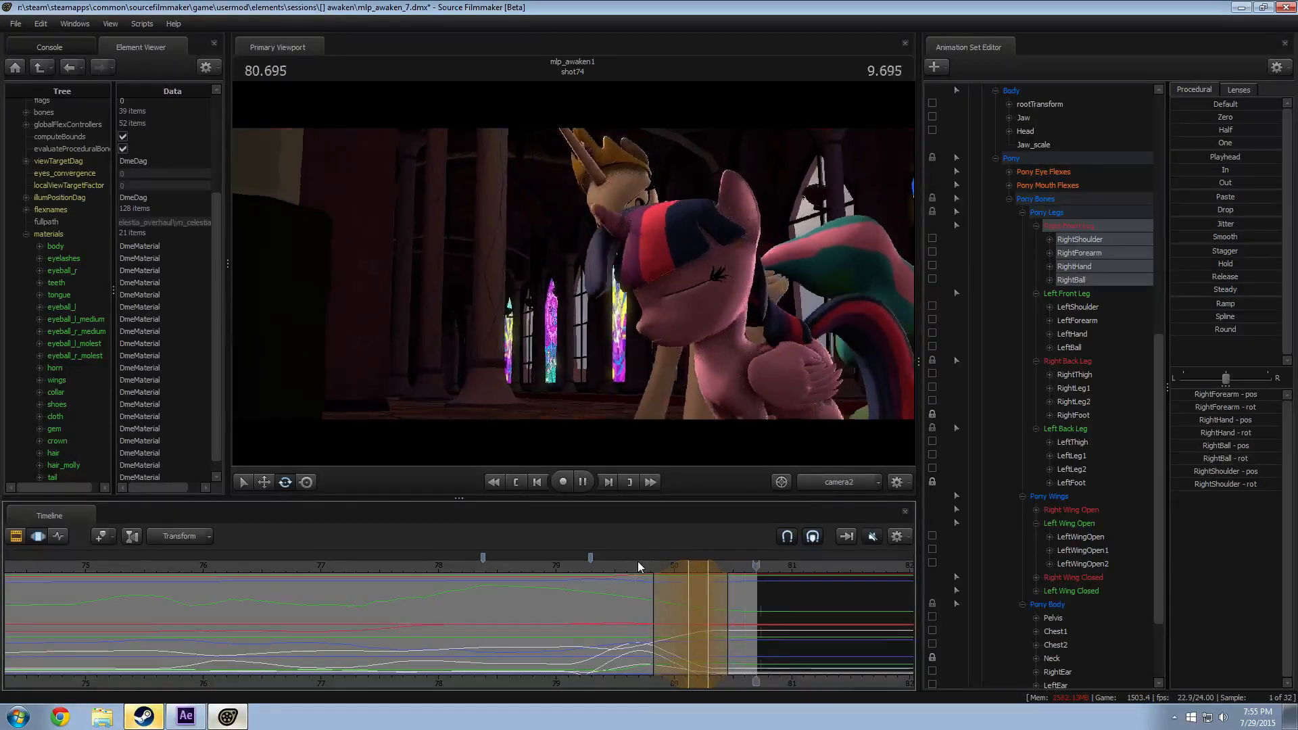
{"action": "left_click", "coordinate": [579, 567]}
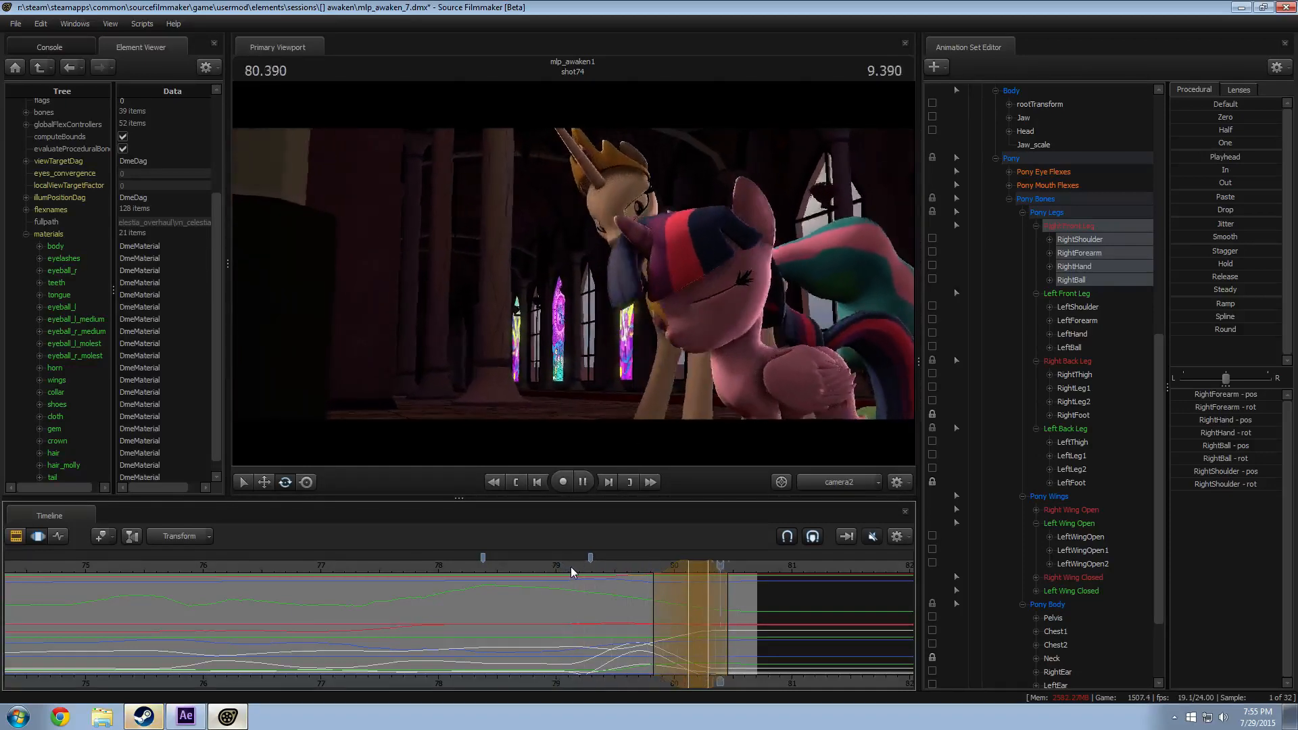
{"action": "left_click", "coordinate": [570, 566]}
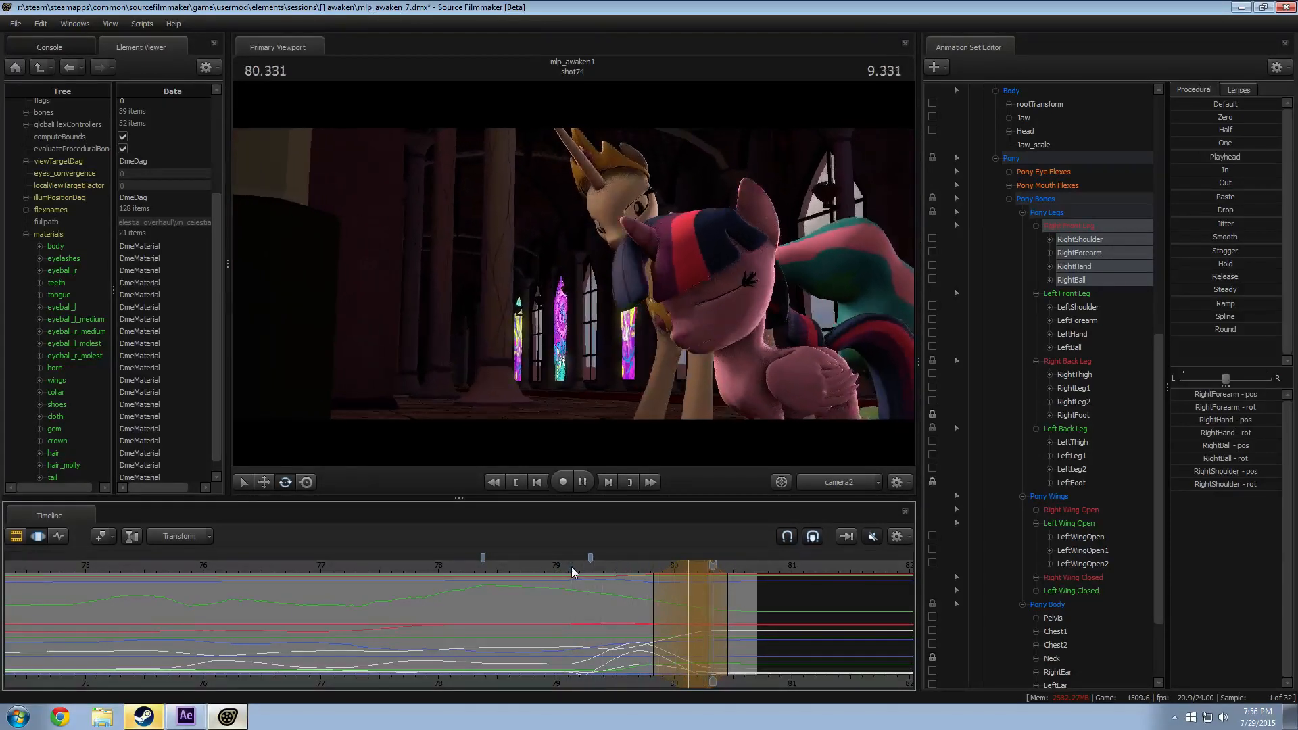
{"action": "key", "text": "space"}
Step: Replace the time selection with one centred at 79.833 seconds, fading from about 79.3 to 80.3, and select Celestia's Pelvis in the work camera
{"action": "key", "text": "shift"}
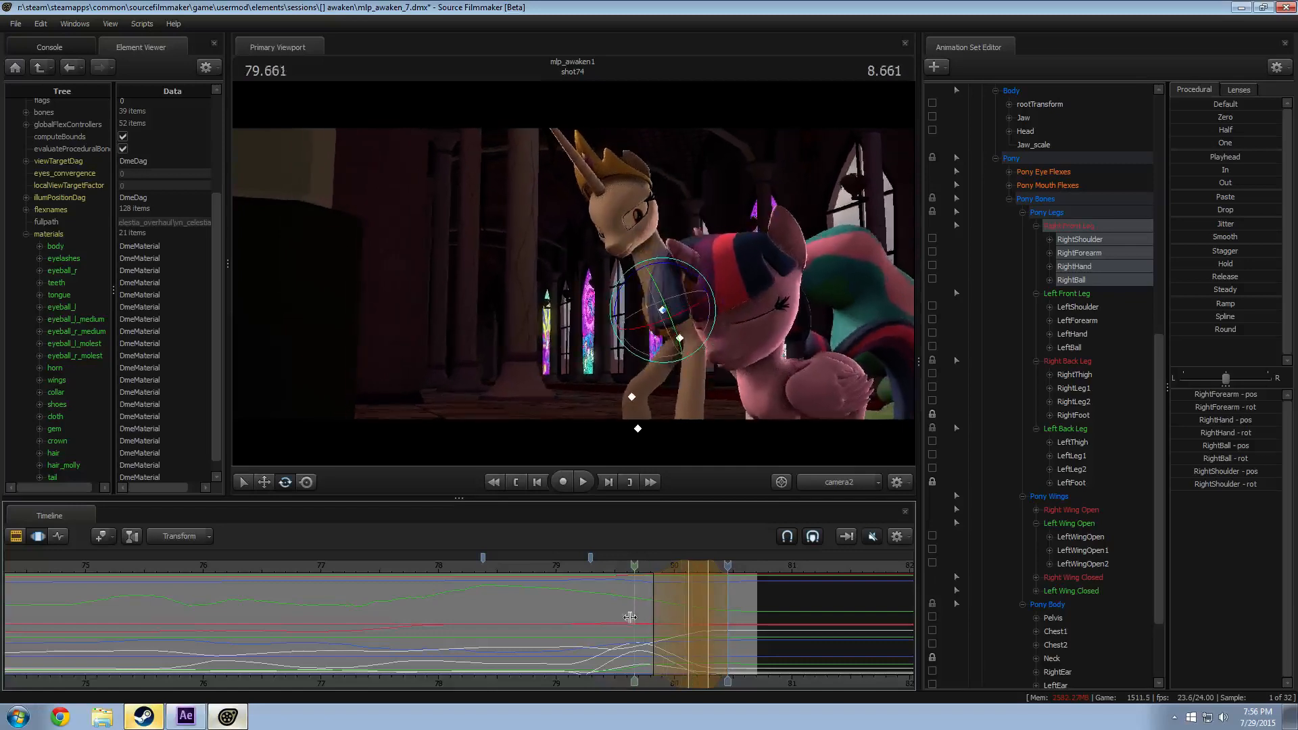
{"action": "left_click_drag", "start_coordinate": [610, 619], "coordinate": [698, 623], "text": "shift"}
{"action": "key", "text": "Escape"}
{"action": "scroll", "coordinate": [661, 623], "scroll_direction": "up", "scroll_amount": 6}
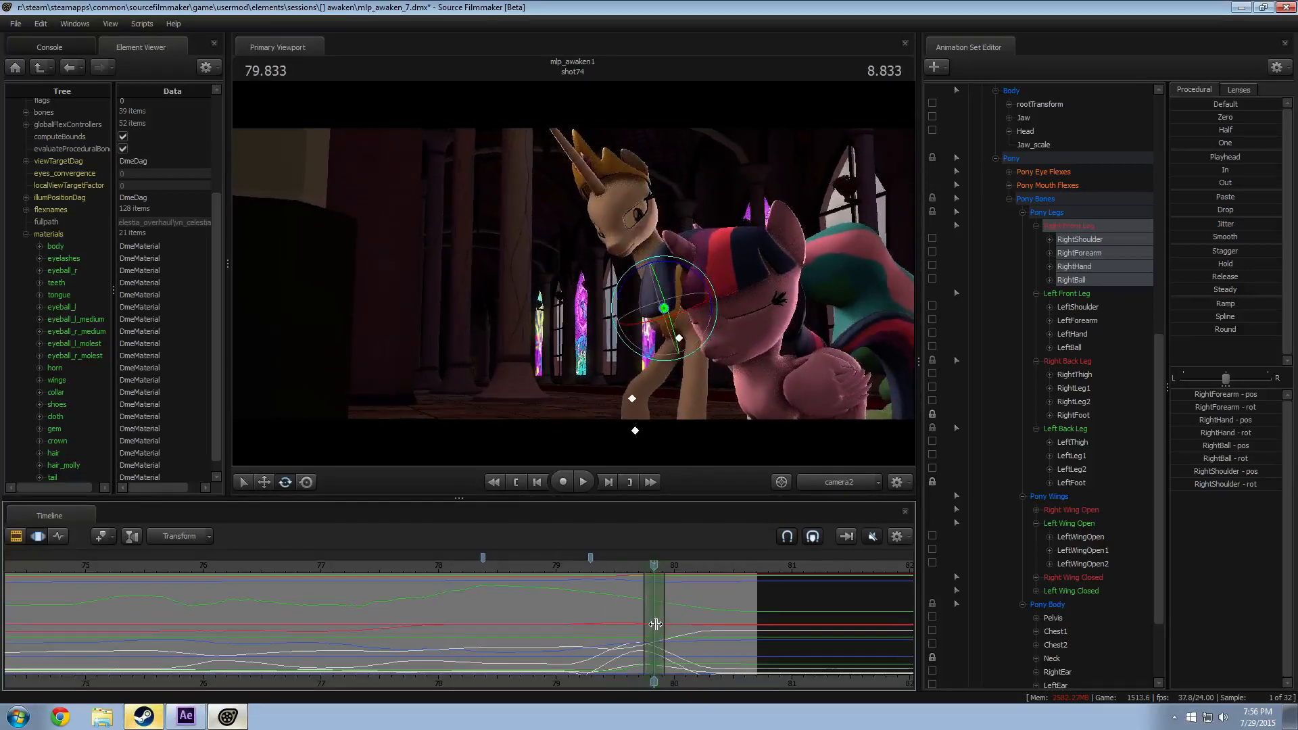
{"action": "left_click", "coordinate": [823, 480]}
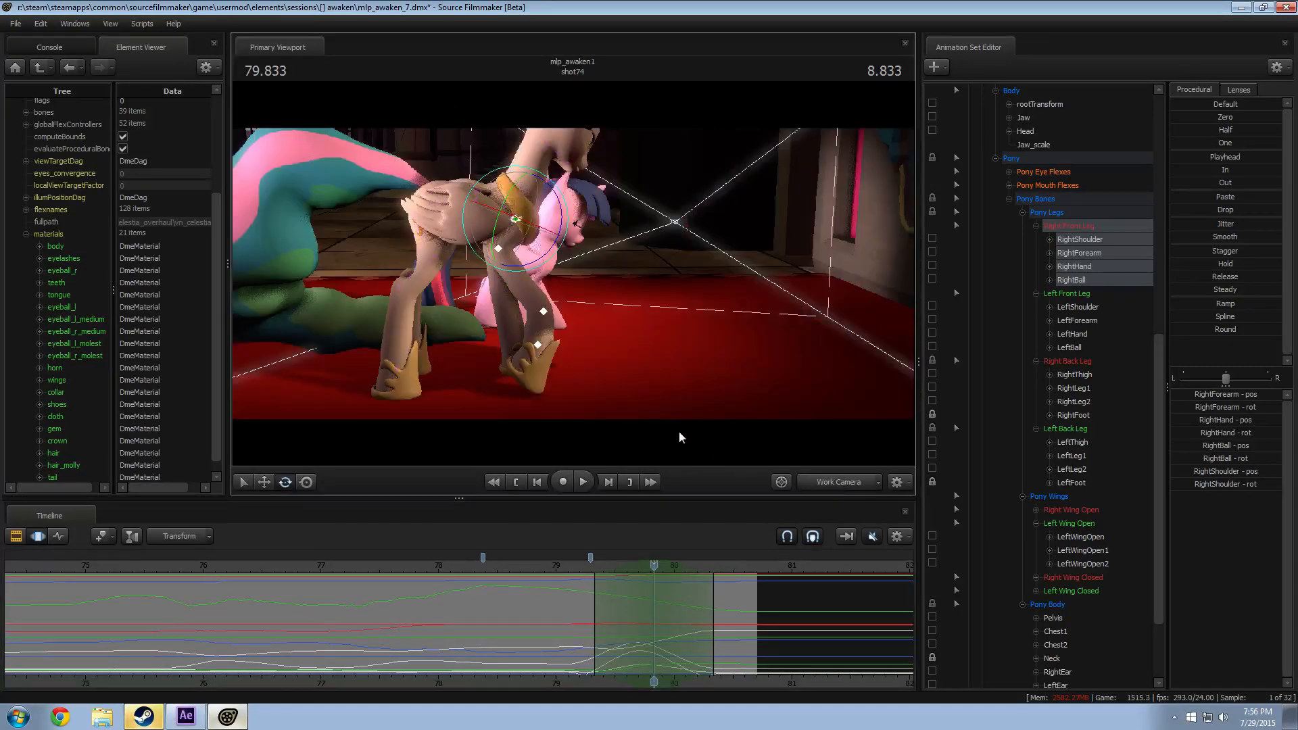
{"action": "left_click", "coordinate": [440, 201]}
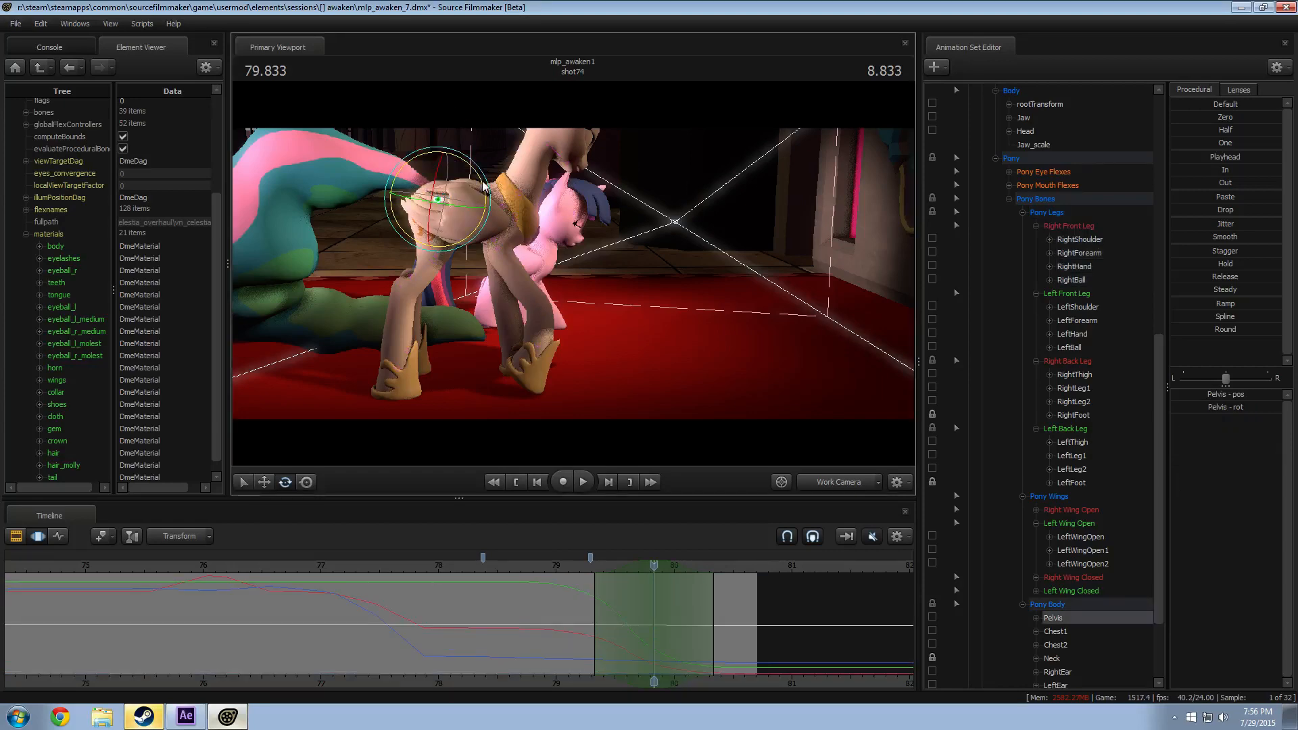
Step: Try rotating Celestia's Pelvis at 79.833 seconds and undo the rotations
{"action": "left_click_drag", "start_coordinate": [483, 164], "coordinate": [465, 236]}
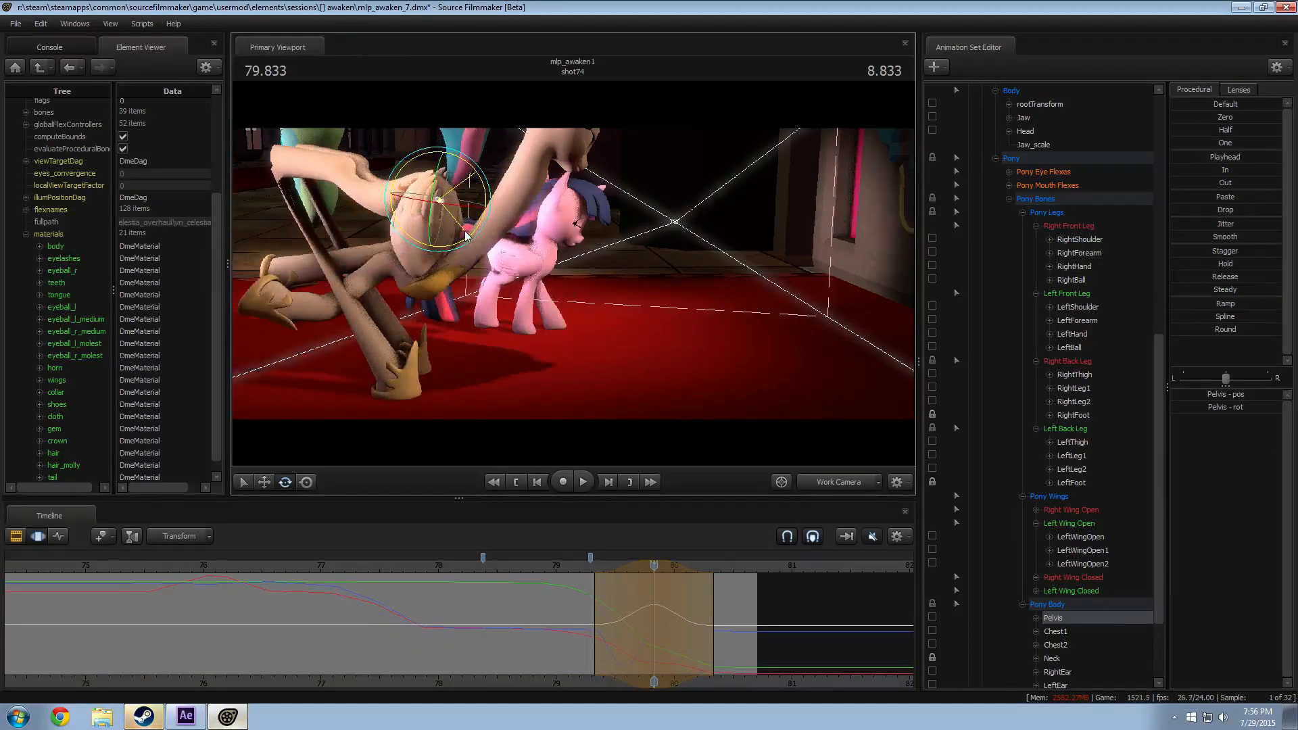
{"action": "left_click_drag", "start_coordinate": [573, 273], "coordinate": [413, 215]}
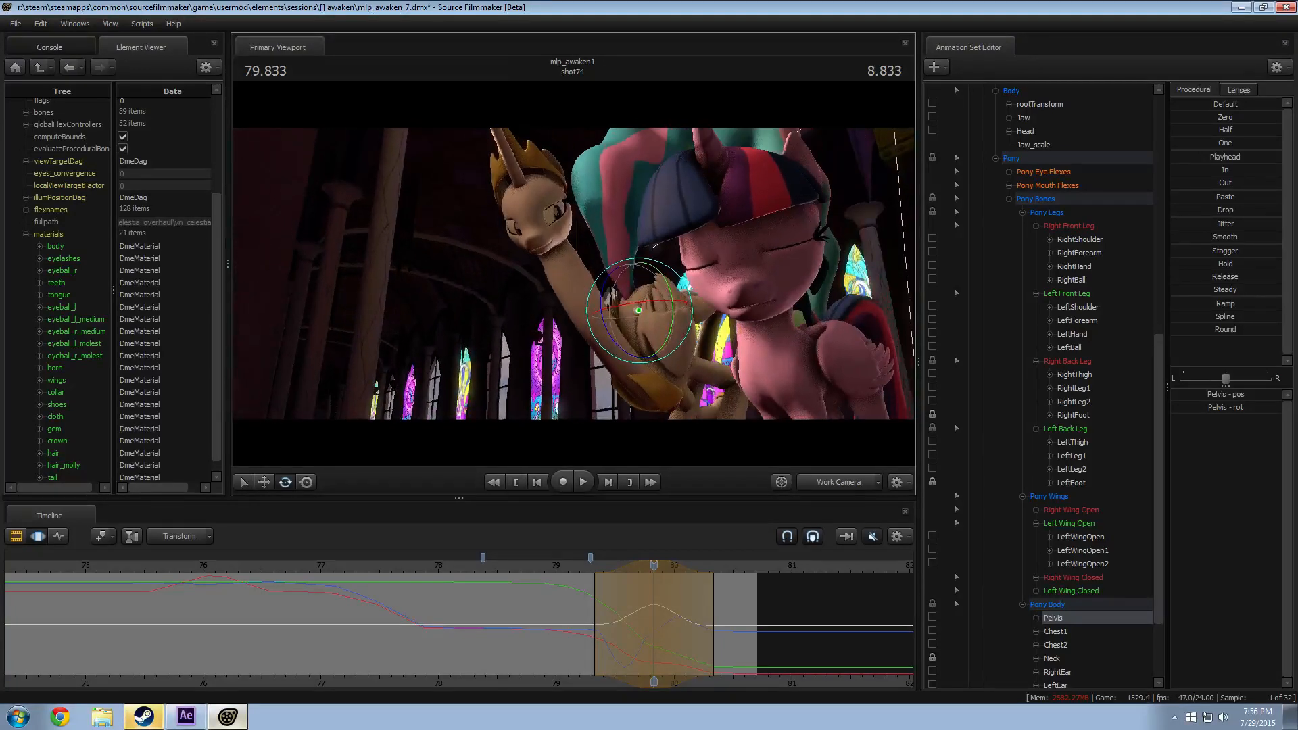
{"action": "key", "text": "ctrl+z"}
{"action": "left_click_drag", "start_coordinate": [604, 290], "coordinate": [627, 220]}
{"action": "key", "text": "ctrl+z"}
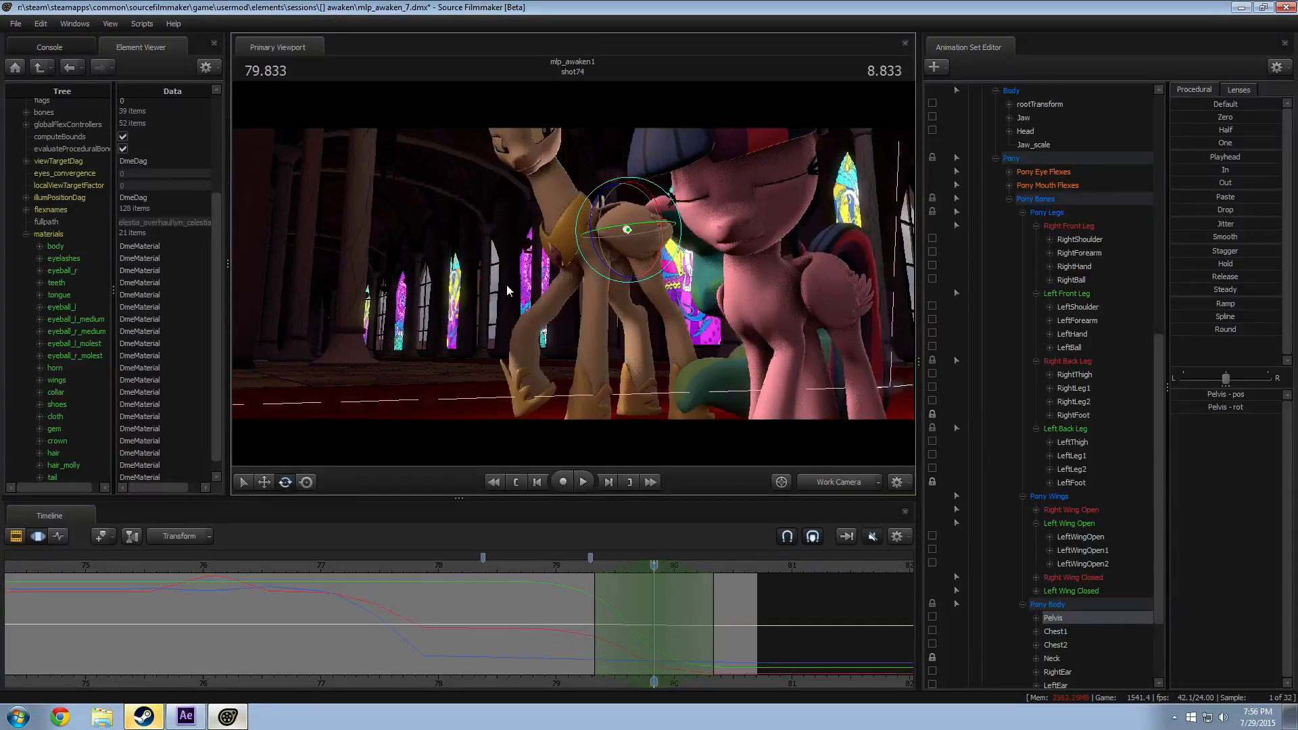
Step: Try moving Celestia's Pelvis at 79.833 seconds and play back the result
{"action": "left_click_drag", "start_coordinate": [507, 289], "coordinate": [501, 221]}
{"action": "key", "text": "w"}
{"action": "left_click_drag", "start_coordinate": [622, 272], "coordinate": [681, 463]}
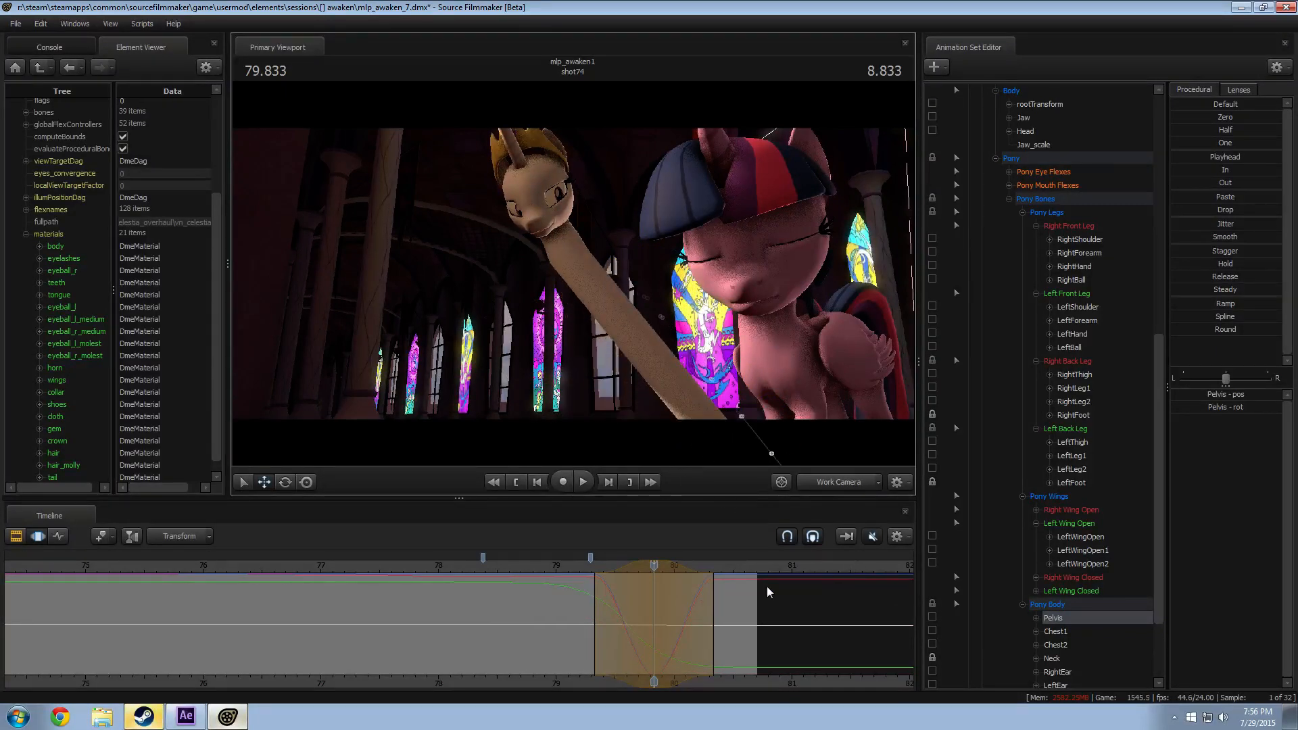
{"action": "left_click", "coordinate": [551, 566]}
{"action": "key", "text": "space"}
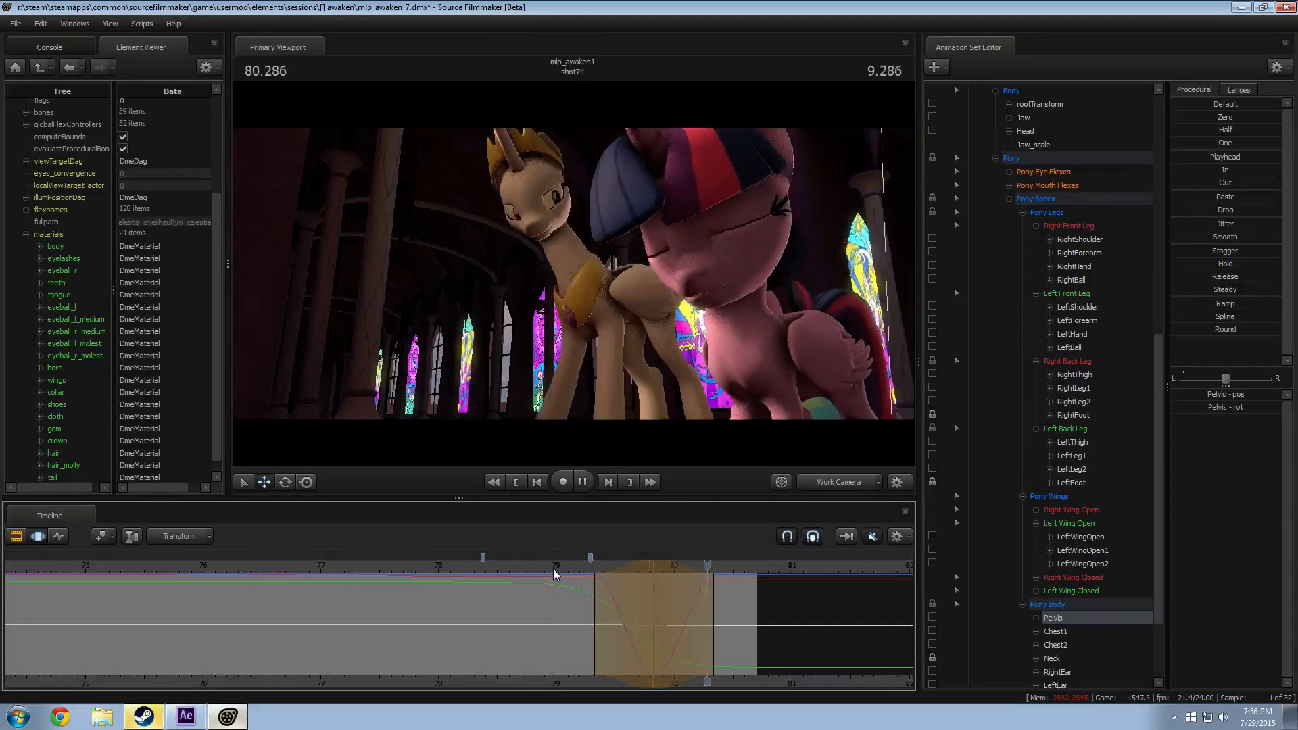
{"action": "key", "text": "space"}
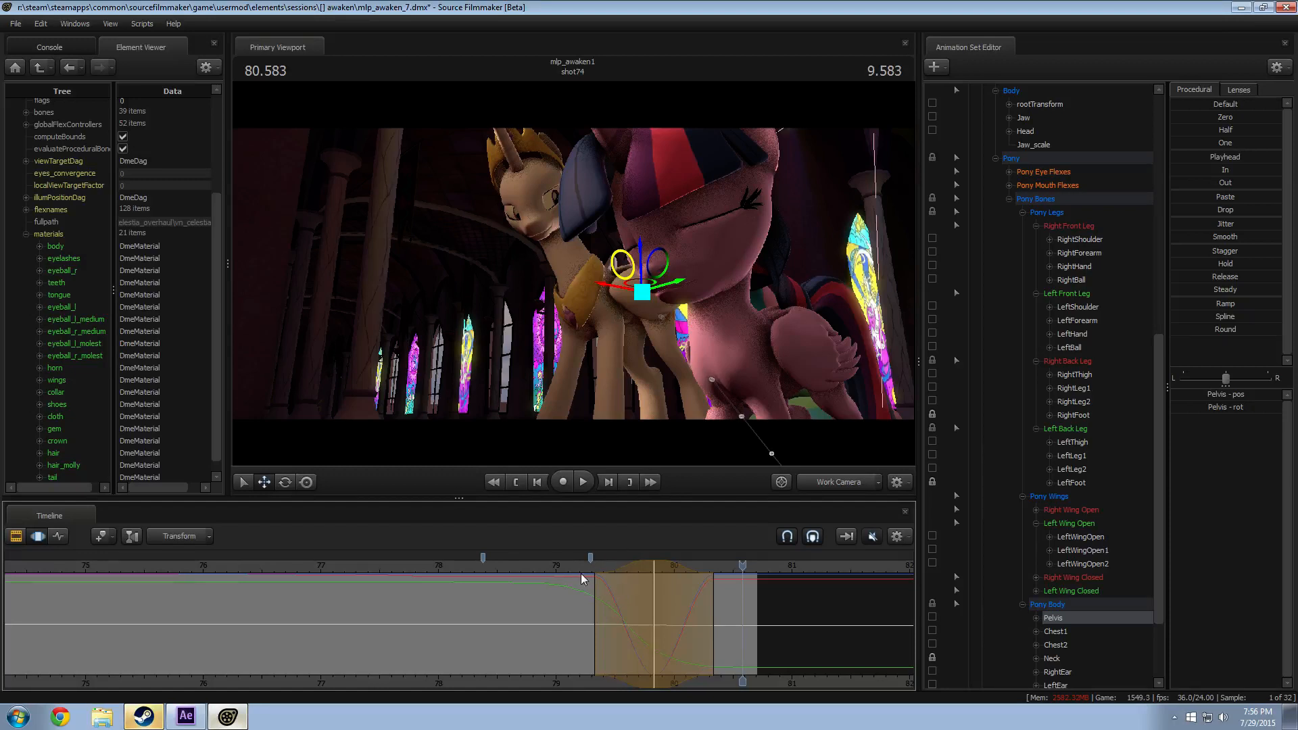
Step: Play back Celestia's movement from about 79 seconds in the work camera
{"action": "left_click", "coordinate": [561, 566]}
{"action": "key", "text": "space"}
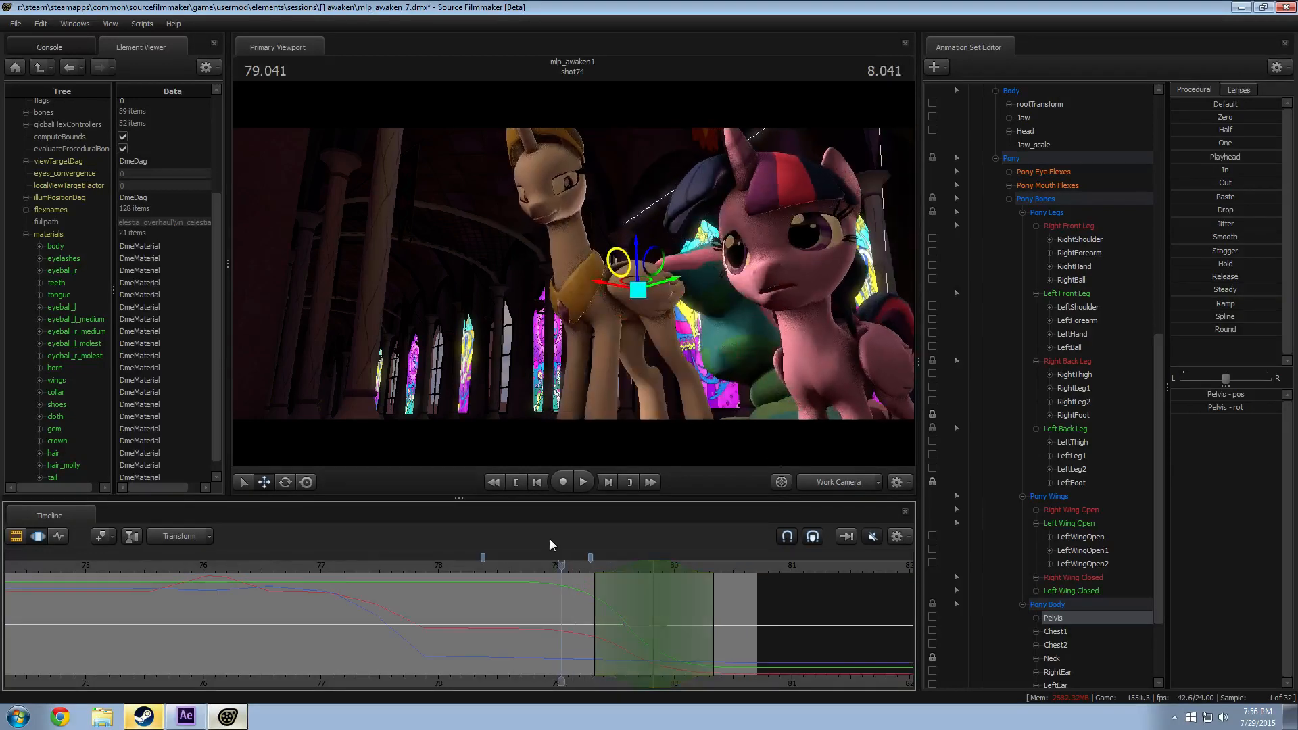
{"action": "left_click", "coordinate": [549, 566]}
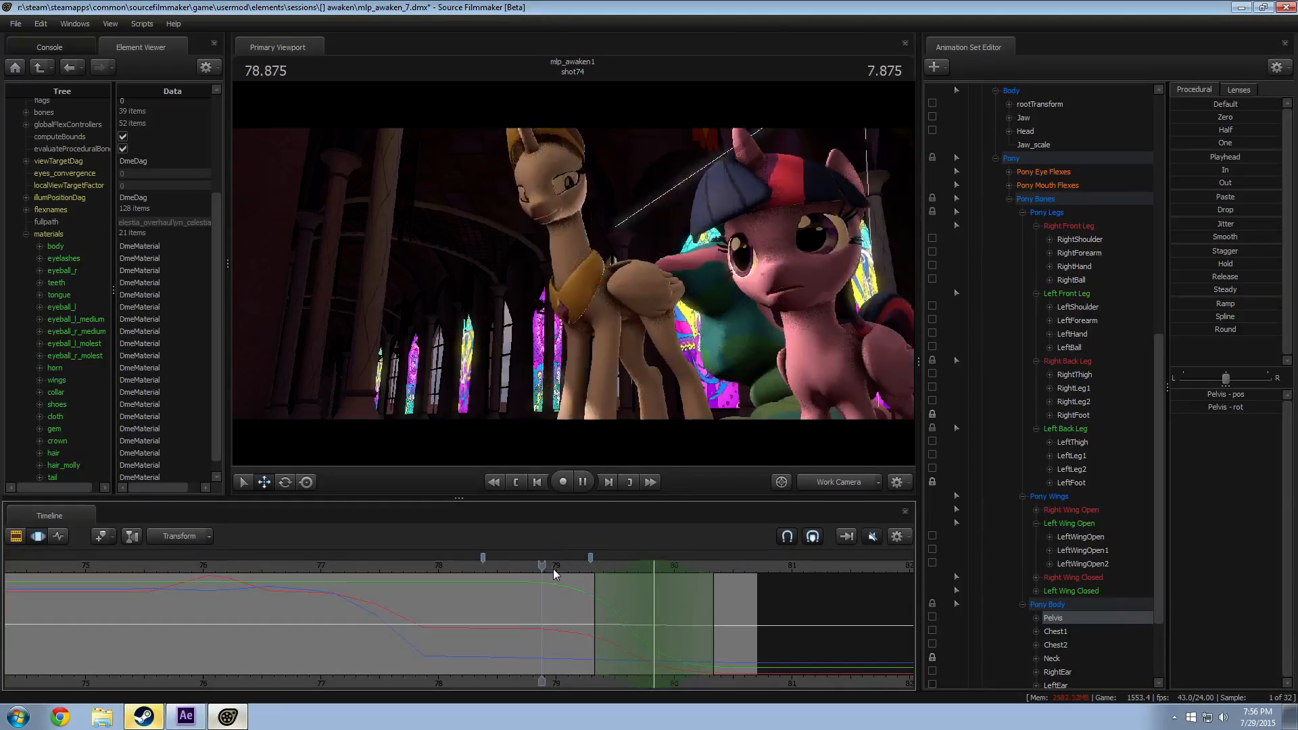
{"action": "key", "text": "space"}
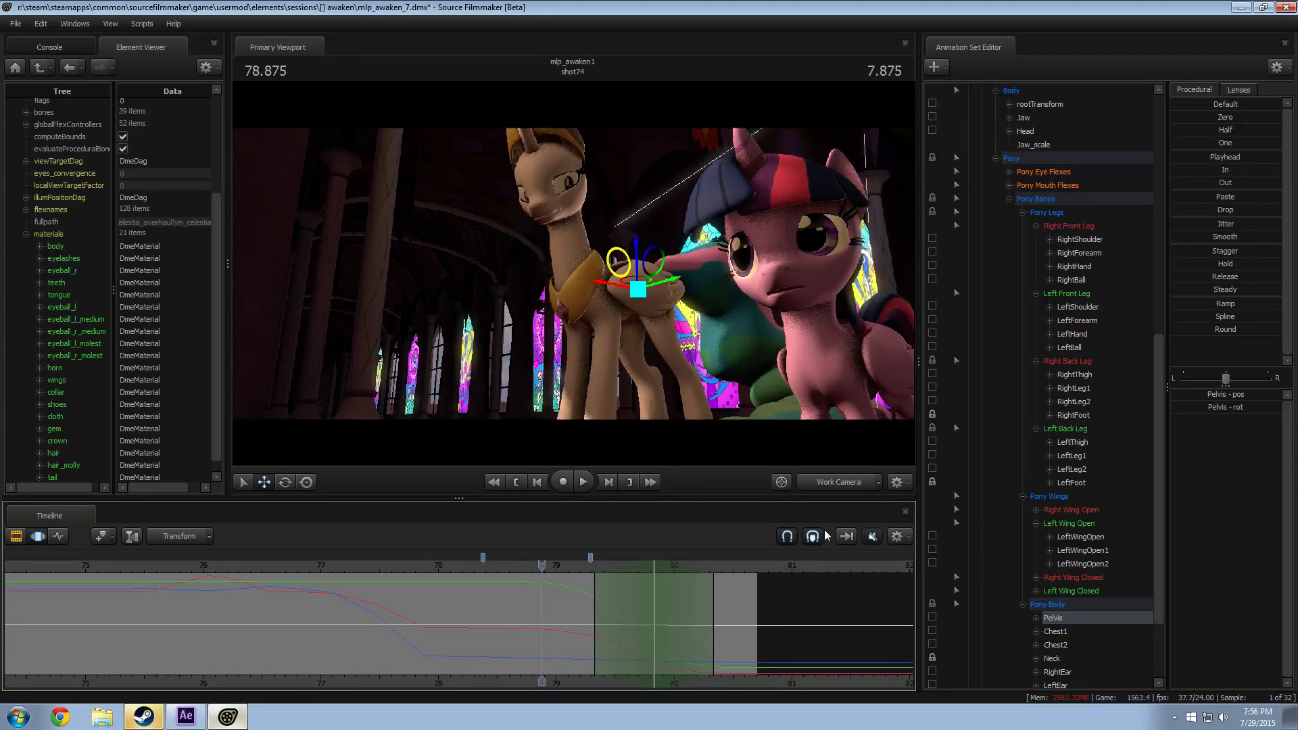
{"action": "key", "text": "space"}
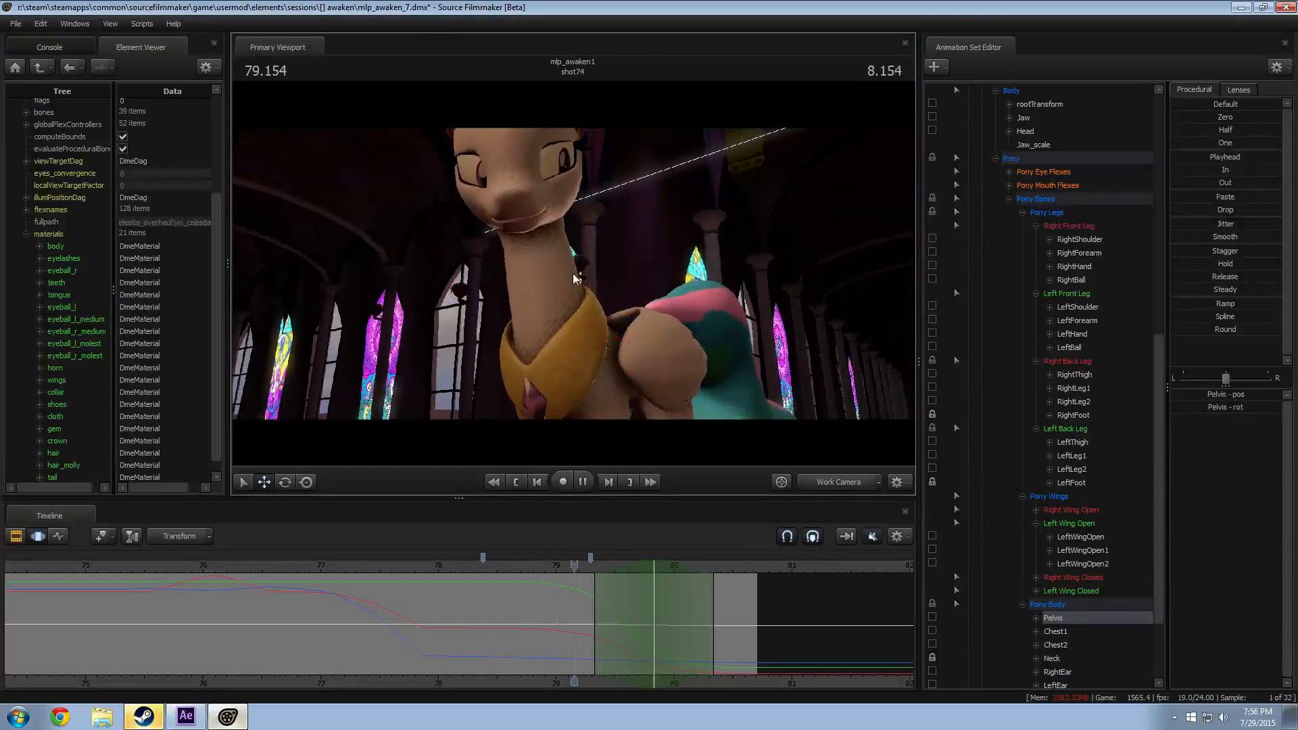
{"action": "key", "text": "space"}
Step: Reframe the work camera on Celestia's front and body, comparing the pose with the camera2 view
{"action": "left_click_drag", "start_coordinate": [573, 274], "coordinate": [662, 235]}
{"action": "key", "text": "w"}
{"action": "key", "text": "s"}
{"action": "key", "text": "s"}
{"action": "key", "text": "w"}
{"action": "key", "text": "a"}
{"action": "key", "text": "d"}
{"action": "left_click", "coordinate": [840, 484]}
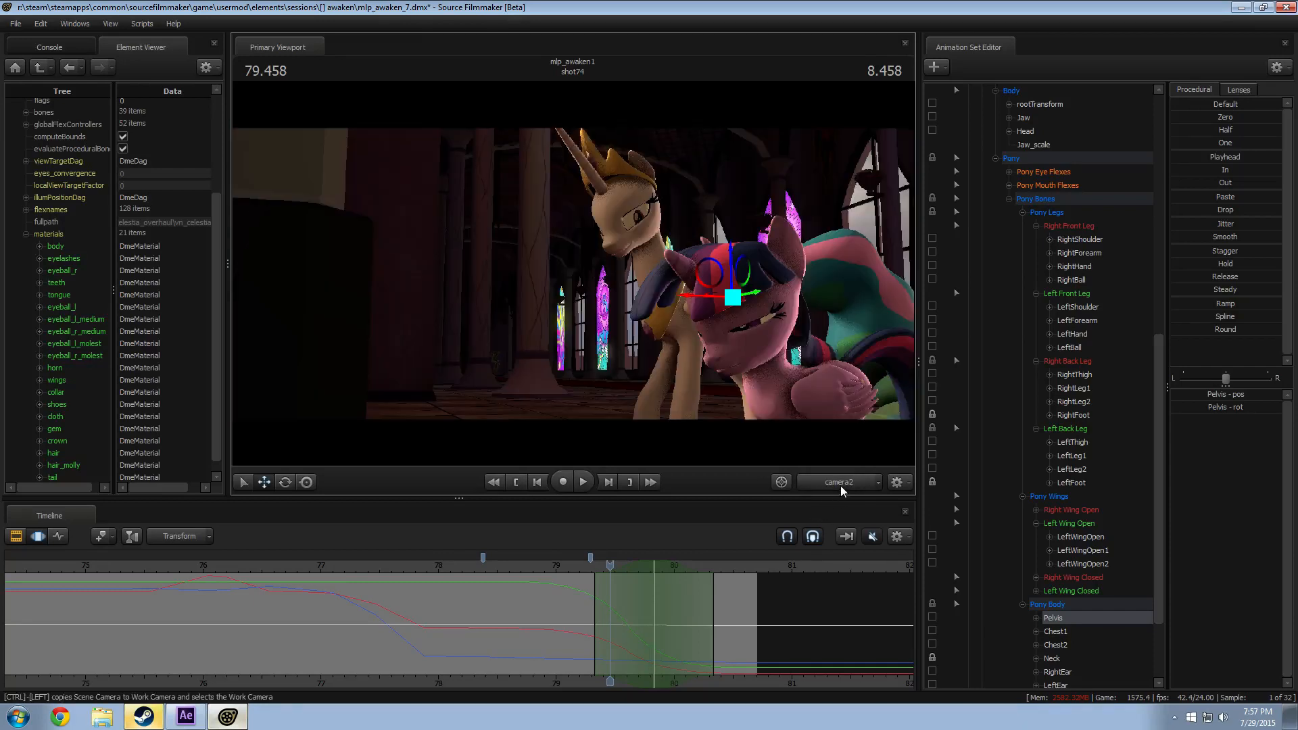
{"action": "left_click", "coordinate": [840, 483]}
{"action": "left_click", "coordinate": [838, 481]}
{"action": "left_click", "coordinate": [838, 482]}
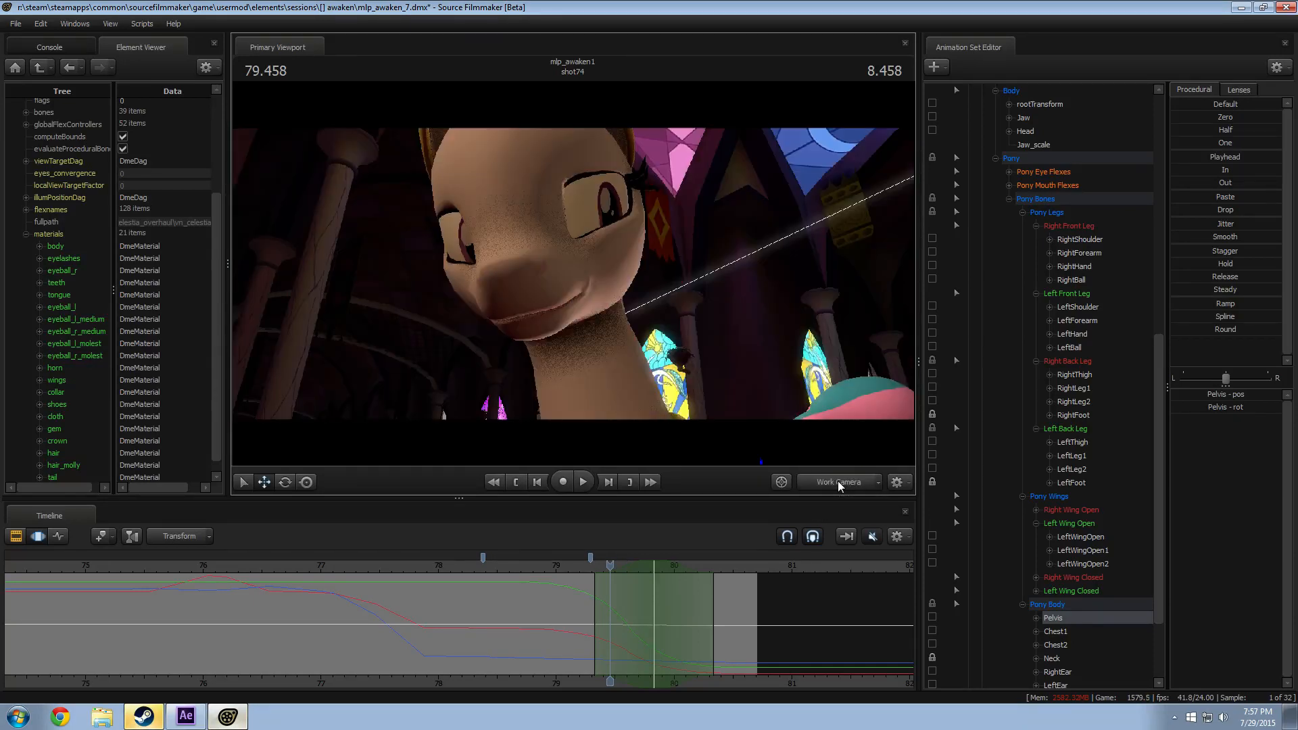
{"action": "key", "text": "s"}
{"action": "left_click_drag", "start_coordinate": [583, 312], "coordinate": [589, 339]}
Step: Go to 79.833 seconds, test a Pelvis rotation, then lock Celestia's RightThigh and LeftThigh bones and unlock Neck
{"action": "left_click", "coordinate": [570, 565]}
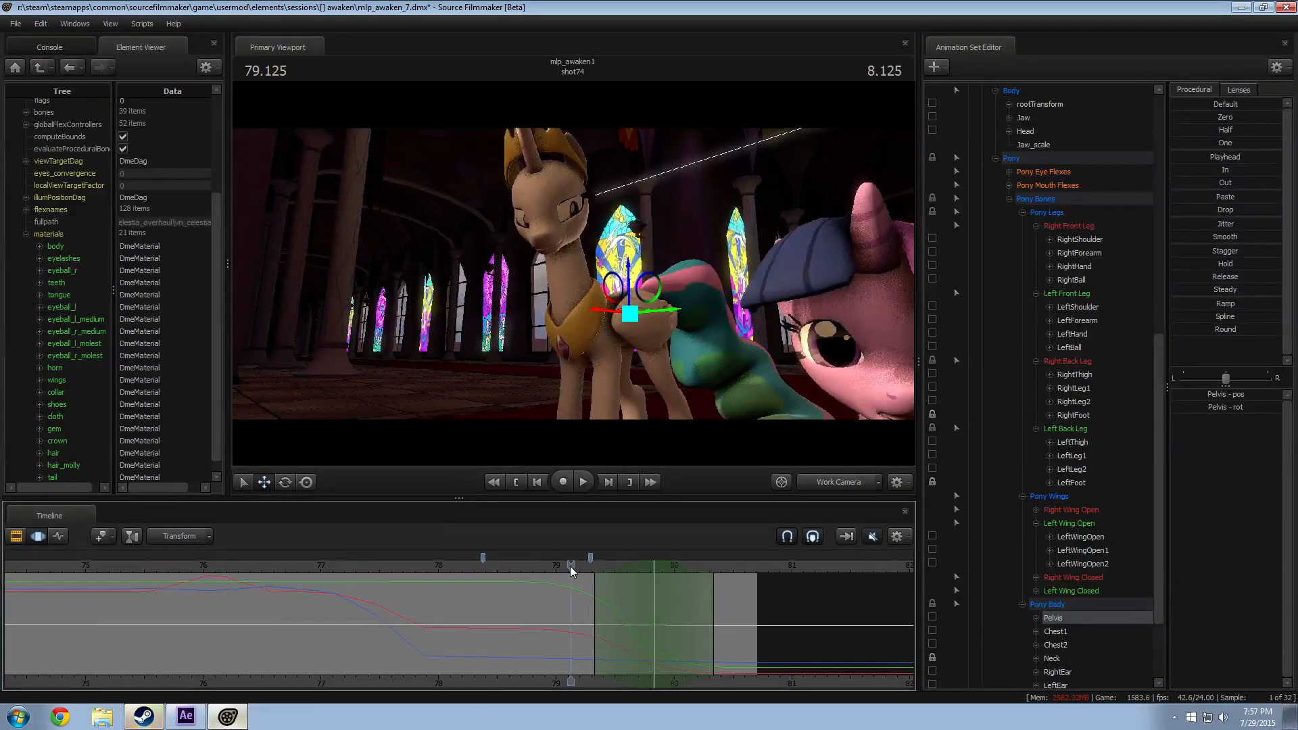
{"action": "left_click_drag", "start_coordinate": [576, 566], "coordinate": [654, 565]}
{"action": "key", "text": "e"}
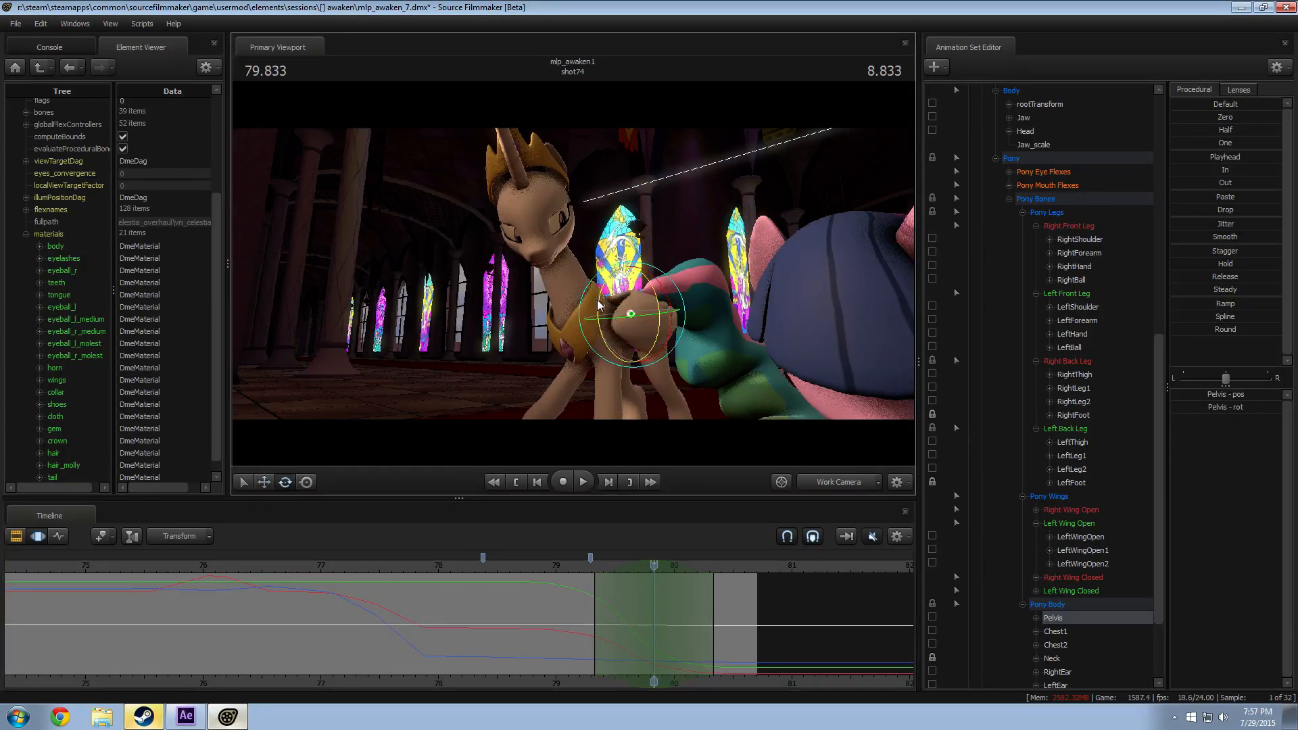
{"action": "left_click_drag", "start_coordinate": [600, 306], "coordinate": [601, 308]}
{"action": "scroll", "coordinate": [1001, 473], "scroll_direction": "down", "scroll_amount": 3}
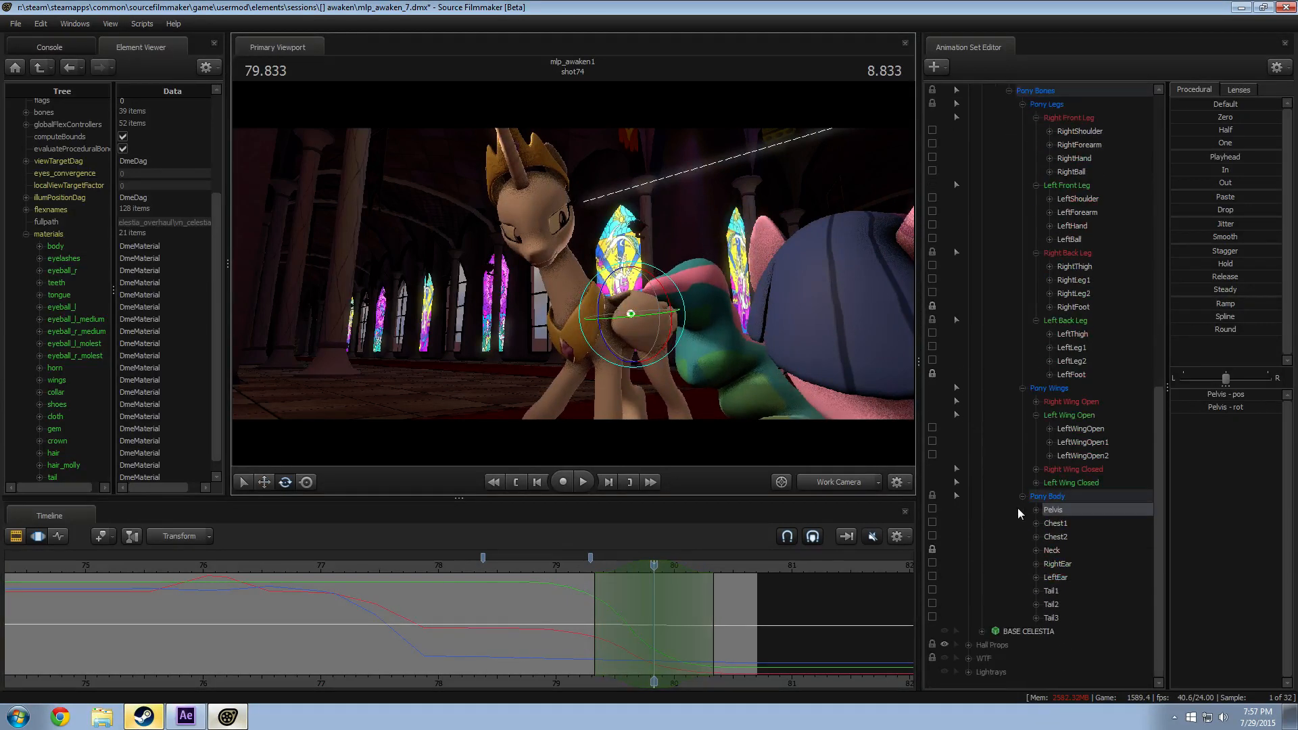
{"action": "scroll", "coordinate": [1034, 546], "scroll_direction": "up", "scroll_amount": 3}
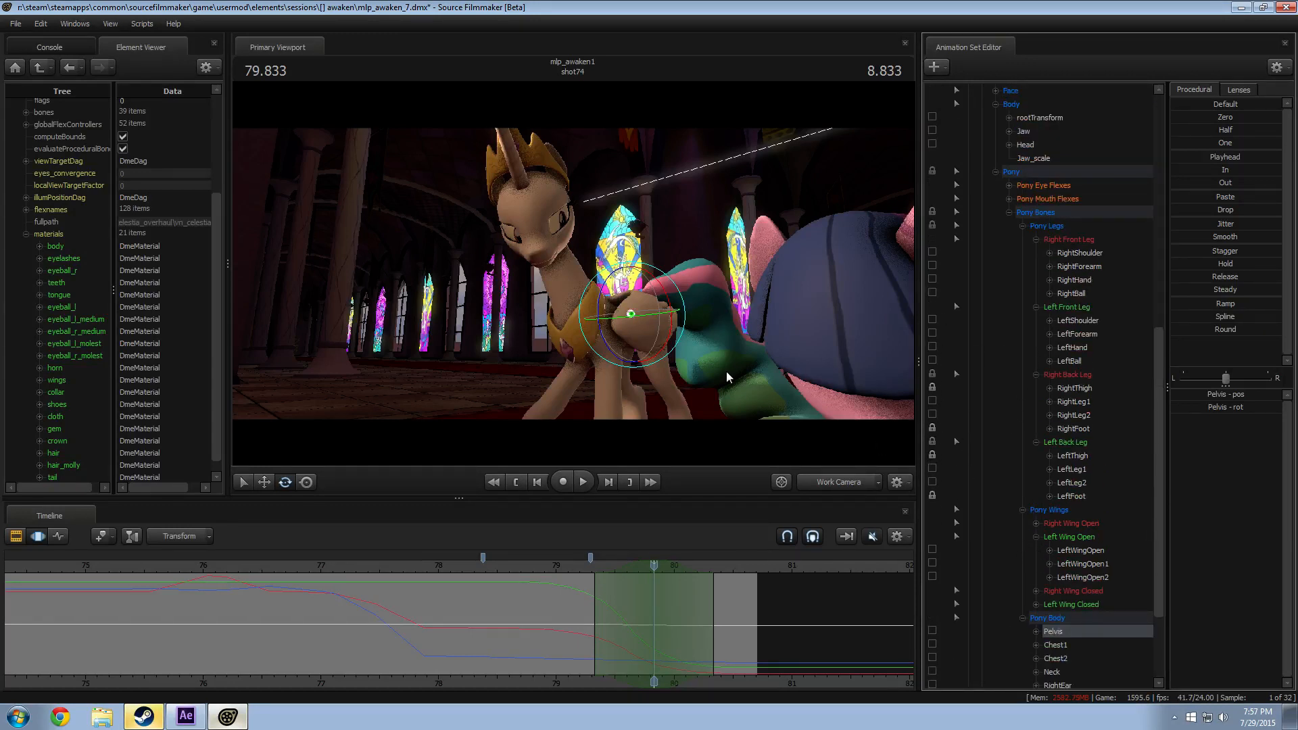
Step: Rotate Celestia's Pelvis slightly at 79.833 seconds and play back the body movement
{"action": "left_click_drag", "start_coordinate": [599, 305], "coordinate": [598, 306]}
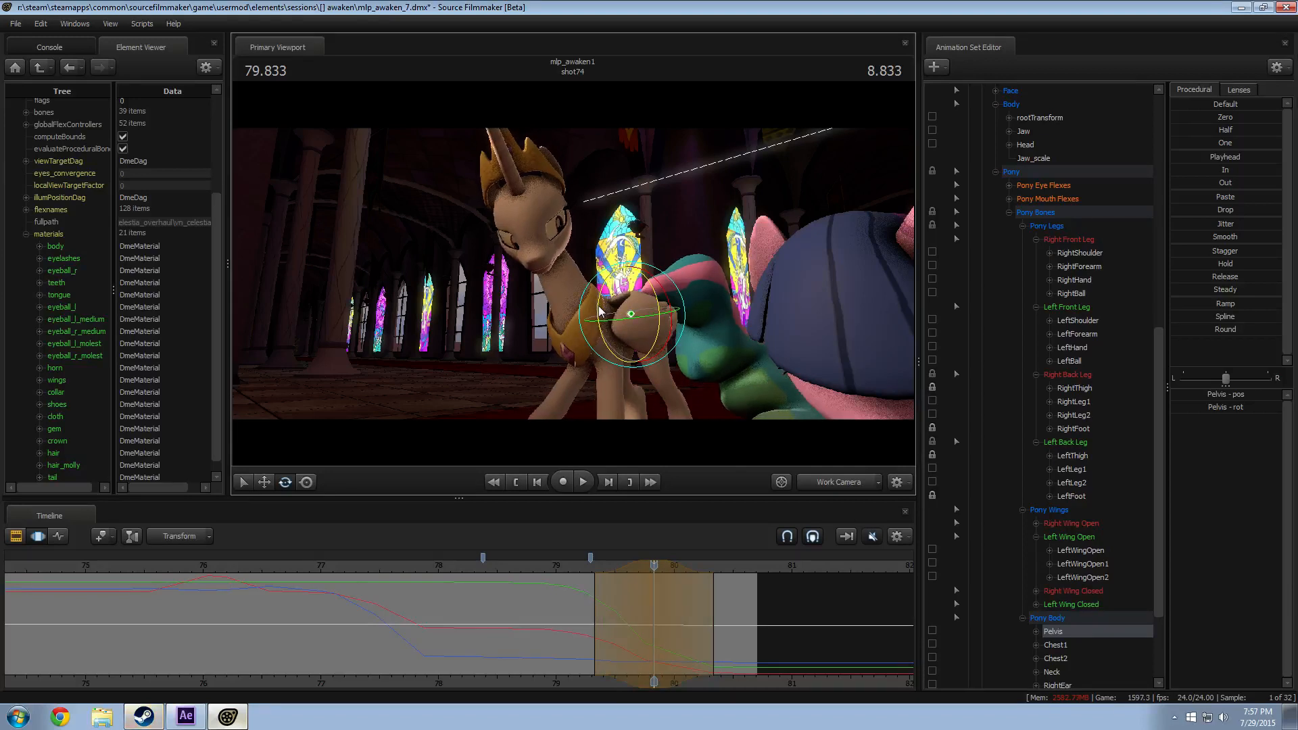
{"action": "key", "text": "space"}
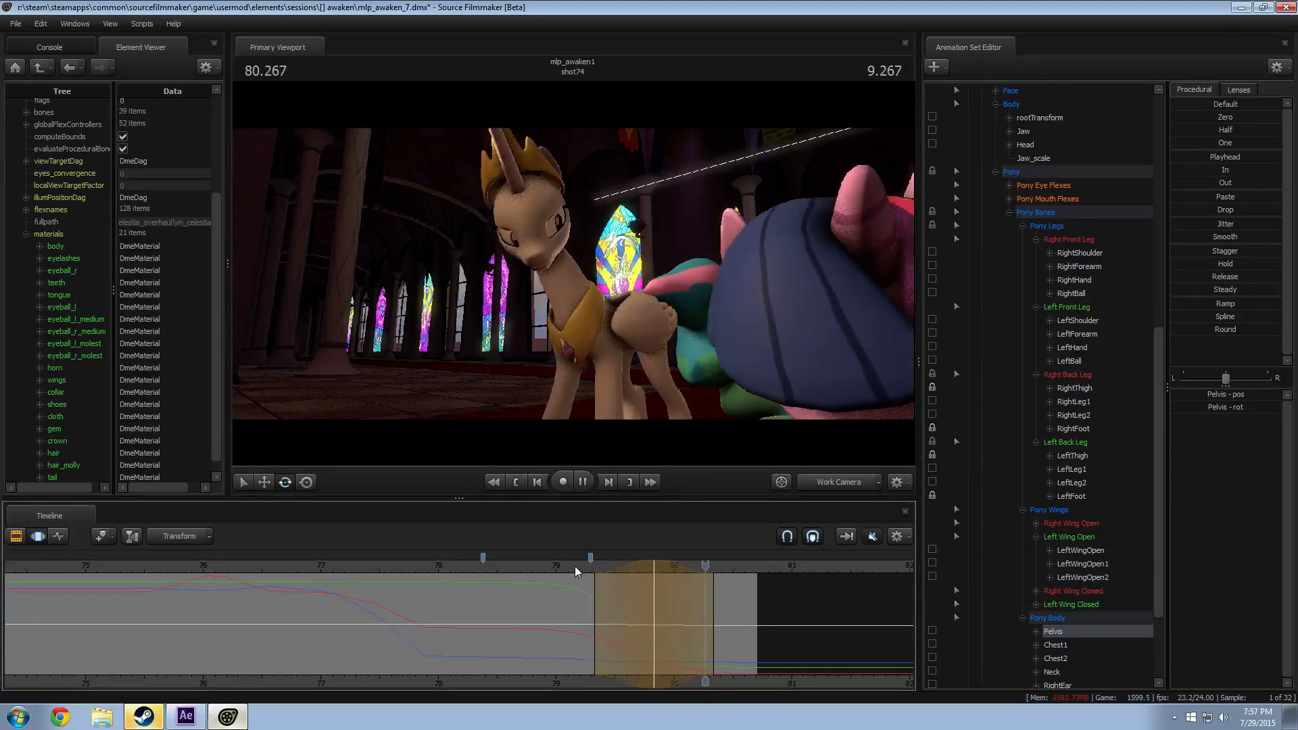
{"action": "key", "text": "space"}
Step: Shift the time selection to about 79.1 to 80.3 seconds, play back the Pelvis movement and go to 79.708 seconds
{"action": "left_click_drag", "start_coordinate": [635, 567], "coordinate": [574, 567]}
{"action": "left_click", "coordinate": [554, 563]}
{"action": "key", "text": "space"}
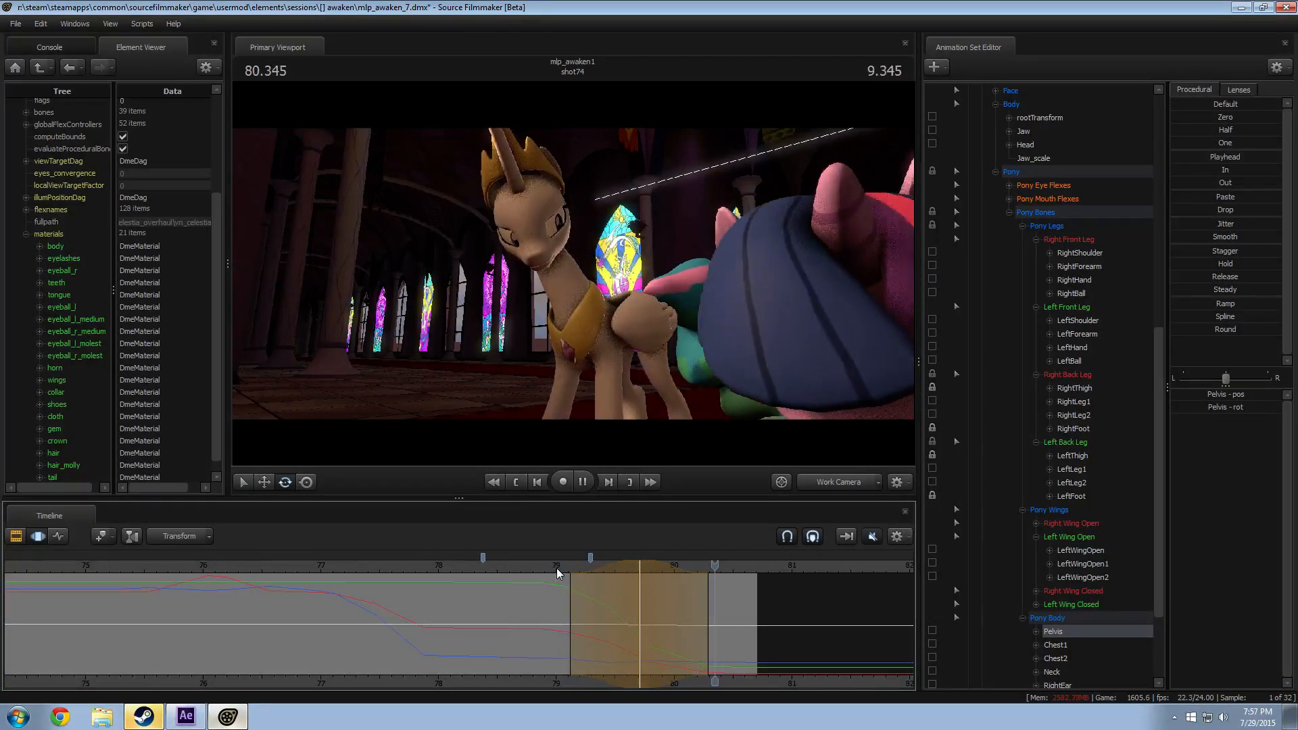
{"action": "key", "text": "space"}
{"action": "left_click", "coordinate": [641, 568]}
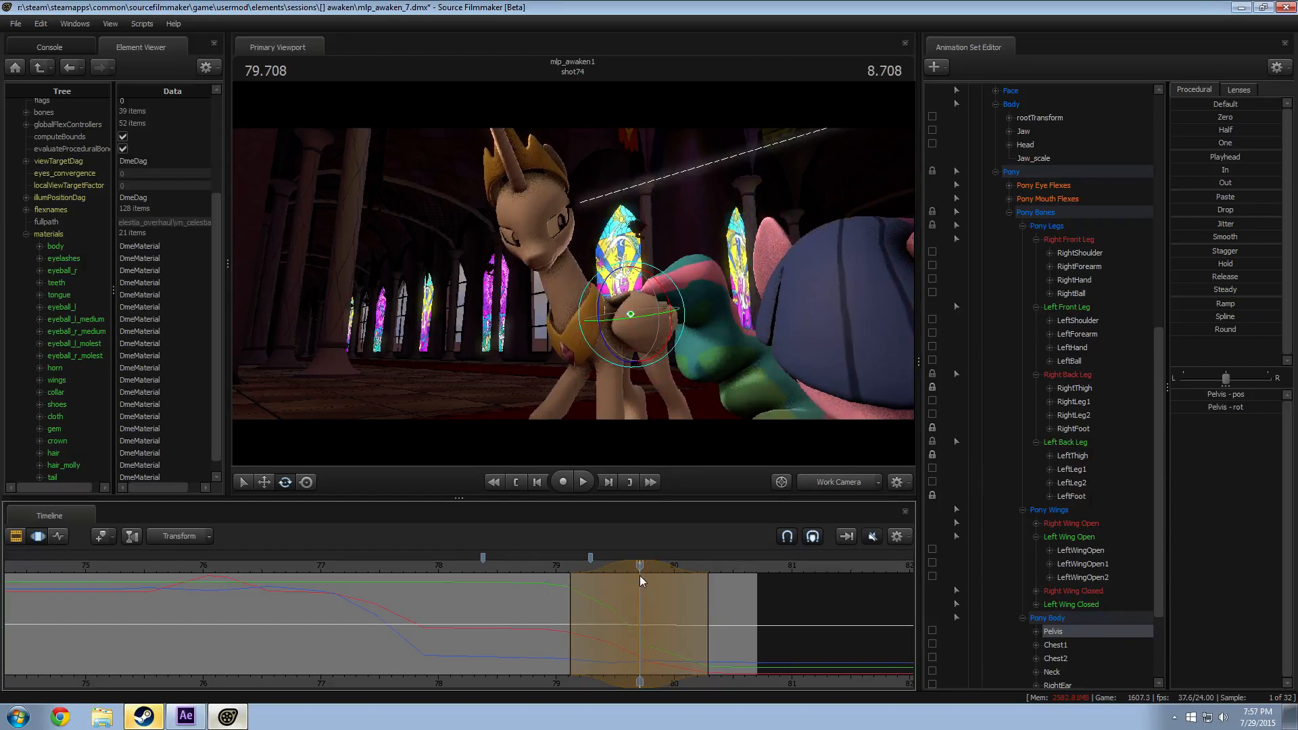
Step: Orbit to Celestia's side, try a LeftShoulder rotation at 79.708 seconds and lock the LeftBall bone
{"action": "left_click_drag", "start_coordinate": [573, 274], "coordinate": [602, 251]}
{"action": "left_click", "coordinate": [595, 218]}
{"action": "left_click", "coordinate": [591, 218]}
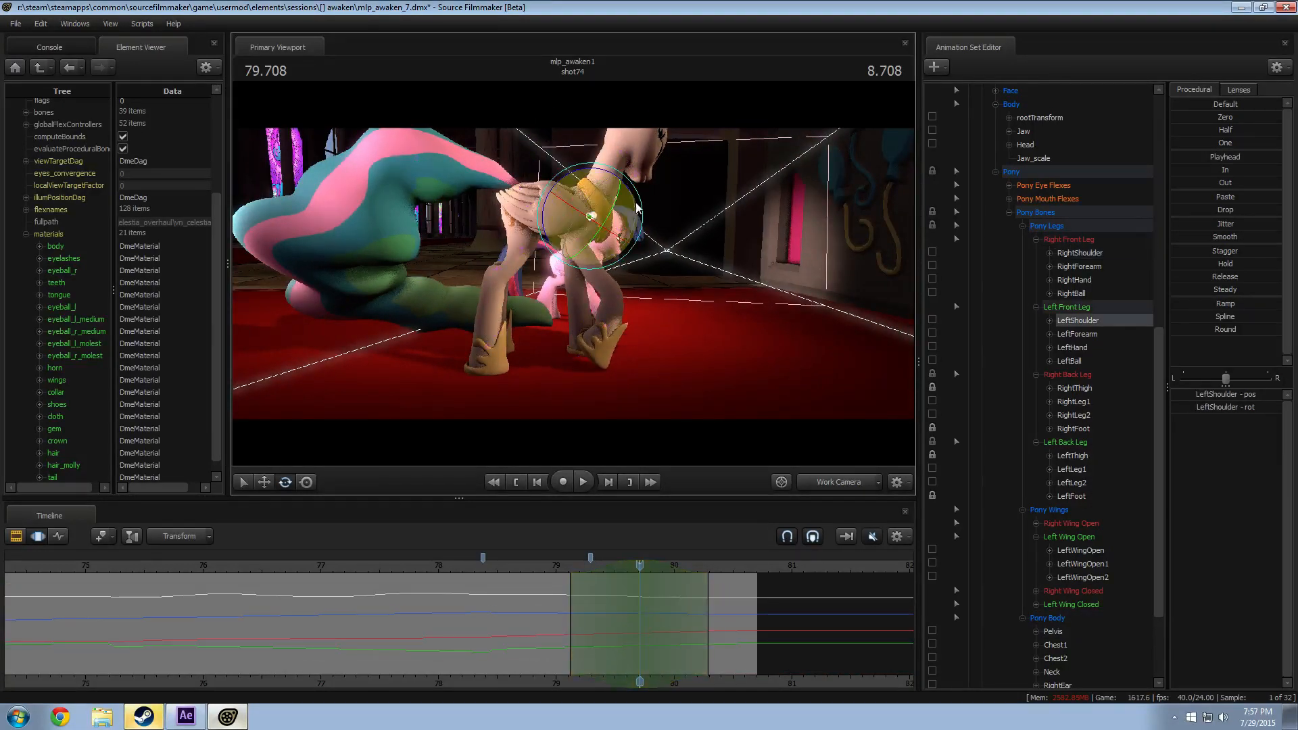
{"action": "left_click_drag", "start_coordinate": [626, 188], "coordinate": [806, 275]}
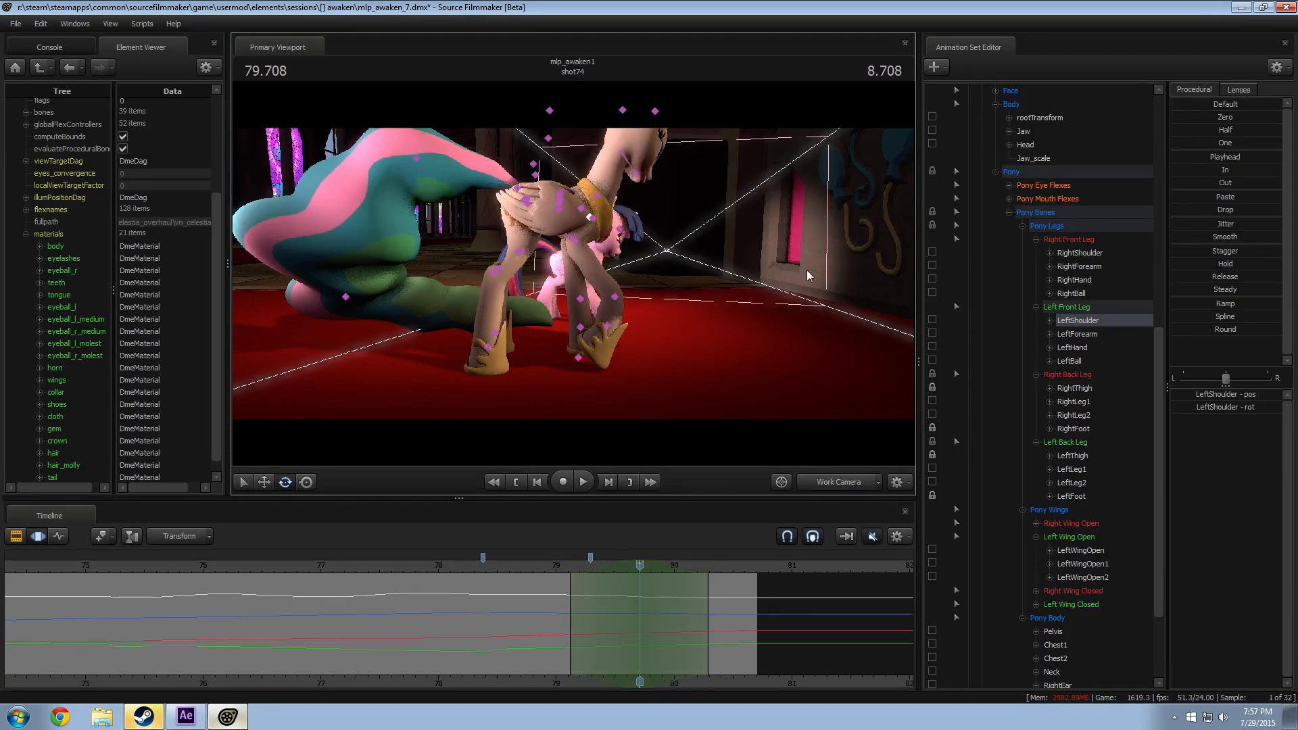
{"action": "left_click", "coordinate": [931, 362]}
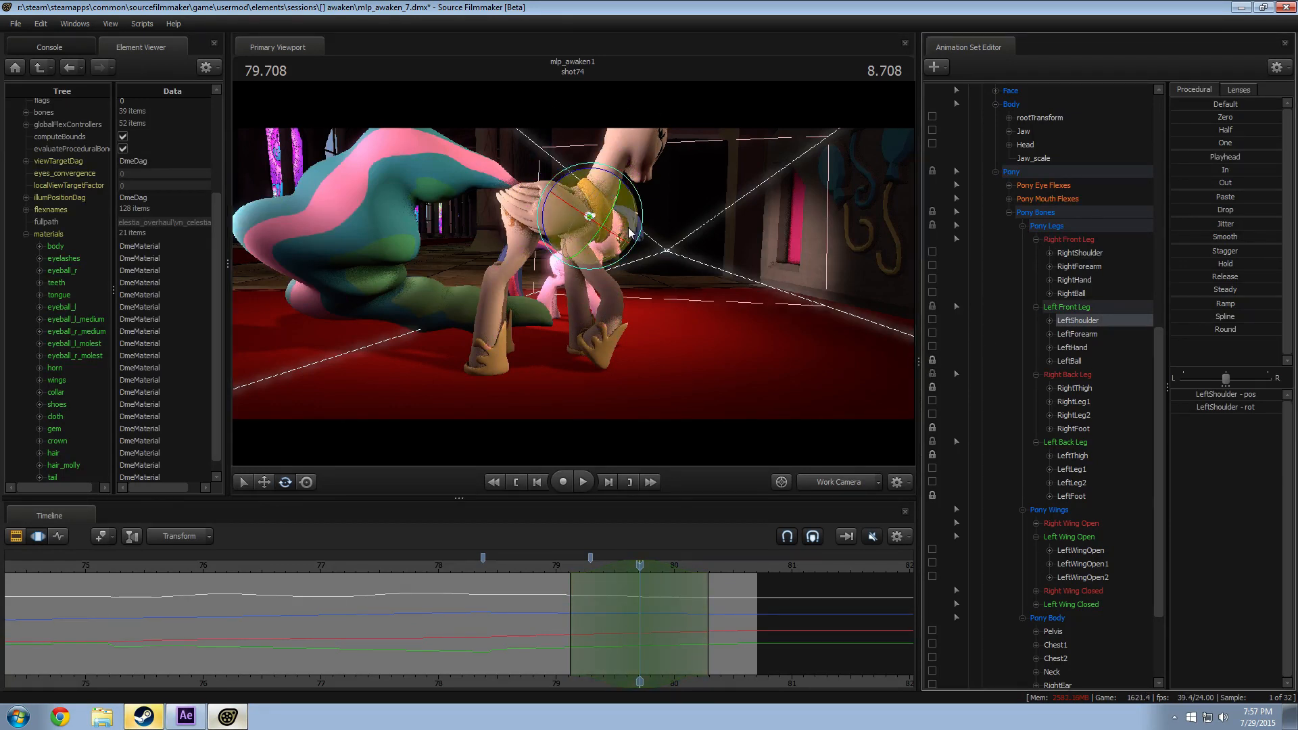
{"action": "left_click_drag", "start_coordinate": [583, 615], "coordinate": [727, 618]}
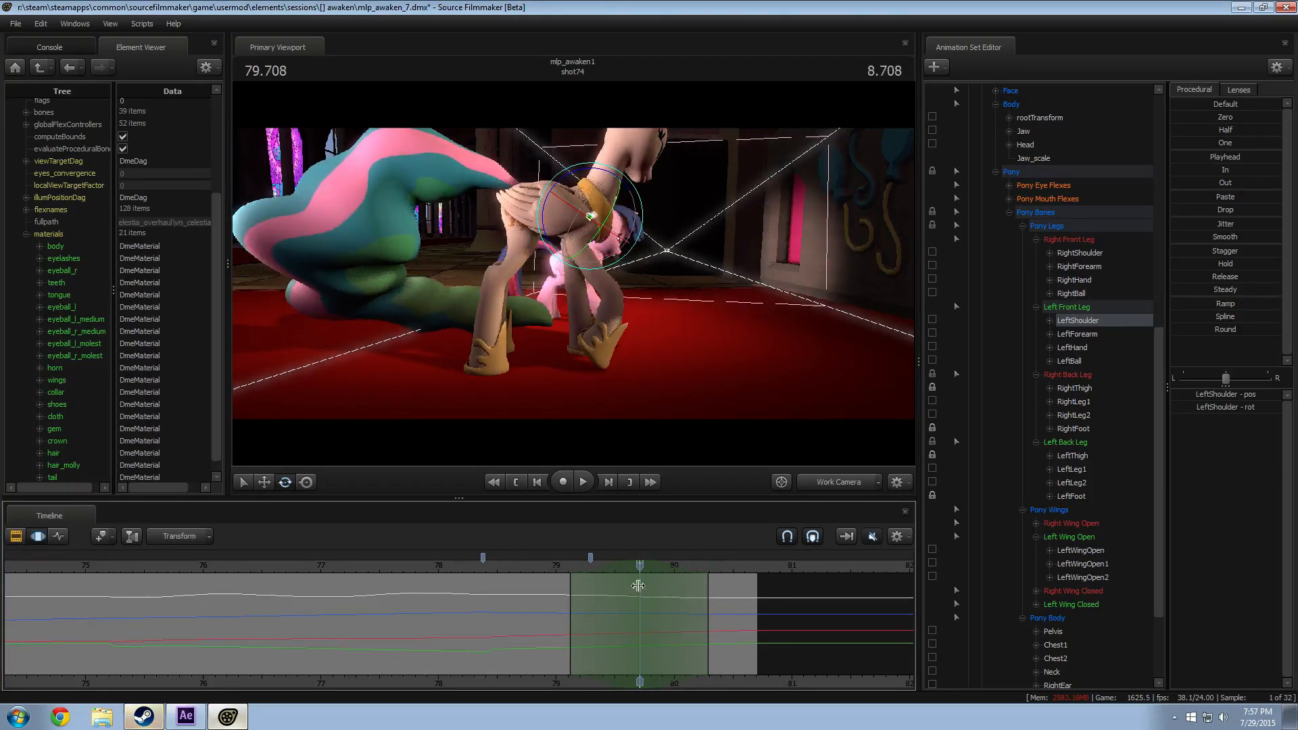
Step: Undo the LeftBall lock, the recent Pelvis edits and the thigh locks, then play back the motion and return to 79.833 seconds
{"action": "key", "text": "ctrl+z"}
{"action": "key", "text": "ctrl+z"}
{"action": "key", "text": "ctrl+z"}
{"action": "key", "text": "ctrl+z"}
{"action": "left_click_drag", "start_coordinate": [645, 584], "coordinate": [651, 584]}
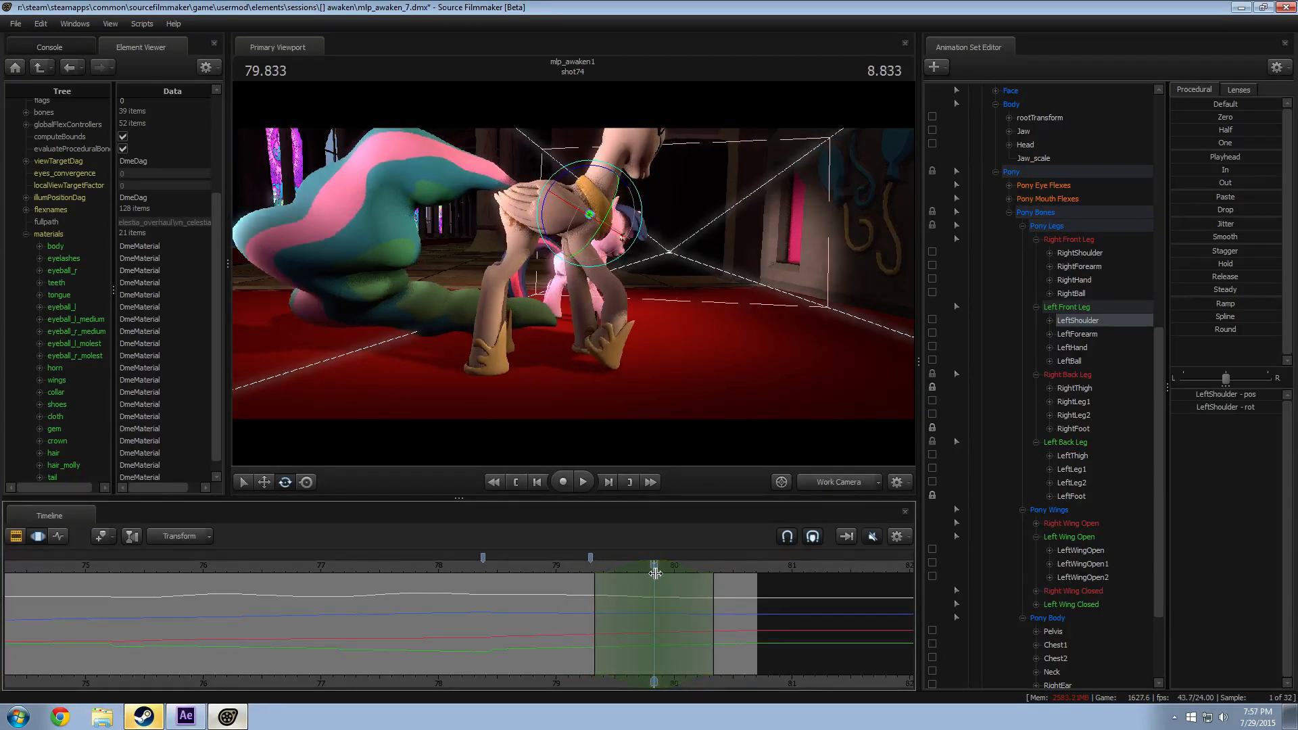
{"action": "key", "text": "space"}
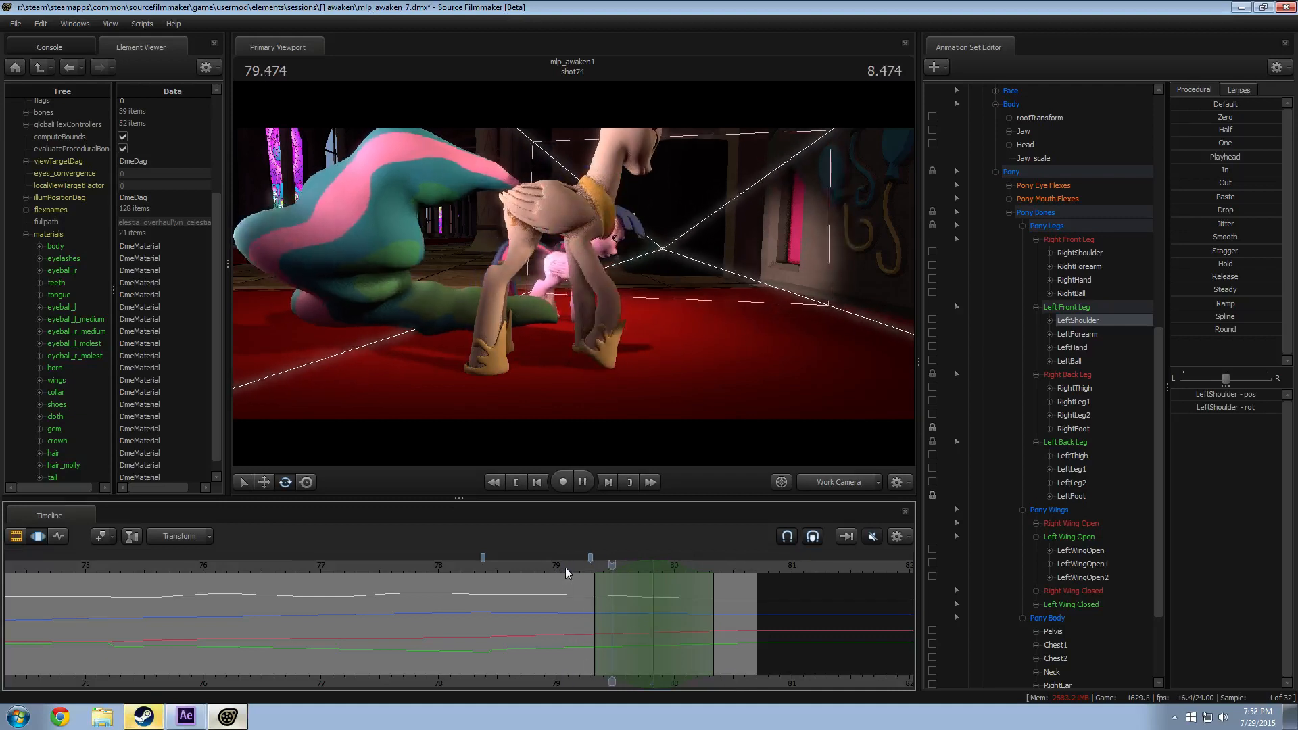
{"action": "key", "text": "space"}
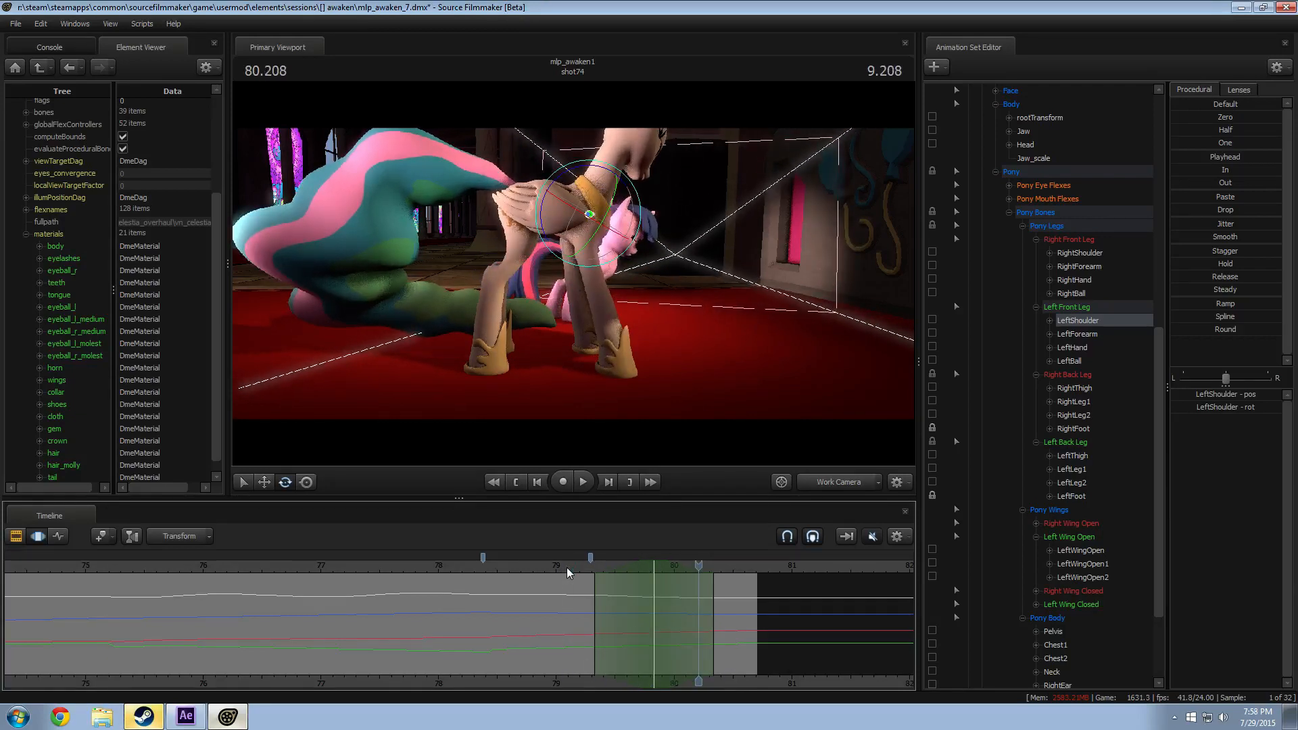
{"action": "left_click_drag", "start_coordinate": [574, 564], "coordinate": [655, 575]}
Step: Lock Celestia's LeftBall, RightThigh and LeftThigh bones while testing a Pelvis rotation, and collapse the Pony Wings group
{"action": "left_click", "coordinate": [933, 360]}
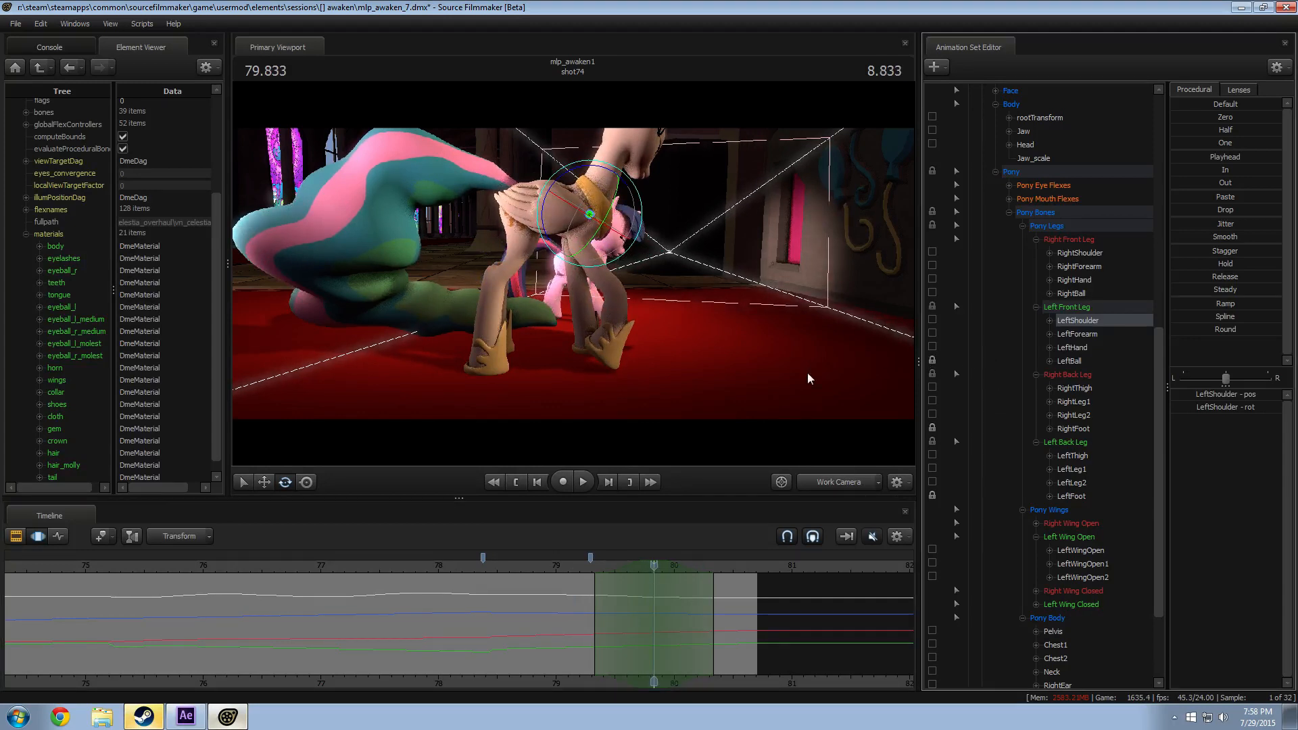
{"action": "left_click", "coordinate": [527, 199]}
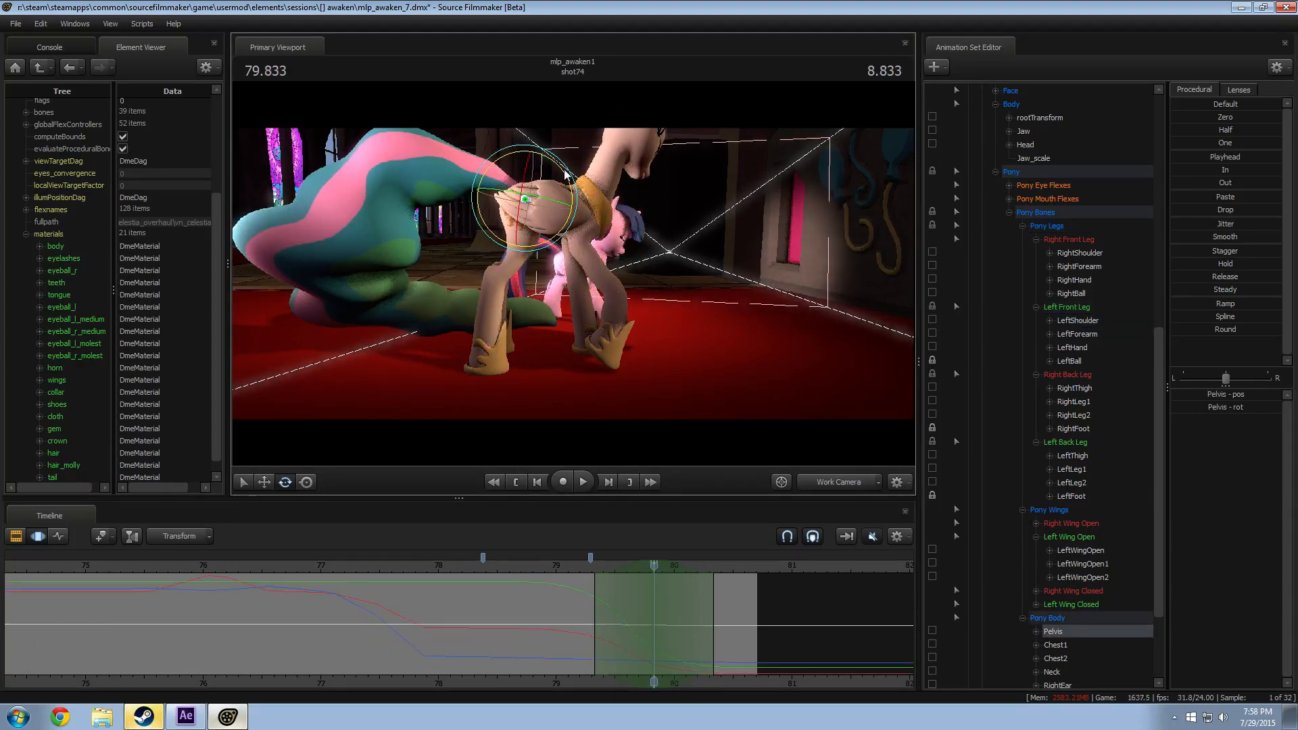
{"action": "left_click_drag", "start_coordinate": [565, 170], "coordinate": [654, 266]}
{"action": "key", "text": "ctrl+z"}
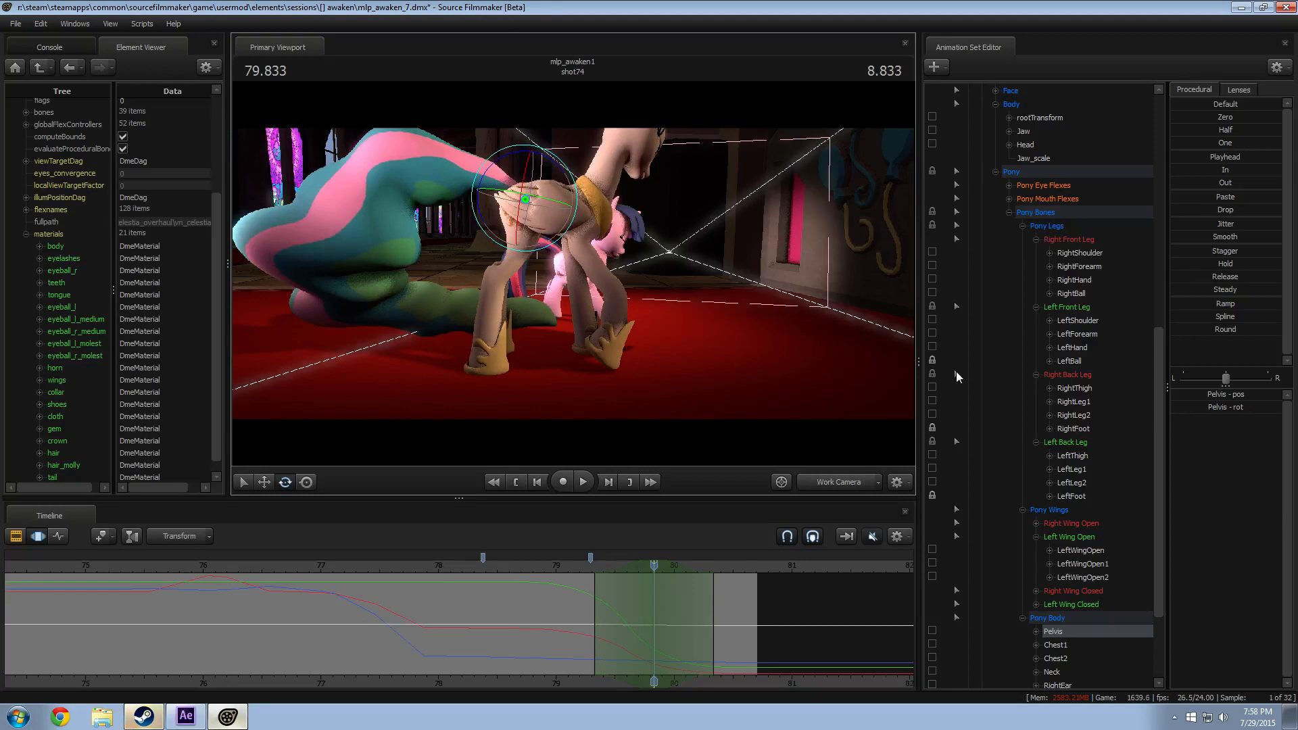
{"action": "left_click", "coordinate": [933, 387]}
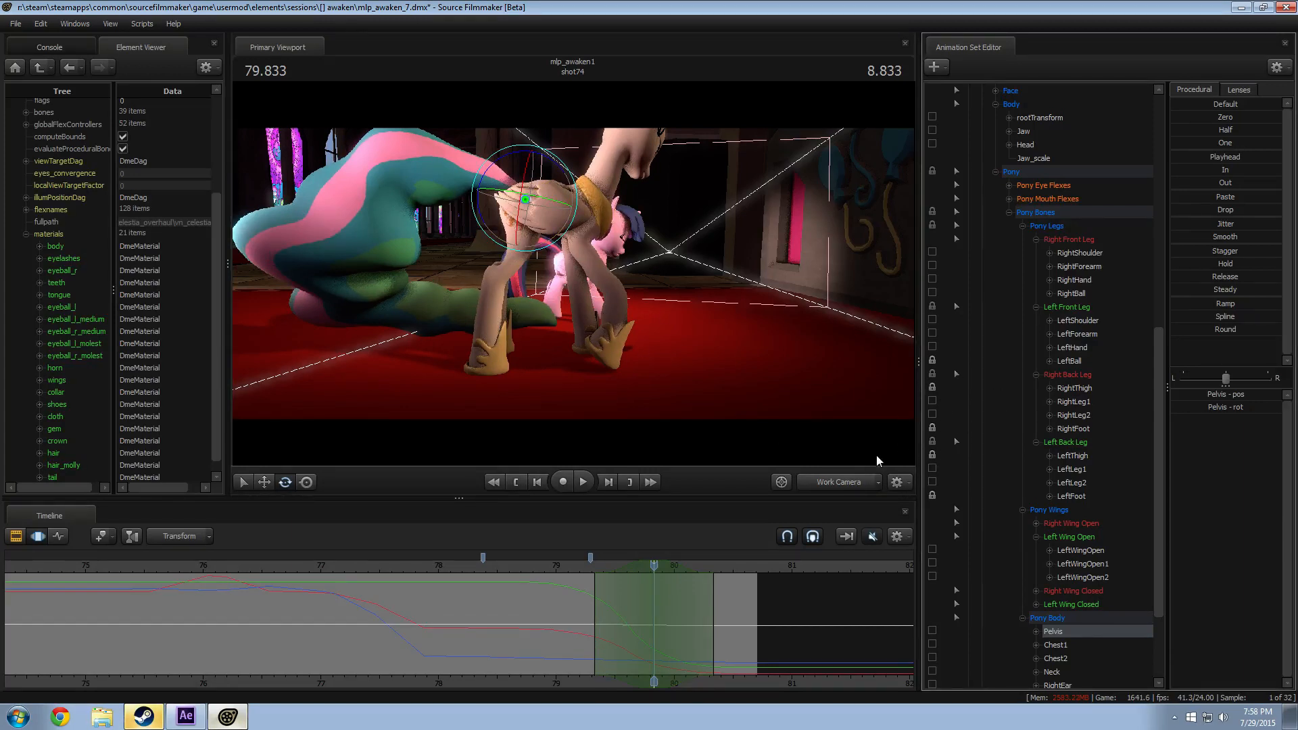
{"action": "left_click", "coordinate": [1022, 510]}
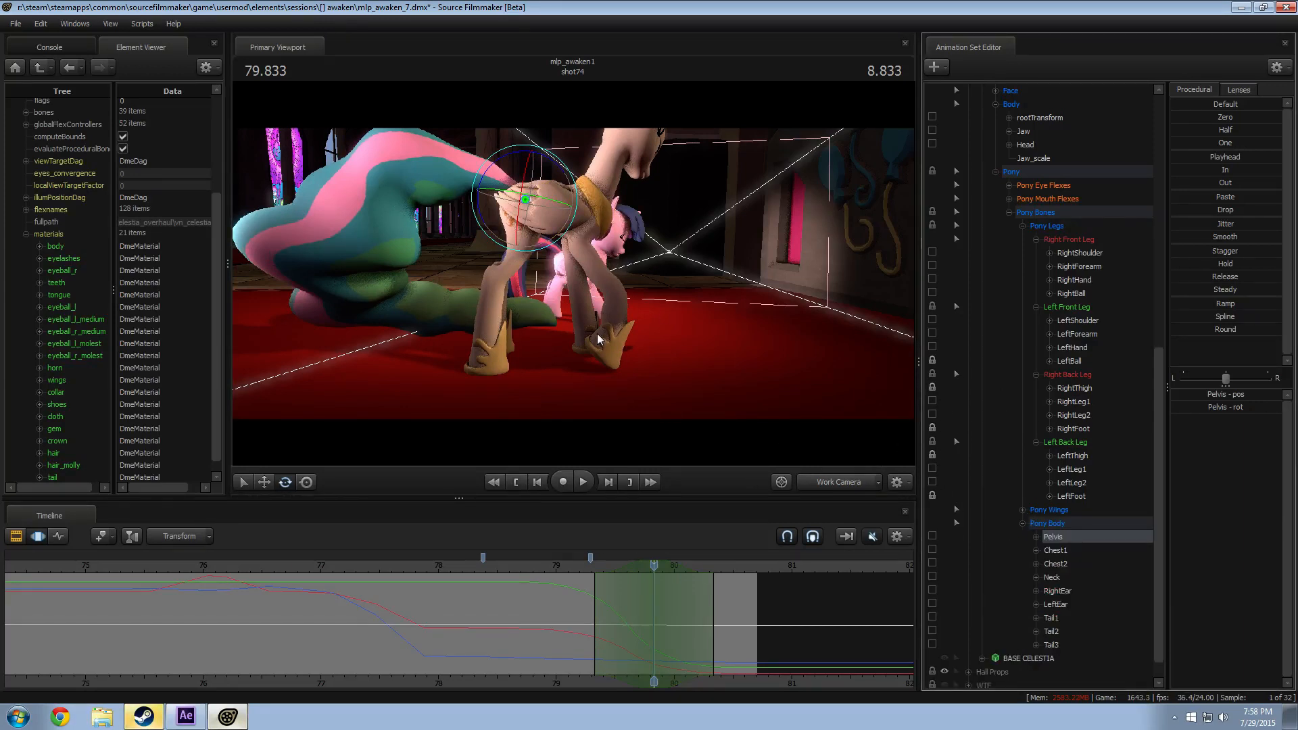
Step: Rotate Celestia's Pelvis slightly at 79.833 seconds and play back the result
{"action": "left_click_drag", "start_coordinate": [550, 196], "coordinate": [566, 191]}
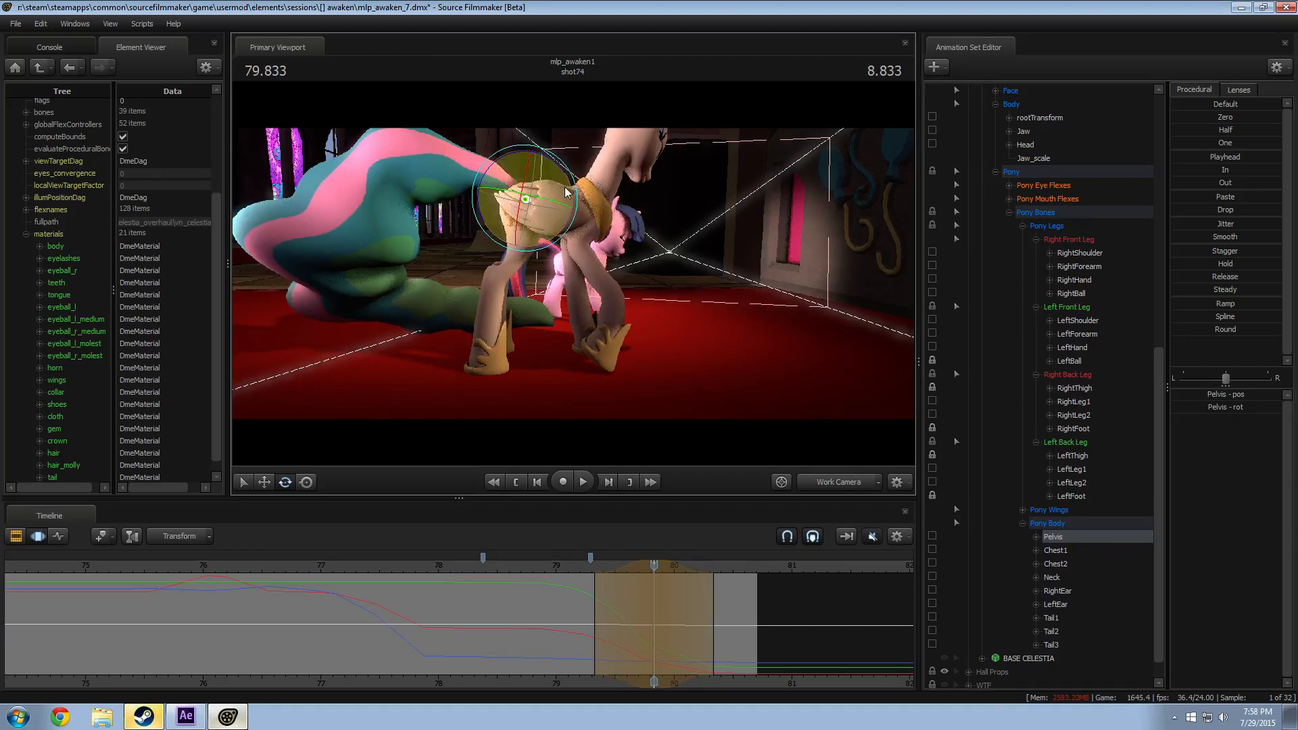
{"action": "left_click", "coordinate": [573, 567]}
{"action": "key", "text": "space"}
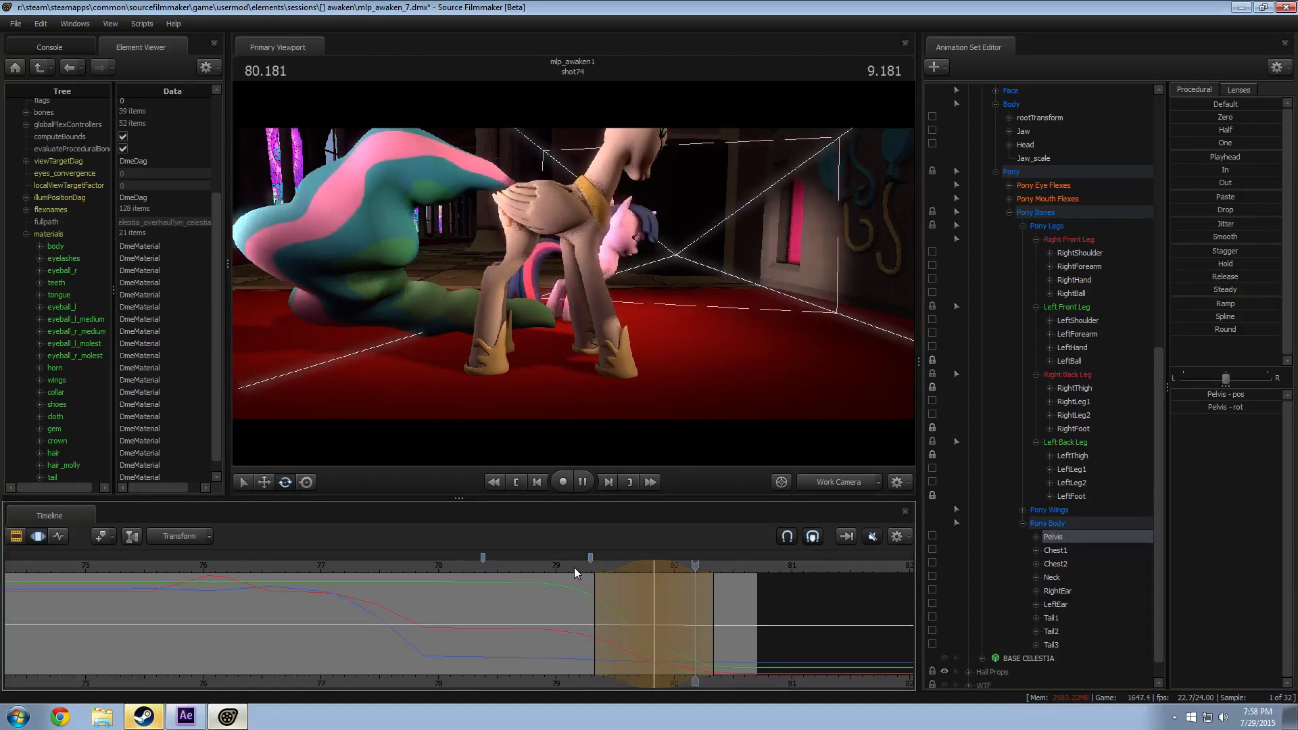
{"action": "key", "text": "space"}
Step: Shift the time selection to about 79.2 to 80.2 seconds, play back the Pelvis movement and go to 79.666 seconds
{"action": "left_click_drag", "start_coordinate": [630, 573], "coordinate": [611, 570]}
{"action": "left_click", "coordinate": [566, 567]}
{"action": "key", "text": "space"}
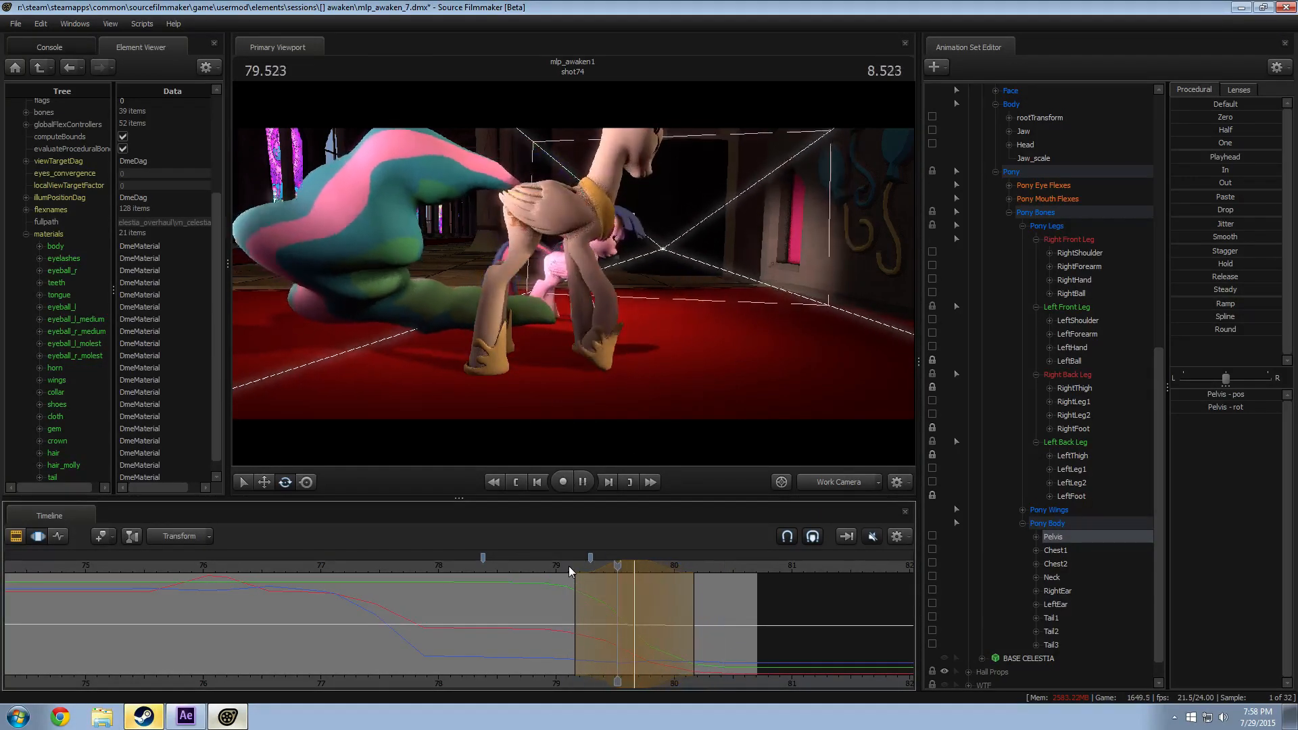
{"action": "key", "text": "space"}
{"action": "left_click", "coordinate": [570, 565]}
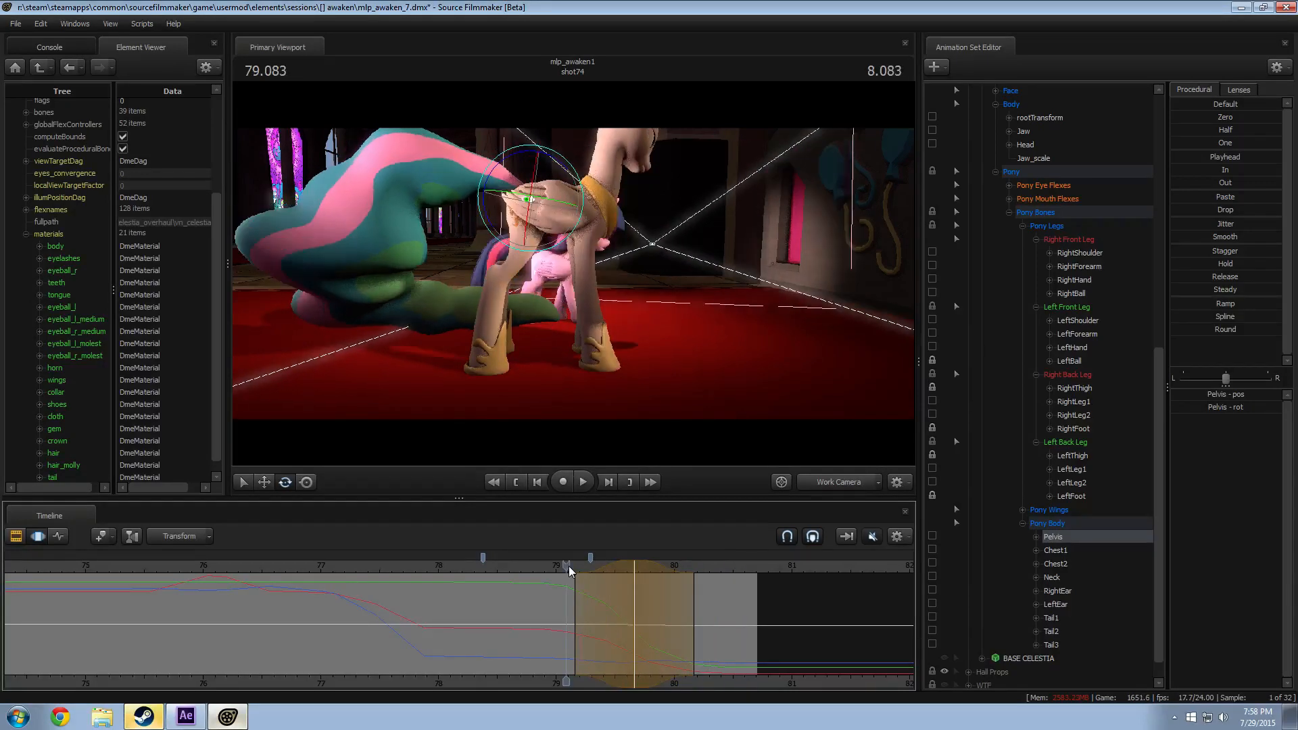
{"action": "left_click_drag", "start_coordinate": [569, 566], "coordinate": [635, 570]}
{"action": "left_click", "coordinate": [580, 565]}
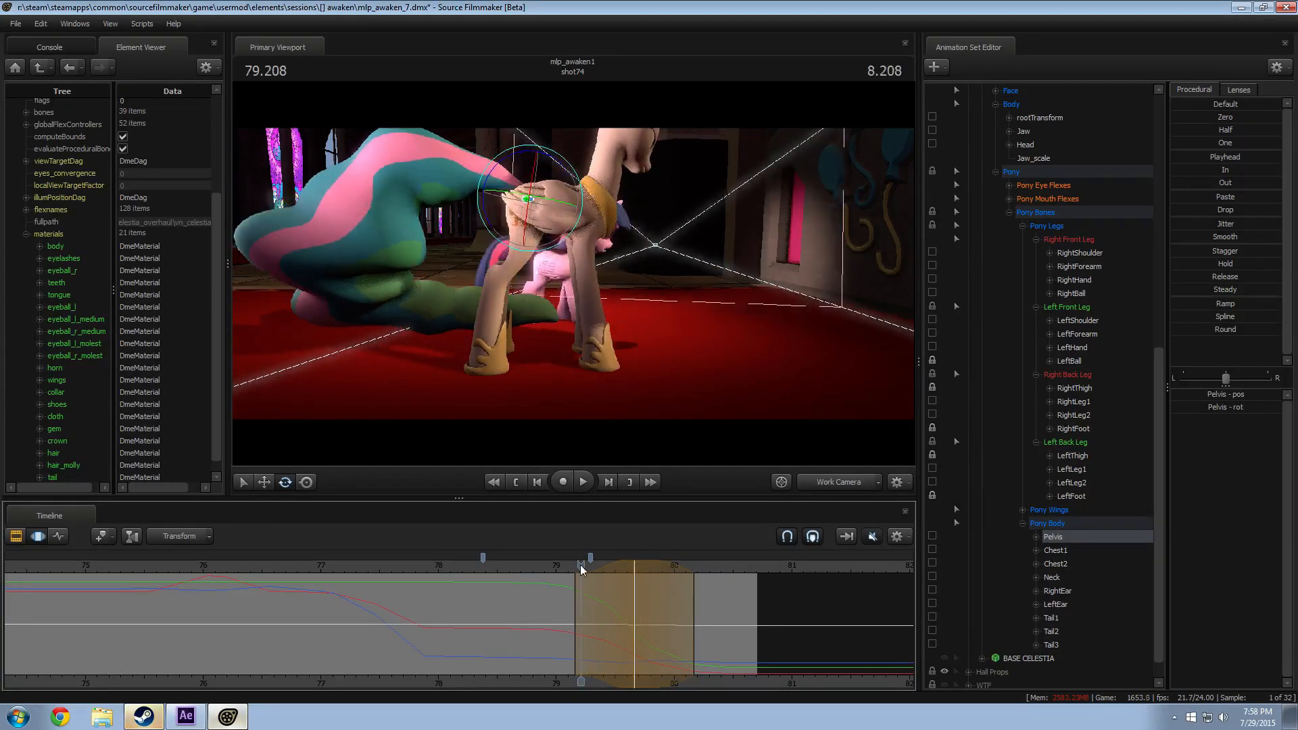
{"action": "key", "text": "space"}
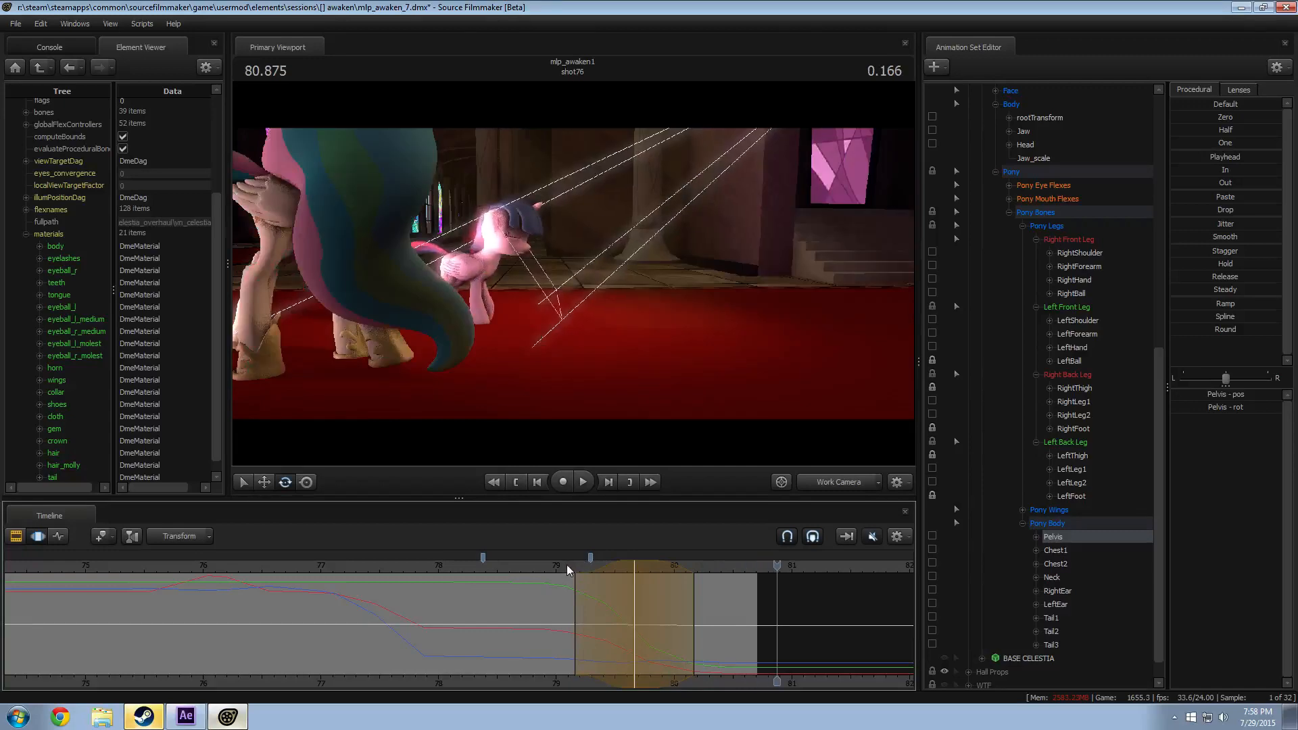
{"action": "left_click", "coordinate": [561, 565]}
{"action": "key", "text": "space"}
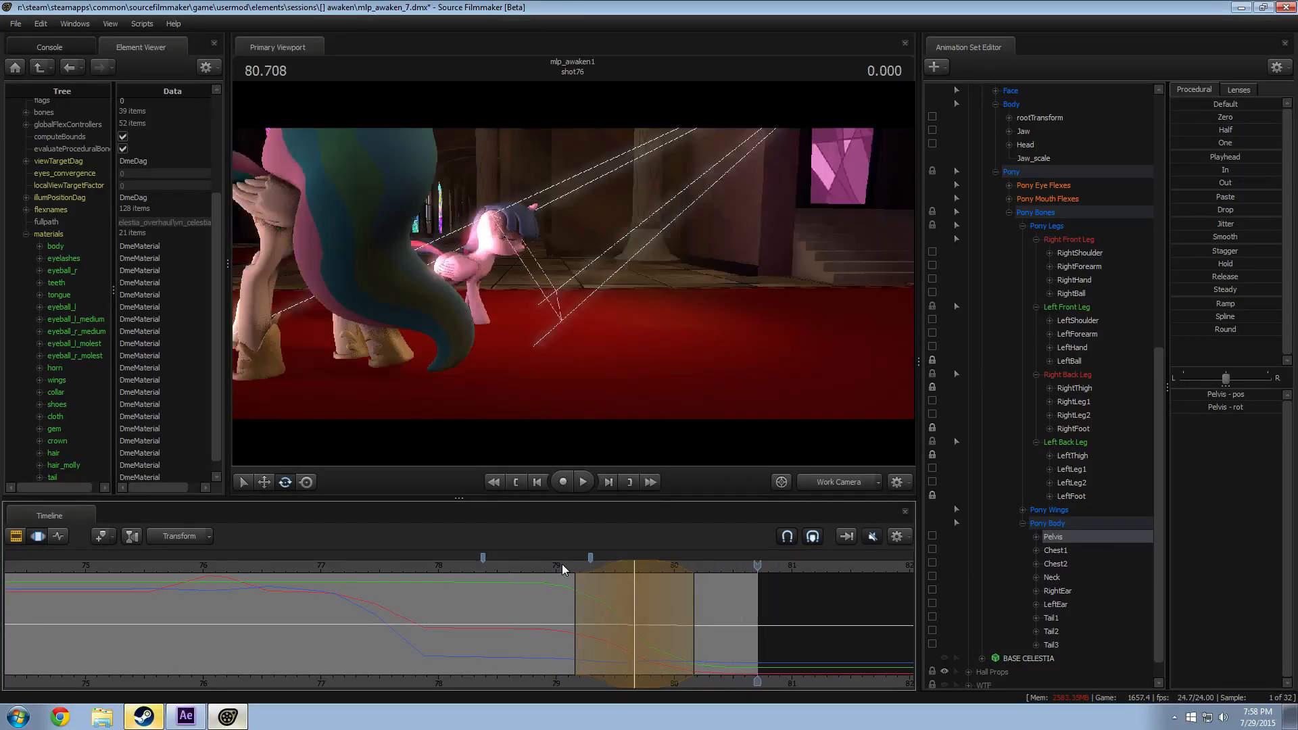
{"action": "left_click_drag", "start_coordinate": [639, 569], "coordinate": [635, 583]}
Step: Reframe the work camera on Celestia's front legs, select LeftForearm and play back its motion
{"action": "key", "text": "w"}
{"action": "left_click_drag", "start_coordinate": [614, 229], "coordinate": [520, 217]}
{"action": "left_click", "coordinate": [554, 212]}
{"action": "left_click", "coordinate": [537, 209]}
{"action": "left_click", "coordinate": [562, 236], "text": "ctrl"}
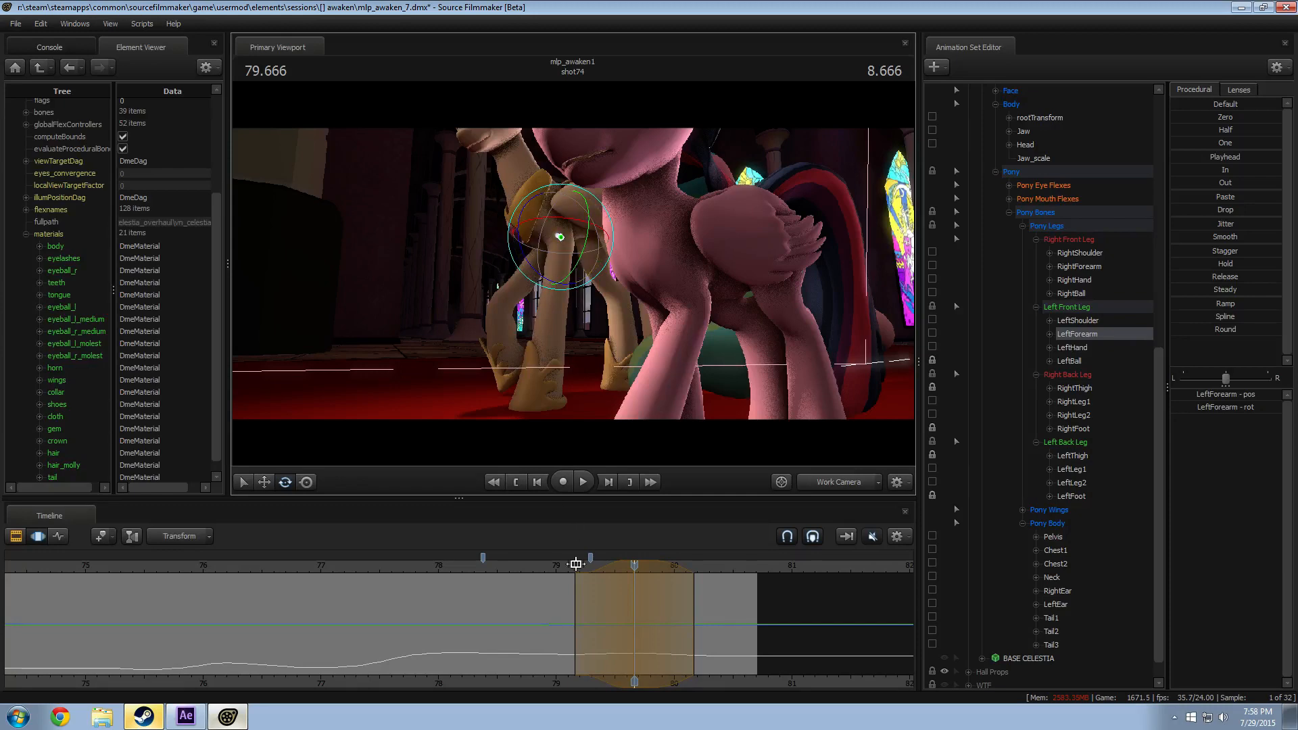
{"action": "key", "text": "space"}
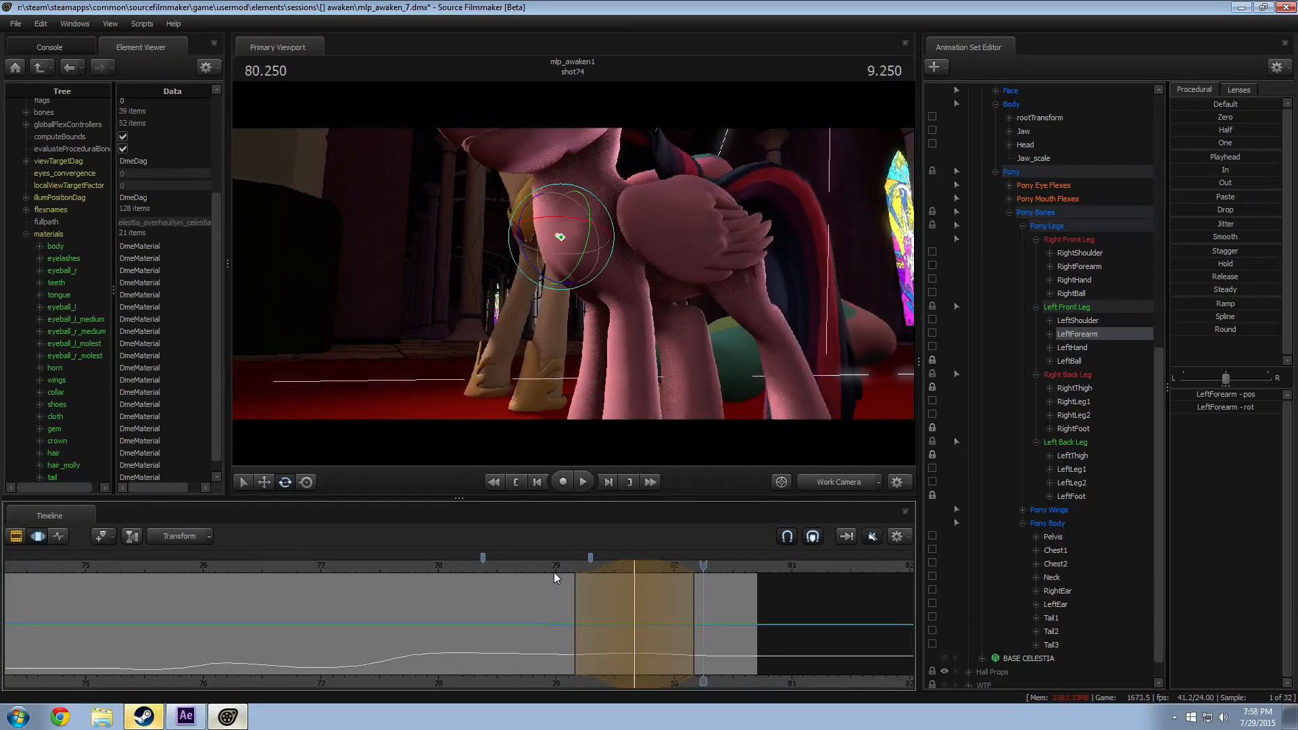
{"action": "left_click", "coordinate": [567, 574]}
Step: Set a time selection of about 77.9 to 79.5 seconds, rotate LeftForearm slightly at 78.666 seconds and play it back
{"action": "left_click_drag", "start_coordinate": [567, 579], "coordinate": [428, 611]}
{"action": "left_click_drag", "start_coordinate": [536, 614], "coordinate": [616, 621]}
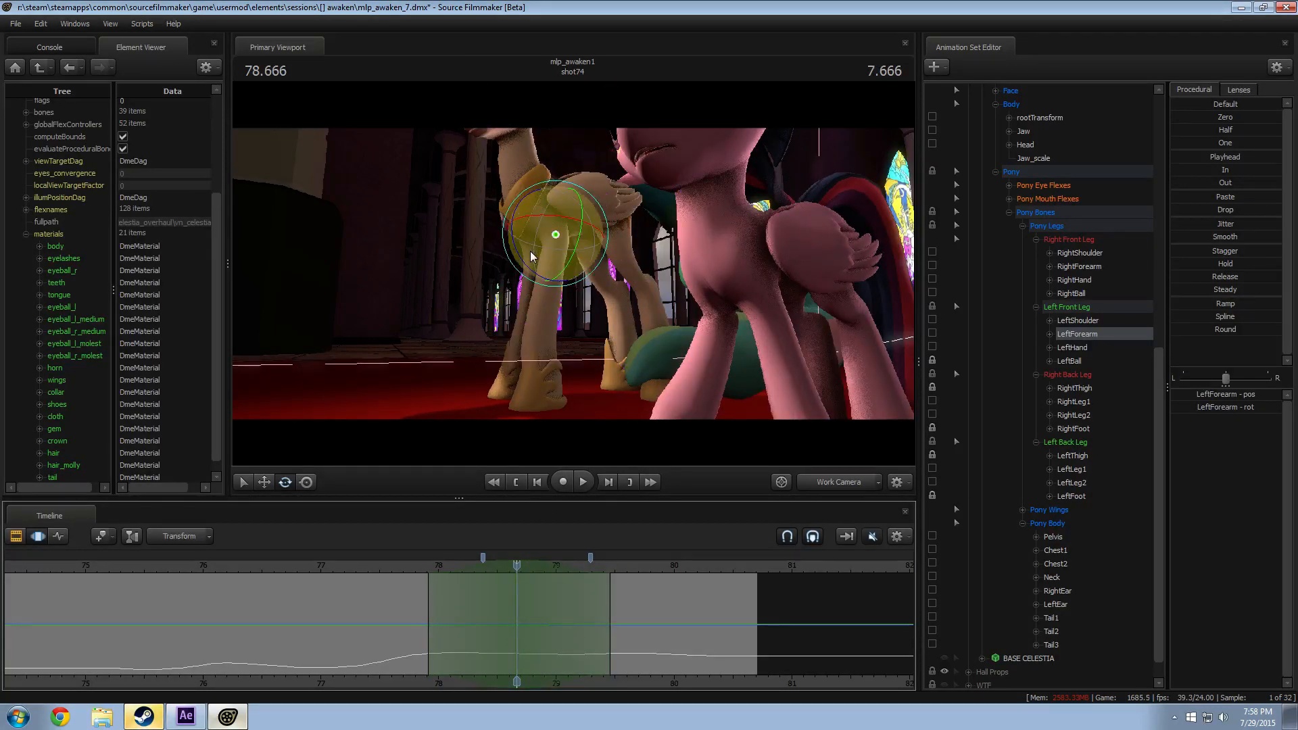
{"action": "left_click_drag", "start_coordinate": [522, 259], "coordinate": [527, 265]}
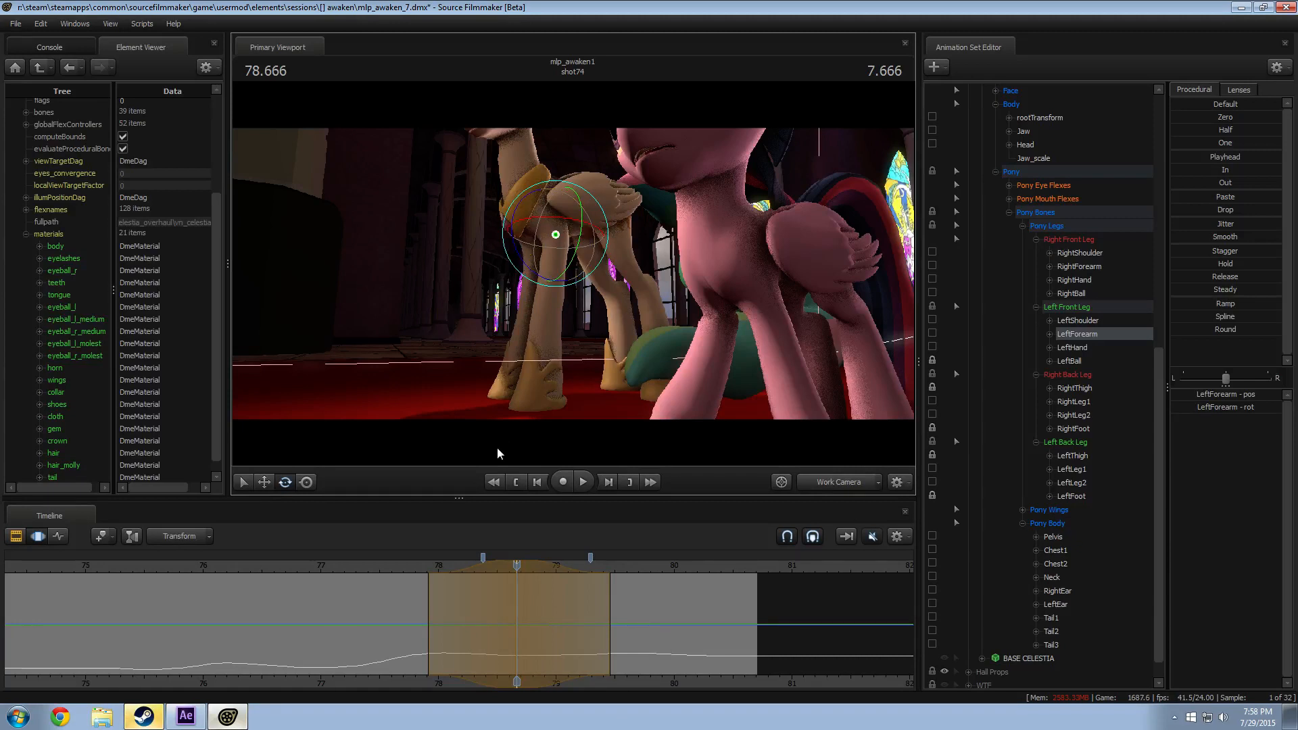
{"action": "key", "text": "space"}
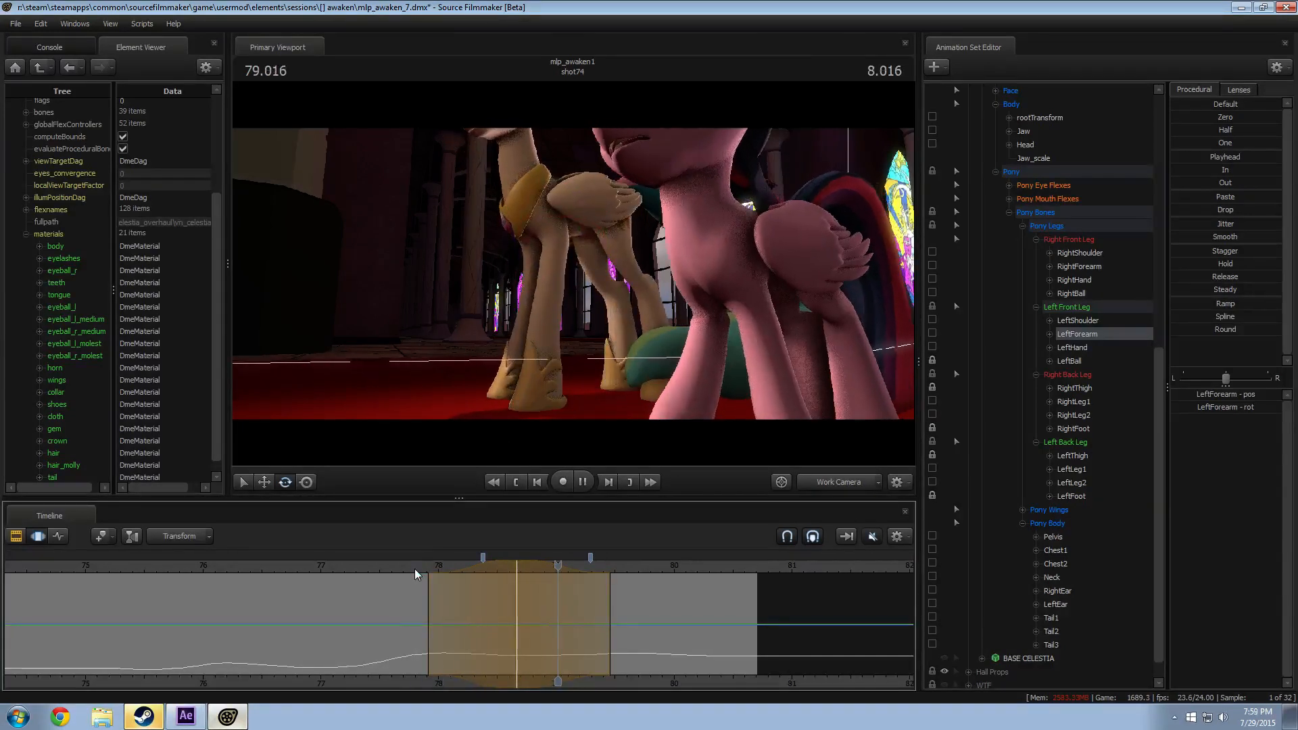
{"action": "key", "text": "space"}
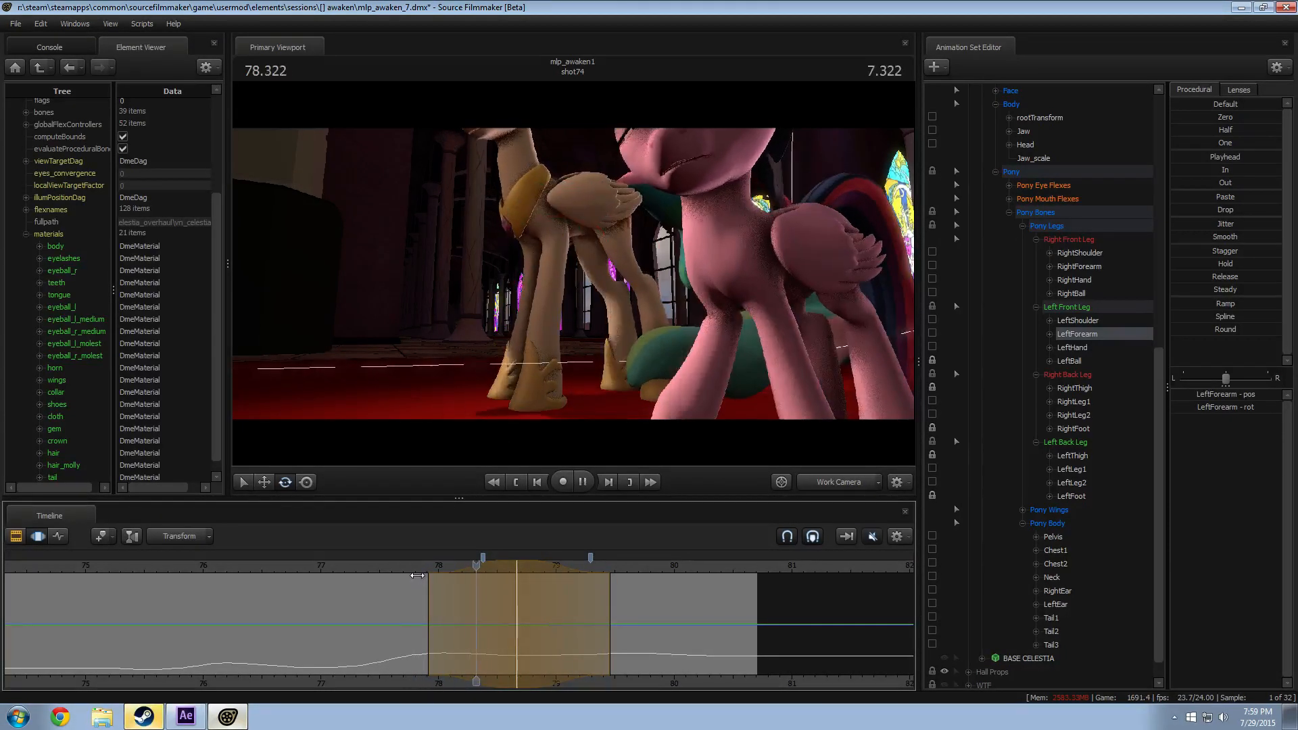
{"action": "key", "text": "space"}
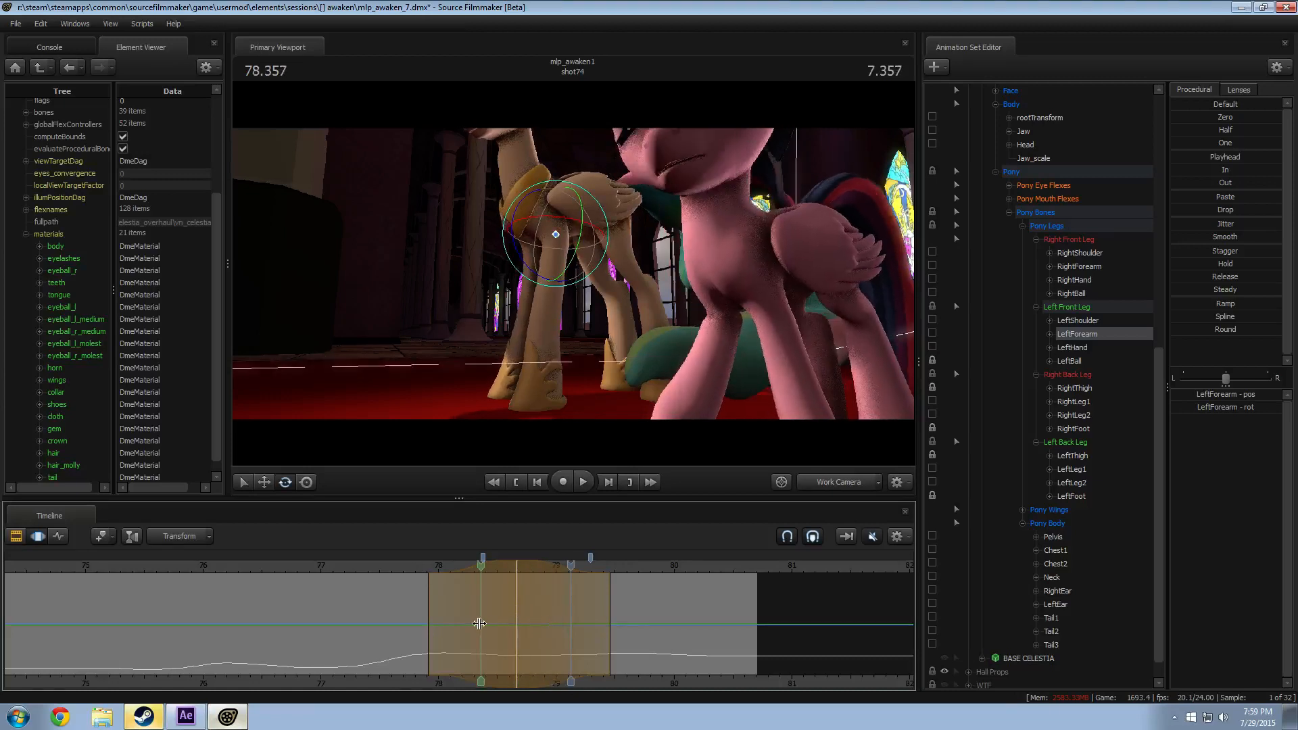
Step: Hold the time selection from about 78.3 to 79.2 seconds, apply the Round procedural preset to LeftForearm and play it back
{"action": "left_click_drag", "start_coordinate": [473, 622], "coordinate": [575, 625], "text": "shift"}
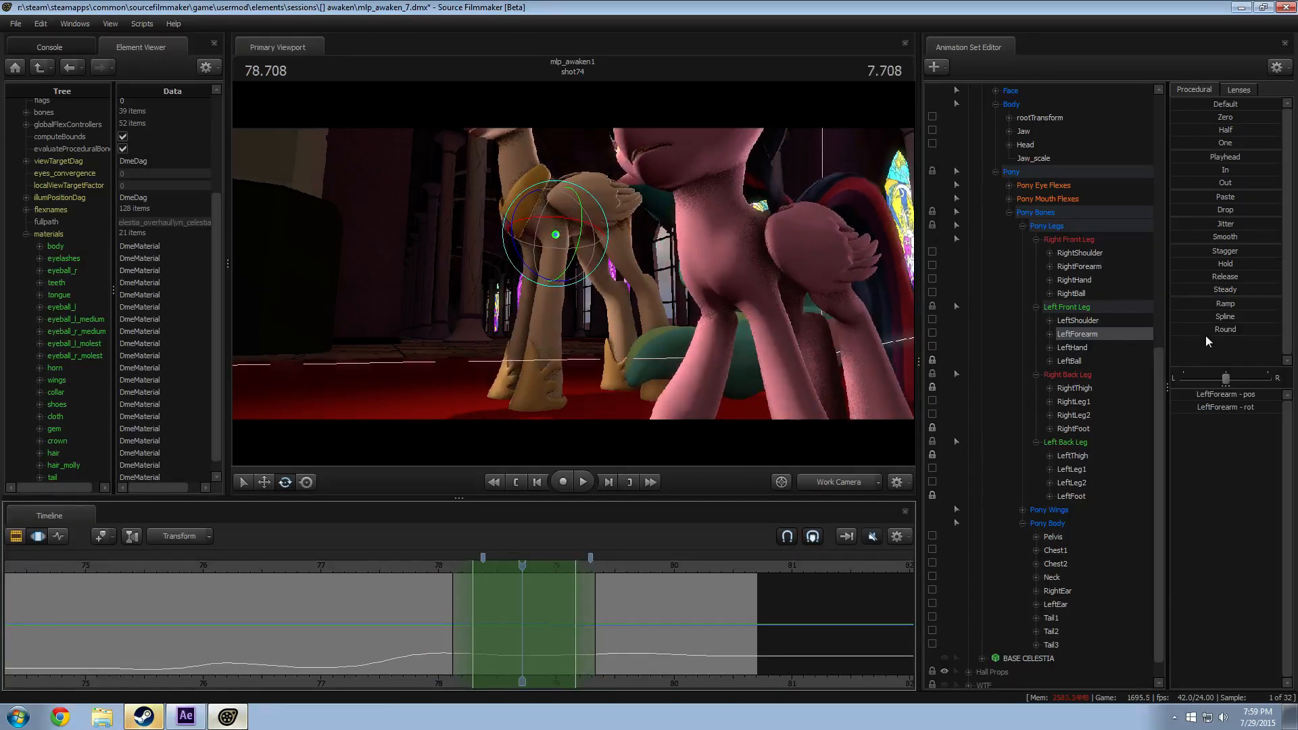
{"action": "left_click_drag", "start_coordinate": [1207, 331], "coordinate": [1277, 330]}
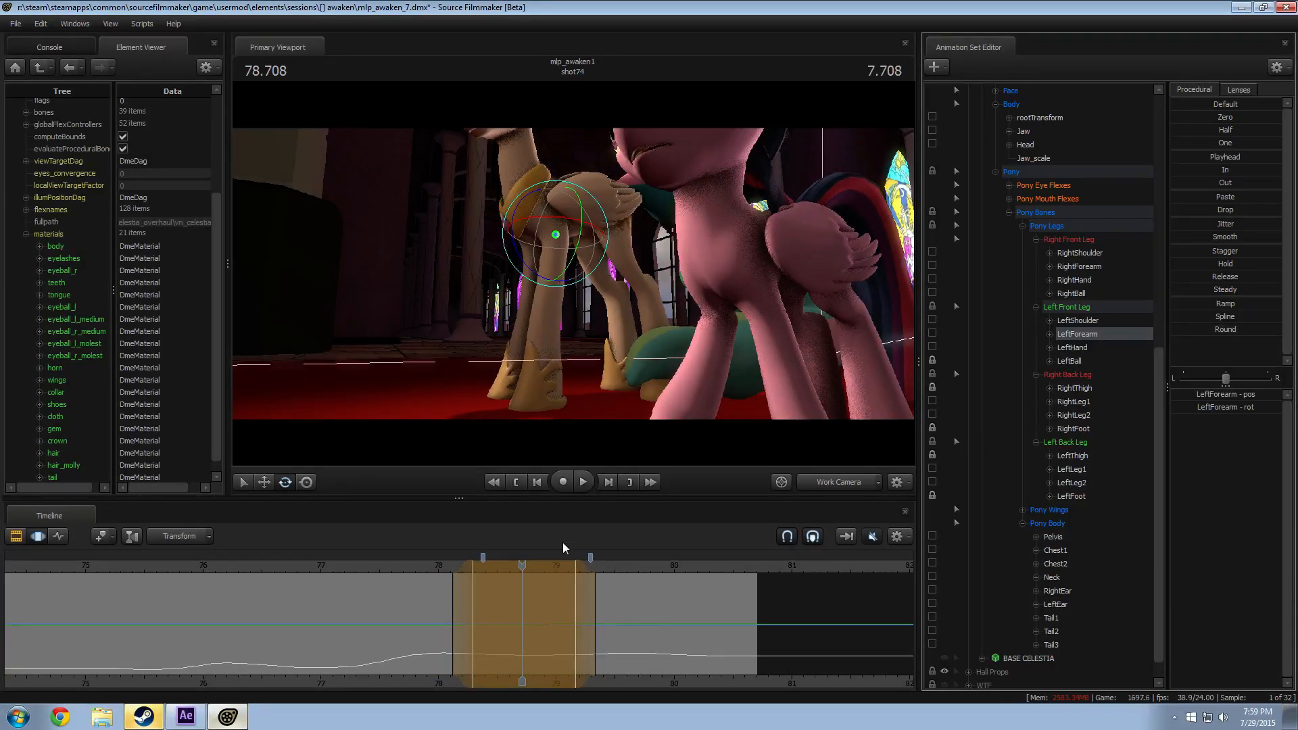
{"action": "left_click", "coordinate": [436, 567]}
{"action": "key", "text": "space"}
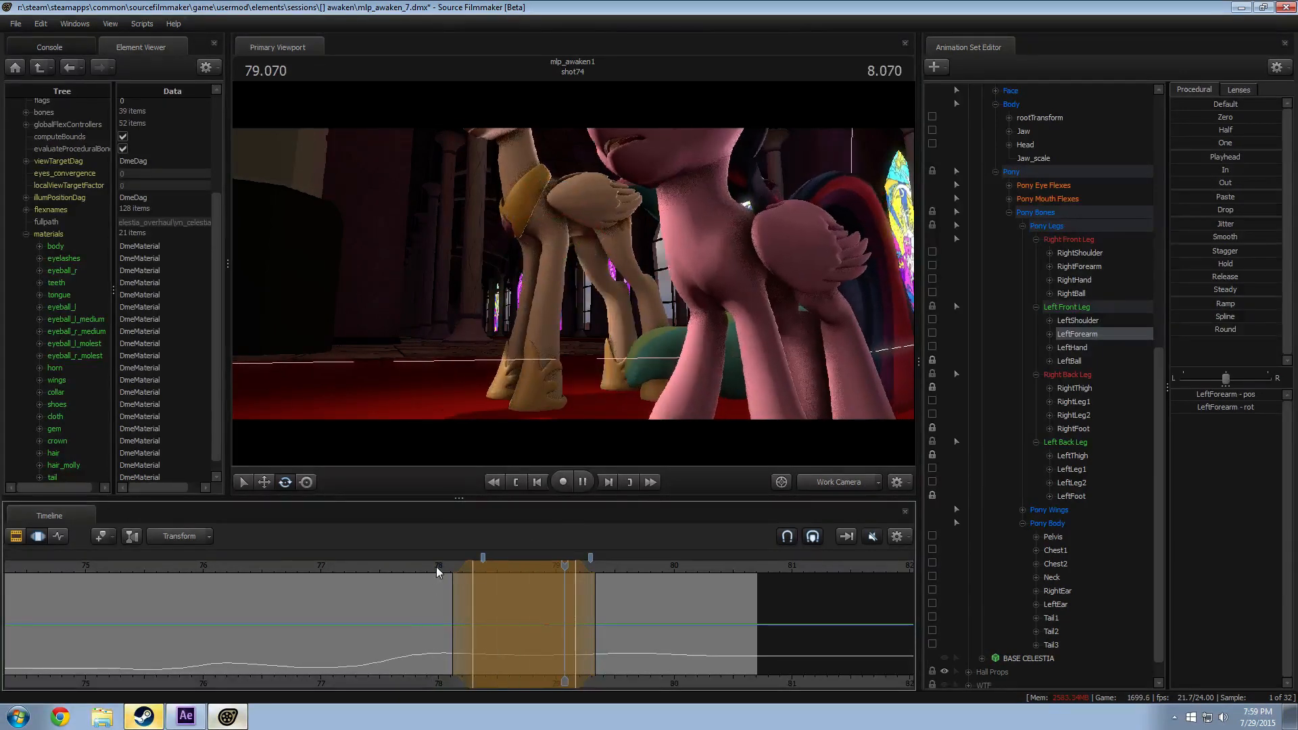
{"action": "key", "text": "space"}
{"action": "left_click", "coordinate": [435, 566]}
Step: Play back shot74 through camera2 from several earlier start times to review Celestia's movement
{"action": "key", "text": "space"}
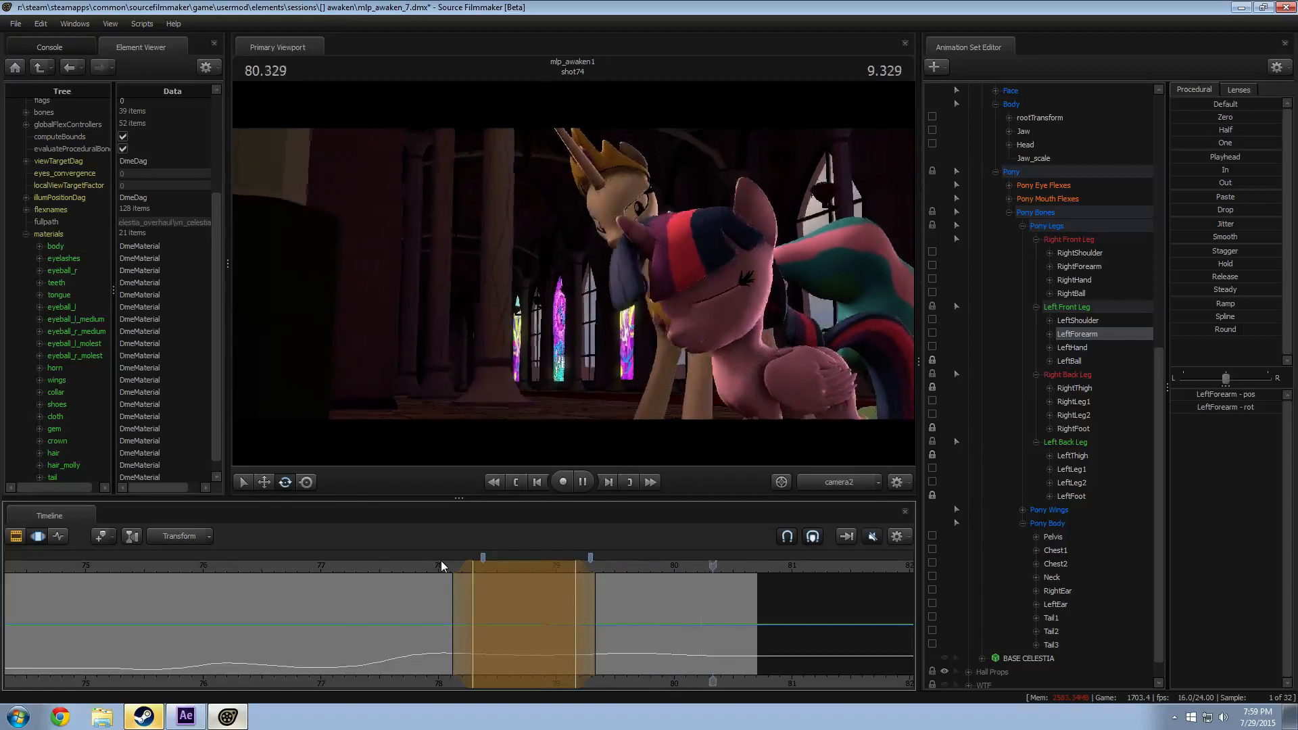
{"action": "key", "text": "space"}
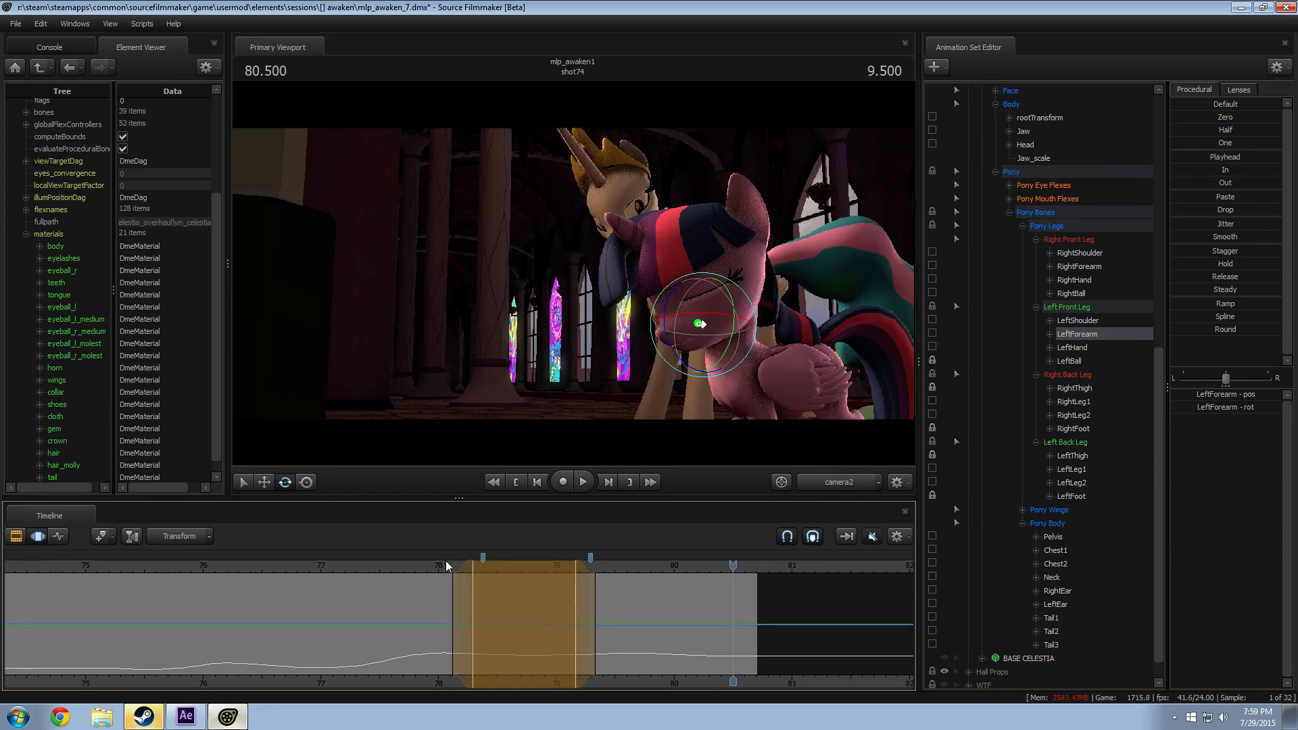
{"action": "left_click_drag", "start_coordinate": [444, 566], "coordinate": [269, 575]}
{"action": "key", "text": "space"}
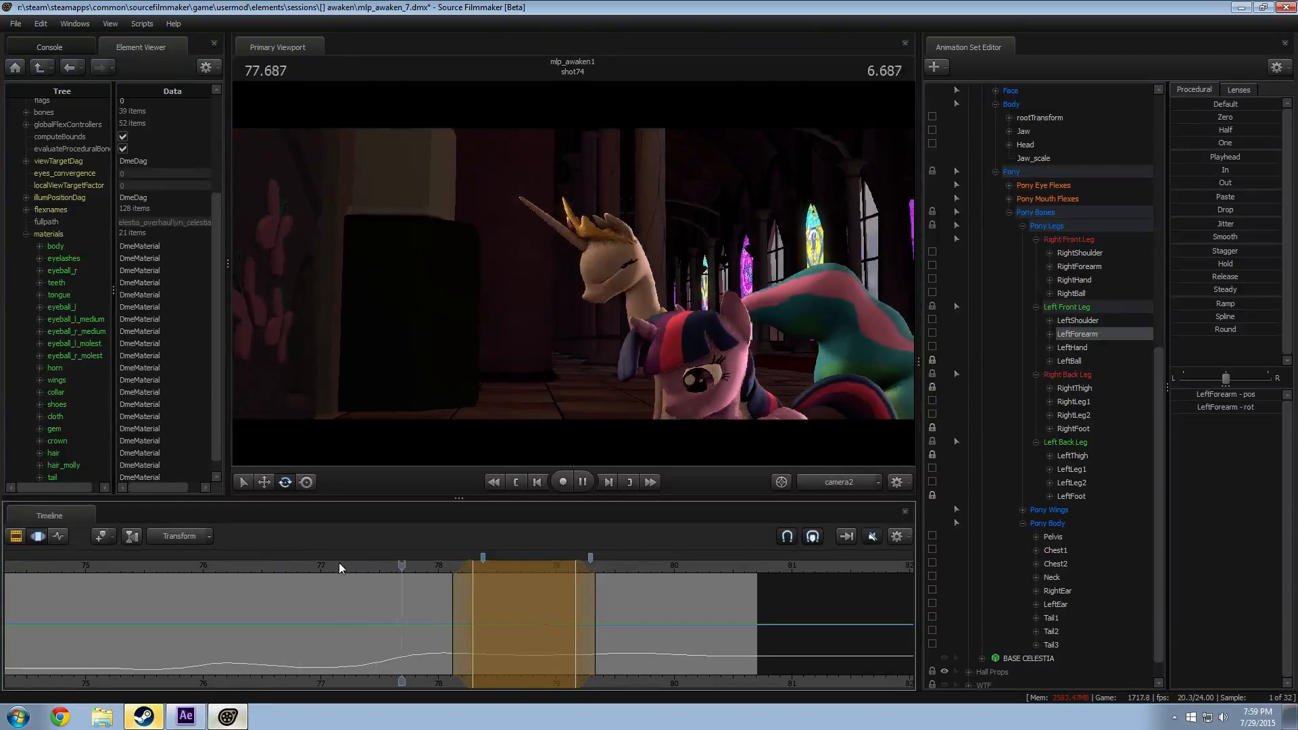
{"action": "left_click", "coordinate": [278, 563]}
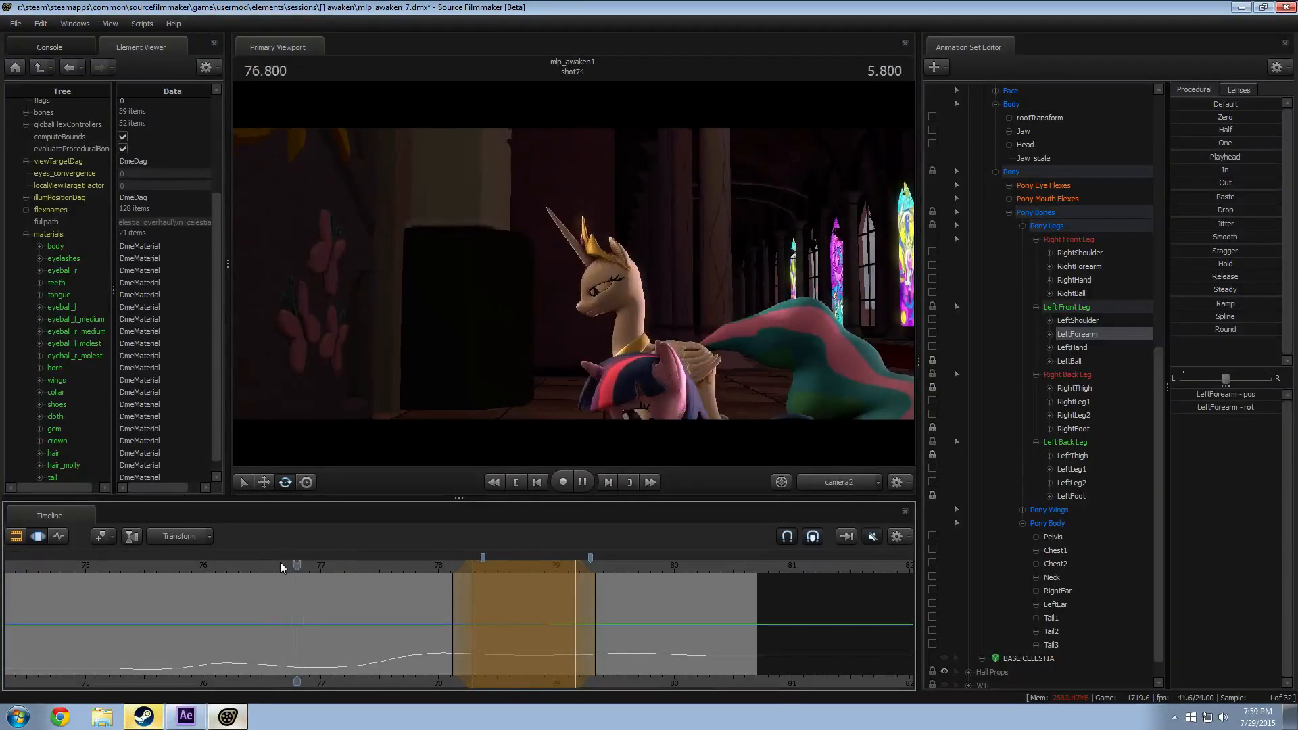
{"action": "mouse_move", "coordinate": [280, 565]}
{"action": "left_mouse_down"}
{"action": "mouse_move", "coordinate": [266, 567]}
{"action": "mouse_move", "coordinate": [278, 566]}
{"action": "left_mouse_up"}
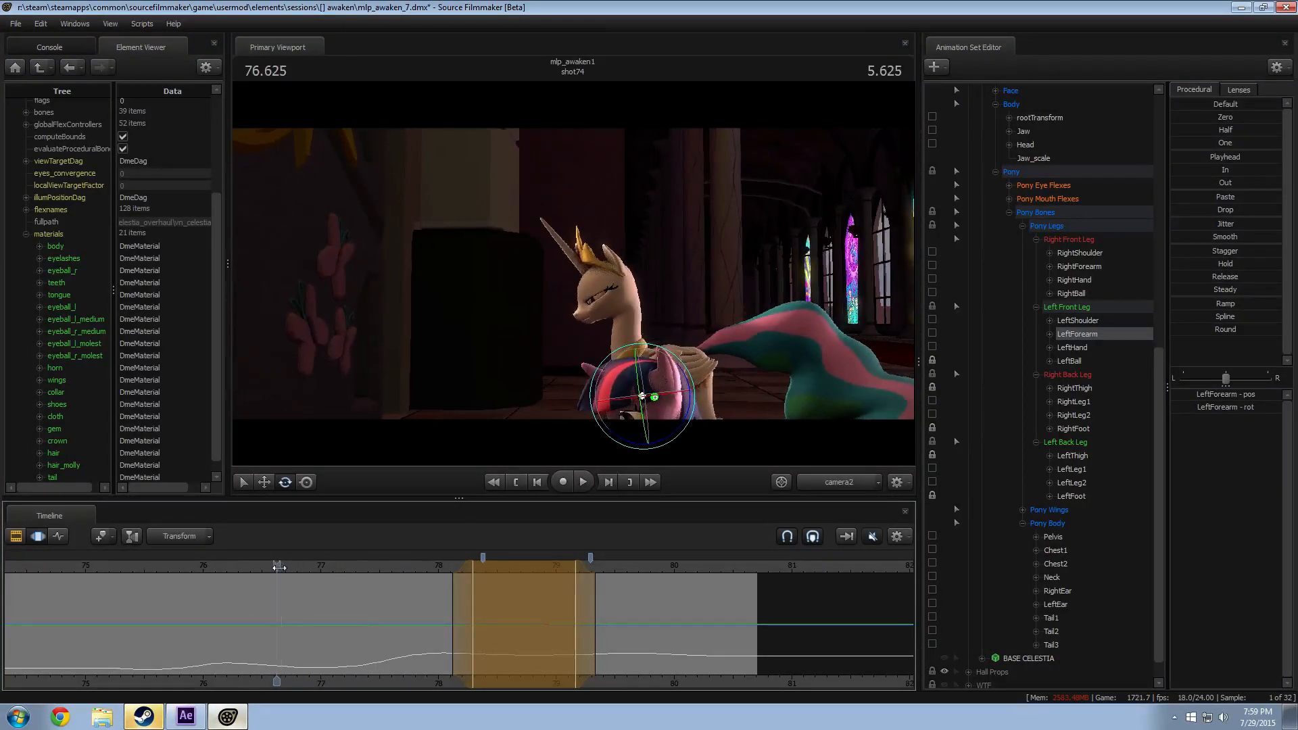
{"action": "left_click", "coordinate": [157, 569]}
{"action": "key", "text": "space"}
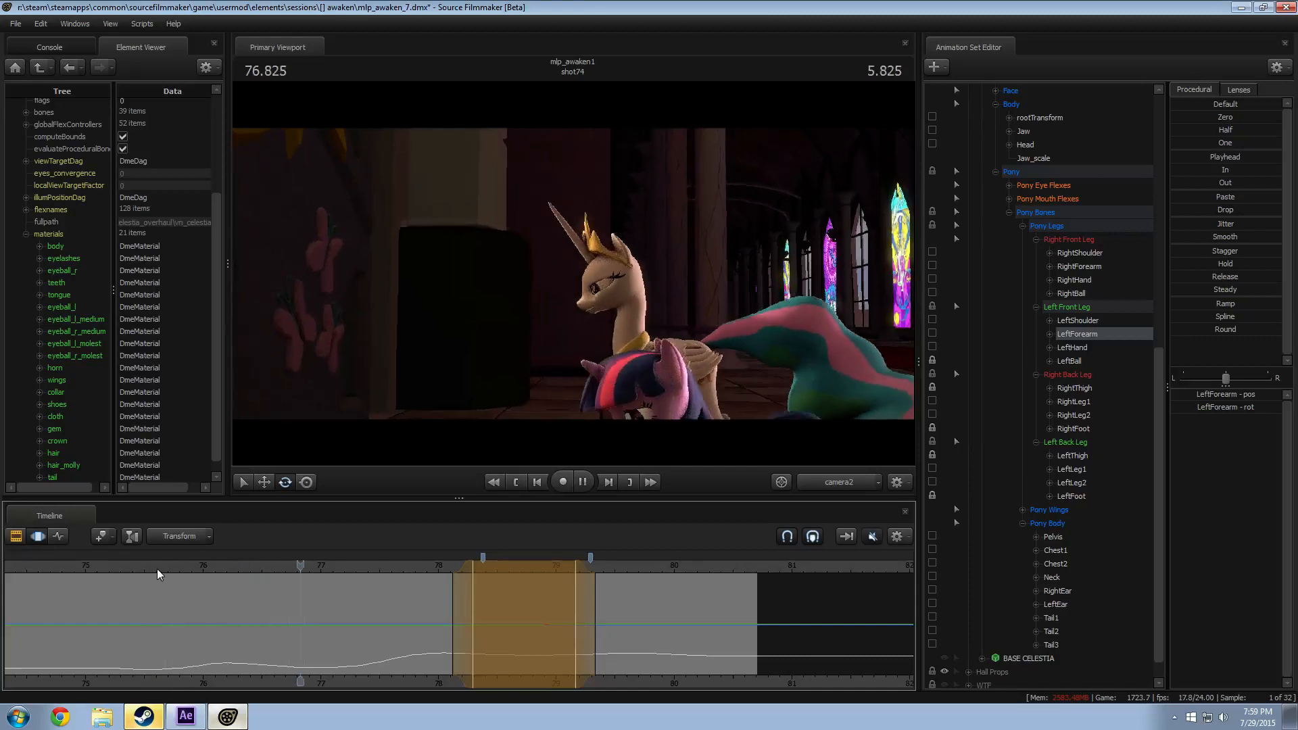
Step: Scrub shot74 around 75.6 to 76 seconds through camera2 and play back Celestia's walk
{"action": "left_click", "coordinate": [158, 567]}
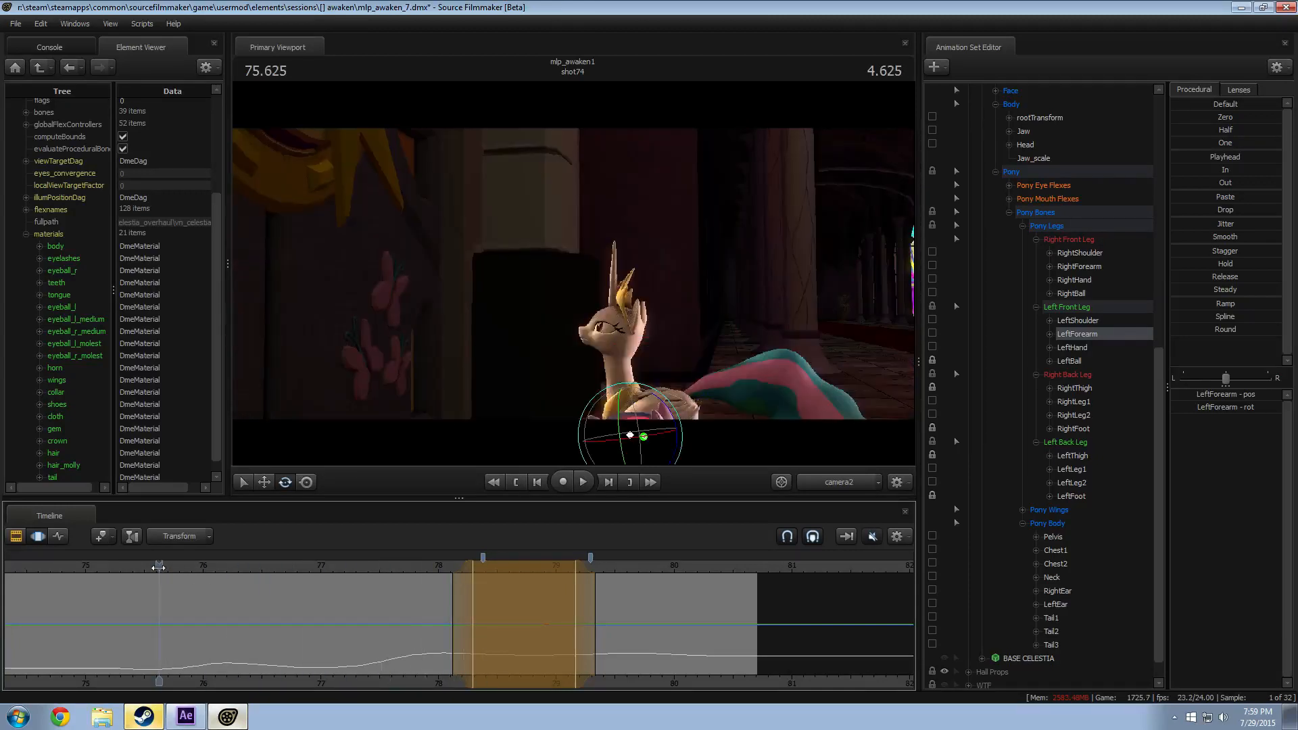
{"action": "key", "text": "space"}
{"action": "mouse_move", "coordinate": [158, 568]}
{"action": "left_mouse_down"}
{"action": "mouse_move", "coordinate": [194, 570]}
{"action": "mouse_move", "coordinate": [134, 569]}
{"action": "mouse_move", "coordinate": [165, 567]}
{"action": "left_mouse_up"}
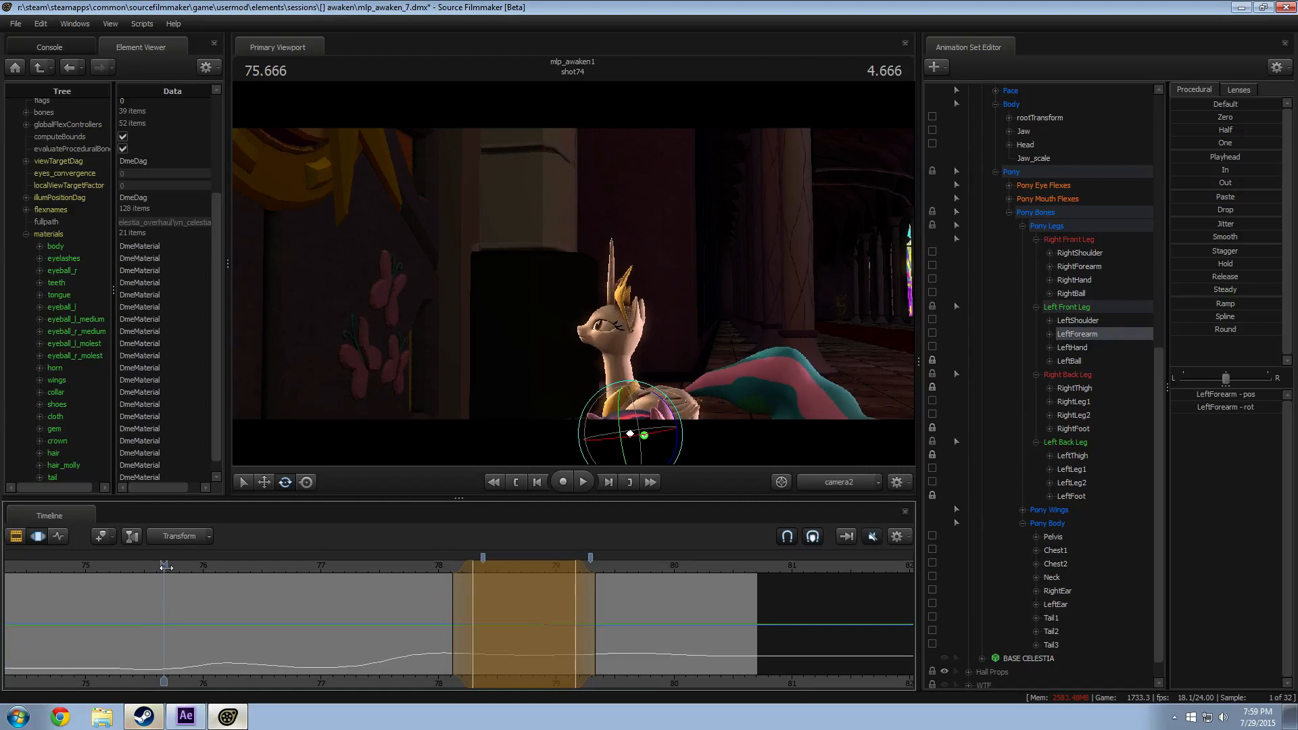
{"action": "left_click", "coordinate": [203, 566]}
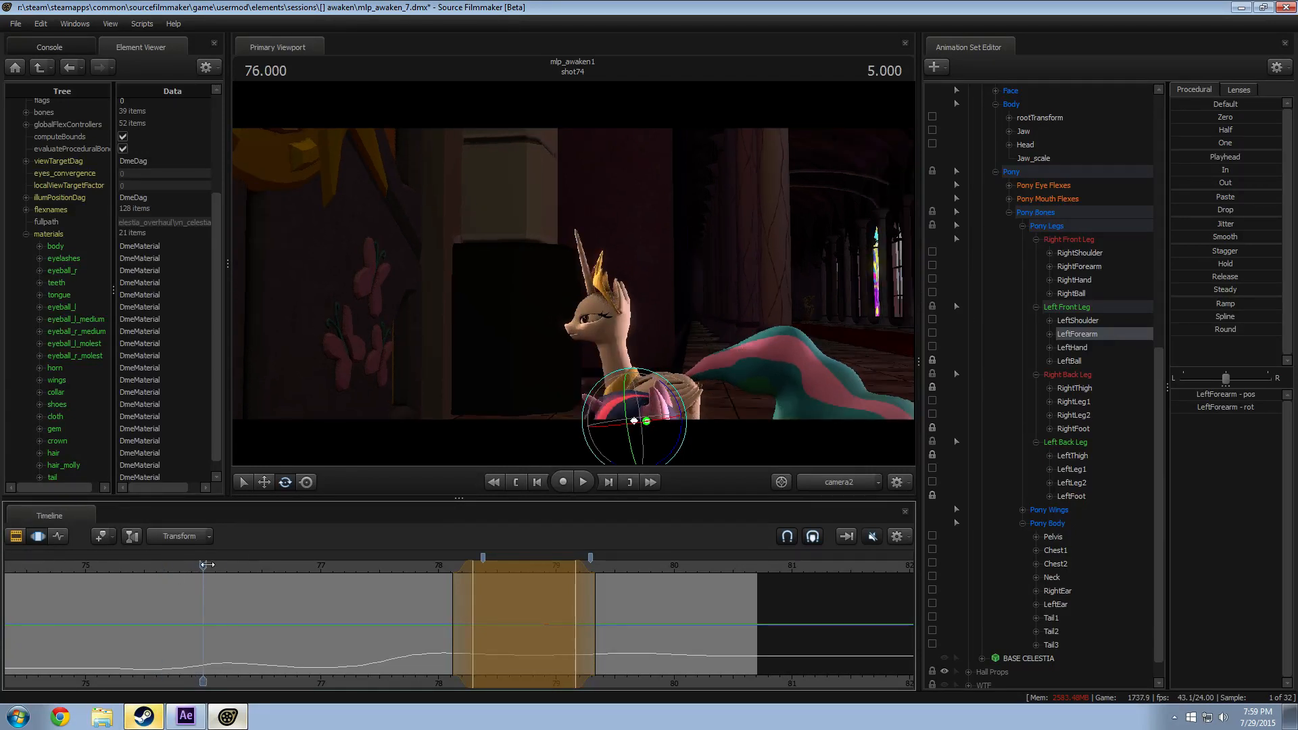
{"action": "mouse_move", "coordinate": [207, 564]}
{"action": "left_mouse_down"}
{"action": "mouse_move", "coordinate": [281, 565]}
{"action": "mouse_move", "coordinate": [128, 563]}
{"action": "mouse_move", "coordinate": [217, 568]}
{"action": "left_mouse_up"}
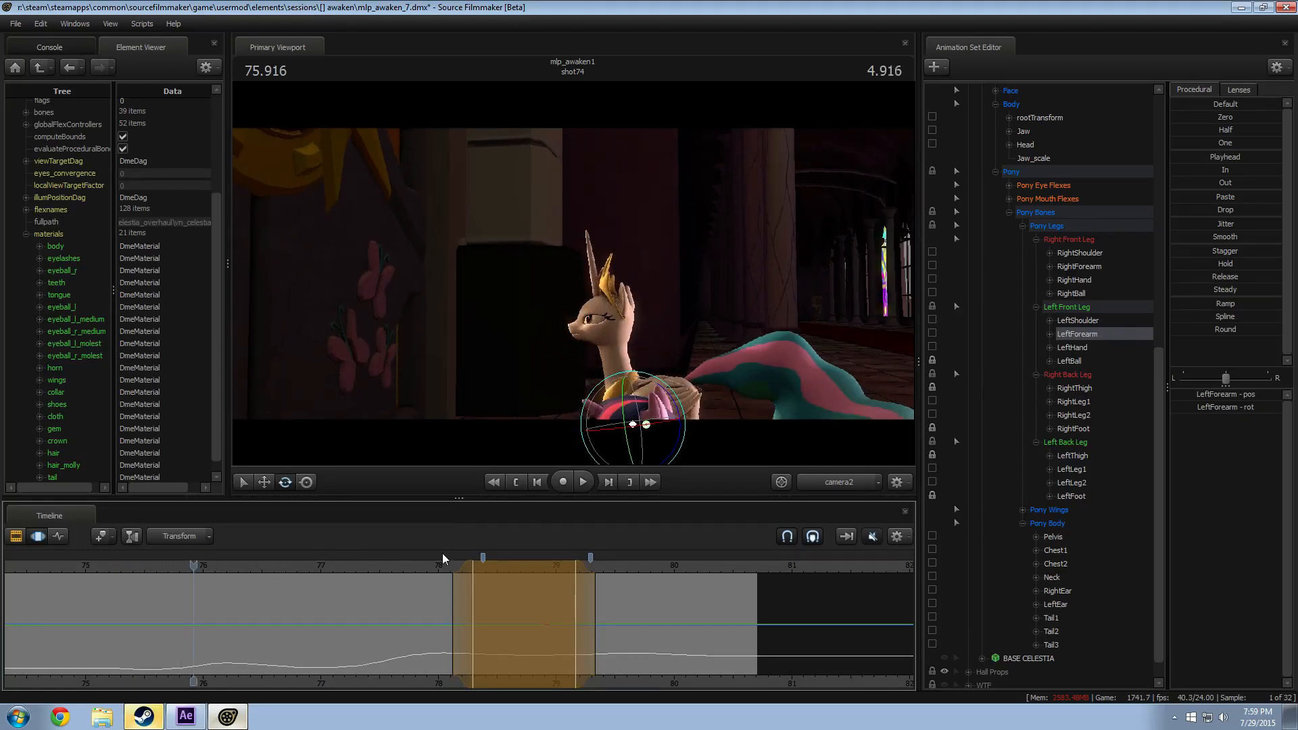
{"action": "left_click", "coordinate": [583, 482]}
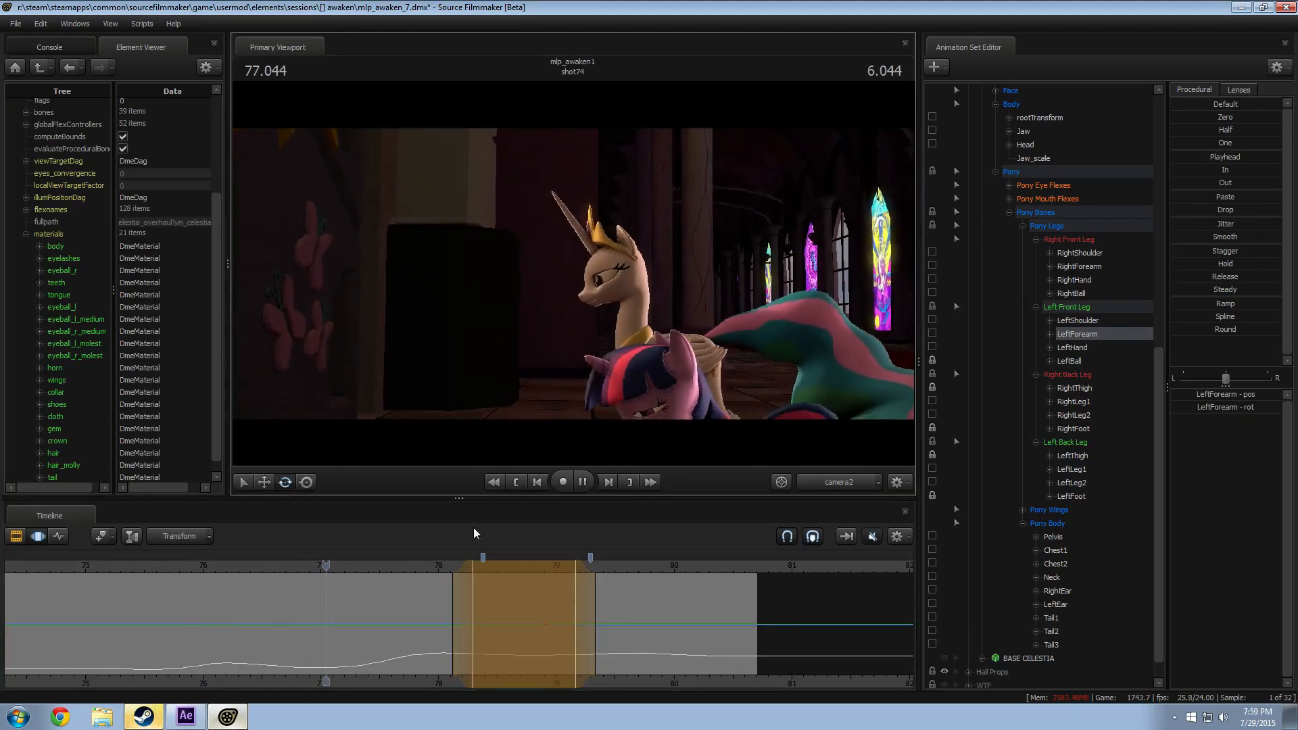
Step: Scrub between about 76.6 and 77.6 seconds and play the shot back to examine Celestia's head and body motion
{"action": "left_click", "coordinate": [378, 565]}
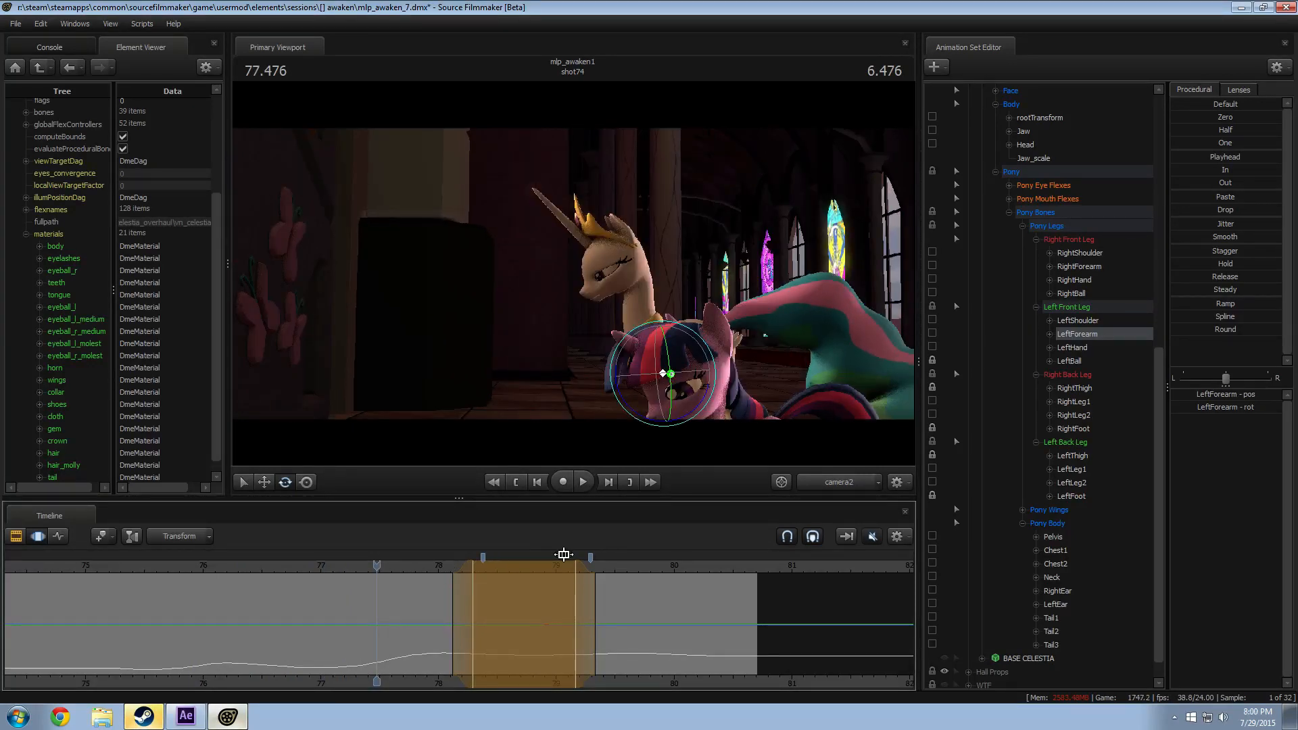
{"action": "left_click", "coordinate": [417, 566]}
{"action": "left_click_drag", "start_coordinate": [418, 565], "coordinate": [389, 566]}
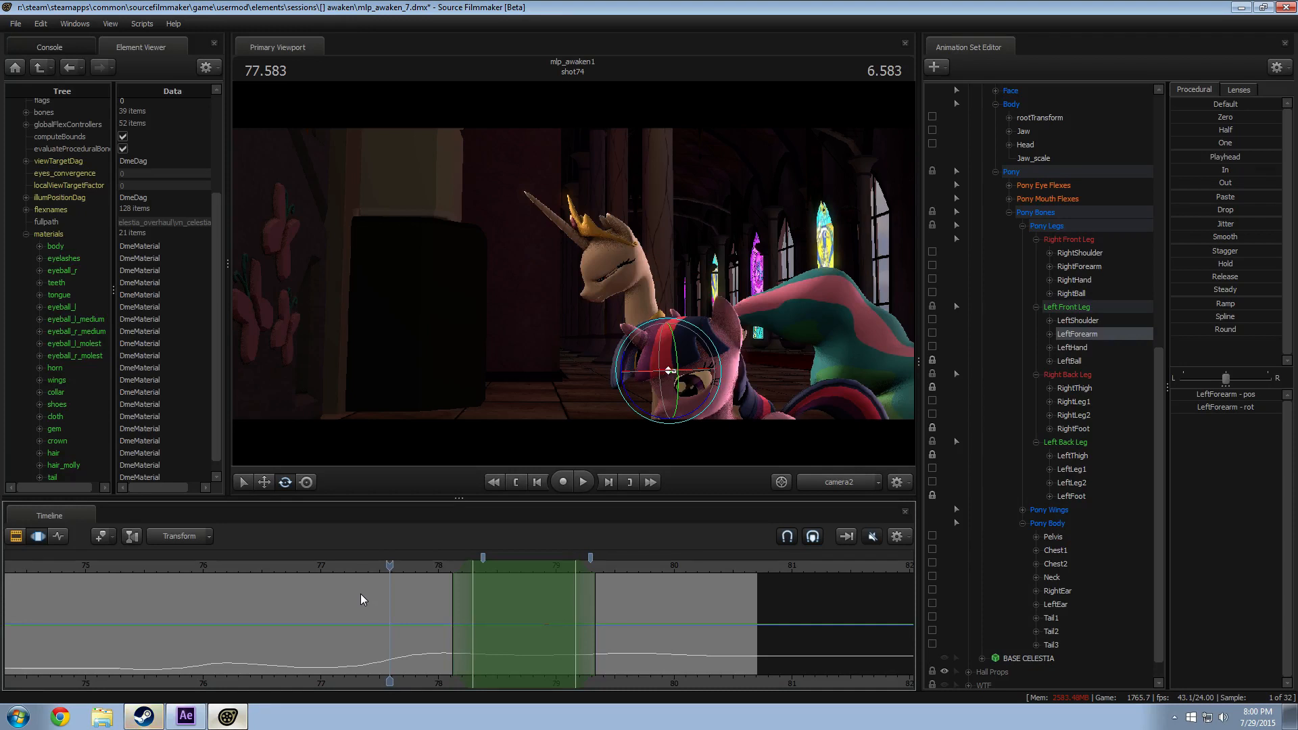
{"action": "left_click", "coordinate": [297, 563]}
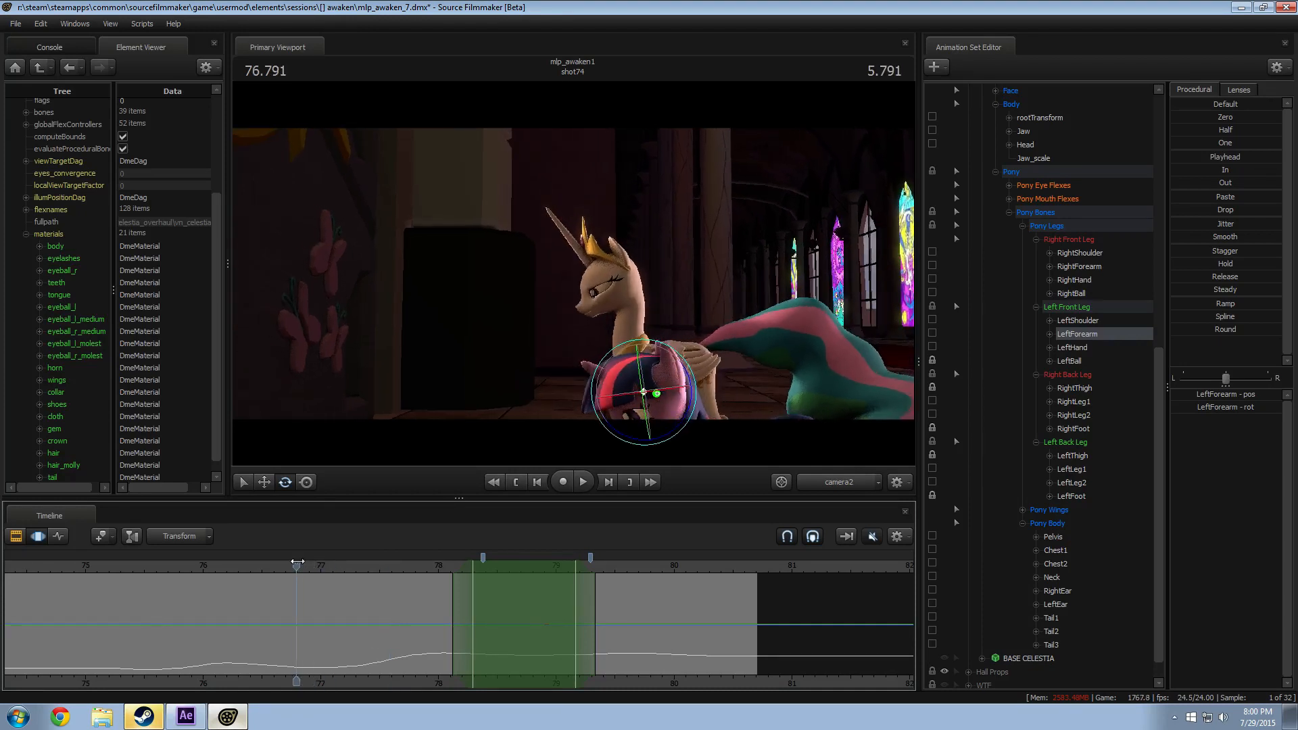
{"action": "left_click_drag", "start_coordinate": [296, 562], "coordinate": [343, 565]}
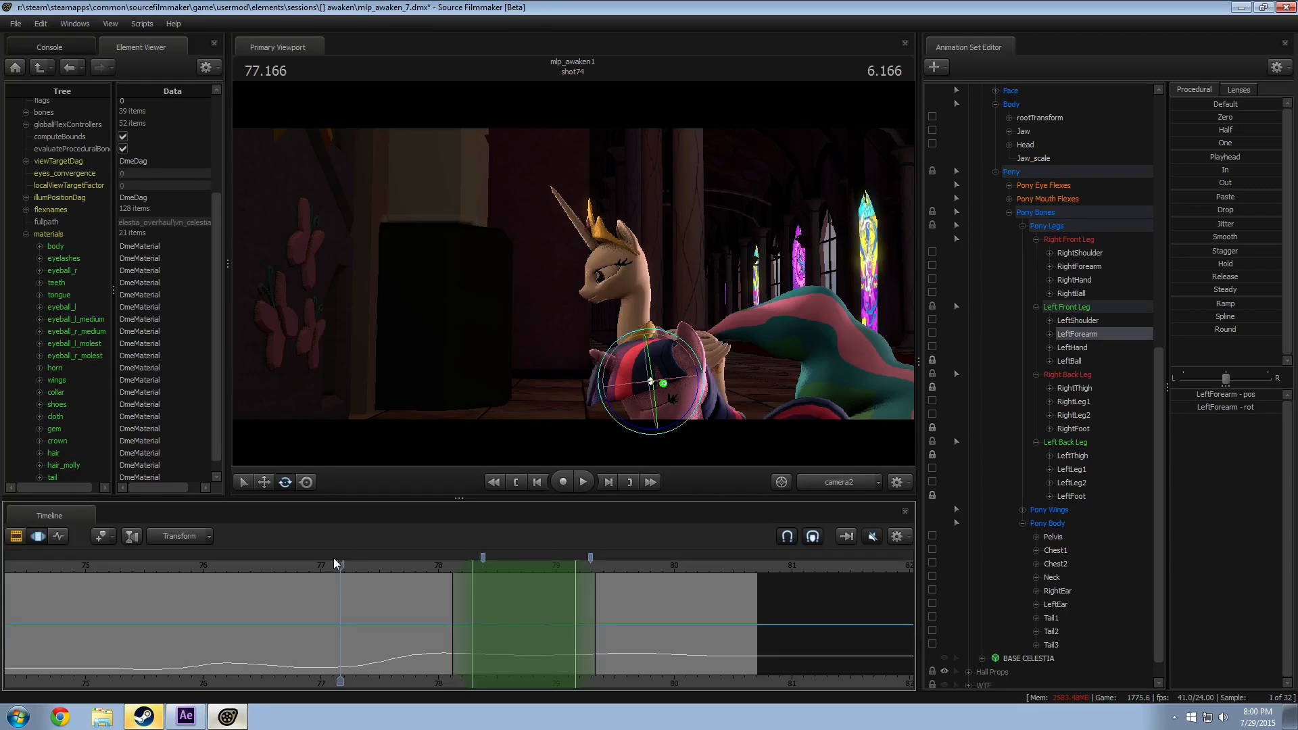
{"action": "left_click_drag", "start_coordinate": [341, 564], "coordinate": [277, 565]}
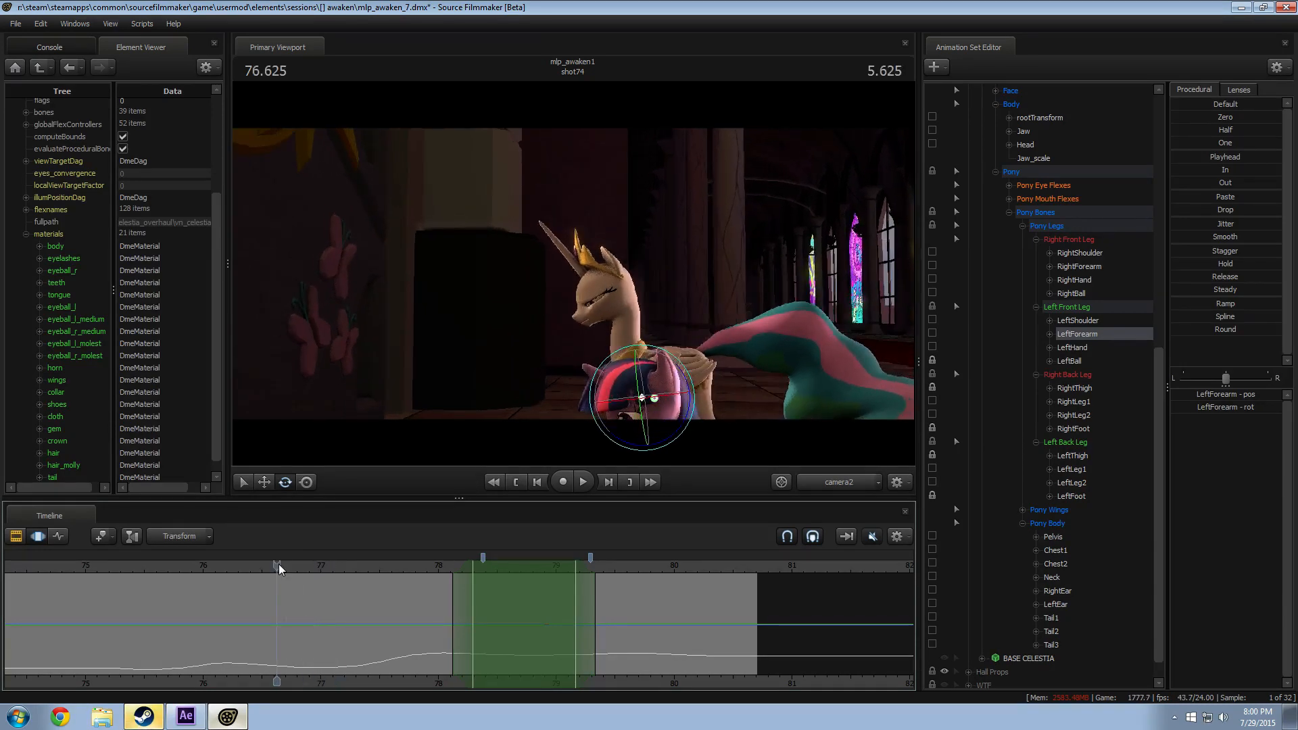
{"action": "key", "text": "space"}
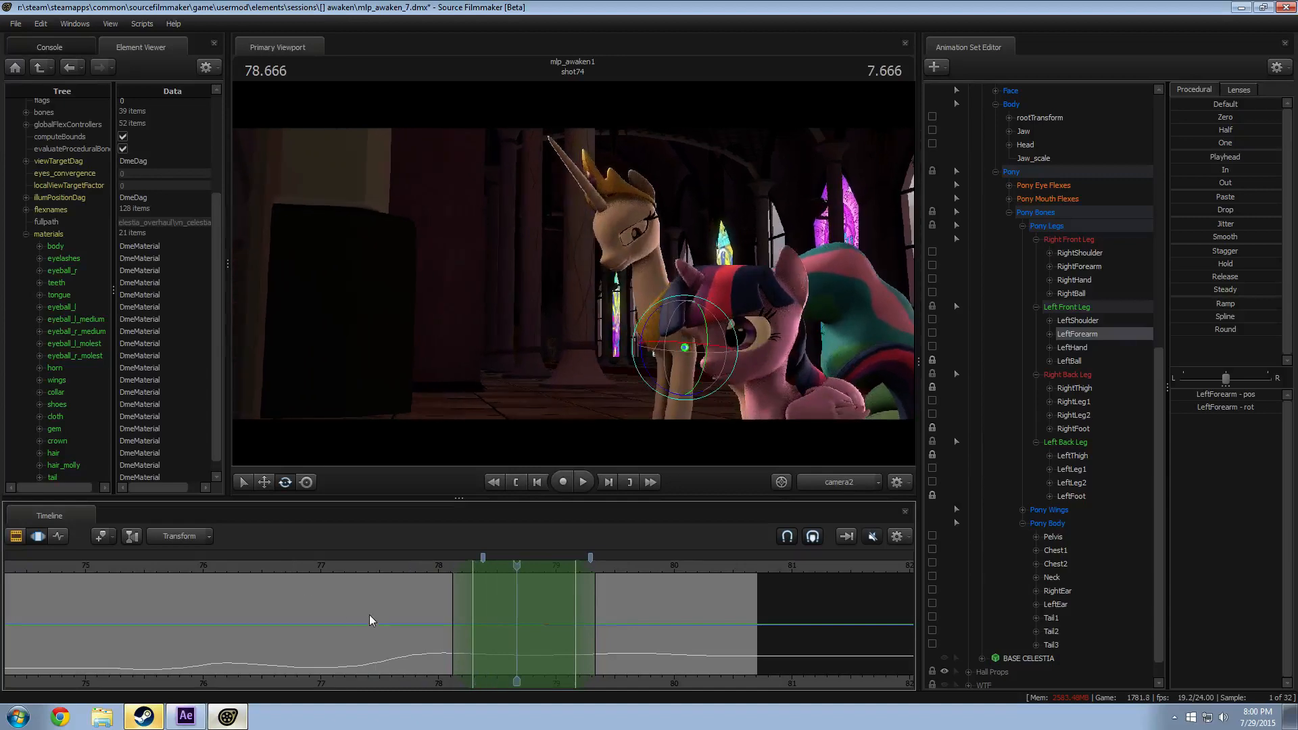
{"action": "key", "text": "space"}
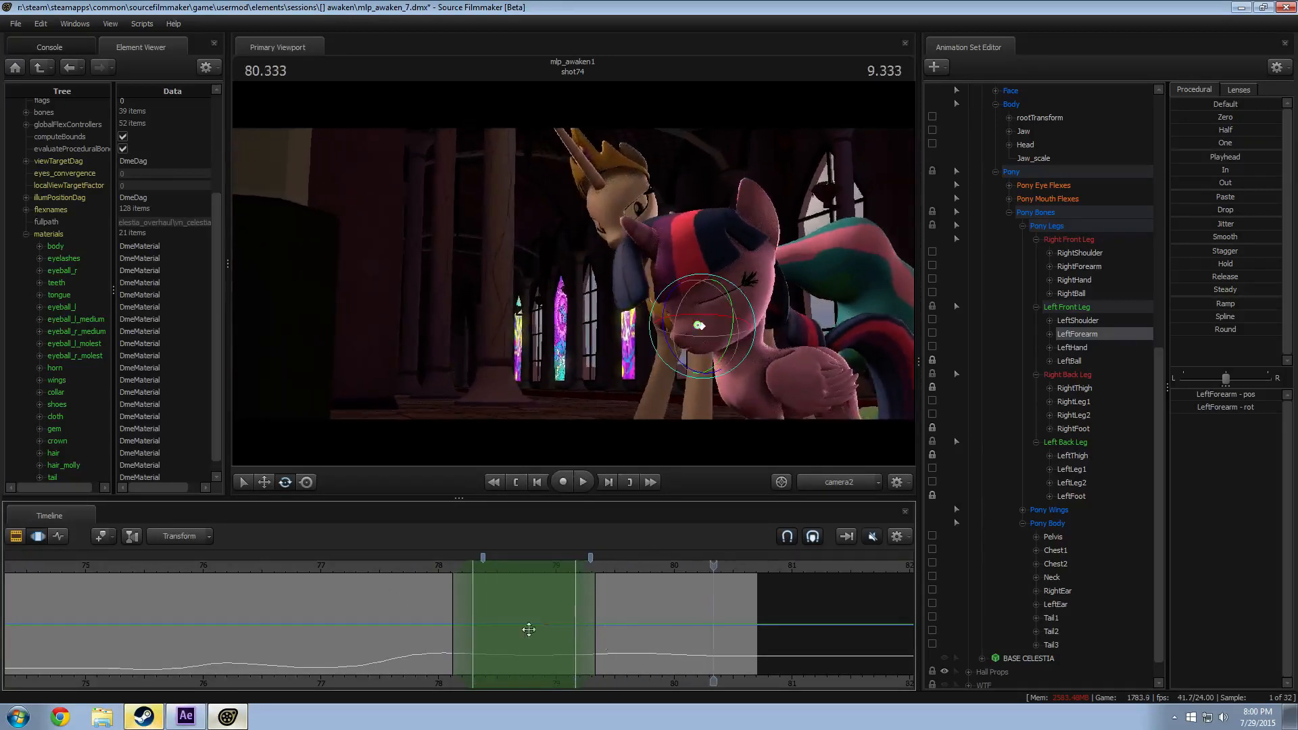
Step: Set a time selection of about 79.1 to 80 seconds, rotate Celestia's Head at 79.541 seconds and play it back
{"action": "middle_click_drag", "start_coordinate": [635, 670], "coordinate": [514, 656]}
{"action": "mouse_move", "coordinate": [501, 651]}
{"action": "left_mouse_down"}
{"action": "mouse_move", "coordinate": [465, 628]}
{"action": "mouse_move", "coordinate": [499, 632]}
{"action": "left_mouse_up"}
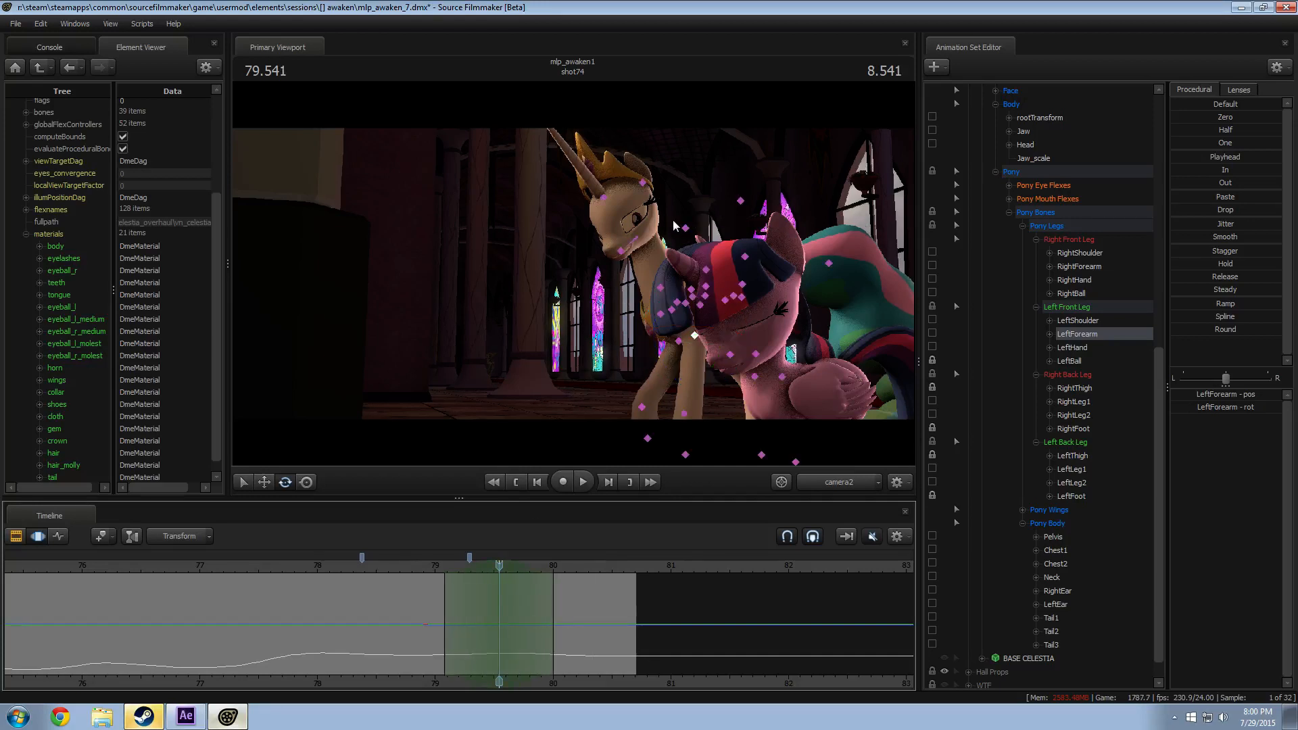
{"action": "left_click", "coordinate": [625, 245]}
{"action": "left_click_drag", "start_coordinate": [626, 244], "coordinate": [606, 221]}
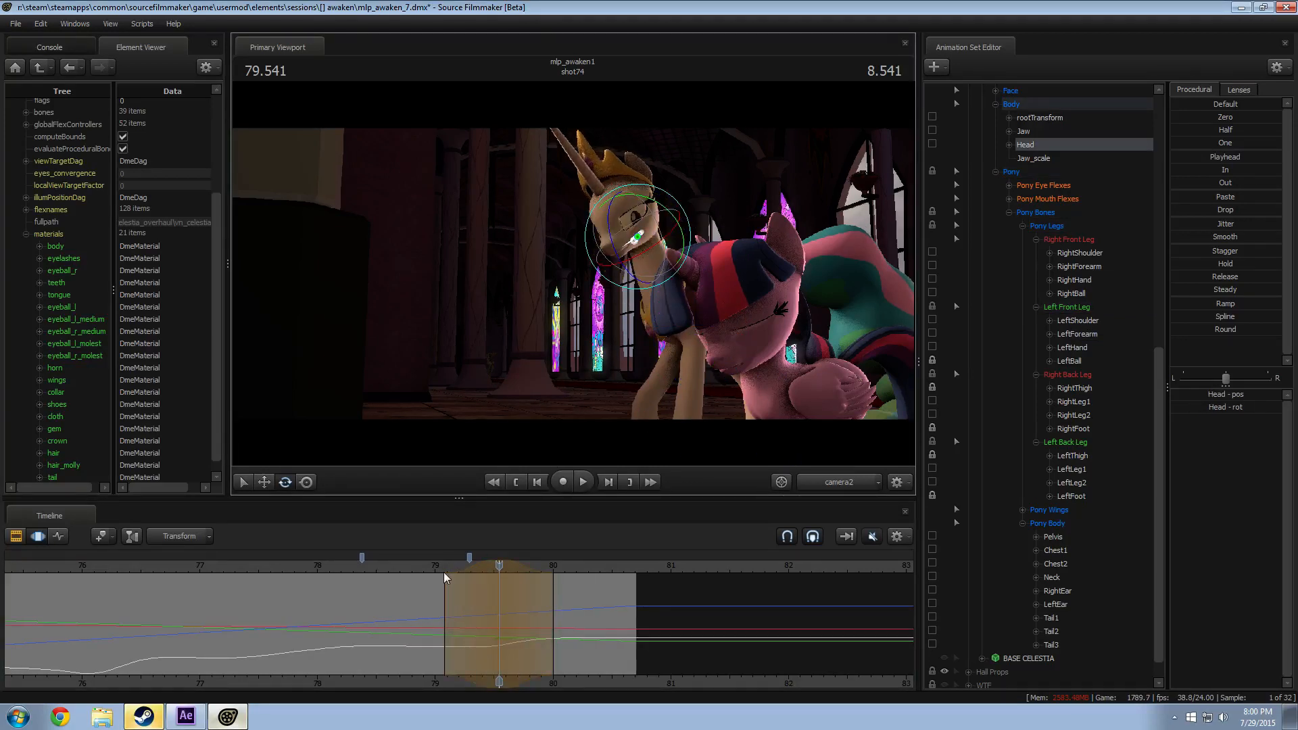
{"action": "key", "text": "space"}
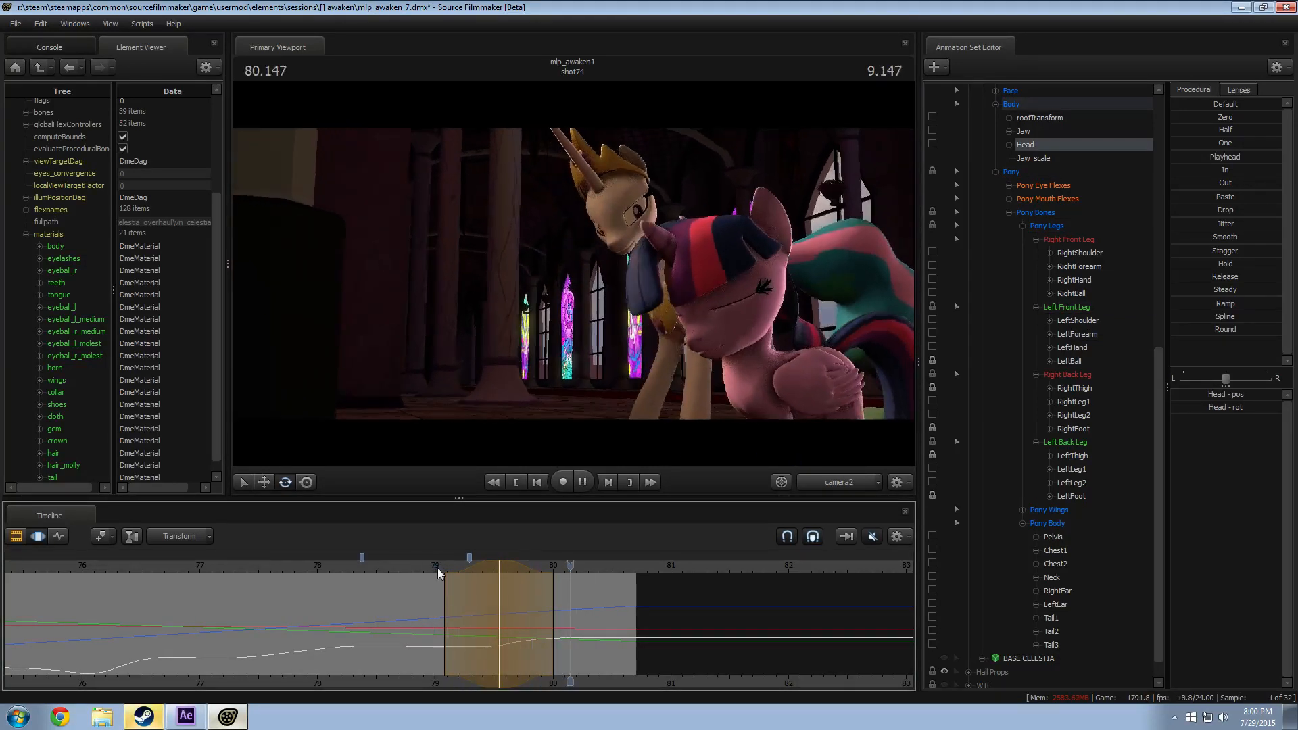
{"action": "key", "text": "space"}
Step: Widen the Head edit's falloff to about 79.0 to 80.2 seconds and play back the softened motion
{"action": "scroll", "coordinate": [497, 575], "scroll_direction": "up", "scroll_amount": 2}
{"action": "left_click_drag", "start_coordinate": [475, 561], "coordinate": [480, 562]}
{"action": "key", "text": "space"}
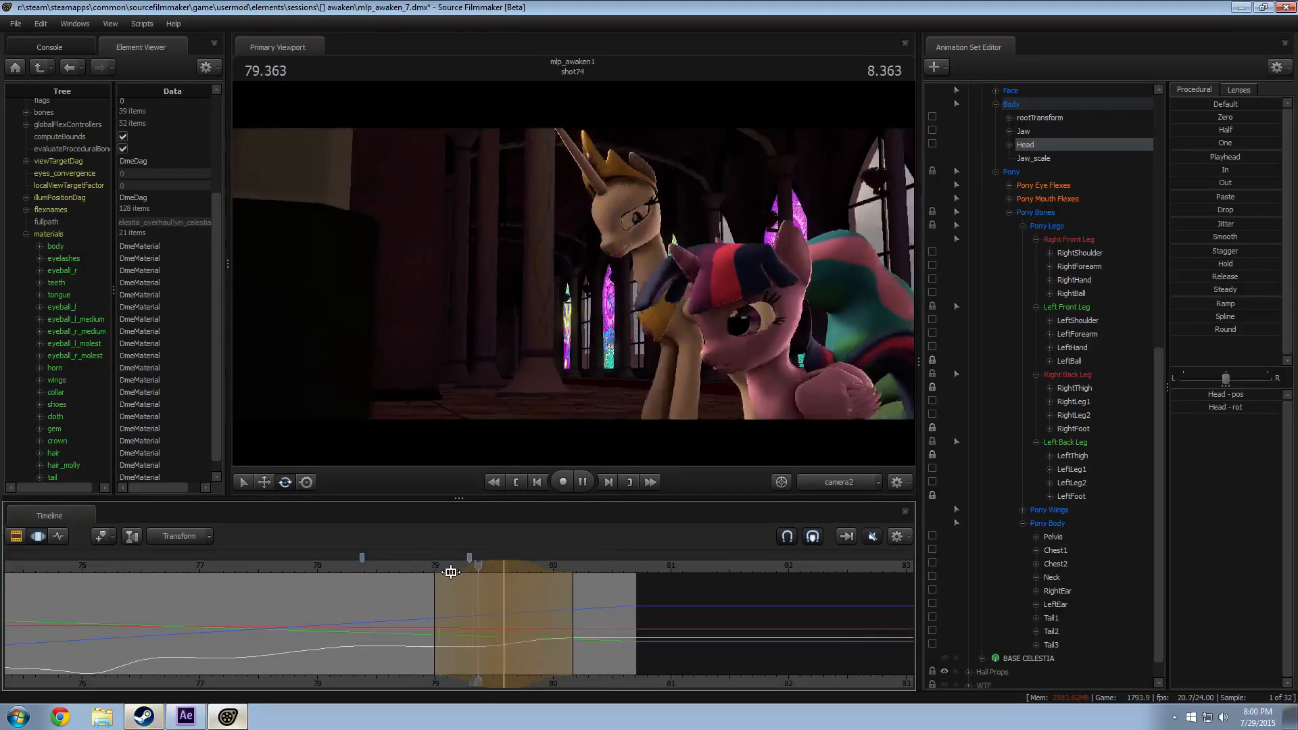
{"action": "key", "text": "space"}
{"action": "left_click", "coordinate": [504, 602]}
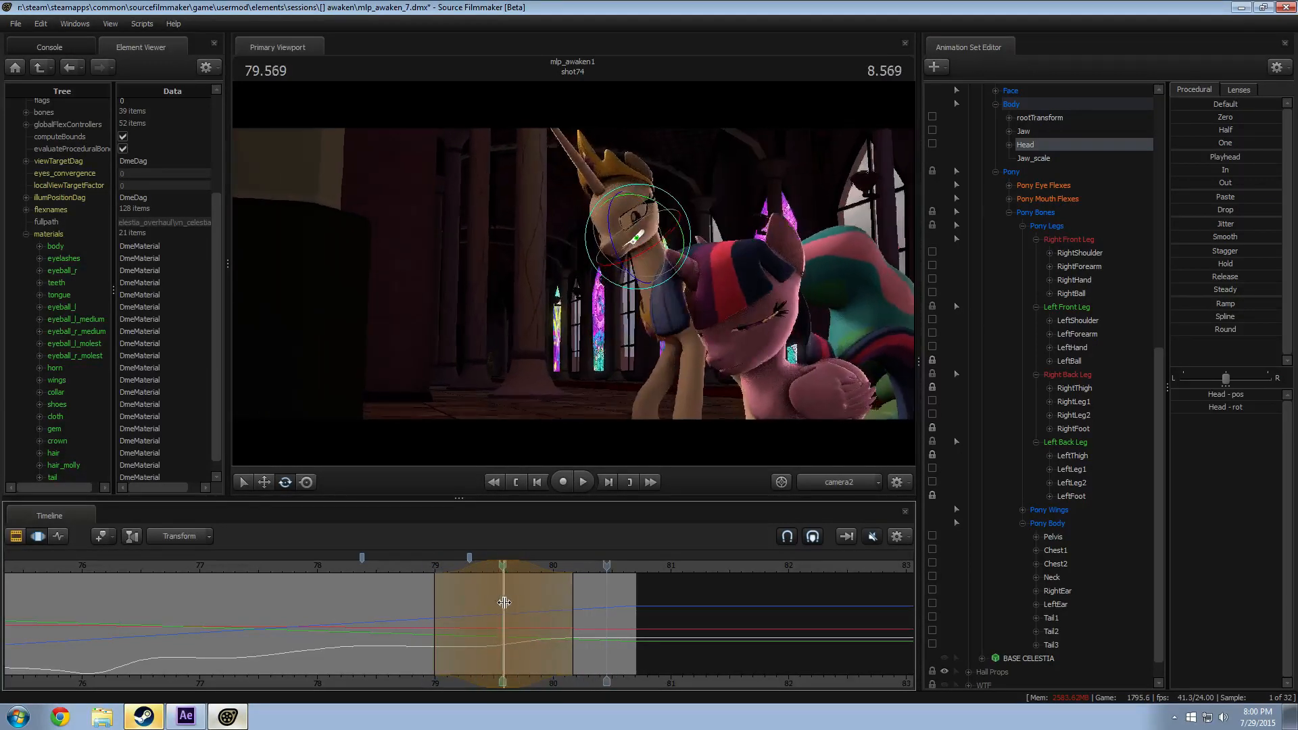
Step: Add a blink at 79.666 seconds over about 79.3 to 80 seconds by zeroing Celestia's Pony Eye Flexes and fully raising both eye_closer controls
{"action": "left_click_drag", "start_coordinate": [504, 603], "coordinate": [527, 621]}
{"action": "scroll", "coordinate": [527, 621], "scroll_direction": "up", "scroll_amount": 6, "text": "shift"}
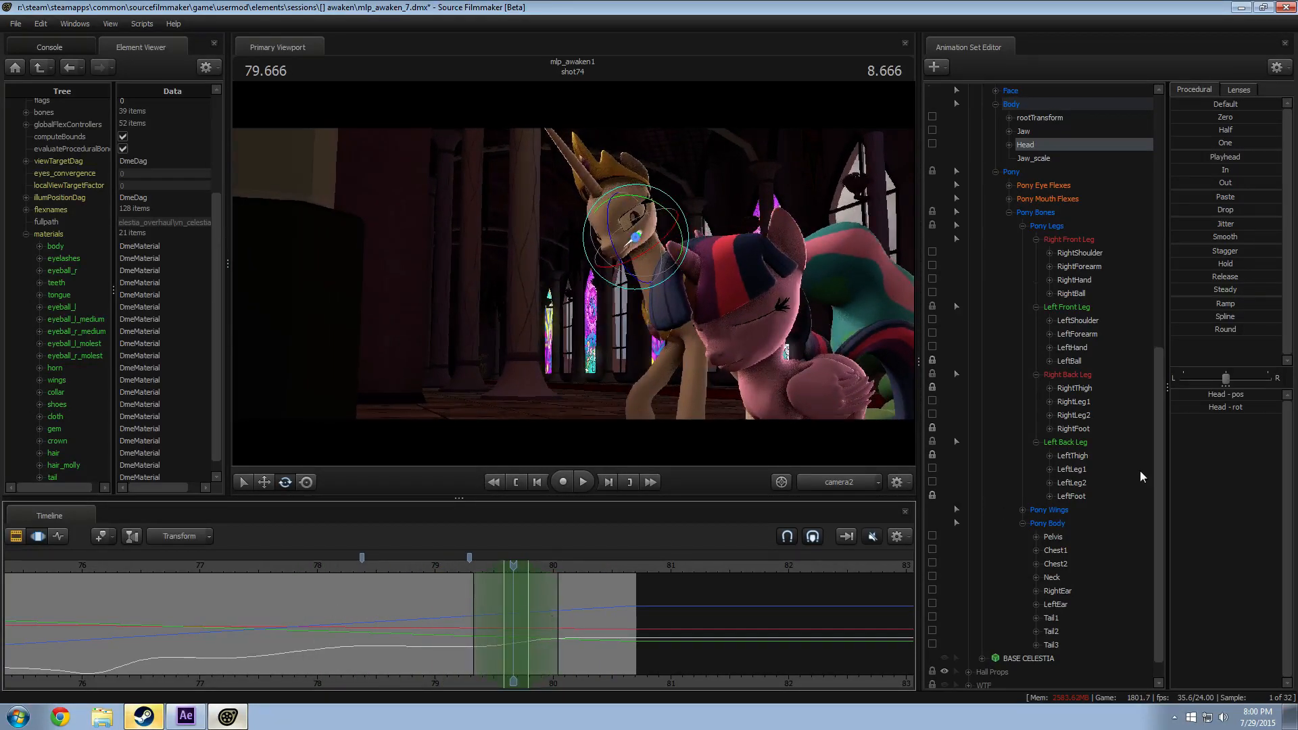
{"action": "scroll", "coordinate": [1140, 471], "scroll_direction": "up", "scroll_amount": 2}
{"action": "left_click", "coordinate": [1069, 266]}
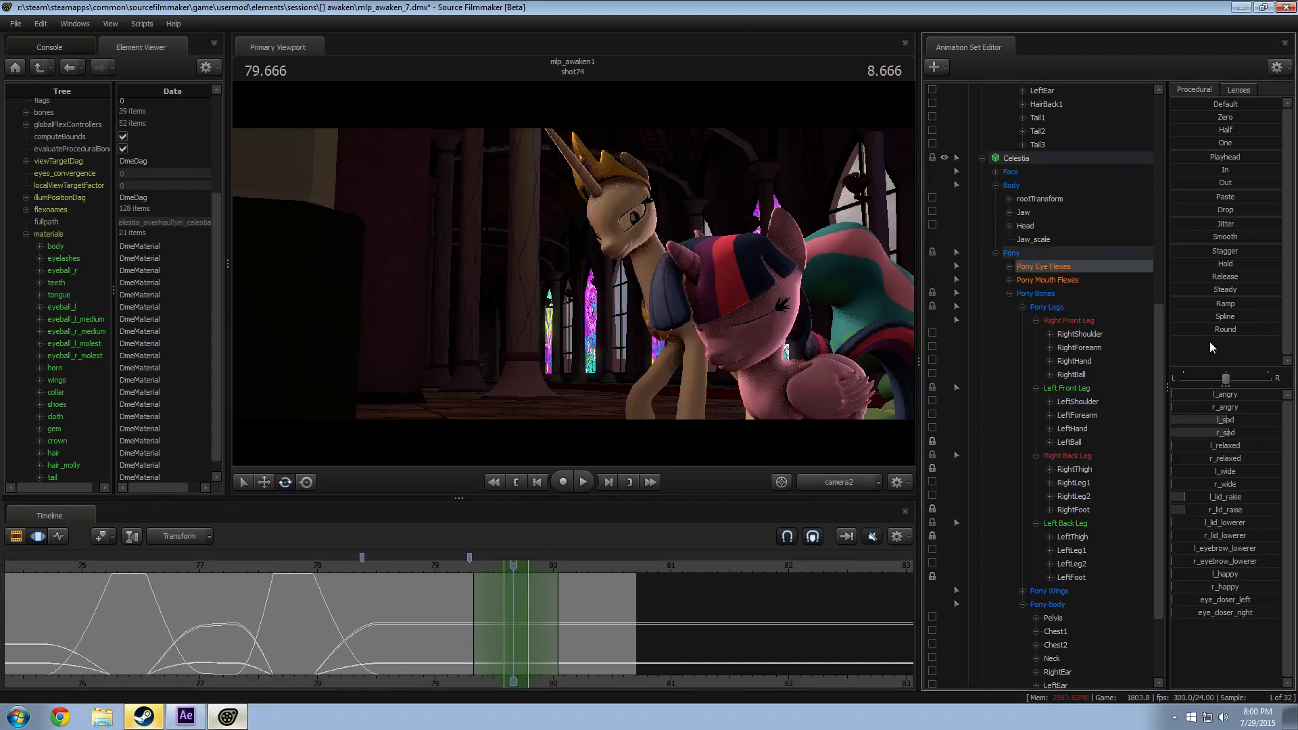
{"action": "left_click", "coordinate": [1213, 117]}
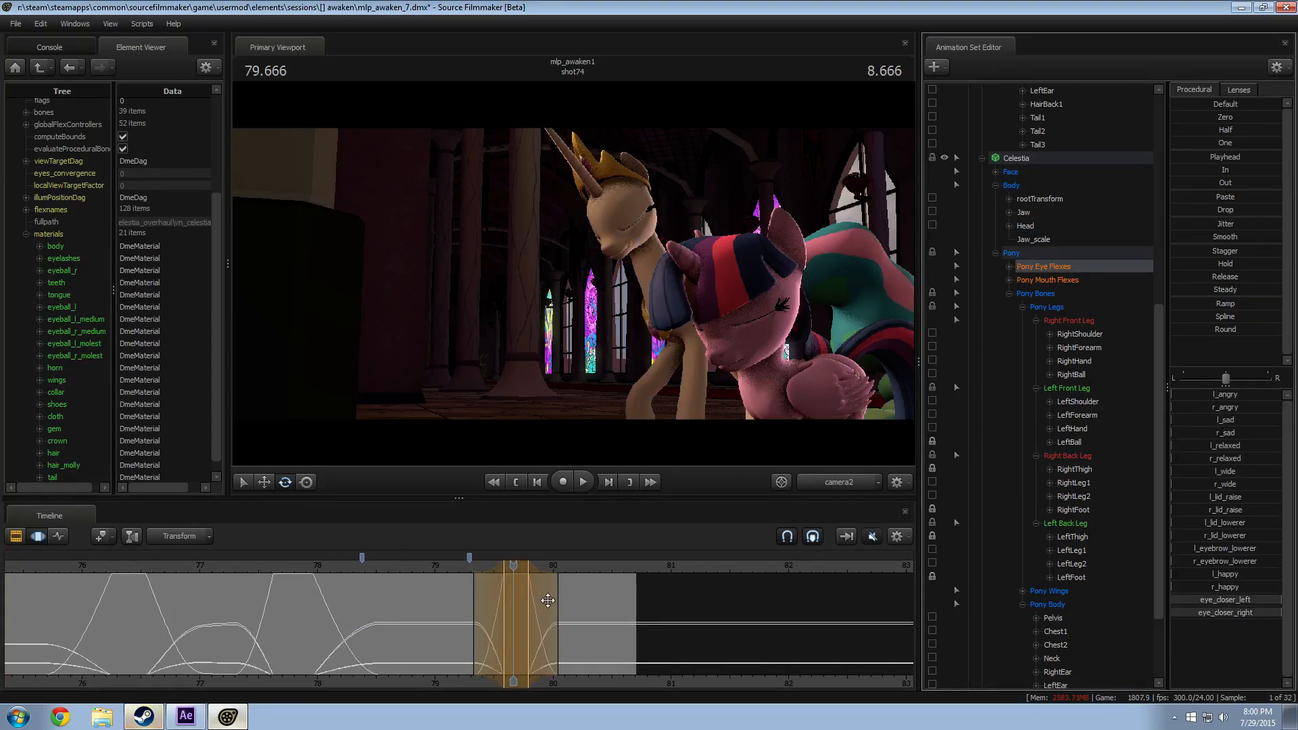
Step: Widen the blink's falloff to about 79.25 to 80.45 seconds and play back the end of the shot
{"action": "key", "text": "space"}
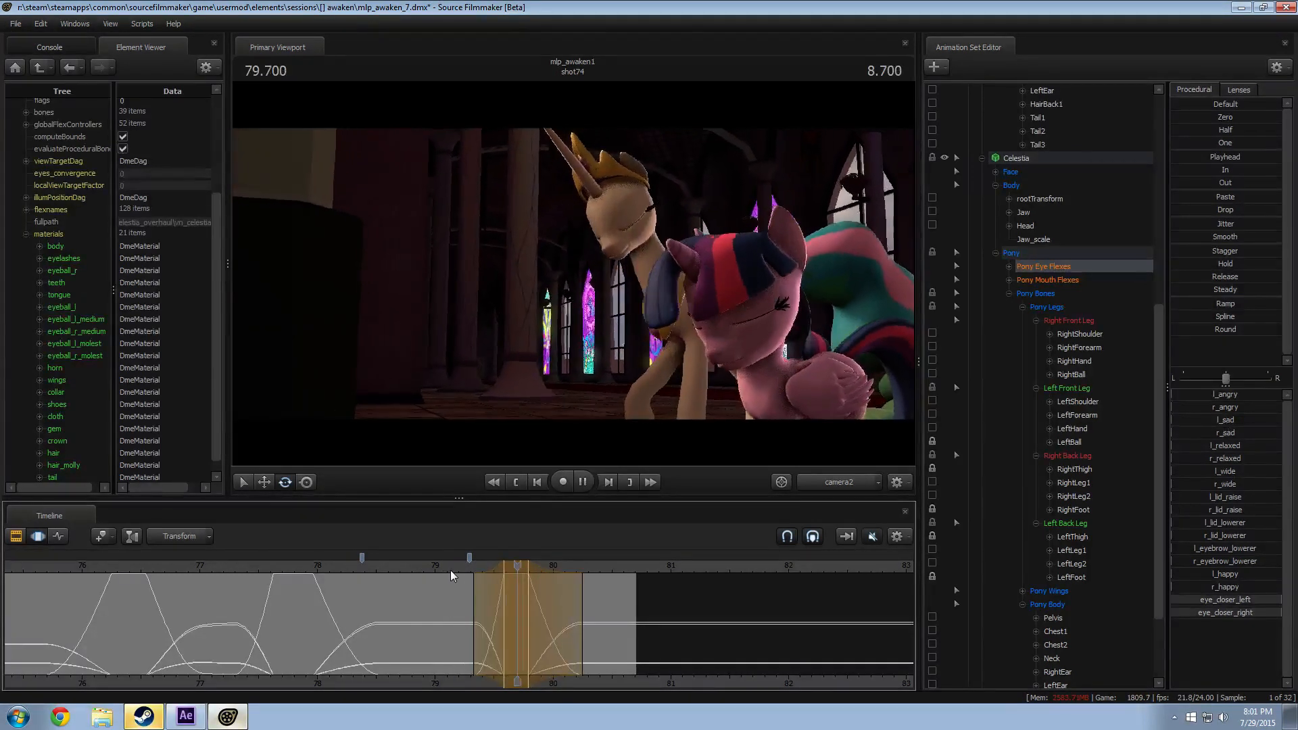
{"action": "key", "text": "space"}
{"action": "left_click_drag", "start_coordinate": [482, 579], "coordinate": [472, 579]}
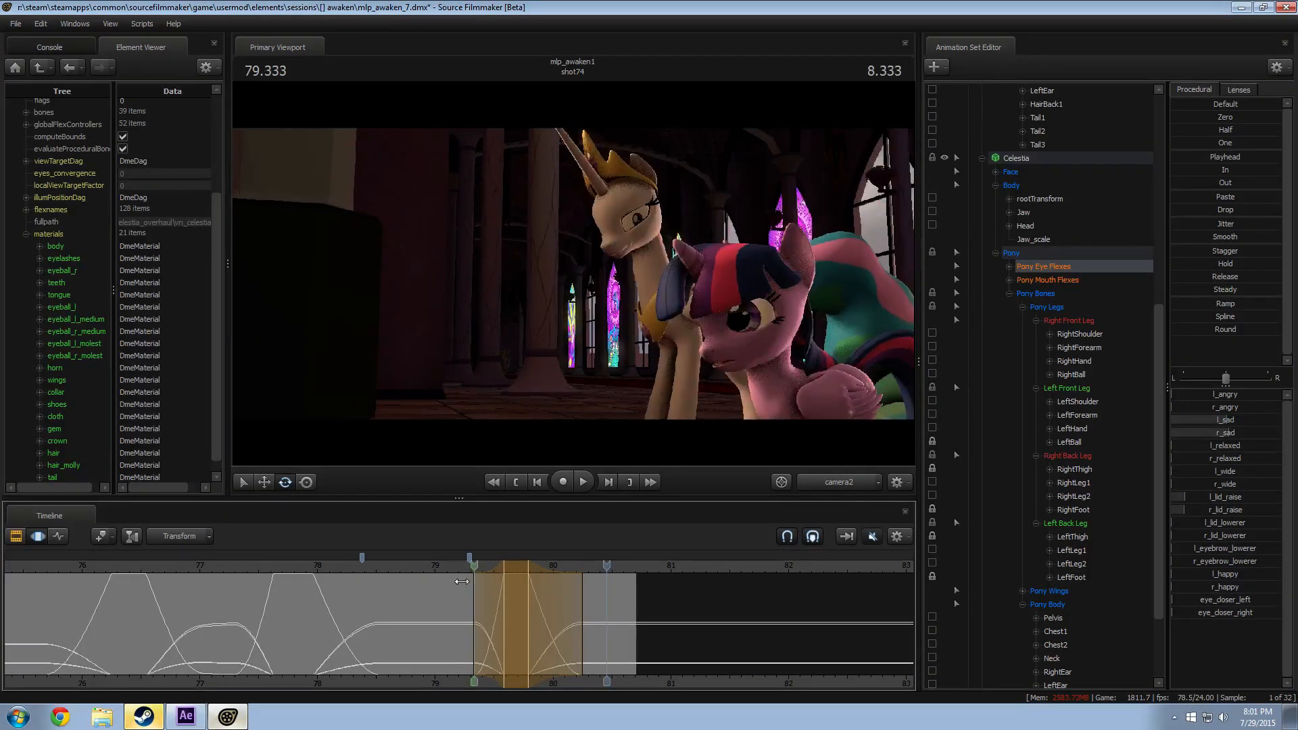
{"action": "left_click_drag", "start_coordinate": [609, 603], "coordinate": [607, 602]}
{"action": "key", "text": "space"}
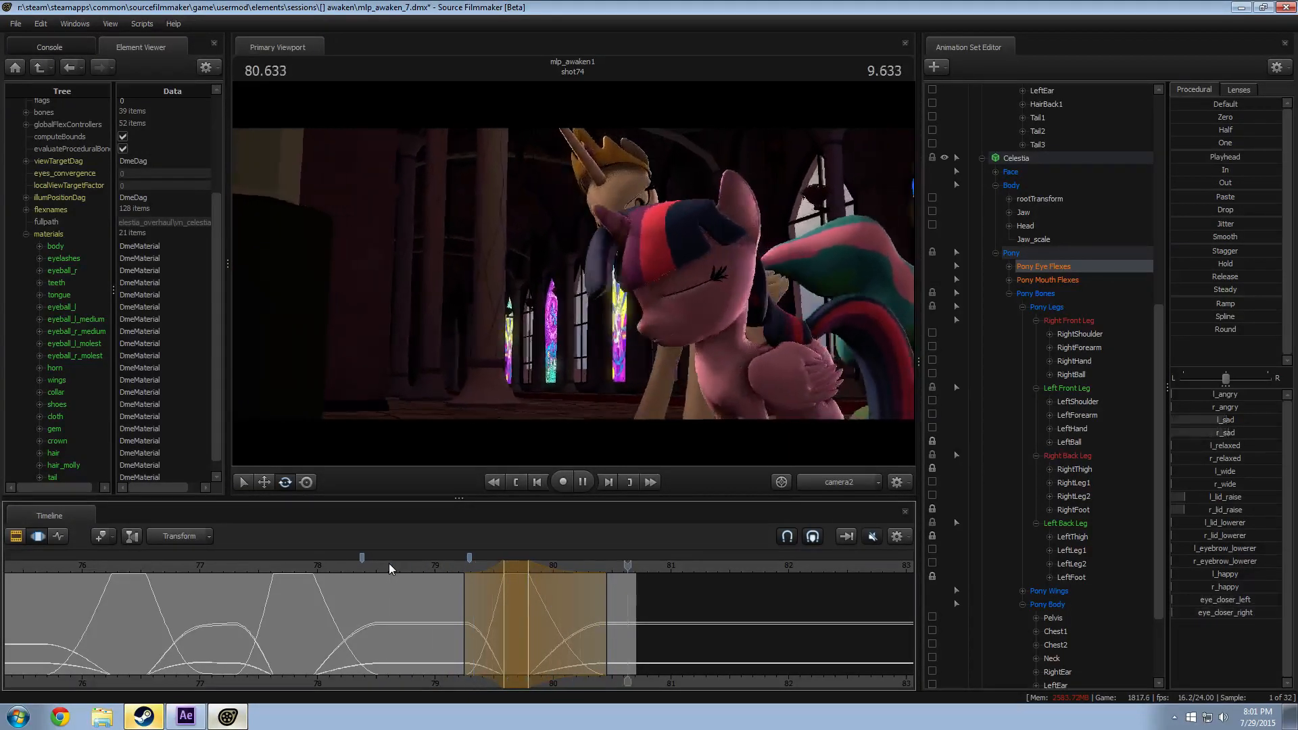
{"action": "left_click", "coordinate": [346, 568]}
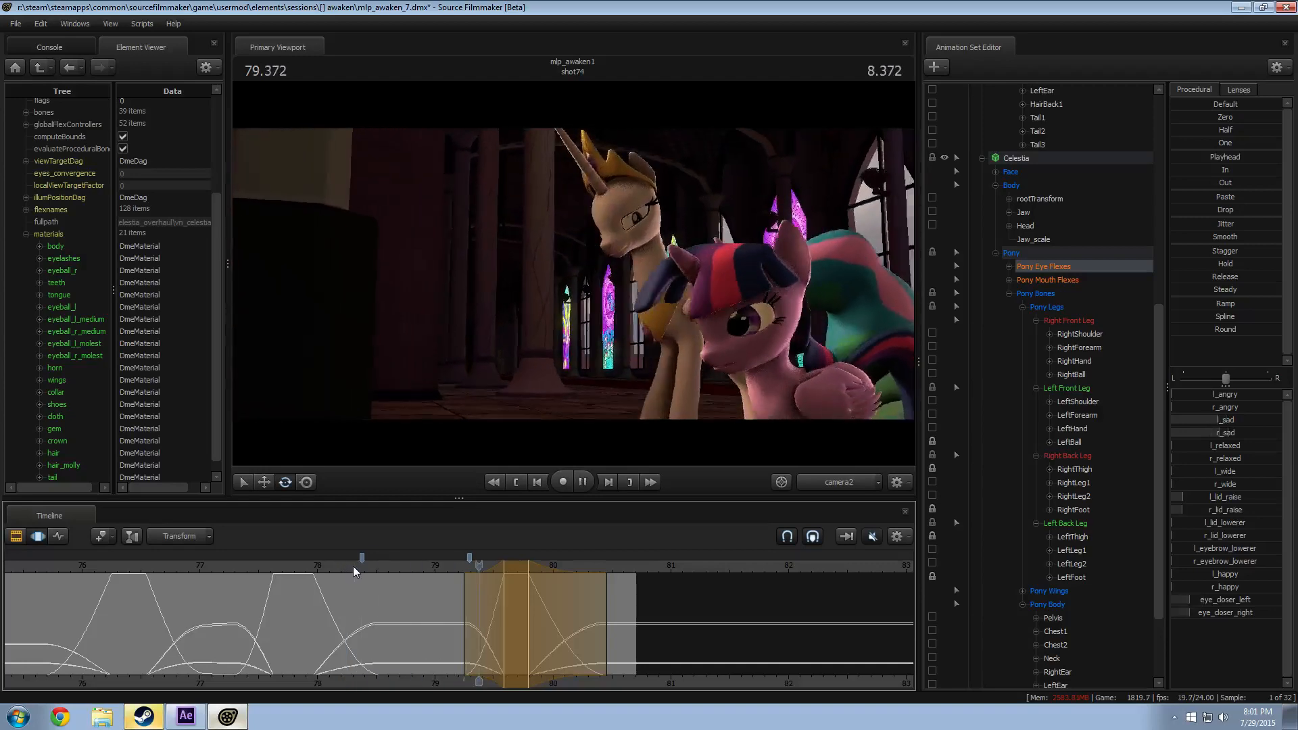
{"action": "key", "text": "space"}
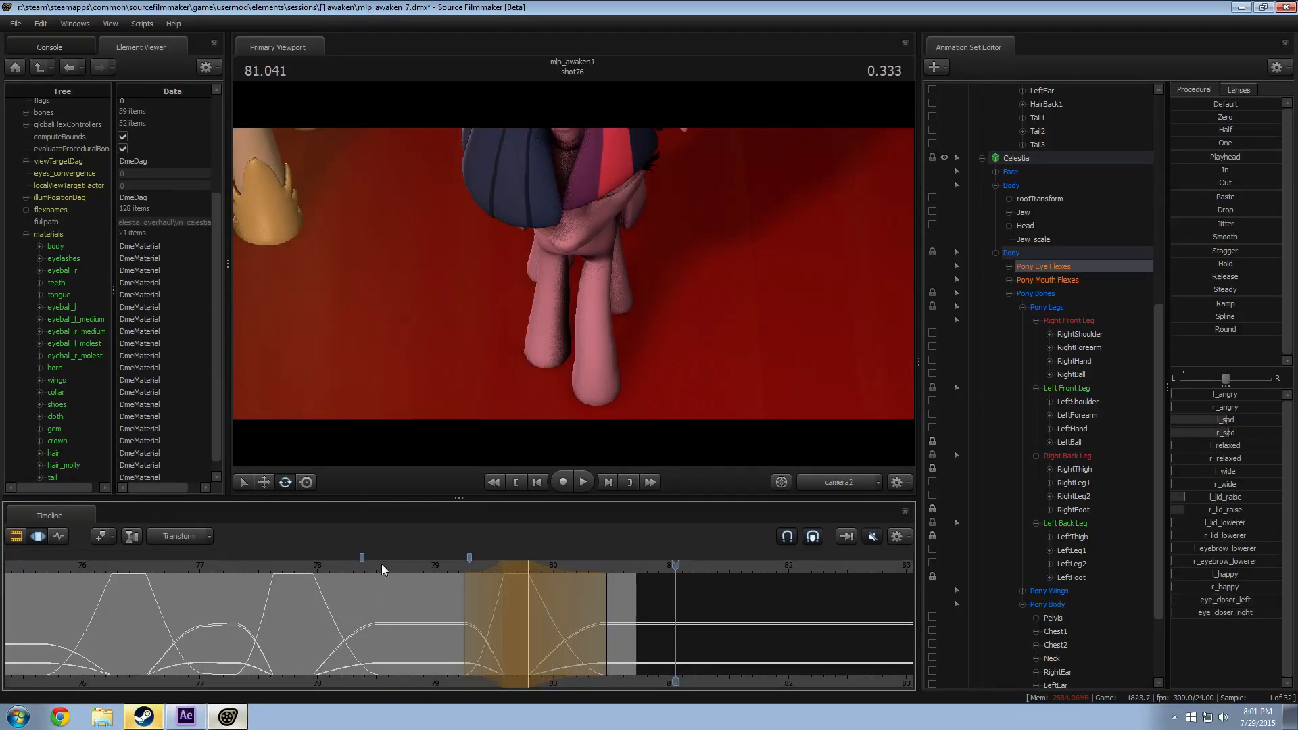
Step: Switch to the work camera near 79 seconds and reframe it to inspect Celestia's face and stance beside the pink pony
{"action": "key", "text": "ctrl+1"}
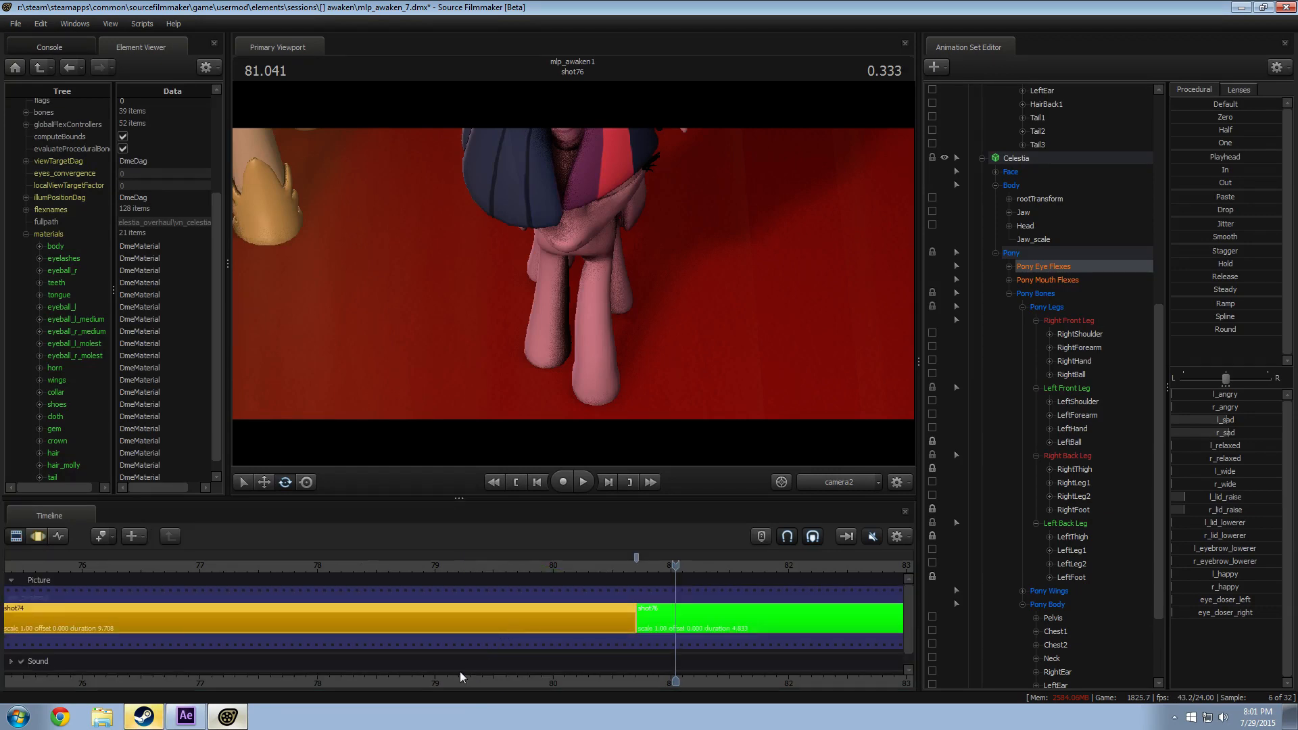
{"action": "key", "text": "F3"}
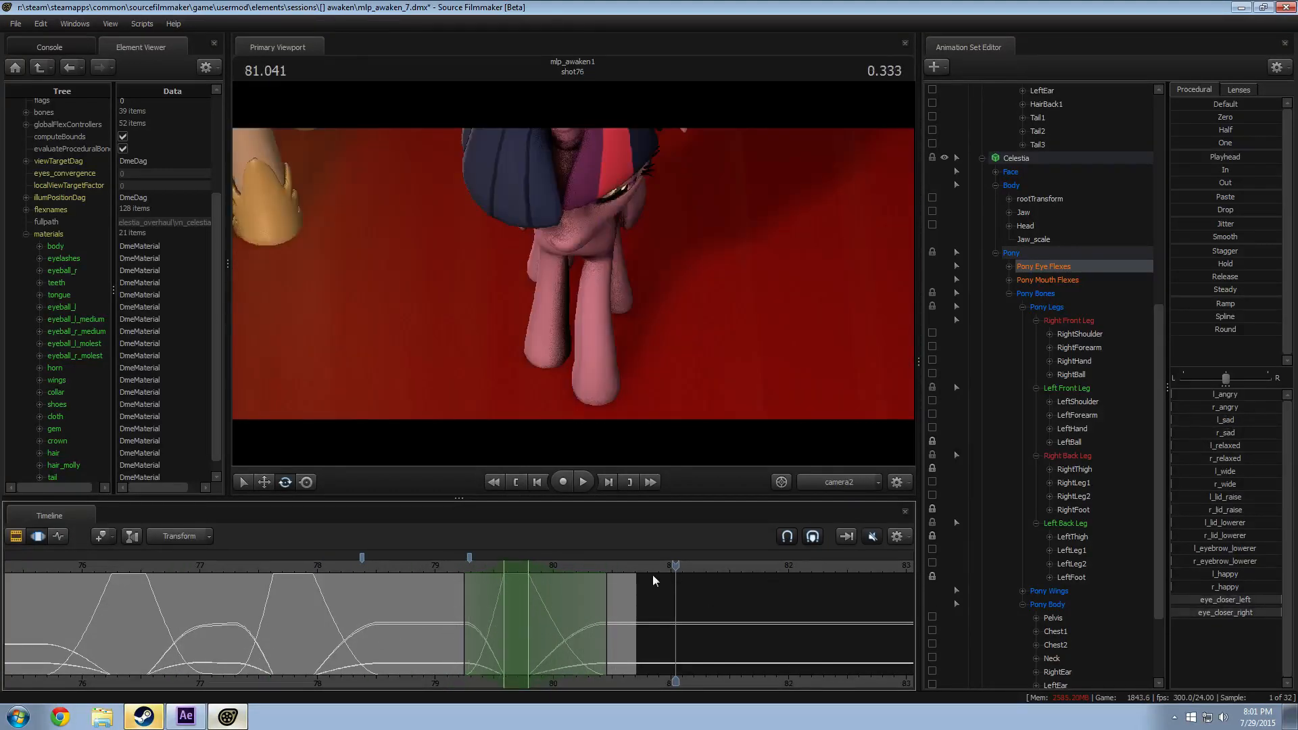
{"action": "left_click", "coordinate": [435, 578]}
{"action": "left_click", "coordinate": [850, 477], "text": "ctrl"}
{"action": "left_click_drag", "start_coordinate": [572, 298], "coordinate": [580, 301]}
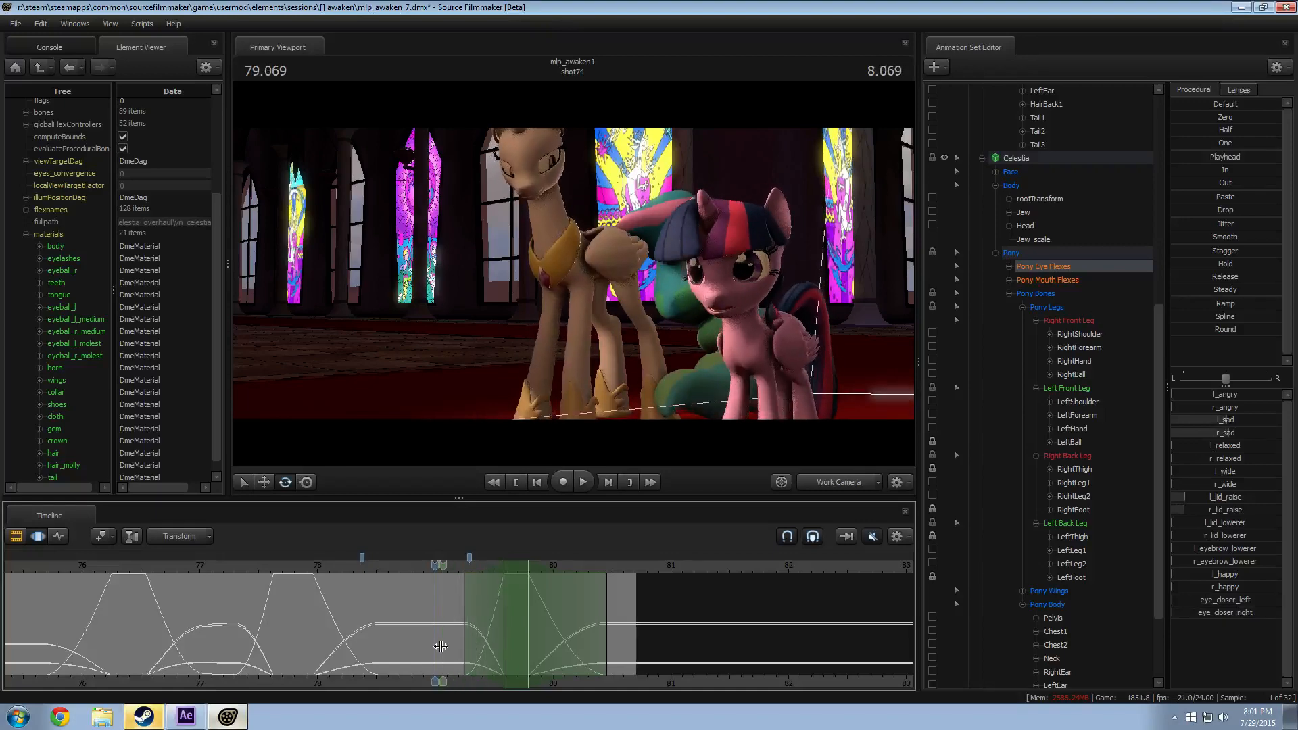
{"action": "key", "text": "w"}
{"action": "left_click_drag", "start_coordinate": [581, 405], "coordinate": [481, 643]}
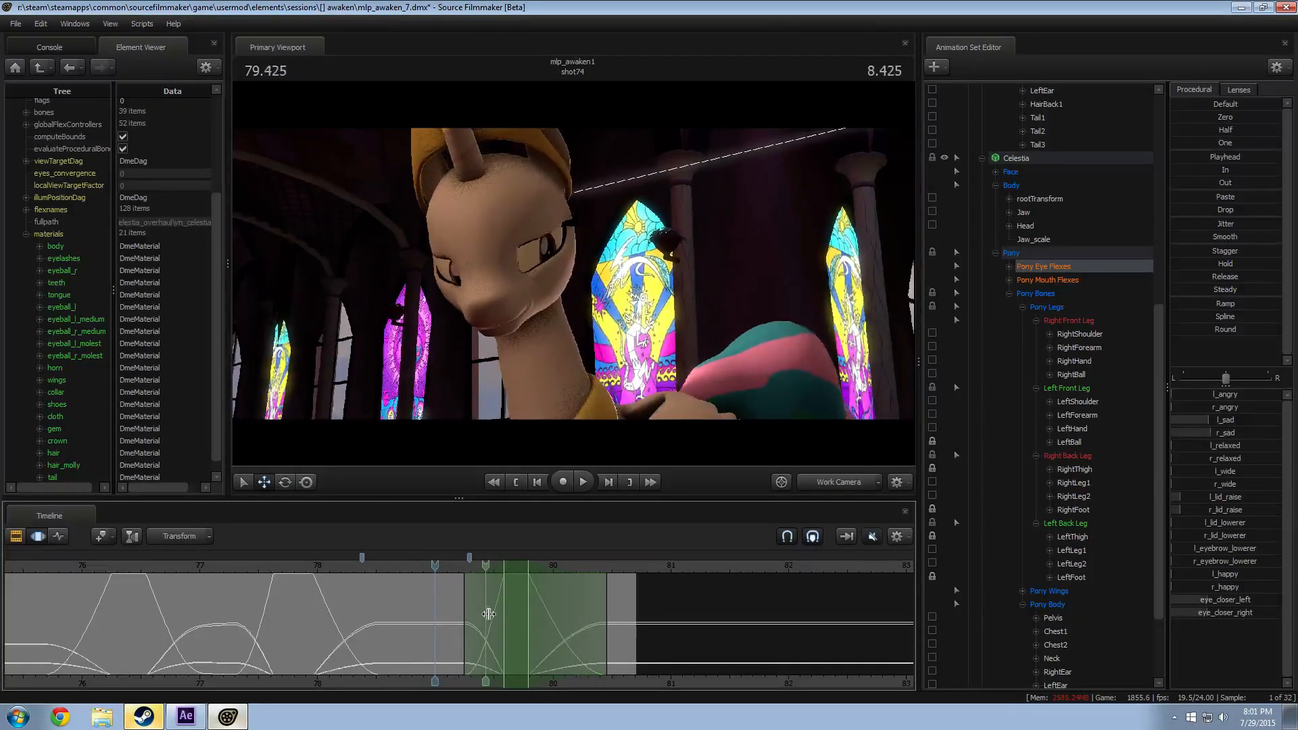
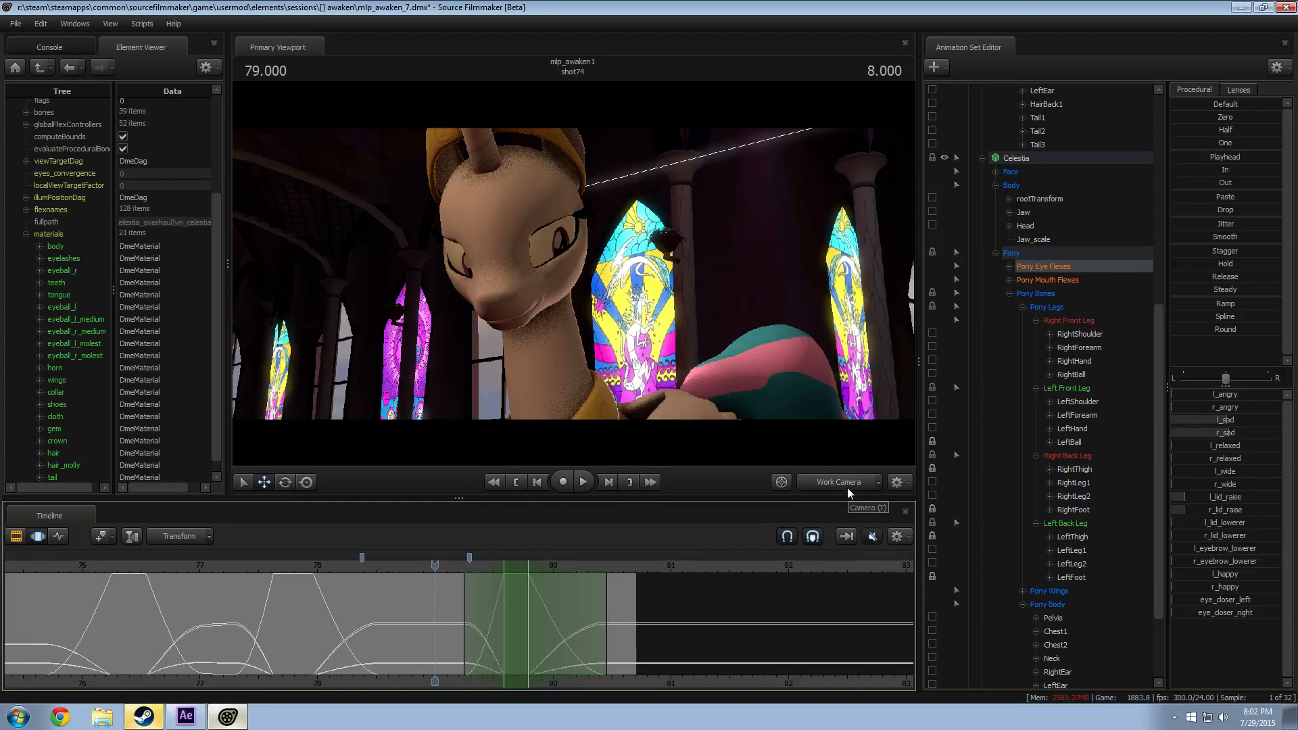
{"action": "left_click_drag", "start_coordinate": [544, 329], "coordinate": [582, 375]}
{"action": "key", "text": "space"}
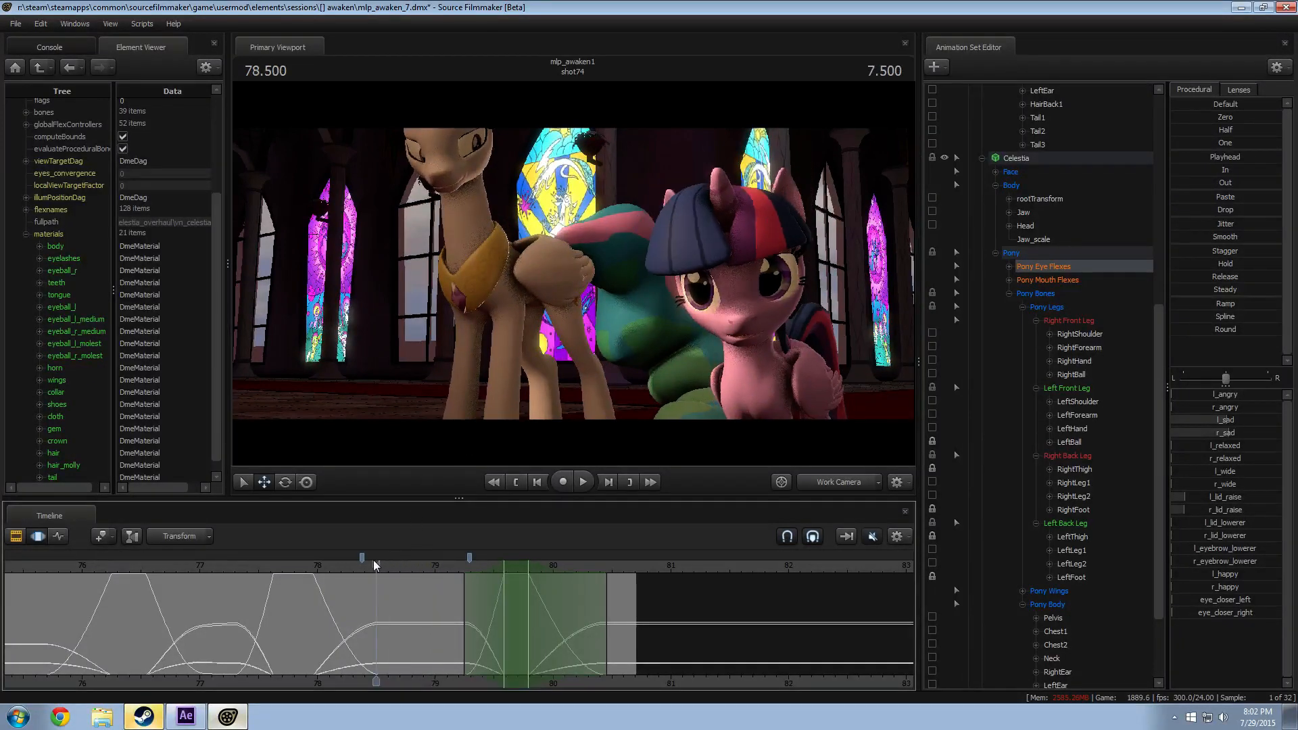
Step: Play back shot74 through the work camera from about 75 seconds to review both characters from the front
{"action": "left_click", "coordinate": [115, 565]}
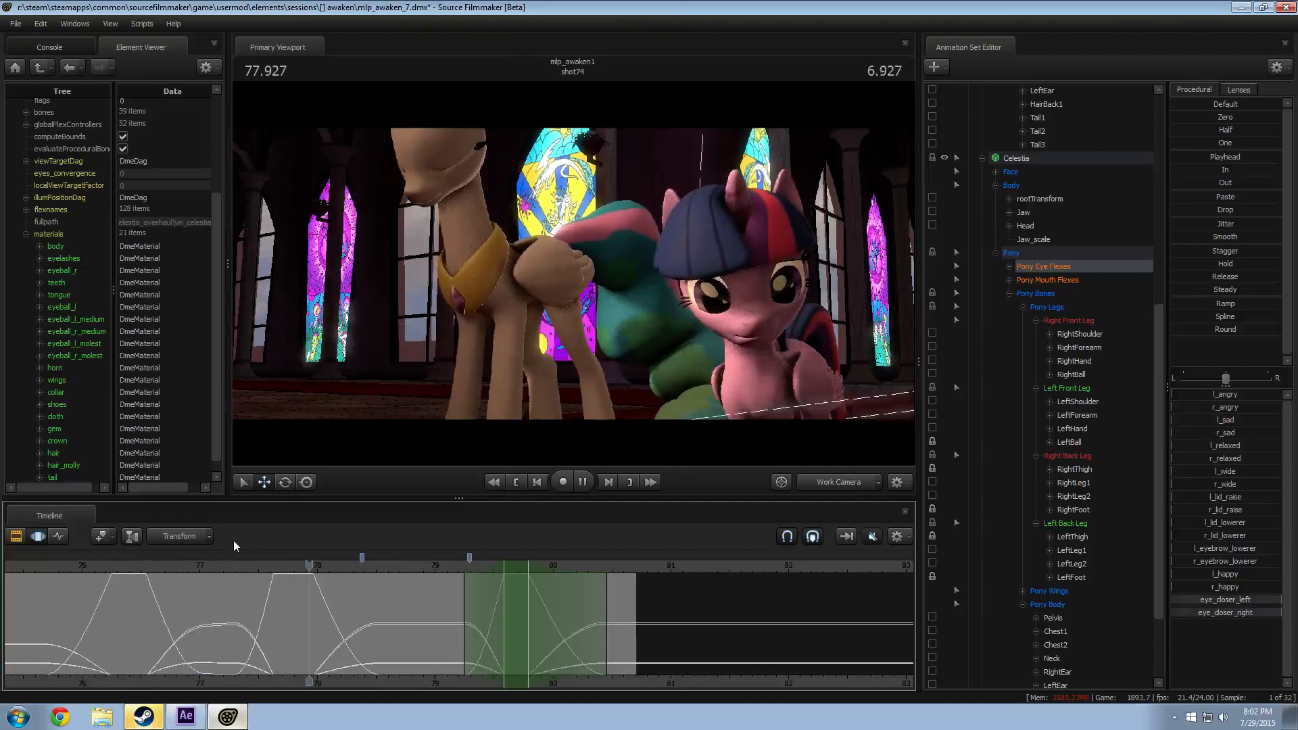
{"action": "key", "text": "space"}
{"action": "scroll", "coordinate": [87, 565], "scroll_direction": "down", "scroll_amount": 3}
{"action": "left_click", "coordinate": [131, 566]}
{"action": "key", "text": "space"}
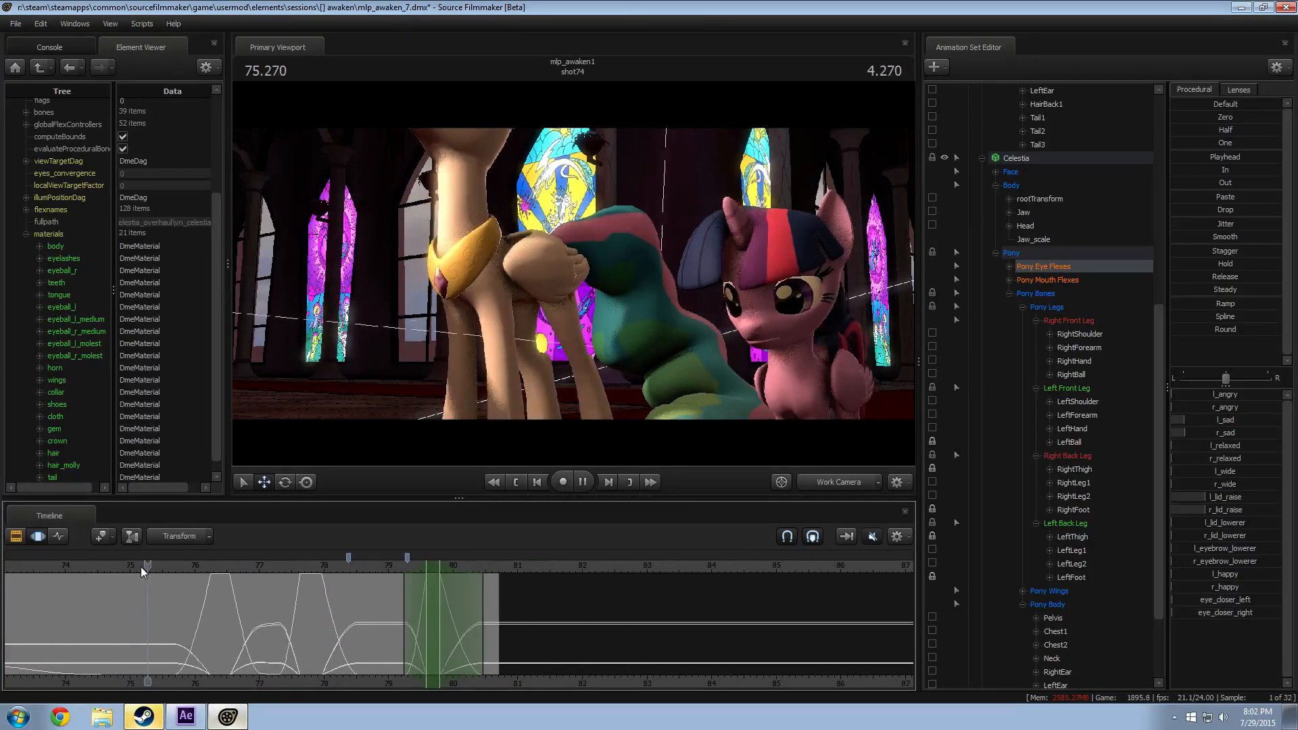
{"action": "key", "text": "space"}
Step: Reframe the work camera above the characters, play back the walk and move in to inspect Celestia's face
{"action": "left_click_drag", "start_coordinate": [513, 311], "coordinate": [669, 284]}
{"action": "left_click_drag", "start_coordinate": [380, 365], "coordinate": [380, 417]}
{"action": "mouse_move", "coordinate": [127, 572]}
{"action": "left_mouse_down"}
{"action": "mouse_move", "coordinate": [102, 568]}
{"action": "mouse_move", "coordinate": [132, 568]}
{"action": "left_mouse_up"}
{"action": "mouse_move", "coordinate": [573, 273]}
{"action": "left_mouse_down"}
{"action": "mouse_move", "coordinate": [595, 277]}
{"action": "mouse_move", "coordinate": [573, 273]}
{"action": "left_mouse_up"}
{"action": "key", "text": "space"}
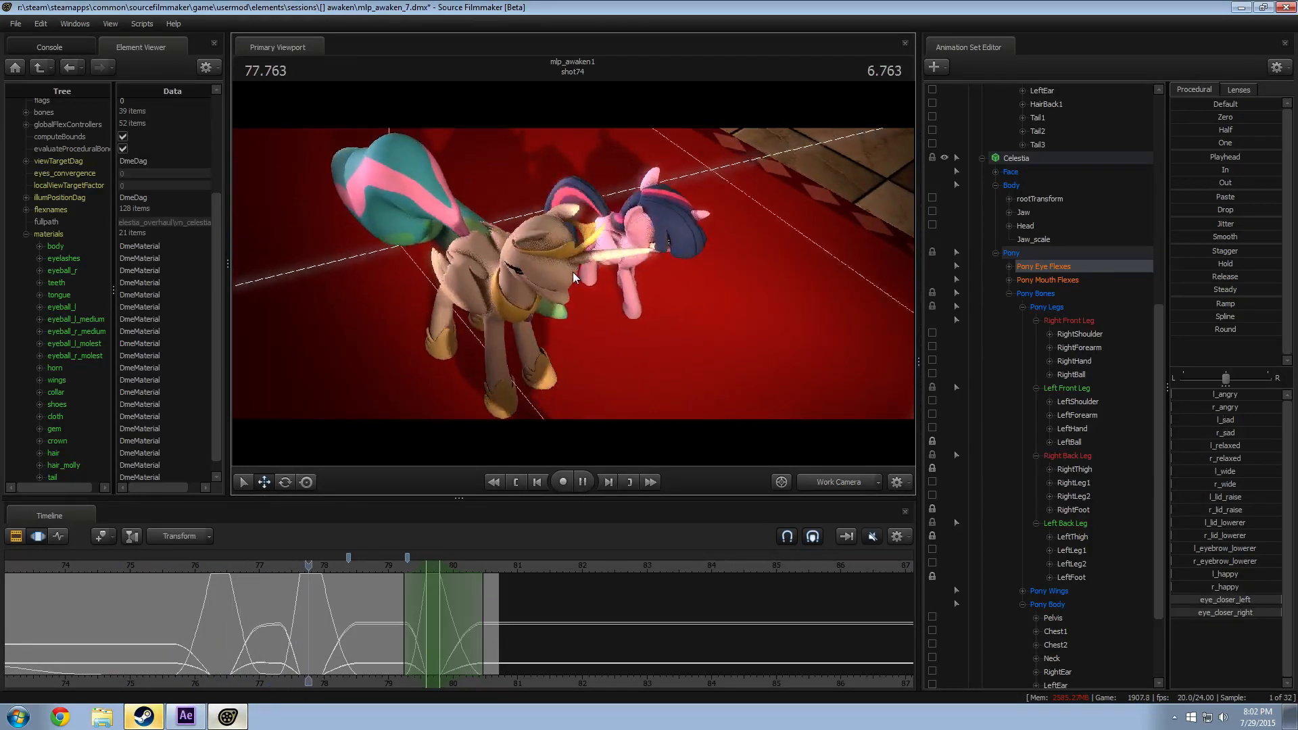
{"action": "key", "text": "space"}
{"action": "left_click_drag", "start_coordinate": [701, 296], "coordinate": [586, 277]}
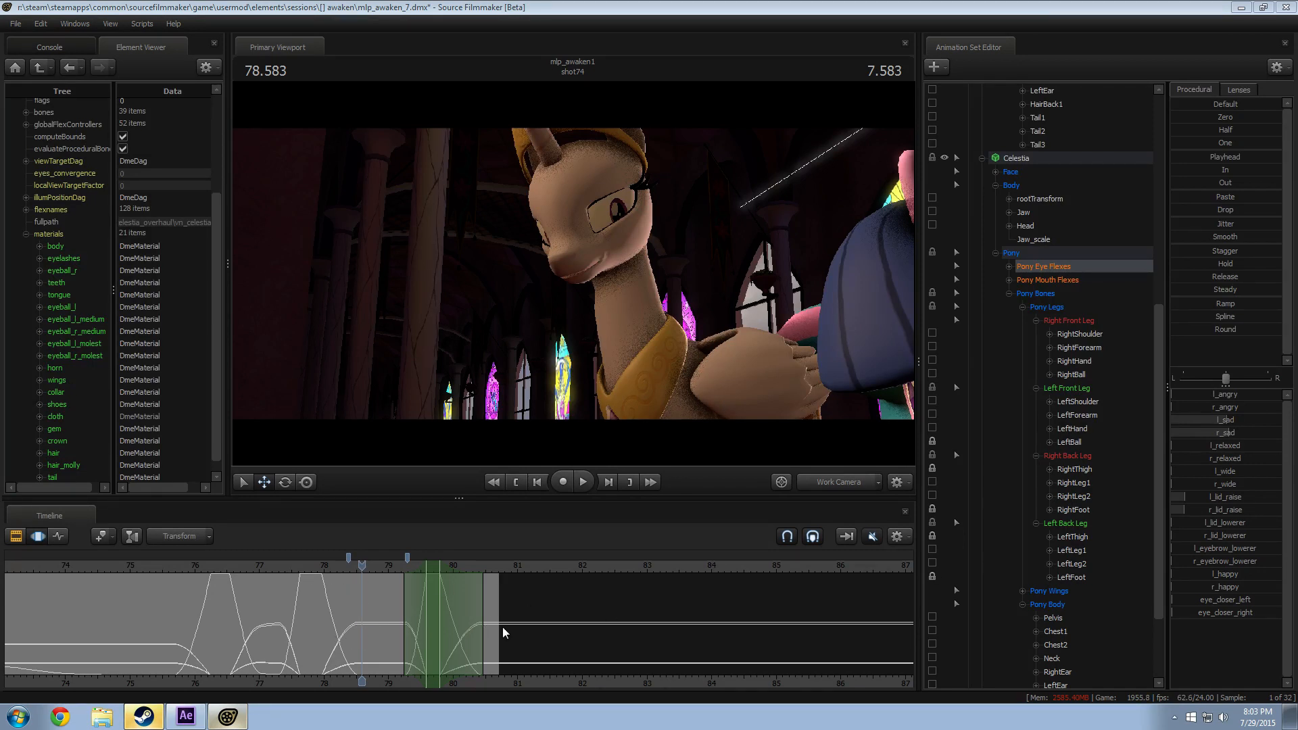
Step: Create an animation set for a new model in shot74 using the model file celestia_overhaul\vn_celestia.mdl
{"action": "key", "text": "s"}
{"action": "left_click_drag", "start_coordinate": [689, 386], "coordinate": [723, 433]}
{"action": "left_click_drag", "start_coordinate": [573, 274], "coordinate": [569, 284]}
{"action": "key", "text": "w"}
{"action": "scroll", "coordinate": [991, 225], "scroll_direction": "up", "scroll_amount": 10}
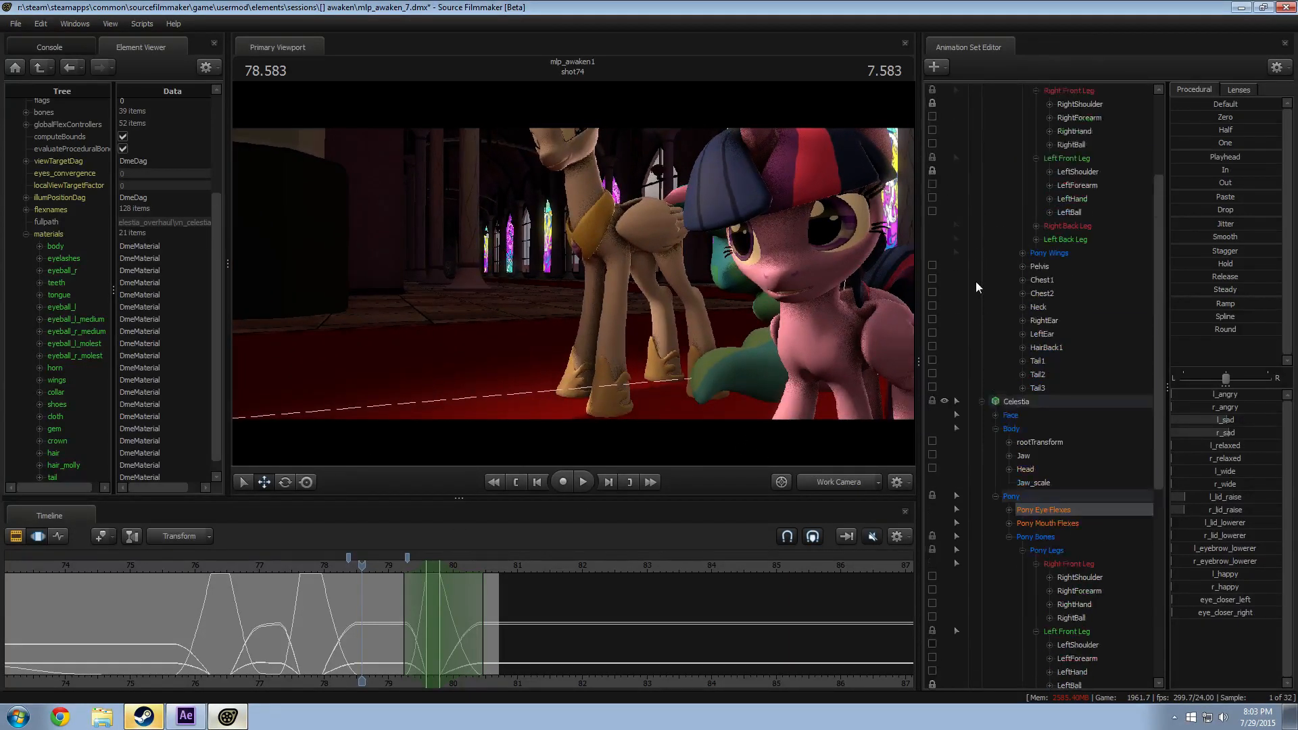
{"action": "left_click", "coordinate": [968, 116]}
{"action": "right_click", "coordinate": [992, 239]}
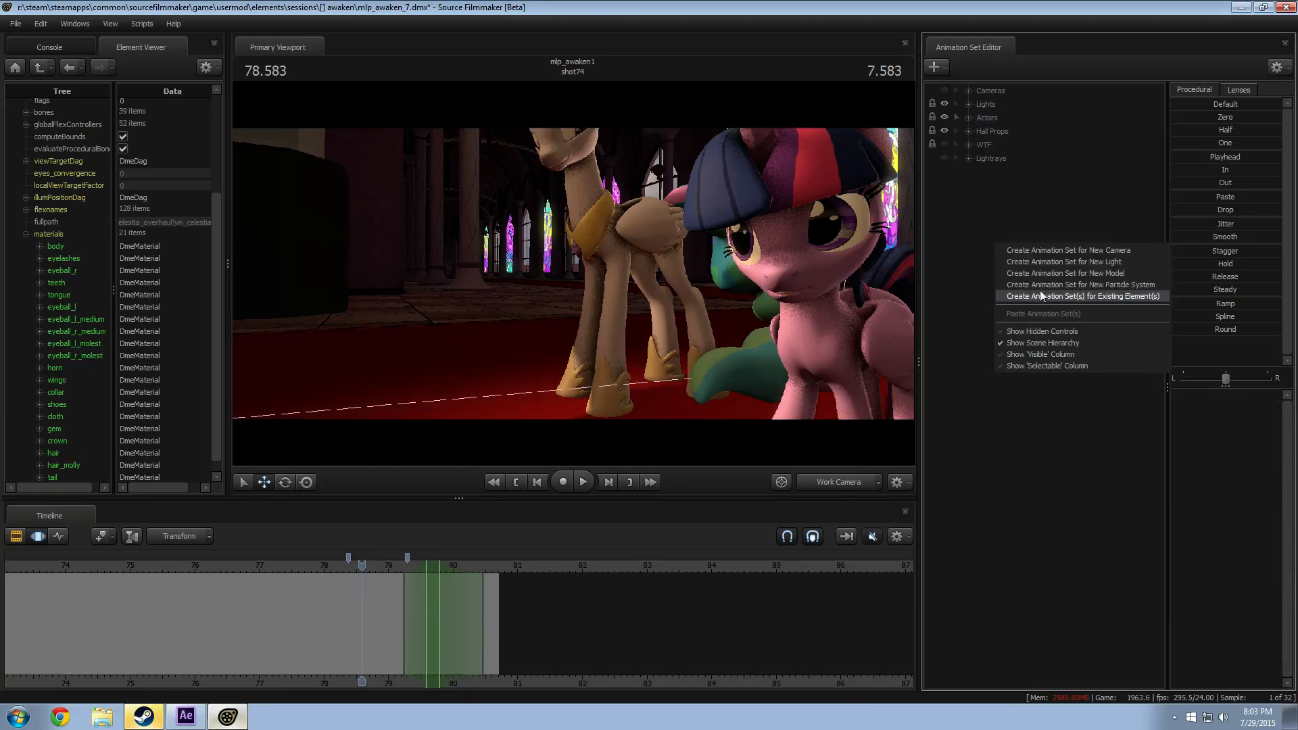
{"action": "left_click", "coordinate": [1045, 277]}
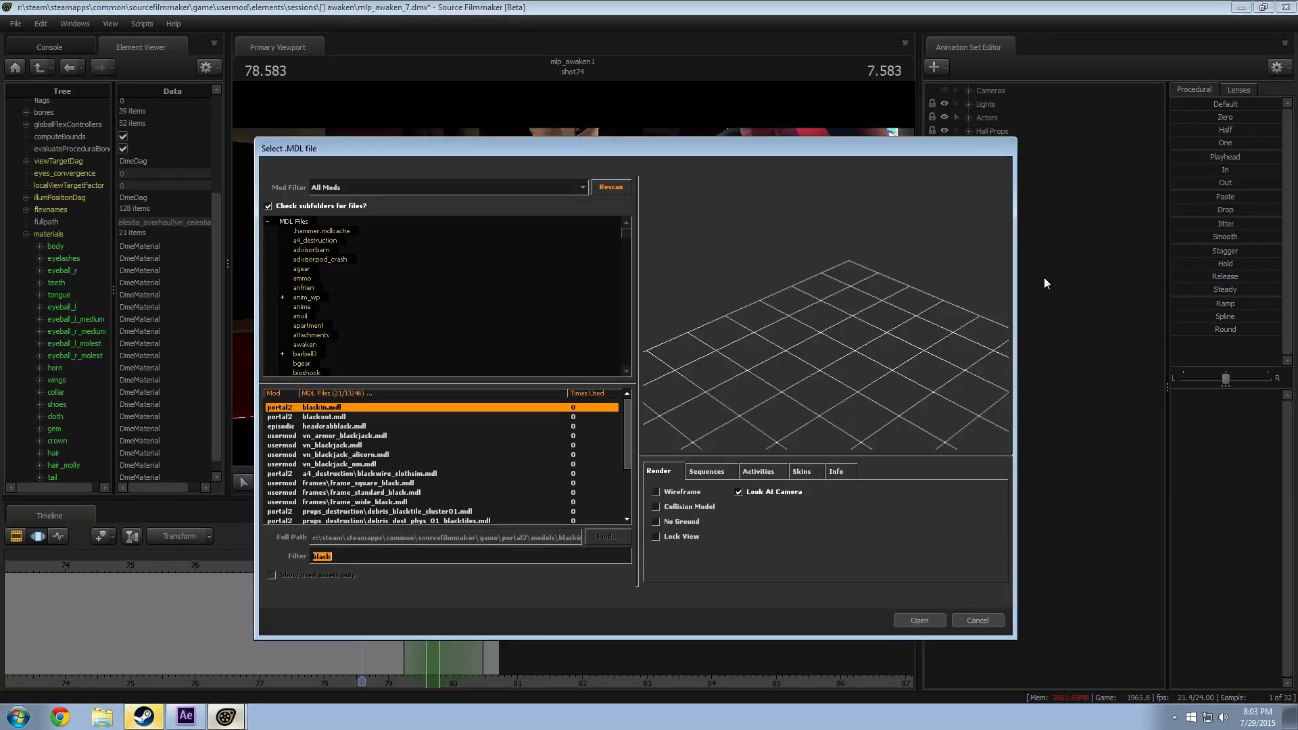
{"action": "type", "text": "cele"}
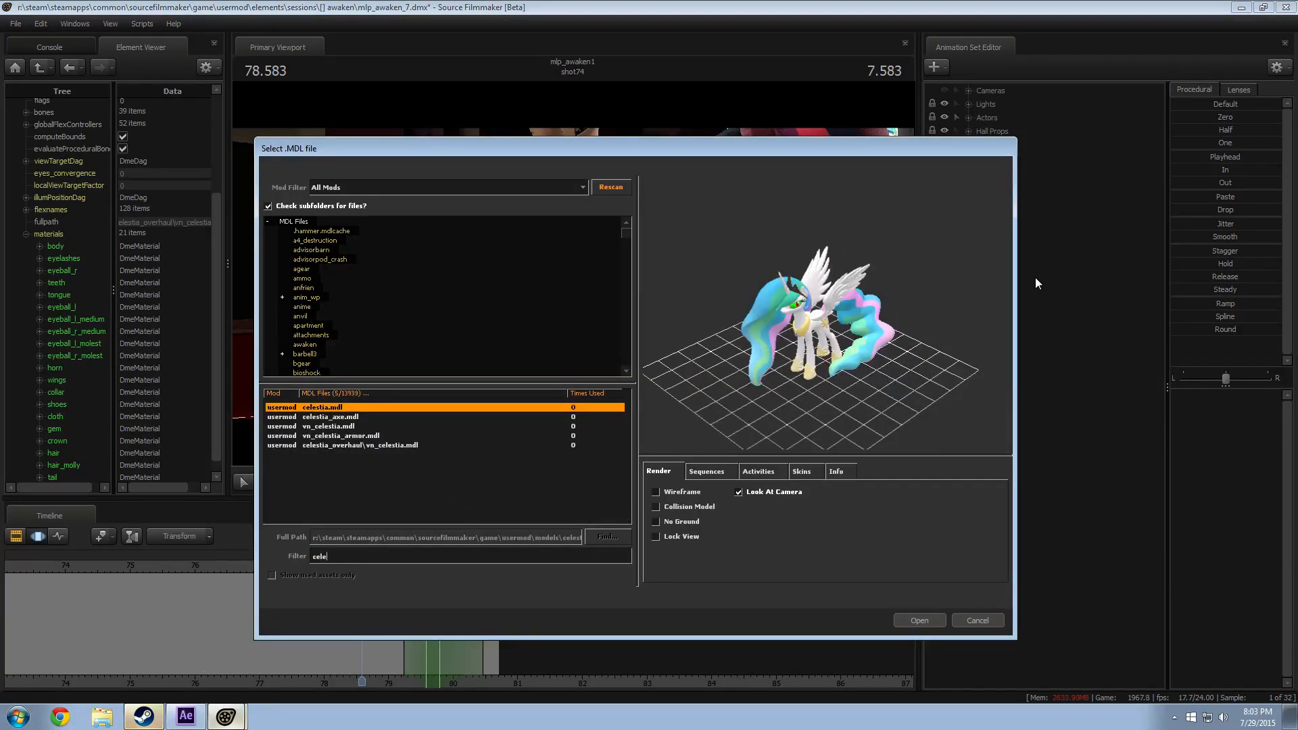
{"action": "left_click", "coordinate": [346, 444]}
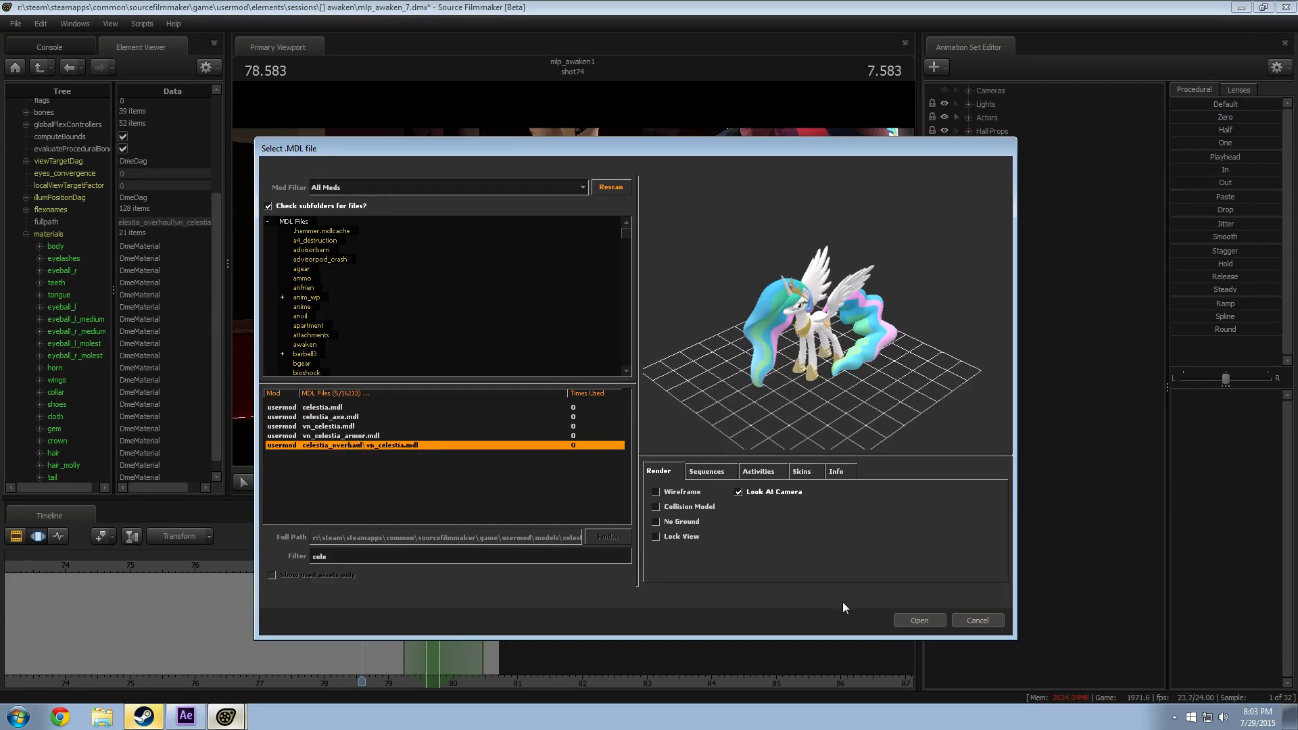
{"action": "left_click", "coordinate": [909, 620]}
Step: Move the new vn_celestia2 model away from the existing characters to an open spot on the red carpet
{"action": "left_click", "coordinate": [1008, 171]}
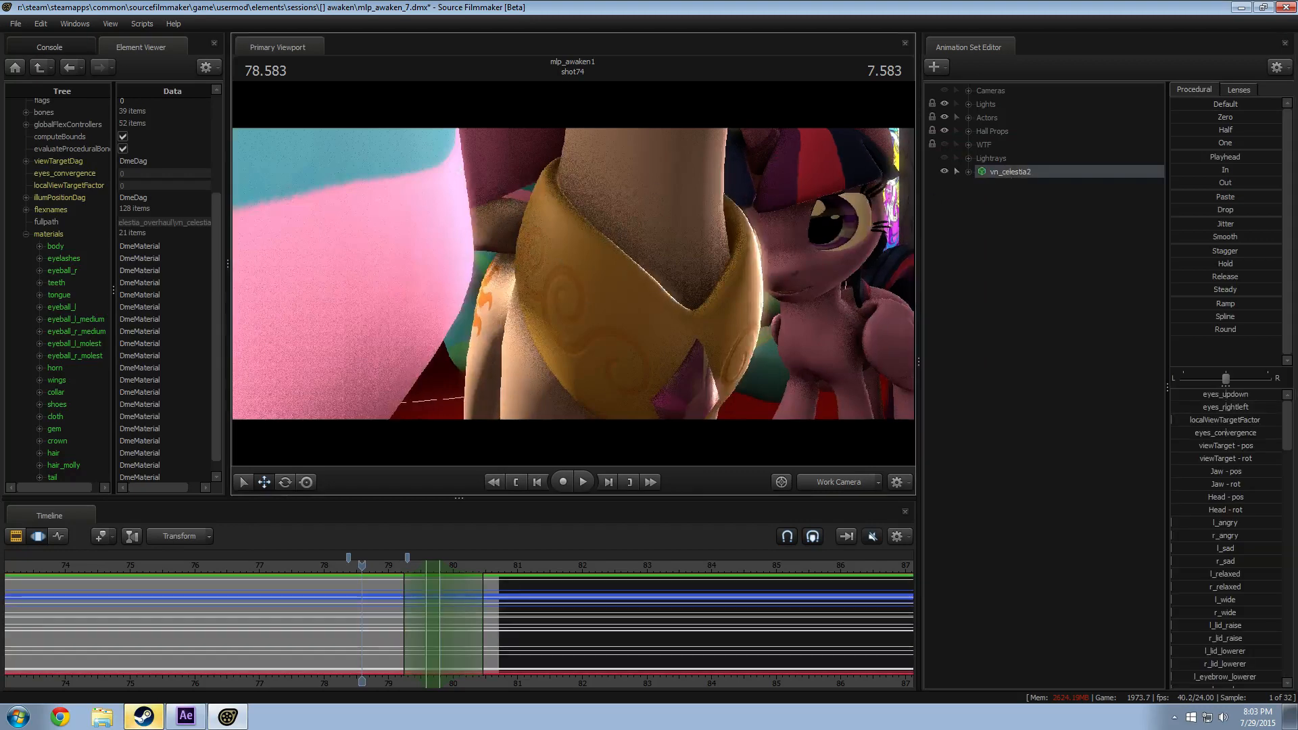
{"action": "key", "text": "w"}
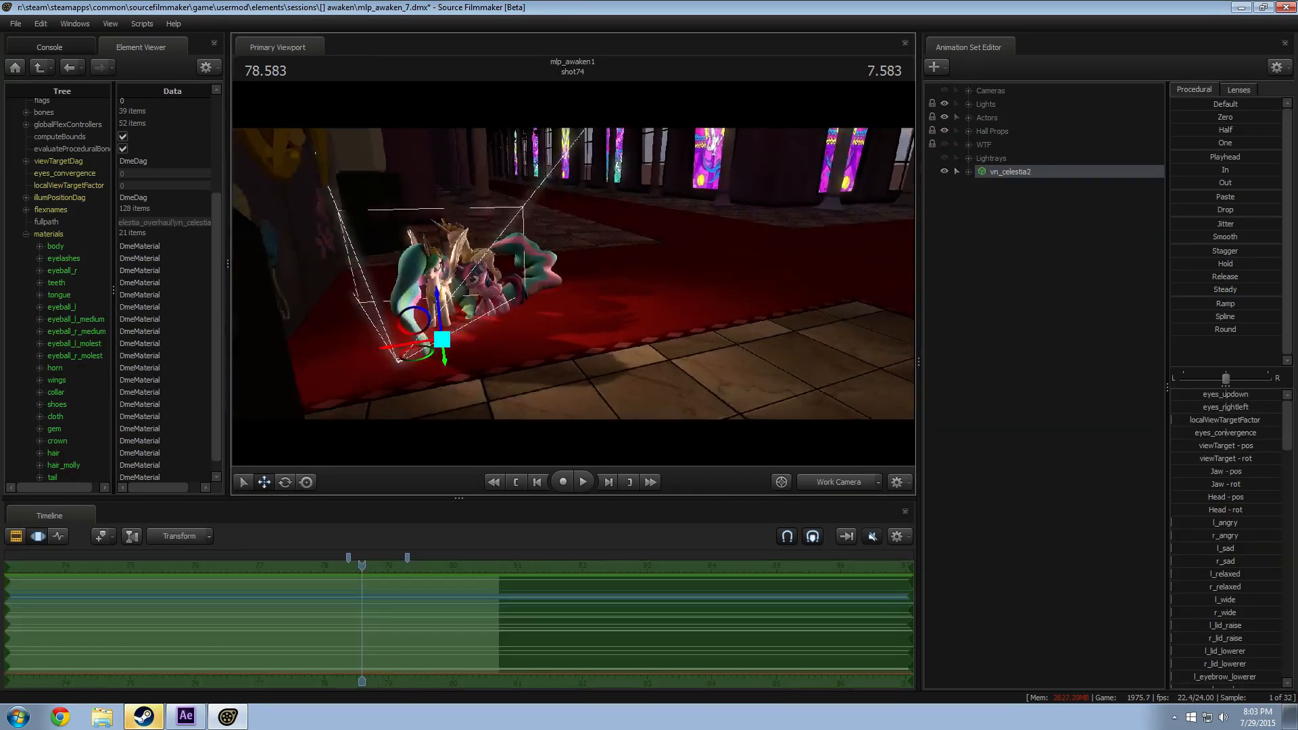
{"action": "left_click_drag", "start_coordinate": [420, 351], "coordinate": [656, 284]}
{"action": "key", "text": "e"}
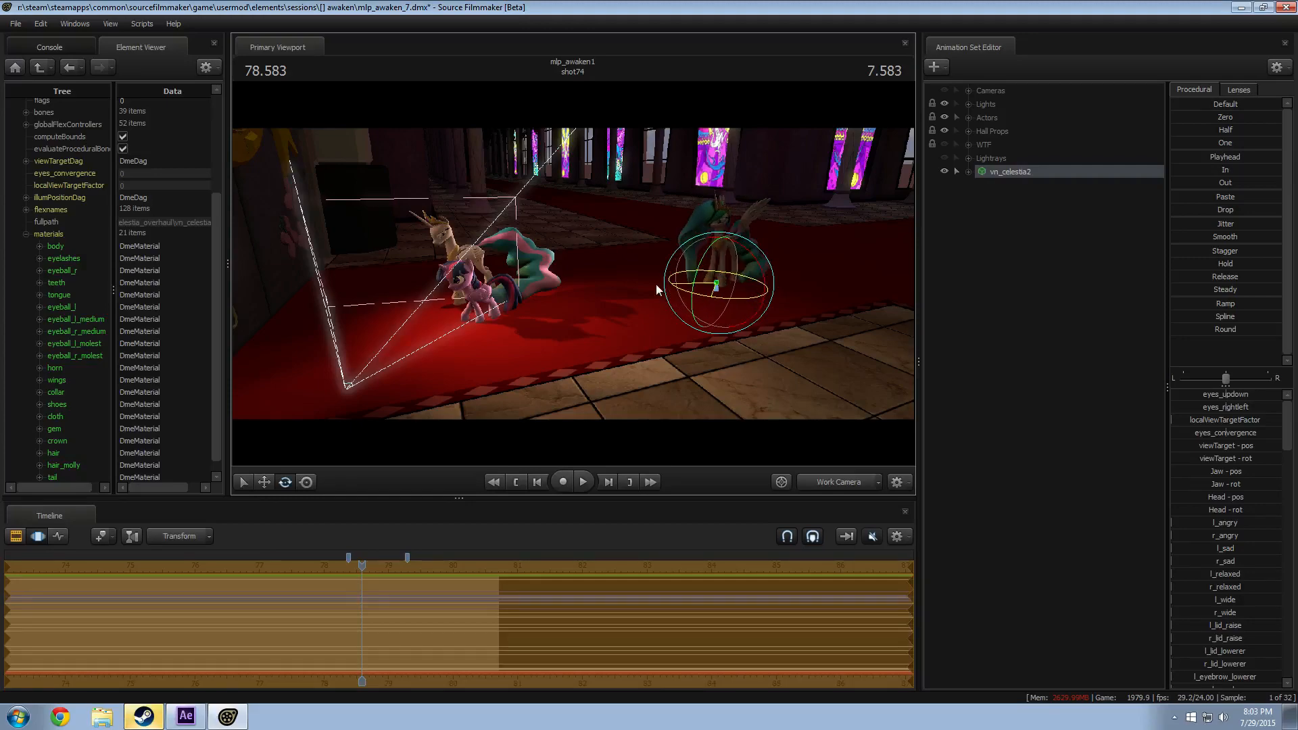
Step: Turn the viewport lighting off while moving the work camera in on vn_celestia2, and turn the lighting back on
{"action": "right_click", "coordinate": [652, 299]}
{"action": "left_click", "coordinate": [691, 334]}
{"action": "left_click_drag", "start_coordinate": [563, 314], "coordinate": [608, 315]}
{"action": "key", "text": "w"}
{"action": "mouse_move", "coordinate": [573, 274]}
{"action": "left_mouse_down"}
{"action": "mouse_move", "coordinate": [540, 272]}
{"action": "mouse_move", "coordinate": [636, 274]}
{"action": "mouse_move", "coordinate": [578, 273]}
{"action": "left_mouse_up"}
{"action": "key", "text": "w"}
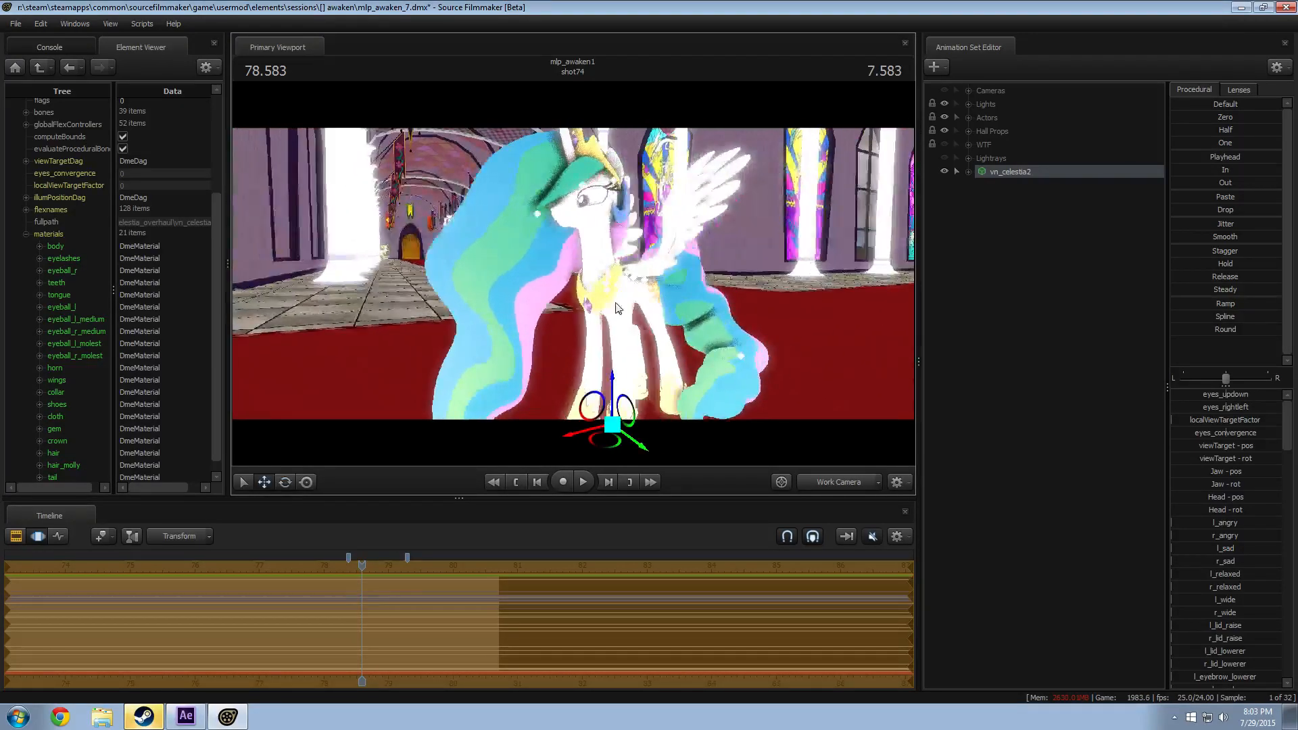
{"action": "right_click", "coordinate": [631, 315]}
{"action": "left_click", "coordinate": [662, 353]}
{"action": "left_click_drag", "start_coordinate": [649, 338], "coordinate": [676, 352]}
{"action": "key", "text": "w"}
Step: Set a time selection from about 75 to 76 seconds peaking at 75.5 and rotate vn_celestia2's left shoulder to swing that leg forward
{"action": "key", "text": "ctrl"}
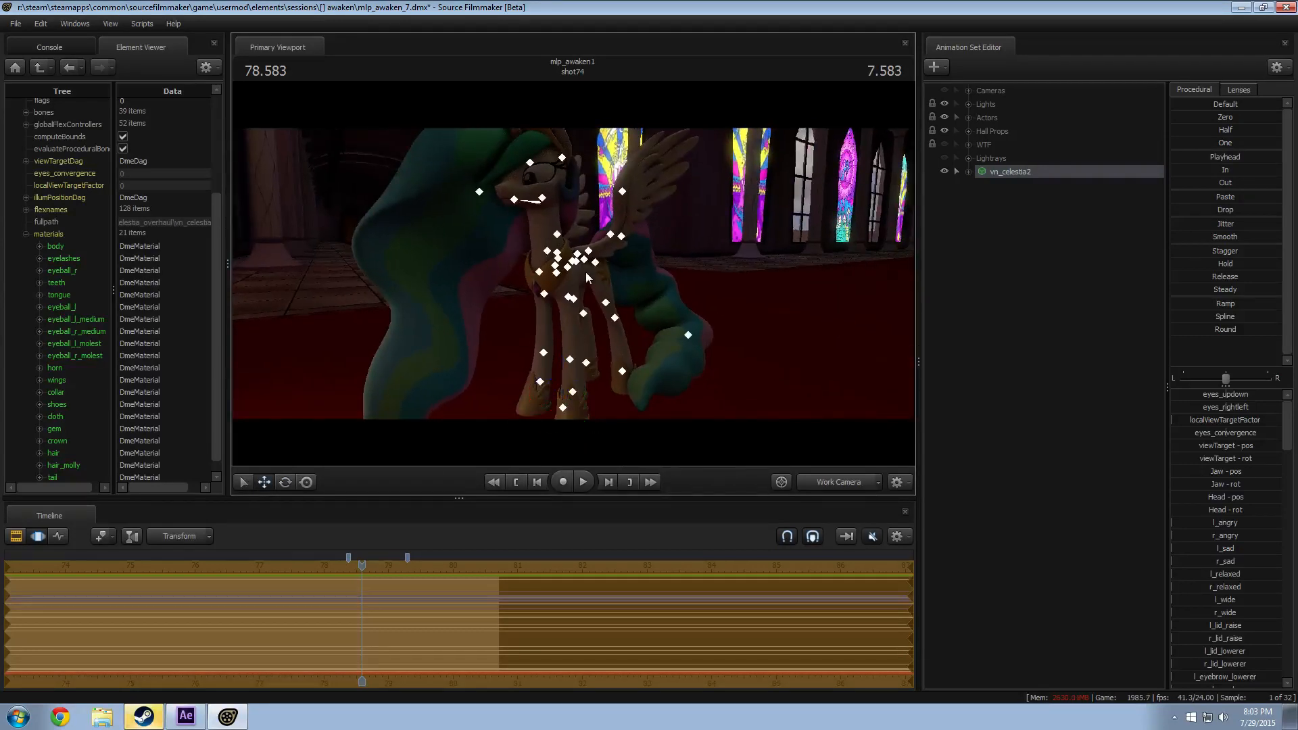
{"action": "scroll", "coordinate": [394, 580], "scroll_direction": "up", "scroll_amount": 1}
{"action": "scroll", "coordinate": [322, 594], "scroll_direction": "down", "scroll_amount": 3}
{"action": "left_click", "coordinate": [202, 626]}
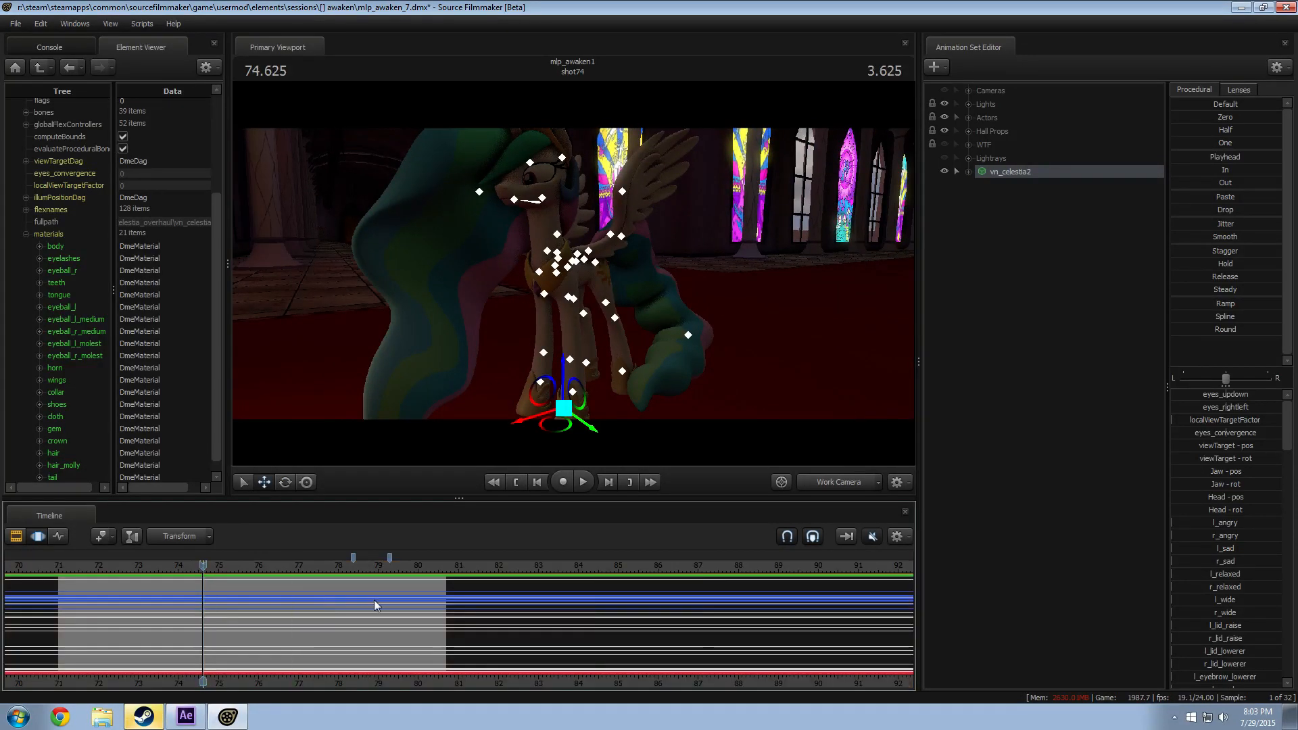
{"action": "scroll", "coordinate": [373, 599], "scroll_direction": "up", "scroll_amount": 5}
{"action": "left_click", "coordinate": [333, 601]}
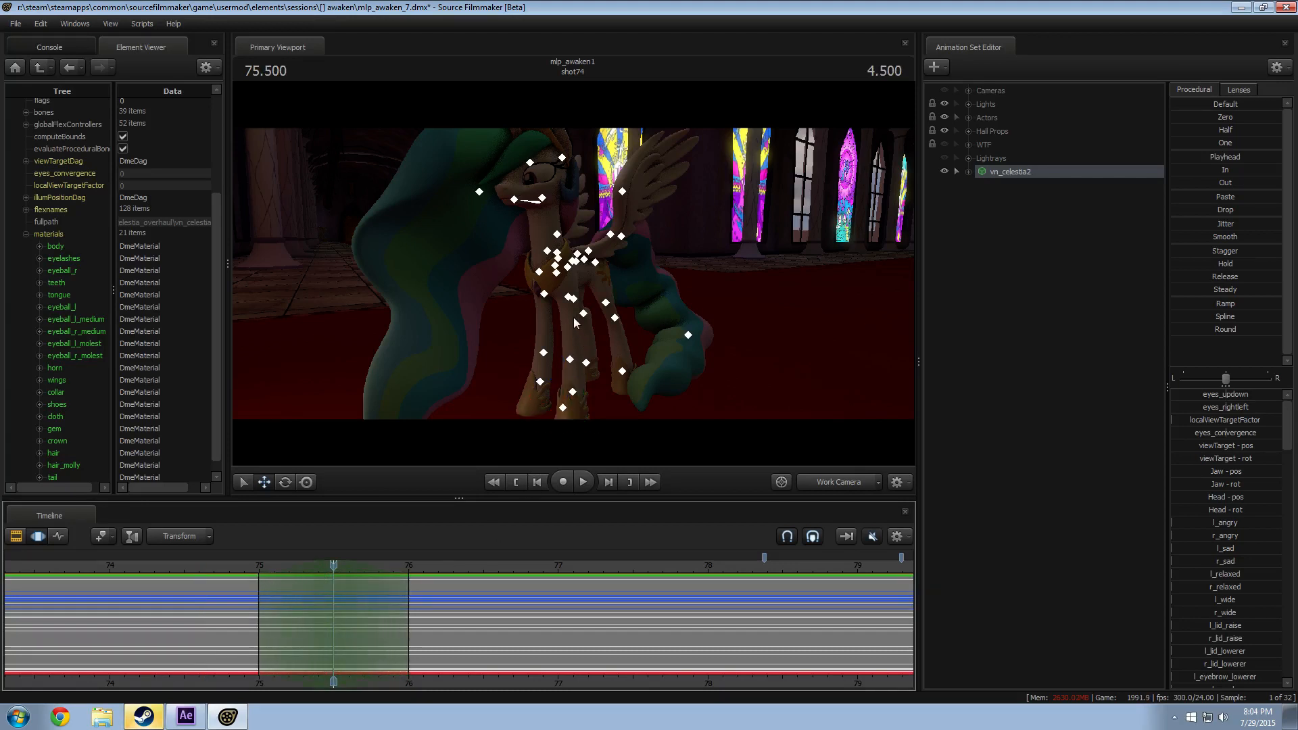
{"action": "left_click", "coordinate": [555, 272]}
{"action": "left_click_drag", "start_coordinate": [538, 254], "coordinate": [669, 250]}
{"action": "left_click_drag", "start_coordinate": [584, 271], "coordinate": [591, 267]}
{"action": "left_click_drag", "start_coordinate": [538, 394], "coordinate": [440, 372], "text": "alt"}
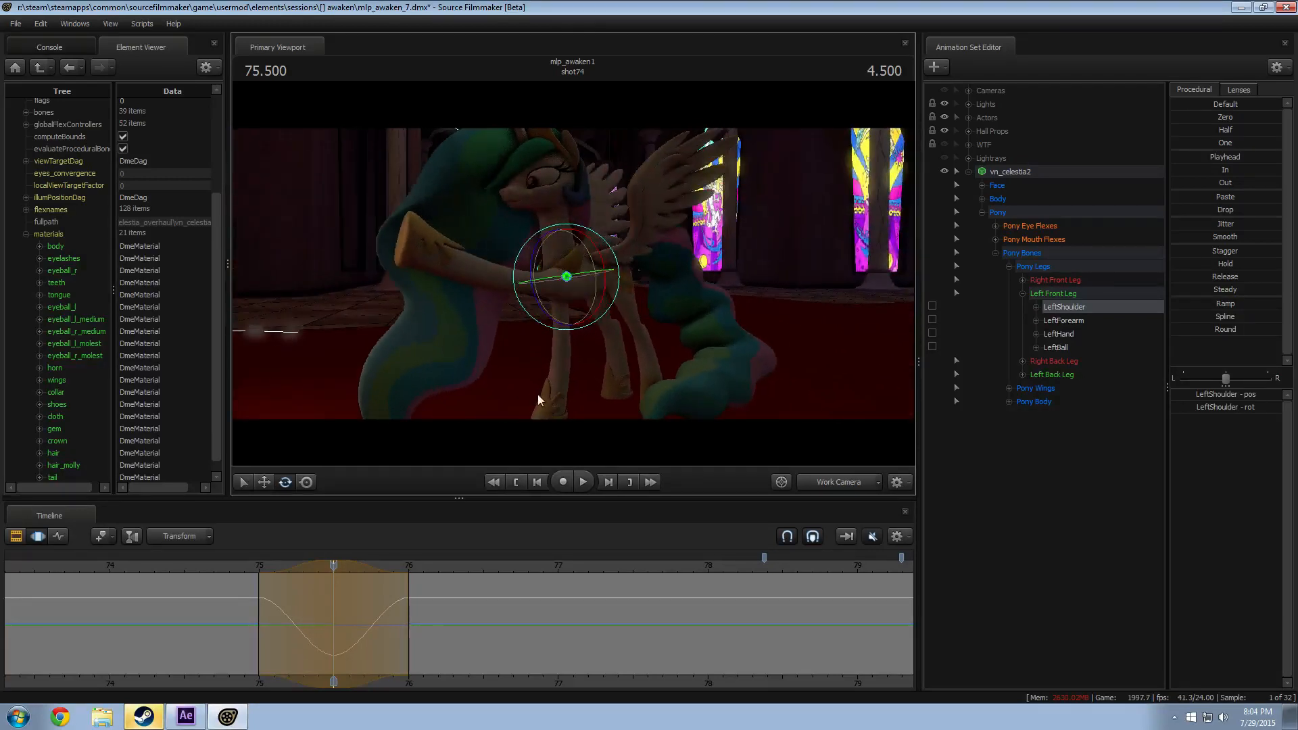
{"action": "key", "text": "Return"}
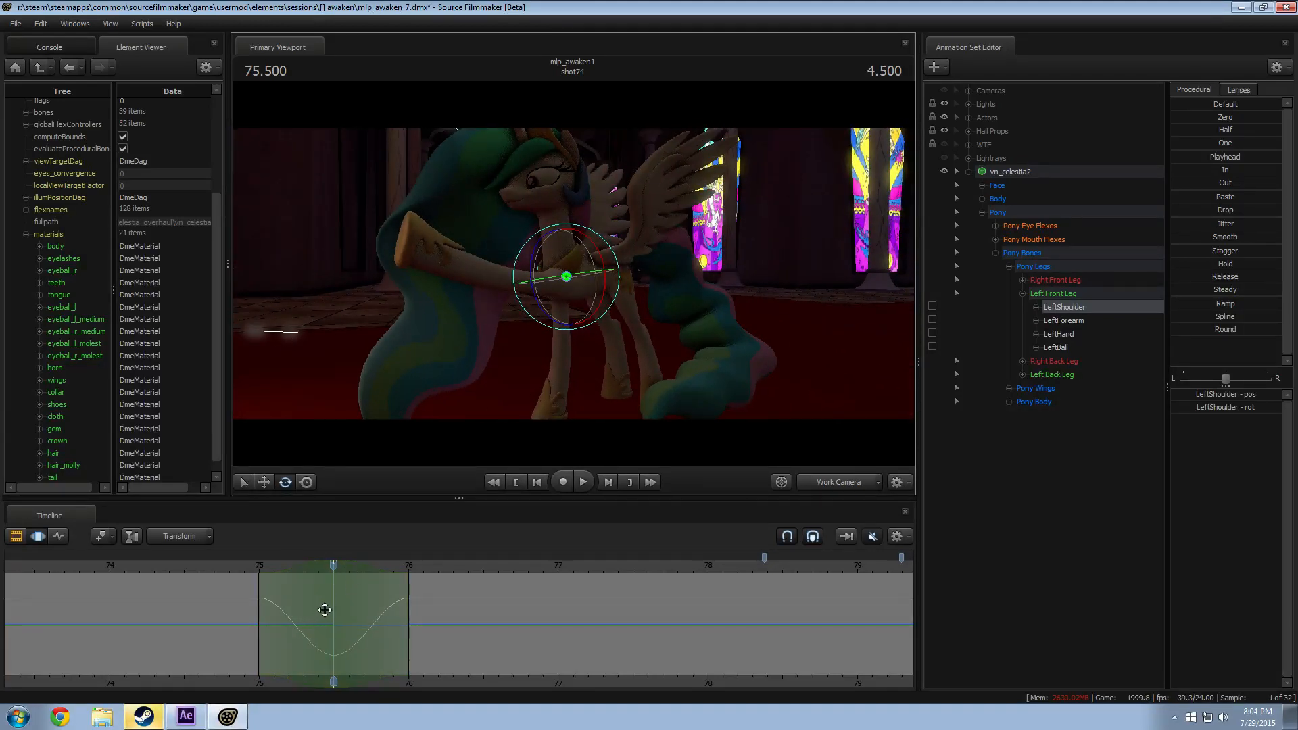
Step: Rotate vn_celestia2's right shoulder at 75.5 seconds so the right front leg swings forward alongside the left one
{"action": "left_click_drag", "start_coordinate": [512, 383], "coordinate": [612, 371], "text": "alt"}
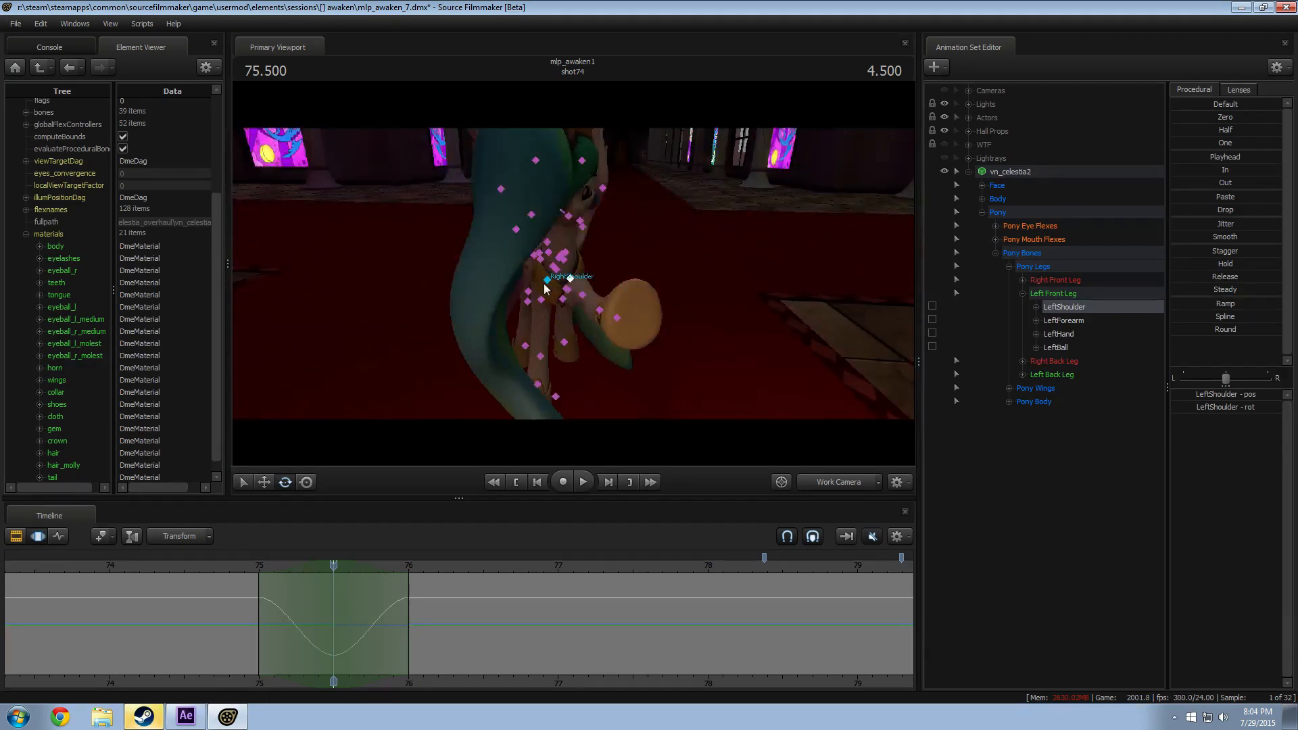
{"action": "left_click", "coordinate": [547, 281], "text": "ctrl"}
{"action": "left_click_drag", "start_coordinate": [546, 288], "coordinate": [531, 304], "text": "alt"}
{"action": "left_click_drag", "start_coordinate": [596, 251], "coordinate": [565, 213], "text": "alt"}
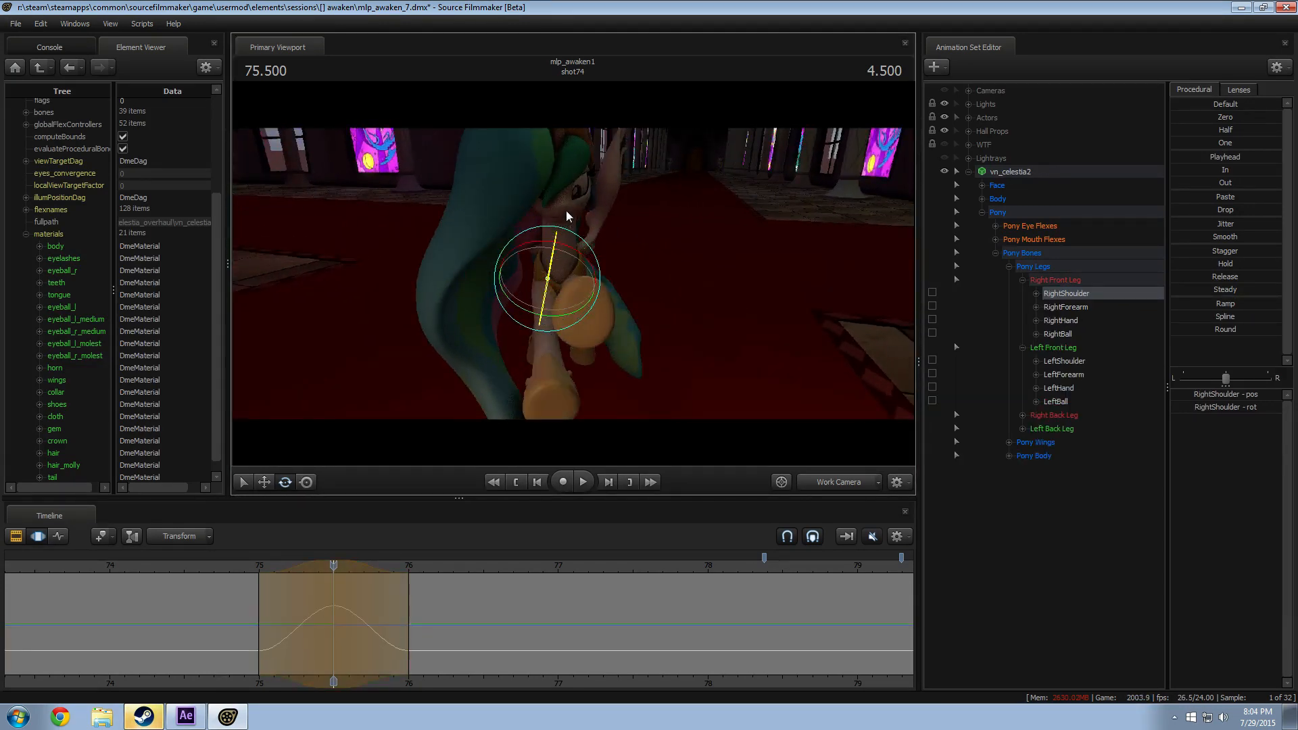
{"action": "left_click_drag", "start_coordinate": [534, 280], "coordinate": [566, 281]}
Step: Copy the right shoulder's swing onto the neighbouring ranges of 74 to 75 and 76 to 77 seconds
{"action": "left_click_drag", "start_coordinate": [399, 607], "coordinate": [400, 609]}
{"action": "left_click_drag", "start_coordinate": [268, 614], "coordinate": [472, 637]}
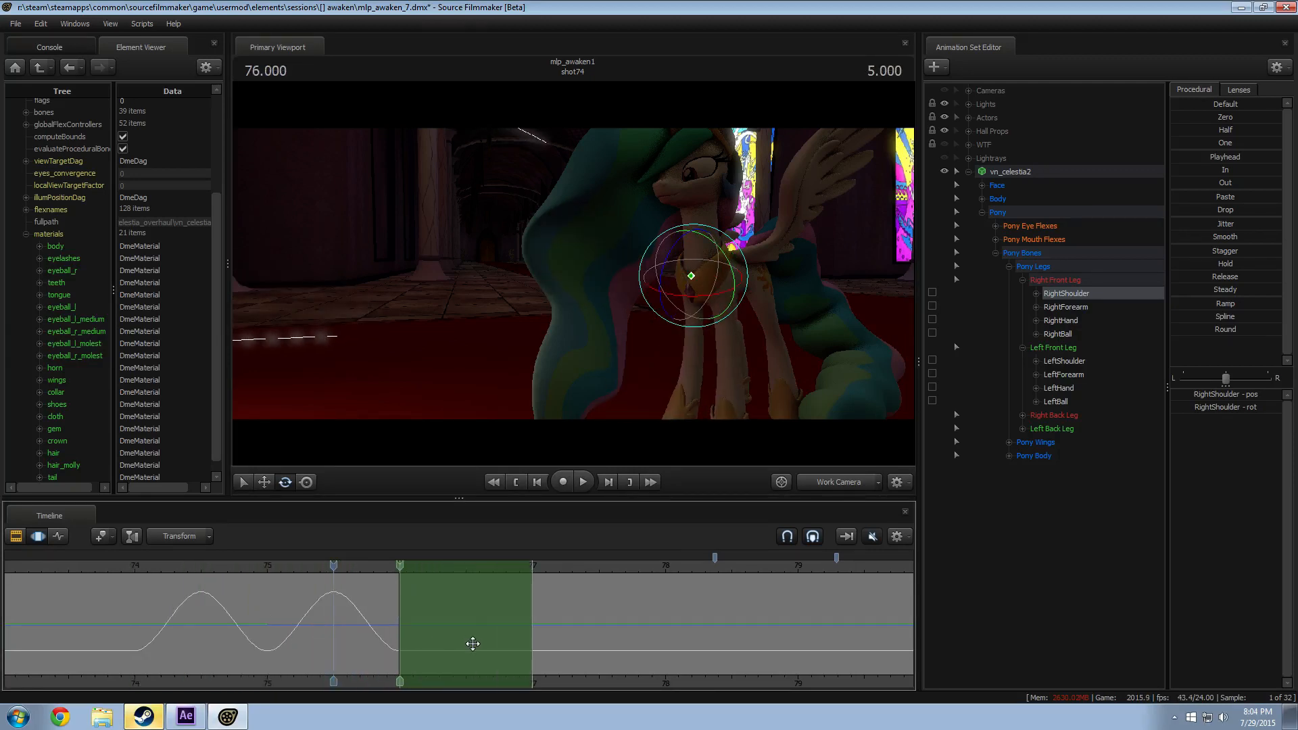
{"action": "left_click", "coordinate": [472, 638]}
{"action": "scroll", "coordinate": [347, 622], "scroll_direction": "down", "scroll_amount": 4}
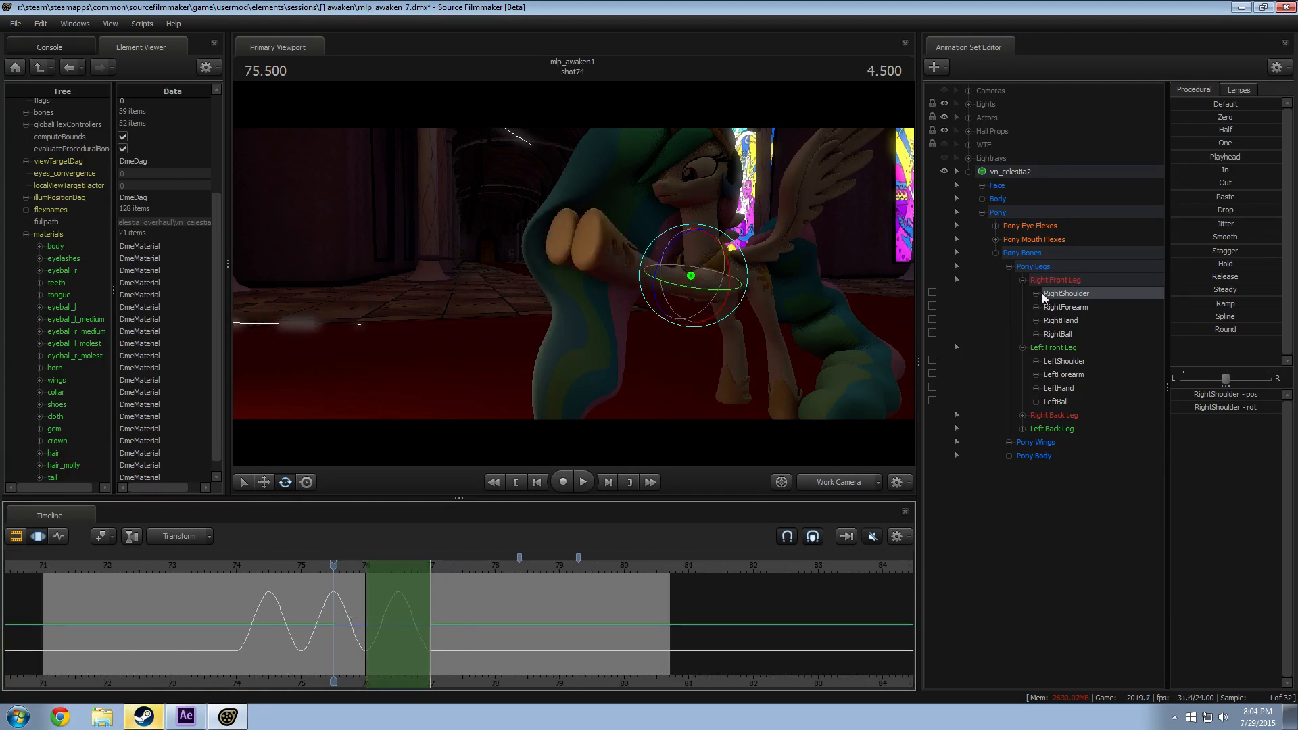
Step: Shift all of the Right Front Leg's animation half a second earlier so its swings alternate with the left leg
{"action": "left_click", "coordinate": [1054, 280]}
{"action": "key", "text": "ctrl+a"}
{"action": "scroll", "coordinate": [334, 618], "scroll_direction": "up", "scroll_amount": 2}
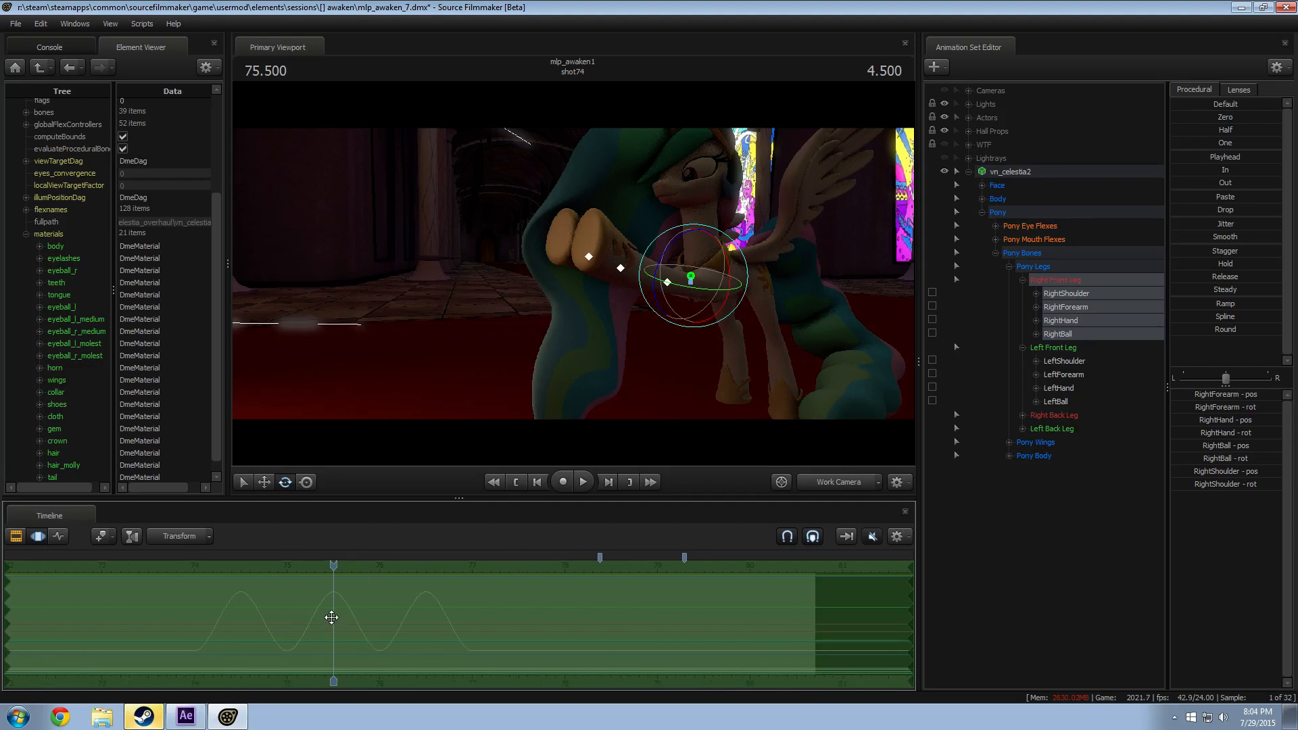
{"action": "left_click_drag", "start_coordinate": [333, 617], "coordinate": [289, 619]}
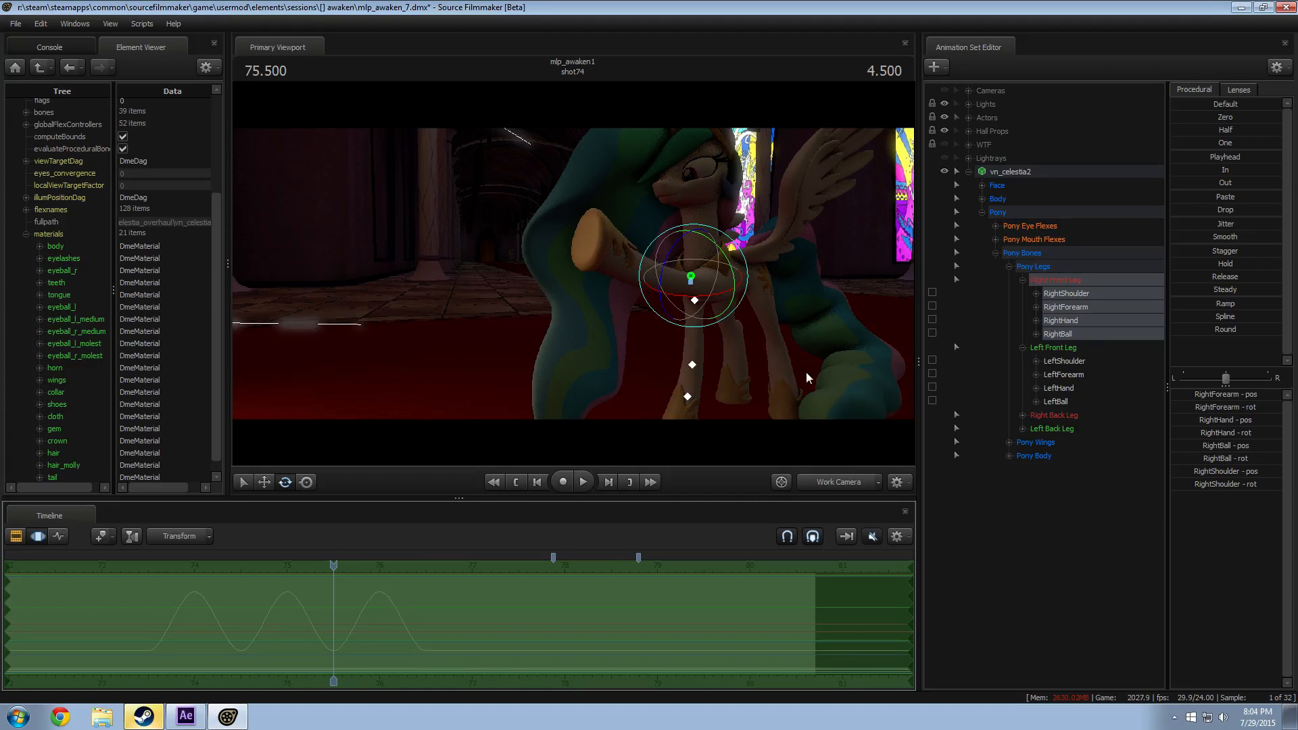
Step: Copy the whole vn_celestia2 leg cycle from 75 to 76 seconds and repeat it across about 69 to 85 seconds
{"action": "left_click_drag", "start_coordinate": [287, 597], "coordinate": [379, 600], "text": "shift"}
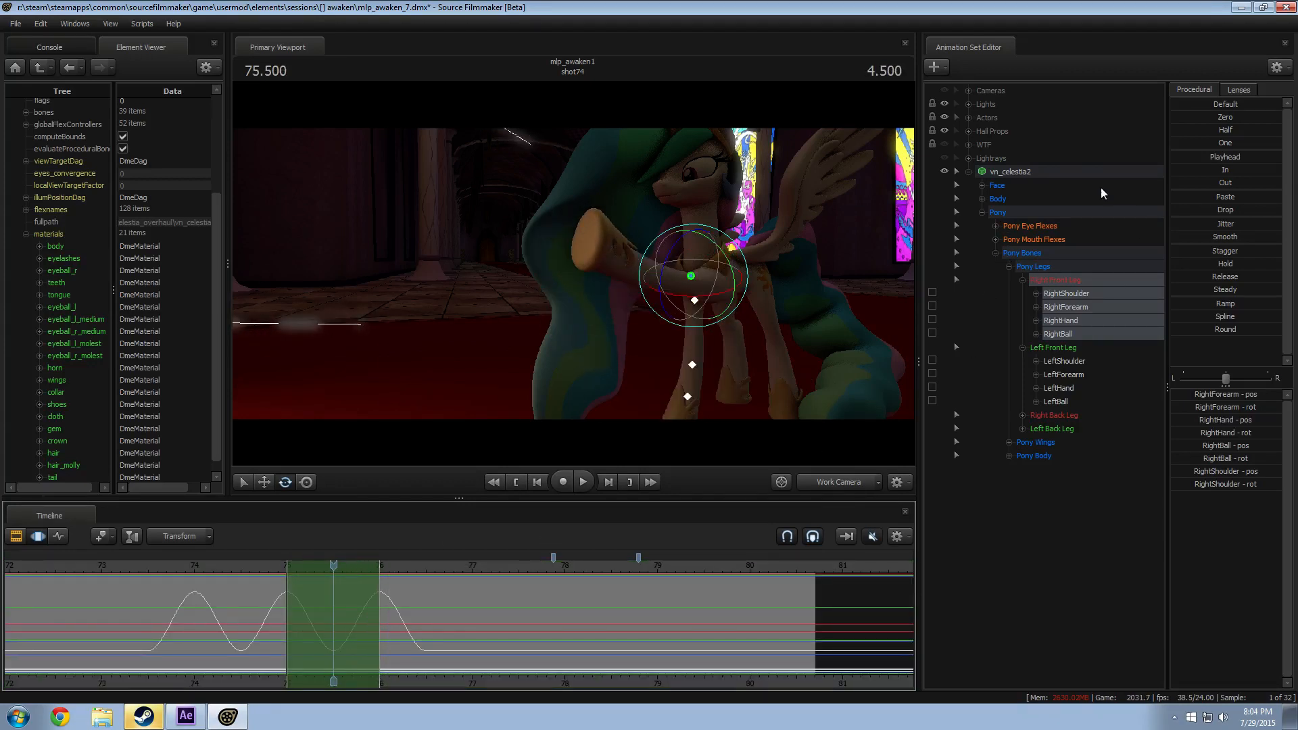
{"action": "left_click", "coordinate": [1050, 173]}
{"action": "scroll", "coordinate": [336, 619], "scroll_direction": "down", "scroll_amount": 3}
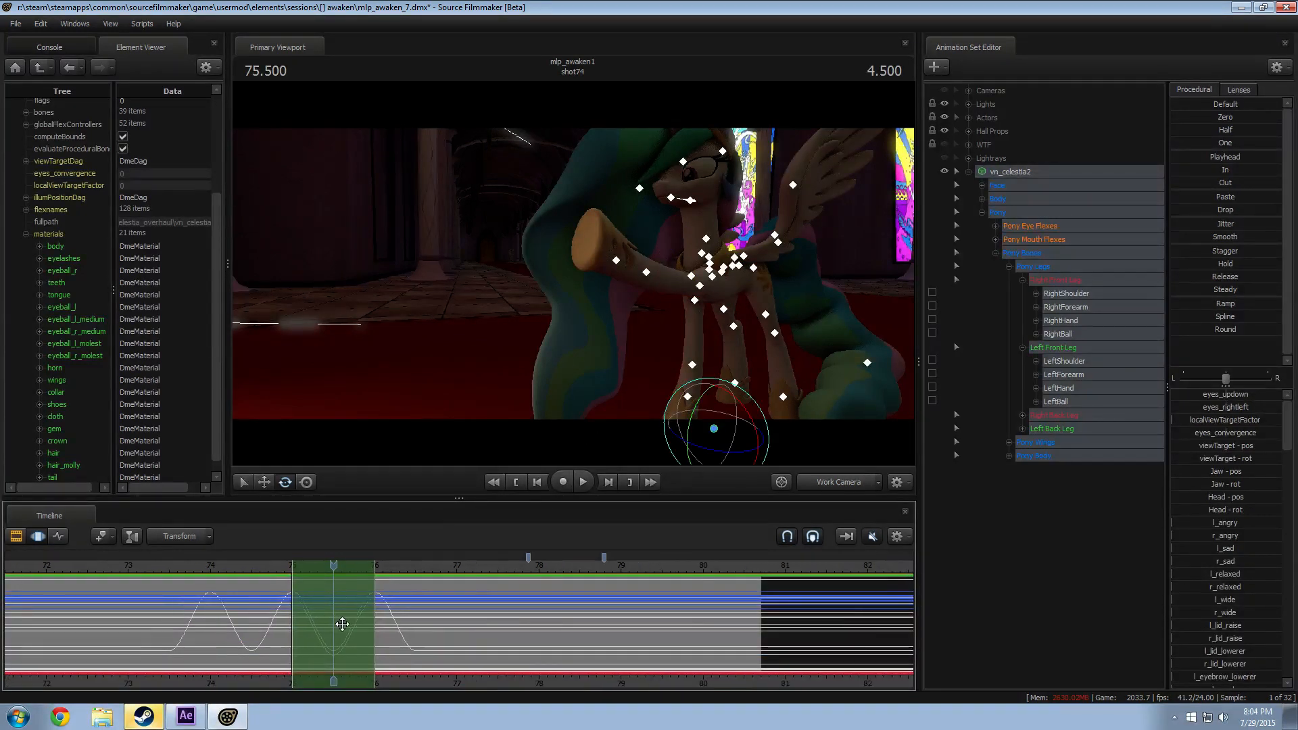
{"action": "left_click_drag", "start_coordinate": [335, 617], "coordinate": [430, 616]}
{"action": "left_click_drag", "start_coordinate": [281, 602], "coordinate": [563, 653]}
{"action": "key", "text": "ctrl+v"}
Step: Play back the repeated leg swings and paste further cycles so they run from about 65 to 93 seconds
{"action": "left_click", "coordinate": [354, 566]}
{"action": "key", "text": "space"}
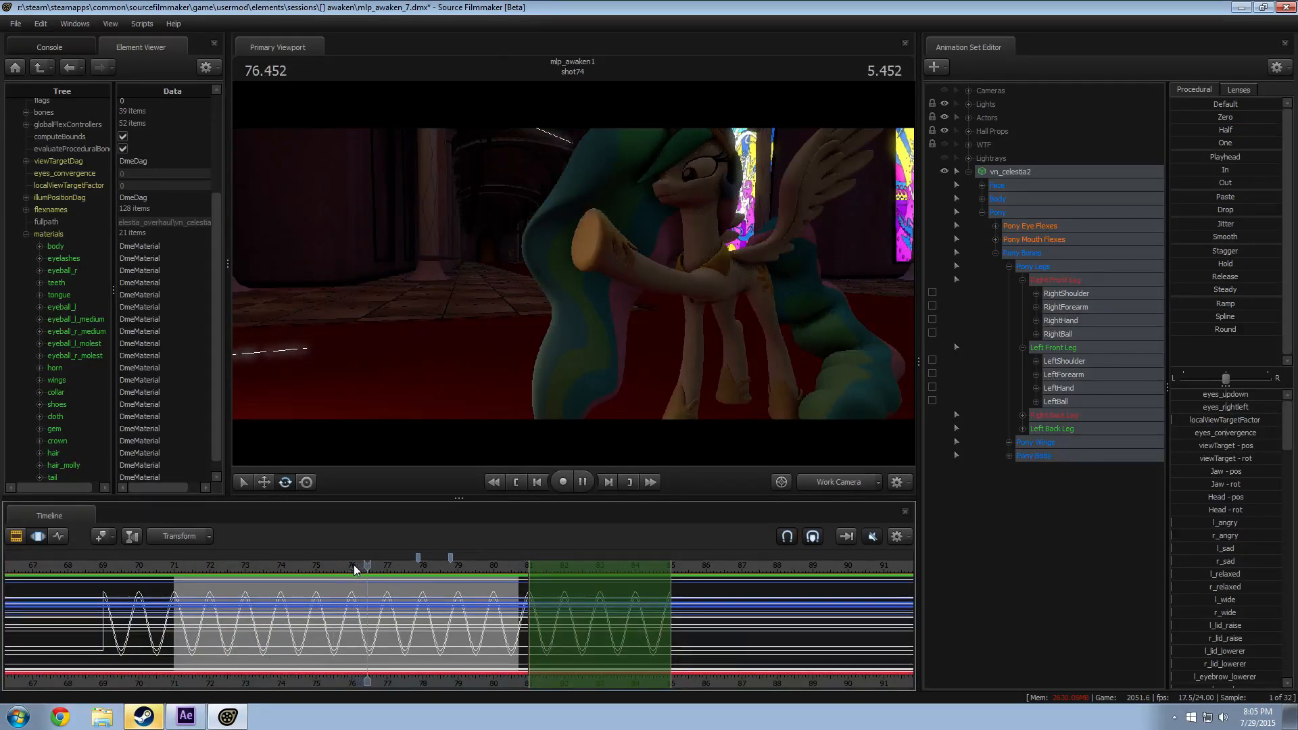
{"action": "key", "text": "space"}
{"action": "left_click_drag", "start_coordinate": [531, 613], "coordinate": [77, 623]}
{"action": "key", "text": "ctrl+v"}
{"action": "key", "text": "ctrl+v"}
{"action": "key", "text": "ctrl+v"}
{"action": "scroll", "coordinate": [122, 634], "scroll_direction": "down", "scroll_amount": 4}
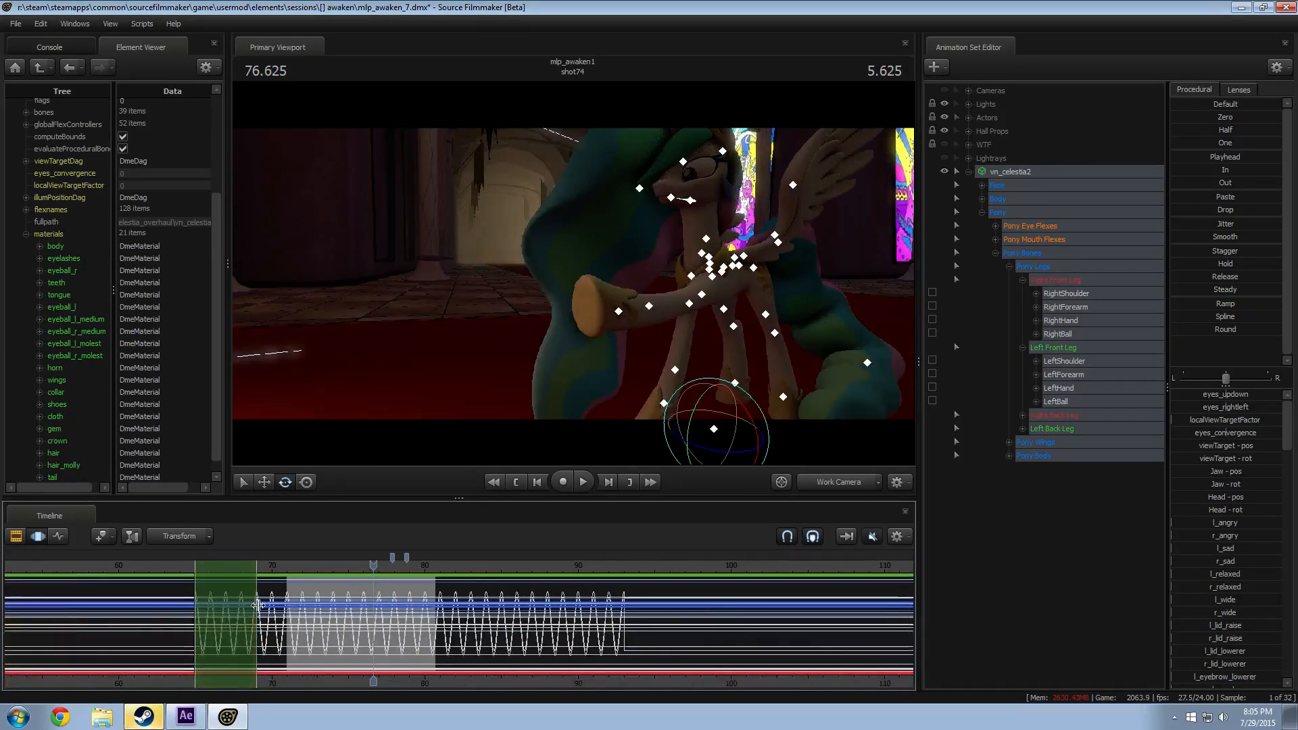
Step: Select all the leg cycles, shift them to start at 71 seconds and compress them to end at about 80.5 seconds
{"action": "left_click_drag", "start_coordinate": [258, 604], "coordinate": [626, 615]}
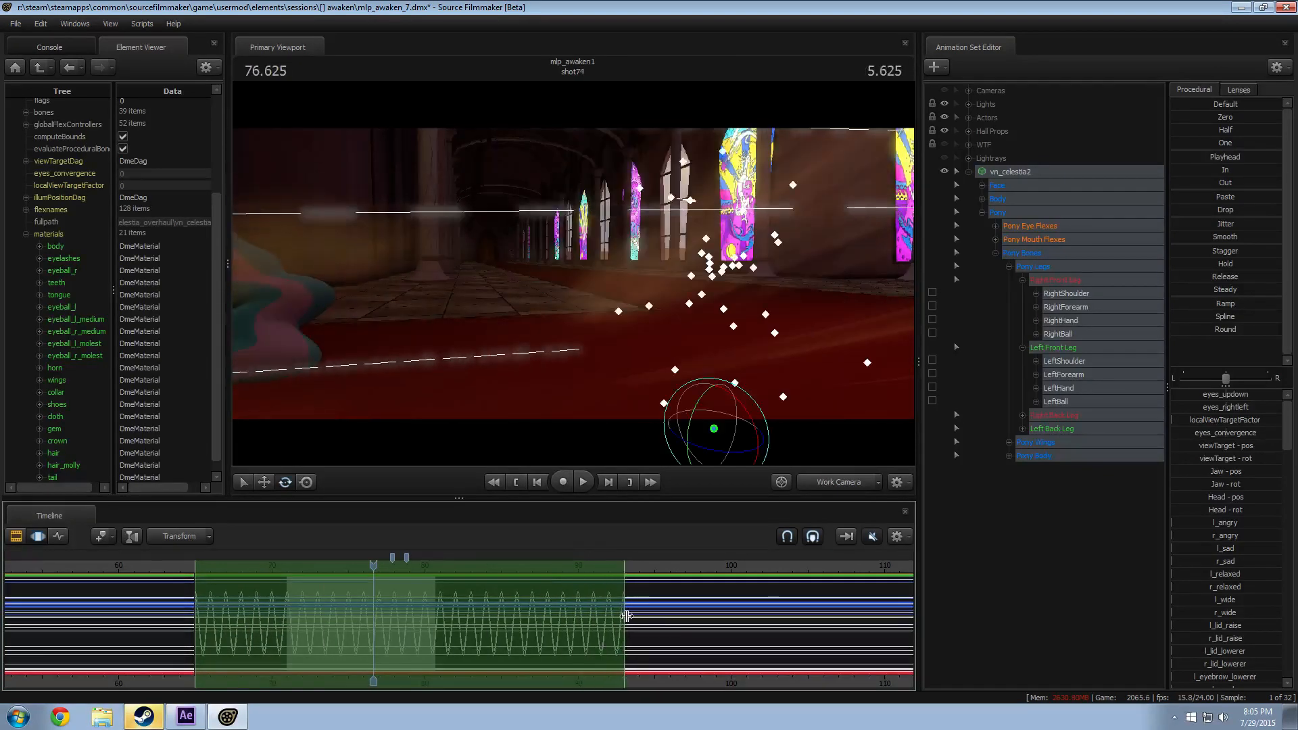
{"action": "scroll", "coordinate": [766, 620], "scroll_direction": "up", "scroll_amount": 3}
{"action": "left_click", "coordinate": [896, 568]}
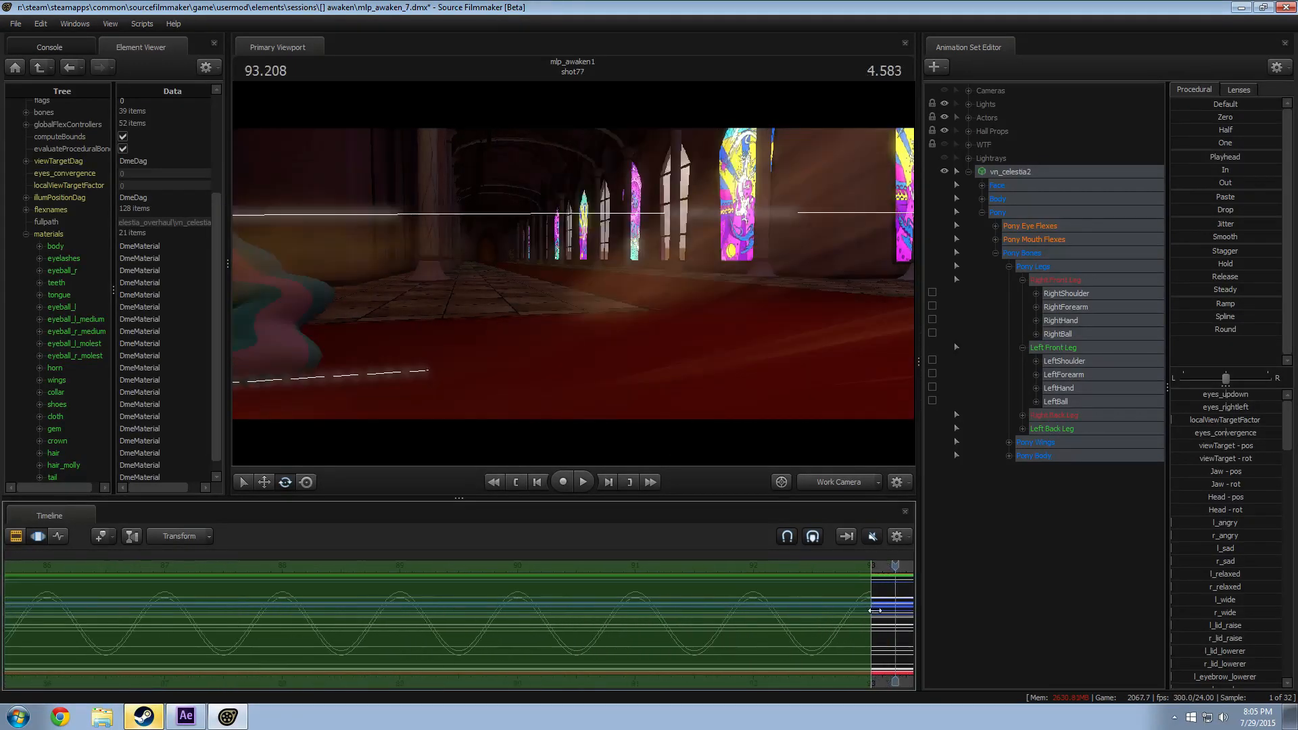
{"action": "scroll", "coordinate": [875, 603], "scroll_direction": "down", "scroll_amount": 1}
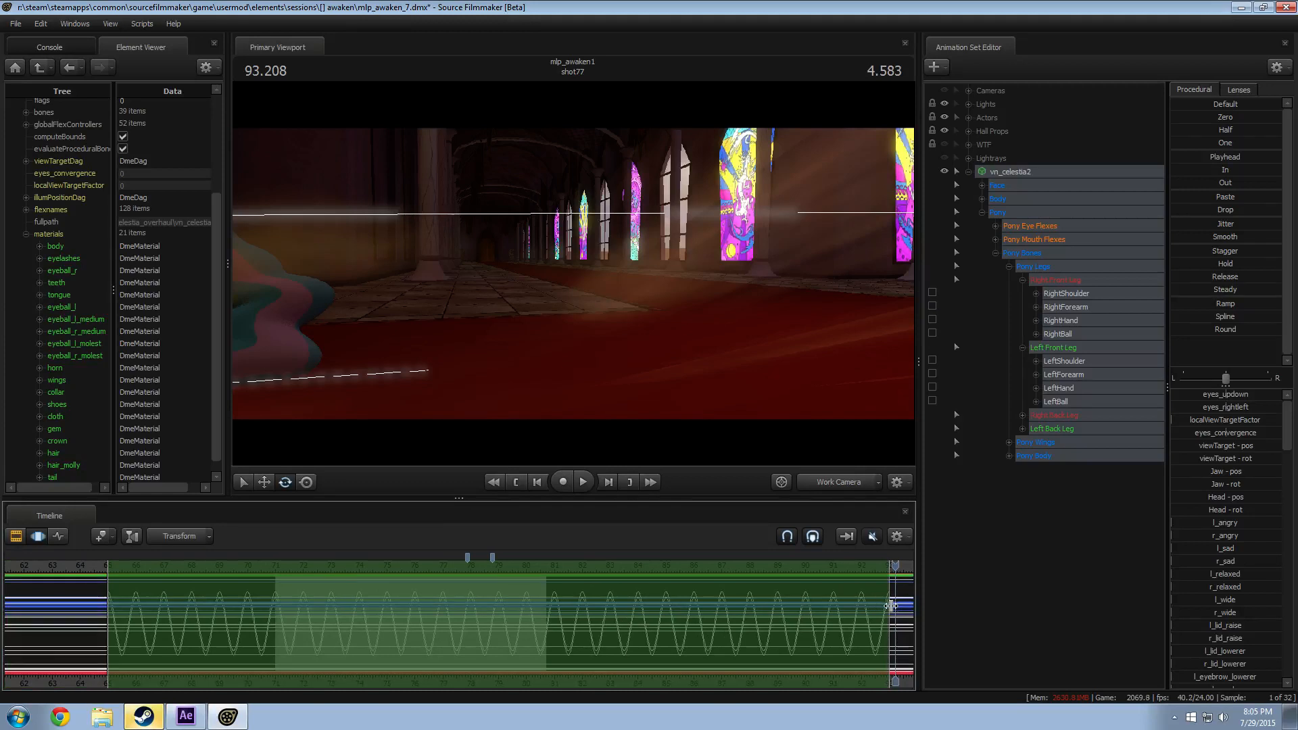
{"action": "left_click_drag", "start_coordinate": [238, 613], "coordinate": [520, 599]}
{"action": "key", "text": "ctrl+z"}
{"action": "left_click", "coordinate": [897, 542]}
{"action": "left_click", "coordinate": [903, 589]}
{"action": "scroll", "coordinate": [519, 600], "scroll_direction": "down", "scroll_amount": 7}
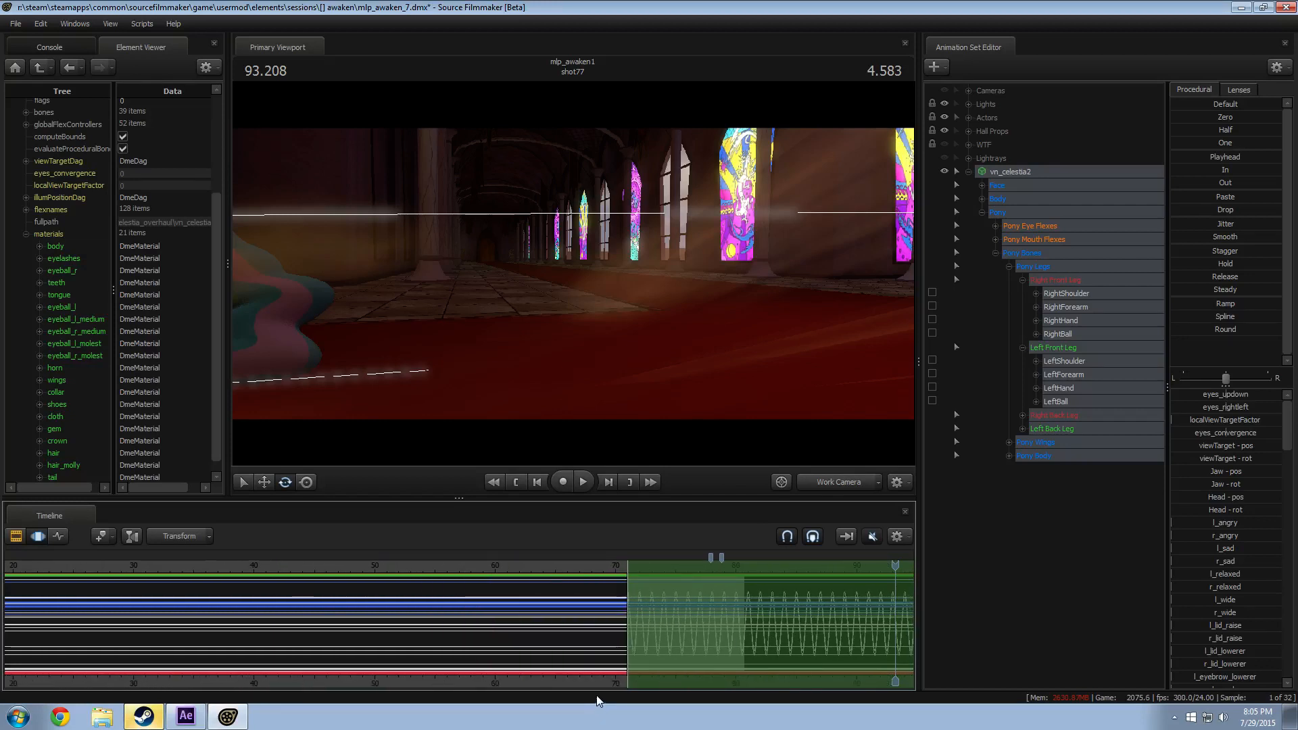
{"action": "middle_click_drag", "start_coordinate": [612, 683], "coordinate": [381, 678]}
{"action": "left_click_drag", "start_coordinate": [732, 623], "coordinate": [505, 631]}
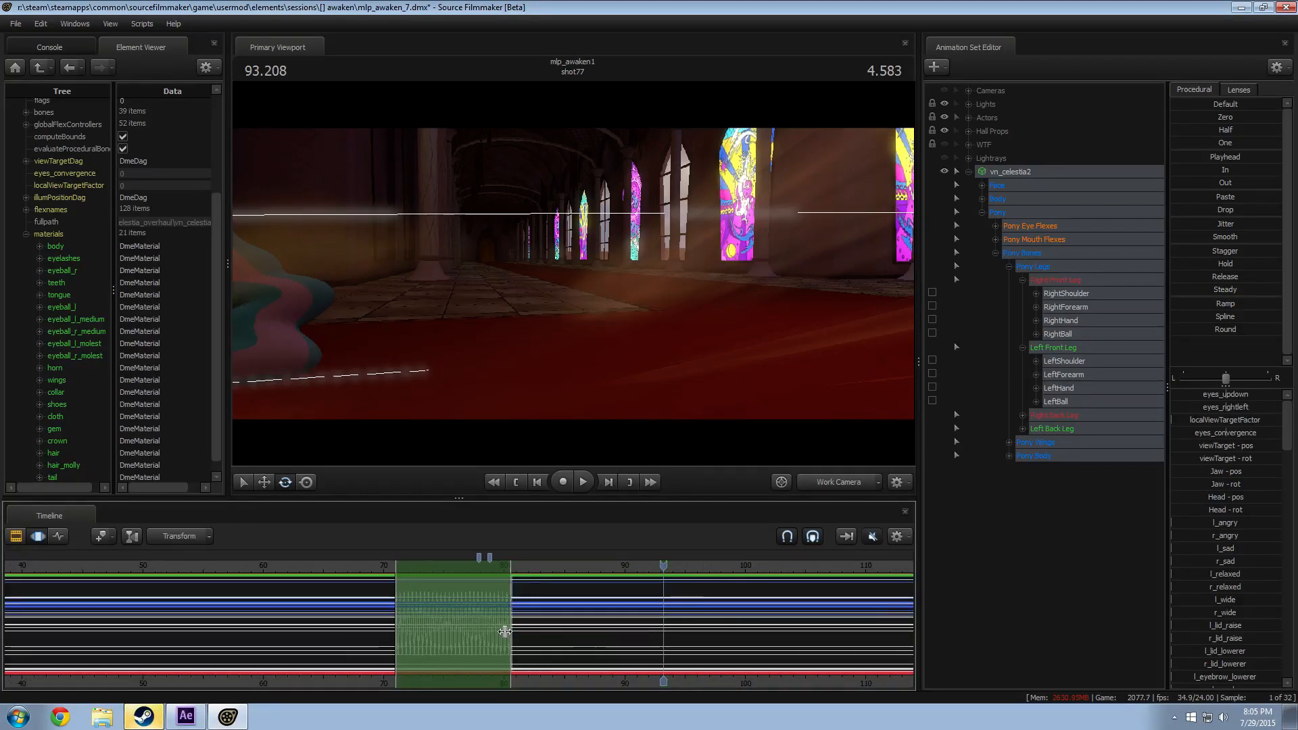
Step: Play back the compressed leg swings around 78 seconds and extend their time selection to the shot's end at about 80.7 seconds
{"action": "scroll", "coordinate": [510, 631], "scroll_direction": "up", "scroll_amount": 3}
{"action": "left_click_drag", "start_coordinate": [389, 566], "coordinate": [320, 567]}
{"action": "key", "text": "space"}
{"action": "key", "text": "space"}
{"action": "scroll", "coordinate": [477, 684], "scroll_direction": "up", "scroll_amount": 4}
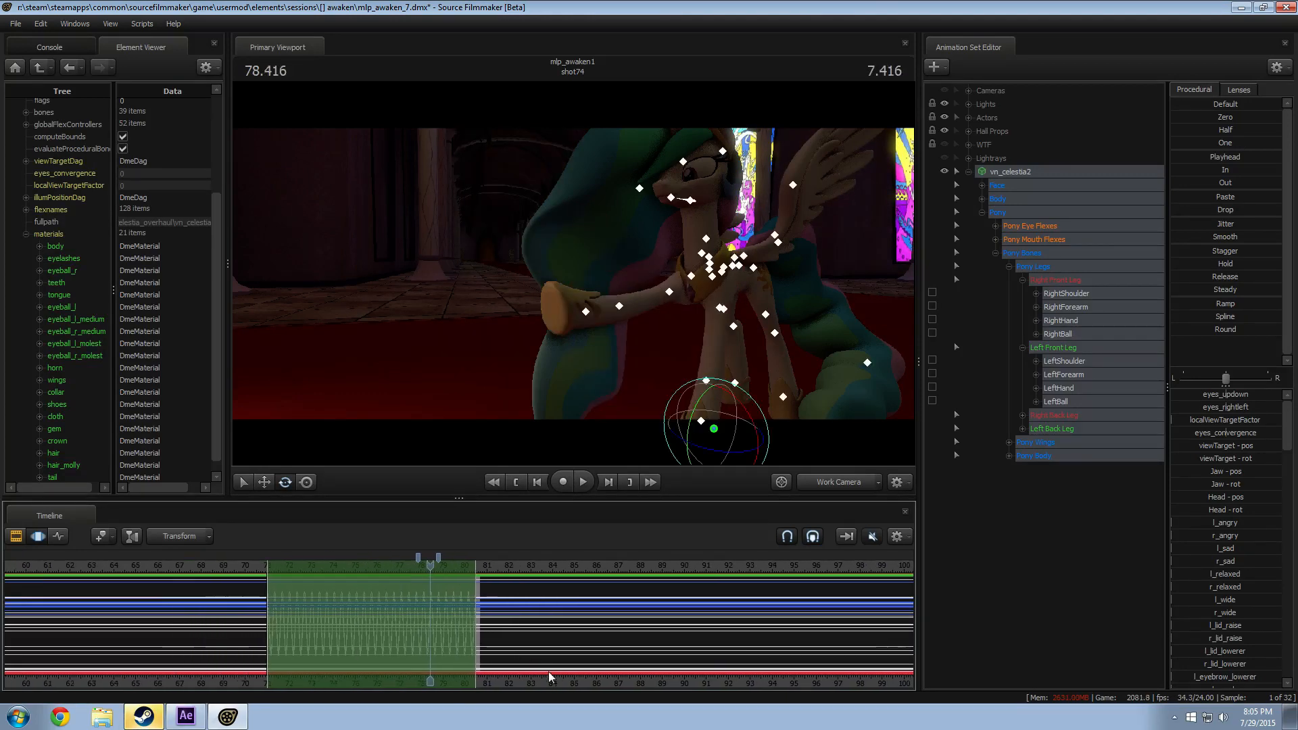
{"action": "left_click_drag", "start_coordinate": [534, 605], "coordinate": [66, 576]}
Step: Reframe vn_celestia2 at 71.208 seconds and raise its jaw_open mouth flex over the entire timeline
{"action": "key", "text": "s"}
{"action": "left_click_drag", "start_coordinate": [494, 358], "coordinate": [578, 282]}
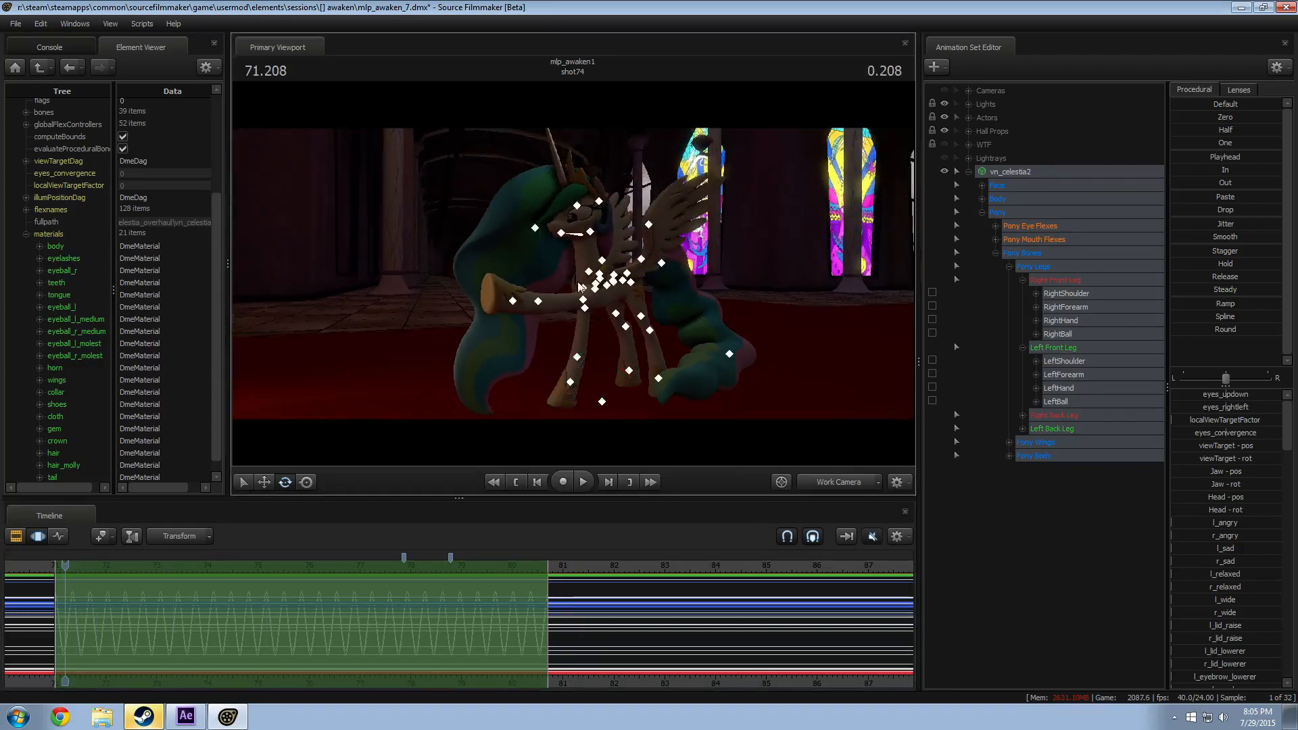
{"action": "left_click", "coordinate": [595, 291]}
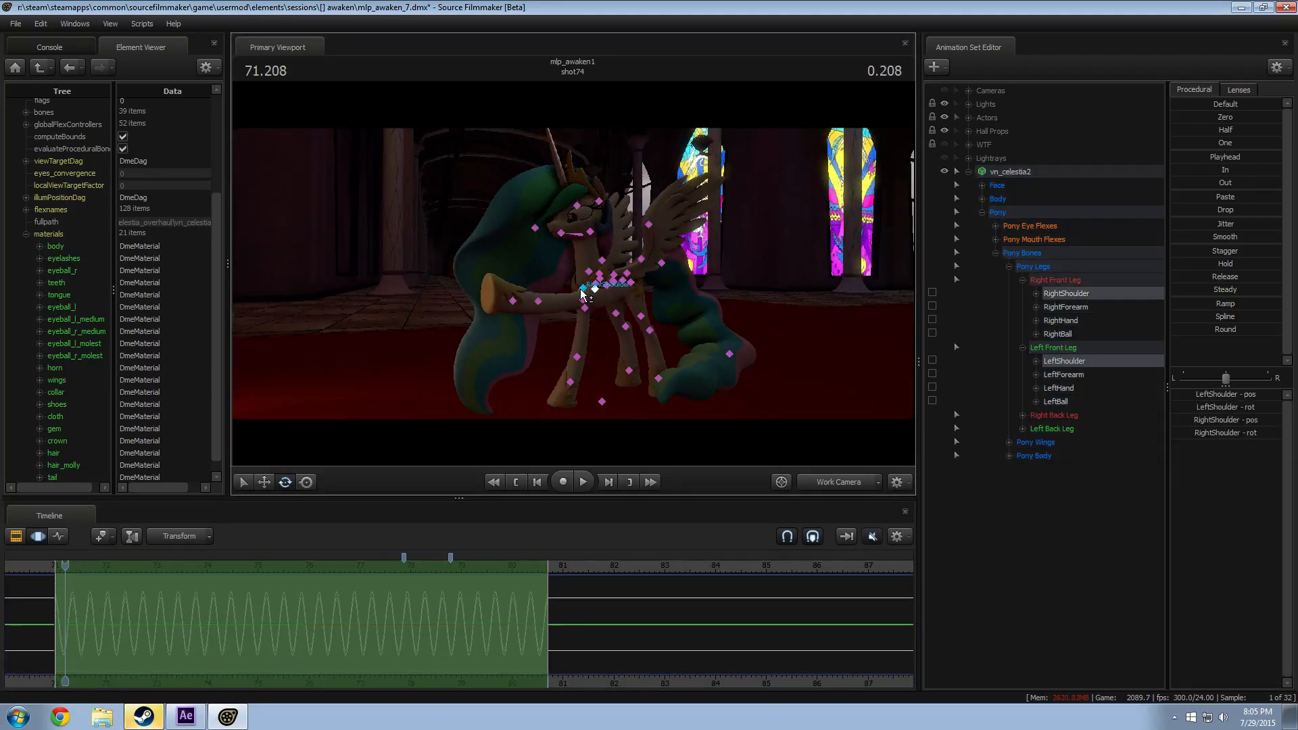
{"action": "left_click_drag", "start_coordinate": [632, 343], "coordinate": [683, 343], "text": "alt"}
{"action": "right_click_drag", "start_coordinate": [694, 270], "coordinate": [702, 261], "text": "alt"}
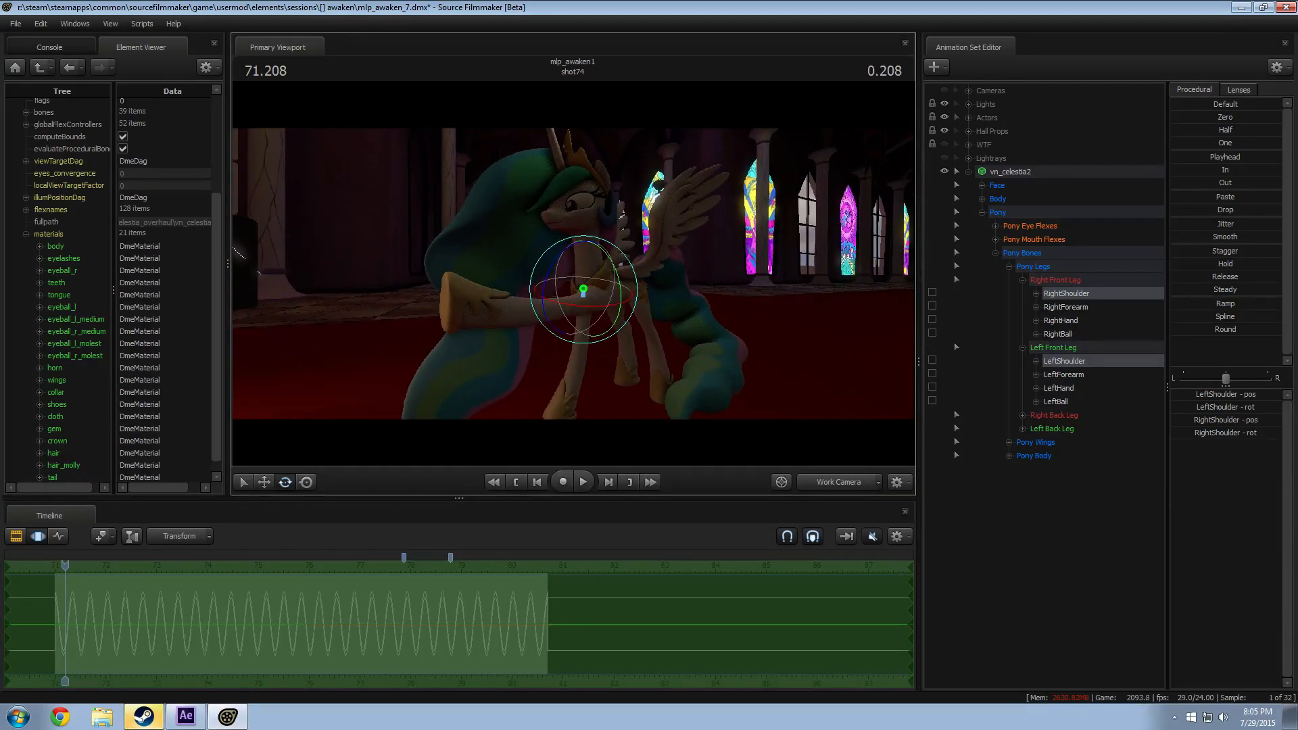
{"action": "left_click", "coordinate": [1053, 241]}
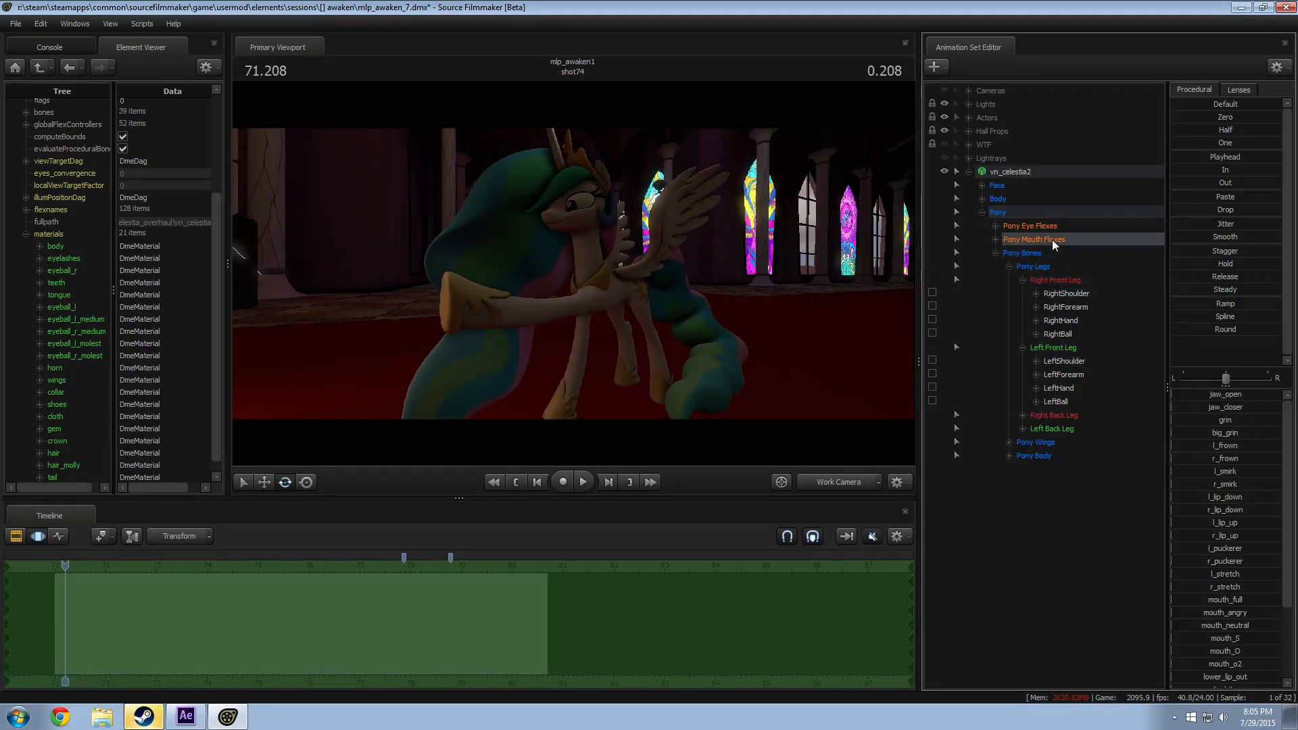
{"action": "left_click", "coordinate": [1207, 395]}
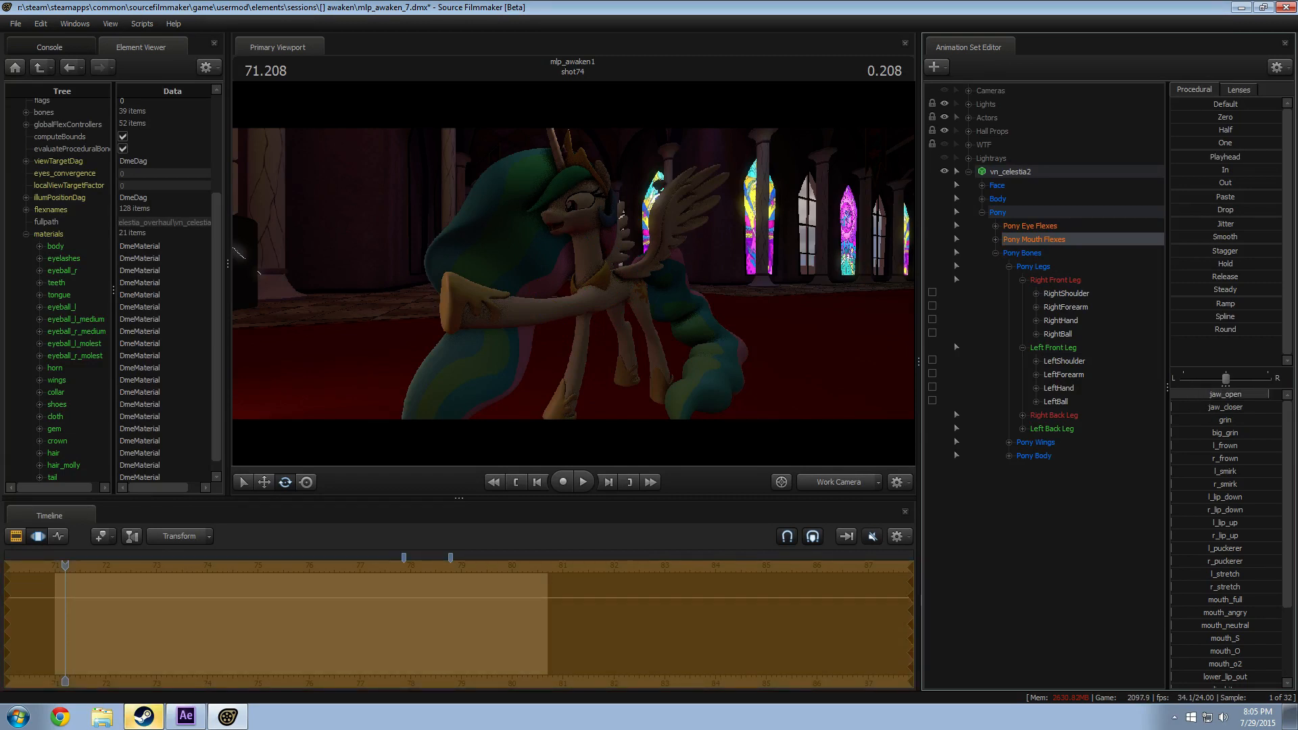
Step: Adjust the eyes_convergence control in vn_celestia2's Face group while viewing the face from the front
{"action": "mouse_move", "coordinate": [770, 291]}
{"action": "left_mouse_down"}
{"action": "mouse_move", "coordinate": [757, 290]}
{"action": "mouse_move", "coordinate": [770, 283]}
{"action": "left_mouse_up"}
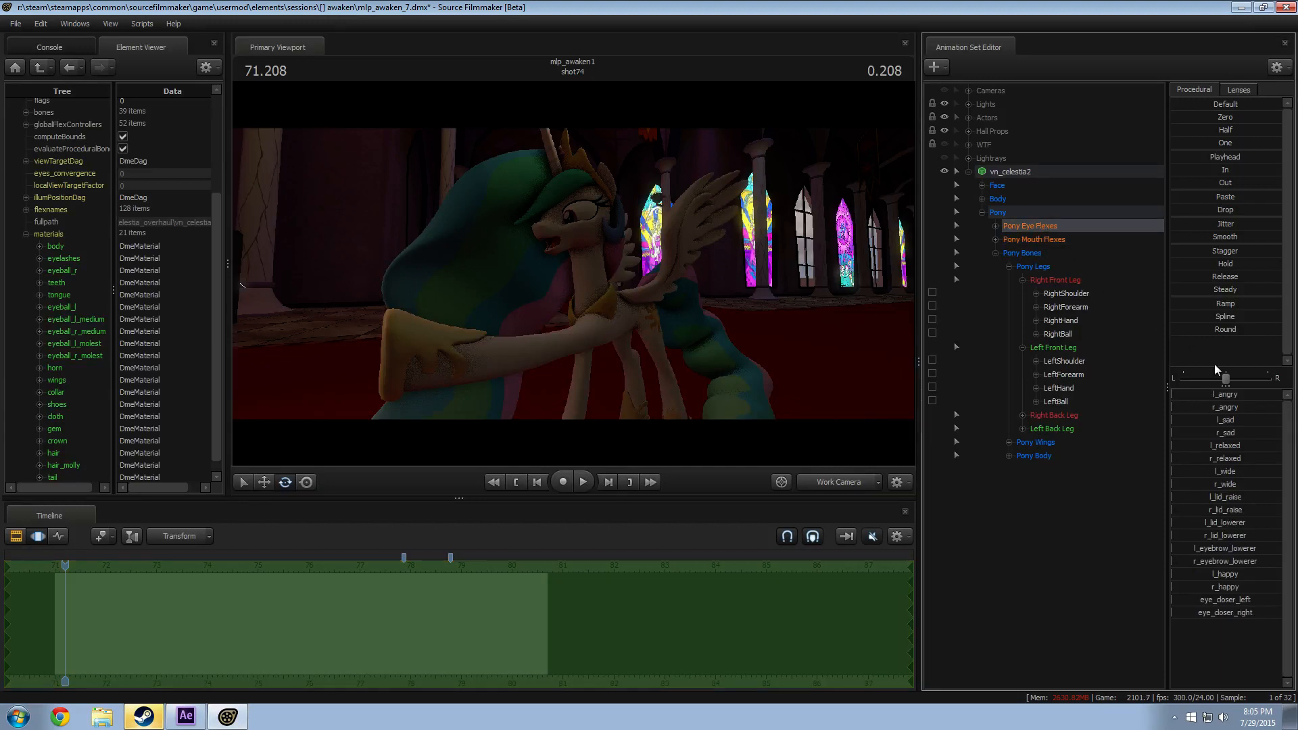
{"action": "left_click", "coordinate": [1012, 185]}
{"action": "left_click", "coordinate": [1227, 377]}
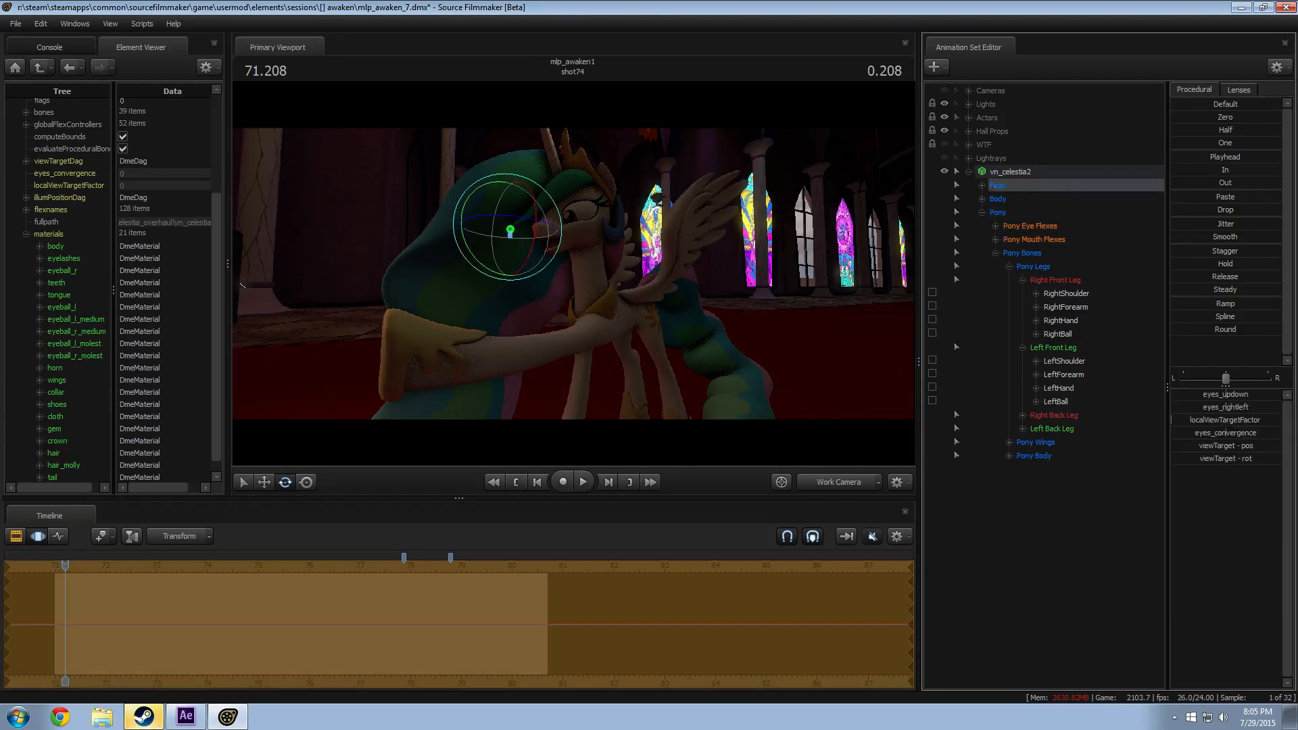
{"action": "left_click_drag", "start_coordinate": [741, 285], "coordinate": [824, 284]}
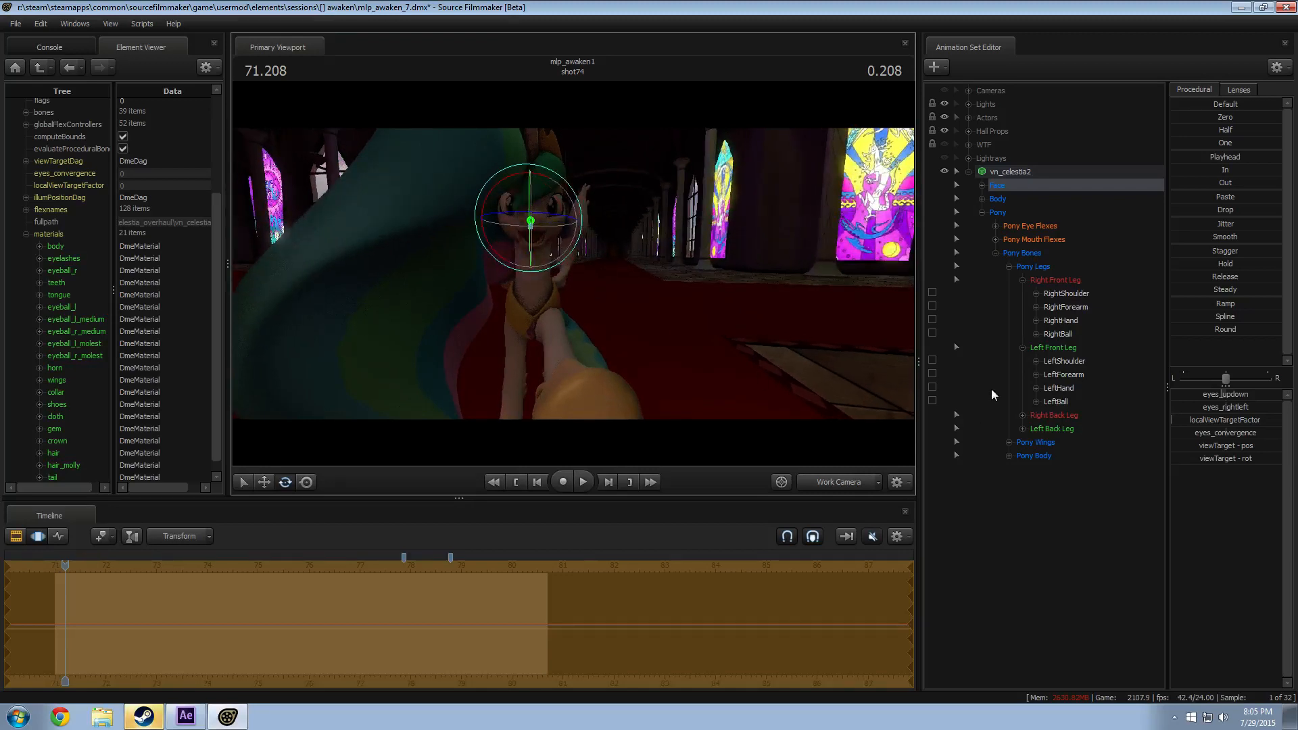
{"action": "left_click", "coordinate": [1223, 433]}
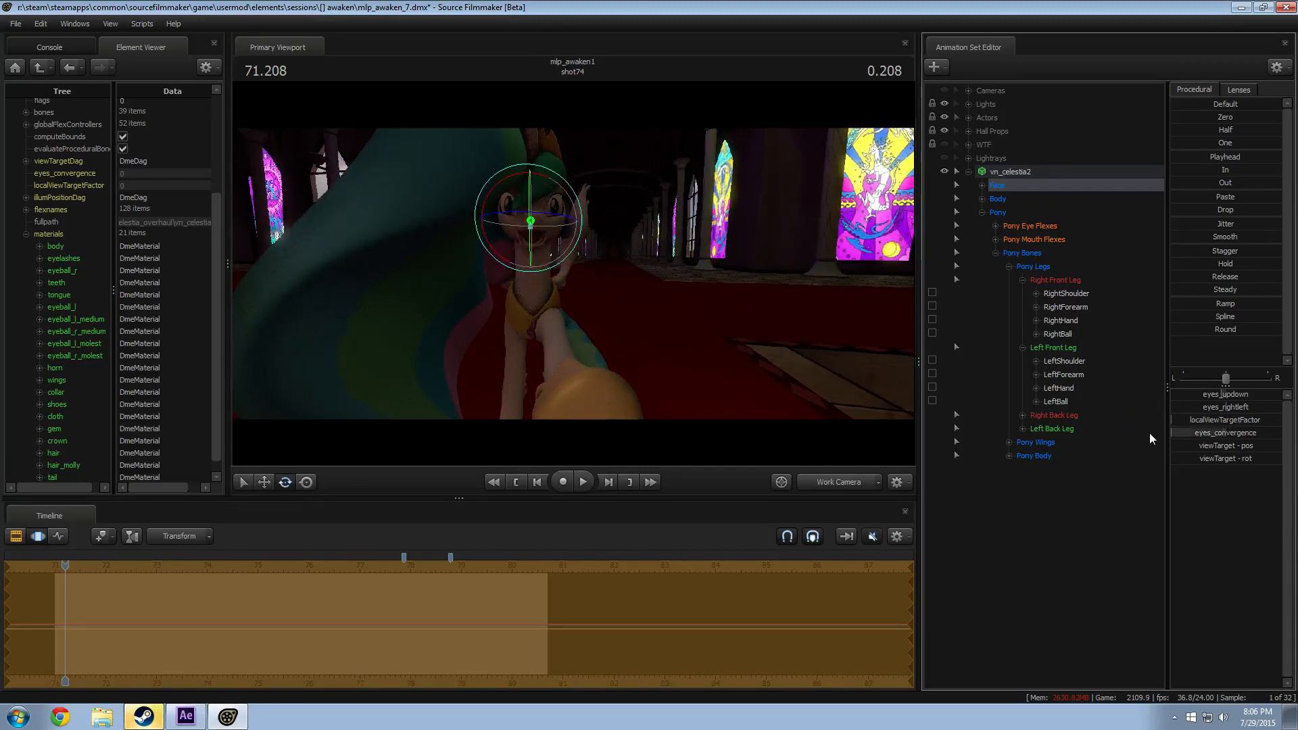
{"action": "left_click_drag", "start_coordinate": [729, 360], "coordinate": [653, 355]}
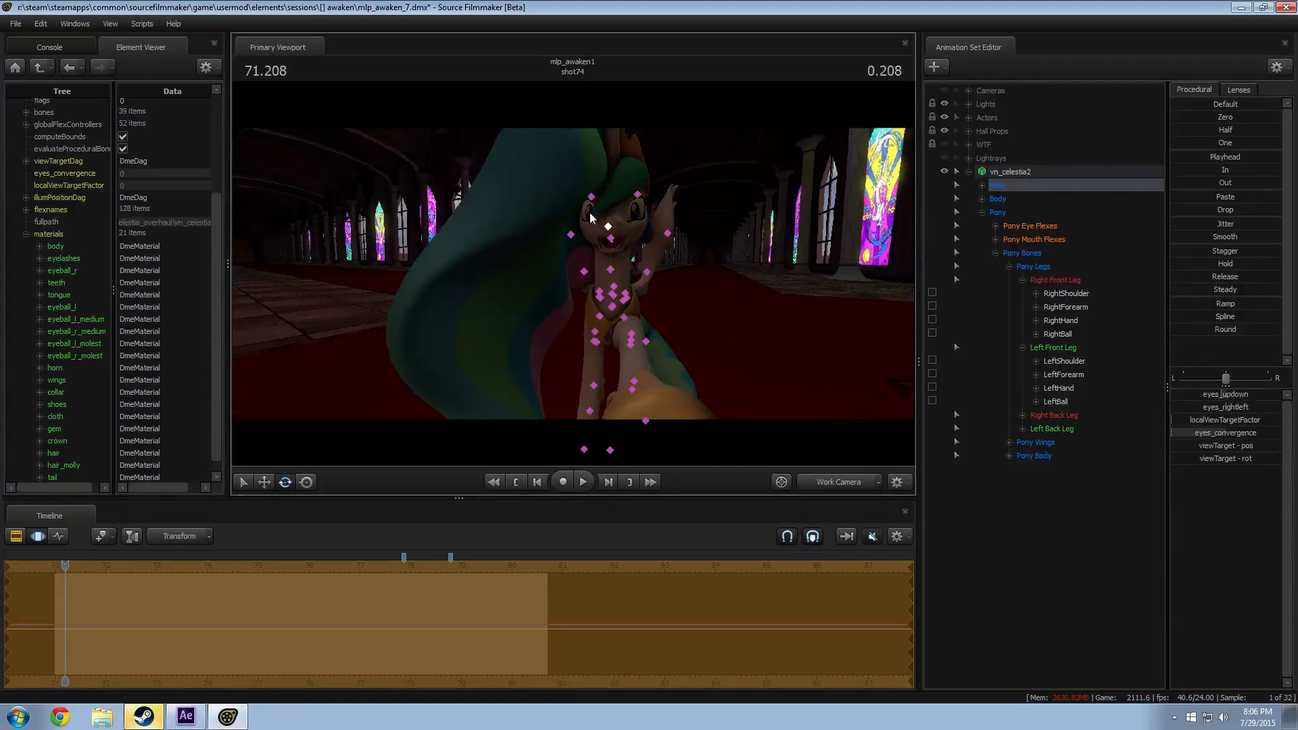
Step: Bake vn_celestia2's procedural bones into editable JiggleBones controls and select the HairFront1 bone
{"action": "left_click", "coordinate": [1020, 173]}
{"action": "right_click", "coordinate": [1022, 175]}
{"action": "mouse_move", "coordinate": [1066, 366]}
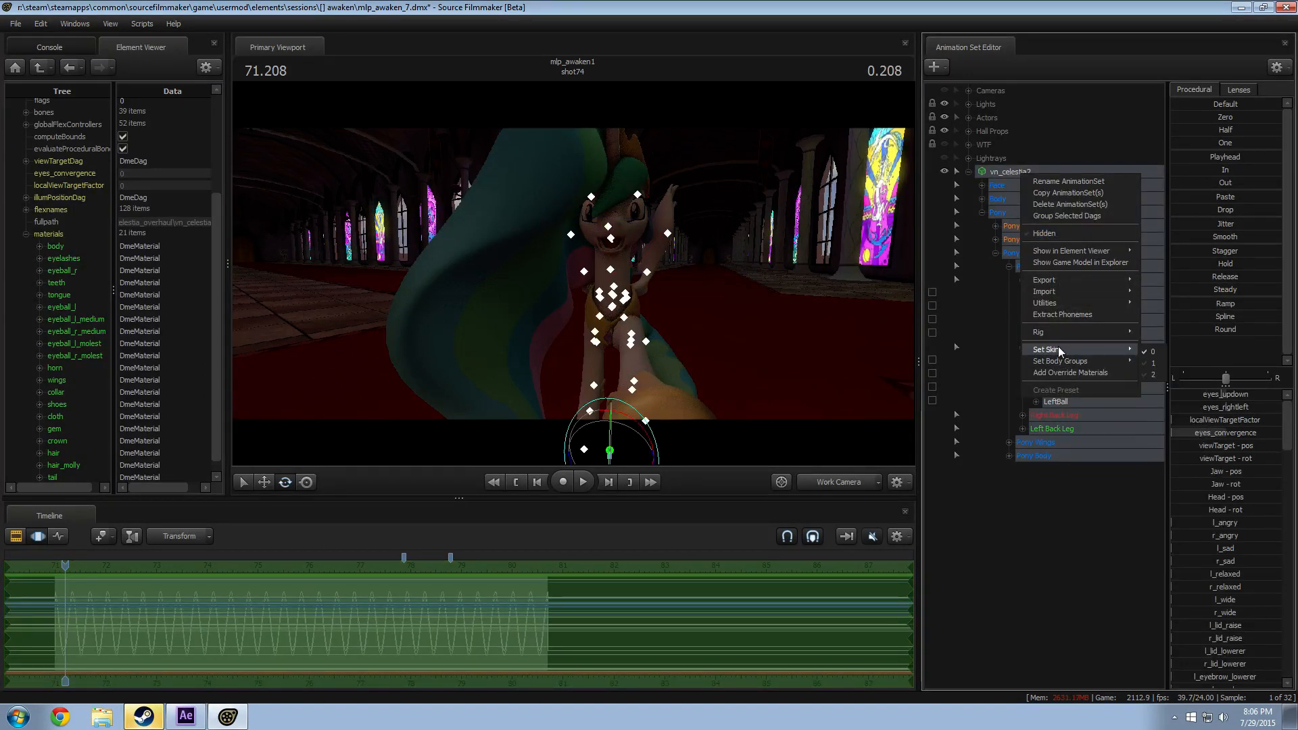
{"action": "mouse_move", "coordinate": [1064, 302]}
{"action": "left_click", "coordinate": [1182, 328]}
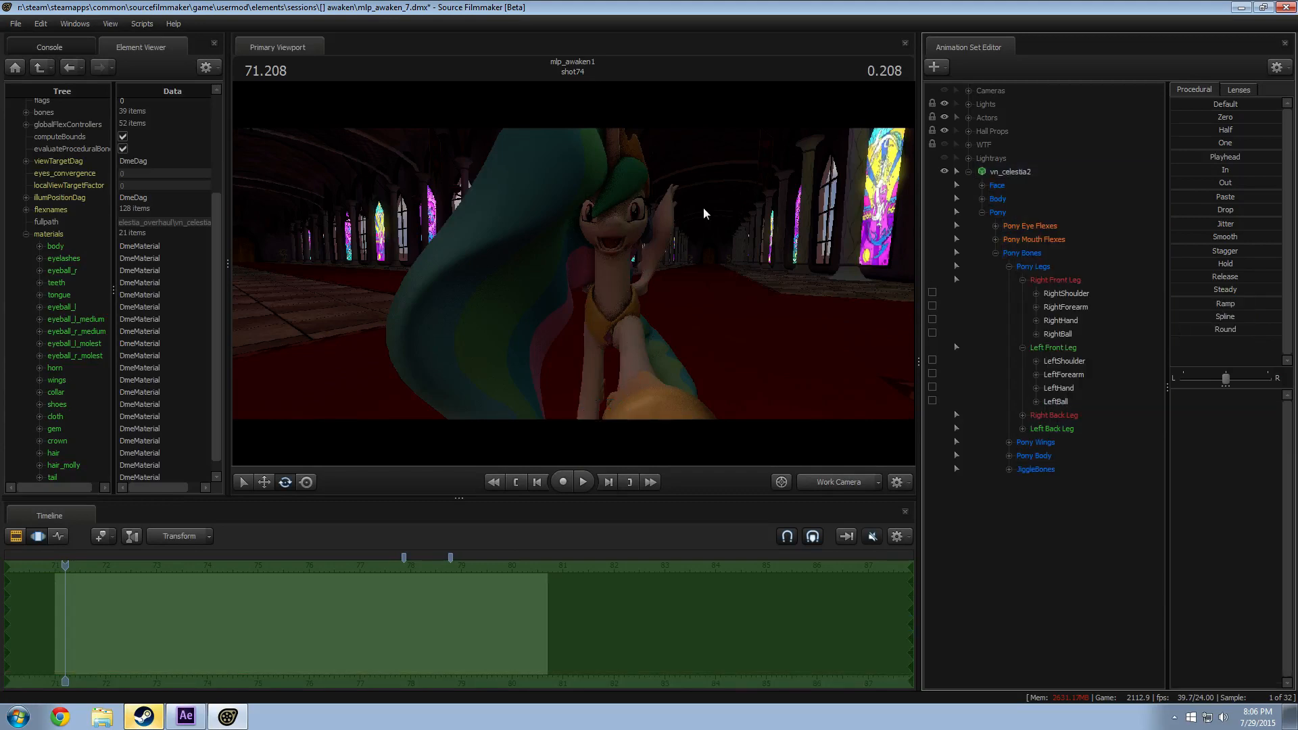
{"action": "left_click", "coordinate": [596, 176], "text": "ctrl"}
{"action": "left_click_drag", "start_coordinate": [596, 178], "coordinate": [573, 273]}
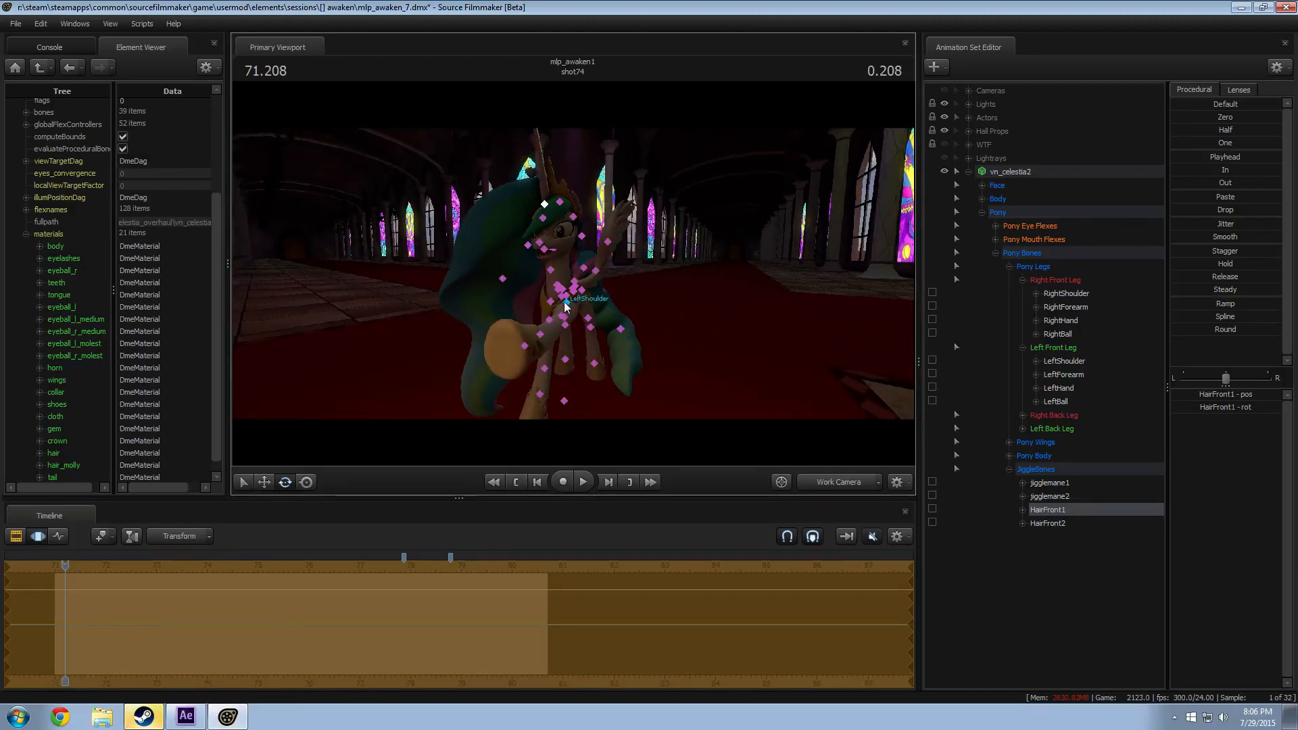
Step: Try to record a live rotation of both front shoulders during playback, starting at 71.125 seconds
{"action": "left_click", "coordinate": [566, 302], "text": "ctrl"}
{"action": "left_click", "coordinate": [549, 304], "text": "ctrl"}
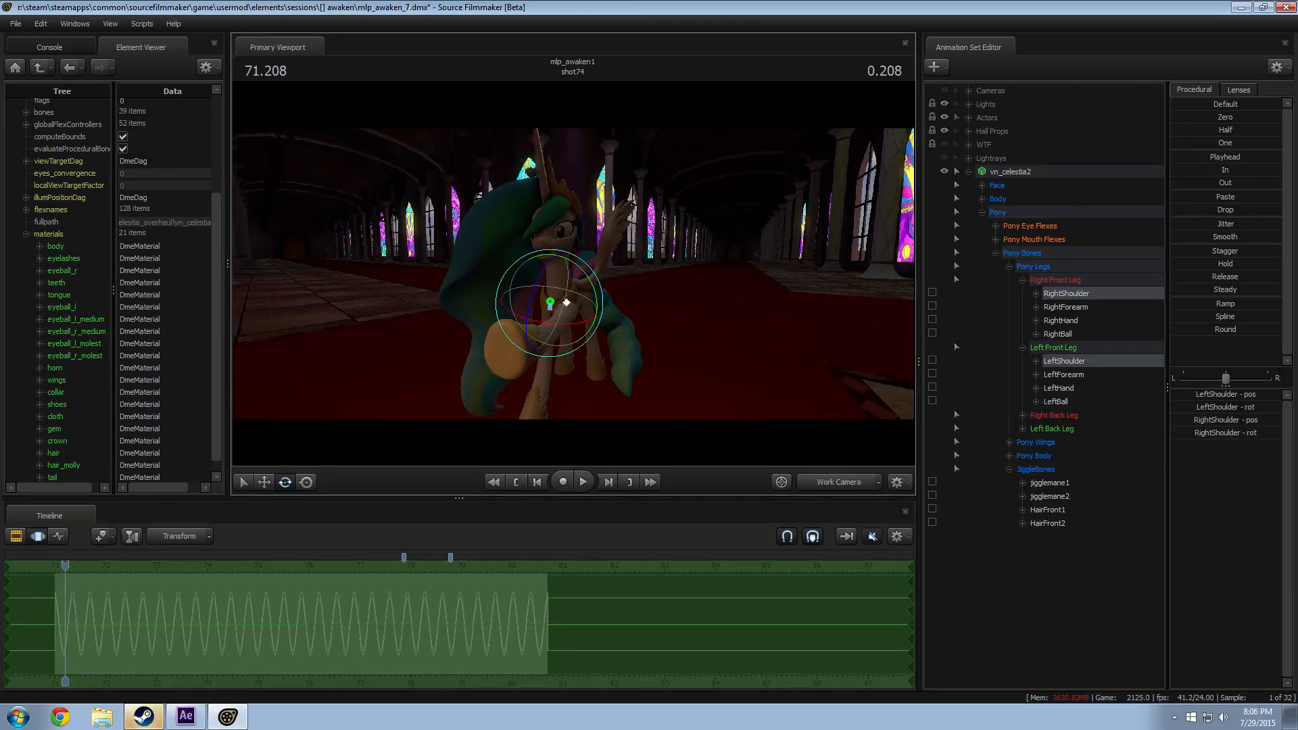
{"action": "left_click_drag", "start_coordinate": [673, 342], "coordinate": [636, 342], "text": "alt"}
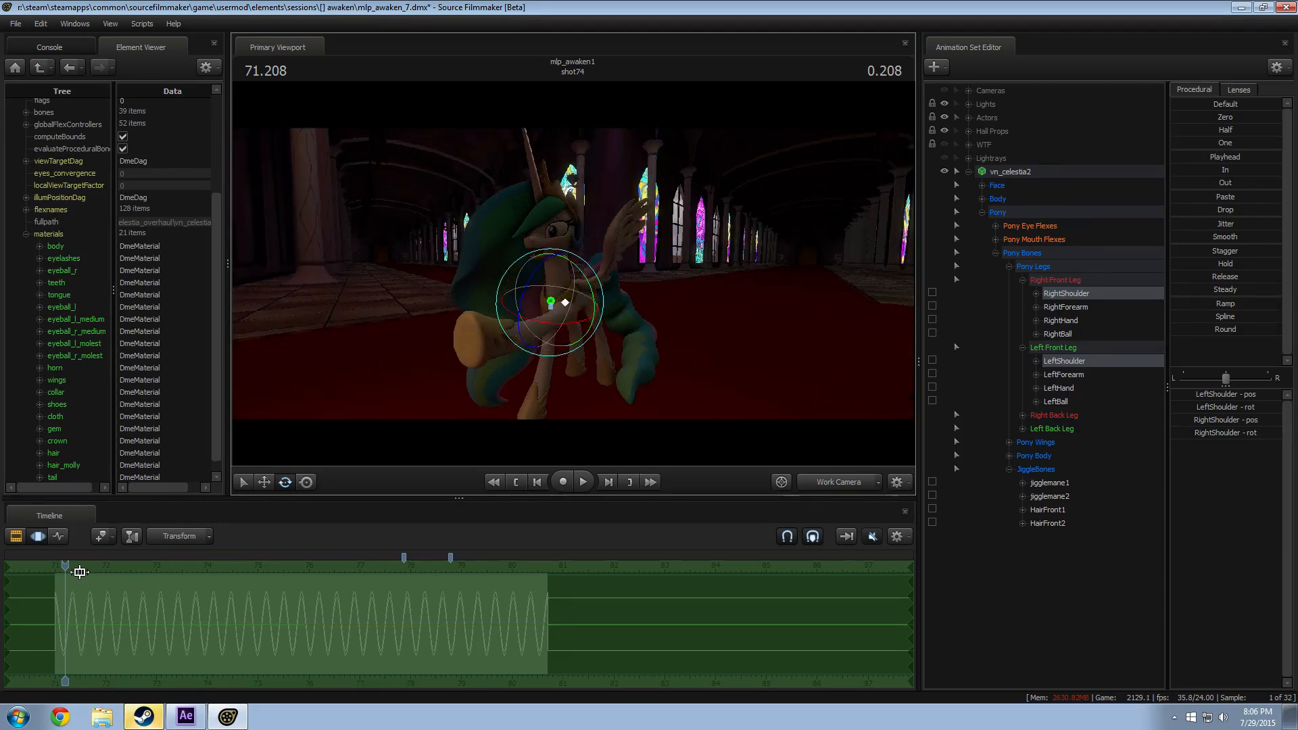
{"action": "left_click_drag", "start_coordinate": [79, 572], "coordinate": [61, 570]}
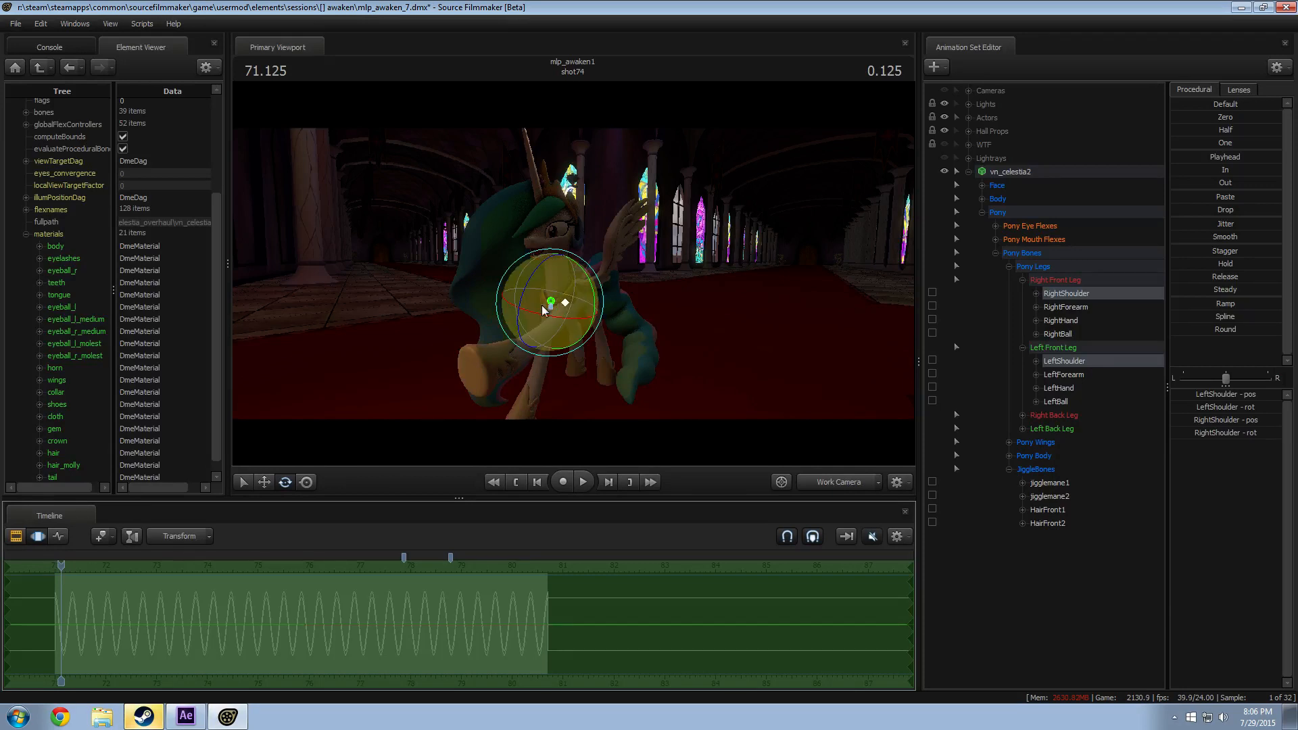
{"action": "key", "text": "space"}
{"action": "key", "text": "space"}
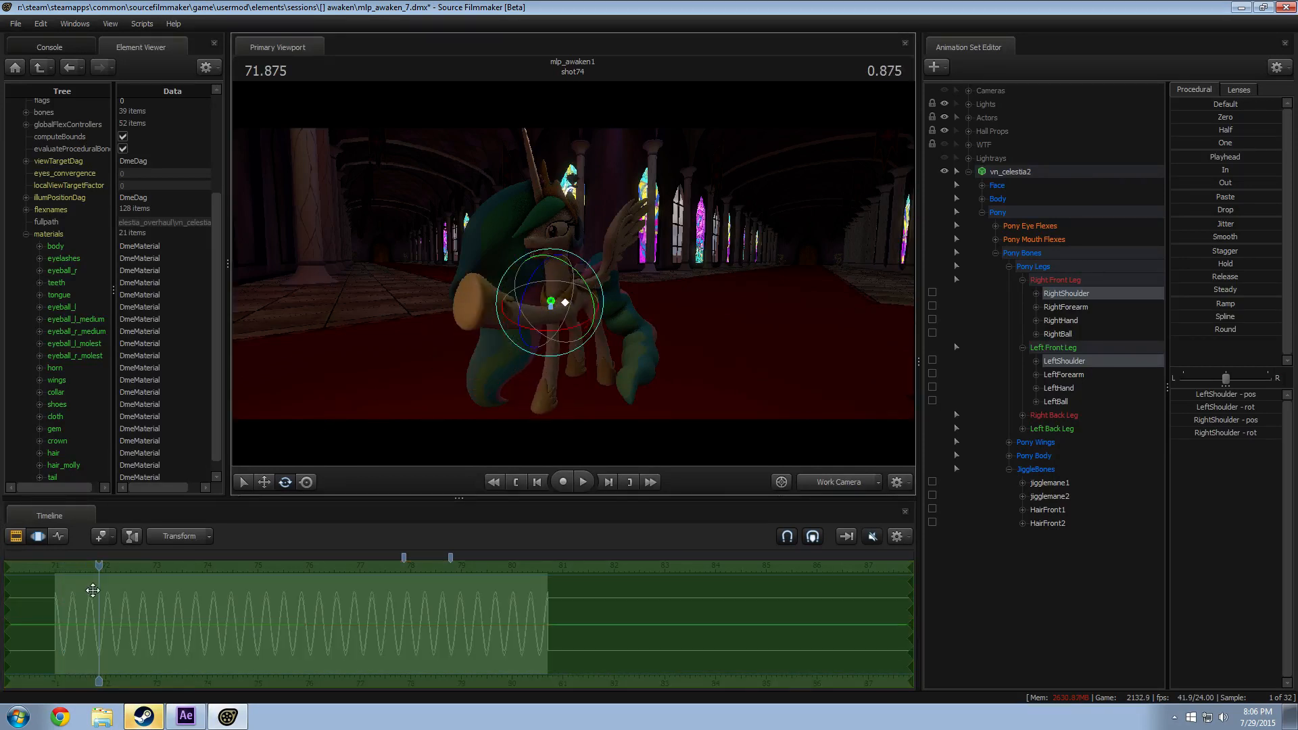
{"action": "key", "text": "space"}
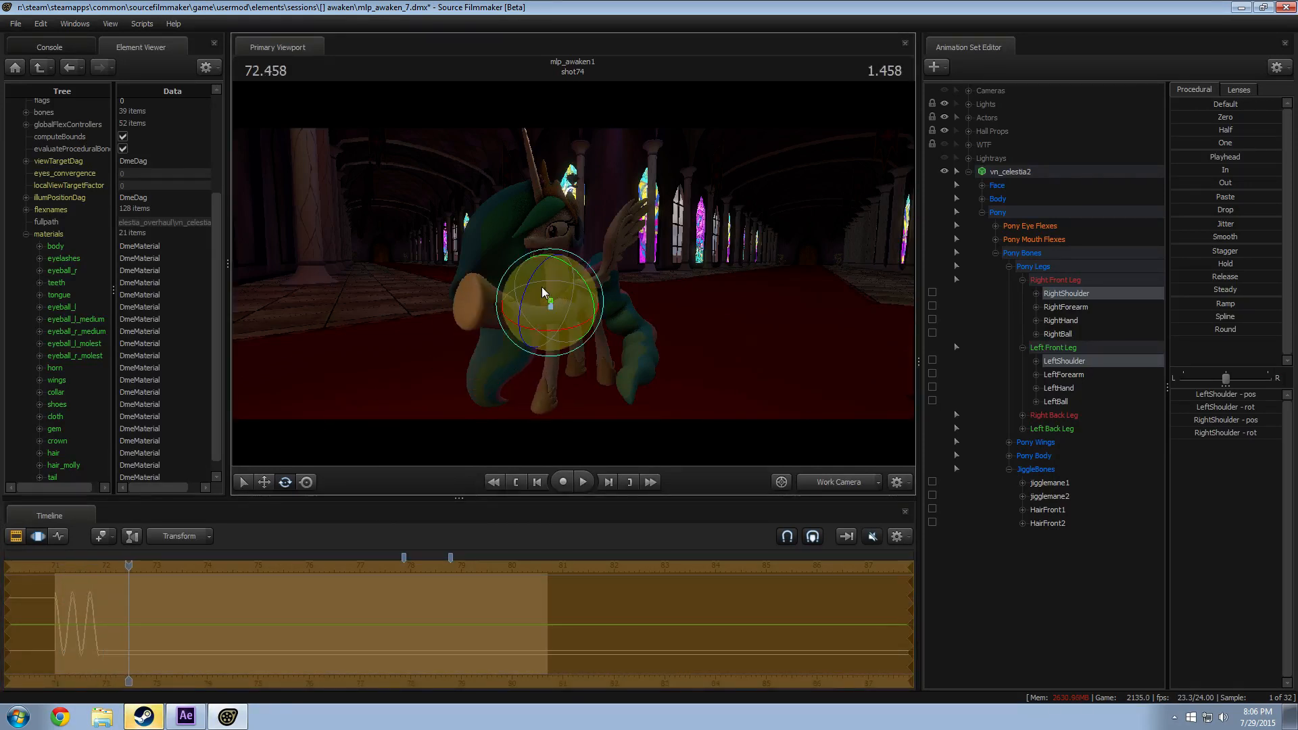
{"action": "key", "text": "space"}
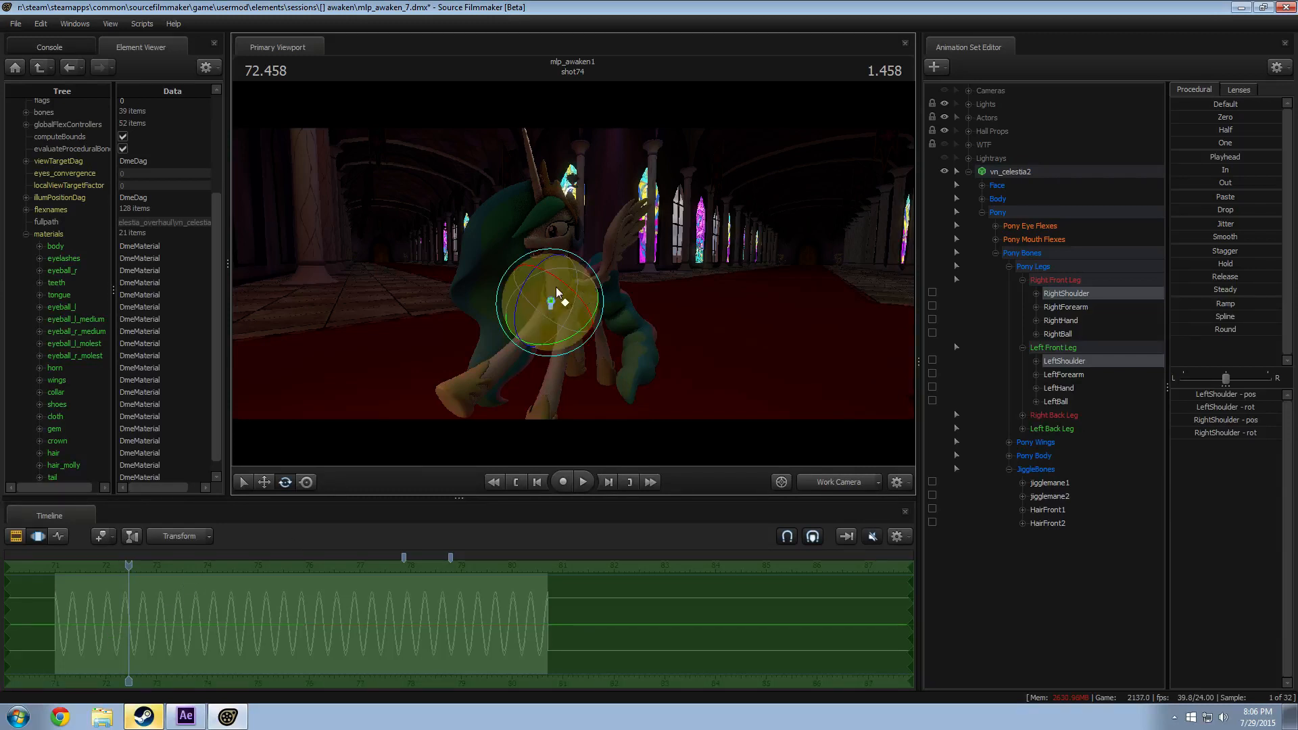
{"action": "key", "text": "space"}
{"action": "key", "text": "space"}
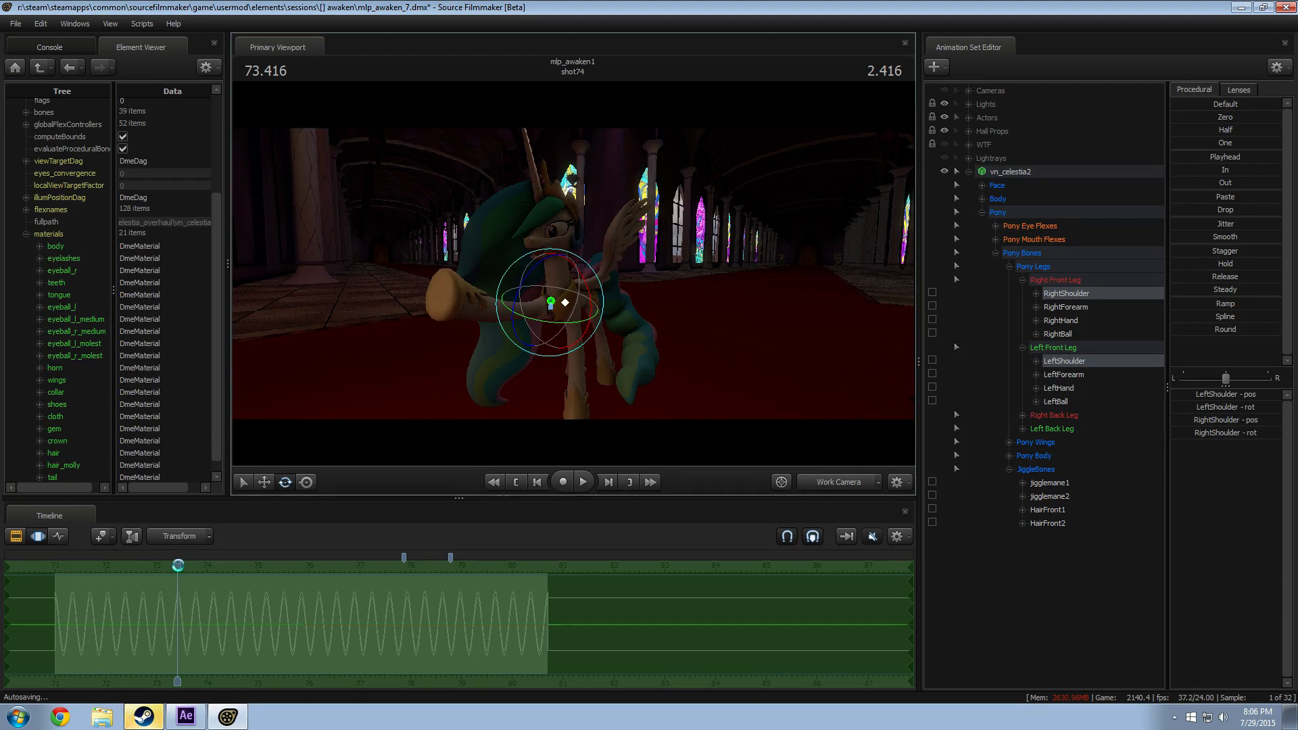
Step: Try to record a live rotation of the right and left forearms during playback, starting at 71.041 seconds
{"action": "left_click_drag", "start_coordinate": [178, 566], "coordinate": [58, 586]}
{"action": "left_click", "coordinate": [535, 313]}
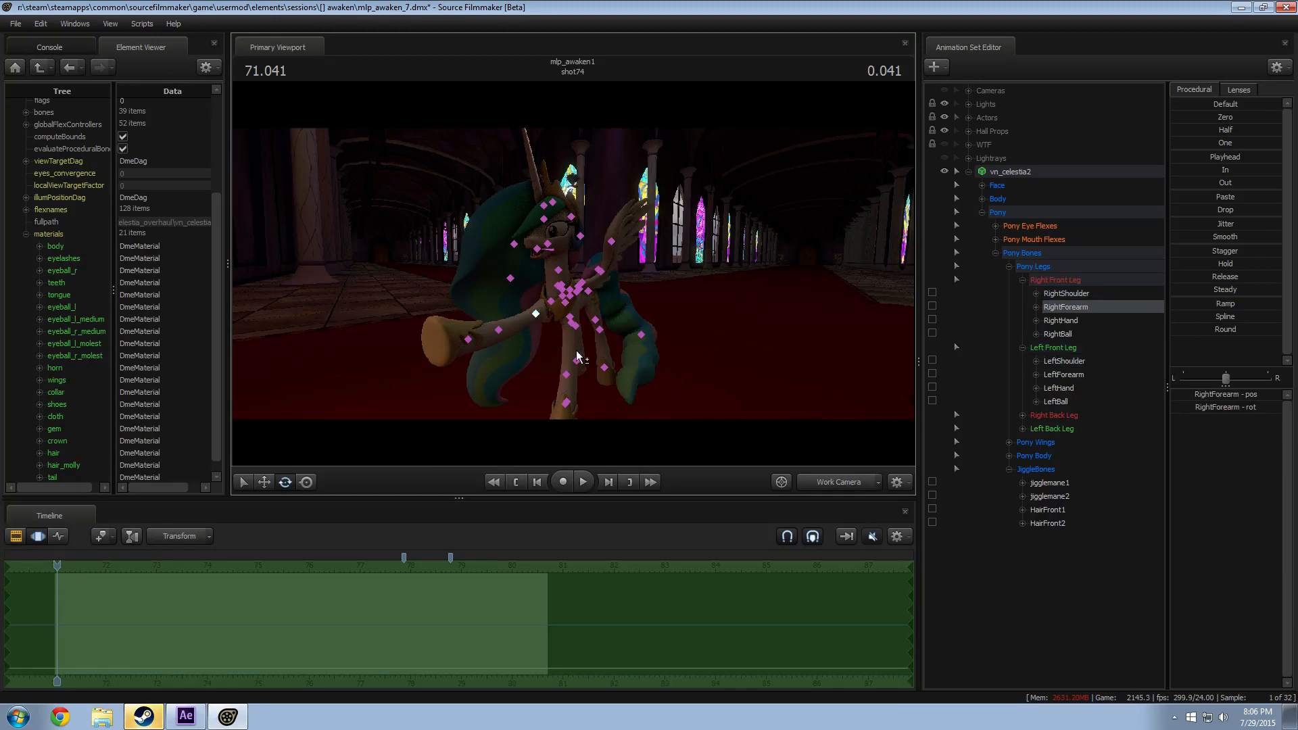
{"action": "left_click", "coordinate": [571, 323], "text": "ctrl"}
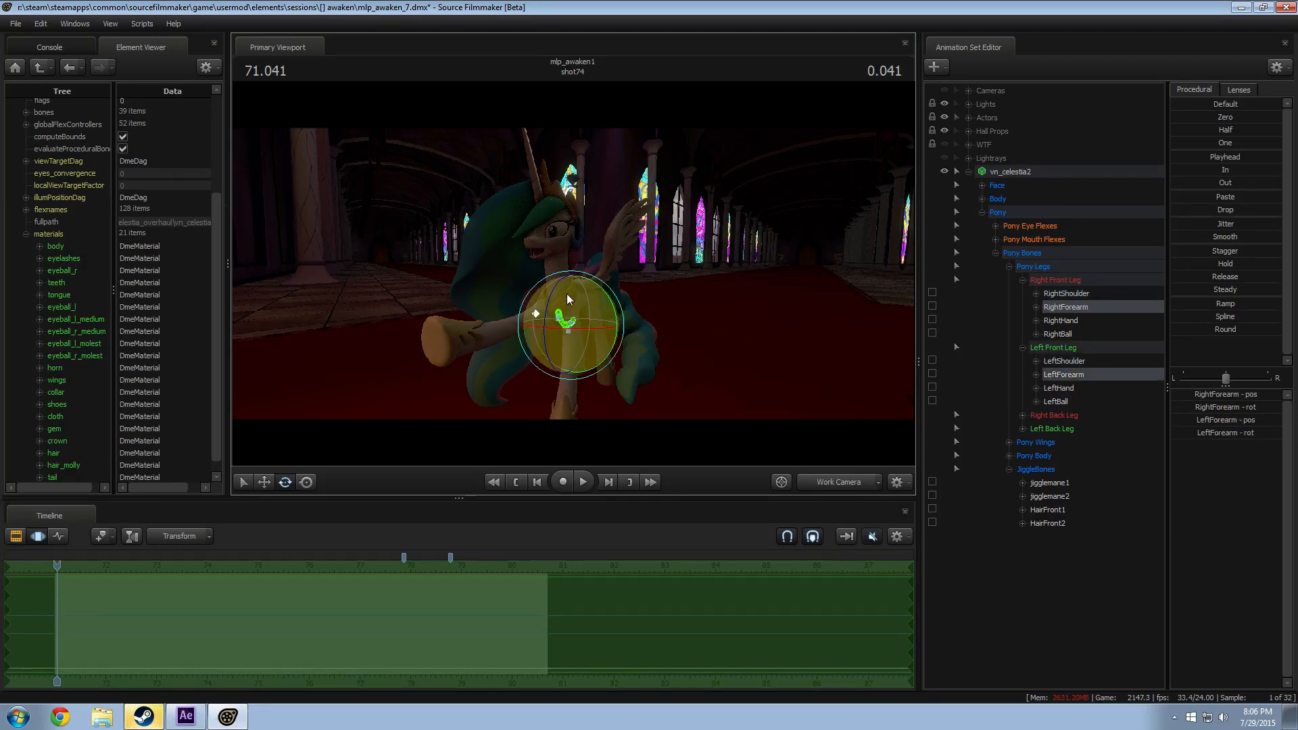
{"action": "key", "text": "space"}
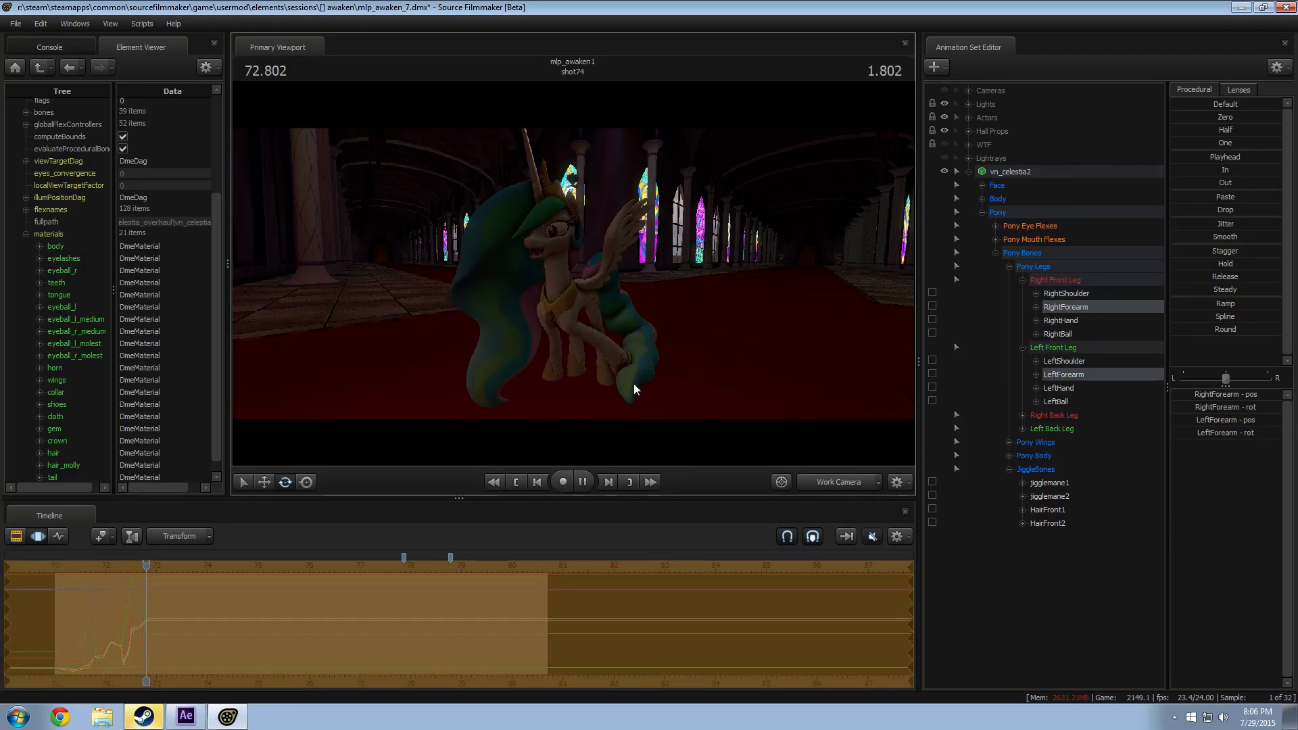
{"action": "key", "text": "space"}
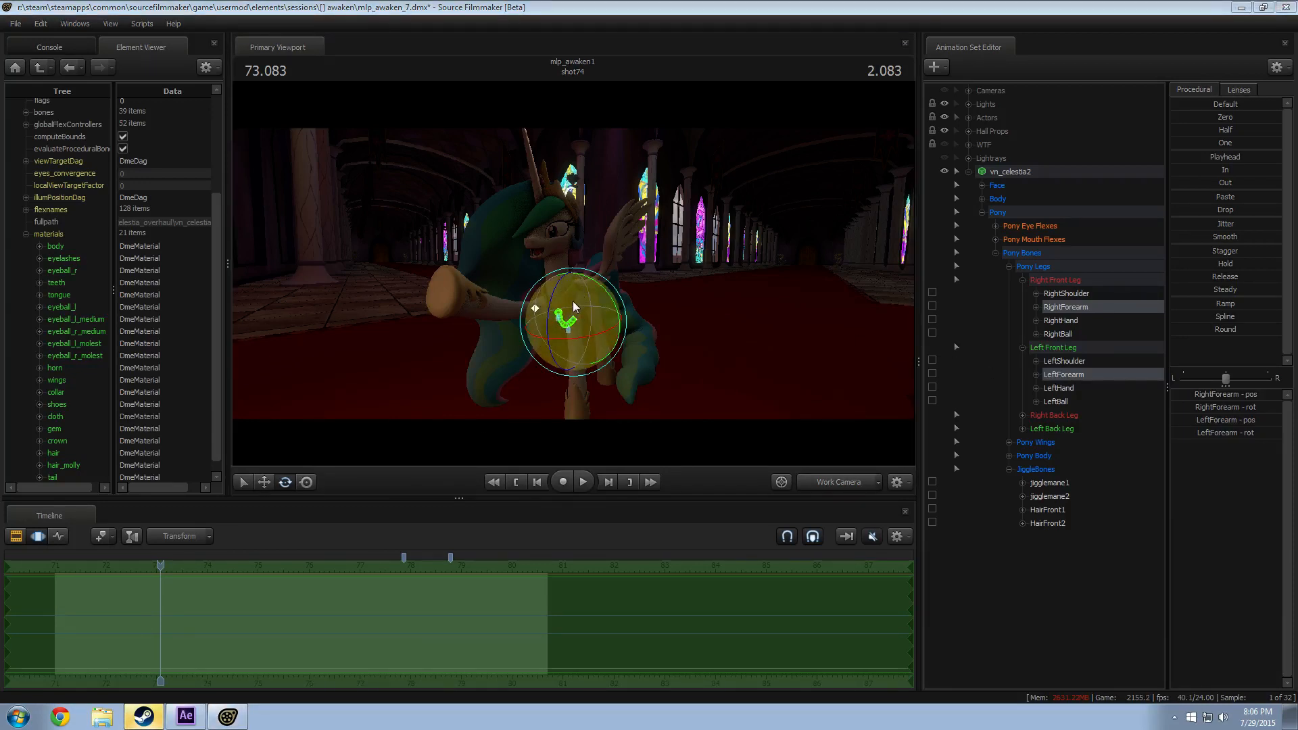
Step: Play back the leg swings repeatedly from the start of shot74 and examine them from several camera angles
{"action": "left_click_drag", "start_coordinate": [160, 565], "coordinate": [55, 577]}
{"action": "key", "text": "space"}
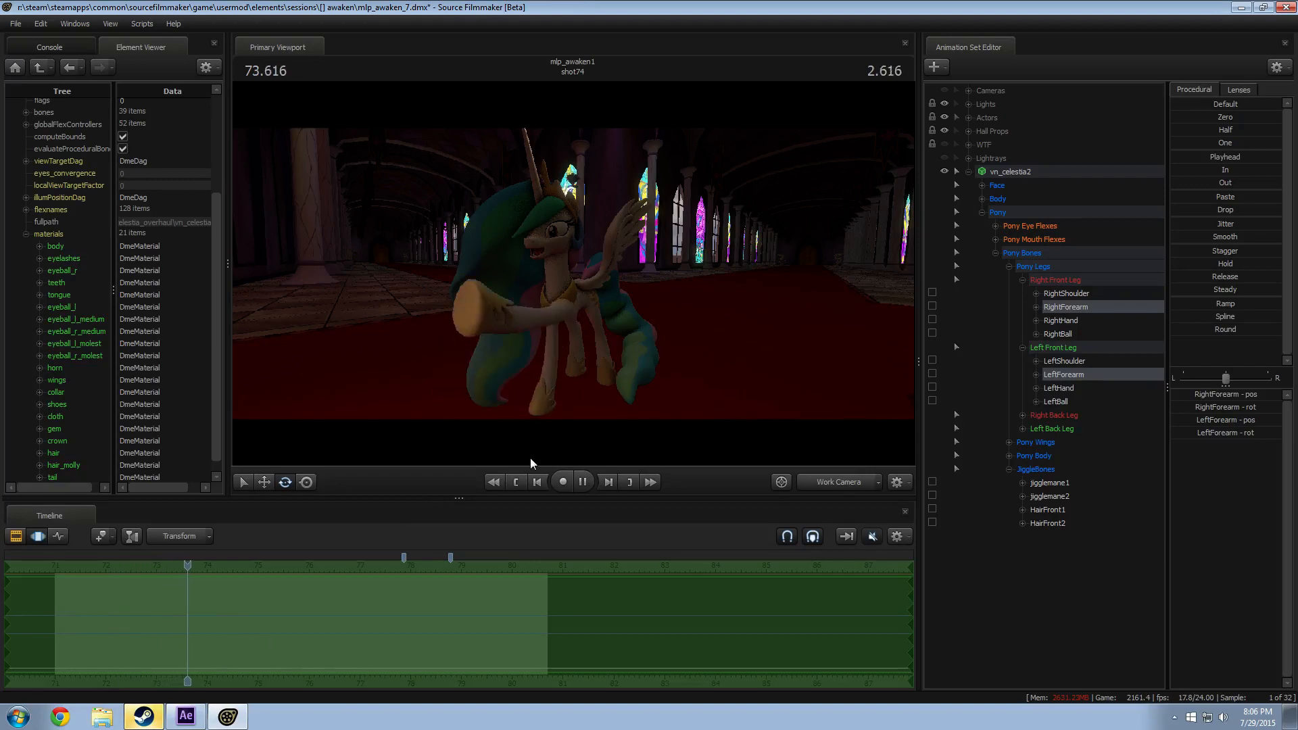
{"action": "key", "text": "space"}
{"action": "key", "text": "space"}
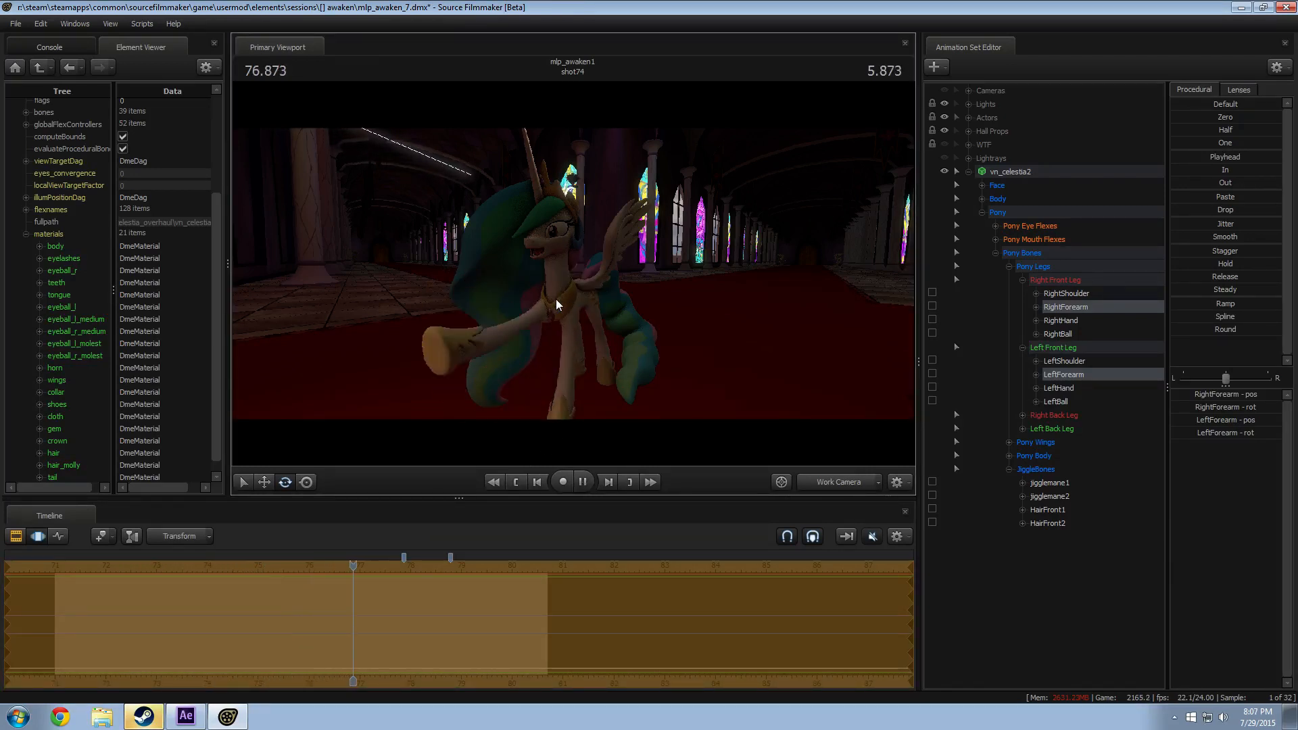
{"action": "key", "text": "space"}
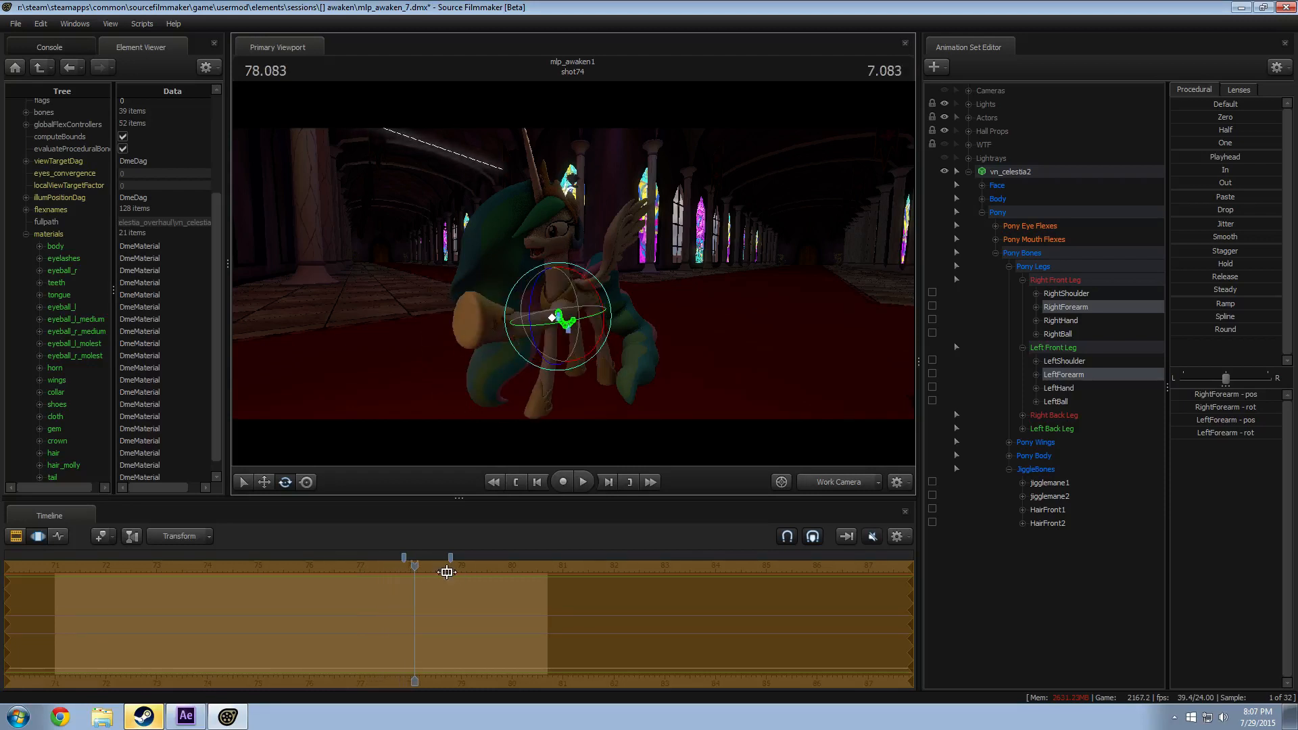
{"action": "left_click_drag", "start_coordinate": [345, 566], "coordinate": [67, 574]}
{"action": "key", "text": "space"}
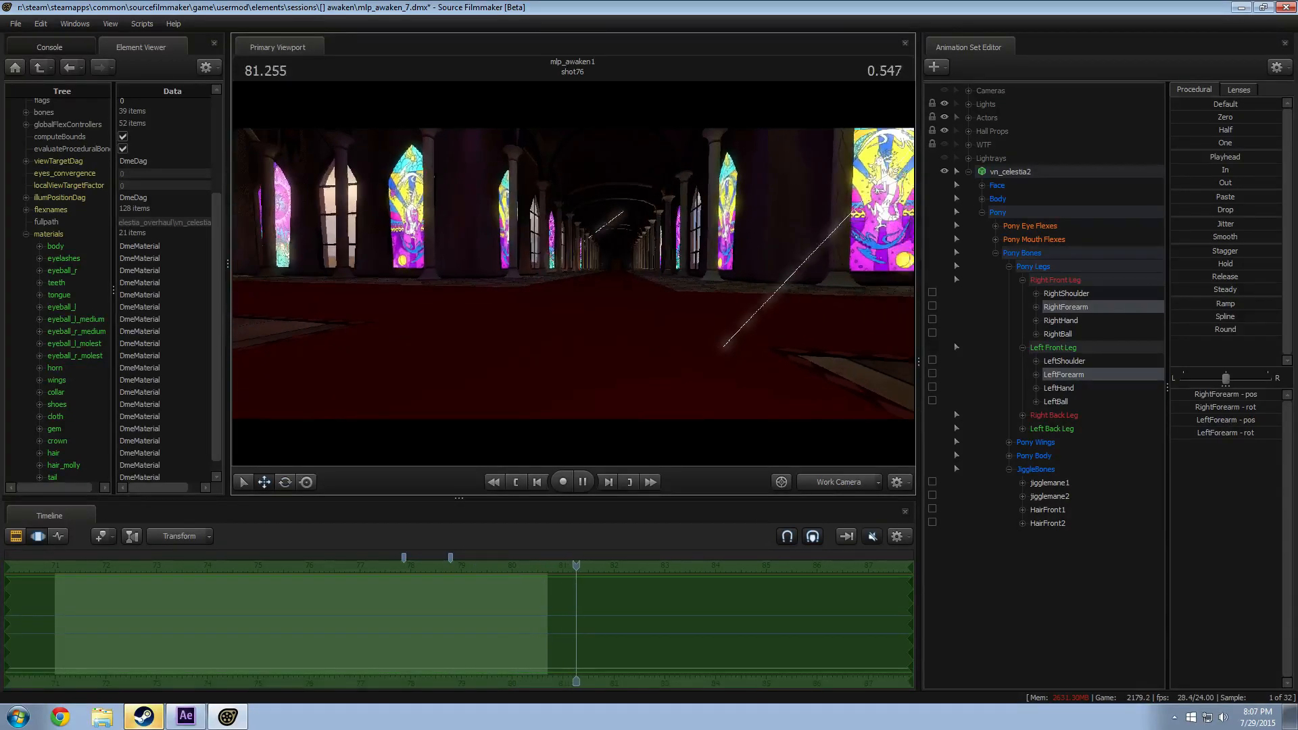
{"action": "left_click_drag", "start_coordinate": [622, 568], "coordinate": [88, 571]}
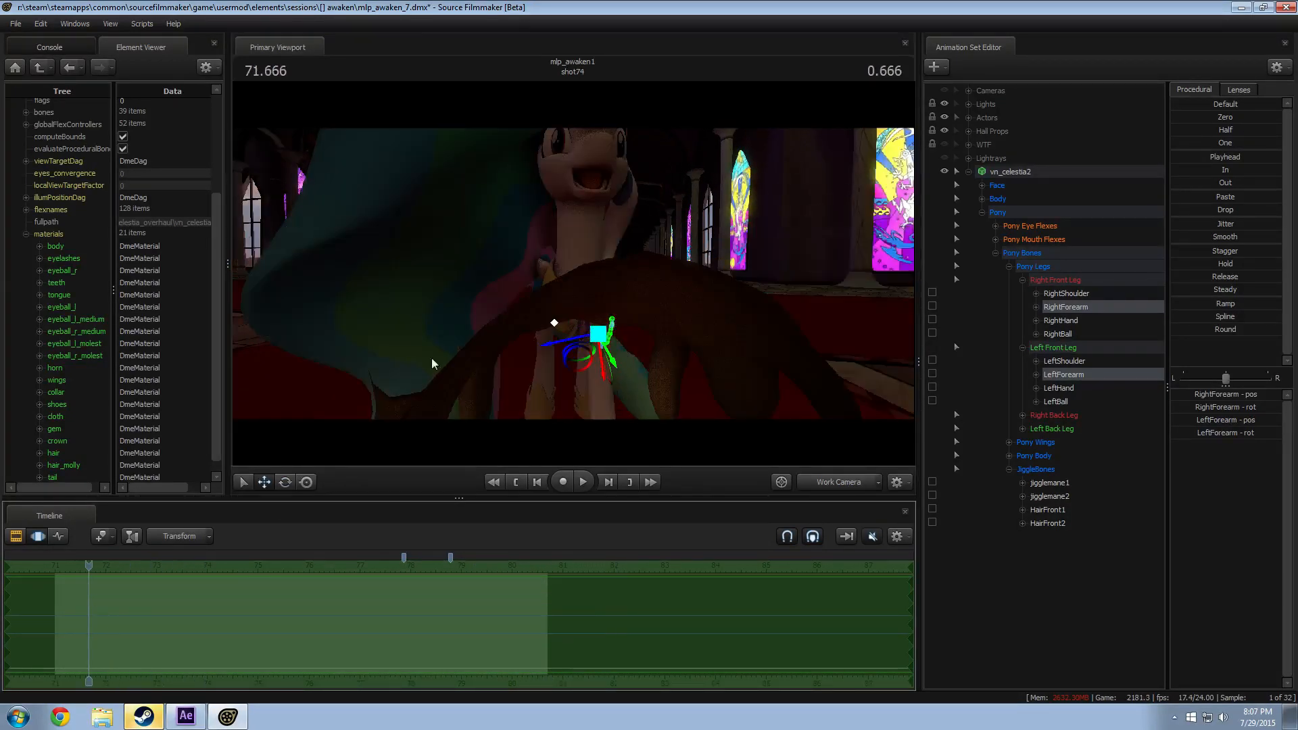
{"action": "key", "text": "space"}
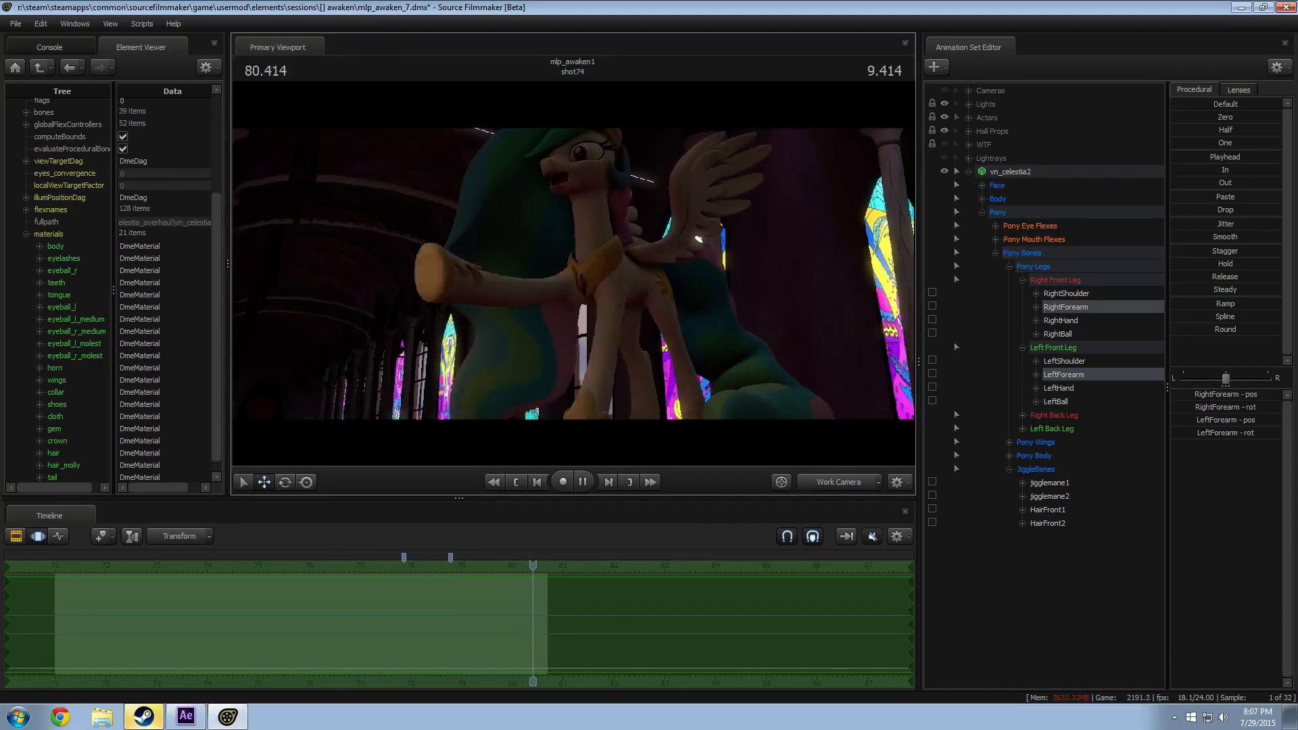
{"action": "key", "text": "space"}
{"action": "left_click_drag", "start_coordinate": [573, 574], "coordinate": [77, 580]}
{"action": "key", "text": "space"}
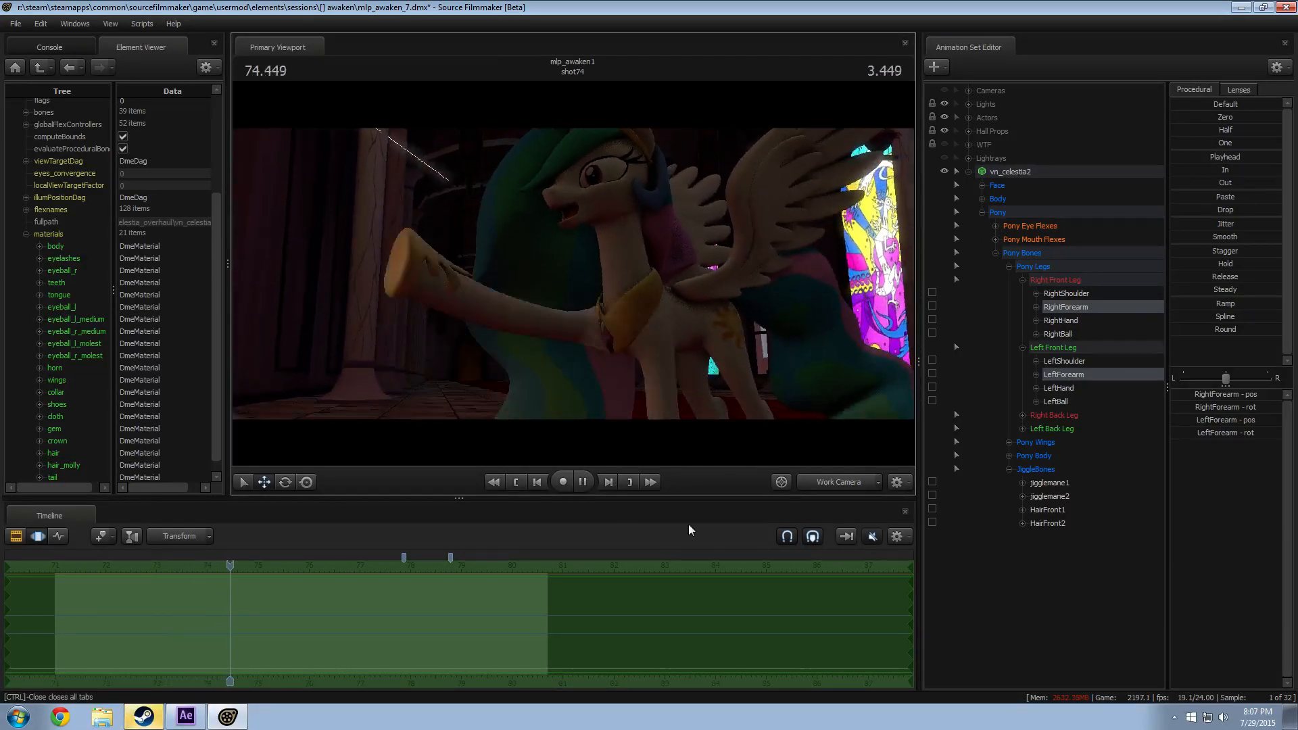
Step: Disable the sequence's Overlay track and replay the leg swings in shot74 from just after 71 seconds
{"action": "key", "text": "F3"}
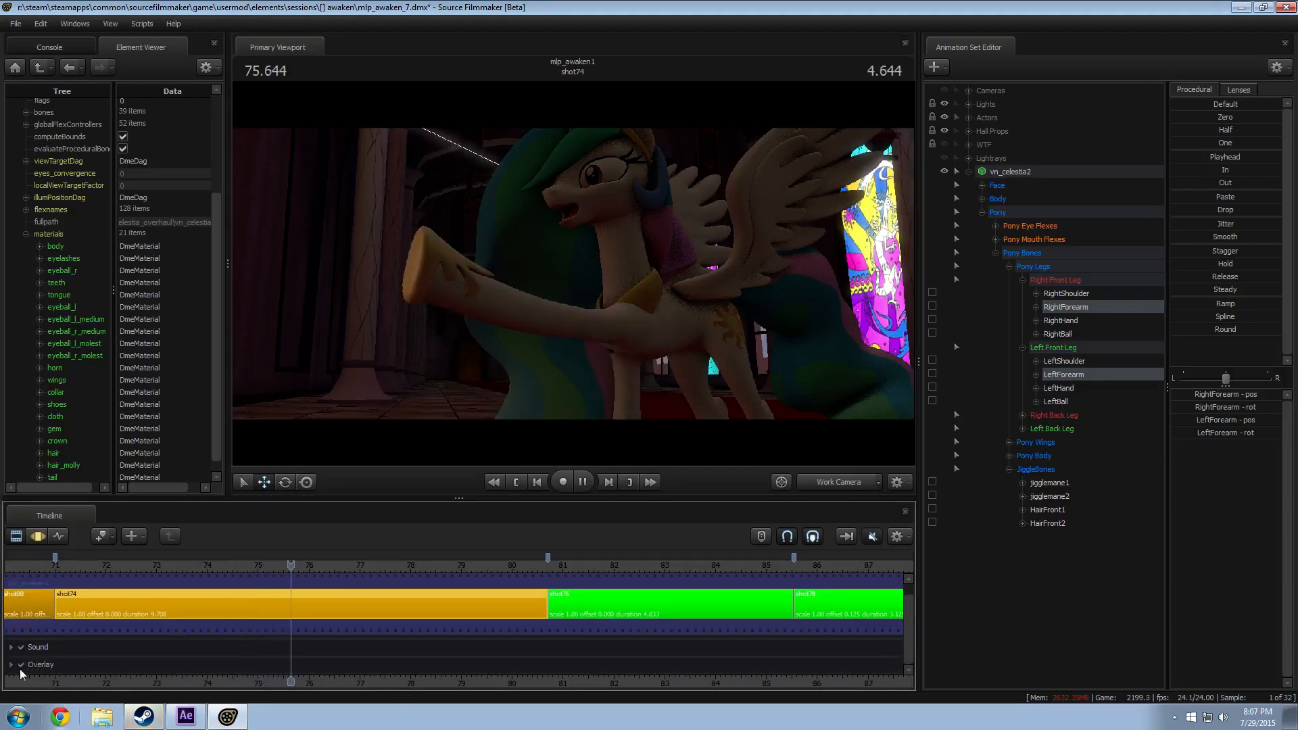
{"action": "left_click", "coordinate": [21, 665]}
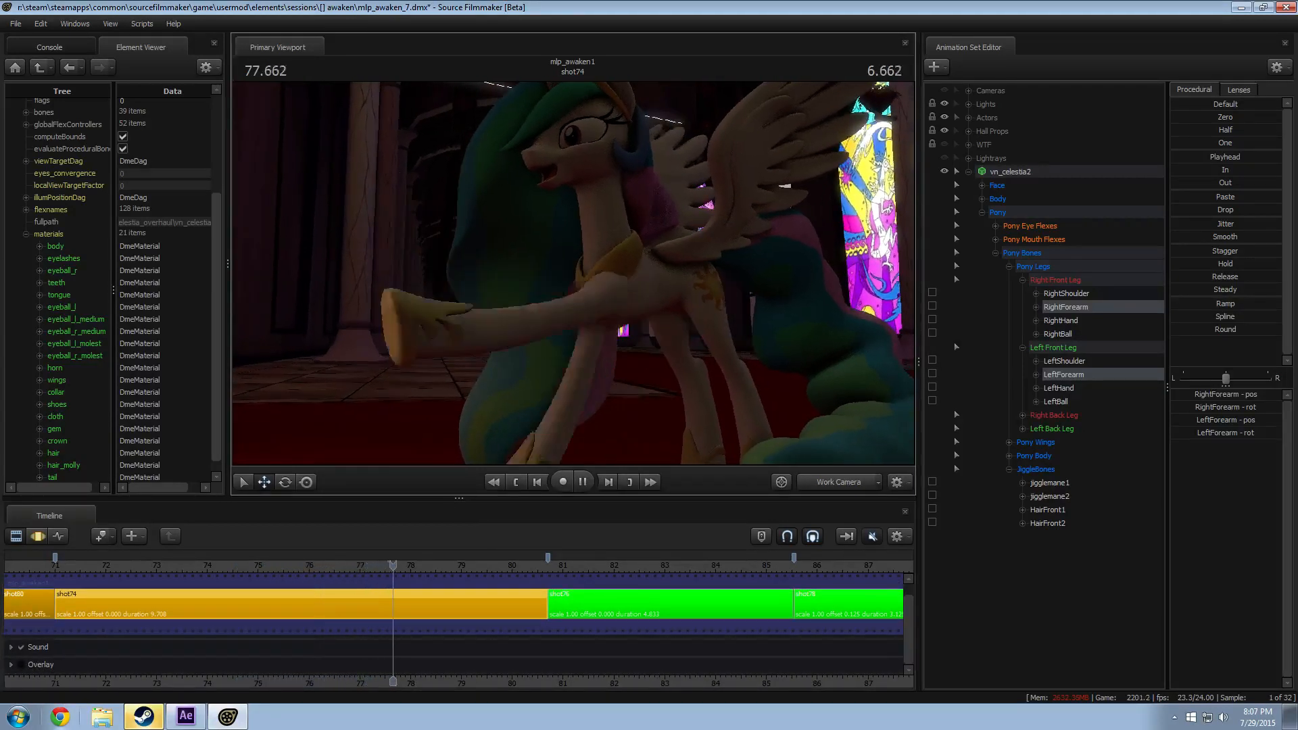
{"action": "left_click", "coordinate": [75, 566]}
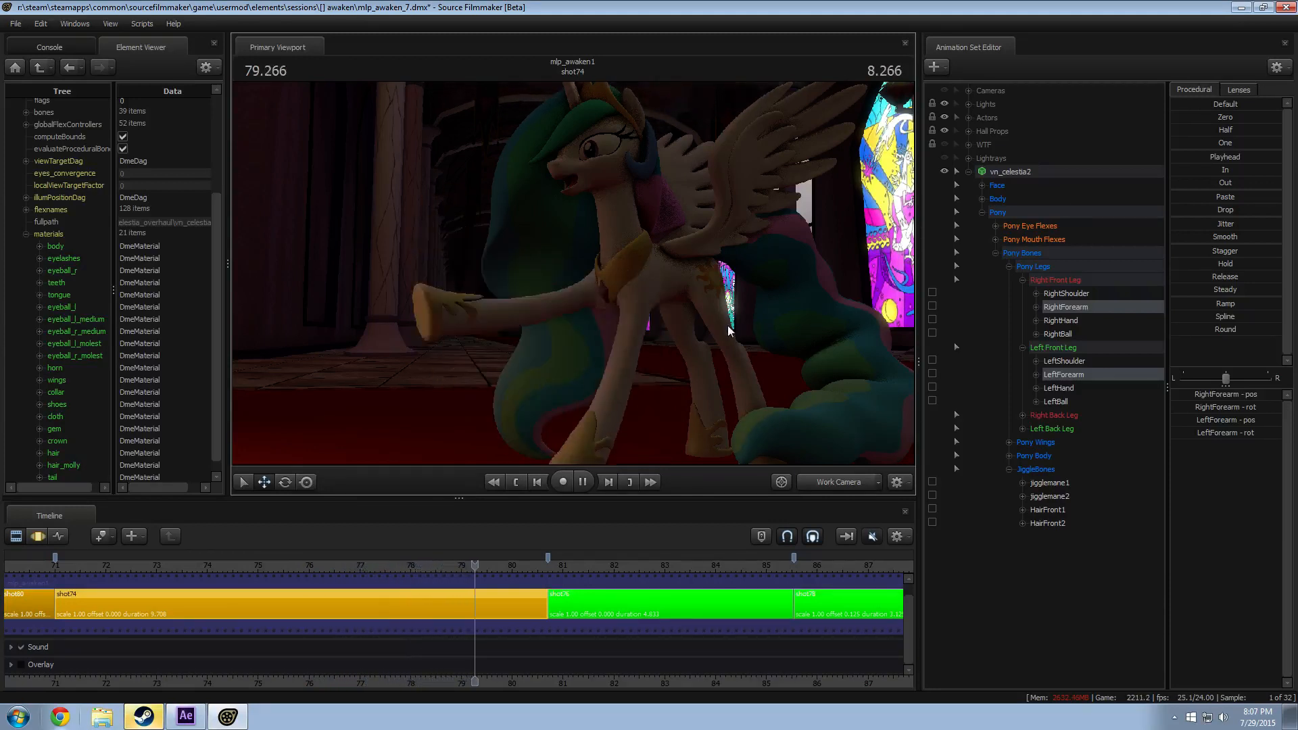
{"action": "key", "text": "space"}
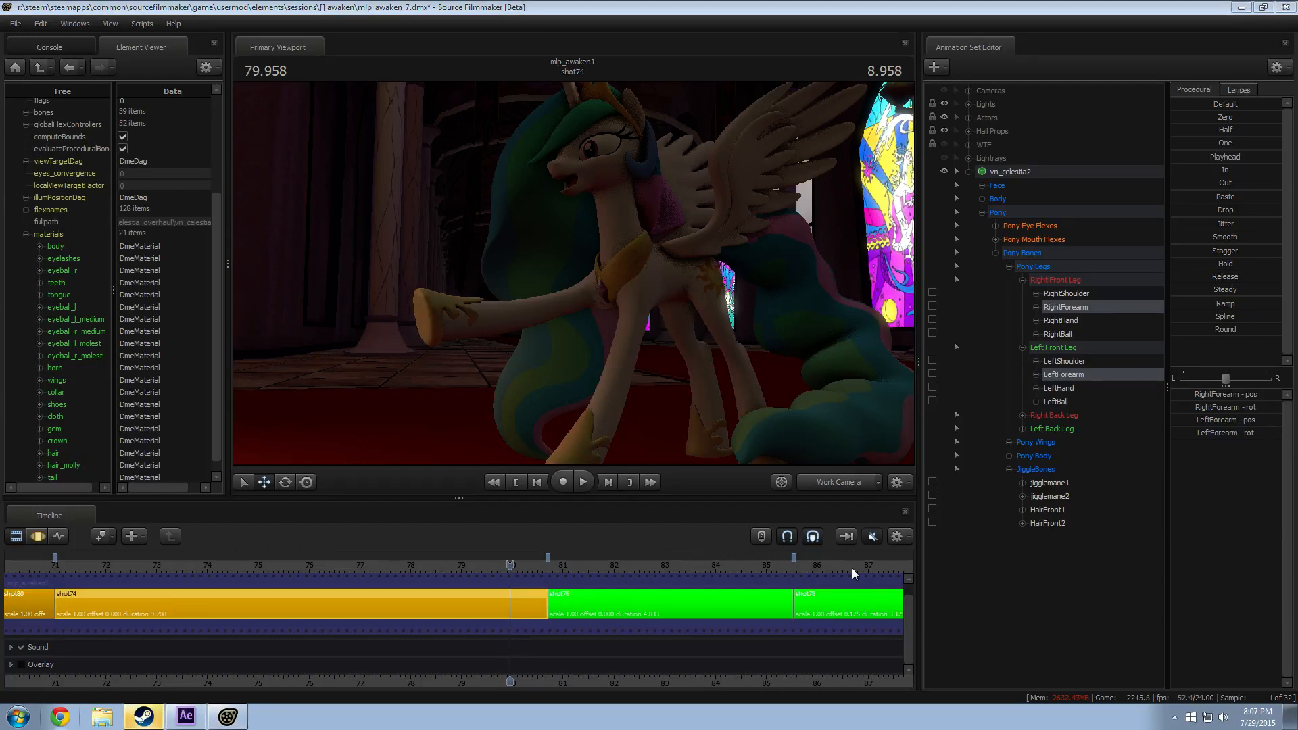
{"action": "left_click", "coordinate": [76, 568]}
{"action": "key", "text": "space"}
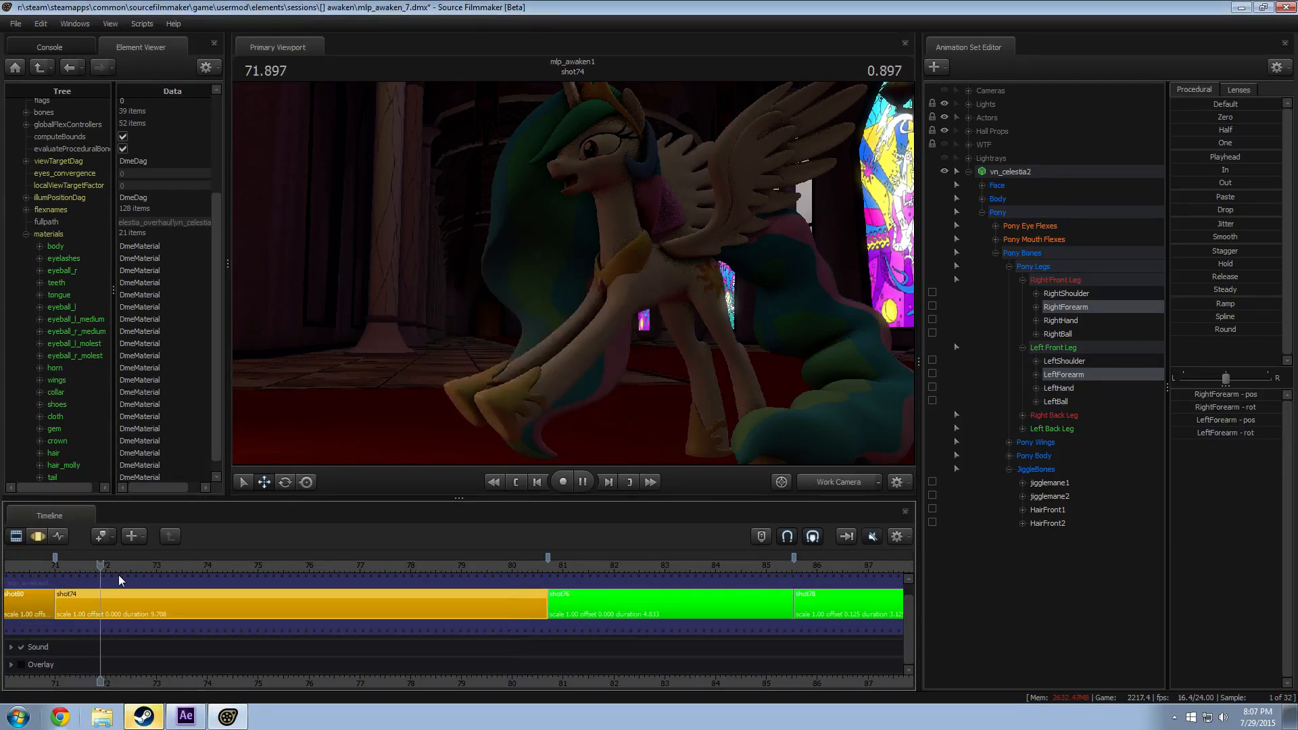
{"action": "left_click", "coordinate": [63, 567]}
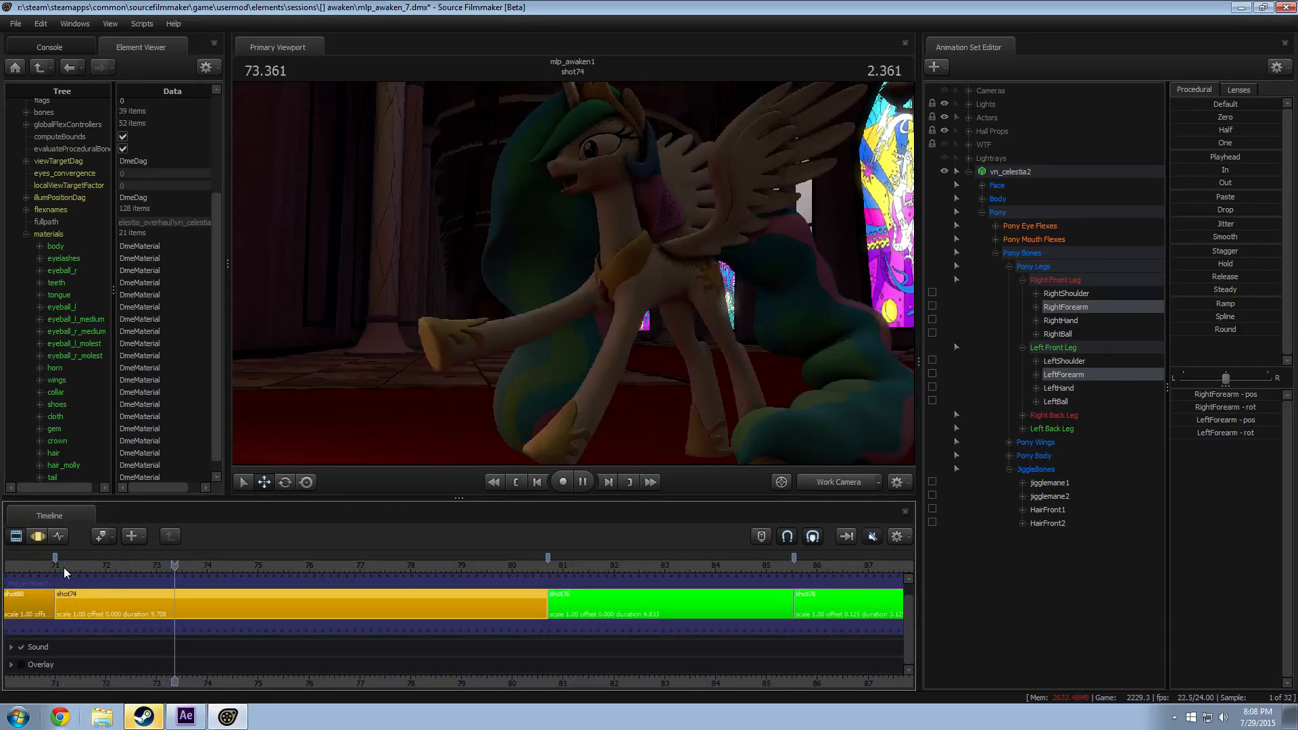
{"action": "key", "text": "space"}
Step: Try to record a live rotation of vn_celestia2's Head during playback, starting at 71.208 seconds
{"action": "key", "text": "F3"}
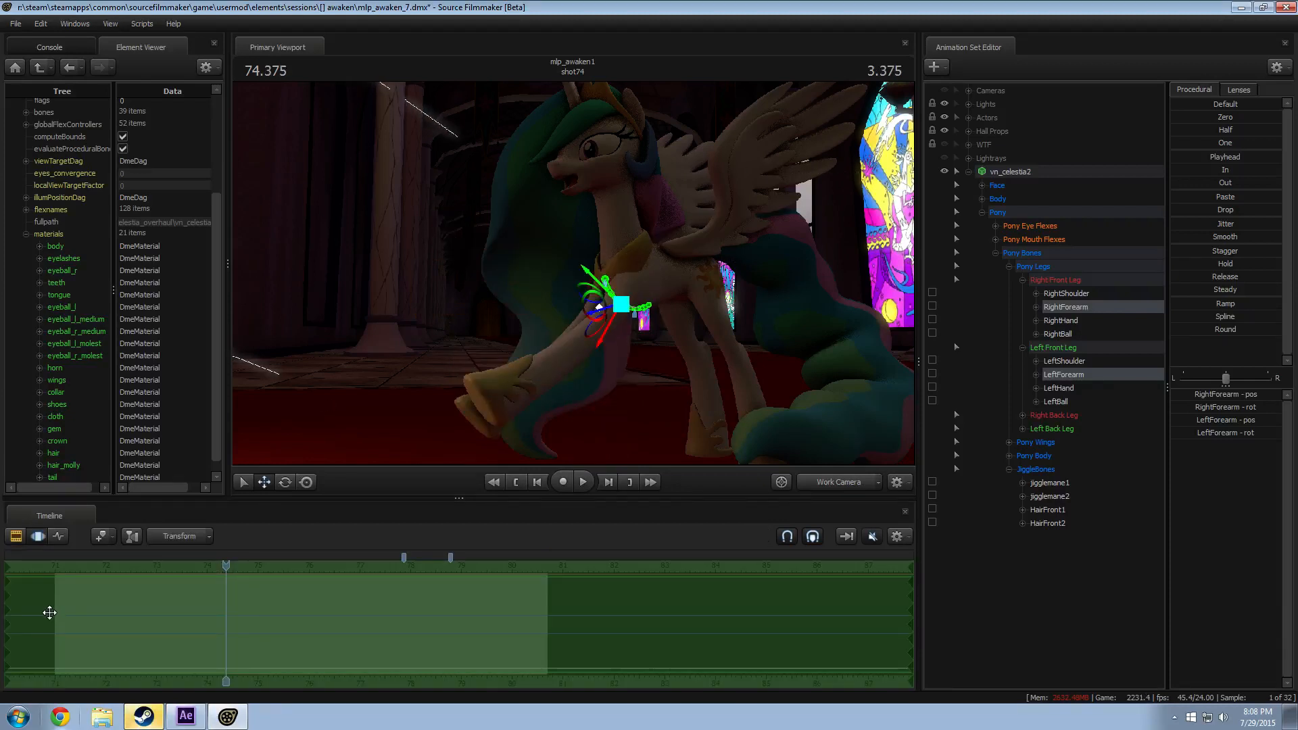
{"action": "left_click_drag", "start_coordinate": [233, 563], "coordinate": [65, 565]}
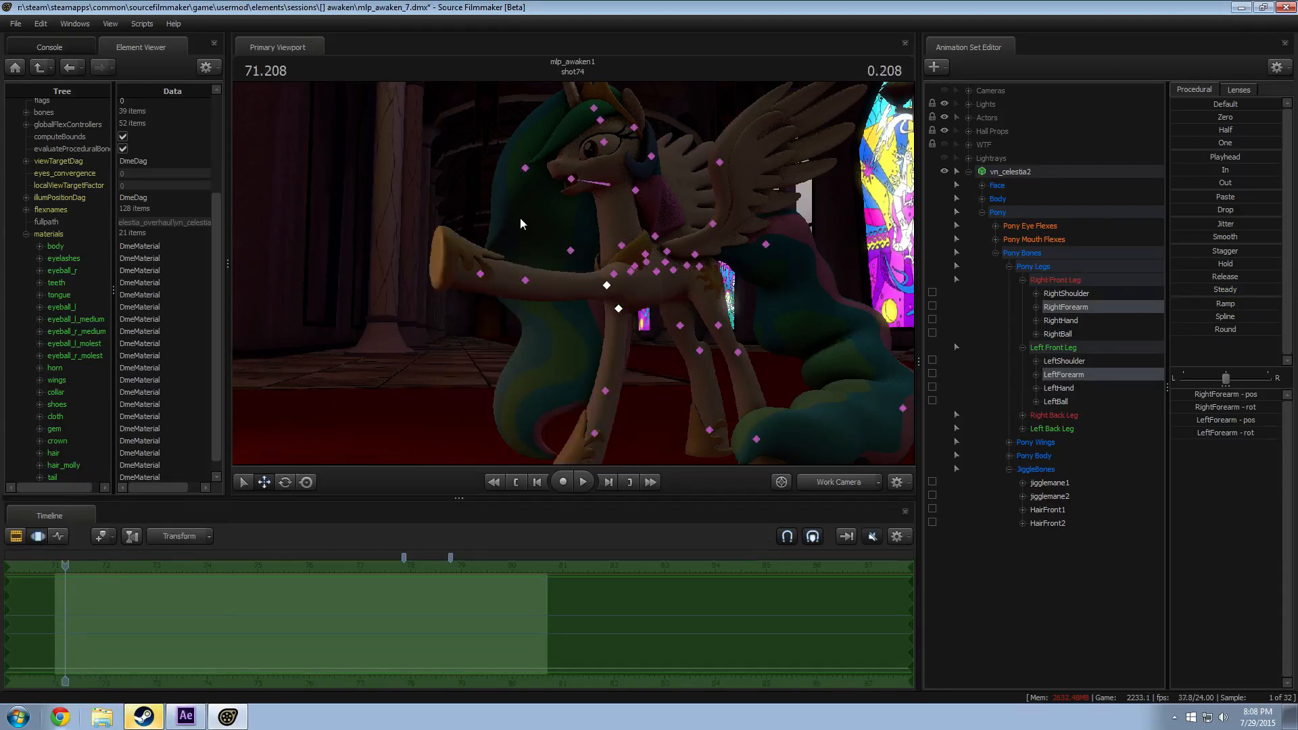
{"action": "left_click", "coordinate": [583, 184]}
{"action": "key", "text": "space"}
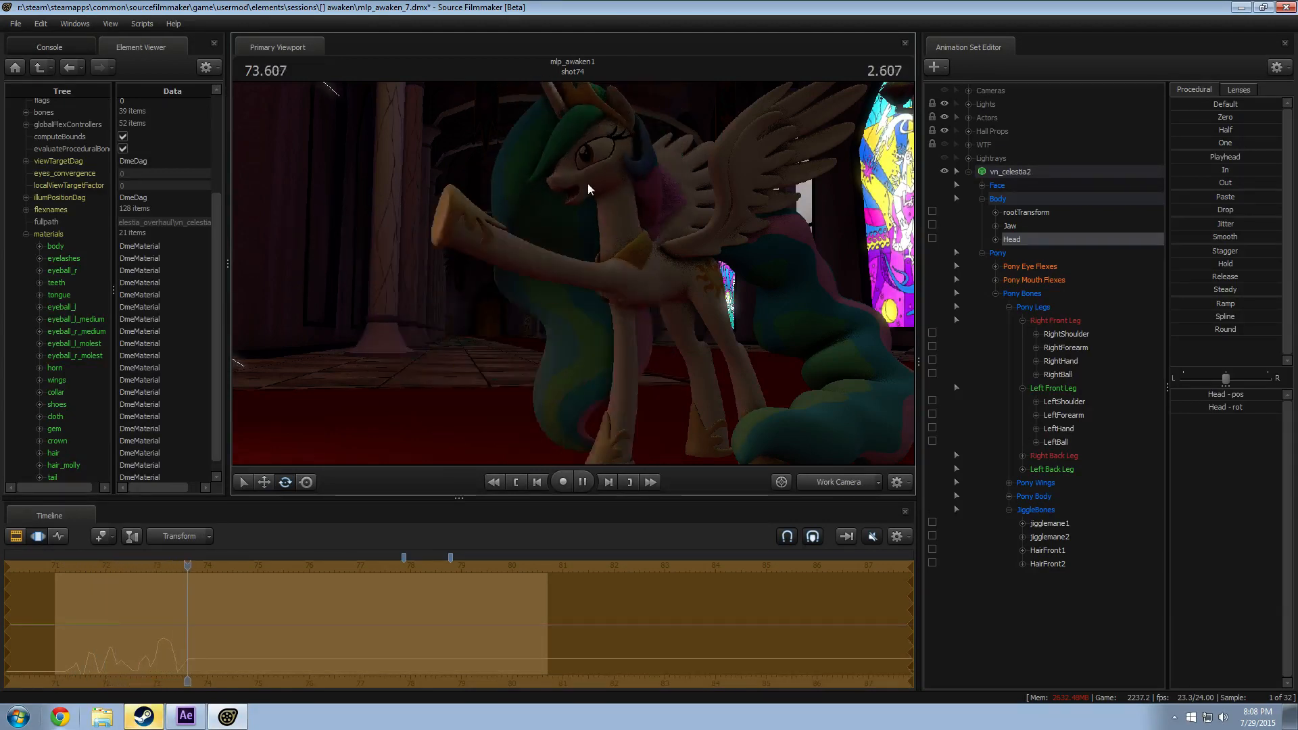
{"action": "mouse_move", "coordinate": [587, 180]}
{"action": "left_mouse_down"}
{"action": "mouse_move", "coordinate": [579, 161]}
{"action": "mouse_move", "coordinate": [611, 161]}
{"action": "mouse_move", "coordinate": [570, 164]}
{"action": "mouse_move", "coordinate": [602, 178]}
{"action": "left_mouse_up"}
{"action": "key", "text": "space"}
{"action": "key", "text": "space"}
{"action": "key", "text": "space"}
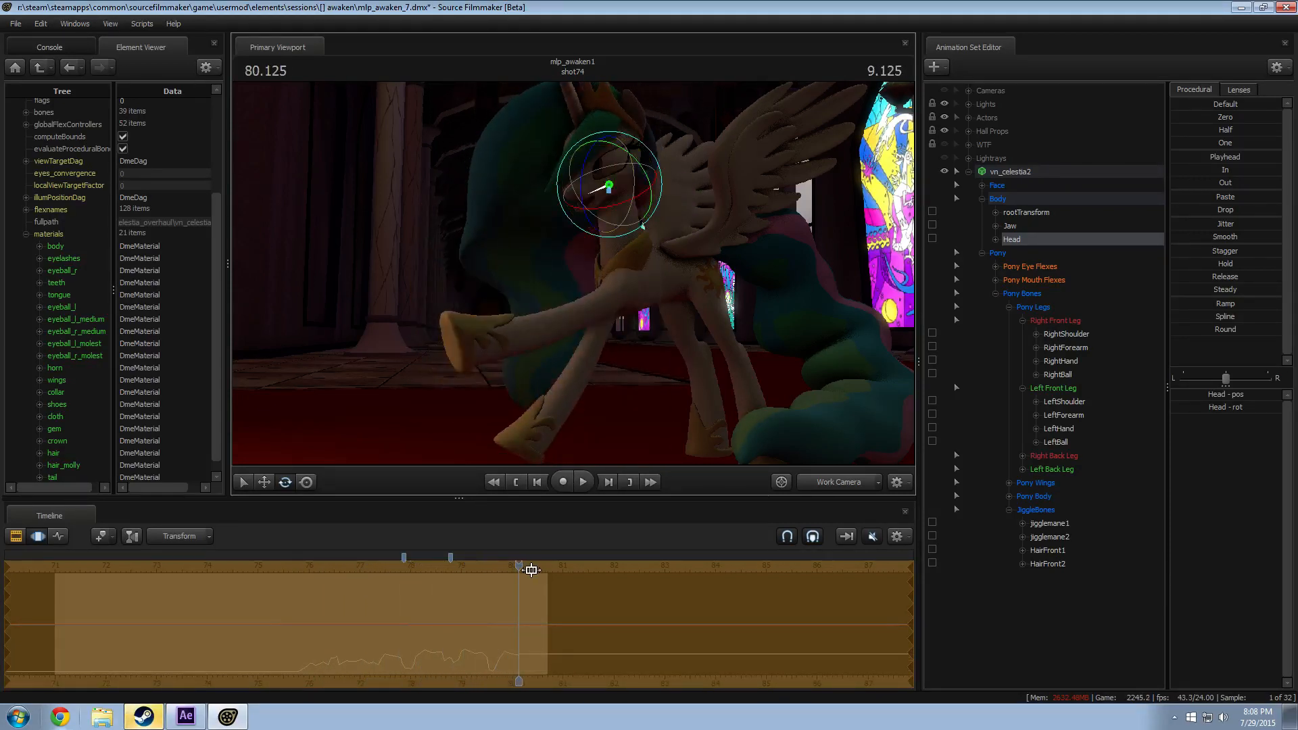
Step: Try recording another live Head rotation on vn_celestia2 from the start of shot74 and discard the take
{"action": "left_click_drag", "start_coordinate": [532, 570], "coordinate": [68, 601]}
{"action": "key", "text": "space"}
{"action": "mouse_move", "coordinate": [606, 188]}
{"action": "left_mouse_down"}
{"action": "mouse_move", "coordinate": [659, 149]}
{"action": "mouse_move", "coordinate": [645, 207]}
{"action": "mouse_move", "coordinate": [569, 201]}
{"action": "mouse_move", "coordinate": [626, 160]}
{"action": "mouse_move", "coordinate": [590, 131]}
{"action": "mouse_move", "coordinate": [586, 213]}
{"action": "mouse_move", "coordinate": [536, 120]}
{"action": "mouse_move", "coordinate": [530, 342]}
{"action": "mouse_move", "coordinate": [654, 165]}
{"action": "mouse_move", "coordinate": [411, 179]}
{"action": "mouse_move", "coordinate": [734, 187]}
{"action": "mouse_move", "coordinate": [587, 136]}
{"action": "mouse_move", "coordinate": [622, 185]}
{"action": "mouse_move", "coordinate": [635, 172]}
{"action": "left_mouse_up"}
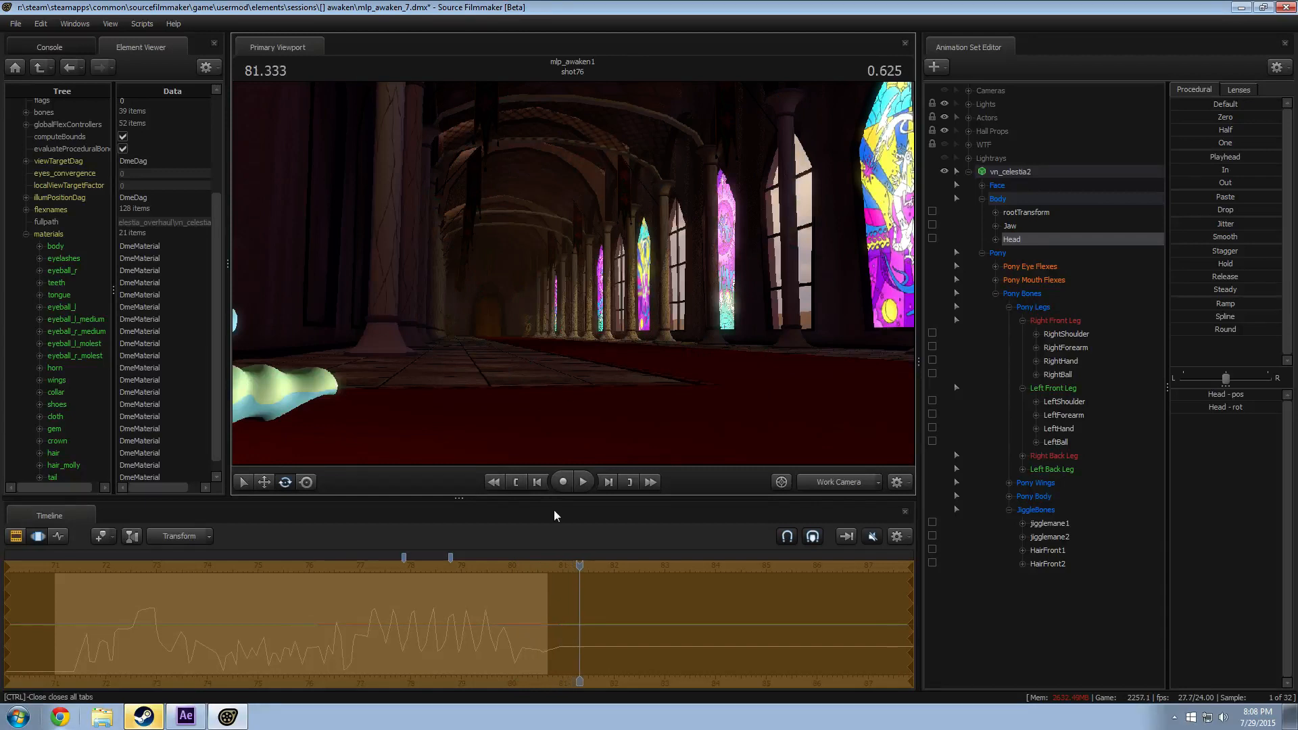
{"action": "left_click", "coordinate": [585, 569]}
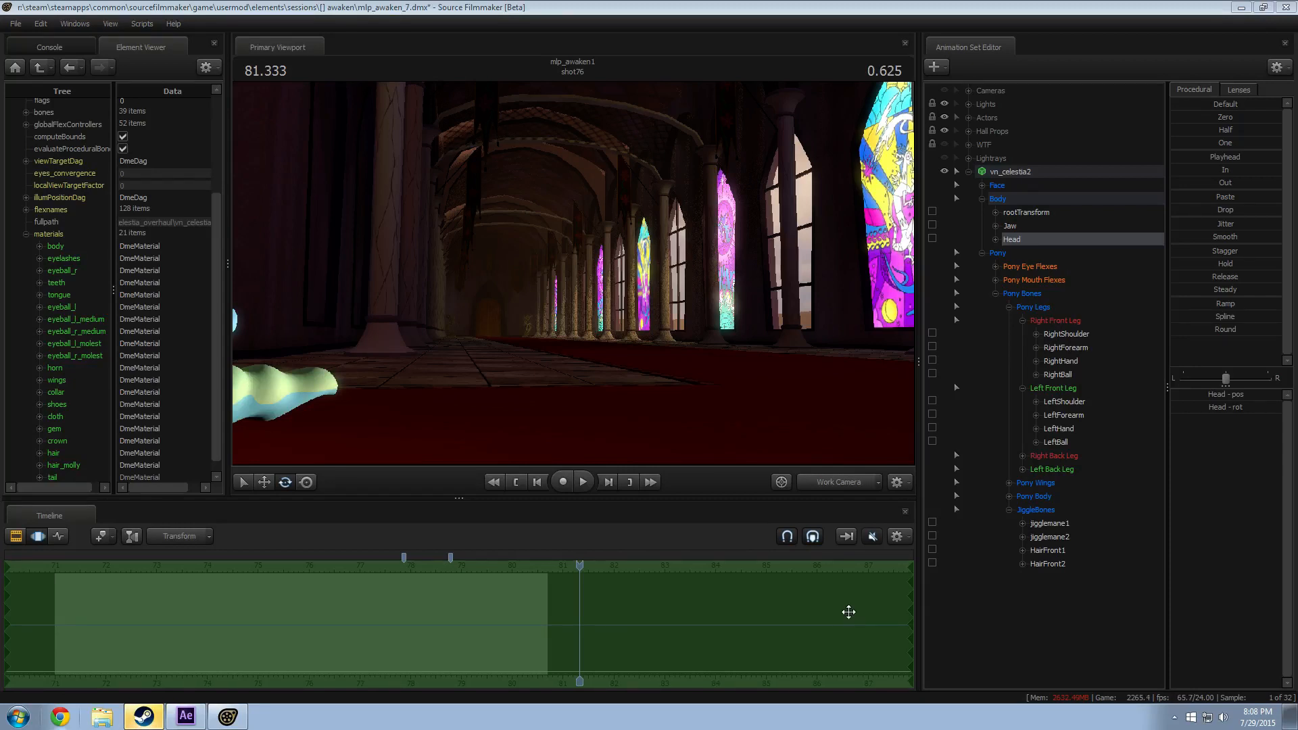
Step: At 72.875 seconds, create an animation set for the new model vb_nightmaremoon.mdl, filtering the model list by "nightmare"
{"action": "left_click_drag", "start_coordinate": [591, 575], "coordinate": [158, 598]}
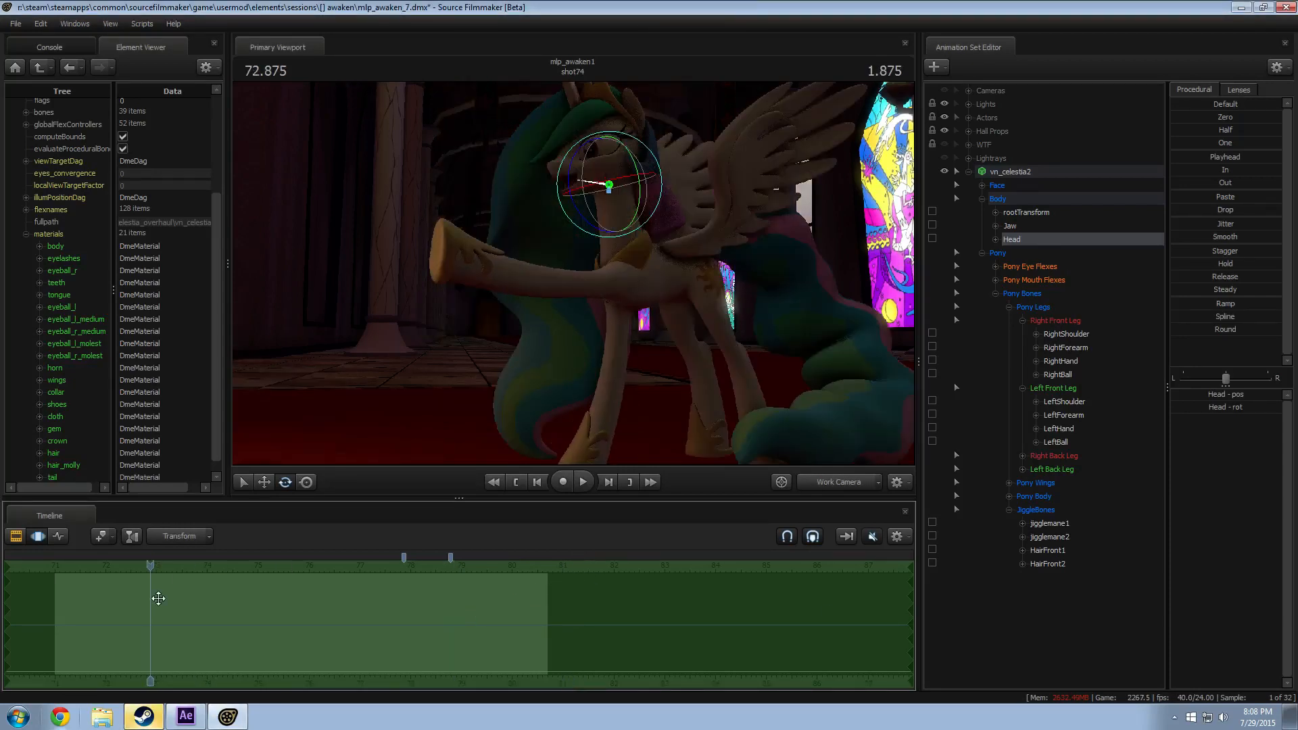
{"action": "left_click", "coordinate": [969, 171]}
{"action": "right_click", "coordinate": [1000, 278]}
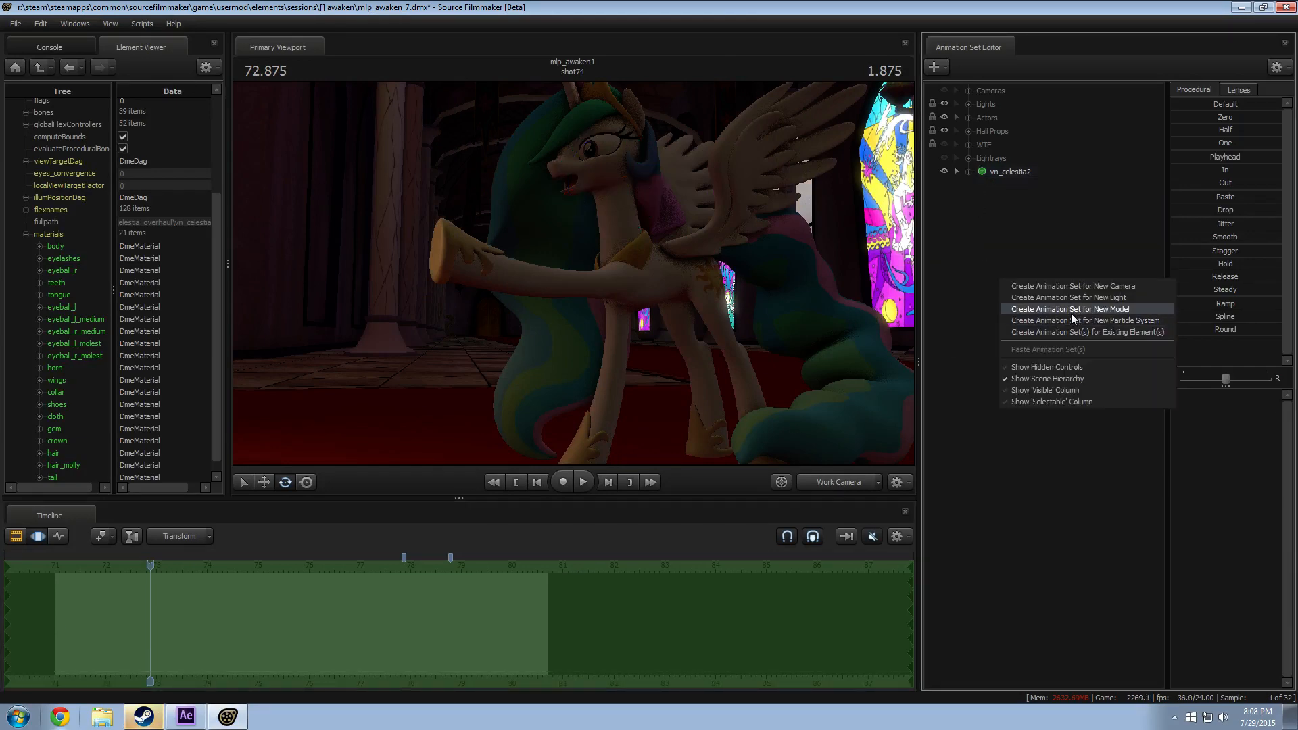
{"action": "left_click", "coordinate": [1074, 310]}
{"action": "type", "text": "n"}
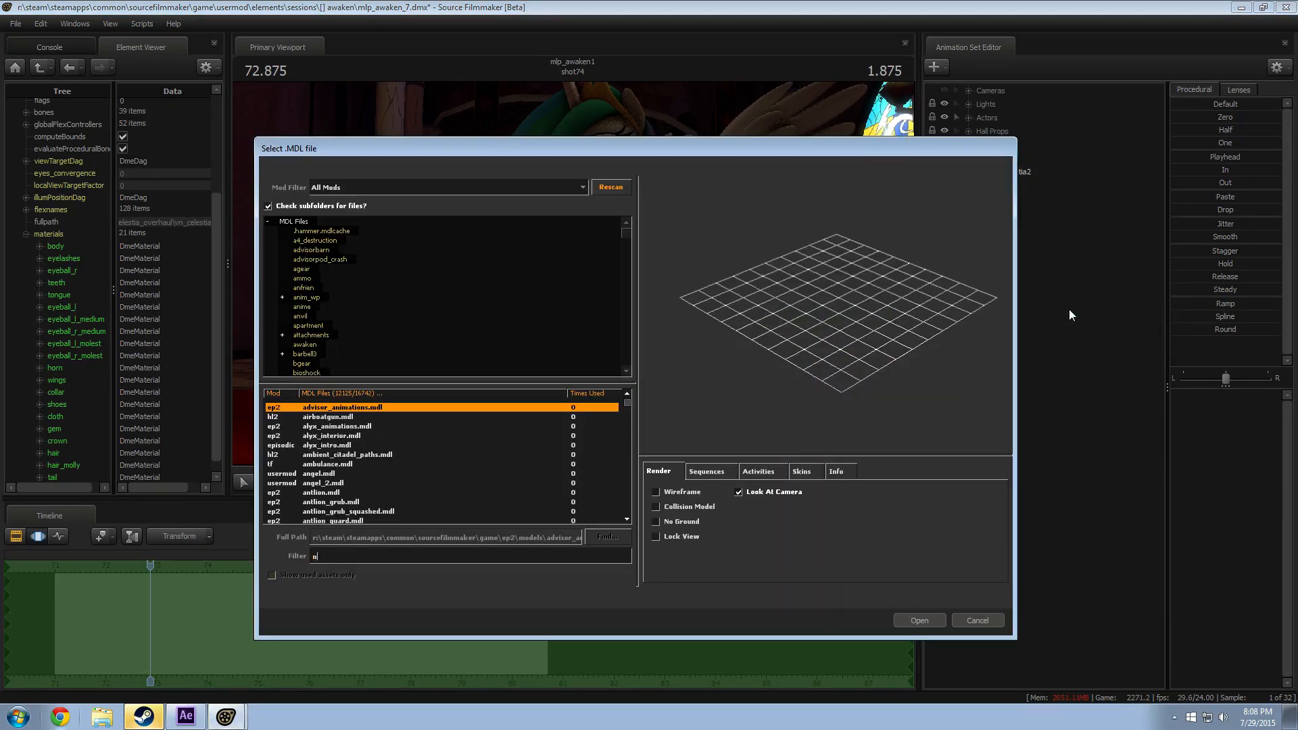
{"action": "type", "text": "ightmare"}
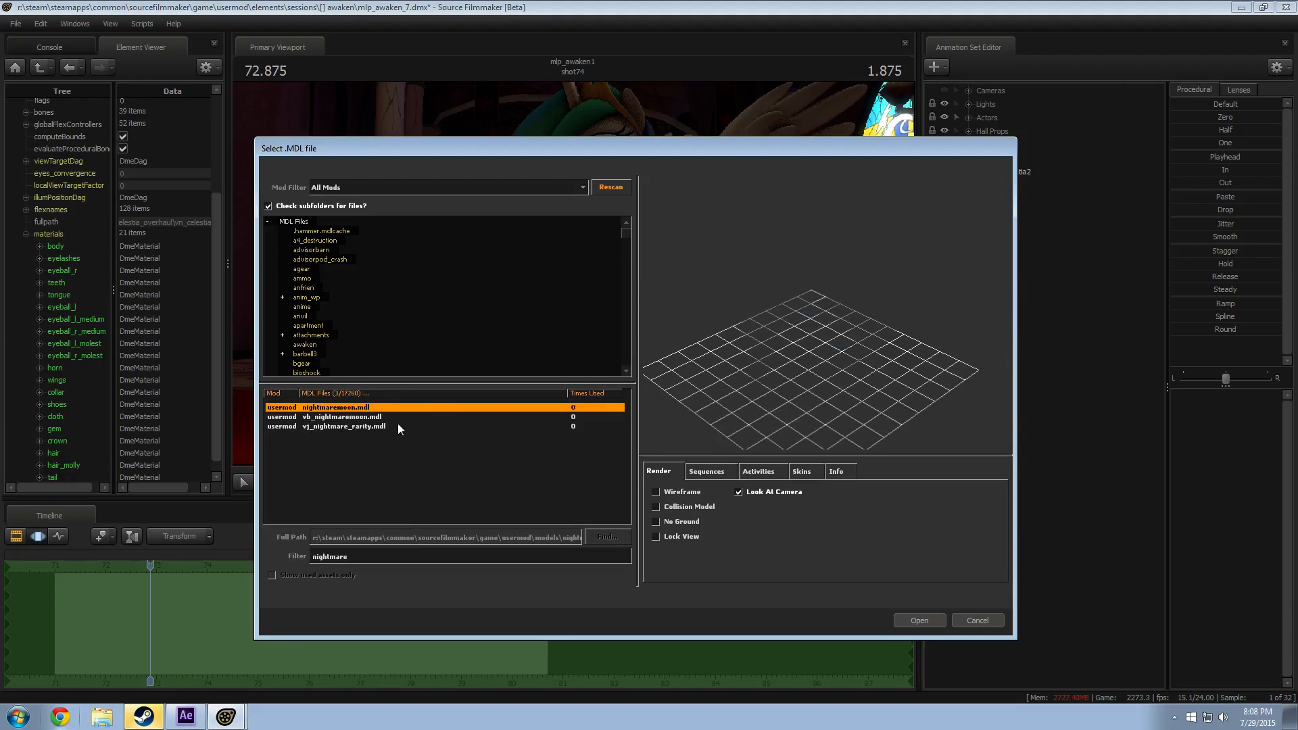
{"action": "left_click", "coordinate": [367, 419]}
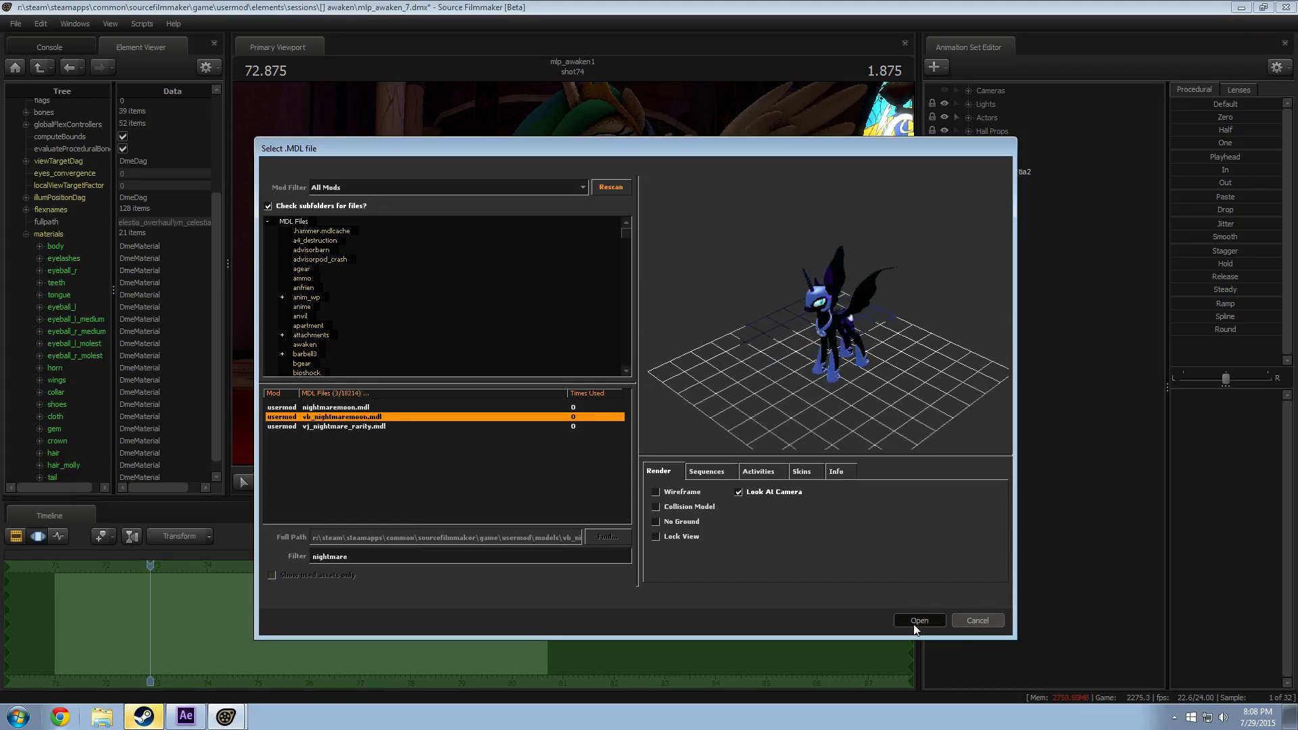
{"action": "left_click", "coordinate": [918, 620]}
Step: Copy vn_celestia2's animation onto vb_nightmaremoon1 and move vn_celestia2 sideways so the two models no longer overlap
{"action": "left_click", "coordinate": [1010, 172]}
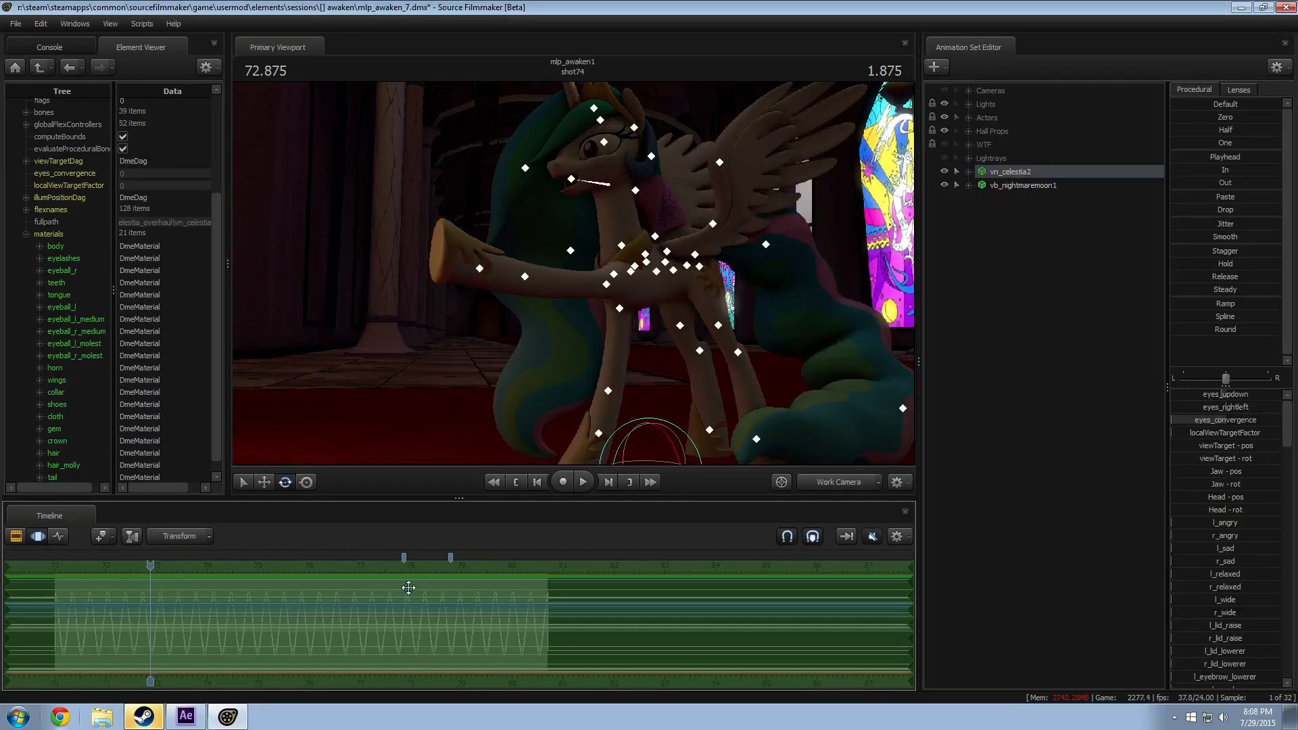
{"action": "left_click", "coordinate": [1041, 187]}
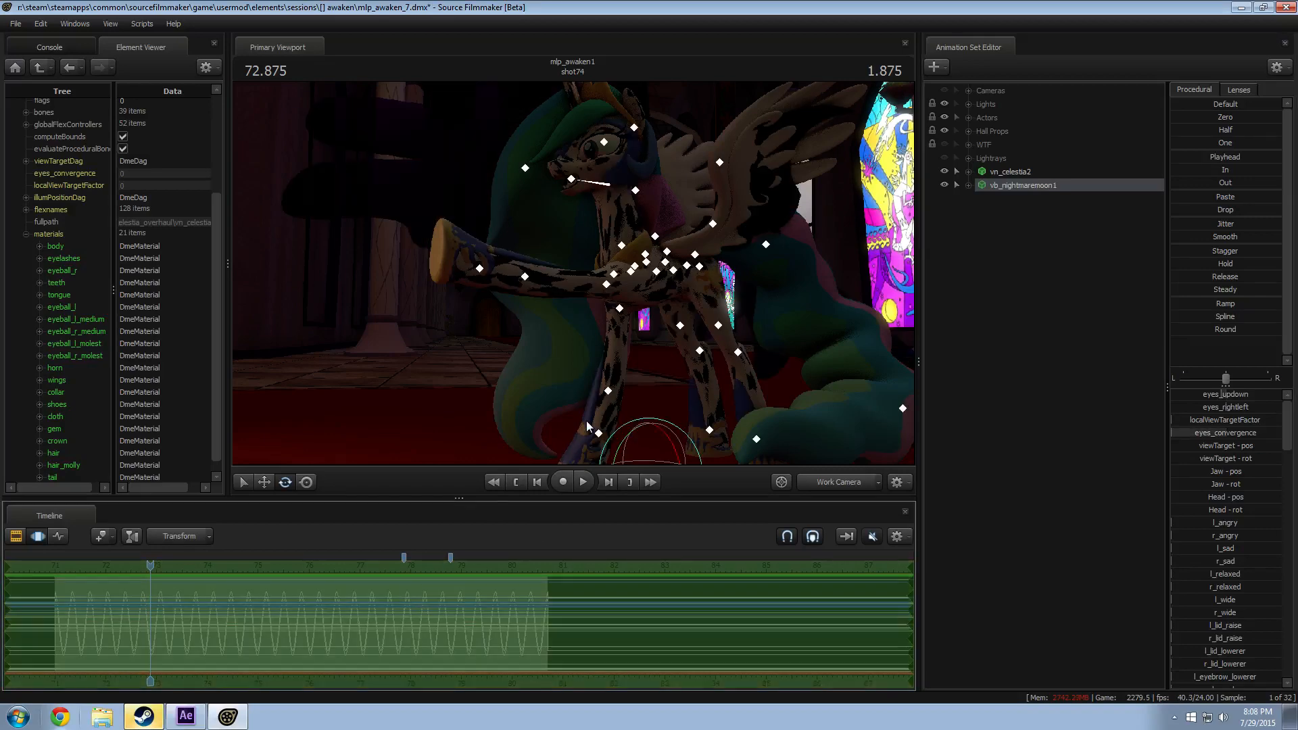
{"action": "left_click", "coordinate": [997, 175]}
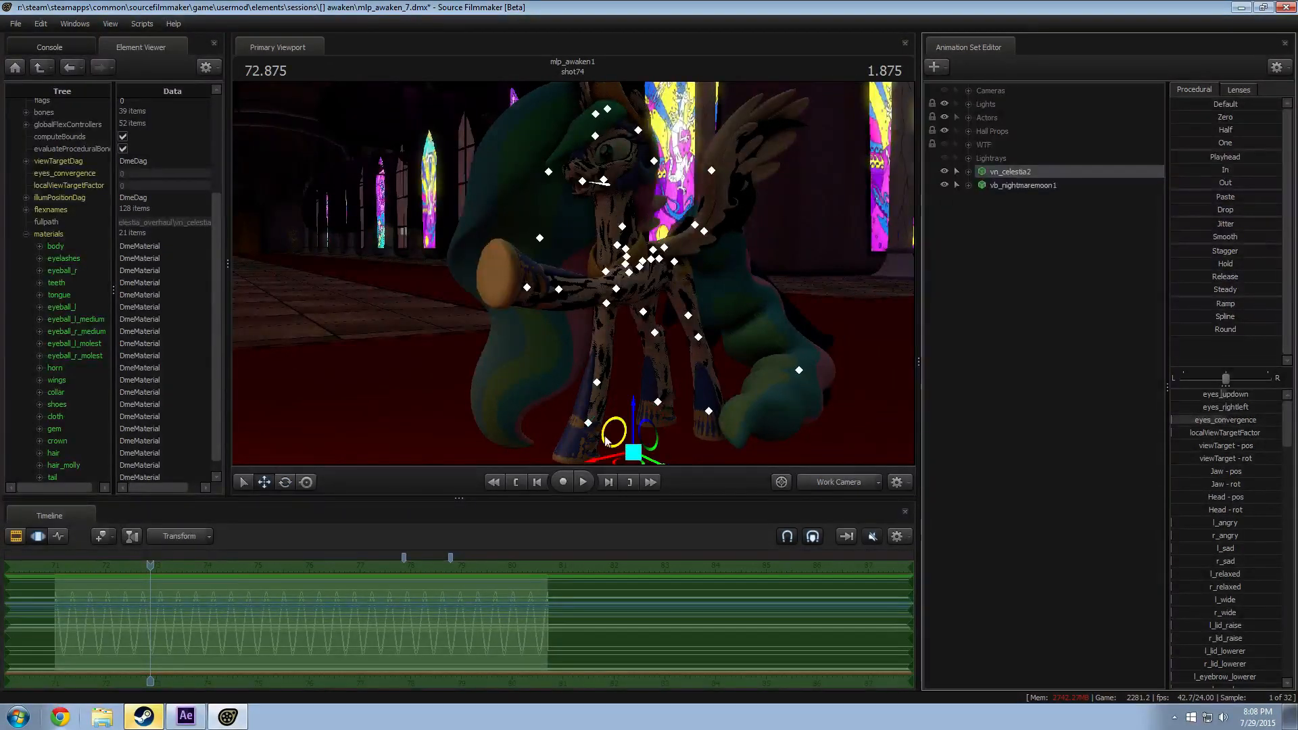
{"action": "left_click_drag", "start_coordinate": [655, 464], "coordinate": [382, 474]}
Step: Add override materials to vb_nightmaremoon1 and expand its materials list in the Element Viewer
{"action": "right_click", "coordinate": [1035, 183]}
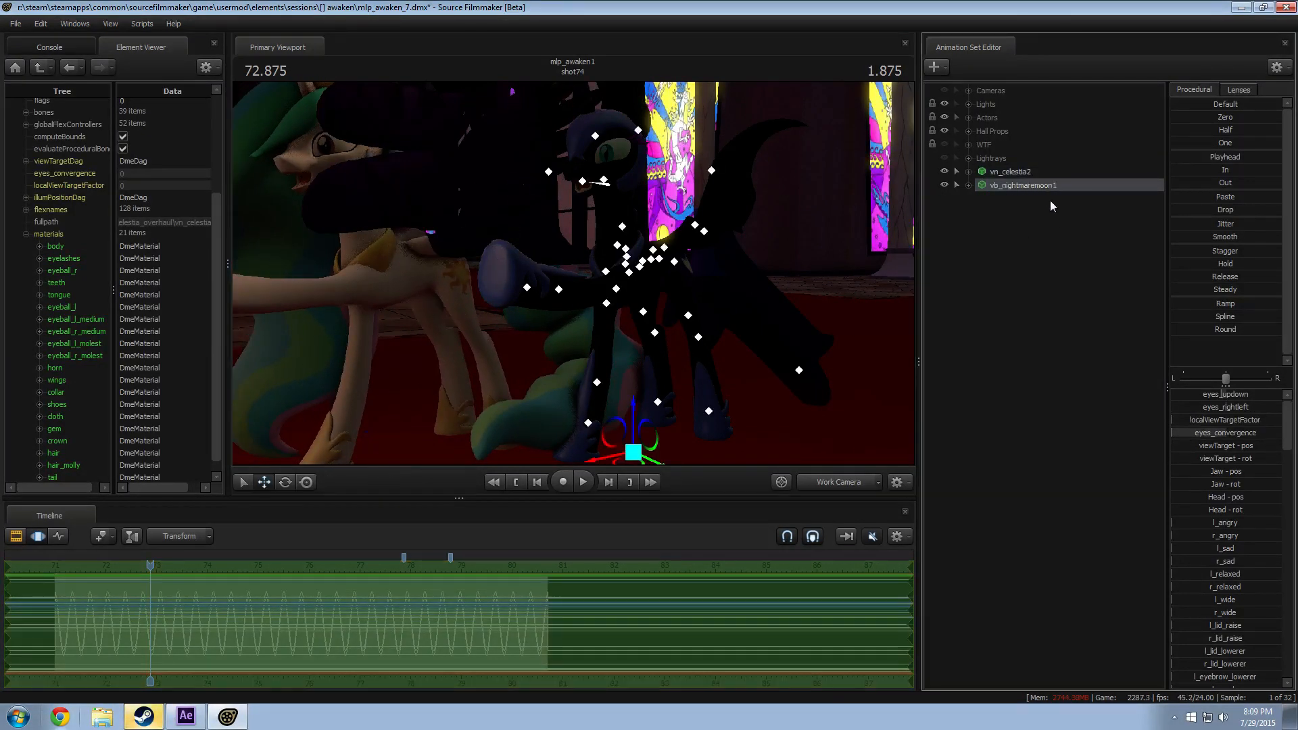
{"action": "left_click", "coordinate": [1061, 383]}
{"action": "right_click", "coordinate": [1022, 190]}
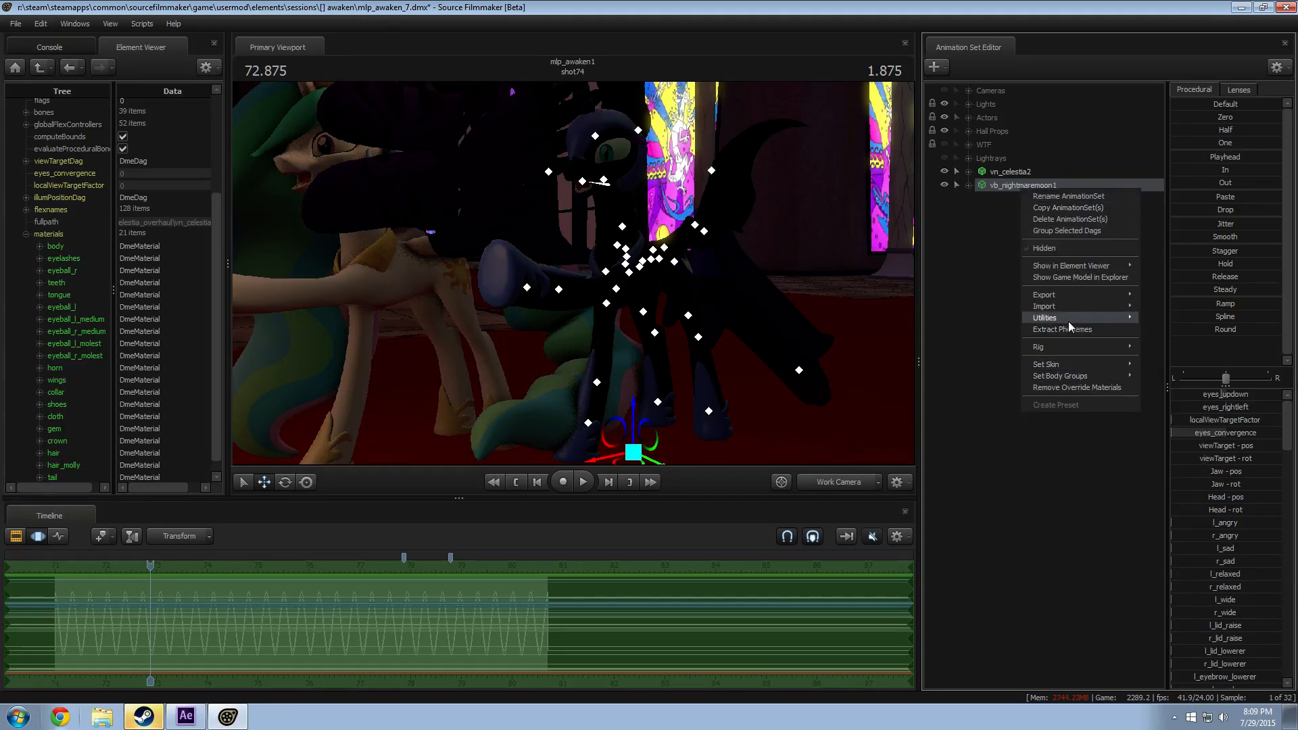
{"action": "left_click", "coordinate": [1160, 280]}
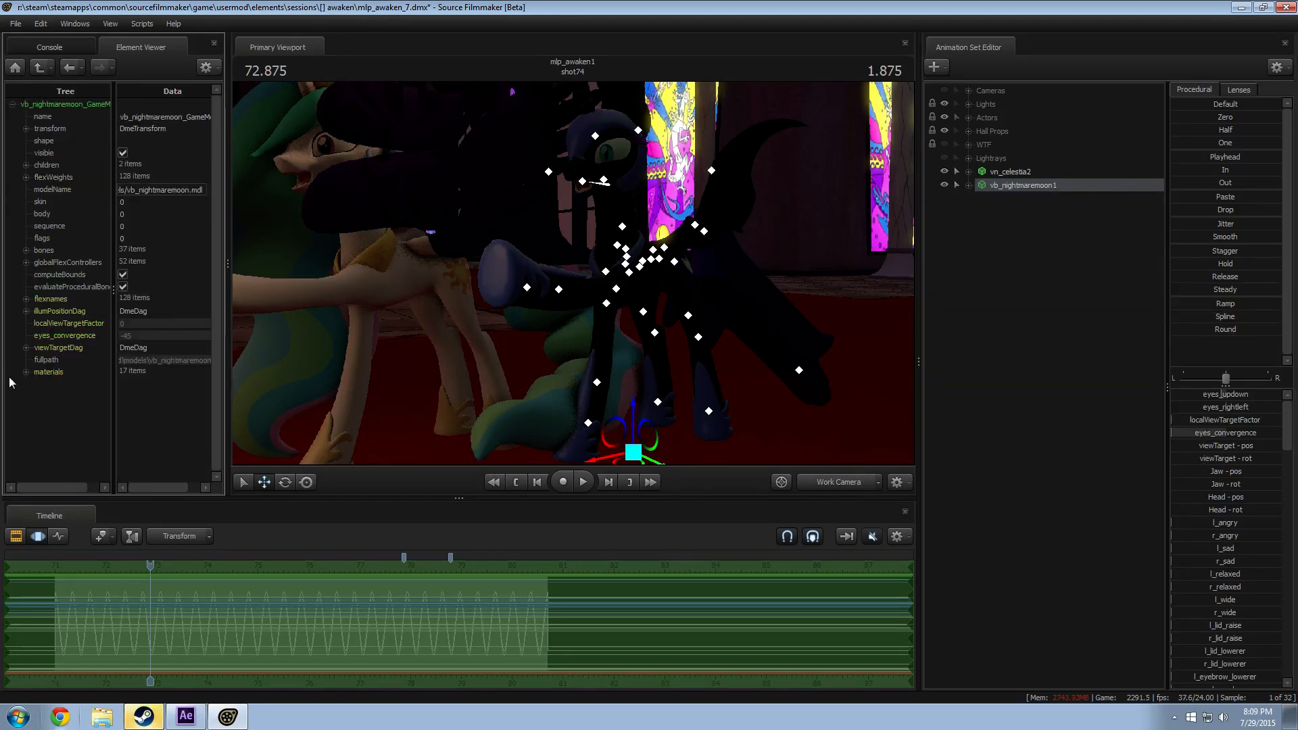
{"action": "scroll", "coordinate": [43, 390], "scroll_direction": "down", "scroll_amount": 3}
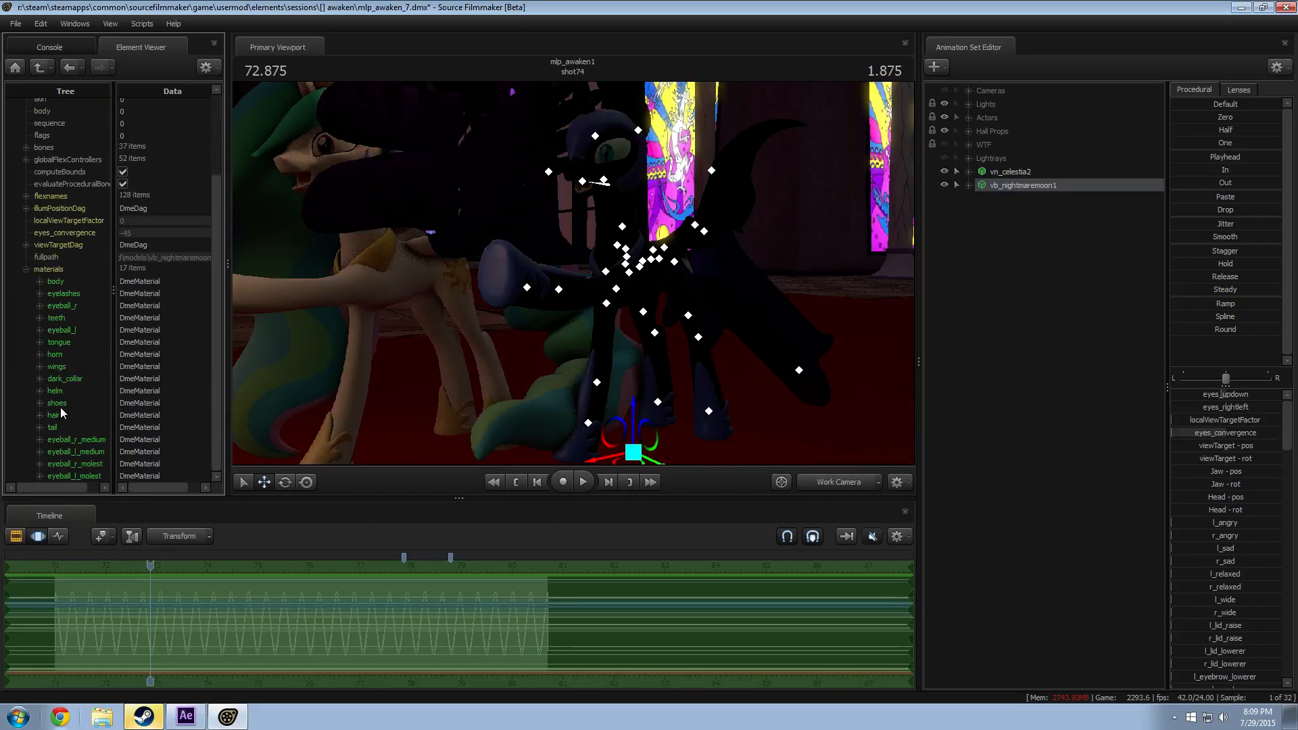
Step: Add a float attribute to vb_nightmaremoon1's hair material
{"action": "right_click", "coordinate": [57, 416]}
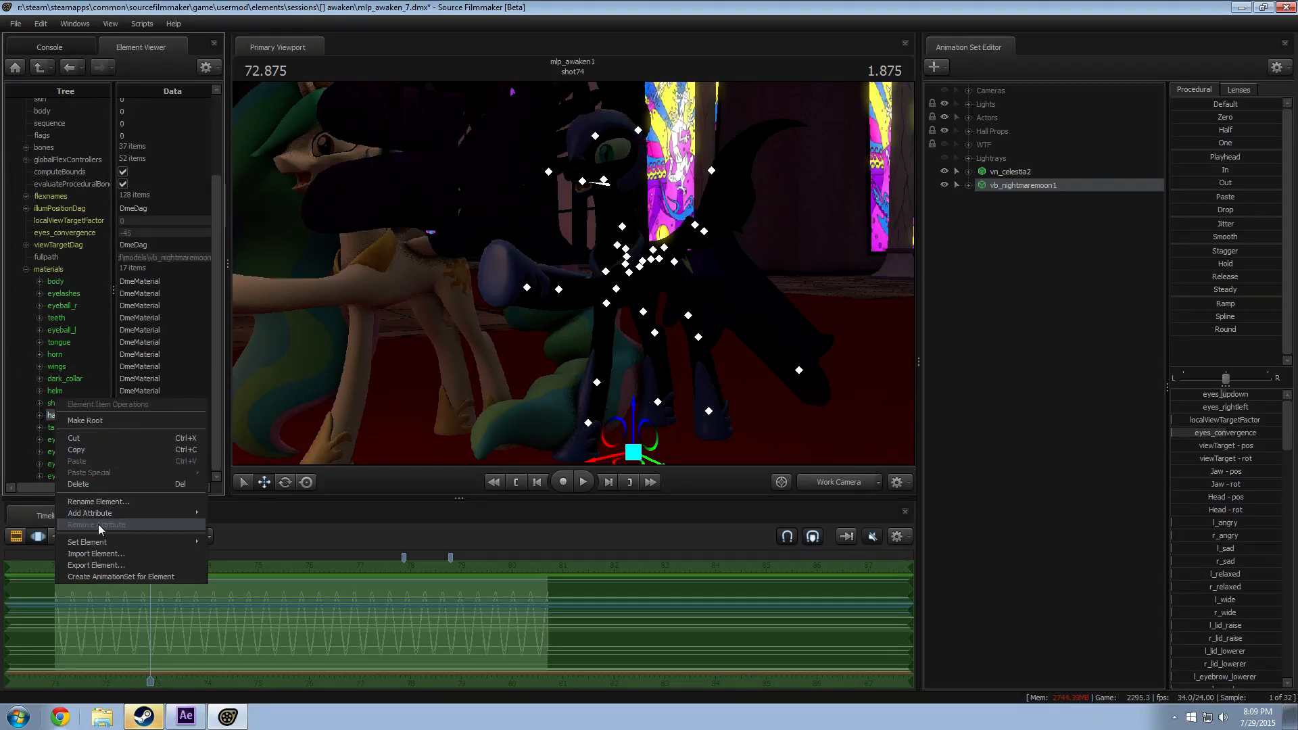
{"action": "mouse_move", "coordinate": [99, 514]}
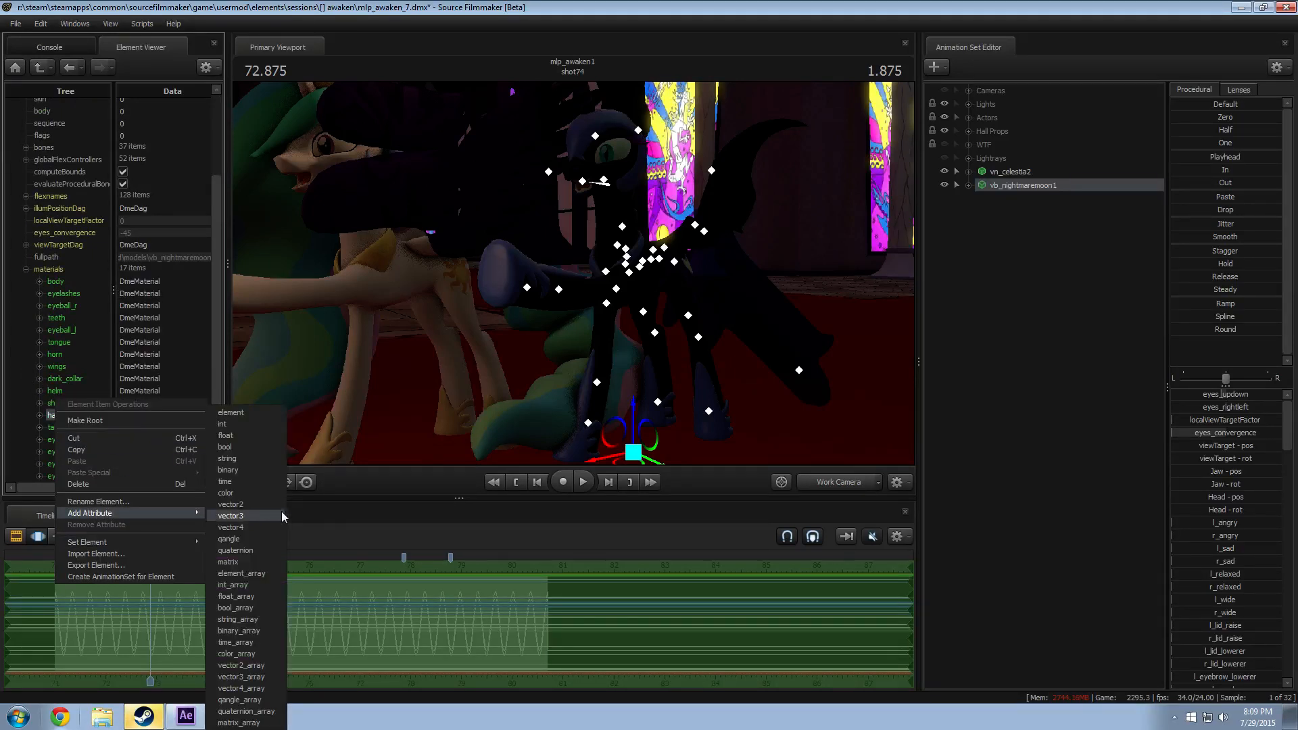
{"action": "left_click", "coordinate": [231, 435]}
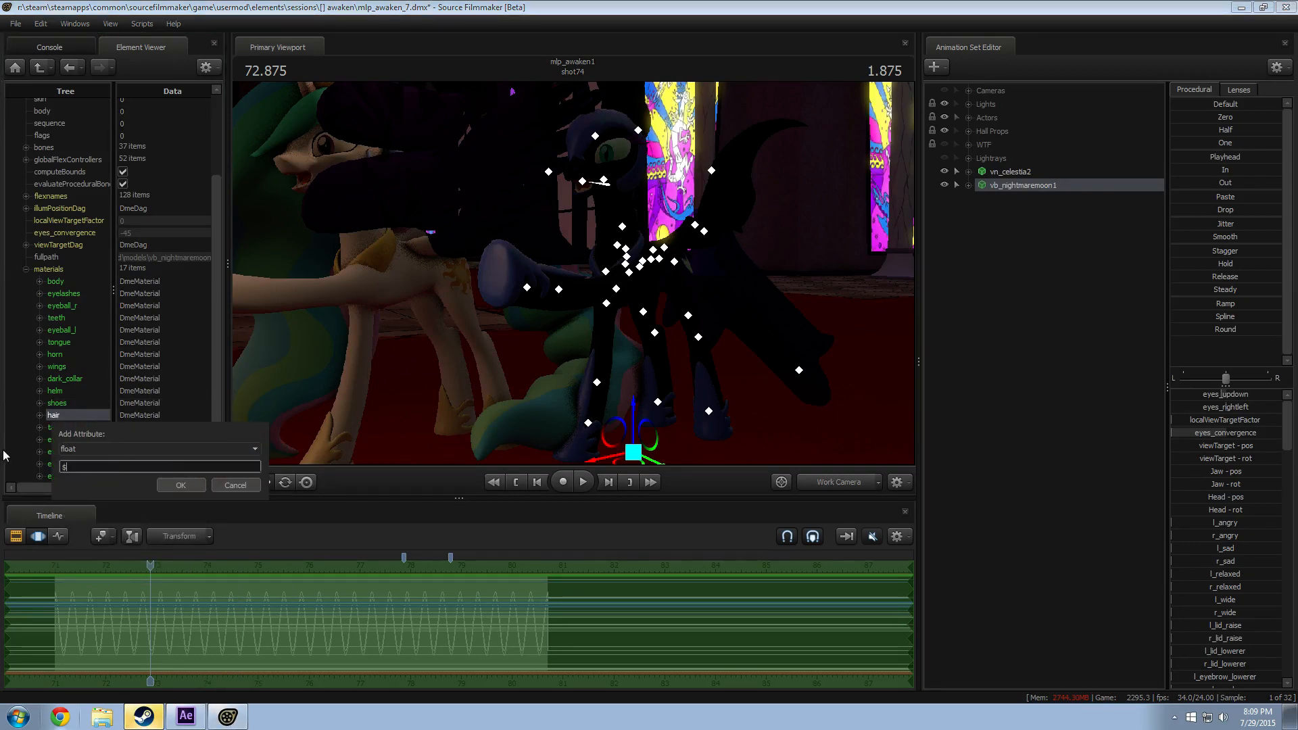
{"action": "key", "text": "Return"}
Step: Move vn_celestia2 closer so it stands right beside vb_nightmaremoon1
{"action": "left_click_drag", "start_coordinate": [432, 287], "coordinate": [572, 274]}
{"action": "key", "text": "s"}
{"action": "left_click", "coordinate": [1029, 173]}
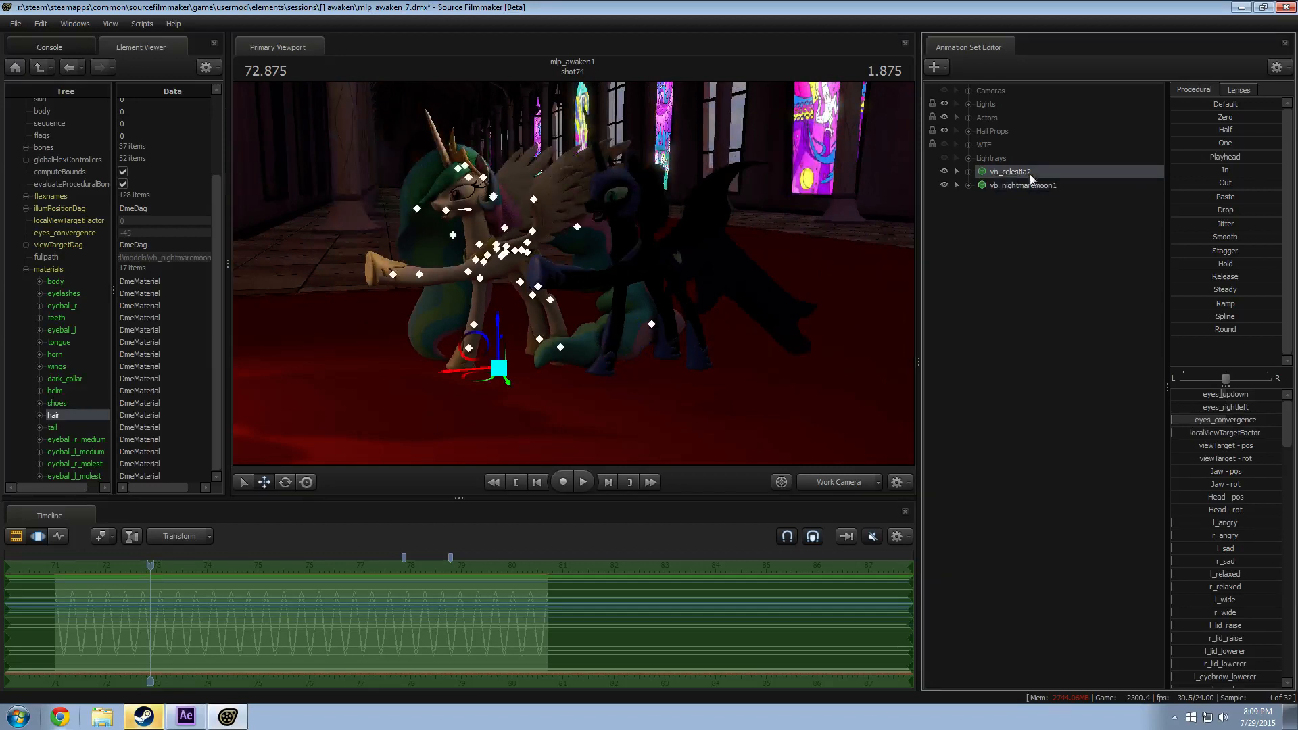
{"action": "left_click_drag", "start_coordinate": [505, 382], "coordinate": [517, 372]}
{"action": "key", "text": "w"}
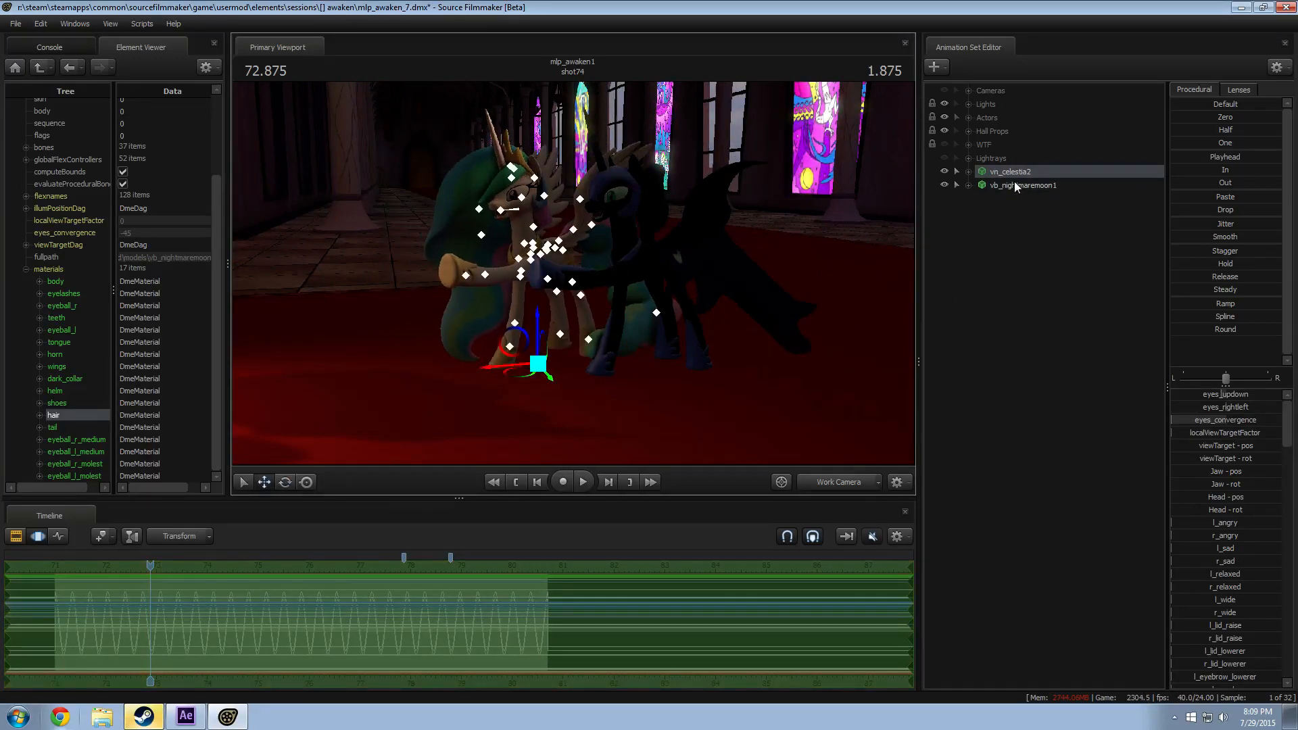
Step: Shift vn_celestia2's animation slightly in time so its leg swings run out of sync with vb_nightmaremoon1's
{"action": "scroll", "coordinate": [146, 639], "scroll_direction": "up", "scroll_amount": 5}
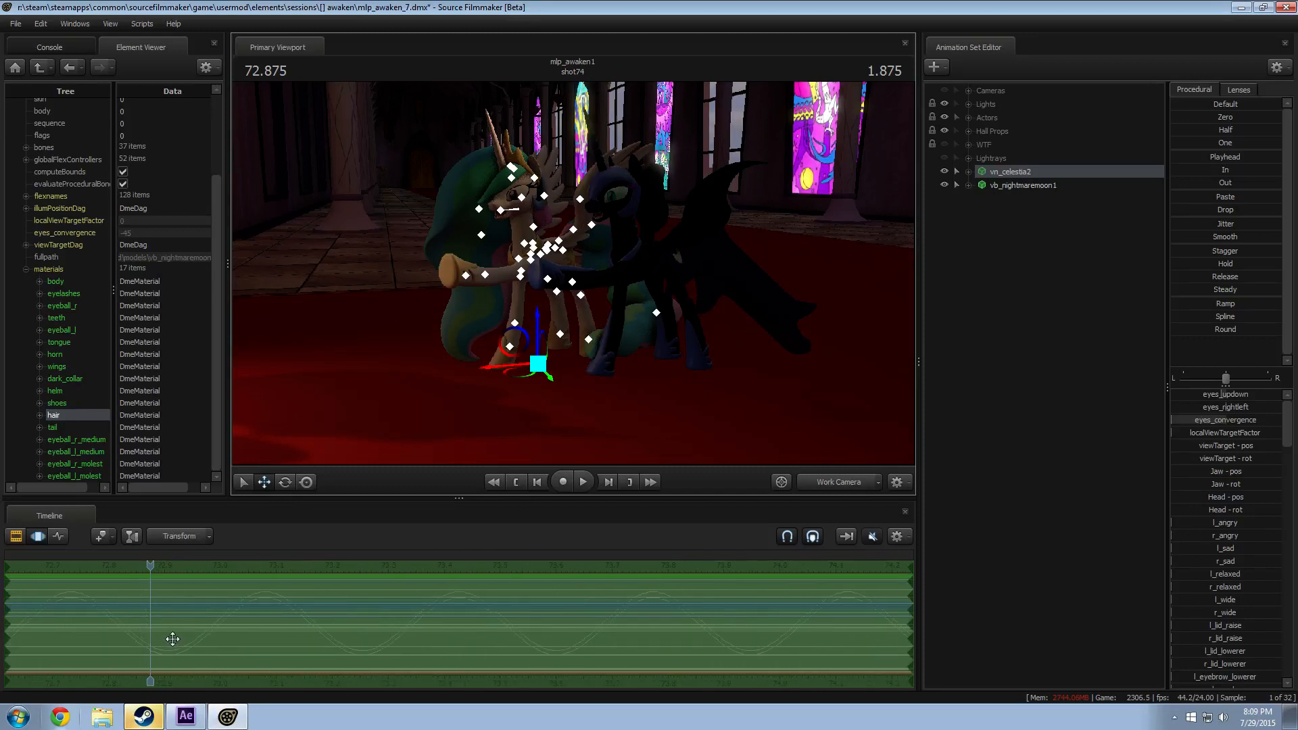
{"action": "left_click_drag", "start_coordinate": [148, 568], "coordinate": [170, 570]}
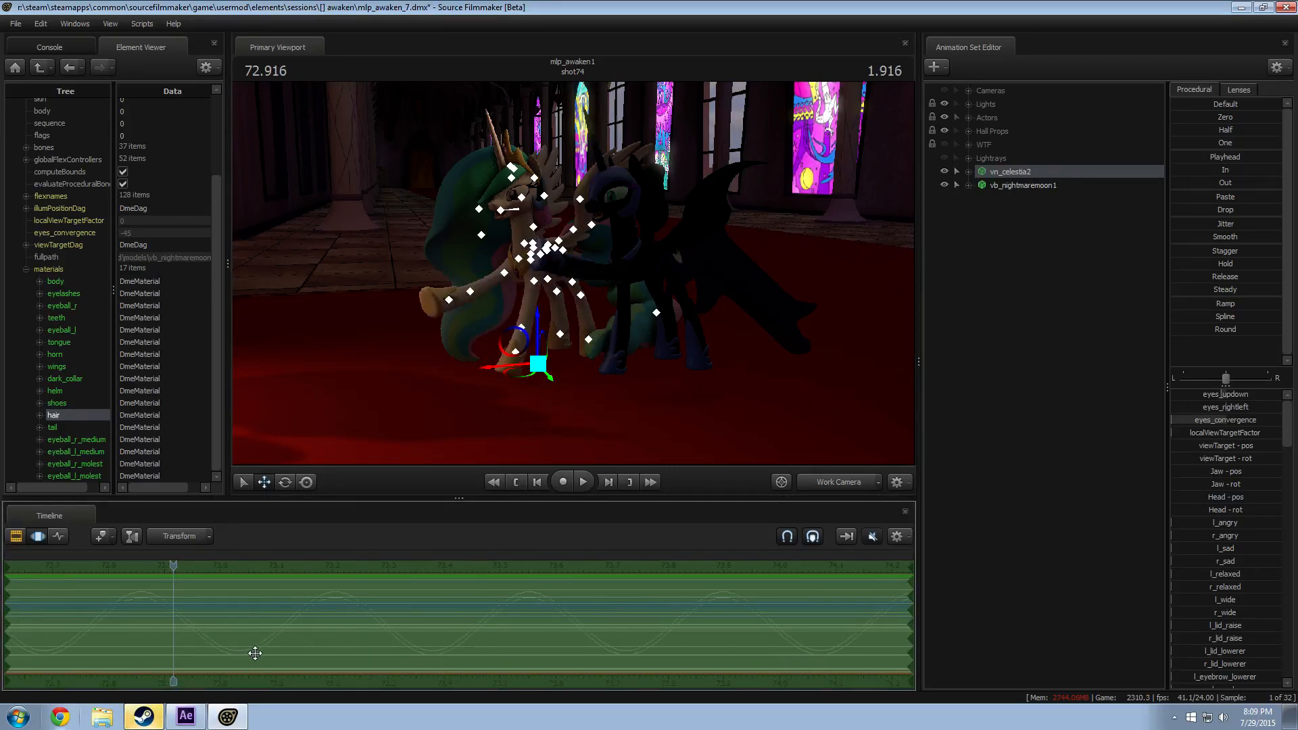
{"action": "mouse_move", "coordinate": [501, 364]}
{"action": "left_mouse_down"}
{"action": "mouse_move", "coordinate": [534, 378]}
{"action": "mouse_move", "coordinate": [517, 352]}
{"action": "mouse_move", "coordinate": [501, 365]}
{"action": "left_mouse_up"}
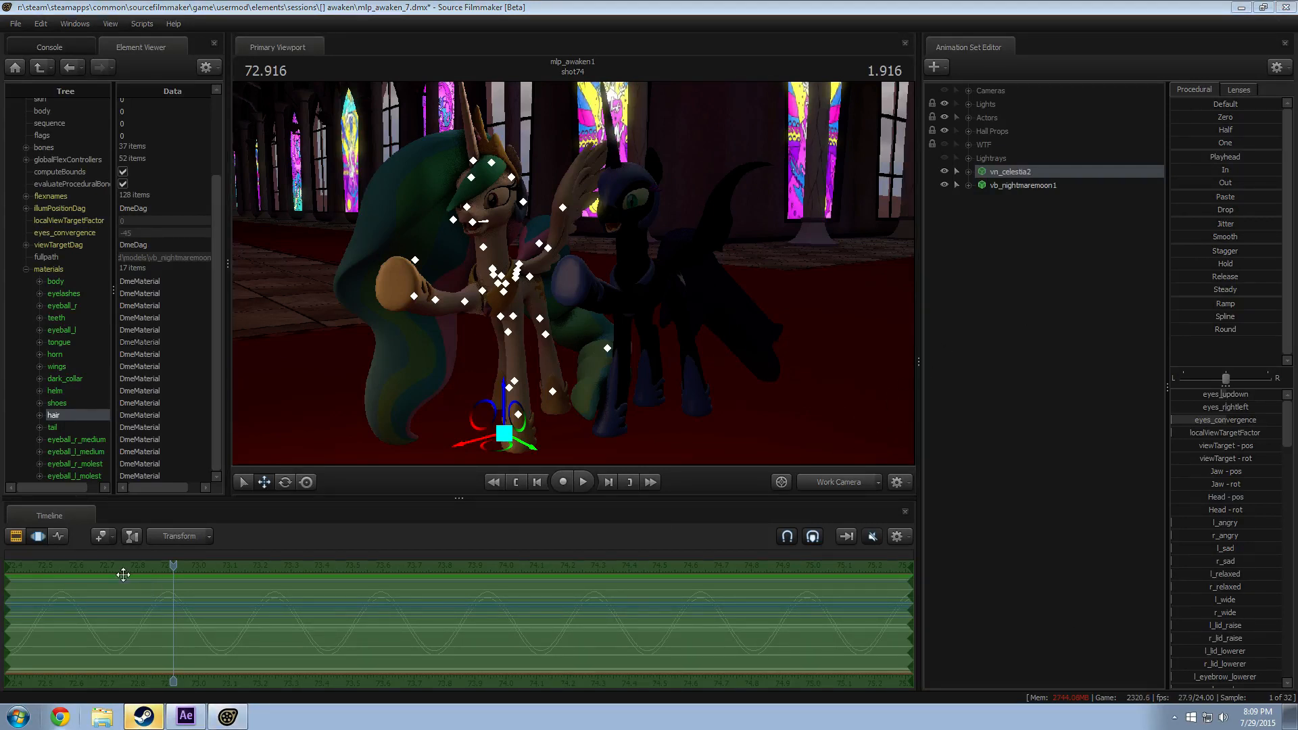
{"action": "left_click", "coordinate": [136, 605]}
{"action": "scroll", "coordinate": [135, 604], "scroll_direction": "down", "scroll_amount": 3}
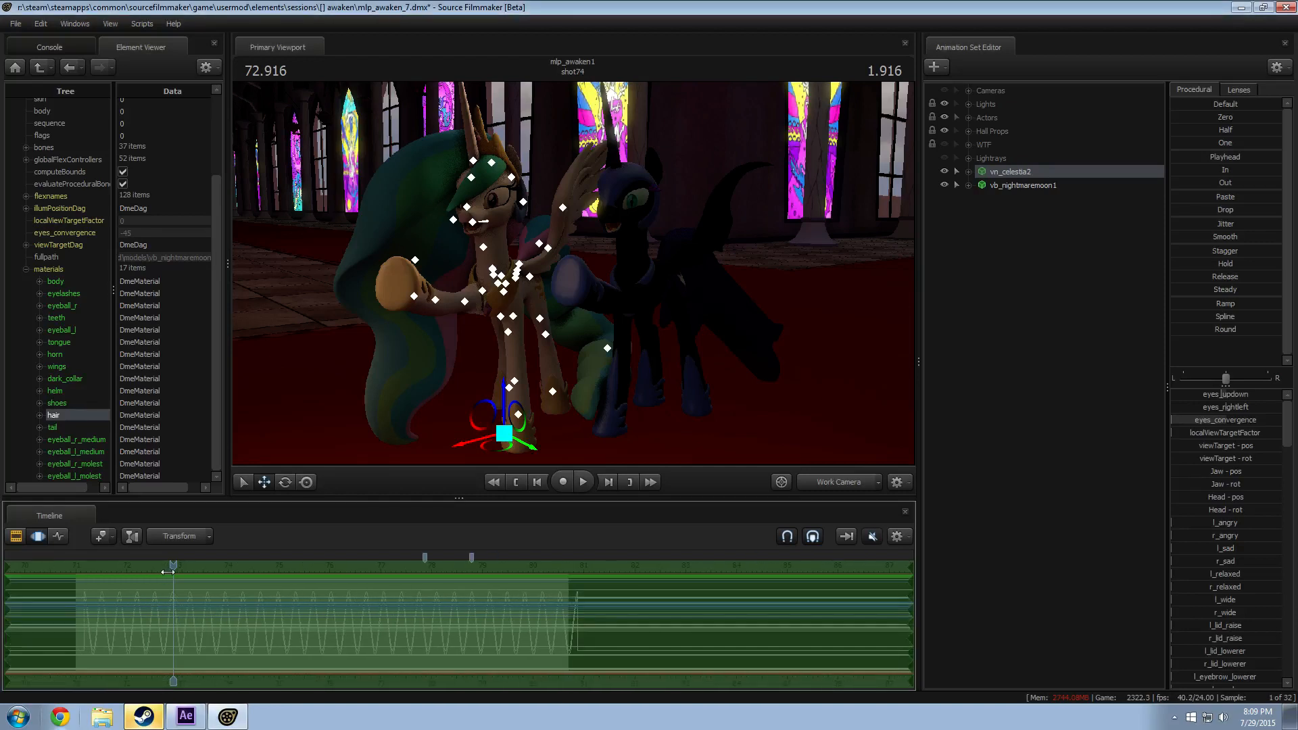
Step: Play back both models' leg swings from 71.041 seconds and examine them from a closer camera angle
{"action": "left_click_drag", "start_coordinate": [173, 568], "coordinate": [76, 570]}
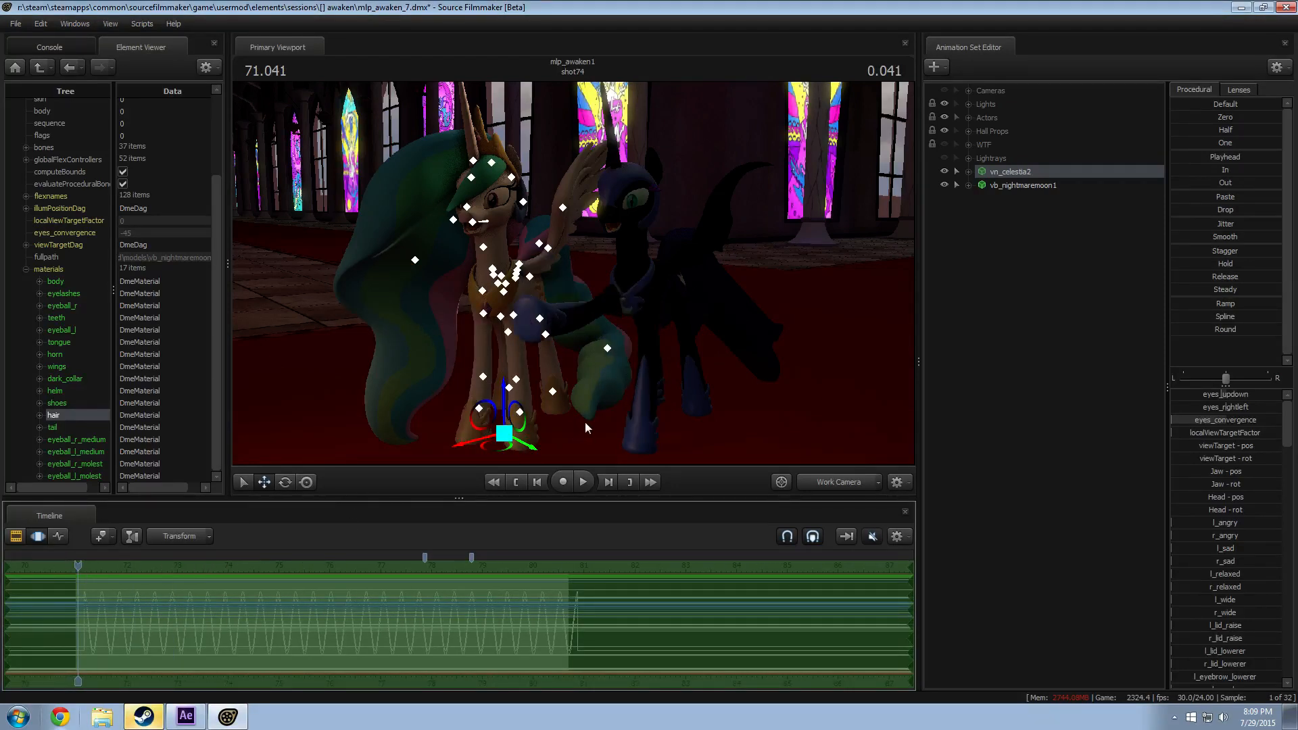
{"action": "key", "text": "space"}
{"action": "key", "text": "space"}
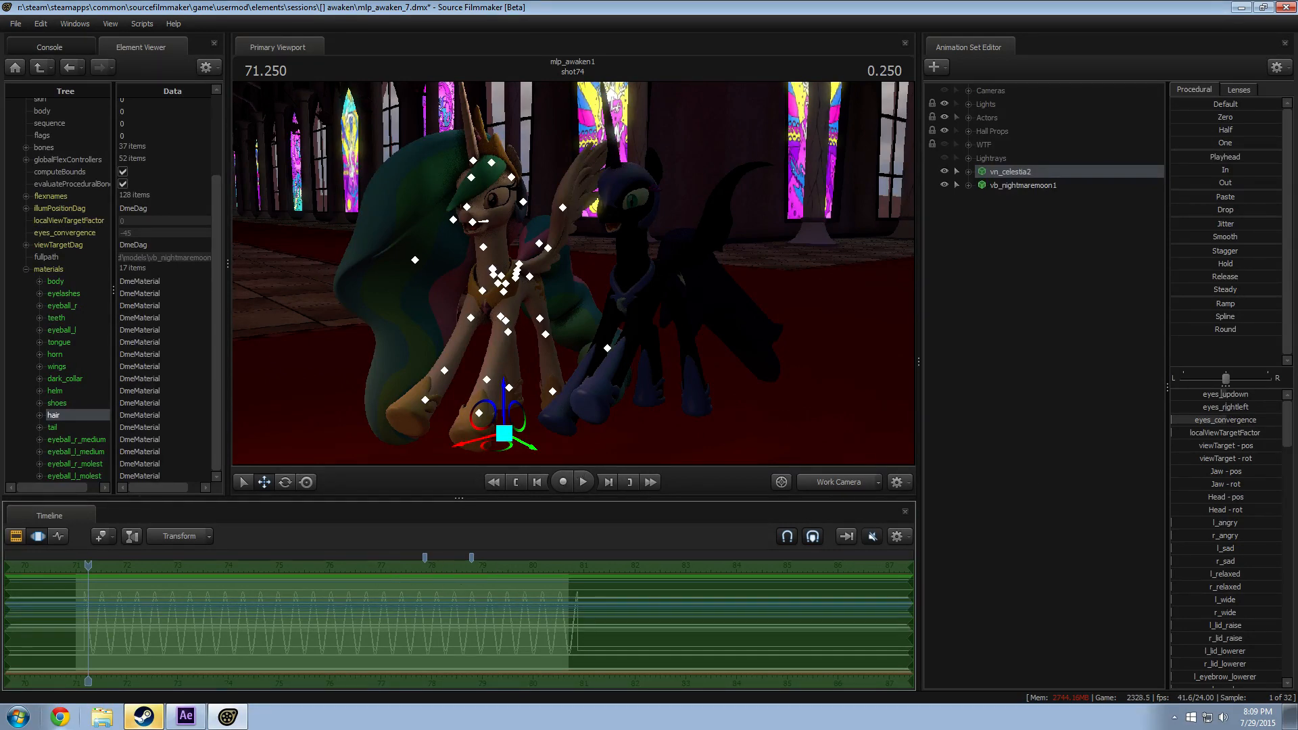
{"action": "key", "text": "space"}
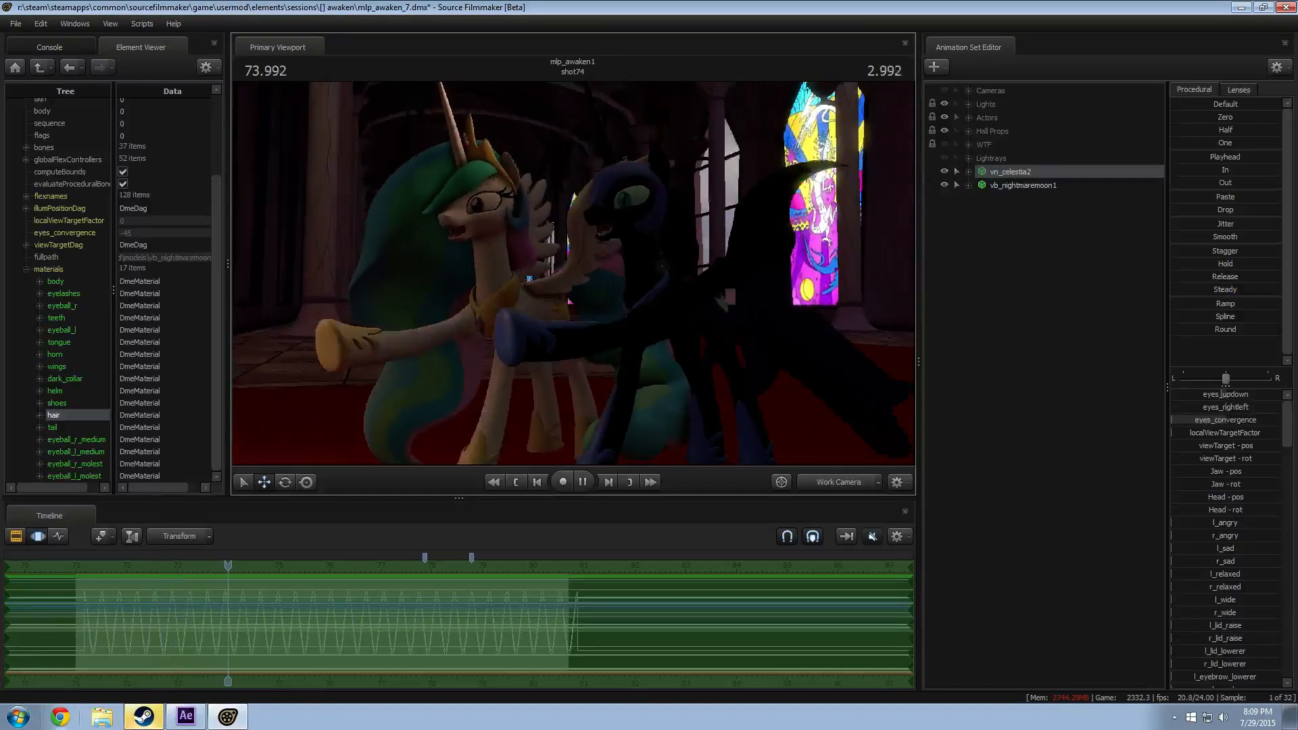
{"action": "left_click_drag", "start_coordinate": [607, 244], "coordinate": [607, 243]}
{"action": "key", "text": "space"}
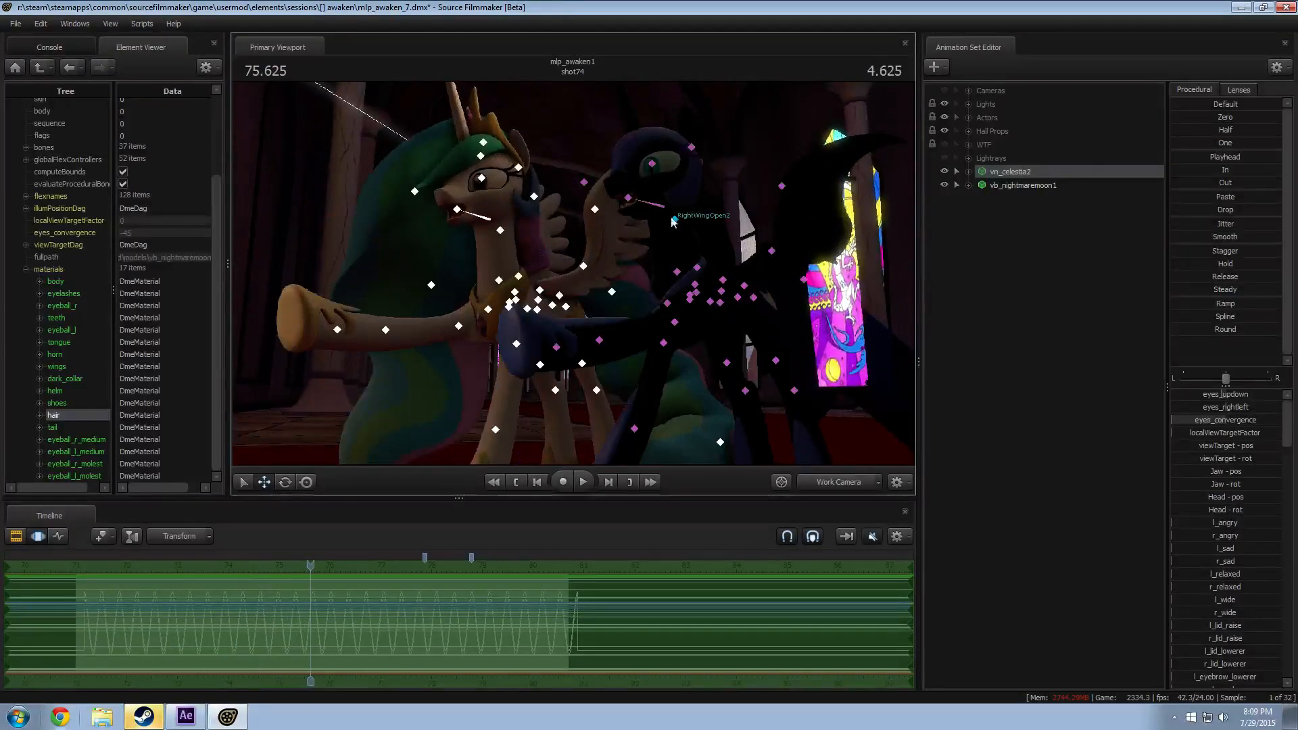
Step: Record live head rotation for vn_celestia2 and vb_nightmaremoon1 together along the Local axes, restarting the take from the beginning of shot74
{"action": "left_click", "coordinate": [665, 206], "text": "ctrl"}
{"action": "left_click", "coordinate": [482, 217], "text": "ctrl"}
{"action": "key", "text": "e"}
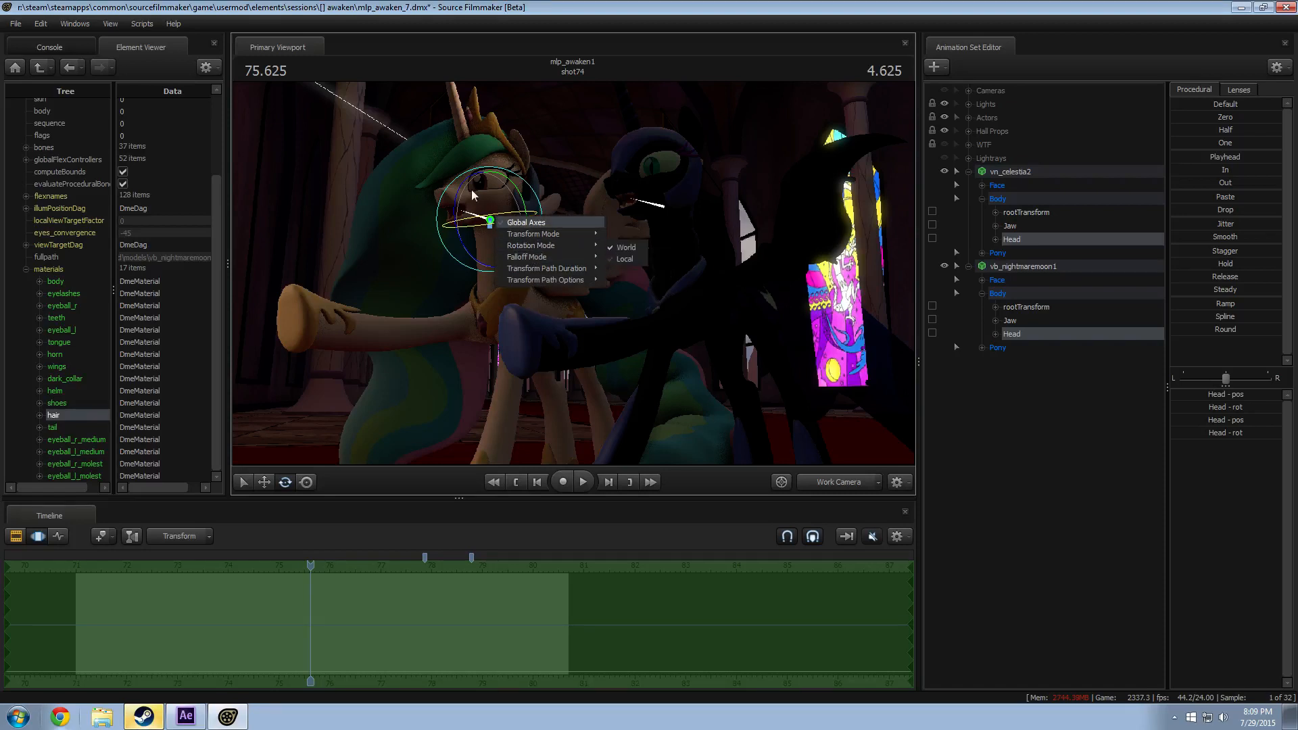
{"action": "left_click", "coordinate": [635, 259]}
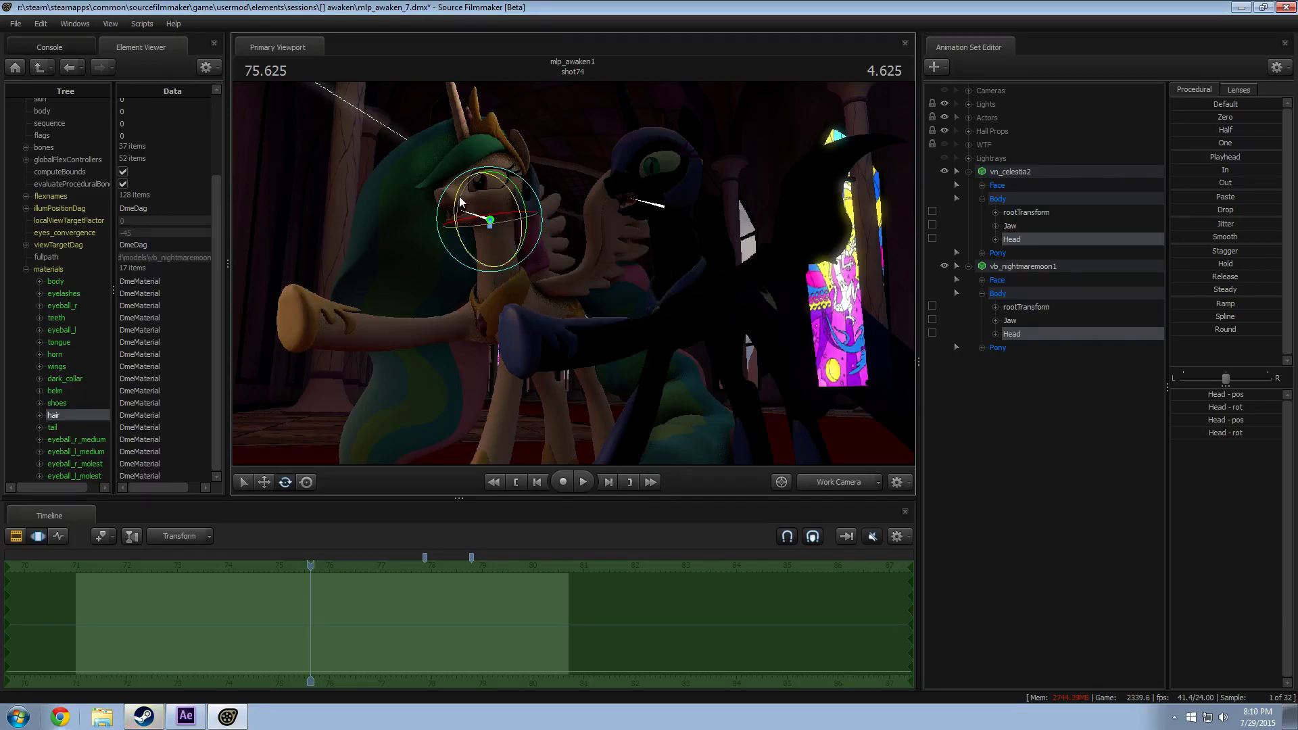
{"action": "key", "text": "space"}
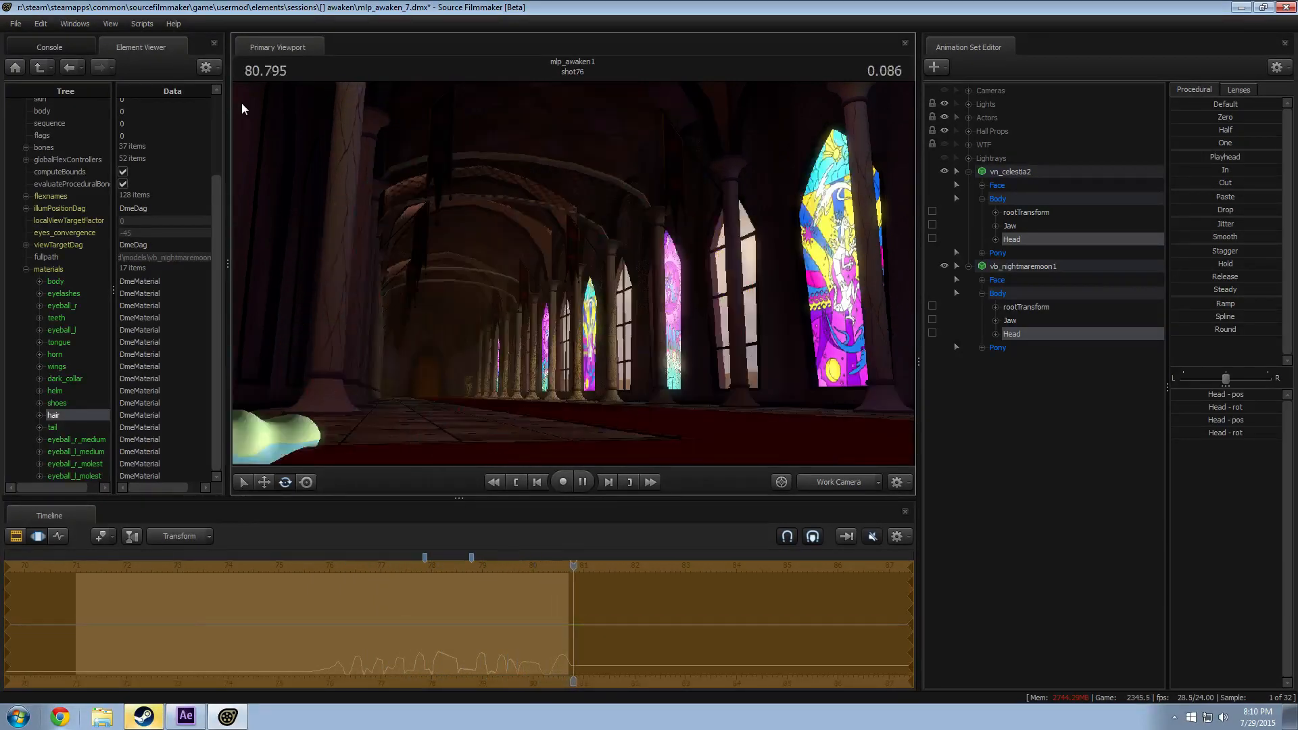
{"action": "left_click_drag", "start_coordinate": [613, 572], "coordinate": [79, 575]}
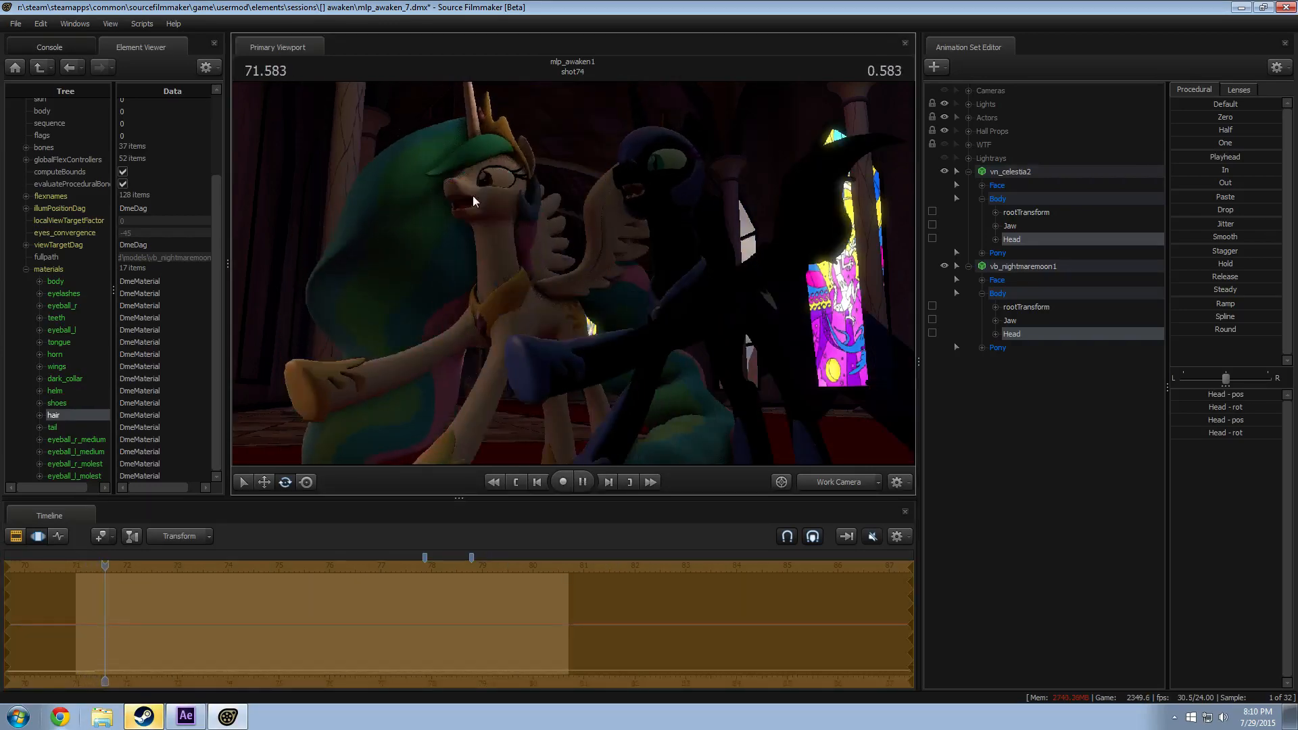
{"action": "key", "text": "space"}
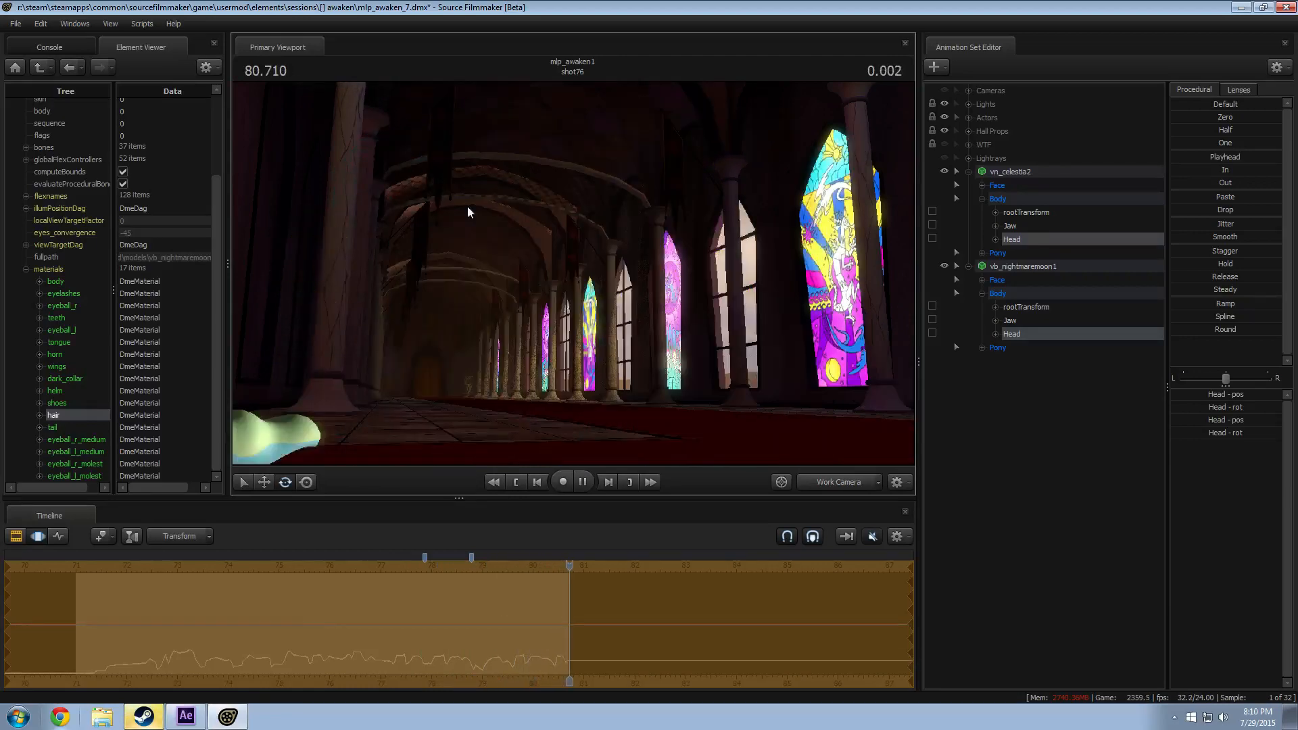
Step: Return to the beginning of shot74, record another pass of both heads with stronger rotation, and keep the take
{"action": "left_click_drag", "start_coordinate": [587, 599], "coordinate": [84, 587]}
{"action": "key", "text": "space"}
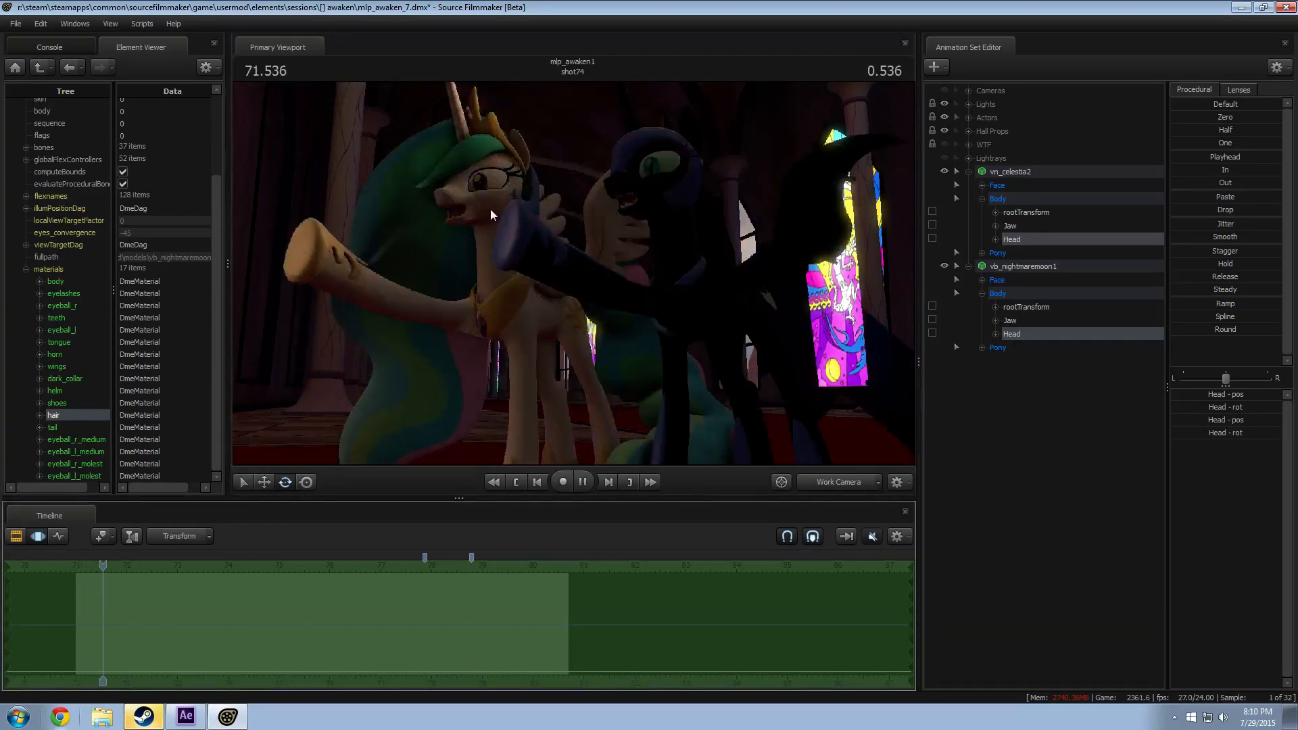
{"action": "key", "text": "space"}
{"action": "mouse_move", "coordinate": [473, 205]}
{"action": "left_mouse_down"}
{"action": "mouse_move", "coordinate": [483, 164]}
{"action": "mouse_move", "coordinate": [448, 188]}
{"action": "mouse_move", "coordinate": [467, 209]}
{"action": "mouse_move", "coordinate": [477, 173]}
{"action": "mouse_move", "coordinate": [483, 196]}
{"action": "mouse_move", "coordinate": [523, 209]}
{"action": "mouse_move", "coordinate": [655, 192]}
{"action": "mouse_move", "coordinate": [666, 164]}
{"action": "mouse_move", "coordinate": [659, 239]}
{"action": "mouse_move", "coordinate": [660, 136]}
{"action": "mouse_move", "coordinate": [658, 255]}
{"action": "left_mouse_up"}
{"action": "key", "text": "space"}
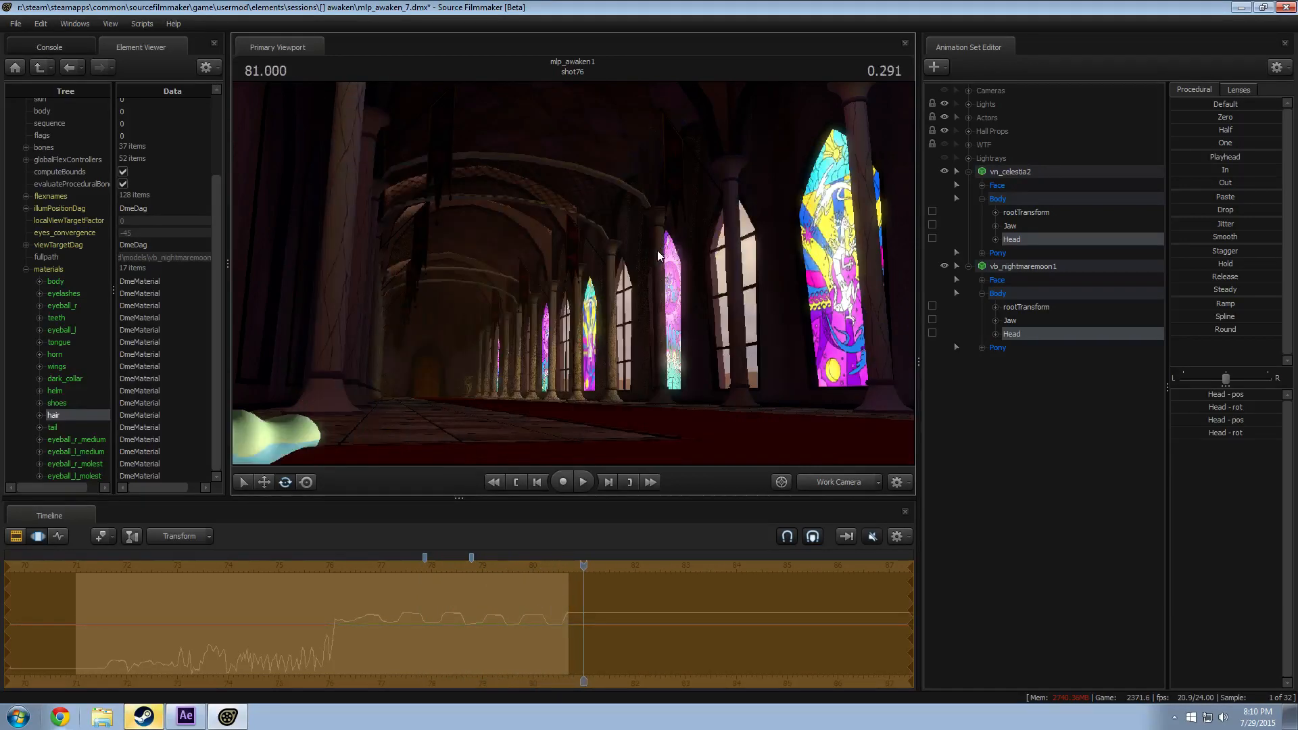
{"action": "left_click", "coordinate": [390, 642]}
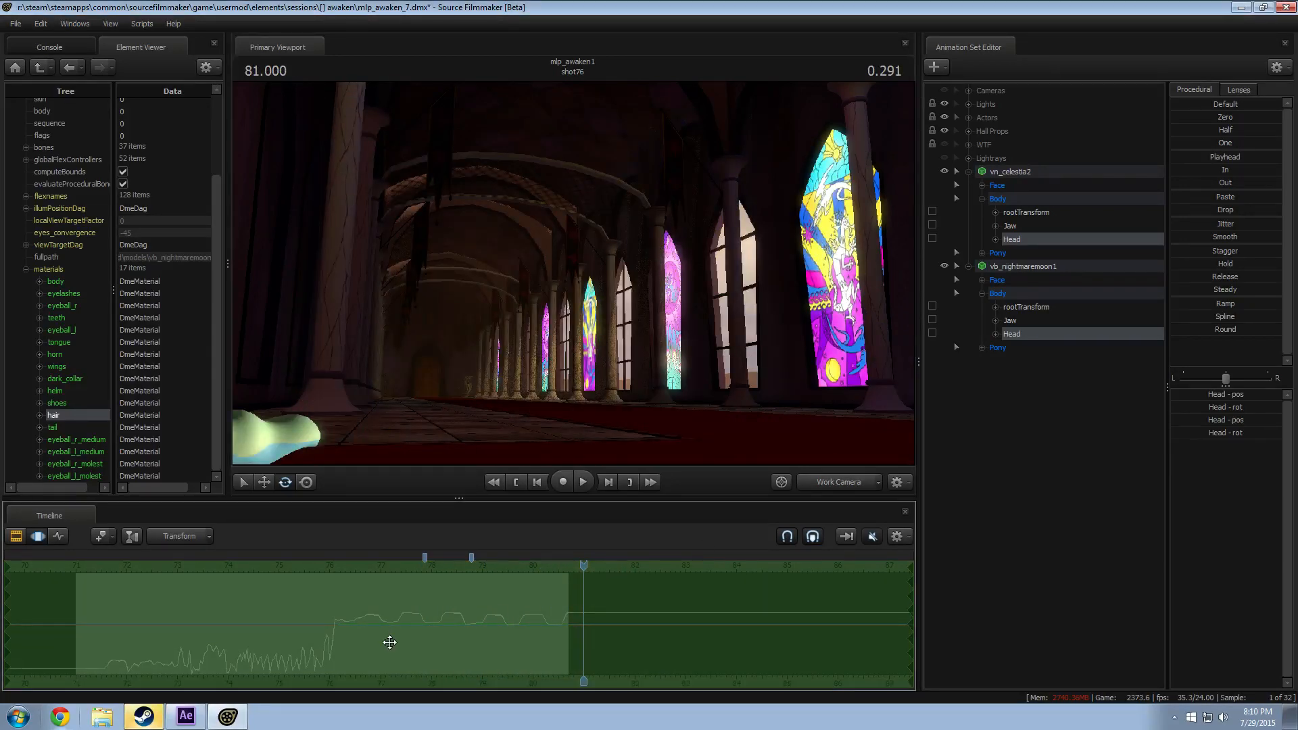
Step: Delete the vn_celestia2 and vb_nightmaremoon1 animation sets
{"action": "left_click", "coordinate": [1010, 172]}
{"action": "left_click", "coordinate": [1020, 266], "text": "ctrl"}
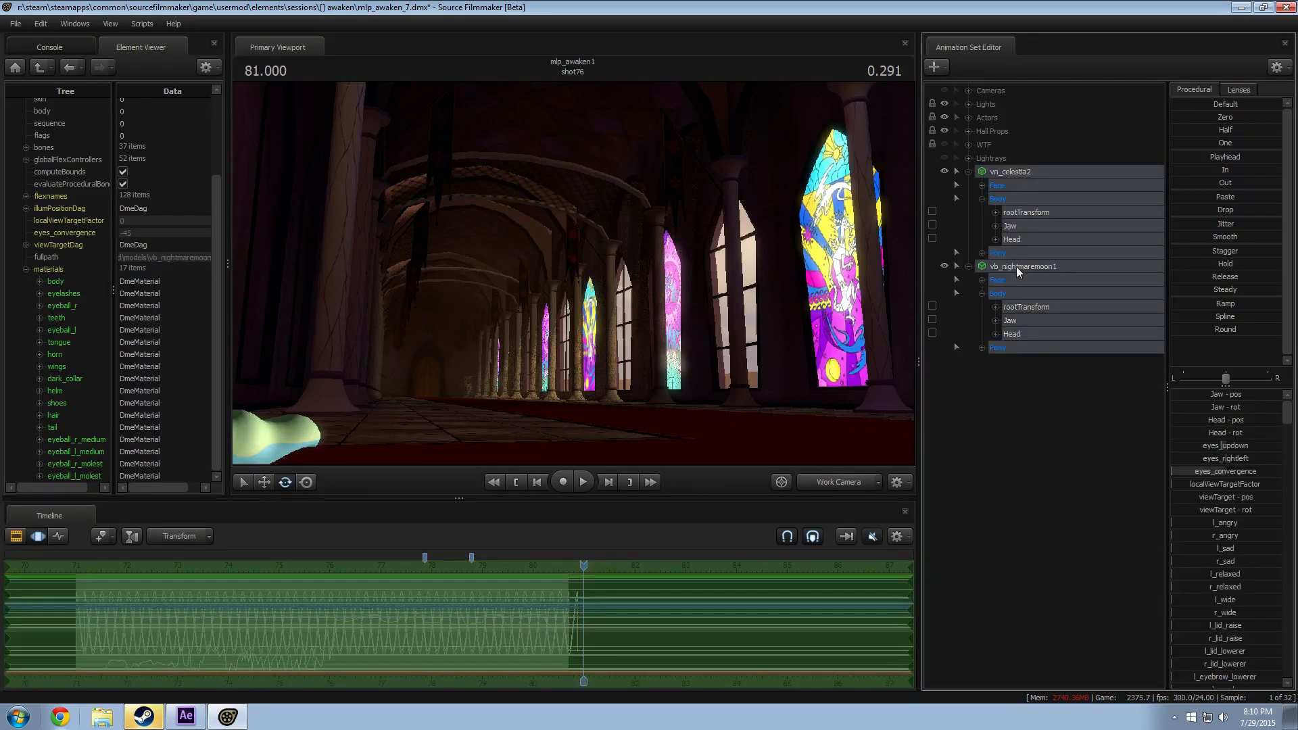
{"action": "right_click", "coordinate": [1019, 269]}
{"action": "left_click", "coordinate": [1065, 297]}
Step: Go to 85.166 seconds in shot76 and frame Twilight's face closely with the Work Camera
{"action": "left_click", "coordinate": [838, 482]}
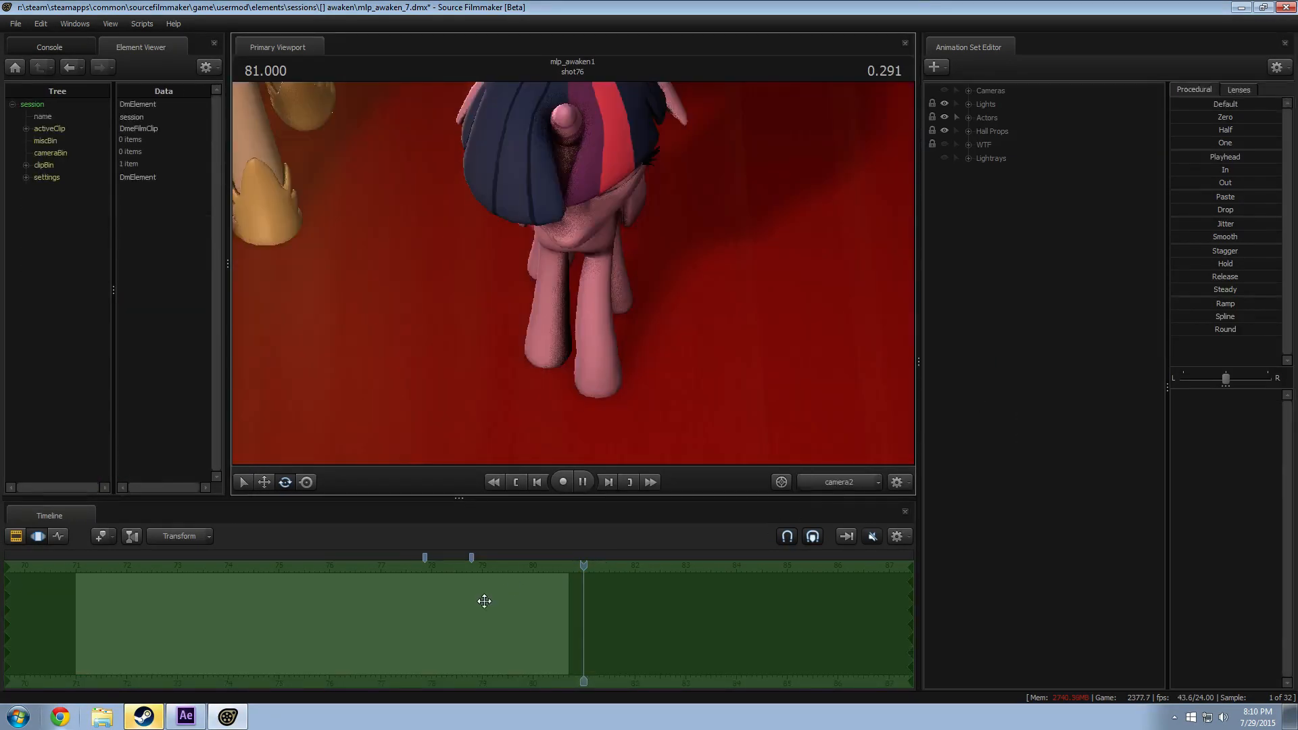
{"action": "left_click", "coordinate": [602, 581]}
{"action": "scroll", "coordinate": [605, 570], "scroll_direction": "down", "scroll_amount": 2}
{"action": "left_click_drag", "start_coordinate": [664, 574], "coordinate": [737, 593]}
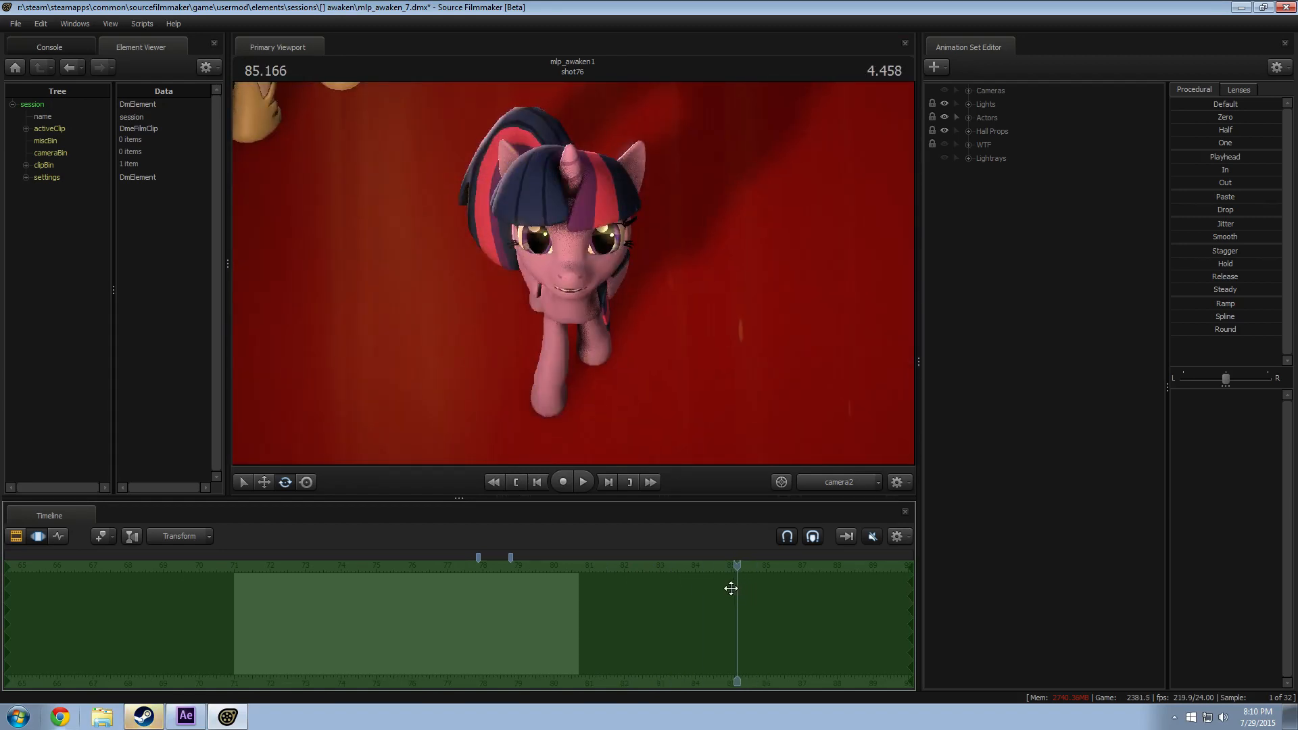
{"action": "left_click", "coordinate": [817, 488], "text": "ctrl"}
{"action": "key", "text": "w"}
{"action": "left_click_drag", "start_coordinate": [701, 396], "coordinate": [573, 273]}
{"action": "key", "text": "s"}
Step: Raise l_frown and r_frown to full in Twilight's Pony Mouth Flexes across shot76
{"action": "left_click", "coordinate": [969, 118]}
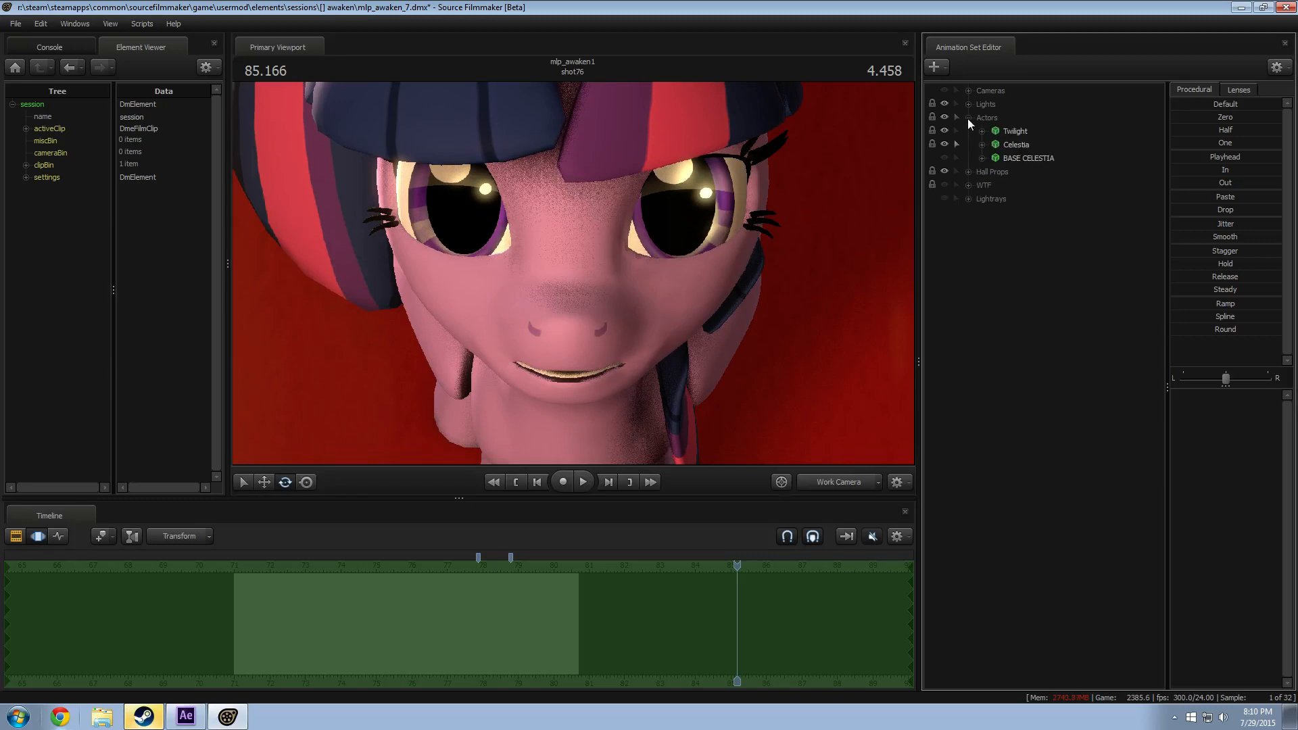
{"action": "key", "text": "F2"}
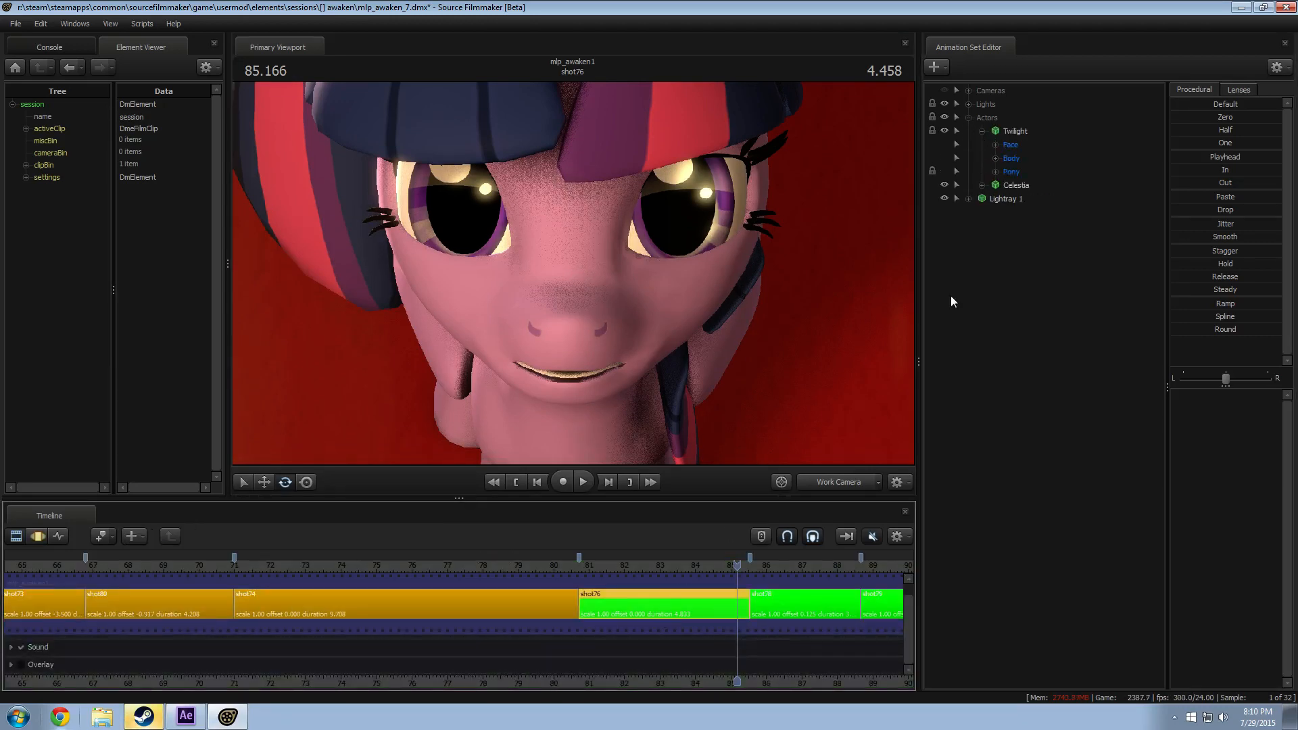
{"action": "left_click", "coordinate": [995, 172]}
{"action": "left_click", "coordinate": [1047, 199]}
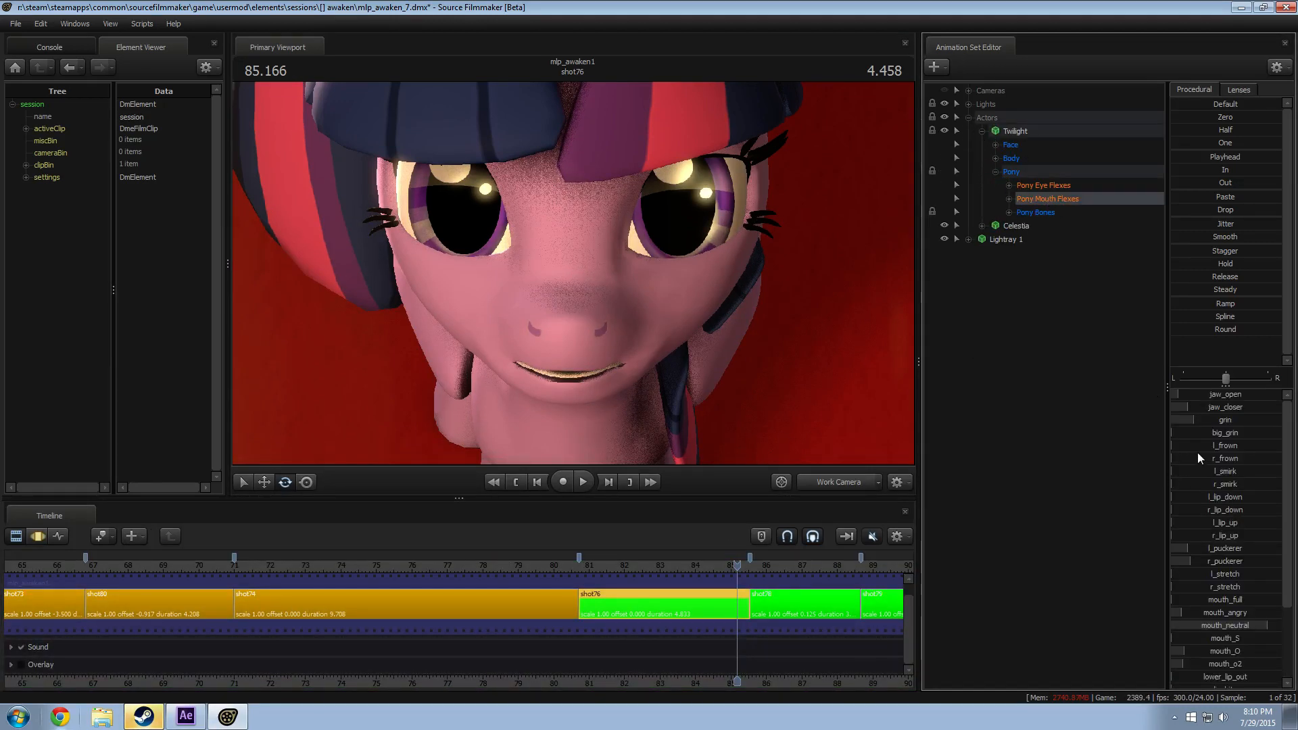
{"action": "key", "text": "F3"}
{"action": "left_click_drag", "start_coordinate": [1206, 436], "coordinate": [1282, 448]}
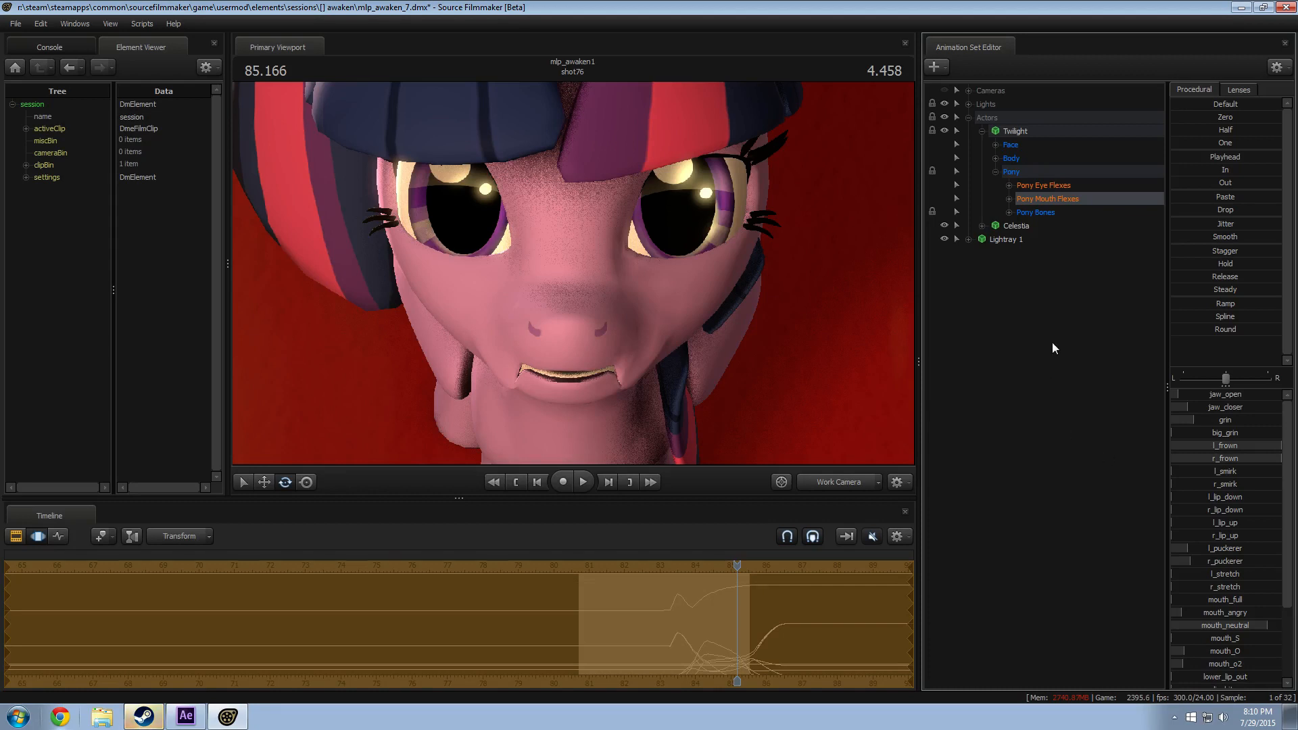
Step: Set l_sad, r_sad, l_relaxed, l_lid_raise and r_lid_raise to full in Twilight's Pony Eye Flexes
{"action": "left_click", "coordinate": [1044, 185]}
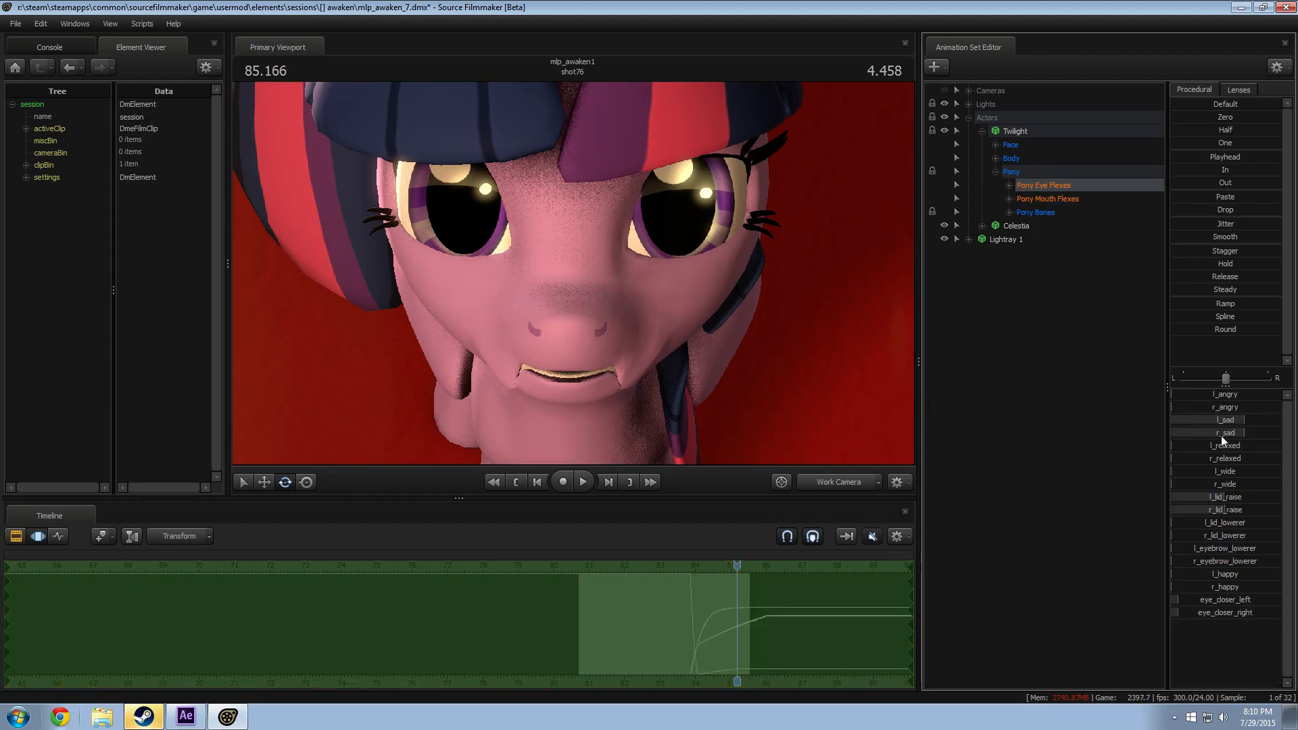
{"action": "left_click_drag", "start_coordinate": [1217, 420], "coordinate": [1290, 425]}
{"action": "left_click_drag", "start_coordinate": [1180, 446], "coordinate": [1282, 446]}
{"action": "left_click_drag", "start_coordinate": [1262, 497], "coordinate": [1183, 511]}
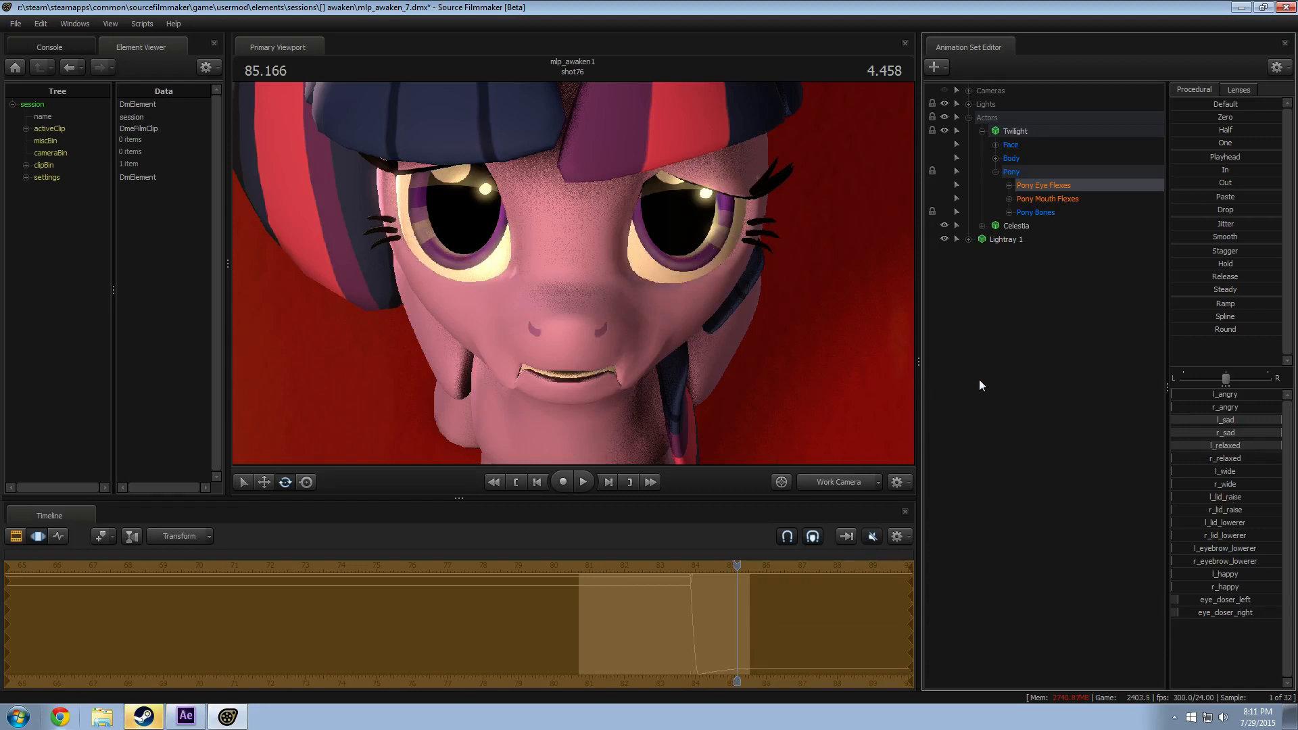
{"action": "left_click_drag", "start_coordinate": [1220, 502], "coordinate": [1282, 510]}
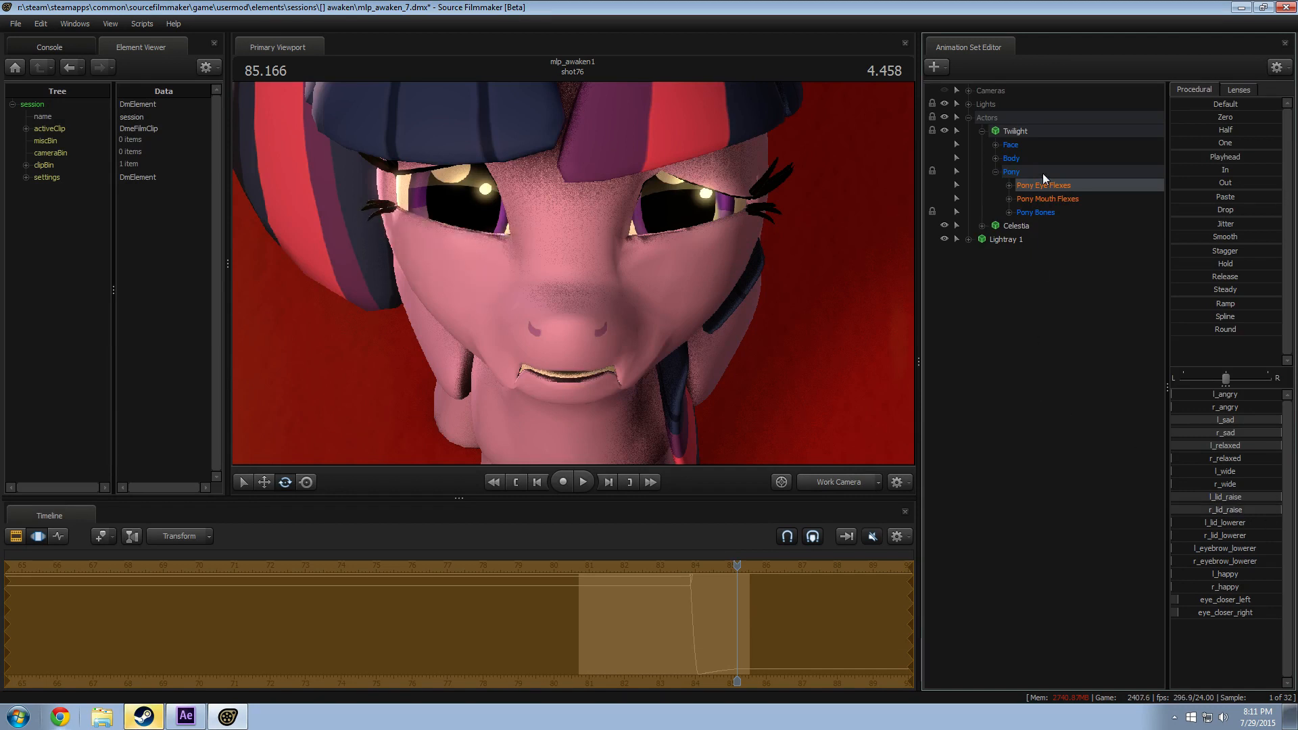
Step: Reduce Twilight's l_frown and r_frown to about half, and raise mouth_angry, l_stretch and r_stretch for a grimace
{"action": "left_click", "coordinate": [1045, 198]}
{"action": "scroll", "coordinate": [1223, 539], "scroll_direction": "down", "scroll_amount": 3}
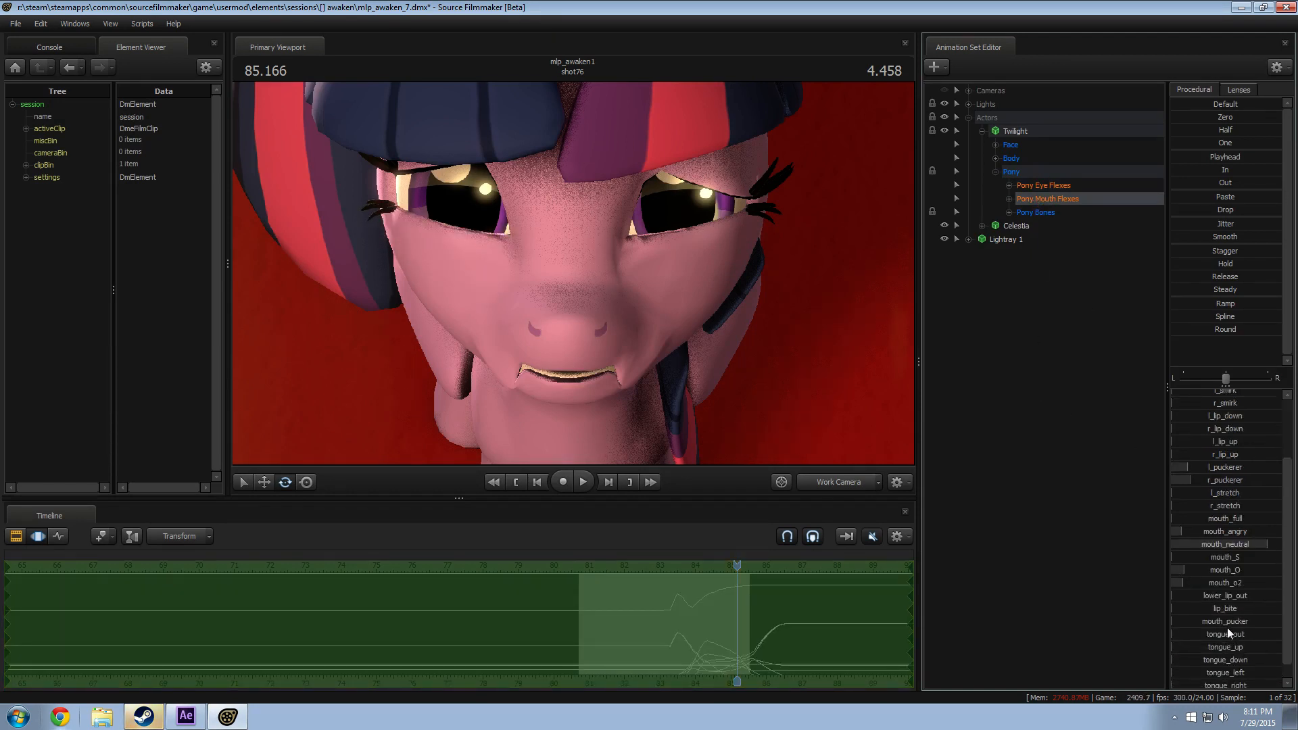
{"action": "left_click_drag", "start_coordinate": [1227, 630], "coordinate": [1234, 630]}
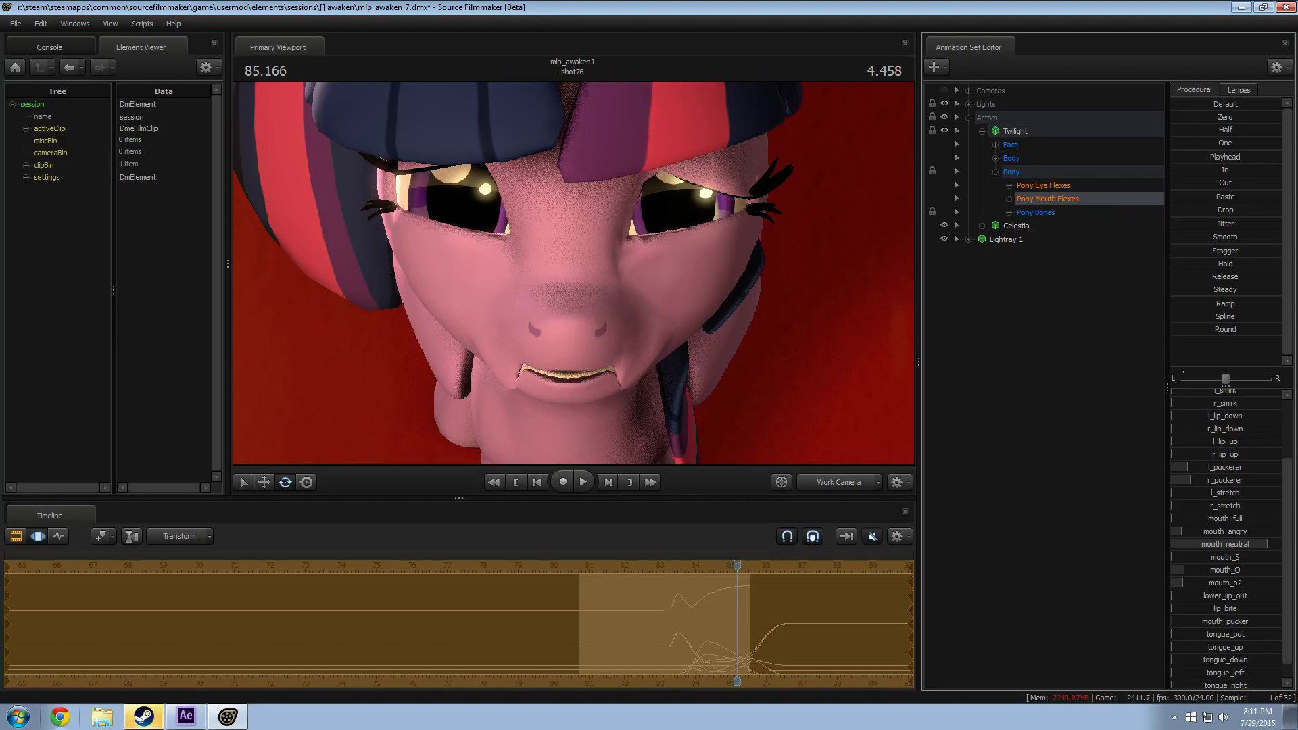
{"action": "scroll", "coordinate": [1217, 463], "scroll_direction": "up", "scroll_amount": 2}
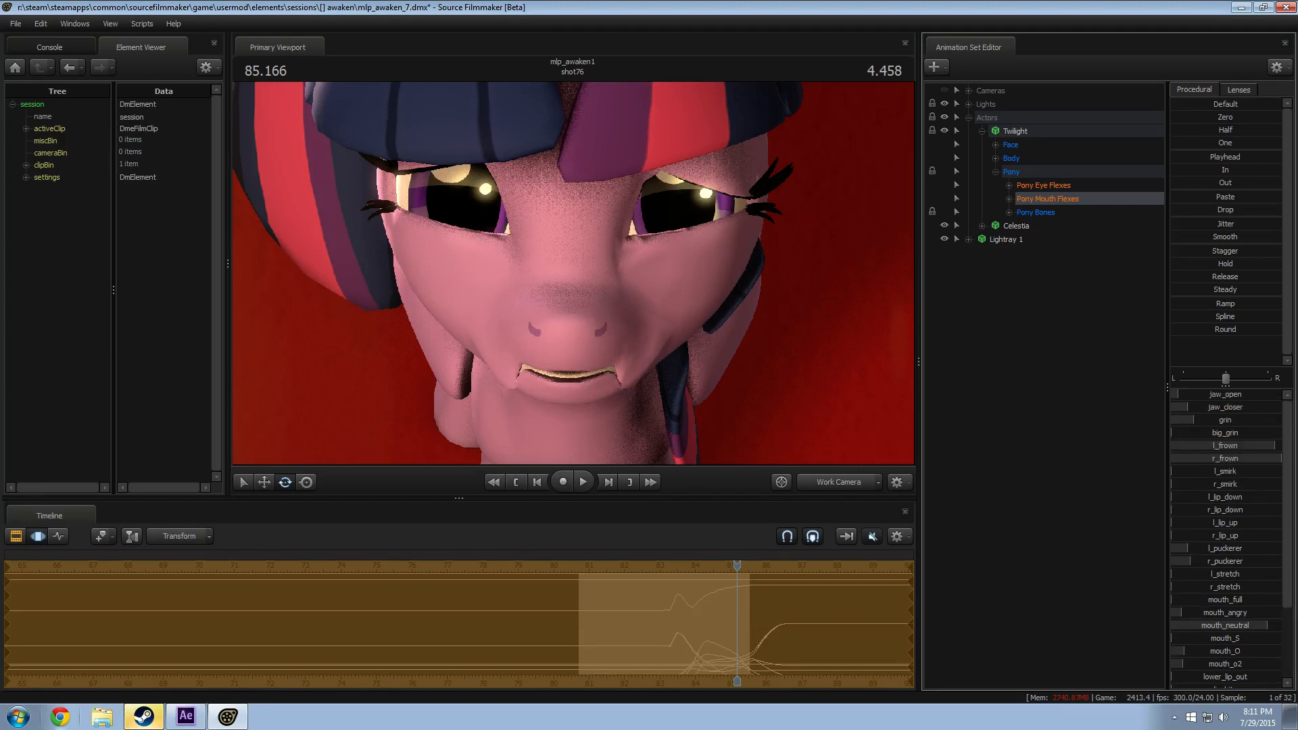
{"action": "left_click_drag", "start_coordinate": [1224, 446], "coordinate": [1158, 458]}
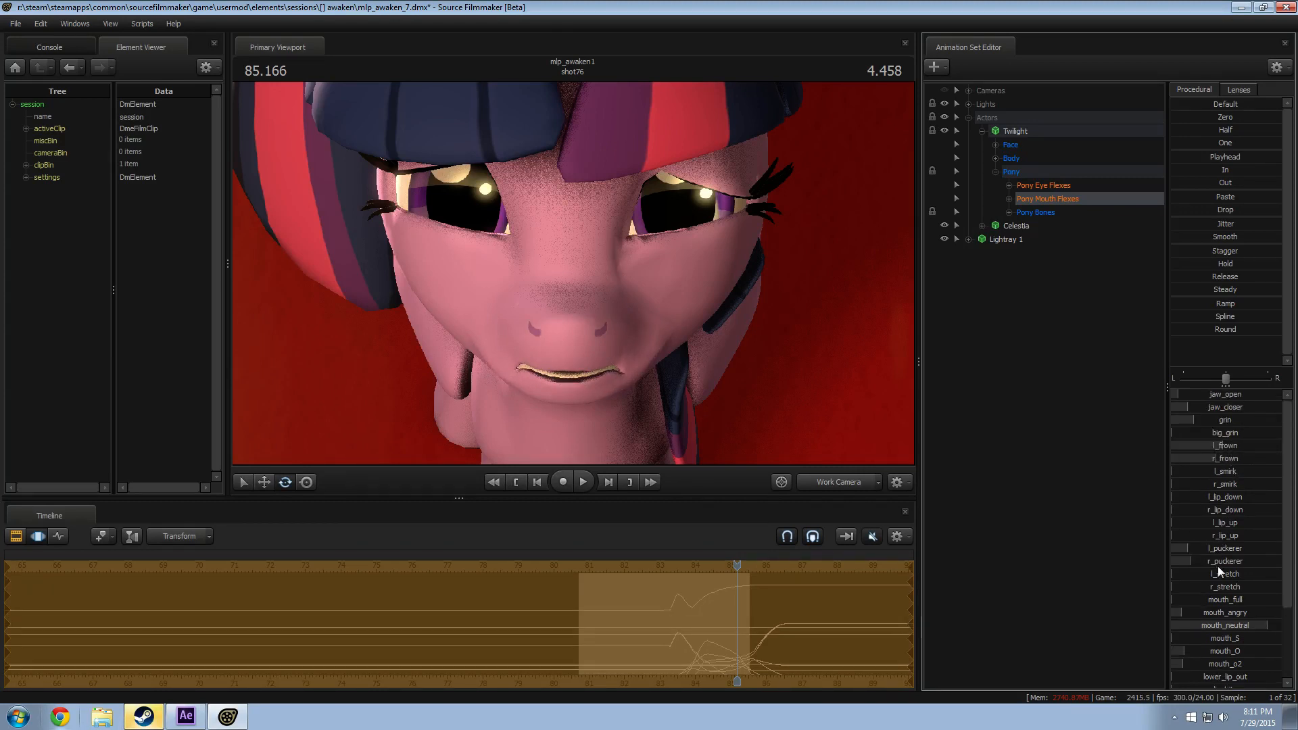
{"action": "left_click_drag", "start_coordinate": [1203, 612], "coordinate": [1254, 612]}
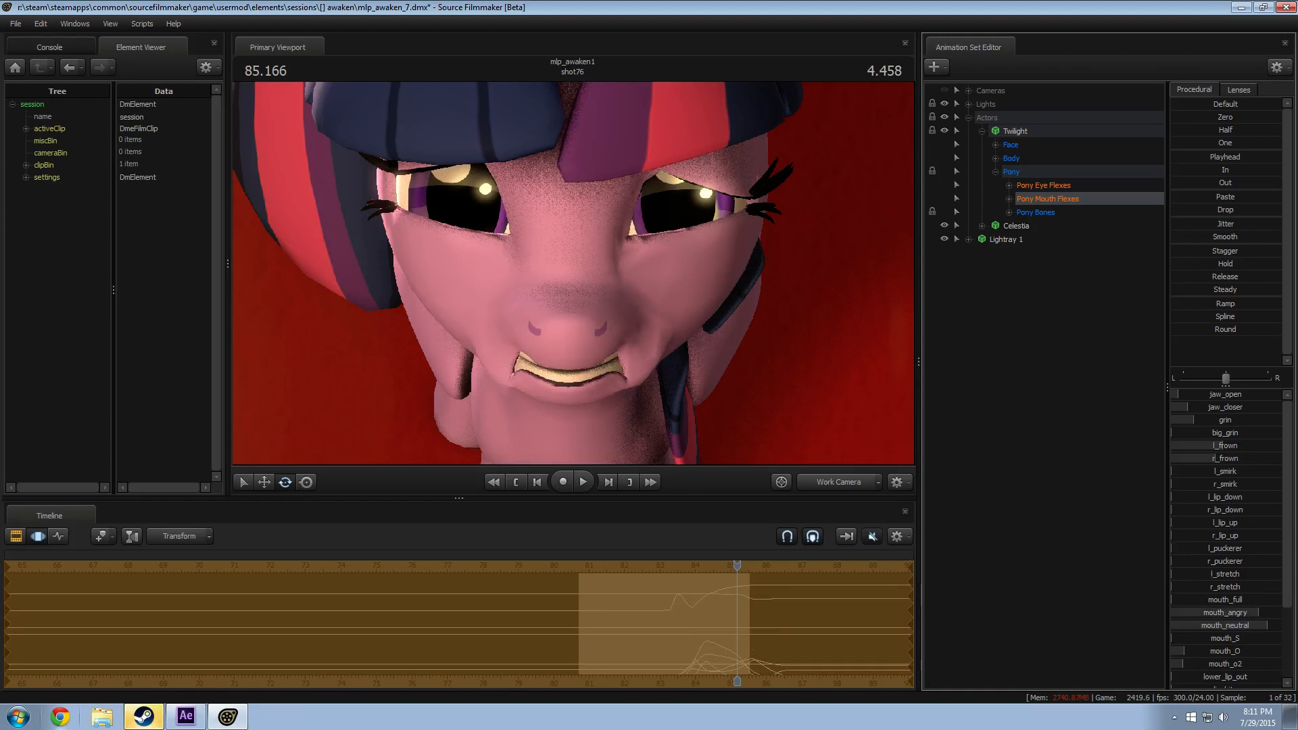
{"action": "left_click_drag", "start_coordinate": [1203, 574], "coordinate": [1256, 587]}
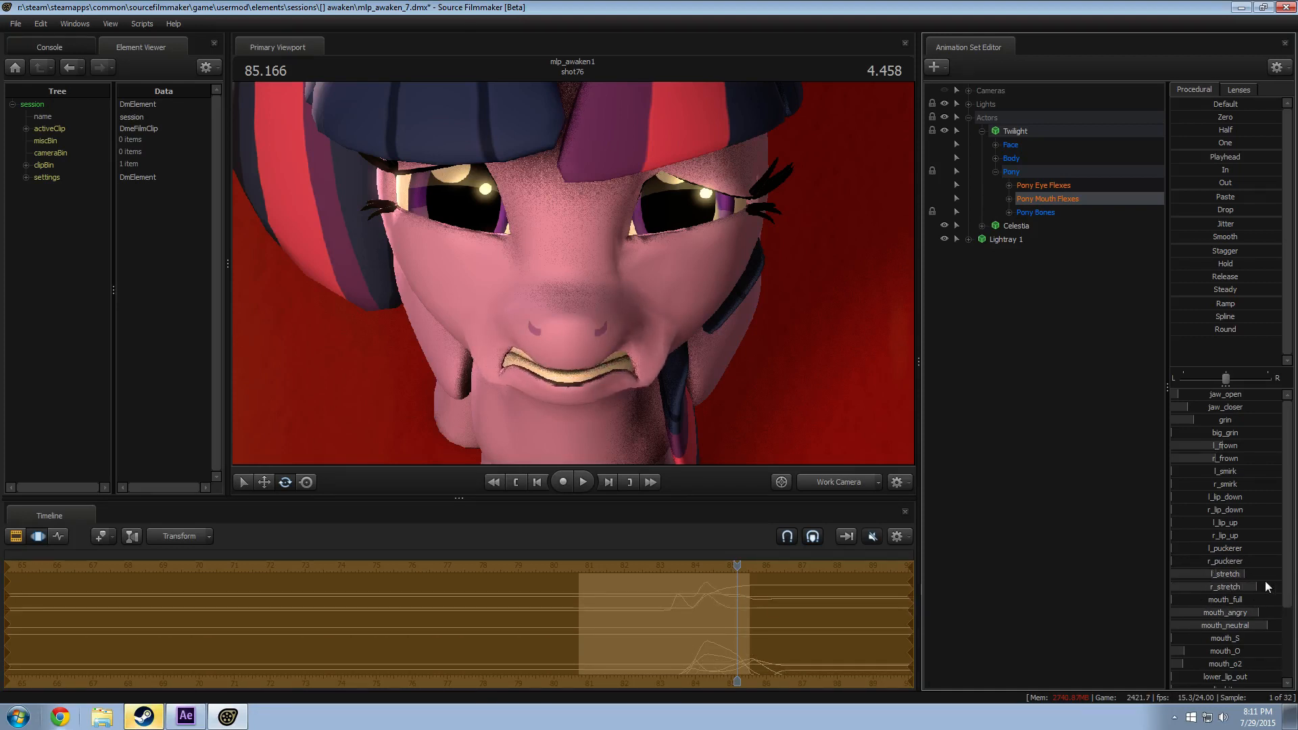
{"action": "scroll", "coordinate": [1217, 500], "scroll_direction": "down", "scroll_amount": 3}
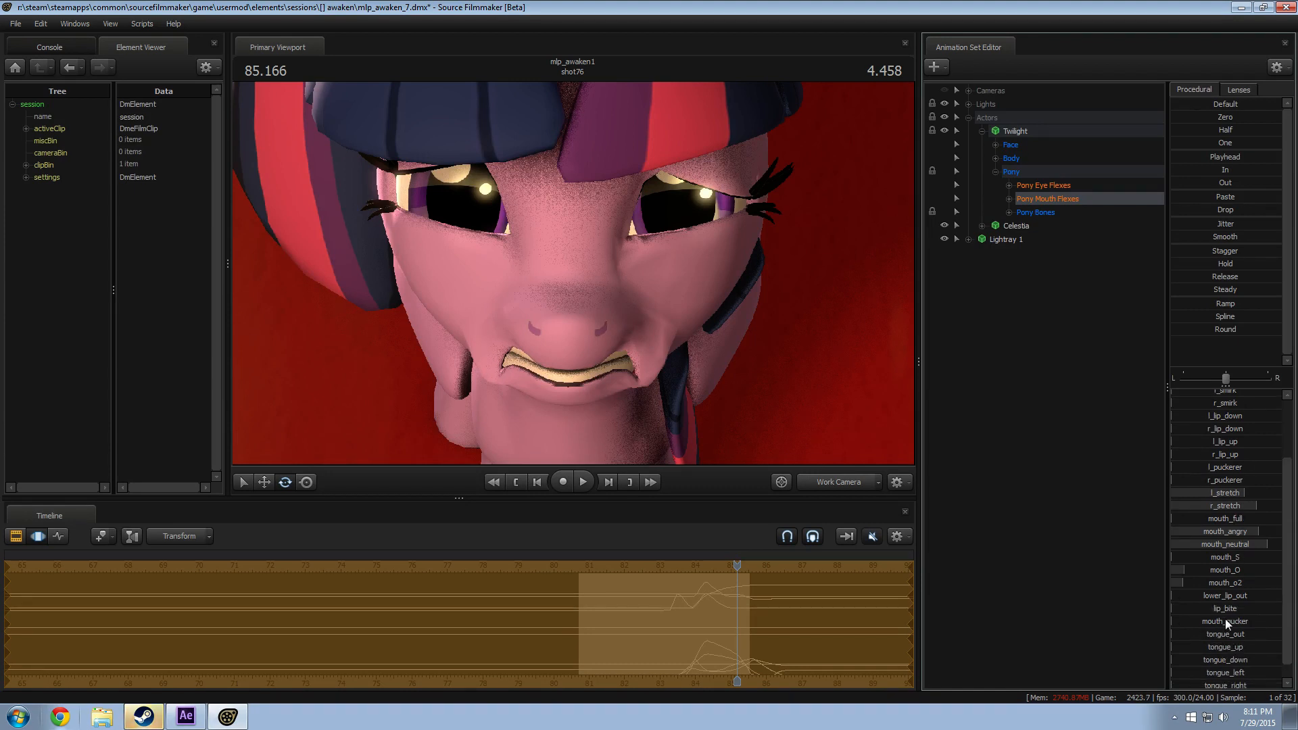
{"action": "scroll", "coordinate": [1229, 627], "scroll_direction": "down", "scroll_amount": 1}
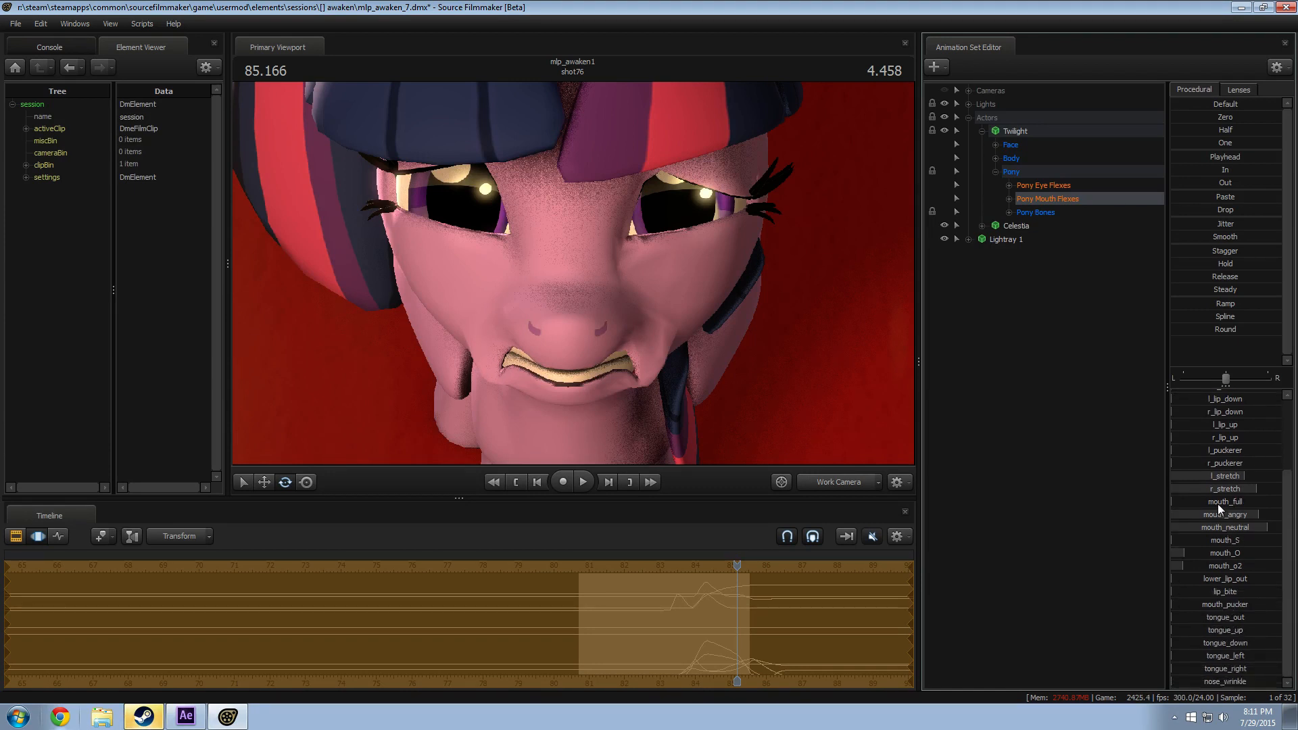
{"action": "left_click_drag", "start_coordinate": [1220, 508], "coordinate": [1256, 488]}
Step: Undo all of the mouth and eye flex changes made to Twilight's expression
{"action": "key", "text": "ctrl+z"}
{"action": "key", "text": "ctrl+z"}
{"action": "key", "text": "ctrl+z"}
{"action": "key", "text": "ctrl+z"}
{"action": "key", "text": "ctrl+z"}
{"action": "key", "text": "ctrl+z"}
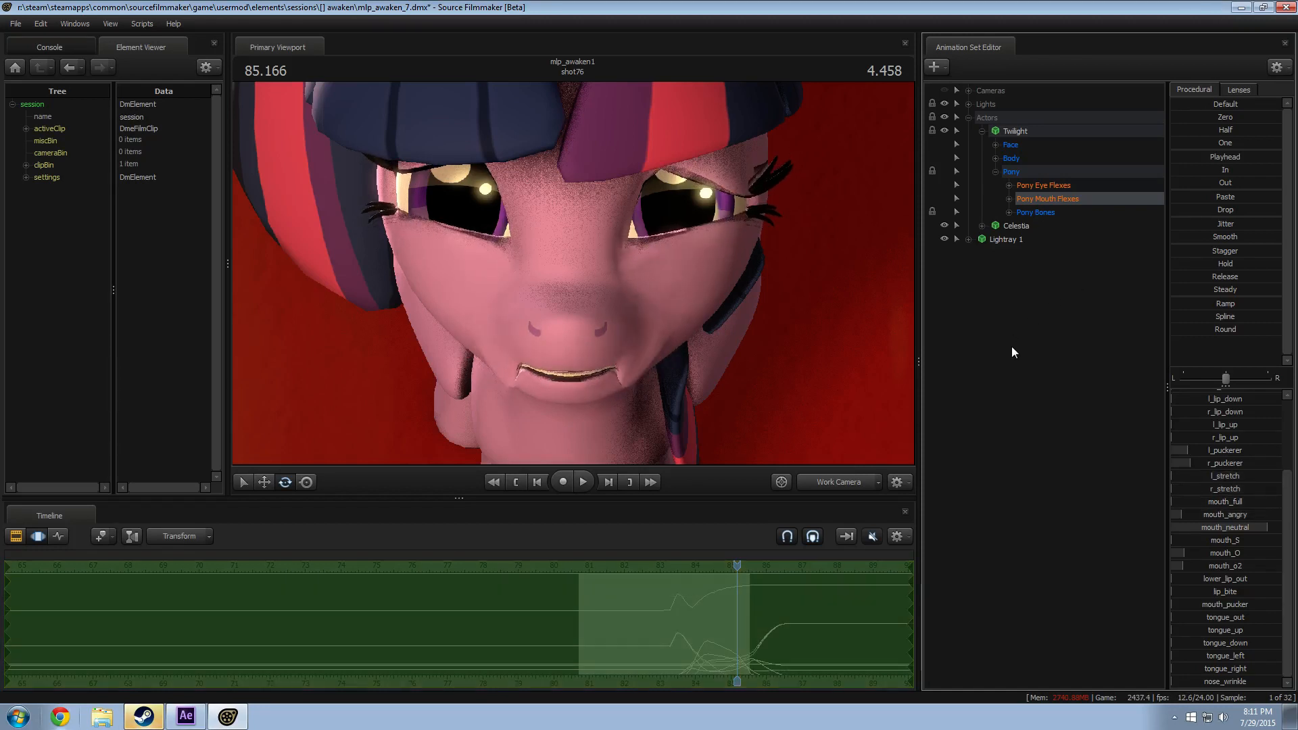
{"action": "key", "text": "ctrl+z"}
{"action": "key", "text": "ctrl+z"}
{"action": "key", "text": "ctrl+z"}
{"action": "key", "text": "ctrl+z"}
{"action": "key", "text": "ctrl+z"}
{"action": "key", "text": "ctrl+z"}
{"action": "key", "text": "ctrl+z"}
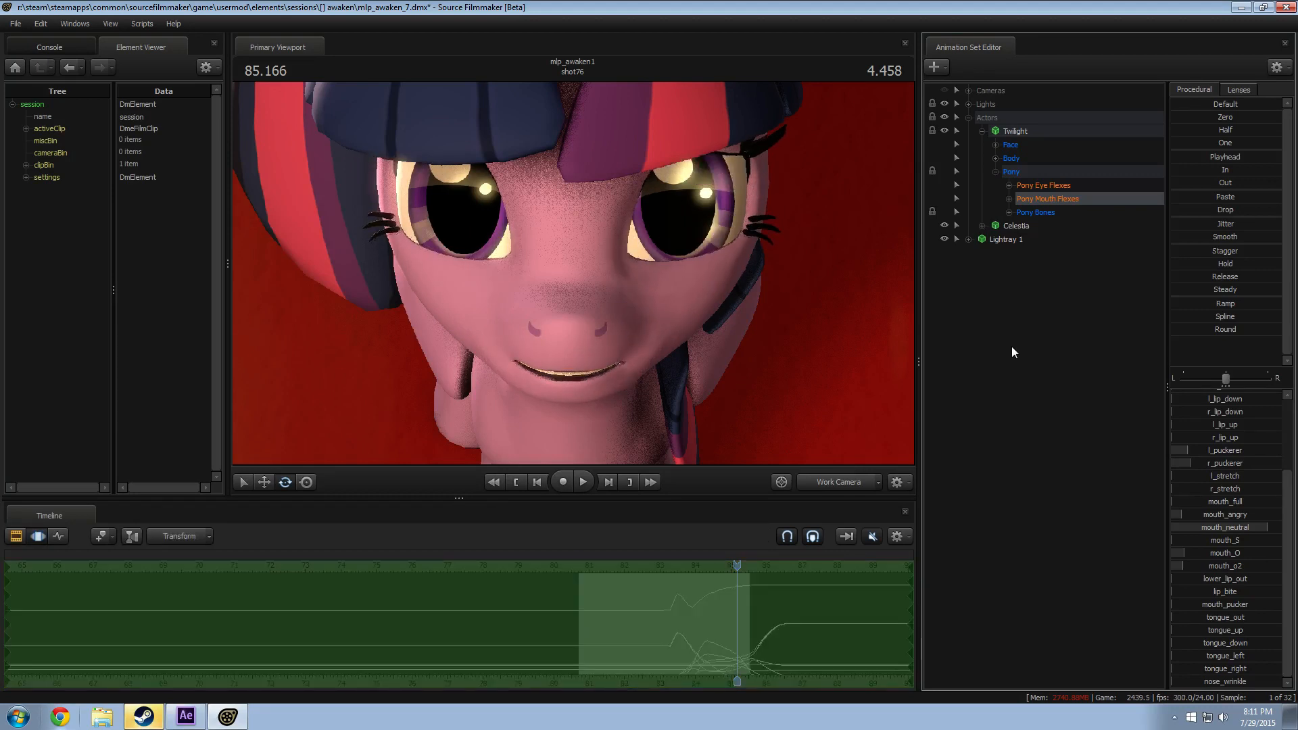
Step: Play back shot76 through camera2, stop at 84.833 seconds, and enable the Overlay track
{"action": "key", "text": "space"}
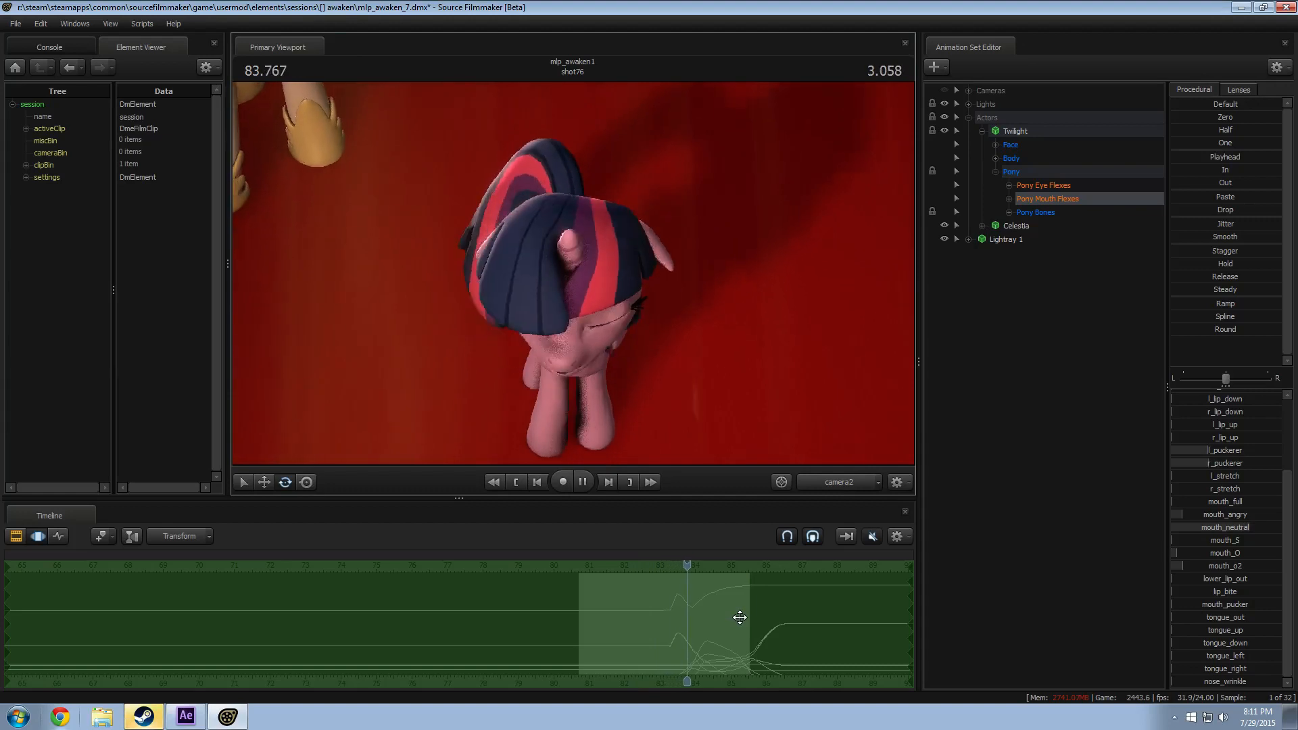
{"action": "key", "text": "space"}
{"action": "key", "text": "F2"}
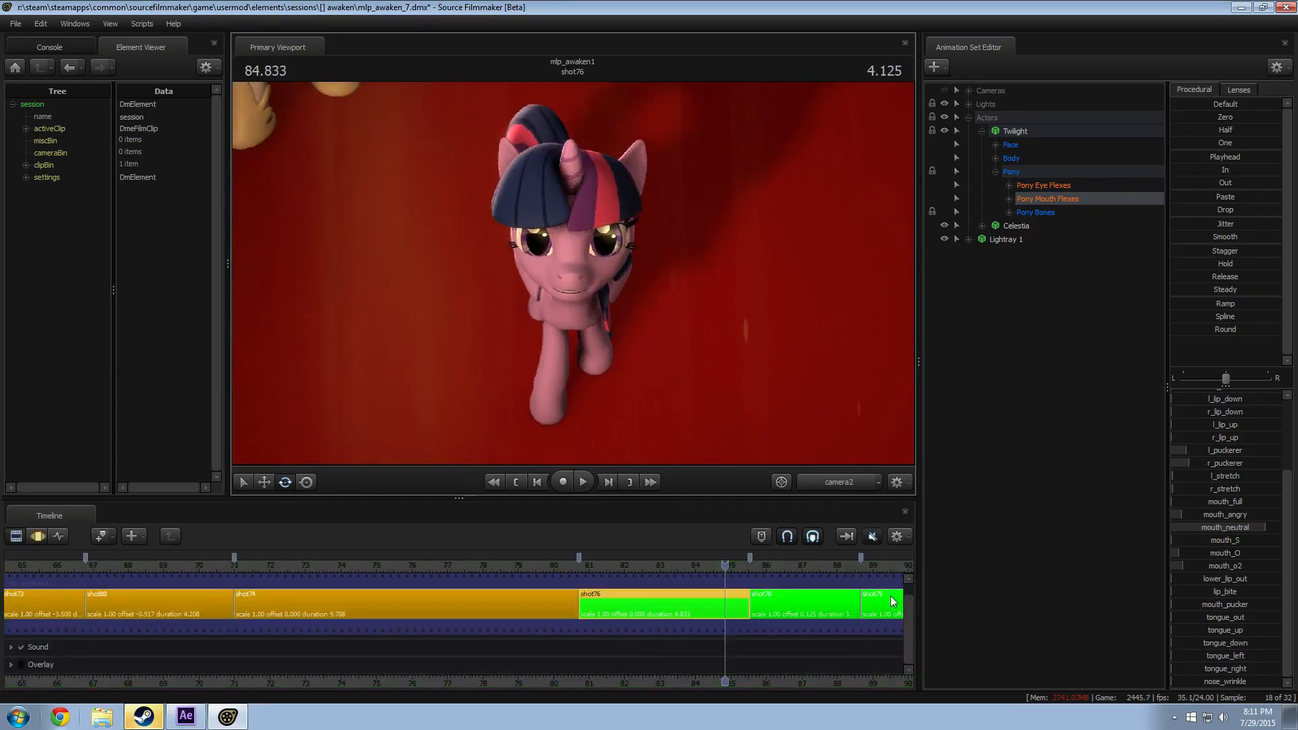
{"action": "left_click", "coordinate": [21, 664]}
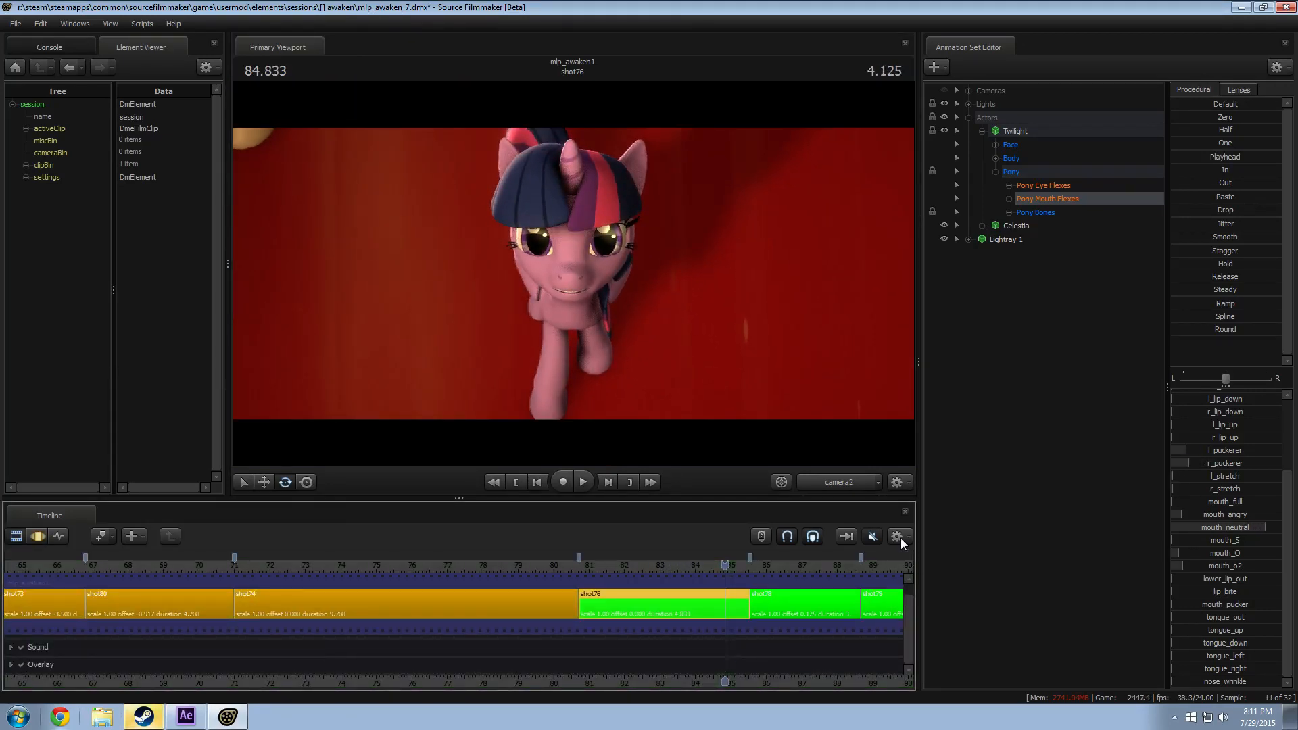
Step: Examine how Twilight and Celestia are staged in shot76 by flying the work camera around both characters
{"action": "left_click", "coordinate": [828, 482]}
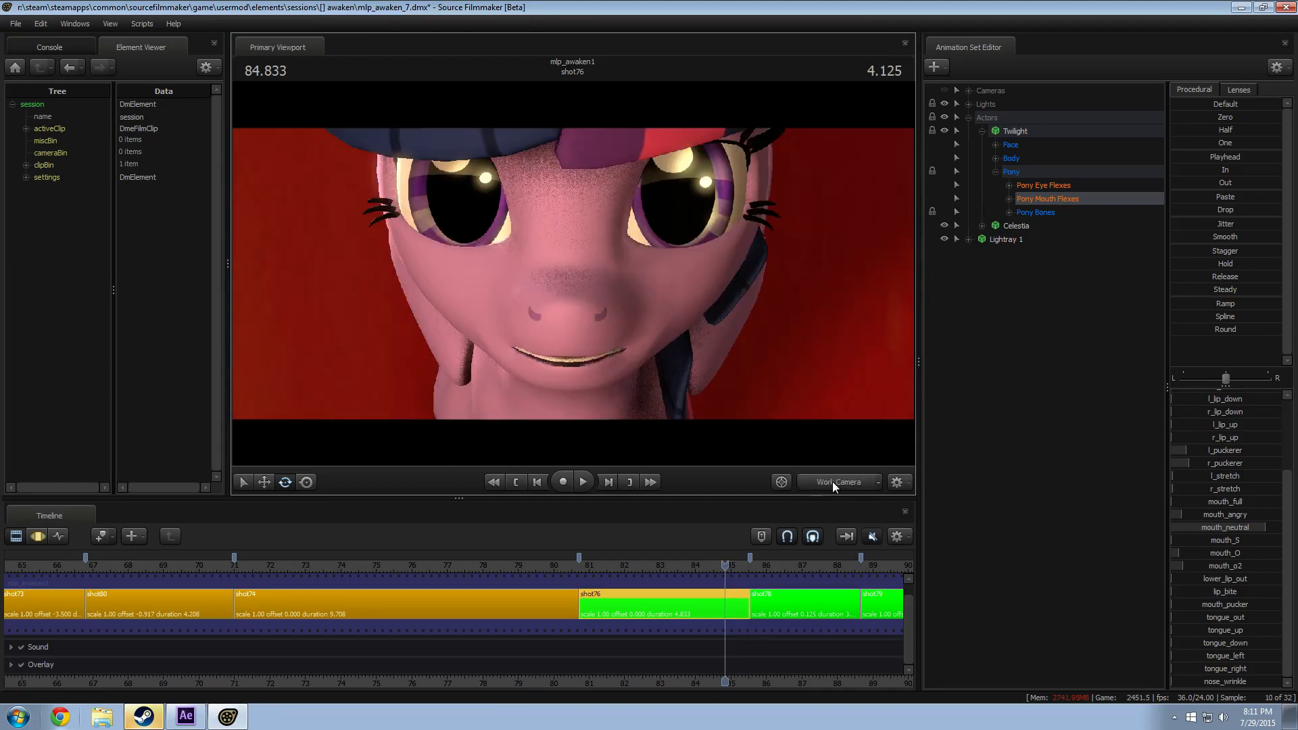
{"action": "key", "text": "w"}
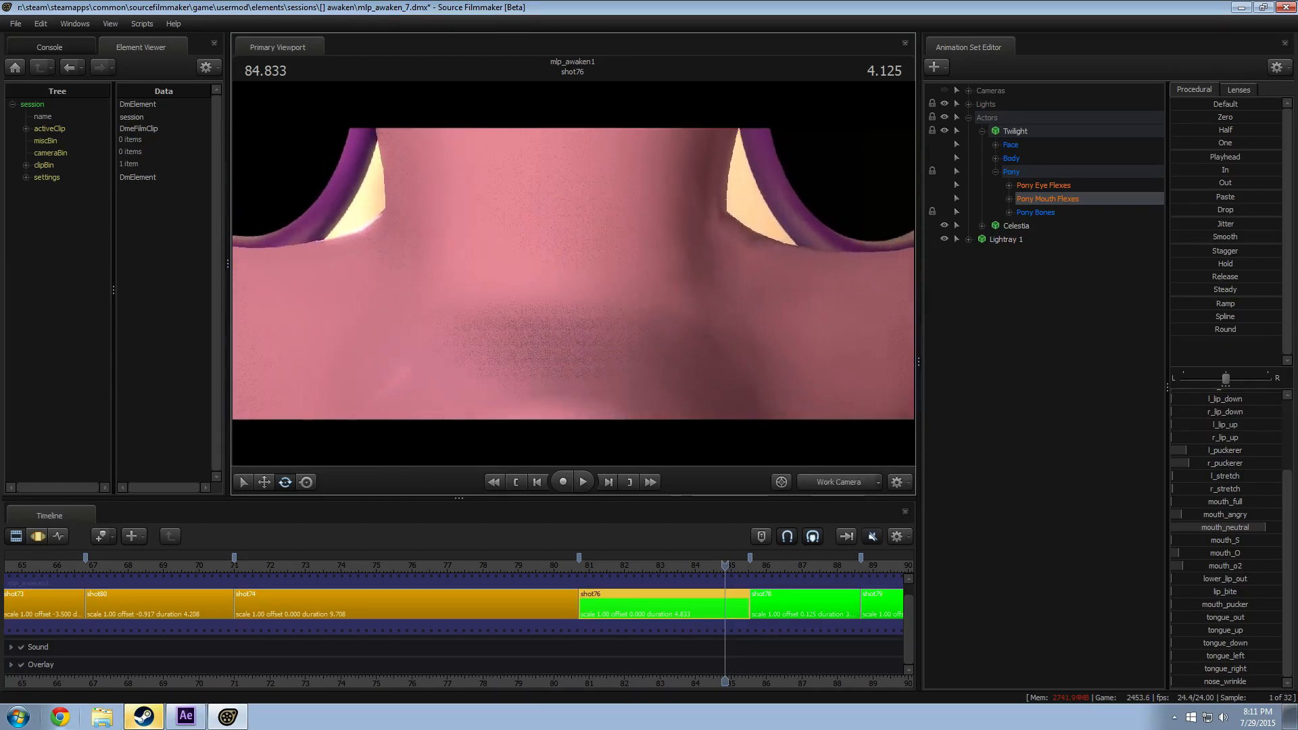
{"action": "key", "text": "s"}
{"action": "key", "text": "w"}
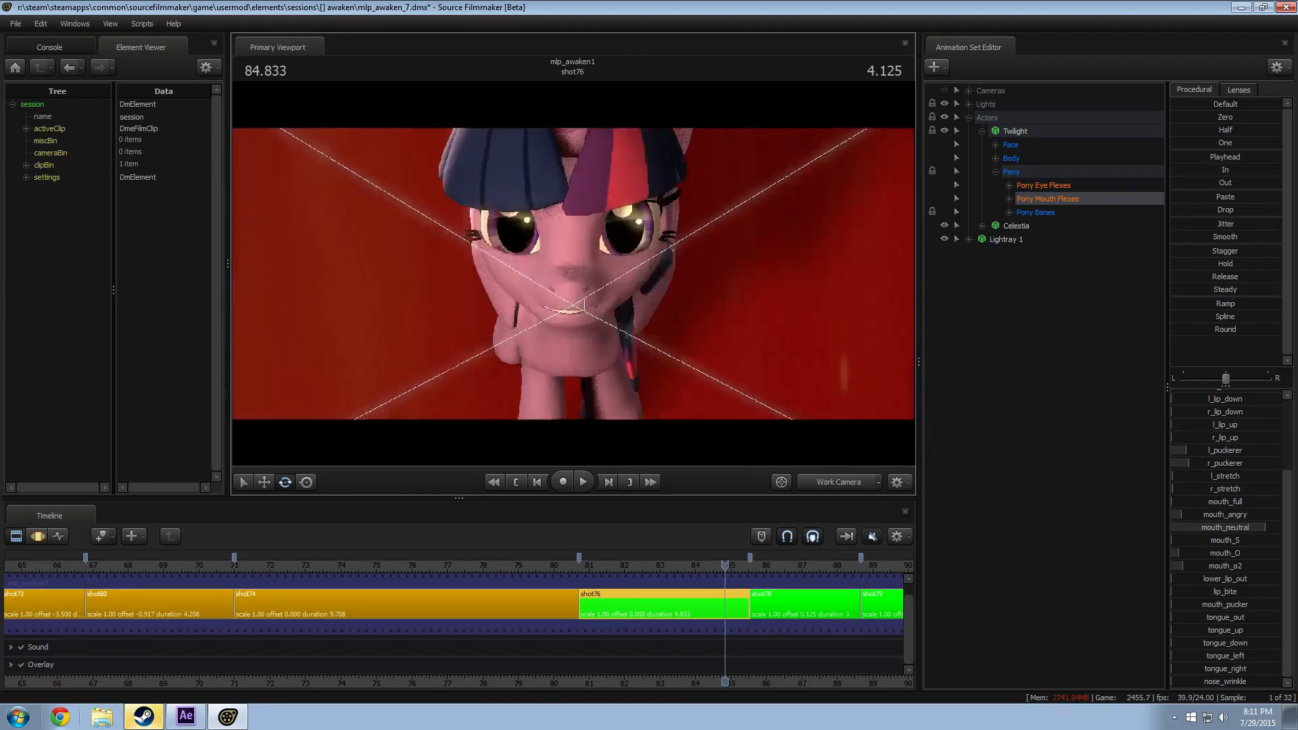
{"action": "key", "text": "w"}
{"action": "key", "text": "s"}
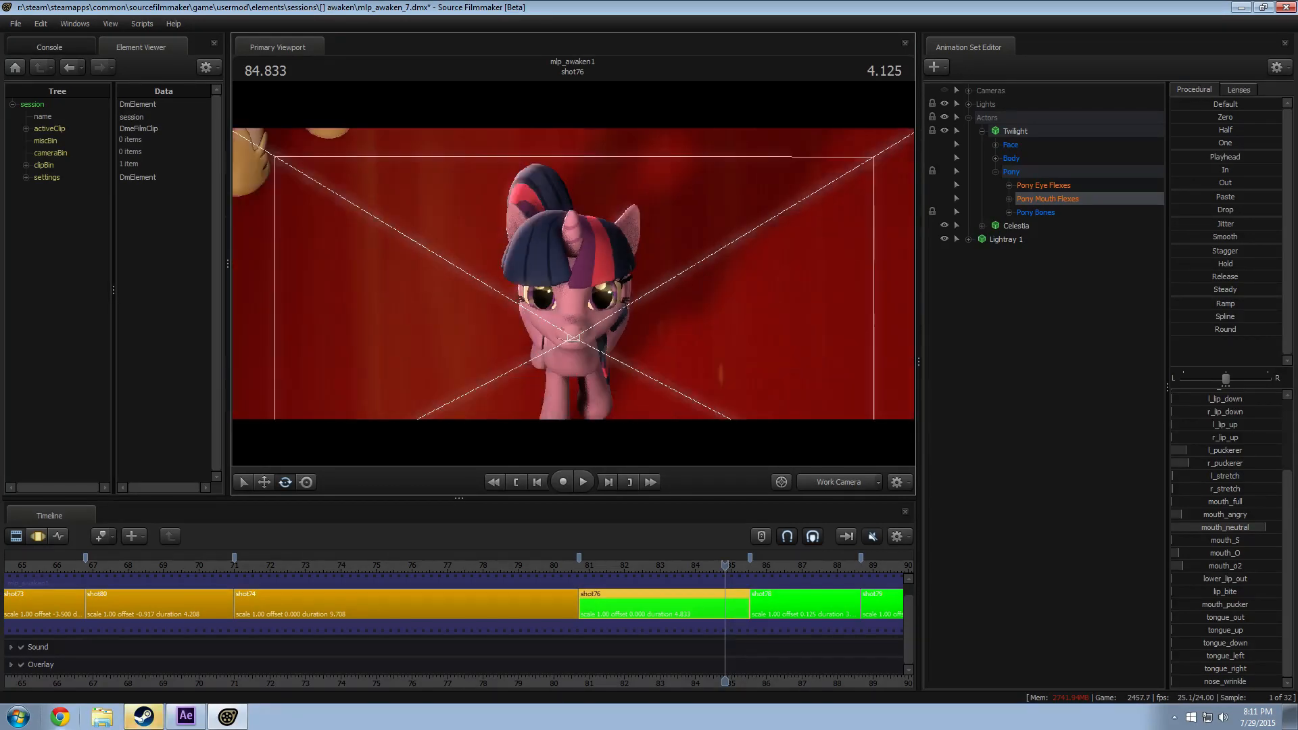
{"action": "key", "text": "s"}
{"action": "key", "text": "w"}
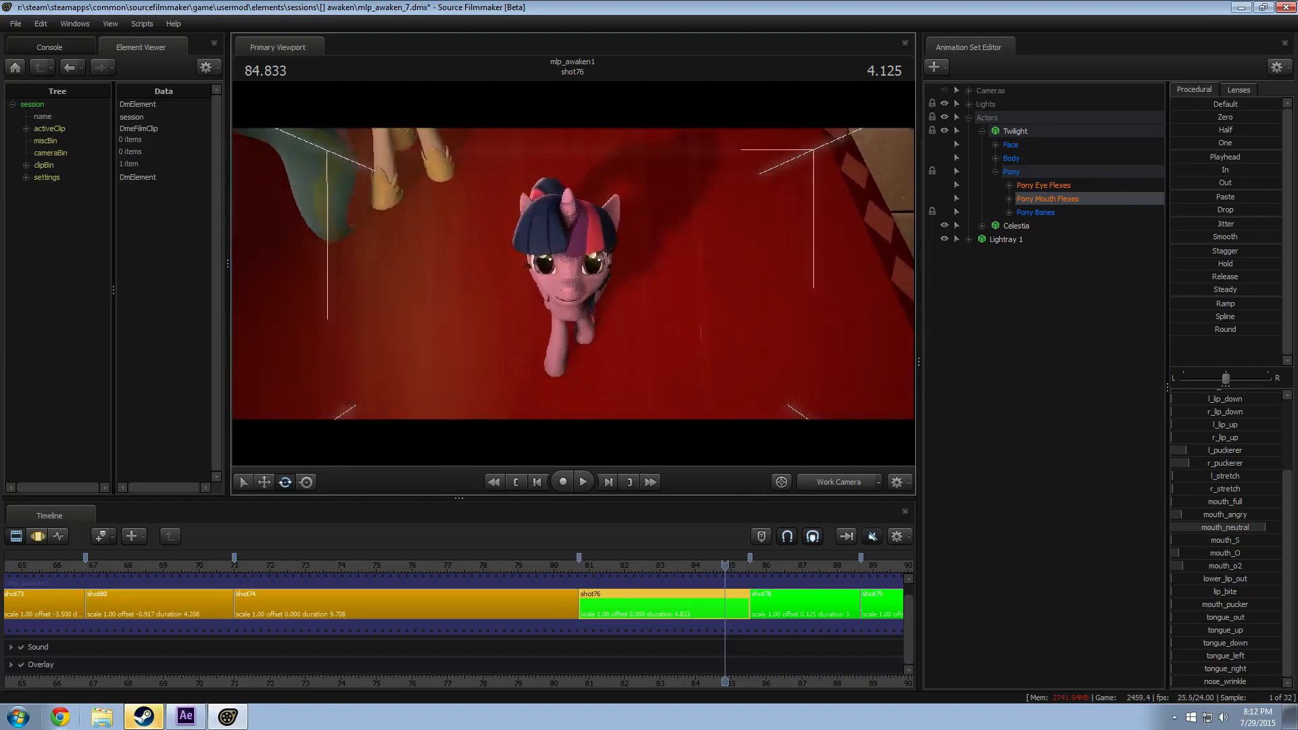
{"action": "key", "text": "w"}
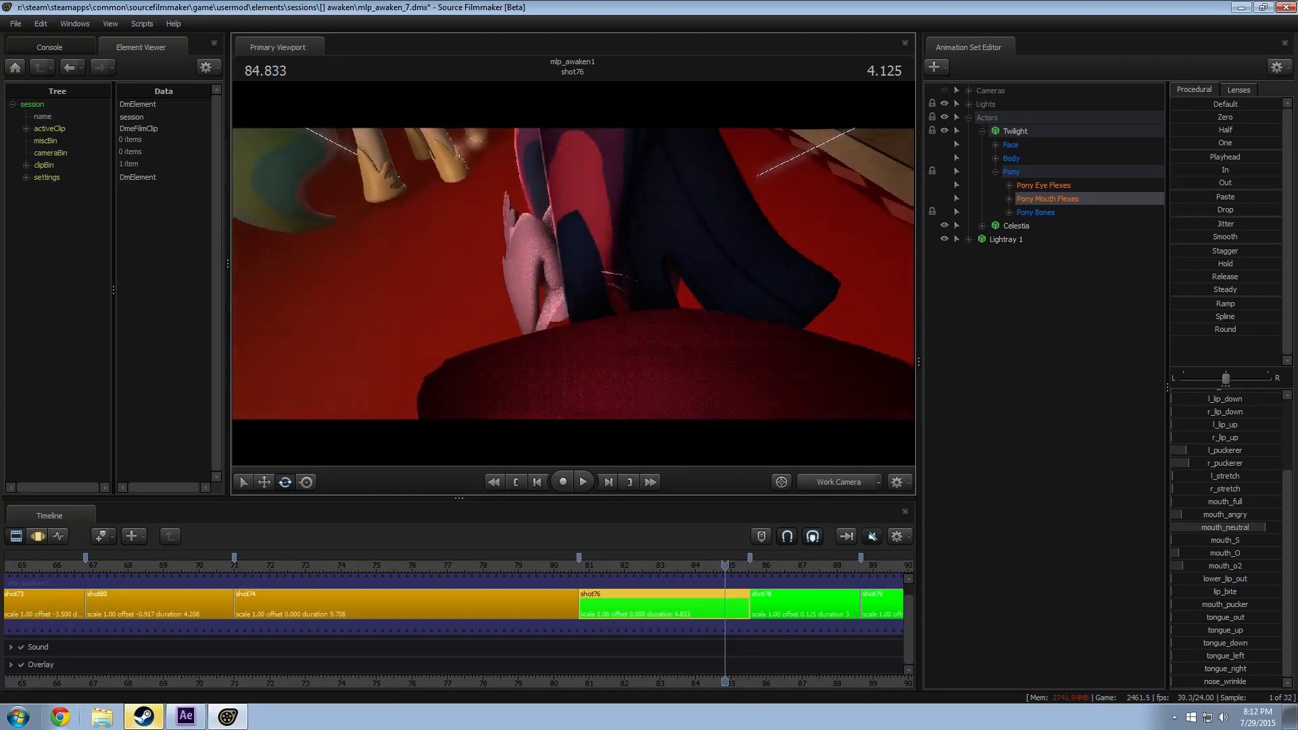
{"action": "key", "text": "s"}
{"action": "mouse_move", "coordinate": [573, 274]}
{"action": "left_mouse_down"}
{"action": "mouse_move", "coordinate": [568, 190]}
{"action": "mouse_move", "coordinate": [514, 173]}
{"action": "mouse_move", "coordinate": [595, 305]}
{"action": "mouse_move", "coordinate": [547, 291]}
{"action": "mouse_move", "coordinate": [541, 264]}
{"action": "mouse_move", "coordinate": [601, 267]}
{"action": "mouse_move", "coordinate": [541, 281]}
{"action": "mouse_move", "coordinate": [595, 274]}
{"action": "mouse_move", "coordinate": [561, 281]}
{"action": "mouse_move", "coordinate": [552, 267]}
{"action": "mouse_move", "coordinate": [573, 280]}
{"action": "mouse_move", "coordinate": [595, 270]}
{"action": "mouse_move", "coordinate": [575, 262]}
{"action": "mouse_move", "coordinate": [605, 260]}
{"action": "mouse_move", "coordinate": [563, 264]}
{"action": "left_mouse_up"}
{"action": "key", "text": "w"}
Step: Try shifting Celestia's gaze in shot76 by adjusting her eyes_rightleft control in the Motion Editor
{"action": "left_click", "coordinate": [1012, 226]}
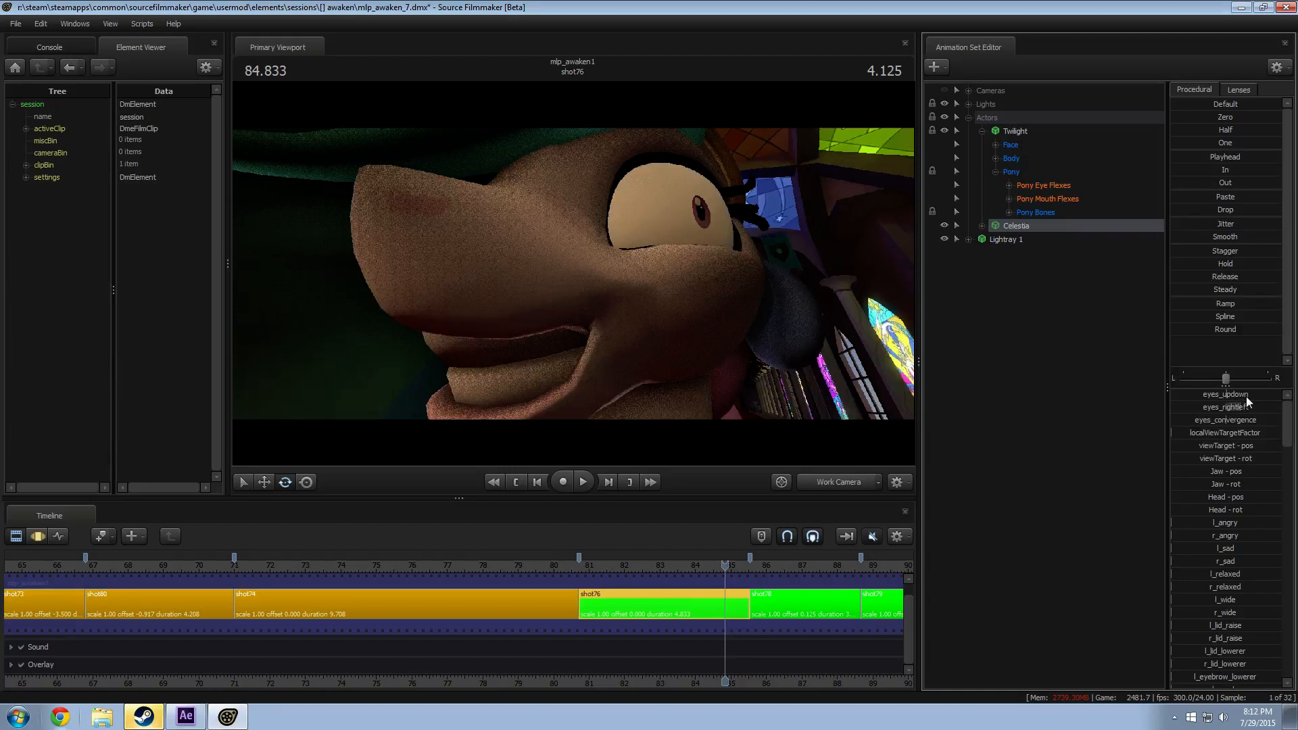
{"action": "key", "text": "F3"}
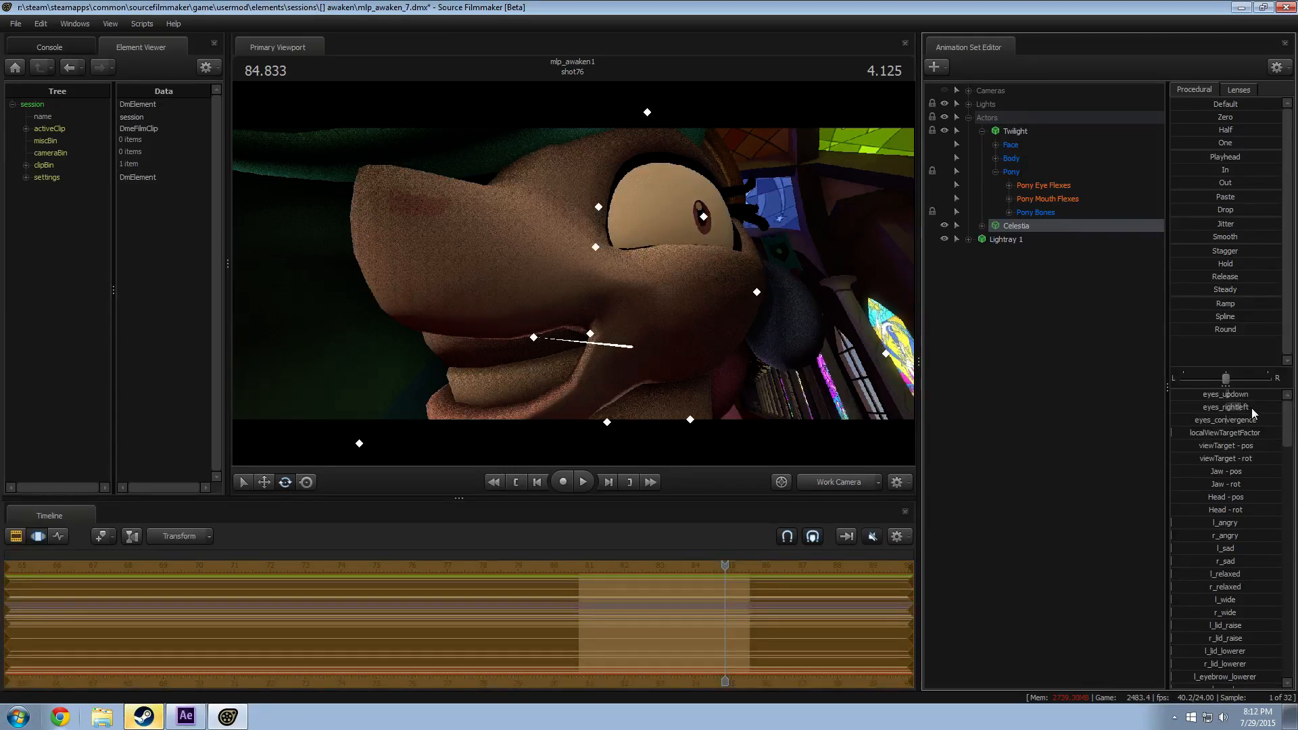
{"action": "left_click_drag", "start_coordinate": [1241, 406], "coordinate": [1239, 405]}
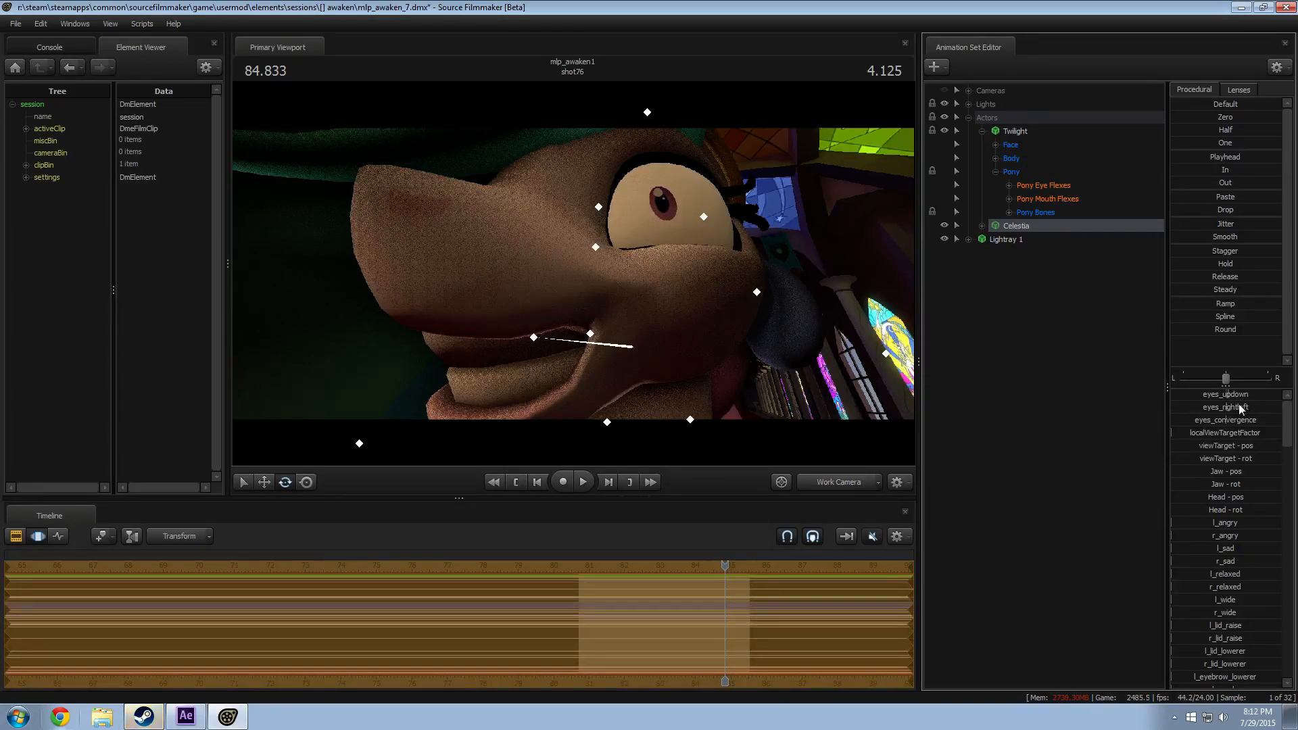
{"action": "key", "text": "F2"}
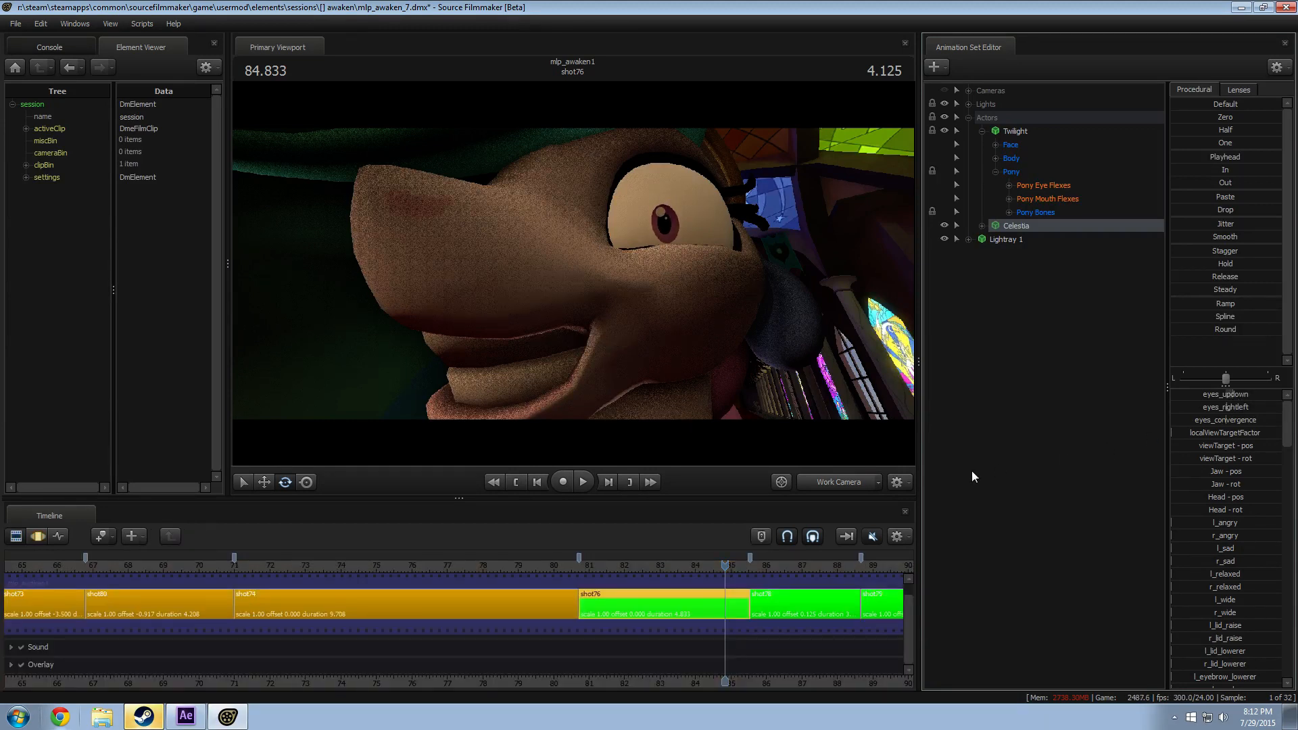
{"action": "key", "text": "F3"}
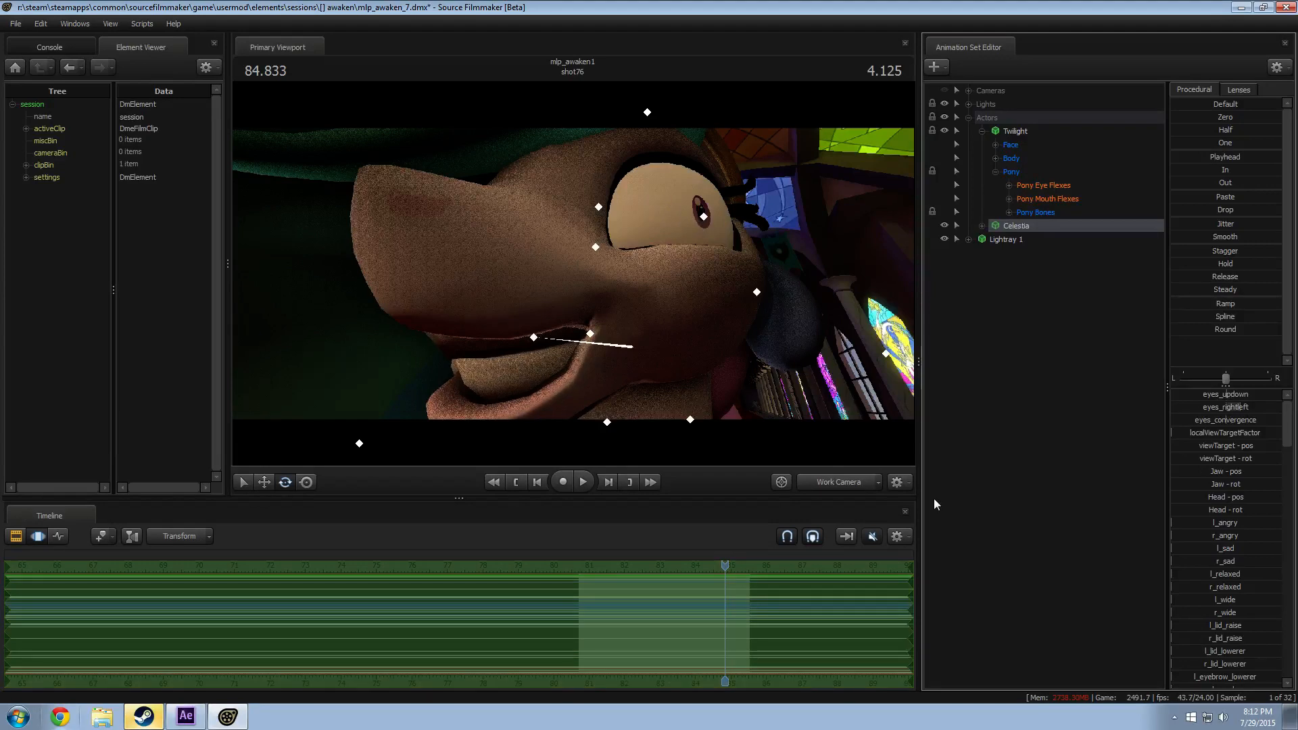
Step: Return to camera2 and play back the later part of shot74, stopping at 78.708 seconds
{"action": "left_click", "coordinate": [833, 483]}
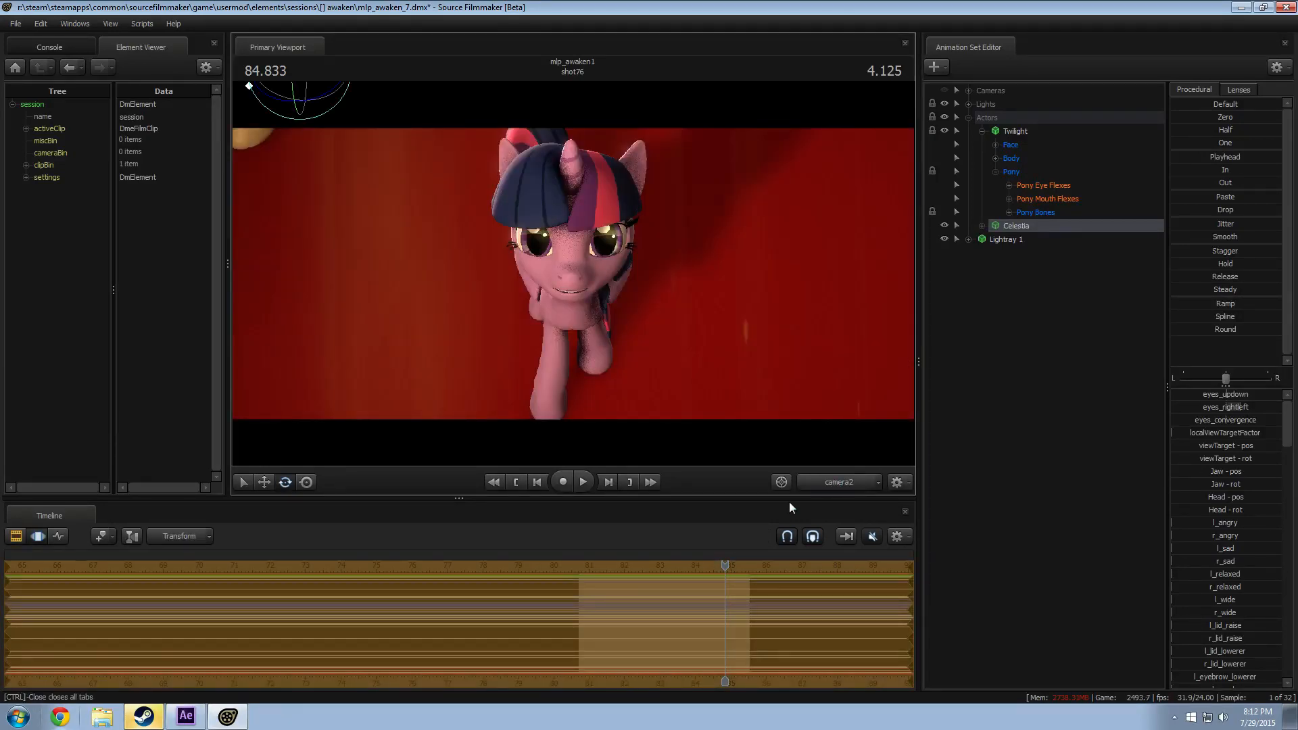
{"action": "left_click", "coordinate": [837, 481]}
{"action": "left_click", "coordinate": [838, 480]}
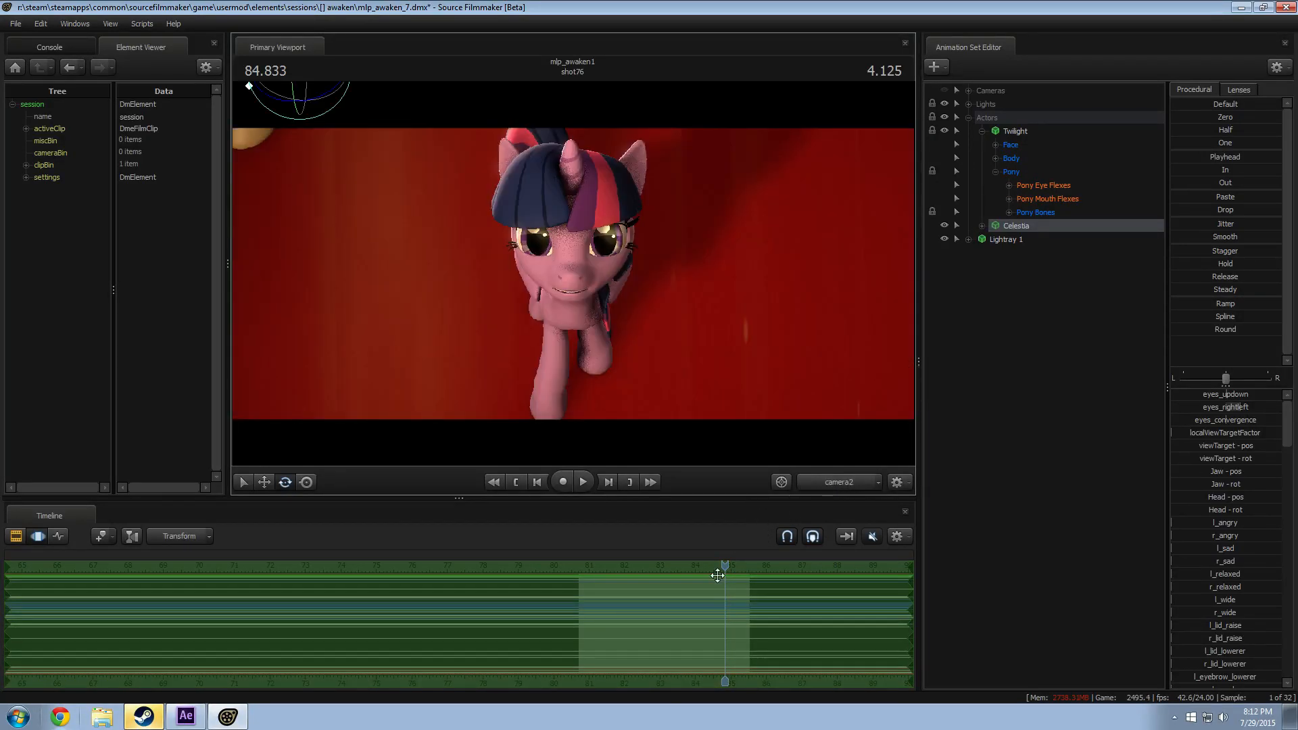
{"action": "left_click_drag", "start_coordinate": [724, 570], "coordinate": [451, 574]}
{"action": "key", "text": "F2"}
{"action": "key", "text": "space"}
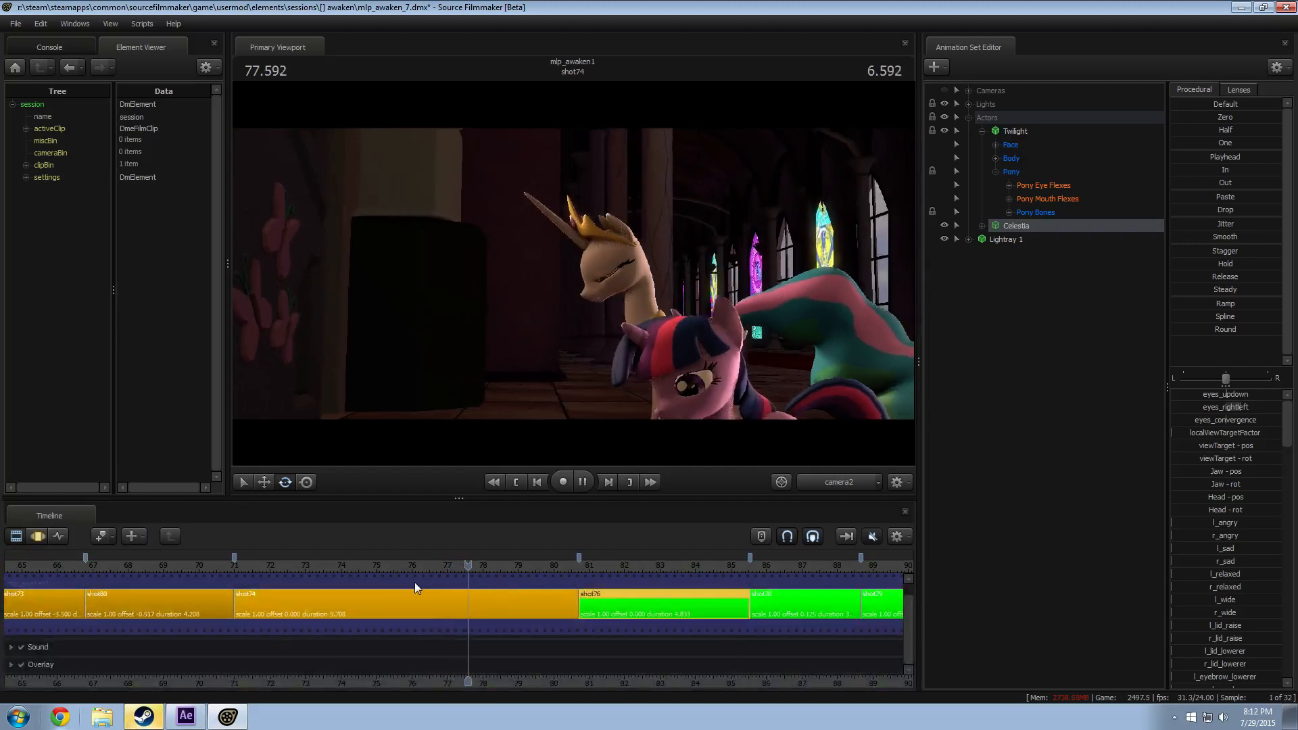
{"action": "key", "text": "space"}
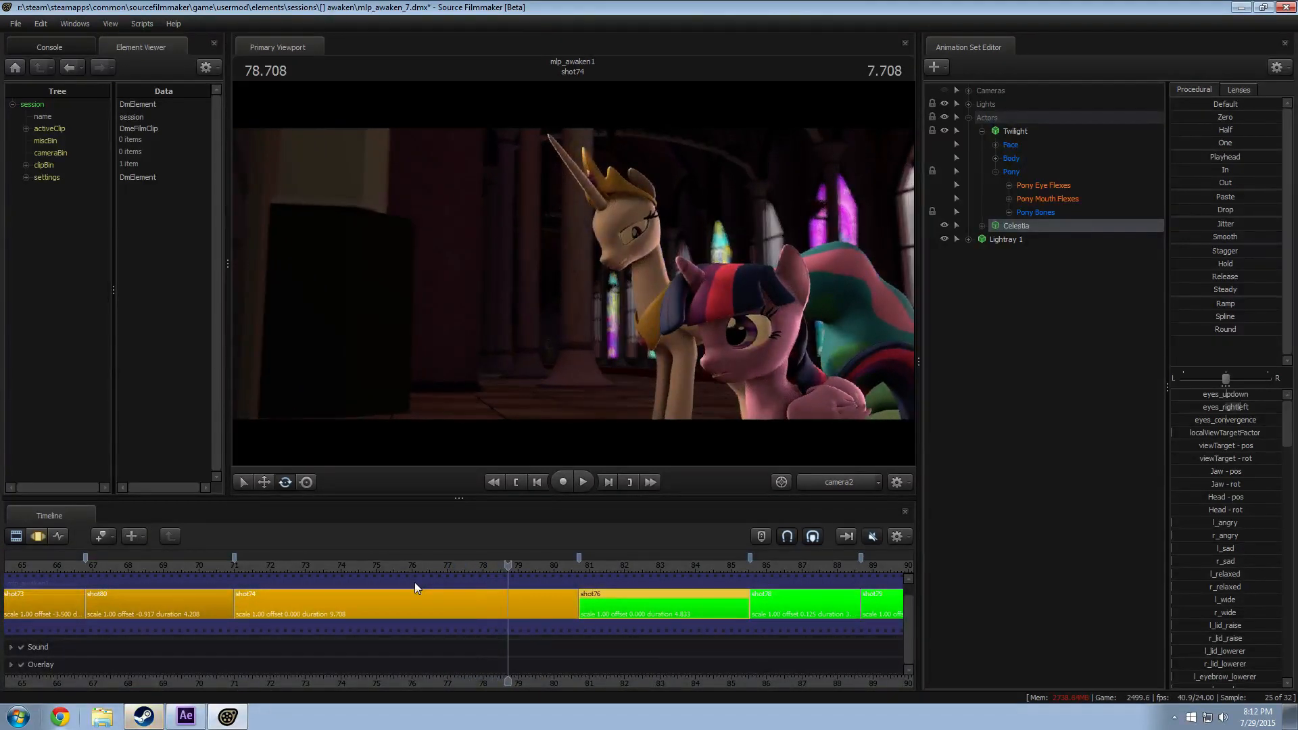
Step: Make shot74 the active shot and play it back through camera2 from its start and from mid-shot
{"action": "left_click", "coordinate": [390, 601]}
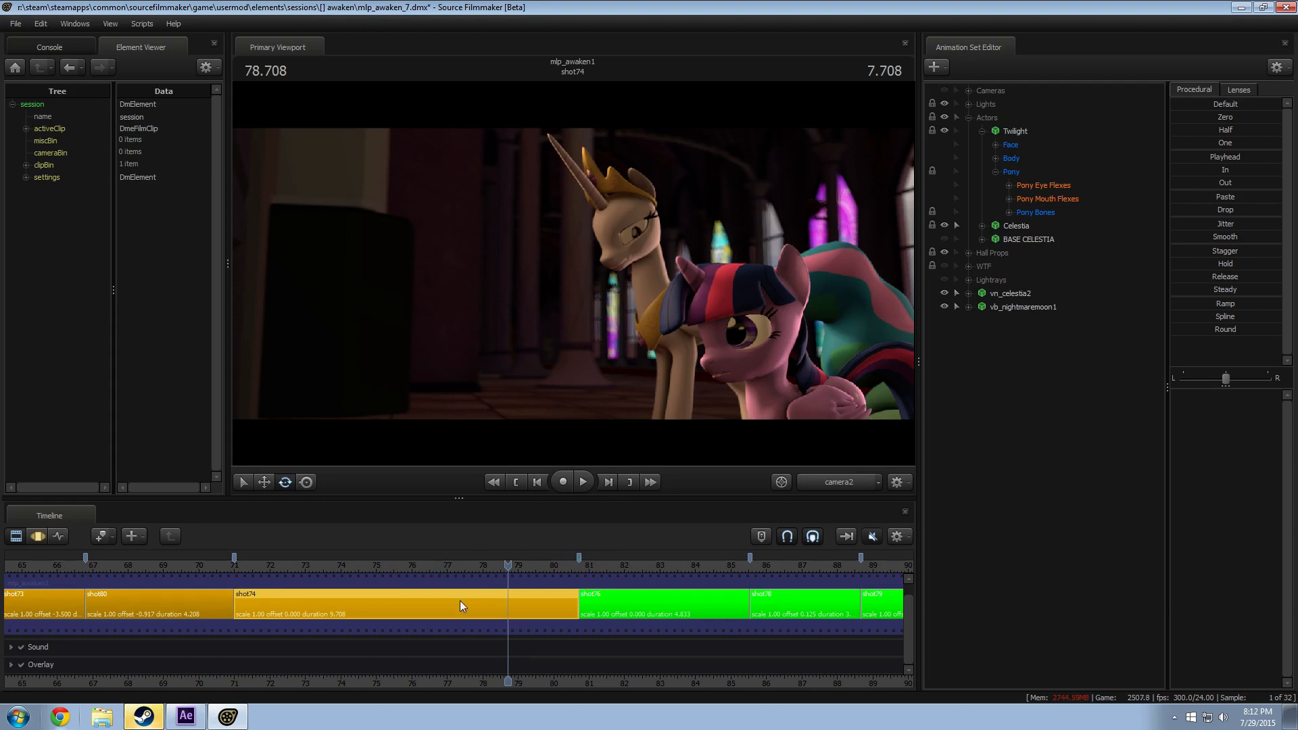
{"action": "left_click", "coordinate": [240, 569]}
{"action": "key", "text": "space"}
{"action": "key", "text": "space"}
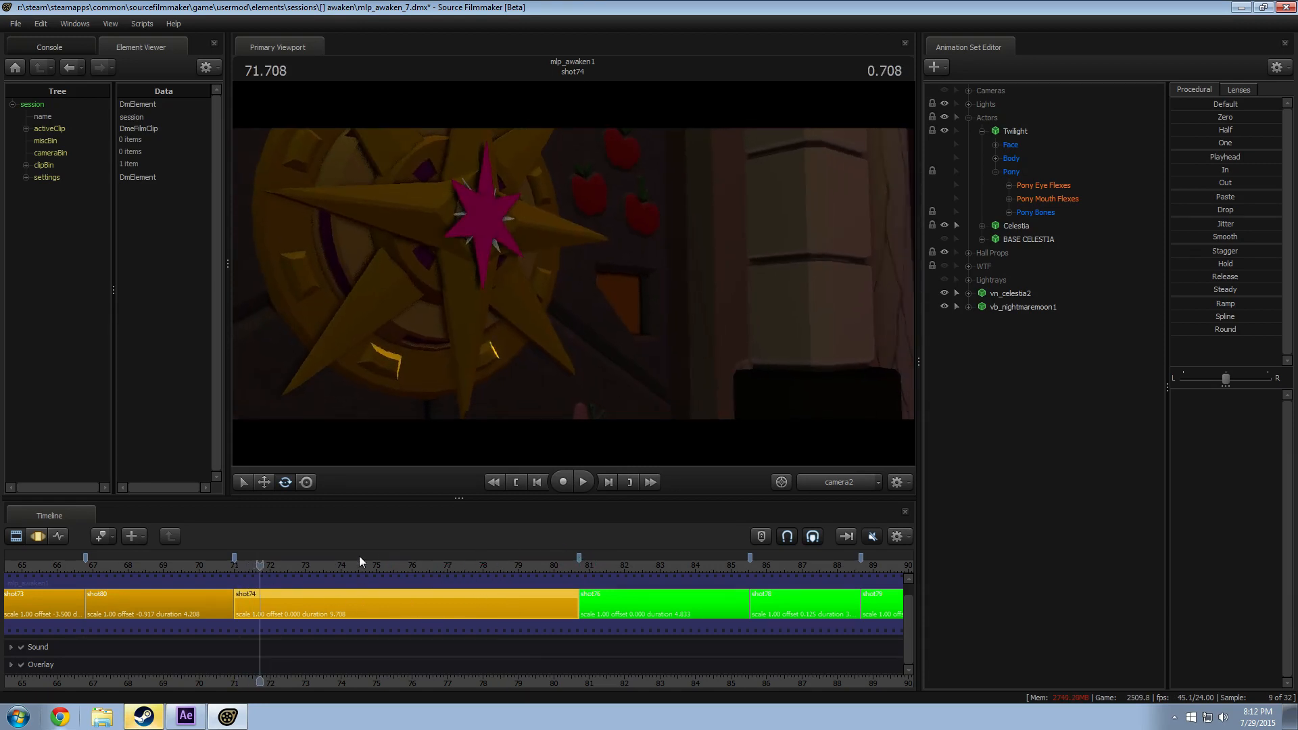
{"action": "left_click_drag", "start_coordinate": [326, 570], "coordinate": [355, 570]}
{"action": "key", "text": "space"}
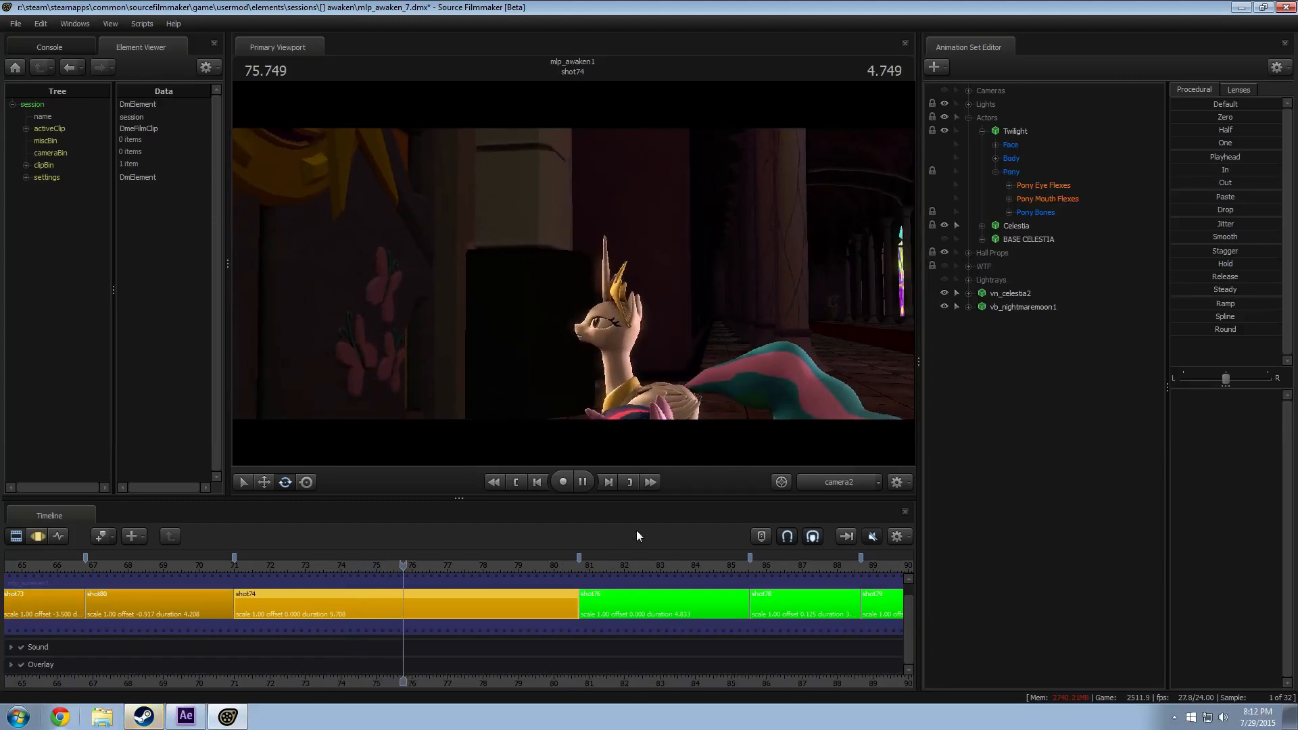
{"action": "key", "text": "space"}
Step: Review Celestia's head movement in shot74 through the work camera, stopping at 76.041 seconds
{"action": "left_click", "coordinate": [306, 568]}
{"action": "key", "text": "space"}
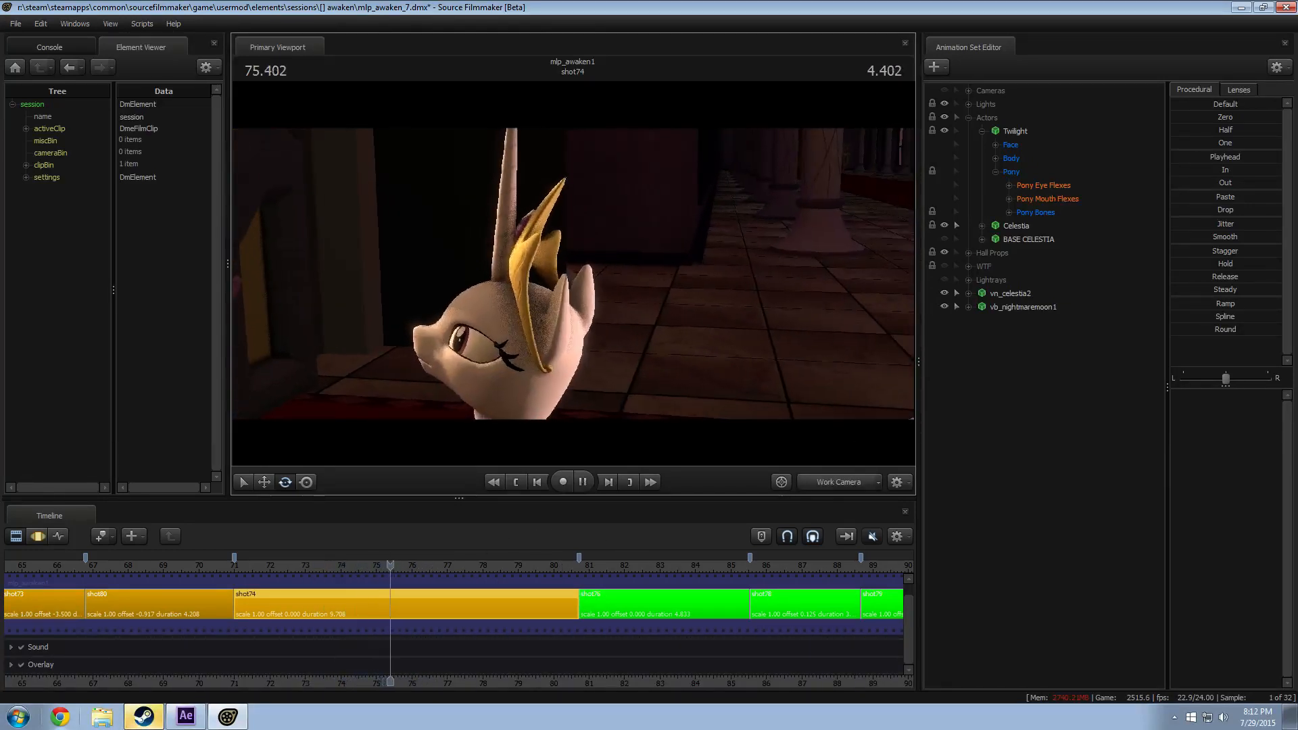
{"action": "left_click", "coordinate": [351, 557]}
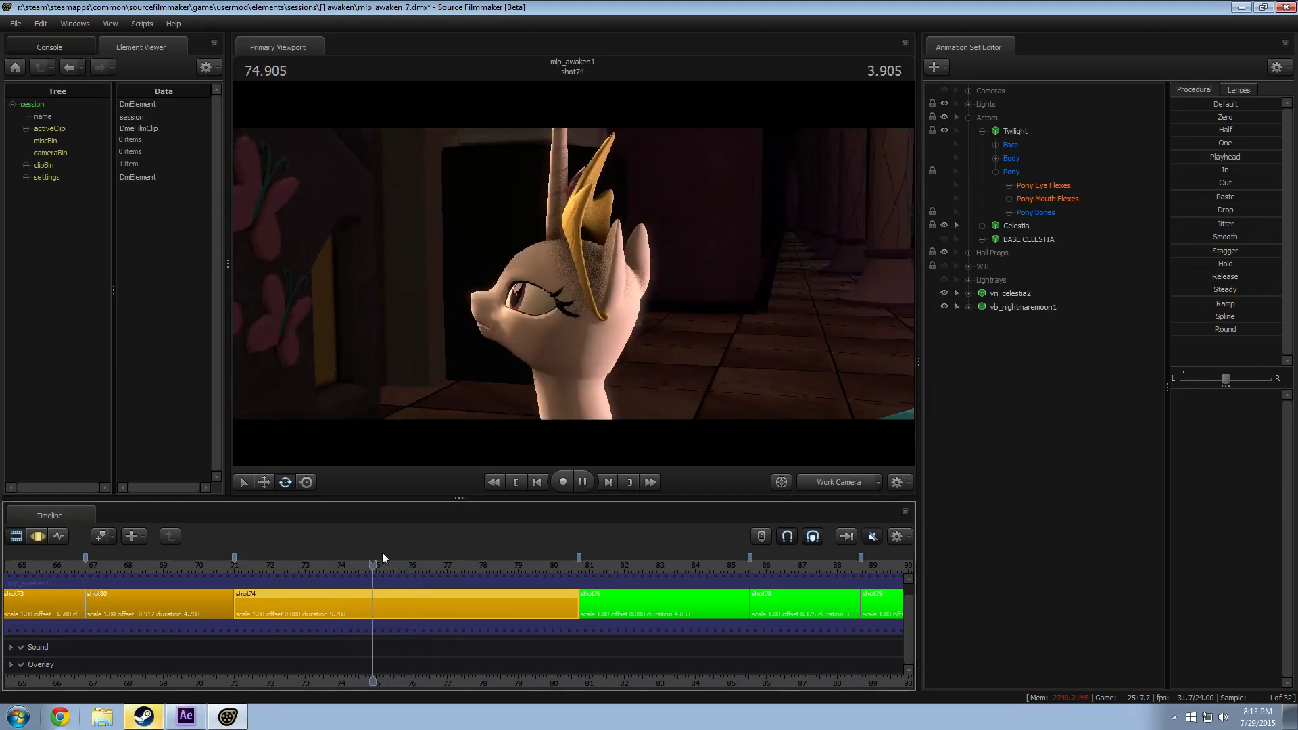
{"action": "key", "text": "space"}
{"action": "left_click_drag", "start_coordinate": [576, 285], "coordinate": [612, 331]}
Step: Select Celestia's Neck bone in the Motion Editor and place a short time selection around 75.666 seconds
{"action": "key", "text": "F3"}
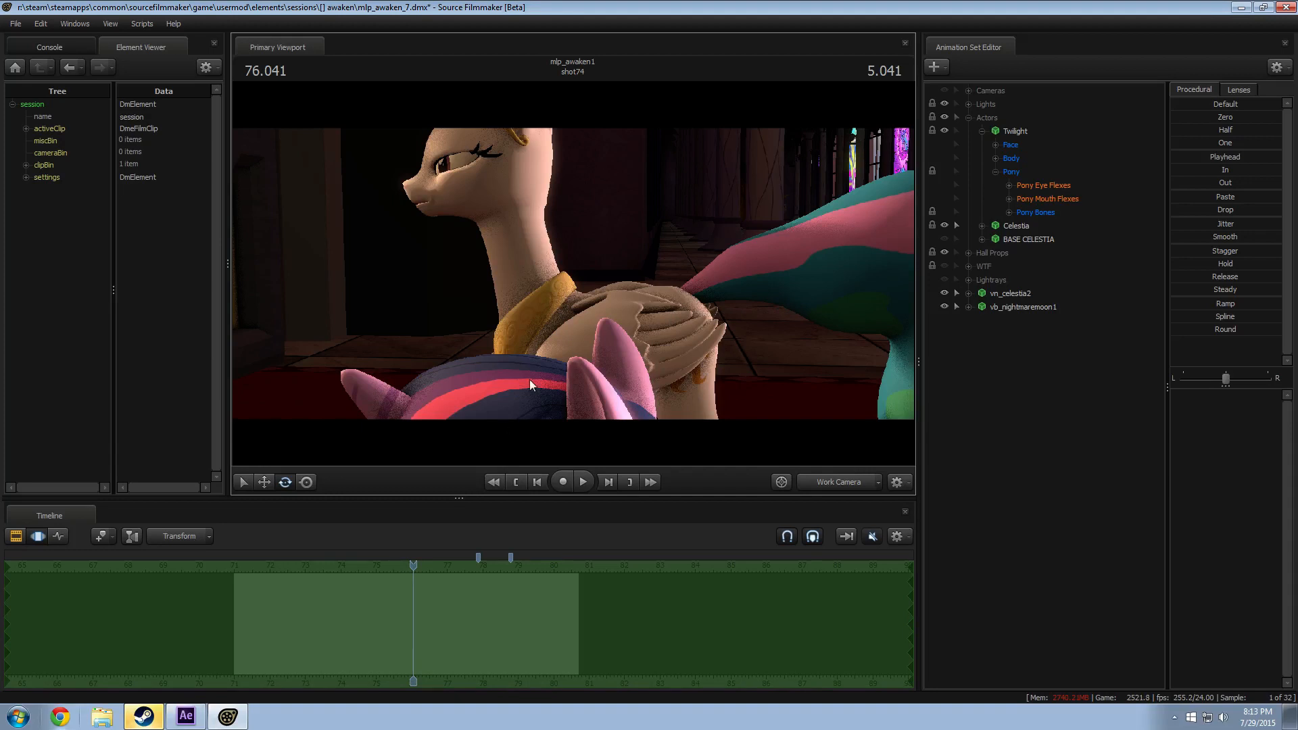
{"action": "left_click", "coordinate": [537, 315]}
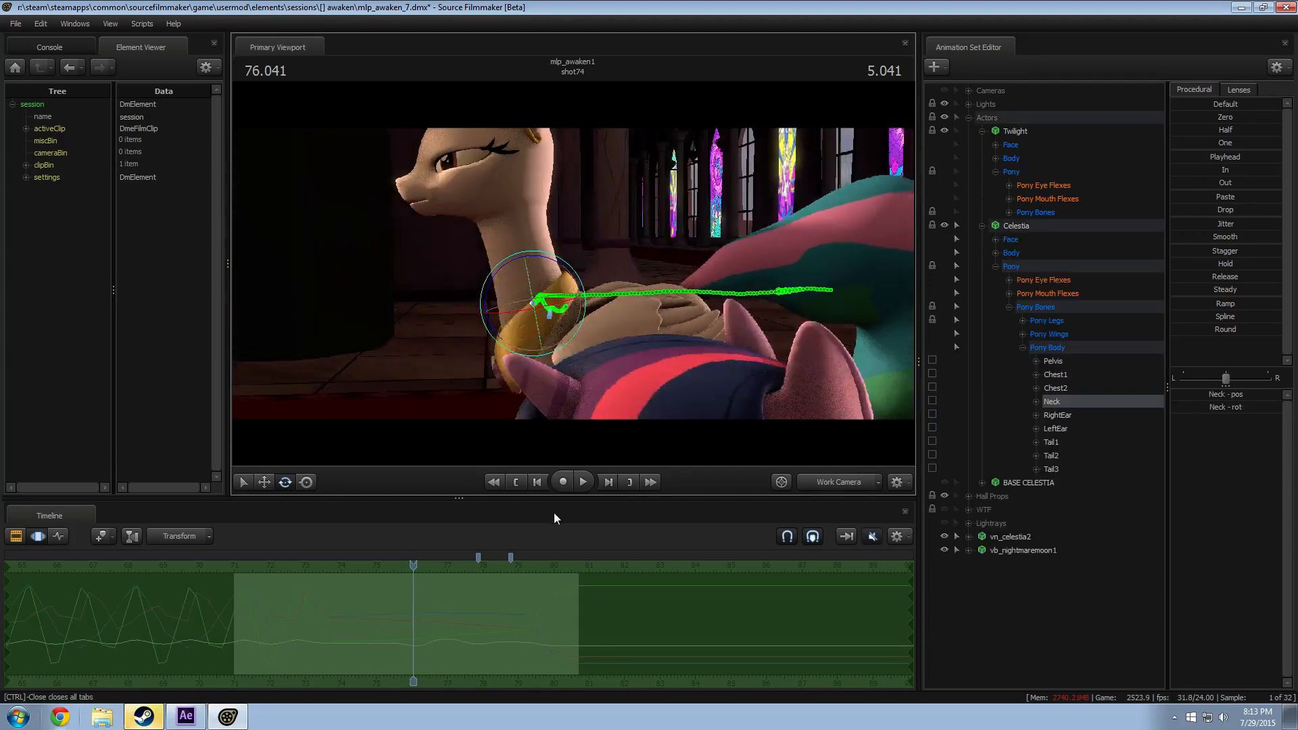
{"action": "left_click", "coordinate": [398, 634]}
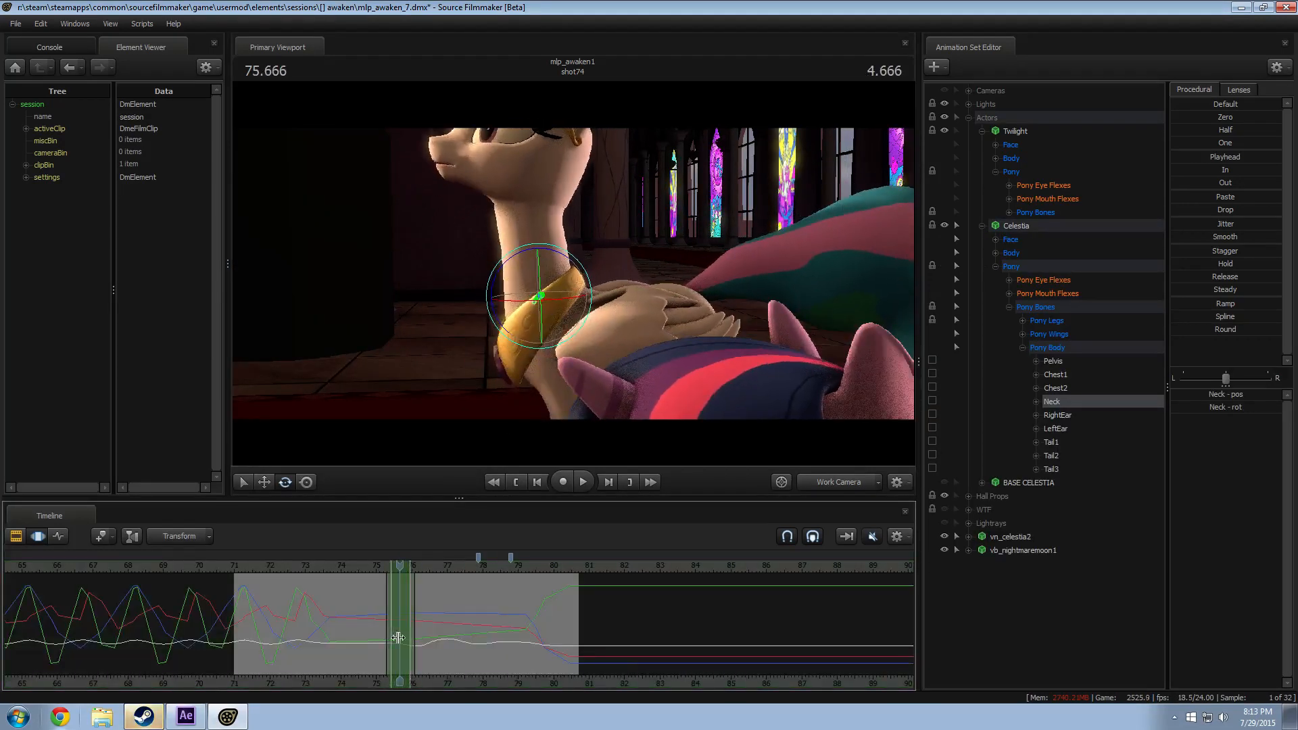
Step: Play back Celestia's neck motion through both the work camera and camera2, stopping at 78.666 seconds
{"action": "left_click", "coordinate": [368, 561]}
{"action": "key", "text": "space"}
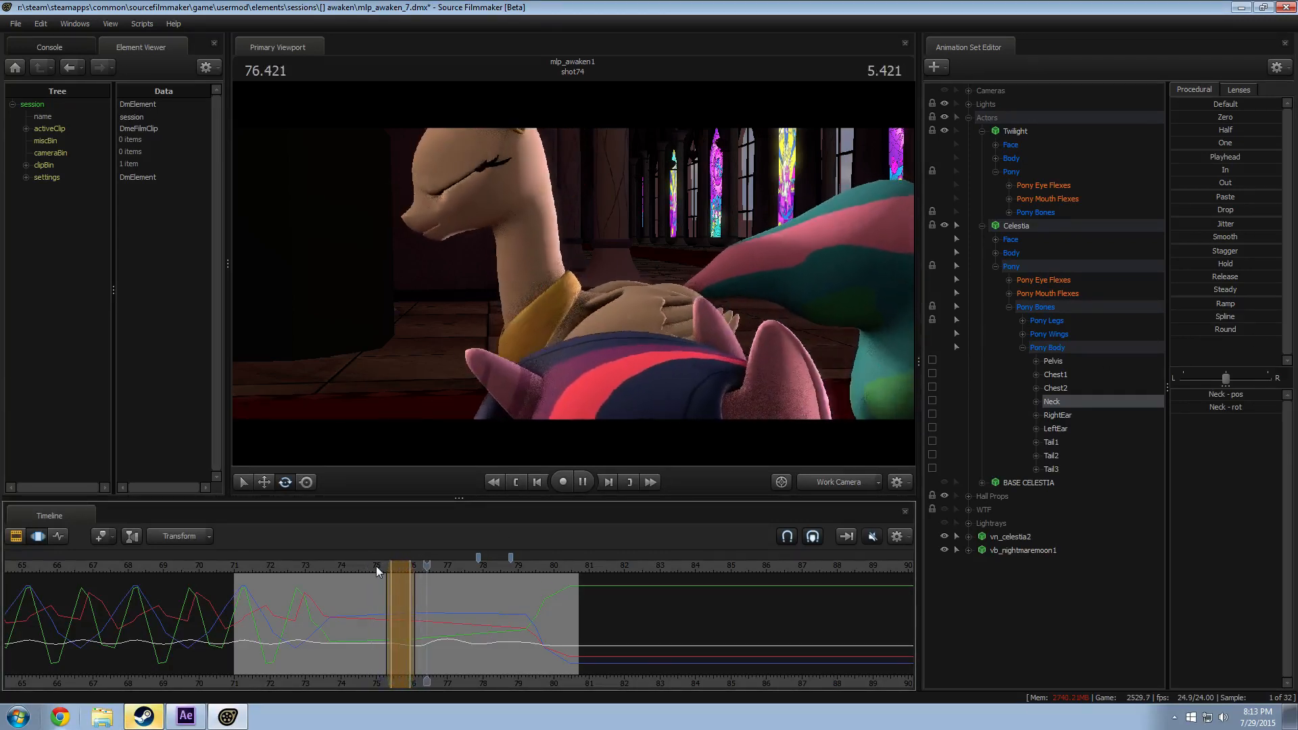
{"action": "key", "text": "space"}
{"action": "key", "text": "space"}
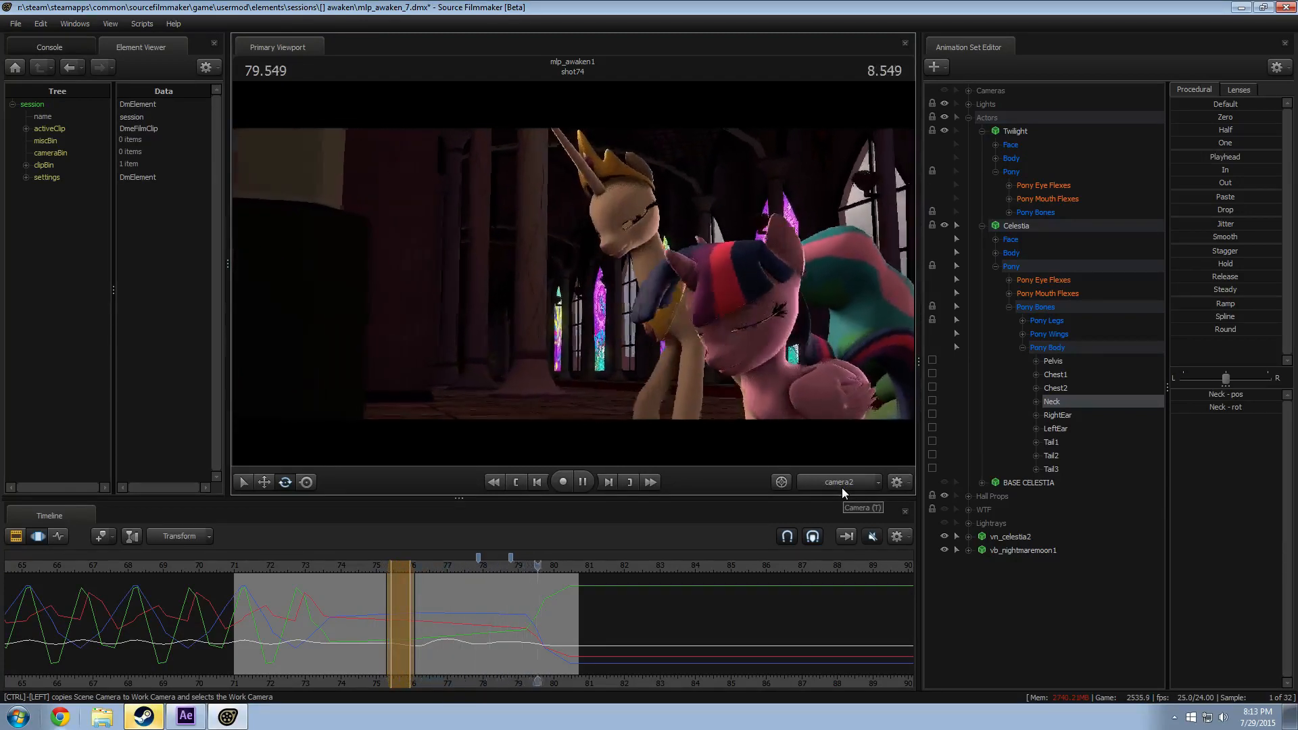
{"action": "key", "text": "space"}
{"action": "left_click_drag", "start_coordinate": [429, 594], "coordinate": [481, 598]}
{"action": "key", "text": "space"}
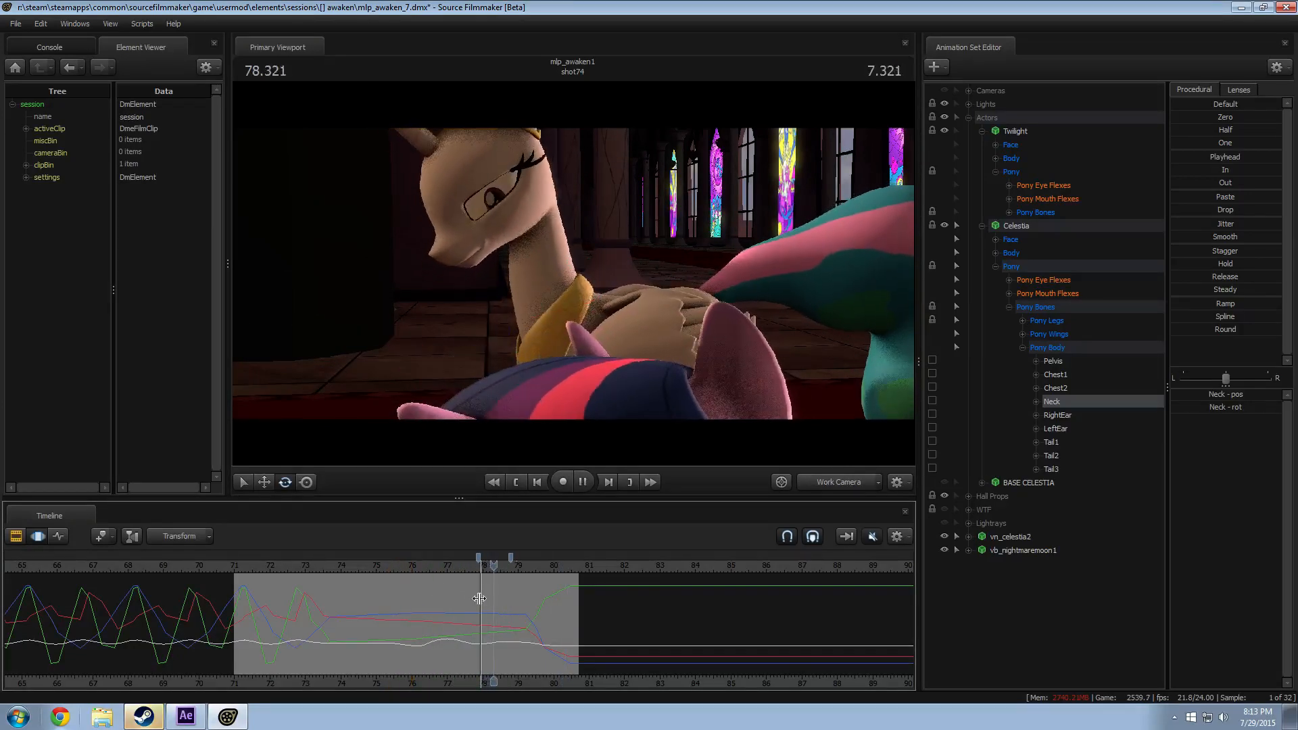
{"action": "key", "text": "space"}
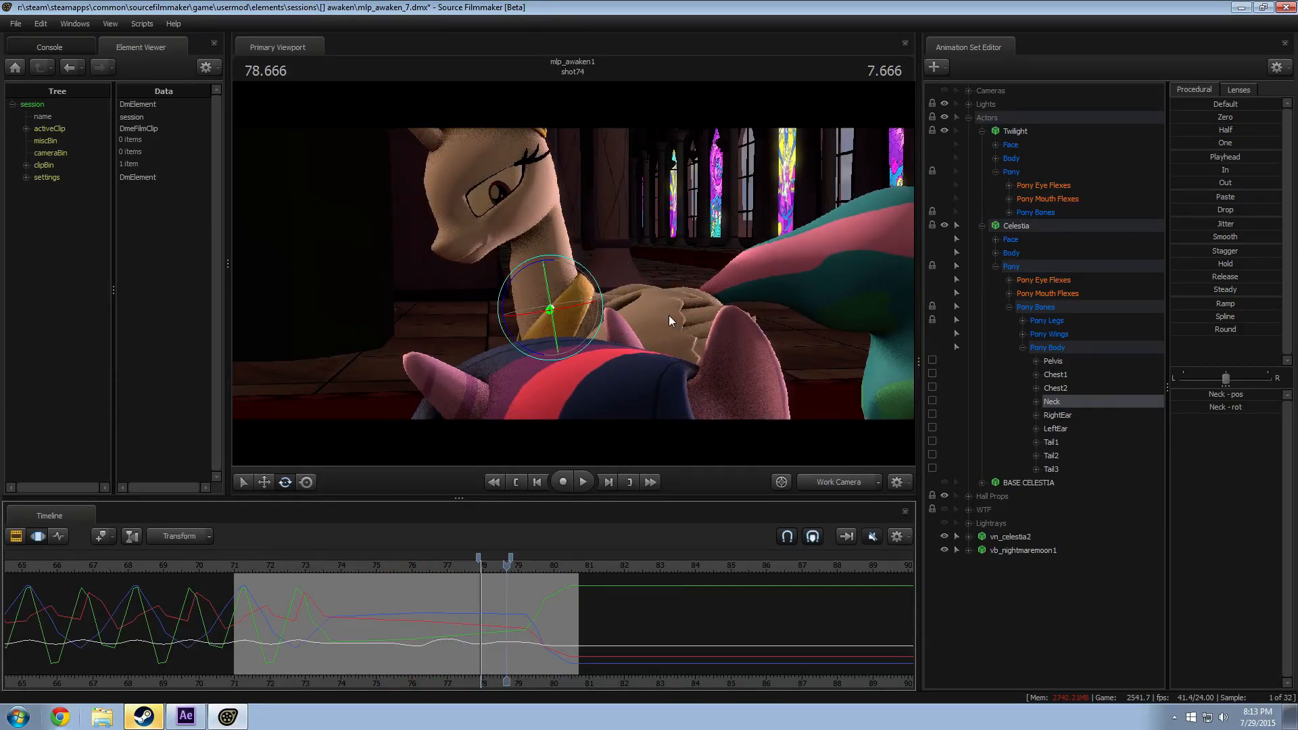
Step: Set a time selection with widened falloff around 78.541 seconds and rotate Celestia's Neck slightly there
{"action": "left_click_drag", "start_coordinate": [668, 315], "coordinate": [690, 291]}
{"action": "scroll", "coordinate": [432, 627], "scroll_direction": "up", "scroll_amount": 3}
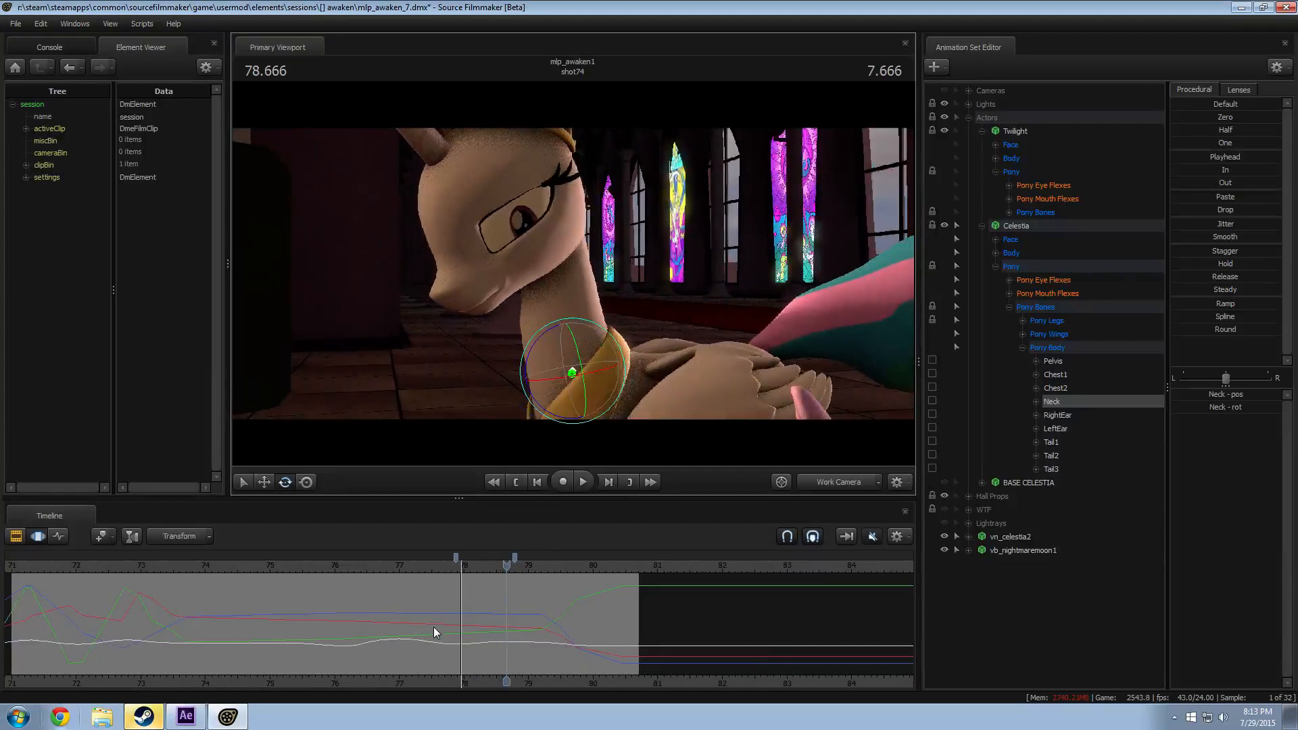
{"action": "scroll", "coordinate": [433, 627], "scroll_direction": "up", "scroll_amount": 2}
{"action": "mouse_move", "coordinate": [432, 628]}
{"action": "left_mouse_down"}
{"action": "mouse_move", "coordinate": [388, 634]}
{"action": "mouse_move", "coordinate": [493, 642]}
{"action": "left_mouse_up"}
{"action": "left_click", "coordinate": [493, 643], "text": "shift"}
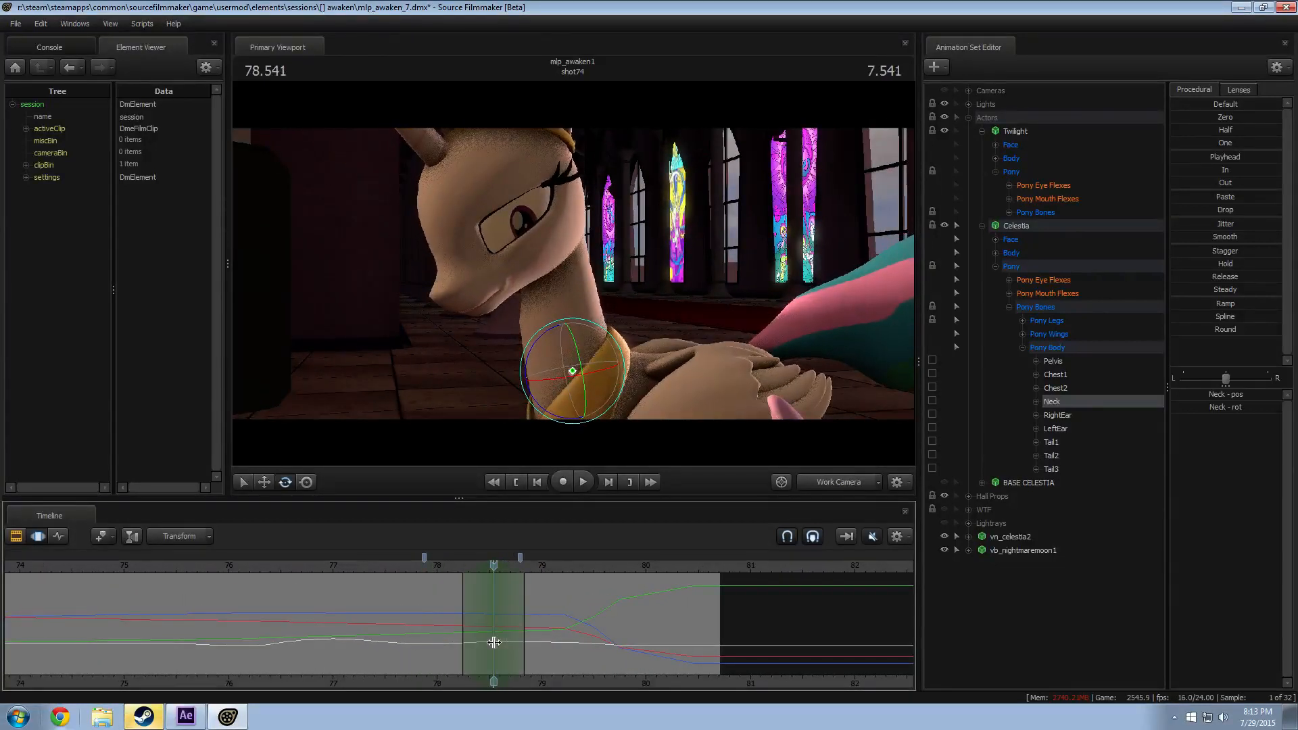
{"action": "scroll", "coordinate": [493, 644], "scroll_direction": "up", "scroll_amount": 4, "text": "shift"}
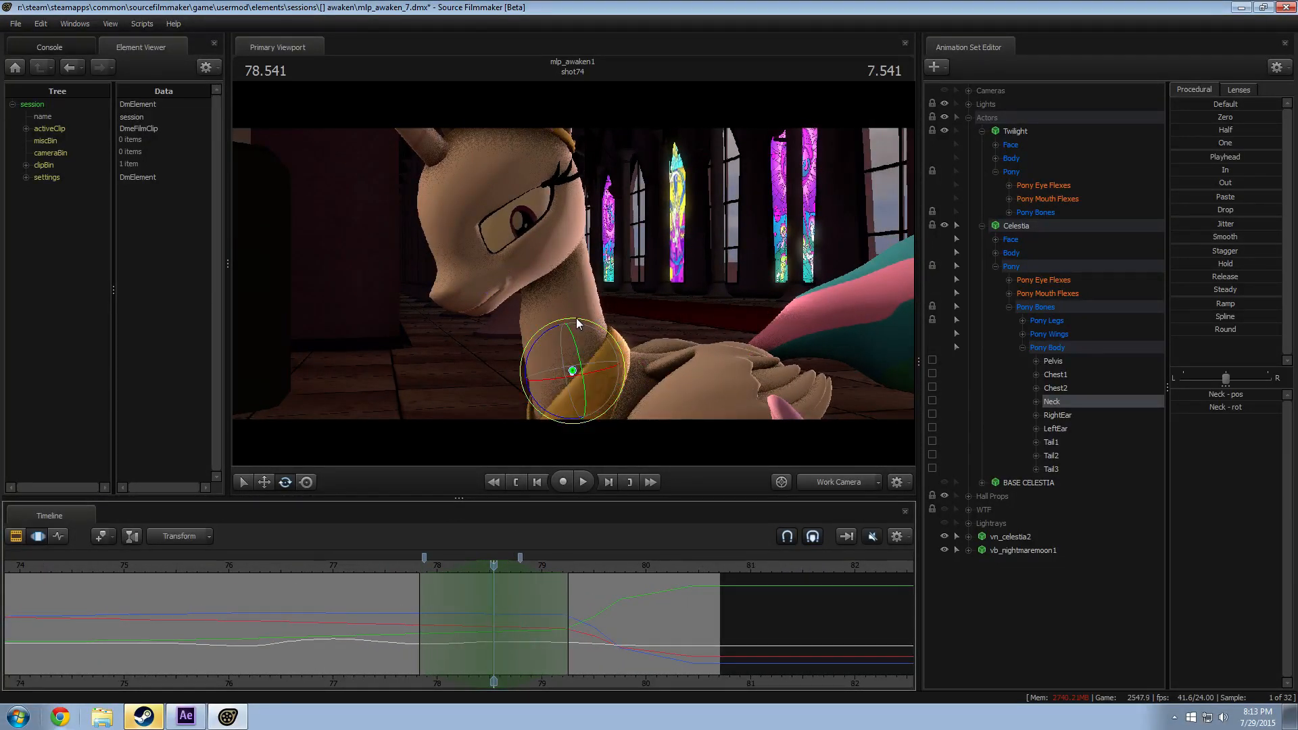
{"action": "left_click_drag", "start_coordinate": [576, 318], "coordinate": [587, 344]}
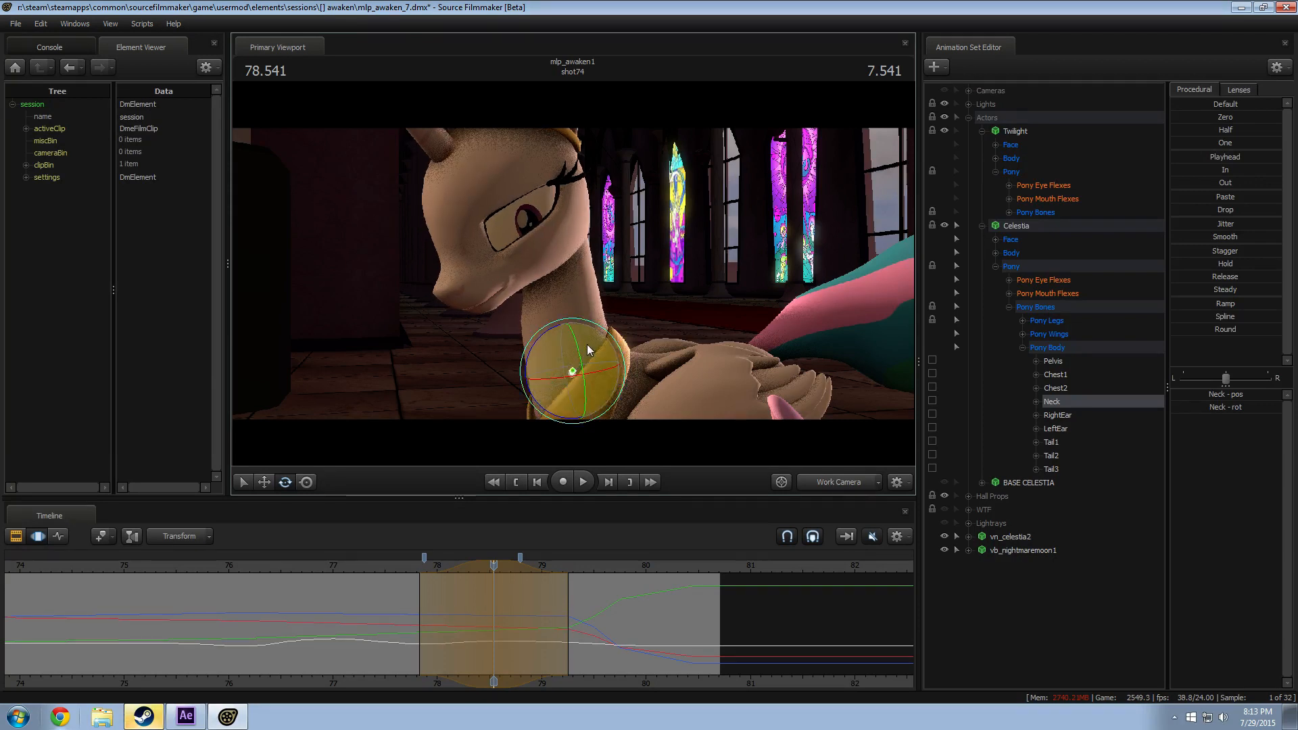
Step: Shift the neck adjustment's time range slightly earlier and review the motion through the work camera and camera2
{"action": "left_click", "coordinate": [394, 566]}
{"action": "key", "text": "space"}
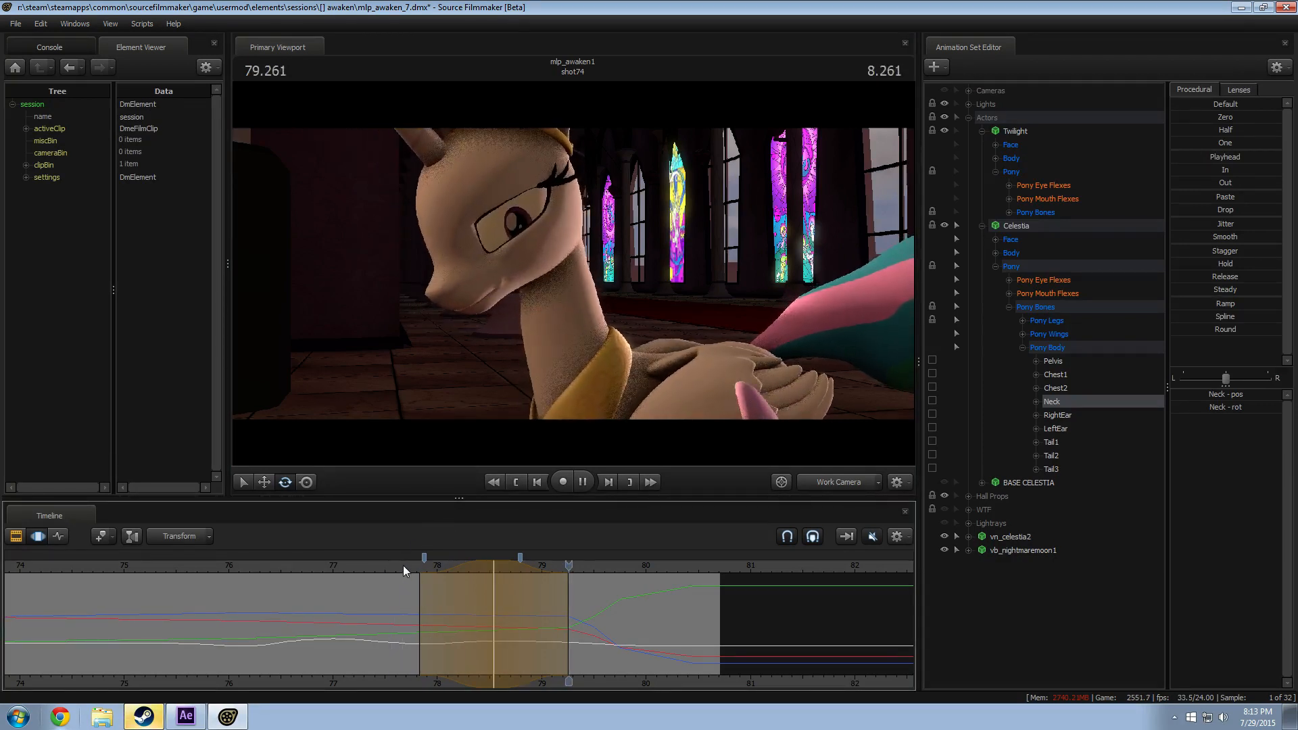
{"action": "key", "text": "space"}
{"action": "left_click_drag", "start_coordinate": [418, 571], "coordinate": [383, 561]}
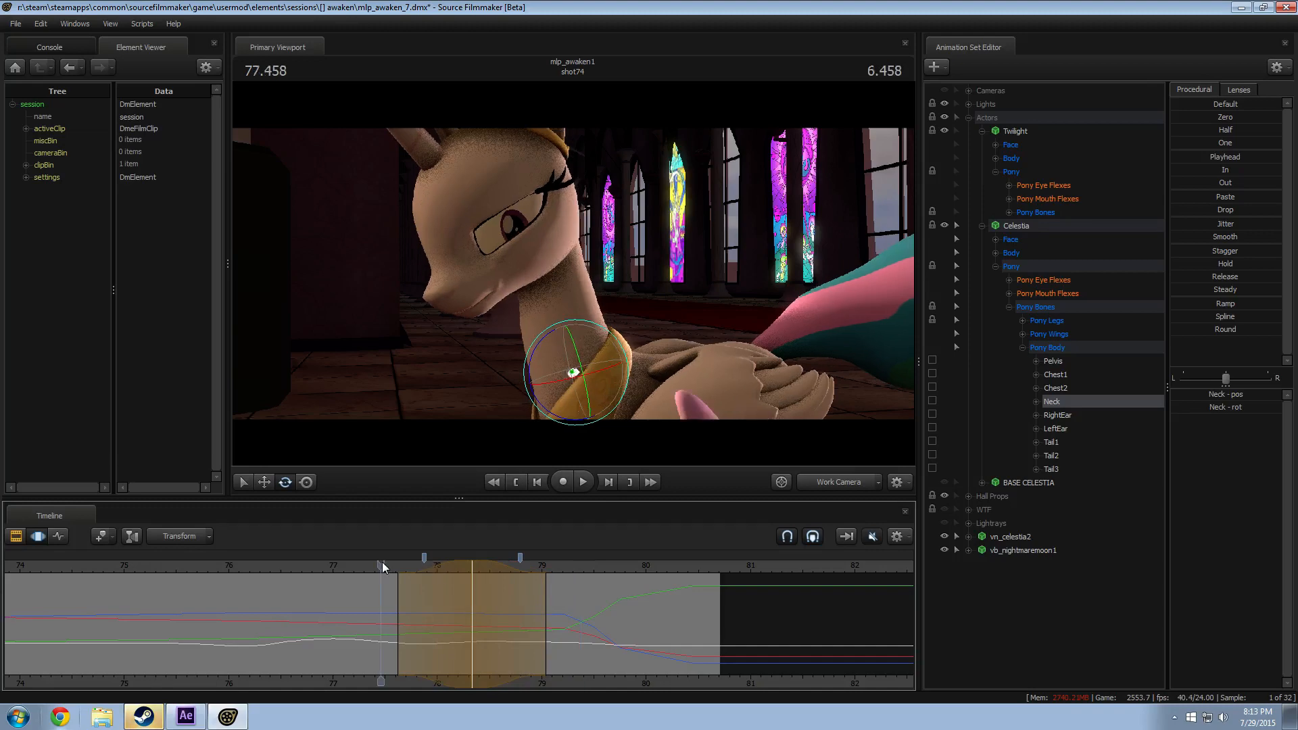
{"action": "key", "text": "space"}
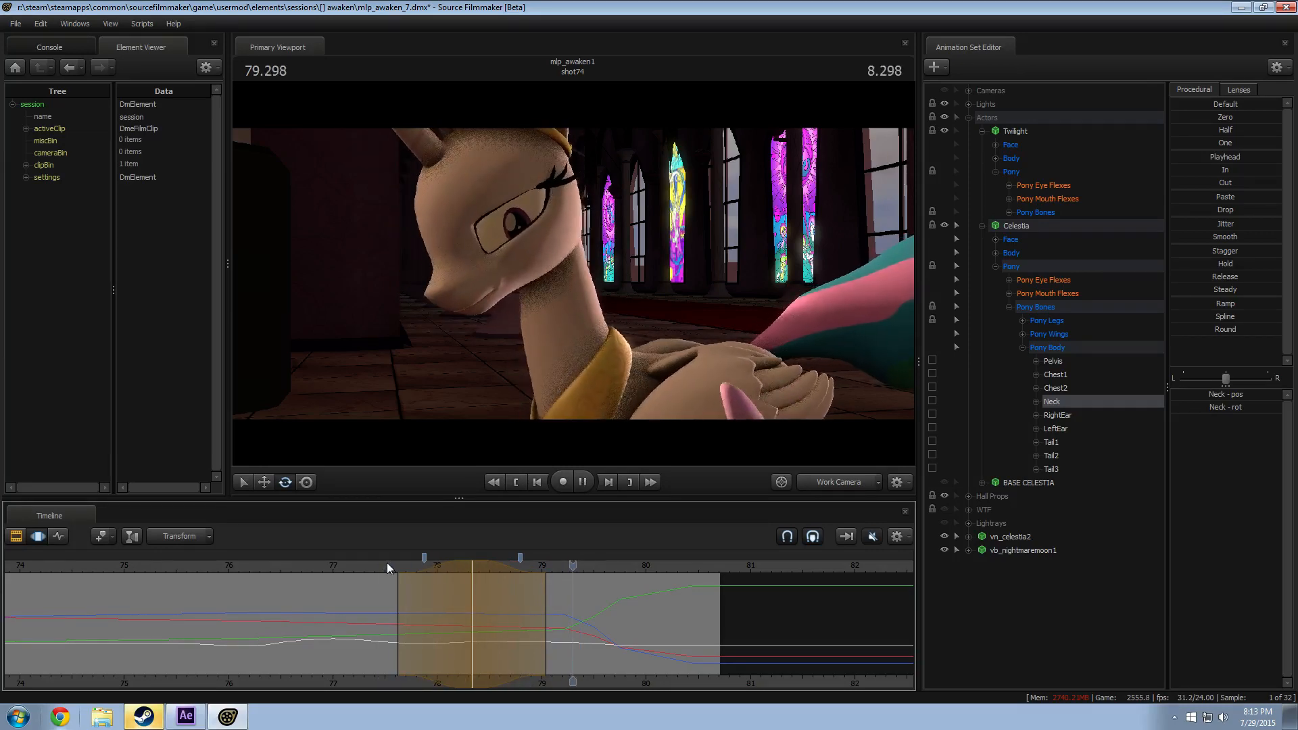
{"action": "key", "text": "space"}
{"action": "left_click", "coordinate": [830, 483]}
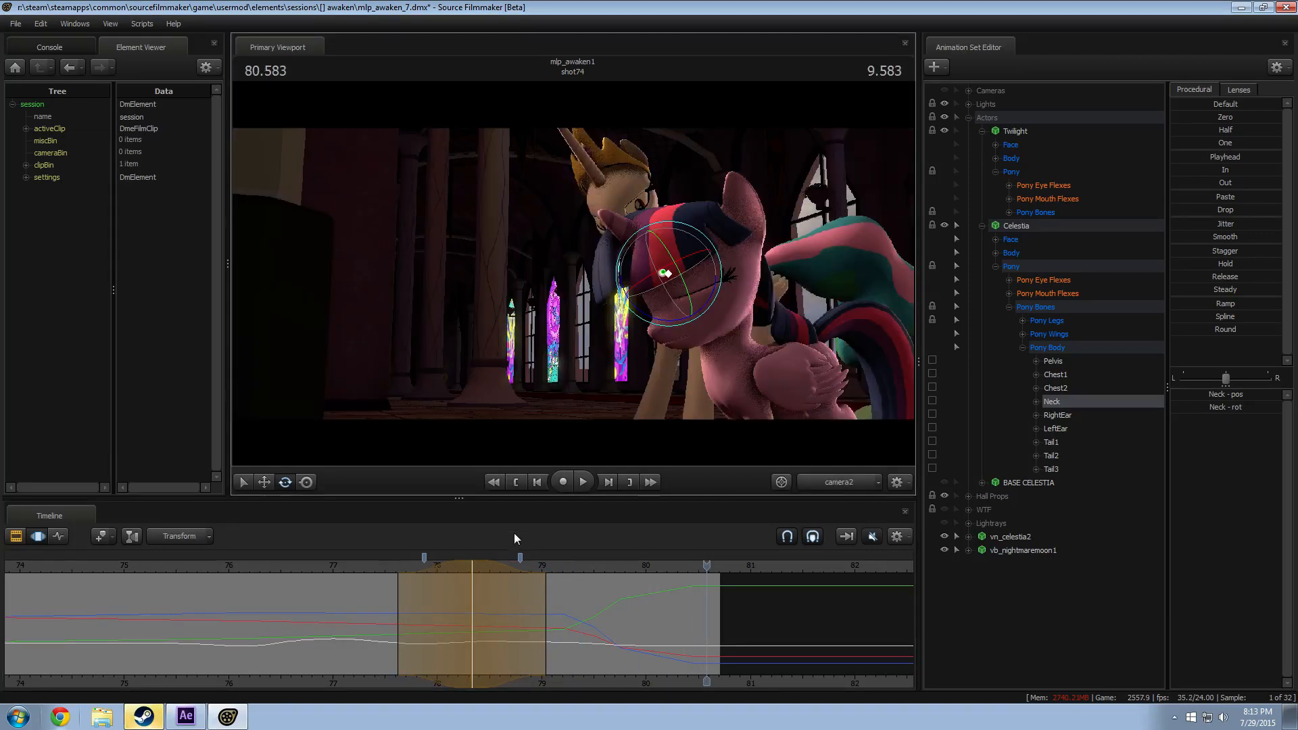
Step: Replay Celestia's neck motion in shot74 through camera2, starting from about 77.6 seconds
{"action": "left_click", "coordinate": [391, 567]}
{"action": "key", "text": "space"}
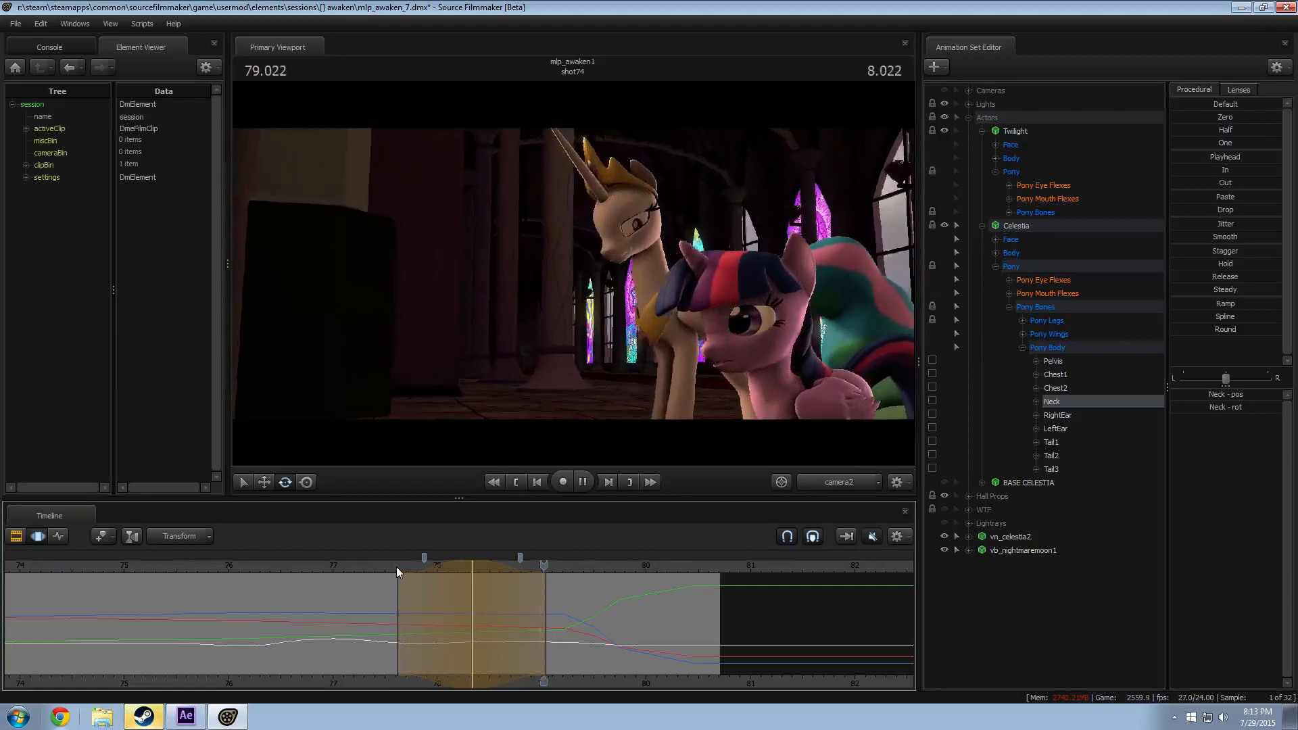
{"action": "key", "text": "space"}
{"action": "left_click", "coordinate": [399, 566]}
{"action": "key", "text": "space"}
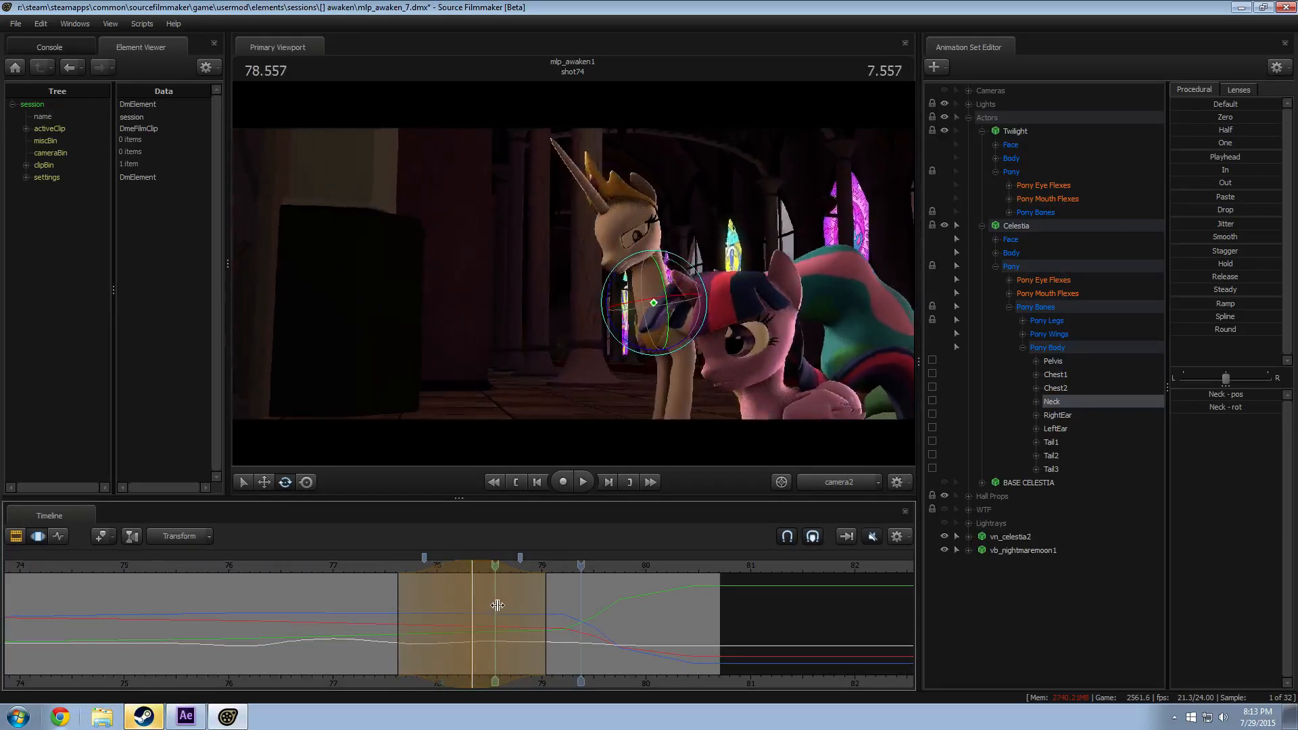
Step: Rotate Celestia's Head bone slightly within a time selection around 78.583 seconds and play back the movement through camera2
{"action": "key", "text": "space"}
{"action": "left_click", "coordinate": [613, 226]}
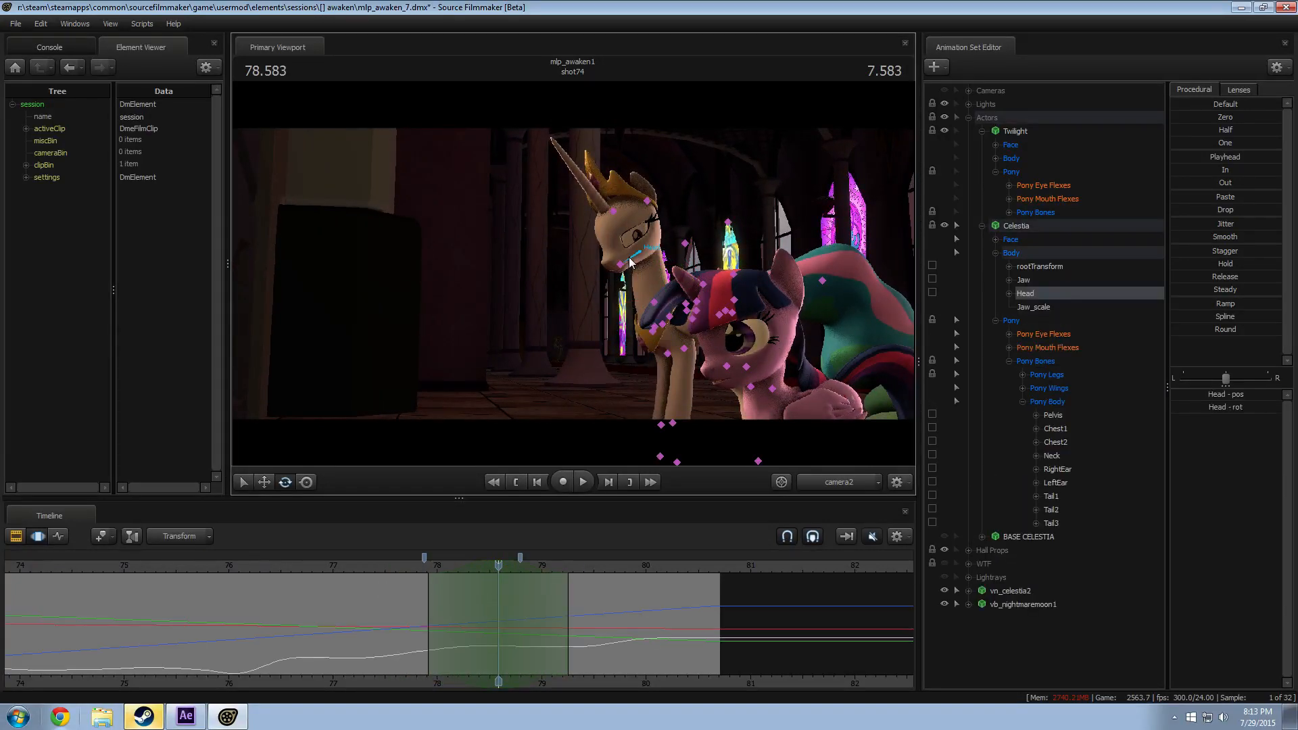
{"action": "left_click", "coordinate": [403, 570]}
{"action": "key", "text": "space"}
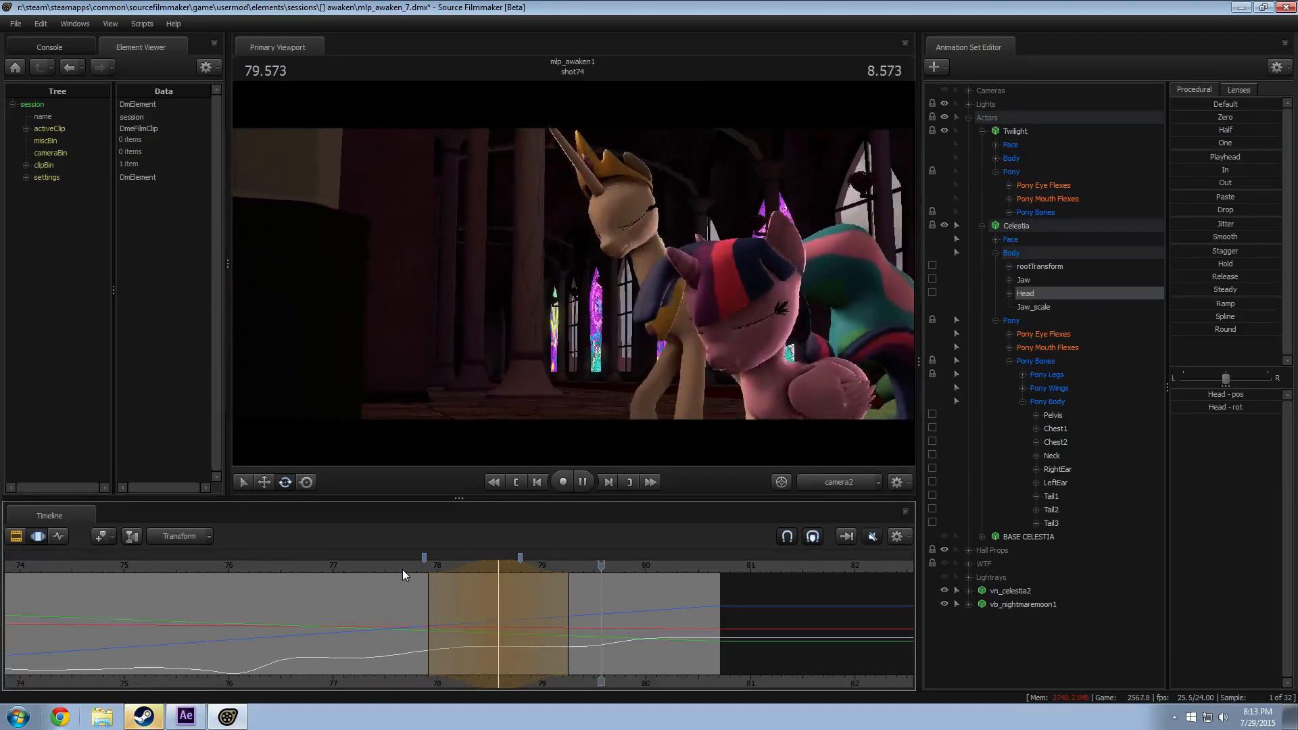
{"action": "left_click", "coordinate": [407, 569]}
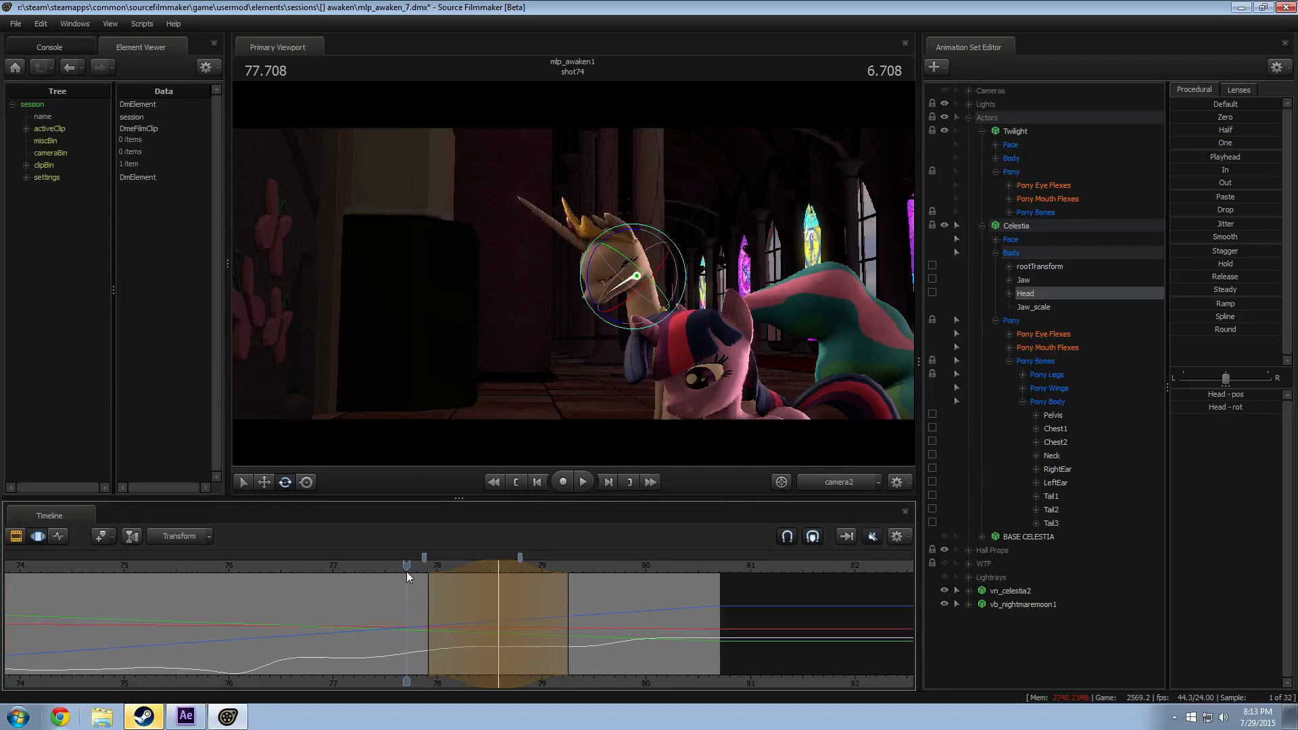
Step: Using a low close-up in the work camera, rotate Celestia's Head slightly within a short time selection around 79.666 seconds
{"action": "left_click", "coordinate": [809, 486]}
{"action": "left_click_drag", "start_coordinate": [473, 606], "coordinate": [559, 609]}
{"action": "key", "text": "Escape"}
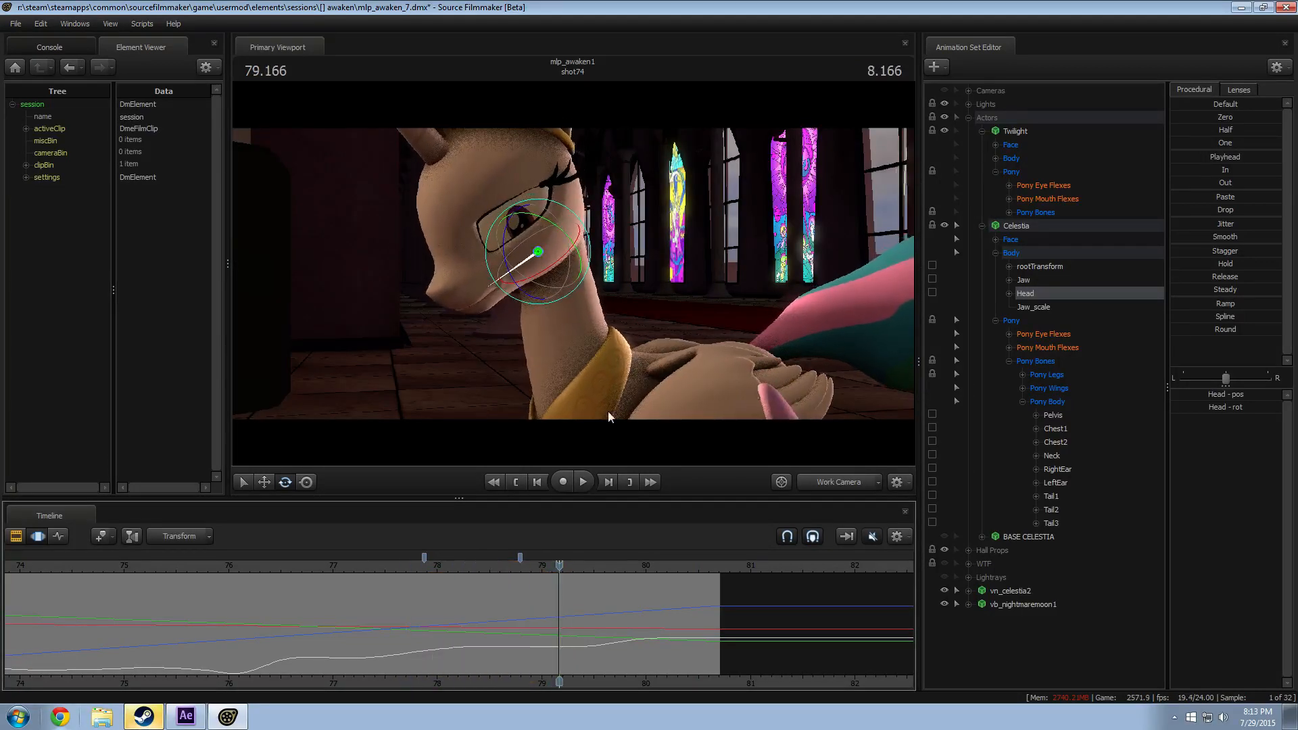
{"action": "left_click_drag", "start_coordinate": [608, 412], "coordinate": [583, 342], "text": "alt"}
{"action": "key", "text": "space"}
{"action": "key", "text": "space"}
{"action": "left_click_drag", "start_coordinate": [571, 607], "coordinate": [612, 616]}
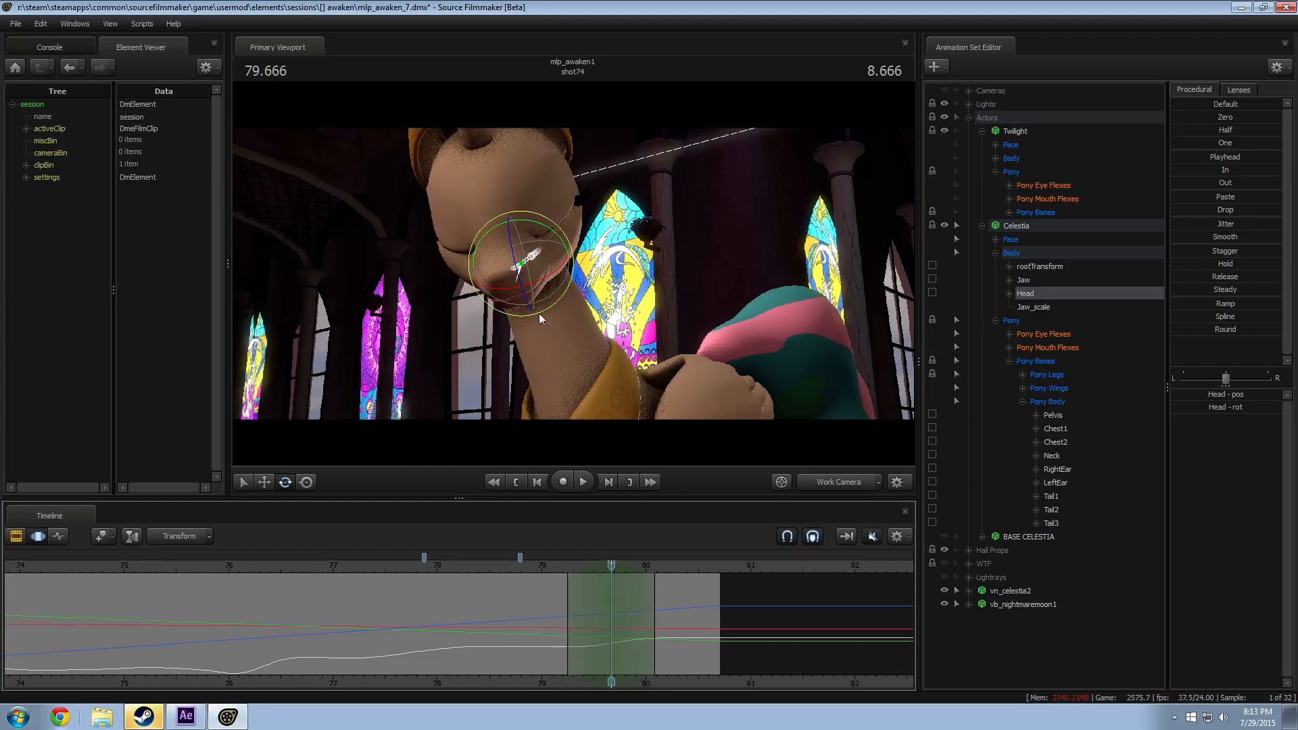
{"action": "left_click_drag", "start_coordinate": [535, 301], "coordinate": [528, 274]}
Step: Shift the head adjustment's time range slightly later and widen it, reviewing the motion through the work camera and camera2
{"action": "left_click", "coordinate": [558, 569]}
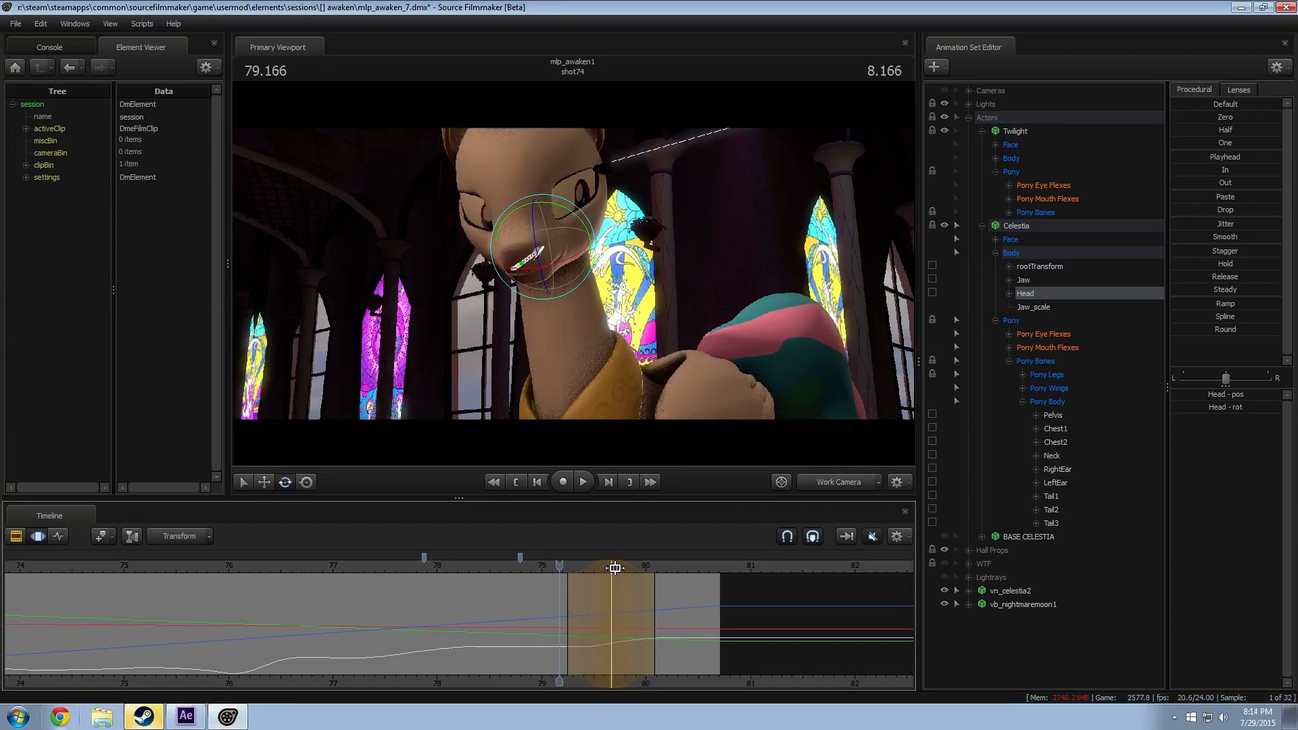
{"action": "mouse_move", "coordinate": [611, 569]}
{"action": "left_mouse_down"}
{"action": "mouse_move", "coordinate": [637, 569]}
{"action": "mouse_move", "coordinate": [599, 571]}
{"action": "left_mouse_up"}
{"action": "key", "text": "space"}
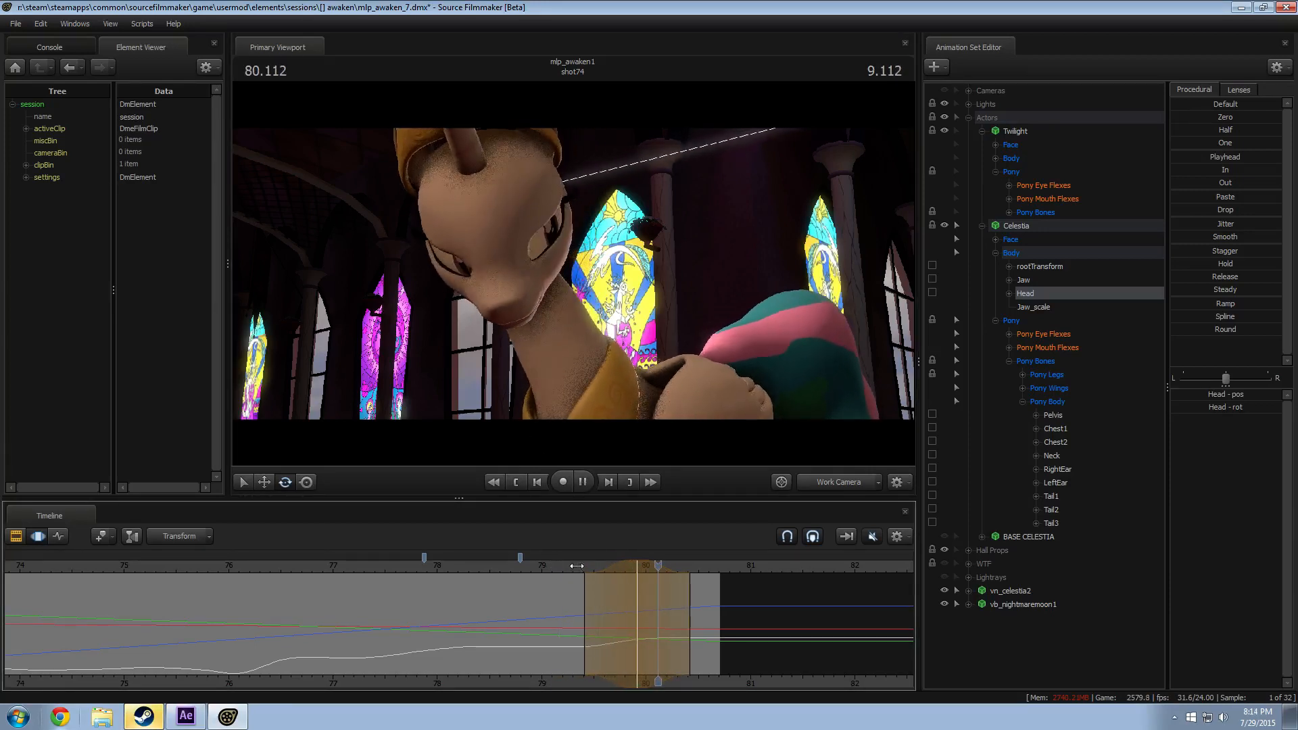
{"action": "key", "text": "space"}
{"action": "scroll", "coordinate": [579, 566], "scroll_direction": "down", "scroll_amount": 1}
{"action": "left_click", "coordinate": [834, 487]}
{"action": "key", "text": "space"}
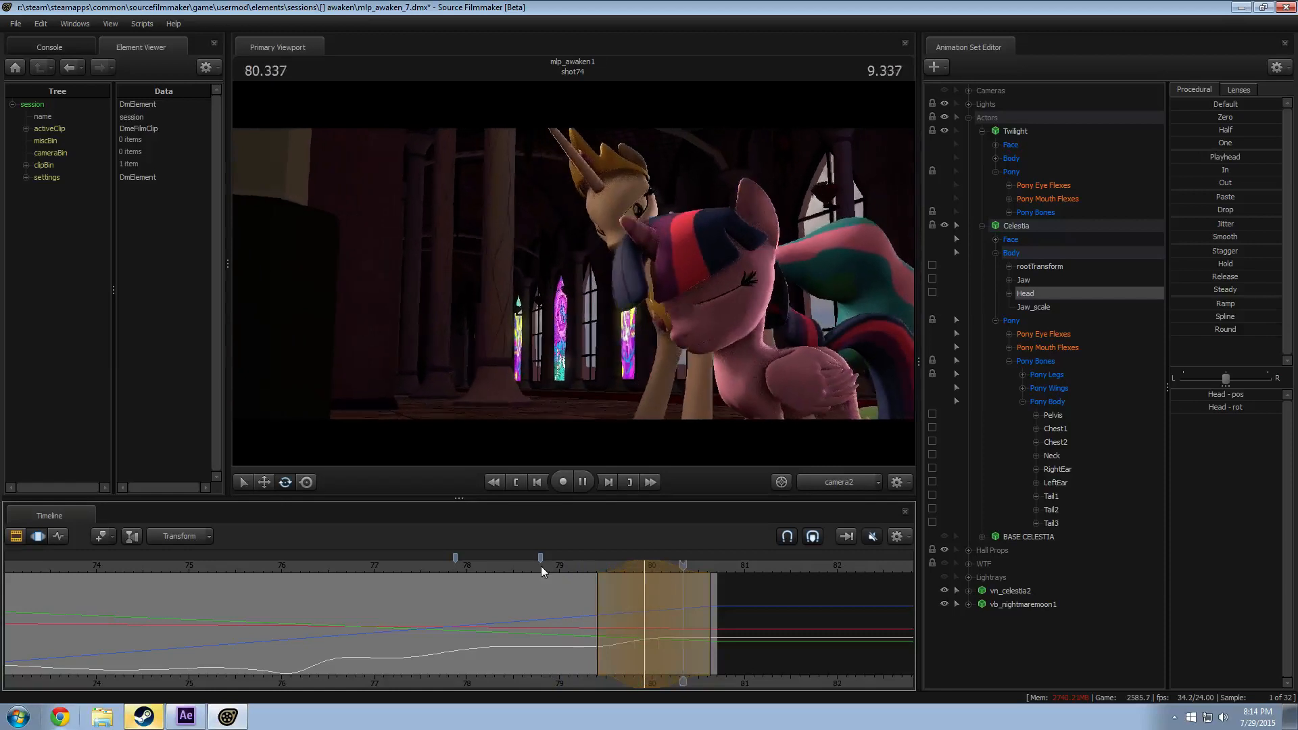
{"action": "key", "text": "space"}
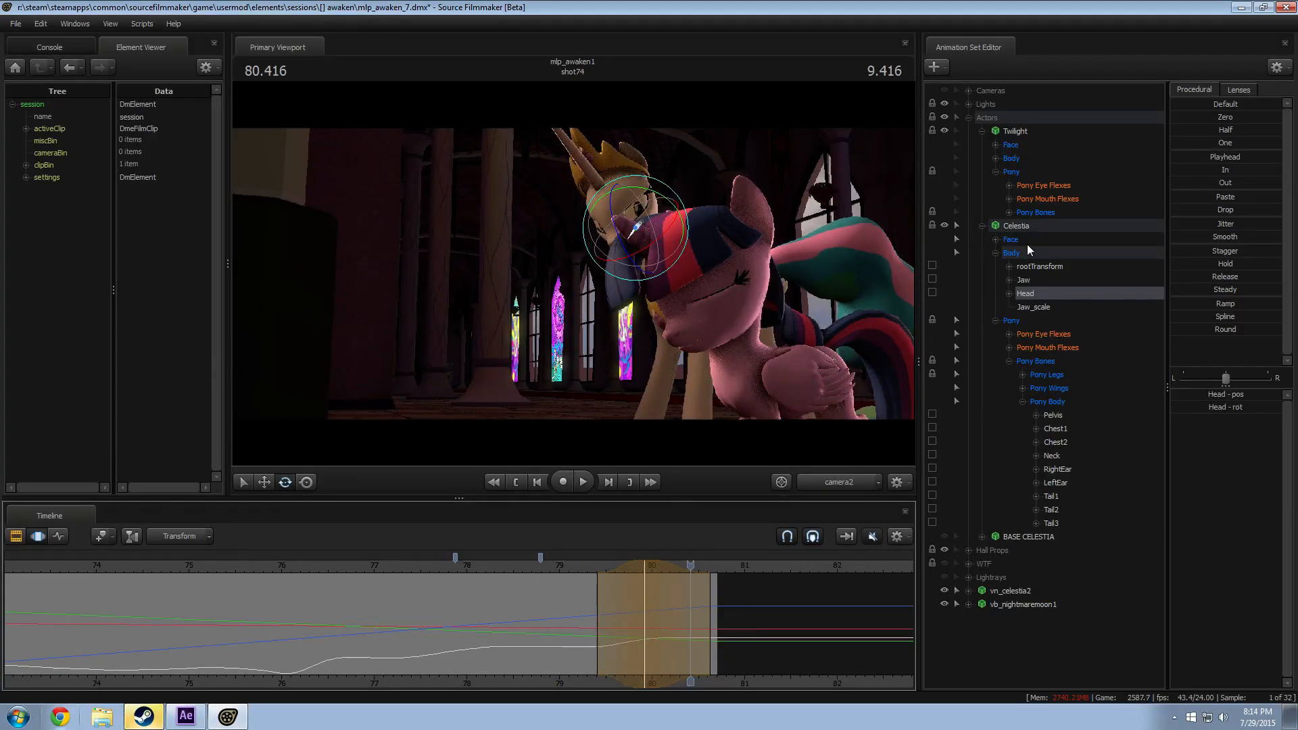
Step: Raise Celestia's l_sad and r_sad eye flexes from 80.375 seconds onward, with a widened falloff before that point
{"action": "left_click", "coordinate": [1045, 334]}
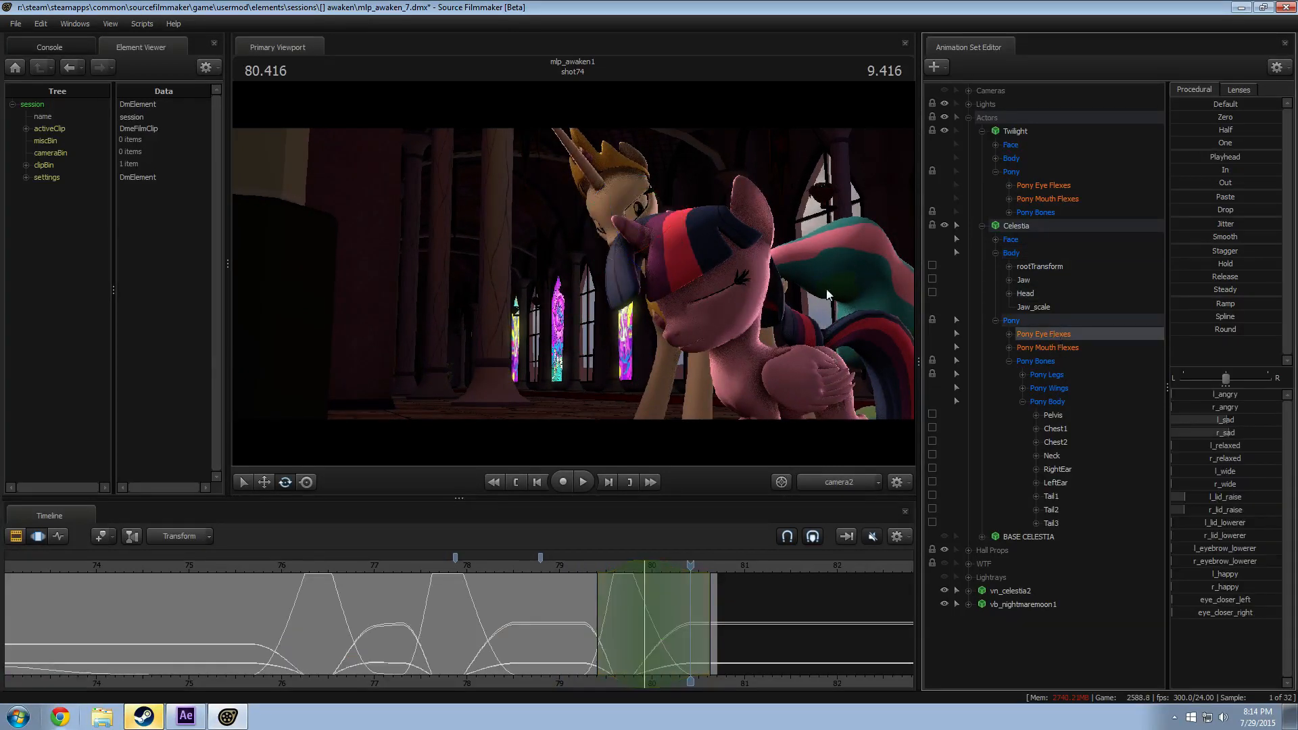
{"action": "left_click", "coordinate": [833, 482], "text": "ctrl"}
{"action": "left_click_drag", "start_coordinate": [609, 304], "coordinate": [574, 279]}
{"action": "key", "text": "w"}
{"action": "key", "text": "d"}
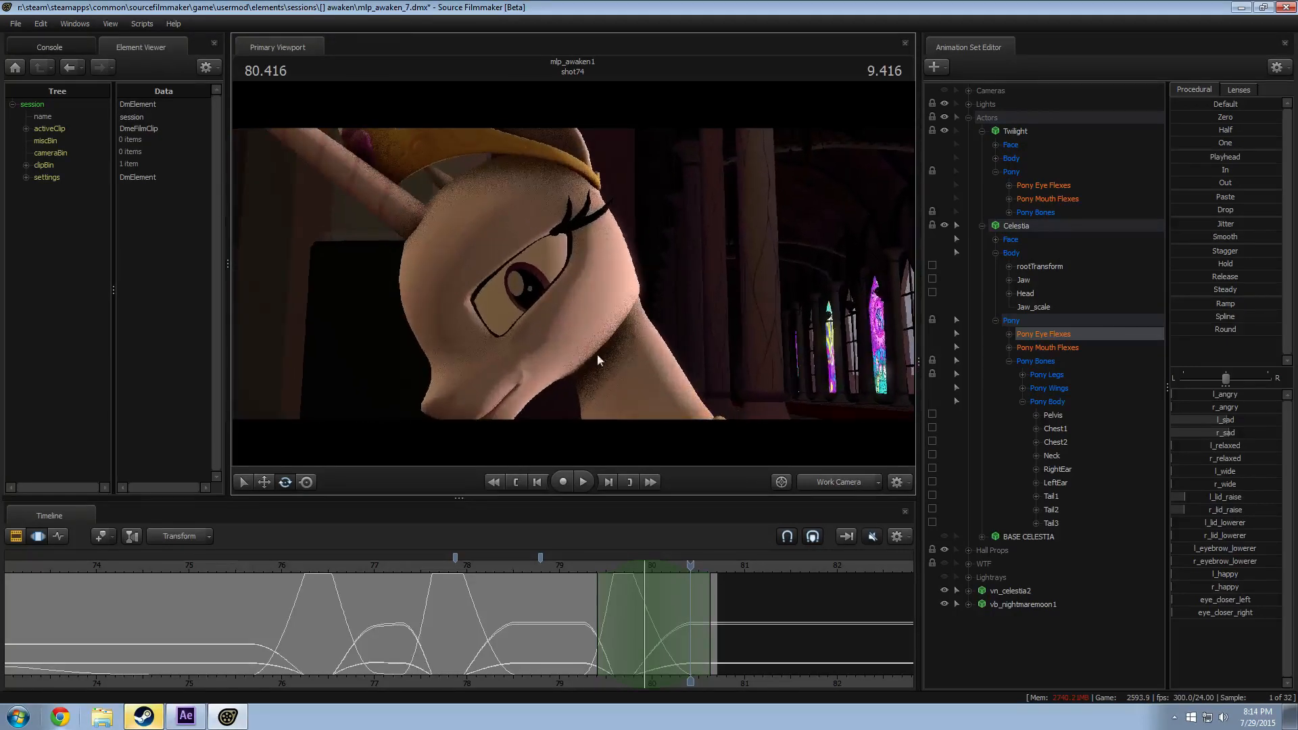
{"action": "key", "text": "Escape"}
{"action": "left_click_drag", "start_coordinate": [691, 635], "coordinate": [686, 632]}
{"action": "key", "text": "bracketright"}
{"action": "scroll", "coordinate": [684, 632], "scroll_direction": "up", "scroll_amount": 5, "text": "shift"}
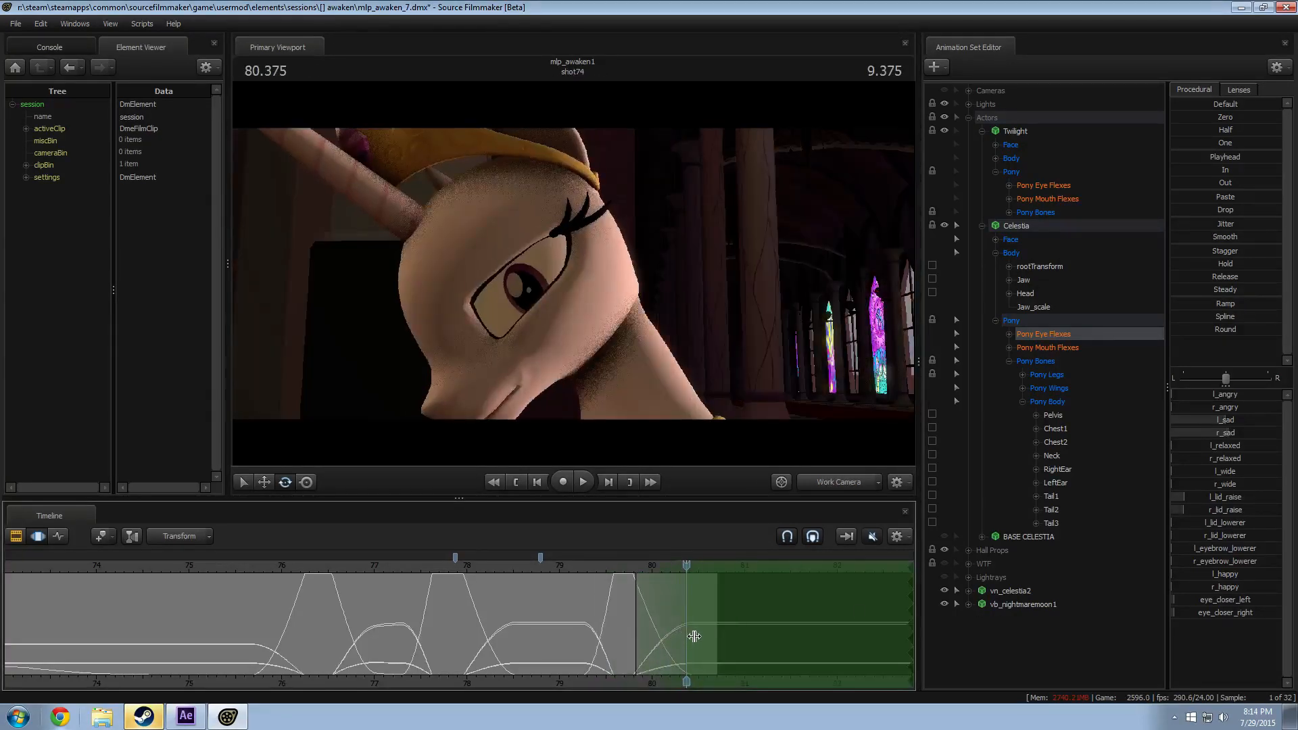
{"action": "mouse_move", "coordinate": [1229, 420]}
{"action": "left_mouse_down"}
{"action": "mouse_move", "coordinate": [1253, 419]}
{"action": "mouse_move", "coordinate": [1237, 434]}
{"action": "mouse_move", "coordinate": [1249, 432]}
{"action": "left_mouse_up"}
Step: Play back Celestia's eye expression change through camera2 from about 79 seconds into the start of shot76
{"action": "left_click", "coordinate": [849, 485]}
{"action": "key", "text": "space"}
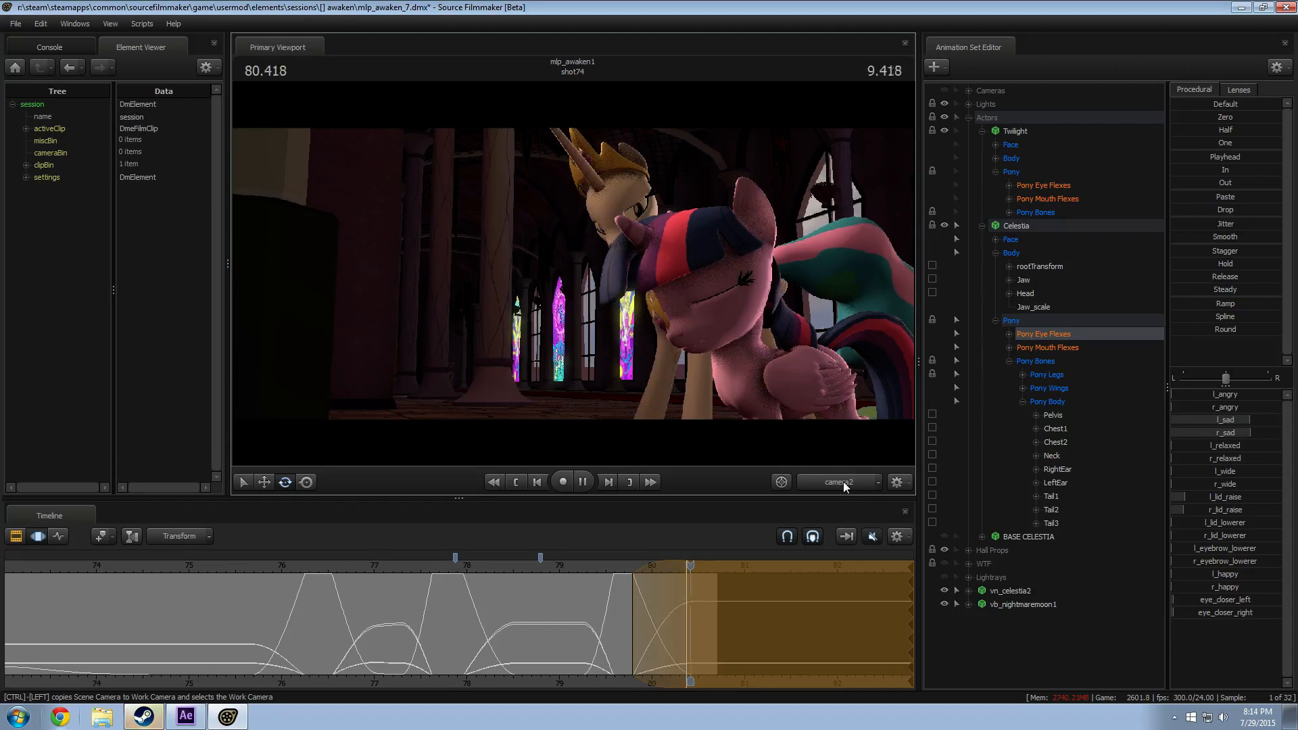
{"action": "key", "text": "space"}
{"action": "left_click", "coordinate": [565, 568]}
{"action": "key", "text": "space"}
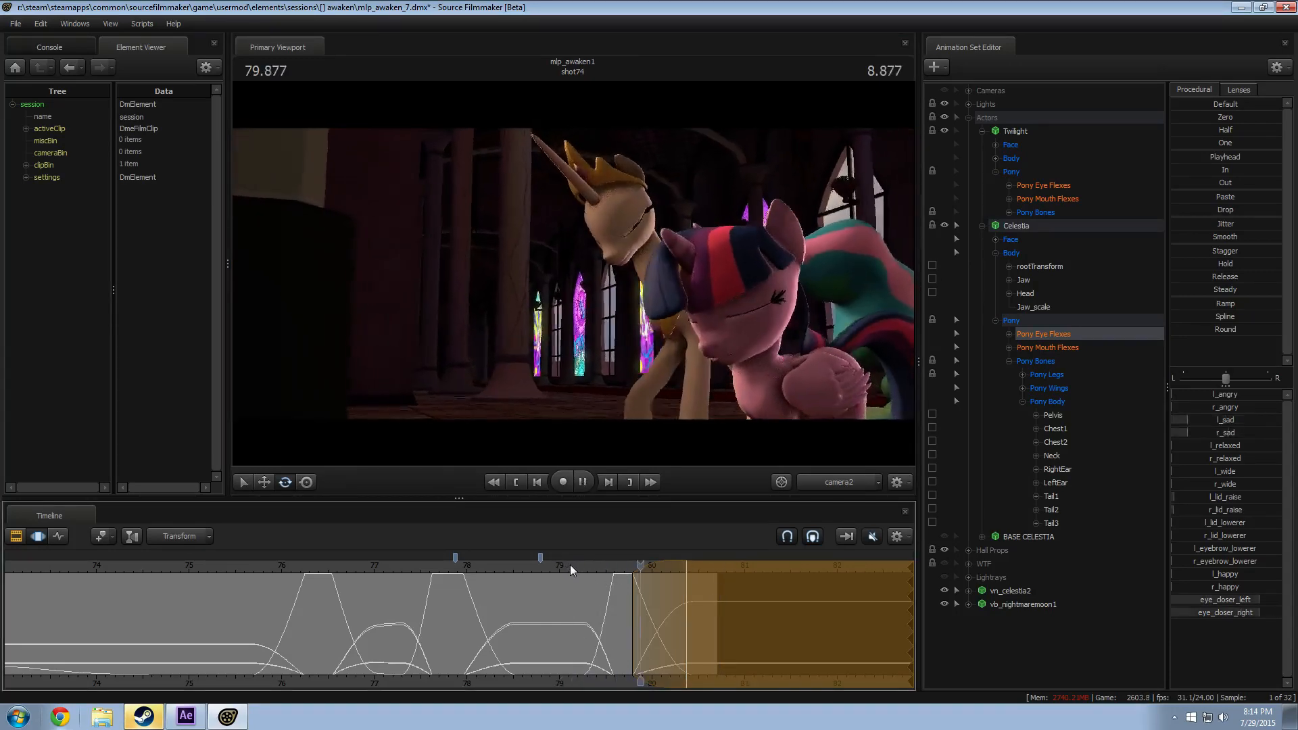
{"action": "key", "text": "space"}
{"action": "key", "text": "space"}
{"action": "key", "text": "space"}
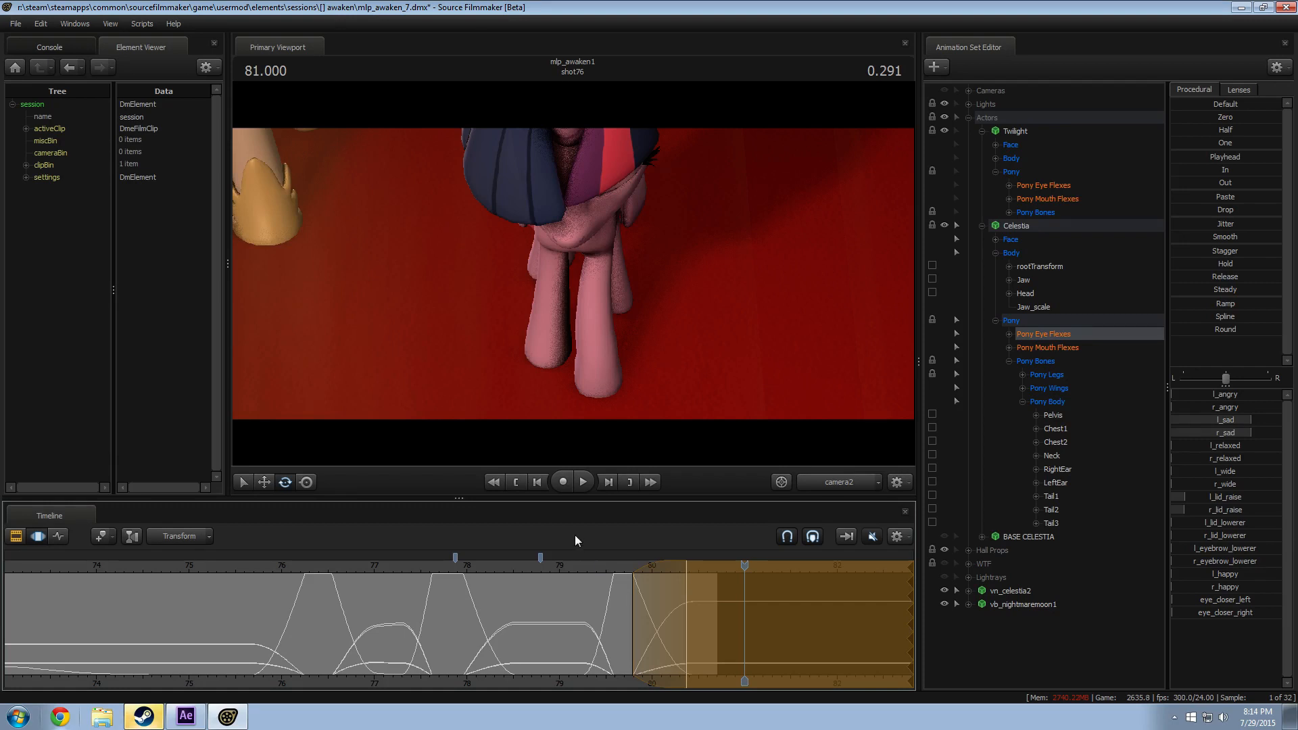
Step: Scrub and replay shot74 from several starting points to review Celestia's blinks and head movement up to the cut
{"action": "left_click", "coordinate": [742, 640]}
{"action": "scroll", "coordinate": [405, 581], "scroll_direction": "down", "scroll_amount": 3}
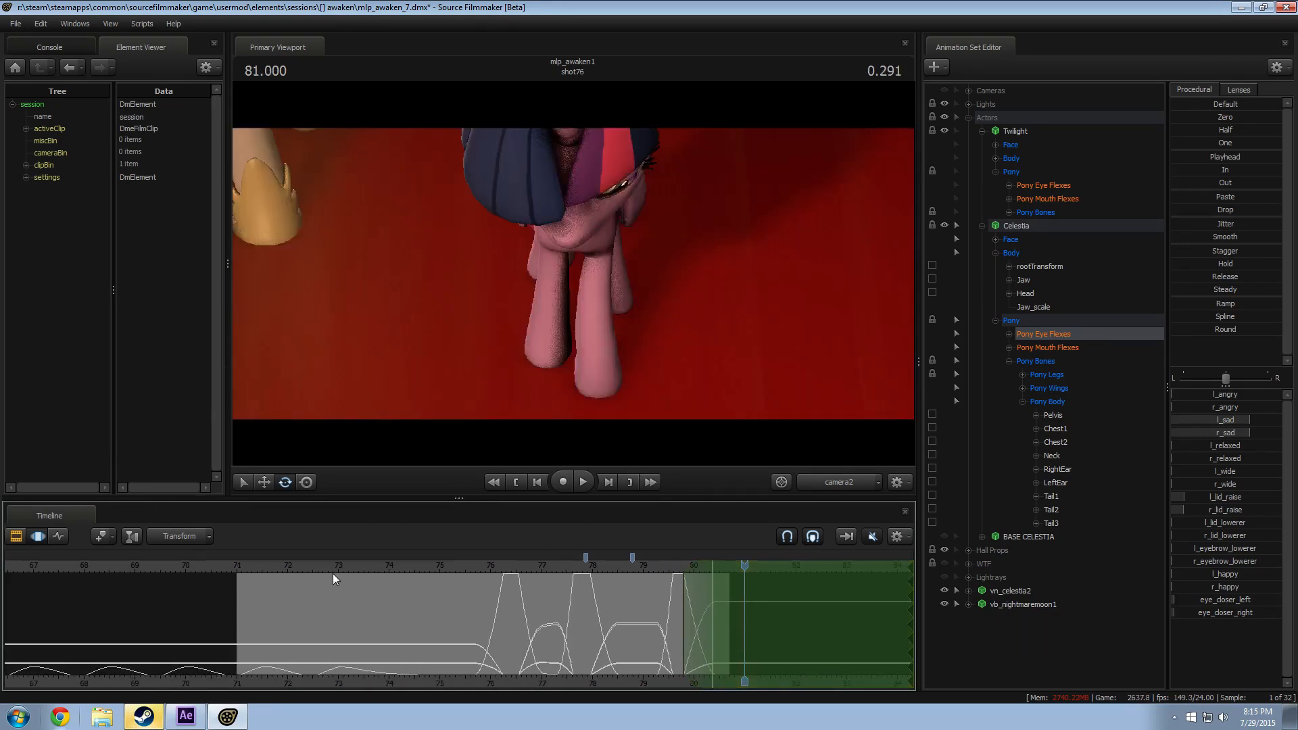
{"action": "left_click_drag", "start_coordinate": [327, 571], "coordinate": [451, 570]}
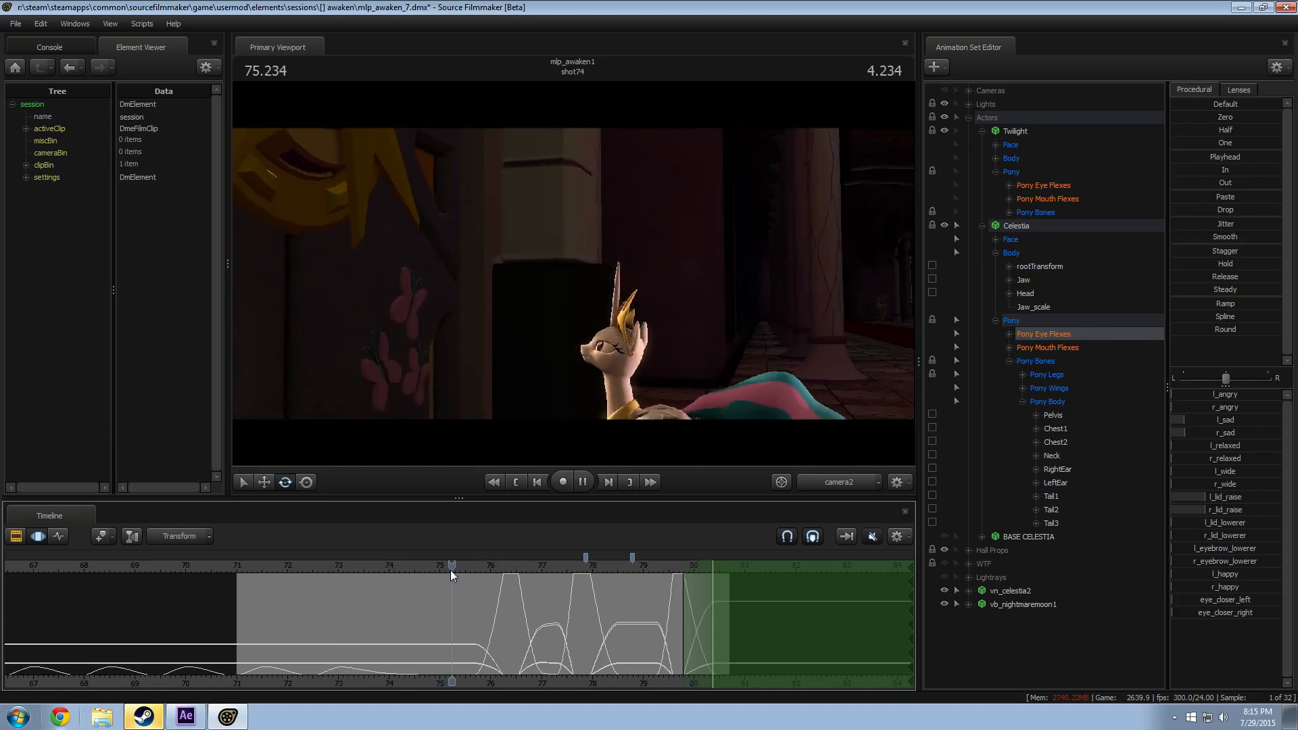
{"action": "key", "text": "space"}
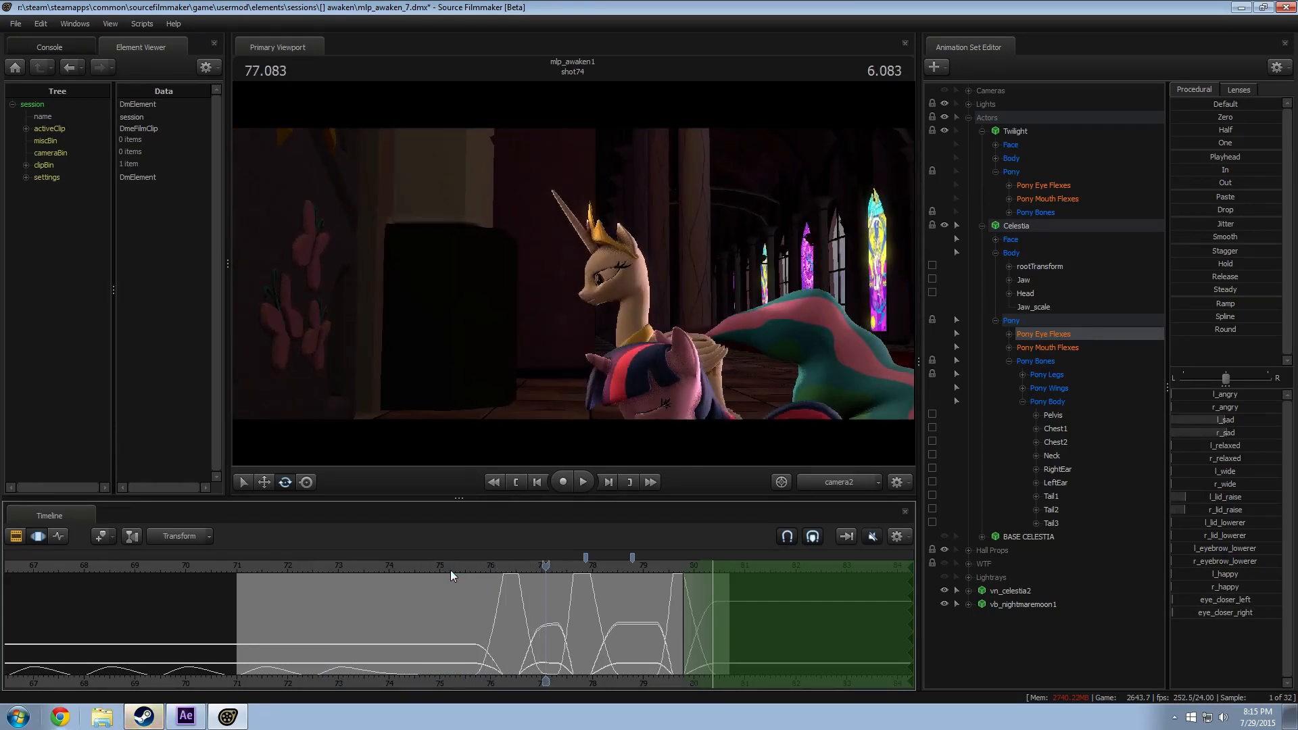
{"action": "mouse_move", "coordinate": [465, 570]}
{"action": "left_mouse_down"}
{"action": "mouse_move", "coordinate": [503, 570]}
{"action": "mouse_move", "coordinate": [482, 570]}
{"action": "left_mouse_up"}
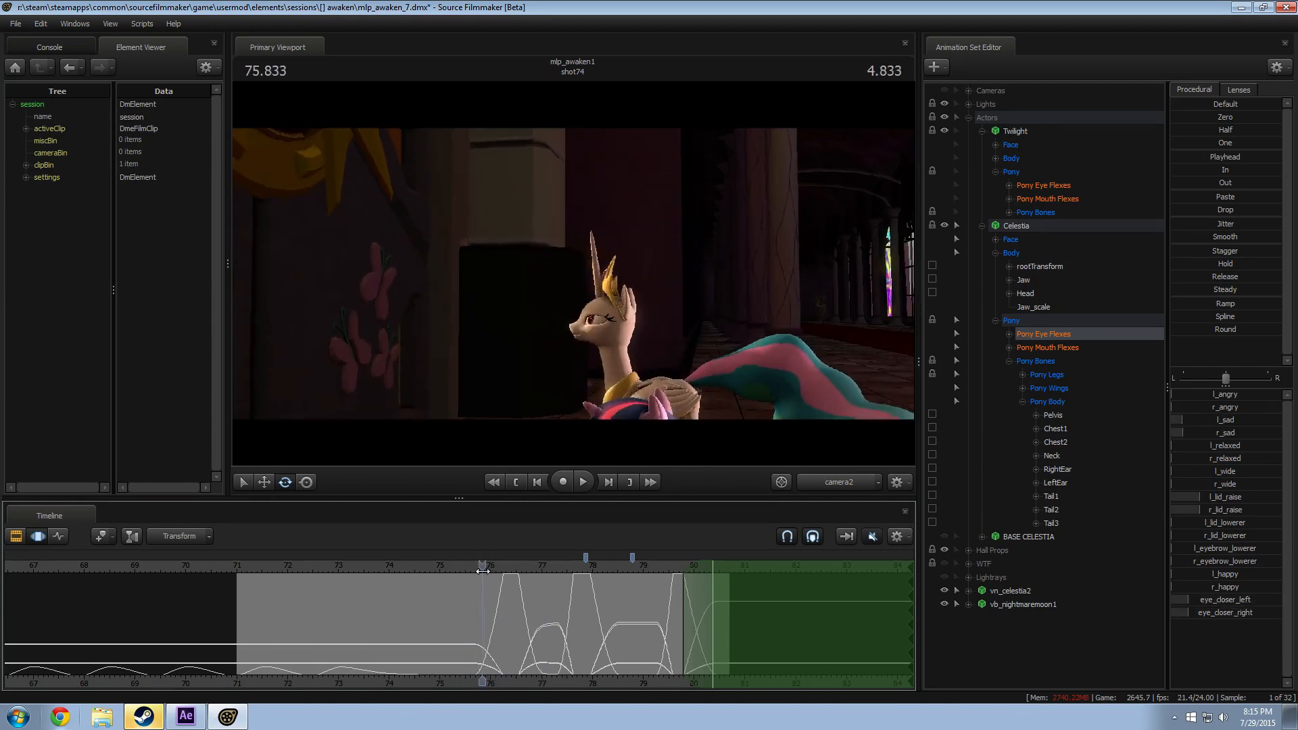
{"action": "key", "text": "space"}
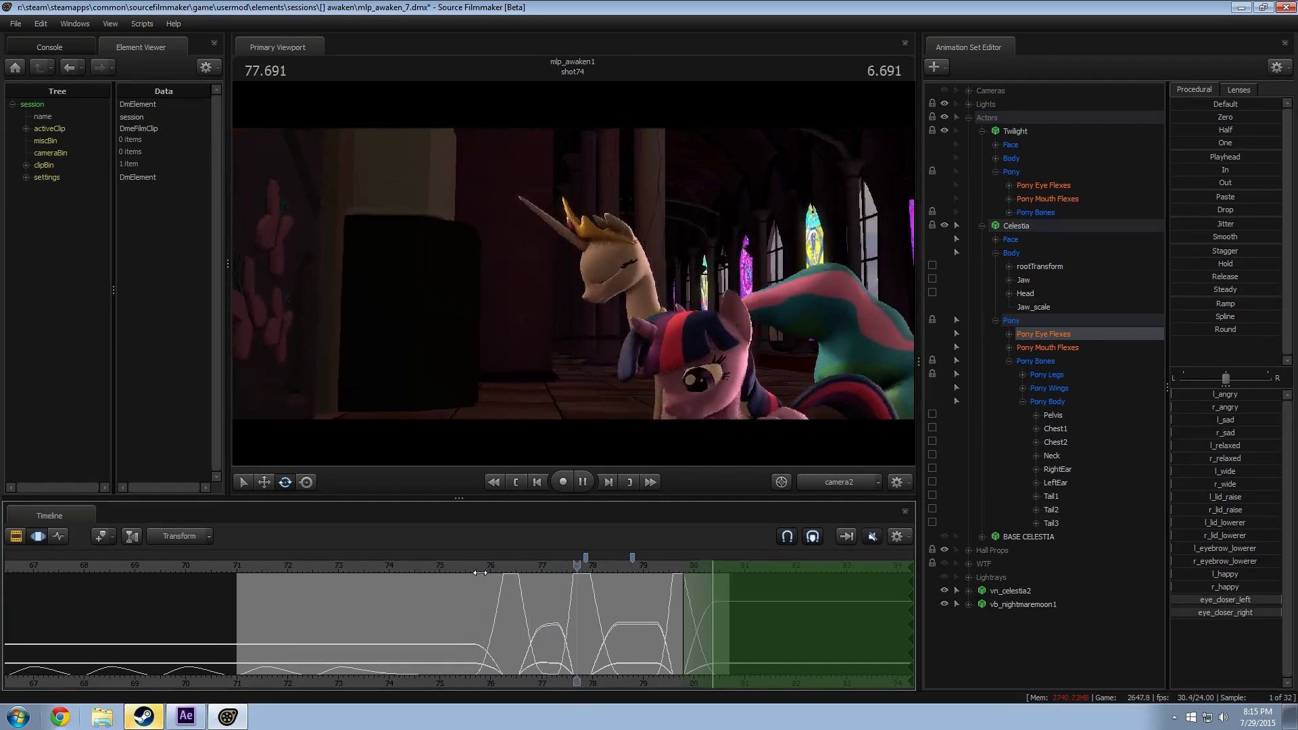
{"action": "left_click", "coordinate": [480, 574]}
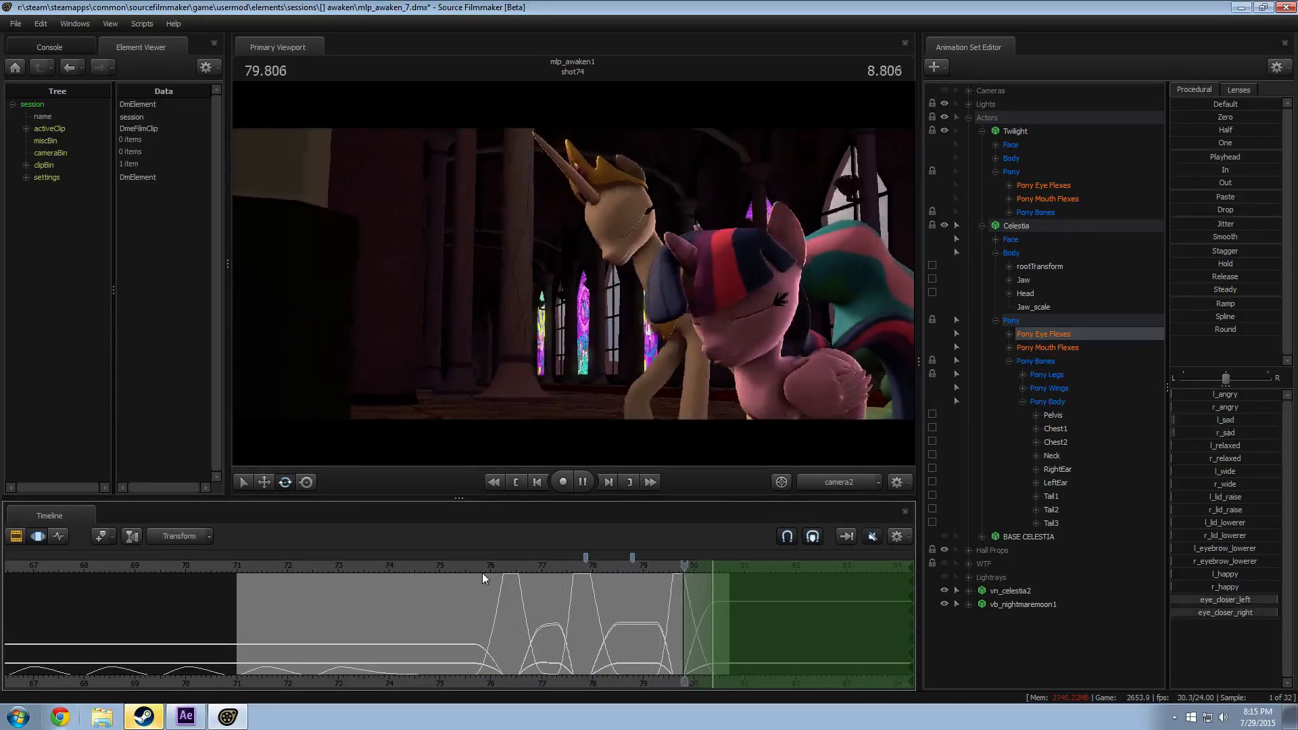
{"action": "left_click", "coordinate": [526, 565]}
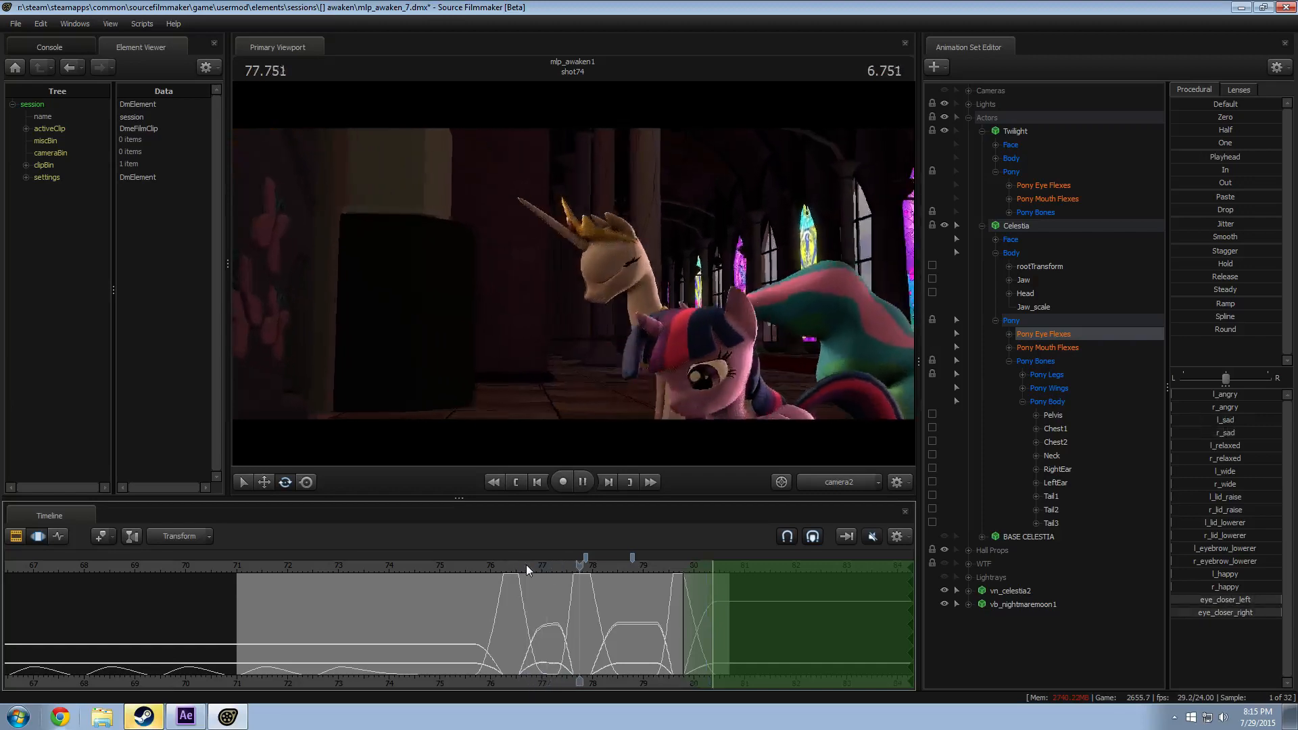
{"action": "left_click", "coordinate": [534, 565]}
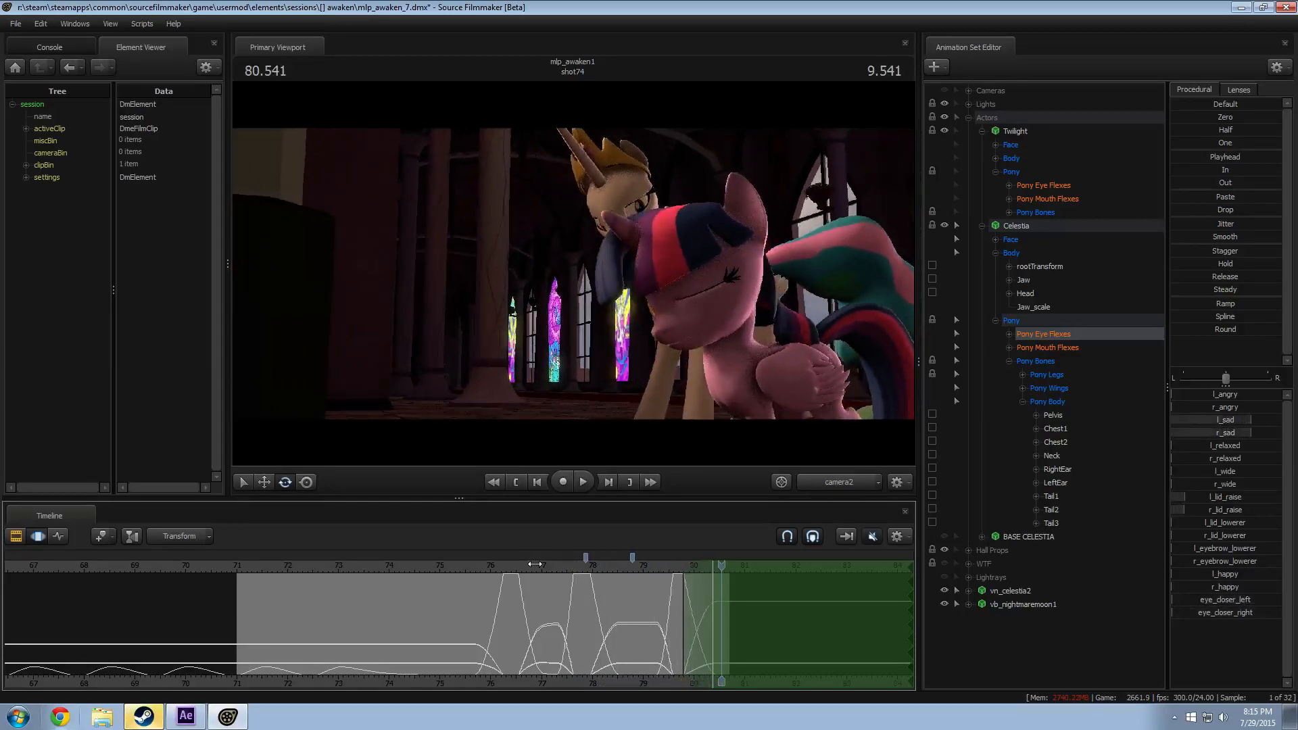
{"action": "left_click", "coordinate": [535, 564]}
{"action": "left_click_drag", "start_coordinate": [551, 567], "coordinate": [392, 563]}
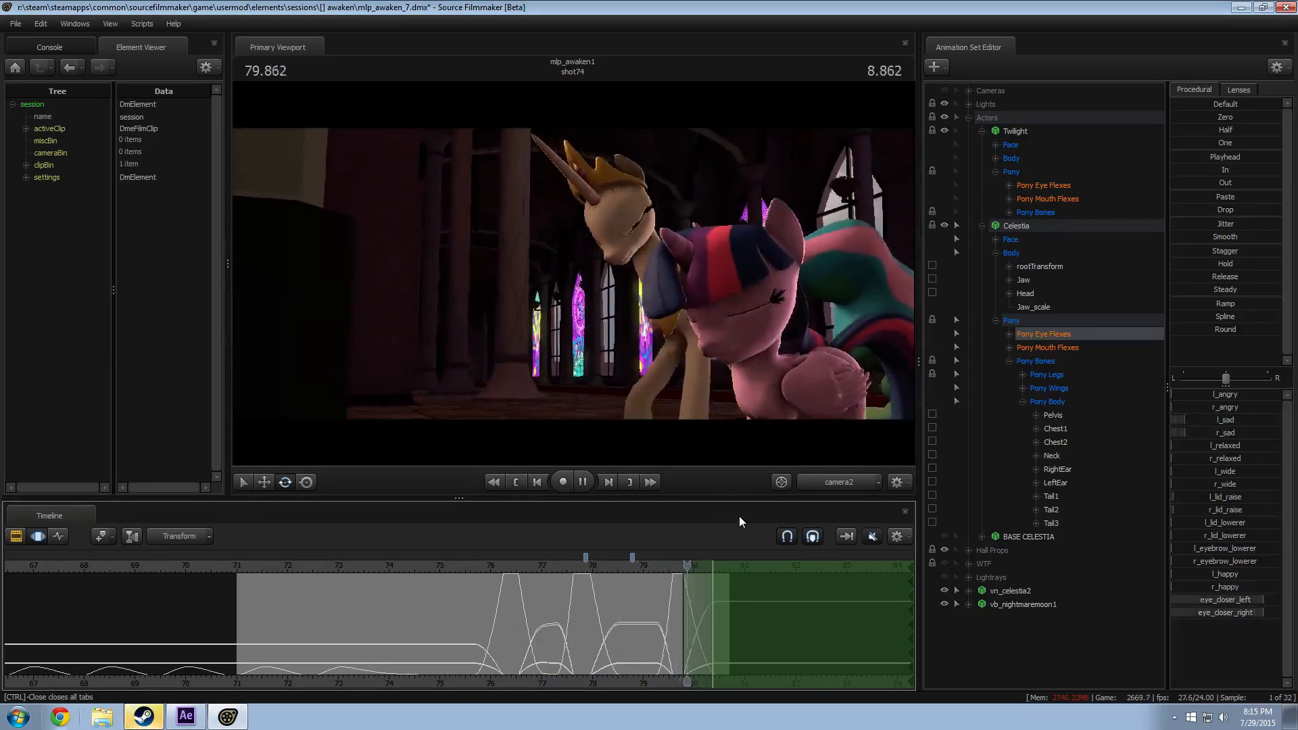
{"action": "key", "text": "space"}
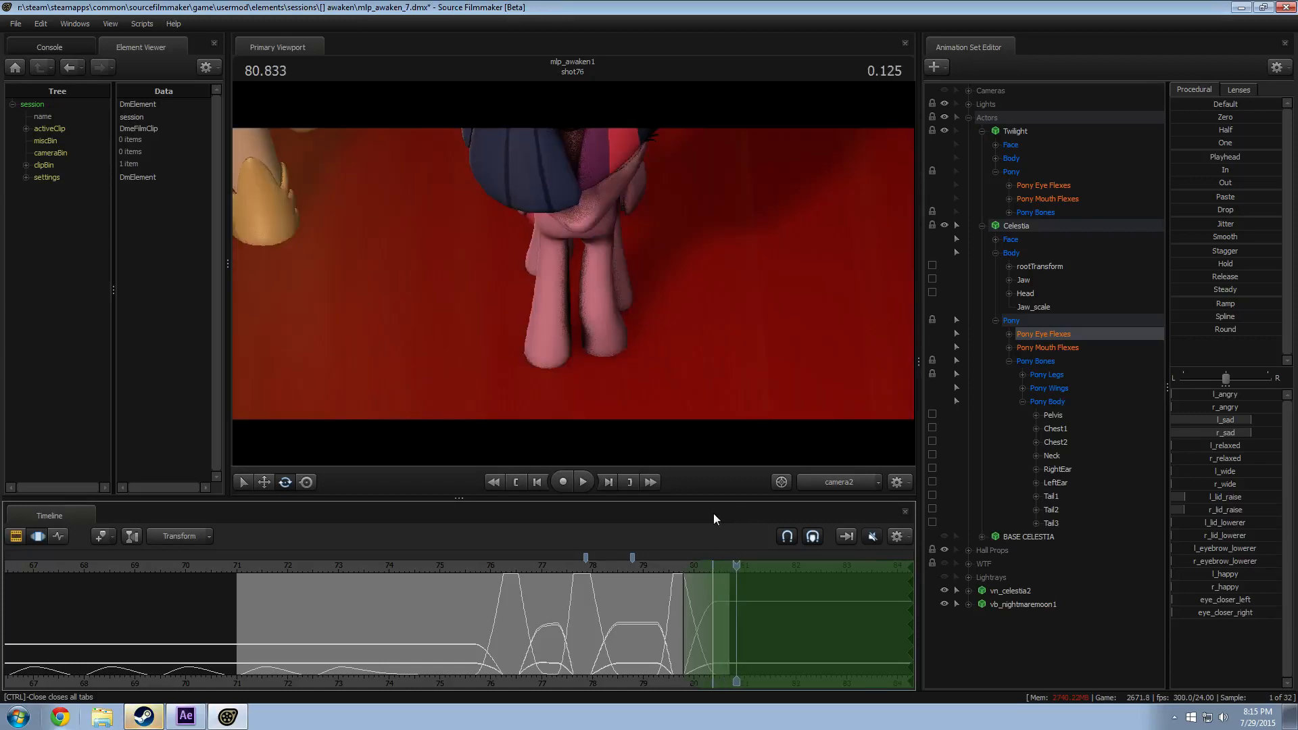
Step: Show Celestia's mane by changing her model's body group setting
{"action": "left_click", "coordinate": [1012, 225]}
{"action": "right_click", "coordinate": [1012, 226]}
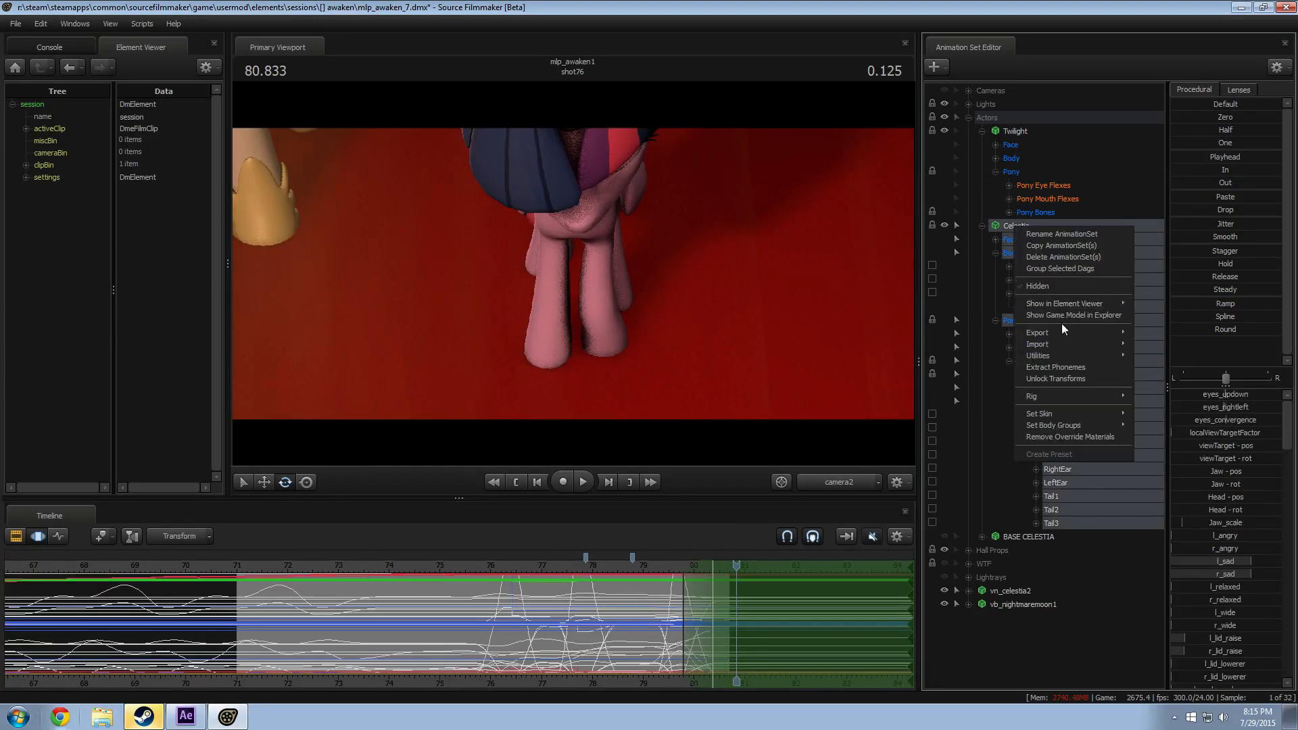
{"action": "mouse_move", "coordinate": [1061, 428]}
{"action": "left_click", "coordinate": [937, 457]}
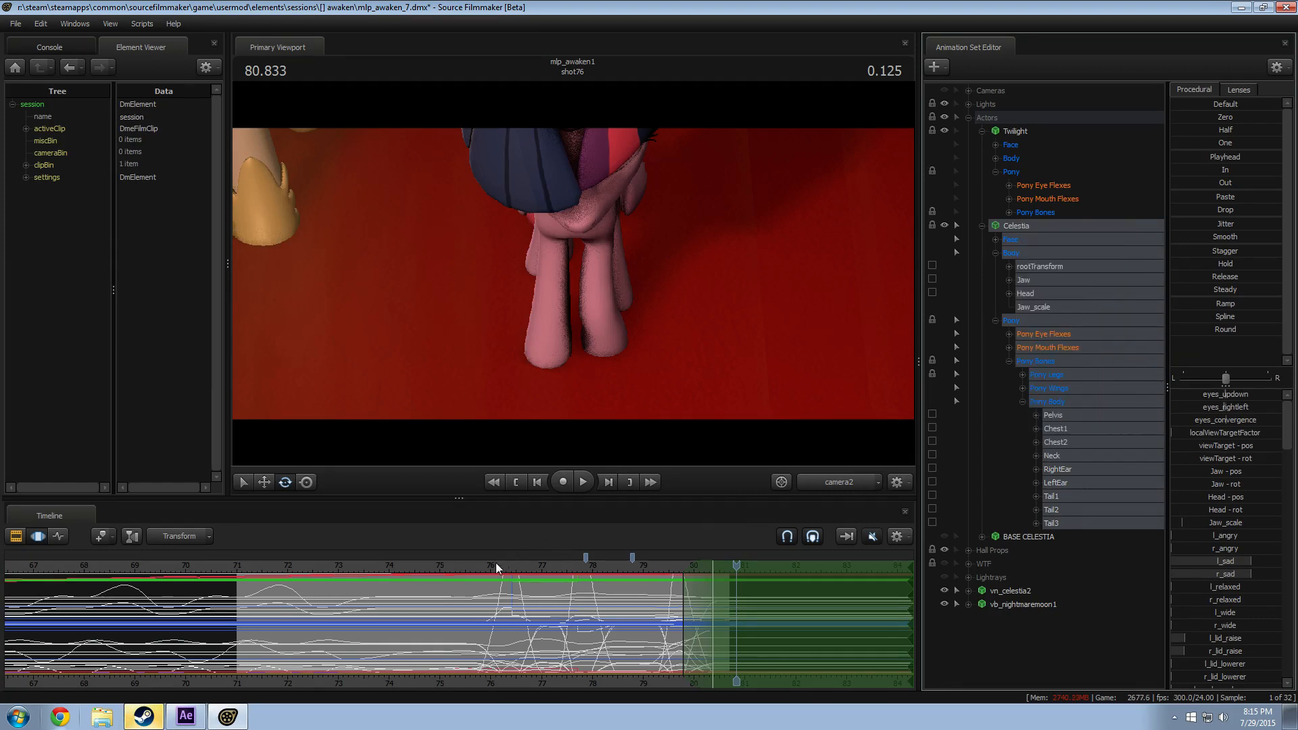
Step: Play back the second half of shot74 from several points to check Celestia's animation with her mane shown
{"action": "left_click", "coordinate": [459, 561]}
{"action": "key", "text": "space"}
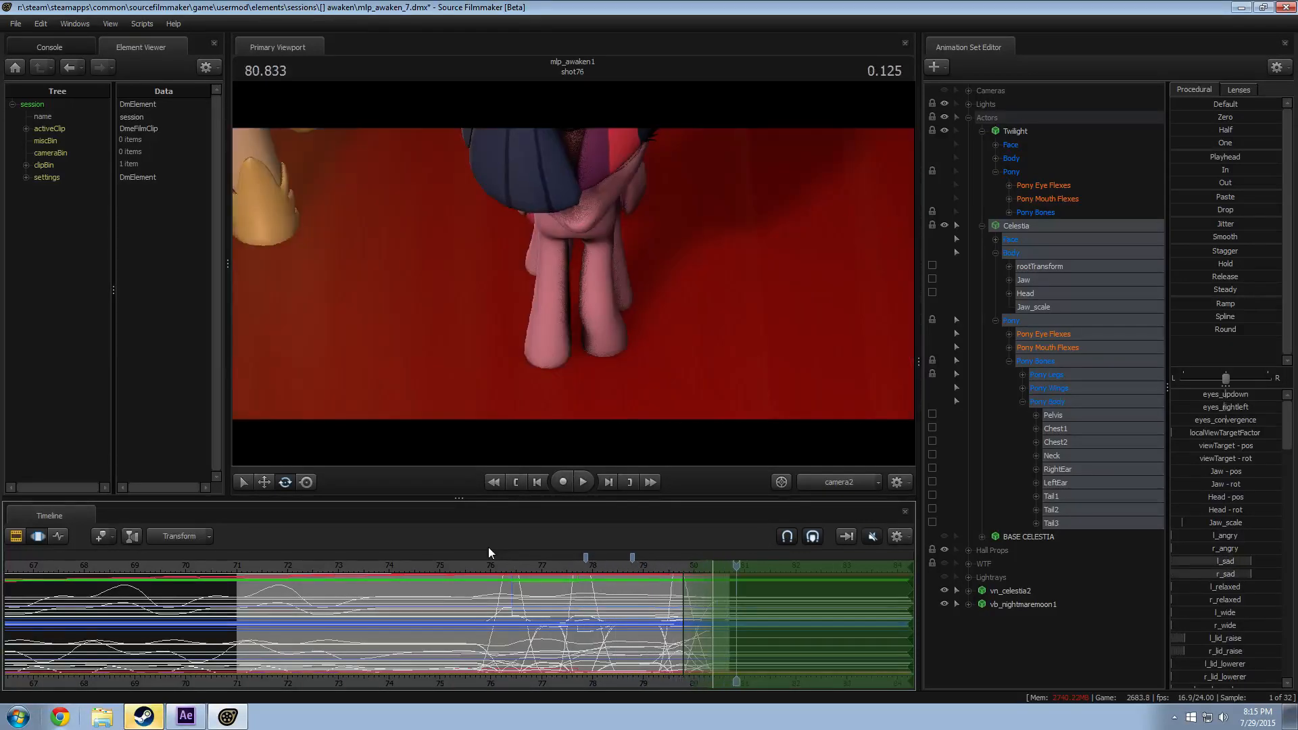
{"action": "left_click", "coordinate": [490, 565]}
{"action": "key", "text": "space"}
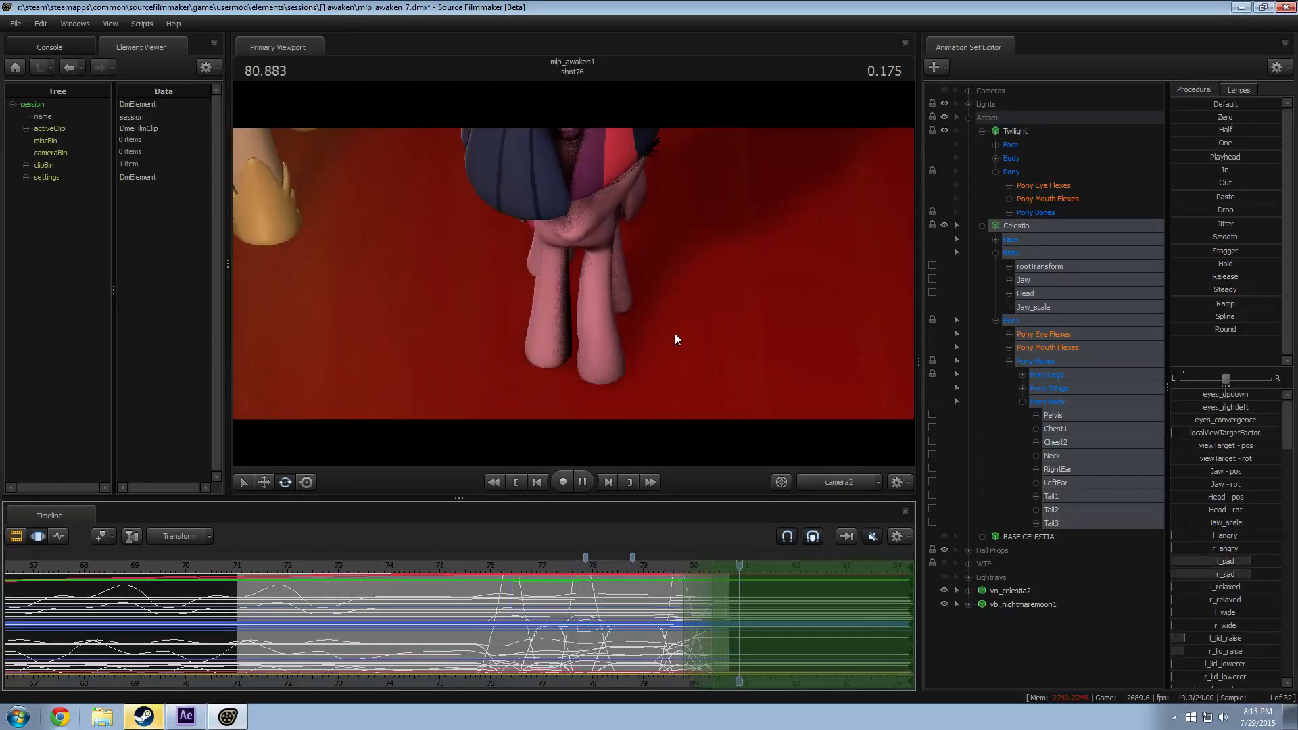
{"action": "left_click", "coordinate": [637, 565]}
{"action": "key", "text": "space"}
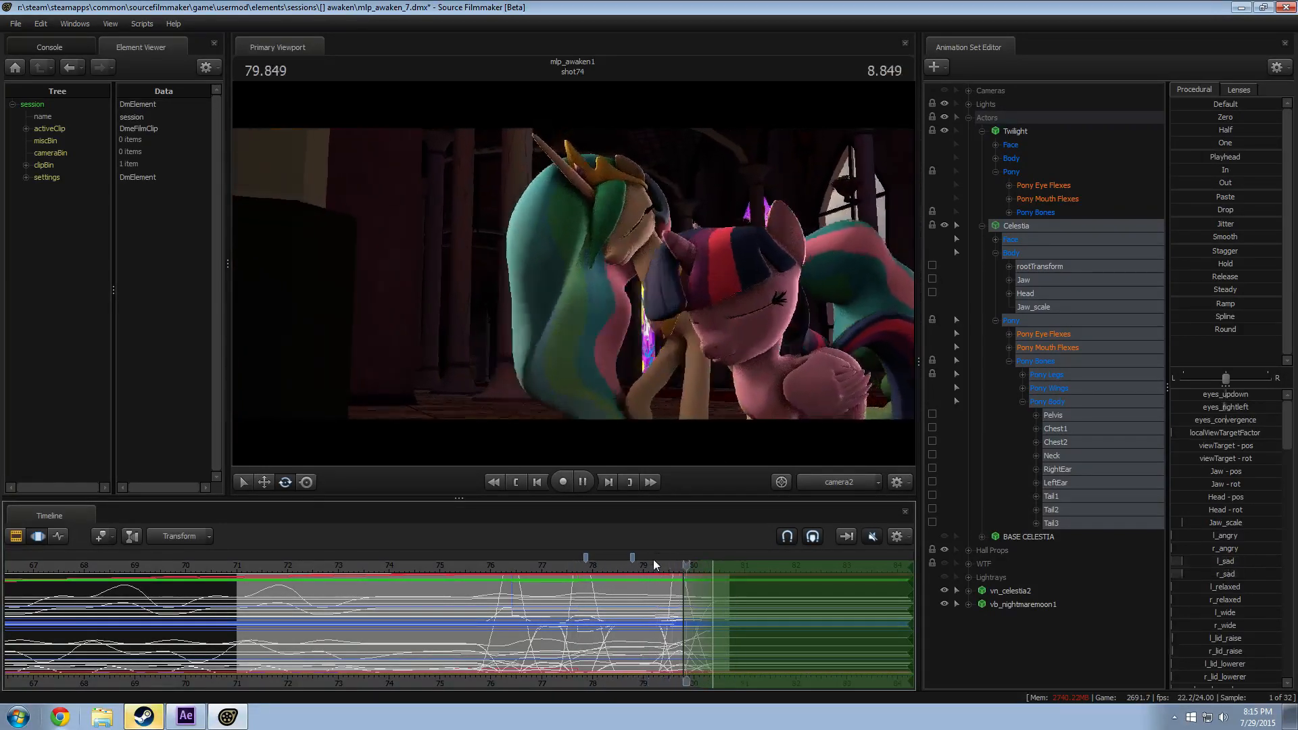
{"action": "left_click", "coordinate": [667, 562]}
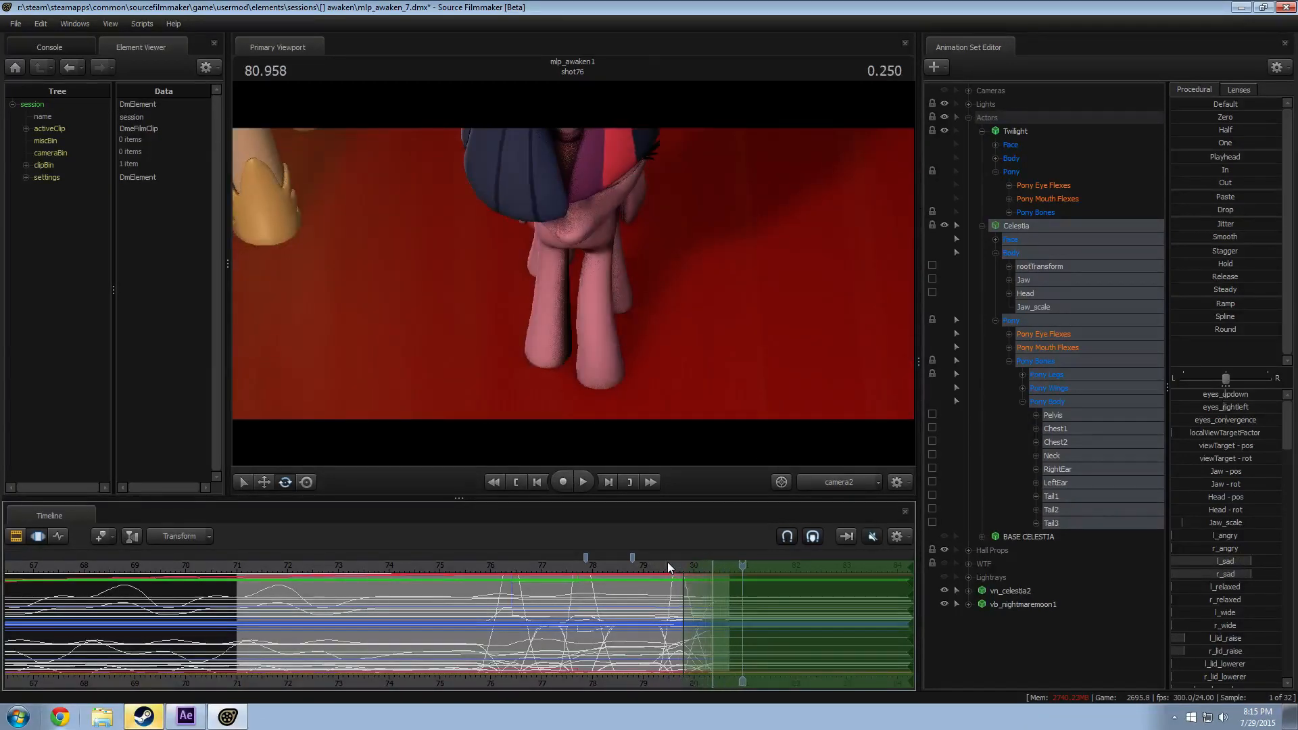
Step: Switch the timeline to the Clip Editor and play the end of shot74 from 79.708 to 80.375 seconds
{"action": "left_click", "coordinate": [663, 566]}
{"action": "key", "text": "F2"}
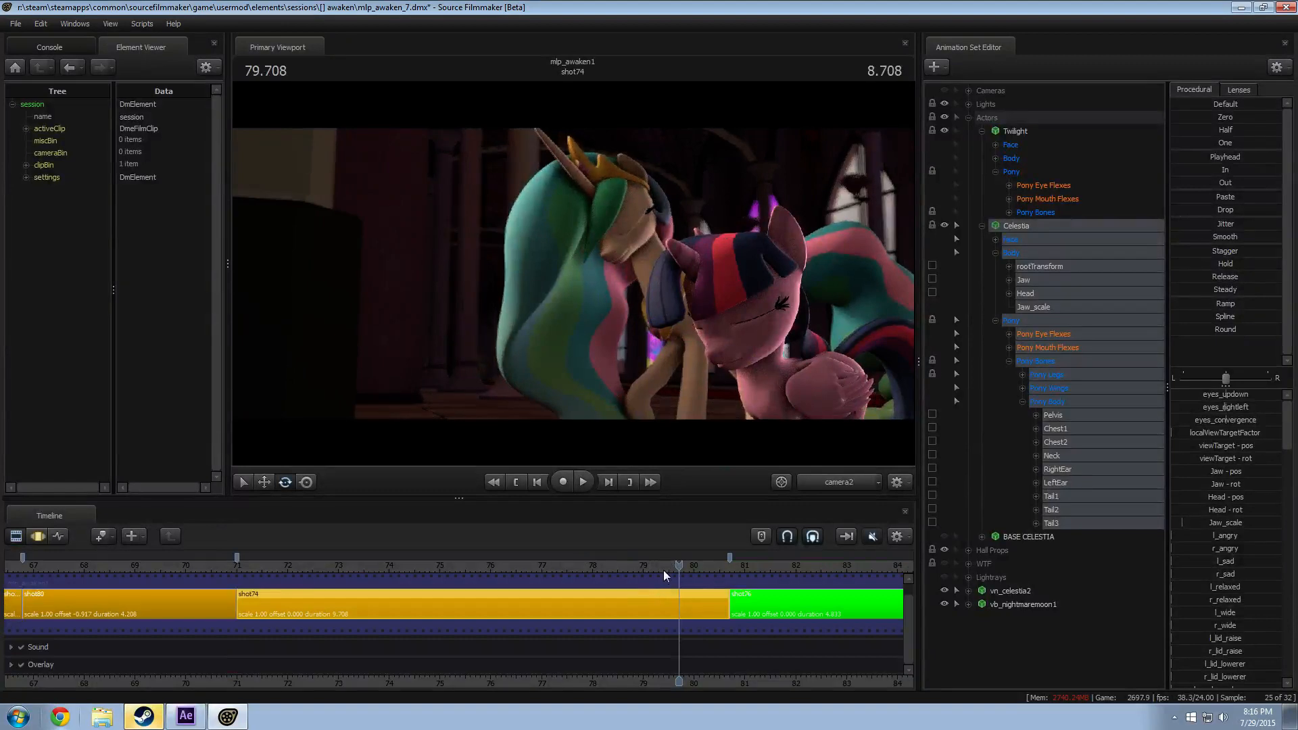
{"action": "key", "text": "space"}
{"action": "key", "text": "space"}
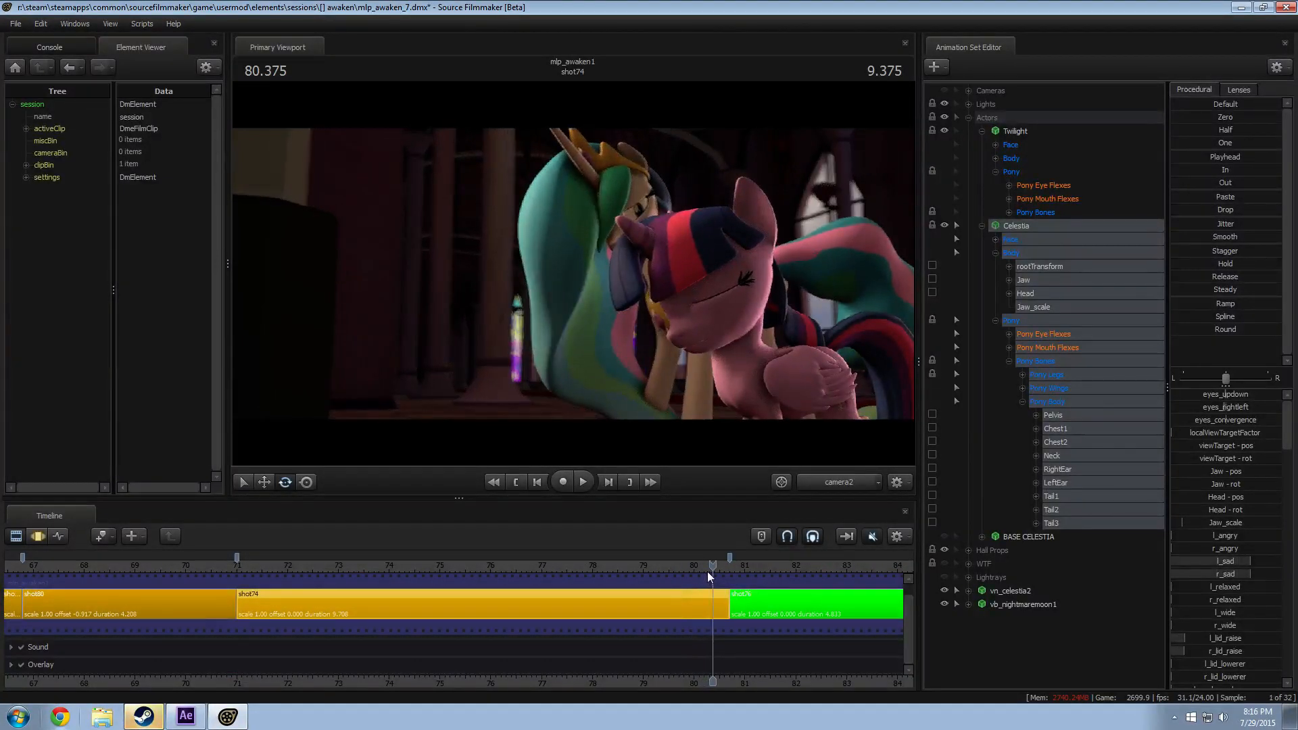
Step: Play the last frames of shot74 up to the cut
{"action": "key", "text": "space"}
{"action": "key", "text": "space"}
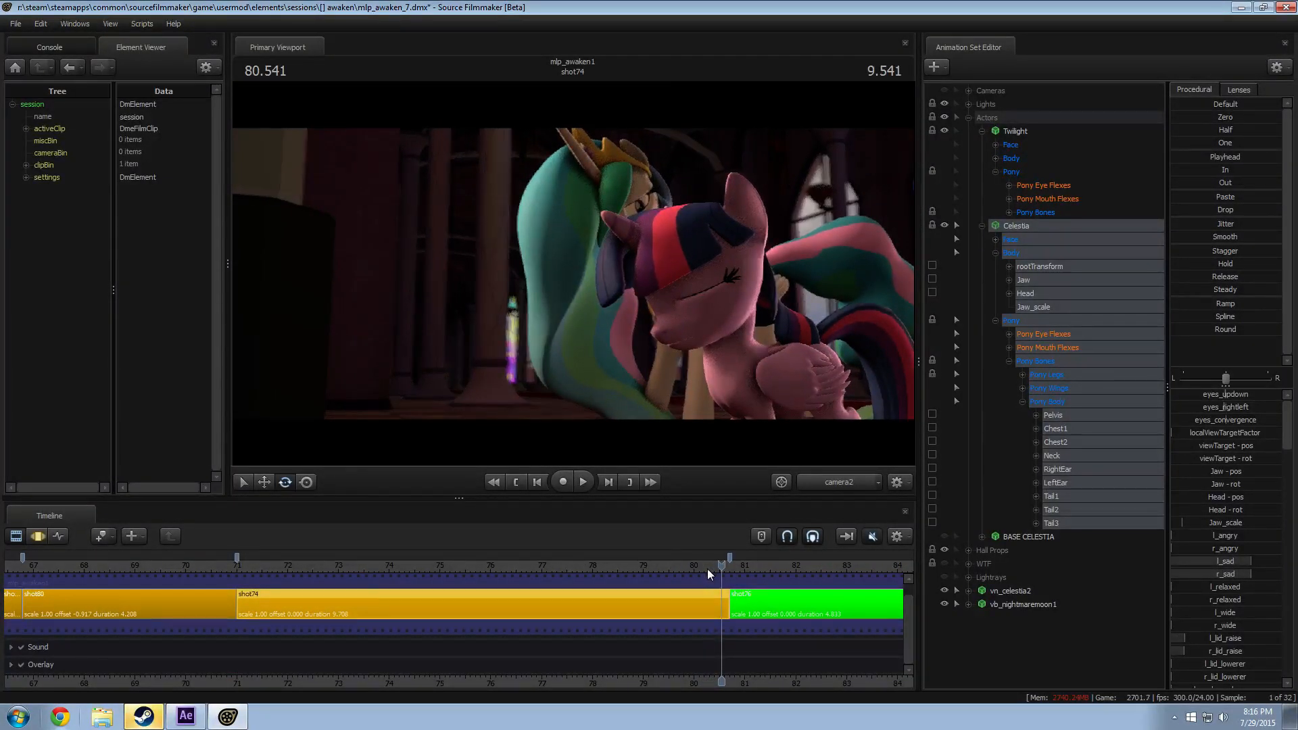
{"action": "key", "text": "space"}
{"action": "key", "text": "space"}
Step: Switch the timeline to the Motion Editor and adjust Celestia's eyes_rightleft and eyes_updown from 80.666 seconds onward, checking the motion in playback
{"action": "key", "text": "F3"}
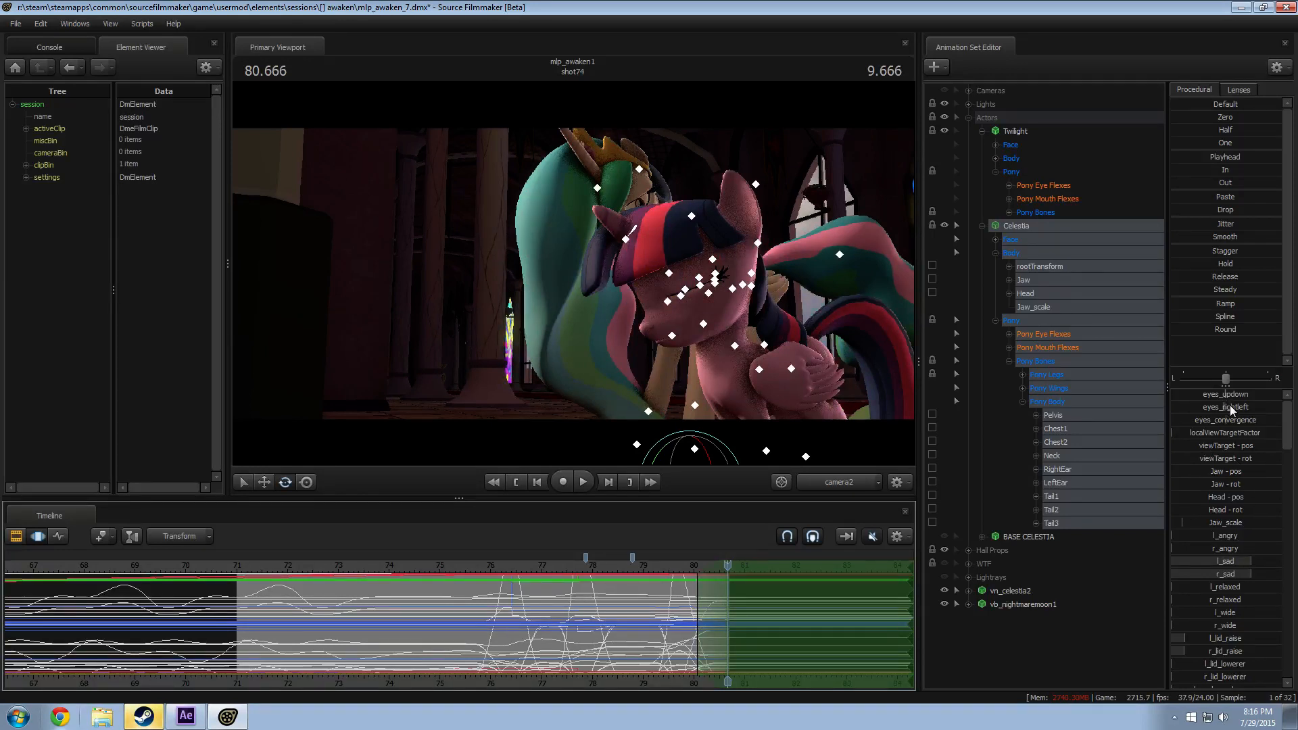
{"action": "left_click_drag", "start_coordinate": [1230, 404], "coordinate": [1228, 405]}
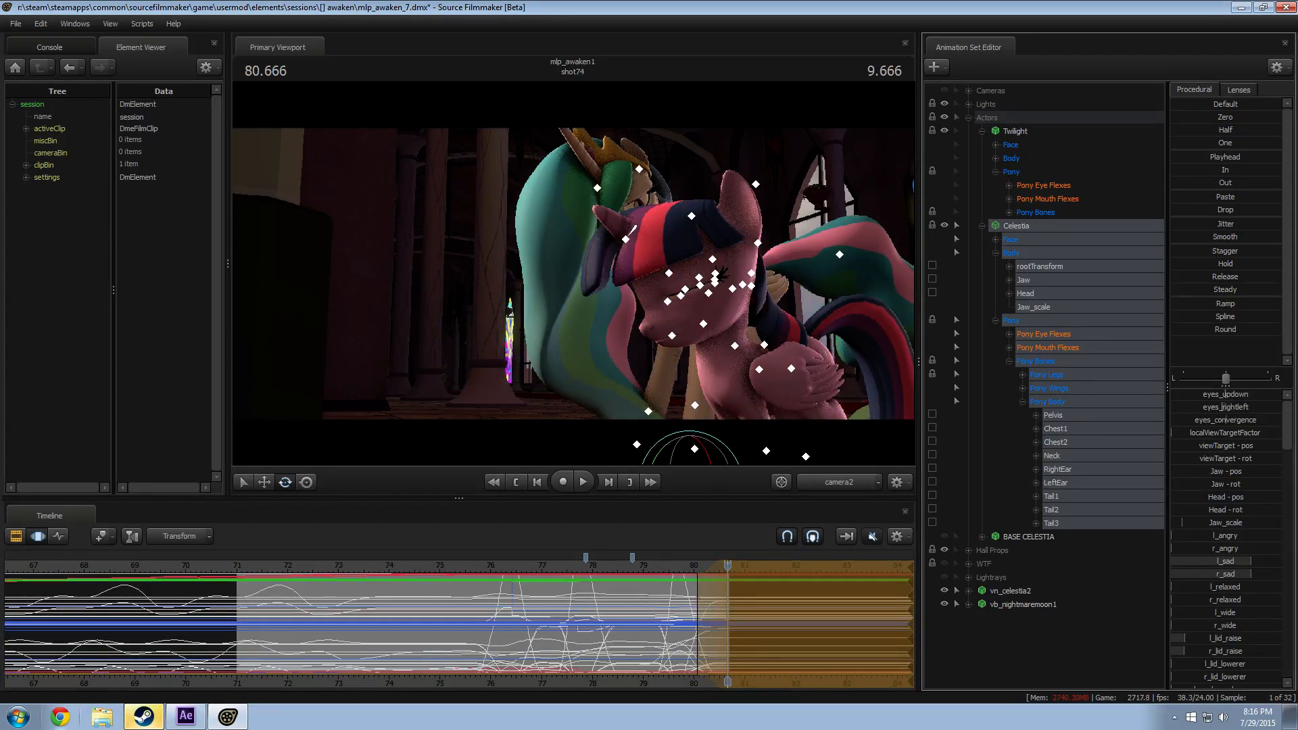
{"action": "left_click", "coordinate": [683, 562]}
{"action": "key", "text": "space"}
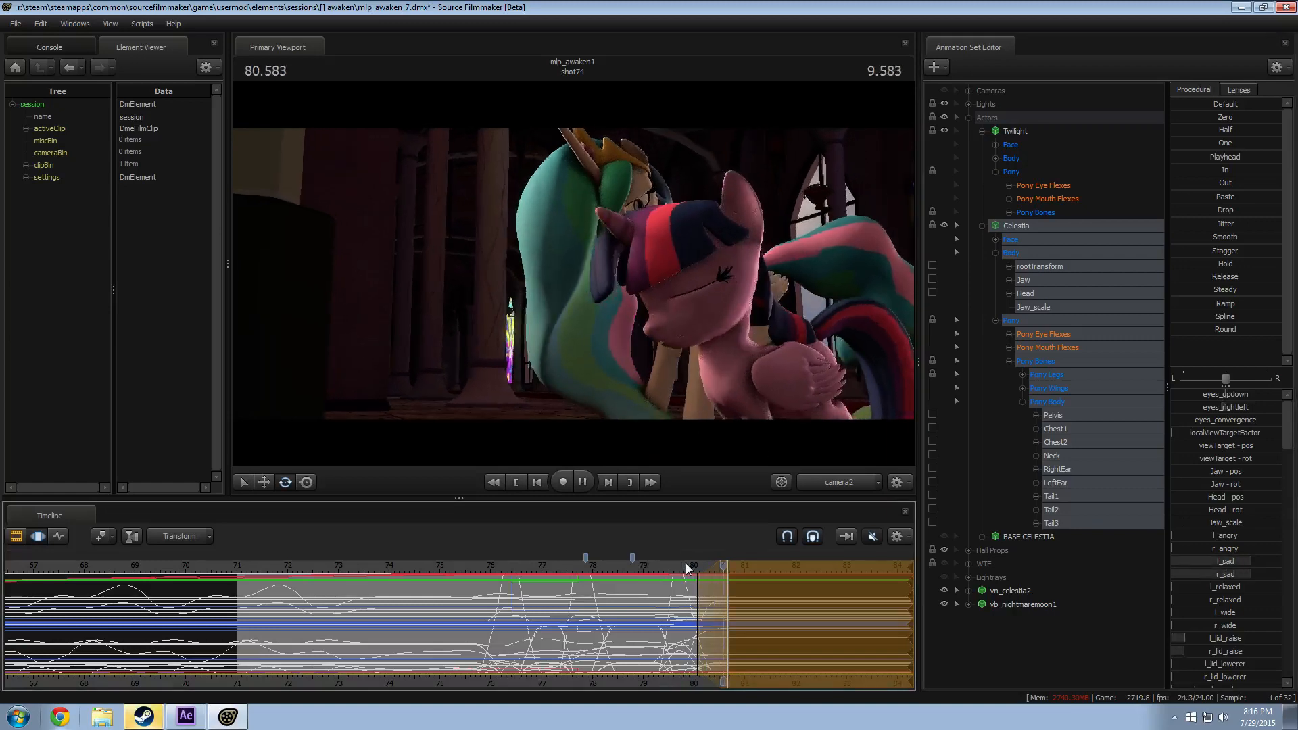
{"action": "left_click_drag", "start_coordinate": [679, 562], "coordinate": [727, 572]}
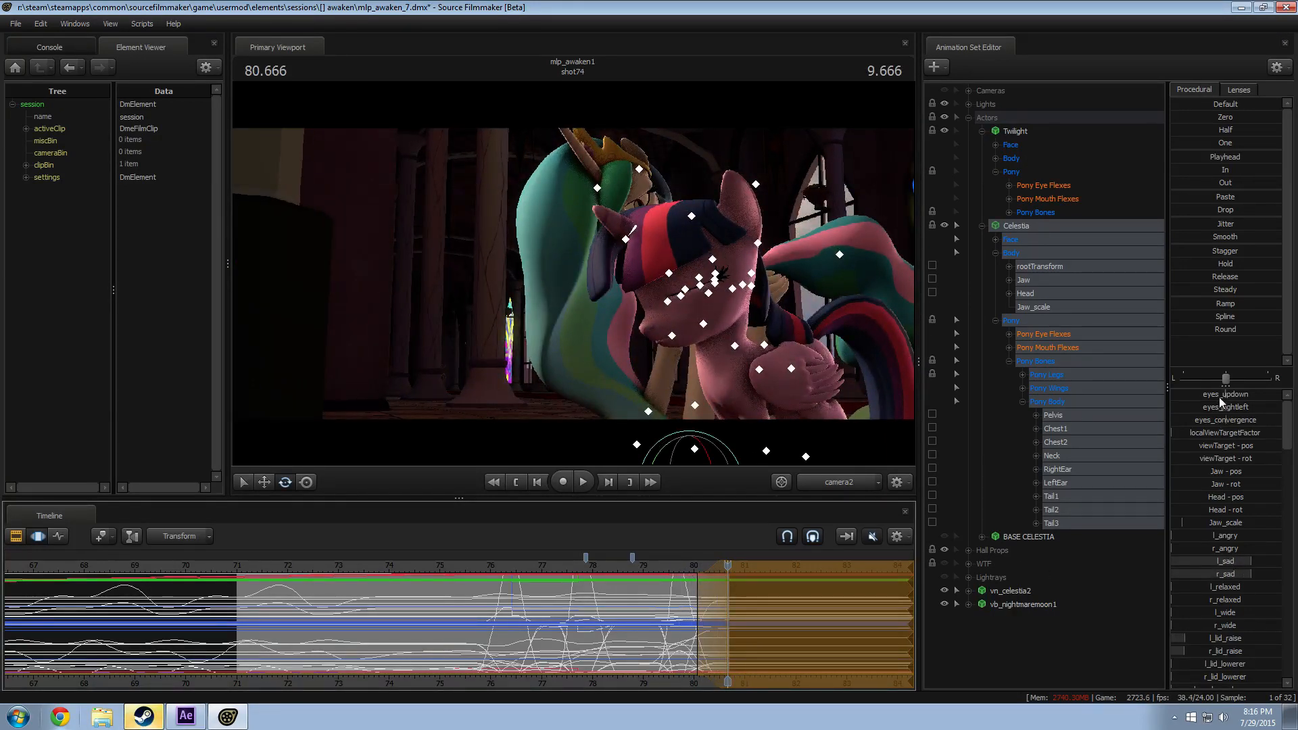
{"action": "left_click_drag", "start_coordinate": [1219, 396], "coordinate": [1221, 396]}
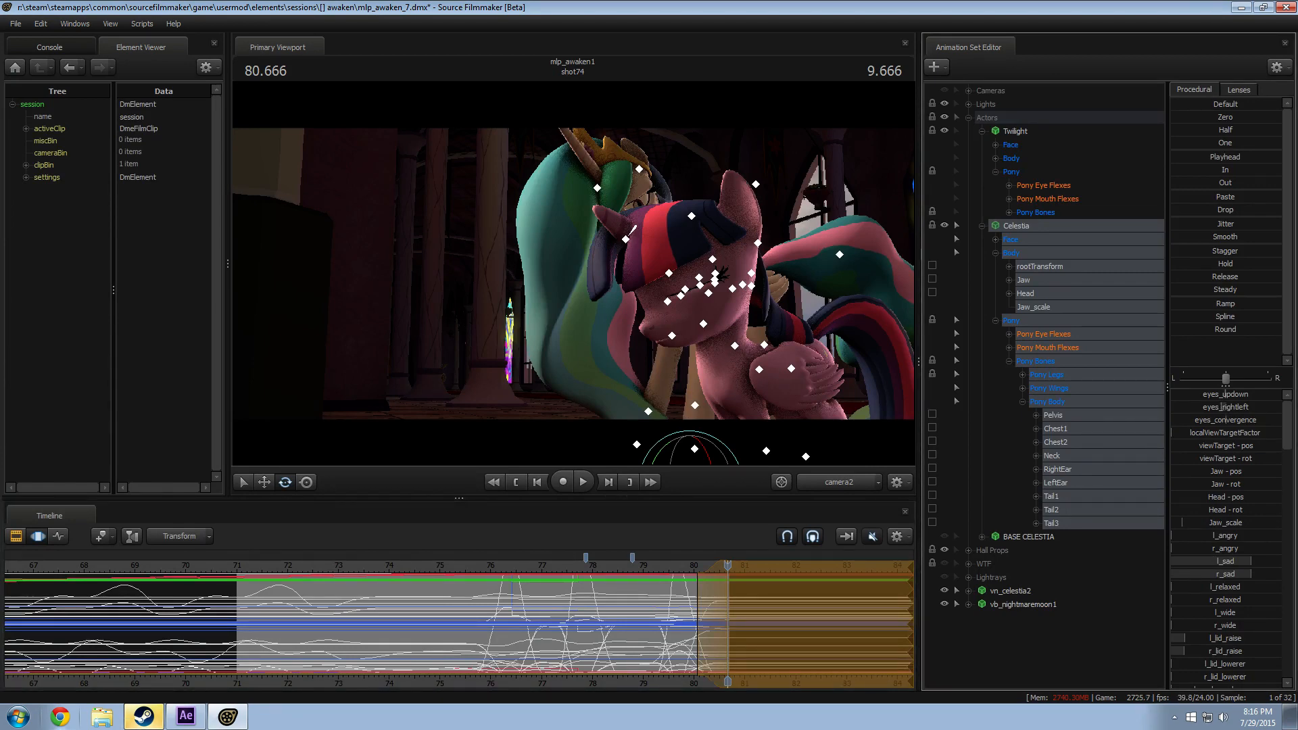
Step: Replay the end of shot74 across the cut from several points to check Celestia's eye movement
{"action": "key", "text": "space"}
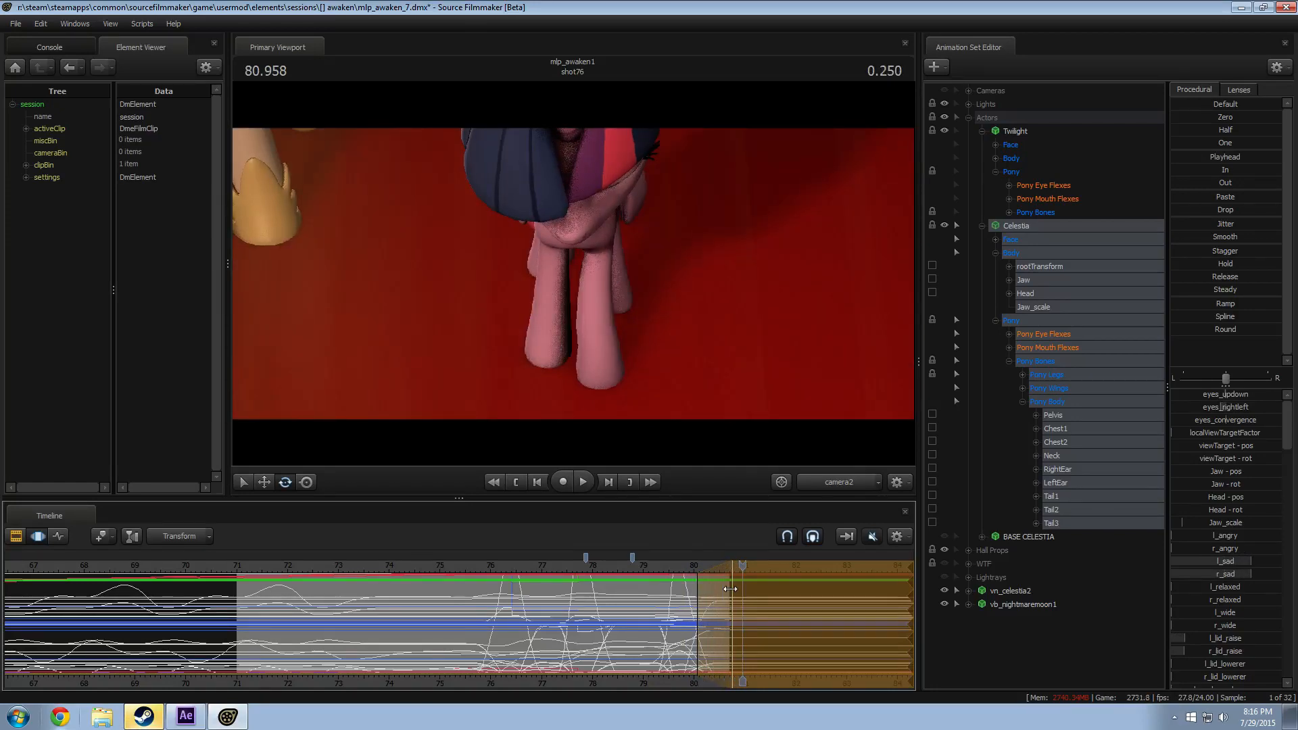
{"action": "left_click", "coordinate": [691, 570]}
{"action": "key", "text": "space"}
{"action": "key", "text": "space"}
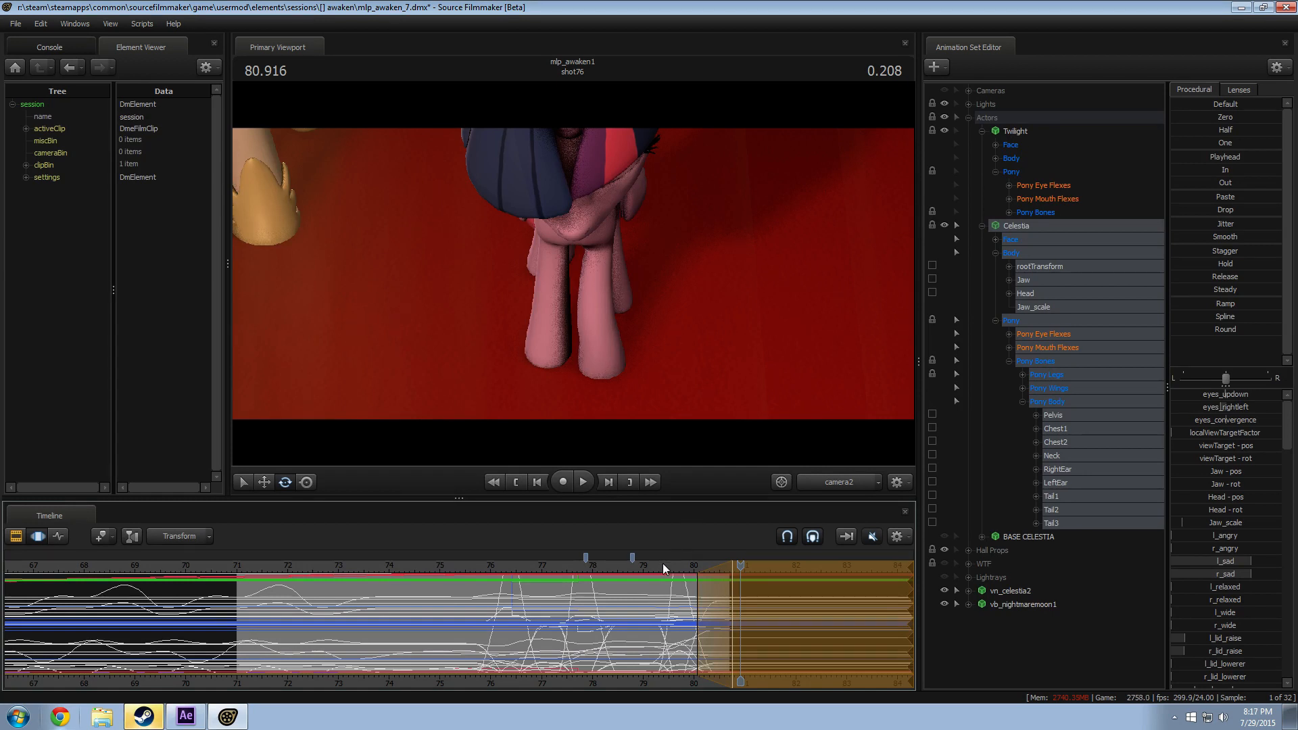
{"action": "left_click_drag", "start_coordinate": [663, 567], "coordinate": [633, 566]}
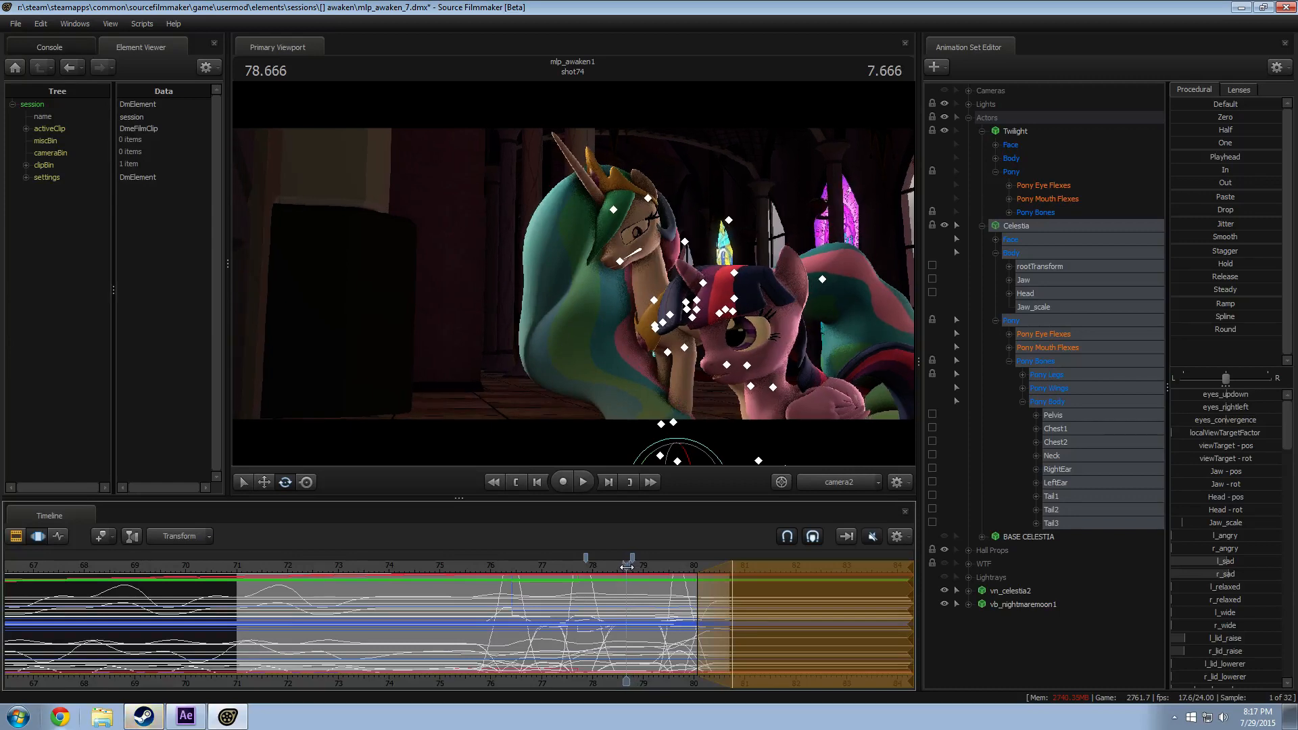
{"action": "key", "text": "space"}
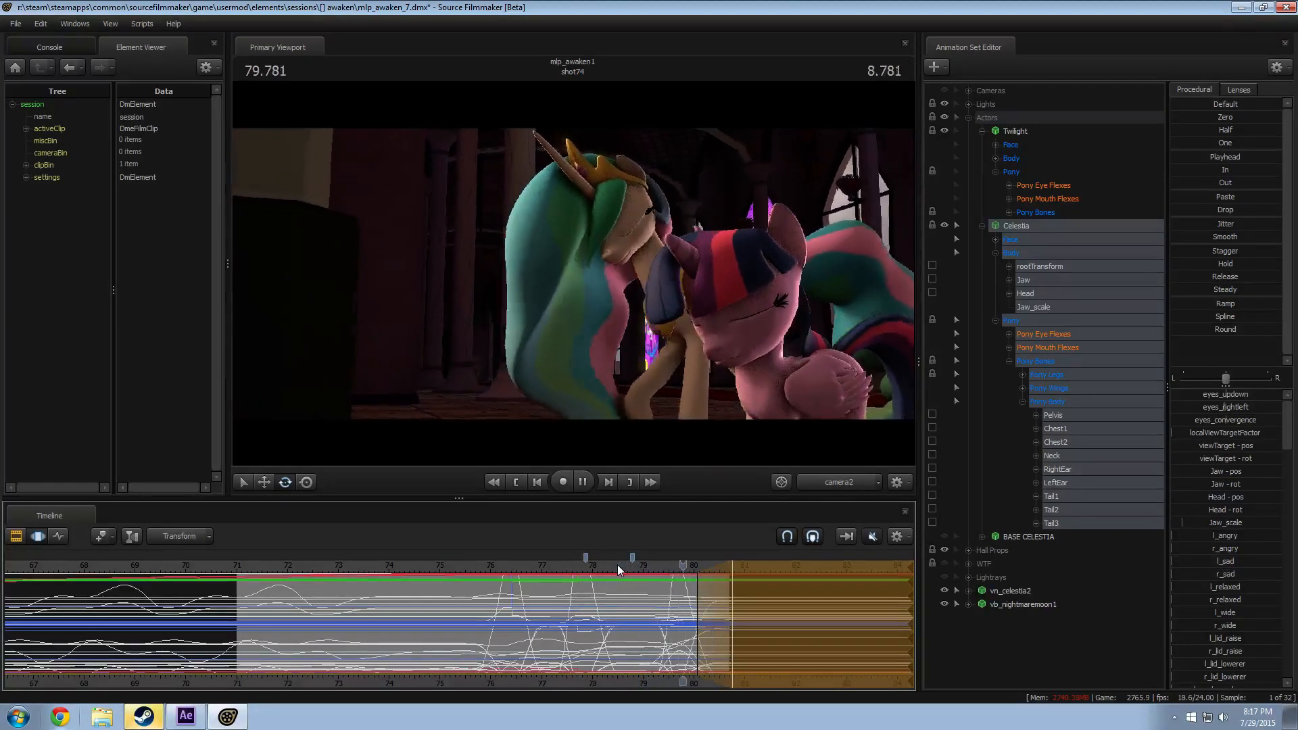
{"action": "key", "text": "space"}
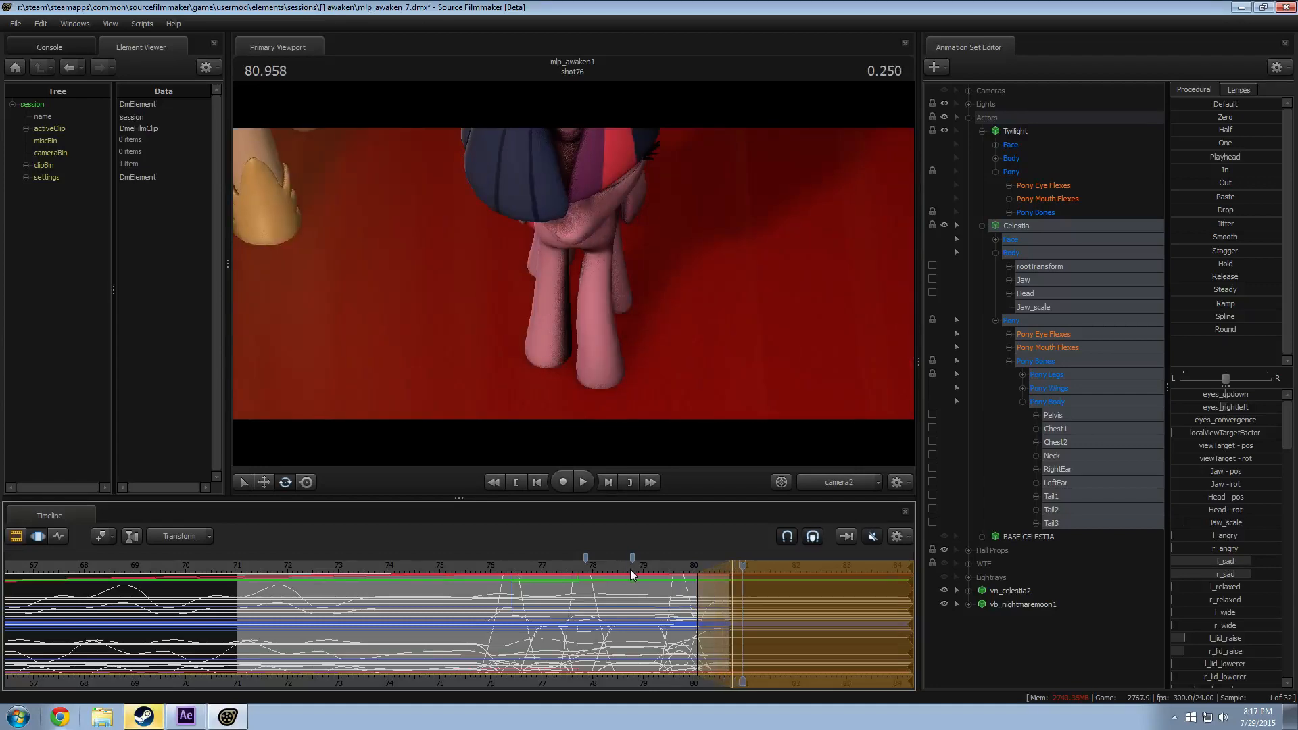
{"action": "left_click", "coordinate": [676, 567]}
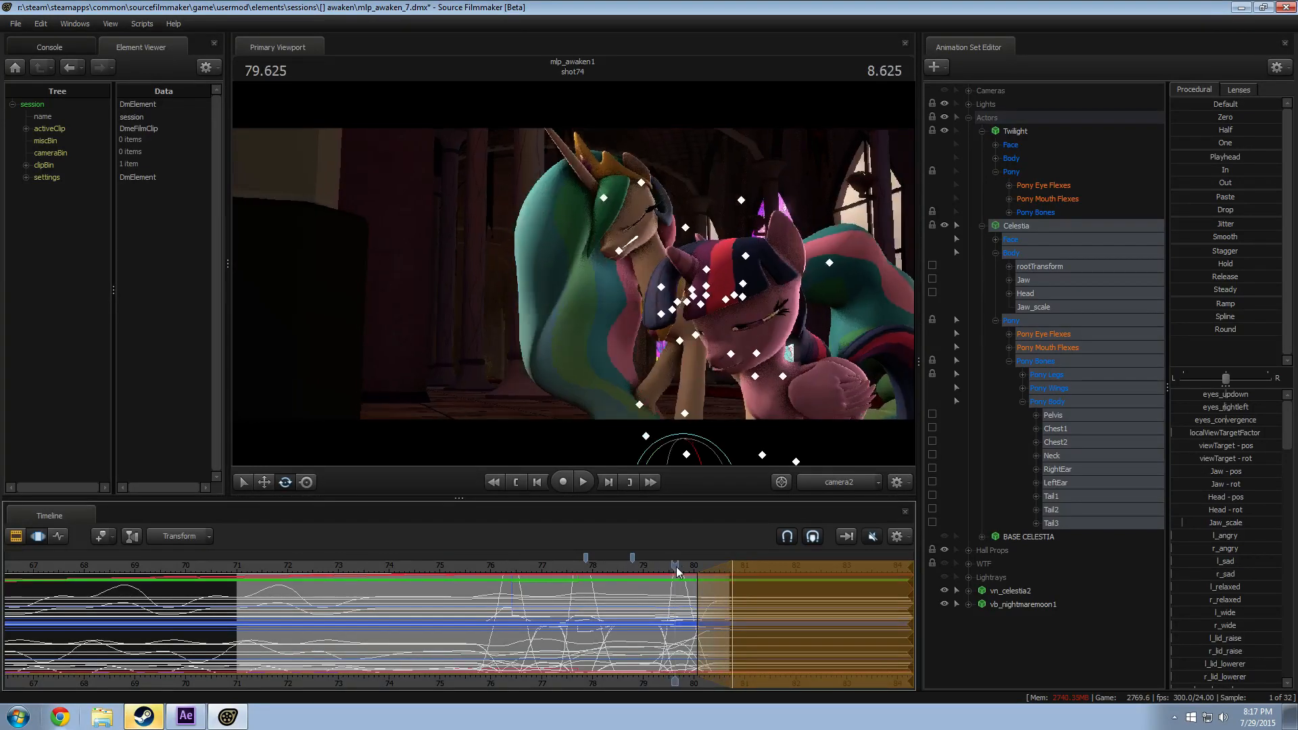
{"action": "key", "text": "space"}
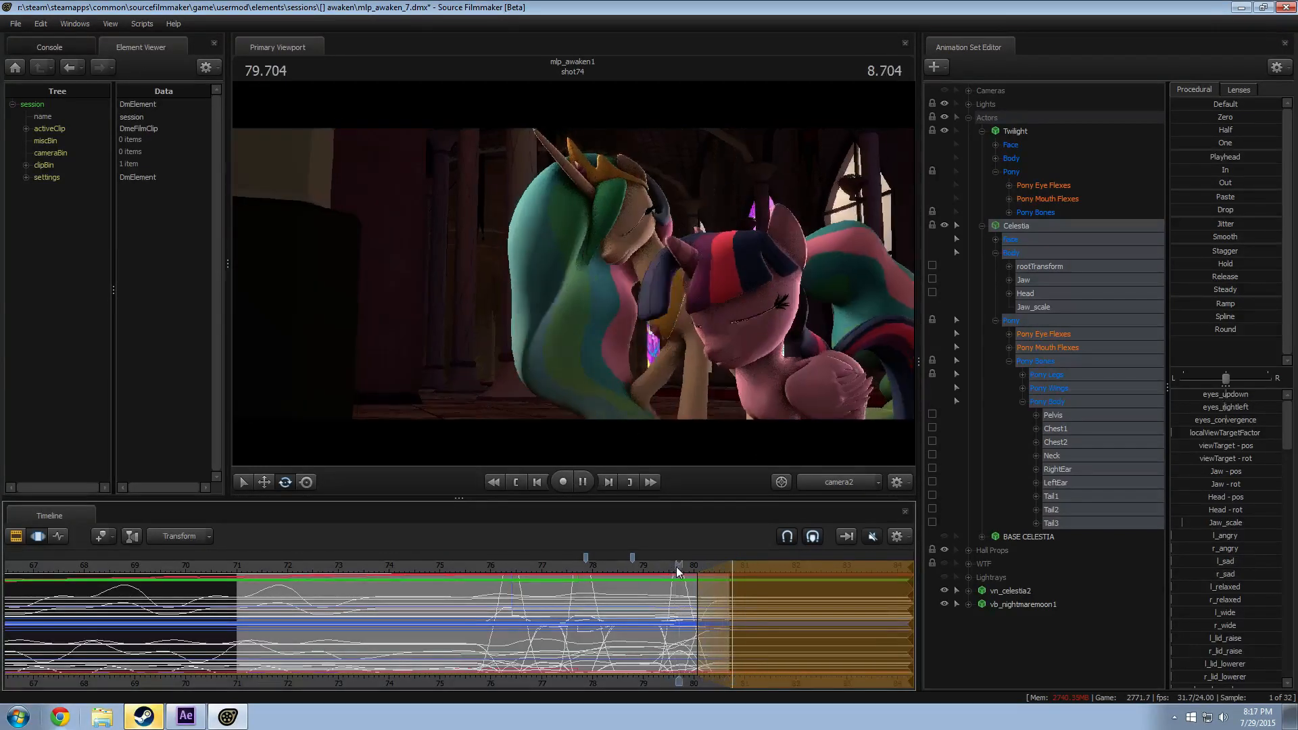
{"action": "key", "text": "space"}
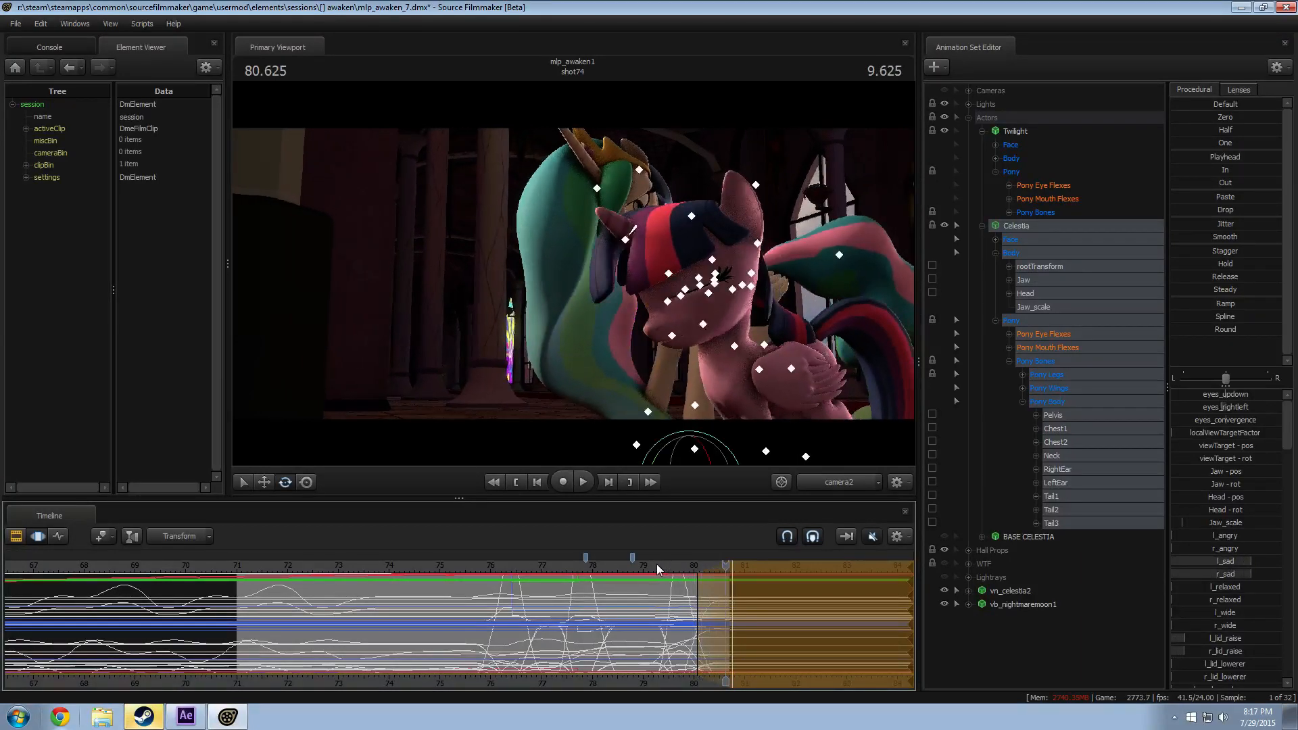
Step: Play back the middle of shot74 from several points between about 76 and 79 seconds to examine Celestia's body movement
{"action": "left_click", "coordinate": [611, 566]}
{"action": "key", "text": "space"}
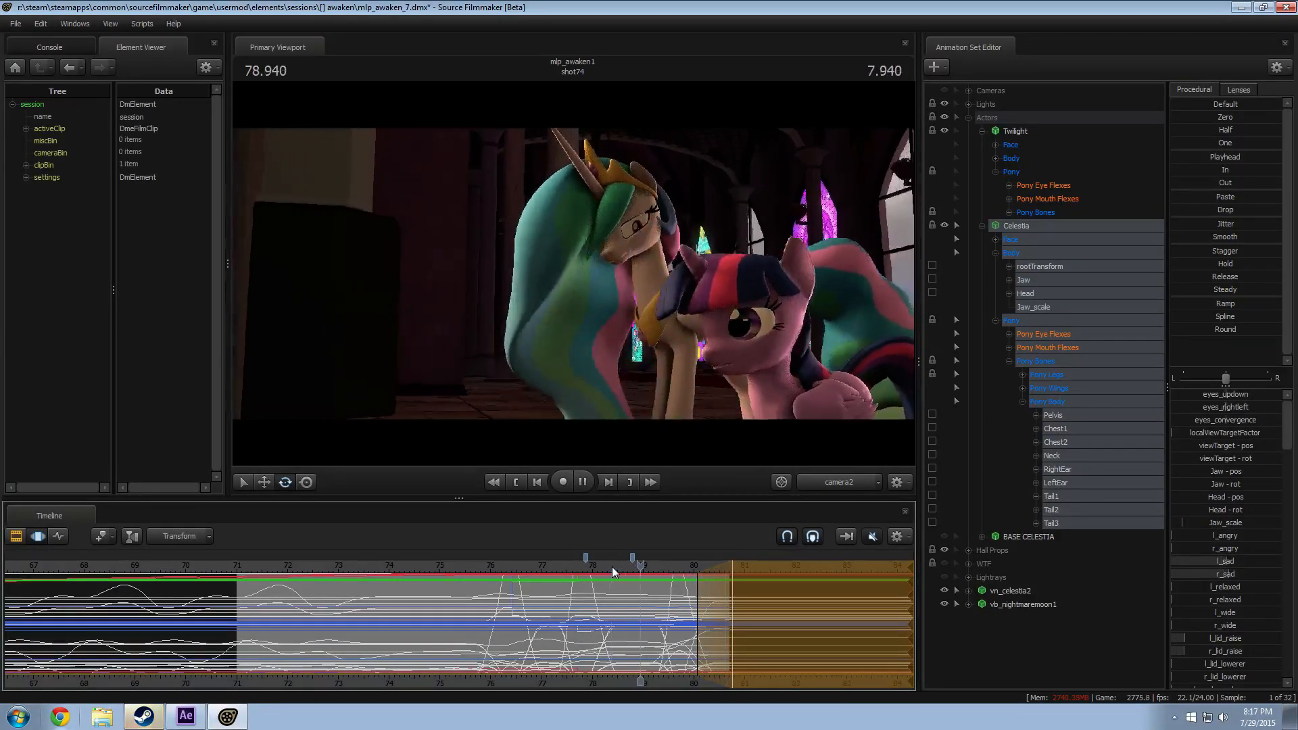
{"action": "left_click", "coordinate": [612, 567]}
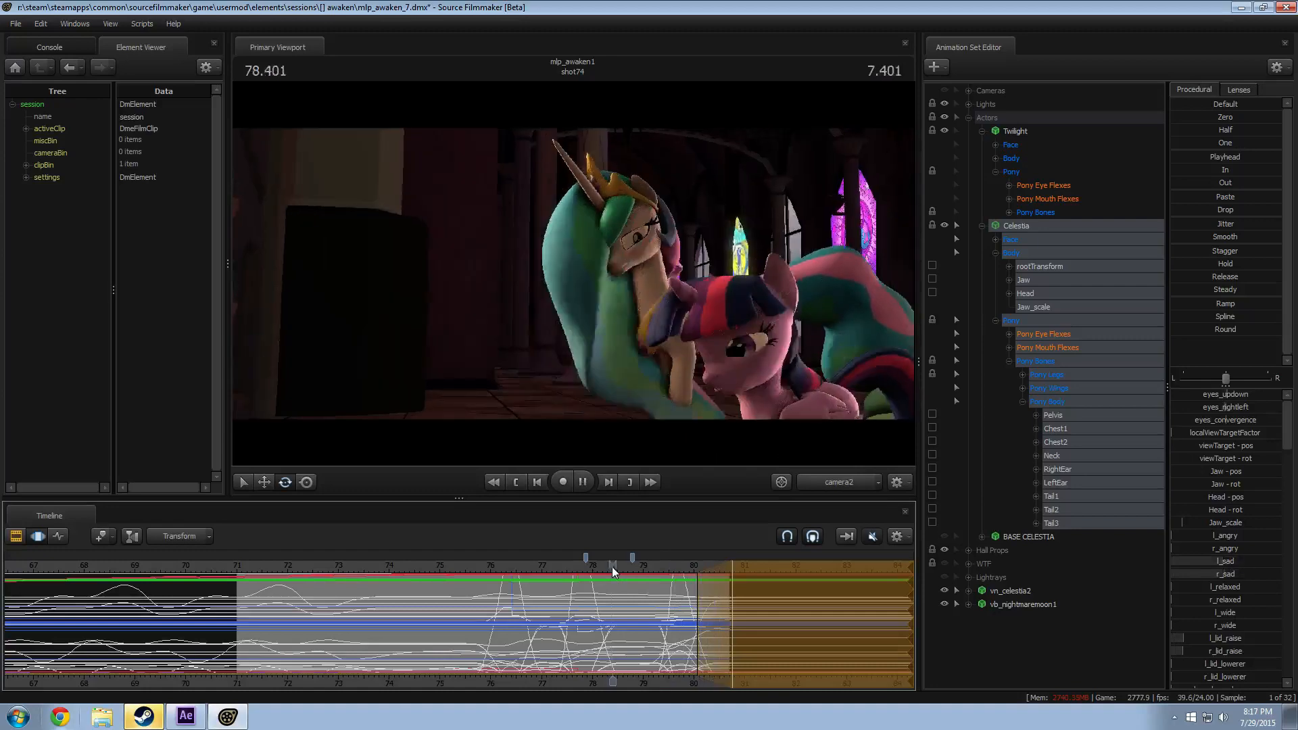
{"action": "key", "text": "space"}
{"action": "key", "text": "space"}
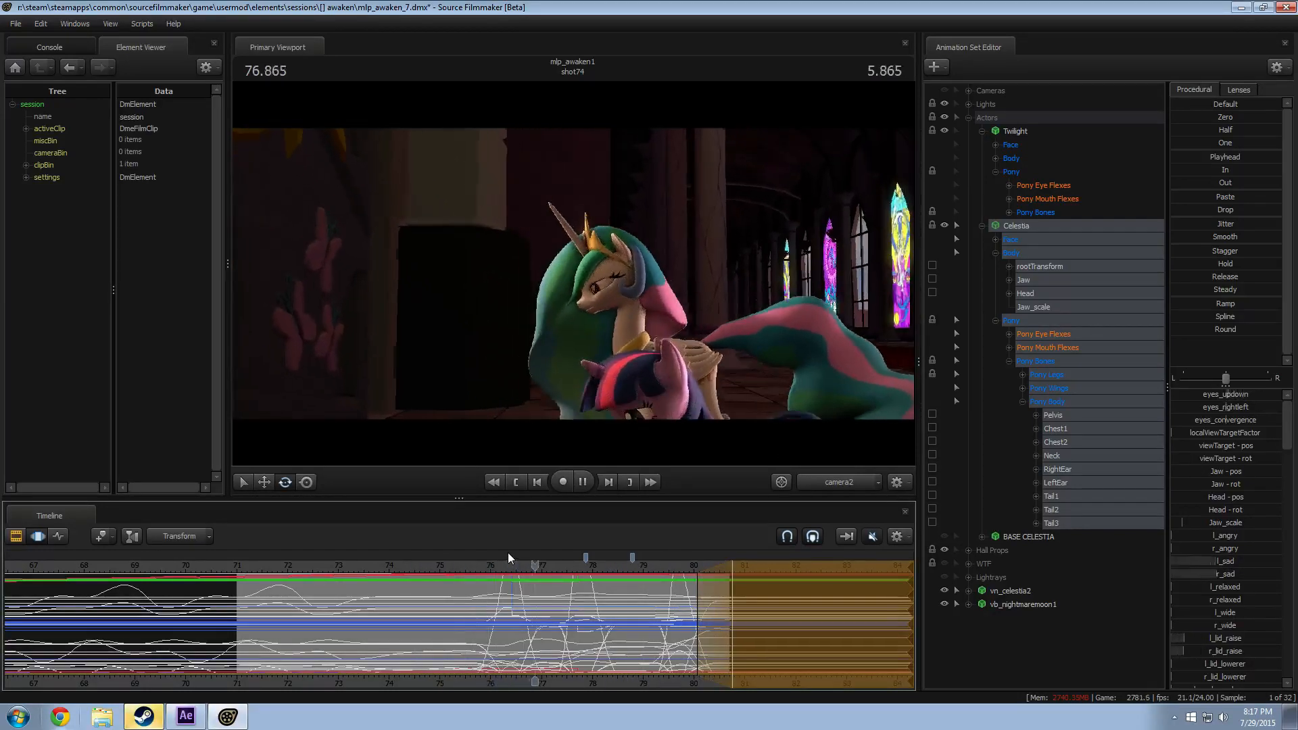
{"action": "key", "text": "space"}
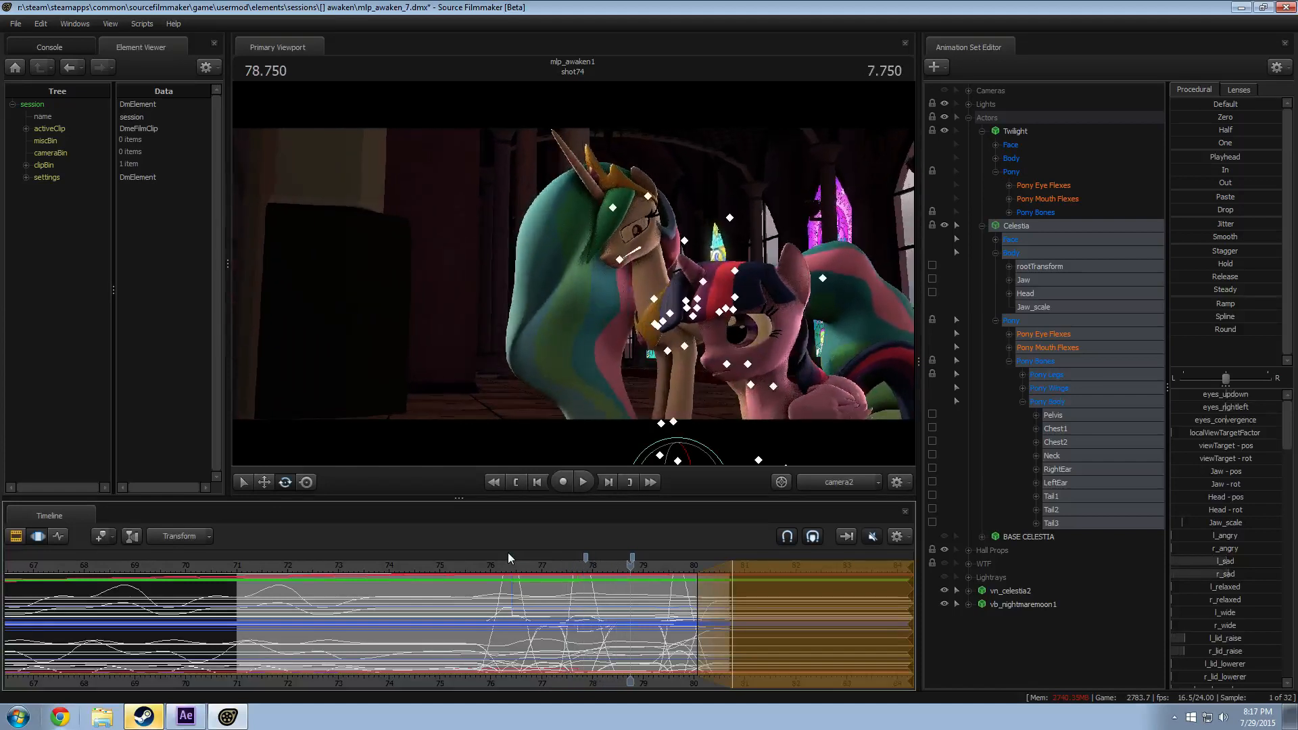
{"action": "left_click", "coordinate": [551, 565]}
{"action": "key", "text": "space"}
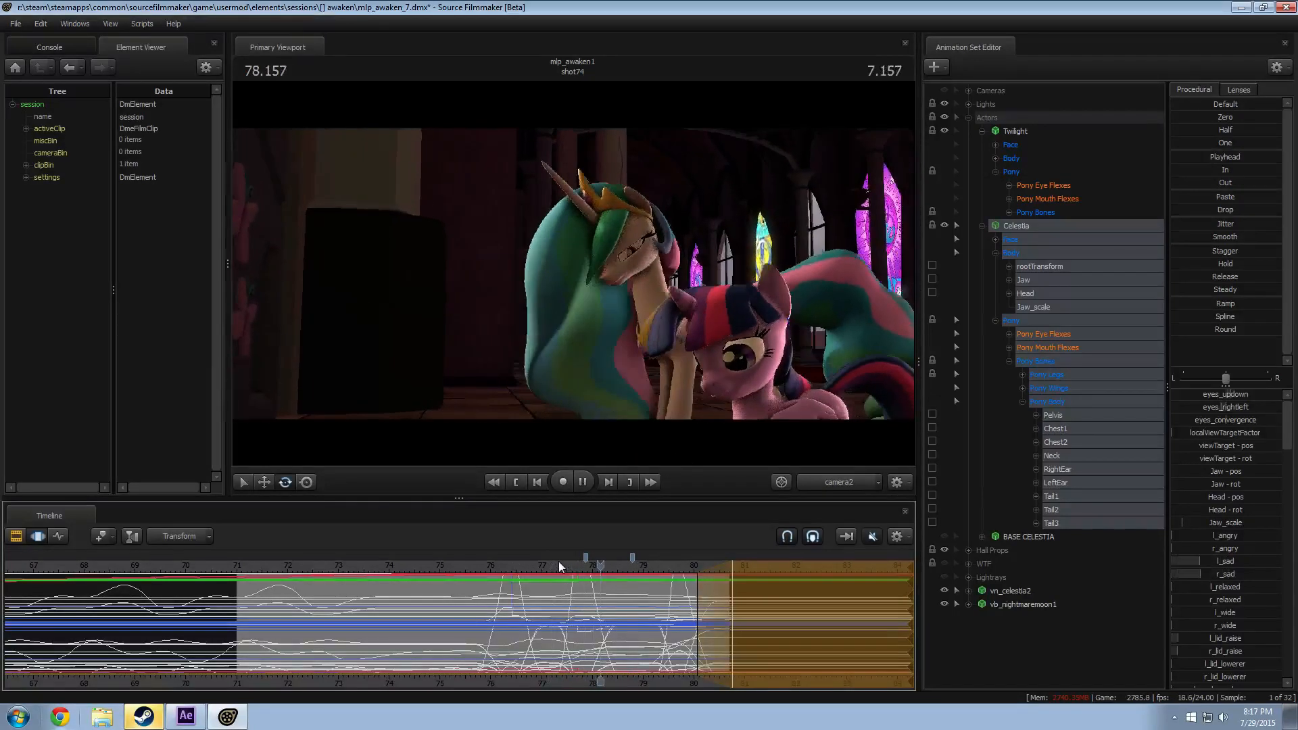
{"action": "key", "text": "space"}
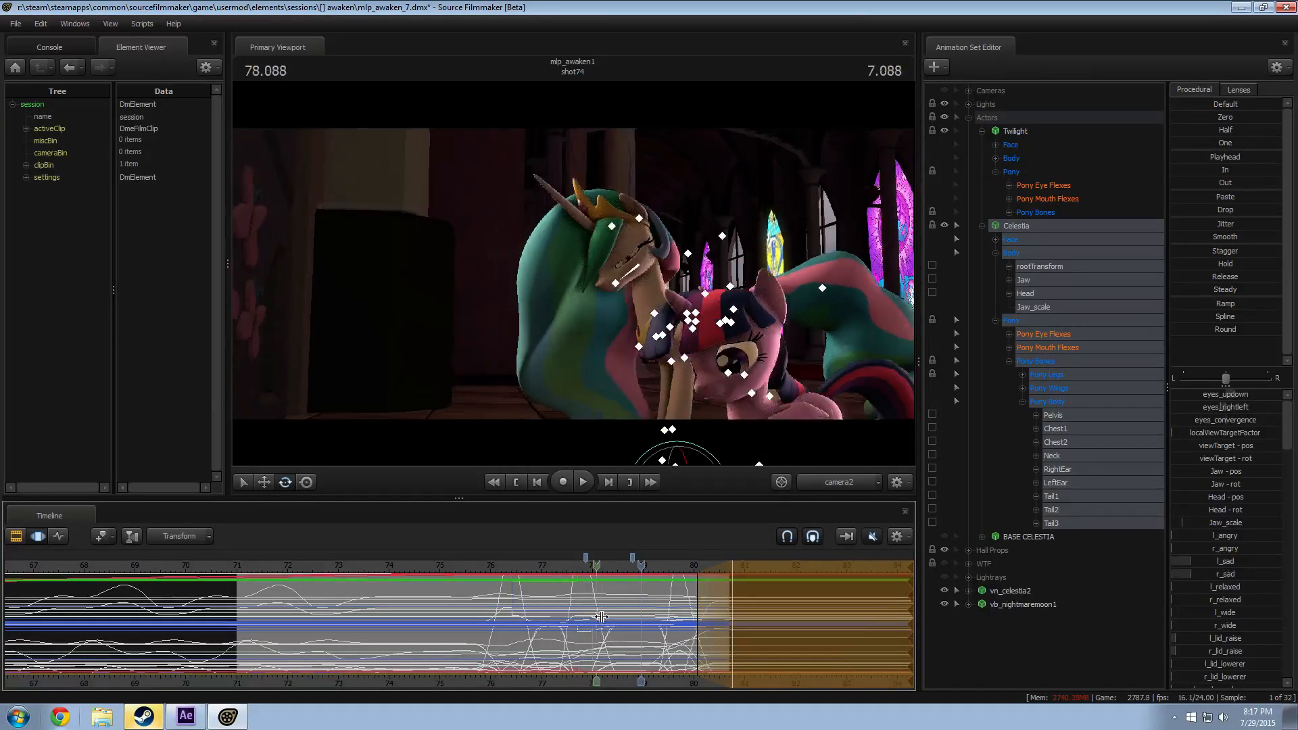
Step: Apply the Round procedural preset to Celestia's bones, excluding her face, eye and mouth flexes, over about 78.1 to 79.1 seconds
{"action": "scroll", "coordinate": [675, 564], "scroll_direction": "up", "scroll_amount": 6}
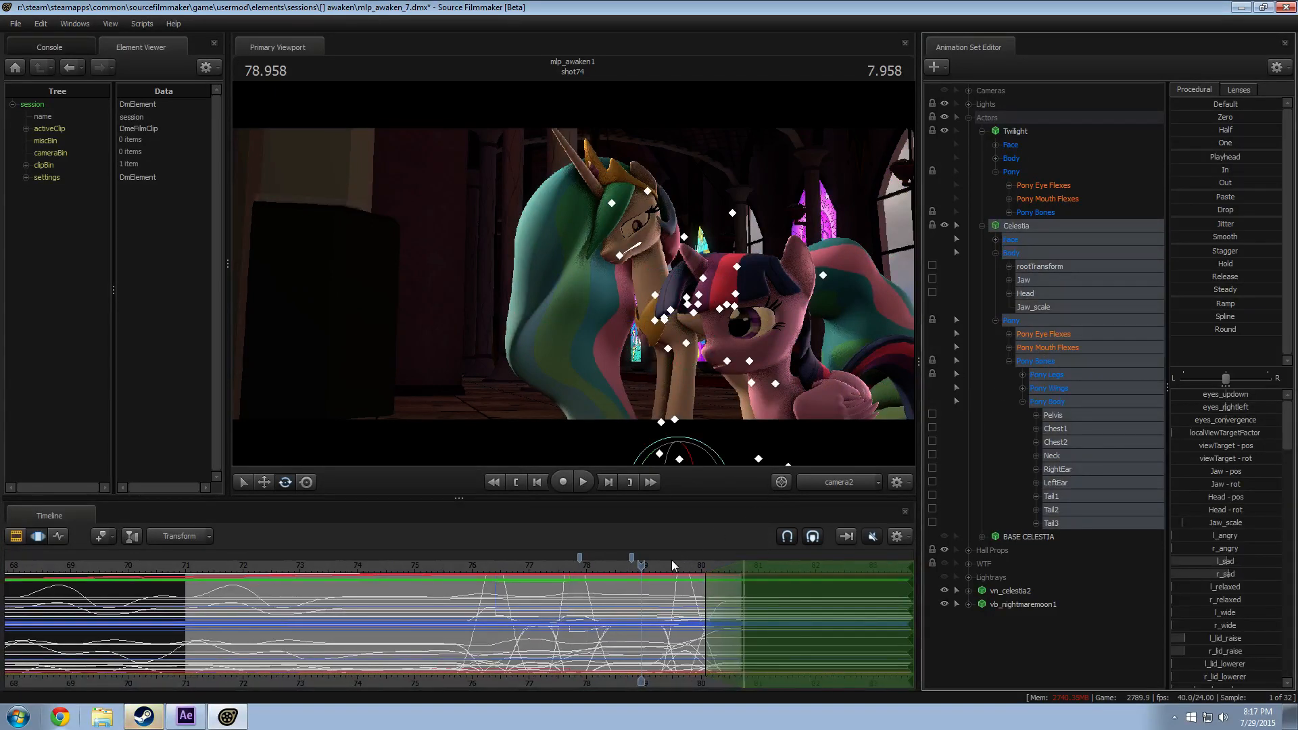
{"action": "key", "text": "shift"}
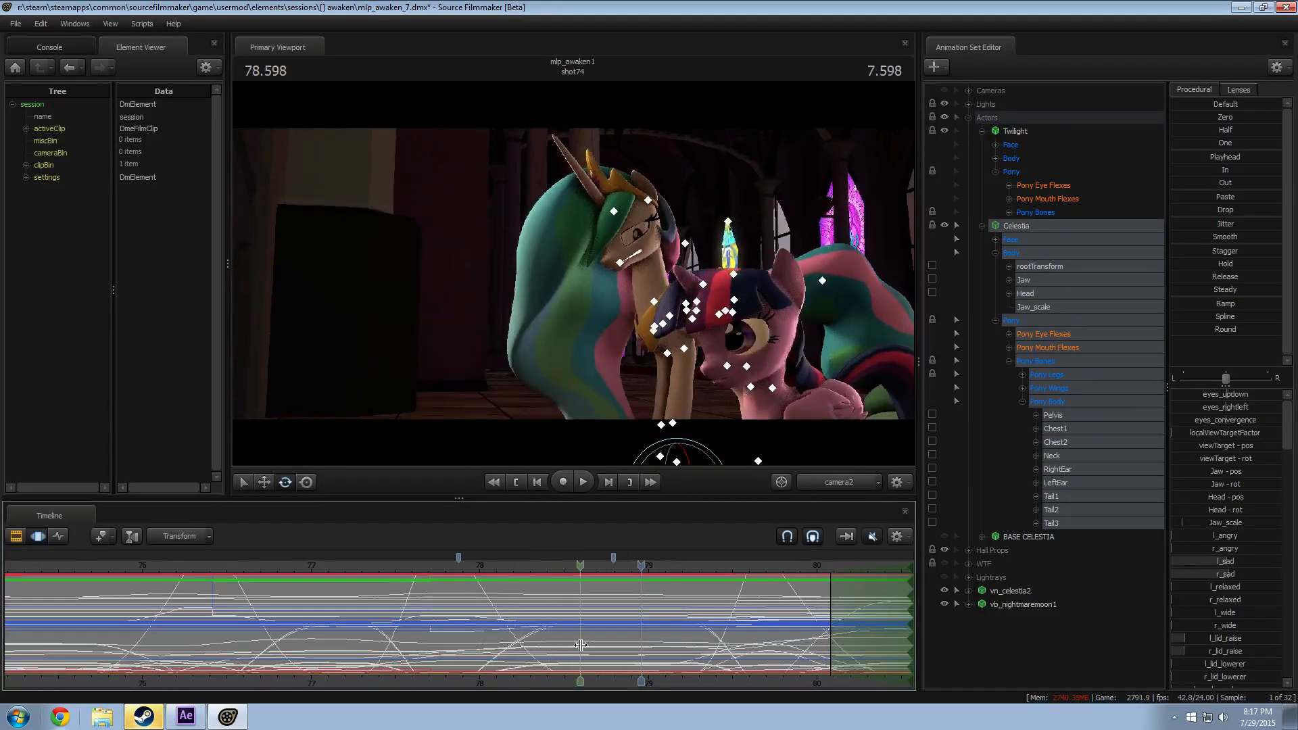
{"action": "left_click", "coordinate": [1049, 336], "text": "ctrl"}
{"action": "left_click", "coordinate": [1045, 348], "text": "ctrl"}
{"action": "left_click", "coordinate": [1033, 240], "text": "ctrl"}
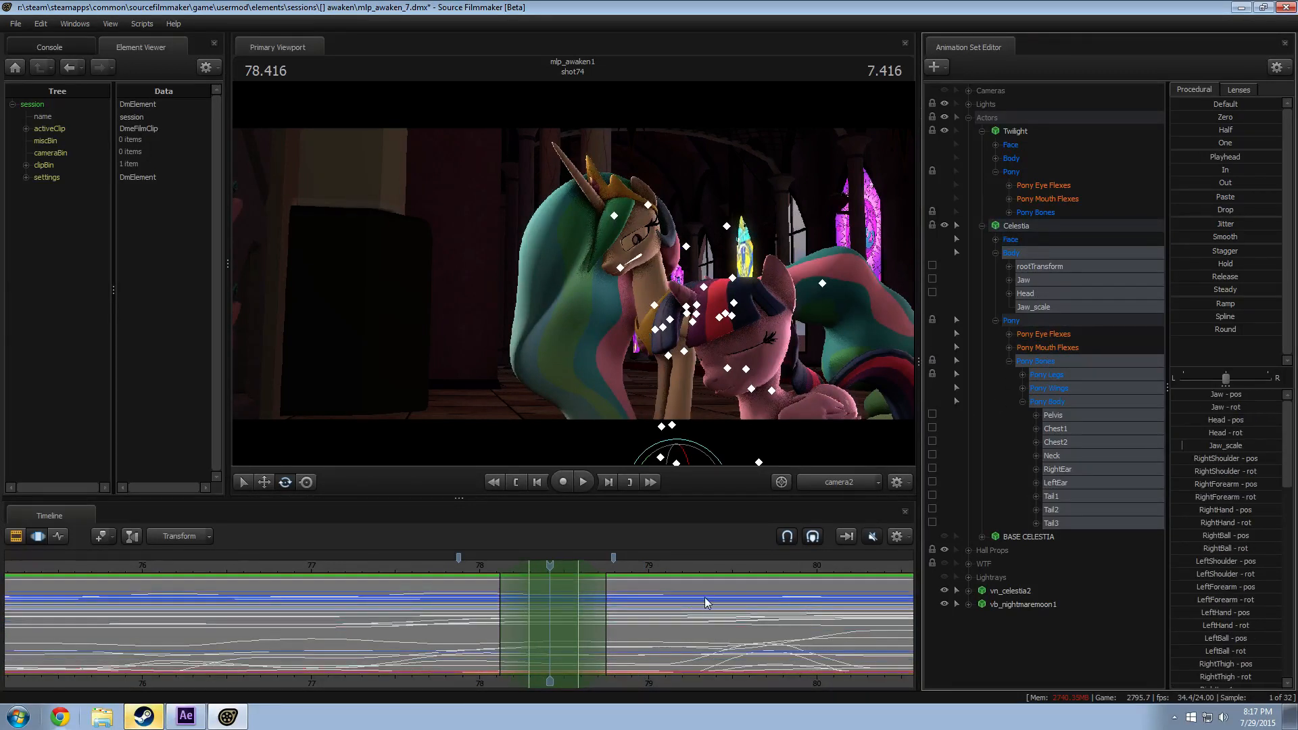
{"action": "left_click_drag", "start_coordinate": [611, 634], "coordinate": [670, 636]}
{"action": "left_click", "coordinate": [1225, 330]}
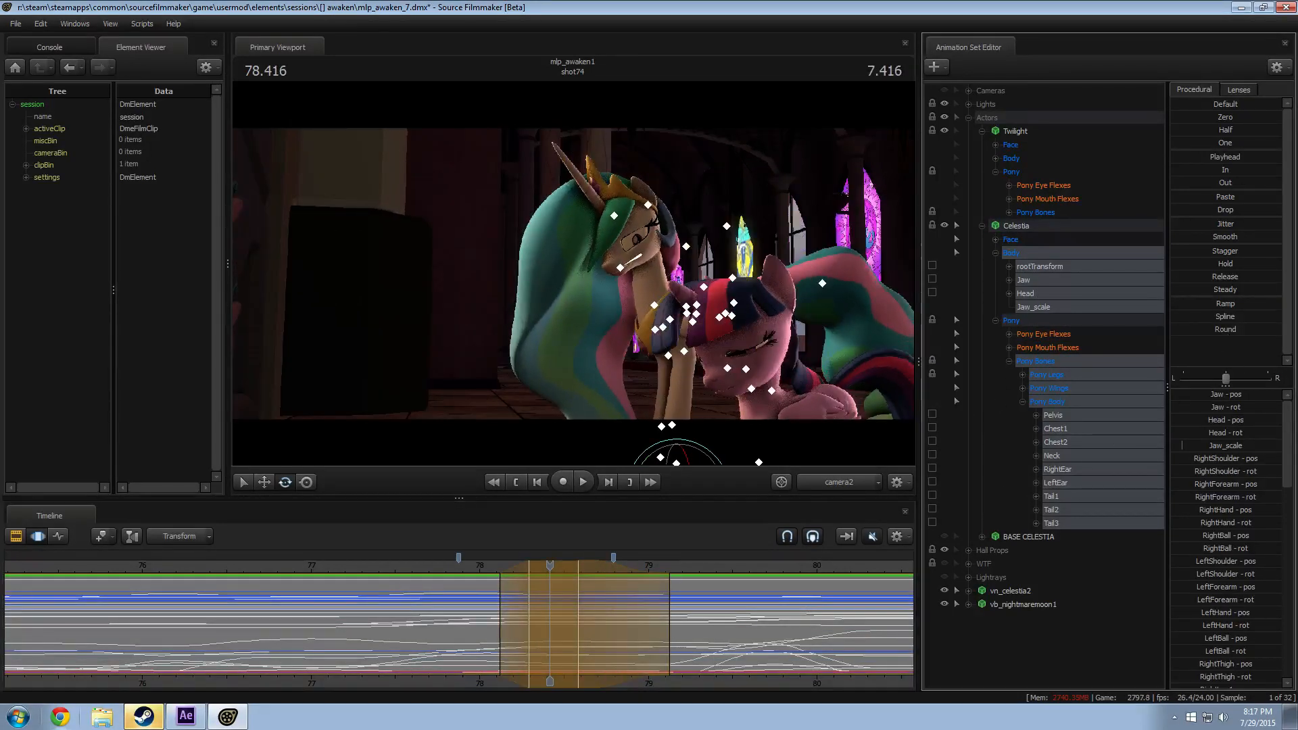
Step: Play back the adjusted motion and move the time selection earlier to span 78 to 79 seconds
{"action": "left_click", "coordinate": [451, 567]}
{"action": "key", "text": "space"}
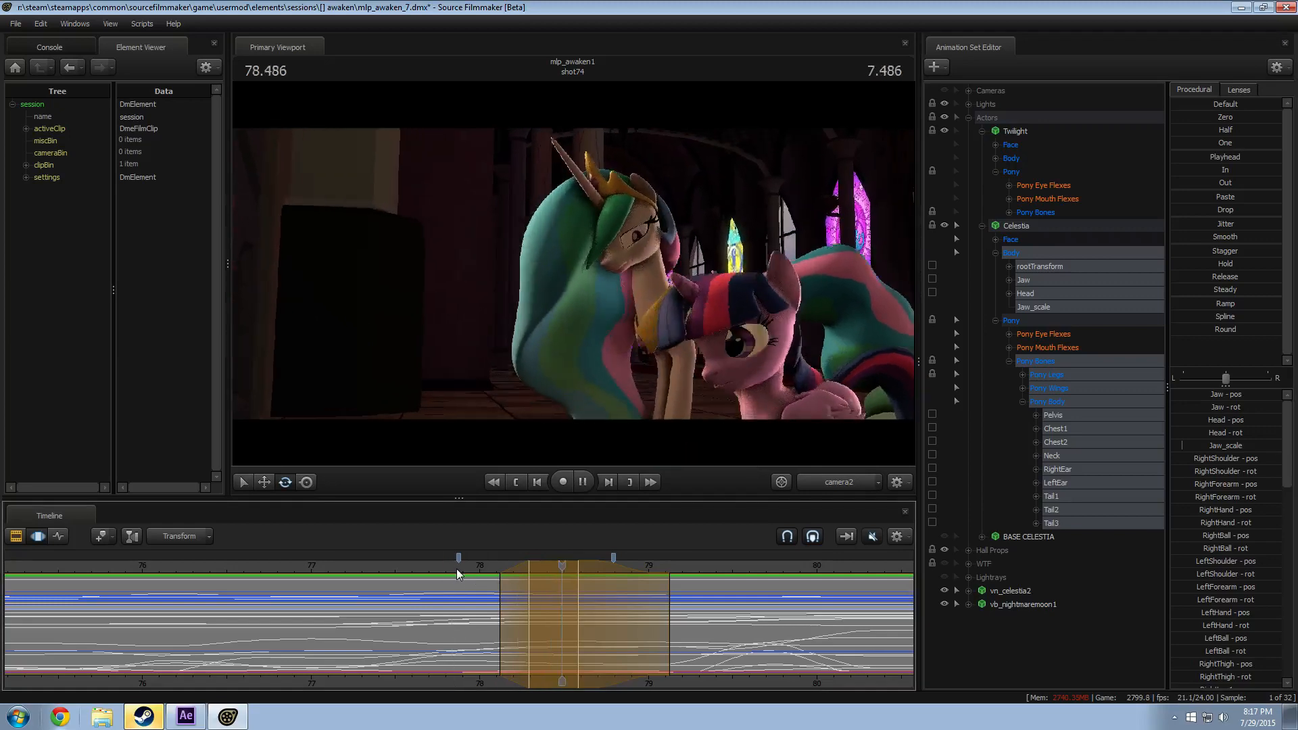
{"action": "key", "text": "space"}
{"action": "key", "text": "shift"}
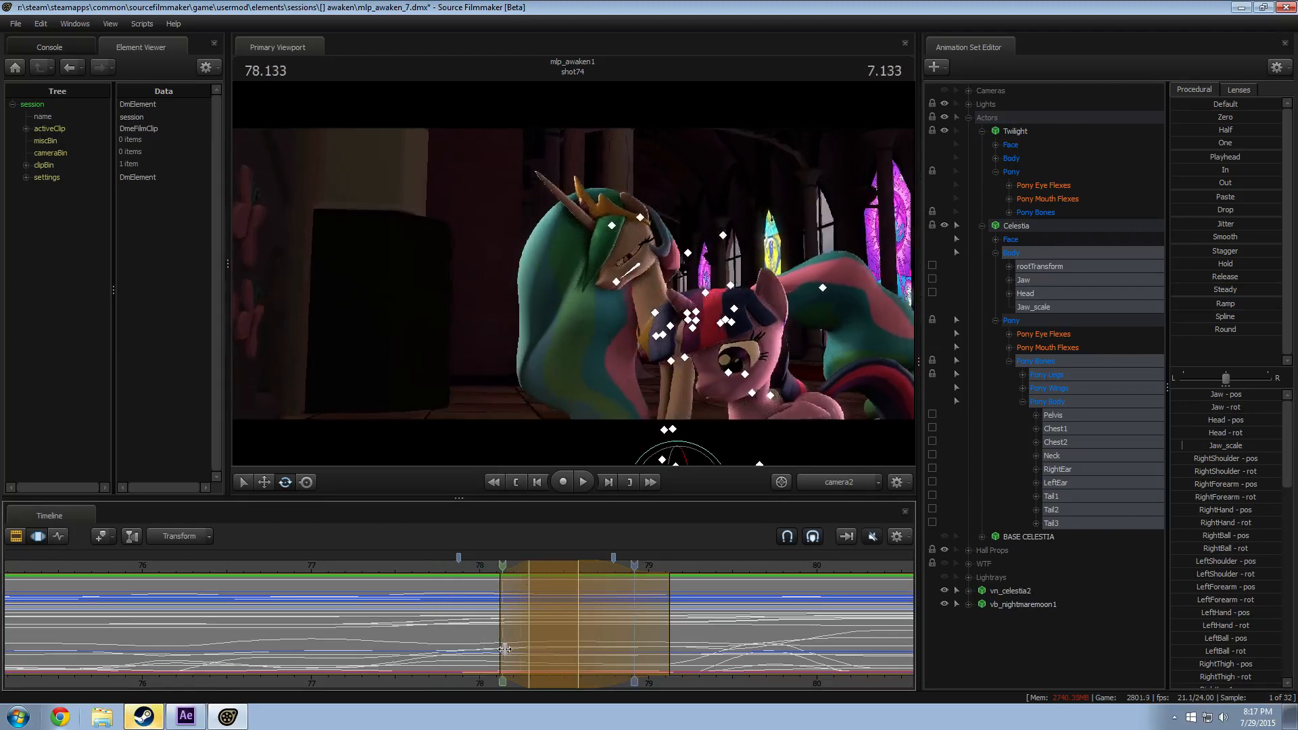
{"action": "left_click", "coordinate": [451, 565]}
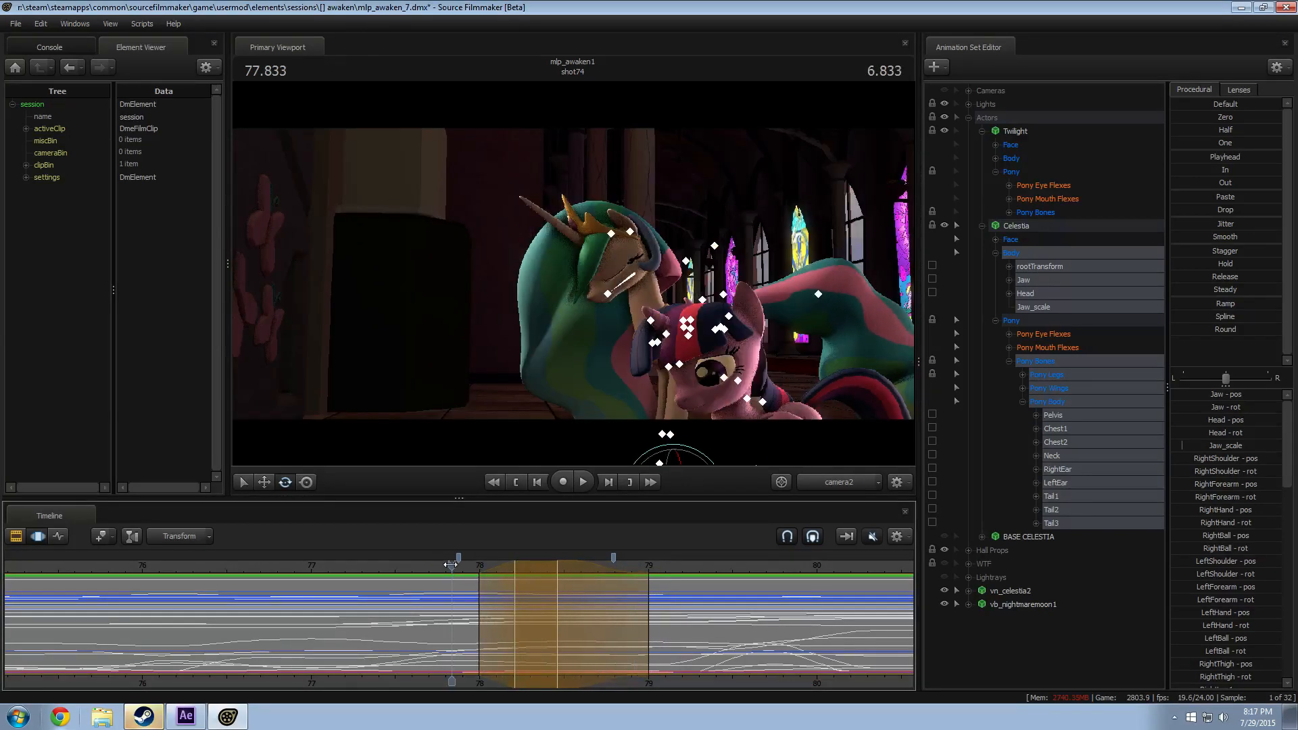
{"action": "key", "text": "space"}
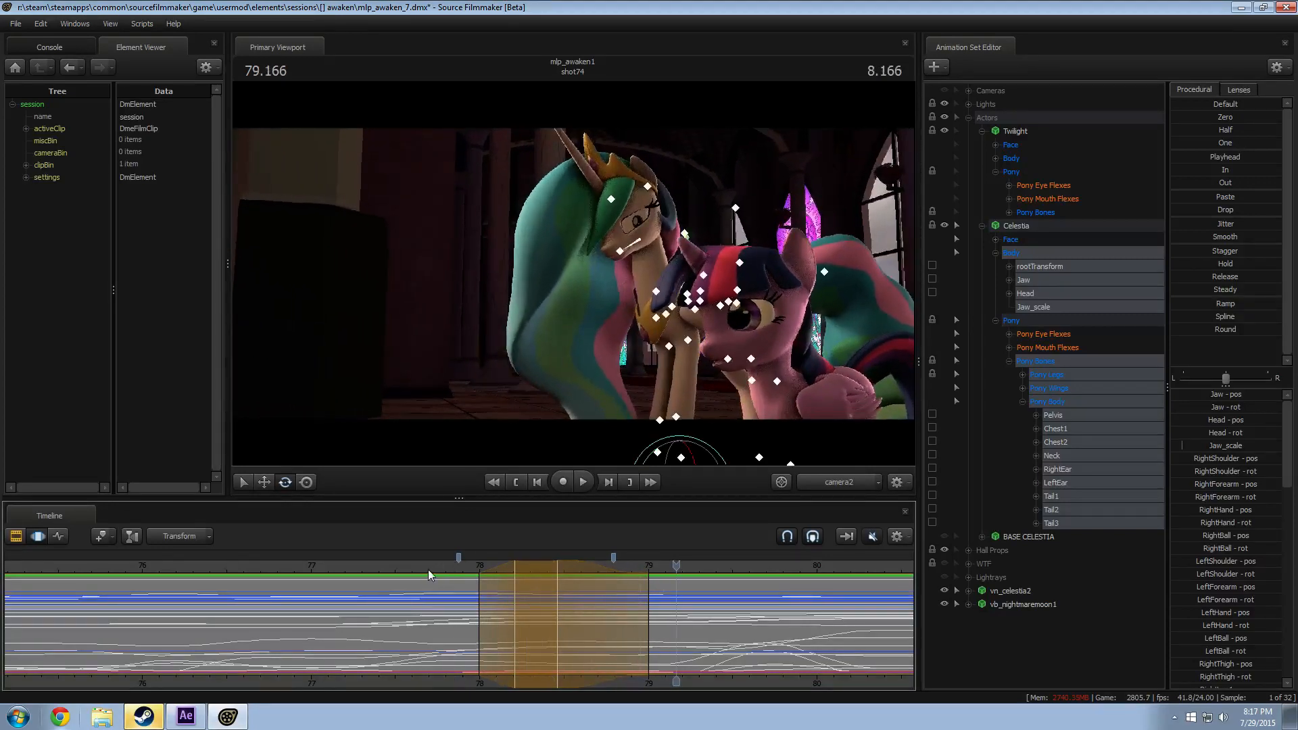
Step: Shift and stretch the time selection to about 77.8 to 78.9 seconds and replay Celestia's movement through it
{"action": "left_click_drag", "start_coordinate": [516, 593], "coordinate": [480, 567]}
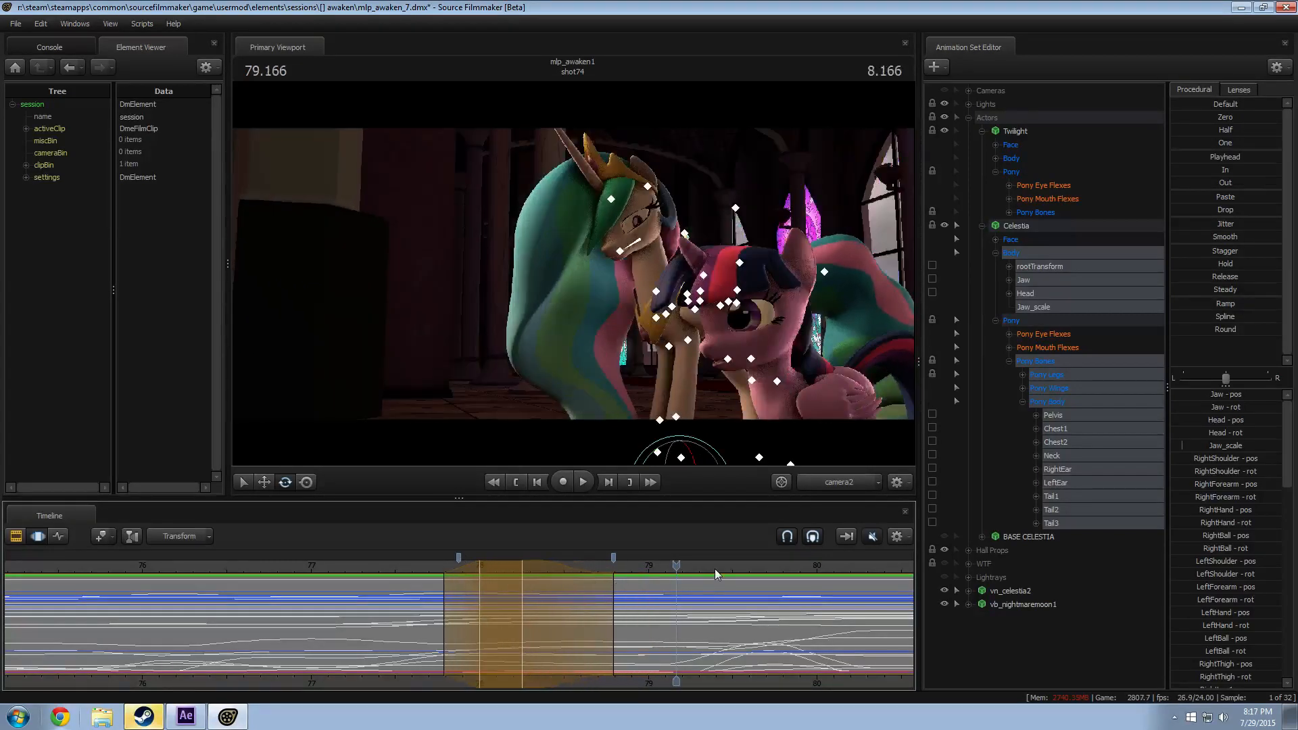
{"action": "left_click_drag", "start_coordinate": [595, 636], "coordinate": [615, 636]}
{"action": "left_click", "coordinate": [417, 565]}
{"action": "key", "text": "space"}
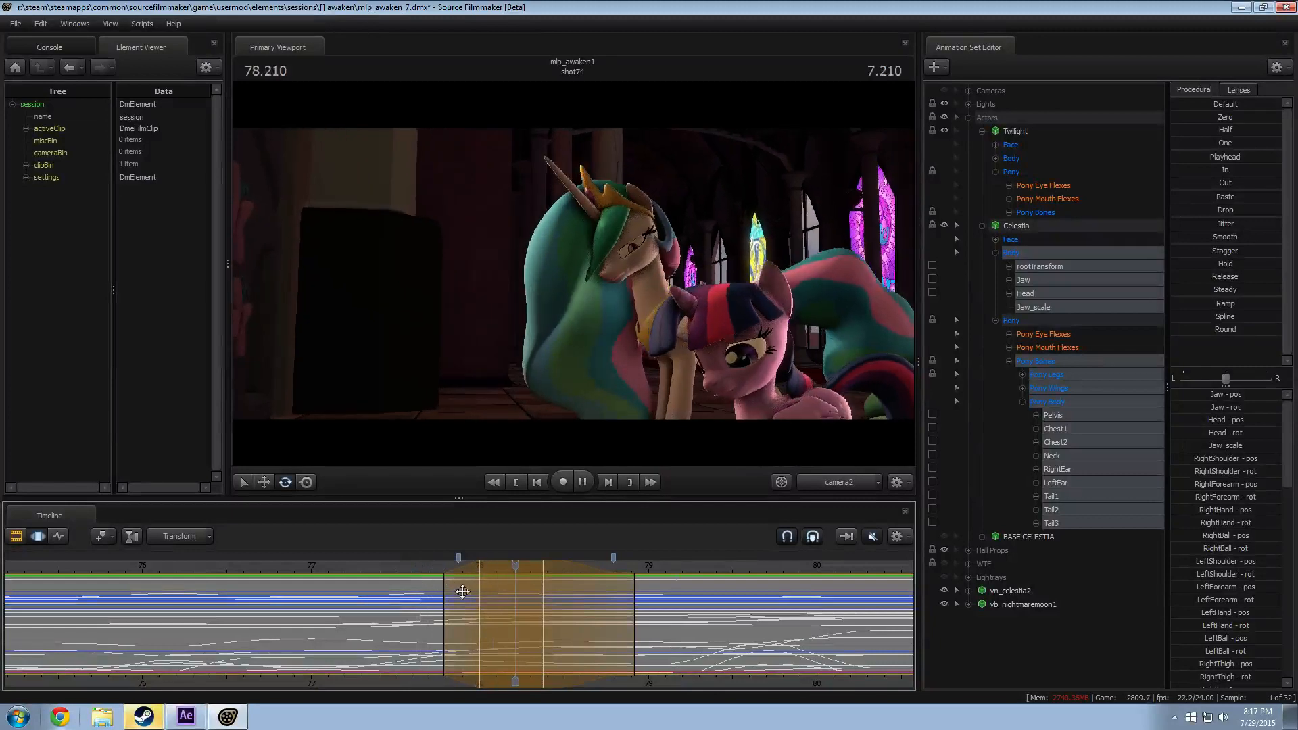
{"action": "key", "text": "space"}
{"action": "left_click", "coordinate": [415, 566]}
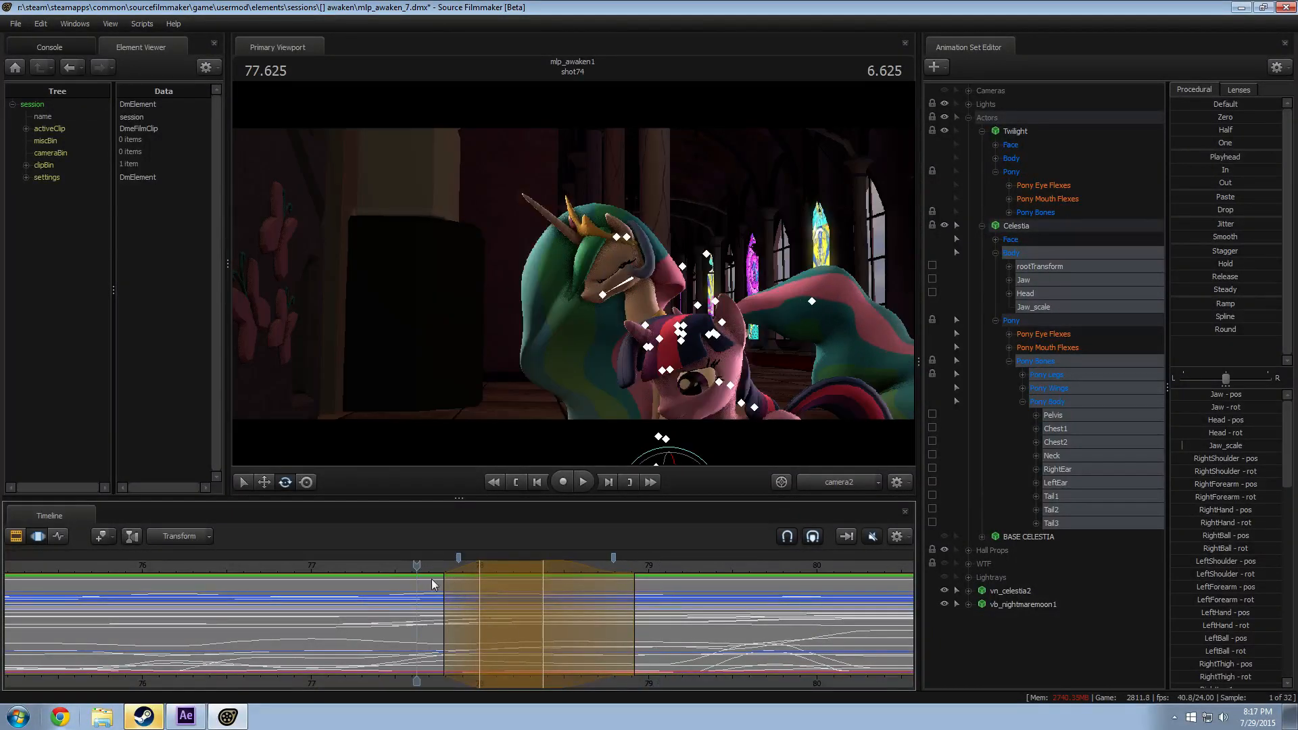
{"action": "key", "text": "space"}
{"action": "key", "text": "space"}
{"action": "key", "text": "space"}
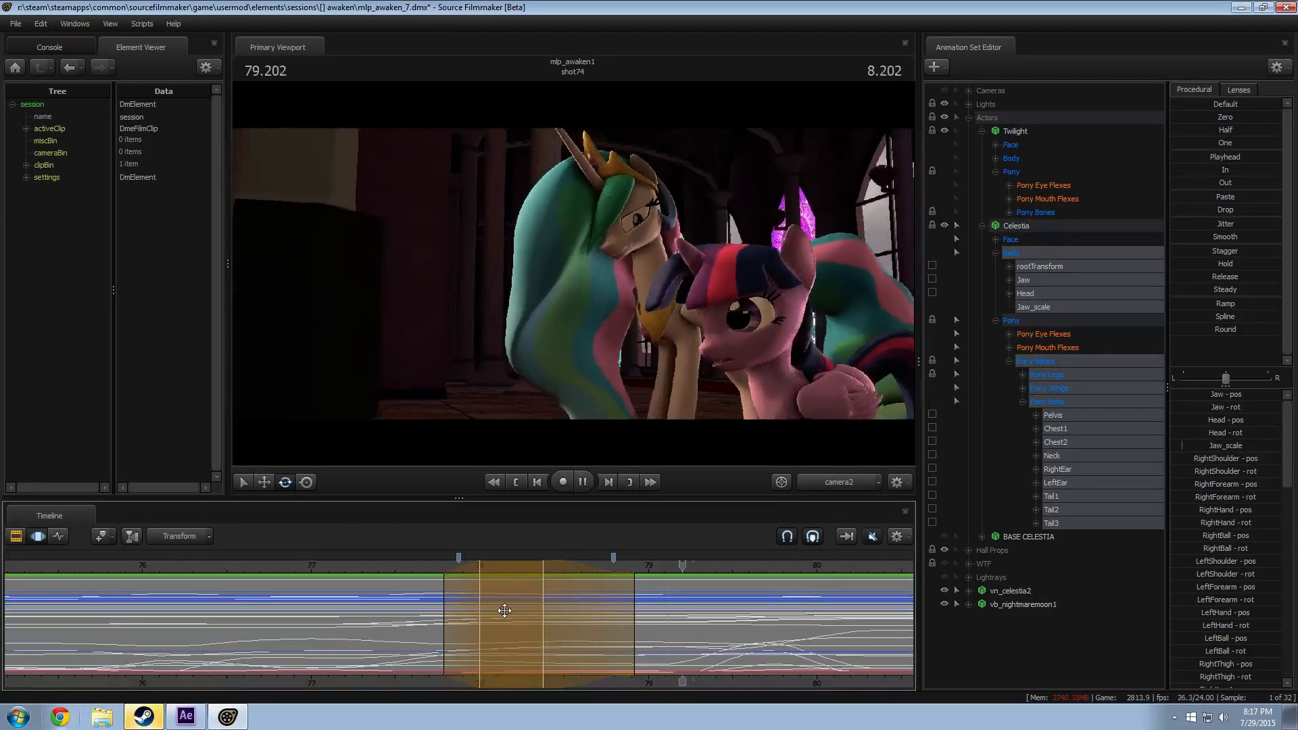
Step: Replace the time selection on Celestia's bones with one from about 78.04 to 79.83 seconds
{"action": "key", "text": "space"}
{"action": "left_click_drag", "start_coordinate": [586, 623], "coordinate": [480, 638]}
{"action": "key", "text": "Escape"}
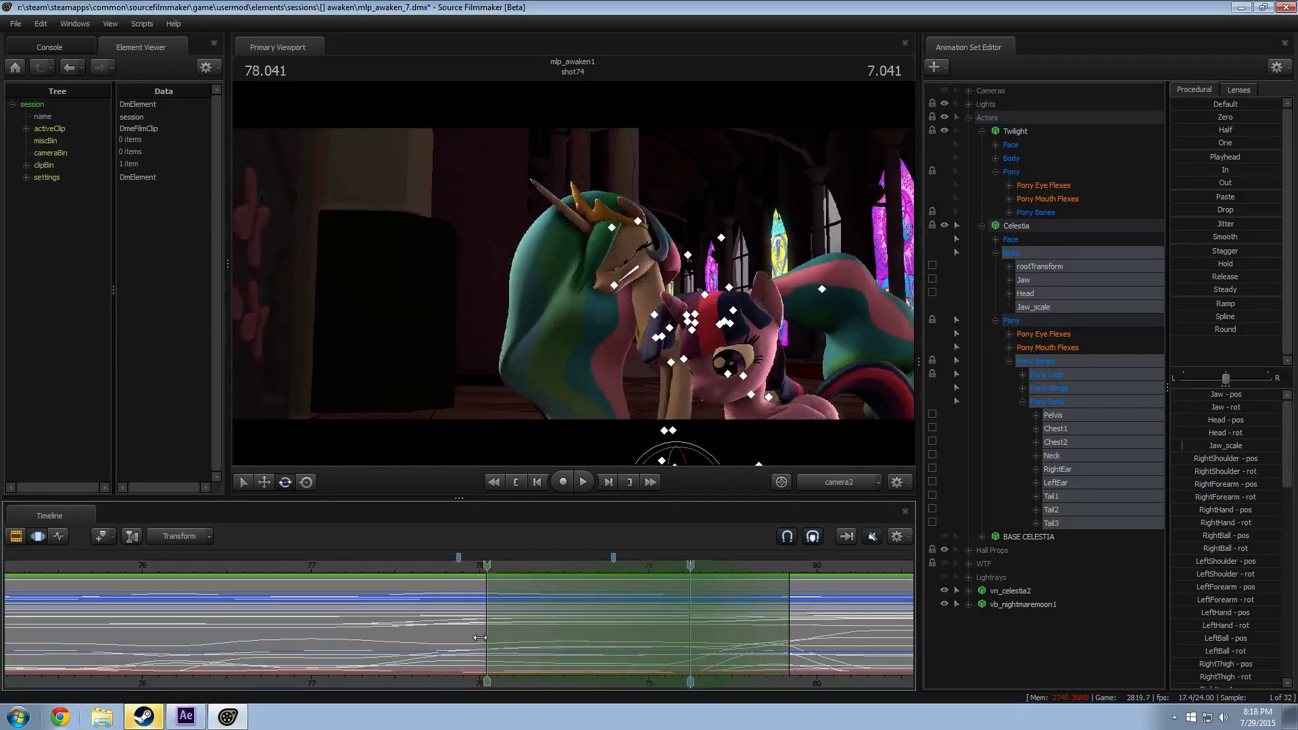
Step: Rotate Celestia's head slightly within the existing time selection at 79.25 s and play back the end of shot74
{"action": "left_click", "coordinate": [632, 253]}
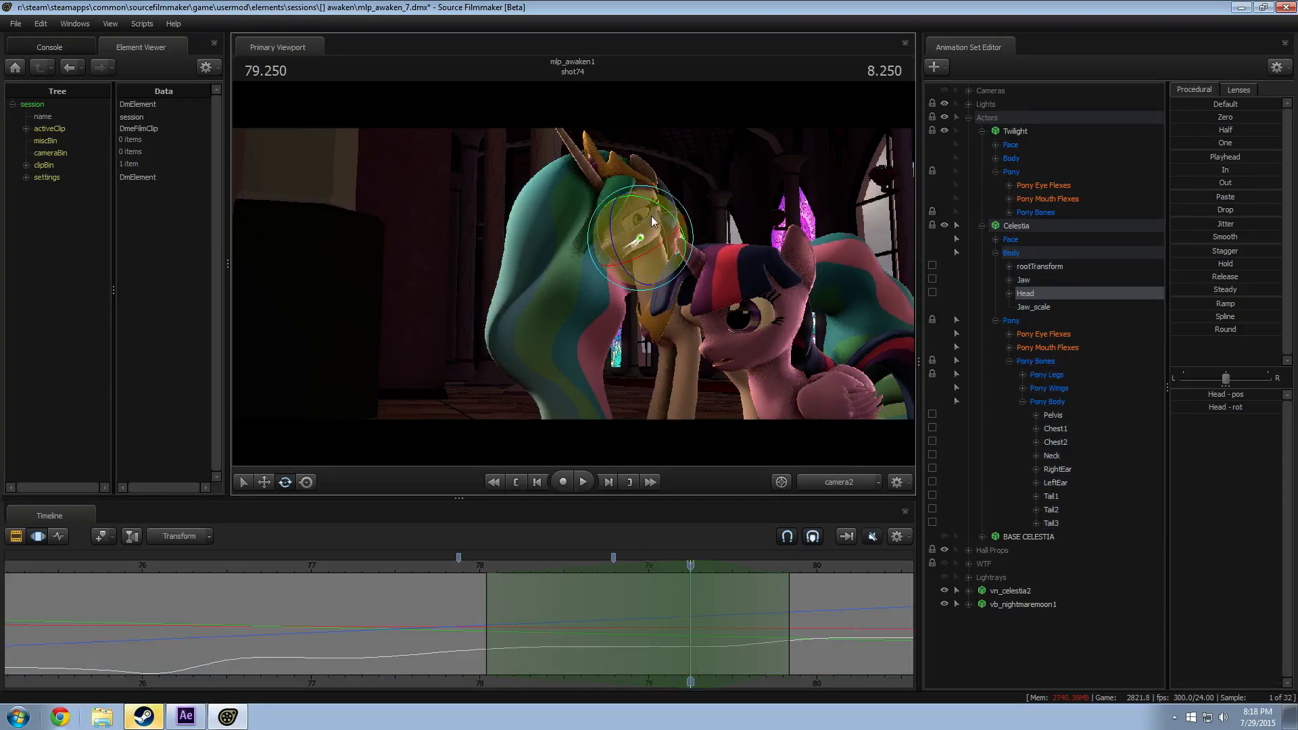
{"action": "left_click_drag", "start_coordinate": [664, 210], "coordinate": [667, 212]}
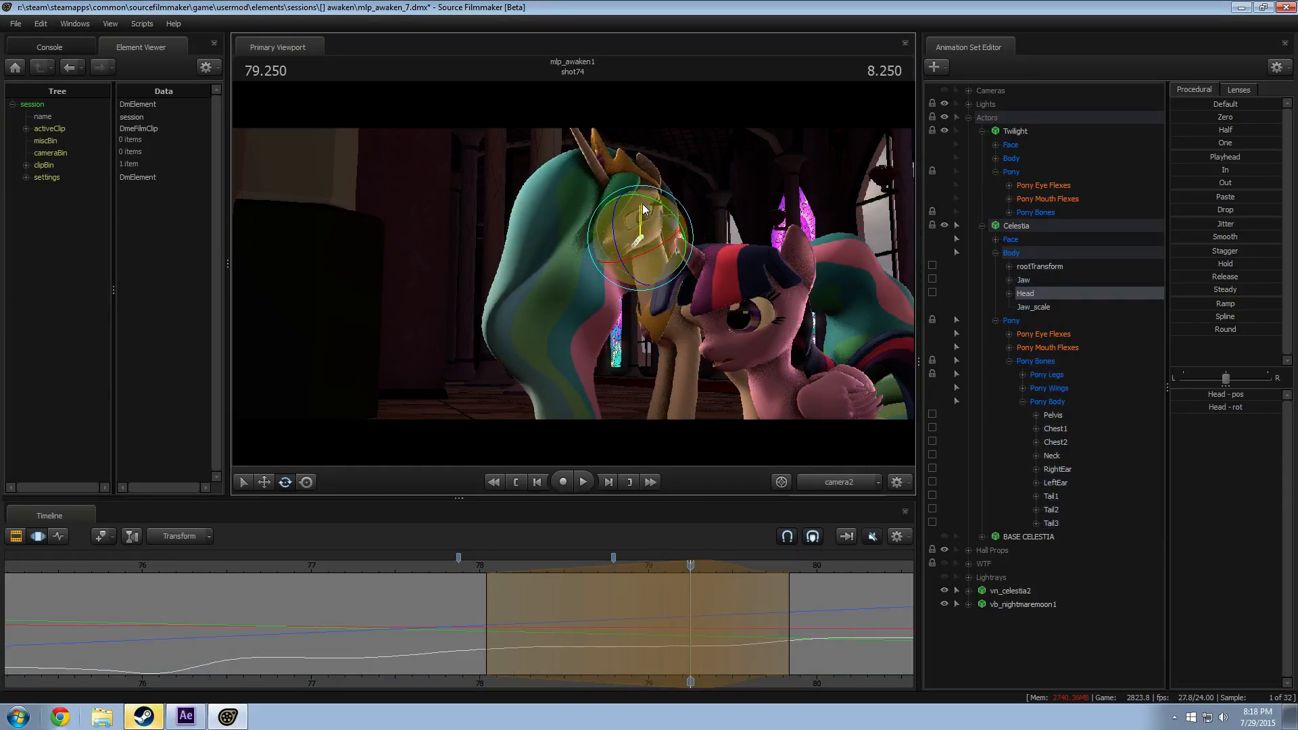
{"action": "key", "text": "space"}
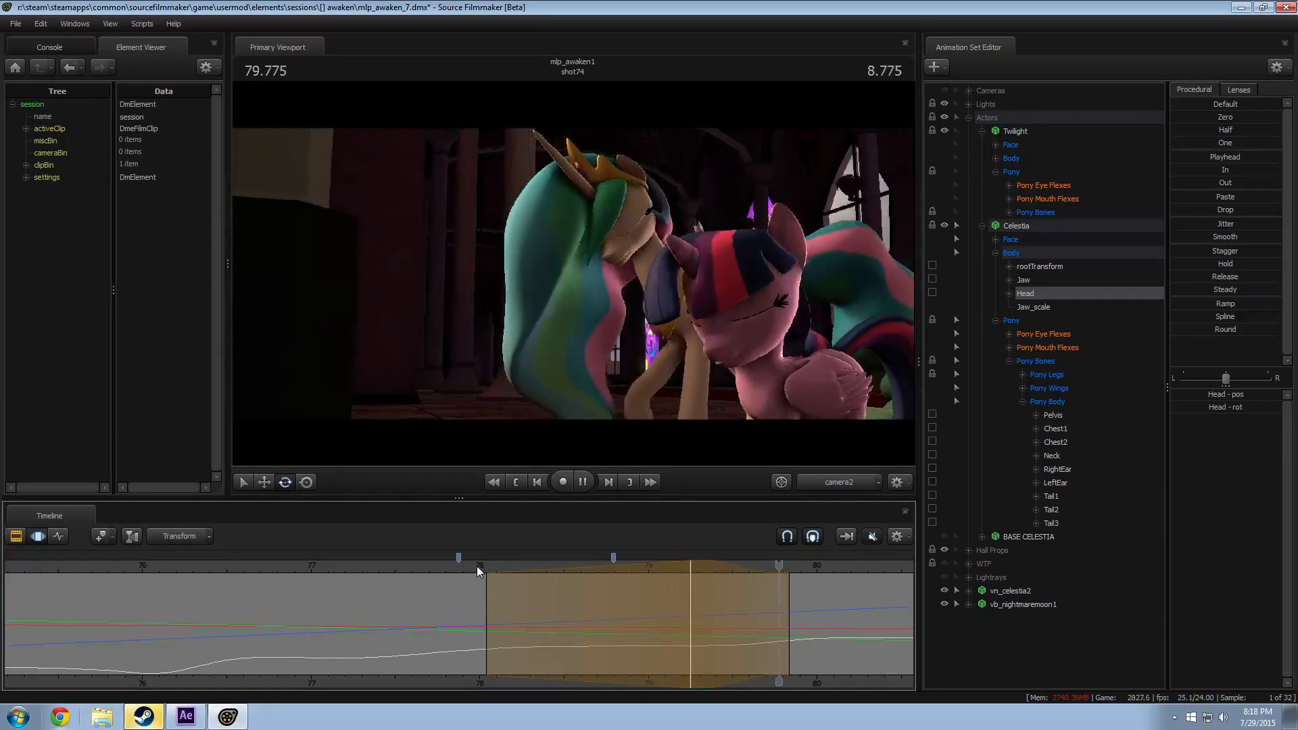
{"action": "key", "text": "space"}
{"action": "left_click", "coordinate": [445, 571]}
{"action": "key", "text": "space"}
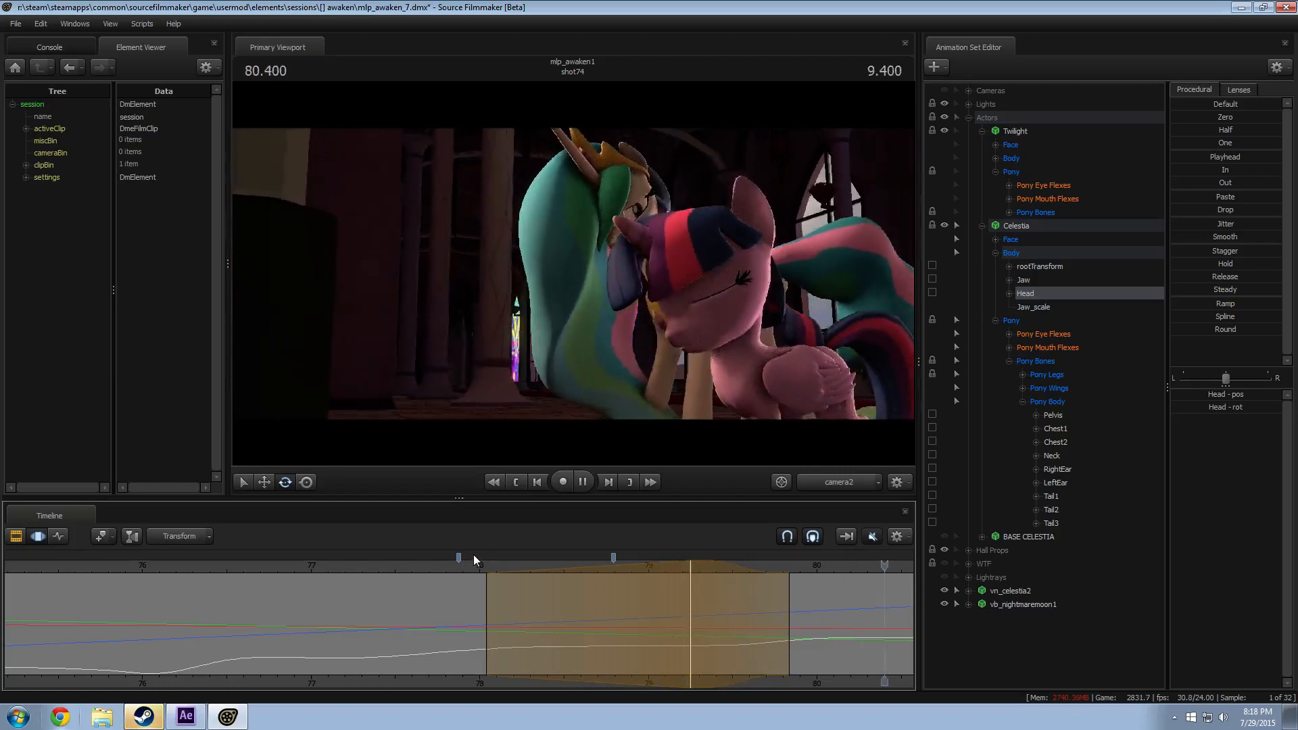
{"action": "middle_click_drag", "start_coordinate": [864, 685], "coordinate": [680, 660]}
{"action": "key", "text": "space"}
{"action": "key", "text": "space"}
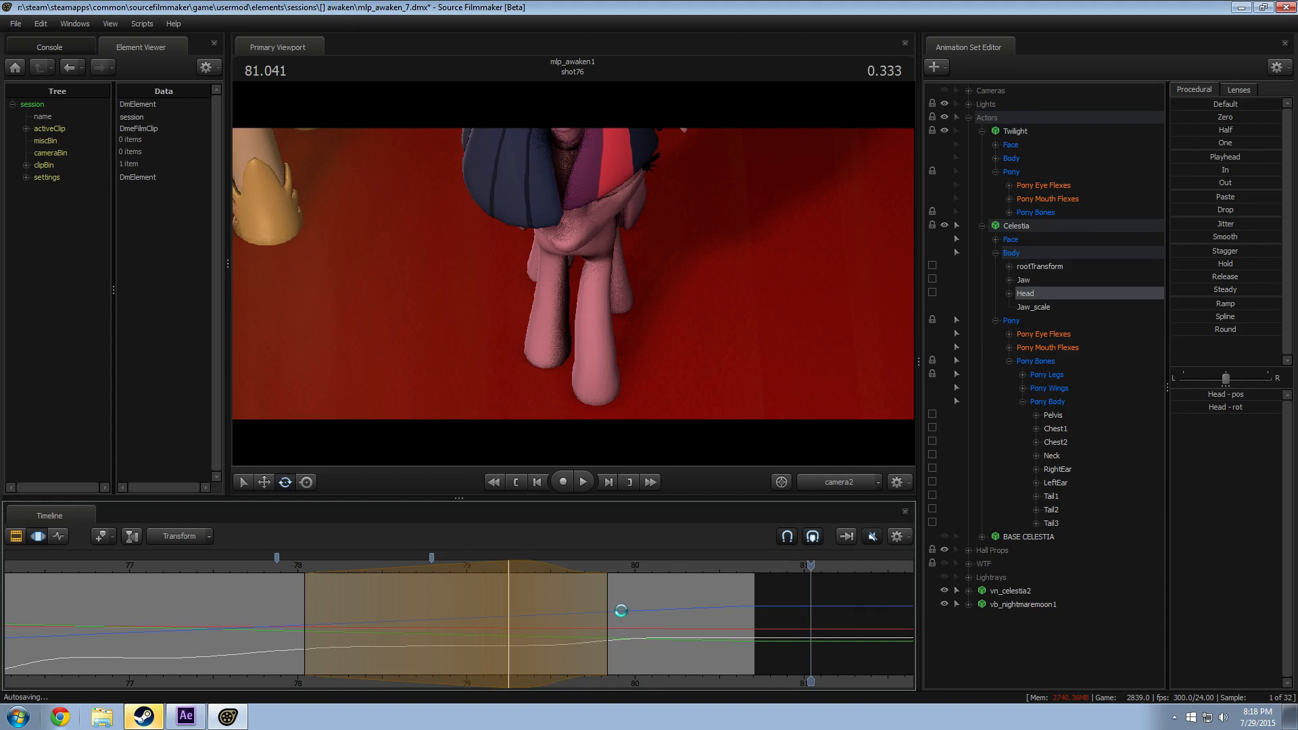
Step: Select every animation set in the shot, from Cameras down to vb_nightmaremoon1
{"action": "scroll", "coordinate": [576, 617], "scroll_direction": "down", "scroll_amount": 5}
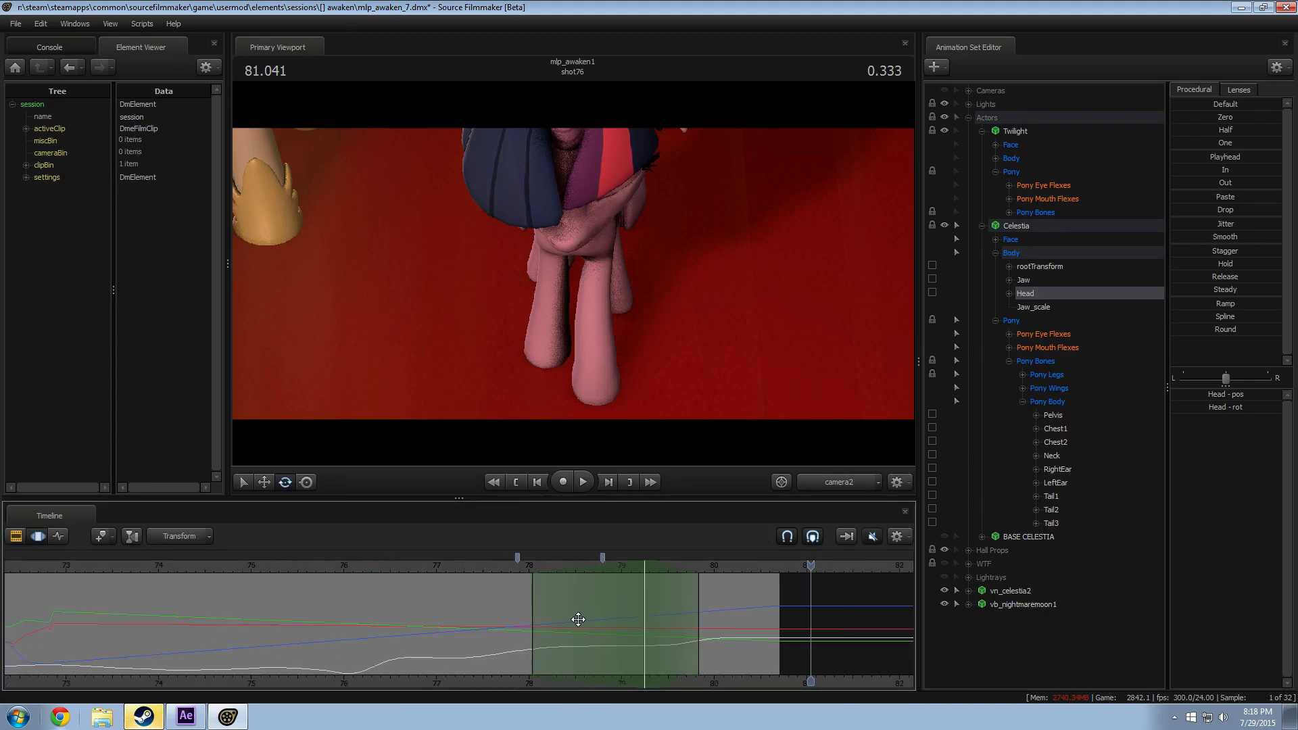
{"action": "scroll", "coordinate": [299, 584], "scroll_direction": "down", "scroll_amount": 2}
{"action": "scroll", "coordinate": [229, 589], "scroll_direction": "down", "scroll_amount": 8}
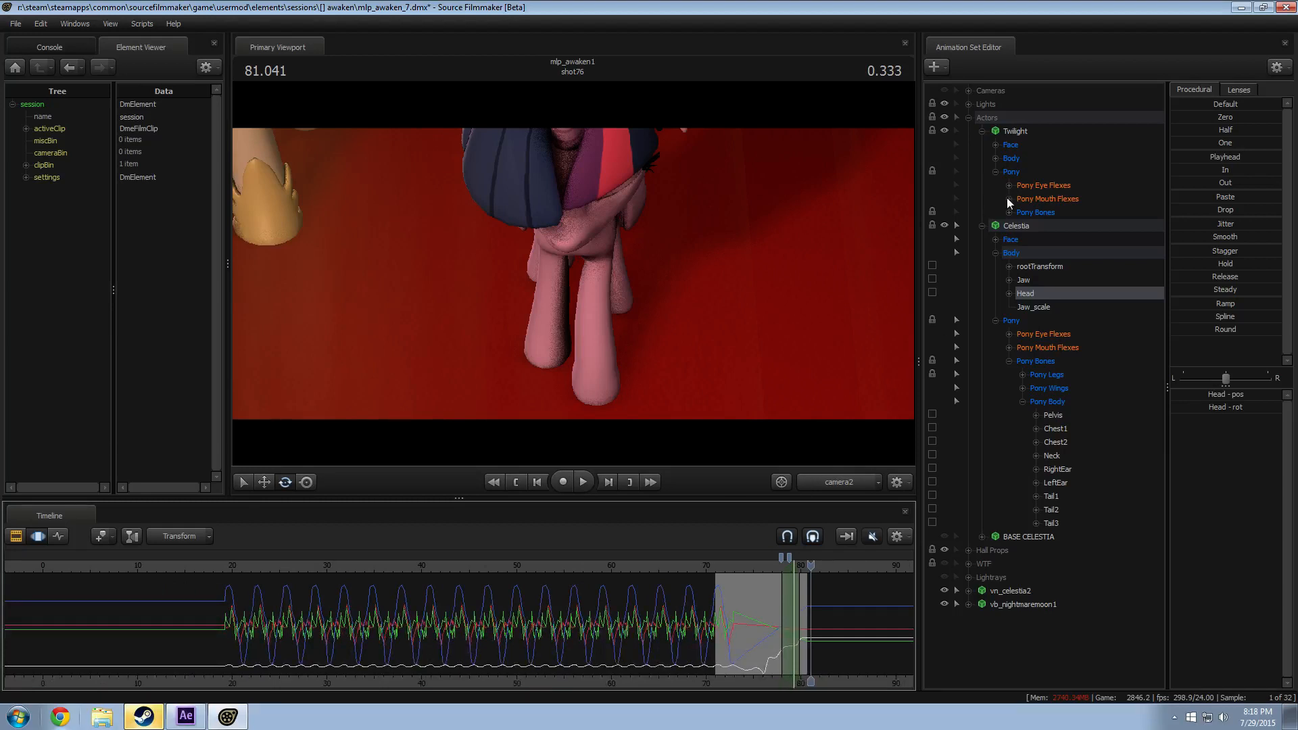
{"action": "left_click", "coordinate": [991, 90]}
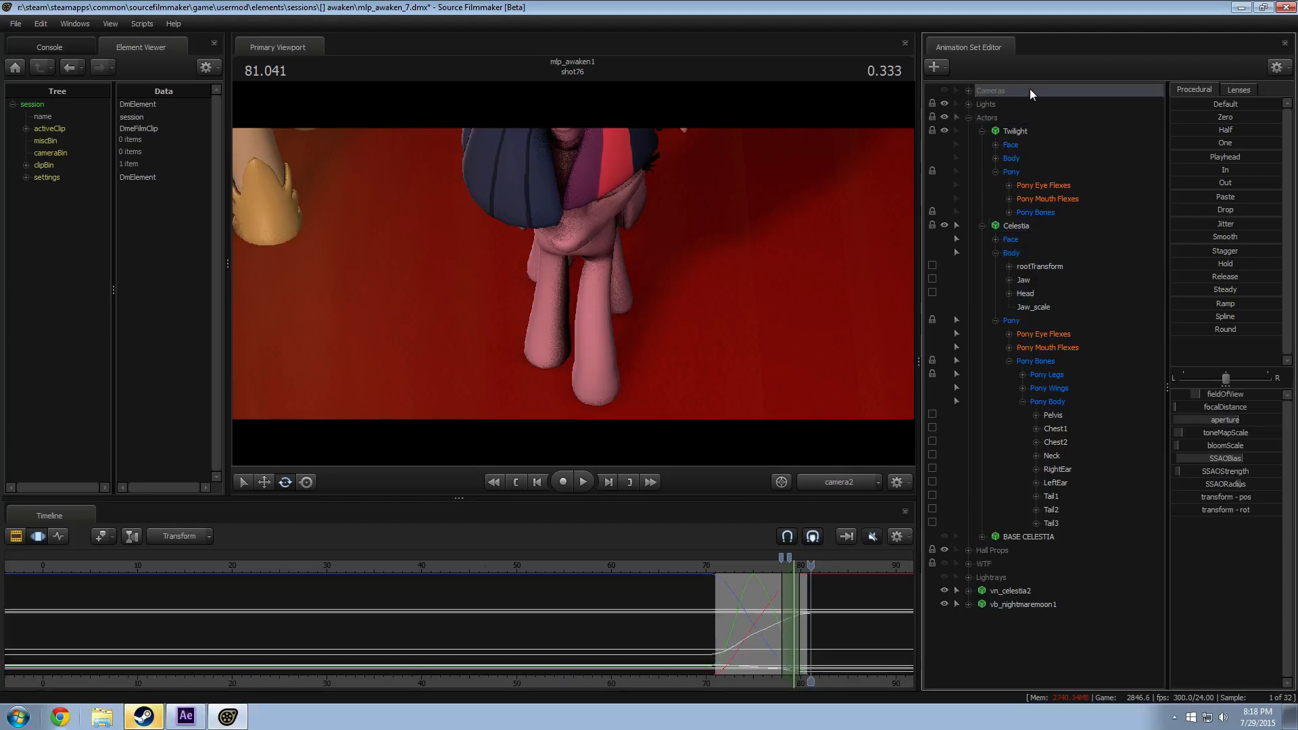
{"action": "left_click", "coordinate": [1011, 604], "text": "shift"}
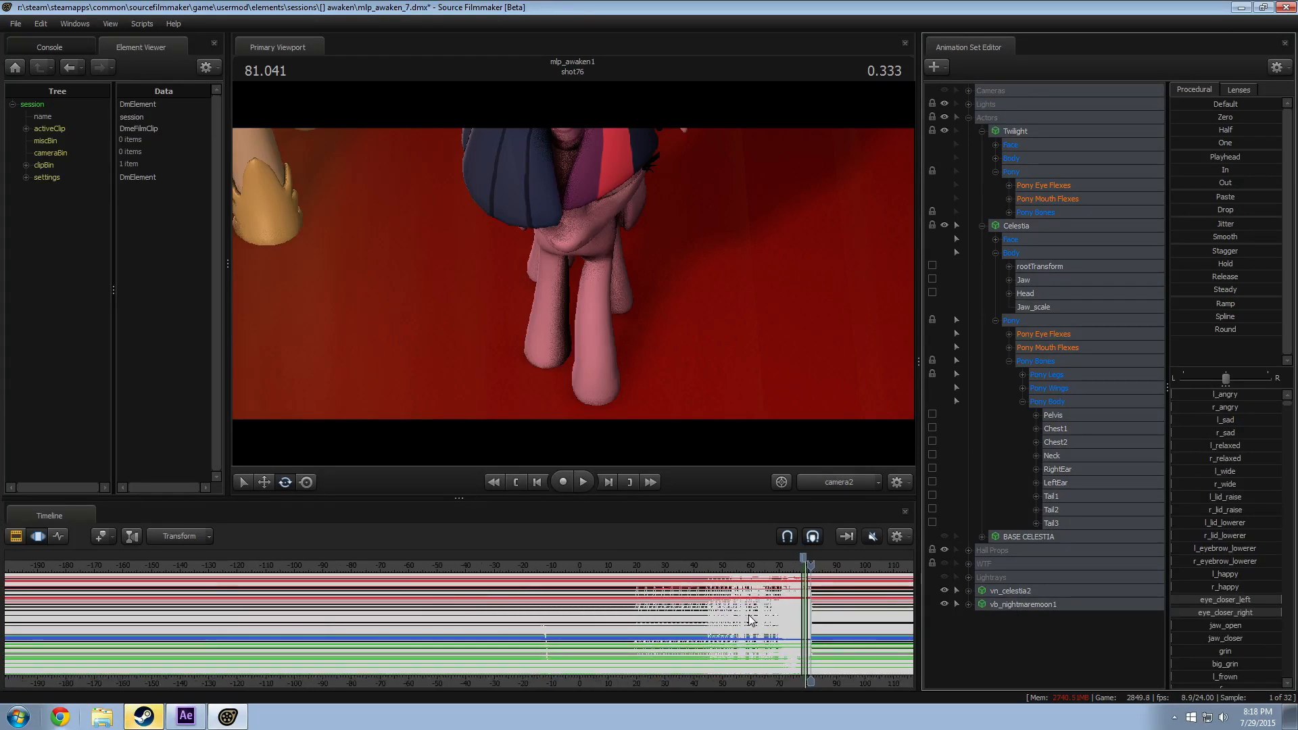
Step: Set the time selection to everything before 70.958 s and apply the Out preset to all selected controls
{"action": "scroll", "coordinate": [750, 620], "scroll_direction": "up", "scroll_amount": 10}
{"action": "left_click", "coordinate": [528, 614]}
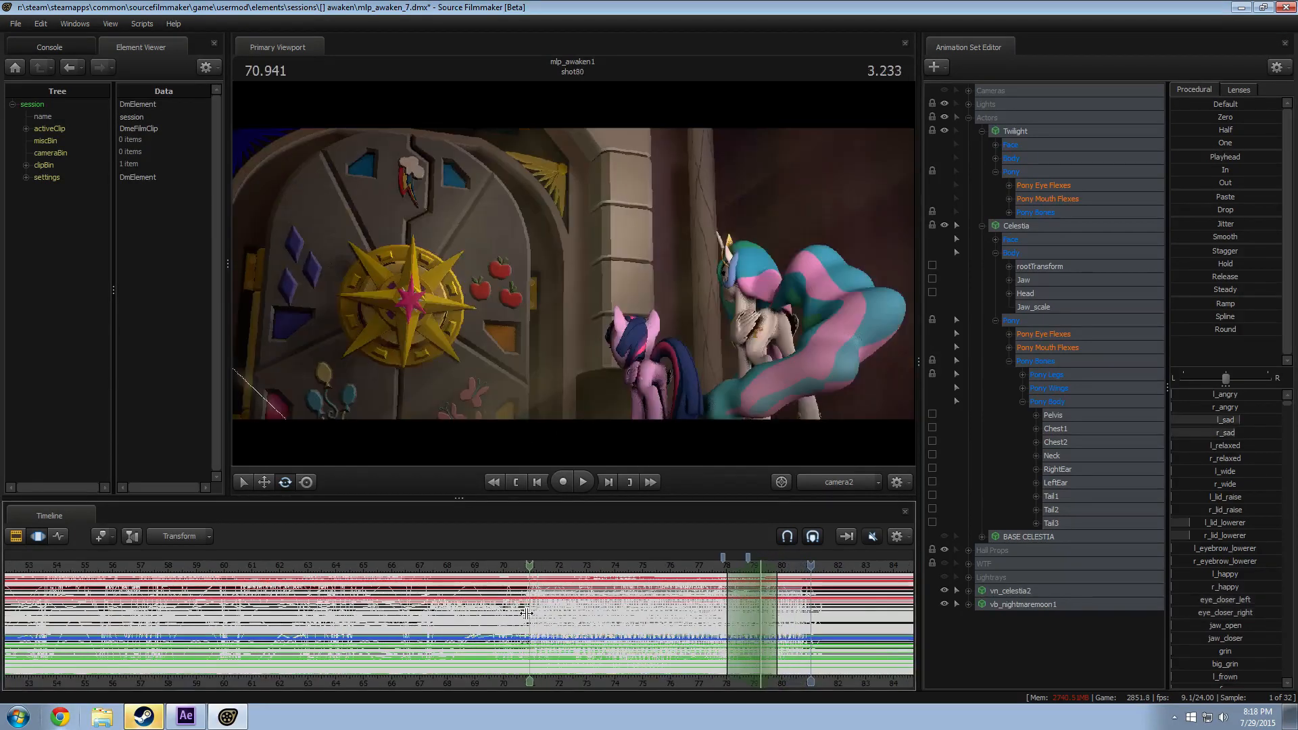
{"action": "left_click_drag", "start_coordinate": [525, 613], "coordinate": [2, 617], "text": "shift"}
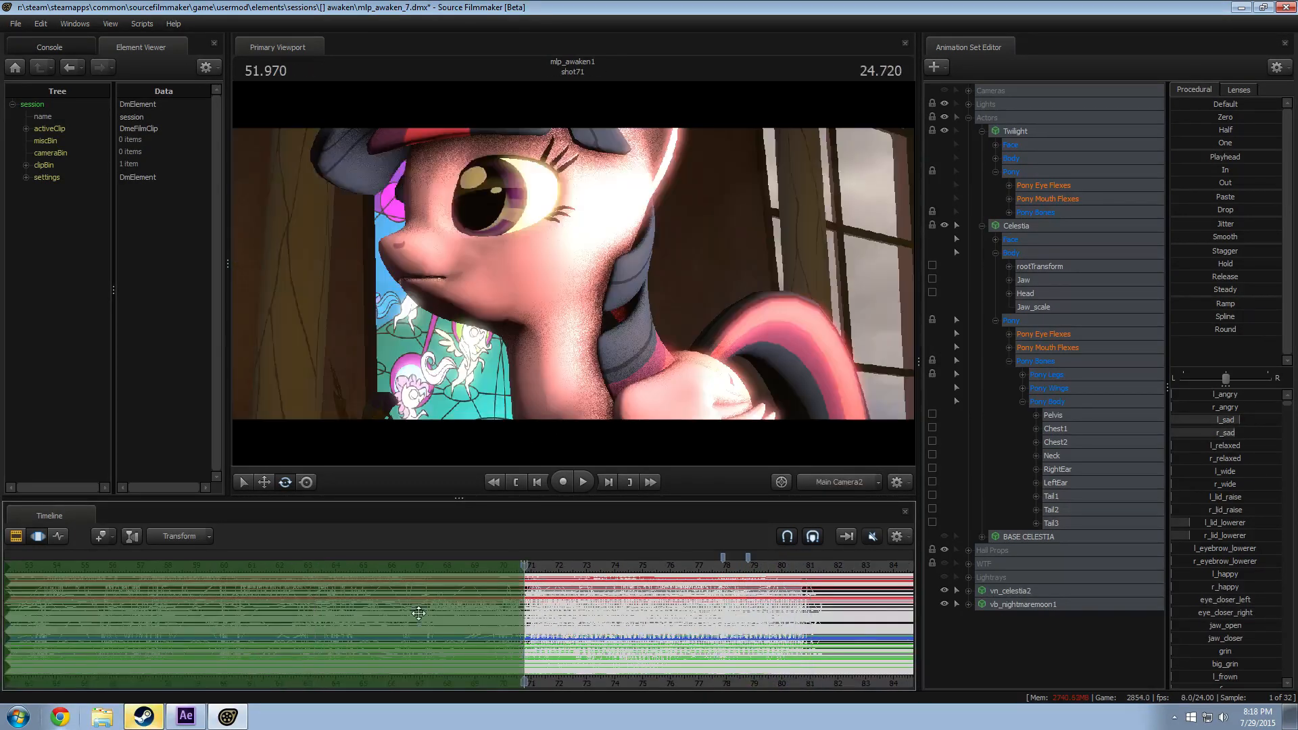
{"action": "scroll", "coordinate": [504, 612], "scroll_direction": "up", "scroll_amount": 4}
{"action": "left_click_drag", "start_coordinate": [538, 616], "coordinate": [1, 626], "text": "shift"}
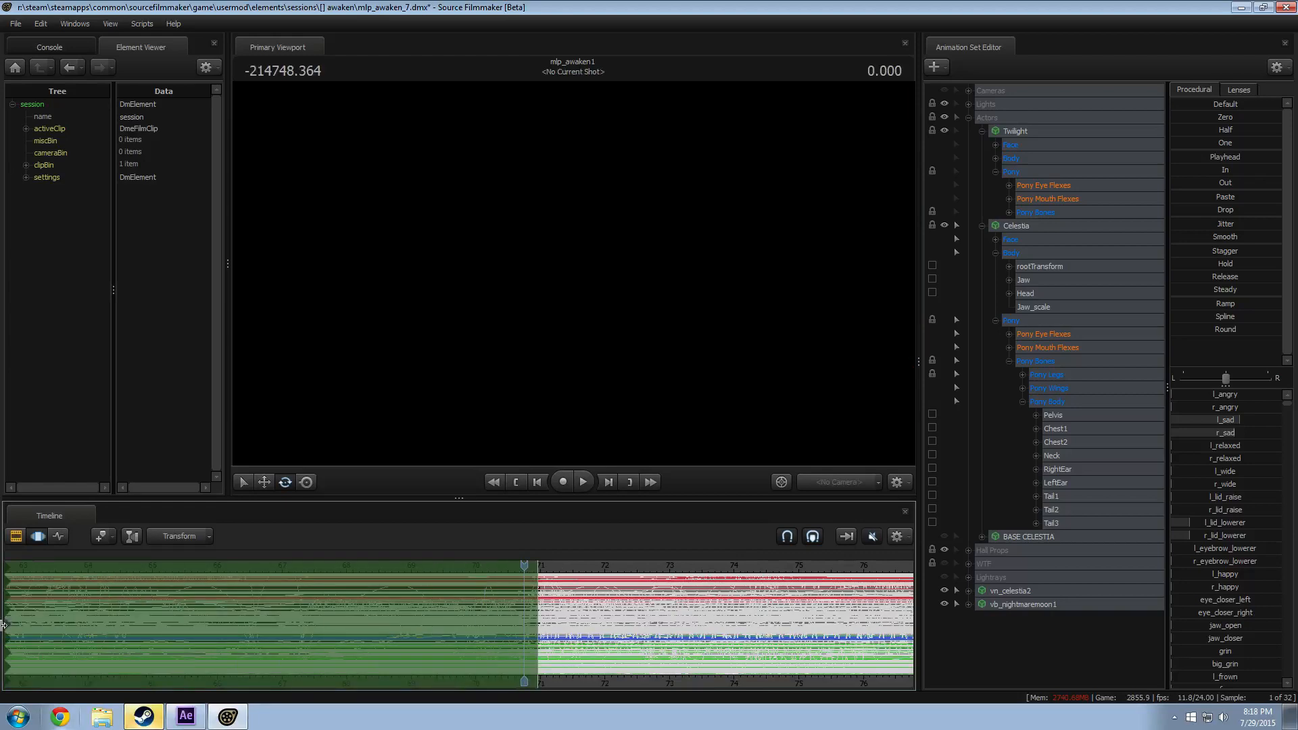
{"action": "left_click_drag", "start_coordinate": [537, 595], "coordinate": [540, 594]}
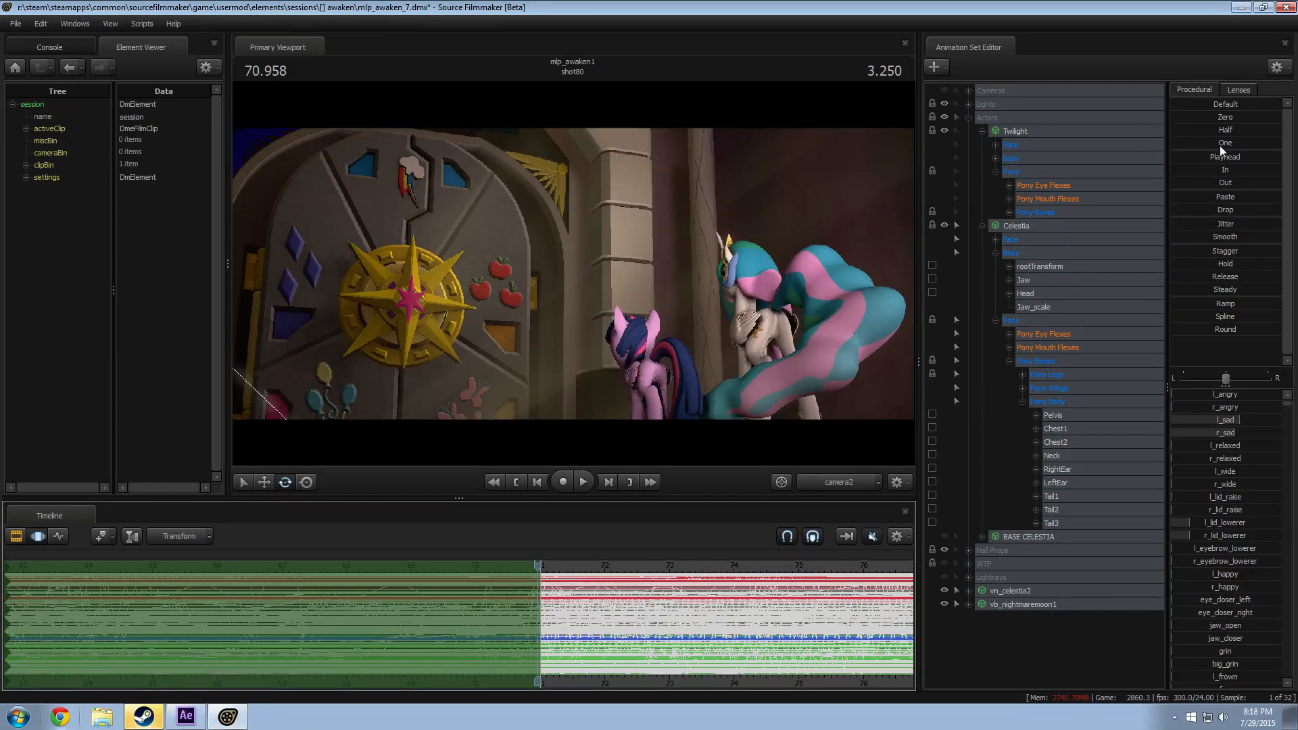
{"action": "left_click", "coordinate": [1219, 181]}
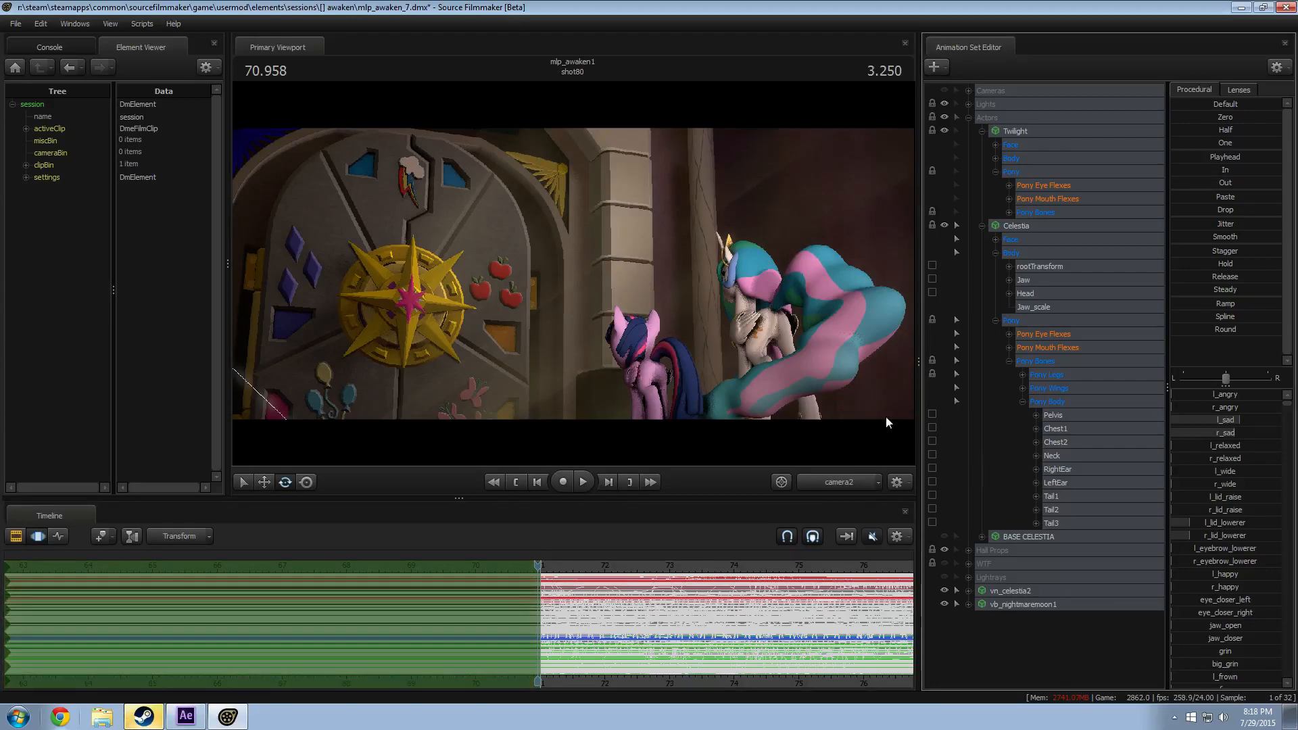
Step: Switch the viewport to the Work Camera, reframe both ponies and play back the opening seconds of shot74
{"action": "left_click", "coordinate": [829, 488]}
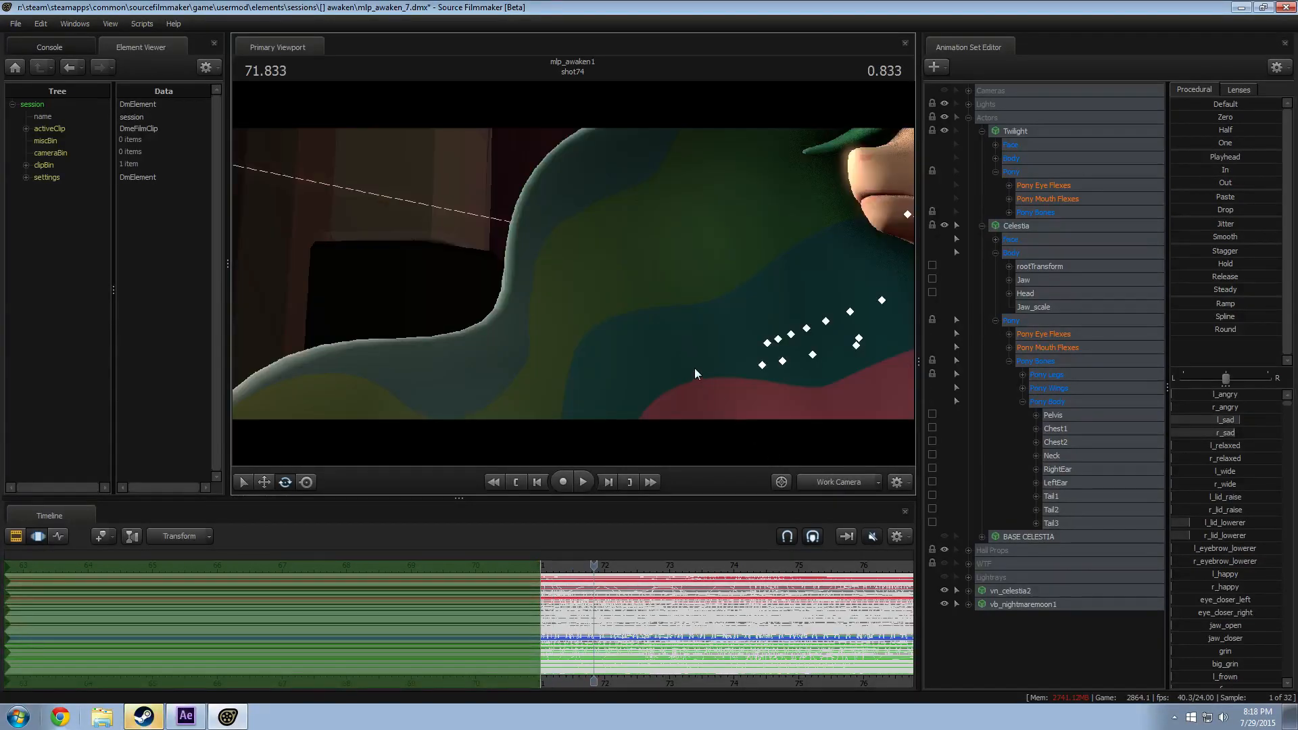
{"action": "left_click_drag", "start_coordinate": [695, 368], "coordinate": [695, 405]}
{"action": "left_click_drag", "start_coordinate": [573, 273], "coordinate": [573, 274]}
{"action": "key", "text": "s"}
{"action": "key", "text": "space"}
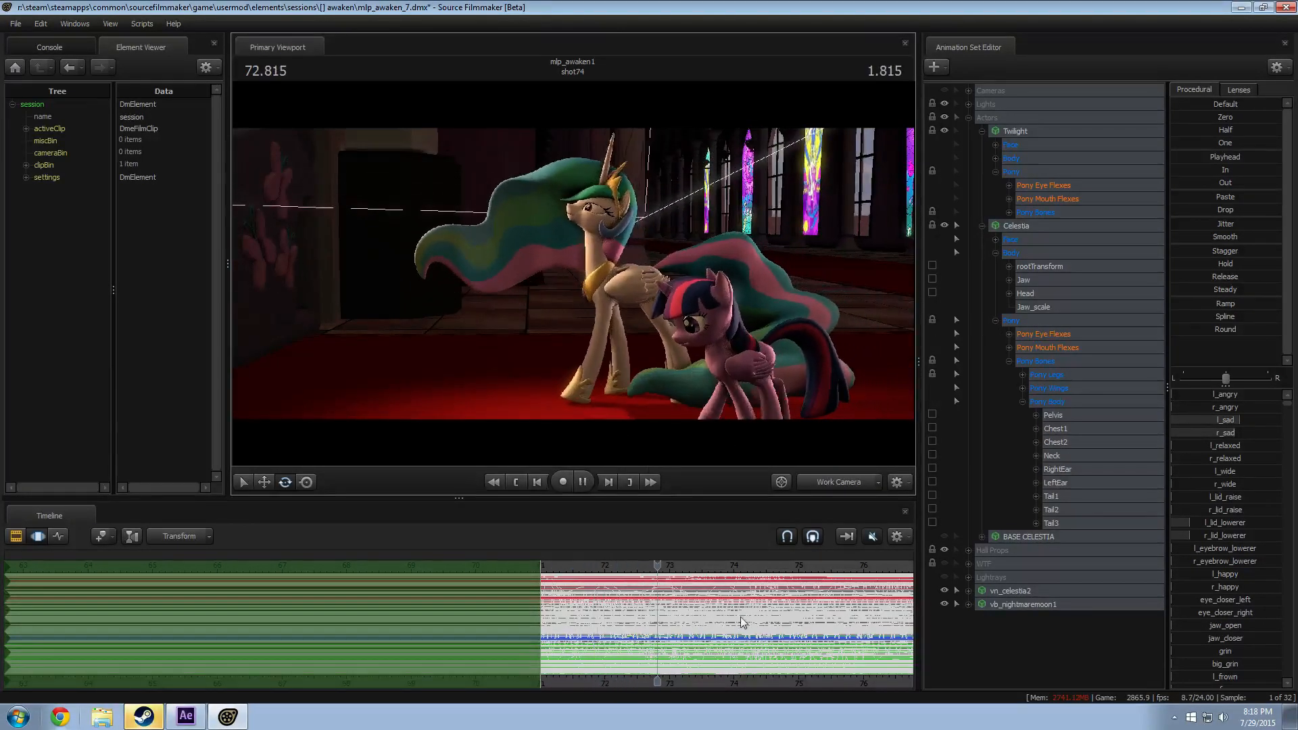
{"action": "key", "text": "space"}
{"action": "key", "text": "space"}
{"action": "key", "text": "space"}
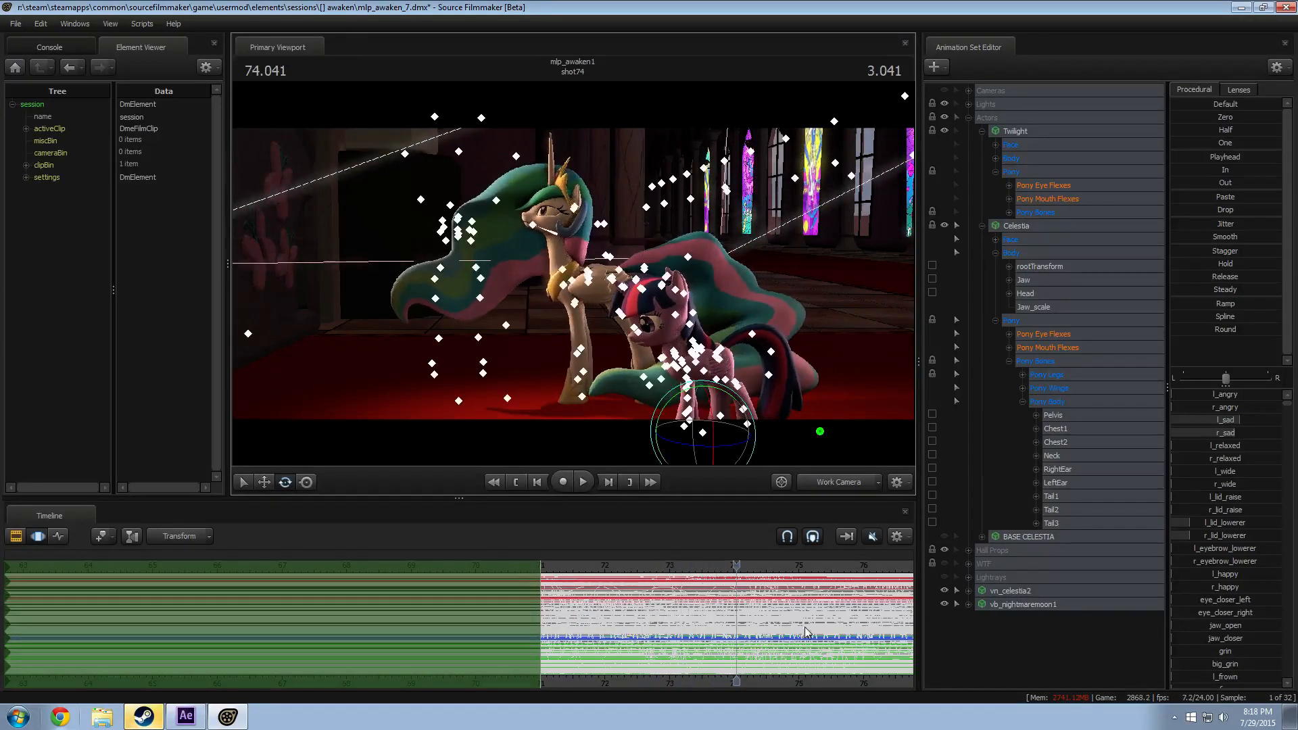
Step: Show the shot clips in the Clip Editor and play shot74 through from its start with the Work Camera
{"action": "key", "text": "F2"}
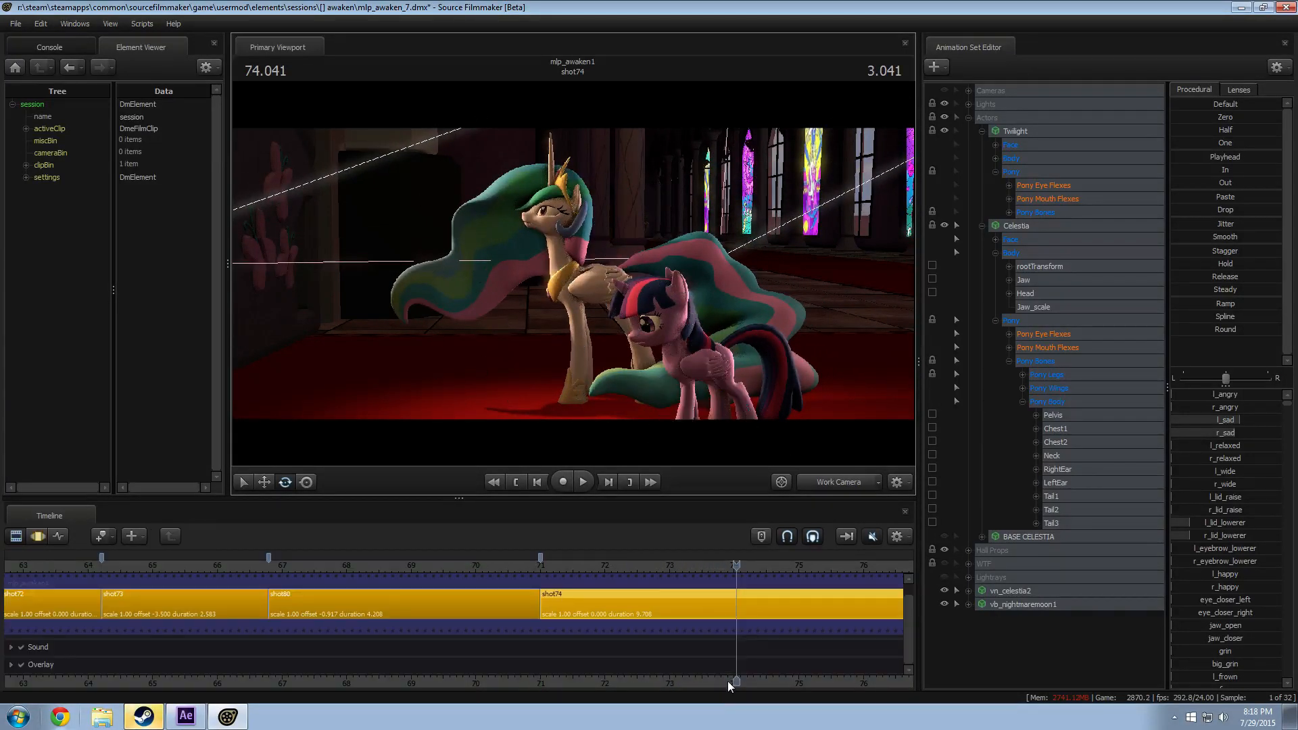
{"action": "left_click_drag", "start_coordinate": [727, 682], "coordinate": [610, 681]}
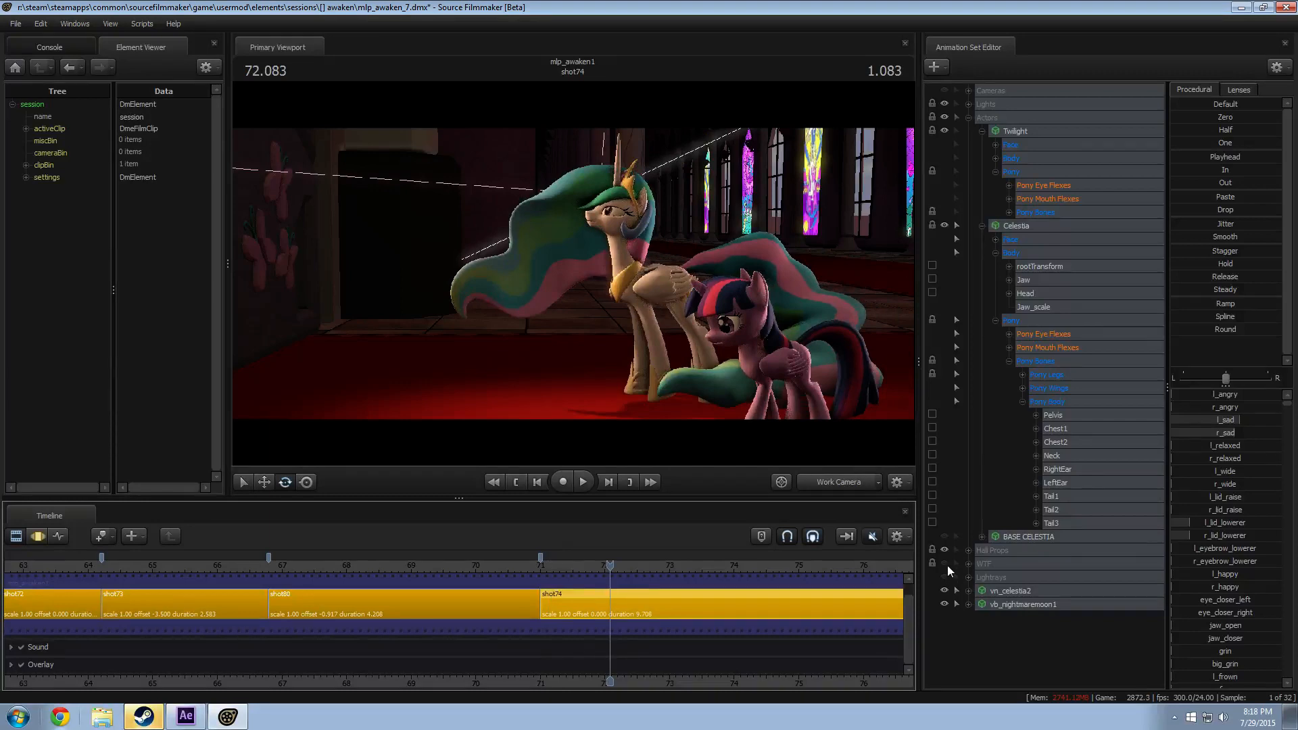
{"action": "key", "text": "space"}
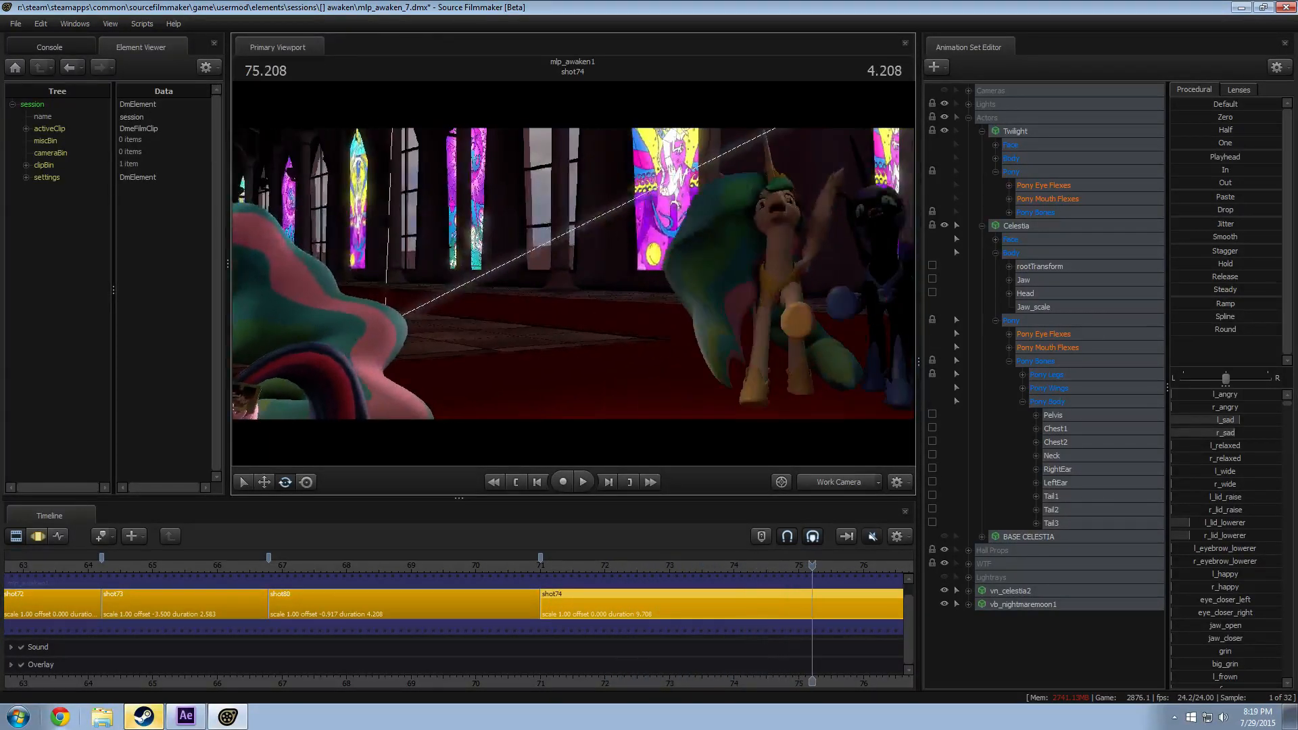
{"action": "key", "text": "space"}
{"action": "key", "text": "space"}
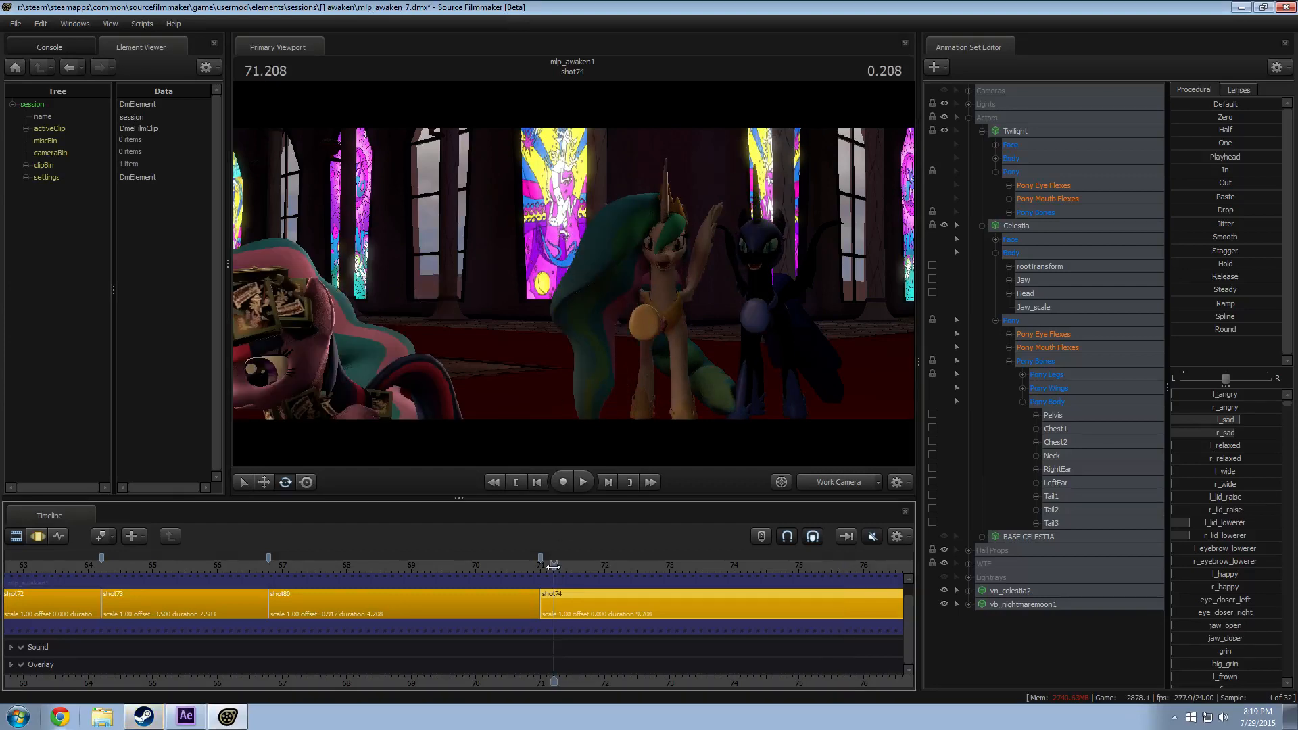
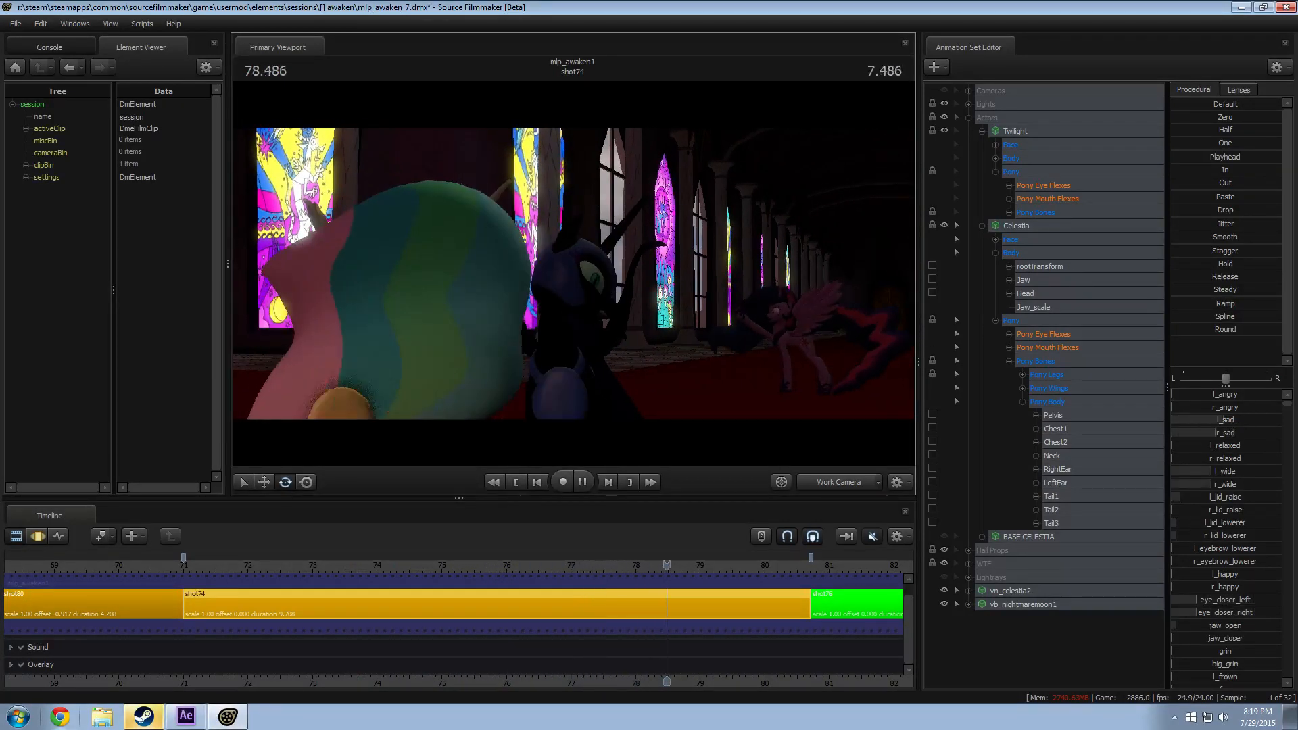
{"action": "key", "text": "space"}
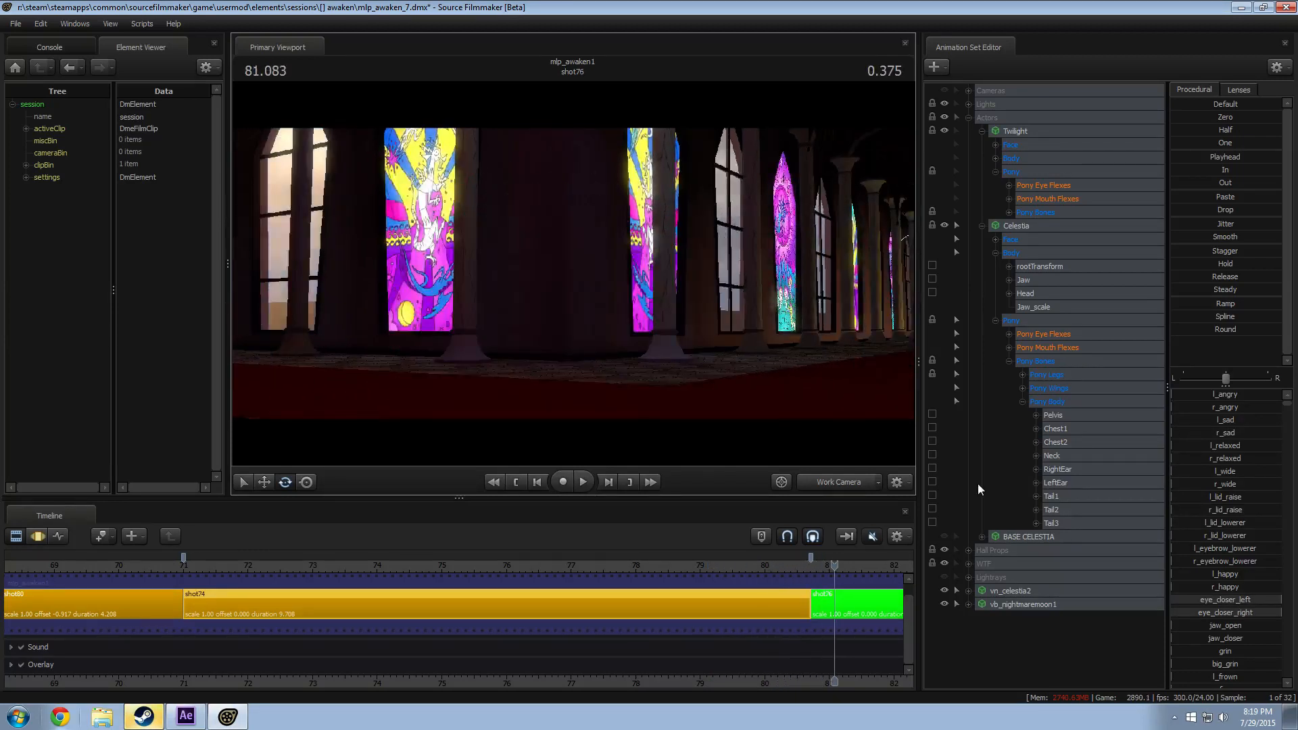
Step: Move the vn_celestia2 and vb_nightmaremoon1 animation sets into the WTF group
{"action": "left_click", "coordinate": [1033, 591]}
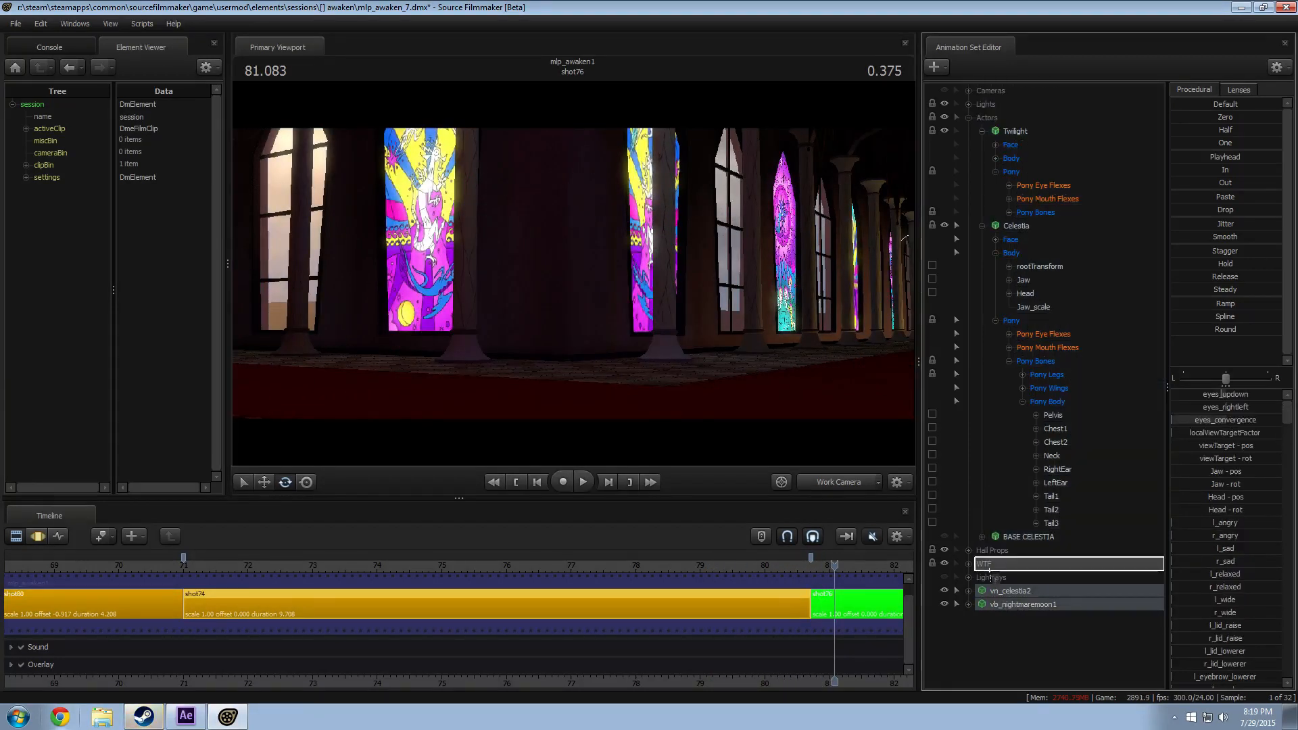
{"action": "key", "text": "Return"}
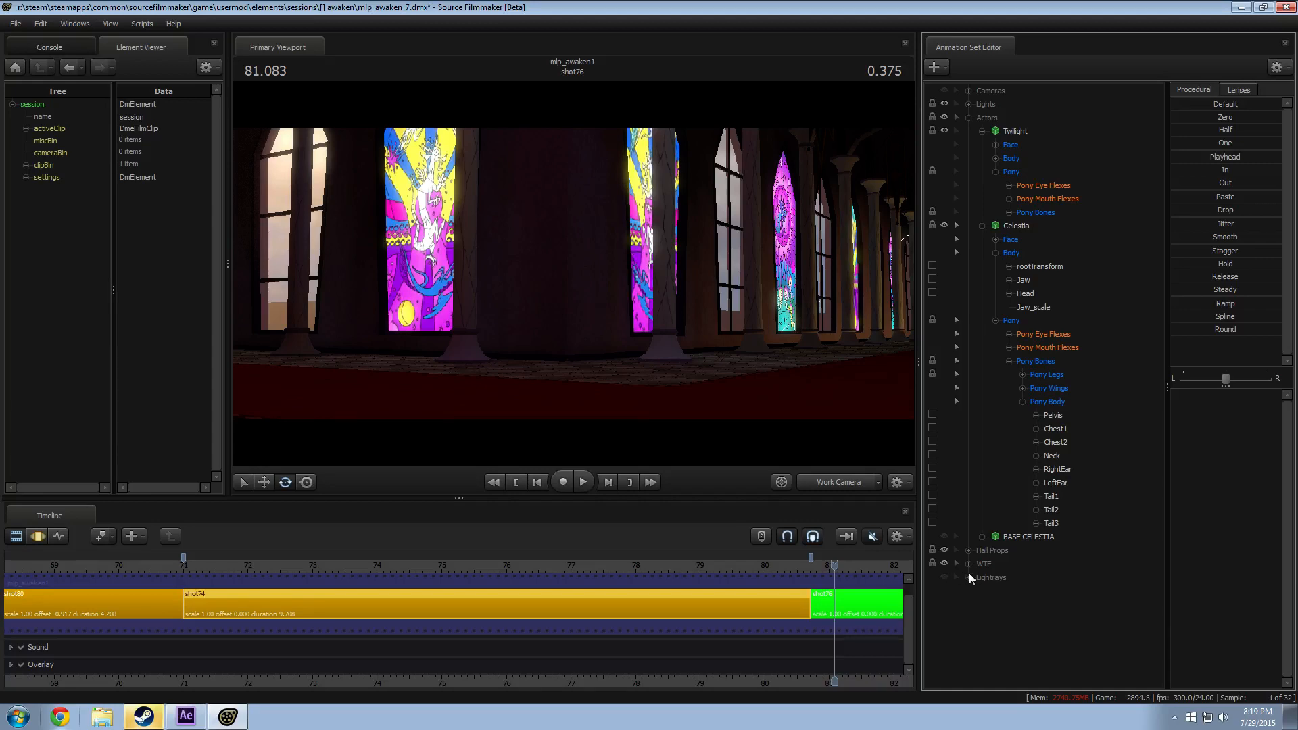
Step: Go to 71.125 s in shot74 and examine the face of vn_celestia2 up close with the Work Camera
{"action": "left_click", "coordinate": [191, 564]}
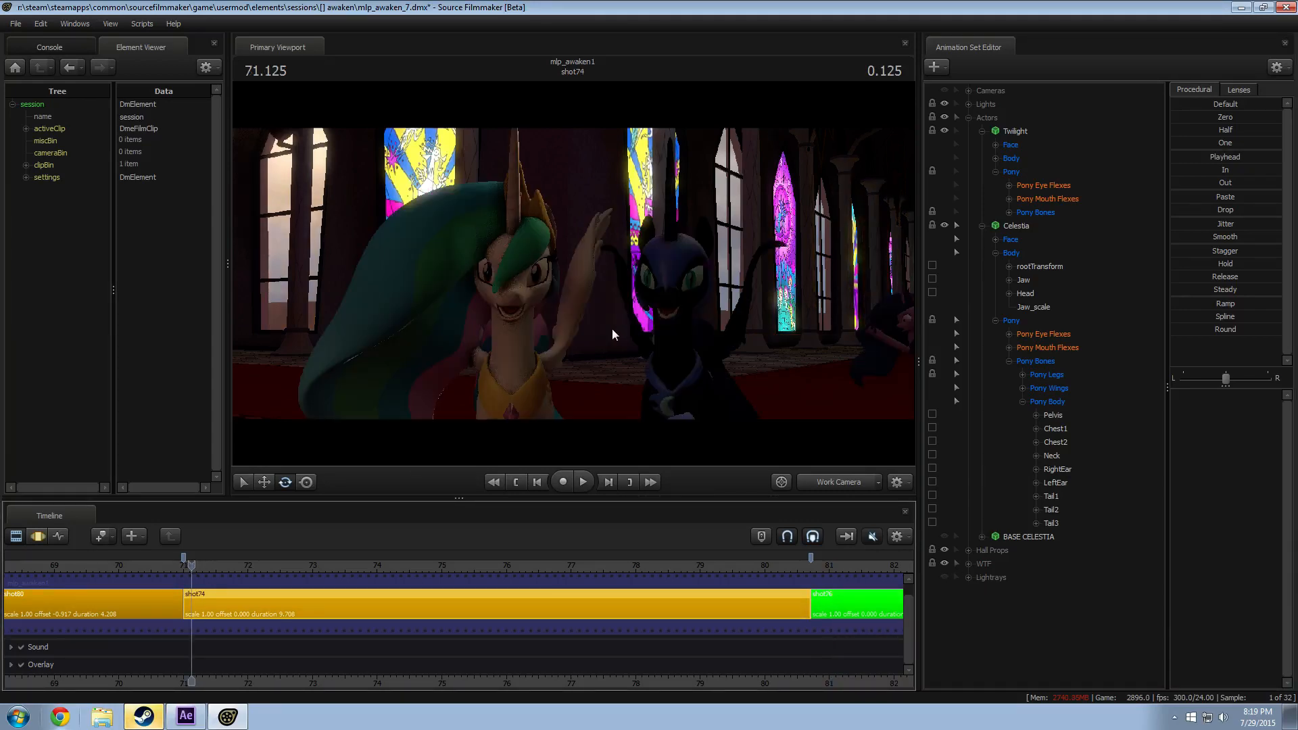
{"action": "left_click_drag", "start_coordinate": [612, 329], "coordinate": [599, 333]}
{"action": "key", "text": "w"}
{"action": "key", "text": "s"}
{"action": "key", "text": "w"}
{"action": "key", "text": "s"}
{"action": "key", "text": "w"}
{"action": "key", "text": "s"}
{"action": "key", "text": "w"}
{"action": "key", "text": "s"}
{"action": "key", "text": "r"}
{"action": "left_click_drag", "start_coordinate": [572, 272], "coordinate": [583, 275]}
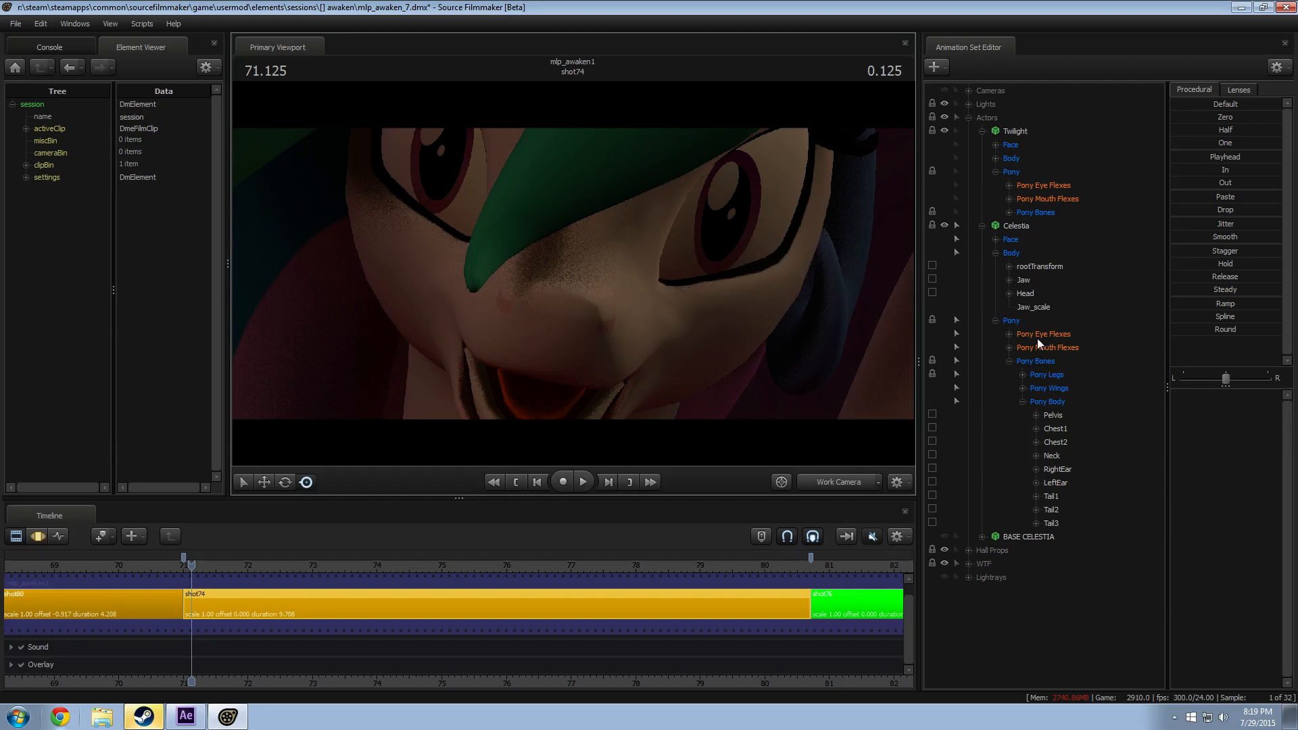
Step: Expand the WTF group and try to repose vn_celestia2's Jaw bone in the Motion Editor over an infinite time selection
{"action": "left_click", "coordinate": [968, 563]}
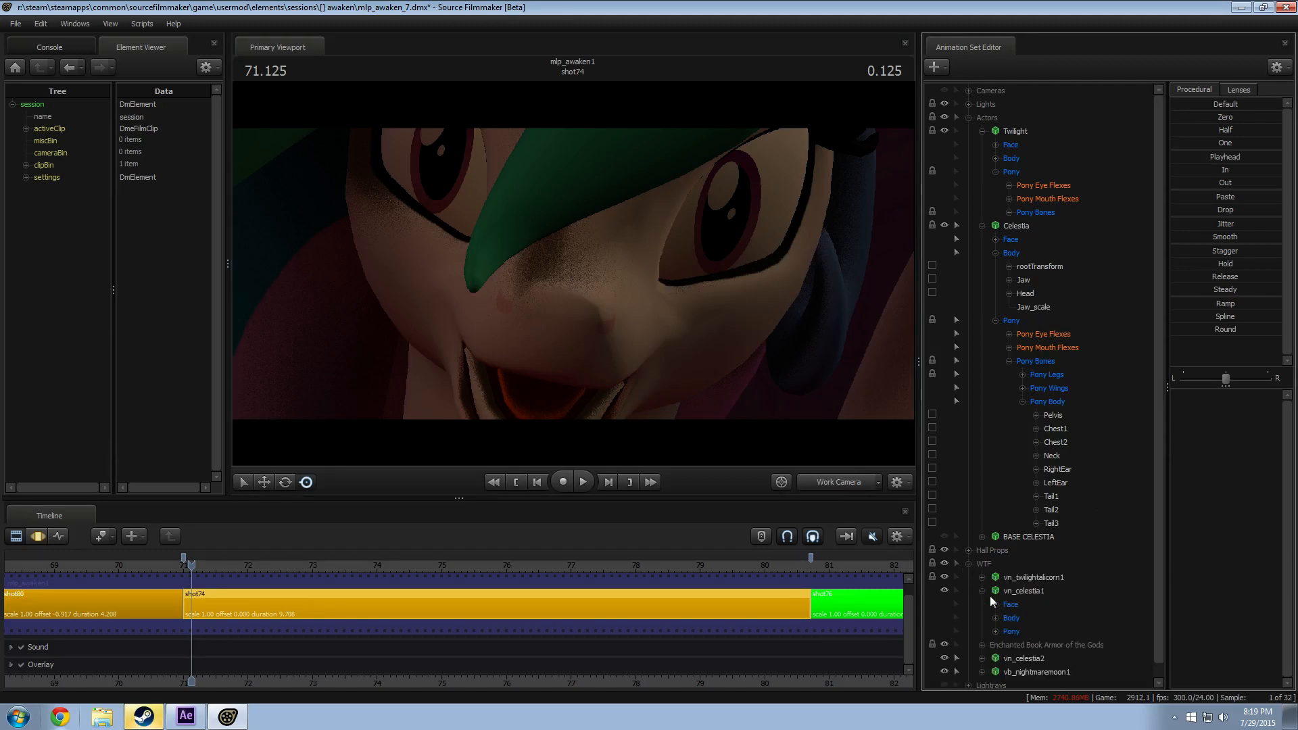
{"action": "scroll", "coordinate": [990, 595], "scroll_direction": "down", "scroll_amount": 1}
{"action": "key", "text": "F3"}
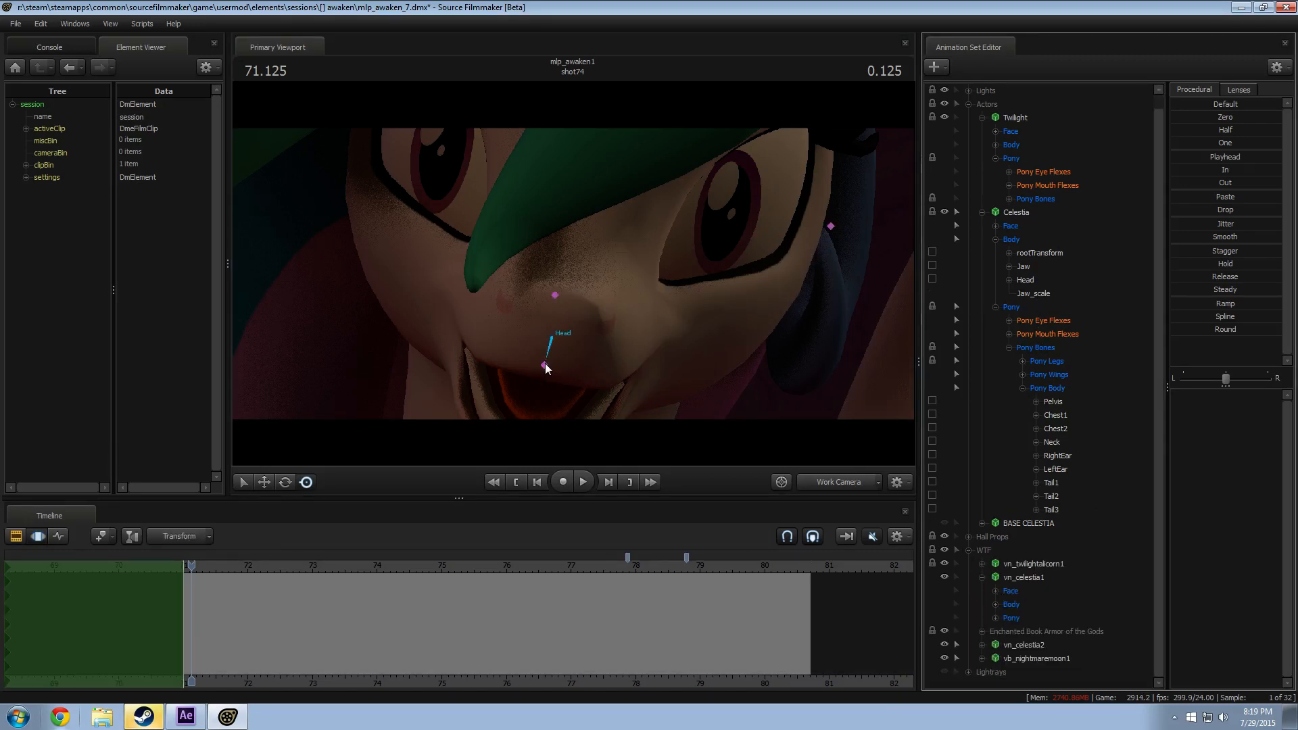
{"action": "left_click", "coordinate": [545, 366]}
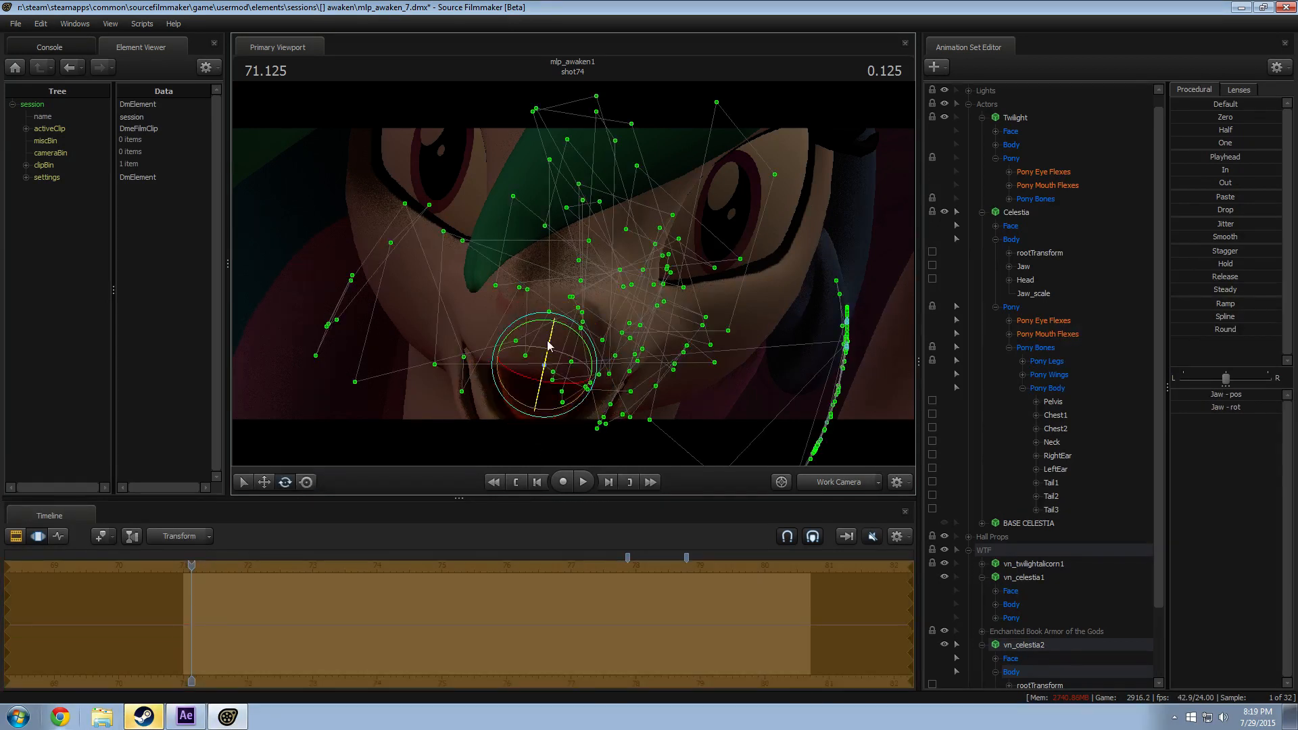
{"action": "mouse_move", "coordinate": [558, 331]}
{"action": "left_mouse_down"}
{"action": "mouse_move", "coordinate": [560, 374]}
{"action": "mouse_move", "coordinate": [566, 307]}
{"action": "left_mouse_up"}
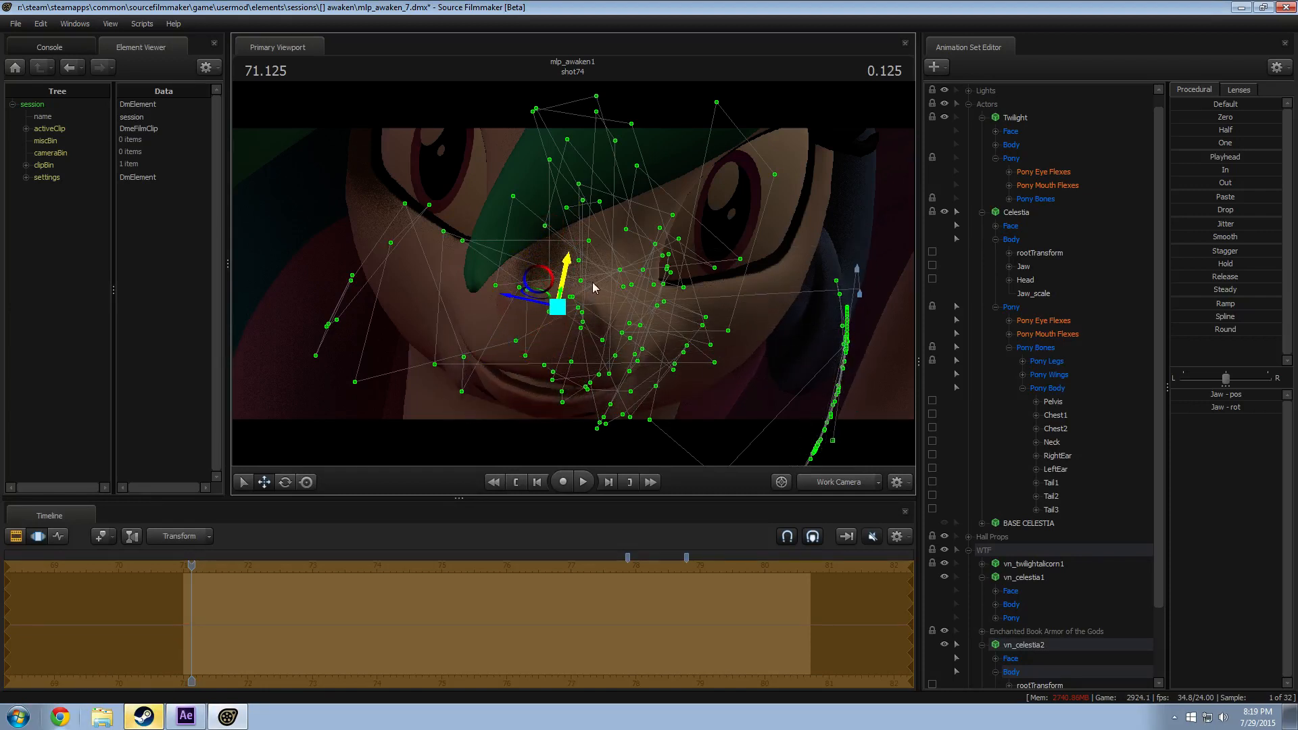
{"action": "key", "text": "e"}
{"action": "left_click_drag", "start_coordinate": [579, 332], "coordinate": [594, 355]}
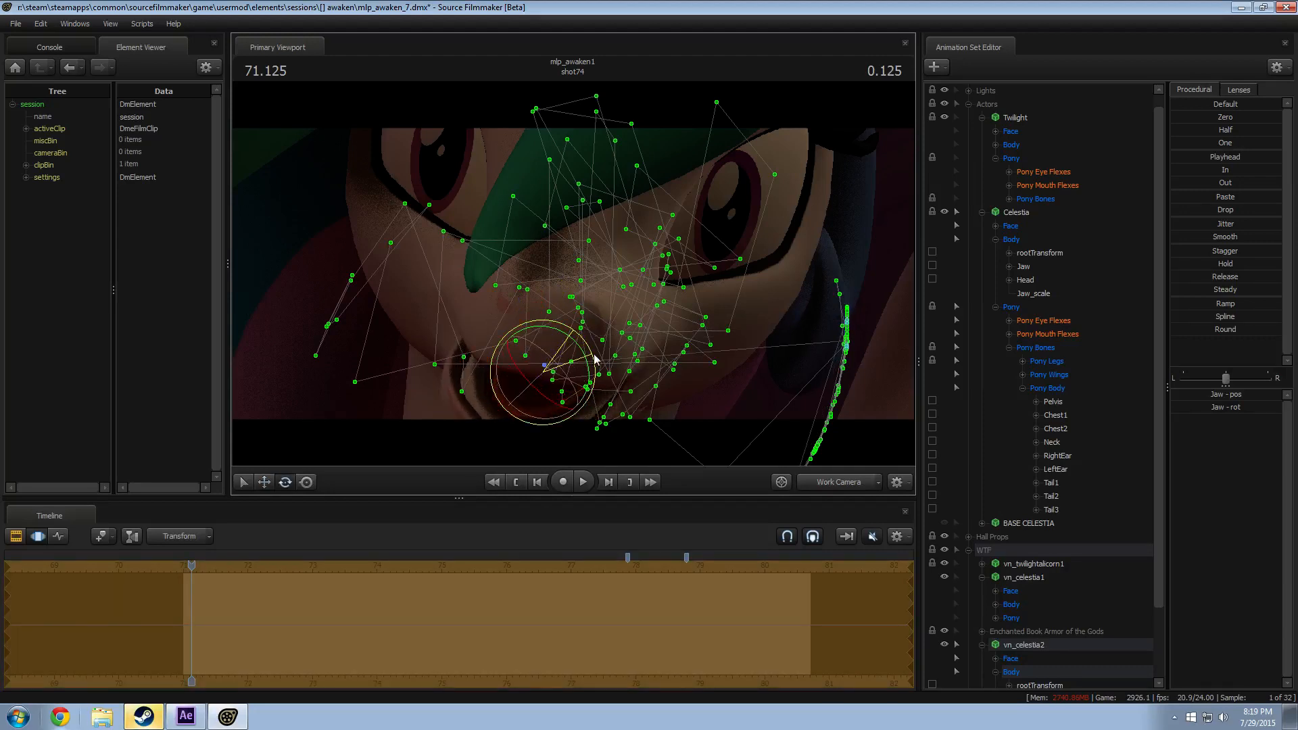
{"action": "key", "text": "F2"}
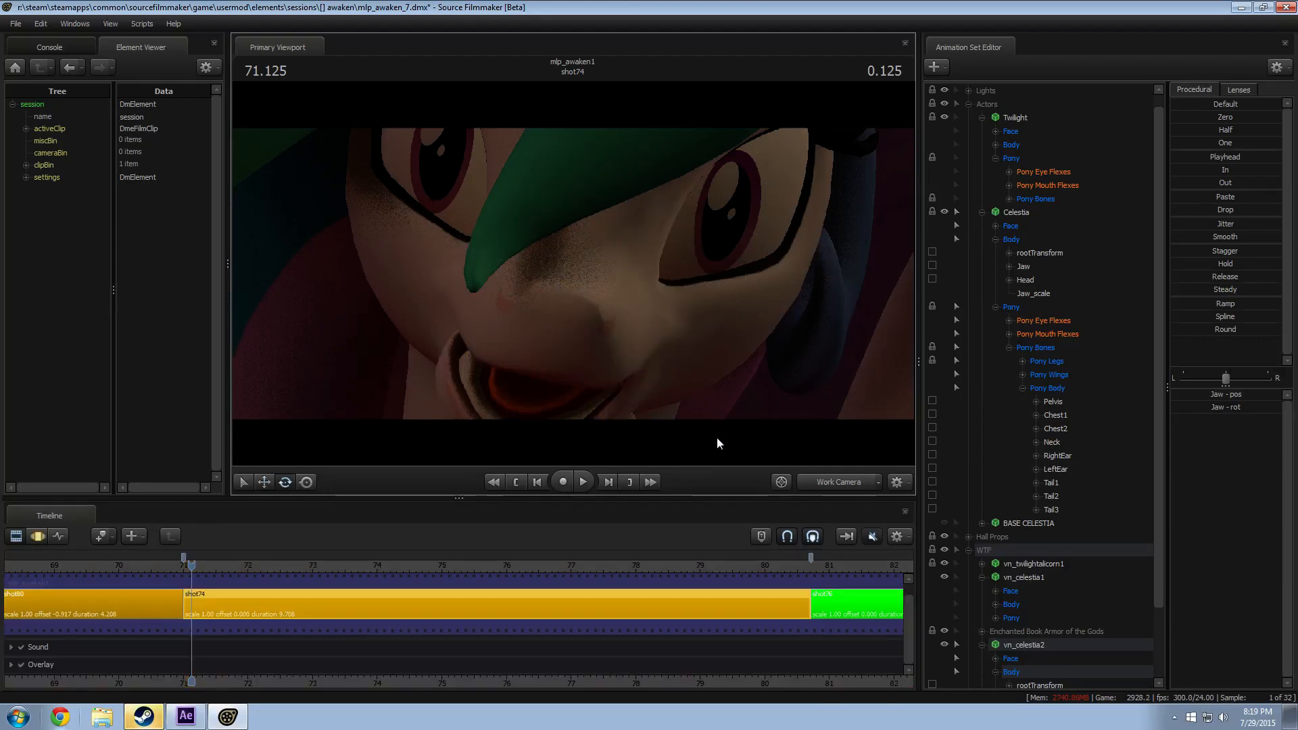
Step: Undo the jaw changes on vn_celestia2 and play back shot74 from 71.125 s
{"action": "key", "text": "F3"}
{"action": "key", "text": "ctrl+z"}
{"action": "key", "text": "ctrl+z"}
{"action": "key", "text": "ctrl+z"}
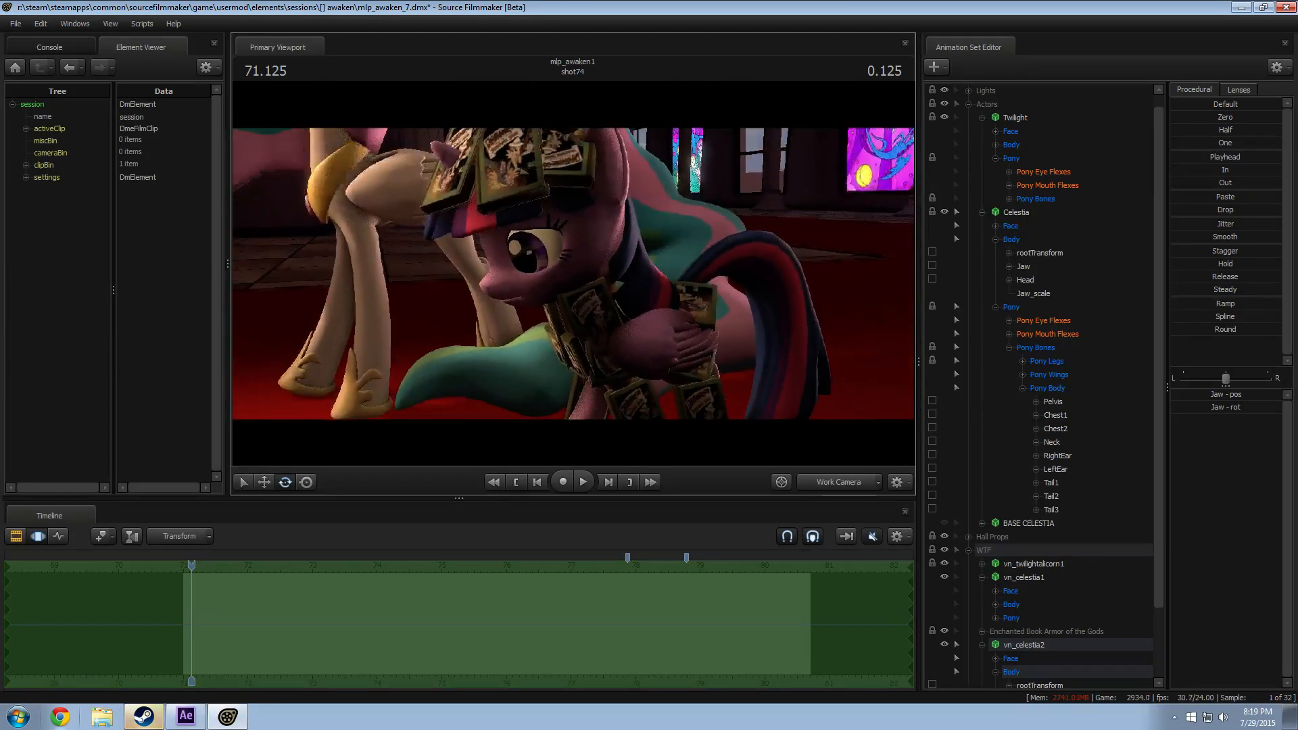
{"action": "key", "text": "space"}
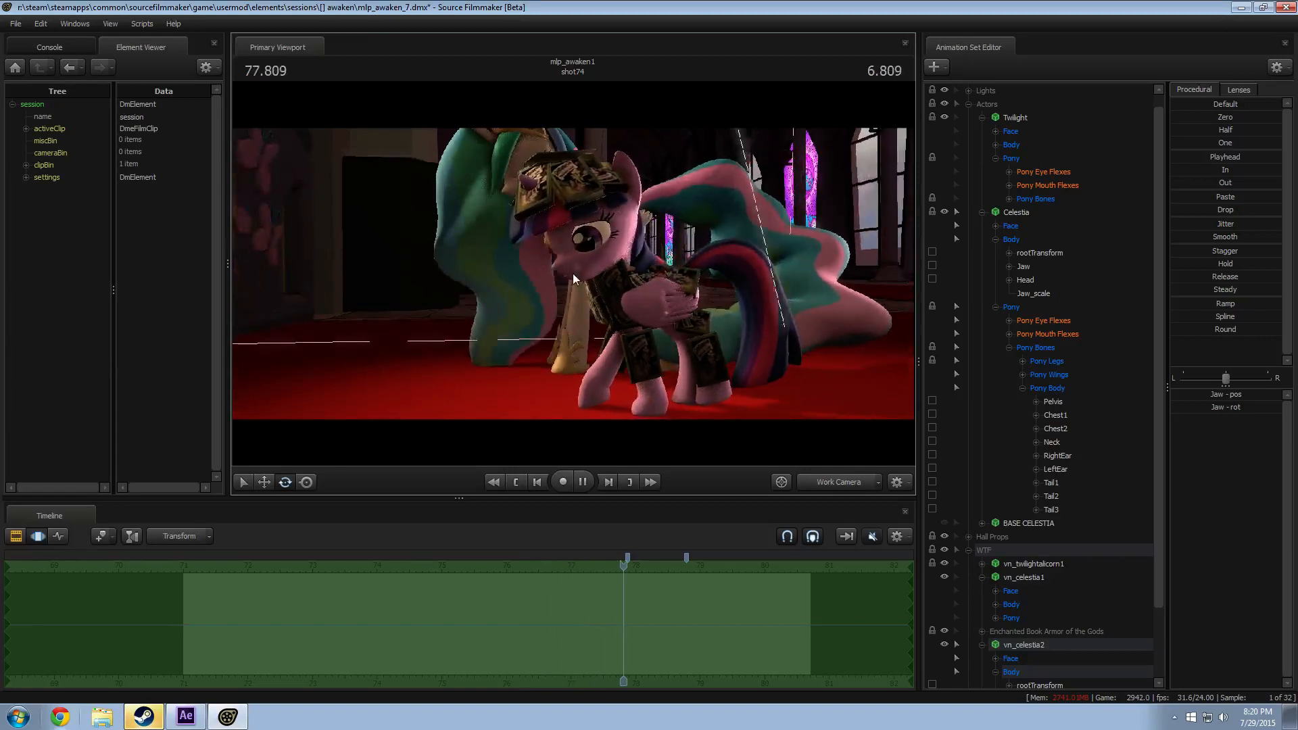
Step: Stop the playback and collapse the WTF group, Celestia, Twilight and the Actors group in the animation set list
{"action": "key", "text": "space"}
{"action": "left_click", "coordinate": [968, 550]}
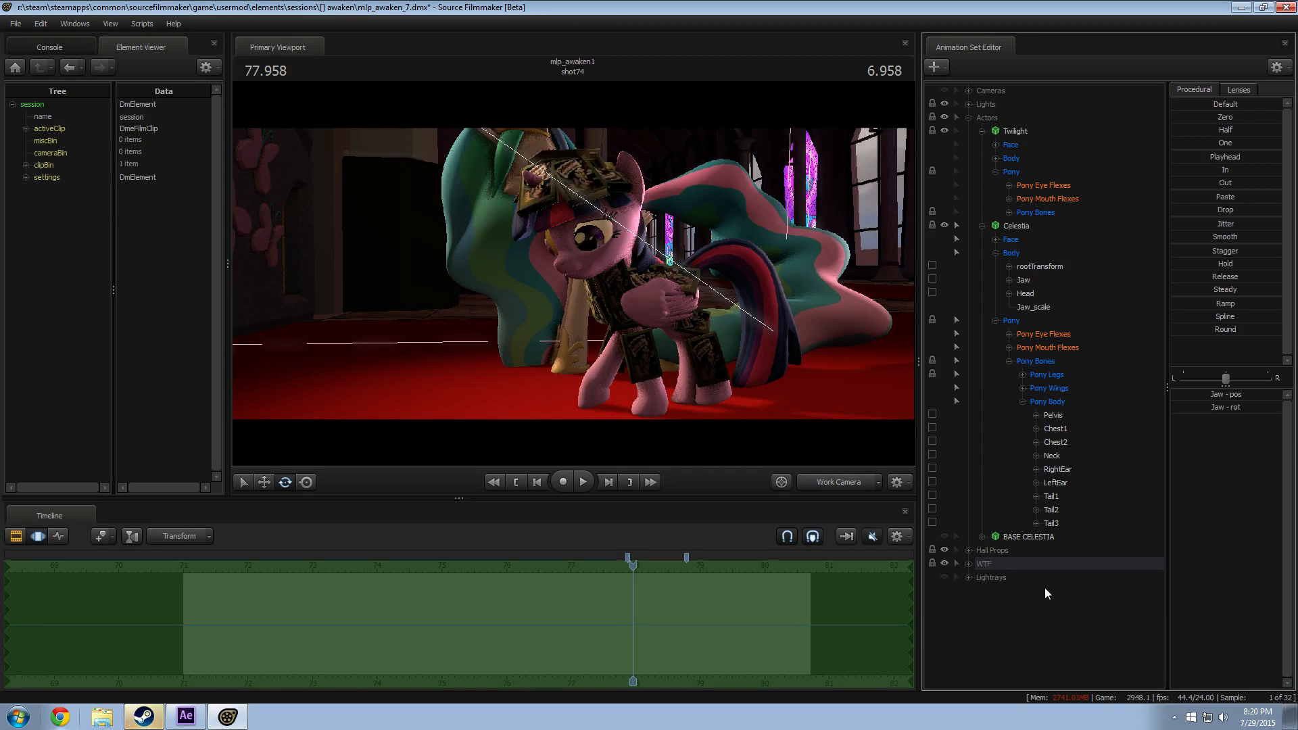
{"action": "left_click", "coordinate": [995, 321]}
{"action": "left_click", "coordinate": [994, 253]}
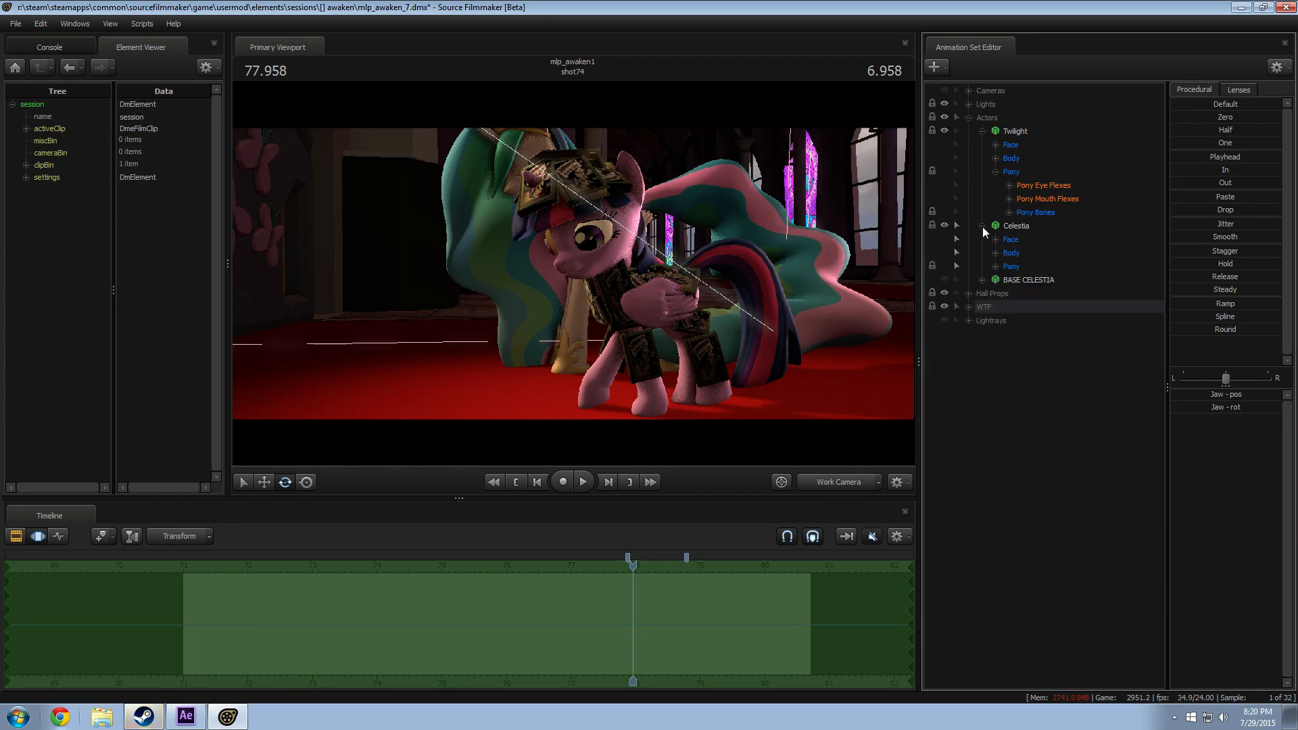
{"action": "left_click", "coordinate": [996, 171]}
{"action": "left_click", "coordinate": [983, 131]}
{"action": "left_click", "coordinate": [968, 118]}
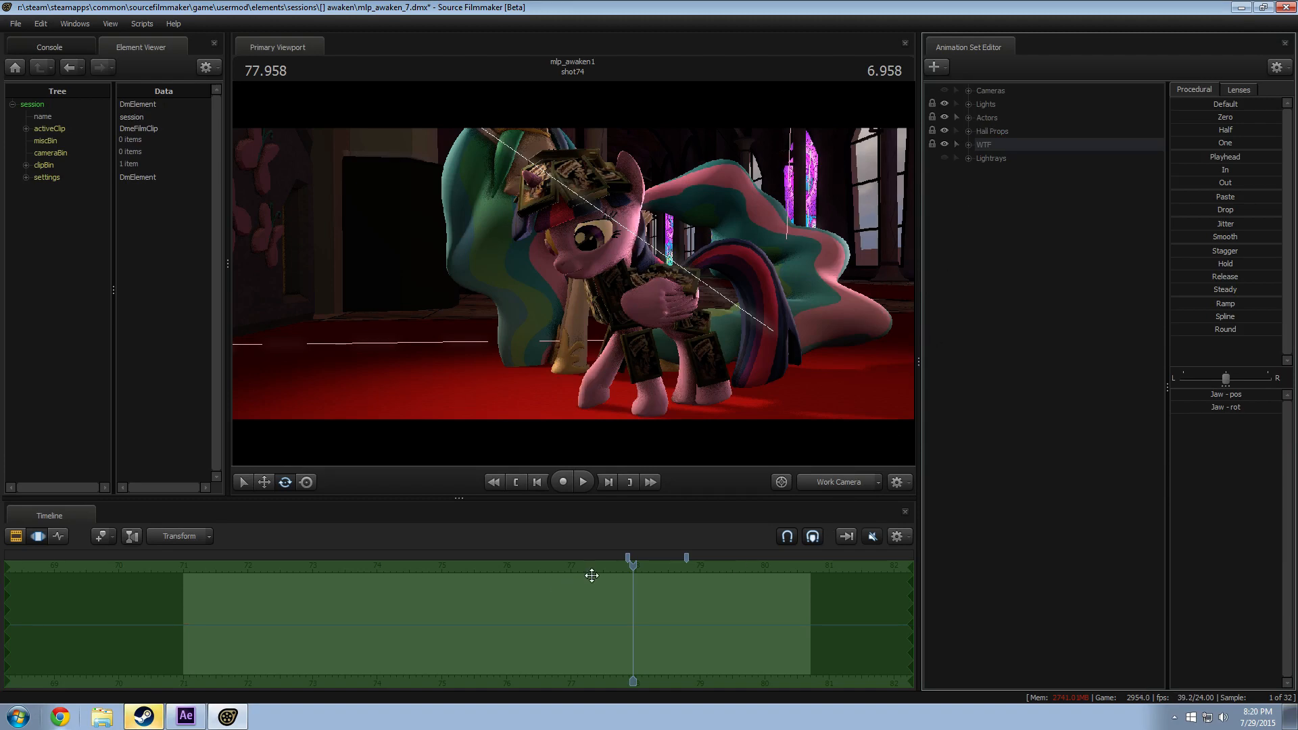
Step: Go back to 72.958 s and hide the WTF group in the viewport, leaving the group collapsed
{"action": "left_click_drag", "start_coordinate": [633, 567], "coordinate": [310, 566]}
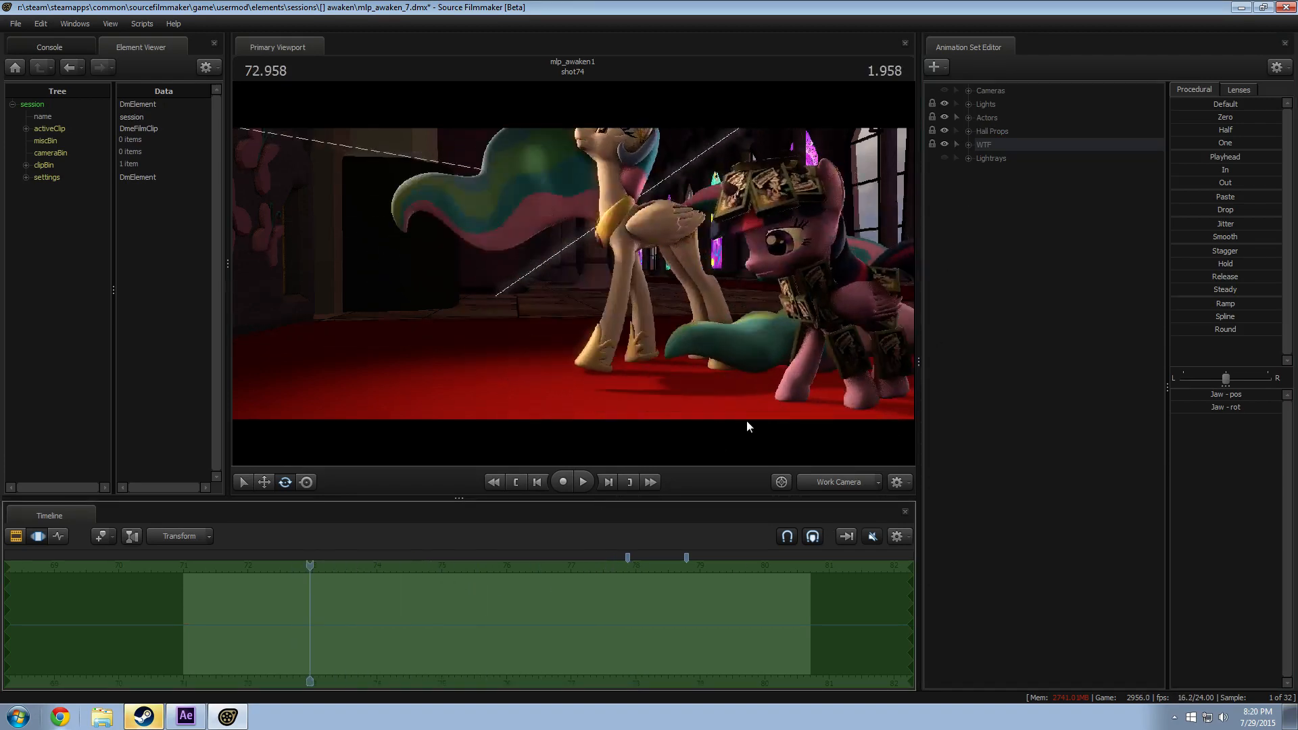
{"action": "left_click", "coordinate": [956, 145]}
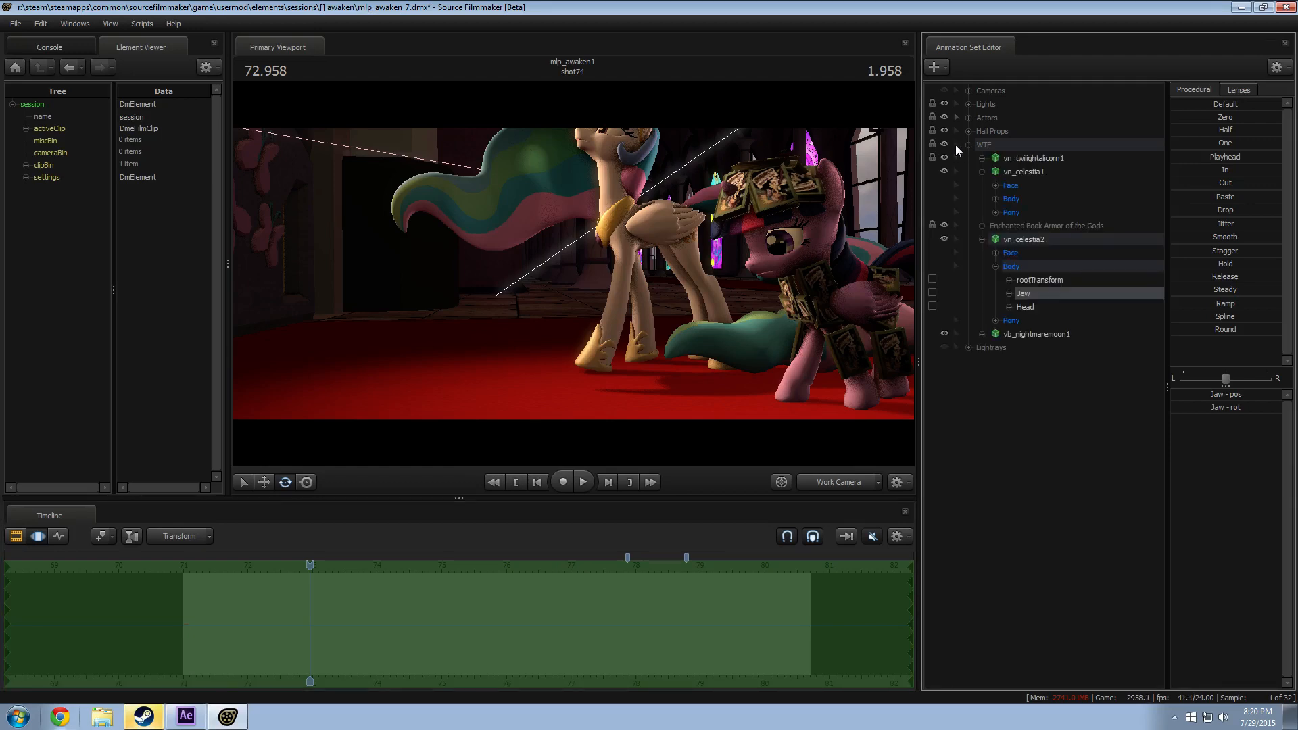
{"action": "left_click", "coordinate": [947, 145]}
{"action": "left_click", "coordinate": [967, 145]}
Step: Play back shot74 repeatedly through camera2 to review the motion of Celestia and Twilight
{"action": "key", "text": "space"}
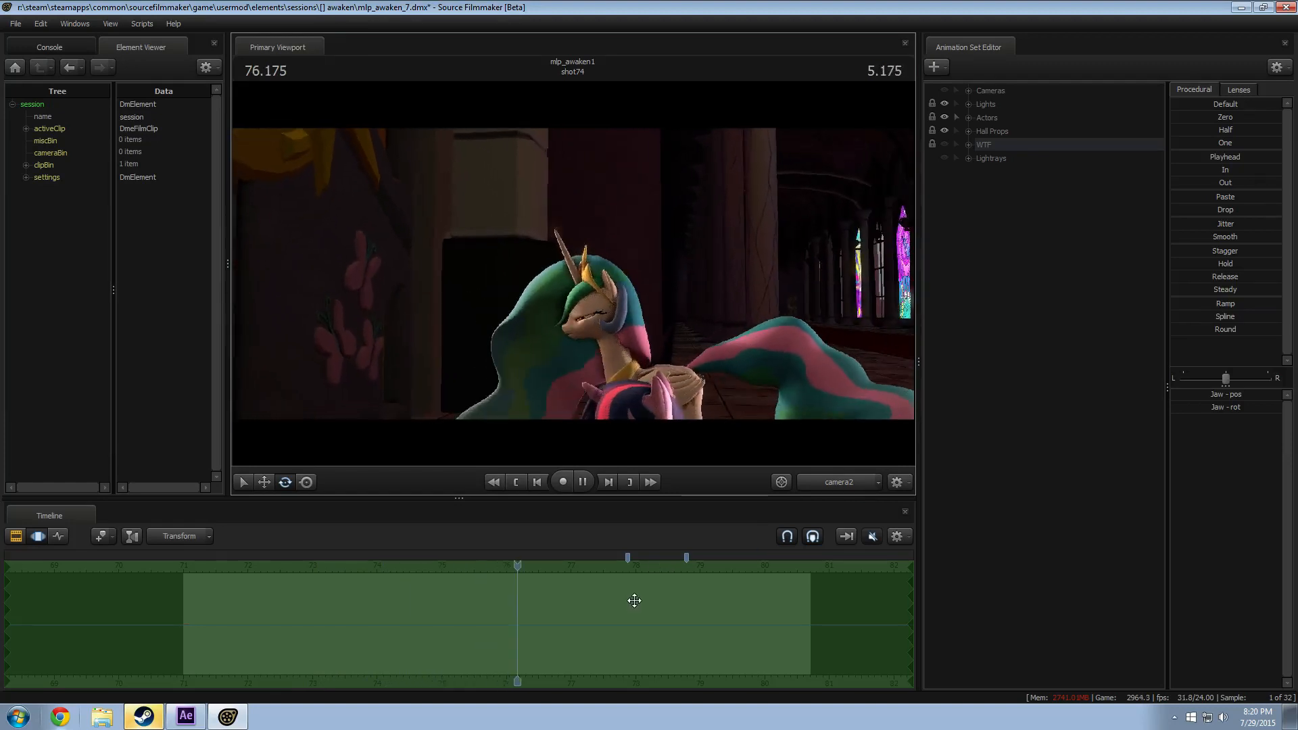
{"action": "key", "text": "space"}
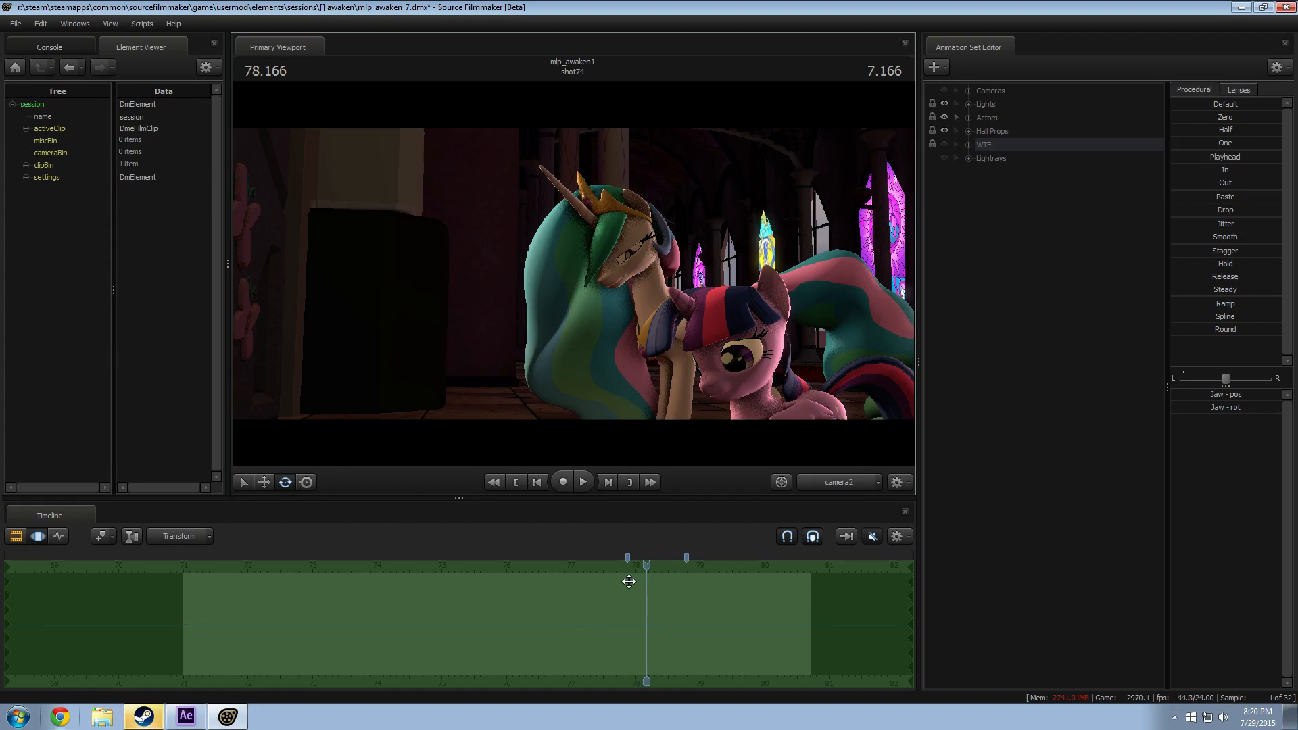
{"action": "left_click", "coordinate": [406, 595]}
{"action": "key", "text": "space"}
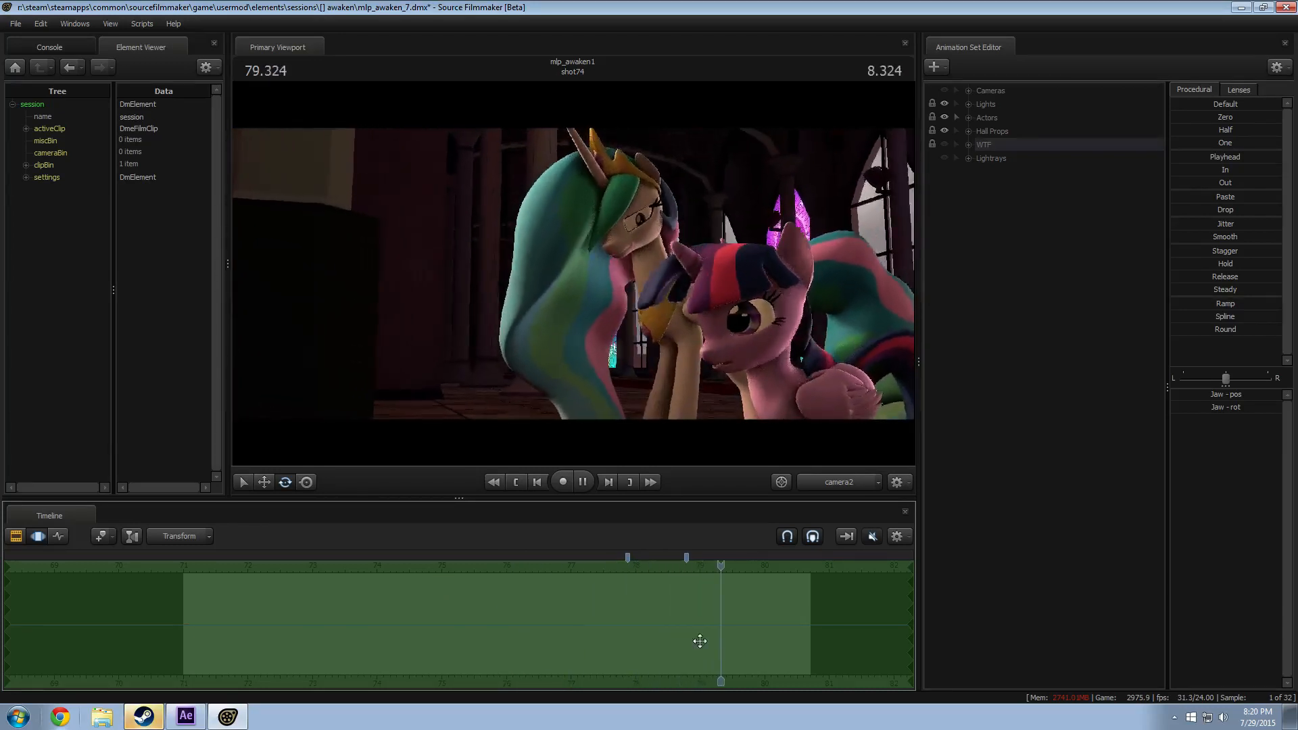
{"action": "left_click_drag", "start_coordinate": [698, 640], "coordinate": [199, 637]}
{"action": "key", "text": "space"}
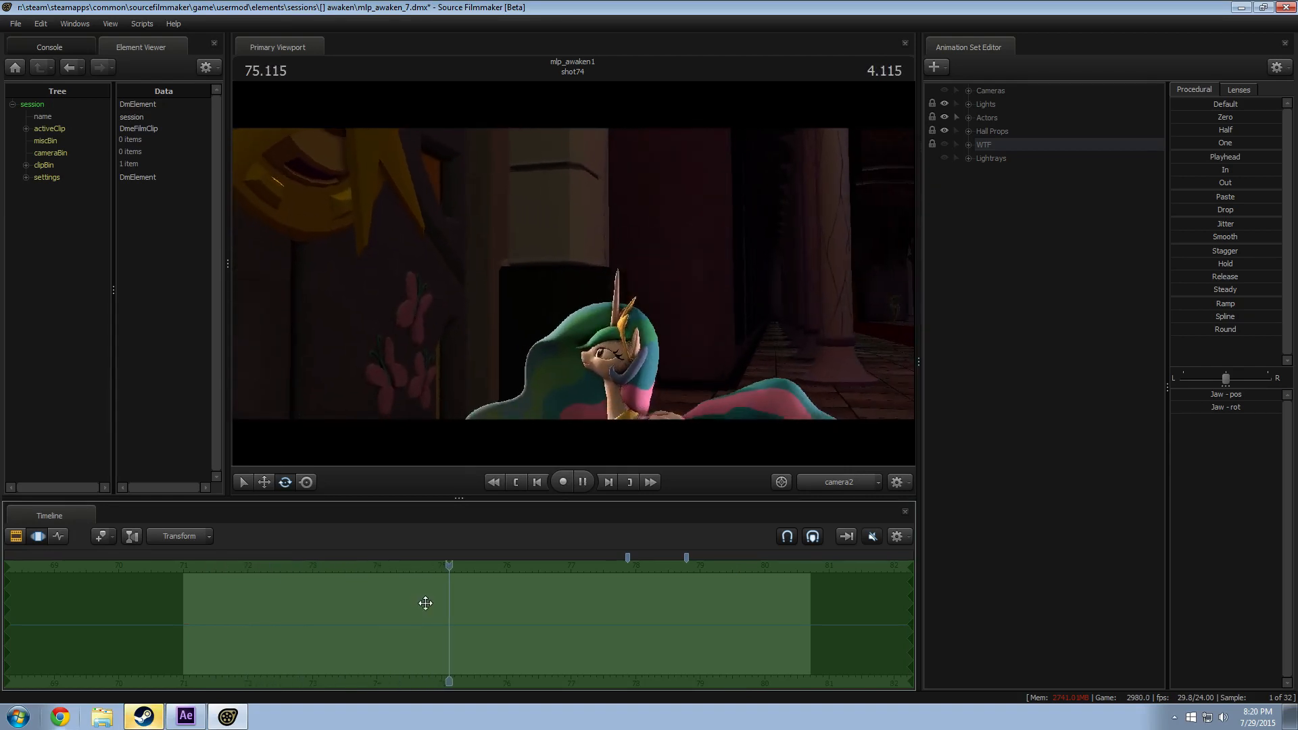
Step: Go to 75.583 s and view Celestia's face up close with the Work Camera
{"action": "left_click_drag", "start_coordinate": [436, 609], "coordinate": [479, 623]}
{"action": "left_click", "coordinate": [838, 483]}
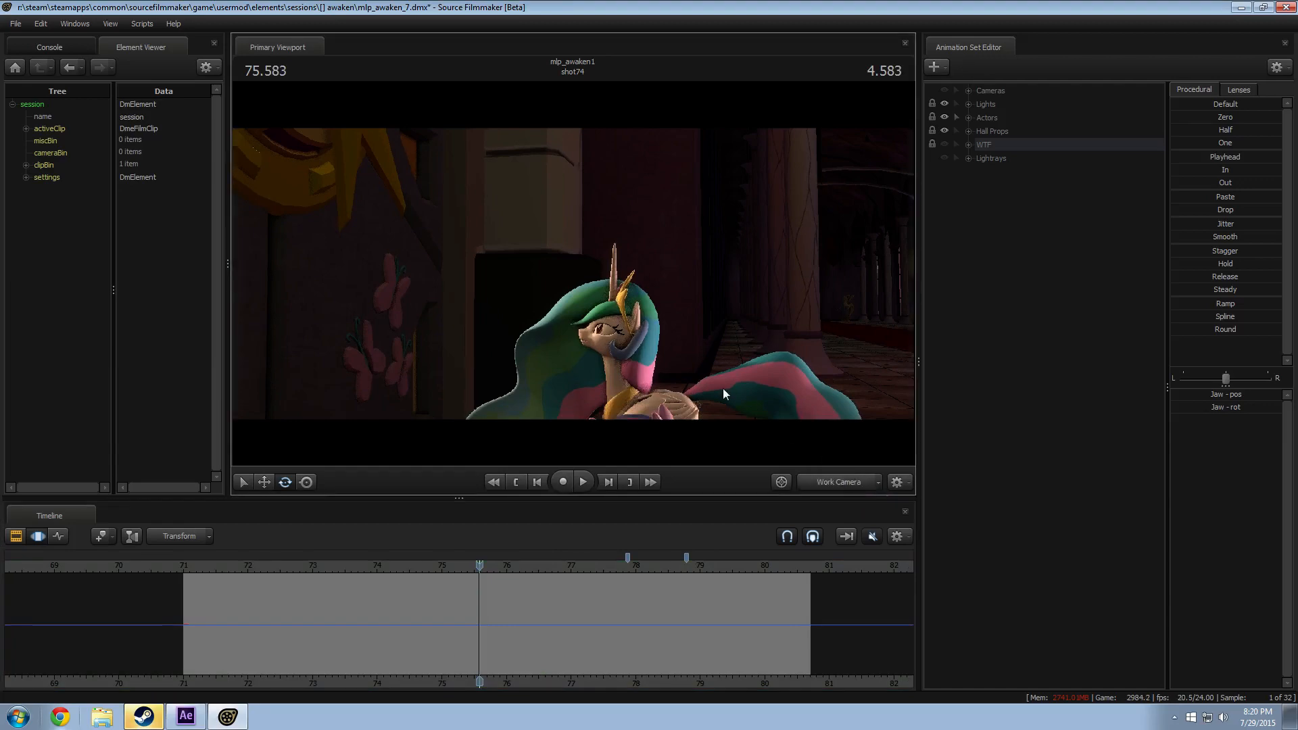
{"action": "key", "text": "w"}
{"action": "left_click_drag", "start_coordinate": [723, 388], "coordinate": [751, 384]}
{"action": "left_click_drag", "start_coordinate": [574, 274], "coordinate": [582, 277]}
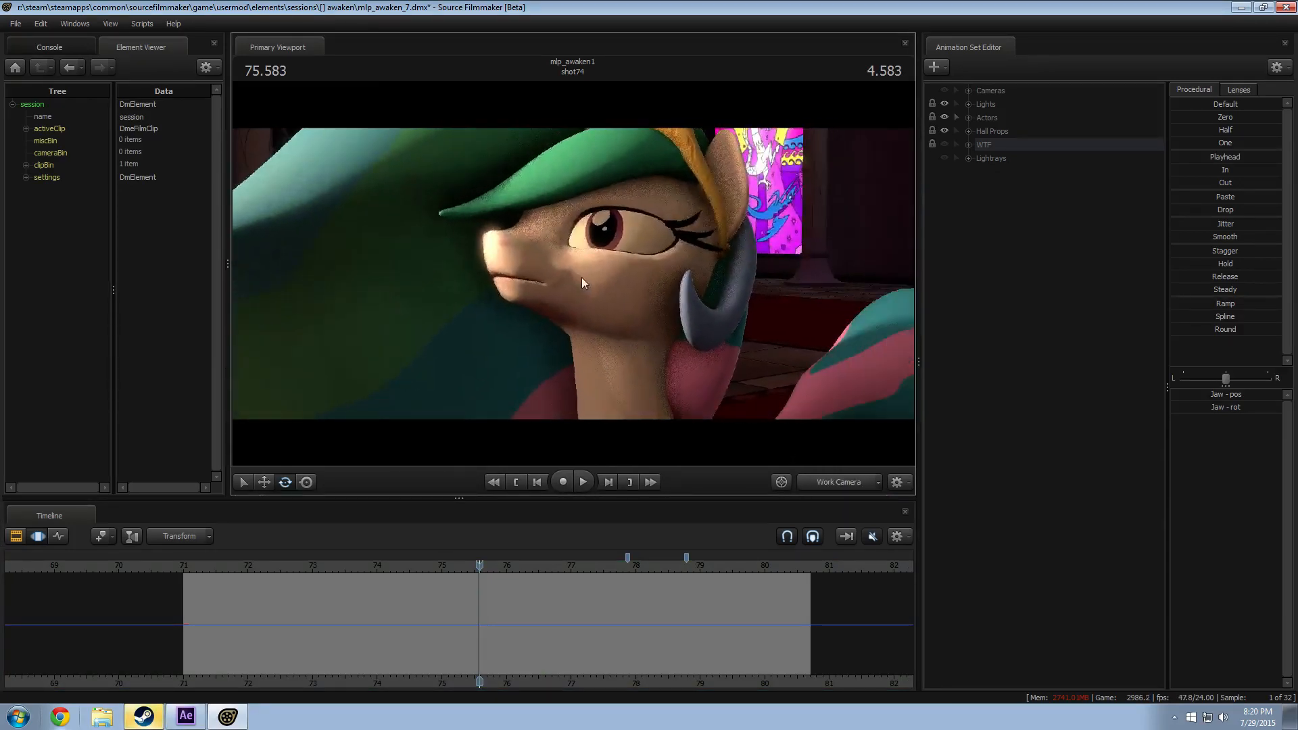
Step: Select Celestia's Jaw bone for moving and place a time selection with falloff around 75.291 s
{"action": "left_click_drag", "start_coordinate": [177, 611], "coordinate": [506, 630]}
{"action": "scroll", "coordinate": [506, 630], "scroll_direction": "up", "scroll_amount": 2}
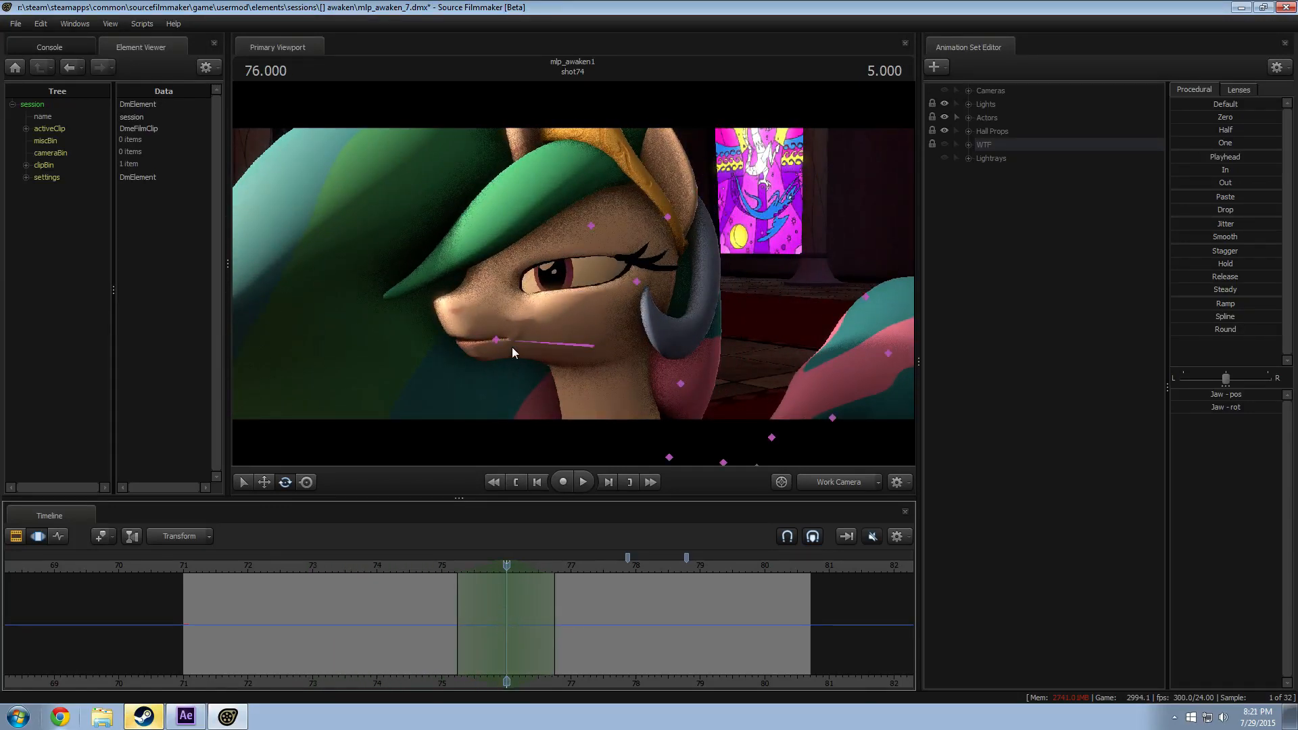
{"action": "left_click", "coordinate": [500, 342], "text": "ctrl"}
{"action": "left_click_drag", "start_coordinate": [500, 343], "coordinate": [556, 424], "text": "alt"}
{"action": "key", "text": "w"}
{"action": "left_click_drag", "start_coordinate": [449, 588], "coordinate": [387, 596]}
{"action": "left_click", "coordinate": [458, 608], "text": "shift"}
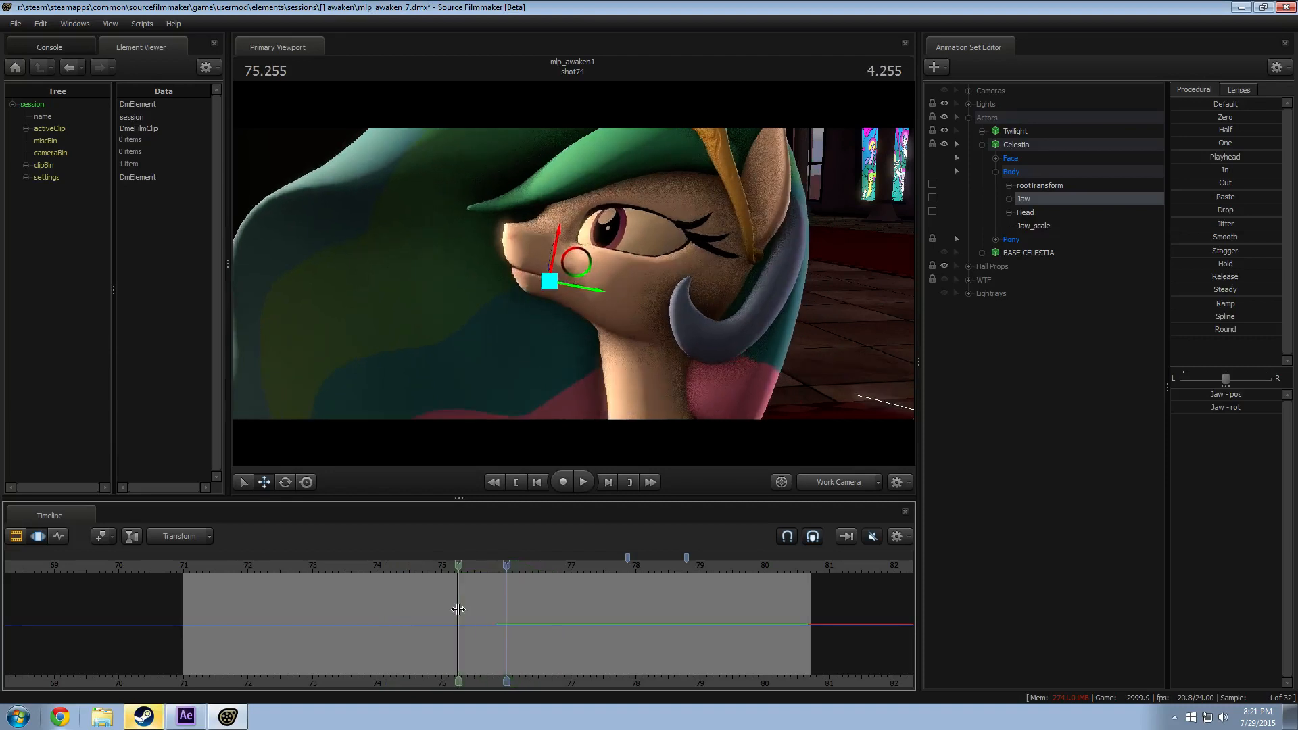
{"action": "scroll", "coordinate": [459, 610], "scroll_direction": "up", "scroll_amount": 8, "text": "shift"}
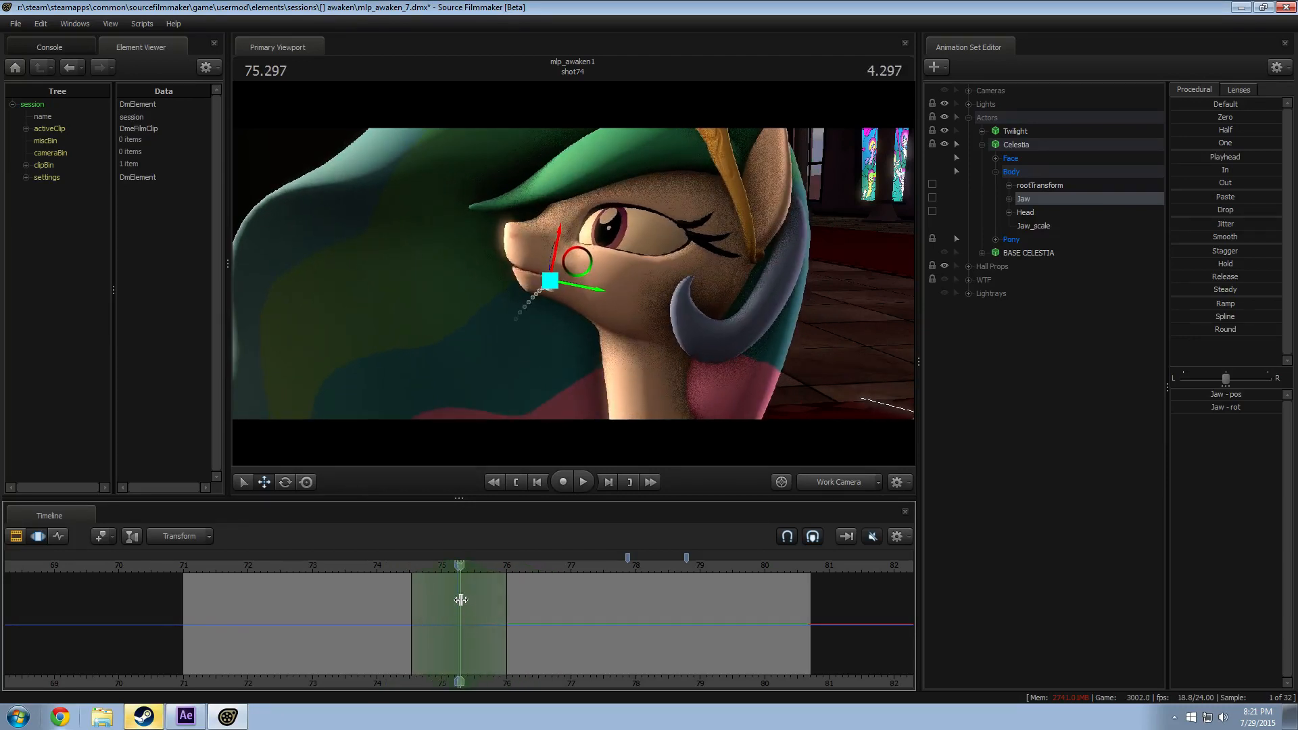
{"action": "left_click", "coordinate": [460, 601], "text": "shift"}
{"action": "scroll", "coordinate": [463, 602], "scroll_direction": "up", "scroll_amount": 8, "text": "shift"}
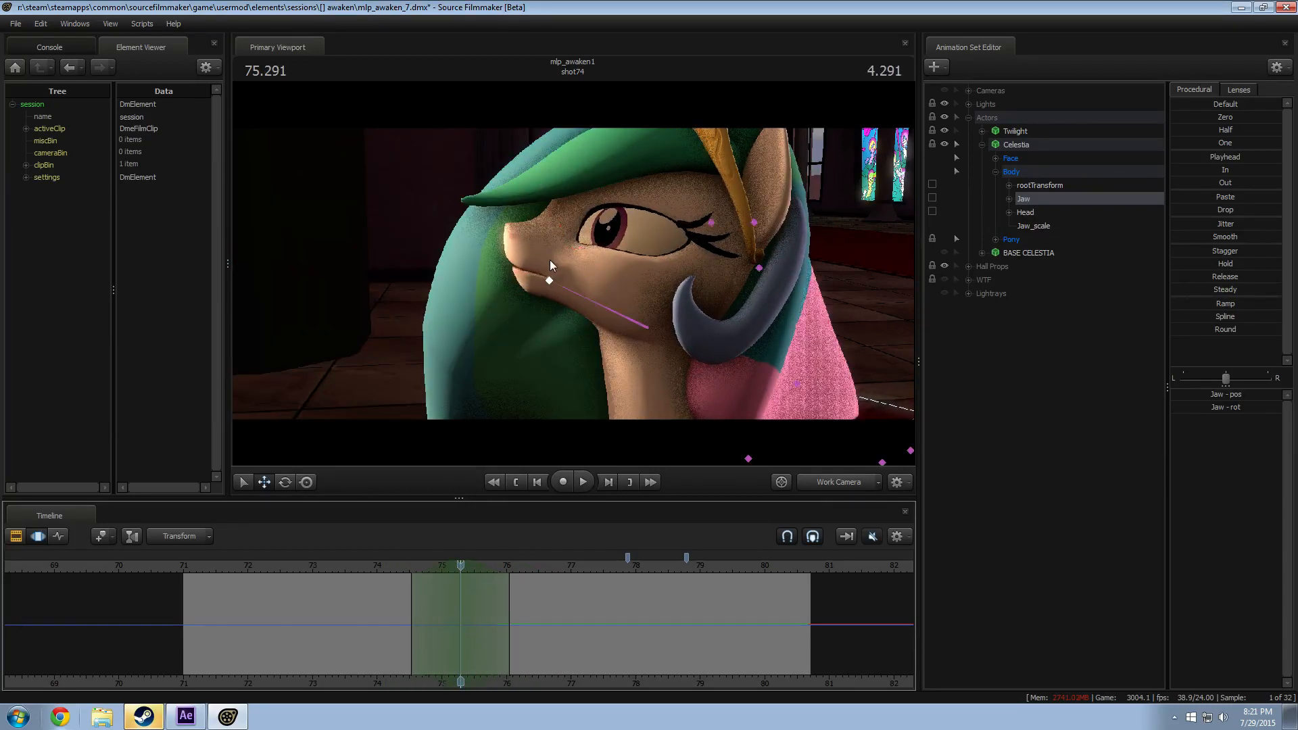
Step: Try moving Celestia's Jaw bone slightly, shift the time selection to 75.375 s, and play back the result
{"action": "left_click_drag", "start_coordinate": [580, 290], "coordinate": [593, 296]}
{"action": "key", "text": "e"}
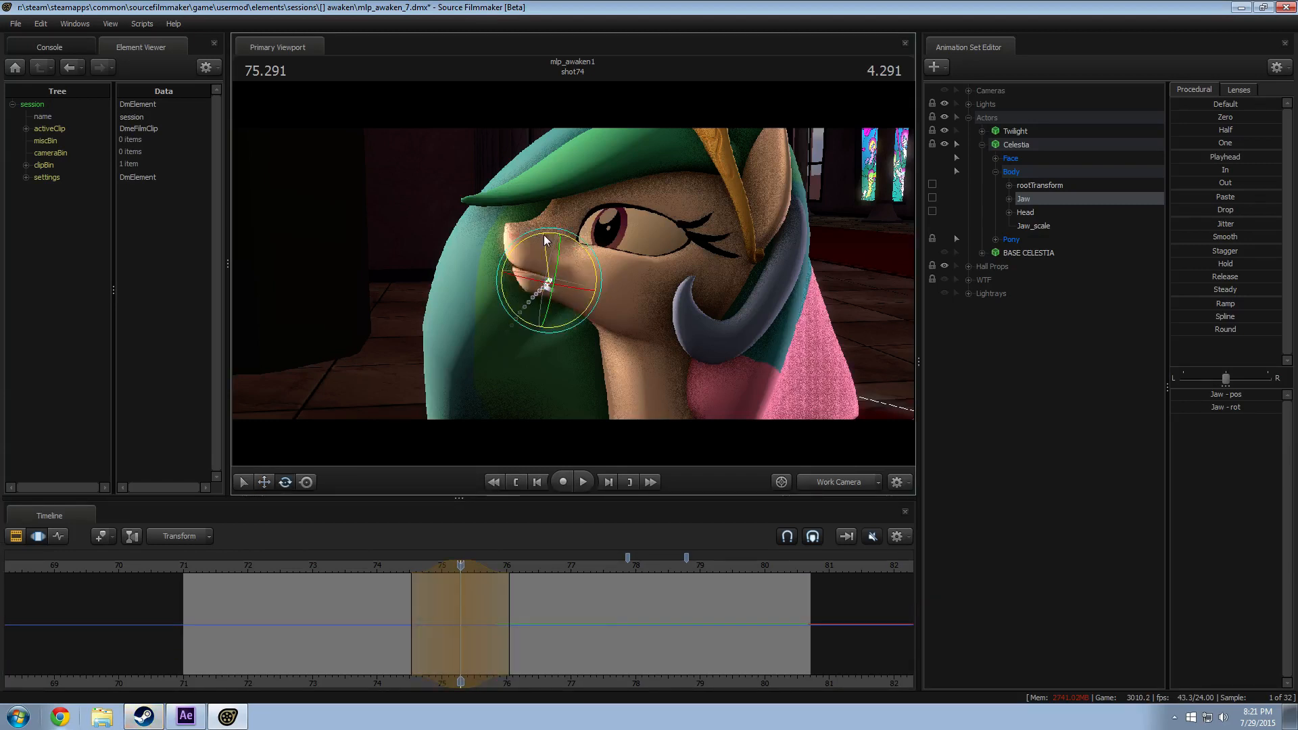
{"action": "key", "text": "w"}
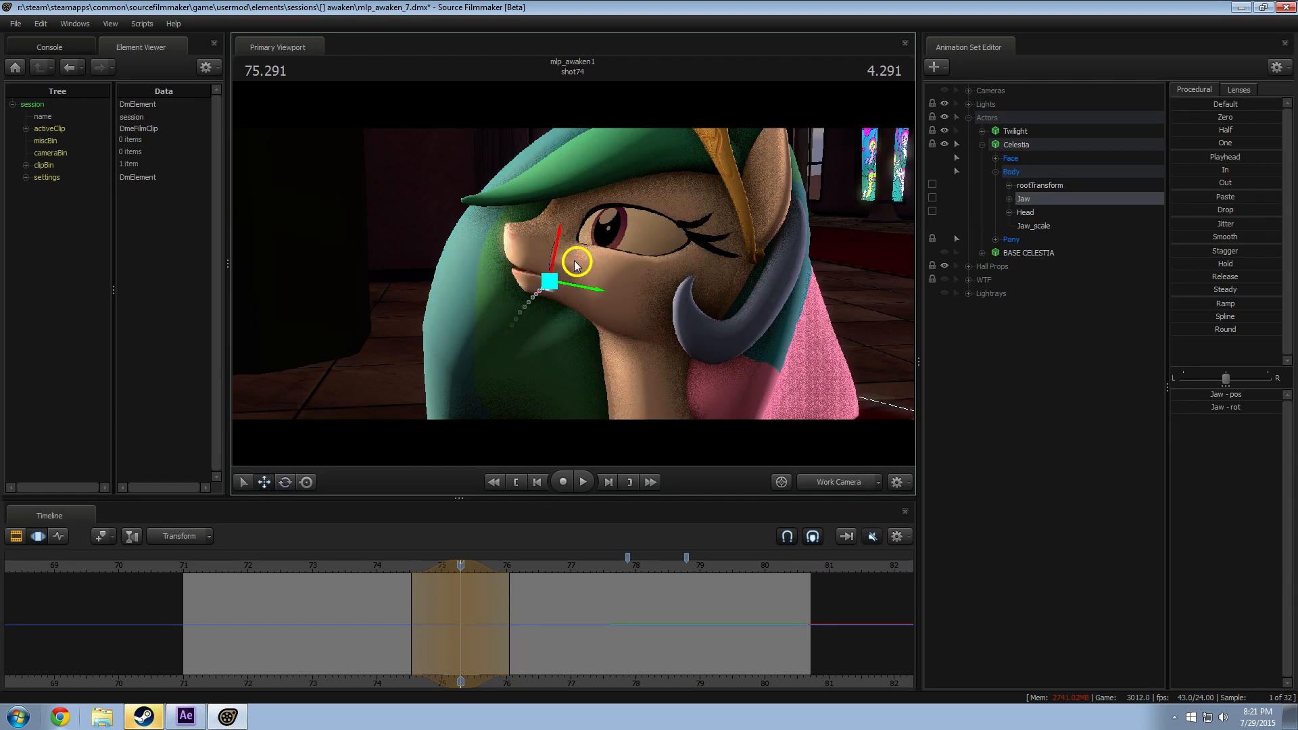
{"action": "left_click_drag", "start_coordinate": [575, 257], "coordinate": [582, 266]}
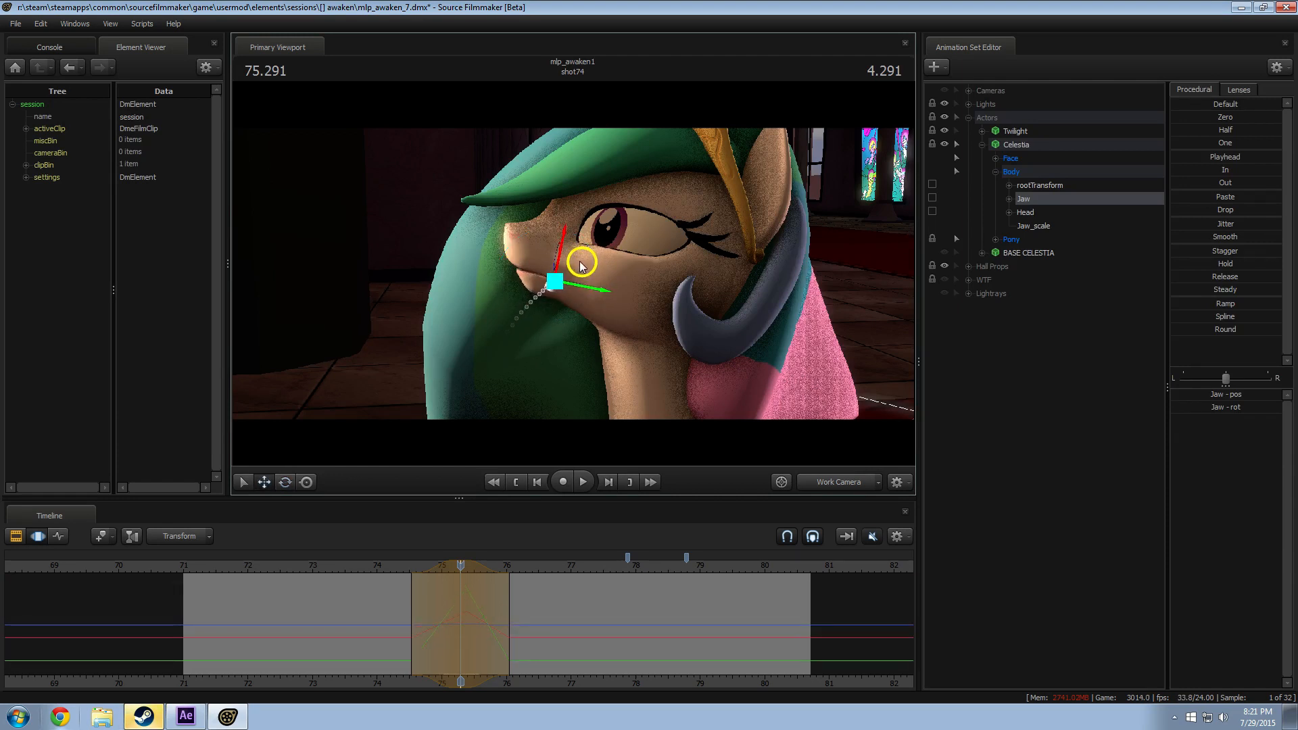
{"action": "key", "text": "space"}
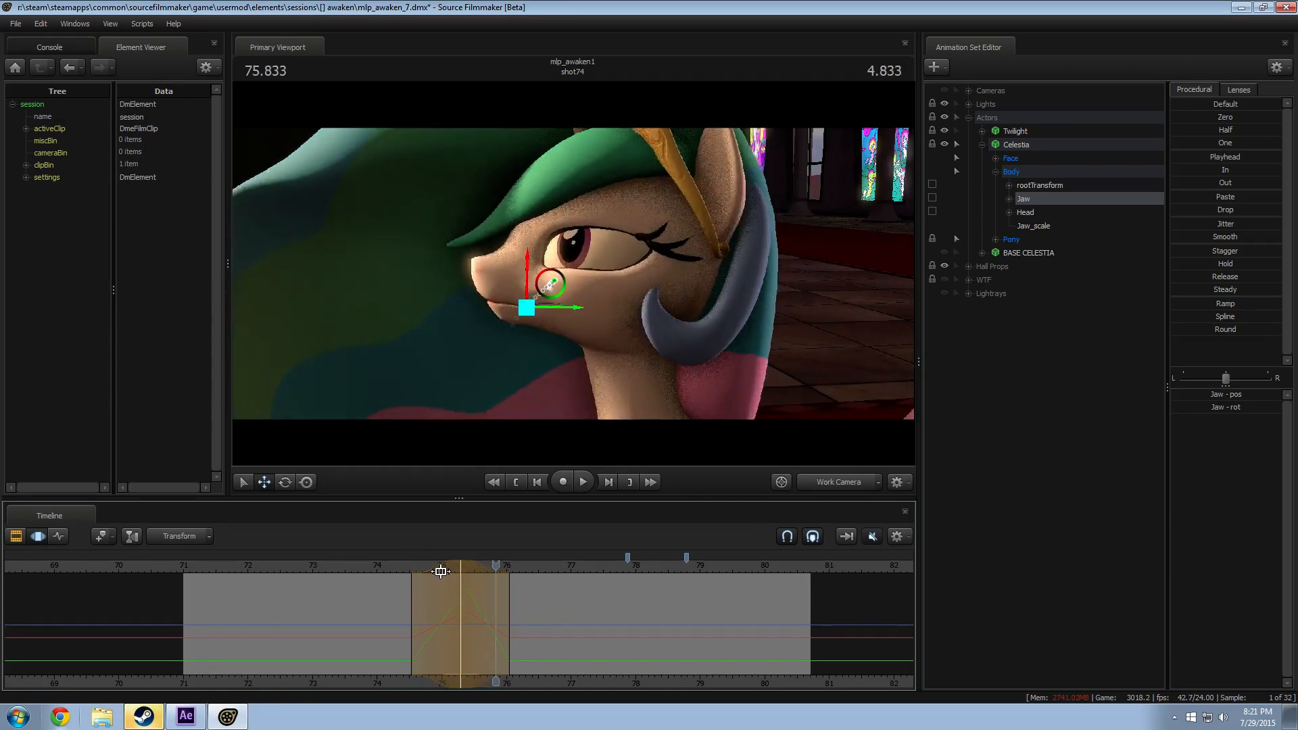
{"action": "left_click_drag", "start_coordinate": [440, 572], "coordinate": [446, 572]}
{"action": "left_click", "coordinate": [399, 571]}
{"action": "left_click_drag", "start_coordinate": [544, 347], "coordinate": [547, 304], "text": "alt"}
{"action": "key", "text": "space"}
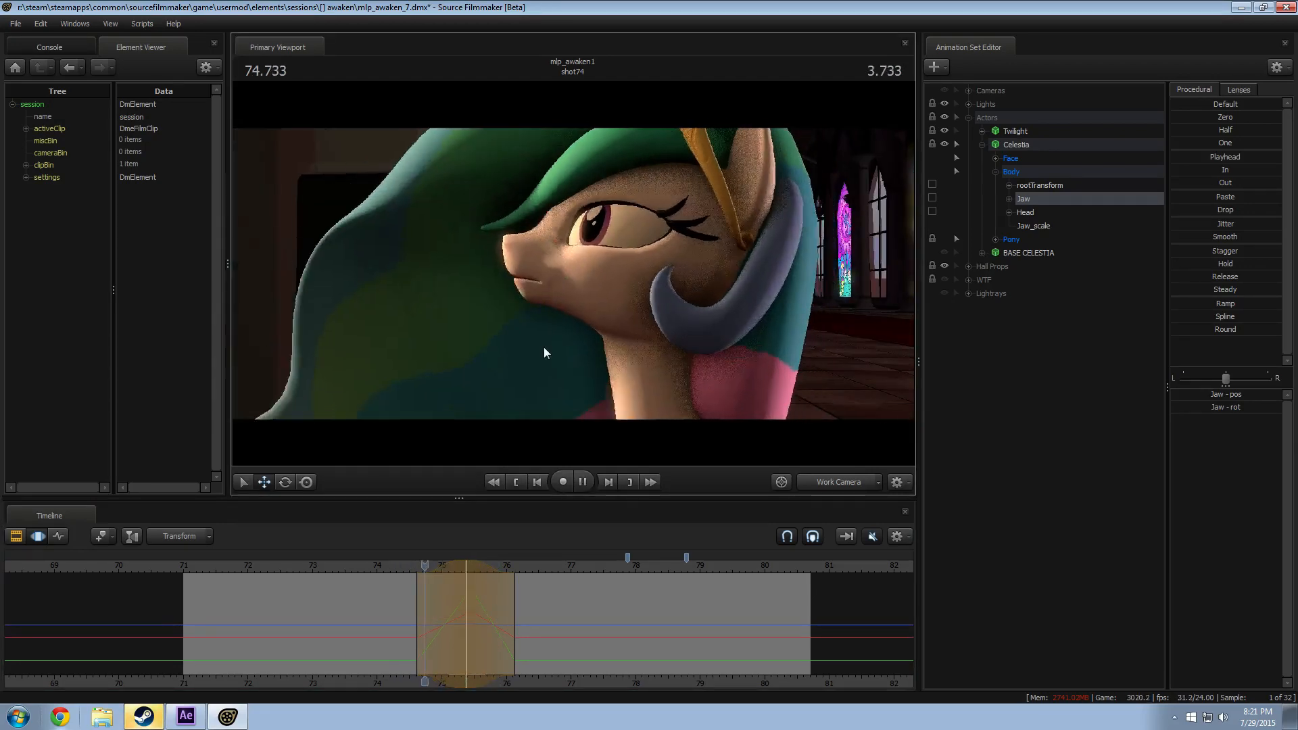
{"action": "key", "text": "space"}
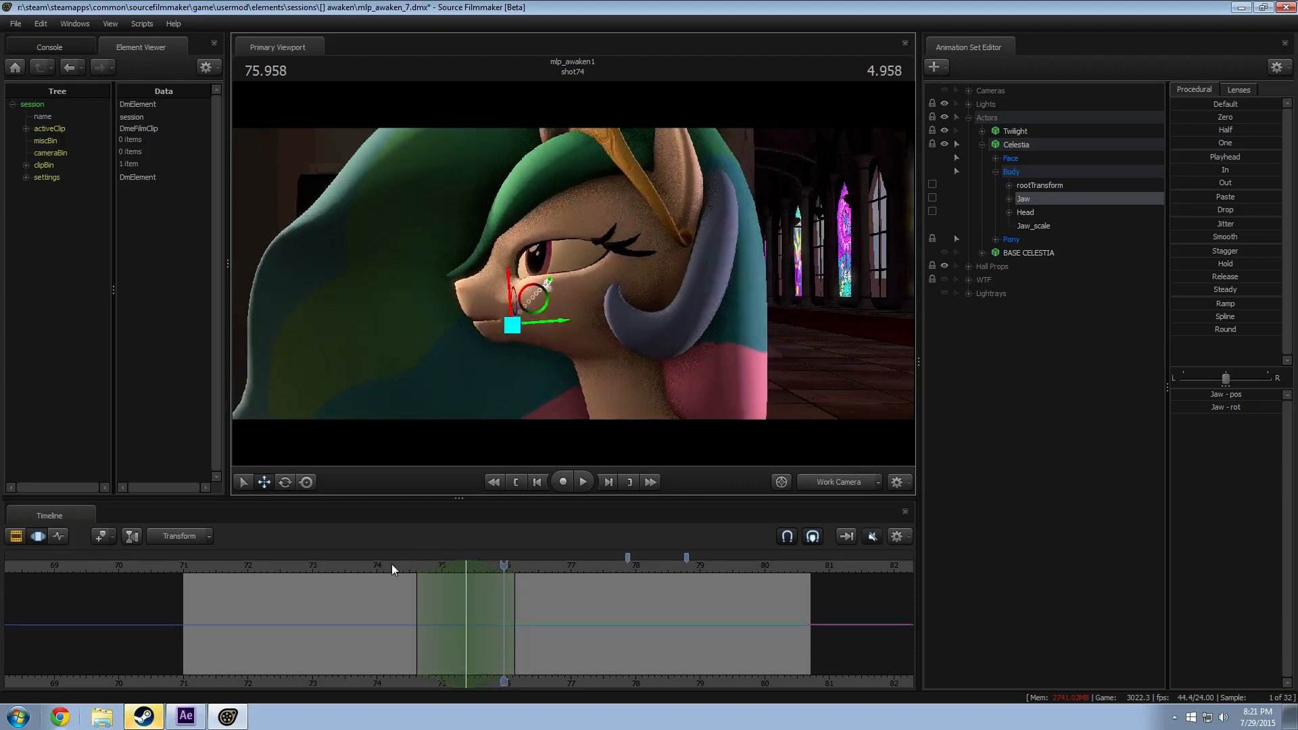
Step: At 75.375 s, slightly raise l_puckerer and r_puckerer in Celestia's Pony Mouth Flexes after undoing a trial of jaw_closer
{"action": "left_click_drag", "start_coordinate": [392, 564], "coordinate": [465, 582]}
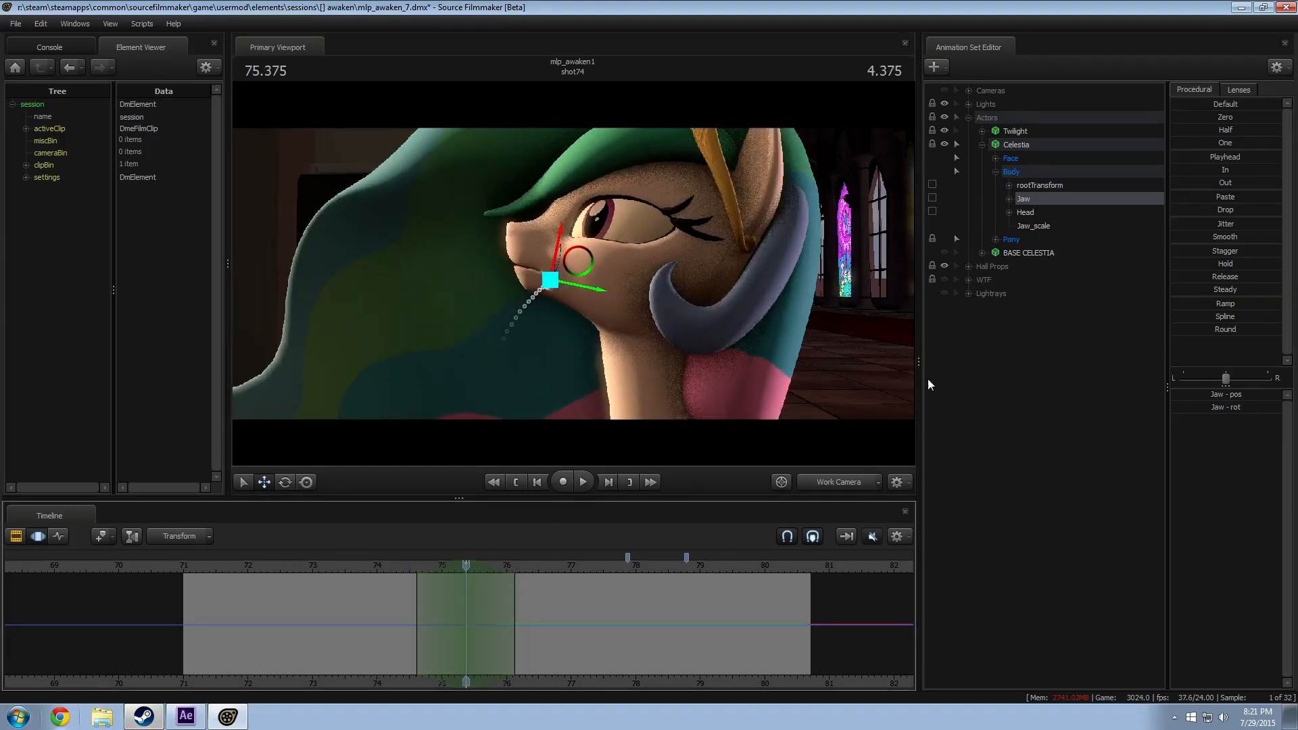
{"action": "left_click", "coordinate": [995, 239]}
{"action": "left_click", "coordinate": [1047, 267]}
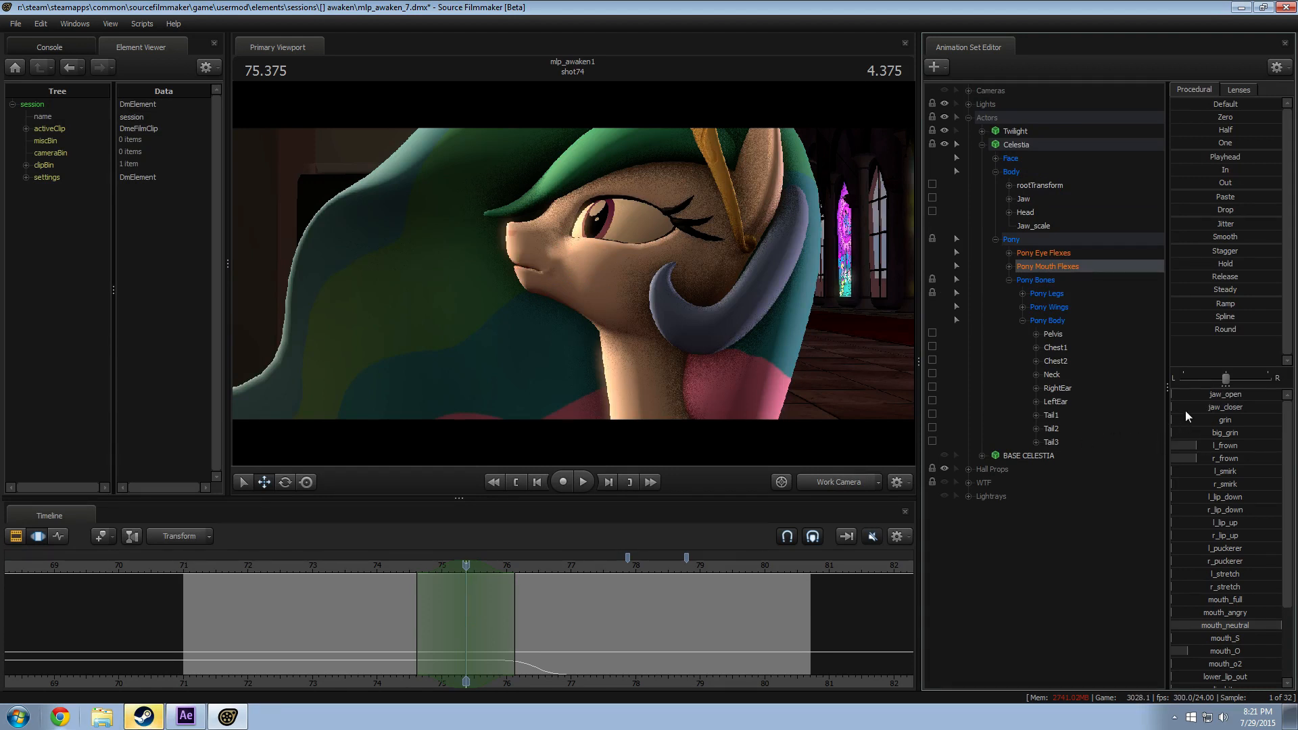
{"action": "left_click_drag", "start_coordinate": [1185, 411], "coordinate": [1204, 411]}
{"action": "key", "text": "ctrl+z"}
{"action": "left_click_drag", "start_coordinate": [1221, 543], "coordinate": [1222, 543]}
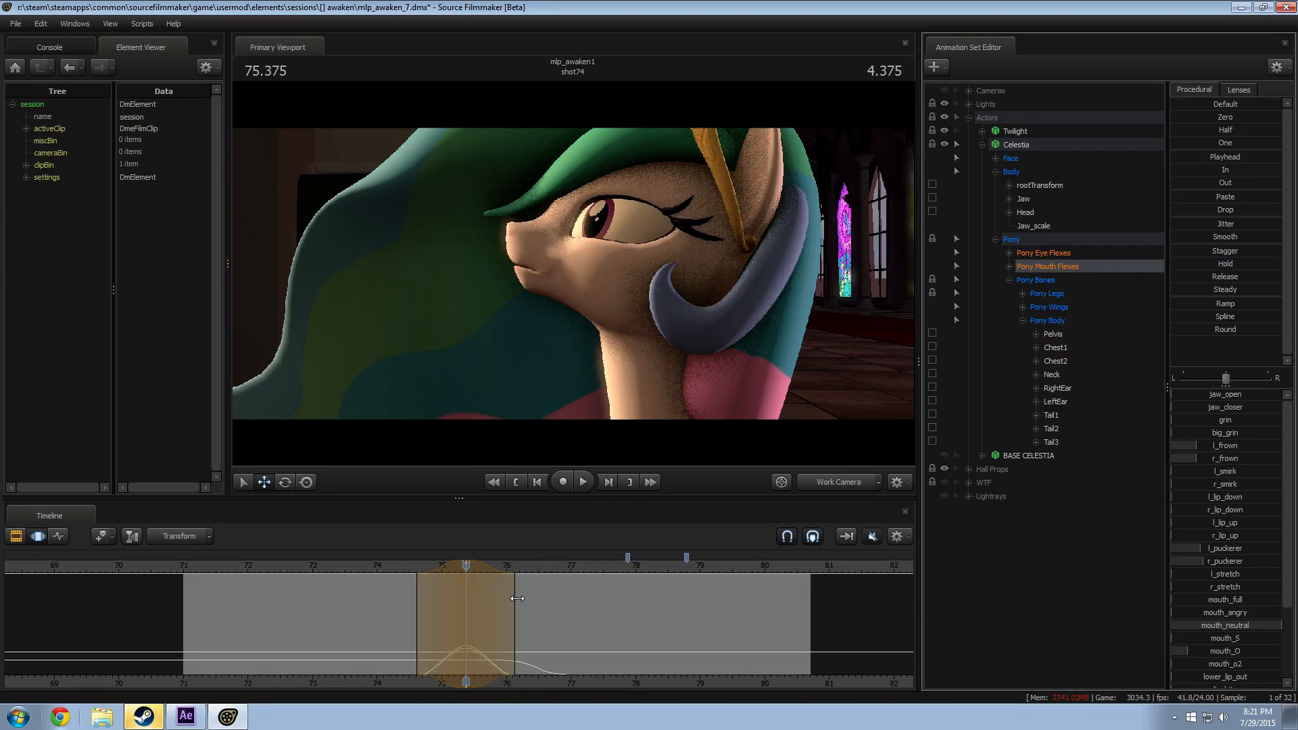
Step: Start the pucker's falloff earlier, shift the change to peak at 74.975 s, and play it back
{"action": "left_click_drag", "start_coordinate": [418, 601], "coordinate": [395, 597]}
{"action": "left_click", "coordinate": [370, 569]}
{"action": "key", "text": "space"}
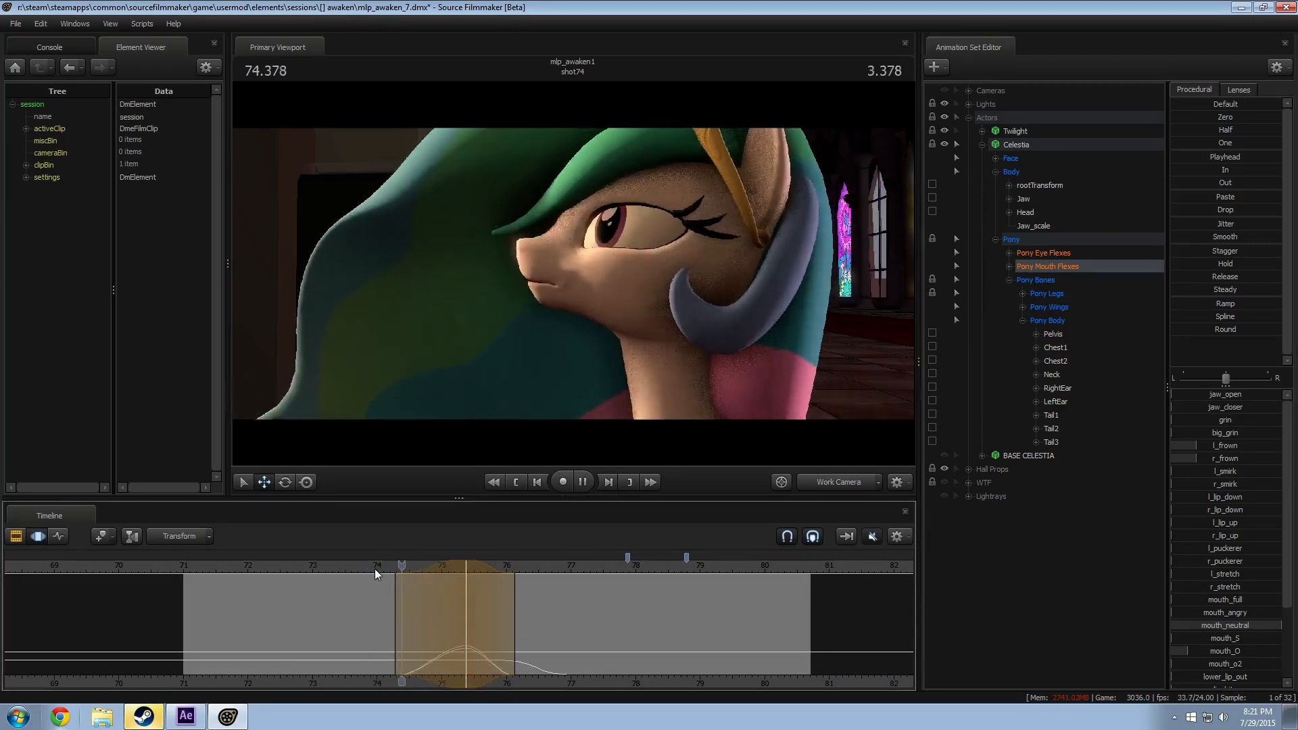
{"action": "key", "text": "space"}
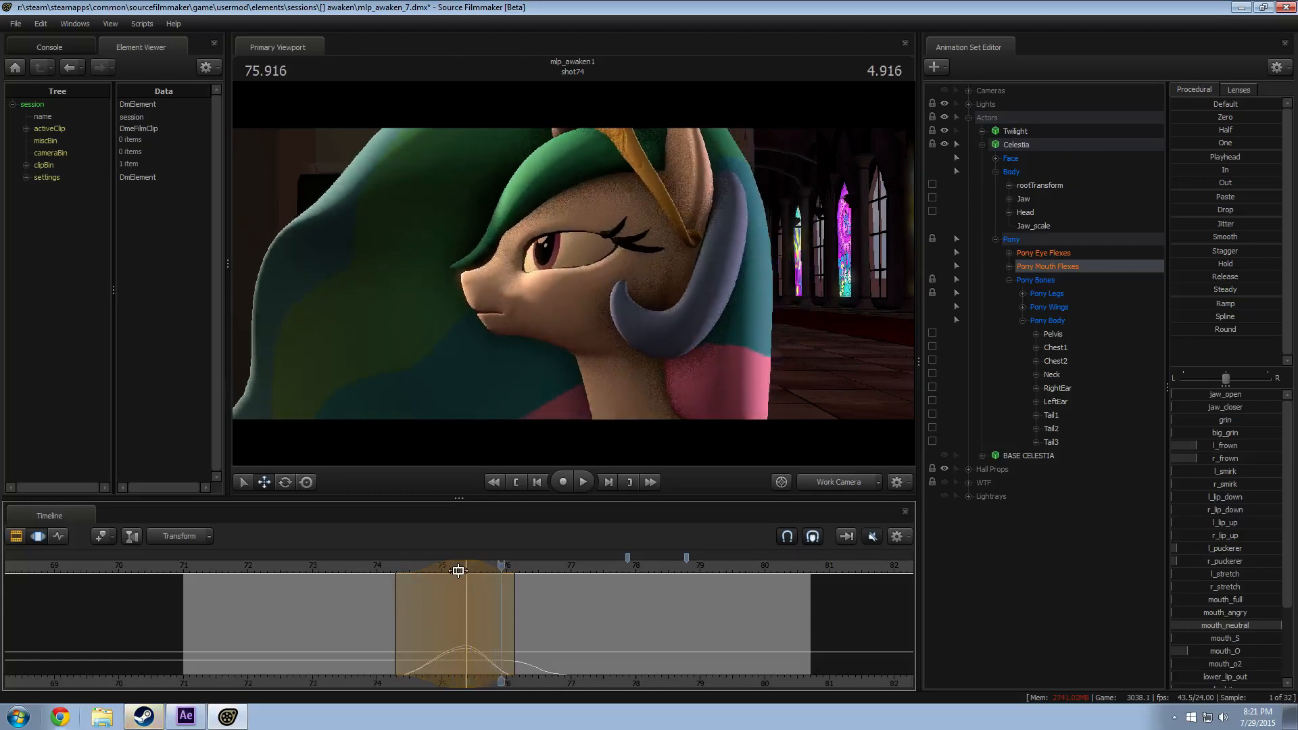
{"action": "left_click_drag", "start_coordinate": [458, 571], "coordinate": [431, 572]}
{"action": "left_click", "coordinate": [362, 572]}
{"action": "key", "text": "space"}
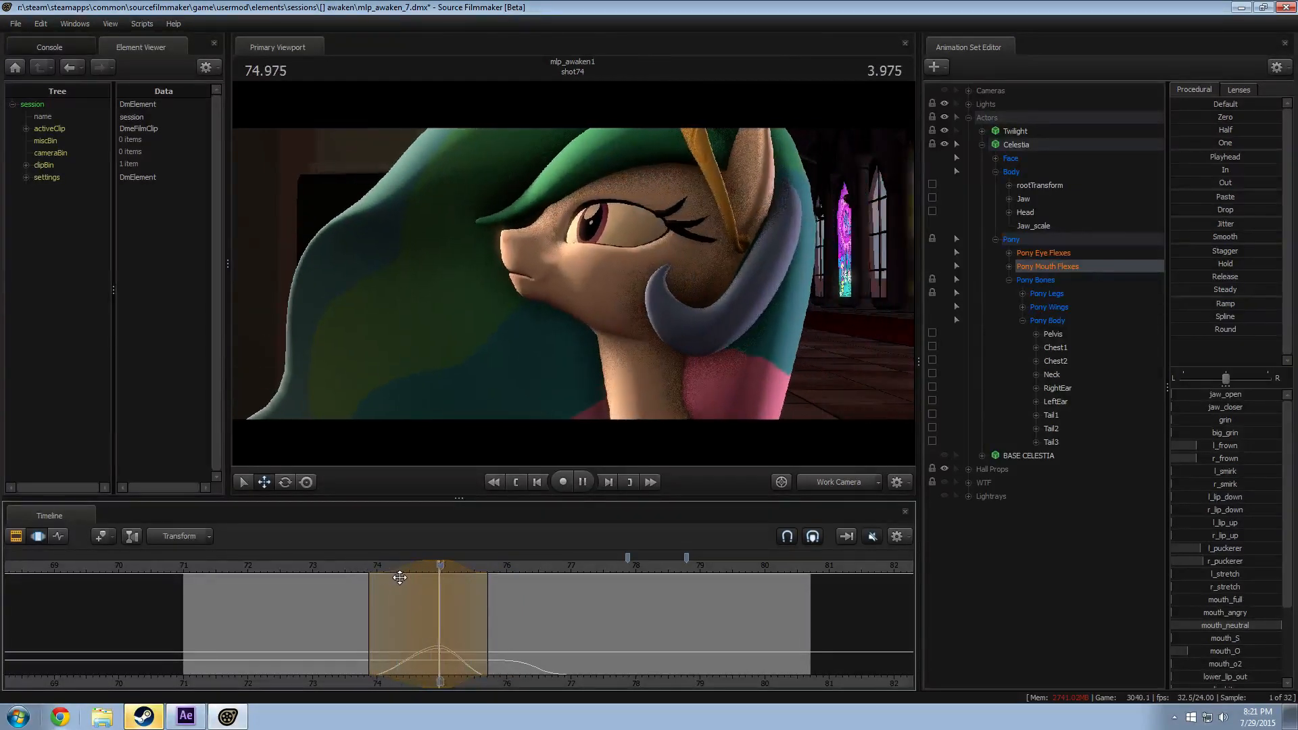
{"action": "key", "text": "space"}
Step: Raise jaw_open slightly over a new time selection around 75.791 s and play back the mouth motion
{"action": "left_click_drag", "start_coordinate": [493, 643], "coordinate": [576, 619], "text": "shift"}
{"action": "left_click_drag", "start_coordinate": [1201, 396], "coordinate": [1193, 396]}
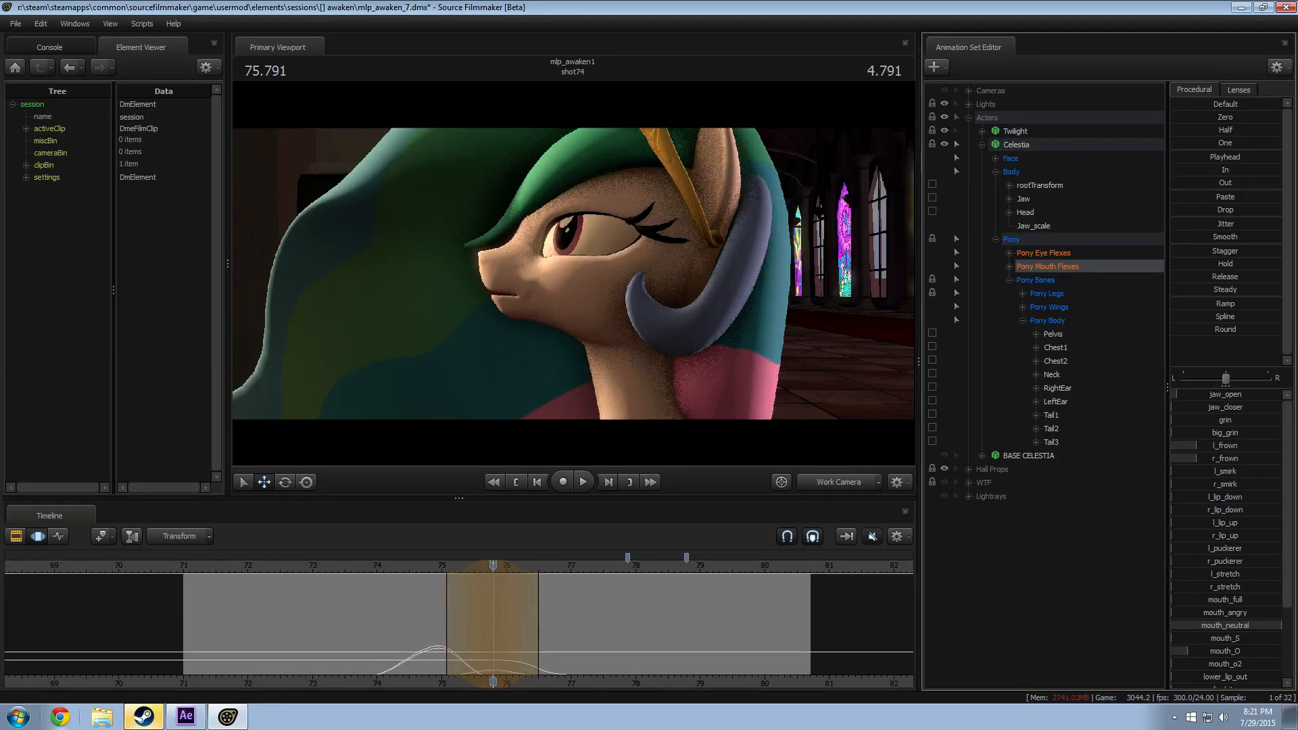
{"action": "left_click", "coordinate": [432, 568]}
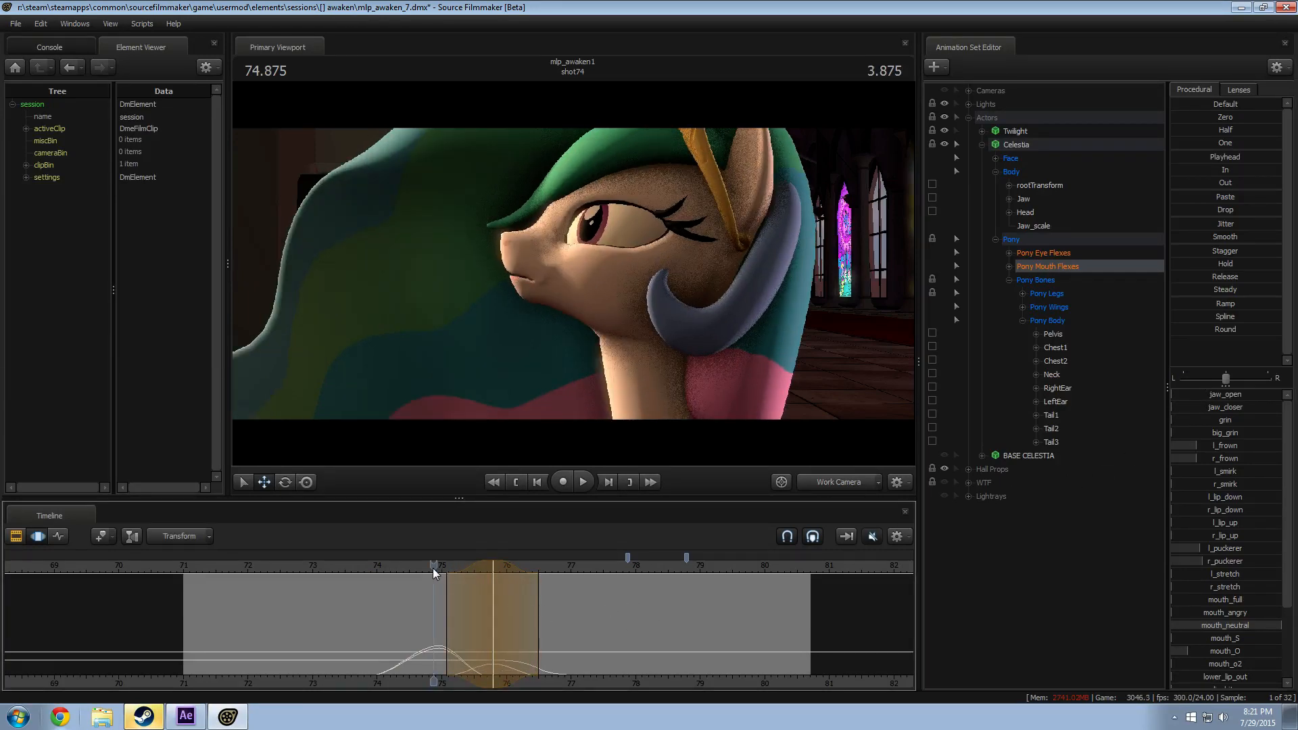
{"action": "key", "text": "space"}
{"action": "key", "text": "space"}
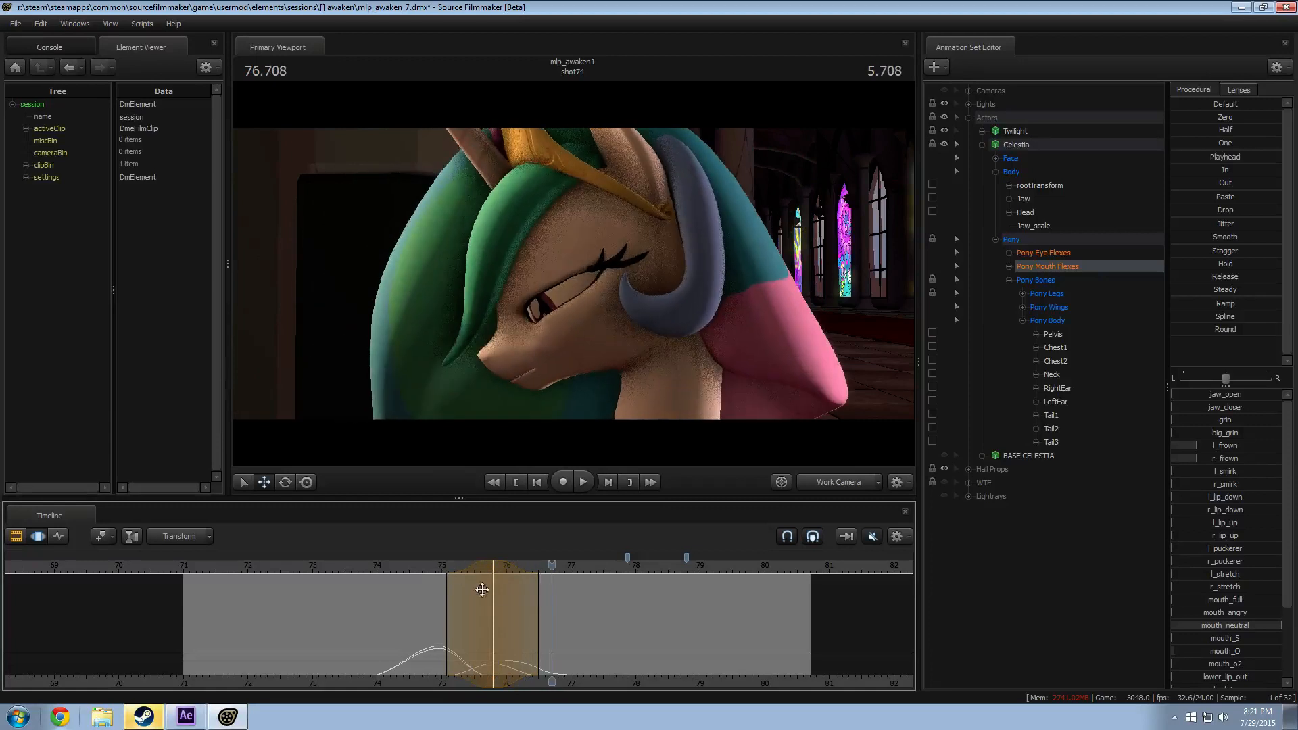
Step: Raise l_puckerer and r_puckerer slightly over a new time selection around 76.5 s and play it back
{"action": "left_click_drag", "start_coordinate": [499, 603], "coordinate": [557, 619]}
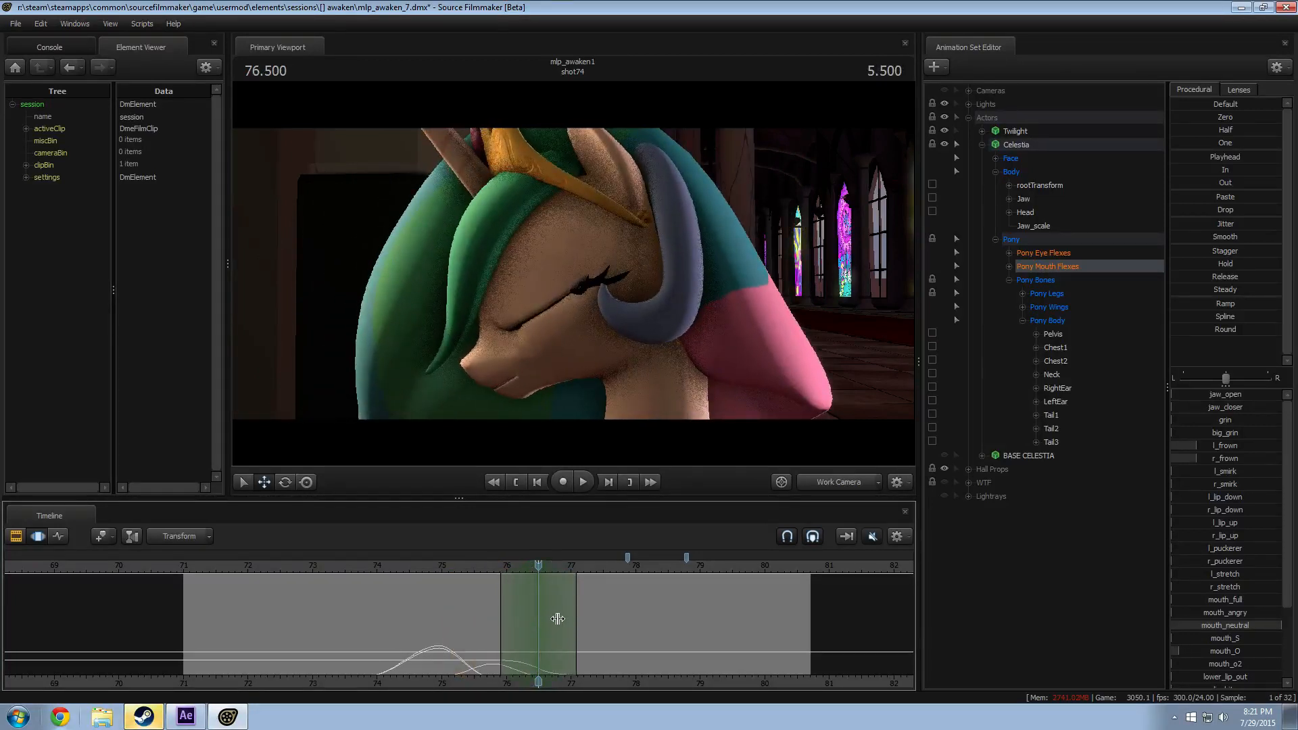
{"action": "left_click_drag", "start_coordinate": [1219, 550], "coordinate": [1232, 551]}
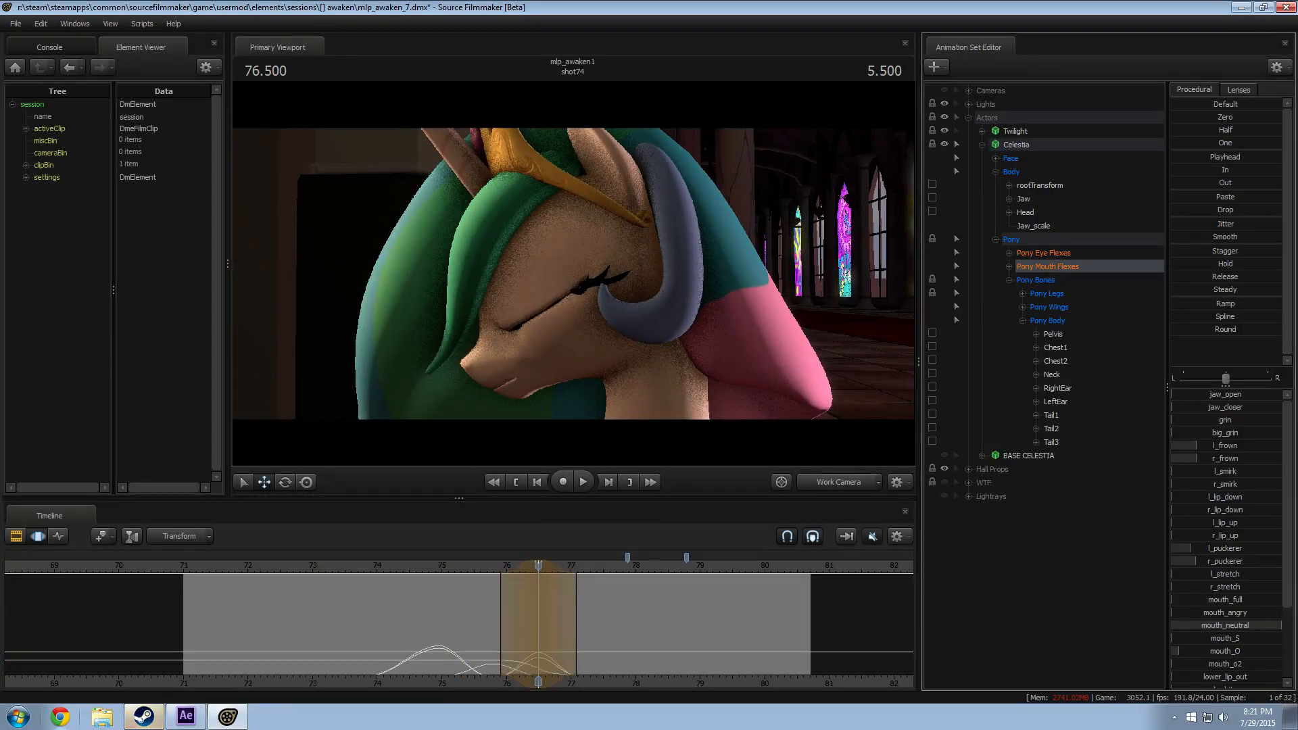
{"action": "left_click", "coordinate": [468, 569]}
{"action": "key", "text": "space"}
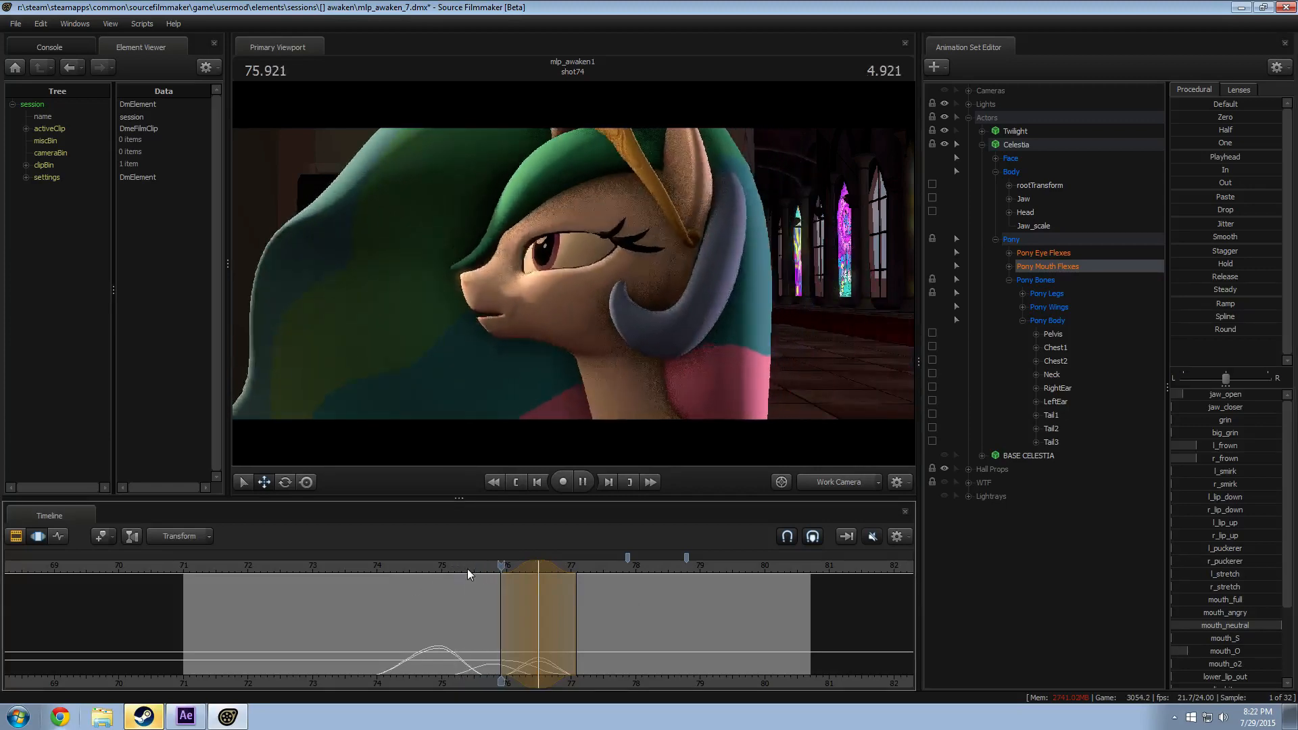
{"action": "key", "text": "space"}
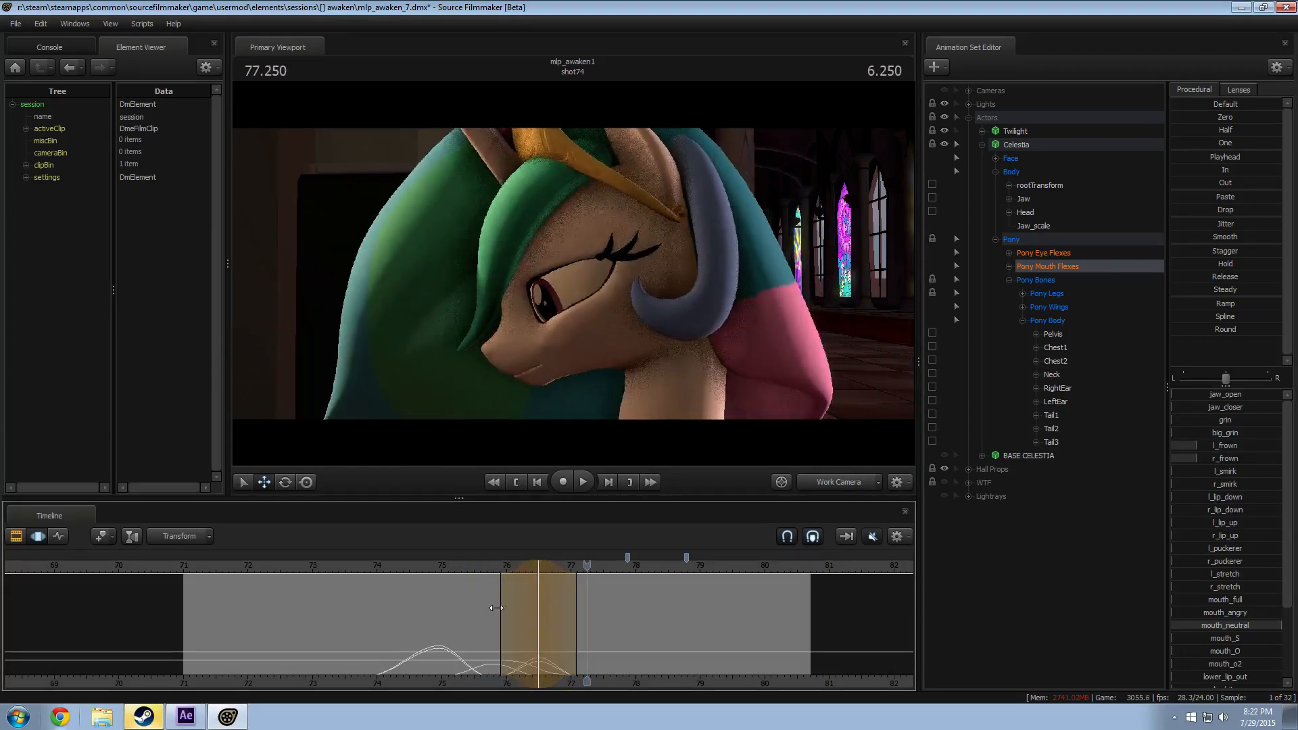
Step: Shift the second pucker change earlier to peak at about 76.3 s and play back from before it
{"action": "left_click", "coordinate": [495, 574]}
{"action": "scroll", "coordinate": [516, 577], "scroll_direction": "down", "scroll_amount": 1}
{"action": "left_click_drag", "start_coordinate": [532, 607], "coordinate": [494, 600]}
{"action": "left_click", "coordinate": [484, 570]}
{"action": "key", "text": "space"}
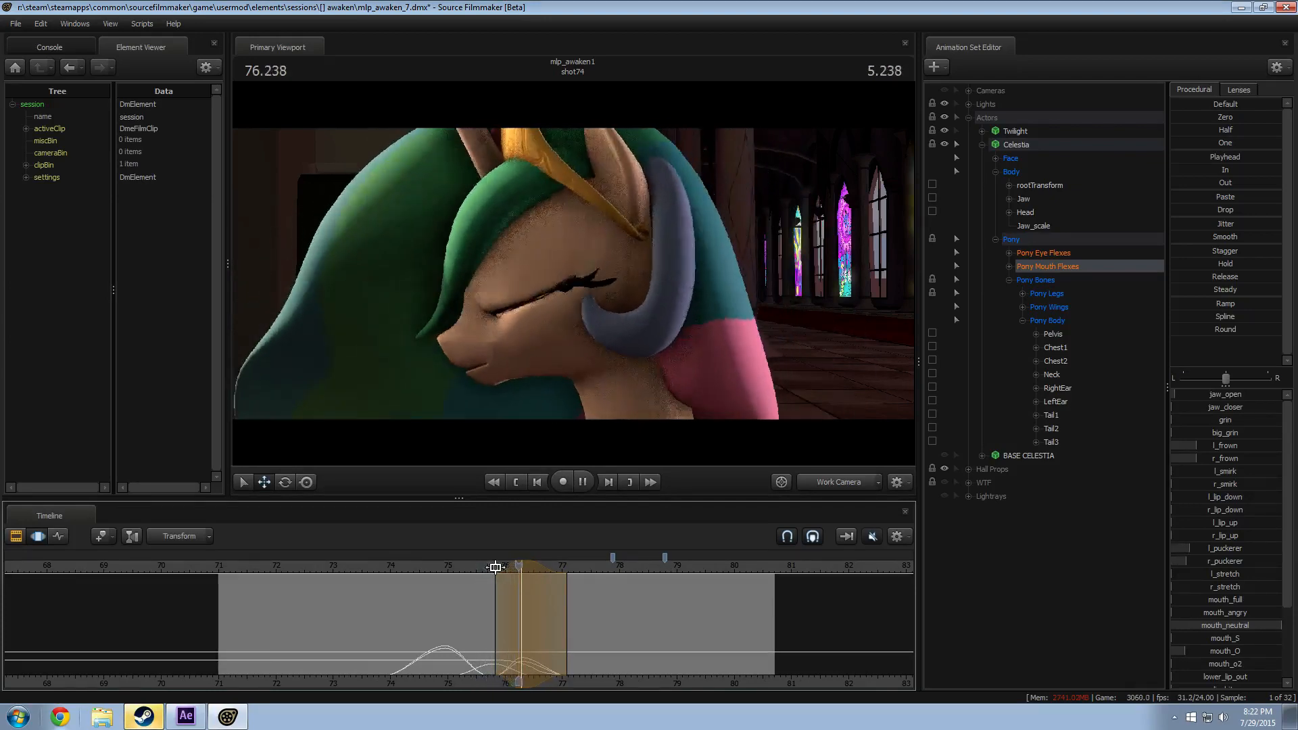
Step: Shift the second pucker change later to peak at about 76.54 s and lengthen its falloff after the peak
{"action": "left_click_drag", "start_coordinate": [509, 565], "coordinate": [523, 566]}
{"action": "left_click_drag", "start_coordinate": [510, 591], "coordinate": [510, 593]}
{"action": "left_click_drag", "start_coordinate": [582, 604], "coordinate": [597, 603]}
{"action": "left_click", "coordinate": [539, 568]}
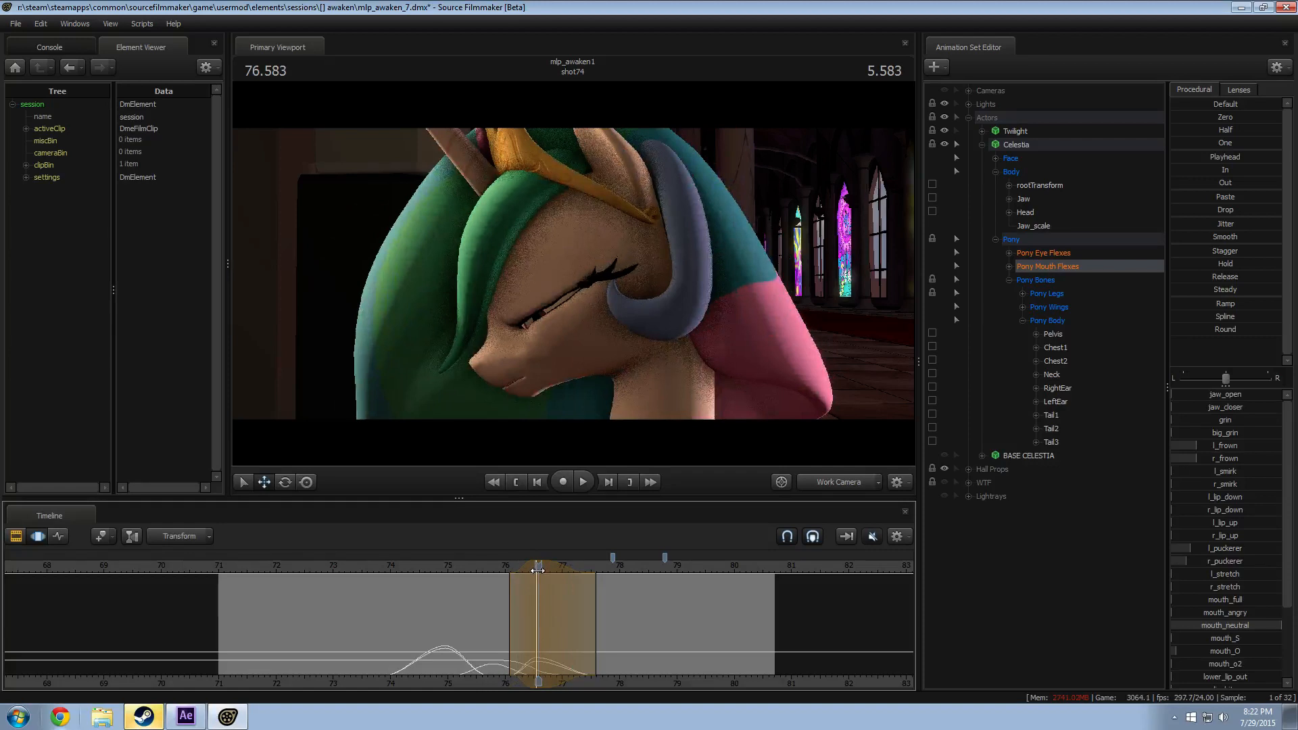
{"action": "left_click_drag", "start_coordinate": [538, 570], "coordinate": [536, 570]}
Step: Raise mouth_o2 and jaw_closer slightly around 76.541 s and play back the mouth motion
{"action": "scroll", "coordinate": [1211, 638], "scroll_direction": "down", "scroll_amount": 1}
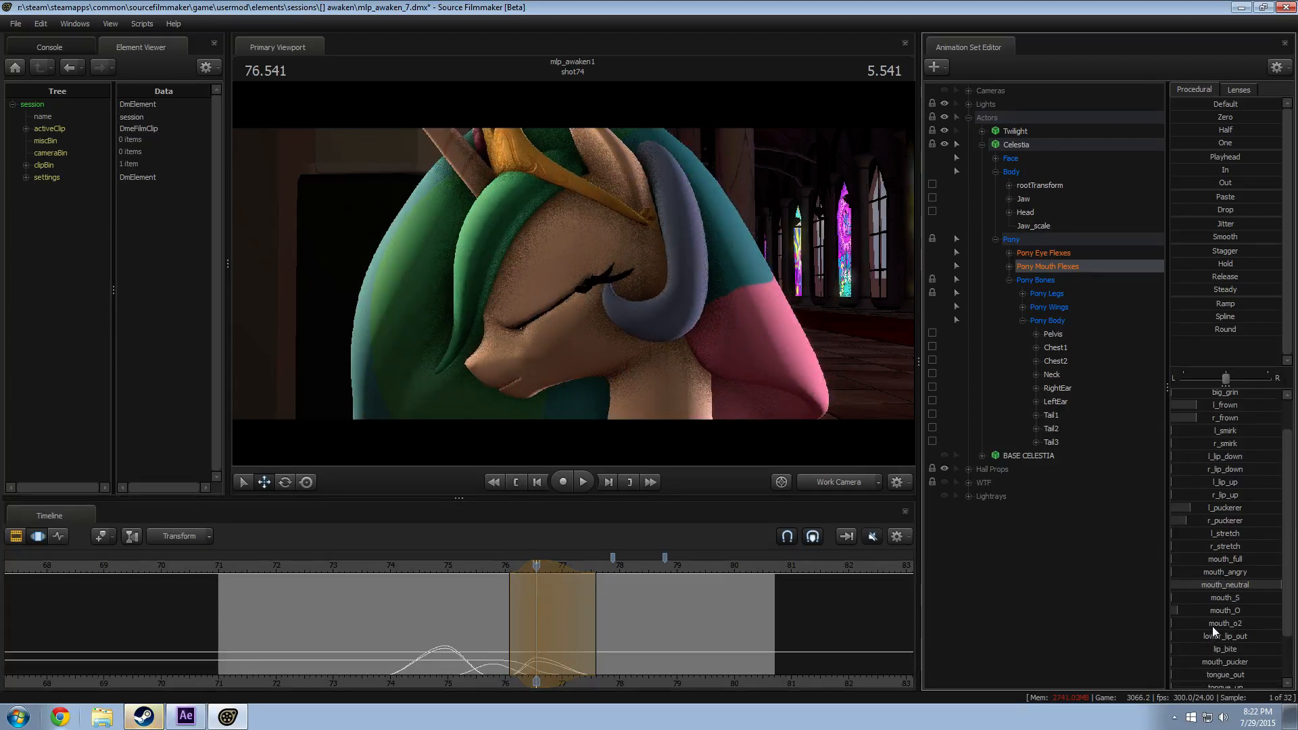
{"action": "left_click_drag", "start_coordinate": [1211, 626], "coordinate": [1235, 625]}
{"action": "scroll", "coordinate": [1196, 468], "scroll_direction": "up", "scroll_amount": 1}
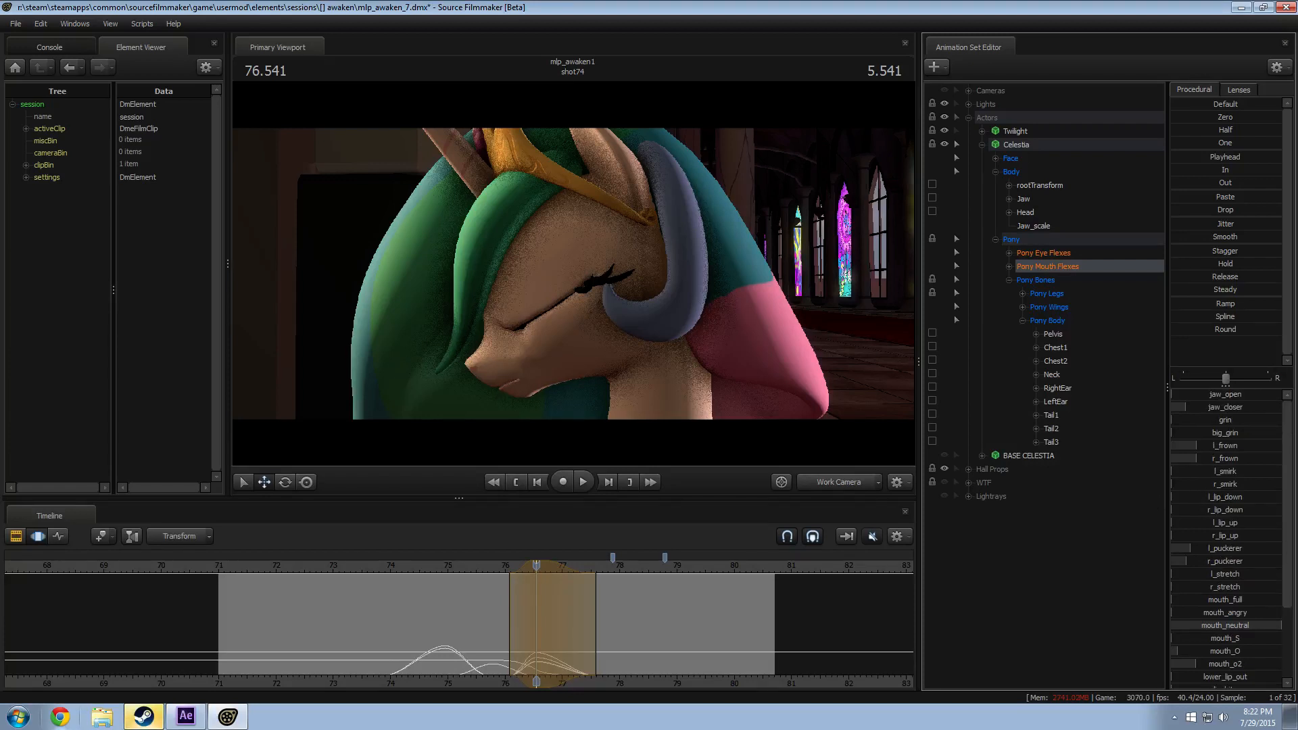
{"action": "left_click", "coordinate": [473, 566]}
{"action": "key", "text": "space"}
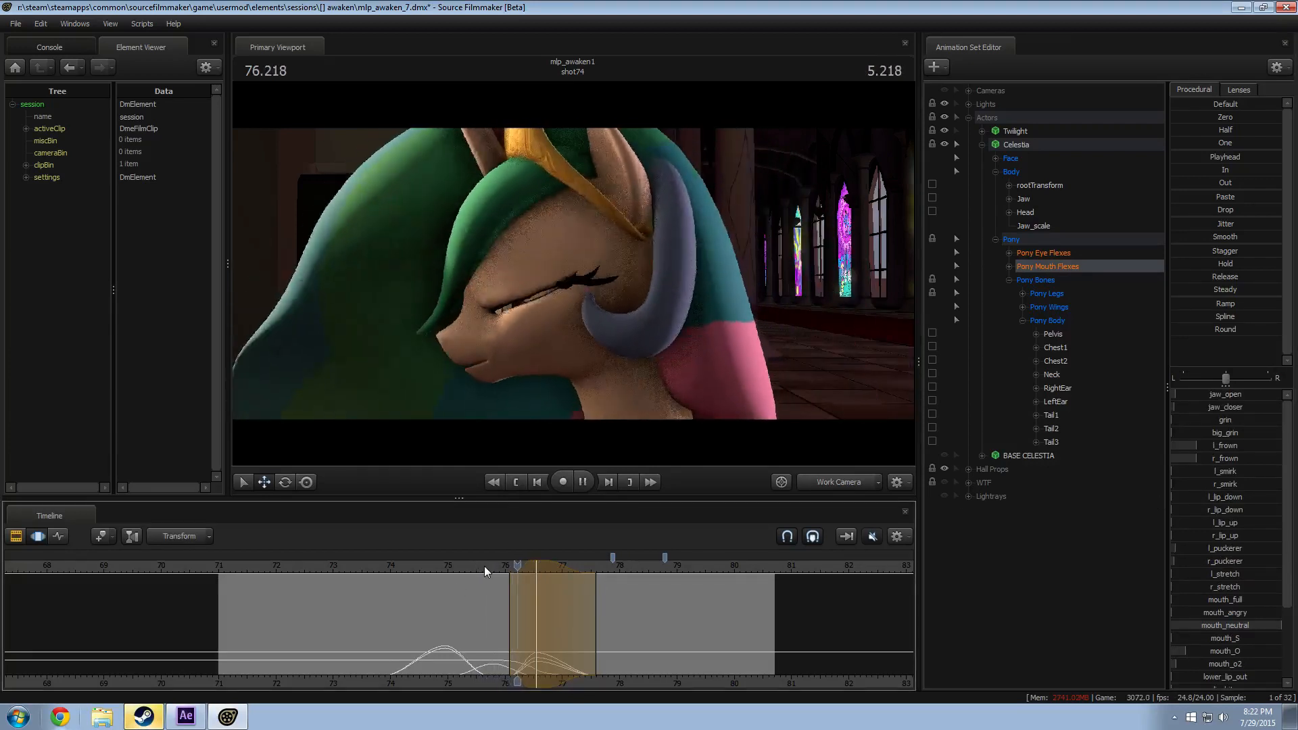
{"action": "key", "text": "space"}
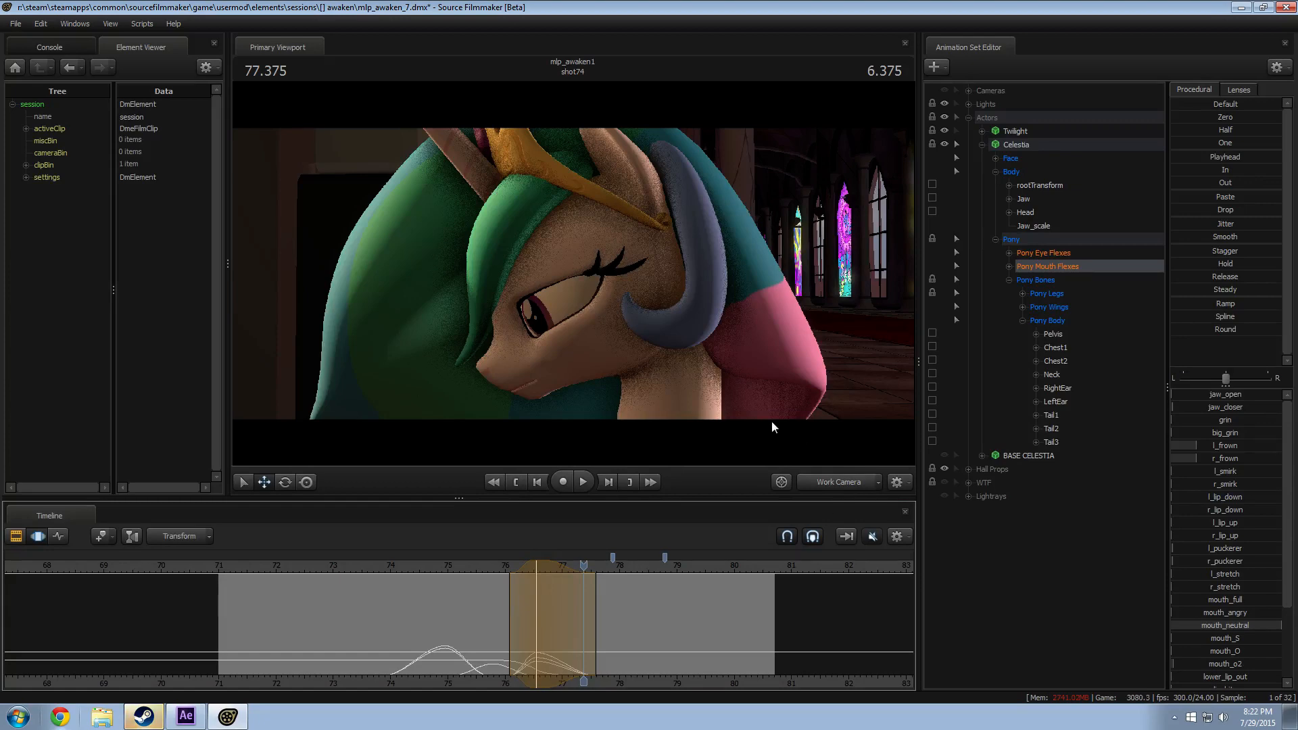
Step: Raise jaw_open slightly over a new time selection around 75.958 s and play back the change
{"action": "left_click_drag", "start_coordinate": [772, 421], "coordinate": [770, 385]}
{"action": "left_click", "coordinate": [481, 567]}
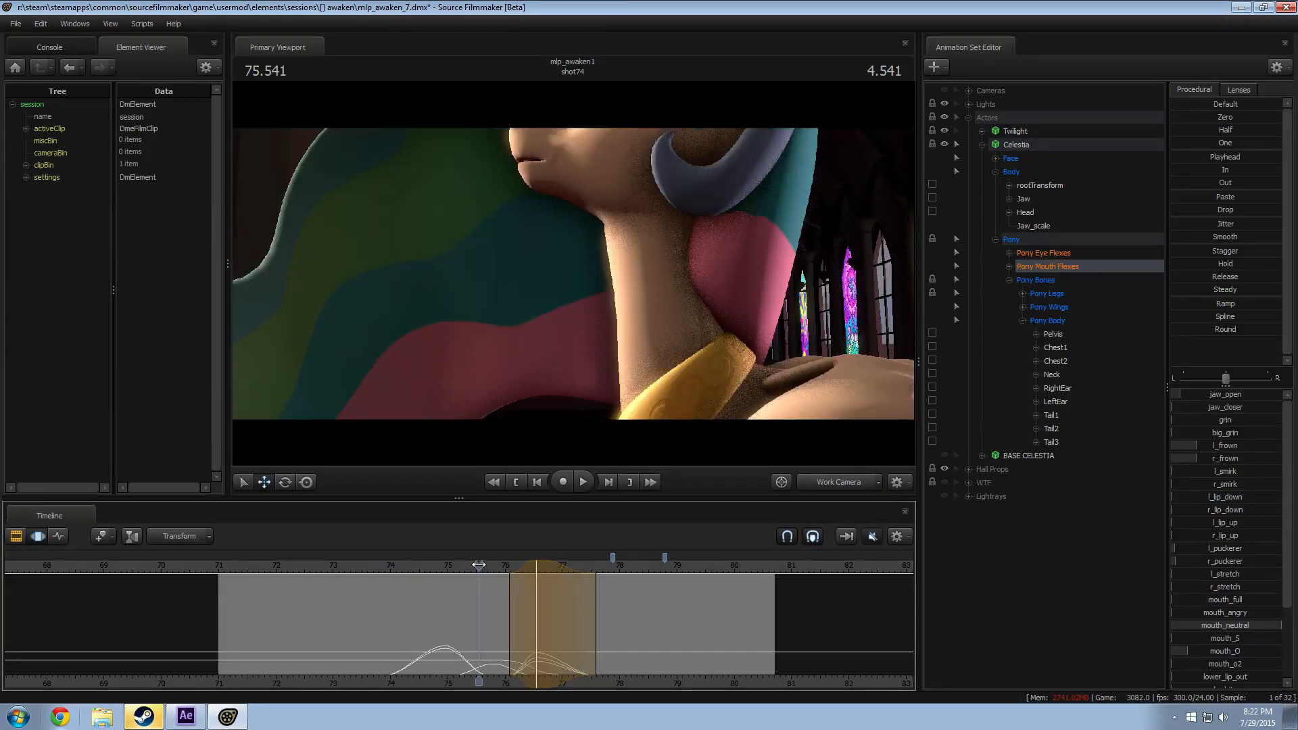
{"action": "key", "text": "space"}
{"action": "key", "text": "space"}
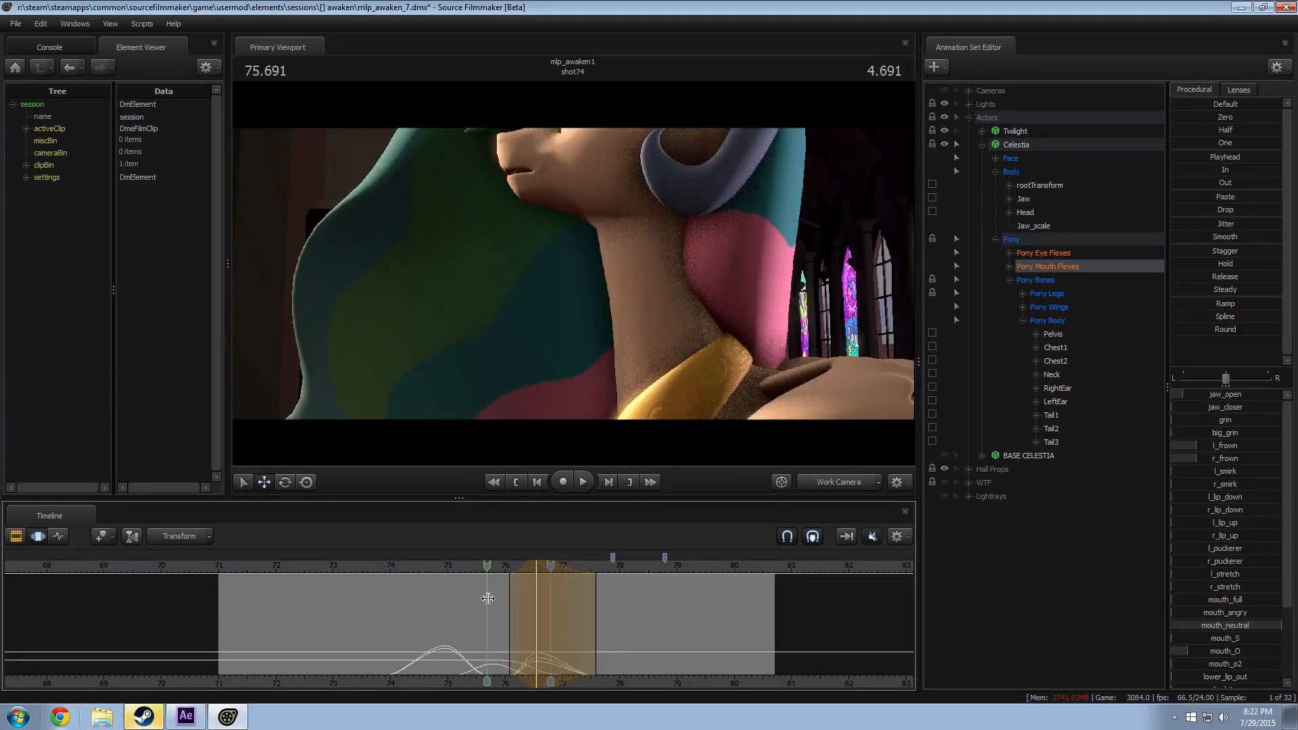
{"action": "left_click", "coordinate": [503, 597], "text": "shift"}
{"action": "scroll", "coordinate": [503, 598], "scroll_direction": "up", "scroll_amount": 5, "text": "shift"}
{"action": "scroll", "coordinate": [523, 600], "scroll_direction": "up", "scroll_amount": 2, "text": "shift"}
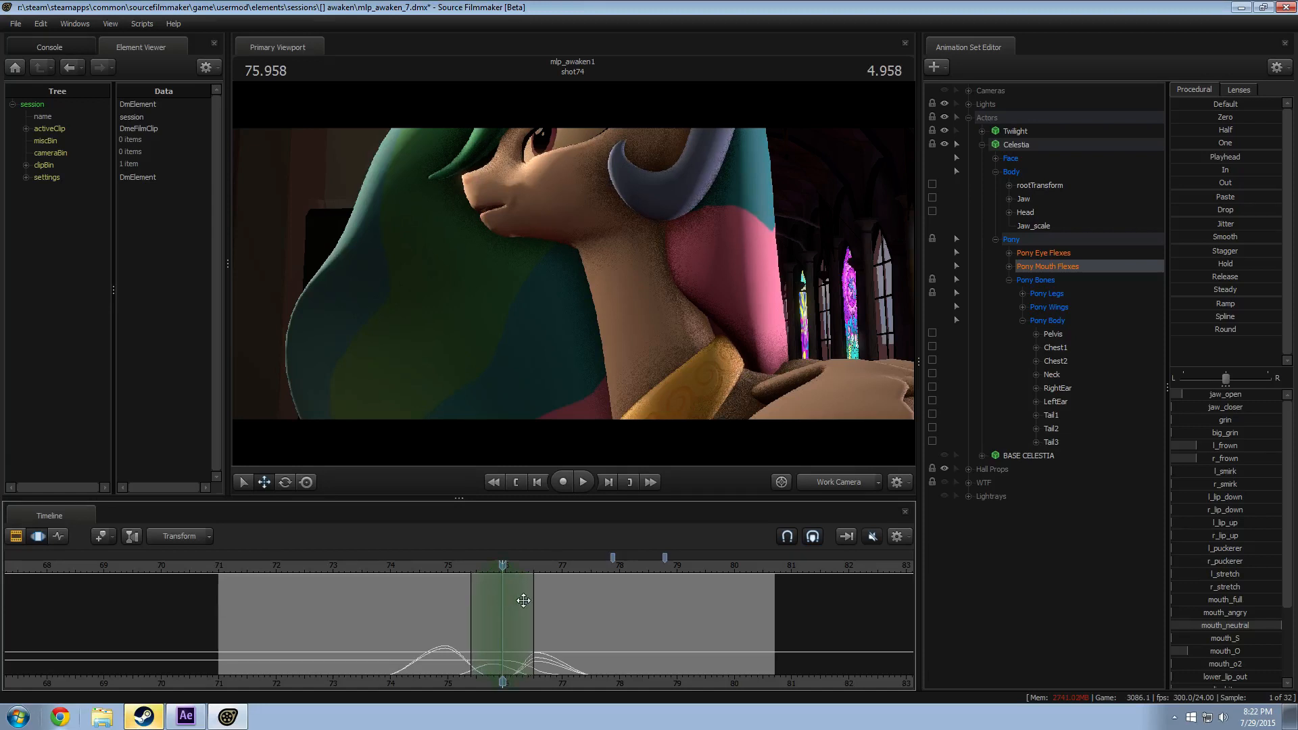
{"action": "left_click_drag", "start_coordinate": [1219, 397], "coordinate": [1223, 397]}
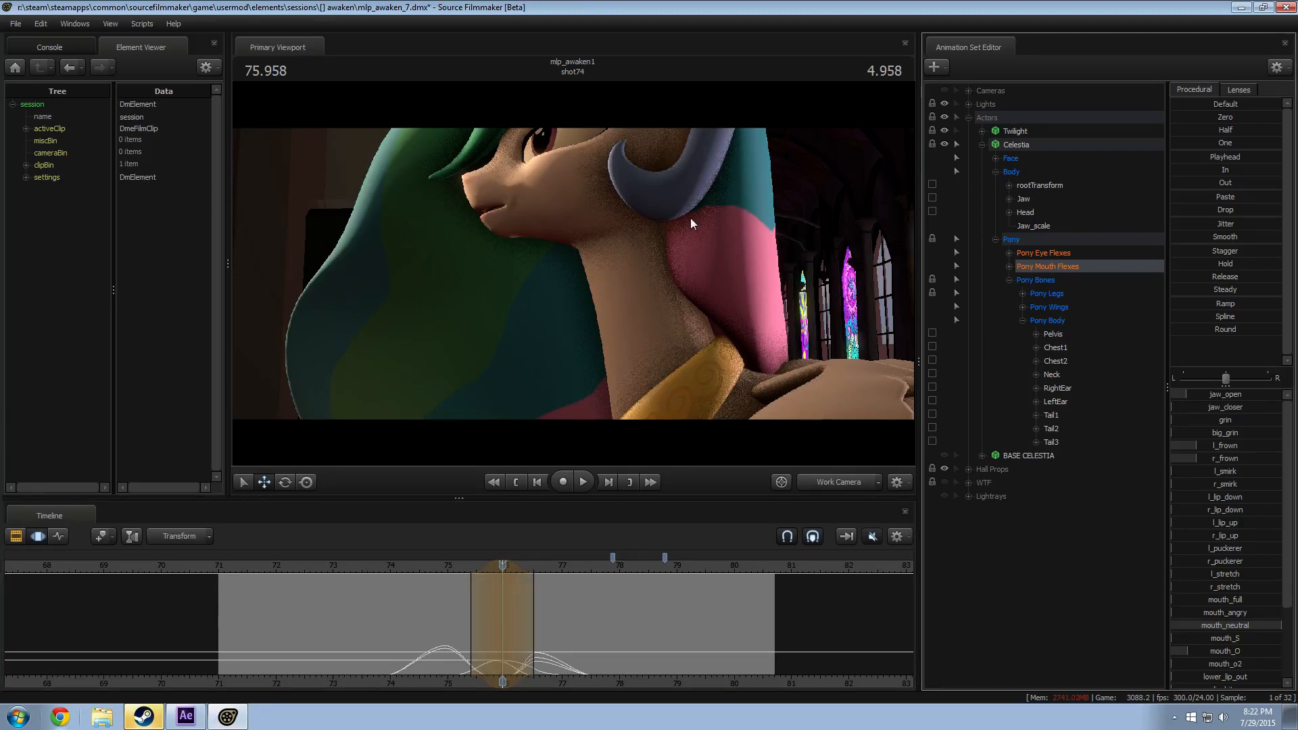
{"action": "left_click_drag", "start_coordinate": [691, 217], "coordinate": [614, 413]}
{"action": "key", "text": "space"}
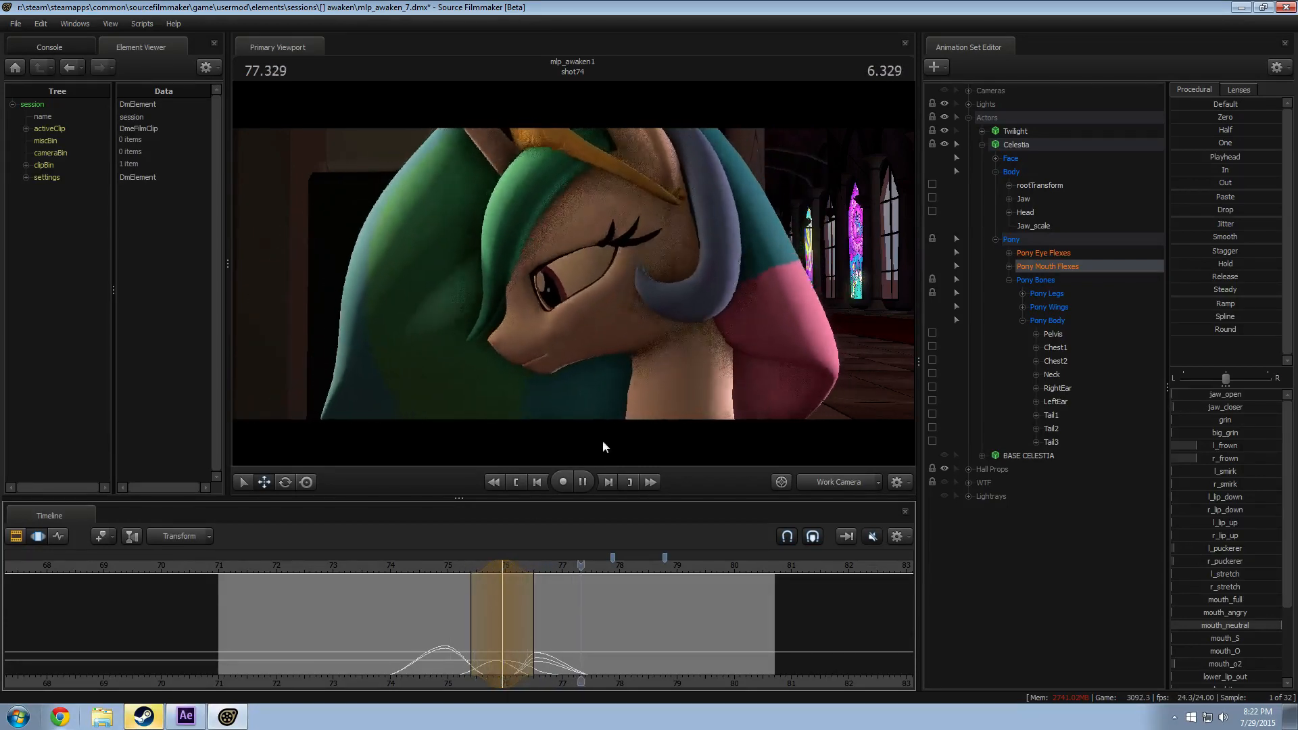
{"action": "key", "text": "space"}
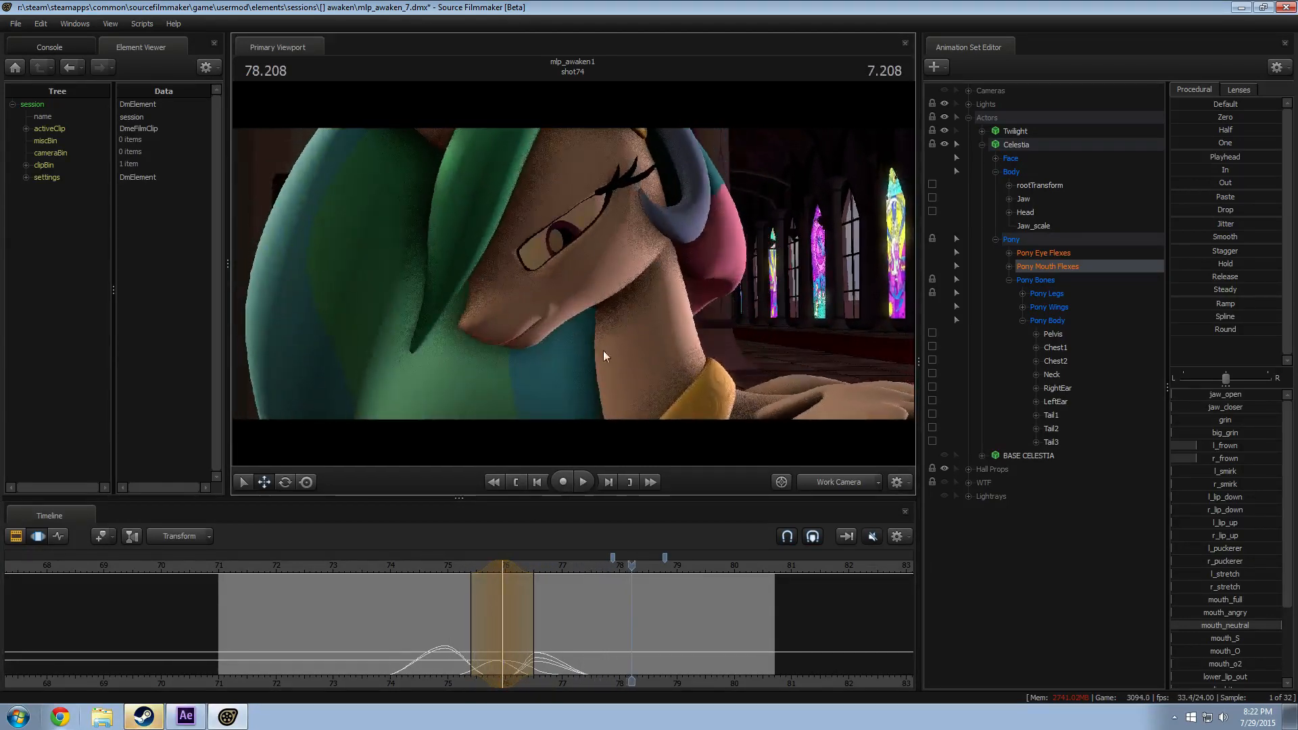
Step: Review Celestia's mouth motion from other angles, playing back from about 74.67 s
{"action": "left_click_drag", "start_coordinate": [603, 350], "coordinate": [528, 387]}
{"action": "left_click_drag", "start_coordinate": [585, 265], "coordinate": [573, 273]}
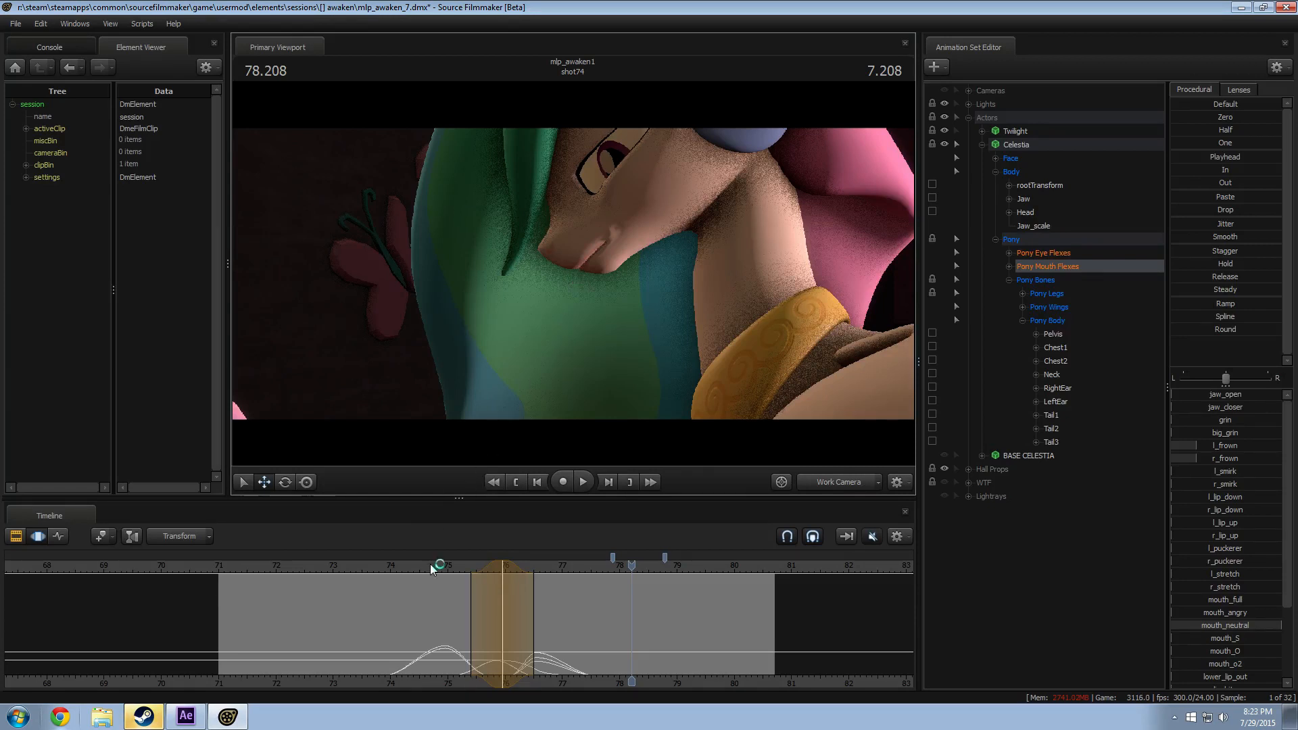
{"action": "left_click_drag", "start_coordinate": [433, 568], "coordinate": [429, 565]}
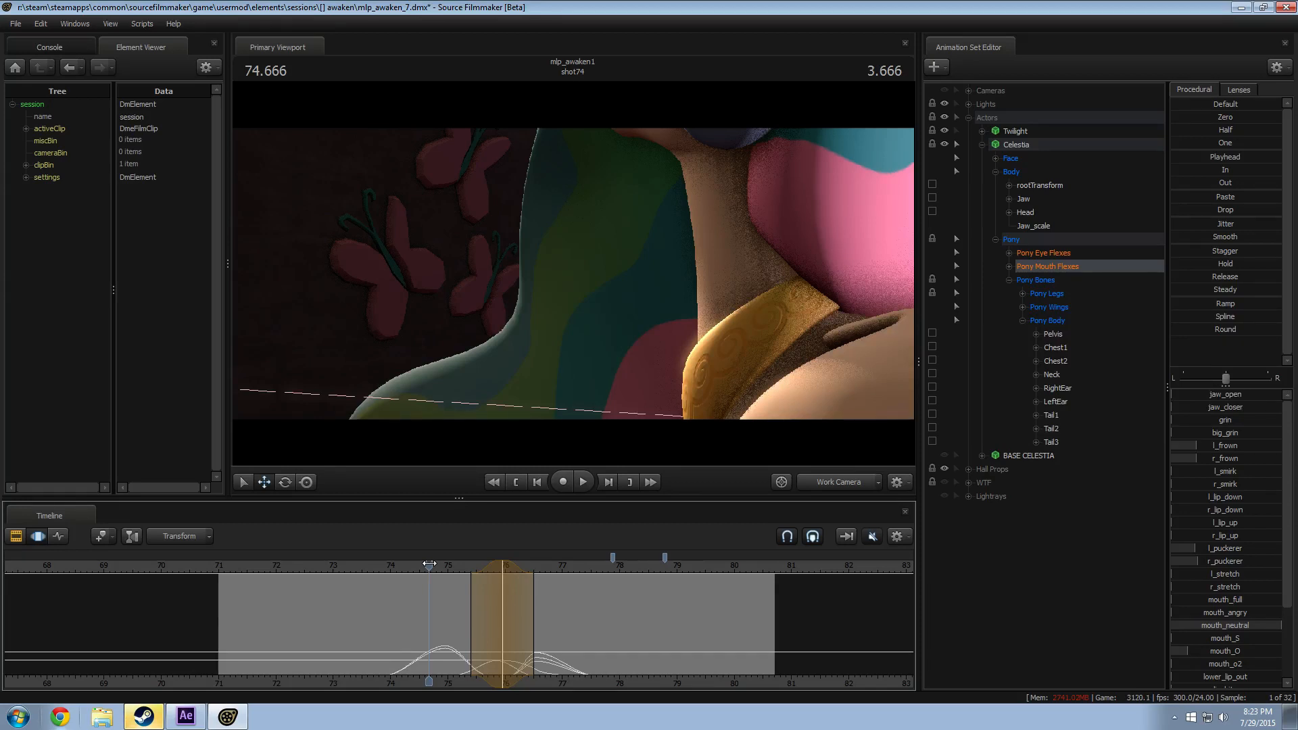
{"action": "key", "text": "space"}
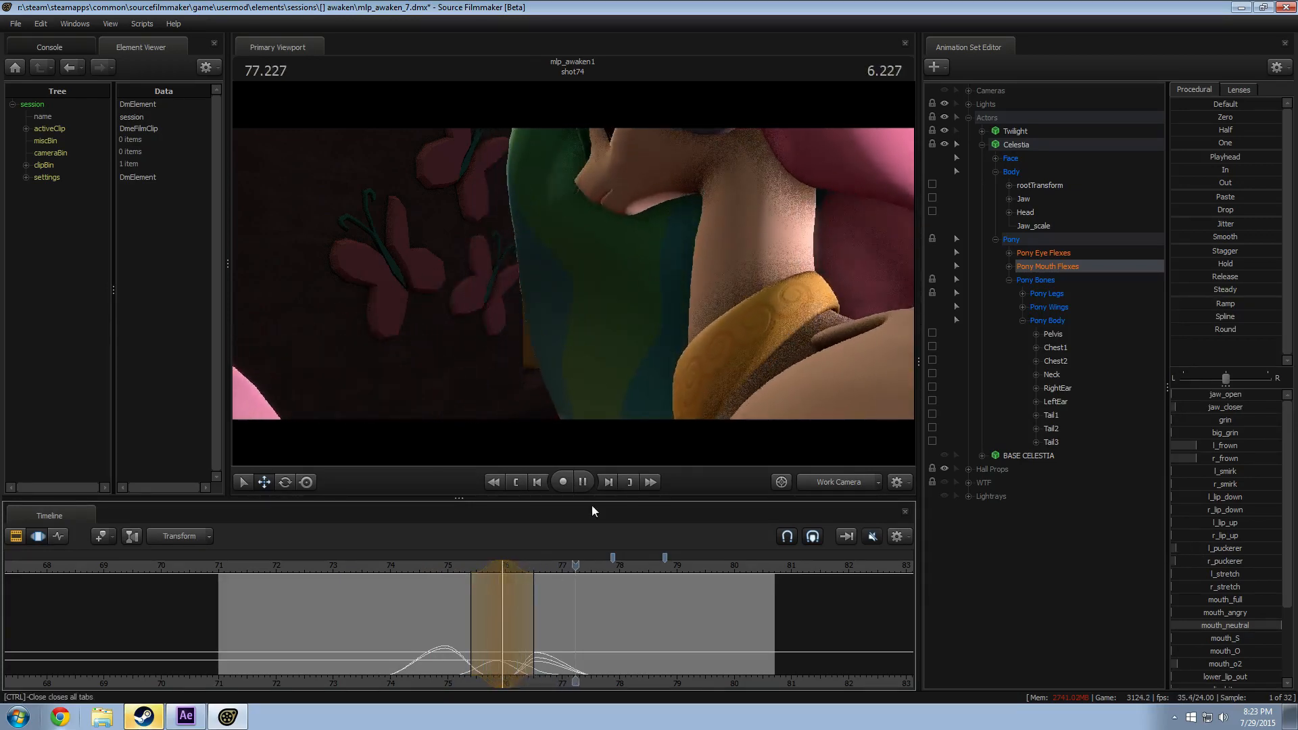
{"action": "key", "text": "space"}
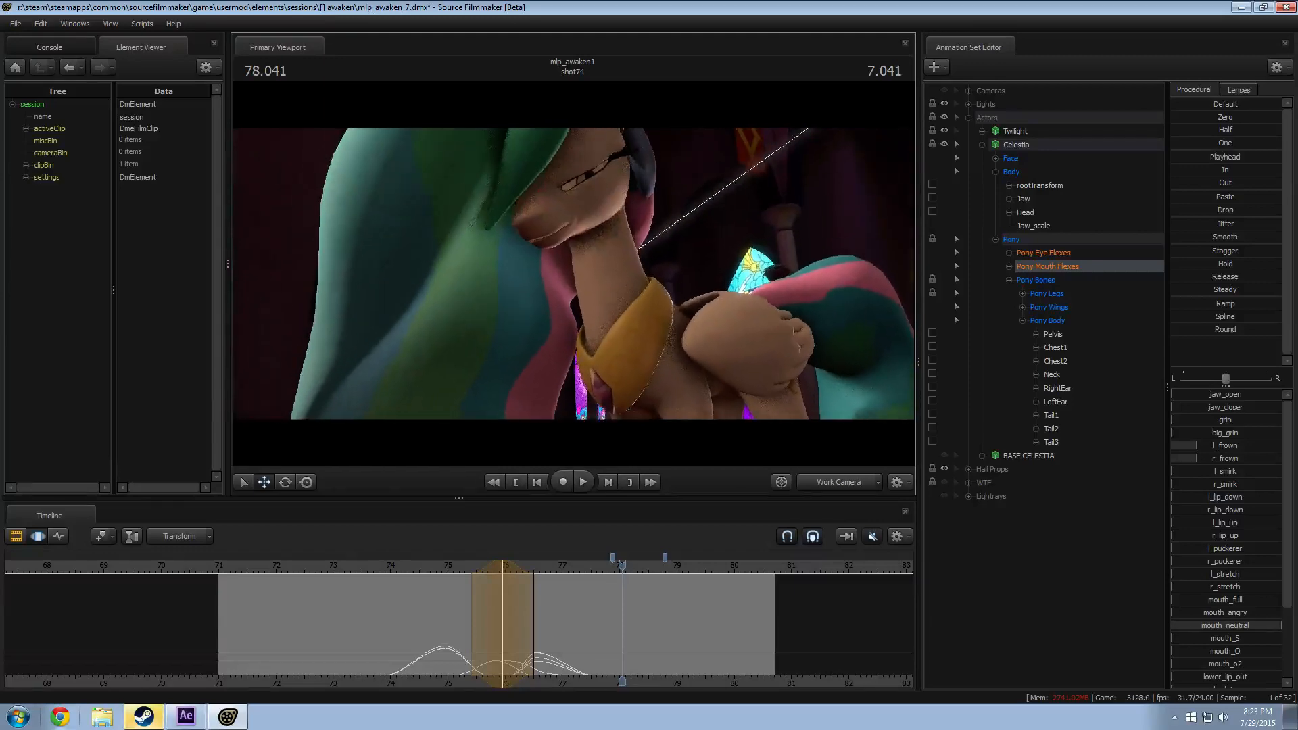
{"action": "left_click", "coordinate": [432, 565]}
{"action": "key", "text": "space"}
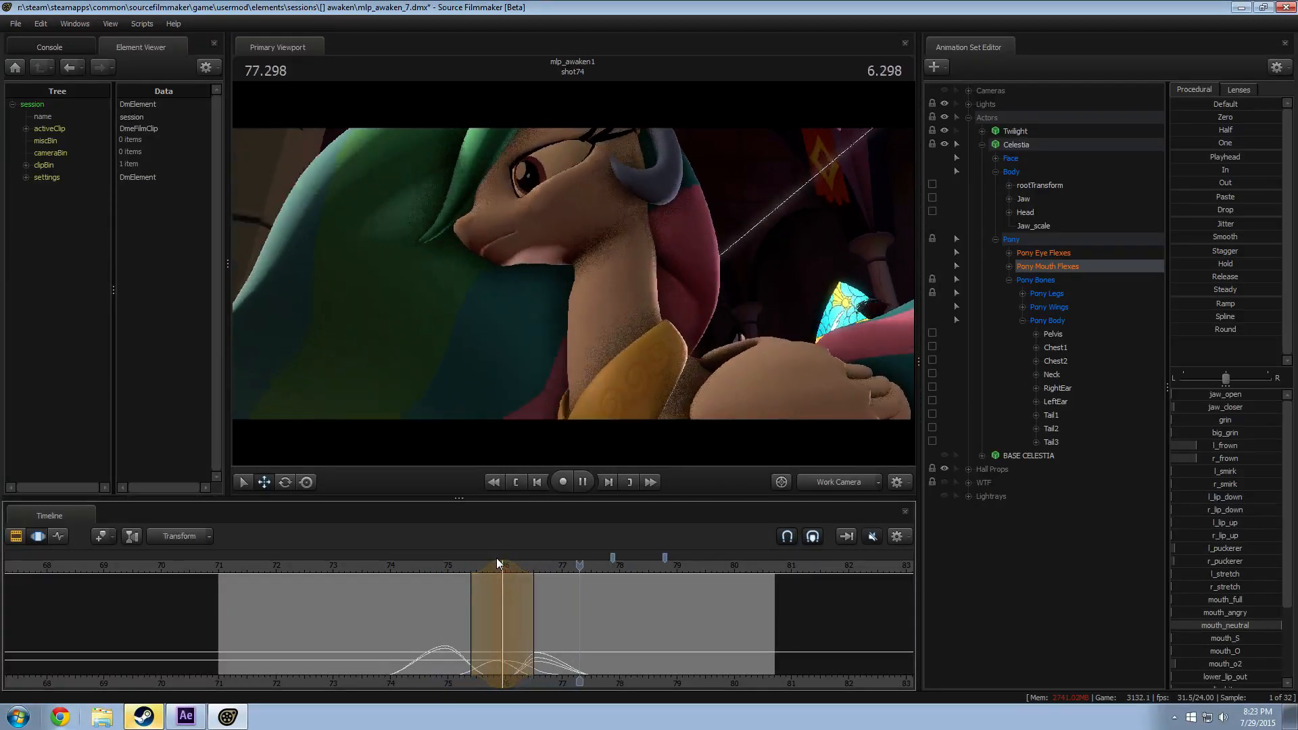
Step: Raise jaw_open slightly over a new time selection around 77.583 s and play it back
{"action": "left_click_drag", "start_coordinate": [489, 600], "coordinate": [595, 636]}
{"action": "left_click", "coordinate": [594, 636], "text": "shift"}
{"action": "scroll", "coordinate": [595, 636], "scroll_direction": "up", "scroll_amount": 5, "text": "shift"}
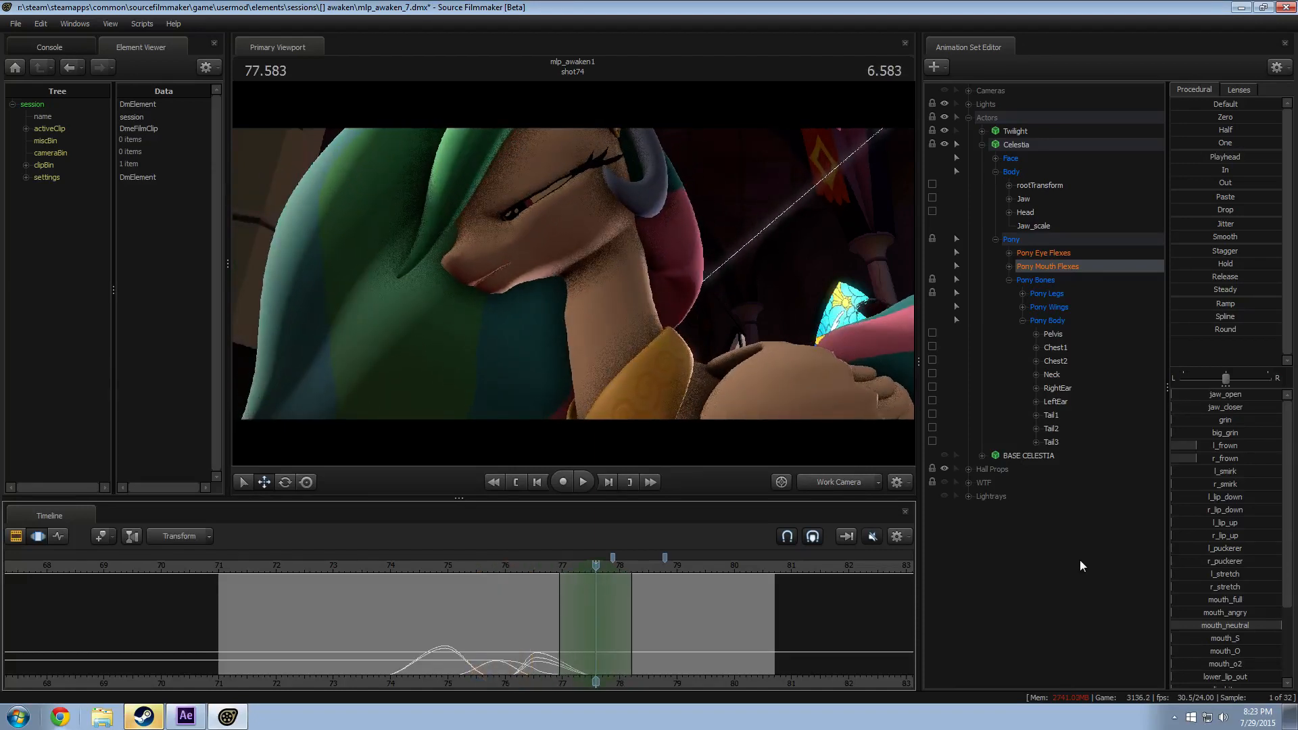
{"action": "left_click_drag", "start_coordinate": [1246, 396], "coordinate": [1252, 397]}
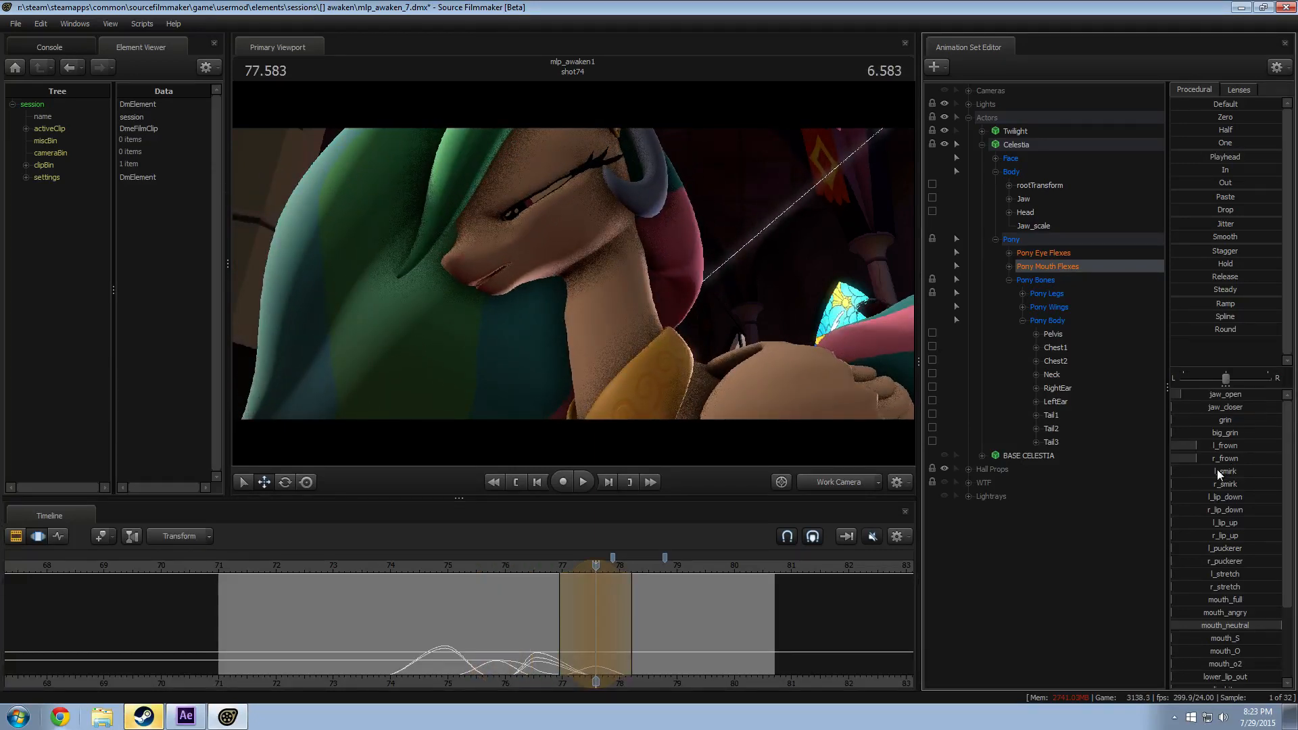
{"action": "key", "text": "space"}
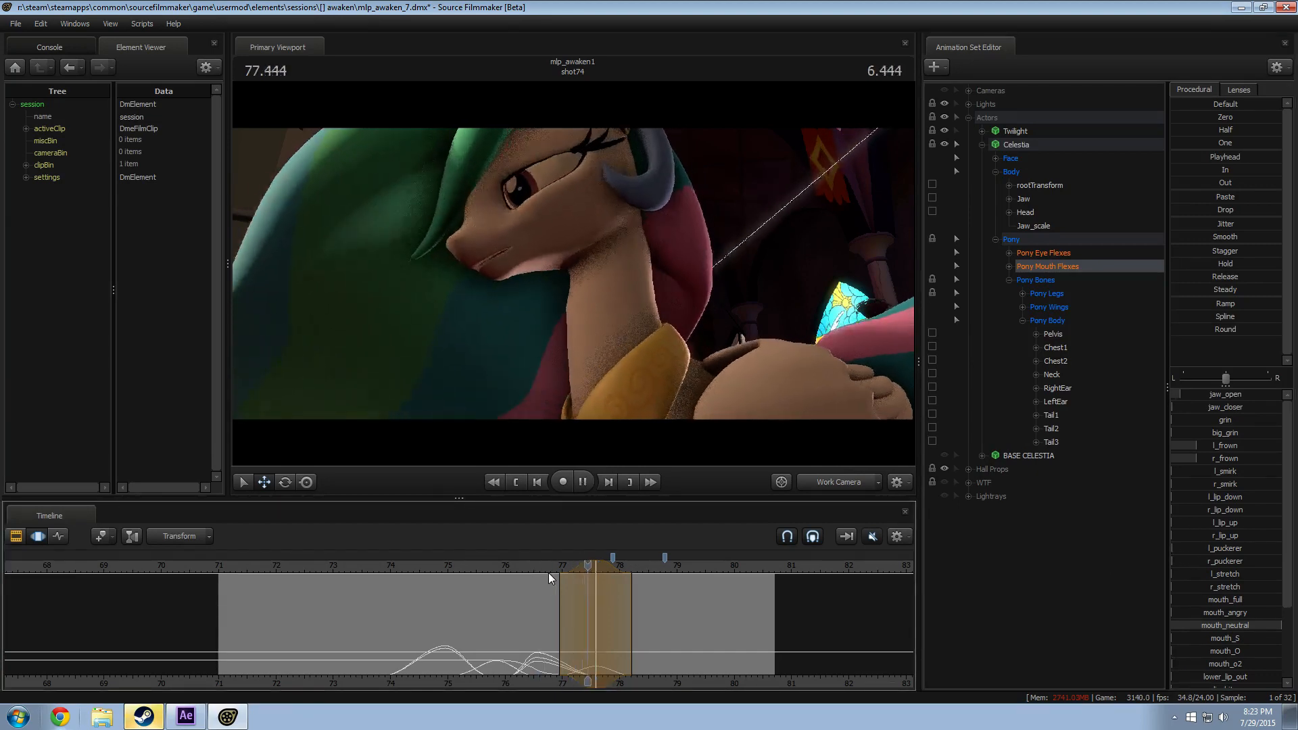
Step: Raise l_puckerer slightly over a new time selection around 77.833 s and play it back from about 77.29 s
{"action": "left_click_drag", "start_coordinate": [607, 615], "coordinate": [612, 616]}
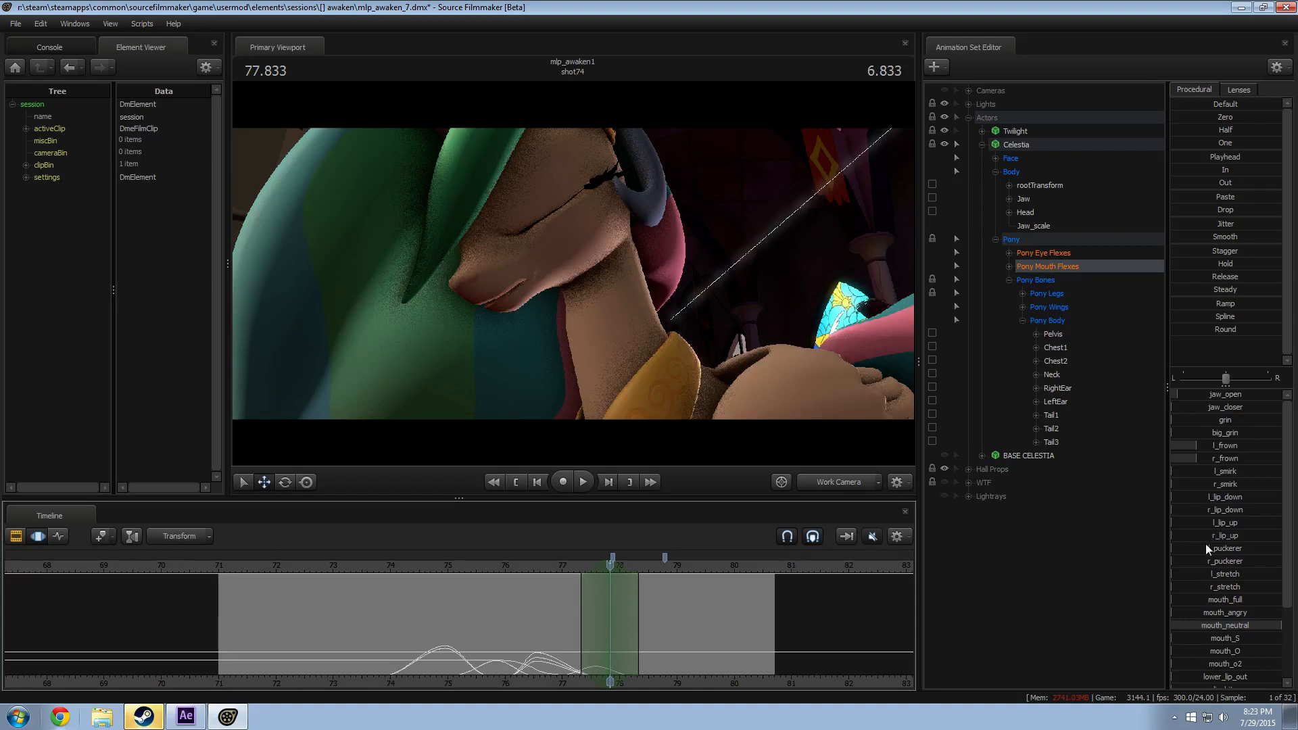
{"action": "left_click_drag", "start_coordinate": [1208, 549], "coordinate": [1214, 549]}
{"action": "left_click", "coordinate": [579, 565]}
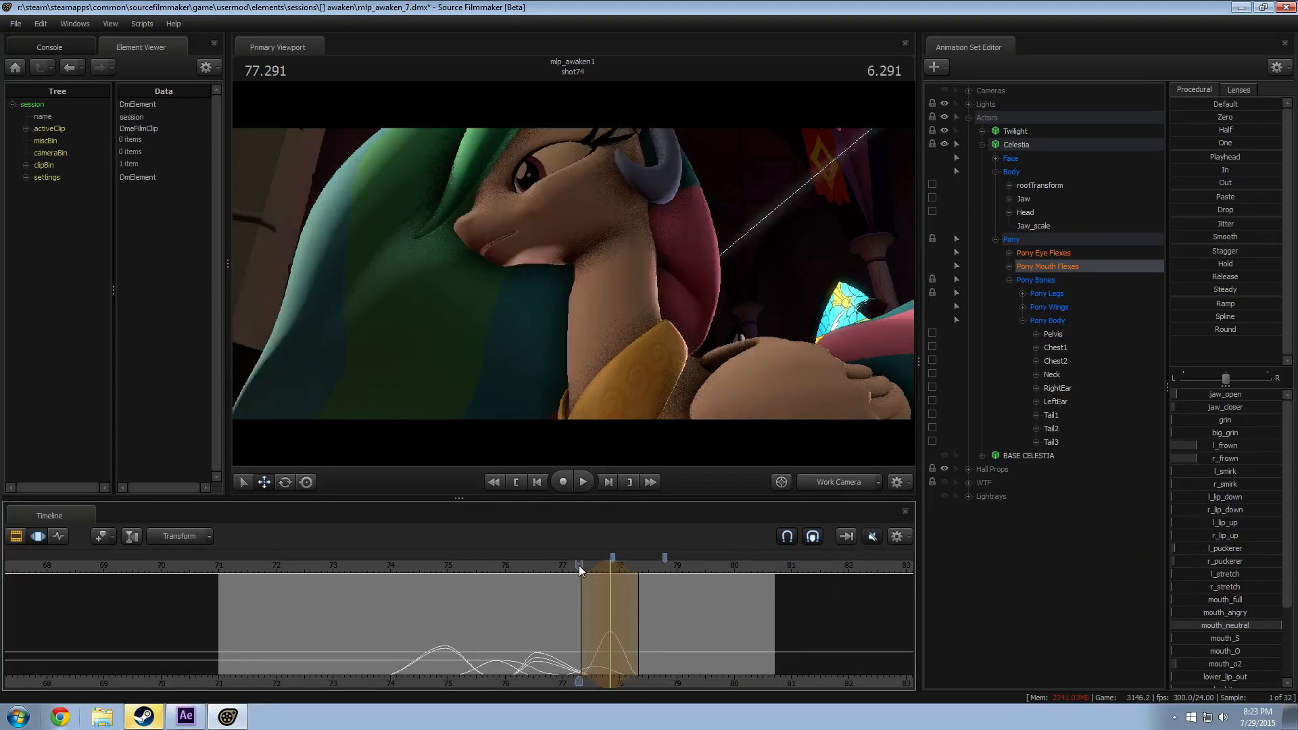
{"action": "key", "text": "space"}
{"action": "key", "text": "space"}
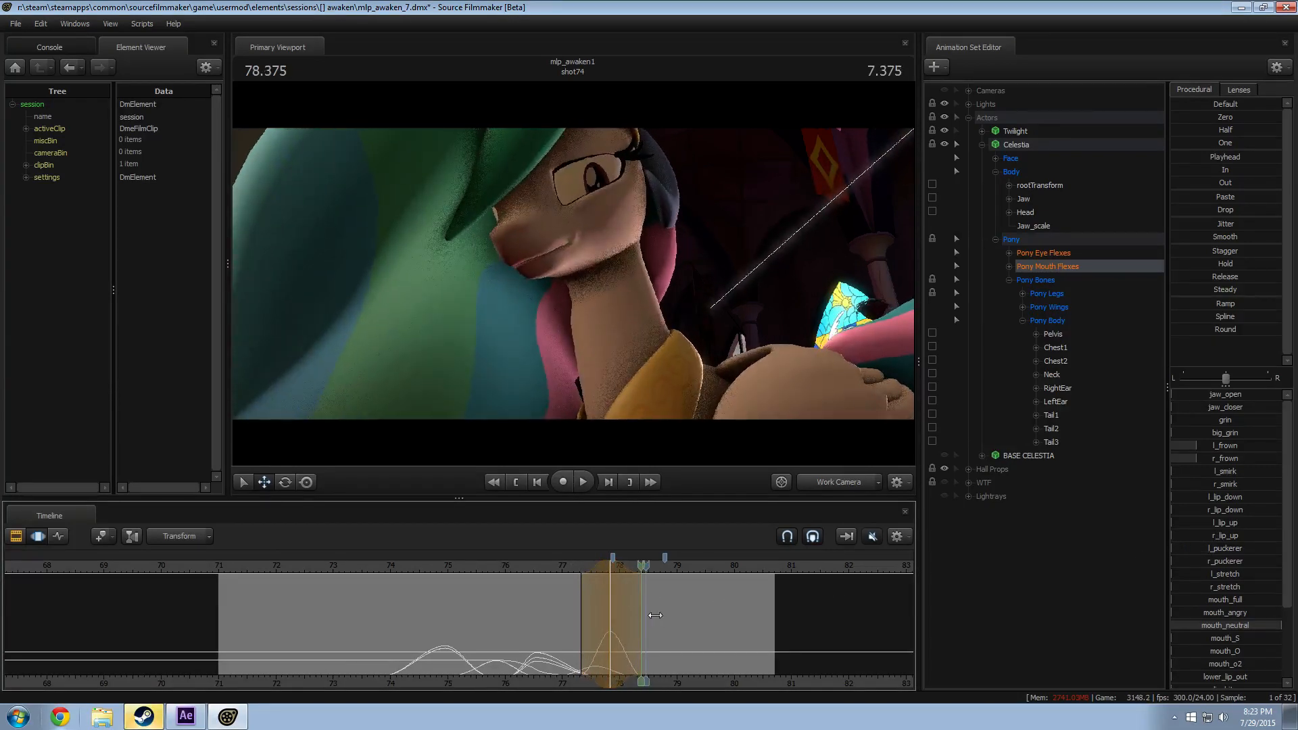
Step: Extend the l_puckerer change's falloff to about 78.9 s and play the shot back through camera2
{"action": "left_click", "coordinate": [565, 573]}
{"action": "key", "text": "space"}
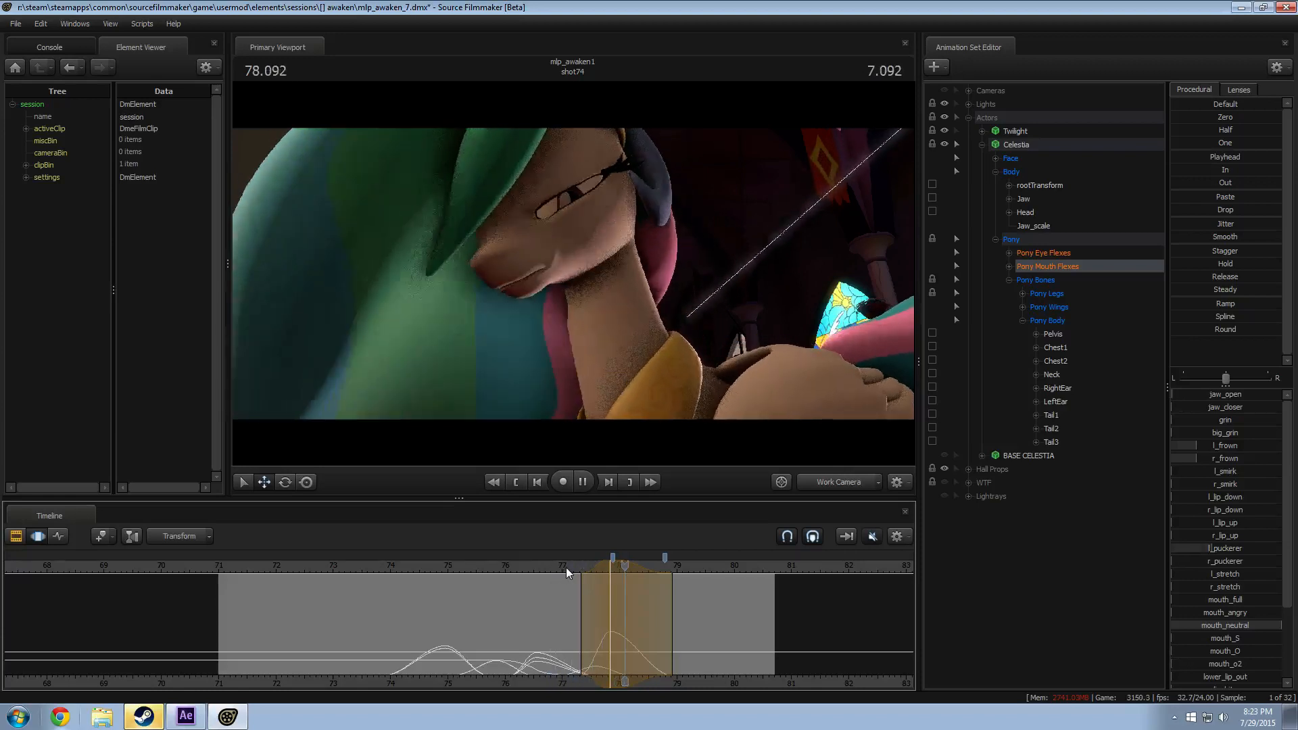
{"action": "left_click", "coordinate": [827, 485]}
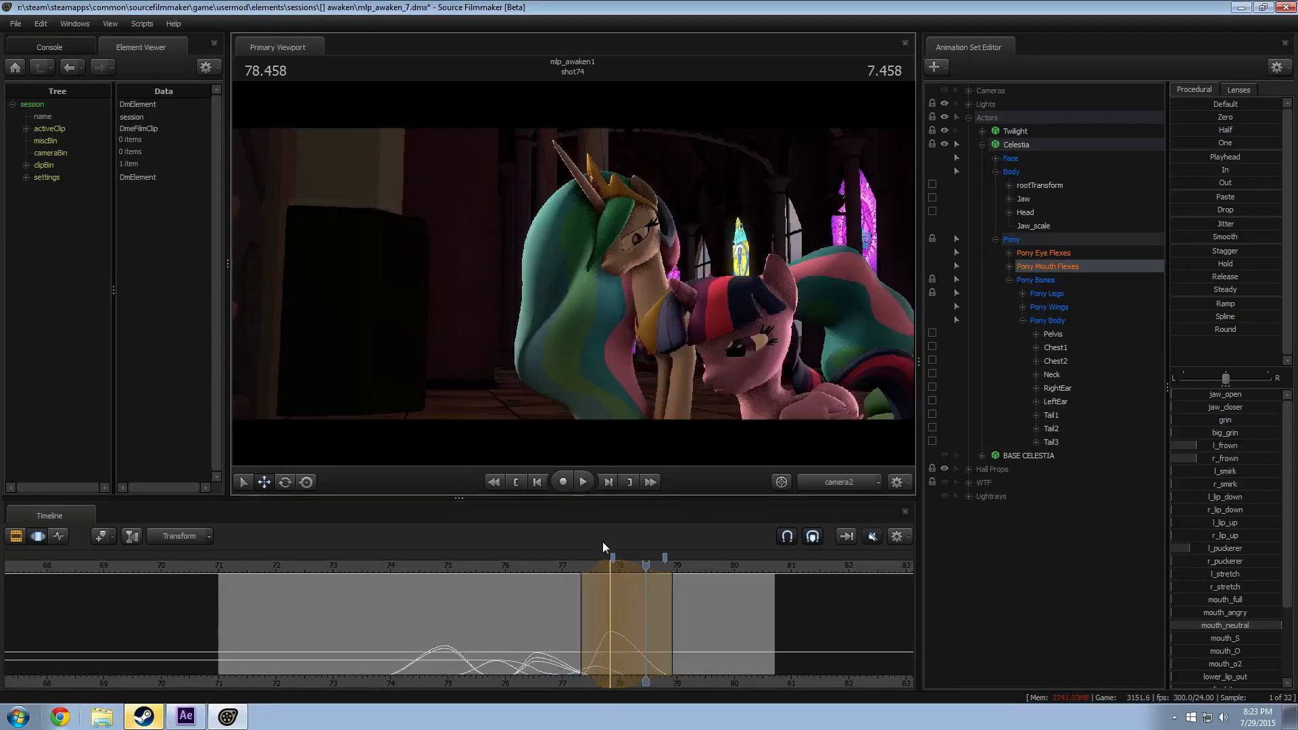
{"action": "left_click", "coordinate": [455, 566]}
{"action": "key", "text": "space"}
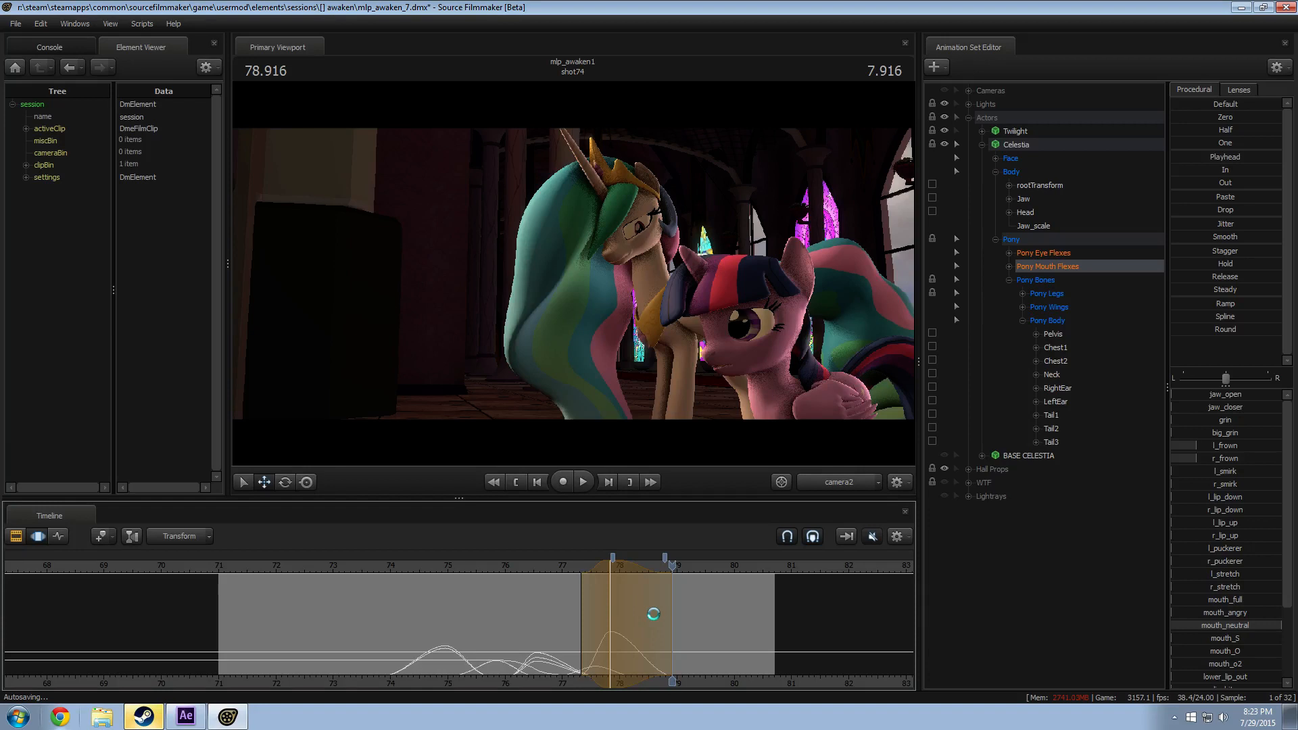
Step: Raise mouth_angry and jaw_closer over a wide new time selection around 78.541 s, checking Celestia's mouth through the Work Camera
{"action": "key", "text": "Escape"}
{"action": "mouse_move", "coordinate": [653, 614]}
{"action": "left_mouse_down"}
{"action": "mouse_move", "coordinate": [586, 618]}
{"action": "mouse_move", "coordinate": [651, 636]}
{"action": "mouse_move", "coordinate": [736, 621]}
{"action": "left_mouse_up"}
{"action": "left_click", "coordinate": [651, 637], "text": "shift"}
{"action": "scroll", "coordinate": [651, 636], "scroll_direction": "up", "scroll_amount": 8, "text": "shift"}
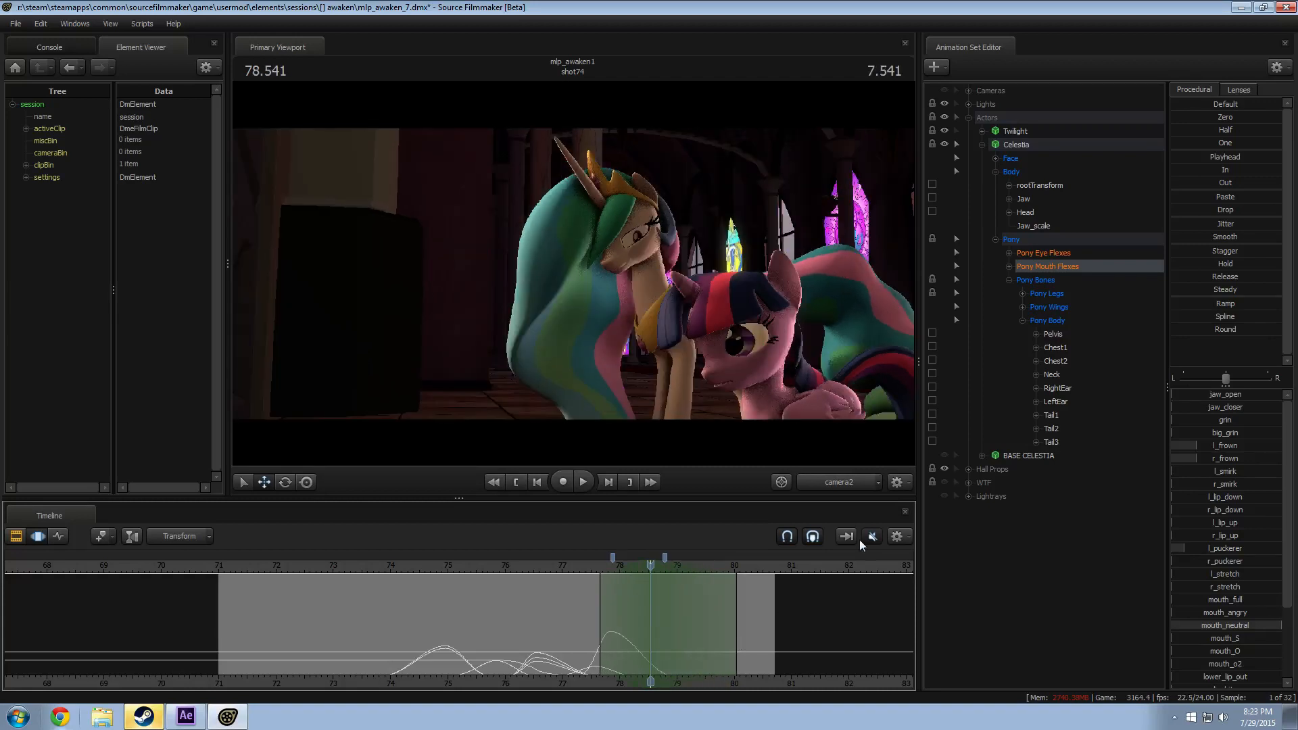
{"action": "left_click", "coordinate": [837, 486]}
{"action": "mouse_move", "coordinate": [703, 338]}
{"action": "left_mouse_down"}
{"action": "mouse_move", "coordinate": [716, 334]}
{"action": "mouse_move", "coordinate": [710, 352]}
{"action": "mouse_move", "coordinate": [683, 324]}
{"action": "left_mouse_up"}
{"action": "key", "text": "w"}
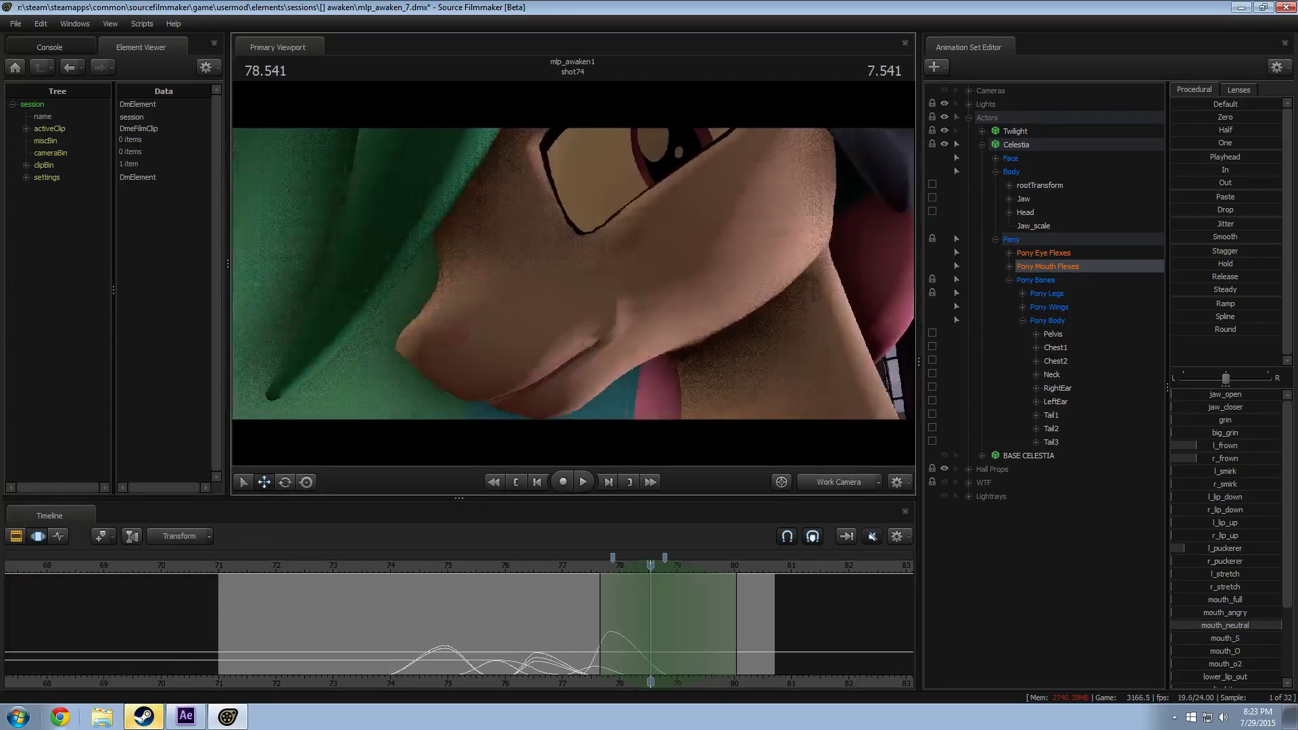
{"action": "left_click_drag", "start_coordinate": [1207, 609], "coordinate": [1241, 609]}
{"action": "left_click_drag", "start_coordinate": [1248, 408], "coordinate": [1270, 411]}
Step: Play back the mouth_angry and jaw_closer change with Celestia's whole face in view
{"action": "left_click_drag", "start_coordinate": [812, 324], "coordinate": [788, 323]}
{"action": "key", "text": "s"}
{"action": "left_click_drag", "start_coordinate": [583, 294], "coordinate": [585, 294]}
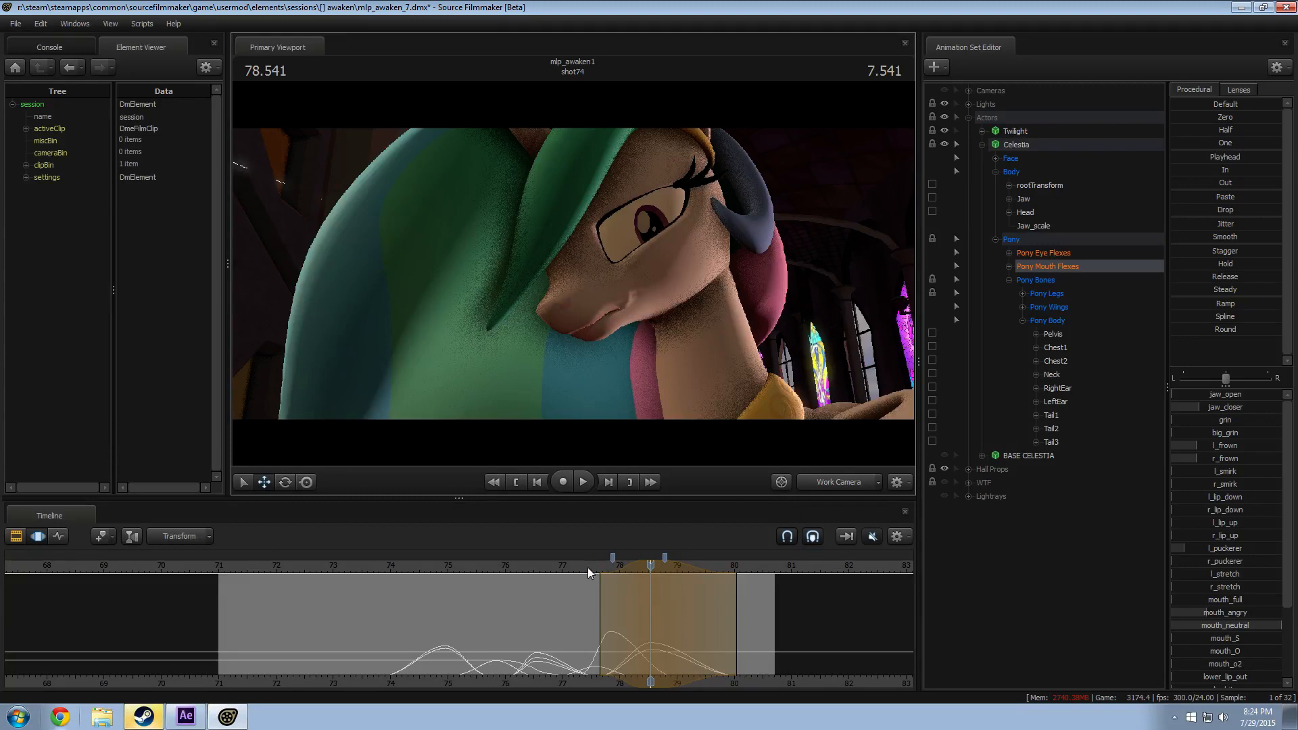
{"action": "key", "text": "space"}
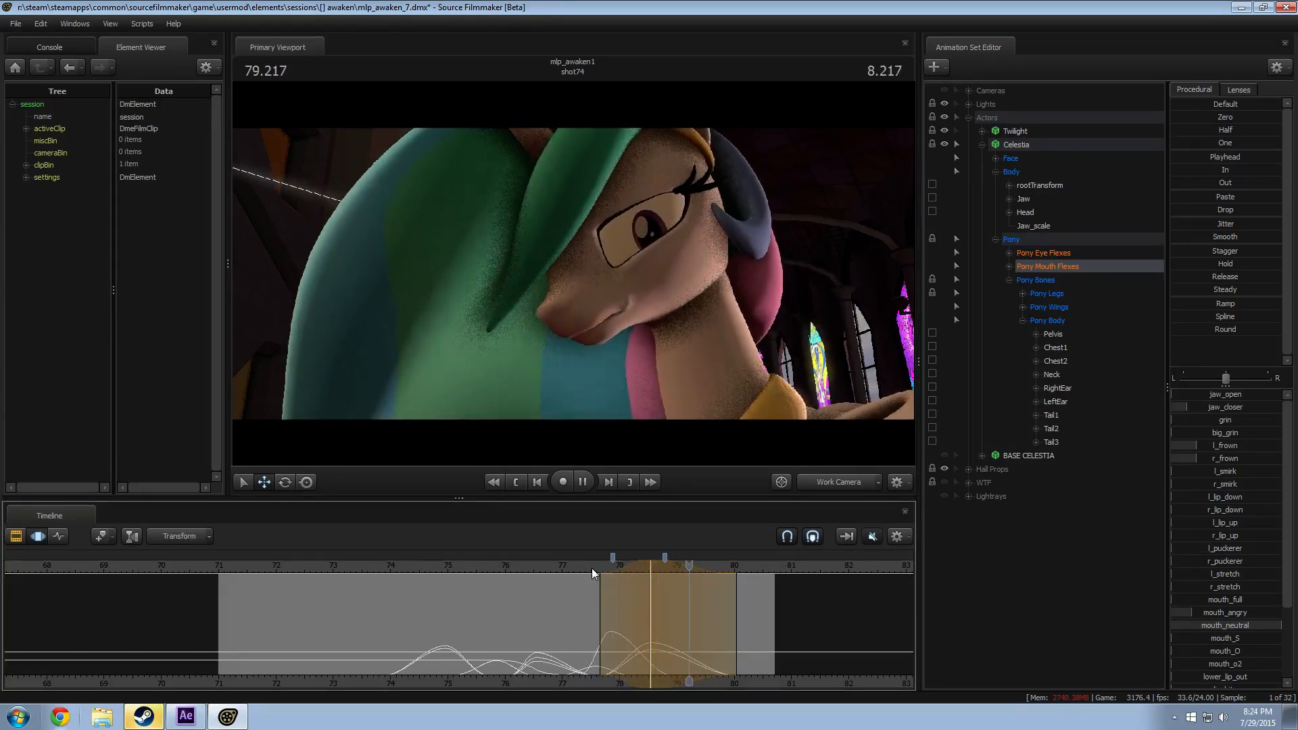
{"action": "left_click", "coordinate": [707, 634]}
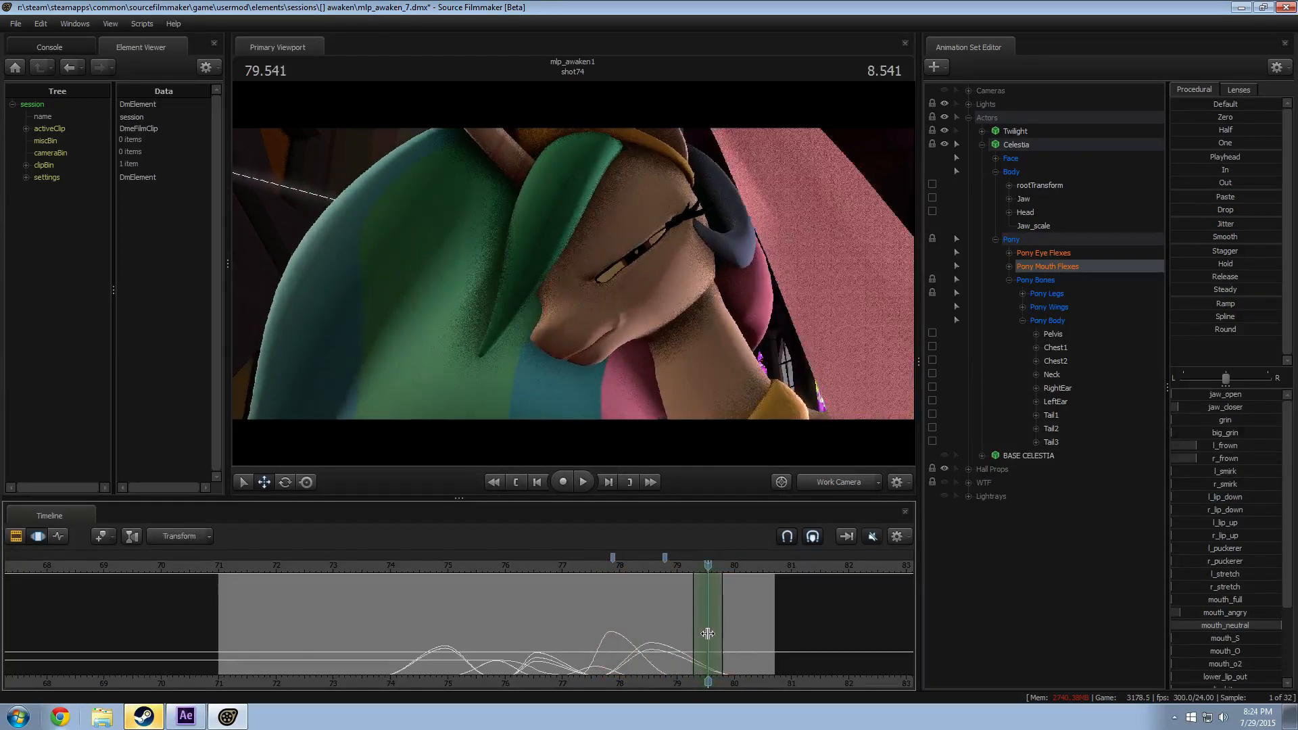
{"action": "scroll", "coordinate": [707, 633], "scroll_direction": "up", "scroll_amount": 8}
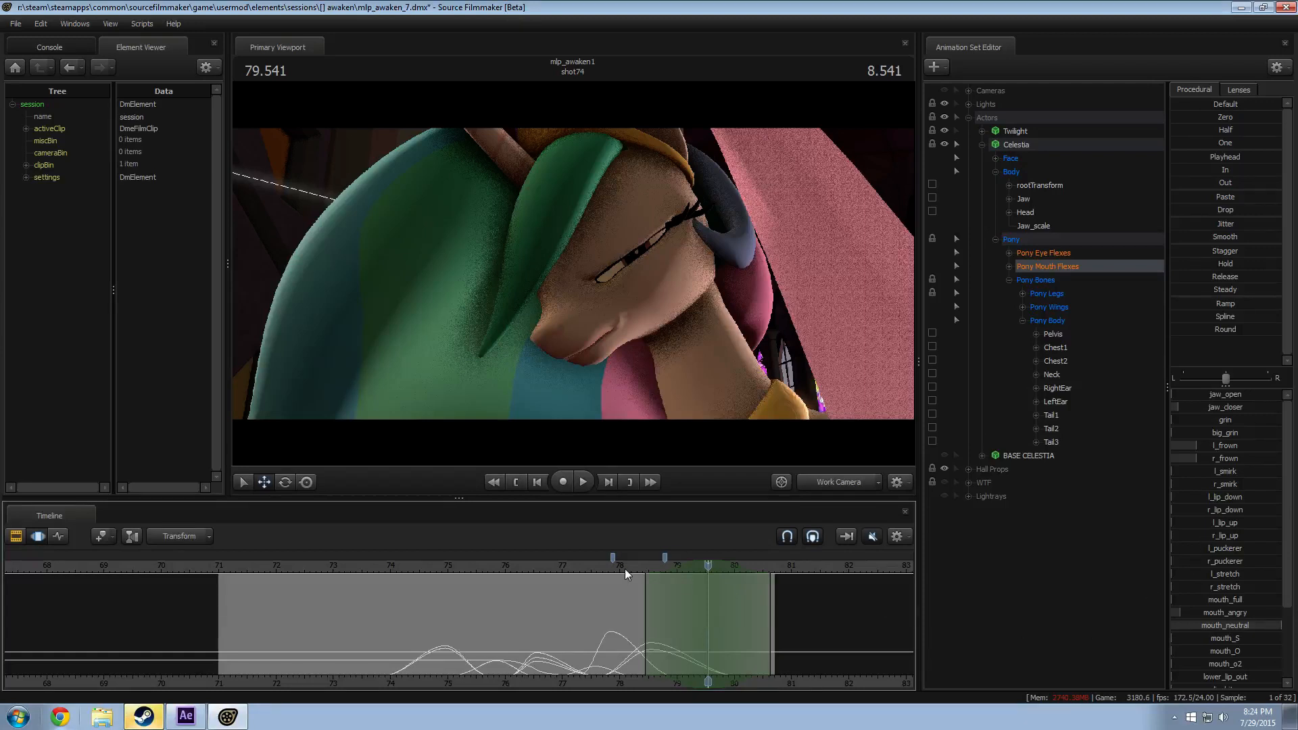
{"action": "left_click_drag", "start_coordinate": [624, 569], "coordinate": [657, 595]}
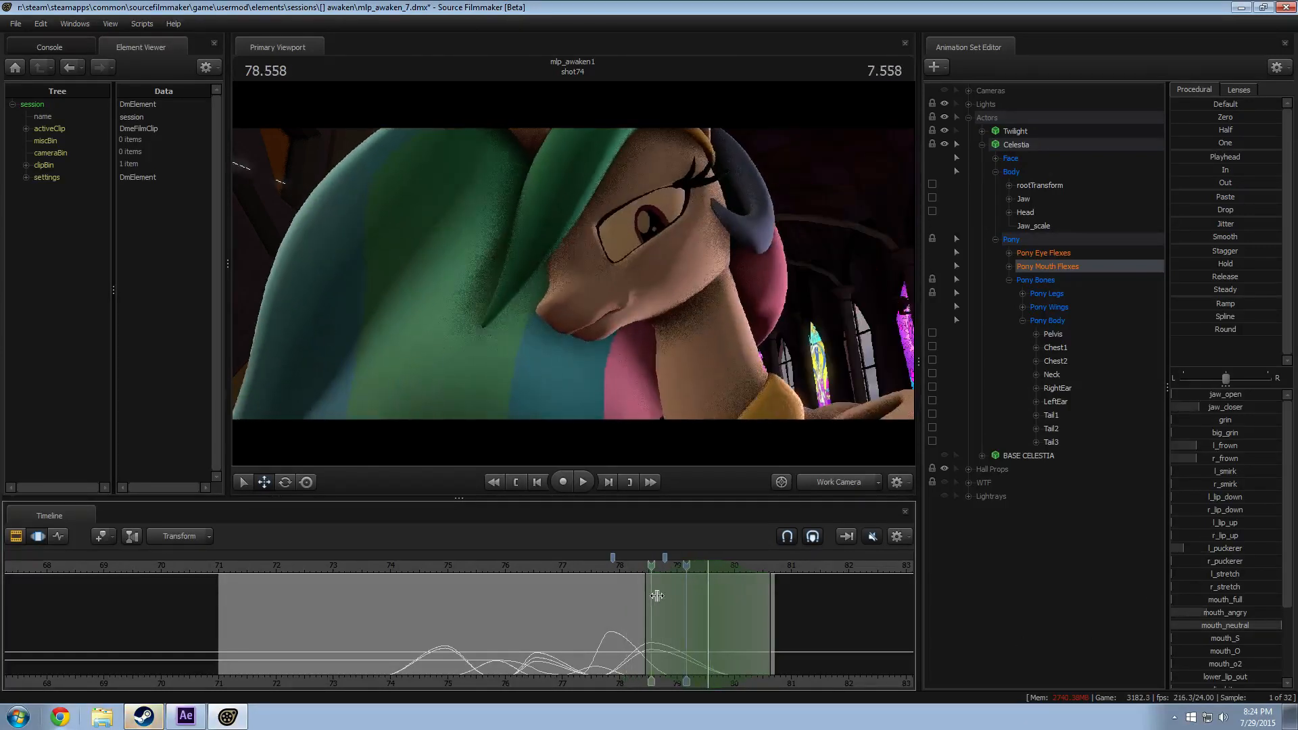
Step: Raise jaw_open and l_smirk slightly over a new time selection around 79.125 s and play it back
{"action": "left_click", "coordinate": [684, 598]}
{"action": "scroll", "coordinate": [683, 597], "scroll_direction": "up", "scroll_amount": 5}
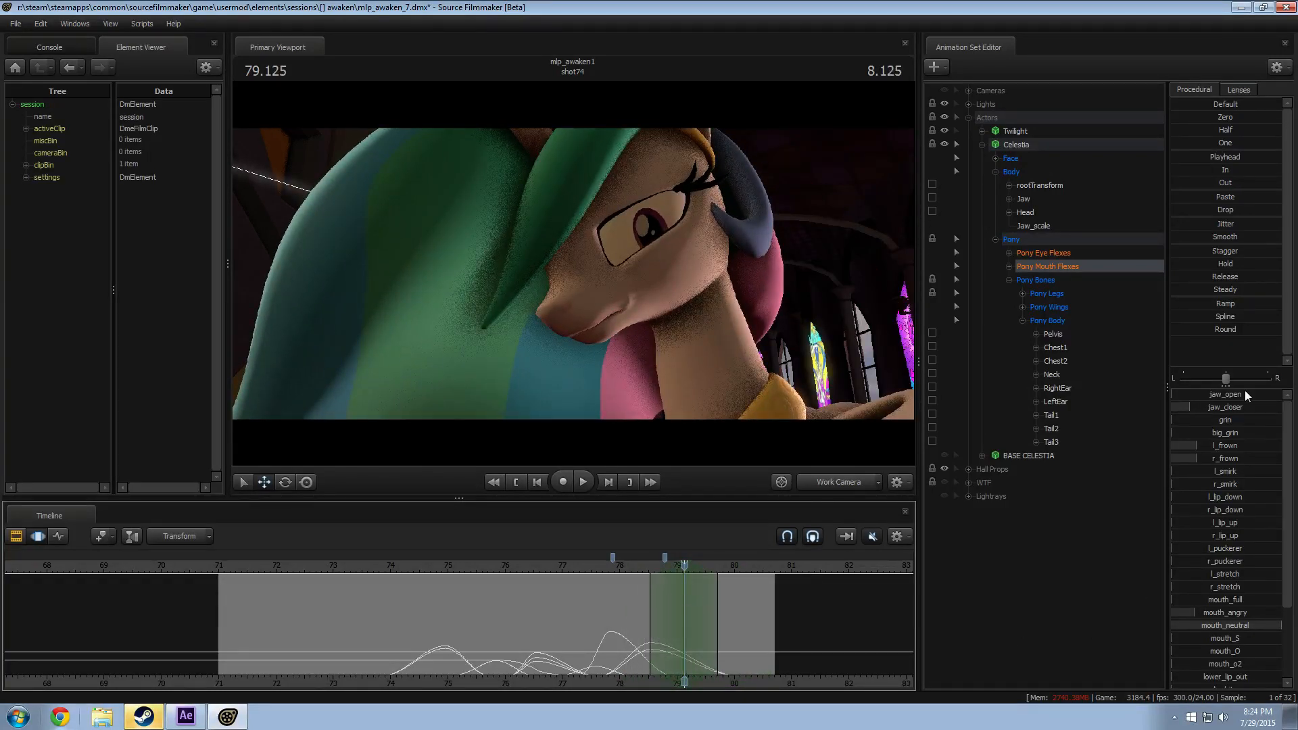
{"action": "left_click_drag", "start_coordinate": [1226, 395], "coordinate": [1232, 395]}
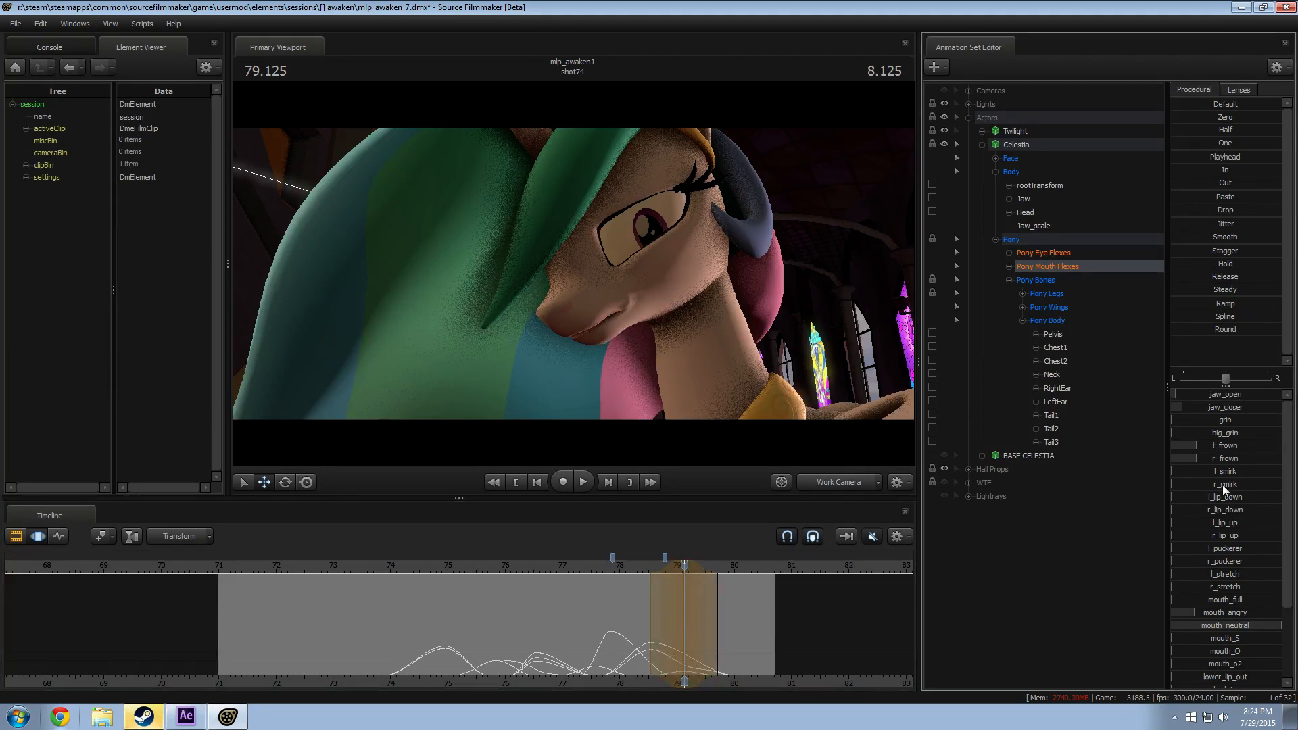
{"action": "left_click_drag", "start_coordinate": [1223, 472], "coordinate": [1230, 472]}
{"action": "left_click", "coordinate": [614, 561]}
{"action": "key", "text": "space"}
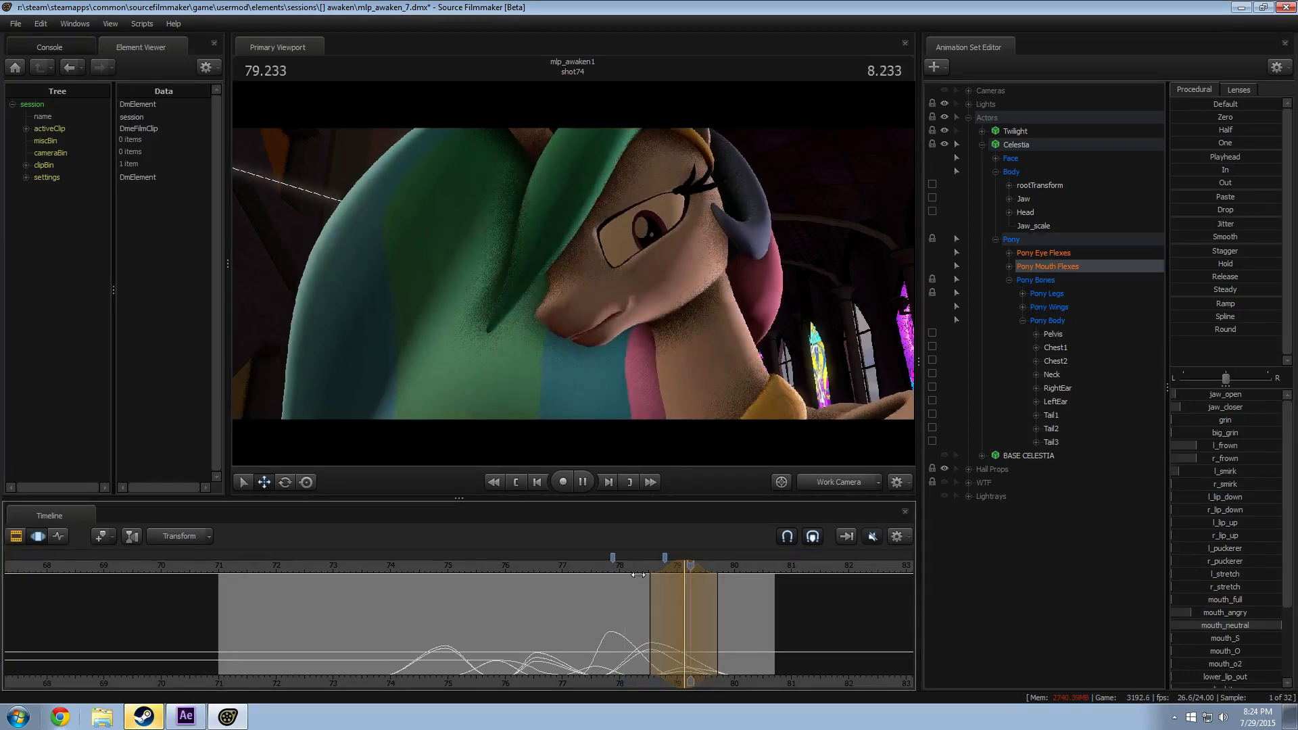
Step: Raise jaw_open slightly over a new time selection around 79.791 s, extend its falloff to about 81.8 s and play it back
{"action": "key", "text": "space"}
{"action": "left_click_drag", "start_coordinate": [724, 615], "coordinate": [722, 620]}
{"action": "key", "text": "Escape"}
{"action": "scroll", "coordinate": [722, 621], "scroll_direction": "up", "scroll_amount": 8}
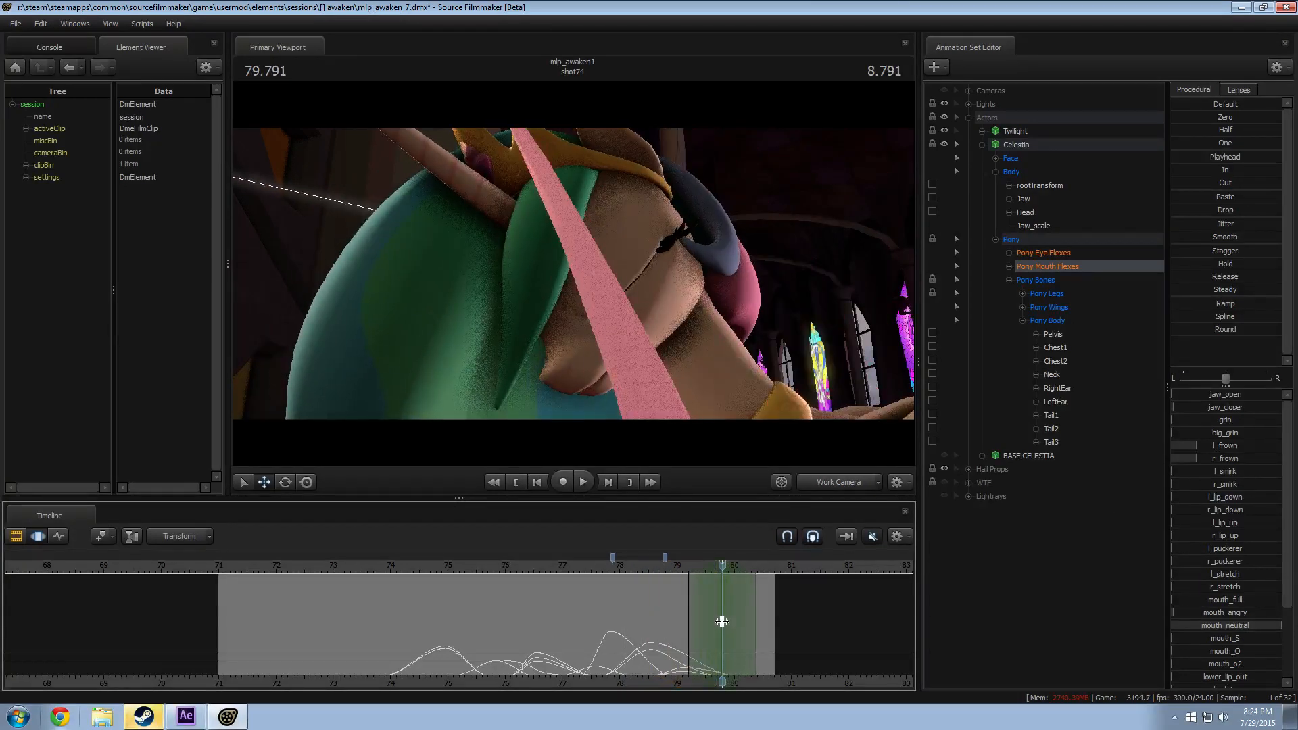
{"action": "left_click_drag", "start_coordinate": [1190, 412], "coordinate": [1196, 412]}
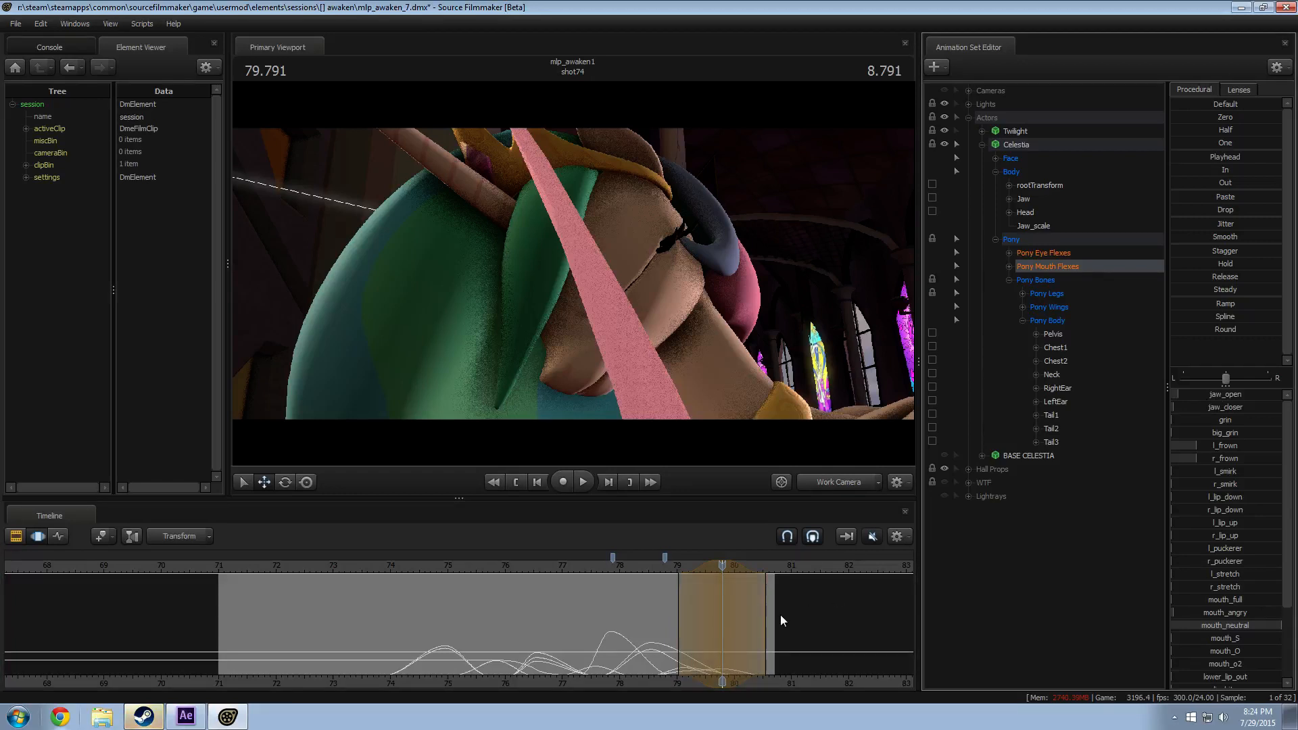
{"action": "left_click_drag", "start_coordinate": [781, 617], "coordinate": [855, 626]}
{"action": "left_click_drag", "start_coordinate": [633, 568], "coordinate": [636, 567]}
{"action": "key", "text": "space"}
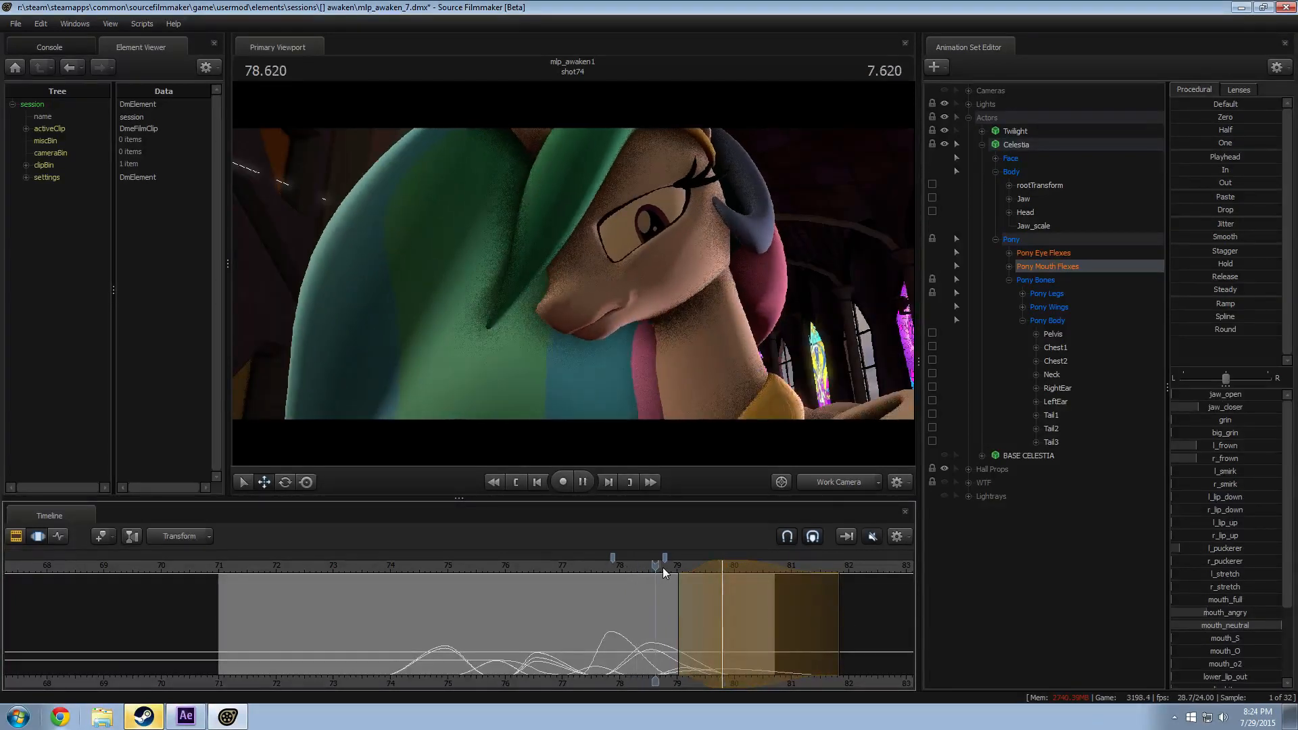
{"action": "key", "text": "space"}
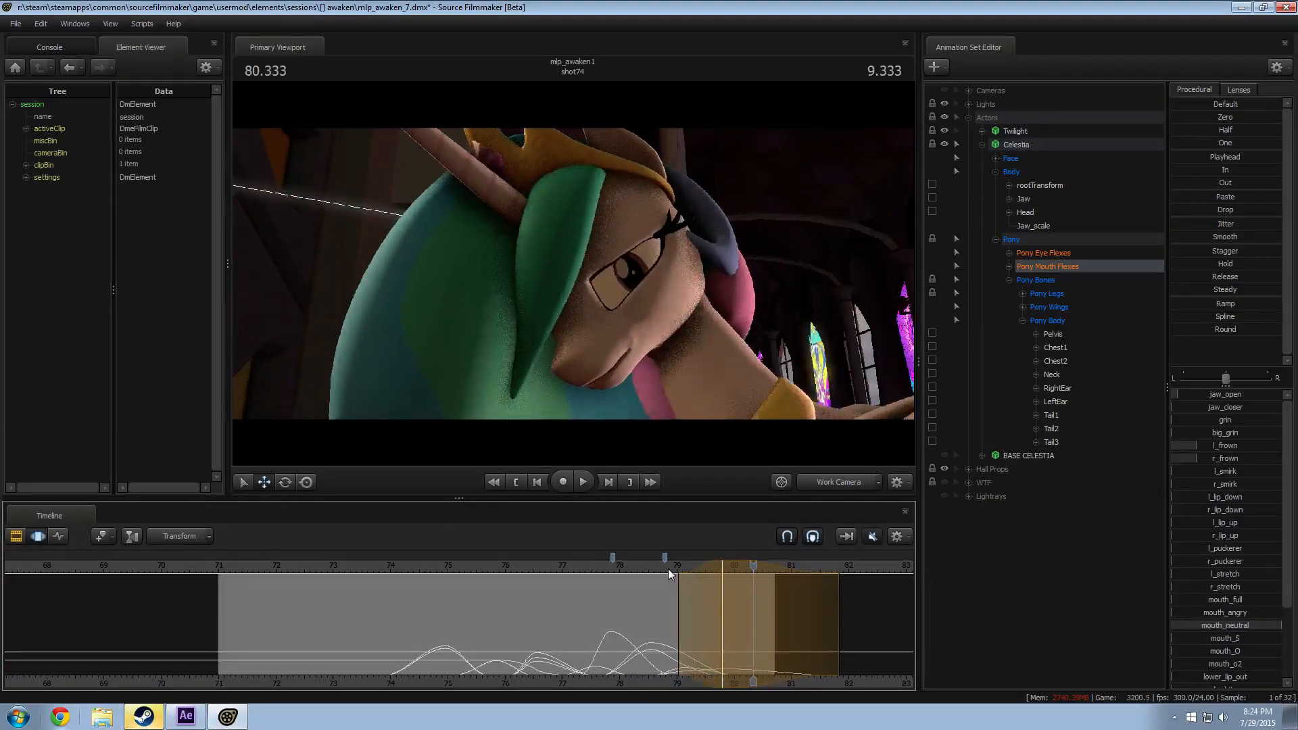
Step: Raise jaw_open a little further within the current time selection and play the change back through the Work Camera
{"action": "left_click_drag", "start_coordinate": [667, 569], "coordinate": [687, 567]}
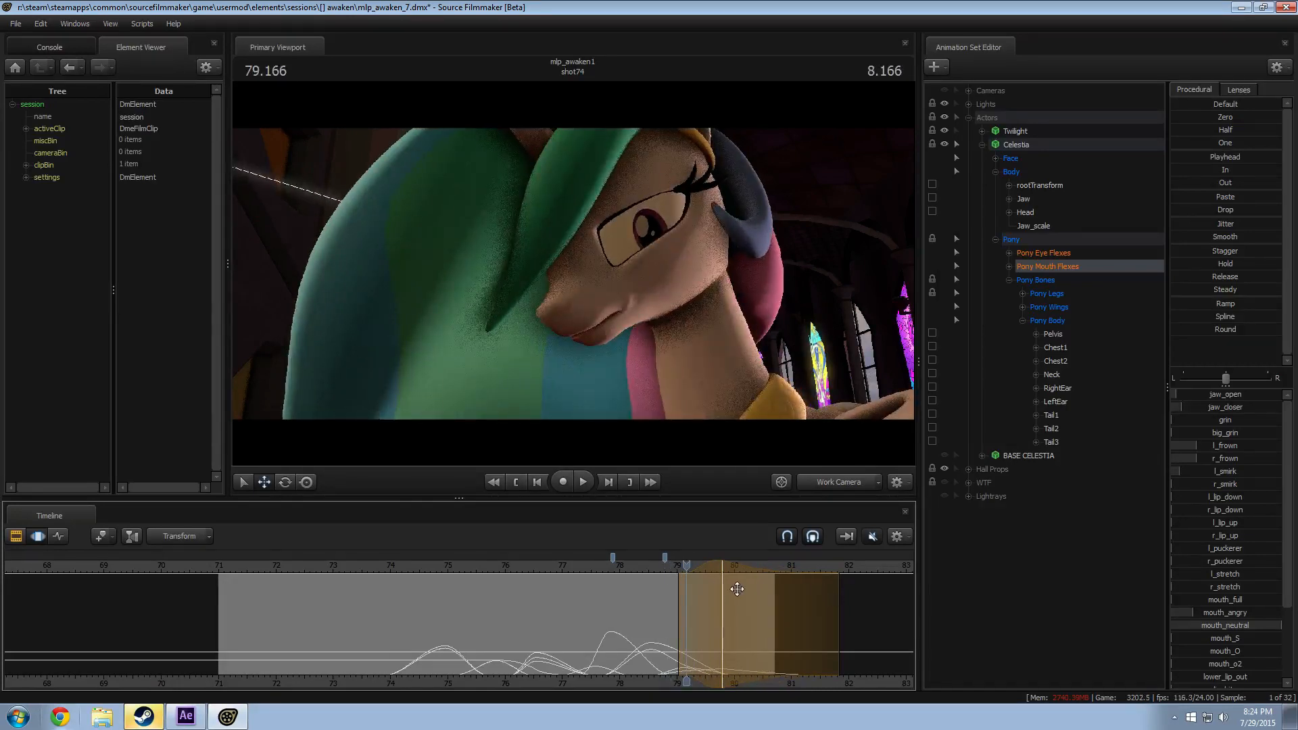
{"action": "left_click_drag", "start_coordinate": [1201, 394], "coordinate": [1214, 394]}
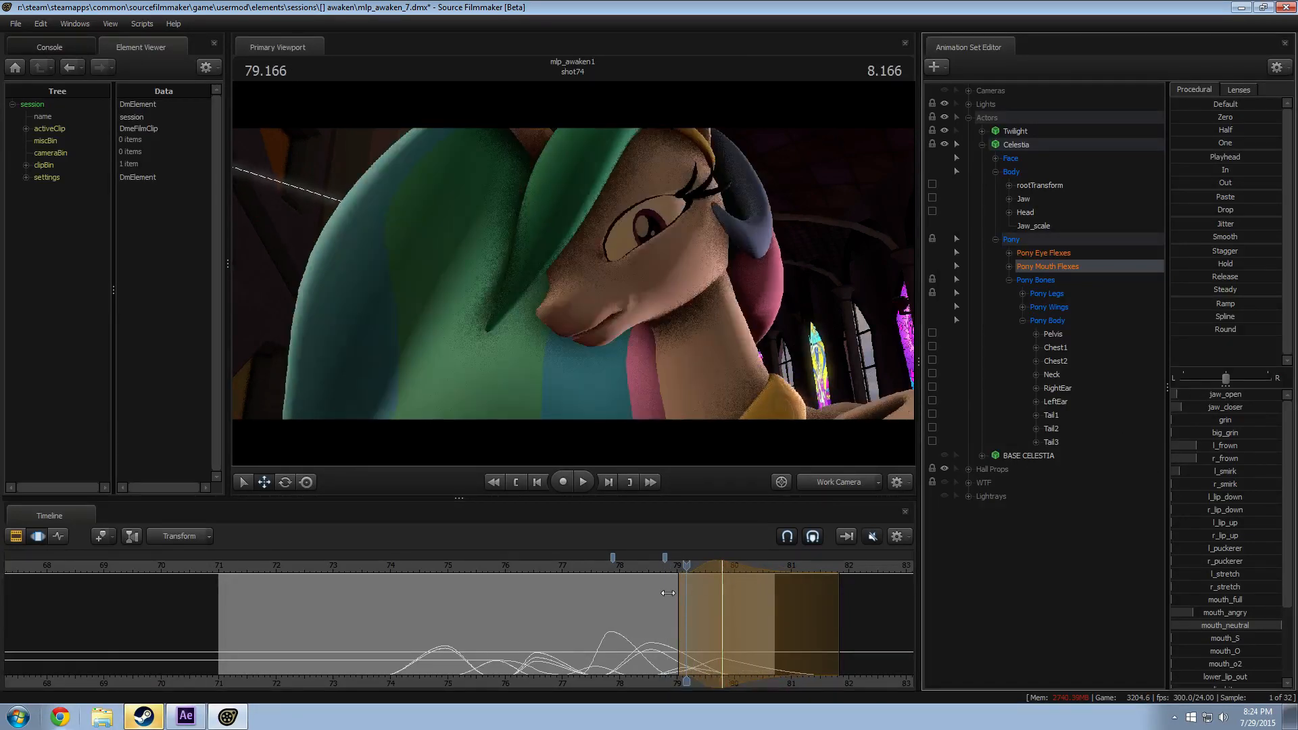
{"action": "left_click_drag", "start_coordinate": [601, 568], "coordinate": [611, 568]}
{"action": "key", "text": "space"}
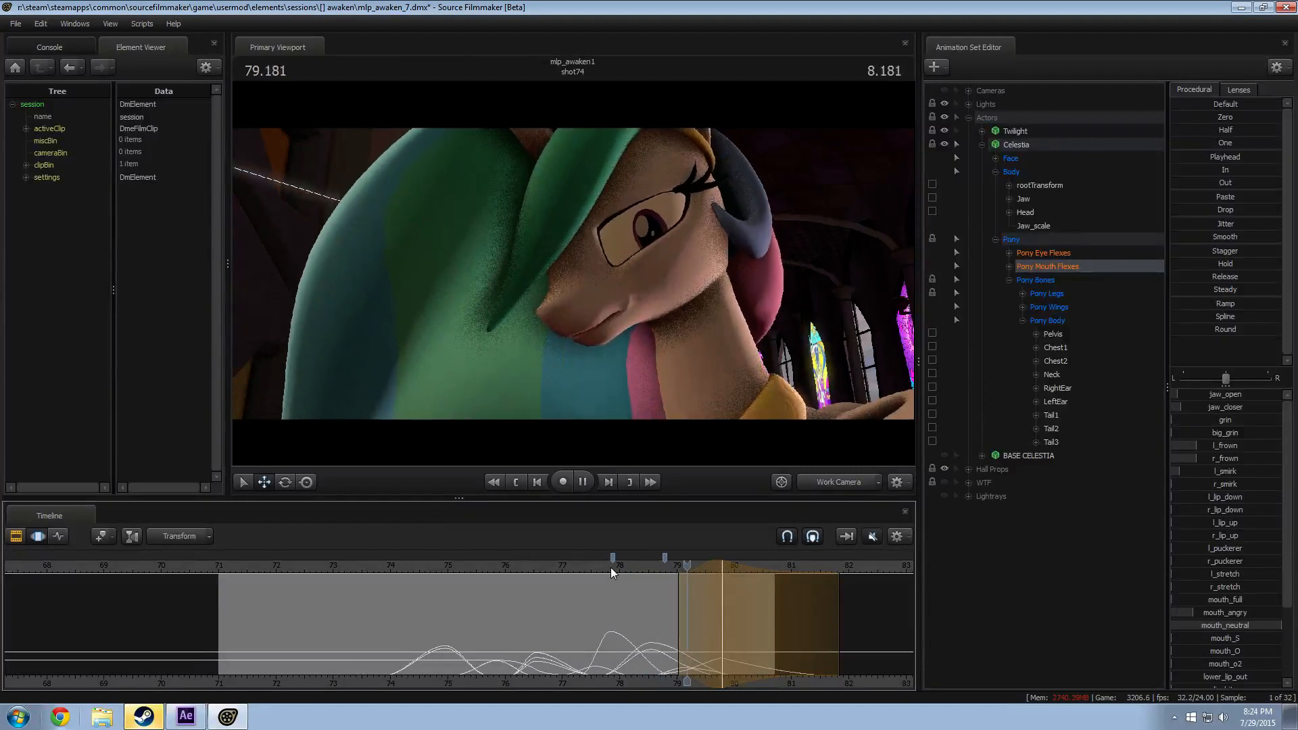
{"action": "key", "text": "space"}
Step: Raise mouth_o2 and jaw_closer over a new time selection around 80.5 s that extends past the shot's end
{"action": "left_click_drag", "start_coordinate": [751, 622], "coordinate": [762, 619]}
{"action": "left_click_drag", "start_coordinate": [762, 619], "coordinate": [920, 599], "text": "shift"}
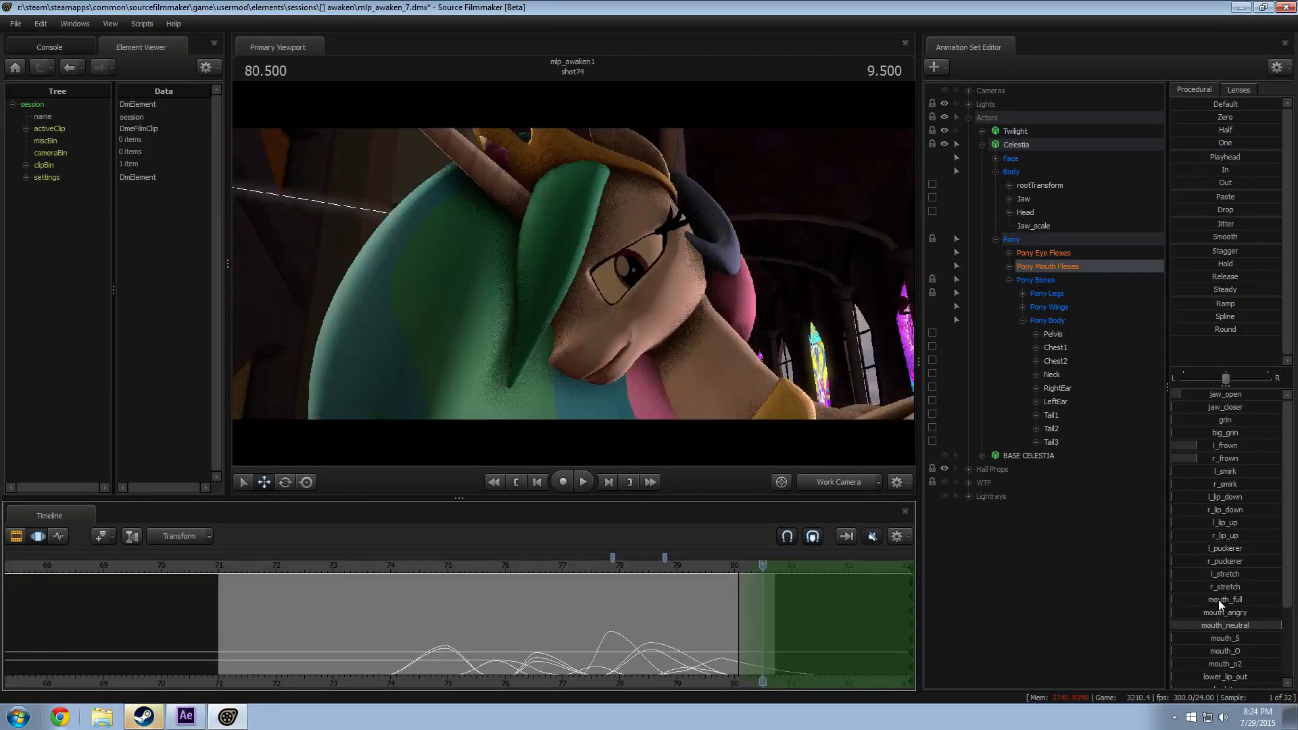
{"action": "left_click", "coordinate": [1236, 648]}
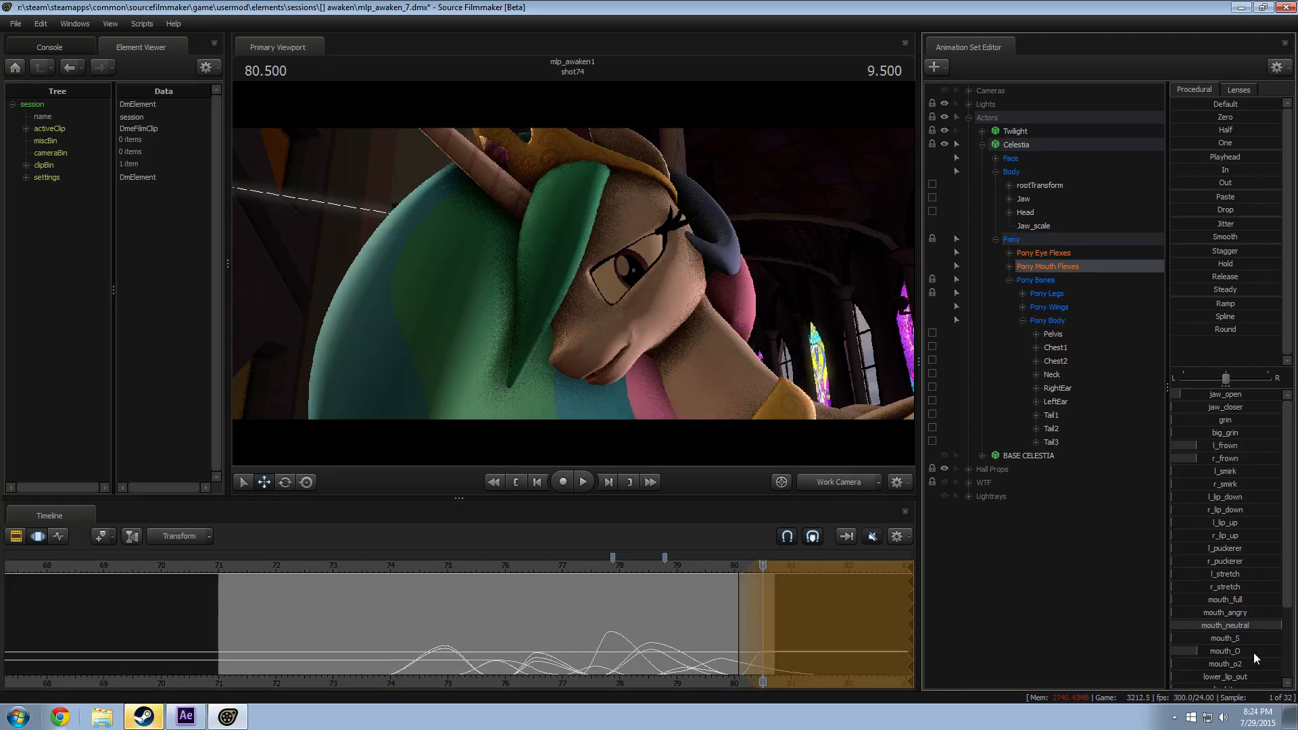
{"action": "left_click_drag", "start_coordinate": [1218, 663], "coordinate": [1211, 663]}
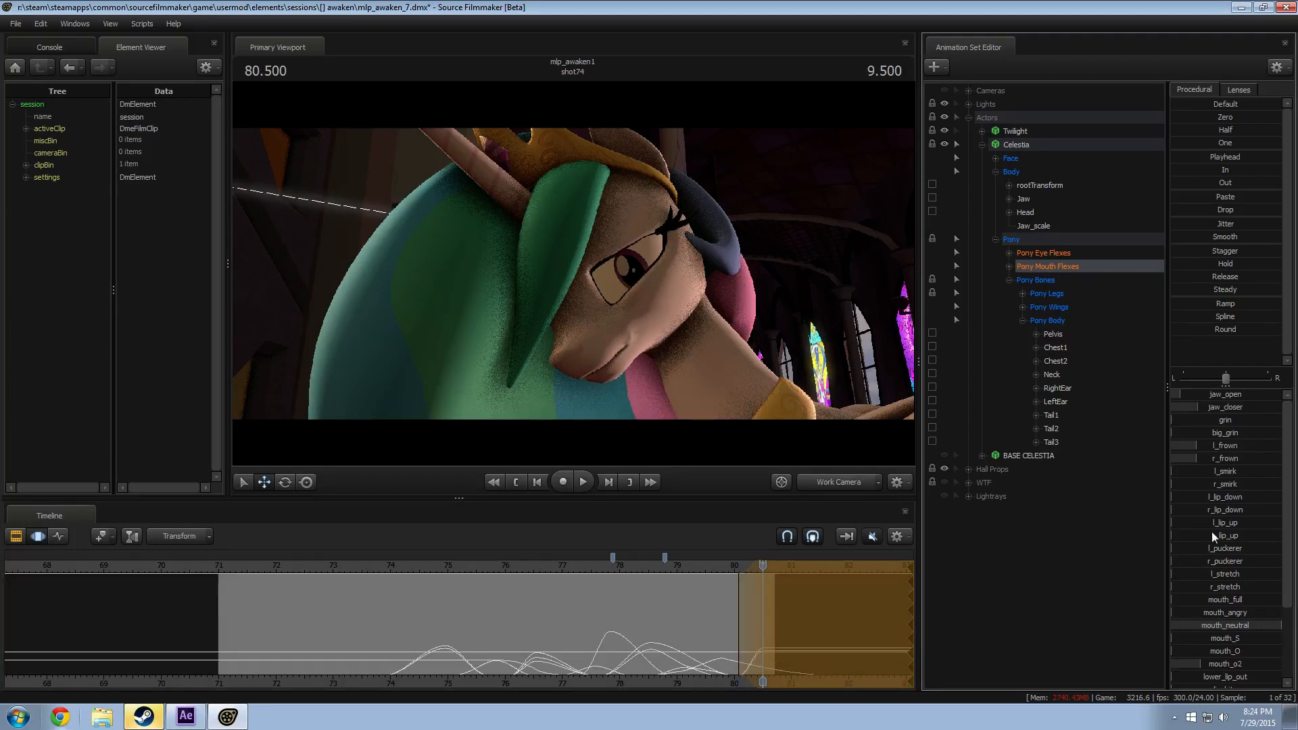
{"action": "scroll", "coordinate": [1218, 589], "scroll_direction": "down", "scroll_amount": 2}
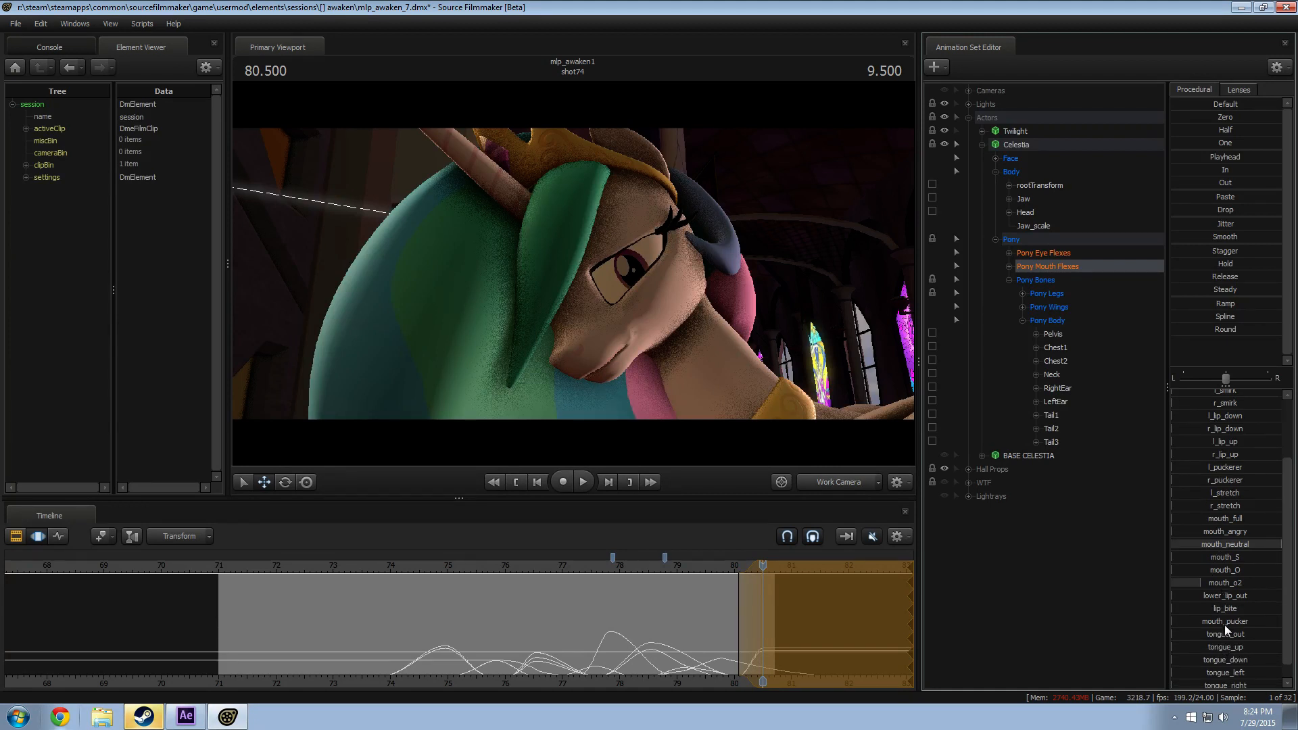
{"action": "left_click_drag", "start_coordinate": [1223, 622], "coordinate": [1213, 608]}
Step: Select Celestia's Jaw control and examine her mouth at 80.5 s from another angle
{"action": "left_click", "coordinate": [608, 357], "text": "ctrl"}
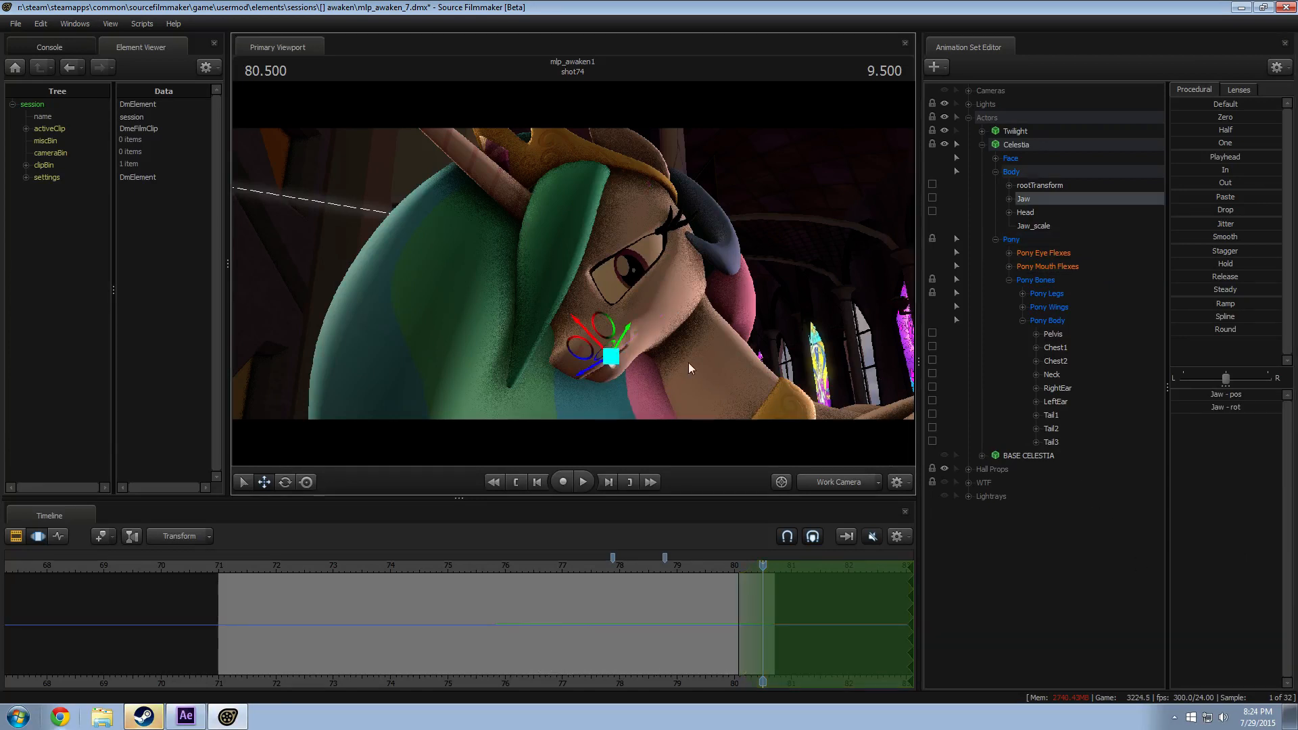
{"action": "left_click_drag", "start_coordinate": [688, 362], "coordinate": [608, 382], "text": "alt"}
{"action": "left_click_drag", "start_coordinate": [638, 341], "coordinate": [723, 304]}
{"action": "left_click_drag", "start_coordinate": [573, 274], "coordinate": [594, 275], "text": "alt"}
Step: Show the shot clips in the timeline and play parts of shot74 through camera2 to review Celestia's mouth movement
{"action": "key", "text": "F2"}
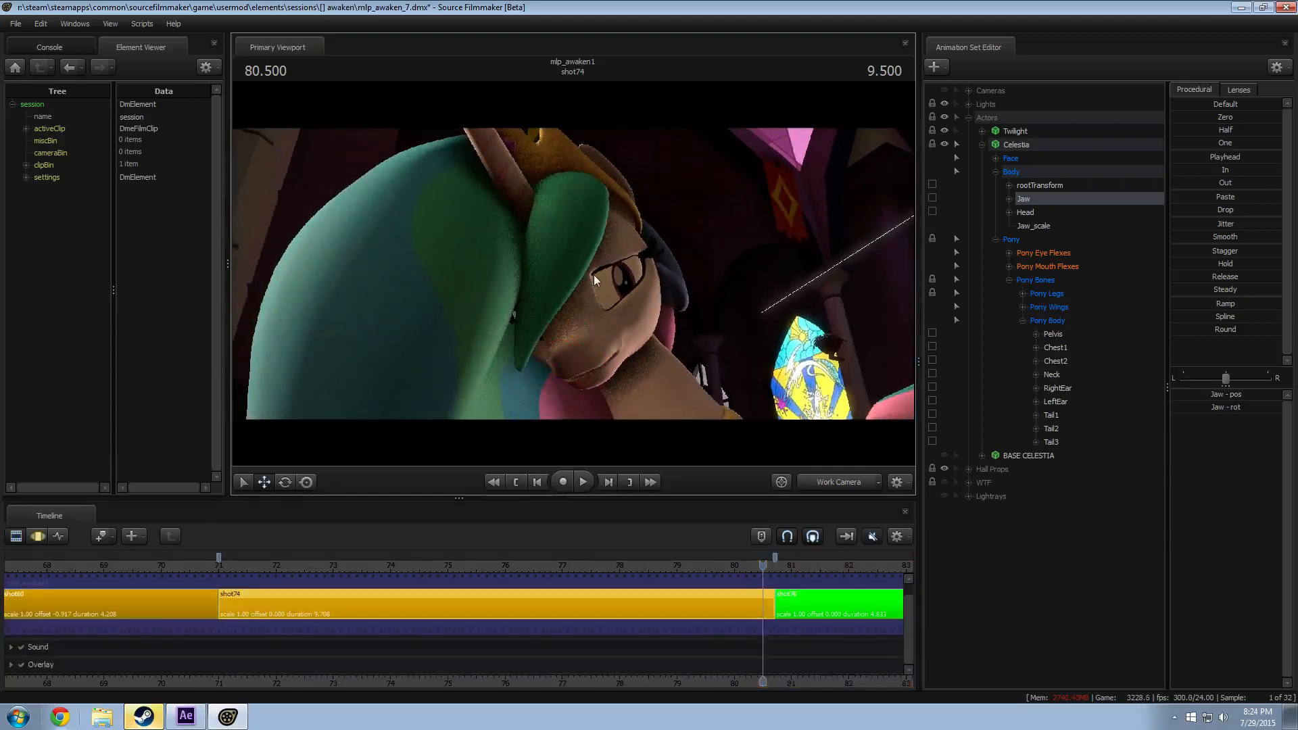
{"action": "left_click", "coordinate": [858, 485]}
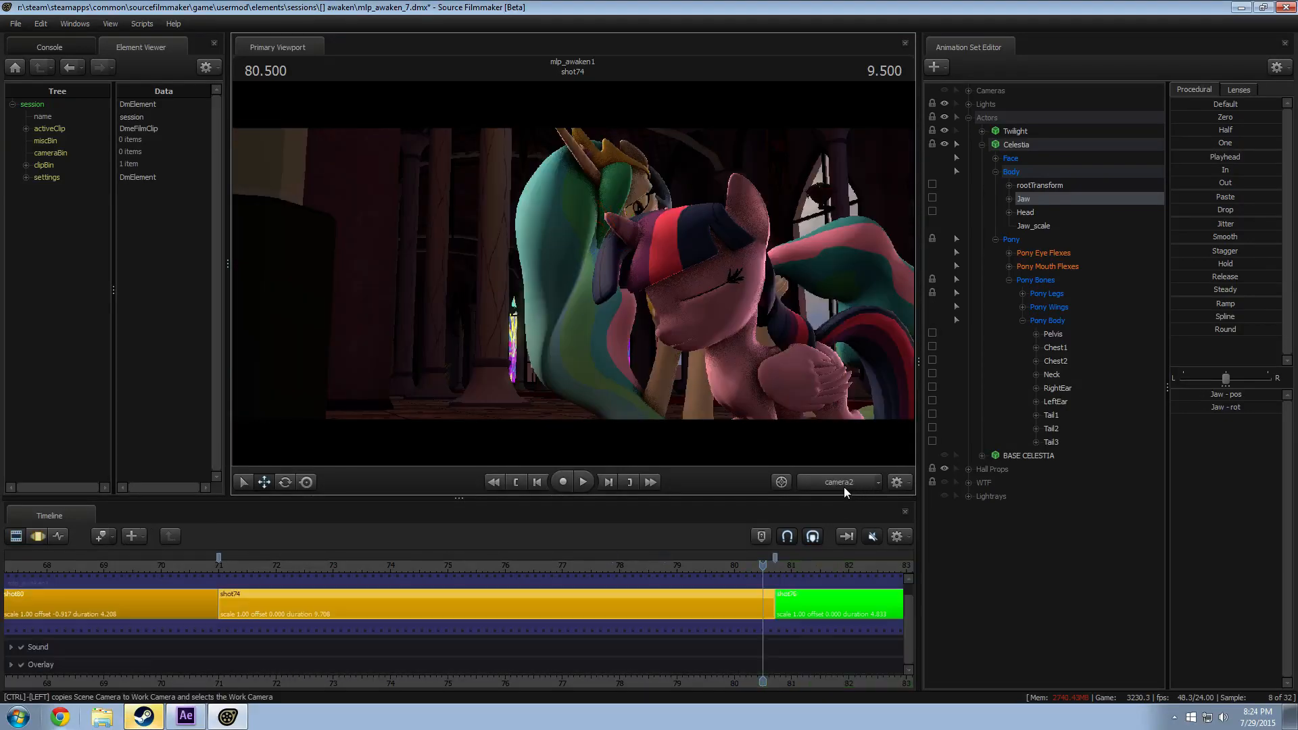
{"action": "left_click", "coordinate": [687, 561]}
{"action": "key", "text": "space"}
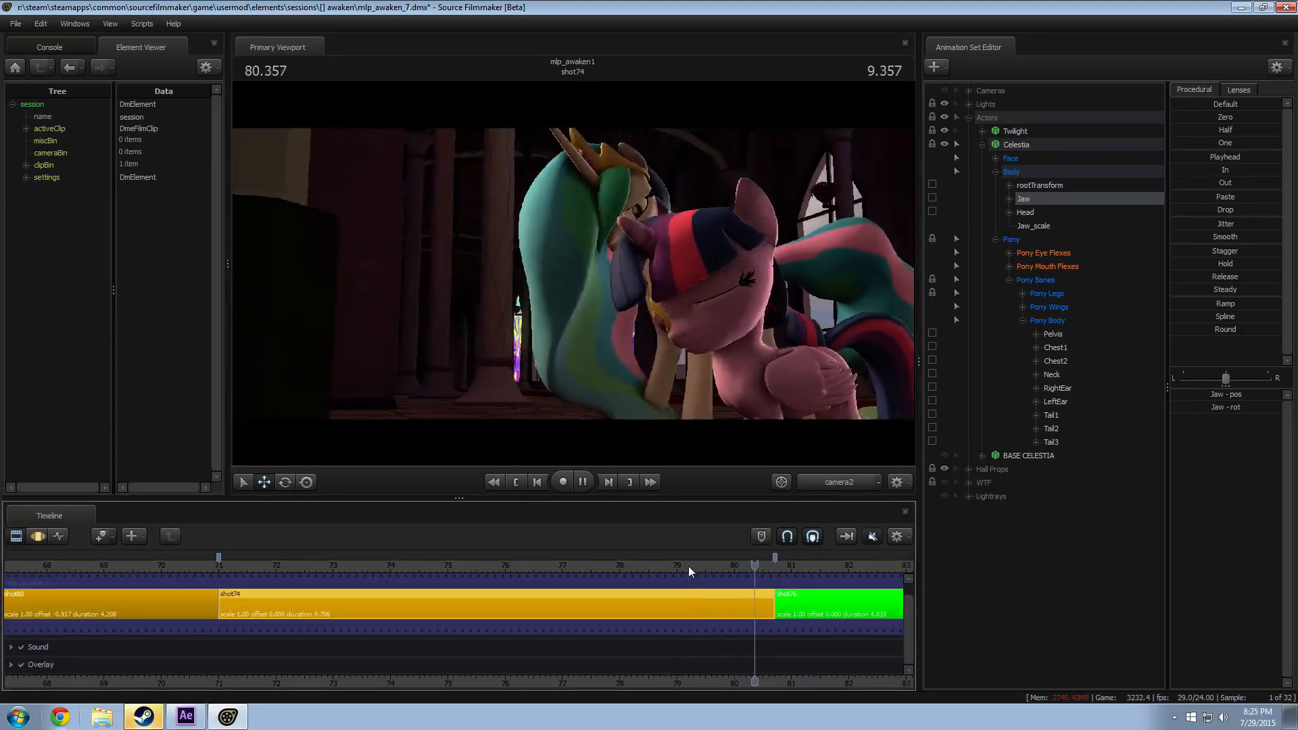
{"action": "key", "text": "space"}
{"action": "left_click", "coordinate": [500, 566]}
{"action": "key", "text": "space"}
{"action": "key", "text": "space"}
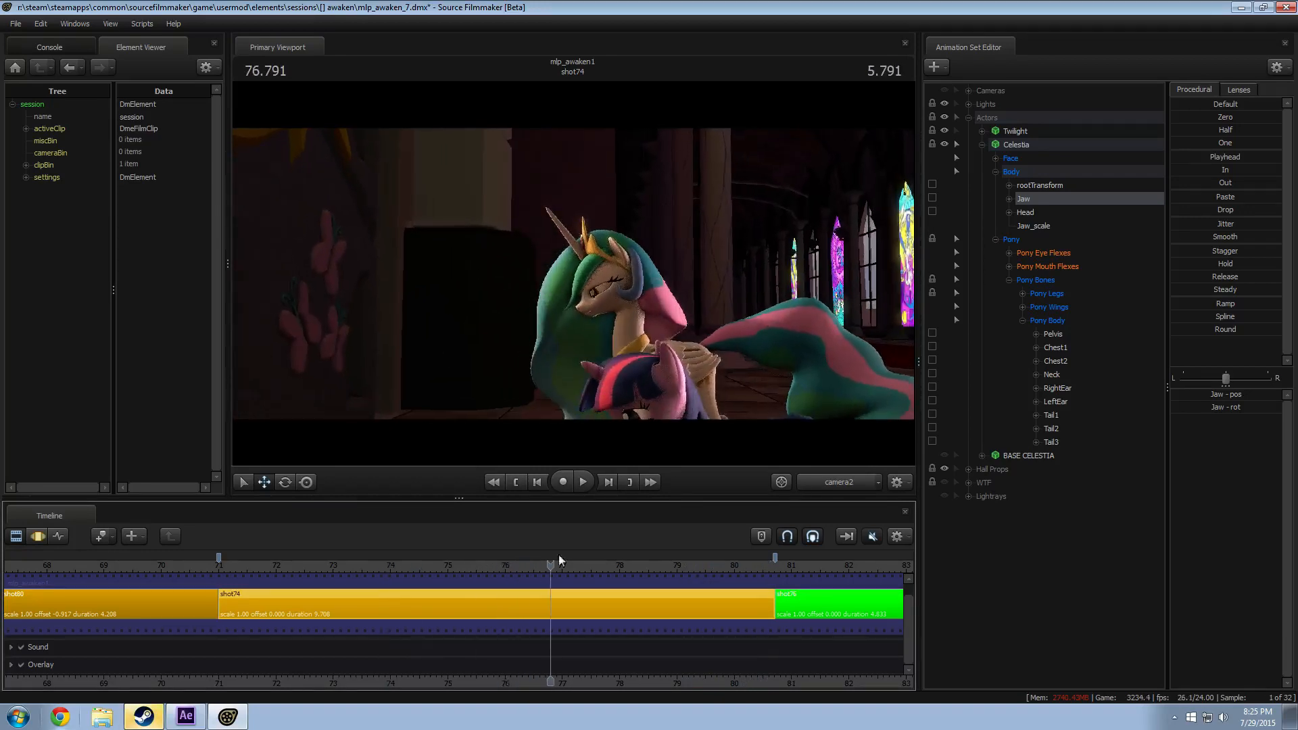
Step: Play shot74 through the Work Camera, examining Celestia's mouth up close and her overall motion from farther back
{"action": "left_click", "coordinate": [810, 482]}
{"action": "key", "text": "space"}
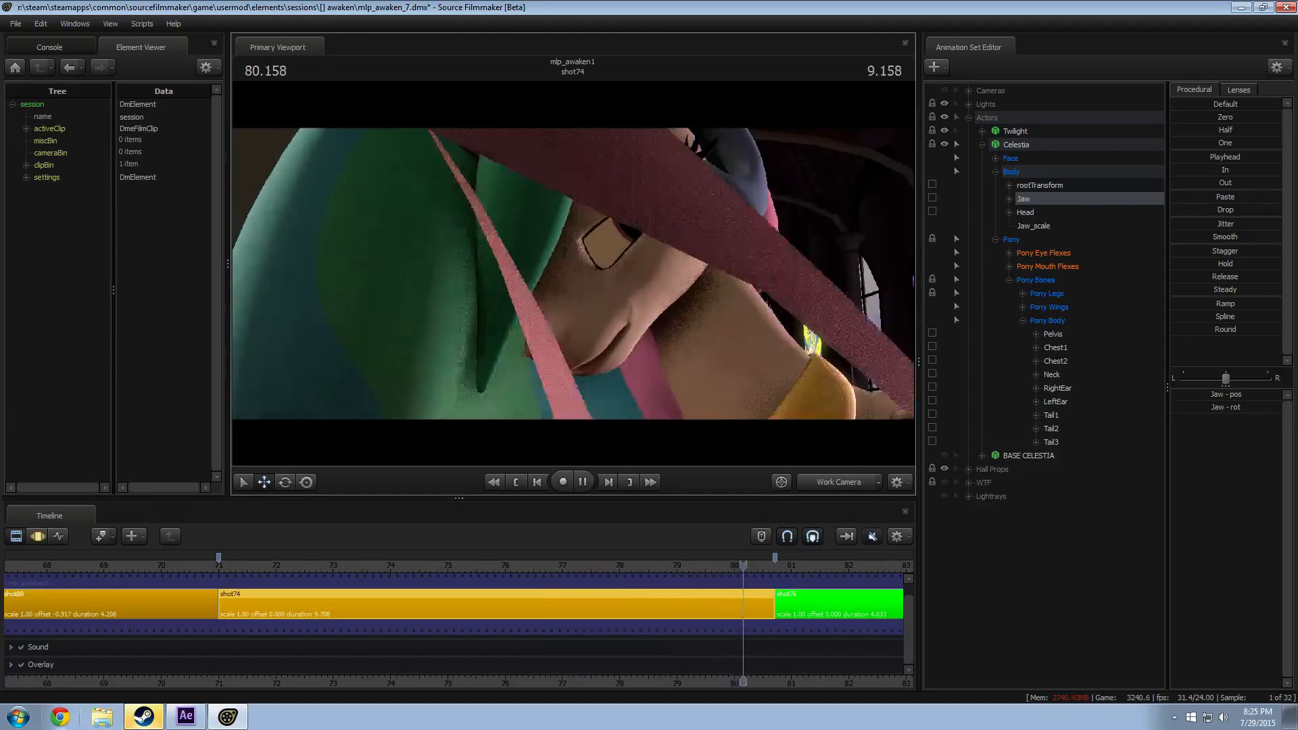
{"action": "key", "text": "space"}
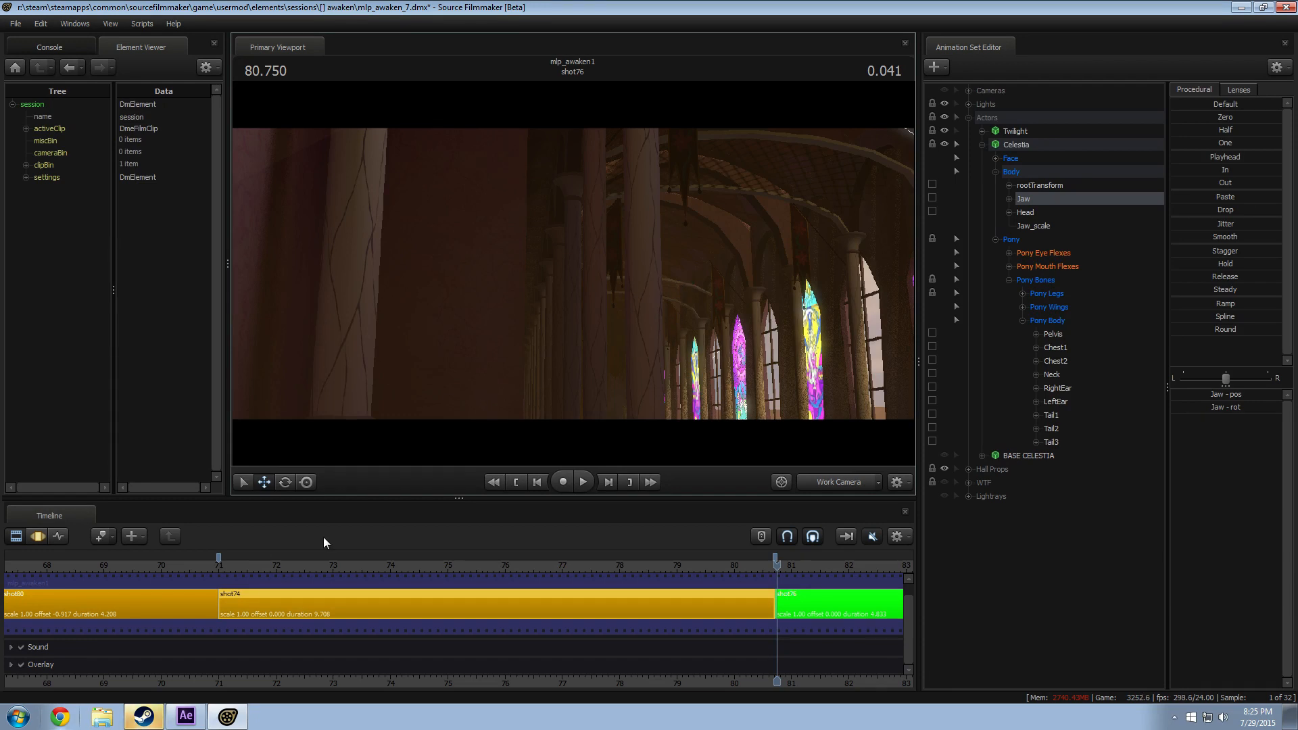
{"action": "left_click_drag", "start_coordinate": [238, 565], "coordinate": [416, 556]}
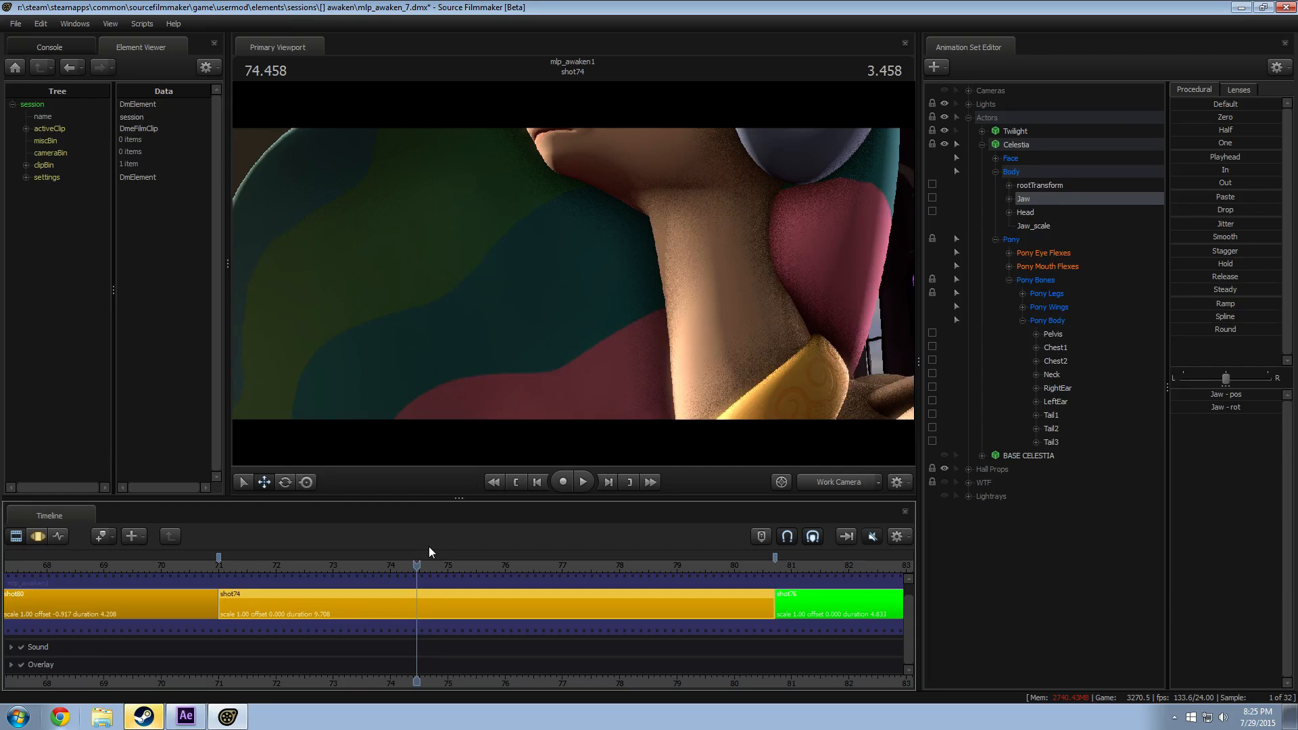
{"action": "left_click", "coordinate": [246, 574]}
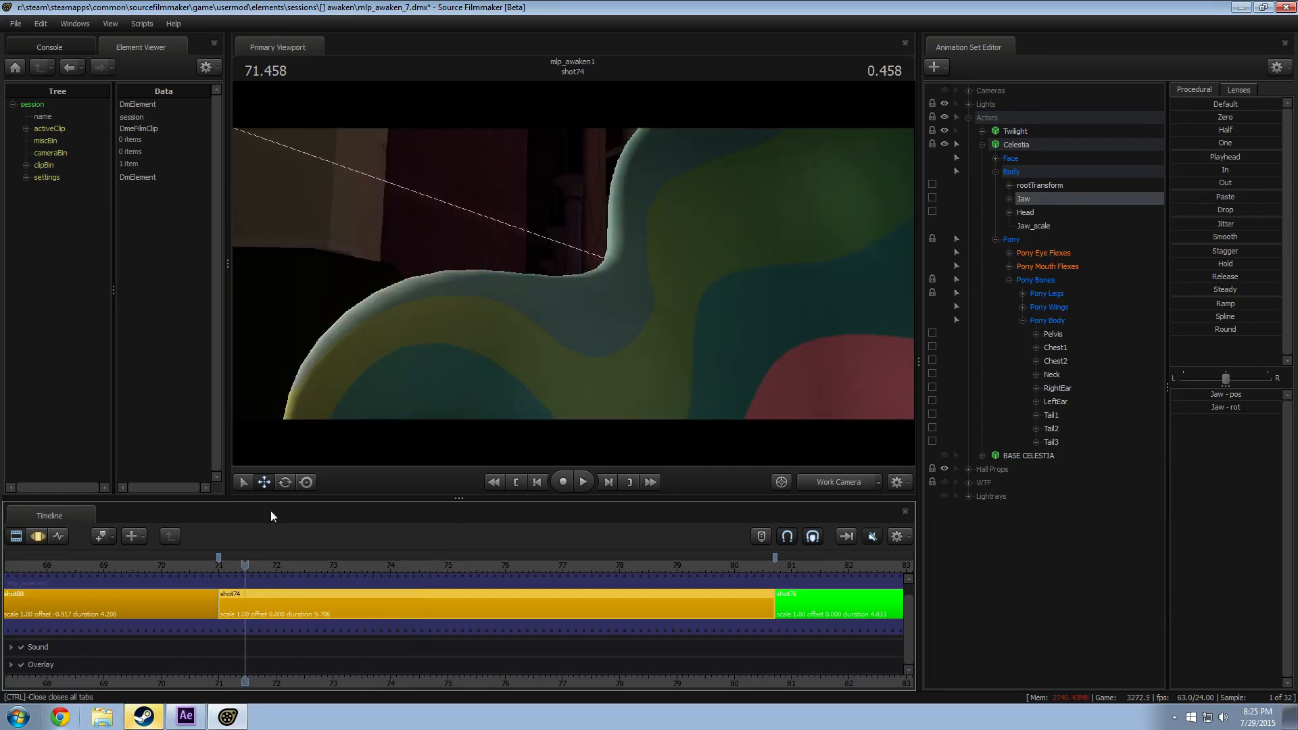
{"action": "key", "text": "space"}
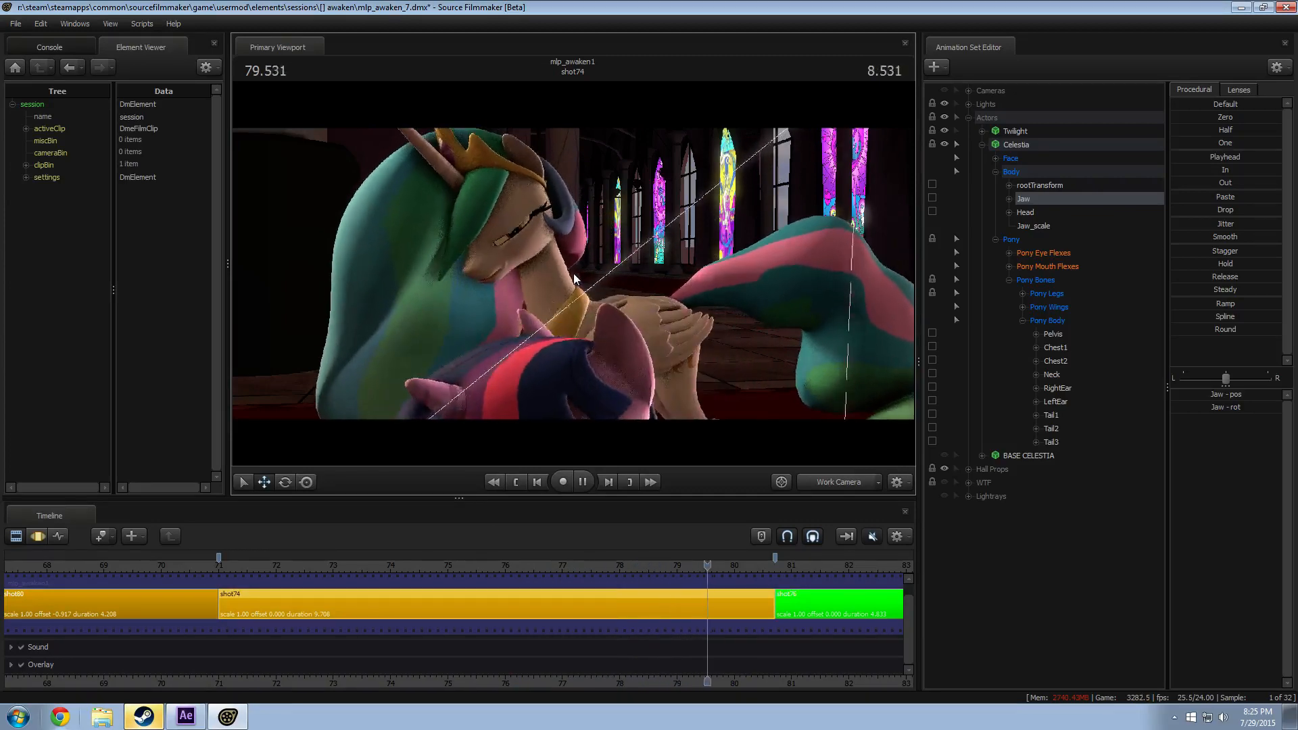
{"action": "key", "text": "space"}
{"action": "key", "text": "space"}
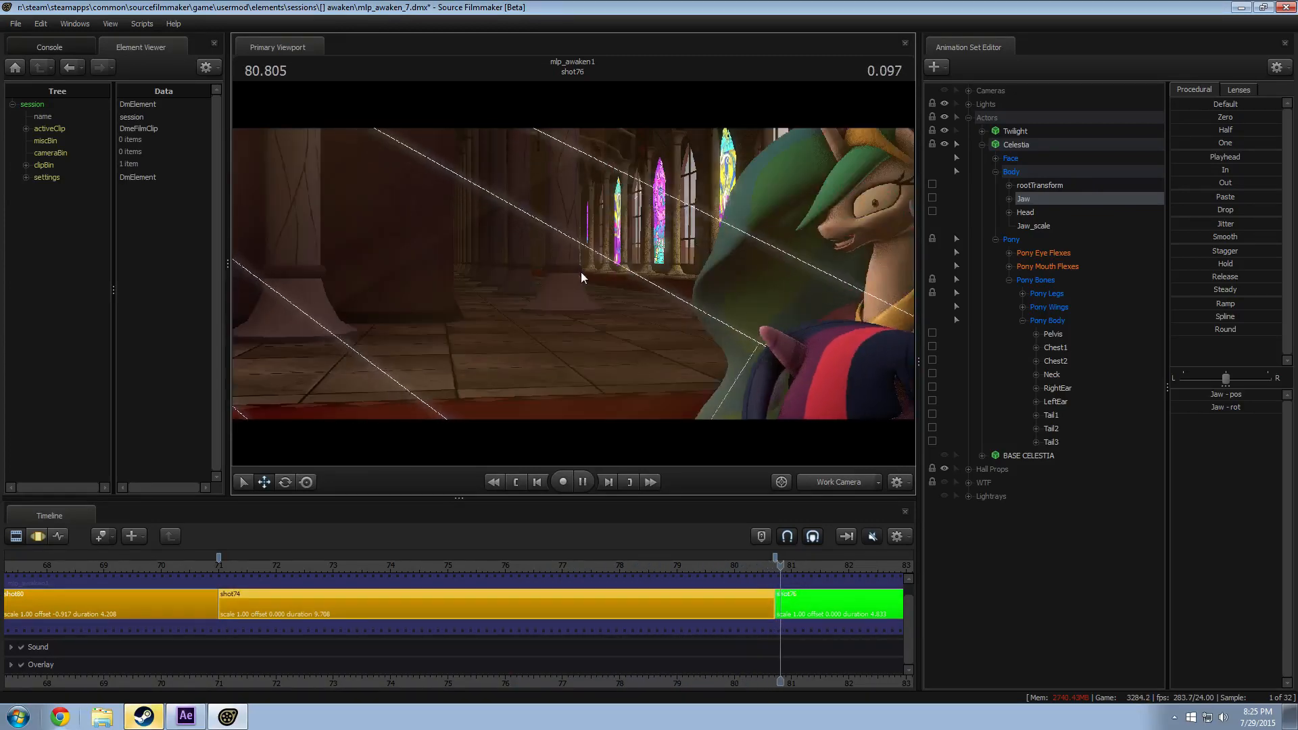
Step: Replay shot74 from near its start with Celestia and Twilight fully in view, examining their body animation
{"action": "left_click_drag", "start_coordinate": [569, 562], "coordinate": [216, 569]}
{"action": "key", "text": "space"}
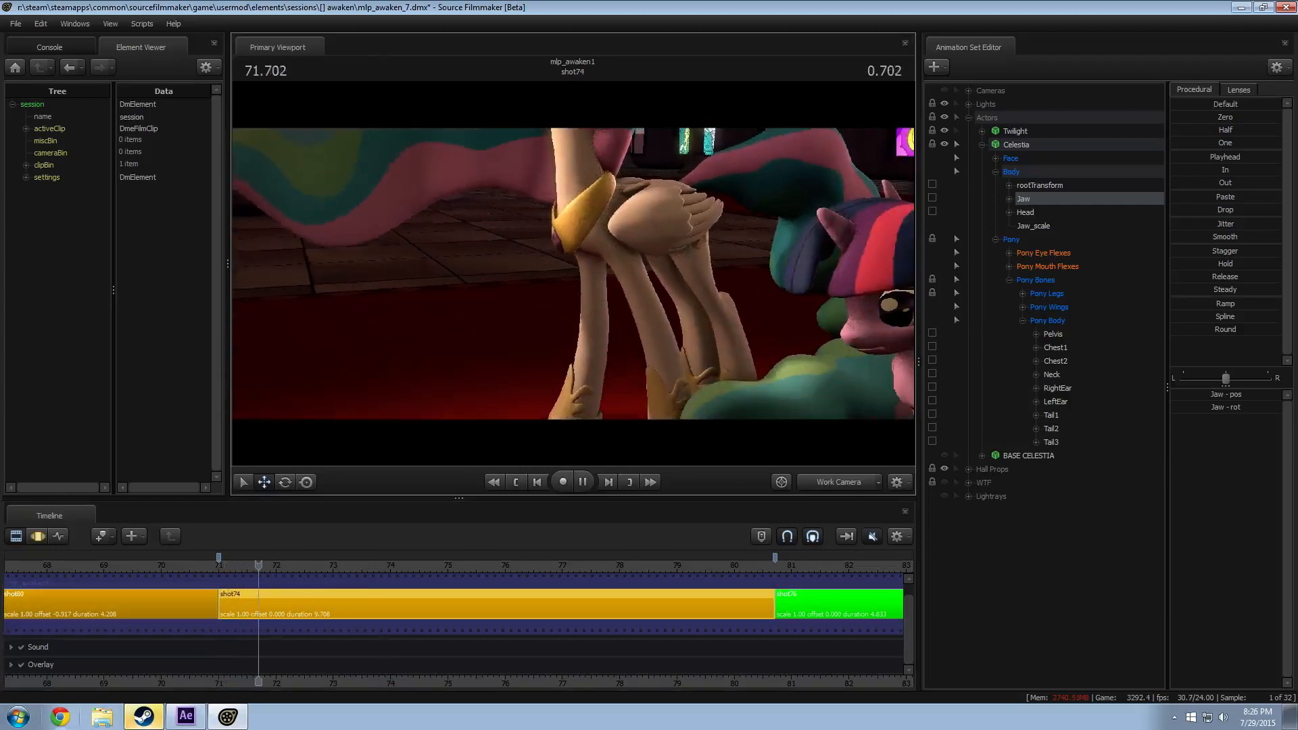
{"action": "key", "text": "space"}
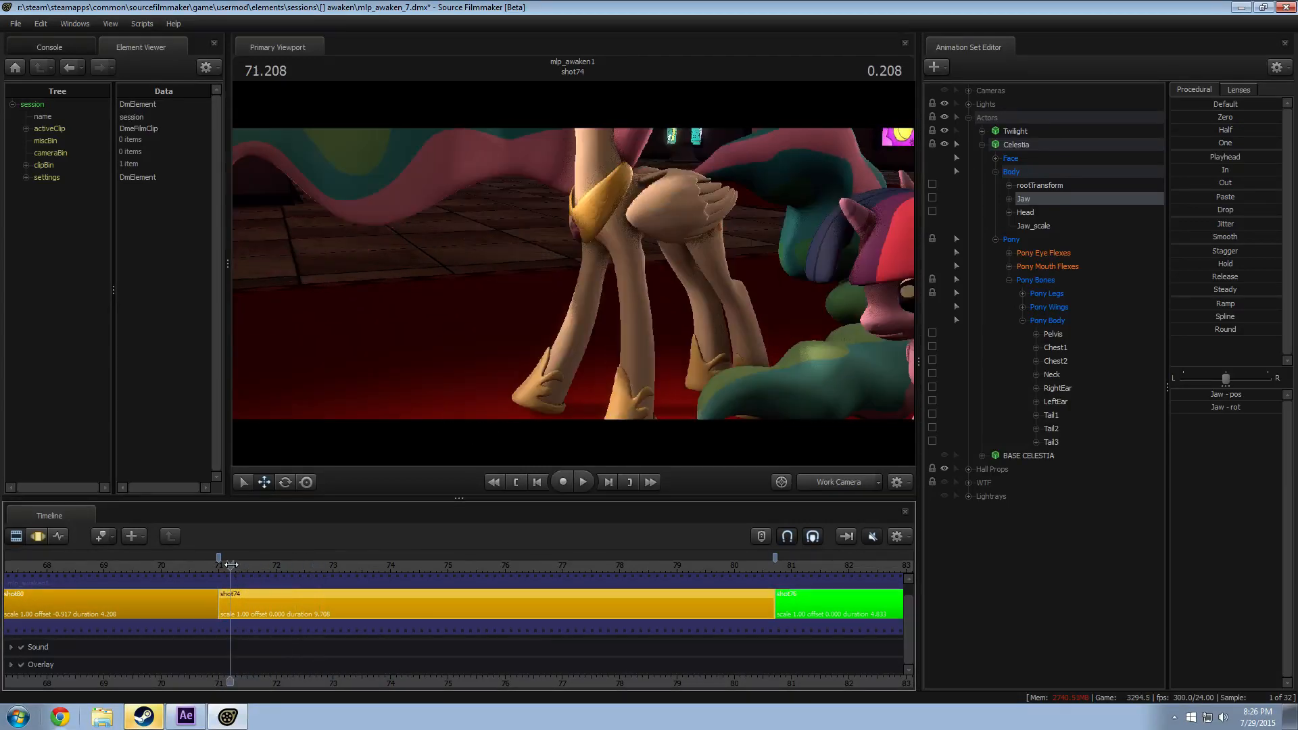
{"action": "key", "text": "space"}
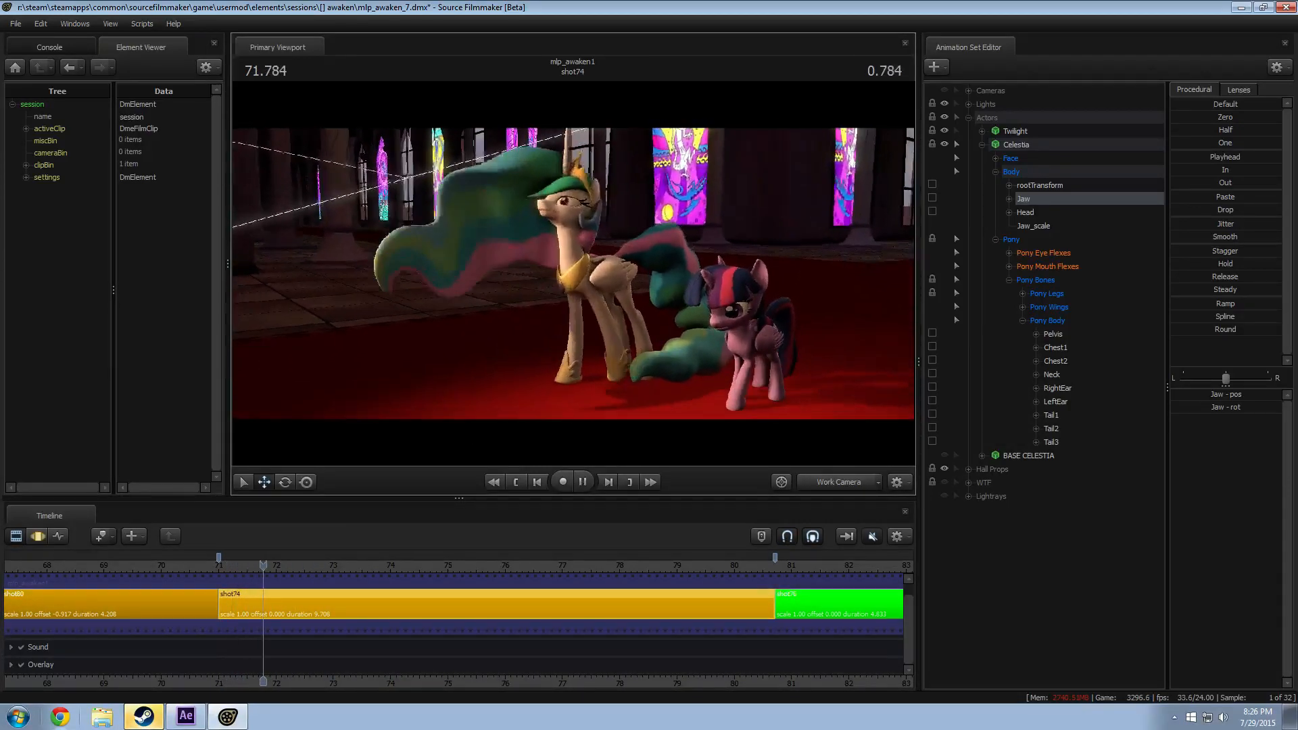
{"action": "left_click", "coordinate": [237, 565]}
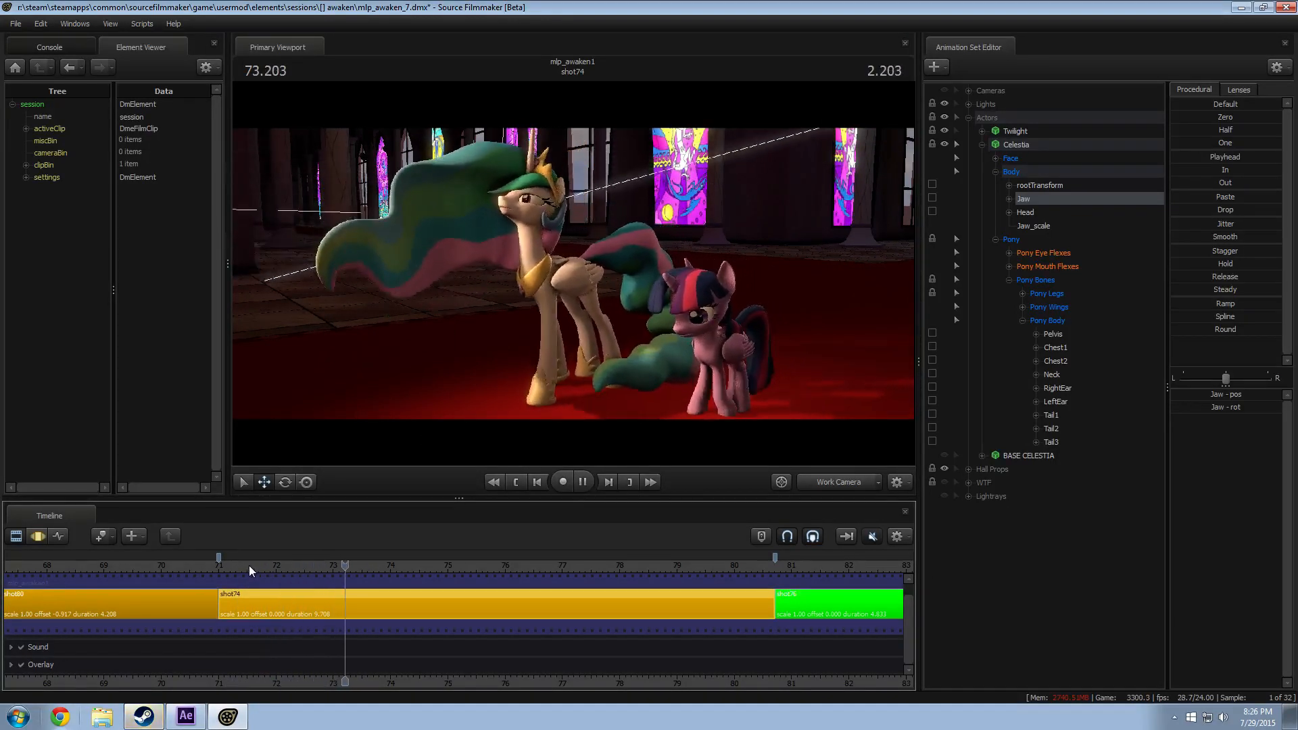
{"action": "key", "text": "space"}
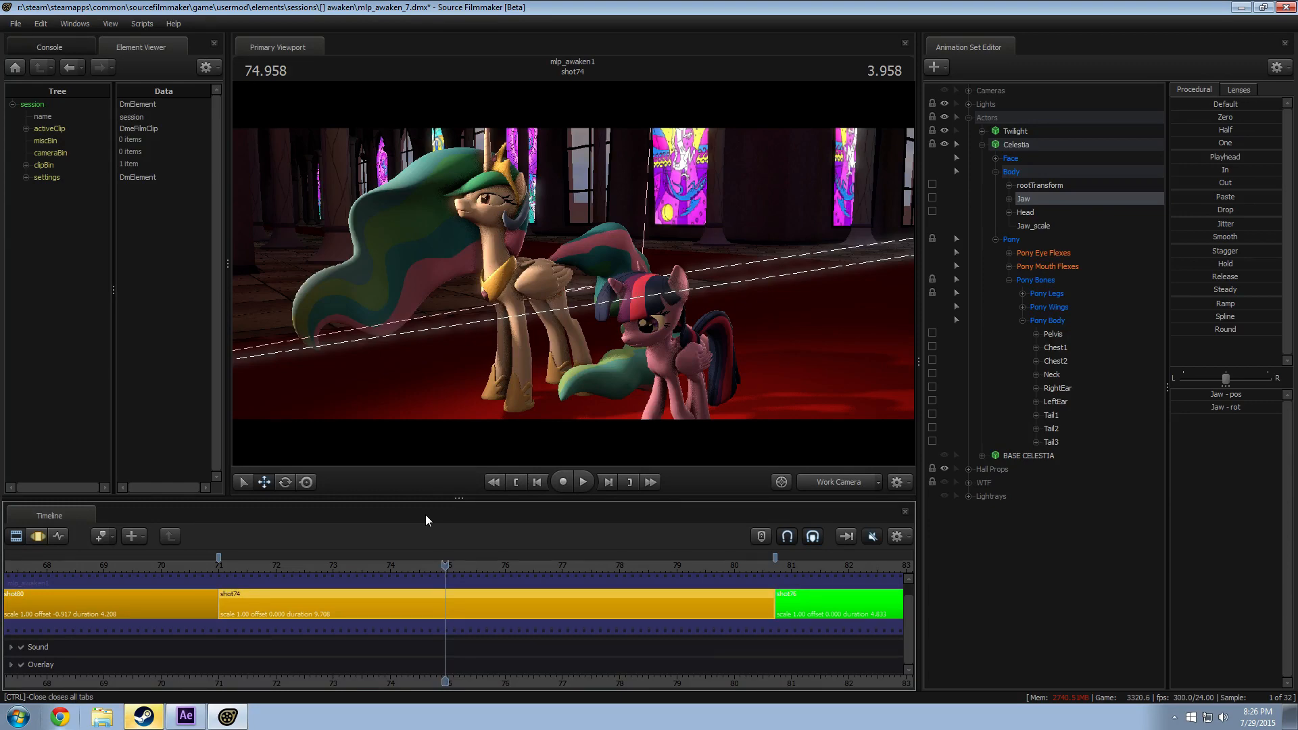
{"action": "left_click", "coordinate": [302, 565]}
{"action": "key", "text": "space"}
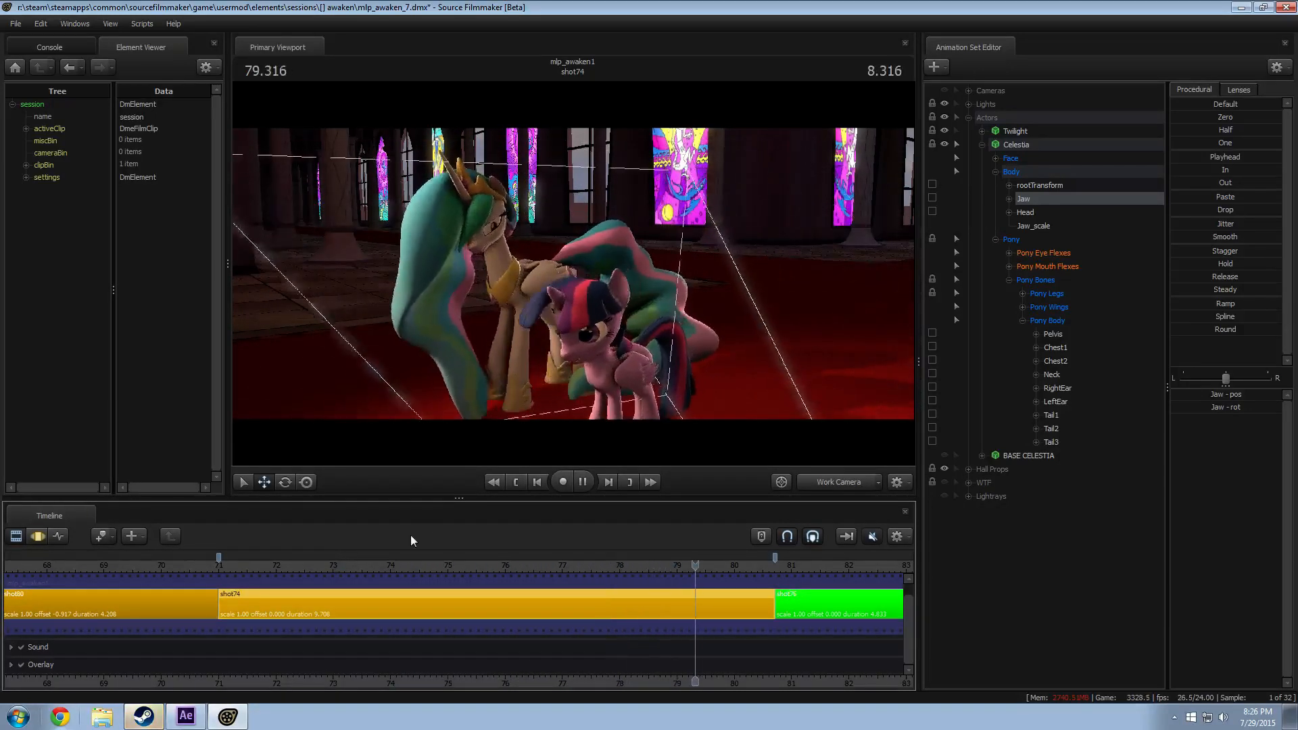
{"action": "key", "text": "space"}
{"action": "key", "text": "space"}
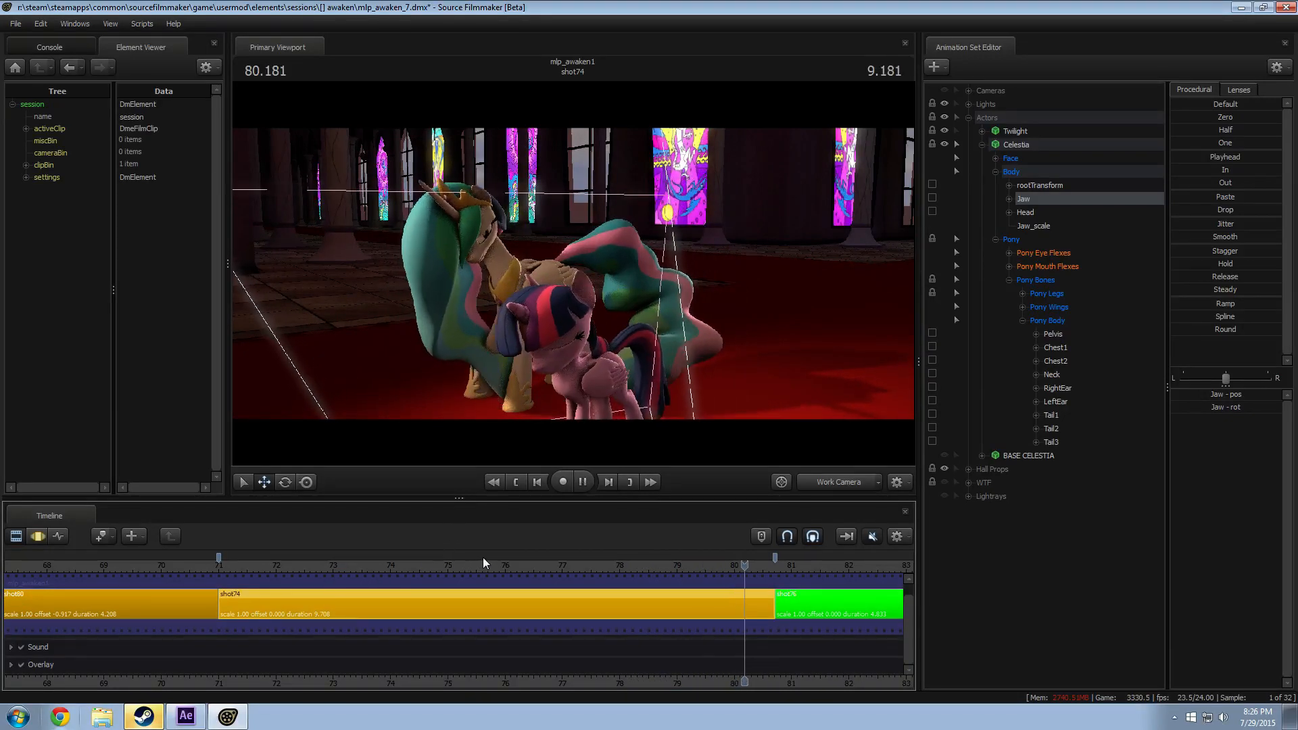
Step: Replay shot74 from about 71.67 s, then review its opening again with the Work Camera closer to Celestia
{"action": "left_click", "coordinate": [256, 565]}
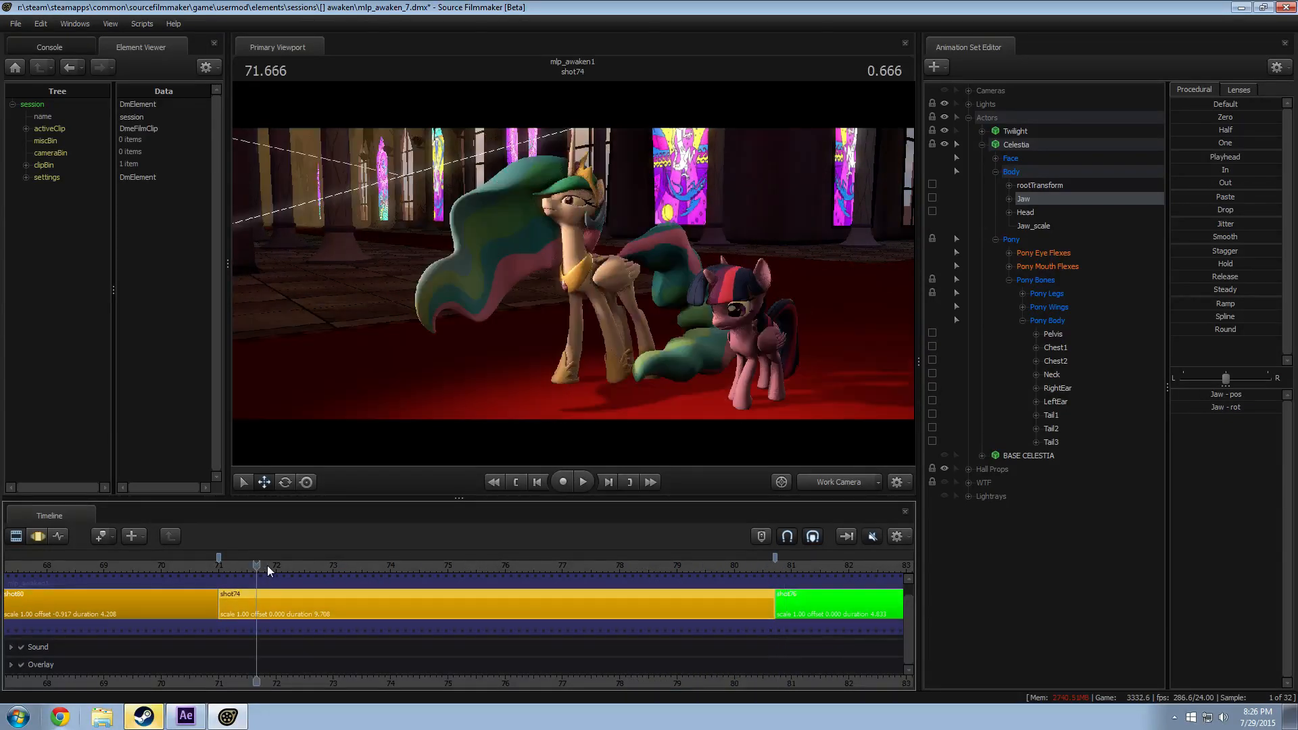
{"action": "key", "text": "space"}
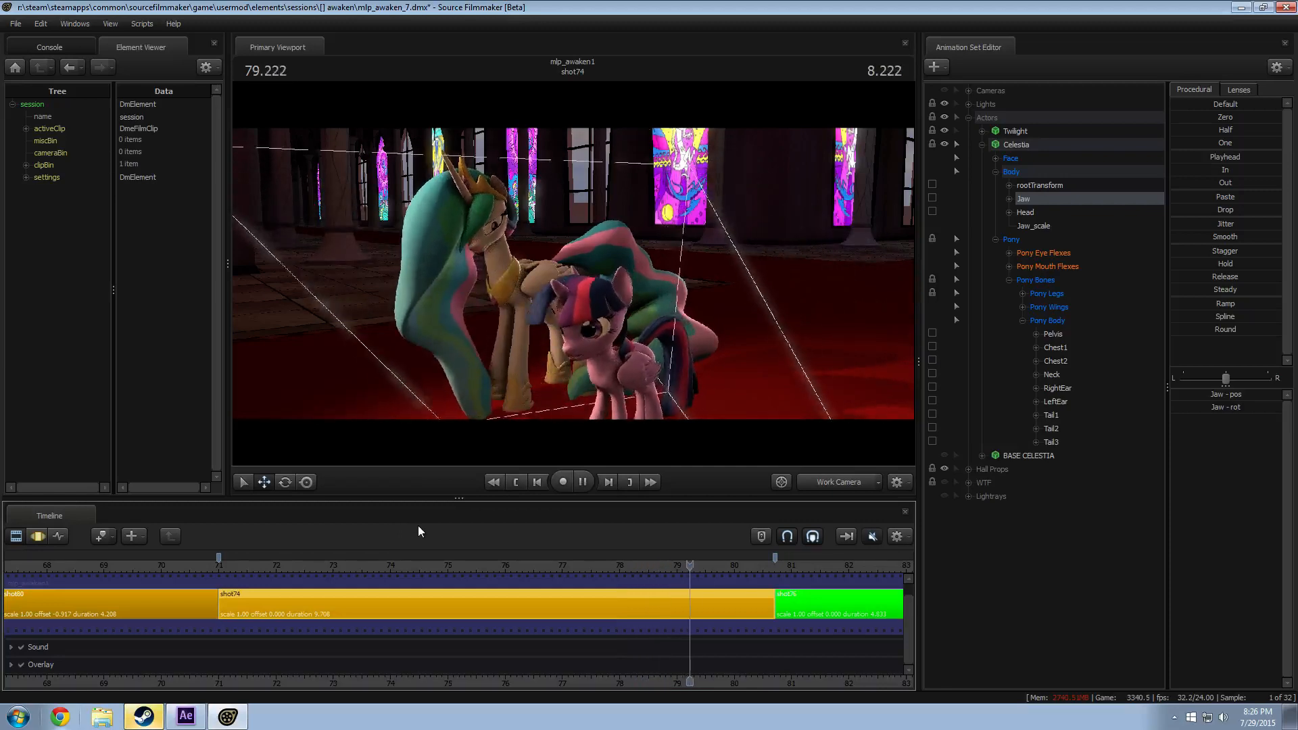
{"action": "key", "text": "space"}
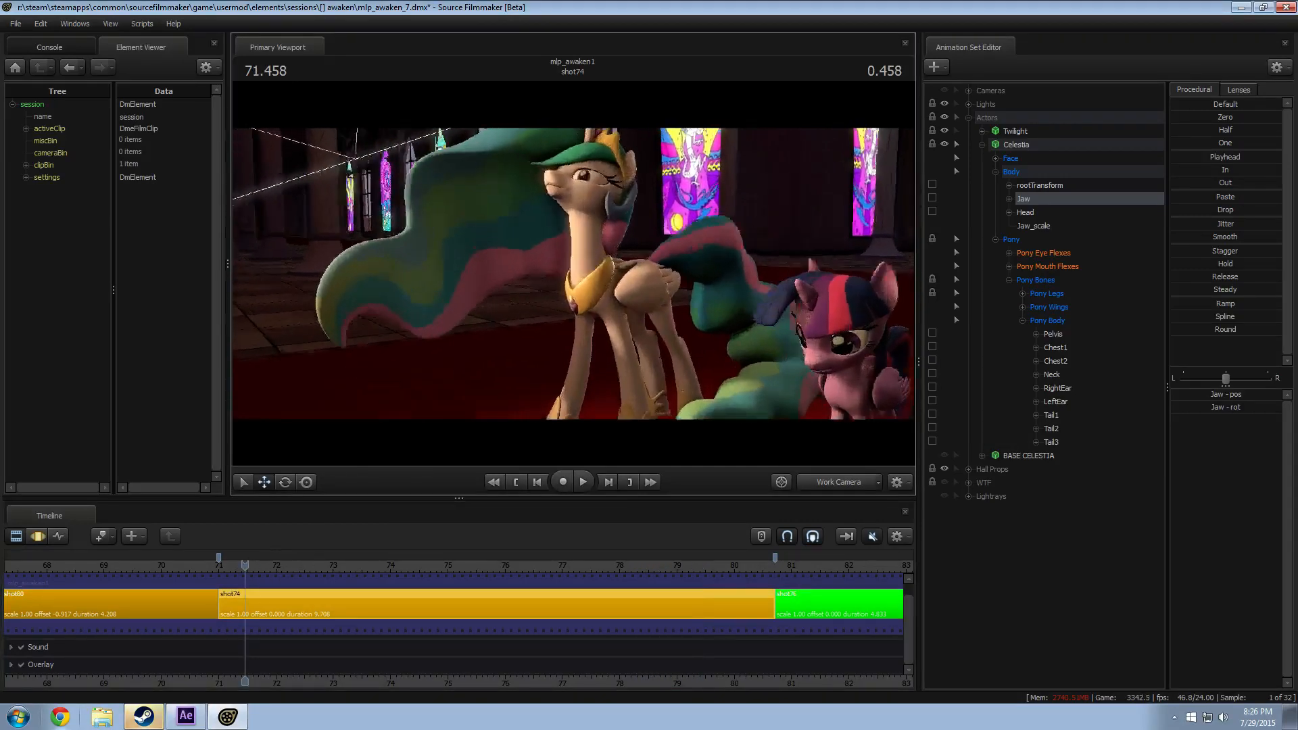
{"action": "key", "text": "space"}
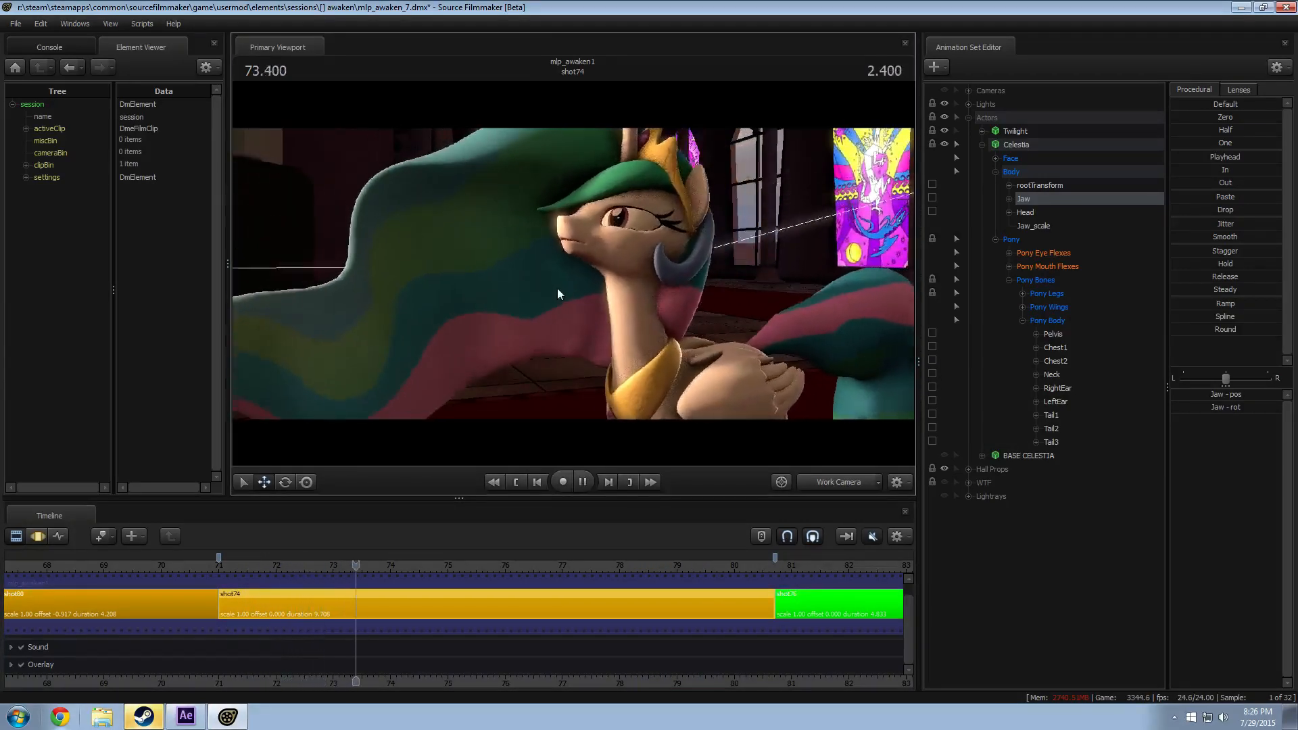
{"action": "key", "text": "space"}
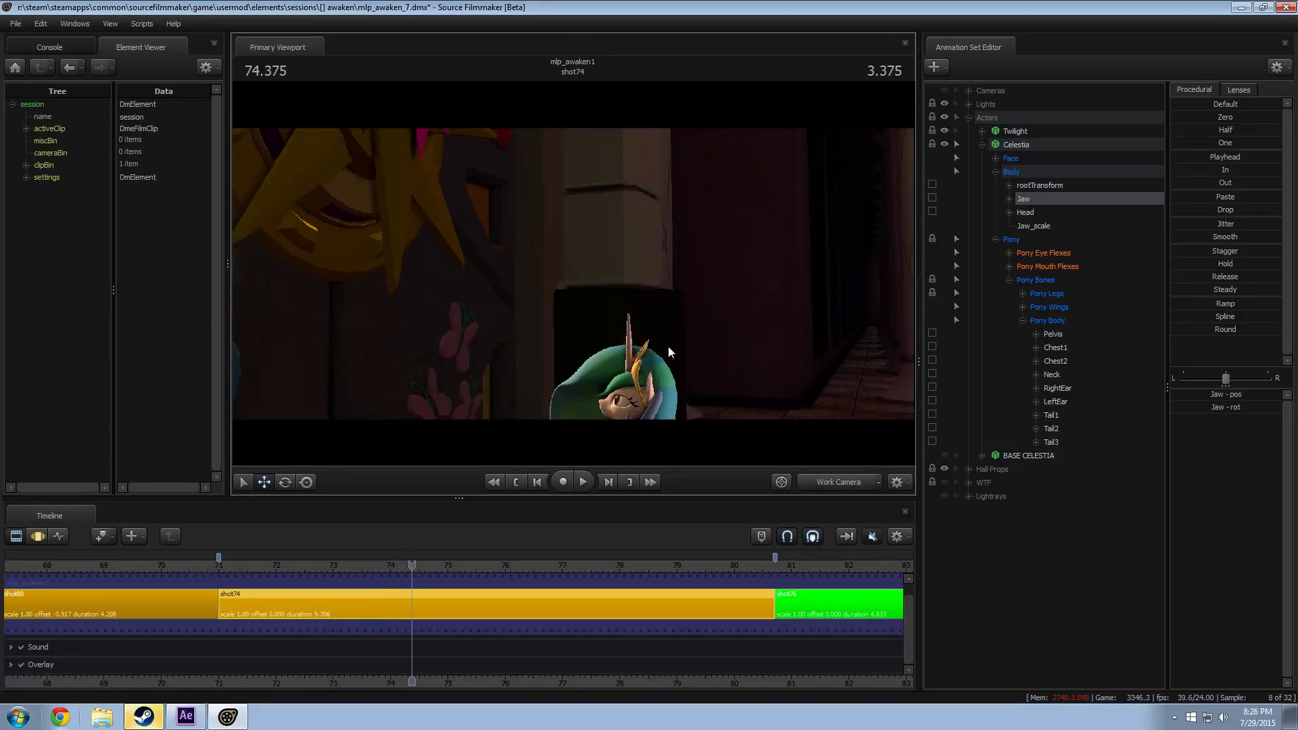
{"action": "key", "text": "space"}
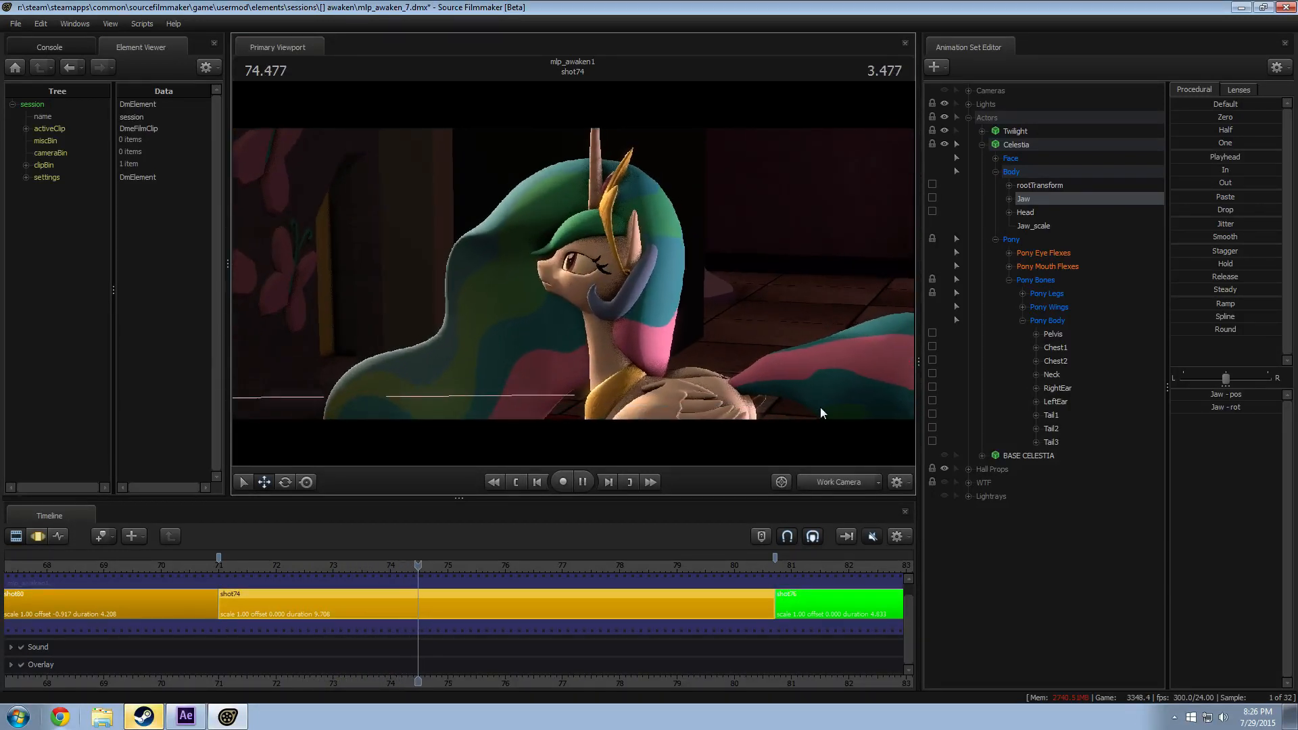
Step: Play shot74 through camera2 from about 73.6 s, reviewing how Celestia looks as she comes into frame
{"action": "key", "text": "space"}
{"action": "left_click", "coordinate": [839, 483]}
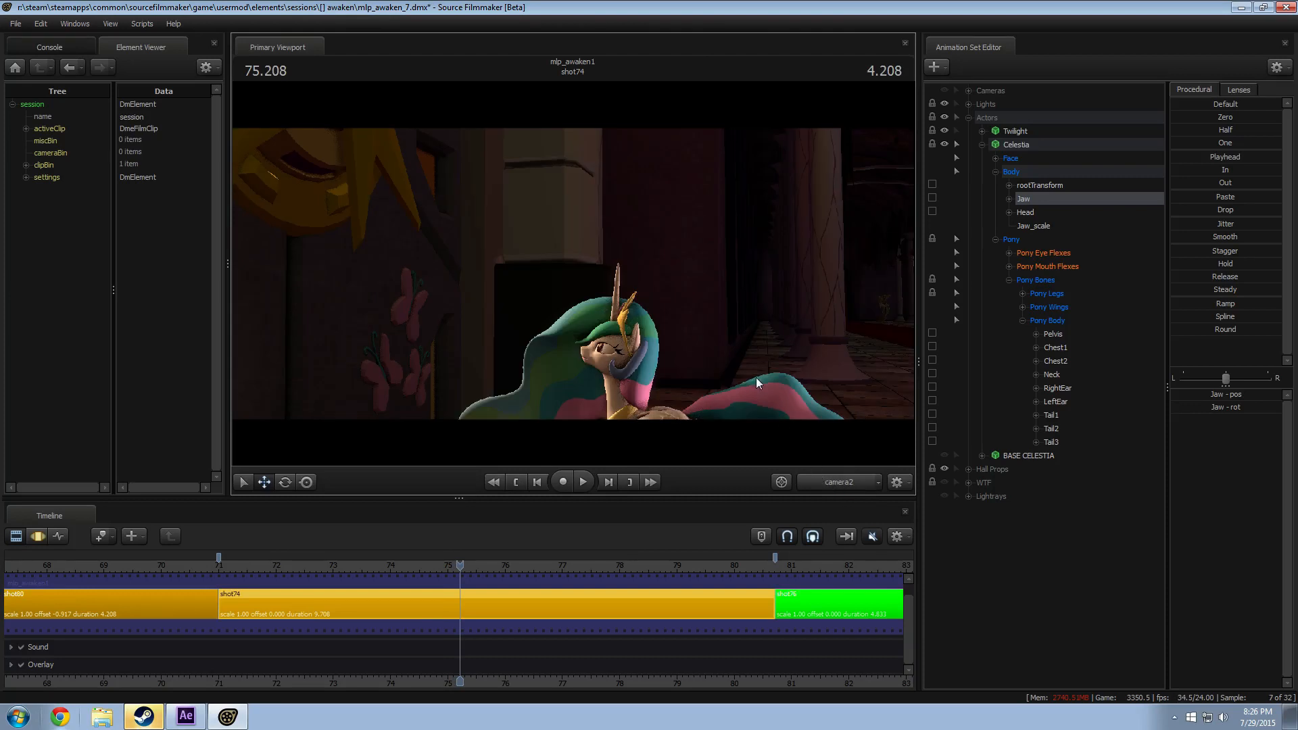
{"action": "key", "text": "space"}
{"action": "key", "text": "space"}
{"action": "left_click", "coordinate": [367, 568]}
{"action": "key", "text": "space"}
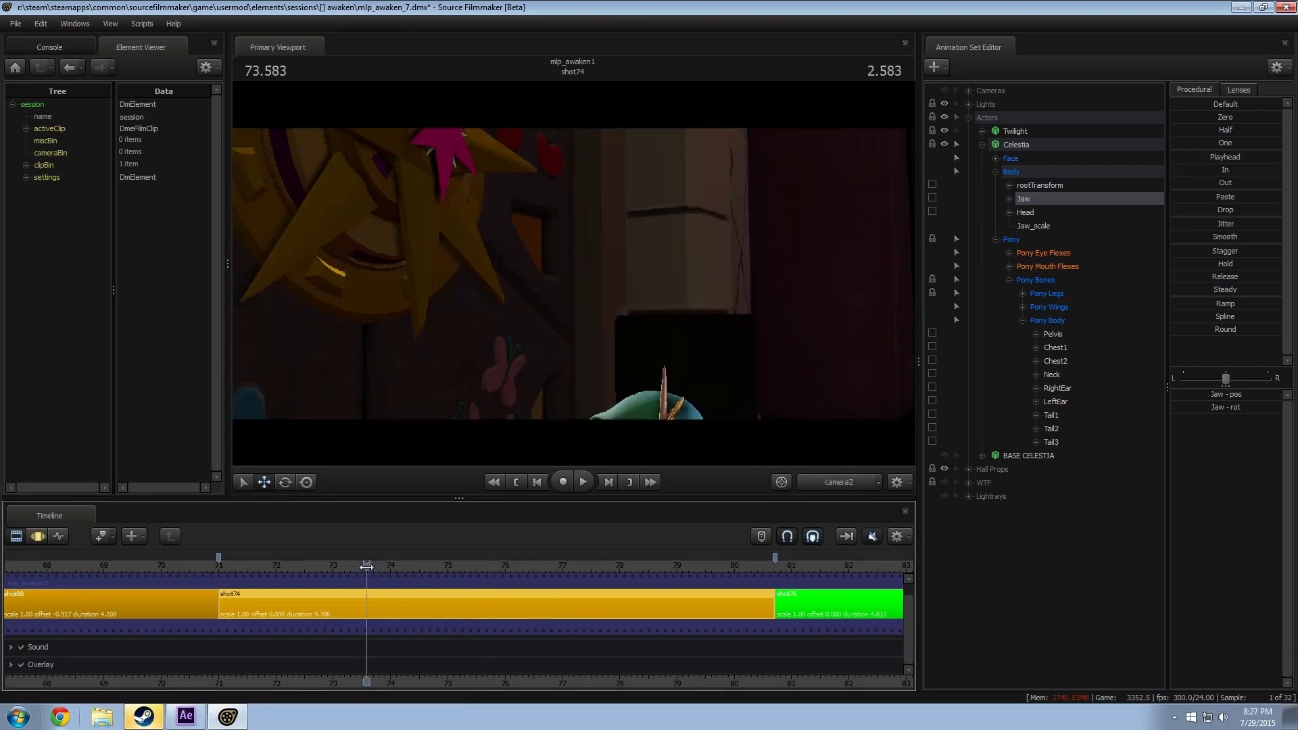
{"action": "key", "text": "space"}
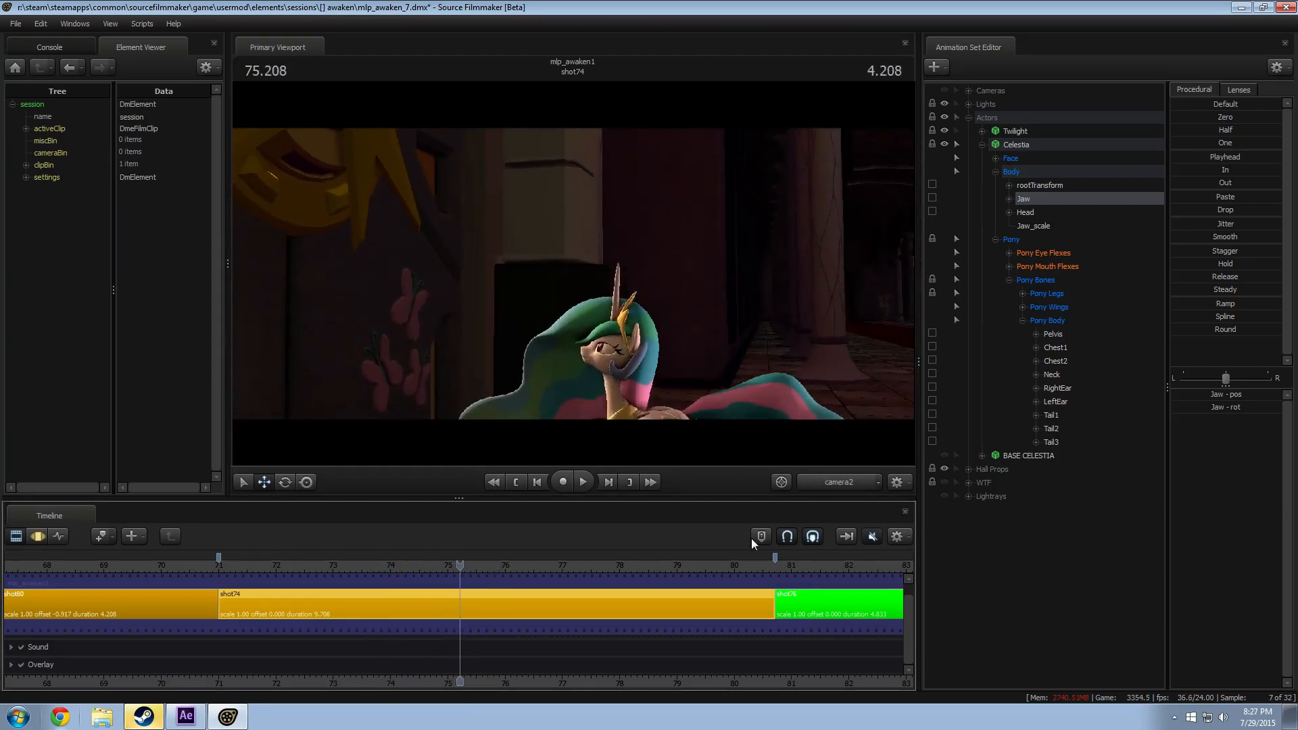
{"action": "key", "text": "space"}
{"action": "key", "text": "space"}
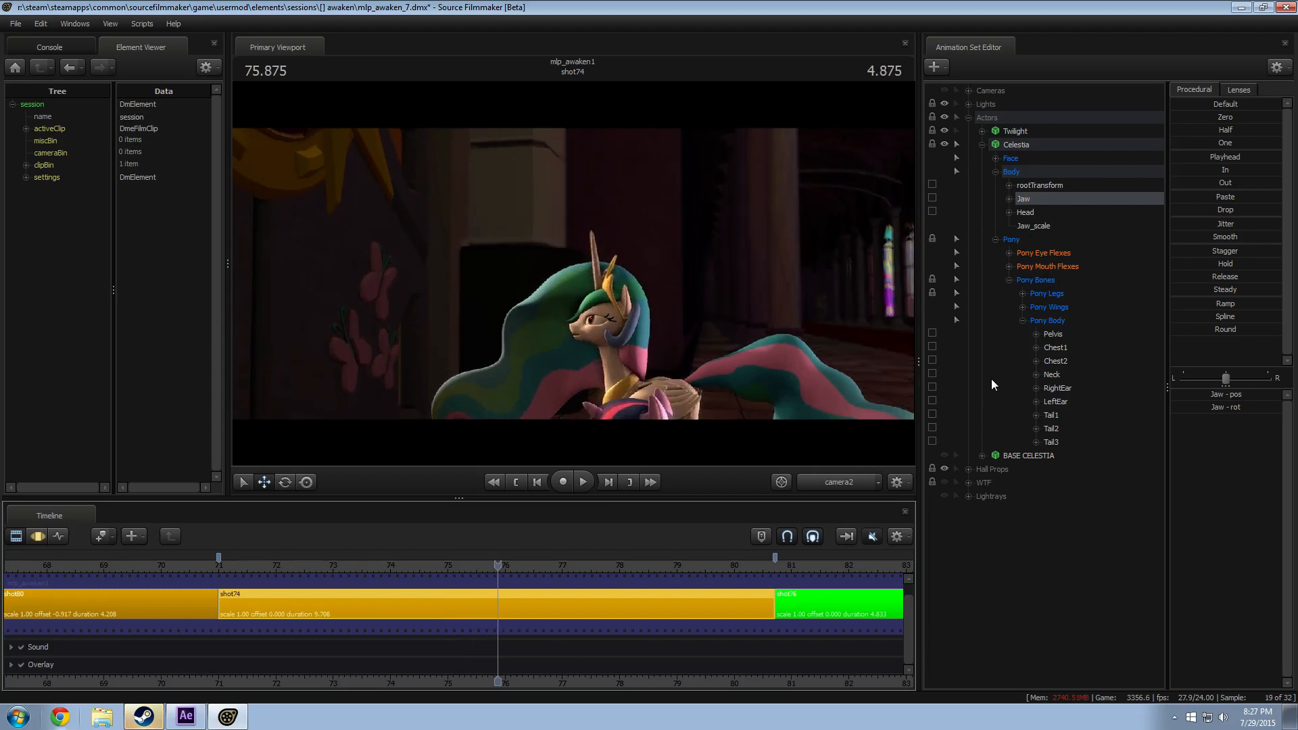
Step: Open Celestia's Face controls in the Motion Editor and bring the Work Camera close in front of her face
{"action": "left_click", "coordinate": [1012, 163]}
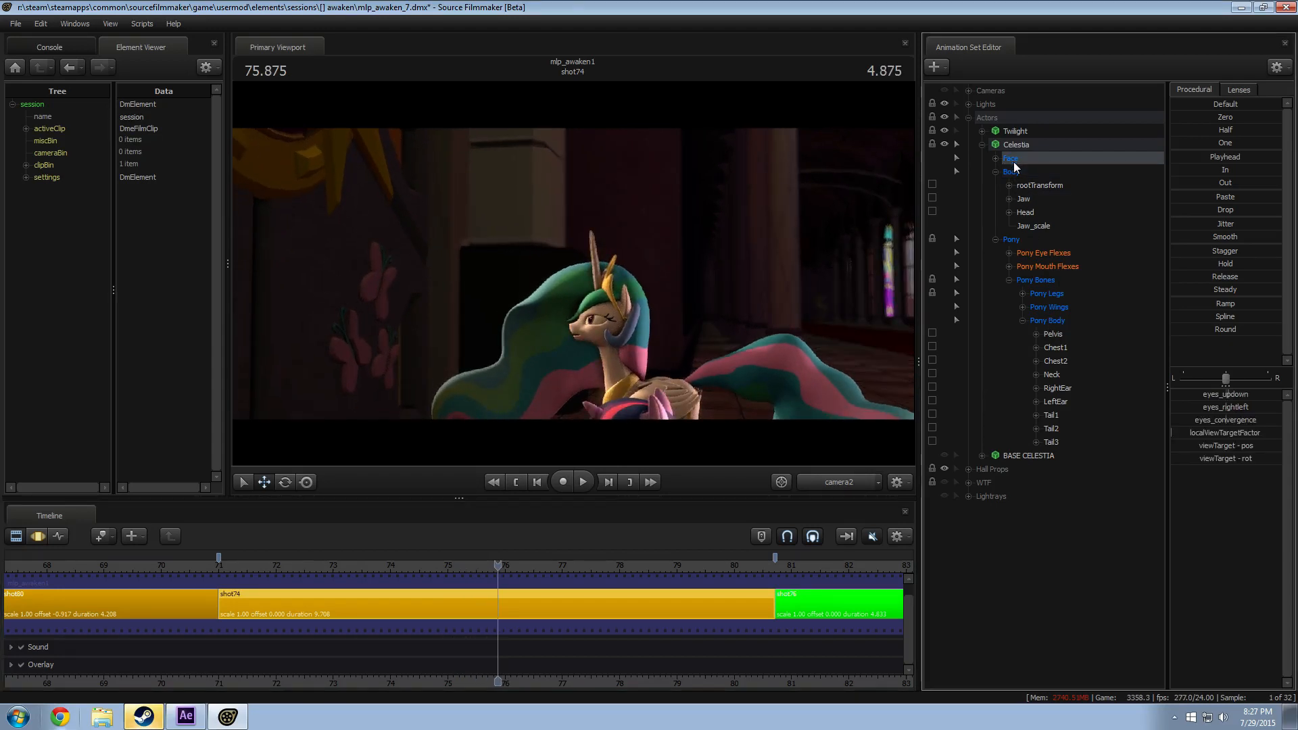
{"action": "key", "text": "F3"}
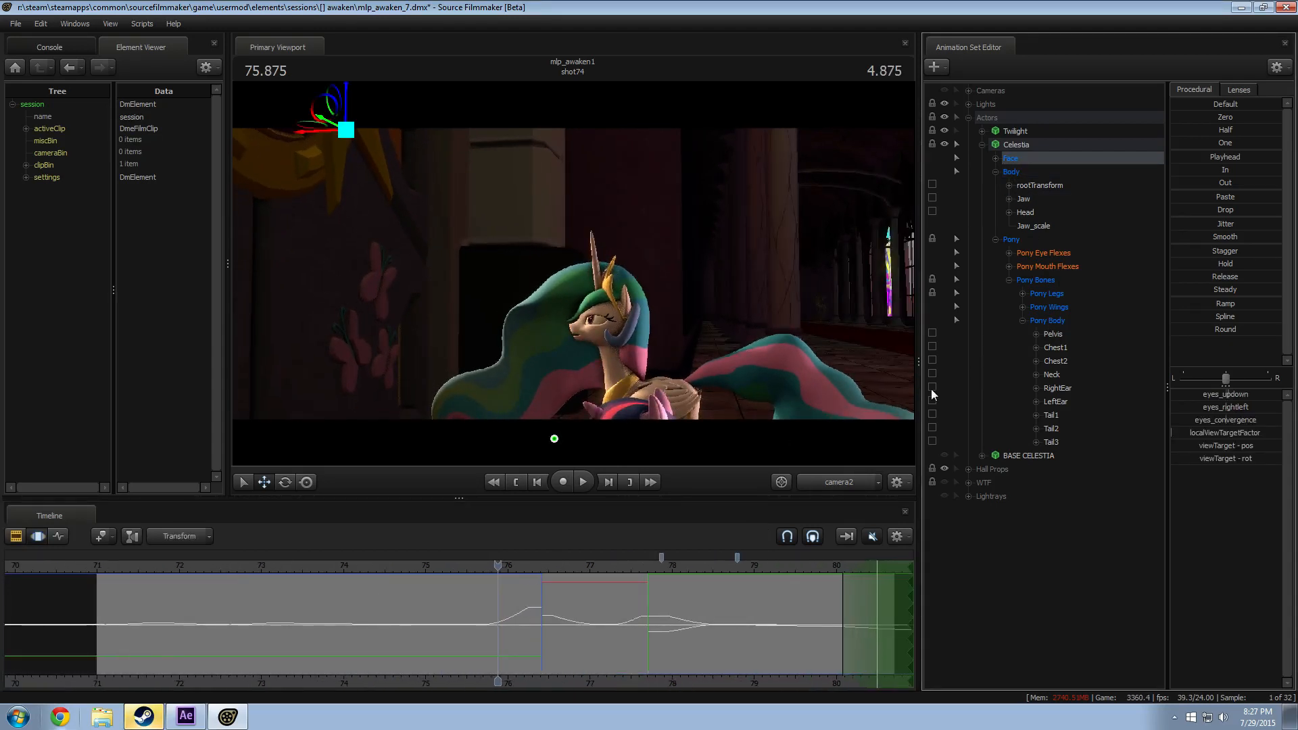
{"action": "mouse_move", "coordinate": [365, 565]}
{"action": "left_mouse_down"}
{"action": "mouse_move", "coordinate": [337, 565]}
{"action": "mouse_move", "coordinate": [377, 564]}
{"action": "mouse_move", "coordinate": [336, 567]}
{"action": "mouse_move", "coordinate": [347, 617]}
{"action": "mouse_move", "coordinate": [535, 633]}
{"action": "left_mouse_up"}
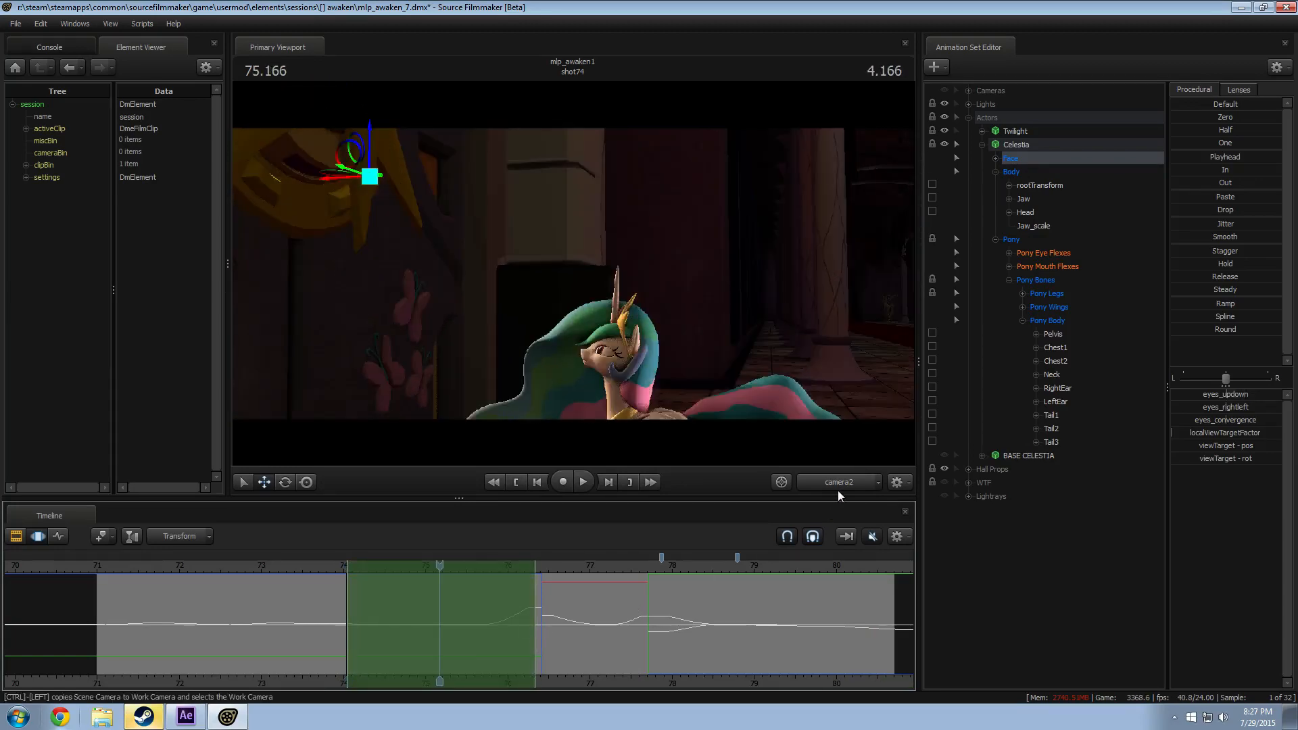
{"action": "left_click", "coordinate": [837, 488]}
{"action": "key", "text": "w"}
{"action": "left_click_drag", "start_coordinate": [609, 304], "coordinate": [733, 321]}
{"action": "key", "text": "a"}
{"action": "key", "text": "space"}
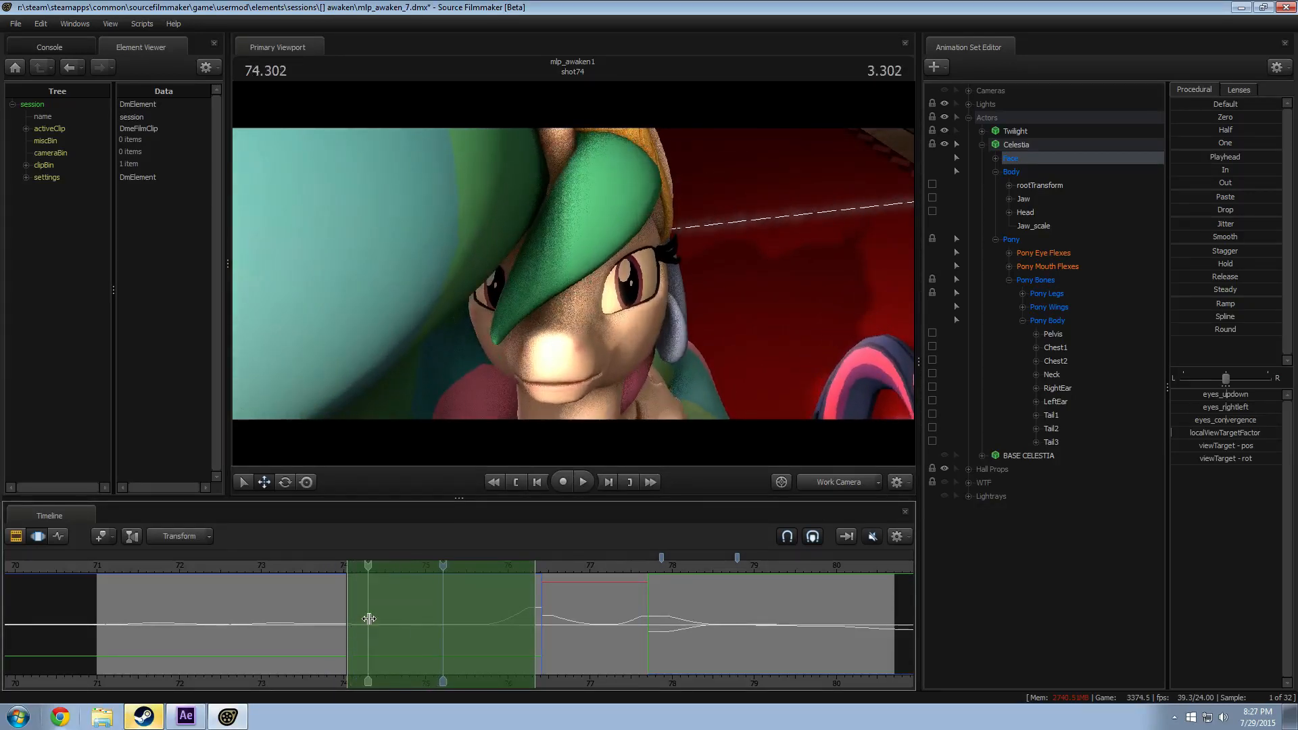
Step: Narrow the time selection to about 74.5–75.3 s with short falloffs on both sides
{"action": "left_click_drag", "start_coordinate": [406, 619], "coordinate": [474, 626], "text": "shift"}
{"action": "scroll", "coordinate": [474, 625], "scroll_direction": "up", "scroll_amount": 1, "text": "shift"}
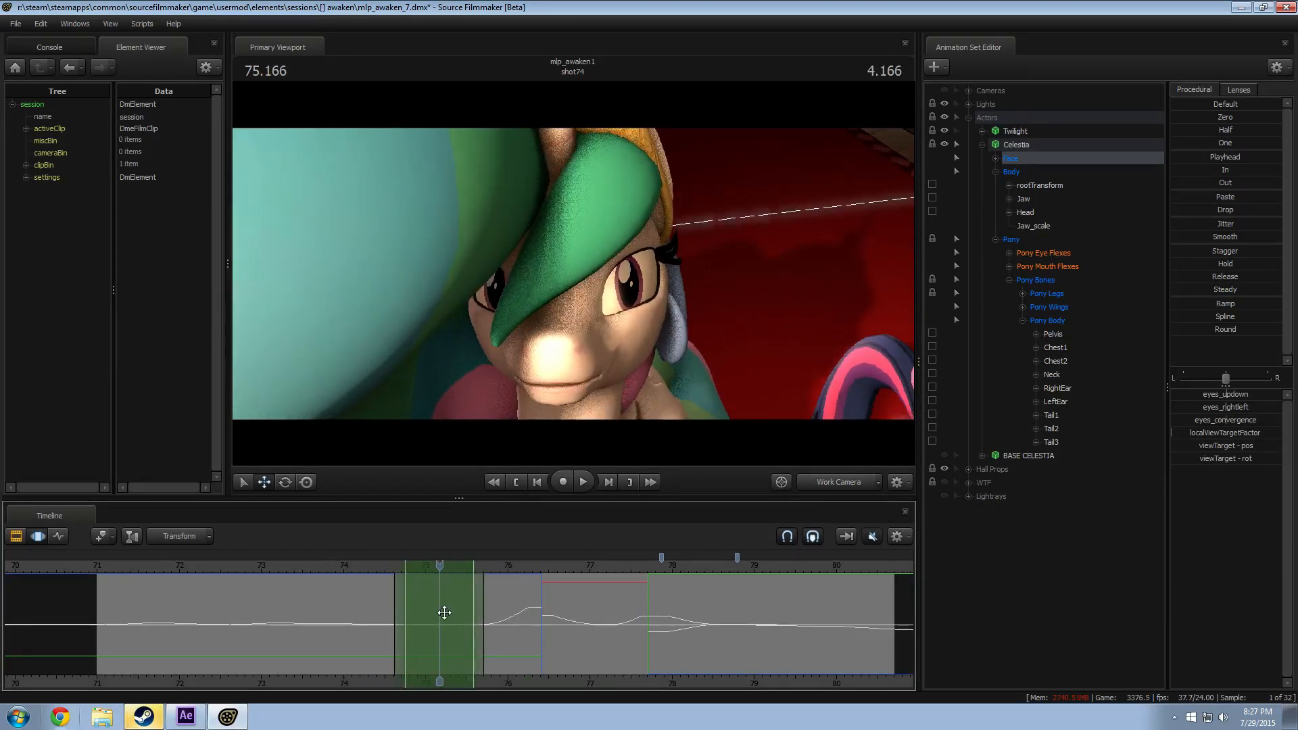
{"action": "left_click_drag", "start_coordinate": [459, 574], "coordinate": [427, 588]}
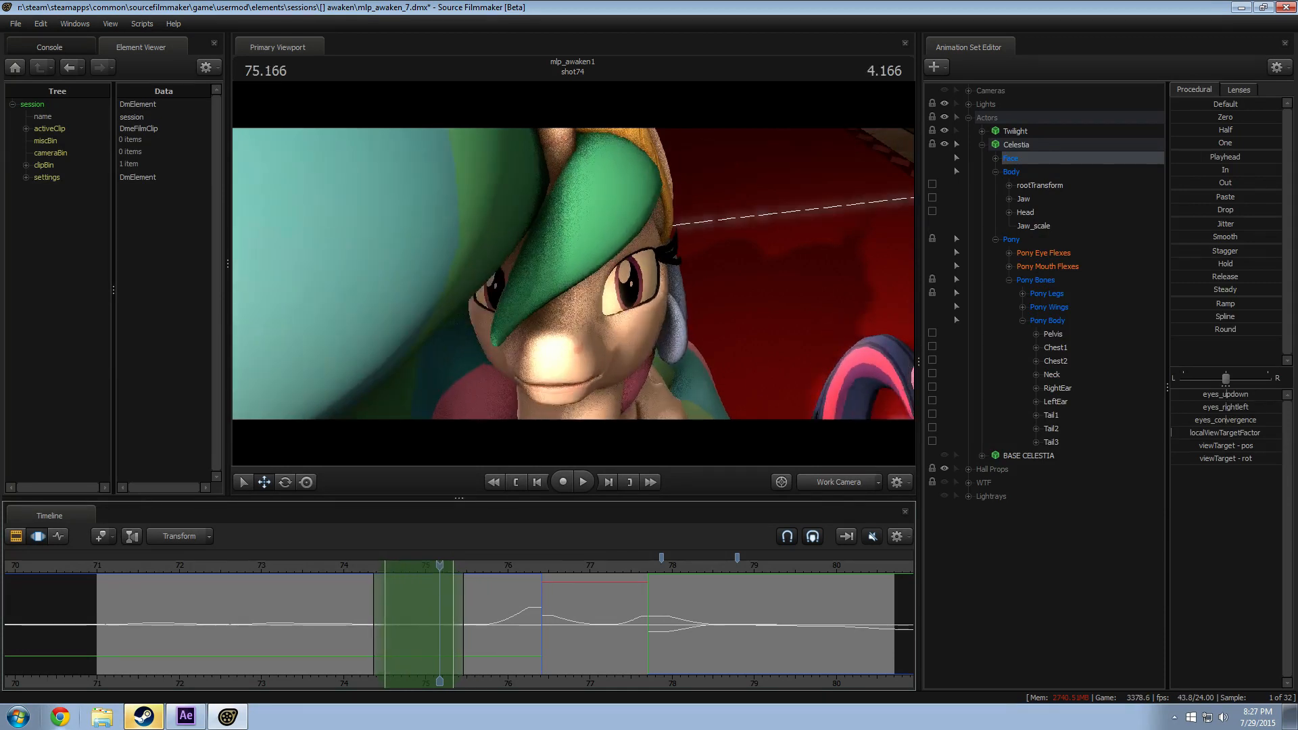
Step: Try a slight shift of Celestia's eyes_rightleft over the selected range and play it back close to her face
{"action": "left_click_drag", "start_coordinate": [1254, 406], "coordinate": [1256, 406]}
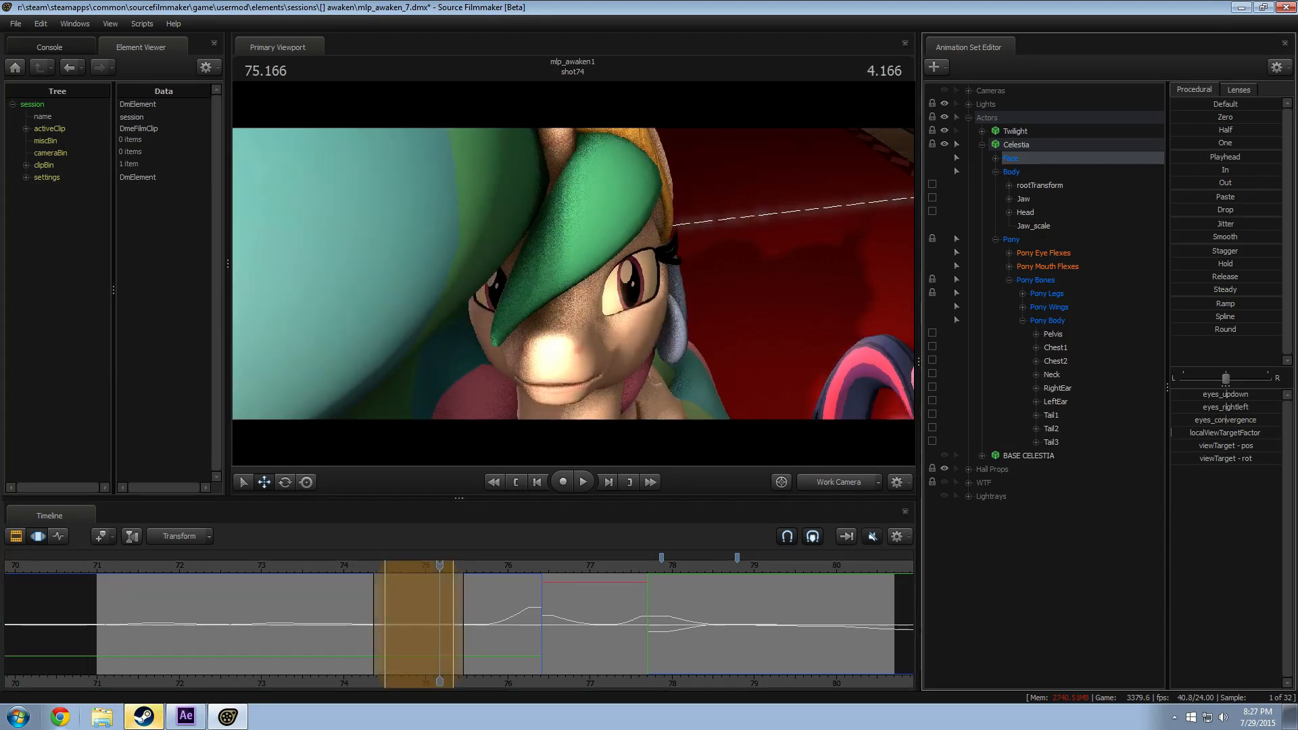
{"action": "left_click", "coordinate": [352, 566]}
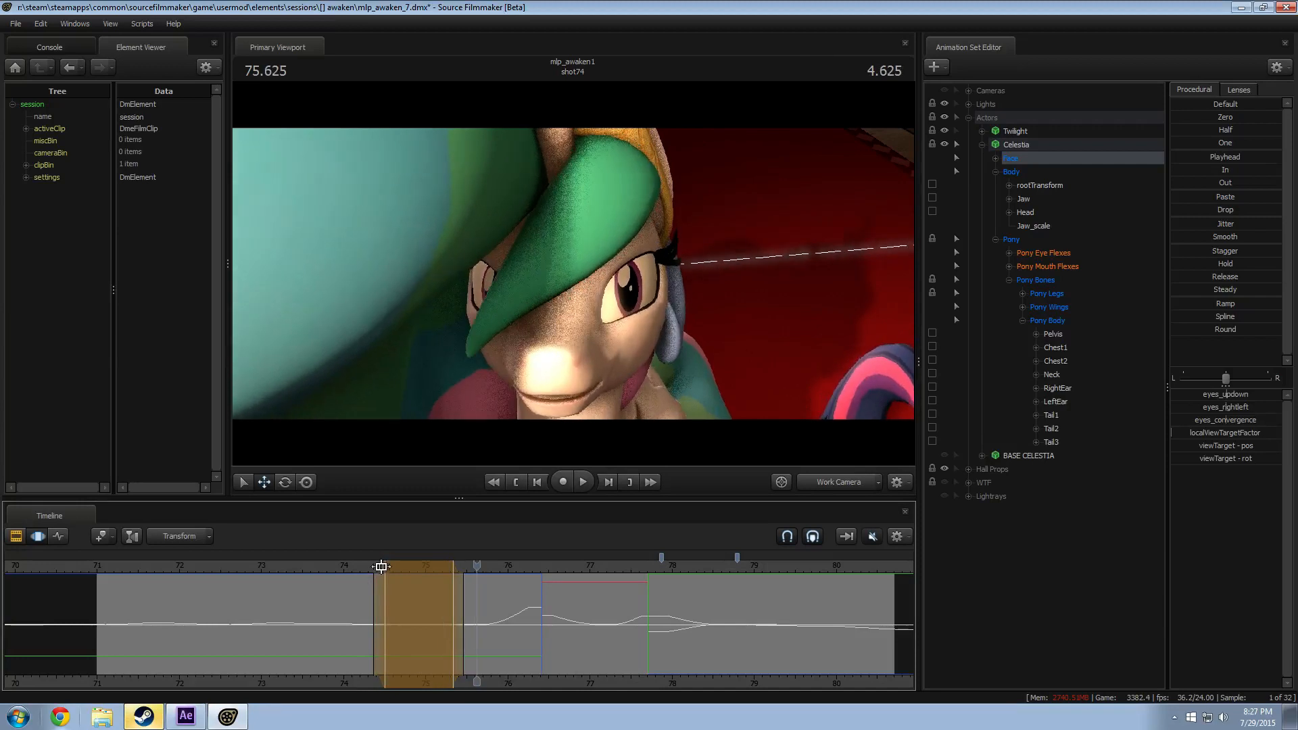
{"action": "scroll", "coordinate": [434, 592], "scroll_direction": "up", "scroll_amount": 3}
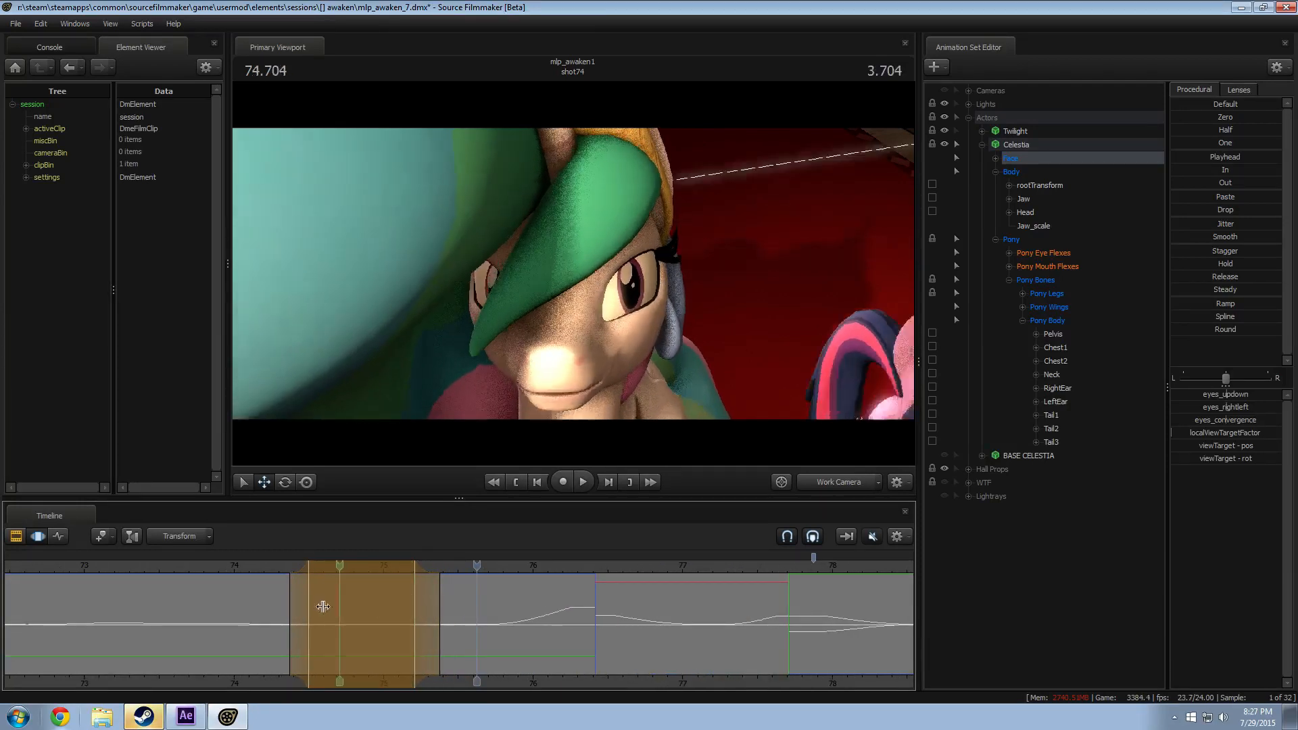
{"action": "left_click", "coordinate": [267, 566]}
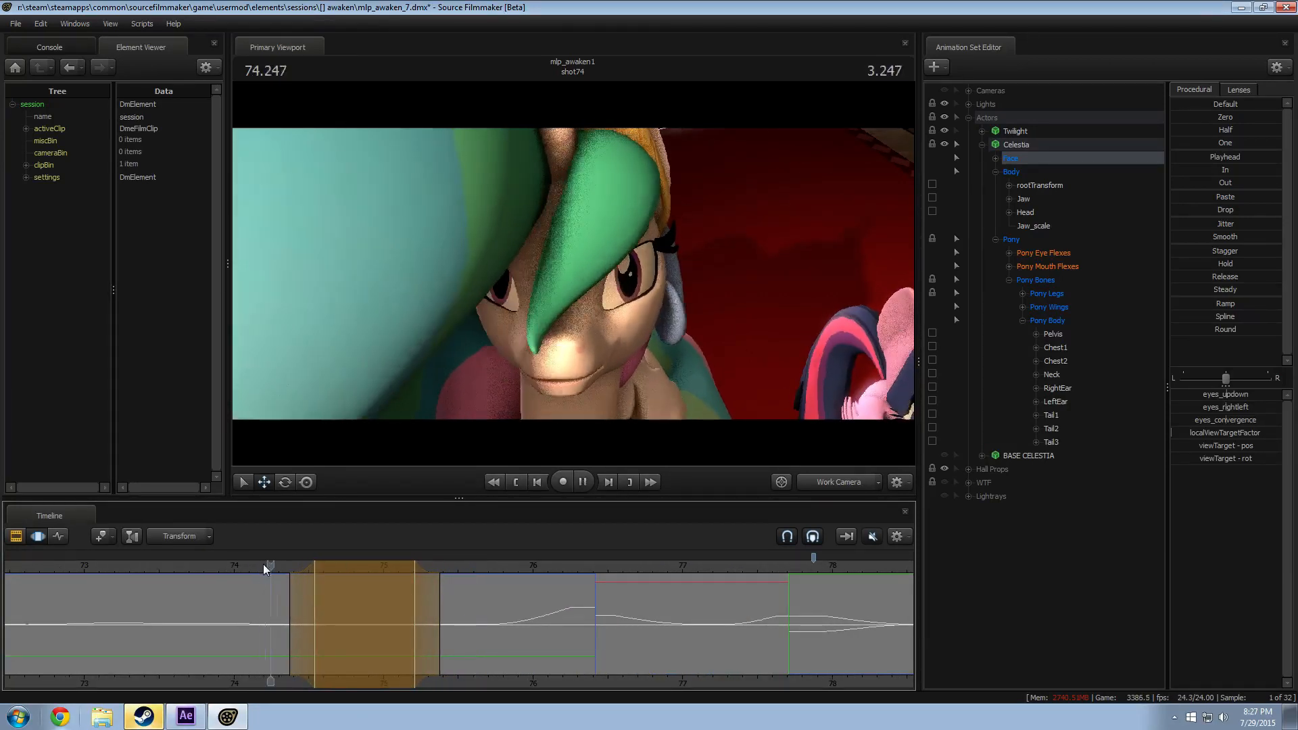
{"action": "key", "text": "space"}
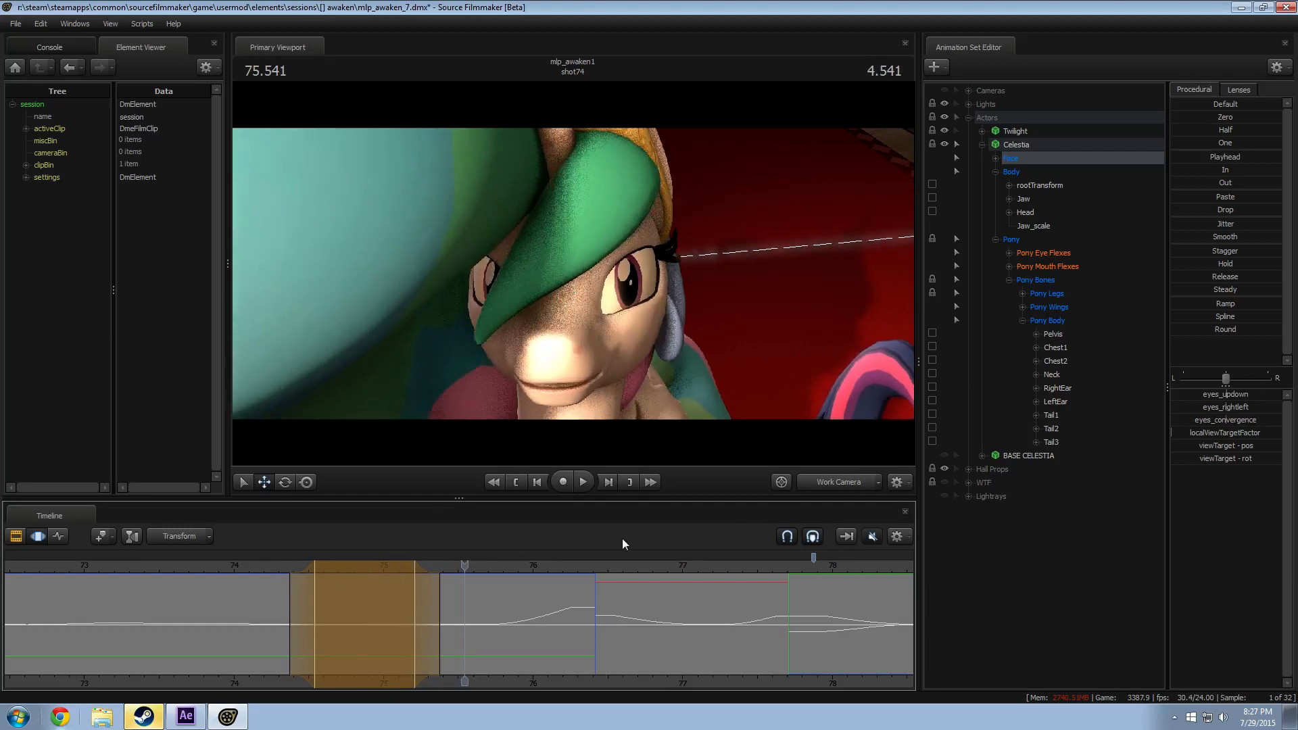
Step: Review the eye shift through camera2 from about 74.2 s and undo it
{"action": "left_click", "coordinate": [822, 484]}
{"action": "left_click", "coordinate": [273, 565]}
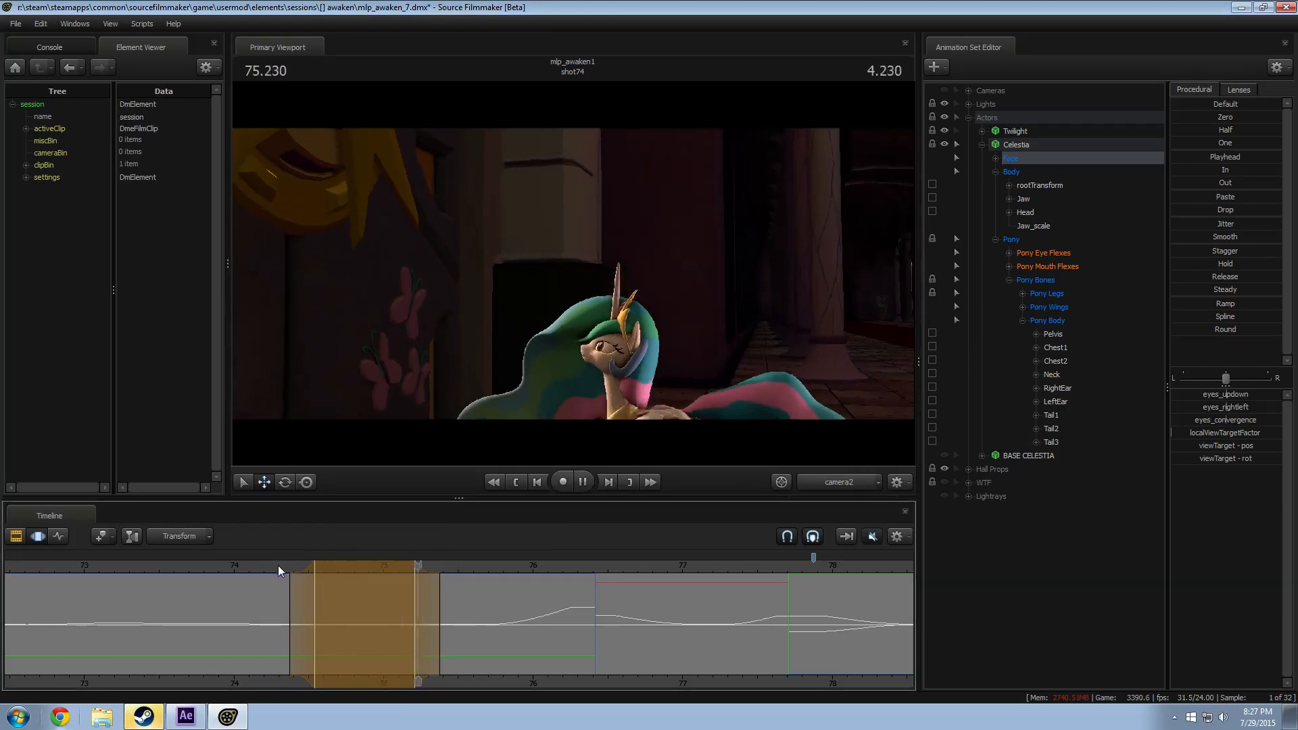
{"action": "left_click", "coordinate": [266, 569]}
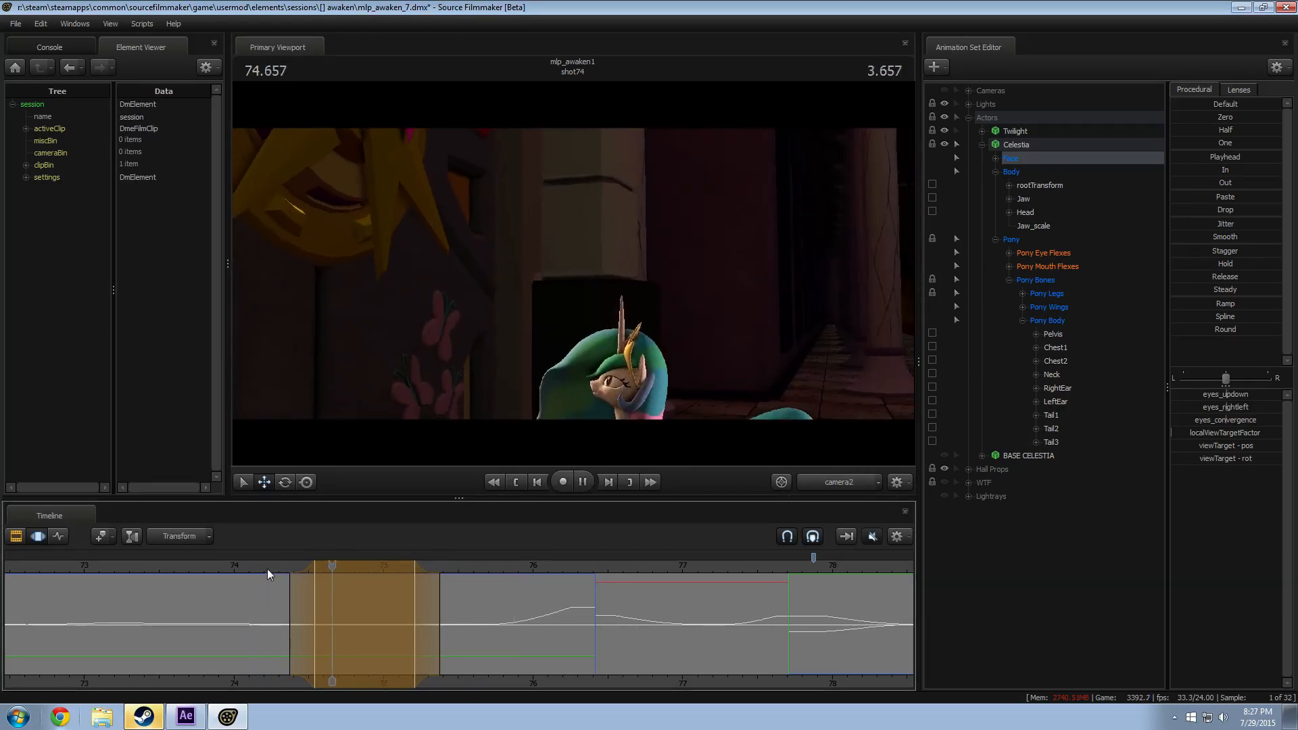
{"action": "key", "text": "space"}
{"action": "left_click_drag", "start_coordinate": [259, 569], "coordinate": [390, 570]}
{"action": "key", "text": "ctrl+z"}
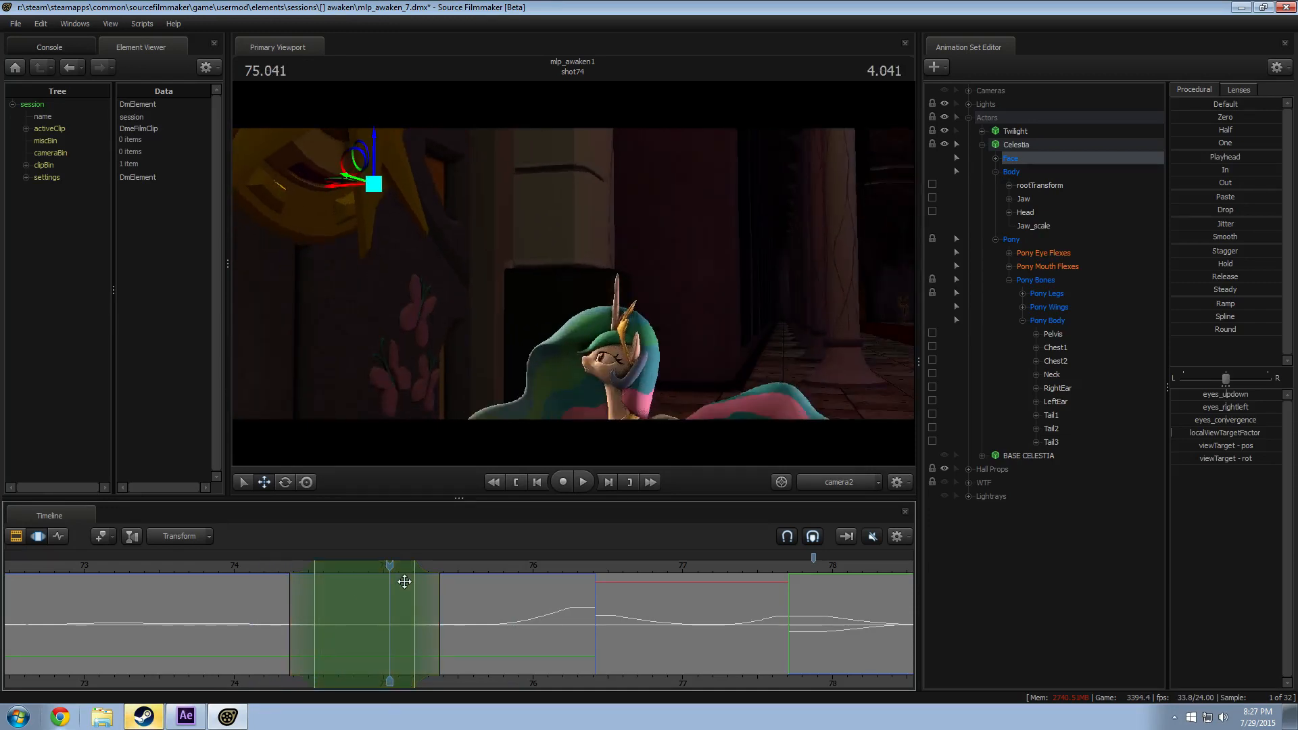
Step: Shift Celestia's eyes_rightleft slightly over the selected range and play it back with the Work Camera close to her profile
{"action": "left_click_drag", "start_coordinate": [1239, 406], "coordinate": [1236, 406]}
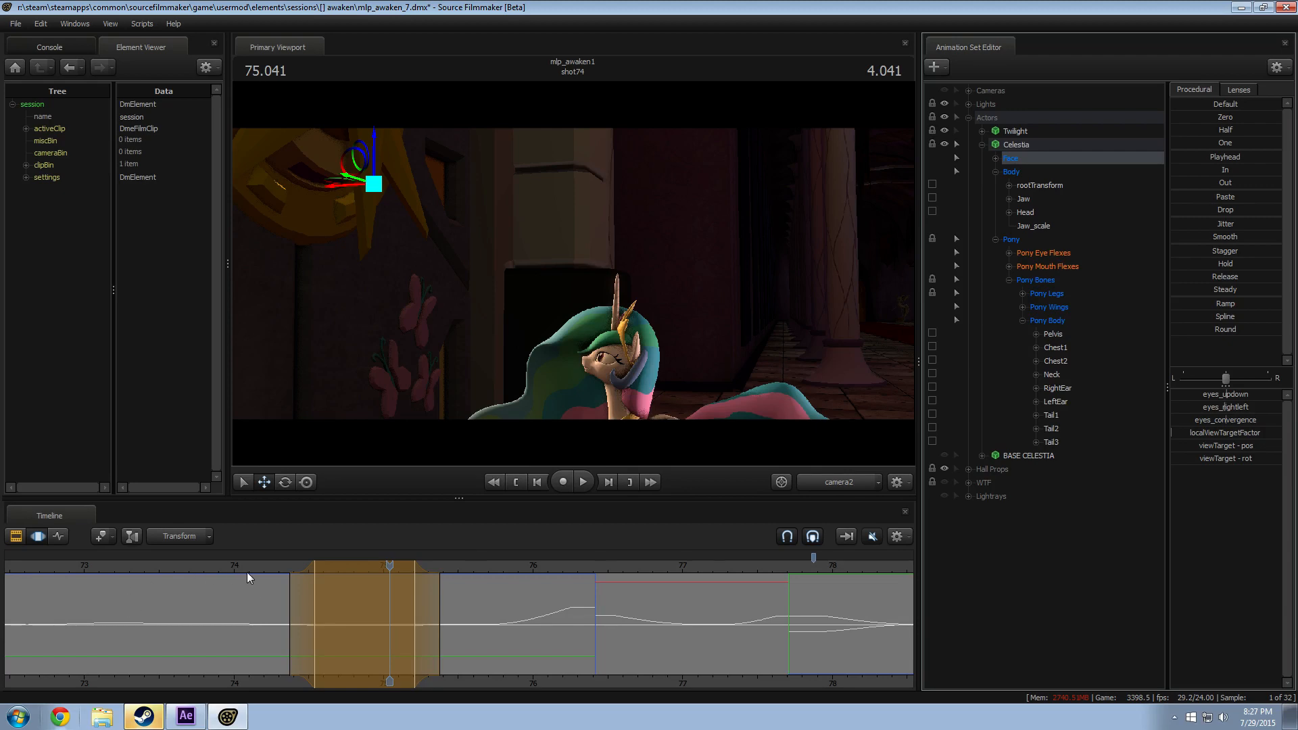
{"action": "left_click", "coordinate": [277, 569]}
{"action": "left_click", "coordinate": [848, 486]}
{"action": "left_click_drag", "start_coordinate": [683, 318], "coordinate": [683, 338]}
{"action": "key", "text": "w"}
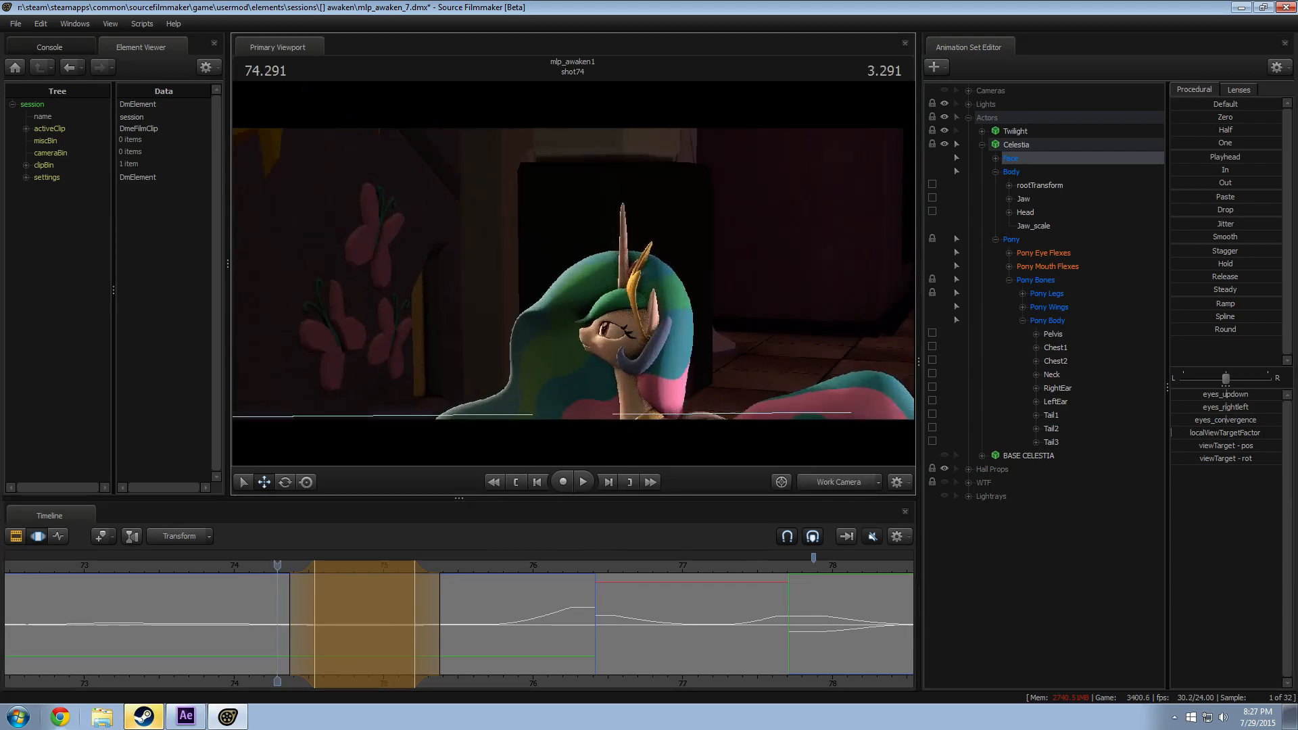
{"action": "key", "text": "space"}
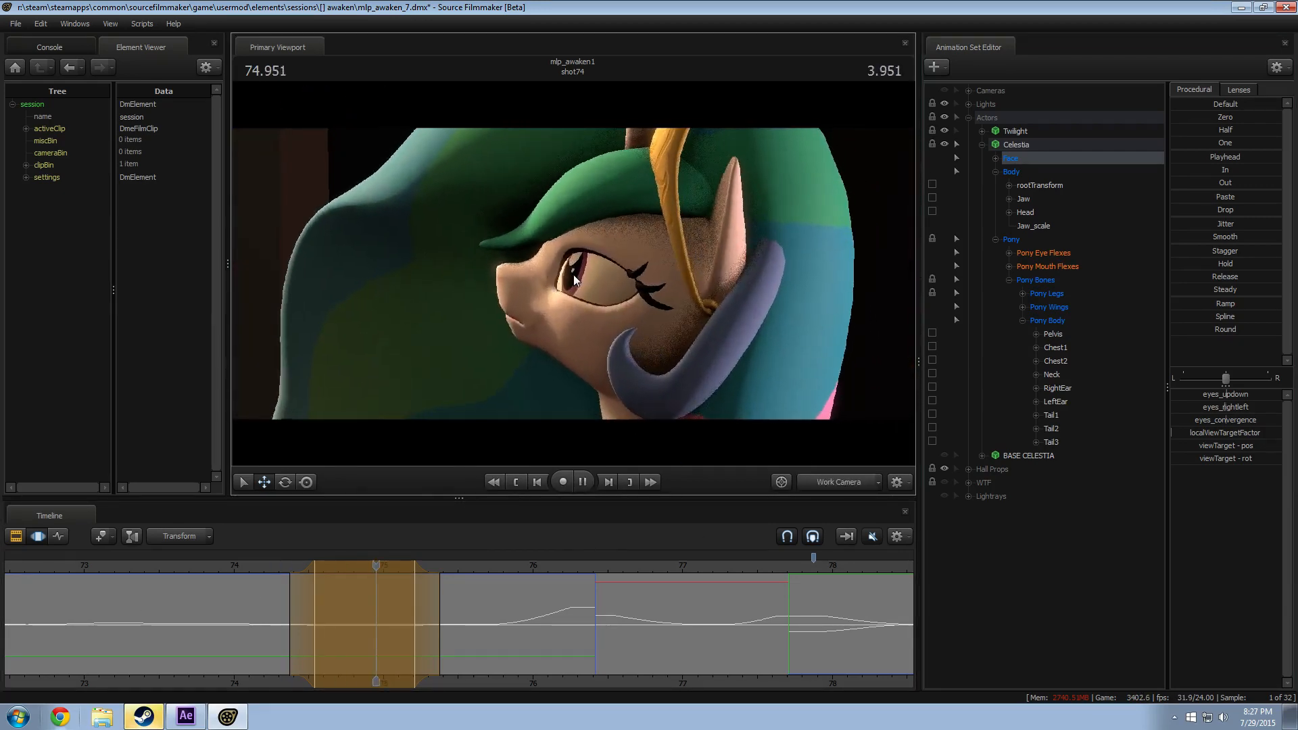
{"action": "key", "text": "space"}
Step: Shorten the eye shift so its full-strength range ends at about 75.1 s, and replay it
{"action": "left_click_drag", "start_coordinate": [428, 607], "coordinate": [408, 607]}
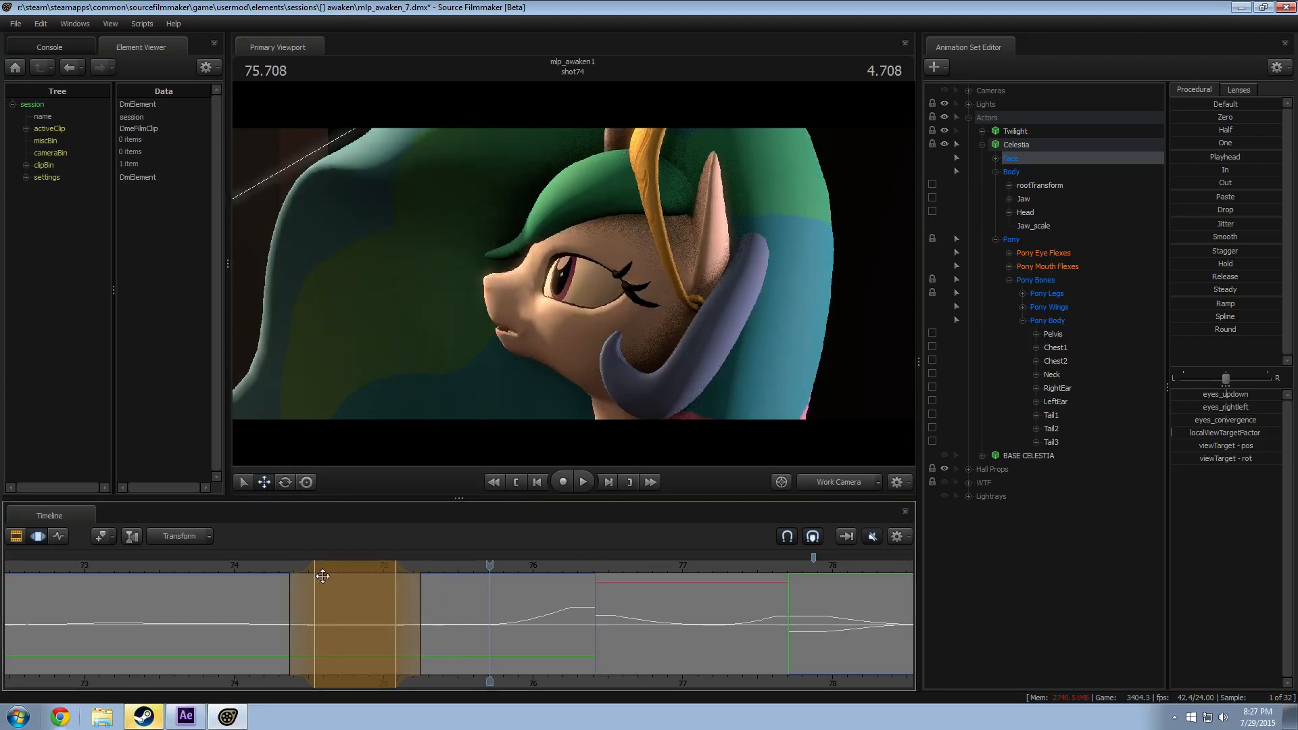
{"action": "left_click", "coordinate": [271, 565]}
{"action": "key", "text": "space"}
{"action": "key", "text": "space"}
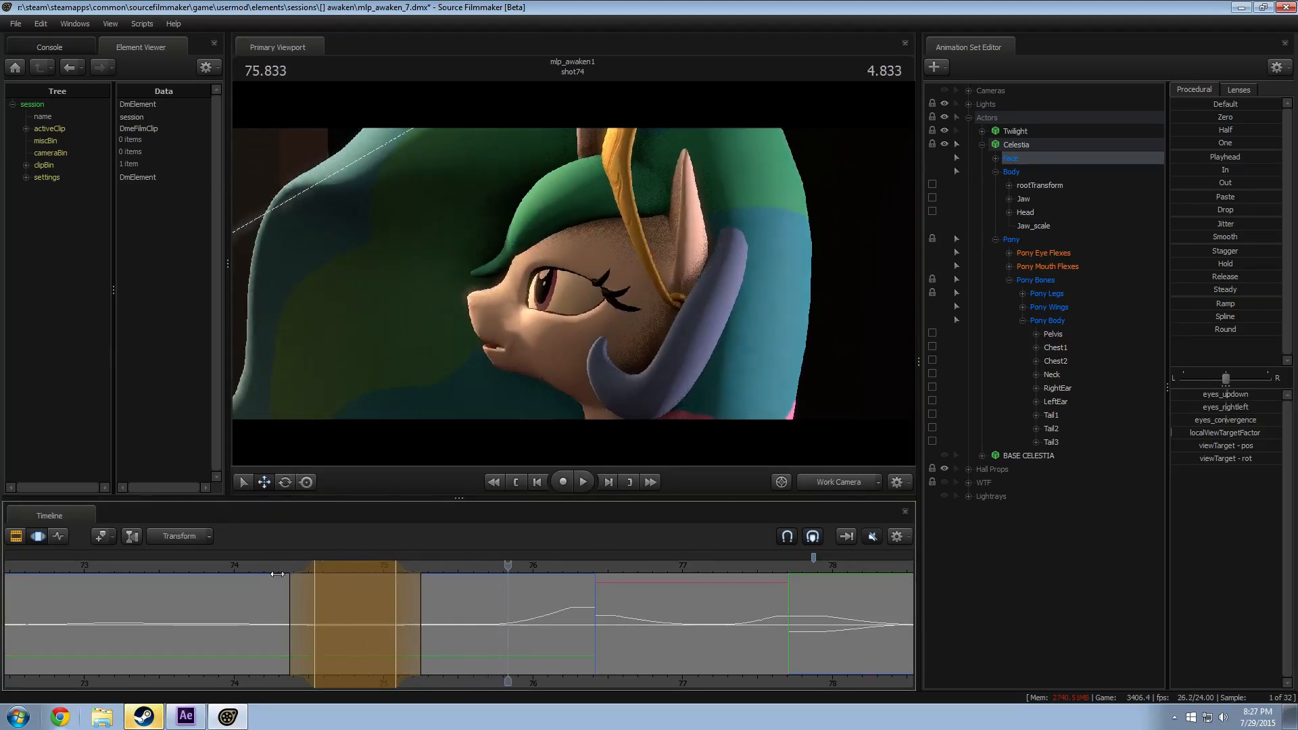
Step: Select about 74.6–75.0 s with wider falloffs and show Celestia's Pony Eye Flexes
{"action": "left_click", "coordinate": [358, 586]}
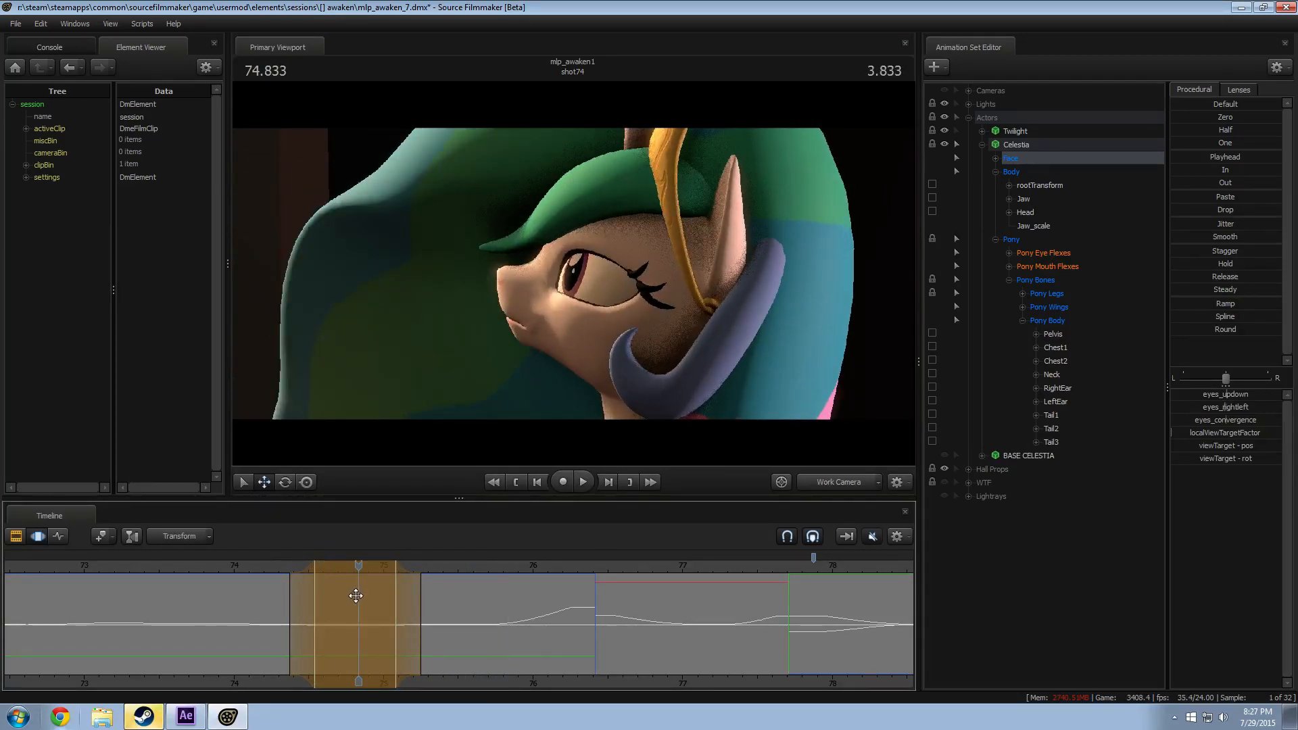
{"action": "left_click_drag", "start_coordinate": [304, 597], "coordinate": [320, 598]}
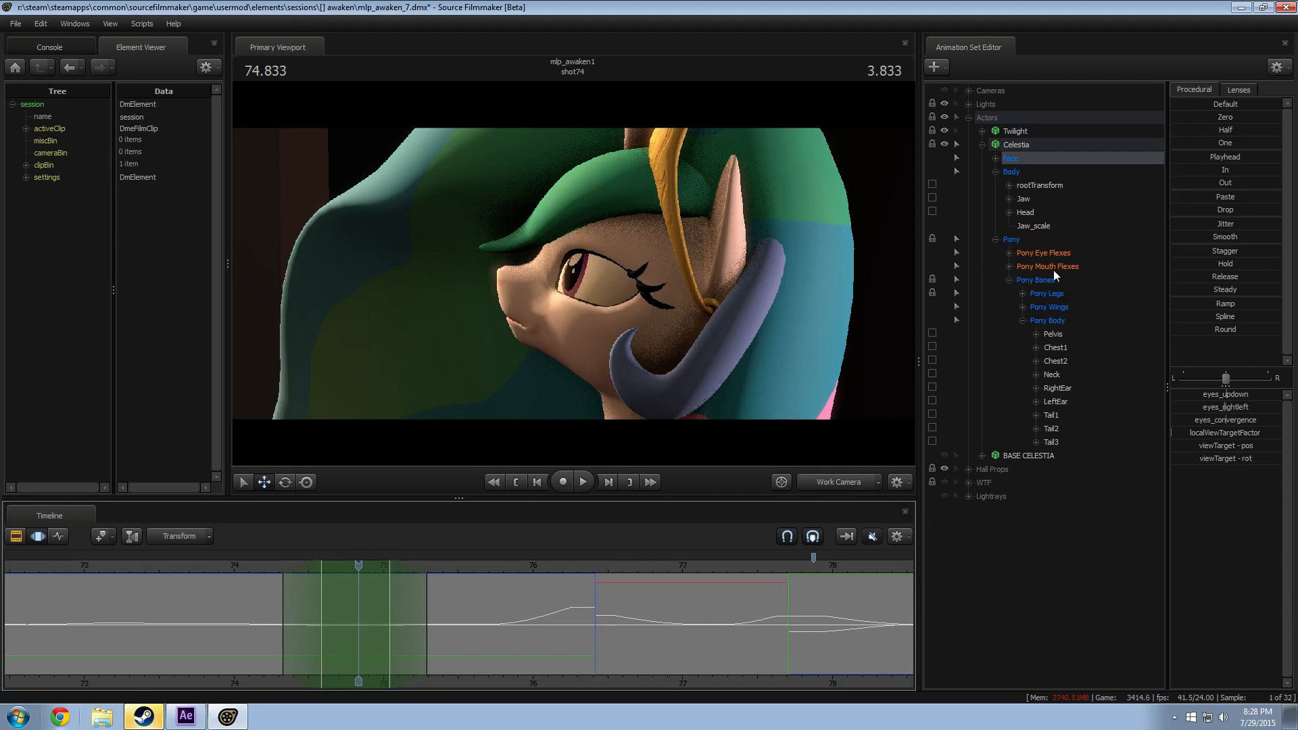
{"action": "left_click", "coordinate": [1044, 253]}
Step: Try small eye_closer_left adjustments on Celestia over the selected range, play them back, and undo the change
{"action": "left_click_drag", "start_coordinate": [1206, 600], "coordinate": [1208, 600]}
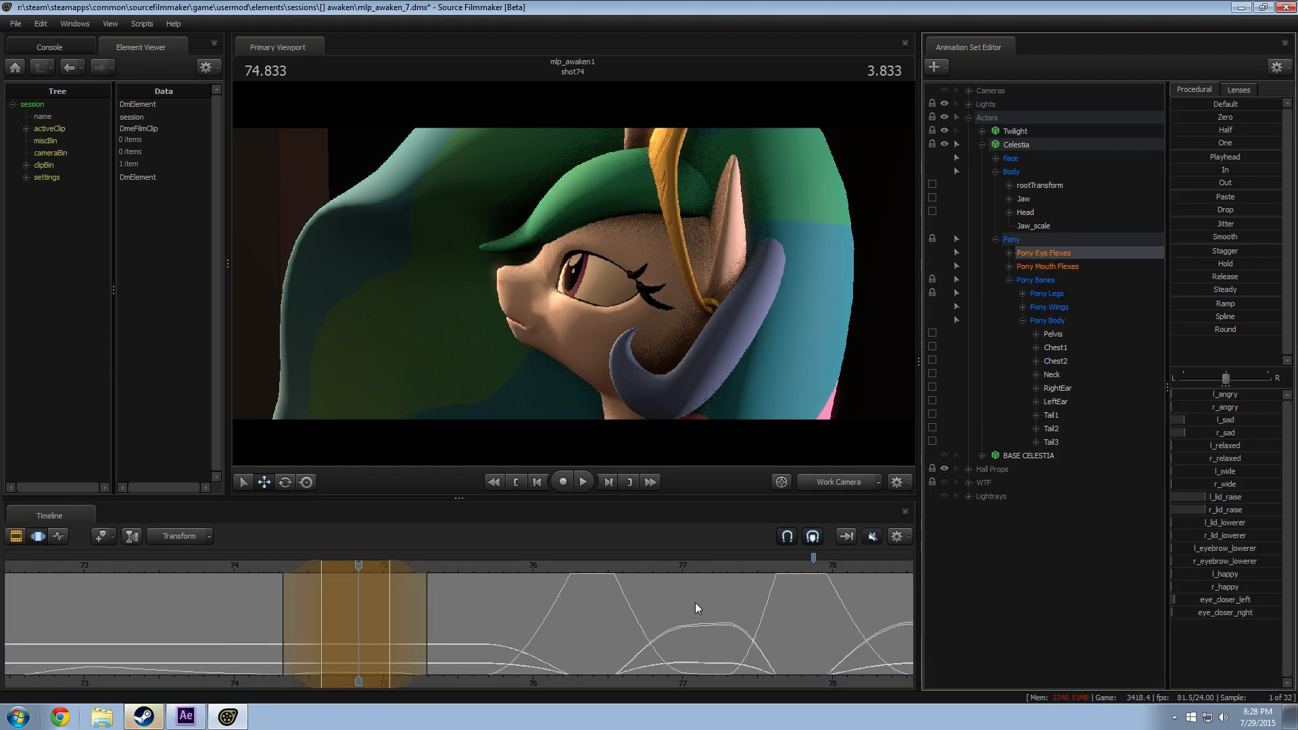
{"action": "left_click", "coordinate": [265, 566]}
{"action": "key", "text": "space"}
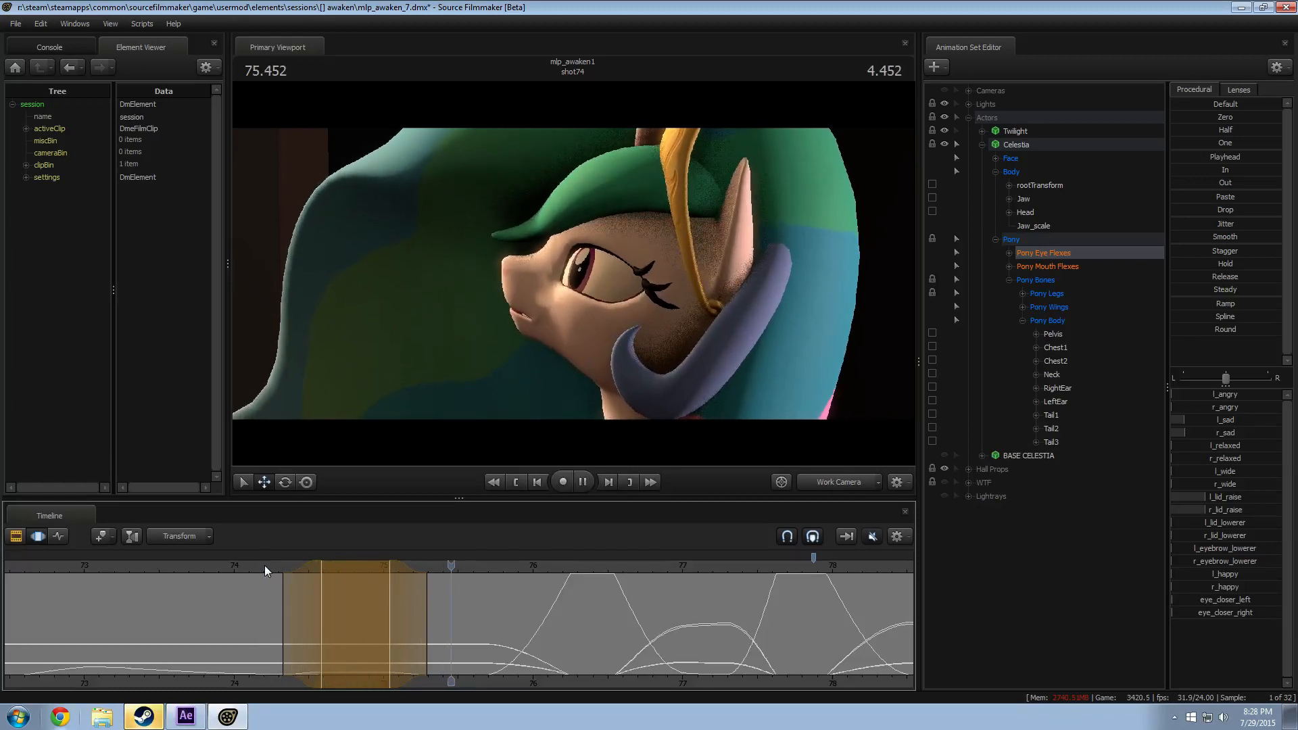
{"action": "left_click", "coordinate": [347, 567]}
{"action": "left_click_drag", "start_coordinate": [1221, 600], "coordinate": [1225, 600]}
{"action": "key", "text": "ctrl+z"}
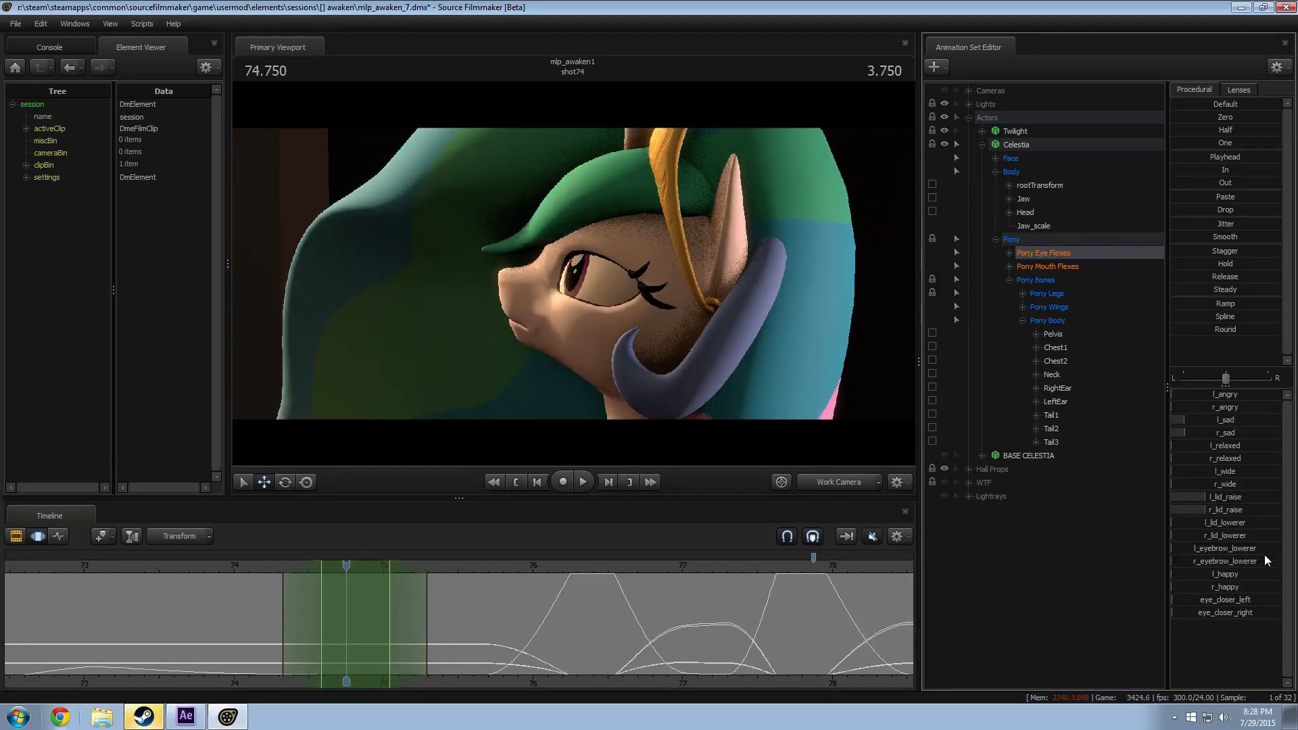
Step: Raise Celestia's l_lid_raise flex slightly over the selected range and play it back
{"action": "left_click_drag", "start_coordinate": [1225, 506], "coordinate": [1229, 505]}
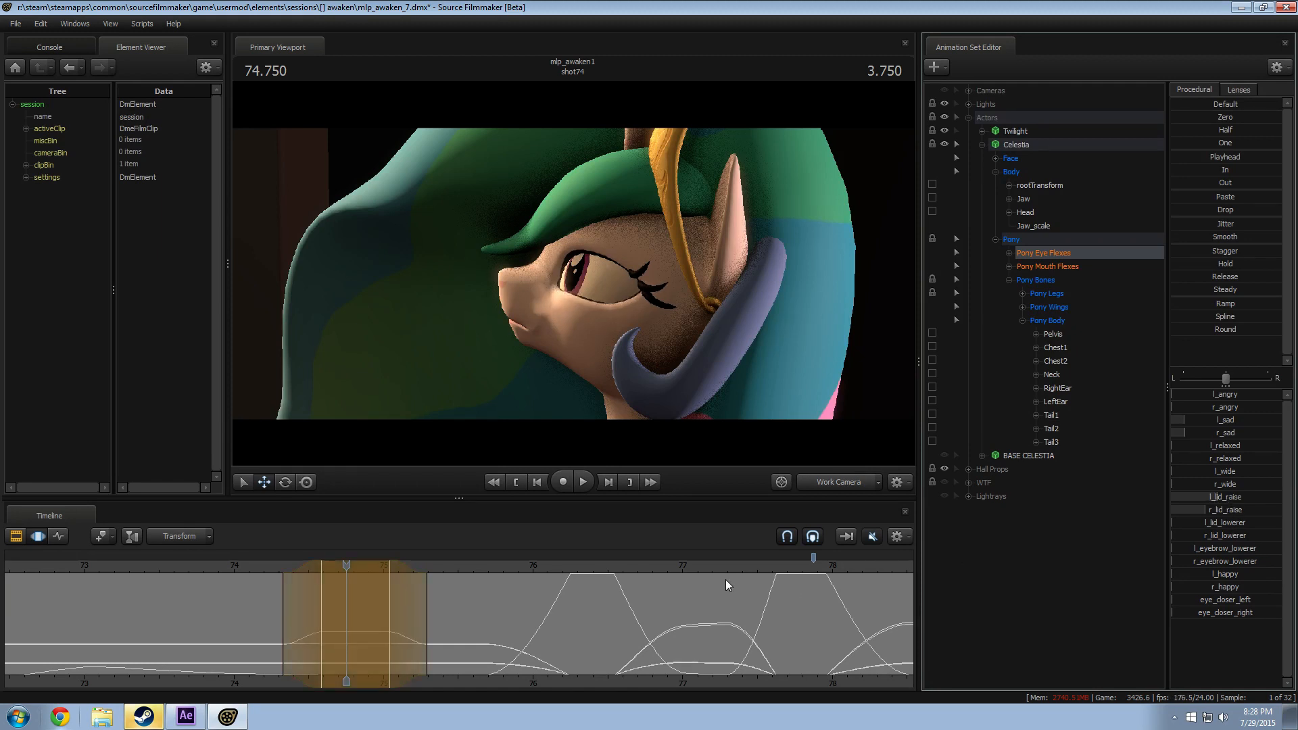
{"action": "key", "text": "space"}
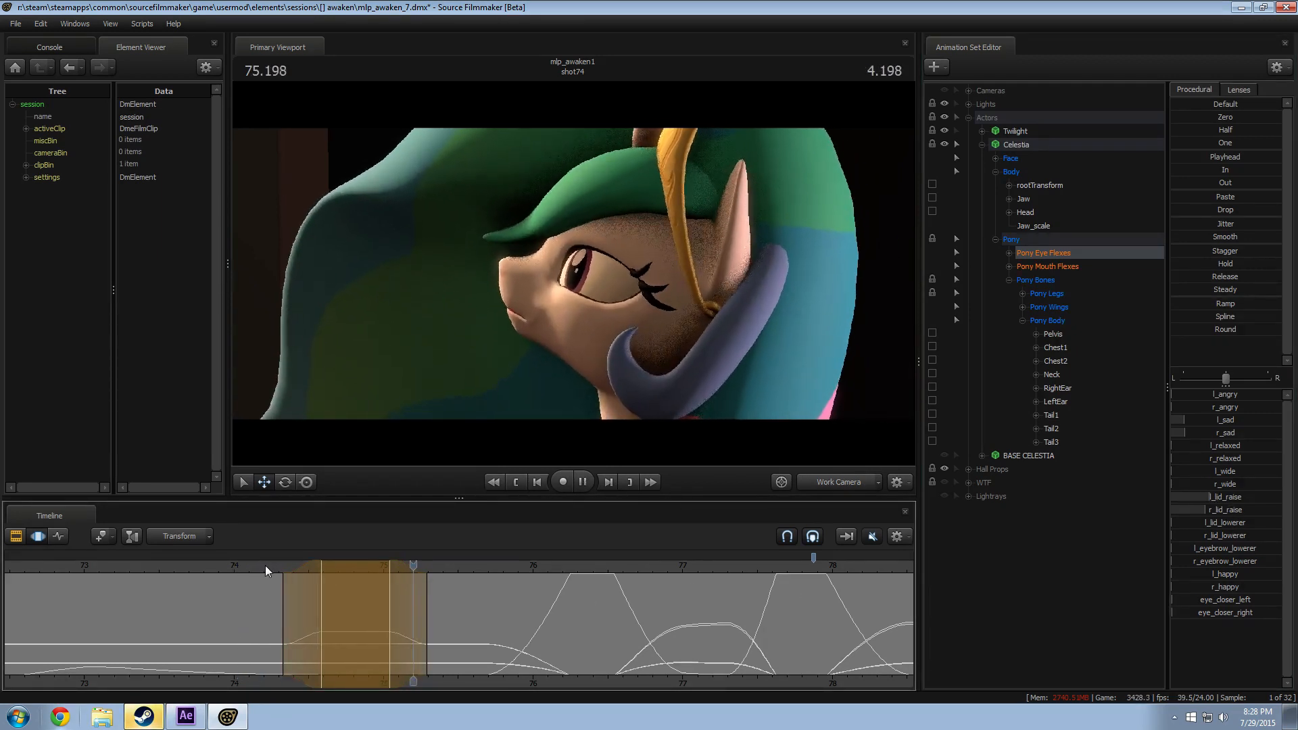
{"action": "key", "text": "space"}
Step: Widen the eyelid change's falloffs to start at about 74.3 s and end at about 75.5 s, and replay it
{"action": "left_click_drag", "start_coordinate": [282, 604], "coordinate": [277, 603]}
{"action": "left_click", "coordinate": [424, 612]}
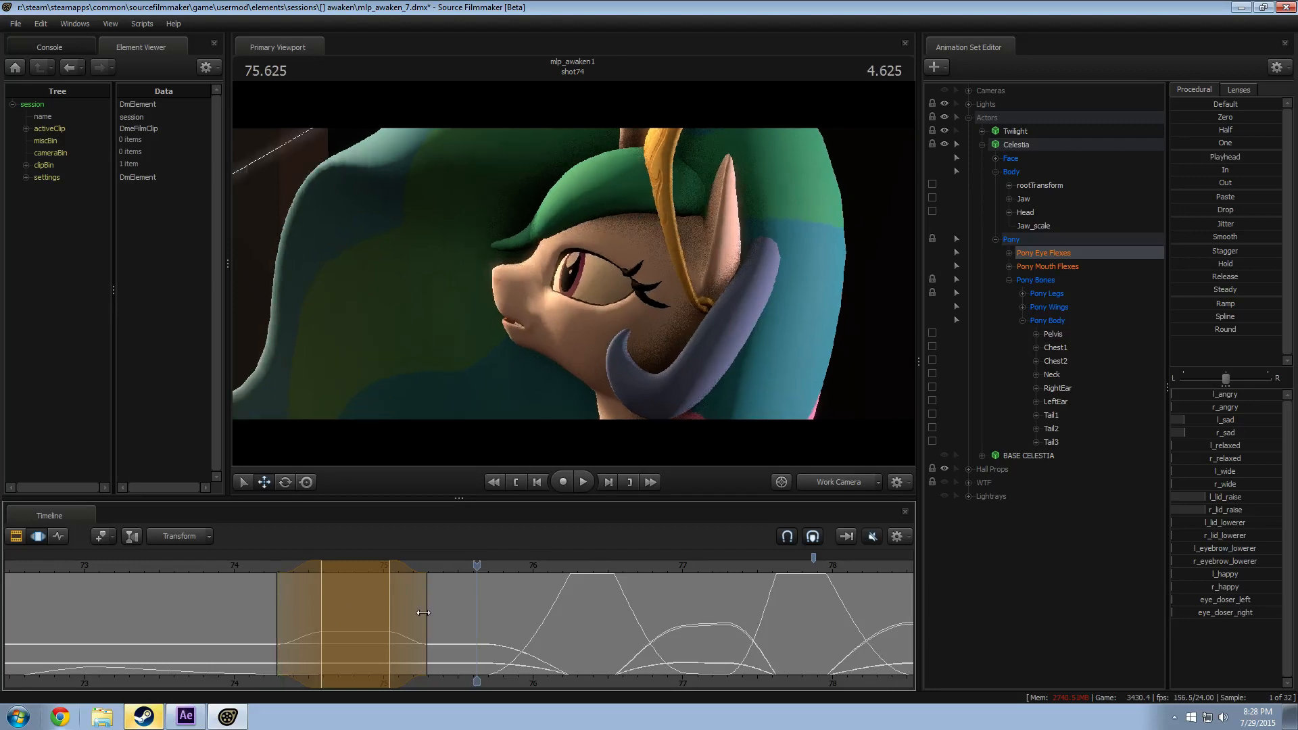
{"action": "left_click_drag", "start_coordinate": [424, 613], "coordinate": [452, 612]}
{"action": "key", "text": "space"}
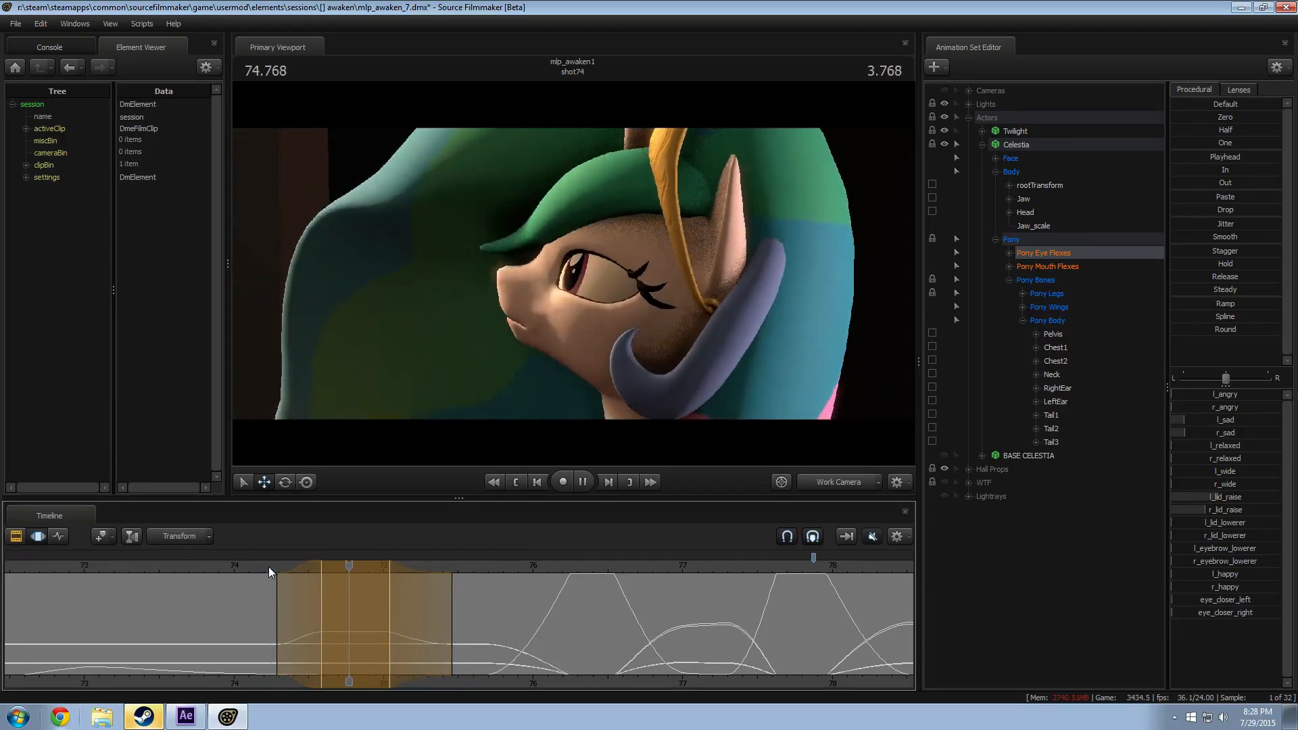
{"action": "key", "text": "space"}
Step: Move the eyelid change slightly later, with full strength at about 74.6–75.1 s, and replay it from before its start
{"action": "left_click_drag", "start_coordinate": [364, 571], "coordinate": [371, 571]}
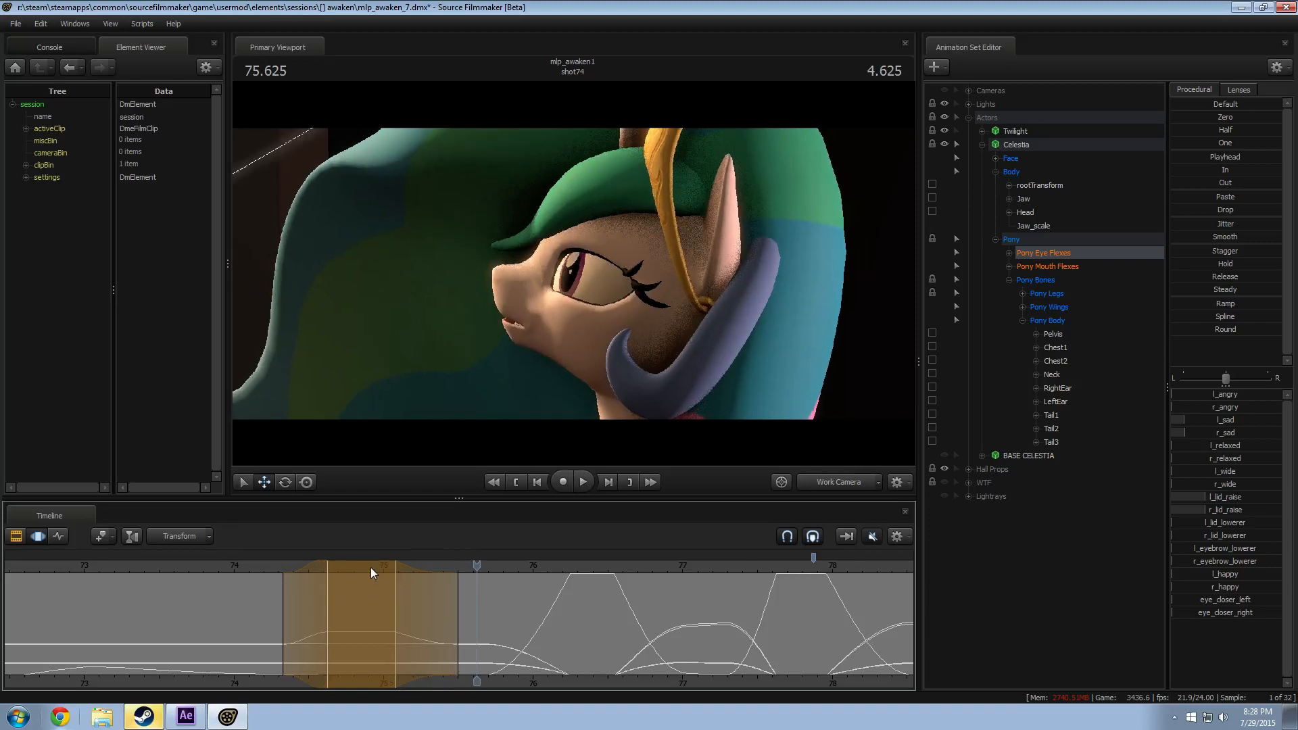
{"action": "key", "text": "space"}
{"action": "key", "text": "space"}
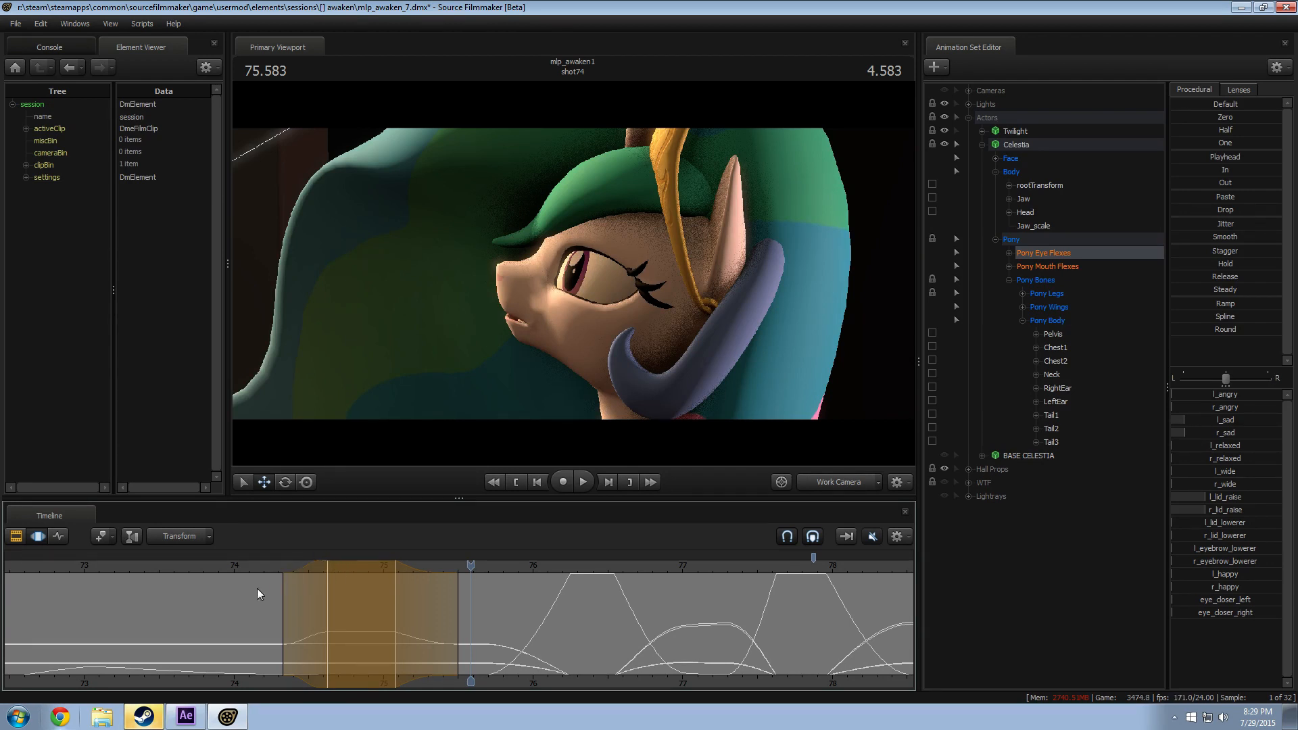
{"action": "scroll", "coordinate": [257, 588], "scroll_direction": "down", "scroll_amount": 2}
{"action": "left_click", "coordinate": [363, 567]}
{"action": "key", "text": "space"}
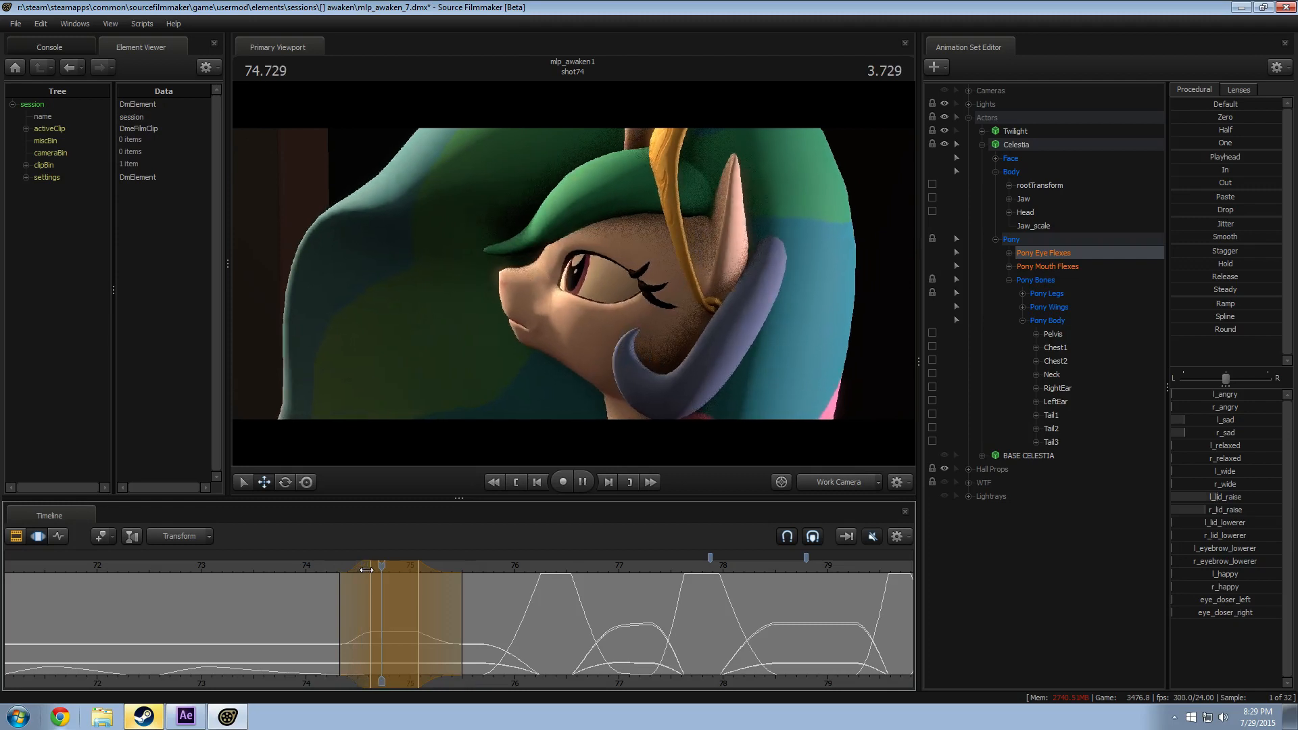
Step: Switch between the camera views, frame the work camera on Celestia's head, and replay the eyelid change from about 74.25 s
{"action": "key", "text": "space"}
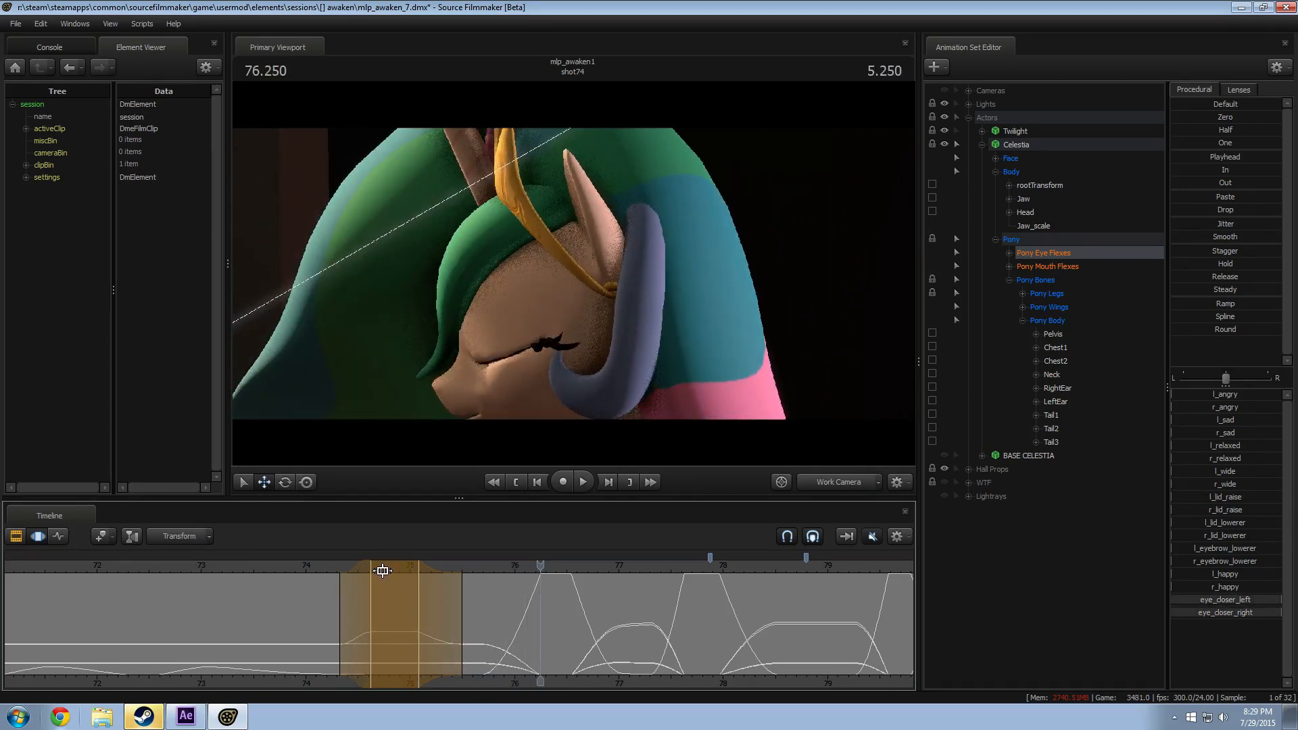
{"action": "left_click", "coordinate": [846, 479]}
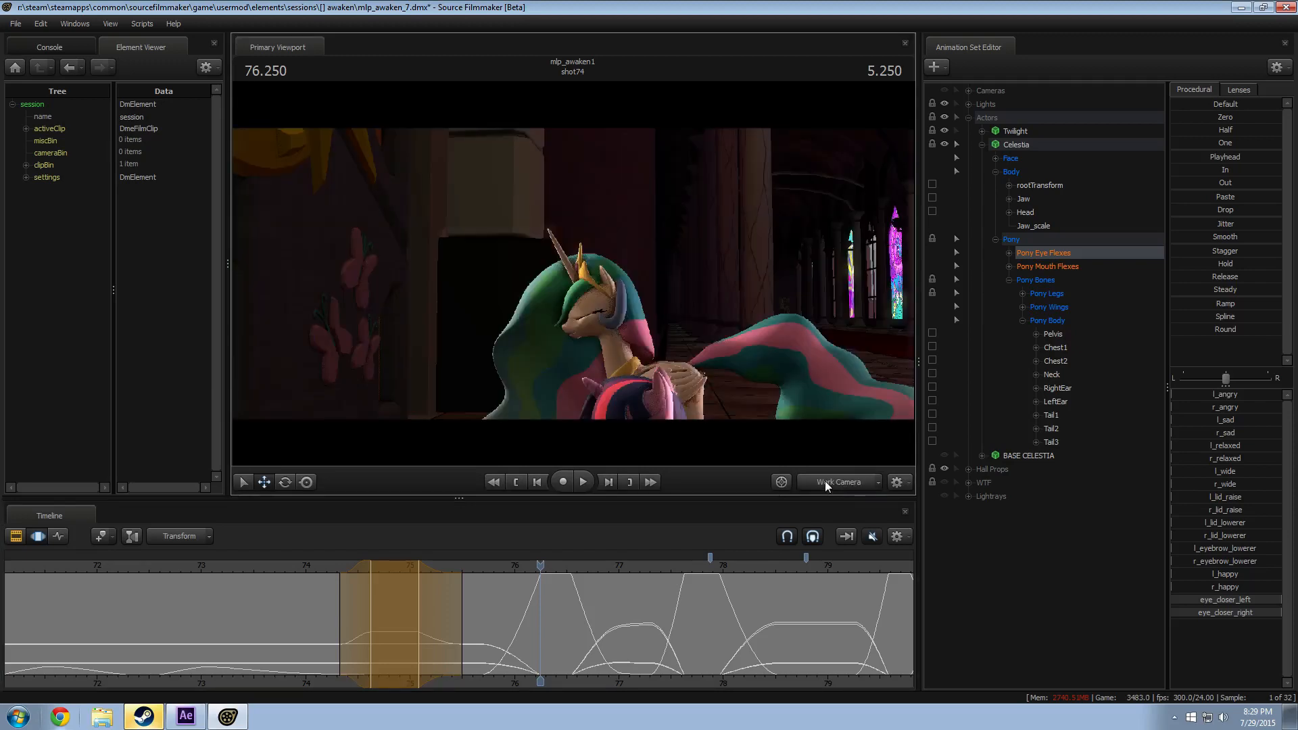
{"action": "key", "text": "space"}
{"action": "key", "text": "w"}
{"action": "left_click_drag", "start_coordinate": [688, 398], "coordinate": [562, 320]}
{"action": "left_click", "coordinate": [322, 567]}
{"action": "key", "text": "space"}
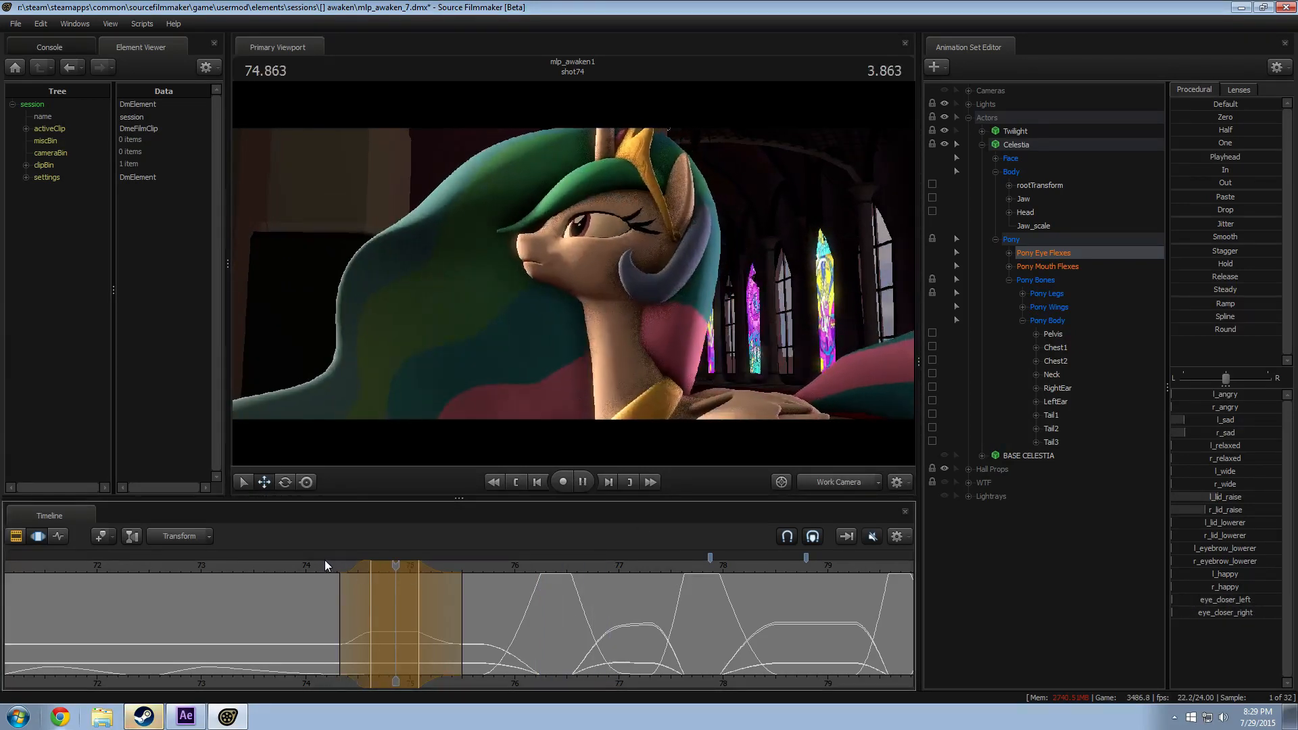
{"action": "left_click", "coordinate": [330, 558]}
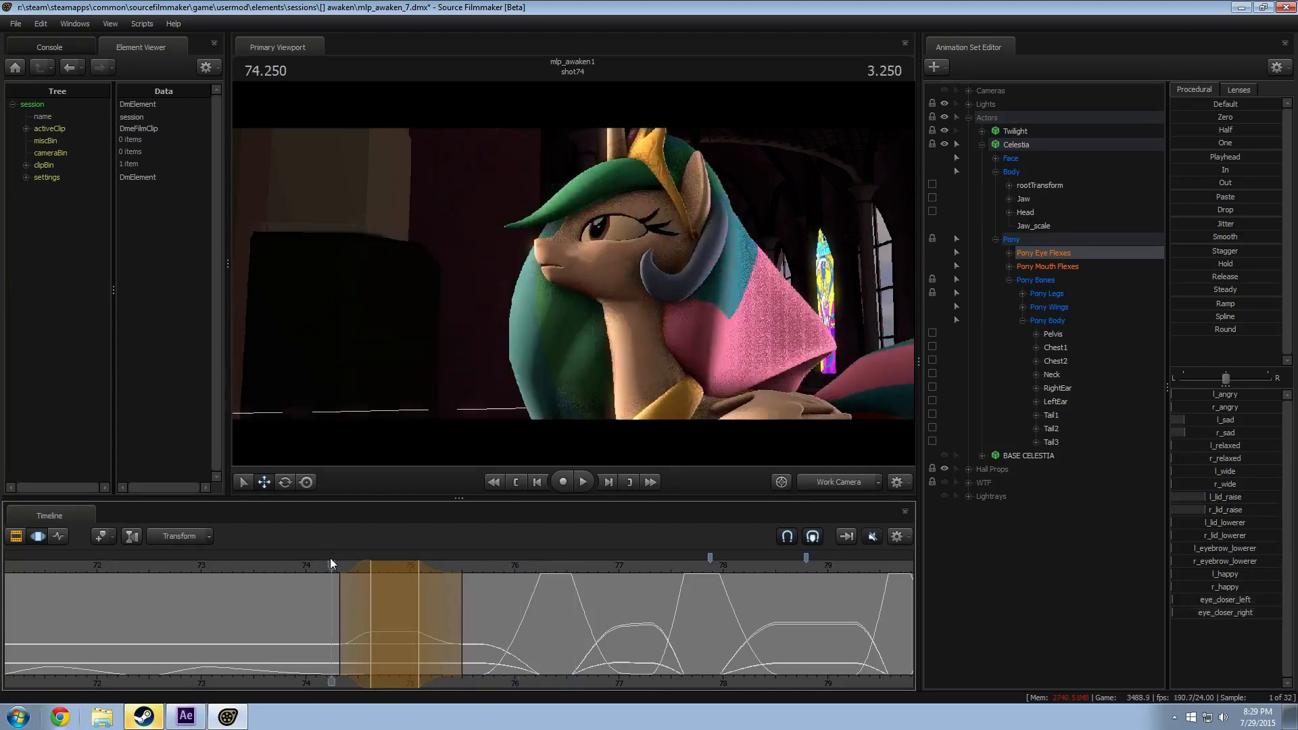
{"action": "key", "text": "space"}
{"action": "key", "text": "space"}
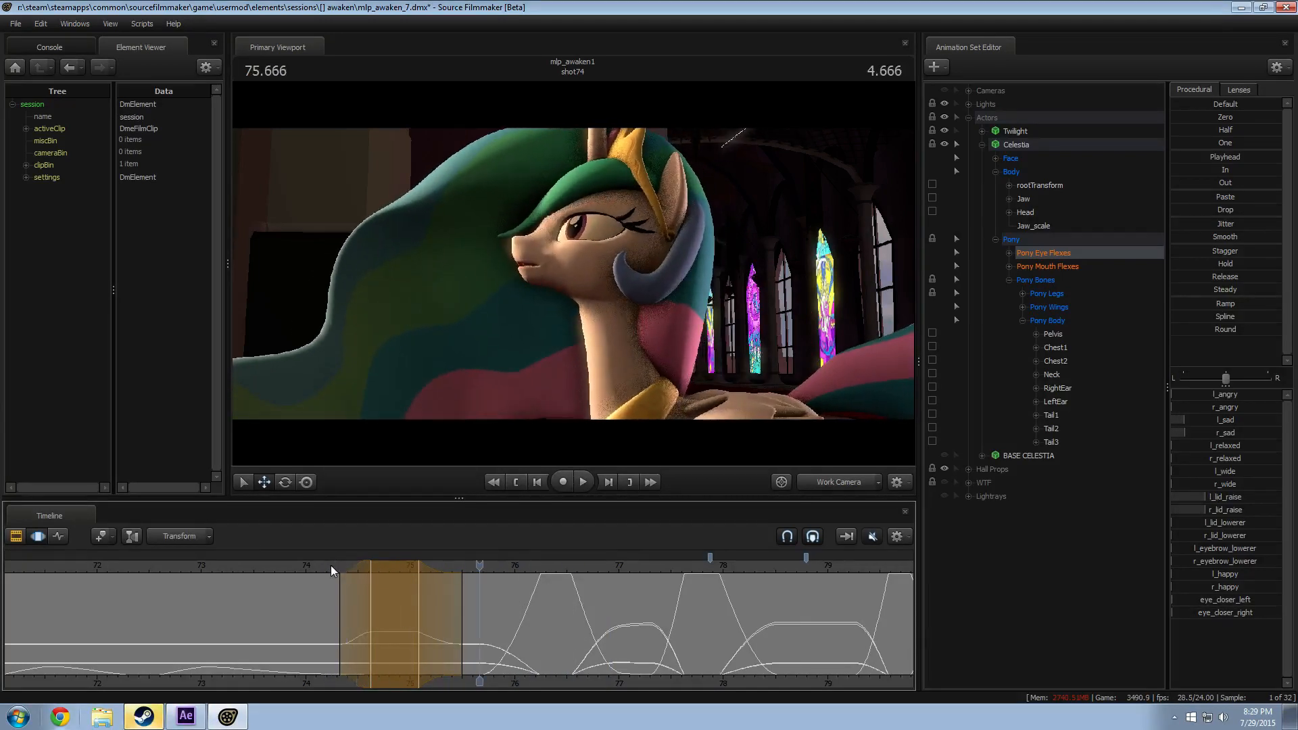
Step: Nudge Celestia's eyes_updown slightly over about 74.95–75.95 s, peaking at about 75.33 s, and play it back from about 74.4 s
{"action": "left_click", "coordinate": [1009, 160]}
{"action": "scroll", "coordinate": [371, 611], "scroll_direction": "up", "scroll_amount": 3}
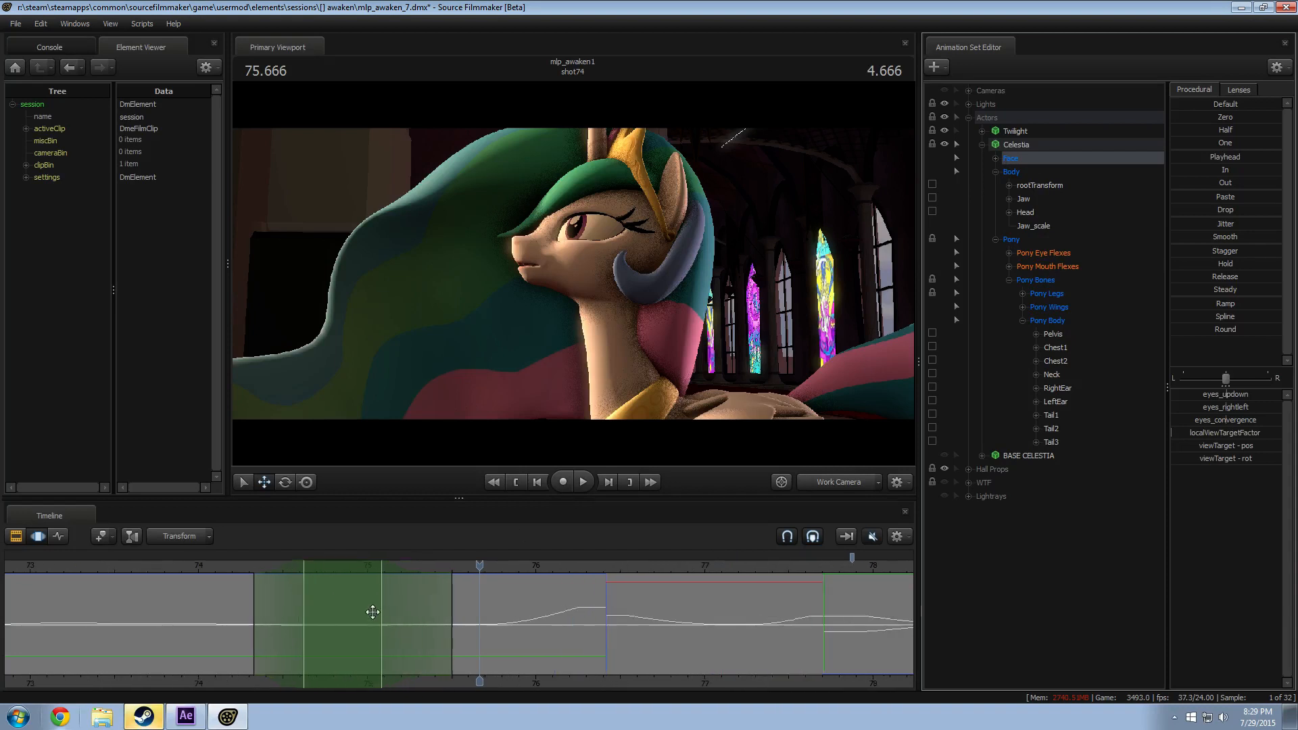
{"action": "key", "text": "shift"}
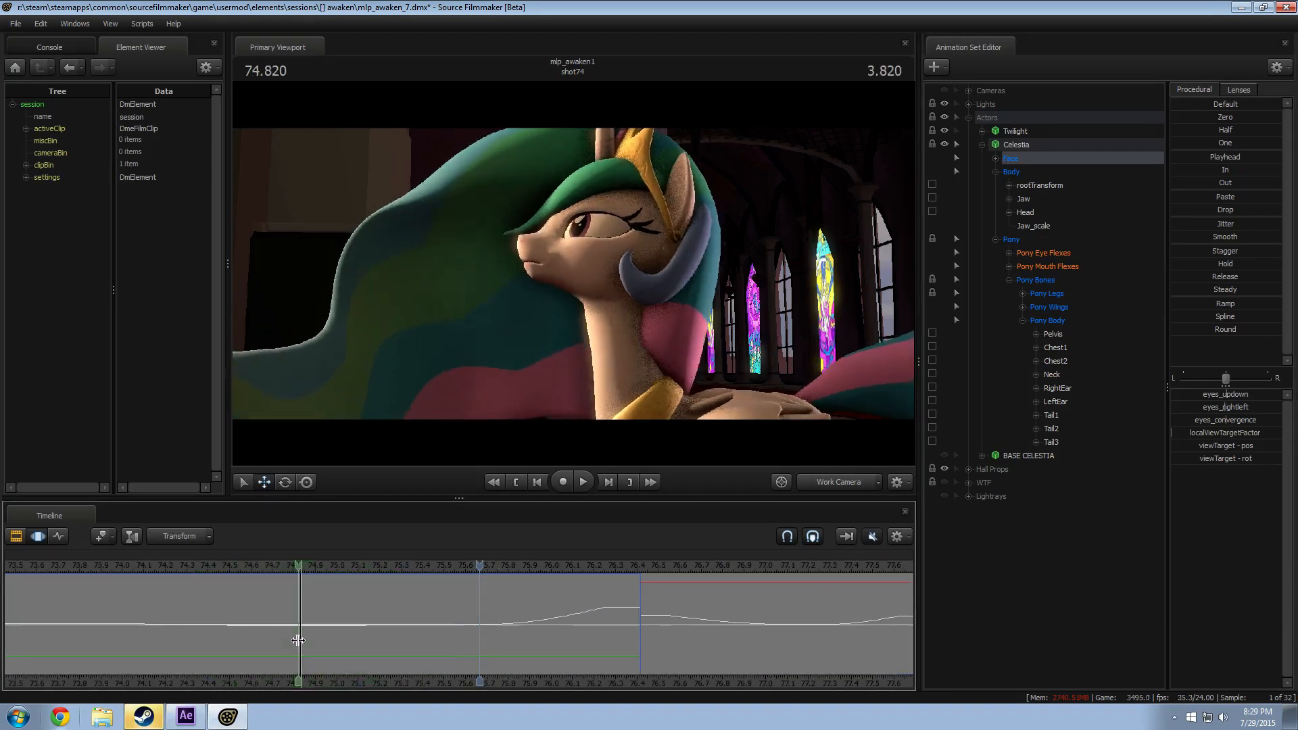
{"action": "key", "text": "space"}
{"action": "key", "text": "space"}
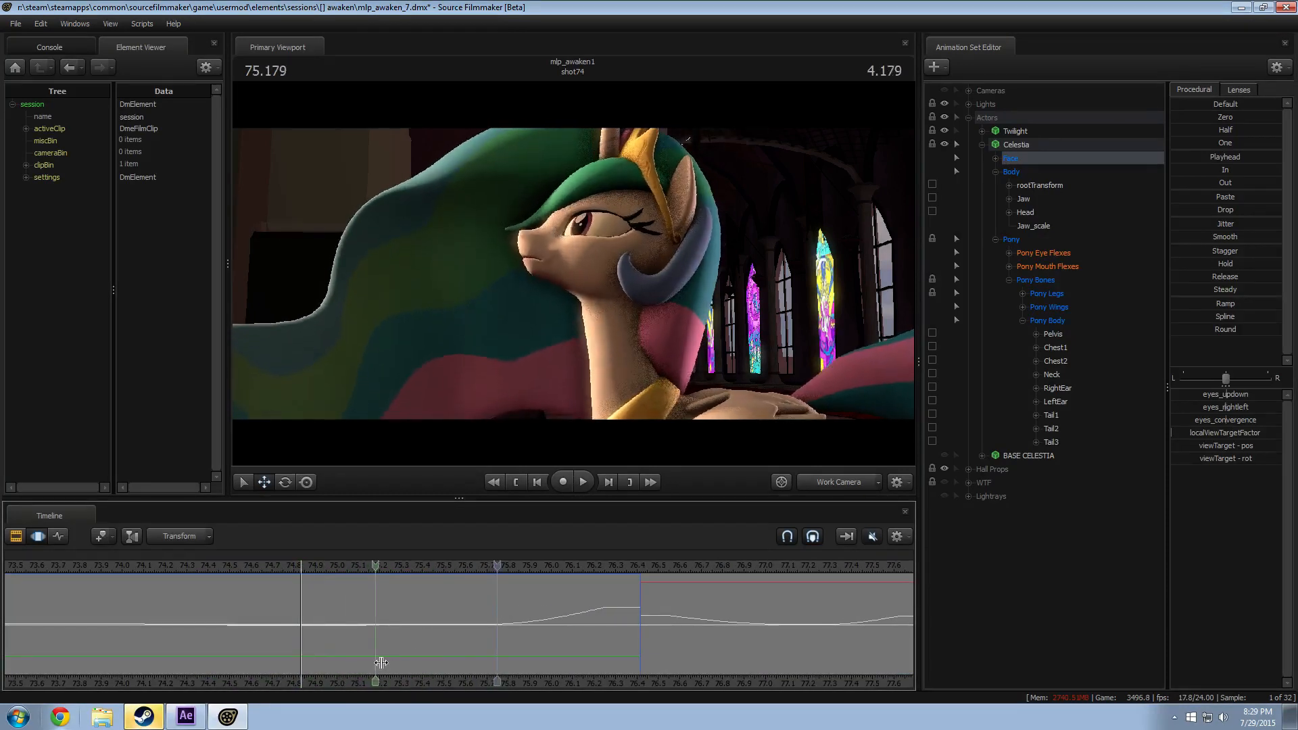
{"action": "left_click", "coordinate": [408, 664], "text": "shift"}
{"action": "scroll", "coordinate": [407, 665], "scroll_direction": "up", "scroll_amount": 5, "text": "shift"}
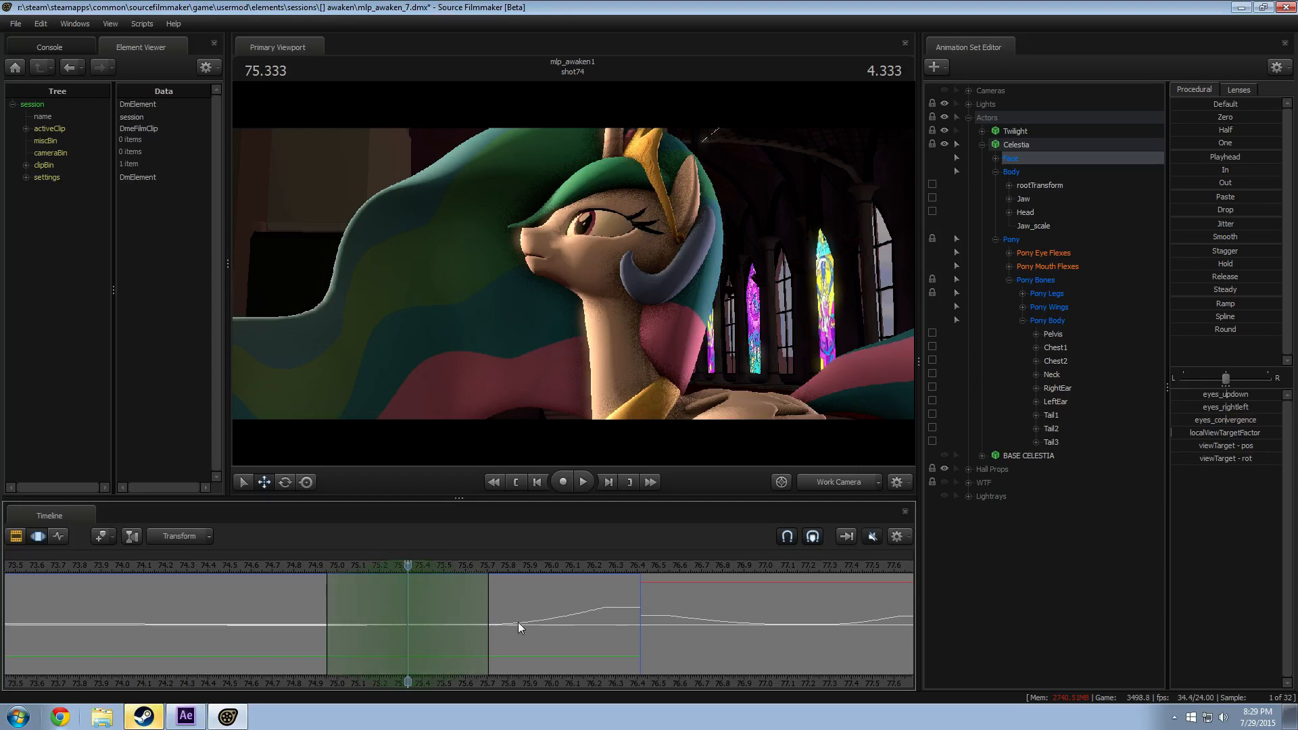
{"action": "left_click_drag", "start_coordinate": [477, 612], "coordinate": [530, 615]}
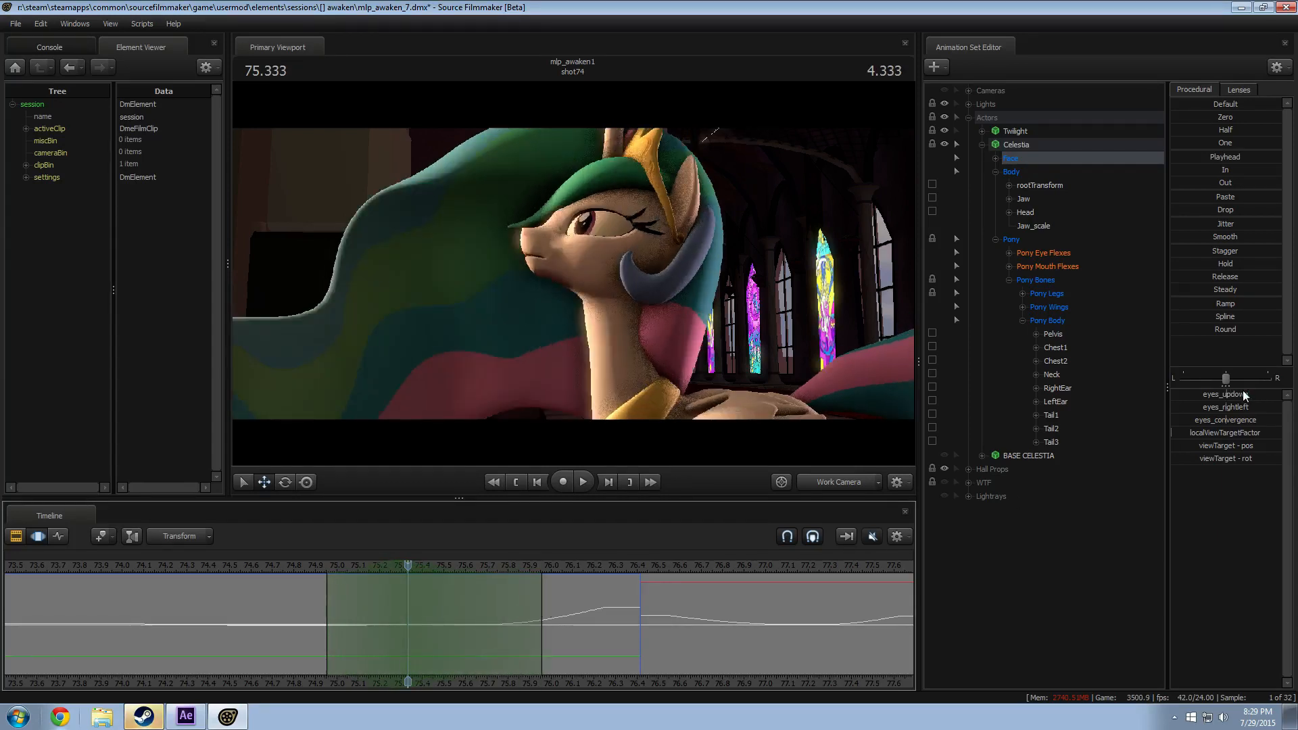
{"action": "left_click_drag", "start_coordinate": [1243, 392], "coordinate": [1241, 392]}
{"action": "left_click", "coordinate": [312, 563]}
{"action": "key", "text": "space"}
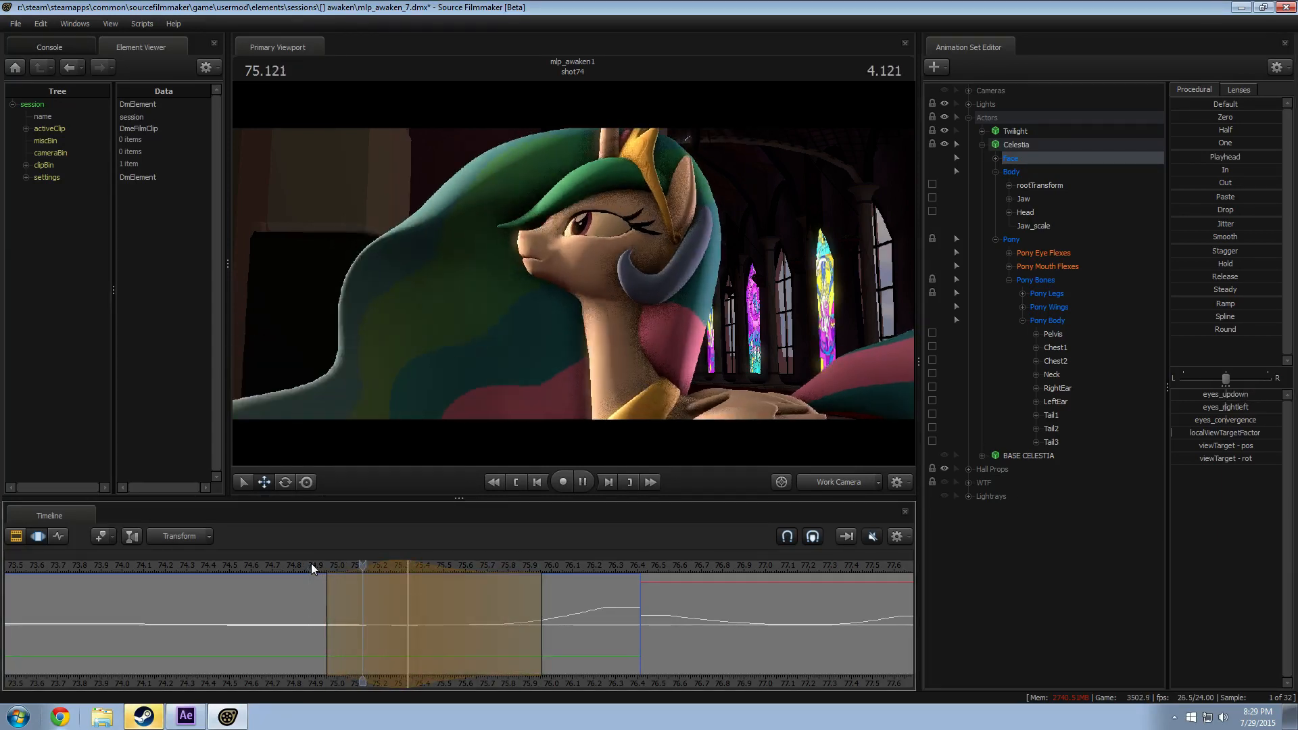
{"action": "key", "text": "space"}
{"action": "left_click", "coordinate": [210, 569]}
{"action": "key", "text": "space"}
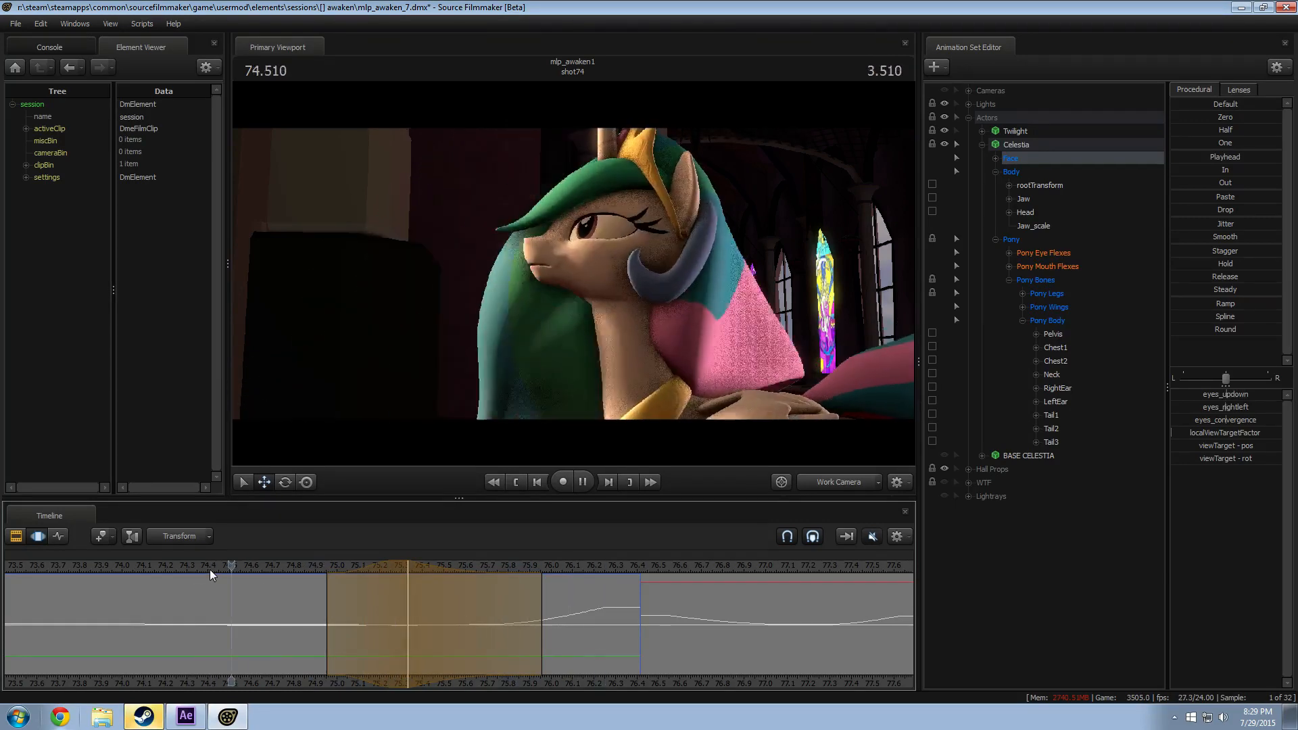
{"action": "key", "text": "space"}
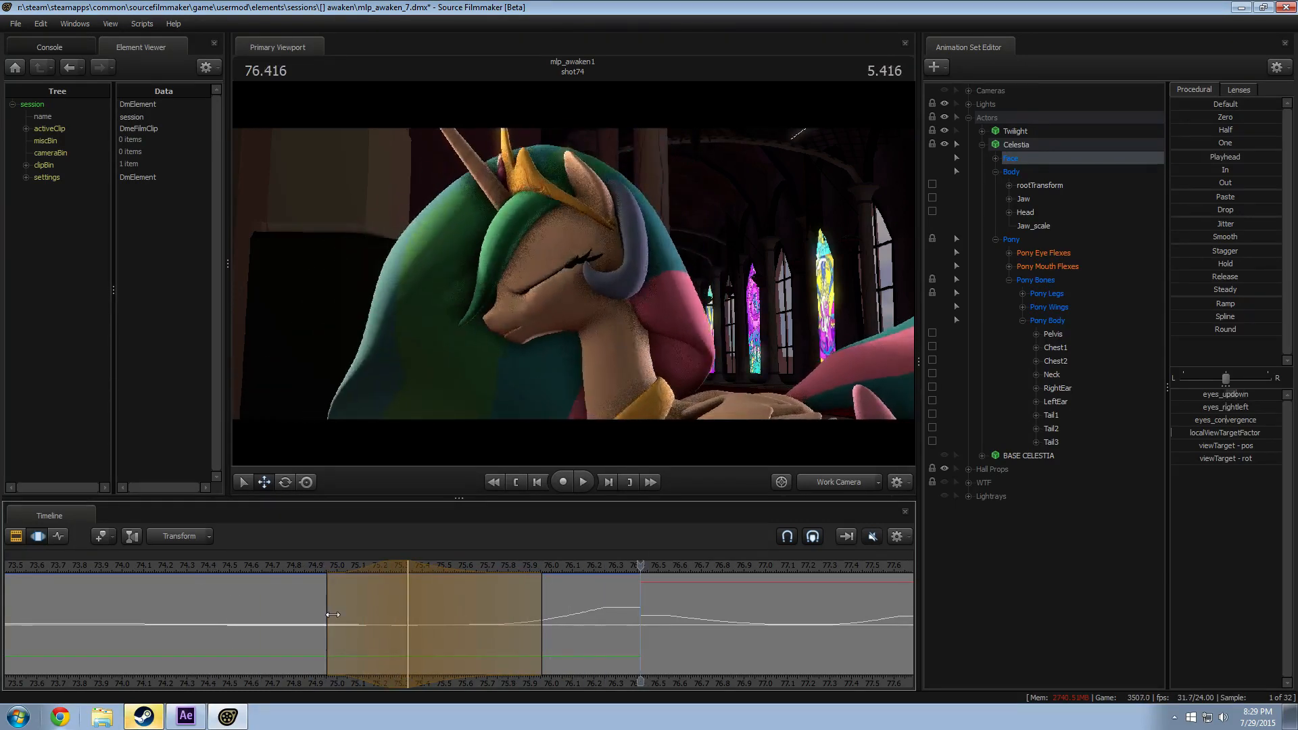
Step: Review Celestia's eye and head motion from about 76.4 to 77.7 s, replaying from about 76.6 s
{"action": "left_click_drag", "start_coordinate": [641, 627], "coordinate": [274, 621]}
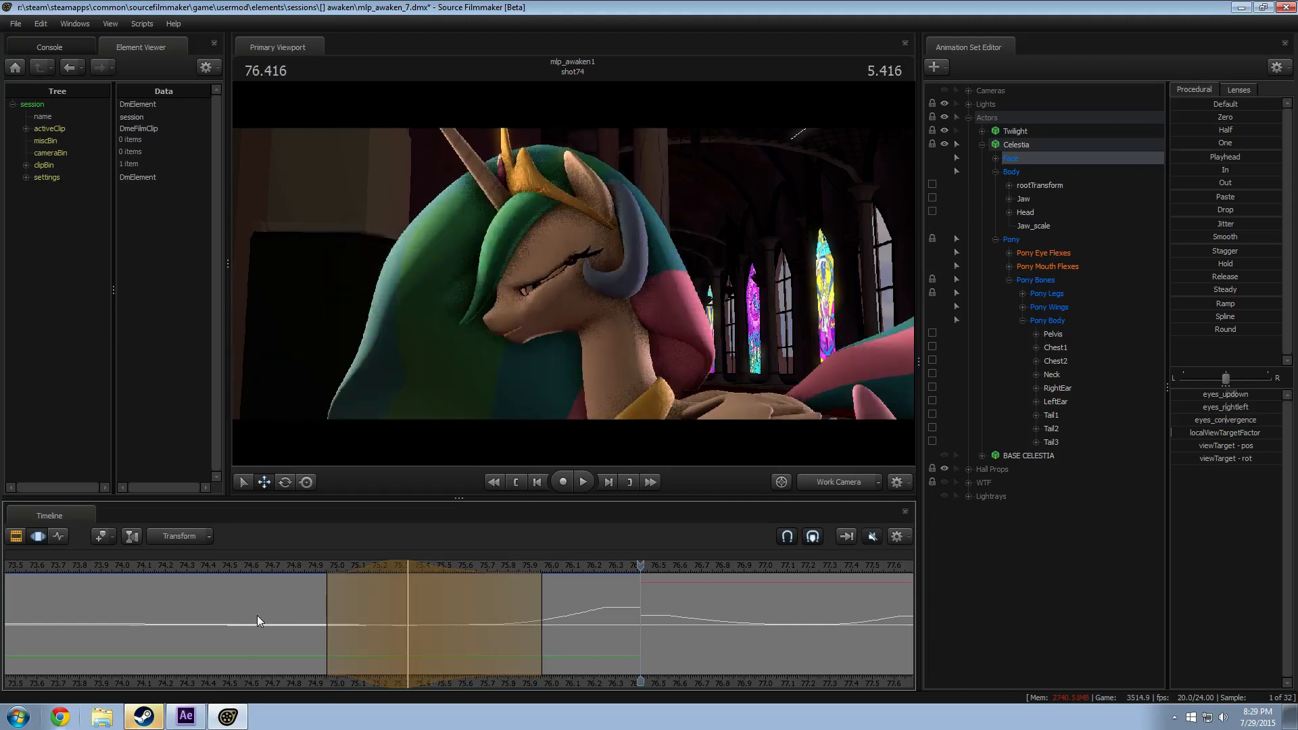
{"action": "scroll", "coordinate": [290, 606], "scroll_direction": "down", "scroll_amount": 1}
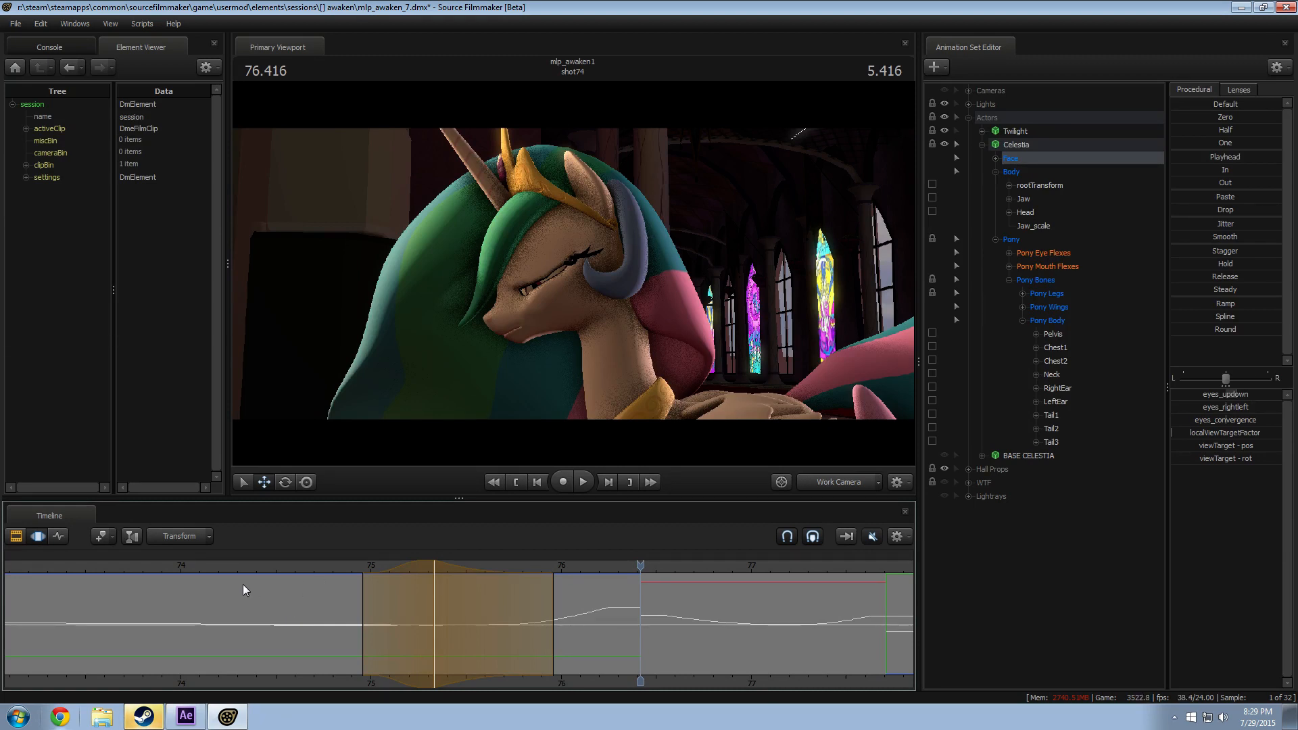
{"action": "key", "text": "space"}
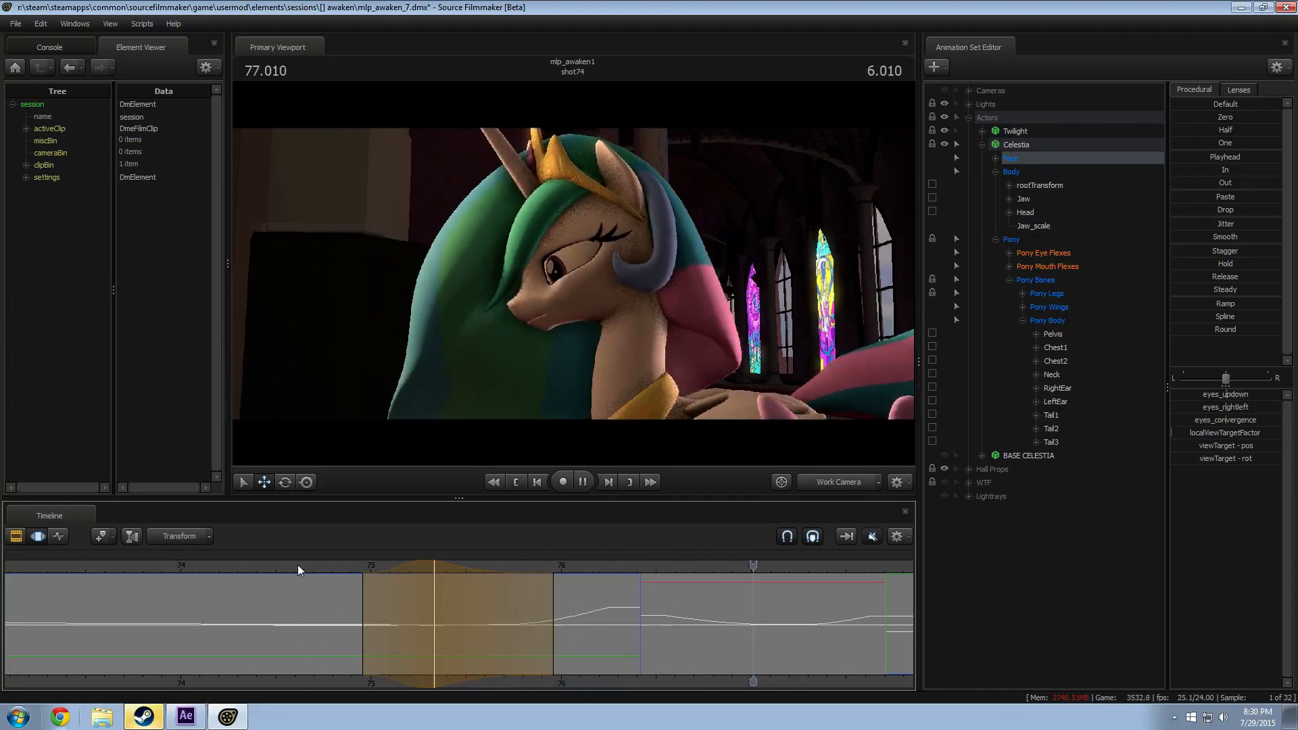
{"action": "key", "text": "space"}
{"action": "key", "text": "space"}
{"action": "key", "text": "space"}
{"action": "key", "text": "shift"}
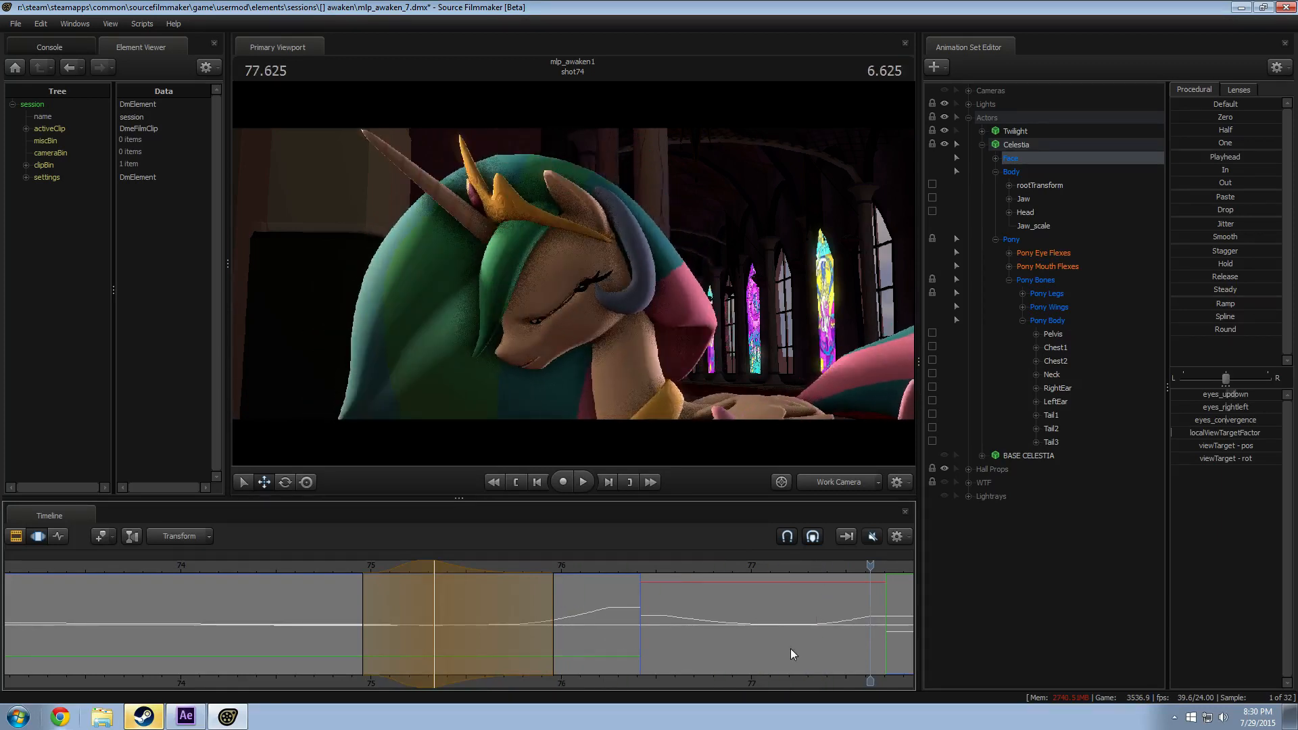
{"action": "middle_click_drag", "start_coordinate": [695, 676], "coordinate": [471, 589]}
{"action": "left_click", "coordinate": [454, 565]}
{"action": "key", "text": "space"}
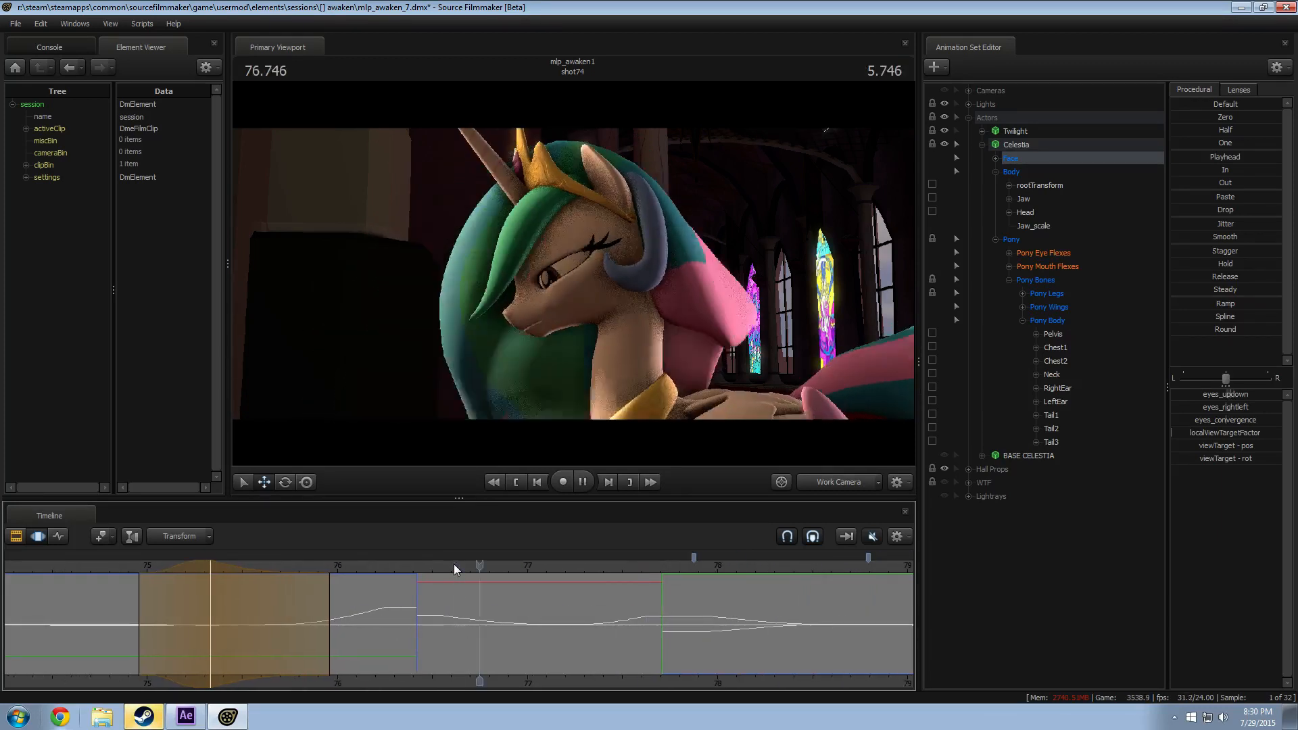
{"action": "key", "text": "space"}
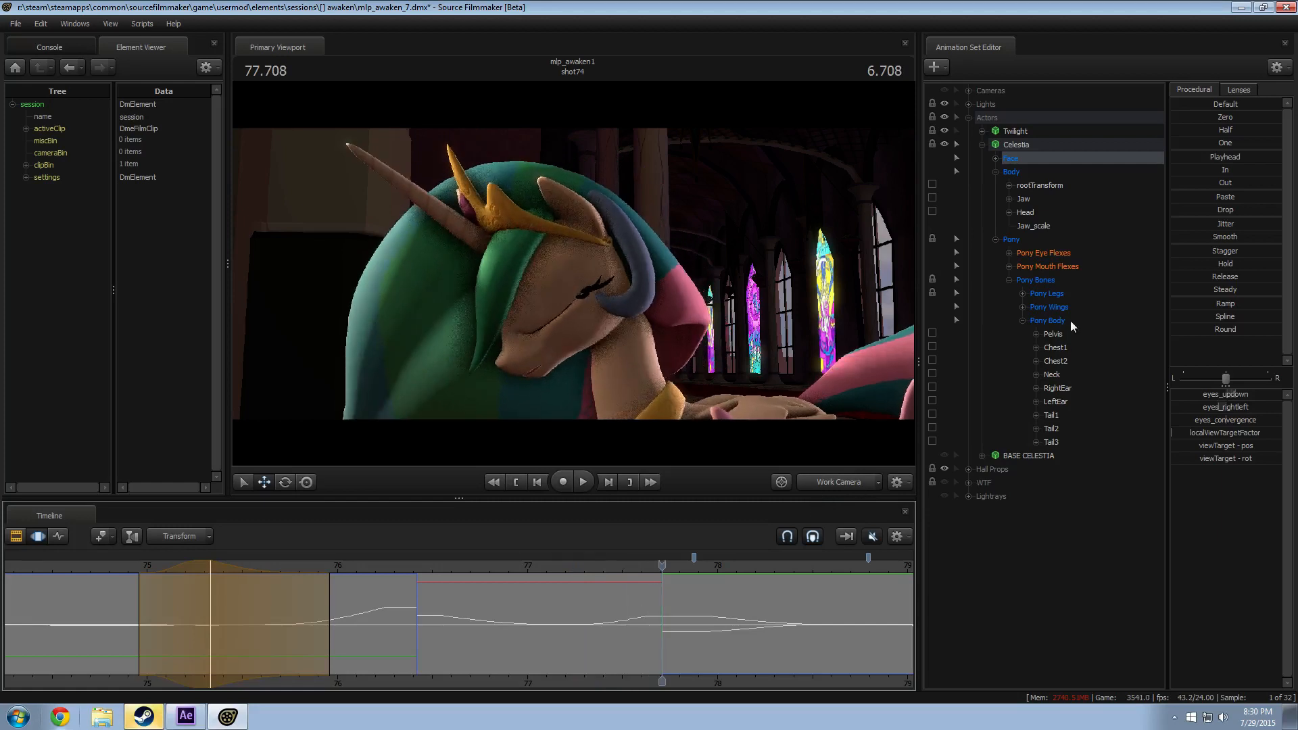
Step: Try raising Celestia's l_lid_raise flex over about 76.6–77.6 s, peaking at about 77.04 s, and play it back
{"action": "left_click", "coordinate": [1048, 256]}
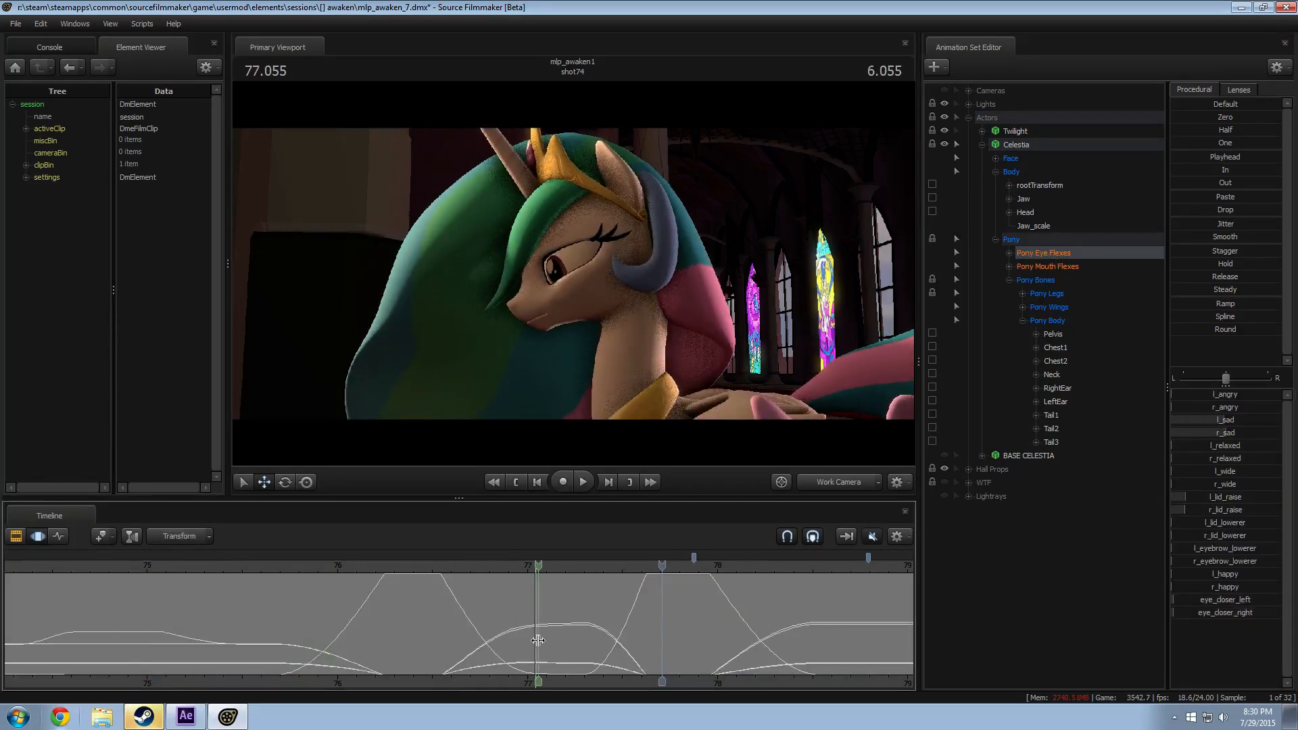
{"action": "scroll", "coordinate": [538, 640], "scroll_direction": "up", "scroll_amount": 4, "text": "shift"}
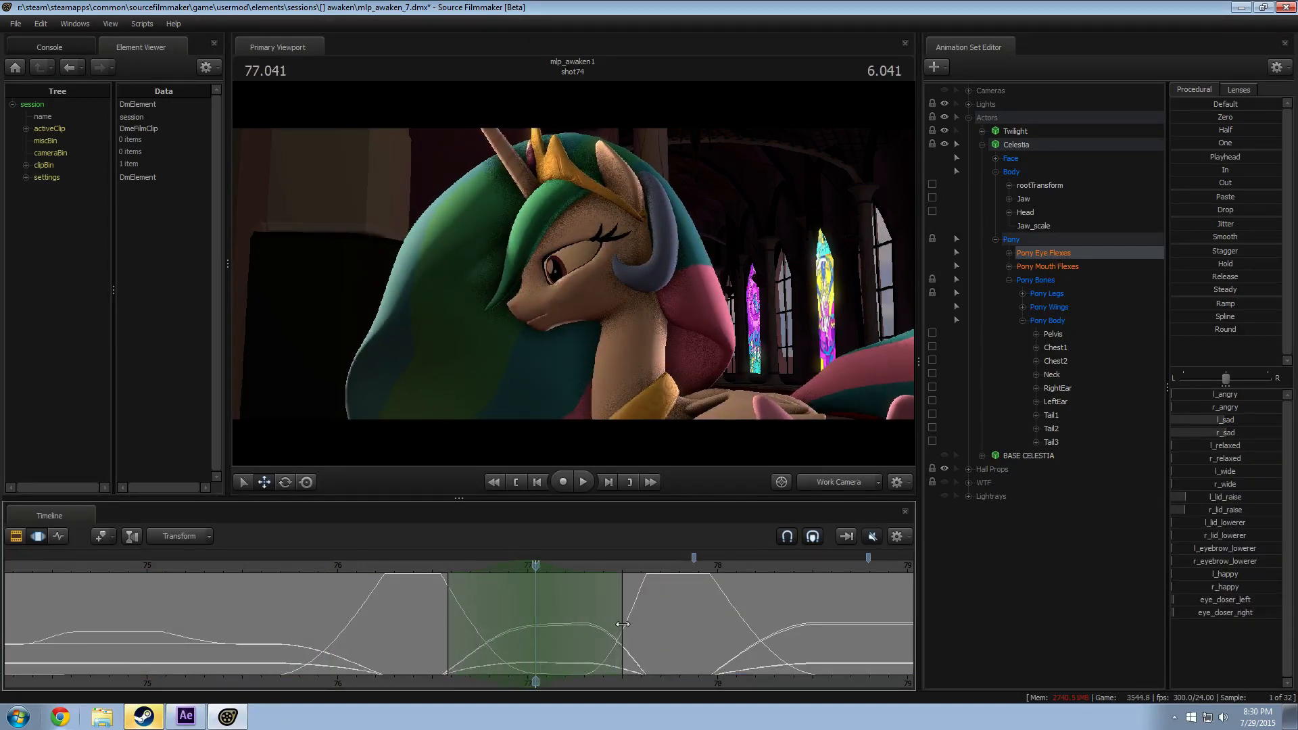
{"action": "left_click_drag", "start_coordinate": [622, 624], "coordinate": [639, 621]}
{"action": "left_click_drag", "start_coordinate": [1214, 500], "coordinate": [1229, 501]}
{"action": "left_click", "coordinate": [440, 565]}
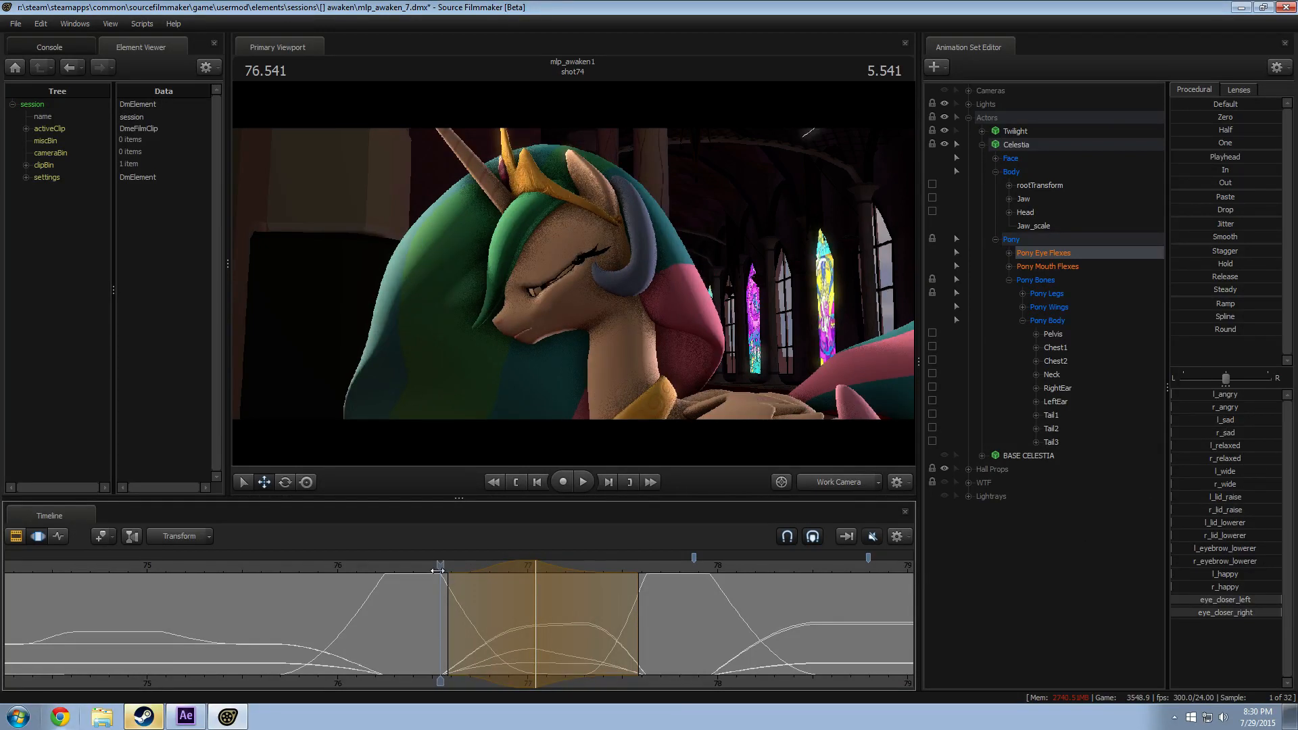
{"action": "key", "text": "space"}
{"action": "key", "text": "space"}
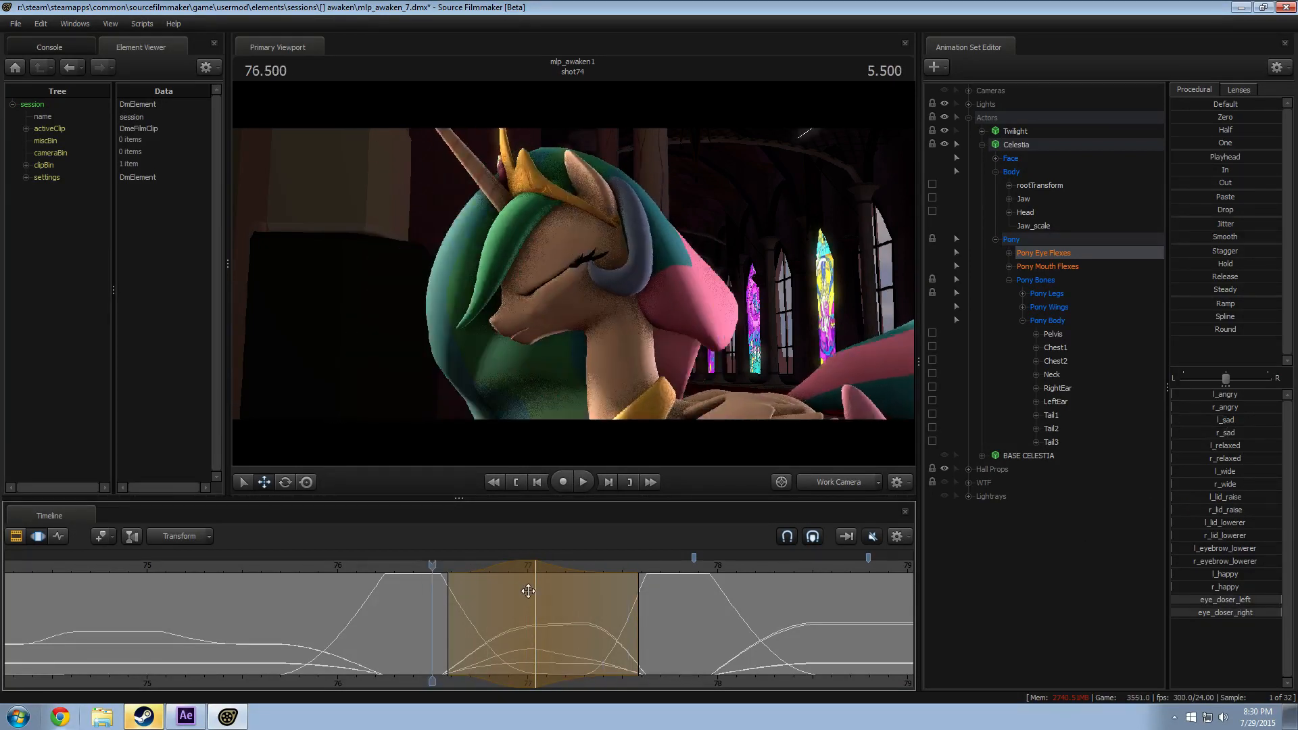
Step: Try shifting the eyelid change's peak to about 77.33 s, play it back, undo the change, and replay the original motion
{"action": "key", "text": "shift"}
{"action": "left_click_drag", "start_coordinate": [530, 592], "coordinate": [584, 601]}
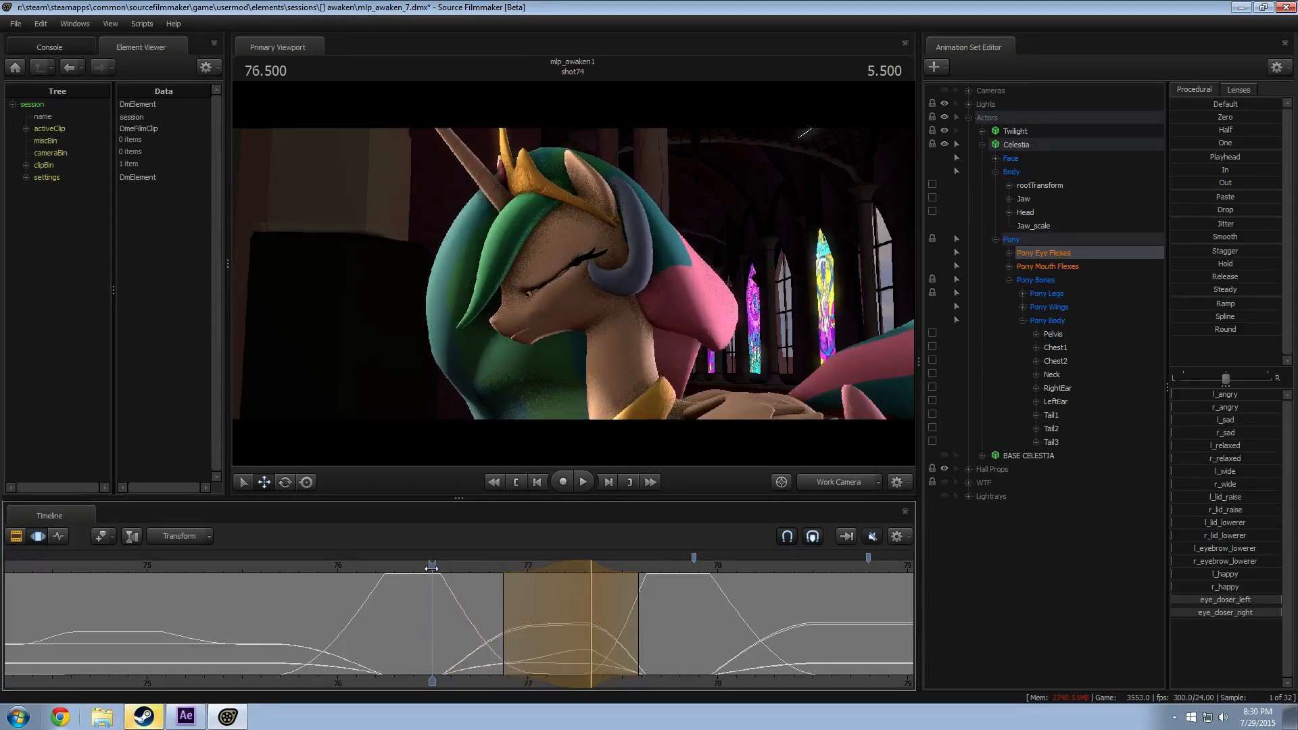
{"action": "key", "text": "space"}
{"action": "key", "text": "space"}
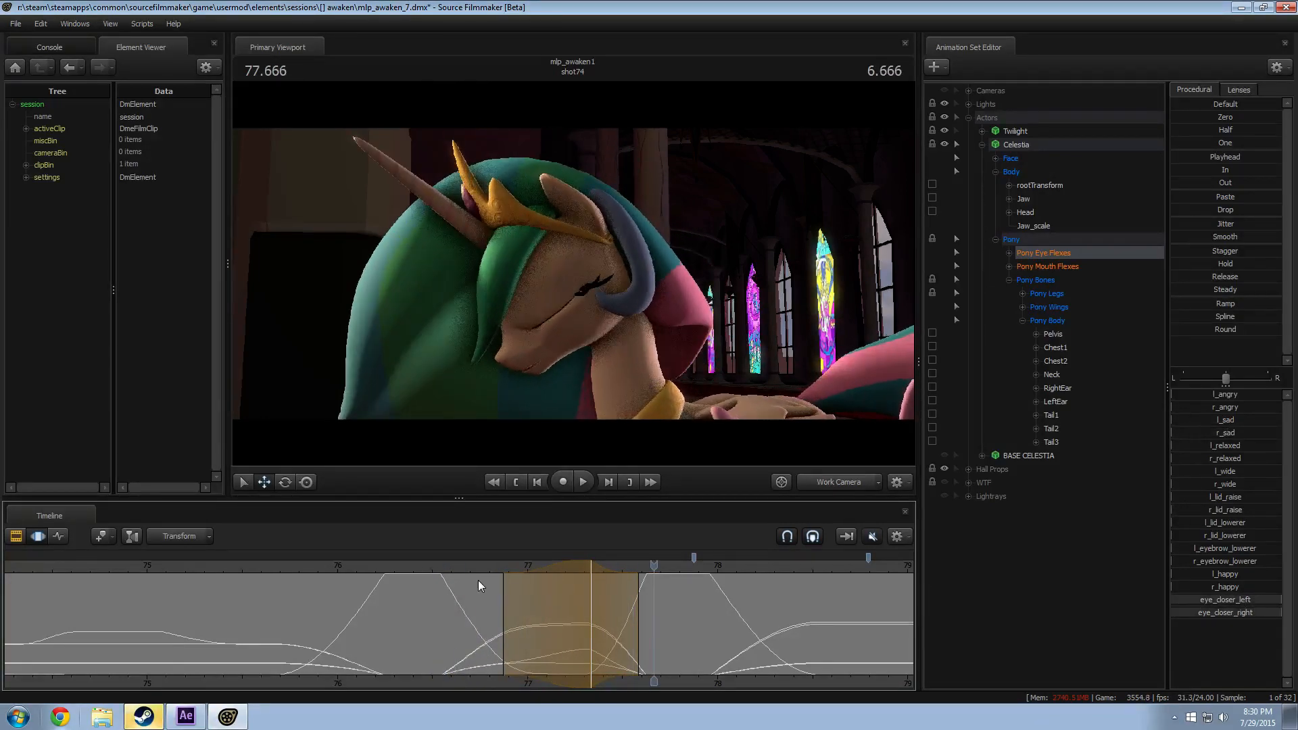
{"action": "left_click", "coordinate": [428, 567]}
{"action": "key", "text": "space"}
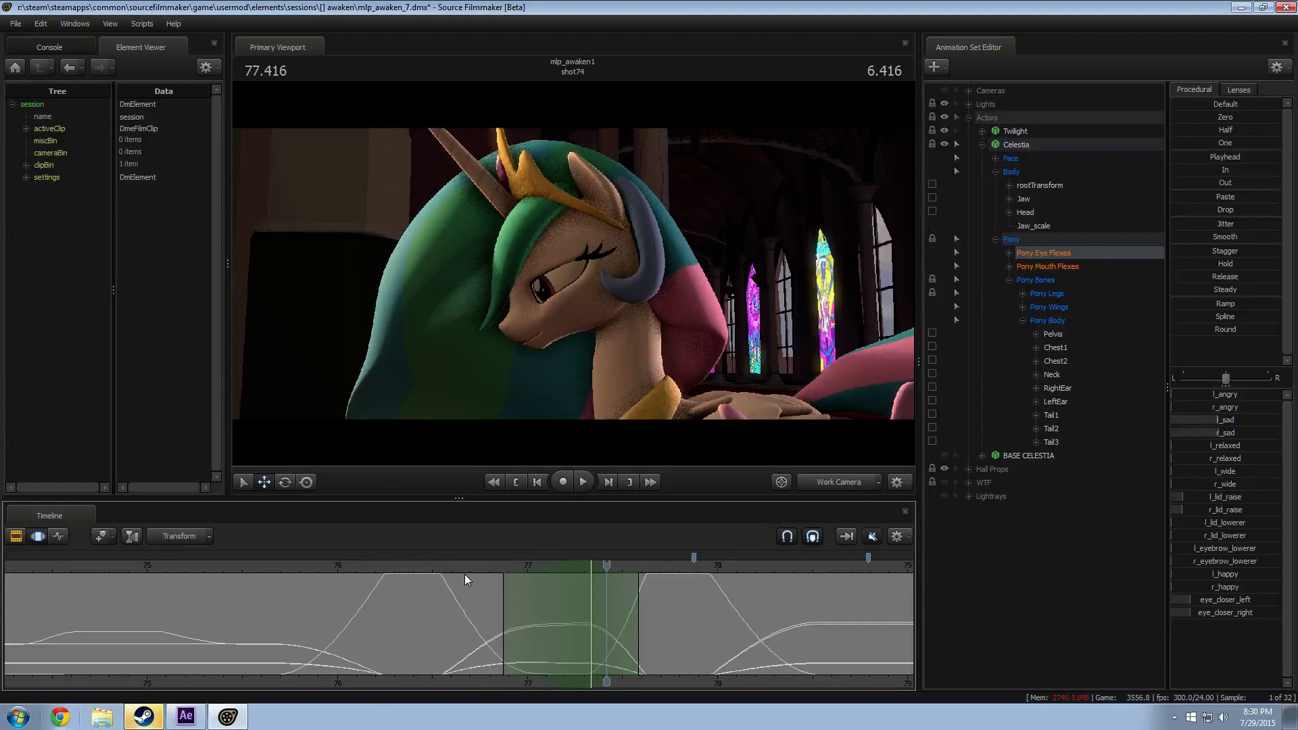
{"action": "key", "text": "space"}
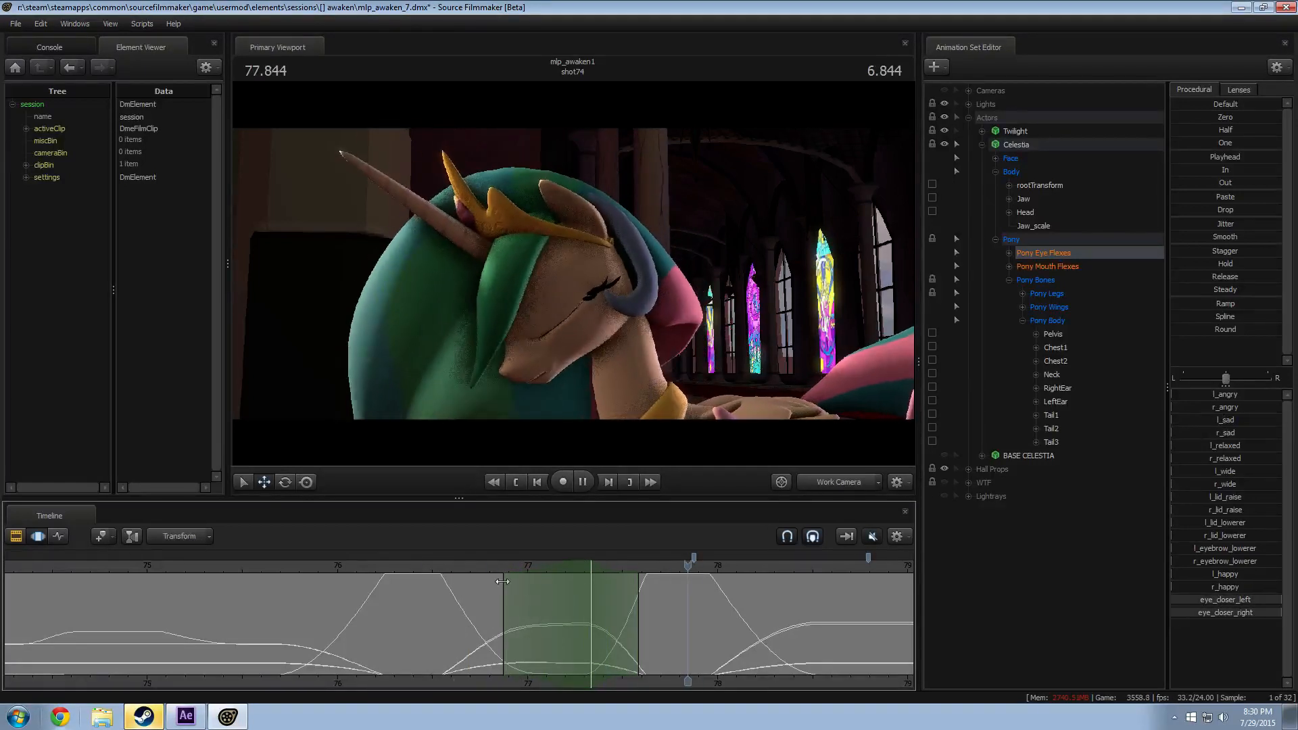
{"action": "key", "text": "space"}
Step: Play back Celestia's gaze from about 78.05 s and select about 77.95–79.4 s, with the full-strength point at 78.5 s
{"action": "middle_click_drag", "start_coordinate": [817, 659], "coordinate": [367, 638]}
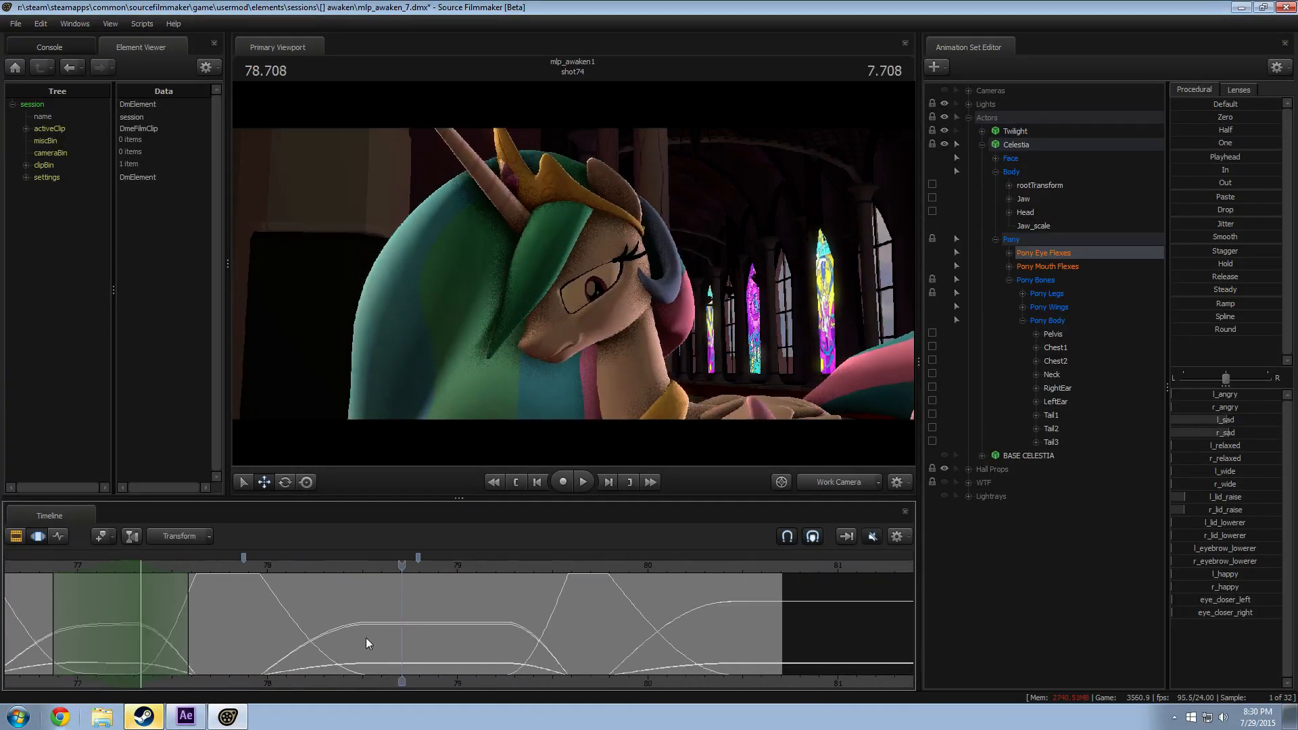
{"action": "key", "text": "space"}
{"action": "key", "text": "space"}
{"action": "left_click", "coordinate": [277, 567]}
{"action": "key", "text": "space"}
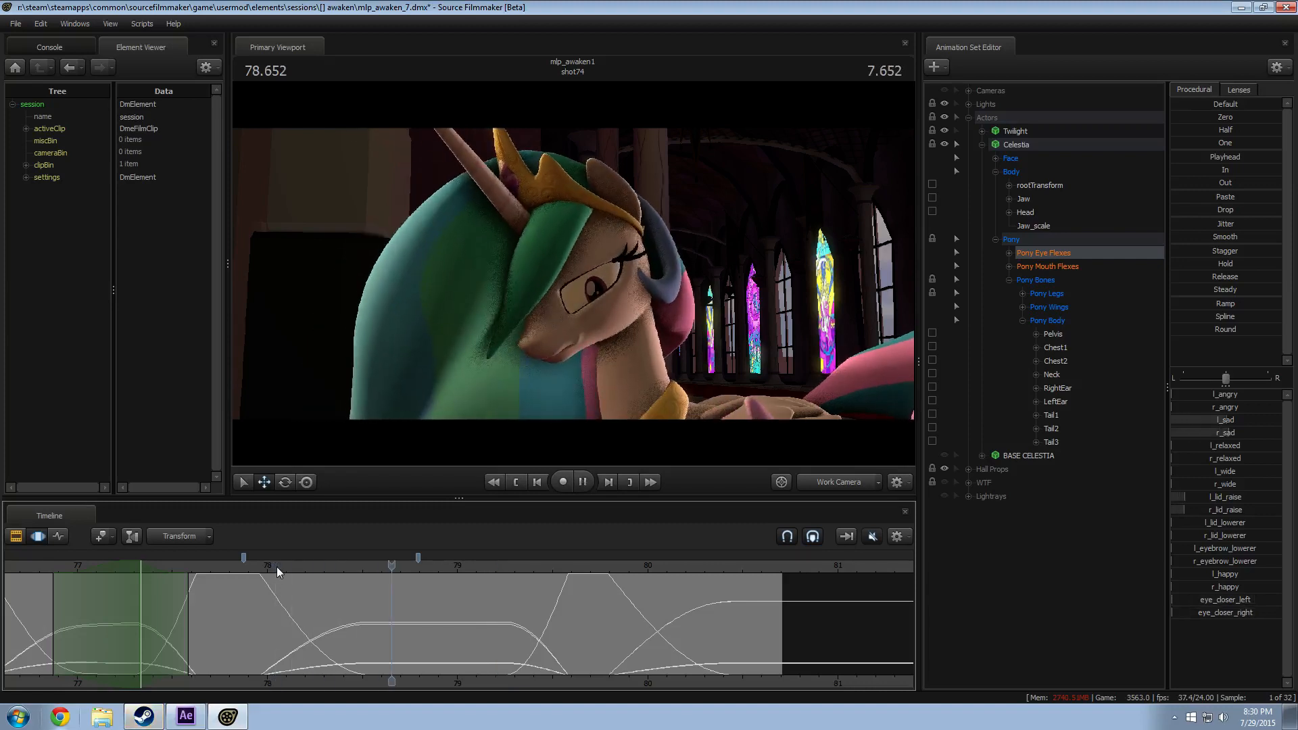
{"action": "key", "text": "space"}
{"action": "left_click_drag", "start_coordinate": [353, 605], "coordinate": [363, 608], "text": "shift"}
{"action": "scroll", "coordinate": [359, 605], "scroll_direction": "up", "scroll_amount": 1}
{"action": "scroll", "coordinate": [364, 607], "scroll_direction": "up", "scroll_amount": 5, "text": "shift"}
{"action": "left_click_drag", "start_coordinate": [480, 623], "coordinate": [560, 623]}
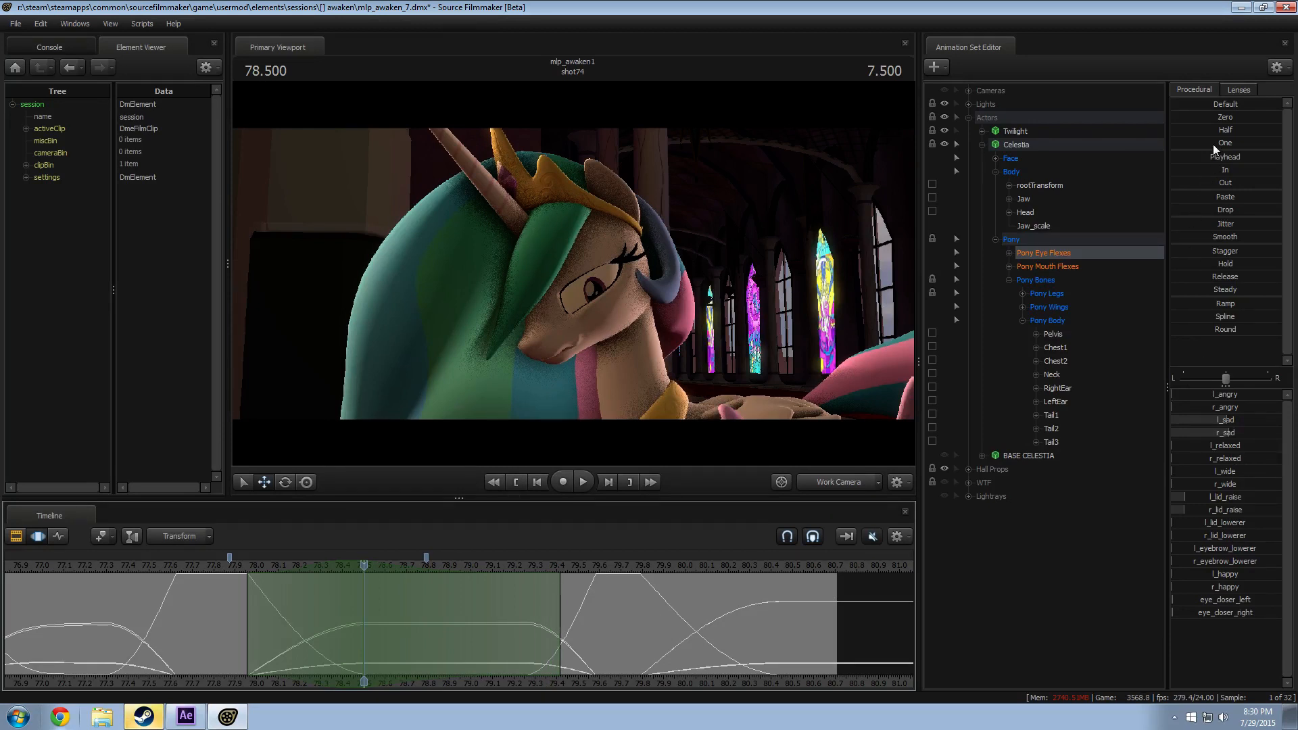
Step: Try blending Celestia's eye flexes slightly toward Zero over the selected range, play it back, and undo the change
{"action": "left_click_drag", "start_coordinate": [1217, 118], "coordinate": [1225, 118]}
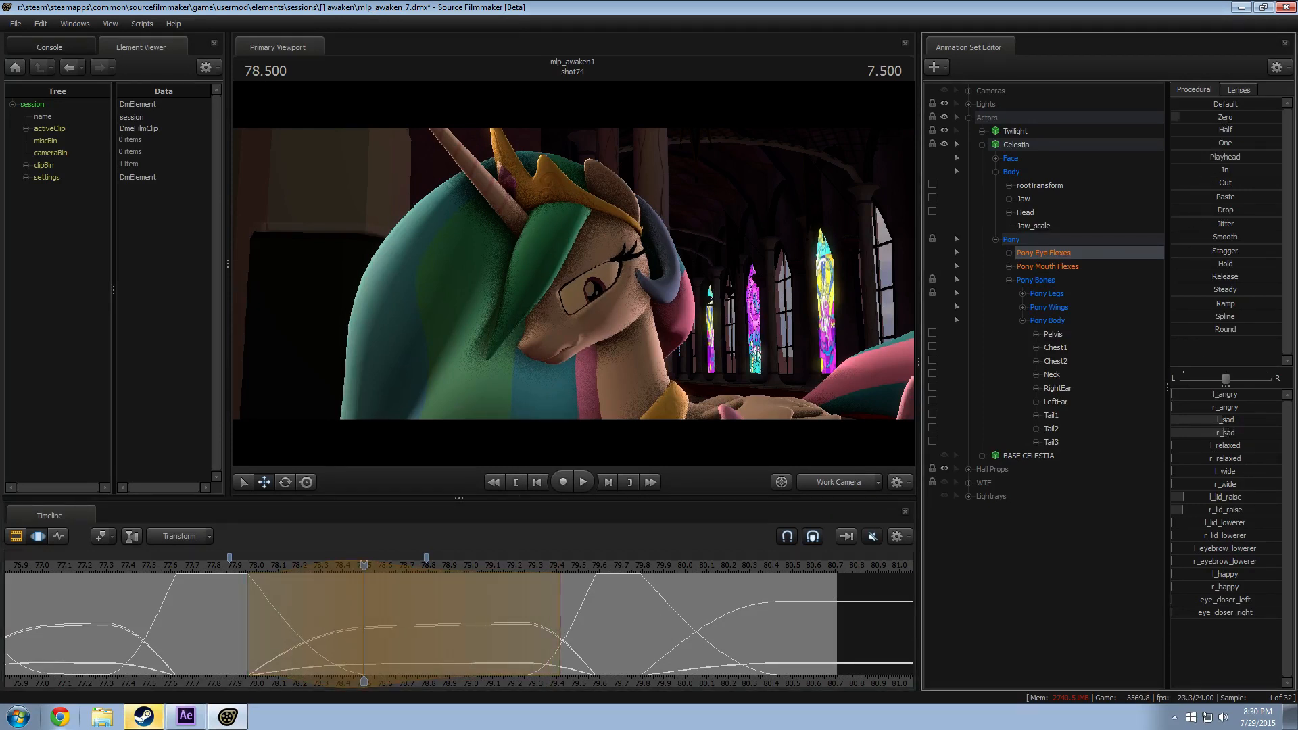
{"action": "left_click", "coordinate": [239, 567]}
{"action": "key", "text": "space"}
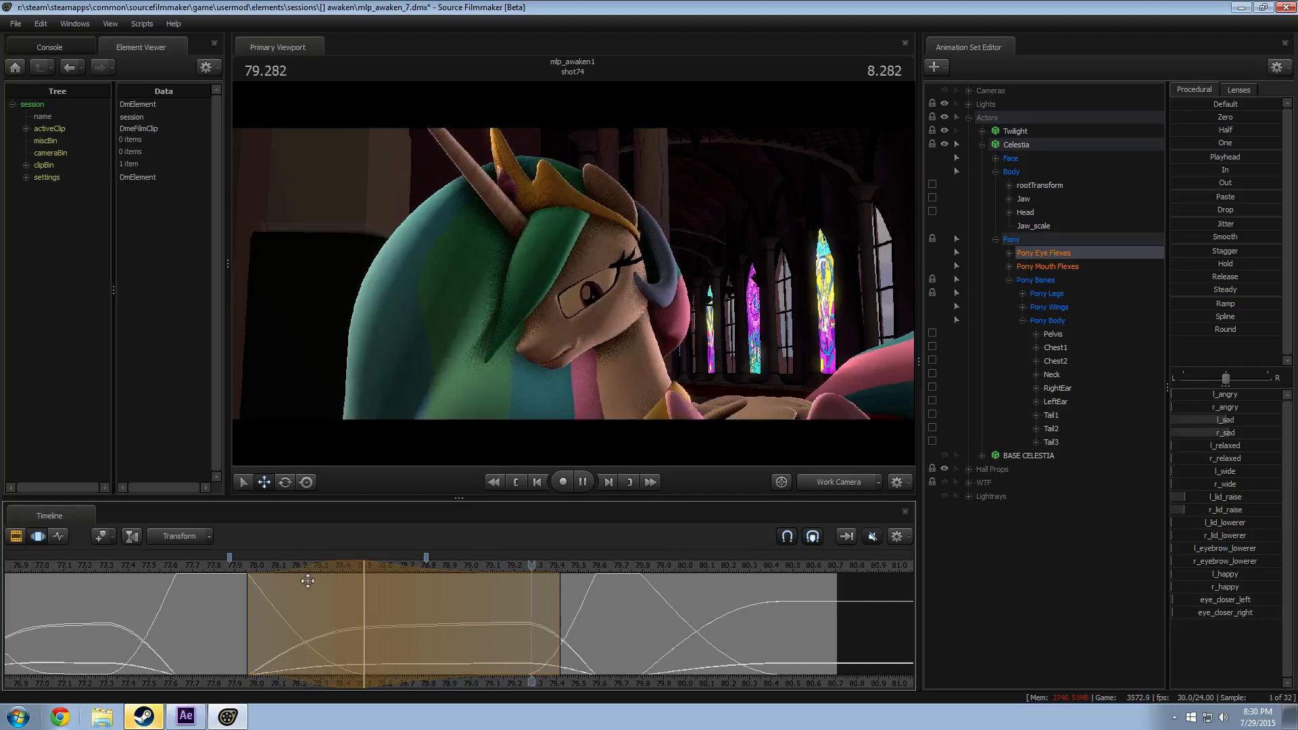
{"action": "key", "text": "space"}
{"action": "left_click_drag", "start_coordinate": [548, 571], "coordinate": [363, 574]}
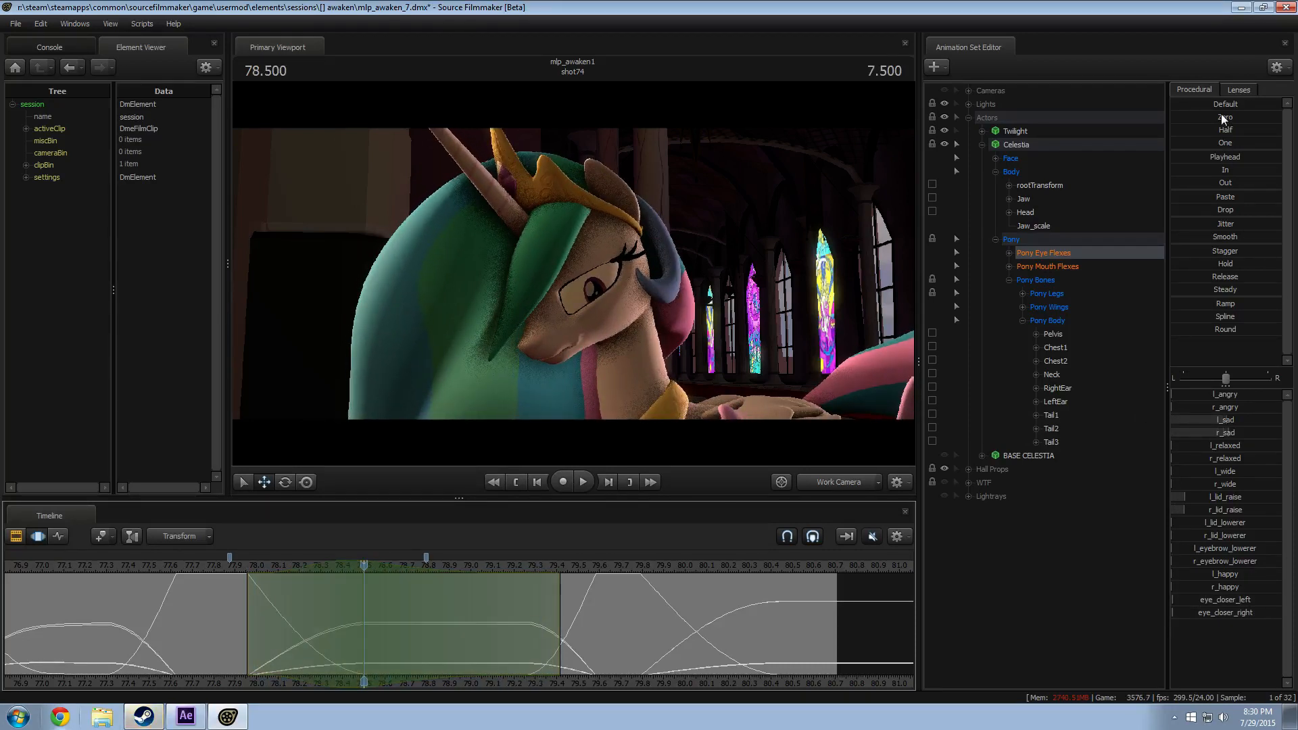
Step: Blend Celestia's eye flexes noticeably toward Zero around 78.5 s within the selected range and play it back
{"action": "left_click_drag", "start_coordinate": [1223, 117], "coordinate": [1266, 117]}
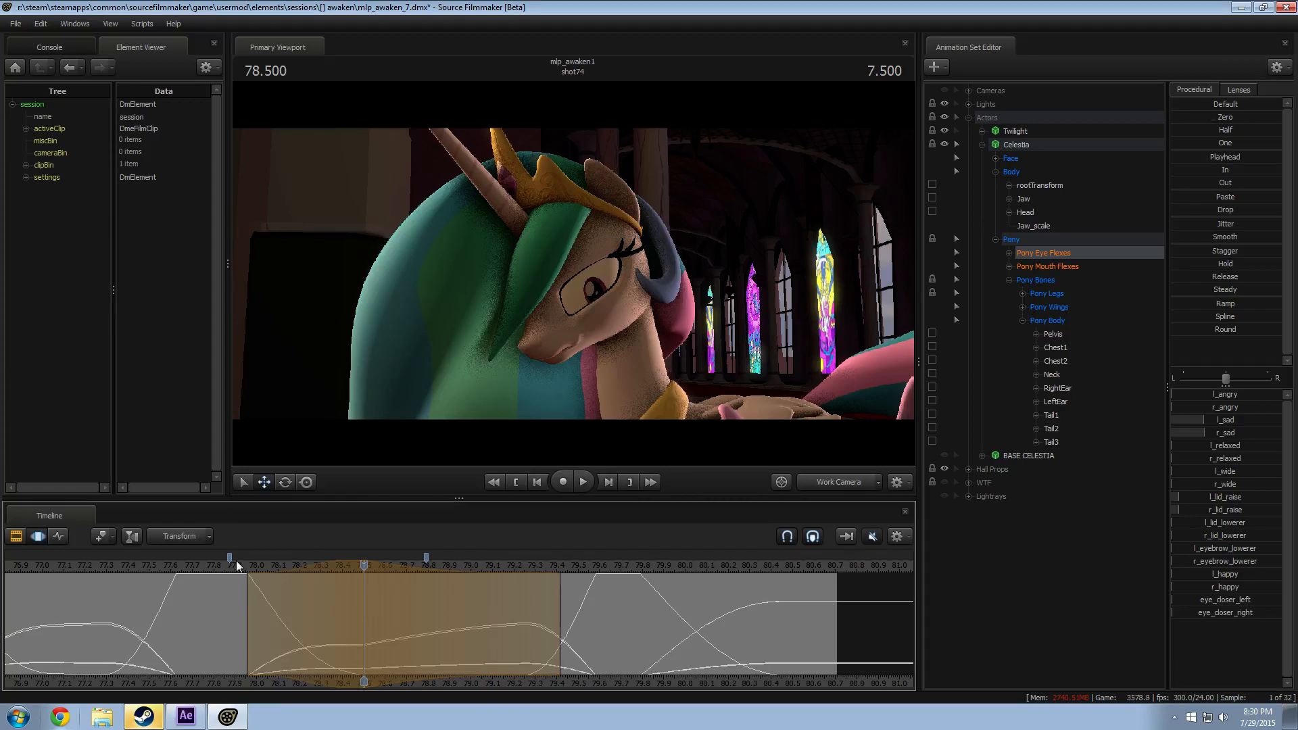
{"action": "key", "text": "space"}
{"action": "key", "text": "space"}
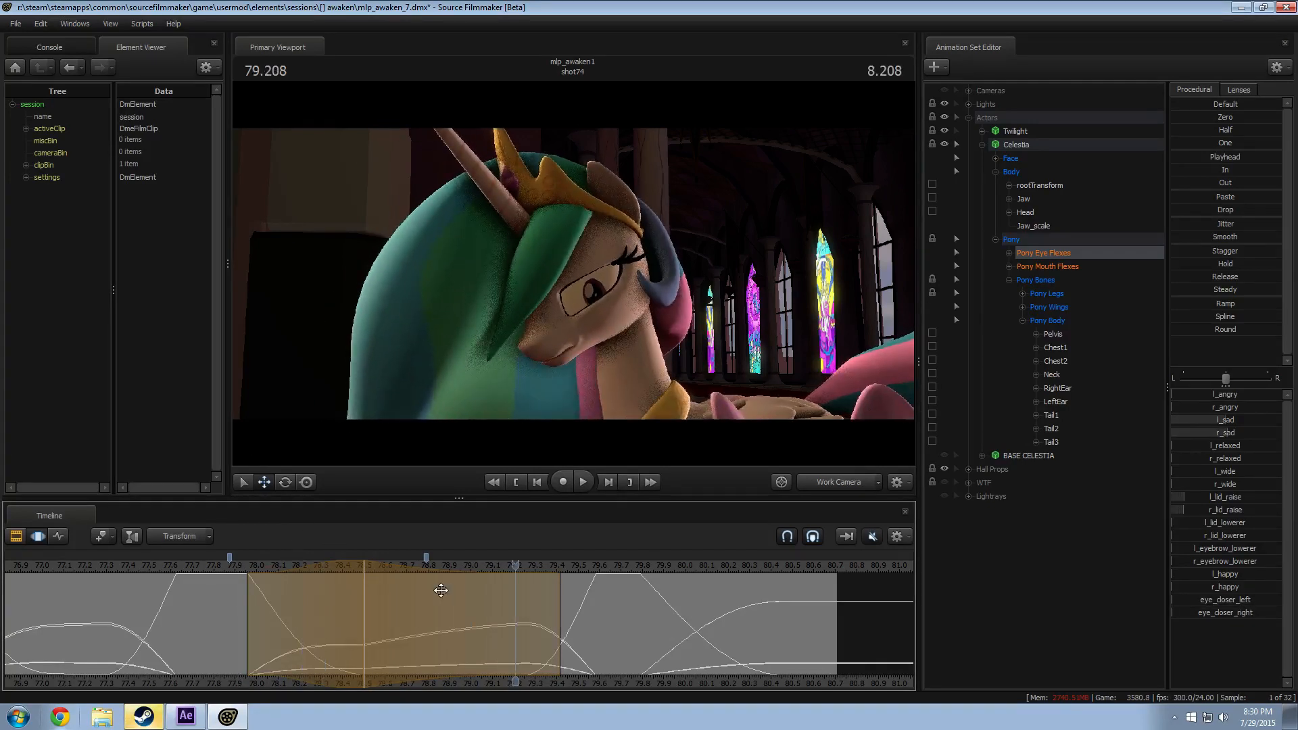
Step: Shift the eye-flex change's full-strength point to about 78.3 s, end its range at about 79.2 s, and play it back
{"action": "left_click_drag", "start_coordinate": [457, 600], "coordinate": [411, 605]}
{"action": "left_click", "coordinate": [241, 567]}
{"action": "key", "text": "space"}
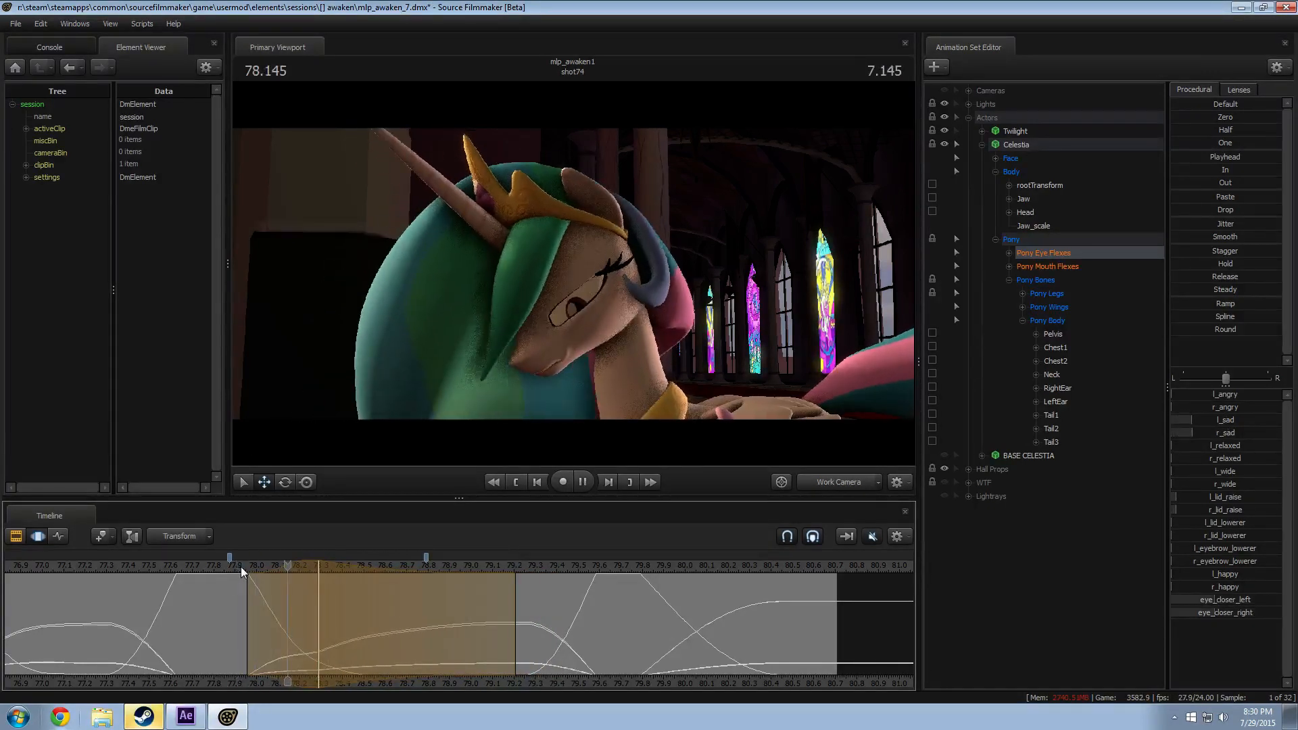
{"action": "key", "text": "space"}
{"action": "left_click", "coordinate": [238, 568]}
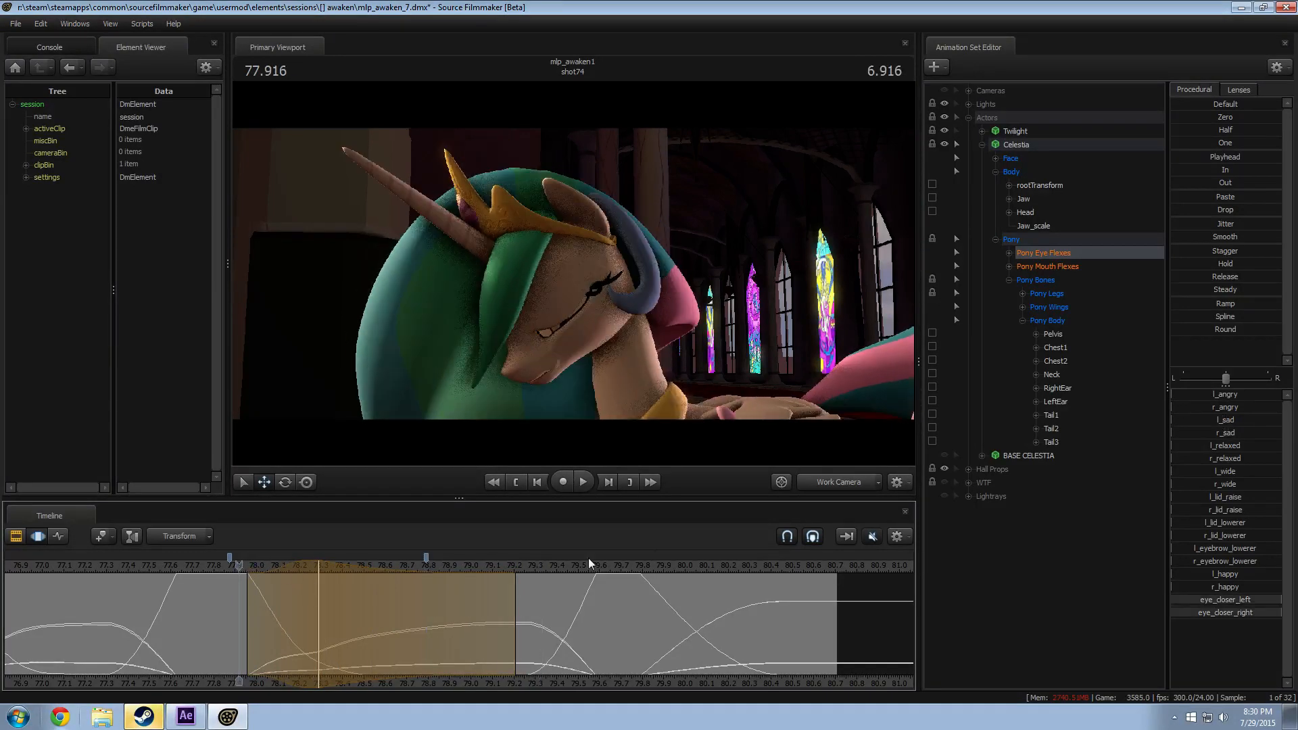
Step: Review Celestia's eye motion from about 77.9 s through camera2, and play it again from the Work Camera
{"action": "left_click", "coordinate": [823, 488]}
{"action": "key", "text": "space"}
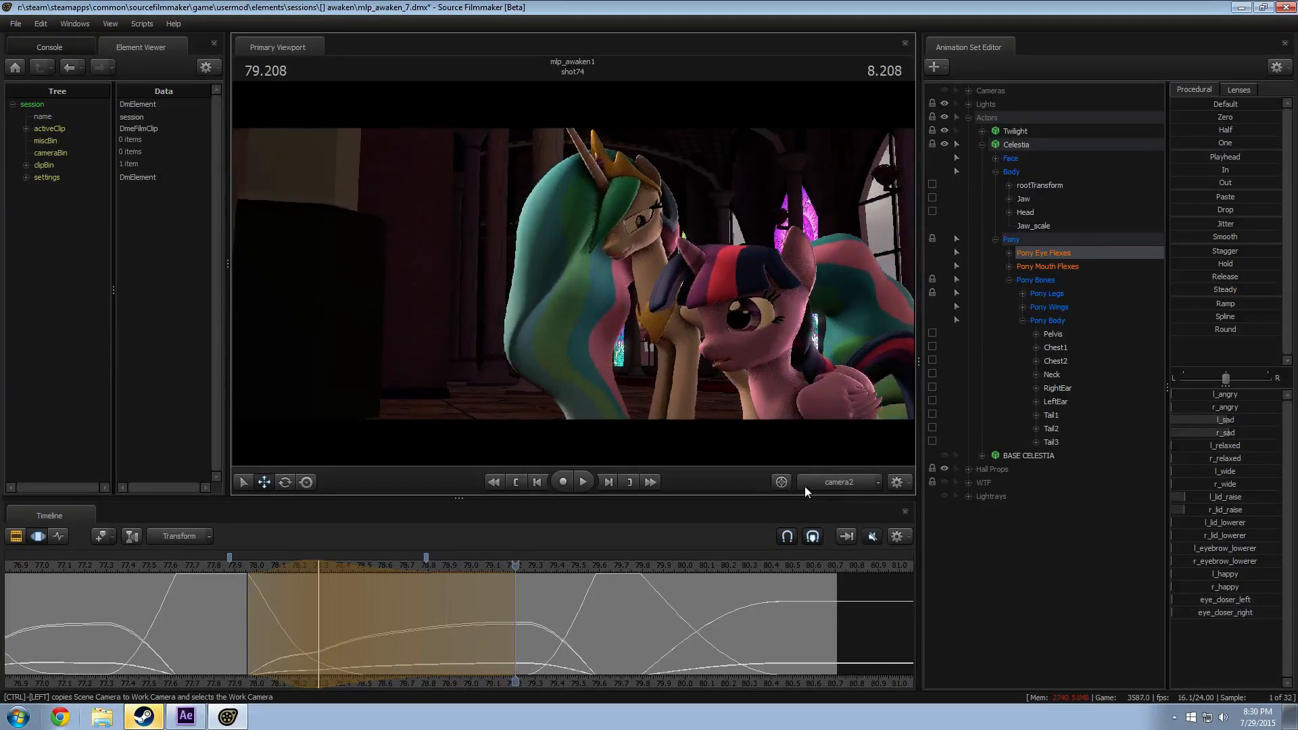
{"action": "left_click", "coordinate": [238, 568]}
{"action": "key", "text": "space"}
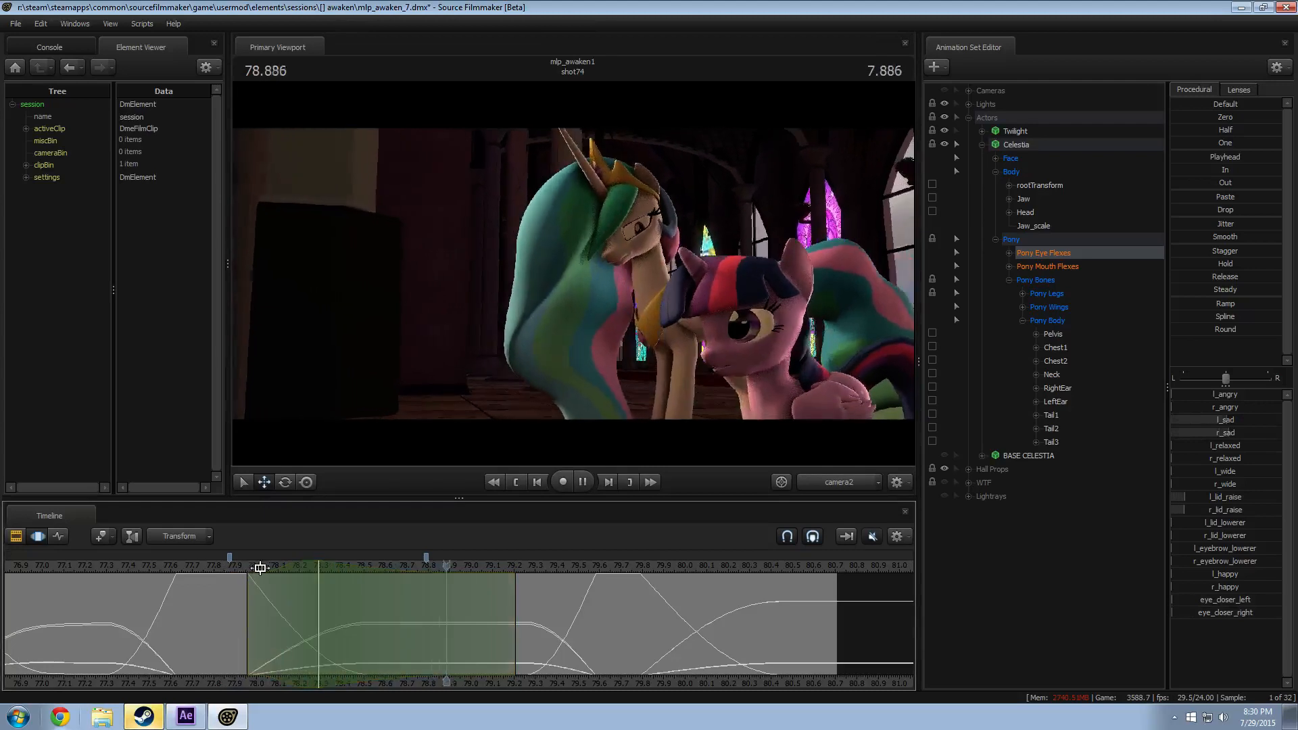
{"action": "key", "text": "space"}
{"action": "left_click", "coordinate": [238, 568]}
{"action": "left_click", "coordinate": [825, 483]}
{"action": "key", "text": "space"}
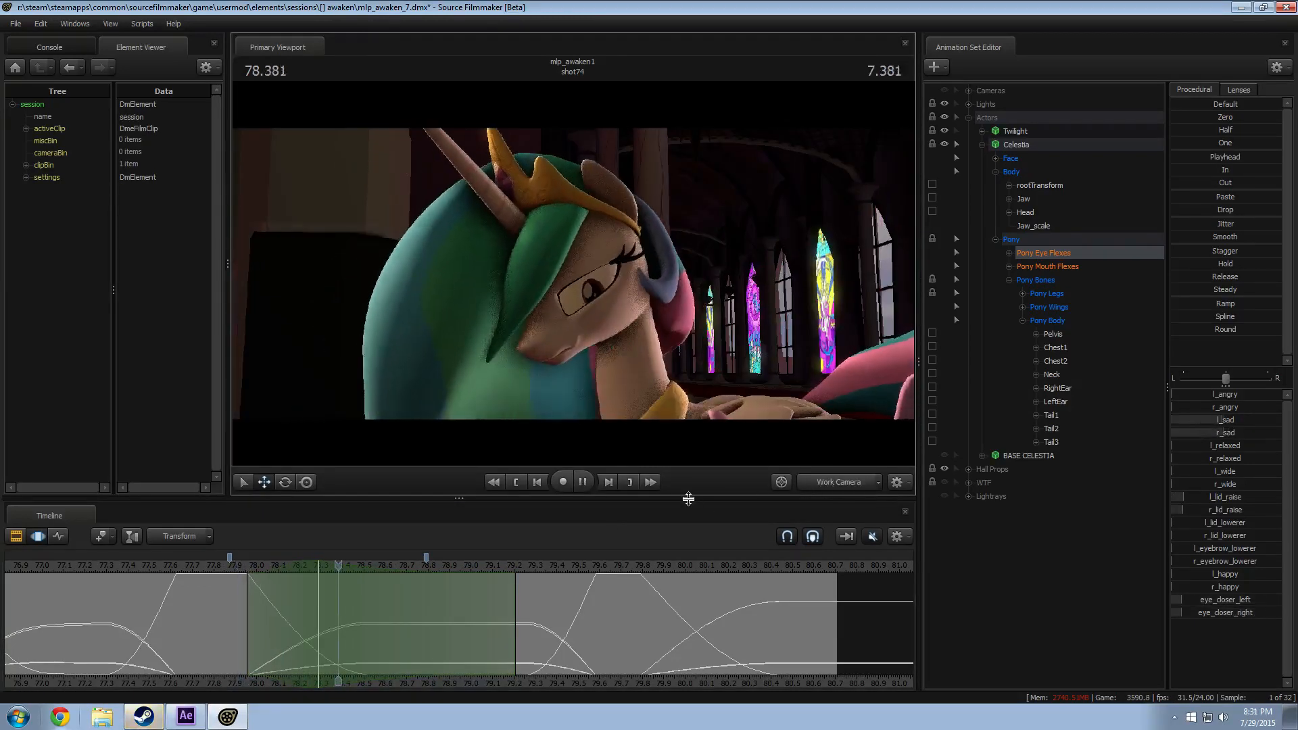
Step: Lower Celestia's lid raise slightly around 78.458 s, blending over about 78.05–79.15 s, and play it back
{"action": "left_click_drag", "start_coordinate": [305, 618], "coordinate": [506, 628]}
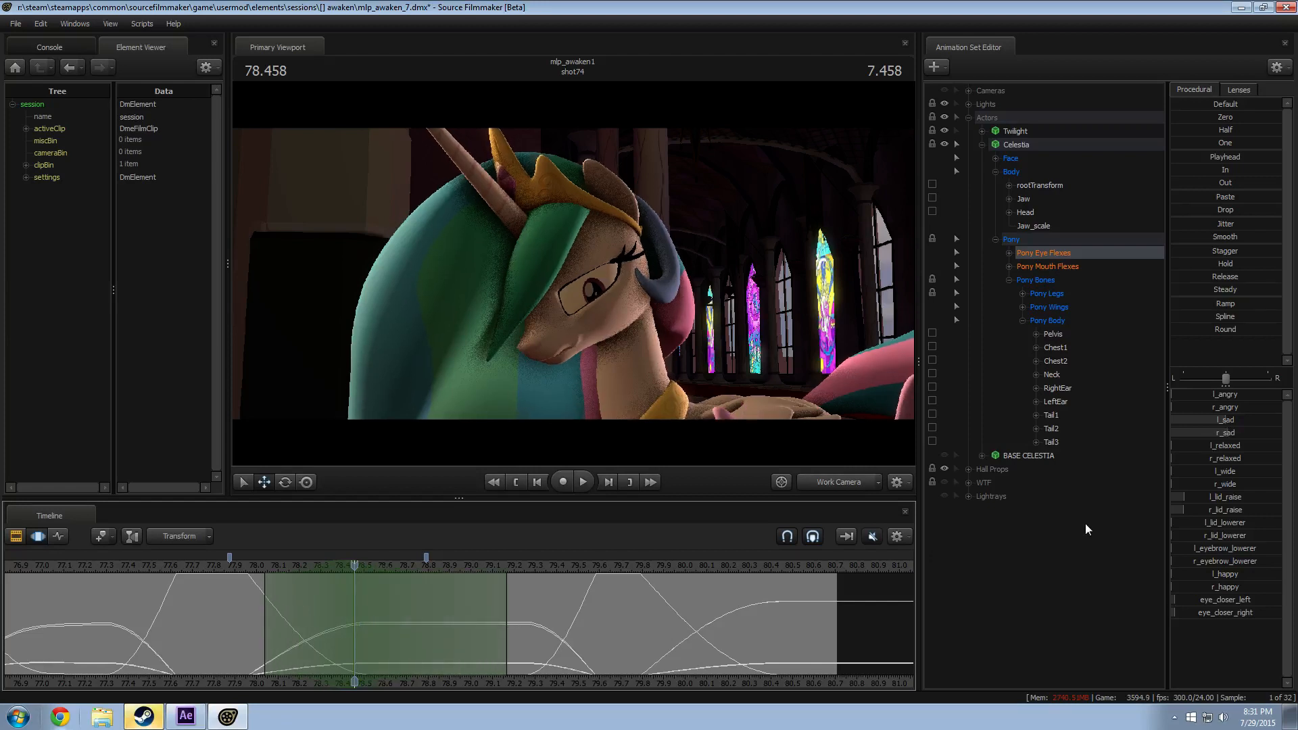
{"action": "left_click_drag", "start_coordinate": [1206, 504], "coordinate": [1199, 504]}
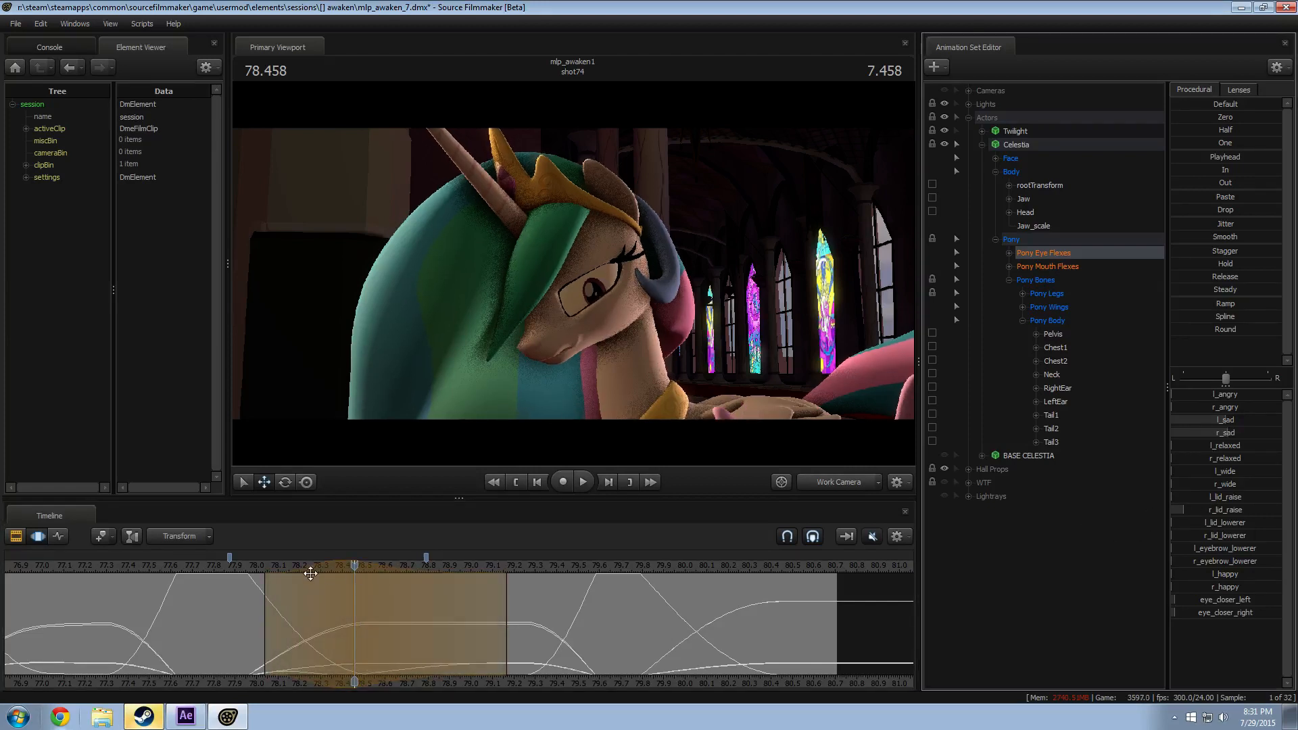
{"action": "key", "text": "space"}
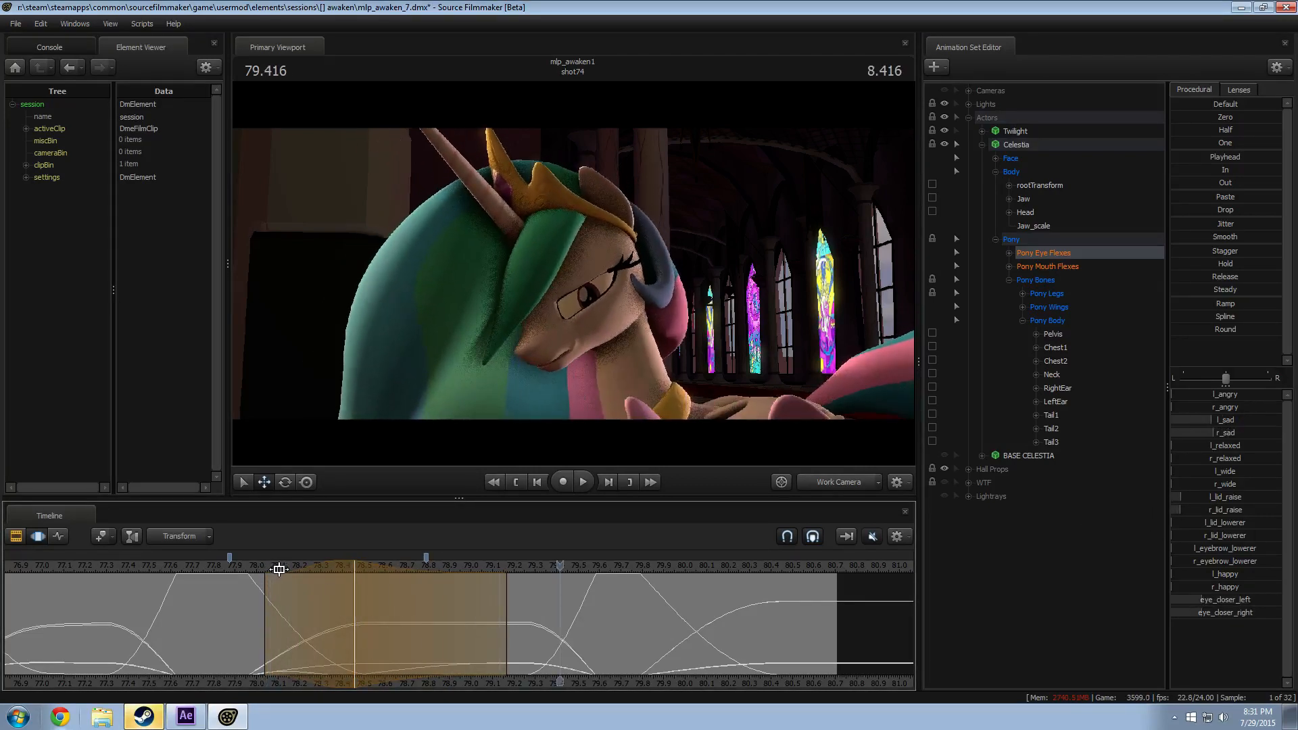
{"action": "key", "text": "space"}
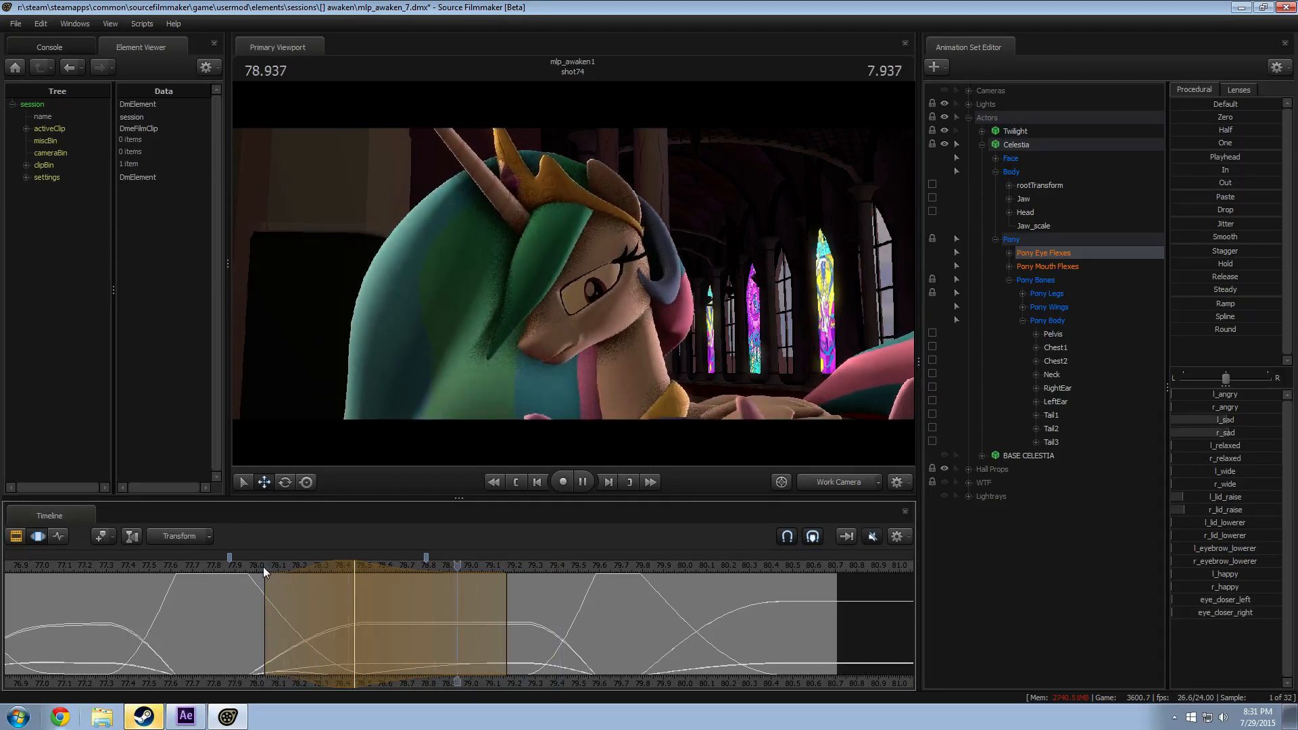
{"action": "key", "text": "space"}
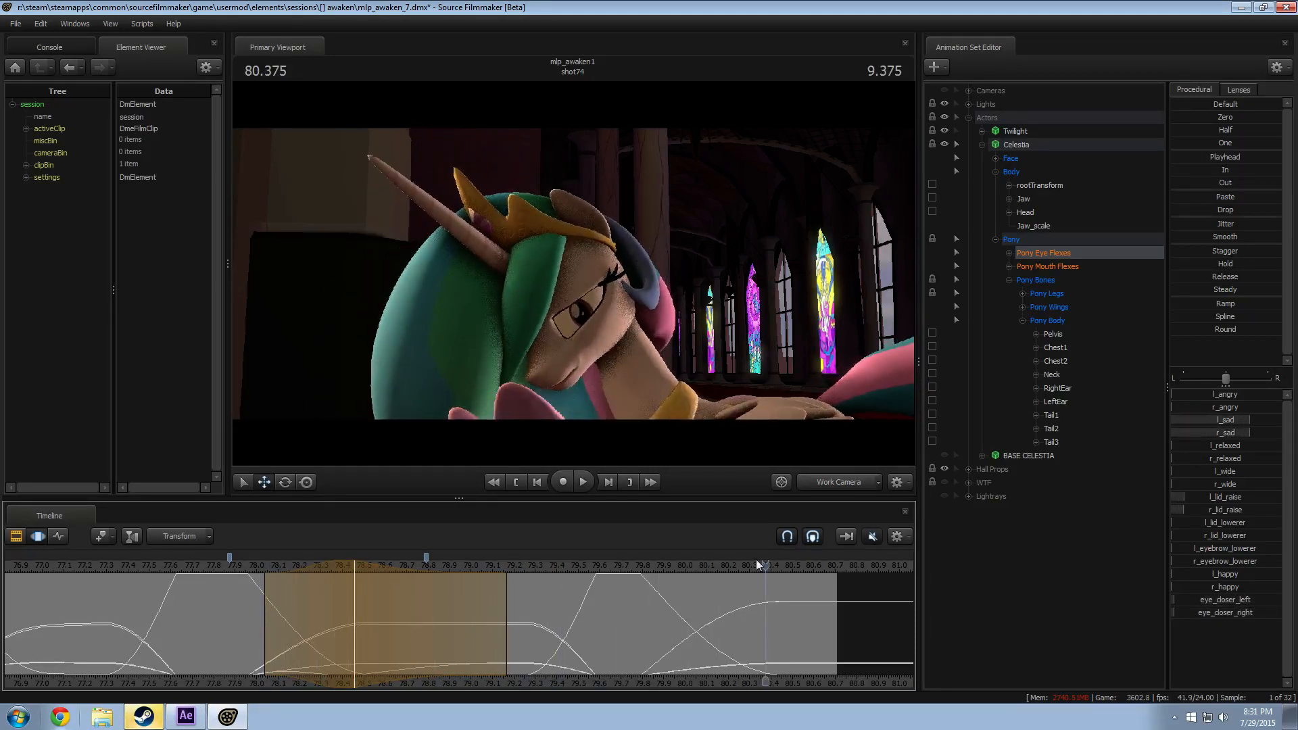
Step: Select the second blink at full strength from about 79.58 to 79.79 s, with falloff spanning about 79.25–80.45 s
{"action": "left_click", "coordinate": [1053, 249]}
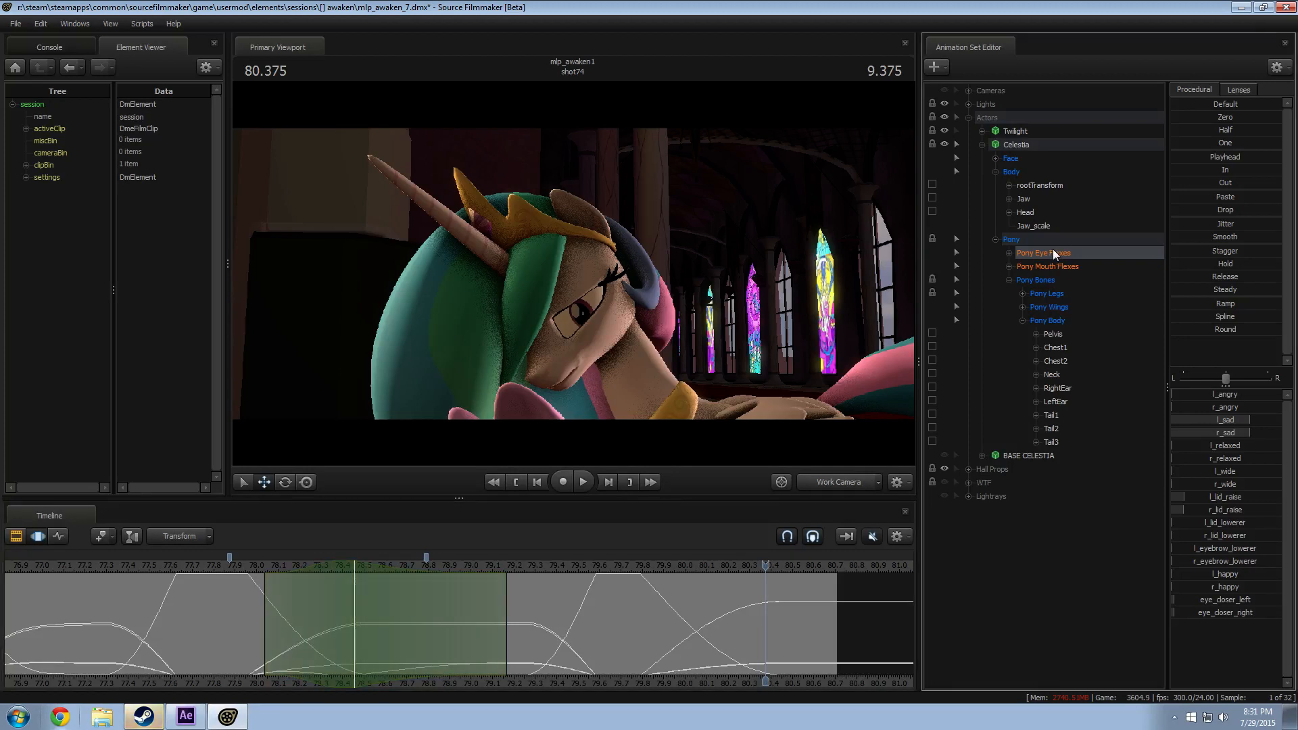
{"action": "scroll", "coordinate": [536, 594], "scroll_direction": "up", "scroll_amount": 2}
{"action": "left_click_drag", "start_coordinate": [553, 592], "coordinate": [607, 598], "text": "shift"}
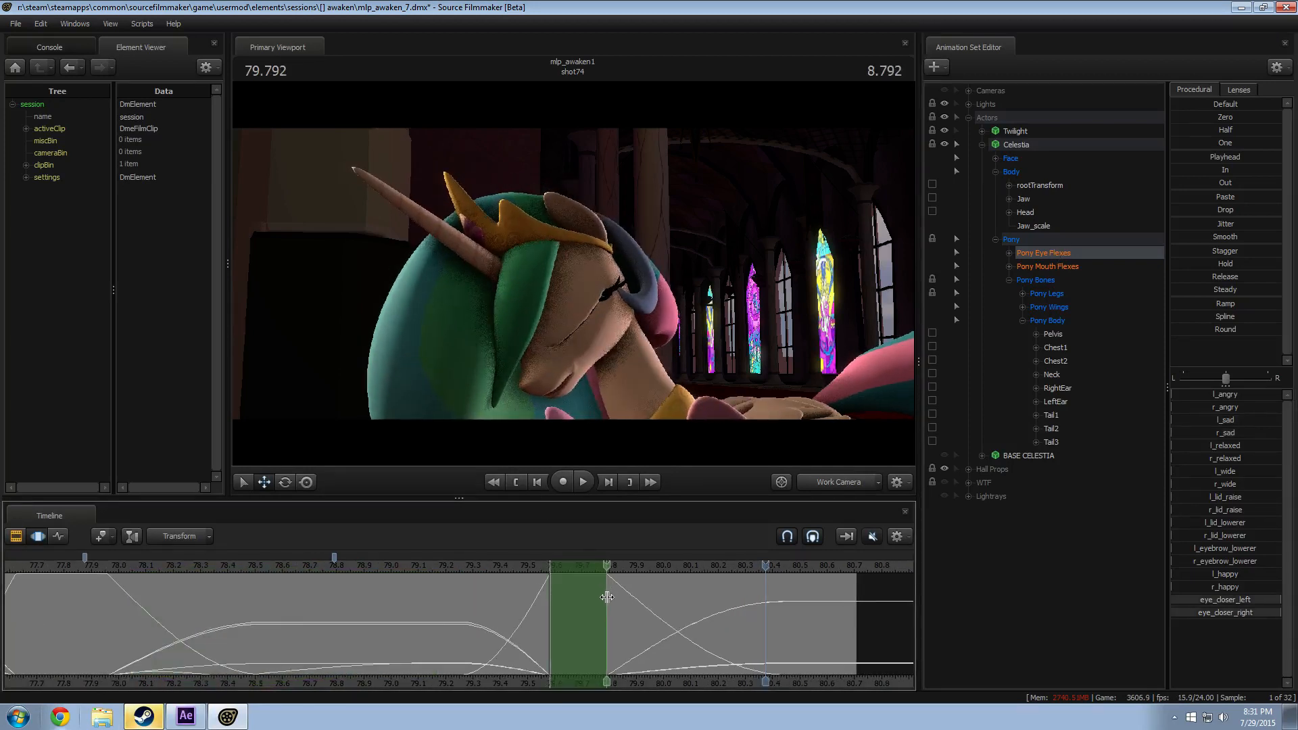
{"action": "left_click", "coordinate": [568, 614]}
{"action": "scroll", "coordinate": [567, 614], "scroll_direction": "up", "scroll_amount": 5, "text": "shift"}
{"action": "left_click_drag", "start_coordinate": [688, 621], "coordinate": [787, 649]}
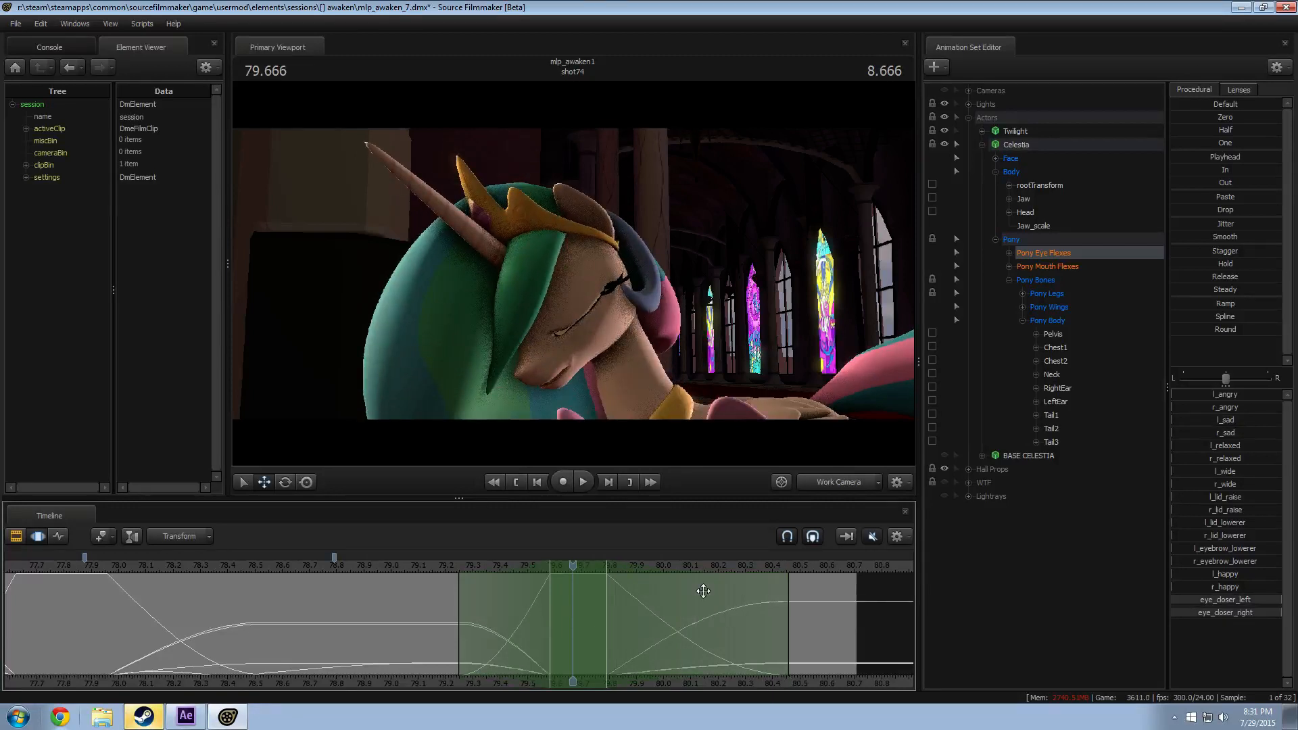
Step: Shift Celestia's eyes slightly with the Face group's eyes_updown control over the second blink and play it back
{"action": "left_click", "coordinate": [1011, 159]}
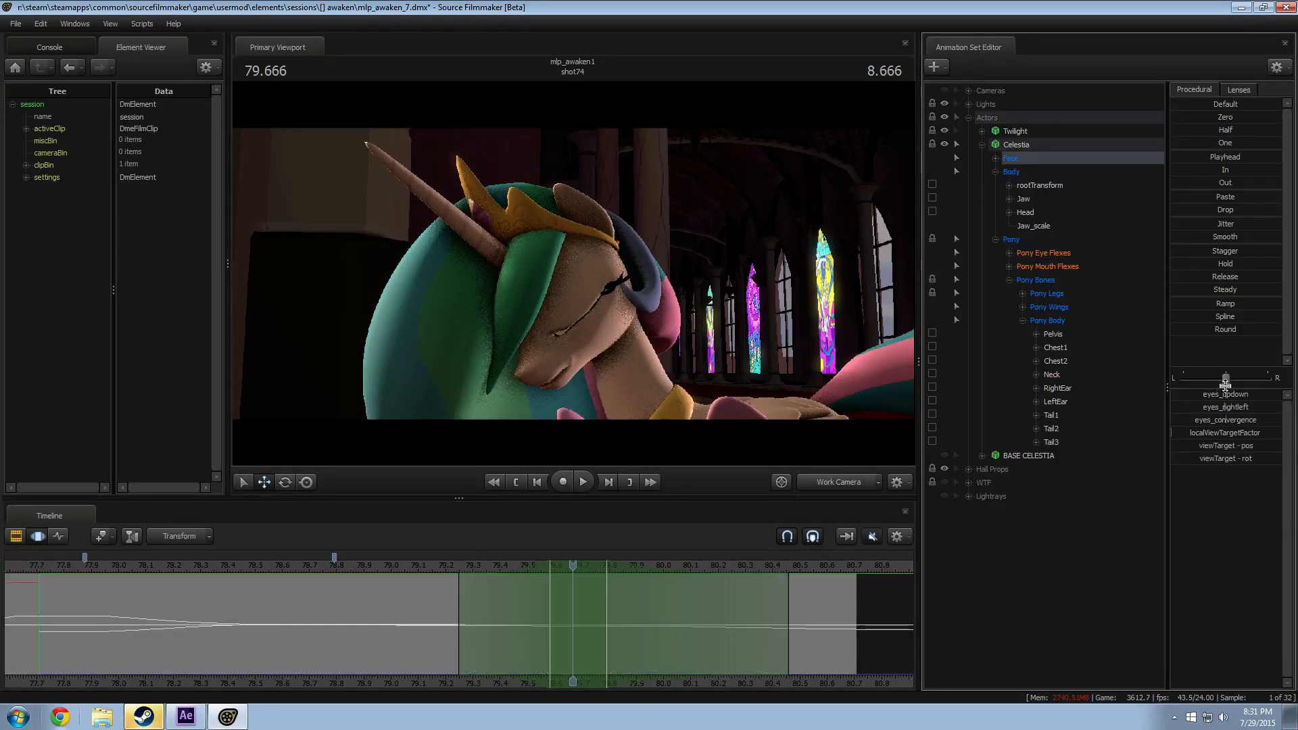
{"action": "left_click_drag", "start_coordinate": [1226, 395], "coordinate": [1227, 395]}
{"action": "left_click", "coordinate": [444, 564]}
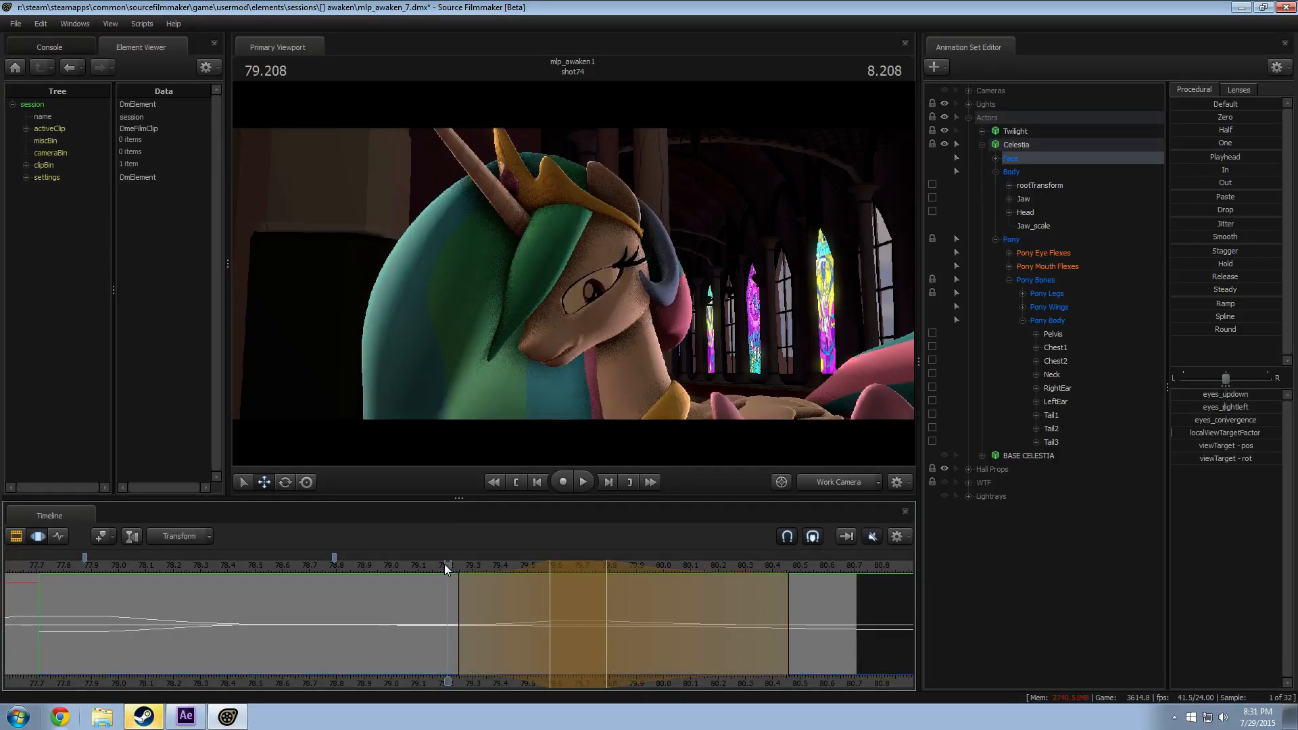
{"action": "key", "text": "space"}
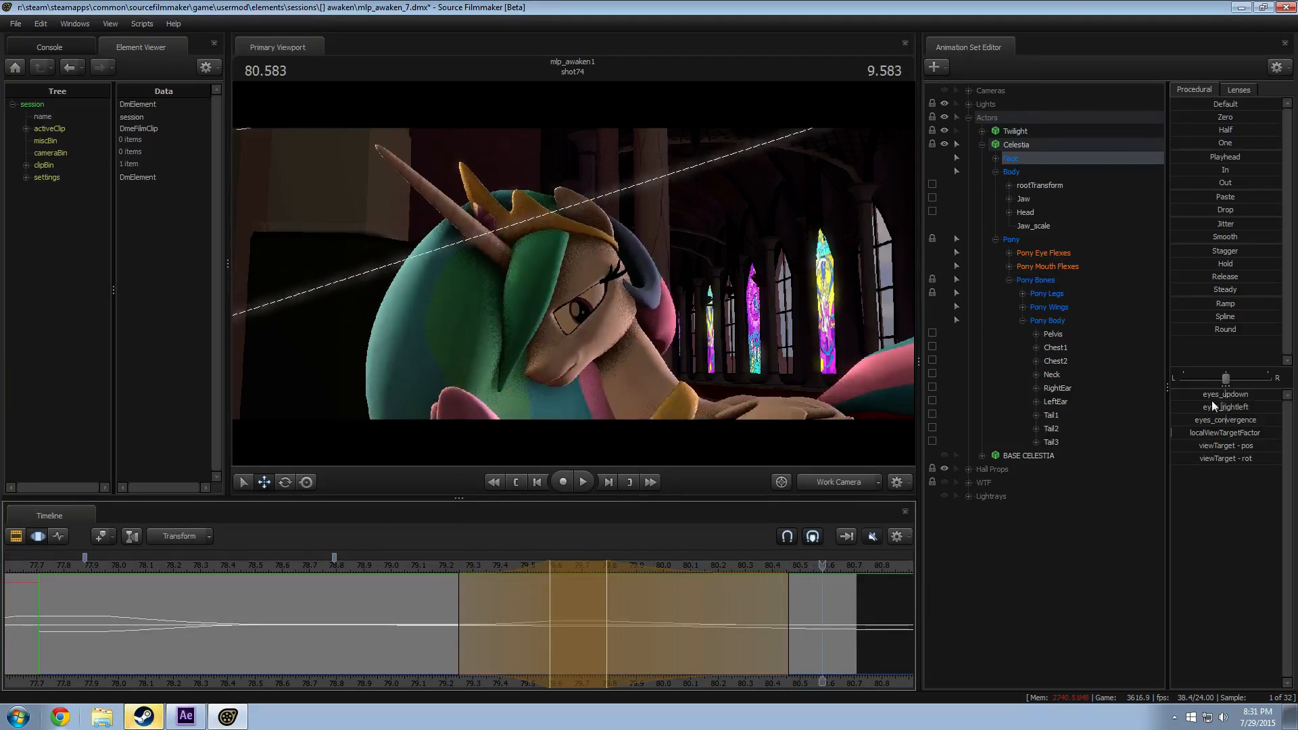
{"action": "left_click", "coordinate": [438, 567]}
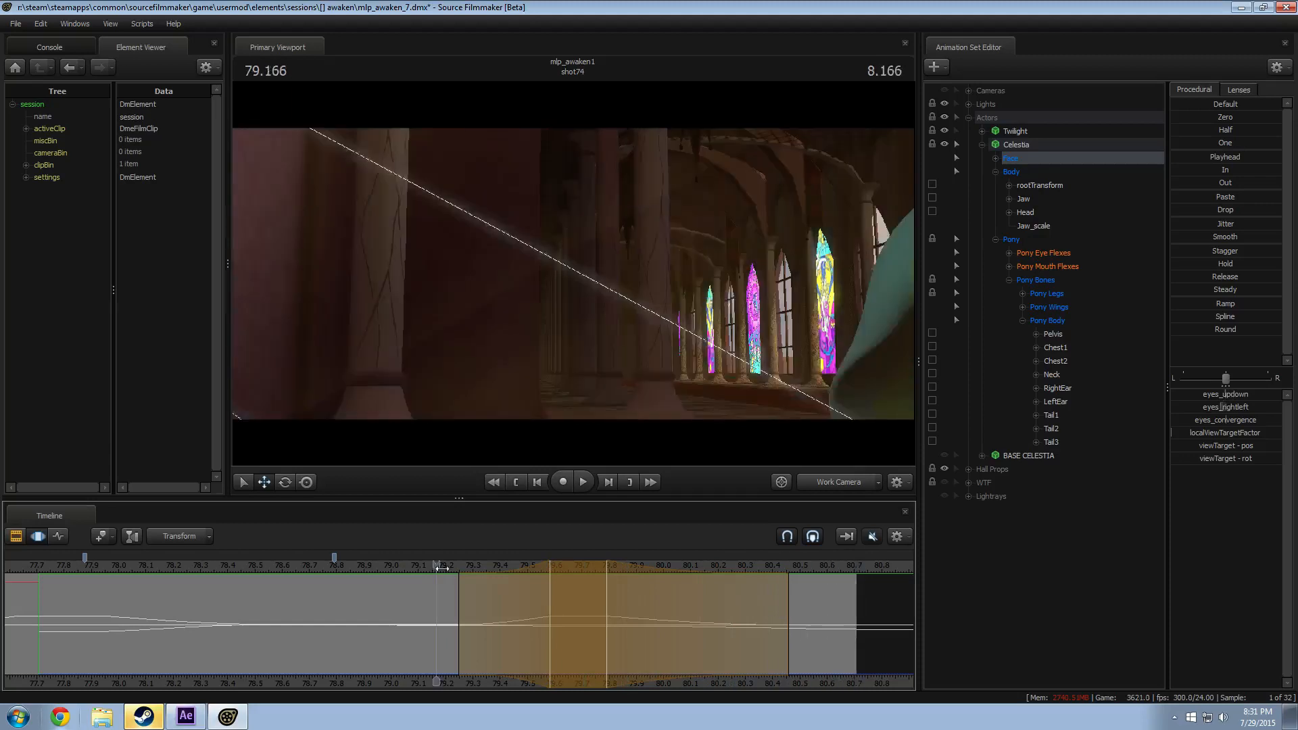
Step: Start the gaze change sharply at about 79.67 s, extend its falloff to the shot's end near 80.7 s, and play it back
{"action": "mouse_move", "coordinate": [442, 568]}
{"action": "left_mouse_down"}
{"action": "mouse_move", "coordinate": [558, 579]}
{"action": "mouse_move", "coordinate": [471, 568]}
{"action": "mouse_move", "coordinate": [573, 601]}
{"action": "left_mouse_up"}
{"action": "key", "text": "space"}
{"action": "key", "text": "space"}
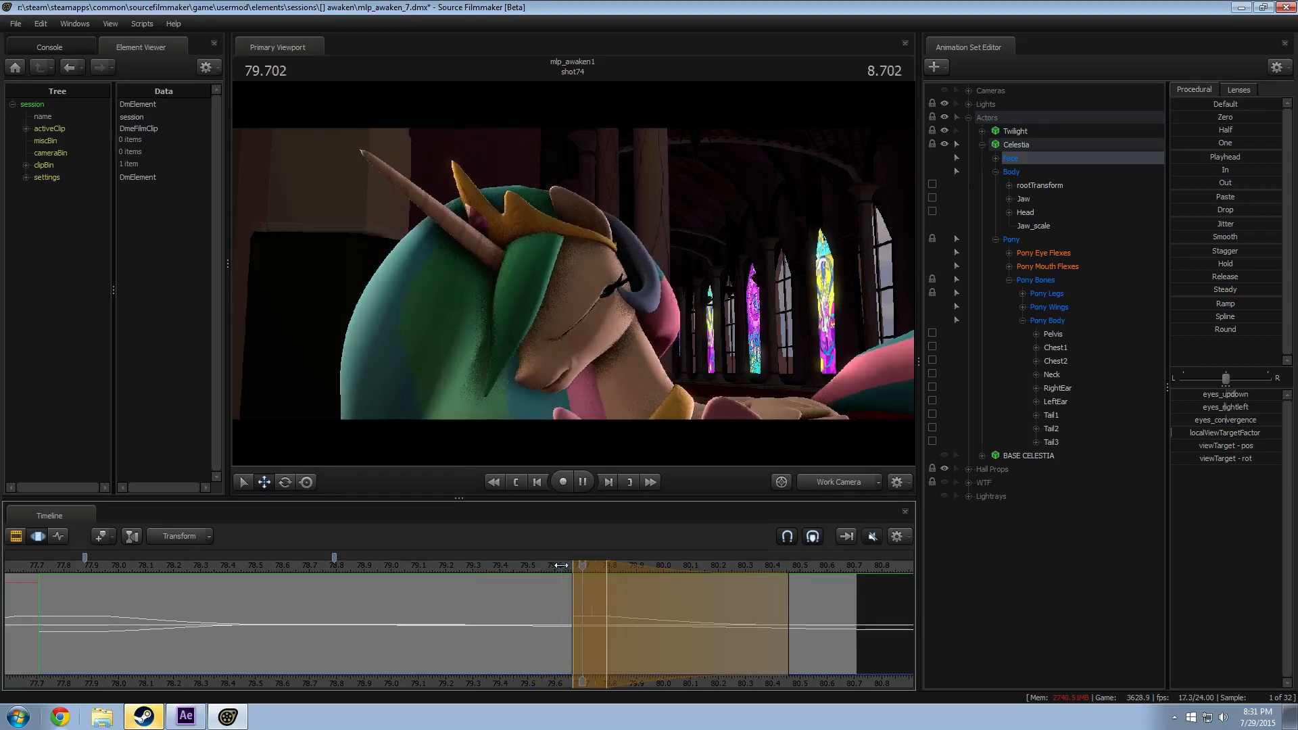
{"action": "key", "text": "space"}
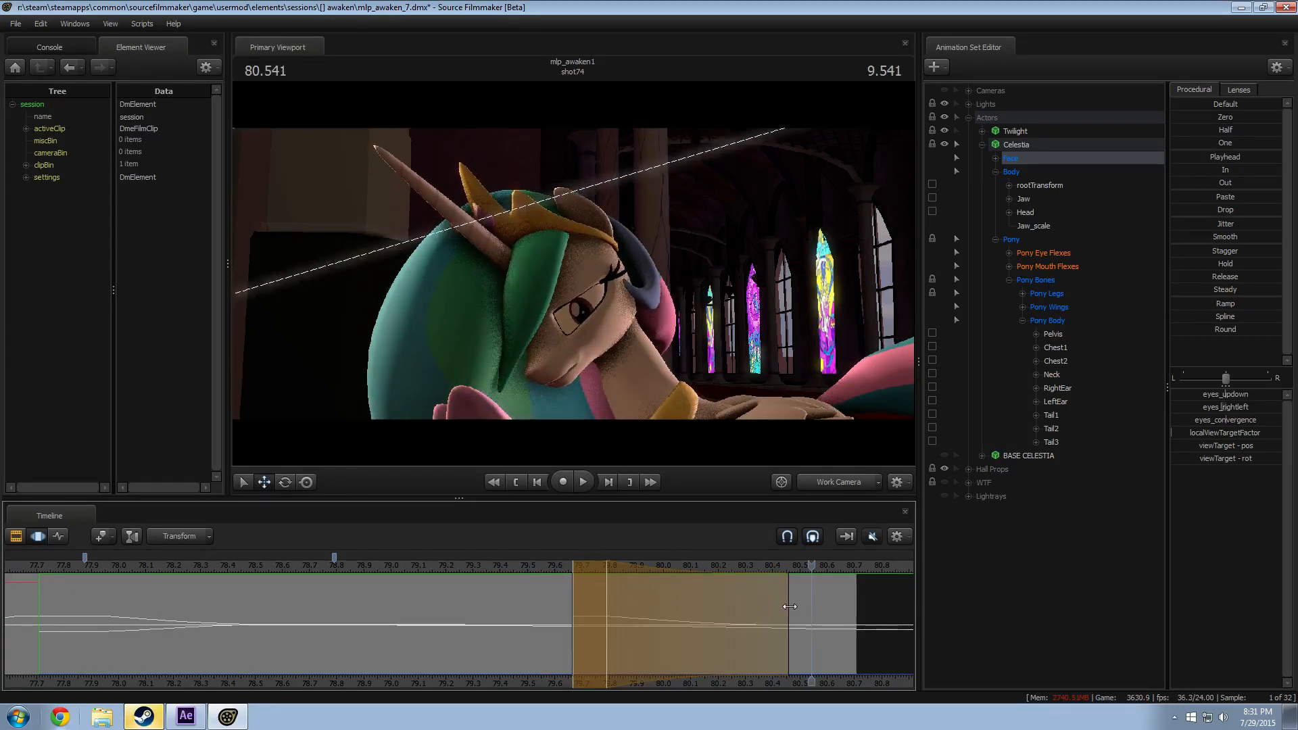
{"action": "left_click_drag", "start_coordinate": [789, 607], "coordinate": [855, 606]}
{"action": "key", "text": "space"}
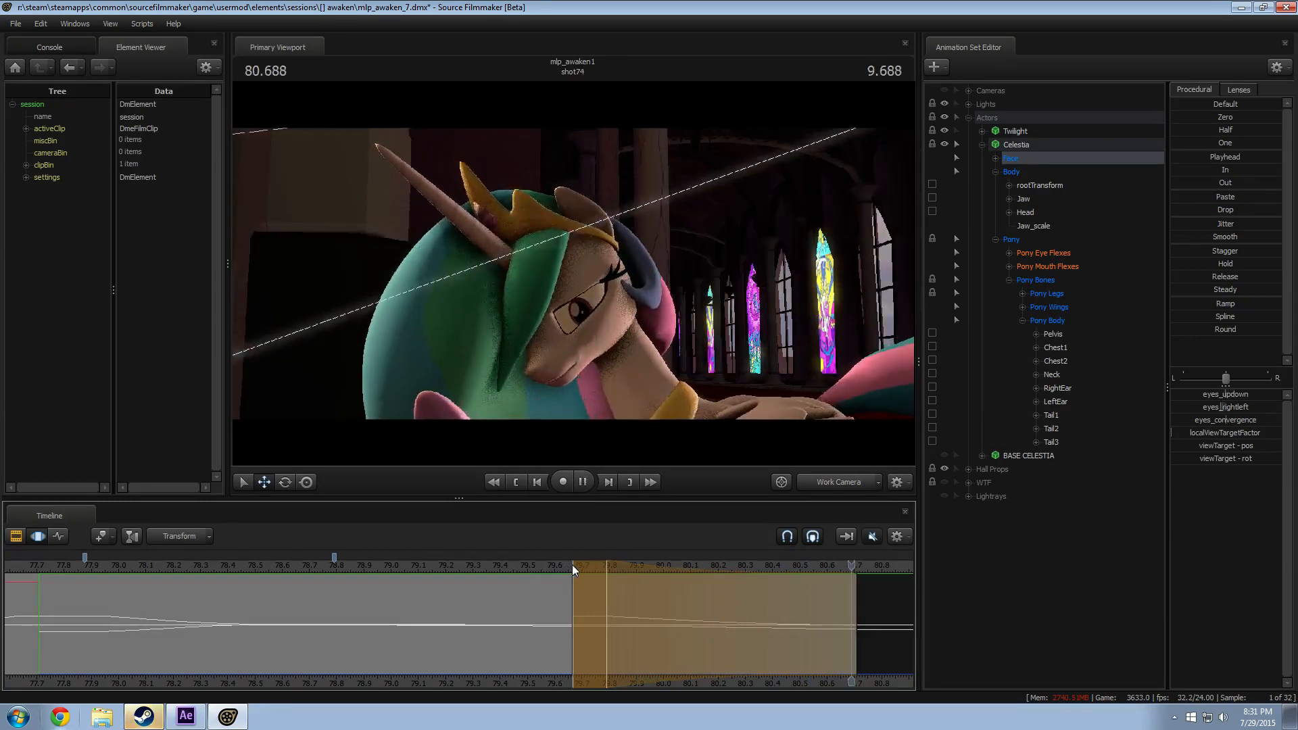
{"action": "key", "text": "space"}
Step: Set the gaze change's range to about 79.33–79.67 s, leading into the closed-eye moment, and play it back repeatedly
{"action": "left_click_drag", "start_coordinate": [573, 593], "coordinate": [475, 599]}
{"action": "left_click", "coordinate": [465, 566]}
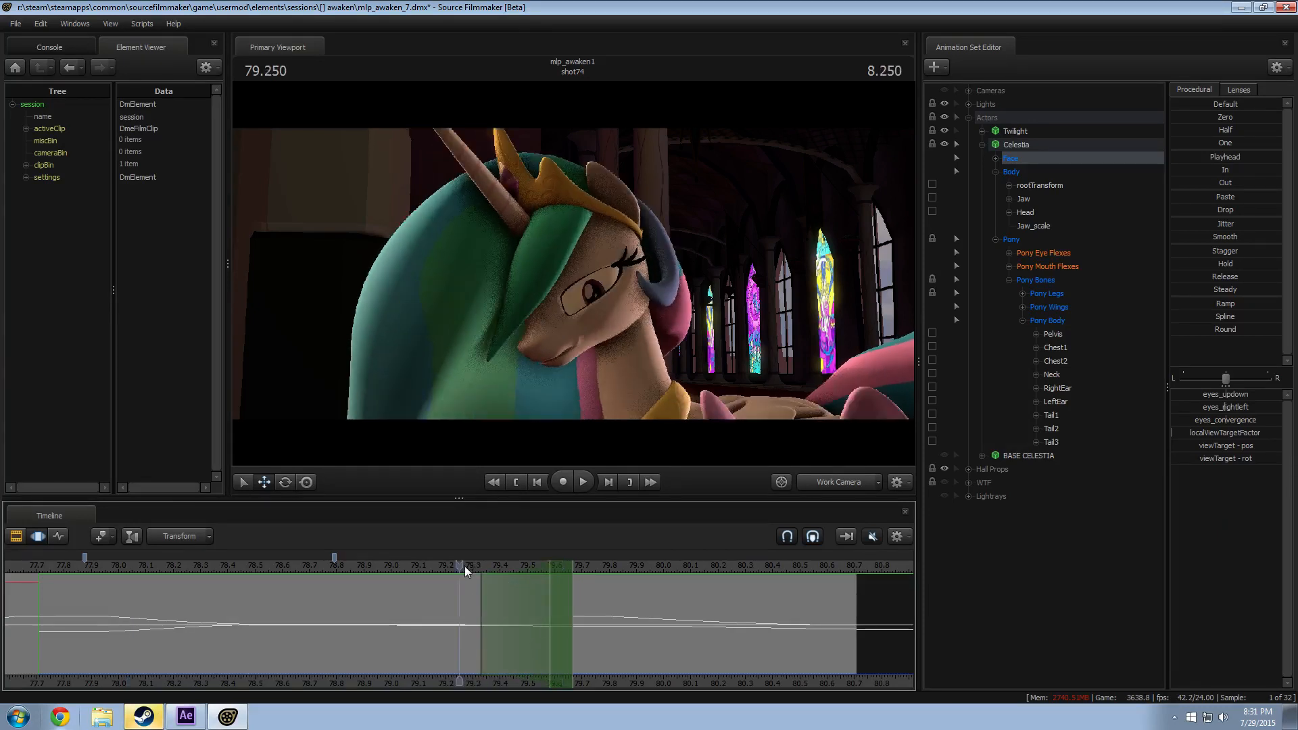
{"action": "key", "text": "space"}
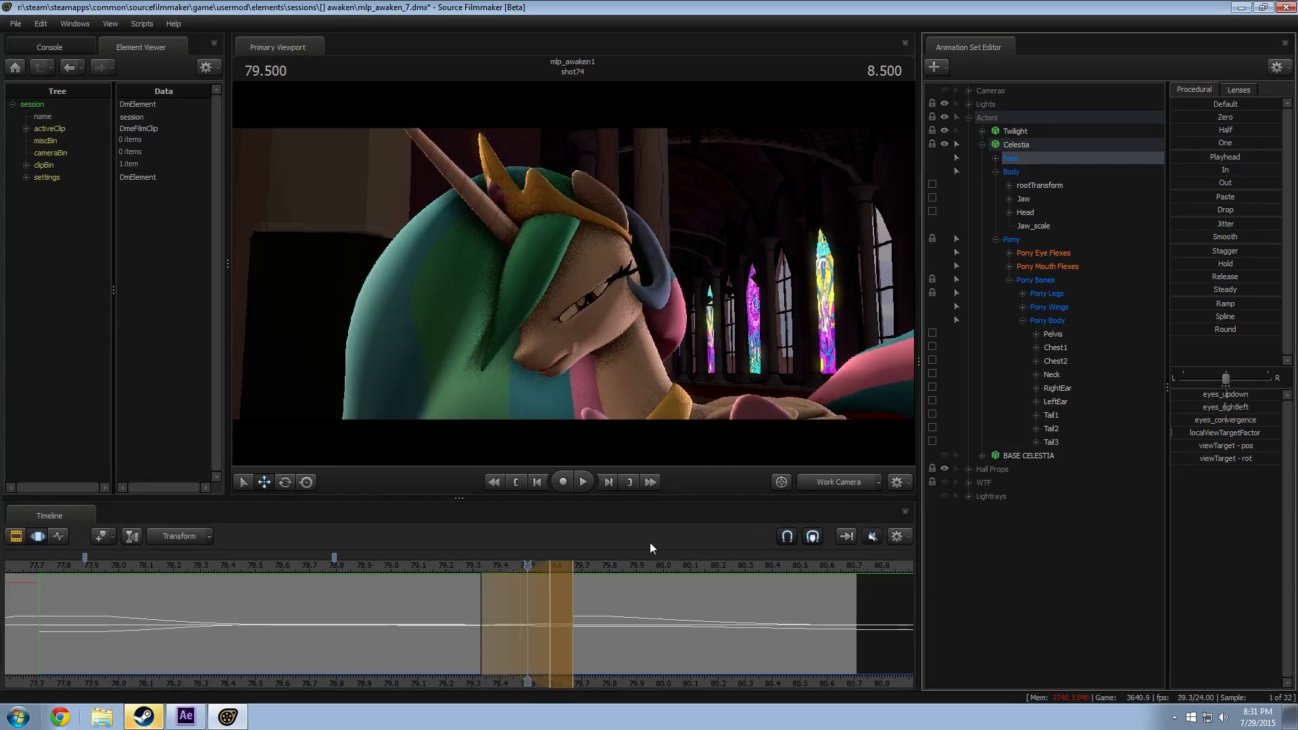
{"action": "left_click", "coordinate": [465, 566]}
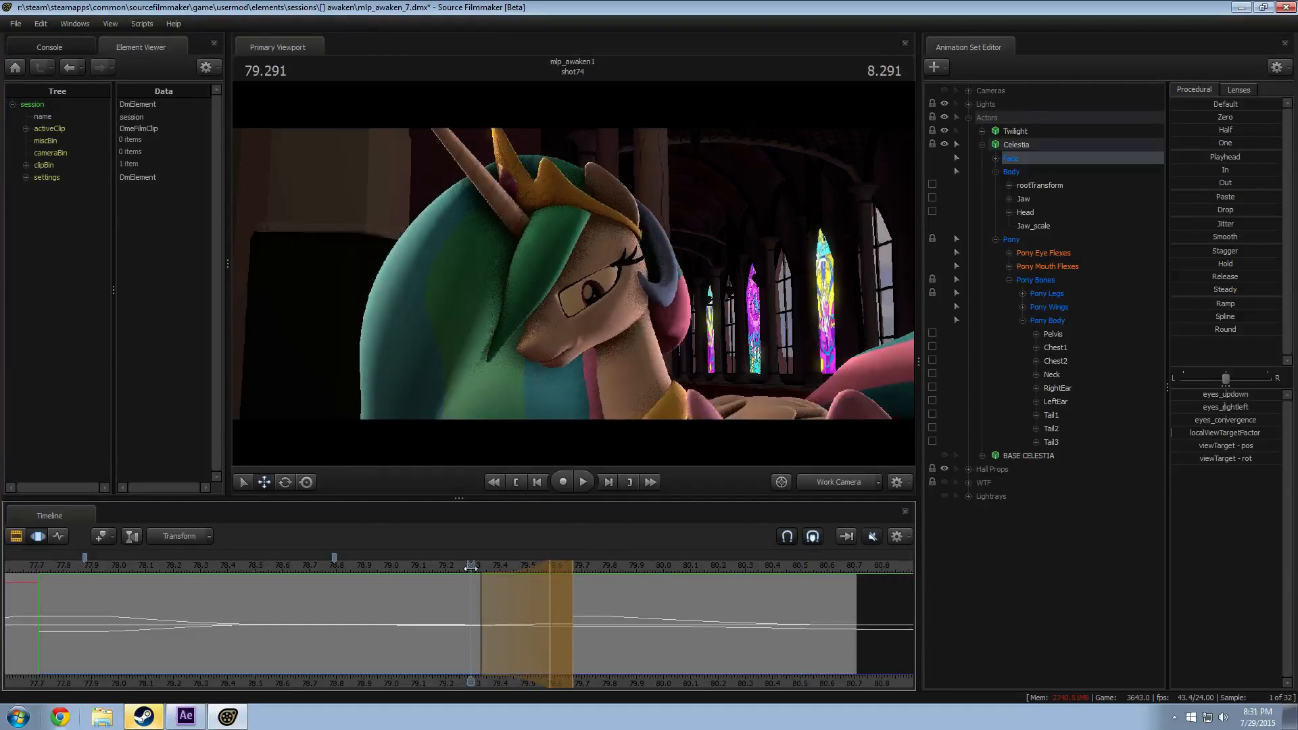
{"action": "key", "text": "space"}
{"action": "key", "text": "Right"}
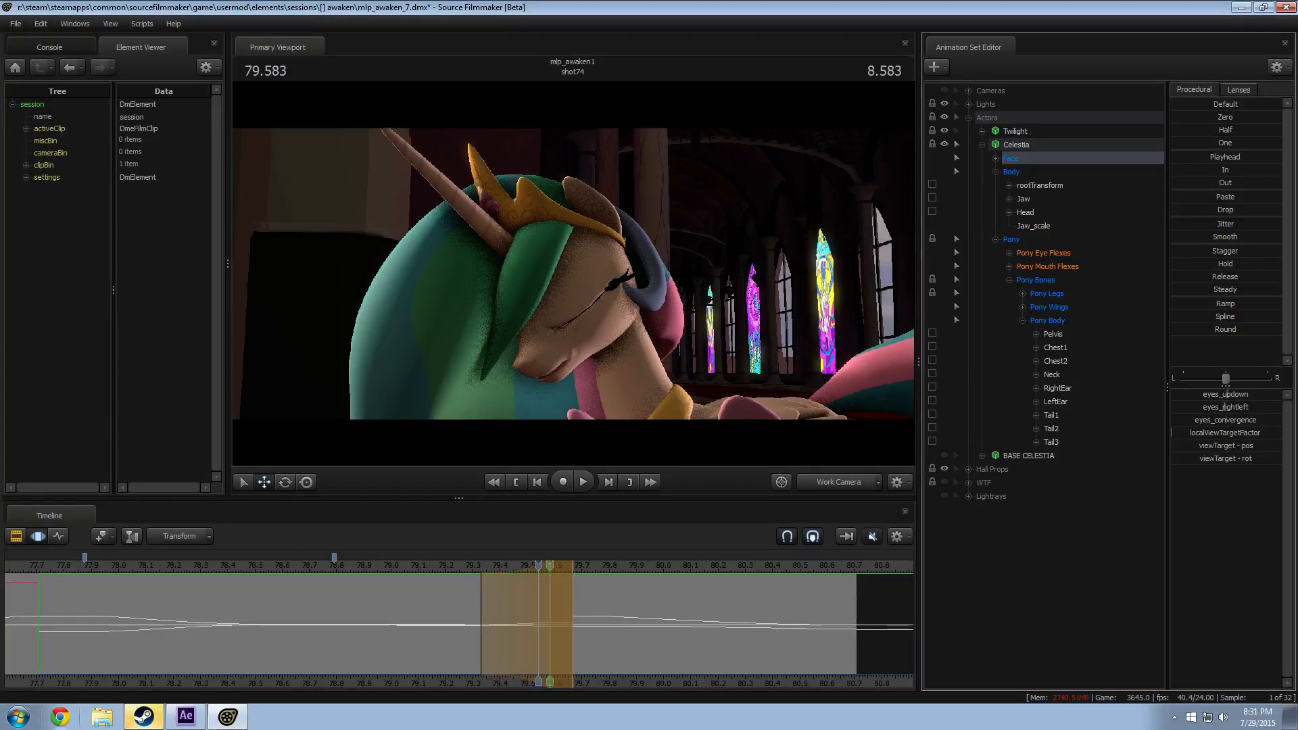
{"action": "left_click", "coordinate": [480, 566]}
{"action": "key", "text": "space"}
{"action": "key", "text": "space"}
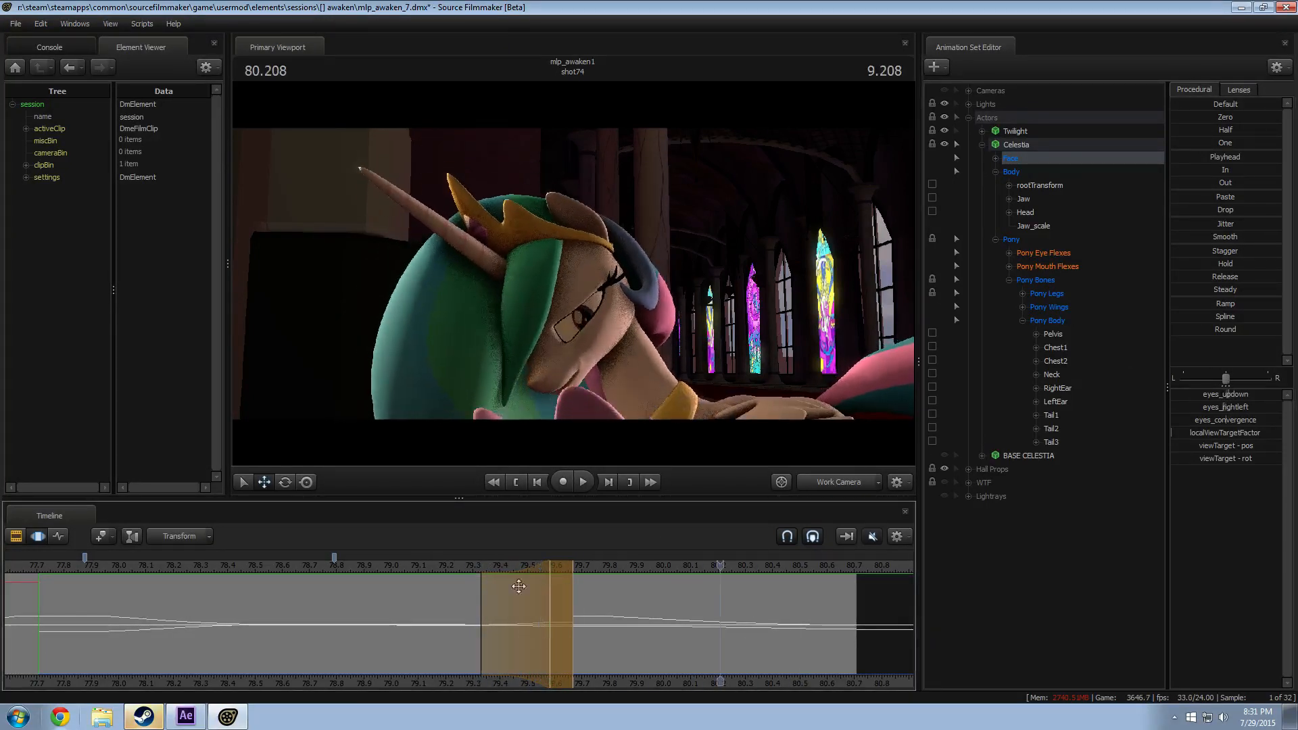
Step: Shift Celestia's eyes_rightleft slightly around 79.166 s, blending over about 78.75–79.58 s, and play it back
{"action": "key", "text": "shift"}
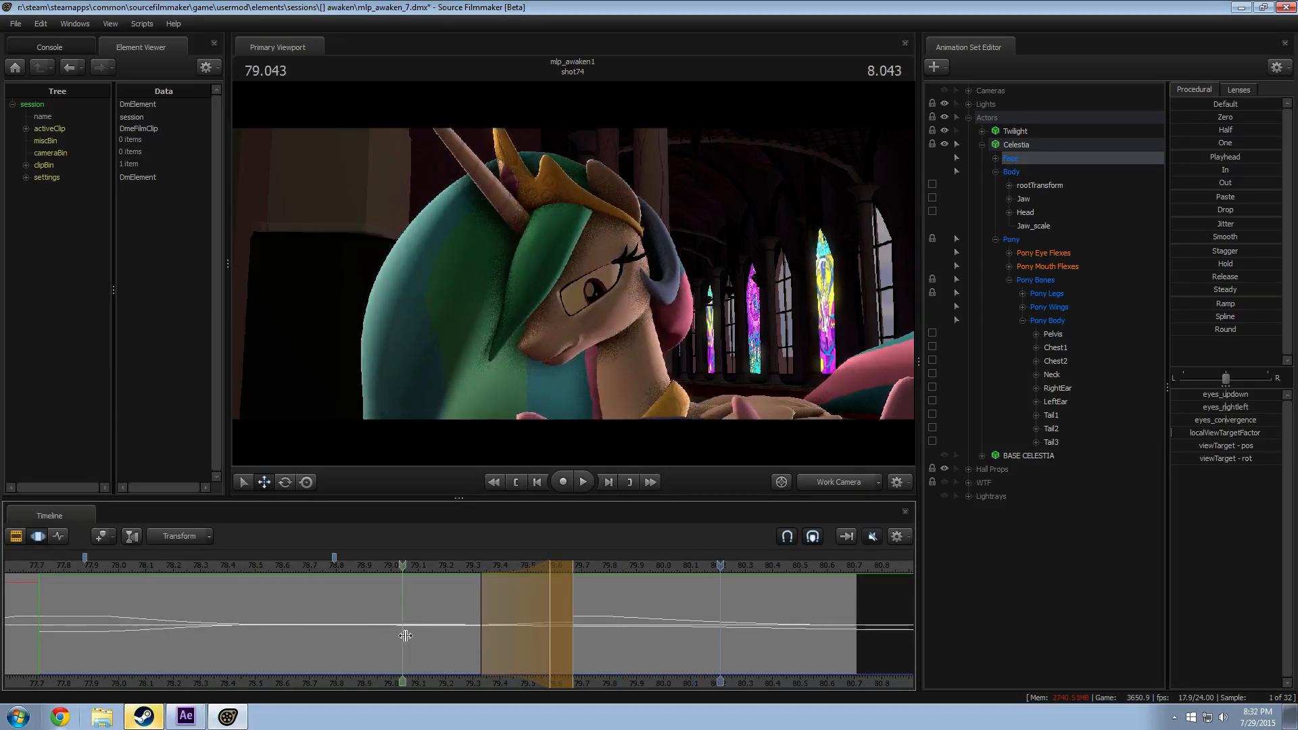
{"action": "left_click", "coordinate": [438, 631]}
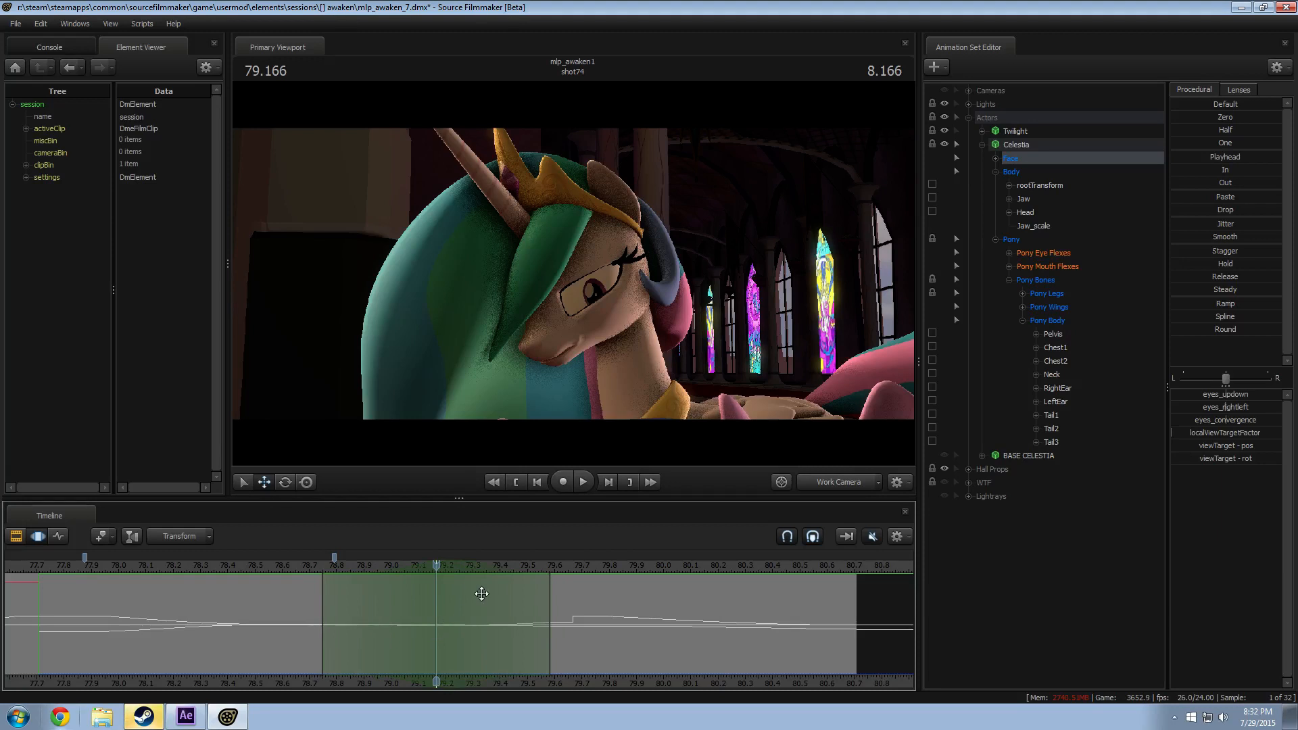
{"action": "left_click_drag", "start_coordinate": [1244, 405], "coordinate": [1246, 405]}
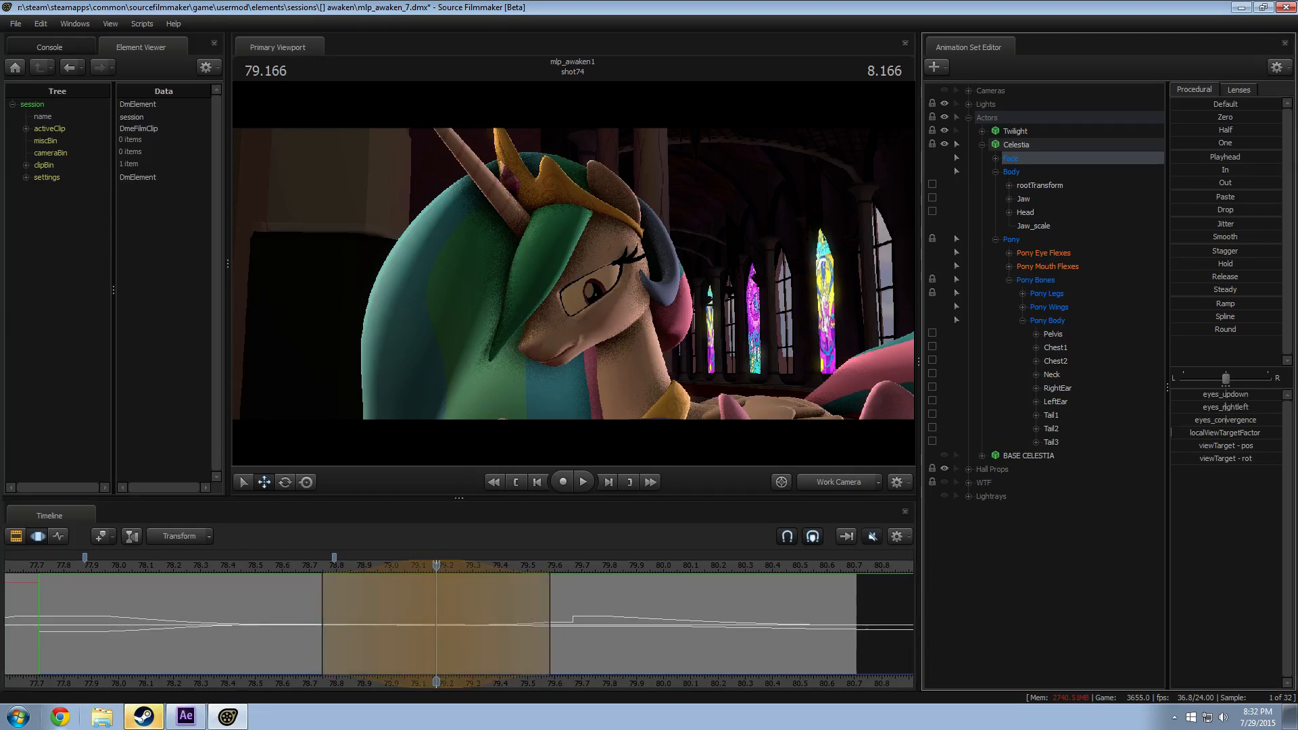
{"action": "left_click", "coordinate": [300, 566]}
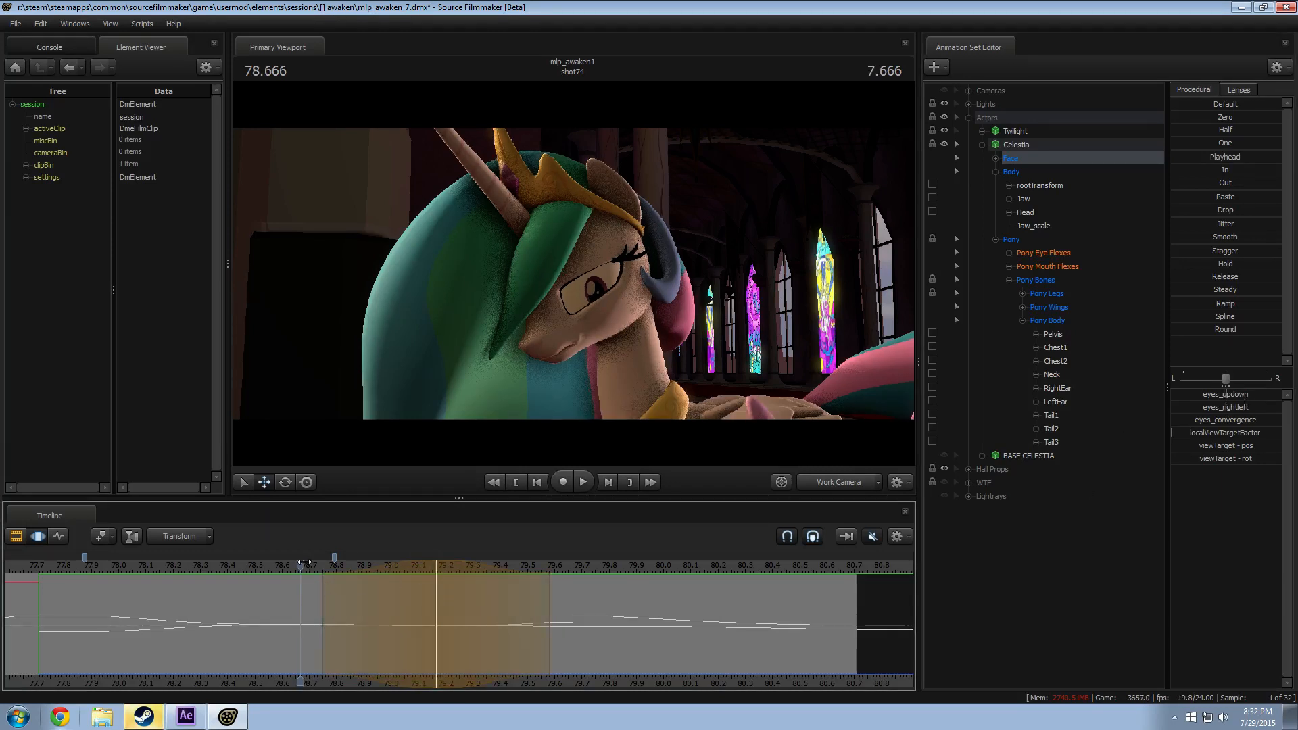
{"action": "key", "text": "space"}
{"action": "key", "text": "space"}
{"action": "left_click", "coordinate": [469, 565]}
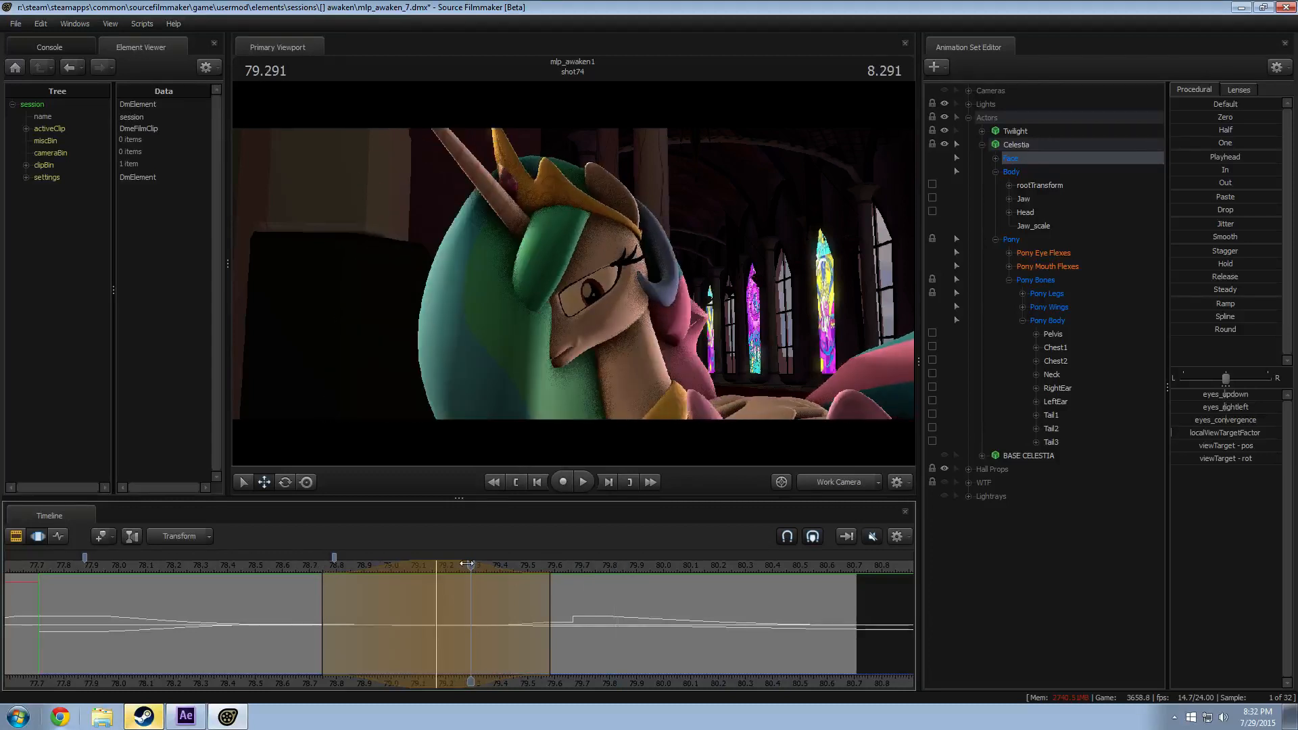
Step: Widen the gaze shift to about 78.45–79.67 s with its full-strength point near 79.25 s and play it back
{"action": "left_click_drag", "start_coordinate": [437, 566], "coordinate": [461, 565]}
{"action": "left_click_drag", "start_coordinate": [345, 579], "coordinate": [243, 585]}
{"action": "left_click", "coordinate": [258, 567]}
{"action": "key", "text": "space"}
{"action": "key", "text": "space"}
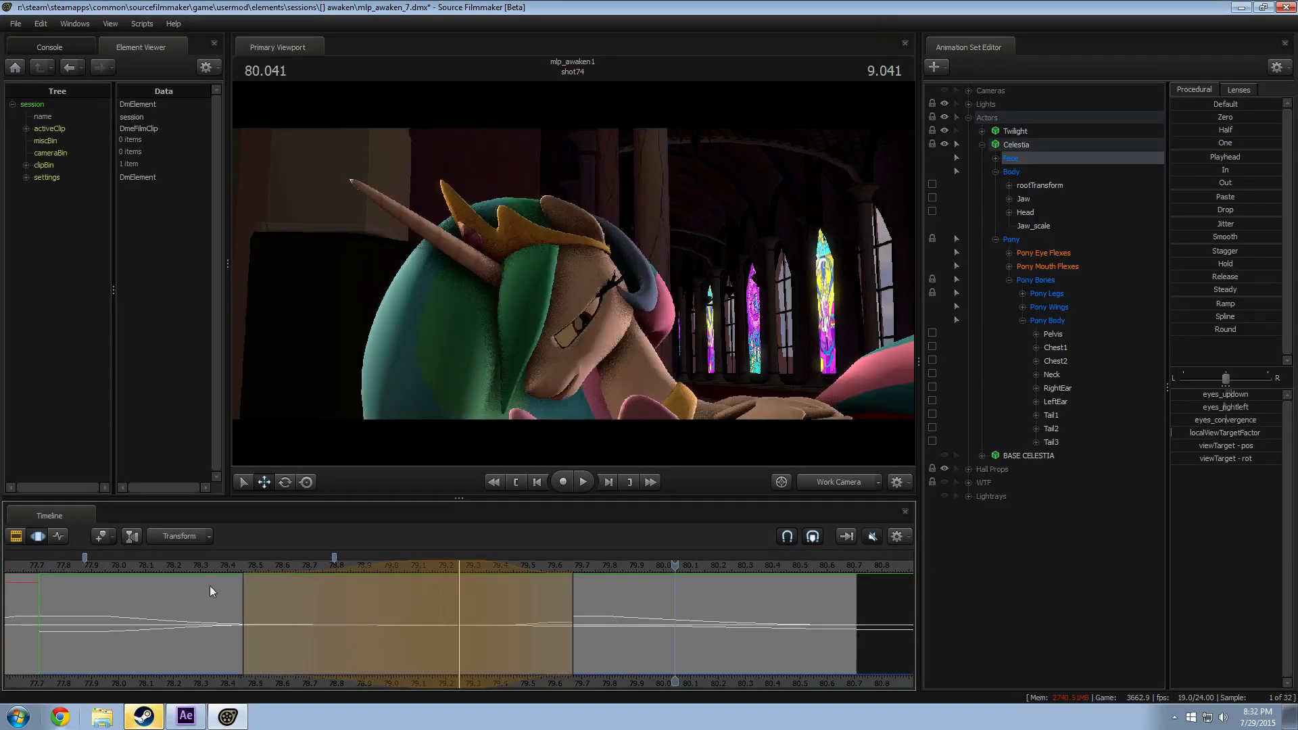
Step: Replay Celestia's gaze from about 78.4 s in the Work Camera, and review it again through camera2
{"action": "key", "text": "space"}
{"action": "left_click", "coordinate": [229, 566]}
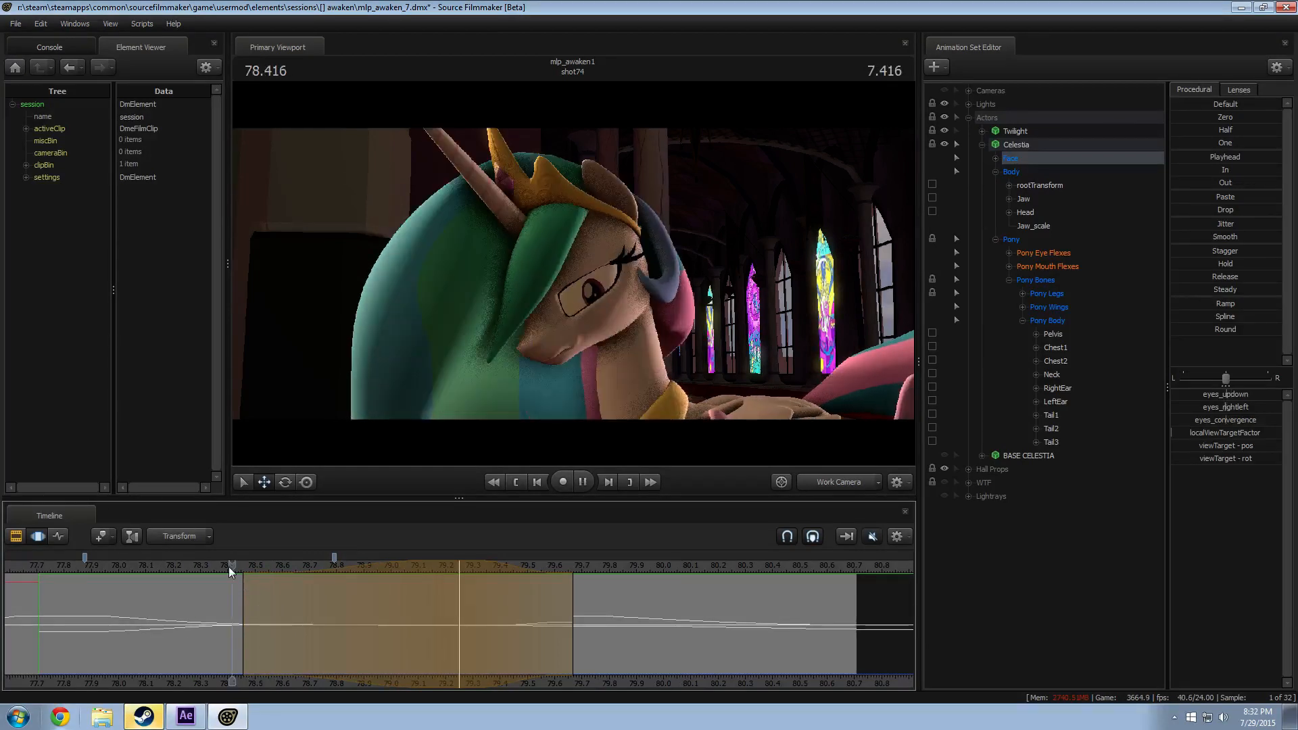
{"action": "key", "text": "space"}
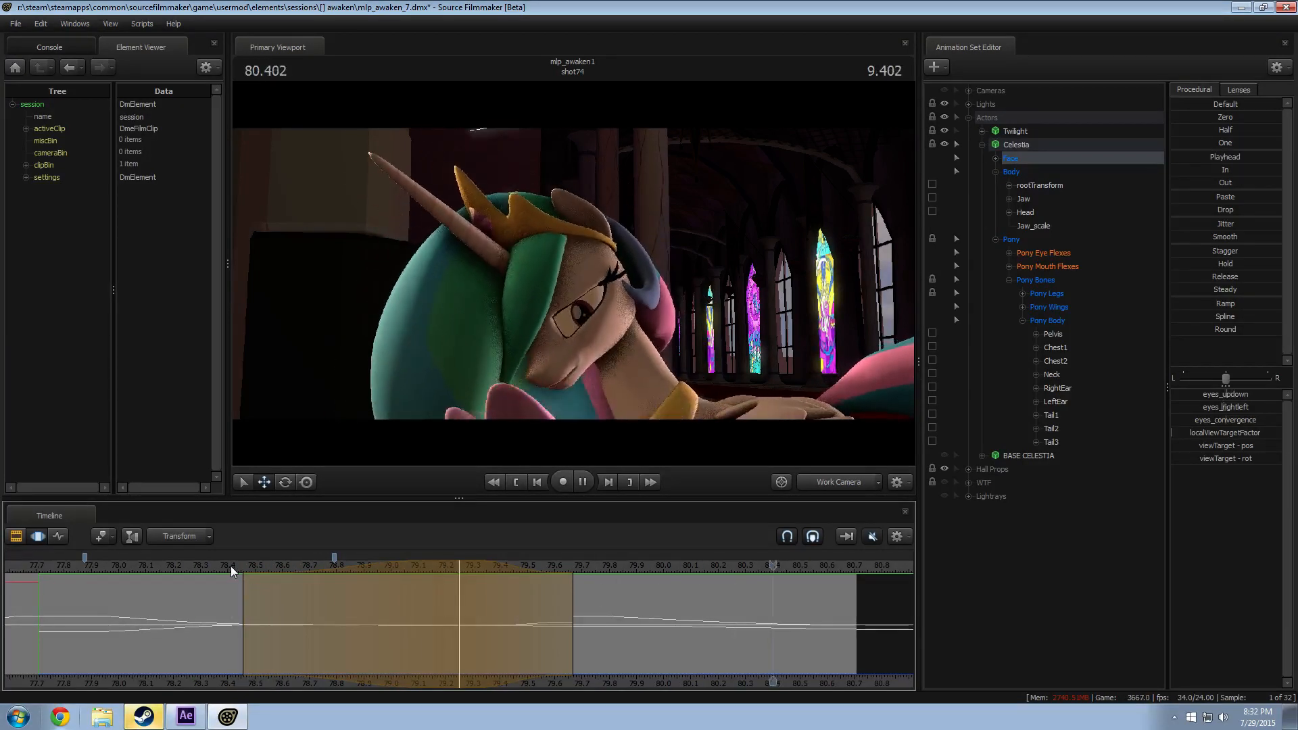
{"action": "key", "text": "space"}
{"action": "left_click", "coordinate": [834, 482]}
{"action": "left_click", "coordinate": [221, 567]}
{"action": "key", "text": "space"}
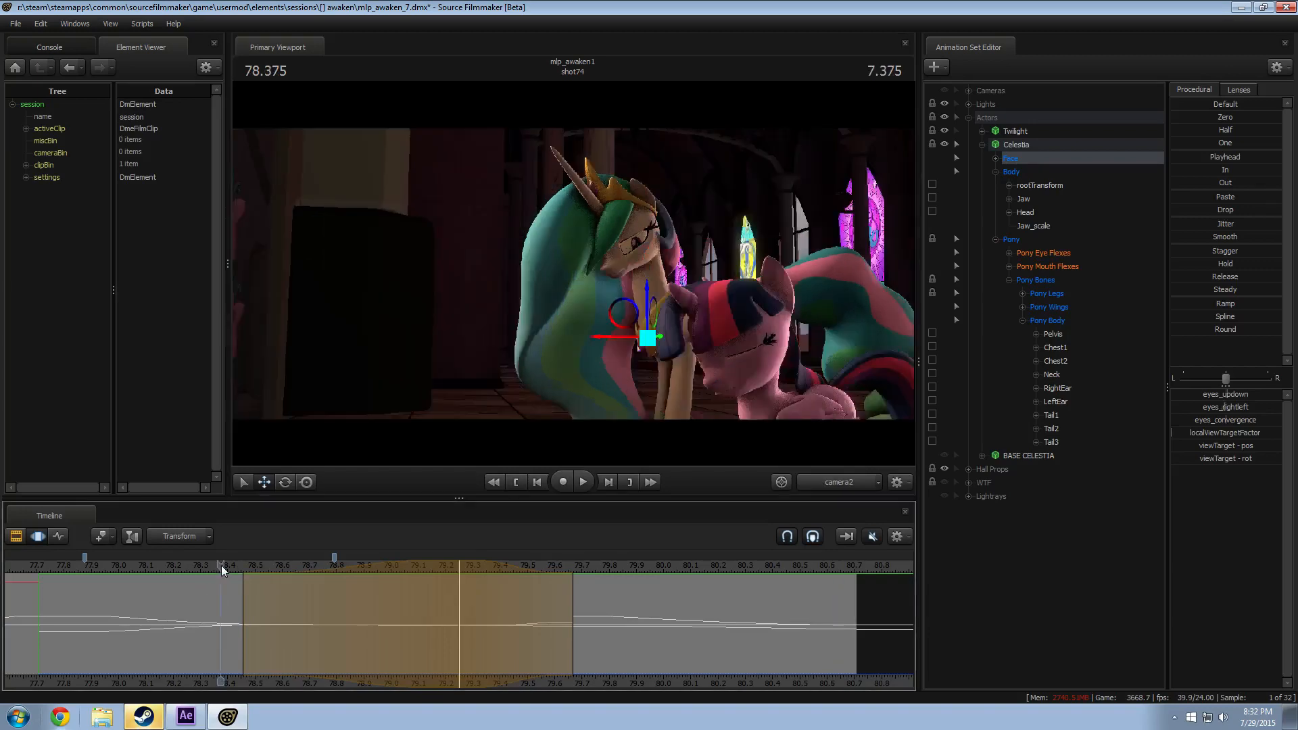
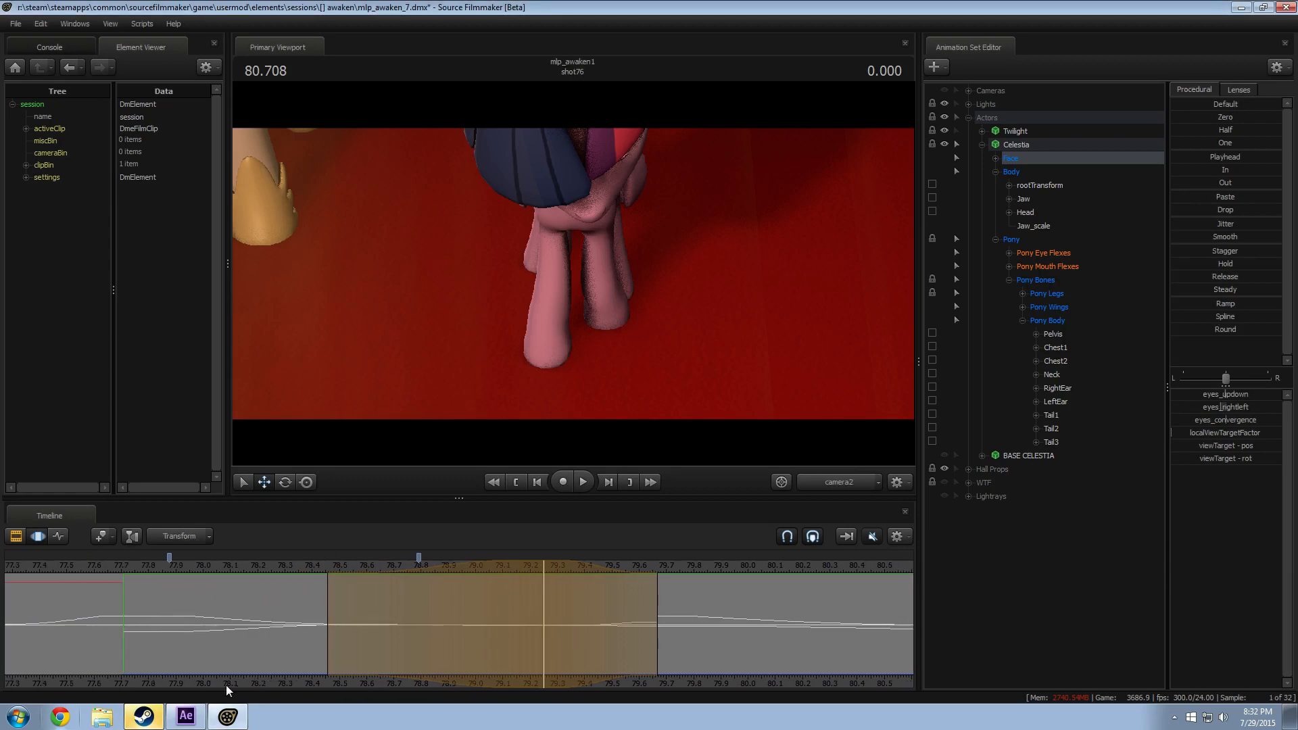
Step: Play back shot74 through camera2 from near its start and replay several sections of Celestia's performance
{"action": "scroll", "coordinate": [141, 578], "scroll_direction": "down", "scroll_amount": 5}
{"action": "left_click", "coordinate": [154, 565]}
{"action": "key", "text": "space"}
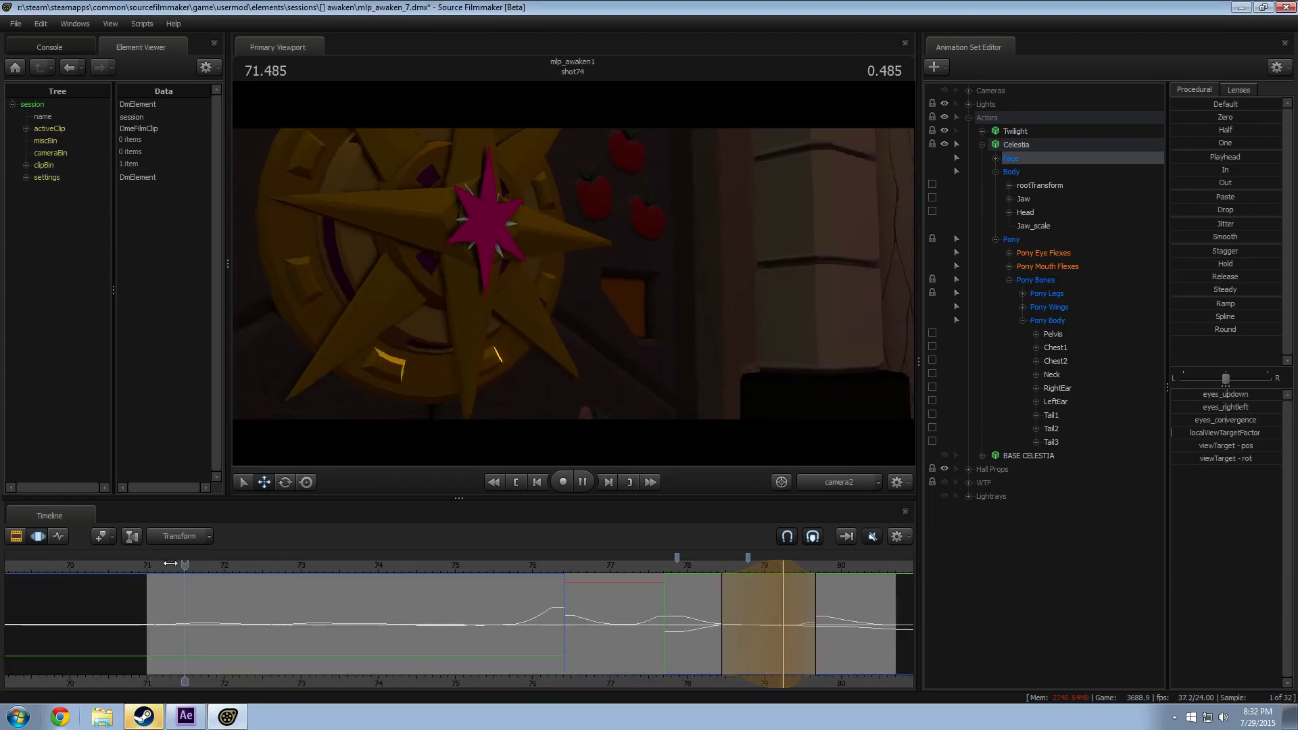
{"action": "left_click", "coordinate": [493, 569]}
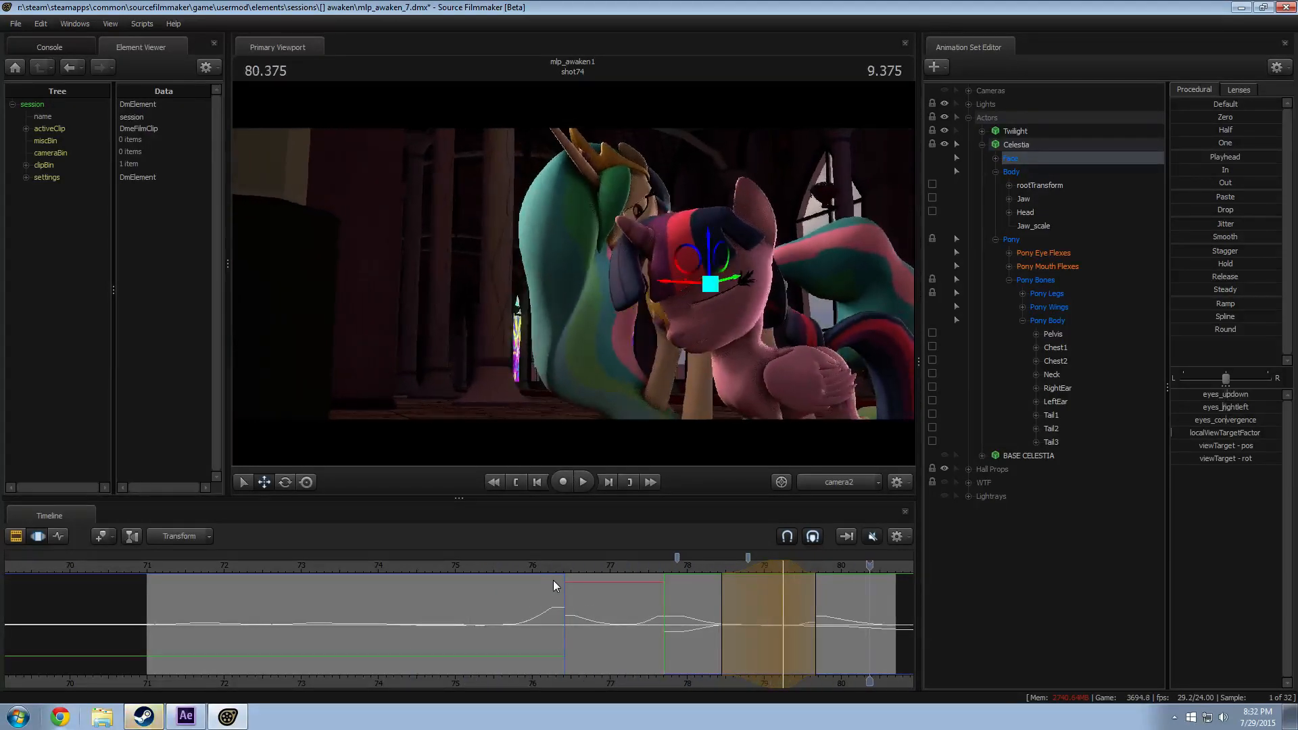
{"action": "left_click", "coordinate": [612, 566]}
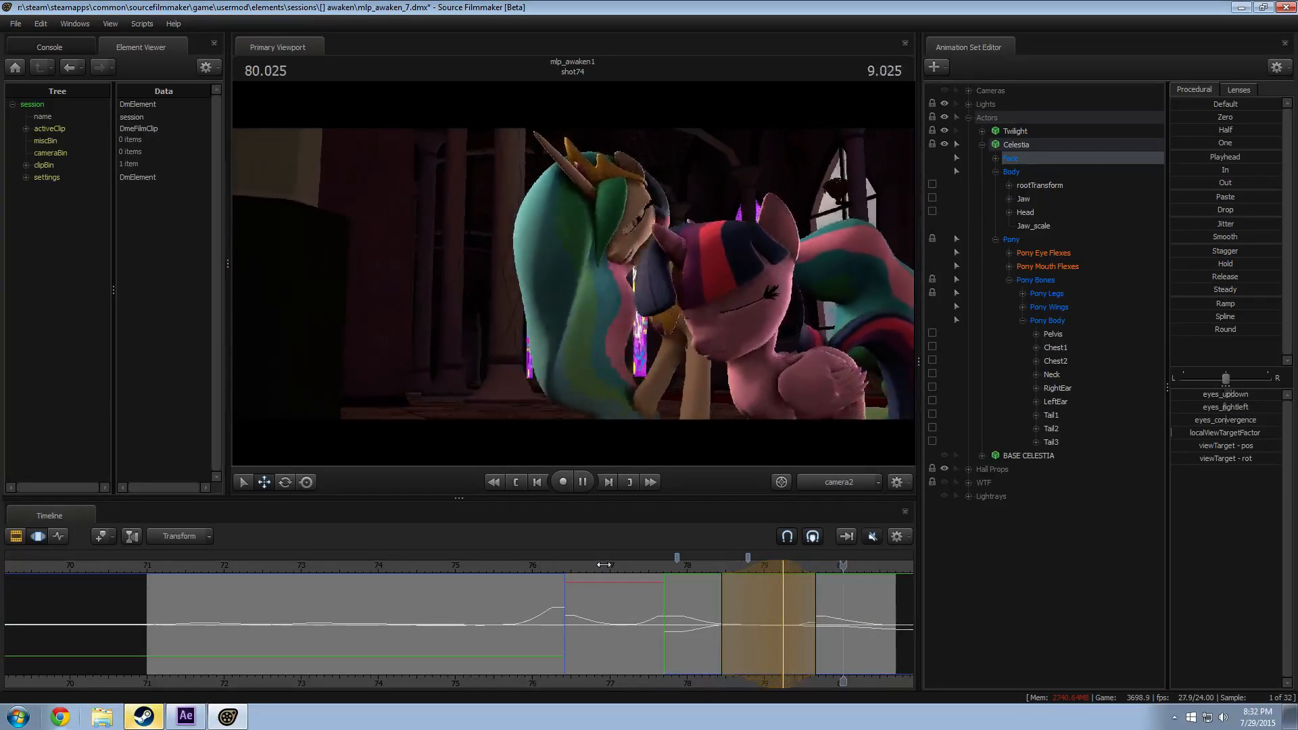
{"action": "left_click", "coordinate": [662, 567]}
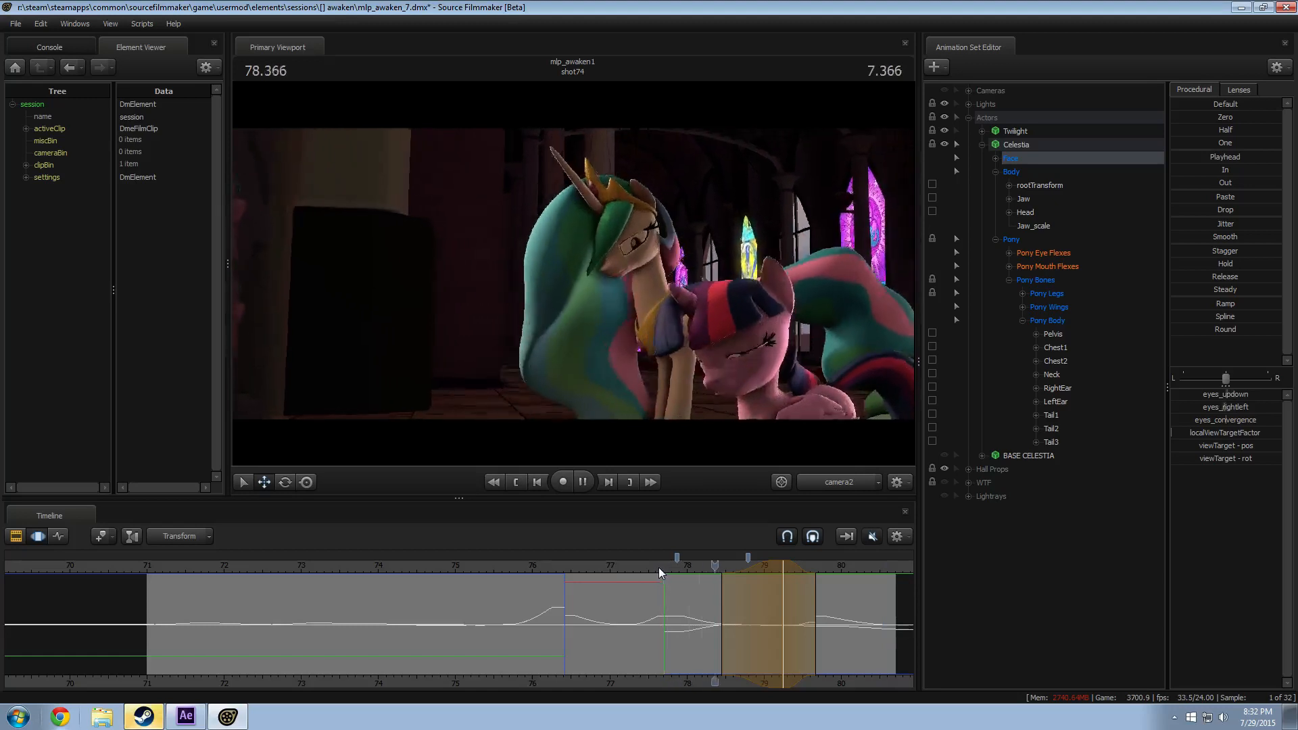
{"action": "left_click_drag", "start_coordinate": [48, 561], "coordinate": [224, 566]}
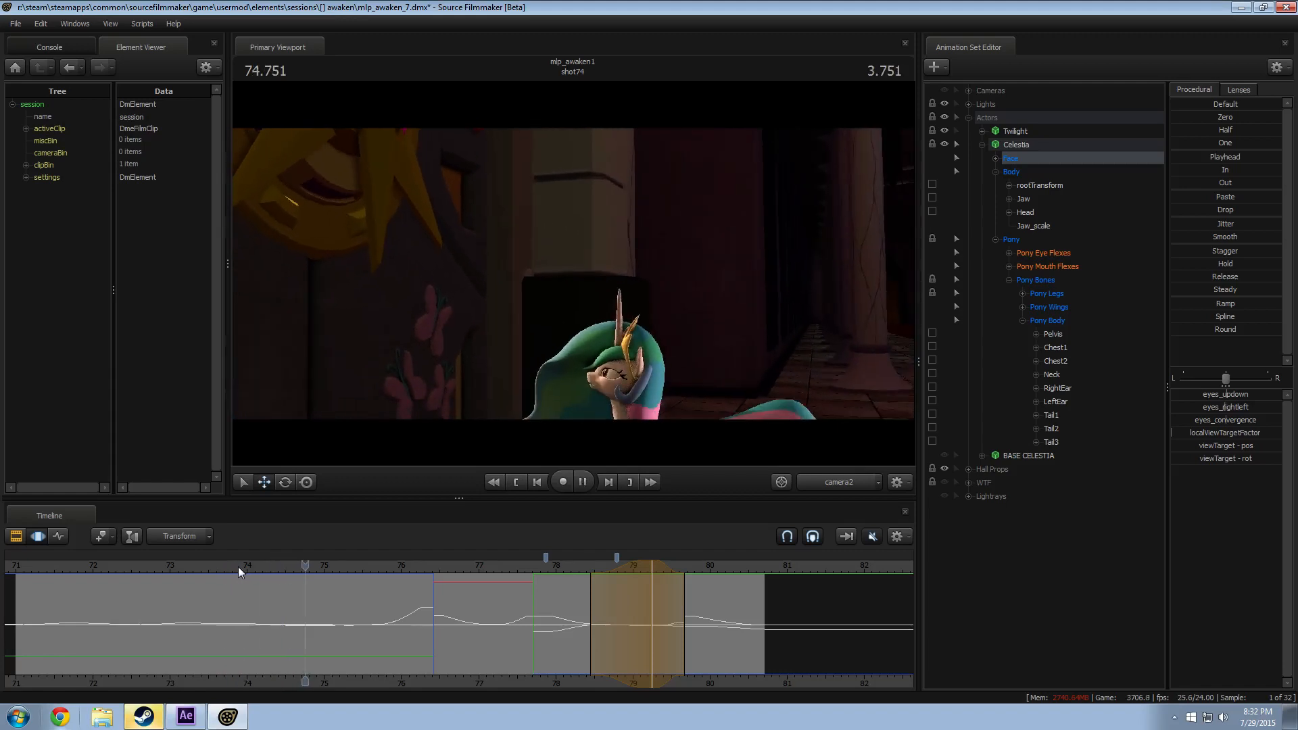
{"action": "key", "text": "space"}
Step: Rotate Celestia's Tail1 slightly around 76.208 s, blending over about 75.5–76.9 s, and play it back repeatedly
{"action": "mouse_move", "coordinate": [420, 643]}
{"action": "left_mouse_down"}
{"action": "mouse_move", "coordinate": [379, 642]}
{"action": "mouse_move", "coordinate": [417, 641]}
{"action": "left_mouse_up"}
{"action": "left_click", "coordinate": [417, 640], "text": "shift"}
{"action": "scroll", "coordinate": [417, 640], "scroll_direction": "up", "scroll_amount": 5, "text": "shift"}
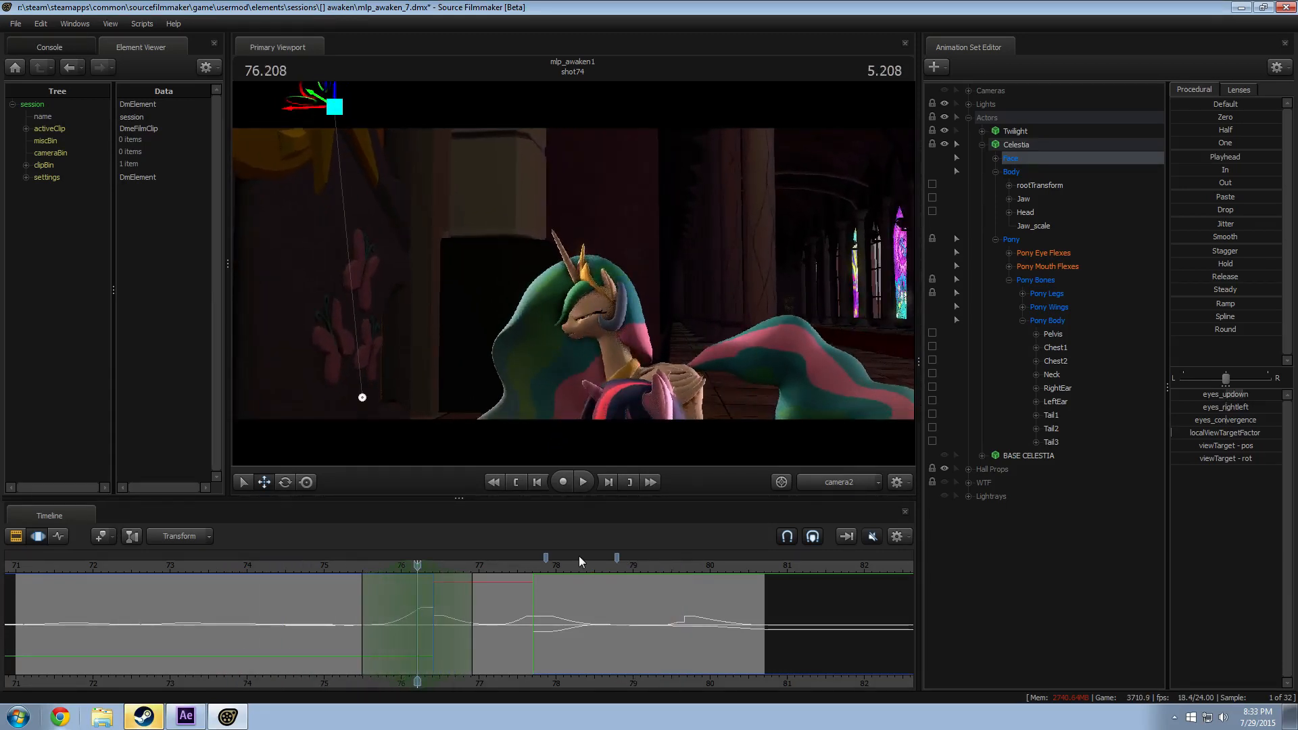
{"action": "left_click", "coordinate": [687, 369]}
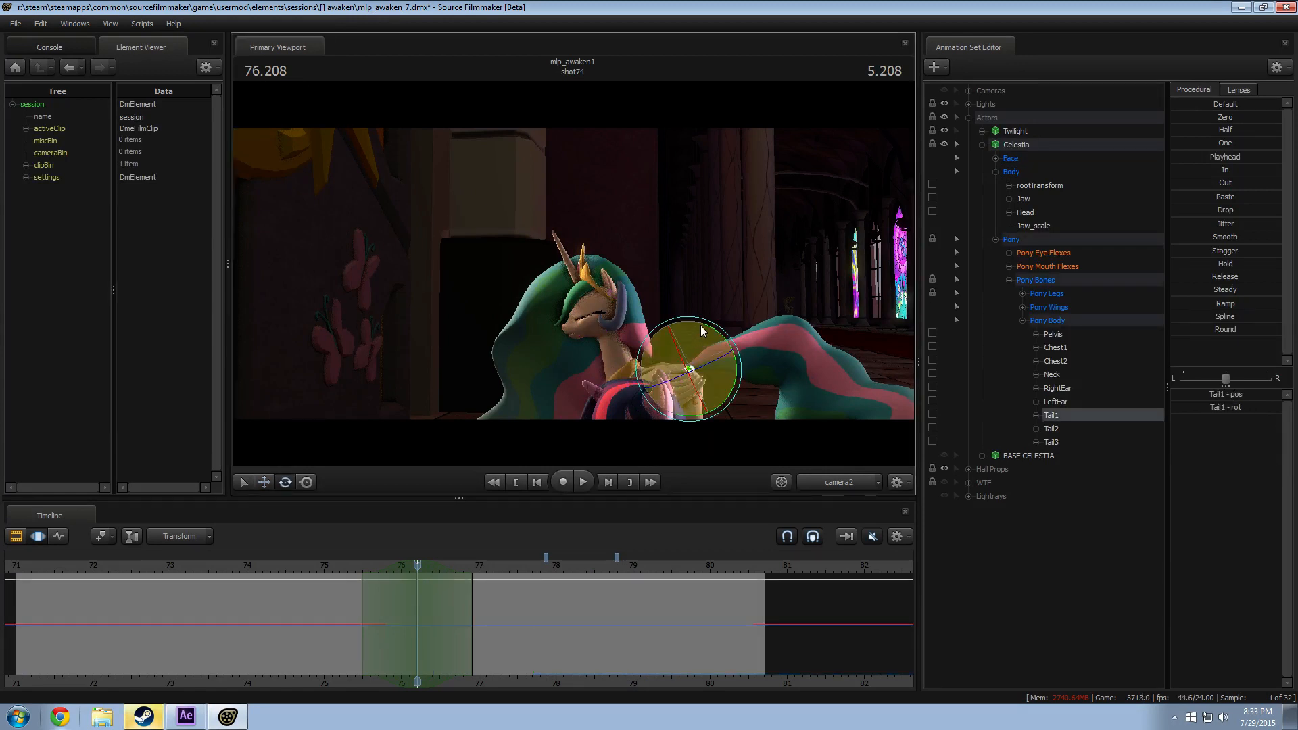
{"action": "left_click_drag", "start_coordinate": [701, 331], "coordinate": [720, 336]}
{"action": "left_click", "coordinate": [343, 566]}
{"action": "key", "text": "space"}
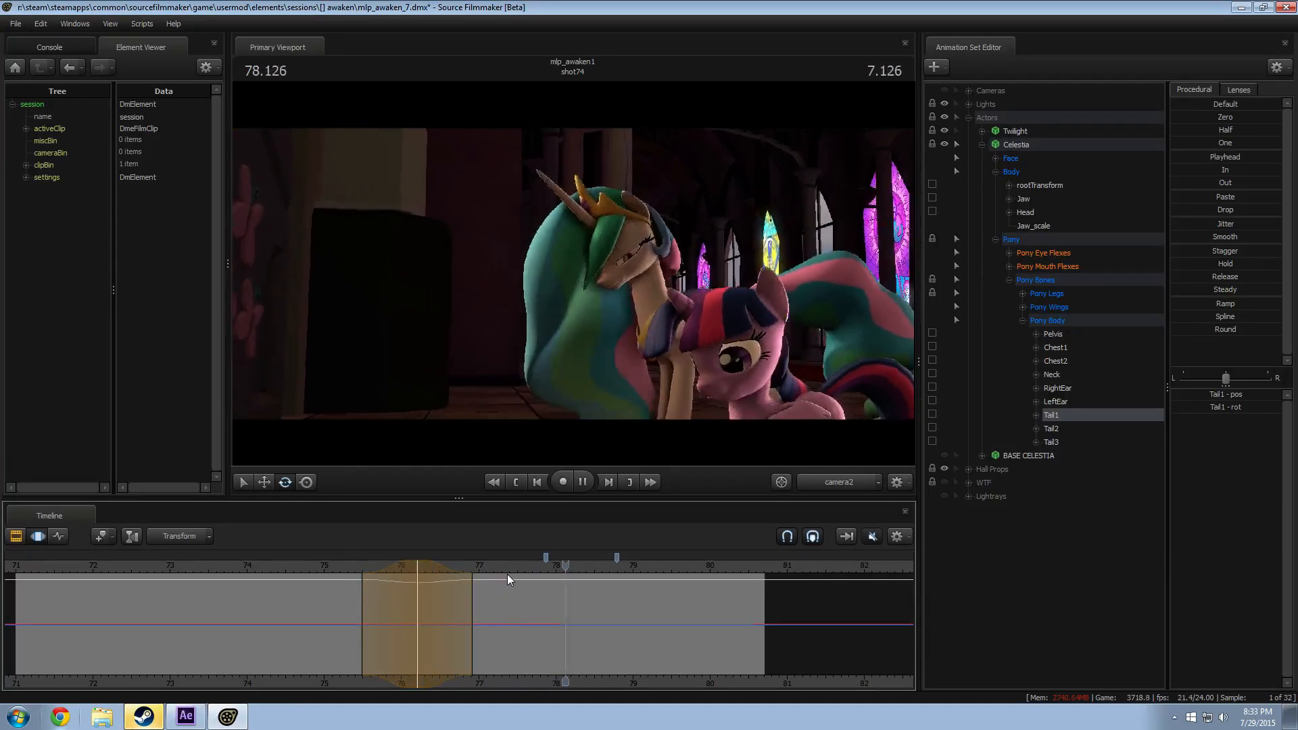
{"action": "key", "text": "space"}
{"action": "left_click", "coordinate": [339, 566]}
{"action": "key", "text": "space"}
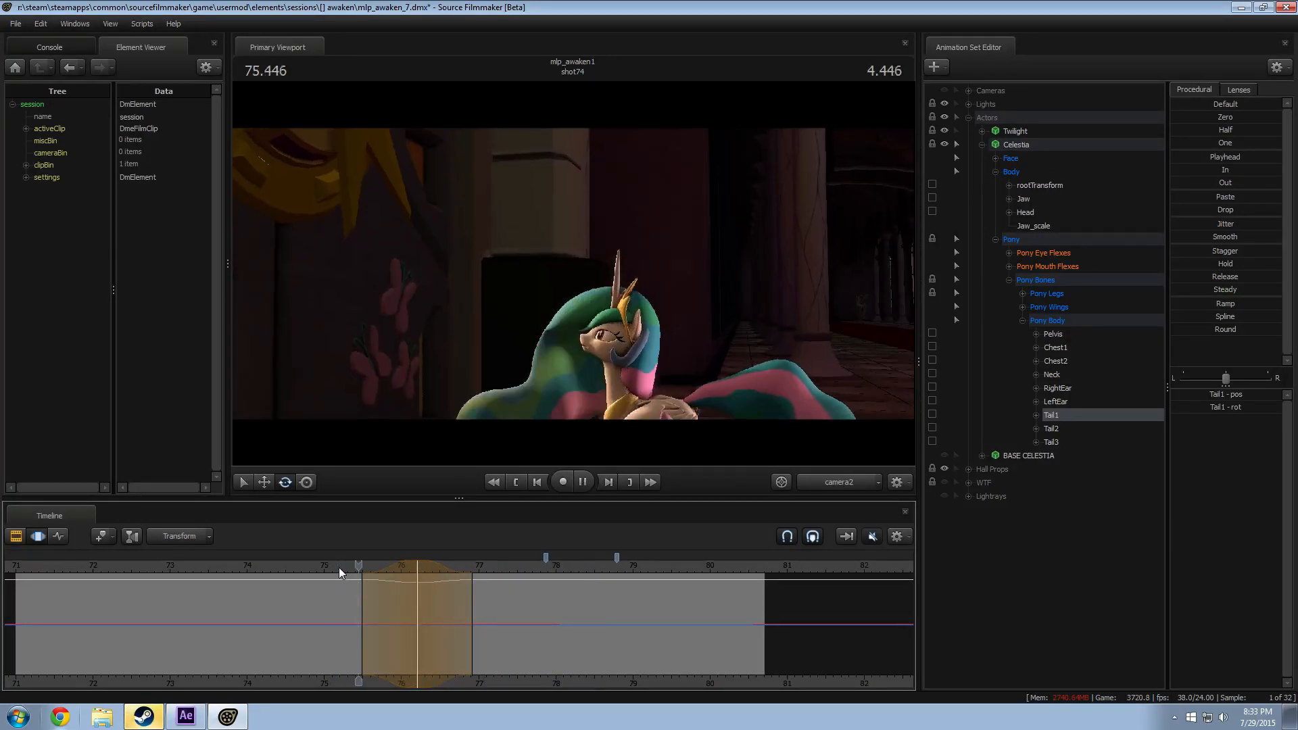
{"action": "key", "text": "space"}
Step: Rotate Celestia's Tail1 around 76.291 s, blending over about 75.65–76.9 s, and play it back
{"action": "left_click_drag", "start_coordinate": [331, 567], "coordinate": [424, 590]}
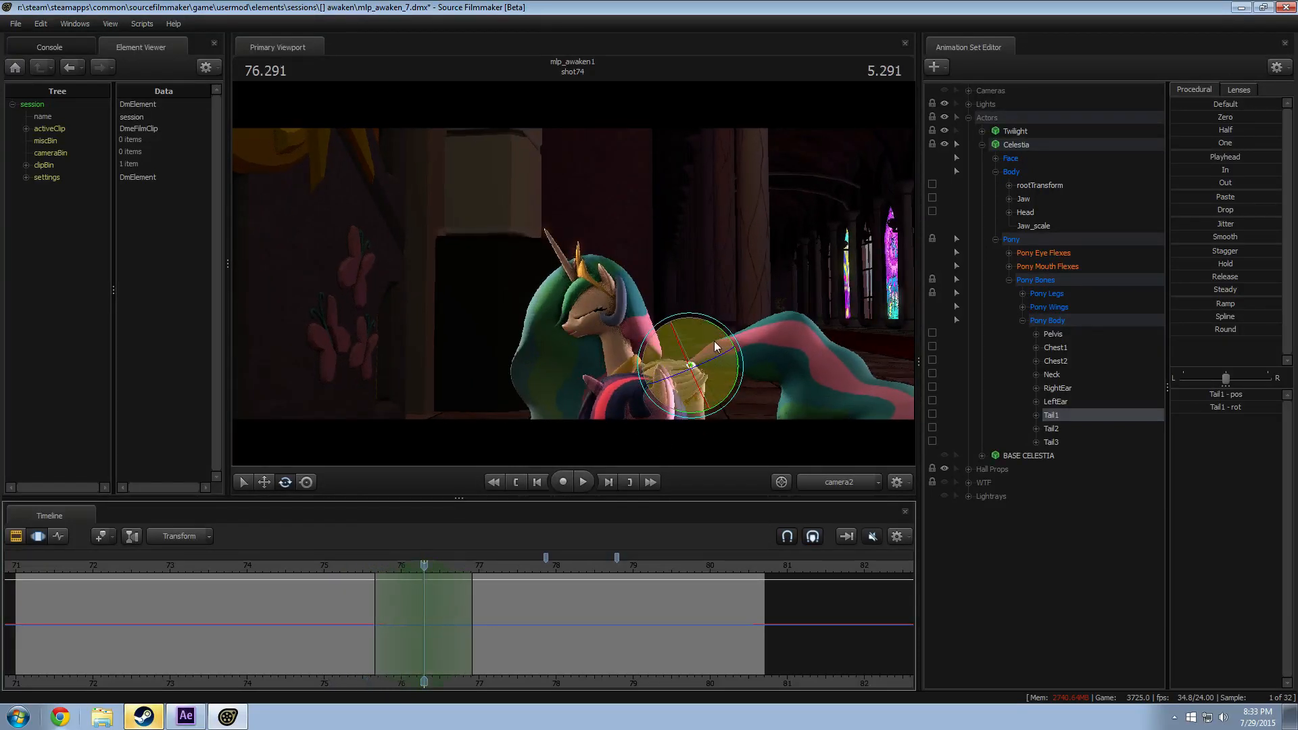
{"action": "left_click", "coordinate": [343, 566]}
{"action": "key", "text": "space"}
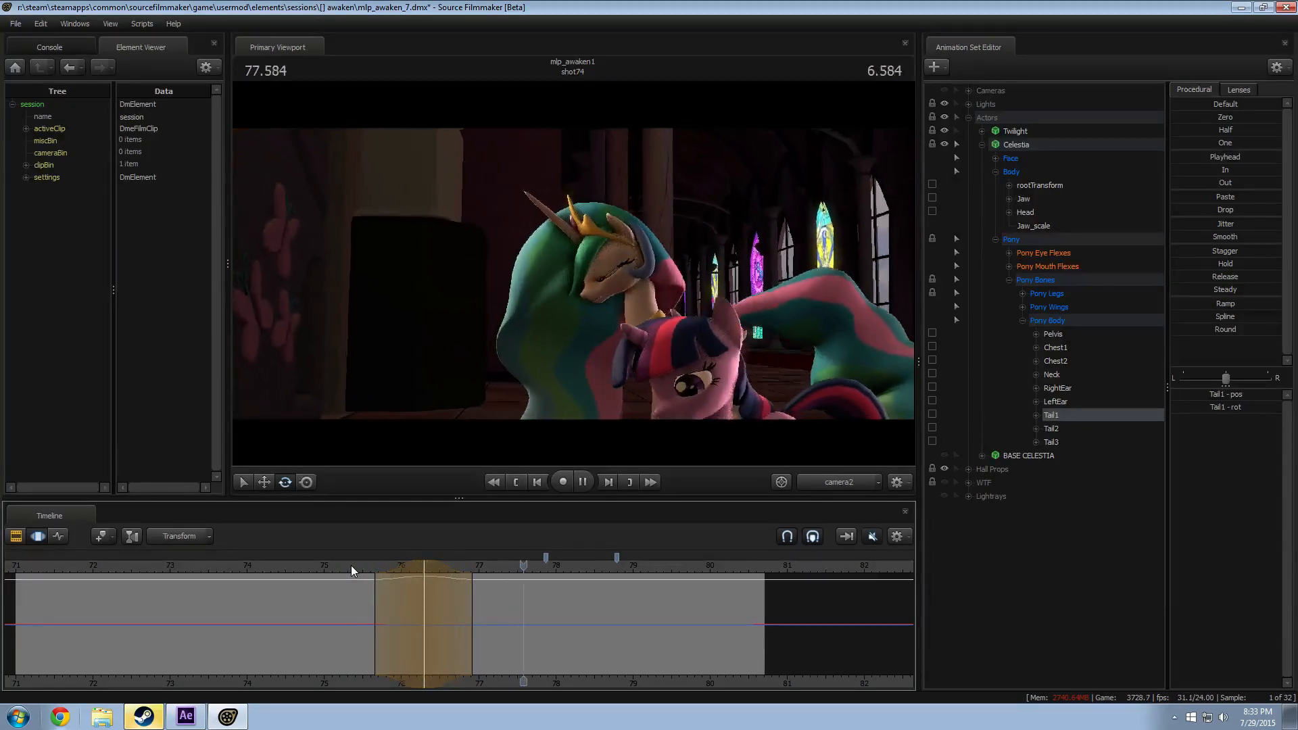
{"action": "key", "text": "space"}
Step: Rotate Celestia's Tail1 slightly around 77.958 s, blending over about 77.2–78.8 s, and play it back
{"action": "scroll", "coordinate": [553, 592], "scroll_direction": "up", "scroll_amount": 1}
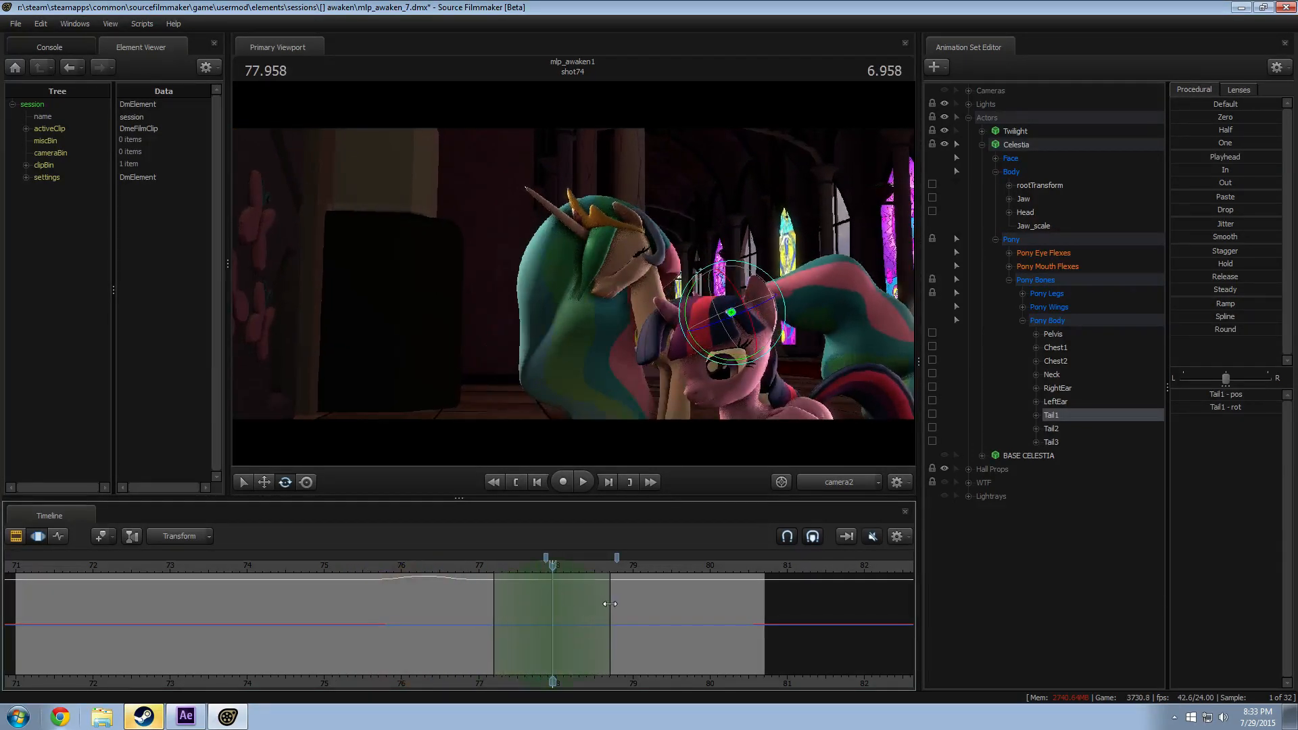
{"action": "left_click_drag", "start_coordinate": [608, 602], "coordinate": [620, 604]}
{"action": "left_click_drag", "start_coordinate": [691, 292], "coordinate": [697, 280]}
{"action": "left_click", "coordinate": [479, 572]}
{"action": "key", "text": "space"}
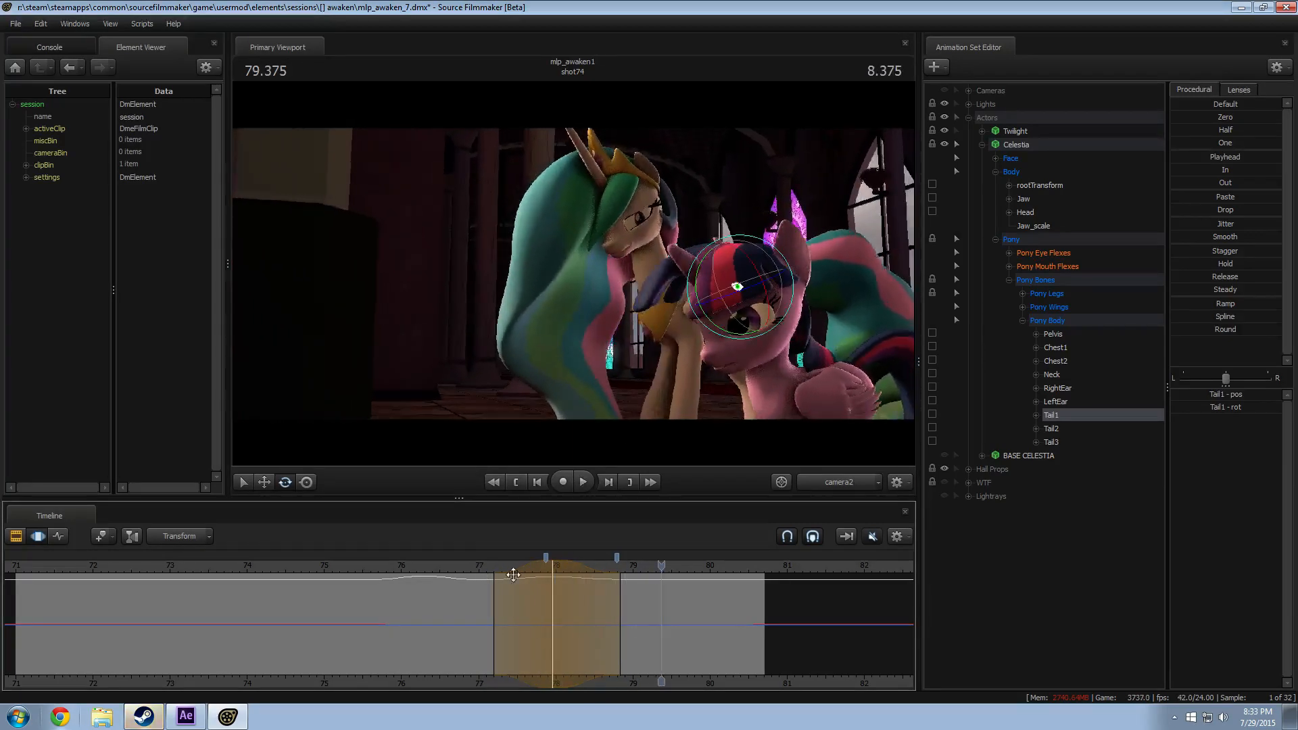
{"action": "key", "text": "space"}
Step: Rotate Celestia's Tail1 through the end of the shot, blending in over about 79.45–80.3 s, and play it back
{"action": "left_click_drag", "start_coordinate": [733, 590], "coordinate": [657, 616]}
{"action": "left_click_drag", "start_coordinate": [754, 614], "coordinate": [738, 615]}
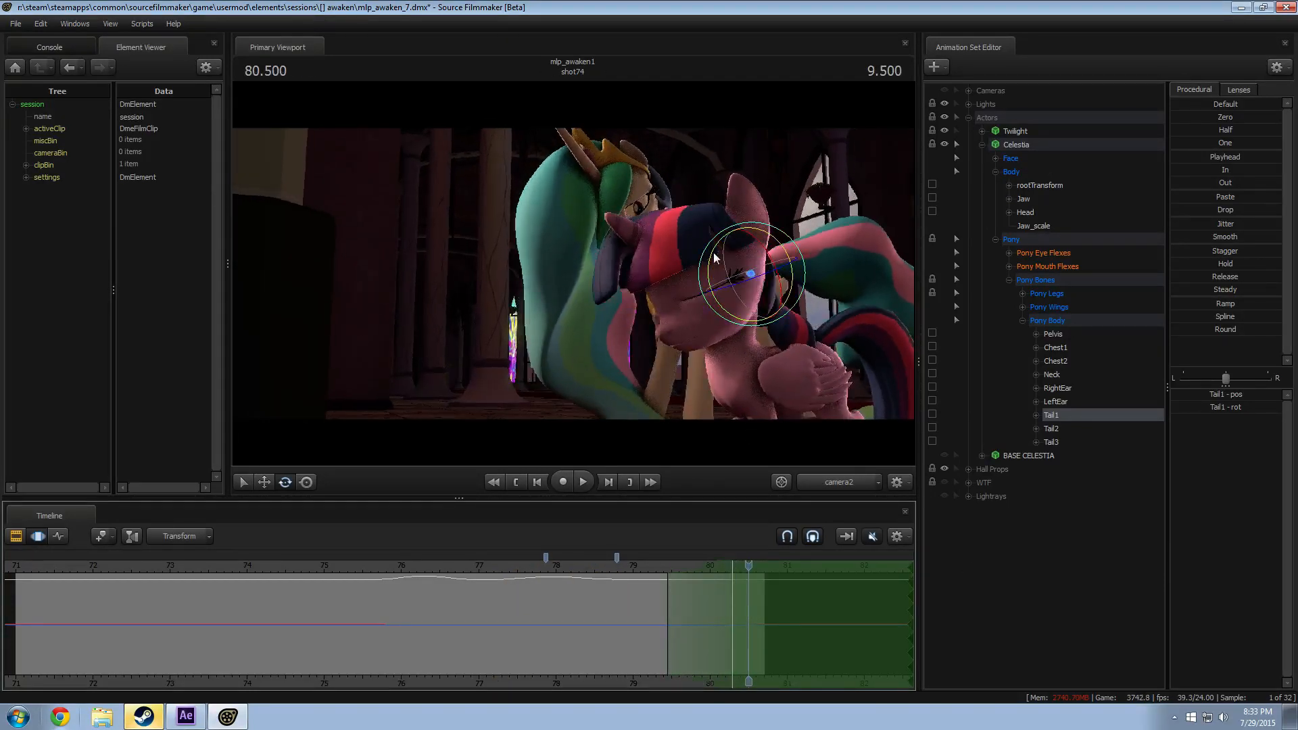
{"action": "left_click_drag", "start_coordinate": [713, 253], "coordinate": [667, 374]}
{"action": "left_click", "coordinate": [658, 564]}
{"action": "key", "text": "space"}
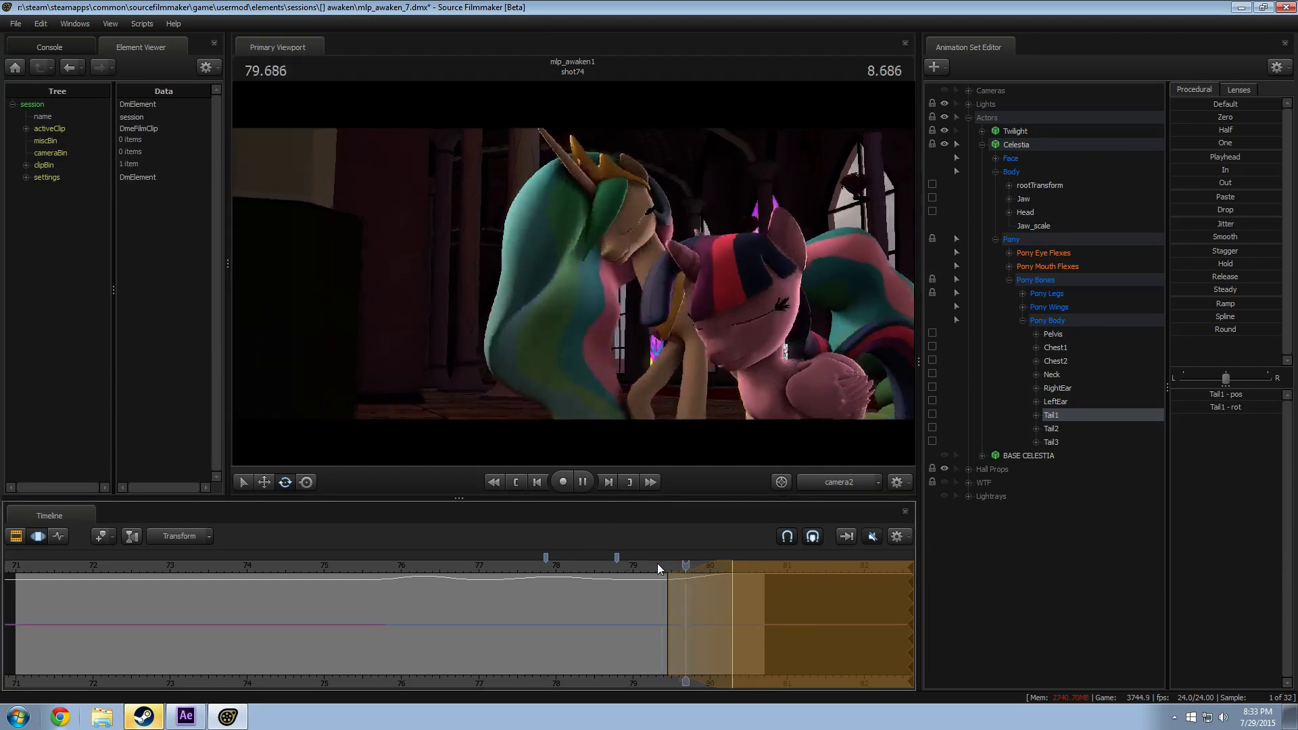
{"action": "left_click", "coordinate": [597, 573]}
{"action": "key", "text": "space"}
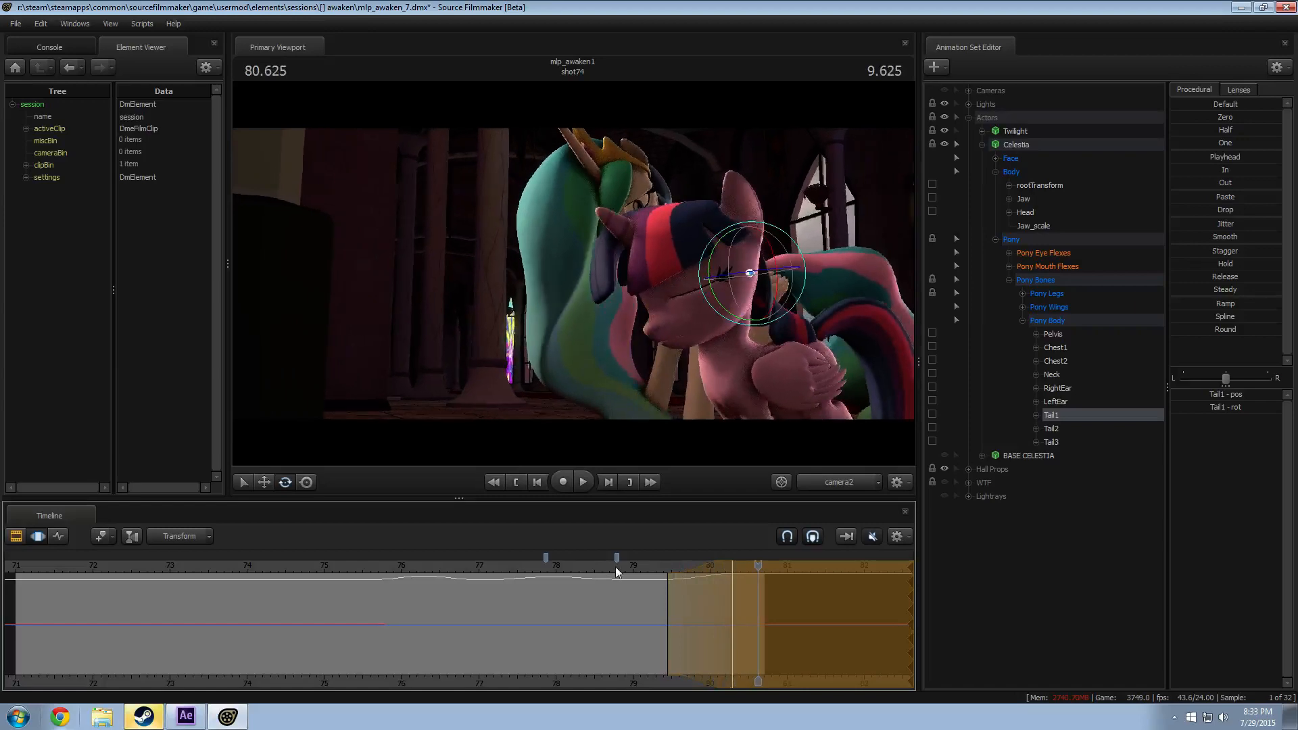
Step: Adjust the final Tail1 change's blend-in to about 79.35–80.45 s and play back the shot
{"action": "left_click", "coordinate": [632, 572]}
{"action": "key", "text": "space"}
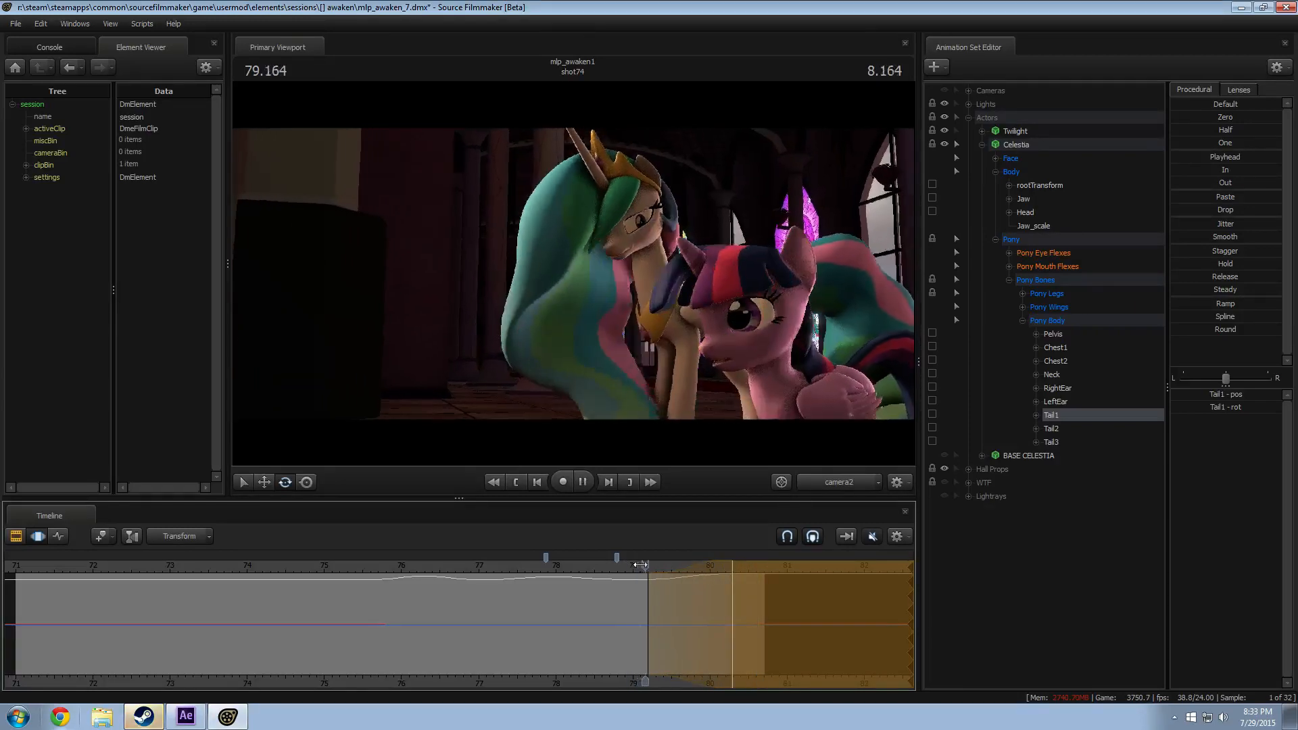
{"action": "left_click", "coordinate": [655, 573]}
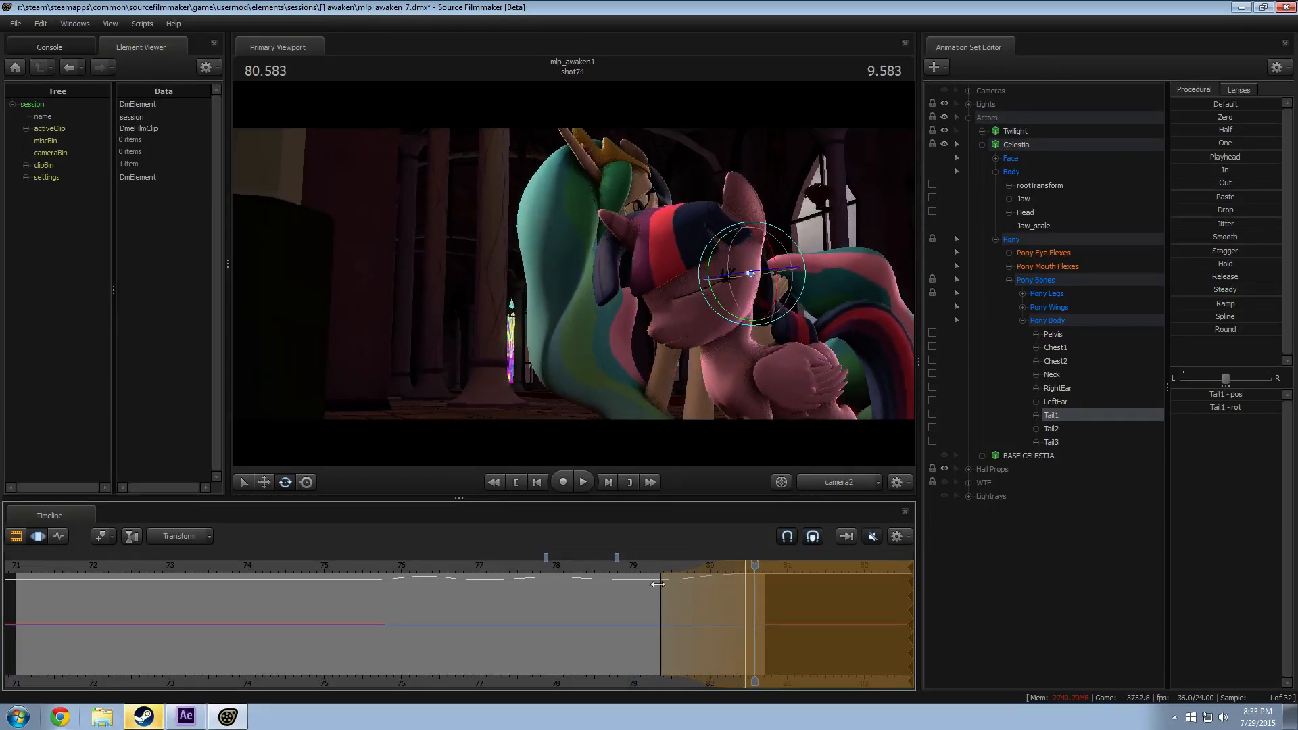
{"action": "key", "text": "space"}
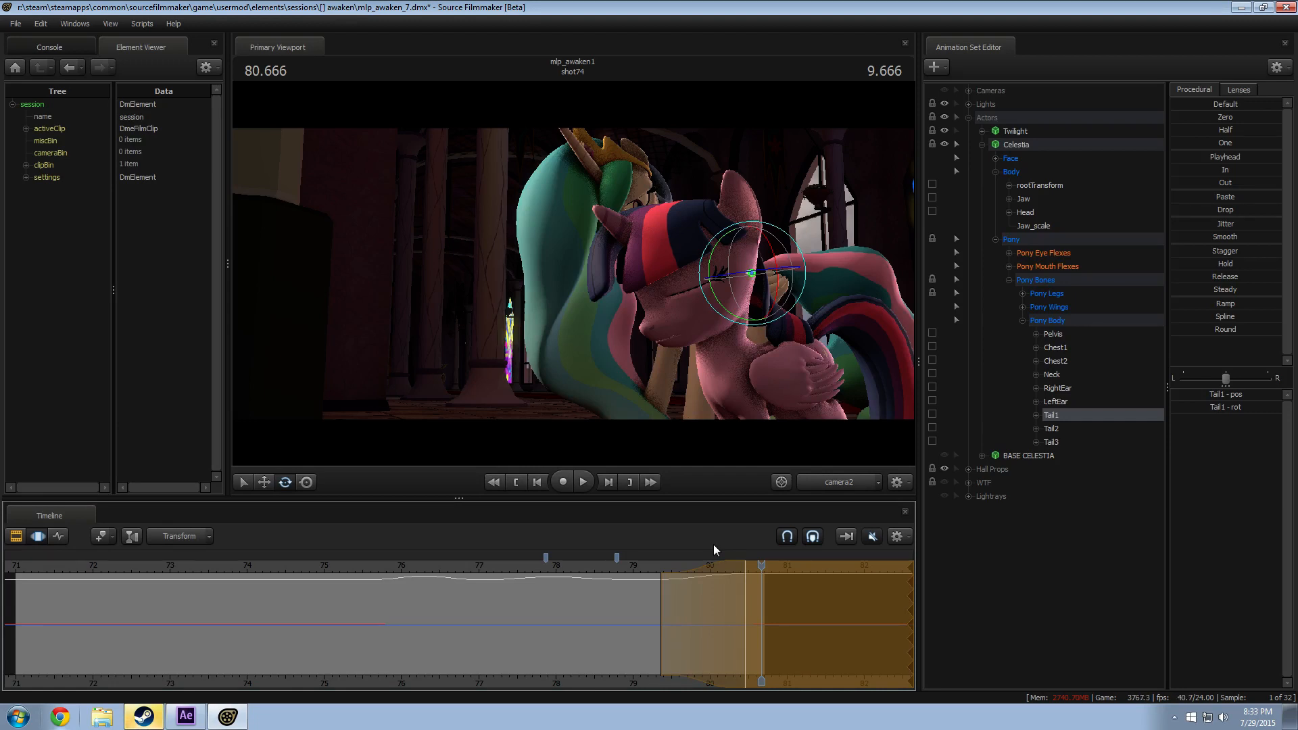
{"action": "left_click_drag", "start_coordinate": [48, 567], "coordinate": [26, 566]}
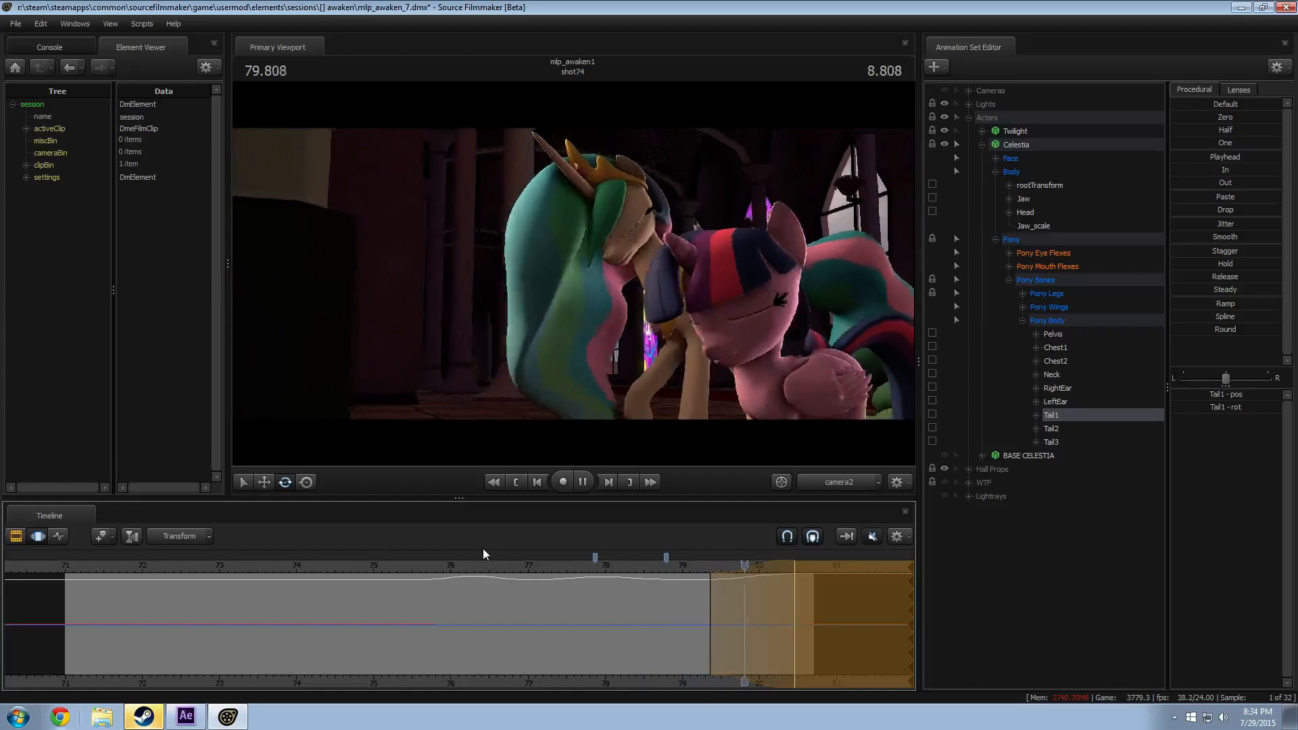
{"action": "key", "text": "space"}
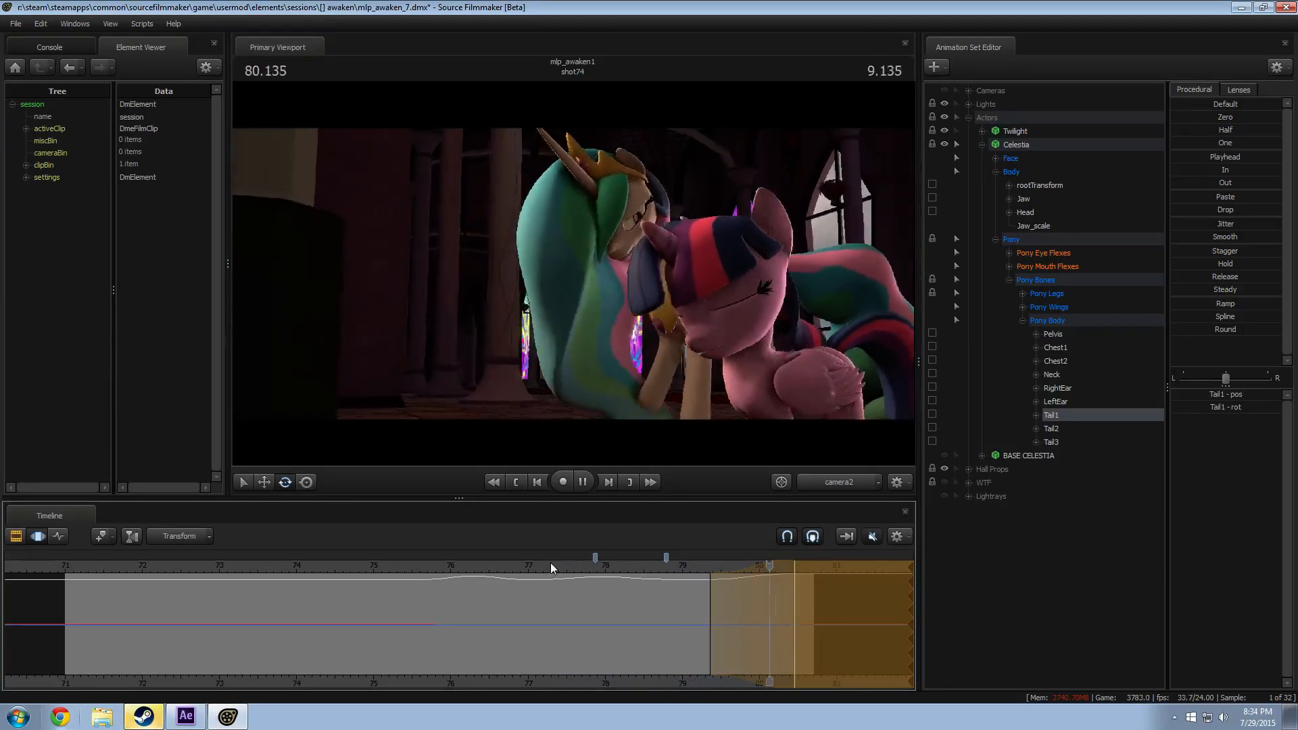
{"action": "key", "text": "space"}
Step: Clear the old time selection and set one that blends in over about 77.6–78.7 s and extends past the shot's end
{"action": "left_click_drag", "start_coordinate": [152, 559], "coordinate": [666, 590]}
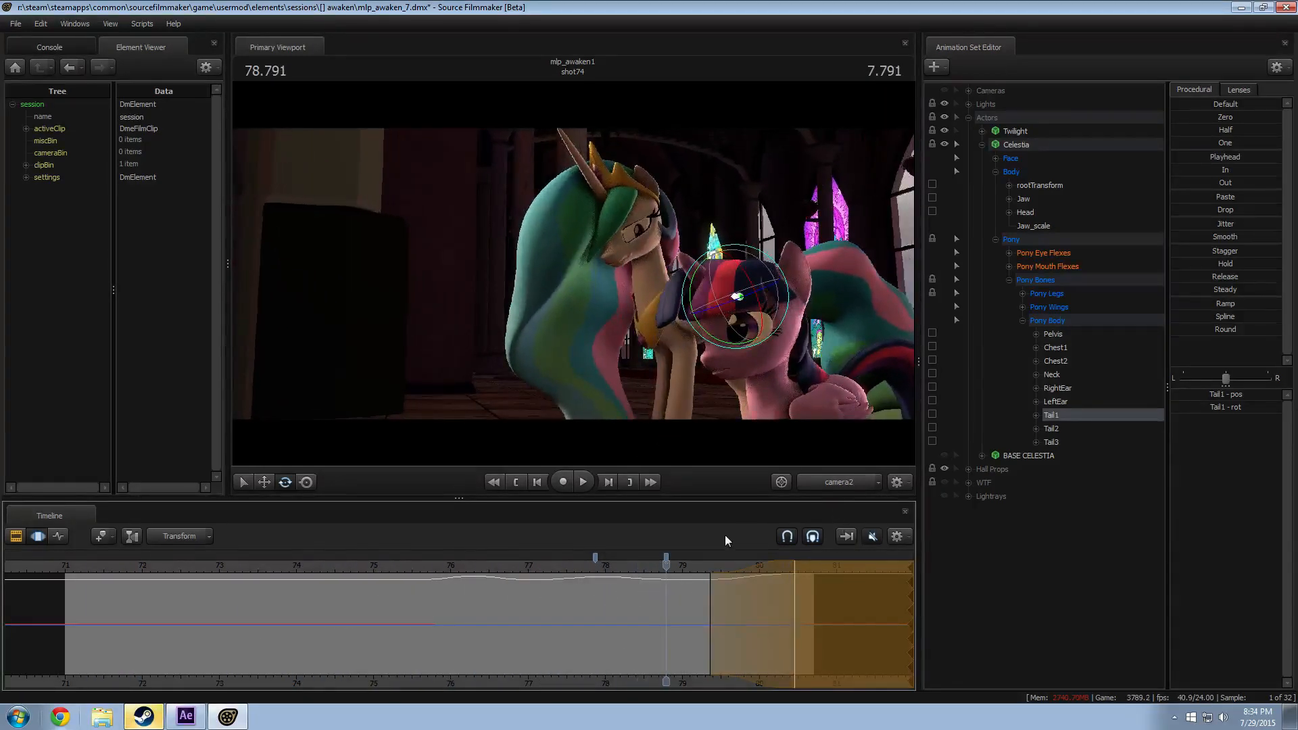
{"action": "key", "text": "F2"}
{"action": "key", "text": "F3"}
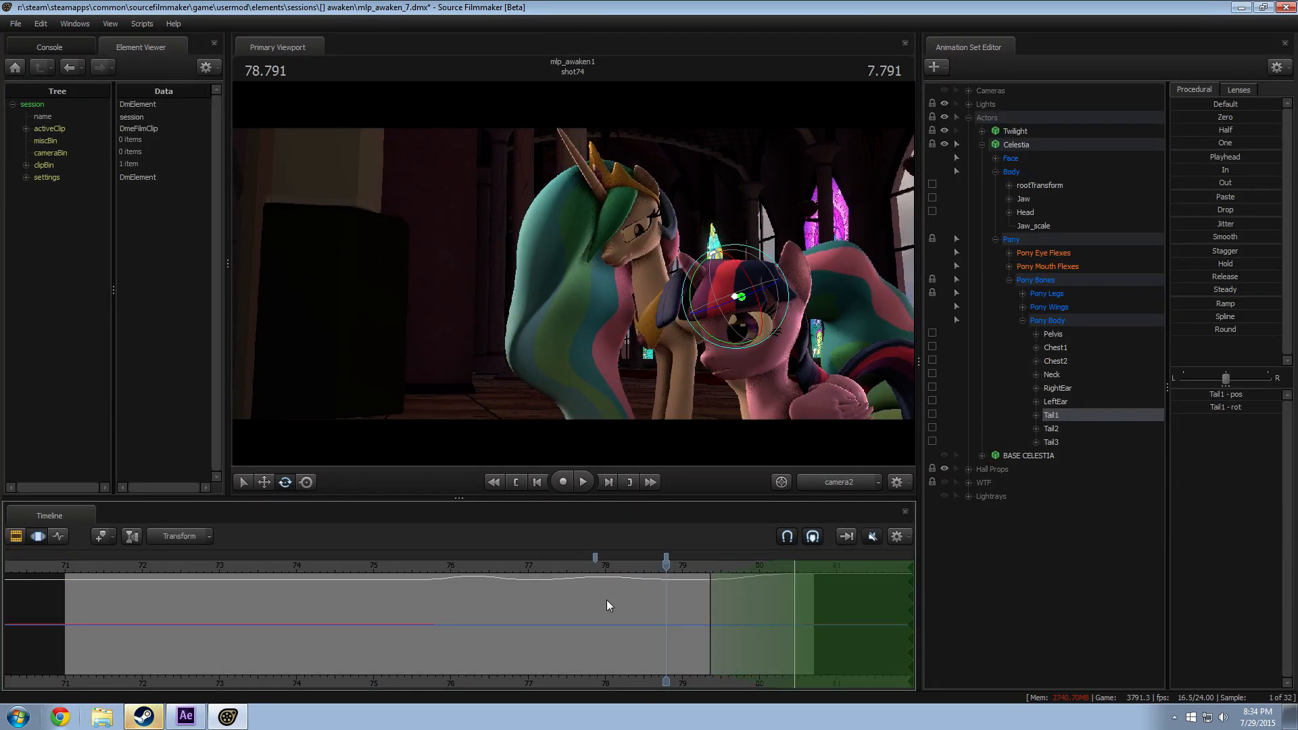
{"action": "key", "text": "shift"}
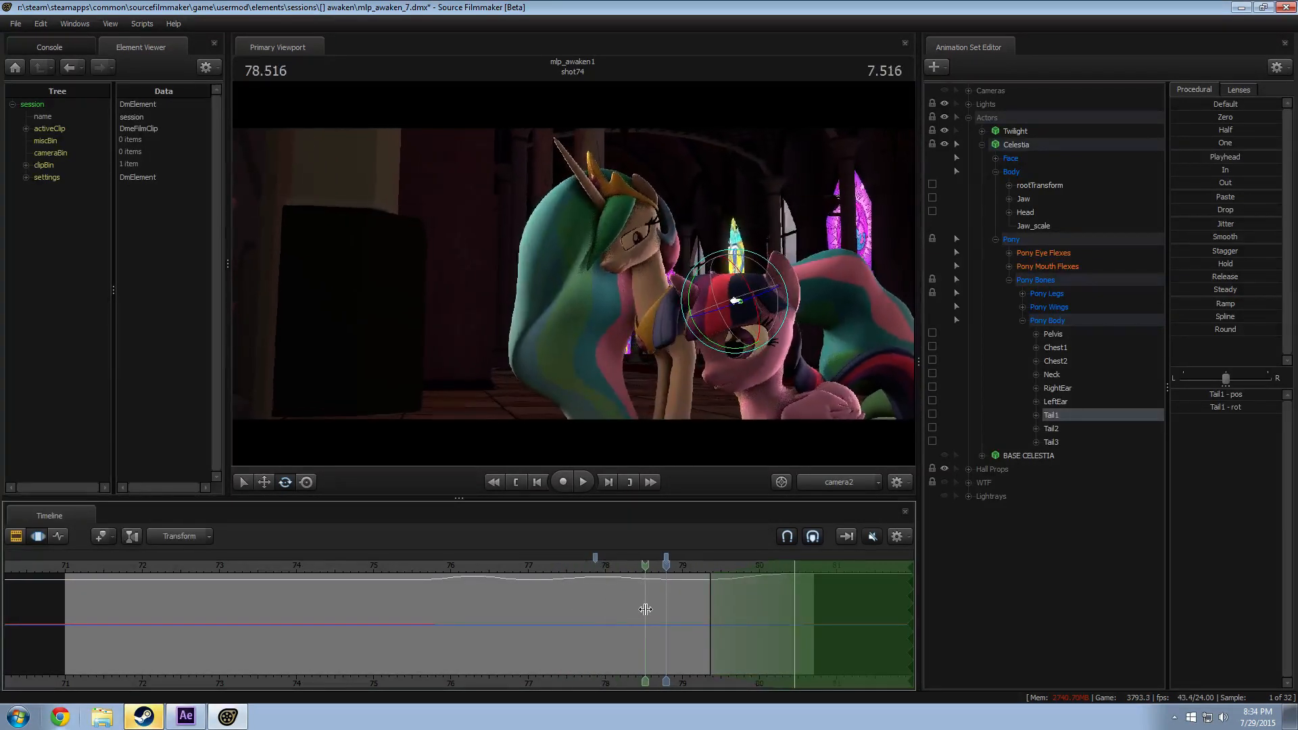
{"action": "left_click_drag", "start_coordinate": [646, 609], "coordinate": [840, 570], "text": "shift"}
{"action": "mouse_move", "coordinate": [635, 608]}
{"action": "left_mouse_down"}
{"action": "mouse_move", "coordinate": [559, 611]}
{"action": "mouse_move", "coordinate": [612, 617]}
{"action": "left_mouse_up"}
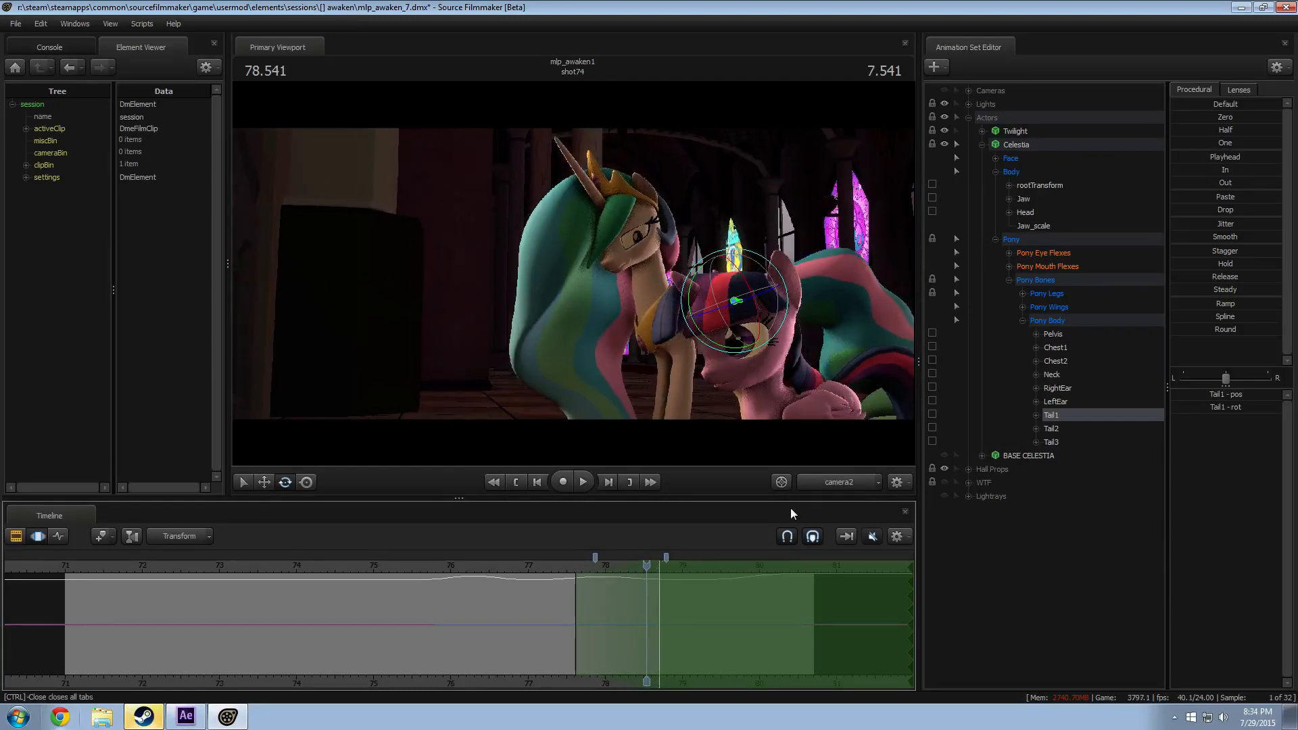
Step: In the Work Camera, rotate Celestia's LeftEar outward, undoing and refining the rotation, and play it back
{"action": "left_click", "coordinate": [839, 482]}
{"action": "left_click_drag", "start_coordinate": [740, 413], "coordinate": [785, 372]}
{"action": "left_click_drag", "start_coordinate": [554, 298], "coordinate": [565, 281]}
{"action": "key", "text": "w"}
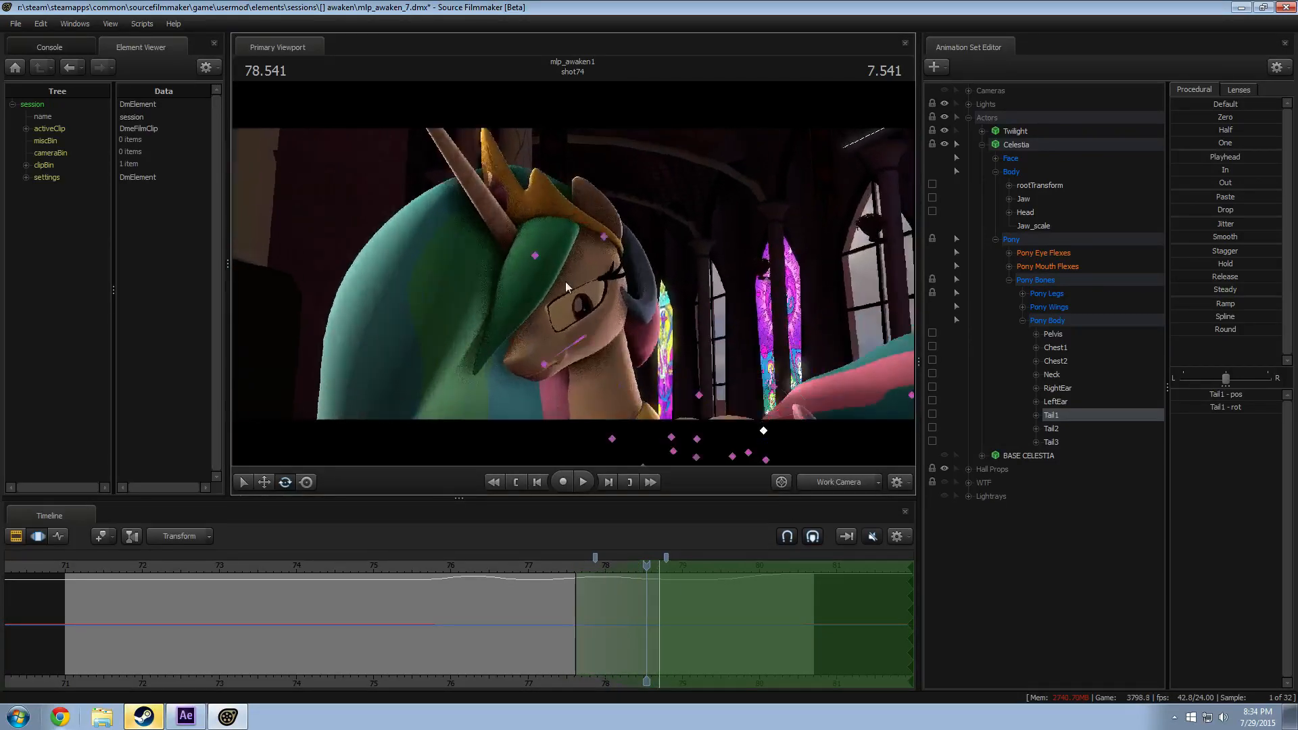
{"action": "left_click", "coordinate": [605, 237]}
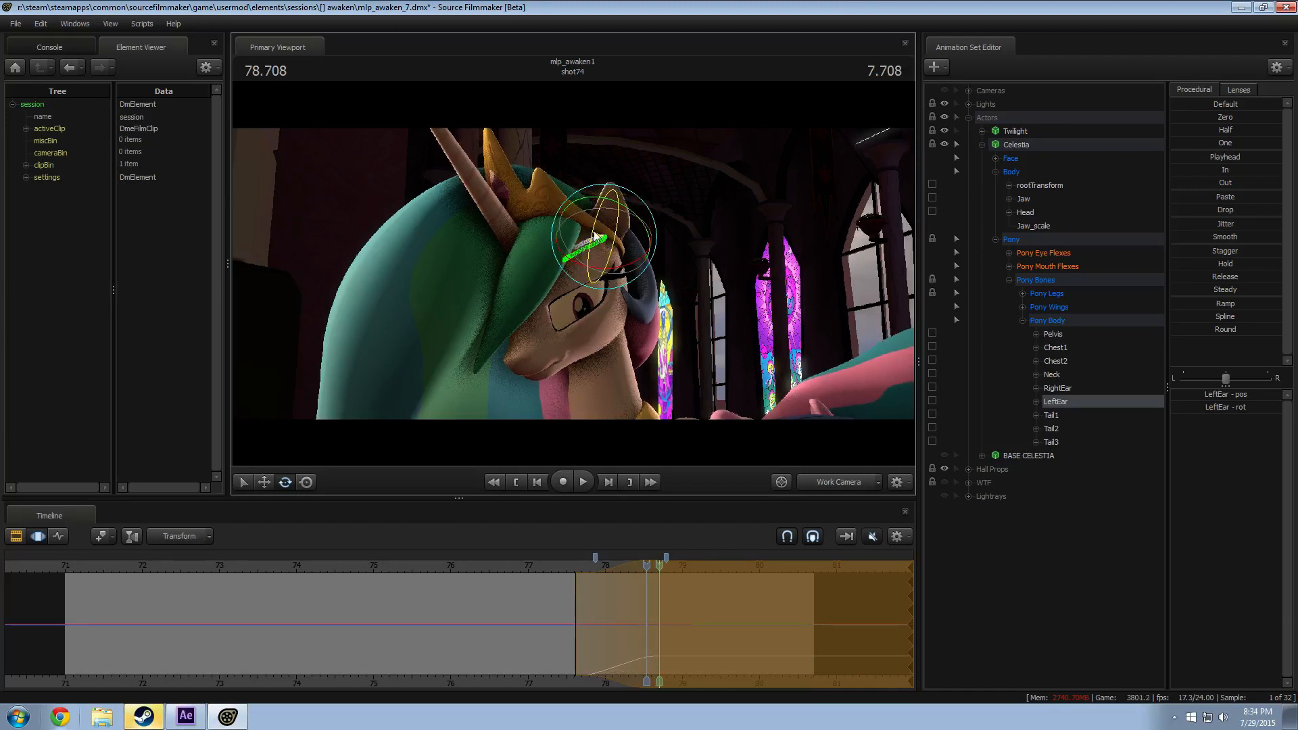
{"action": "left_click_drag", "start_coordinate": [596, 237], "coordinate": [630, 241]}
{"action": "key", "text": "ctrl+z"}
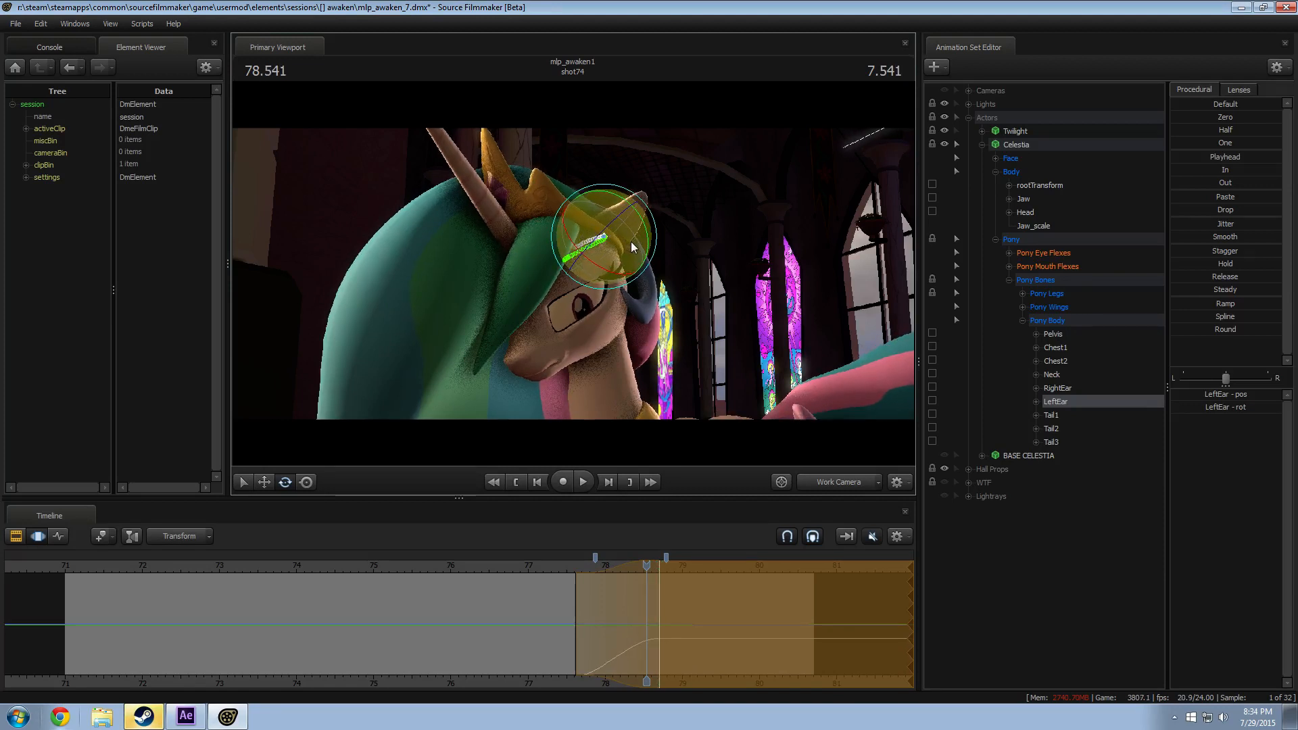
{"action": "left_click", "coordinate": [561, 570]}
{"action": "key", "text": "space"}
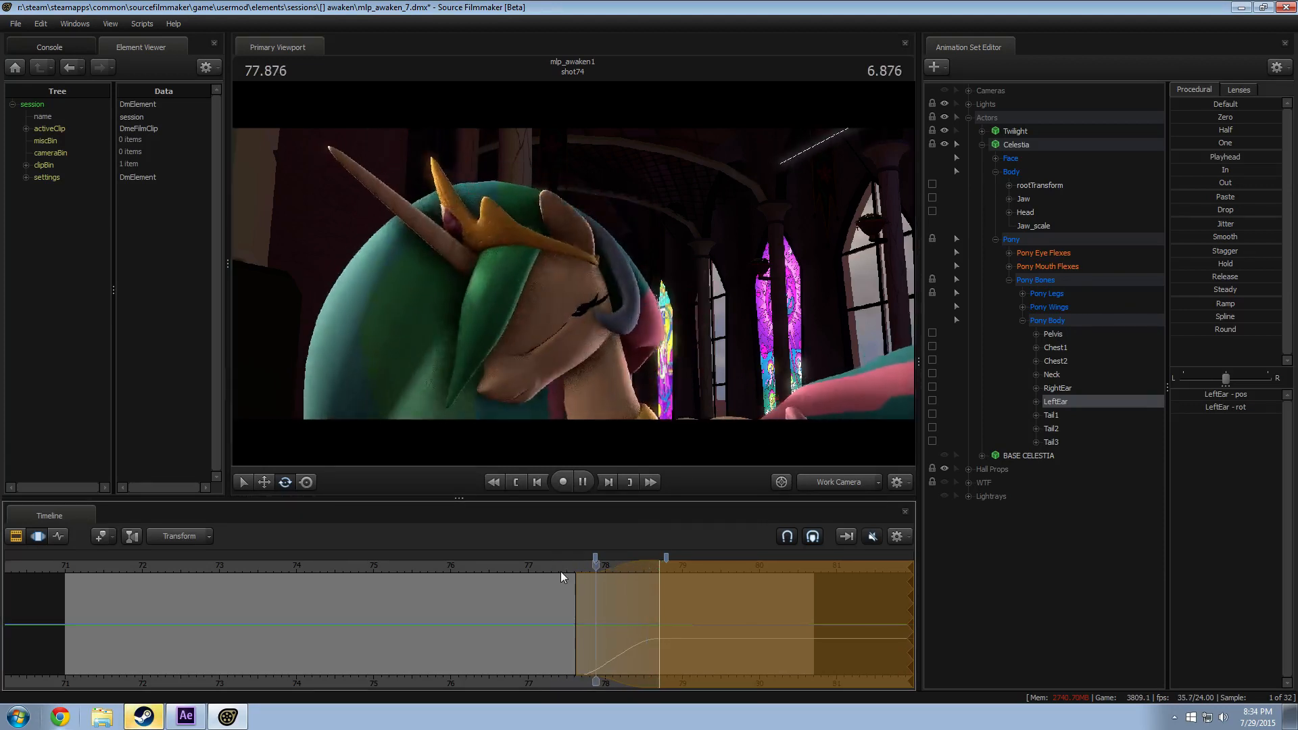
Step: Review Celestia's left ear movement through camera2, replaying it from about 76.8 s
{"action": "left_click", "coordinate": [842, 486]}
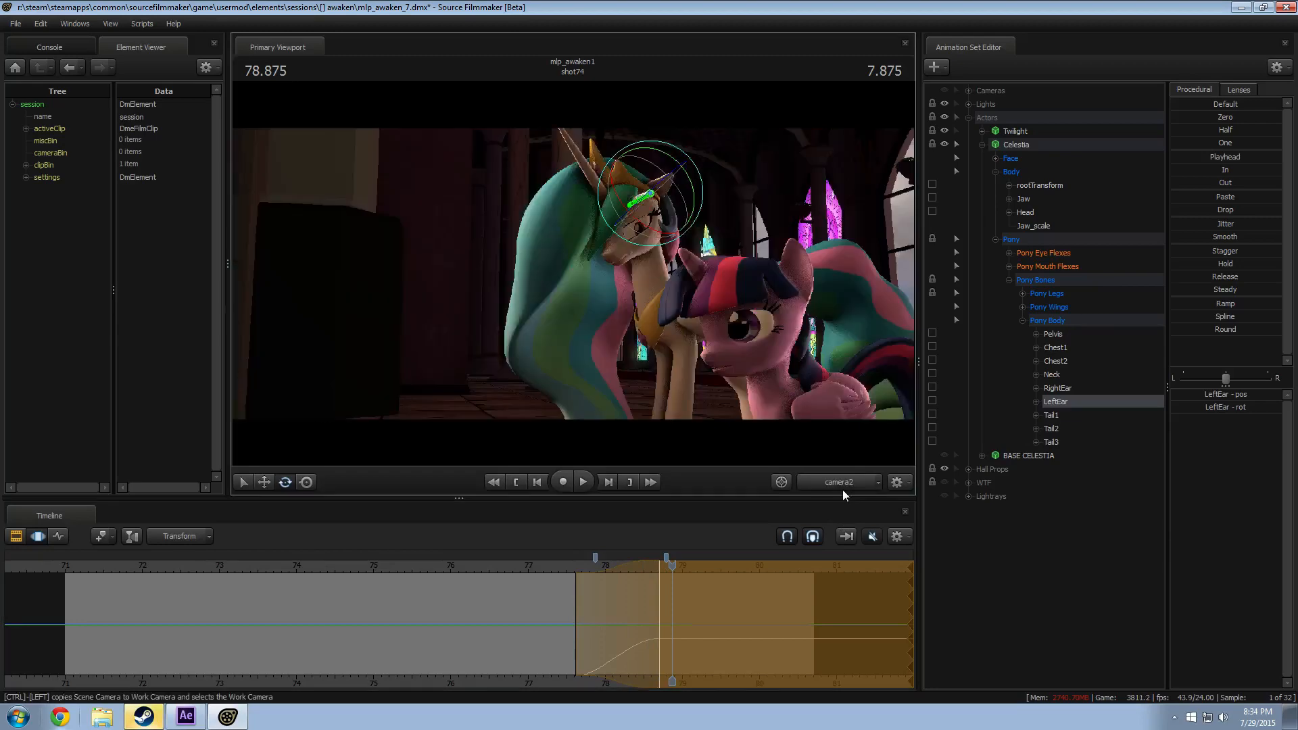
{"action": "key", "text": "space"}
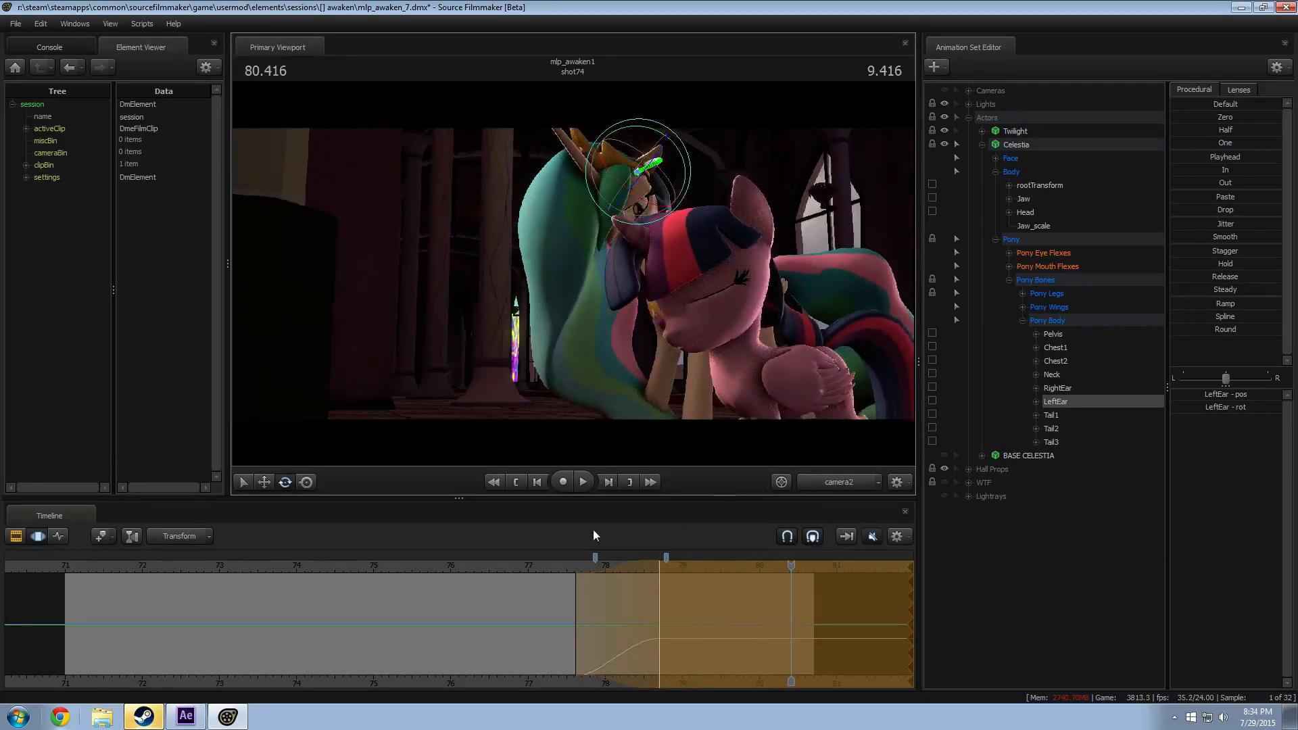
{"action": "left_click", "coordinate": [510, 571]}
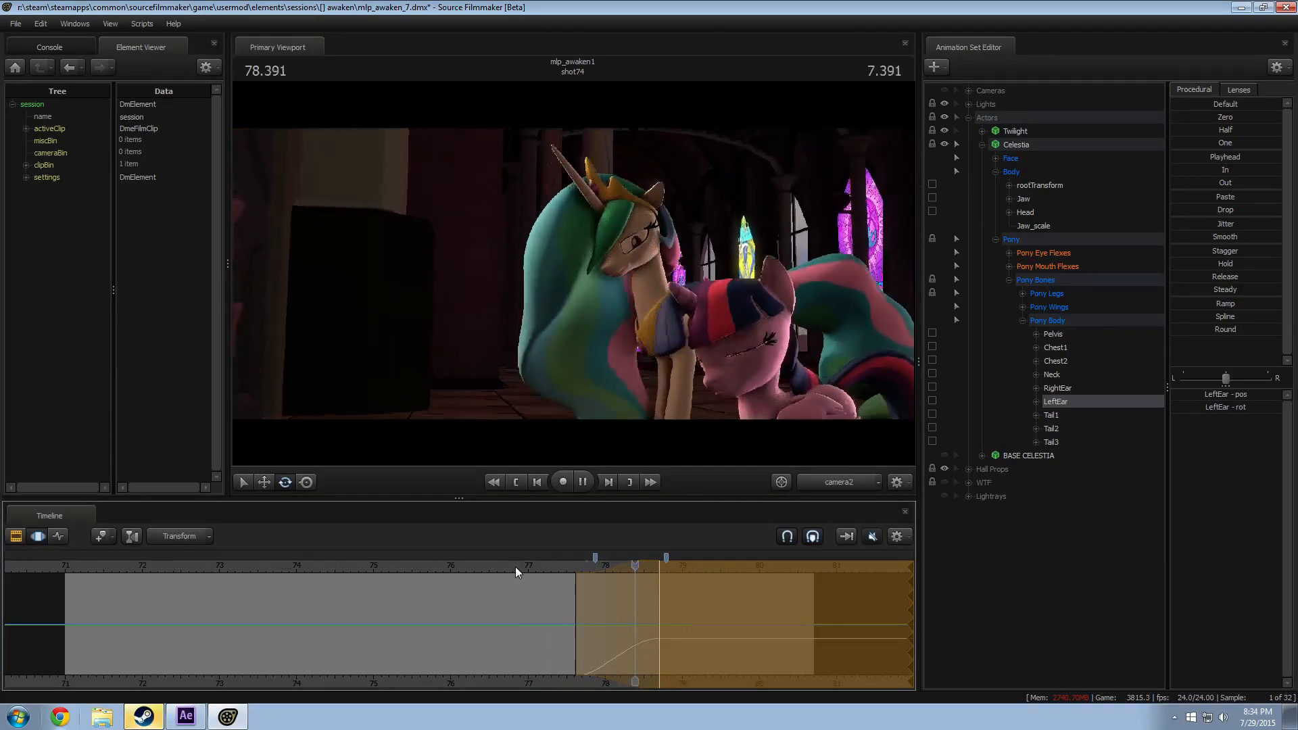
{"action": "key", "text": "space"}
Step: End the playback and set a new time selection that blends in over about 79.65–80.4 s and extends past the shot's end
{"action": "left_click_drag", "start_coordinate": [623, 200], "coordinate": [621, 197]}
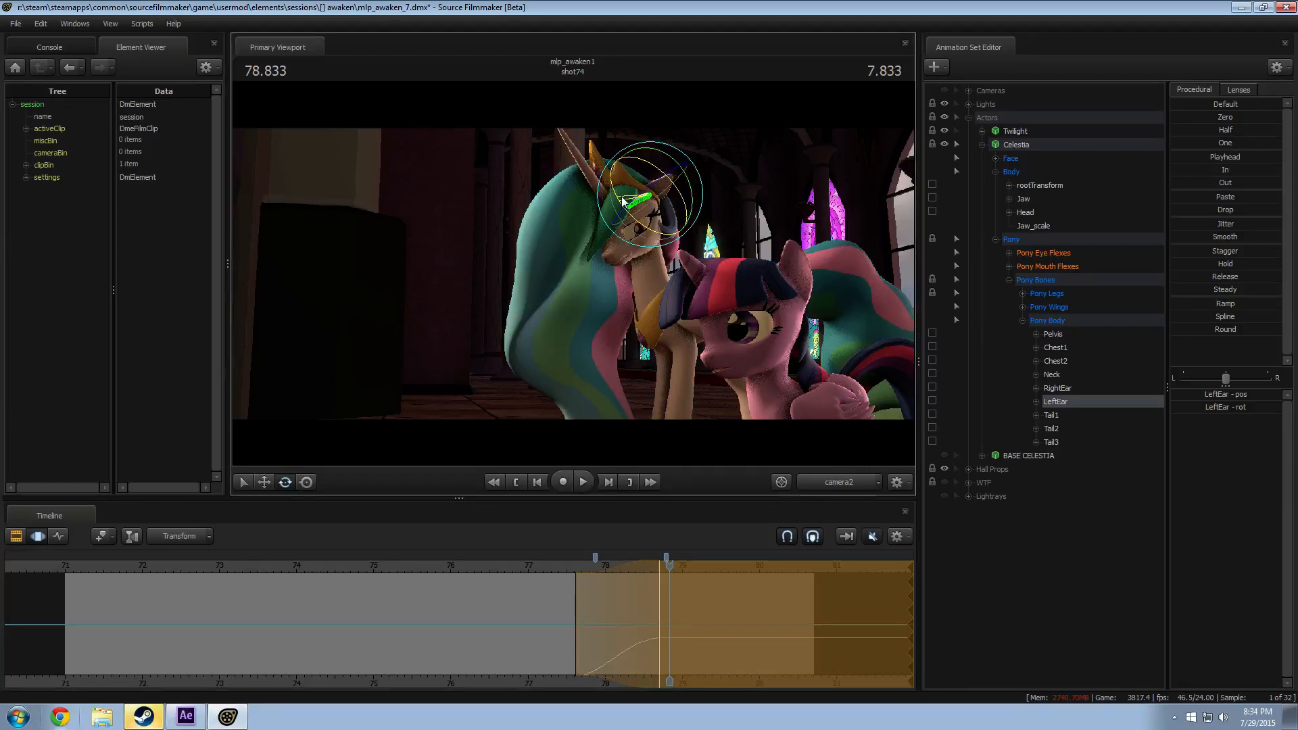
{"action": "key", "text": "space"}
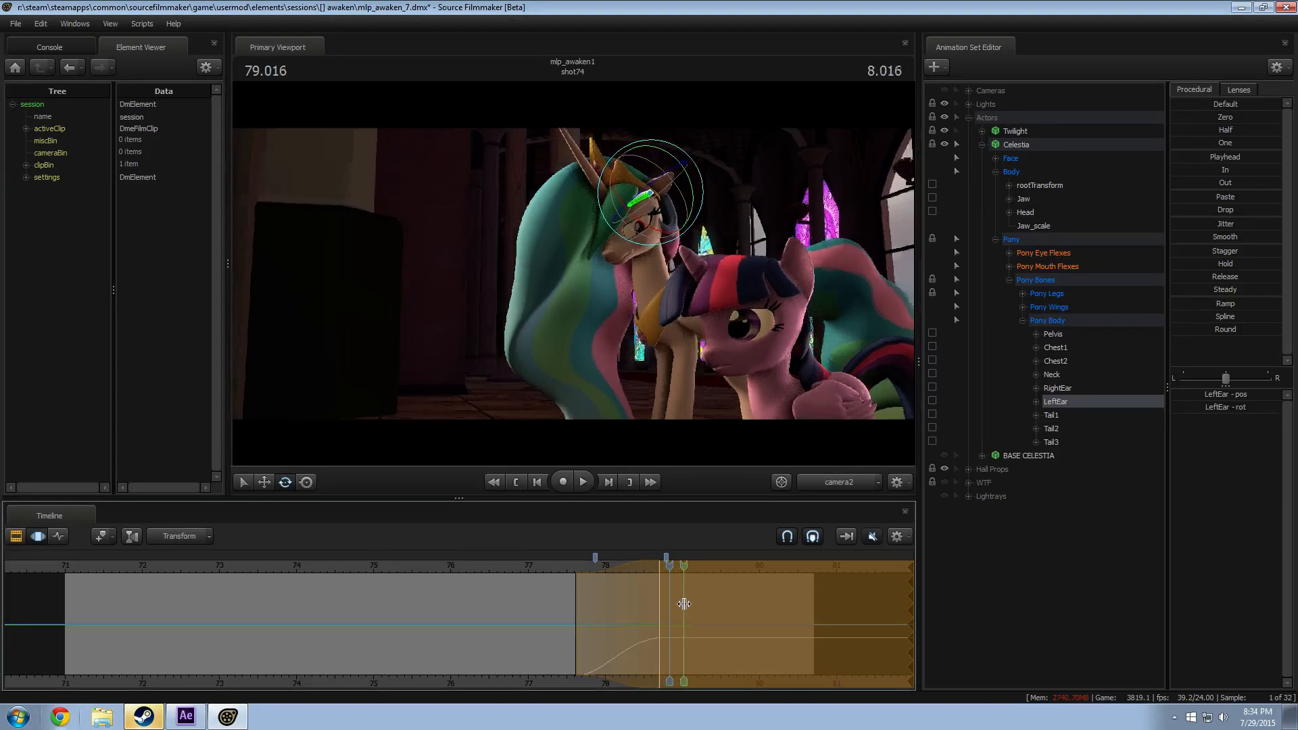
{"action": "left_click_drag", "start_coordinate": [1054, 597], "coordinate": [1055, 598]}
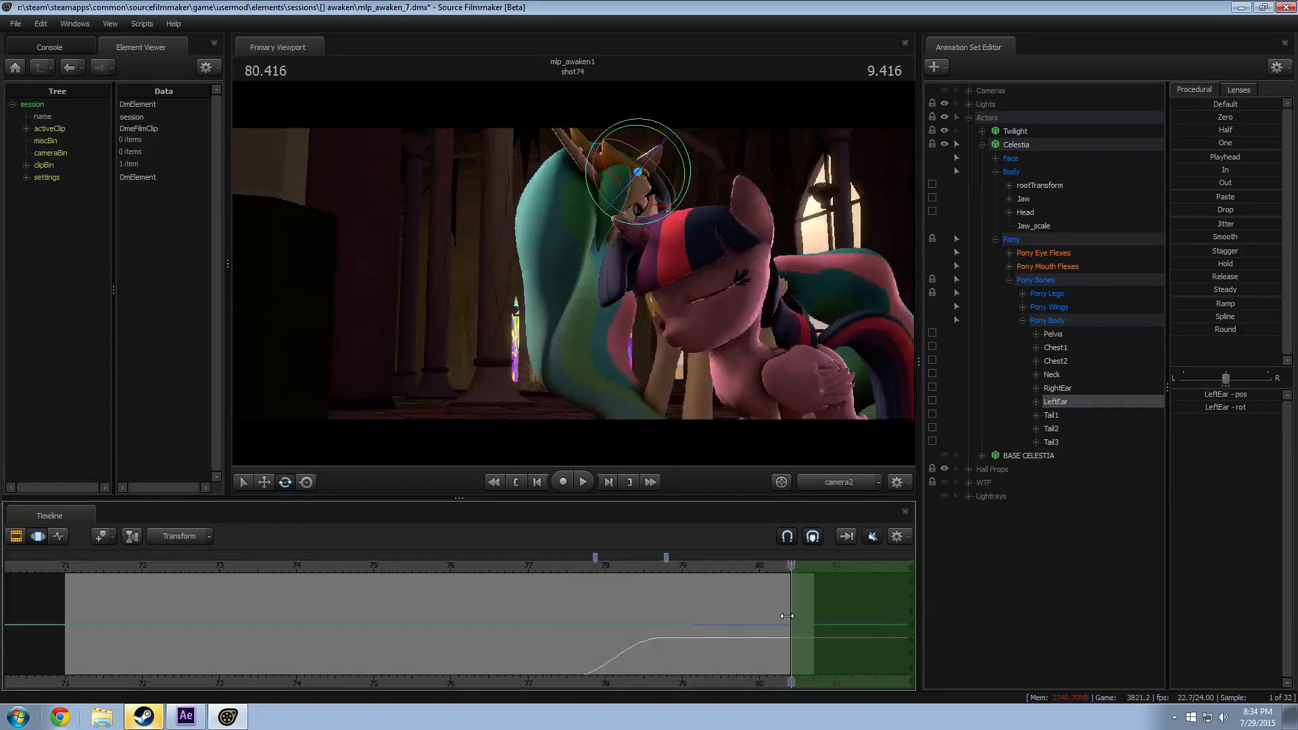
{"action": "left_click_drag", "start_coordinate": [787, 617], "coordinate": [729, 616]}
Step: In the Work Camera, rotate Celestia's LeftEar slightly at about 80.4 s and return to the camera2 view
{"action": "left_click", "coordinate": [839, 477]}
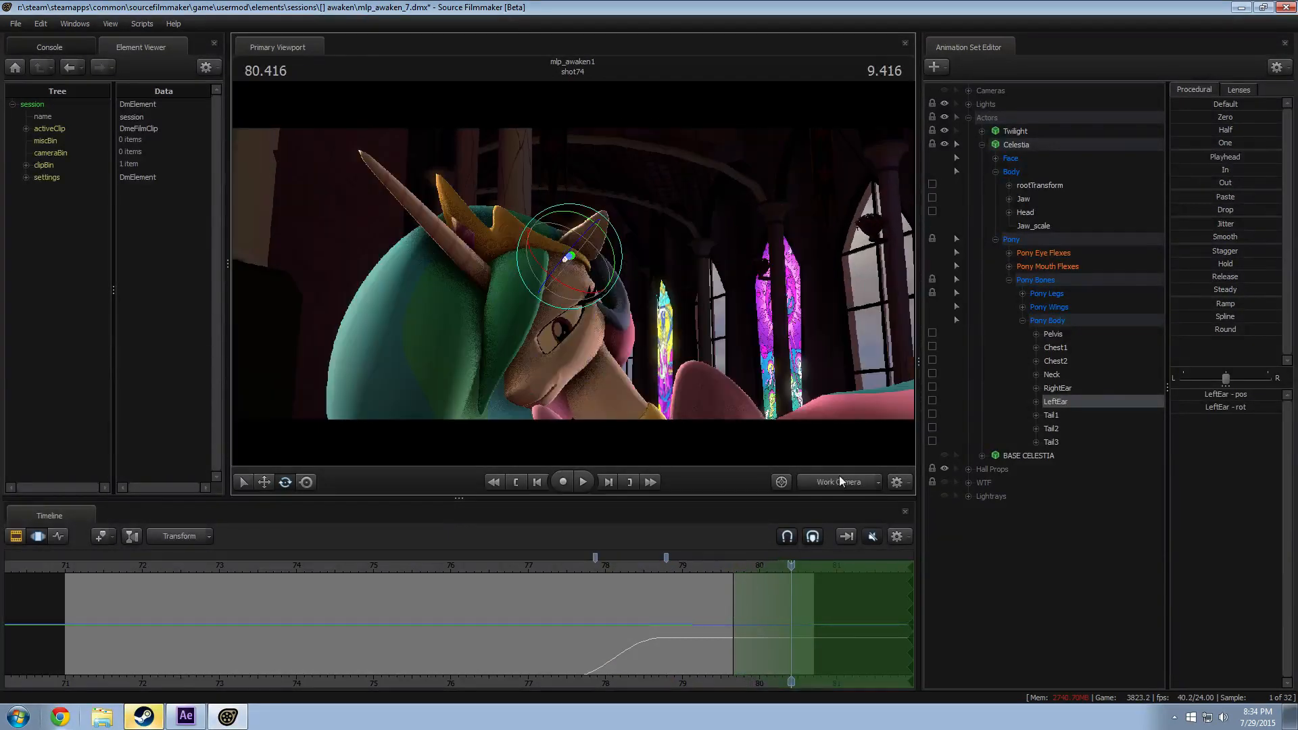
{"action": "key", "text": "w"}
{"action": "mouse_move", "coordinate": [572, 257]}
{"action": "left_mouse_down"}
{"action": "mouse_move", "coordinate": [573, 272]}
{"action": "mouse_move", "coordinate": [623, 235]}
{"action": "mouse_move", "coordinate": [567, 265]}
{"action": "left_mouse_up"}
{"action": "key", "text": "a"}
{"action": "left_click", "coordinate": [833, 482]}
Step: Review Celestia's new left ear movement at the end of shot74, replaying it from about 79.4 s
{"action": "left_click", "coordinate": [716, 565]}
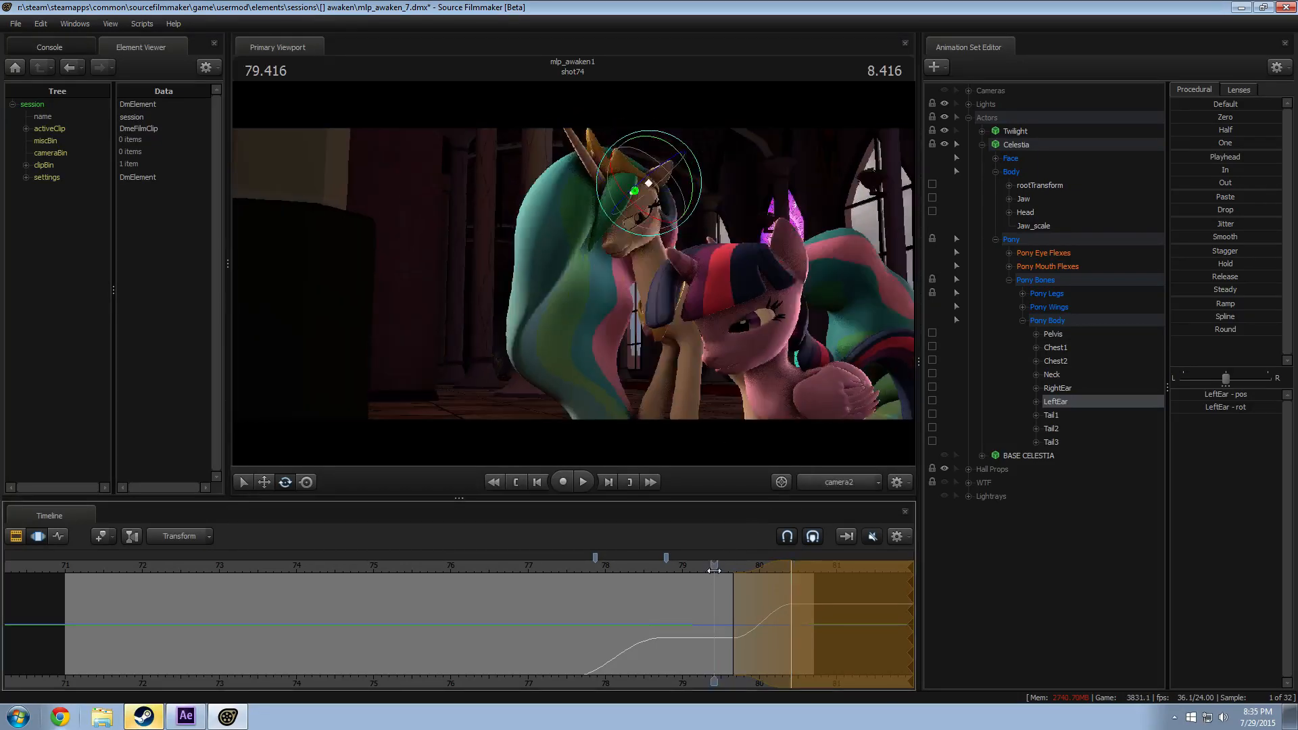
{"action": "key", "text": "space"}
{"action": "left_click", "coordinate": [718, 564]}
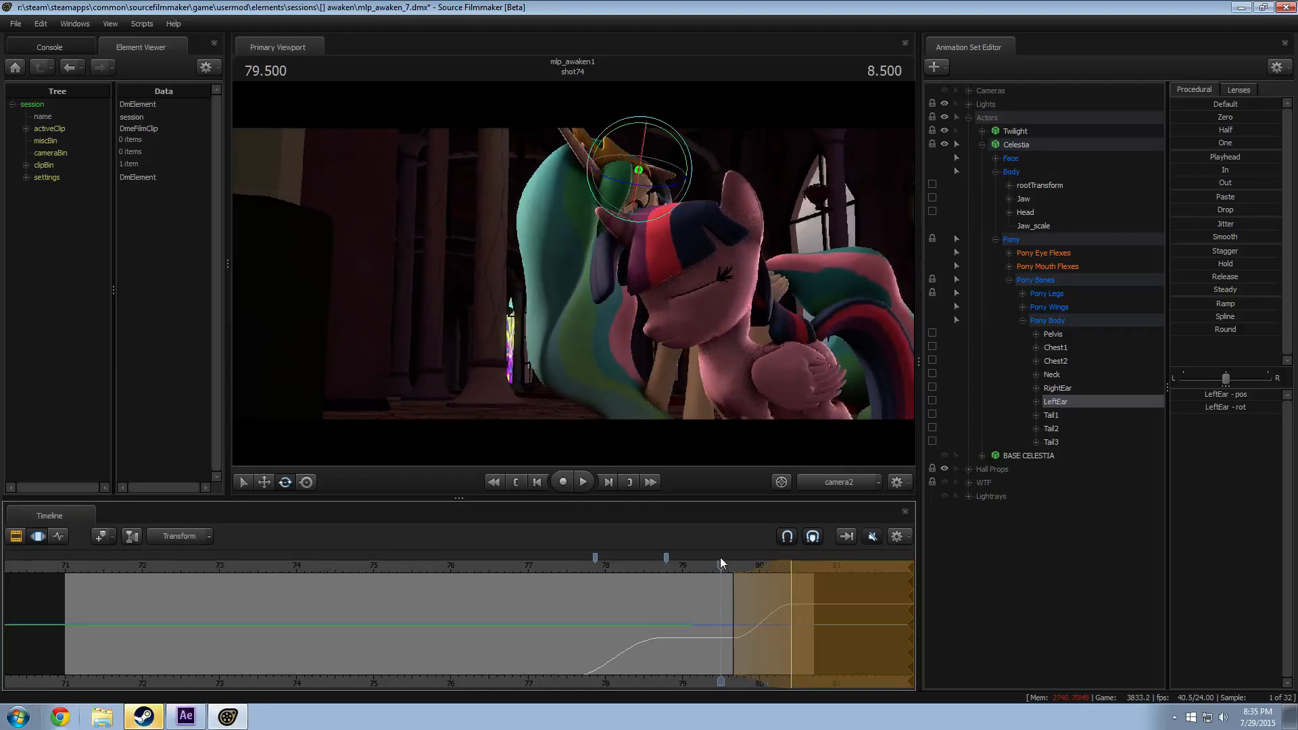
{"action": "left_click", "coordinate": [716, 570]}
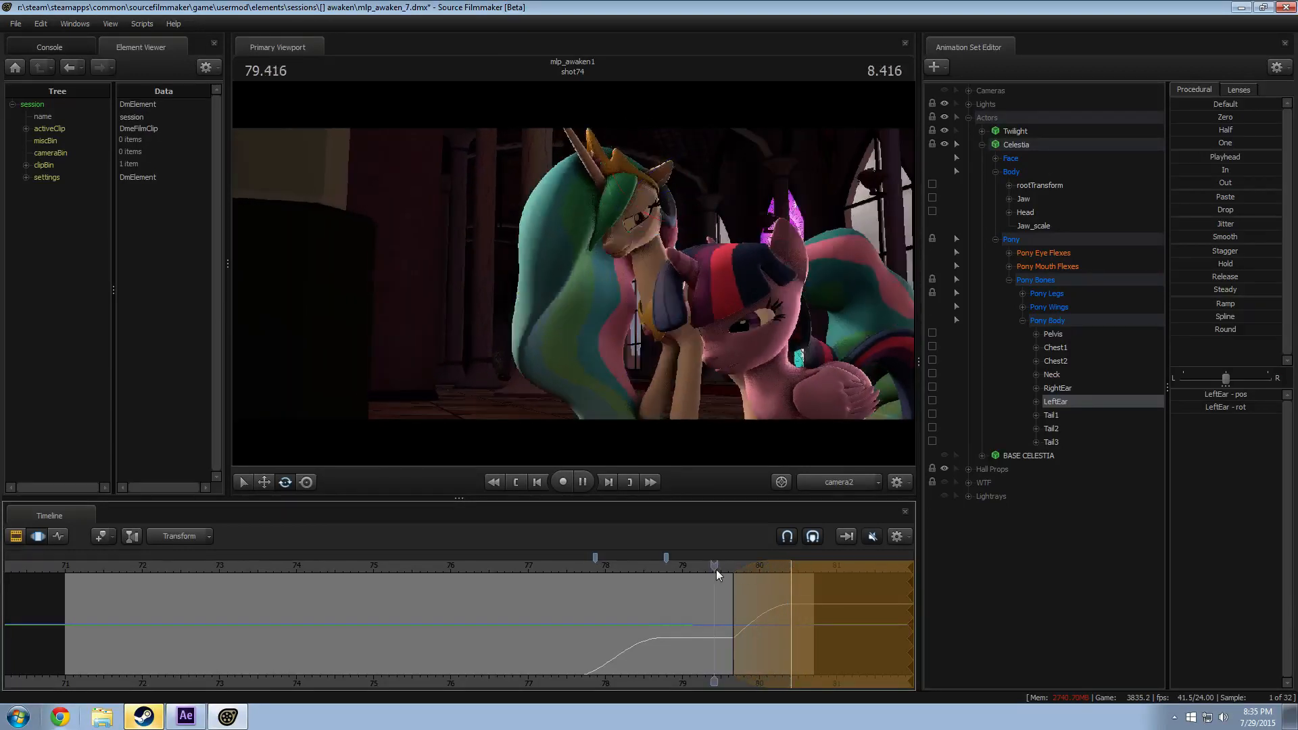
{"action": "key", "text": "space"}
{"action": "key", "text": "space"}
{"action": "left_click", "coordinate": [728, 569]}
{"action": "key", "text": "space"}
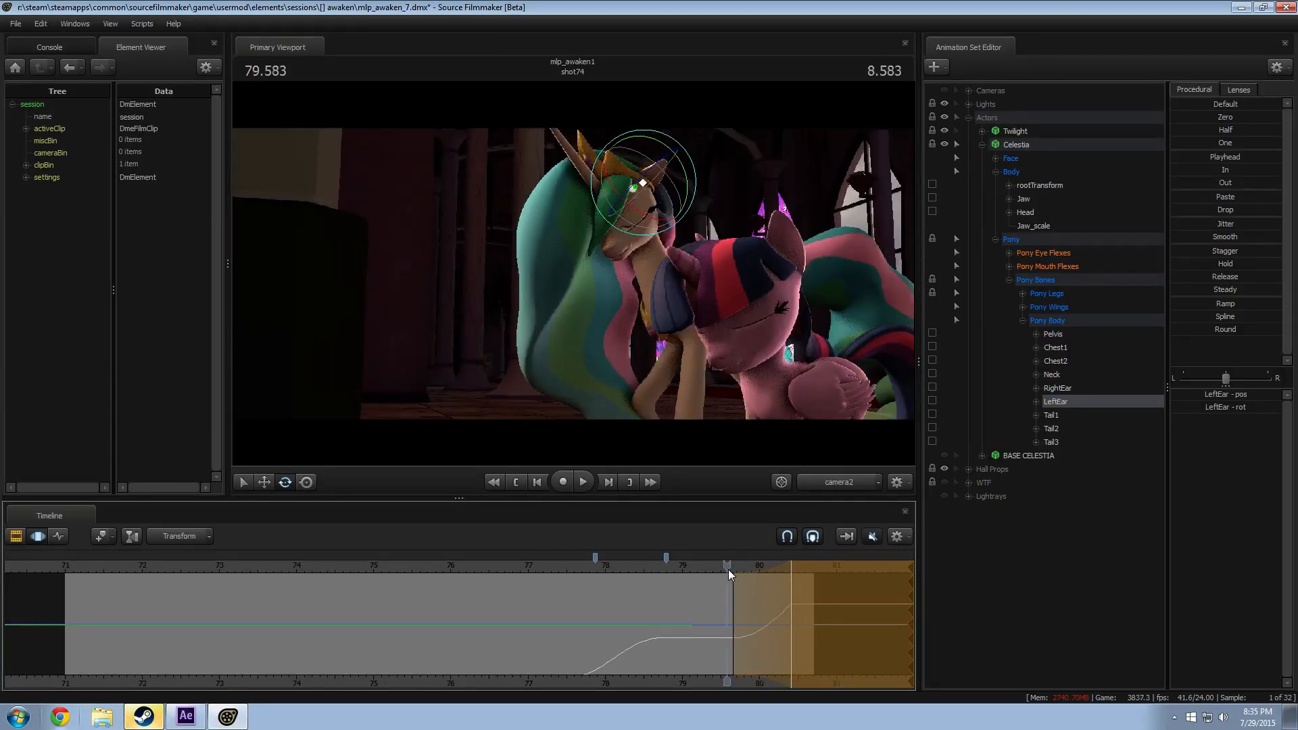
{"action": "left_click", "coordinate": [715, 568]}
Step: Shift the left ear change's blend-in earlier to about 79.5–80.25 s and play it back
{"action": "key", "text": "space"}
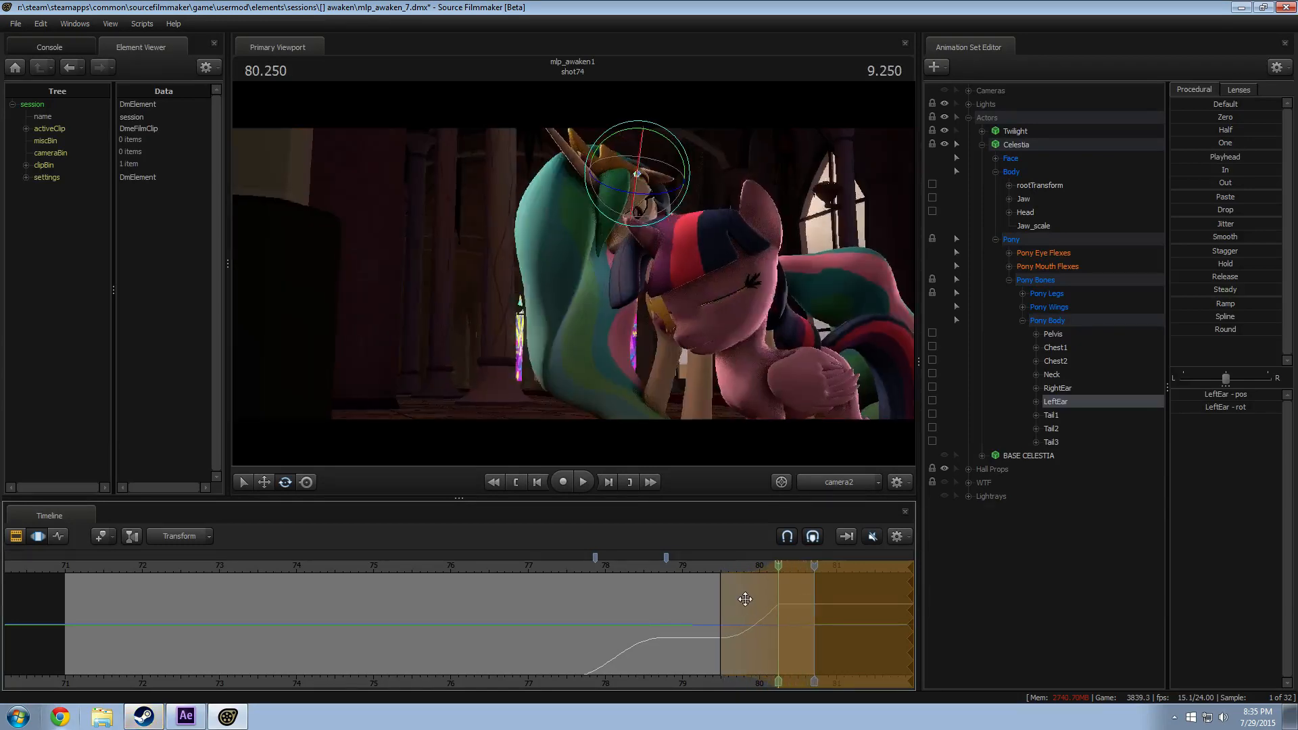
{"action": "key", "text": "space"}
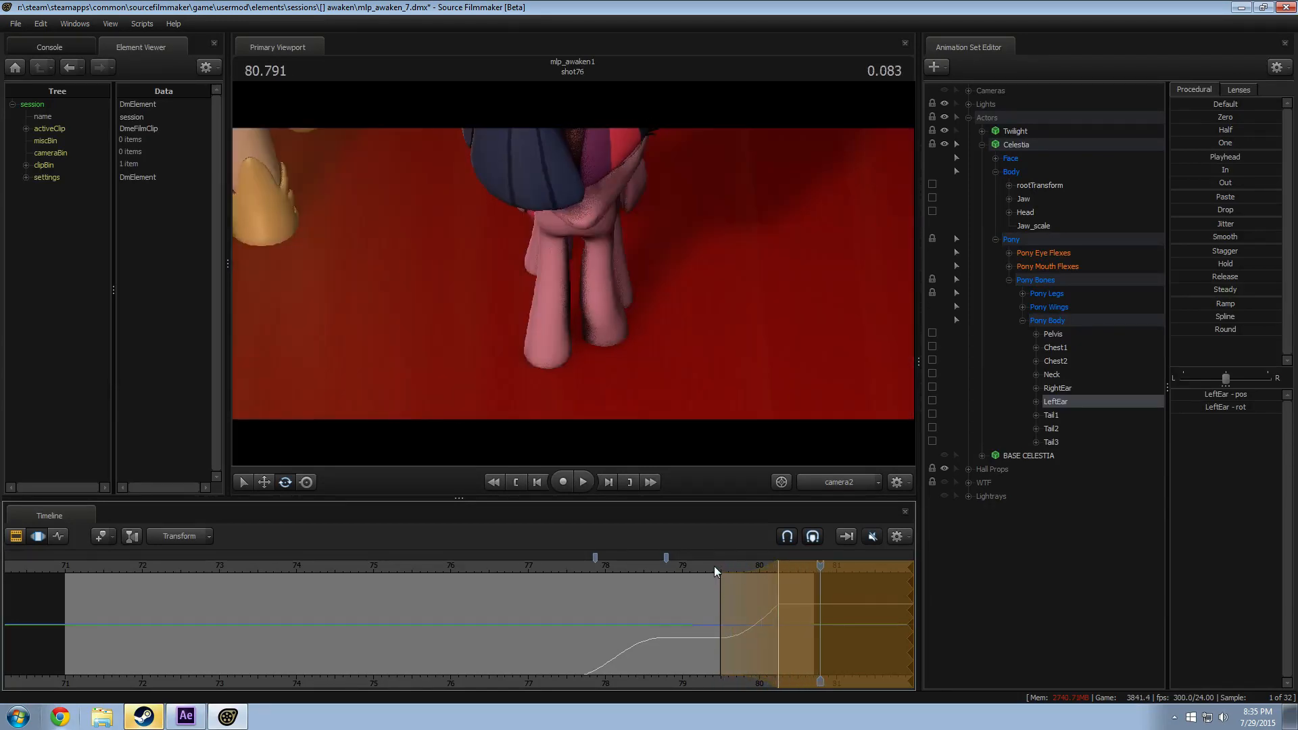
{"action": "key", "text": "space"}
Step: Preview the following shots up to about 90 s and replay the end of shot74 from about 76.6 s
{"action": "scroll", "coordinate": [667, 602], "scroll_direction": "down", "scroll_amount": 6}
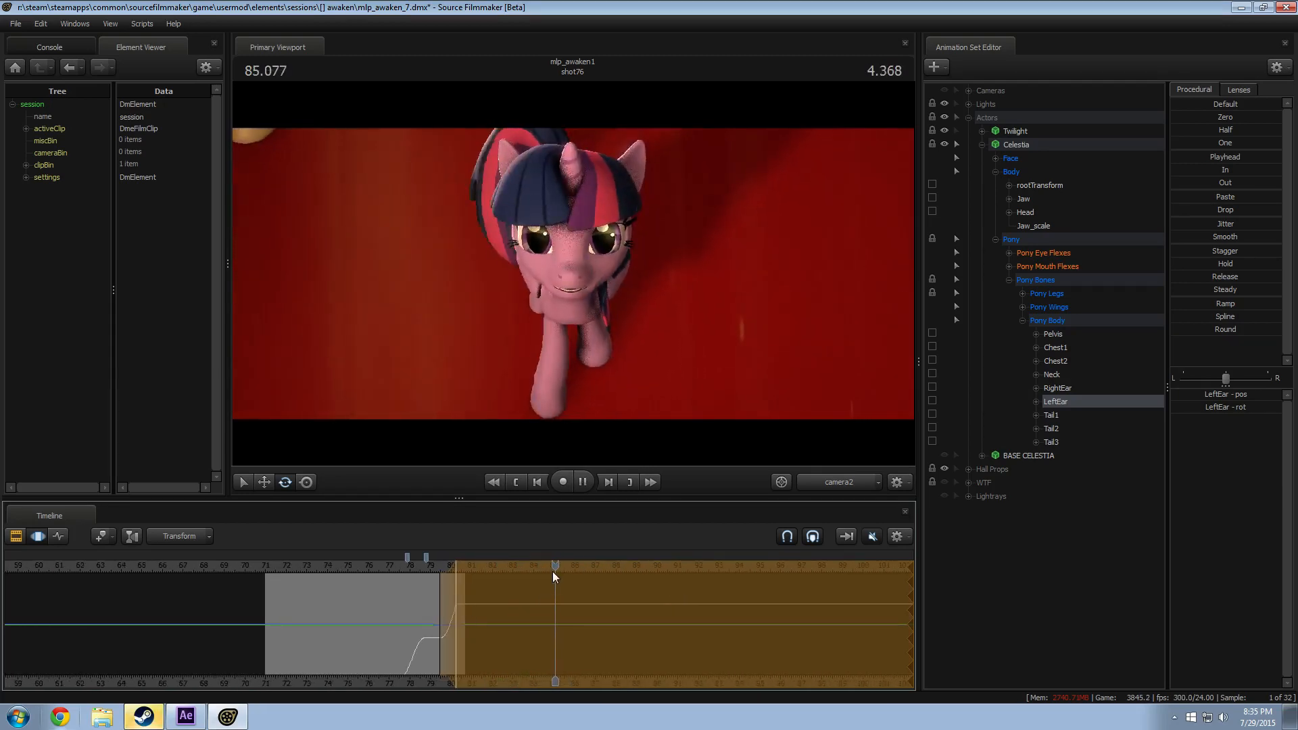
{"action": "left_click_drag", "start_coordinate": [567, 565], "coordinate": [644, 568]}
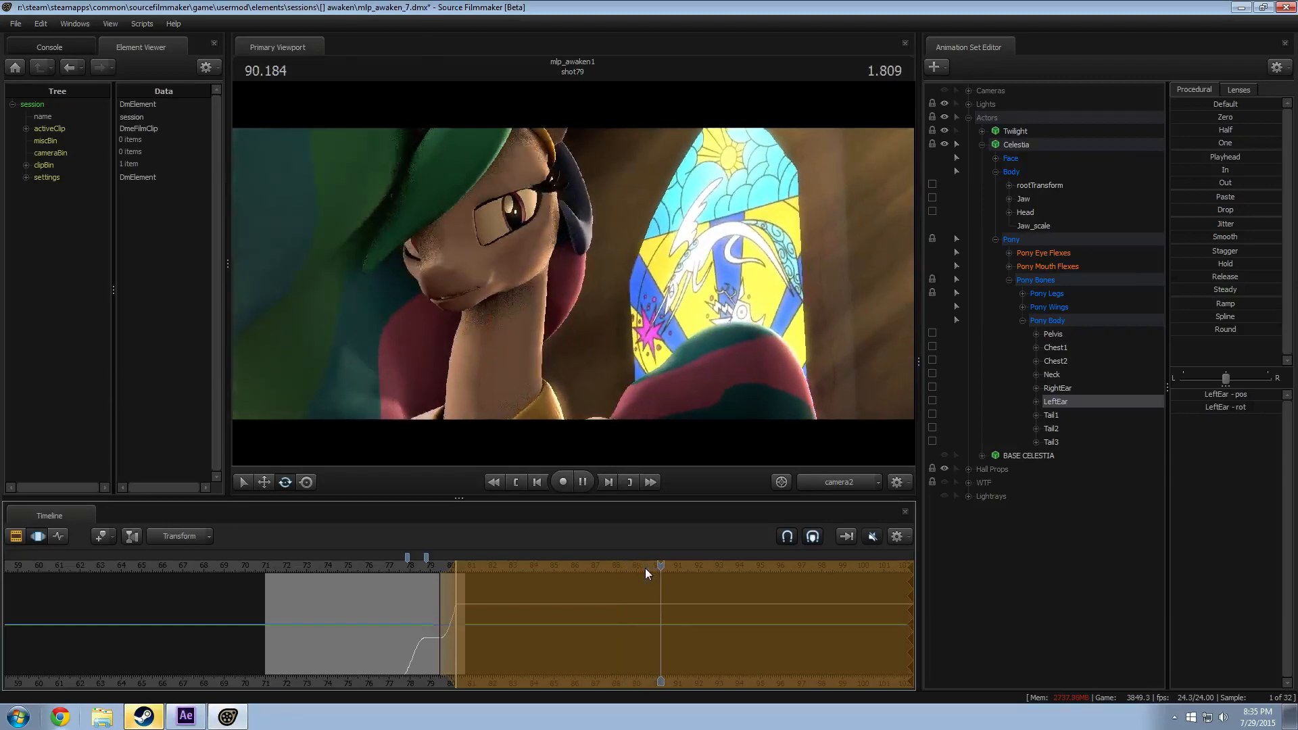
{"action": "left_click_drag", "start_coordinate": [645, 568], "coordinate": [382, 563]}
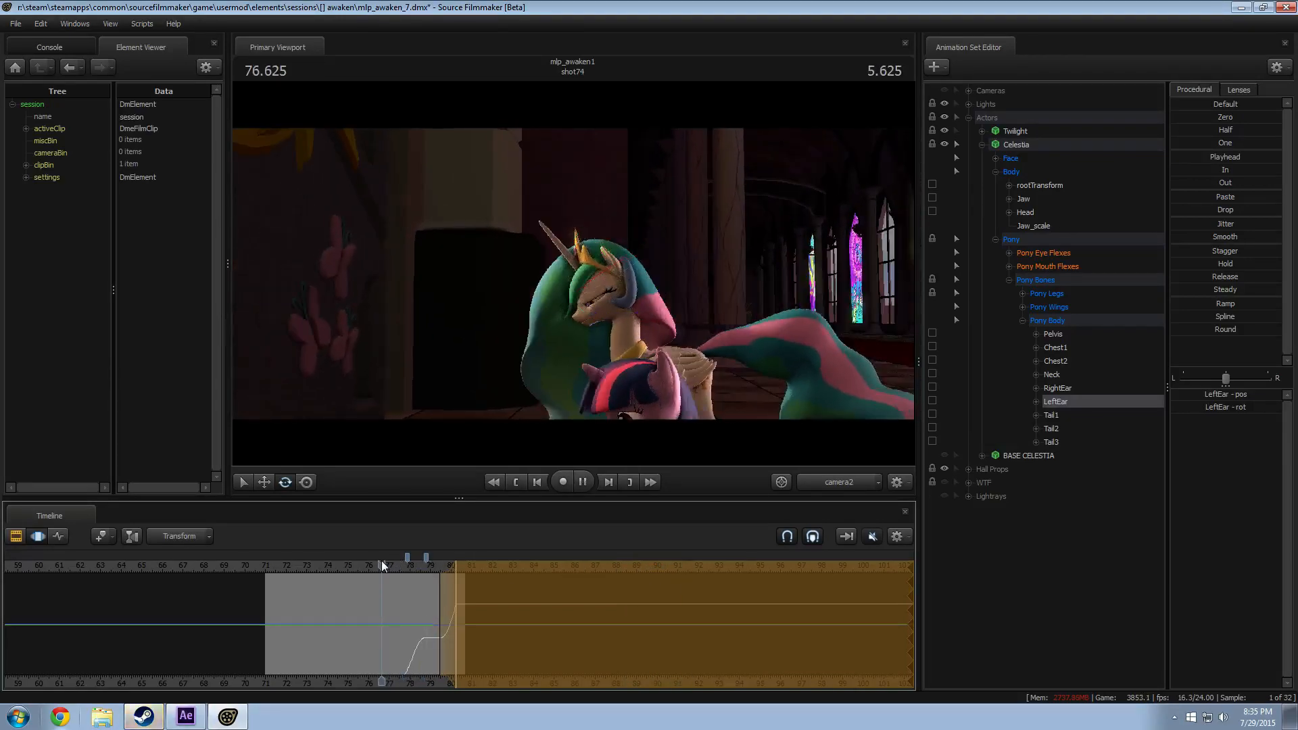
{"action": "key", "text": "space"}
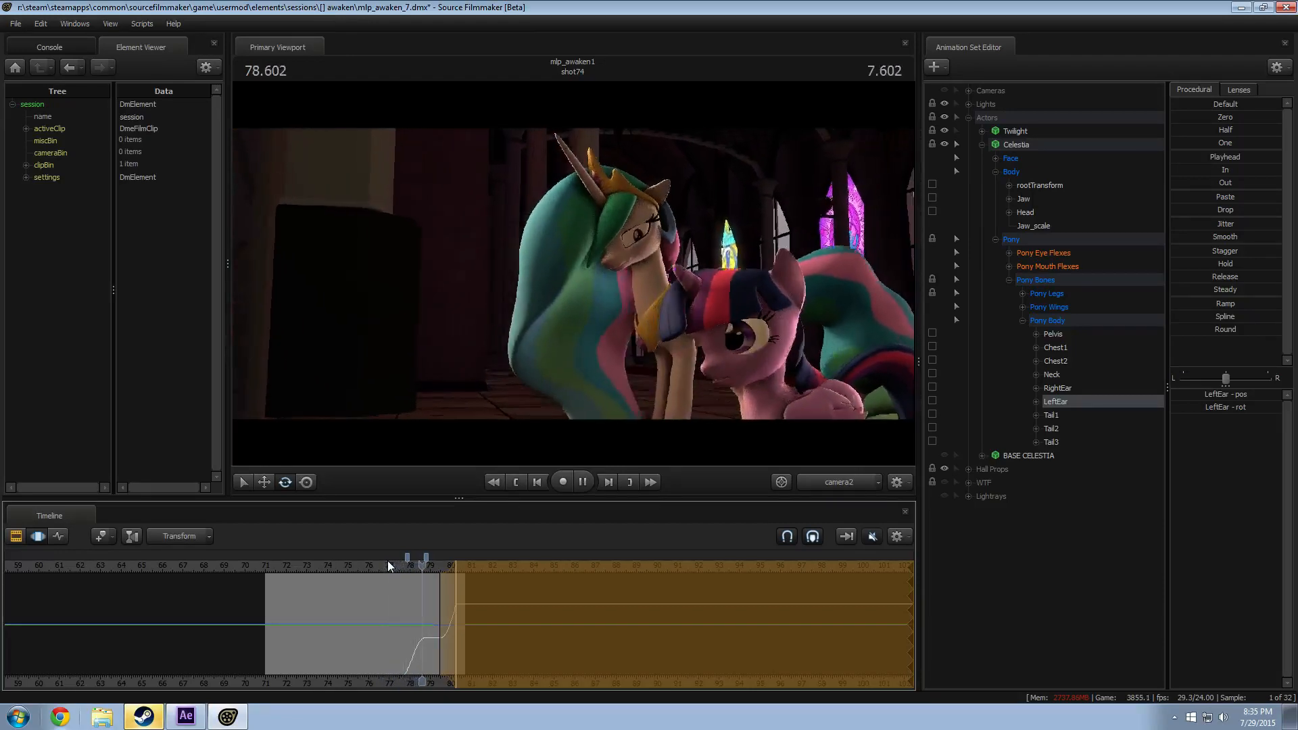
{"action": "key", "text": "space"}
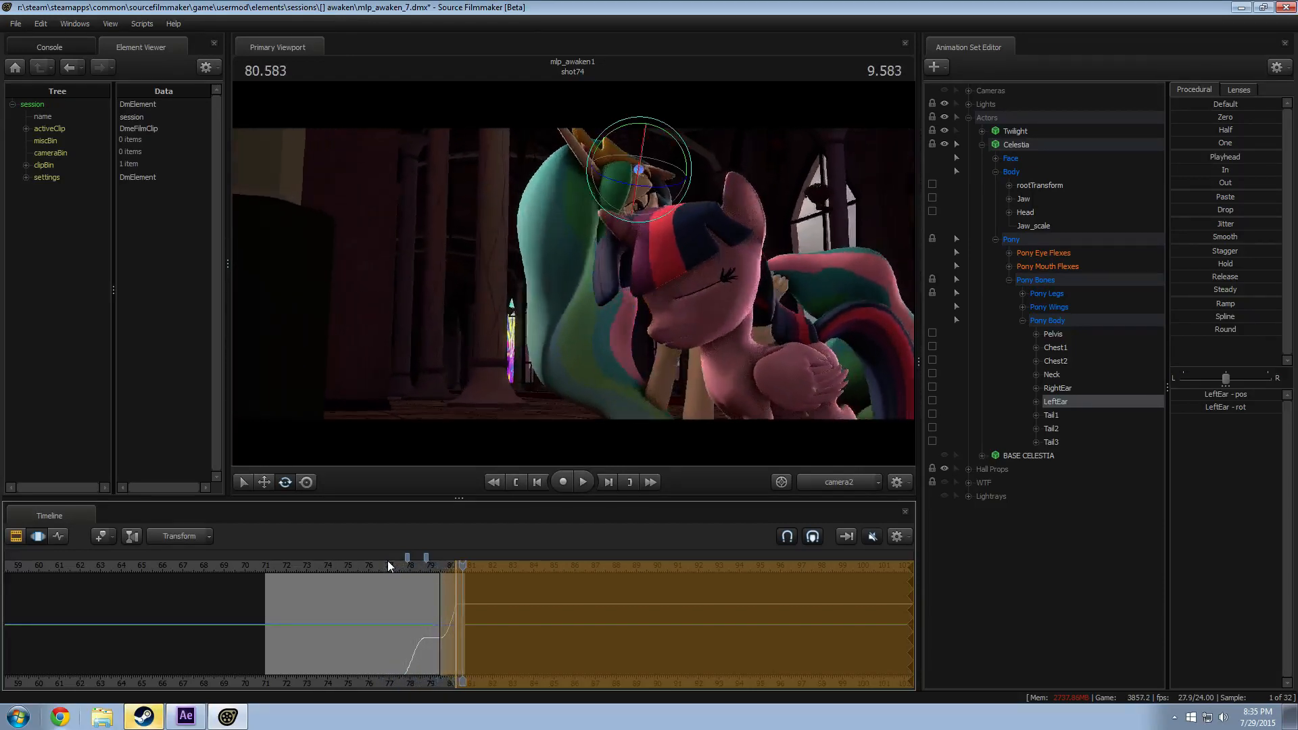
{"action": "left_click", "coordinate": [423, 568]}
{"action": "key", "text": "space"}
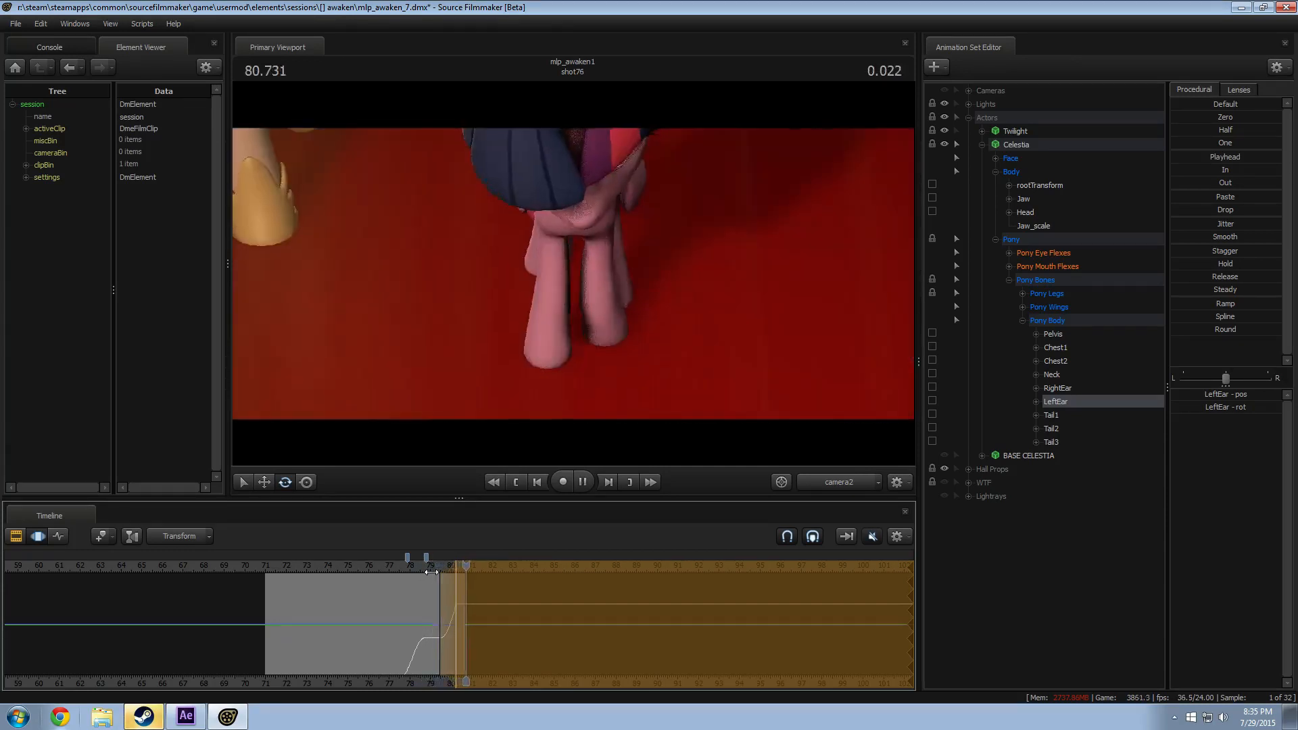
{"action": "key", "text": "space"}
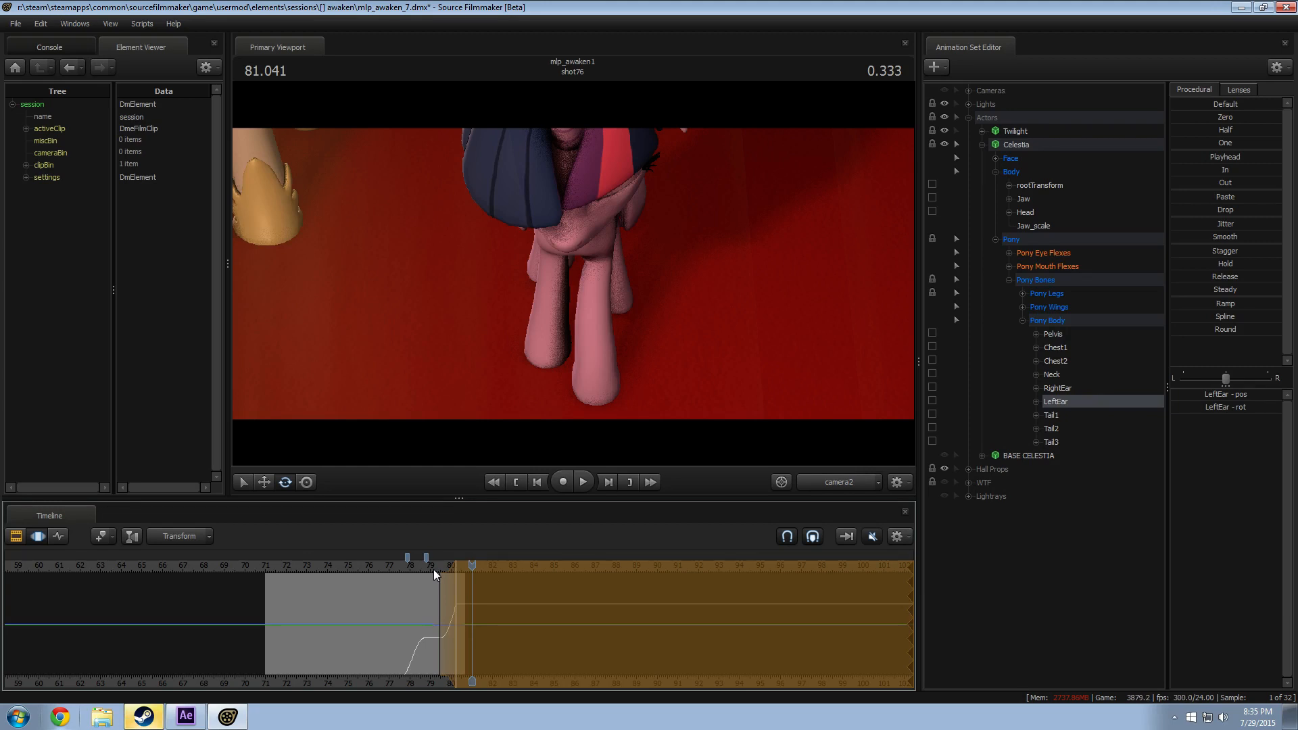
Step: Examine Celestia's eyes and pupils up close through the Work Camera between about 77 and 78.8 s
{"action": "left_click_drag", "start_coordinate": [304, 565], "coordinate": [390, 566]}
{"action": "left_click", "coordinate": [849, 489]}
{"action": "left_click_drag", "start_coordinate": [676, 325], "coordinate": [629, 311]}
{"action": "key", "text": "w"}
{"action": "key", "text": "space"}
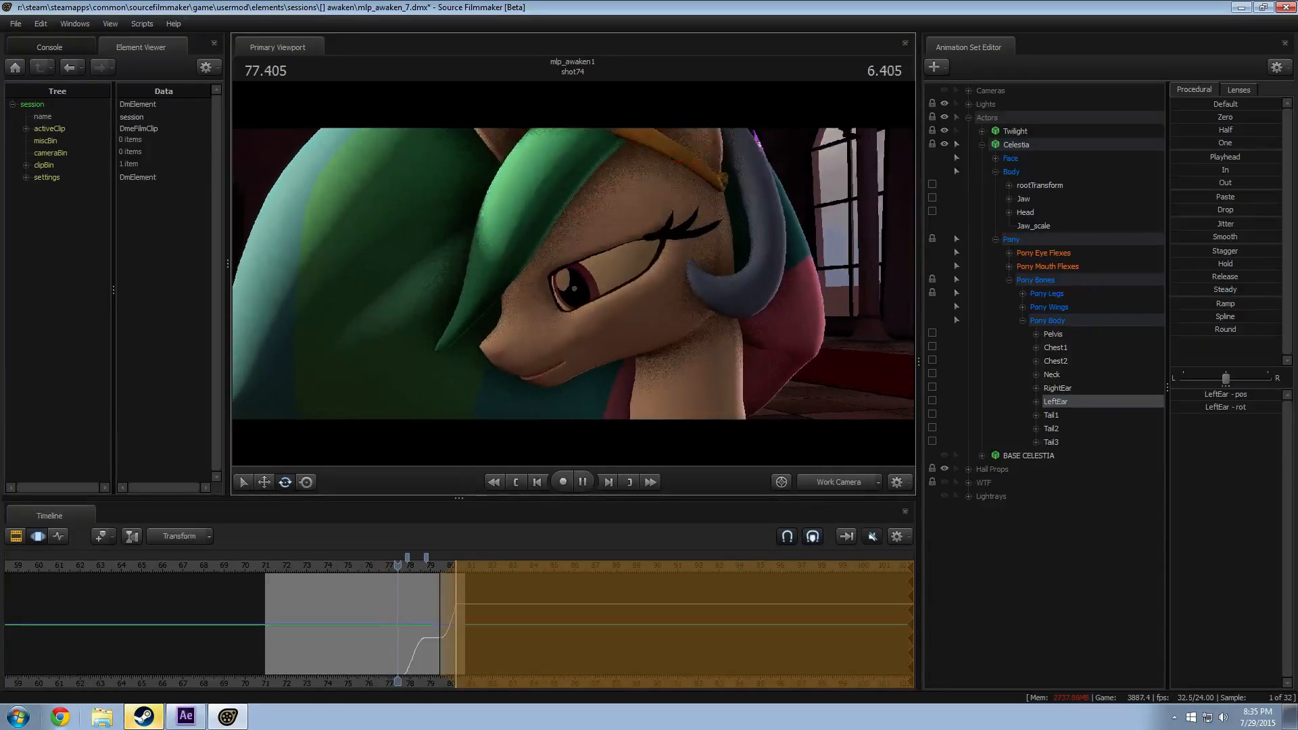
{"action": "key", "text": "space"}
{"action": "key", "text": "s"}
{"action": "mouse_move", "coordinate": [573, 274]}
{"action": "left_mouse_down"}
{"action": "mouse_move", "coordinate": [625, 271]}
{"action": "mouse_move", "coordinate": [619, 298]}
{"action": "mouse_move", "coordinate": [567, 273]}
{"action": "mouse_move", "coordinate": [573, 220]}
{"action": "mouse_move", "coordinate": [558, 307]}
{"action": "left_mouse_up"}
{"action": "key", "text": "Up"}
{"action": "key", "text": "w"}
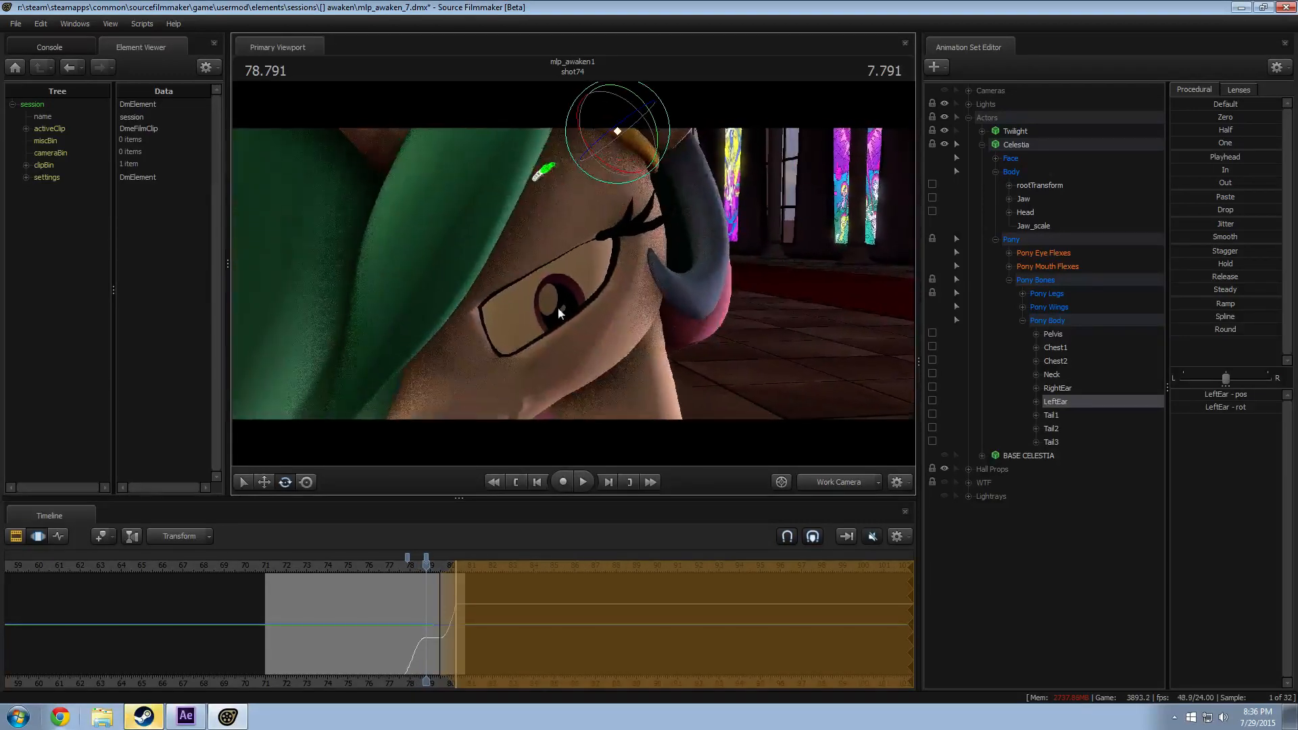
Step: Open a Windows Explorer window and browse to the materials folder inside SFM Usermod
{"action": "left_click", "coordinate": [101, 717]}
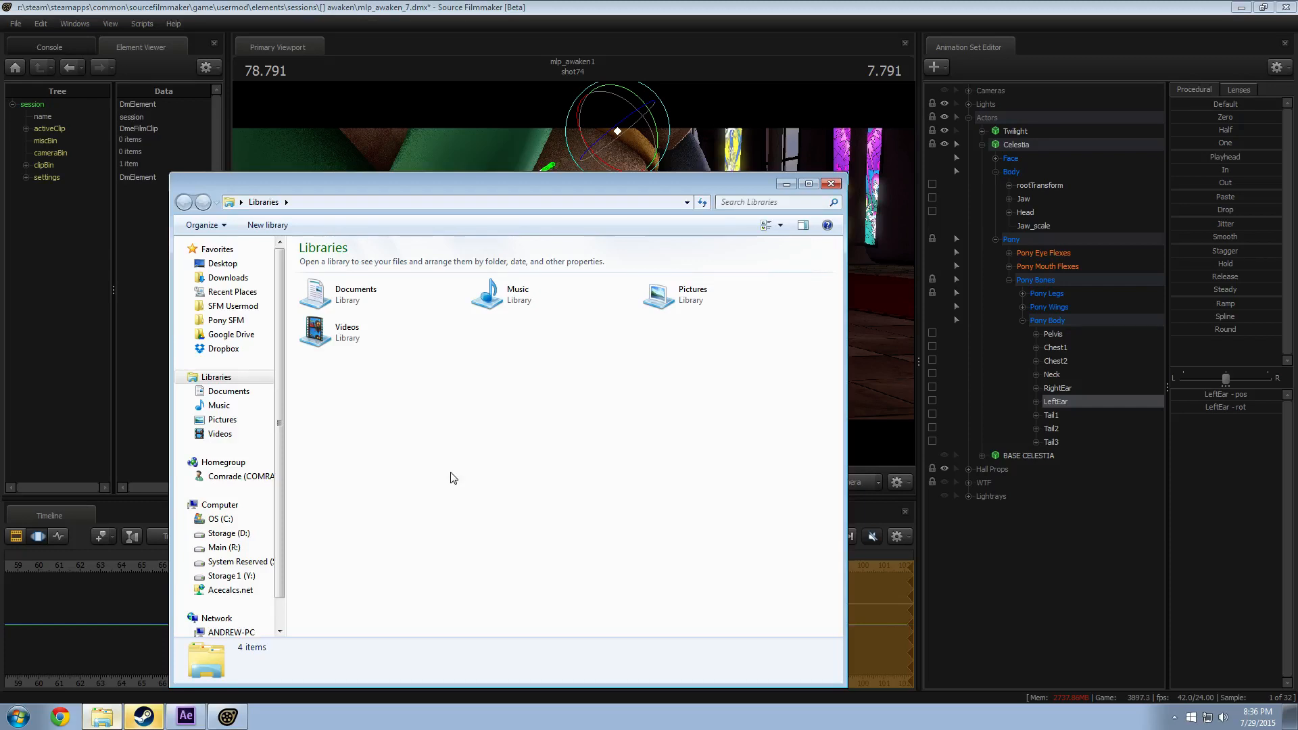
{"action": "left_click", "coordinate": [230, 335]}
{"action": "left_click", "coordinate": [226, 320]}
{"action": "left_click", "coordinate": [233, 306]}
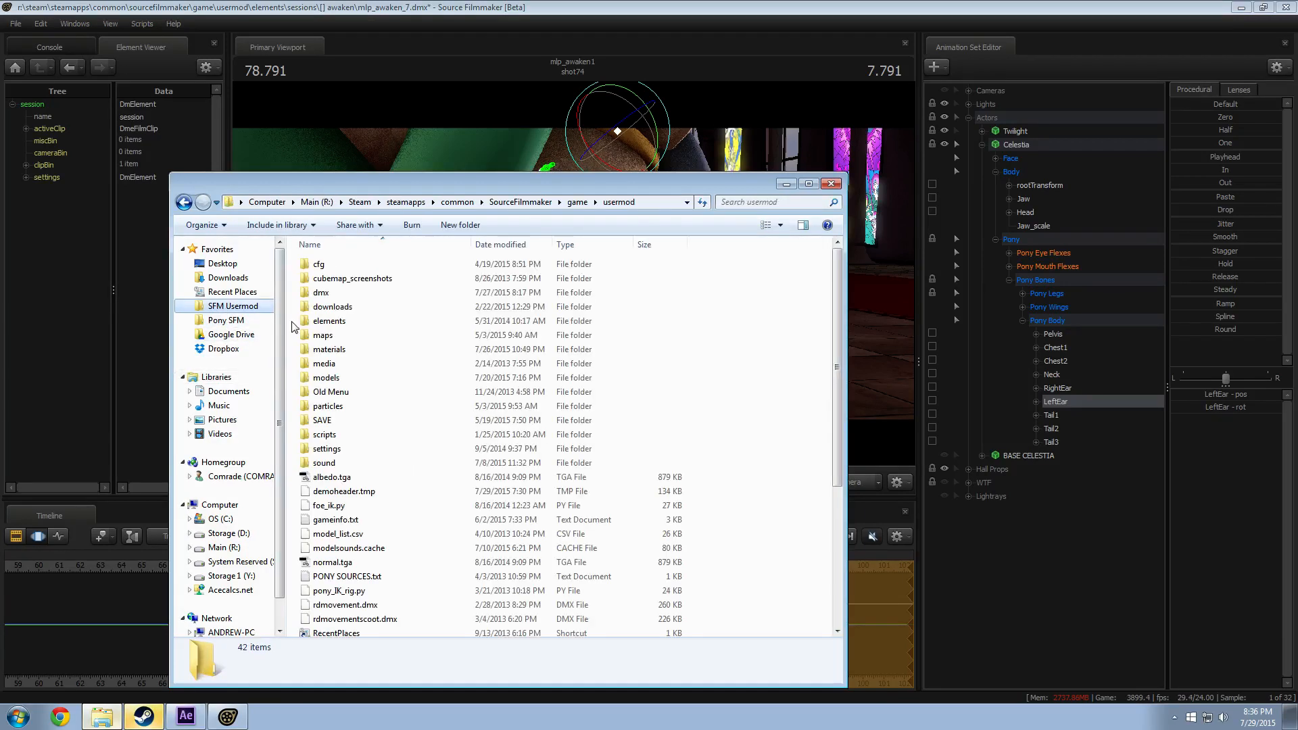
{"action": "double_click", "coordinate": [338, 349]}
Step: Browse through models and VN_mlp to the overhaul_celestia texture folder
{"action": "scroll", "coordinate": [342, 439], "scroll_direction": "down", "scroll_amount": 5}
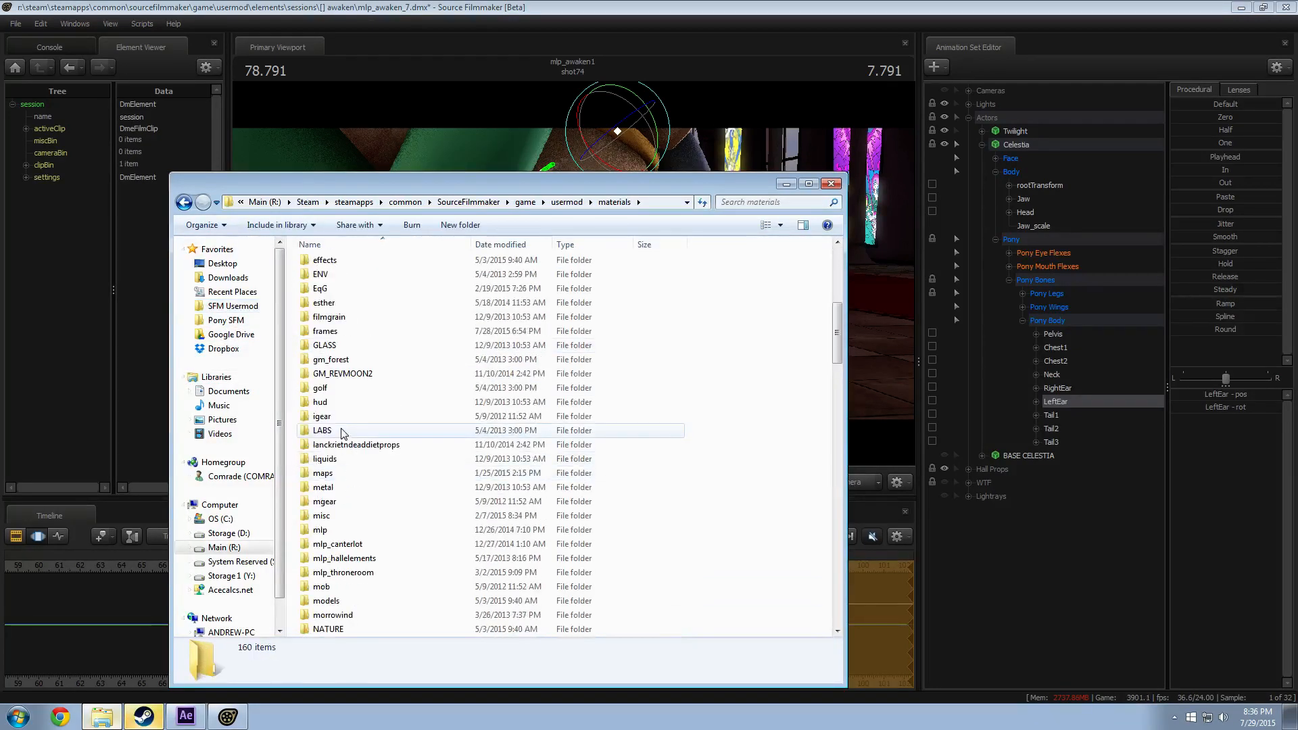
{"action": "scroll", "coordinate": [338, 466], "scroll_direction": "down", "scroll_amount": 1}
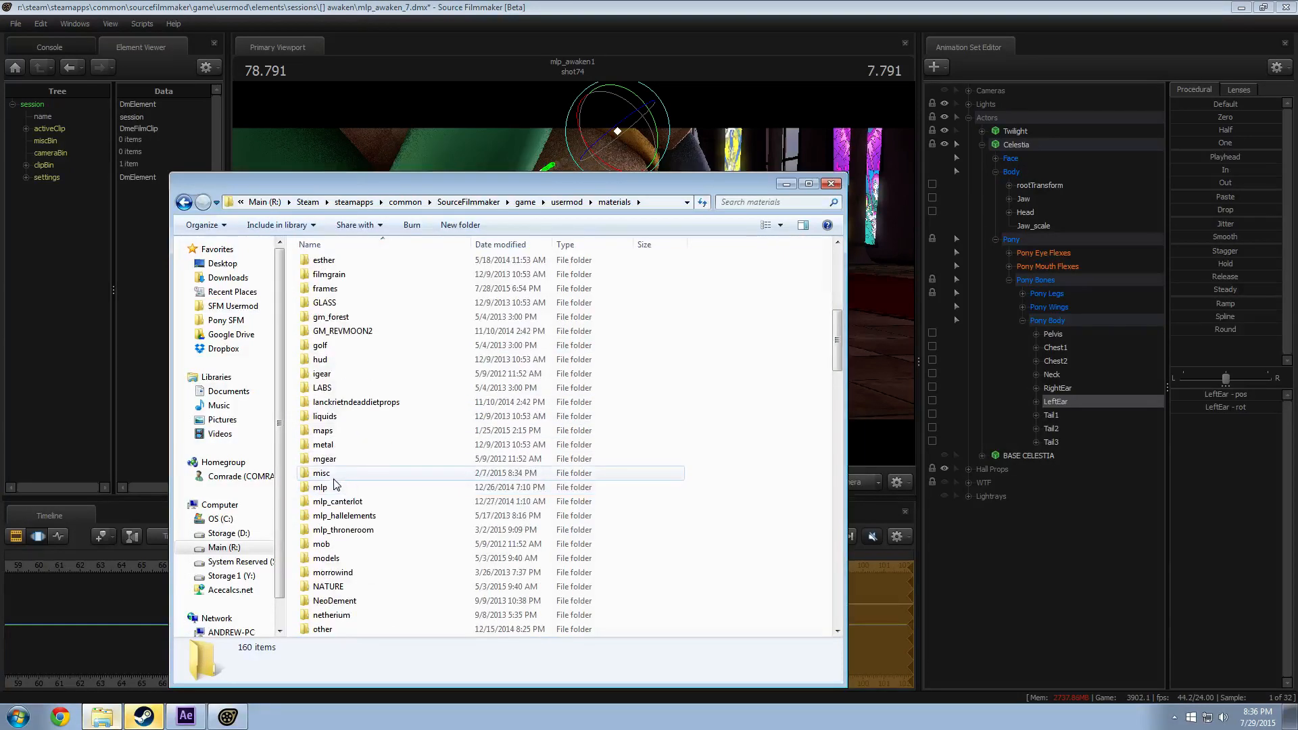
{"action": "double_click", "coordinate": [333, 563]}
{"action": "scroll", "coordinate": [352, 528], "scroll_direction": "down", "scroll_amount": 20}
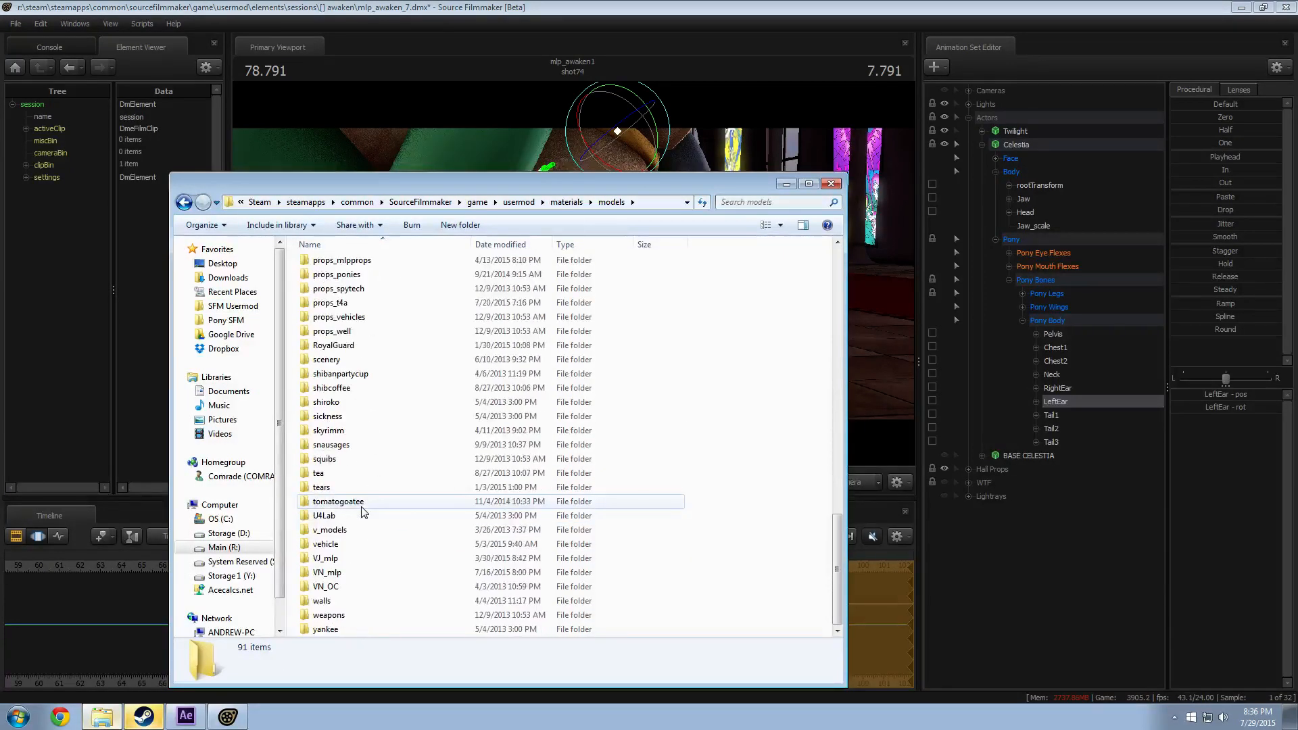
{"action": "double_click", "coordinate": [362, 573]}
{"action": "scroll", "coordinate": [362, 457], "scroll_direction": "down", "scroll_amount": 15}
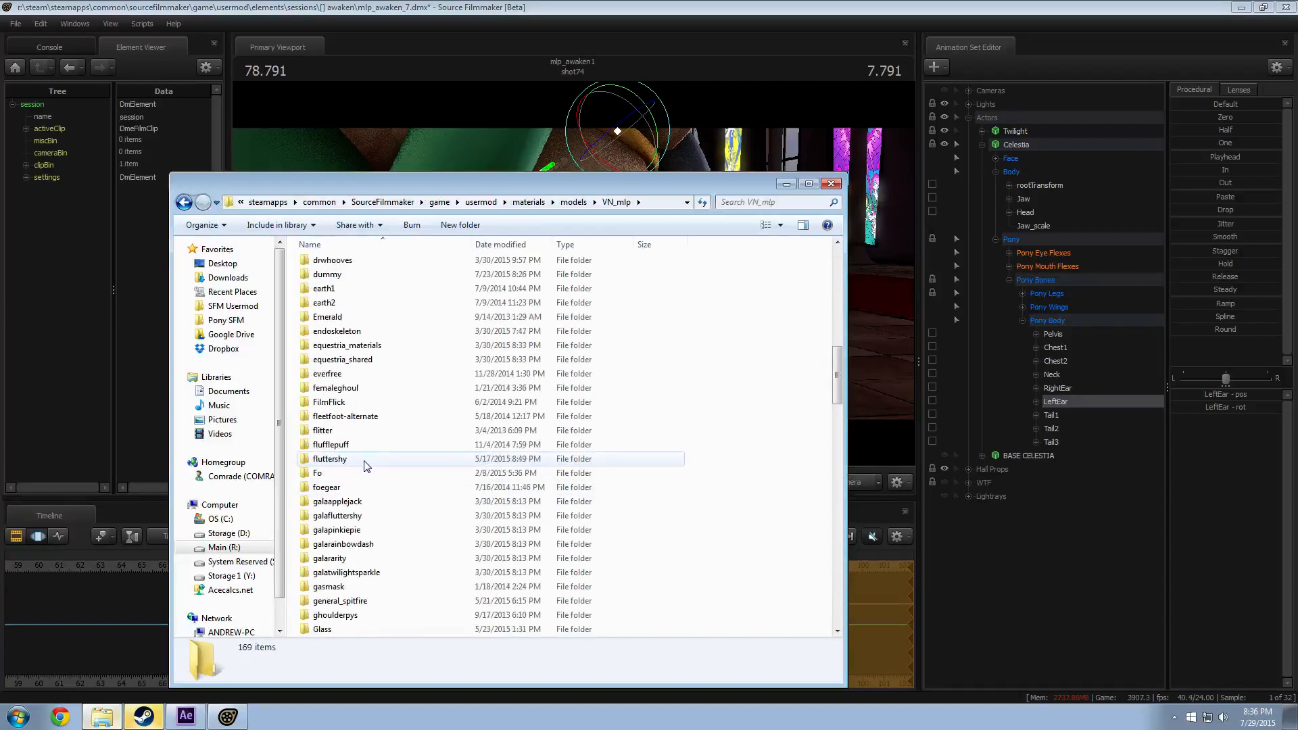
{"action": "scroll", "coordinate": [363, 467], "scroll_direction": "down", "scroll_amount": 20}
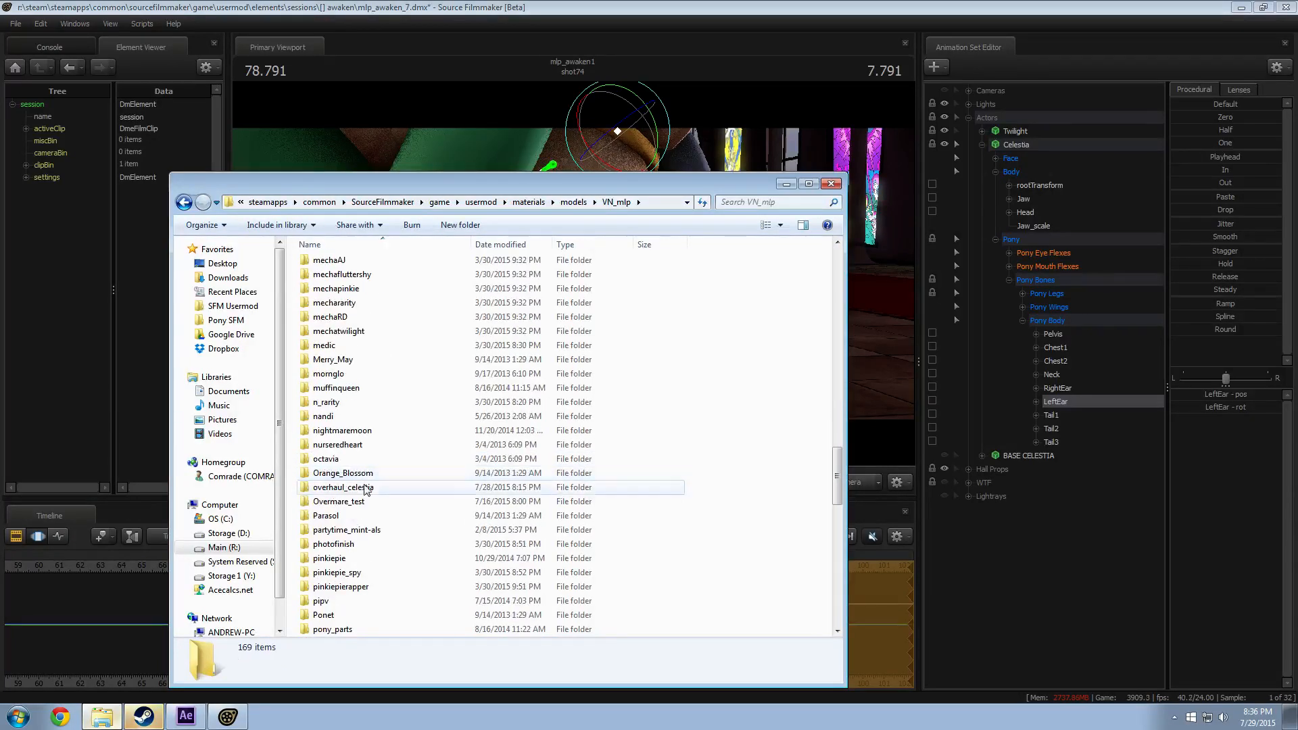
{"action": "double_click", "coordinate": [365, 488]}
Step: Open the pupil_l.vtf texture in VTFEdit, enlarge the view to inspect the whole pupil, and close it
{"action": "scroll", "coordinate": [366, 498], "scroll_direction": "down", "scroll_amount": 6}
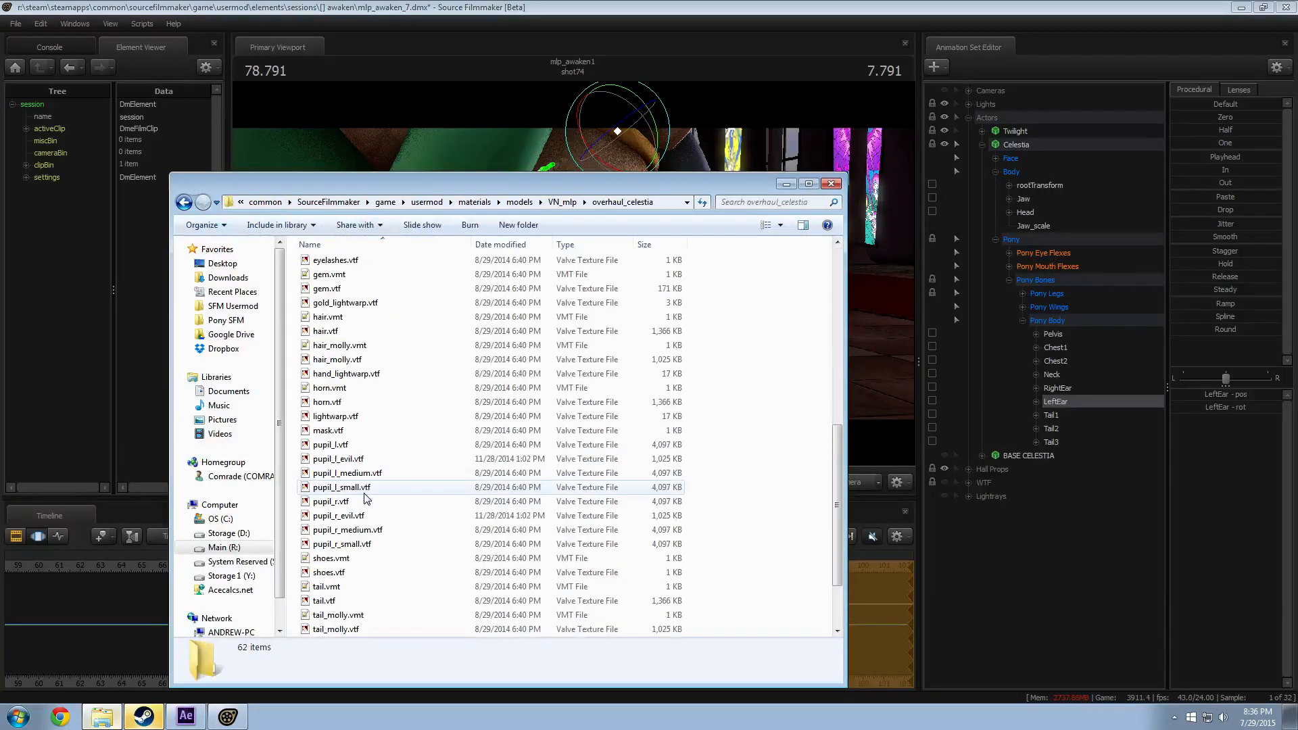
{"action": "scroll", "coordinate": [365, 498], "scroll_direction": "up", "scroll_amount": 5}
{"action": "scroll", "coordinate": [365, 499], "scroll_direction": "down", "scroll_amount": 5}
{"action": "left_click", "coordinate": [337, 446]}
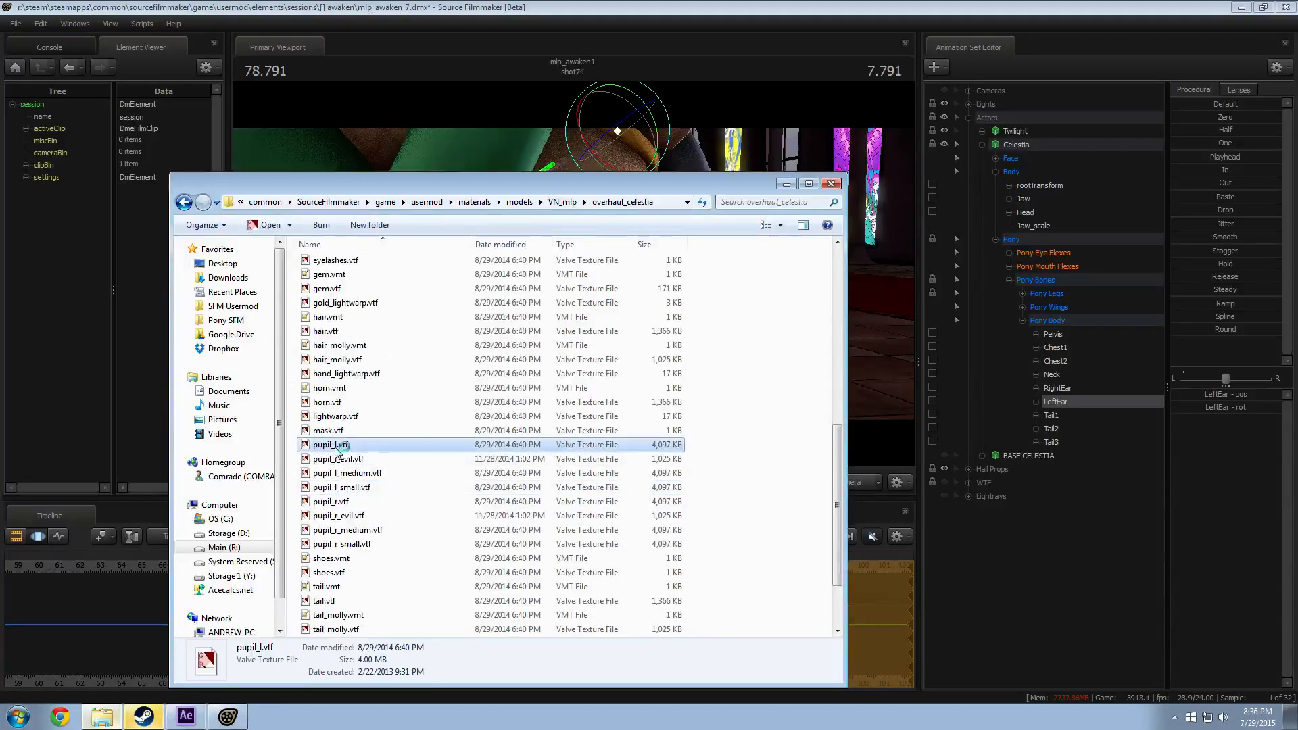
{"action": "double_click", "coordinate": [419, 444]}
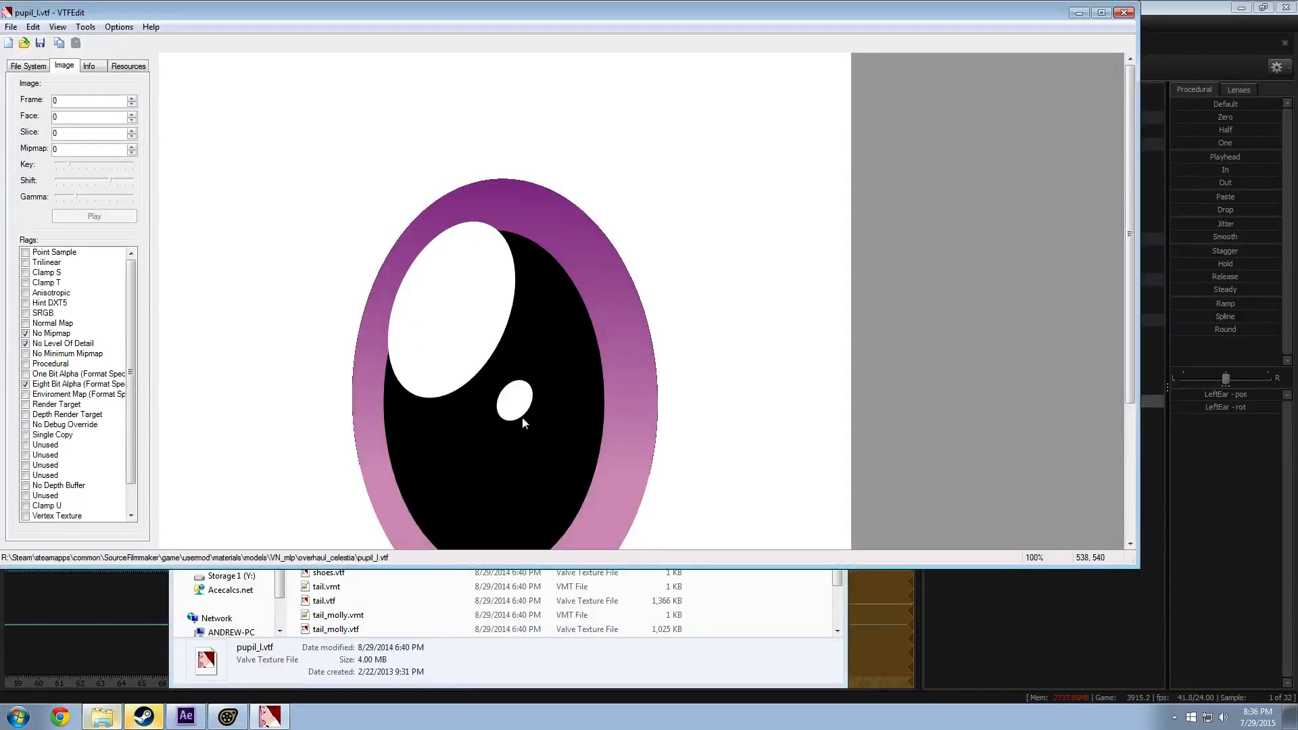
{"action": "left_click_drag", "start_coordinate": [632, 566], "coordinate": [632, 667]}
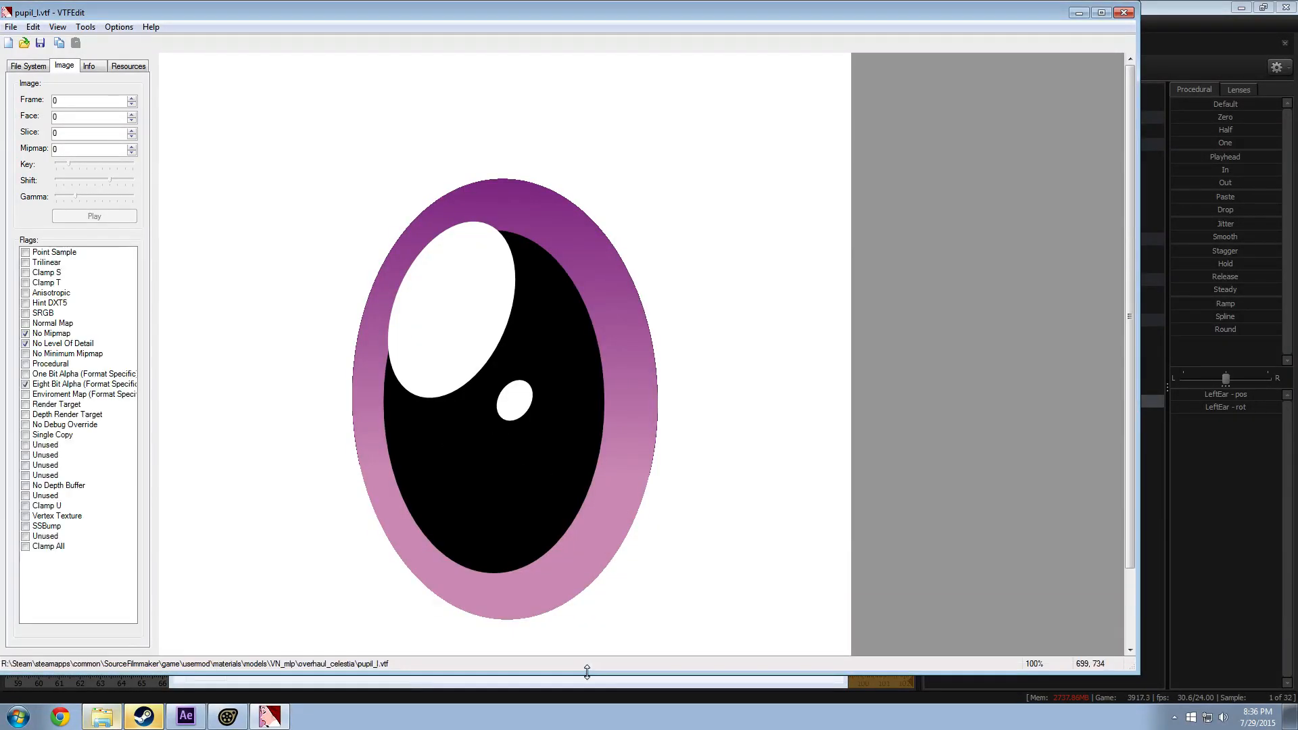
{"action": "left_click", "coordinate": [1122, 11]}
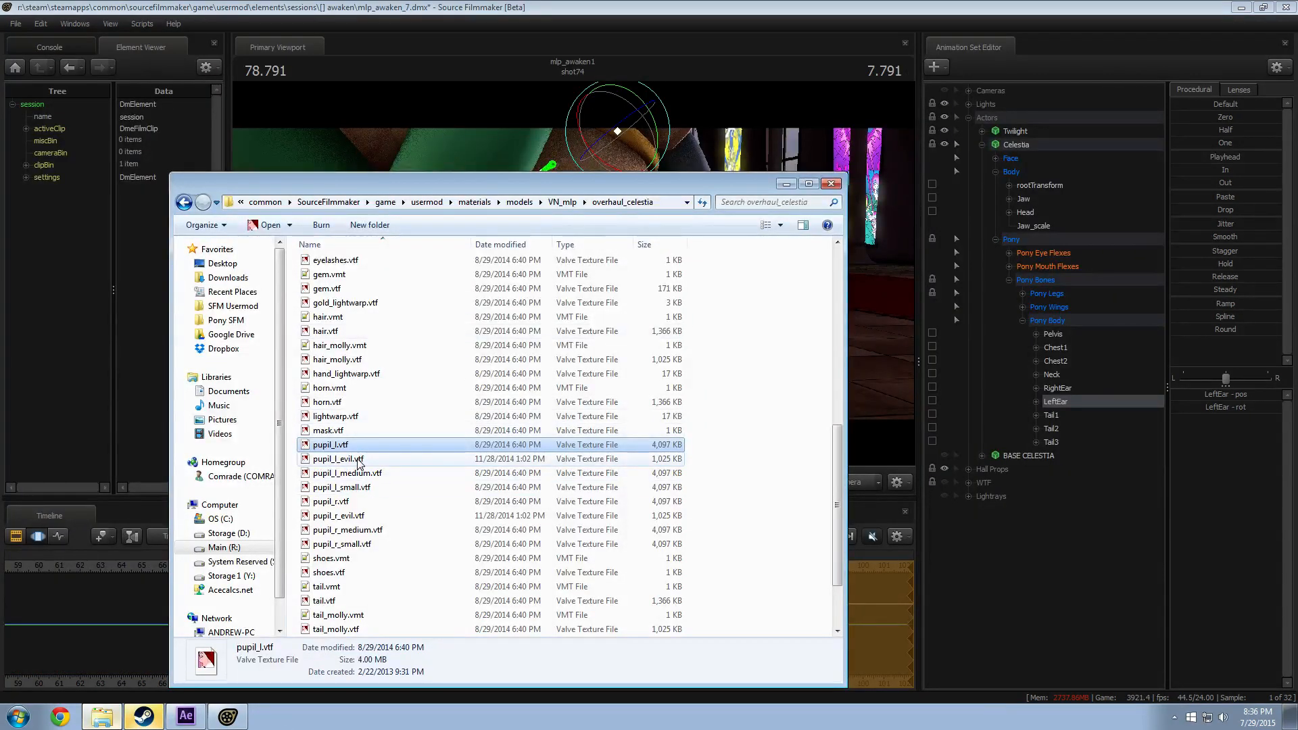
Step: Return to Source Filmmaker, select Celestia's Face controls and move the playhead to 78.416 s
{"action": "left_click", "coordinate": [721, 7]}
{"action": "left_click_drag", "start_coordinate": [701, 266], "coordinate": [573, 273]}
{"action": "key", "text": "s"}
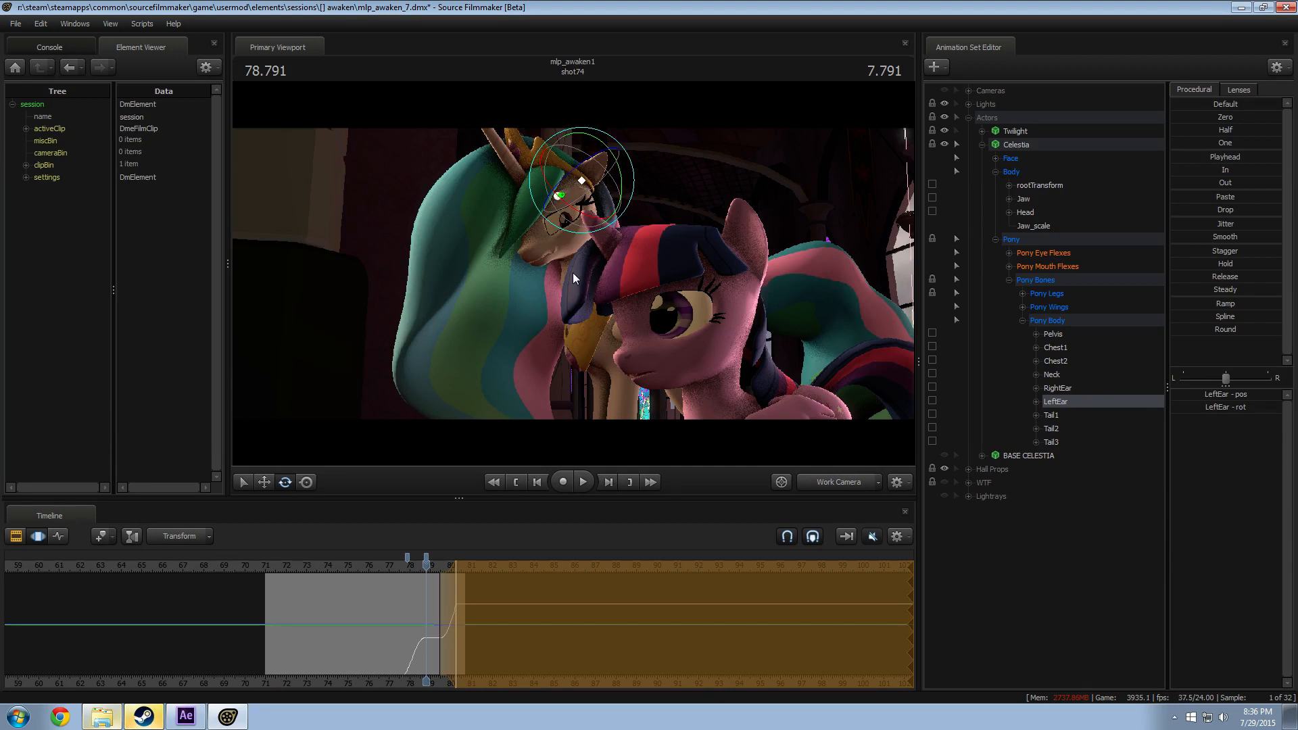
{"action": "left_click", "coordinate": [1031, 160]}
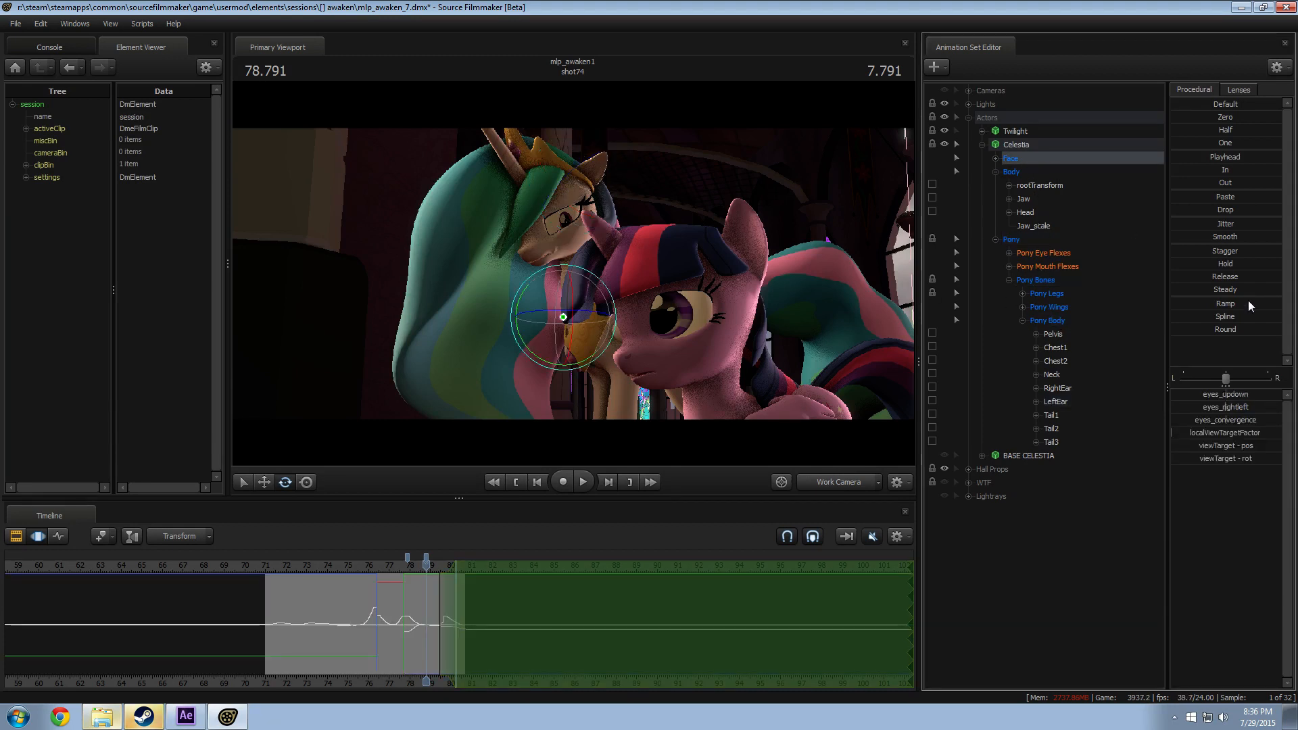
{"action": "left_click_drag", "start_coordinate": [1243, 396], "coordinate": [1248, 398]}
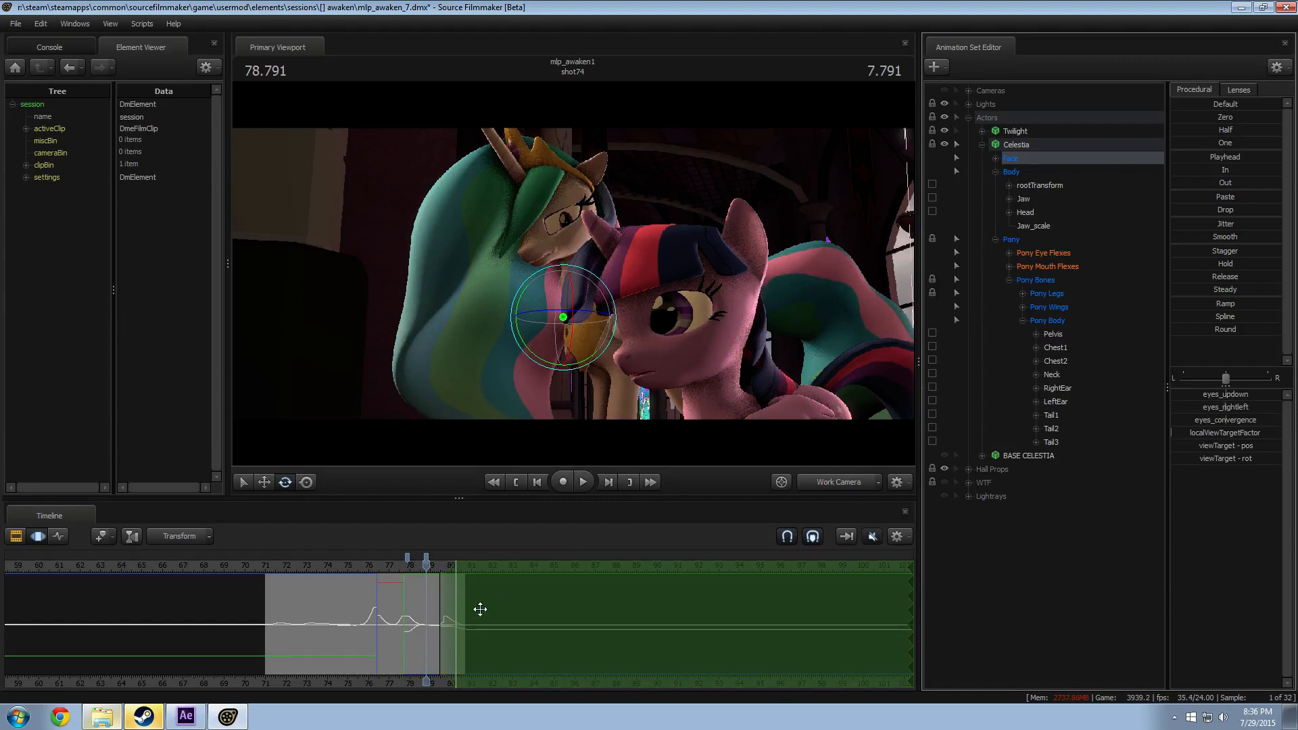
{"action": "scroll", "coordinate": [449, 591], "scroll_direction": "up", "scroll_amount": 3}
{"action": "left_click_drag", "start_coordinate": [449, 590], "coordinate": [413, 580]}
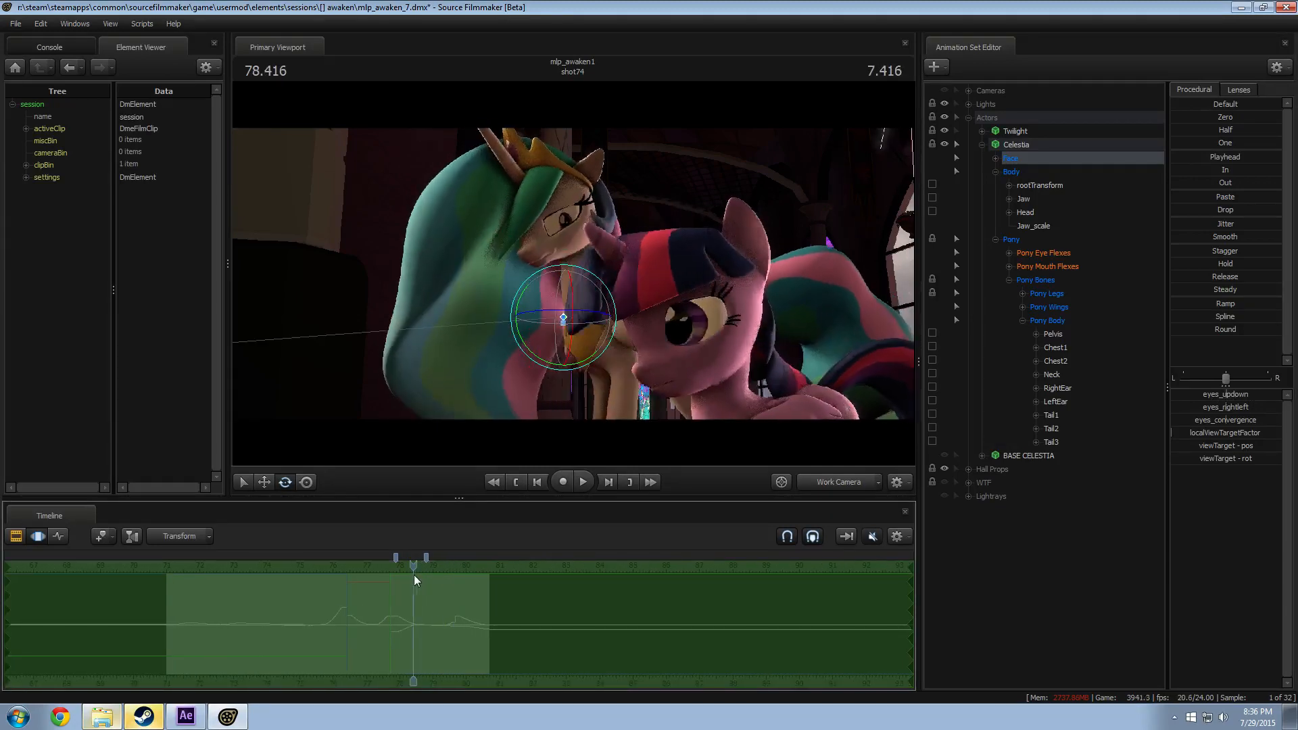
Step: Try turning Celestia's gaze to her other side with the eyes_rightleft and eyes_updown controls
{"action": "key", "text": "w"}
{"action": "left_click_drag", "start_coordinate": [607, 457], "coordinate": [582, 406]}
{"action": "key", "text": "w"}
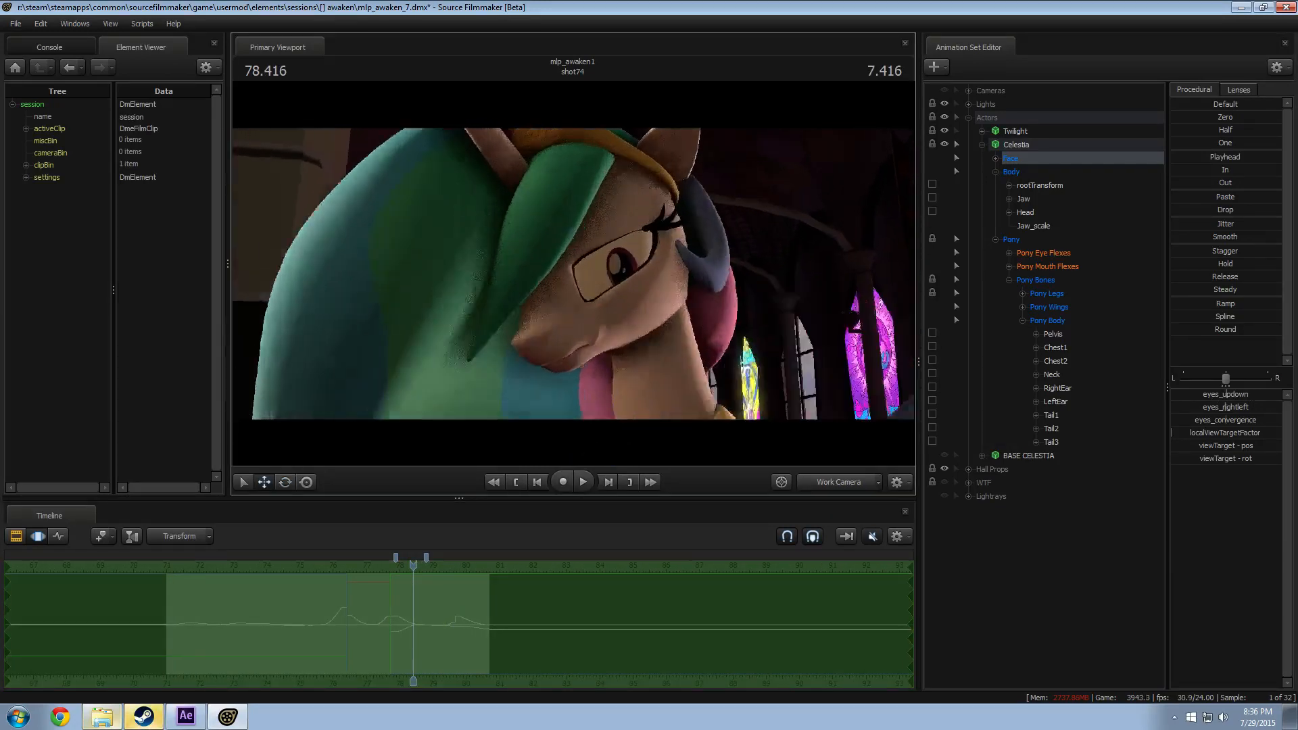
{"action": "key", "text": "w"}
{"action": "left_click_drag", "start_coordinate": [1244, 404], "coordinate": [1201, 396]}
{"action": "mouse_move", "coordinate": [573, 273]}
{"action": "left_mouse_down"}
{"action": "mouse_move", "coordinate": [575, 298]}
{"action": "mouse_move", "coordinate": [595, 284]}
{"action": "left_mouse_up"}
{"action": "key", "text": "s"}
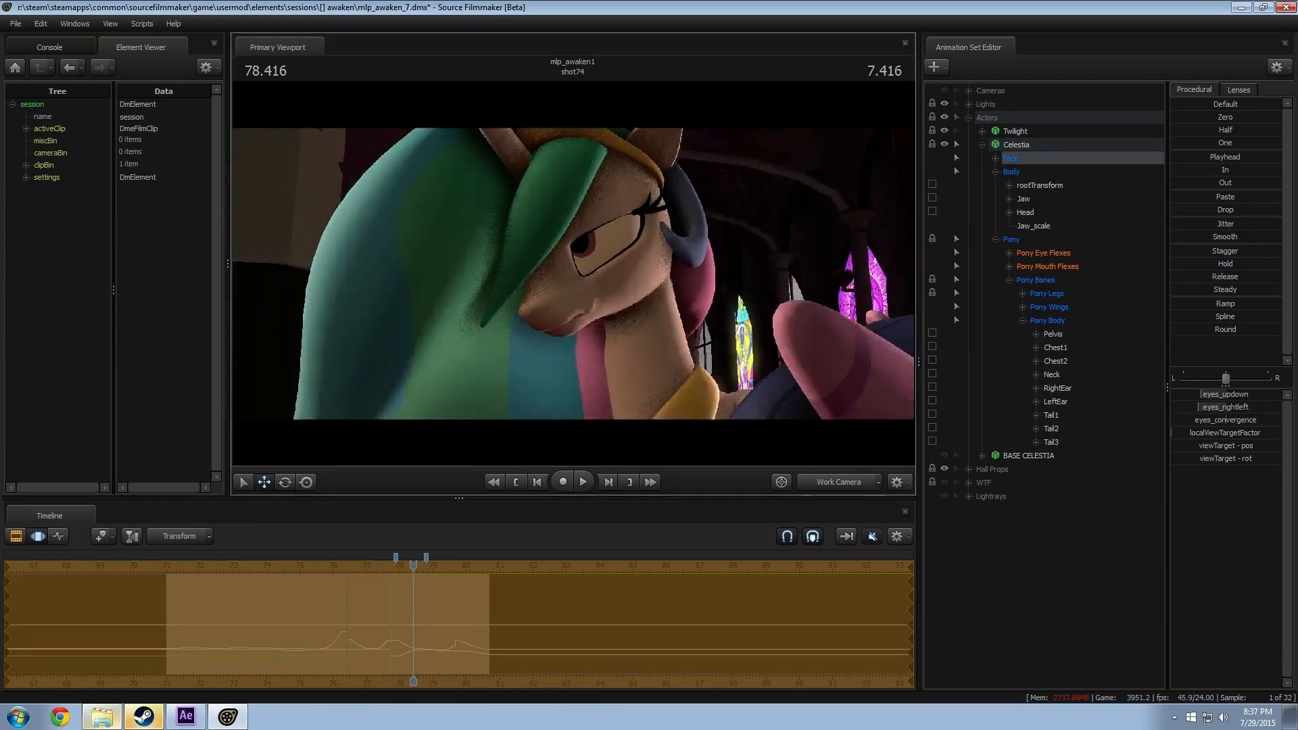
Step: Try raising Celestia's gaze further with eyes_updown and examine her face up close from the front
{"action": "key", "text": "w"}
{"action": "left_click_drag", "start_coordinate": [869, 340], "coordinate": [868, 340]}
{"action": "left_click_drag", "start_coordinate": [1223, 397], "coordinate": [1193, 396]}
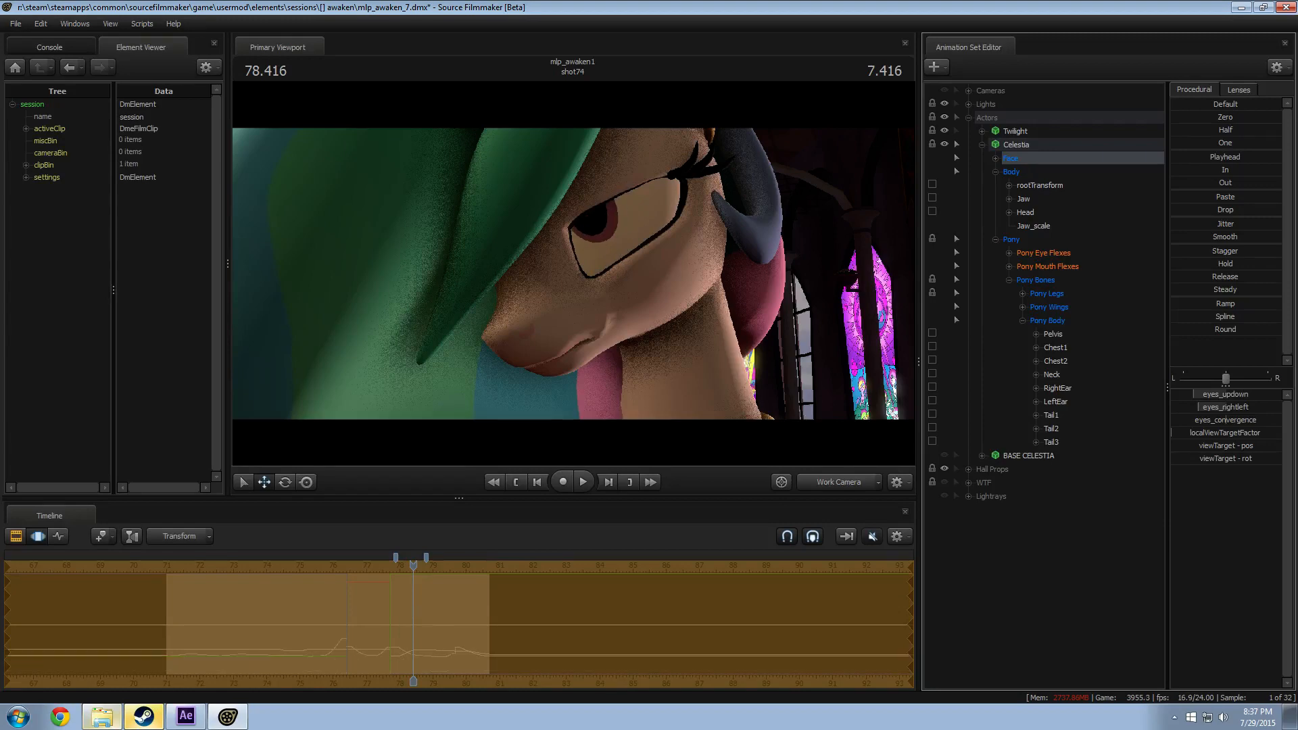
{"action": "left_click_drag", "start_coordinate": [845, 379], "coordinate": [872, 348]}
{"action": "key", "text": "w"}
{"action": "key", "text": "s"}
{"action": "key", "text": "x"}
{"action": "key", "text": "s"}
{"action": "key", "text": "w"}
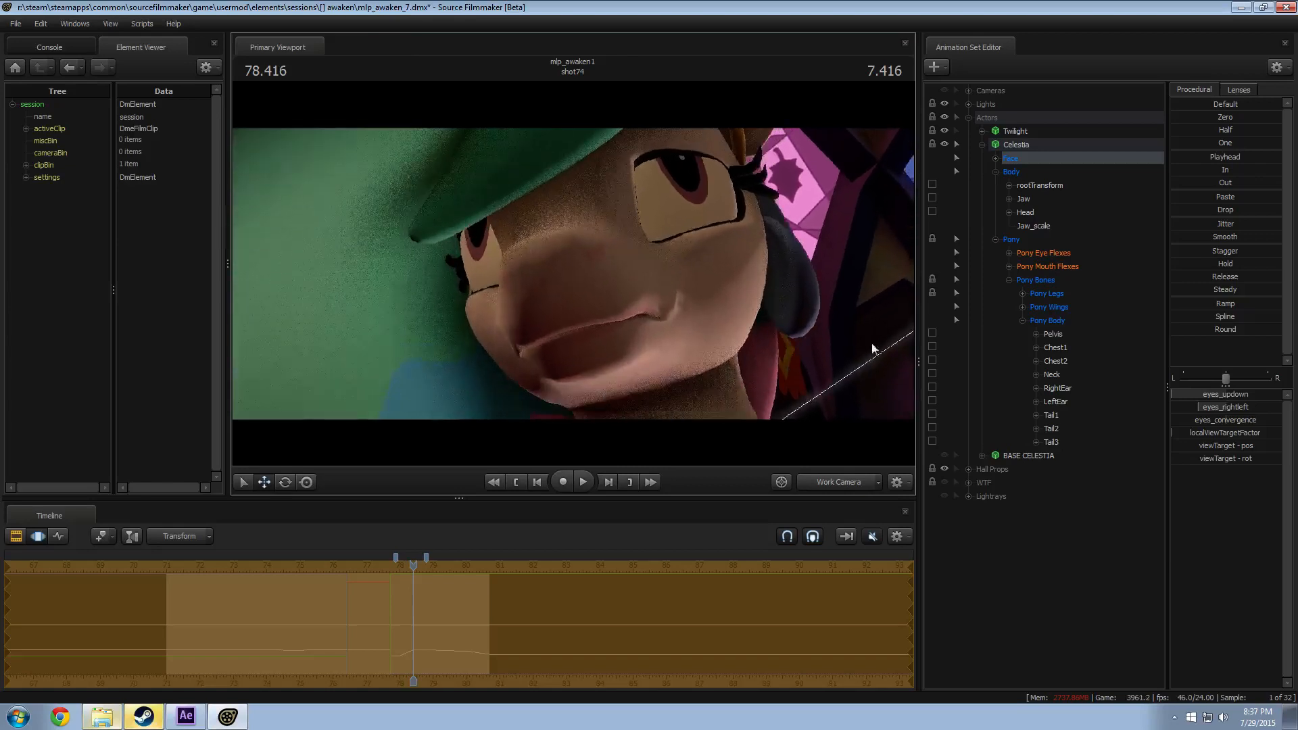
Step: Try shaping Celestia's mouth into a closed smirk with the l_smirk and r_smirk flexes, testing grin and frown too
{"action": "left_click", "coordinate": [1053, 266]}
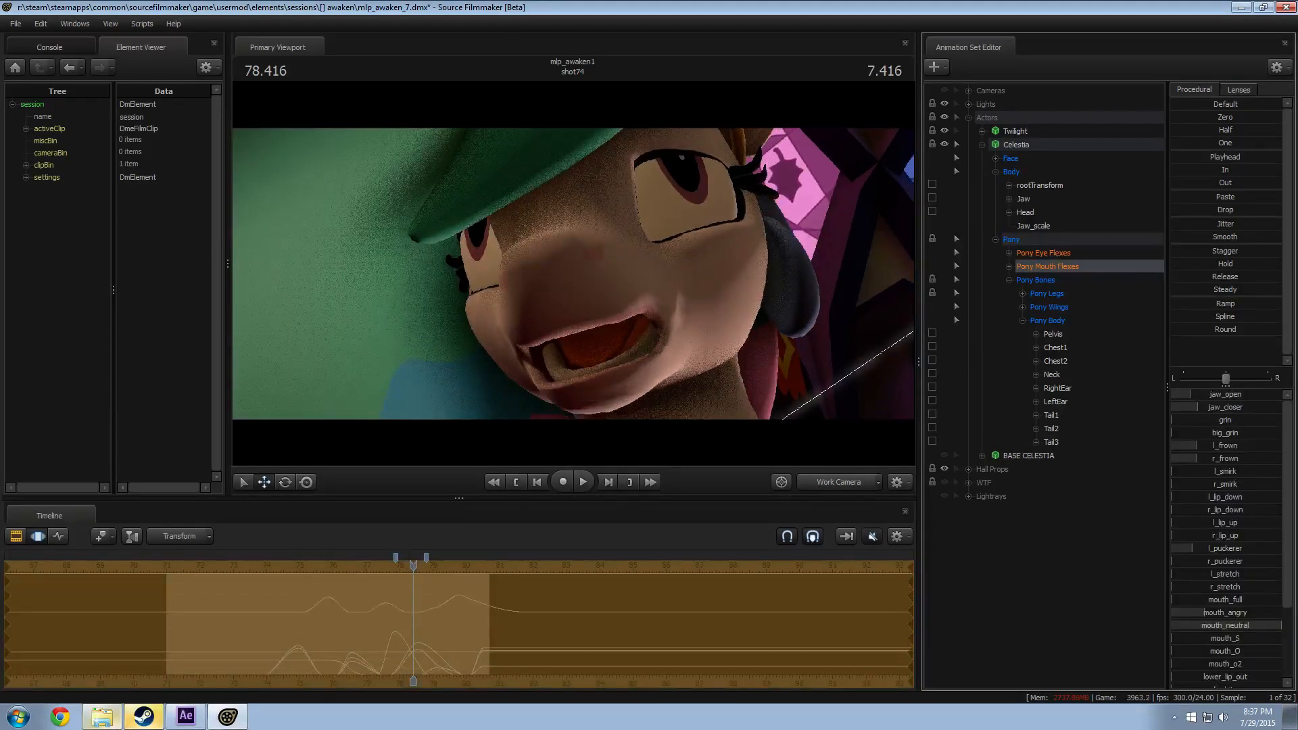
{"action": "left_click_drag", "start_coordinate": [1216, 486], "coordinate": [1281, 473]}
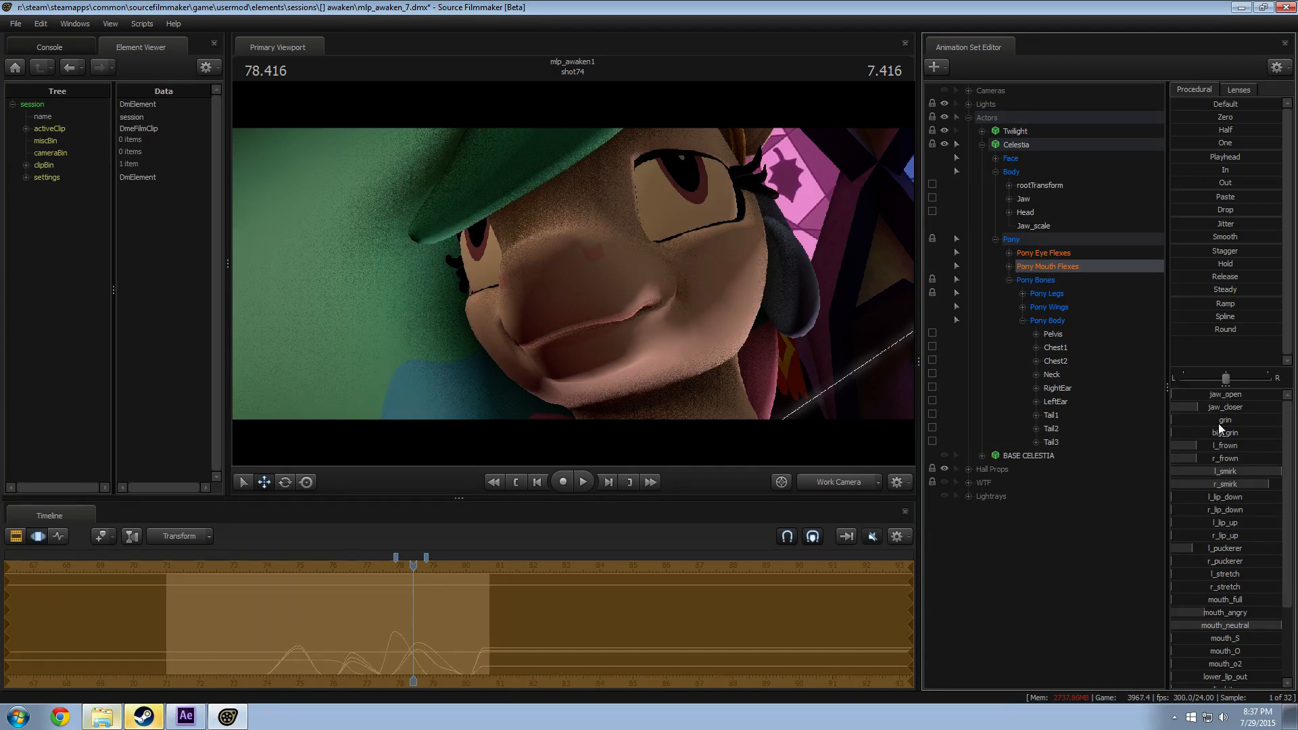
{"action": "left_click_drag", "start_coordinate": [1202, 421], "coordinate": [1281, 420]}
{"action": "left_click_drag", "start_coordinate": [1250, 484], "coordinate": [1274, 485]}
{"action": "left_click_drag", "start_coordinate": [820, 368], "coordinate": [573, 273]}
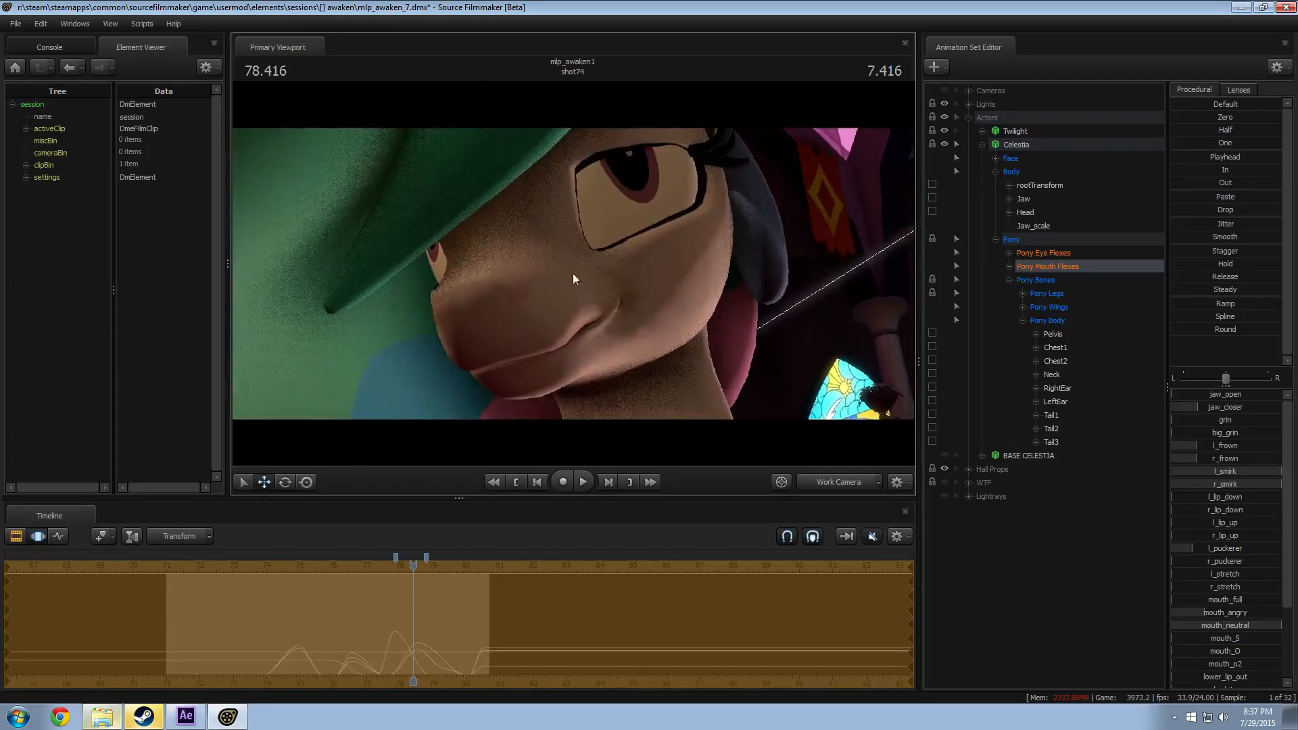
{"action": "left_click_drag", "start_coordinate": [1186, 449], "coordinate": [1157, 460]}
{"action": "left_click_drag", "start_coordinate": [730, 414], "coordinate": [707, 378]}
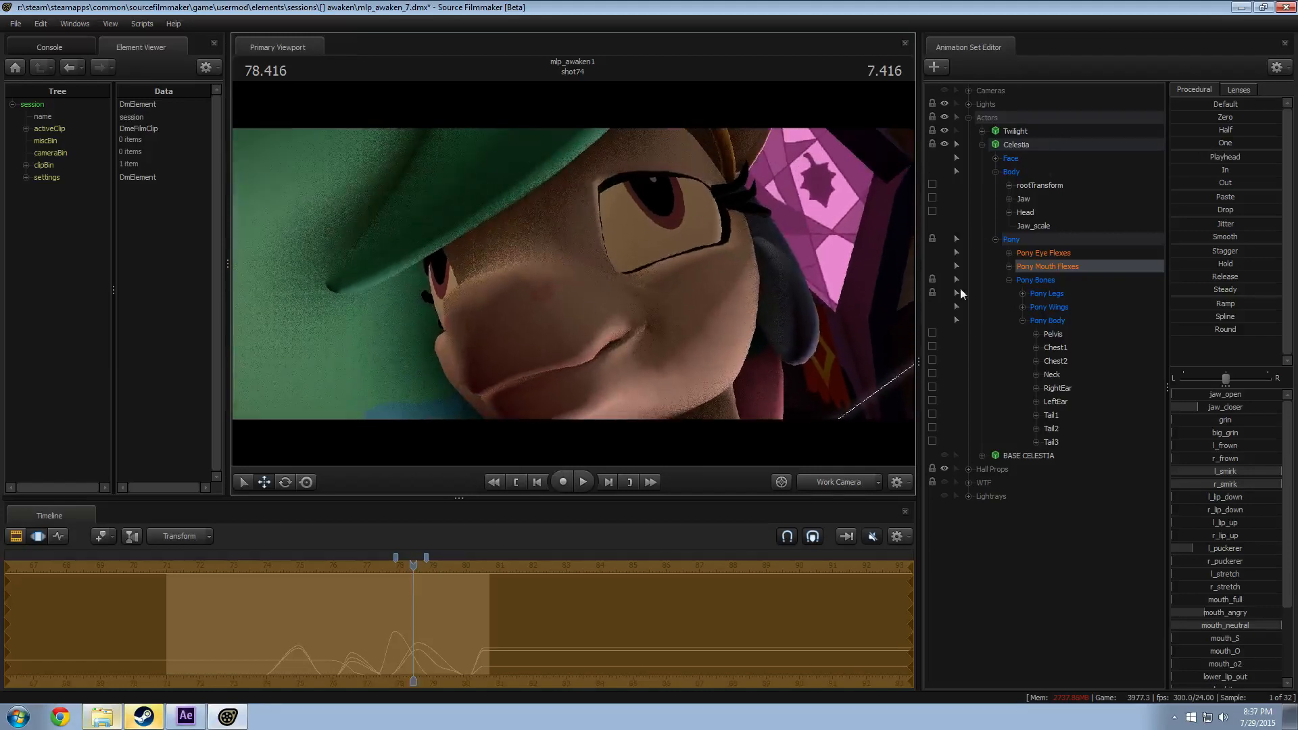
Step: Try adjusting Celestia's eyelids with the l_lid_raise and r_lid_raise controls in Pony Eye Flexes
{"action": "left_click", "coordinate": [1046, 255]}
{"action": "left_click_drag", "start_coordinate": [1207, 501], "coordinate": [1225, 501]}
{"action": "left_click_drag", "start_coordinate": [782, 393], "coordinate": [586, 246]}
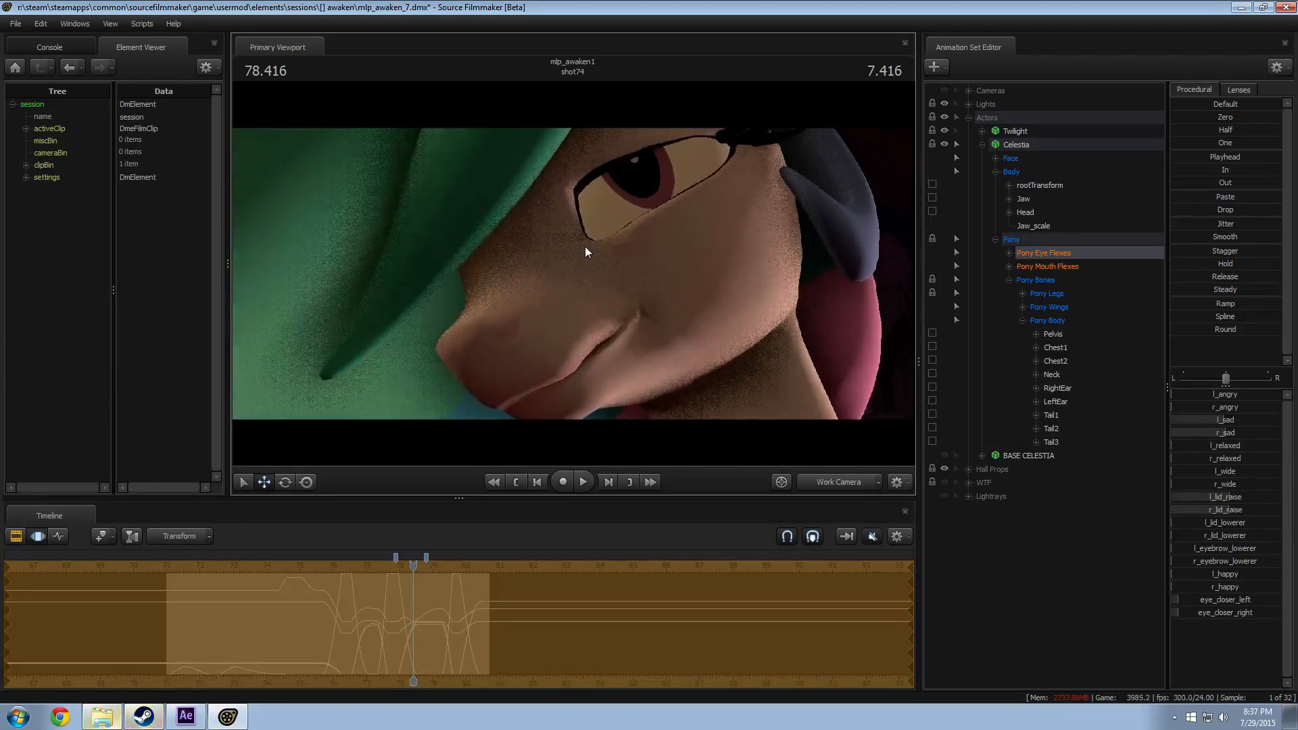
Step: Undo the test expression on Celestia's face and play the shot through to 80.333 s
{"action": "key", "text": "ctrl+z"}
{"action": "key", "text": "ctrl+z"}
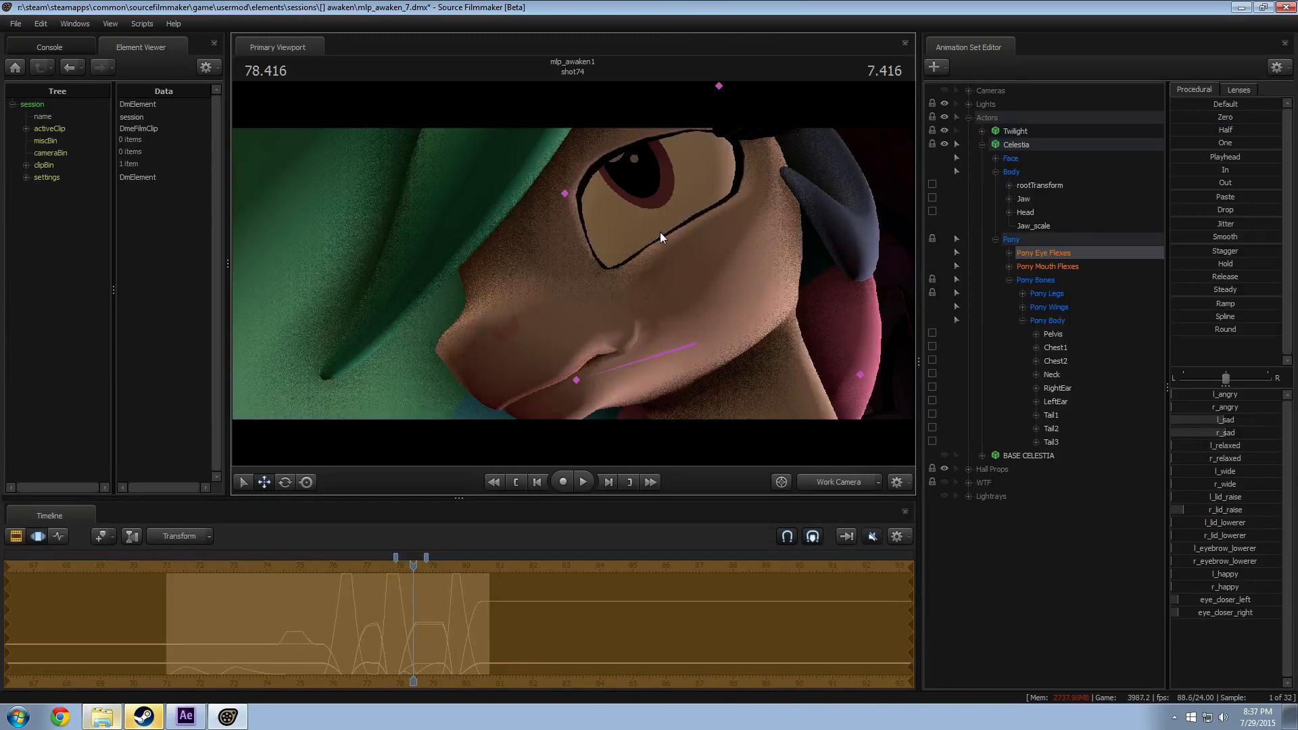
{"action": "key", "text": "space"}
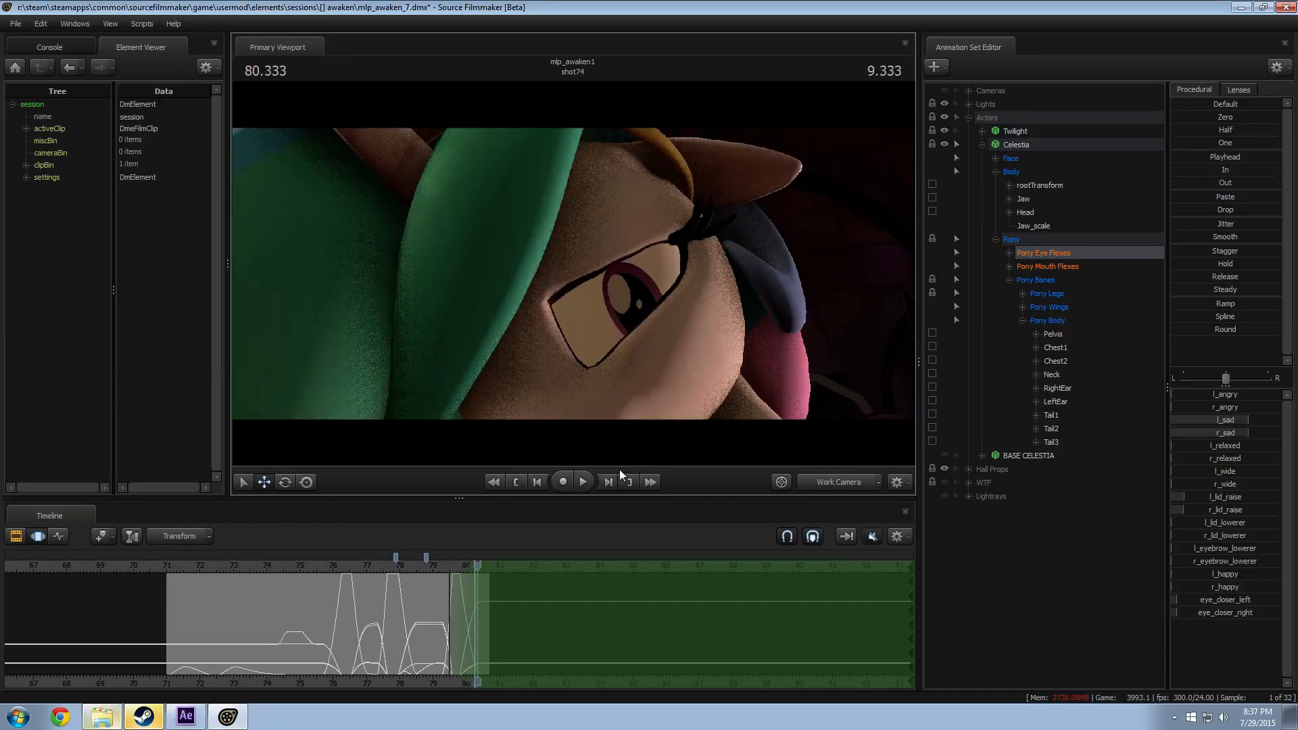
Step: Open the Pony SFM folder in a Windows Explorer window and launch Notepad++
{"action": "left_click", "coordinate": [95, 718]}
{"action": "left_click", "coordinate": [229, 306]}
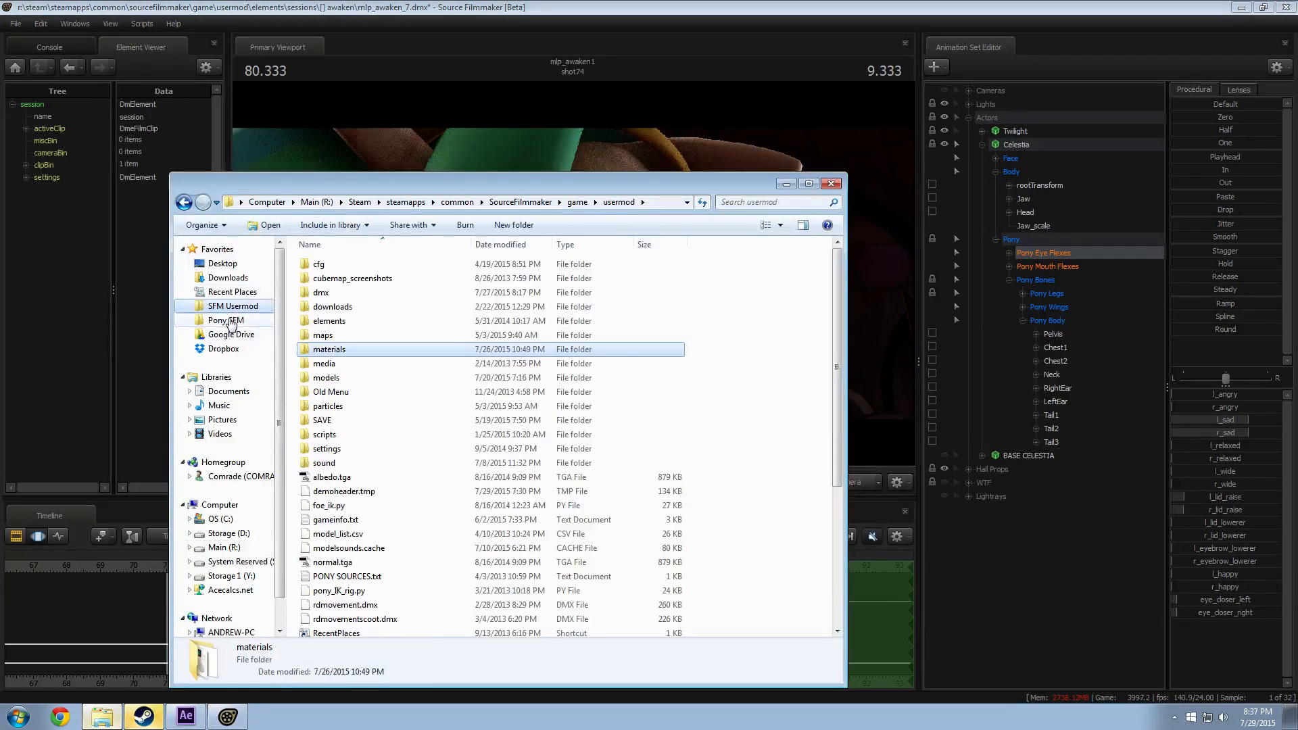
{"action": "left_click", "coordinate": [229, 321]}
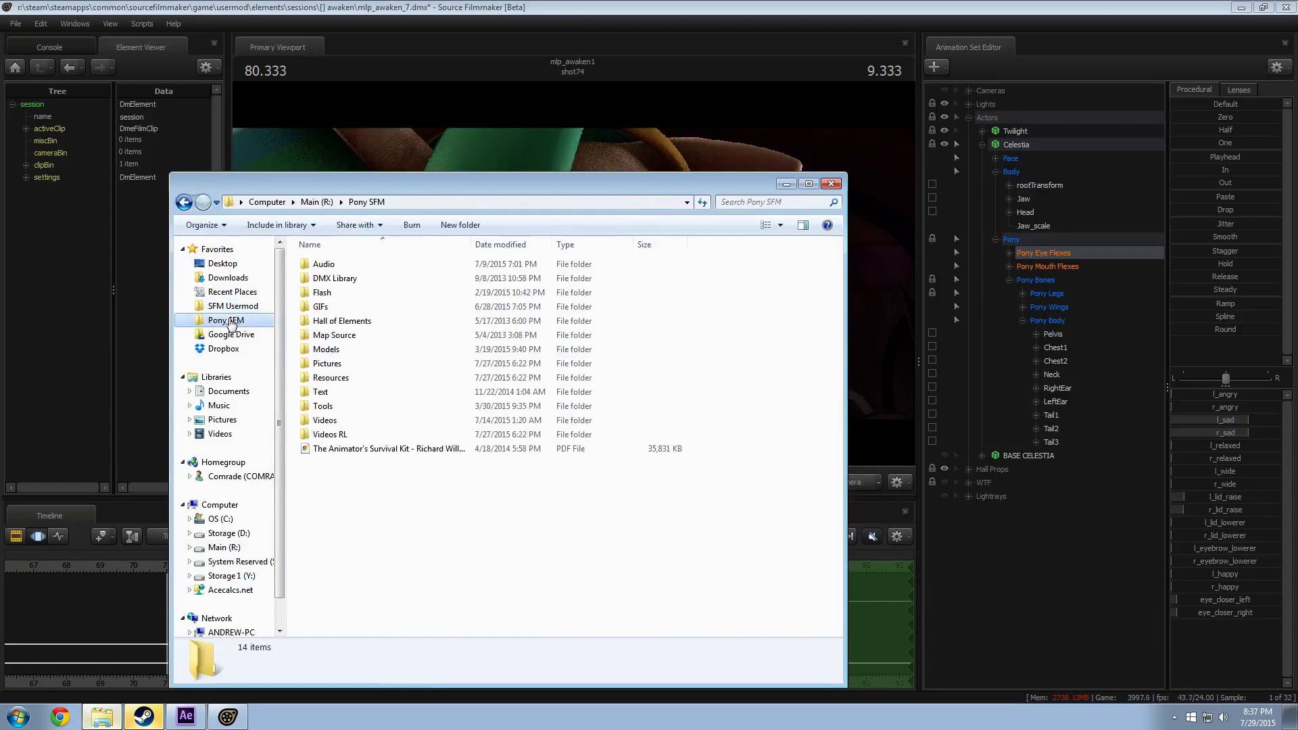
{"action": "left_click", "coordinate": [31, 721]}
{"action": "left_click", "coordinate": [68, 426]}
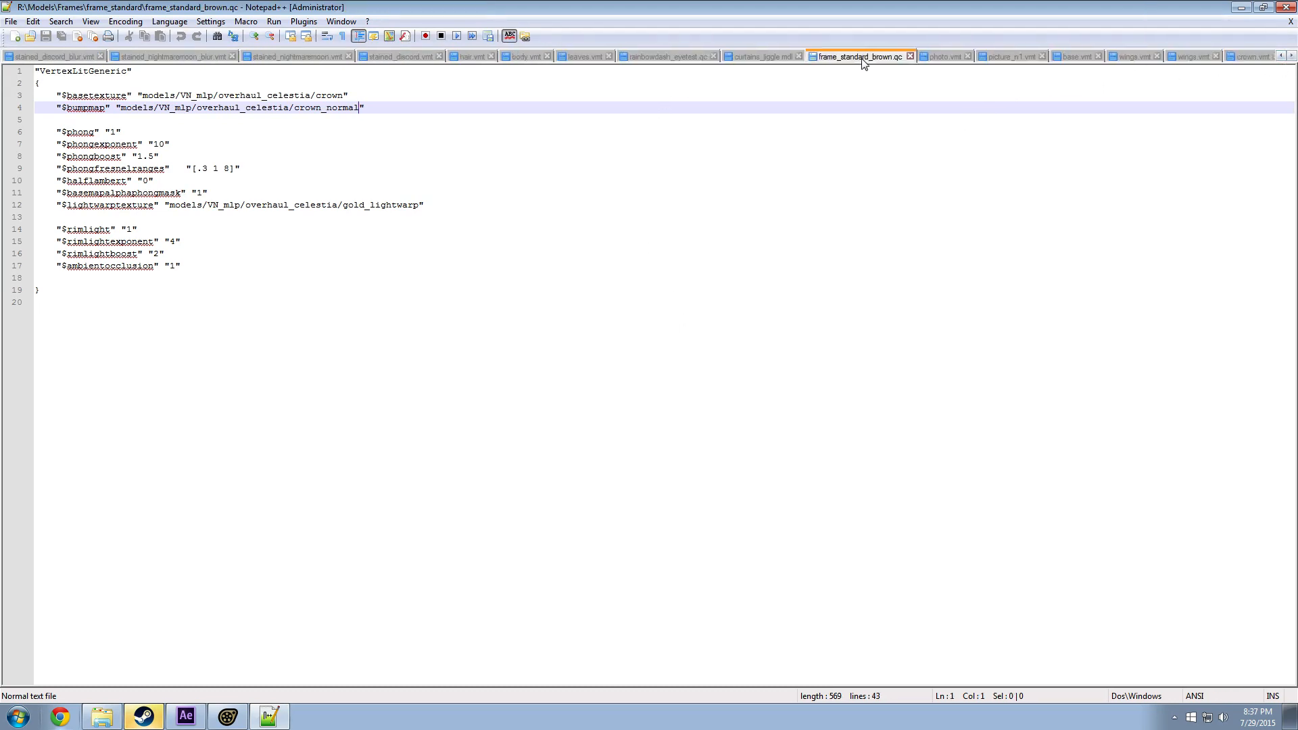
Step: Close frame_standard_brown.qc and the oldest open files, up to and including glasses_lense.vmt
{"action": "left_click", "coordinate": [898, 59]}
{"action": "left_click", "coordinate": [910, 57]}
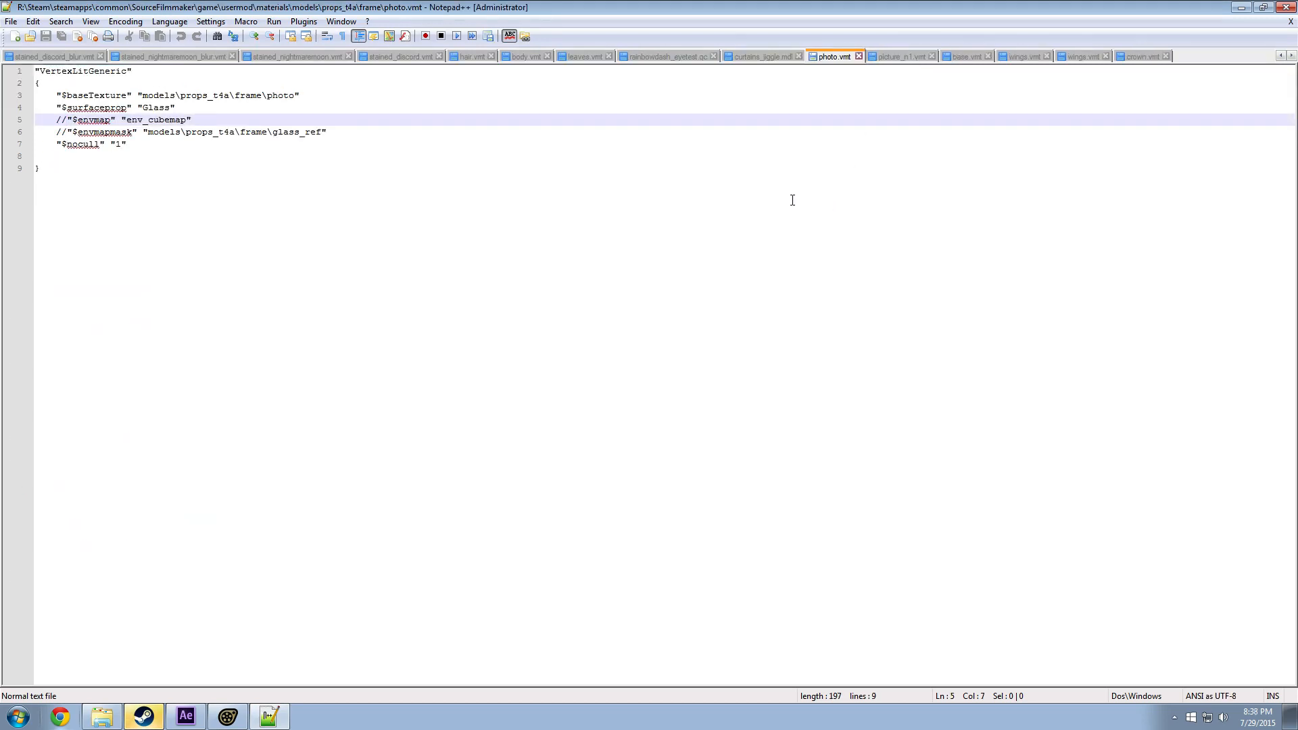
{"action": "left_click", "coordinate": [1282, 57]}
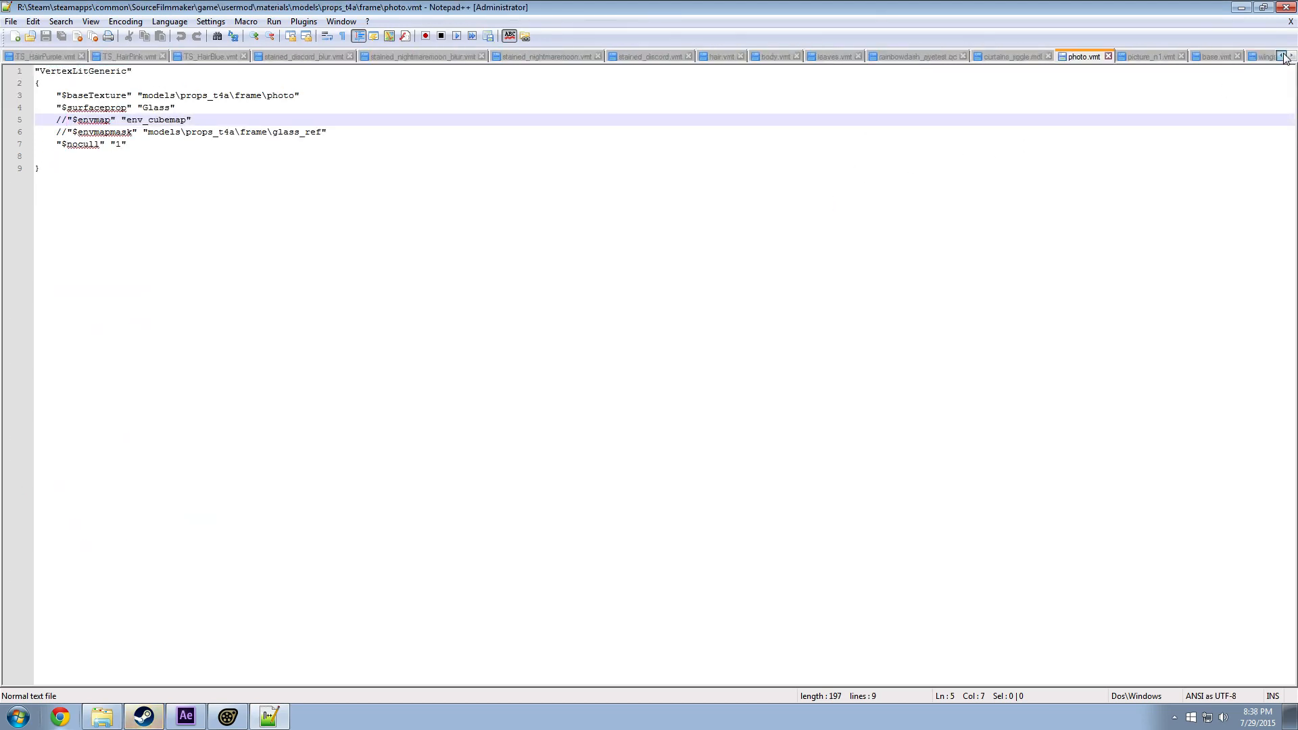
{"action": "left_click", "coordinate": [1283, 57]}
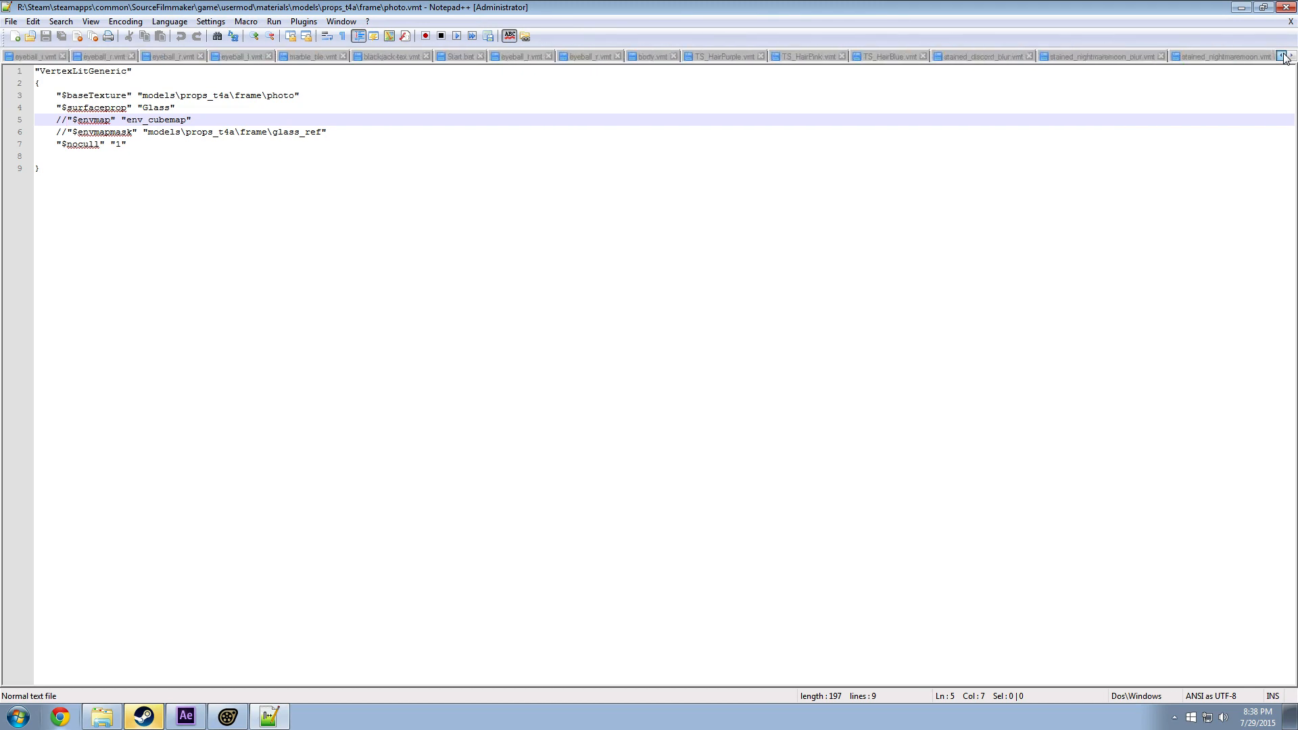
{"action": "left_click", "coordinate": [1283, 57]}
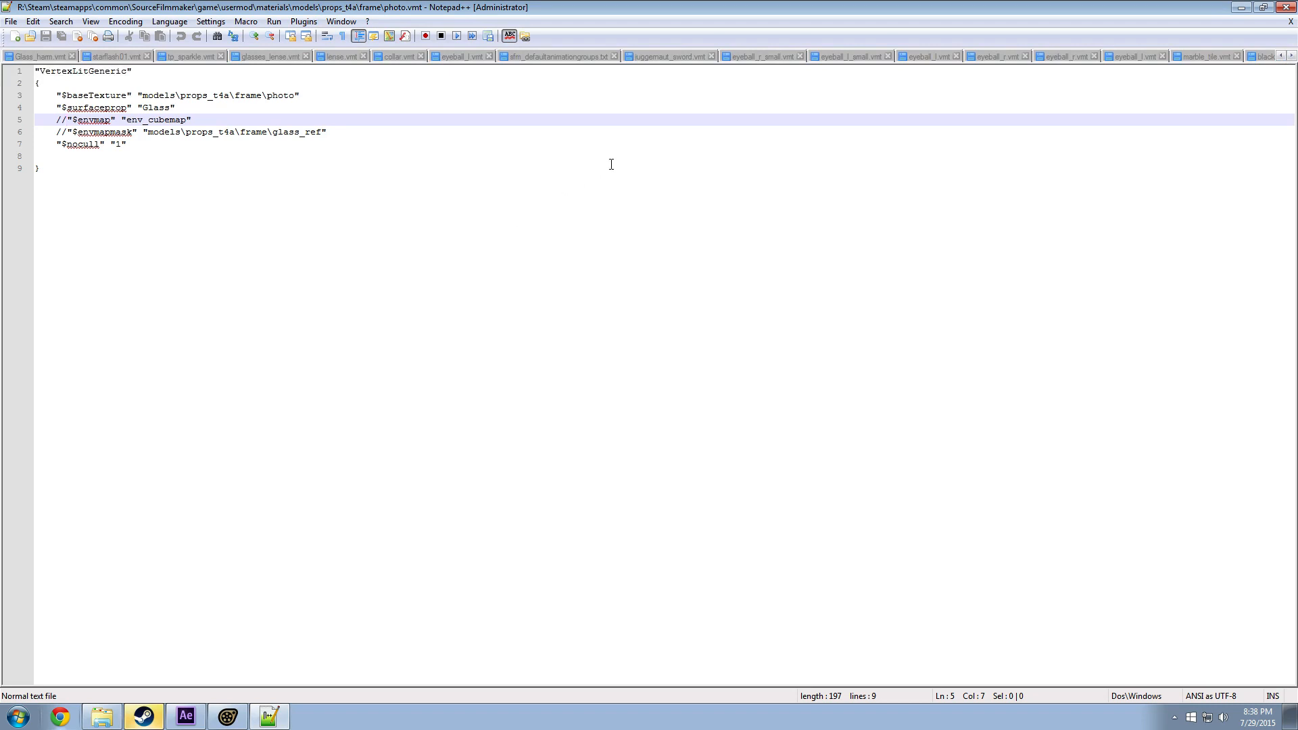
{"action": "left_click", "coordinate": [72, 56]}
{"action": "left_click", "coordinate": [68, 56]}
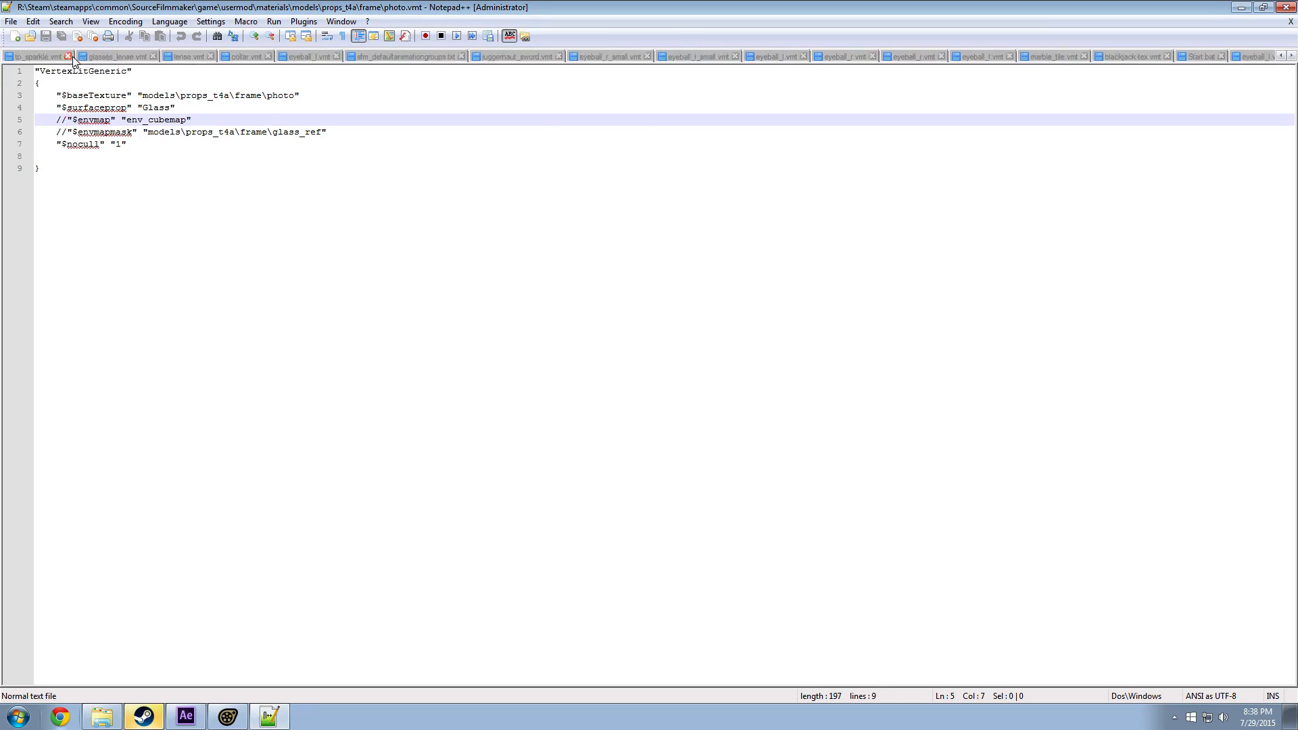
{"action": "left_click", "coordinate": [68, 56]}
{"action": "left_click", "coordinate": [79, 57]}
{"action": "left_click", "coordinate": [51, 57]}
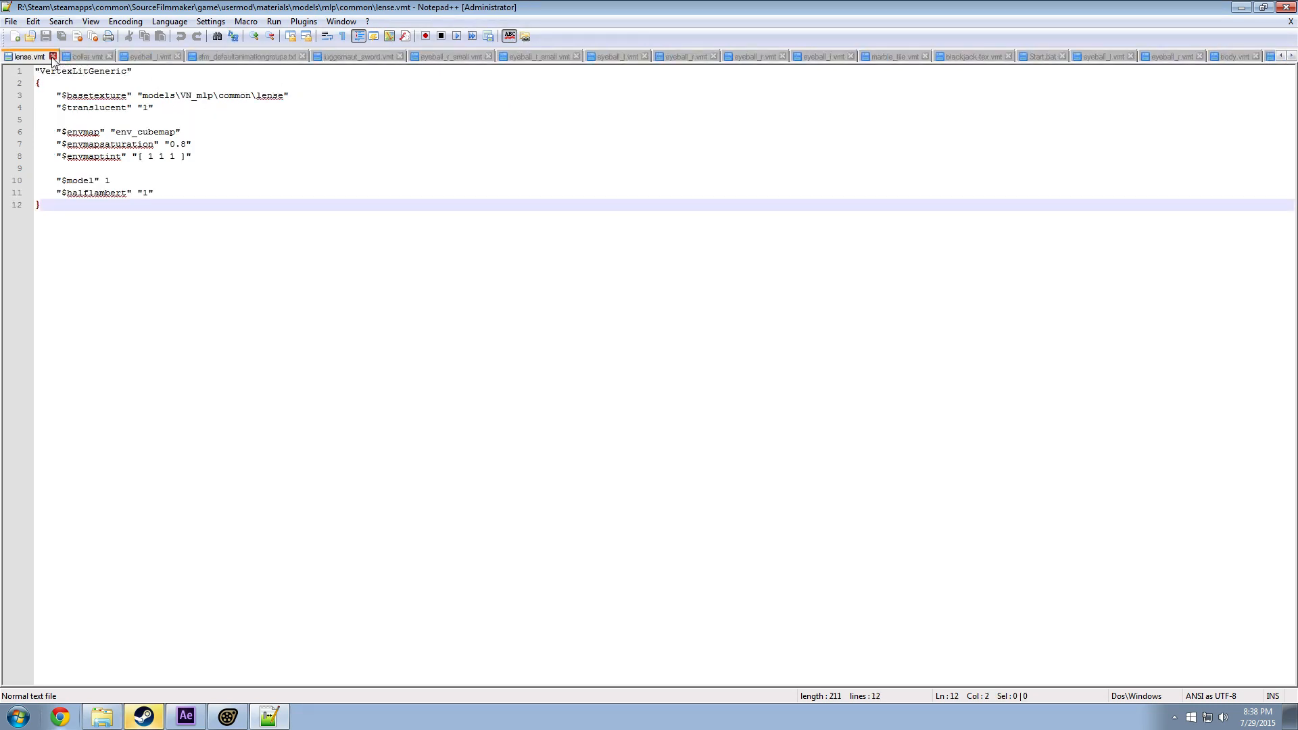
Step: Close the files from lense.vmt and collar.vmt through sfm_defaultanimationgroups.txt and juggernaut_sword.vmt
{"action": "left_click", "coordinate": [52, 56]}
{"action": "left_click", "coordinate": [53, 58]}
{"action": "left_click", "coordinate": [63, 57]}
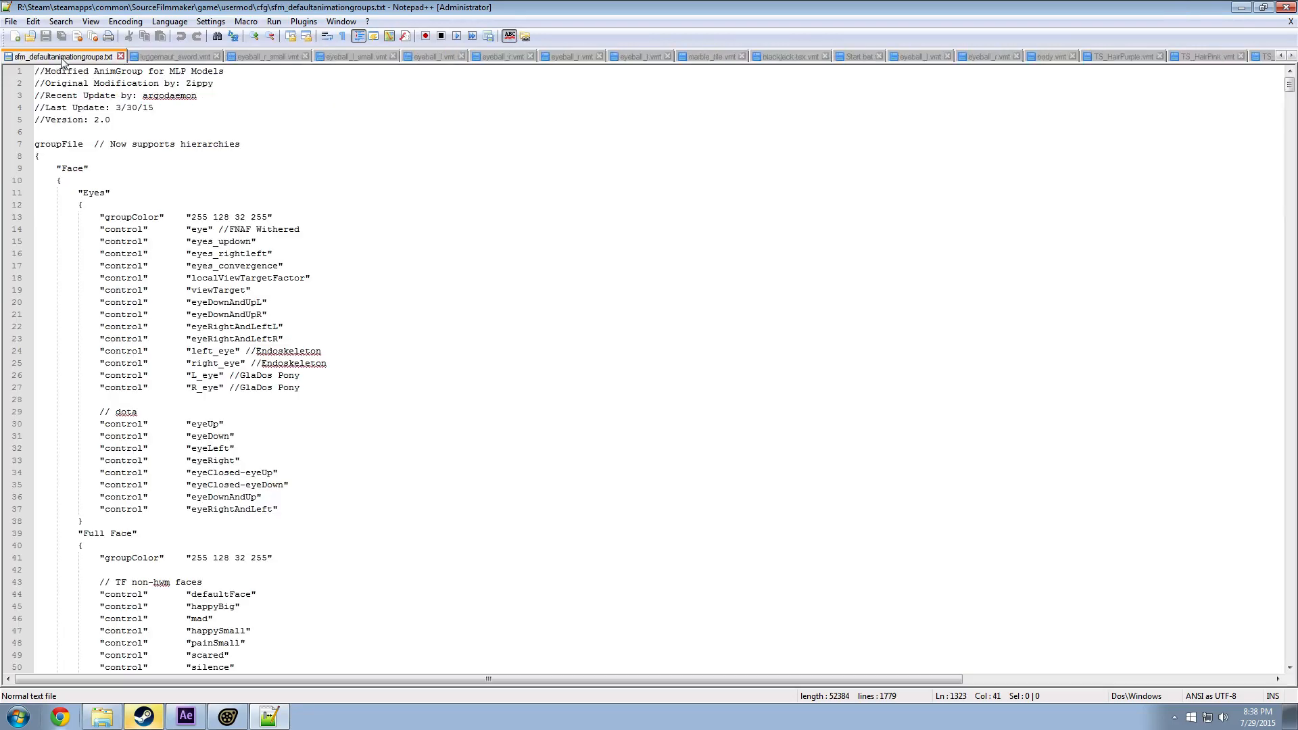
{"action": "left_click", "coordinate": [120, 57]}
{"action": "left_click", "coordinate": [97, 56]}
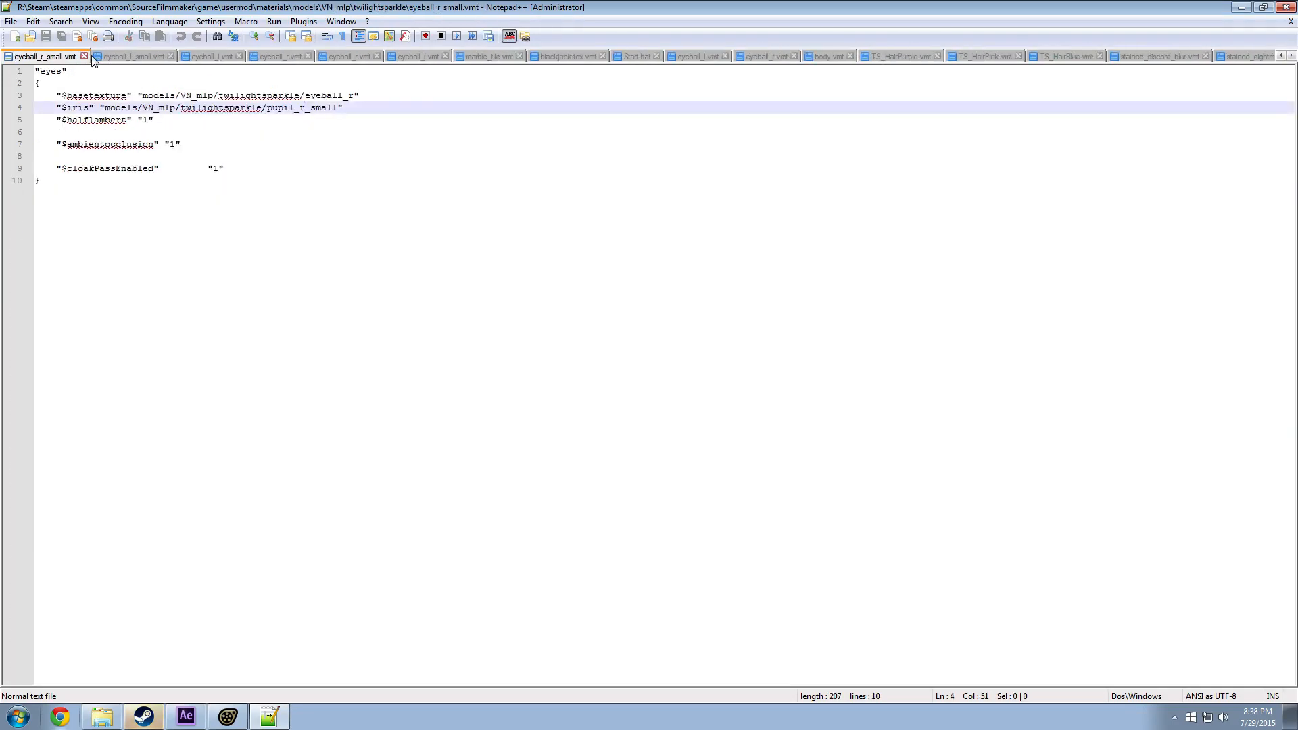
Step: Close the eyeball material files that precede marble_tile.vmt, including the small Twilight Sparkle ones and the Rainbow Dash eyeball_r.vmt
{"action": "left_click", "coordinate": [82, 56]}
{"action": "left_click", "coordinate": [83, 56]}
{"action": "left_click", "coordinate": [66, 57]}
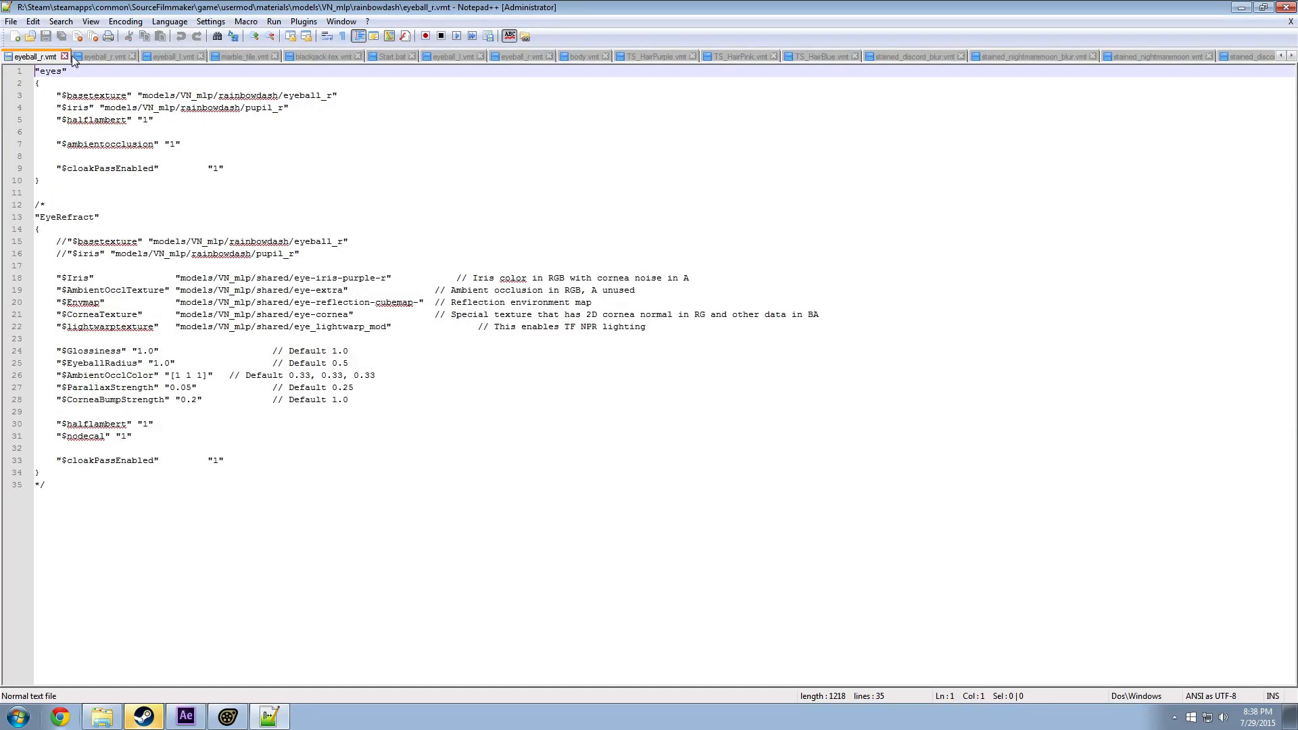
{"action": "left_click", "coordinate": [66, 56]}
{"action": "left_click", "coordinate": [66, 56]}
{"action": "left_click", "coordinate": [69, 57]}
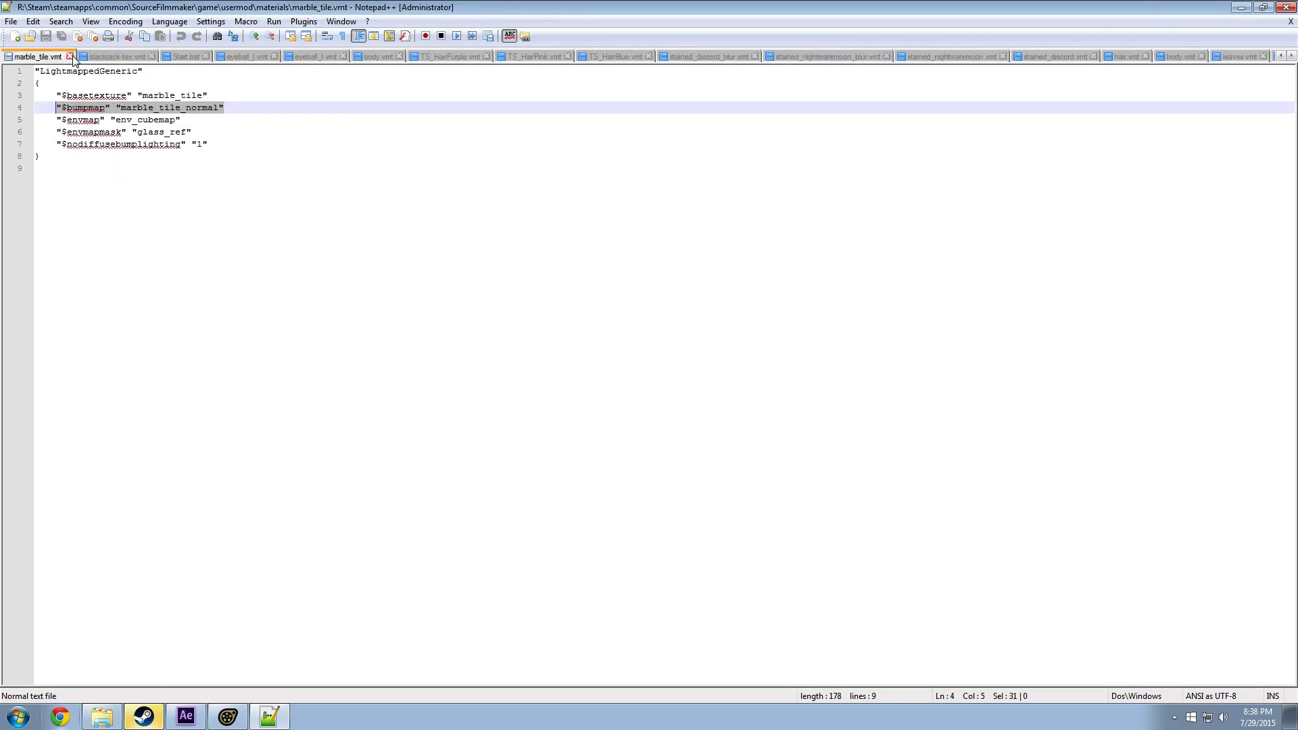
Step: Close the files from marble_tile.vmt and Start.bat through the Kingsombra eyeball_l.vmt and body.vmt
{"action": "left_click", "coordinate": [73, 57]}
{"action": "left_click", "coordinate": [76, 57]}
{"action": "left_click", "coordinate": [51, 57]}
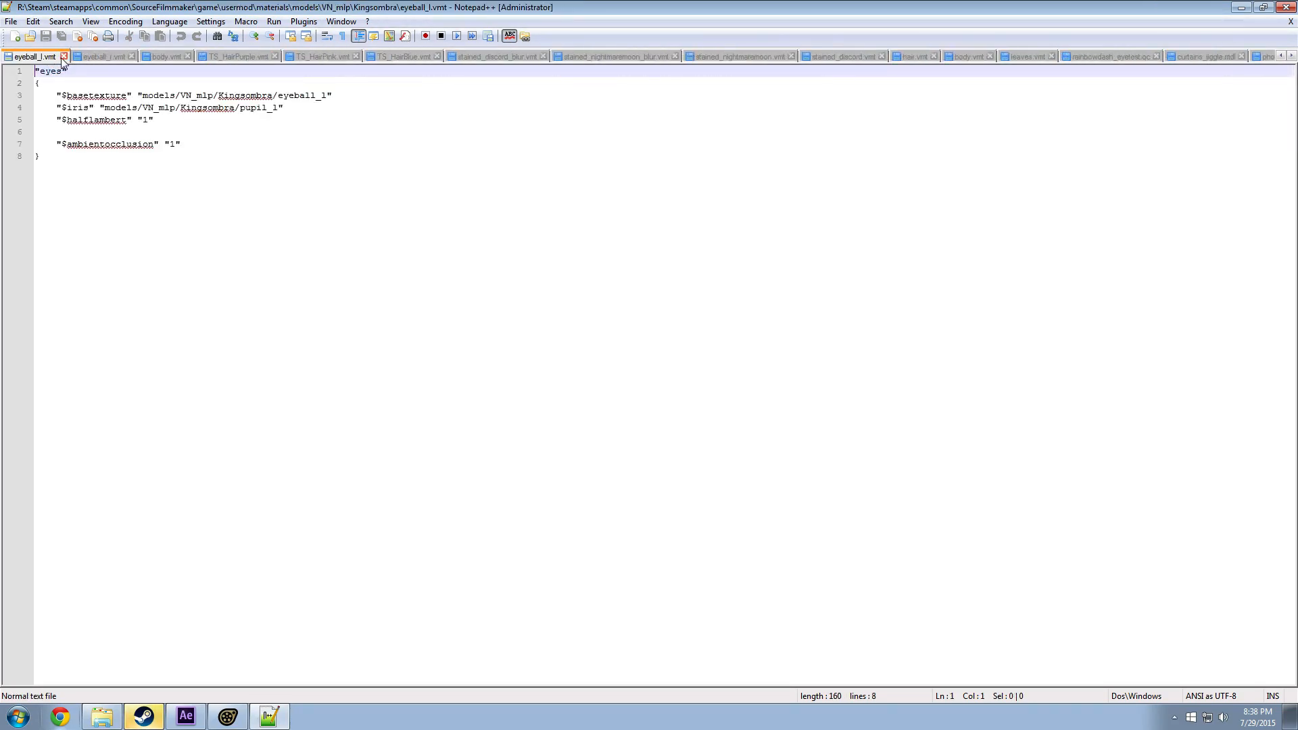
{"action": "left_click", "coordinate": [65, 56]}
{"action": "left_click", "coordinate": [64, 56]}
{"action": "left_click", "coordinate": [52, 56]}
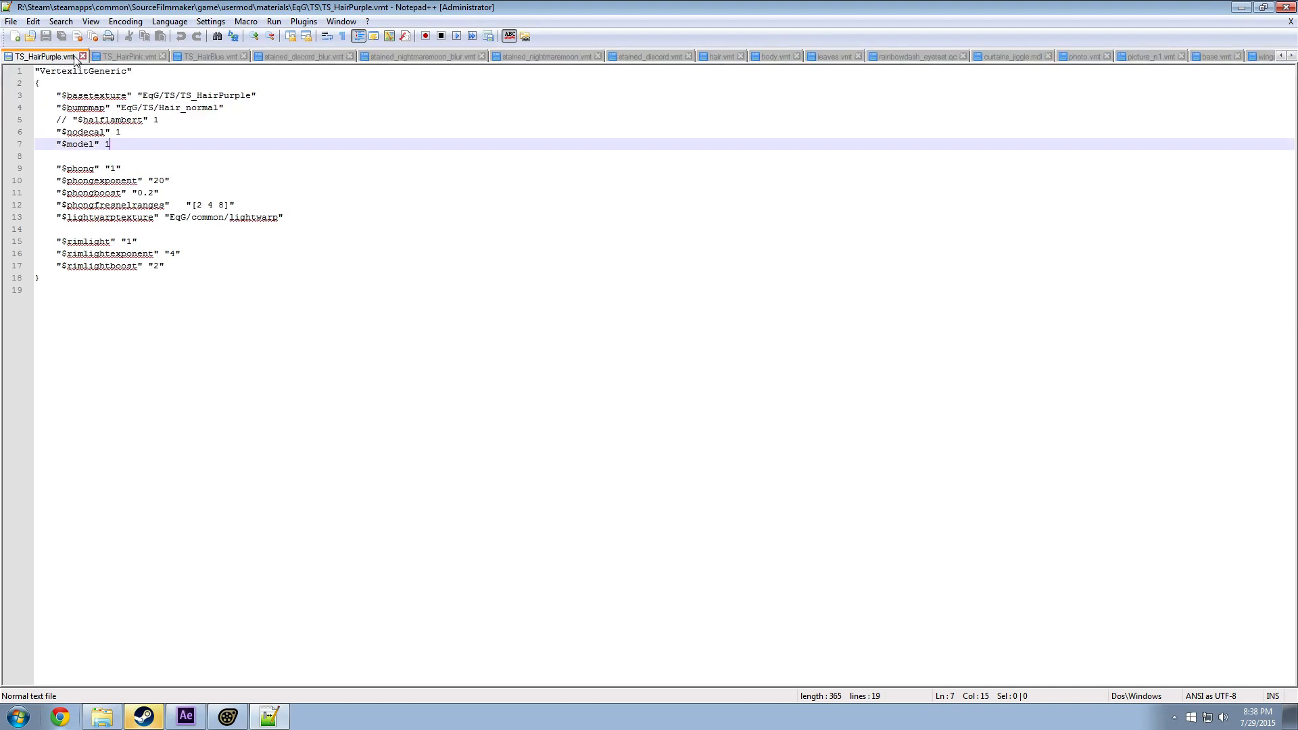
Step: Close the TS_HairPurple, TS_HairPink and TS_HairBlue materials and the stained_discord and stained_nightmaremoon materials
{"action": "left_click", "coordinate": [75, 57]}
{"action": "left_click", "coordinate": [77, 57]}
{"action": "left_click", "coordinate": [77, 57]}
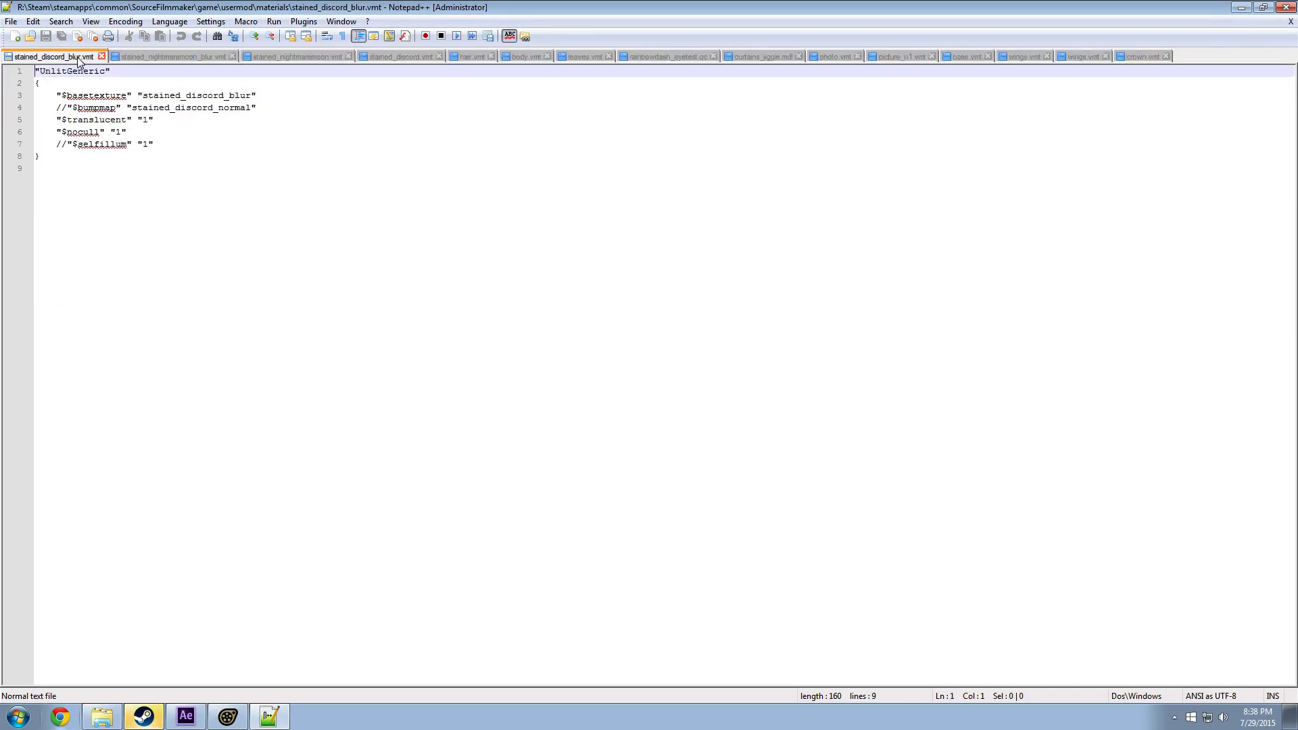
{"action": "left_click", "coordinate": [101, 57]}
{"action": "left_click", "coordinate": [126, 57]}
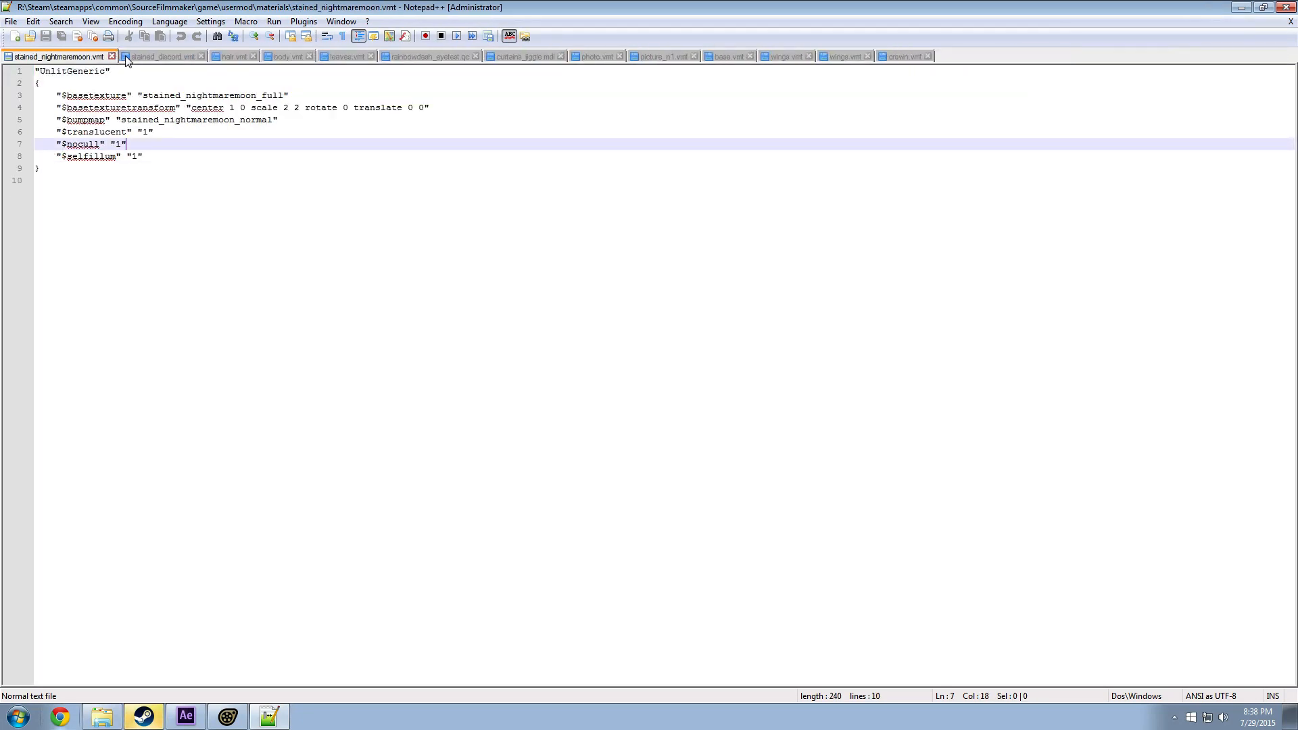
{"action": "left_click", "coordinate": [112, 57]}
{"action": "left_click", "coordinate": [85, 56]}
{"action": "left_click", "coordinate": [100, 57]}
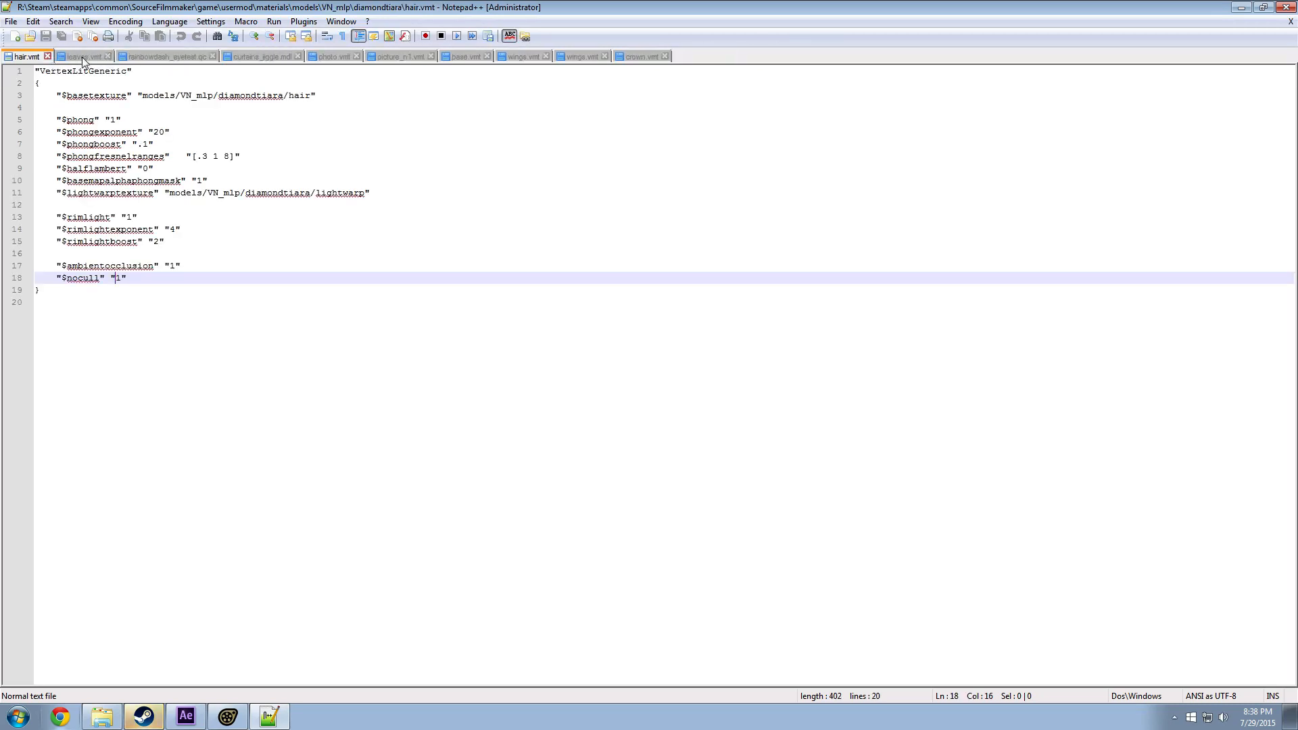
Step: Close the Diamond Tiara hair.vmt through curtains_jiggle.mdl, leaving photo.vmt open, and switch back to the Pony SFM Explorer window
{"action": "left_click", "coordinate": [47, 57]}
{"action": "left_click", "coordinate": [53, 57]}
{"action": "left_click", "coordinate": [99, 56]}
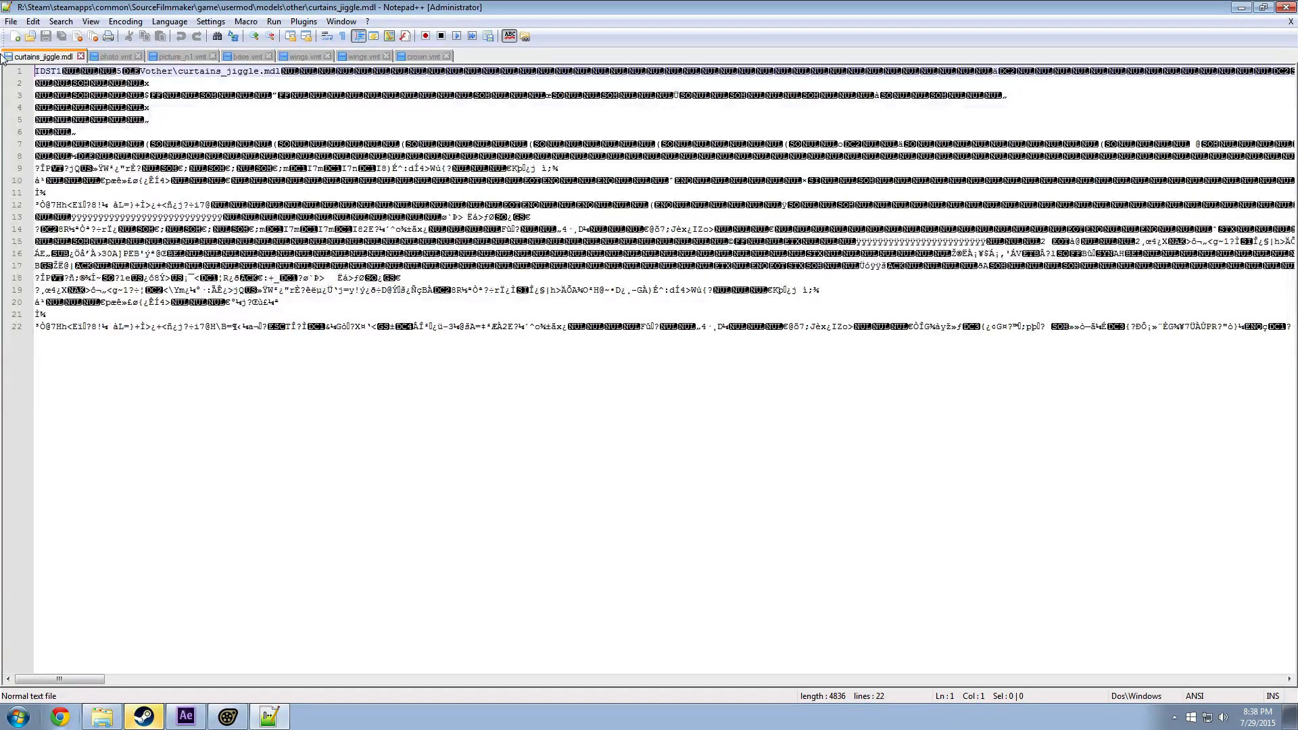
{"action": "left_click", "coordinate": [12, 21]}
{"action": "left_click", "coordinate": [11, 21]}
{"action": "left_click", "coordinate": [80, 56]}
{"action": "left_click", "coordinate": [102, 717]}
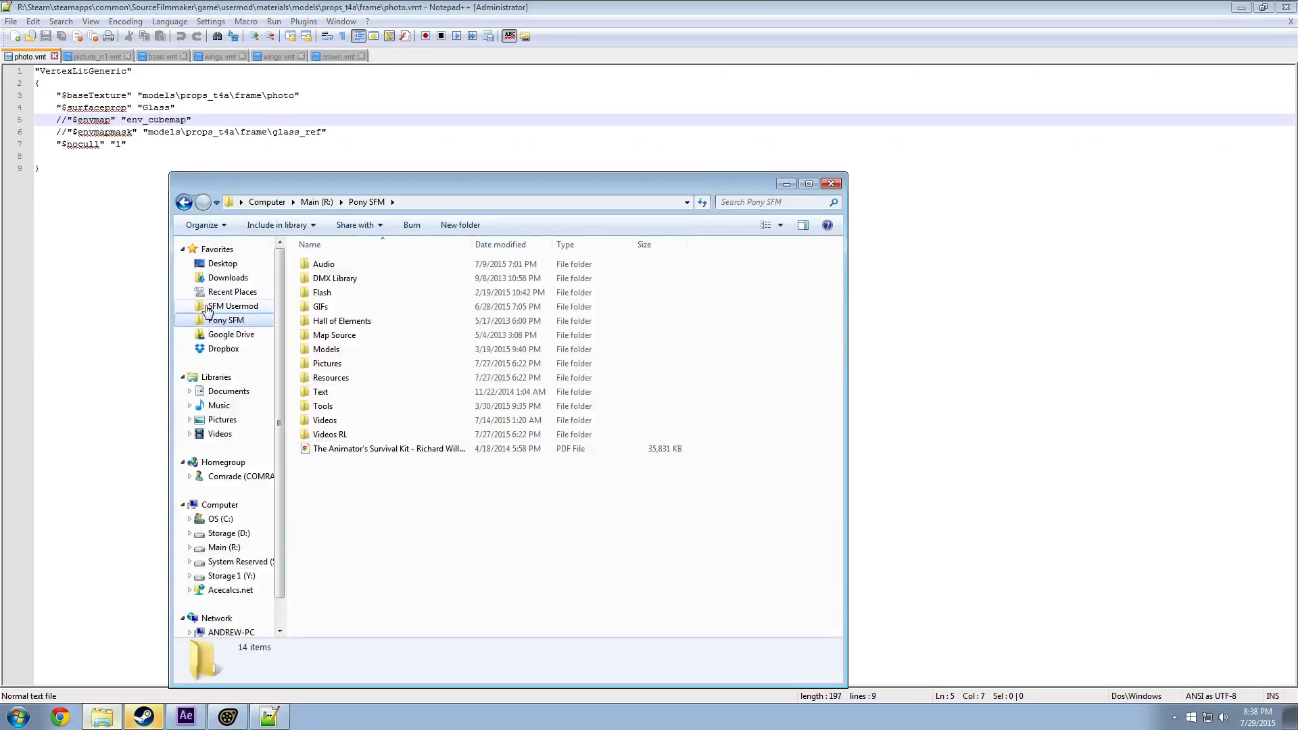
Step: Open rainbowdash.qc from the QC folder of Models\ponies_source in Notepad++
{"action": "double_click", "coordinate": [328, 349]}
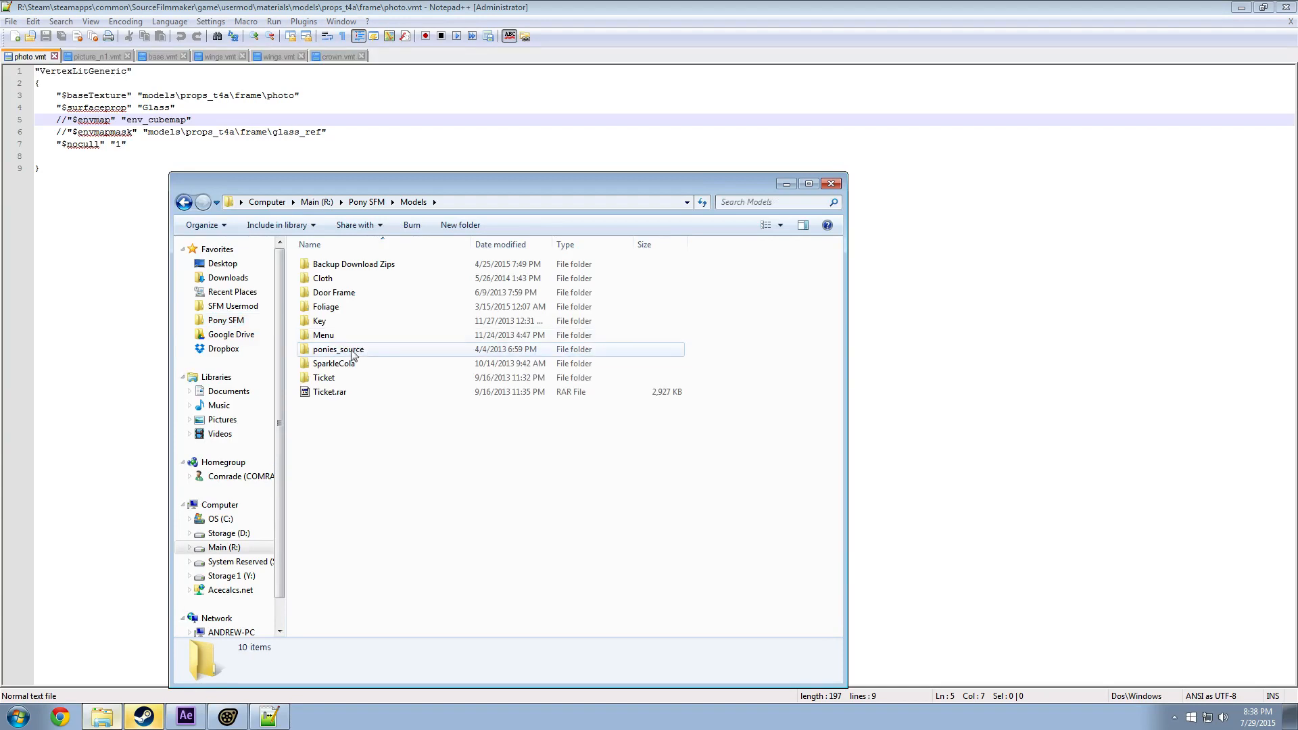
{"action": "double_click", "coordinate": [338, 349]}
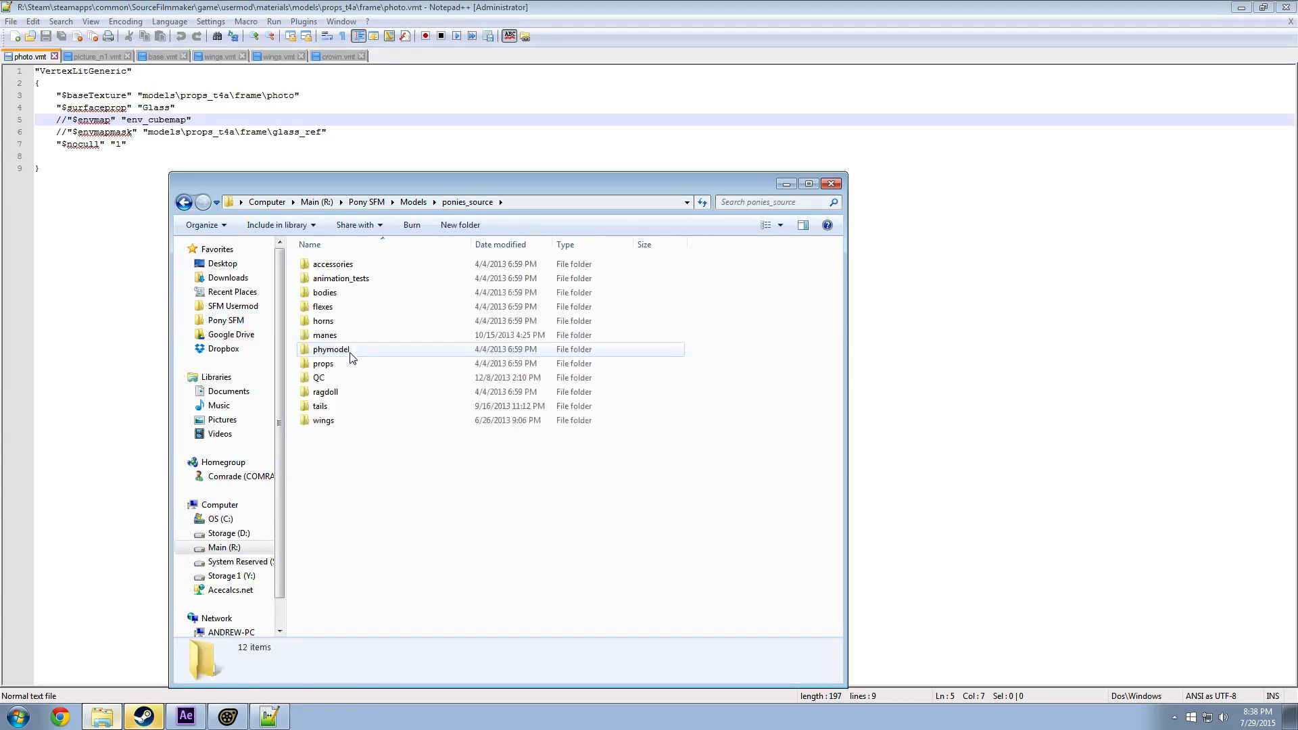
{"action": "double_click", "coordinate": [323, 377]}
{"action": "scroll", "coordinate": [346, 422], "scroll_direction": "down", "scroll_amount": 6}
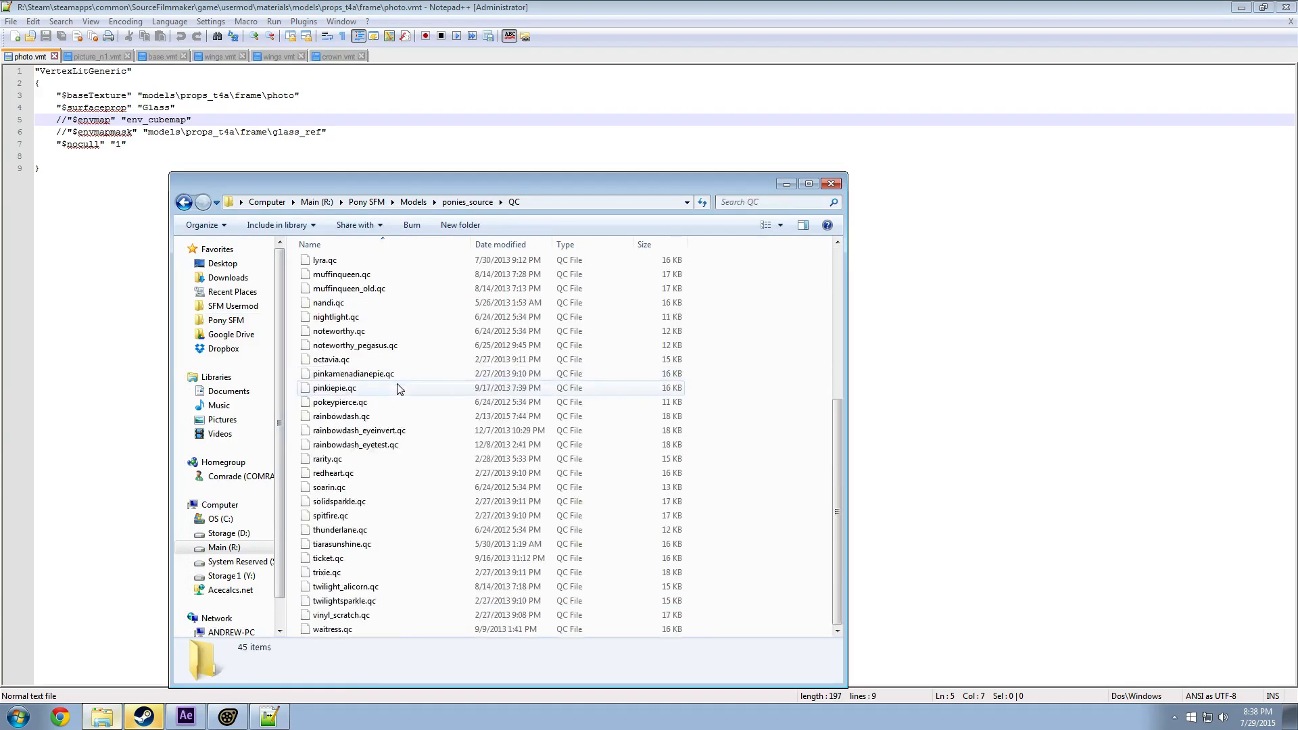
{"action": "right_click", "coordinate": [347, 418]}
{"action": "left_click", "coordinate": [270, 460]}
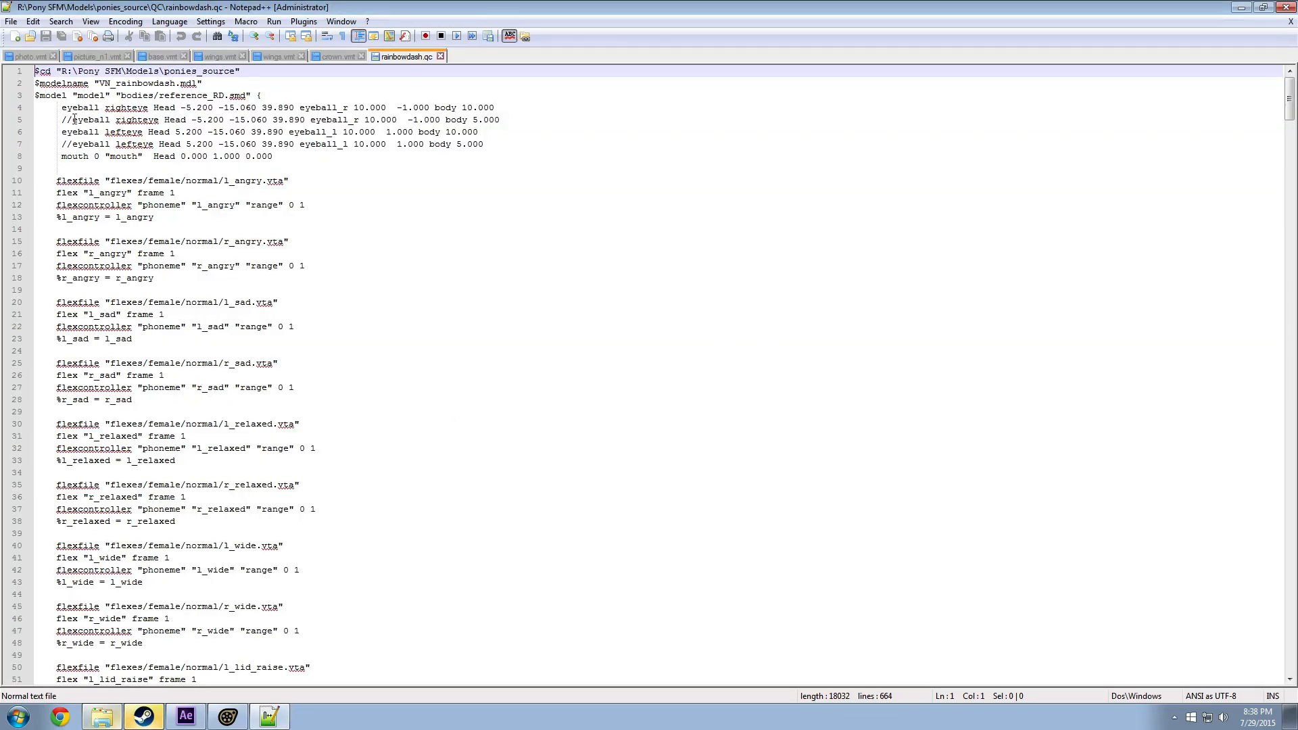
Step: Examine the active and commented-out righteye and lefteye eyeball lines in rainbowdash.qc, comparing their final body values
{"action": "left_click_drag", "start_coordinate": [60, 108], "coordinate": [553, 123]}
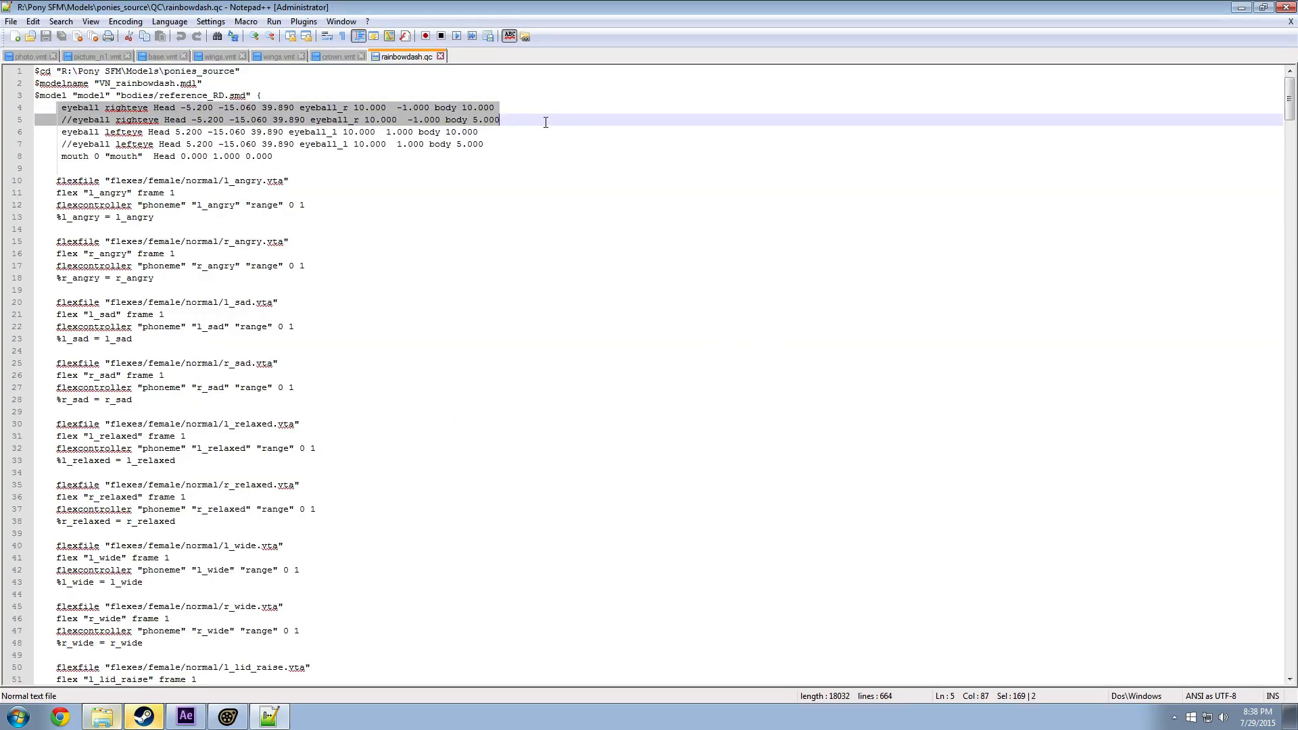
{"action": "left_click", "coordinate": [506, 107]}
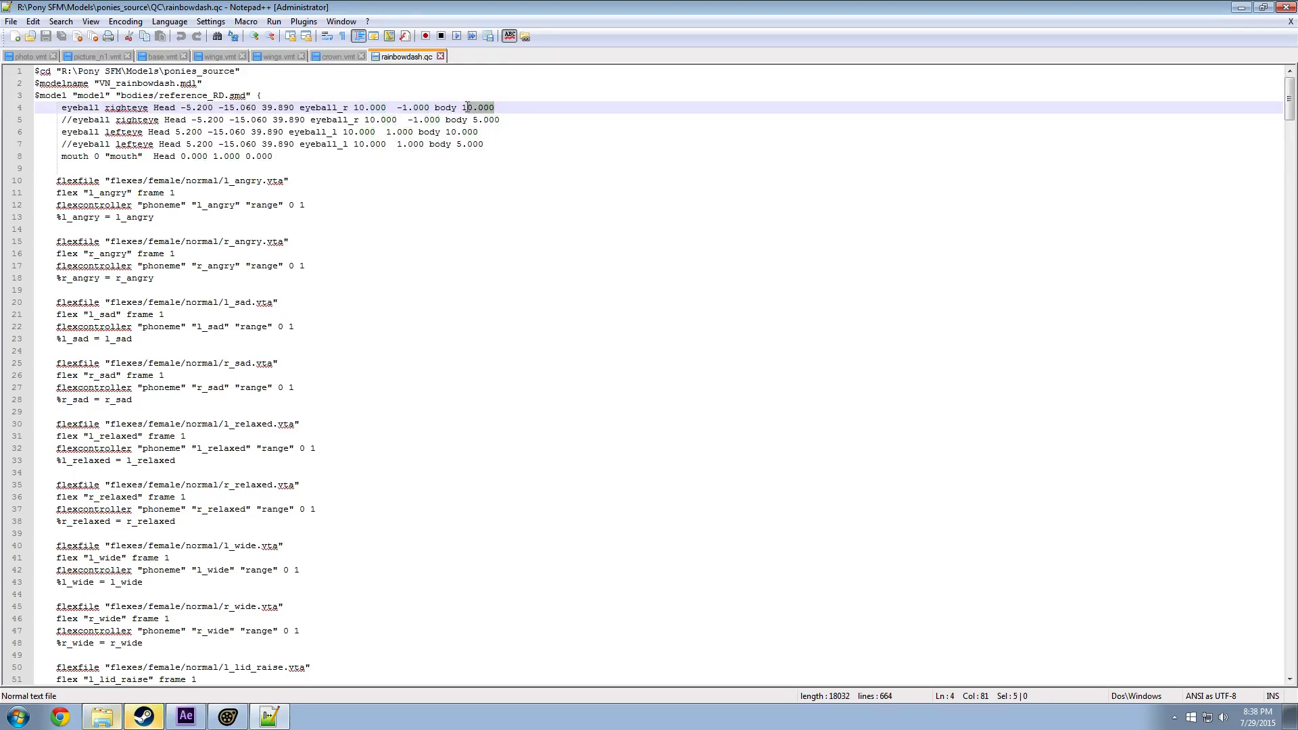
{"action": "left_click", "coordinate": [508, 115]}
{"action": "left_click_drag", "start_coordinate": [494, 108], "coordinate": [468, 110]}
{"action": "left_click_drag", "start_coordinate": [509, 106], "coordinate": [56, 108]}
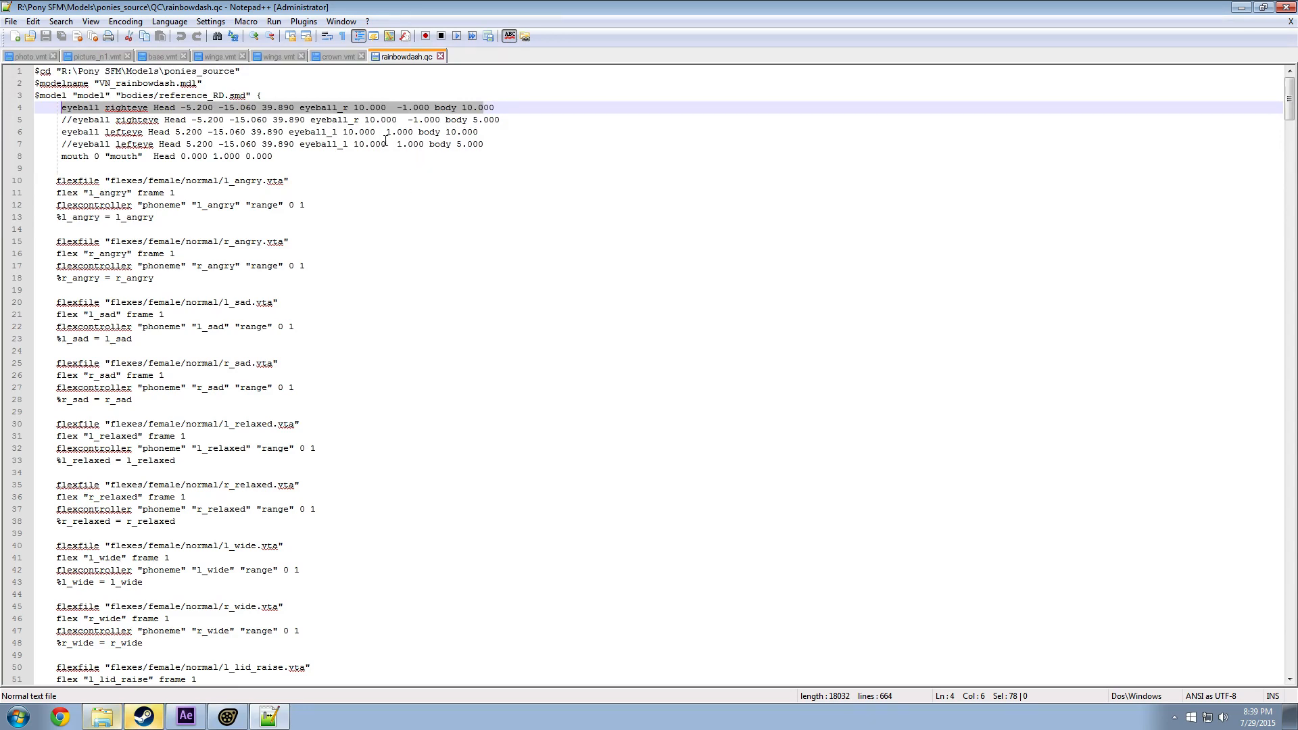
{"action": "left_click_drag", "start_coordinate": [511, 119], "coordinate": [472, 119]}
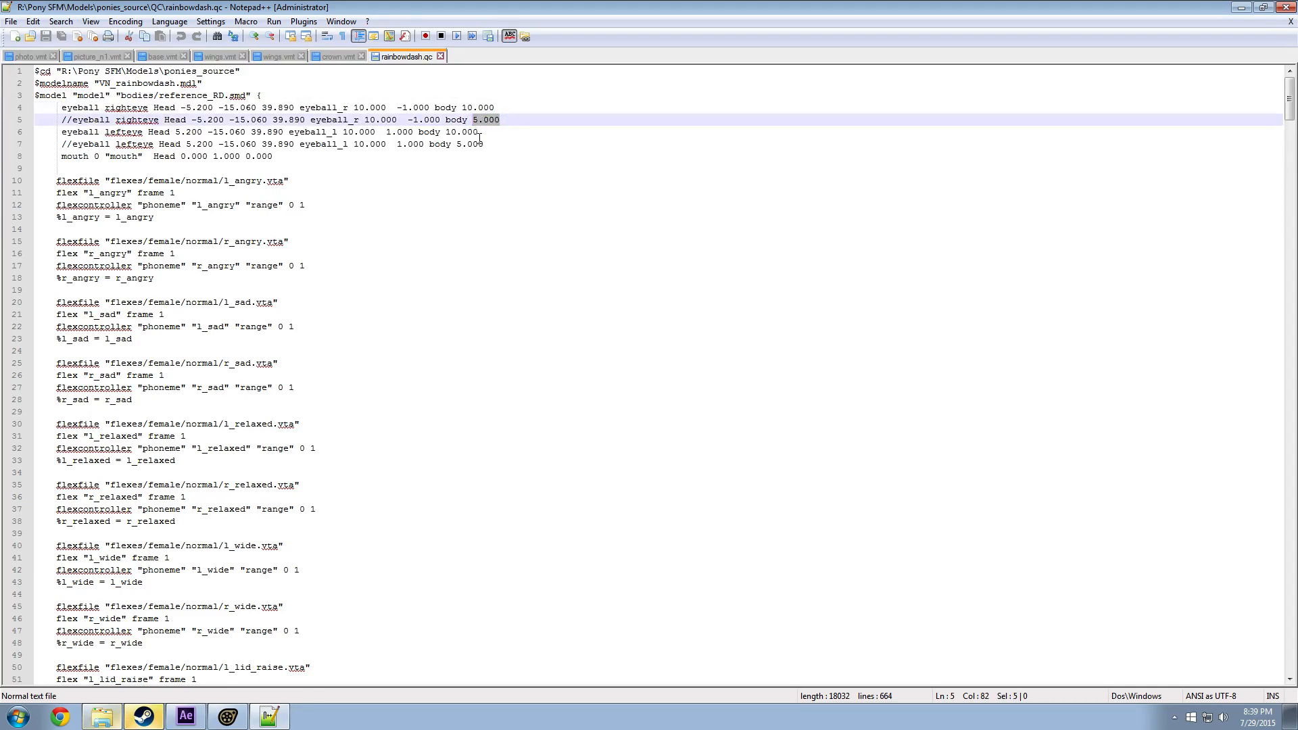
{"action": "left_click", "coordinate": [482, 133]}
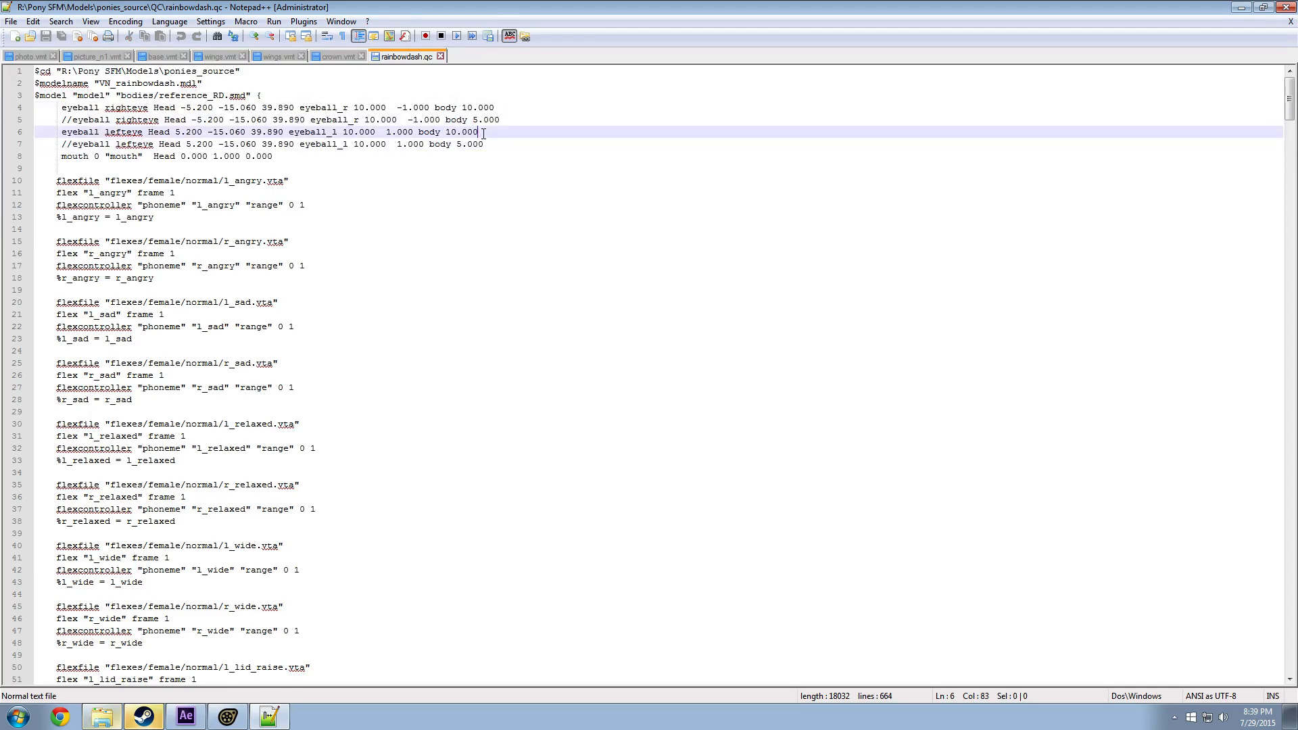
Step: Return to Source Filmmaker and inspect Celestia's eyeball up close, inside and outside her head
{"action": "left_click", "coordinate": [1247, 8]}
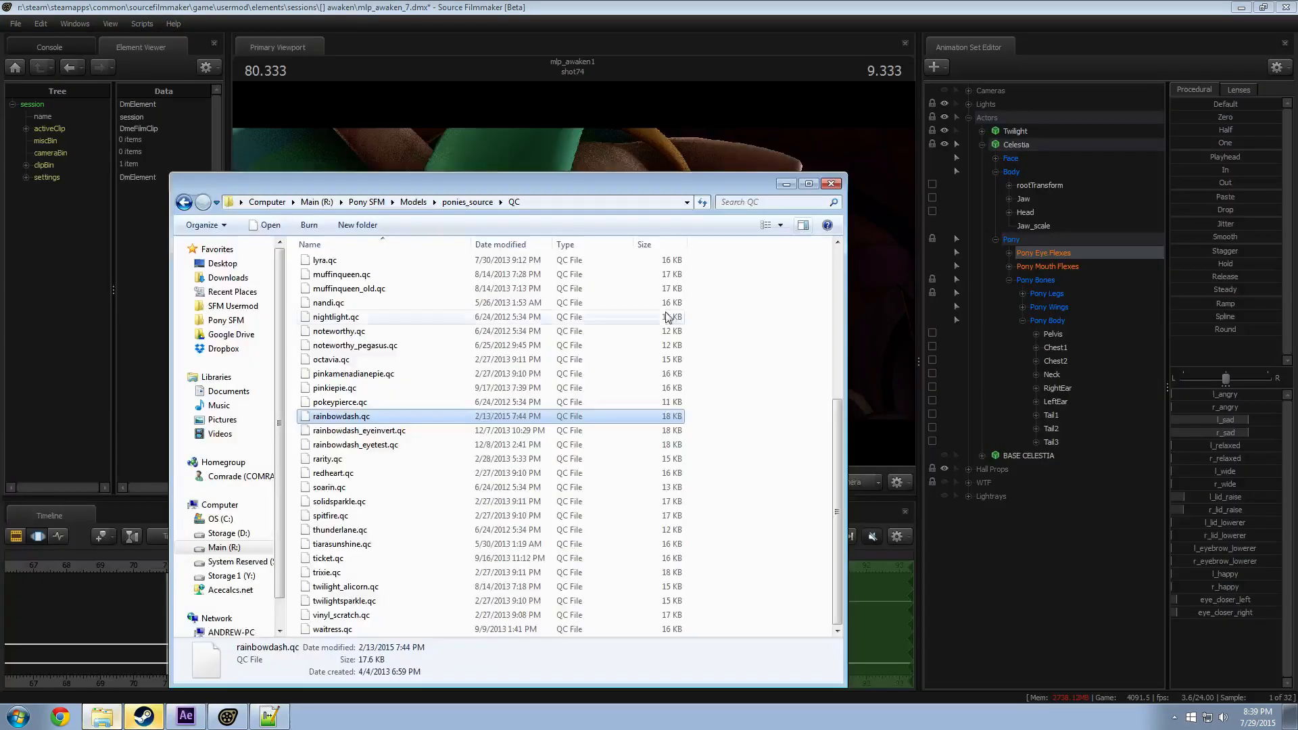
{"action": "left_click", "coordinate": [569, 3]}
{"action": "key", "text": "s"}
{"action": "left_click_drag", "start_coordinate": [622, 263], "coordinate": [573, 273]}
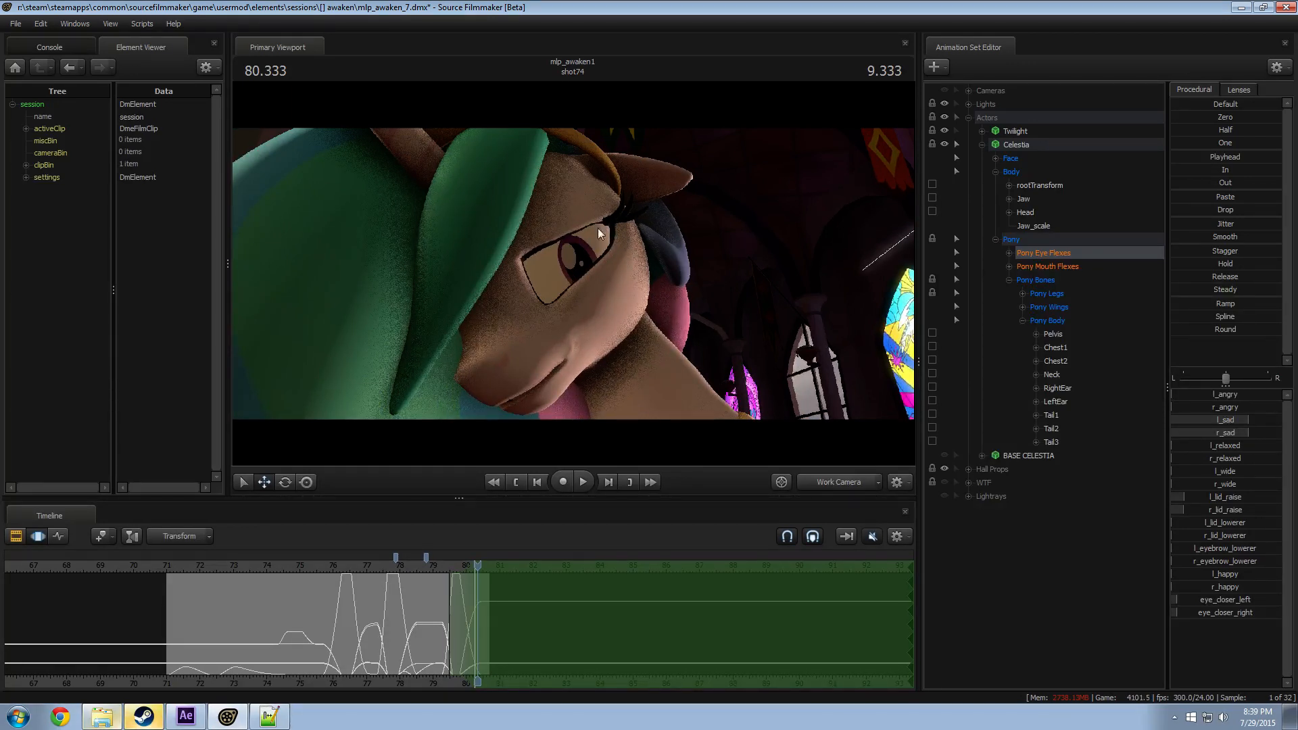
{"action": "left_click_drag", "start_coordinate": [581, 261], "coordinate": [701, 286]}
{"action": "key", "text": "w"}
{"action": "key", "text": "s"}
{"action": "key", "text": "s"}
{"action": "key", "text": "w"}
{"action": "key", "text": "s"}
{"action": "key", "text": "d"}
Step: Try shifting Celestia's gaze with eyes_updown and eyes_rightleft, undoing each change
{"action": "left_click", "coordinate": [1017, 159]}
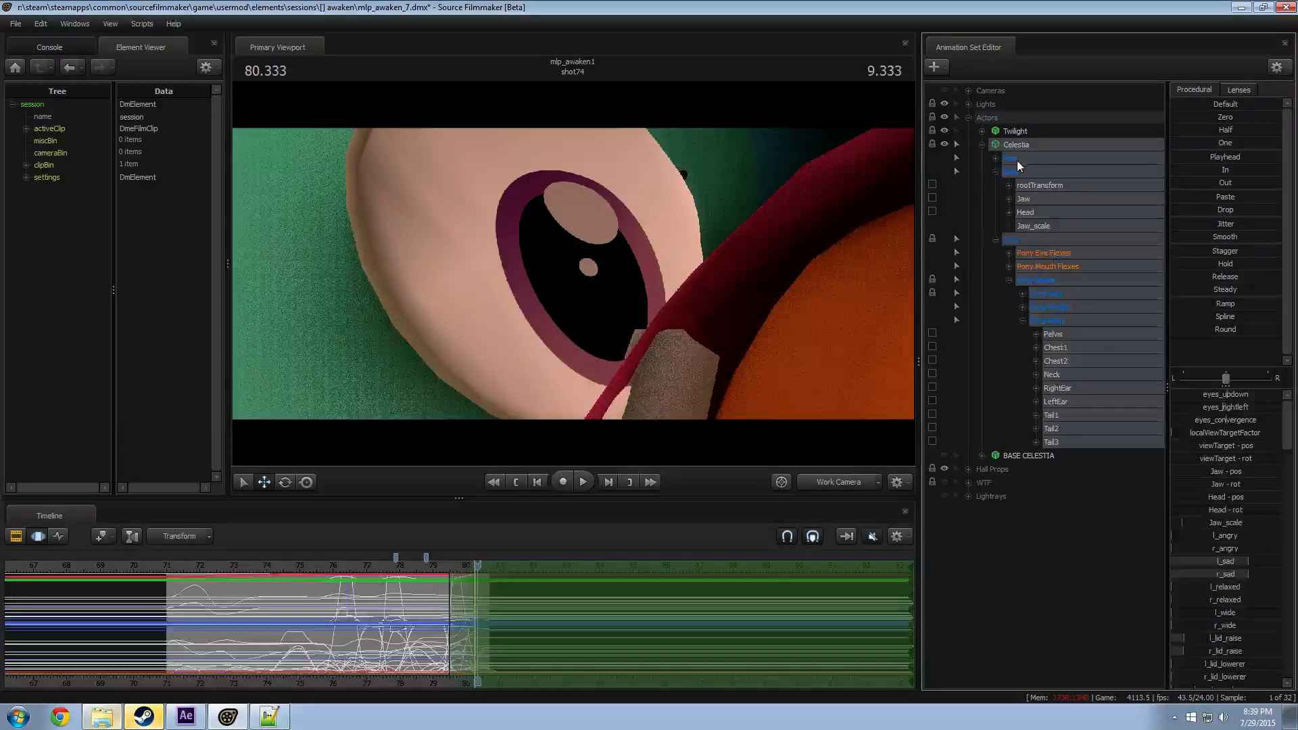
{"action": "mouse_move", "coordinate": [1226, 396]}
{"action": "left_mouse_down"}
{"action": "mouse_move", "coordinate": [1238, 396]}
{"action": "mouse_move", "coordinate": [1226, 396]}
{"action": "left_mouse_up"}
{"action": "key", "text": "ctrl+z"}
{"action": "left_click_drag", "start_coordinate": [745, 310], "coordinate": [784, 330]}
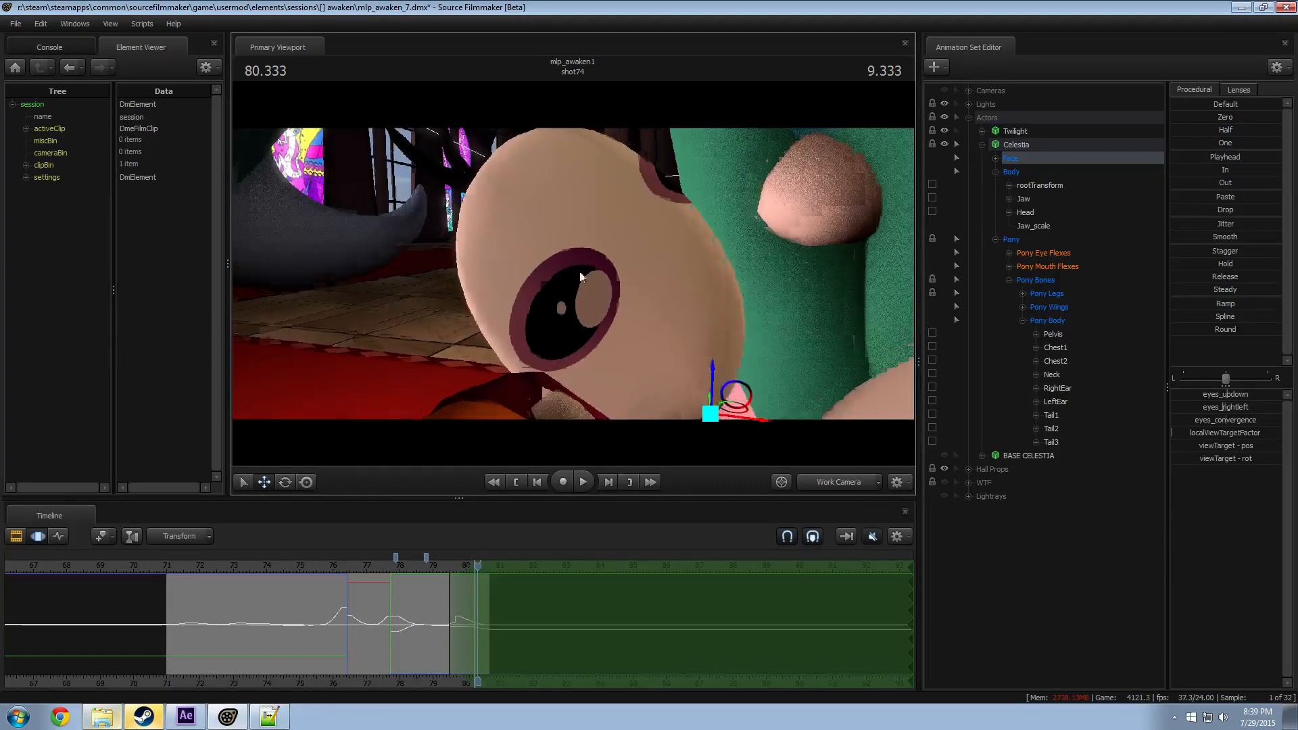
{"action": "left_click_drag", "start_coordinate": [1231, 410], "coordinate": [1190, 410]}
{"action": "left_click_drag", "start_coordinate": [730, 305], "coordinate": [683, 294]}
{"action": "key", "text": "ctrl+z"}
Step: Add a new animation set to shot74 using the vn_rainbowdash_eyeturn.mdl model, filtering the model list by "rainbow"
{"action": "mouse_move", "coordinate": [588, 287]}
{"action": "left_mouse_down"}
{"action": "mouse_move", "coordinate": [541, 291]}
{"action": "mouse_move", "coordinate": [544, 274]}
{"action": "mouse_move", "coordinate": [574, 284]}
{"action": "mouse_move", "coordinate": [554, 291]}
{"action": "mouse_move", "coordinate": [588, 288]}
{"action": "mouse_move", "coordinate": [572, 272]}
{"action": "left_mouse_up"}
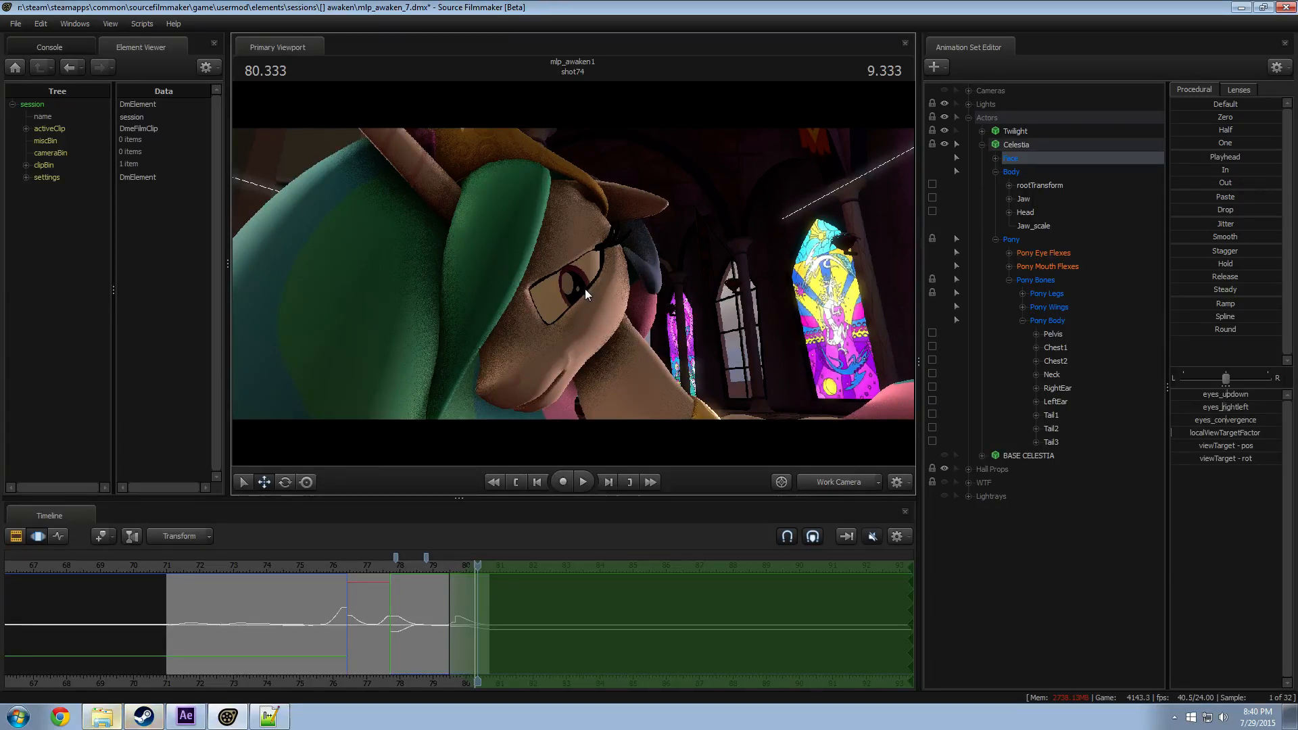
{"action": "left_click_drag", "start_coordinate": [599, 293], "coordinate": [735, 287]}
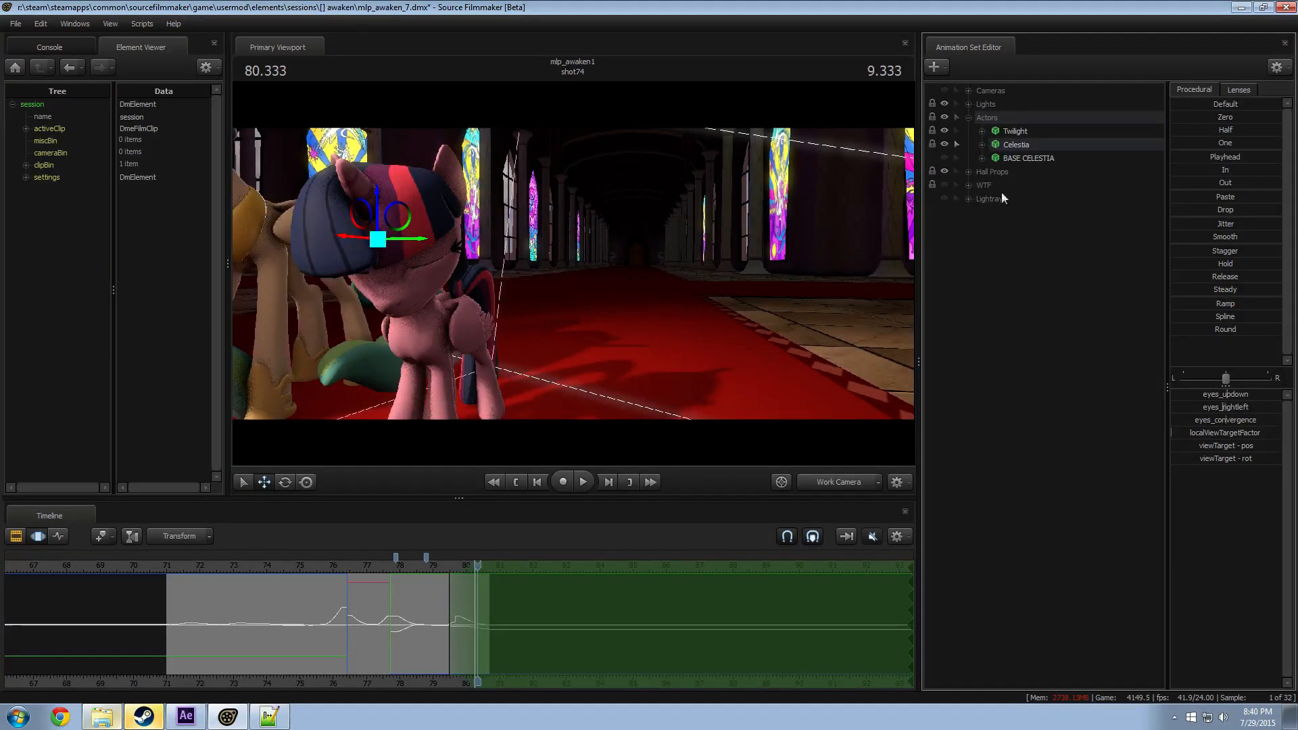
{"action": "right_click", "coordinate": [1045, 294]}
{"action": "left_click", "coordinate": [1096, 323]}
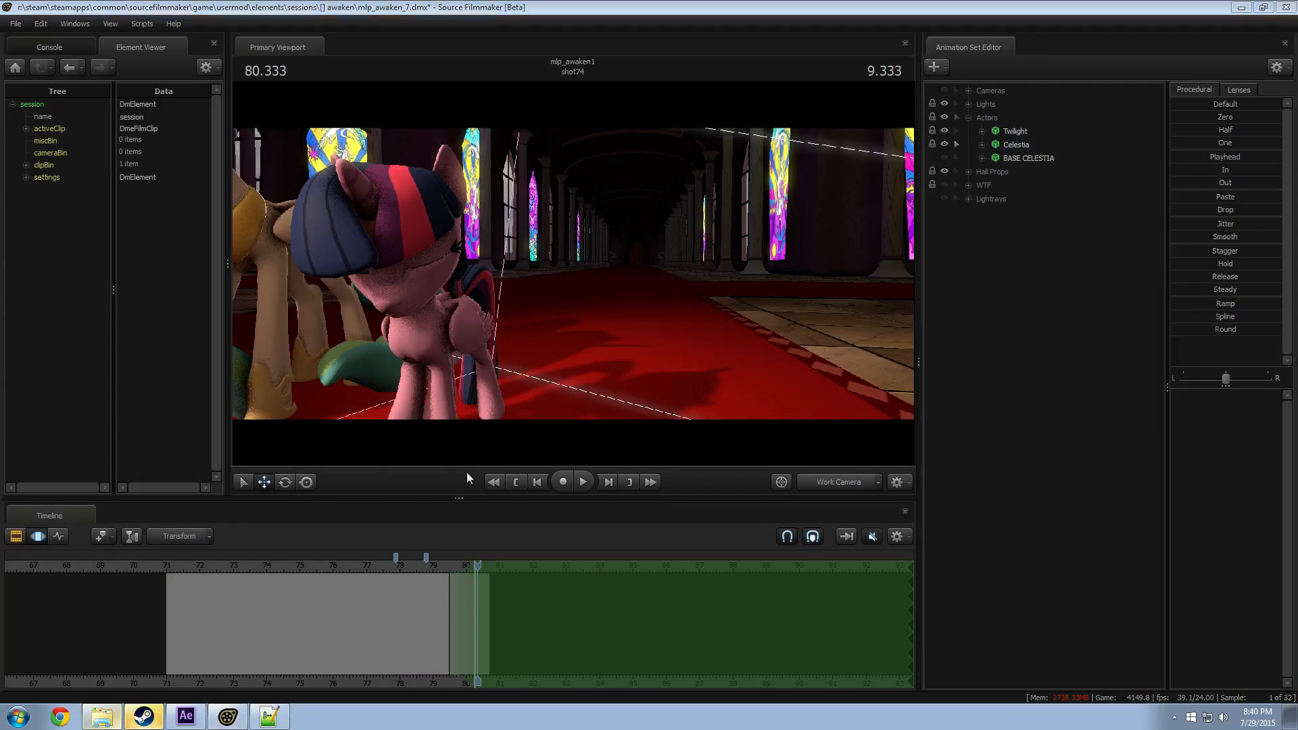
{"action": "type", "text": "rainbow"}
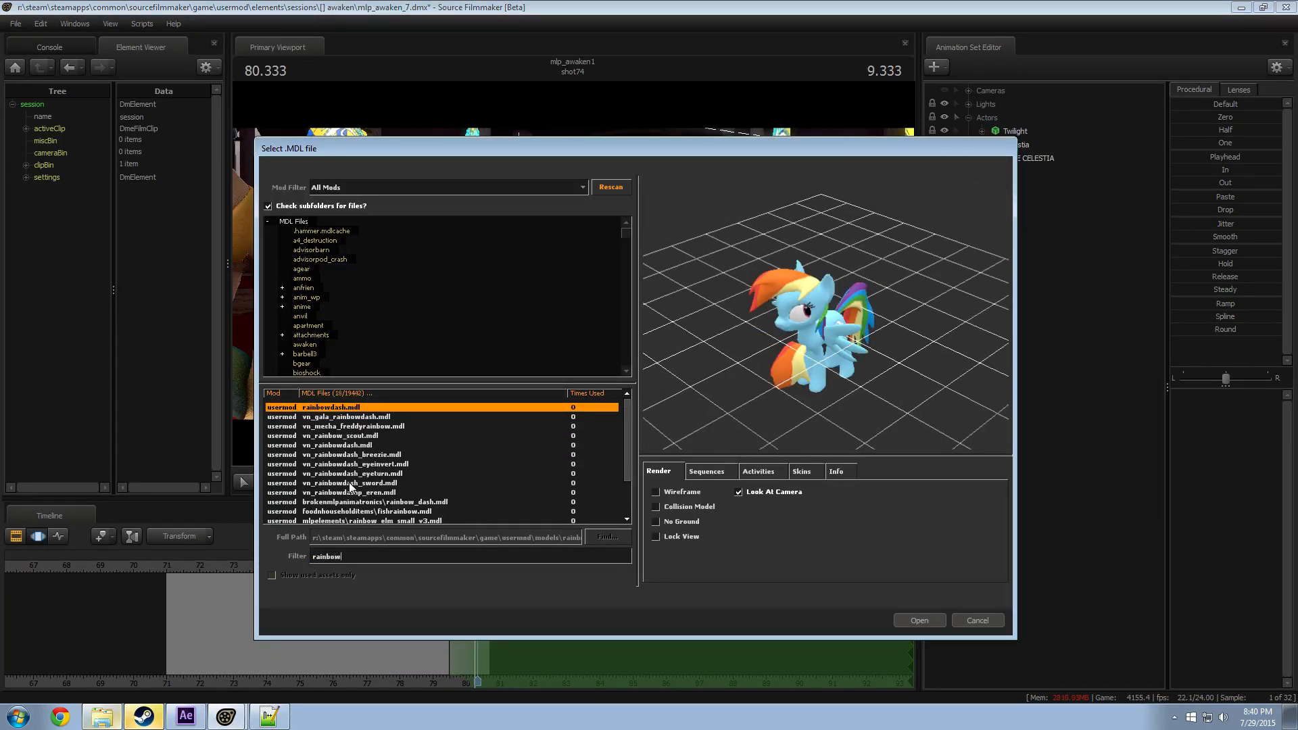
{"action": "left_click", "coordinate": [388, 466]}
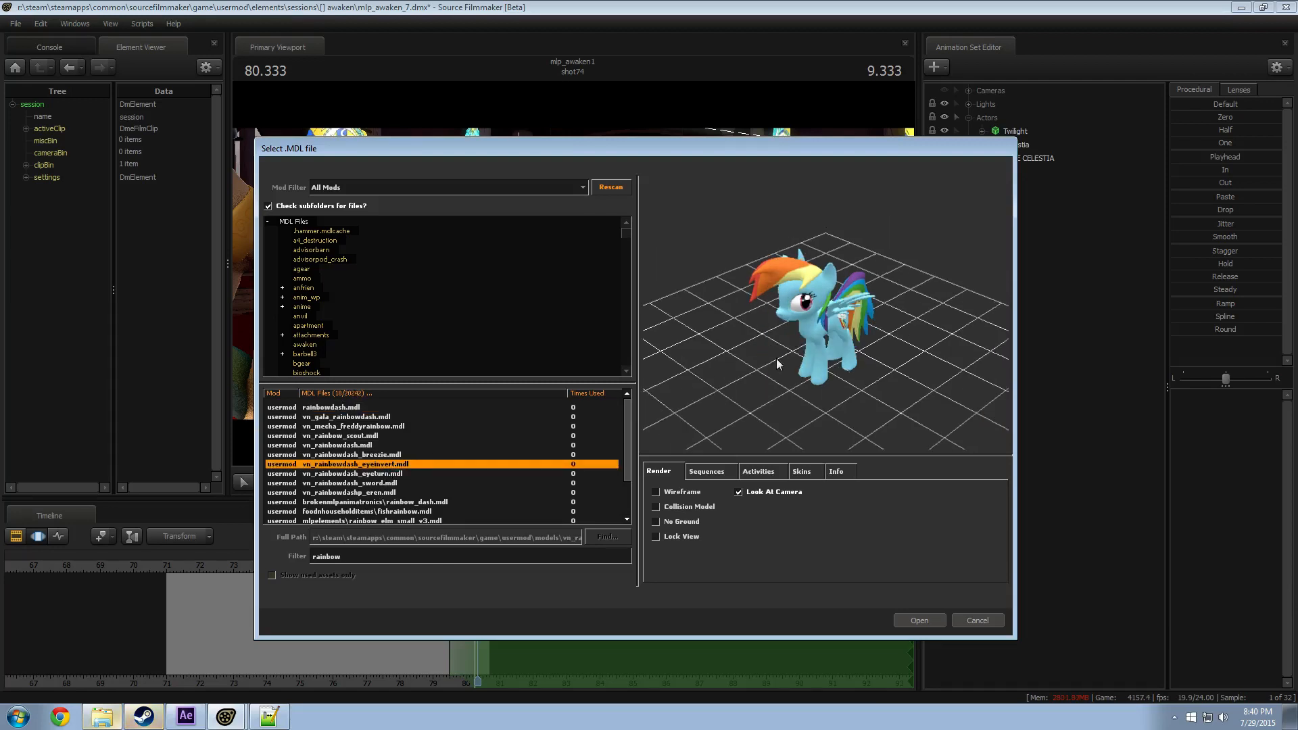
{"action": "left_click", "coordinate": [403, 473]}
{"action": "left_click", "coordinate": [920, 620]}
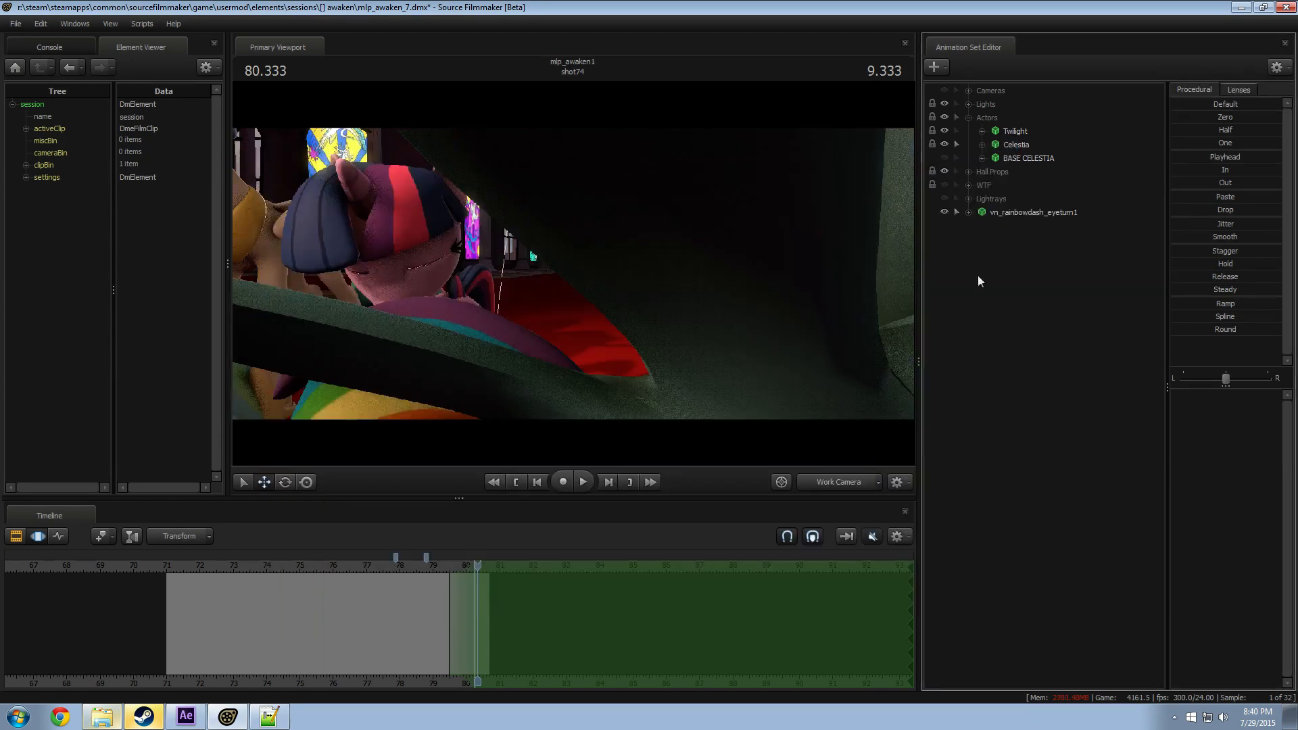
Step: Select the new Rainbow Dash model, face her in the work camera, and extend the time selection over the whole timeline
{"action": "left_click", "coordinate": [964, 213]}
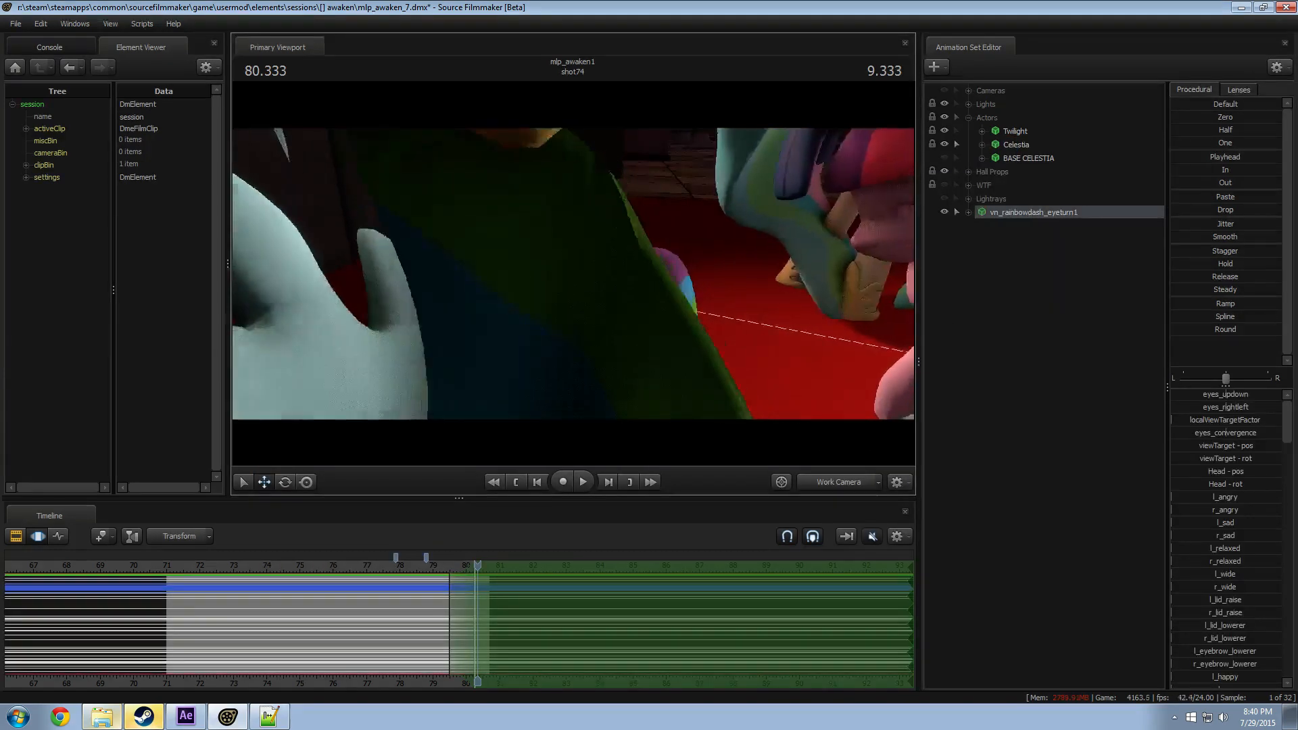
{"action": "left_click_drag", "start_coordinate": [714, 317], "coordinate": [714, 311]}
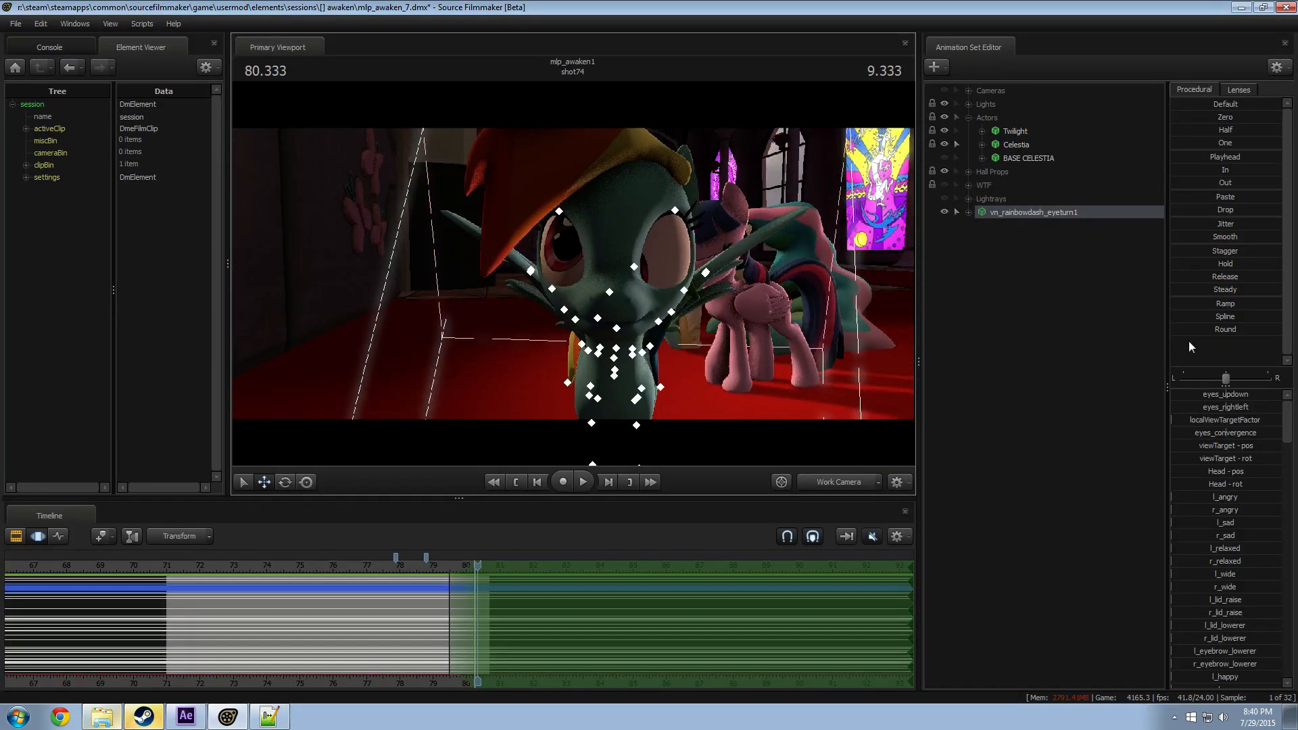
{"action": "key", "text": "F2"}
{"action": "key", "text": "F3"}
{"action": "left_click", "coordinate": [517, 588]}
{"action": "key", "text": "ctrl+a"}
{"action": "left_click_drag", "start_coordinate": [548, 345], "coordinate": [535, 345]}
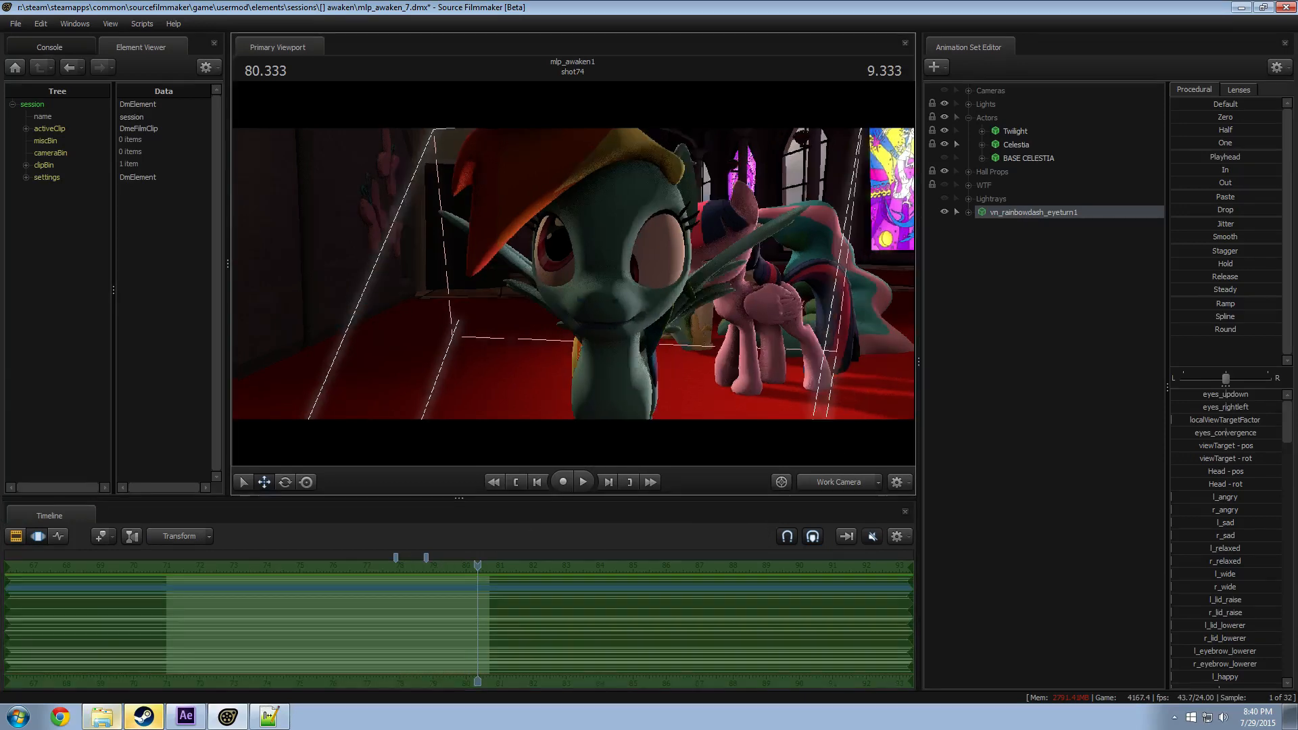
{"action": "mouse_move", "coordinate": [741, 311]}
{"action": "left_mouse_down", "text": "alt"}
{"action": "mouse_move", "coordinate": [649, 311]}
{"action": "mouse_move", "coordinate": [741, 311]}
{"action": "left_mouse_up", "text": "alt"}
Step: Adjust Rainbow Dash's gaze with eyes_updown and eyes_rightleft so both irises show, and check her face from the front
{"action": "left_click_drag", "start_coordinate": [1224, 395], "coordinate": [1239, 399]}
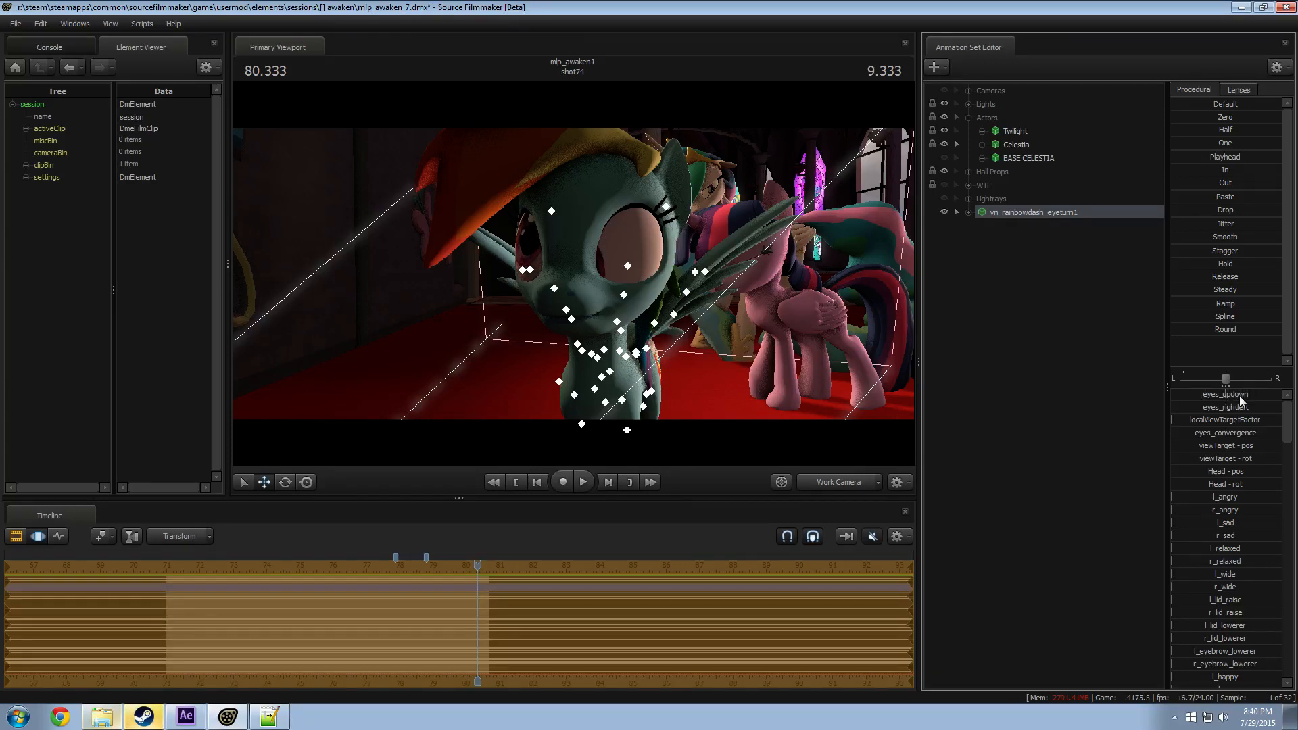
{"action": "mouse_move", "coordinate": [1213, 407]}
{"action": "left_mouse_down"}
{"action": "mouse_move", "coordinate": [1179, 407]}
{"action": "mouse_move", "coordinate": [1216, 407]}
{"action": "left_mouse_up"}
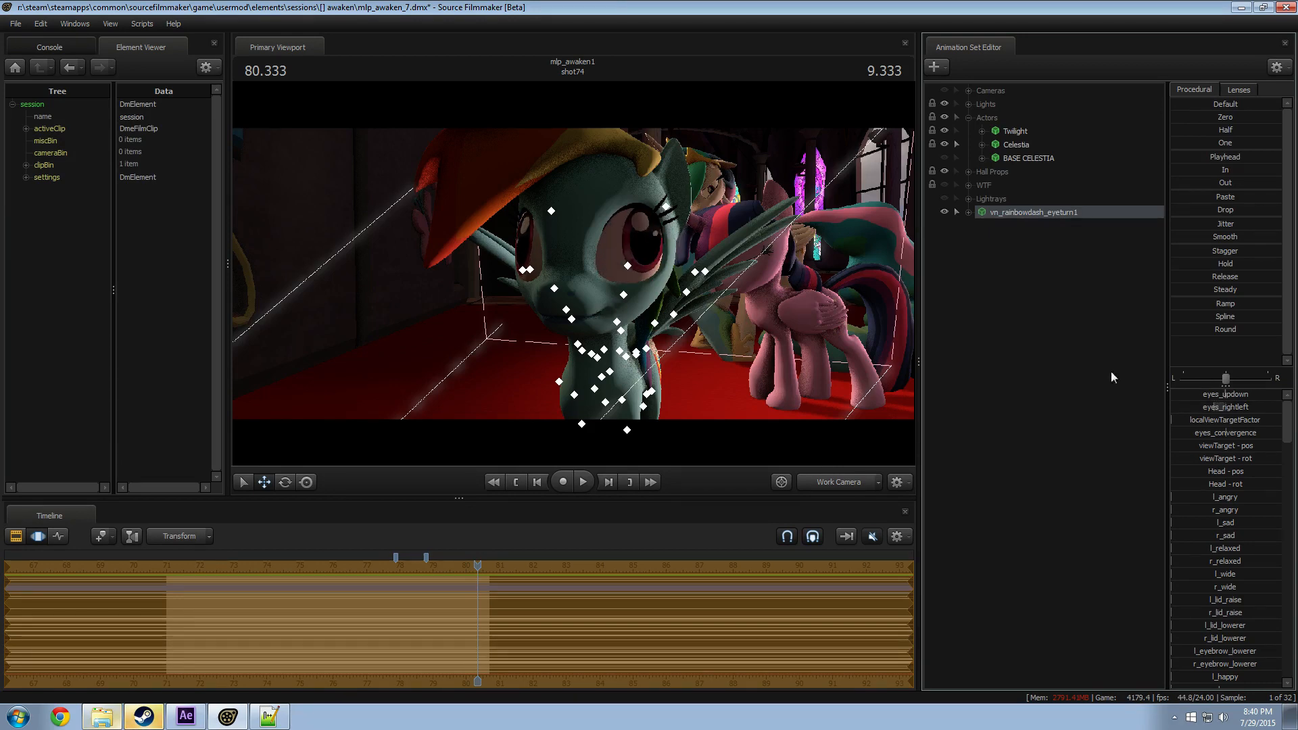
{"action": "left_click_drag", "start_coordinate": [676, 284], "coordinate": [713, 284]}
{"action": "key", "text": "w"}
{"action": "key", "text": "s"}
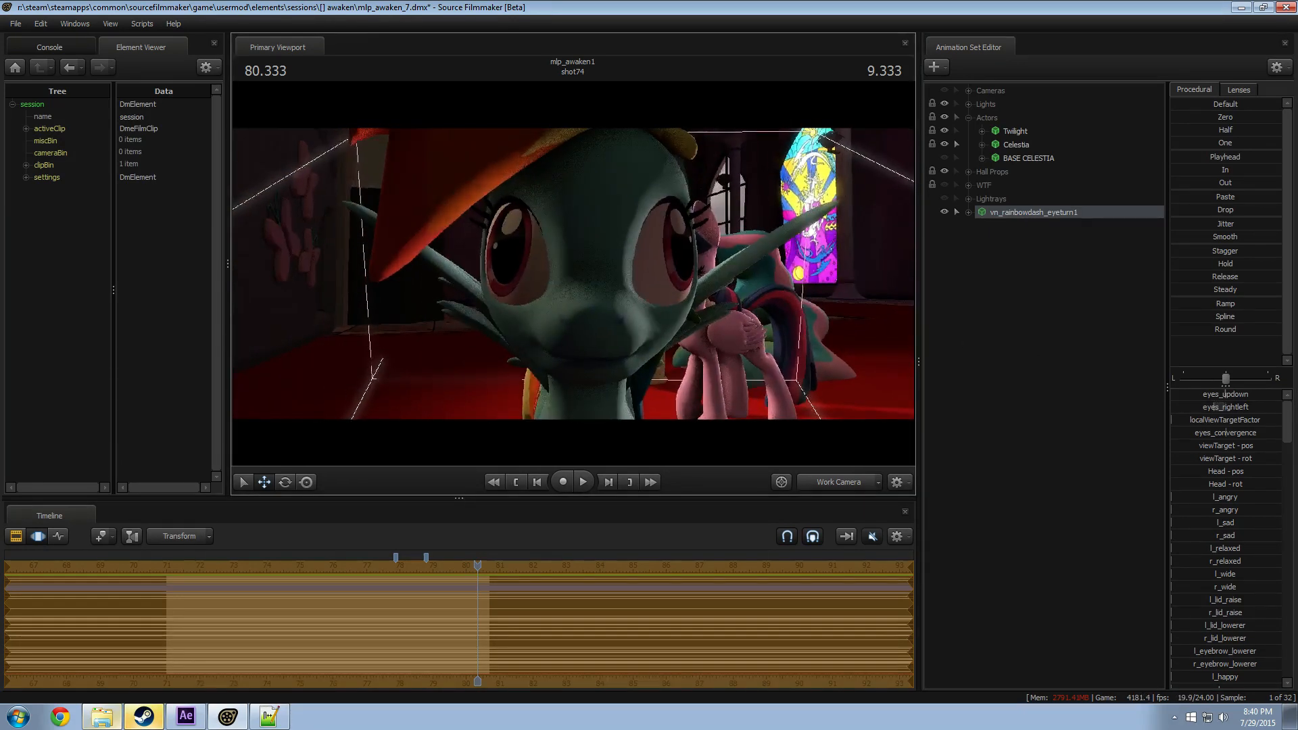
{"action": "left_click_drag", "start_coordinate": [583, 279], "coordinate": [577, 279]}
{"action": "key", "text": "d"}
{"action": "key", "text": "ctrl"}
Step: Expand Rainbow Dash's control groups and turn her eyes with eyes_rightleft in the Face group
{"action": "left_click", "coordinate": [968, 212]}
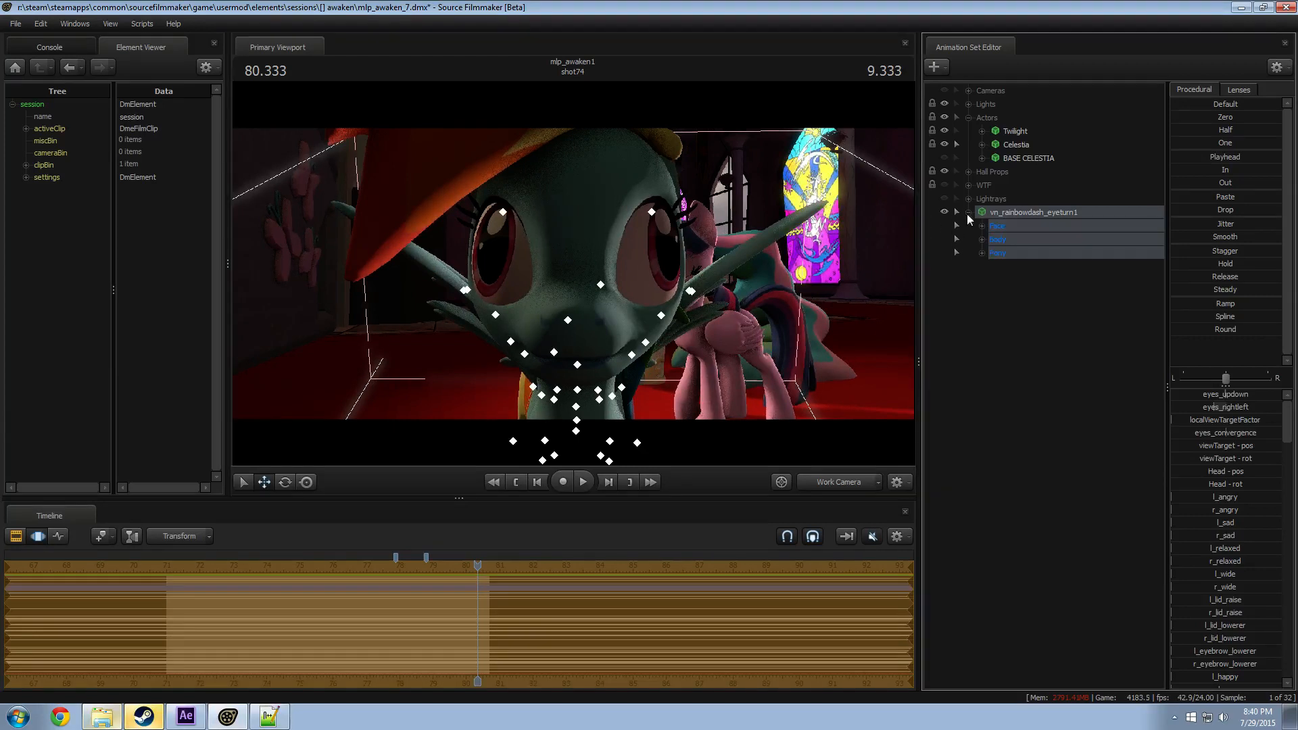
{"action": "left_click", "coordinate": [981, 253]}
{"action": "left_click", "coordinate": [1027, 280]}
{"action": "left_click_drag", "start_coordinate": [1210, 405], "coordinate": [1175, 394]}
{"action": "left_click", "coordinate": [1041, 266]}
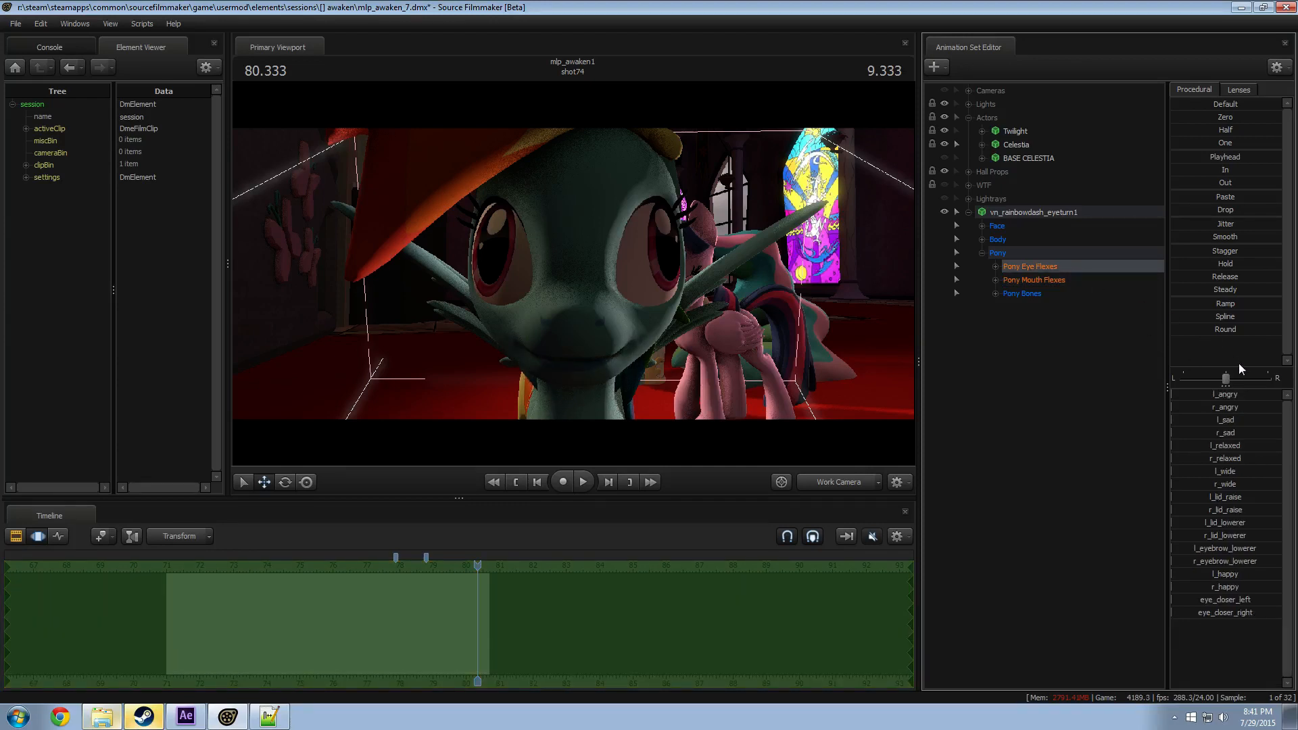
{"action": "left_click", "coordinate": [1041, 226]}
{"action": "mouse_move", "coordinate": [1236, 409]}
{"action": "left_mouse_down"}
{"action": "mouse_move", "coordinate": [1250, 410]}
{"action": "mouse_move", "coordinate": [1172, 408]}
{"action": "mouse_move", "coordinate": [1223, 409]}
{"action": "left_mouse_up"}
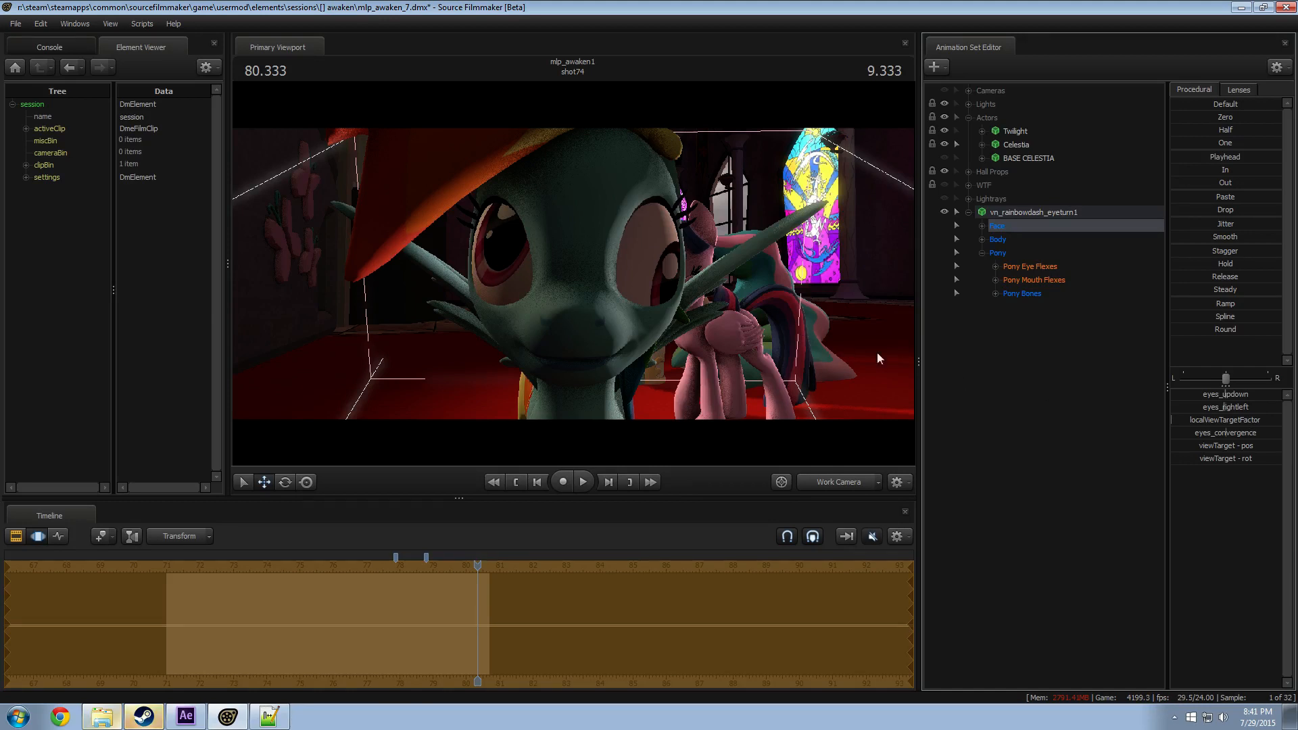
Step: Test the Rainbow Dash model's eye rotation by raising eyes_updown and eyes_rightleft above their midpoints and checking the eye from the side
{"action": "mouse_move", "coordinate": [1225, 407]}
{"action": "left_mouse_down"}
{"action": "mouse_move", "coordinate": [1235, 407]}
{"action": "mouse_move", "coordinate": [1187, 407]}
{"action": "mouse_move", "coordinate": [1267, 407]}
{"action": "mouse_move", "coordinate": [1180, 396]}
{"action": "mouse_move", "coordinate": [1261, 396]}
{"action": "left_mouse_up"}
{"action": "left_click_drag", "start_coordinate": [777, 317], "coordinate": [517, 312]}
{"action": "left_click_drag", "start_coordinate": [1263, 395], "coordinate": [1246, 394]}
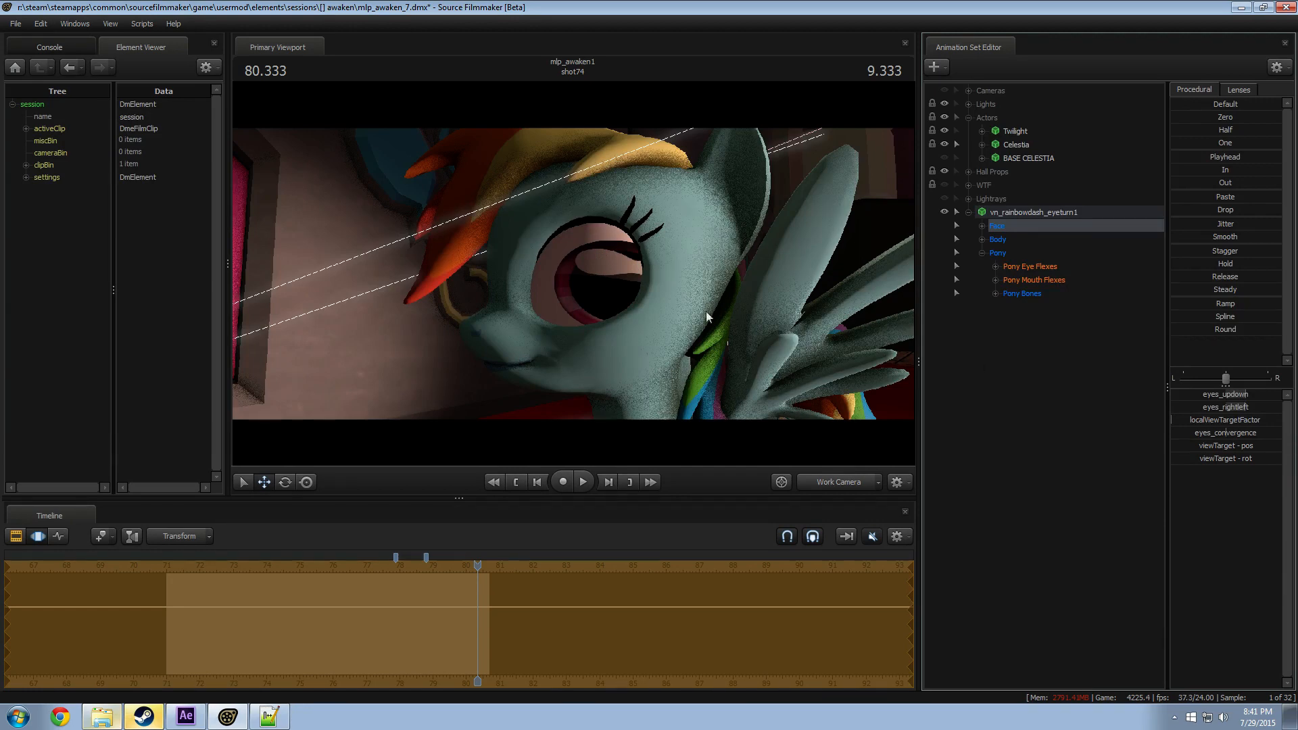
{"action": "left_click_drag", "start_coordinate": [706, 311], "coordinate": [578, 261]}
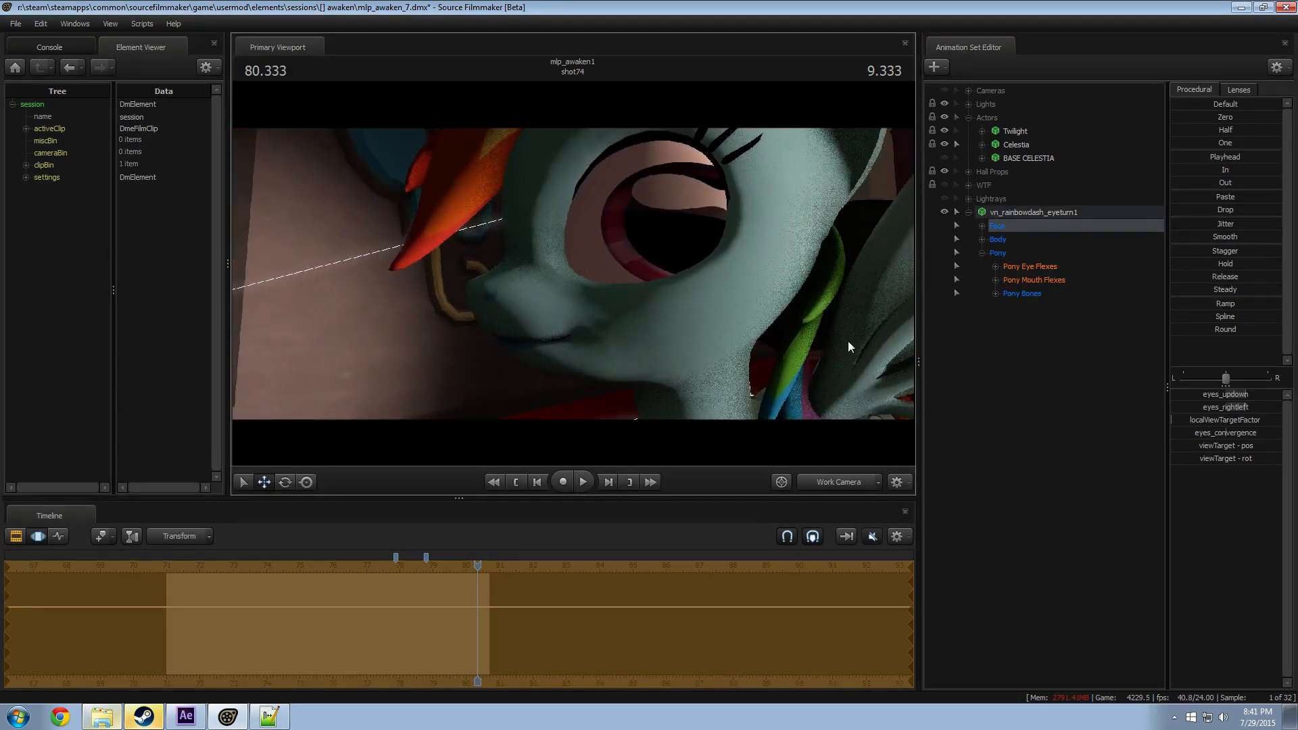
{"action": "mouse_move", "coordinate": [1242, 407]}
{"action": "left_mouse_down"}
{"action": "mouse_move", "coordinate": [1230, 407]}
{"action": "mouse_move", "coordinate": [1246, 395]}
{"action": "left_mouse_up"}
{"action": "key", "text": "s"}
{"action": "left_click_drag", "start_coordinate": [820, 373], "coordinate": [582, 275]}
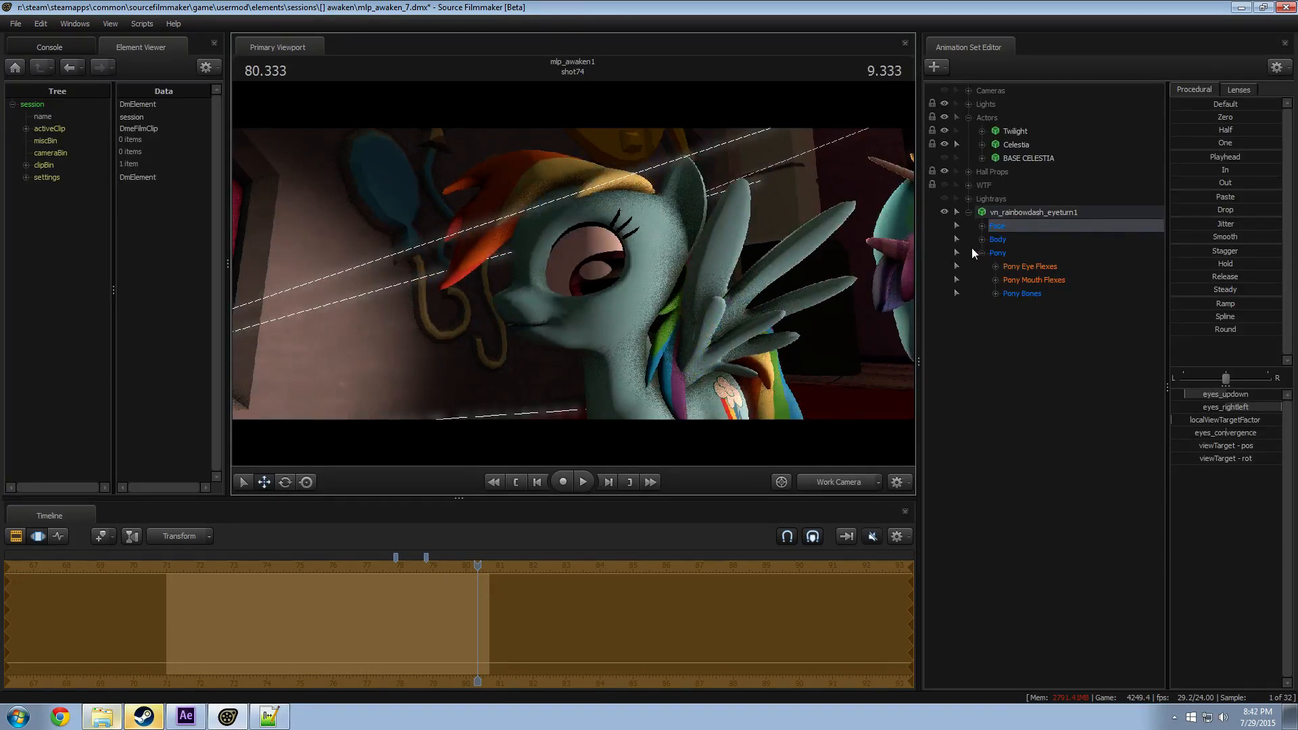
Step: Test Rainbow Dash's eyes at the lower end of eyes_updown and eyes_rightleft, then bring both back near the middle
{"action": "left_click_drag", "start_coordinate": [809, 308], "coordinate": [787, 372]}
{"action": "left_click_drag", "start_coordinate": [573, 274], "coordinate": [598, 261]}
{"action": "mouse_move", "coordinate": [1245, 393]}
{"action": "left_mouse_down"}
{"action": "mouse_move", "coordinate": [1232, 393]}
{"action": "mouse_move", "coordinate": [1244, 393]}
{"action": "left_mouse_up"}
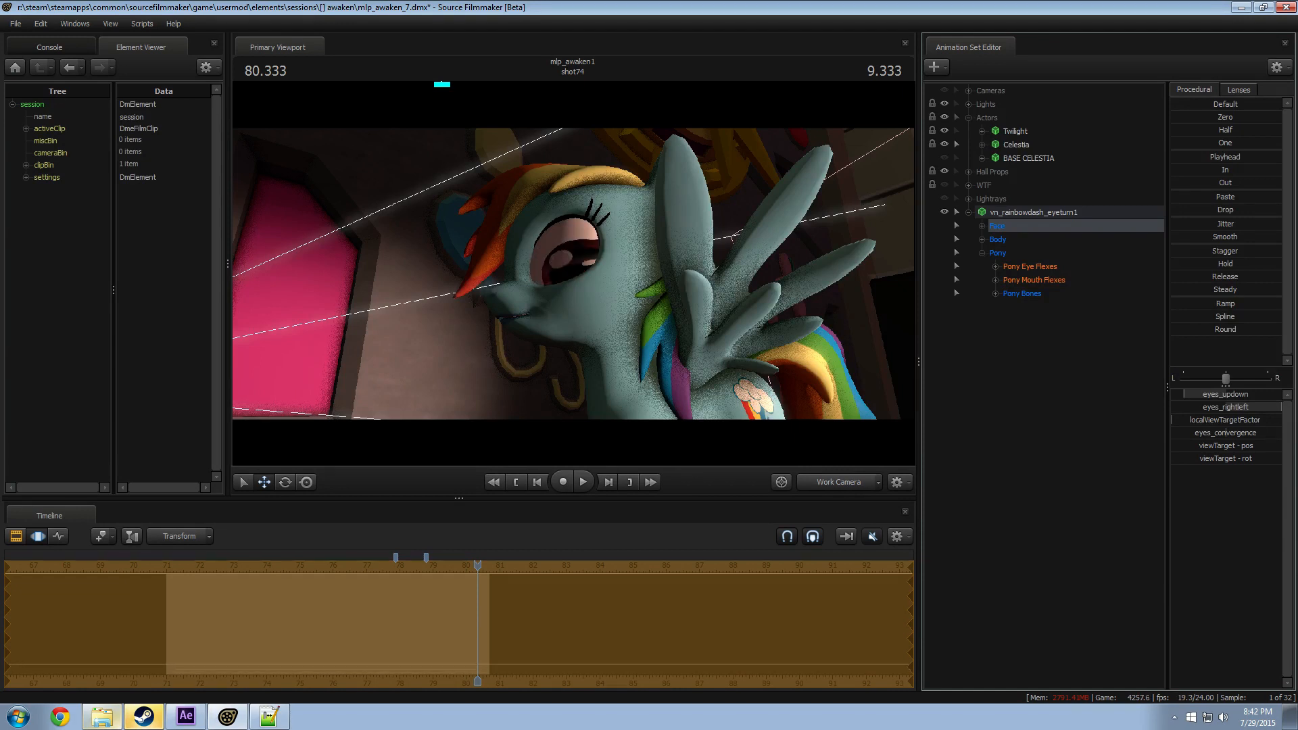
{"action": "left_click_drag", "start_coordinate": [1246, 410], "coordinate": [1202, 394]}
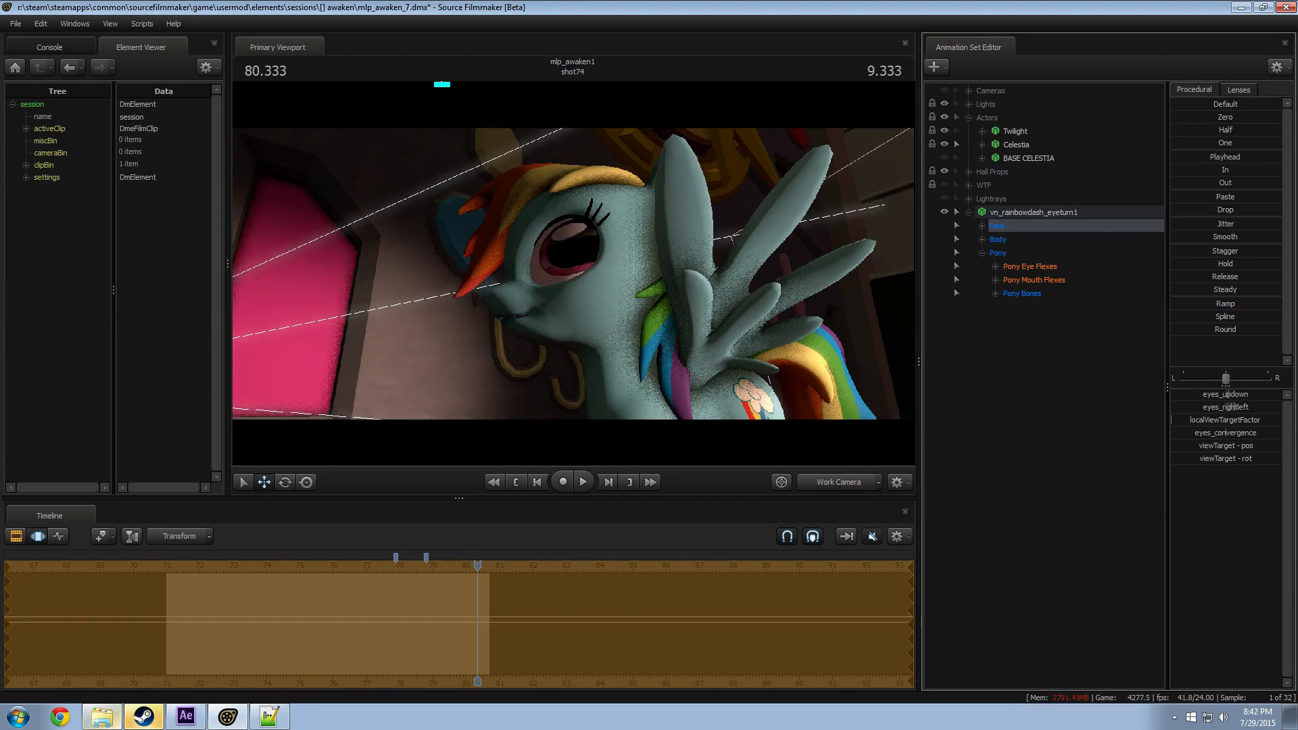
{"action": "mouse_move", "coordinate": [1208, 394]}
{"action": "left_mouse_down"}
{"action": "mouse_move", "coordinate": [1195, 394]}
{"action": "mouse_move", "coordinate": [1227, 411]}
{"action": "mouse_move", "coordinate": [1212, 410]}
{"action": "left_mouse_up"}
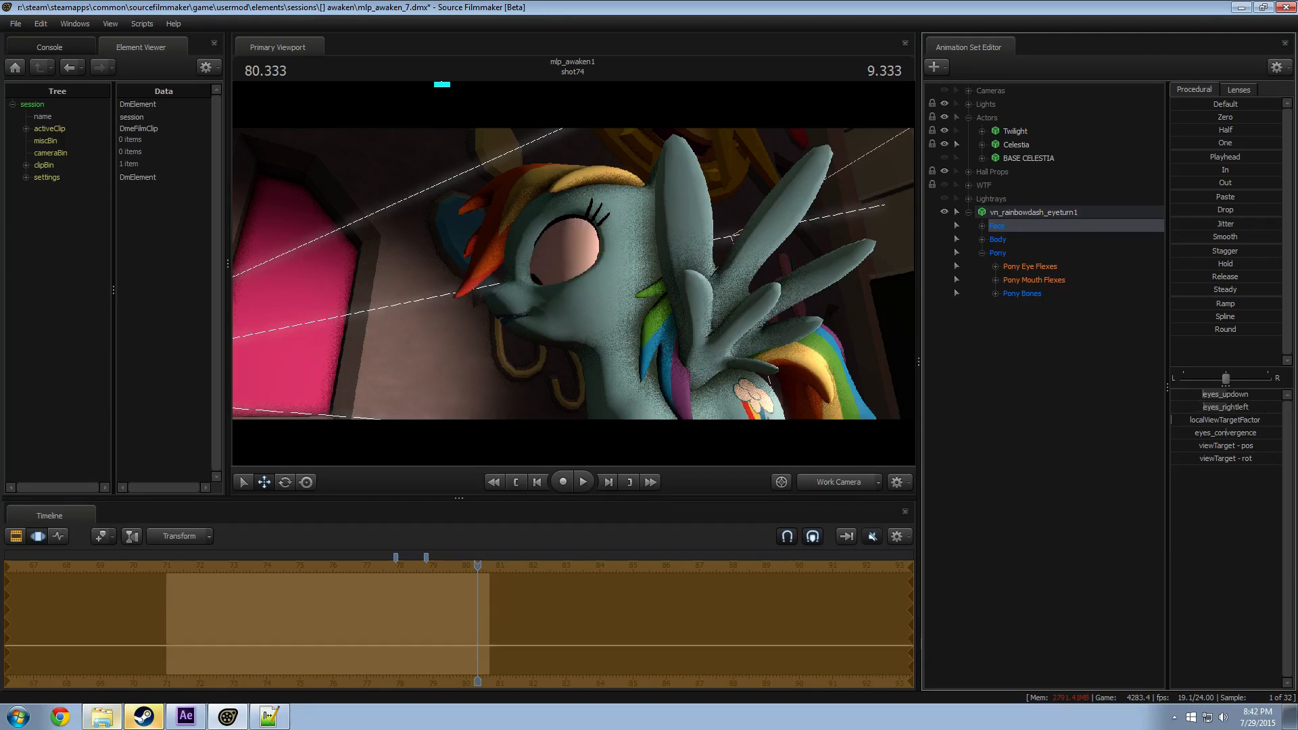
{"action": "left_click_drag", "start_coordinate": [1202, 407], "coordinate": [1227, 395]}
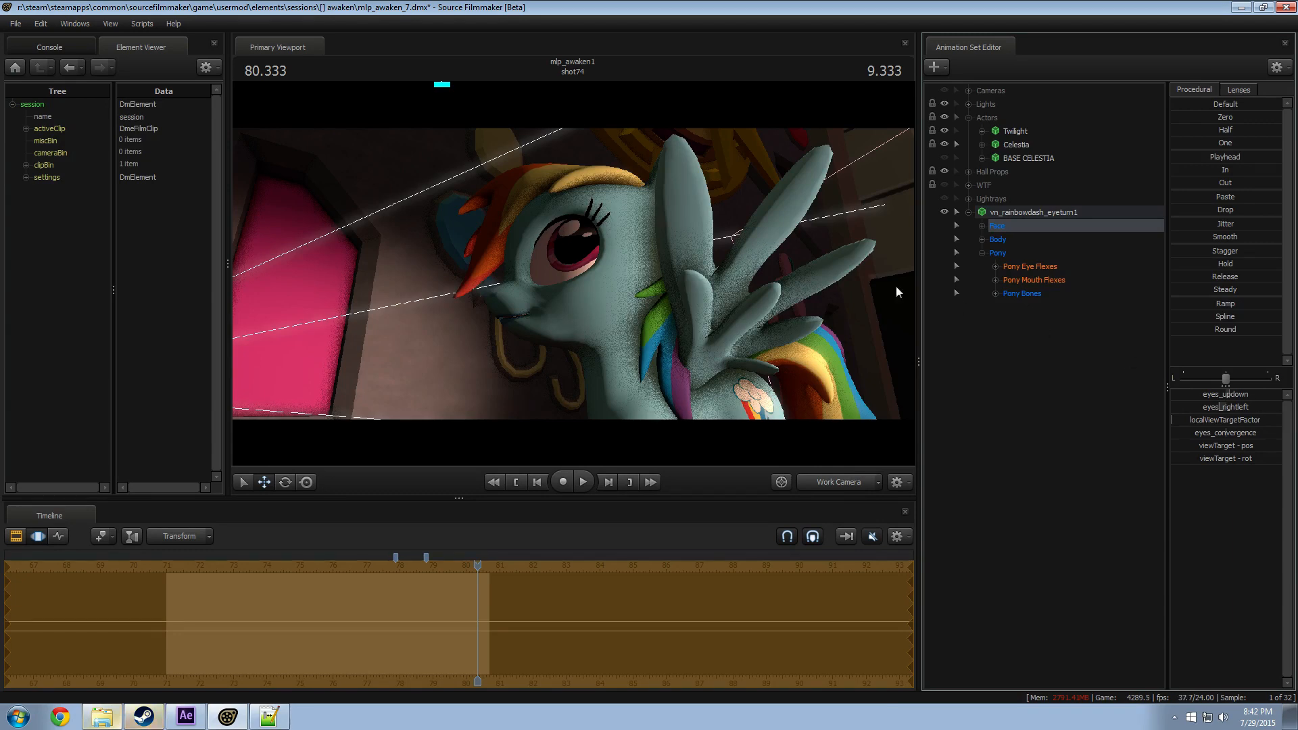
Step: Check Rainbow Dash's eyes from both sides of the head while readjusting eyes_rightleft
{"action": "mouse_move", "coordinate": [879, 293]}
{"action": "left_mouse_down"}
{"action": "mouse_move", "coordinate": [906, 304]}
{"action": "mouse_move", "coordinate": [889, 304]}
{"action": "left_mouse_up"}
{"action": "left_click_drag", "start_coordinate": [586, 278], "coordinate": [573, 273]}
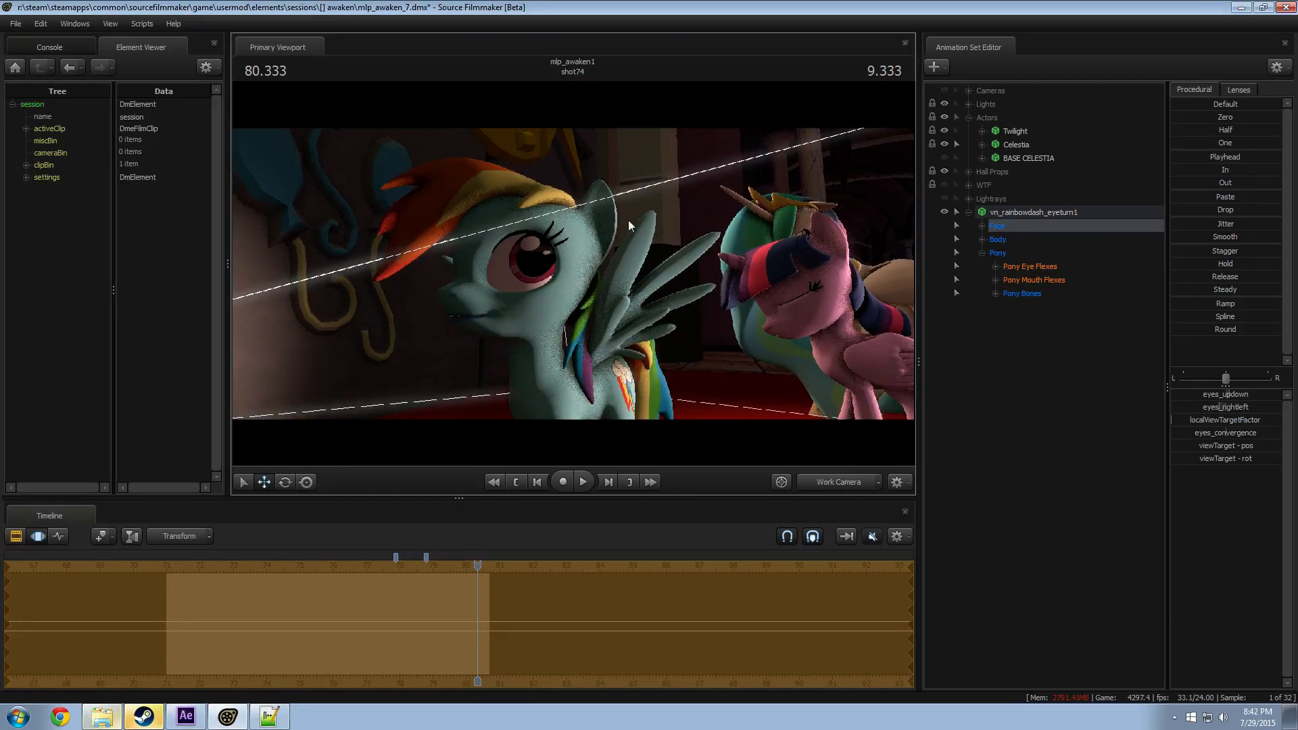
{"action": "left_click_drag", "start_coordinate": [832, 237], "coordinate": [730, 363], "text": "alt"}
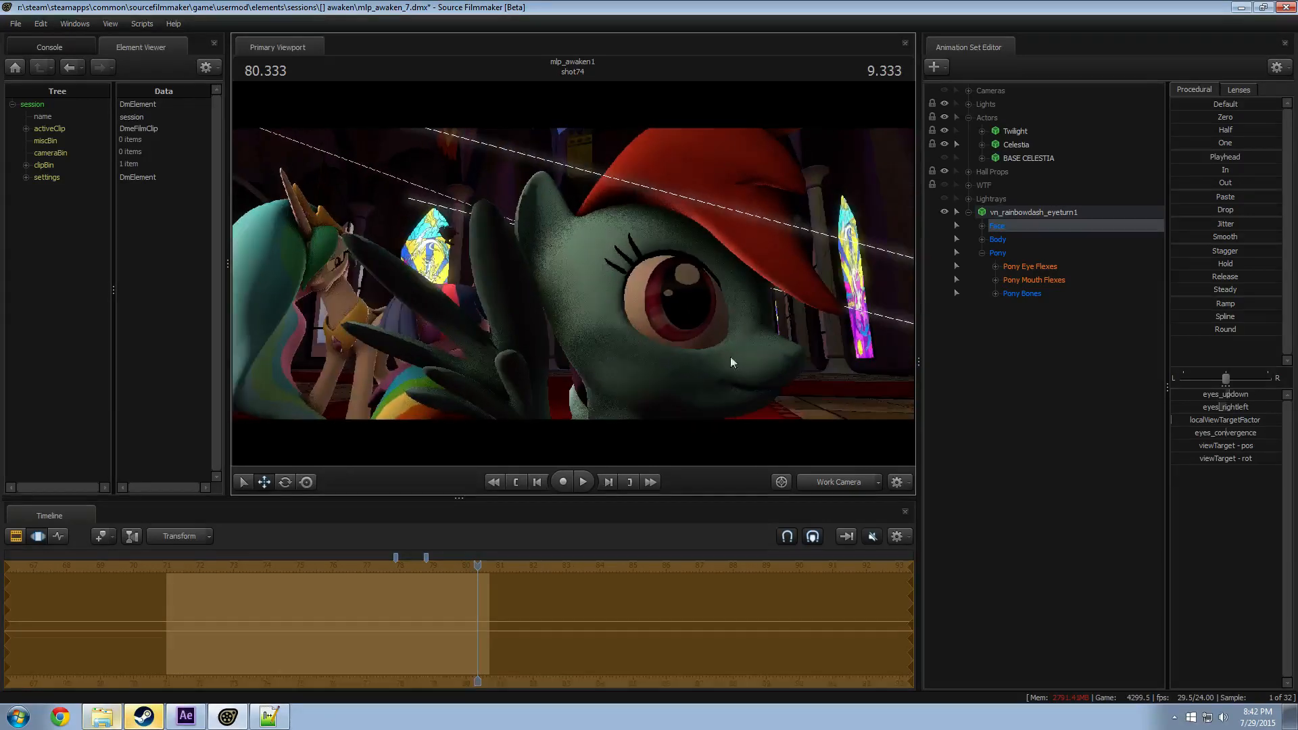
{"action": "mouse_move", "coordinate": [1248, 404]}
{"action": "left_mouse_down"}
{"action": "mouse_move", "coordinate": [1292, 404]}
{"action": "mouse_move", "coordinate": [1234, 404]}
{"action": "left_mouse_up"}
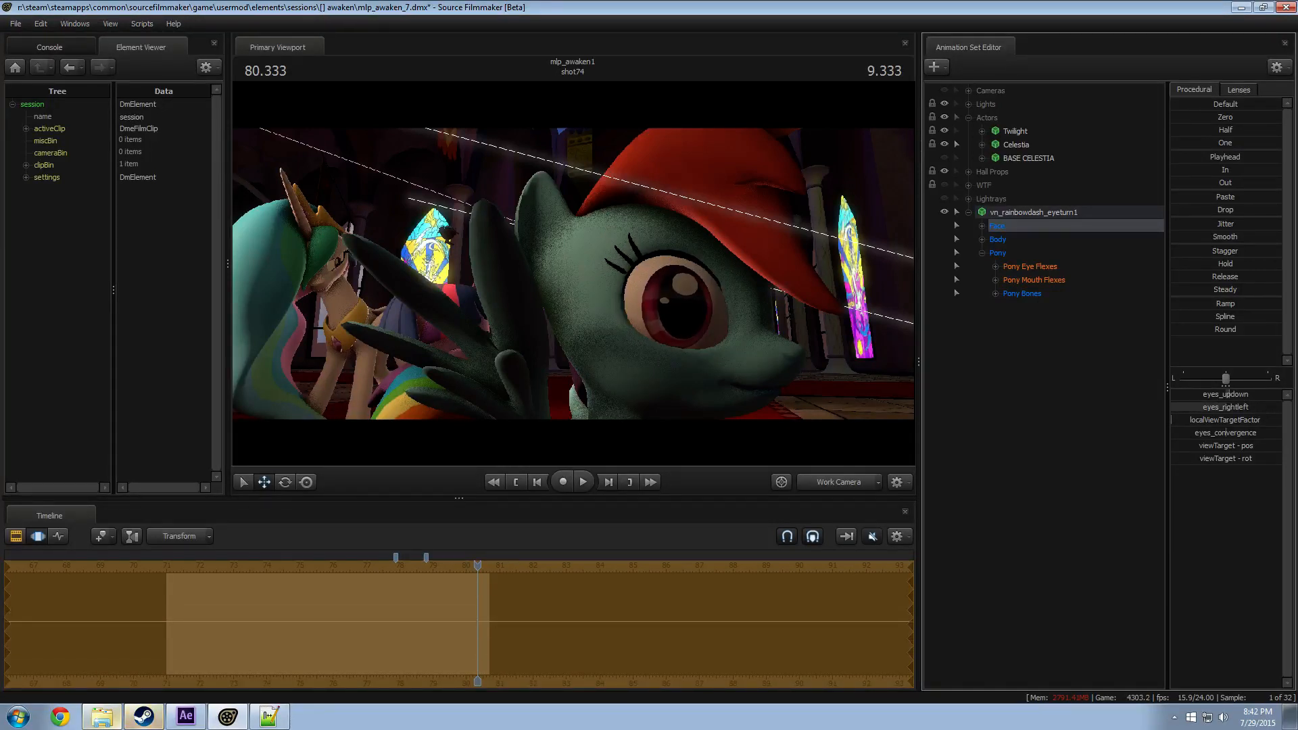
{"action": "left_click_drag", "start_coordinate": [710, 270], "coordinate": [487, 284], "text": "alt"}
Step: Undo the last eye change and delete the vn_rainbowdash_eyeturn1 animation set from the shot
{"action": "key", "text": "ctrl+z"}
{"action": "key", "text": "w"}
{"action": "mouse_move", "coordinate": [573, 273]}
{"action": "left_mouse_down"}
{"action": "mouse_move", "coordinate": [601, 284]}
{"action": "mouse_move", "coordinate": [573, 273]}
{"action": "left_mouse_up"}
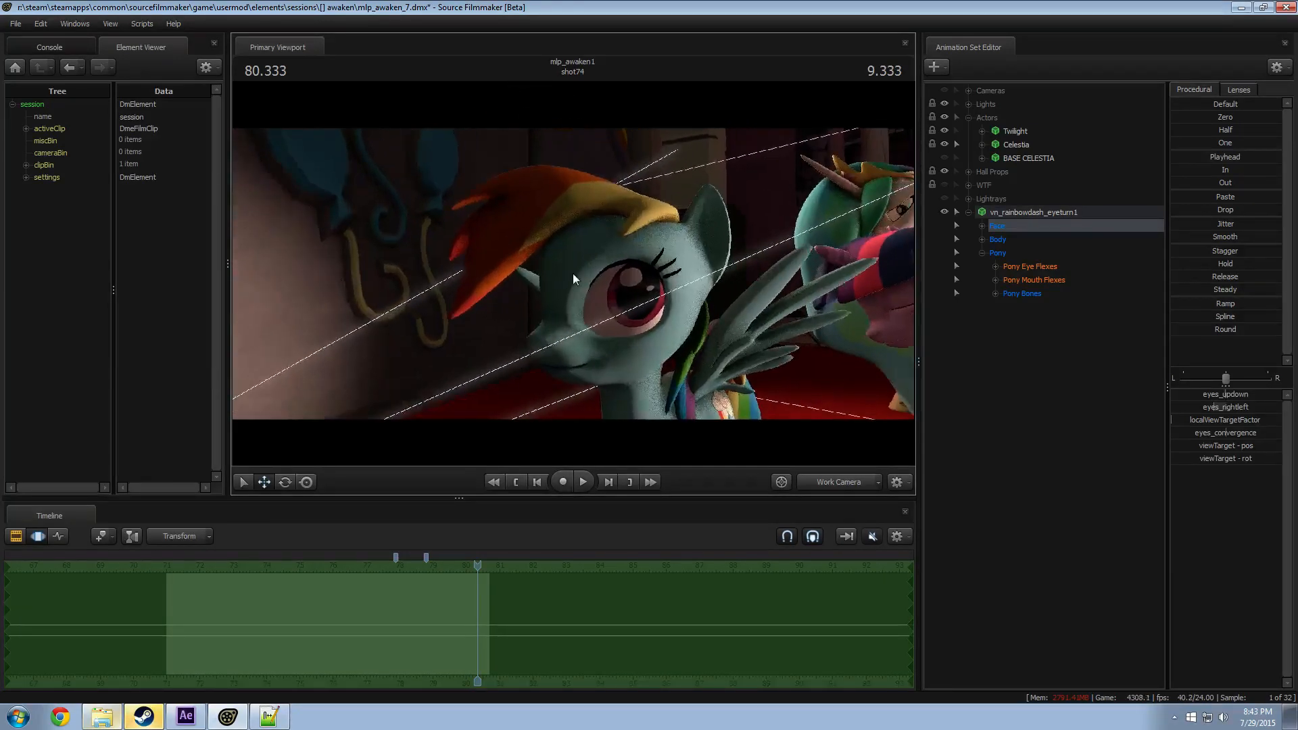
{"action": "right_click", "coordinate": [1036, 225]}
{"action": "left_click", "coordinate": [1051, 246]}
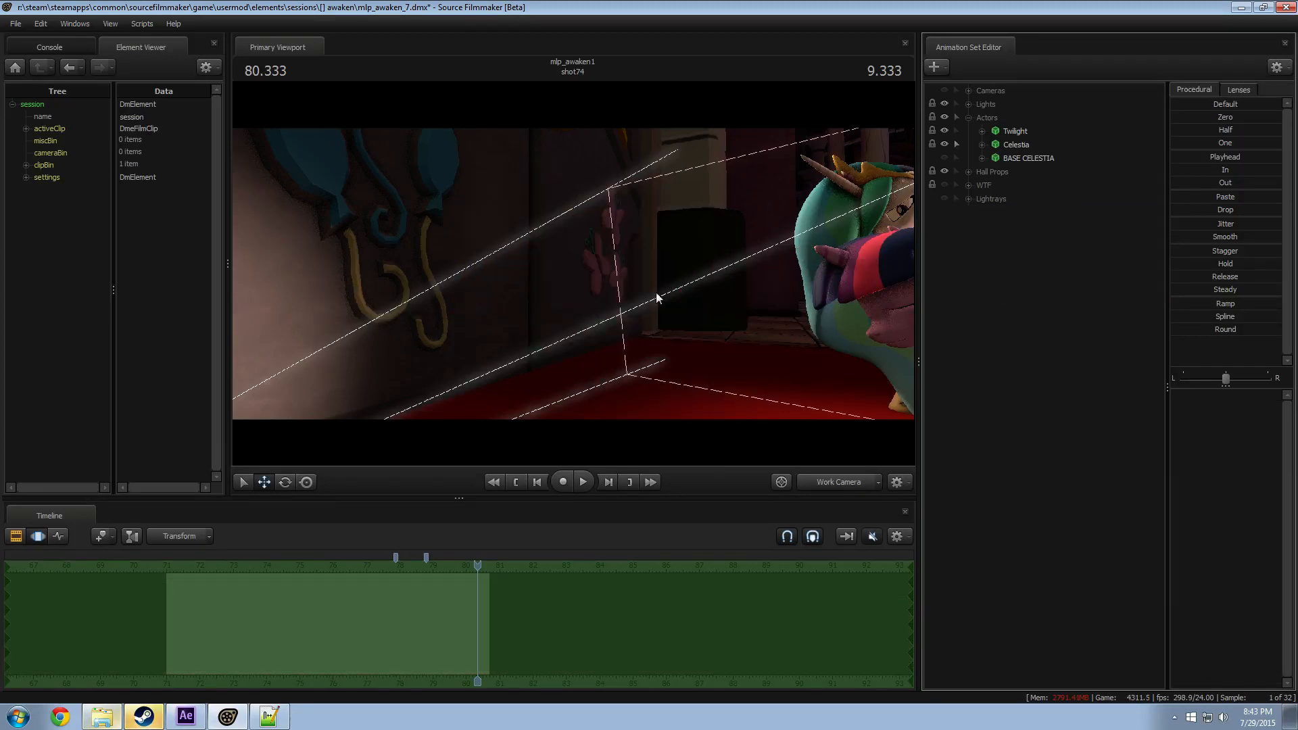
Step: Examine Celestia's and Twilight's poses near the end of shot74 from several close viewpoints
{"action": "left_click_drag", "start_coordinate": [657, 293], "coordinate": [845, 287]}
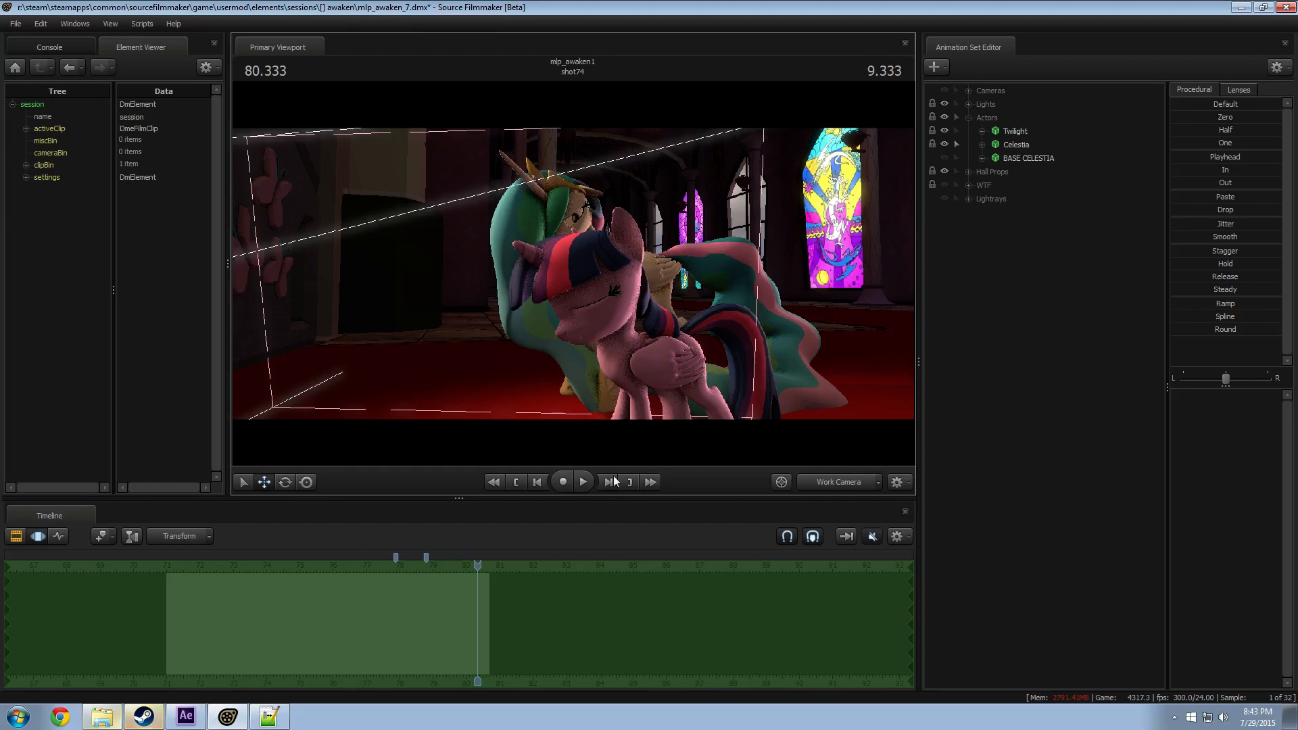
{"action": "key", "text": "w"}
{"action": "left_click_drag", "start_coordinate": [595, 351], "coordinate": [586, 261]}
{"action": "key", "text": "z"}
{"action": "key", "text": "w"}
{"action": "key", "text": "a"}
{"action": "key", "text": "a"}
{"action": "key", "text": "w"}
{"action": "key", "text": "x"}
{"action": "key", "text": "d"}
{"action": "key", "text": "s"}
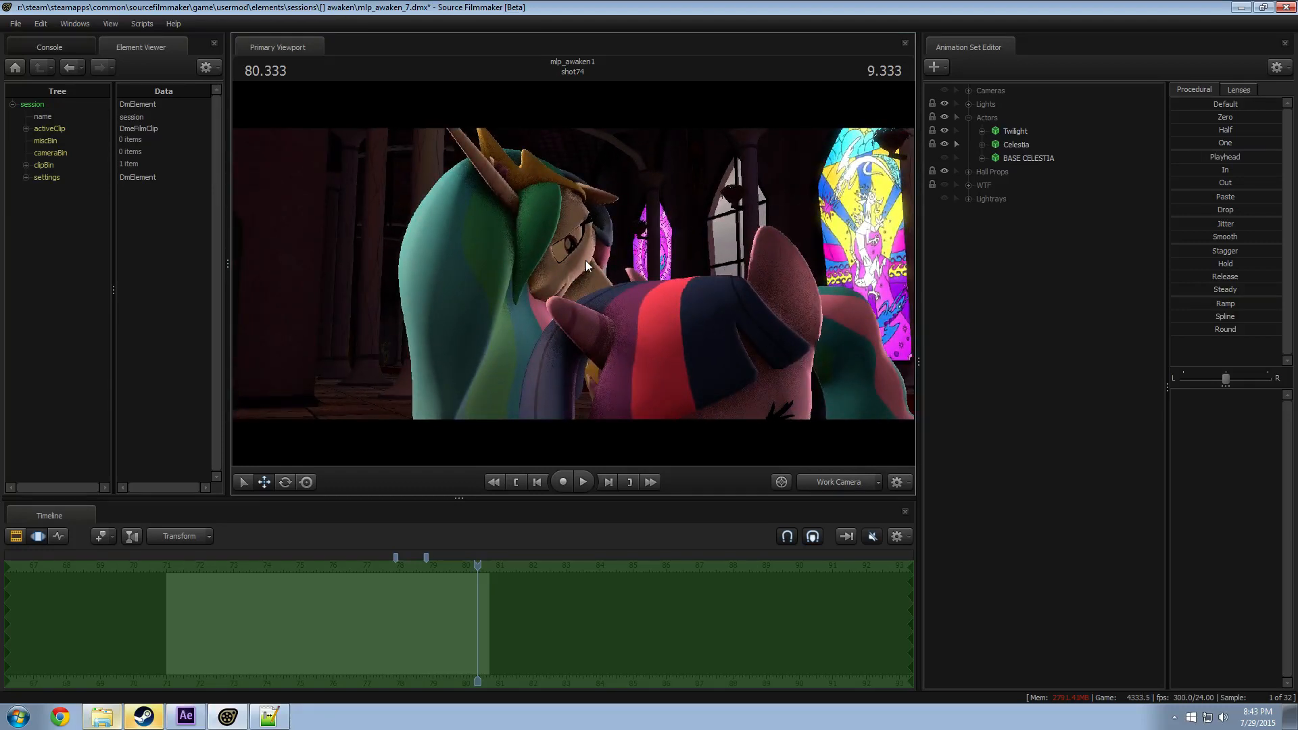
Step: Scrub back through shot74 and play Celestia's and Twilight's motion to review it from a wider view
{"action": "left_click_drag", "start_coordinate": [473, 571], "coordinate": [339, 562]}
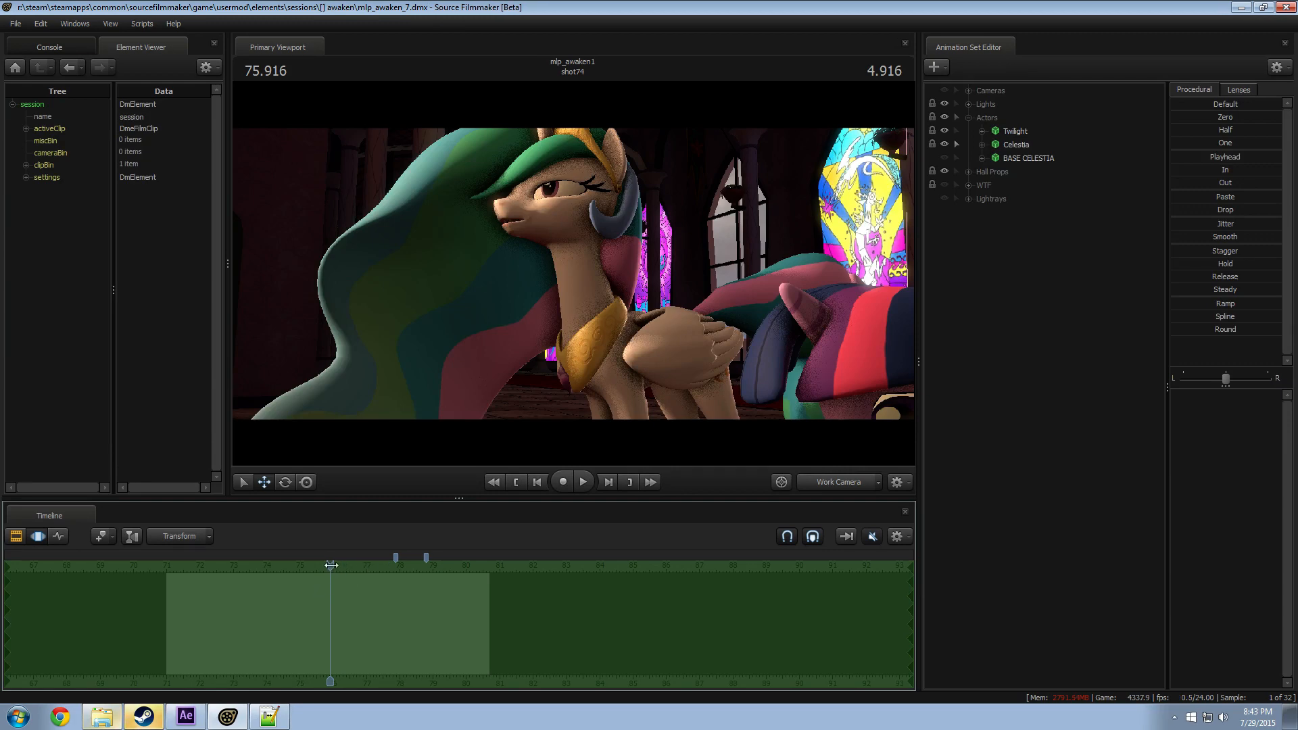
{"action": "left_click_drag", "start_coordinate": [330, 567], "coordinate": [200, 567]}
{"action": "left_click_drag", "start_coordinate": [338, 352], "coordinate": [378, 365]}
{"action": "key", "text": "space"}
{"action": "key", "text": "s"}
{"action": "mouse_move", "coordinate": [573, 274]}
{"action": "left_mouse_down"}
{"action": "mouse_move", "coordinate": [576, 291]}
{"action": "mouse_move", "coordinate": [571, 273]}
{"action": "left_mouse_up"}
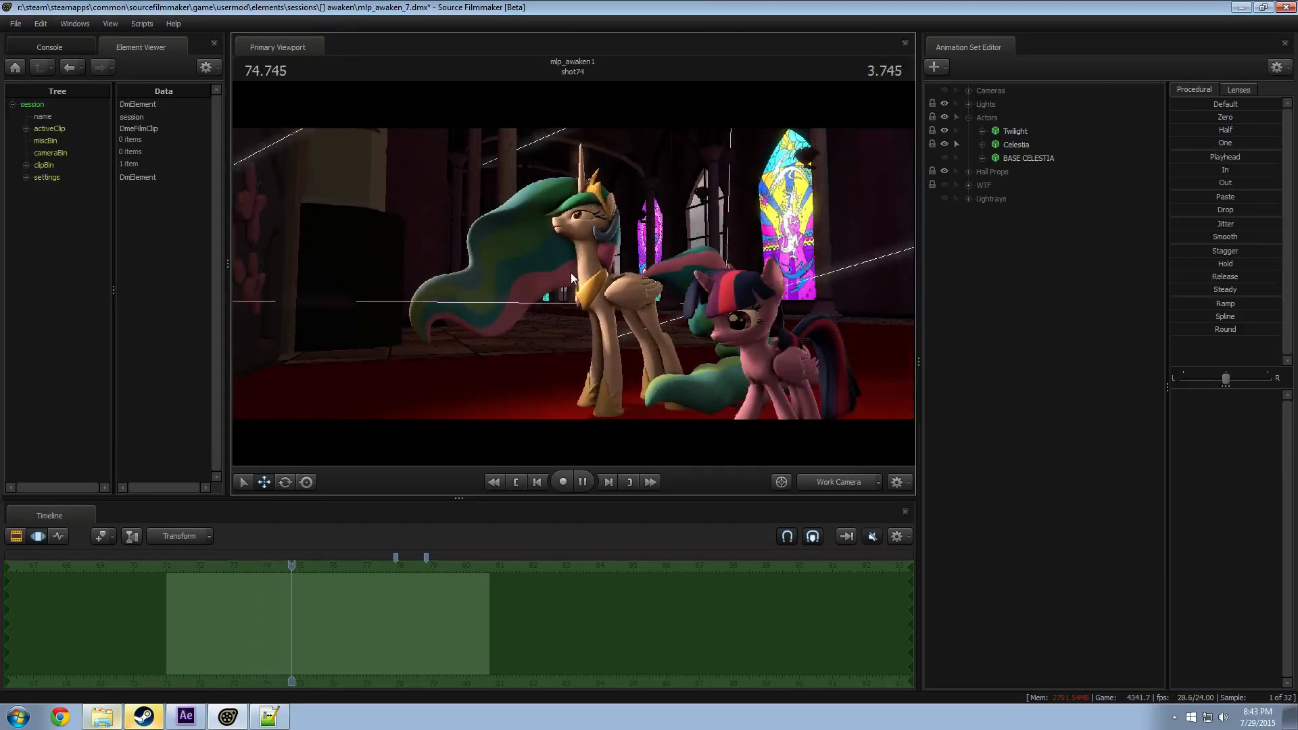
{"action": "key", "text": "space"}
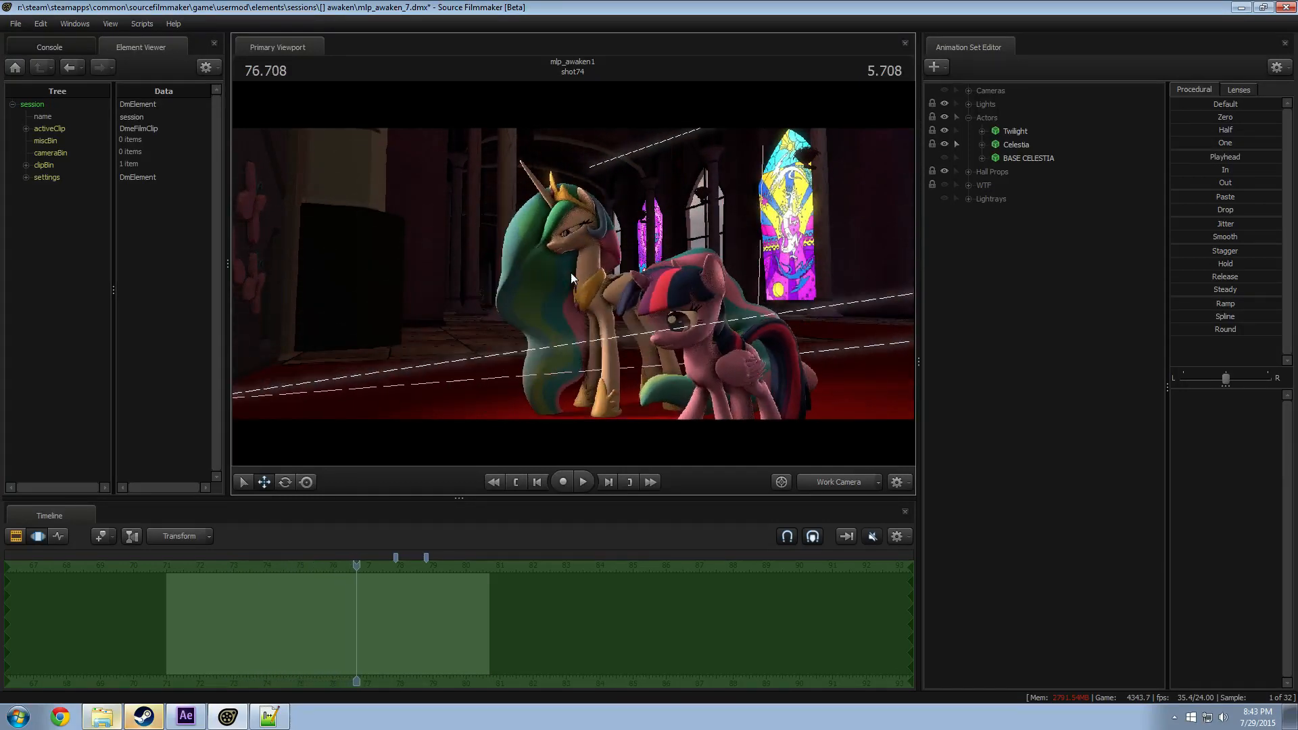
{"action": "left_click", "coordinate": [282, 560]}
{"action": "key", "text": "space"}
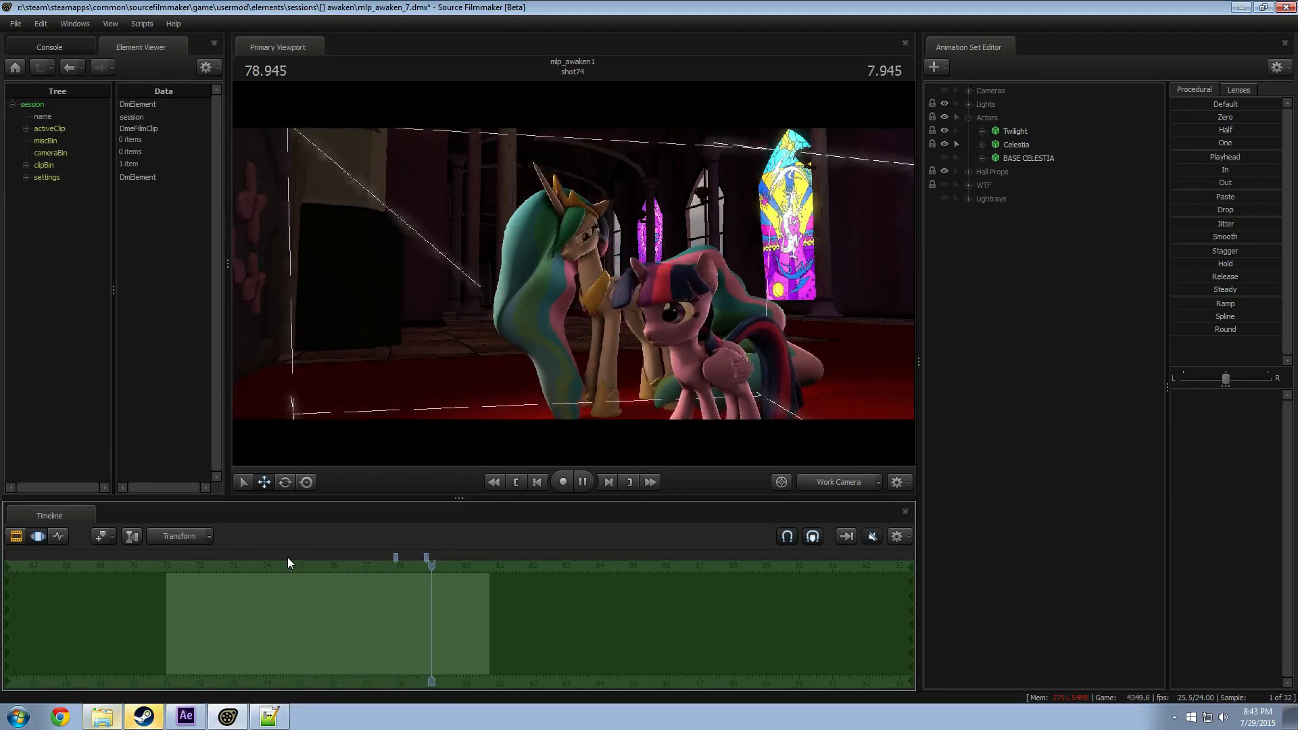
{"action": "key", "text": "space"}
Step: Add a scale control to the Celestia model
{"action": "key", "text": "w"}
{"action": "left_click_drag", "start_coordinate": [551, 388], "coordinate": [575, 409]}
{"action": "key", "text": "w"}
{"action": "key", "text": "s"}
{"action": "right_click", "coordinate": [1026, 146]}
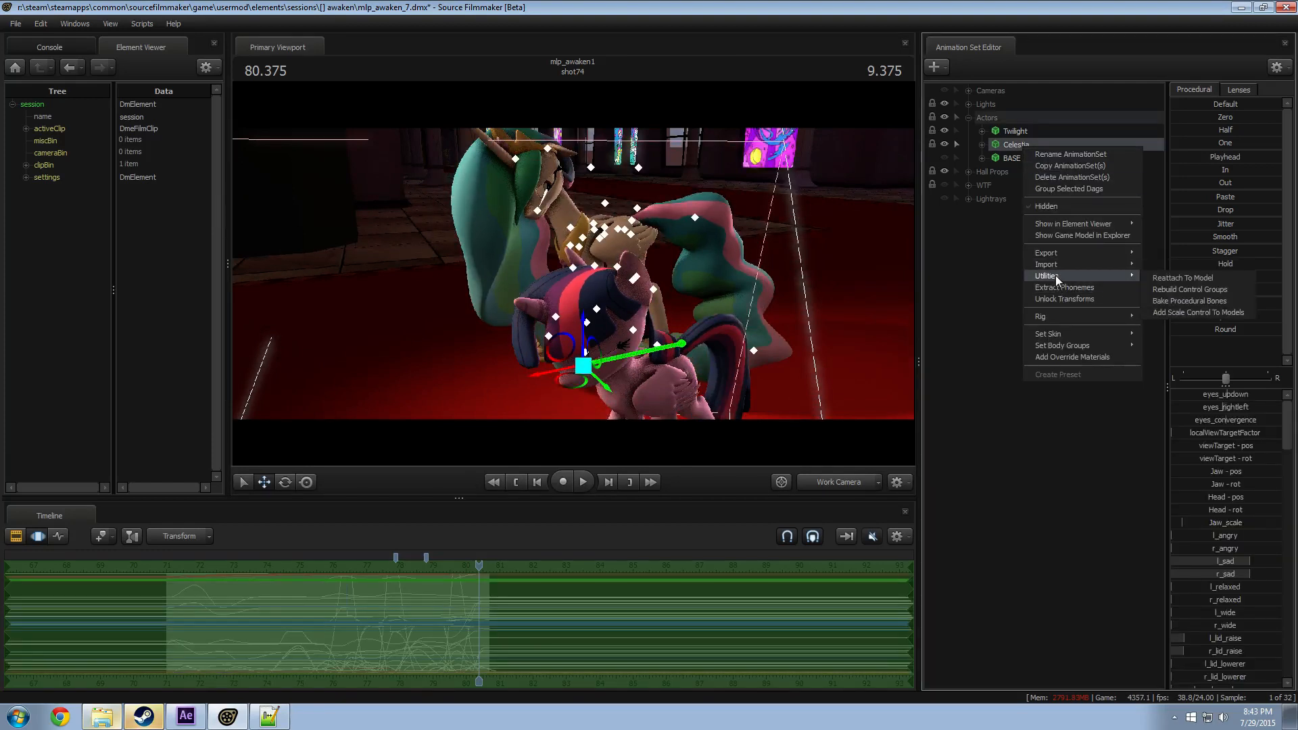
{"action": "left_click", "coordinate": [1164, 311]}
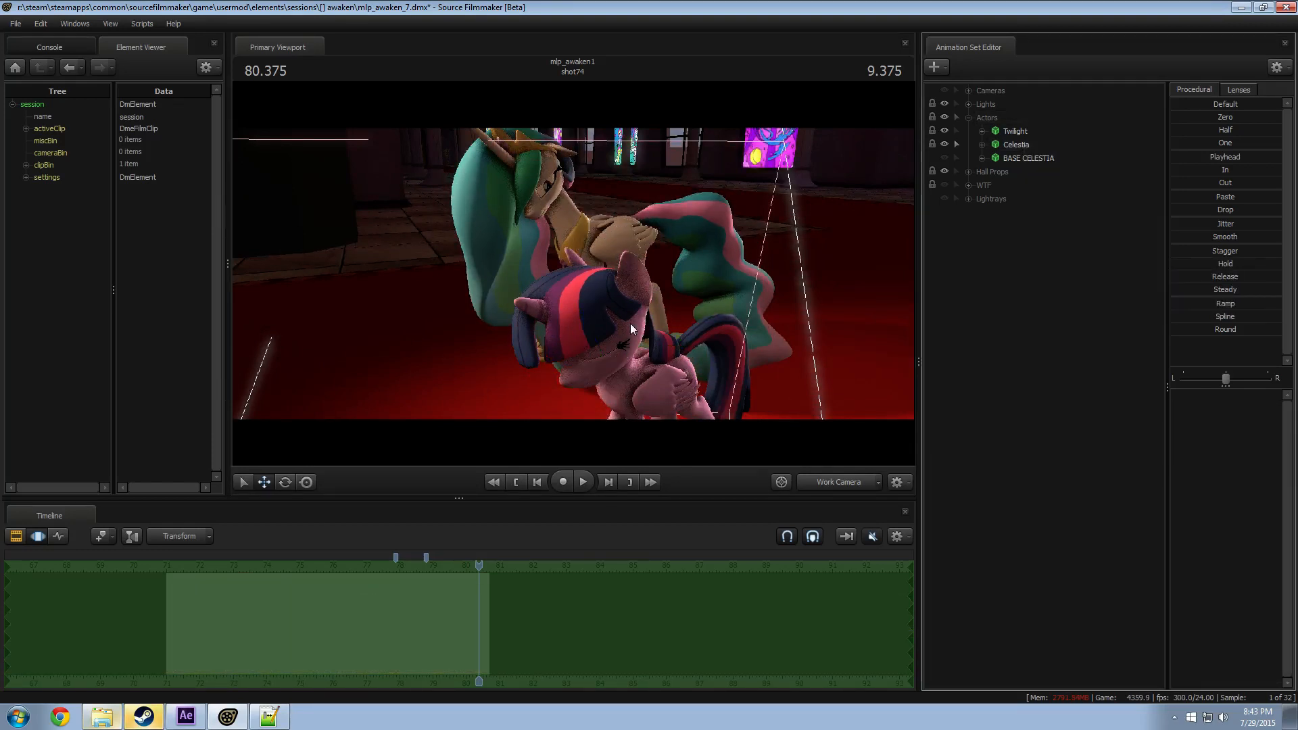
Step: Play the motion from about 75.5 s and set the time selection to cover everything up to 75.750 s
{"action": "left_click_drag", "start_coordinate": [382, 599], "coordinate": [316, 599]}
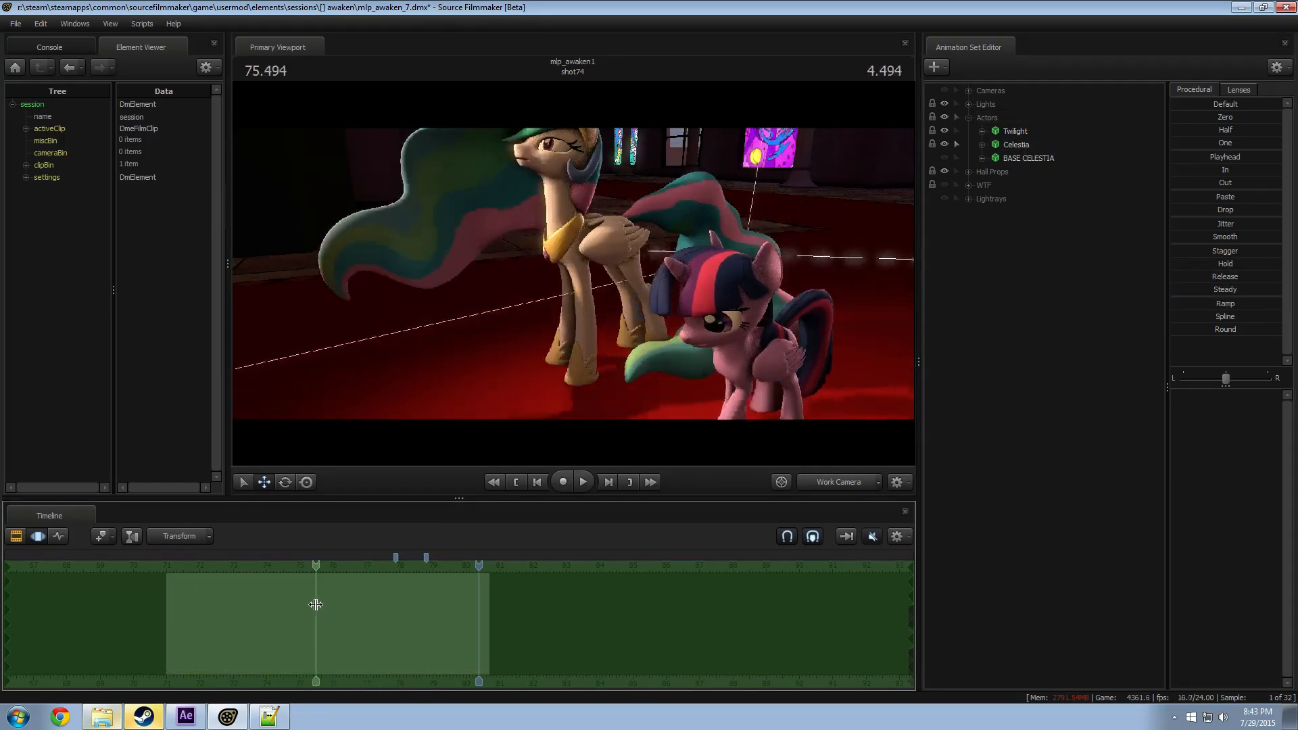
{"action": "key", "text": "space"}
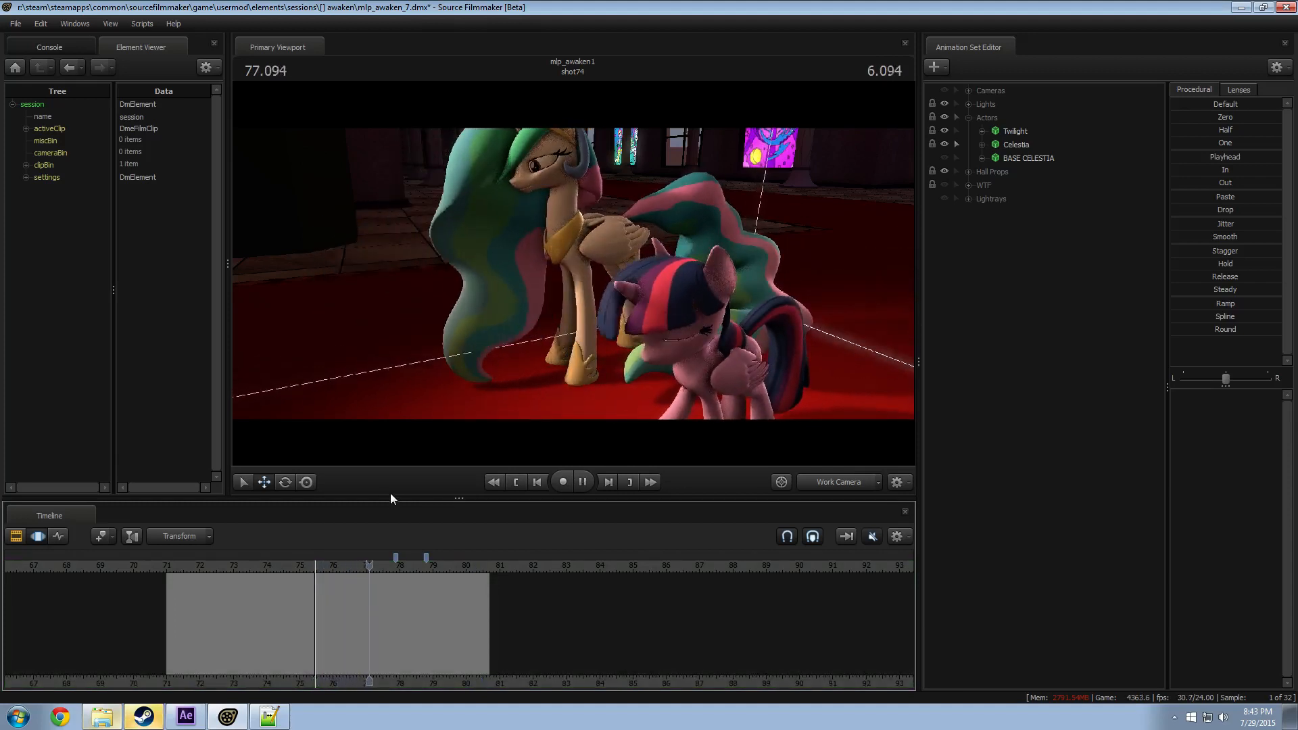
{"action": "mouse_move", "coordinate": [291, 591]}
{"action": "left_mouse_down"}
{"action": "mouse_move", "coordinate": [255, 598]}
{"action": "mouse_move", "coordinate": [300, 603]}
{"action": "left_mouse_up"}
{"action": "mouse_move", "coordinate": [326, 605]}
{"action": "left_mouse_down"}
{"action": "mouse_move", "coordinate": [338, 606]}
{"action": "mouse_move", "coordinate": [249, 623]}
{"action": "left_mouse_up"}
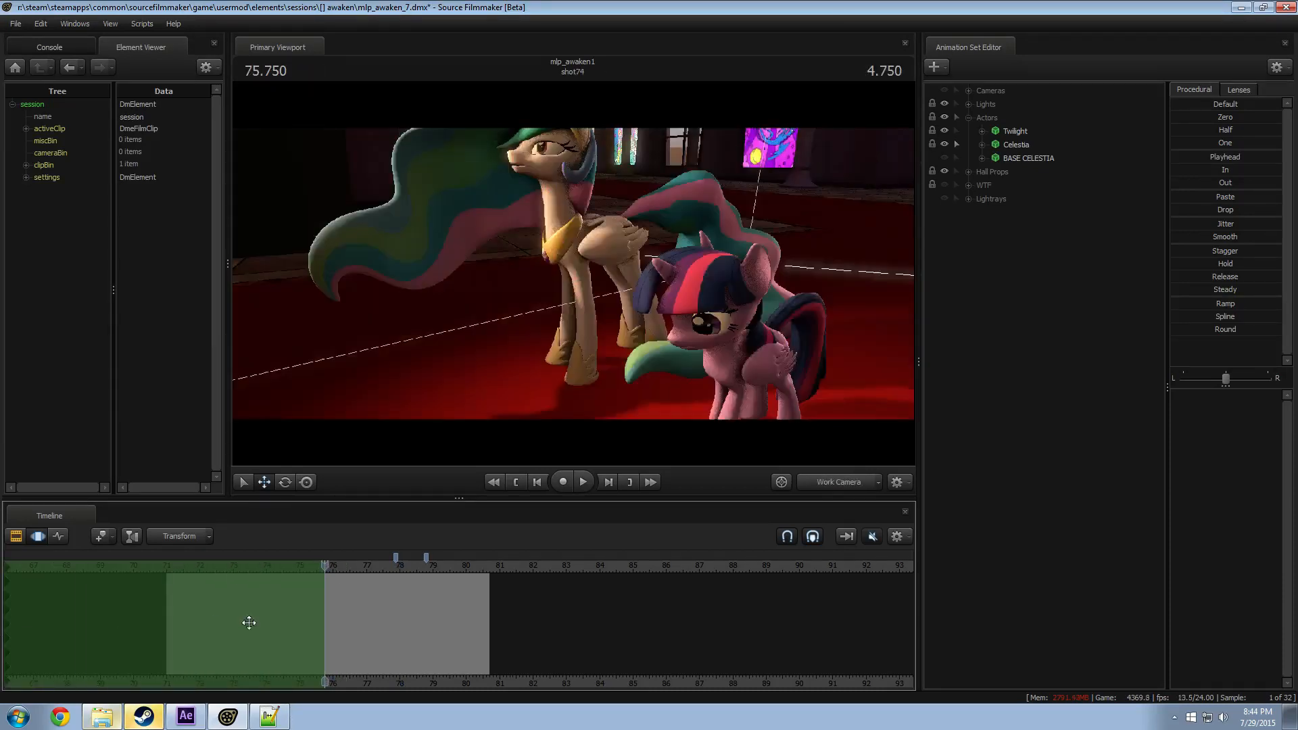
Step: Rotate Celestia's HairFront1 bone slightly, with the time selection's trailing falloff extended to about 77.3 s
{"action": "left_click_drag", "start_coordinate": [597, 331], "coordinate": [590, 287]}
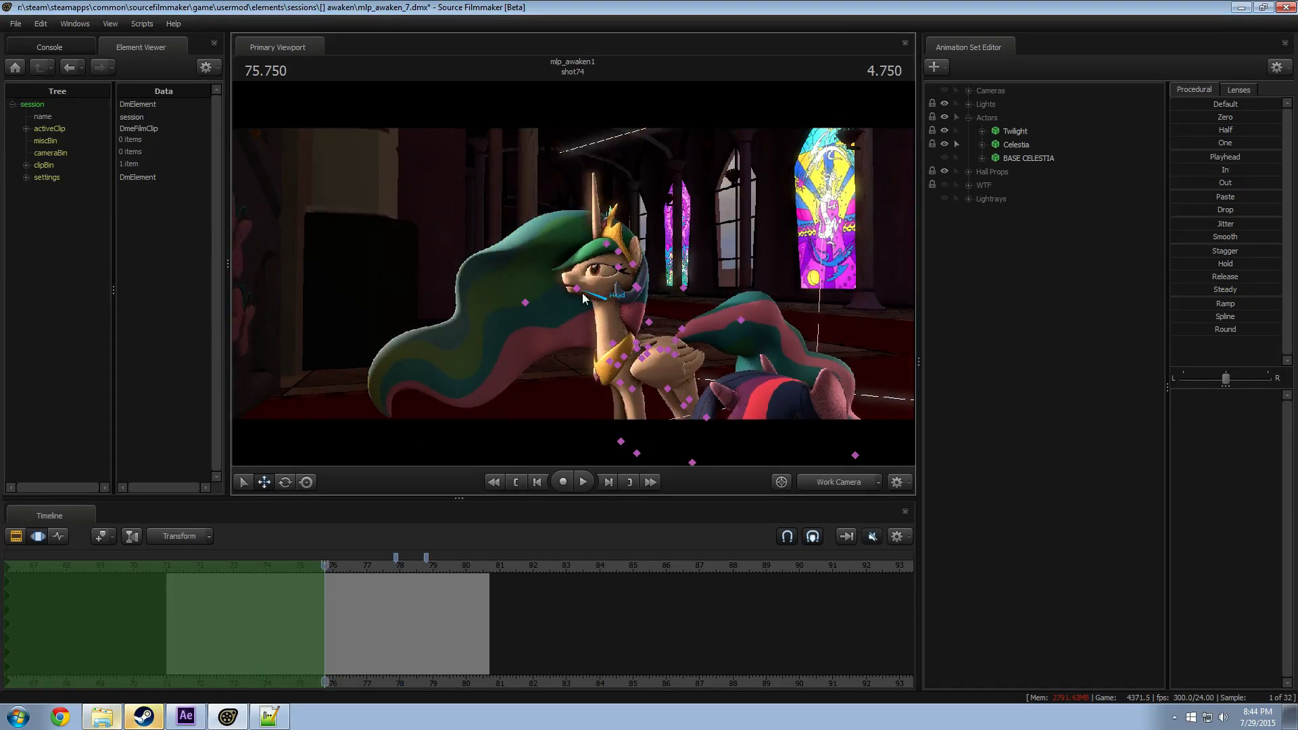
{"action": "left_click", "coordinate": [613, 249]}
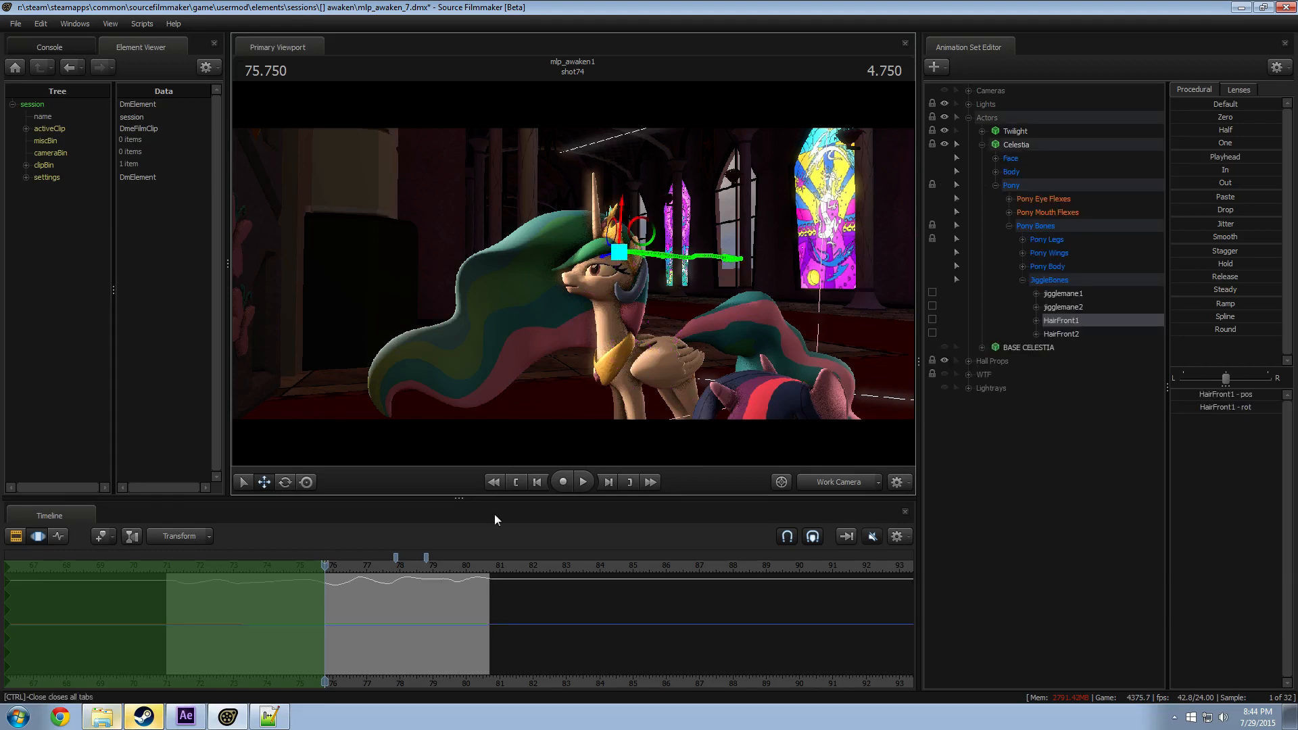
{"action": "left_click_drag", "start_coordinate": [328, 595], "coordinate": [381, 603]}
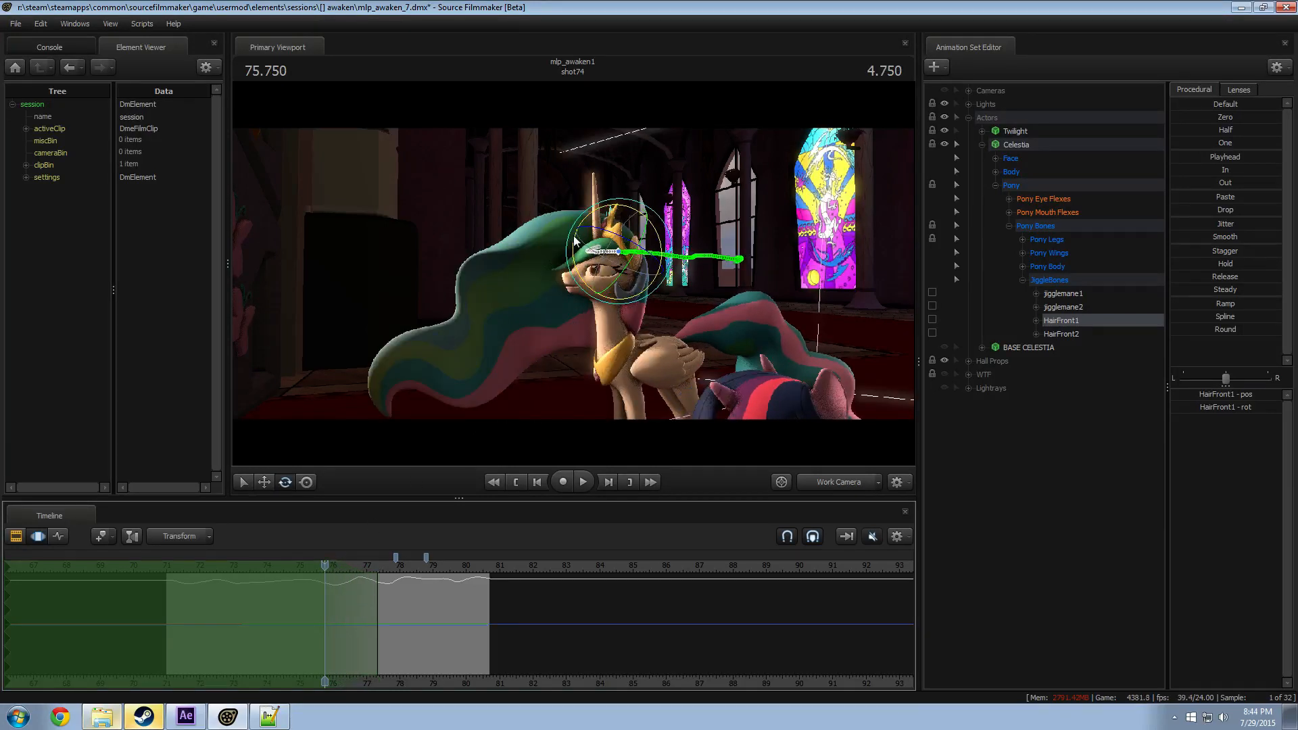
{"action": "left_click_drag", "start_coordinate": [576, 241], "coordinate": [573, 254]}
Step: Review the front hair adjustment by playing the shot in the work camera and repeatedly through camera2
{"action": "key", "text": "space"}
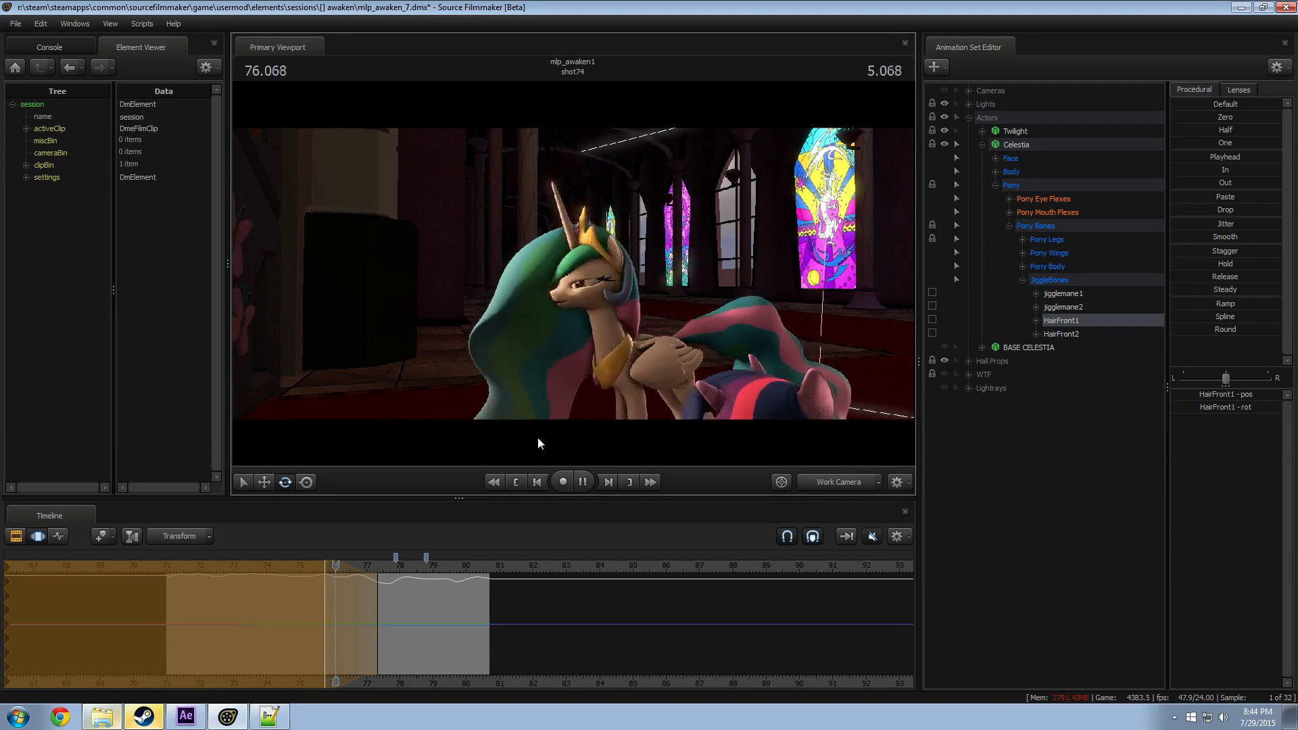
{"action": "key", "text": "space"}
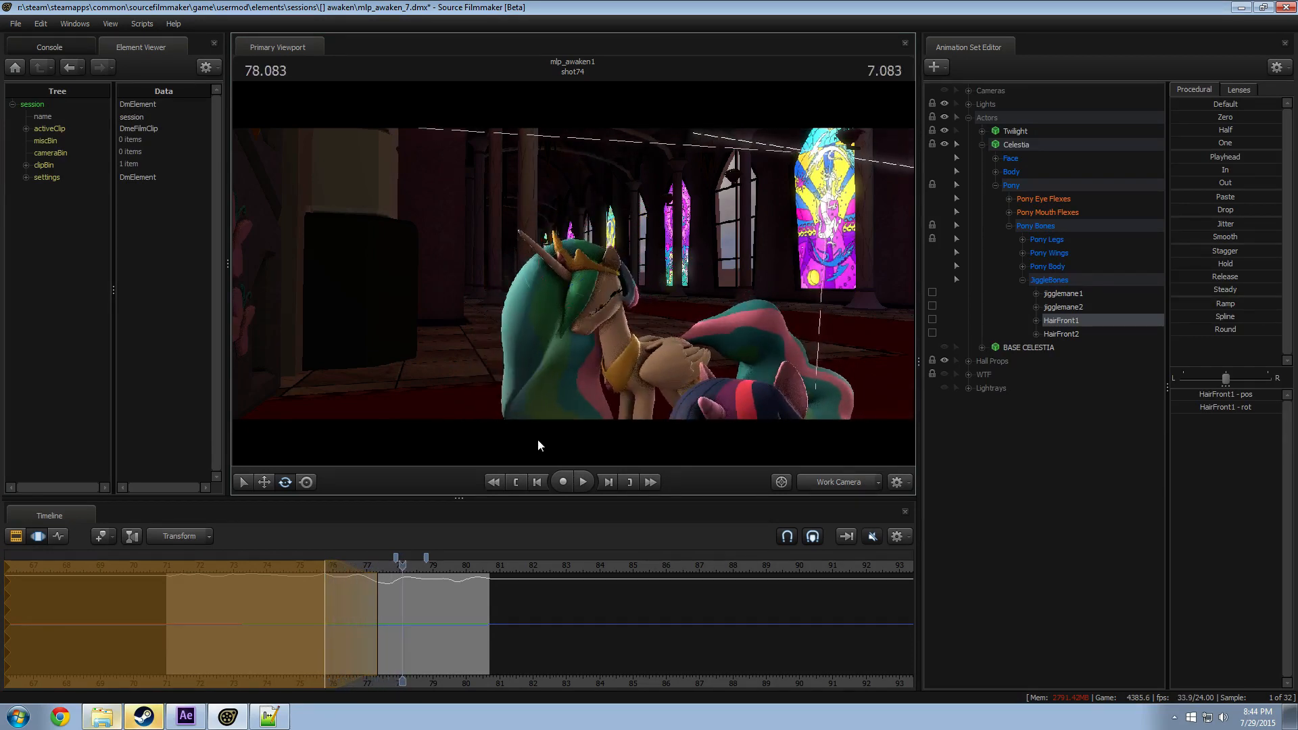
{"action": "left_click", "coordinate": [835, 481]}
{"action": "left_click_drag", "start_coordinate": [420, 565], "coordinate": [314, 567]}
{"action": "key", "text": "space"}
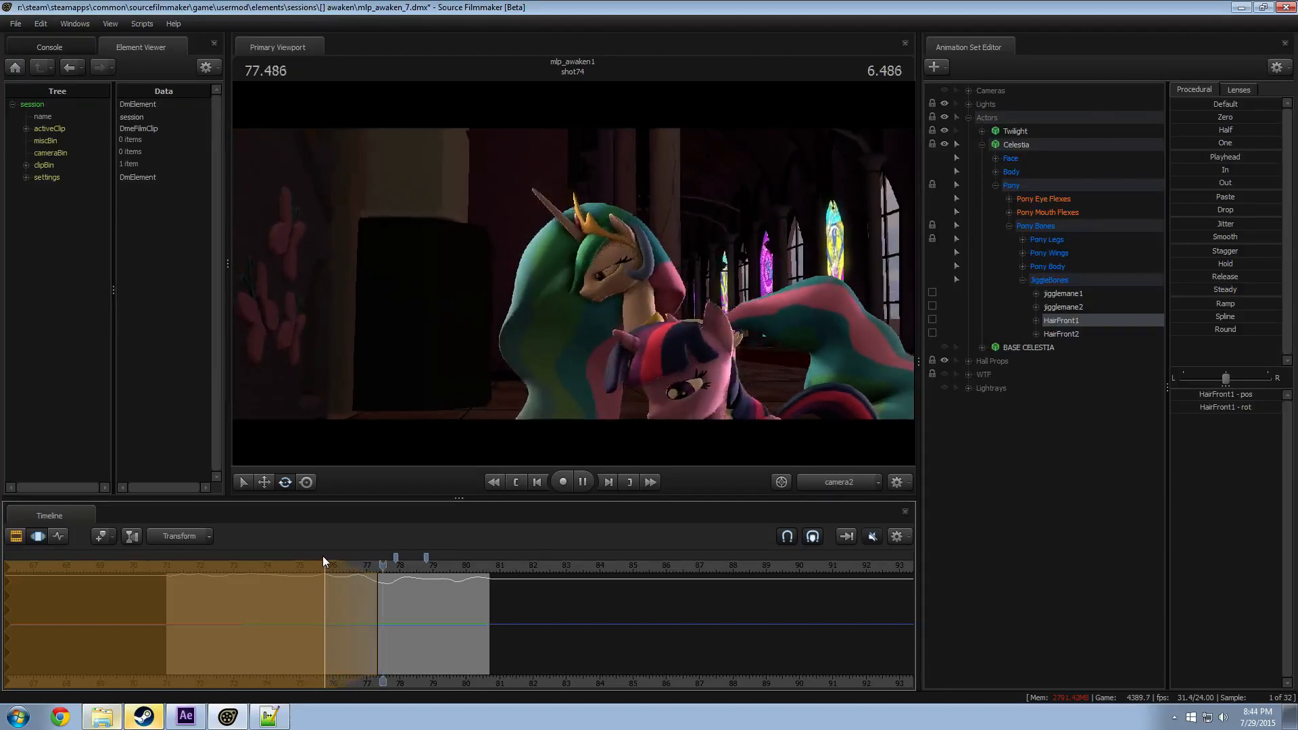
{"action": "key", "text": "space"}
{"action": "left_click_drag", "start_coordinate": [370, 565], "coordinate": [332, 568]}
{"action": "key", "text": "space"}
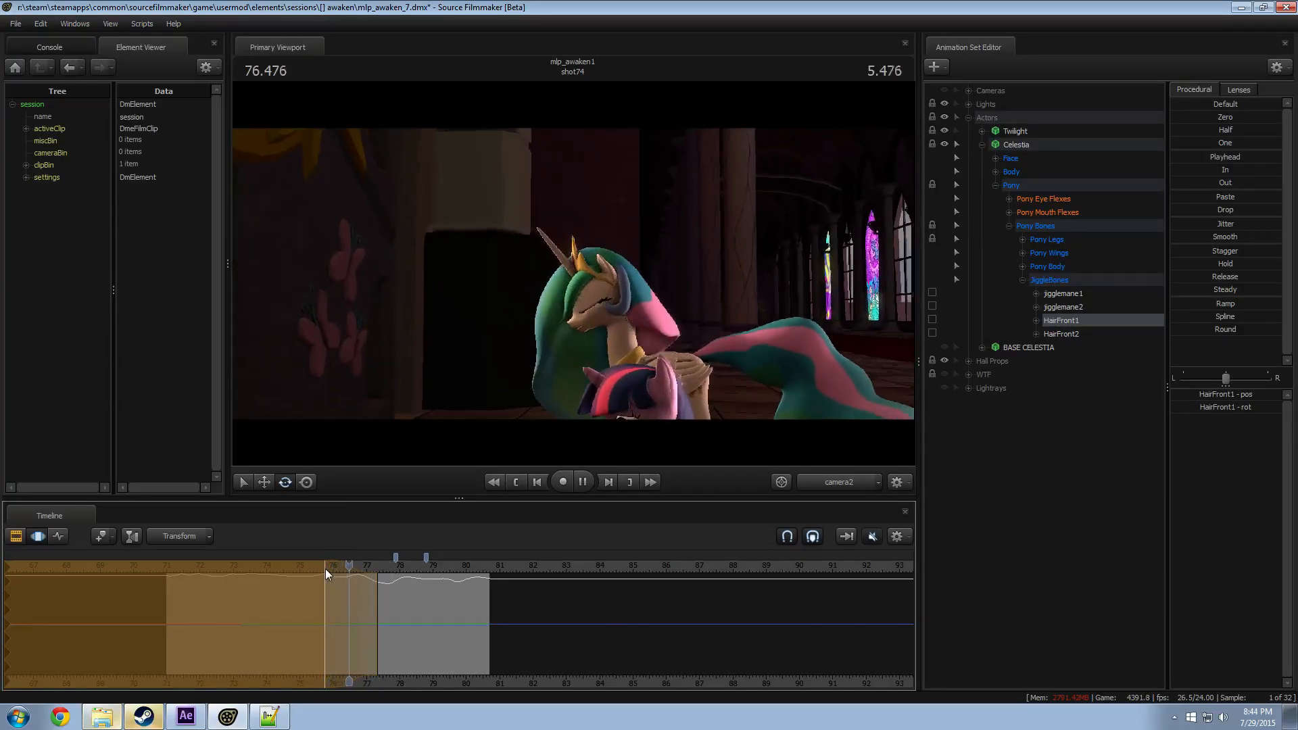
{"action": "key", "text": "space"}
Step: Apply a partial Round preset to HairFront1 over a time selection from about 76.3 to 77.4 s with falloff on both sides
{"action": "scroll", "coordinate": [359, 607], "scroll_direction": "up", "scroll_amount": 8}
{"action": "left_click_drag", "start_coordinate": [403, 600], "coordinate": [309, 599], "text": "shift"}
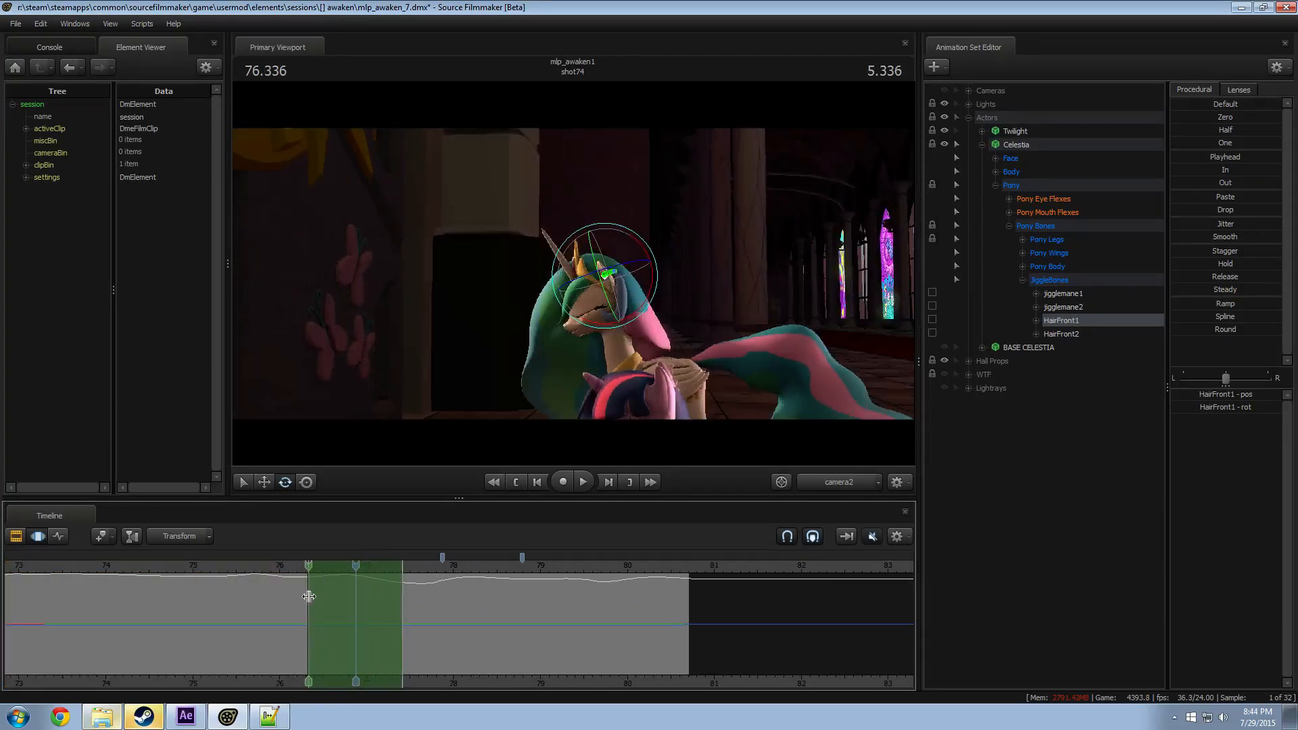
{"action": "scroll", "coordinate": [324, 592], "scroll_direction": "up", "scroll_amount": 3, "text": "shift"}
{"action": "left_click_drag", "start_coordinate": [1189, 329], "coordinate": [1202, 329]}
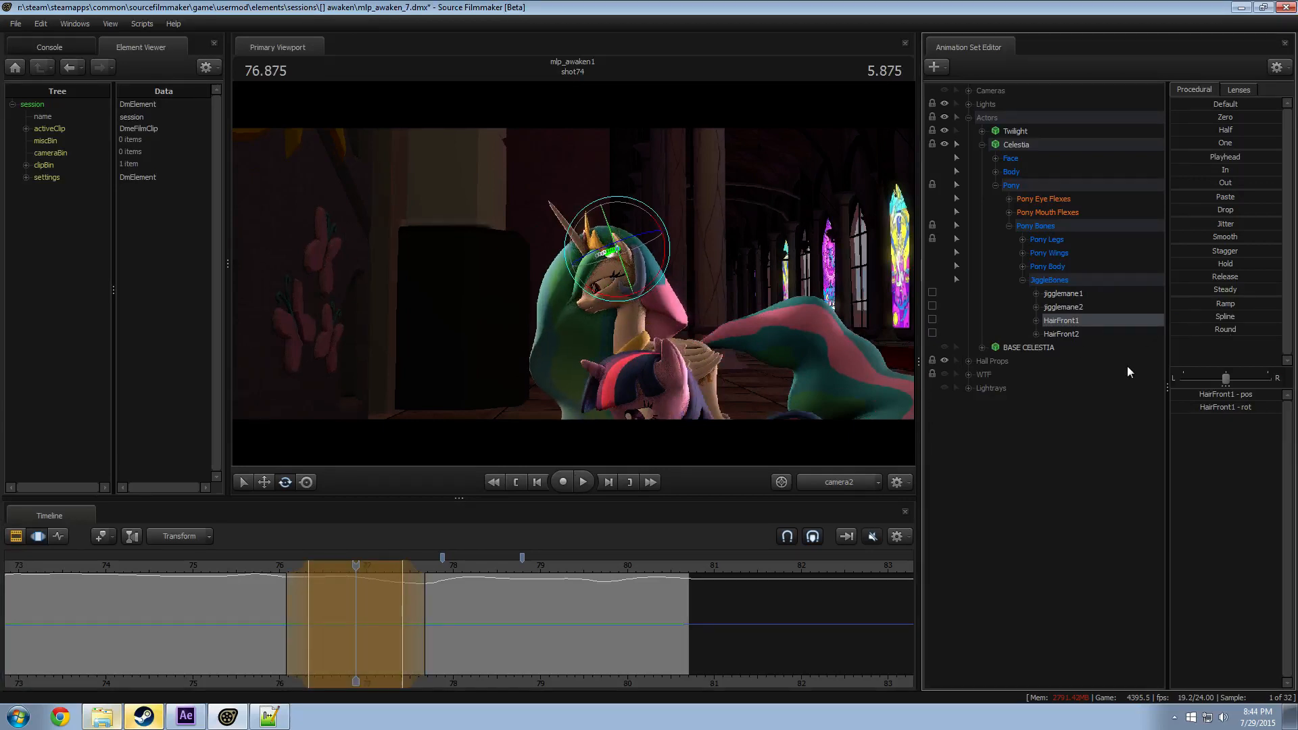
Step: Play back the adjusted hair section and extend the time selection's trailing falloff to about 78.1 s
{"action": "left_click", "coordinate": [266, 561]}
{"action": "key", "text": "space"}
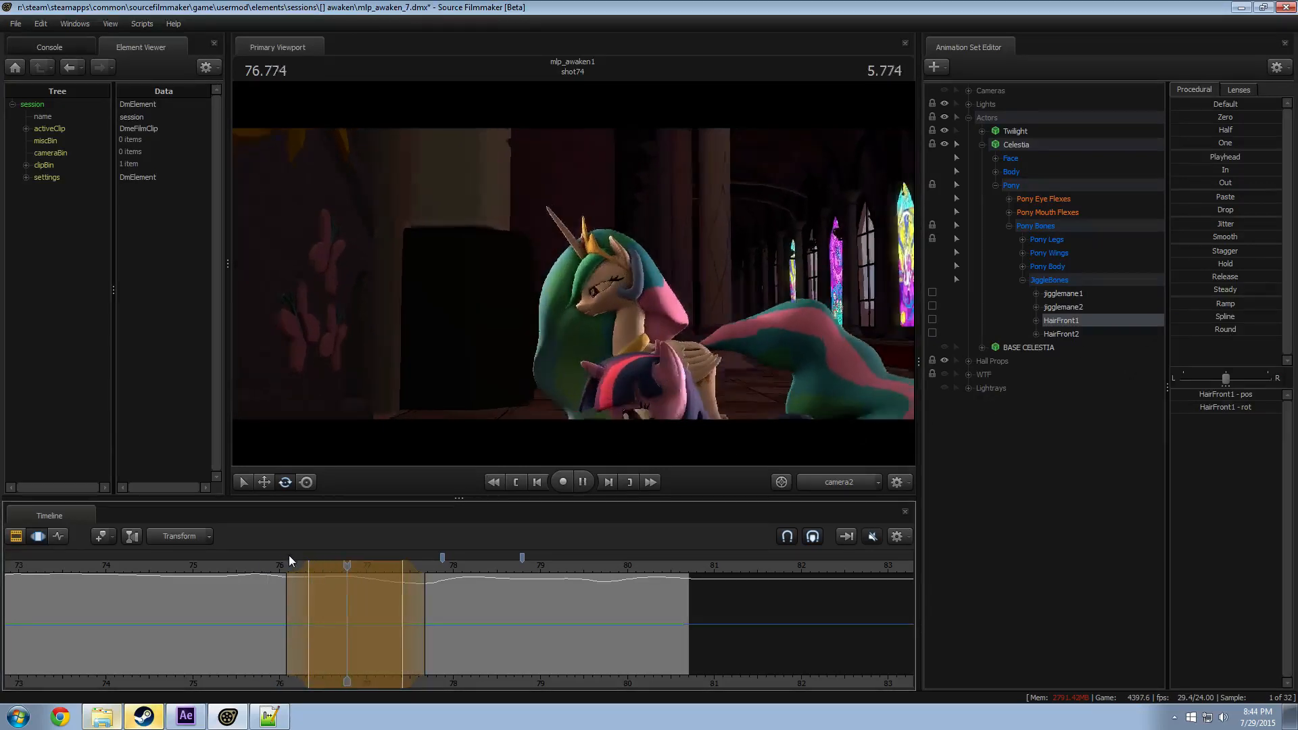
{"action": "key", "text": "space"}
{"action": "left_click_drag", "start_coordinate": [417, 623], "coordinate": [452, 617]}
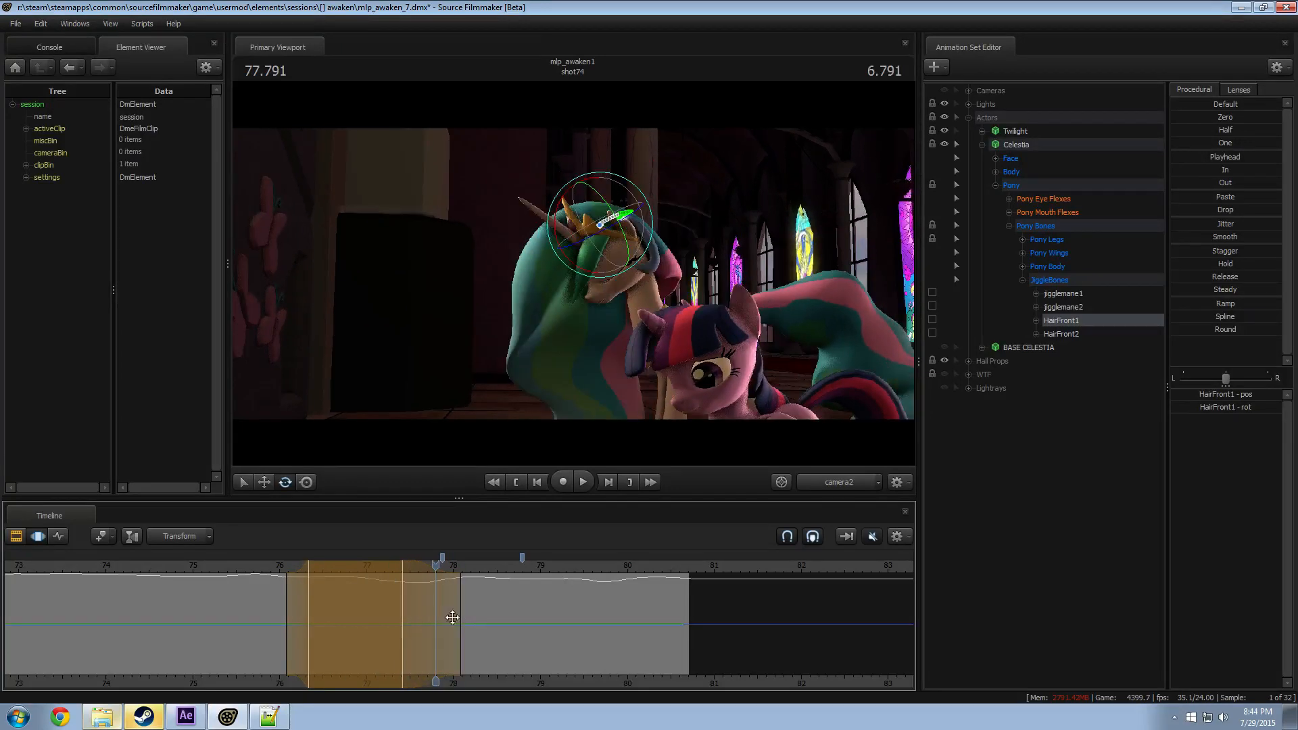
{"action": "left_click", "coordinate": [347, 567]}
{"action": "key", "text": "space"}
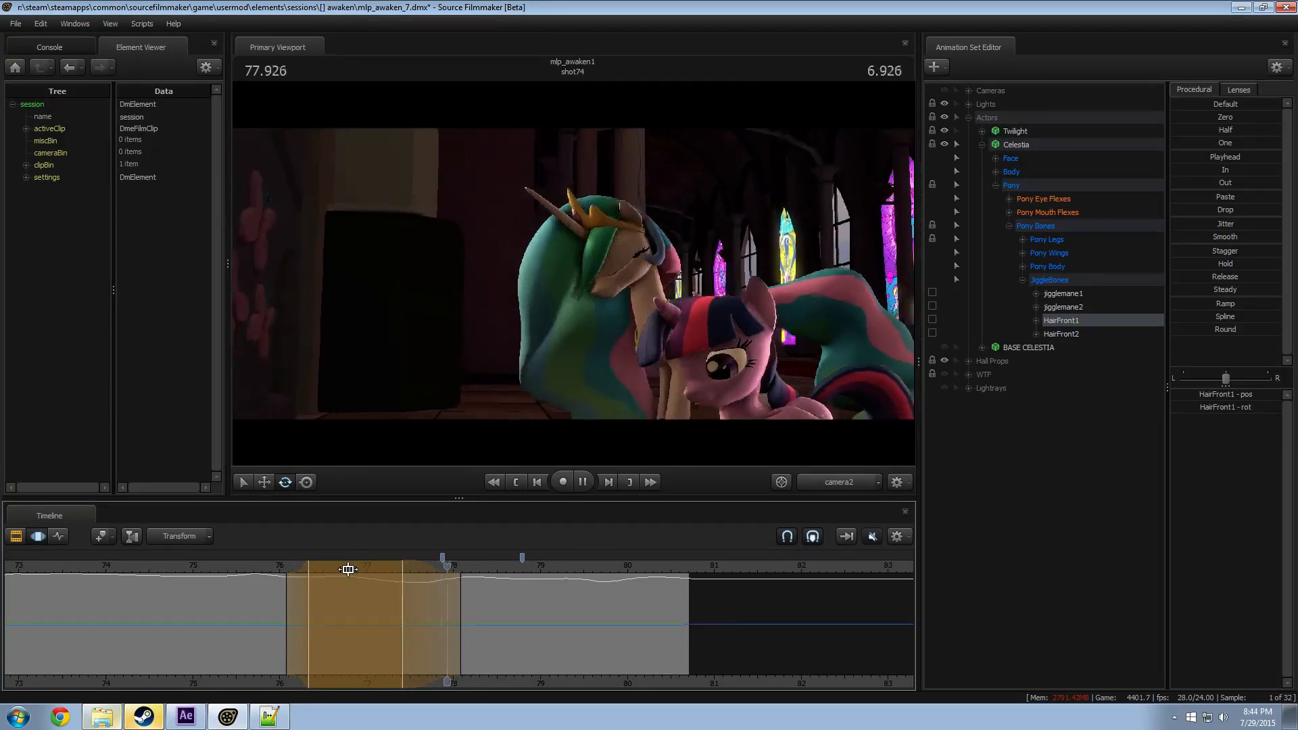
Step: Apply a partial Round preset to HairFront1 over a time selection from about 77.5 to 80.6 s and play it back
{"action": "key", "text": "space"}
{"action": "key", "text": "shift"}
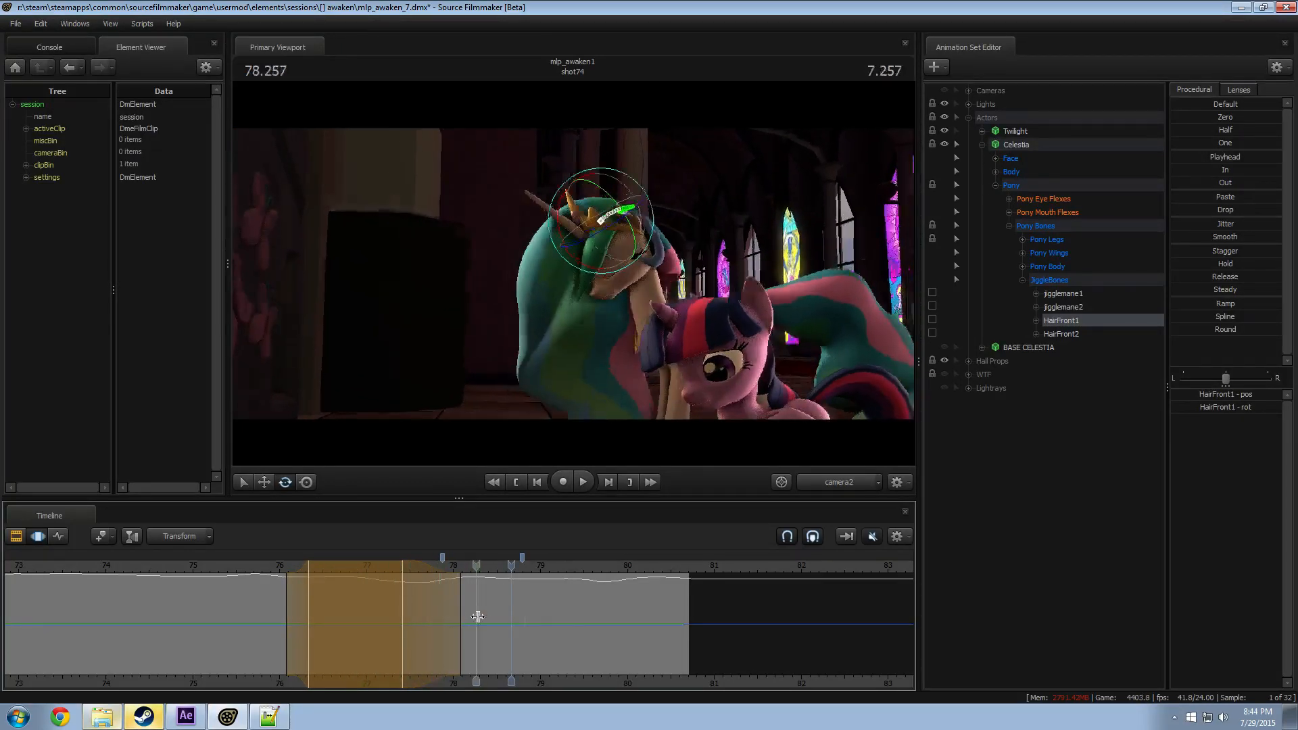
{"action": "left_click_drag", "start_coordinate": [664, 620], "coordinate": [408, 631]}
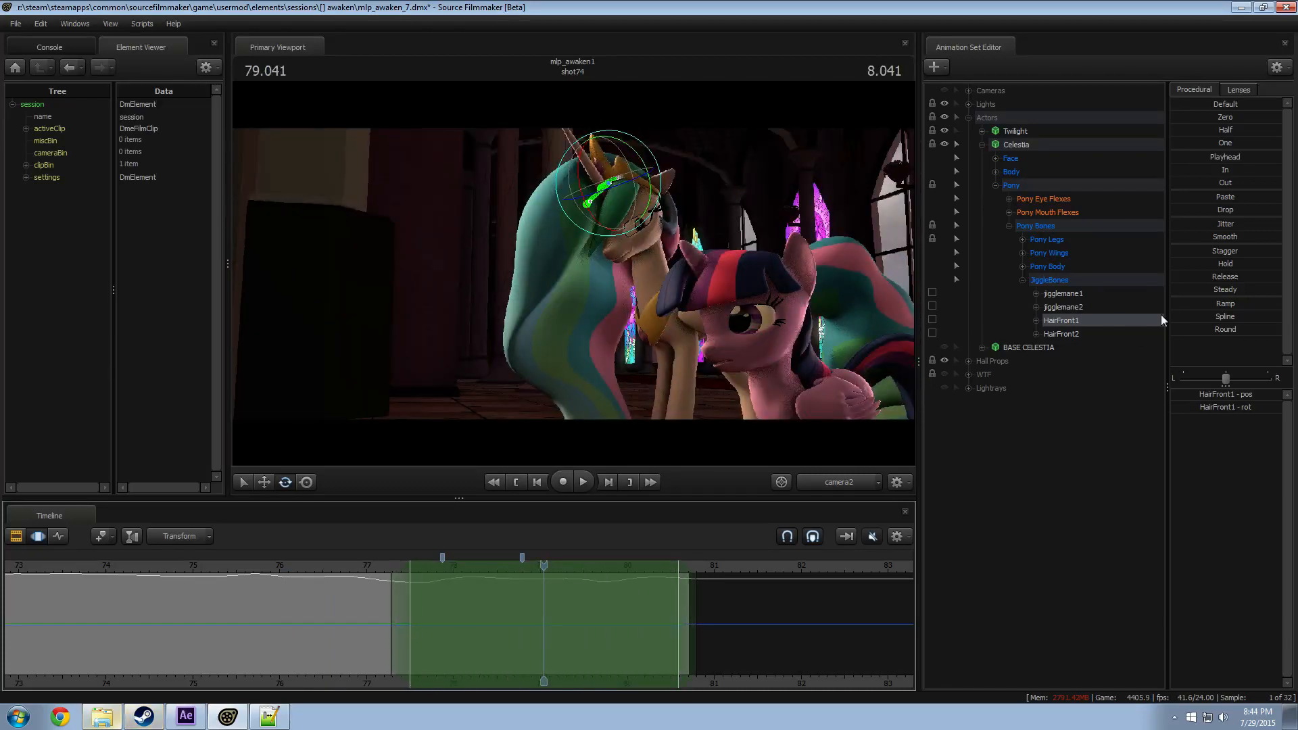
{"action": "left_click_drag", "start_coordinate": [1192, 330], "coordinate": [1197, 330]}
{"action": "key", "text": "space"}
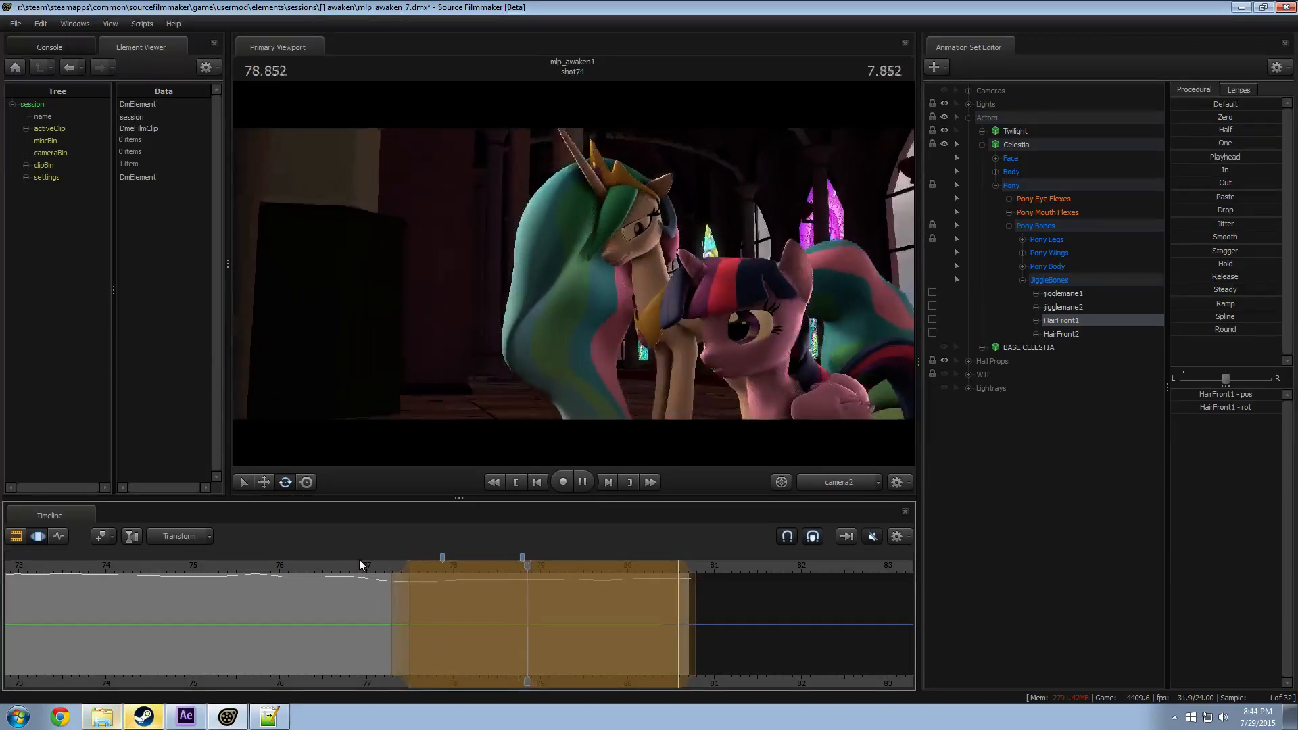
{"action": "key", "text": "space"}
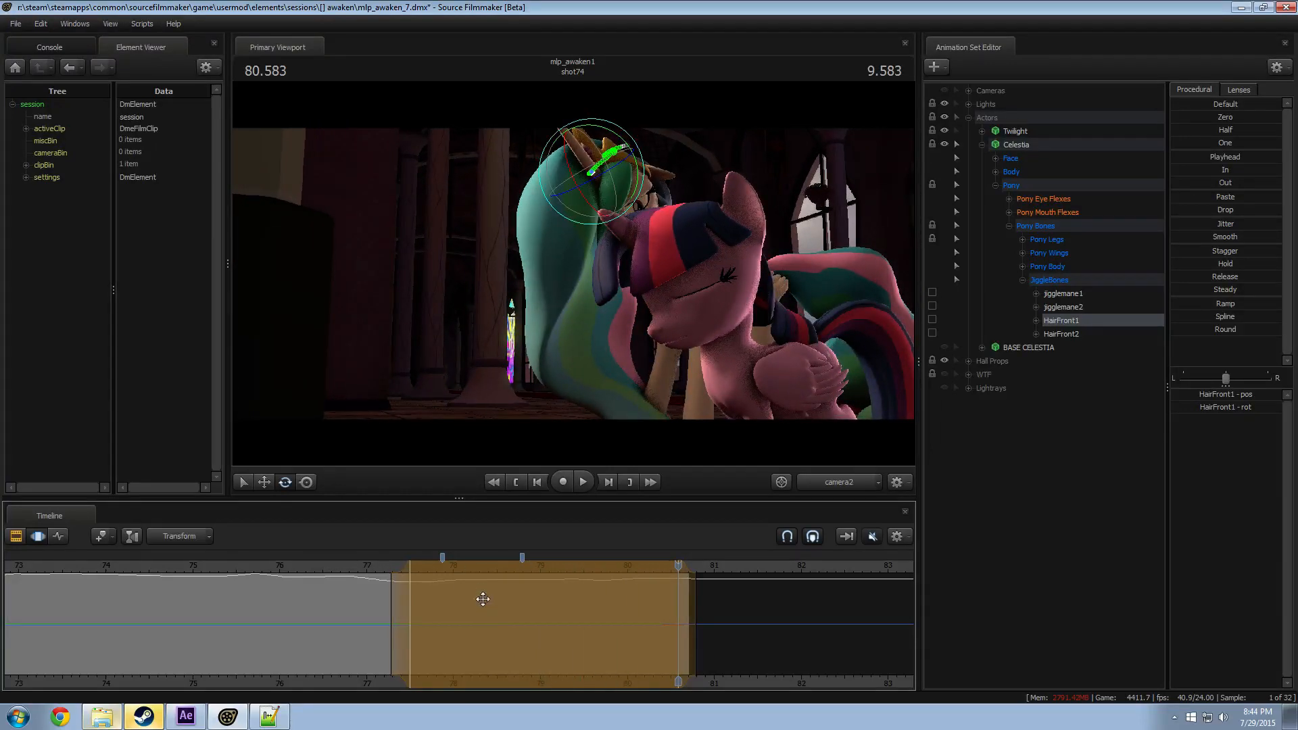
Step: Rotate Celestia's HairFront1 bone in the work camera, with an open-ended time selection from about 78.5 s and leading falloff from about 77.4 s
{"action": "key", "text": "shift"}
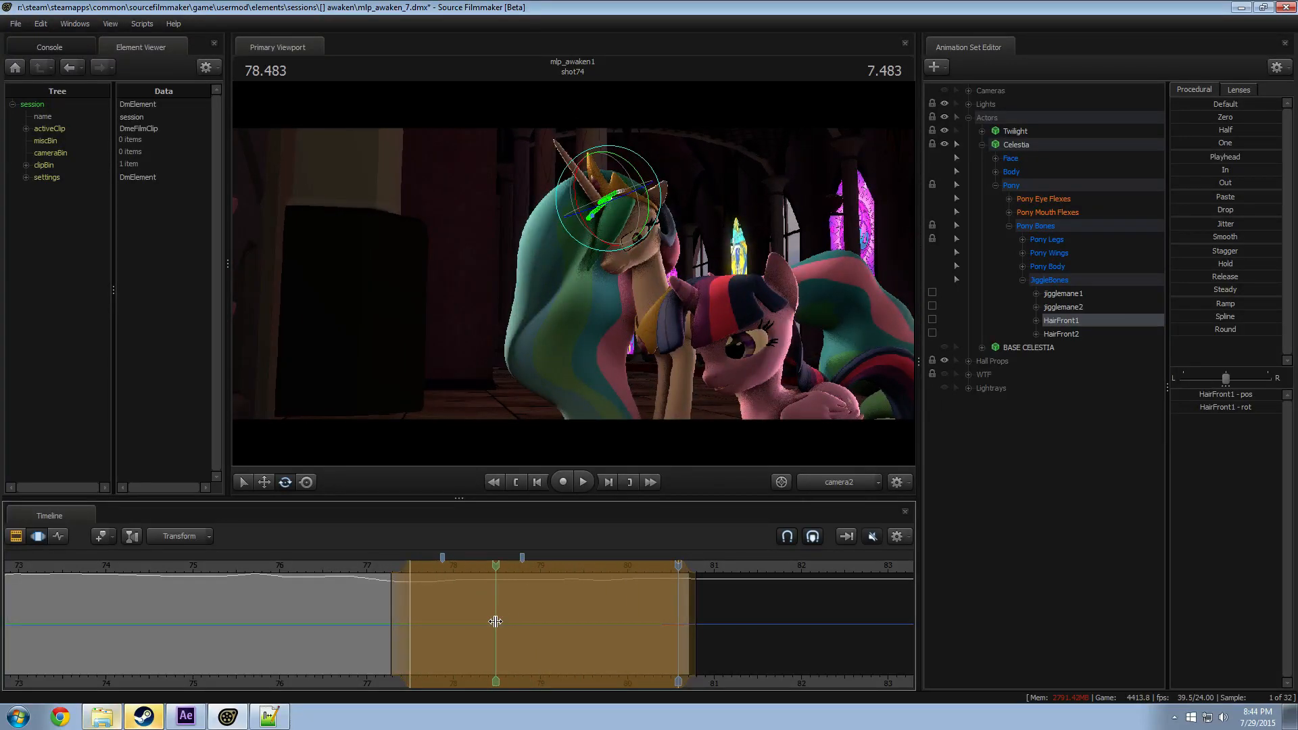
{"action": "left_click", "coordinate": [496, 622]}
{"action": "left_click_drag", "start_coordinate": [487, 619], "coordinate": [402, 619]}
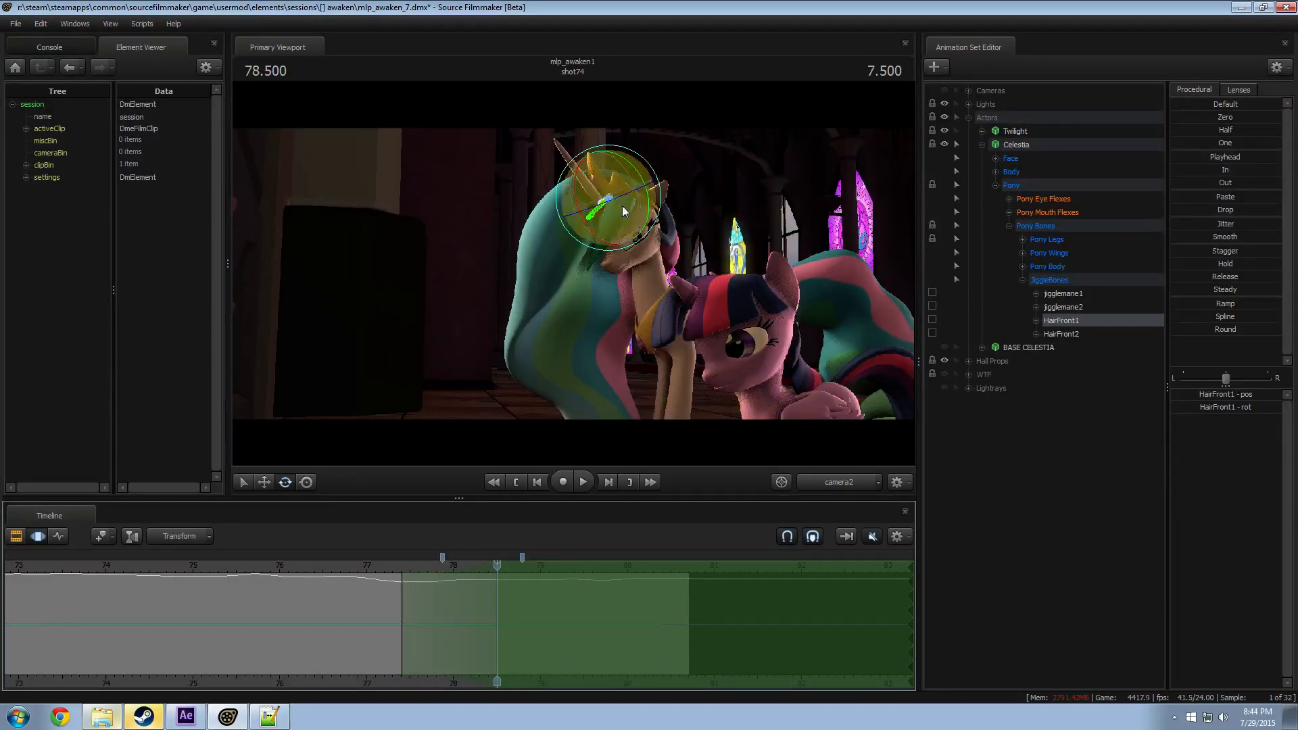
{"action": "left_click_drag", "start_coordinate": [622, 205], "coordinate": [536, 318]}
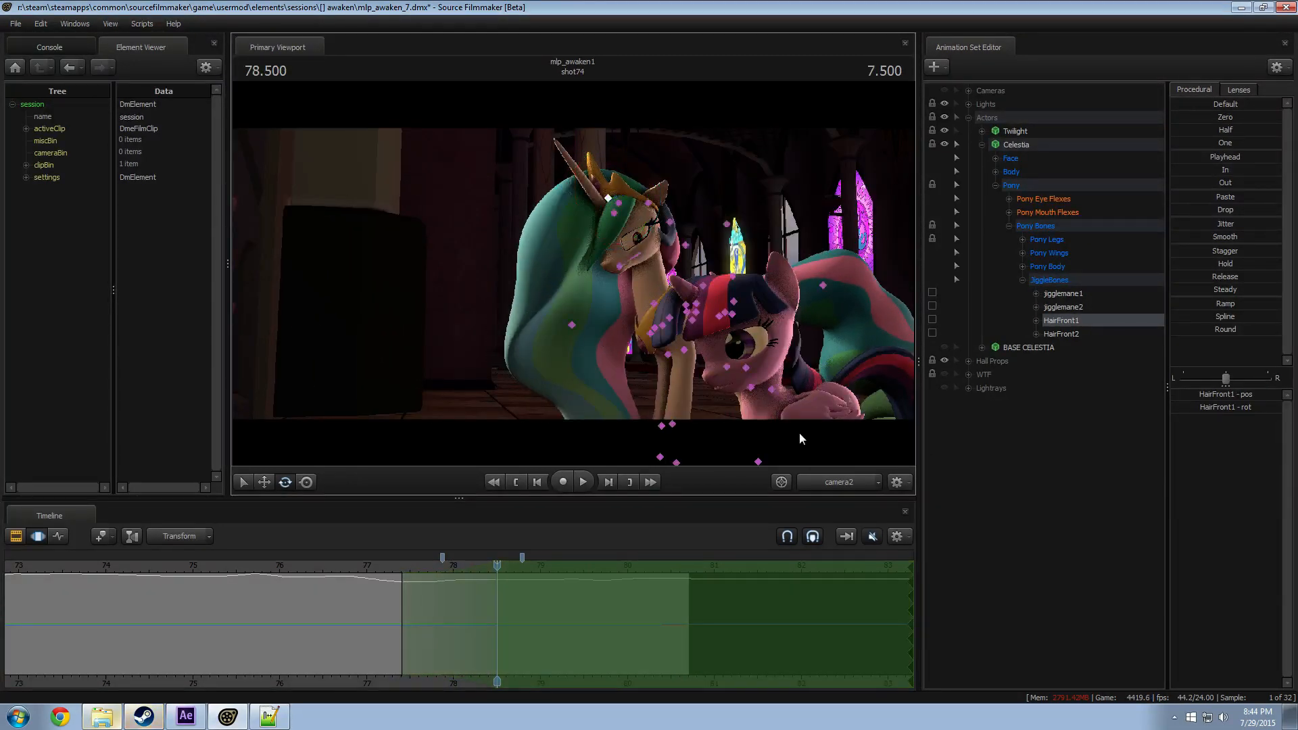
{"action": "left_click_drag", "start_coordinate": [747, 376], "coordinate": [602, 264], "text": "alt"}
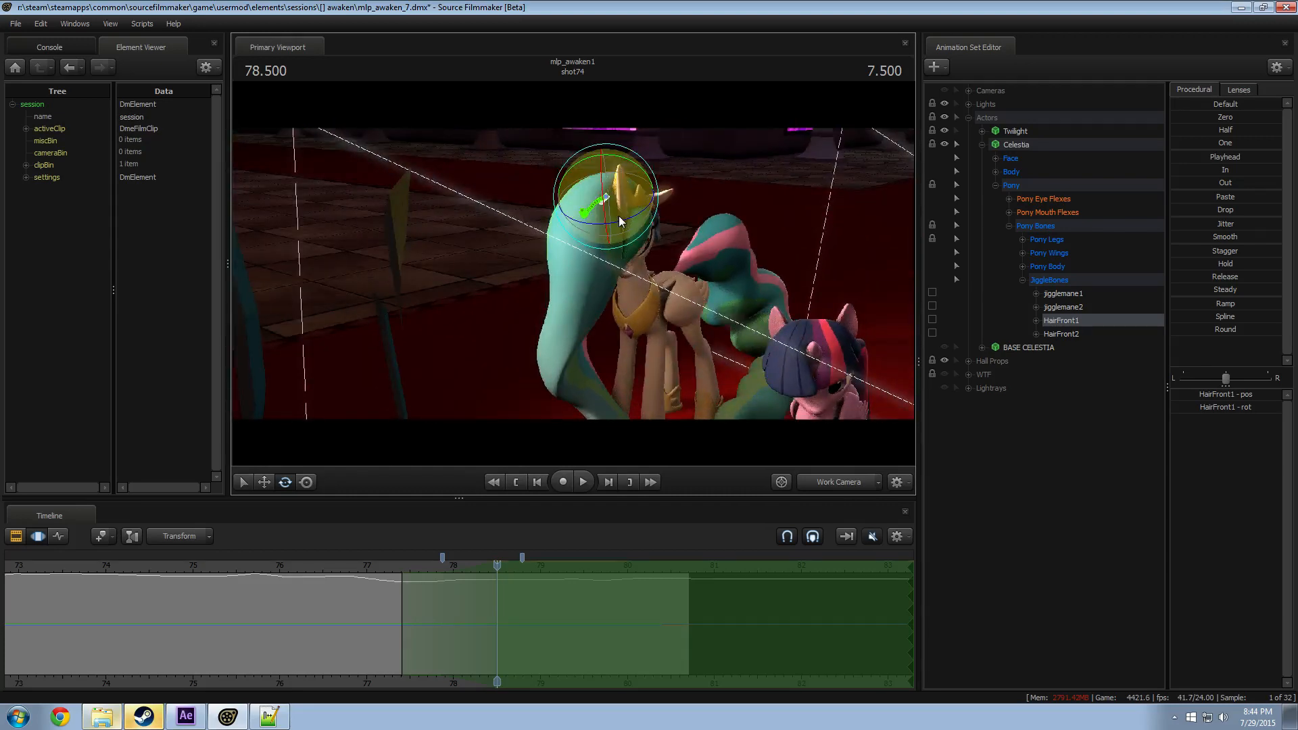
{"action": "left_click", "coordinate": [620, 217]}
{"action": "left_click_drag", "start_coordinate": [620, 218], "coordinate": [509, 308]}
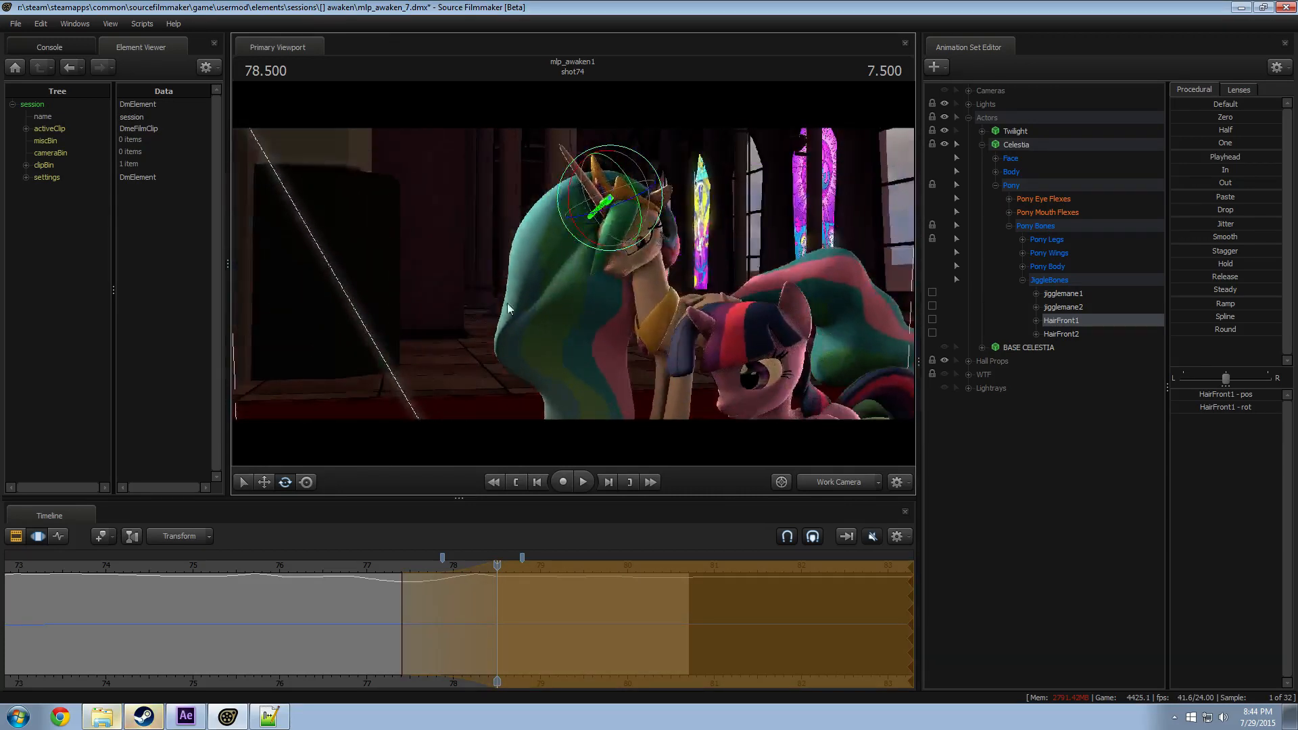
Step: Review the HairFront1 rotation by playing and scrubbing the shot through camera2
{"action": "left_click", "coordinate": [820, 482]}
{"action": "left_click", "coordinate": [398, 566]}
{"action": "key", "text": "space"}
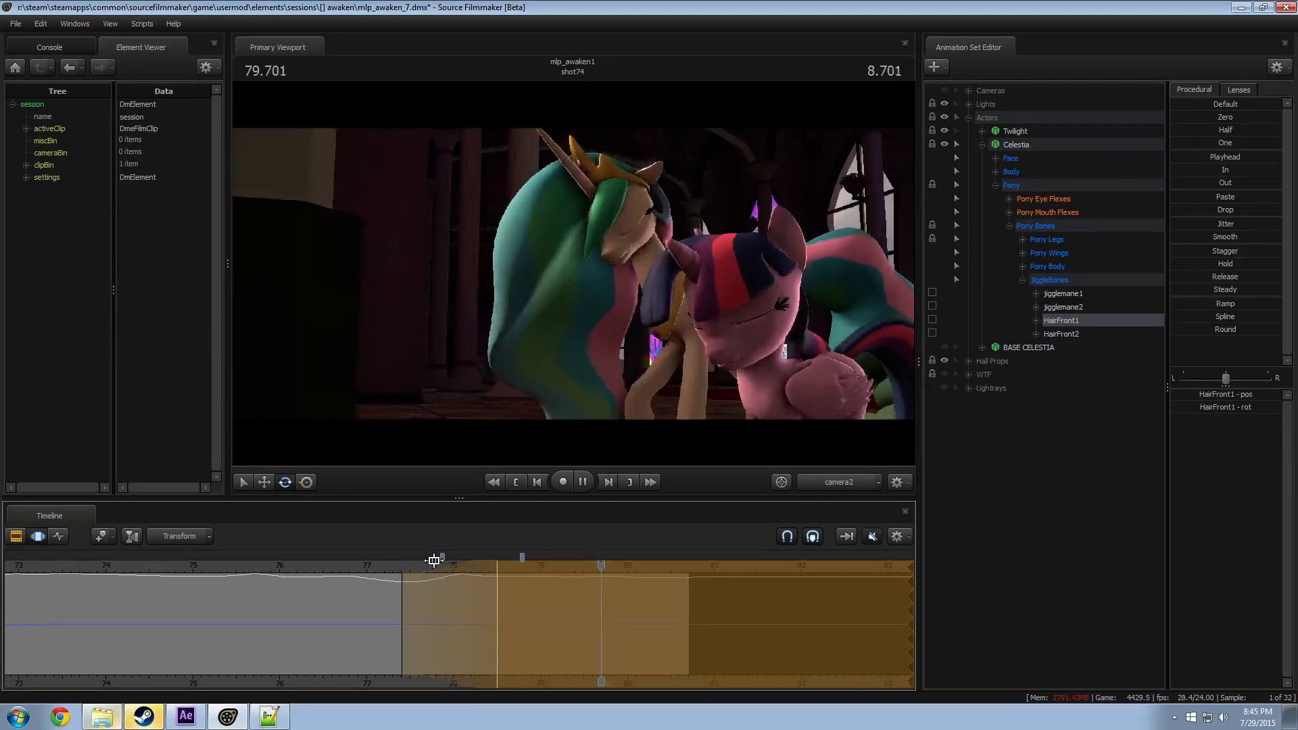
{"action": "key", "text": "space"}
{"action": "left_click", "coordinate": [225, 565]}
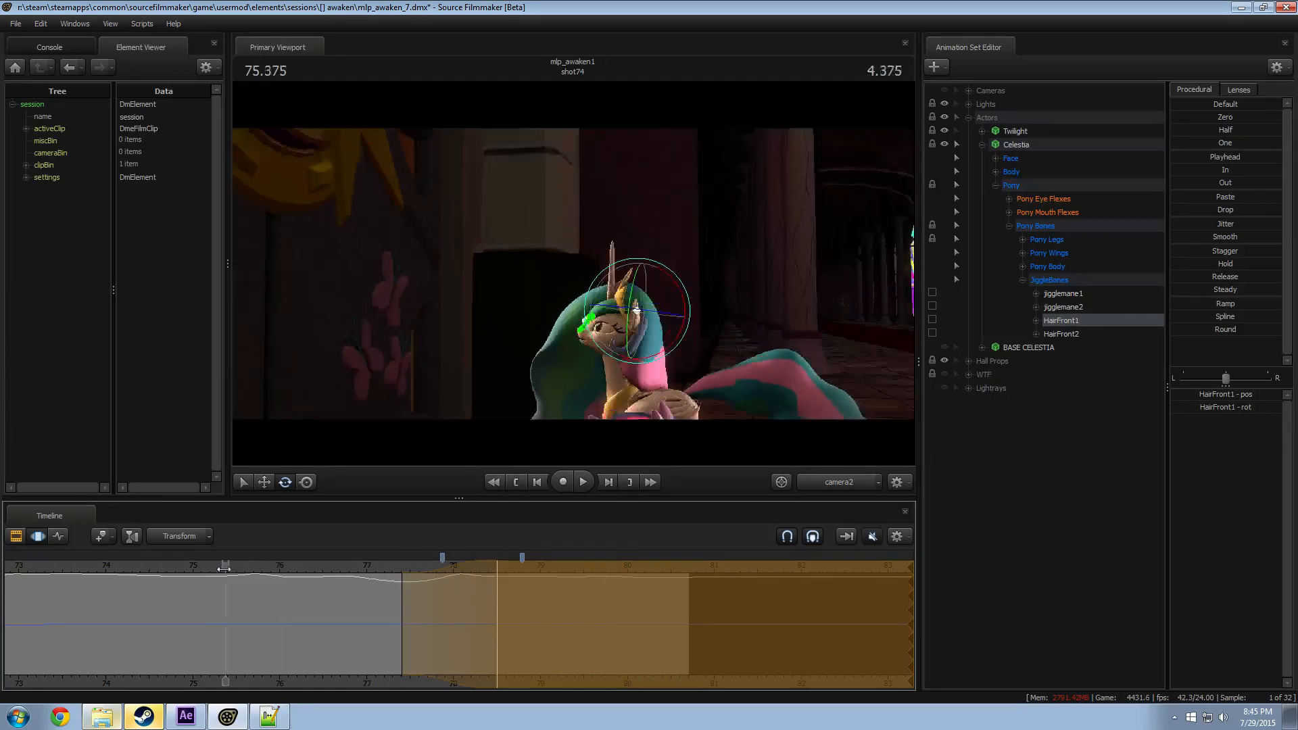
{"action": "key", "text": "space"}
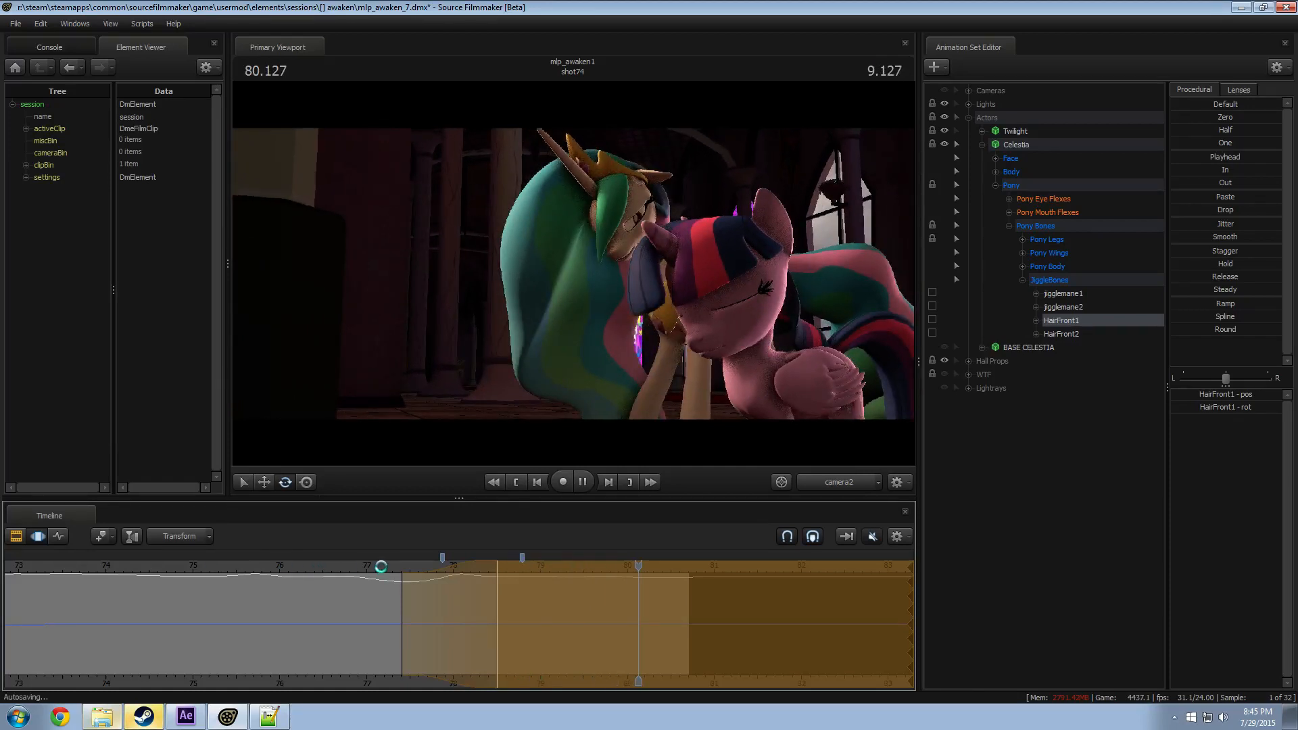
{"action": "left_click_drag", "start_coordinate": [381, 566], "coordinate": [535, 572]}
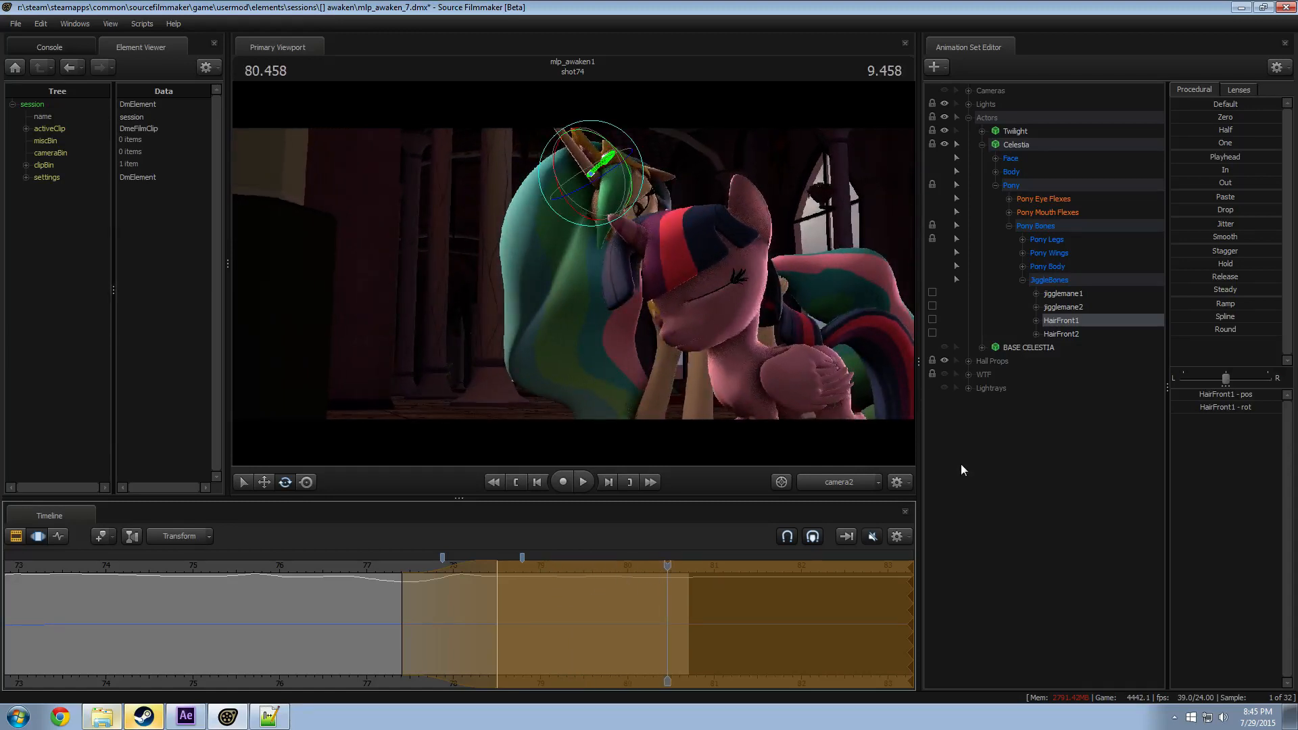
{"action": "key", "text": "space"}
Step: Apply a partial Round preset to HairFront1 from about 79.7 to 80.5 s, extending the time selection's trailing falloff to about 81.4 s
{"action": "left_click", "coordinate": [608, 602]}
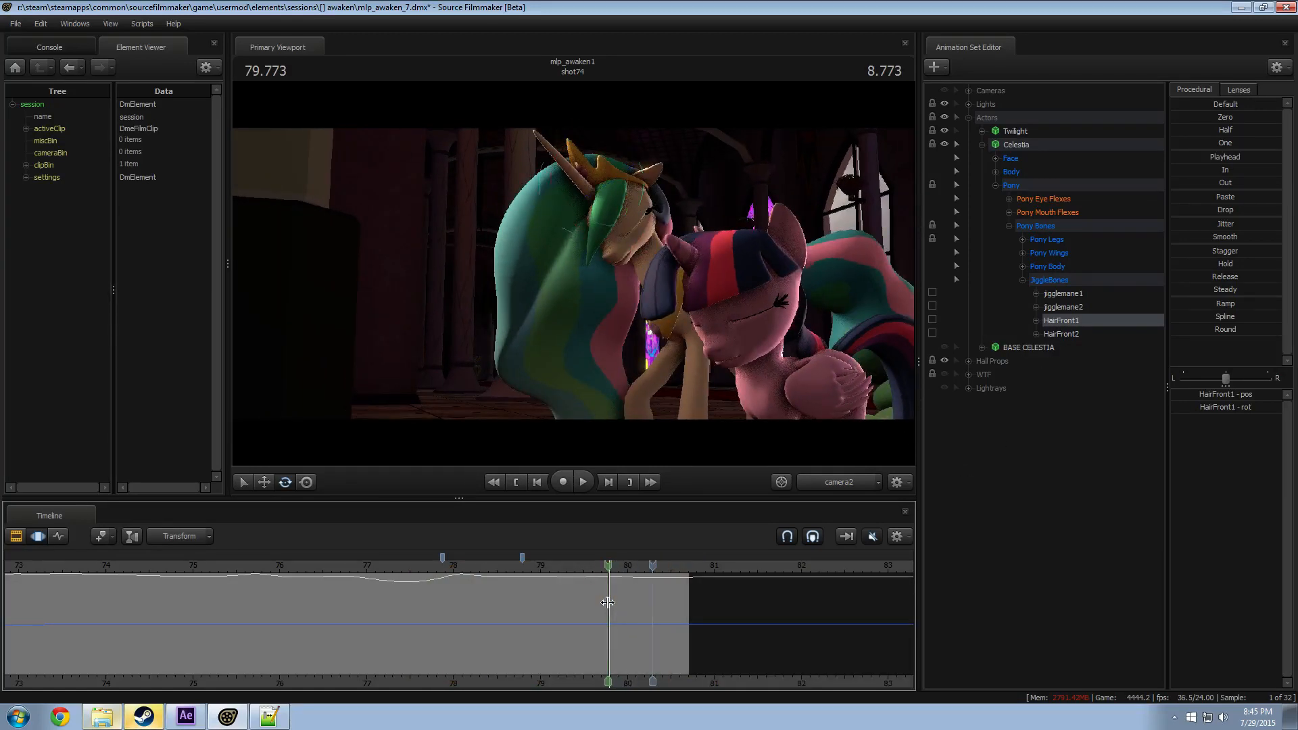
{"action": "key", "text": "space"}
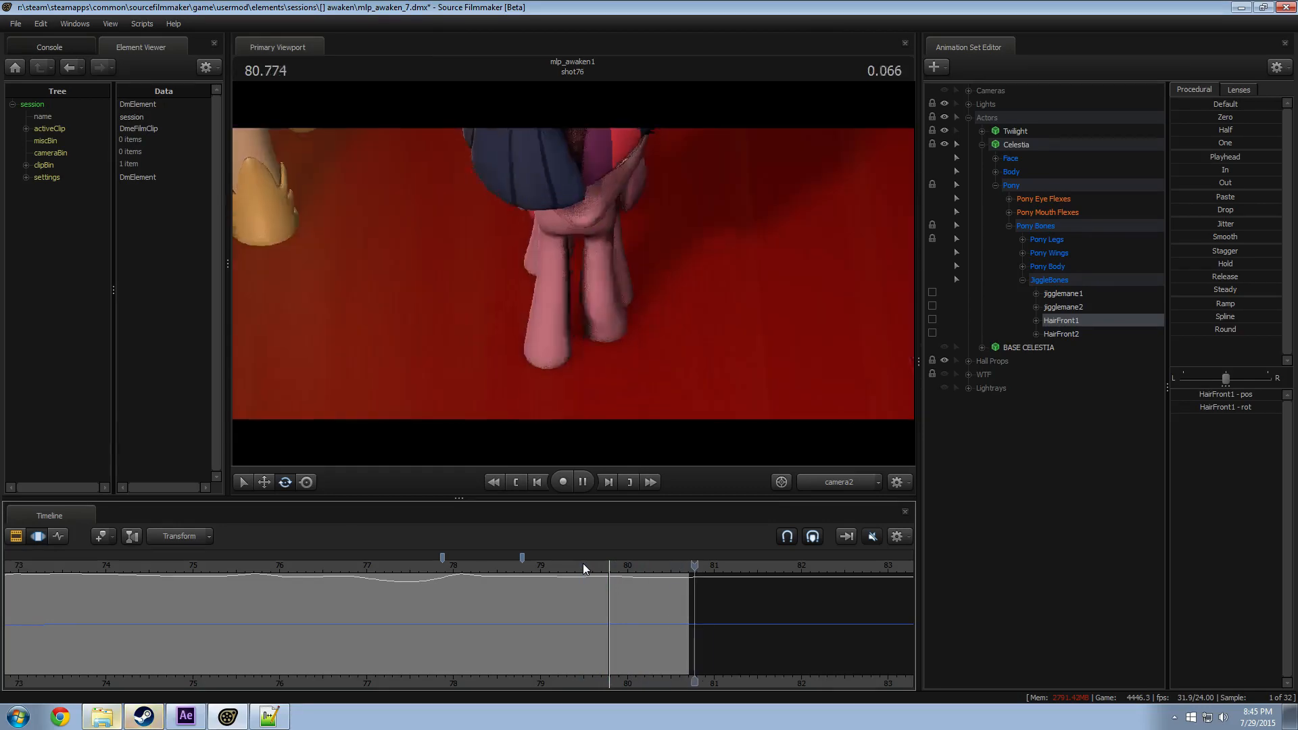
{"action": "key", "text": "space"}
{"action": "left_click_drag", "start_coordinate": [605, 611], "coordinate": [675, 614], "text": "shift"}
{"action": "scroll", "coordinate": [675, 614], "scroll_direction": "up", "scroll_amount": 3, "text": "shift"}
{"action": "left_click_drag", "start_coordinate": [1183, 331], "coordinate": [1188, 331]}
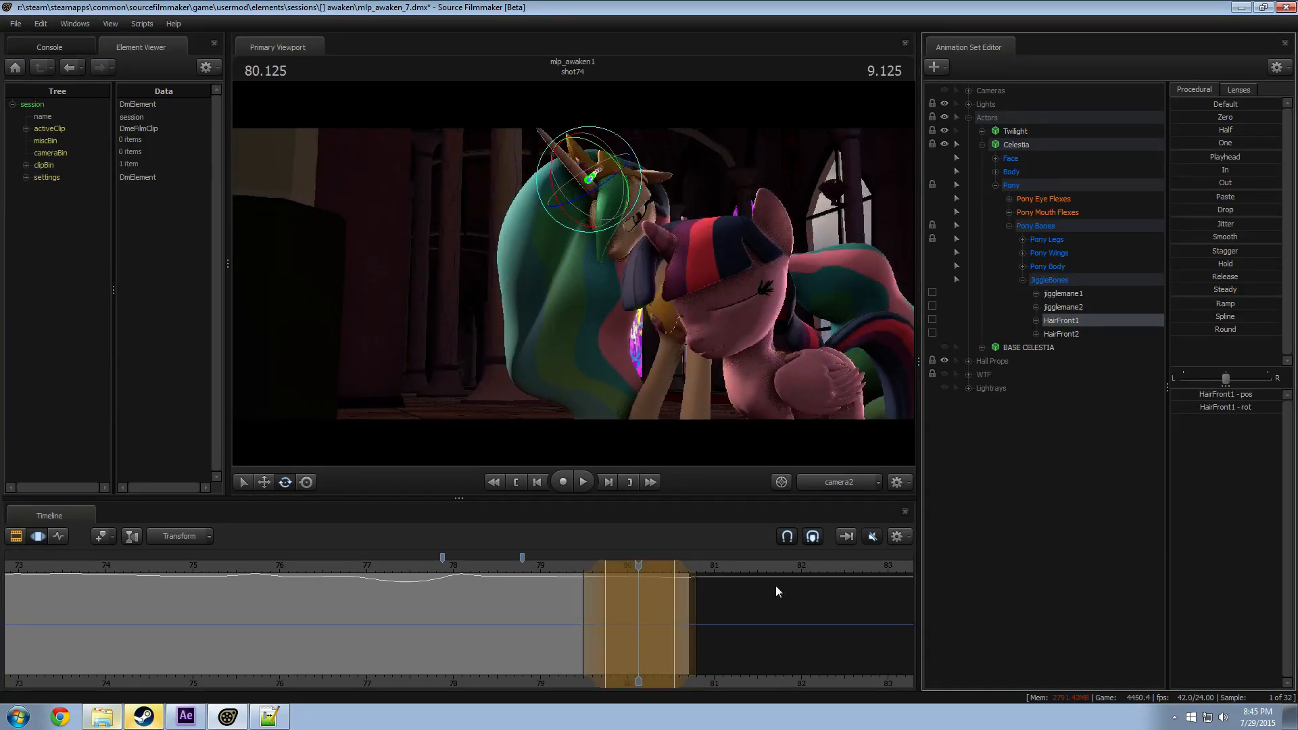
{"action": "left_click_drag", "start_coordinate": [720, 616], "coordinate": [769, 614]}
Step: Play the shot repeatedly from different start points through camera2 to examine the motion of Celestia's hair and mane
{"action": "left_click", "coordinate": [562, 564]}
{"action": "key", "text": "space"}
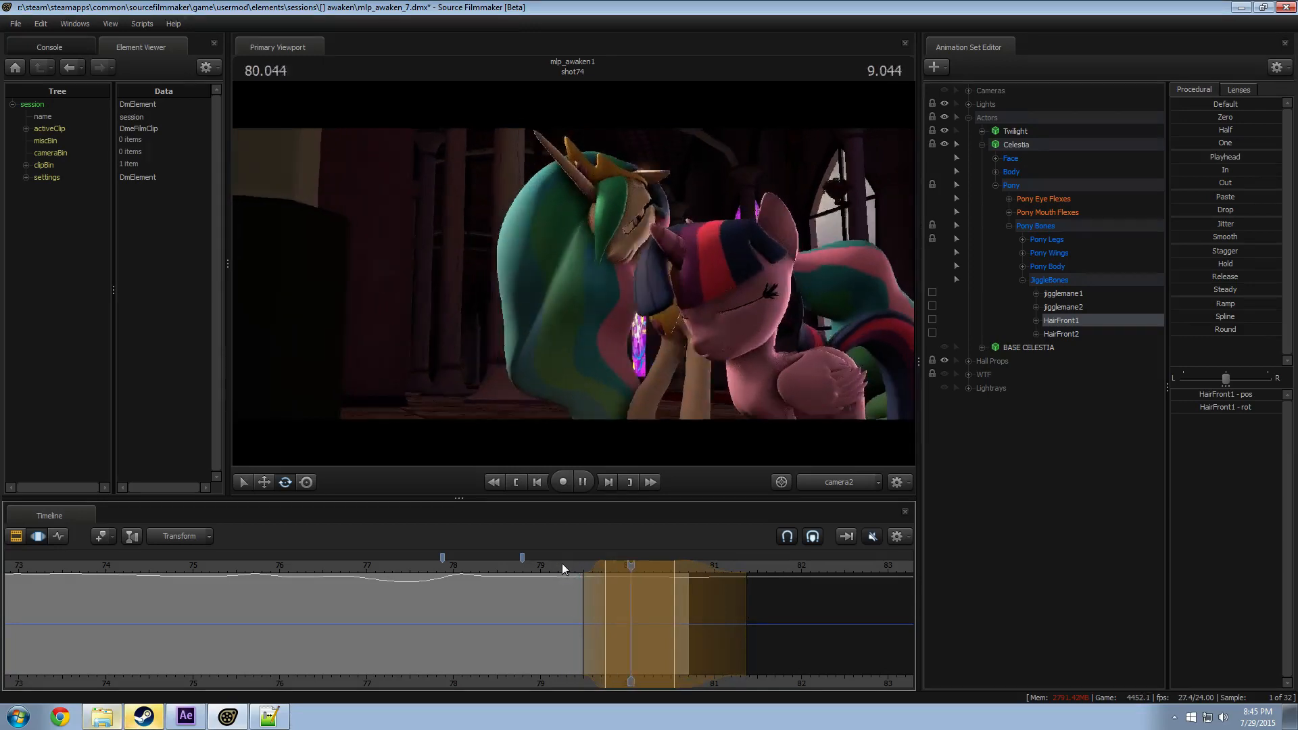
{"action": "key", "text": "space"}
{"action": "left_click_drag", "start_coordinate": [488, 564], "coordinate": [471, 562]}
{"action": "key", "text": "space"}
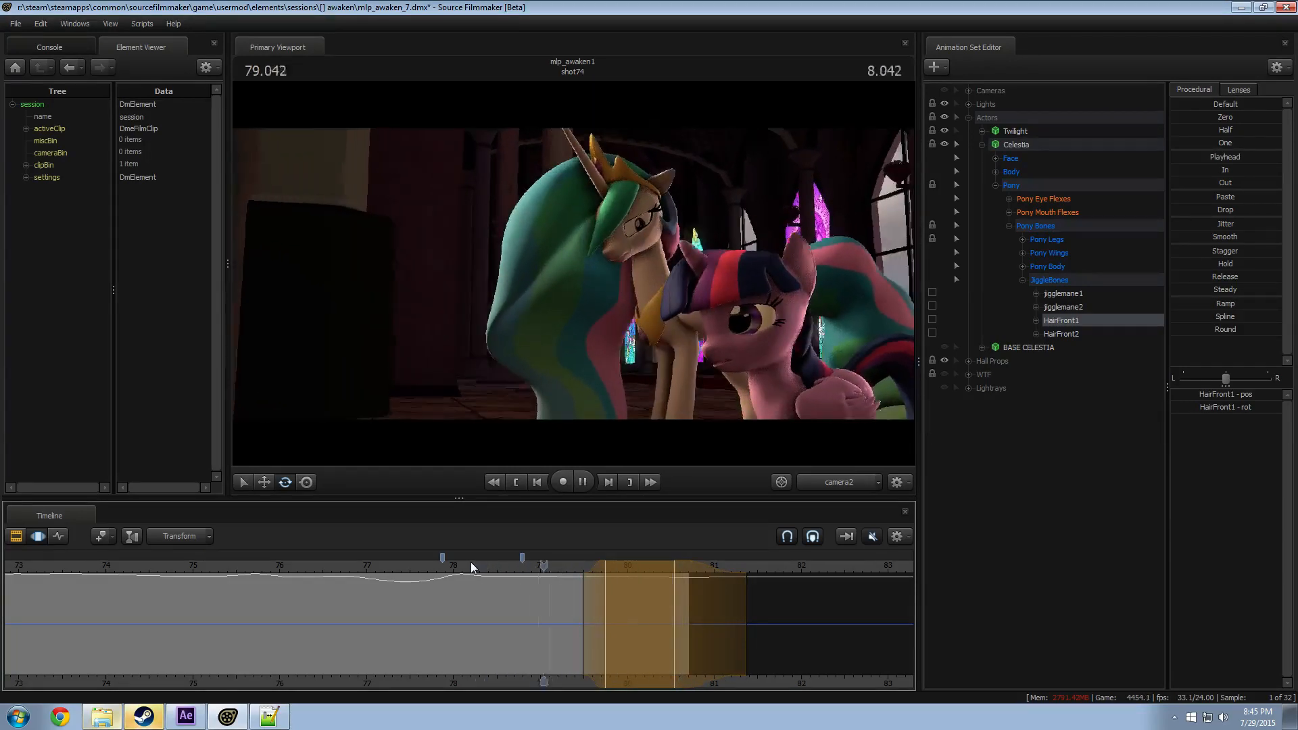
{"action": "key", "text": "space"}
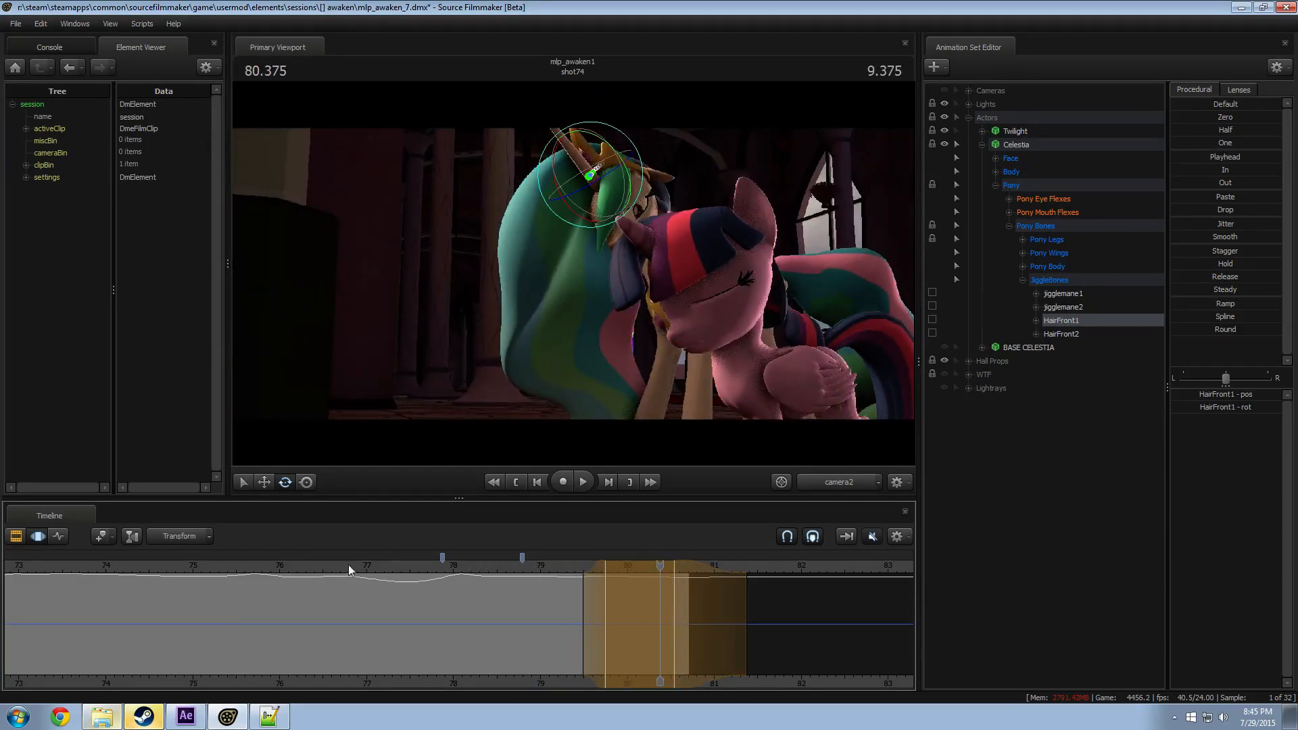
{"action": "left_click_drag", "start_coordinate": [347, 565], "coordinate": [210, 565]}
{"action": "key", "text": "space"}
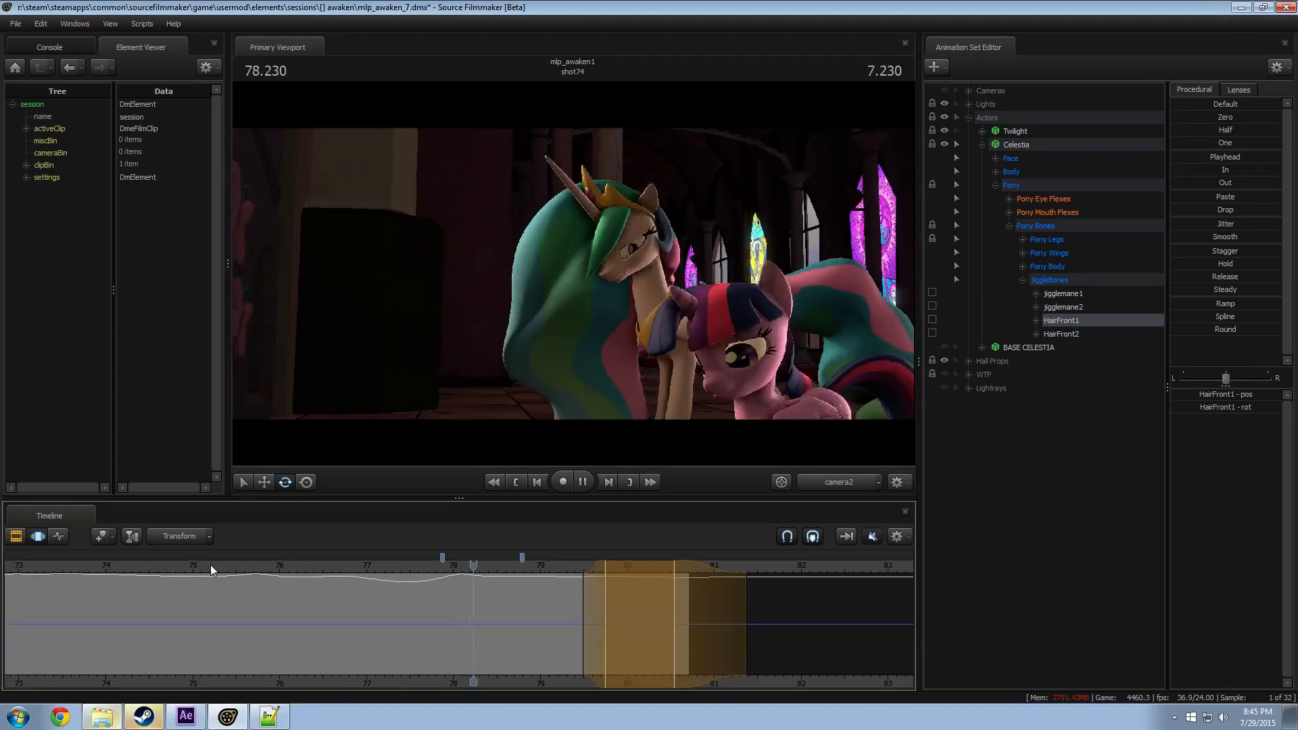
{"action": "key", "text": "space"}
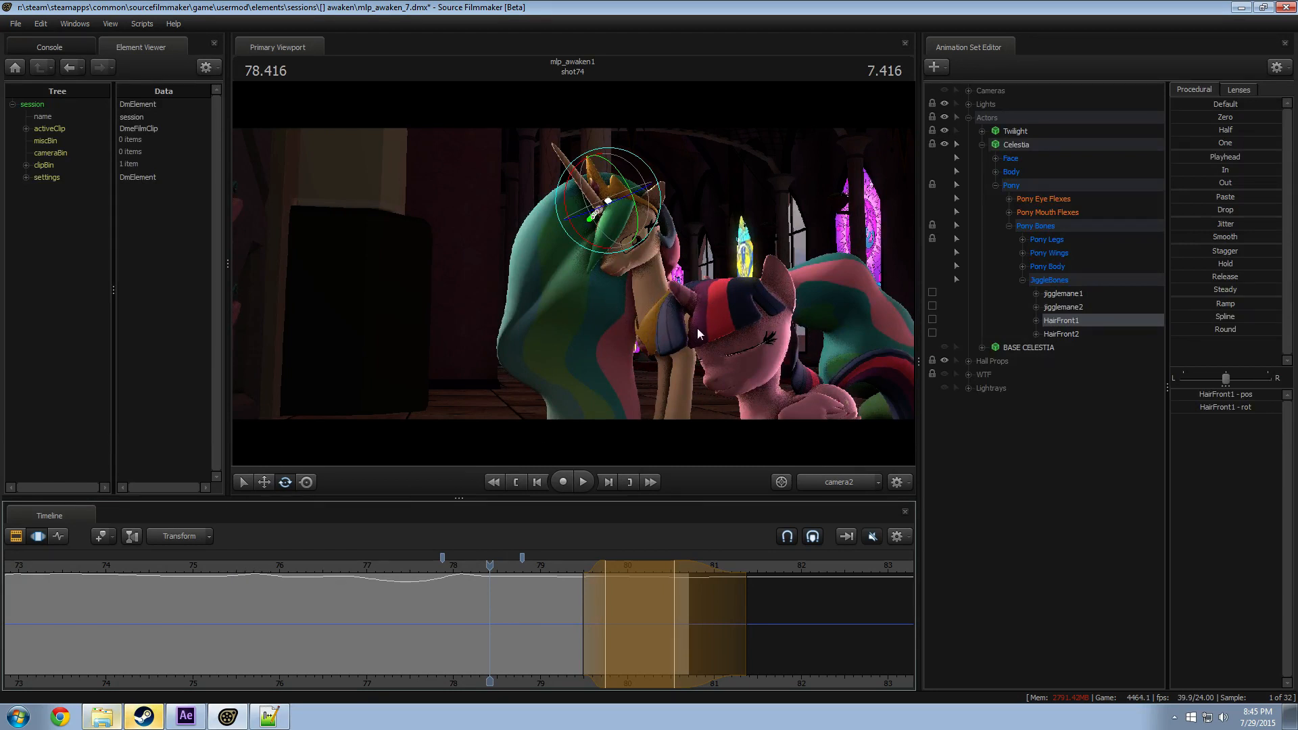
{"action": "left_click", "coordinate": [269, 568]}
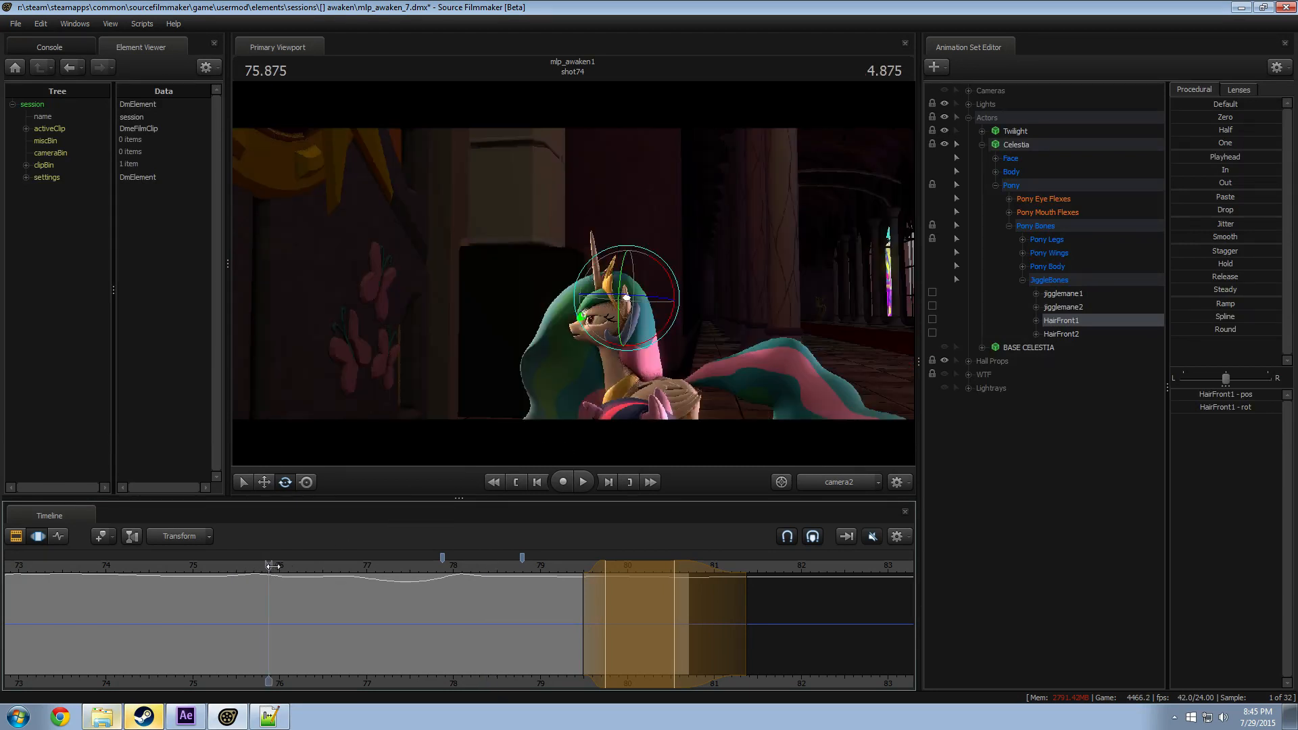
{"action": "left_click_drag", "start_coordinate": [272, 566], "coordinate": [225, 567]}
{"action": "key", "text": "space"}
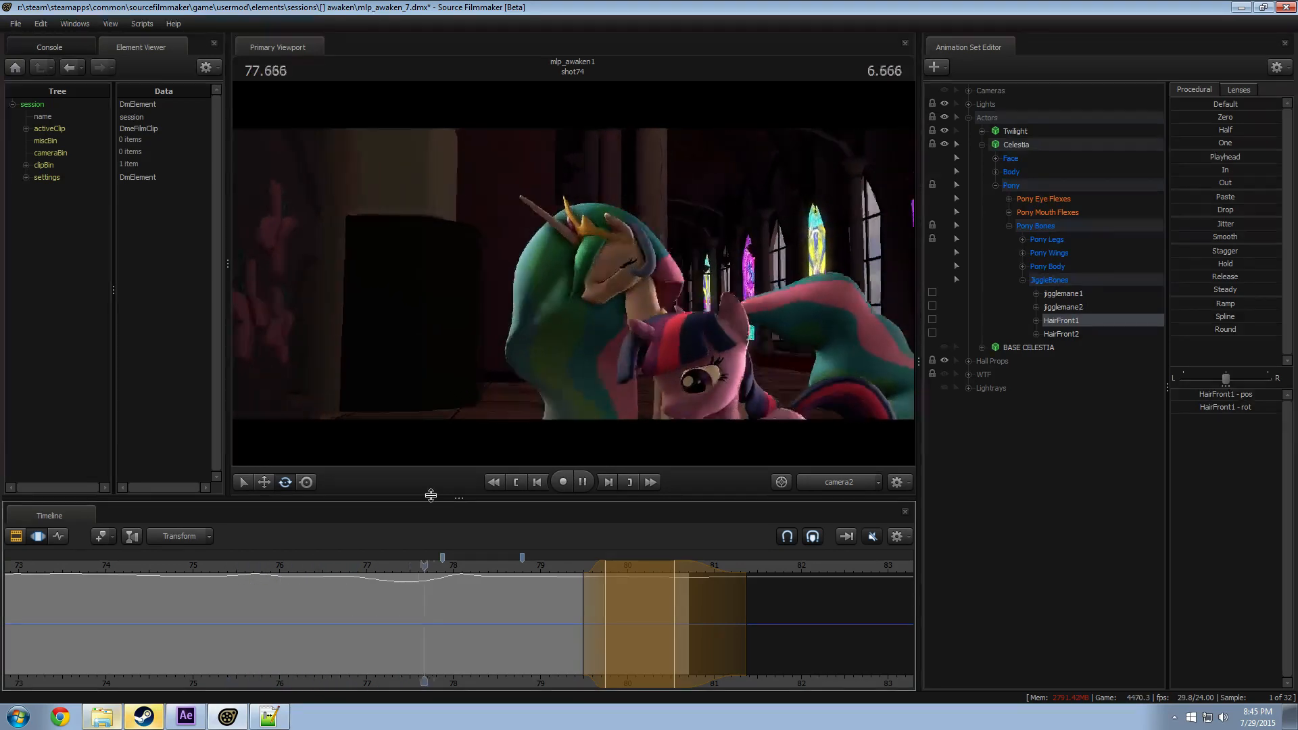
{"action": "key", "text": "space"}
{"action": "key", "text": "space"}
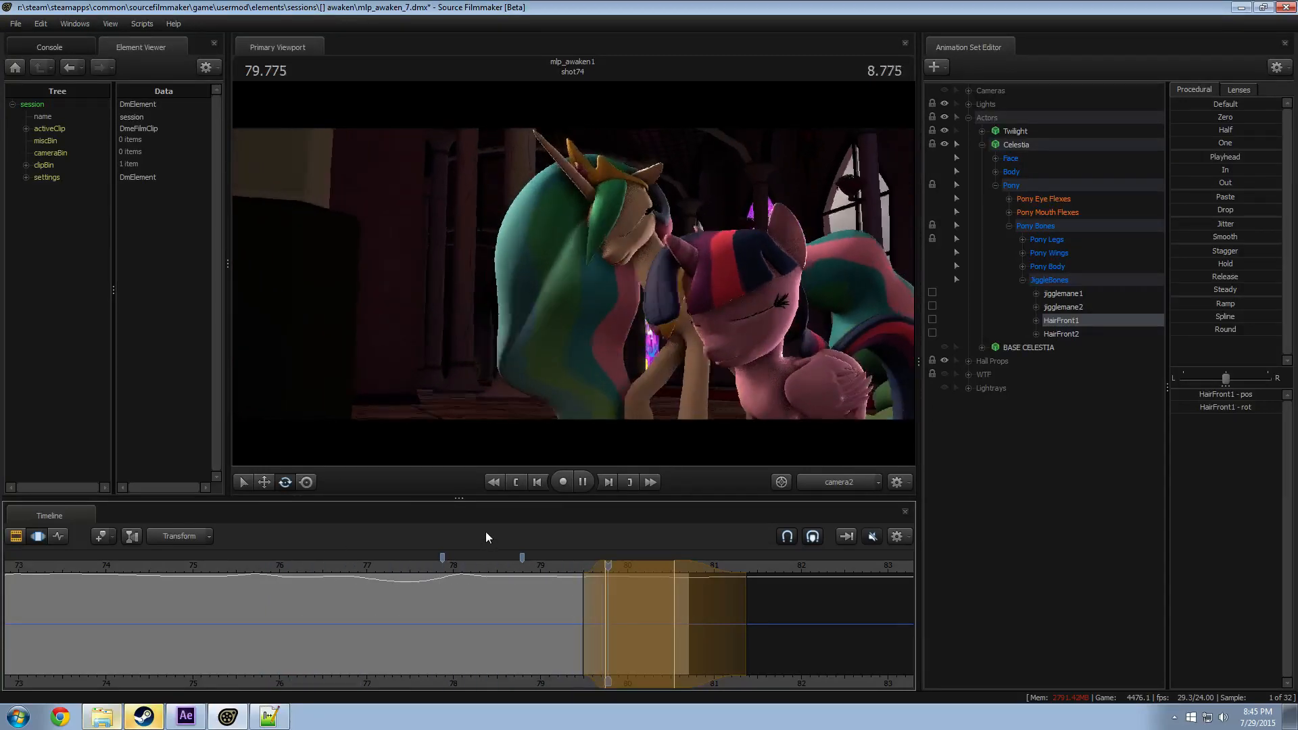
{"action": "key", "text": "space"}
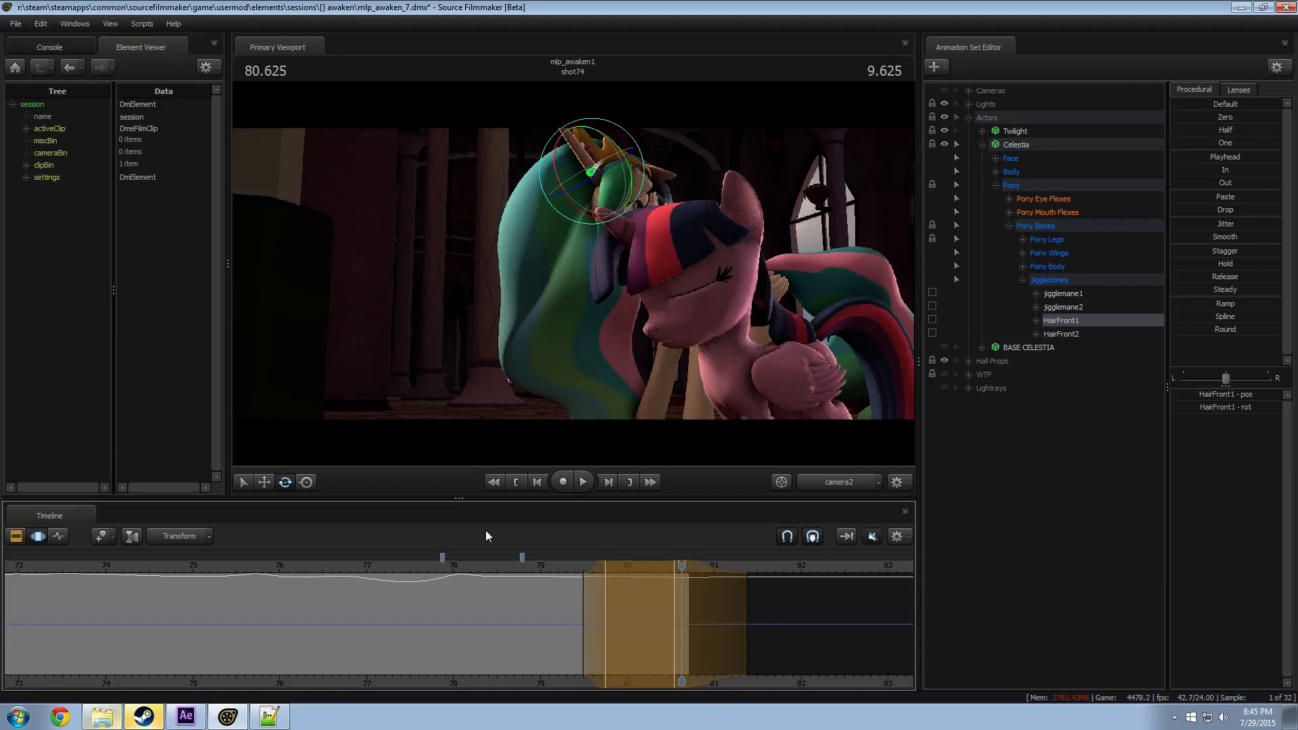
{"action": "left_click", "coordinate": [172, 565]}
{"action": "key", "text": "space"}
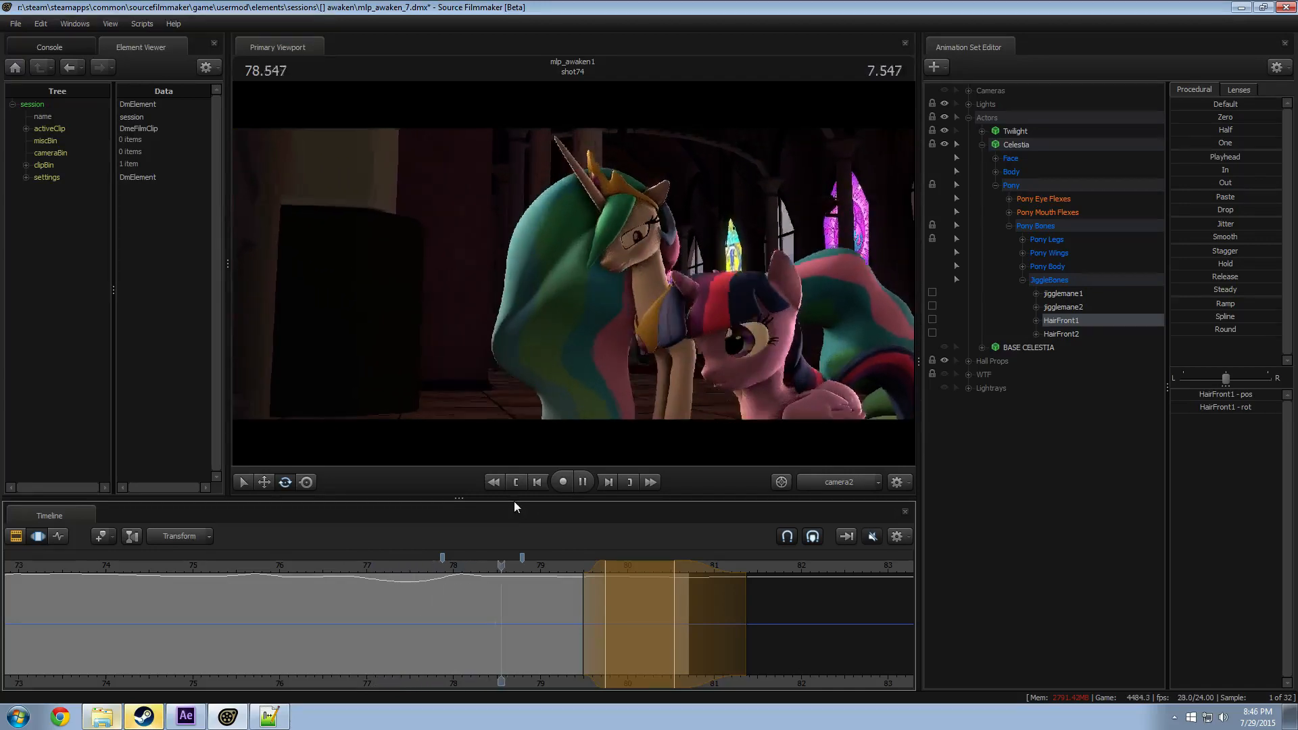
{"action": "key", "text": "space"}
{"action": "left_click_drag", "start_coordinate": [369, 571], "coordinate": [399, 573]}
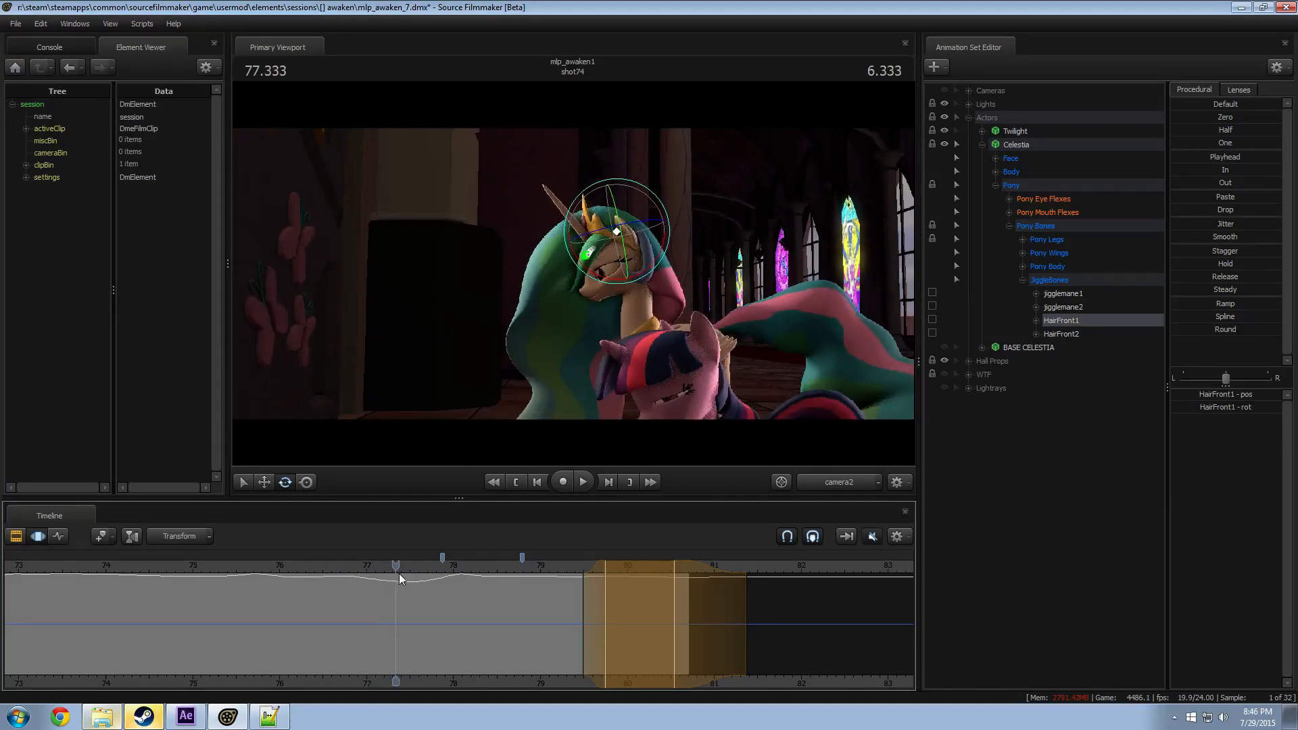
{"action": "key", "text": "space"}
{"action": "key", "text": "space"}
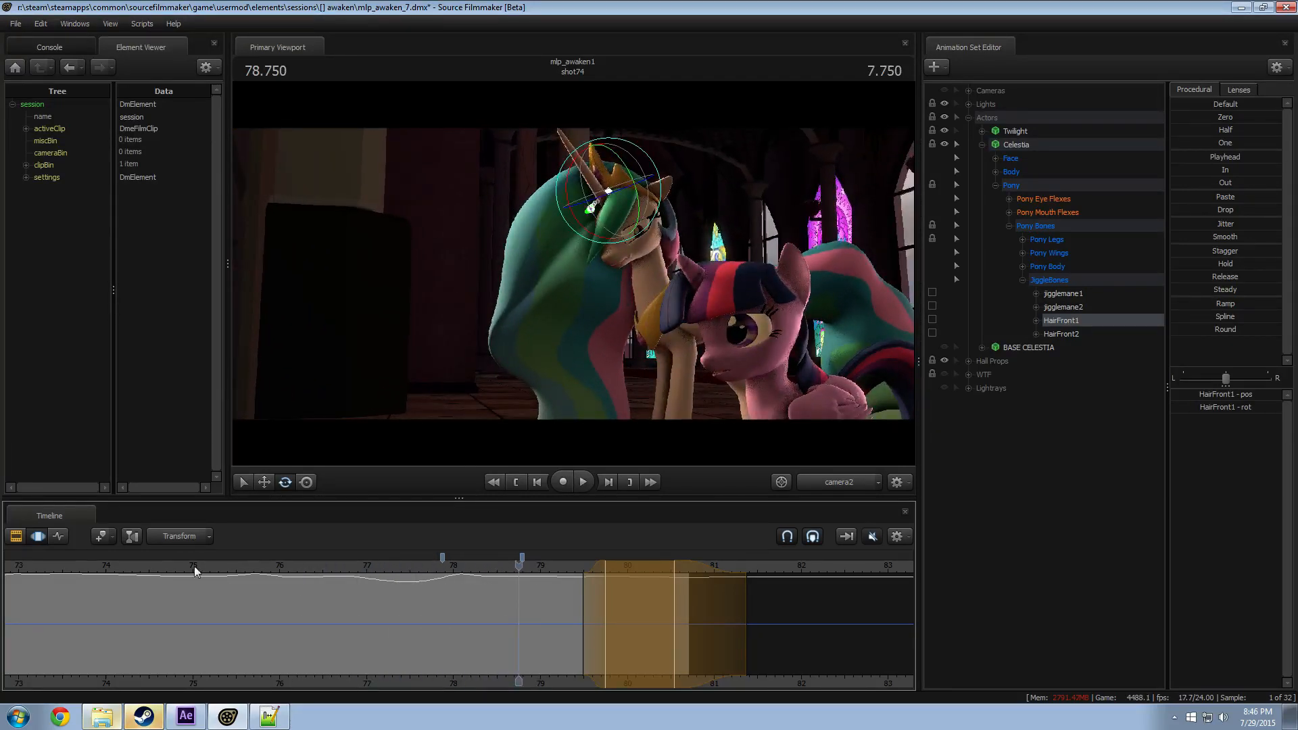
{"action": "left_click", "coordinate": [40, 567]}
{"action": "key", "text": "space"}
{"action": "scroll", "coordinate": [266, 608], "scroll_direction": "down", "scroll_amount": 4}
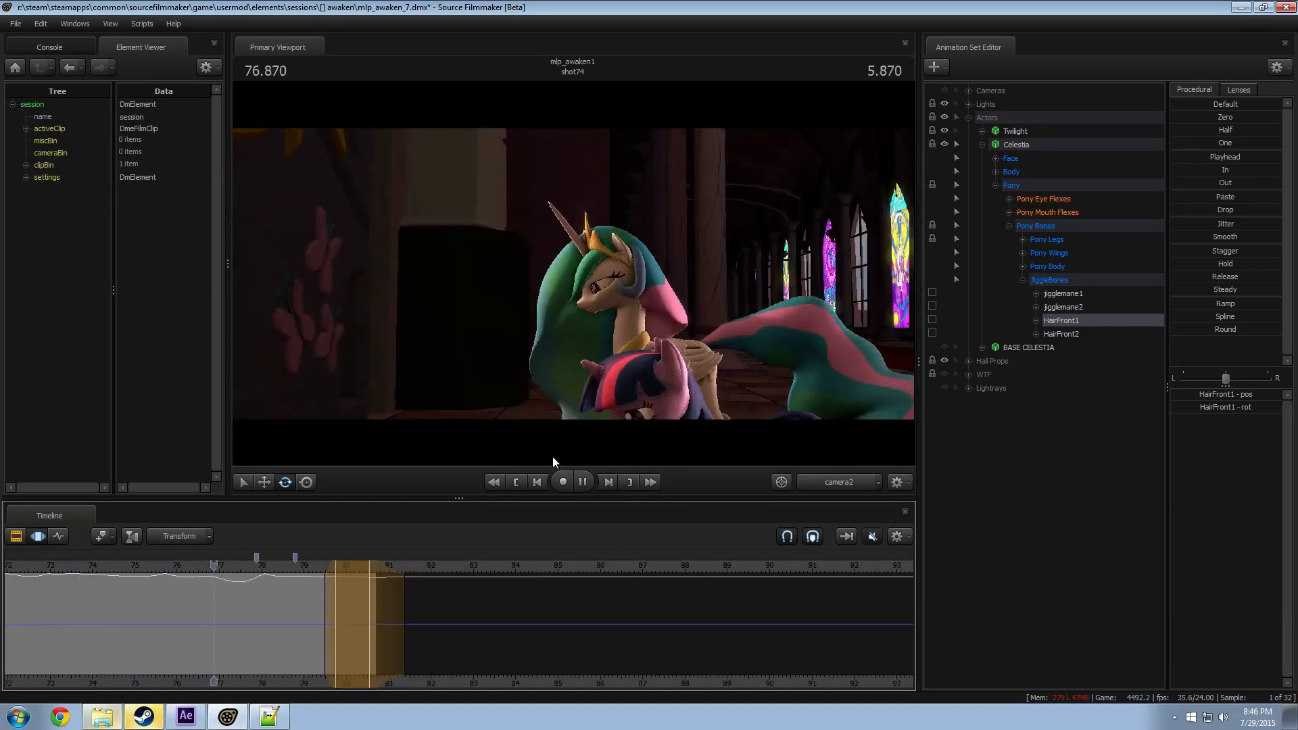
{"action": "key", "text": "space"}
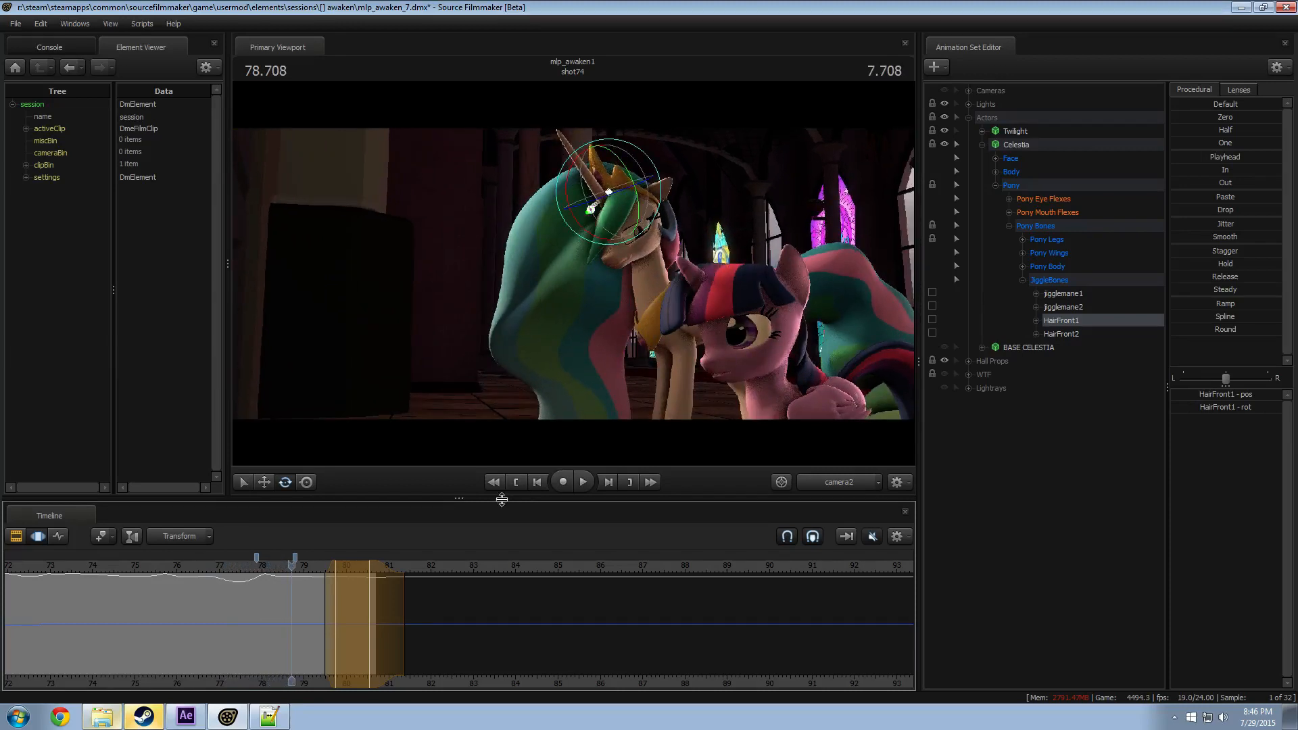
Step: Rotate Celestia's jigglemane1 bone slightly at about 78.1 s, with time selection falloff from about 77.6 to 78.5 s
{"action": "middle_click_drag", "start_coordinate": [291, 656], "coordinate": [482, 556]}
{"action": "left_click", "coordinate": [620, 197]}
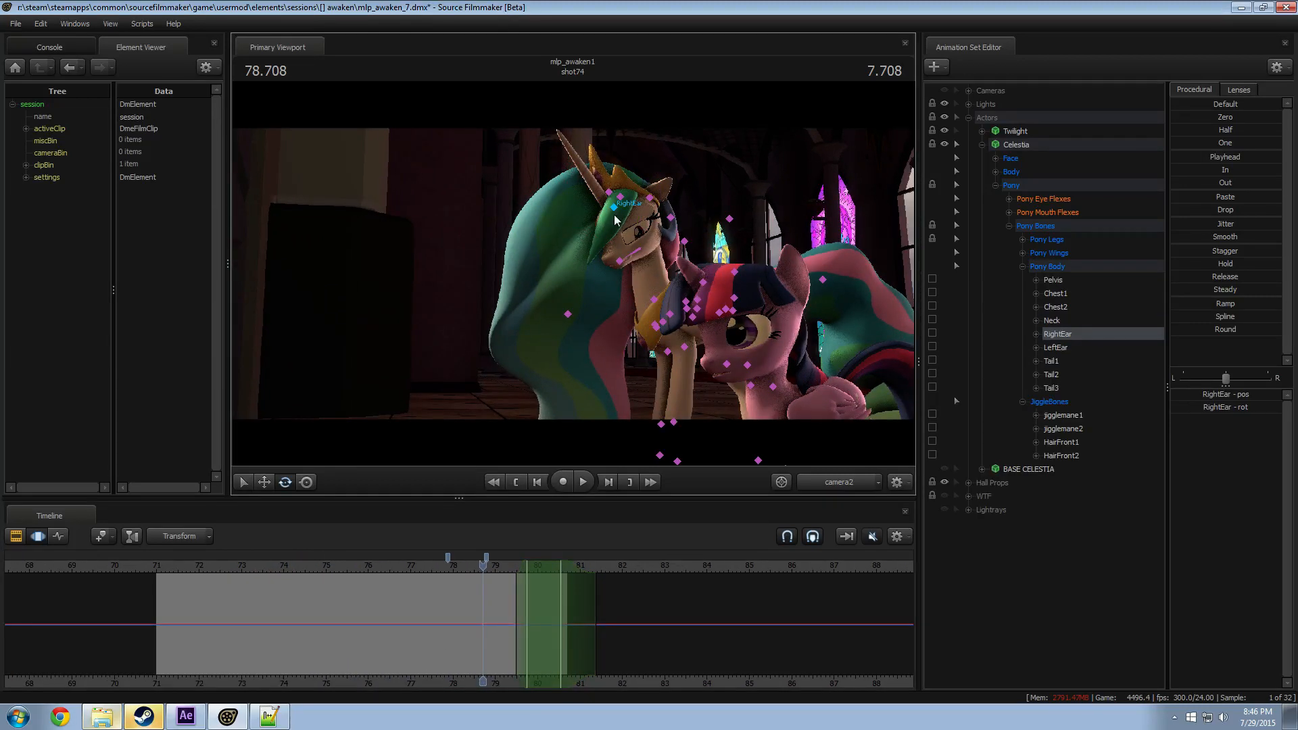
{"action": "scroll", "coordinate": [432, 580], "scroll_direction": "up", "scroll_amount": 3}
{"action": "left_click_drag", "start_coordinate": [449, 628], "coordinate": [423, 657]}
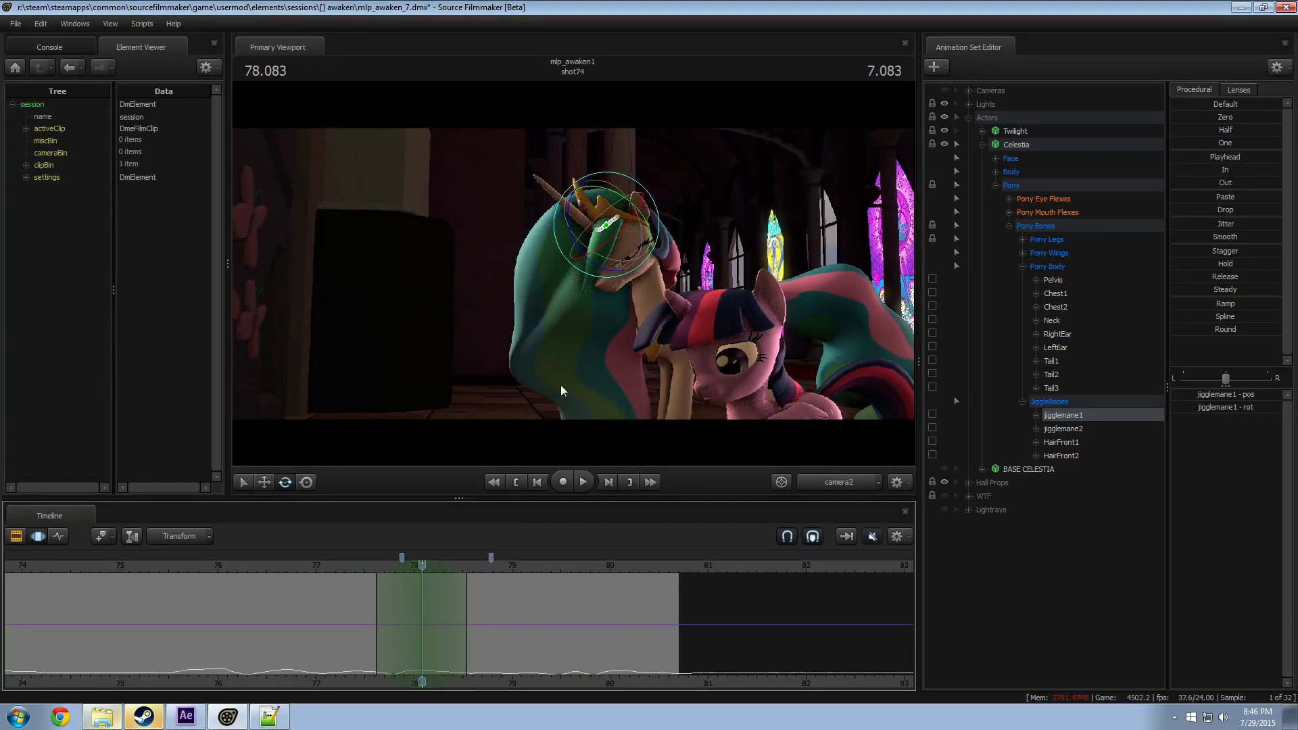
{"action": "left_click_drag", "start_coordinate": [616, 247], "coordinate": [615, 250]}
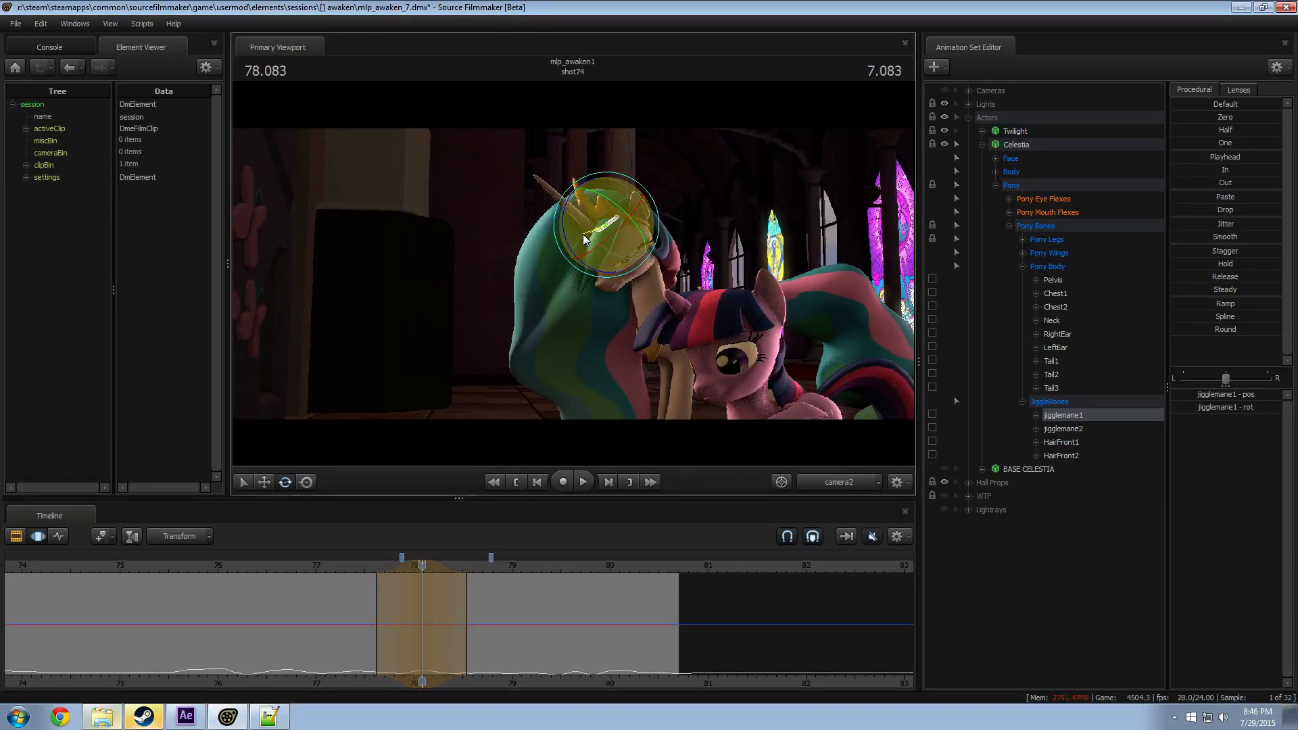
Step: Rotate jigglemane1 further at about 78.1 s in the Work Camera, widening the time selection falloff to about 77.5 to 78.7 s
{"action": "key", "text": "space"}
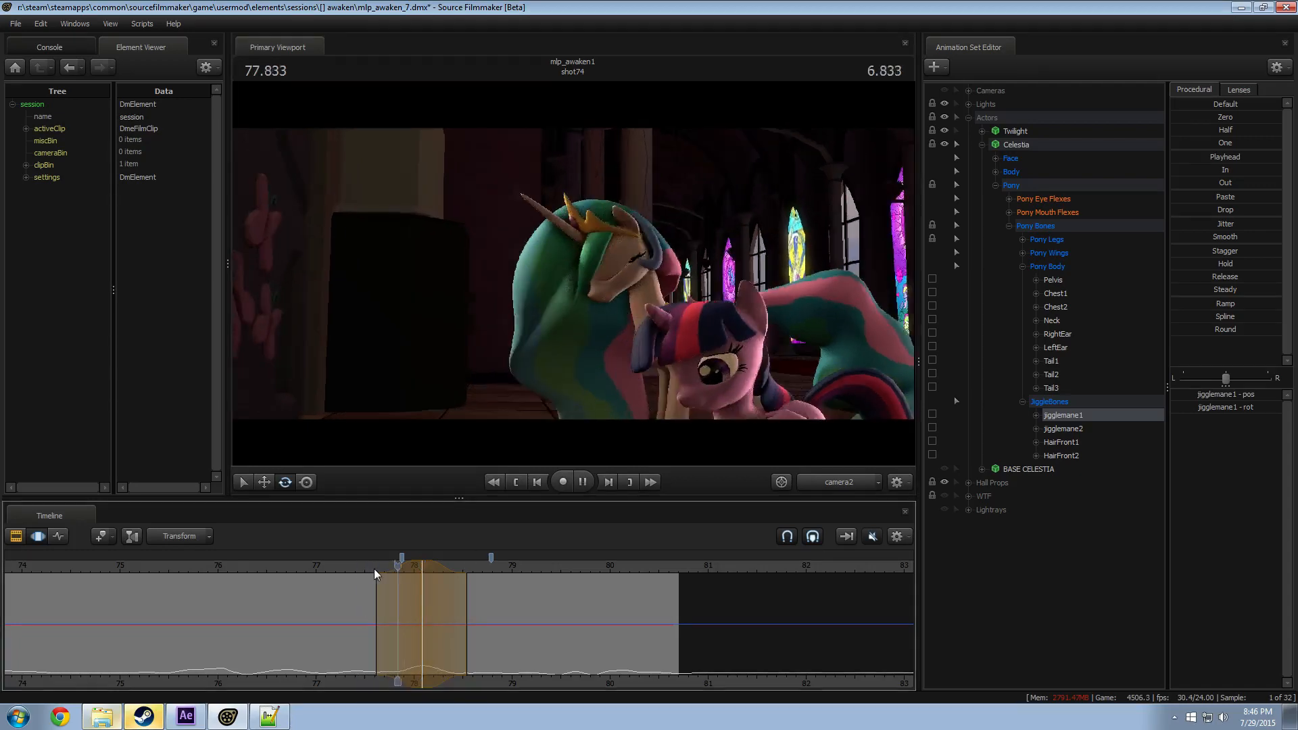
{"action": "left_click", "coordinate": [832, 484]}
{"action": "key", "text": "w"}
{"action": "left_click_drag", "start_coordinate": [399, 398], "coordinate": [398, 396]}
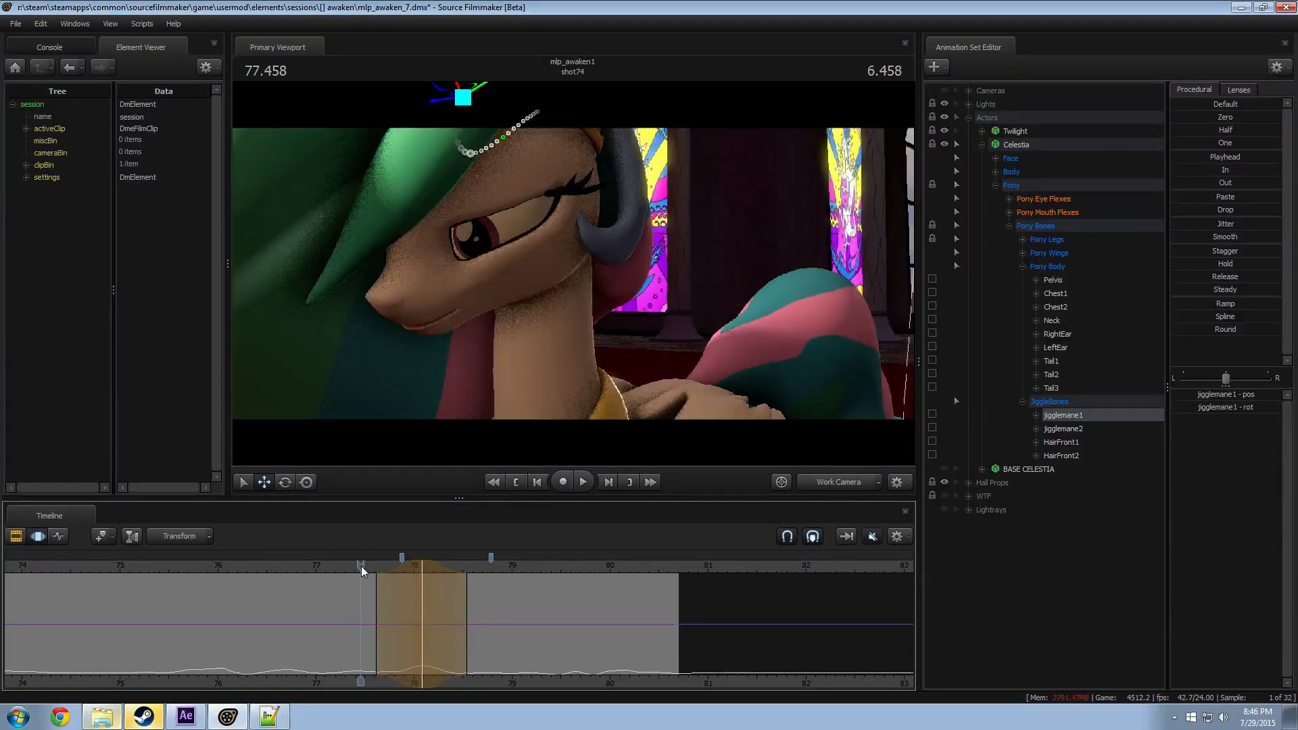
{"action": "left_click_drag", "start_coordinate": [401, 565], "coordinate": [422, 565]}
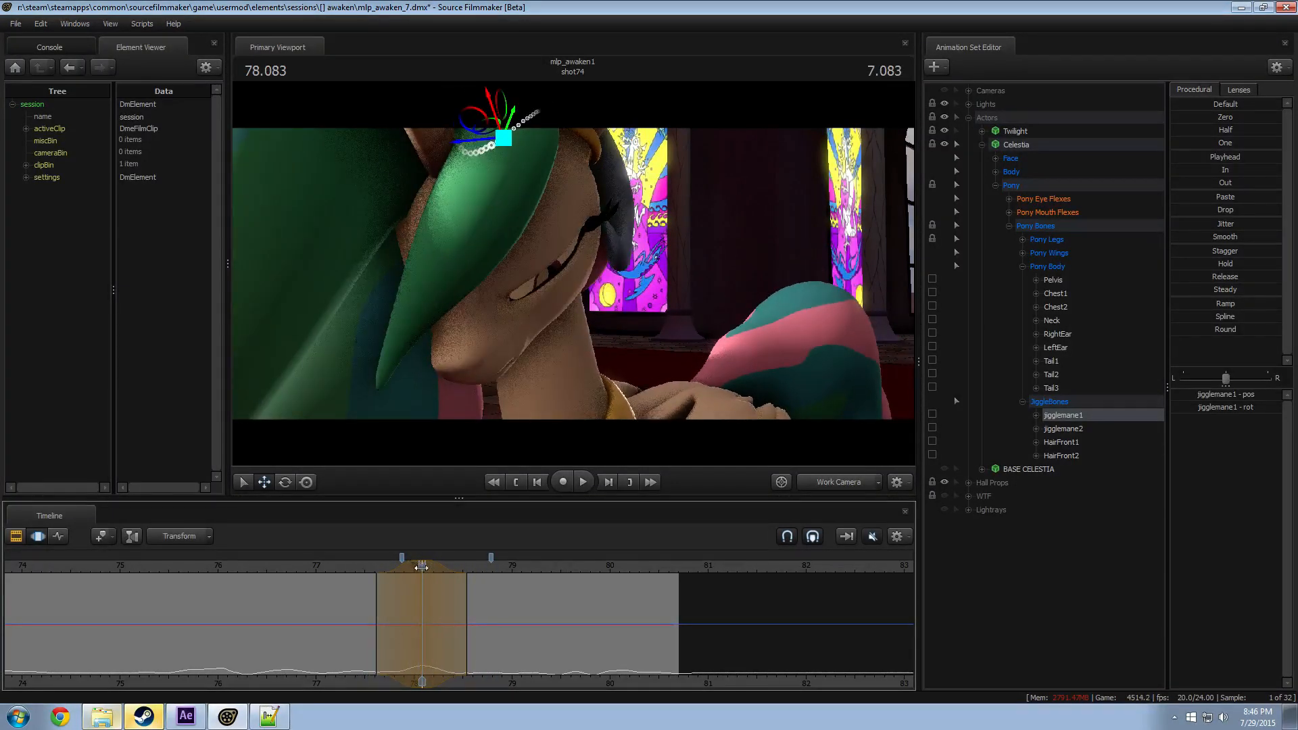
{"action": "left_click_drag", "start_coordinate": [609, 272], "coordinate": [608, 272]}
{"action": "key", "text": "s"}
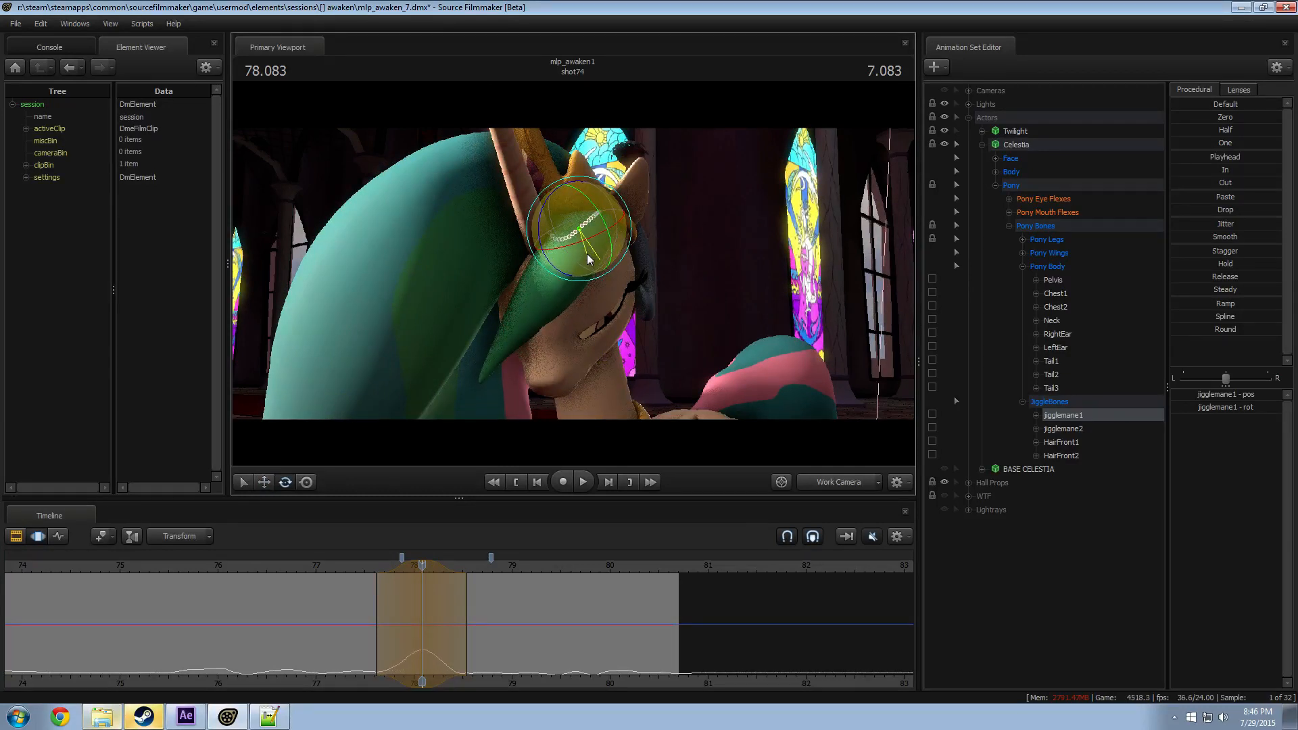
{"action": "key", "text": "space"}
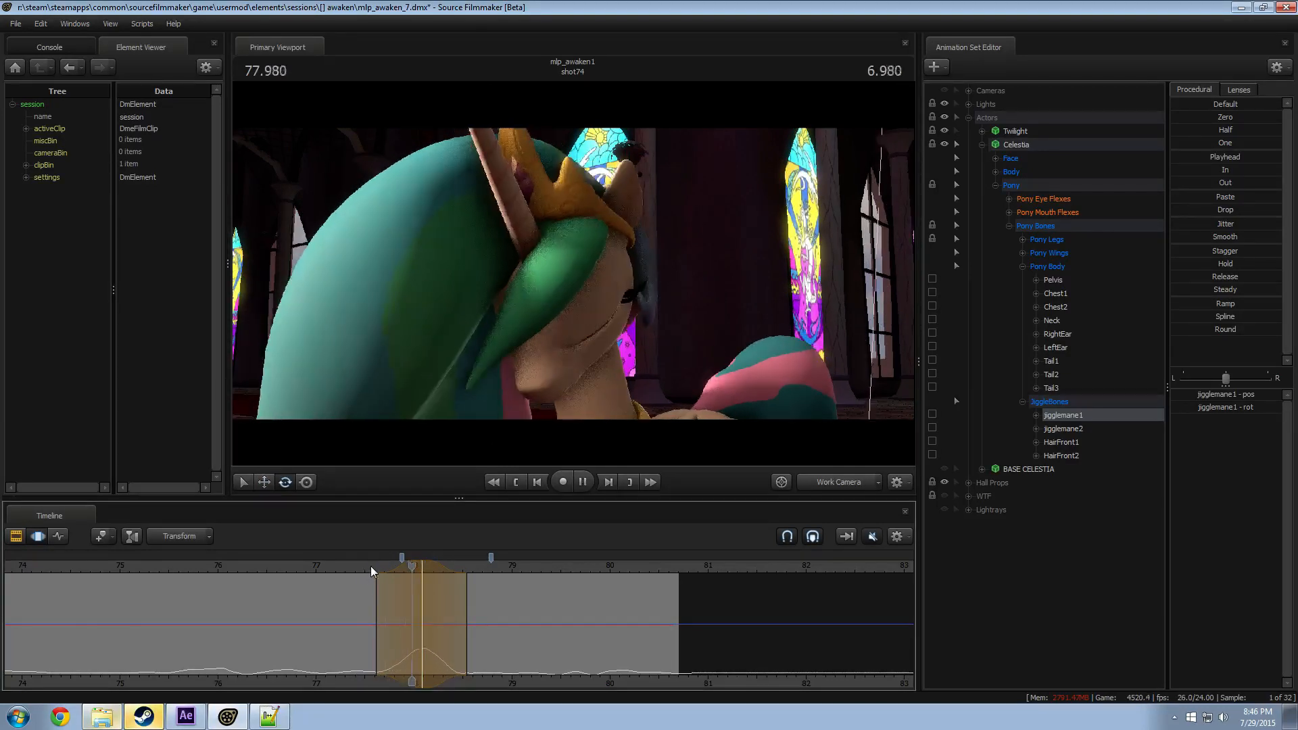
{"action": "key", "text": "space"}
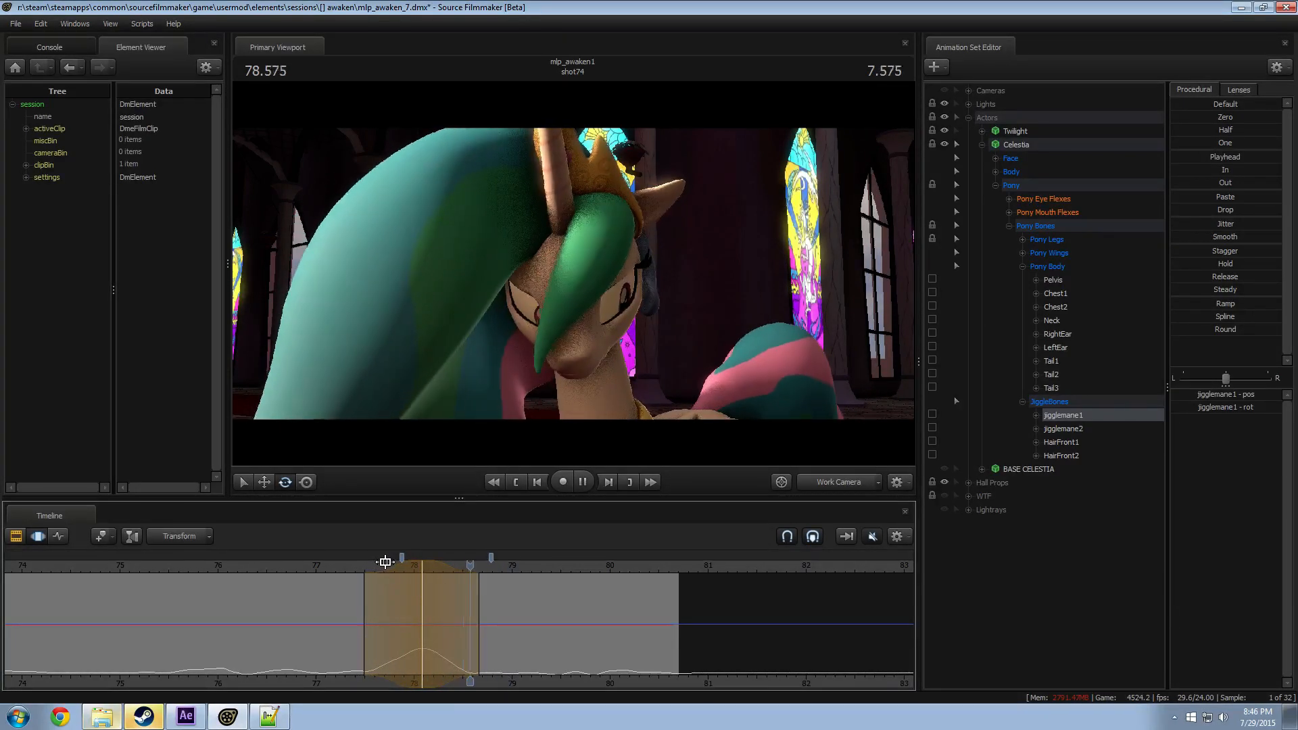
Step: Rotate jigglemane1 slightly at about 78.6 s, with time selection falloff from about 77.9 to 79.2 s, and play back the motion
{"action": "left_click", "coordinate": [471, 610]}
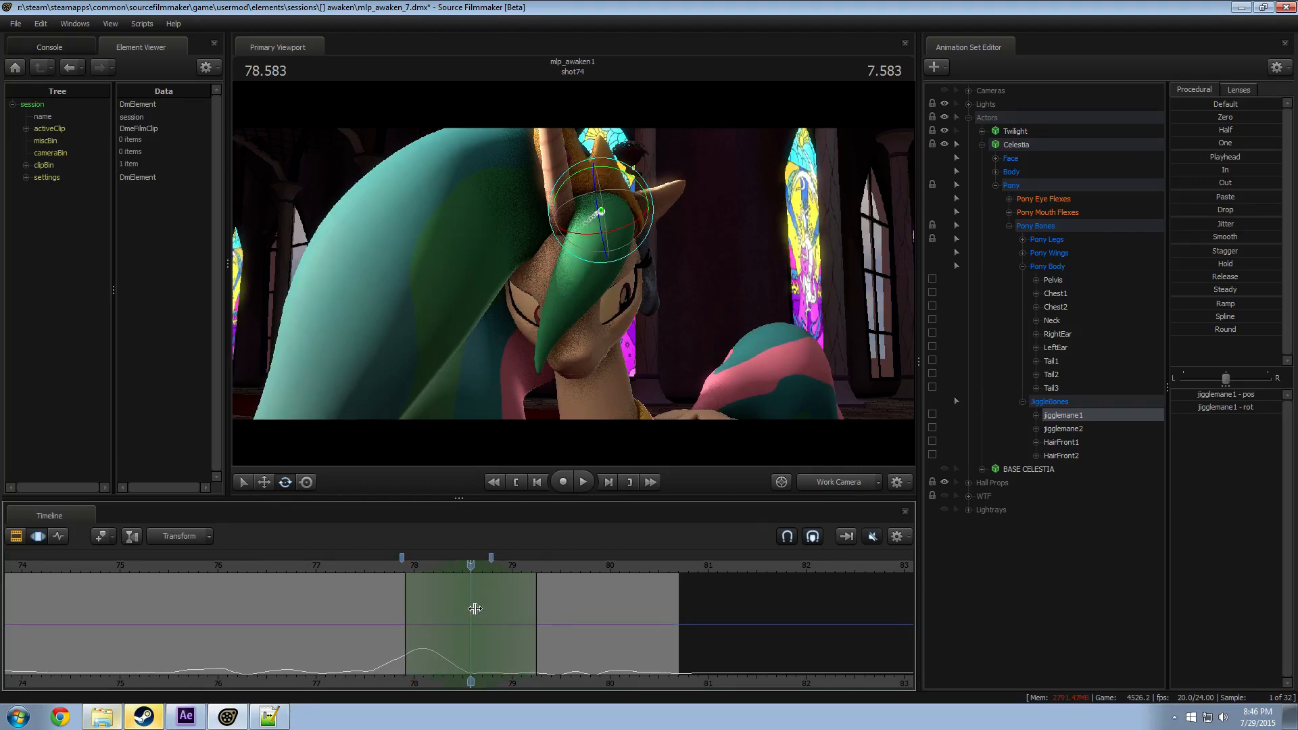
{"action": "left_click_drag", "start_coordinate": [593, 257], "coordinate": [598, 258]}
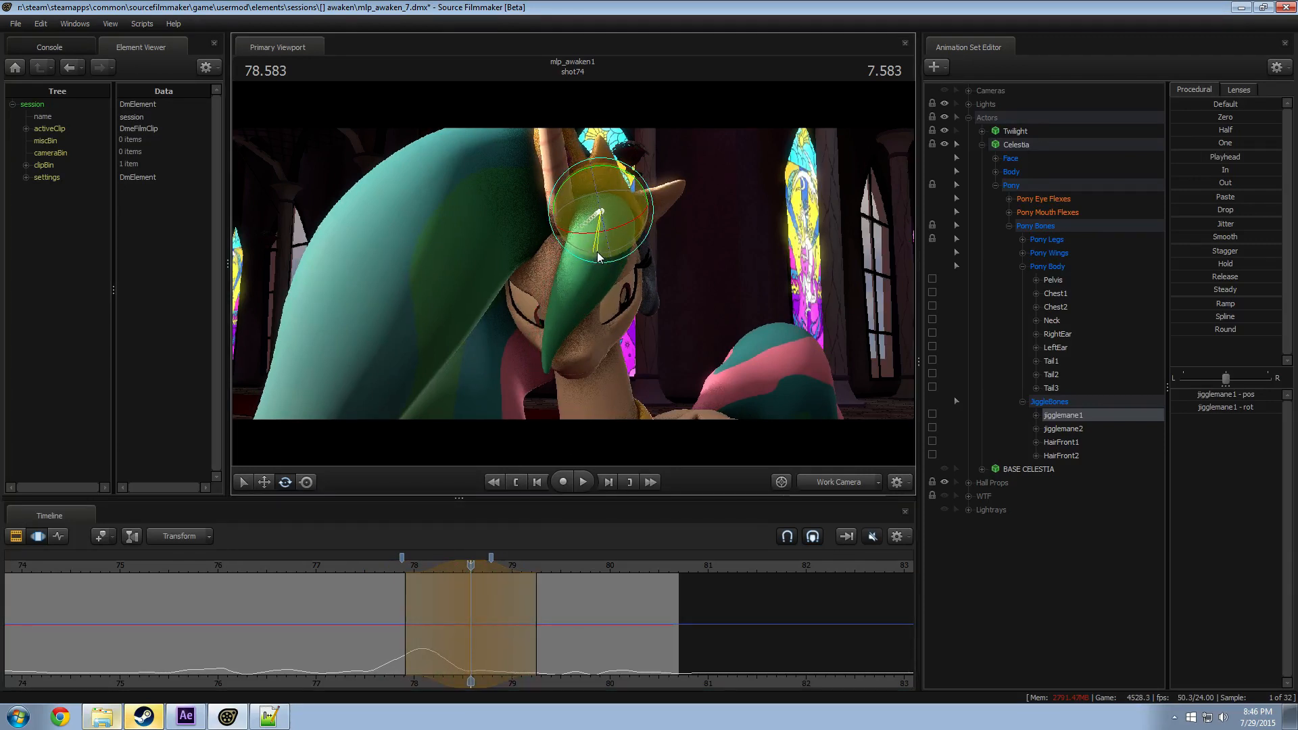
{"action": "left_click", "coordinate": [371, 566]}
{"action": "key", "text": "space"}
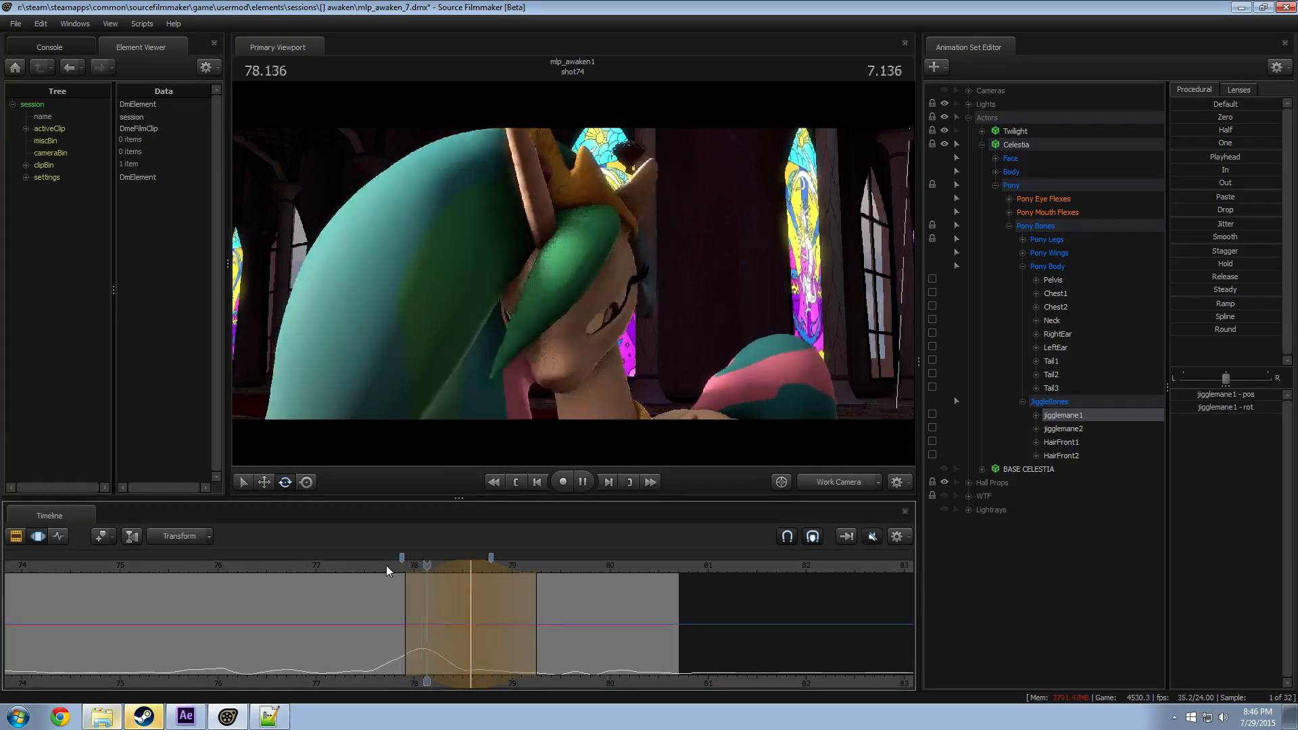
Step: Play and scrub the shot through camera2 from about 77 s to examine the jigglemane1 motion
{"action": "left_click", "coordinate": [809, 481]}
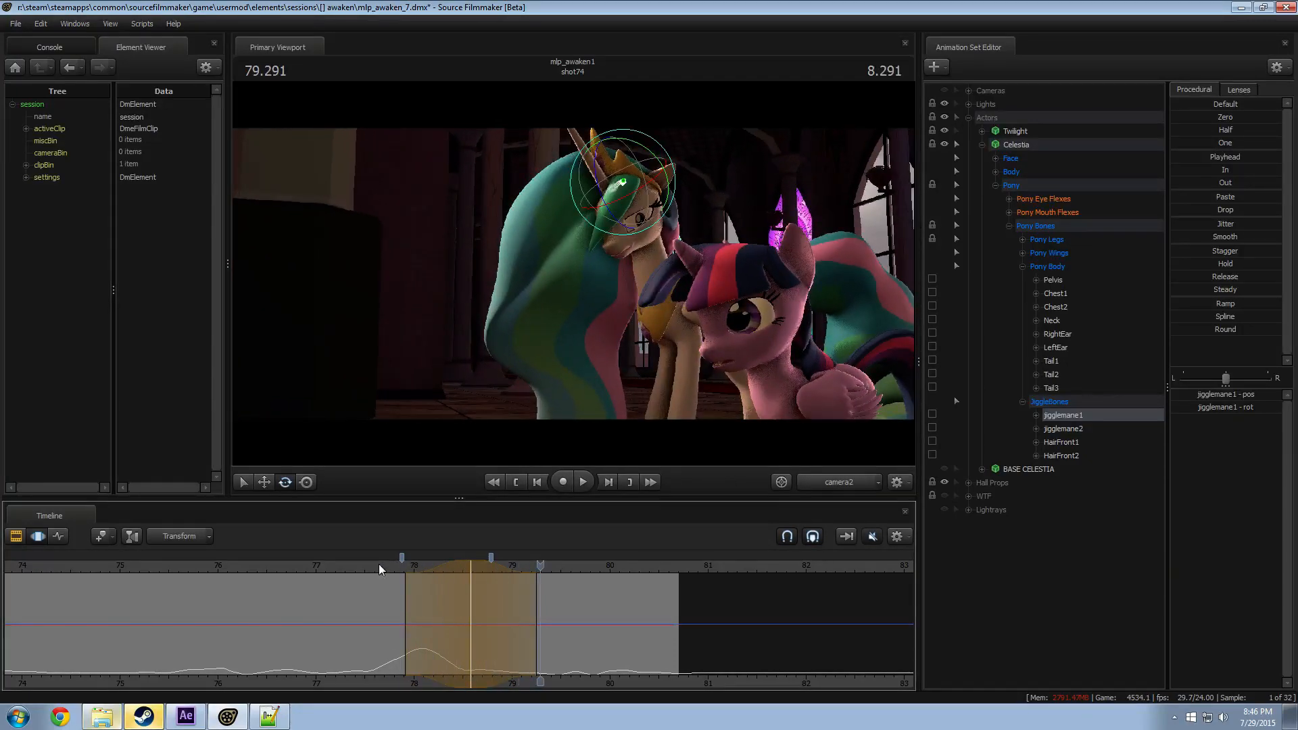
{"action": "key", "text": "space"}
{"action": "left_click_drag", "start_coordinate": [442, 625], "coordinate": [413, 621]}
{"action": "key", "text": "Escape"}
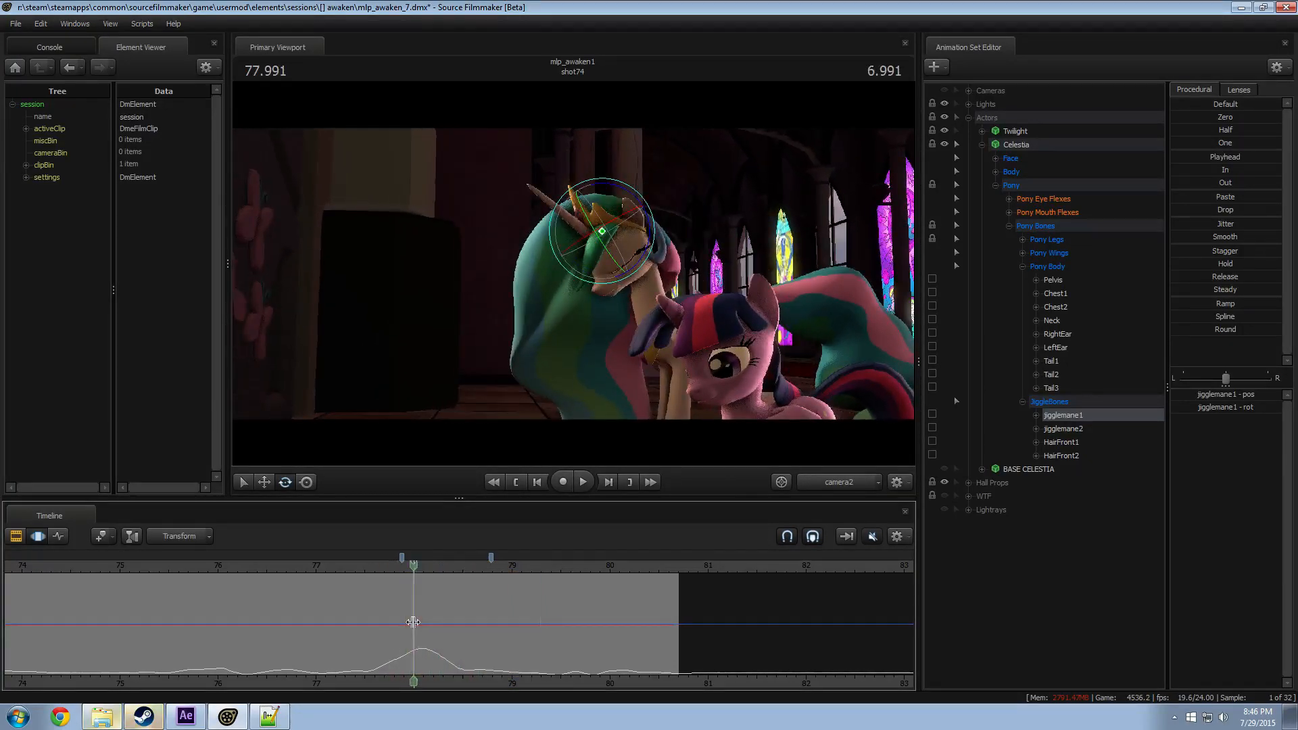
{"action": "key", "text": "space"}
{"action": "key", "text": "space"}
{"action": "key", "text": "space"}
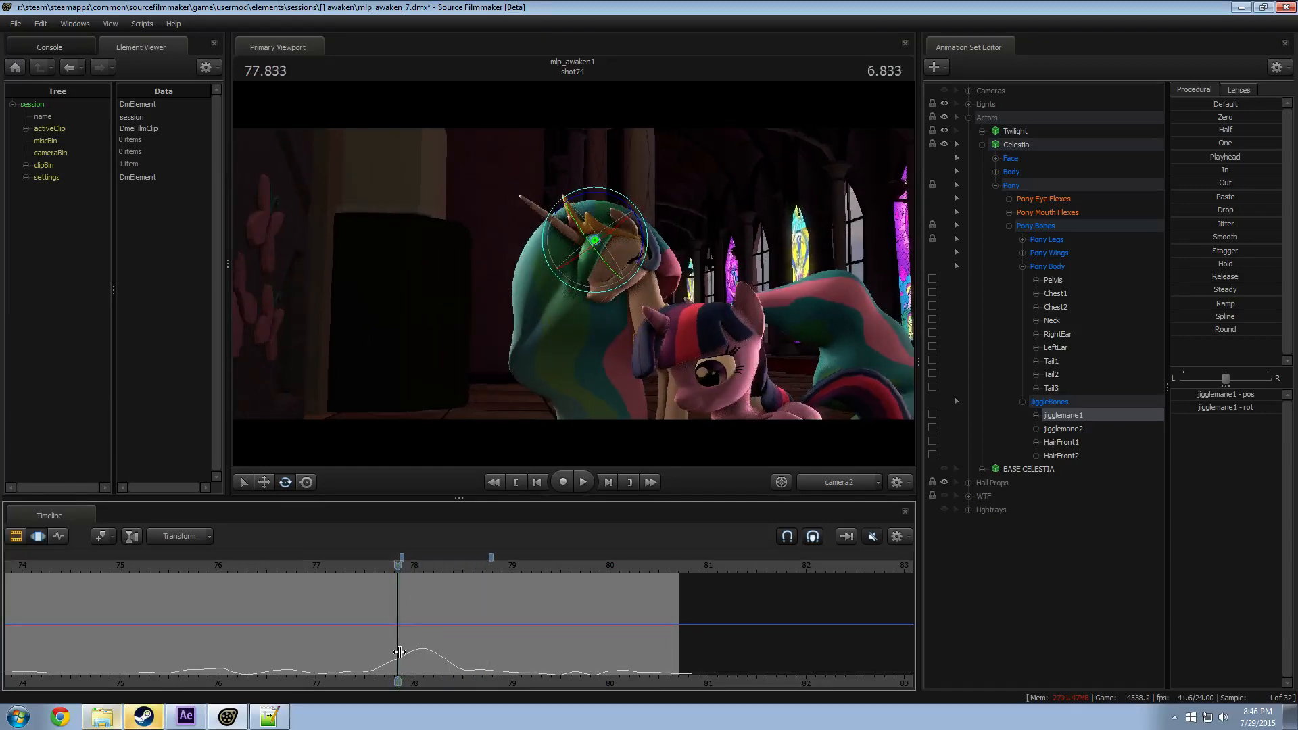
{"action": "key", "text": "space"}
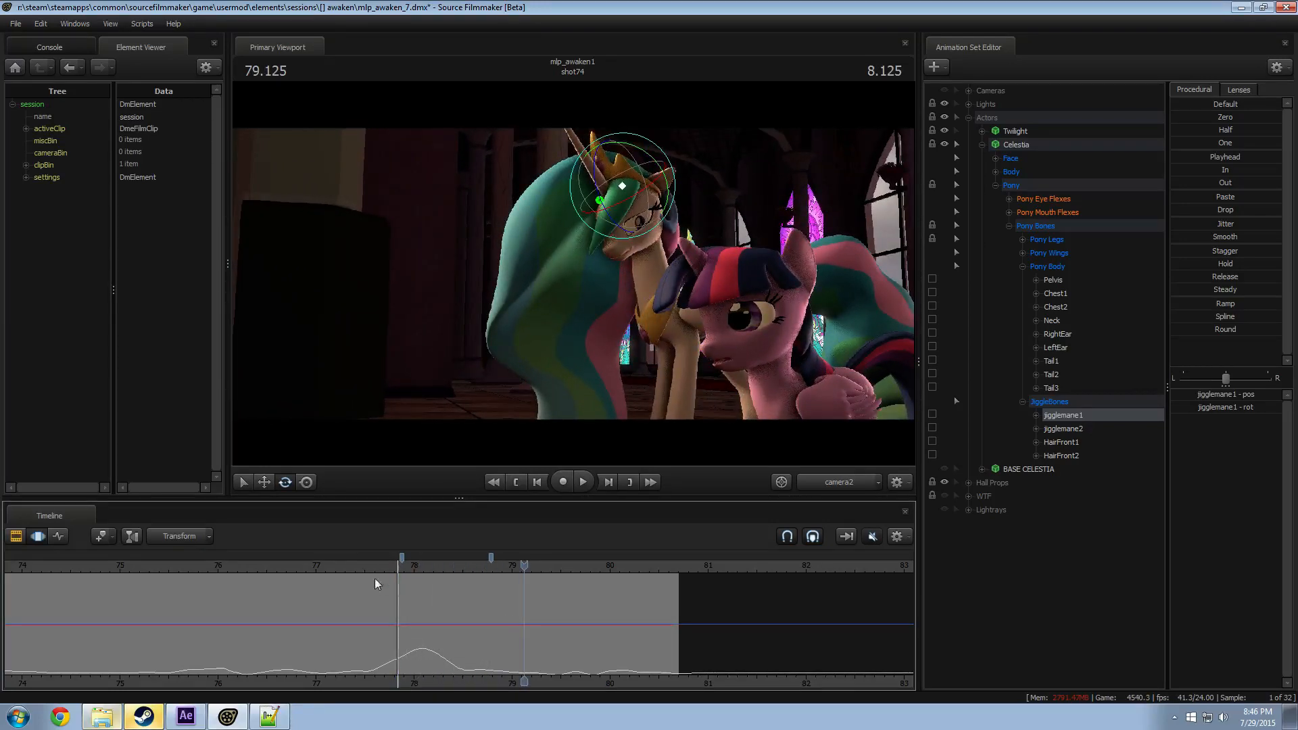
{"action": "left_click_drag", "start_coordinate": [352, 567], "coordinate": [324, 567]}
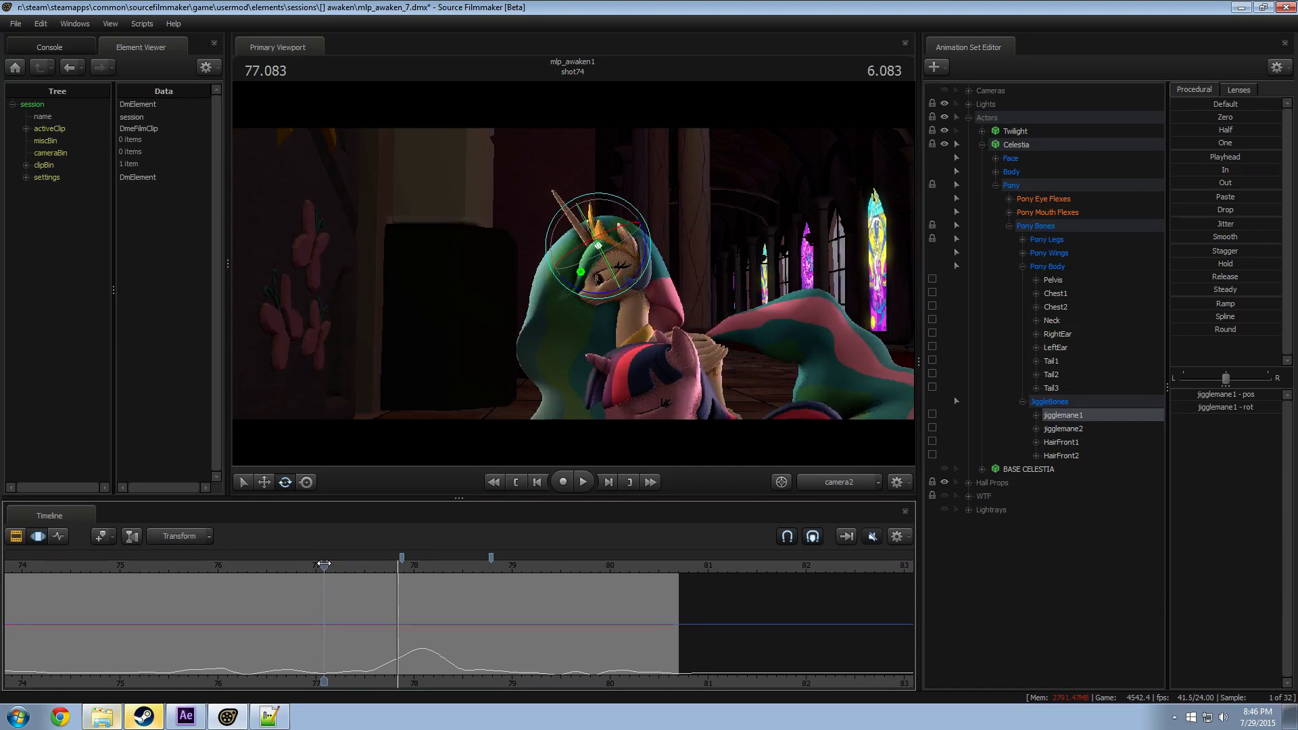
{"action": "key", "text": "space"}
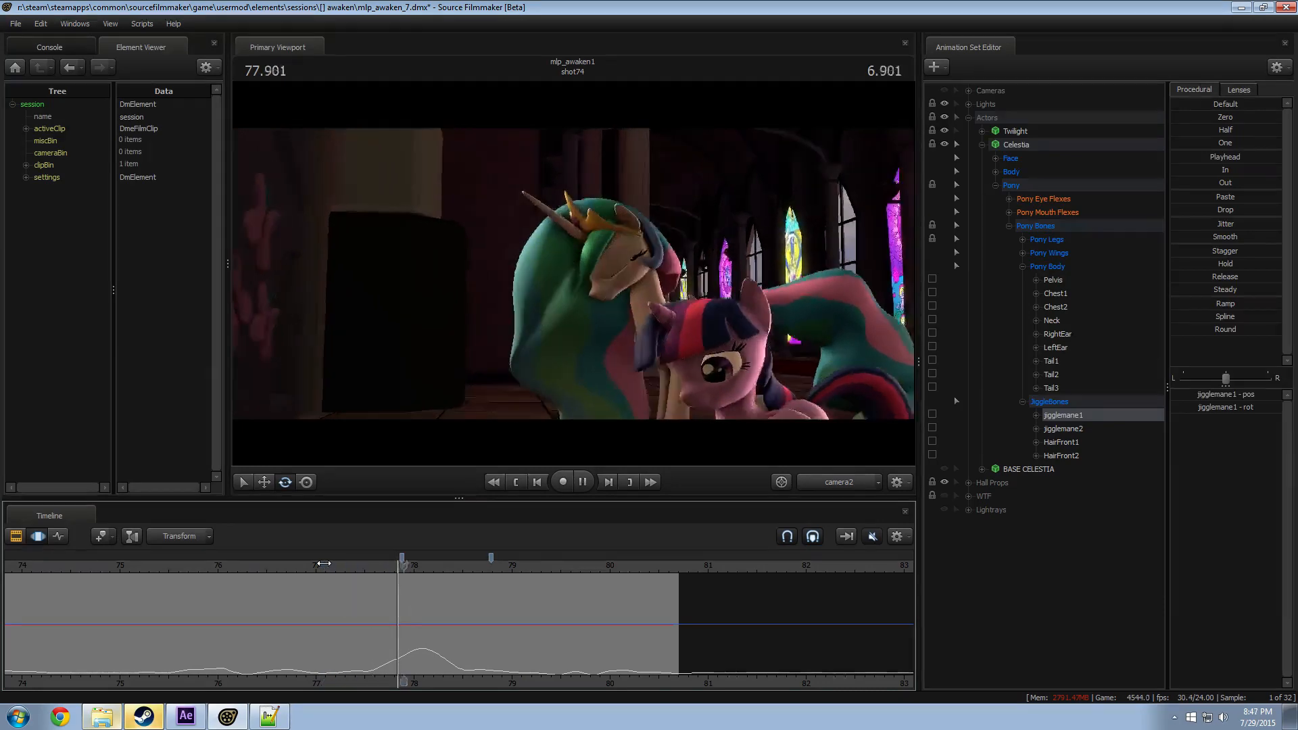
Step: Apply the Round preset to jigglemane1 from about 77.4 to 78.1 s, with falloff from about 77.2 to 78.3 s
{"action": "left_click", "coordinate": [372, 635]}
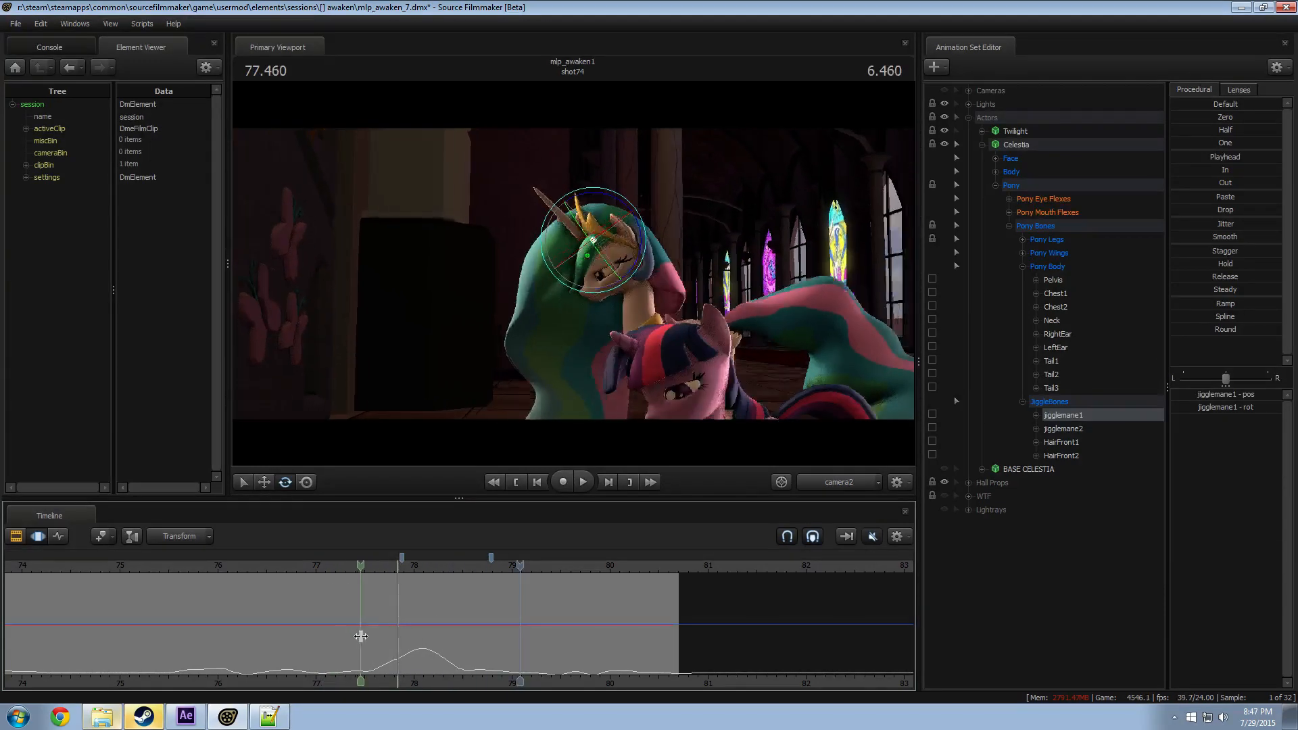
{"action": "mouse_move", "coordinate": [361, 637]}
{"action": "left_mouse_down"}
{"action": "mouse_move", "coordinate": [404, 636]}
{"action": "mouse_move", "coordinate": [357, 641]}
{"action": "left_mouse_up"}
{"action": "left_click_drag", "start_coordinate": [1200, 331], "coordinate": [1284, 334]}
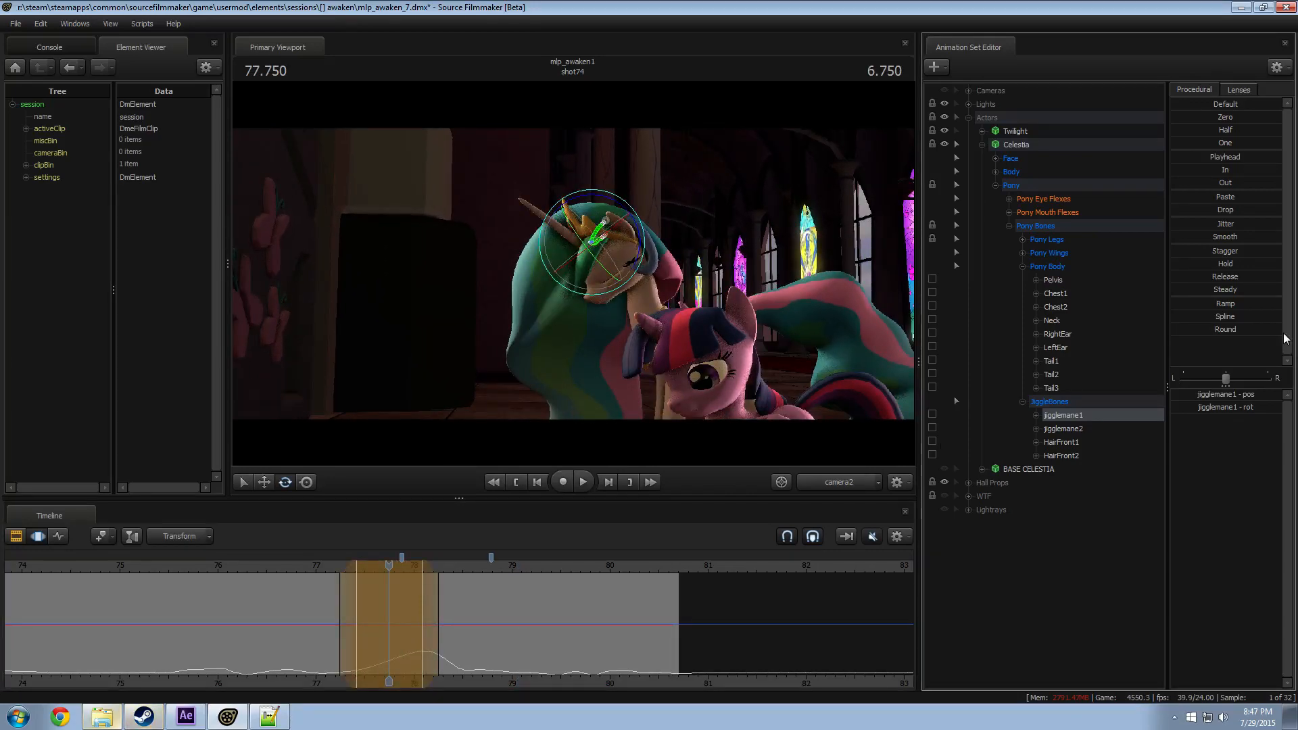
{"action": "left_click", "coordinate": [316, 564]}
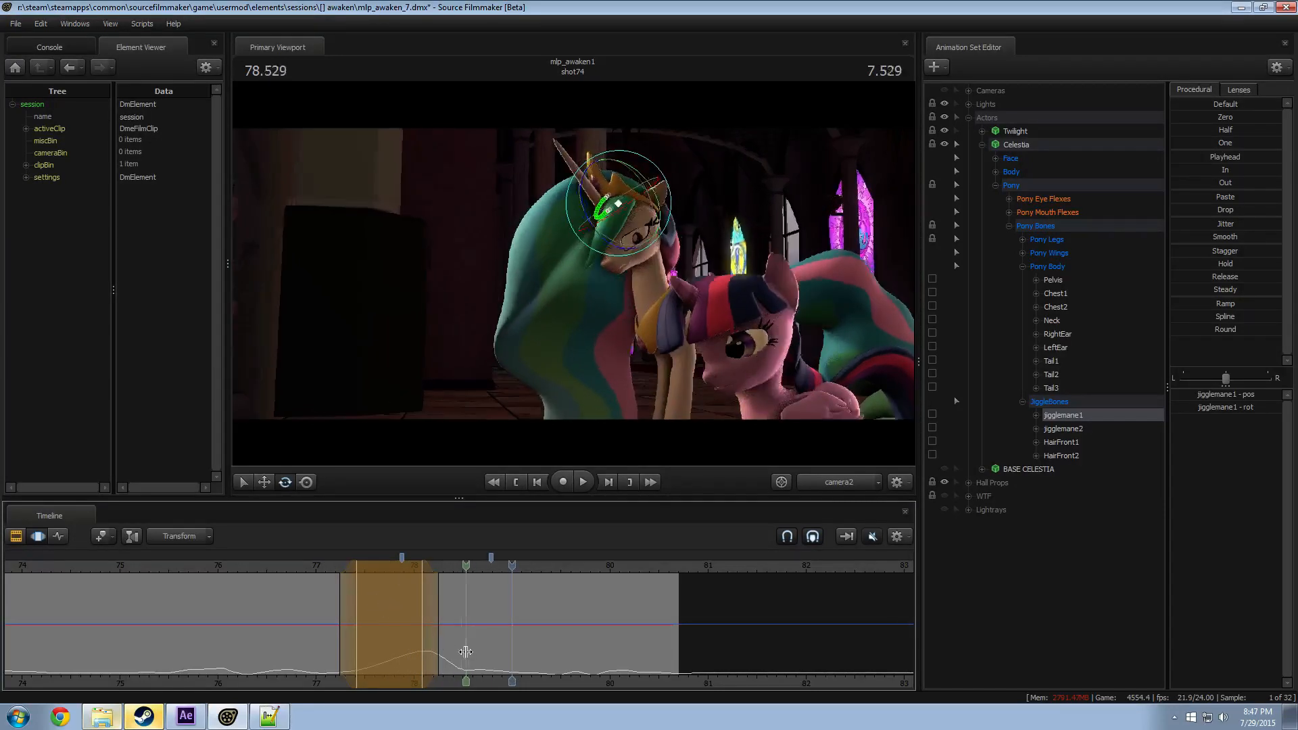
Step: Apply the Round preset to jigglemane1 from about 78.2 to 78.6 s, extending the time selection's trailing falloff to about 79 s
{"action": "left_click_drag", "start_coordinate": [474, 649], "coordinate": [450, 647]}
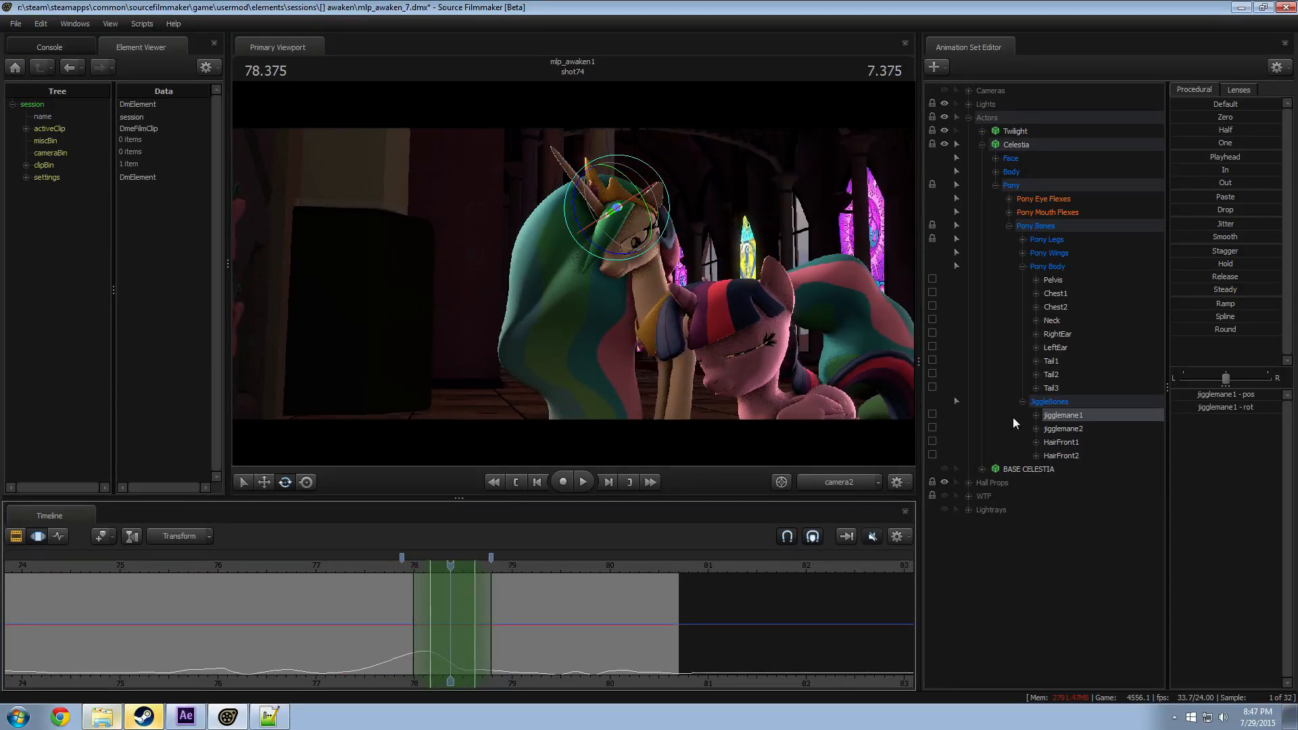
{"action": "left_click_drag", "start_coordinate": [1193, 330], "coordinate": [1251, 332]}
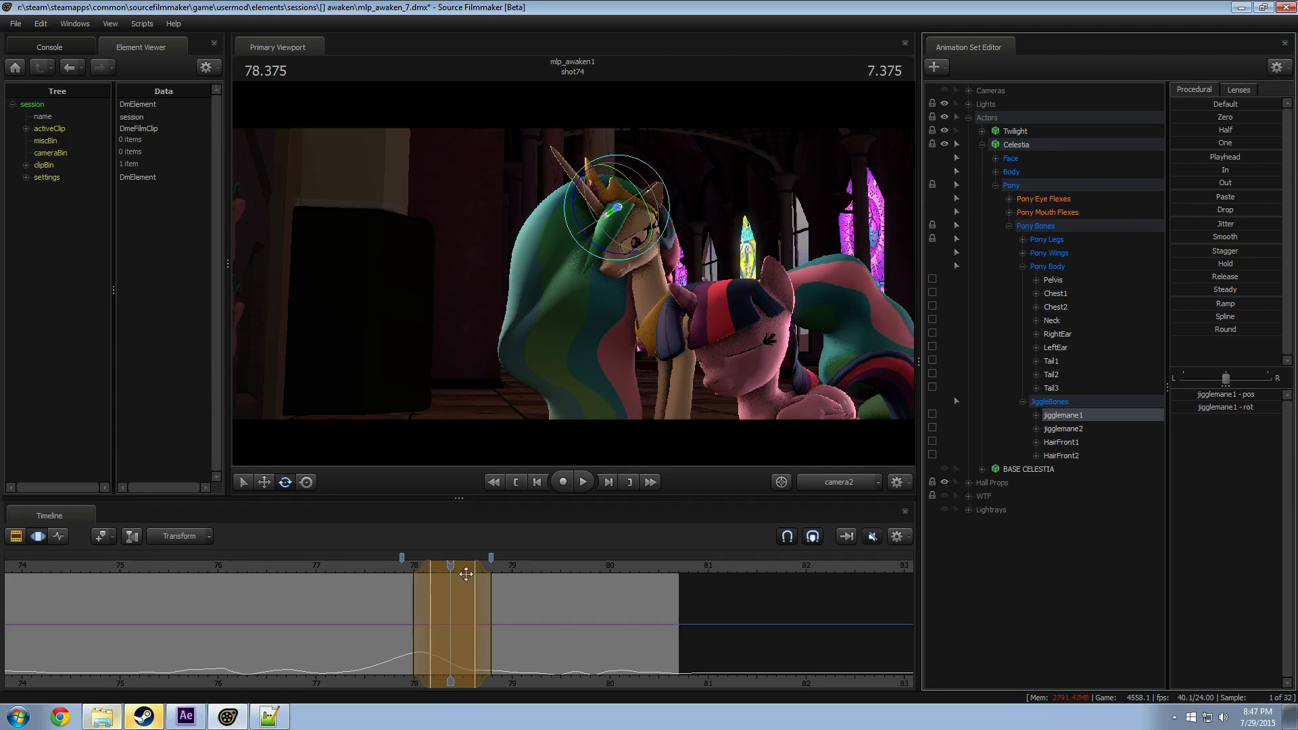
{"action": "left_click_drag", "start_coordinate": [490, 617], "coordinate": [508, 618]}
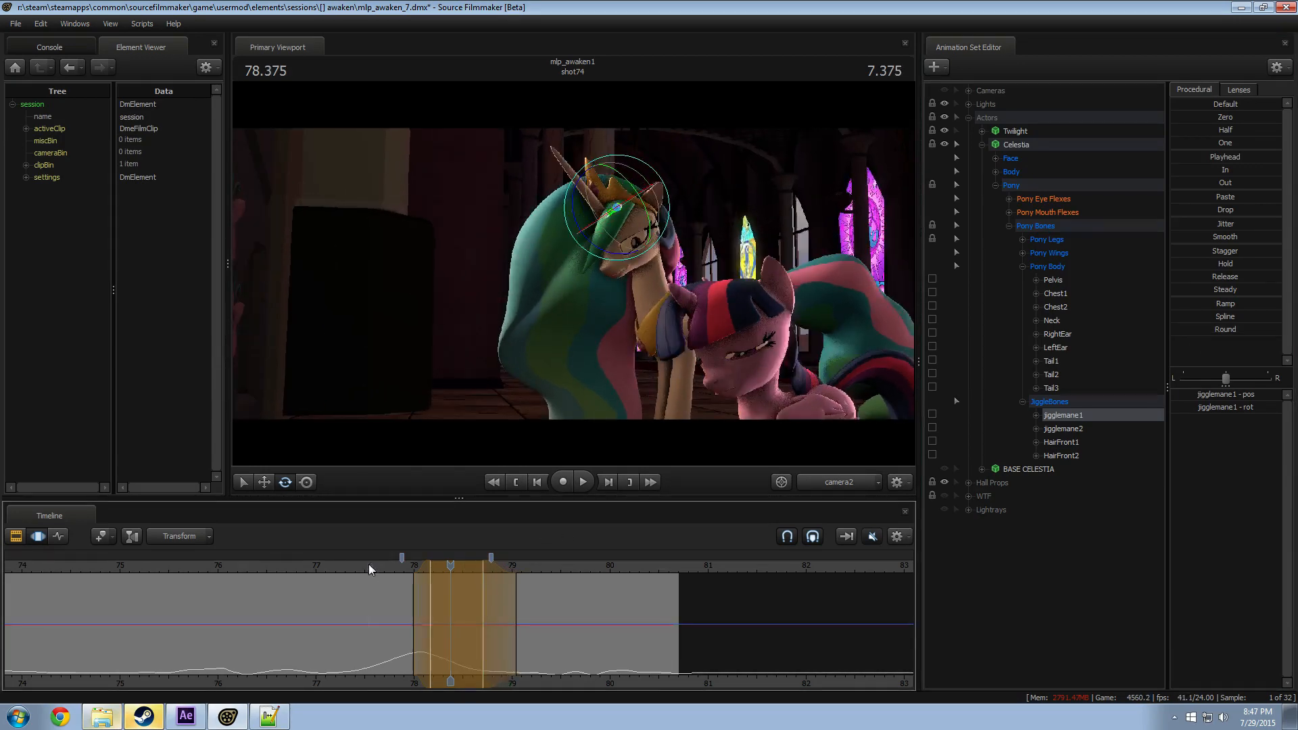
Step: Review the smoothed jigglemane1 motion by playing the whole shot and its last seconds several times through camera2
{"action": "left_click", "coordinate": [368, 564]}
{"action": "key", "text": "space"}
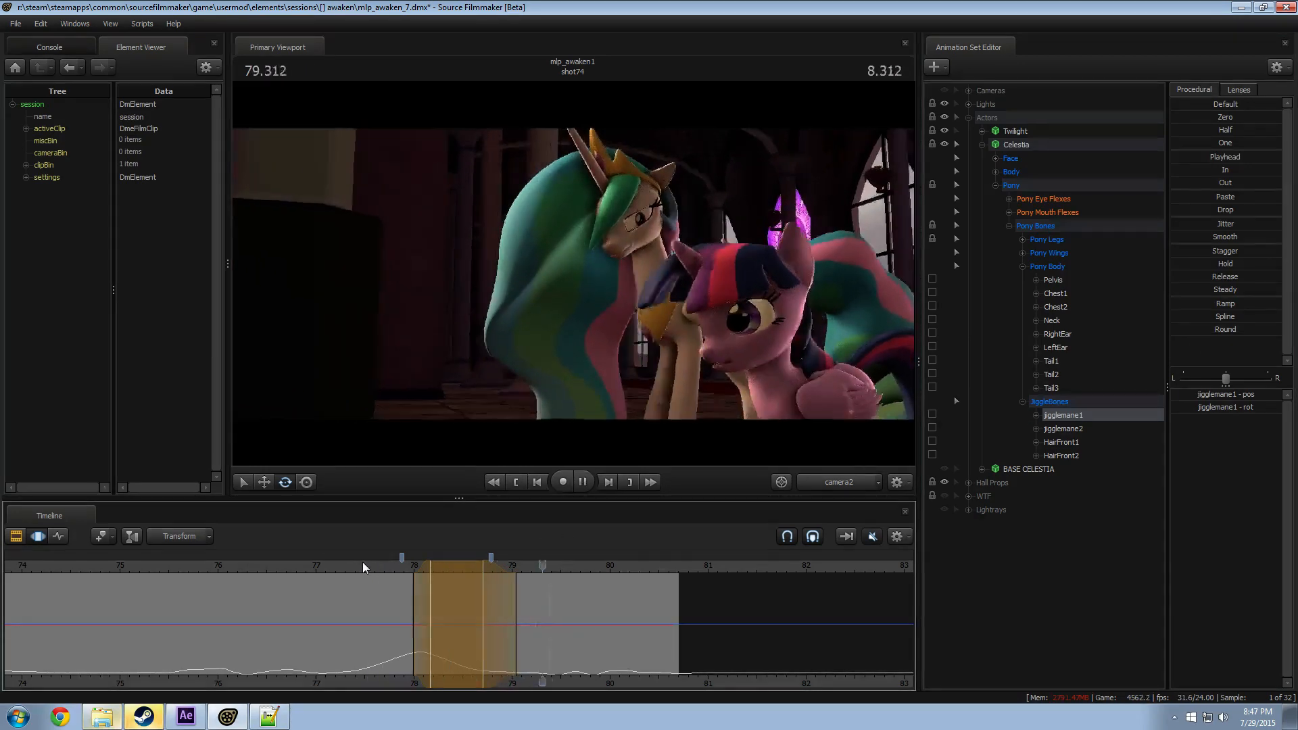
{"action": "key", "text": "space"}
{"action": "left_click", "coordinate": [369, 566]}
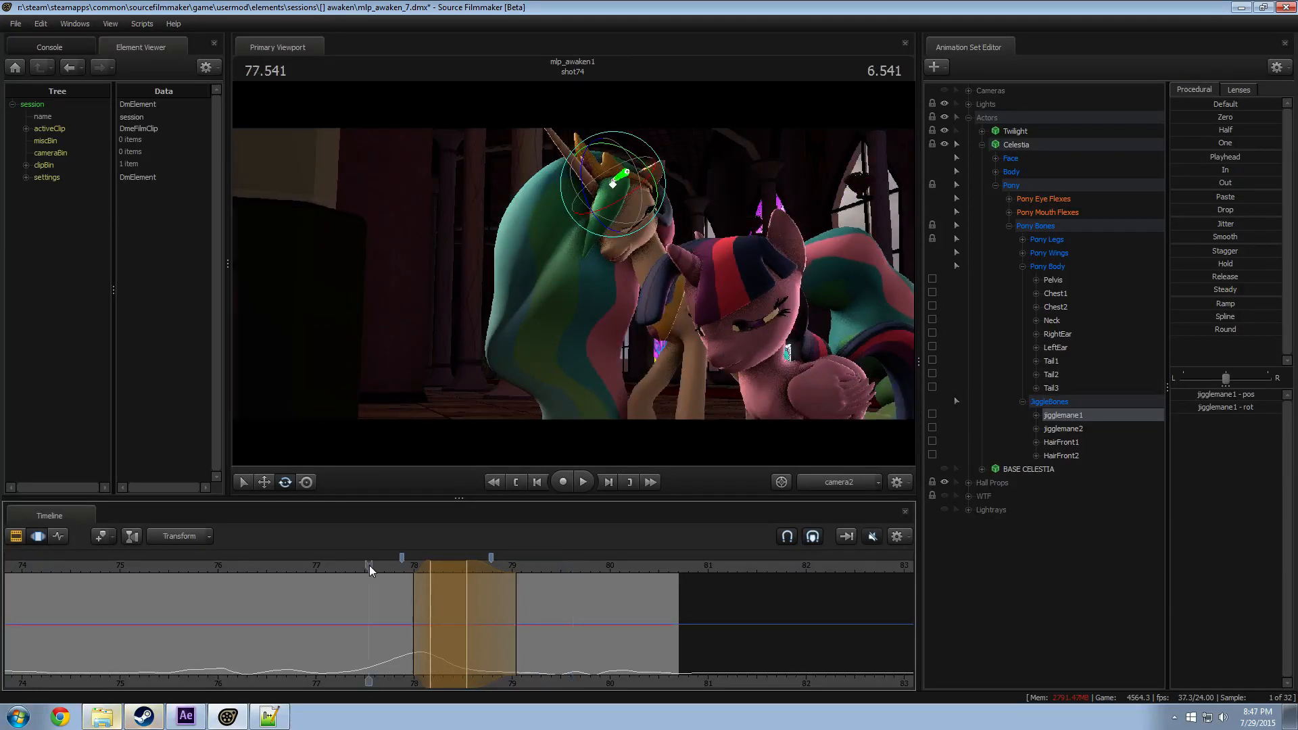
{"action": "key", "text": "space"}
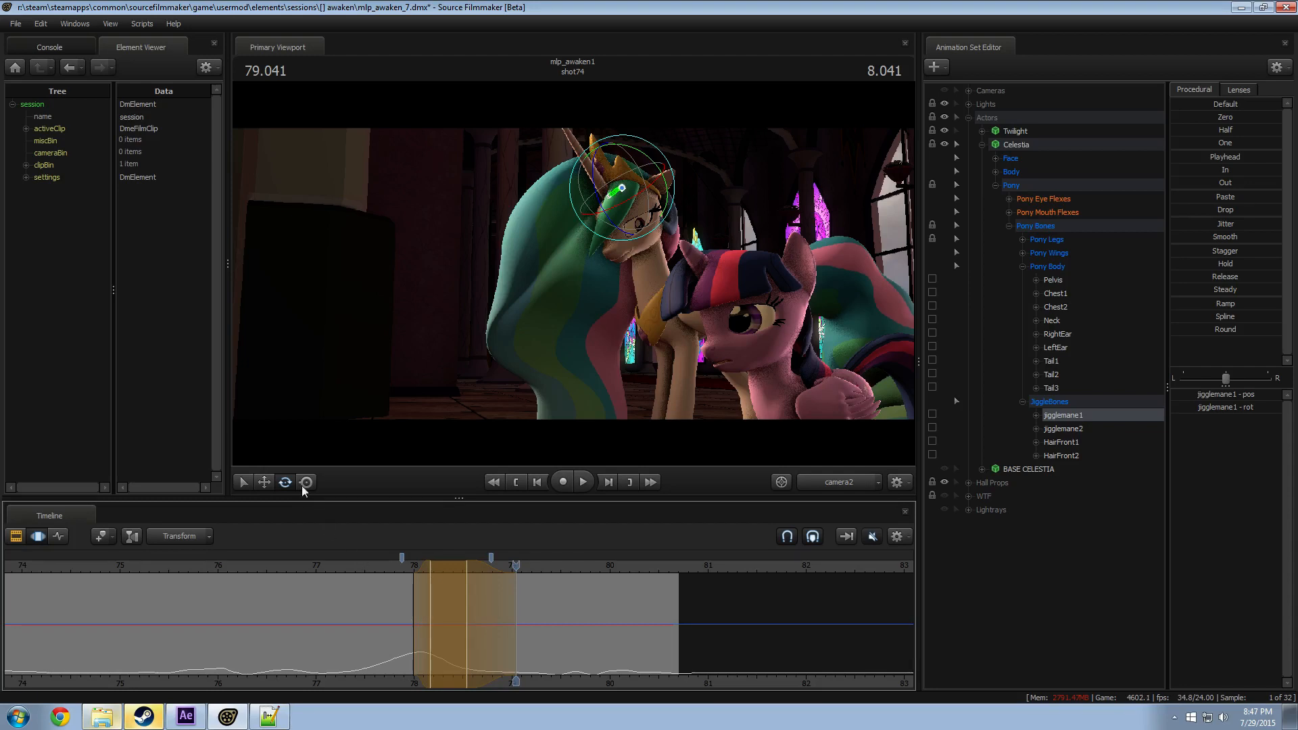
{"action": "scroll", "coordinate": [182, 572], "scroll_direction": "down", "scroll_amount": 8}
{"action": "middle_click_drag", "start_coordinate": [273, 683], "coordinate": [243, 671]}
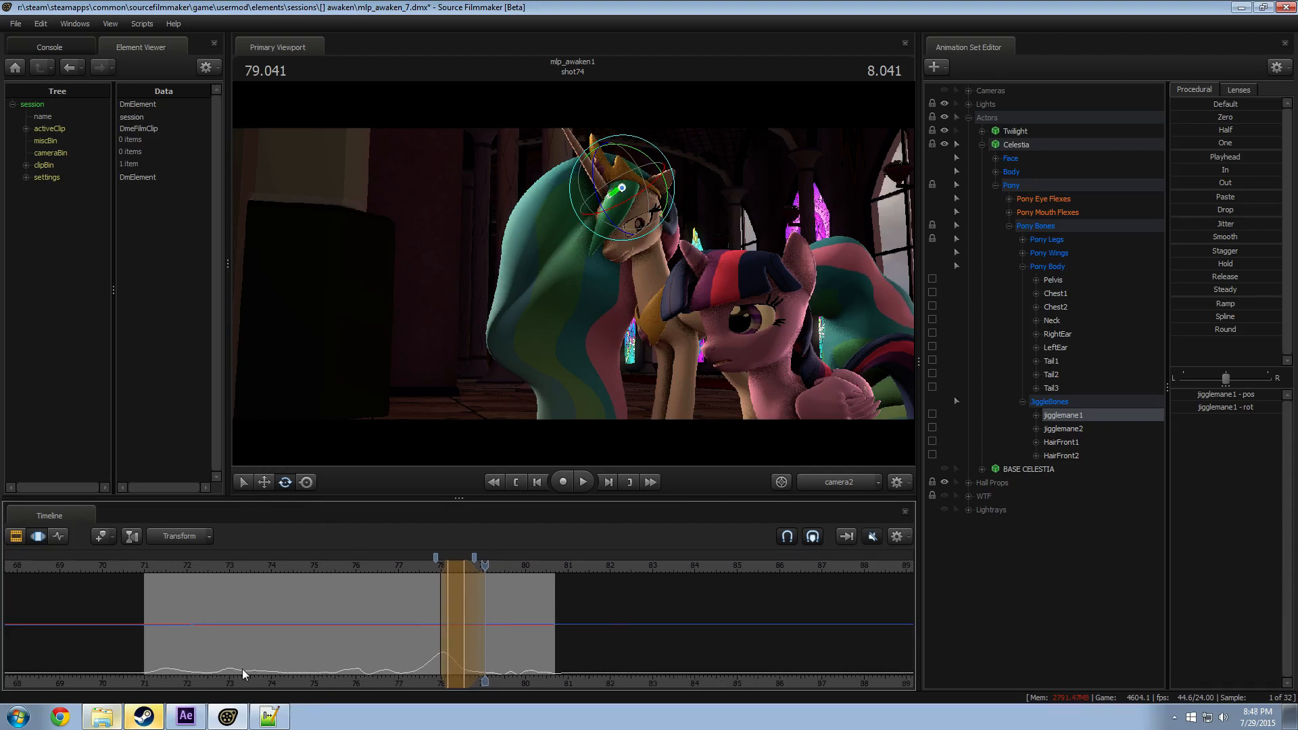
{"action": "left_click", "coordinate": [150, 566]}
{"action": "key", "text": "space"}
{"action": "left_click", "coordinate": [412, 574]}
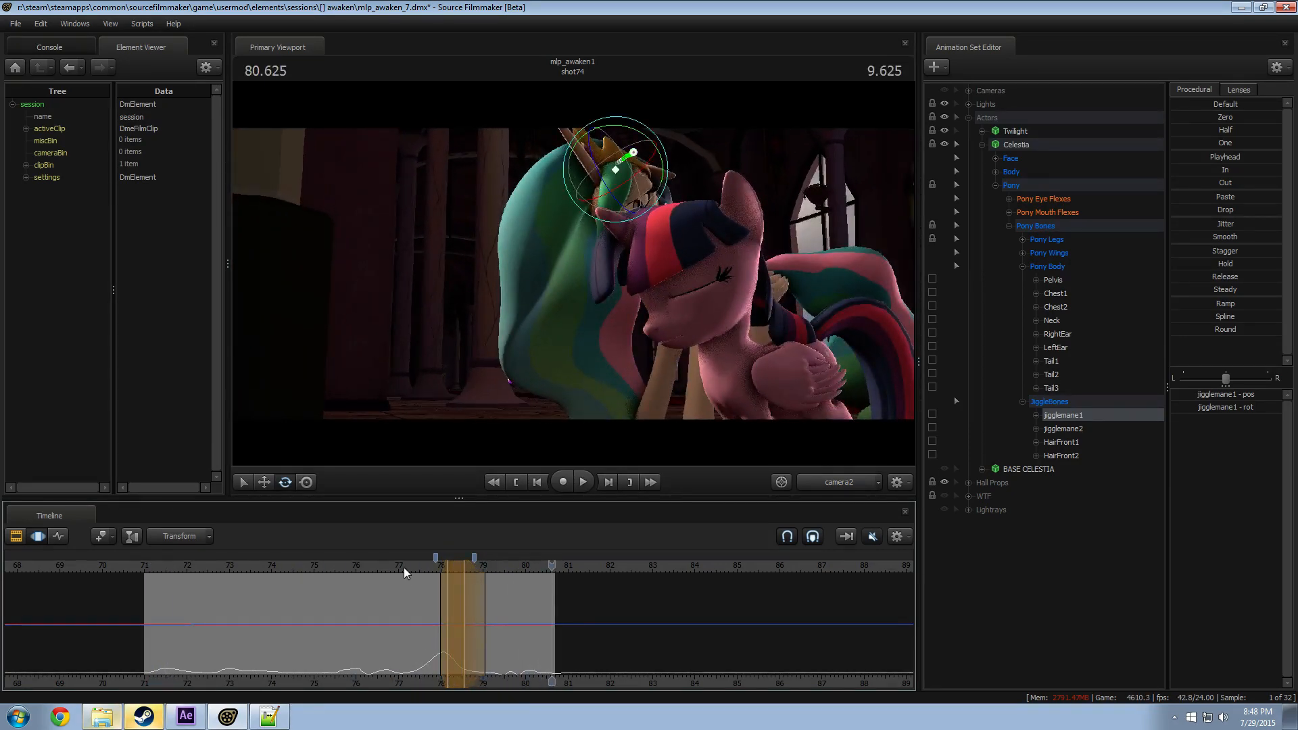
{"action": "left_click", "coordinate": [328, 567]}
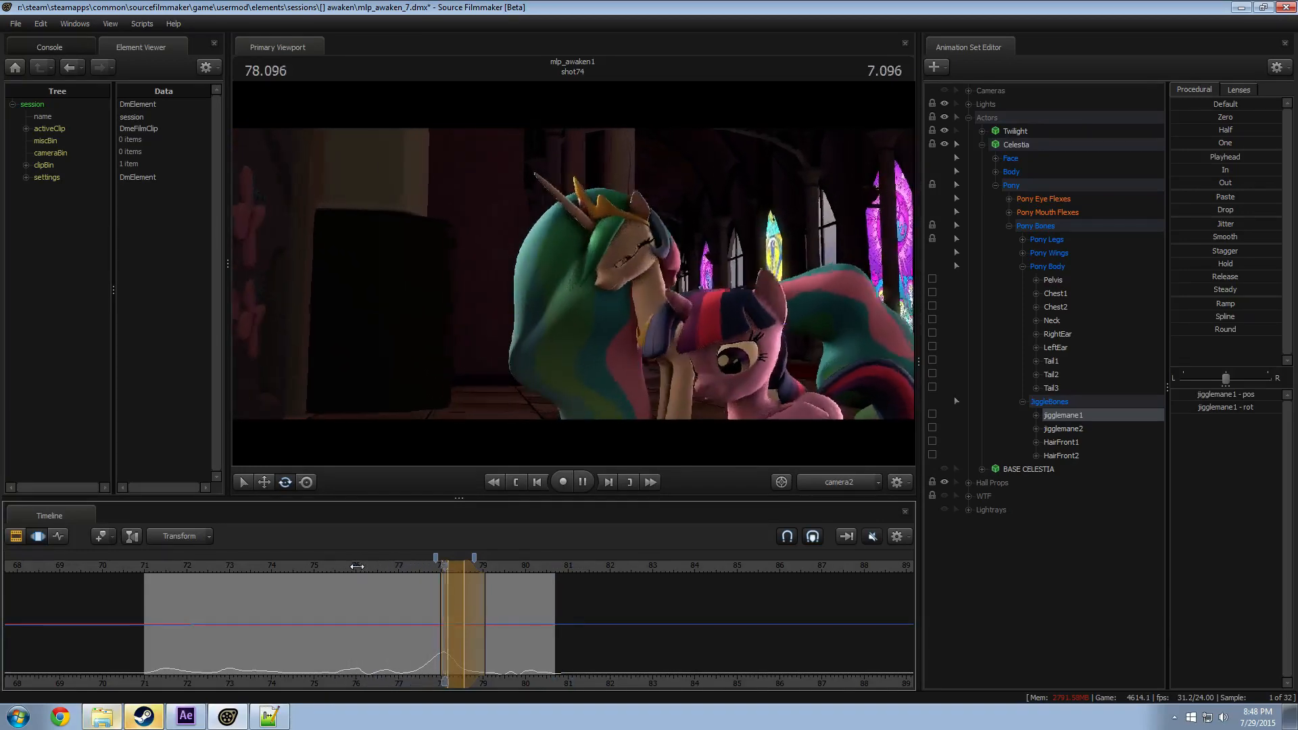
{"action": "key", "text": "space"}
{"action": "key", "text": "space"}
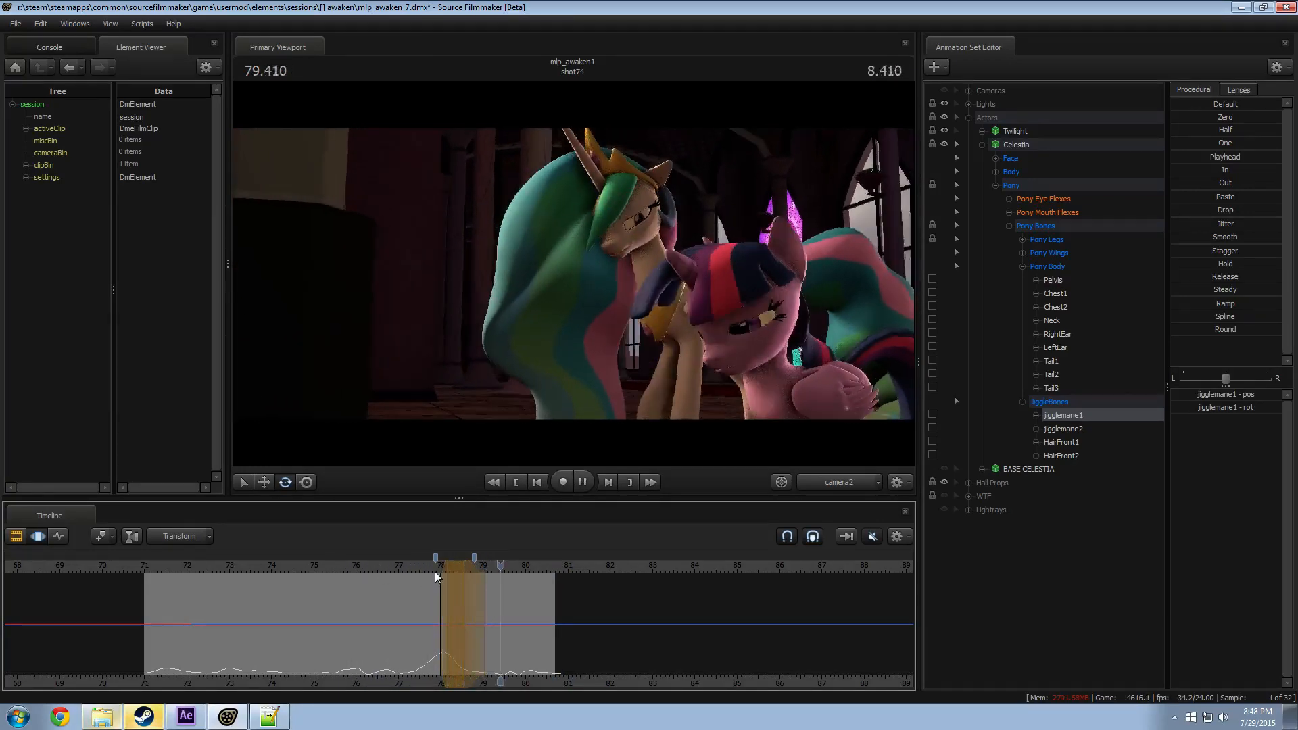
{"action": "key", "text": "space"}
{"action": "left_click", "coordinate": [411, 567]}
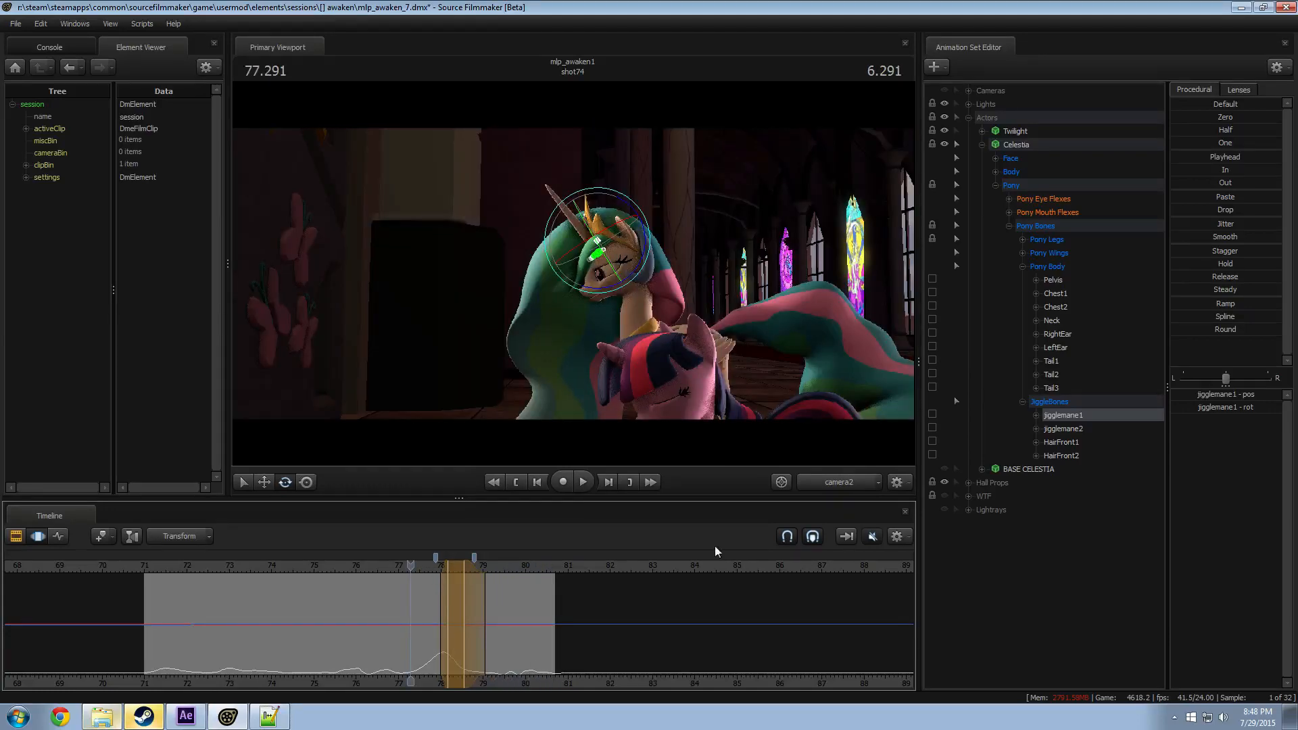
{"action": "key", "text": "space"}
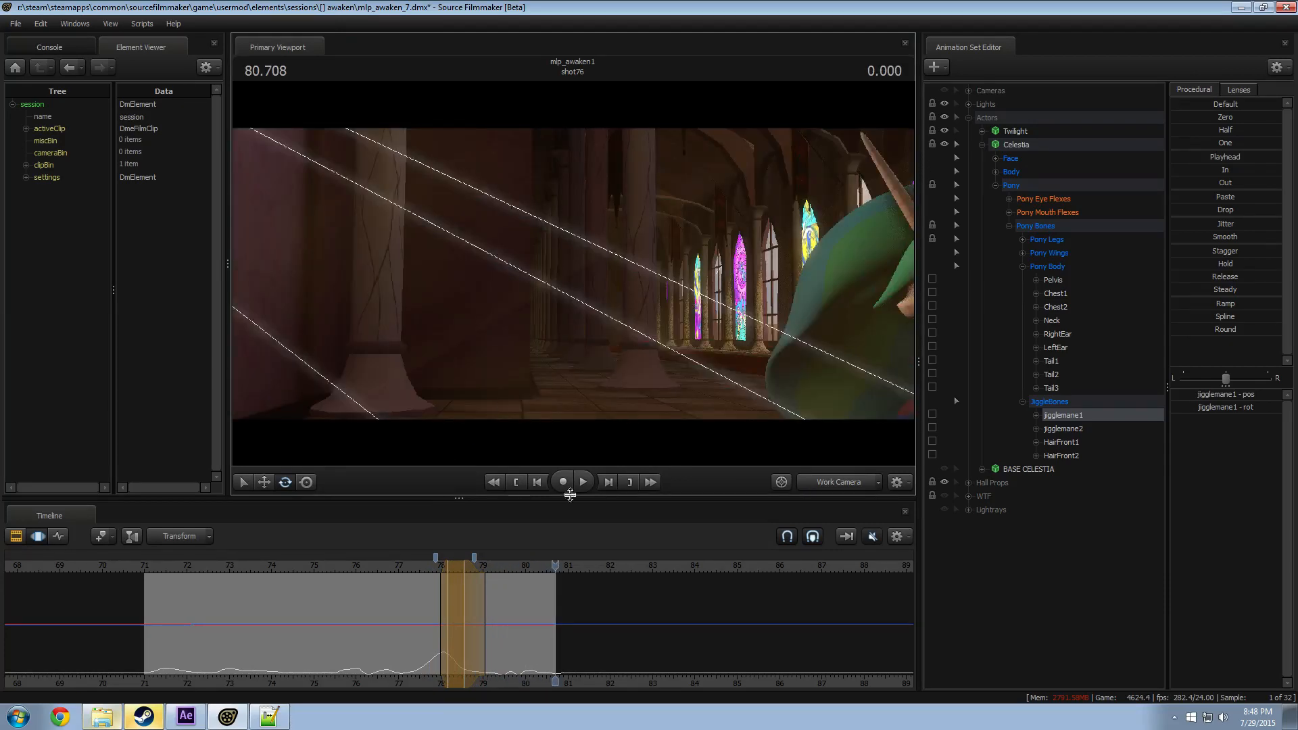
Step: Apply the Smooth preset to Celestia's jigglemane2 bone across the entire timeline
{"action": "left_click", "coordinate": [1060, 432]}
{"action": "left_click_drag", "start_coordinate": [281, 650], "coordinate": [360, 642]}
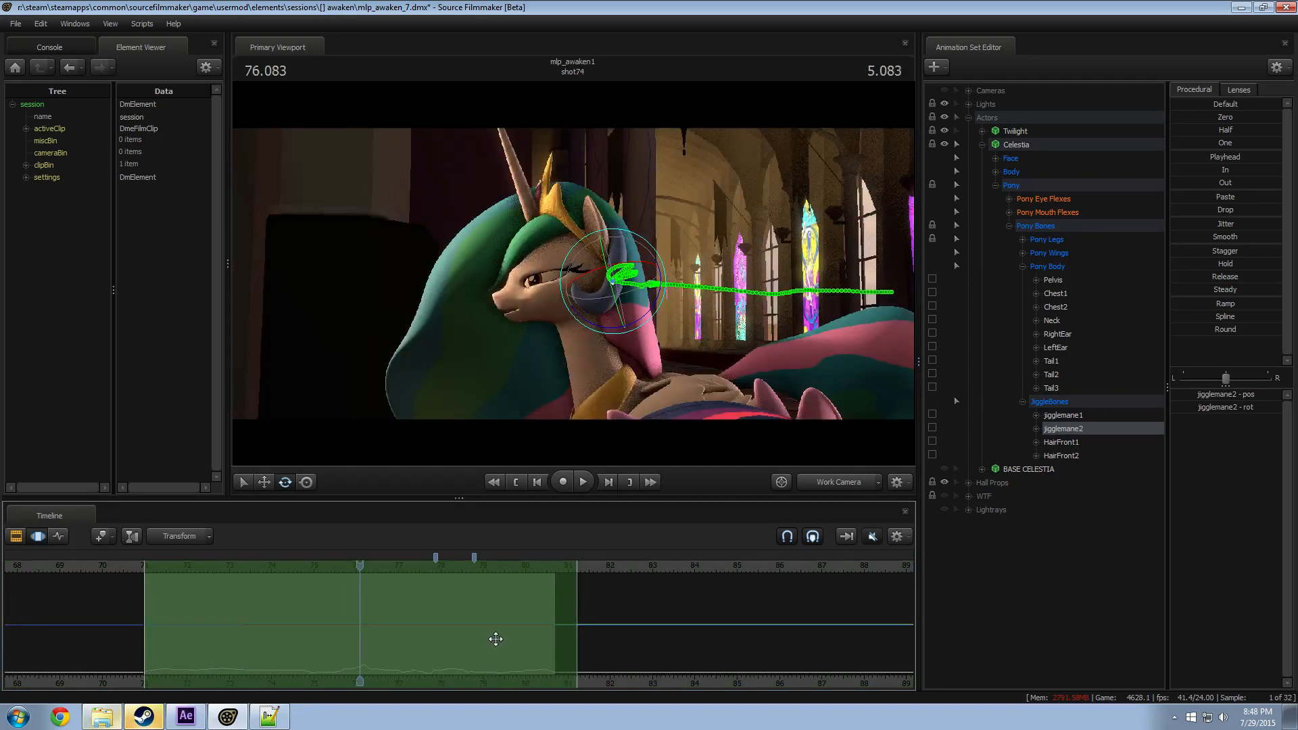
{"action": "key", "text": "ctrl+a"}
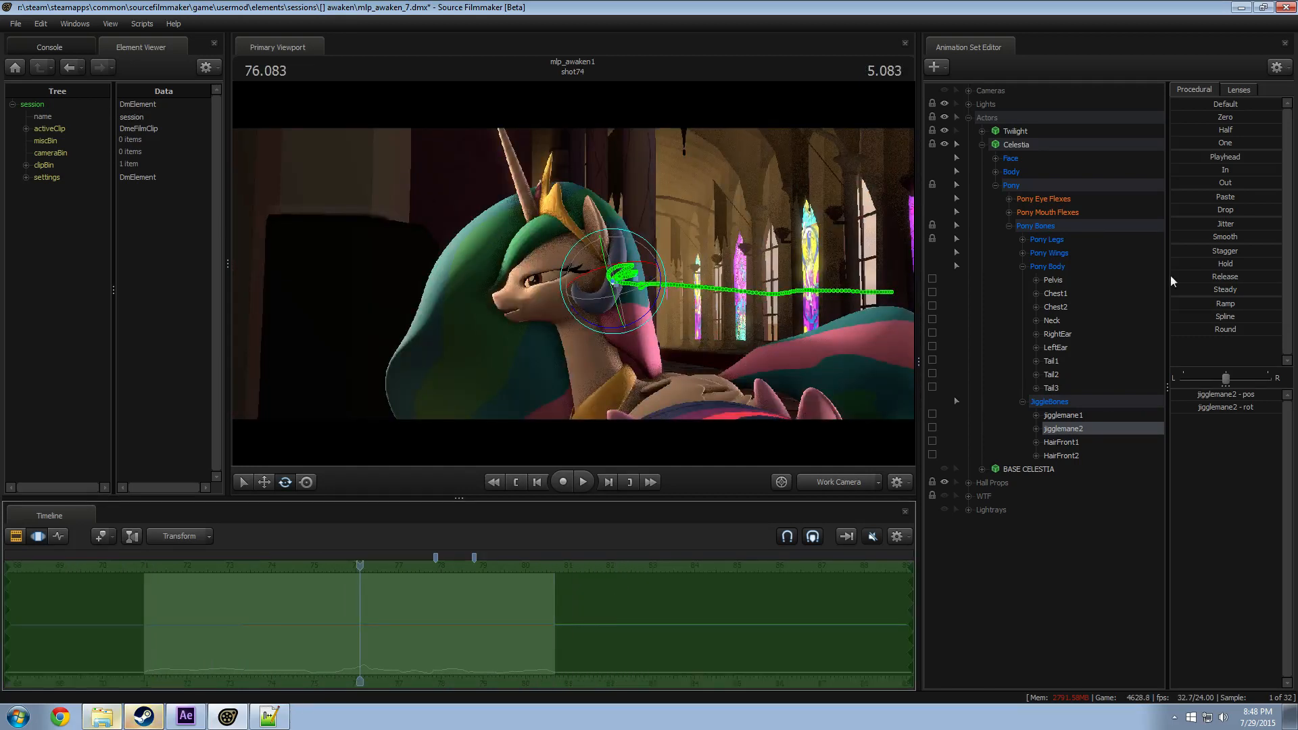
{"action": "left_click", "coordinate": [1214, 235]}
{"action": "key", "text": "Return"}
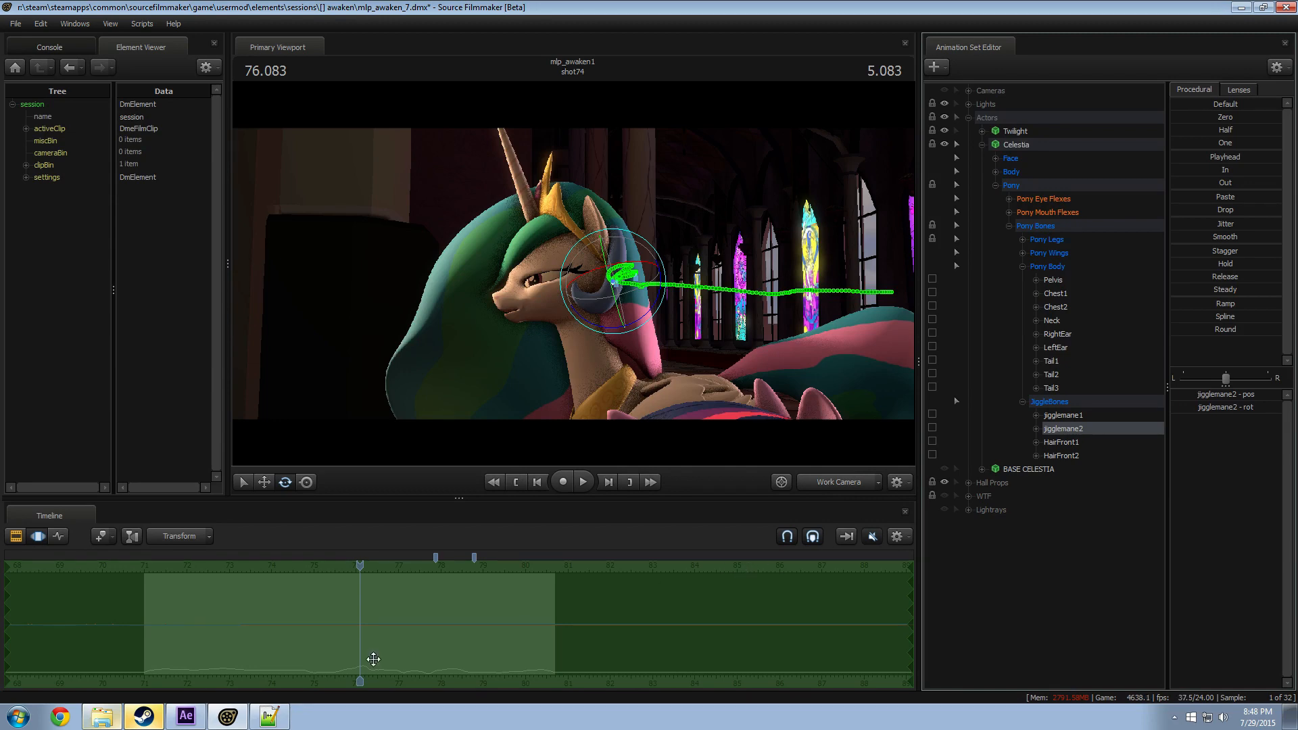
Step: Play the shot from about 73.9 s and switch to camera2 to check the jigglemane2 motion
{"action": "left_click", "coordinate": [264, 629]}
{"action": "key", "text": "space"}
{"action": "key", "text": "space"}
{"action": "left_click", "coordinate": [832, 488]}
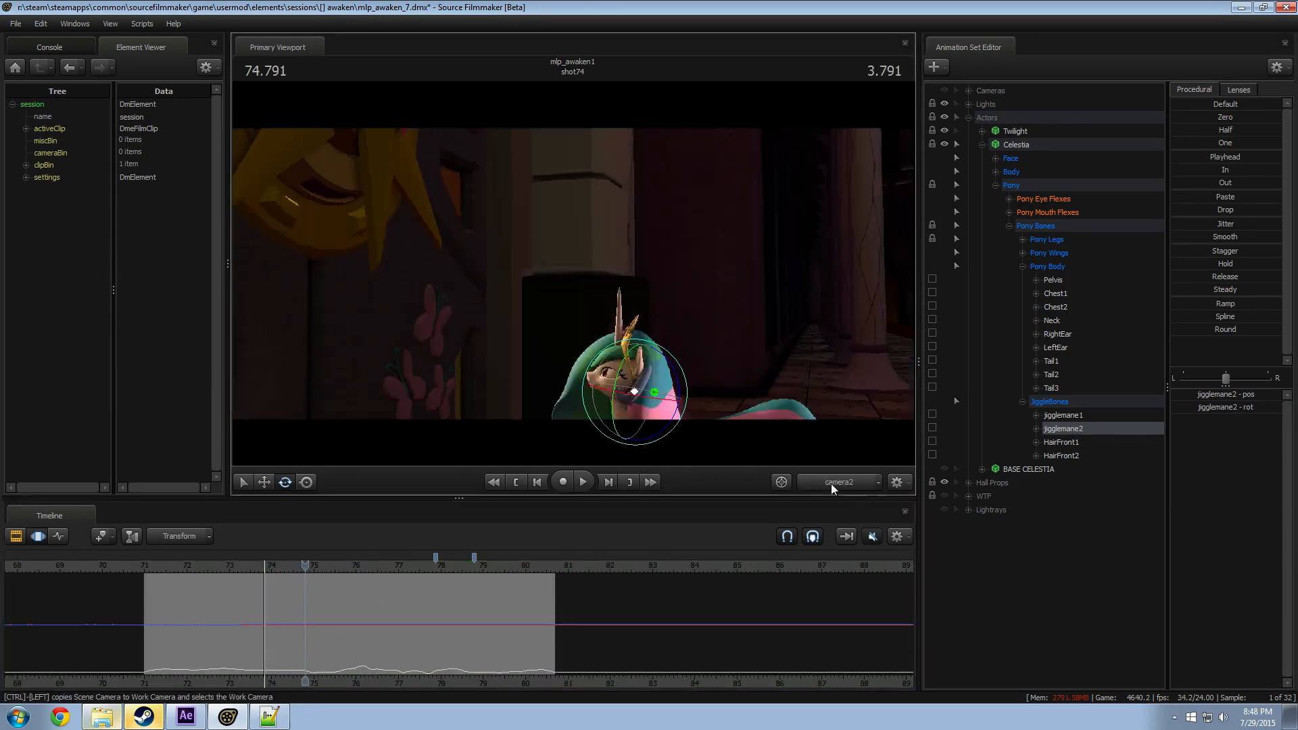
{"action": "key", "text": "space"}
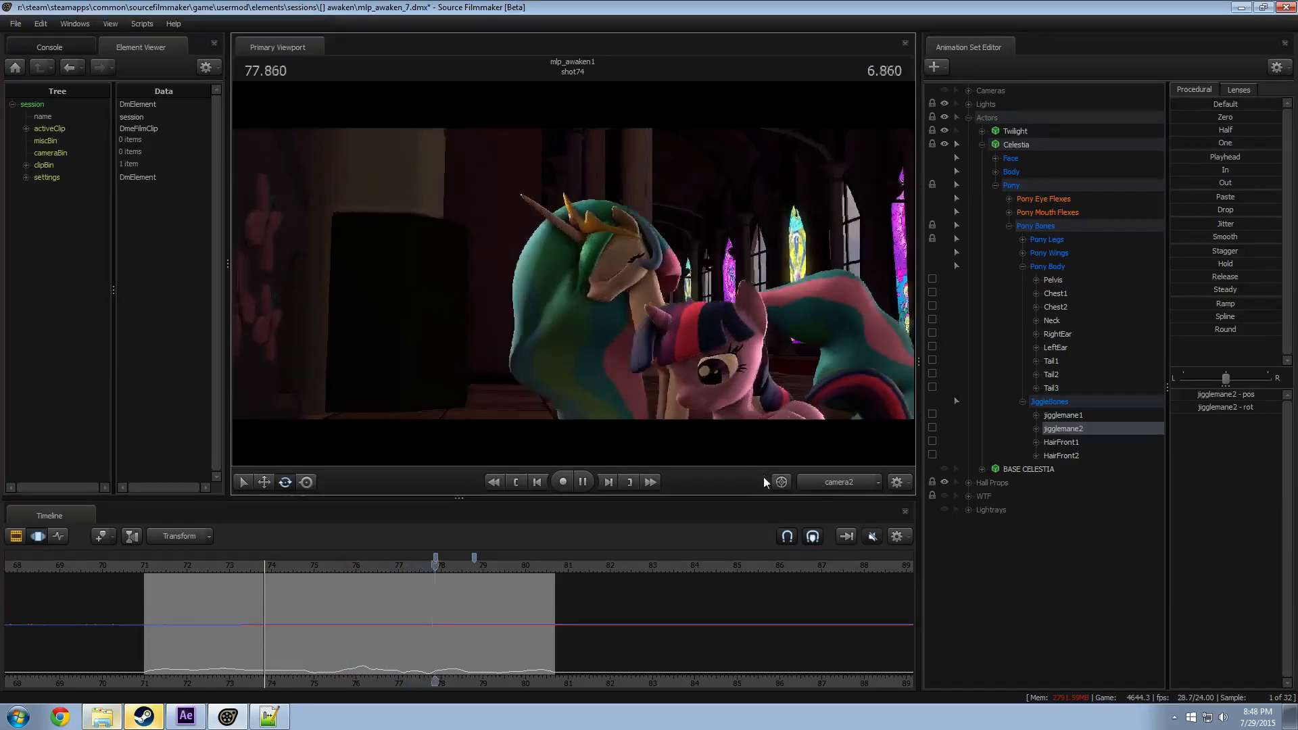
Step: Replay the second half of shot74 through camera2 several times to check the smoothed jigglemane2 motion
{"action": "key", "text": "space"}
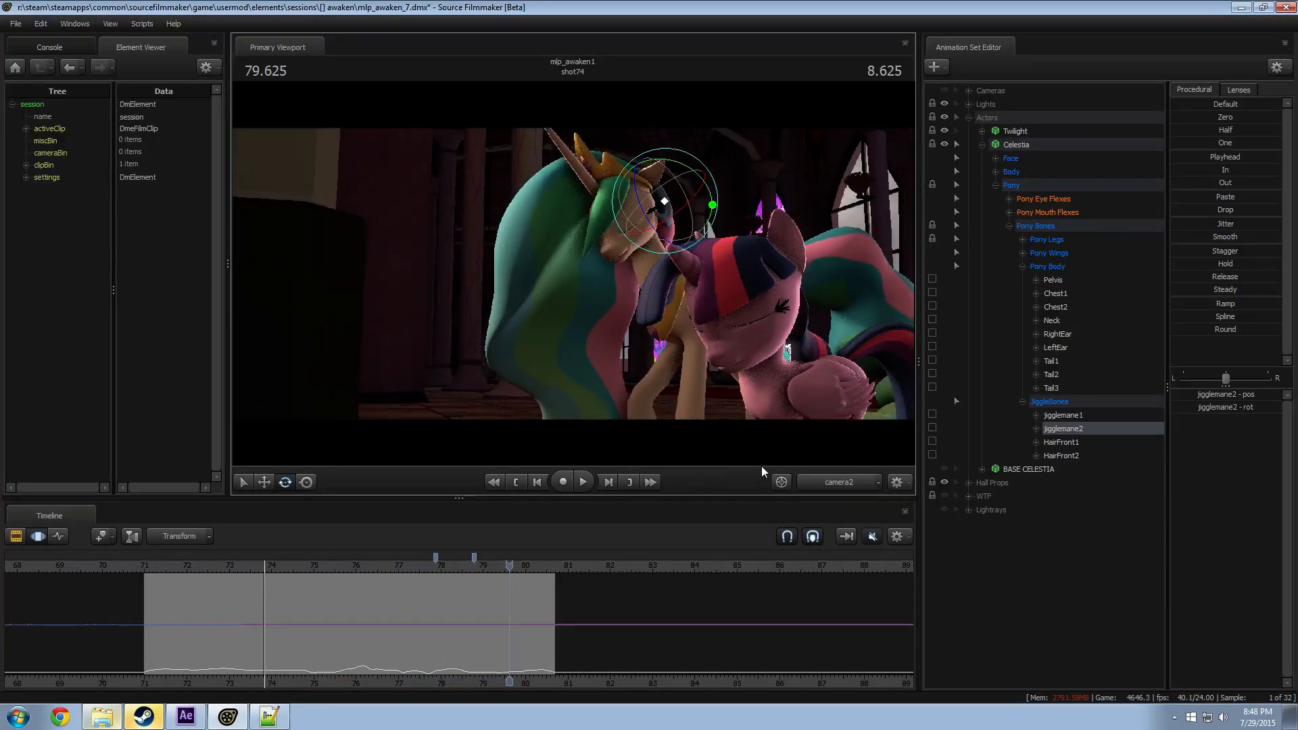
{"action": "left_click", "coordinate": [375, 572]}
{"action": "key", "text": "space"}
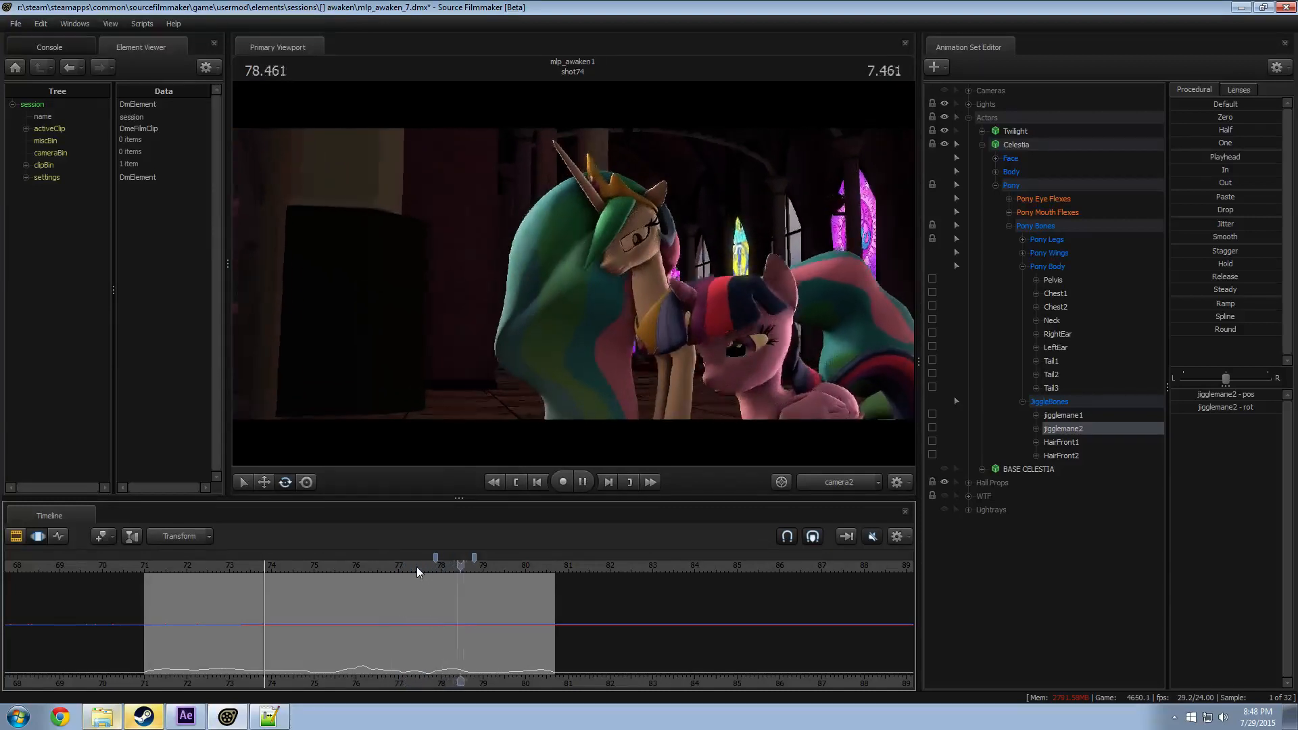
{"action": "key", "text": "space"}
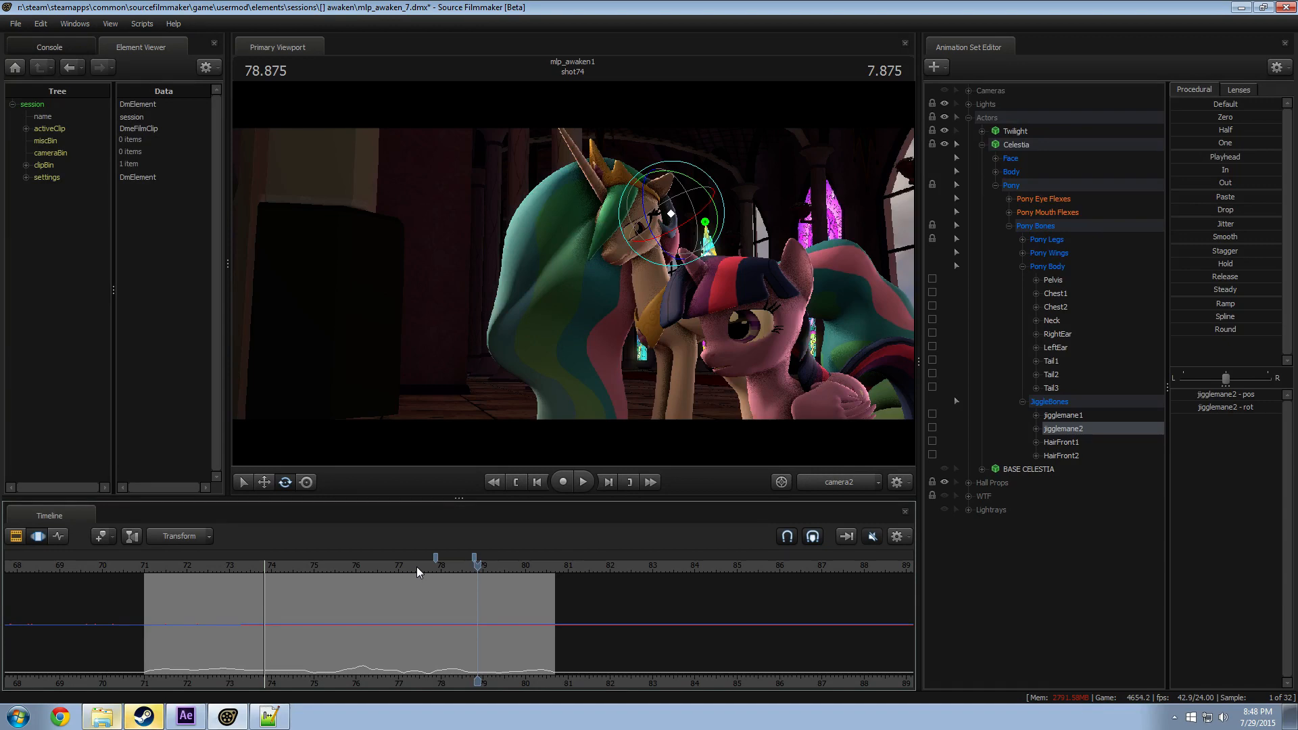
{"action": "key", "text": "space"}
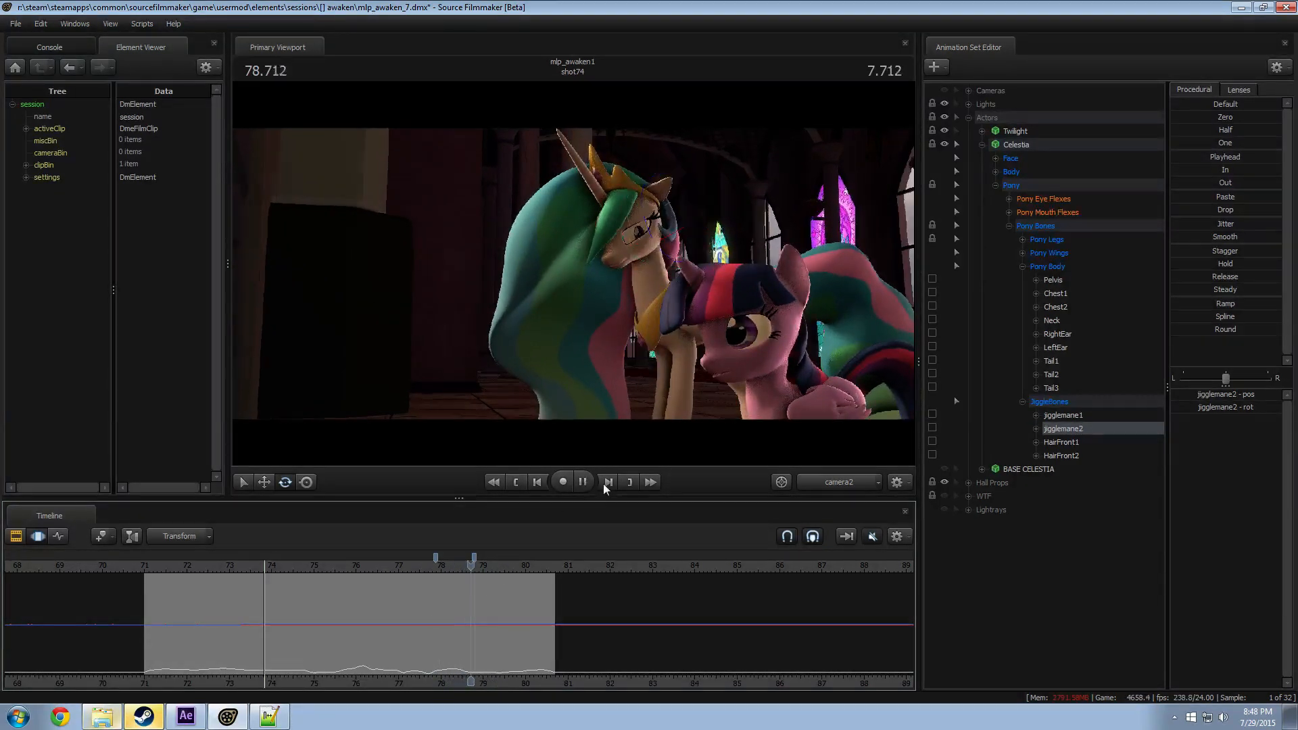
{"action": "left_click", "coordinate": [416, 566]}
{"action": "key", "text": "space"}
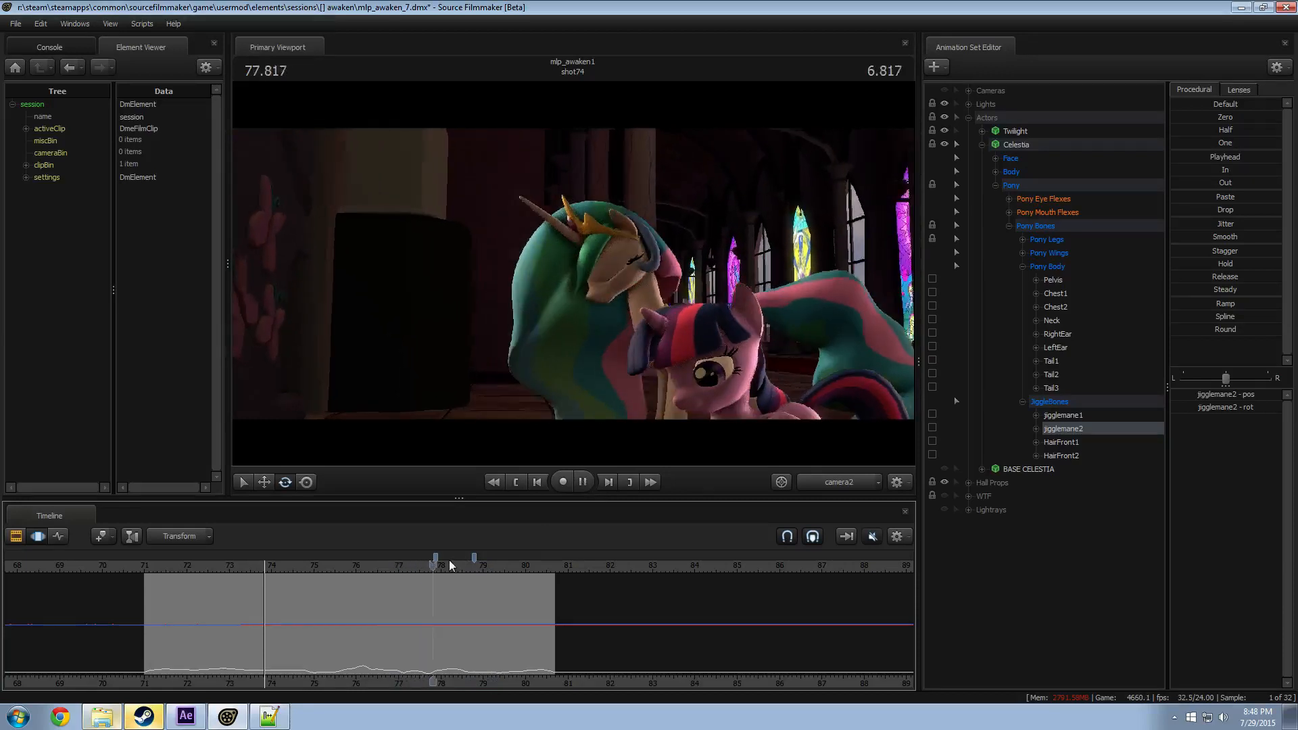
{"action": "key", "text": "space"}
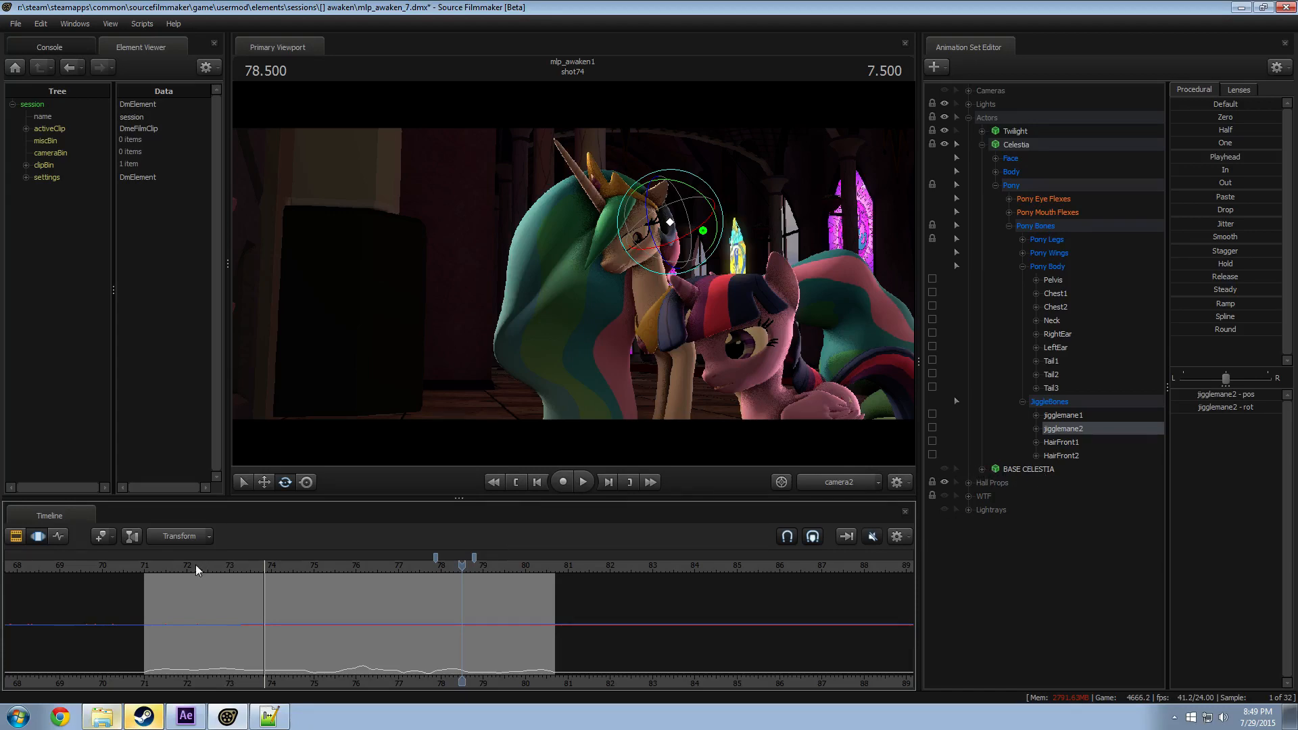
Step: Scrub through shot74 and the shots before it, ending at about 78.5 s, to review the sequence
{"action": "left_click_drag", "start_coordinate": [196, 565], "coordinate": [480, 567]}
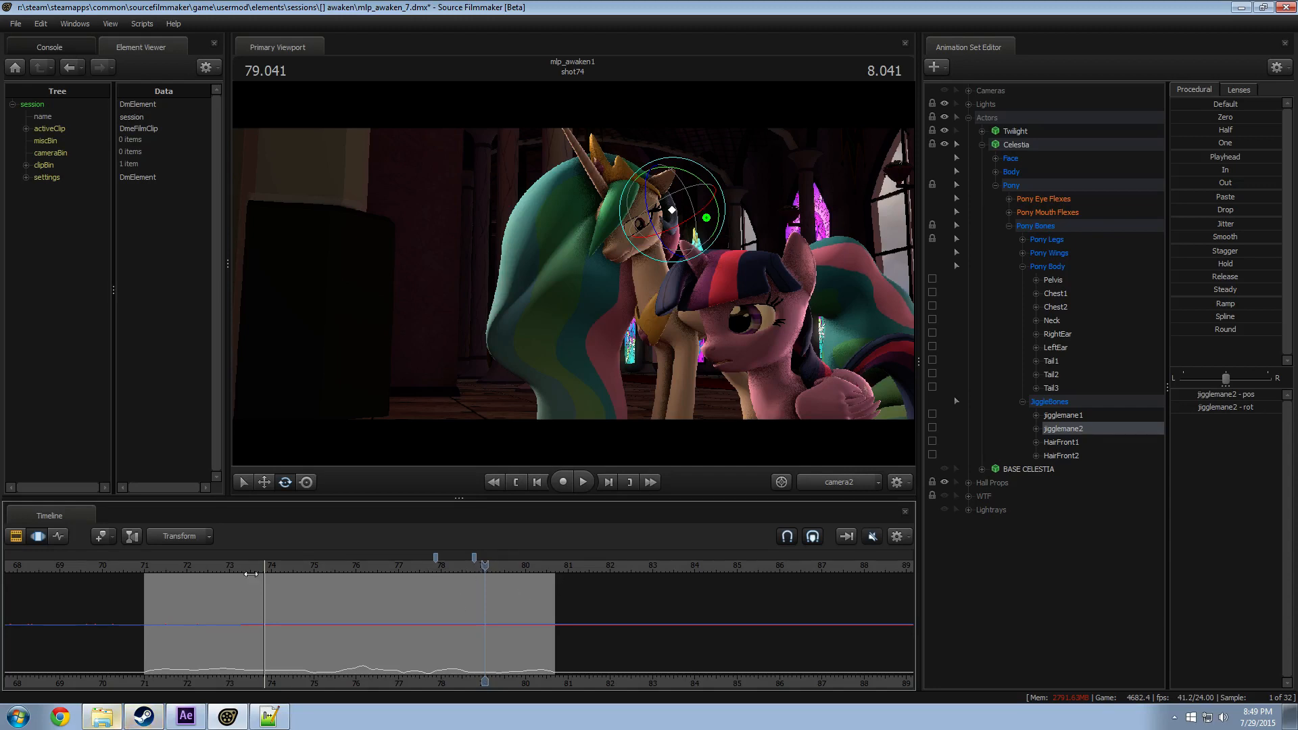
{"action": "left_click", "coordinate": [160, 567]}
{"action": "left_click_drag", "start_coordinate": [160, 570], "coordinate": [29, 572]}
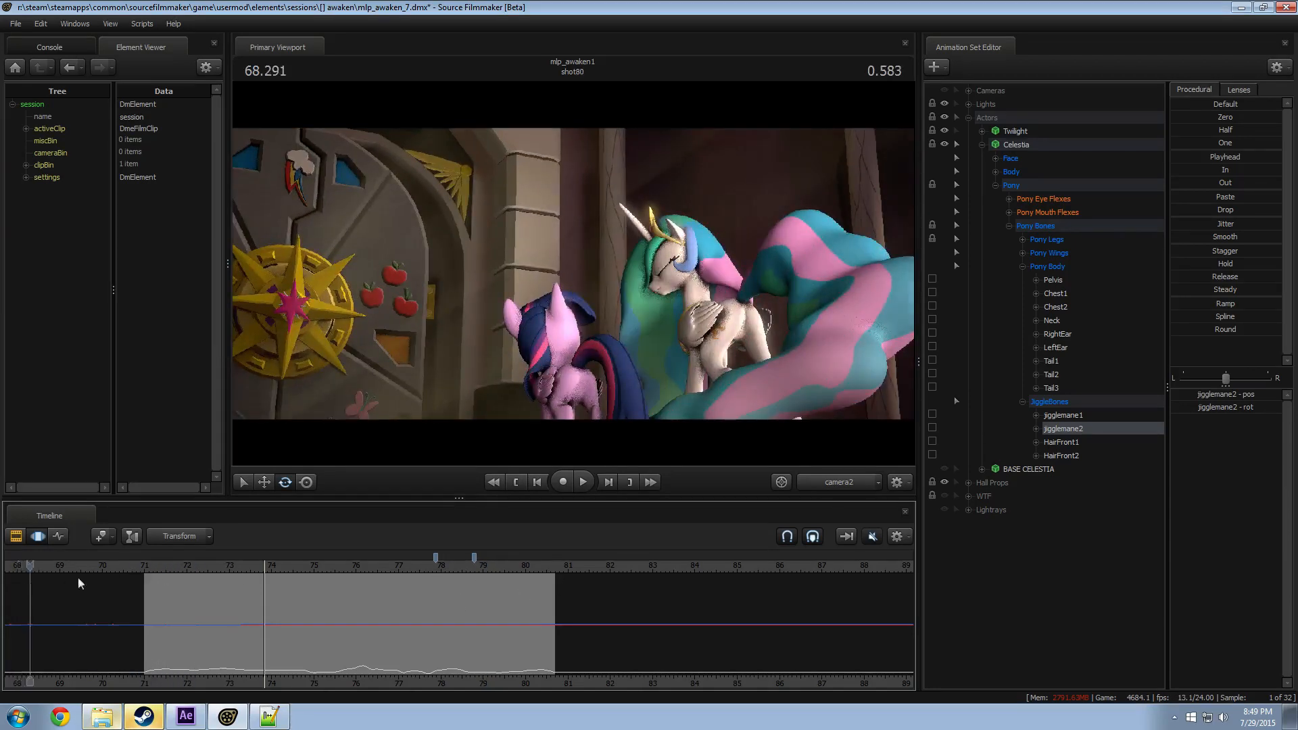
{"action": "scroll", "coordinate": [135, 602], "scroll_direction": "down", "scroll_amount": 8}
{"action": "middle_click_drag", "start_coordinate": [147, 643], "coordinate": [546, 599]}
{"action": "scroll", "coordinate": [513, 599], "scroll_direction": "down", "scroll_amount": 5}
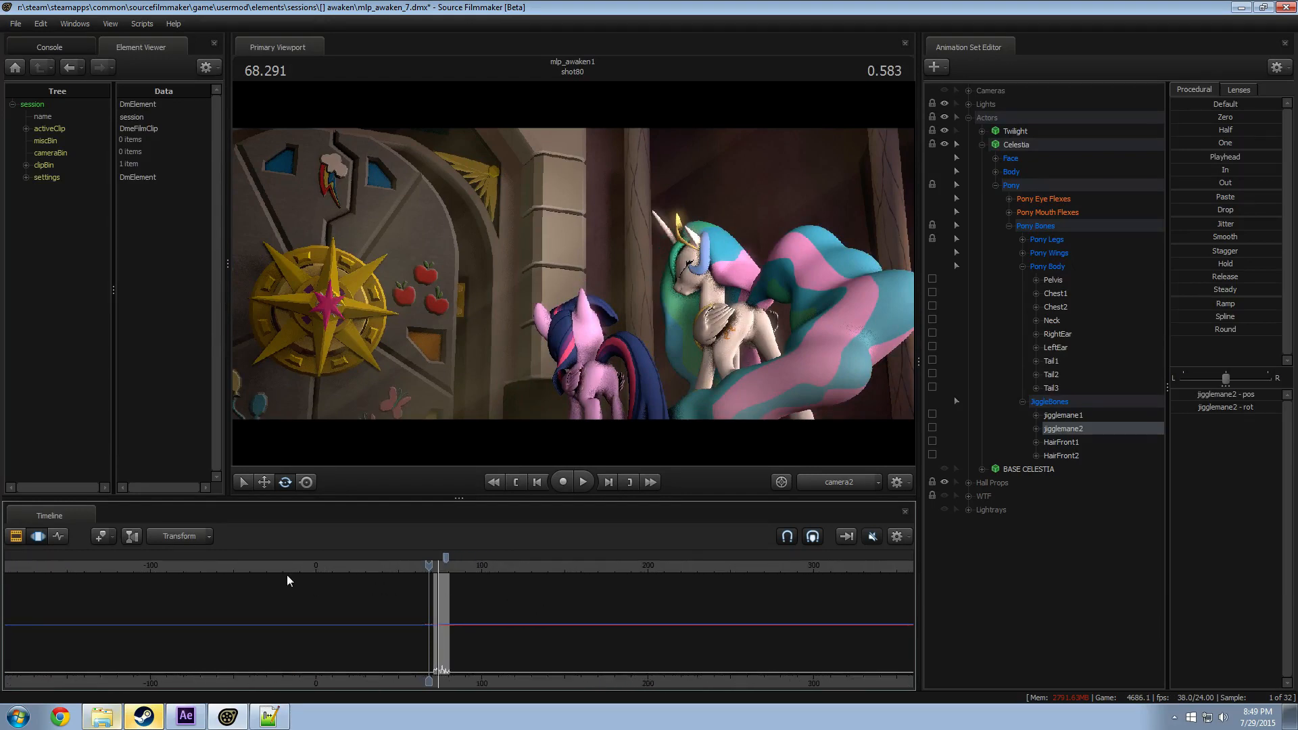
{"action": "left_click_drag", "start_coordinate": [298, 567], "coordinate": [431, 574]}
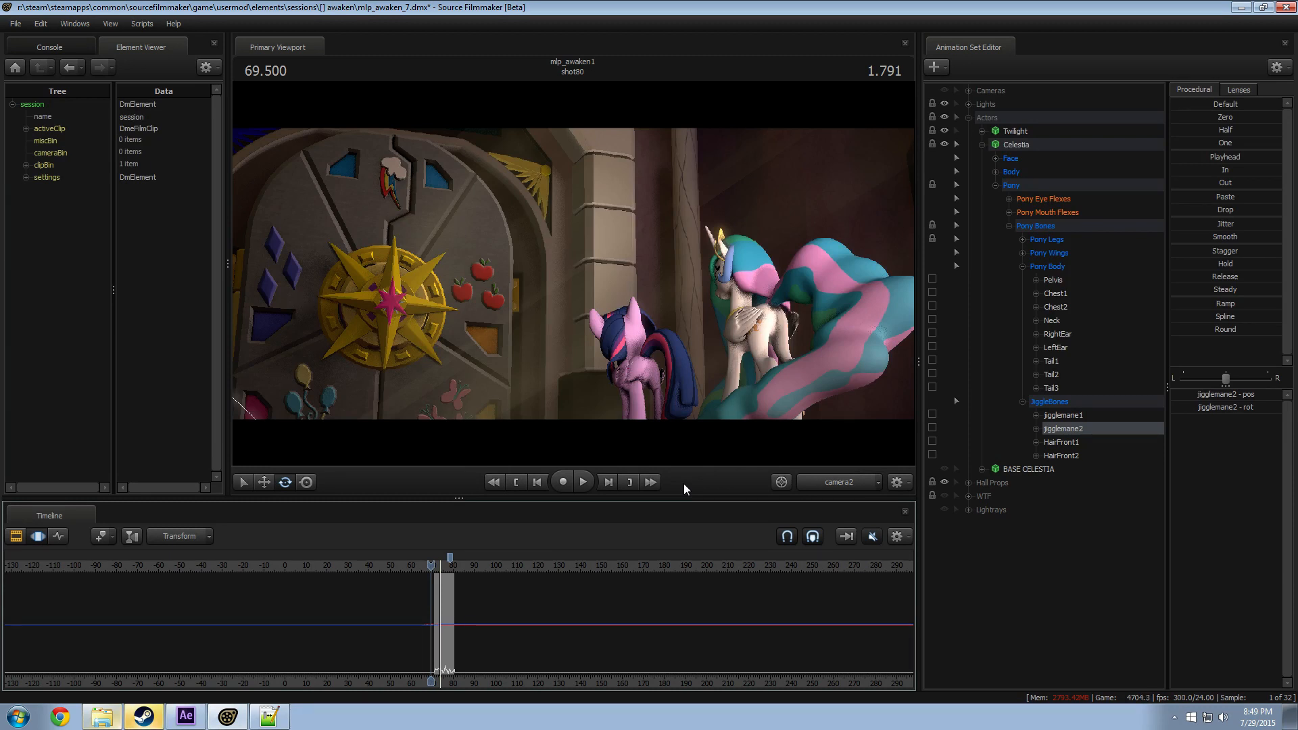
{"action": "scroll", "coordinate": [495, 606], "scroll_direction": "up", "scroll_amount": 5}
{"action": "left_click", "coordinate": [468, 565]}
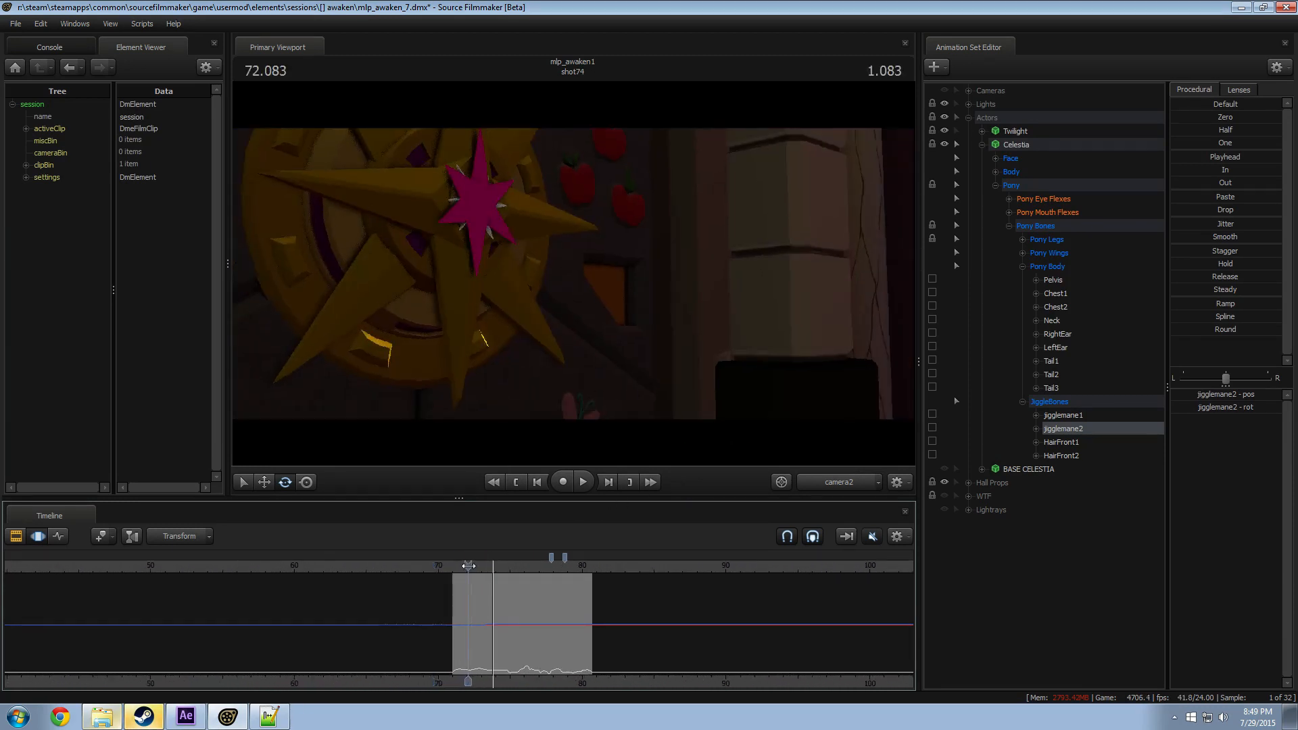
{"action": "left_click_drag", "start_coordinate": [468, 565], "coordinate": [564, 573]}
Step: Switch to the Work Camera and examine Twilight up close from about 78.5 to 80 s and at about 74.8 s
{"action": "left_click", "coordinate": [824, 483]}
{"action": "left_click_drag", "start_coordinate": [703, 405], "coordinate": [751, 460]}
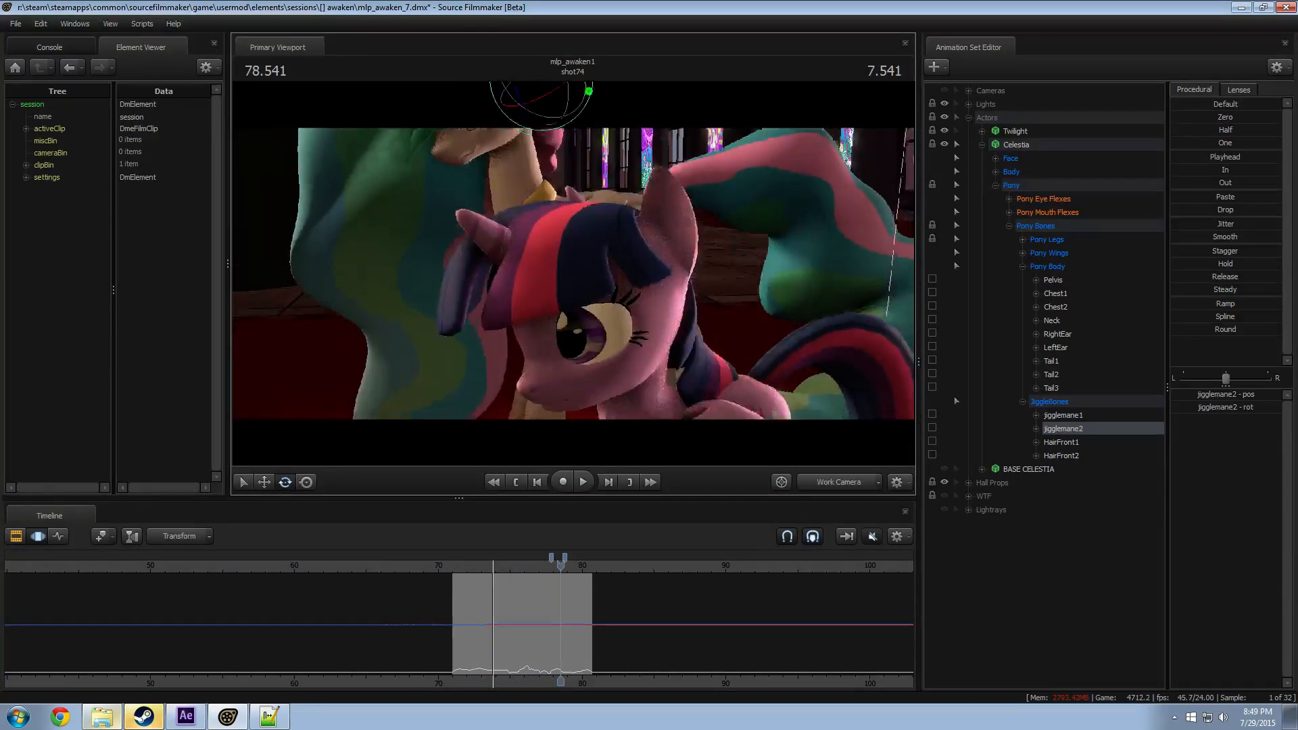
{"action": "mouse_move", "coordinate": [573, 274]}
{"action": "left_mouse_down"}
{"action": "mouse_move", "coordinate": [590, 297]}
{"action": "mouse_move", "coordinate": [573, 273]}
{"action": "left_mouse_up"}
{"action": "key", "text": "space"}
{"action": "key", "text": "space"}
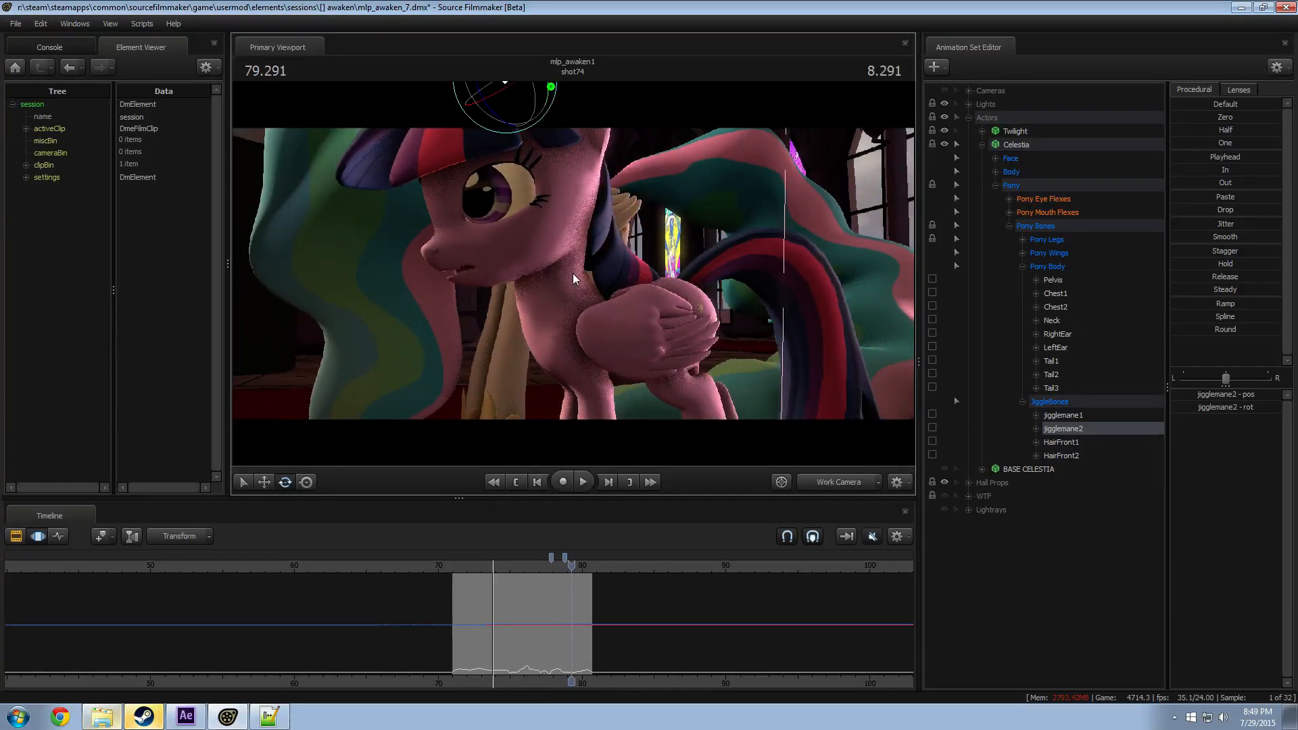
{"action": "key", "text": "space"}
{"action": "key", "text": "space"}
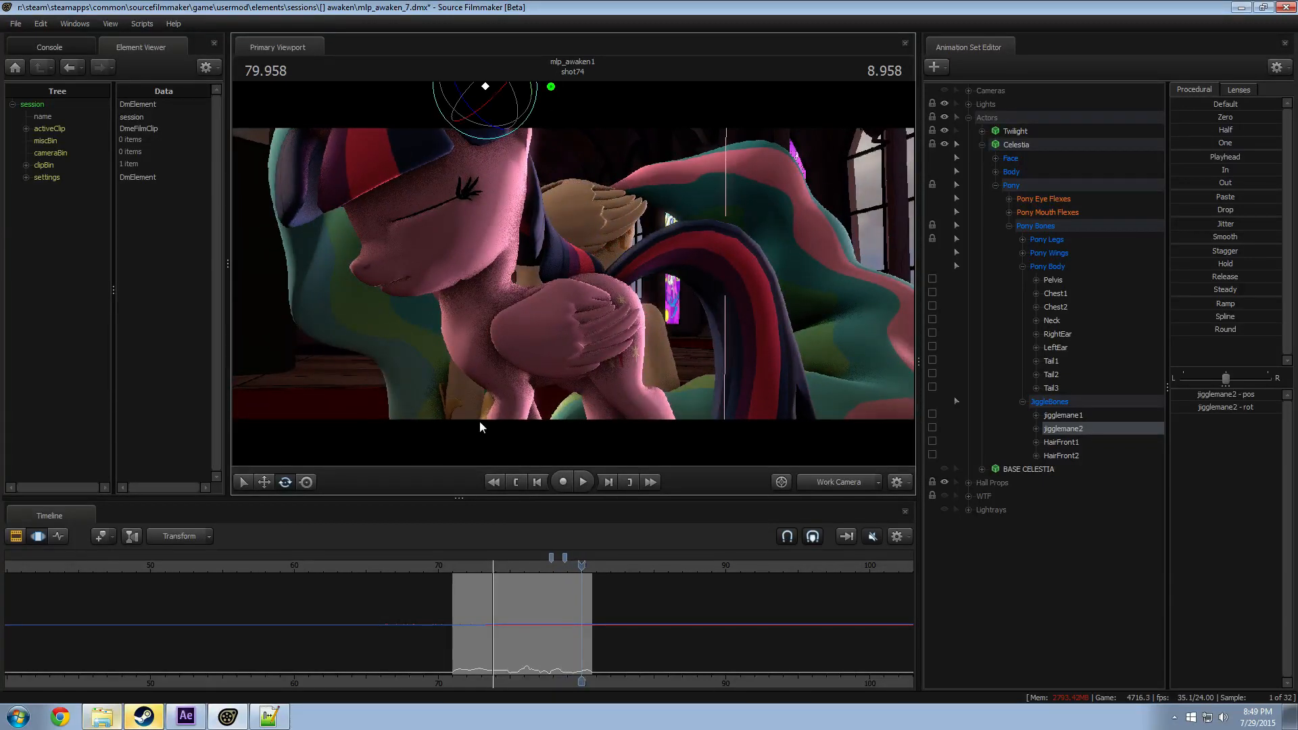
{"action": "left_click", "coordinate": [509, 572]}
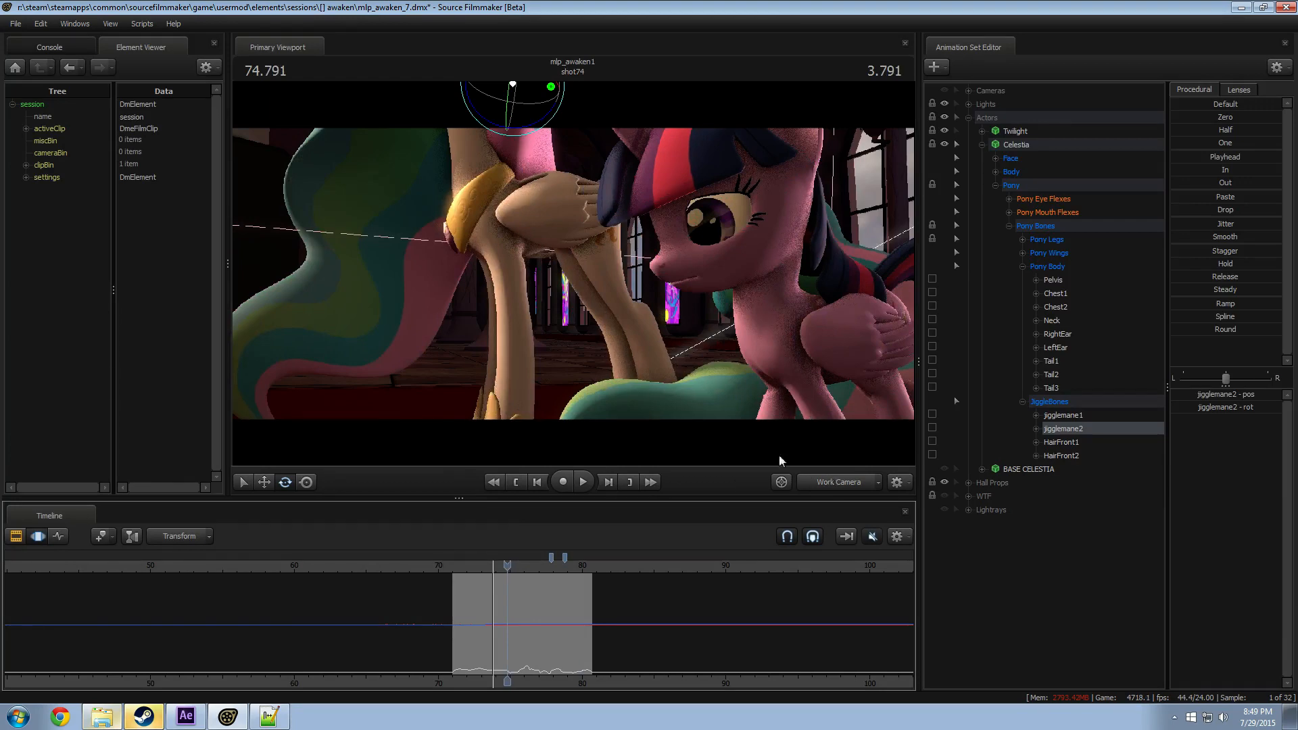
{"action": "left_click_drag", "start_coordinate": [780, 456], "coordinate": [712, 395]}
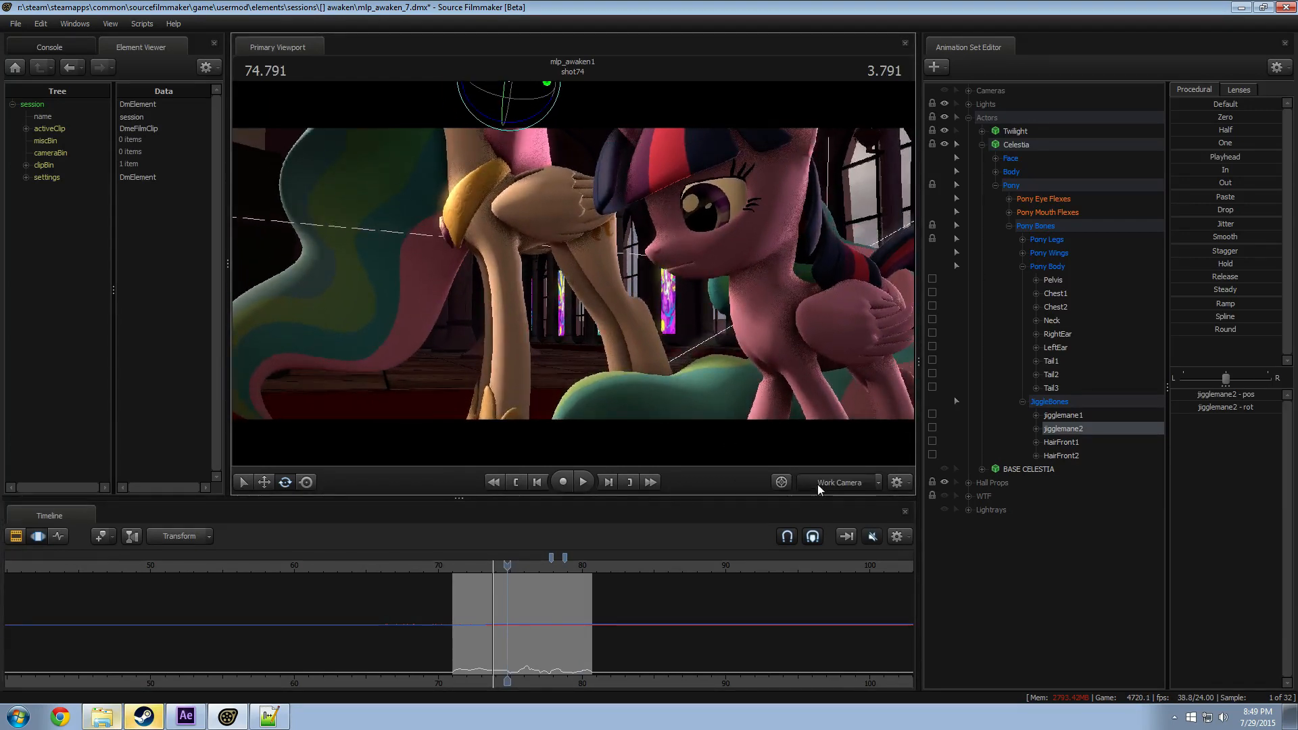
Step: Return to camera2 and play the shot from about 74.8 s, replaying it from about 77.5 s
{"action": "key", "text": "space"}
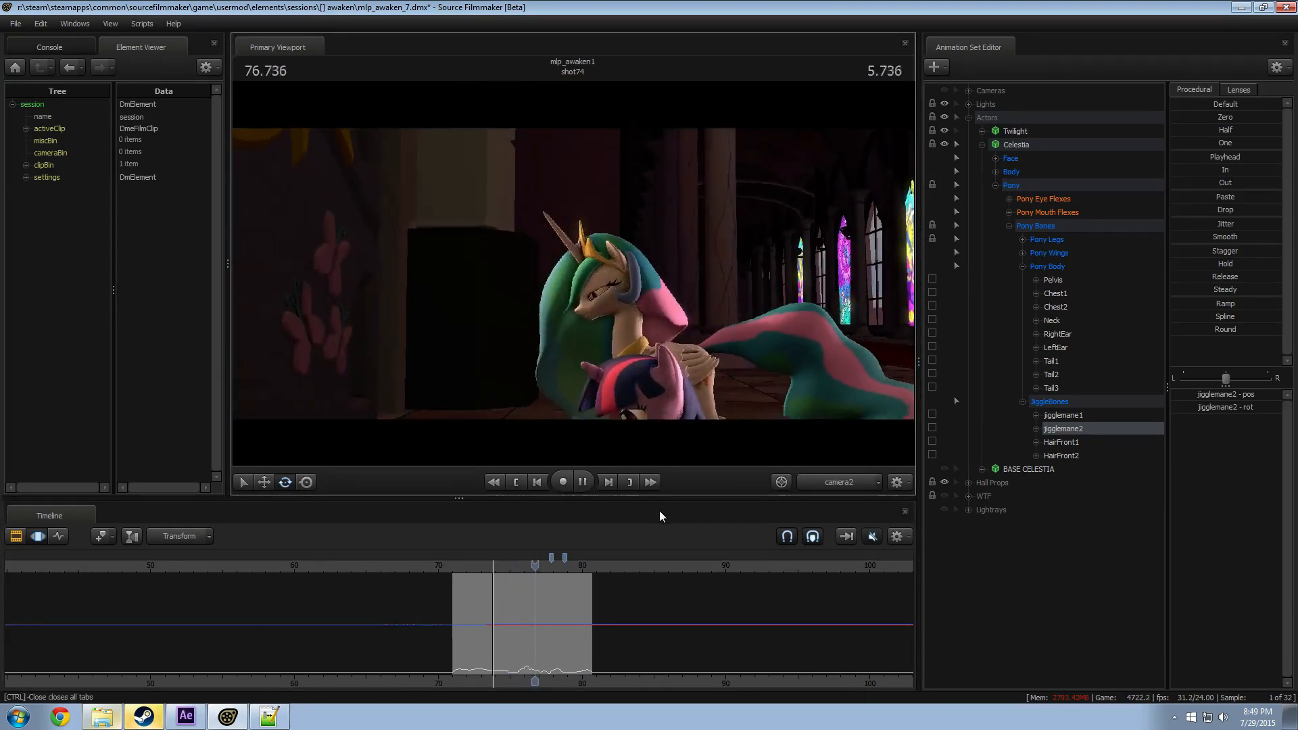
{"action": "left_click", "coordinate": [561, 564]}
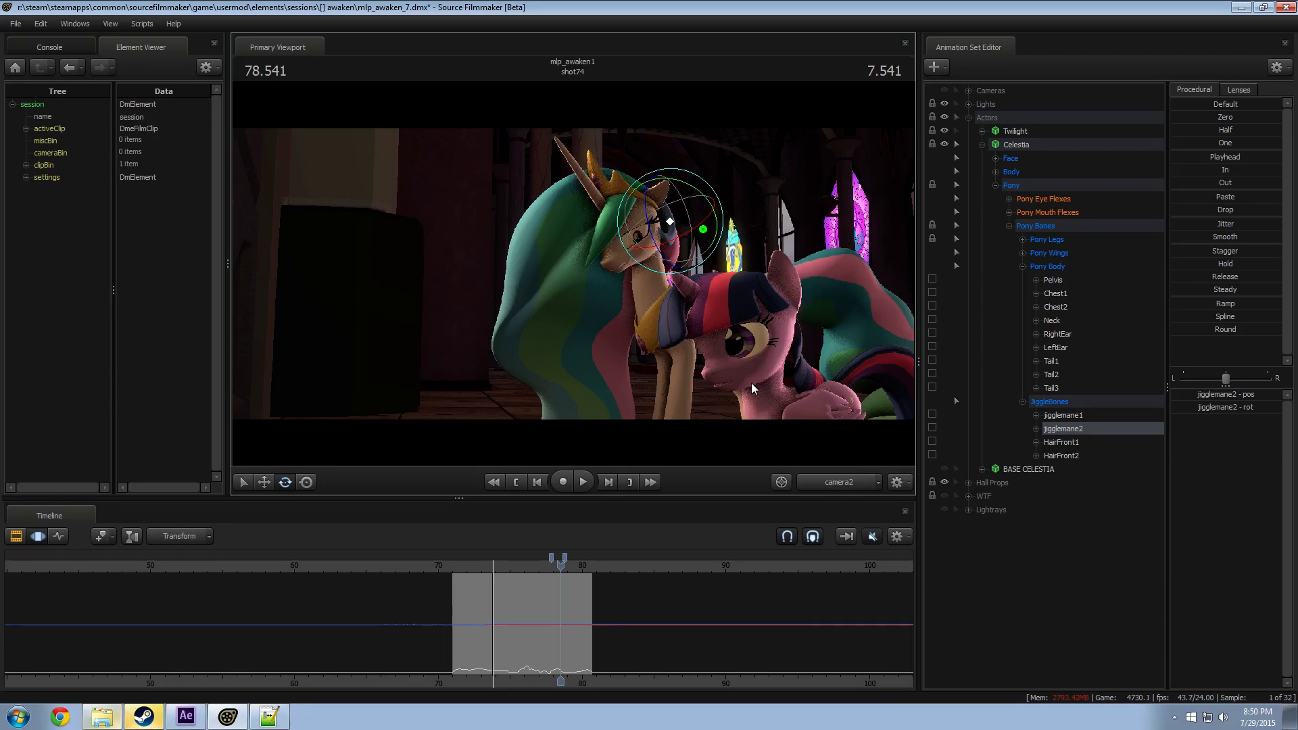
{"action": "left_click_drag", "start_coordinate": [543, 567], "coordinate": [554, 566]}
{"action": "key", "text": "space"}
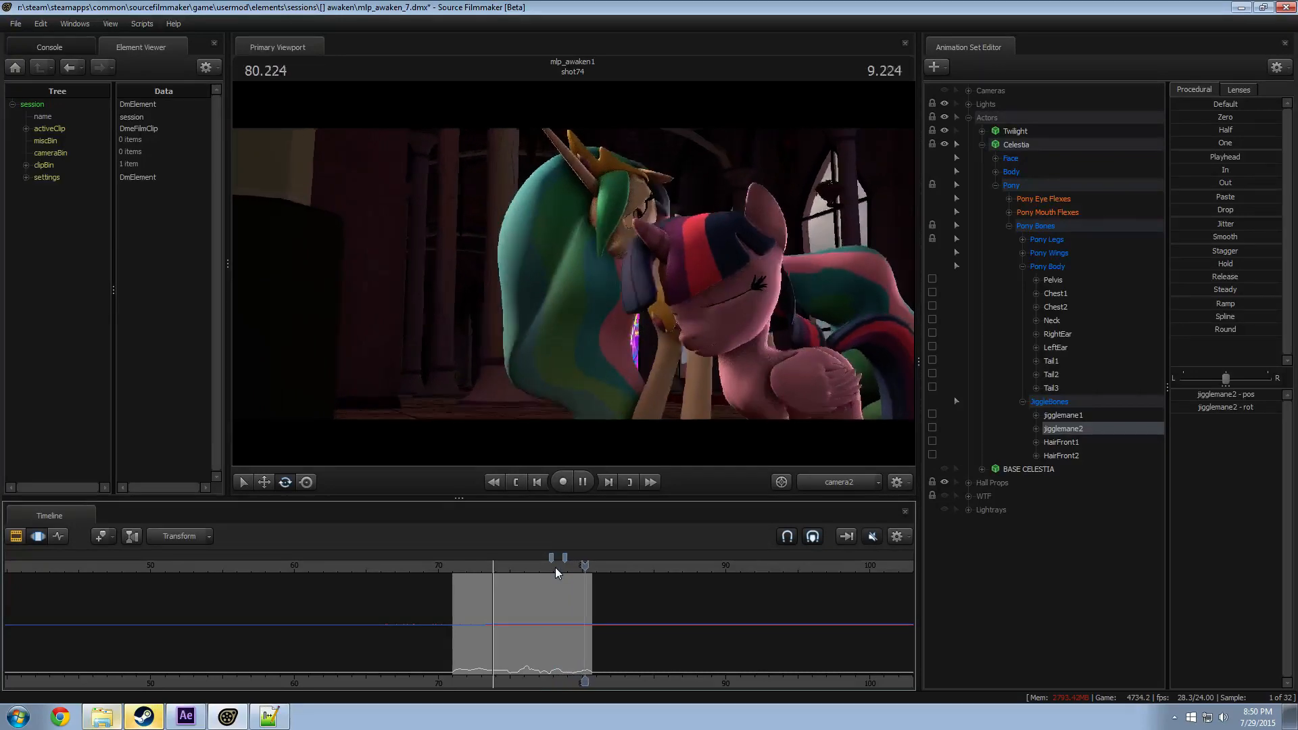
{"action": "left_click", "coordinate": [546, 566]}
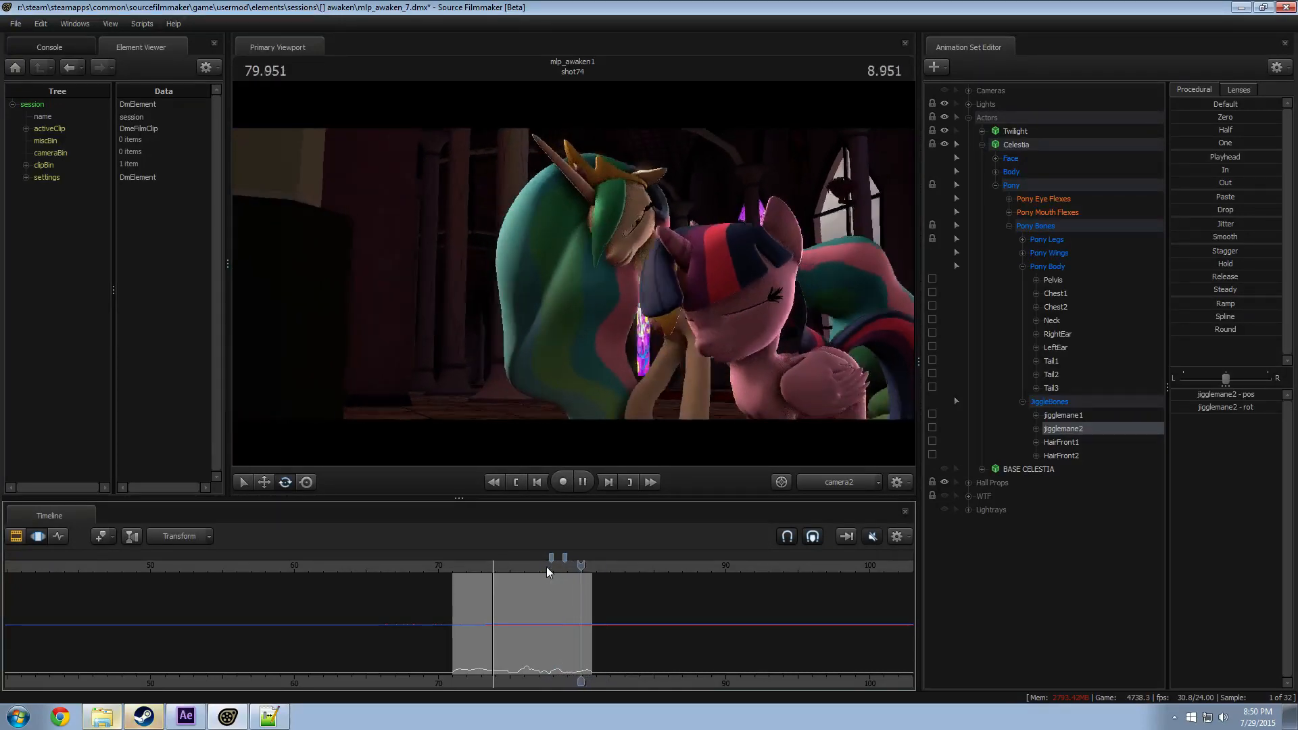
{"action": "key", "text": "space"}
{"action": "left_click", "coordinate": [547, 566]}
{"action": "key", "text": "space"}
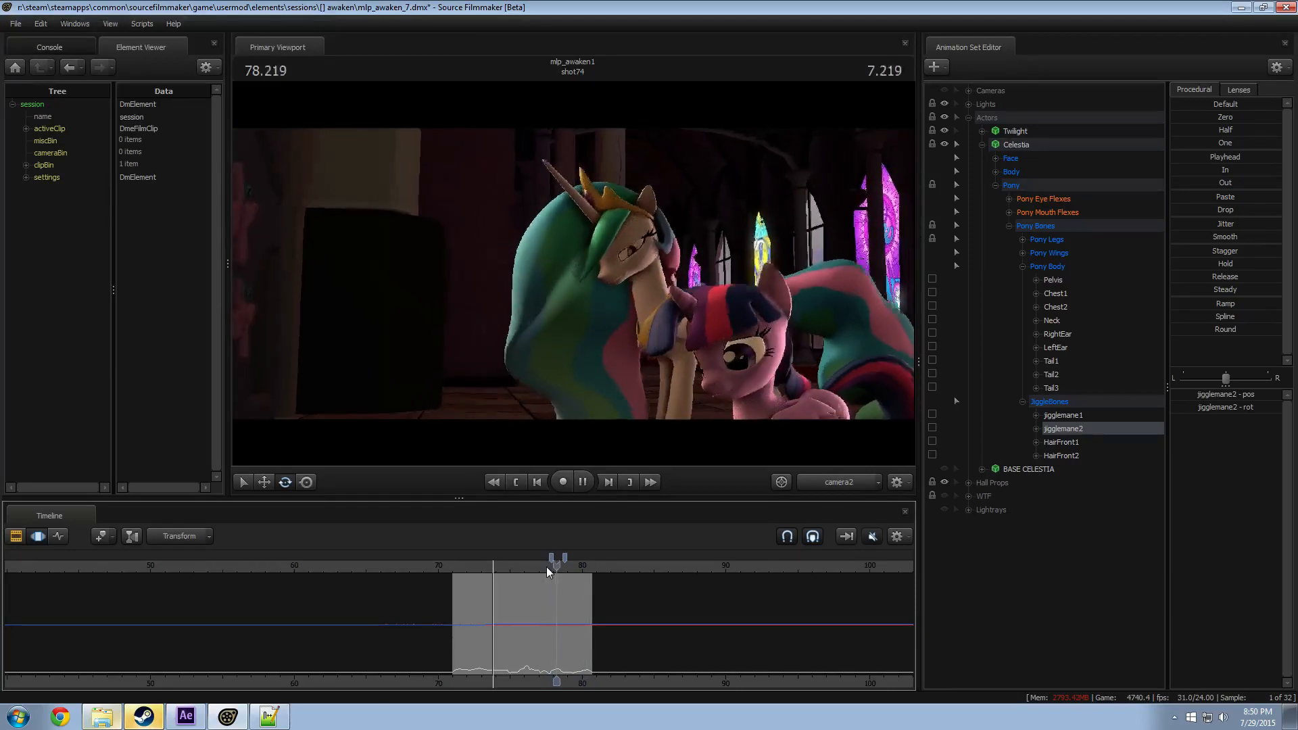
{"action": "key", "text": "space"}
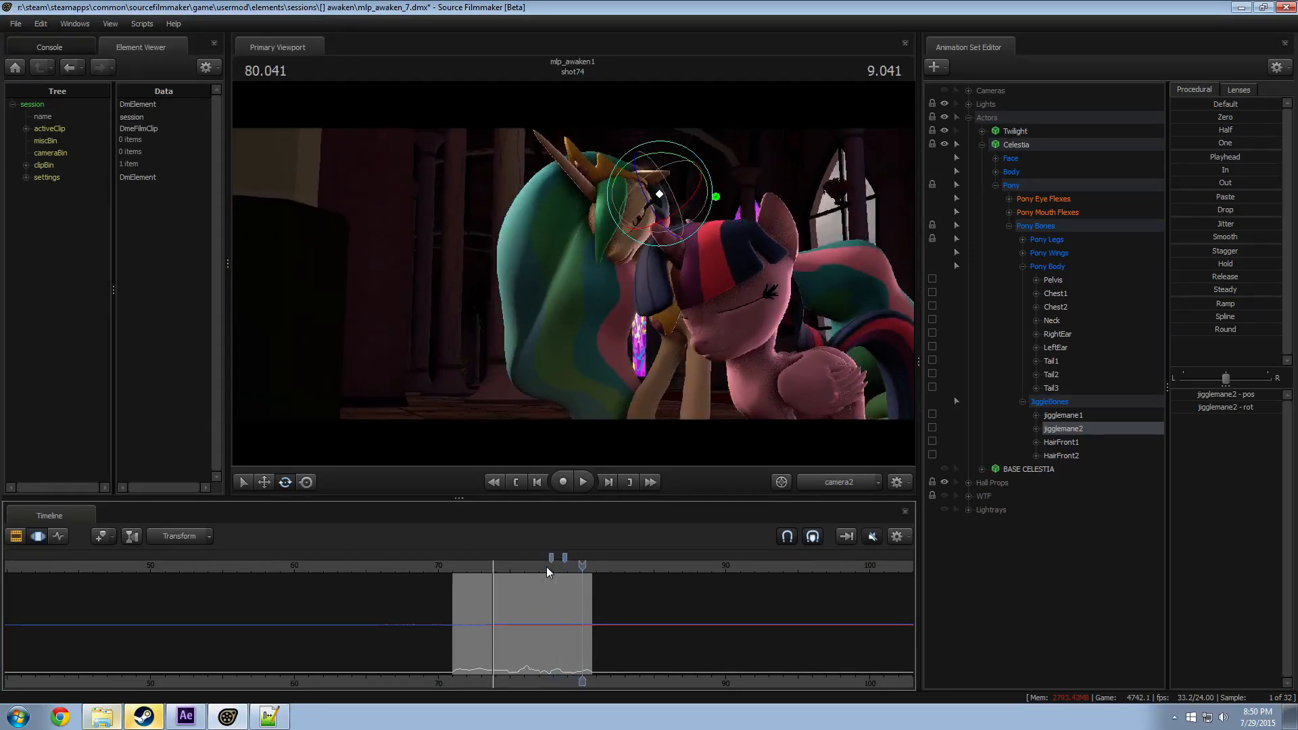
Step: Replay the end of shot74 from start points between about 77.5 and 78.5 s to examine both characters' motion
{"action": "key", "text": "space"}
{"action": "key", "text": "space"}
{"action": "left_click", "coordinate": [546, 566]}
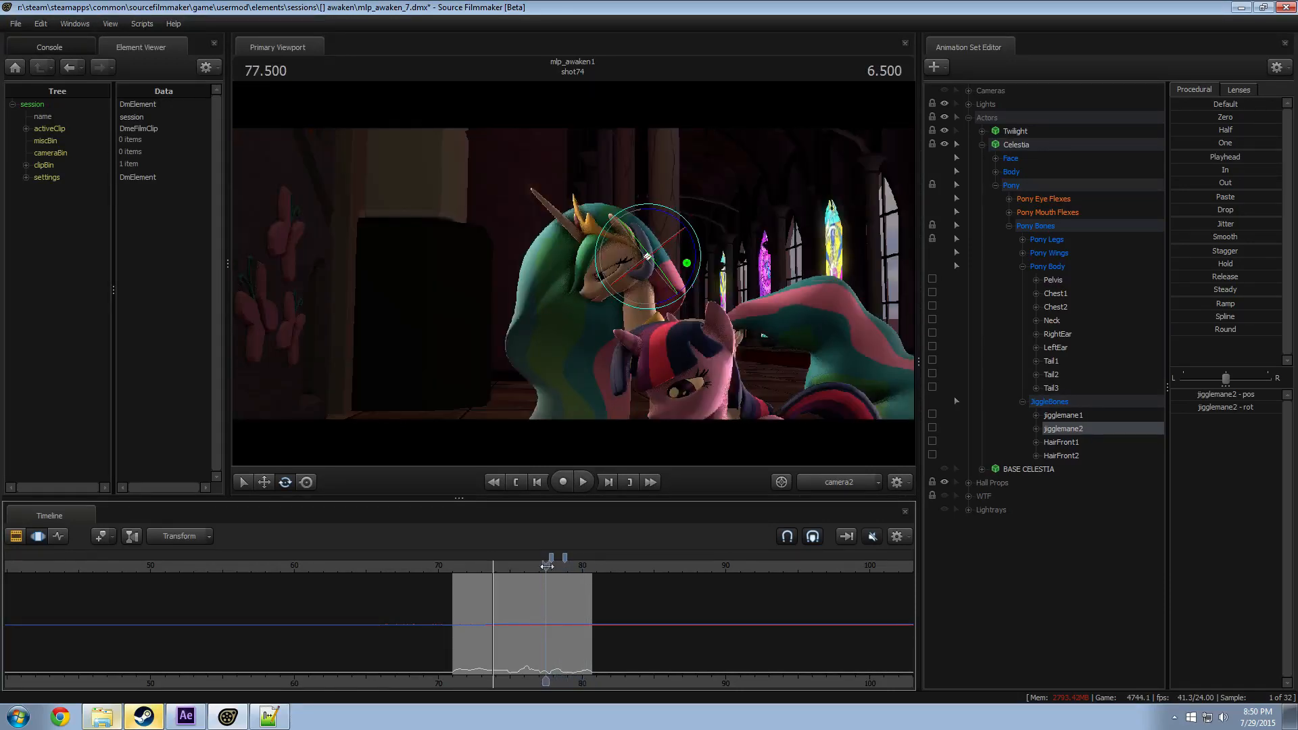
{"action": "key", "text": "space"}
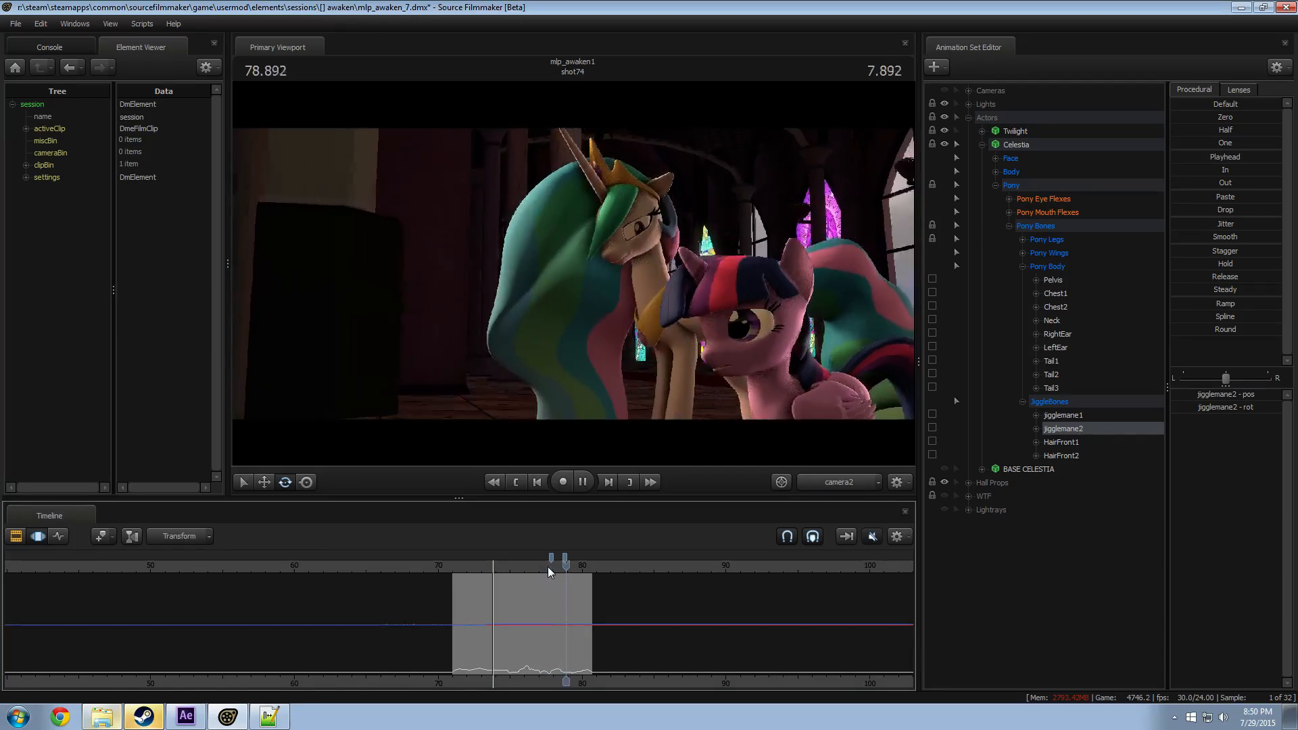
{"action": "left_click", "coordinate": [547, 566]}
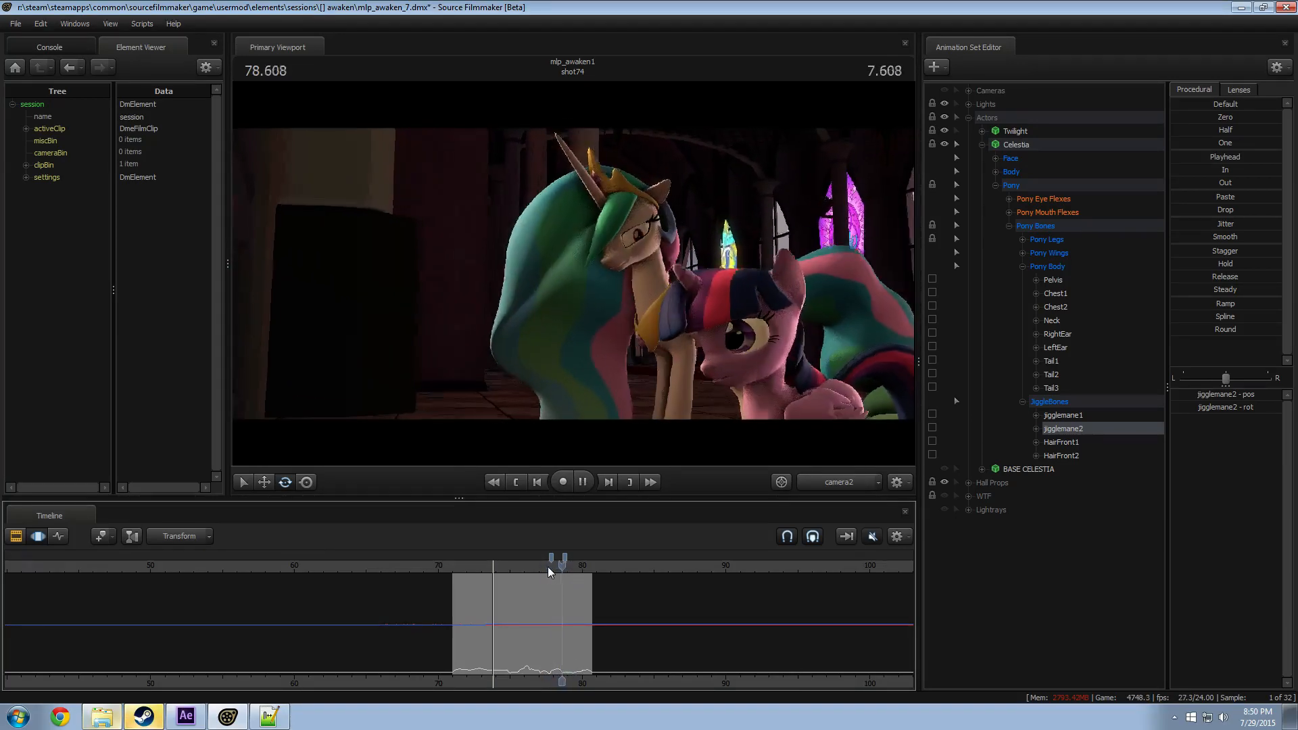
{"action": "left_click", "coordinate": [555, 570]}
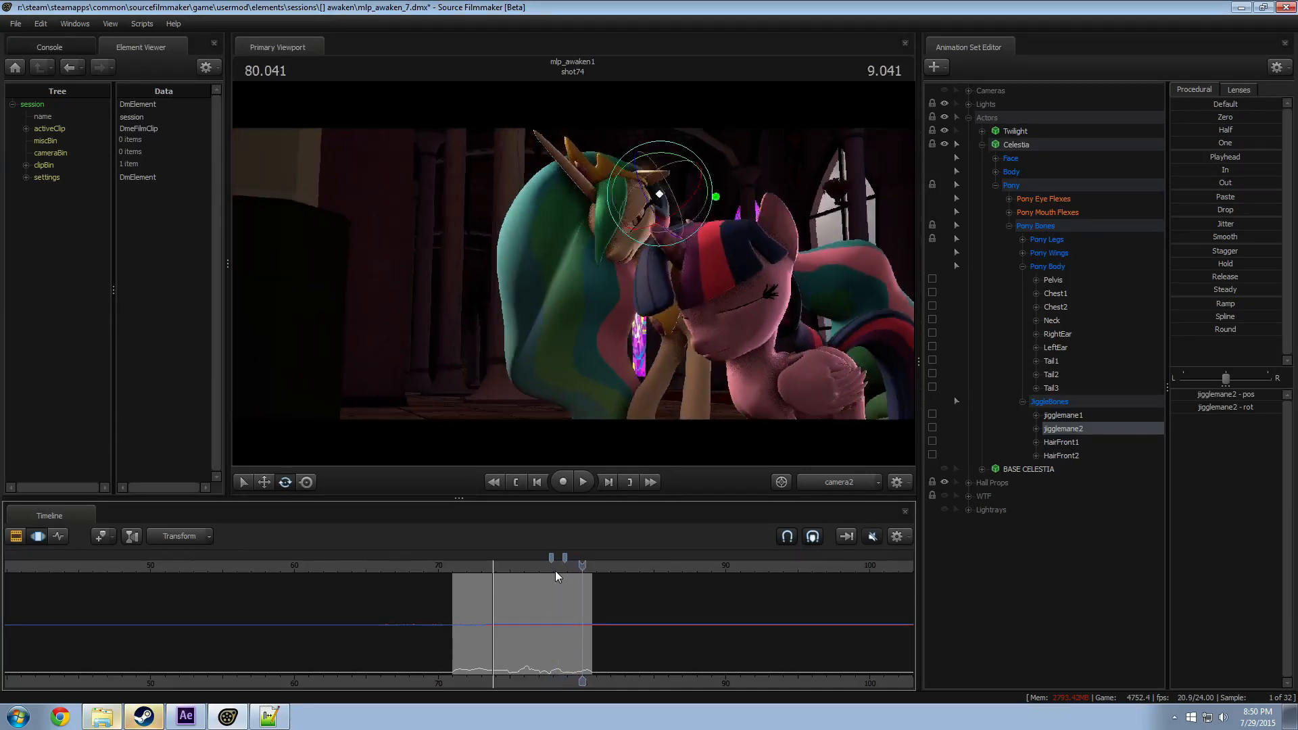
{"action": "left_click", "coordinate": [554, 571]}
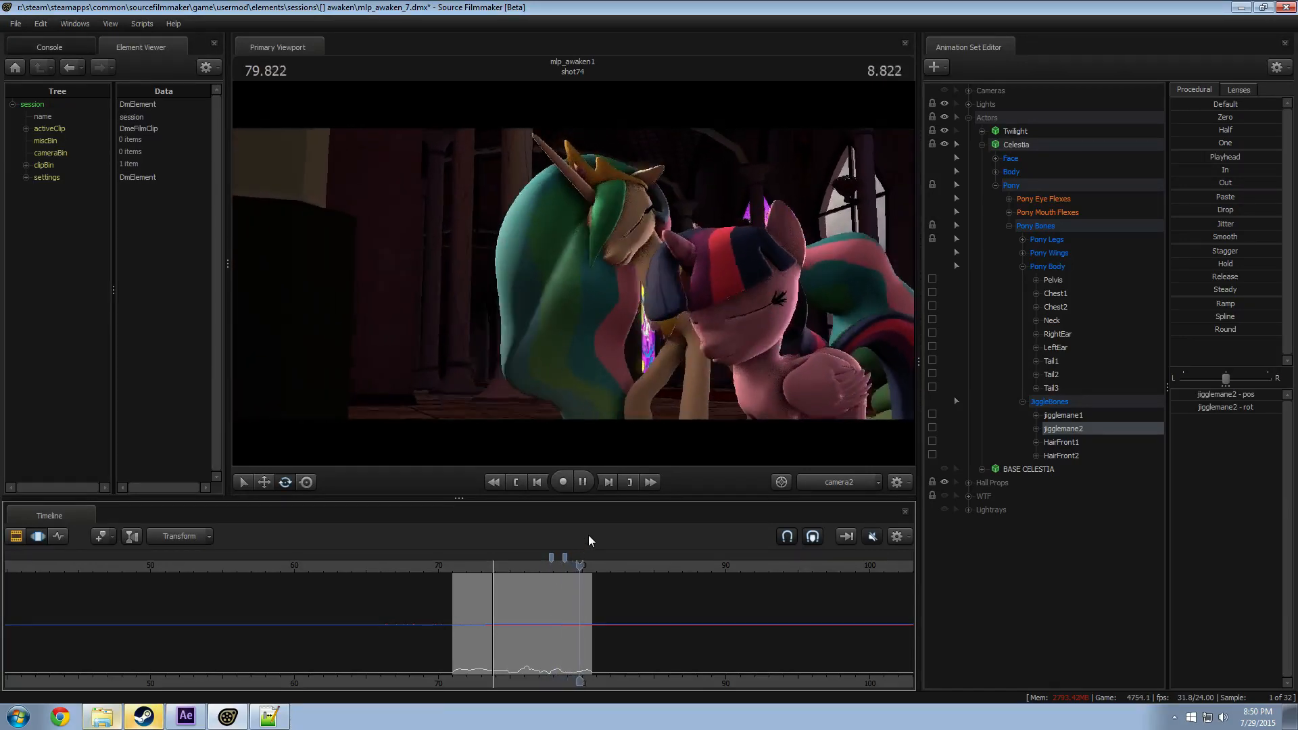
{"action": "left_click", "coordinate": [562, 571]}
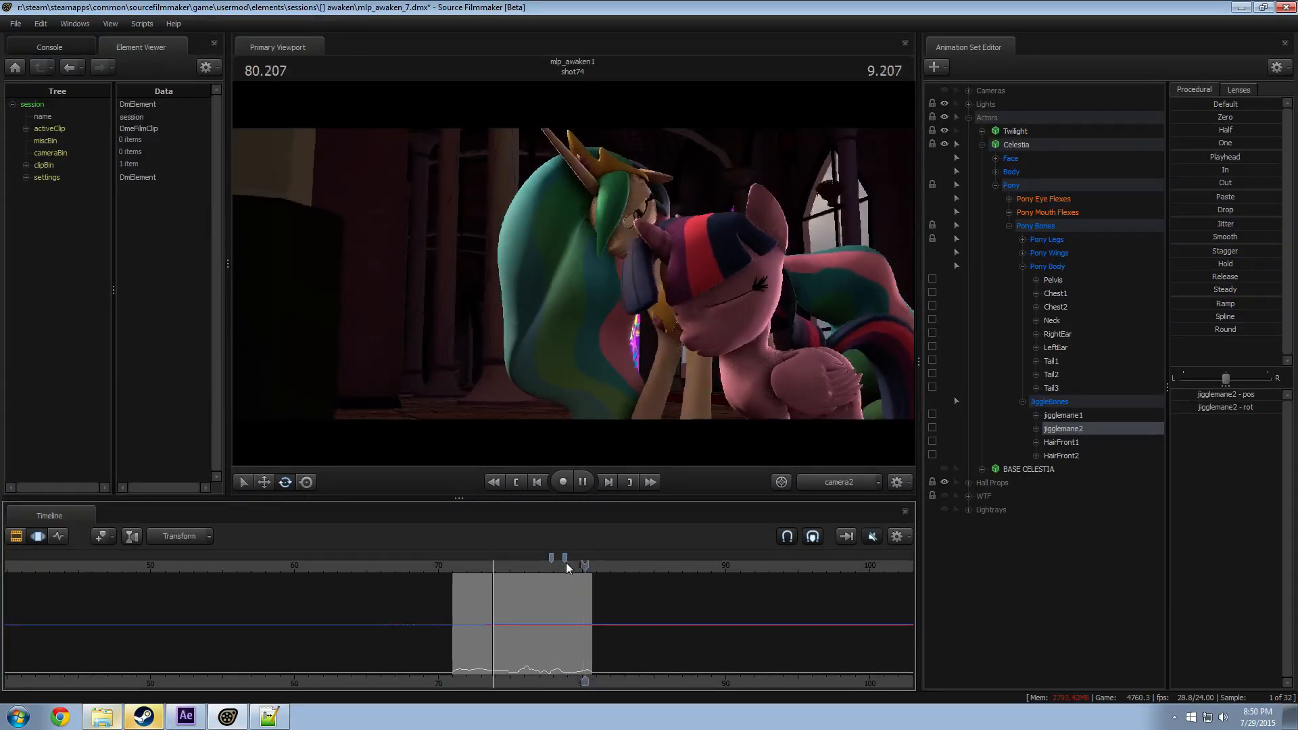
{"action": "key", "text": "space"}
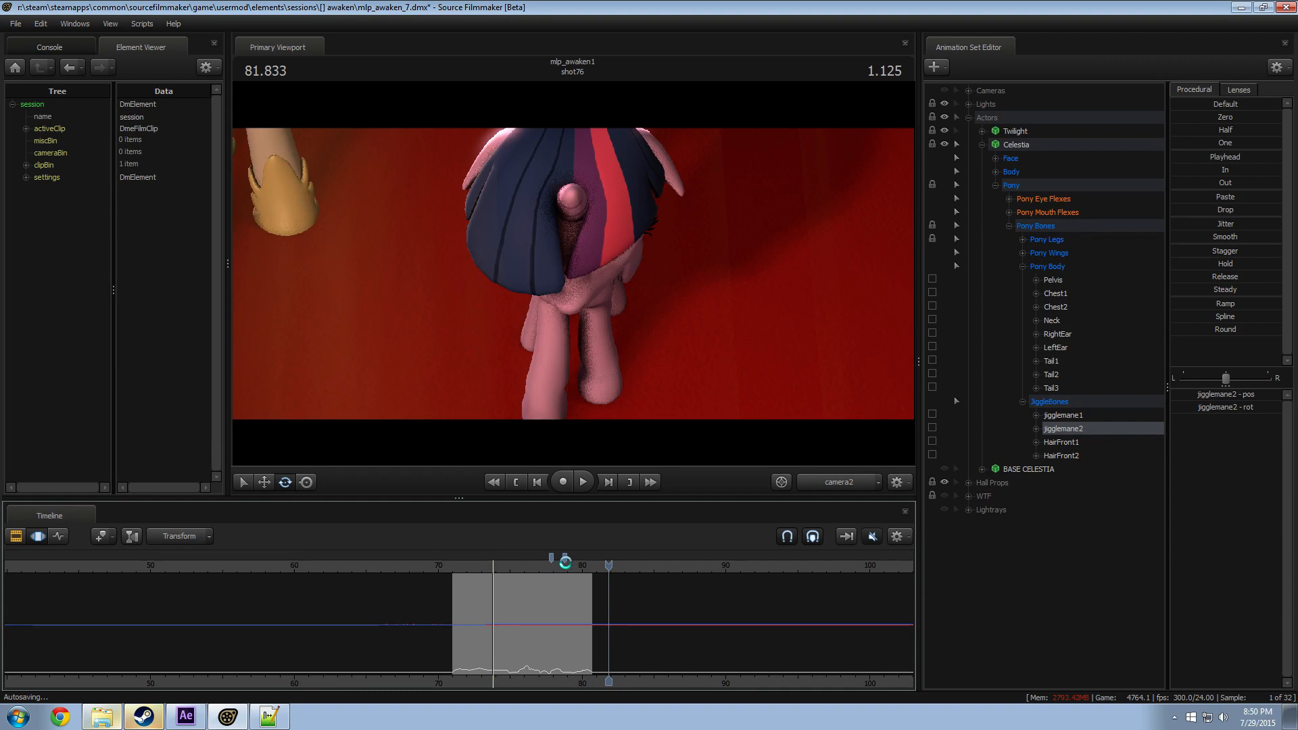
Step: Play and scrub the stretch between about 77.6 and 80.6 s to inspect the head and mane motion closely
{"action": "left_click_drag", "start_coordinate": [568, 565], "coordinate": [554, 565]}
{"action": "key", "text": "space"}
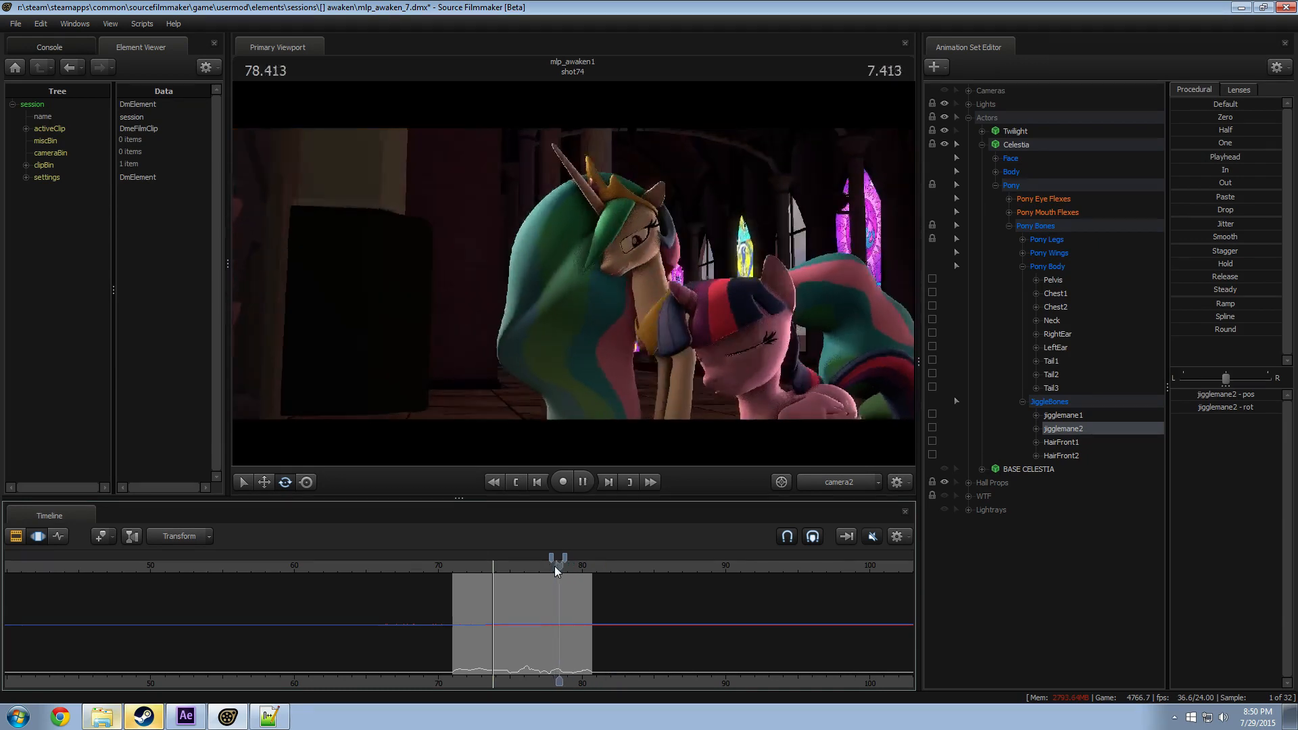
{"action": "left_click", "coordinate": [554, 565]}
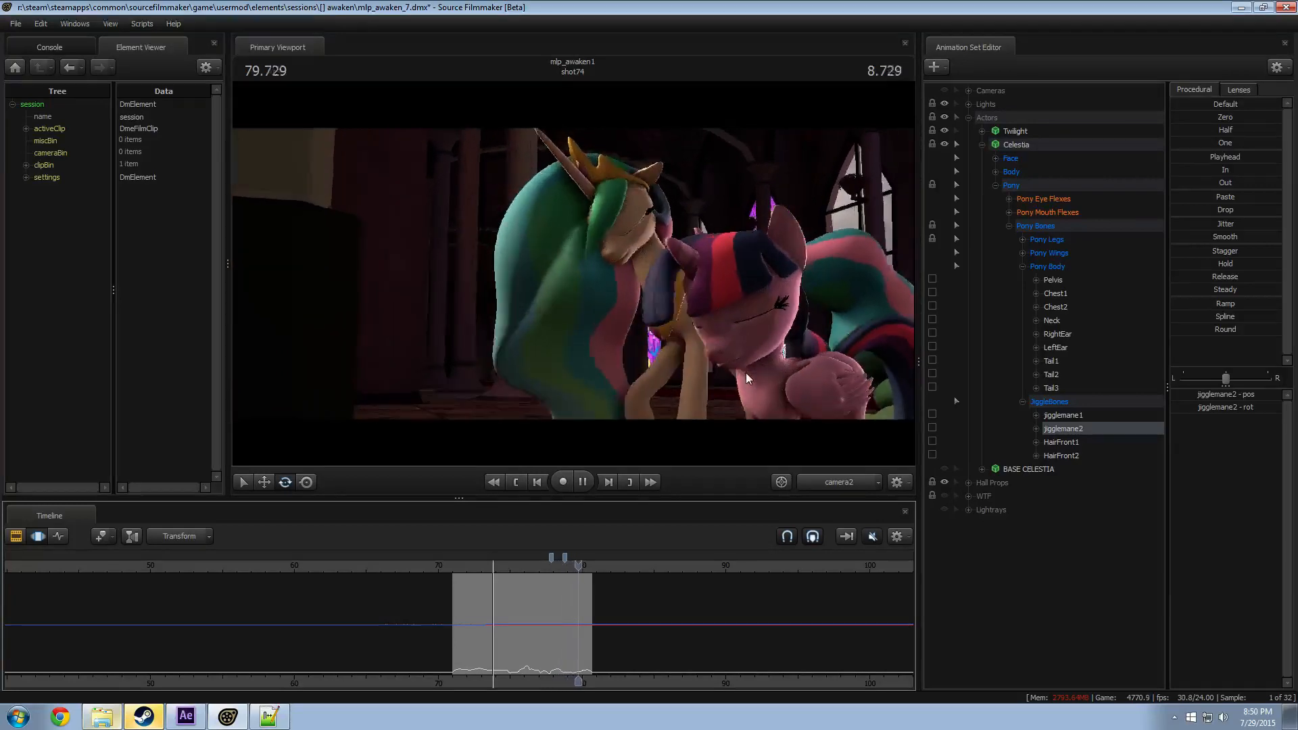
{"action": "key", "text": "space"}
{"action": "key", "text": "space"}
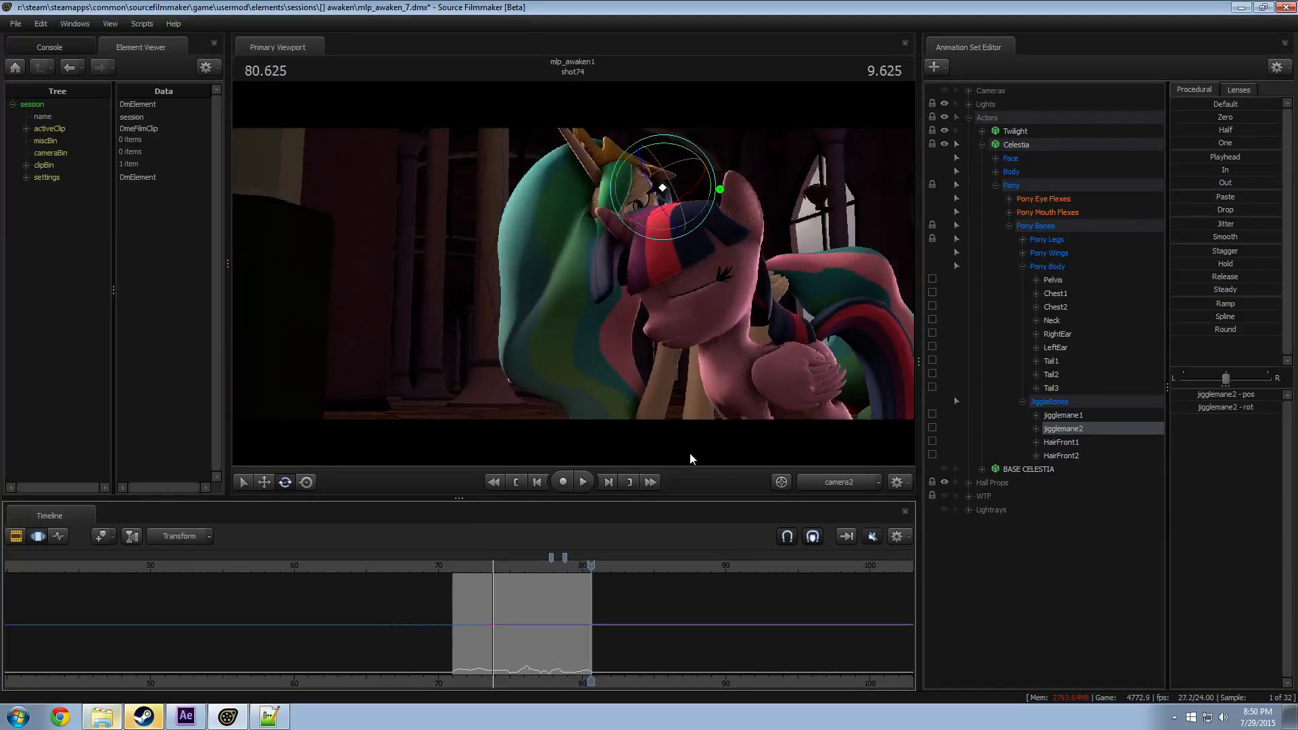
{"action": "left_click", "coordinate": [558, 565]}
{"action": "left_click_drag", "start_coordinate": [559, 565], "coordinate": [570, 566]}
{"action": "scroll", "coordinate": [581, 570], "scroll_direction": "up", "scroll_amount": 6}
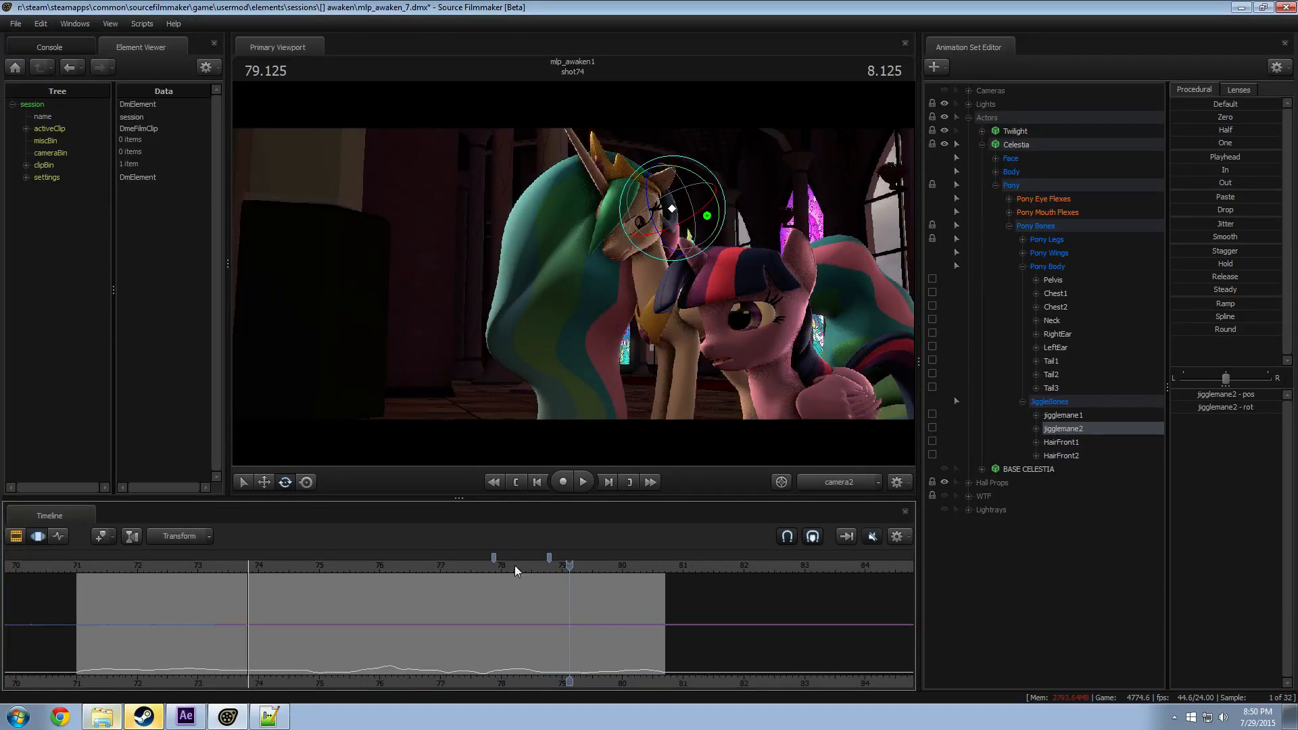
{"action": "left_click", "coordinate": [478, 568]}
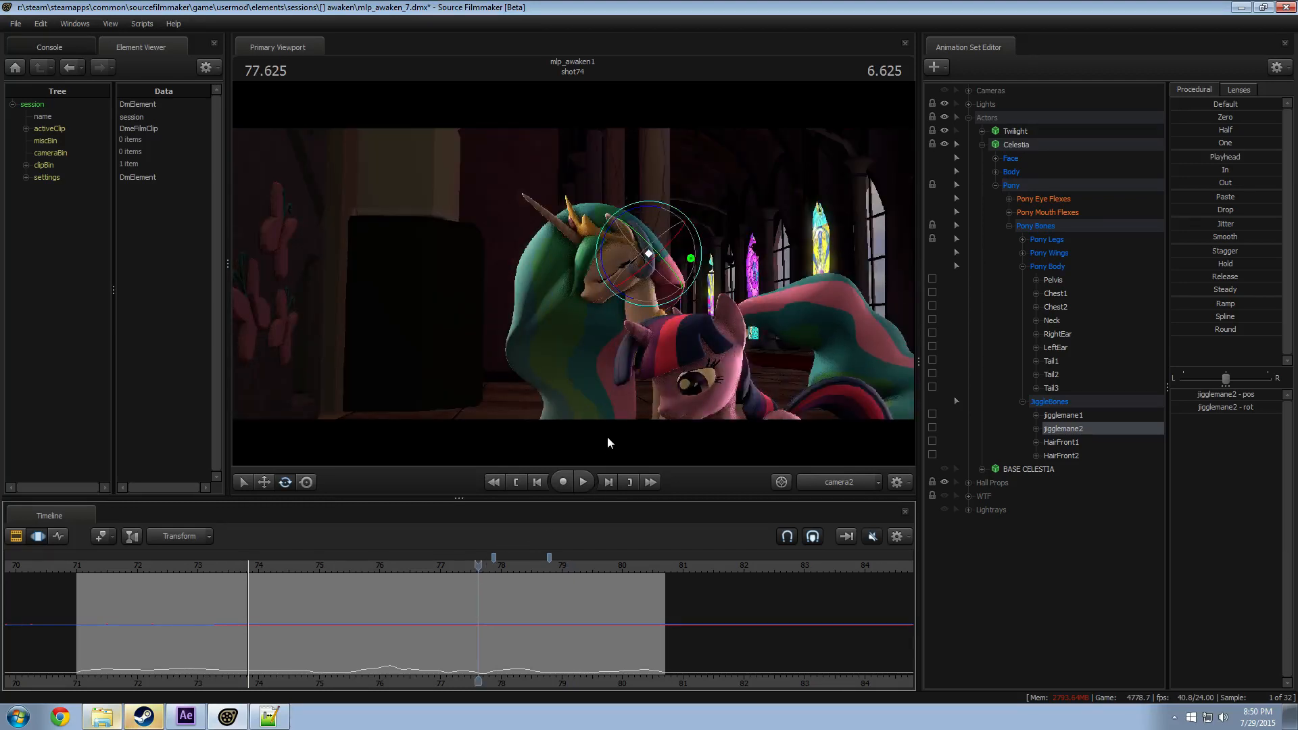
{"action": "key", "text": "space"}
{"action": "key", "text": "space"}
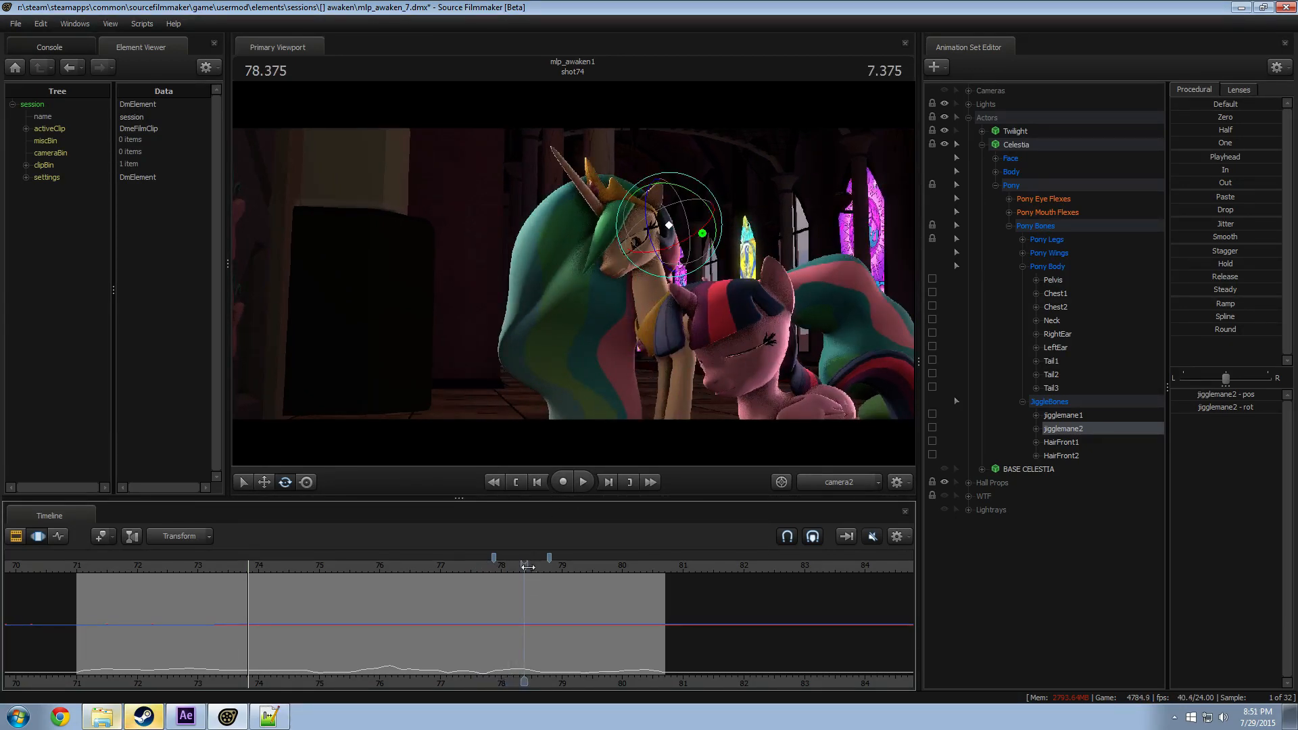
Step: Replay shot74 through camera2 from about 76 s to examine both characters' motion
{"action": "left_click_drag", "start_coordinate": [528, 566], "coordinate": [388, 565]}
{"action": "key", "text": "space"}
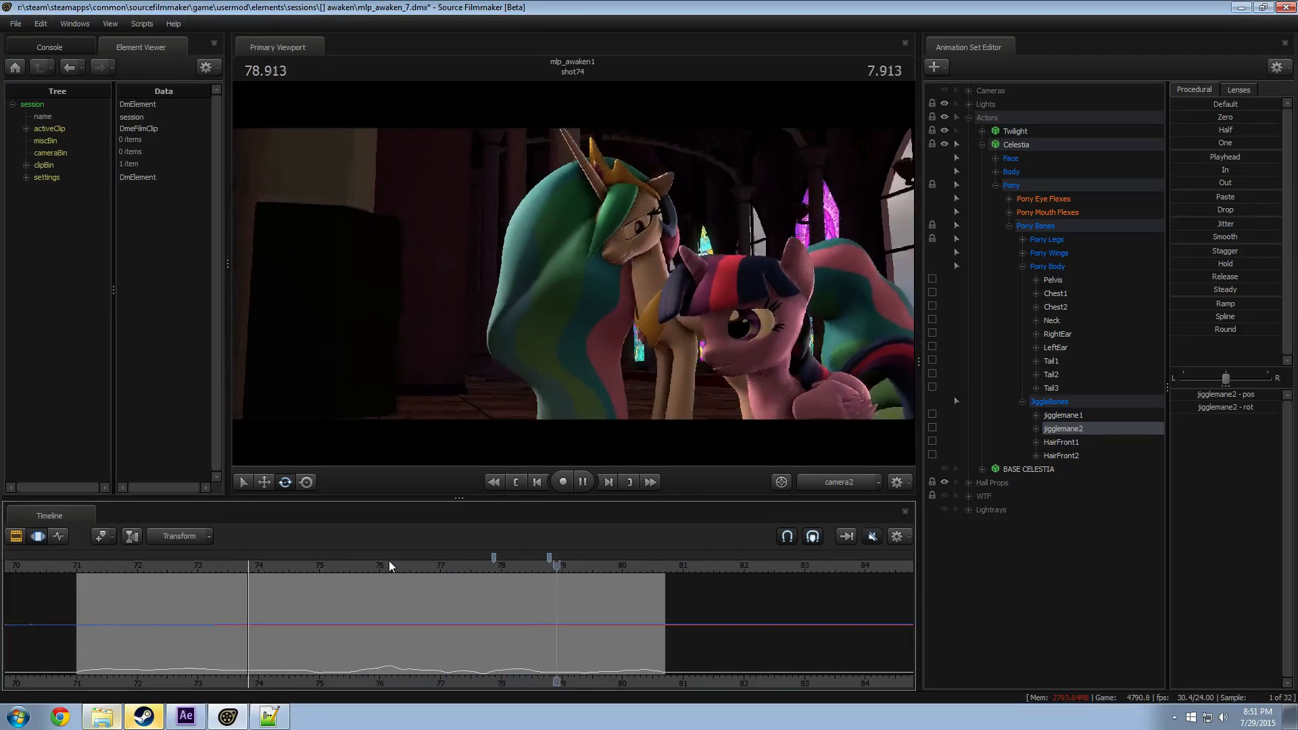
{"action": "left_click_drag", "start_coordinate": [187, 565], "coordinate": [371, 572]}
{"action": "key", "text": "space"}
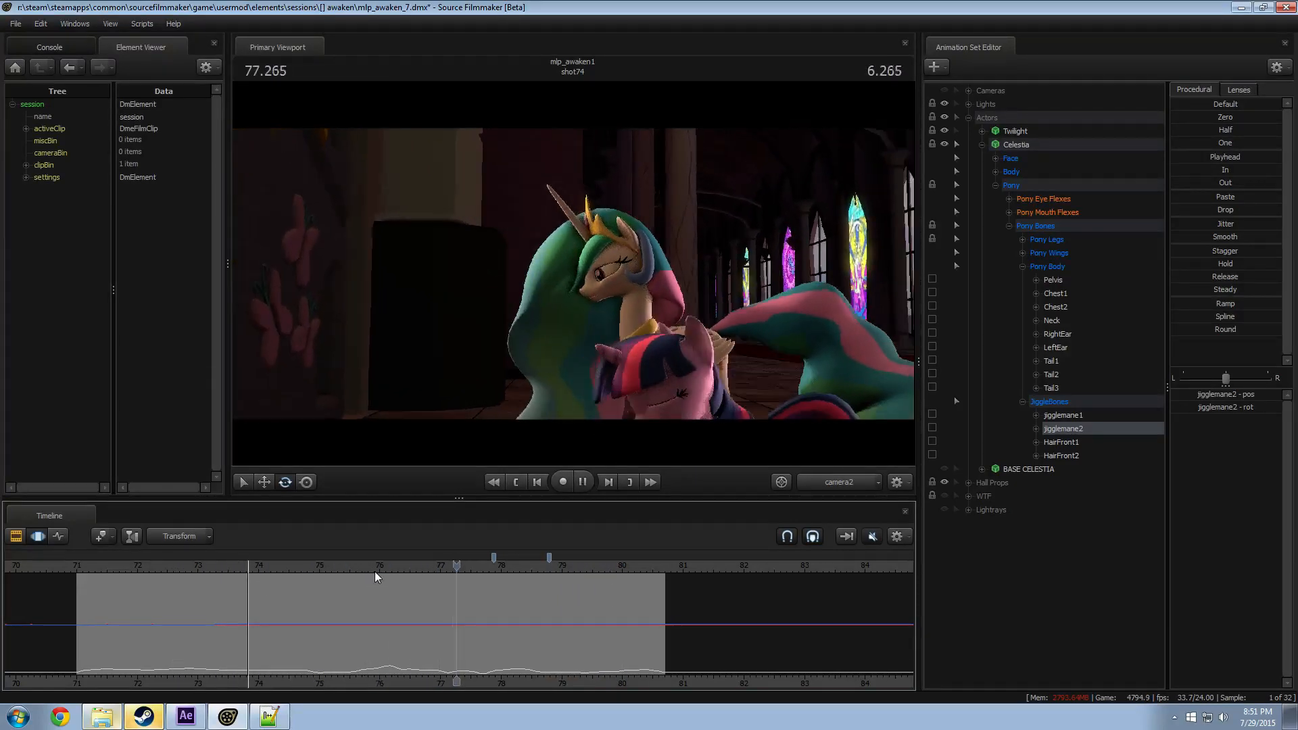
{"action": "key", "text": "space"}
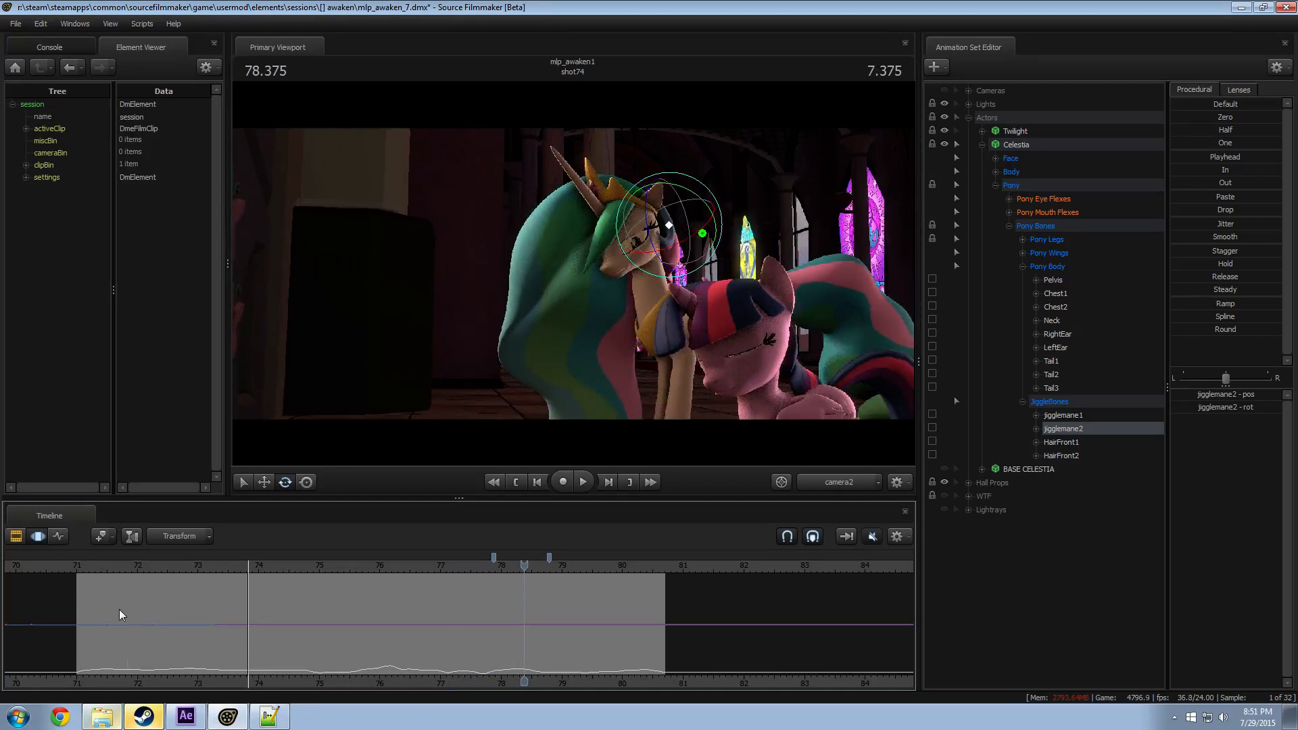
Step: Select Celestia's Tail2 bone at about 76.2 s and play a Work Camera close-up of the tail from about 75.3 s
{"action": "left_click_drag", "start_coordinate": [119, 614], "coordinate": [394, 629]}
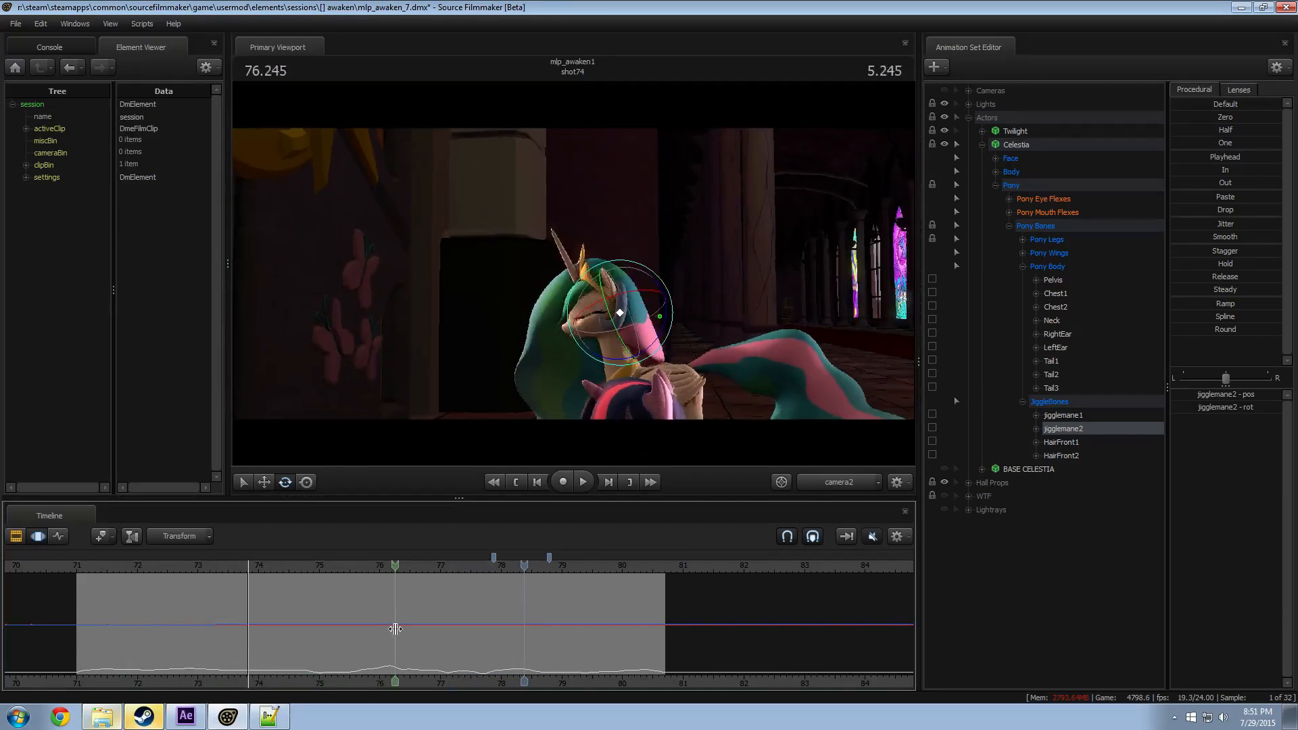
{"action": "left_click", "coordinate": [392, 630], "text": "shift"}
{"action": "scroll", "coordinate": [392, 630], "scroll_direction": "up", "scroll_amount": 5, "text": "shift"}
{"action": "scroll", "coordinate": [393, 630], "scroll_direction": "up", "scroll_amount": 1}
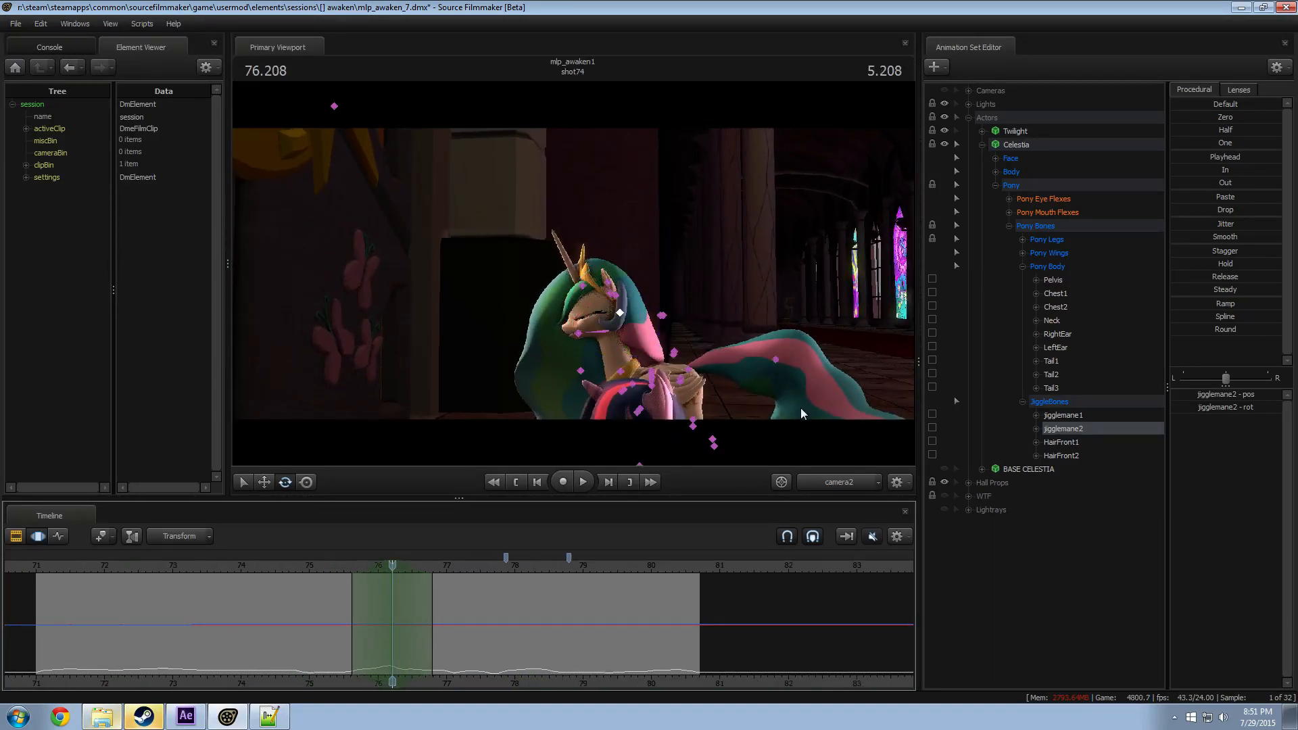
{"action": "left_click", "coordinate": [775, 359], "text": "ctrl"}
{"action": "left_click", "coordinate": [859, 481]}
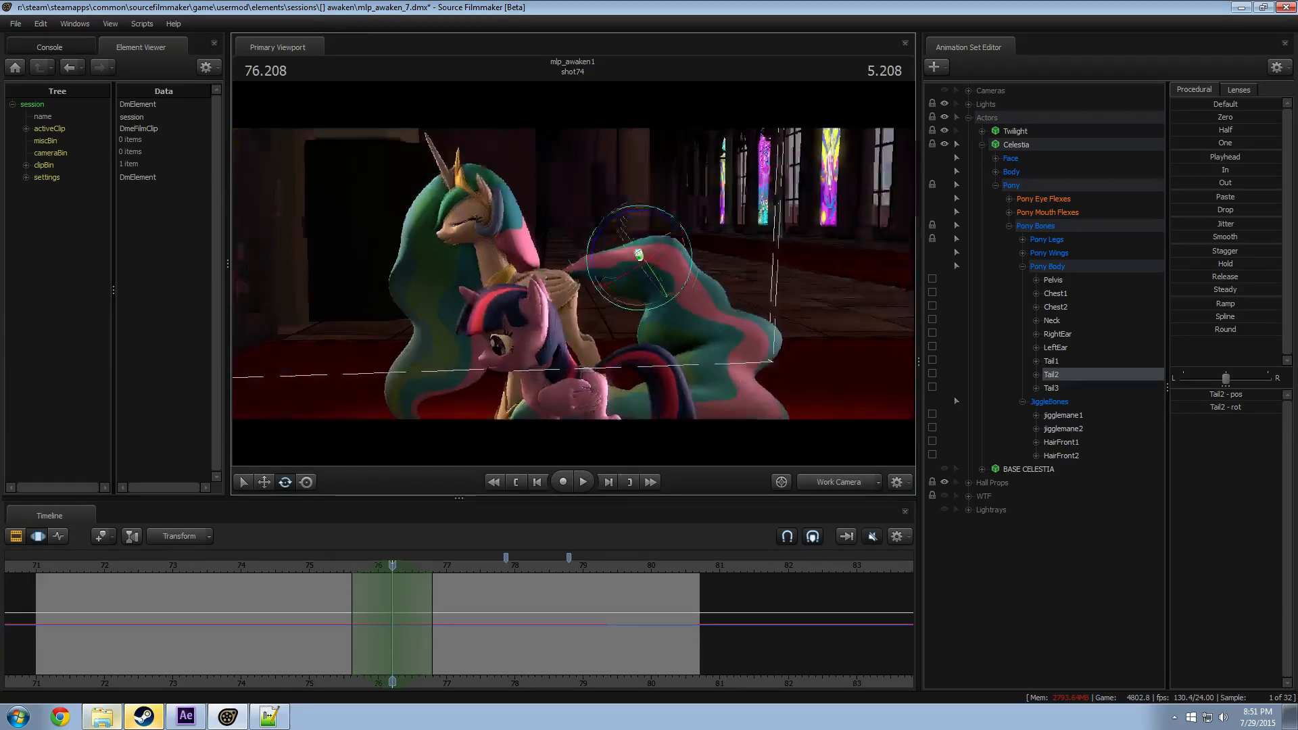
{"action": "key", "text": "w"}
{"action": "left_click_drag", "start_coordinate": [573, 274], "coordinate": [622, 298]}
{"action": "left_click", "coordinate": [328, 565]}
{"action": "key", "text": "space"}
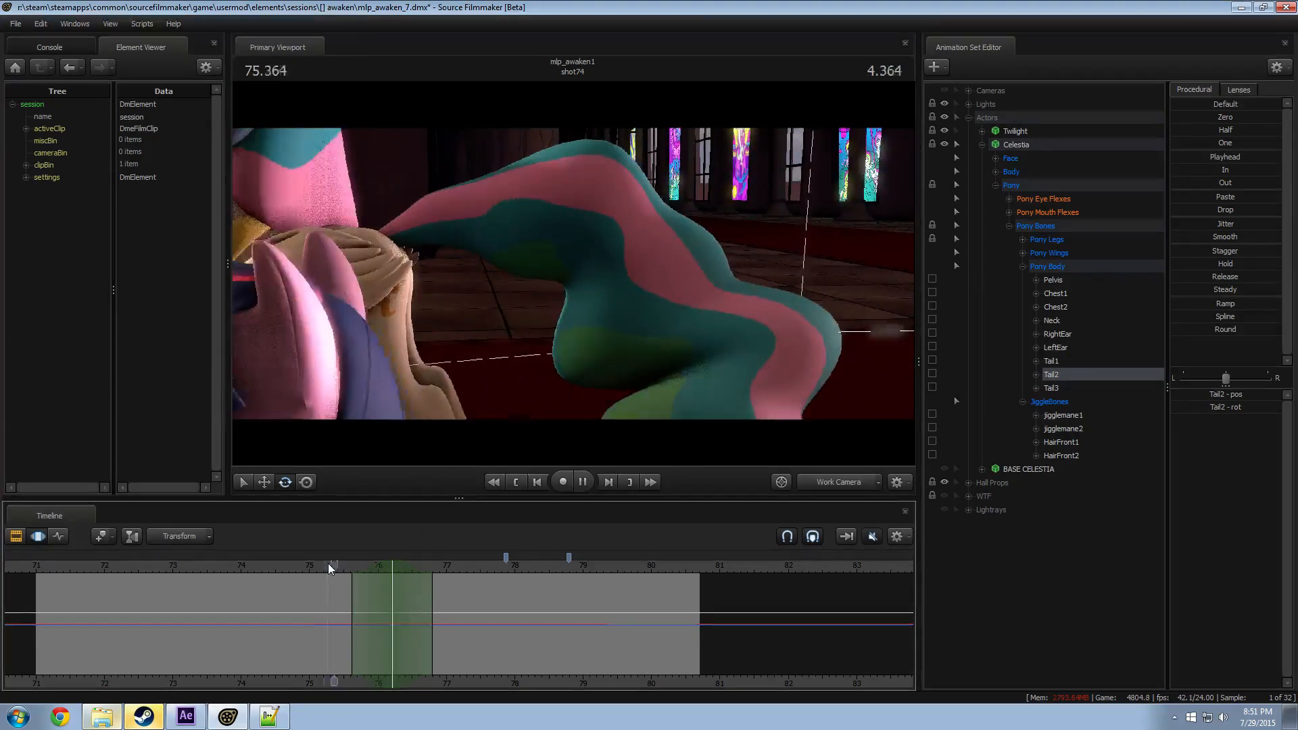
{"action": "key", "text": "space"}
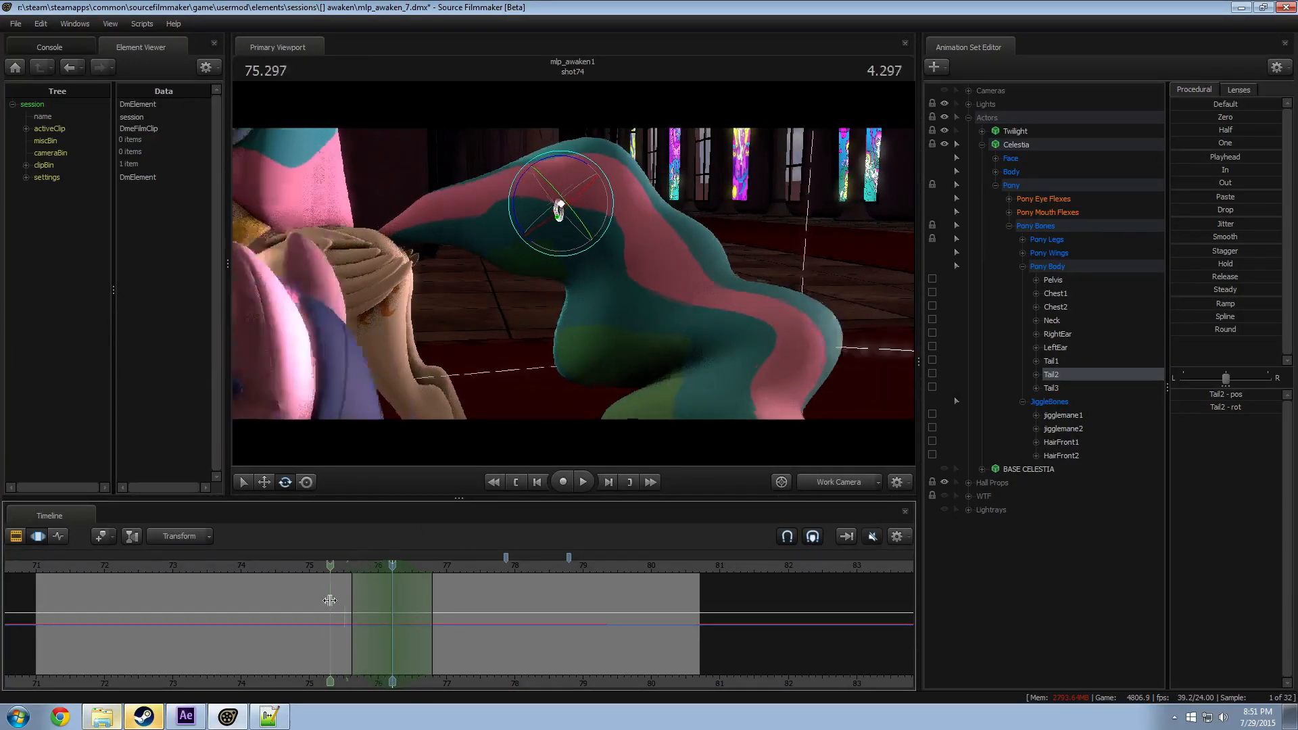
Step: Rotate Tail2 within a 75.5 to 76.5 s time selection centred on 76 s and play the result
{"action": "scroll", "coordinate": [363, 606], "scroll_direction": "up", "scroll_amount": 6}
{"action": "left_click", "coordinate": [370, 607], "text": "shift"}
{"action": "scroll", "coordinate": [373, 608], "scroll_direction": "up", "scroll_amount": 3}
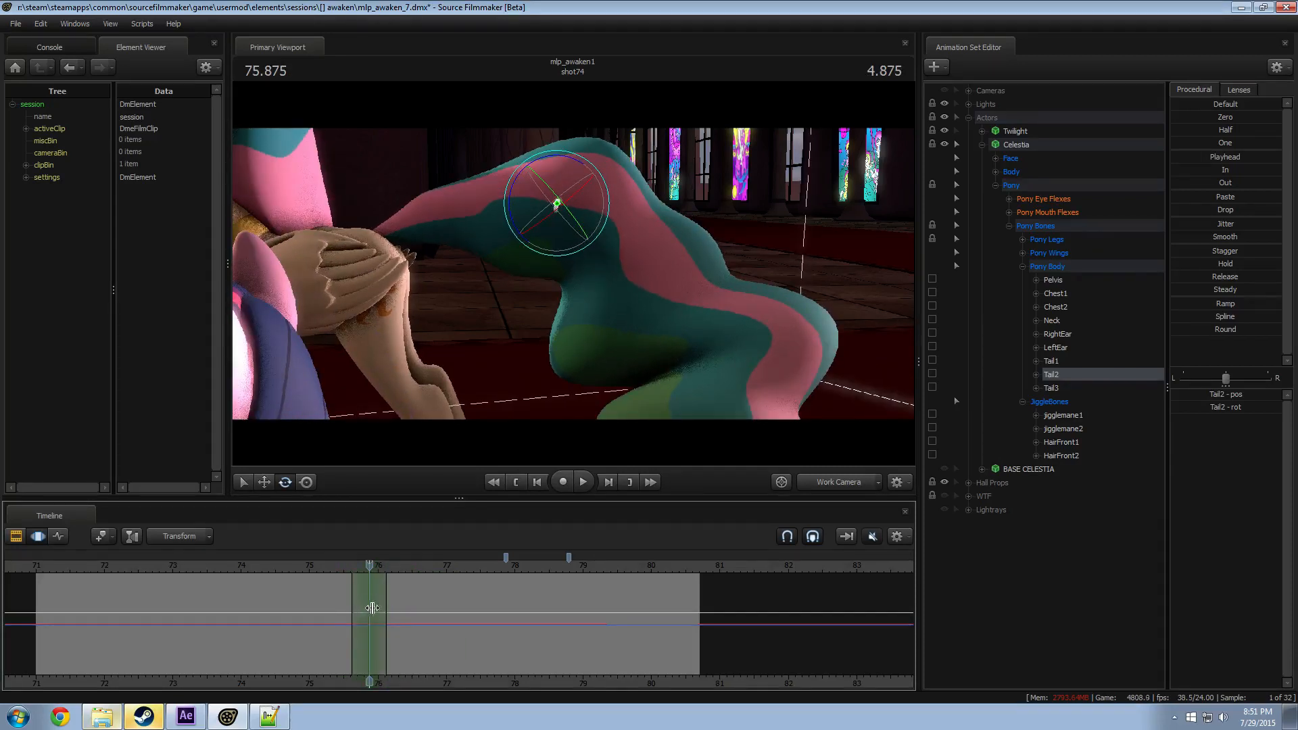
{"action": "scroll", "coordinate": [373, 608], "scroll_direction": "up", "scroll_amount": 3}
{"action": "left_click_drag", "start_coordinate": [466, 680], "coordinate": [595, 679]}
{"action": "scroll", "coordinate": [498, 640], "scroll_direction": "up", "scroll_amount": 5}
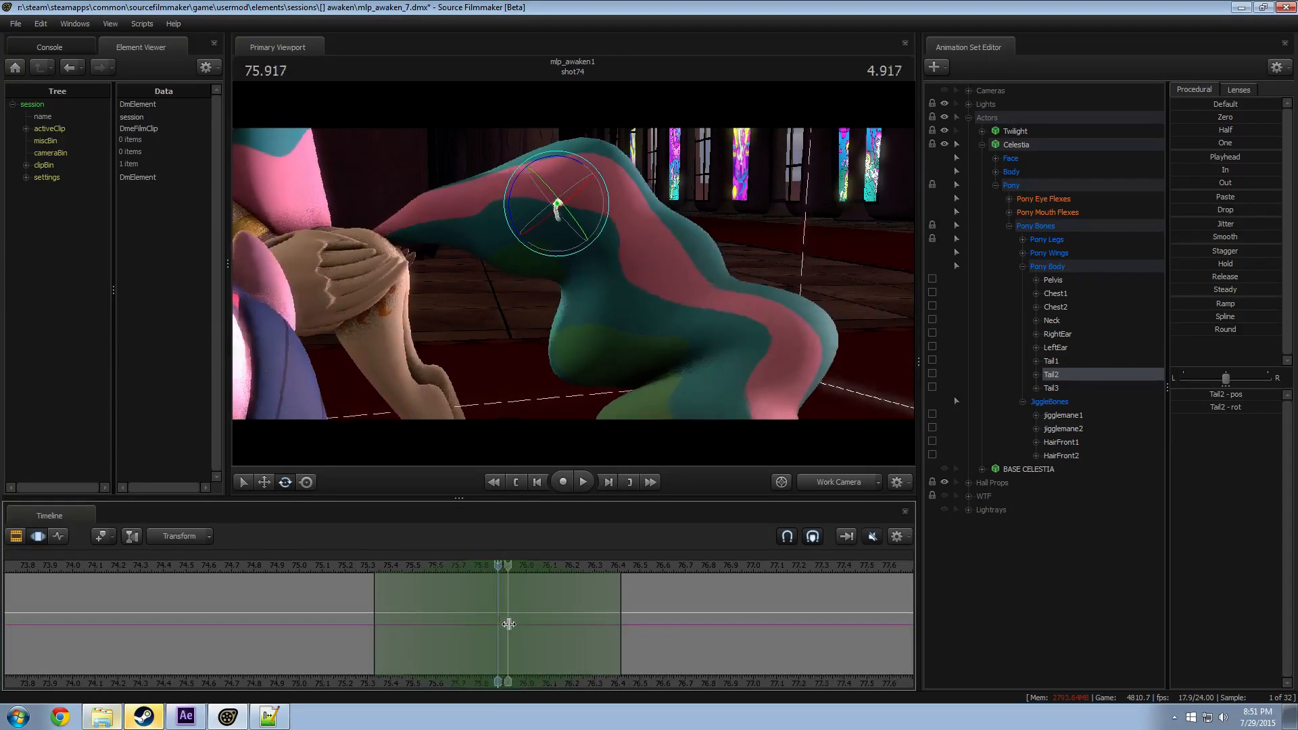
{"action": "left_click", "coordinate": [530, 623], "text": "shift"}
{"action": "scroll", "coordinate": [529, 624], "scroll_direction": "up", "scroll_amount": 6}
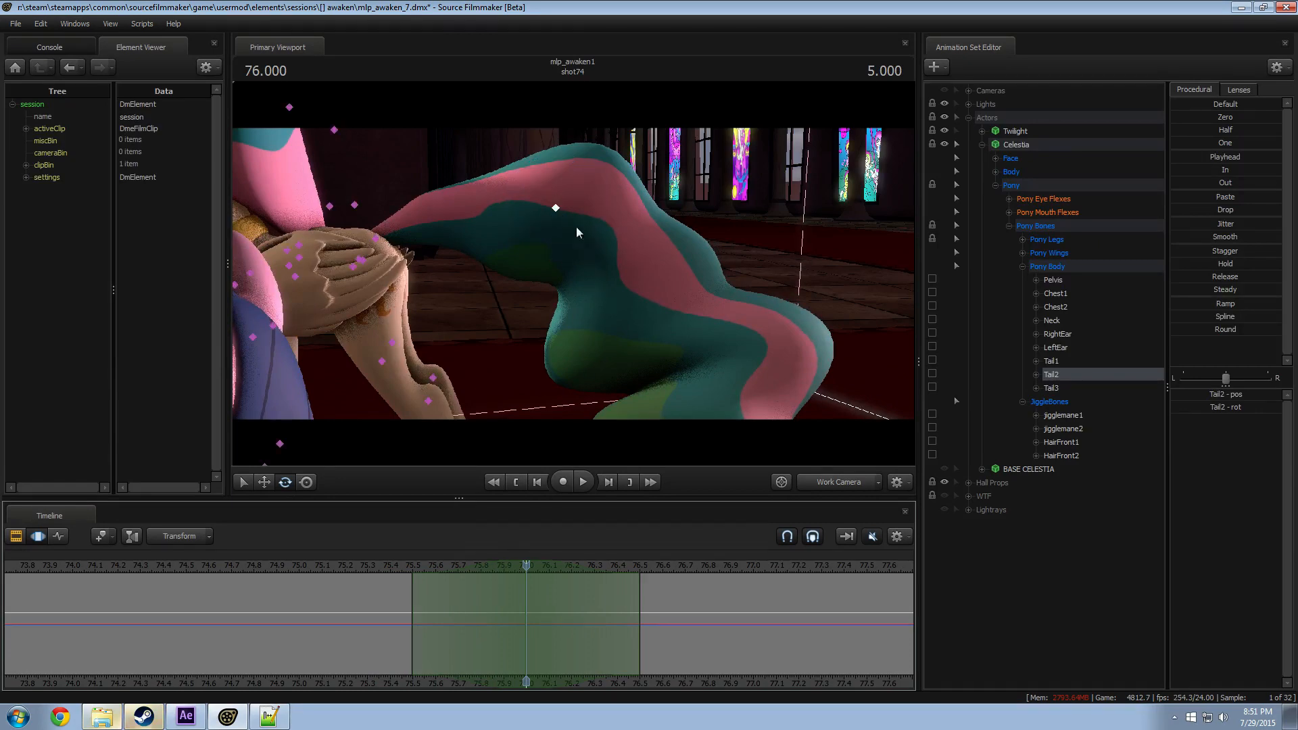
{"action": "left_click_drag", "start_coordinate": [544, 162], "coordinate": [539, 164]}
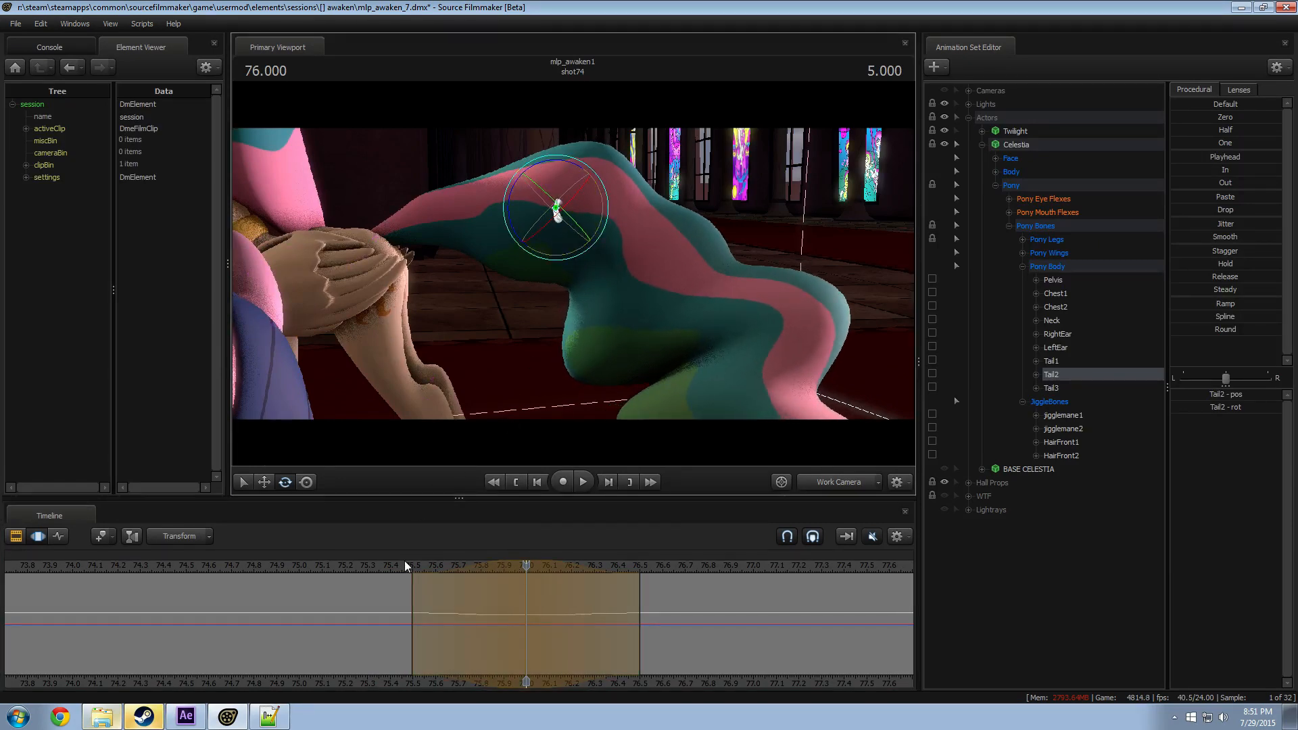
{"action": "key", "text": "space"}
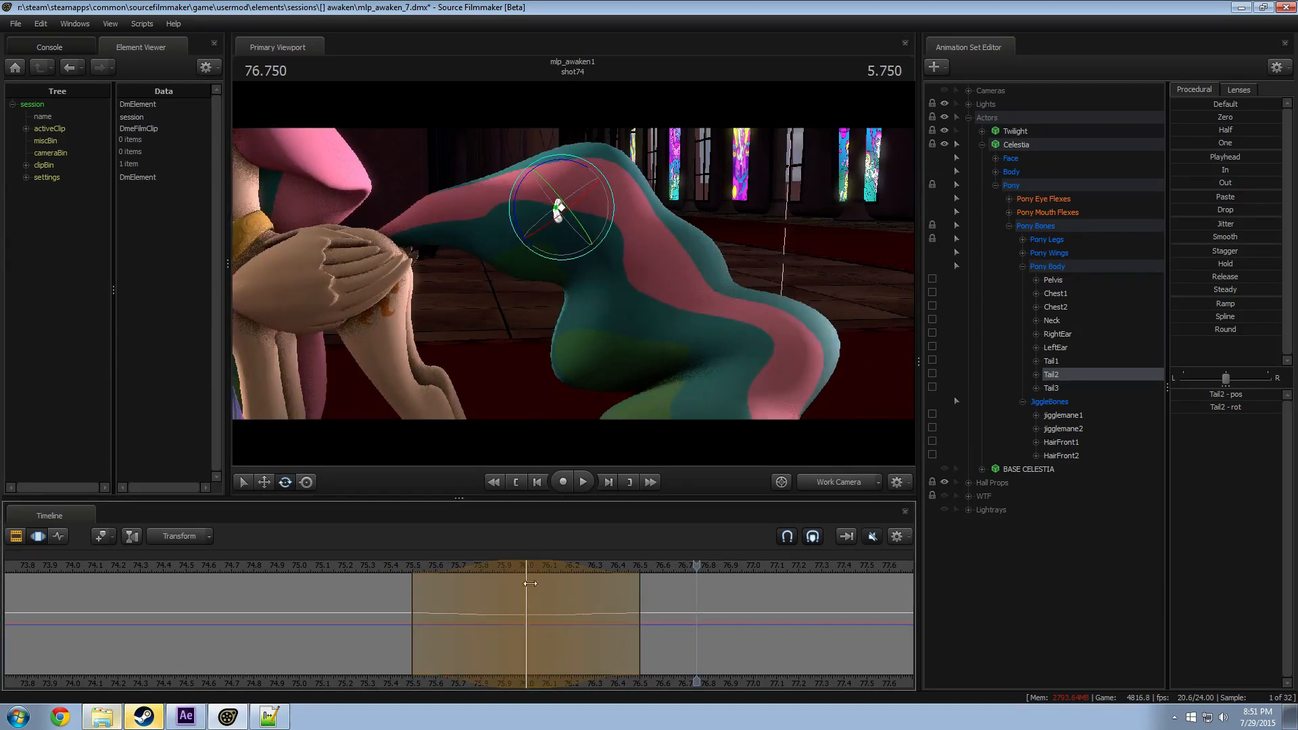
{"action": "key", "text": "space"}
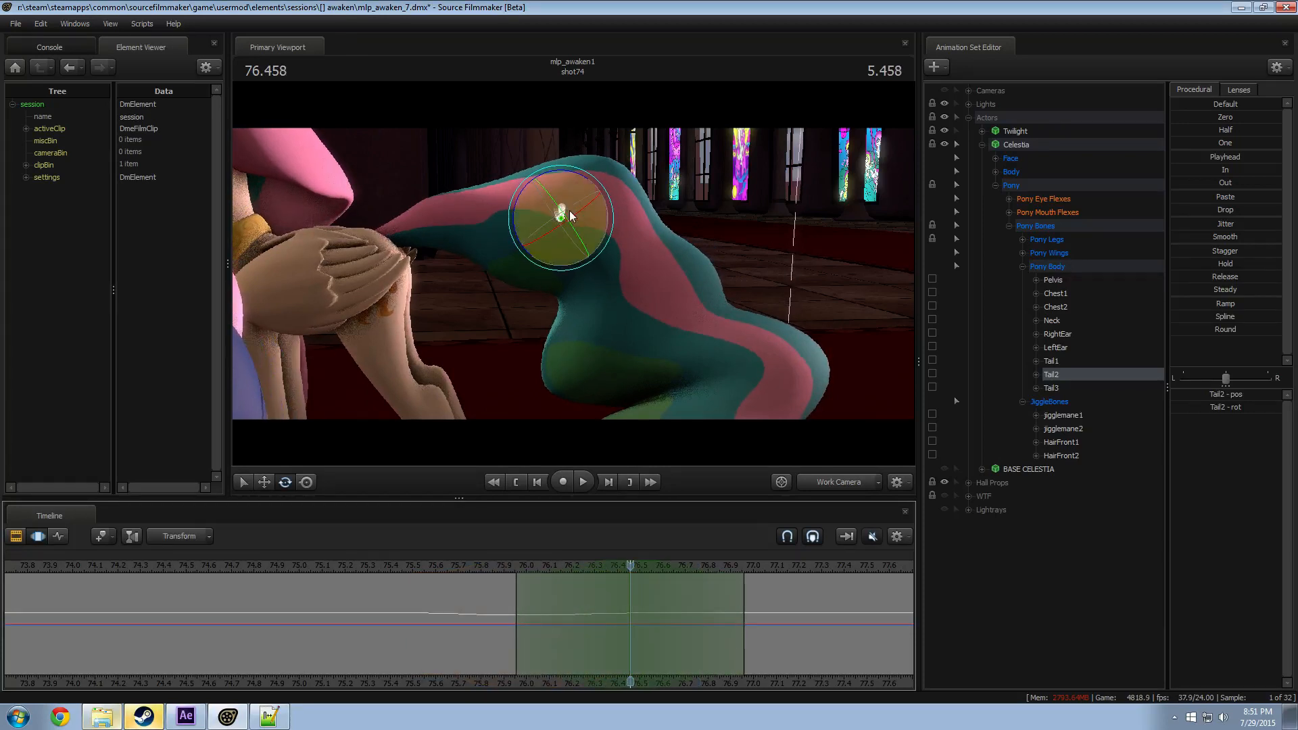
Step: Rotate Tail2 within a time selection from about 76 to 77 s and play from about 75.5 s
{"action": "left_click_drag", "start_coordinate": [570, 215], "coordinate": [576, 178]}
{"action": "left_click", "coordinate": [405, 561]}
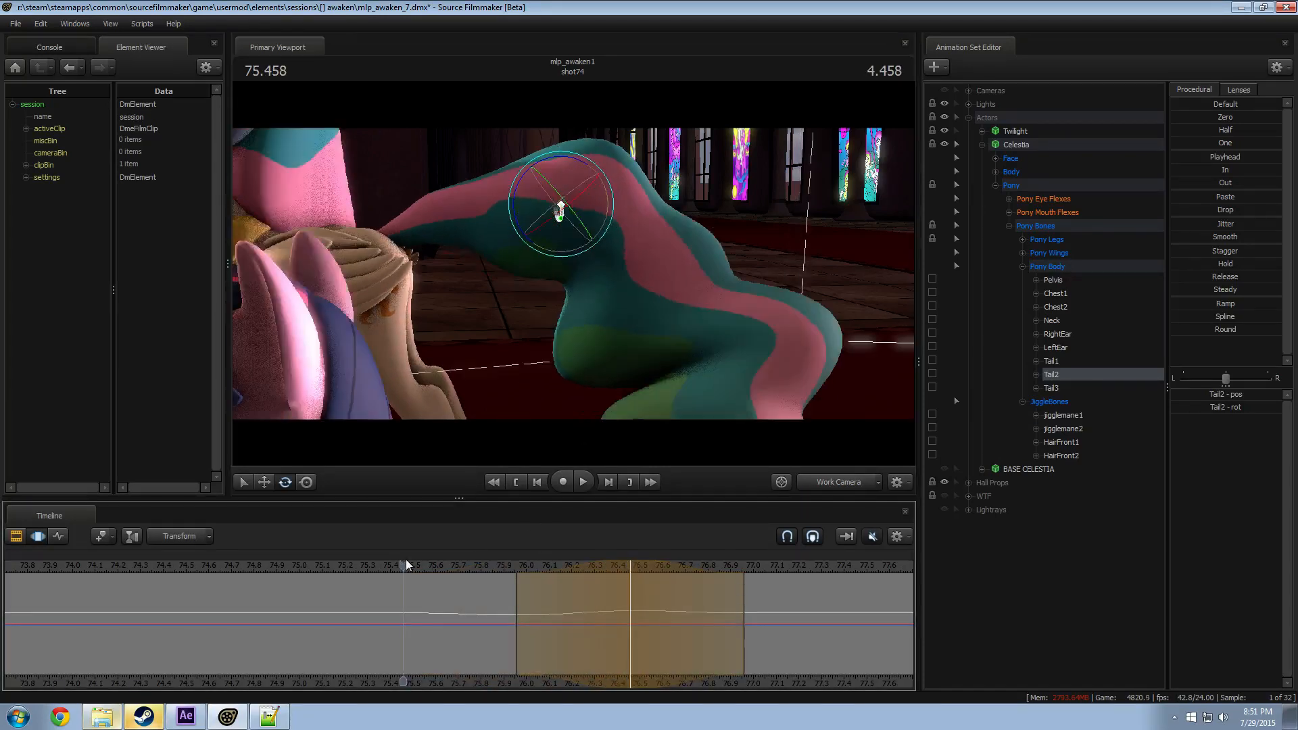
{"action": "key", "text": "space"}
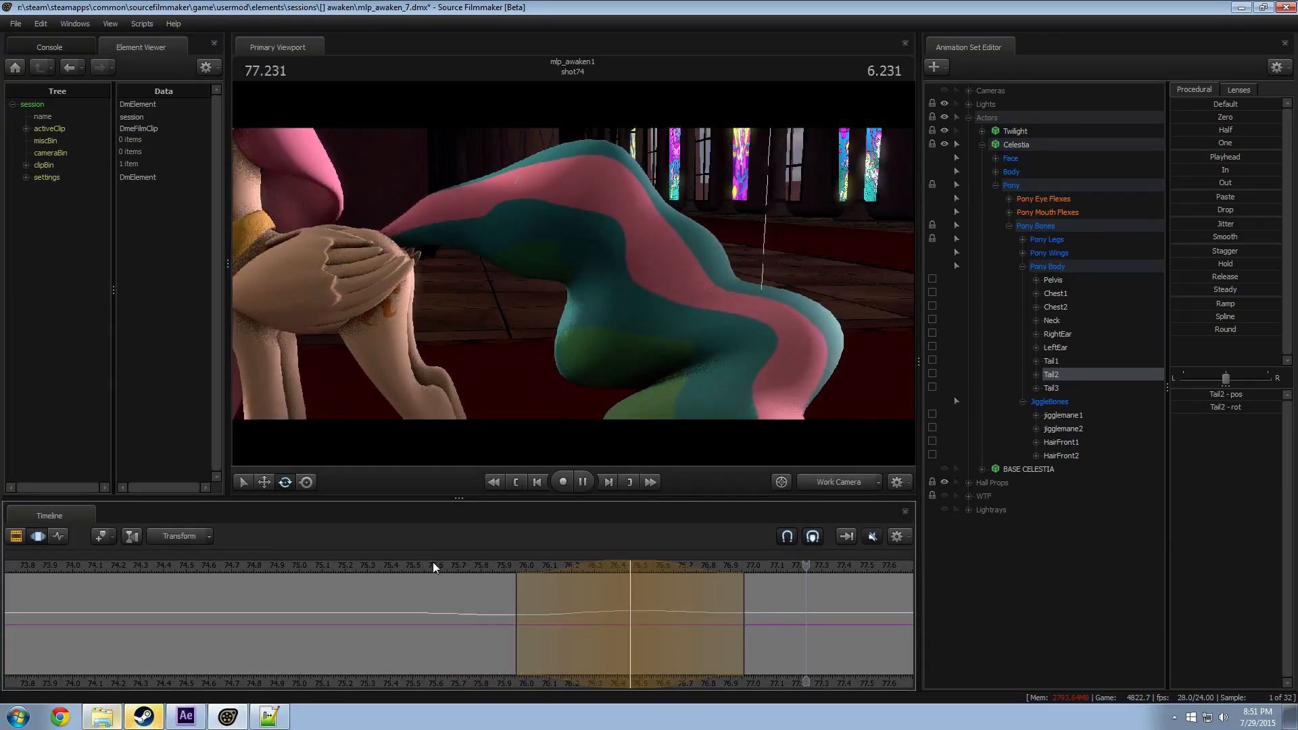
{"action": "key", "text": "space"}
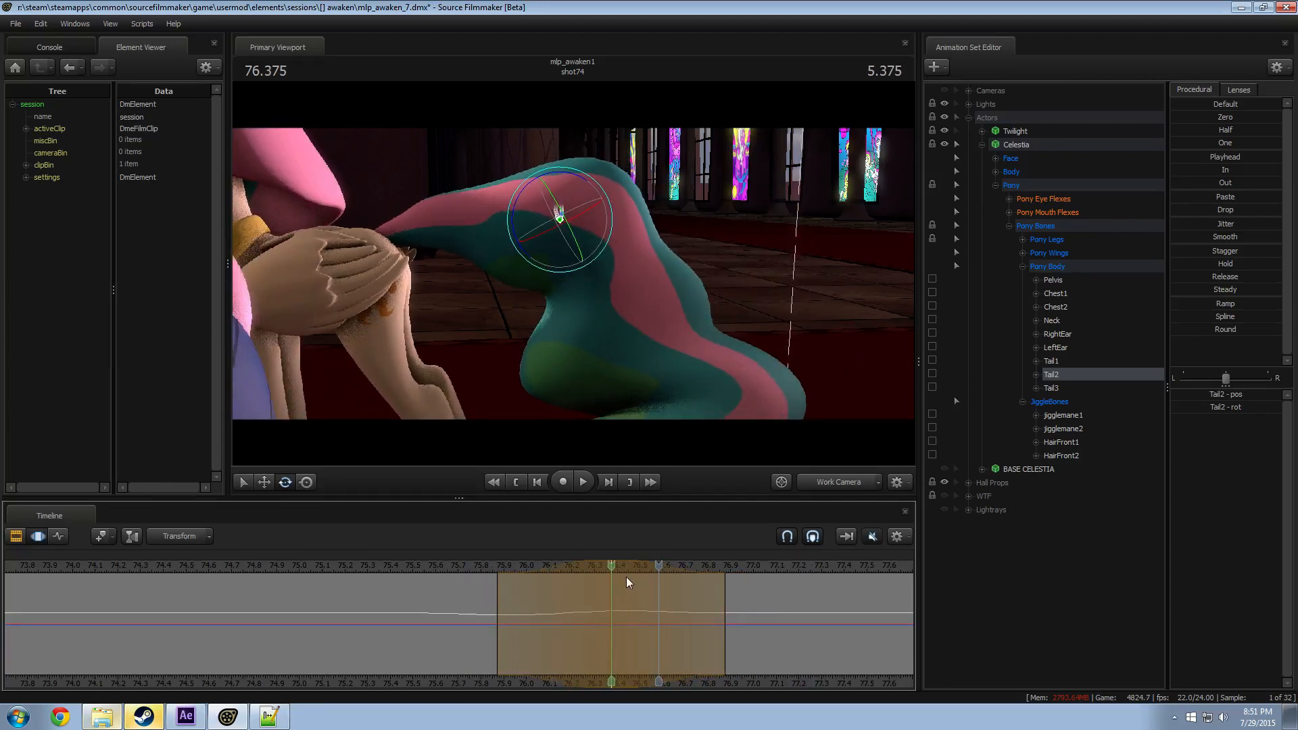
Step: Undo the time selection's shift, readjust Tail2's rotation around 76.5 s and play from about 75.7 s
{"action": "mouse_move", "coordinate": [626, 577]}
{"action": "left_mouse_down"}
{"action": "mouse_move", "coordinate": [645, 574]}
{"action": "mouse_move", "coordinate": [468, 570]}
{"action": "mouse_move", "coordinate": [630, 570]}
{"action": "left_mouse_up"}
{"action": "key", "text": "ctrl+z"}
{"action": "left_click_drag", "start_coordinate": [585, 181], "coordinate": [581, 179]}
{"action": "left_click", "coordinate": [451, 565]}
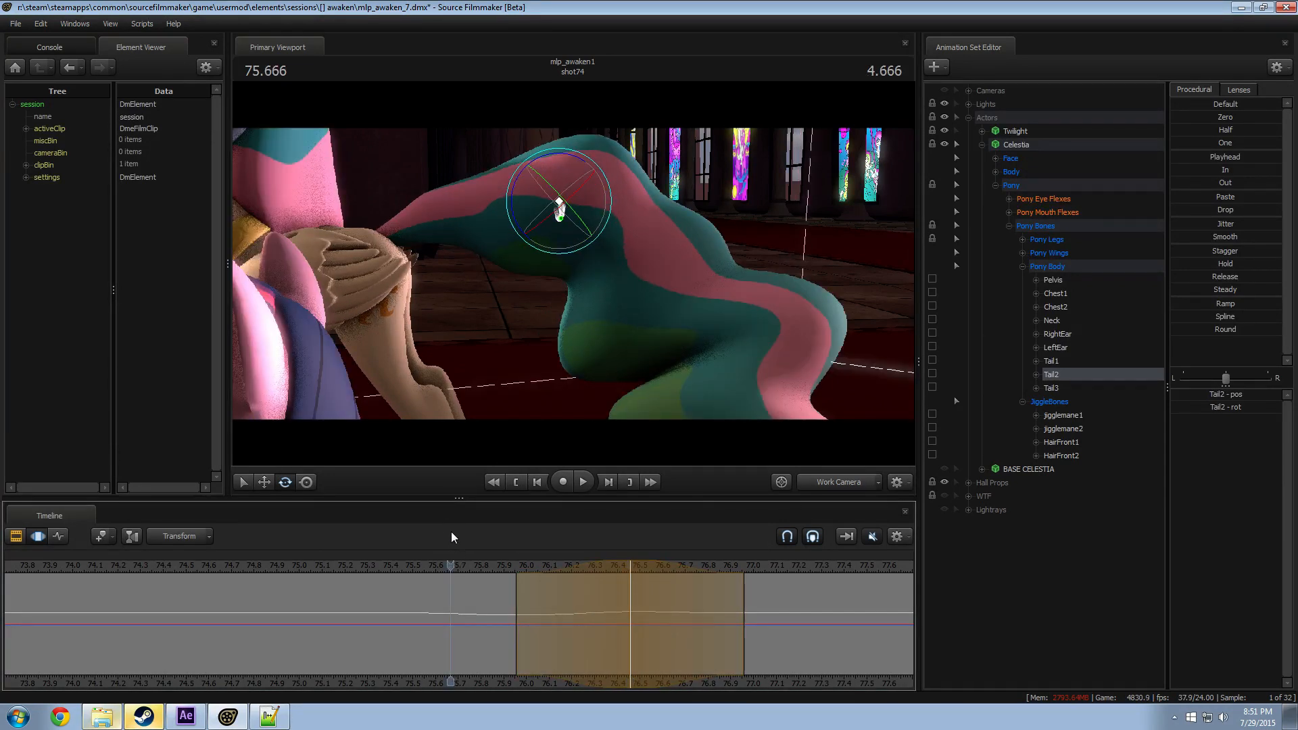
{"action": "scroll", "coordinate": [774, 673], "scroll_direction": "down", "scroll_amount": 6}
{"action": "middle_click_drag", "start_coordinate": [749, 682], "coordinate": [524, 646]}
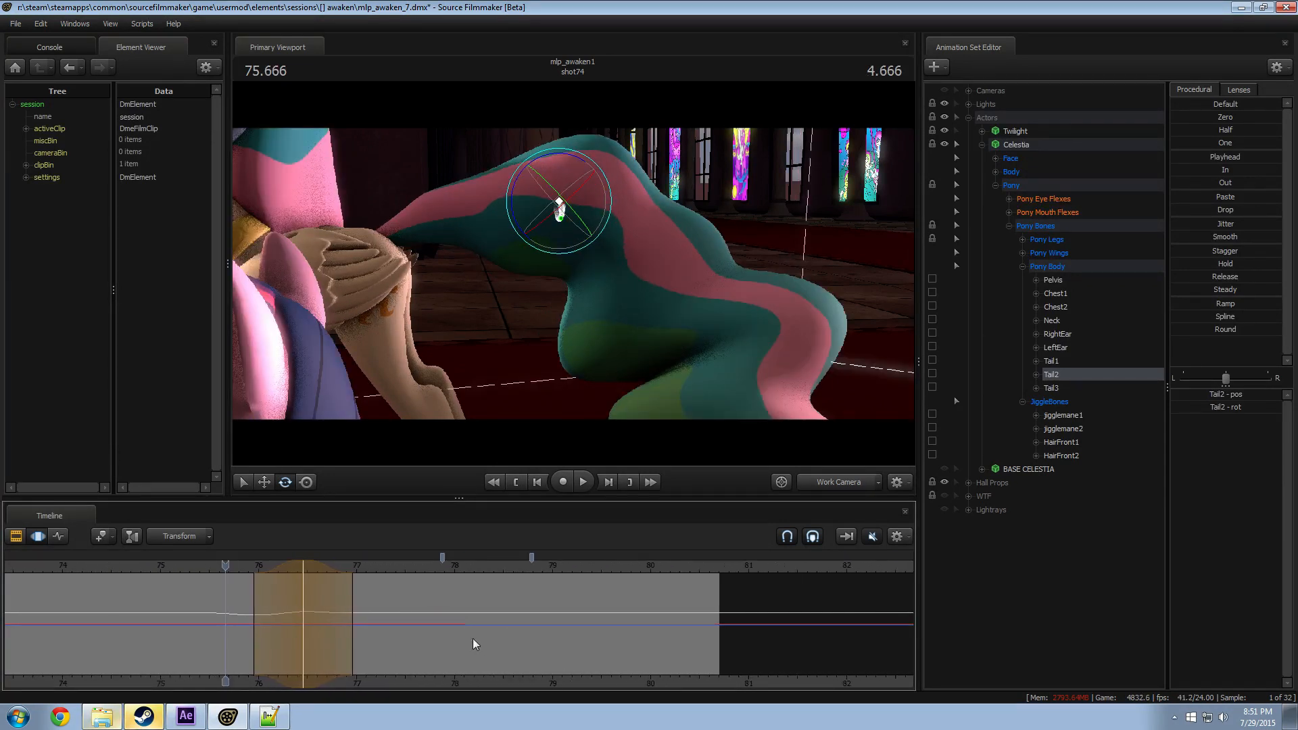
{"action": "key", "text": "space"}
{"action": "key", "text": "space"}
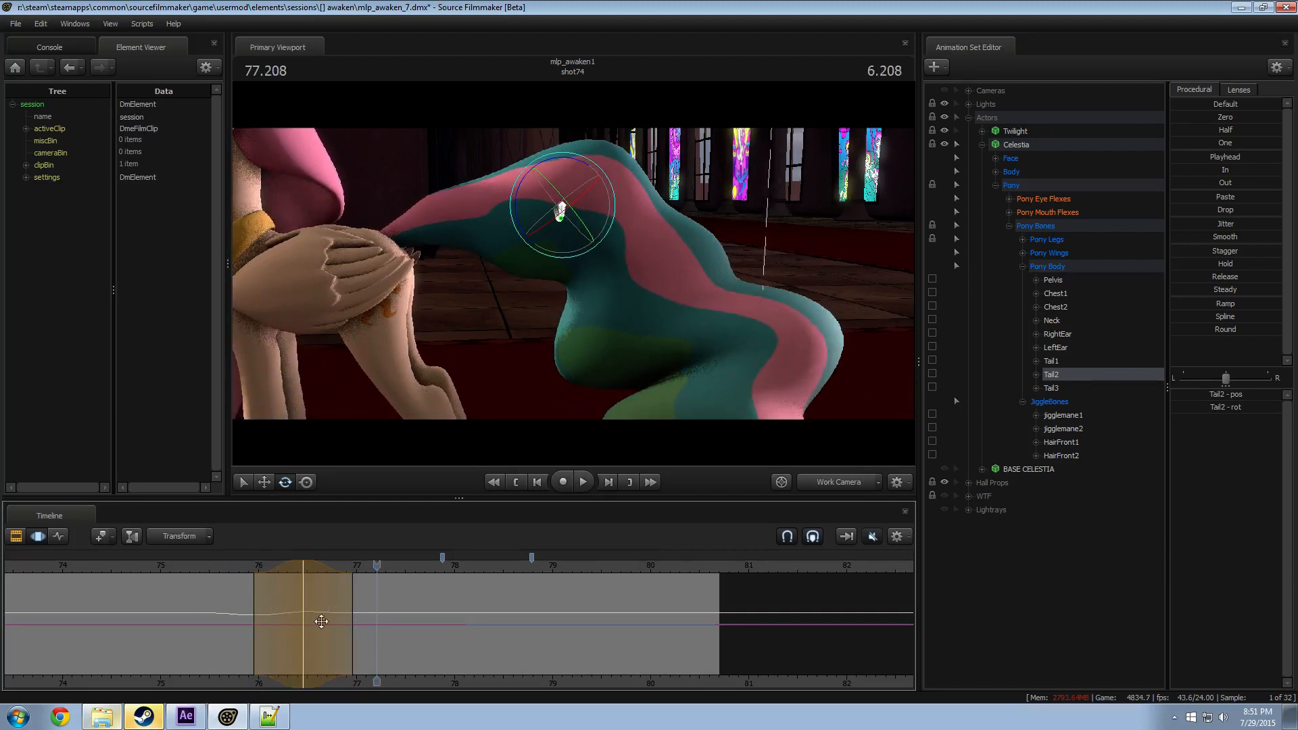
Step: Rotate Tail2 within a time selection centred on about 77.1 s and replay the tail motion from about 75.9 s
{"action": "left_click", "coordinate": [238, 564]}
{"action": "key", "text": "space"}
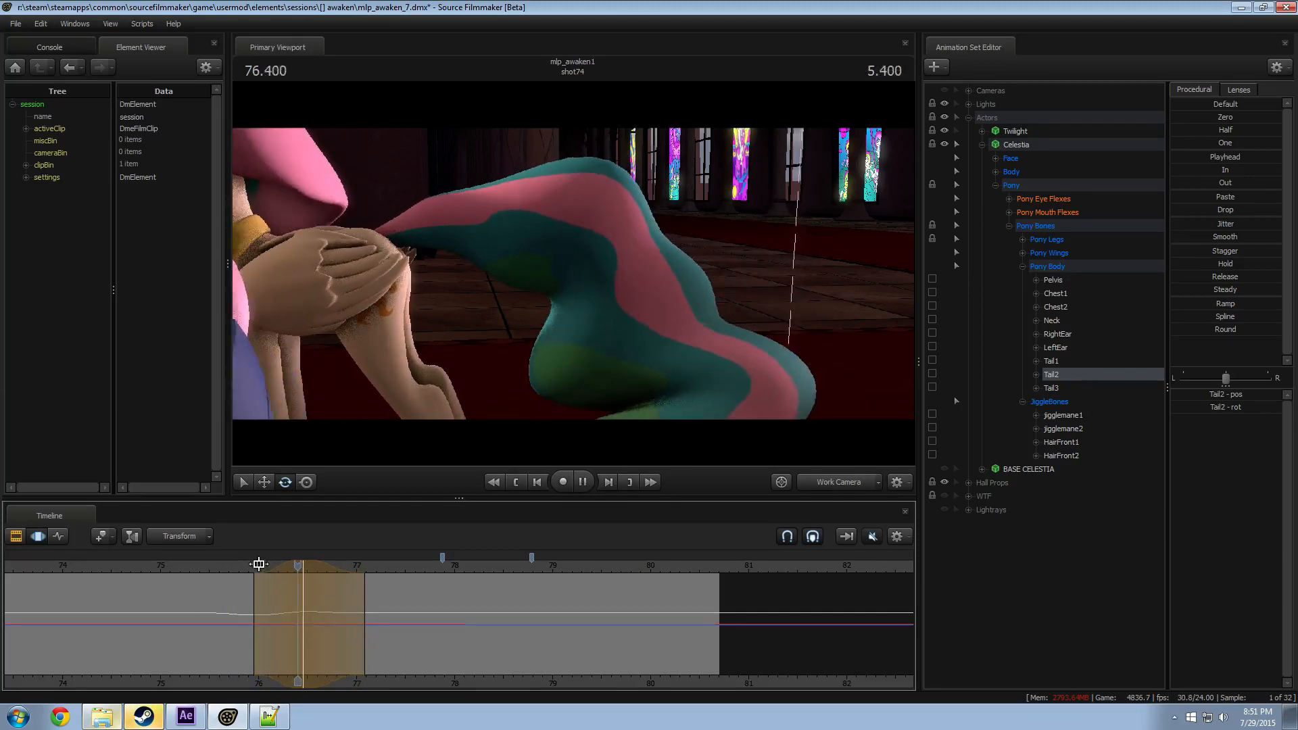
{"action": "key", "text": "space"}
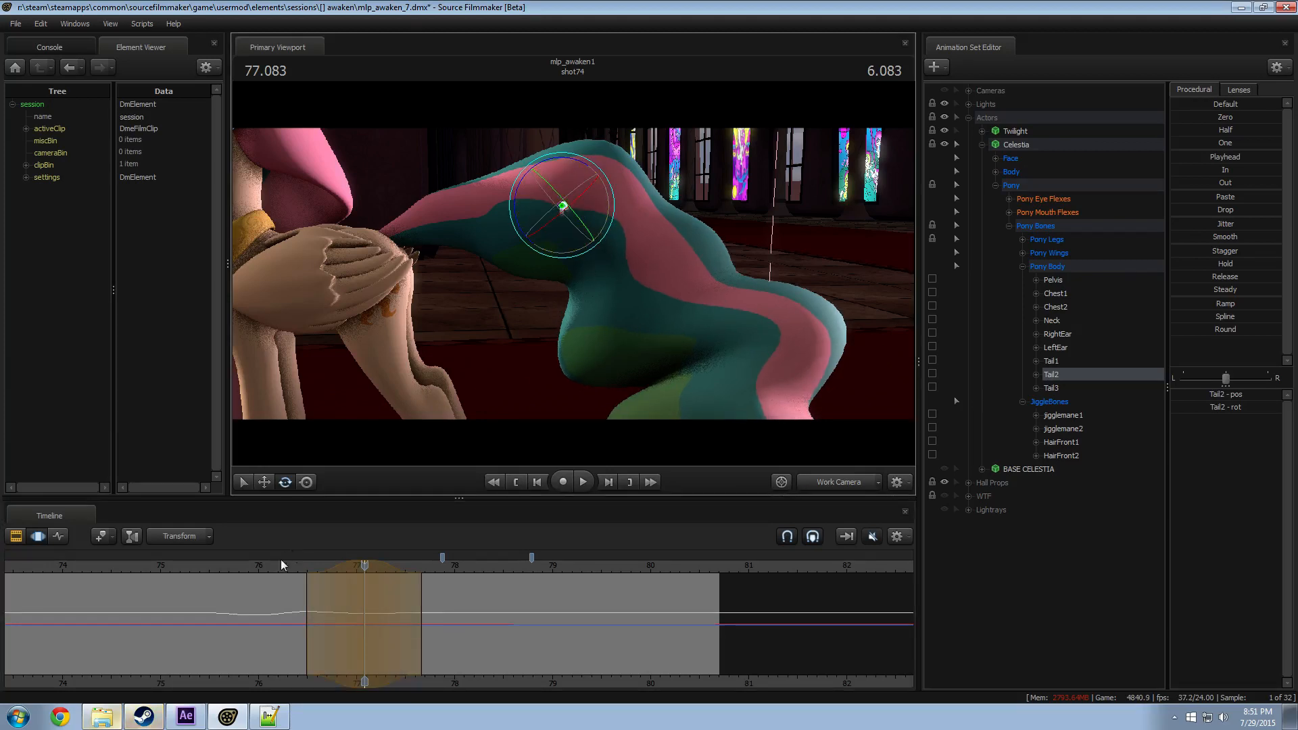
{"action": "left_click", "coordinate": [249, 575]}
{"action": "key", "text": "space"}
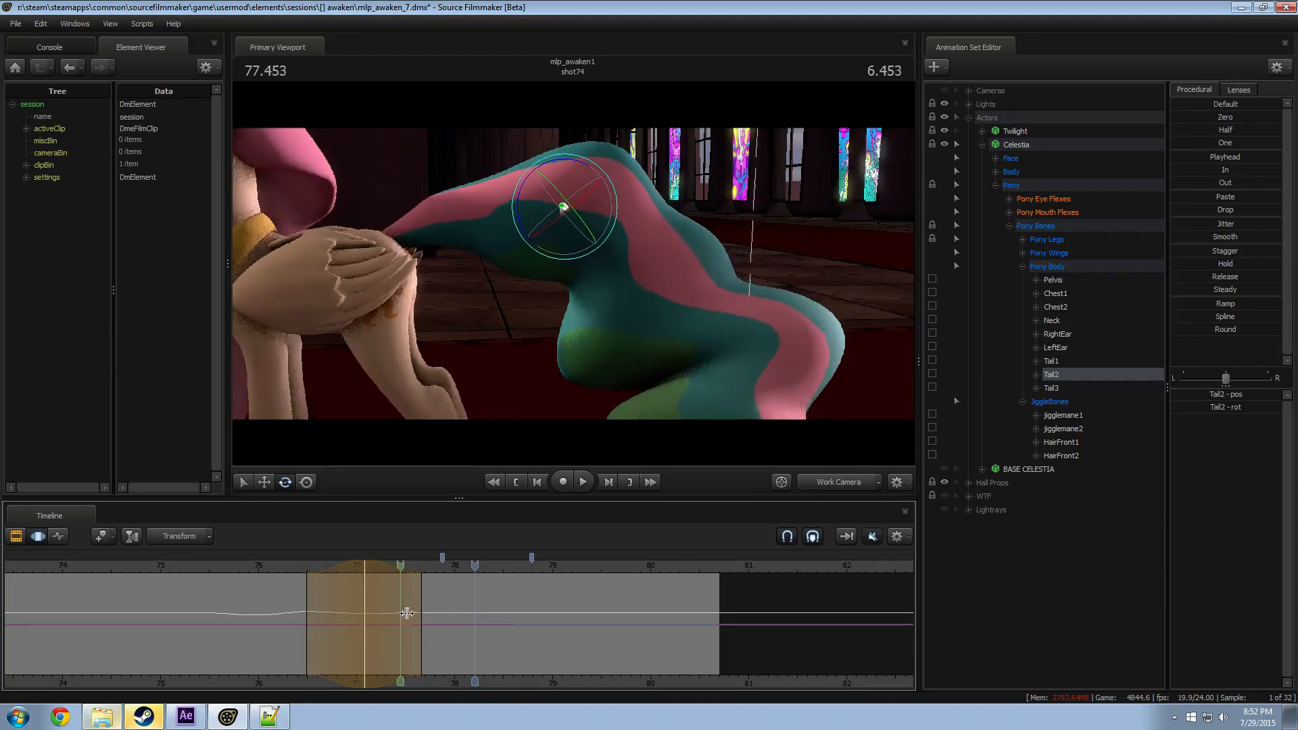
Step: Rotate Tail2 within a time selection from about 77.5 to 78.4 s and play from about 77.4 s
{"action": "left_click", "coordinate": [452, 616]}
{"action": "mouse_move", "coordinate": [451, 617]}
{"action": "left_mouse_down"}
{"action": "mouse_move", "coordinate": [420, 618]}
{"action": "mouse_move", "coordinate": [435, 619]}
{"action": "left_mouse_up"}
{"action": "left_click_drag", "start_coordinate": [574, 167], "coordinate": [567, 208]}
{"action": "left_click", "coordinate": [396, 566]}
{"action": "key", "text": "space"}
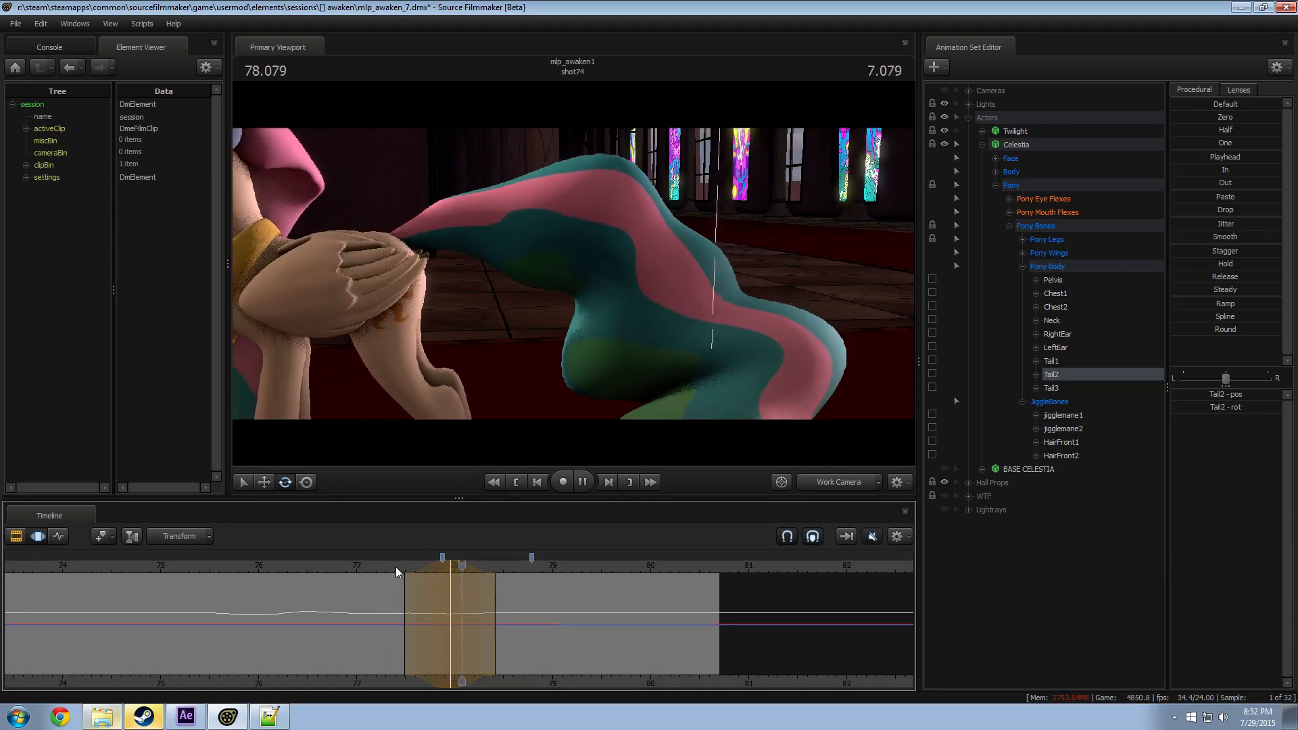
Step: Shift the latest Tail2 adjustment earlier, centring it on about 77.7 s, and replay the tail motion from about 77.1 s
{"action": "key", "text": "space"}
{"action": "left_click_drag", "start_coordinate": [425, 567], "coordinate": [401, 567]}
{"action": "left_click", "coordinate": [368, 566]}
{"action": "key", "text": "space"}
{"action": "key", "text": "space"}
{"action": "left_click", "coordinate": [368, 562]}
{"action": "key", "text": "space"}
{"action": "key", "text": "space"}
{"action": "left_click", "coordinate": [382, 566]}
{"action": "key", "text": "space"}
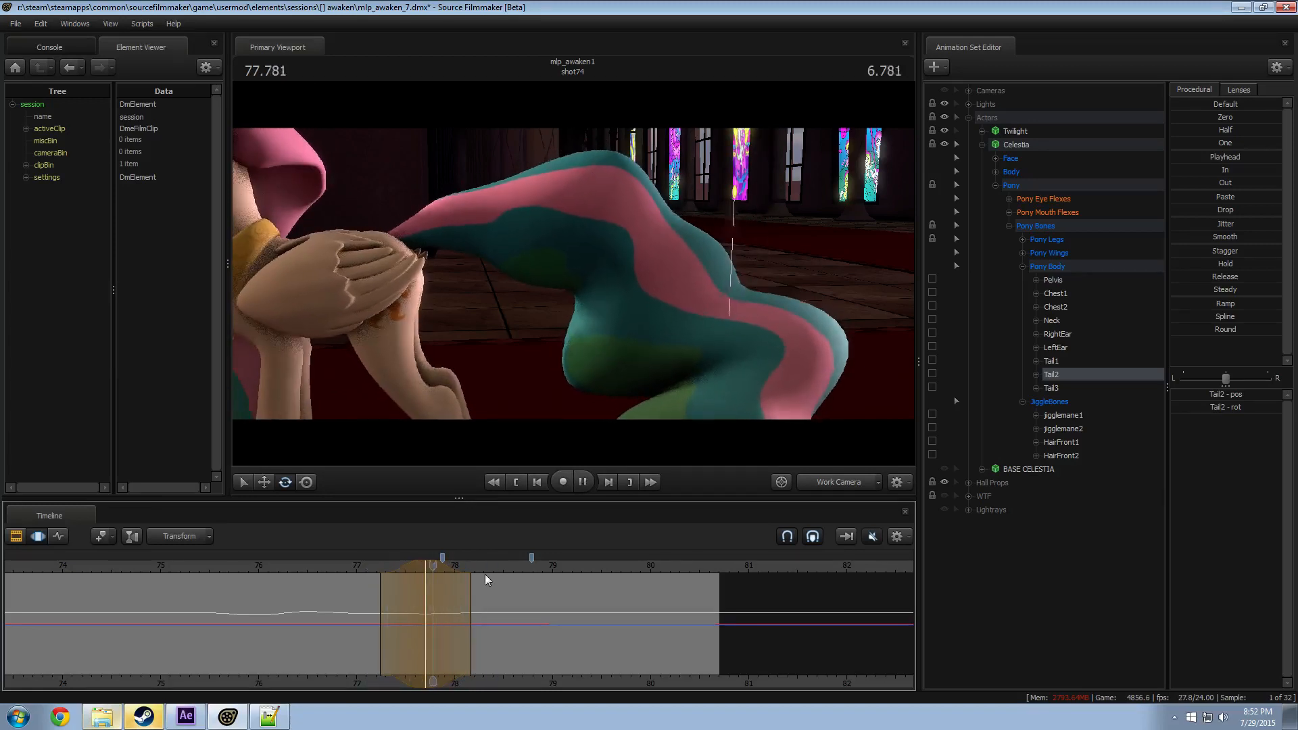
{"action": "key", "text": "space"}
Step: Rotate Tail2 within a time selection centred on about 78.2 s and play from about 77.5 s
{"action": "key", "text": "shift"}
{"action": "left_click", "coordinate": [475, 582], "text": "shift"}
{"action": "scroll", "coordinate": [475, 582], "scroll_direction": "up", "scroll_amount": 5, "text": "shift"}
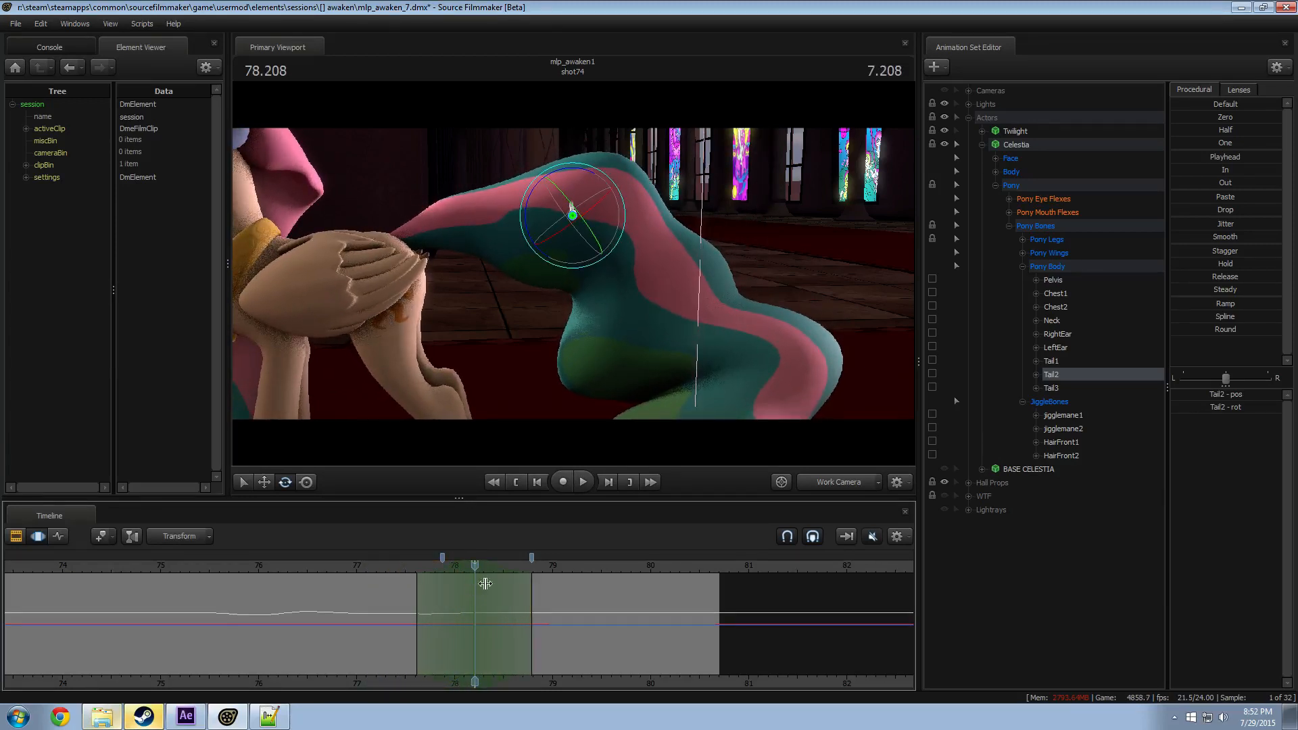
{"action": "left_click_drag", "start_coordinate": [587, 173], "coordinate": [588, 177]}
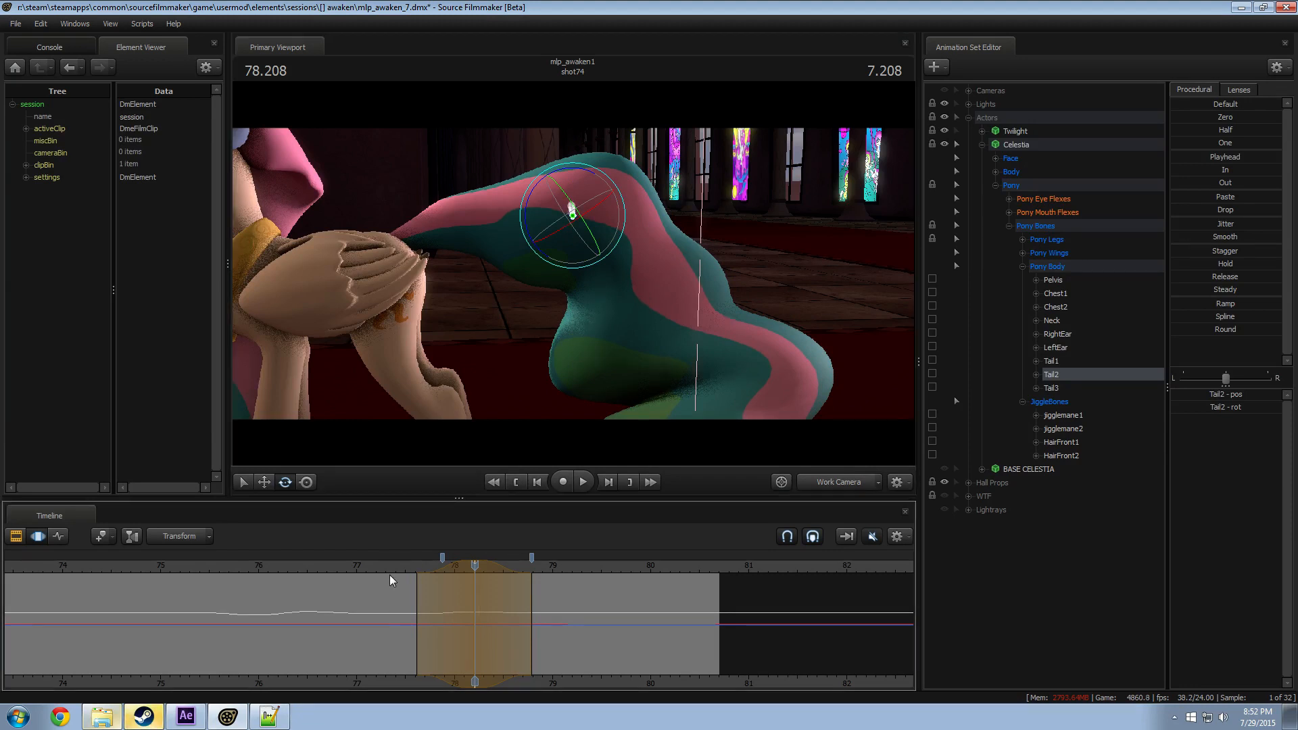
{"action": "left_click", "coordinate": [405, 566]}
{"action": "key", "text": "space"}
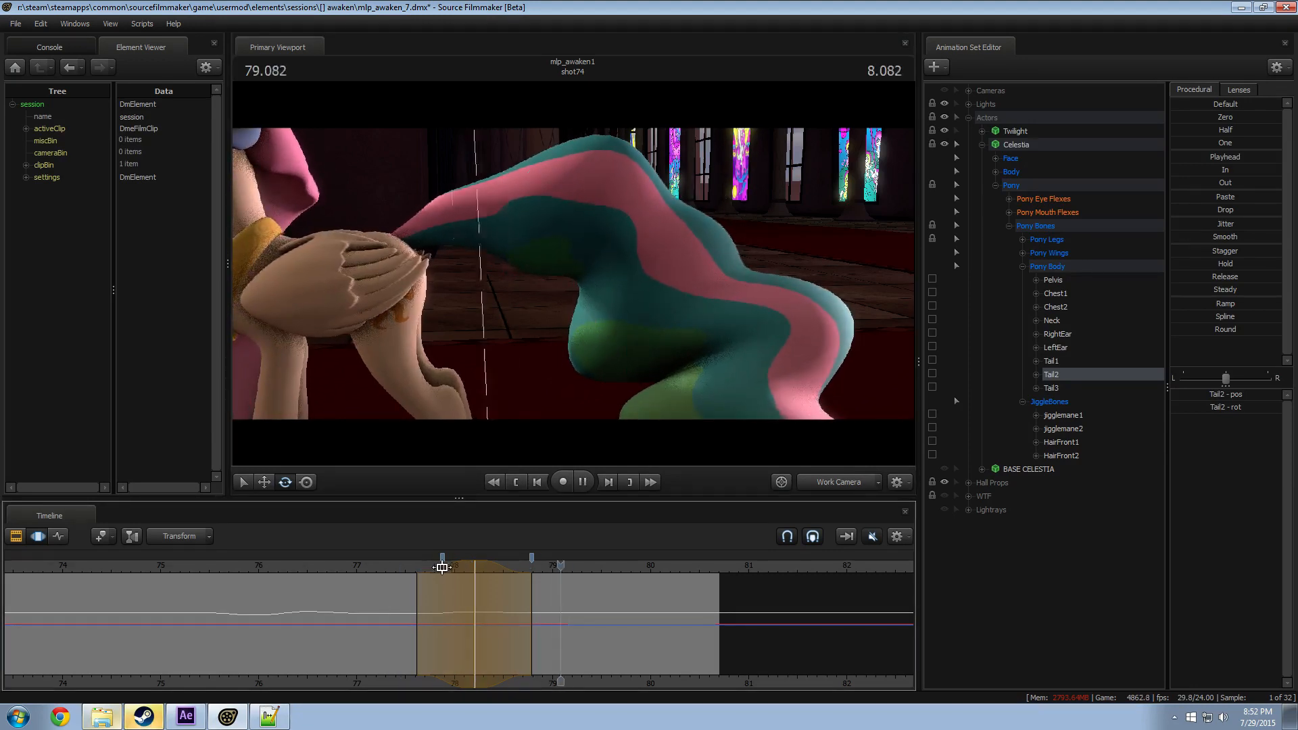
{"action": "key", "text": "space"}
Step: Rotate Tail2 at 78.75 s, shift that adjustment's centre to about 78.9 s and play from about 78.2 s
{"action": "left_click", "coordinate": [529, 601], "text": "shift"}
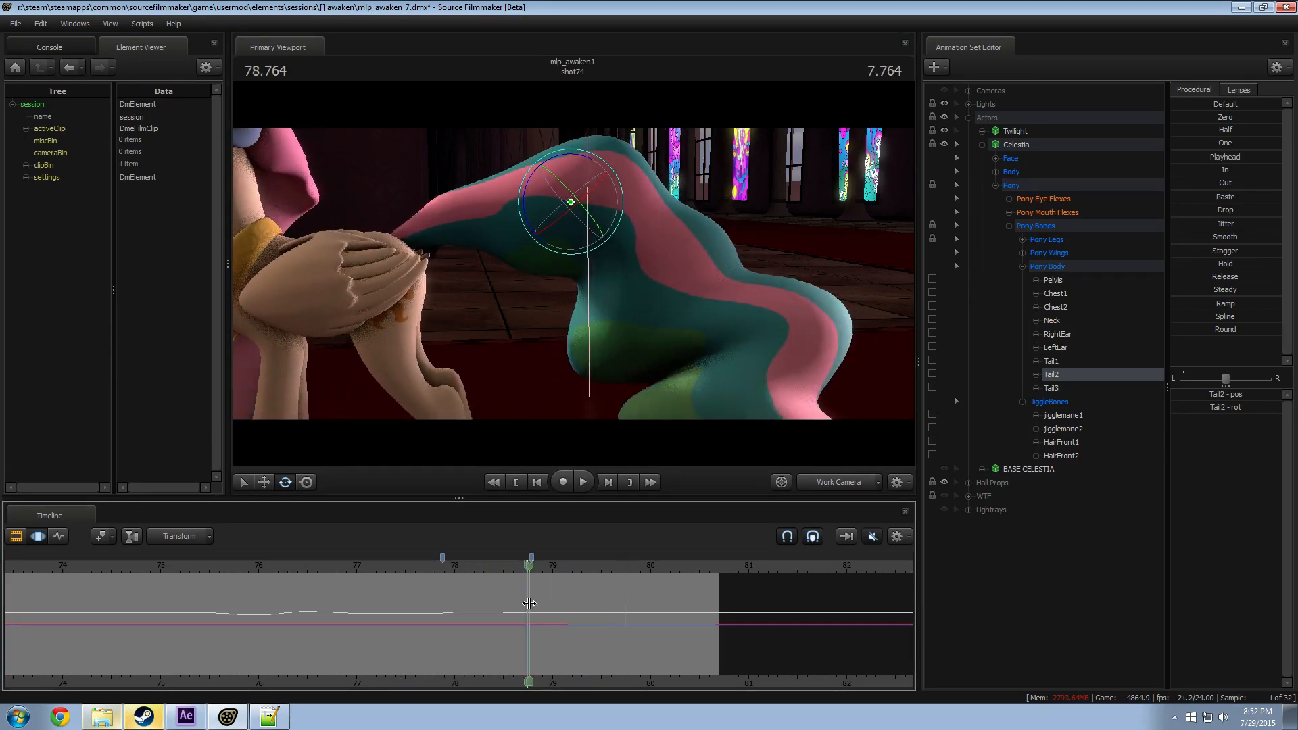
{"action": "scroll", "coordinate": [528, 602], "scroll_direction": "up", "scroll_amount": 5, "text": "shift"}
{"action": "left_click_drag", "start_coordinate": [537, 204], "coordinate": [544, 161]}
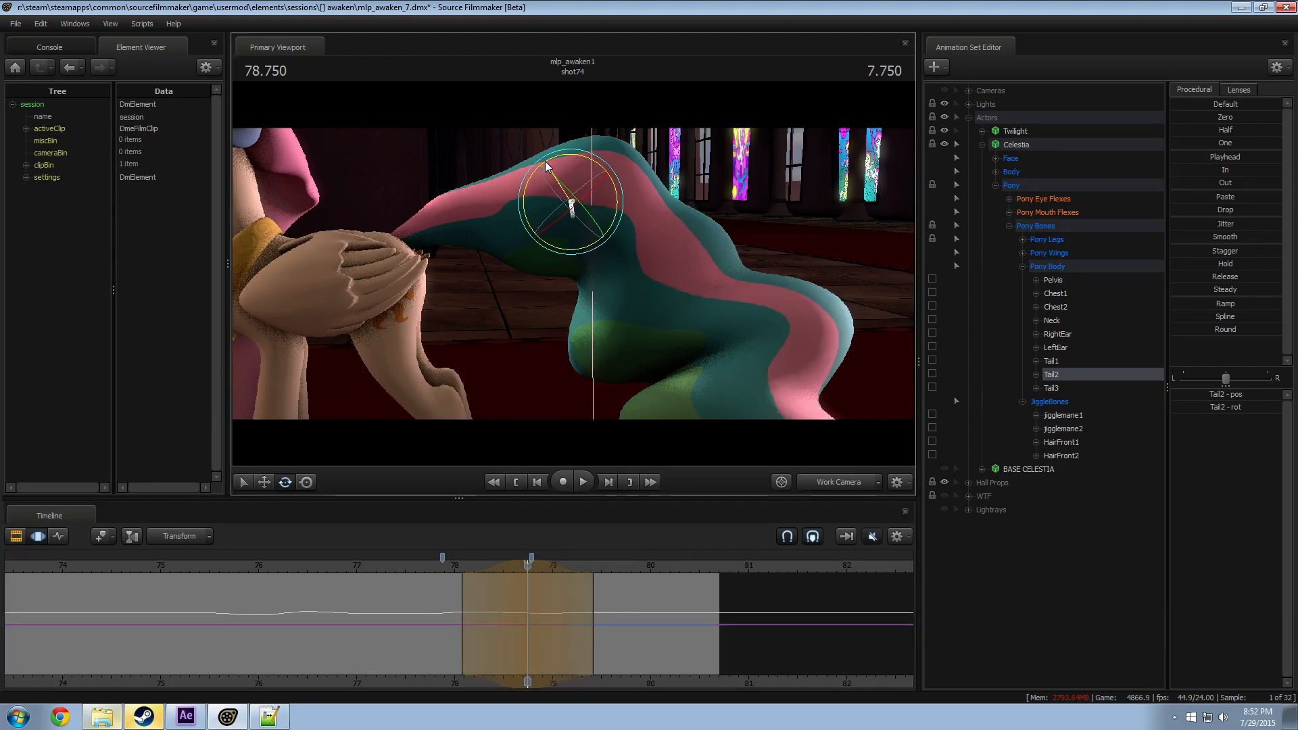
{"action": "left_click_drag", "start_coordinate": [496, 565], "coordinate": [513, 565]}
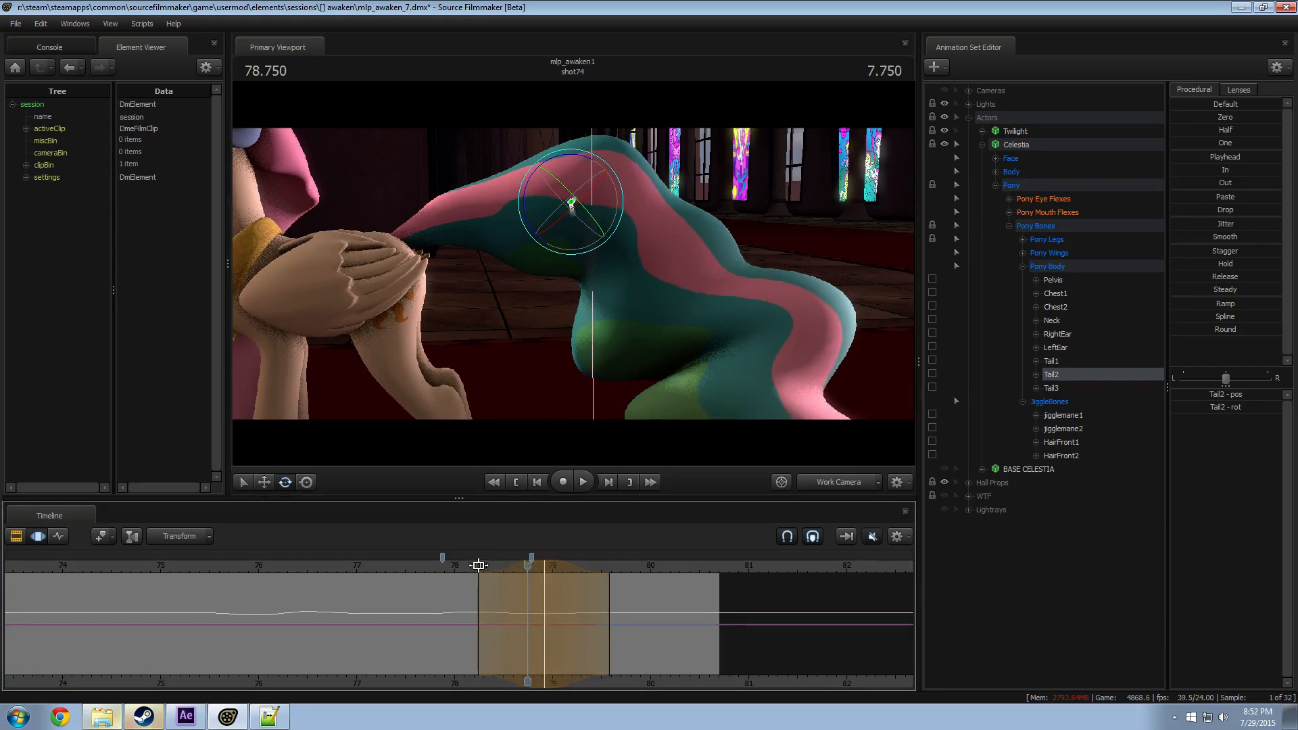
{"action": "left_click", "coordinate": [475, 559]}
{"action": "key", "text": "space"}
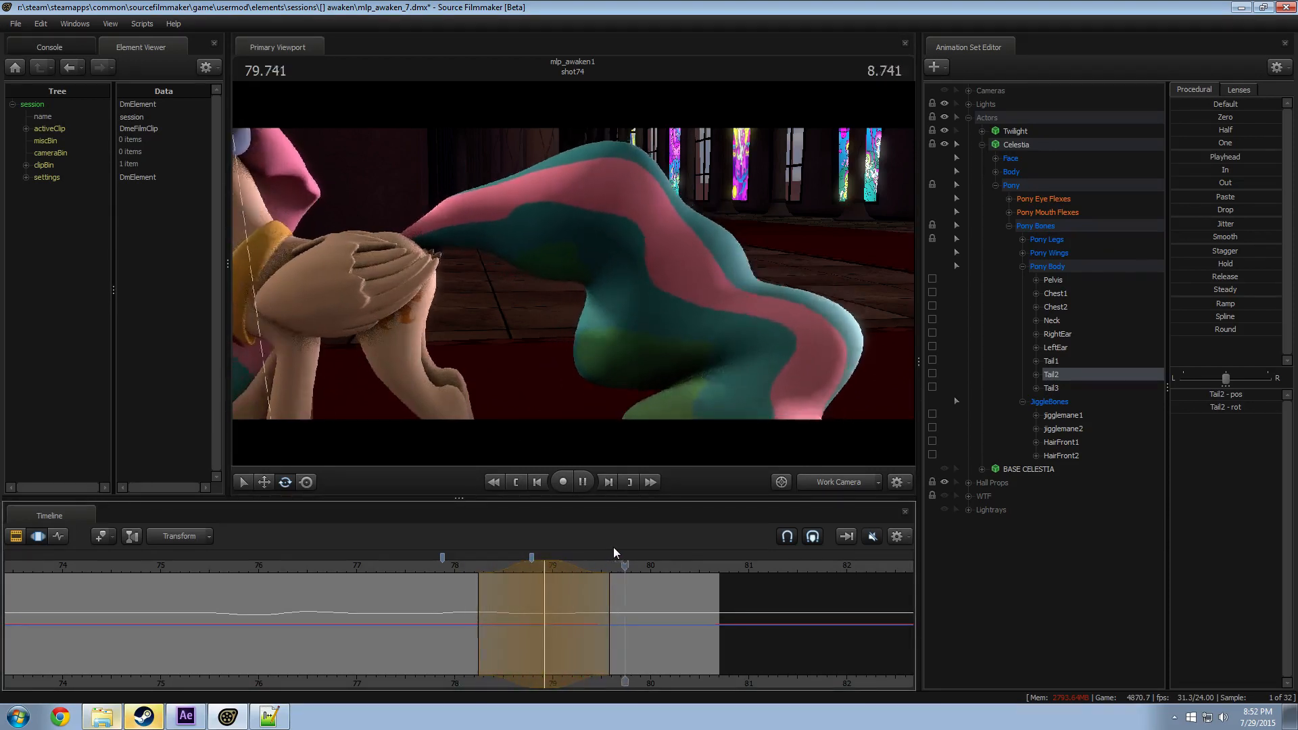
{"action": "key", "text": "space"}
Step: Rotate Tail2 within a time selection centred on about 79.8 s and play from about 79.2 s
{"action": "left_click_drag", "start_coordinate": [596, 601], "coordinate": [632, 600]}
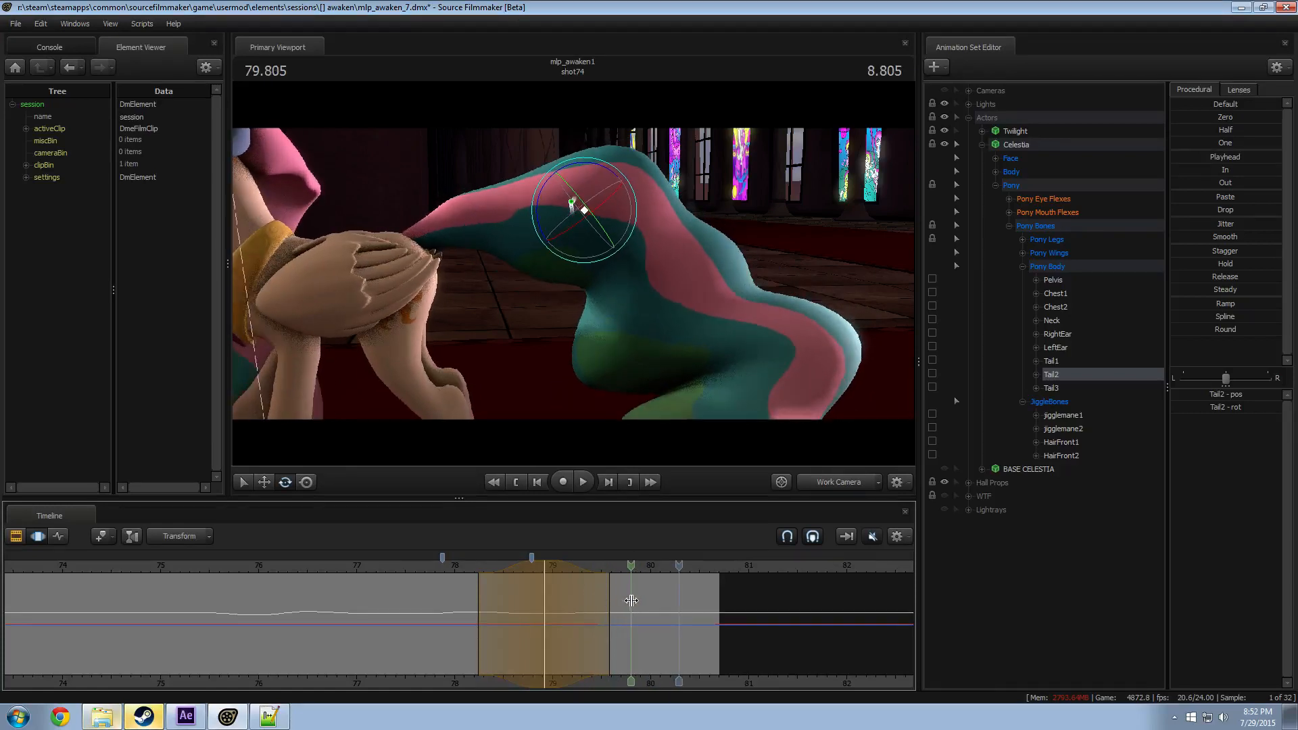
{"action": "key", "text": "Escape"}
{"action": "scroll", "coordinate": [632, 599], "scroll_direction": "up", "scroll_amount": 5, "text": "shift"}
{"action": "left_click_drag", "start_coordinate": [599, 159], "coordinate": [590, 163]}
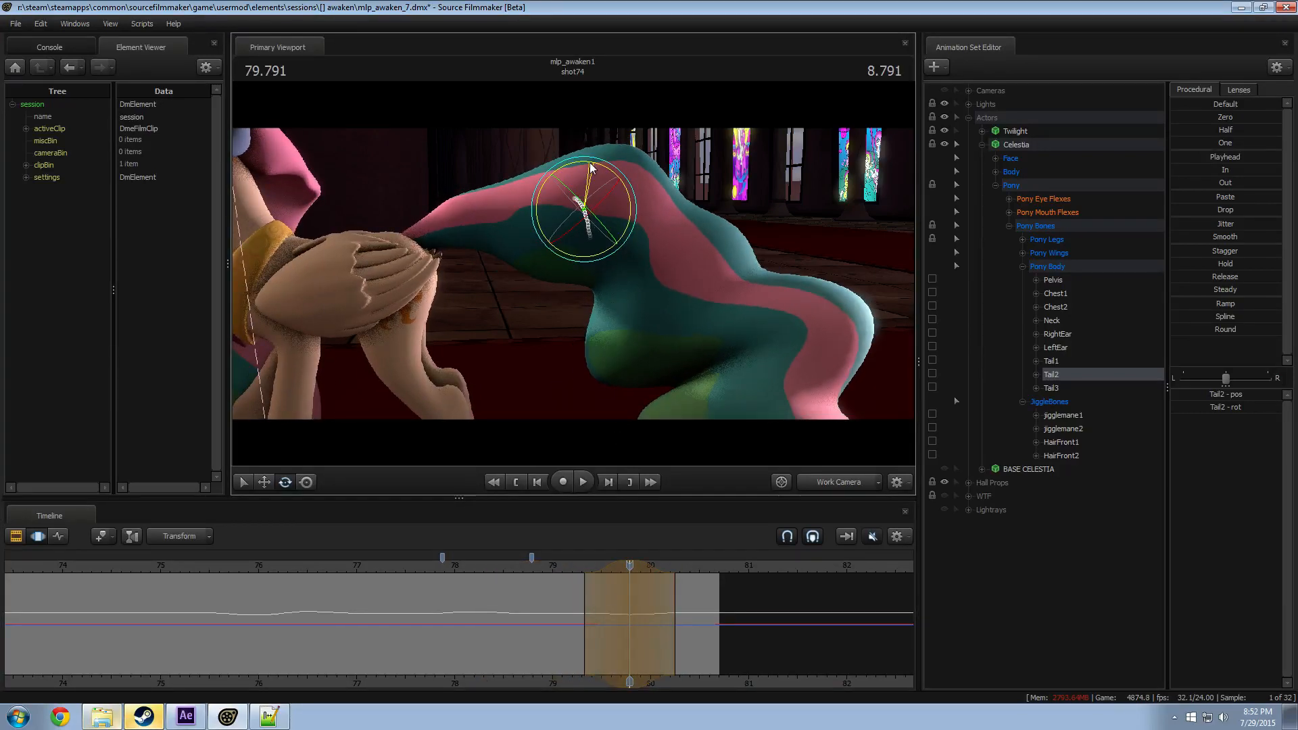
{"action": "left_click", "coordinate": [570, 567]}
{"action": "key", "text": "space"}
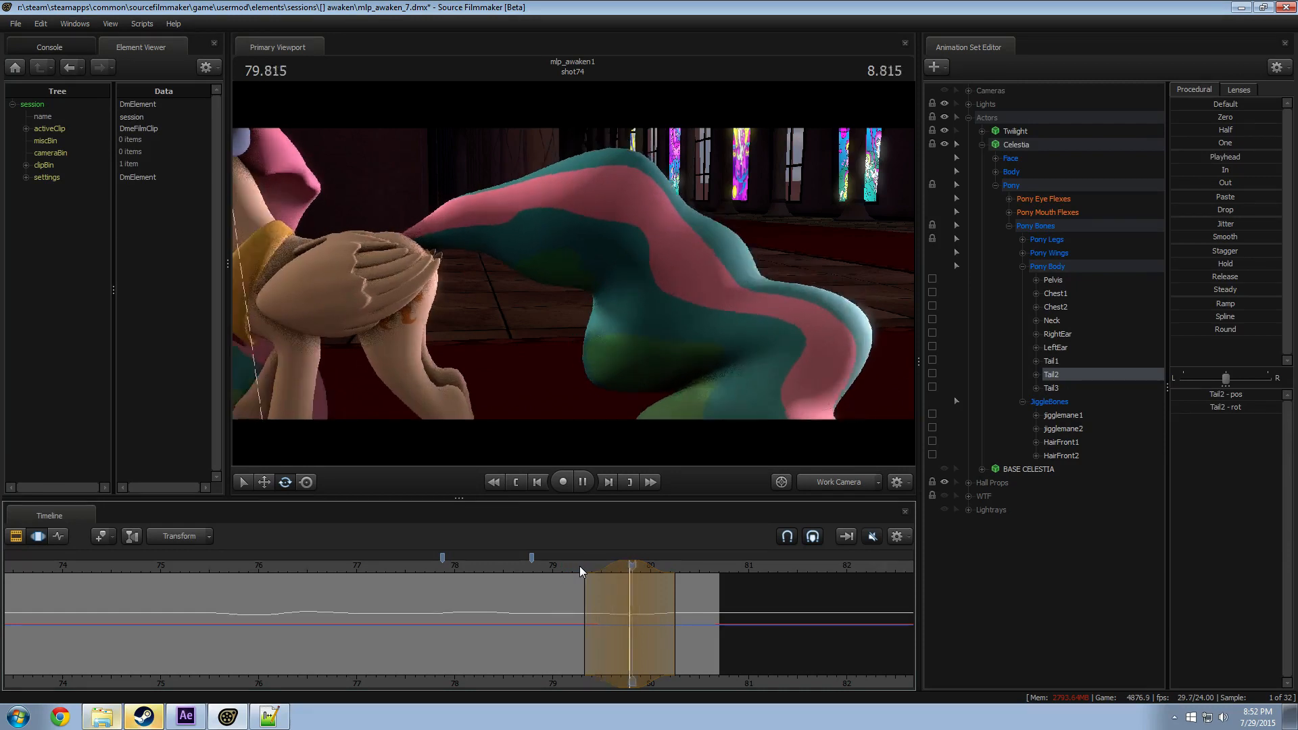
Step: Rotate Tail2 within a time selection centred on about 80.3 s and play from about 79.1 s
{"action": "key", "text": "space"}
{"action": "left_click_drag", "start_coordinate": [631, 583], "coordinate": [684, 590]}
{"action": "key", "text": "Escape"}
{"action": "scroll", "coordinate": [684, 590], "scroll_direction": "up", "scroll_amount": 6, "text": "shift"}
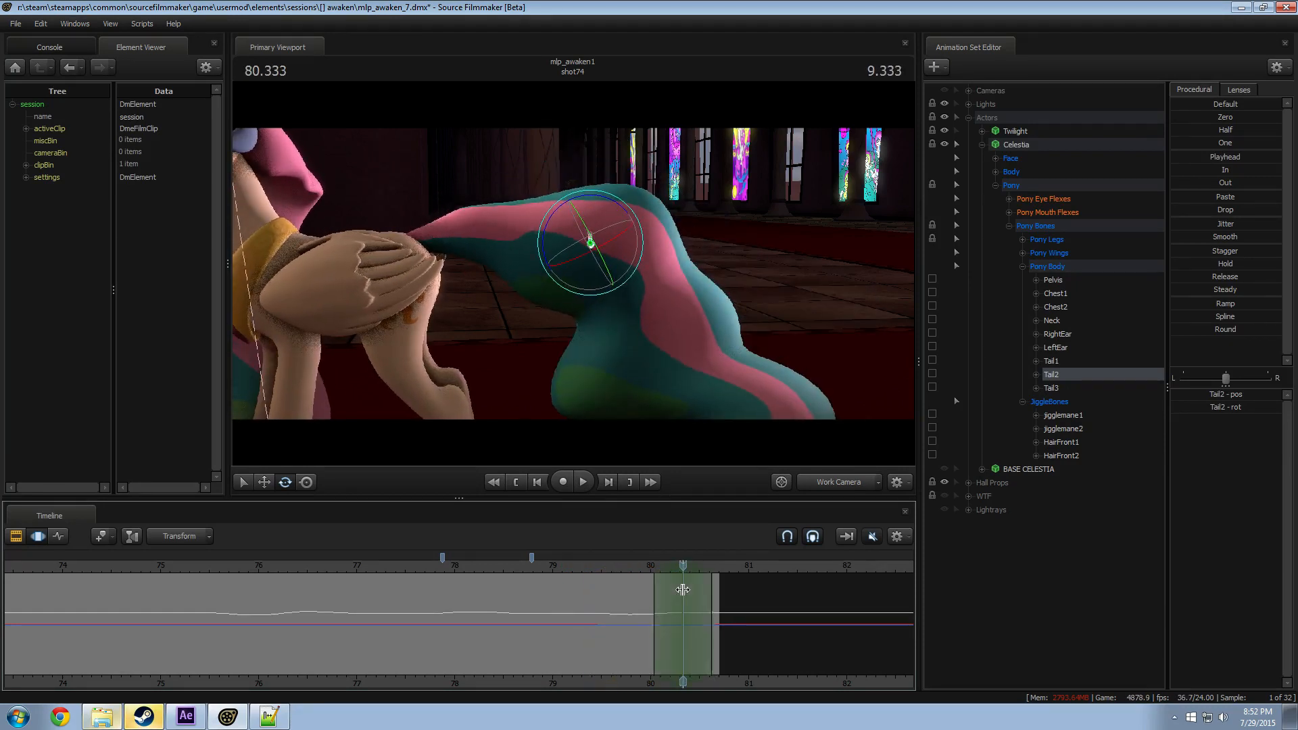
{"action": "left_click_drag", "start_coordinate": [595, 226], "coordinate": [590, 217]}
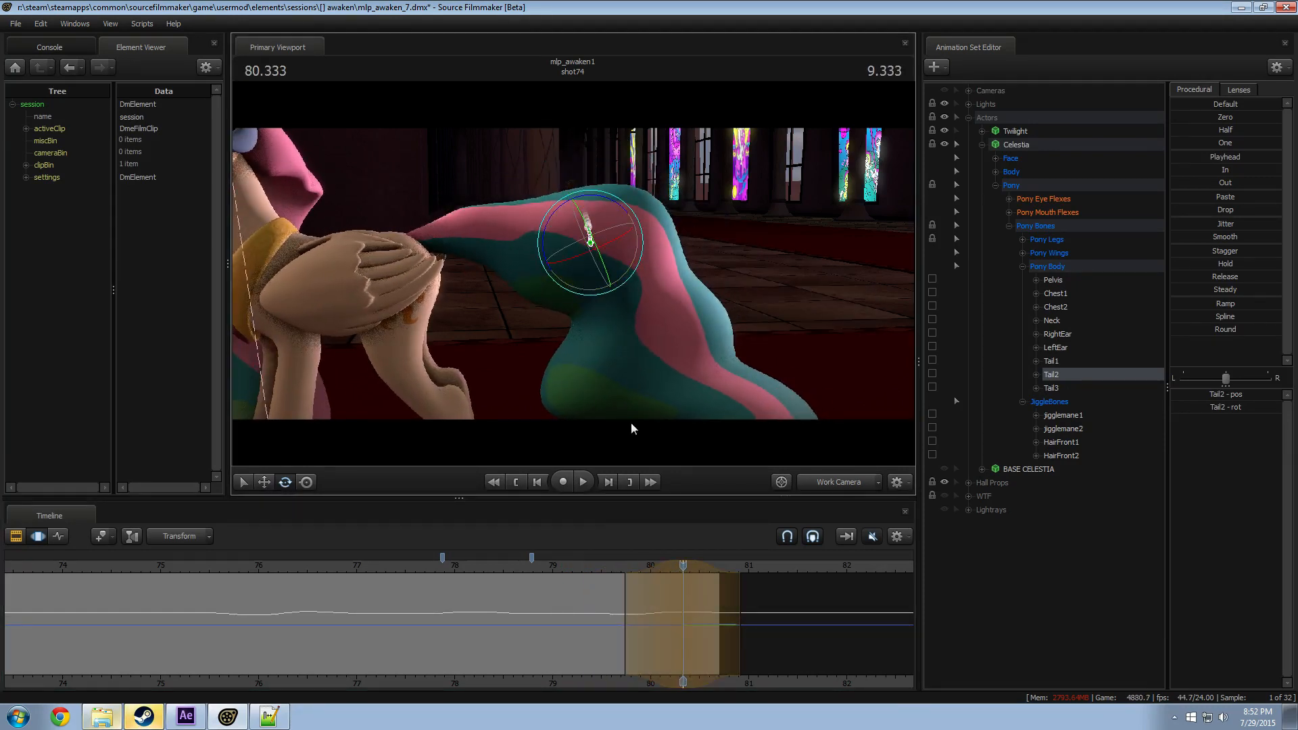
{"action": "left_click", "coordinate": [567, 566]}
{"action": "key", "text": "space"}
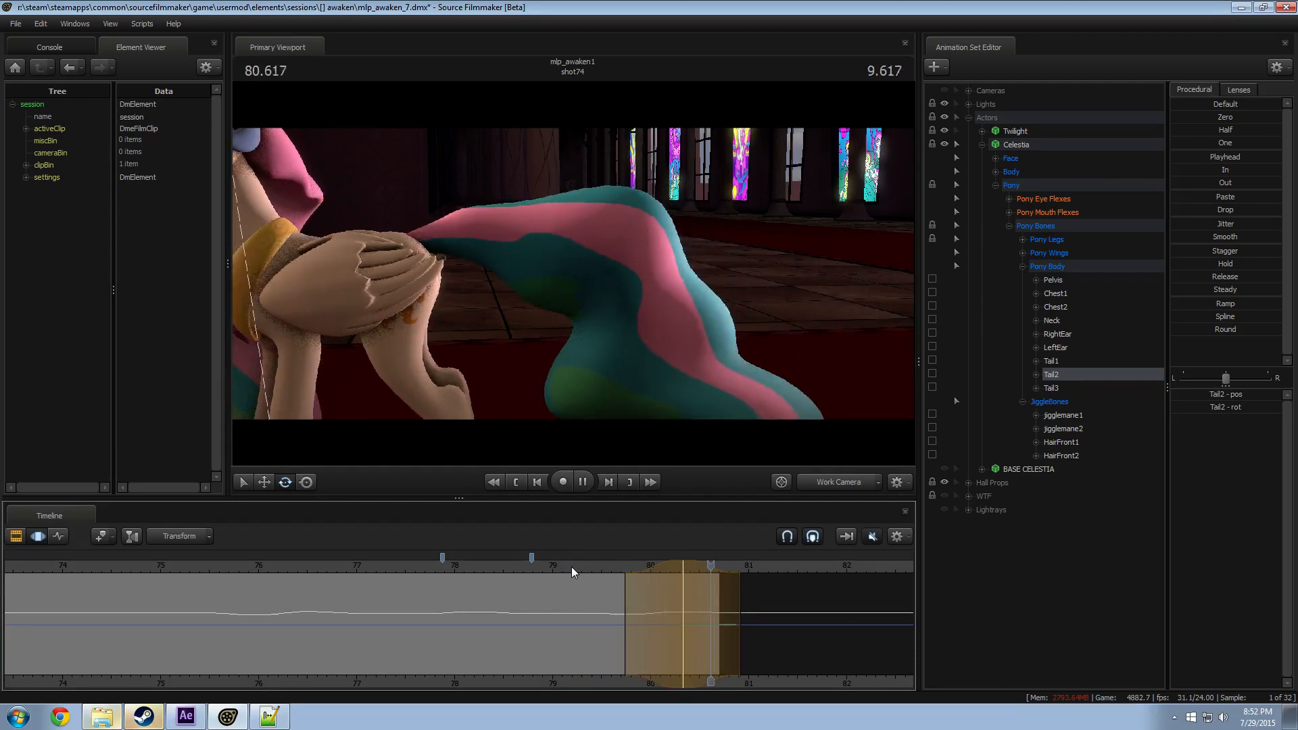
Step: Play the end of shot74 through camera2 repeatedly, starting from about 79.1 s and about 78 s, to check the tail motion
{"action": "left_click", "coordinate": [565, 569]}
{"action": "key", "text": "space"}
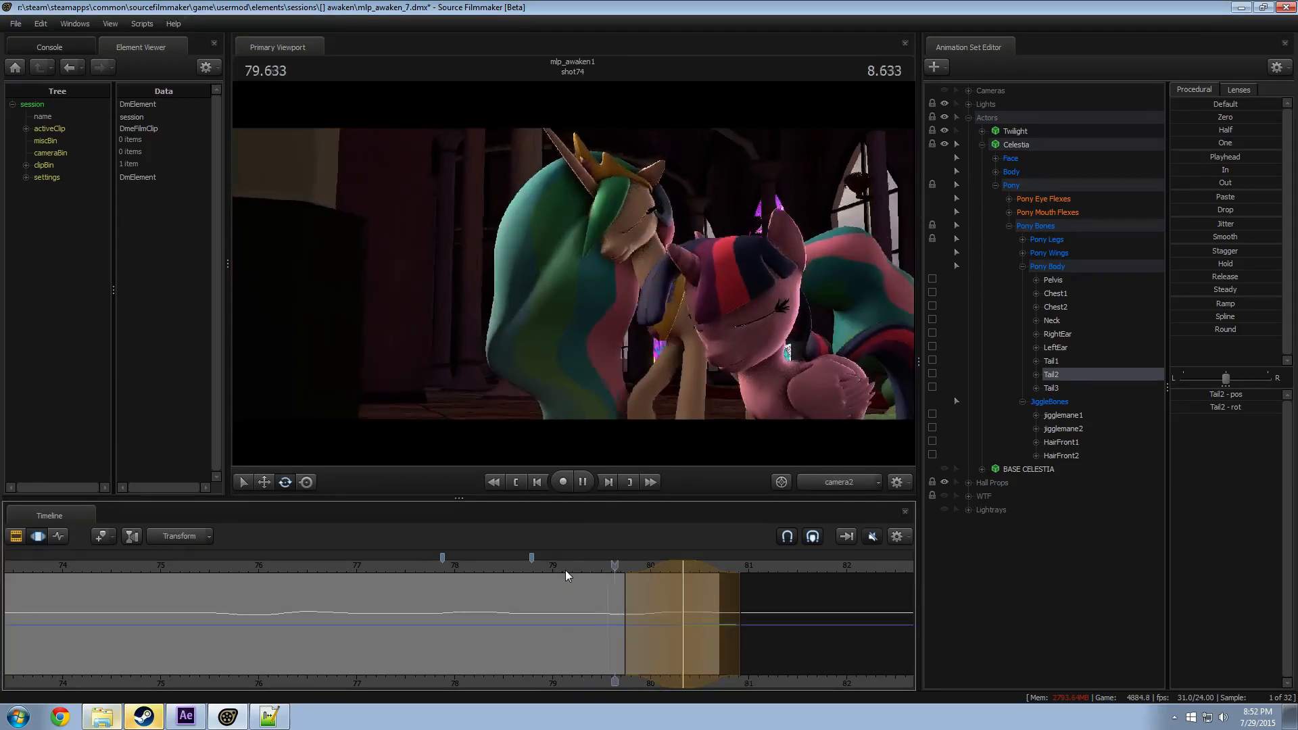
{"action": "left_click", "coordinate": [436, 563]}
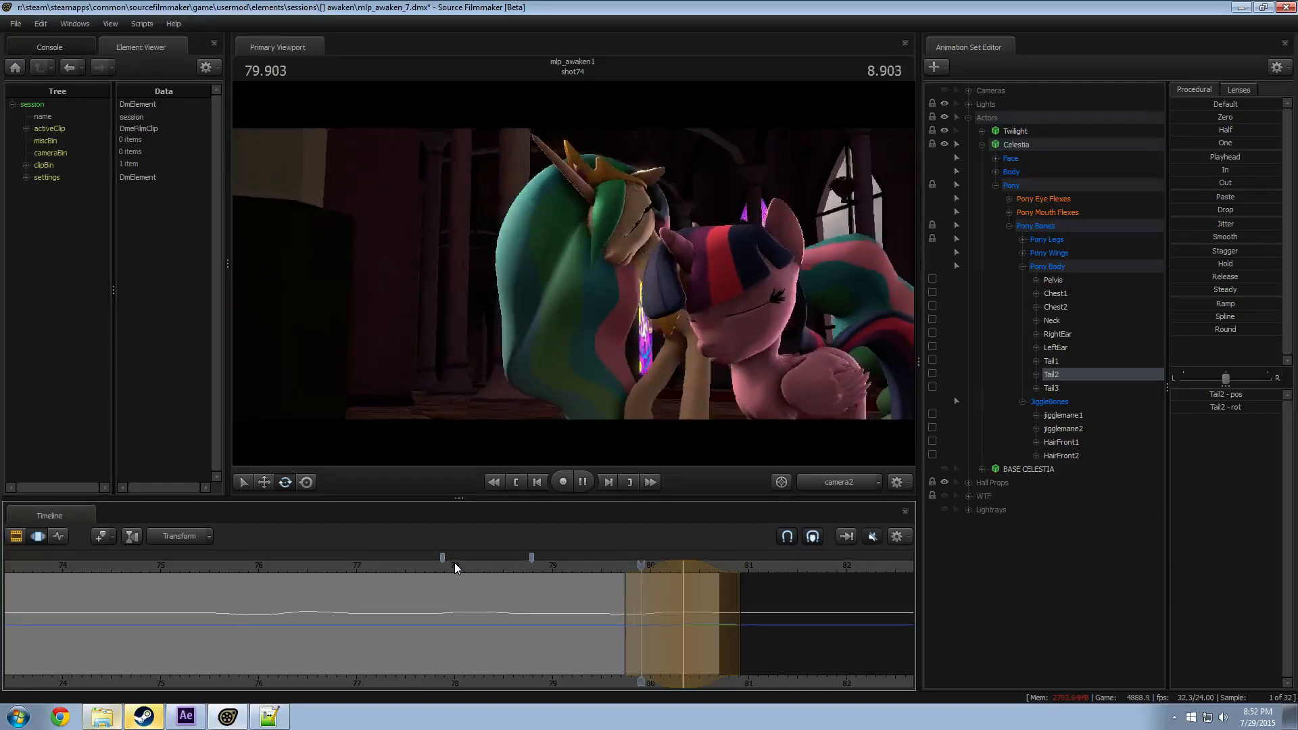
{"action": "key", "text": "space"}
{"action": "key", "text": "space"}
{"action": "left_click", "coordinate": [460, 559]}
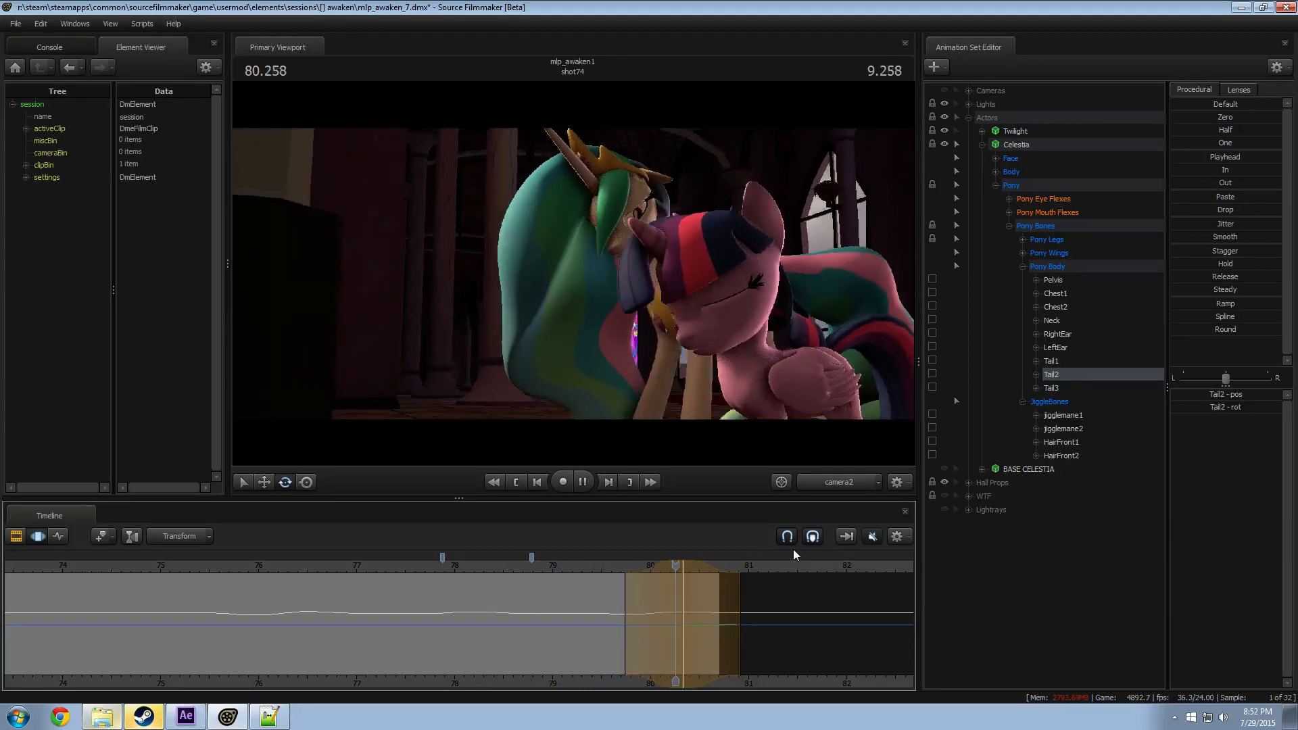
{"action": "key", "text": "space"}
Step: Rotate Celestia's Tail3 bone across the whole timeline and play the result through camera2
{"action": "left_click", "coordinate": [841, 481]}
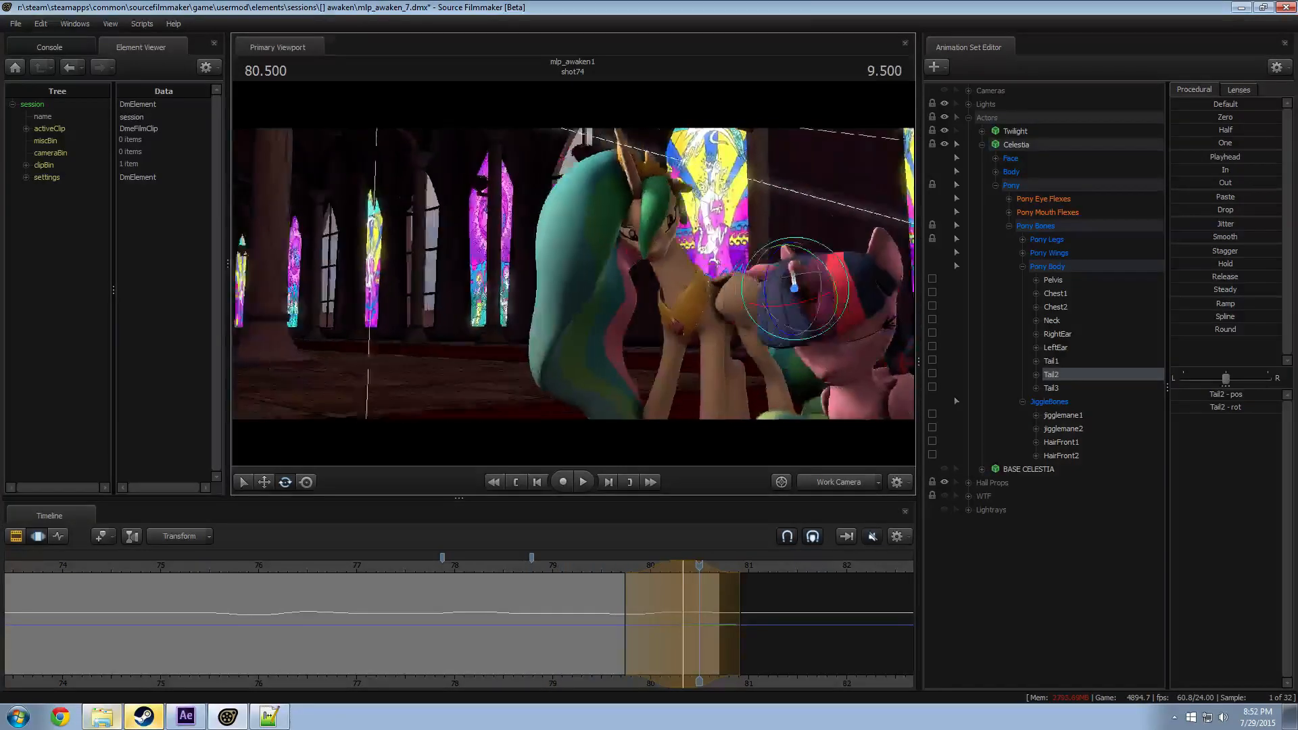
{"action": "left_click_drag", "start_coordinate": [638, 269], "coordinate": [751, 353]}
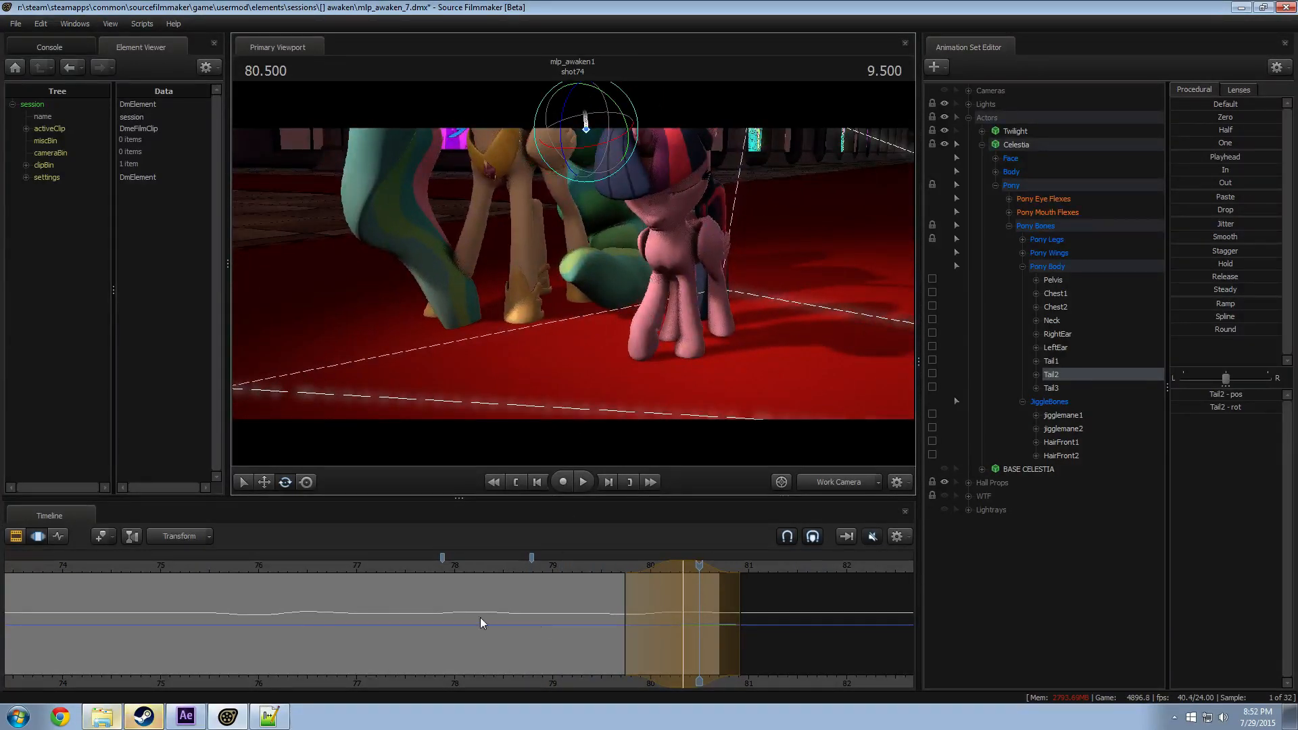
{"action": "left_click", "coordinate": [335, 600]}
{"action": "key", "text": "ctrl+a"}
{"action": "left_click", "coordinate": [664, 250], "text": "ctrl"}
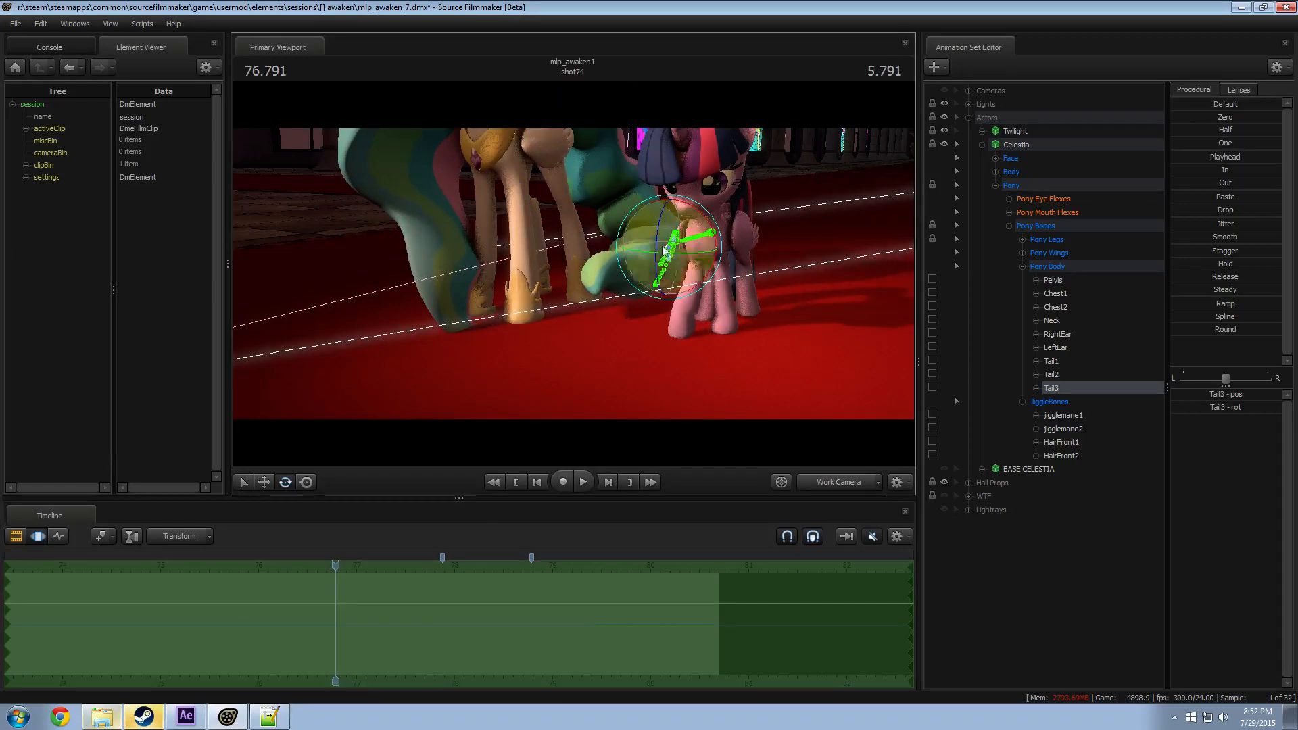
{"action": "left_click_drag", "start_coordinate": [656, 251], "coordinate": [647, 283]}
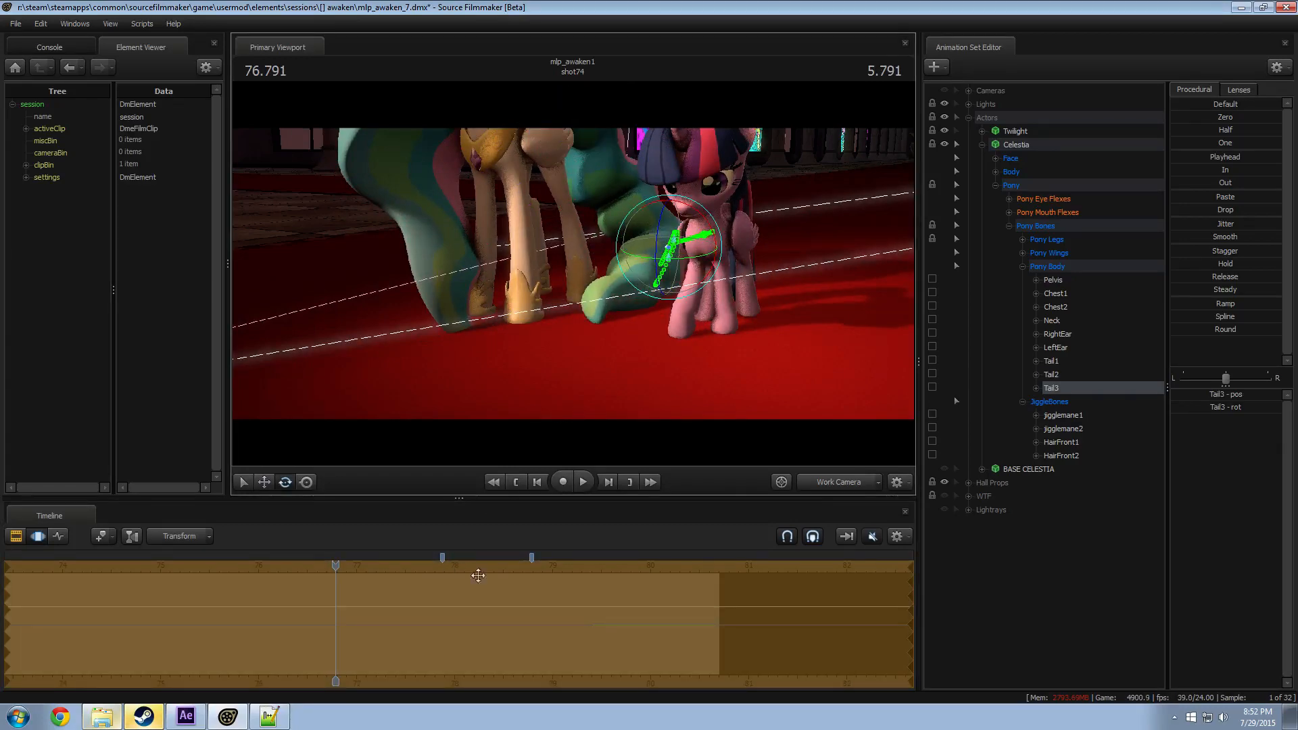
{"action": "key", "text": "space"}
{"action": "left_click", "coordinate": [825, 484]}
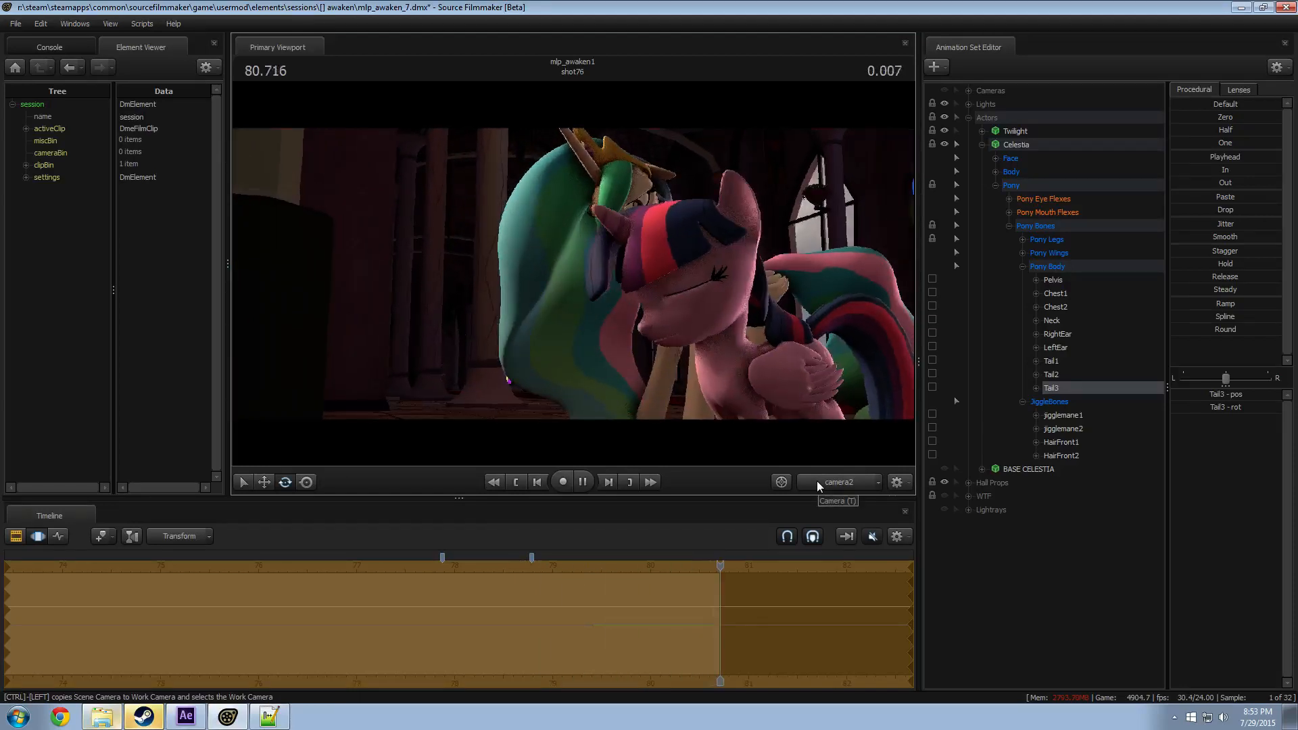
{"action": "key", "text": "space"}
Step: Scrub through shot74 on the clip timeline from about 72 s to 79 s to review the animation
{"action": "key", "text": "F2"}
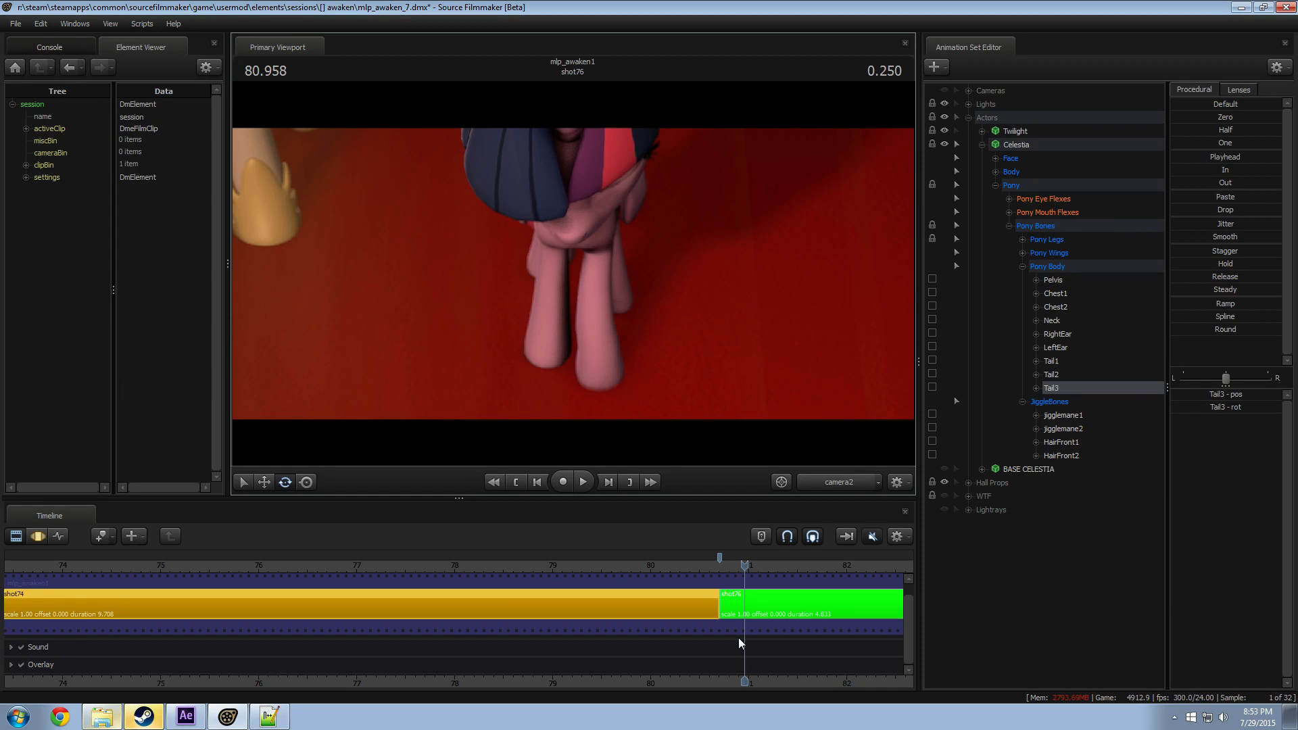
{"action": "scroll", "coordinate": [739, 638], "scroll_direction": "down", "scroll_amount": 5}
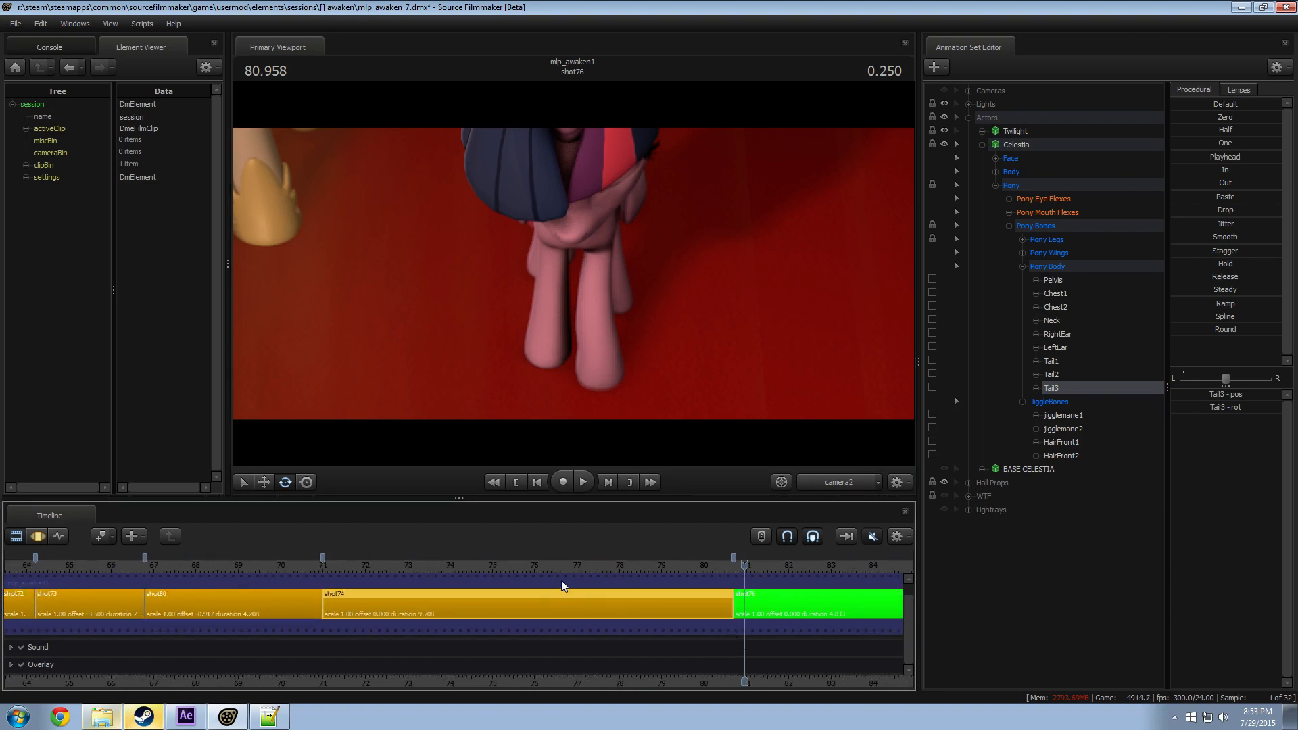
{"action": "left_click_drag", "start_coordinate": [373, 563], "coordinate": [660, 562]}
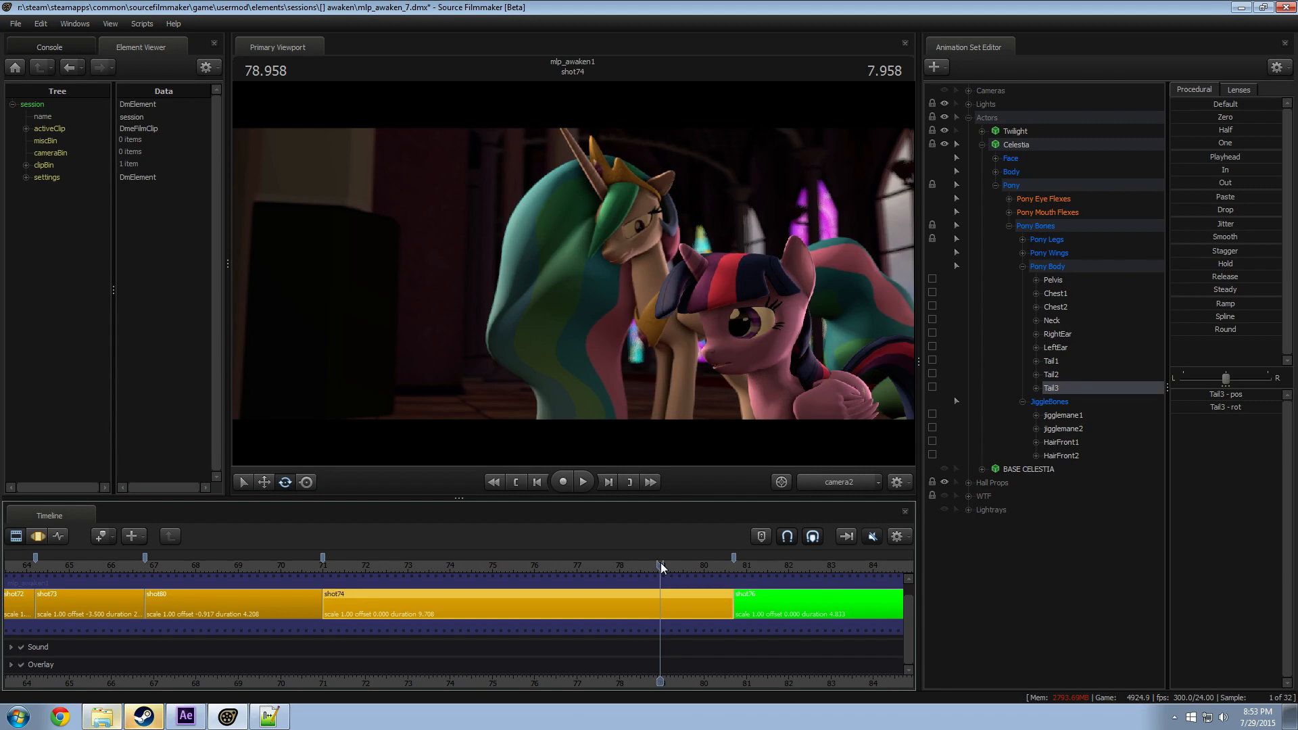
{"action": "key", "text": "F3"}
{"action": "key", "text": "F2"}
{"action": "mouse_move", "coordinate": [660, 565]}
{"action": "left_mouse_down"}
{"action": "mouse_move", "coordinate": [684, 568]}
{"action": "mouse_move", "coordinate": [601, 574]}
{"action": "mouse_move", "coordinate": [659, 583]}
{"action": "left_mouse_up"}
Step: Review the surrounding sequence by scrubbing forward to shot4 and back to shot62, ending near the start of shot74 at 71.75 s
{"action": "scroll", "coordinate": [695, 626], "scroll_direction": "down", "scroll_amount": 8}
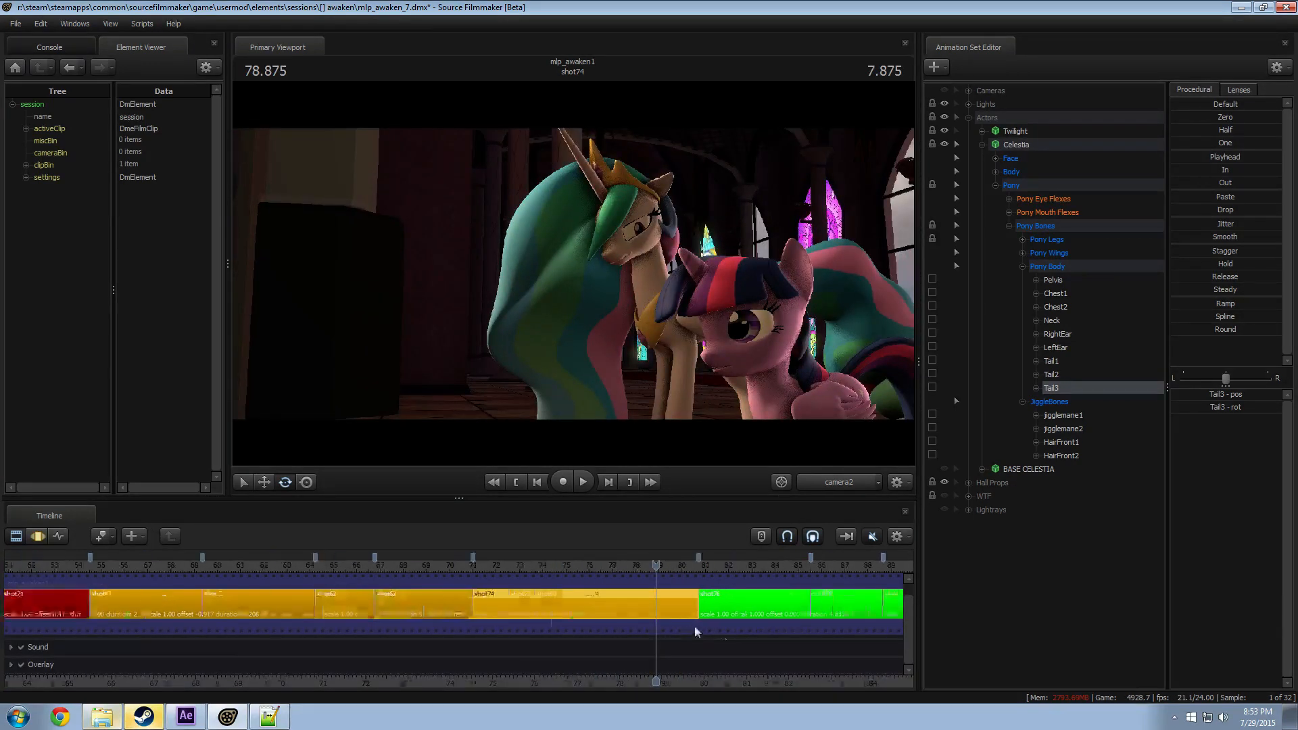
{"action": "scroll", "coordinate": [675, 619], "scroll_direction": "up", "scroll_amount": 5}
{"action": "scroll", "coordinate": [785, 616], "scroll_direction": "down", "scroll_amount": 2}
{"action": "scroll", "coordinate": [786, 620], "scroll_direction": "down", "scroll_amount": 2}
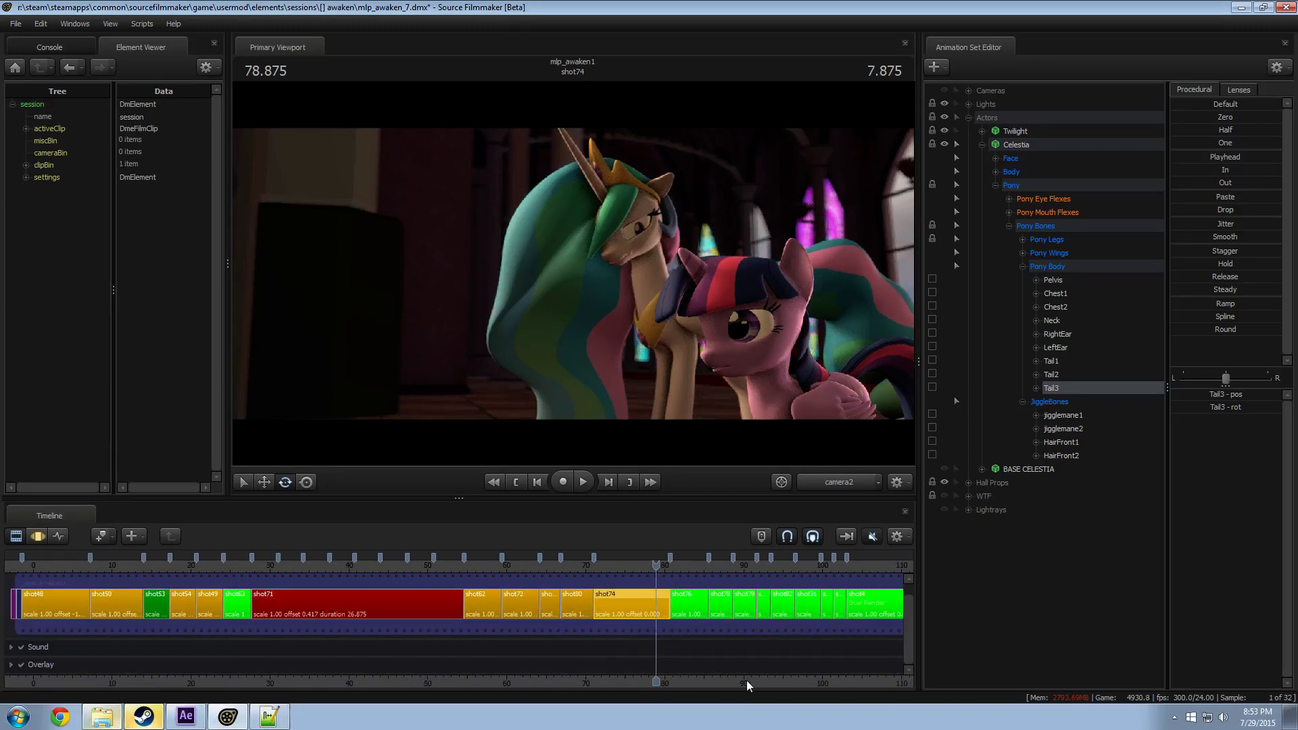
{"action": "middle_click_drag", "start_coordinate": [742, 676], "coordinate": [620, 611]}
{"action": "left_click_drag", "start_coordinate": [544, 567], "coordinate": [748, 576]}
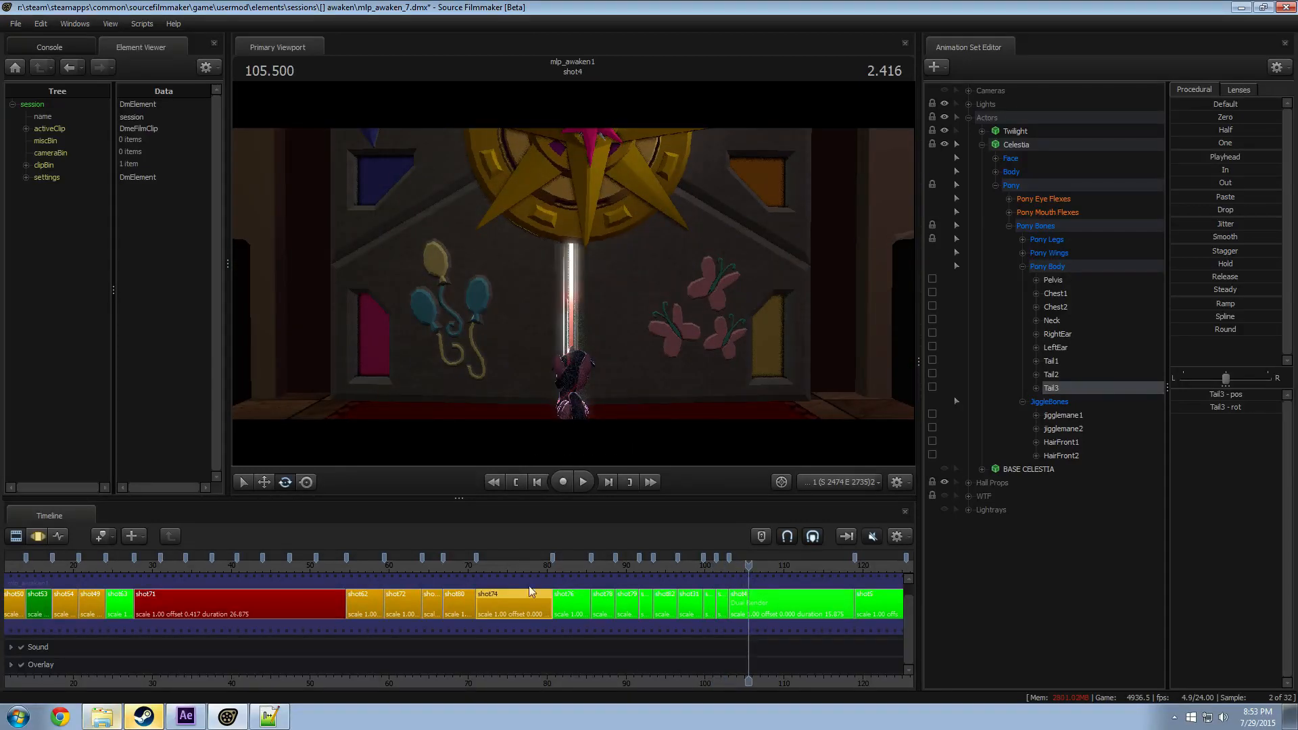
{"action": "left_click_drag", "start_coordinate": [494, 567], "coordinate": [371, 565]}
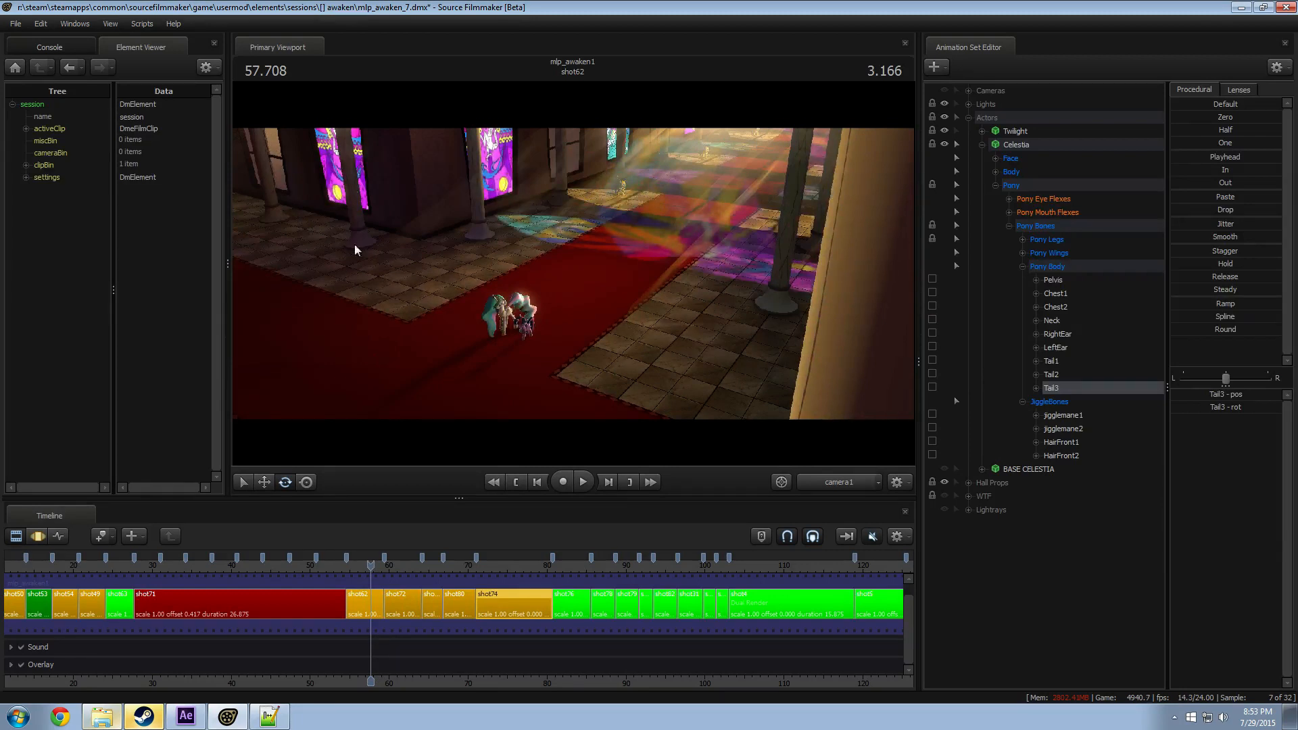
{"action": "left_click", "coordinate": [482, 566]}
{"action": "scroll", "coordinate": [520, 569], "scroll_direction": "up", "scroll_amount": 5}
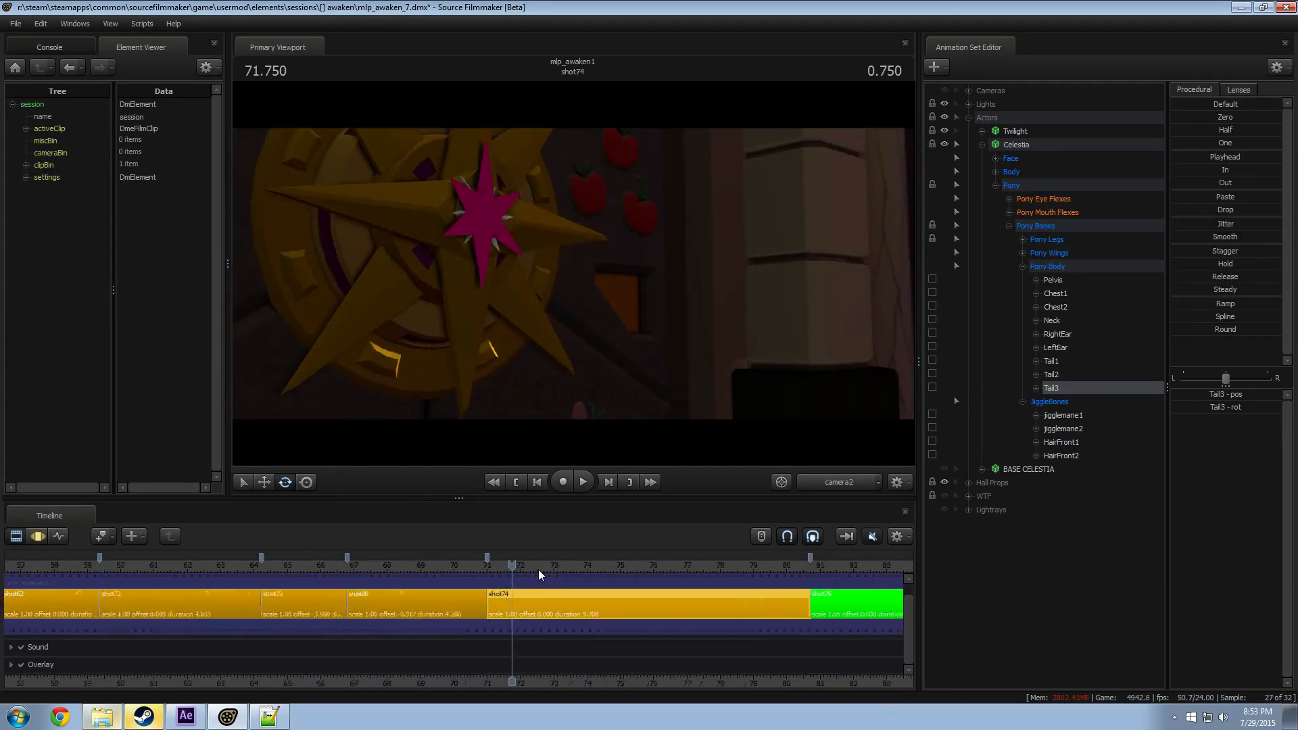
{"action": "scroll", "coordinate": [551, 575], "scroll_direction": "up", "scroll_amount": 2}
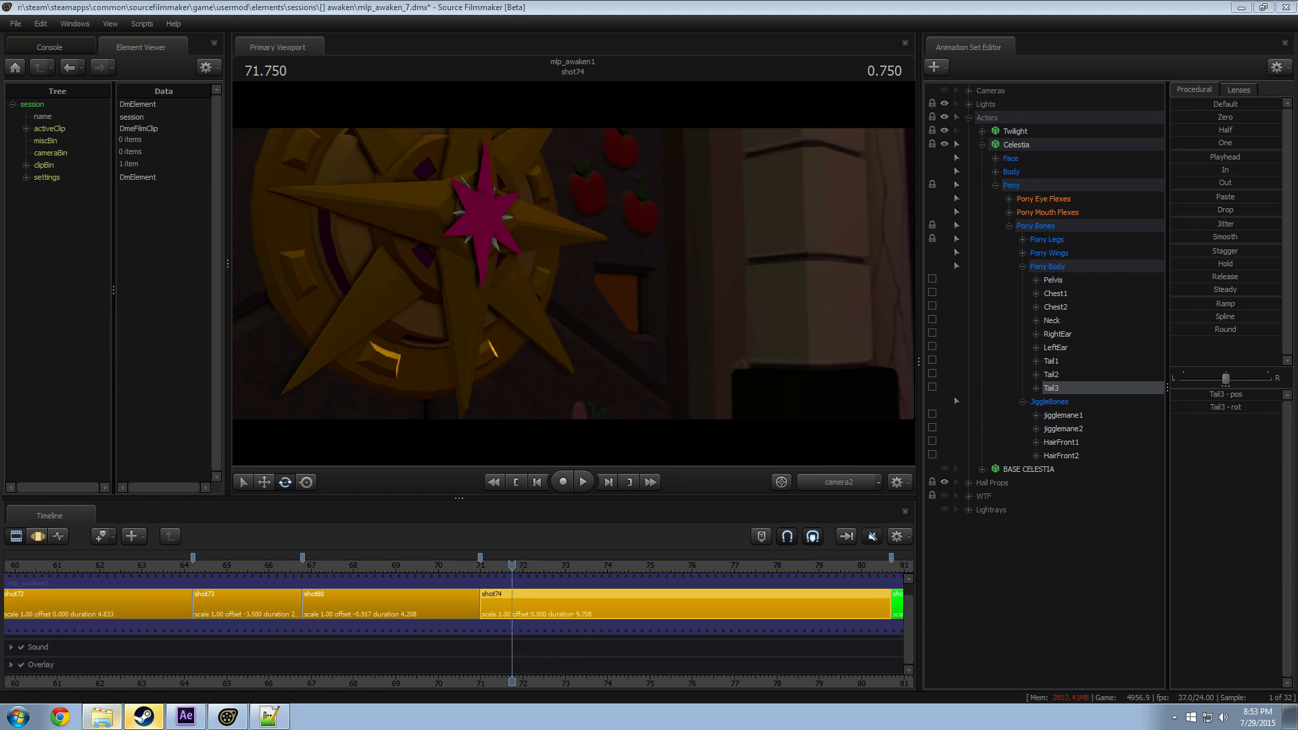
{"action": "key", "text": "alt+Tab"}
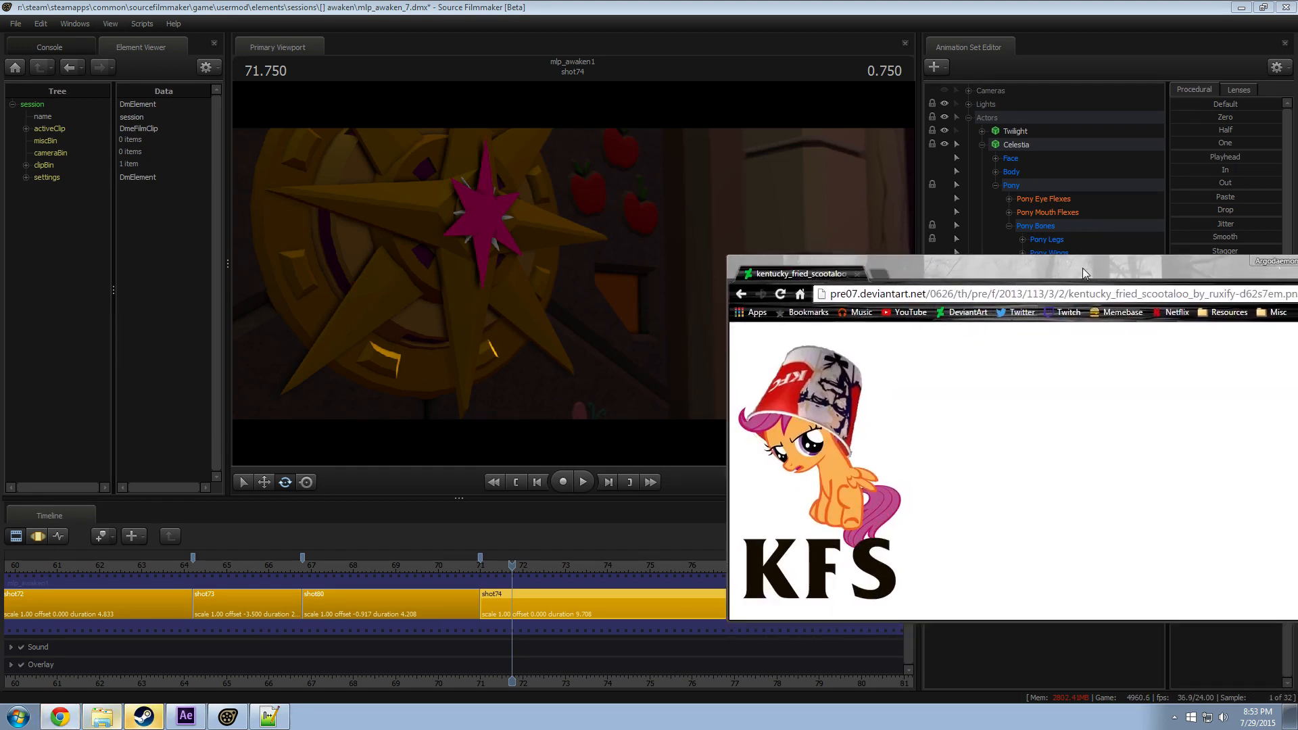
{"action": "left_click", "coordinate": [857, 274]}
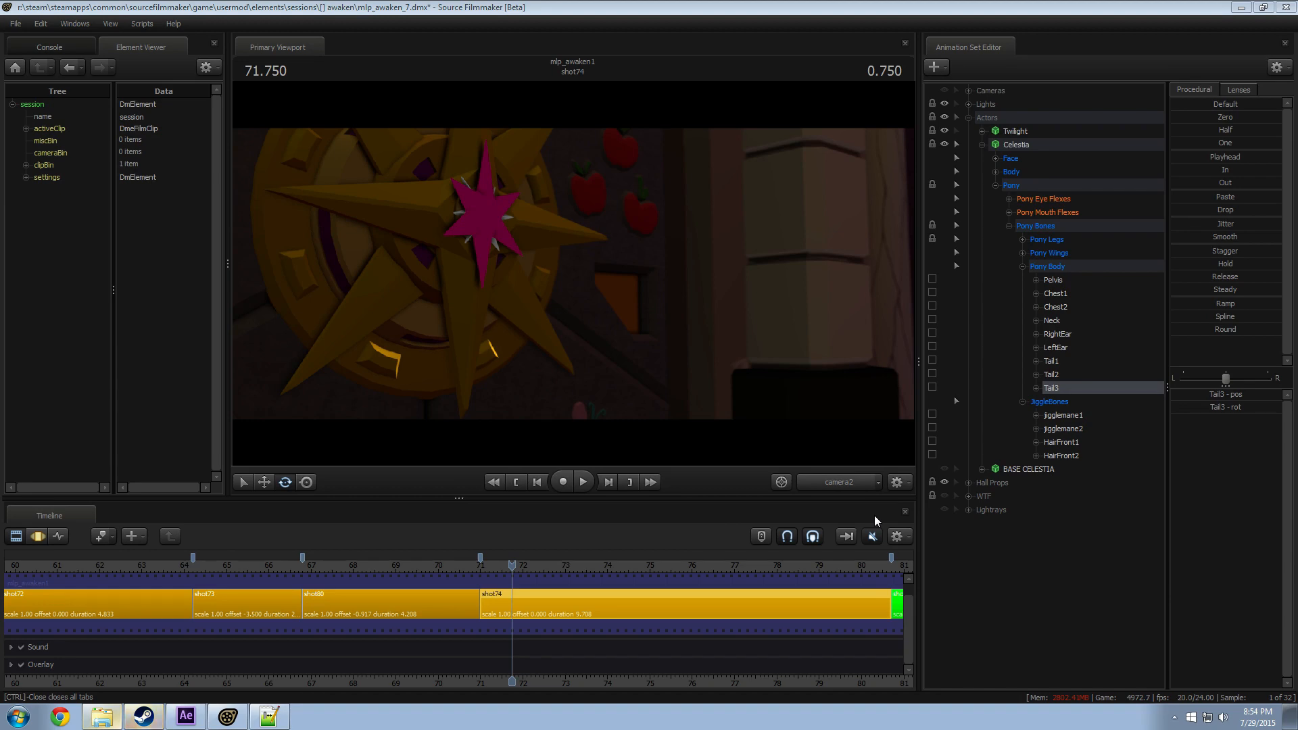
Step: Scrub shot74 from its start and play the section around 77 to 79 s through camera2 to check the motion
{"action": "left_click_drag", "start_coordinate": [436, 571], "coordinate": [787, 571]}
{"action": "middle_click_drag", "start_coordinate": [736, 641], "coordinate": [399, 628]}
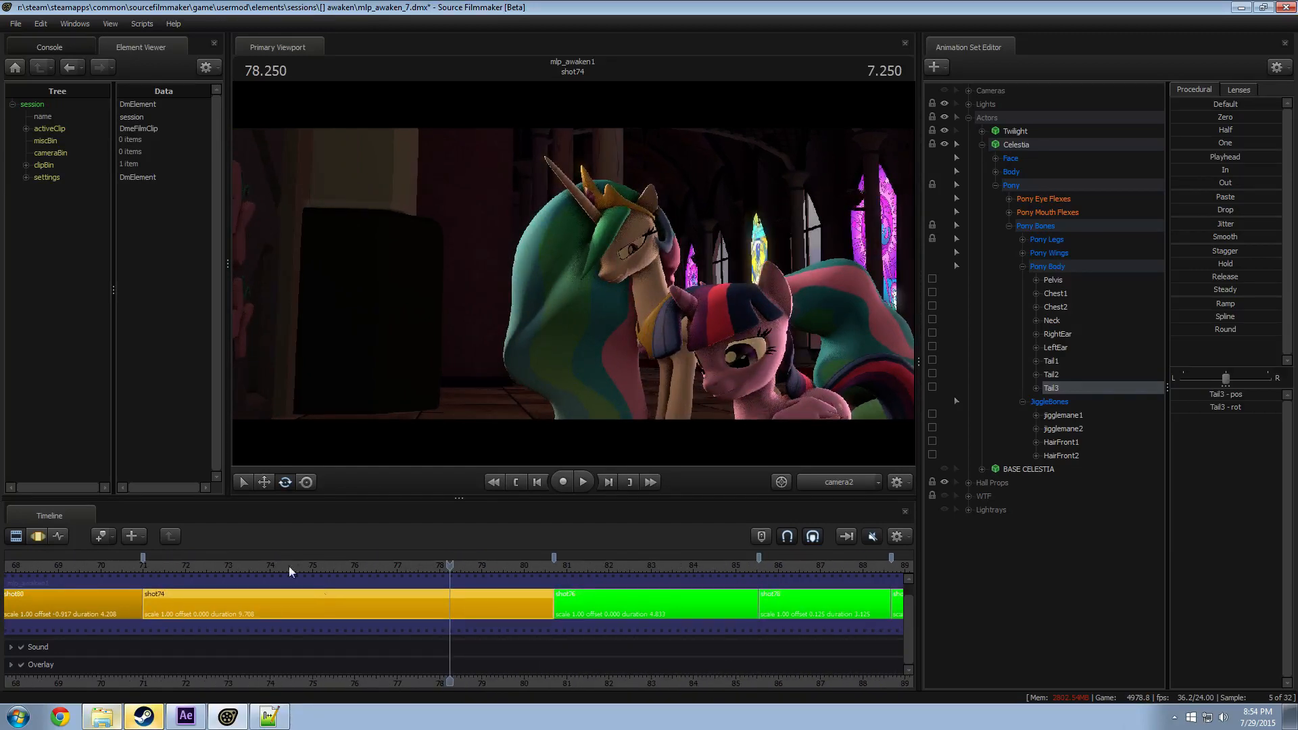
{"action": "left_click_drag", "start_coordinate": [172, 565], "coordinate": [432, 591]}
{"action": "key", "text": "space"}
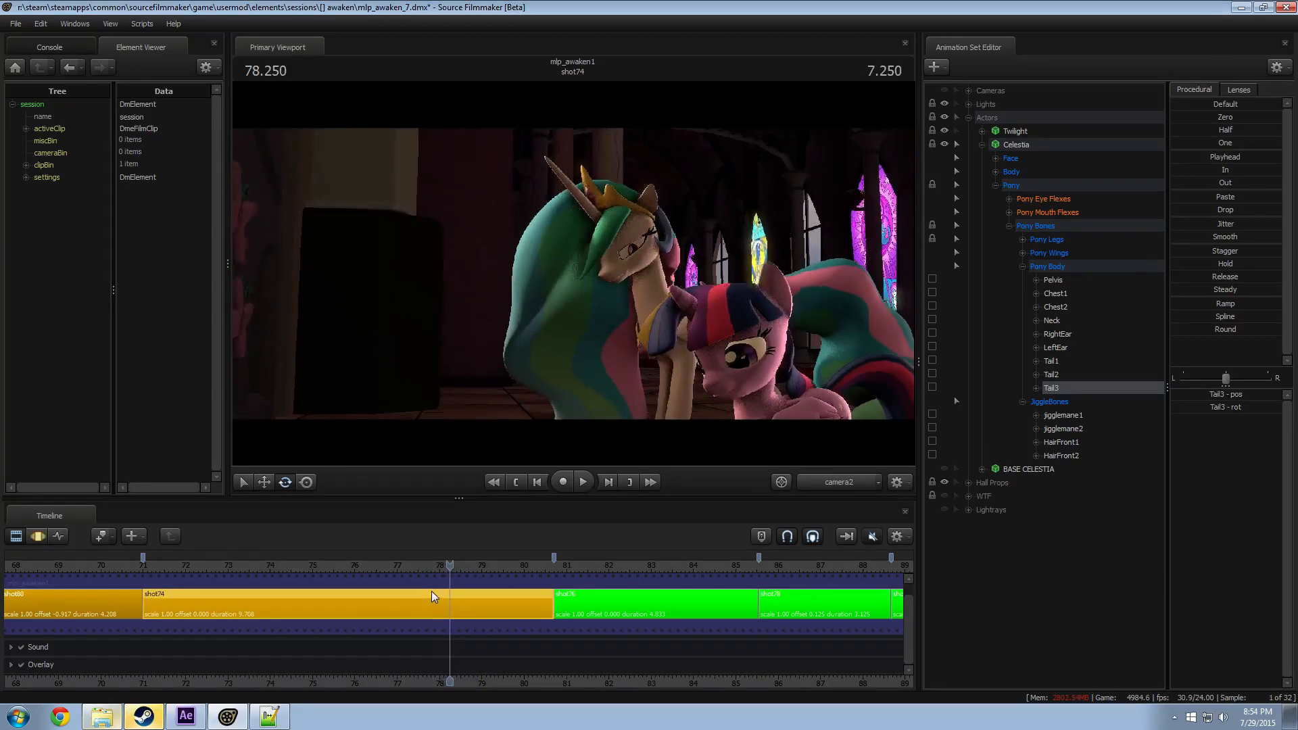
{"action": "key", "text": "space"}
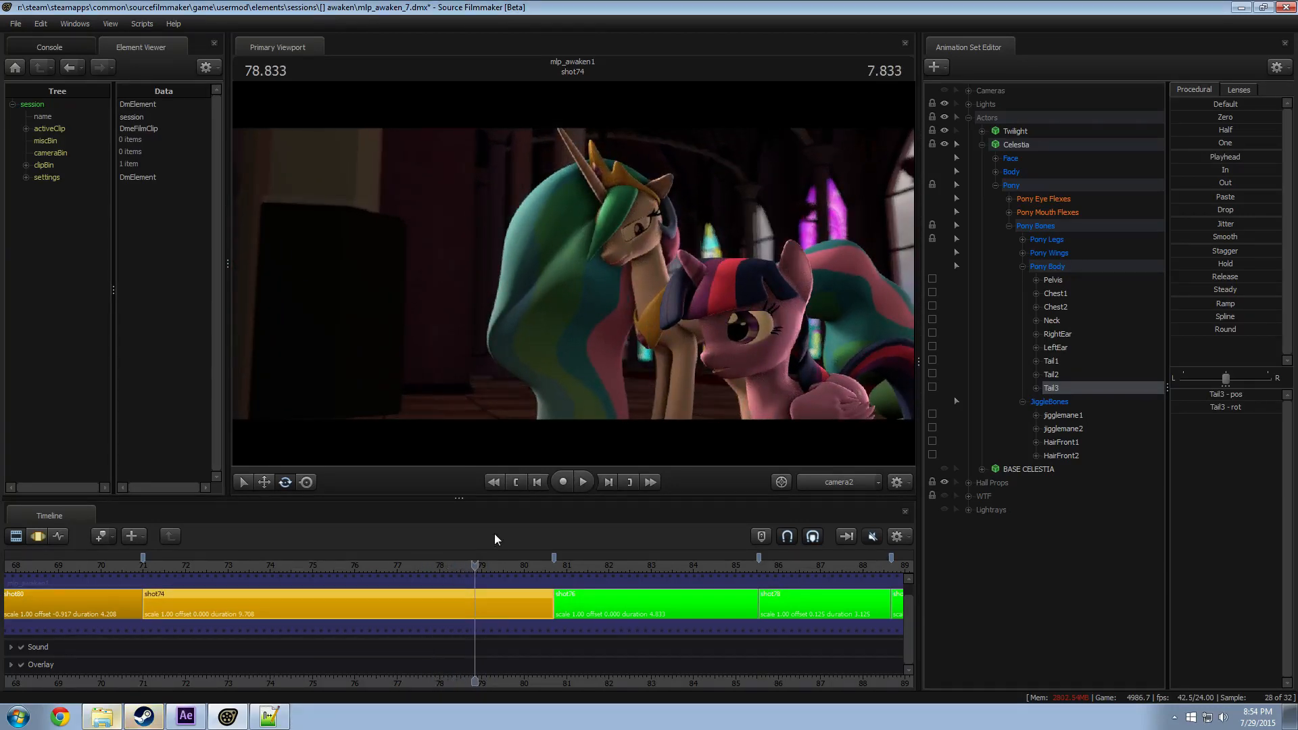
{"action": "key", "text": "space"}
{"action": "left_click", "coordinate": [296, 562]}
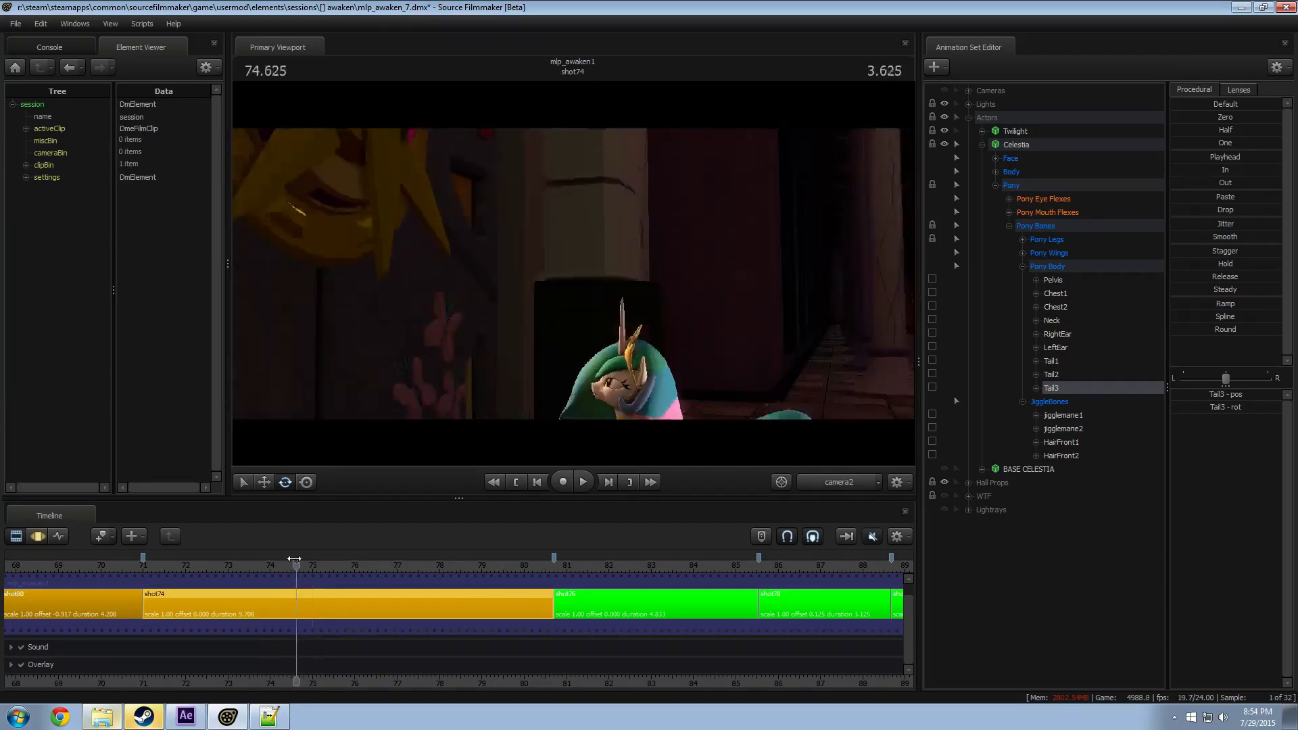
{"action": "left_click_drag", "start_coordinate": [294, 560], "coordinate": [408, 571]}
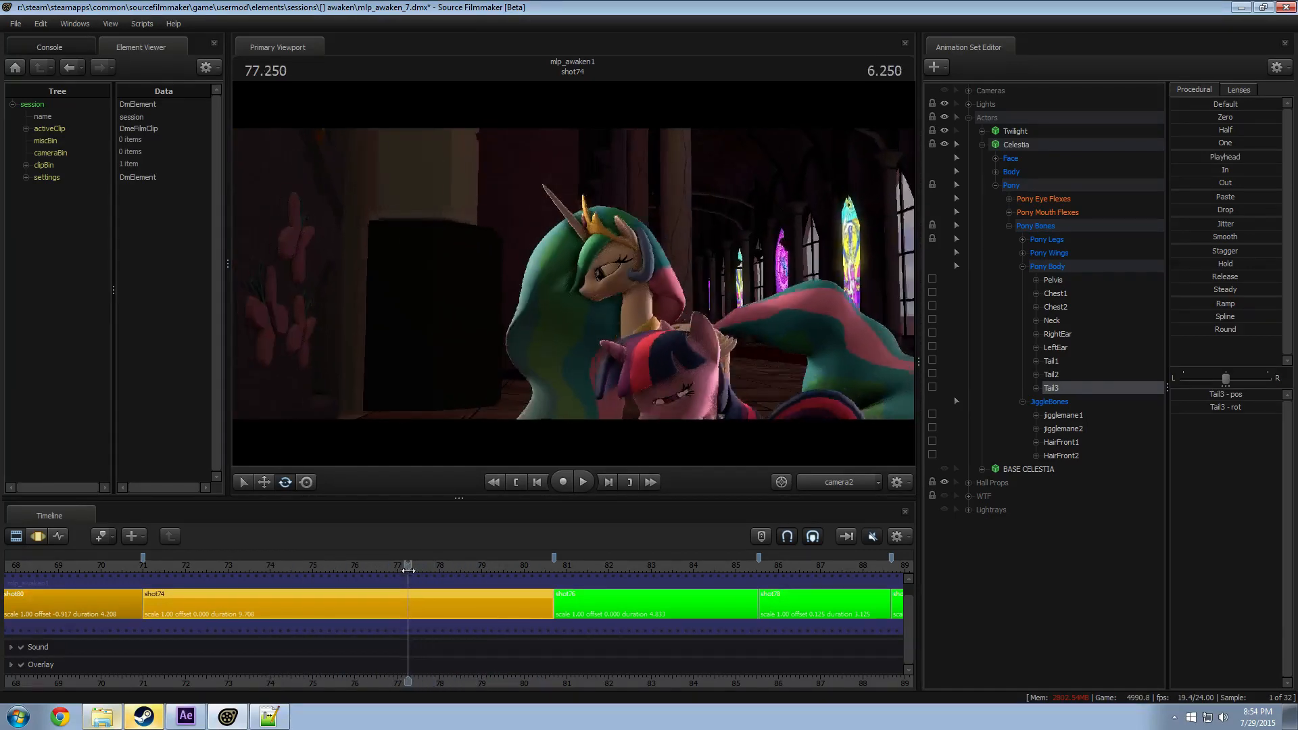
{"action": "key", "text": "space"}
{"action": "key", "text": "space"}
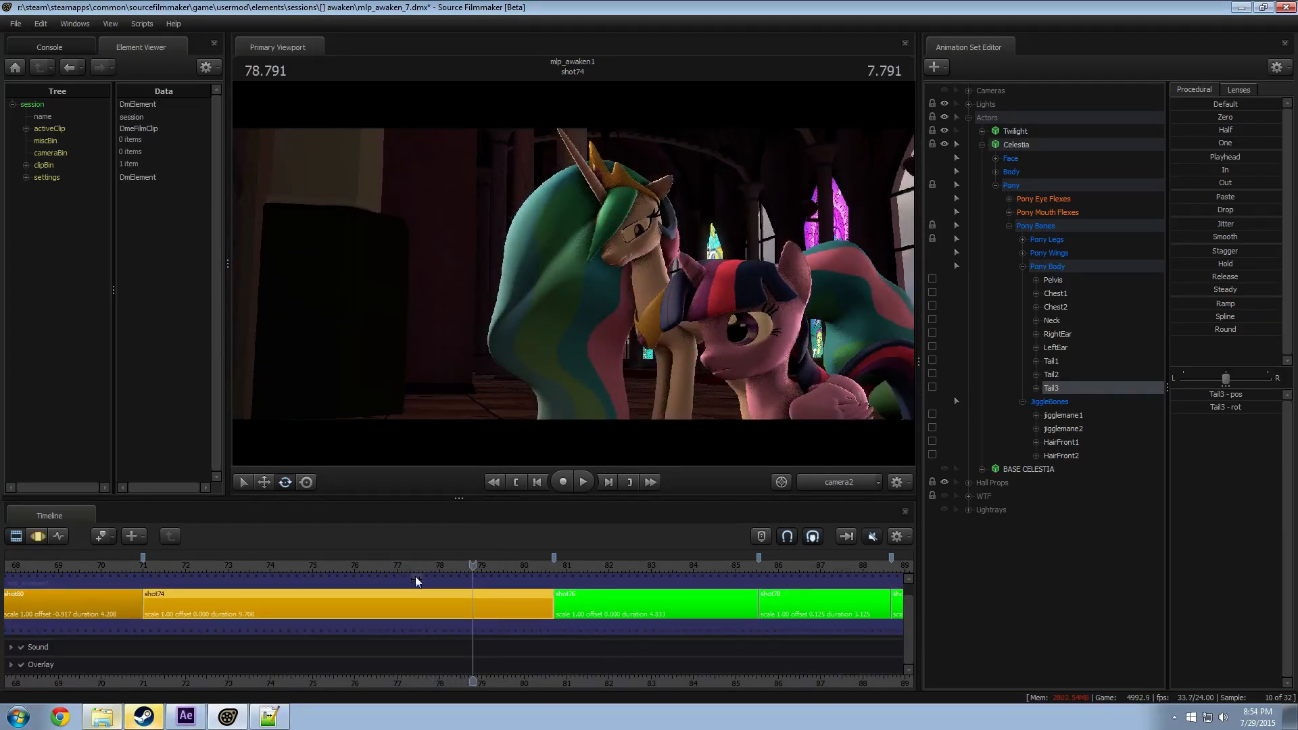
Step: Frame Celestia's face with the work camera and play her head motion from about 74 s
{"action": "scroll", "coordinate": [415, 576], "scroll_direction": "up", "scroll_amount": 2}
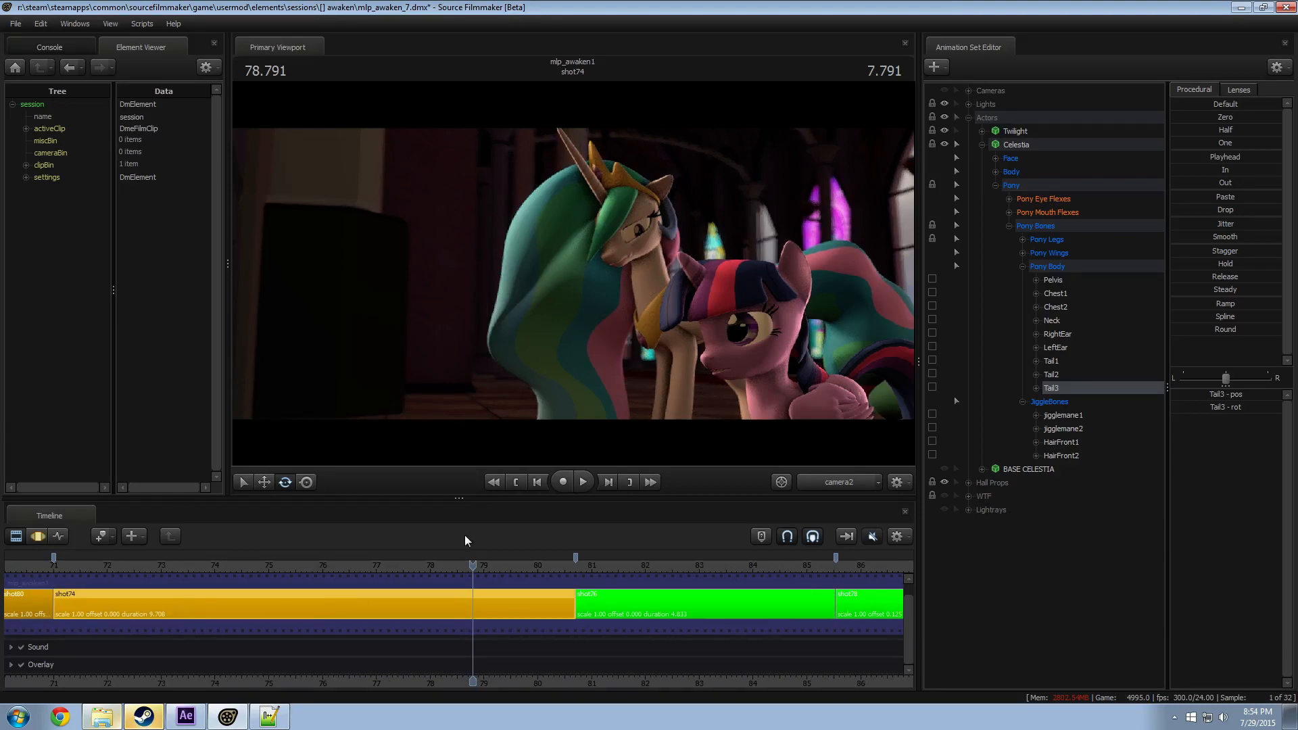
{"action": "key", "text": "F3"}
{"action": "left_click", "coordinate": [816, 482], "text": "ctrl"}
{"action": "left_click_drag", "start_coordinate": [744, 405], "coordinate": [774, 359]}
{"action": "key", "text": "w"}
{"action": "scroll", "coordinate": [338, 626], "scroll_direction": "down", "scroll_amount": 4}
{"action": "left_click", "coordinate": [210, 609], "text": "shift"}
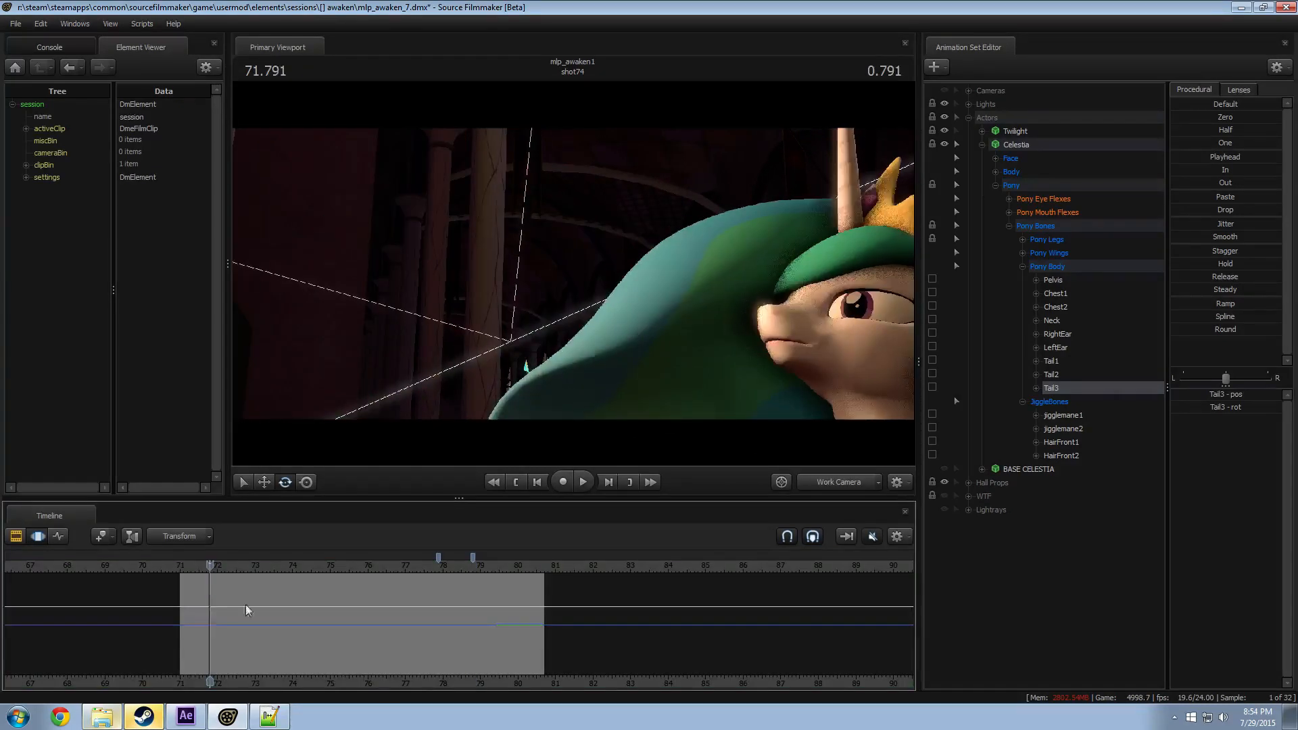
{"action": "left_click_drag", "start_coordinate": [246, 601], "coordinate": [305, 567]}
{"action": "key", "text": "space"}
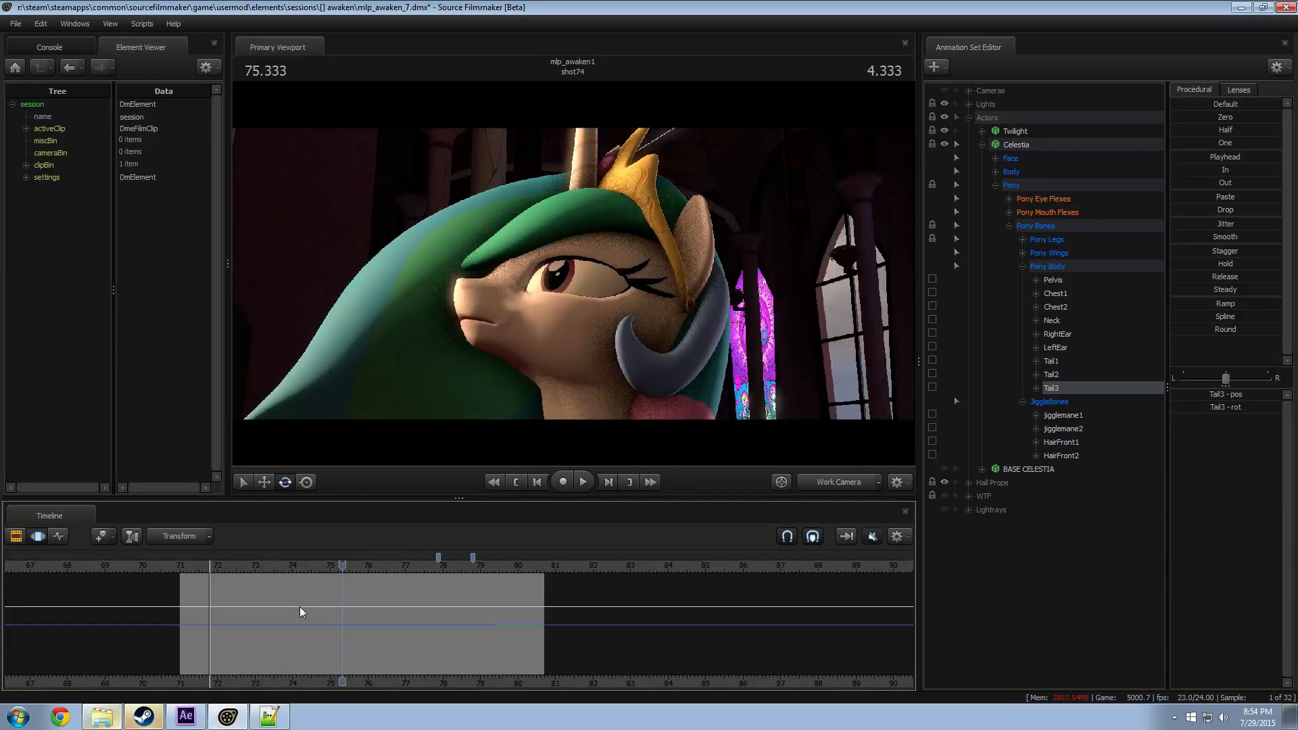
{"action": "left_click", "coordinate": [289, 566]}
{"action": "key", "text": "space"}
{"action": "key", "text": "space"}
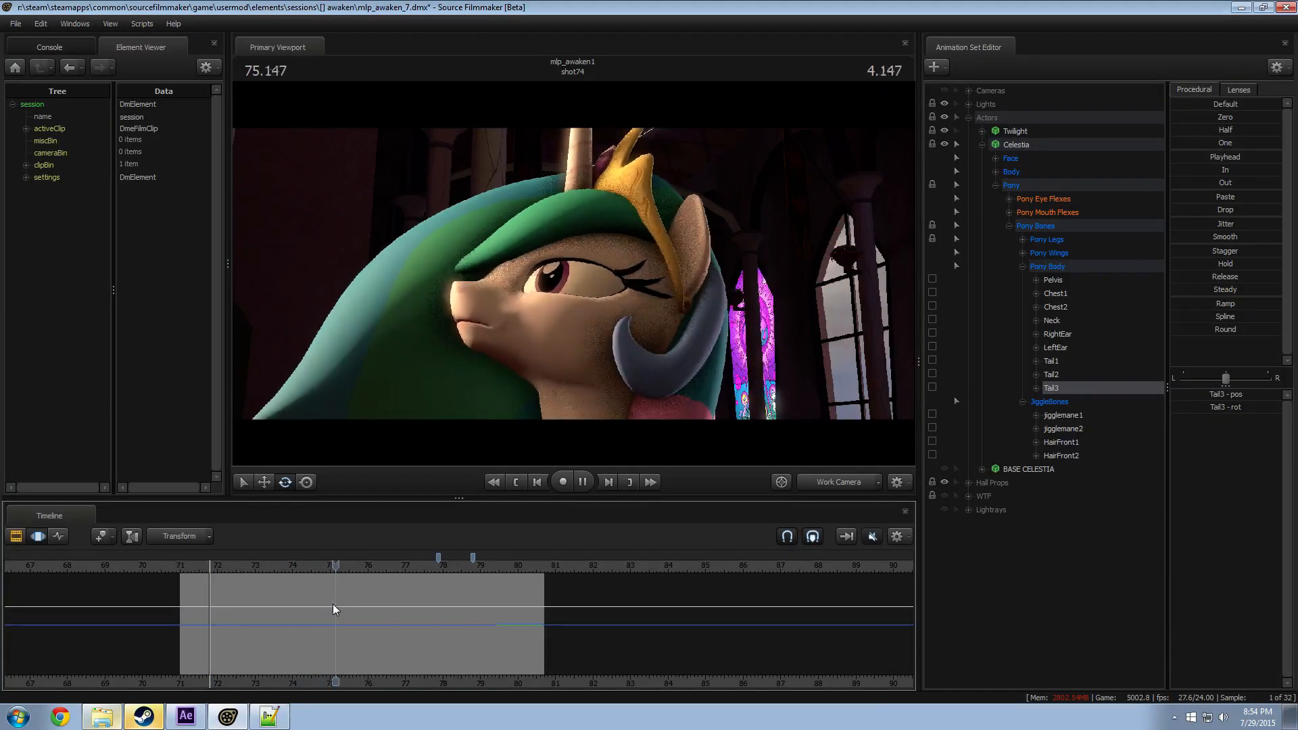
Step: Rotate Celestia's LeftEar within a time selection centred on about 75.8 s and scrub to about 76.5 s
{"action": "key", "text": "space"}
{"action": "key", "text": "shift"}
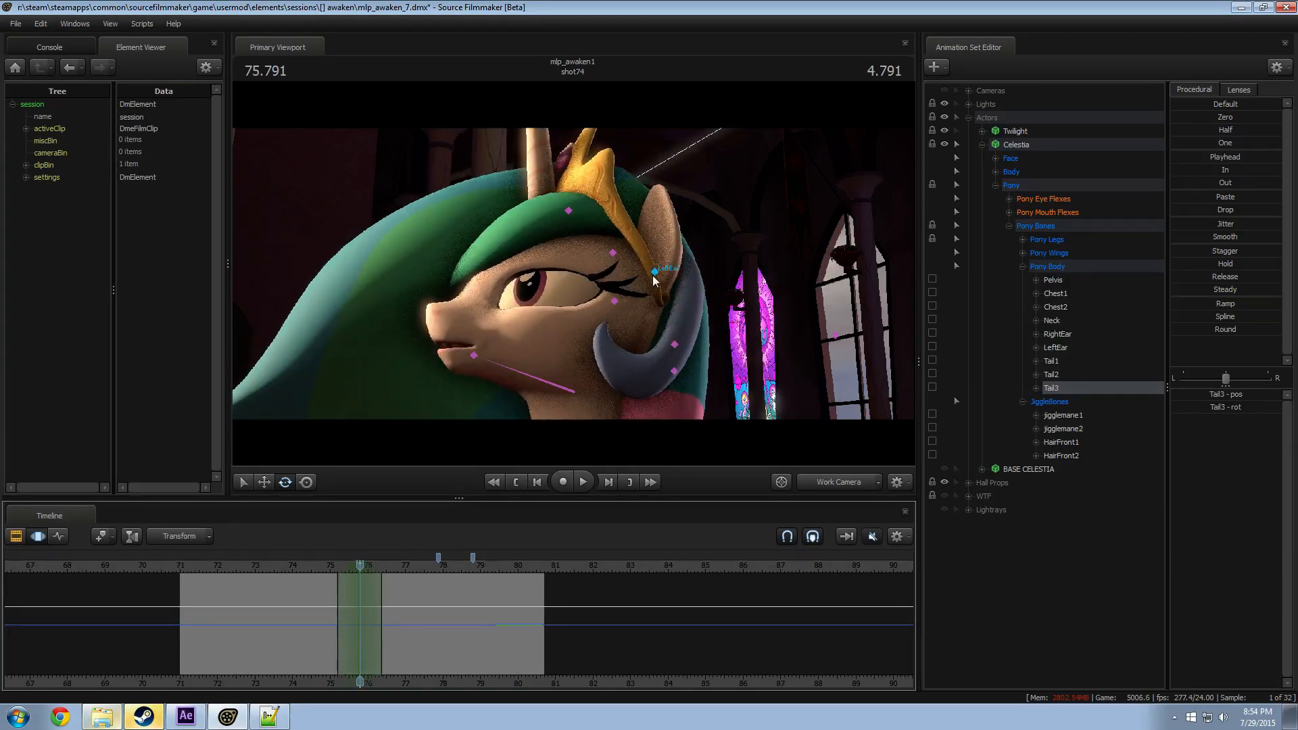
{"action": "left_click", "coordinate": [654, 272]}
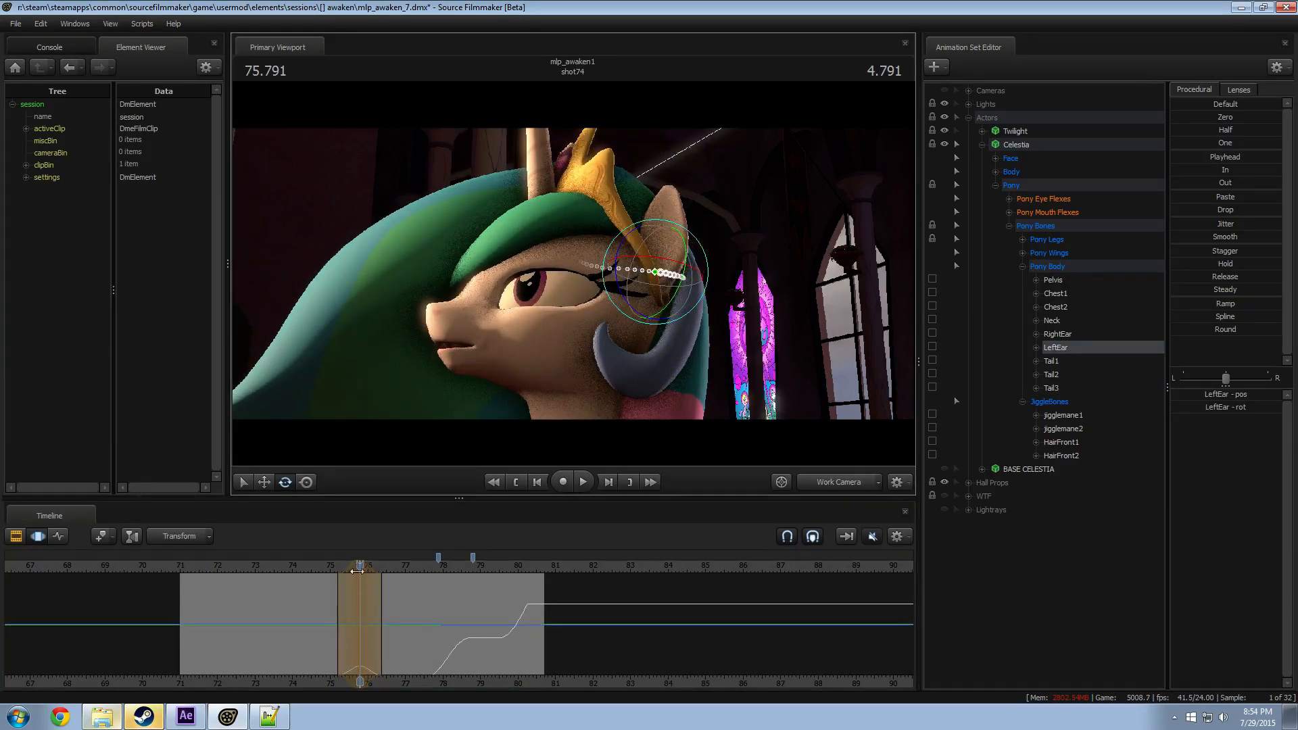
{"action": "mouse_move", "coordinate": [356, 571]}
{"action": "left_mouse_down"}
{"action": "mouse_move", "coordinate": [333, 566]}
{"action": "mouse_move", "coordinate": [377, 562]}
{"action": "left_mouse_up"}
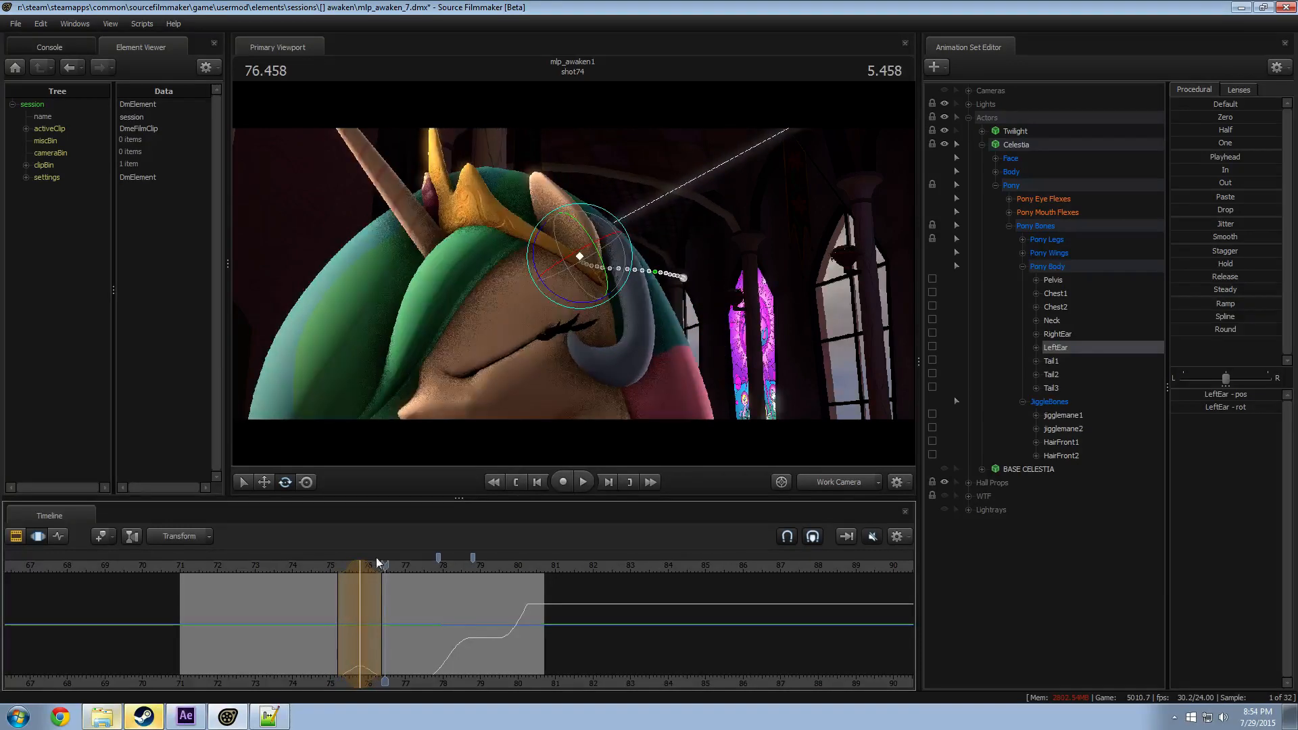
Step: Rotate Celestia's LeftEar within a time selection centred on about 76.4 s and play the motion
{"action": "left_click", "coordinate": [382, 590], "text": "shift"}
{"action": "scroll", "coordinate": [382, 590], "scroll_direction": "up", "scroll_amount": 3, "text": "shift"}
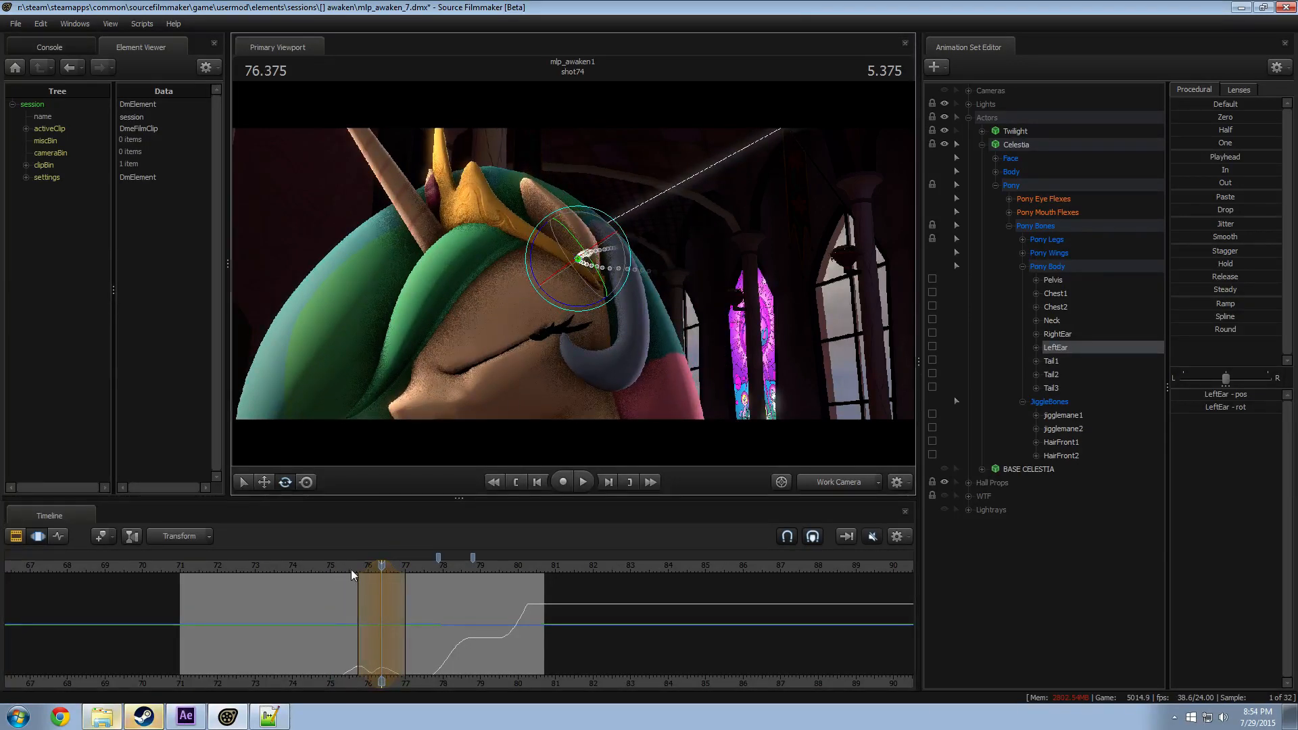
{"action": "key", "text": "space"}
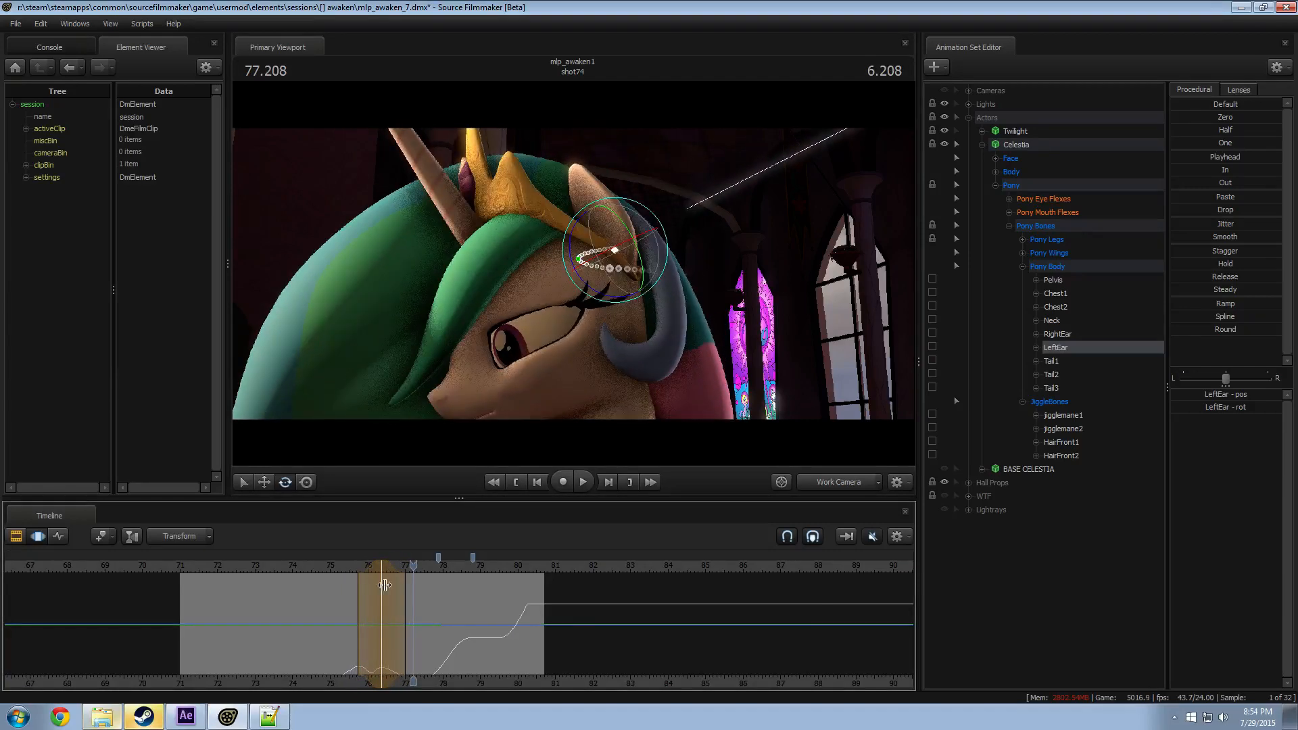
{"action": "key", "text": "space"}
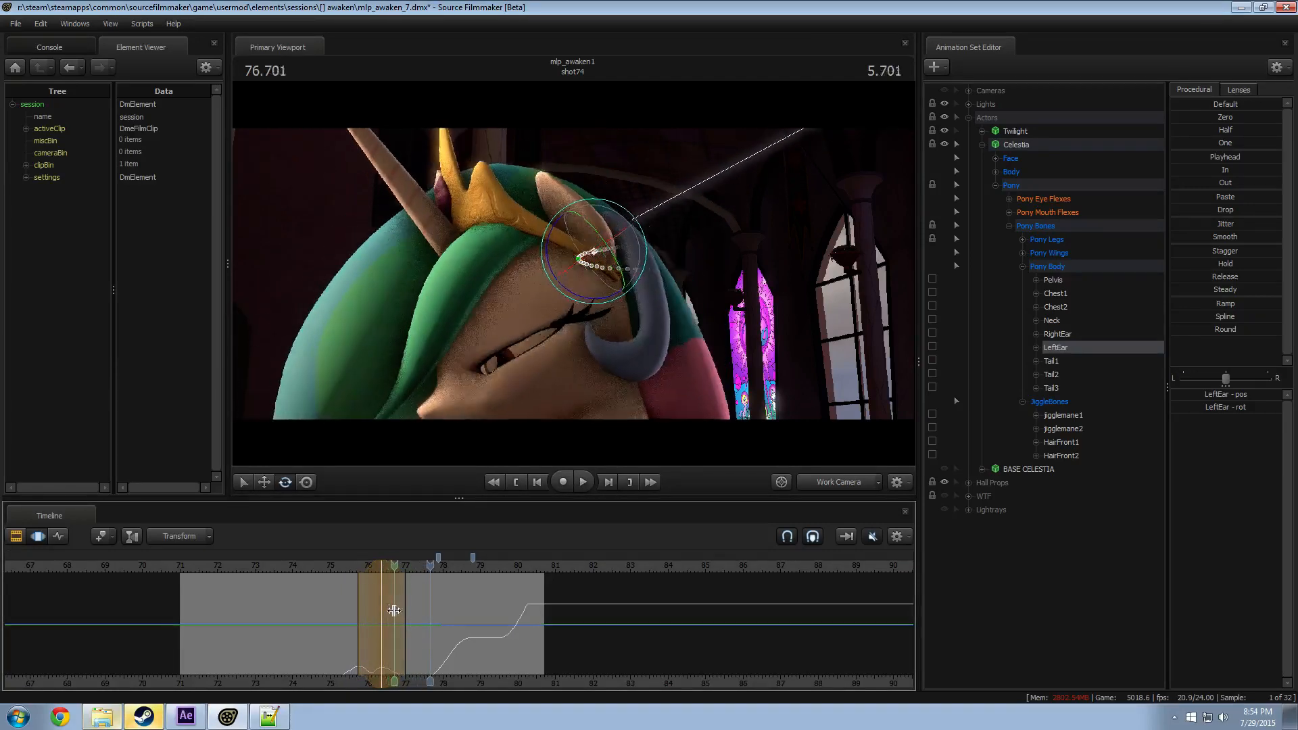
Step: Adjust the LeftEar rotation in a time selection centred on 77.0 s and replay from about 76 s
{"action": "left_click", "coordinate": [402, 611]}
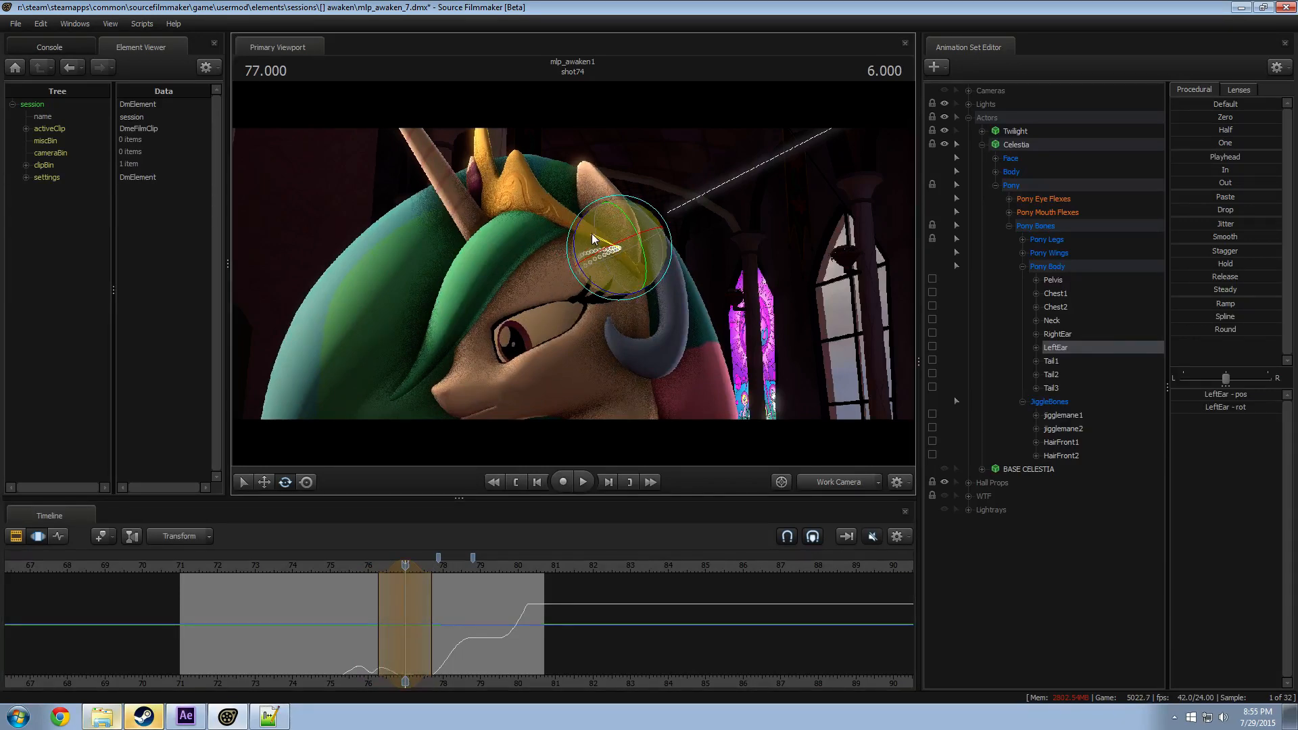
{"action": "left_click", "coordinate": [357, 567]}
{"action": "key", "text": "space"}
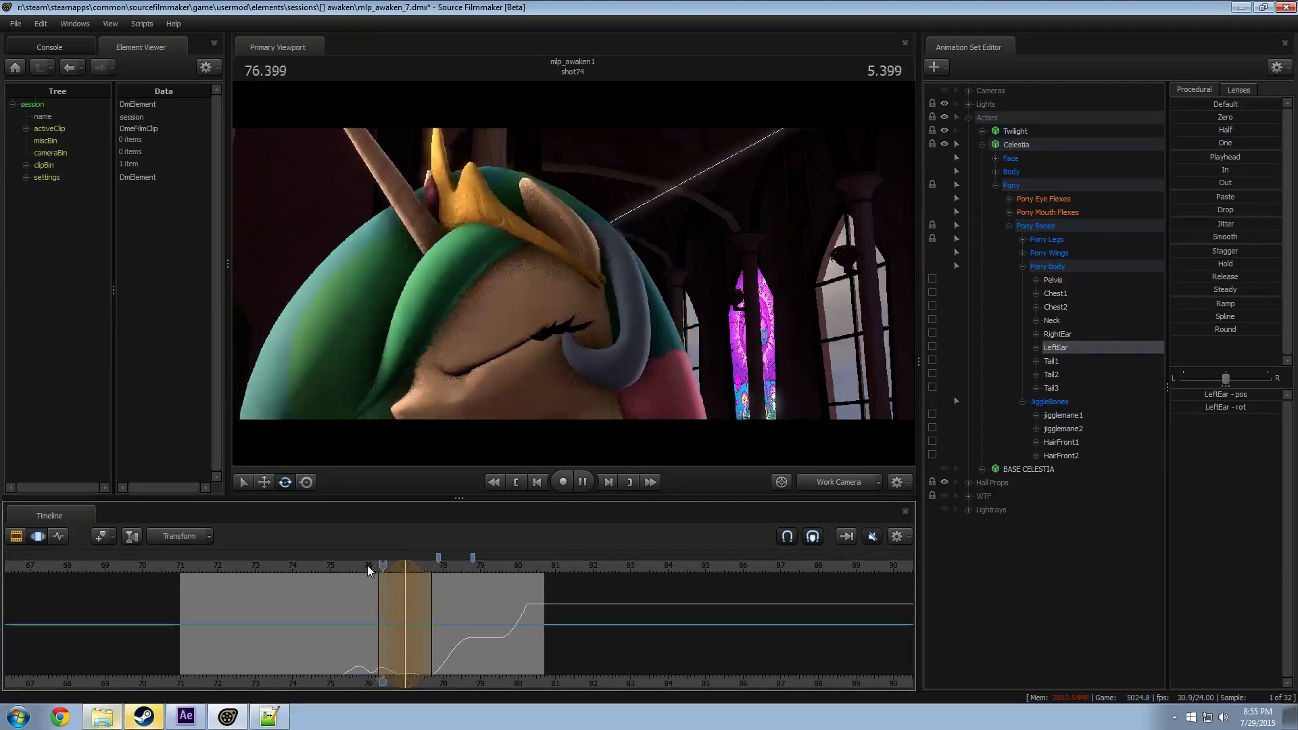
{"action": "key", "text": "space"}
Step: Rotate LeftEar in a time selection centred on 77.625 s and play the head movement
{"action": "left_click_drag", "start_coordinate": [434, 614], "coordinate": [429, 647]}
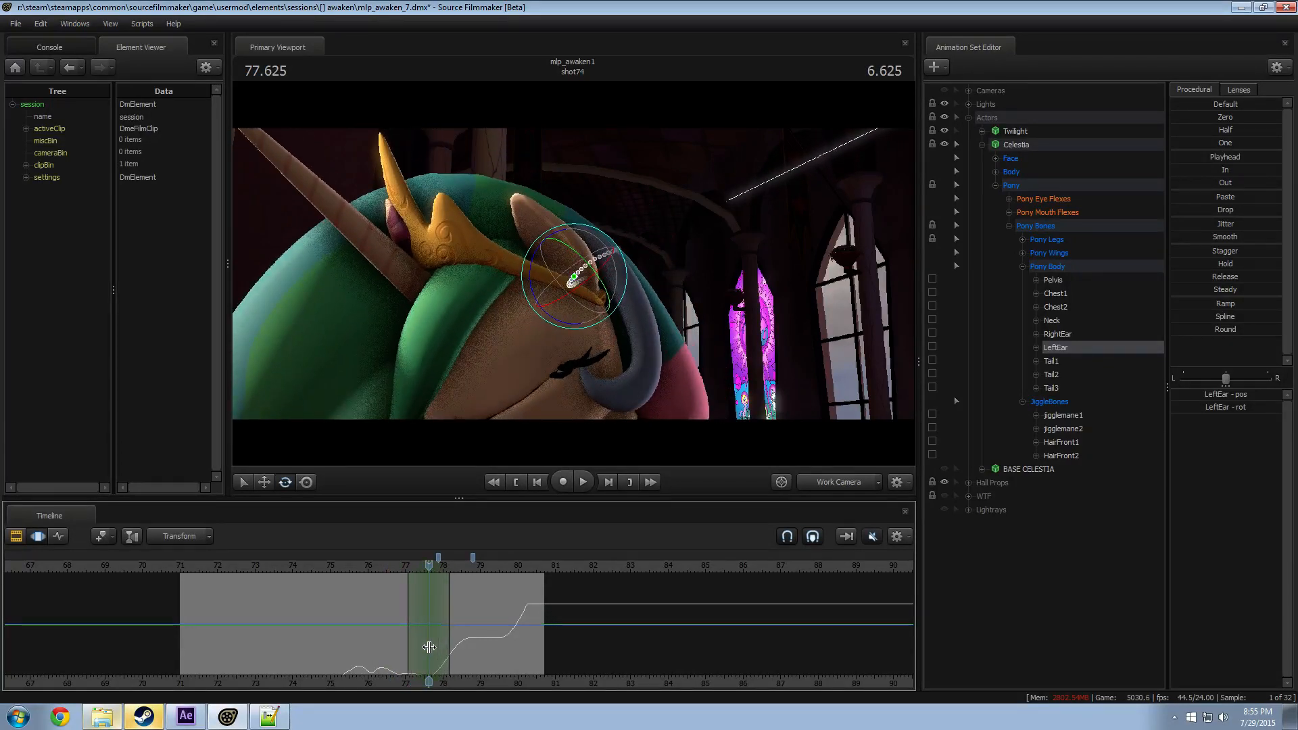
{"action": "left_click_drag", "start_coordinate": [565, 292], "coordinate": [575, 273]}
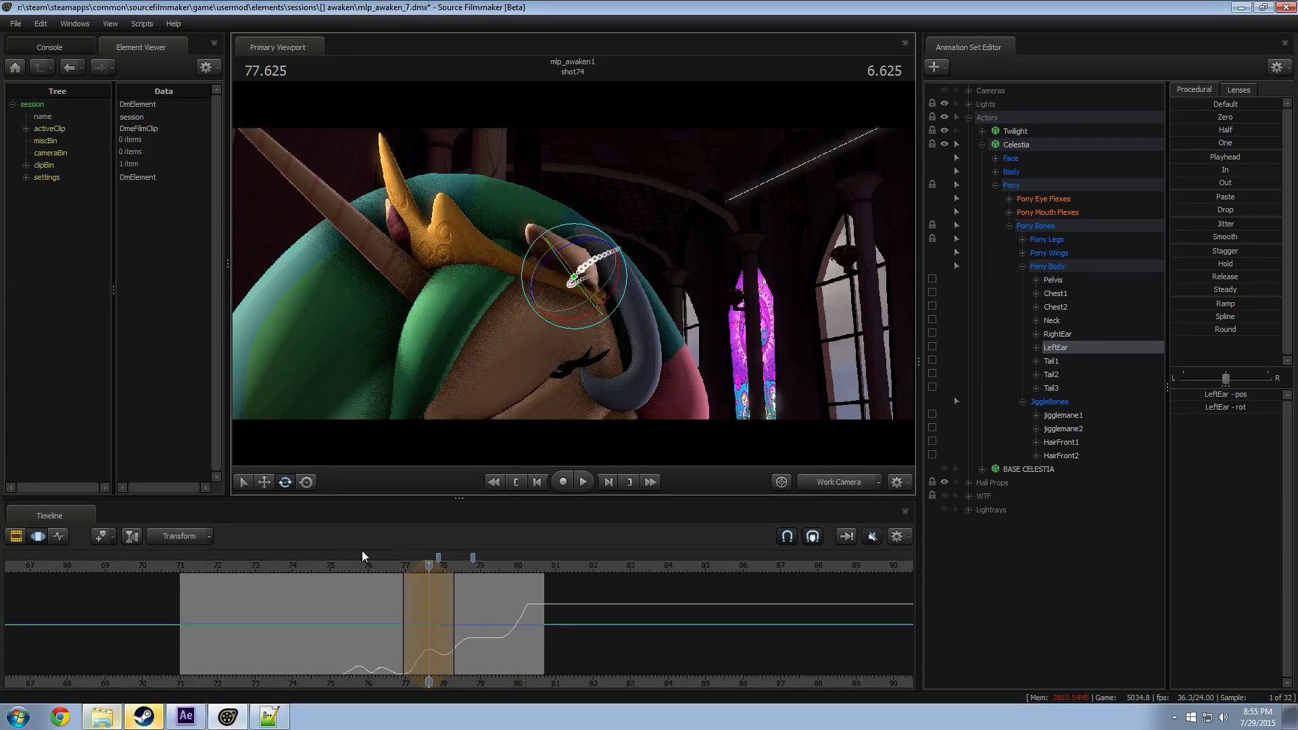
{"action": "key", "text": "space"}
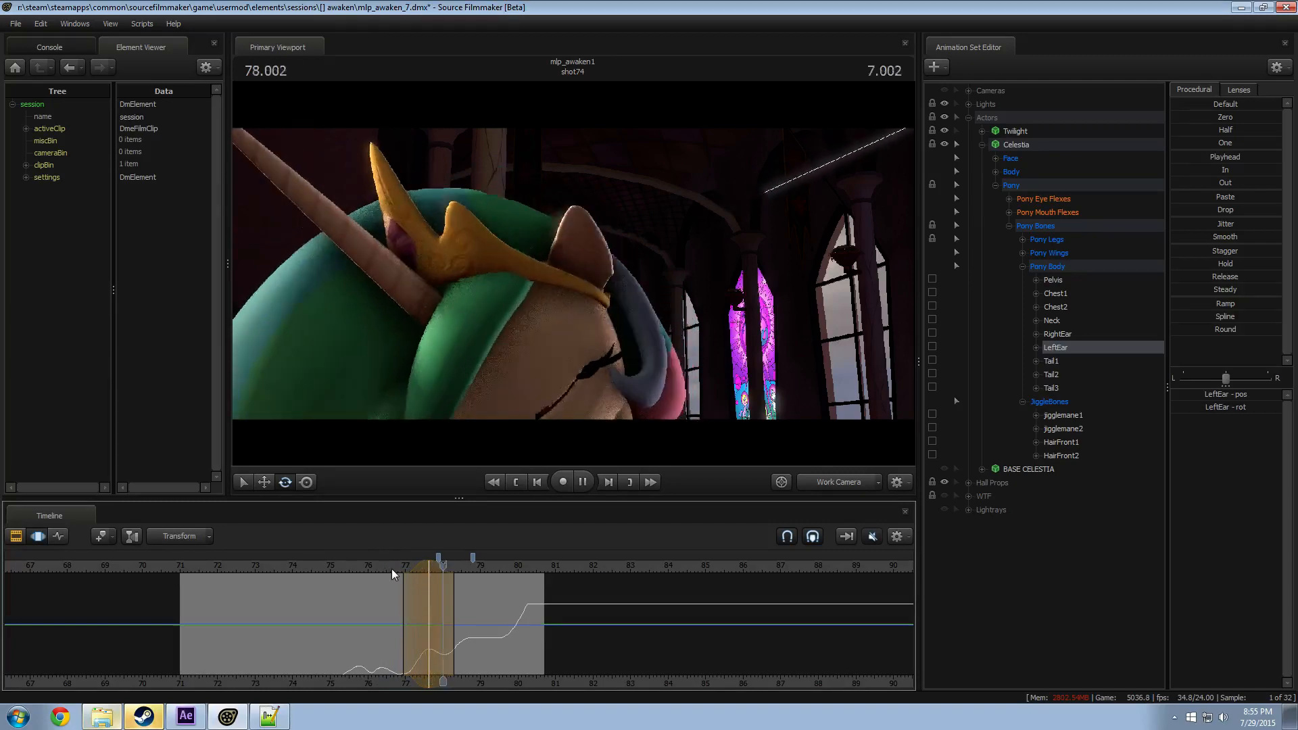
Step: Stretch the end of the LeftEar edit's time selection to about 78.7 s, replaying the motion between adjustments
{"action": "left_click_drag", "start_coordinate": [455, 608], "coordinate": [465, 609]}
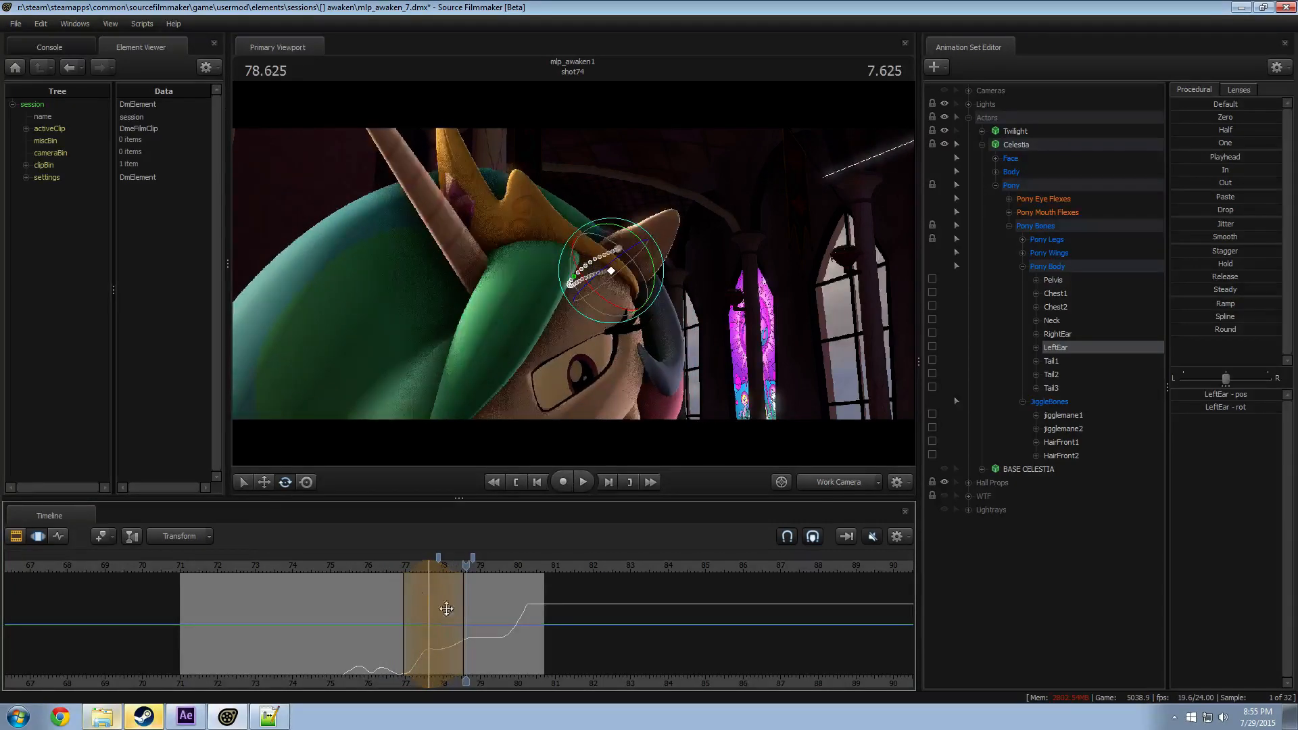
{"action": "key", "text": "space"}
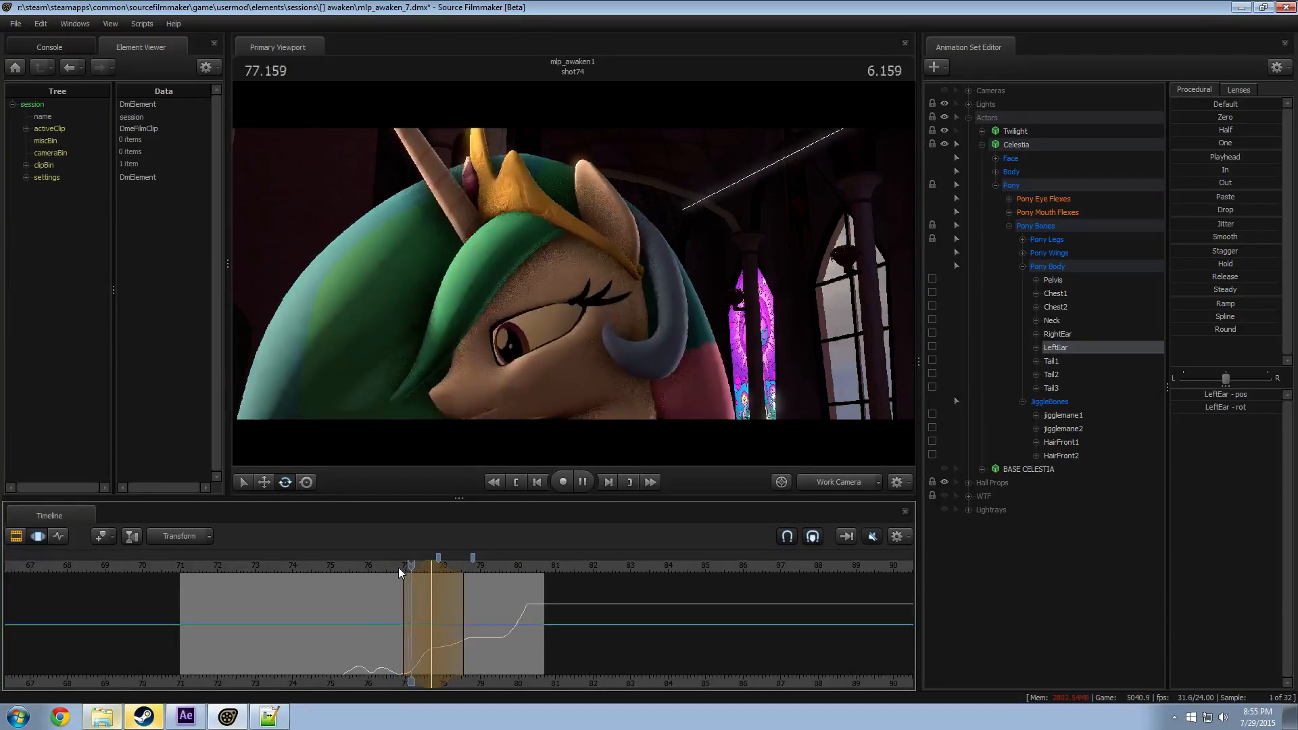
{"action": "key", "text": "space"}
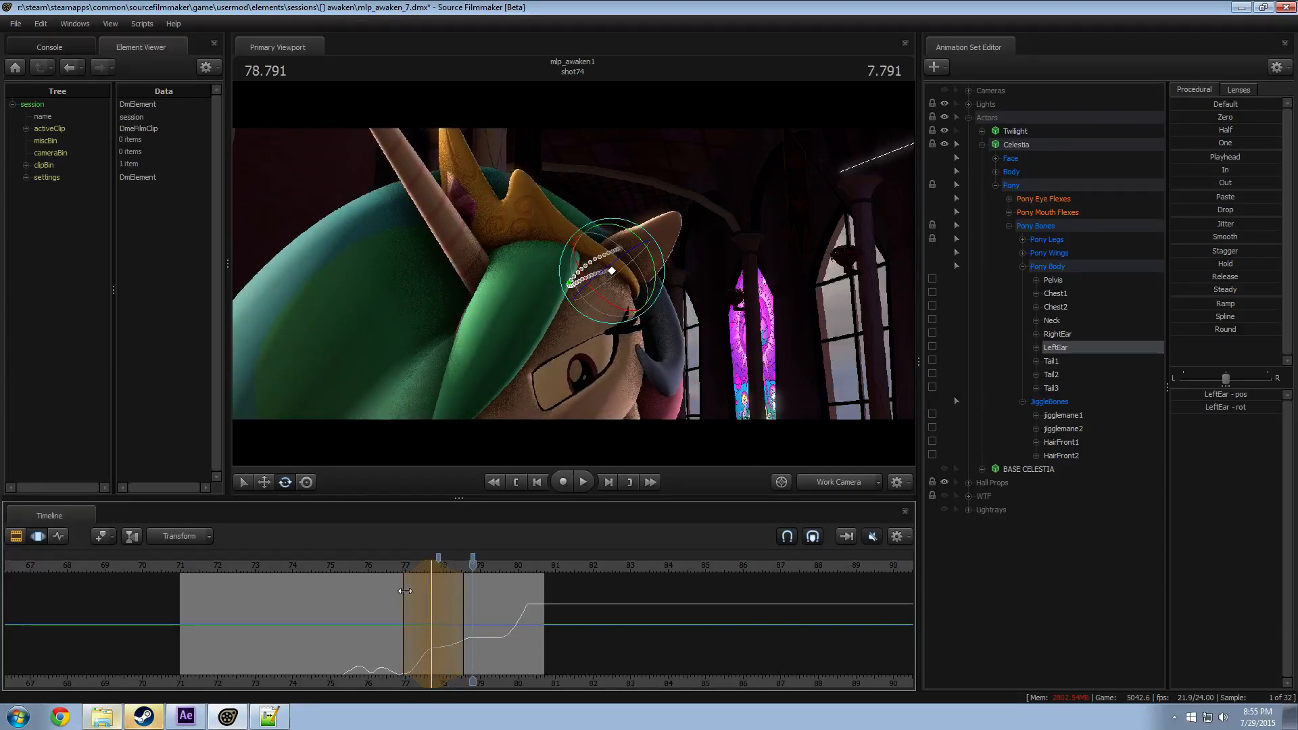
{"action": "left_click_drag", "start_coordinate": [483, 568], "coordinate": [435, 573]}
{"action": "key", "text": "space"}
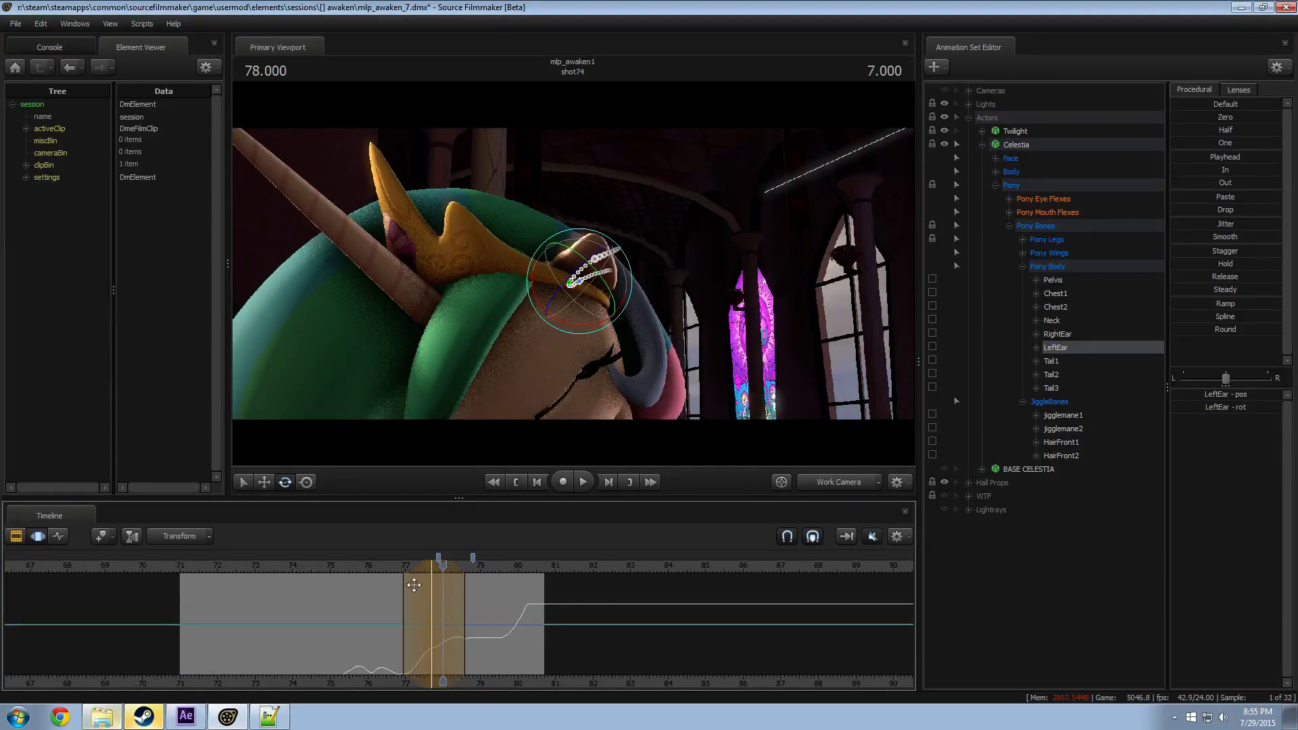
{"action": "key", "text": "shift"}
{"action": "key", "text": "space"}
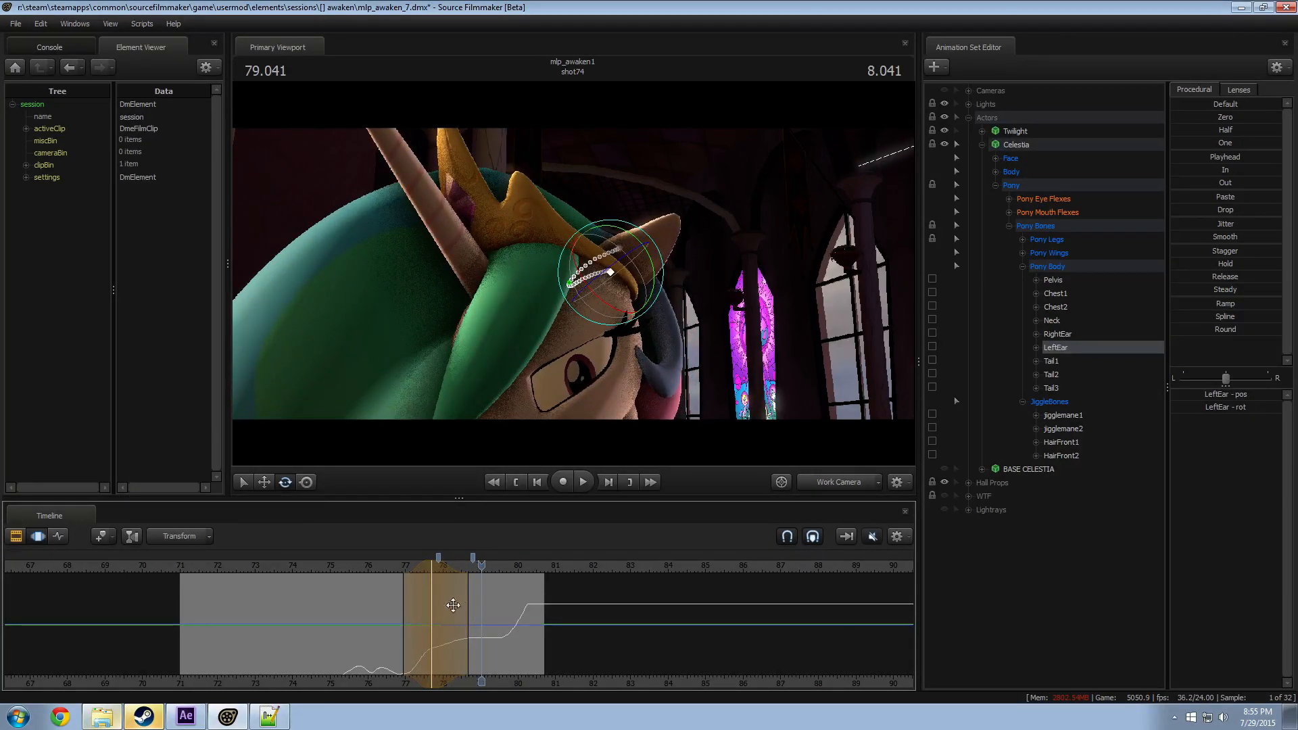
{"action": "left_click_drag", "start_coordinate": [472, 570], "coordinate": [424, 571]}
{"action": "key", "text": "space"}
{"action": "key", "text": "space"}
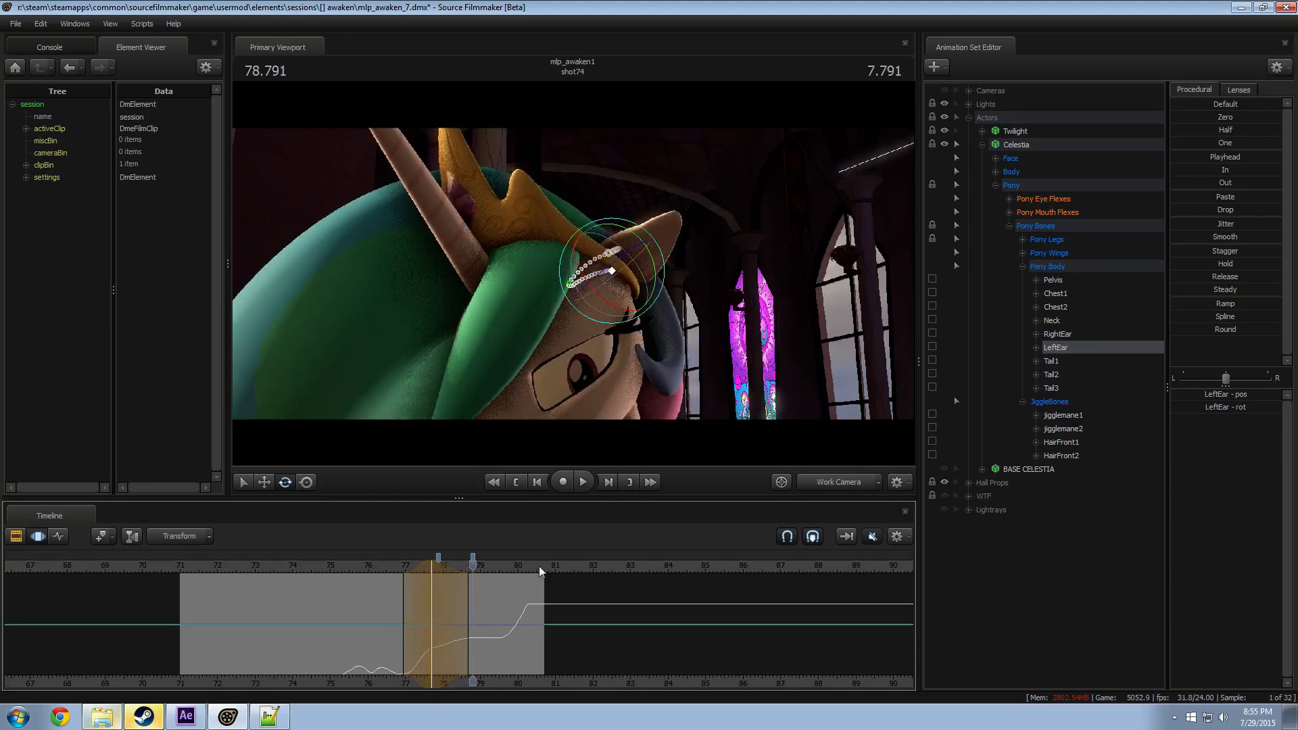
Step: Switch the viewport to camera2, rotate LeftEar at 78.0 s and play the section from about 77 s
{"action": "left_click", "coordinate": [818, 489]}
{"action": "left_click", "coordinate": [399, 565]}
{"action": "key", "text": "space"}
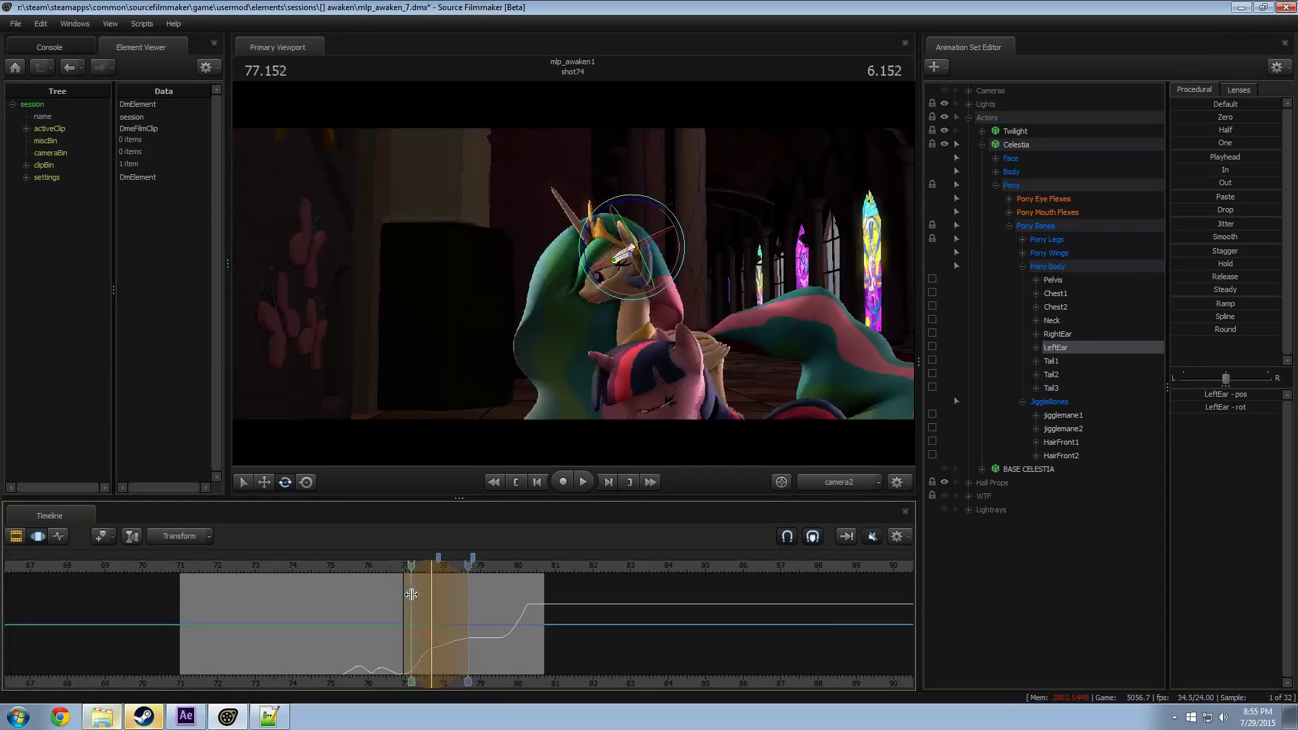
{"action": "key", "text": "space"}
{"action": "left_click_drag", "start_coordinate": [422, 594], "coordinate": [444, 593]}
{"action": "left_click_drag", "start_coordinate": [659, 266], "coordinate": [648, 272]}
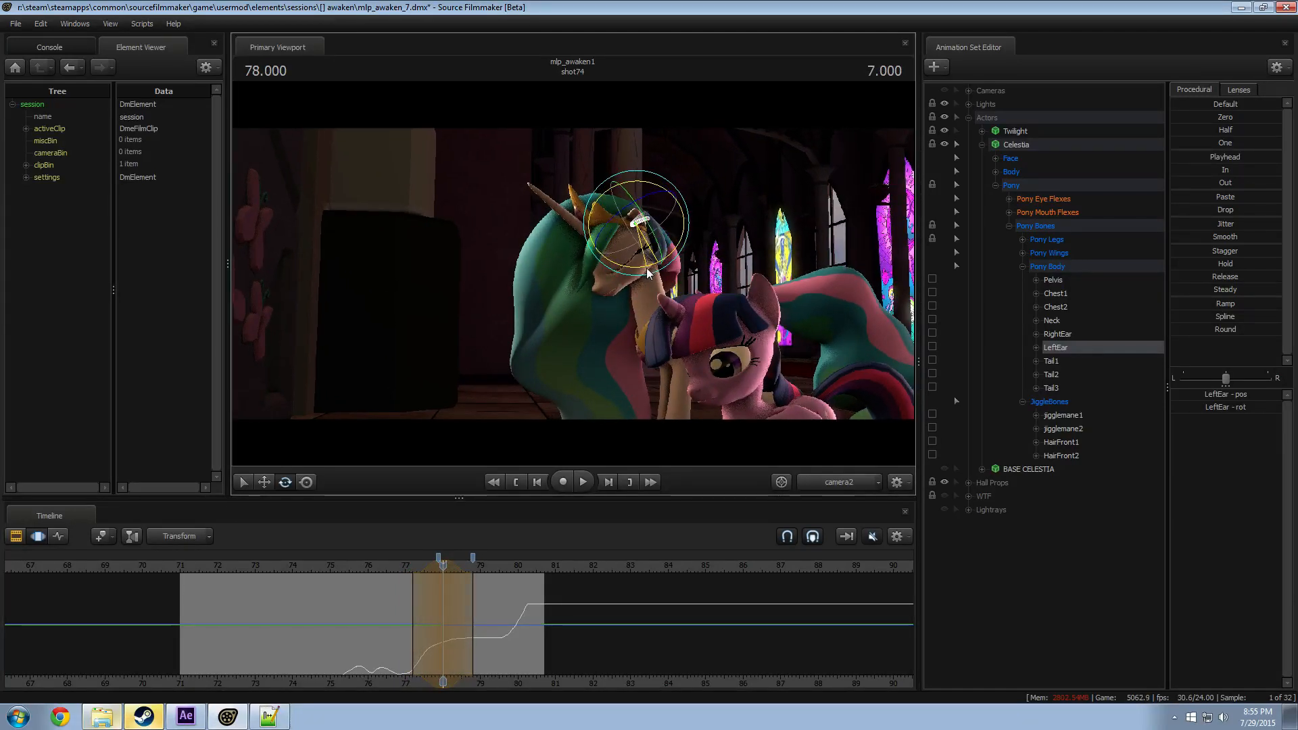
{"action": "key", "text": "space"}
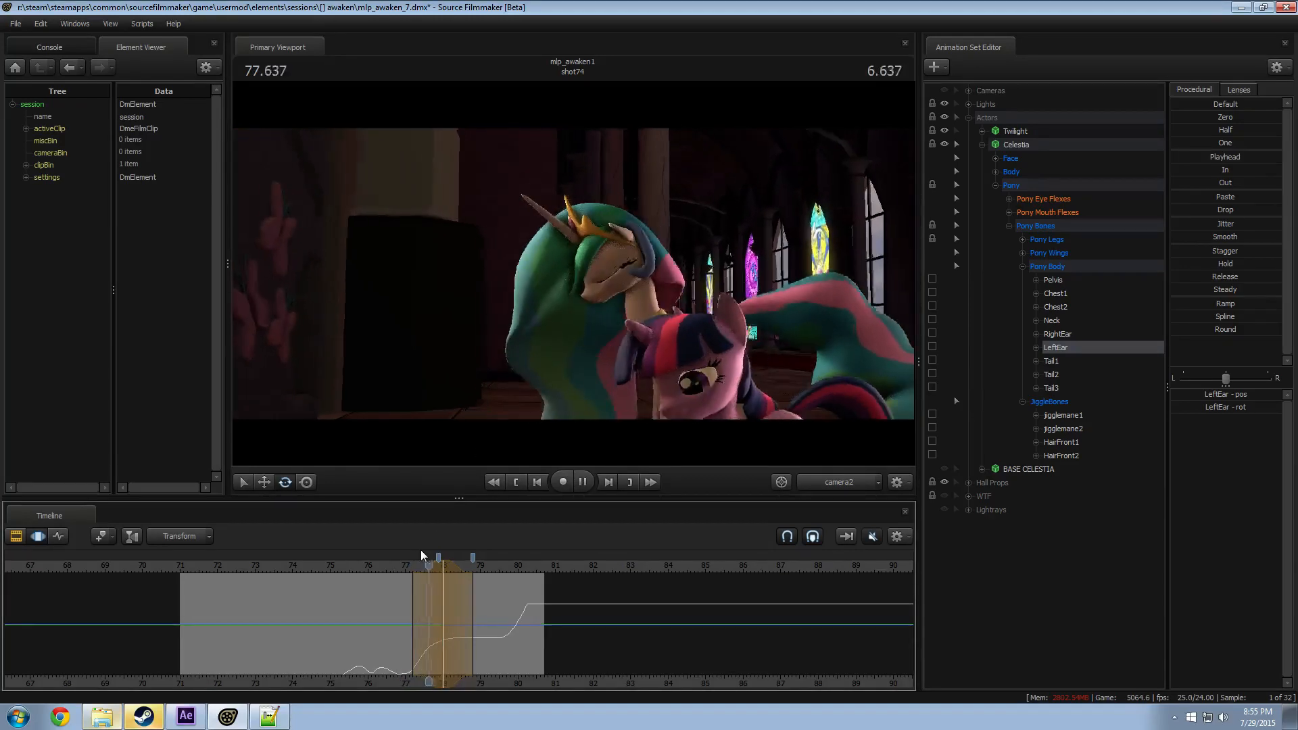
Step: Try a LeftEar rotation in a narrower time selection centred on 77.75 s, play it and undo it
{"action": "left_click", "coordinate": [433, 619]}
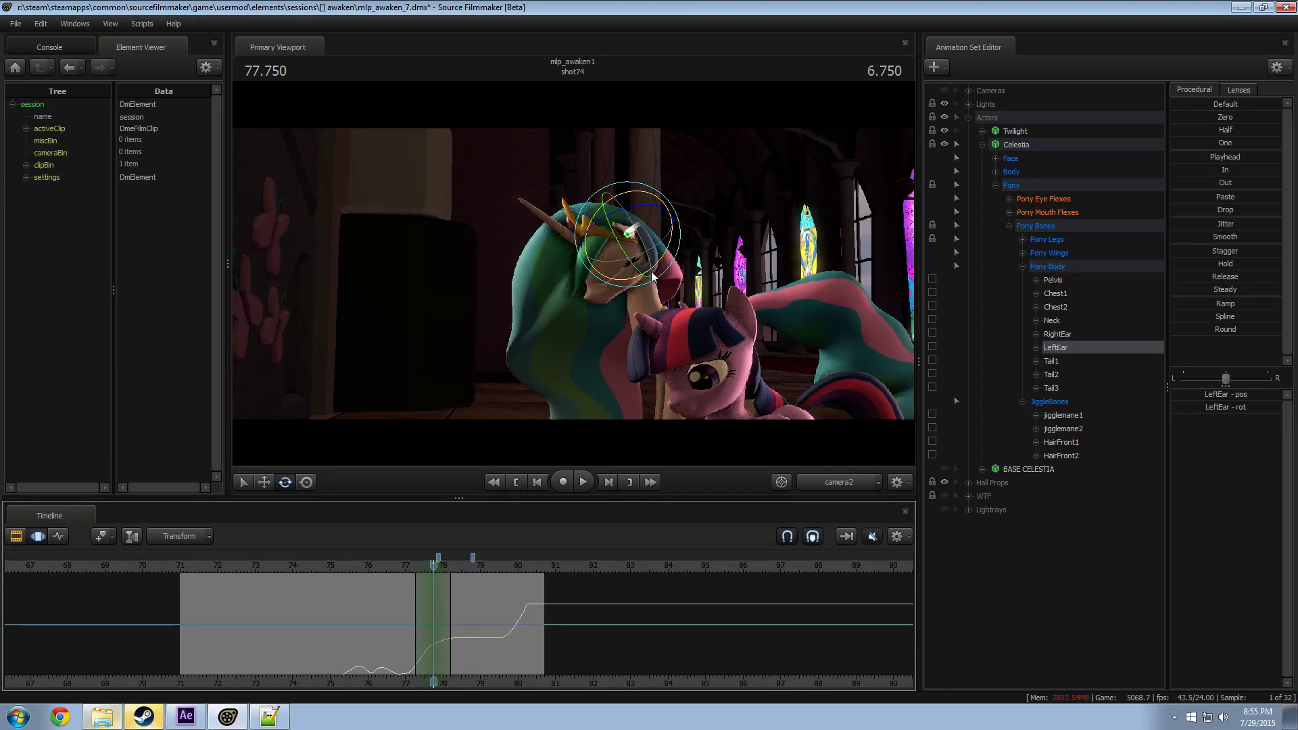
{"action": "left_click_drag", "start_coordinate": [652, 276], "coordinate": [659, 267]}
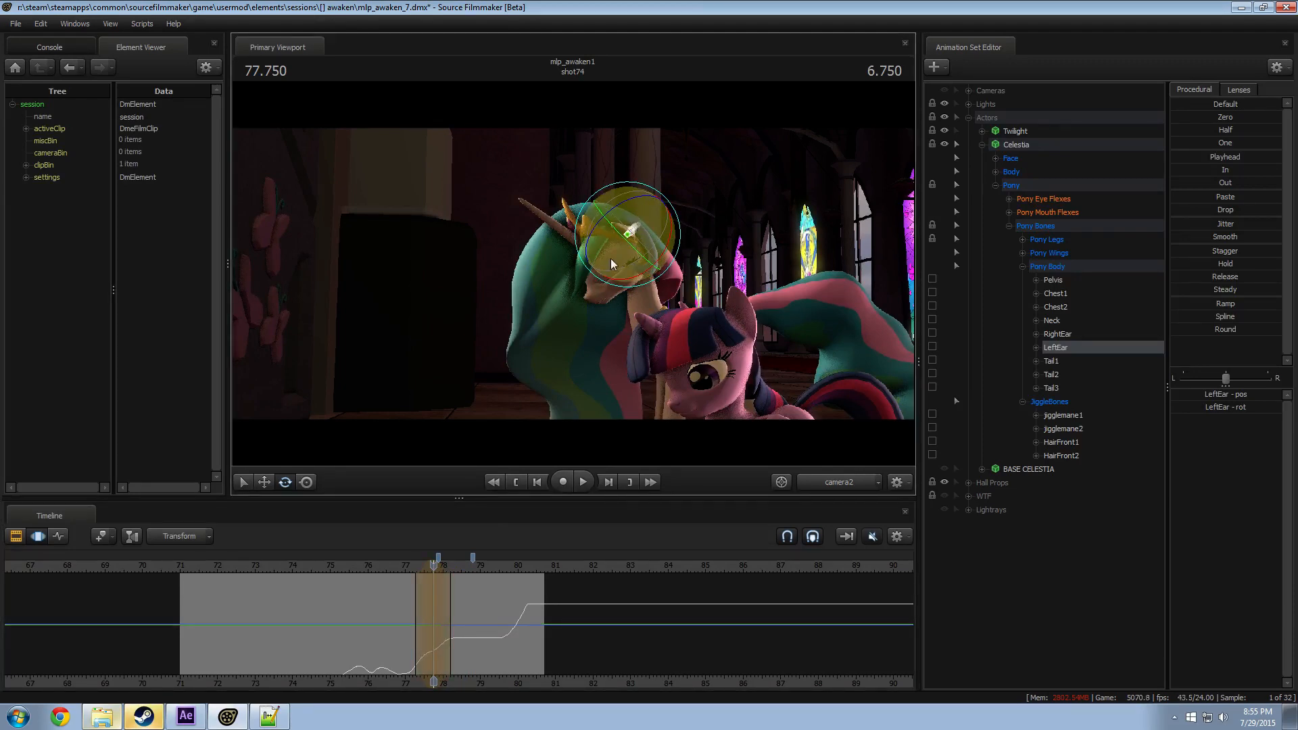
{"action": "key", "text": "space"}
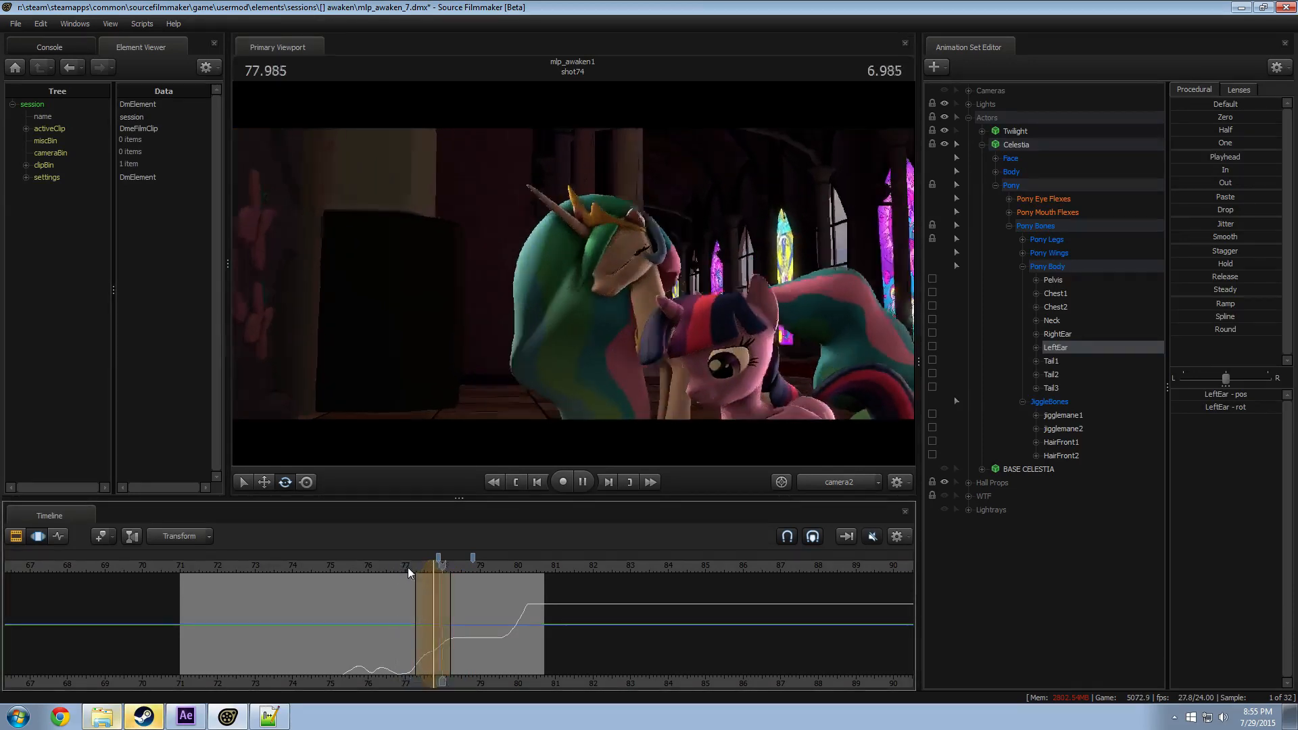
{"action": "left_click", "coordinate": [399, 569]}
{"action": "key", "text": "space"}
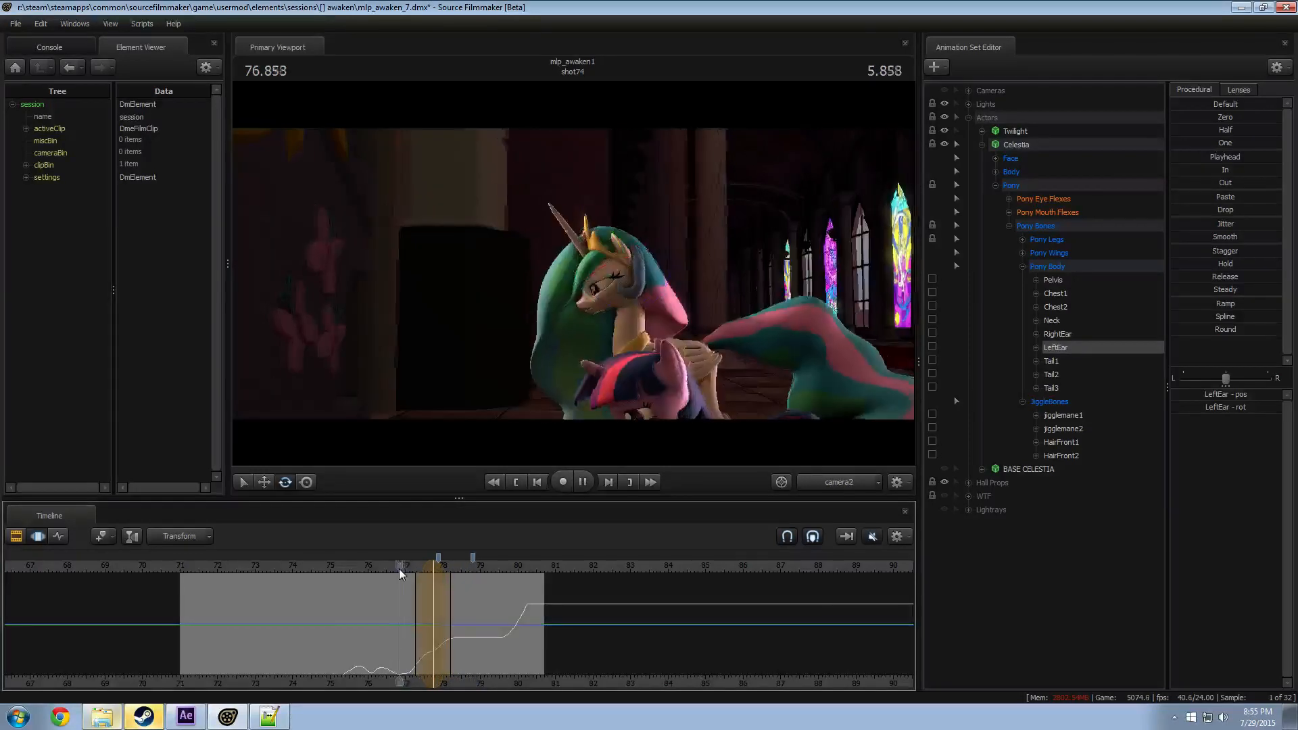
{"action": "key", "text": "ctrl+z"}
Step: Rotate LeftEar in the time selection centred on 77.75 s and play from about 77 s
{"action": "left_click_drag", "start_coordinate": [431, 570], "coordinate": [434, 572]}
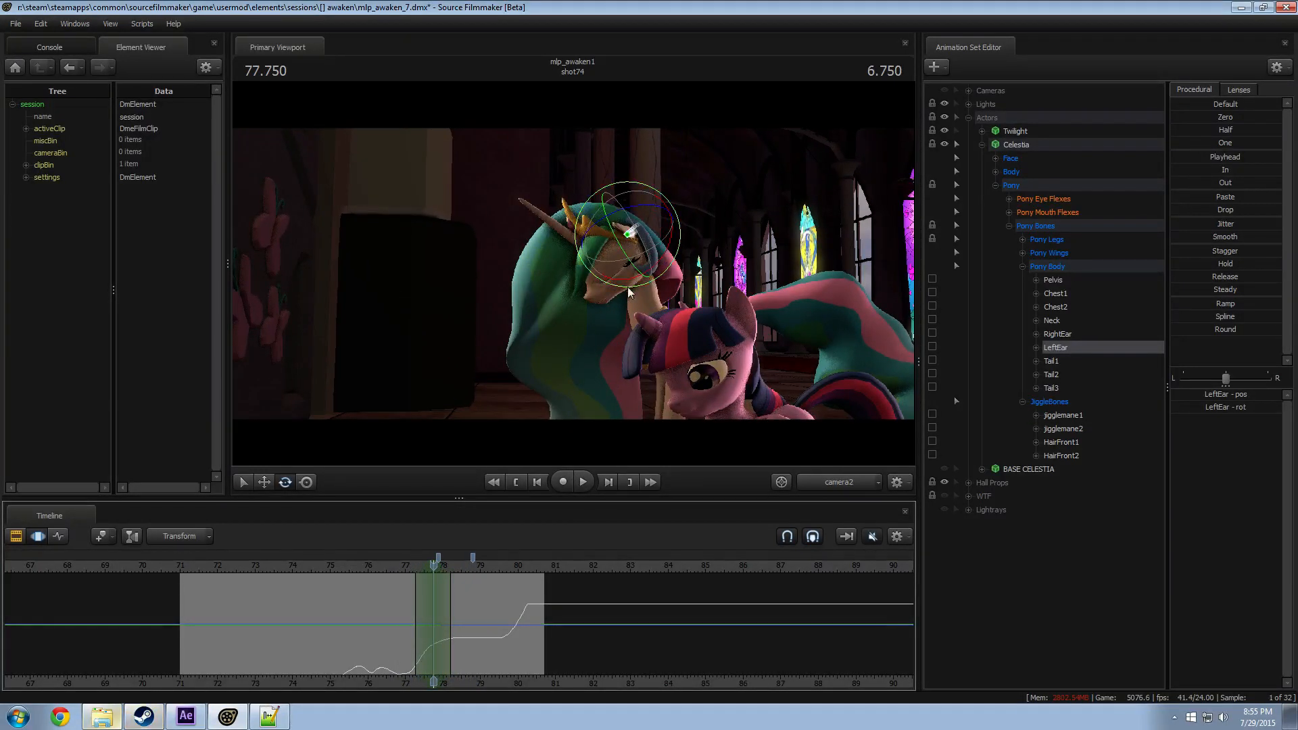
{"action": "left_click_drag", "start_coordinate": [667, 253], "coordinate": [656, 265]}
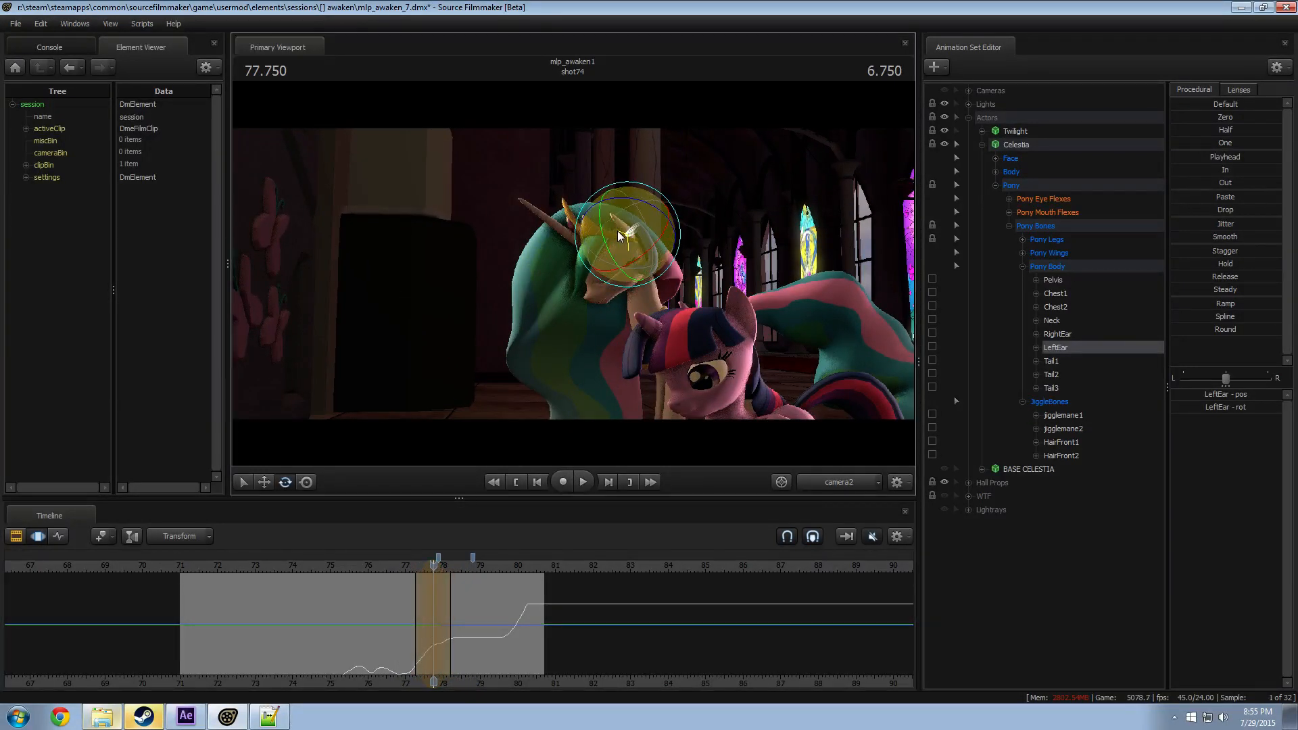
{"action": "left_click", "coordinate": [399, 567]}
{"action": "key", "text": "space"}
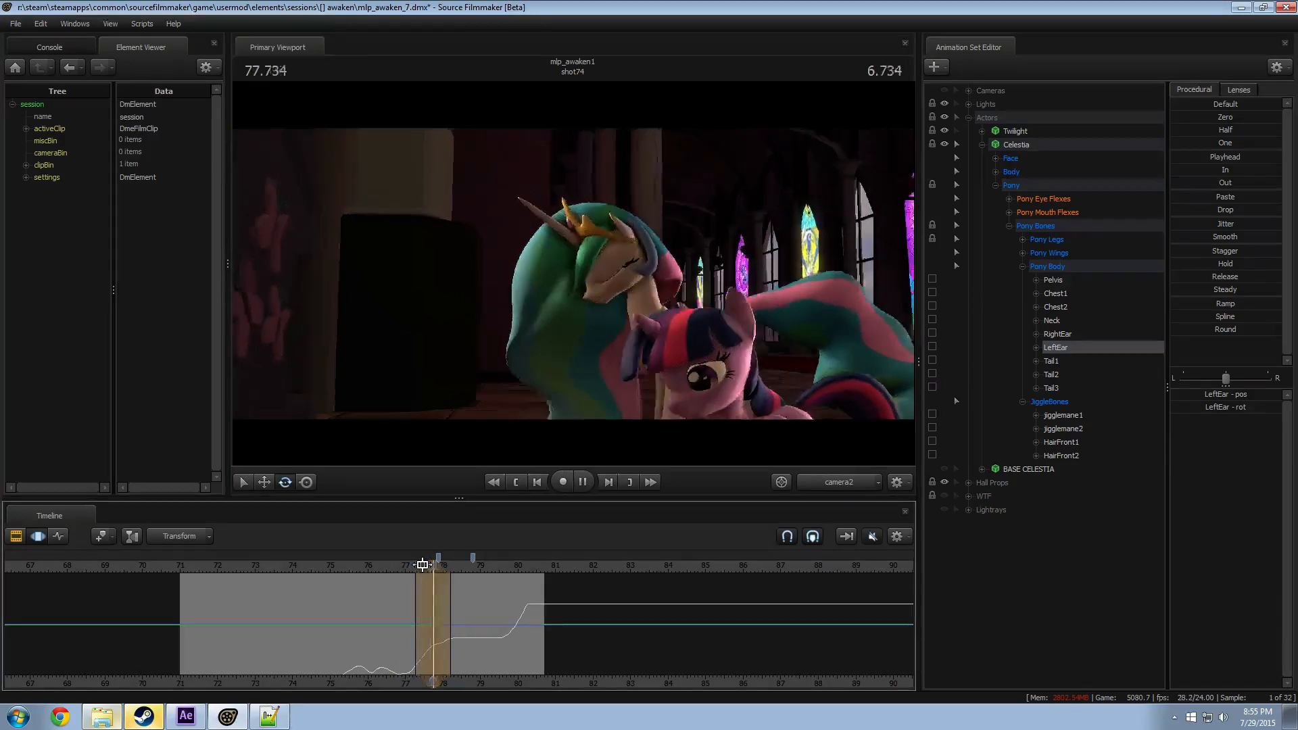
{"action": "key", "text": "space"}
Step: Move the LeftEar edit's time selection to about 77.9 s and back to about 77.75 s, playing each version
{"action": "left_click", "coordinate": [401, 566]}
{"action": "key", "text": "space"}
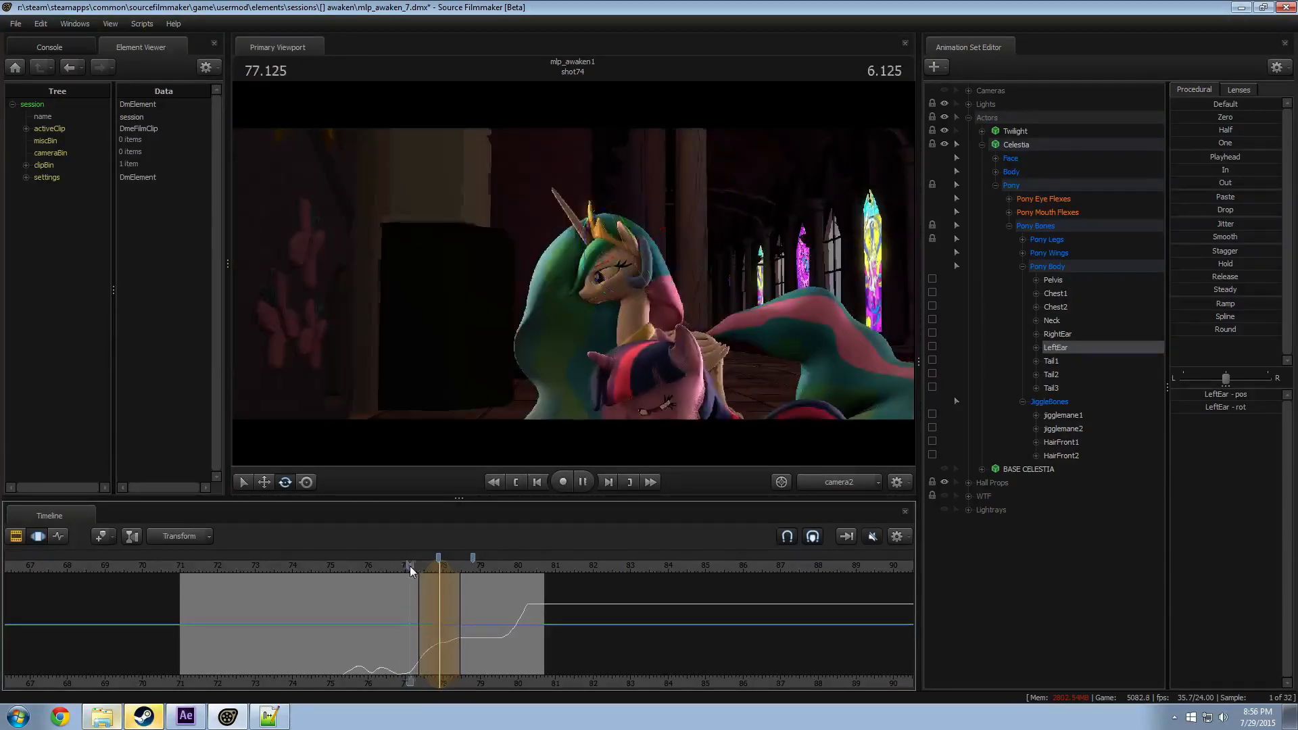
{"action": "key", "text": "space"}
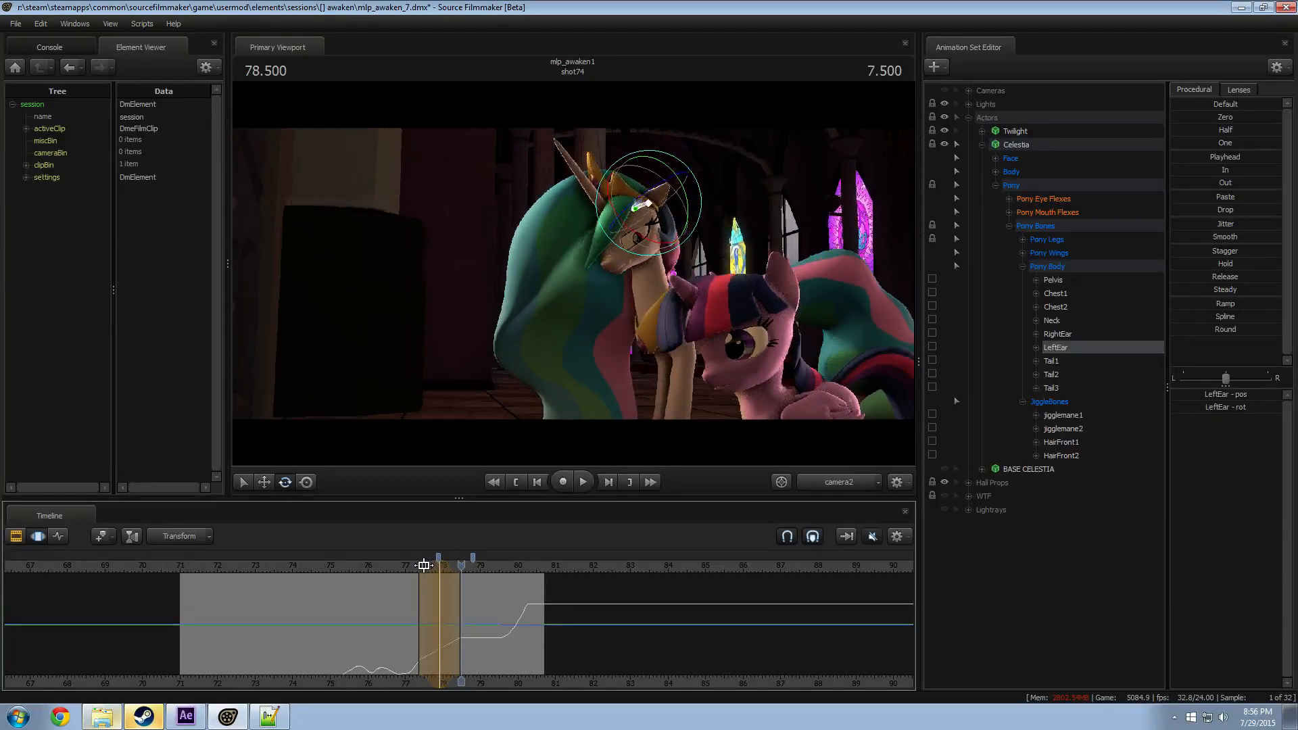
{"action": "left_click_drag", "start_coordinate": [406, 580], "coordinate": [411, 581]}
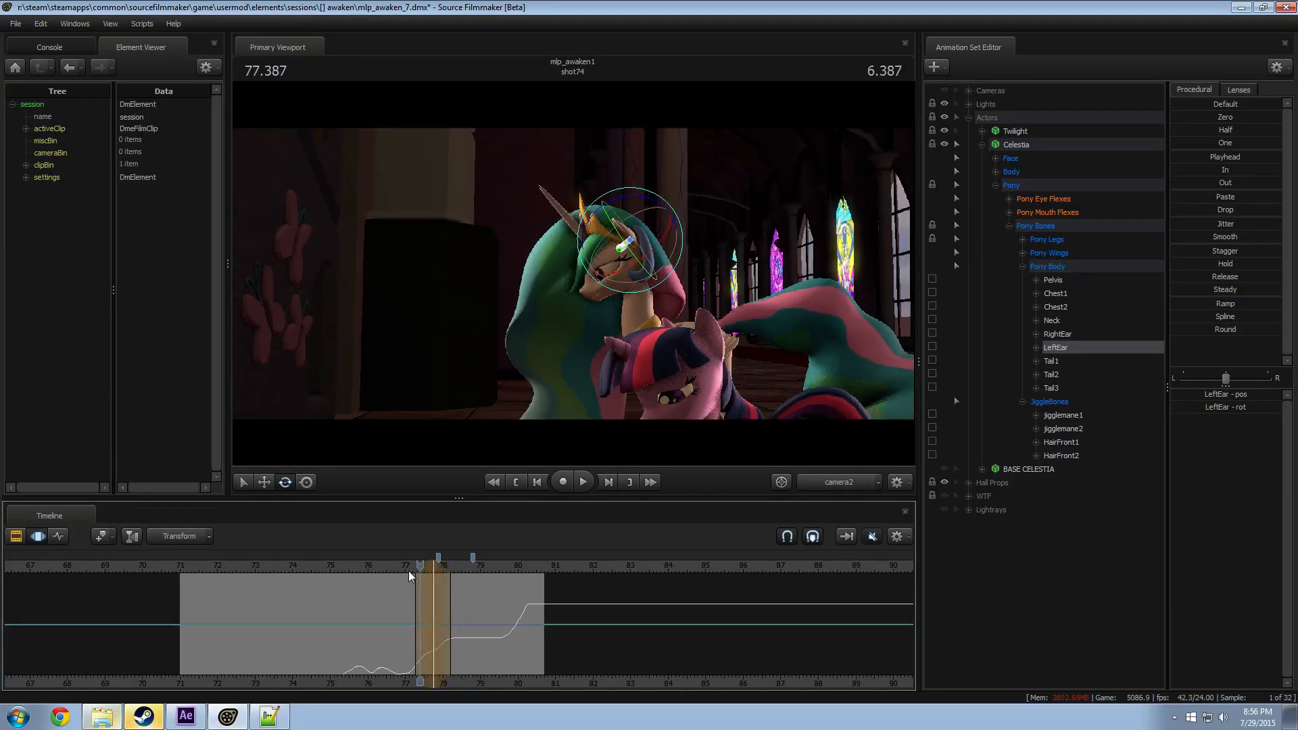
{"action": "left_click", "coordinate": [408, 570]}
{"action": "key", "text": "space"}
{"action": "key", "text": "space"}
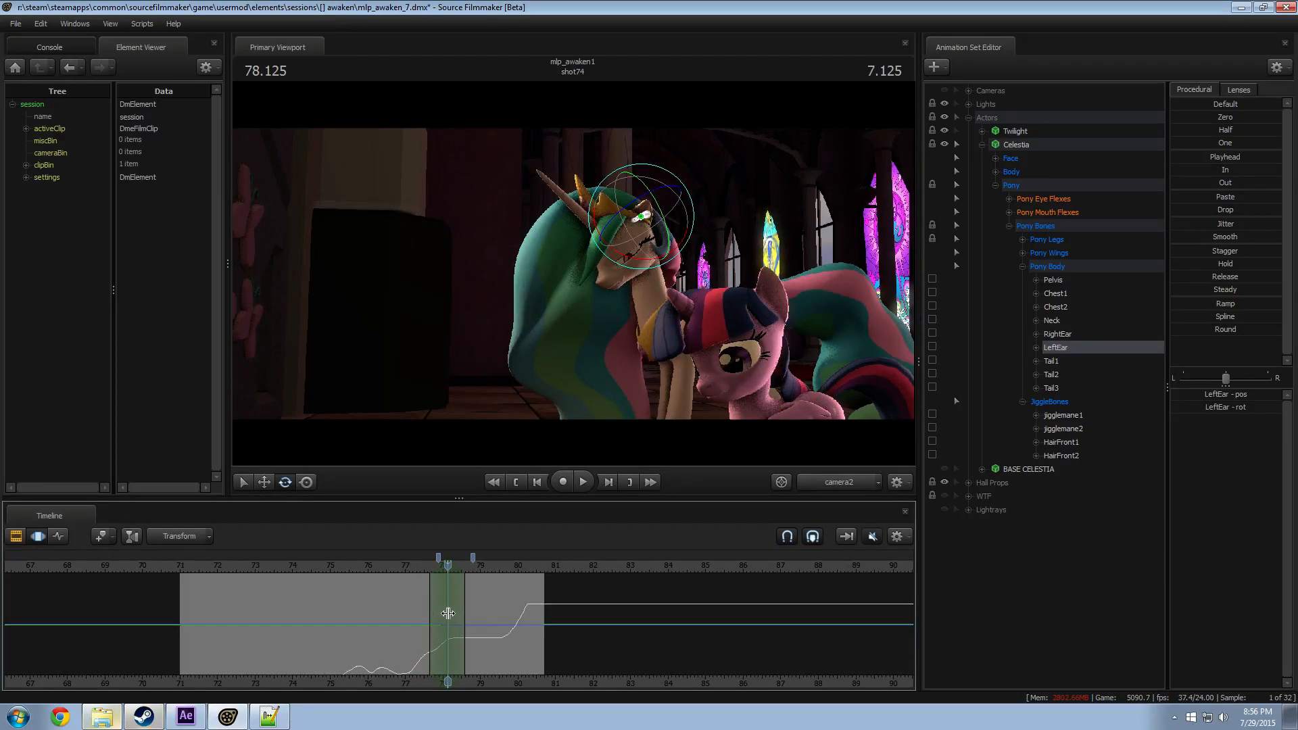
Step: Try rotating LeftEar at 78.125 s, shift the time selection to about 78 s, then play and undo the edit
{"action": "left_click_drag", "start_coordinate": [648, 266], "coordinate": [636, 265]}
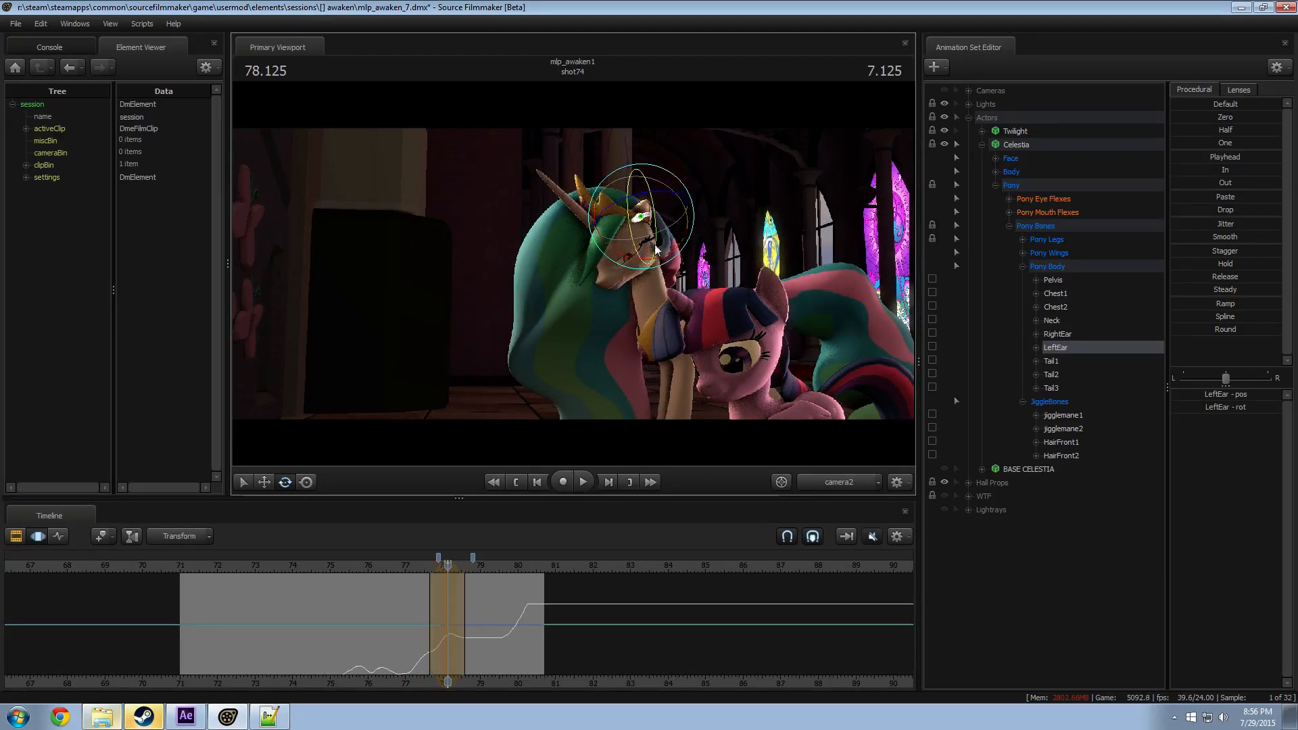
{"action": "key", "text": "space"}
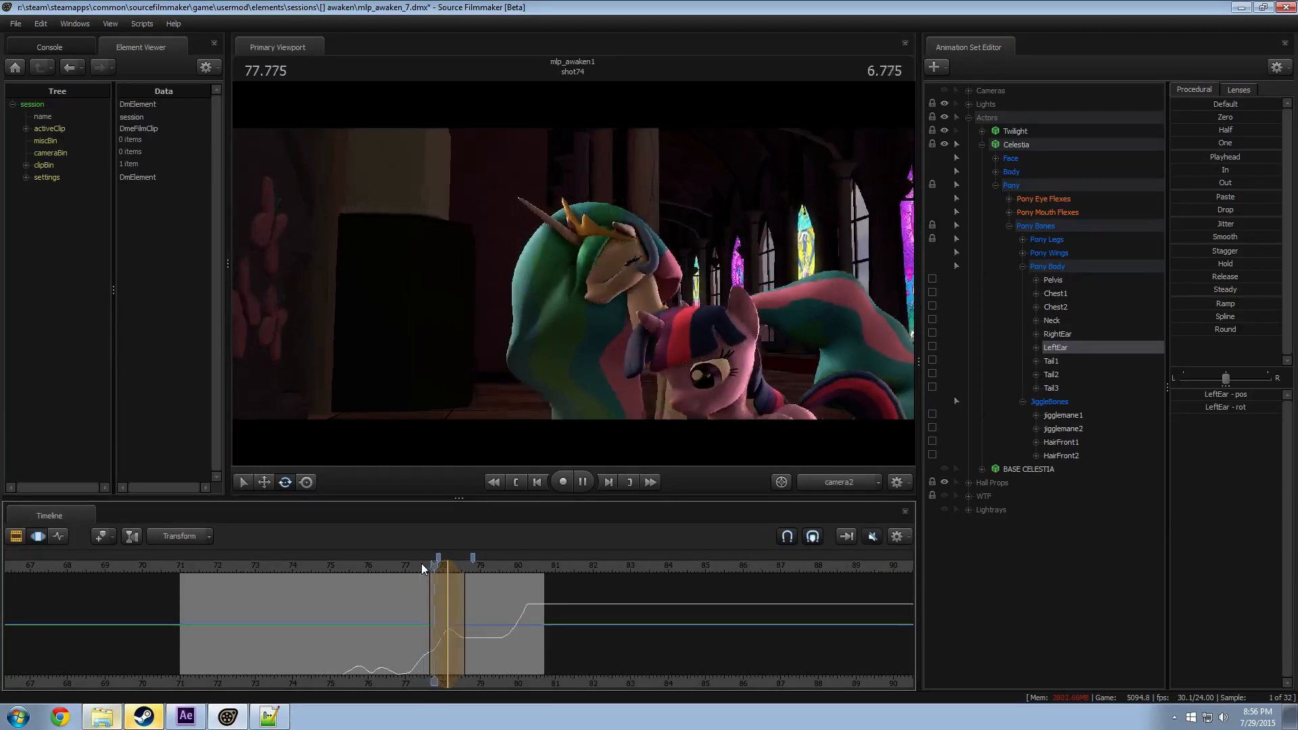
{"action": "key", "text": "space"}
{"action": "left_click_drag", "start_coordinate": [447, 570], "coordinate": [440, 570]}
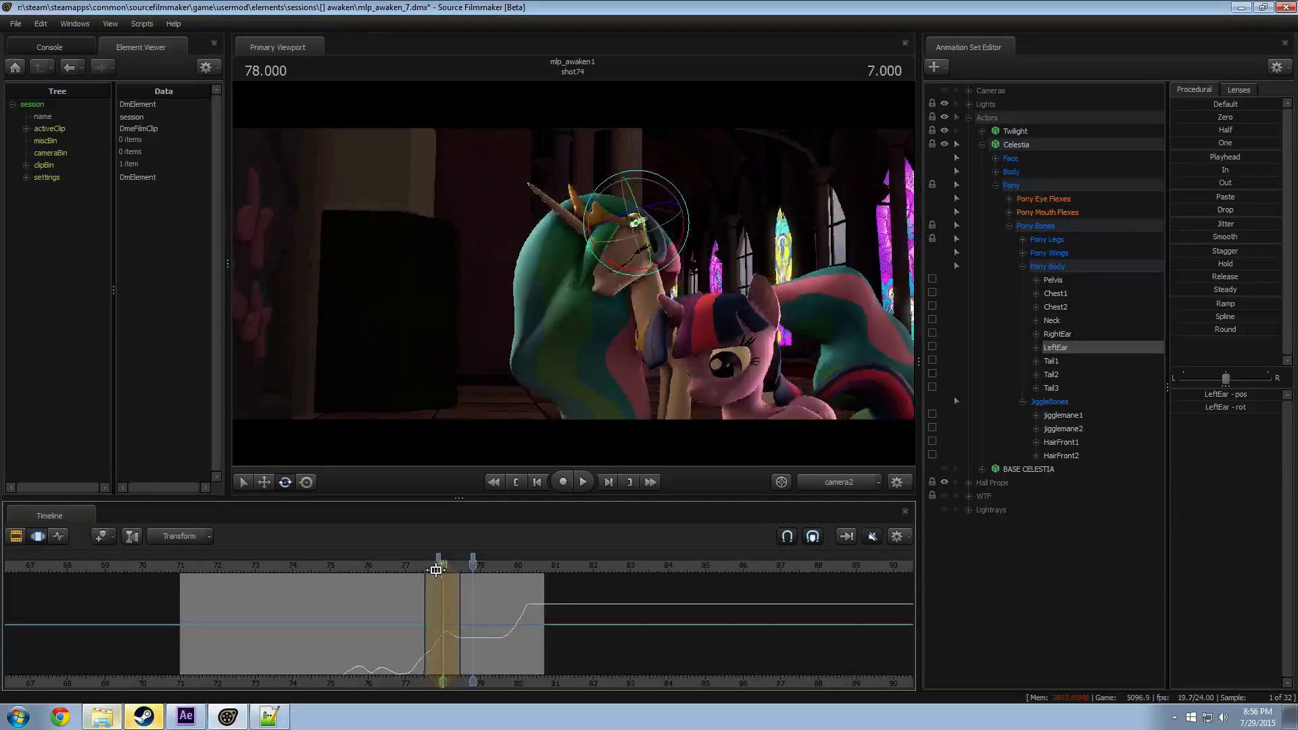
{"action": "key", "text": "space"}
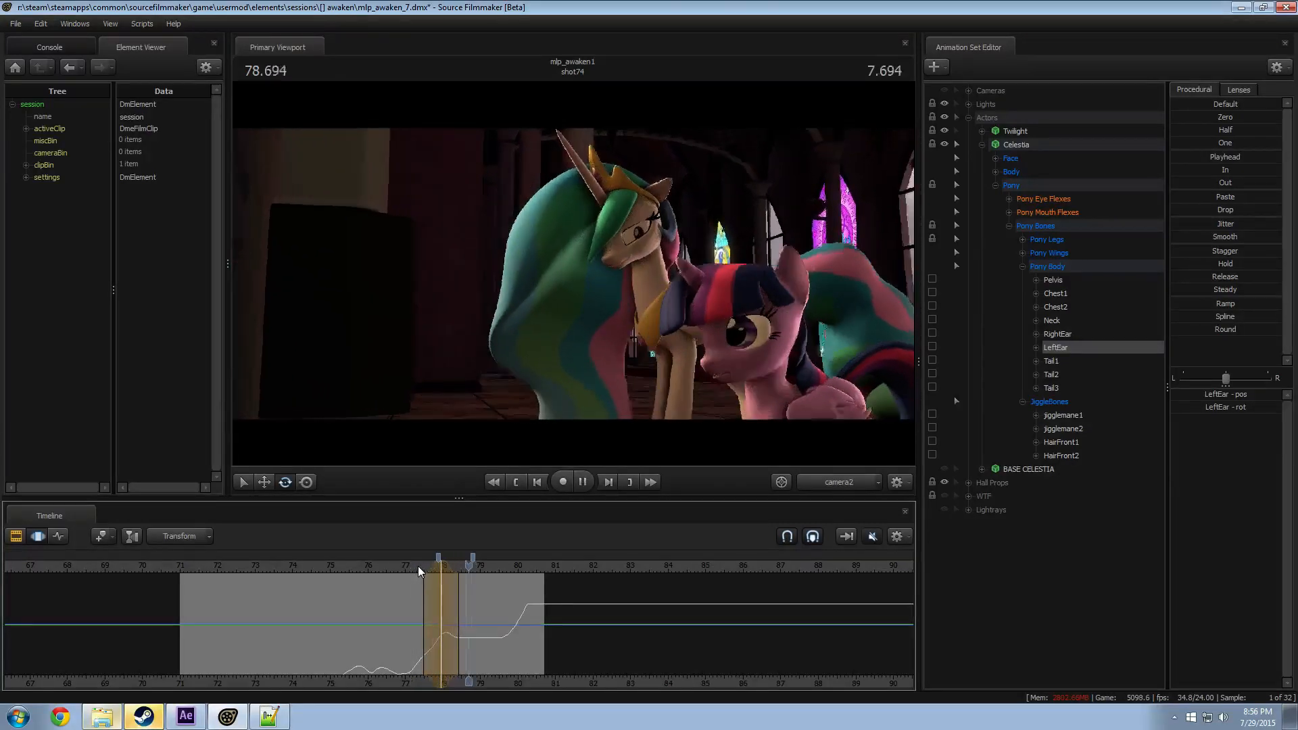
{"action": "left_click", "coordinate": [412, 565]}
{"action": "key", "text": "space"}
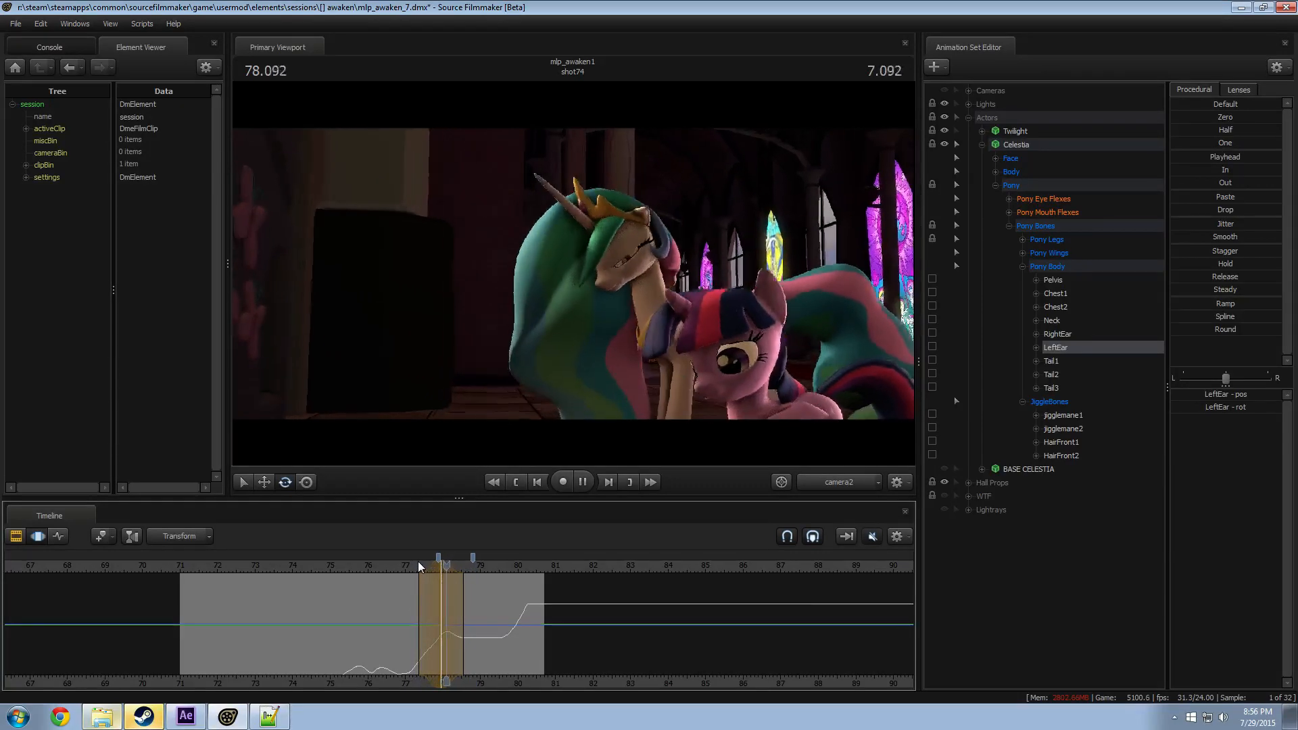
{"action": "key", "text": "space"}
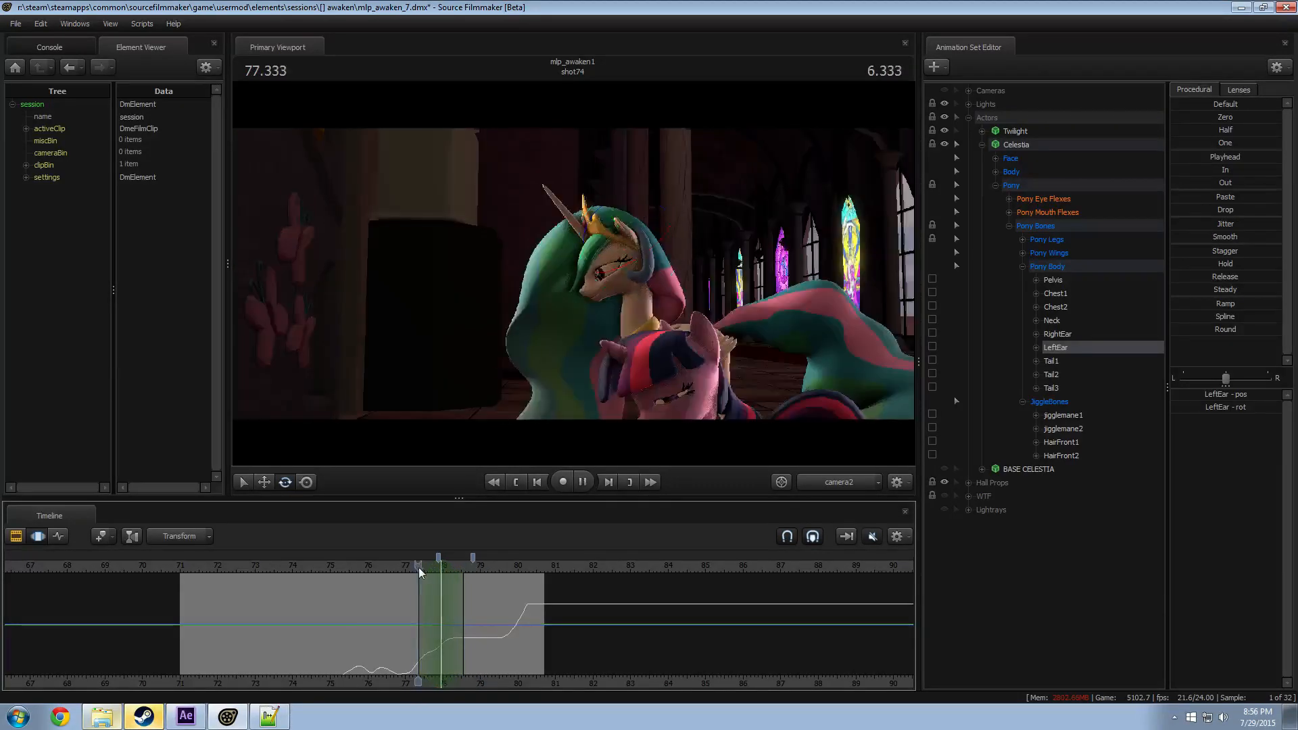
{"action": "key", "text": "space"}
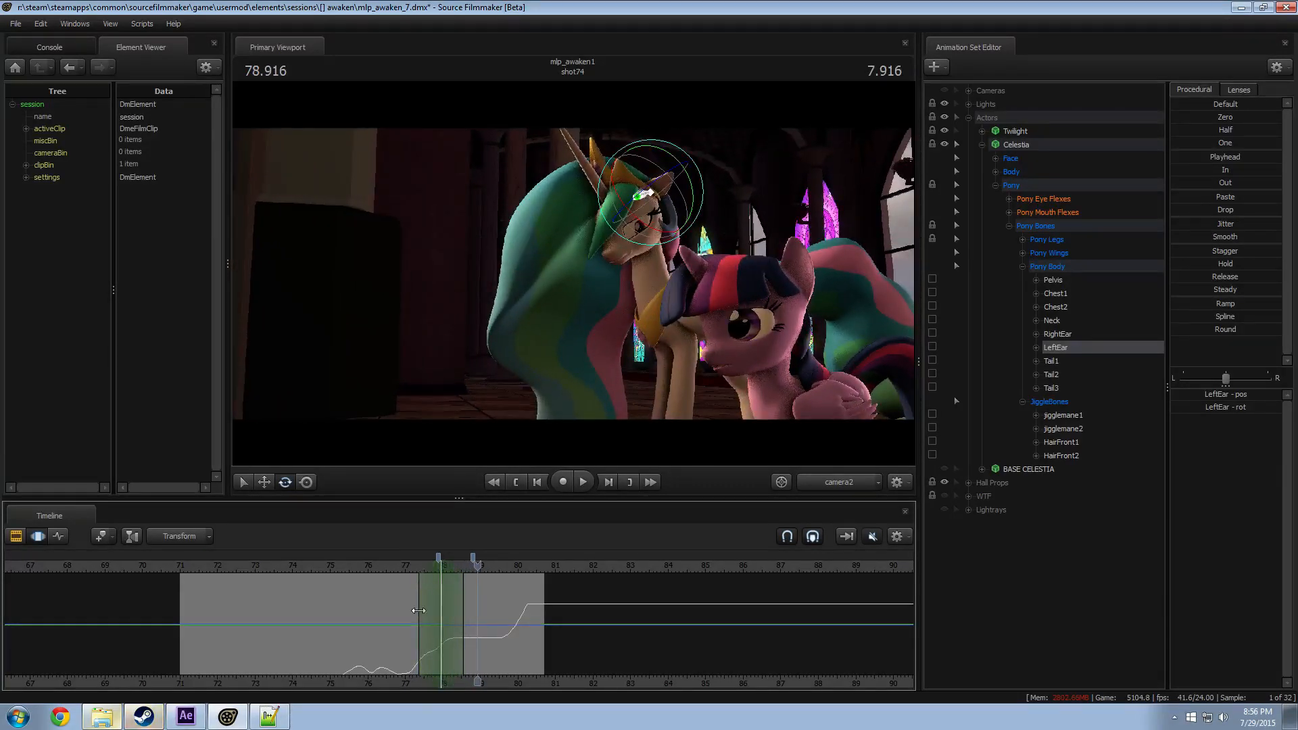
Step: Rotate LeftEar in the time selection centred on about 77.9 s and play the result from about 77 s
{"action": "key", "text": "shift"}
{"action": "left_click_drag", "start_coordinate": [407, 566], "coordinate": [440, 566]}
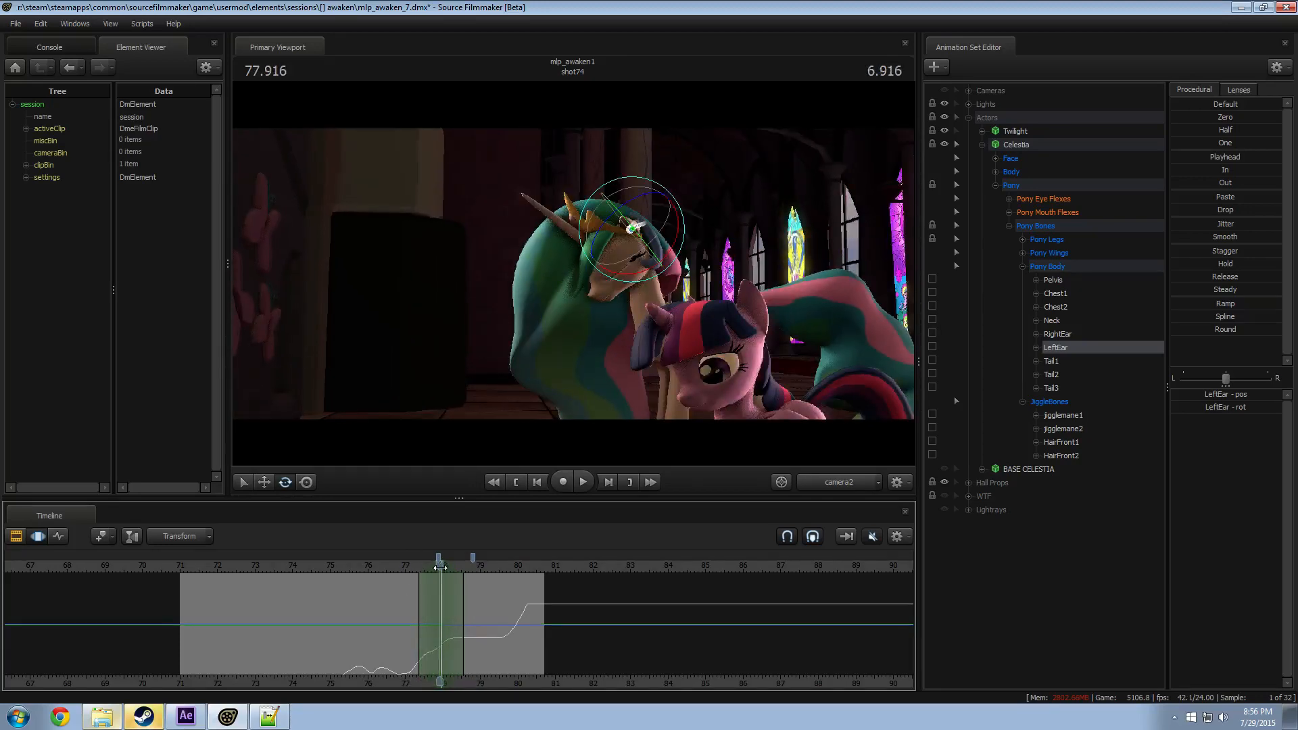
{"action": "left_click_drag", "start_coordinate": [622, 271], "coordinate": [617, 268]}
{"action": "left_click", "coordinate": [407, 564]}
{"action": "key", "text": "space"}
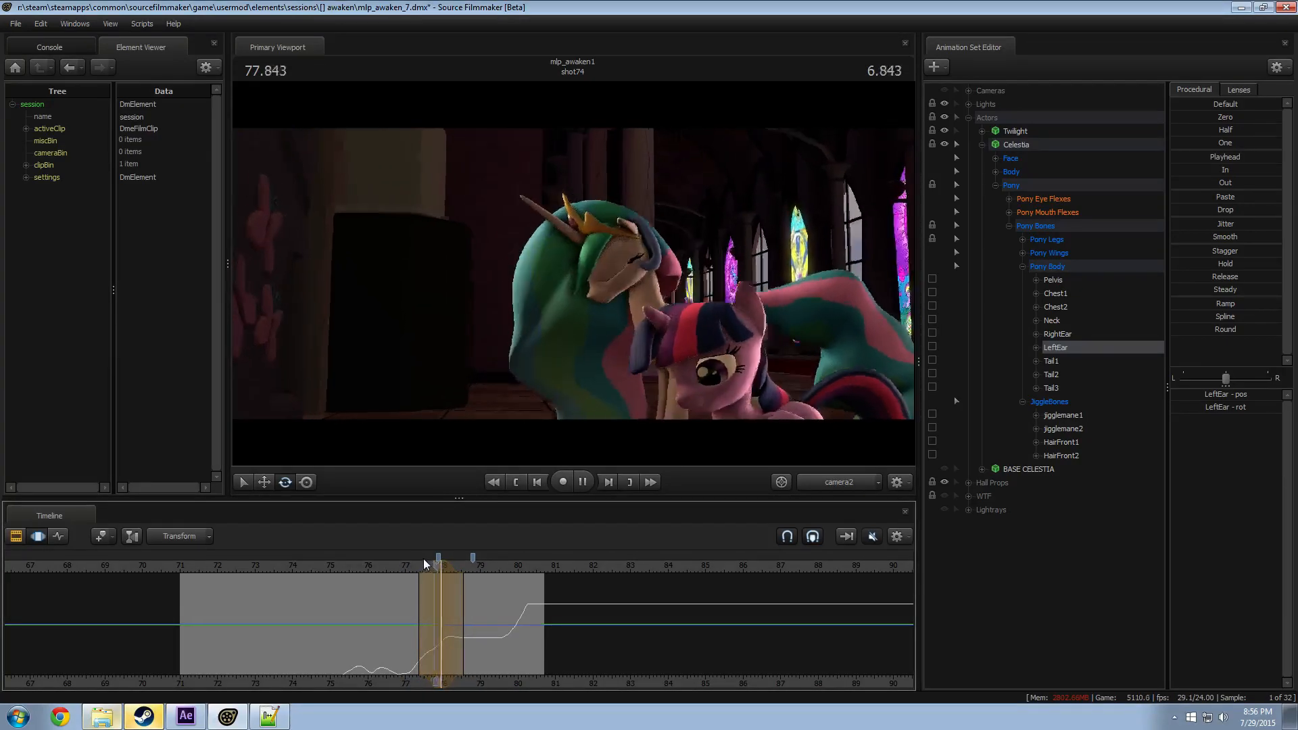
{"action": "key", "text": "space"}
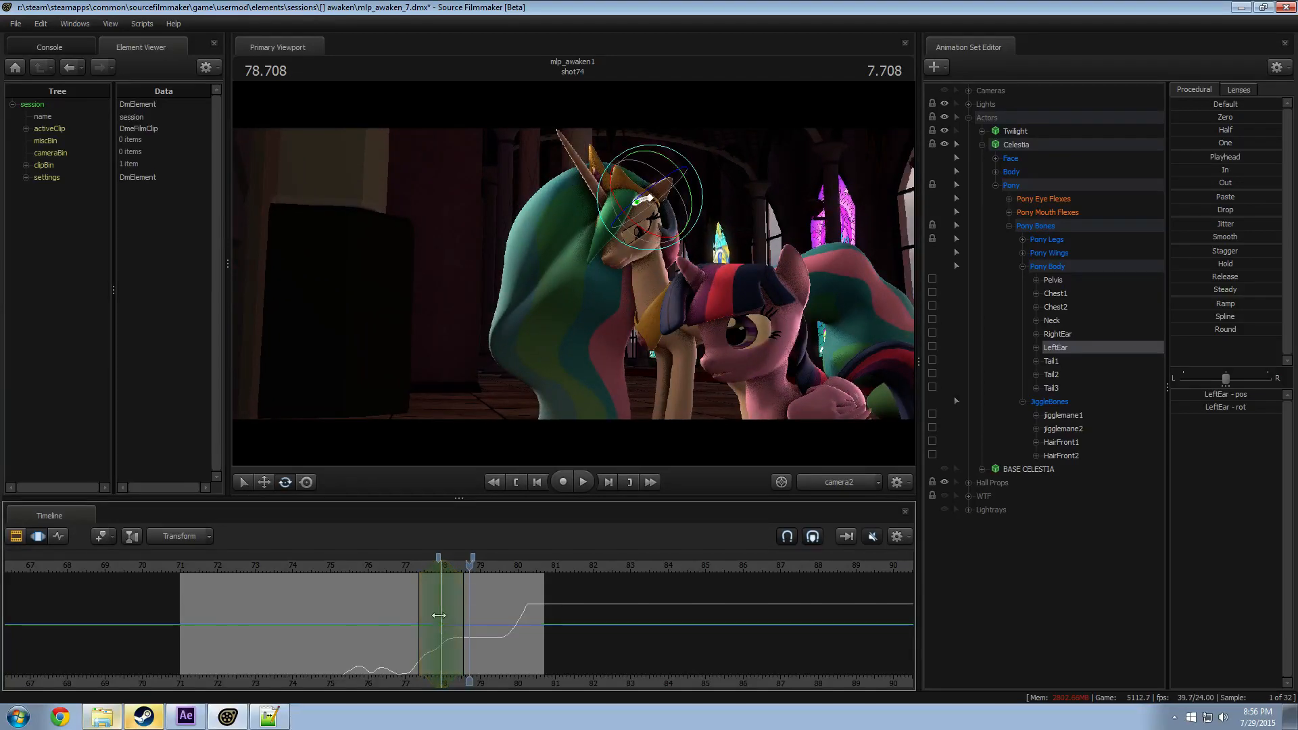
{"action": "key", "text": "space"}
{"action": "left_click", "coordinate": [403, 566]}
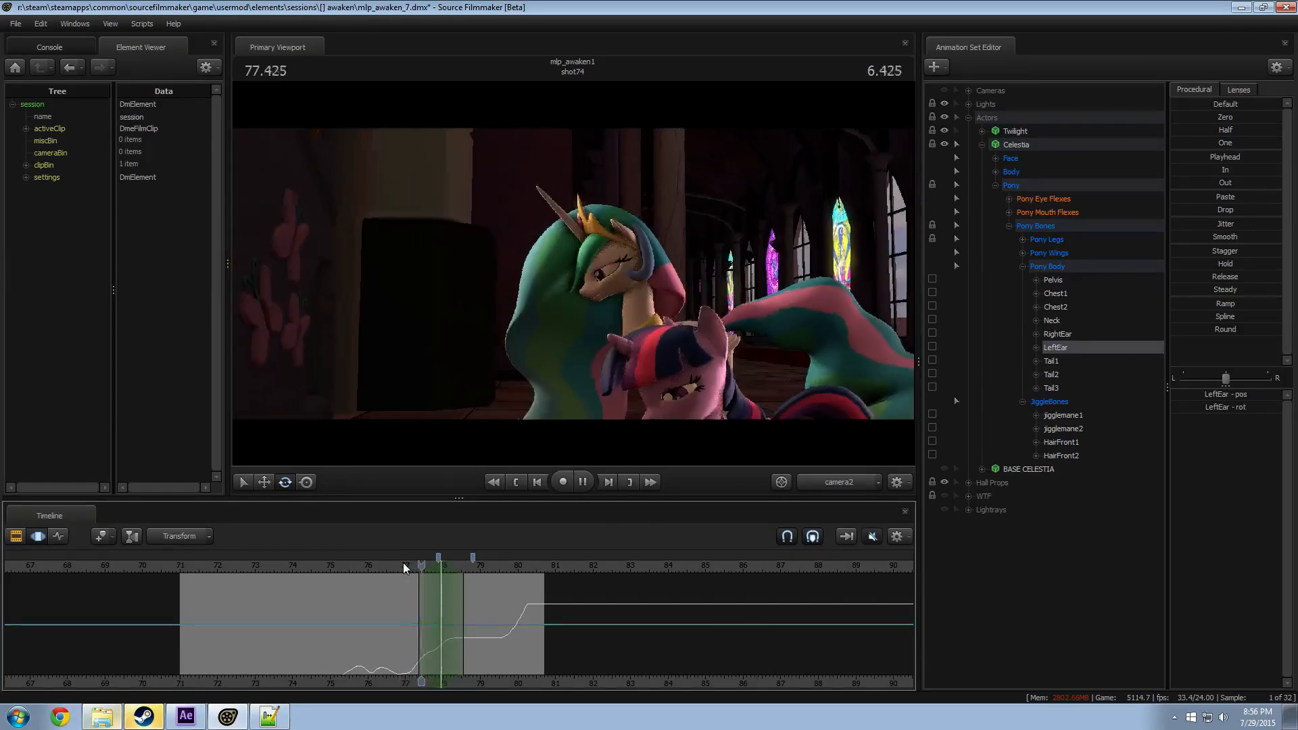
{"action": "key", "text": "space"}
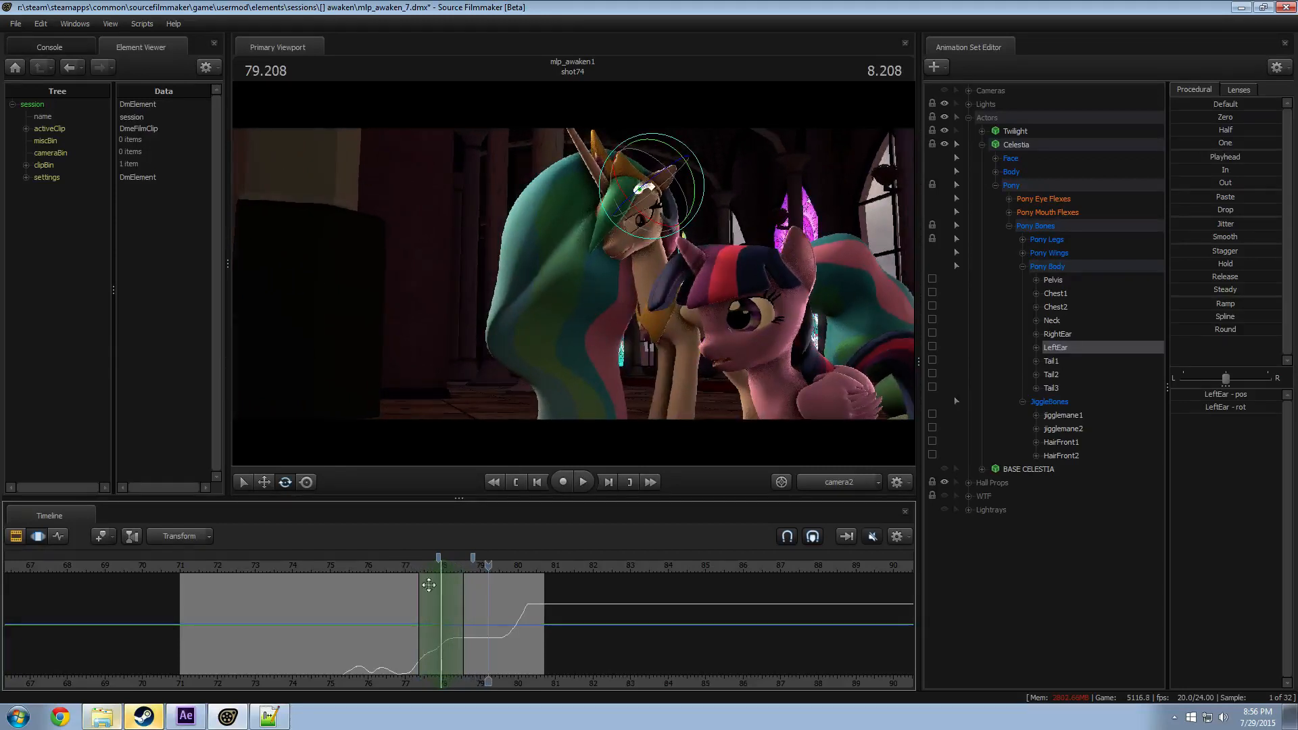
Step: Centre the time selection on 78.5 s, rotate LeftEar there using the Work Camera and play from about 77 s
{"action": "left_click_drag", "start_coordinate": [429, 585], "coordinate": [462, 583]}
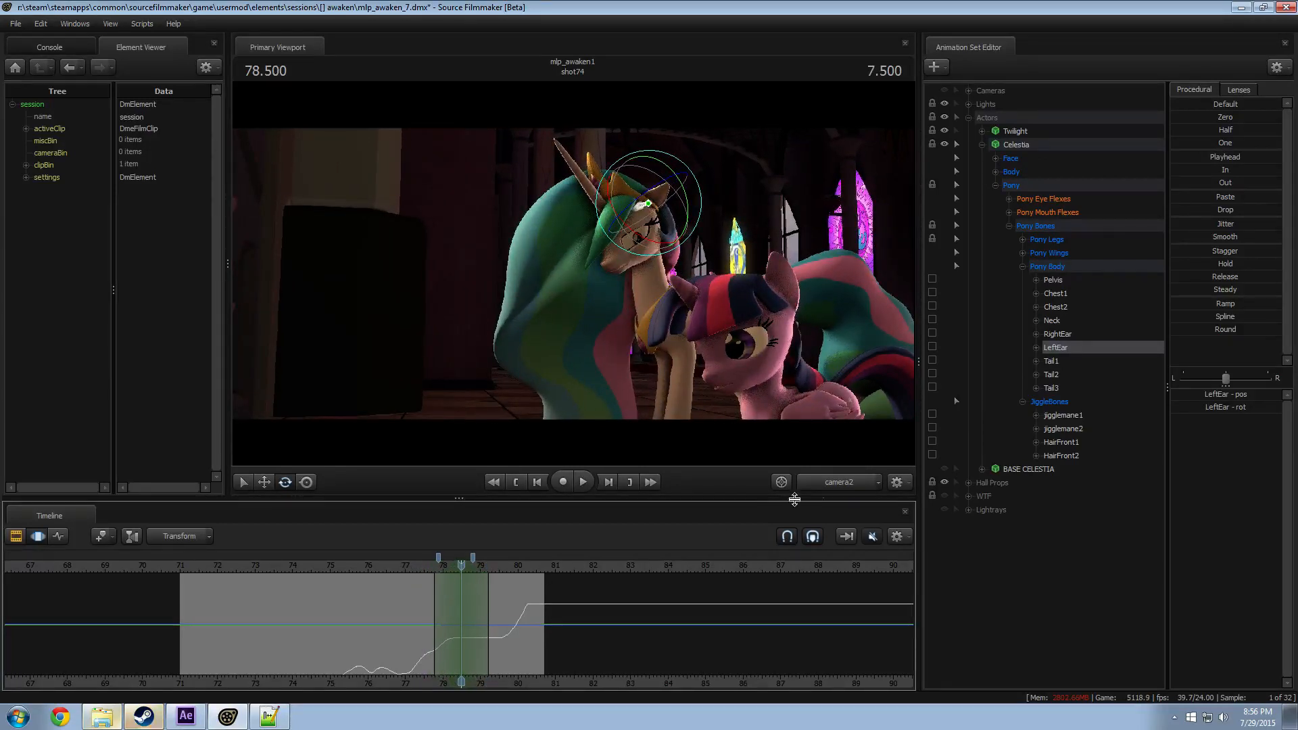
{"action": "left_click", "coordinate": [810, 484]}
{"action": "left_click_drag", "start_coordinate": [641, 303], "coordinate": [638, 281]}
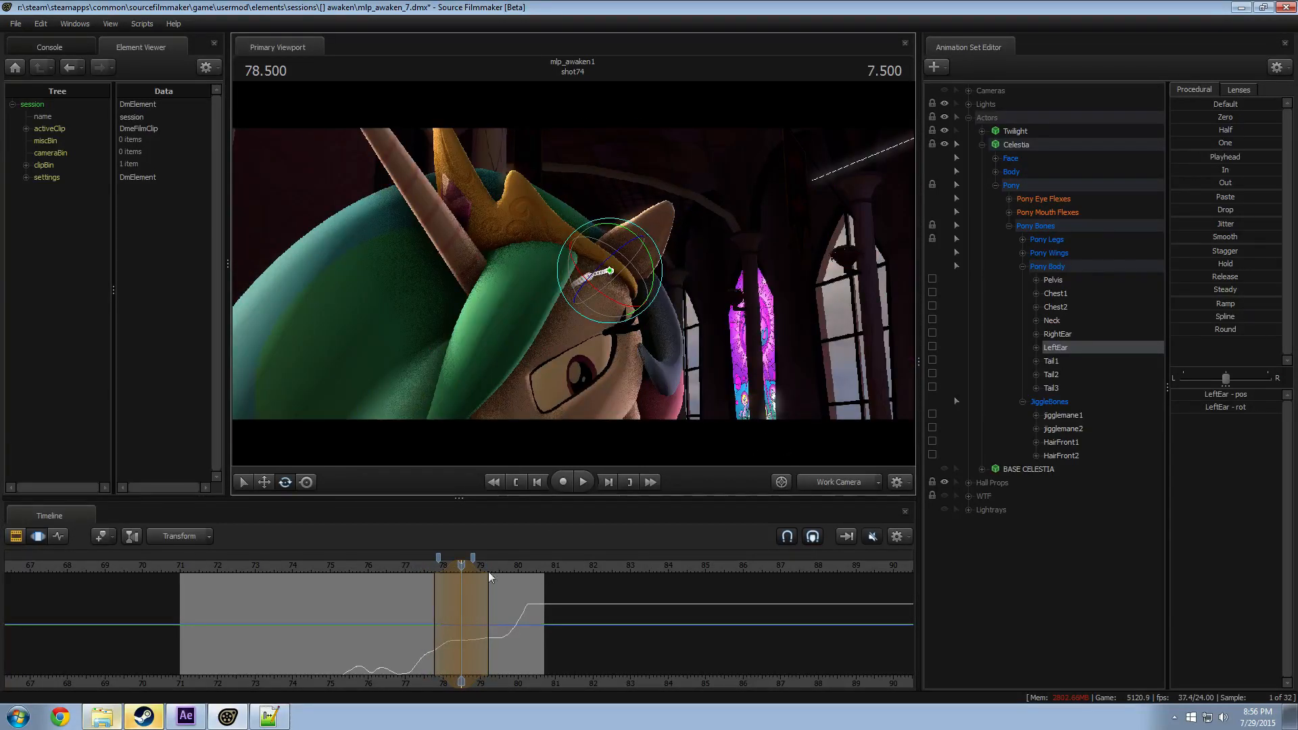
{"action": "left_click", "coordinate": [404, 569]}
{"action": "key", "text": "space"}
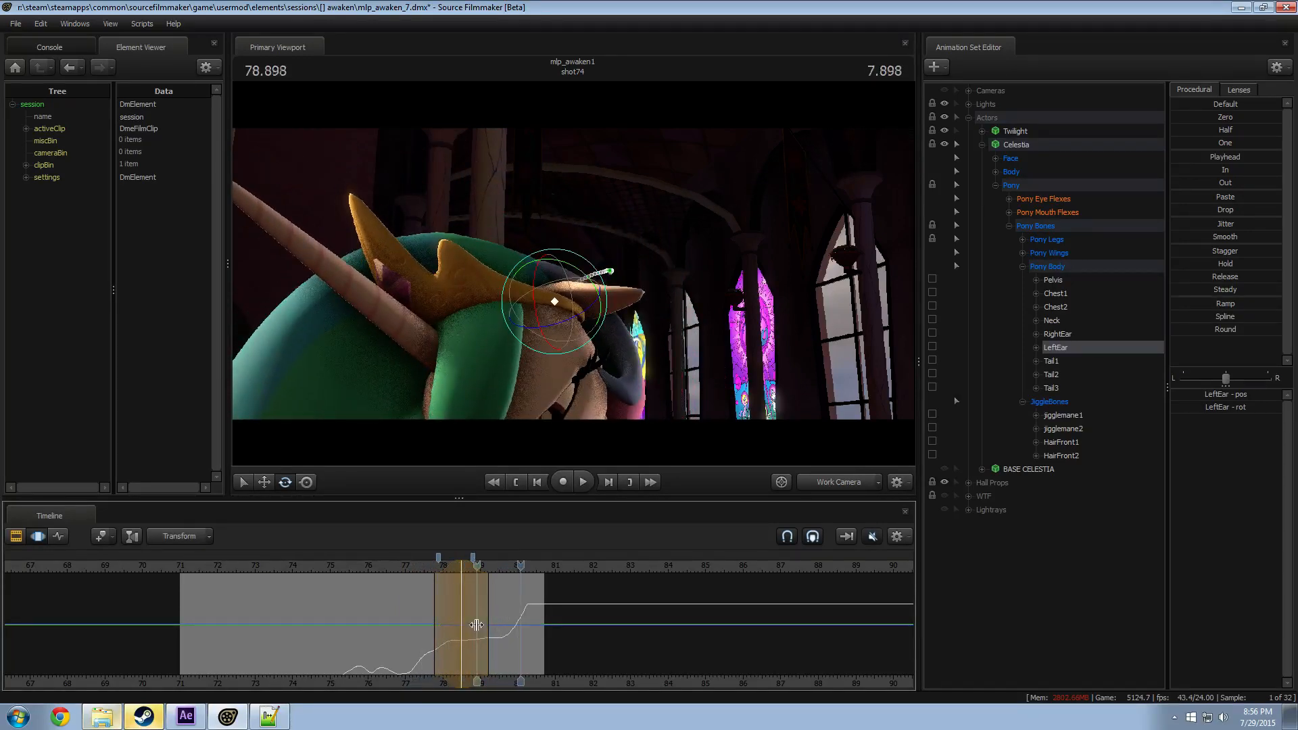
Step: Rotate LeftEar in a time selection from about 79.2 to 80.1 s and play it
{"action": "left_click", "coordinate": [505, 626]}
{"action": "left_click", "coordinate": [505, 626]}
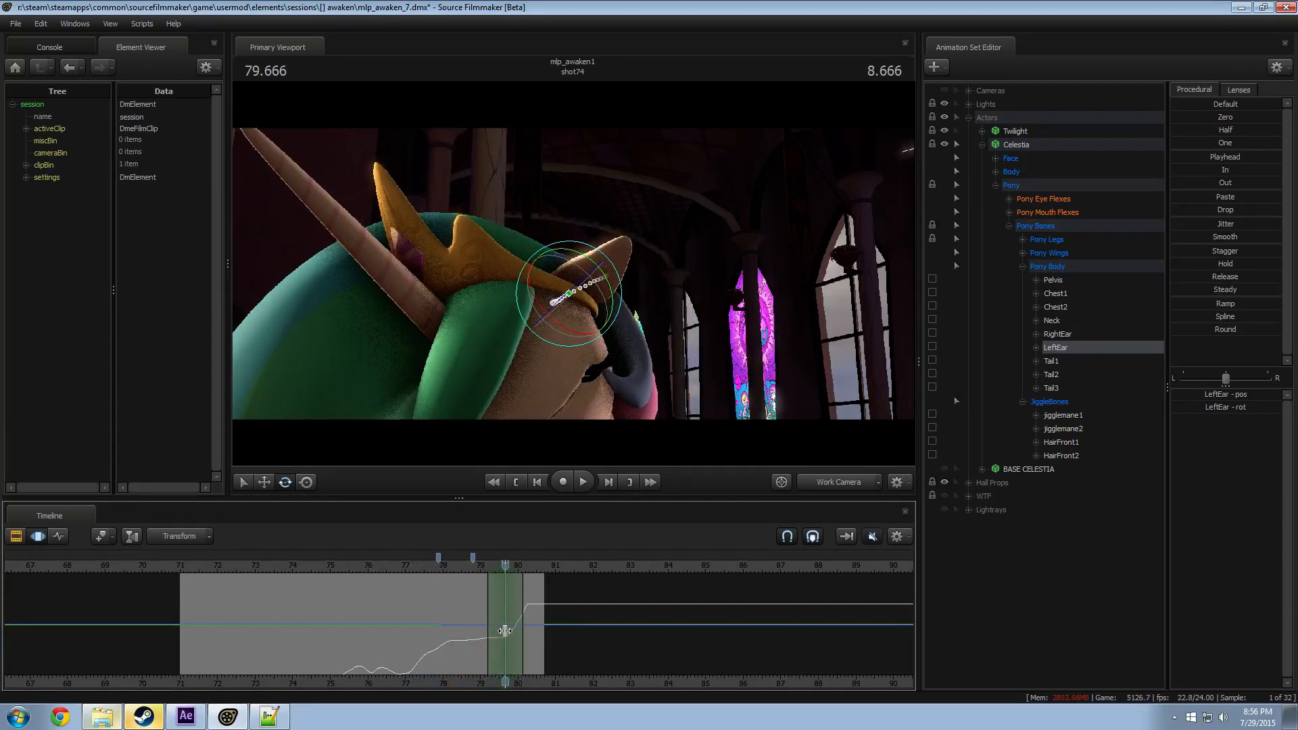
{"action": "key", "text": "space"}
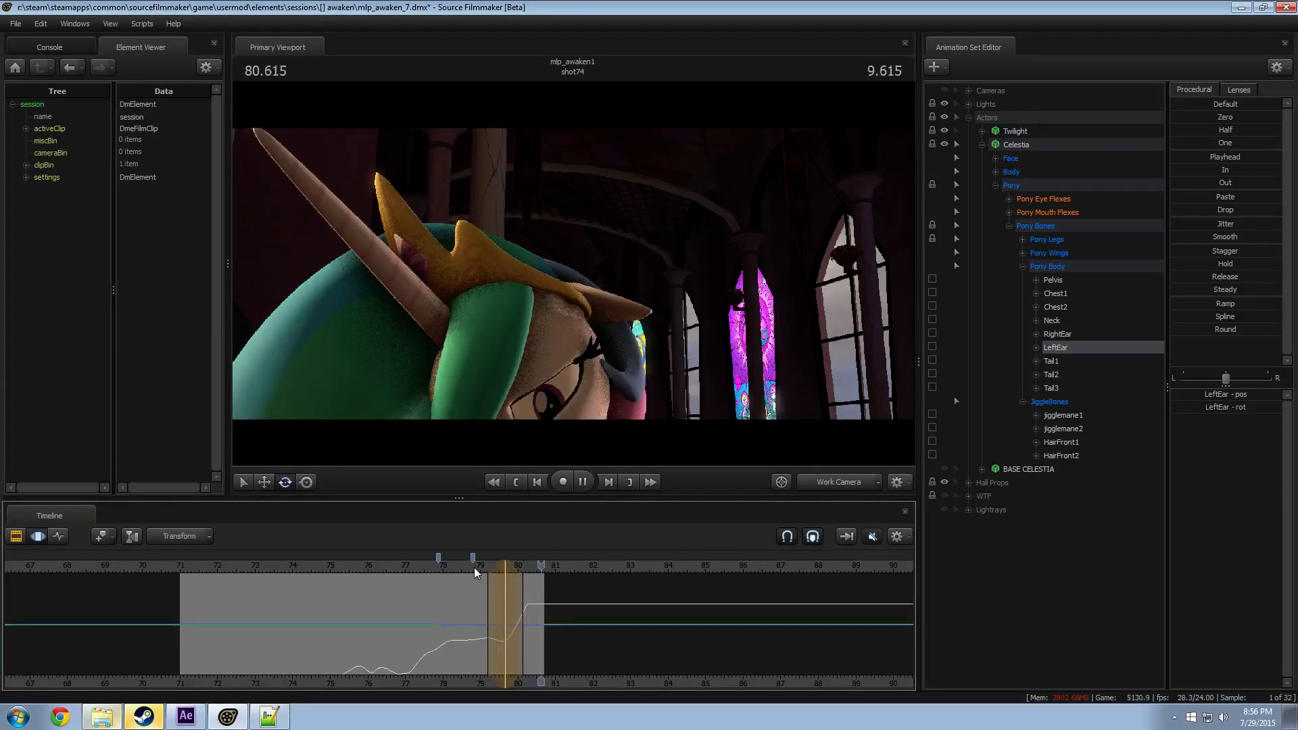
{"action": "key", "text": "space"}
Step: Rotate LeftEar in a time selection centred on 80.333 s, extend its falloff to about 81 s and play the result
{"action": "left_click_drag", "start_coordinate": [474, 610], "coordinate": [530, 611]}
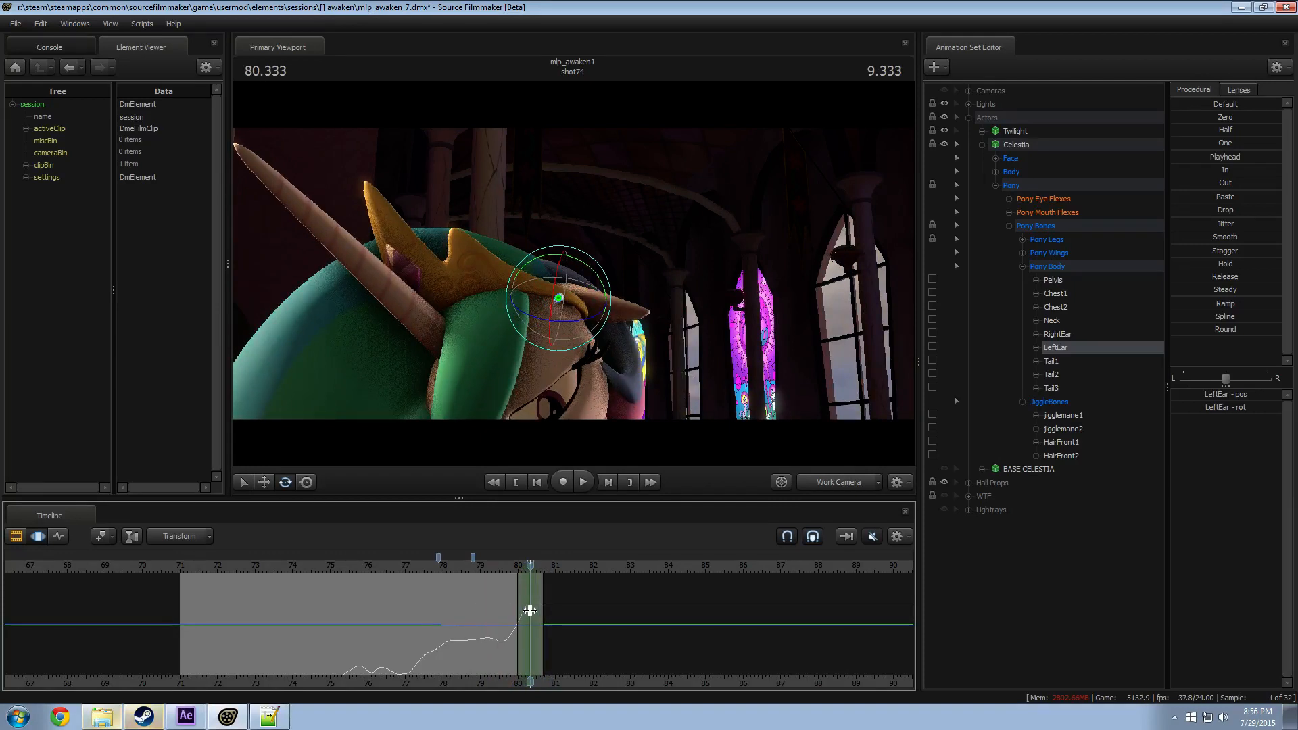
{"action": "left_click_drag", "start_coordinate": [560, 329], "coordinate": [608, 310]}
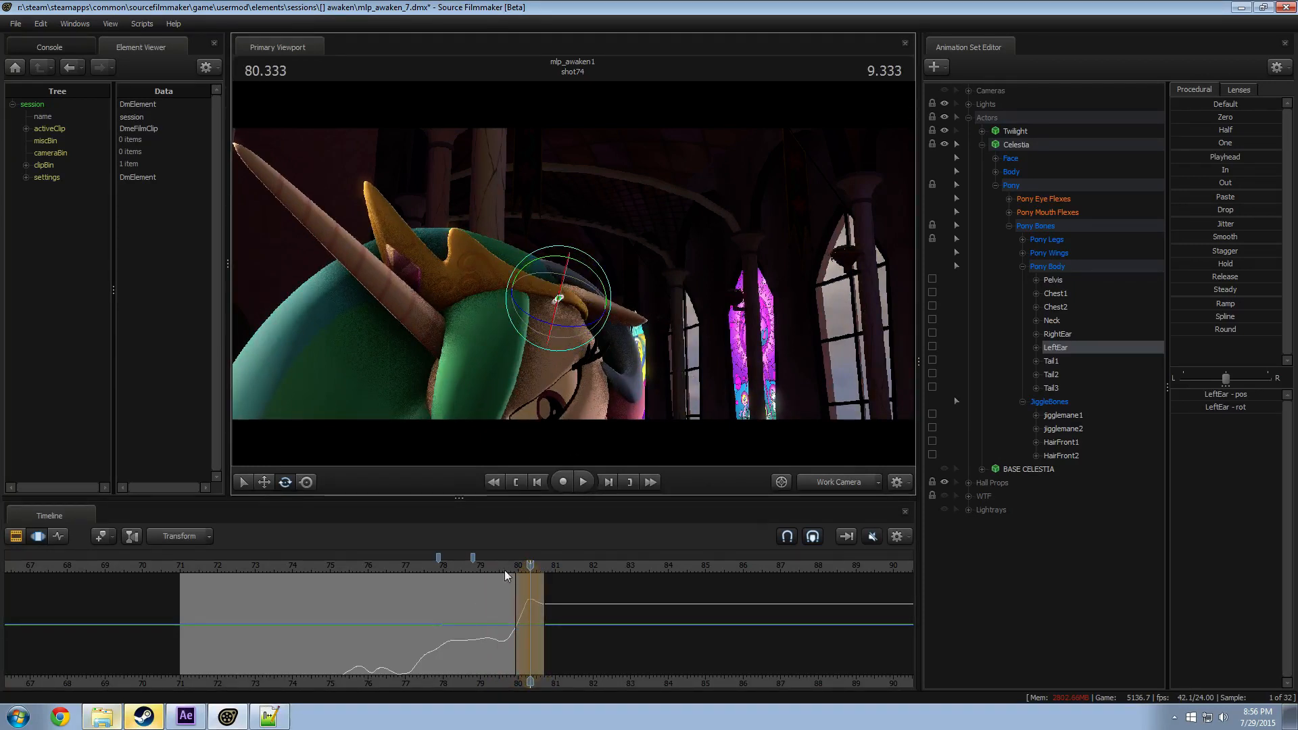
{"action": "key", "text": "space"}
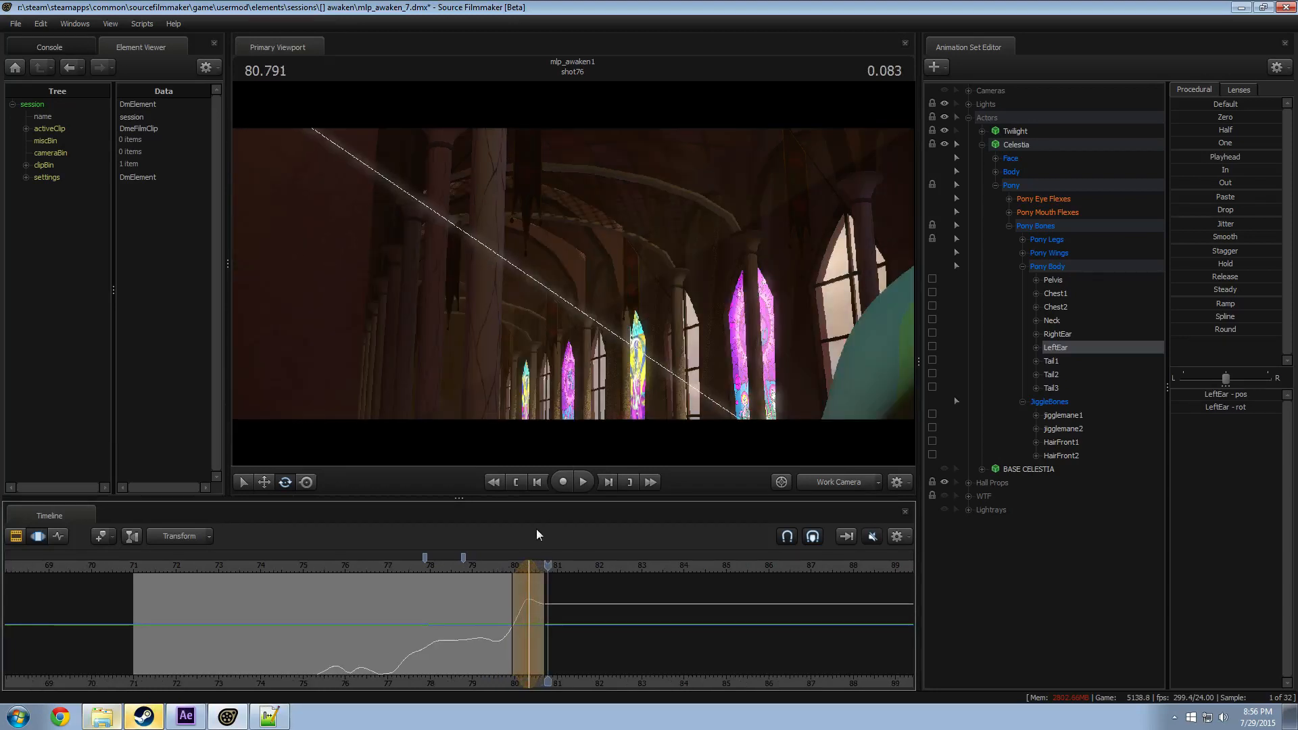
{"action": "left_click", "coordinate": [529, 570]}
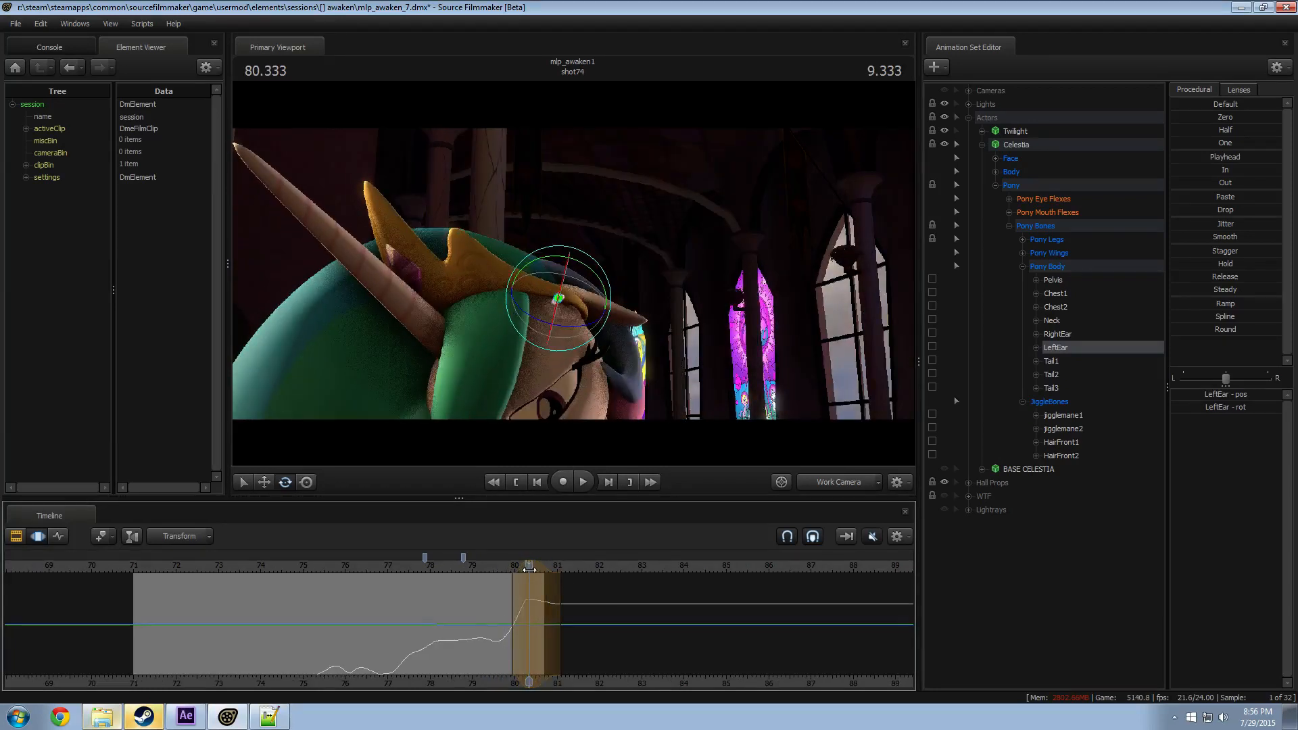
{"action": "left_click_drag", "start_coordinate": [642, 377], "coordinate": [604, 248]}
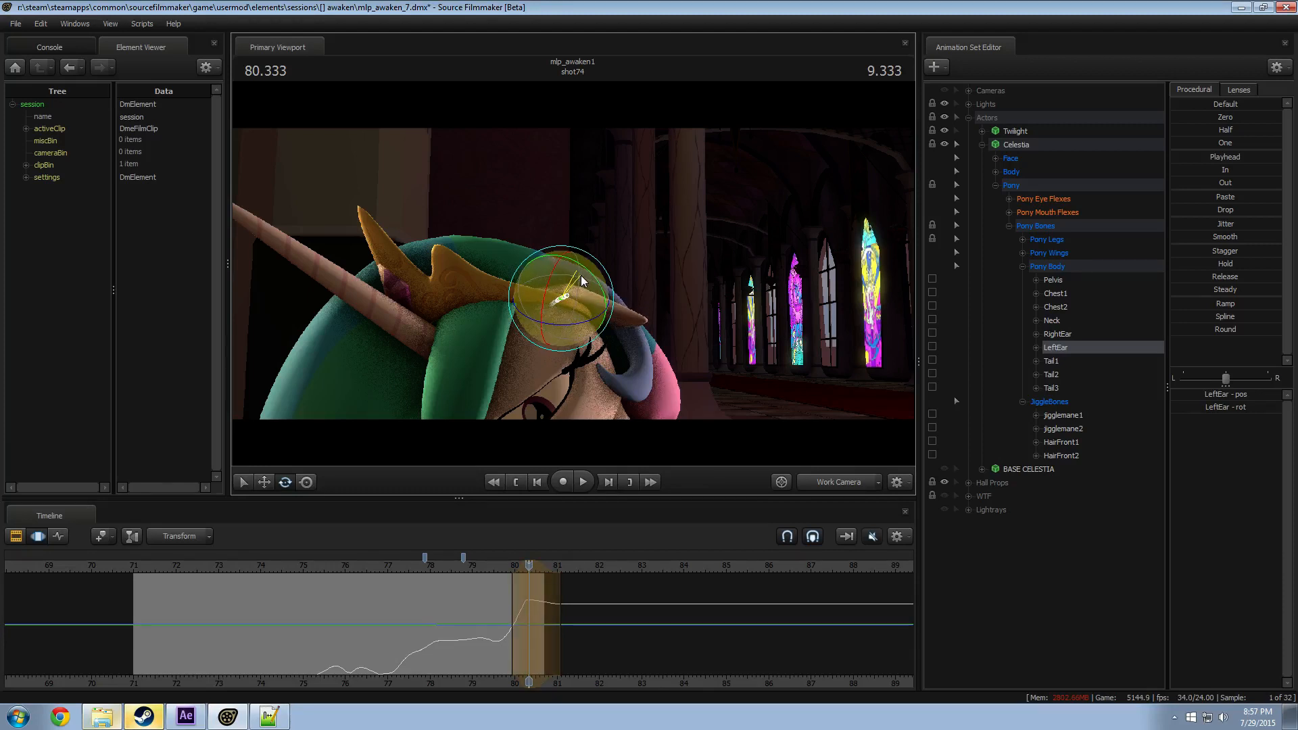
{"action": "left_click", "coordinate": [481, 572]}
{"action": "key", "text": "space"}
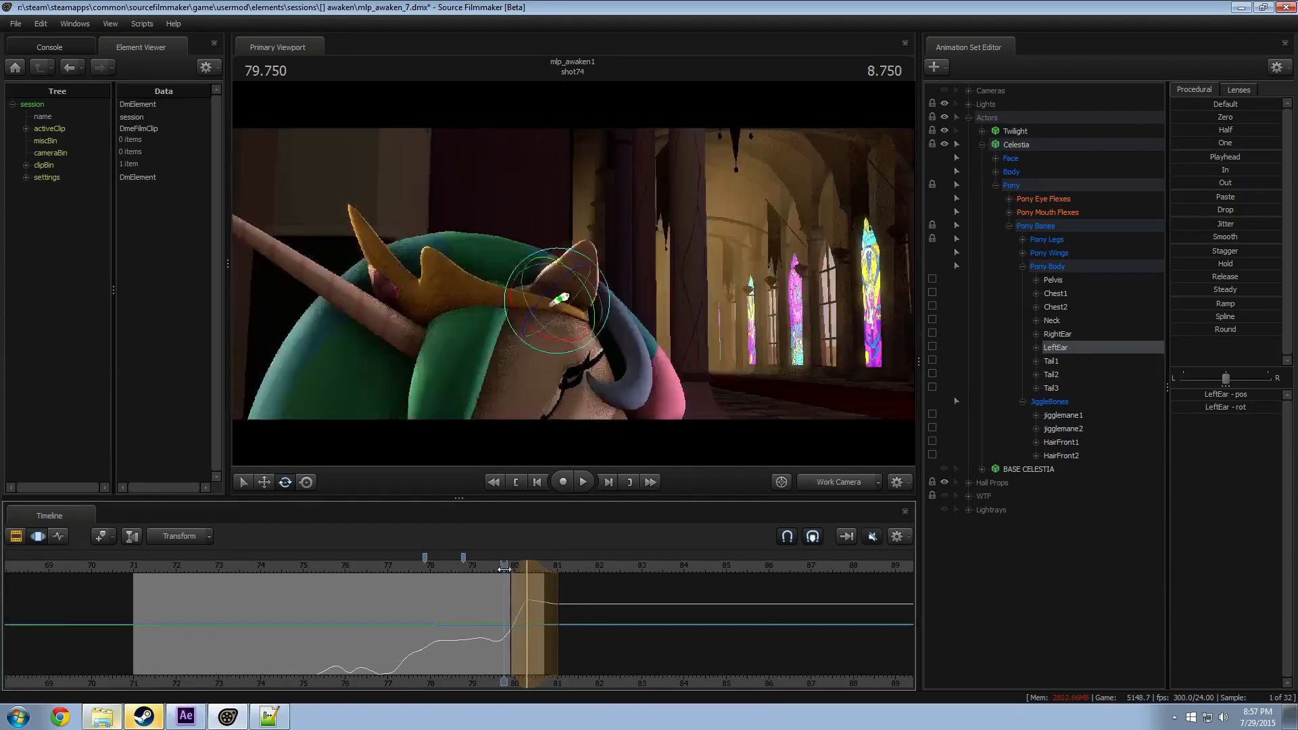
{"action": "key", "text": "space"}
Step: Rotate LeftEar in a narrow time selection around 80.25 s and play the end of shot74
{"action": "scroll", "coordinate": [484, 618], "scroll_direction": "up", "scroll_amount": 5}
{"action": "left_click_drag", "start_coordinate": [501, 614], "coordinate": [484, 620], "text": "shift"}
{"action": "left_click", "coordinate": [1162, 350]}
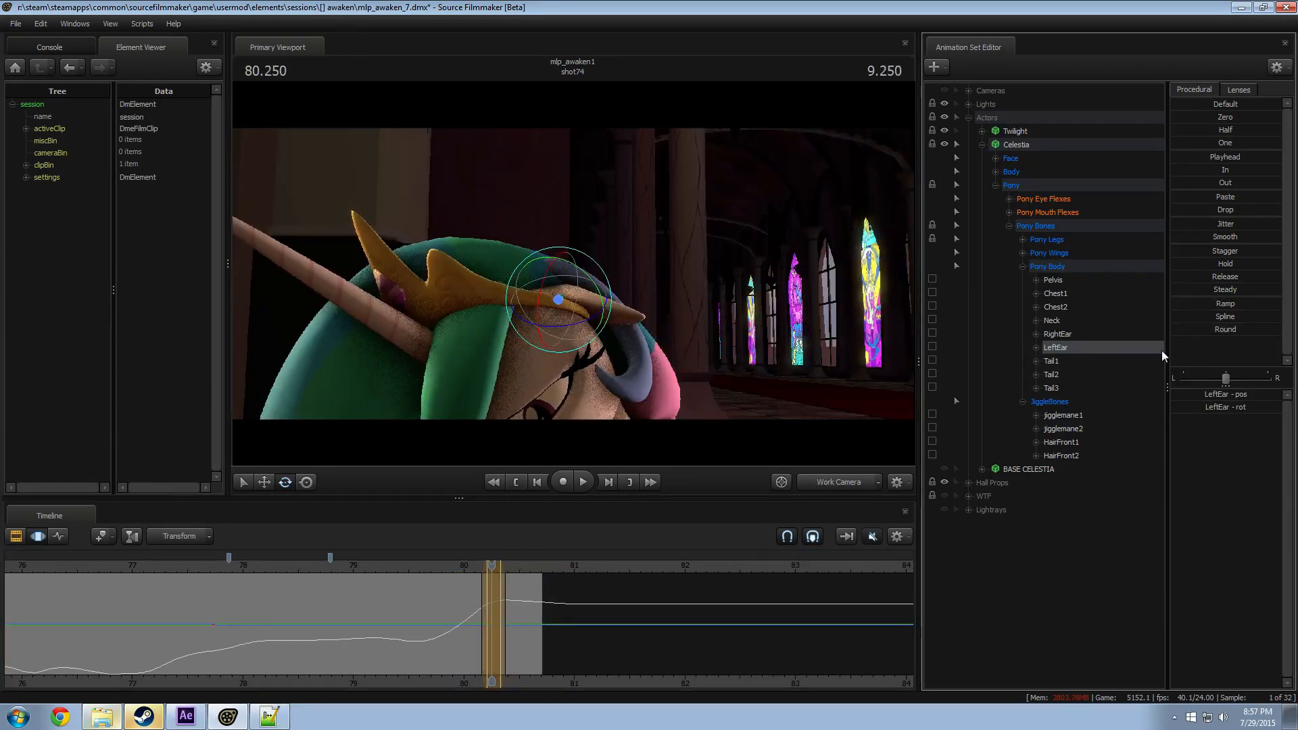
{"action": "left_click", "coordinate": [471, 564]}
{"action": "key", "text": "space"}
{"action": "key", "text": "space"}
Step: Switch the viewport to camera2 and play the end of shot74 from about 80, 79 and 77.3 s to check the ear motion
{"action": "left_click", "coordinate": [845, 484]}
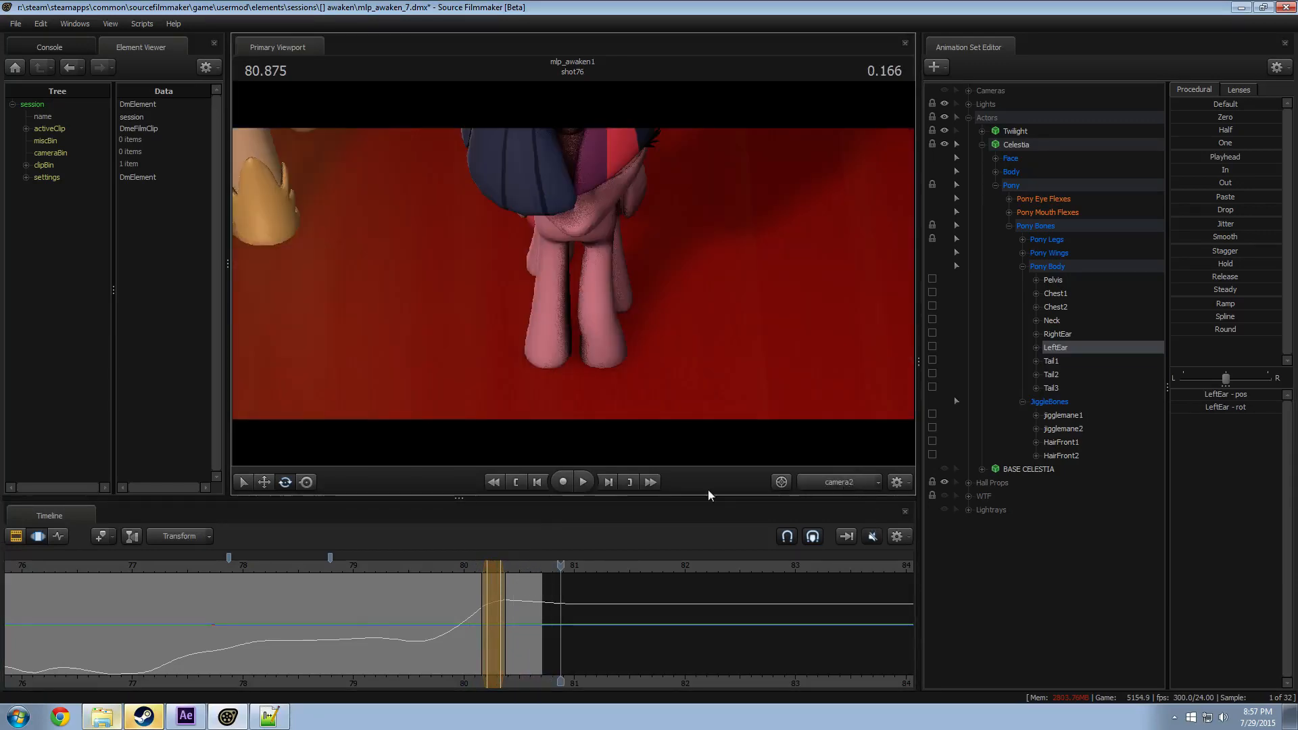
{"action": "left_click", "coordinate": [499, 572]}
{"action": "key", "text": "space"}
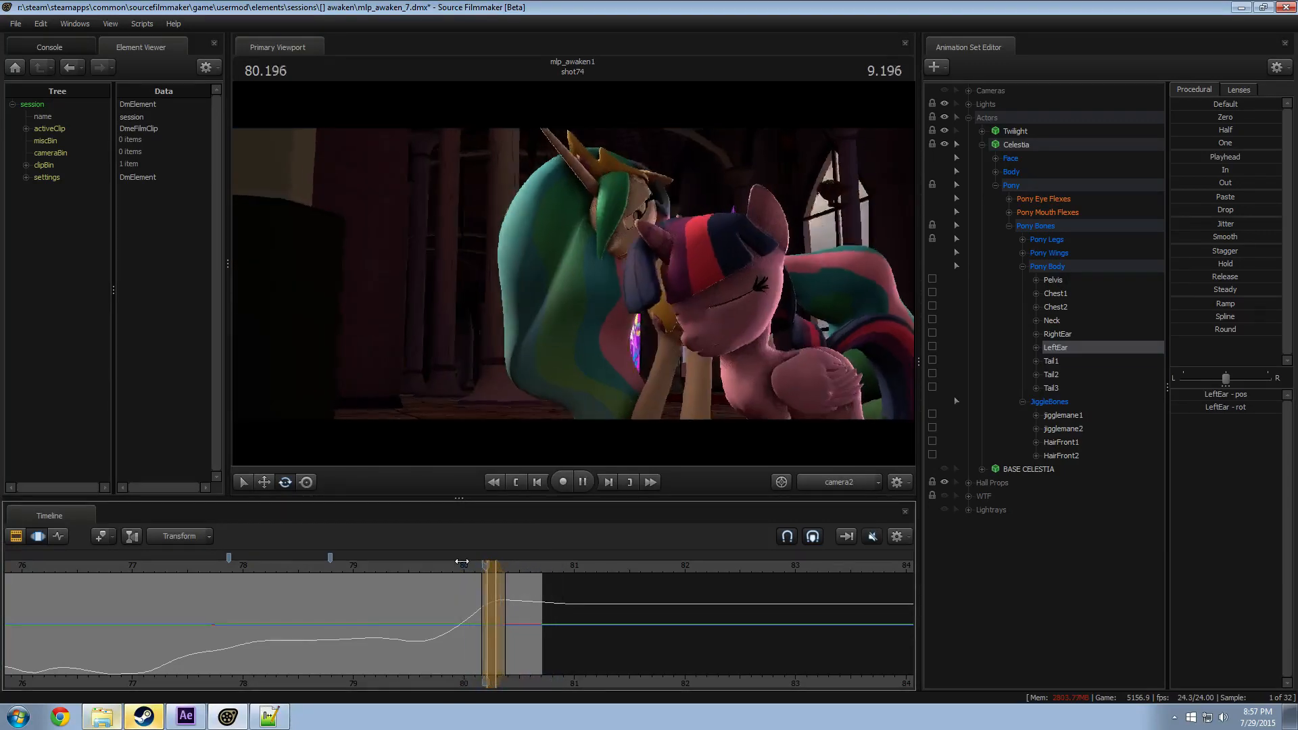
{"action": "left_click", "coordinate": [347, 568]}
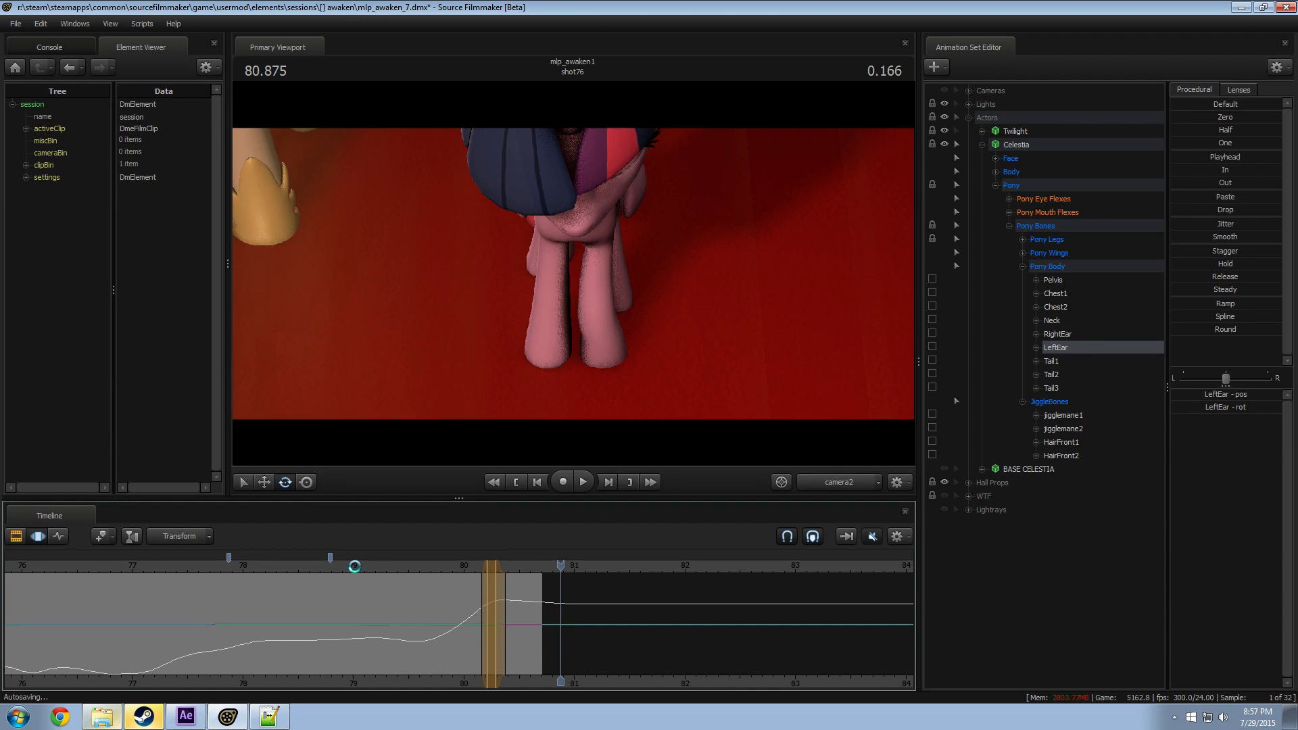
{"action": "scroll", "coordinate": [297, 572], "scroll_direction": "down", "scroll_amount": 2}
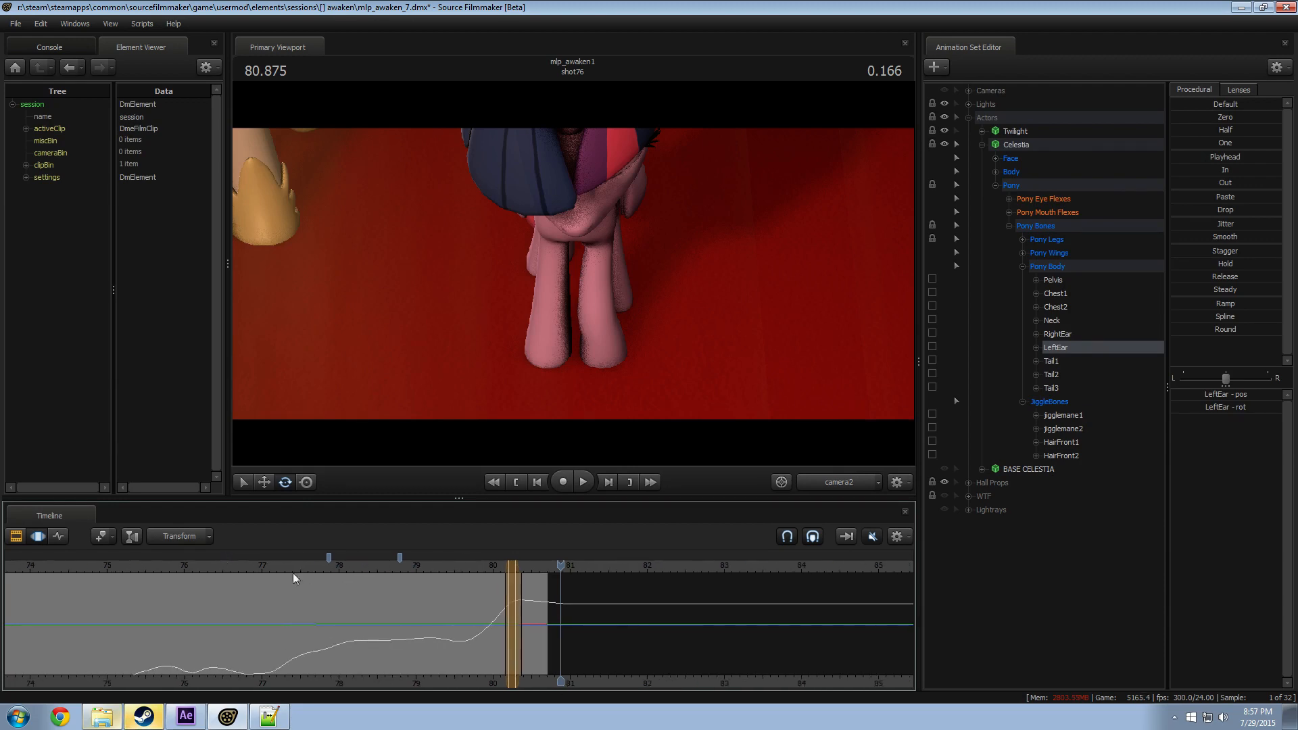
{"action": "left_click", "coordinate": [285, 564]}
{"action": "key", "text": "space"}
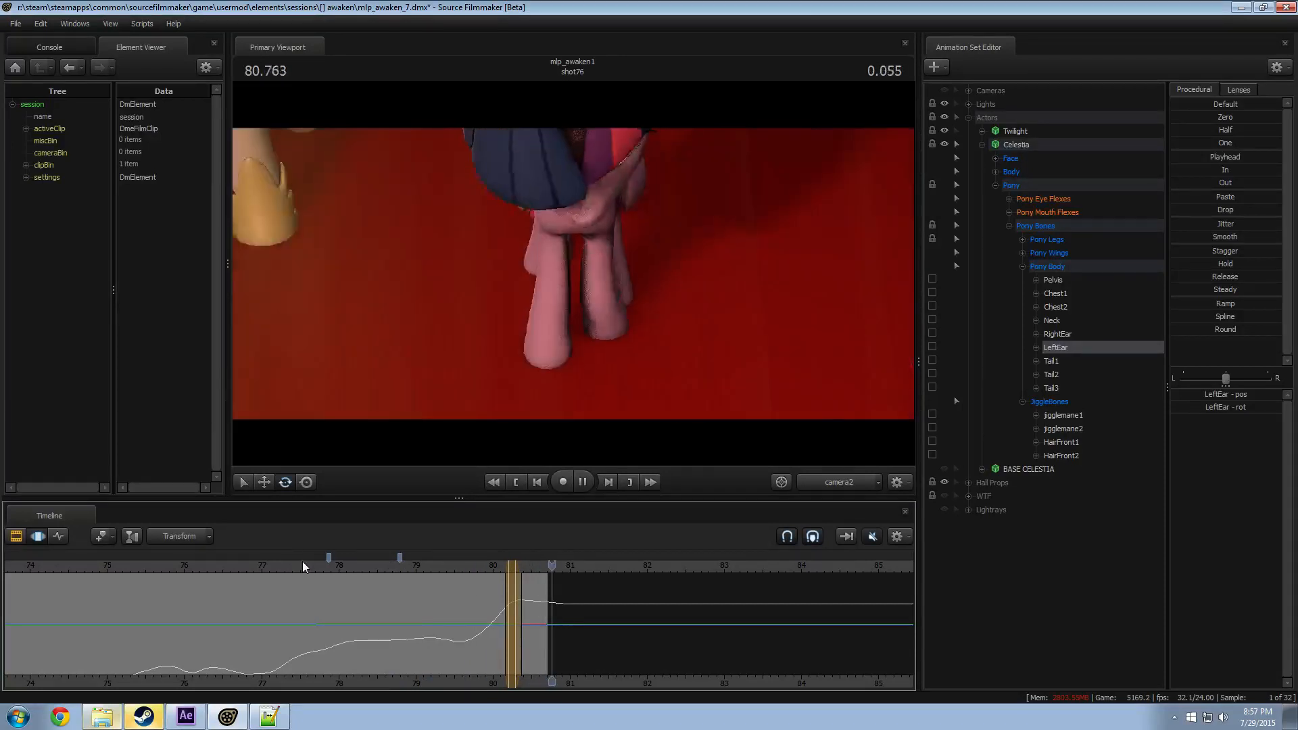
{"action": "key", "text": "space"}
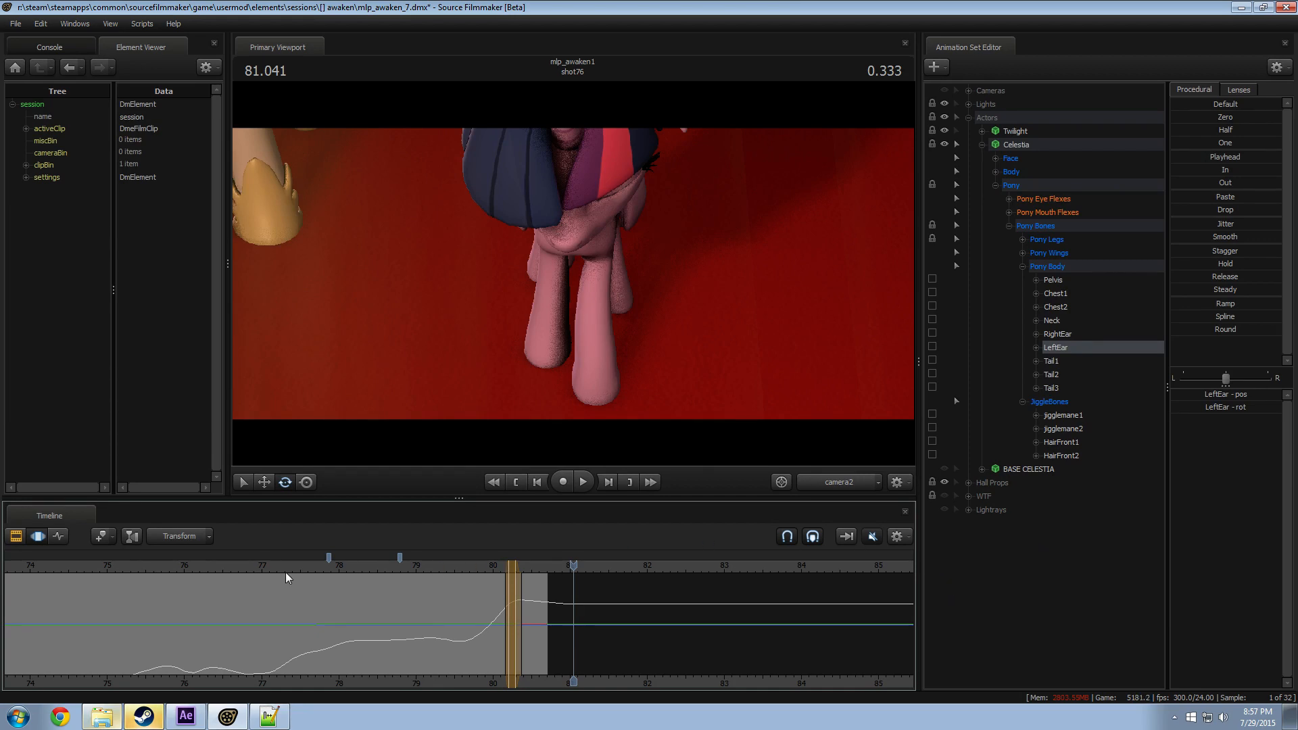
Step: Replay shot74 through camera2 from about 75.8, 75.2, 76.3 and 78.3 s to examine Celestia's head and ear movement
{"action": "left_click", "coordinate": [169, 578]}
{"action": "key", "text": "space"}
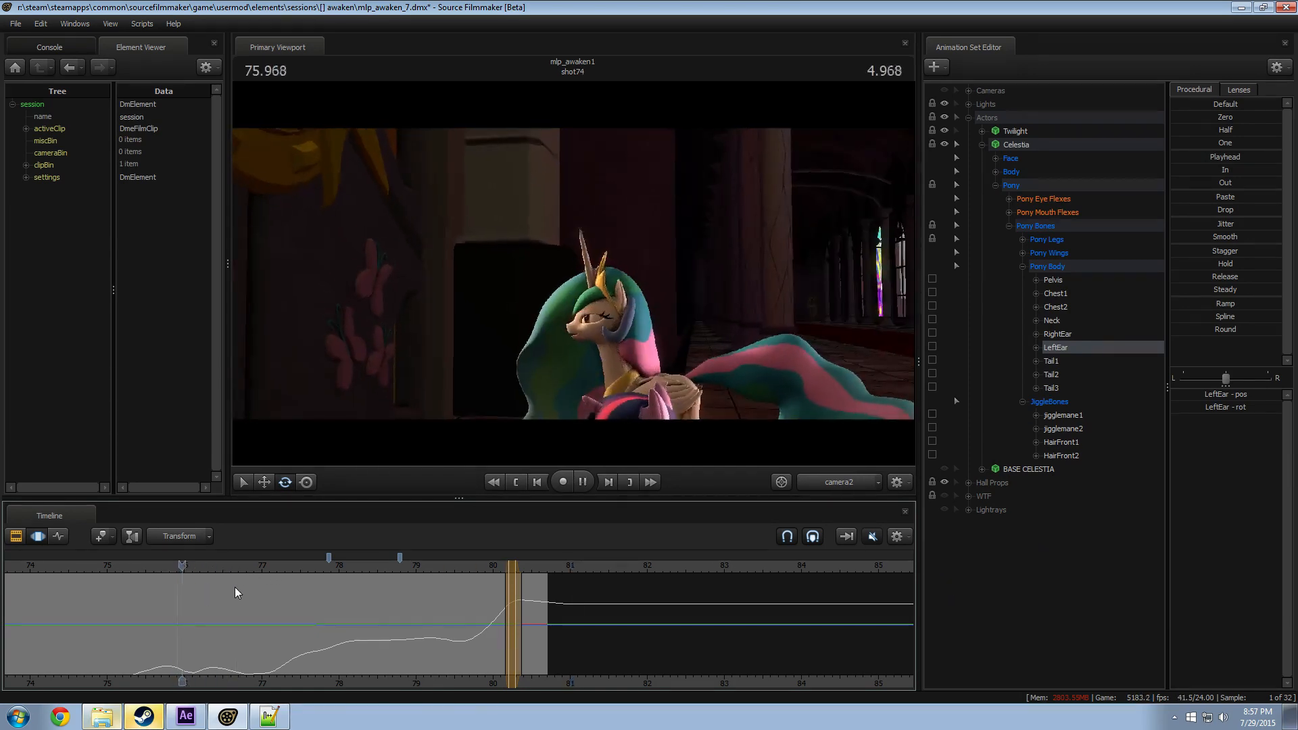
{"action": "key", "text": "space"}
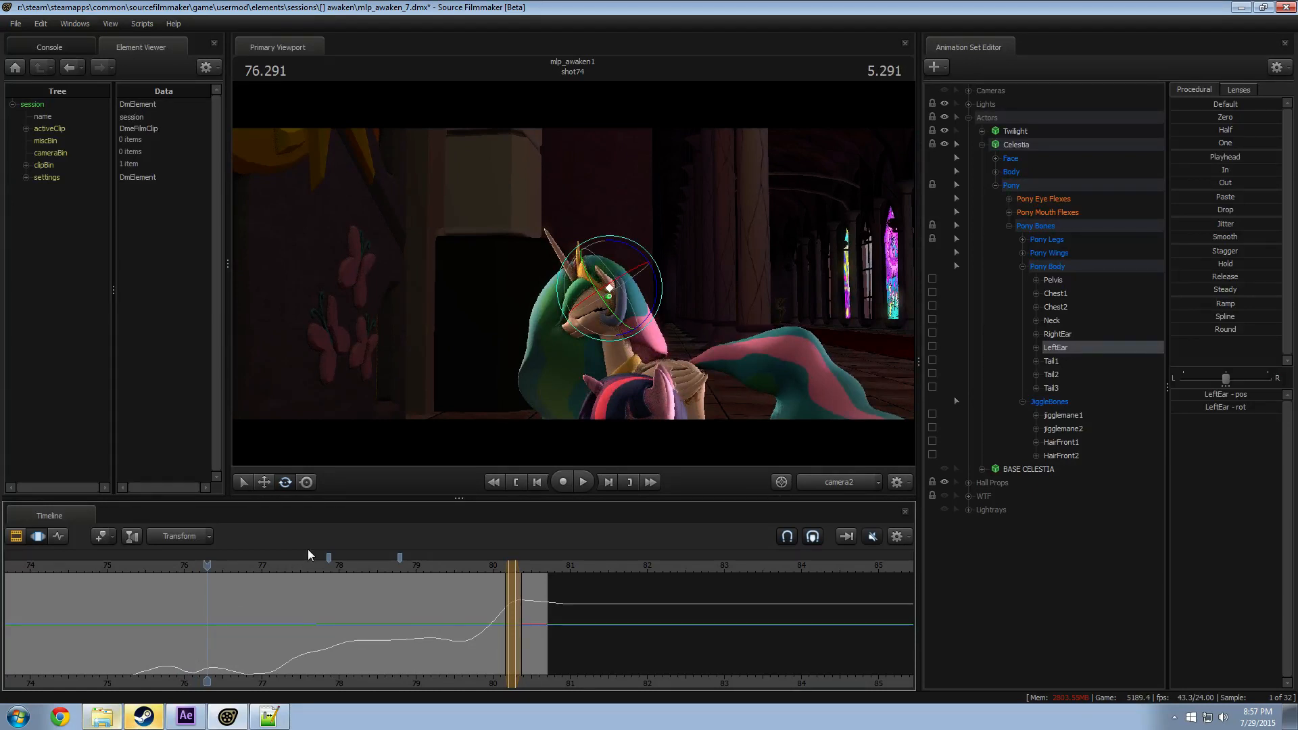
{"action": "left_click_drag", "start_coordinate": [207, 564], "coordinate": [122, 562]}
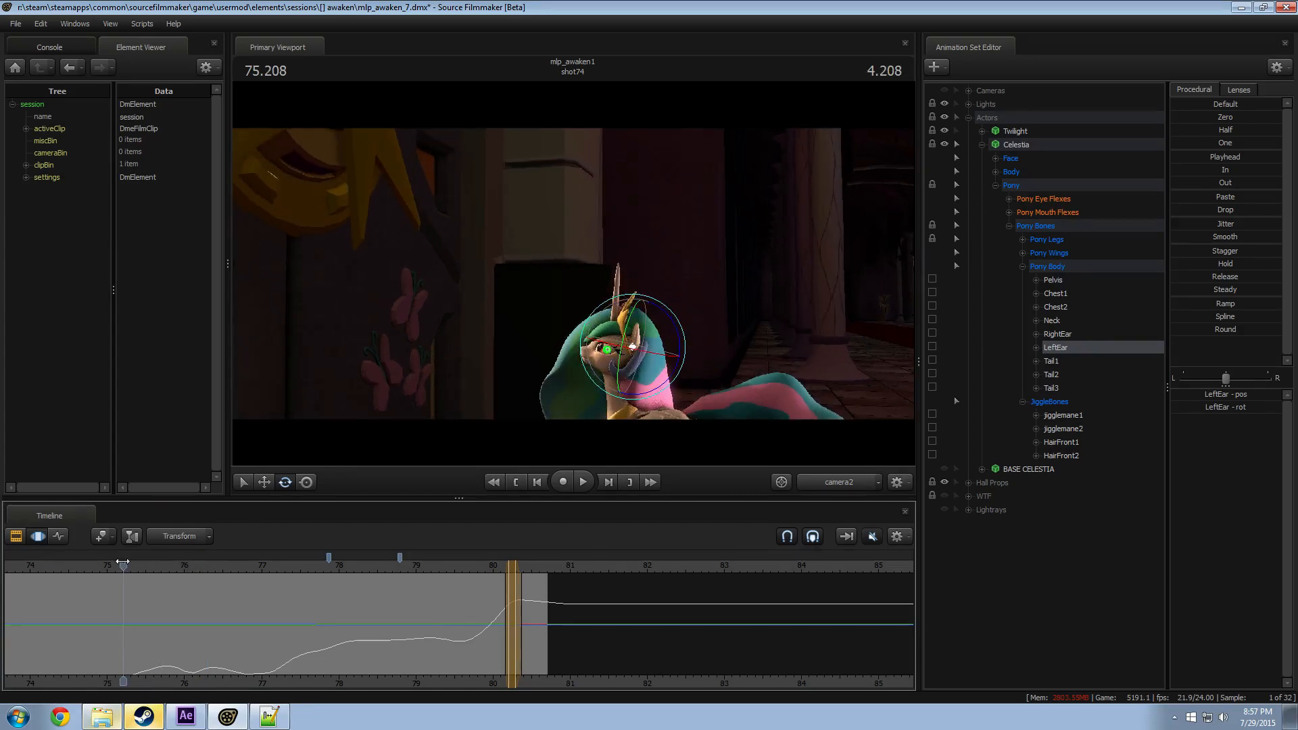
{"action": "key", "text": "space"}
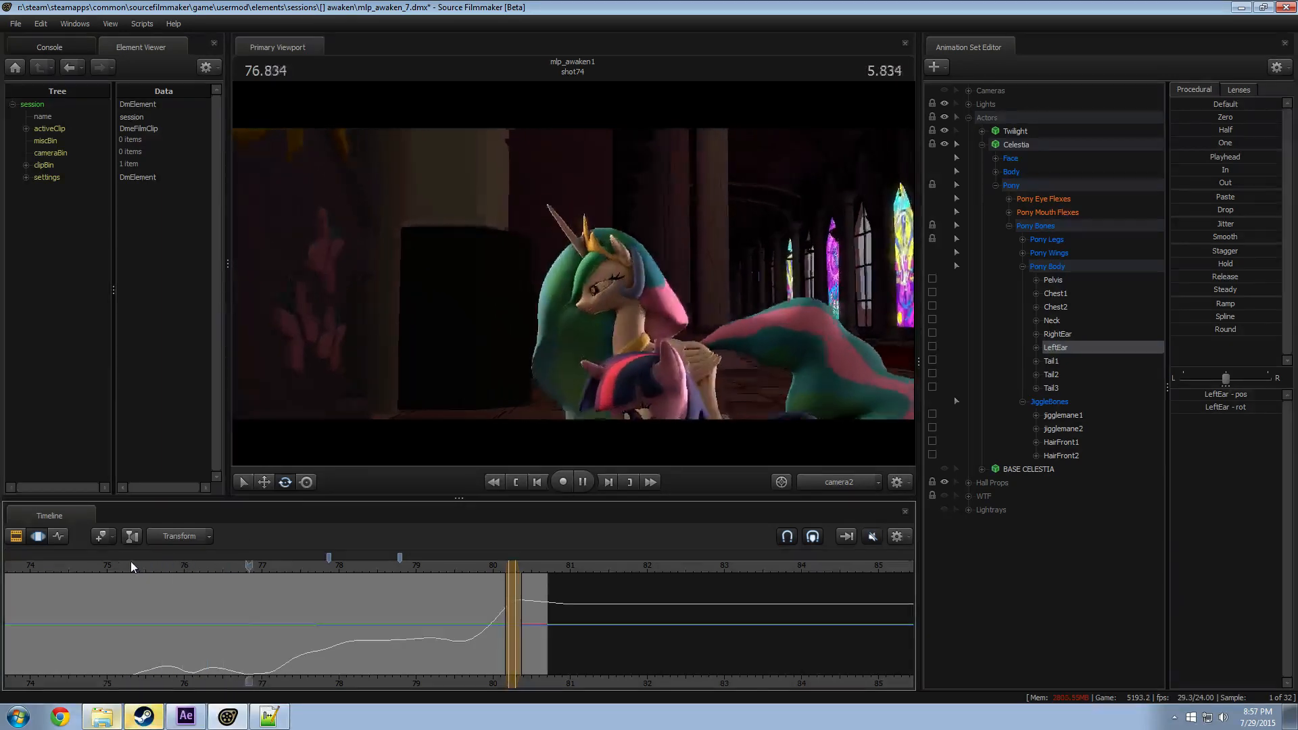
{"action": "key", "text": "space"}
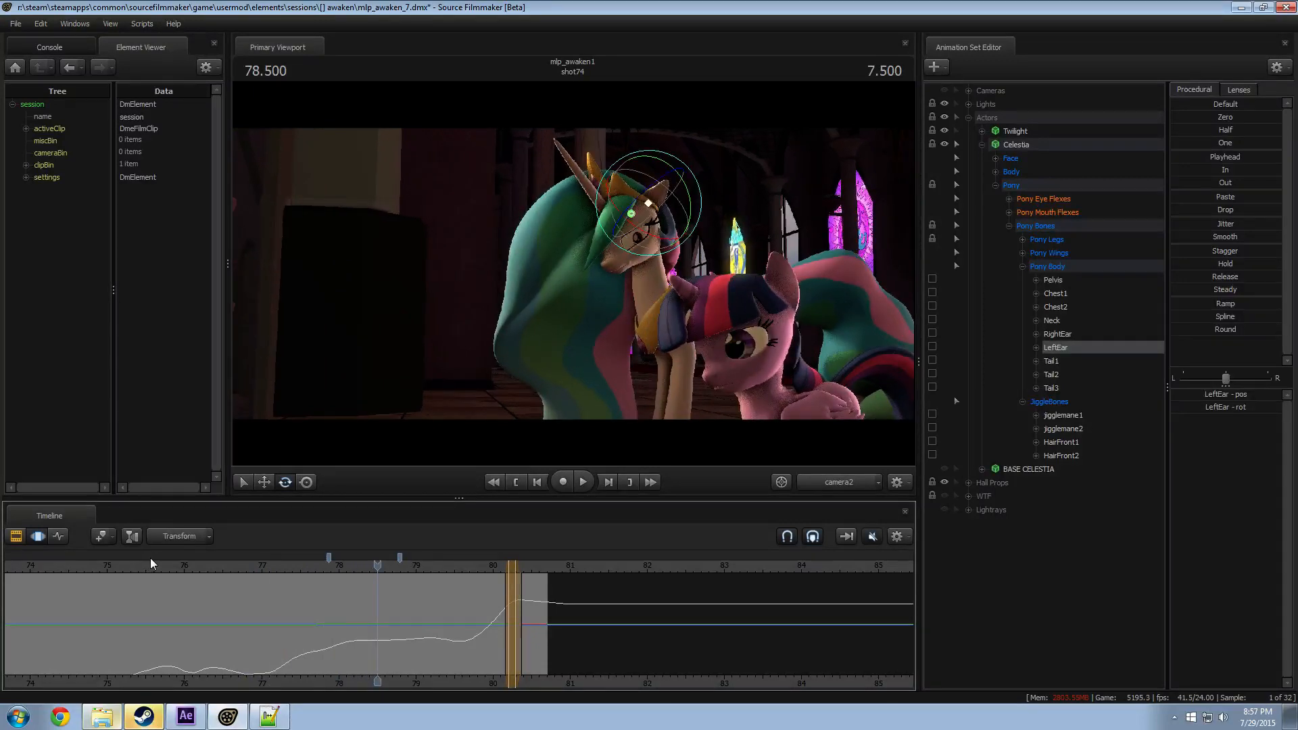
{"action": "left_click", "coordinate": [209, 566]}
{"action": "key", "text": "space"}
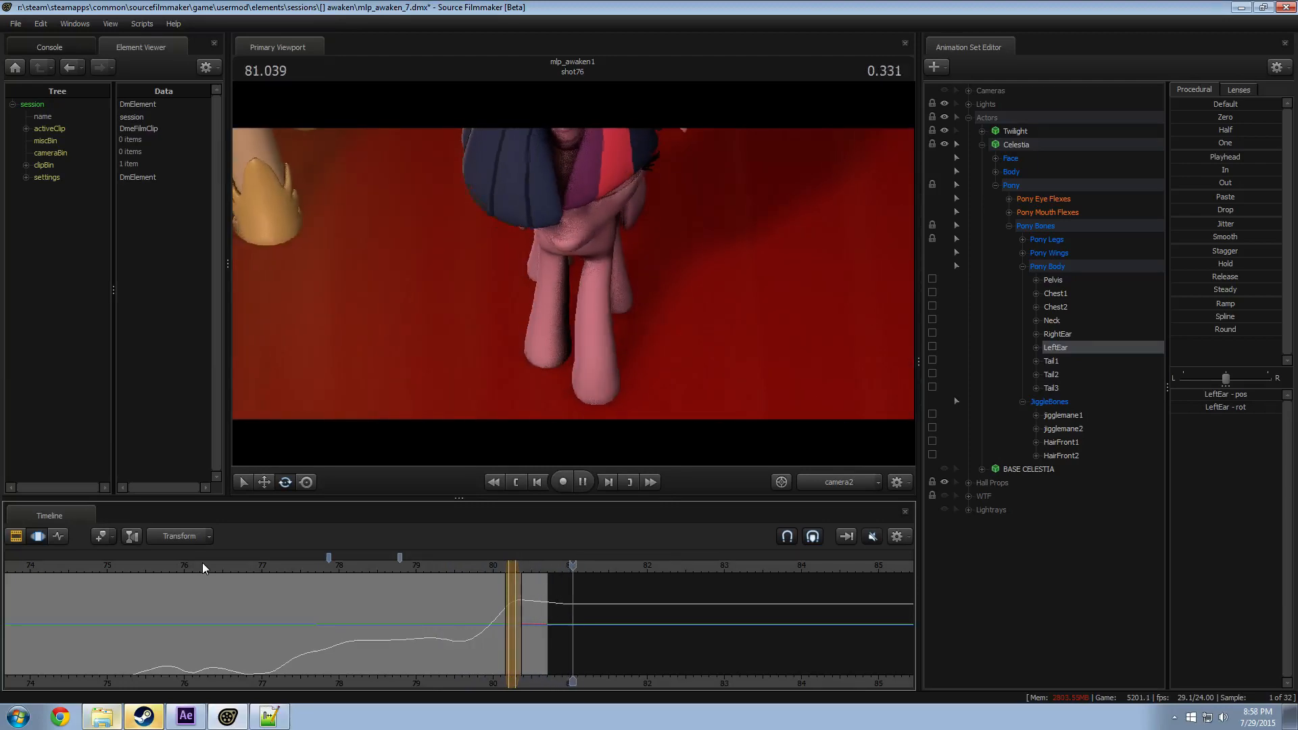
{"action": "left_click", "coordinate": [358, 565]}
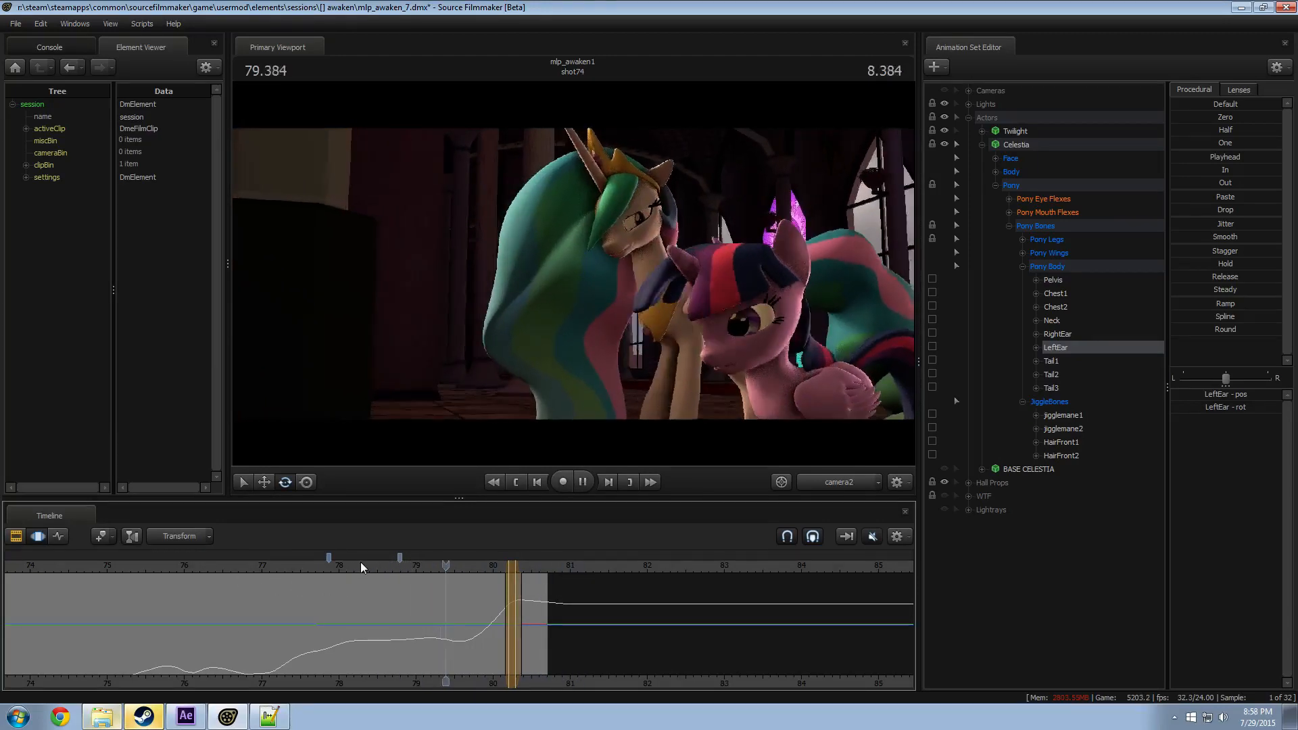
{"action": "left_click", "coordinate": [361, 565]}
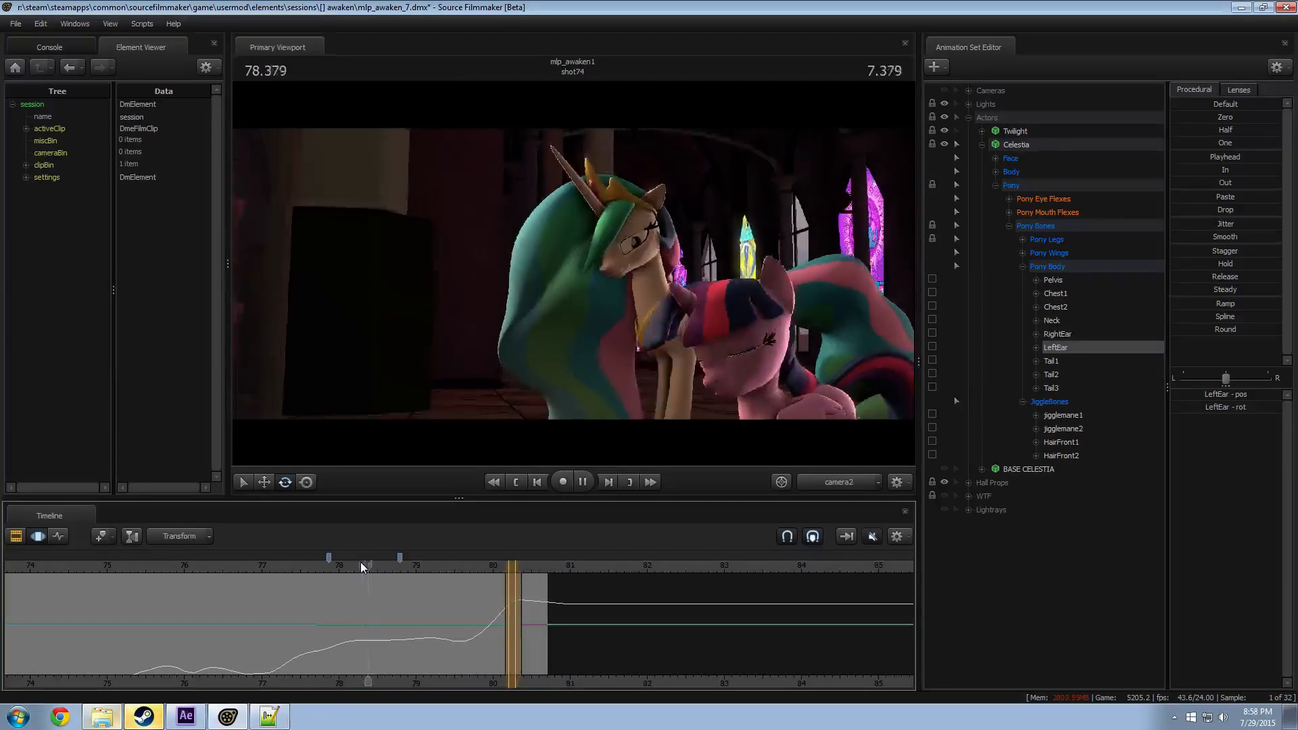
Step: Switch the timeline to the Clip Editor and play across the cut from shot74 to shot76
{"action": "key", "text": "ctrl+1"}
{"action": "key", "text": "space"}
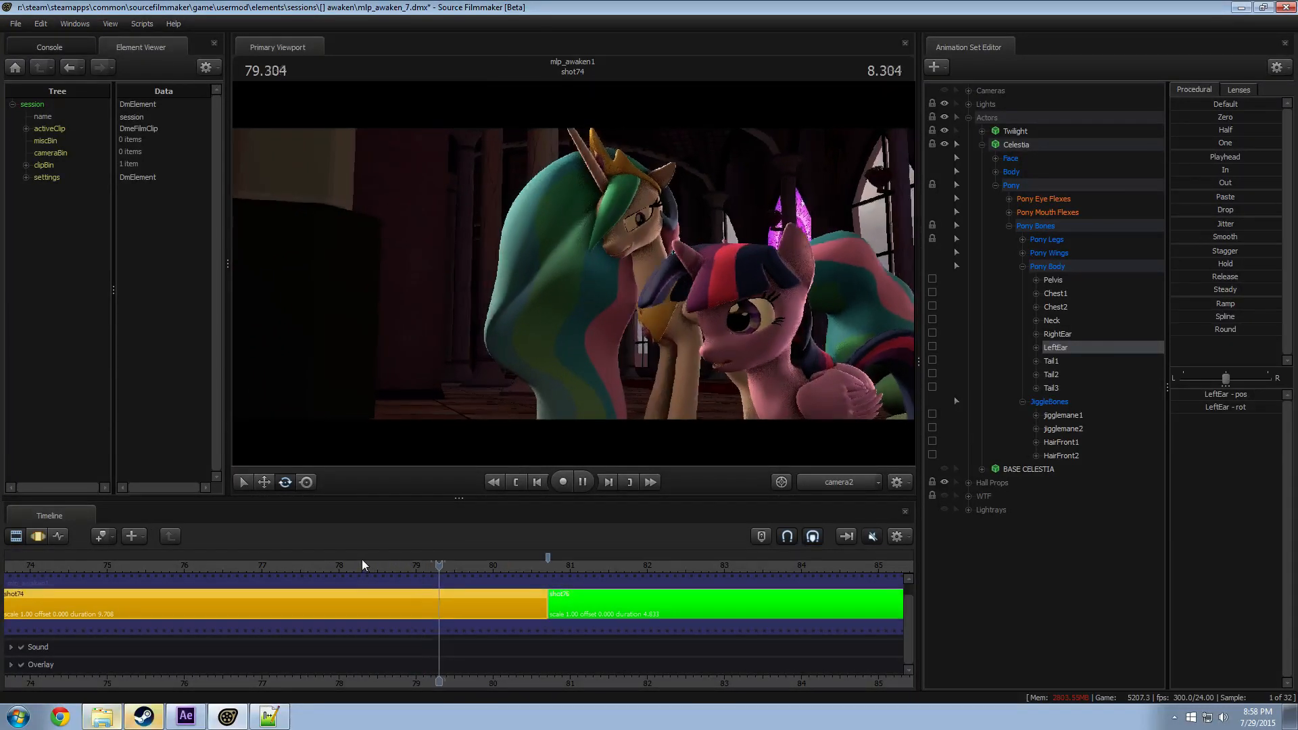
{"action": "key", "text": "space"}
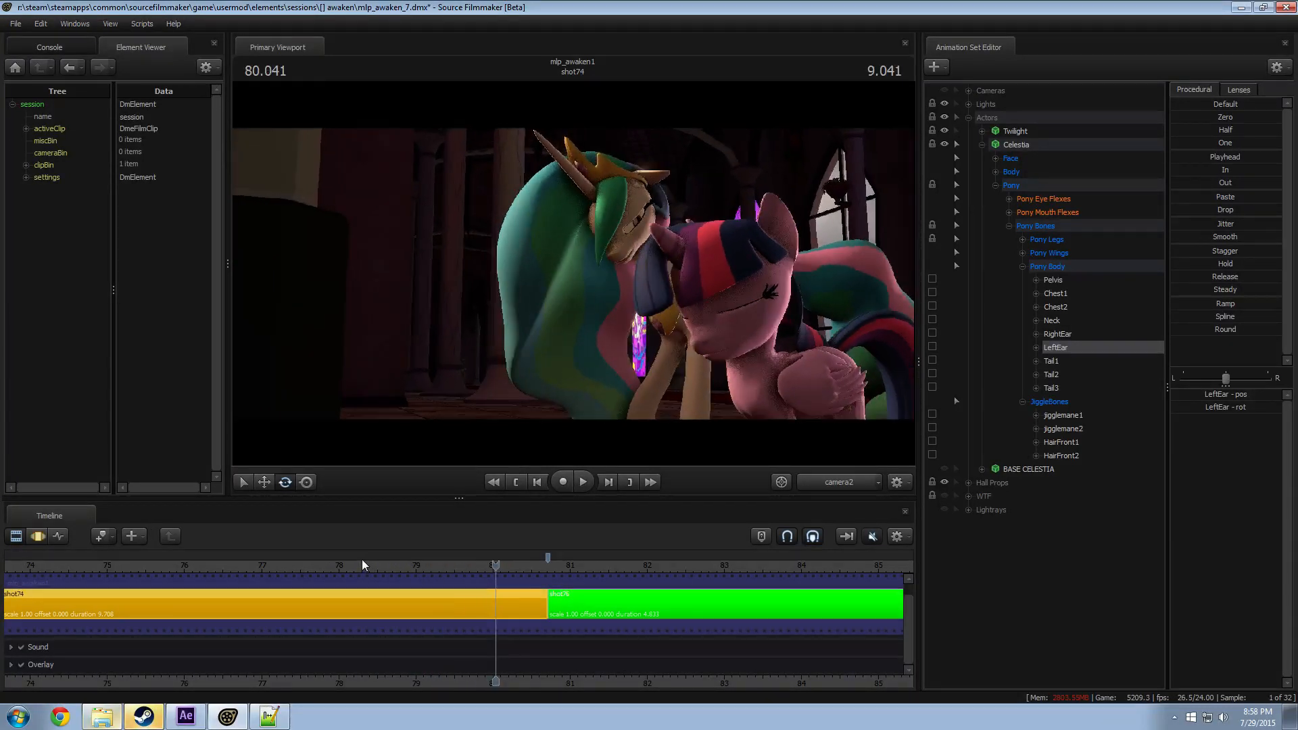
{"action": "key", "text": "space"}
{"action": "key", "text": "space"}
{"action": "key", "text": "space"}
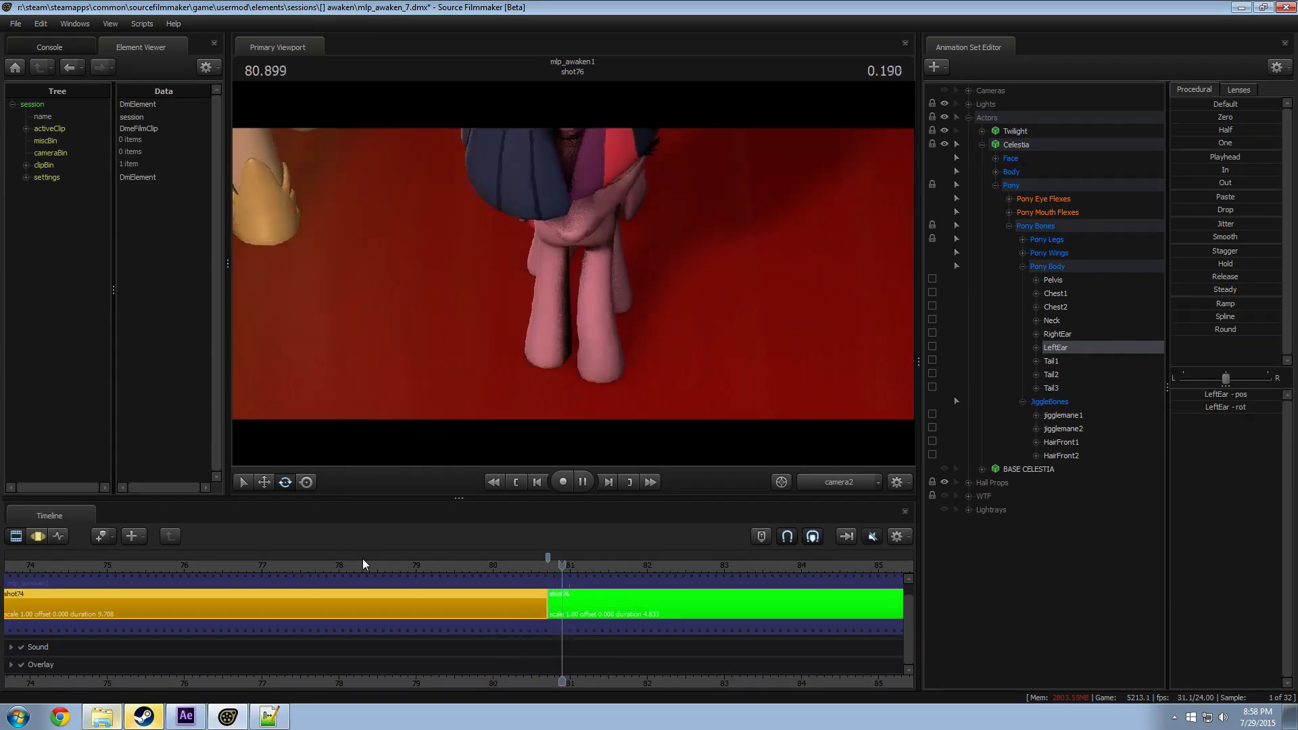
{"action": "left_click", "coordinate": [419, 565]}
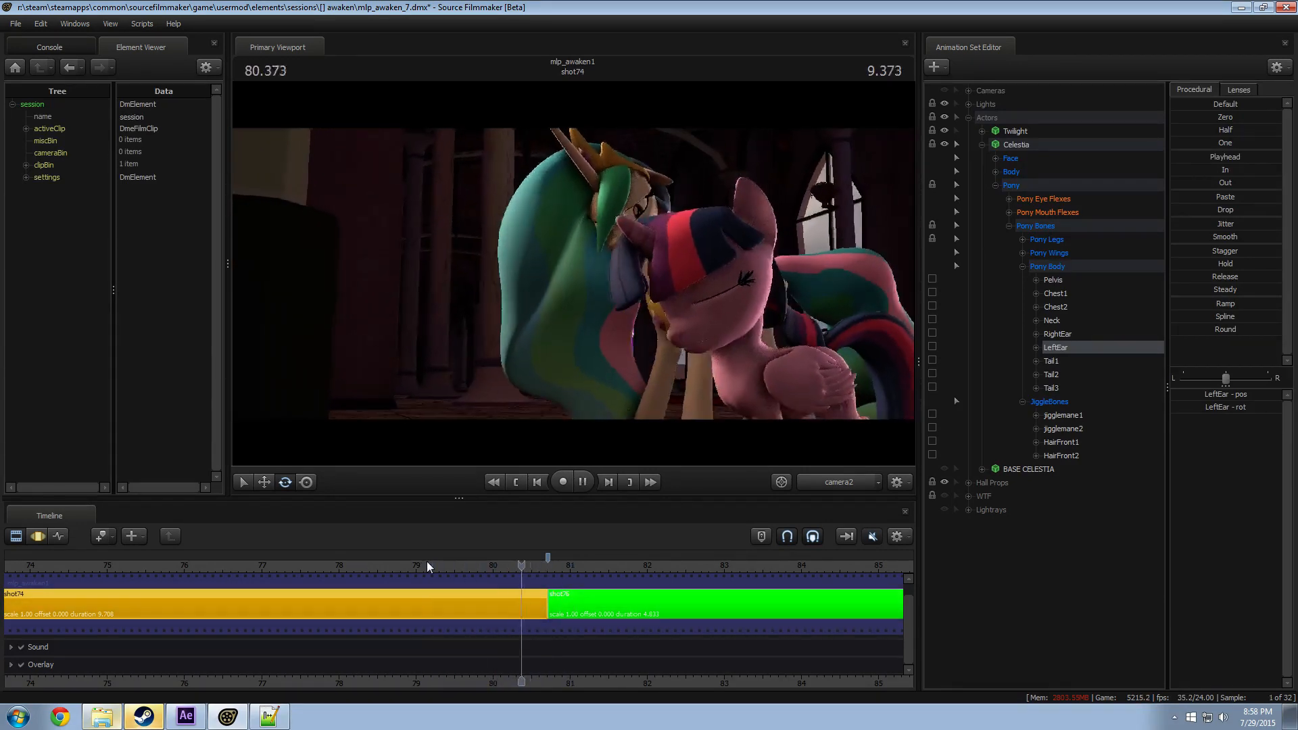
Step: Replay the cut from shot74 into shot76, starting from about 79 and 77.6 s
{"action": "key", "text": "space"}
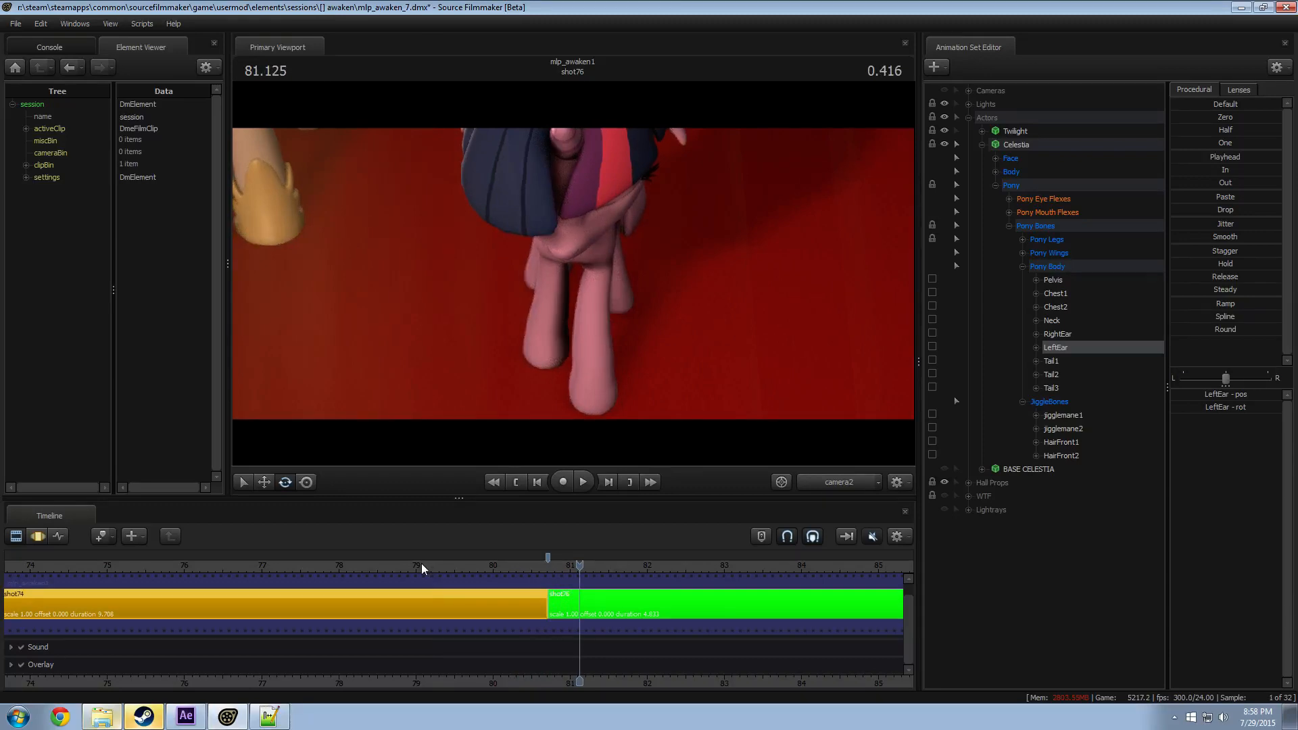
{"action": "left_click", "coordinate": [420, 563]}
{"action": "key", "text": "space"}
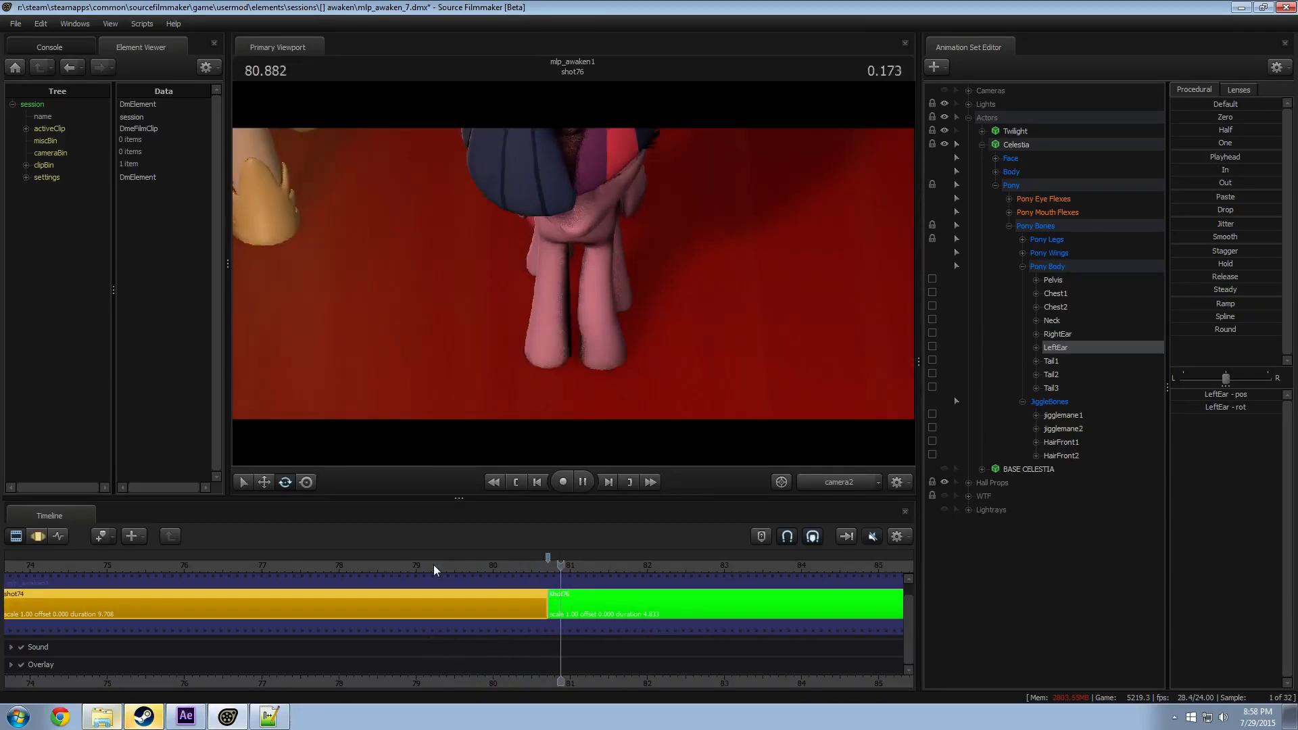
{"action": "left_click_drag", "start_coordinate": [433, 565], "coordinate": [311, 565]}
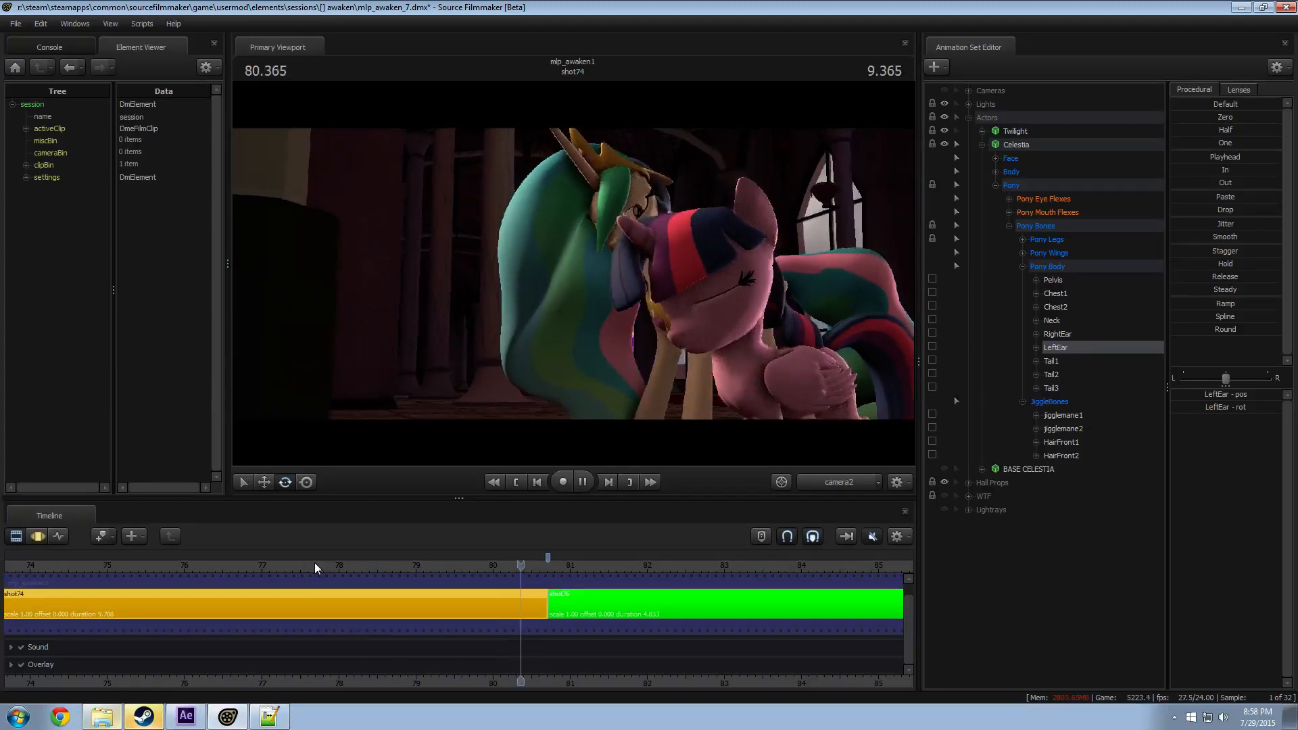
{"action": "key", "text": "space"}
{"action": "left_click", "coordinate": [423, 564]}
{"action": "key", "text": "space"}
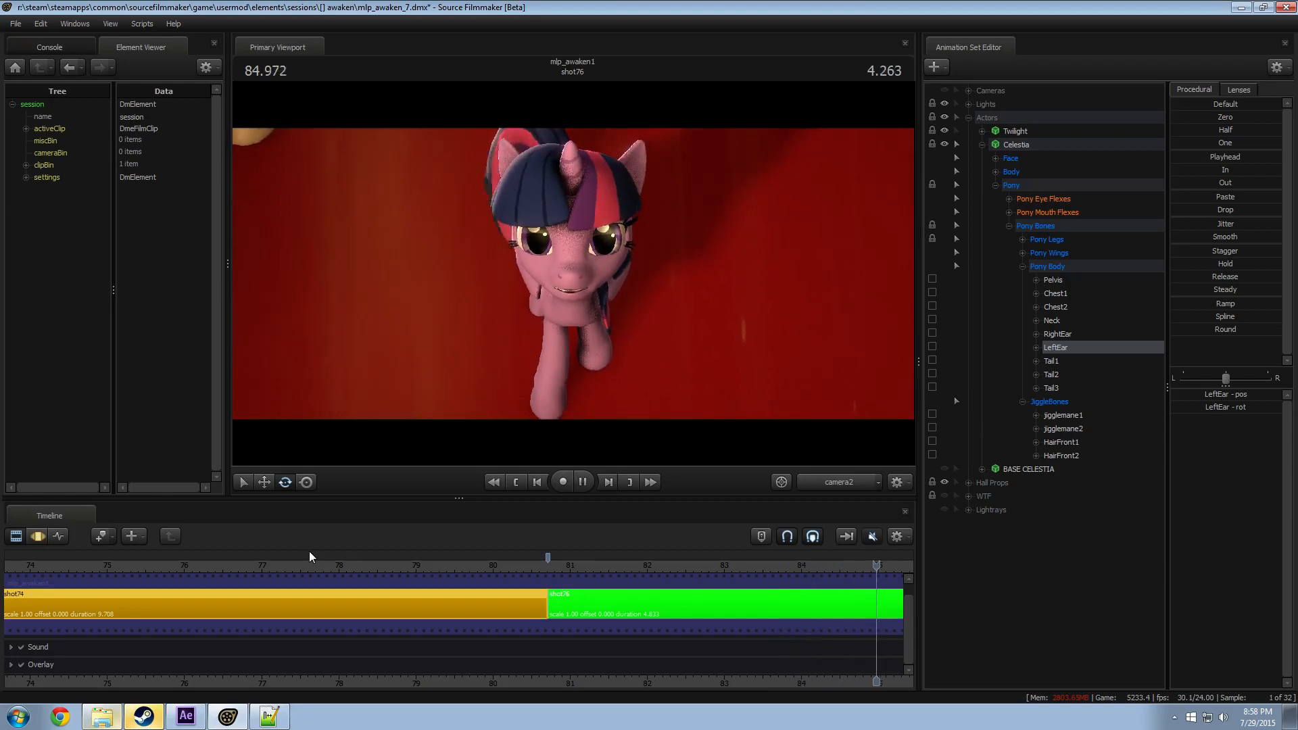
Step: Scrub and play through the shots following shot76, up to the start of shot4 at about 103.3 s
{"action": "middle_click_drag", "start_coordinate": [796, 682], "coordinate": [381, 633]}
{"action": "scroll", "coordinate": [382, 633], "scroll_direction": "down", "scroll_amount": 5}
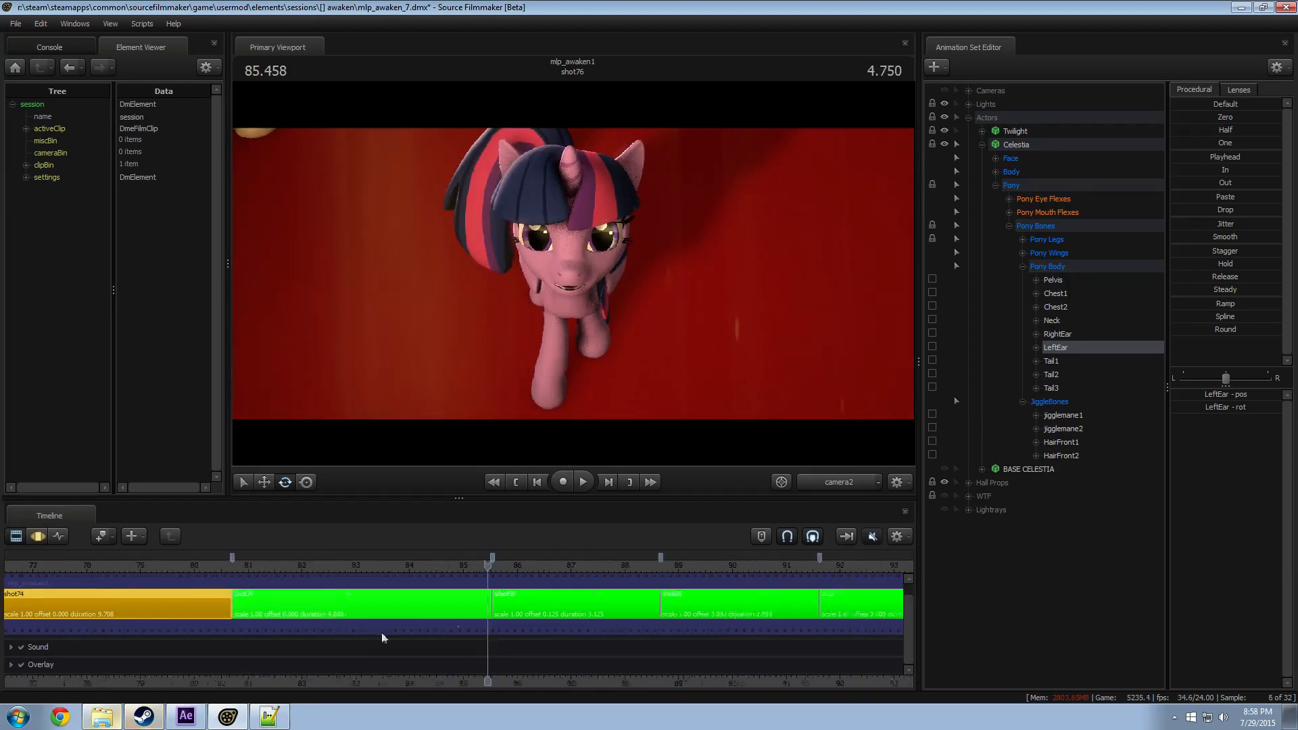
{"action": "key", "text": "space"}
{"action": "left_click_drag", "start_coordinate": [623, 566], "coordinate": [818, 580]}
{"action": "left_click", "coordinate": [780, 566]}
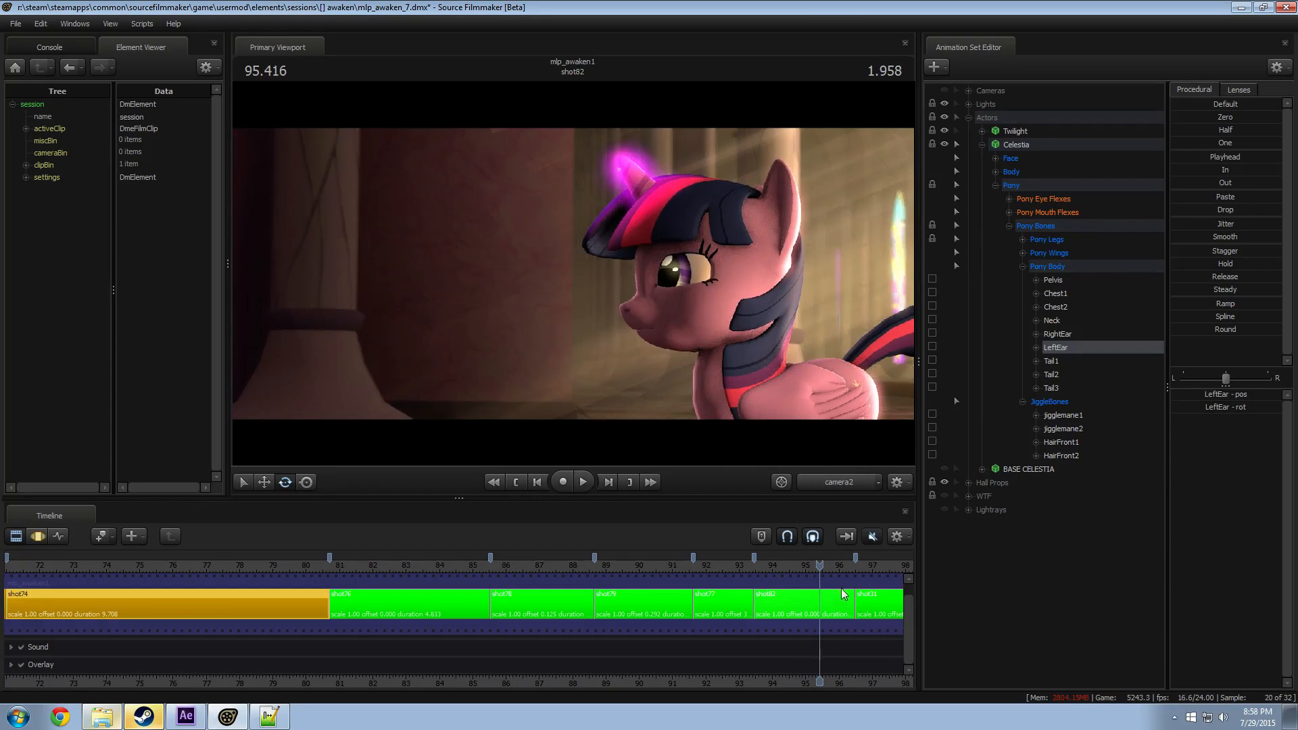
{"action": "key", "text": "space"}
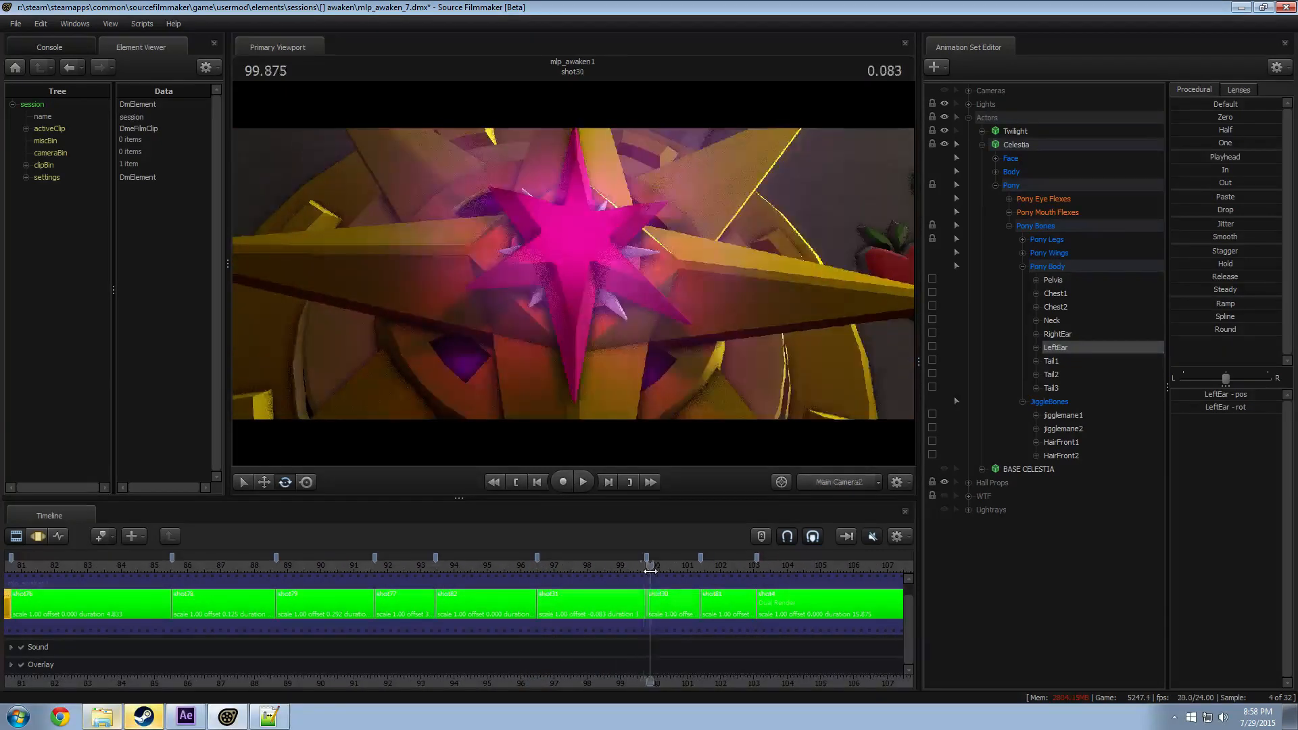
{"action": "key", "text": "space"}
{"action": "left_click_drag", "start_coordinate": [727, 576], "coordinate": [793, 588]}
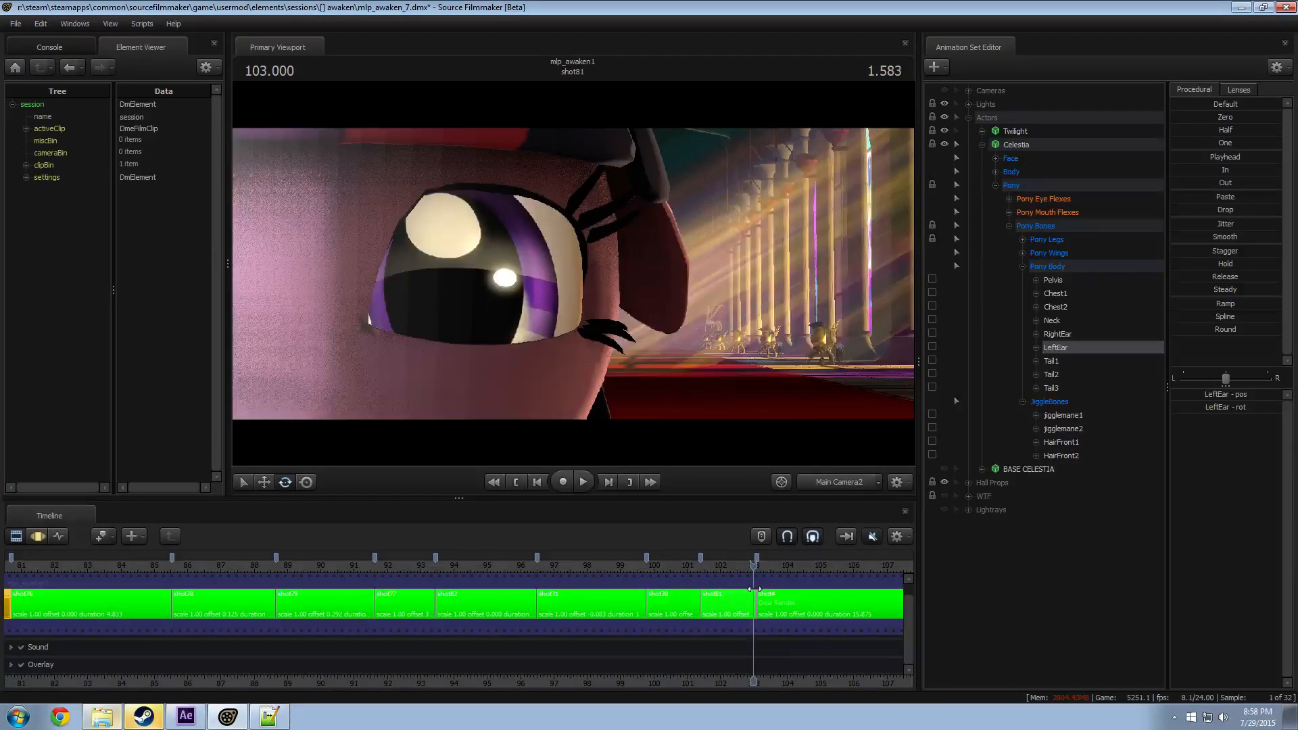
{"action": "left_click_drag", "start_coordinate": [759, 589], "coordinate": [764, 589]}
{"action": "scroll", "coordinate": [494, 644], "scroll_direction": "down", "scroll_amount": 2}
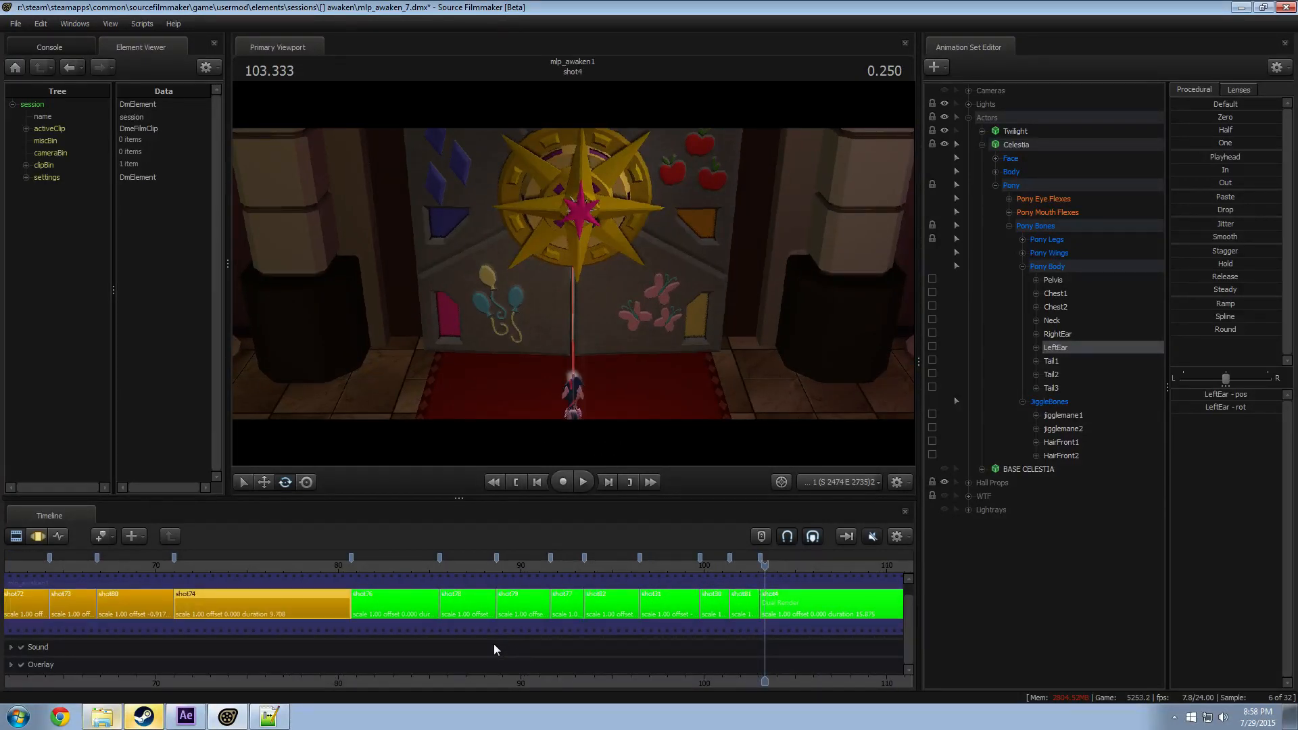
Step: Play from shot79 at about 89 s through shot77 into shot82, pausing to examine Celestia's close-up
{"action": "left_click_drag", "start_coordinate": [342, 565], "coordinate": [505, 584]}
{"action": "key", "text": "space"}
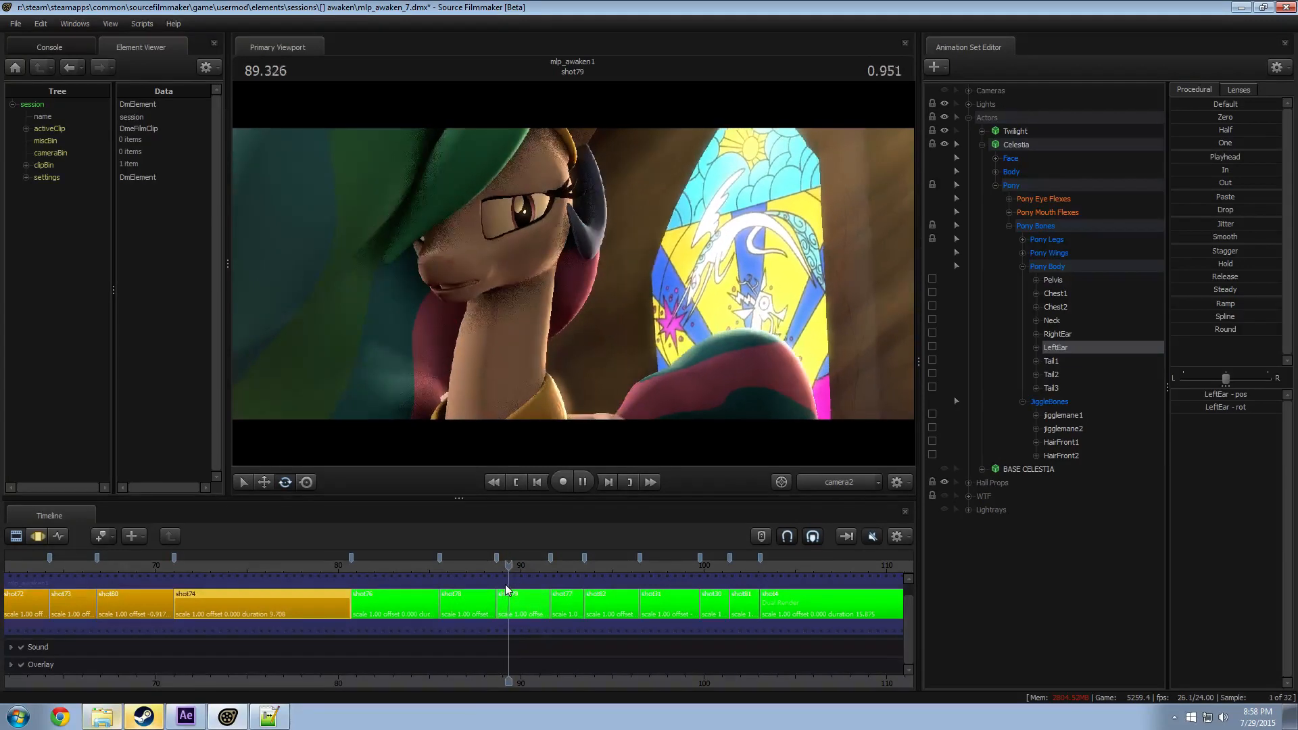
{"action": "key", "text": "space"}
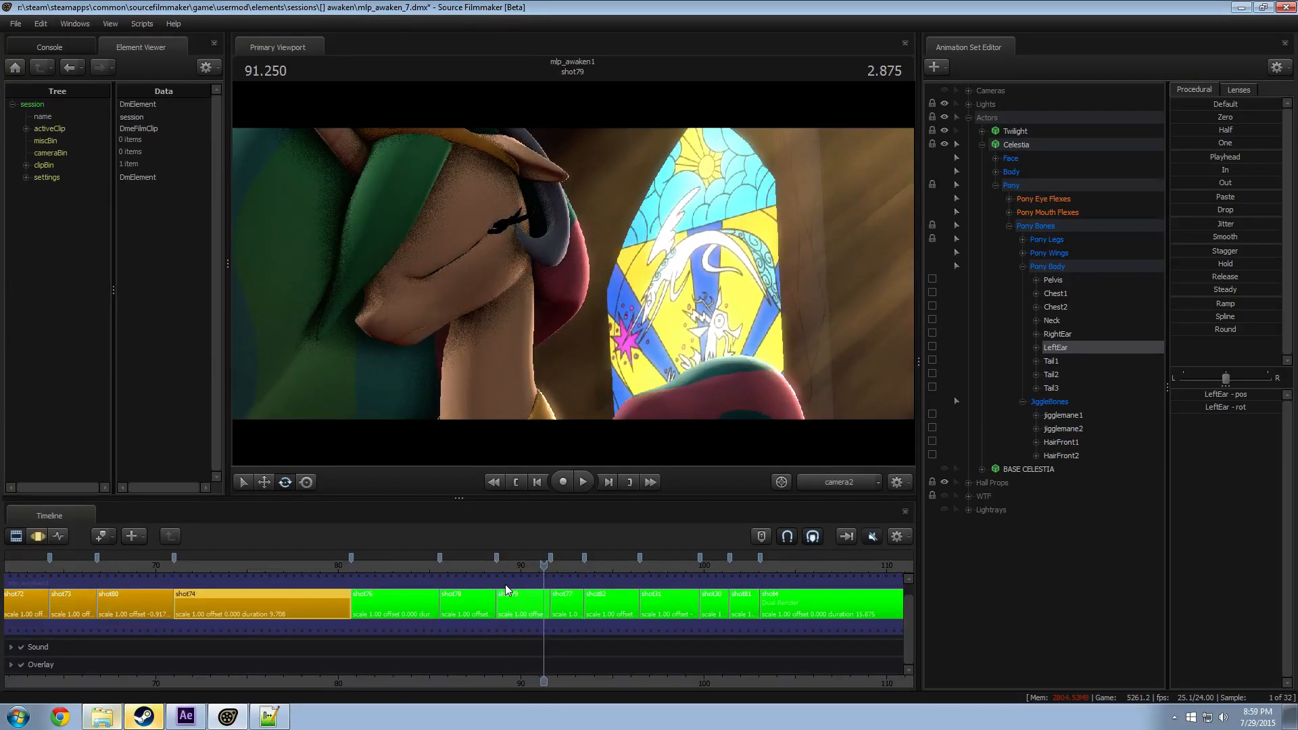
{"action": "key", "text": "space"}
{"action": "key", "text": "space"}
{"action": "key", "text": "space"}
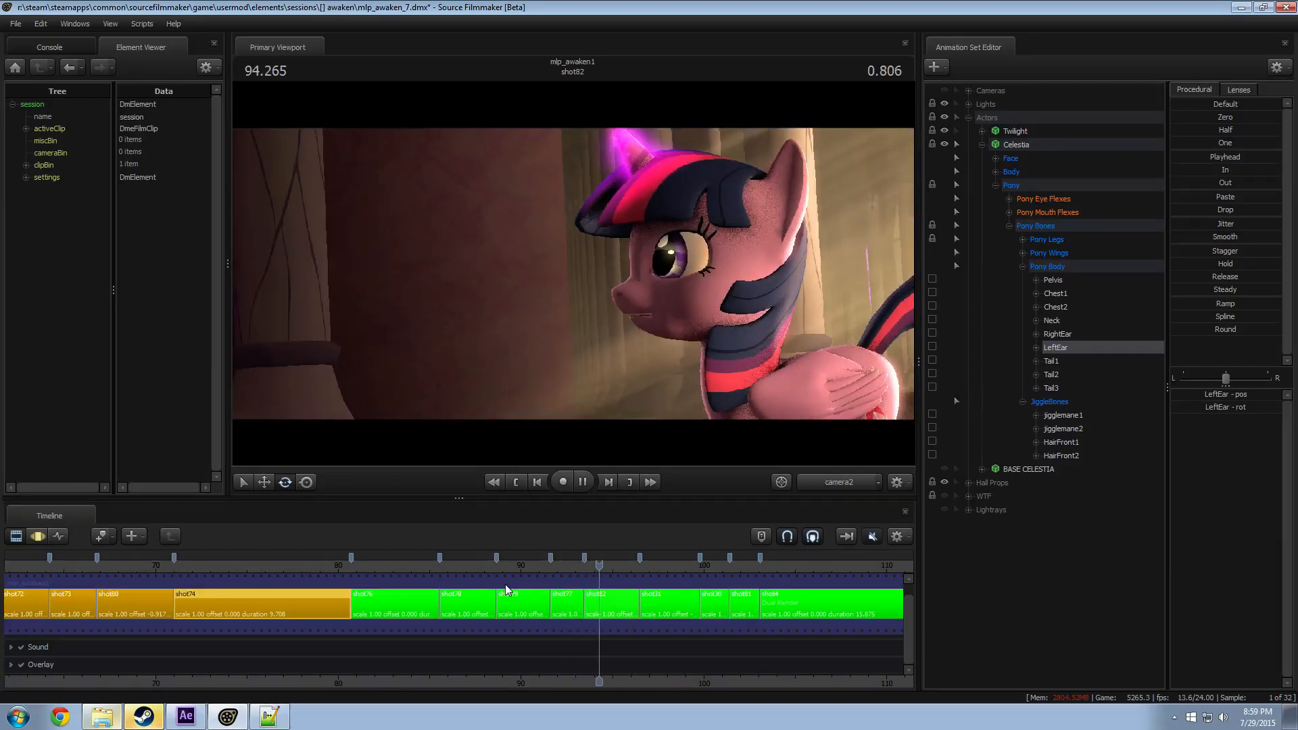
{"action": "key", "text": "space"}
Step: Return to shot74 and play it from about 78 s to examine the end of the shot
{"action": "scroll", "coordinate": [500, 612], "scroll_direction": "down", "scroll_amount": 2}
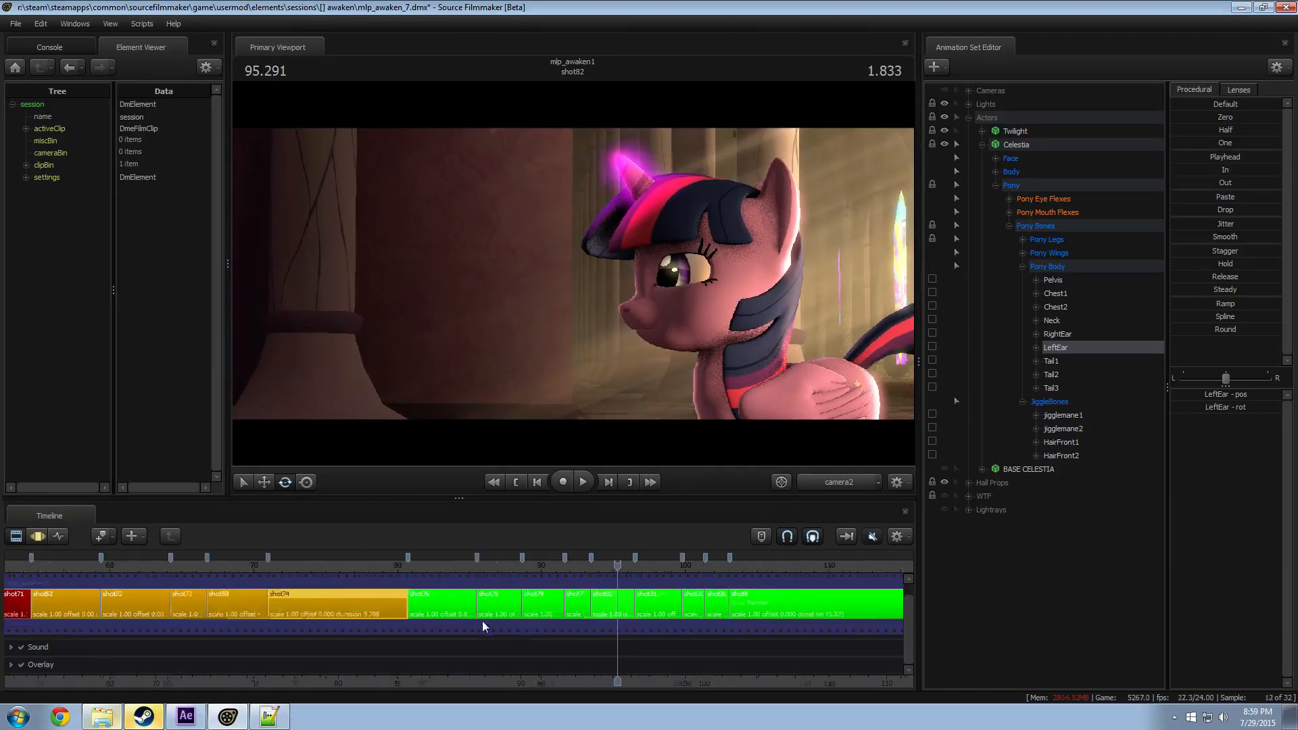
{"action": "scroll", "coordinate": [433, 622], "scroll_direction": "up", "scroll_amount": 3}
{"action": "scroll", "coordinate": [405, 626], "scroll_direction": "down", "scroll_amount": 3}
{"action": "left_click", "coordinate": [308, 681]}
{"action": "scroll", "coordinate": [331, 670], "scroll_direction": "up", "scroll_amount": 5}
{"action": "scroll", "coordinate": [338, 664], "scroll_direction": "up", "scroll_amount": 5}
{"action": "left_click_drag", "start_coordinate": [338, 664], "coordinate": [652, 629]}
{"action": "scroll", "coordinate": [642, 669], "scroll_direction": "down", "scroll_amount": 3}
{"action": "middle_click_drag", "start_coordinate": [651, 649], "coordinate": [454, 625]}
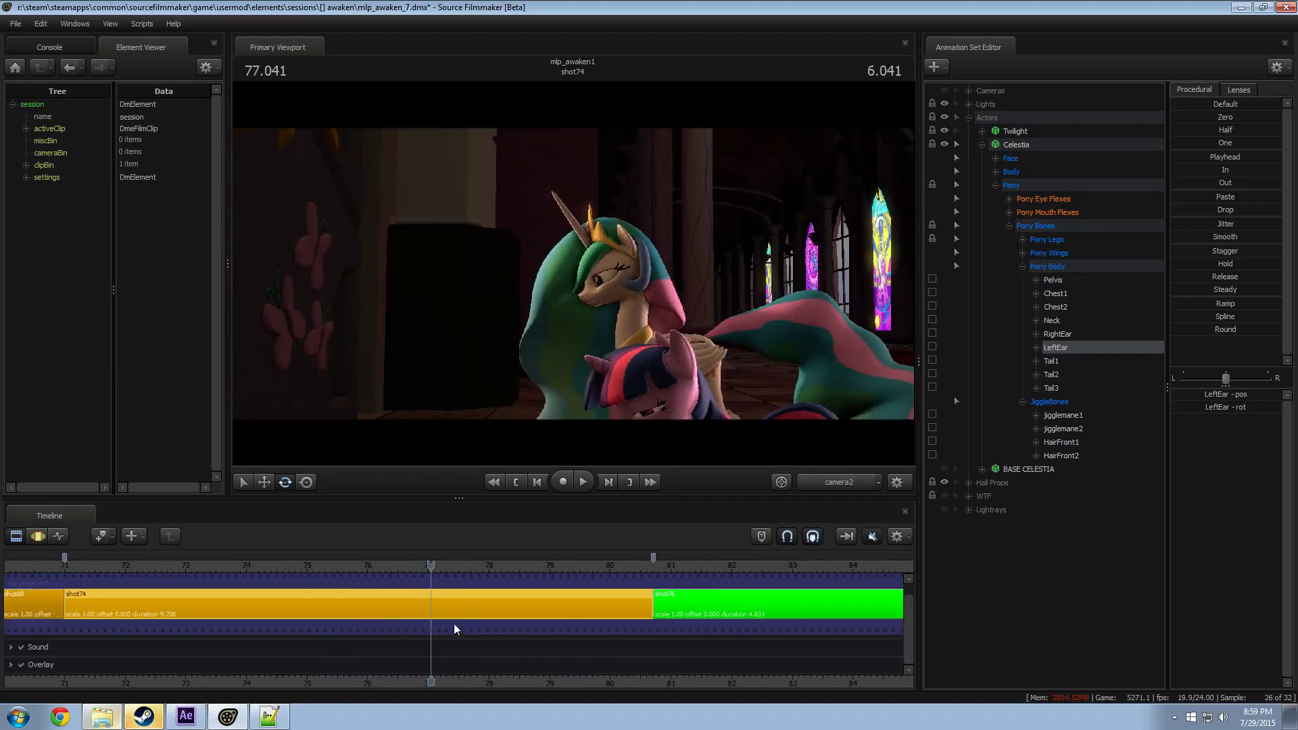
{"action": "left_click_drag", "start_coordinate": [436, 567], "coordinate": [494, 598]}
{"action": "key", "text": "space"}
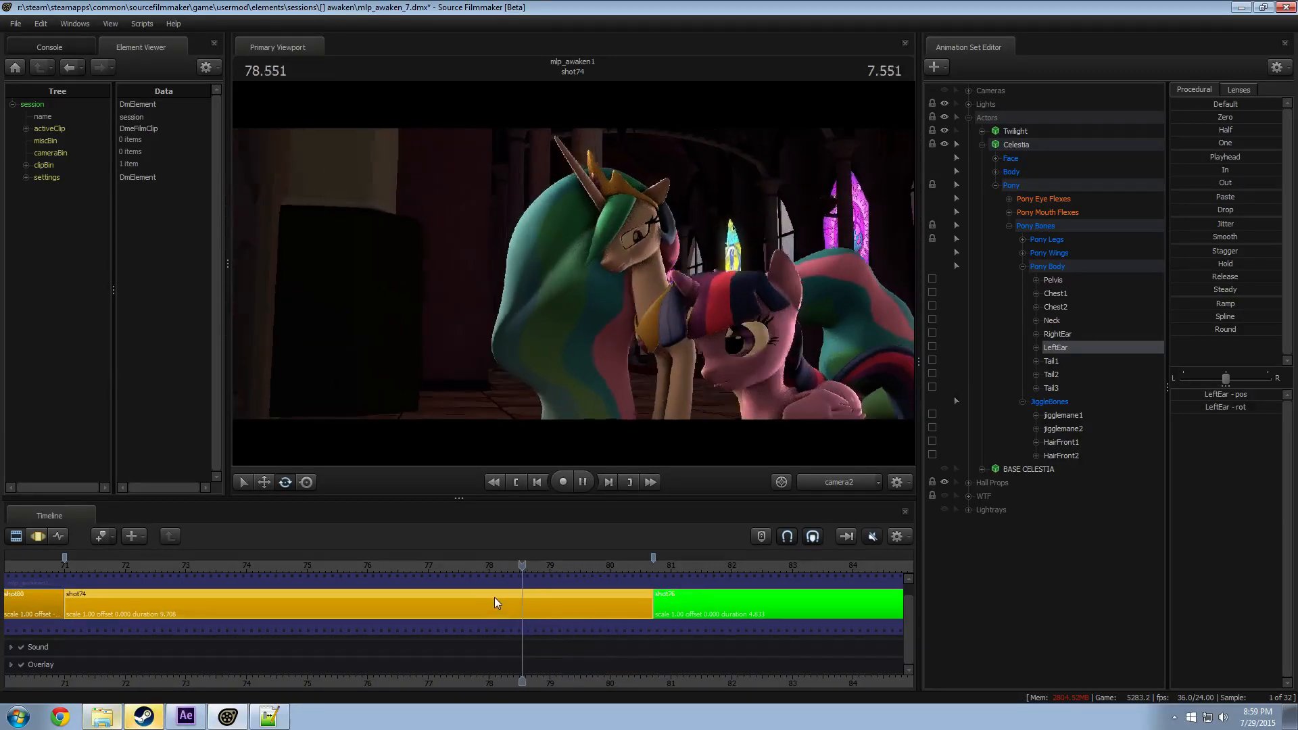
{"action": "key", "text": "space"}
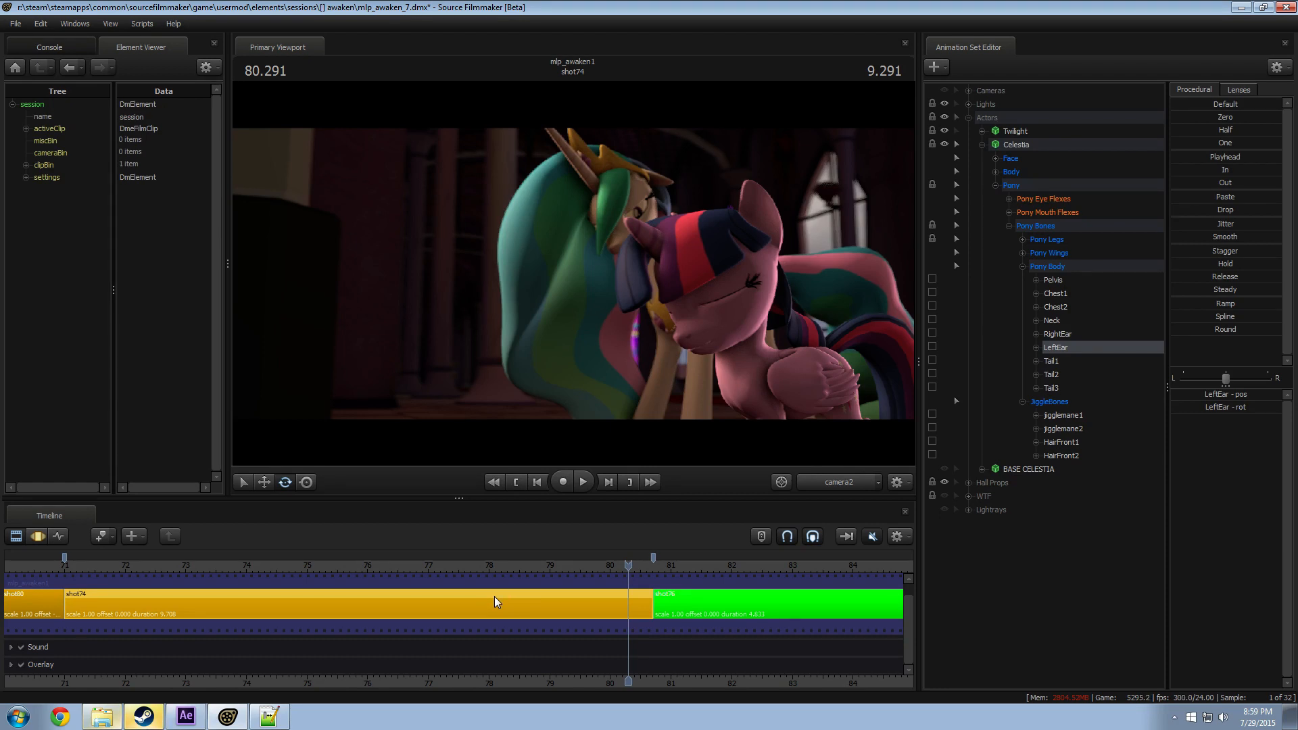
Step: Replay the end of shot74 from about 76.9, 77.9 and 79.7 s, running into shot76
{"action": "left_click_drag", "start_coordinate": [478, 564], "coordinate": [420, 564]}
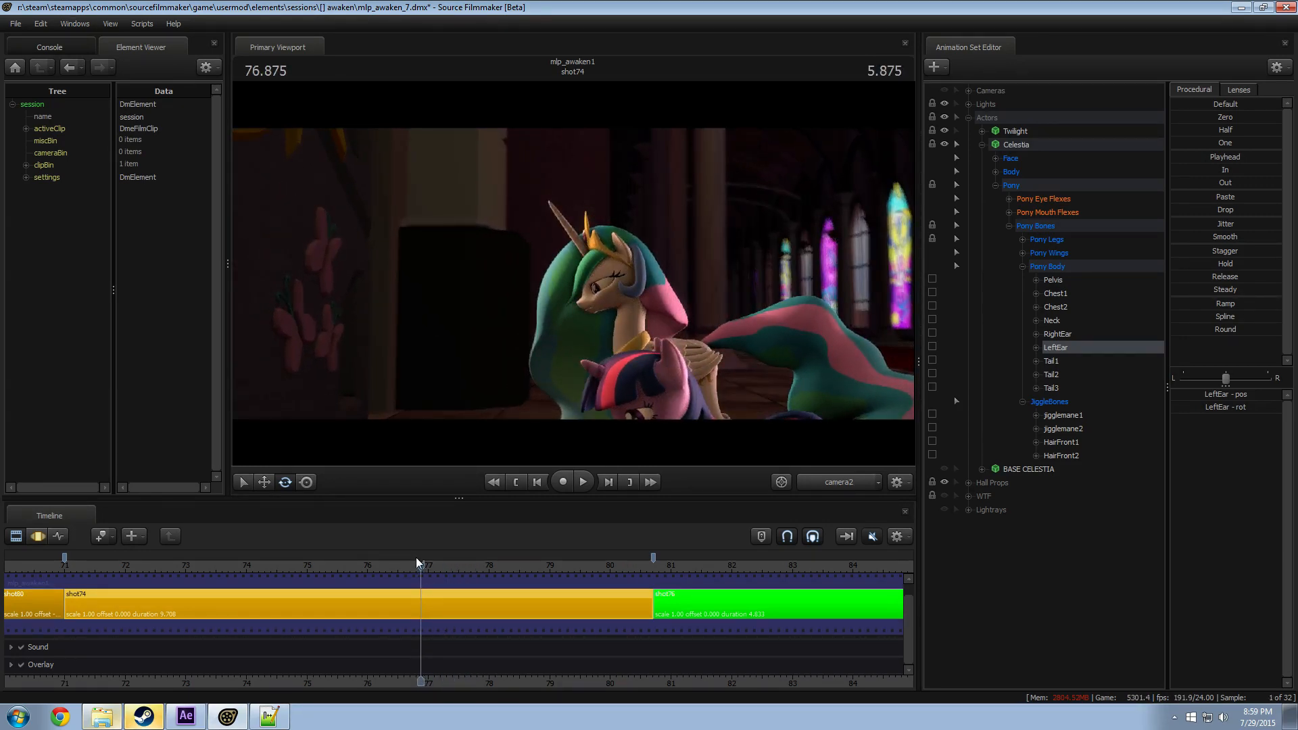
{"action": "key", "text": "space"}
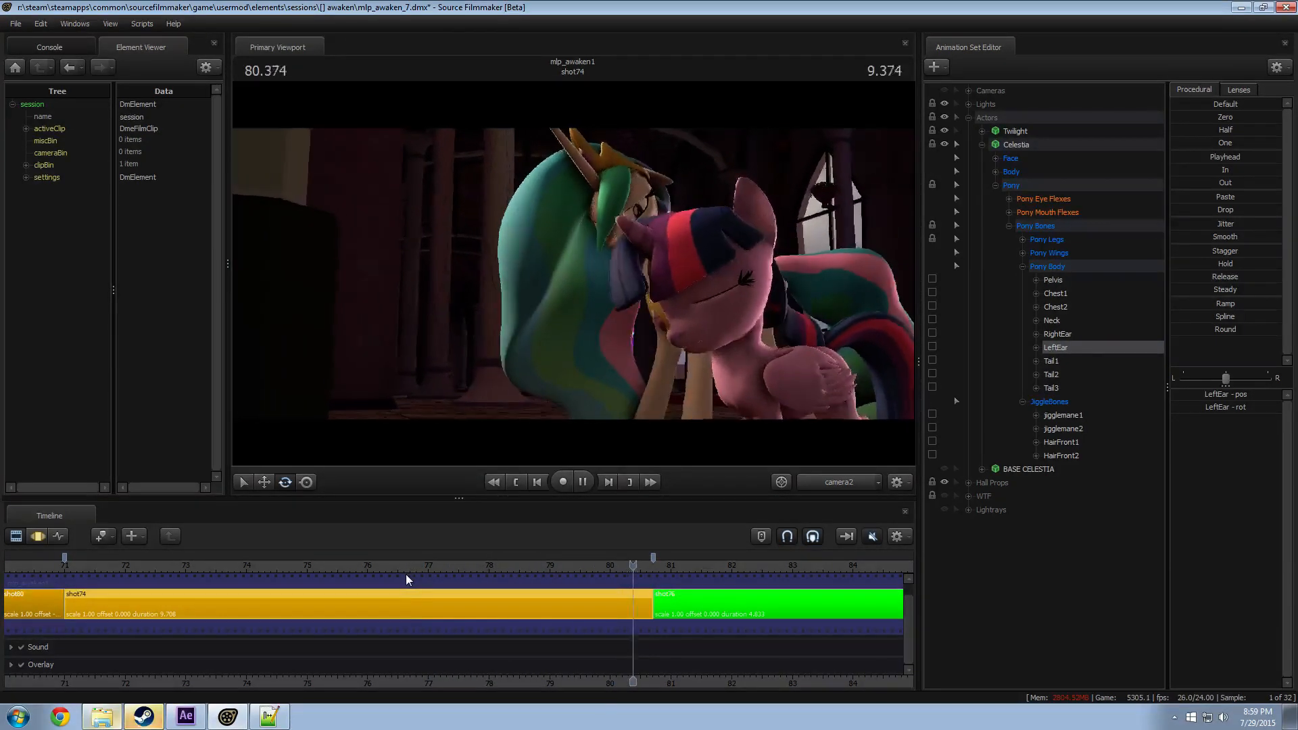
{"action": "left_click", "coordinate": [423, 567]}
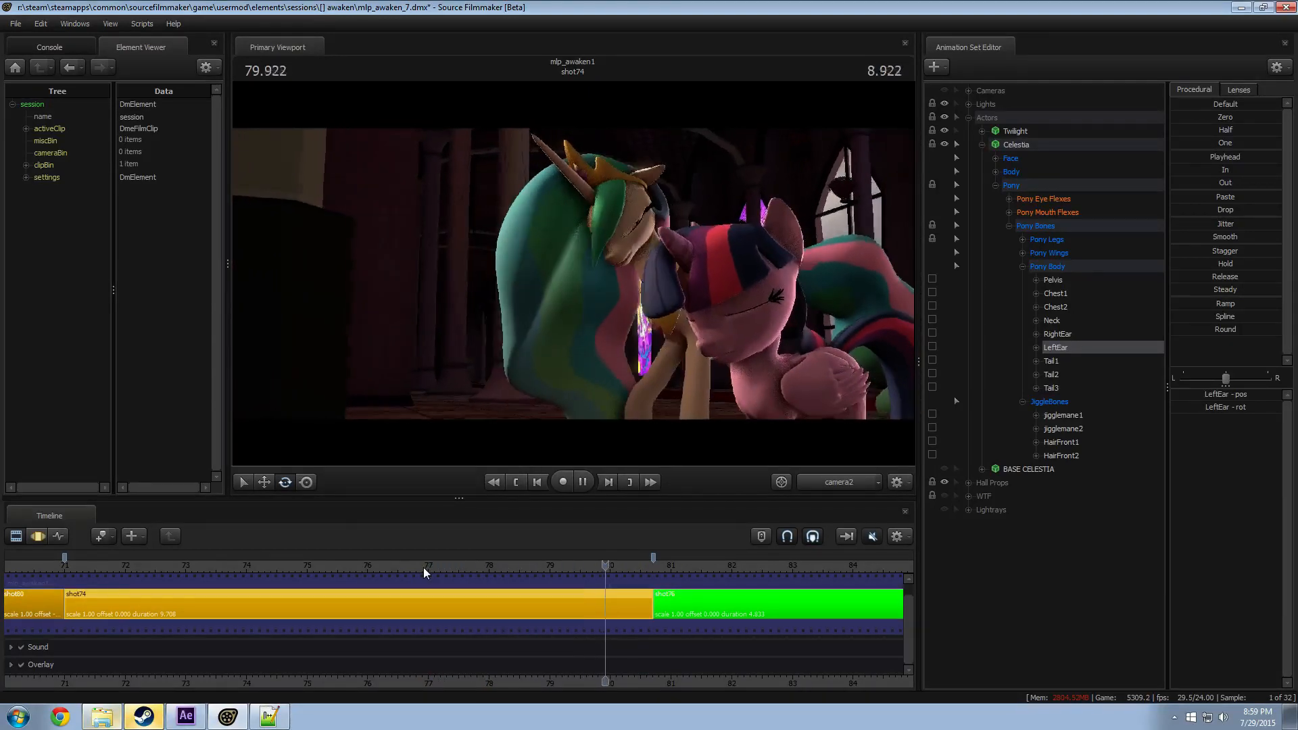
{"action": "left_click", "coordinate": [476, 566]}
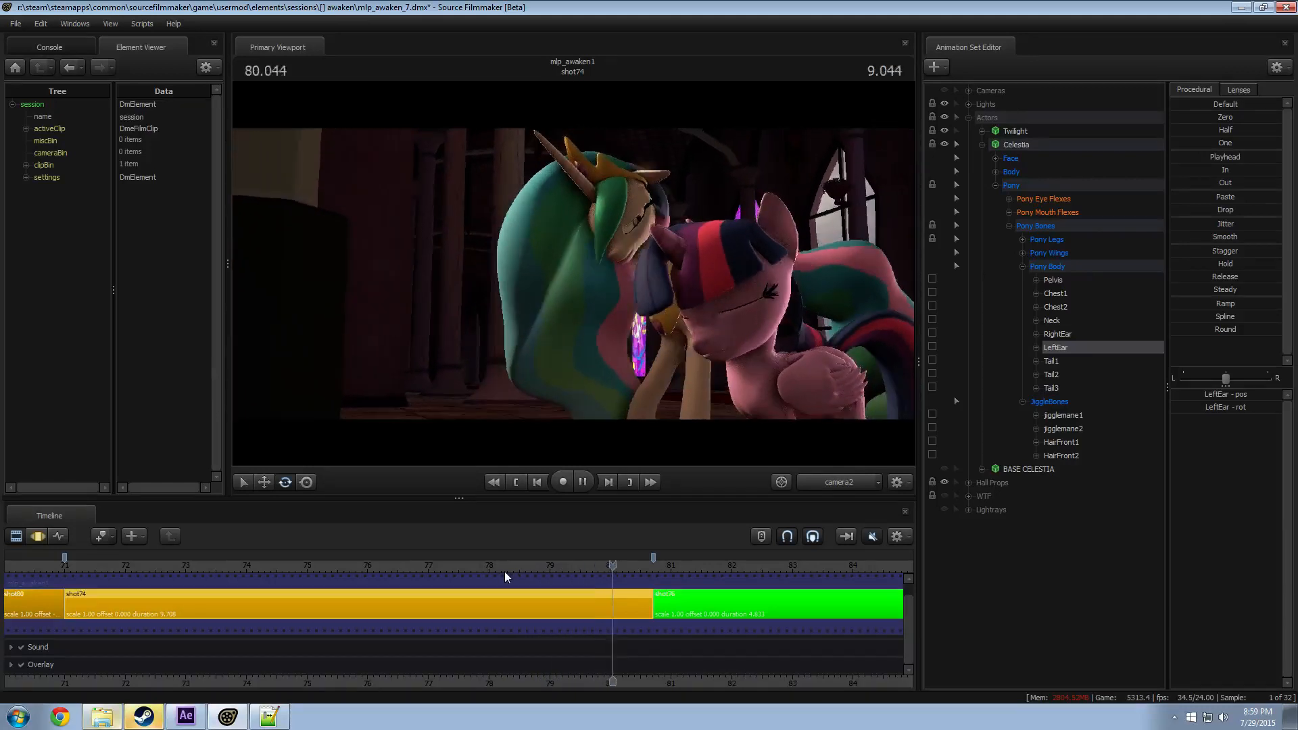
{"action": "key", "text": "space"}
{"action": "left_click", "coordinate": [595, 564]}
{"action": "key", "text": "space"}
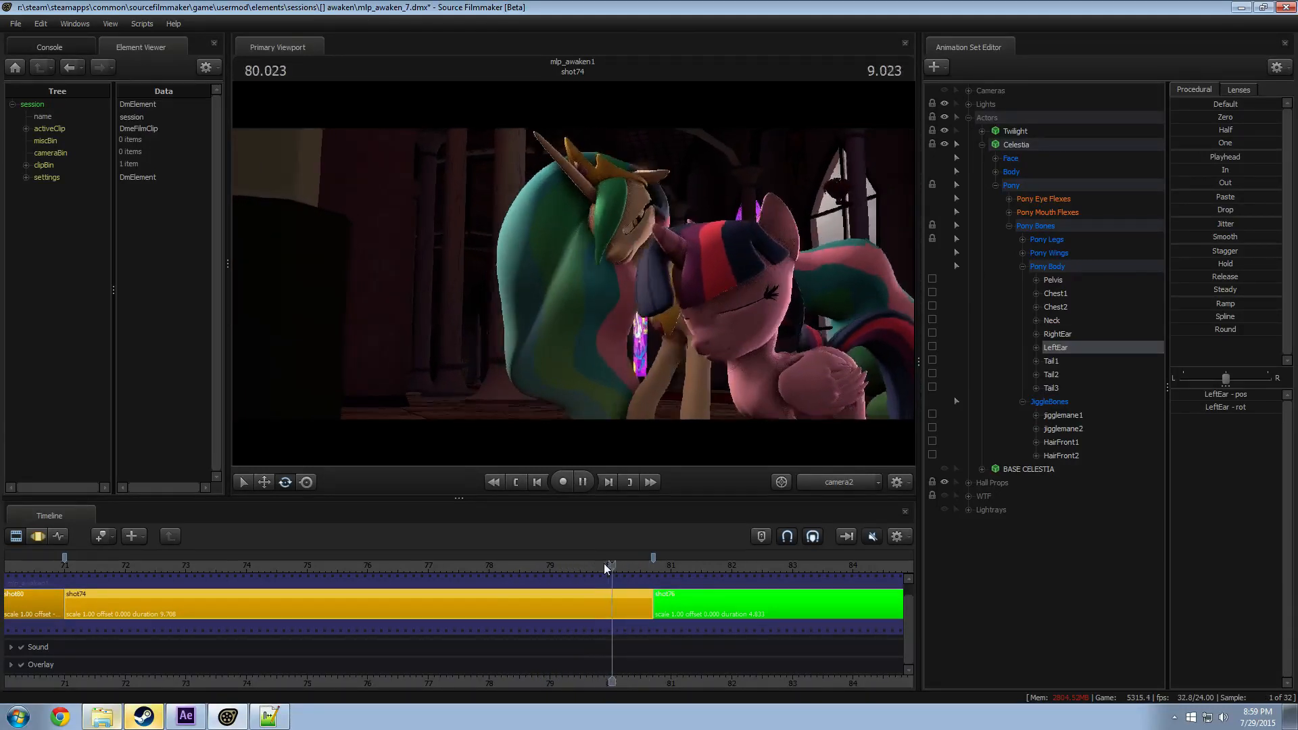
{"action": "key", "text": "space"}
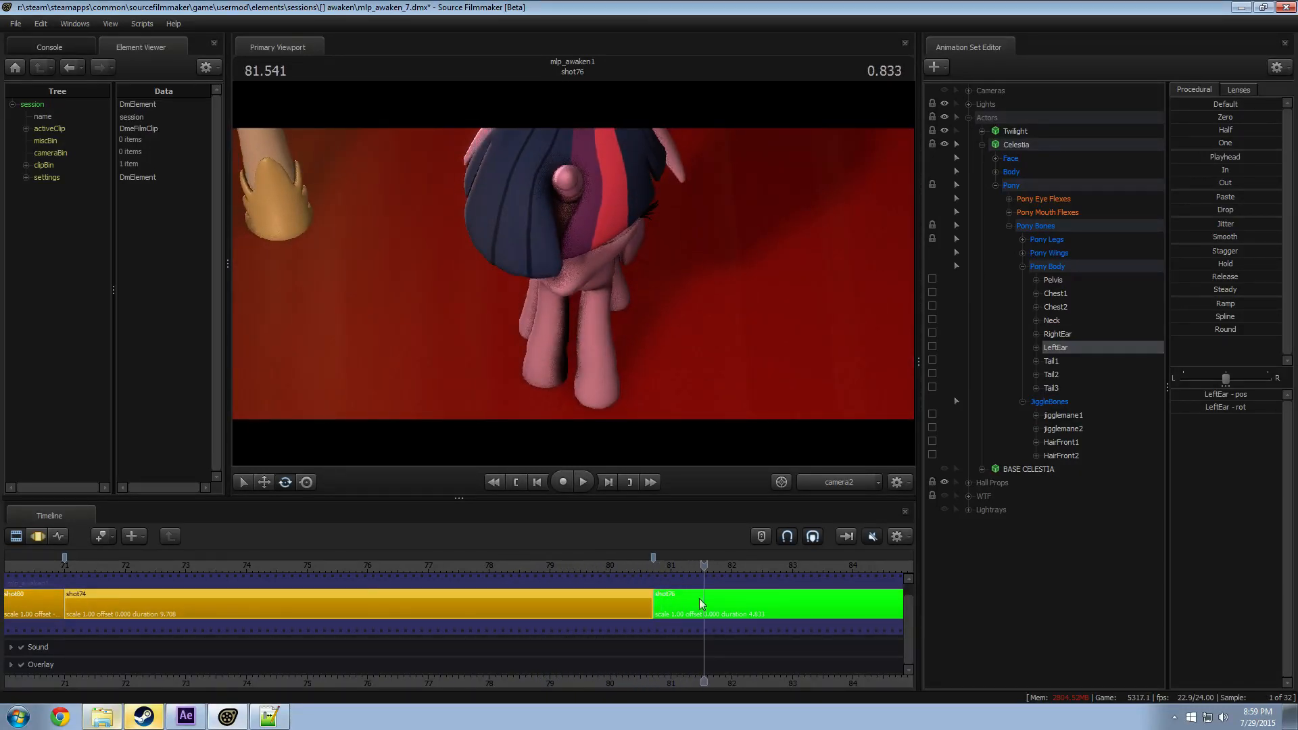
Step: Compare frames of shot79 and shot77 with the end of shot74
{"action": "scroll", "coordinate": [702, 599], "scroll_direction": "down", "scroll_amount": 4}
{"action": "middle_click_drag", "start_coordinate": [872, 629], "coordinate": [619, 595]}
{"action": "left_click_drag", "start_coordinate": [594, 568], "coordinate": [656, 573]}
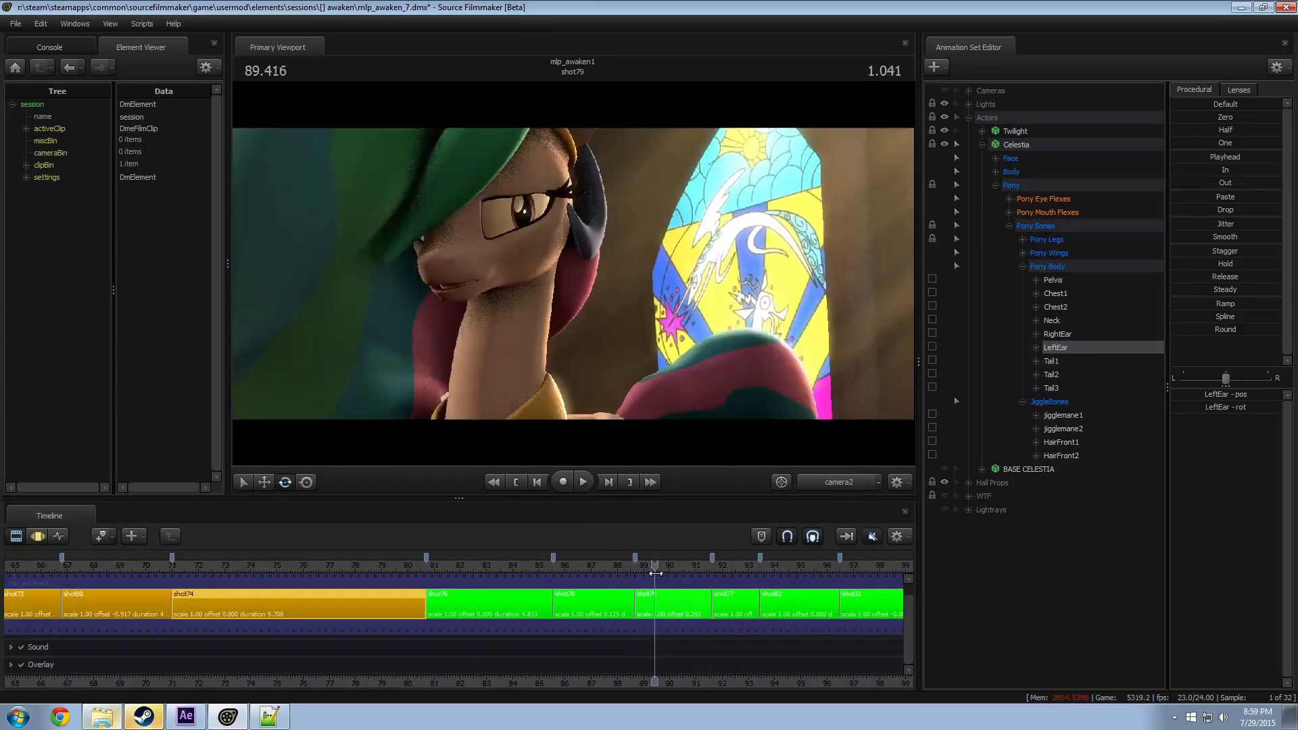
{"action": "key", "text": "space"}
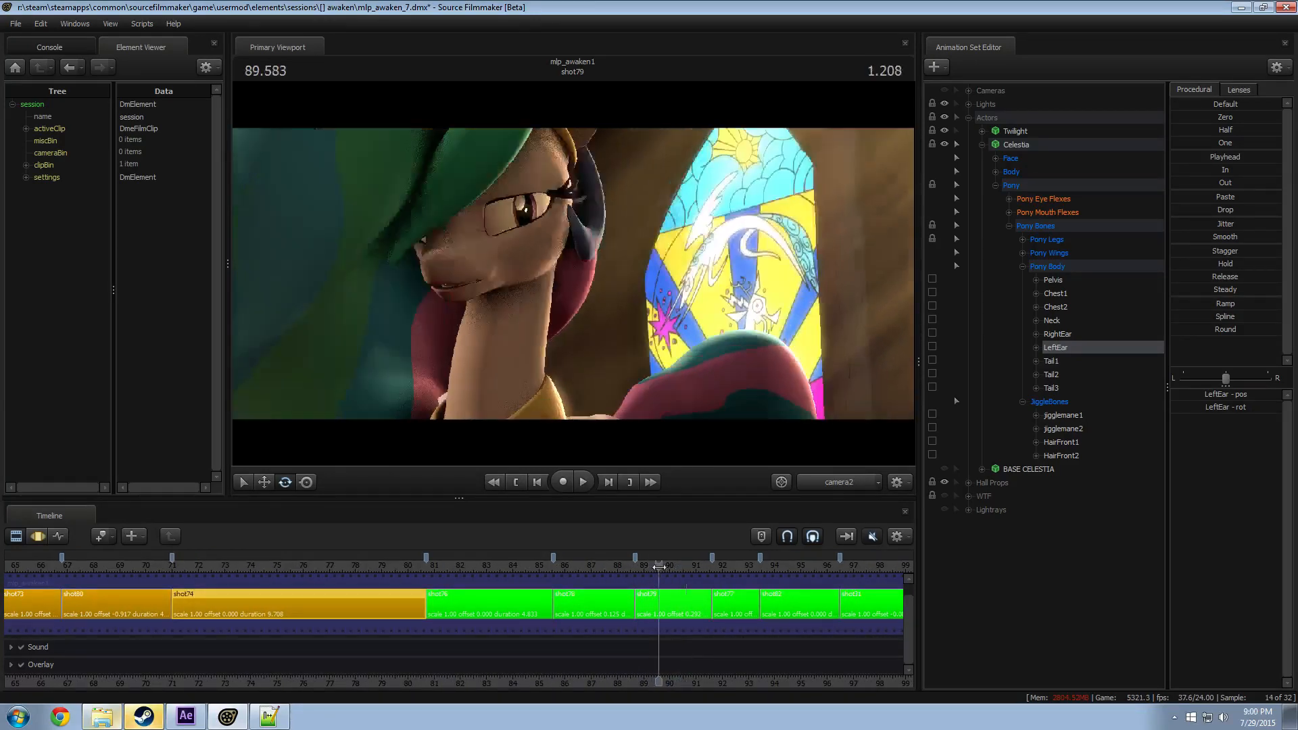
{"action": "left_click_drag", "start_coordinate": [394, 567], "coordinate": [382, 566]}
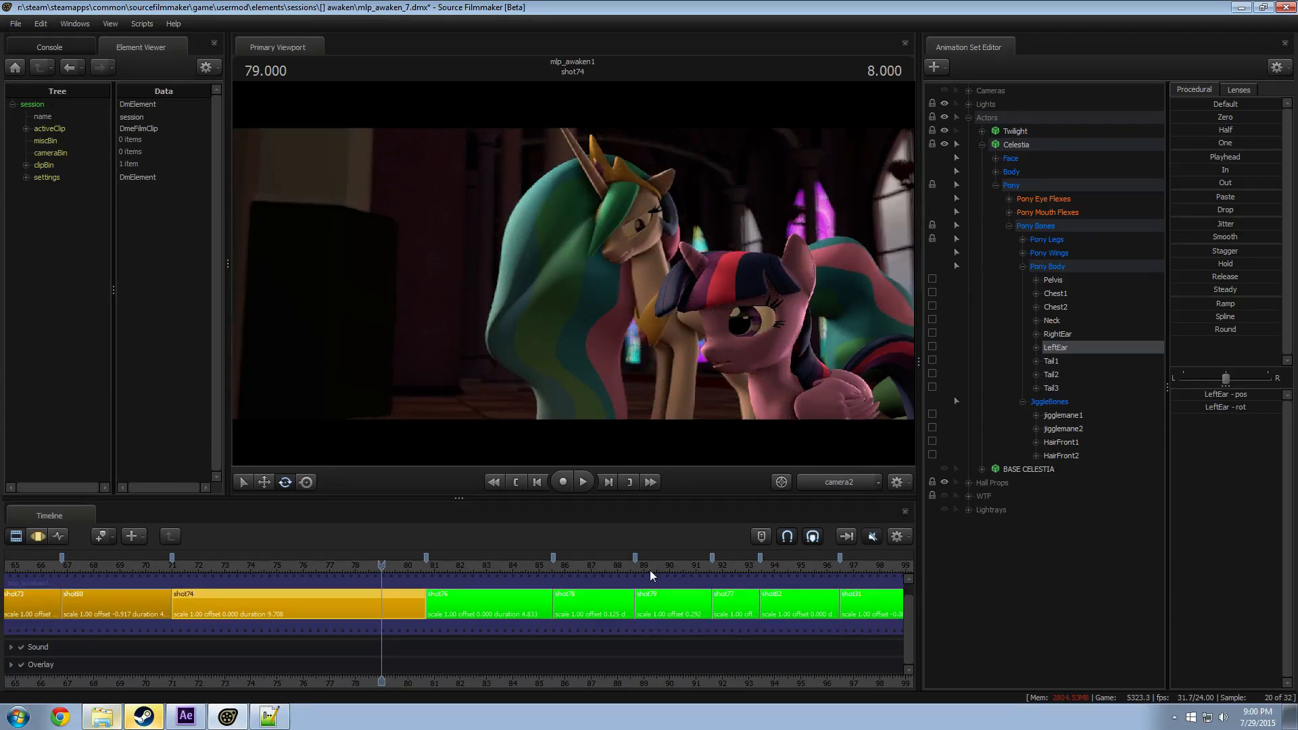
{"action": "left_click", "coordinate": [734, 567]}
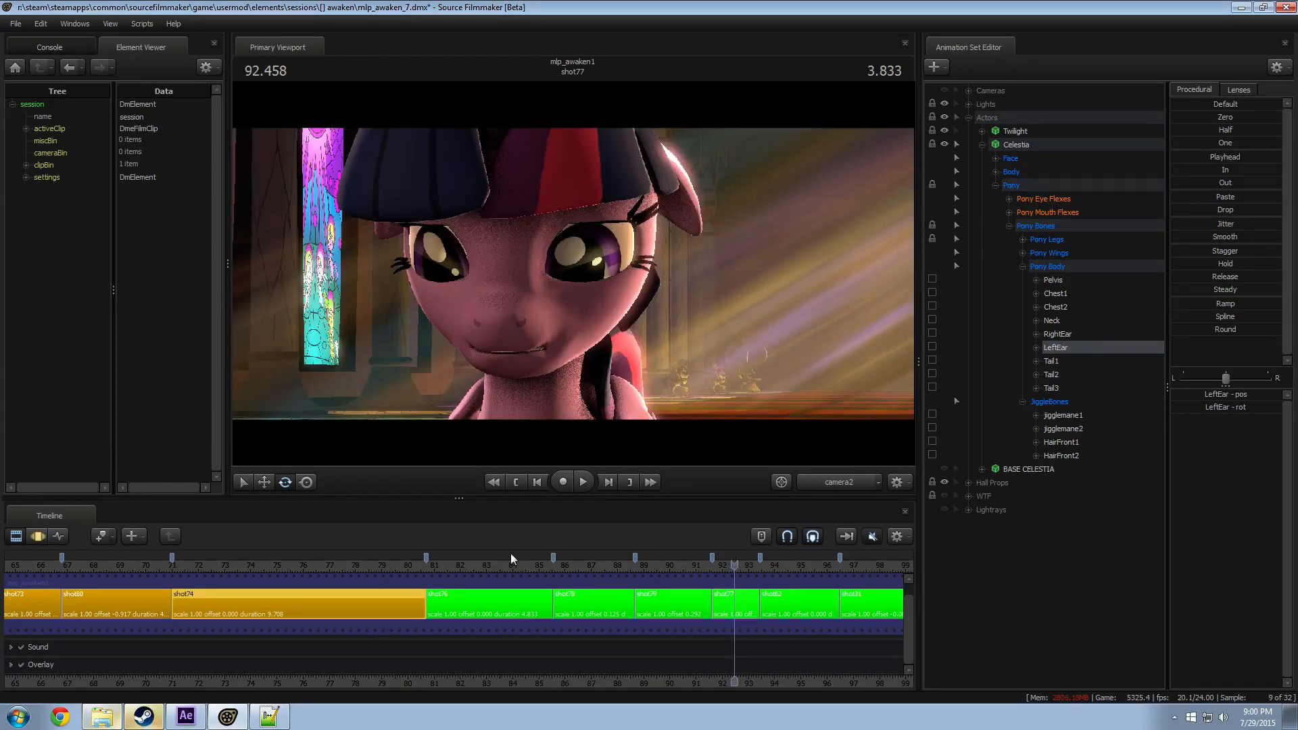
{"action": "left_click_drag", "start_coordinate": [395, 568], "coordinate": [315, 561]}
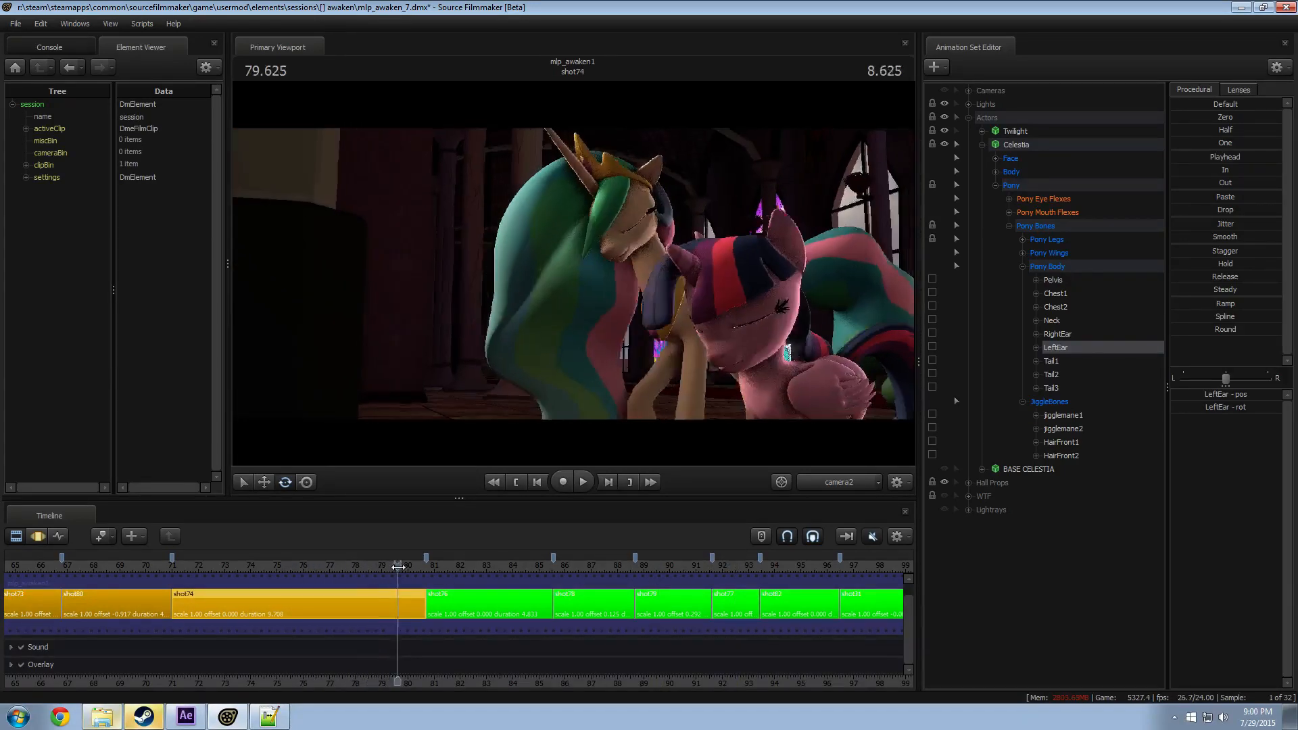
Step: Replay shot74 from about 76.5, 75.4 and 75.9 s to review the Celestia and Twilight motion
{"action": "key", "text": "space"}
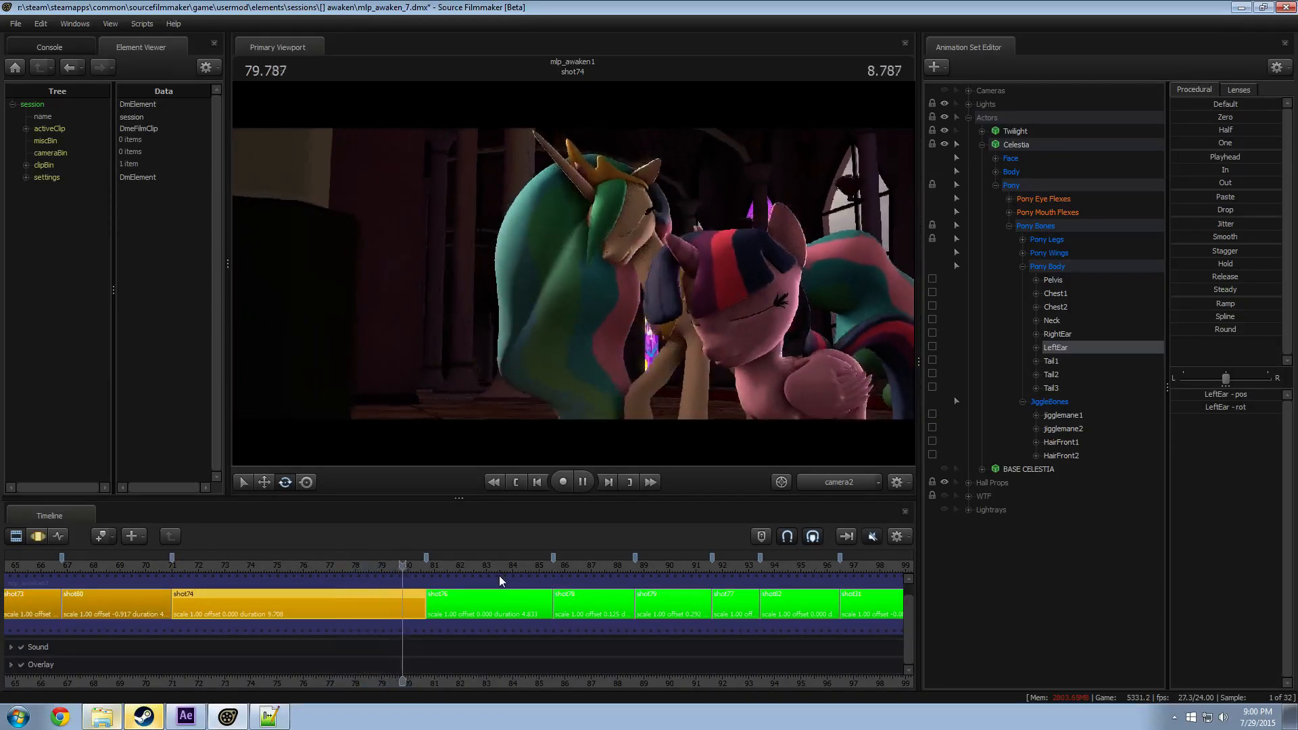
{"action": "key", "text": "space"}
{"action": "left_click", "coordinate": [287, 562]}
{"action": "key", "text": "space"}
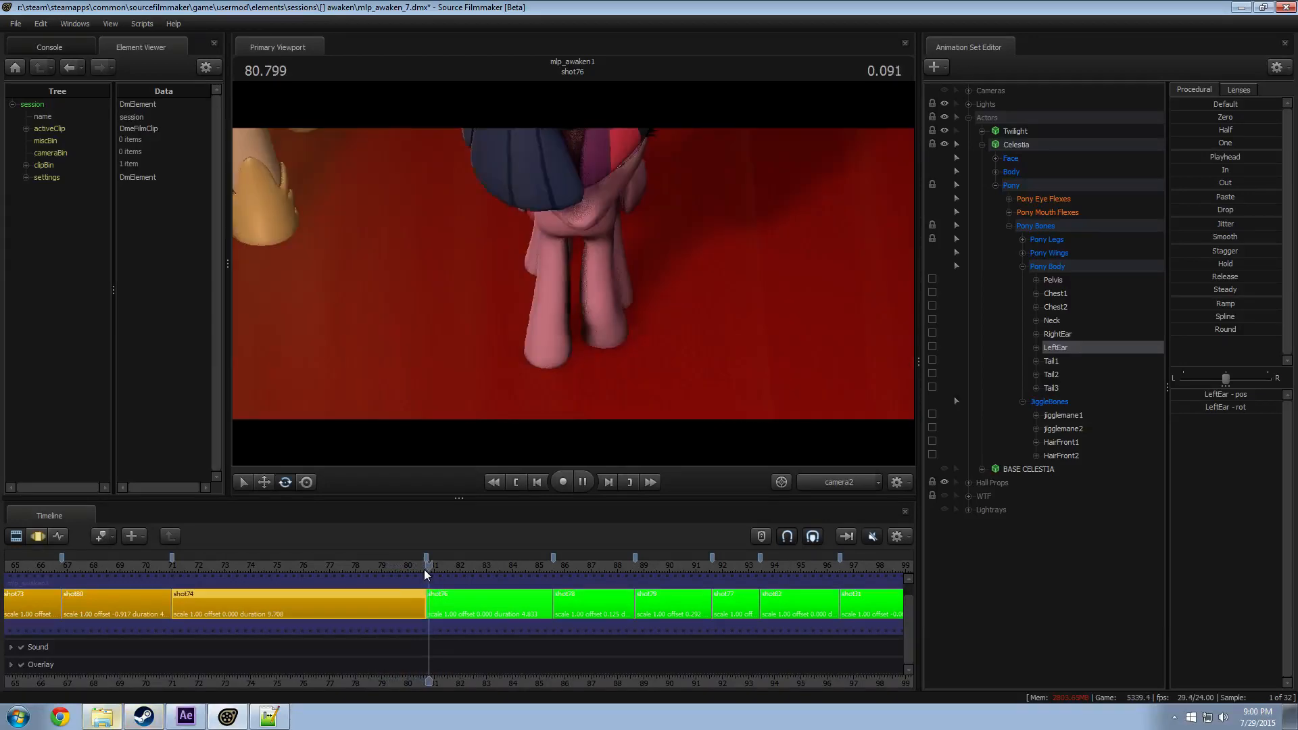
{"action": "key", "text": "space"}
{"action": "left_click_drag", "start_coordinate": [406, 567], "coordinate": [299, 573]}
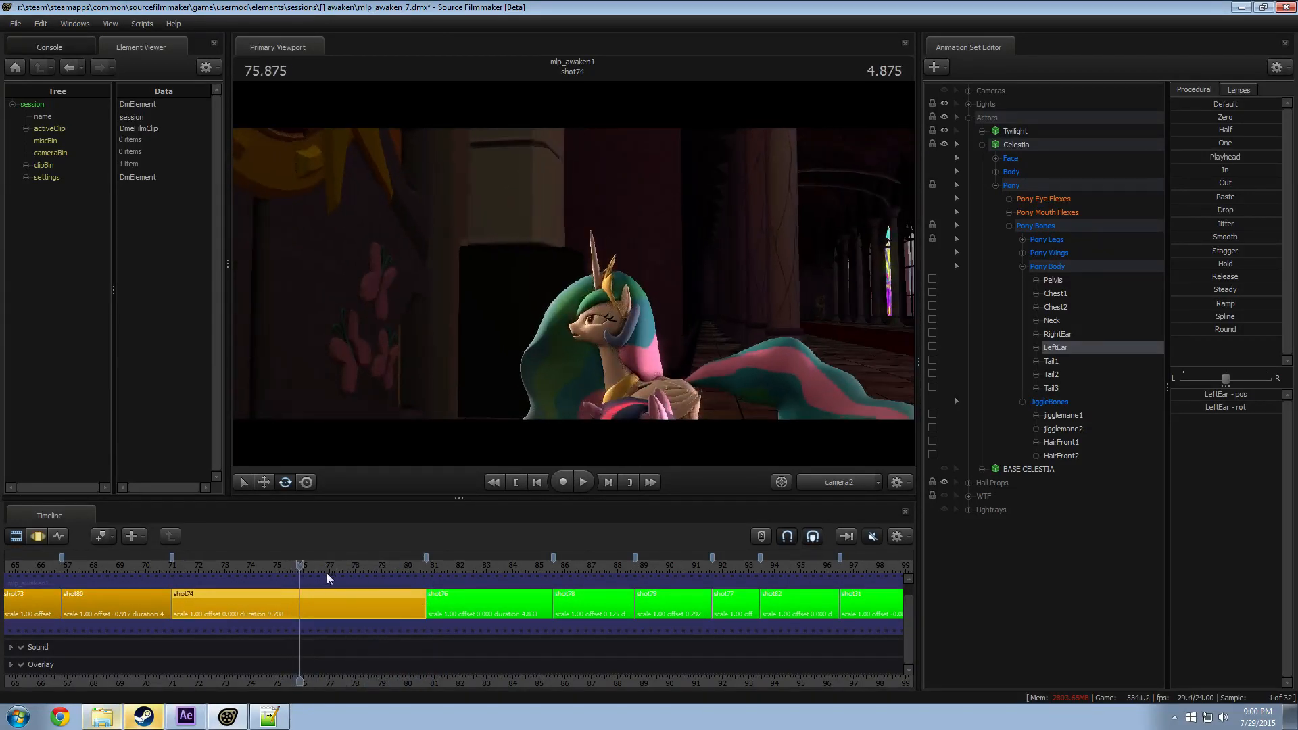
{"action": "key", "text": "space"}
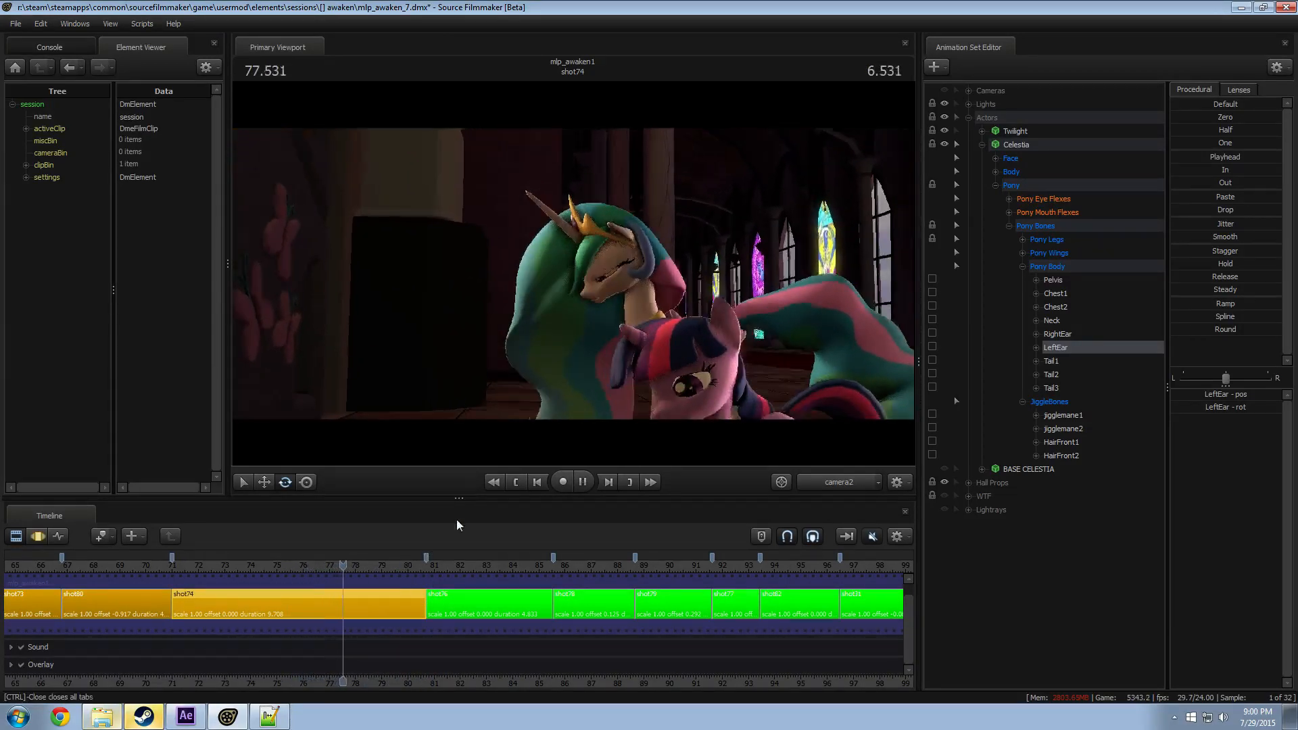
{"action": "key", "text": "space"}
Step: Switch the timeline to the Motion Editor and view the ponies in shot74 through the Work Camera
{"action": "key", "text": "F3"}
{"action": "scroll", "coordinate": [315, 607], "scroll_direction": "up", "scroll_amount": 5}
{"action": "mouse_move", "coordinate": [305, 616]}
{"action": "left_mouse_down"}
{"action": "mouse_move", "coordinate": [272, 626]}
{"action": "mouse_move", "coordinate": [322, 634]}
{"action": "mouse_move", "coordinate": [305, 634]}
{"action": "left_mouse_up"}
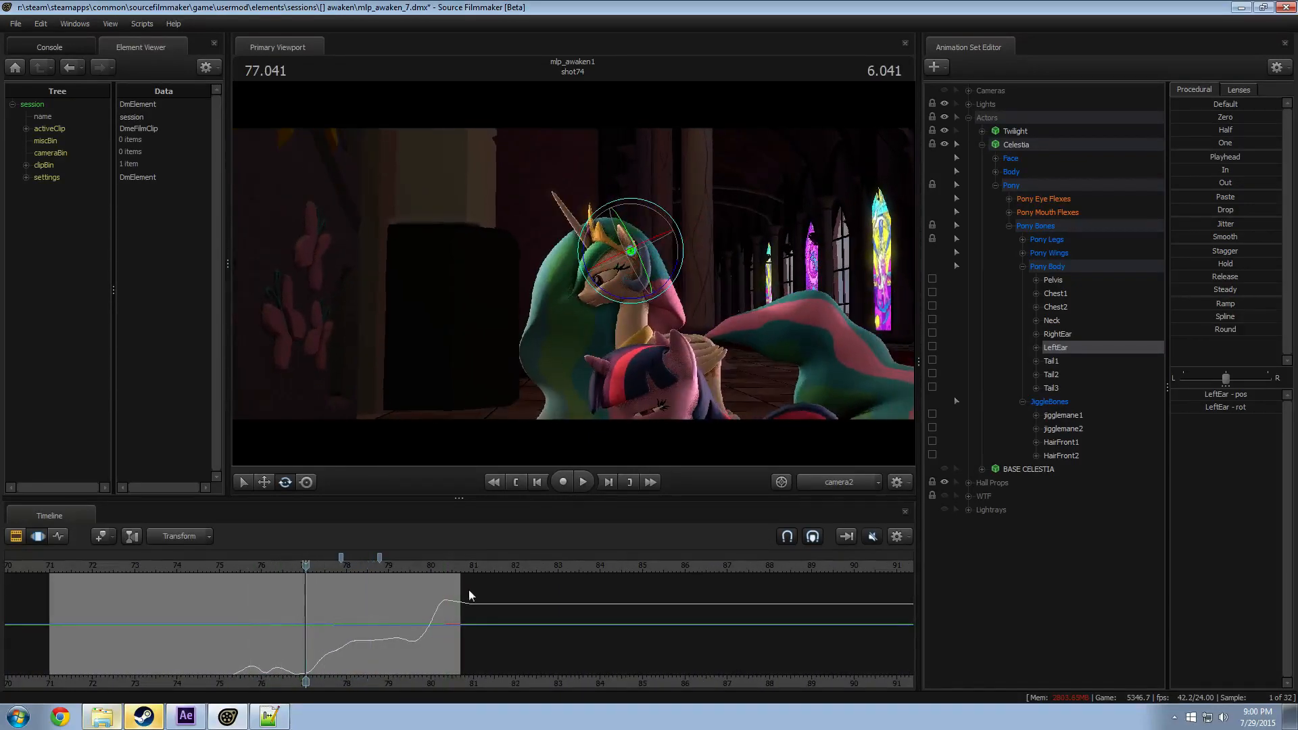
{"action": "left_click", "coordinate": [844, 484]}
{"action": "left_click_drag", "start_coordinate": [730, 351], "coordinate": [798, 385]}
Step: Rotate Twilight's HairBack1 bone at 73.666 s with the time selection covering the entire shot74, using the rotate and move manipulators
{"action": "key", "text": "w"}
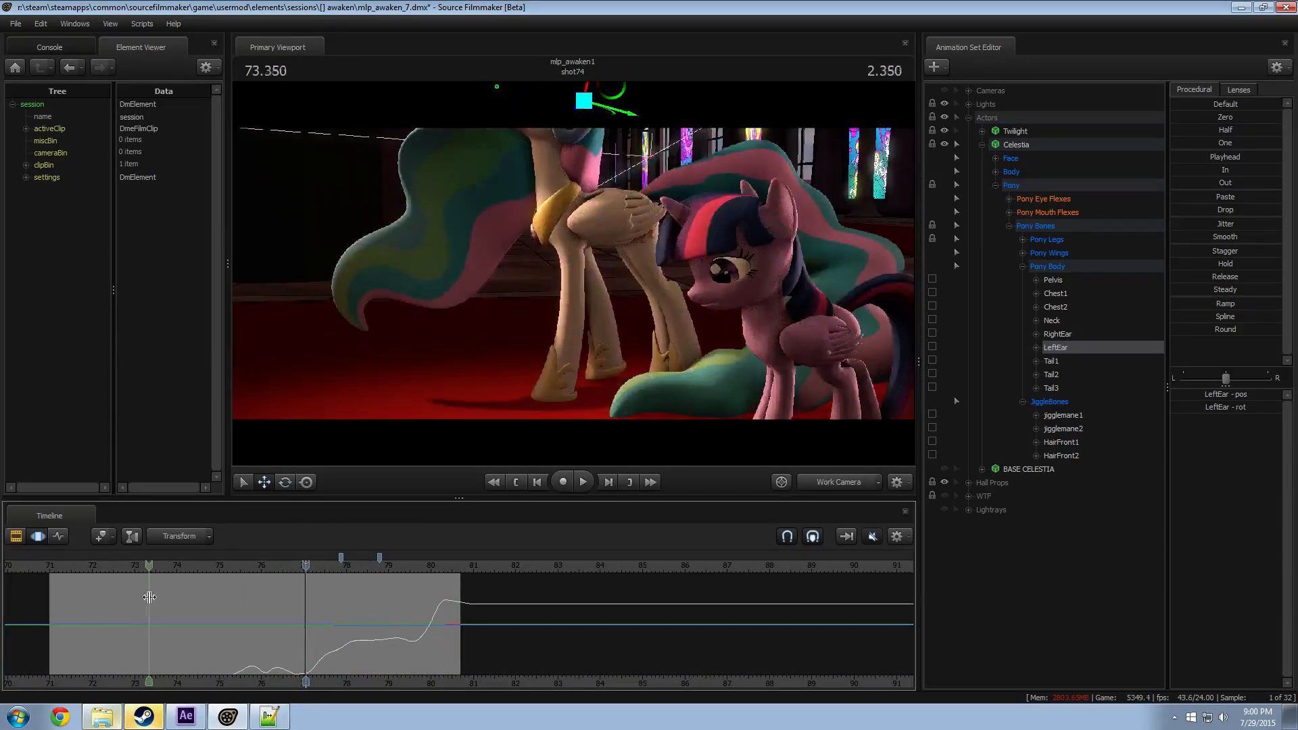
{"action": "left_click", "coordinate": [152, 599], "text": "shift"}
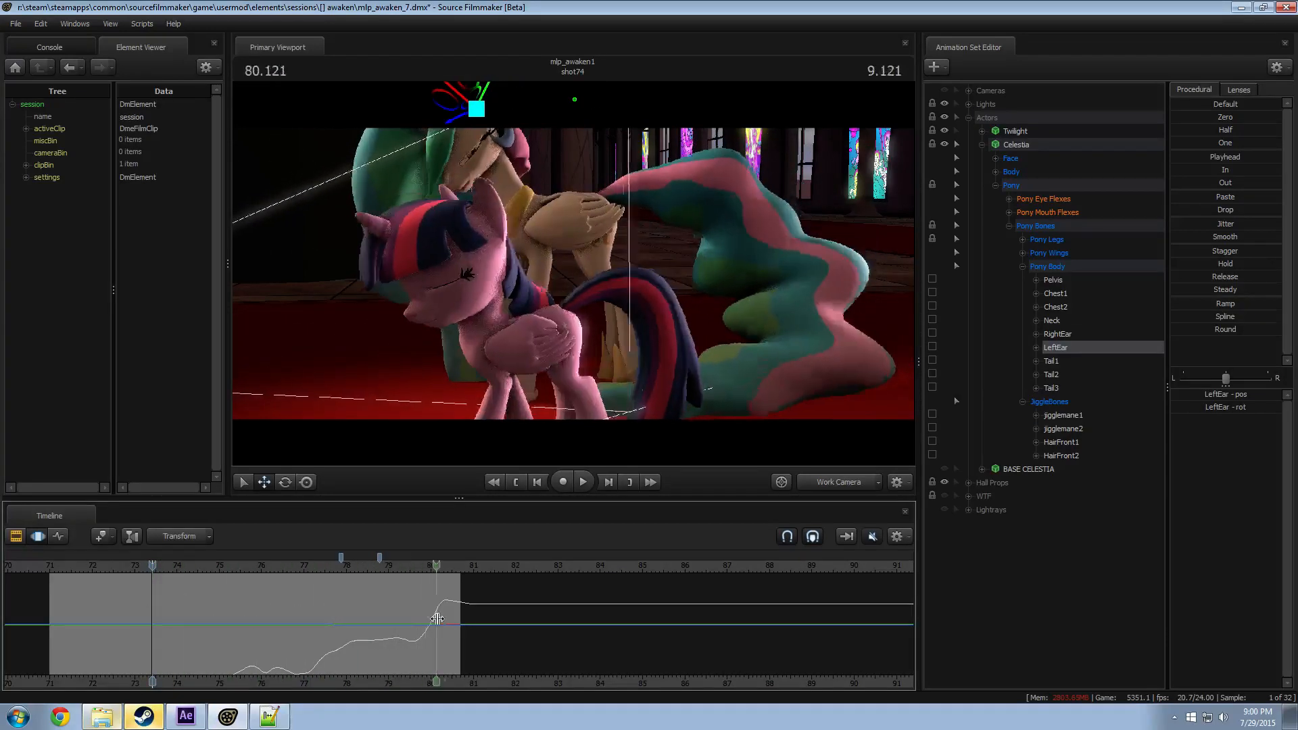
{"action": "key", "text": "ctrl+a"}
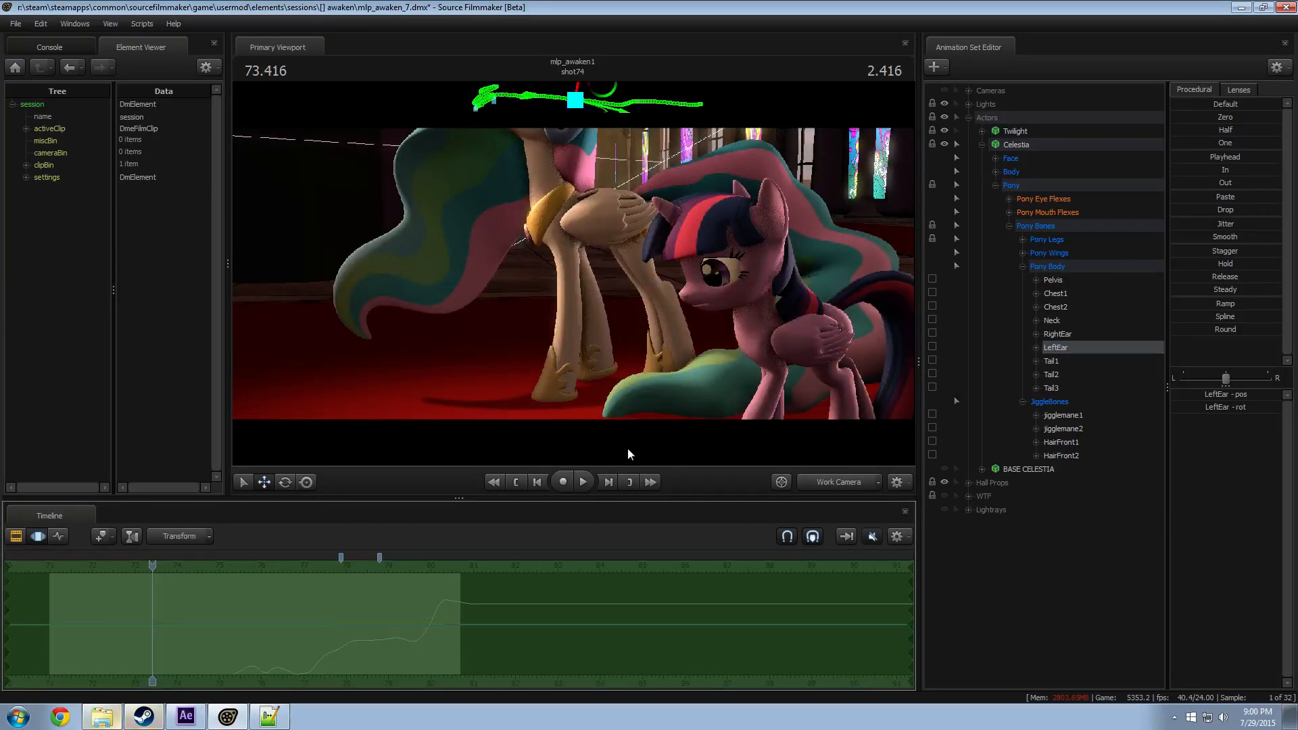
{"action": "key", "text": "space"}
{"action": "key", "text": "space"}
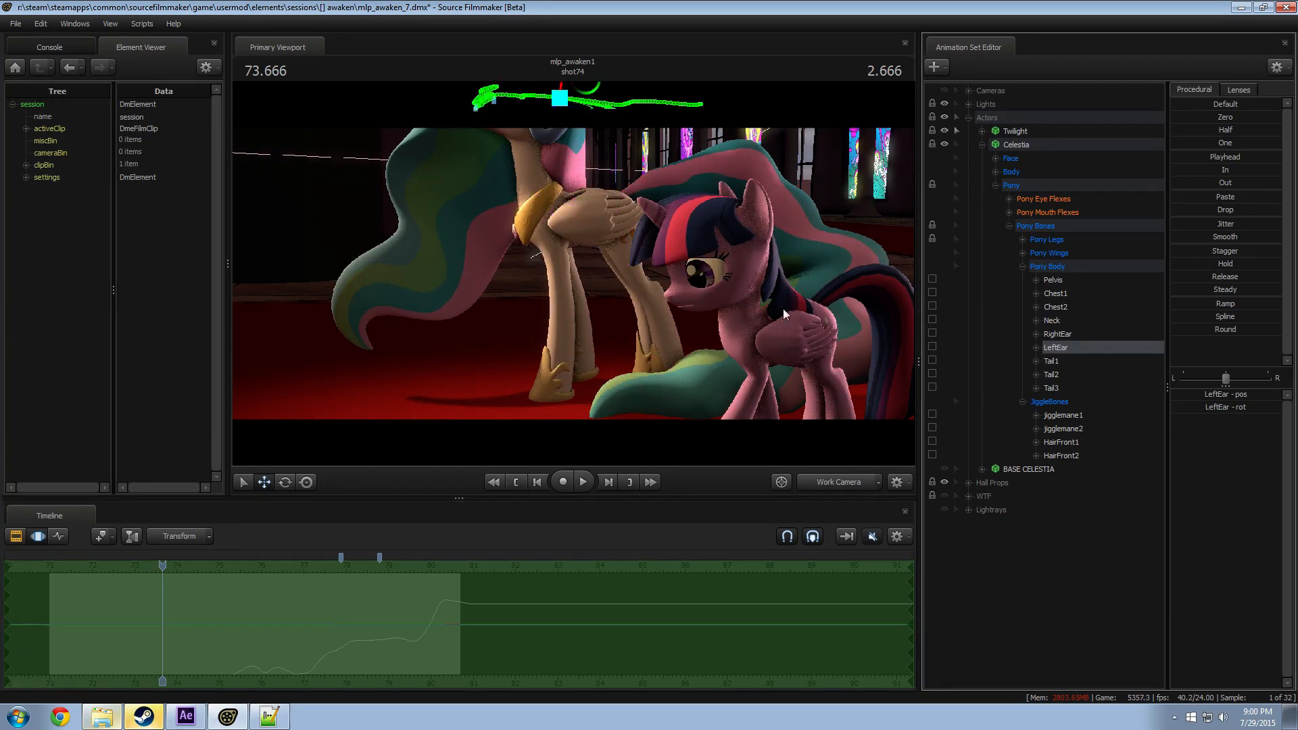
{"action": "left_click", "coordinate": [767, 271], "text": "ctrl"}
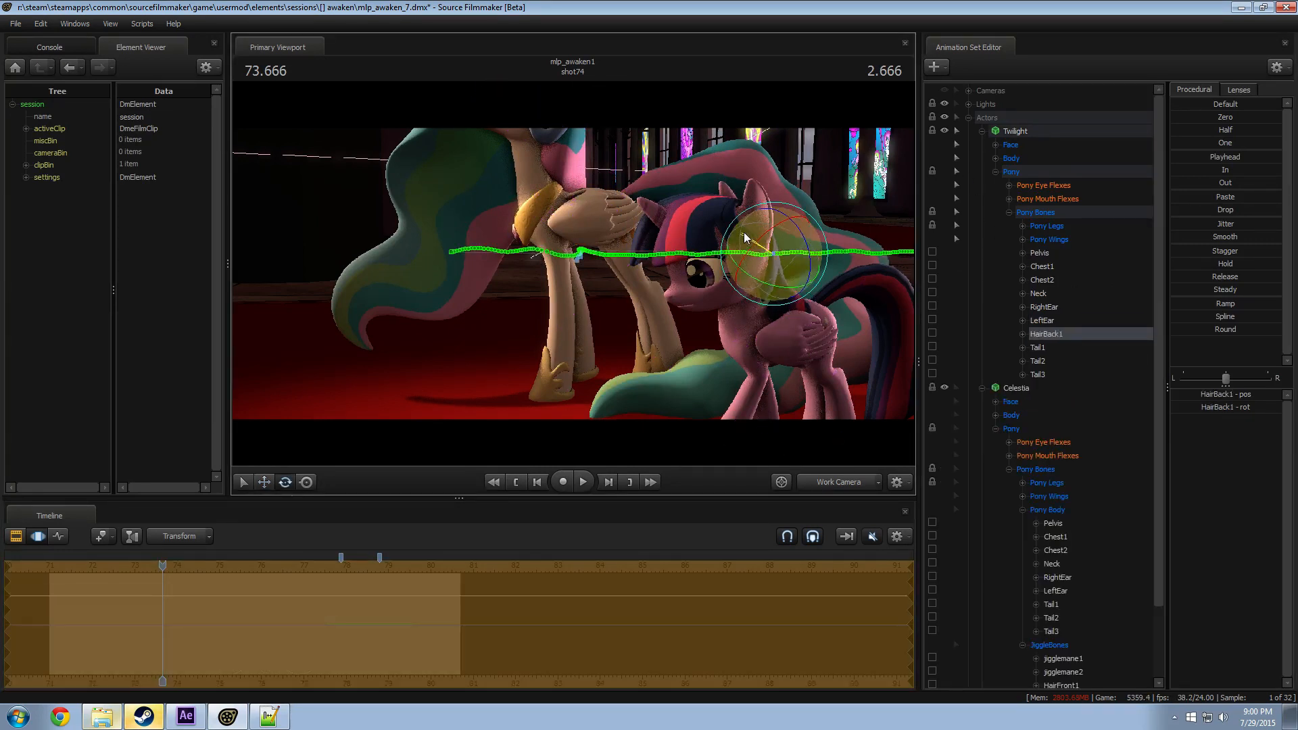
{"action": "left_click_drag", "start_coordinate": [743, 233], "coordinate": [782, 233]}
{"action": "key", "text": "w"}
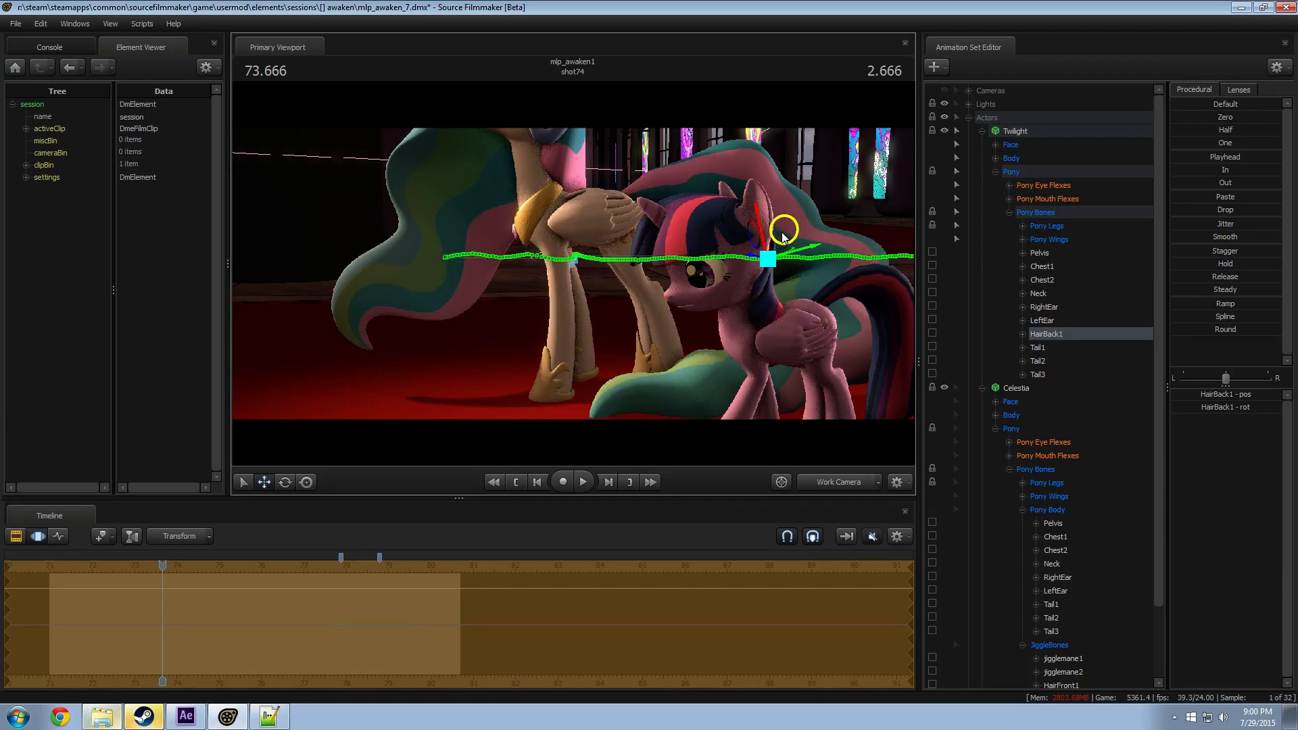
Step: Fine-tune the rotation of Twilight's HairBack1 bone for the whole shot at 74.958 s, checking it from another angle
{"action": "key", "text": "space"}
{"action": "key", "text": "space"}
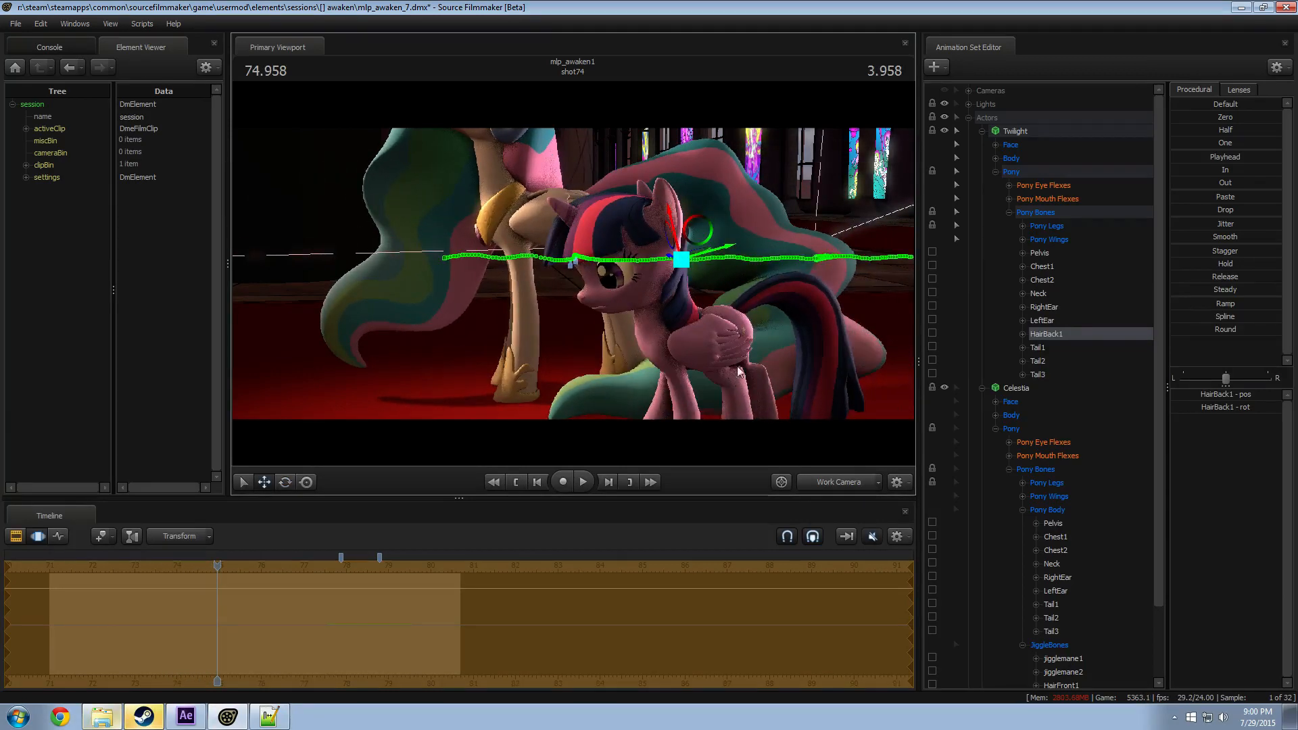
{"action": "left_click_drag", "start_coordinate": [736, 368], "coordinate": [576, 272]}
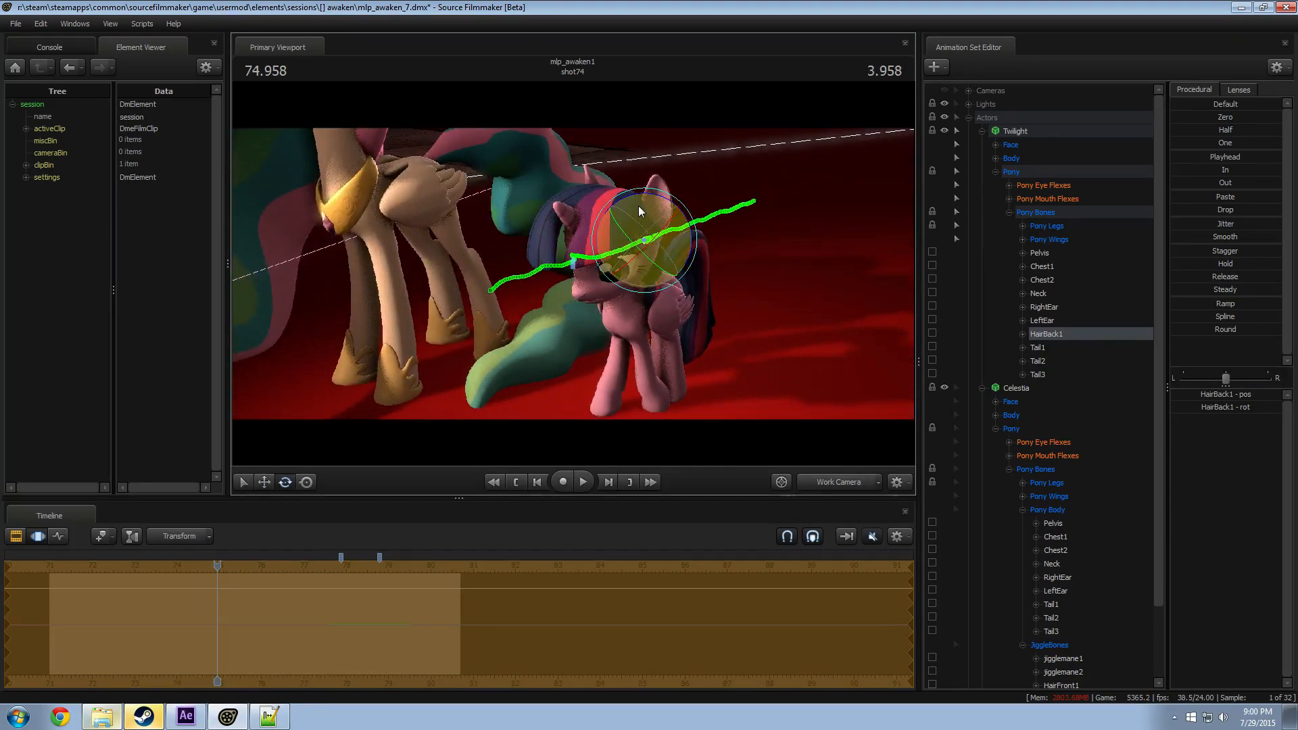
{"action": "left_click_drag", "start_coordinate": [639, 211], "coordinate": [604, 295]}
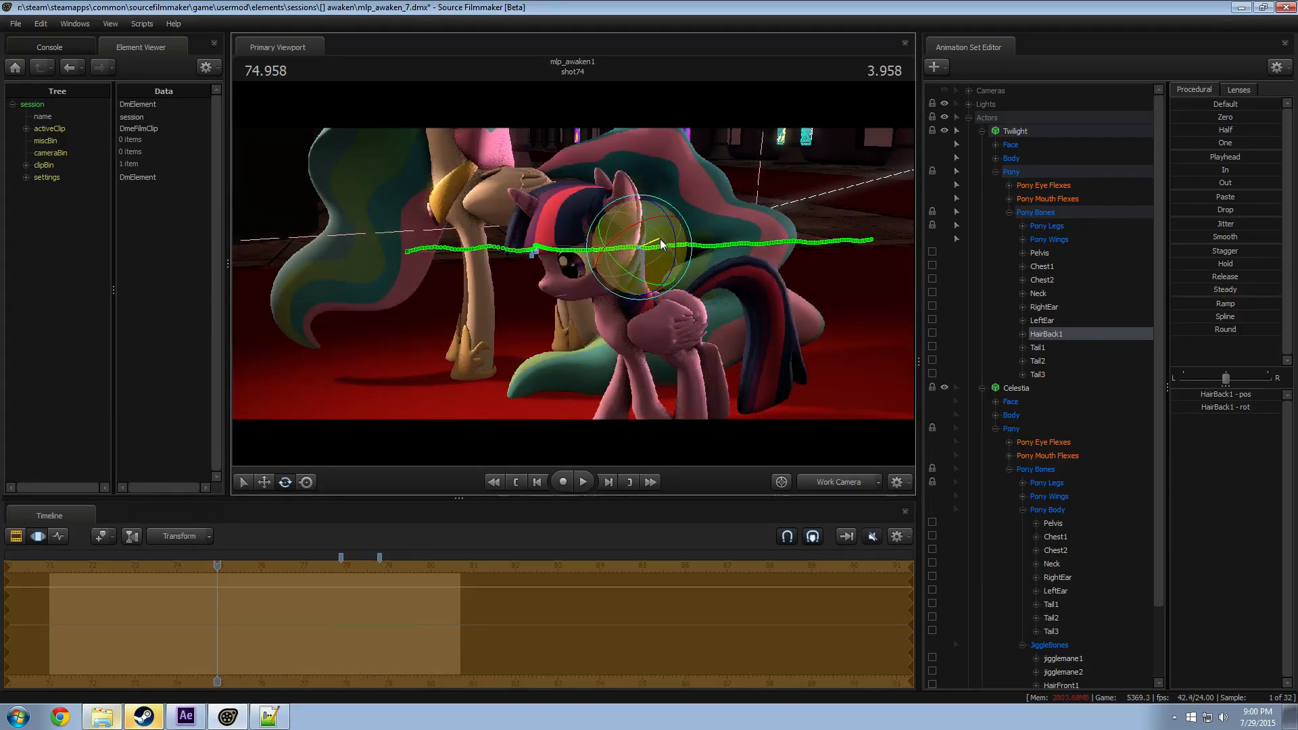
Step: Replay shot74 from about 75.0 and 76.3 s in the Work Camera and from 77.9 s through camera2 to check Twilight's hair
{"action": "key", "text": "F2"}
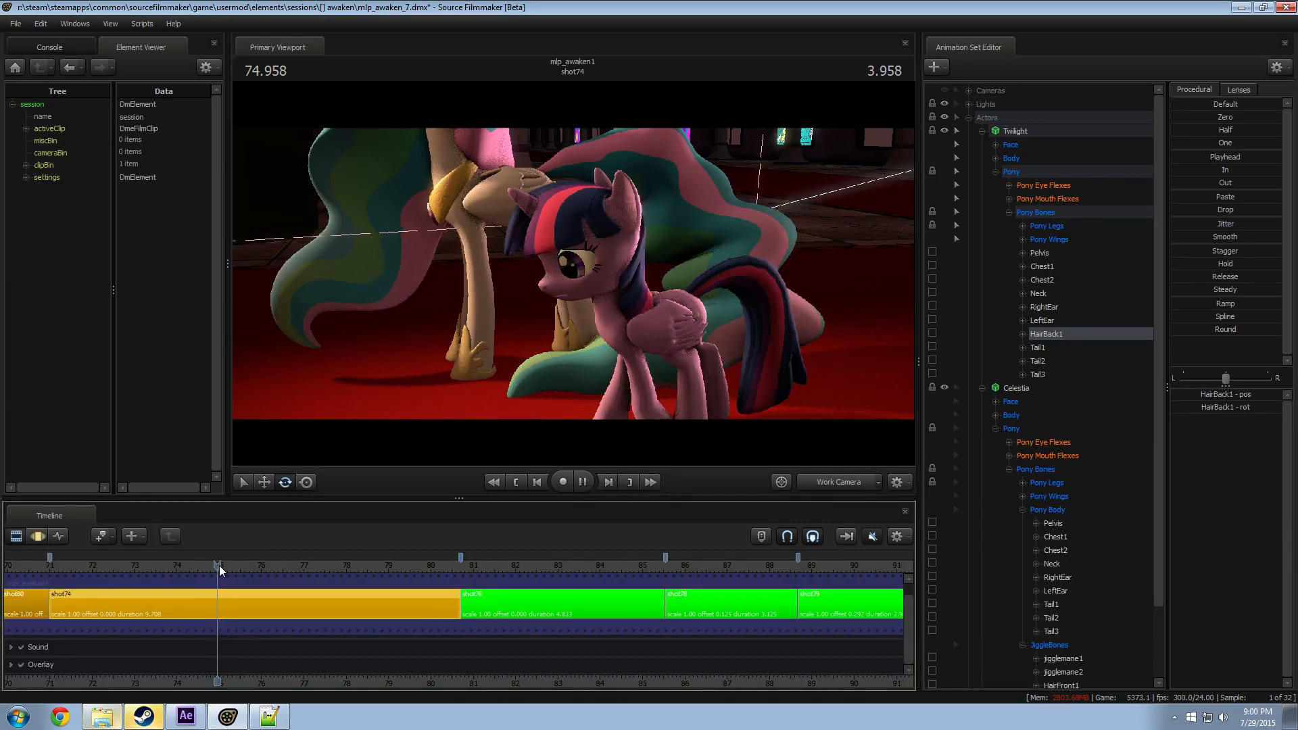
{"action": "key", "text": "space"}
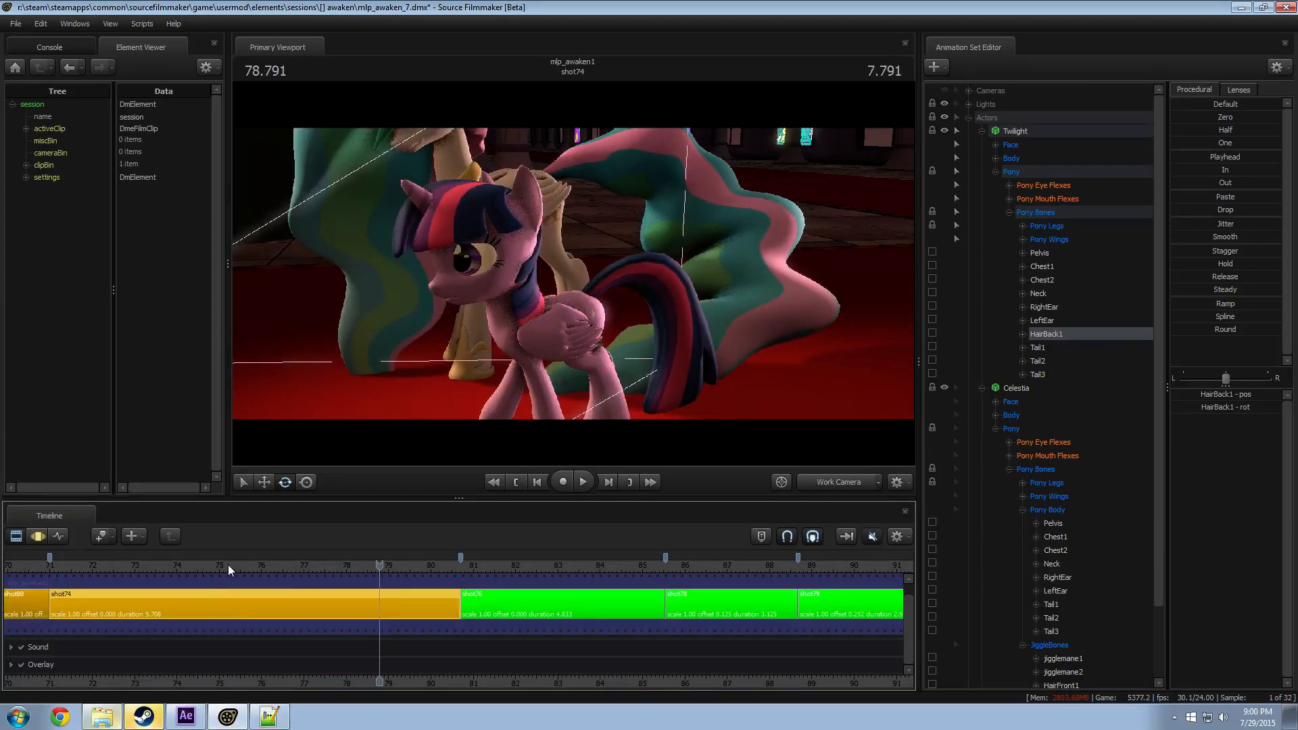
{"action": "left_click", "coordinate": [273, 566]}
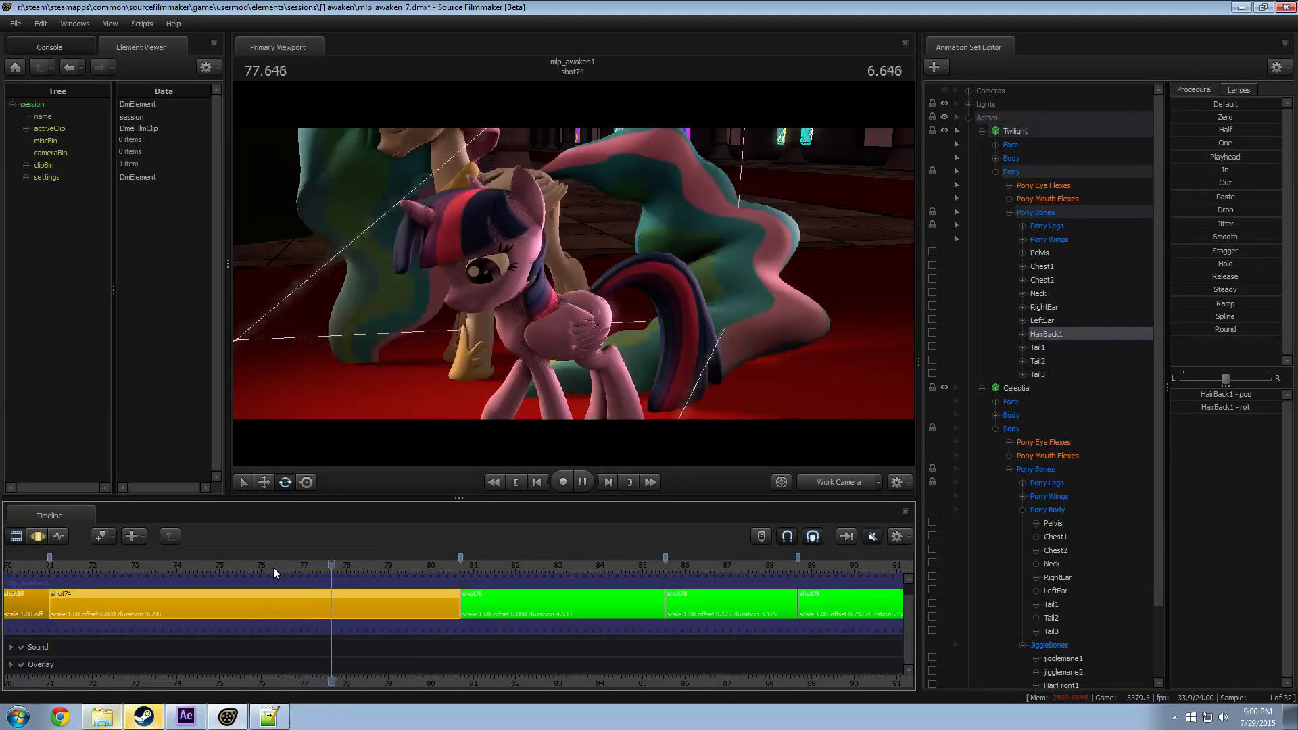
{"action": "key", "text": "space"}
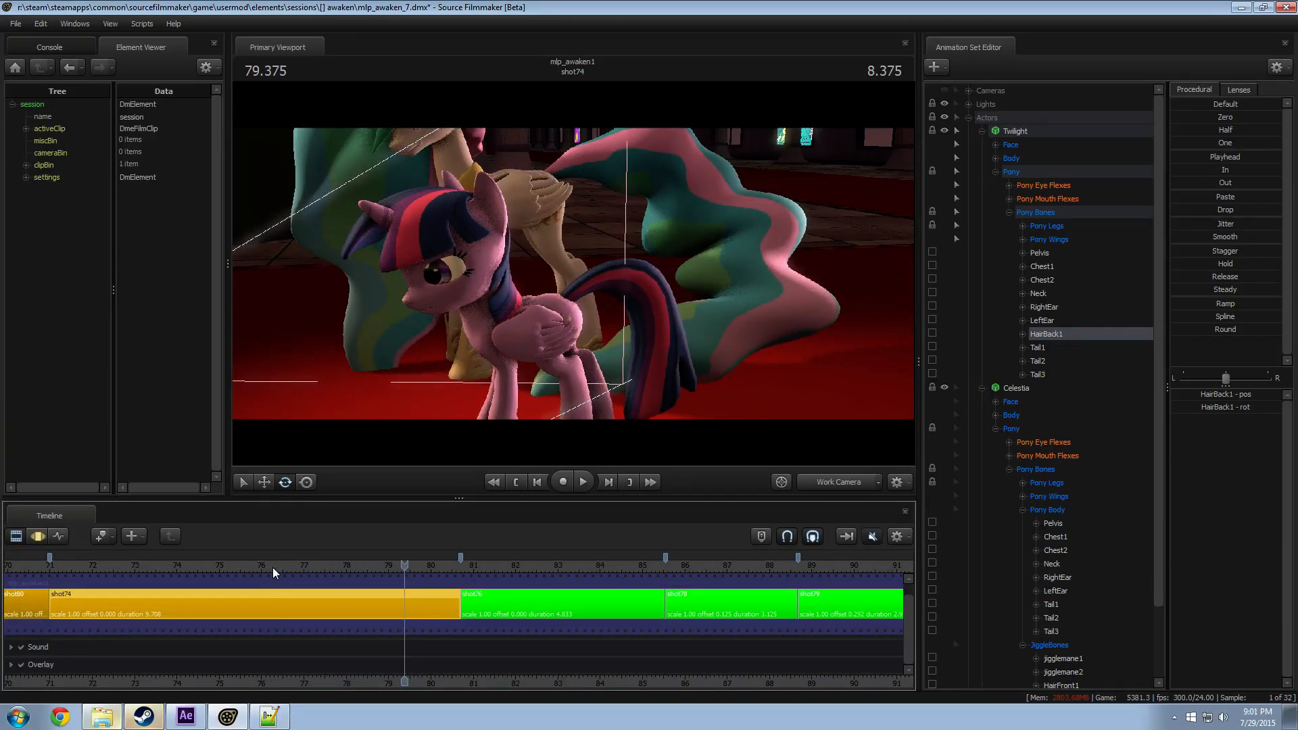
{"action": "key", "text": "space"}
{"action": "left_click", "coordinate": [341, 566]}
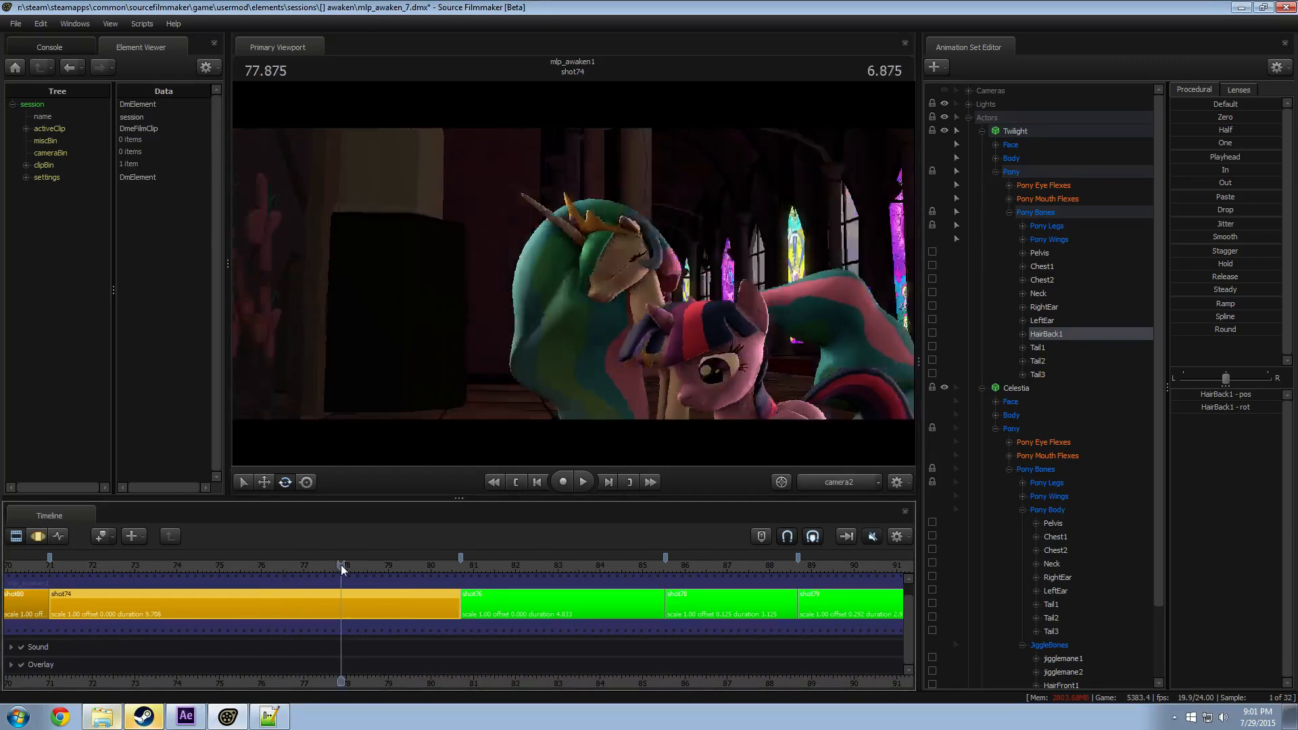
{"action": "key", "text": "space"}
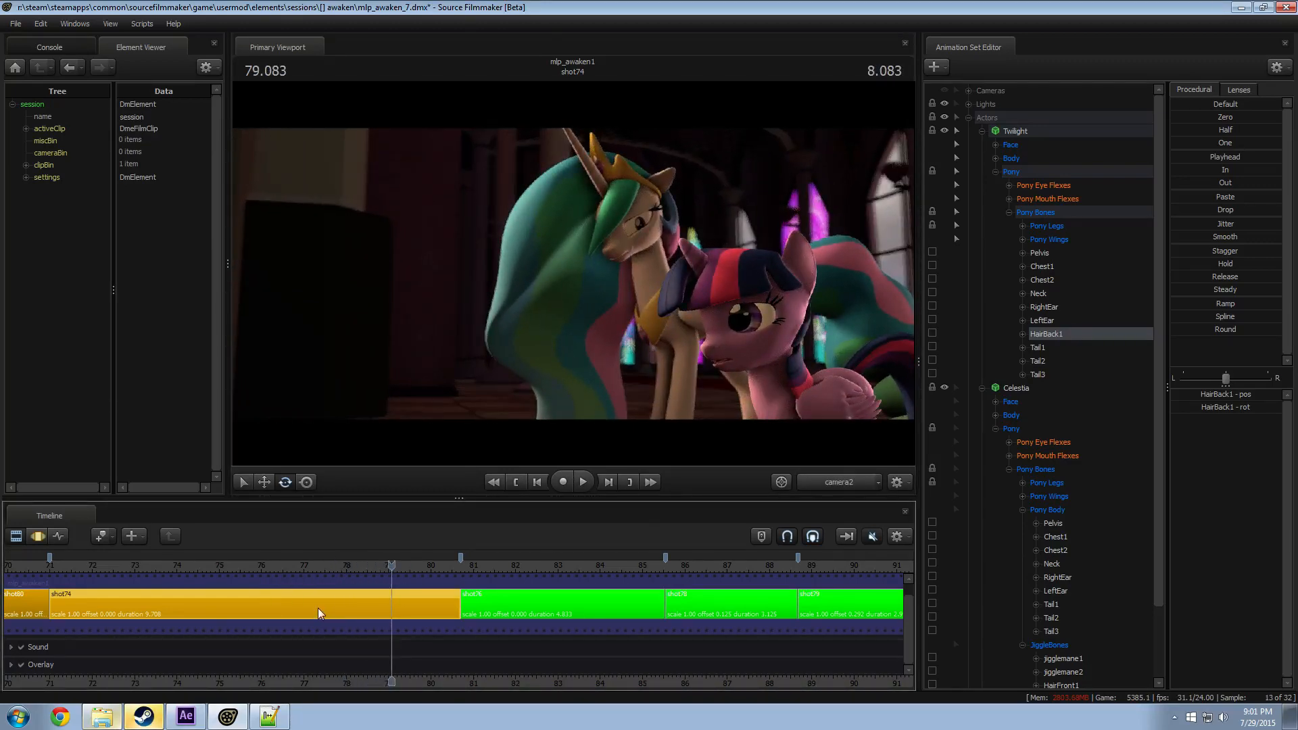
Step: Limit the Motion Editor time selection to about 77.7–78.4 s, with falloffs reaching from about 76.8 to 79.0 s
{"action": "key", "text": "F3"}
{"action": "key", "text": "shift"}
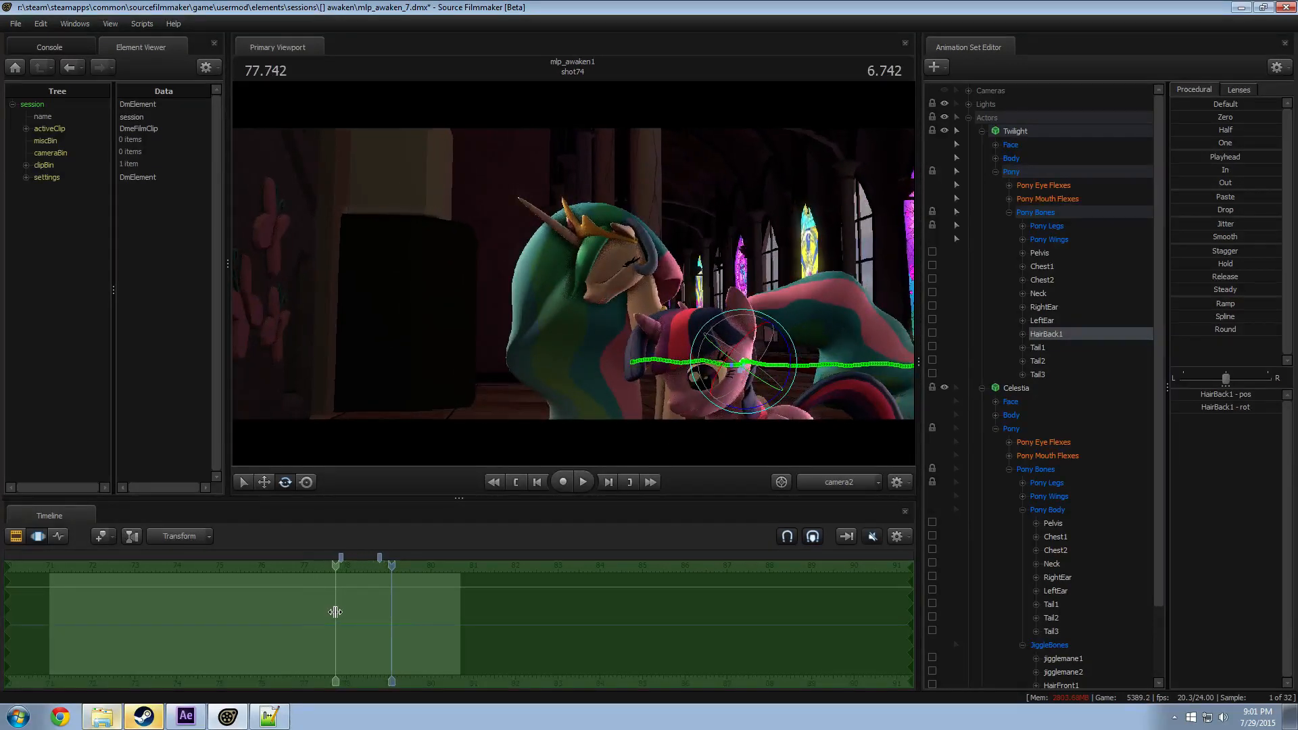
{"action": "left_click_drag", "start_coordinate": [334, 618], "coordinate": [290, 621]}
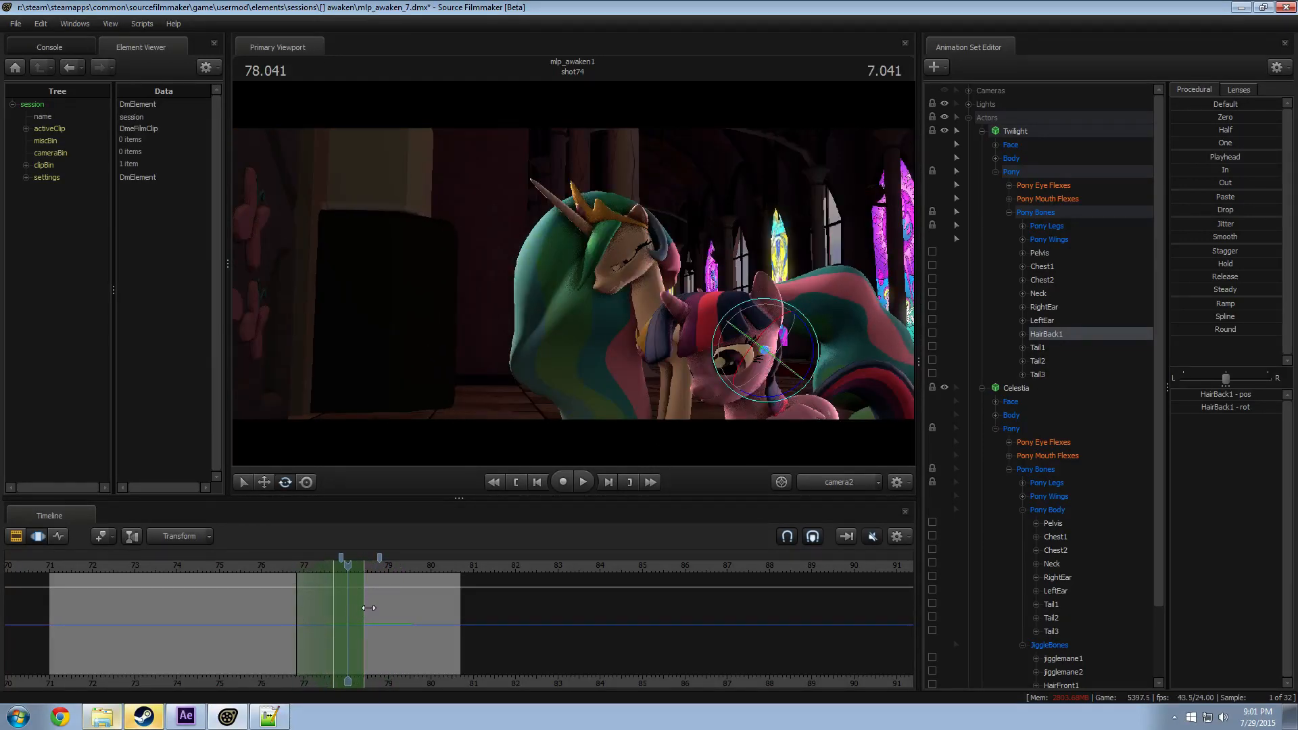
{"action": "left_click_drag", "start_coordinate": [369, 607], "coordinate": [388, 608]}
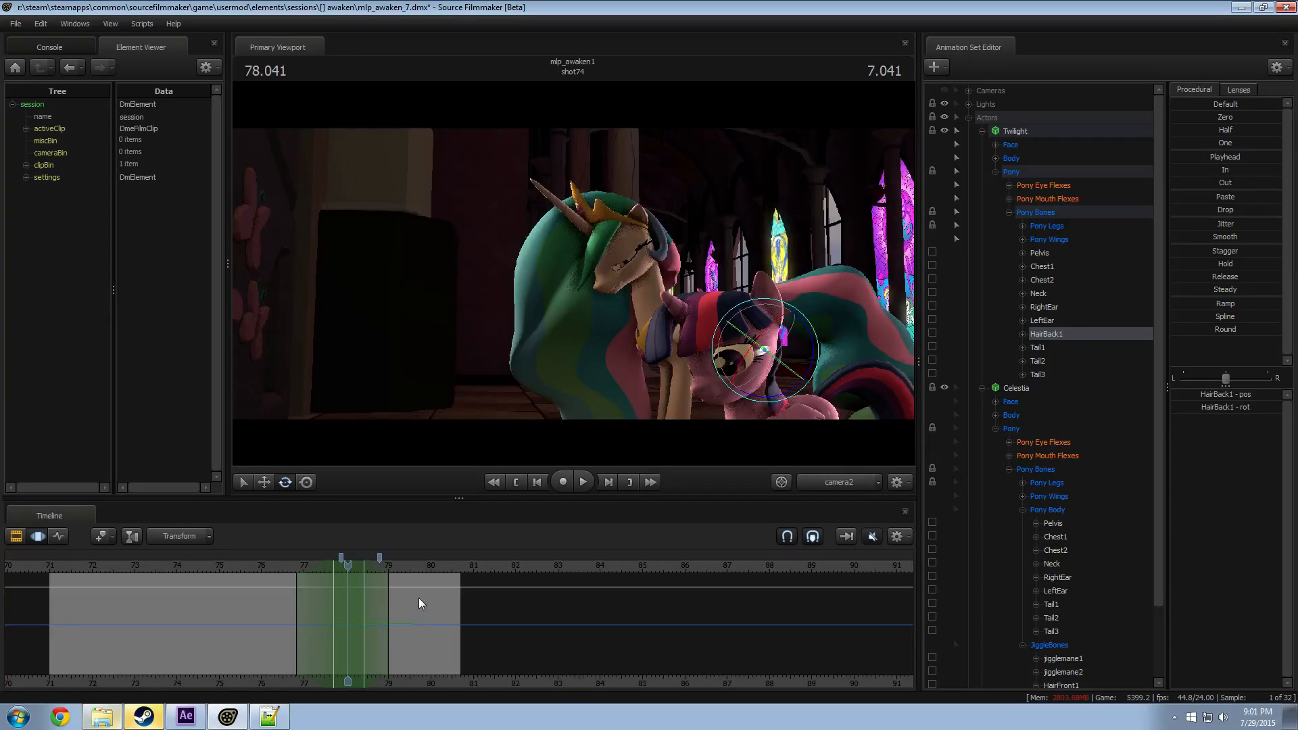
Step: Rotate Twilight's HairBack1 bone within the time selection through the Work Camera, refining the angle at about 77.9 s
{"action": "left_click", "coordinate": [828, 482]}
{"action": "left_click_drag", "start_coordinate": [568, 305], "coordinate": [562, 261]}
{"action": "left_click", "coordinate": [287, 566]}
{"action": "key", "text": "space"}
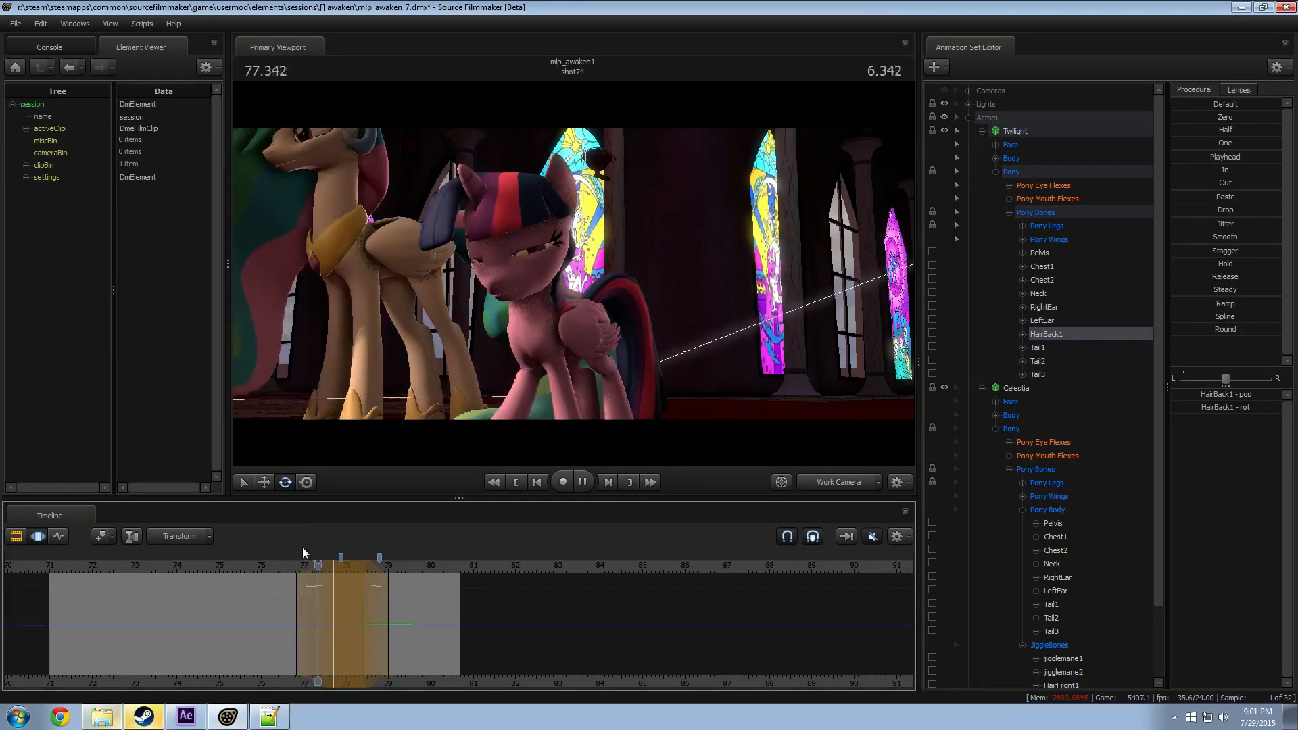
{"action": "left_click_drag", "start_coordinate": [278, 562], "coordinate": [342, 563]}
{"action": "left_click_drag", "start_coordinate": [617, 214], "coordinate": [620, 215], "text": "alt"}
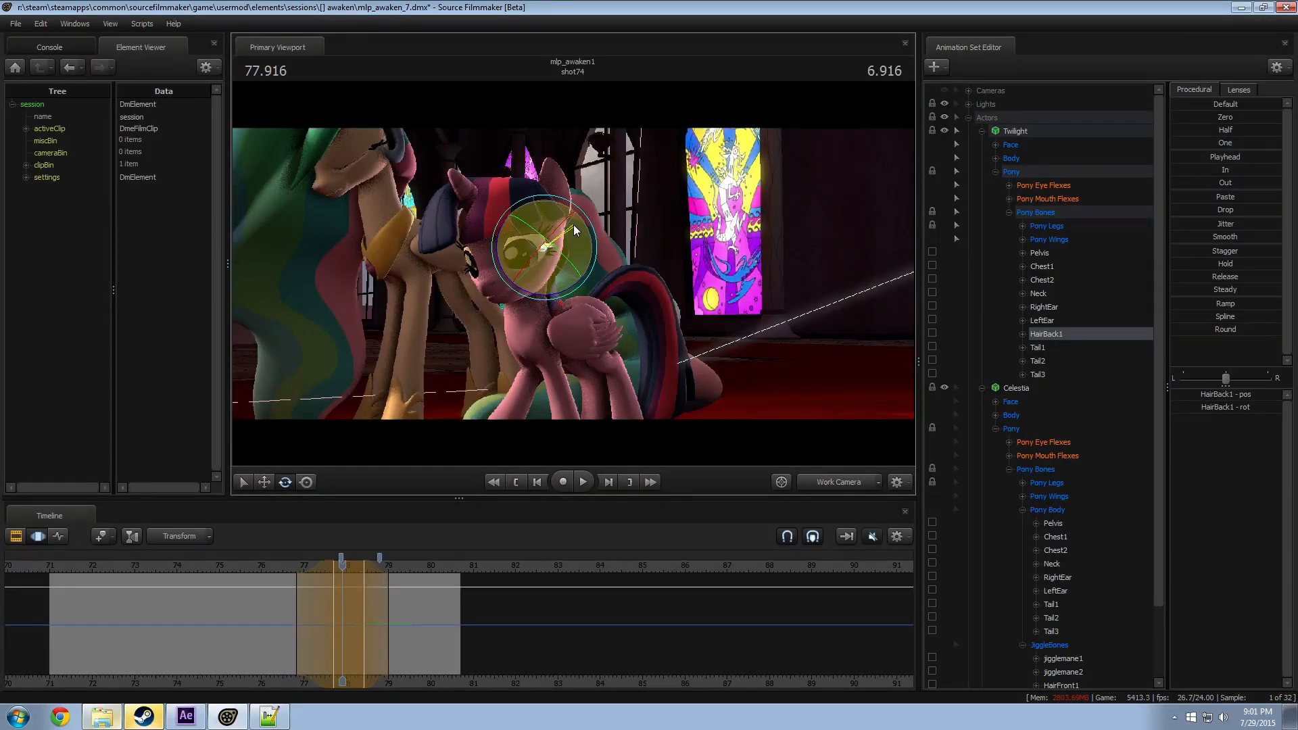
Step: Replay the hair motion from about 76.7 s in the Work Camera and on through camera2, and commit the HairBack1 change
{"action": "left_click", "coordinate": [291, 565]}
{"action": "key", "text": "space"}
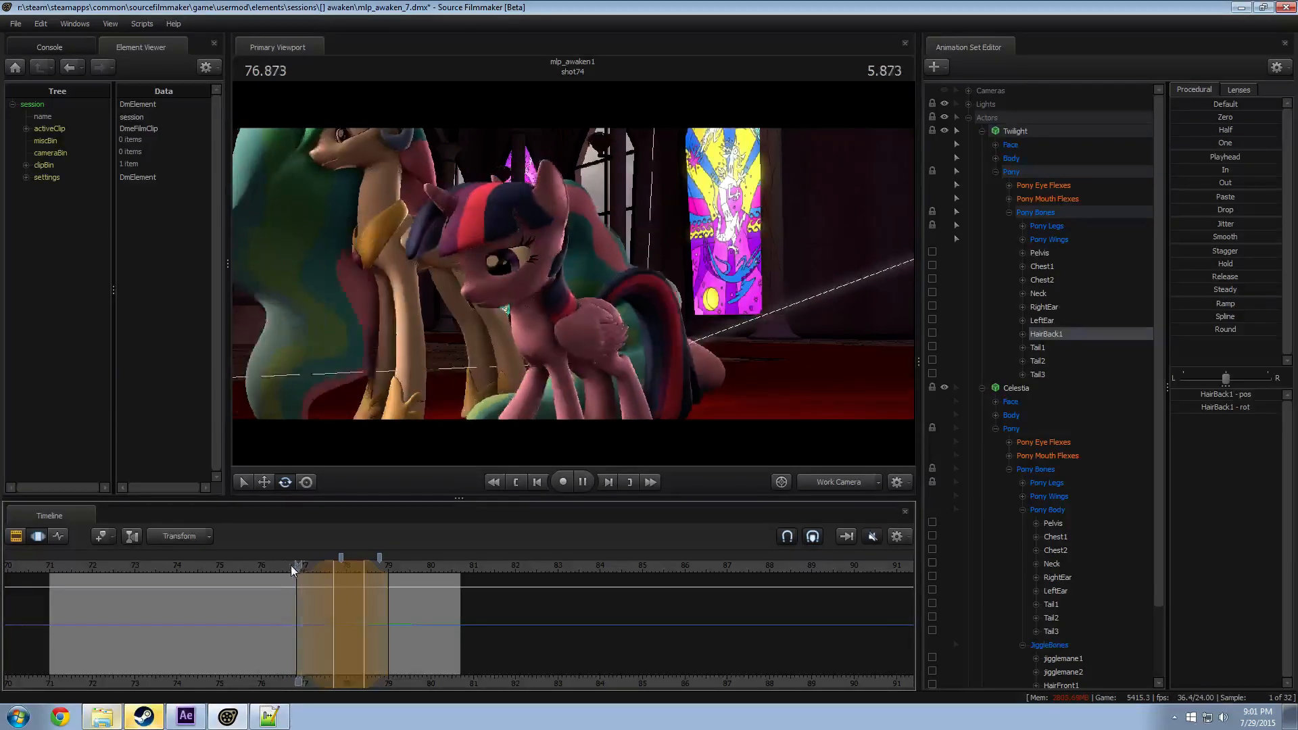
{"action": "key", "text": "space"}
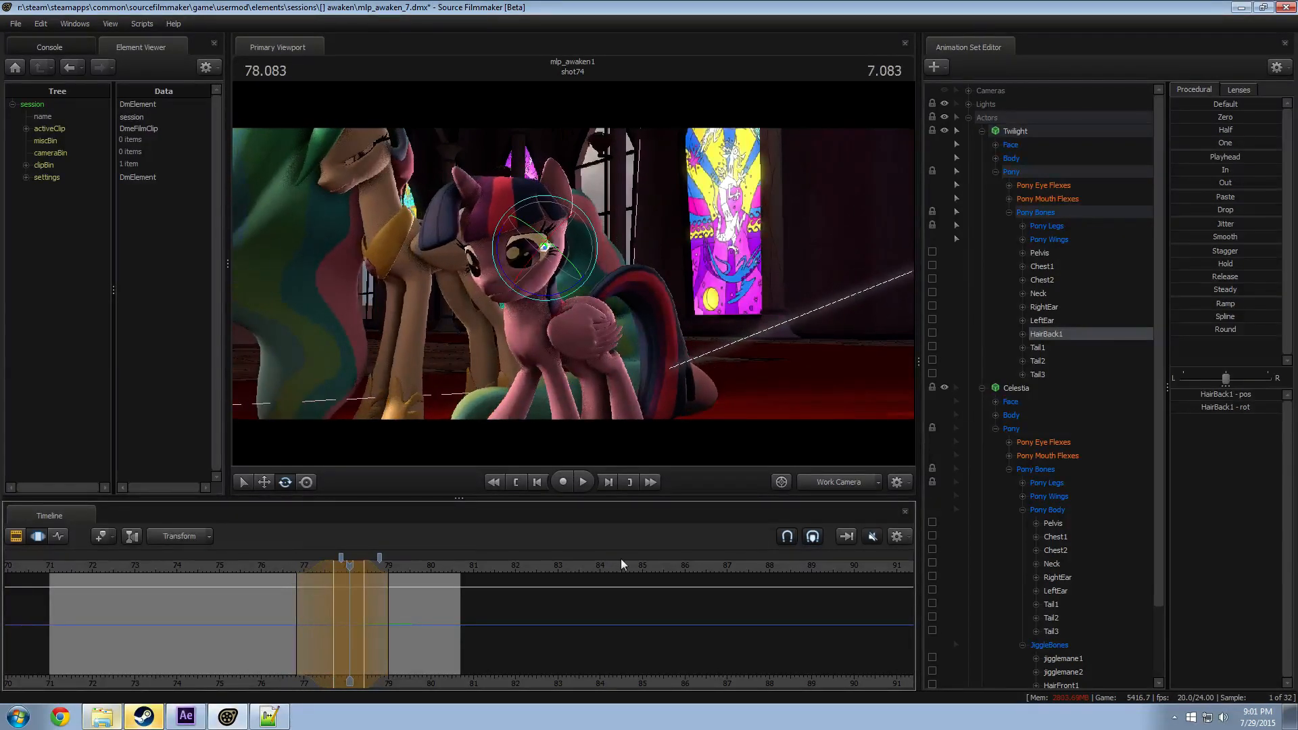
{"action": "left_click", "coordinate": [829, 481]}
{"action": "key", "text": "space"}
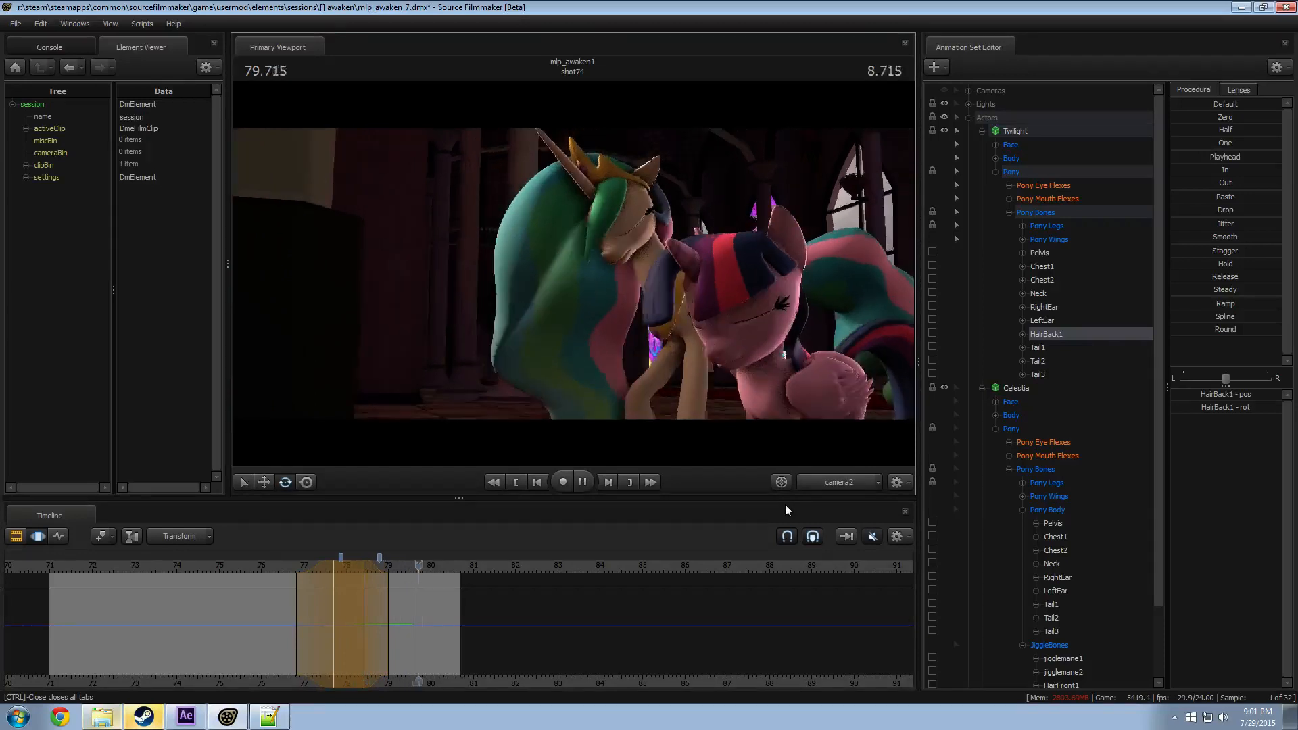
{"action": "key", "text": "space"}
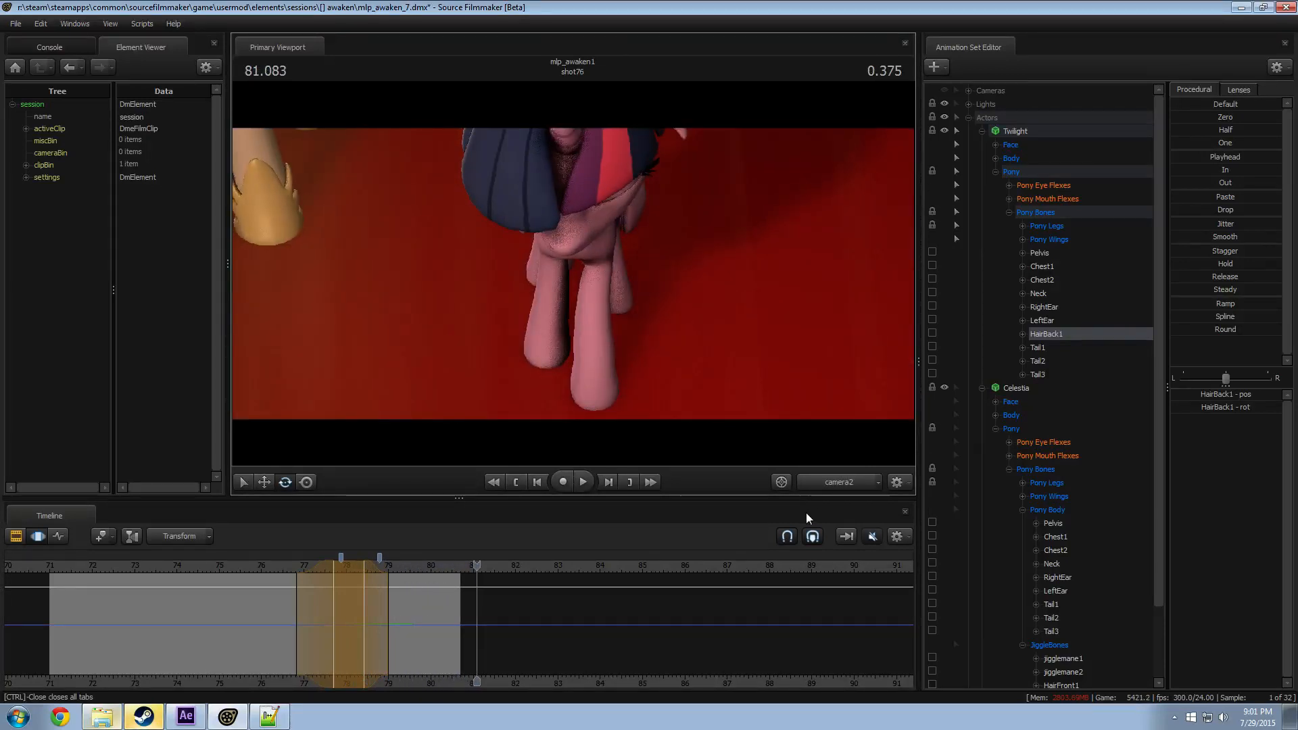
{"action": "key", "text": "Escape"}
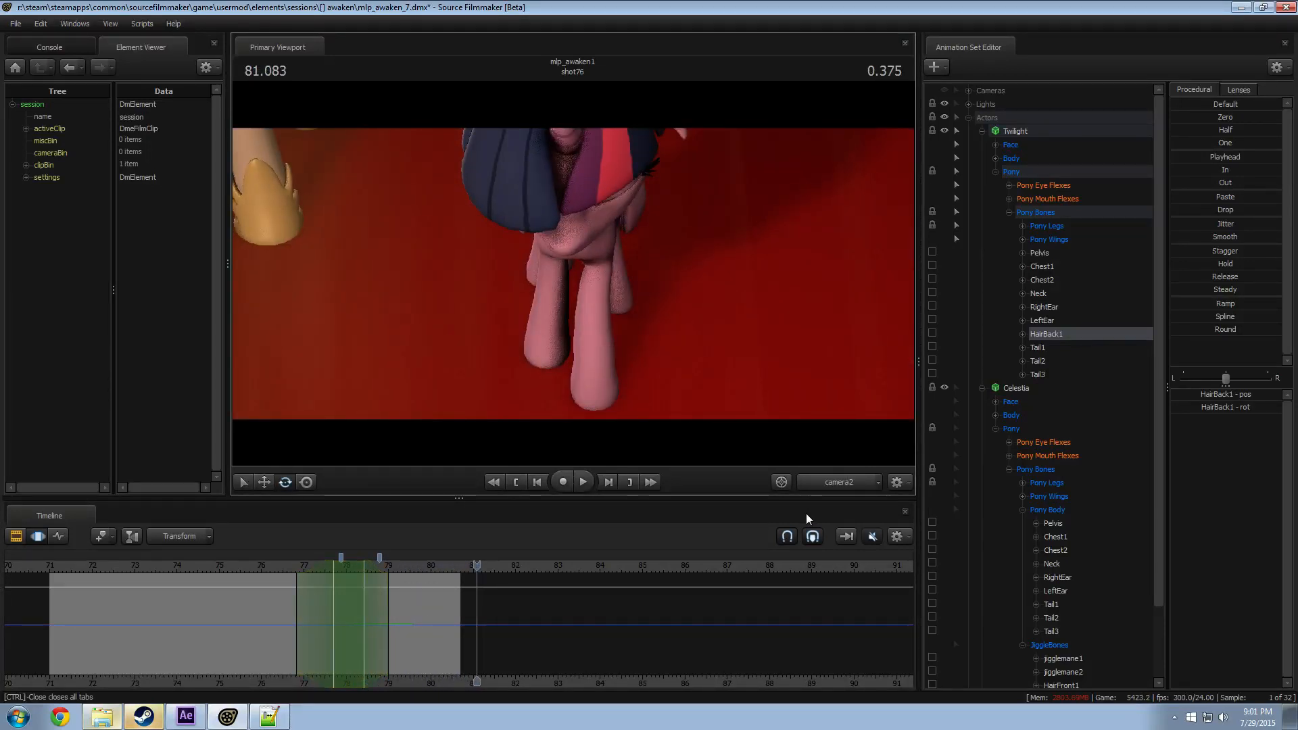
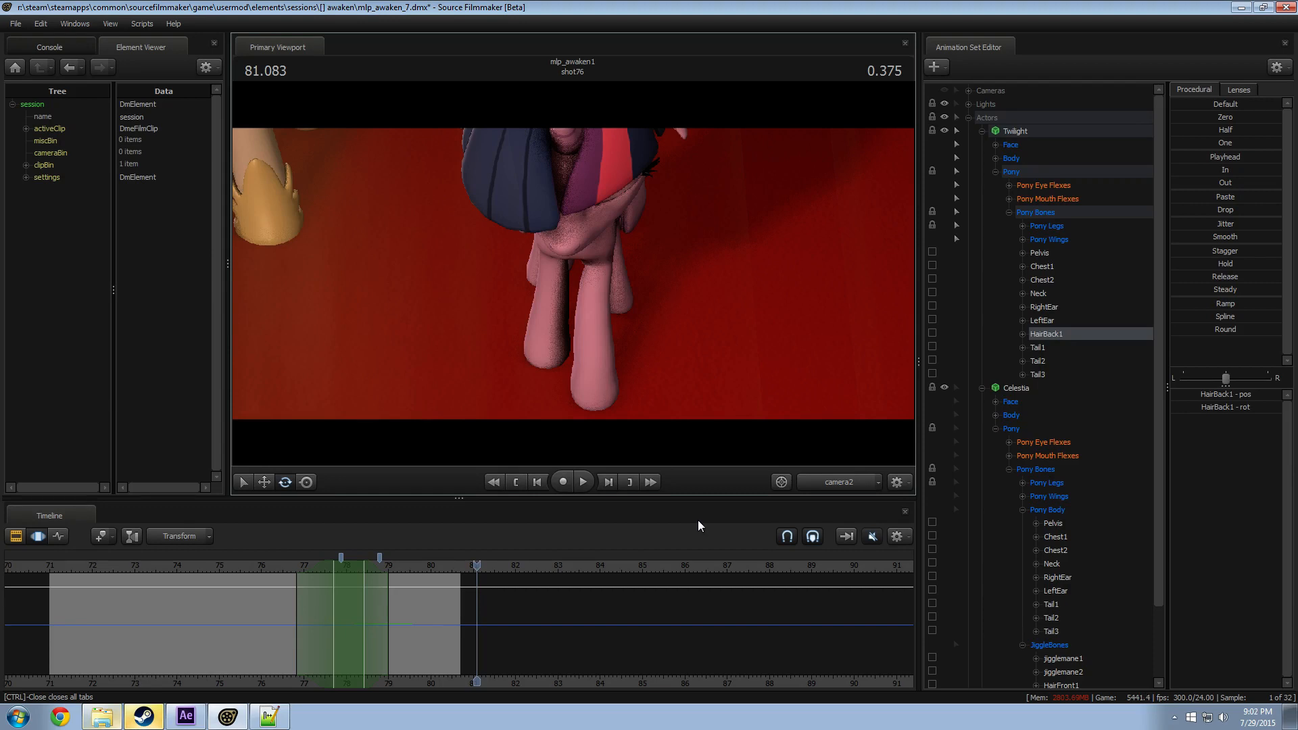
Step: Survey the whole sequence in the Clip Editor, checking frames of shot74 and shot62
{"action": "key", "text": "F2"}
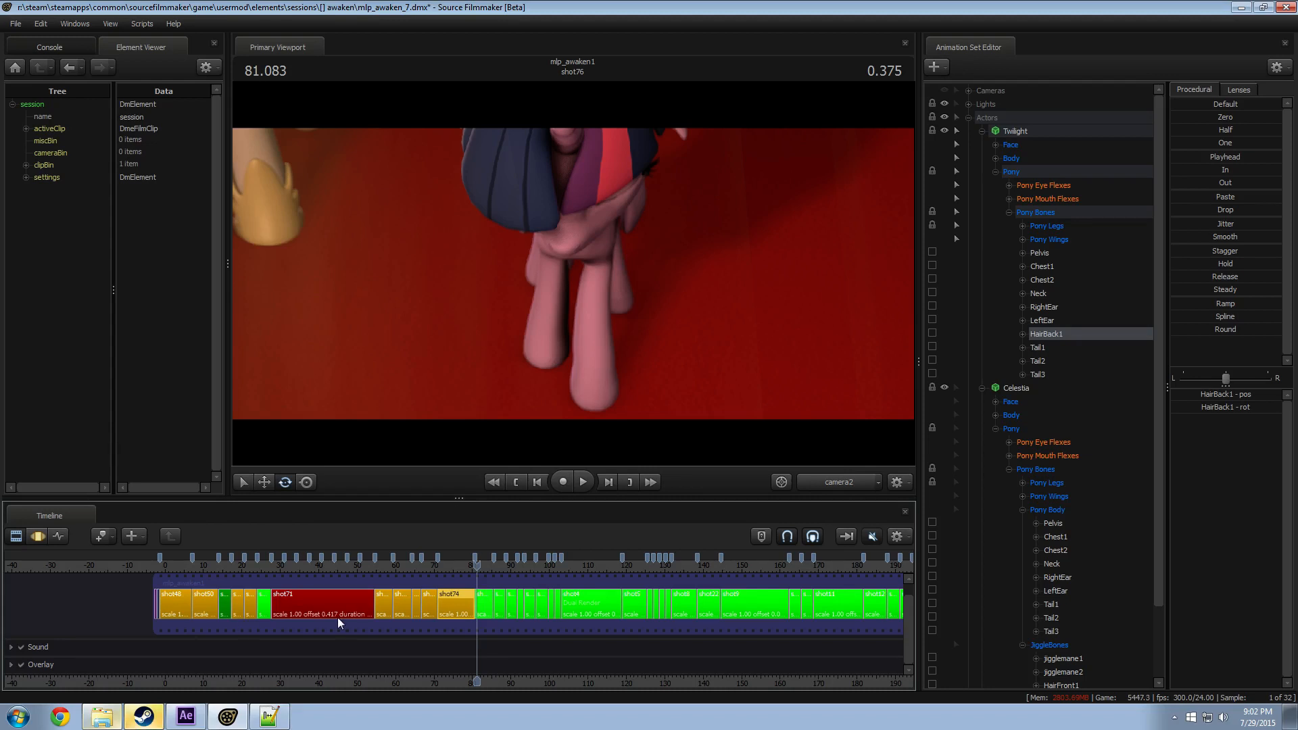
{"action": "scroll", "coordinate": [331, 614], "scroll_direction": "down", "scroll_amount": 3}
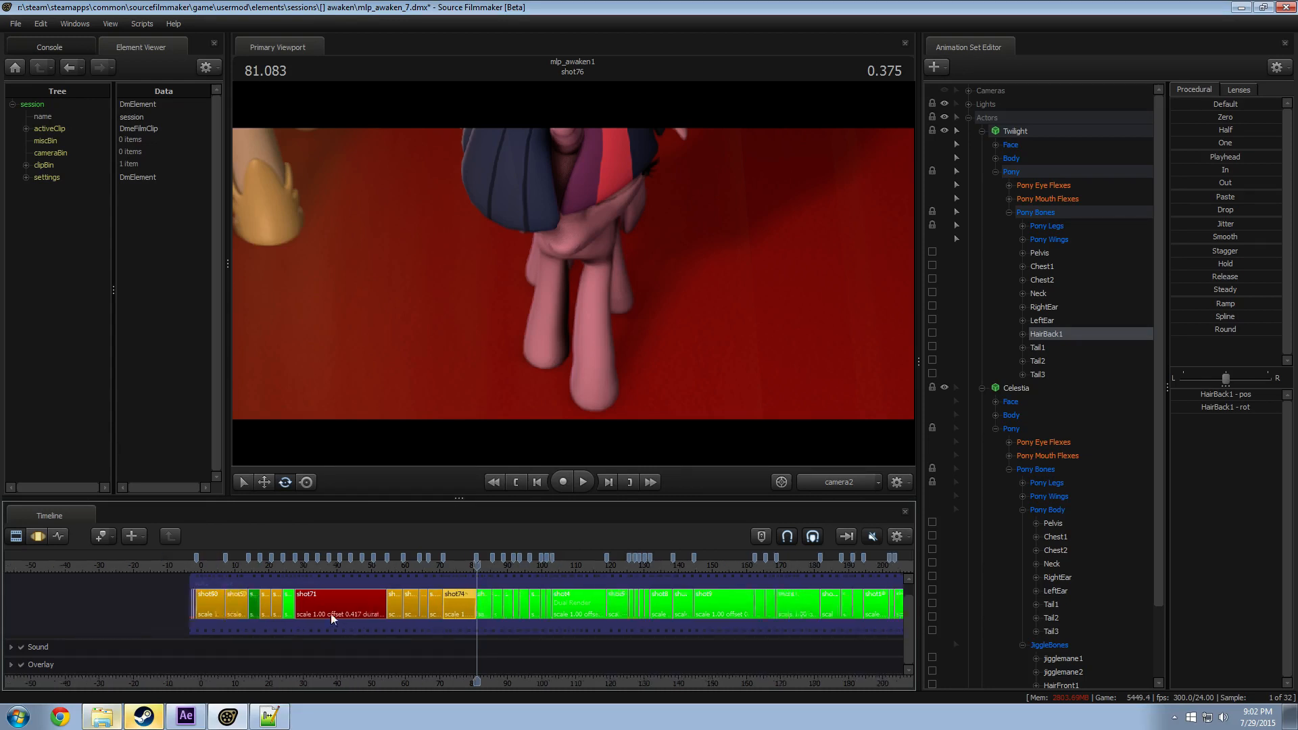
{"action": "scroll", "coordinate": [368, 605], "scroll_direction": "up", "scroll_amount": 4}
{"action": "scroll", "coordinate": [368, 606], "scroll_direction": "up", "scroll_amount": 1}
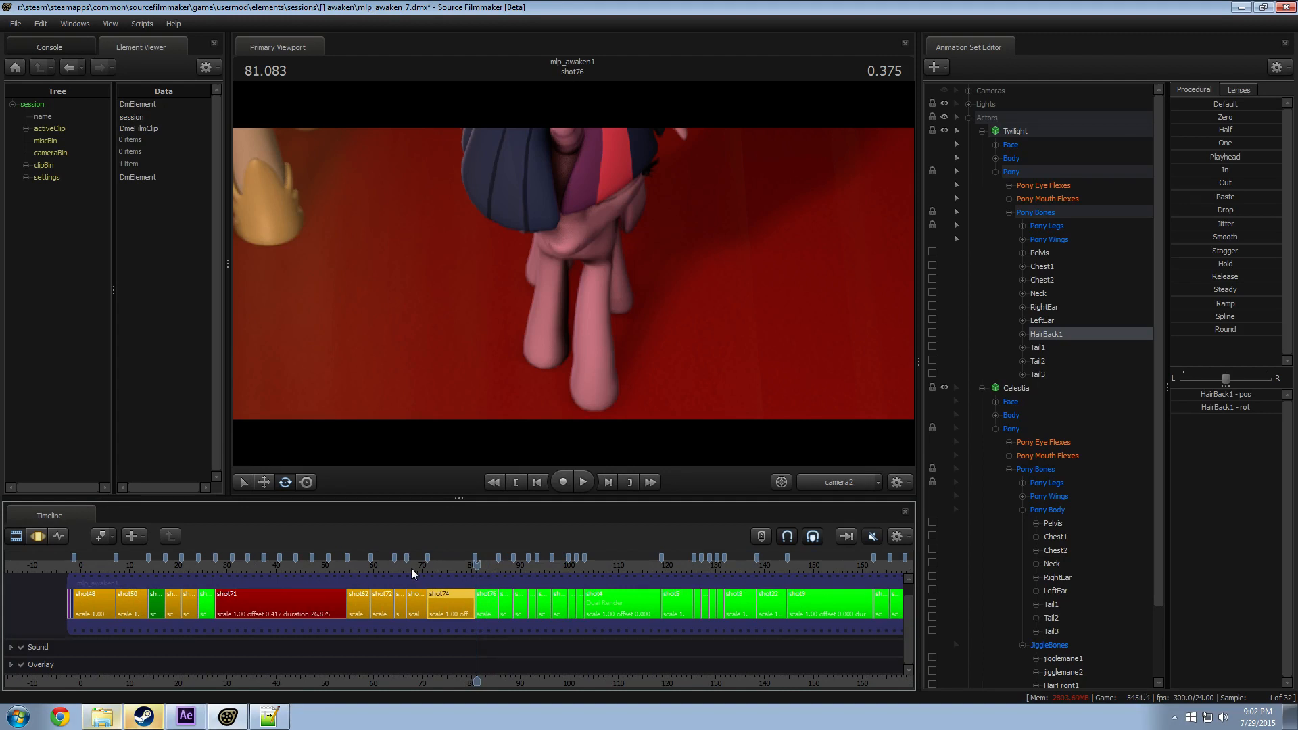
{"action": "left_click_drag", "start_coordinate": [413, 568], "coordinate": [431, 569]}
{"action": "scroll", "coordinate": [595, 606], "scroll_direction": "down", "scroll_amount": 4}
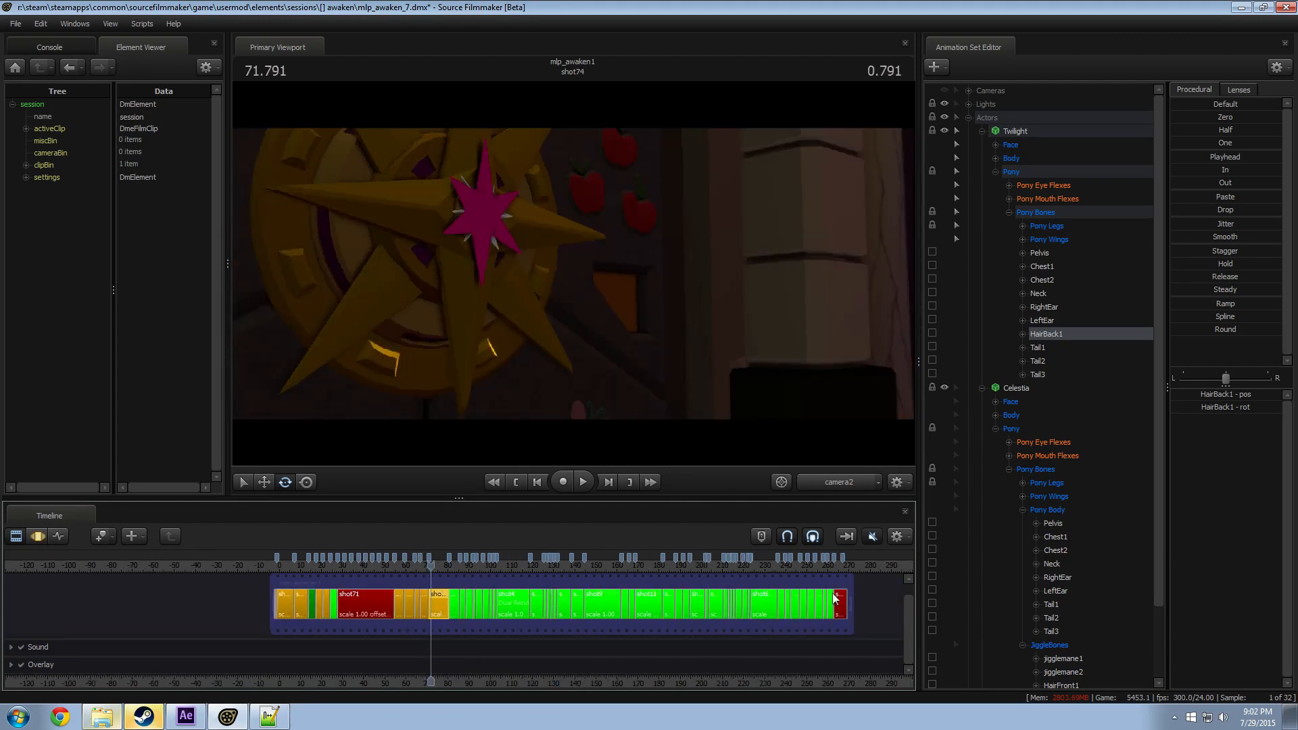
{"action": "scroll", "coordinate": [340, 641], "scroll_direction": "up", "scroll_amount": 4}
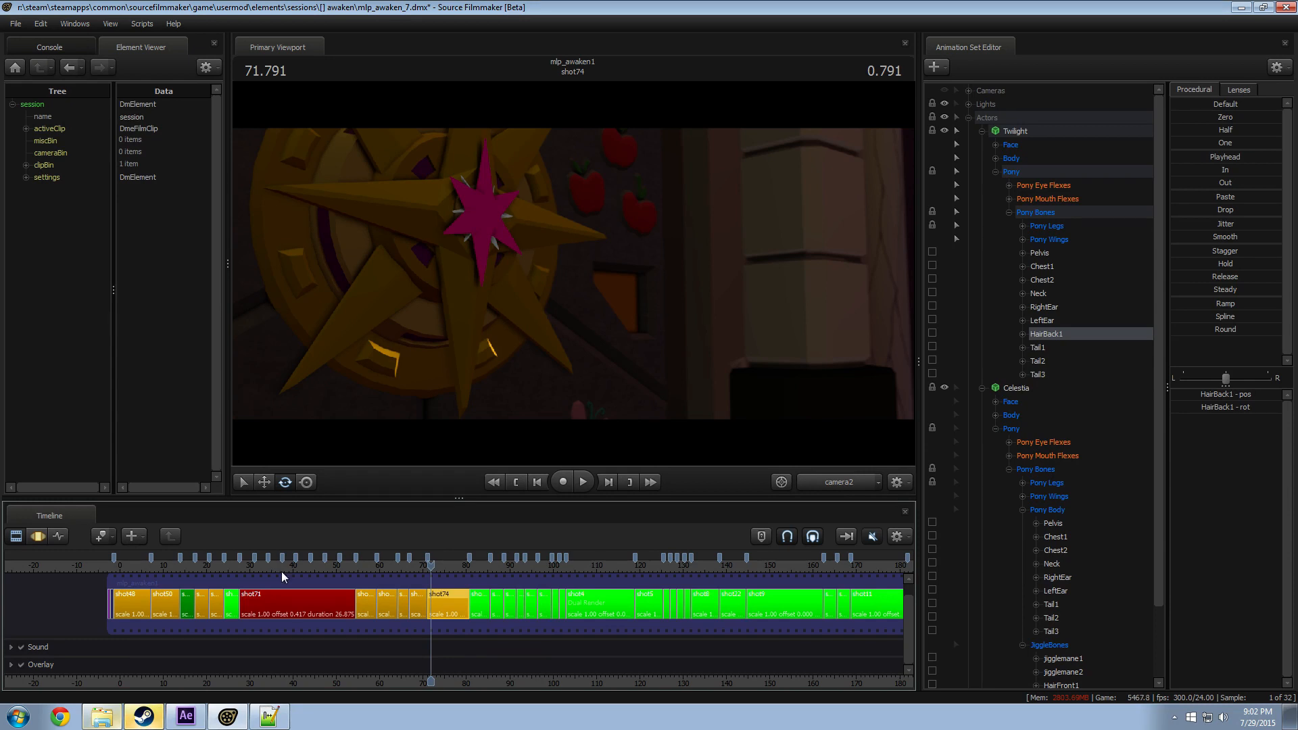
{"action": "left_click_drag", "start_coordinate": [379, 567], "coordinate": [367, 567]}
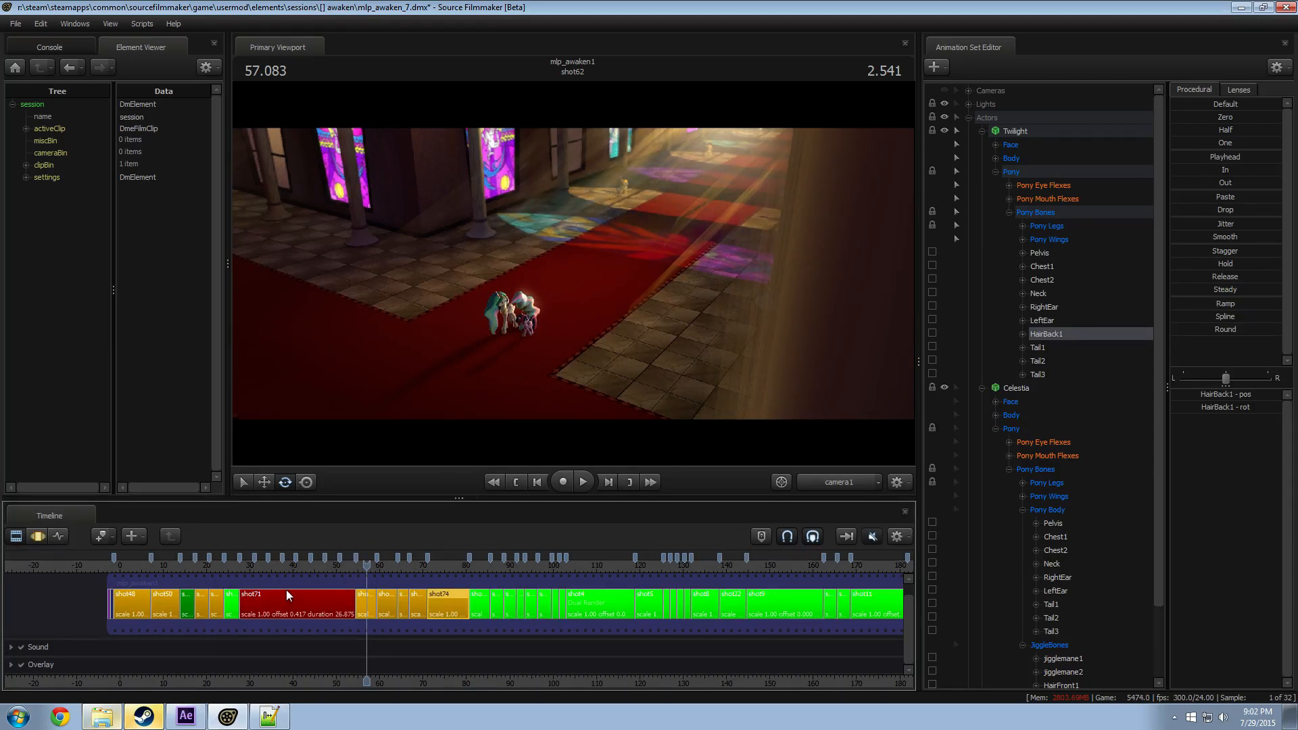
Step: Play shot74 from 72.5 s through the Work Camera and pull back to frame Celestia and Twilight at full height
{"action": "scroll", "coordinate": [405, 573], "scroll_direction": "up", "scroll_amount": 3}
{"action": "left_click", "coordinate": [467, 567]}
{"action": "left_click_drag", "start_coordinate": [466, 568], "coordinate": [475, 567]}
{"action": "left_click", "coordinate": [838, 481]}
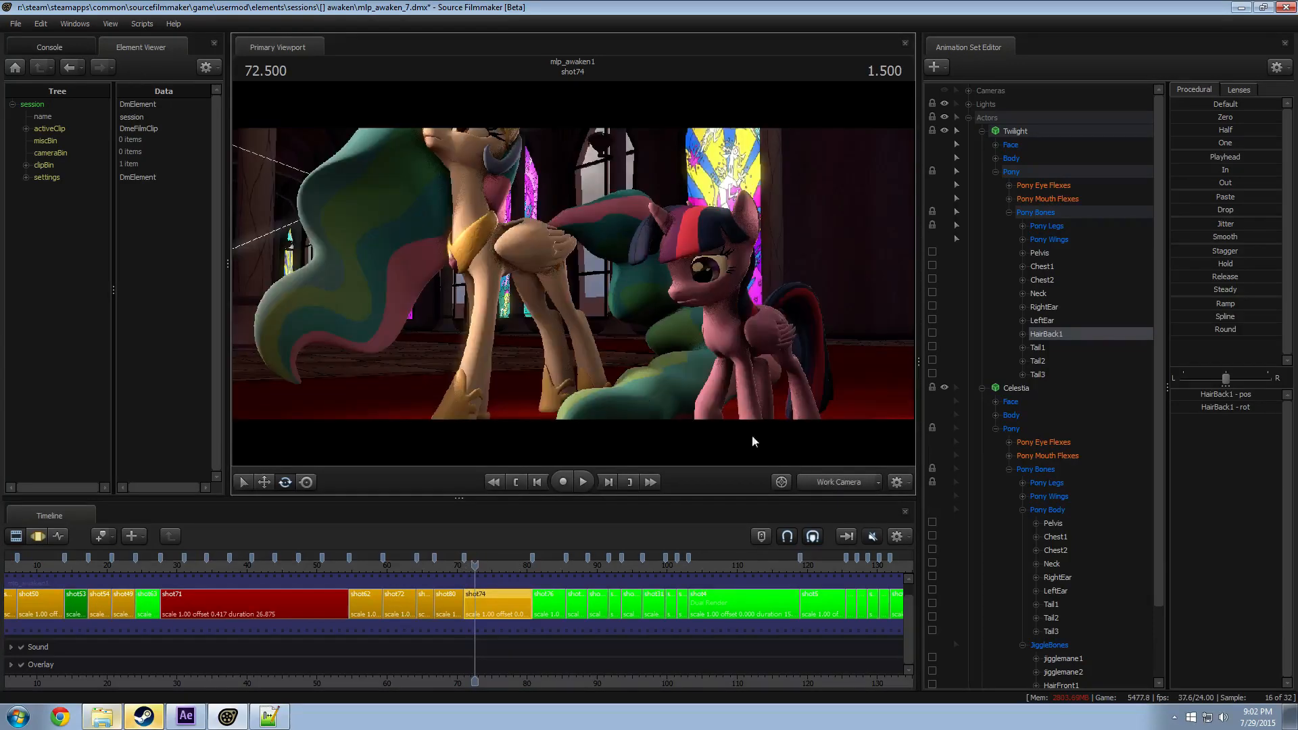
{"action": "key", "text": "space"}
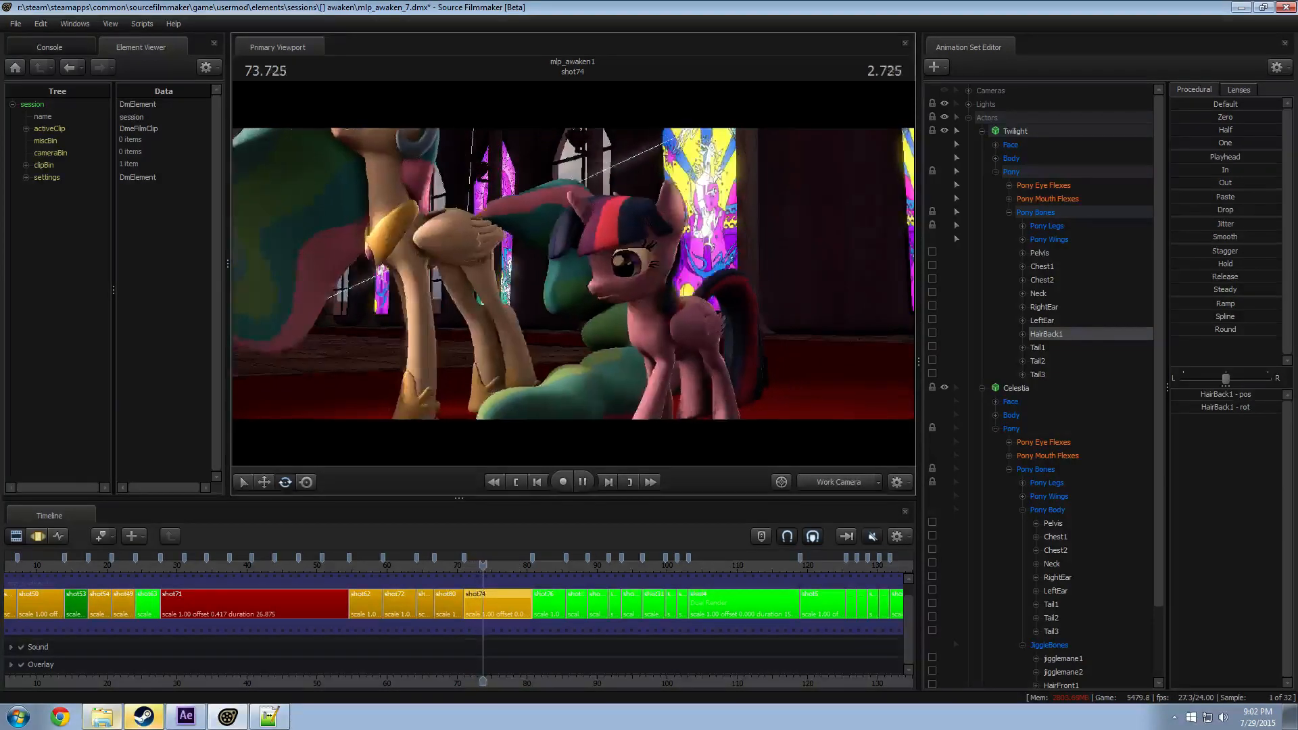
{"action": "key", "text": "s"}
{"action": "left_click_drag", "start_coordinate": [541, 371], "coordinate": [528, 368]}
{"action": "key", "text": "space"}
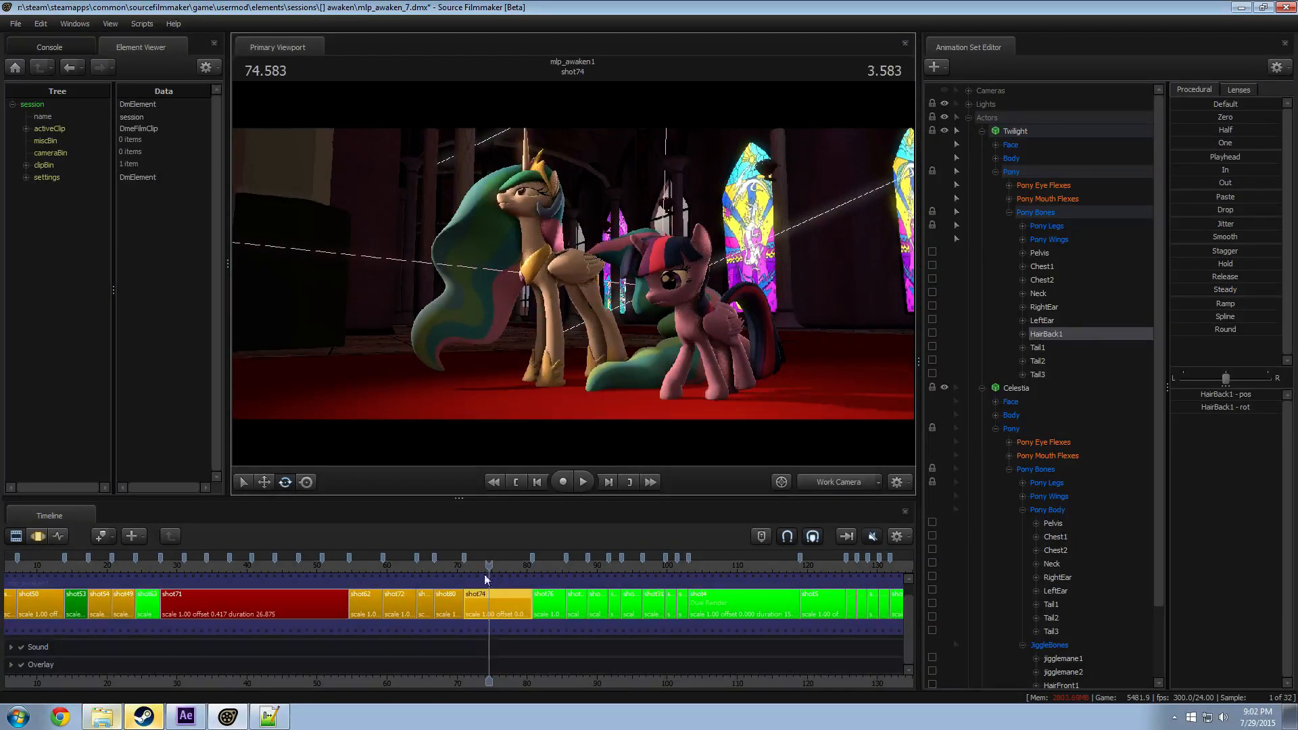
Step: Play shot74 through the Work Camera and check the moment around 77.8 s through camera2
{"action": "left_click_drag", "start_coordinate": [484, 568], "coordinate": [467, 568]}
{"action": "key", "text": "space"}
{"action": "left_click", "coordinate": [845, 482]}
{"action": "left_click", "coordinate": [841, 482]}
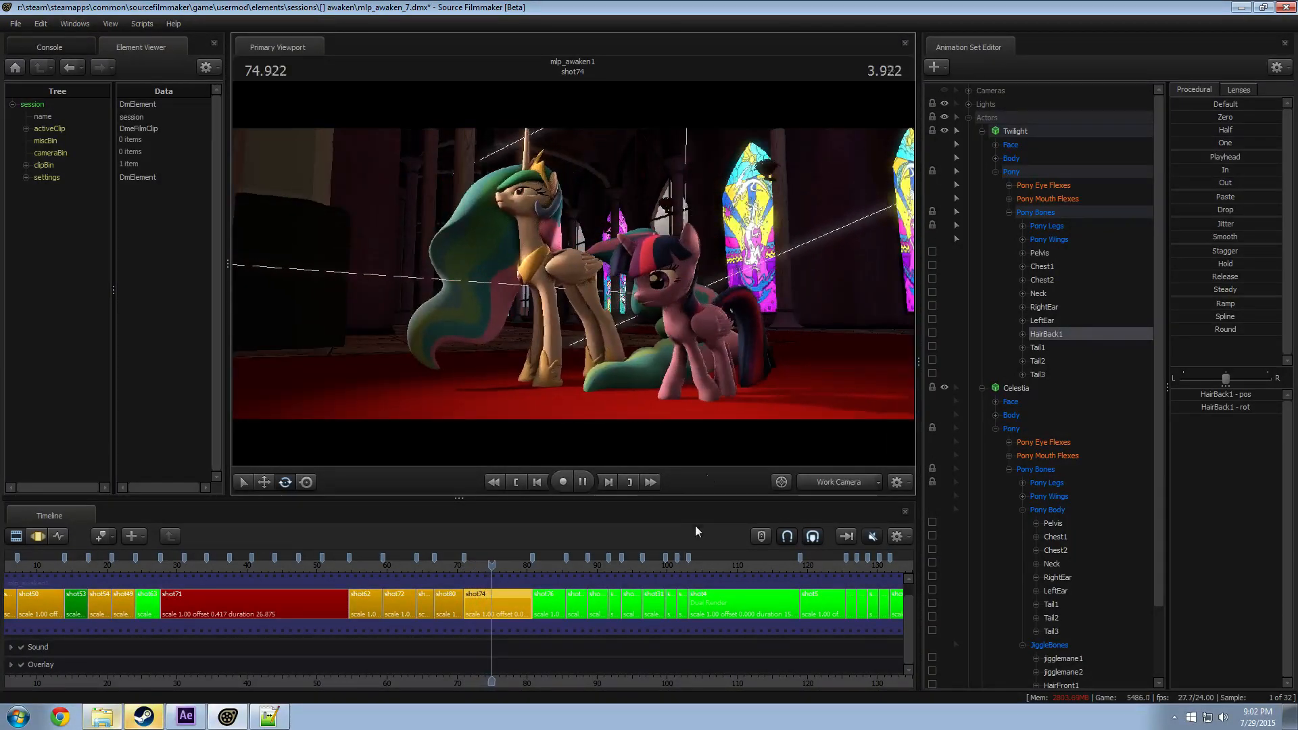
{"action": "left_click", "coordinate": [845, 482]}
{"action": "left_click", "coordinate": [512, 566]}
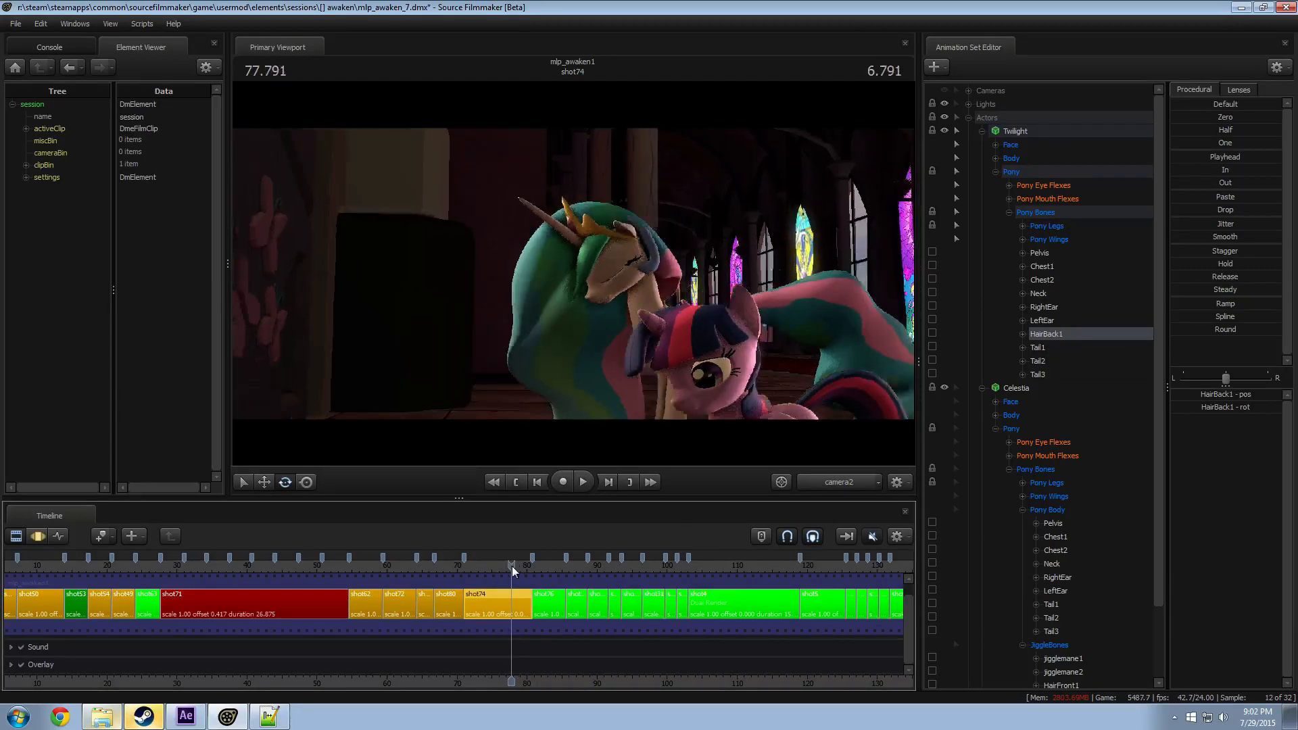
{"action": "key", "text": "space"}
{"action": "key", "text": "space"}
Step: Frame Celestia and Twilight closely in the Work Camera and replay Twilight's head movement from about 76.3 s
{"action": "left_click", "coordinate": [860, 486]}
{"action": "left_click_drag", "start_coordinate": [743, 351], "coordinate": [811, 358]}
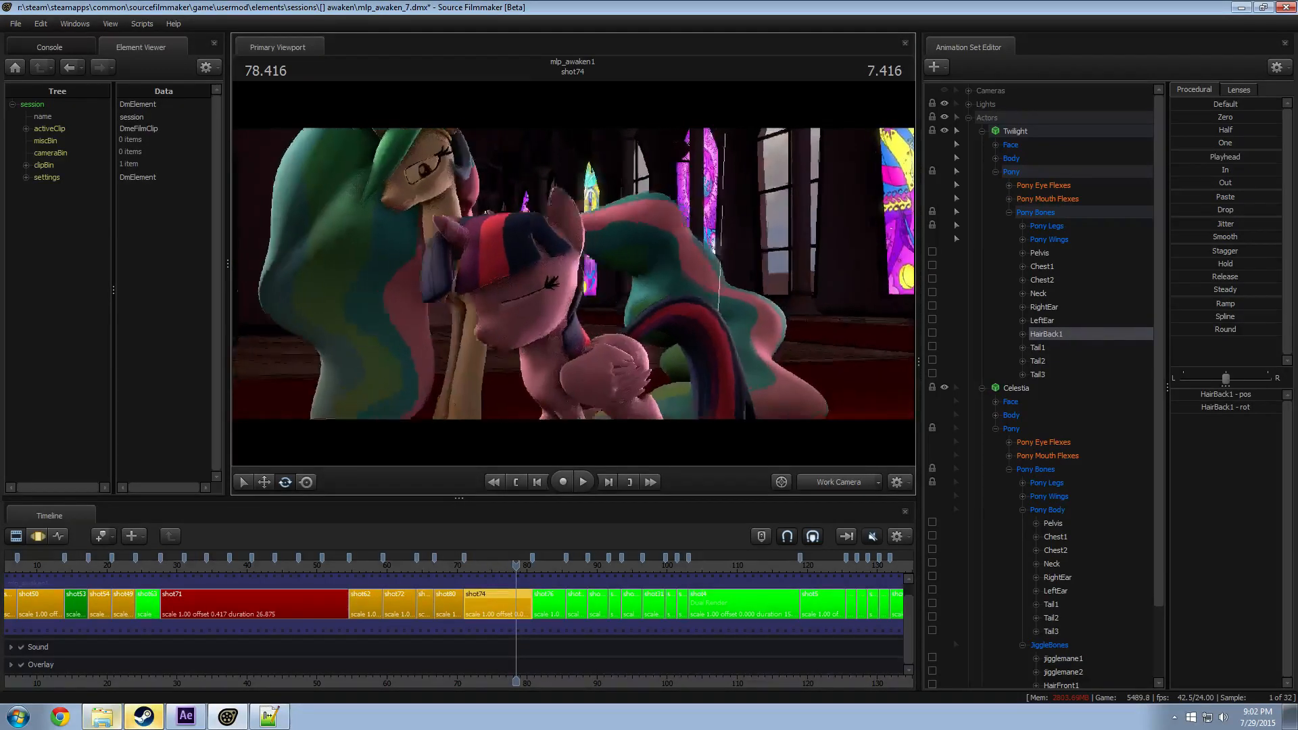
{"action": "key", "text": "space"}
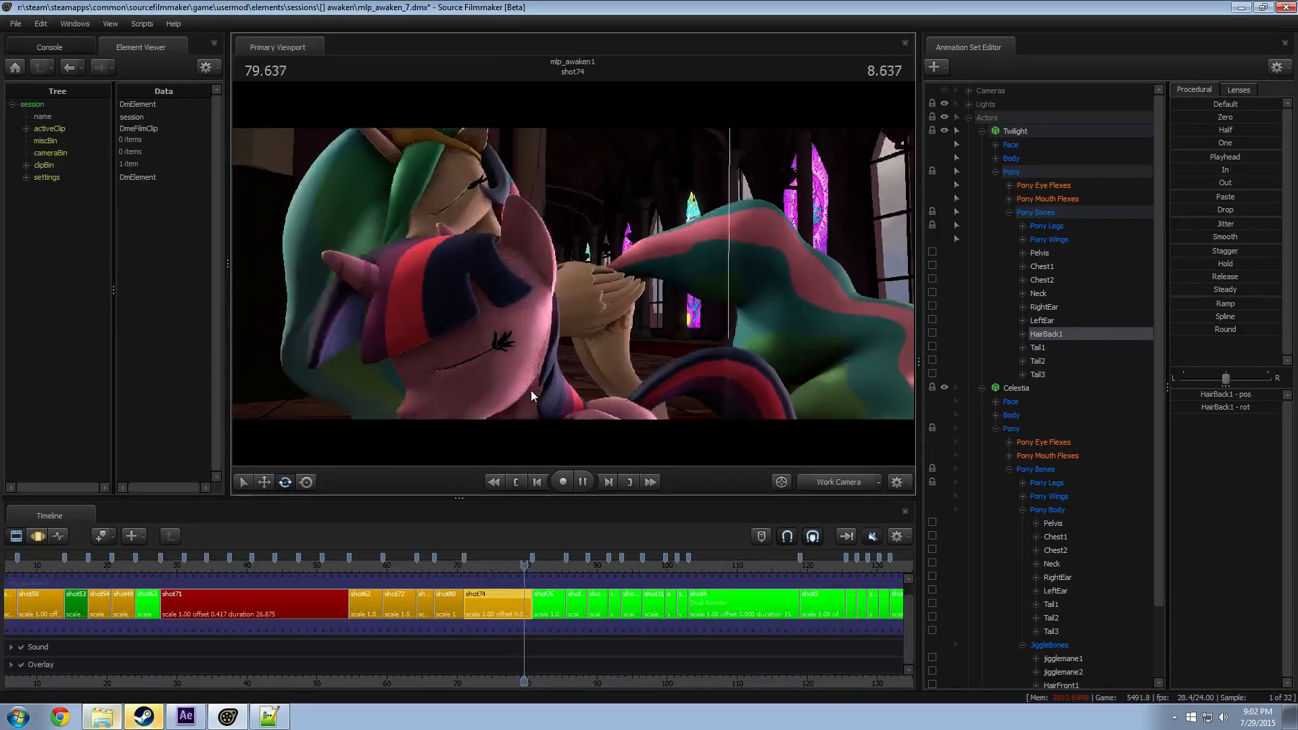
{"action": "key", "text": "space"}
{"action": "left_click", "coordinate": [502, 562]}
{"action": "key", "text": "space"}
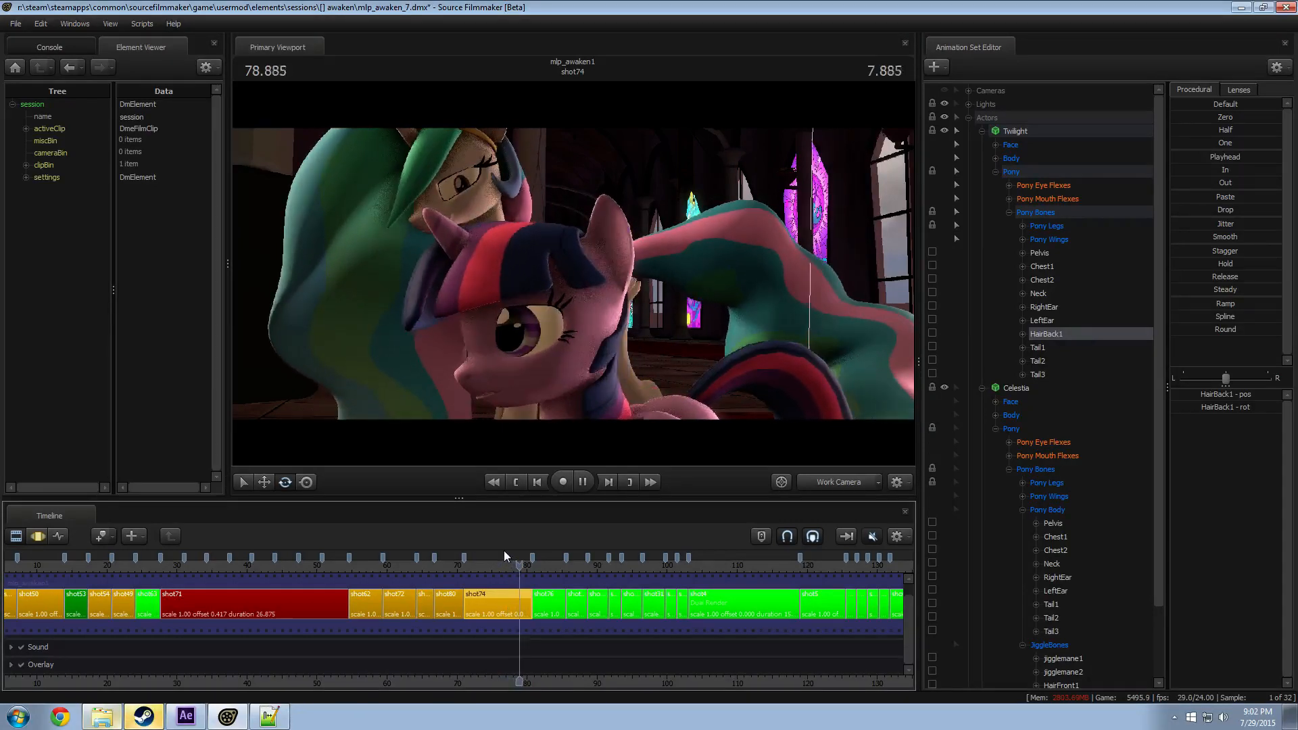
{"action": "key", "text": "space"}
{"action": "left_click", "coordinate": [501, 564]}
{"action": "key", "text": "space"}
{"action": "scroll", "coordinate": [522, 565], "scroll_direction": "up", "scroll_amount": 5}
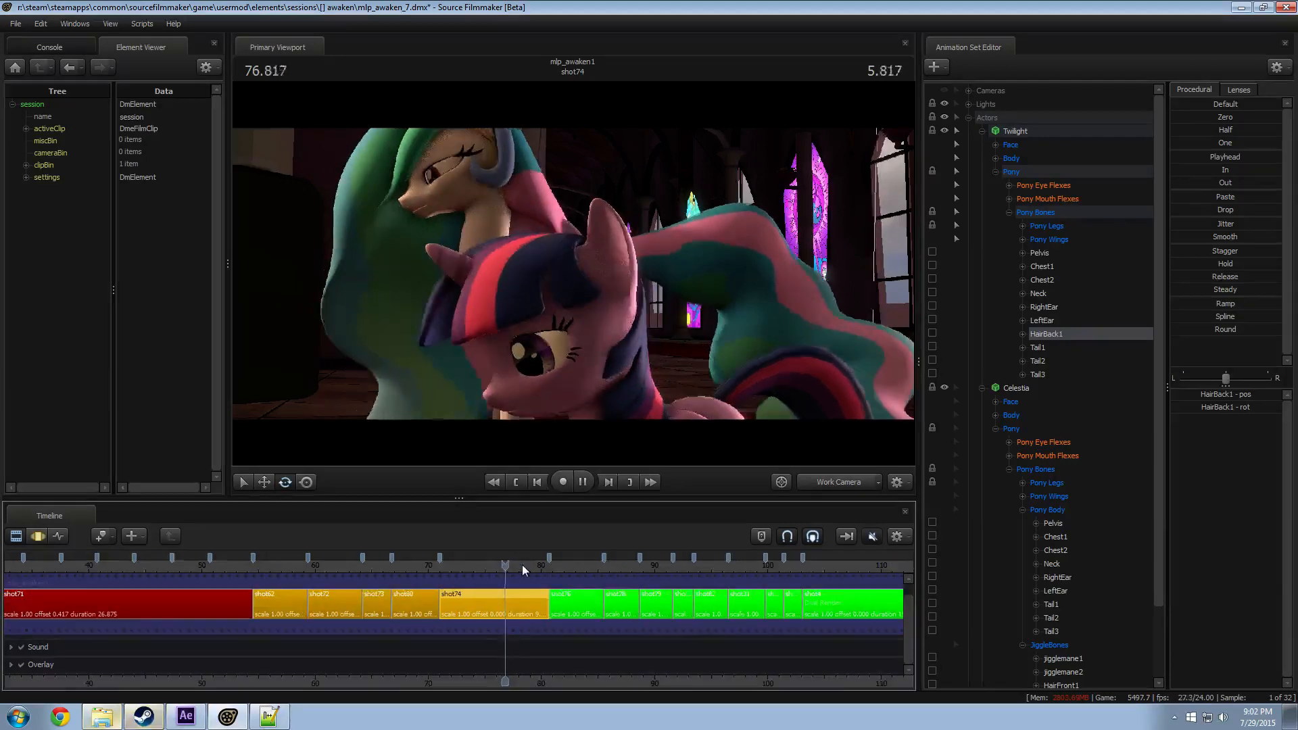
{"action": "key", "text": "space"}
Step: Place a short time selection around 77.0 s in the Motion Editor and select Twilight's LeftEar bone
{"action": "key", "text": "F3"}
{"action": "key", "text": "shift"}
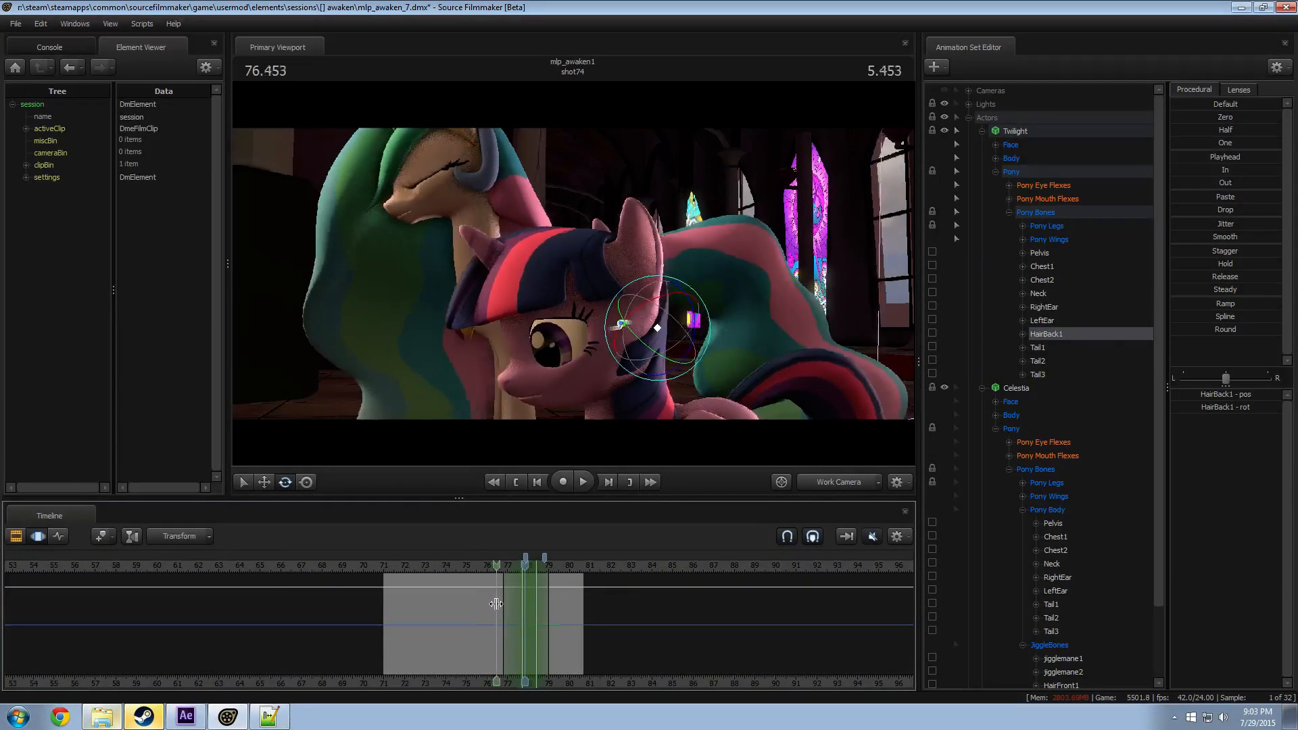
{"action": "left_click", "coordinate": [507, 604], "text": "shift"}
{"action": "scroll", "coordinate": [507, 603], "scroll_direction": "up", "scroll_amount": 5}
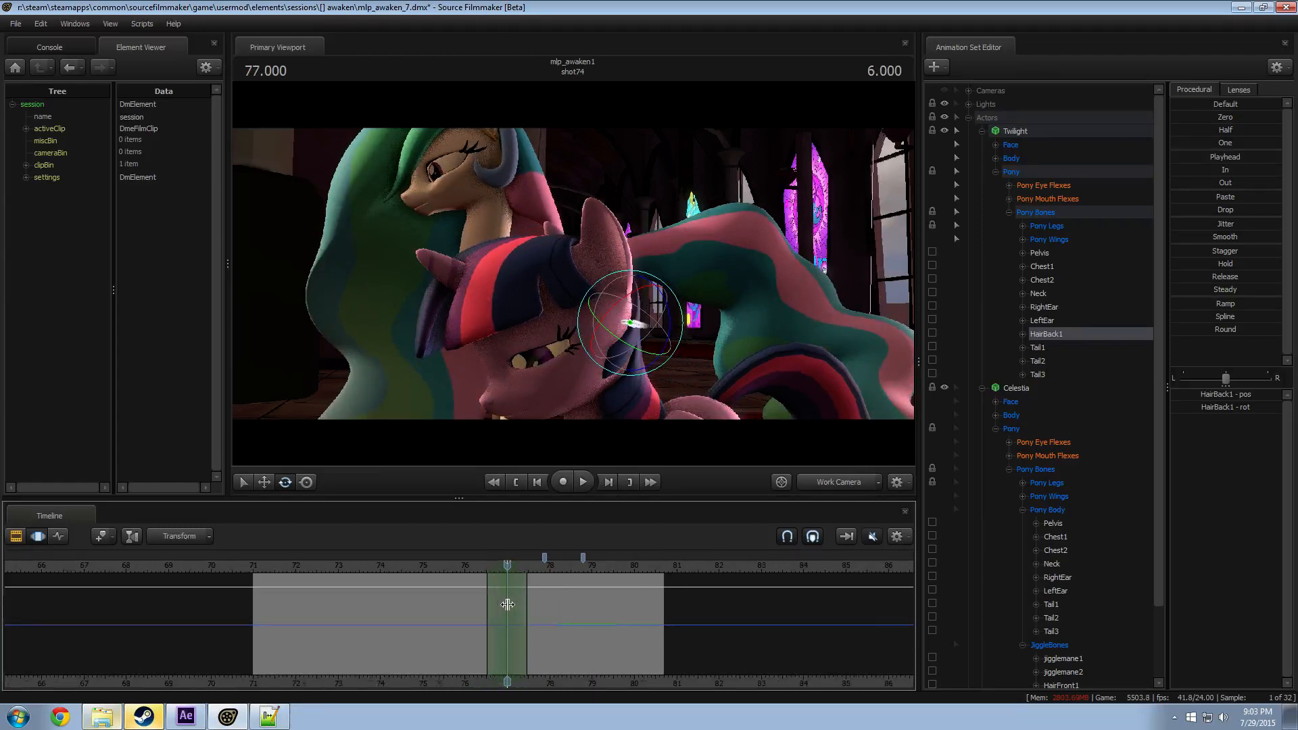
{"action": "left_click", "coordinate": [598, 254]}
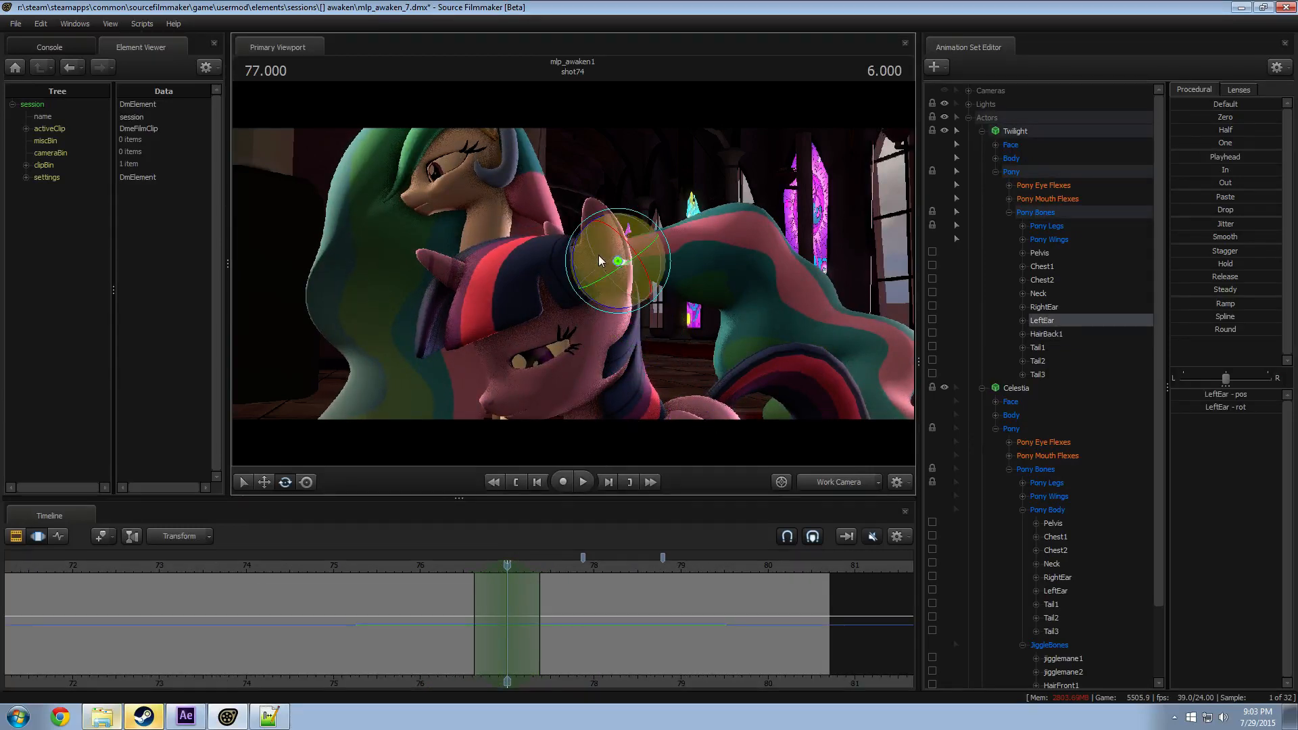
Step: Replay the trial LeftEar rotation from about 76.5 s and undo it
{"action": "left_click", "coordinate": [455, 566]}
{"action": "key", "text": "space"}
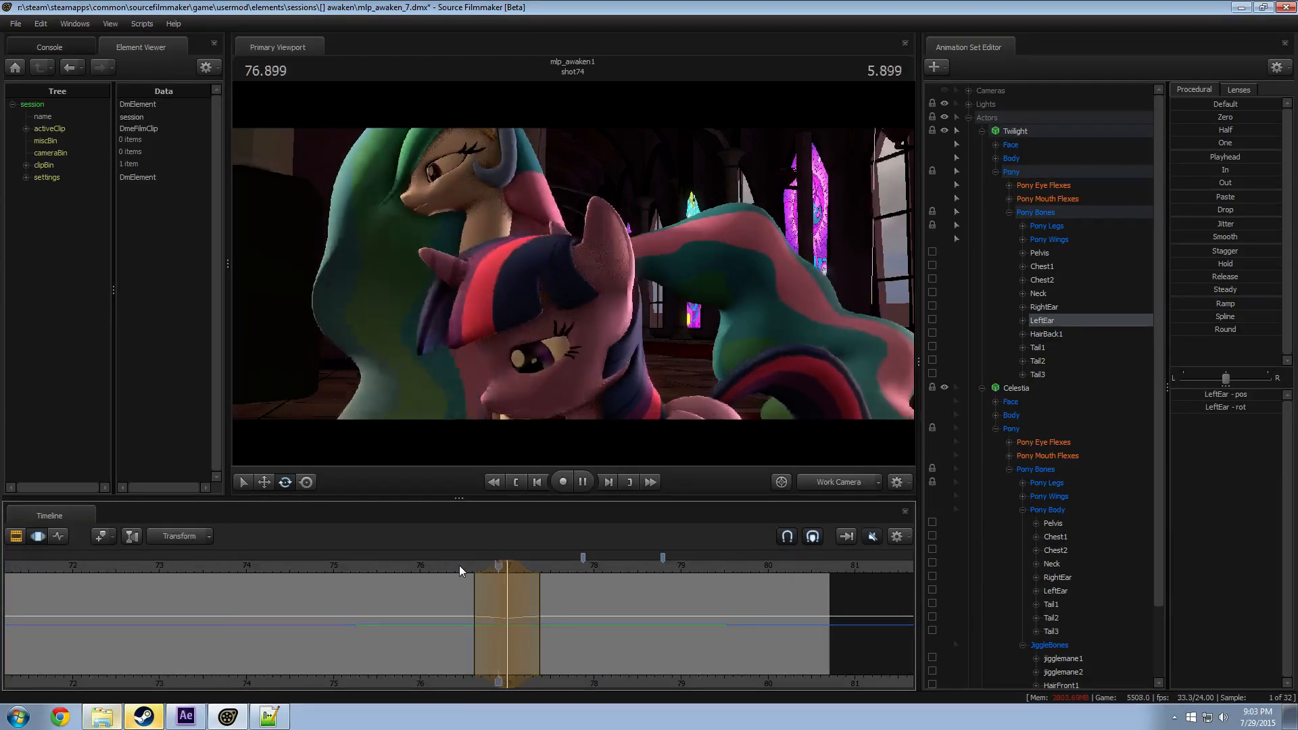
{"action": "key", "text": "space"}
{"action": "left_click", "coordinate": [465, 566]}
{"action": "key", "text": "space"}
{"action": "key", "text": "space"}
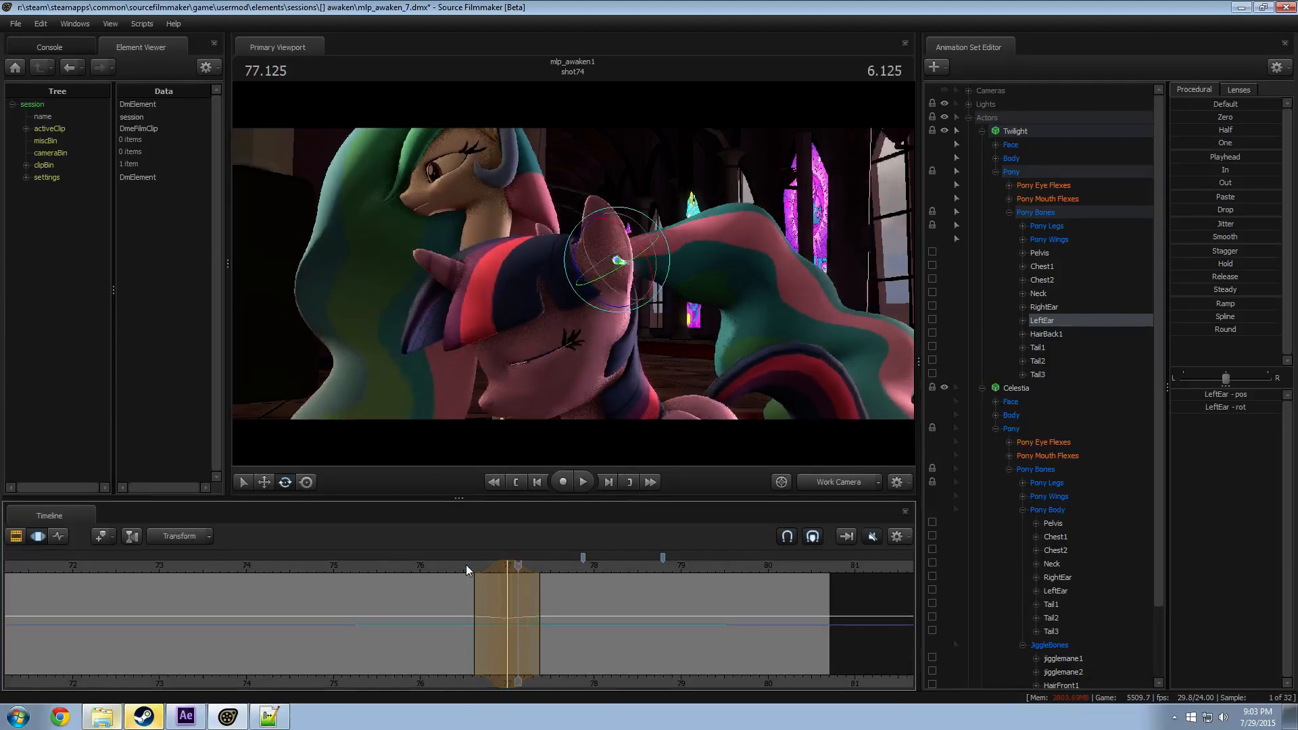
{"action": "key", "text": "ctrl+z"}
Step: Rotate Twilight's LeftEar bone at 77.0 s and replay the ear motion from about 76.6 s
{"action": "left_click_drag", "start_coordinate": [465, 567], "coordinate": [507, 572]}
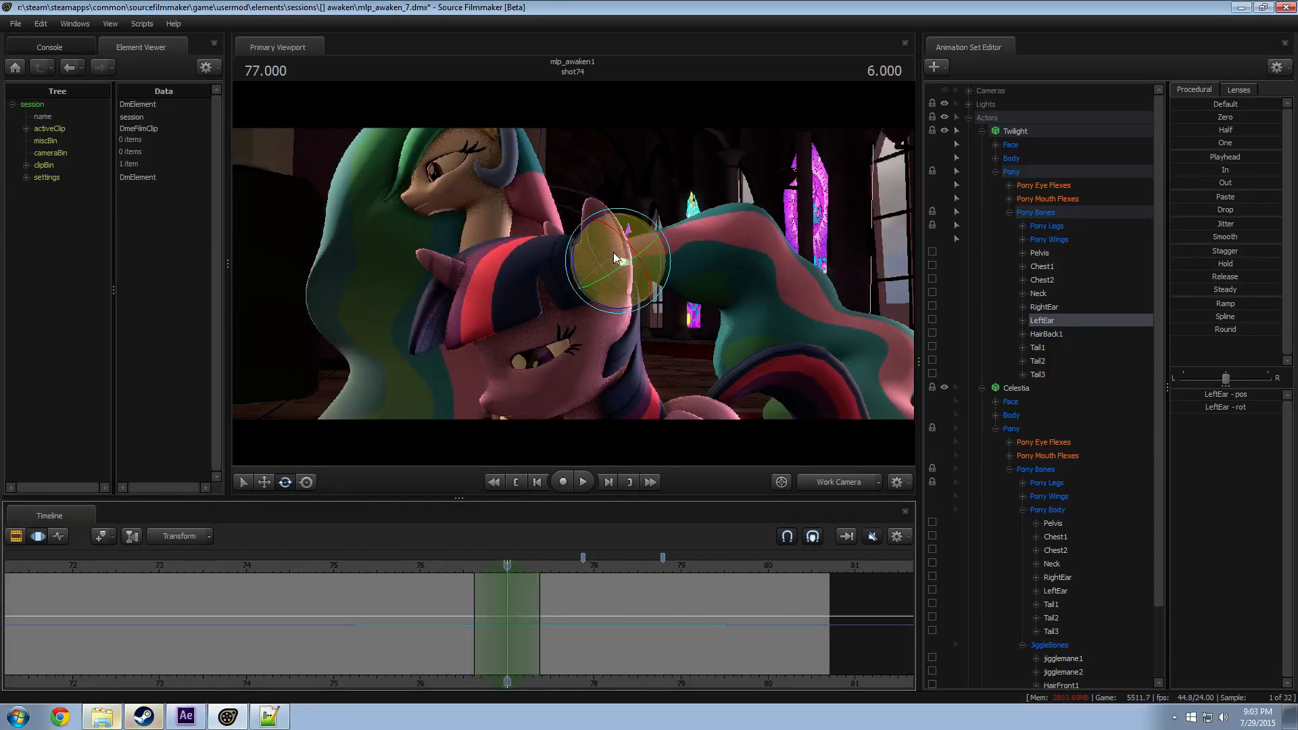
{"action": "left_click_drag", "start_coordinate": [614, 258], "coordinate": [617, 260]}
{"action": "left_click", "coordinate": [469, 567]}
{"action": "key", "text": "space"}
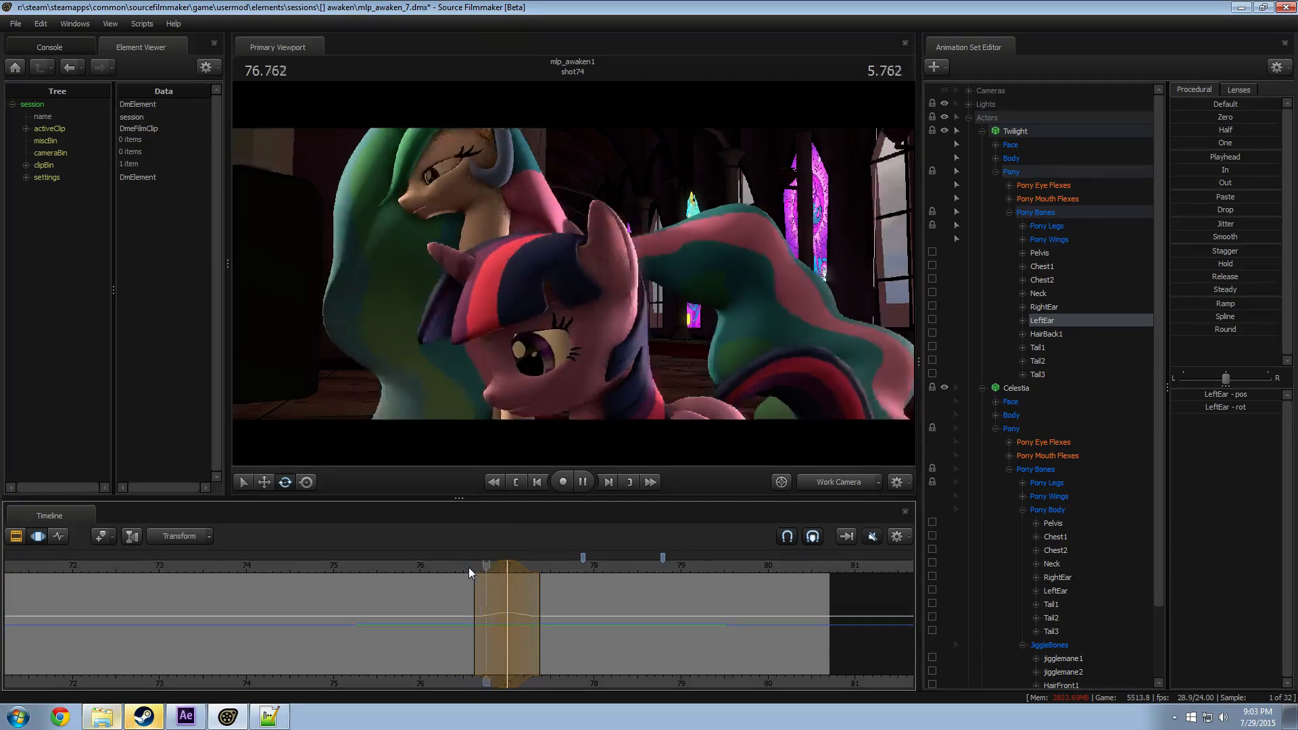
{"action": "key", "text": "space"}
{"action": "left_click_drag", "start_coordinate": [470, 566], "coordinate": [507, 569]}
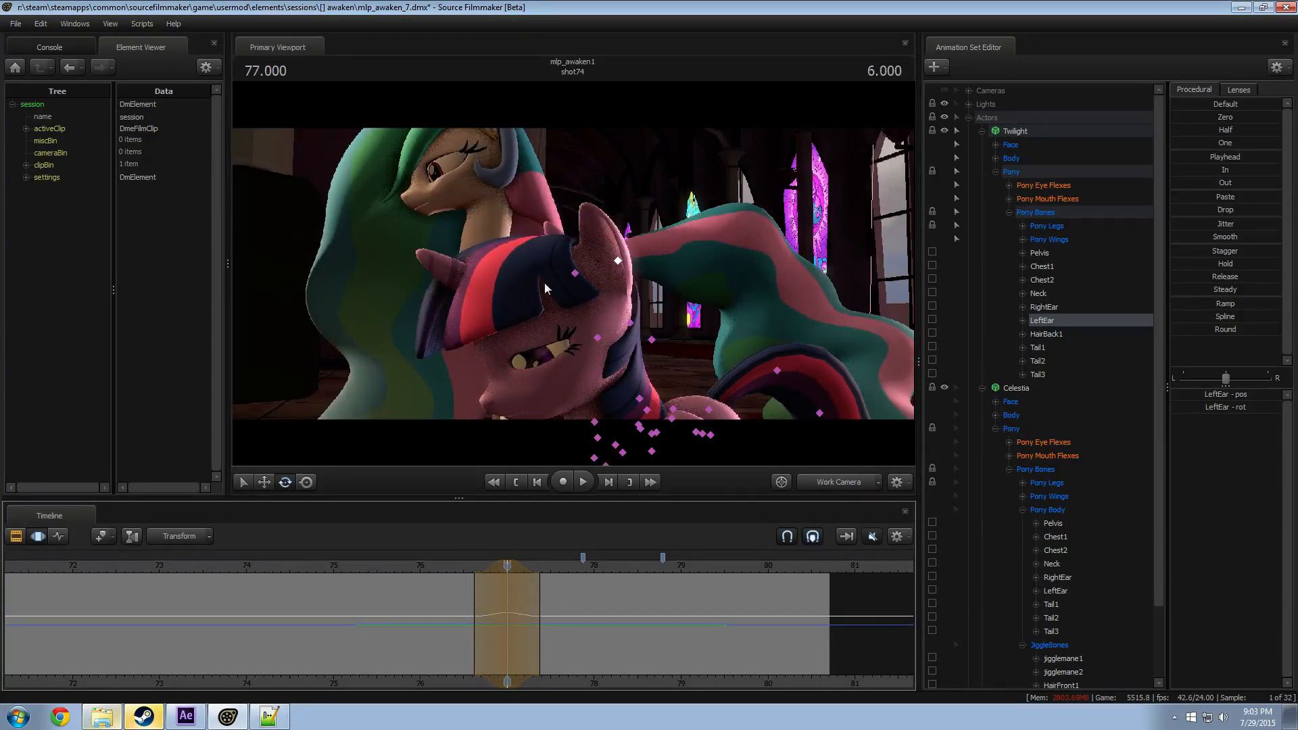
Step: Rotate Twilight's RightEar bone at 77.0 s and replay the motion from about 76 s
{"action": "left_click", "coordinate": [572, 274]}
{"action": "left_click_drag", "start_coordinate": [547, 281], "coordinate": [590, 297]}
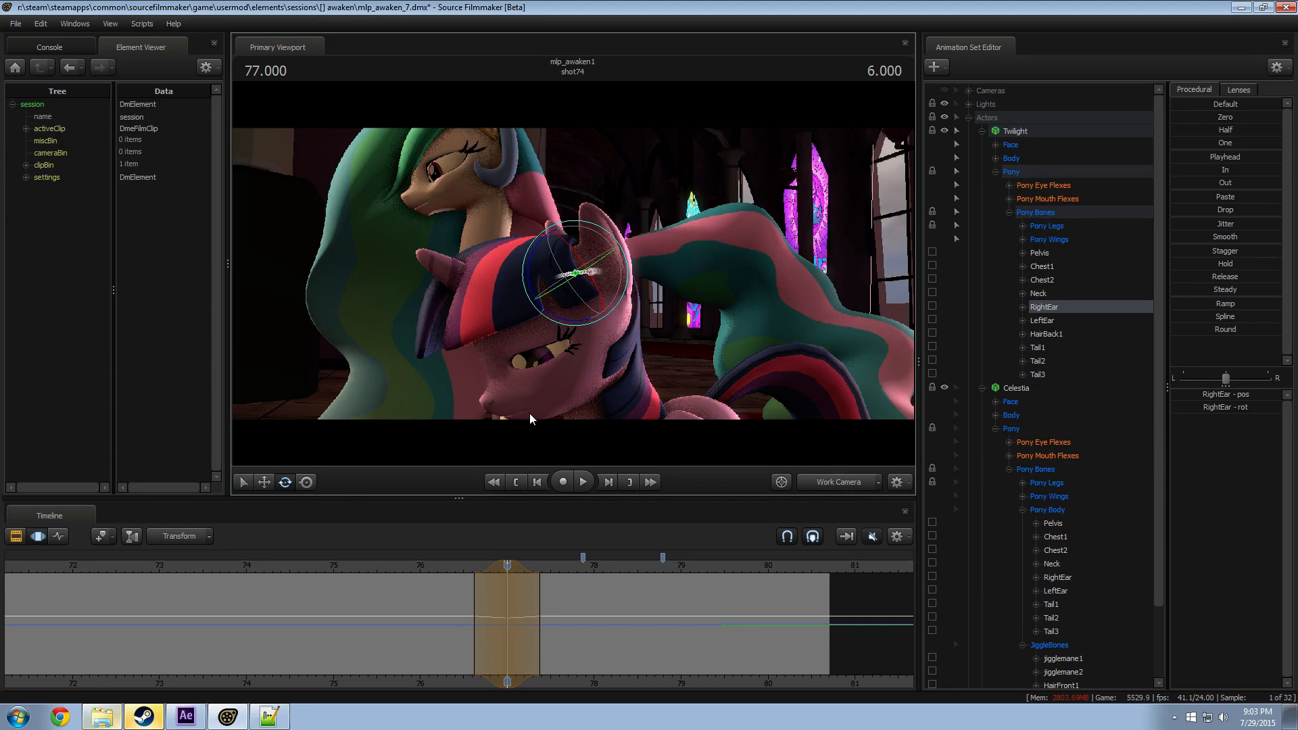
{"action": "left_click", "coordinate": [419, 569]}
{"action": "key", "text": "space"}
{"action": "key", "text": "space"}
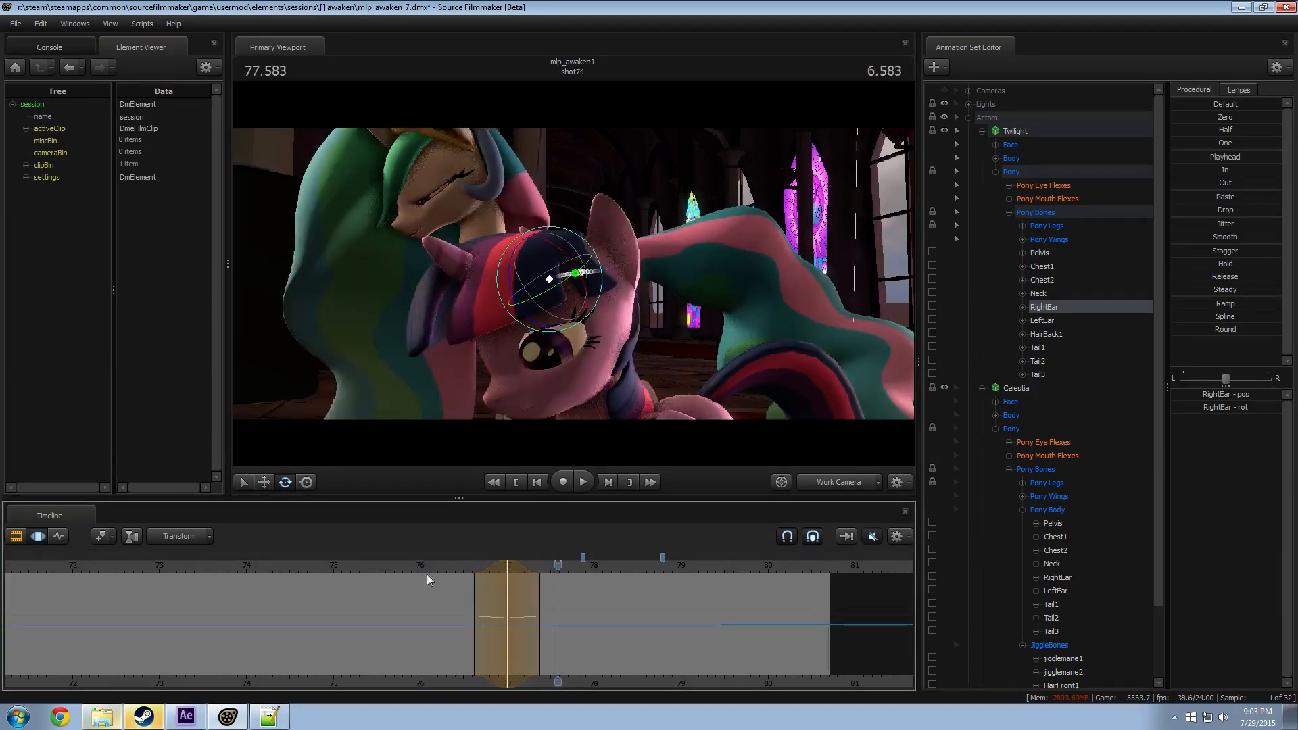
Step: Move the time selection to about 77.4 s, rotate Twilight's LeftEar bone there and replay it
{"action": "left_click_drag", "start_coordinate": [540, 594], "coordinate": [542, 594]}
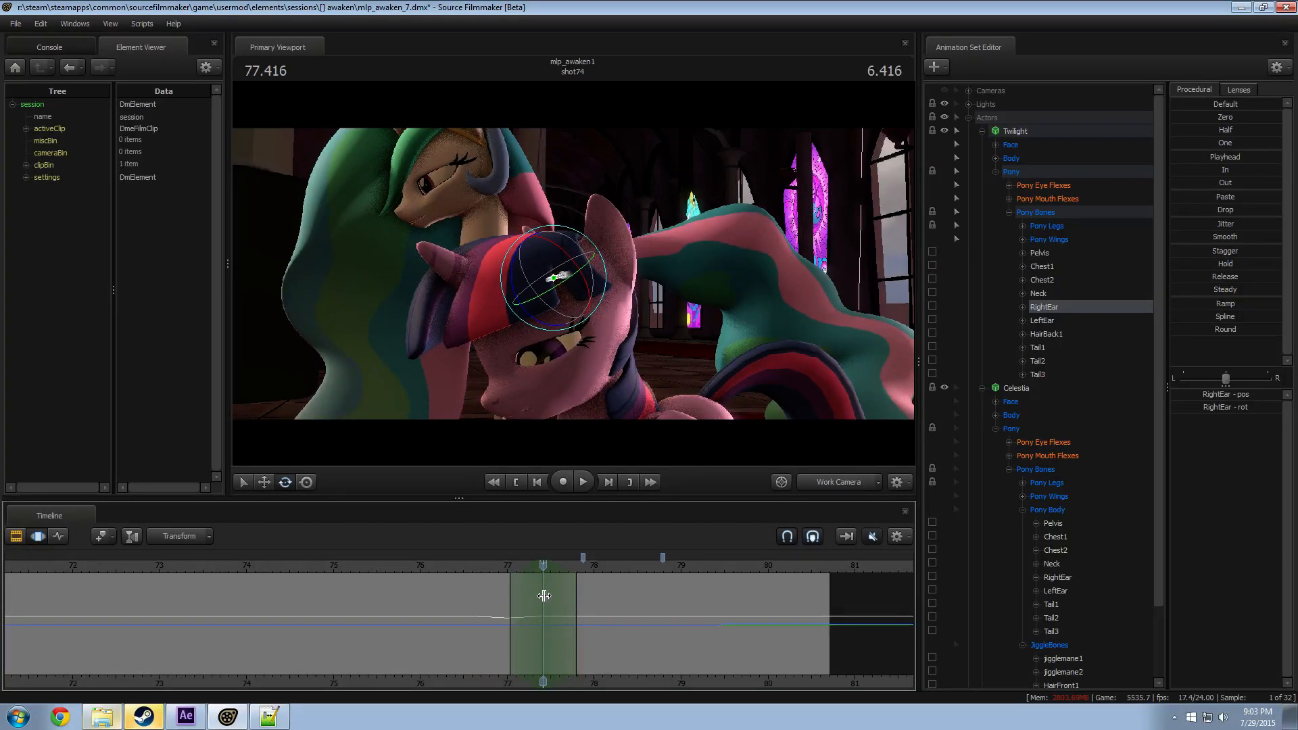
{"action": "left_click", "coordinate": [614, 257]}
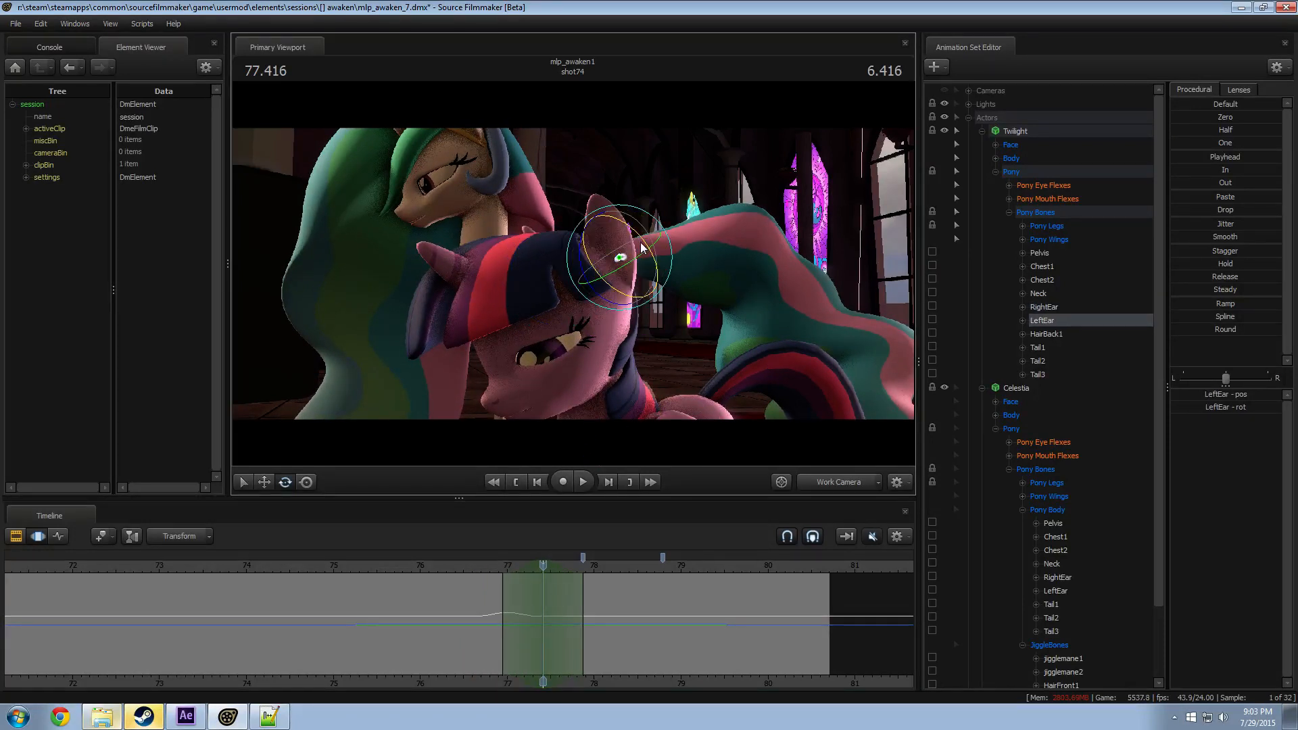
{"action": "left_click_drag", "start_coordinate": [651, 236], "coordinate": [599, 265]}
{"action": "left_click", "coordinate": [498, 566]}
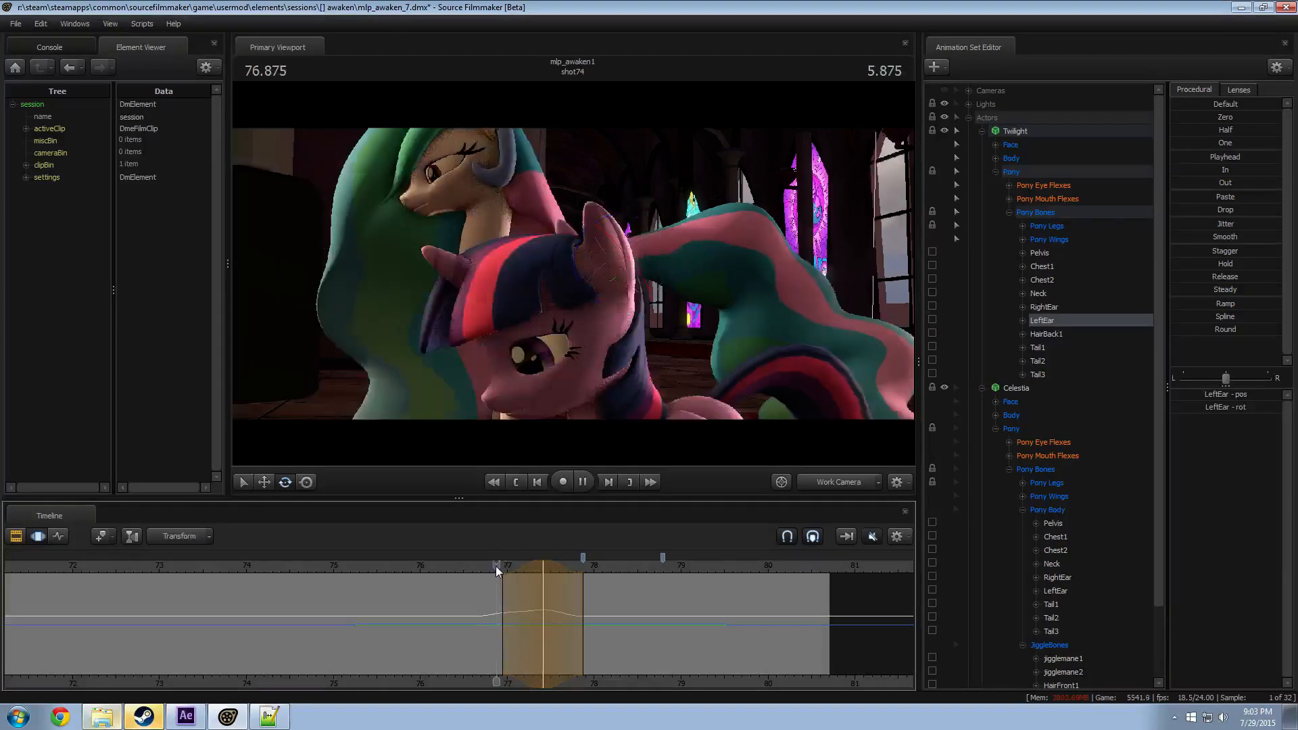
{"action": "key", "text": "space"}
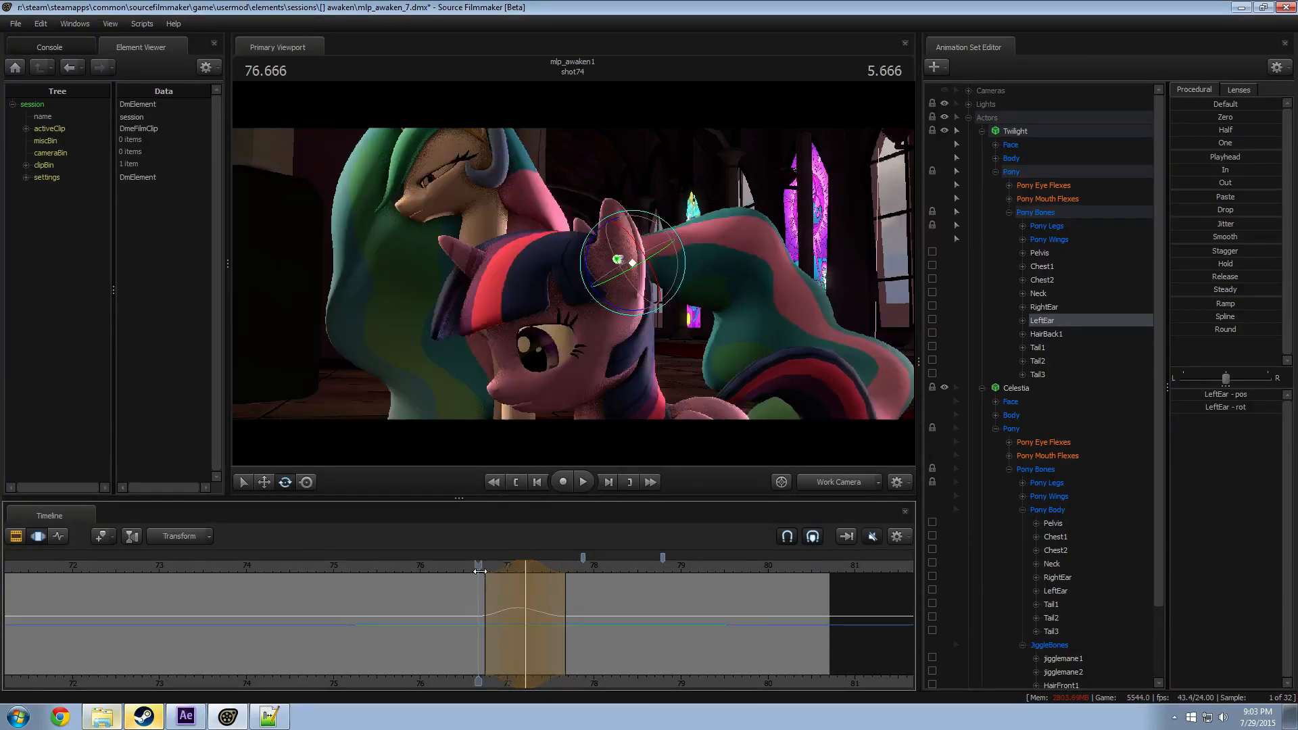
Step: Retime the LeftEar rotation by spreading its time selection from about 76.7 to 78.1 s, replaying to judge it
{"action": "left_click_drag", "start_coordinate": [511, 565], "coordinate": [516, 565]}
{"action": "scroll", "coordinate": [515, 565], "scroll_direction": "up", "scroll_amount": 3}
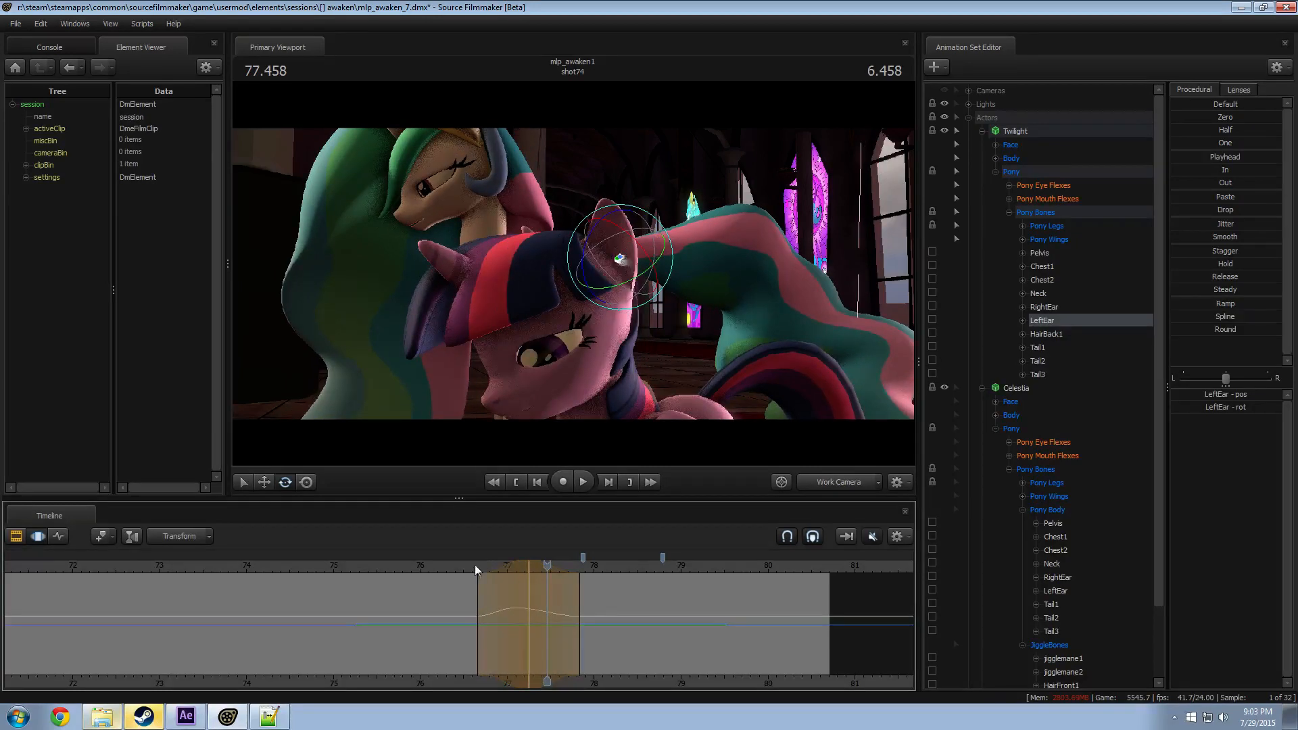
{"action": "left_click", "coordinate": [472, 563]}
{"action": "key", "text": "space"}
{"action": "key", "text": "space"}
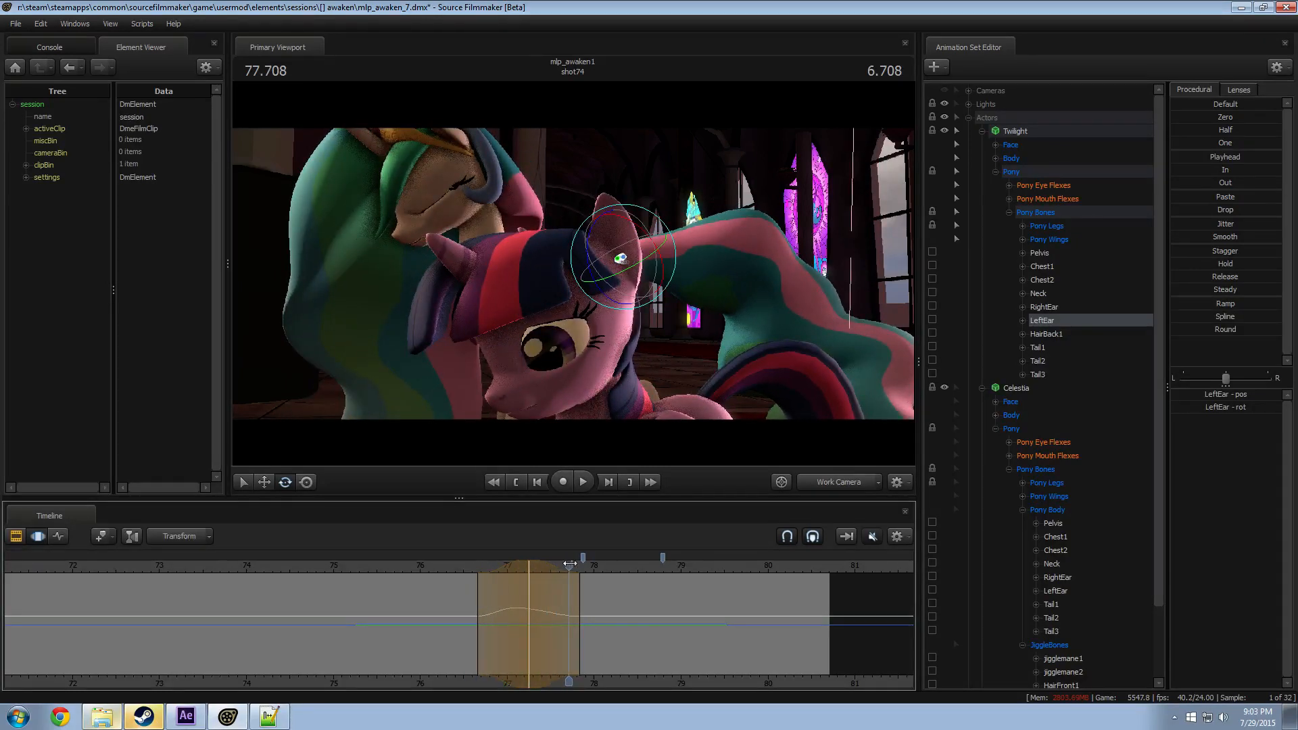
{"action": "left_click", "coordinate": [453, 571]}
{"action": "mouse_move", "coordinate": [453, 565]}
{"action": "left_mouse_down"}
{"action": "mouse_move", "coordinate": [598, 565]}
{"action": "mouse_move", "coordinate": [449, 565]}
{"action": "mouse_move", "coordinate": [475, 567]}
{"action": "left_mouse_up"}
{"action": "key", "text": "space"}
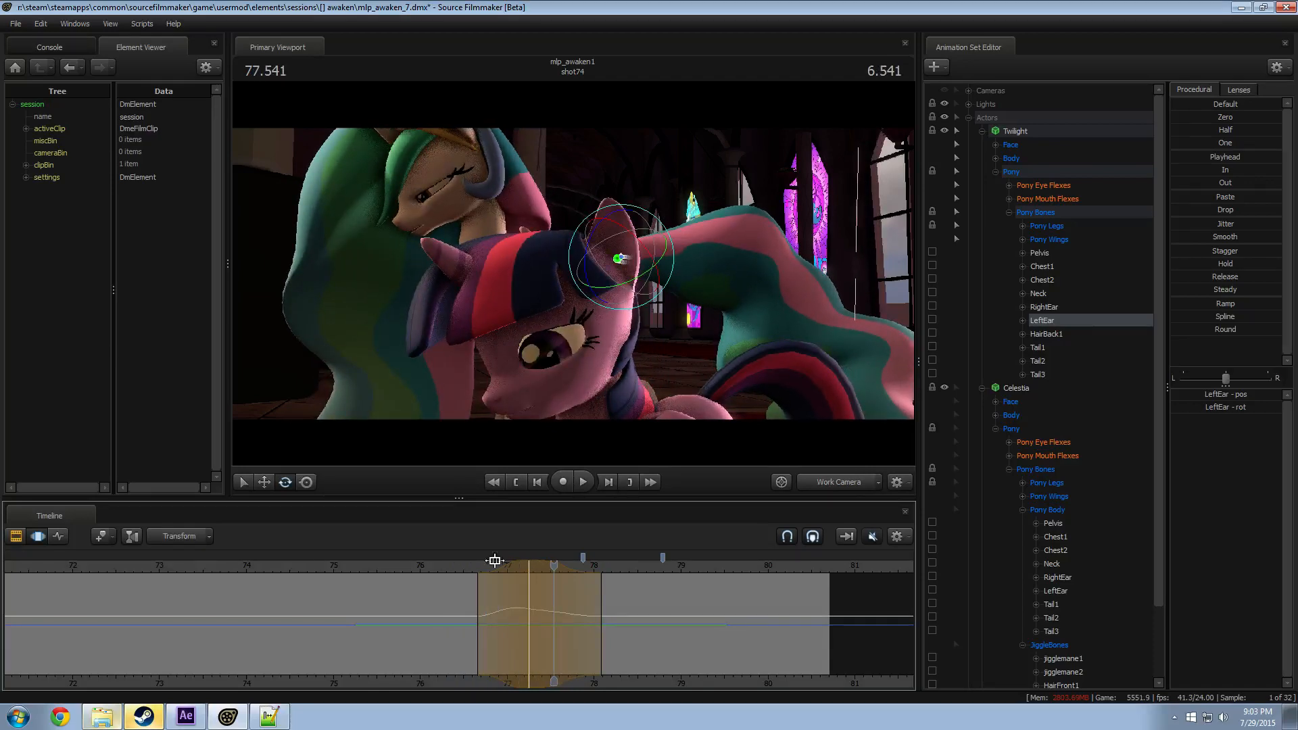
Step: Review the LeftEar motion through camera2 from about 76.4 s
{"action": "left_click", "coordinate": [453, 568]}
{"action": "left_click", "coordinate": [842, 481]}
{"action": "key", "text": "space"}
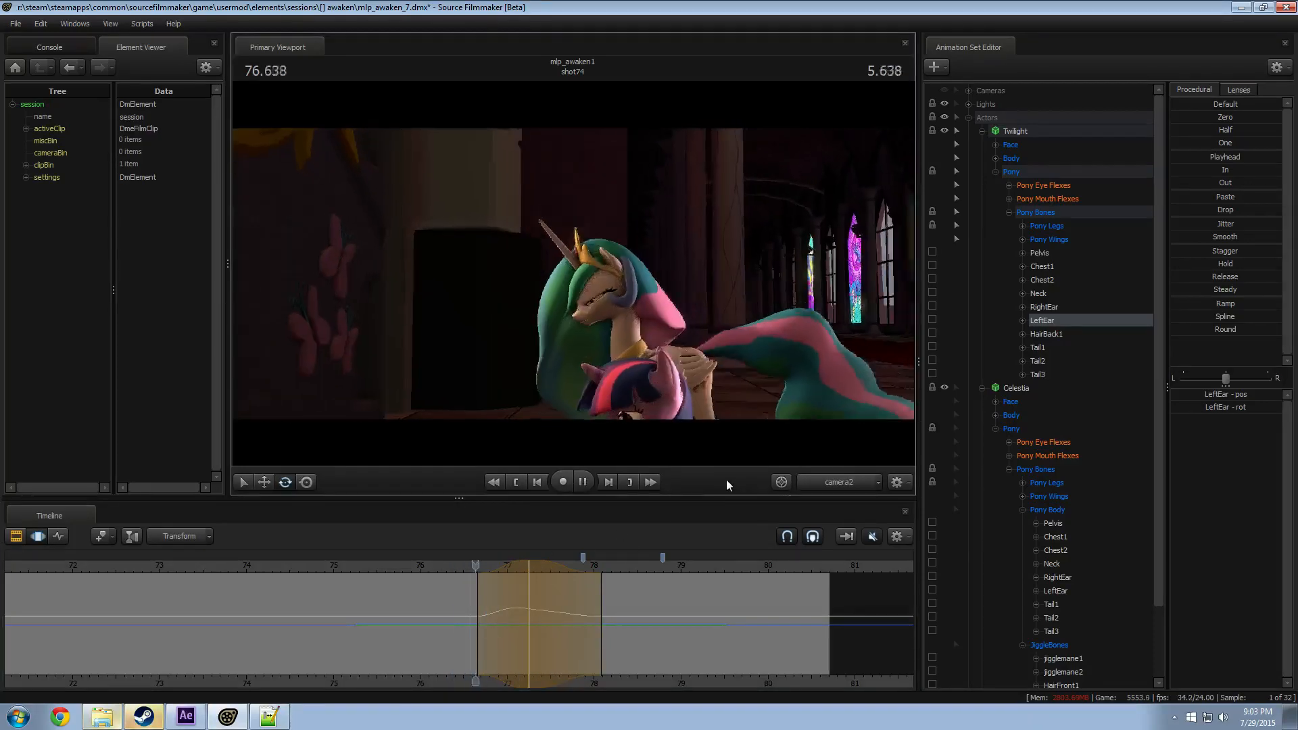
{"action": "key", "text": "space"}
{"action": "left_click", "coordinate": [467, 565]}
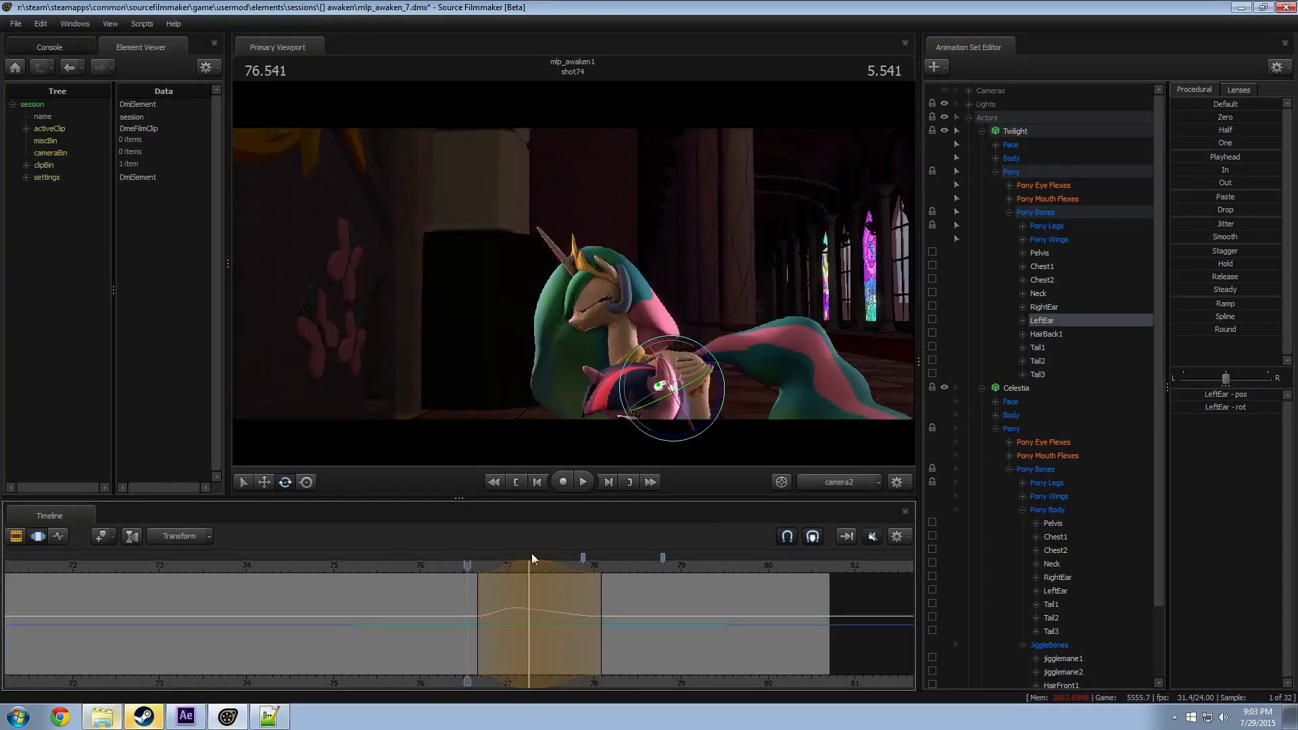
Step: Reframe Twilight's head in the Work Camera and rotate her RightEar bone at 77.25 s
{"action": "left_click", "coordinate": [846, 474]}
{"action": "left_click_drag", "start_coordinate": [653, 368], "coordinate": [530, 221], "text": "alt"}
{"action": "left_click", "coordinate": [530, 221], "text": "ctrl"}
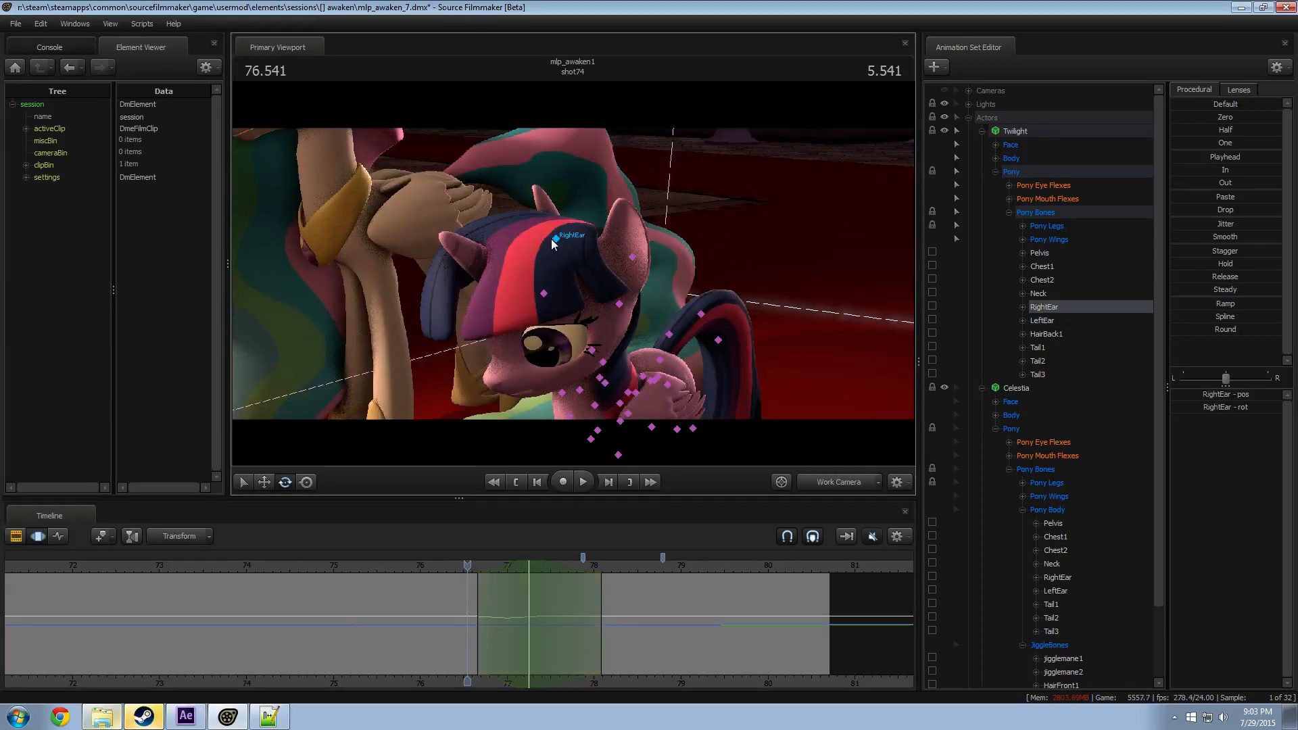
{"action": "left_click_drag", "start_coordinate": [497, 568], "coordinate": [467, 598]}
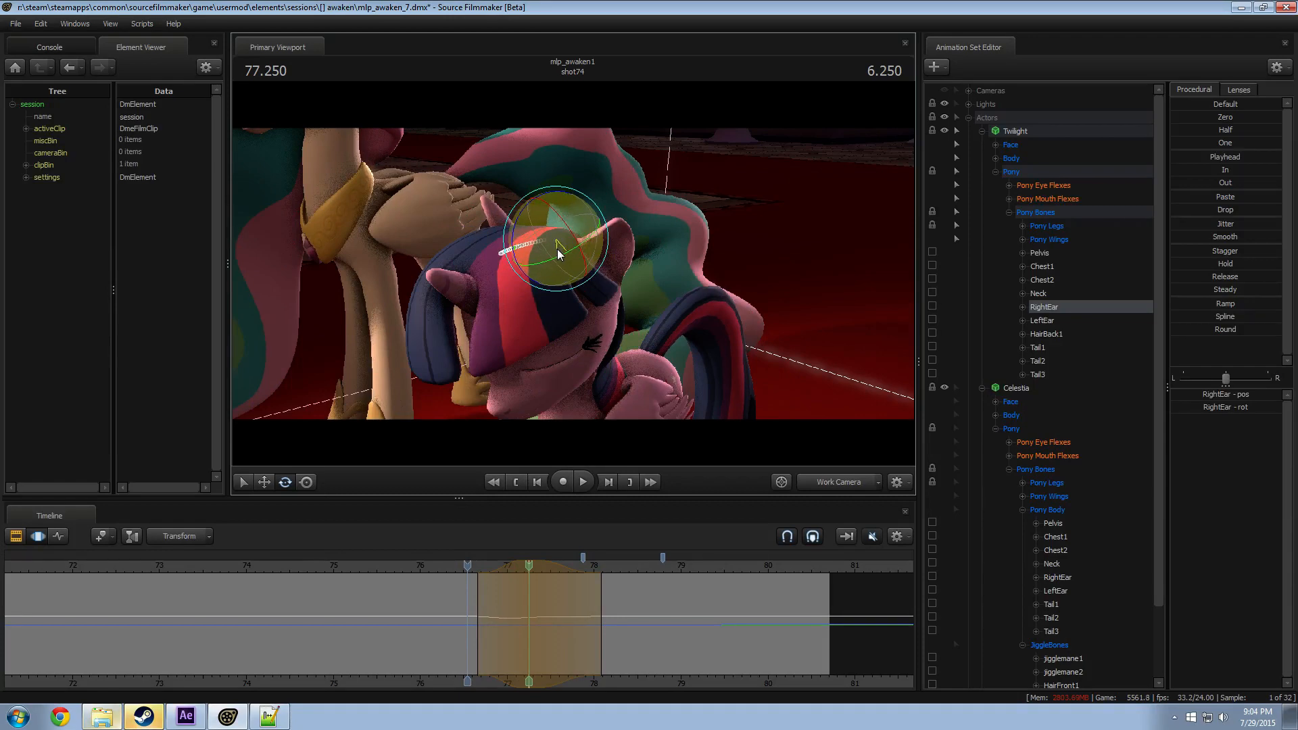
Step: Center the time selection on 77.291 s, rotate Twilight's RightEar bone there, and play back the movement
{"action": "left_click_drag", "start_coordinate": [558, 249], "coordinate": [559, 252]}
{"action": "left_click_drag", "start_coordinate": [479, 574], "coordinate": [531, 574]}
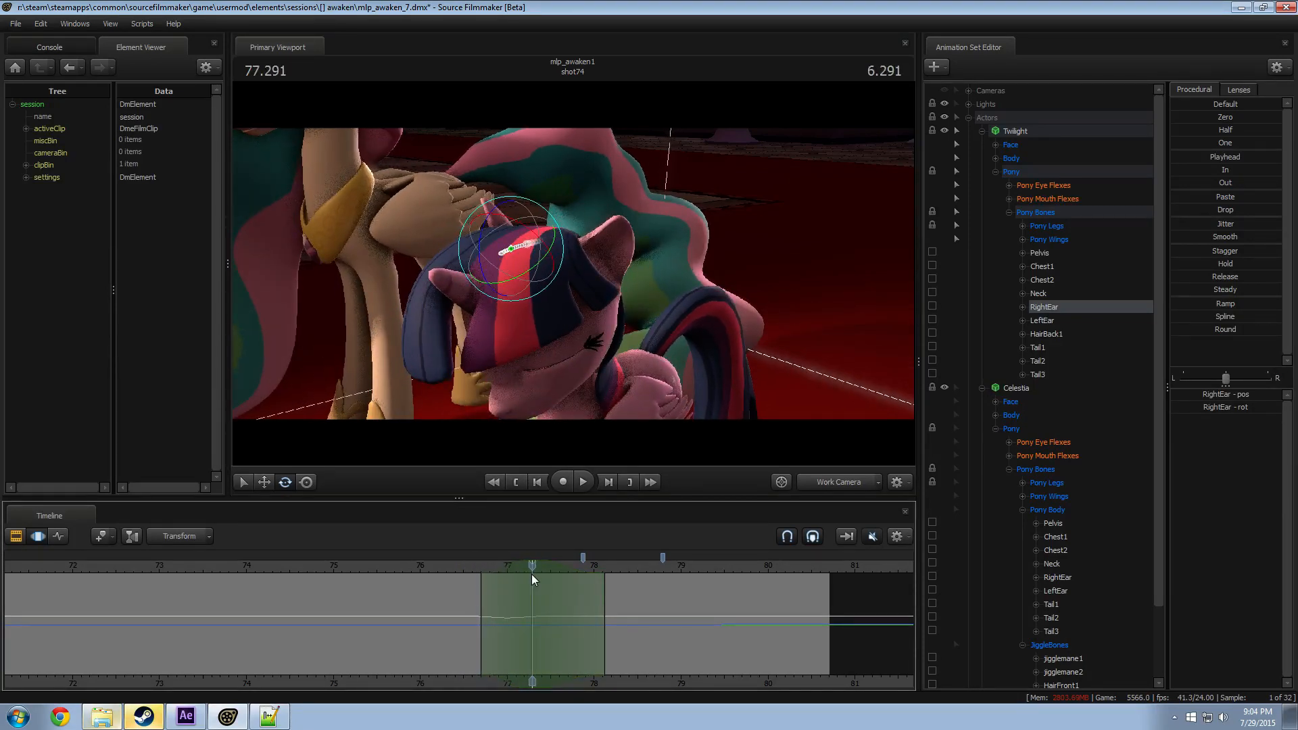
{"action": "left_click_drag", "start_coordinate": [501, 273], "coordinate": [493, 272]}
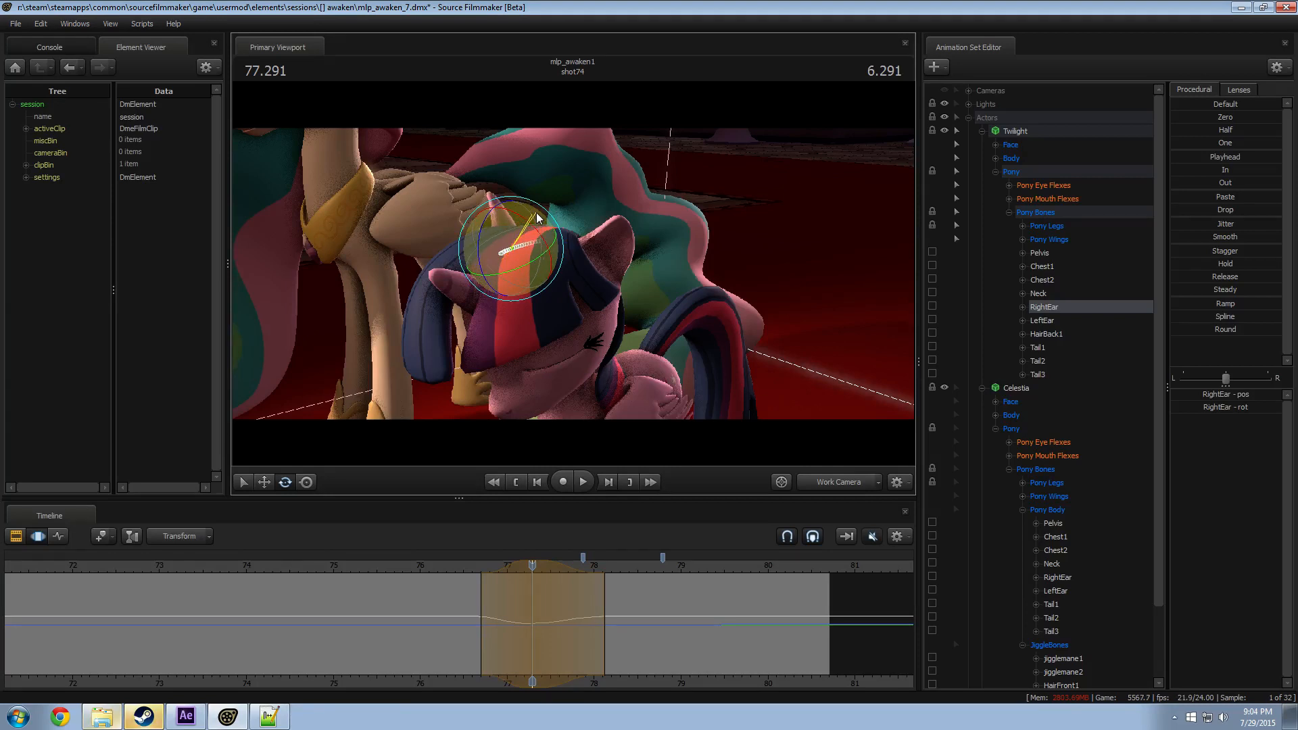
{"action": "left_click", "coordinate": [472, 566]}
{"action": "key", "text": "space"}
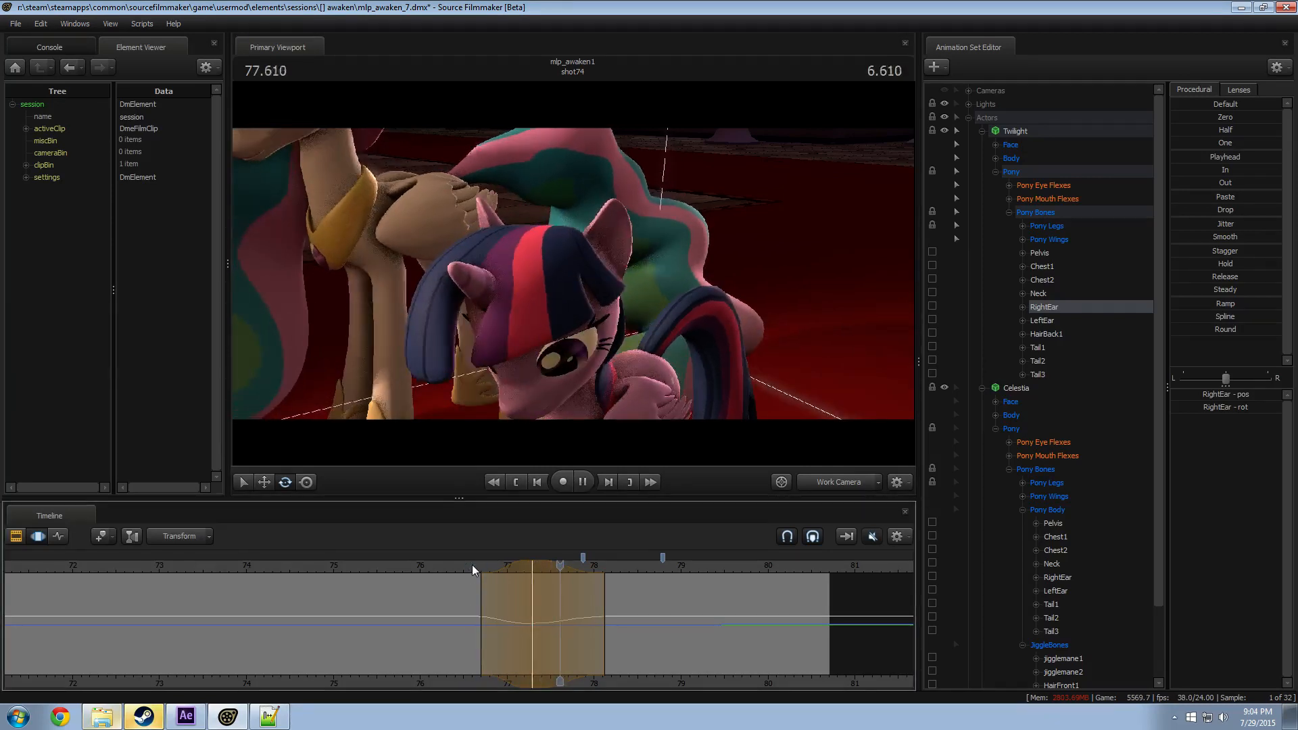
{"action": "key", "text": "space"}
Step: Try a different rotation of Twilight's RightEar bone at 77.291 s and play back the movement
{"action": "left_click_drag", "start_coordinate": [468, 575], "coordinate": [532, 571]}
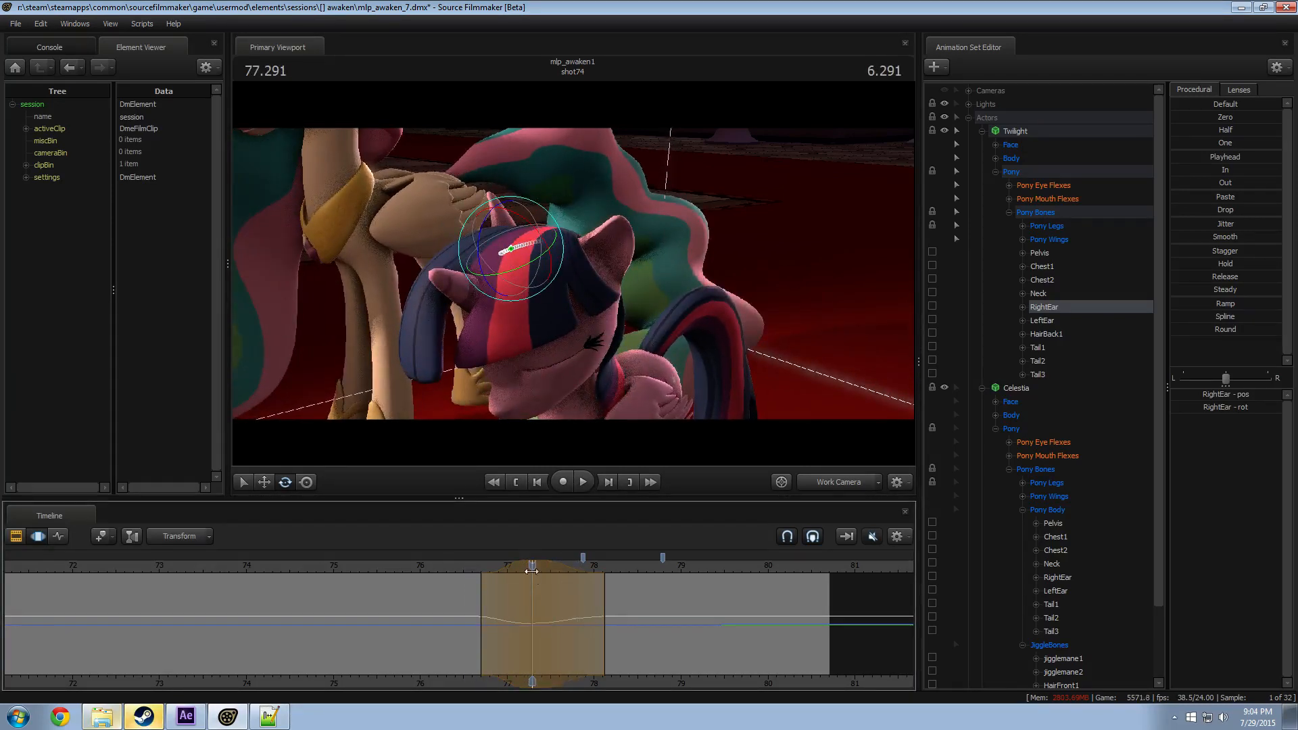
{"action": "left_click_drag", "start_coordinate": [544, 238], "coordinate": [544, 235]}
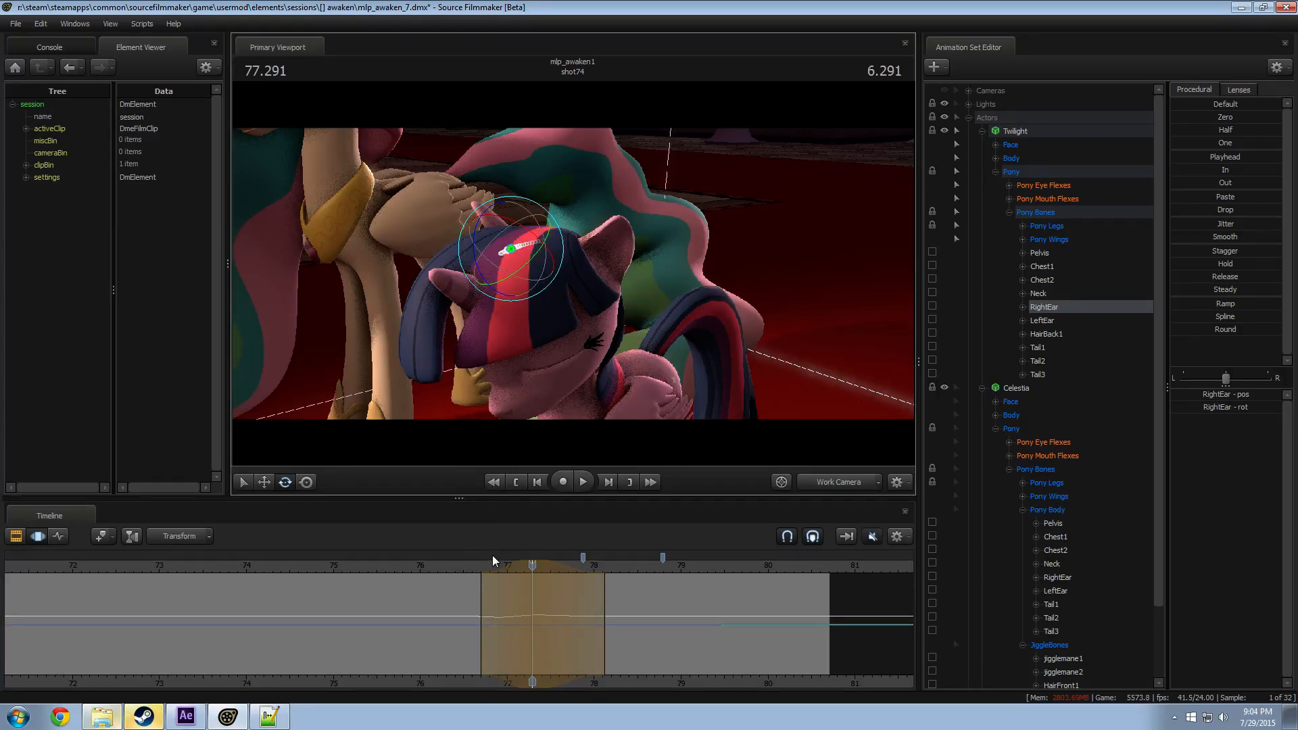
{"action": "key", "text": "space"}
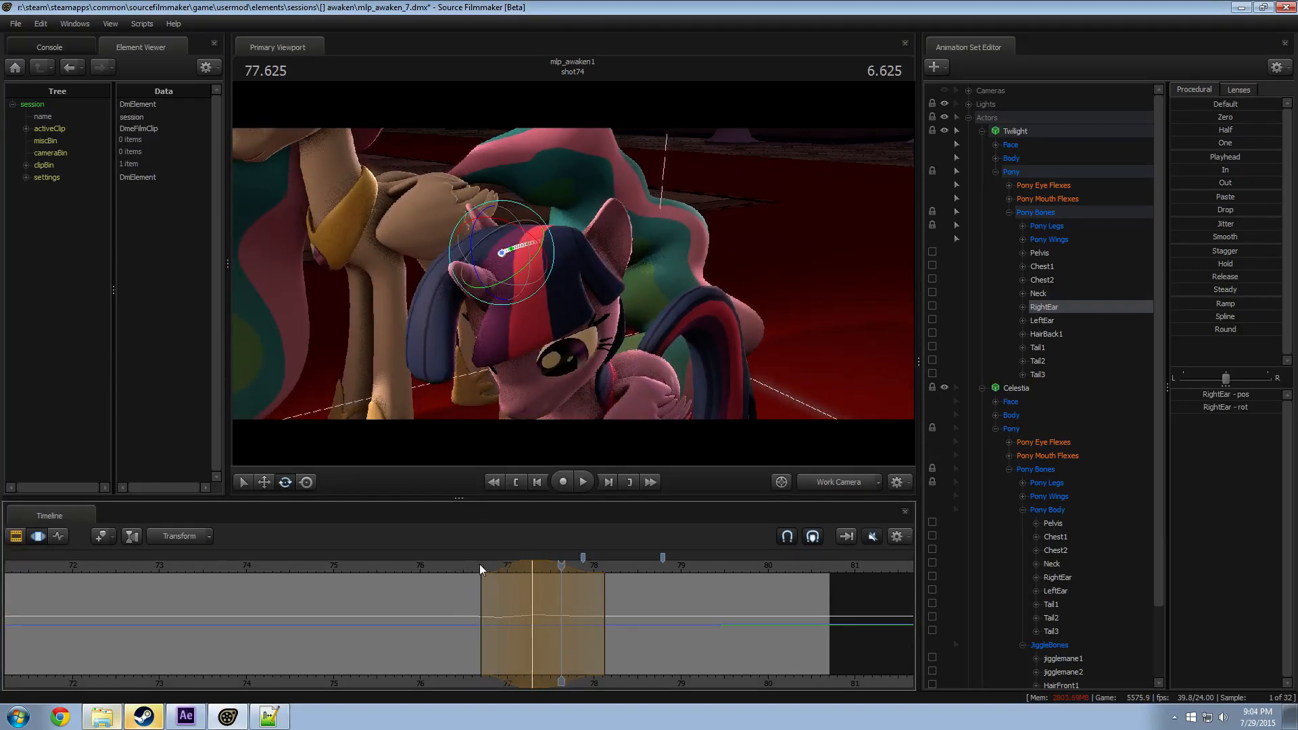
Step: Rotate Twilight's RightEar bone at 77.291 s, shift that edit slightly earlier in time, and play it back
{"action": "left_click_drag", "start_coordinate": [480, 568], "coordinate": [532, 579]}
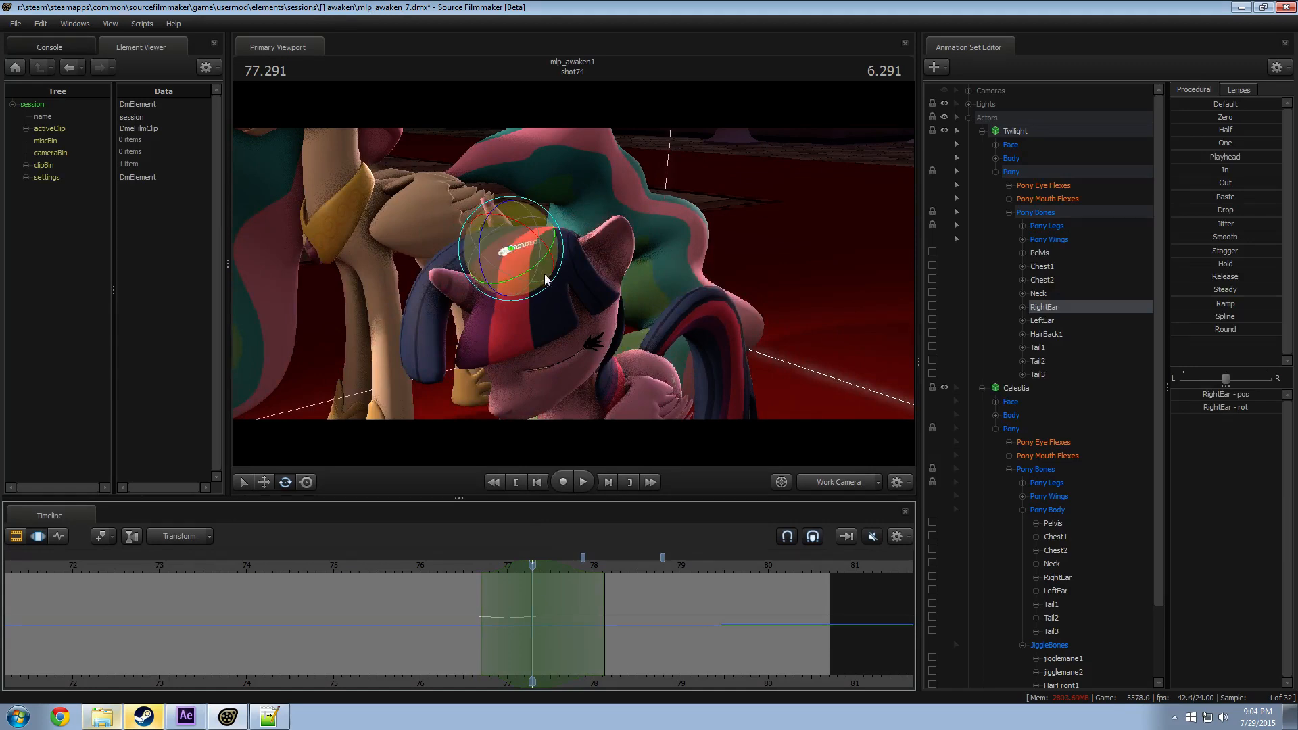
{"action": "left_click_drag", "start_coordinate": [546, 278], "coordinate": [546, 262]}
{"action": "key", "text": "space"}
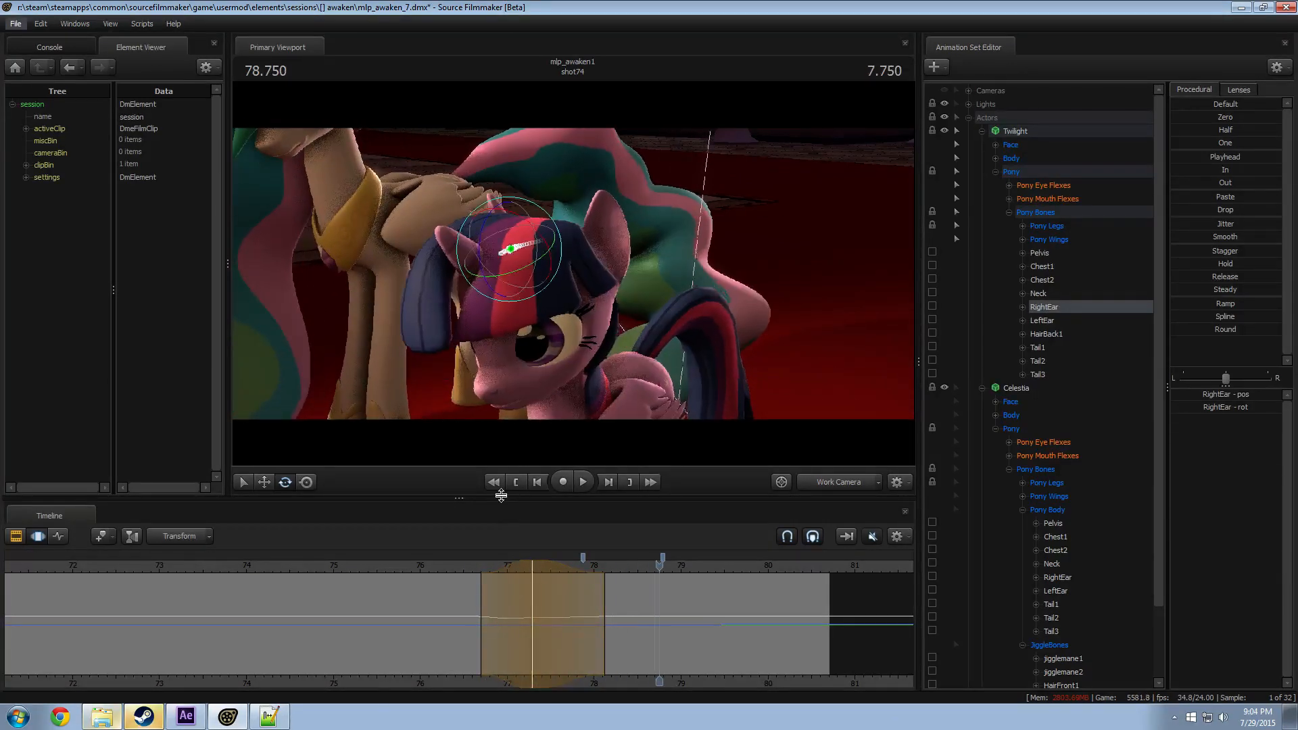
{"action": "left_click_drag", "start_coordinate": [516, 569], "coordinate": [501, 568]}
{"action": "left_click", "coordinate": [466, 565]}
{"action": "key", "text": "space"}
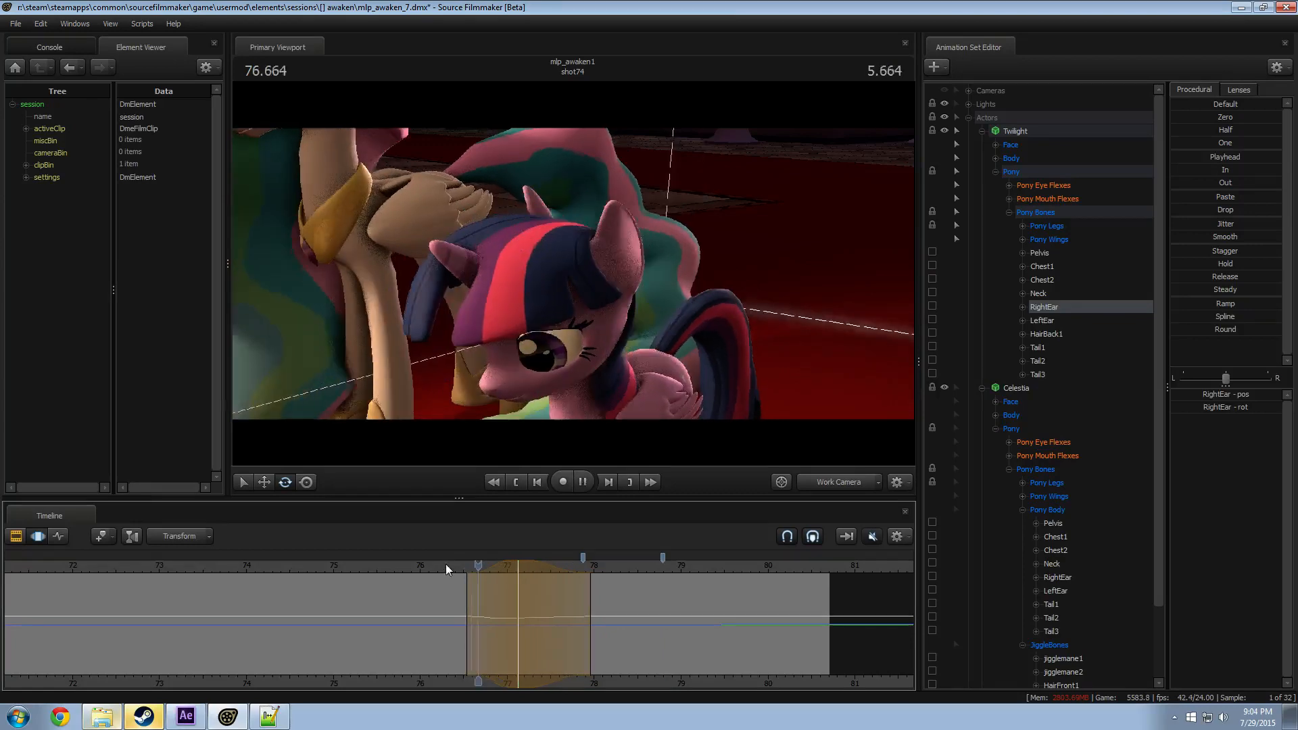
{"action": "key", "text": "space"}
Step: Play back the ear movement through camera2
{"action": "left_click", "coordinate": [830, 484]}
{"action": "key", "text": "space"}
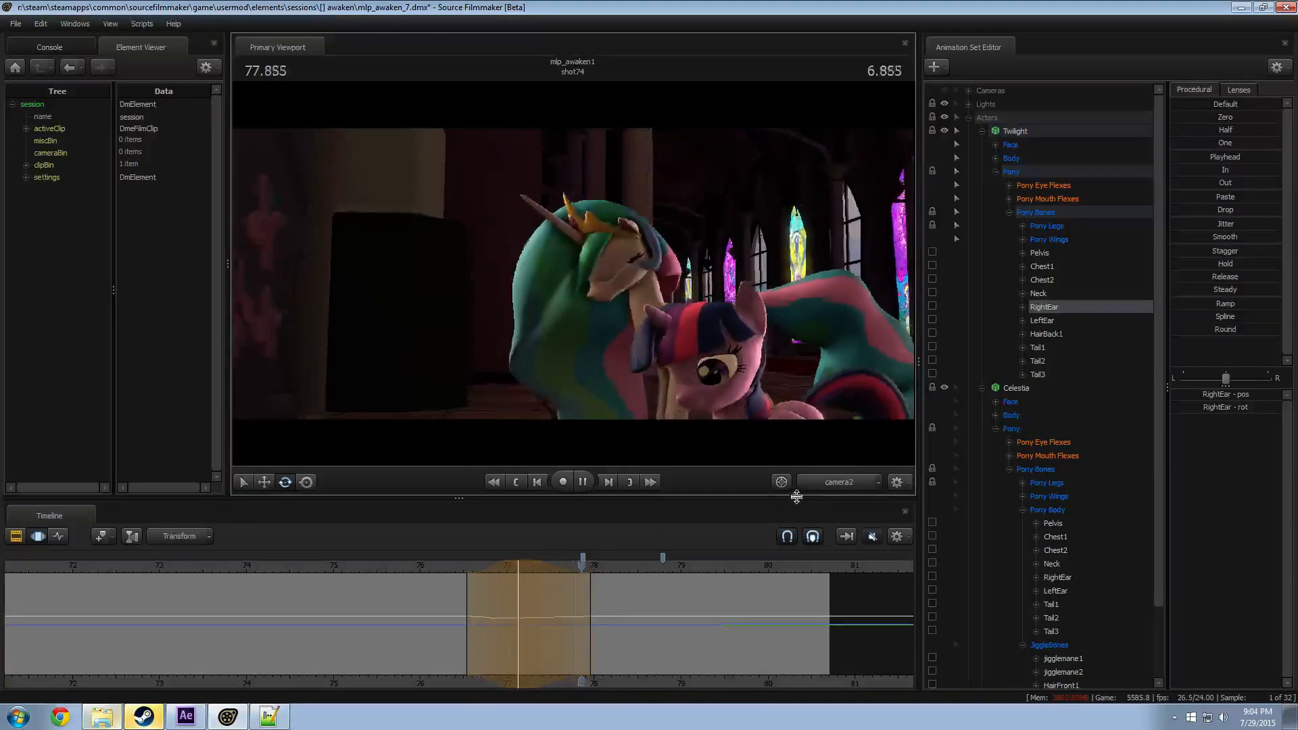
{"action": "key", "text": "space"}
Step: In the Work Camera view, rotate Twilight's RightEar bone at 77.916 s over a widened time selection with falloff, and play back the result
{"action": "left_click_drag", "start_coordinate": [529, 566], "coordinate": [635, 602]}
{"action": "left_click", "coordinate": [837, 480]}
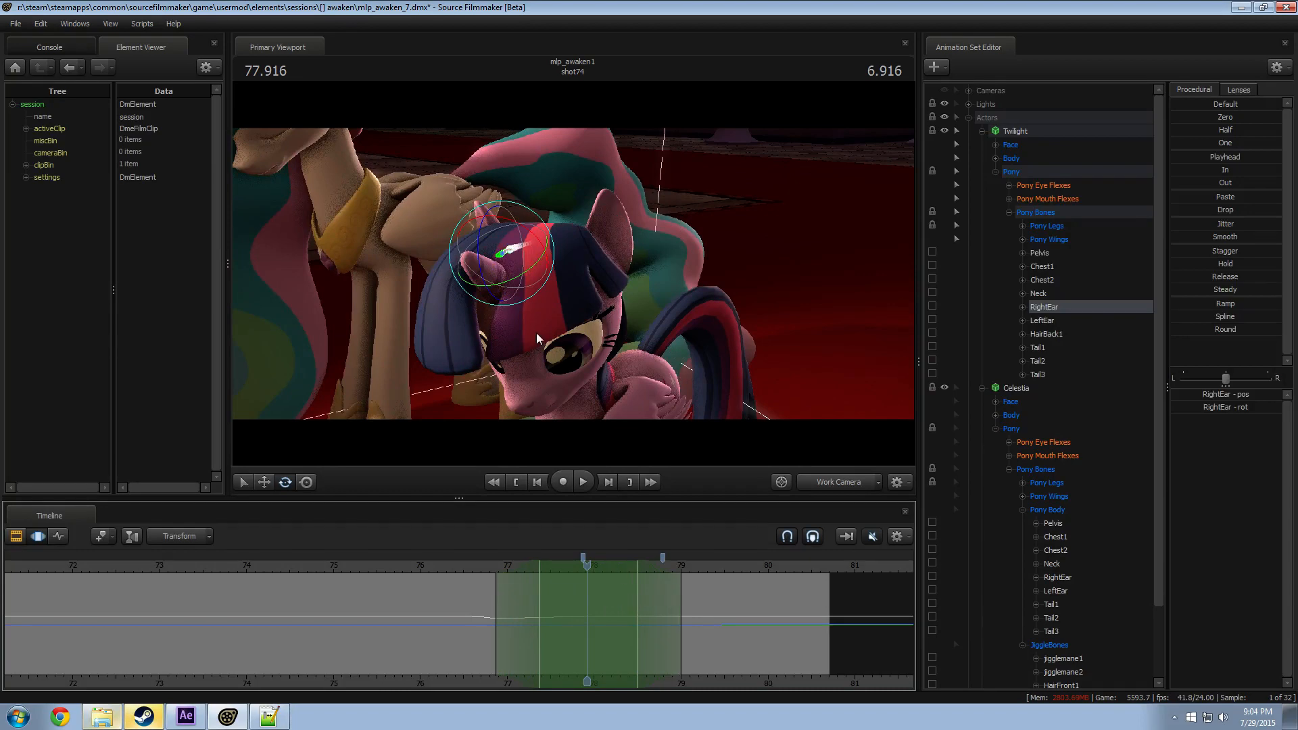
{"action": "left_click_drag", "start_coordinate": [521, 296], "coordinate": [539, 281]}
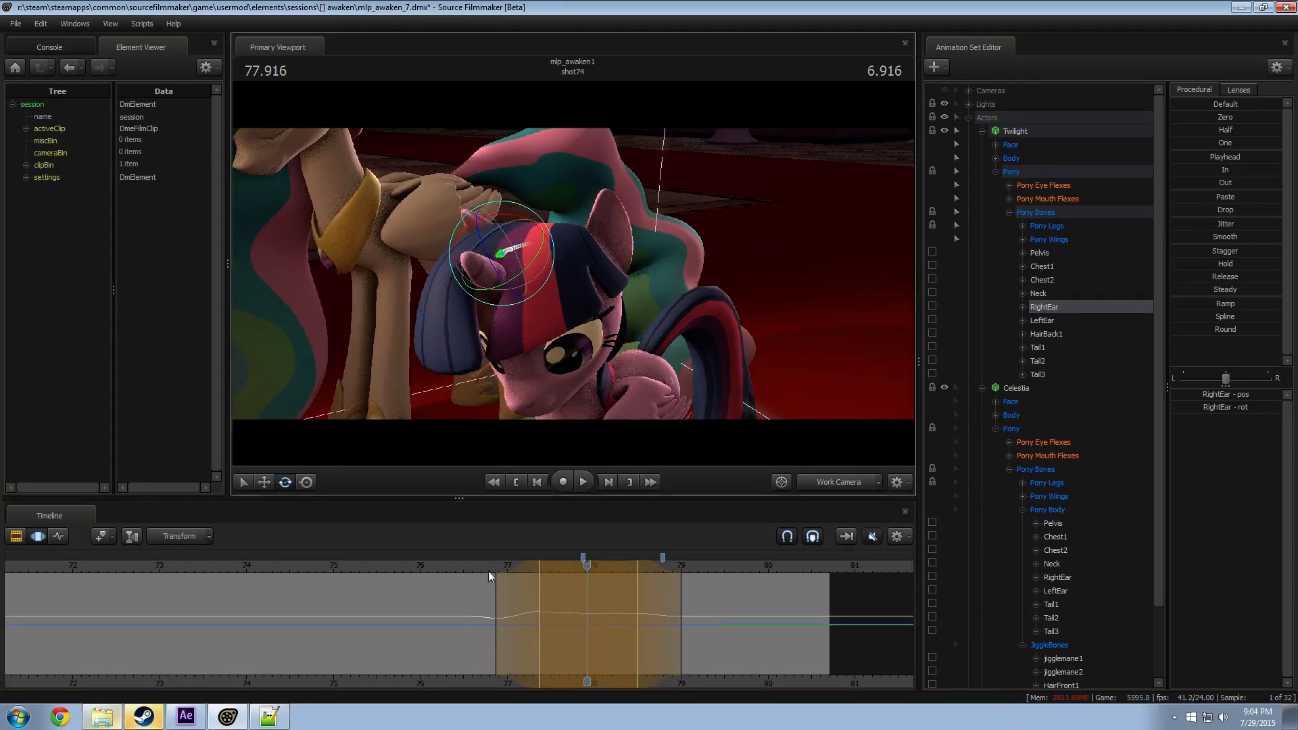
{"action": "key", "text": "space"}
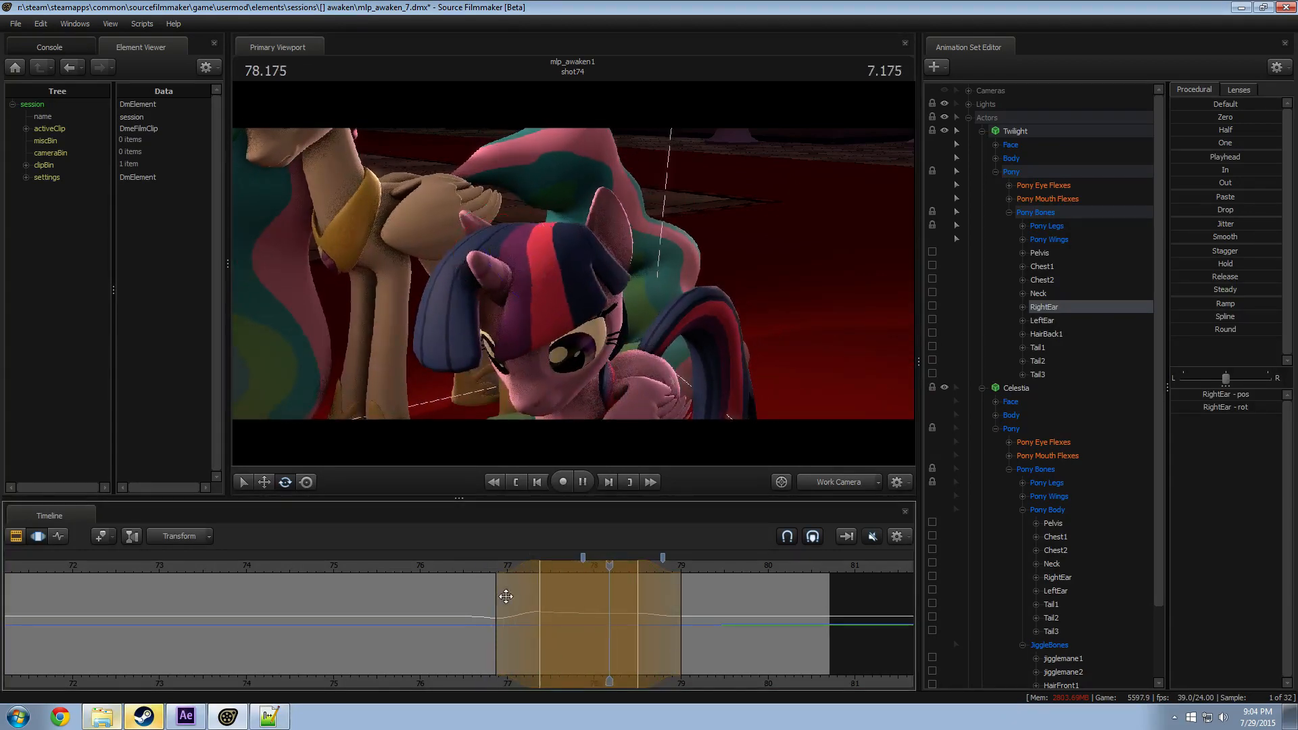
{"action": "key", "text": "space"}
{"action": "key", "text": "space"}
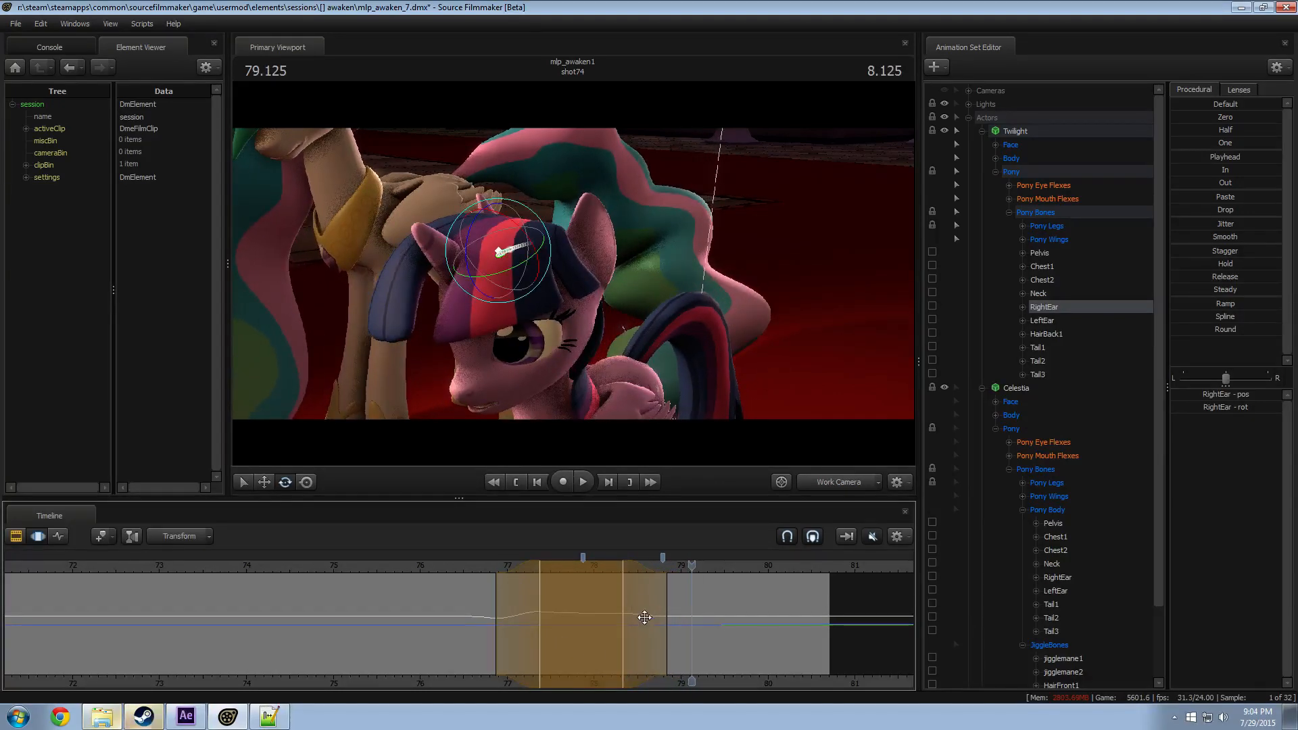
{"action": "key", "text": "space"}
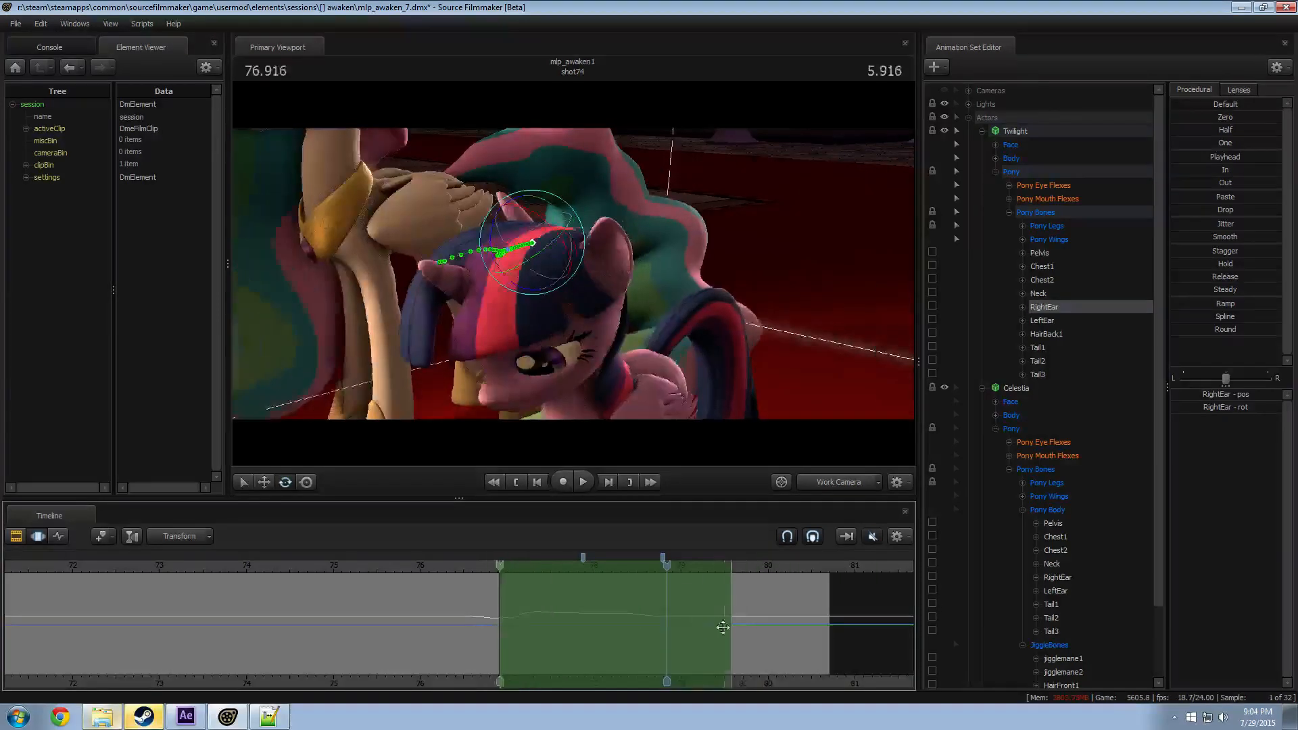
{"action": "key", "text": "space"}
Step: Set the time selection to about 78.8–80.2 s with falloff, rotate Twilight's LeftEar bone at 78.833 s, and preview the motion
{"action": "left_click_drag", "start_coordinate": [895, 597], "coordinate": [820, 618]}
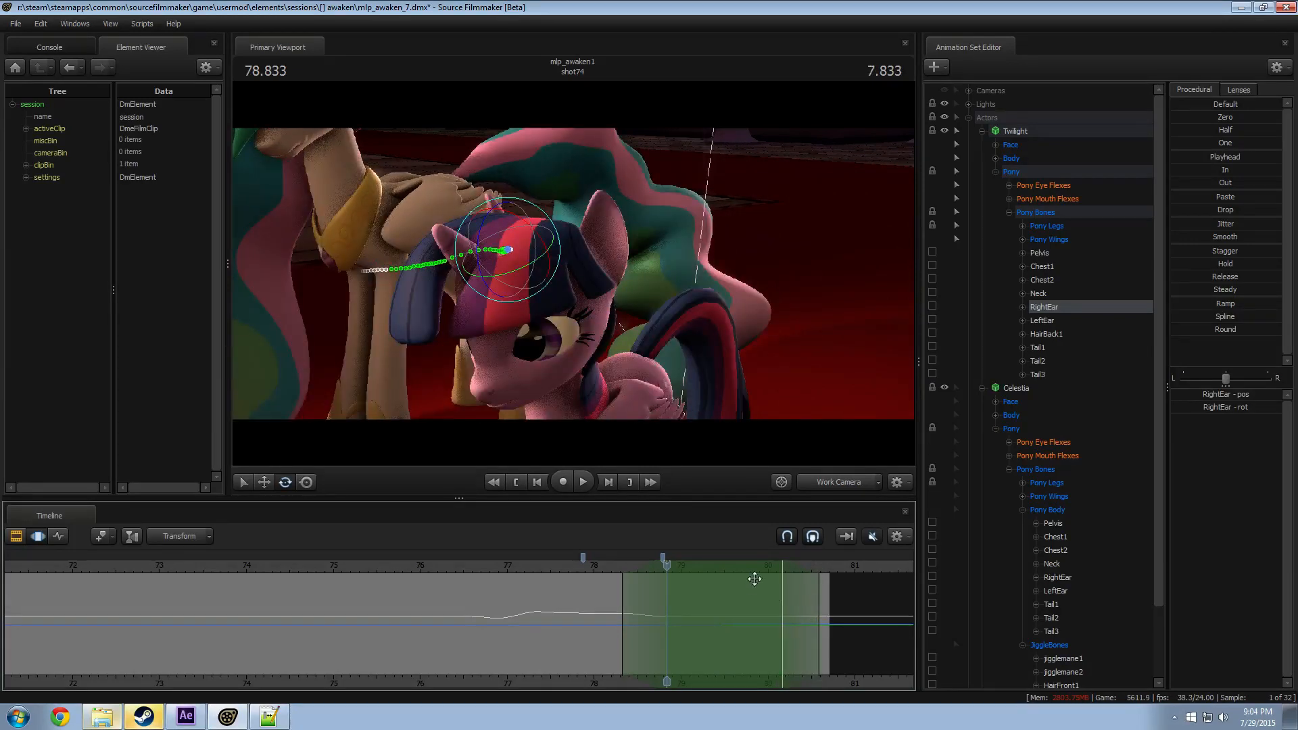
{"action": "left_click", "coordinate": [607, 253]}
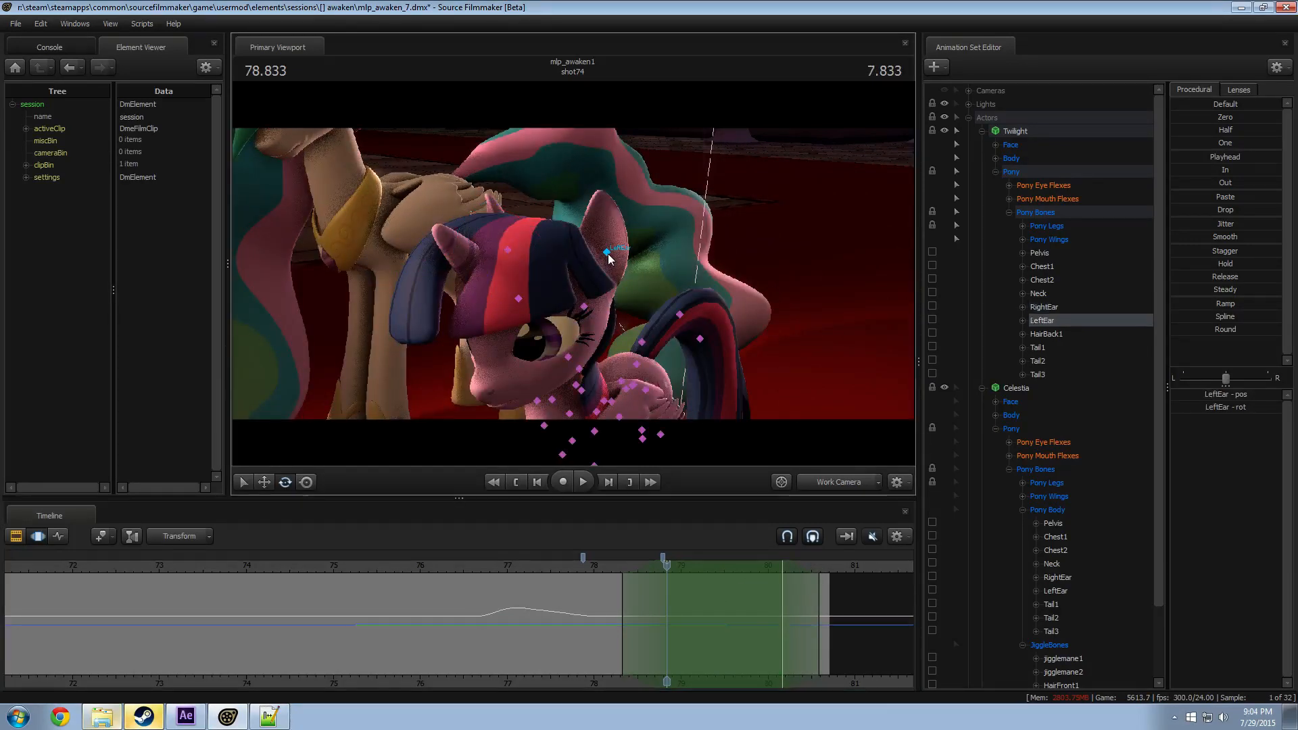
{"action": "left_click_drag", "start_coordinate": [632, 275], "coordinate": [615, 272]}
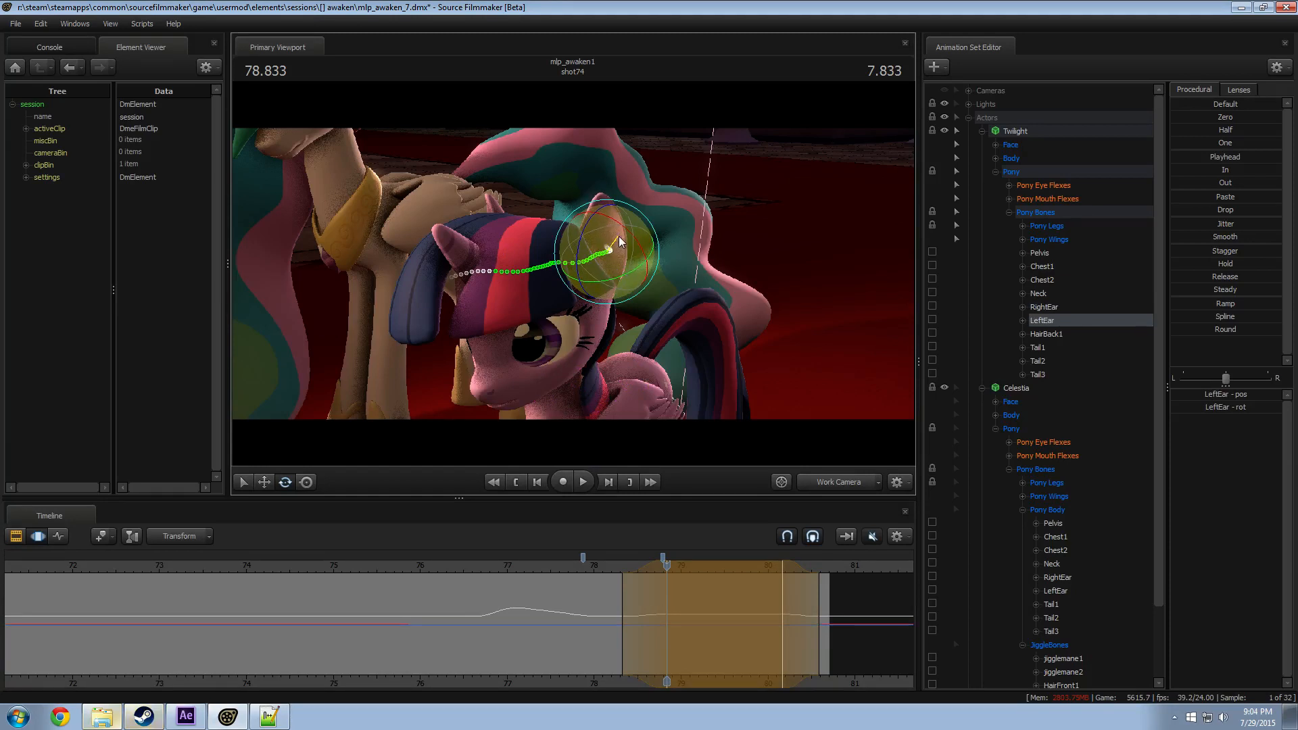
{"action": "left_click", "coordinate": [594, 569]}
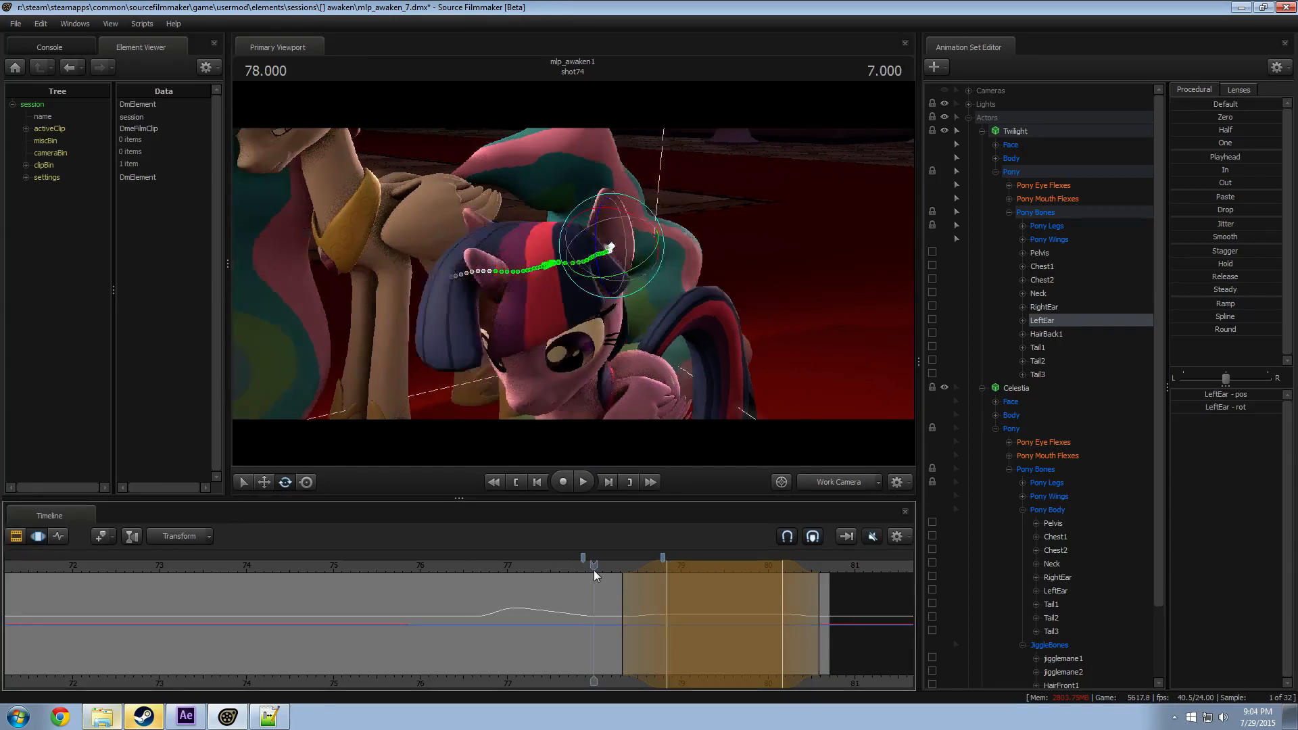
{"action": "key", "text": "space"}
{"action": "key", "text": "space"}
Step: Try turning Twilight's LeftEar bone further outward at 78.875 s and play back the change
{"action": "left_click", "coordinate": [672, 574]}
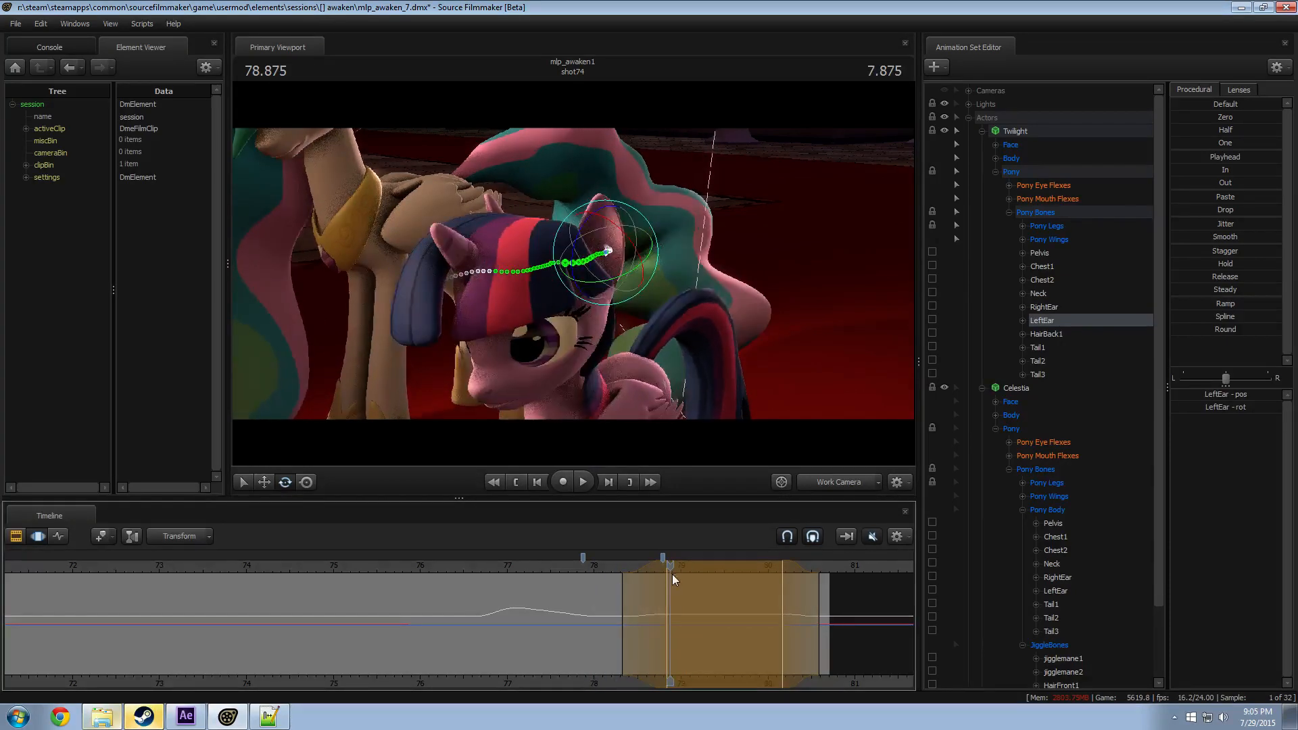
{"action": "left_click_drag", "start_coordinate": [622, 246], "coordinate": [640, 243]}
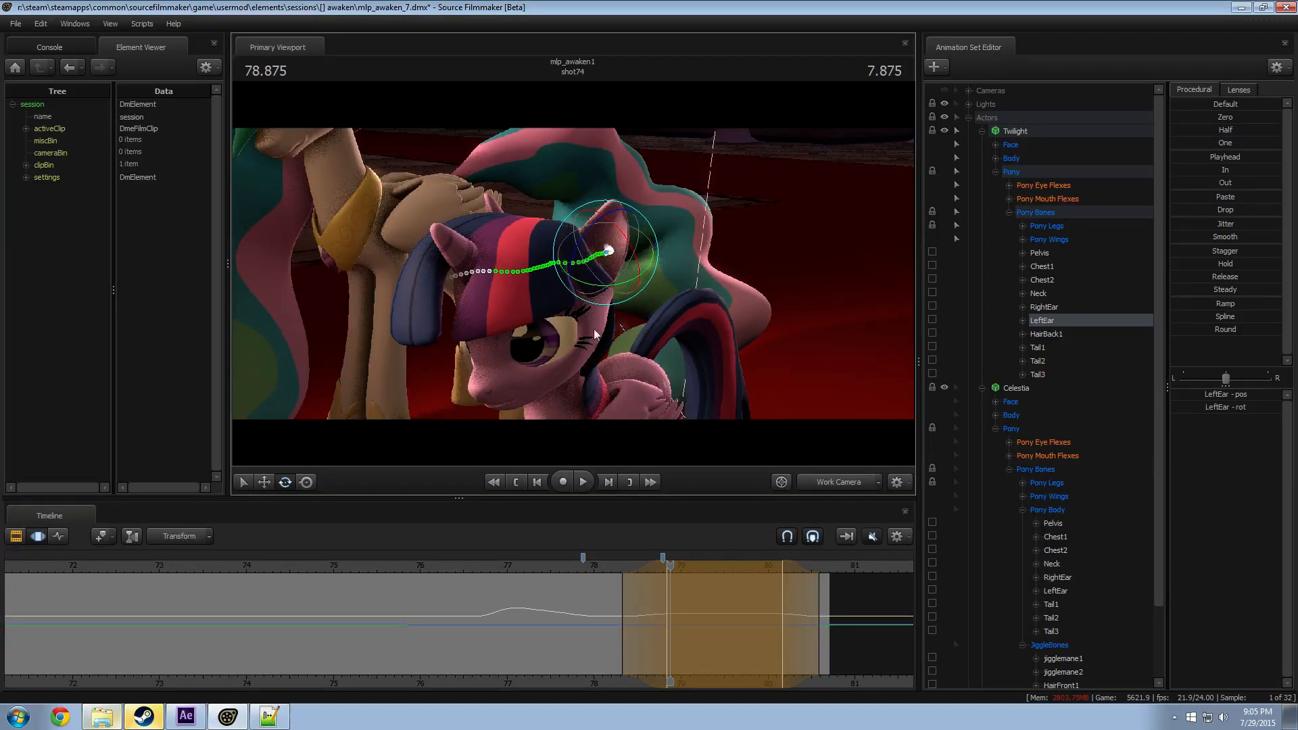
{"action": "left_click", "coordinate": [597, 564]}
{"action": "key", "text": "space"}
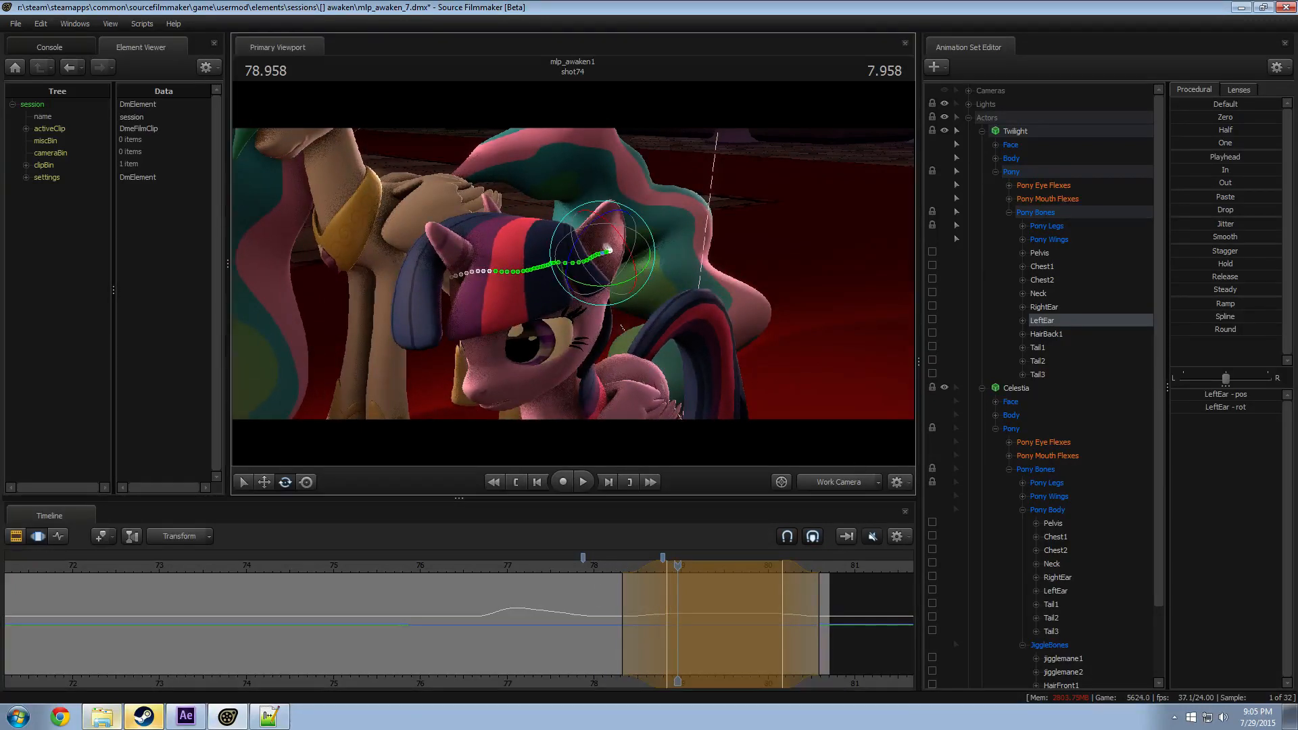
Step: Rotate Twilight's LeftEar bone at 78.958 s as seen through camera2 and play back the shot
{"action": "left_click", "coordinate": [851, 483]}
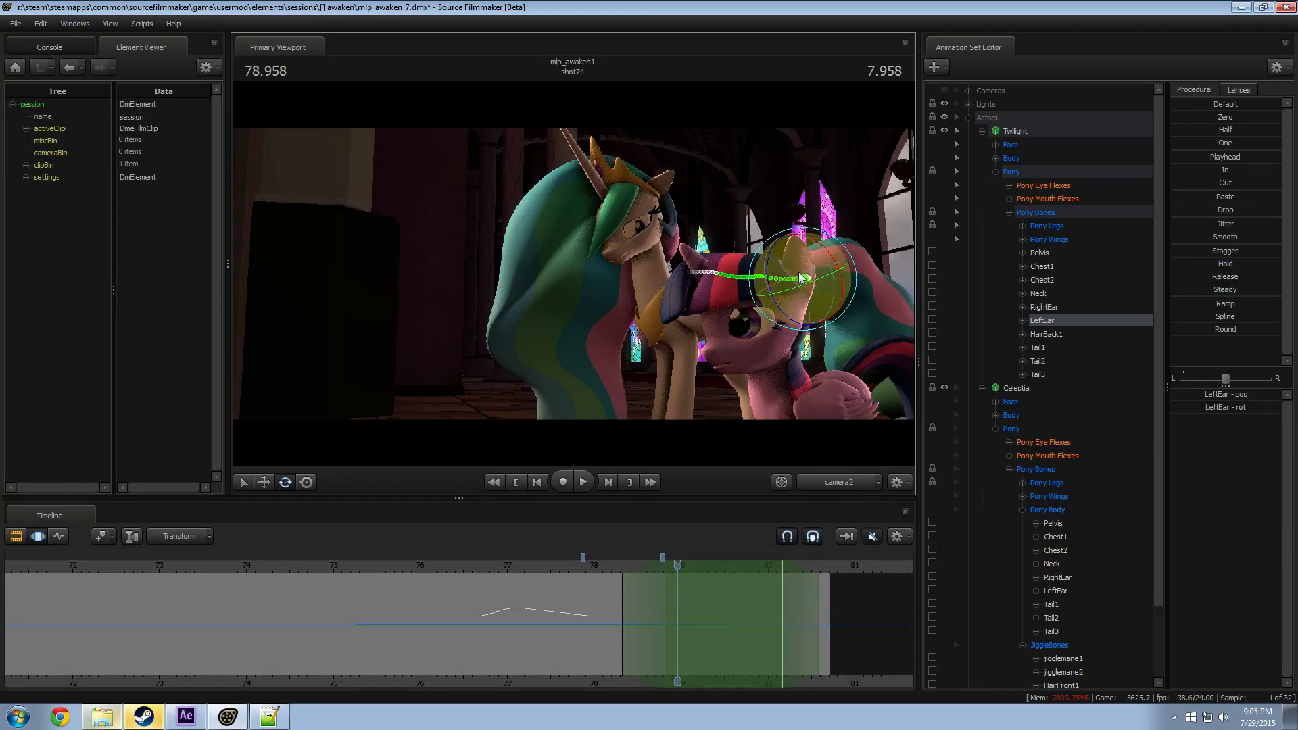
{"action": "left_click_drag", "start_coordinate": [800, 277], "coordinate": [816, 280]}
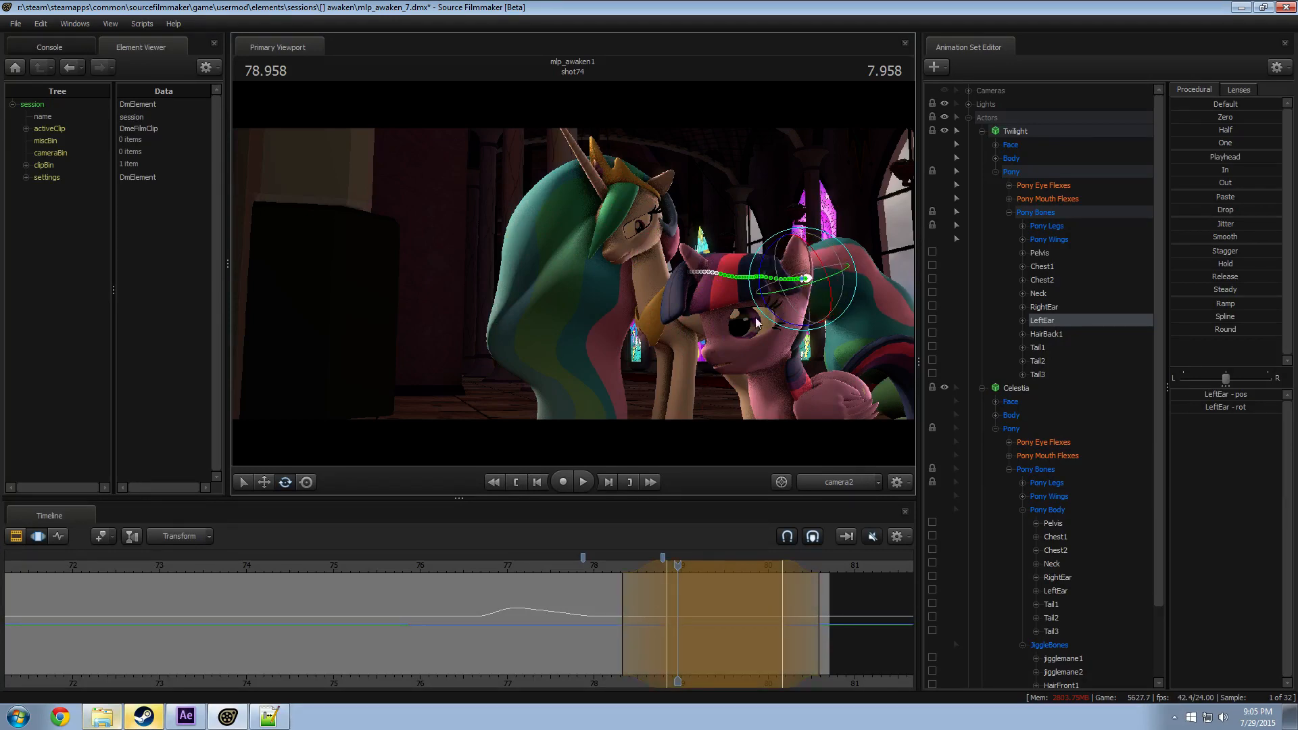
{"action": "left_click", "coordinate": [603, 565]}
{"action": "key", "text": "space"}
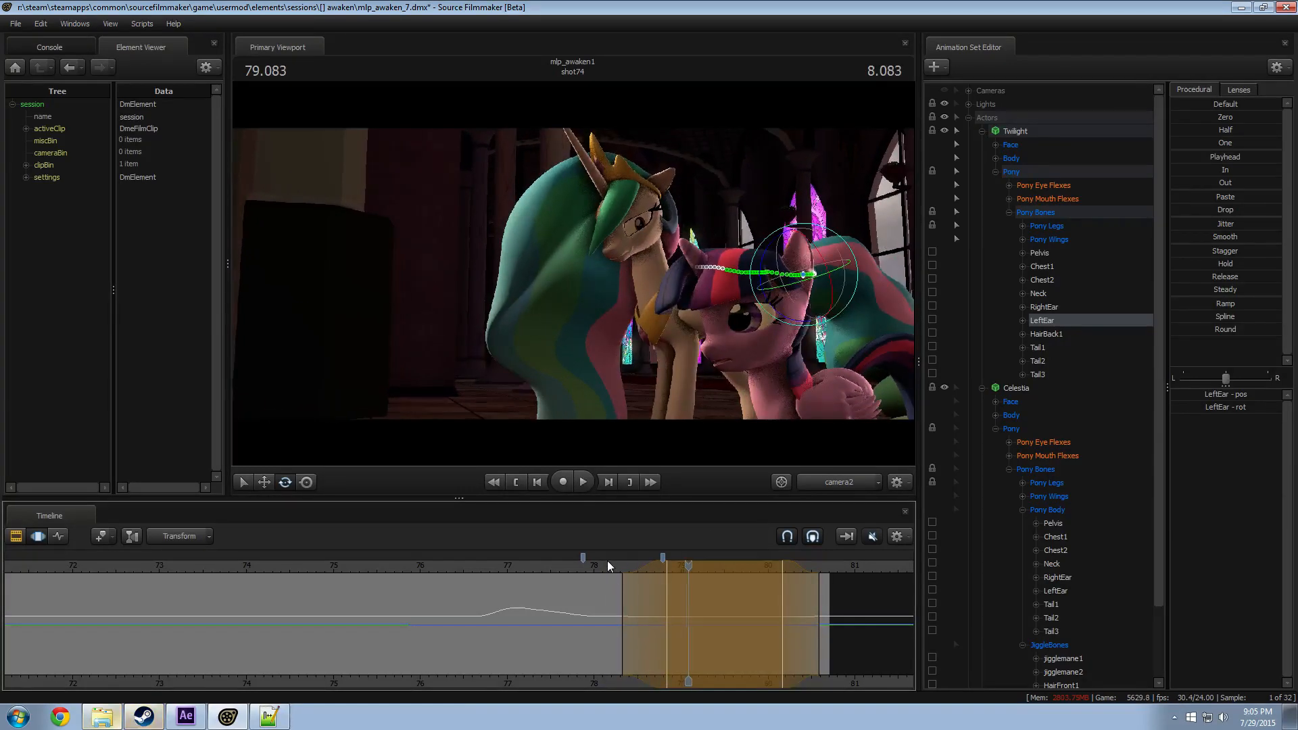
{"action": "left_click", "coordinate": [518, 568]}
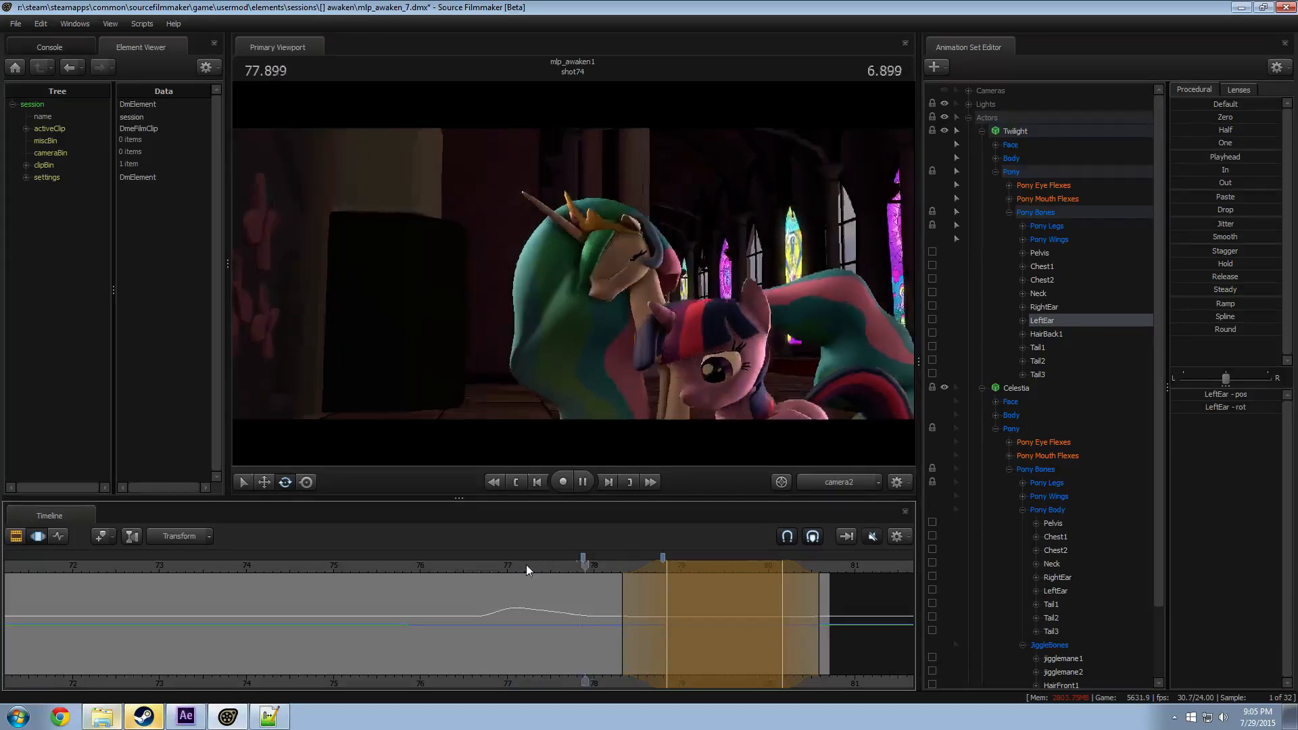
{"action": "key", "text": "space"}
Step: Try a brief rotation of Twilight's LeftEar bone in a short time selection around 78.5 s and play it back
{"action": "key", "text": "shift"}
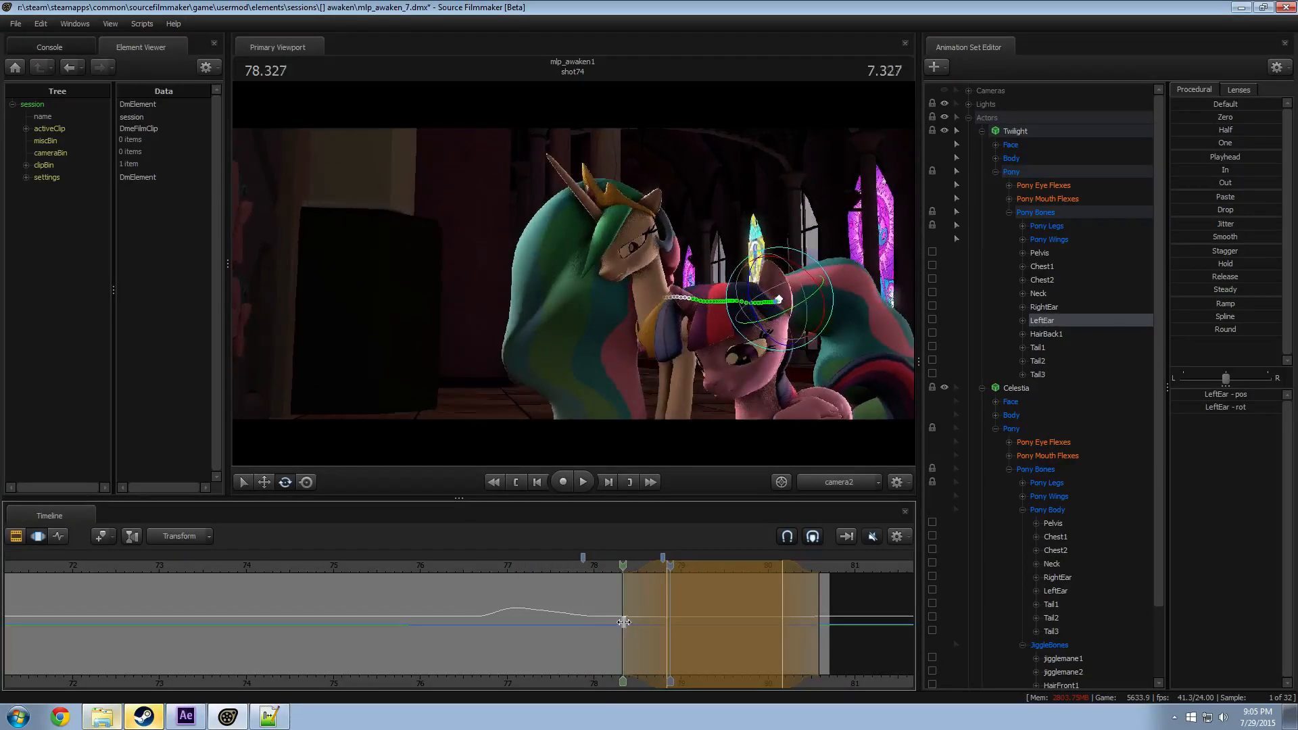
{"action": "left_click", "coordinate": [636, 622]}
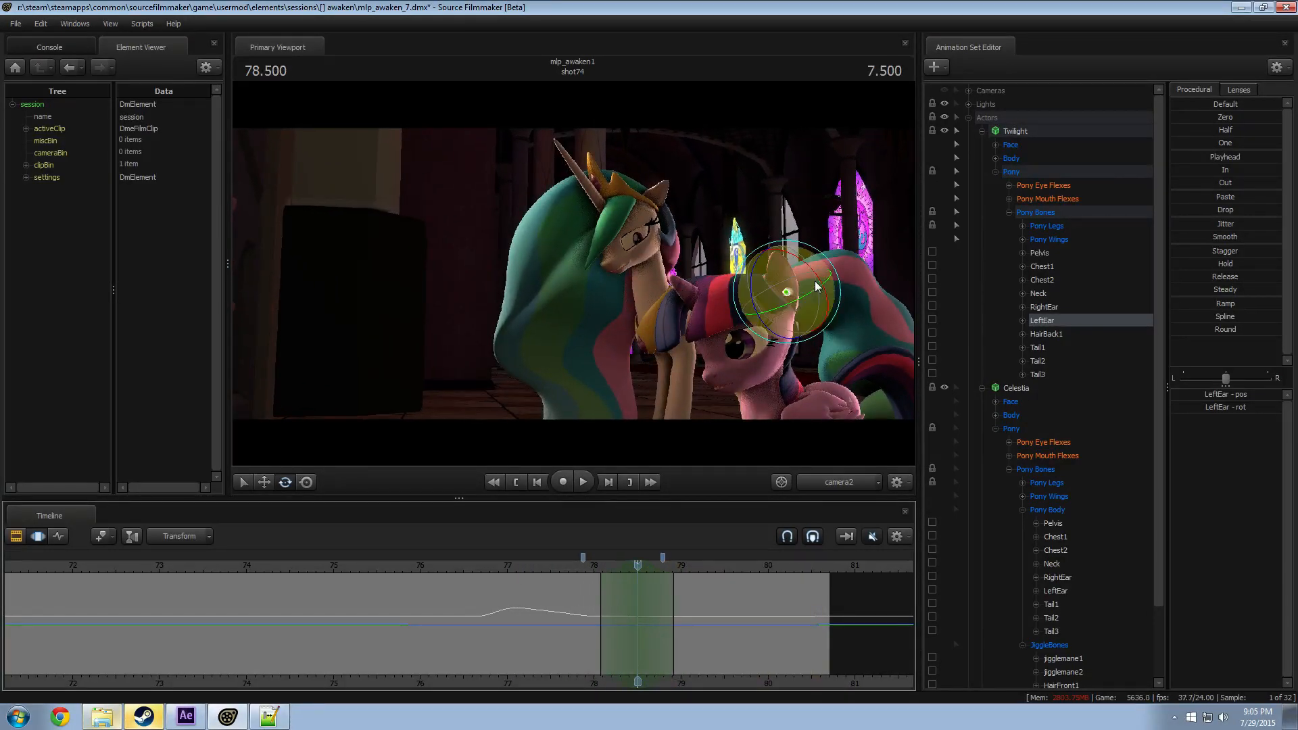
{"action": "left_click_drag", "start_coordinate": [816, 286], "coordinate": [817, 306]}
{"action": "key", "text": "space"}
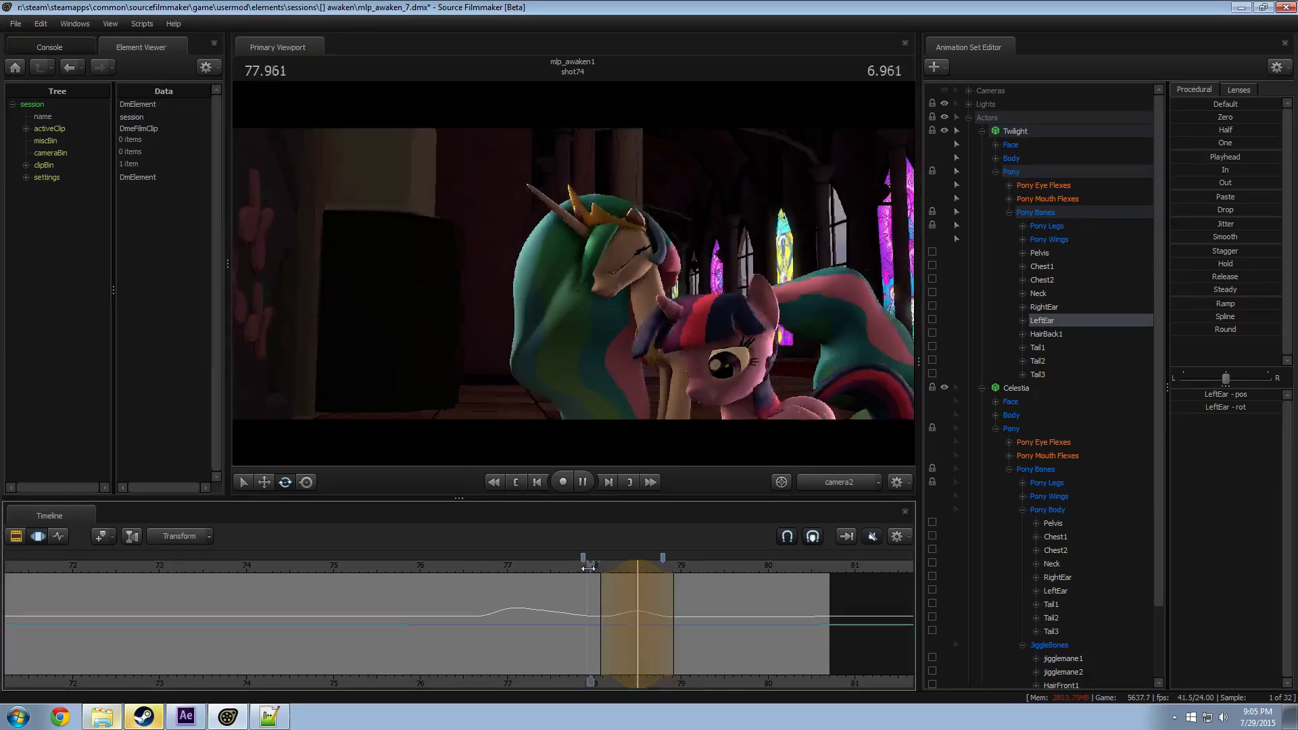
Step: Shift the brief LeftEar rotation slightly earlier, preview it through the Work Camera, and undo it
{"action": "left_click", "coordinate": [862, 486]}
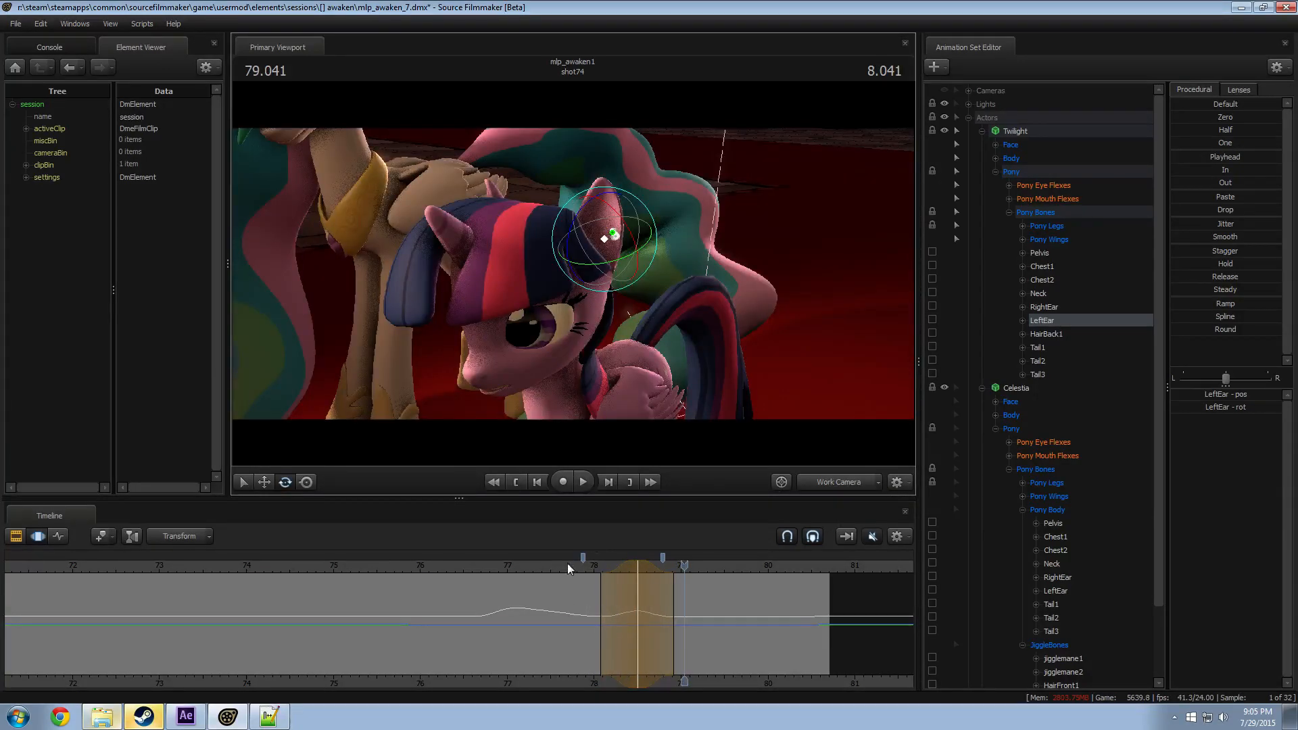
{"action": "left_click_drag", "start_coordinate": [610, 566], "coordinate": [595, 567]}
{"action": "left_click", "coordinate": [570, 567]}
{"action": "key", "text": "space"}
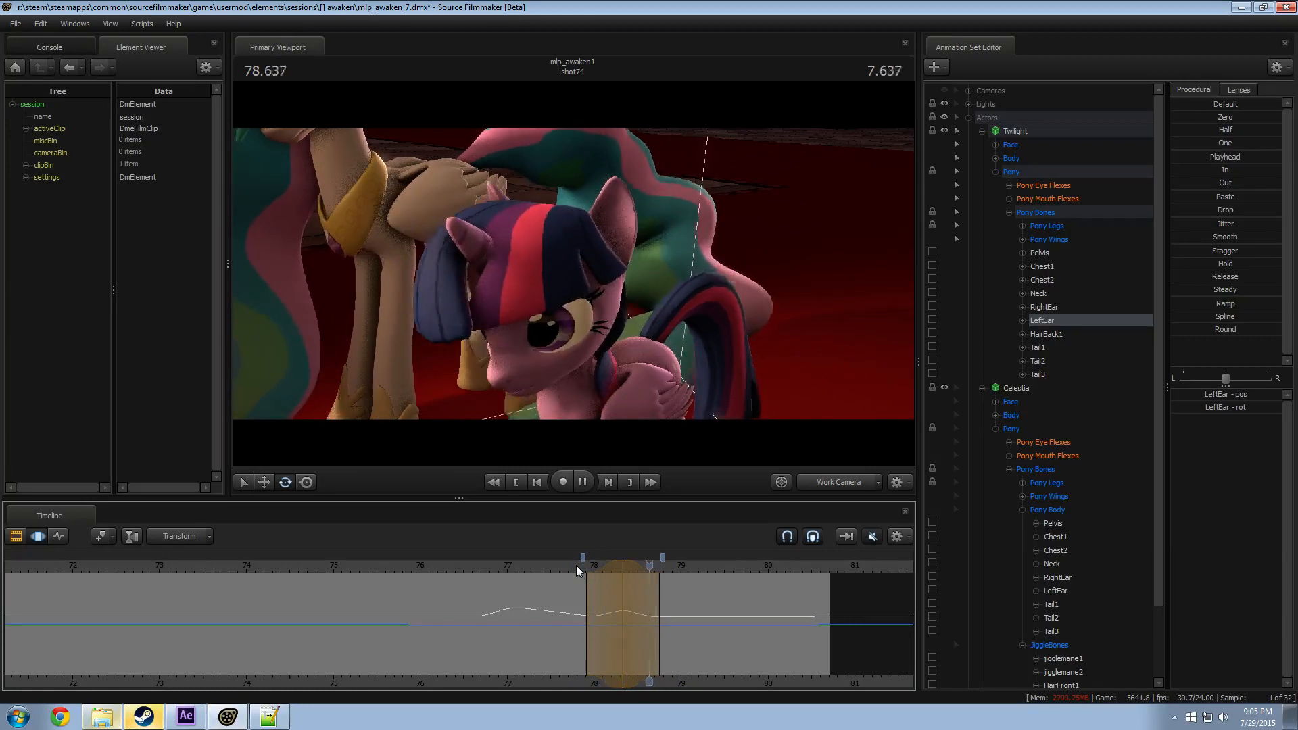
{"action": "key", "text": "space"}
{"action": "key", "text": "ctrl+z"}
Step: Rotate Twilight's LeftEar bone within a short time selection centered on 78.625 s and play back the ear flick
{"action": "left_click_drag", "start_coordinate": [609, 612], "coordinate": [647, 615]}
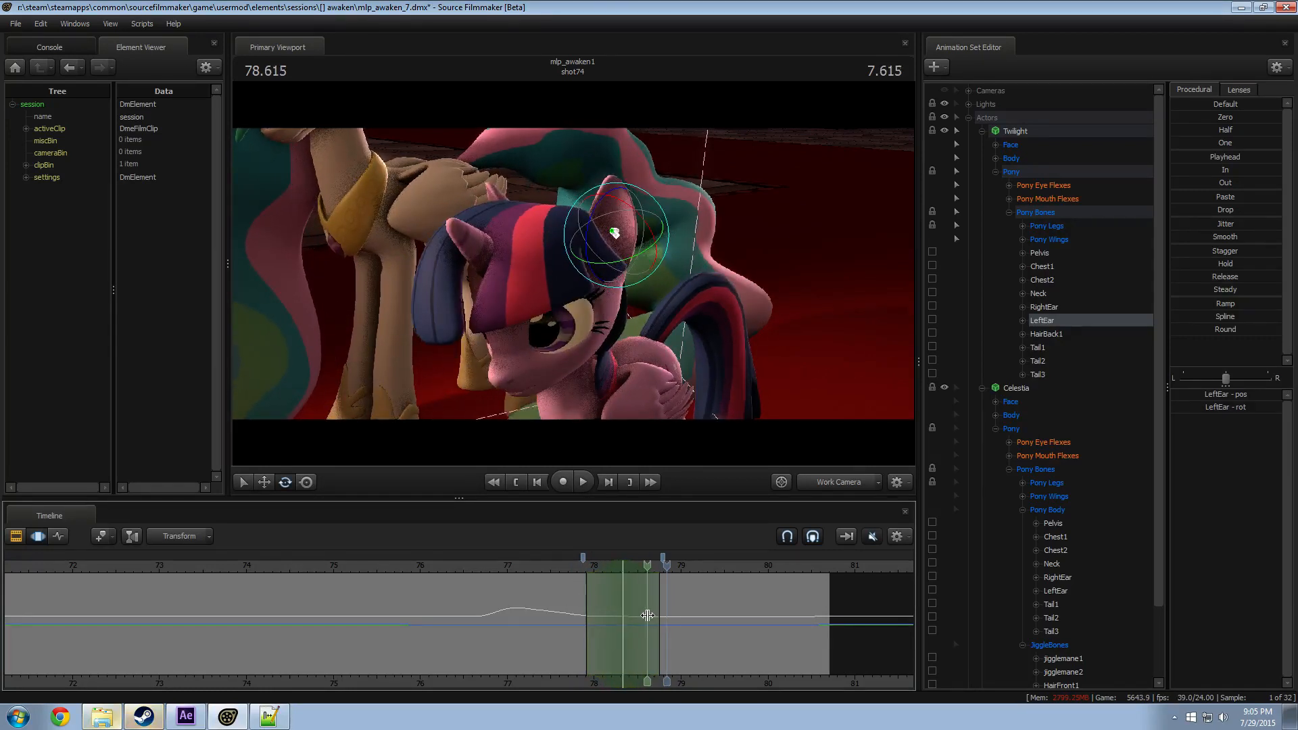
{"action": "left_click_drag", "start_coordinate": [636, 253], "coordinate": [640, 250]}
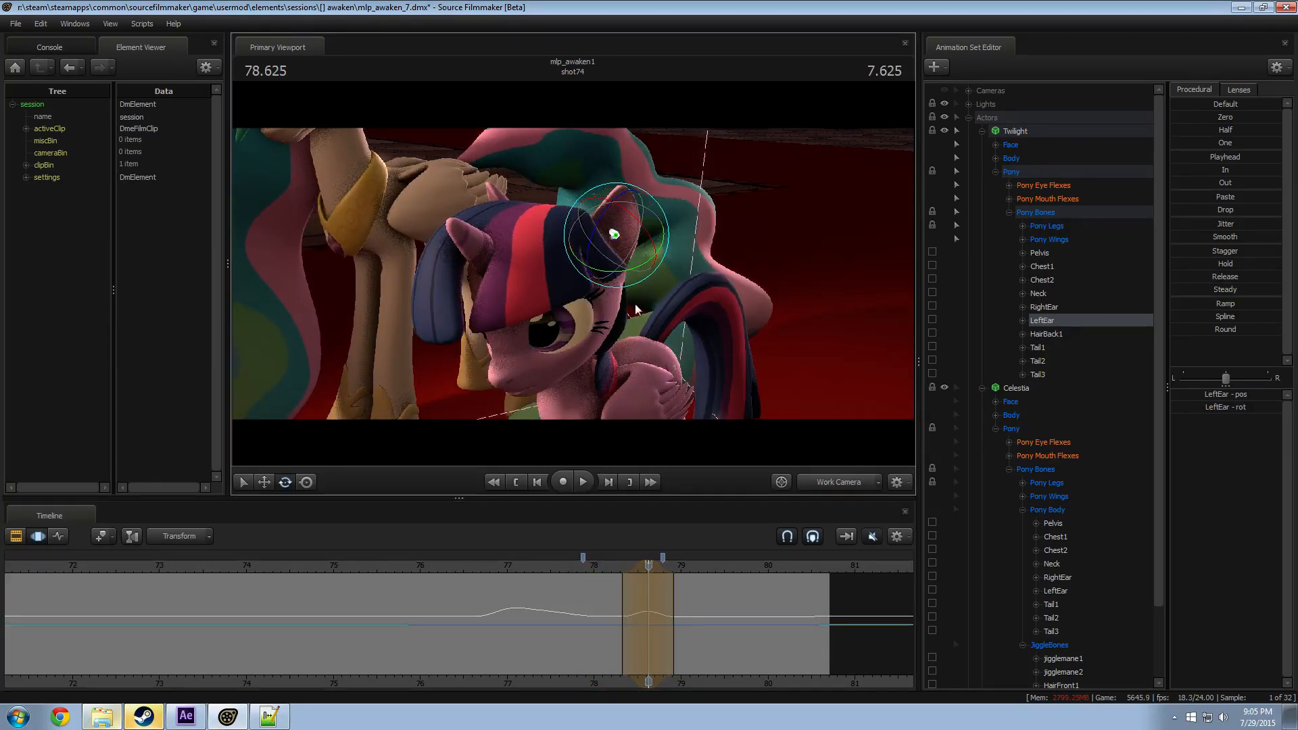
{"action": "left_click", "coordinate": [616, 563]}
{"action": "key", "text": "space"}
{"action": "key", "text": "space"}
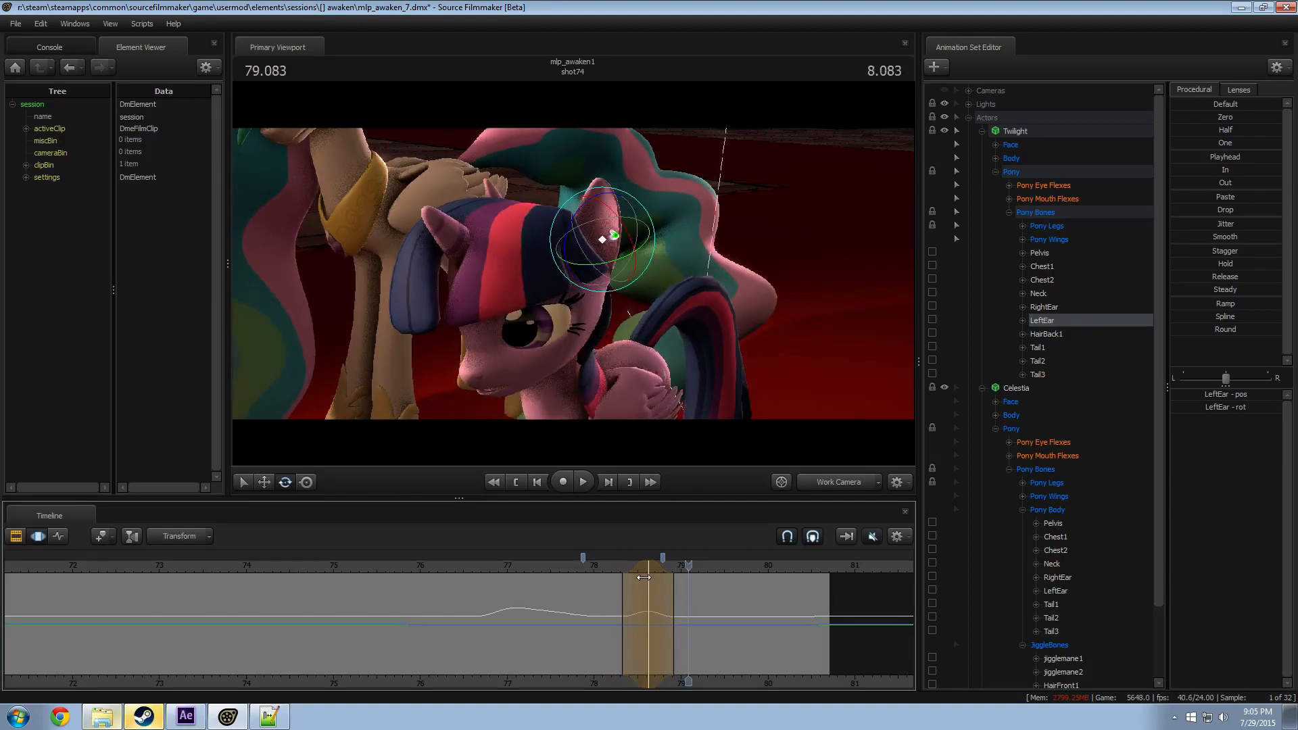
Step: Shift the LeftEar flick slightly earlier to about 78.45 s and play it back
{"action": "left_click_drag", "start_coordinate": [643, 576], "coordinate": [628, 573]}
{"action": "left_click", "coordinate": [600, 567]}
{"action": "key", "text": "space"}
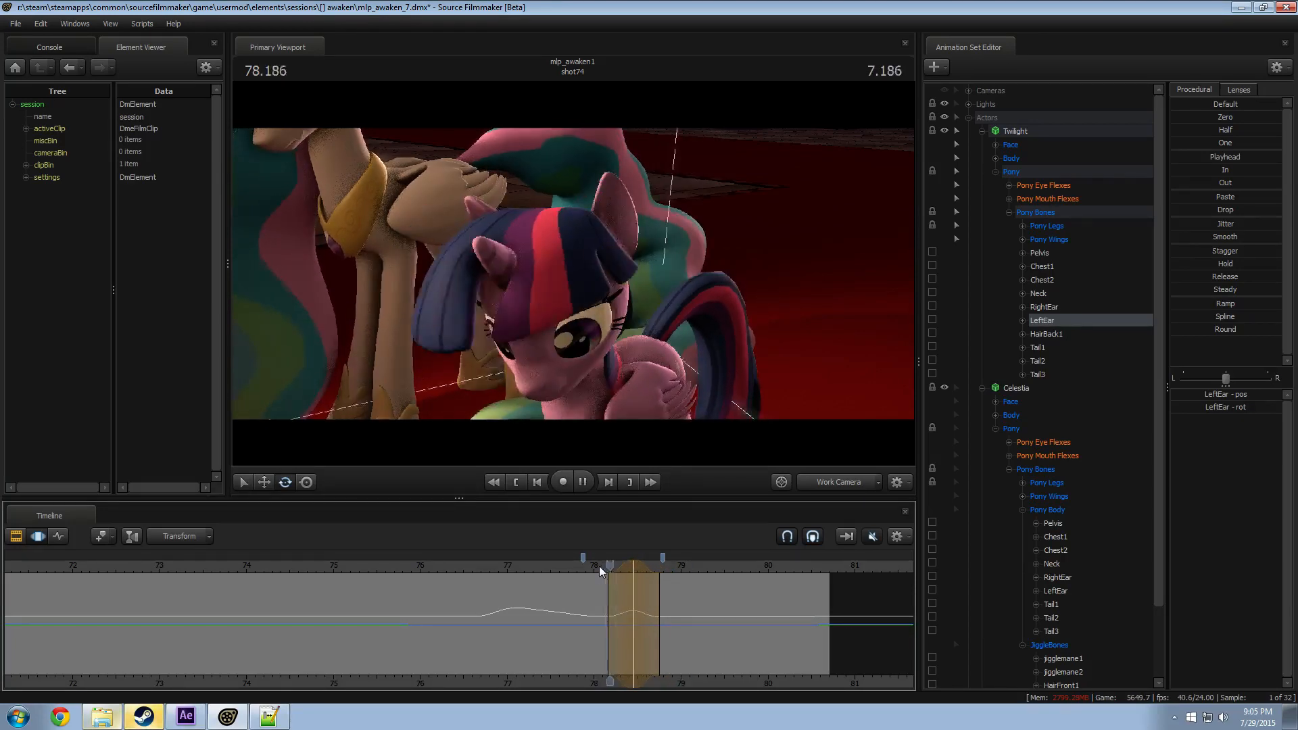
Step: Try the LeftEar flick slightly later, at about 78.5 s, play it back, and undo the flick
{"action": "key", "text": "space"}
{"action": "left_click_drag", "start_coordinate": [614, 567], "coordinate": [619, 566]}
{"action": "left_click", "coordinate": [568, 575], "text": "shift"}
{"action": "key", "text": "space"}
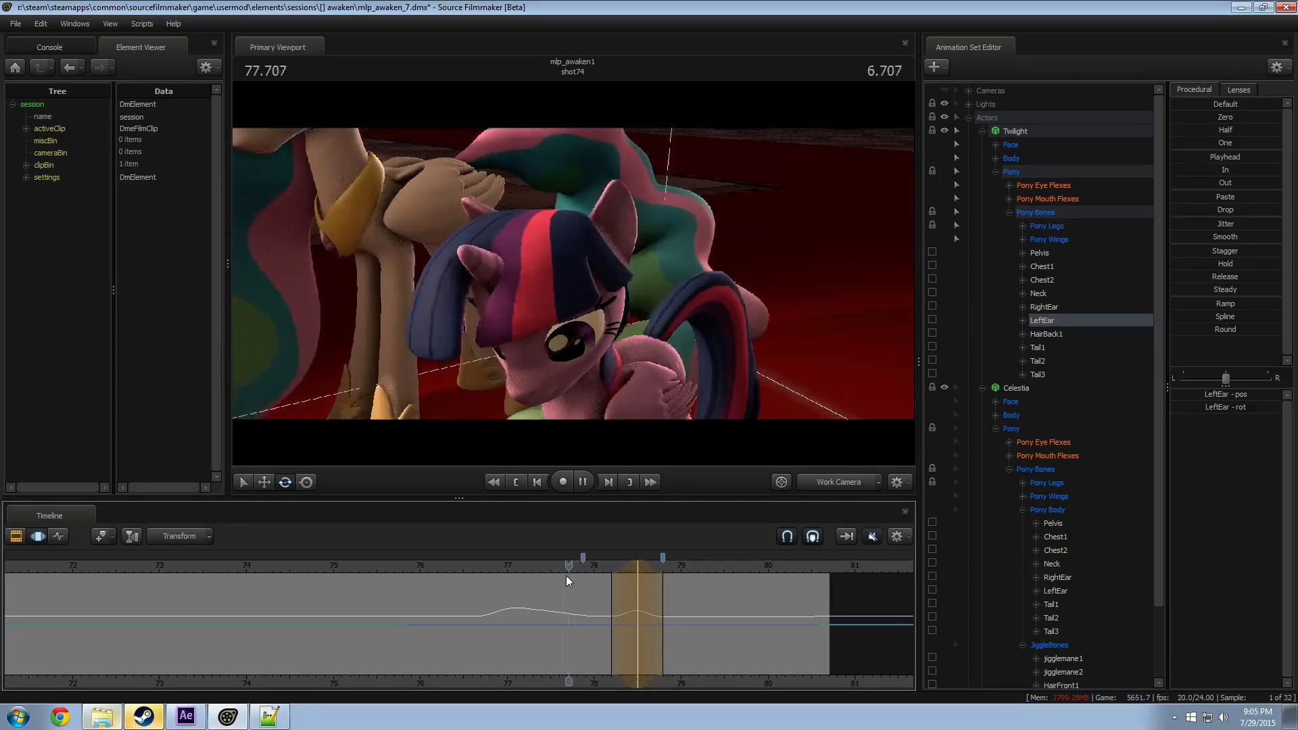
{"action": "key", "text": "space"}
{"action": "key", "text": "ctrl+z"}
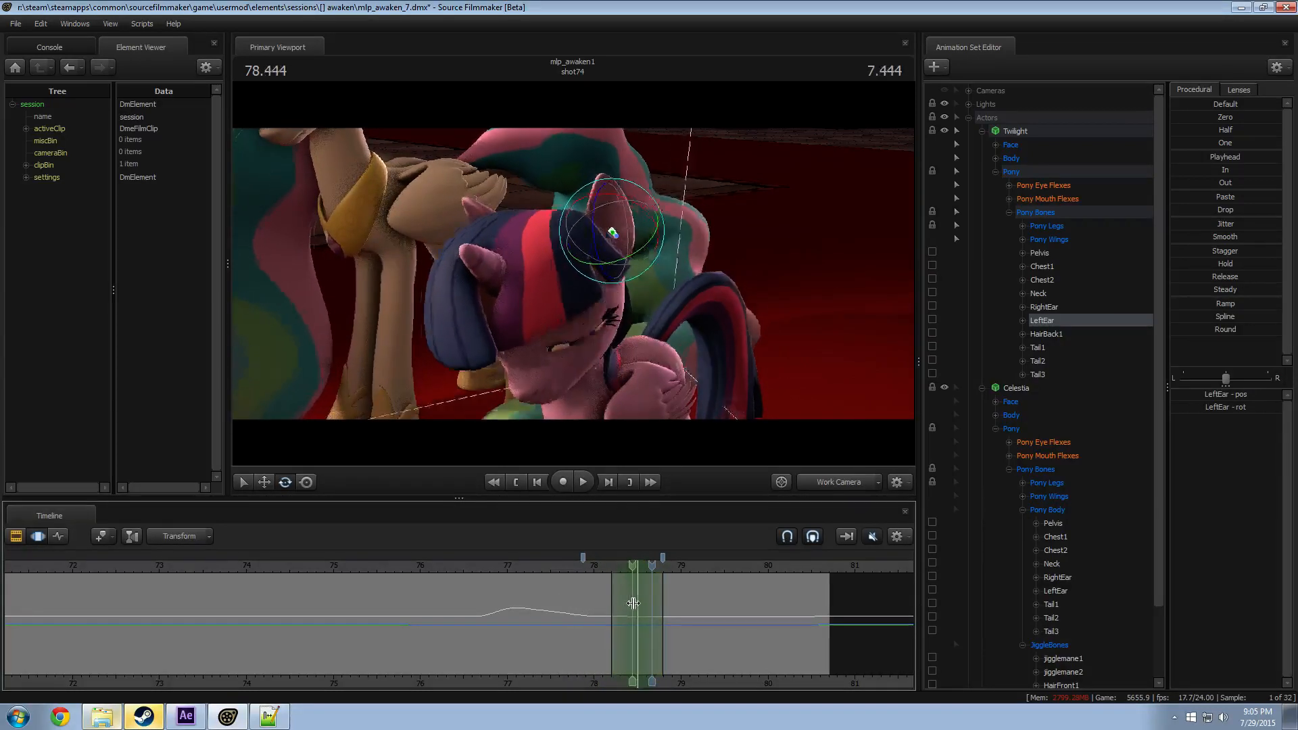
Step: Rotate Twilight's LeftEar bone around 78.583 s, shift the change slightly earlier to about 78.5 s, and play it back
{"action": "left_click", "coordinate": [643, 606]}
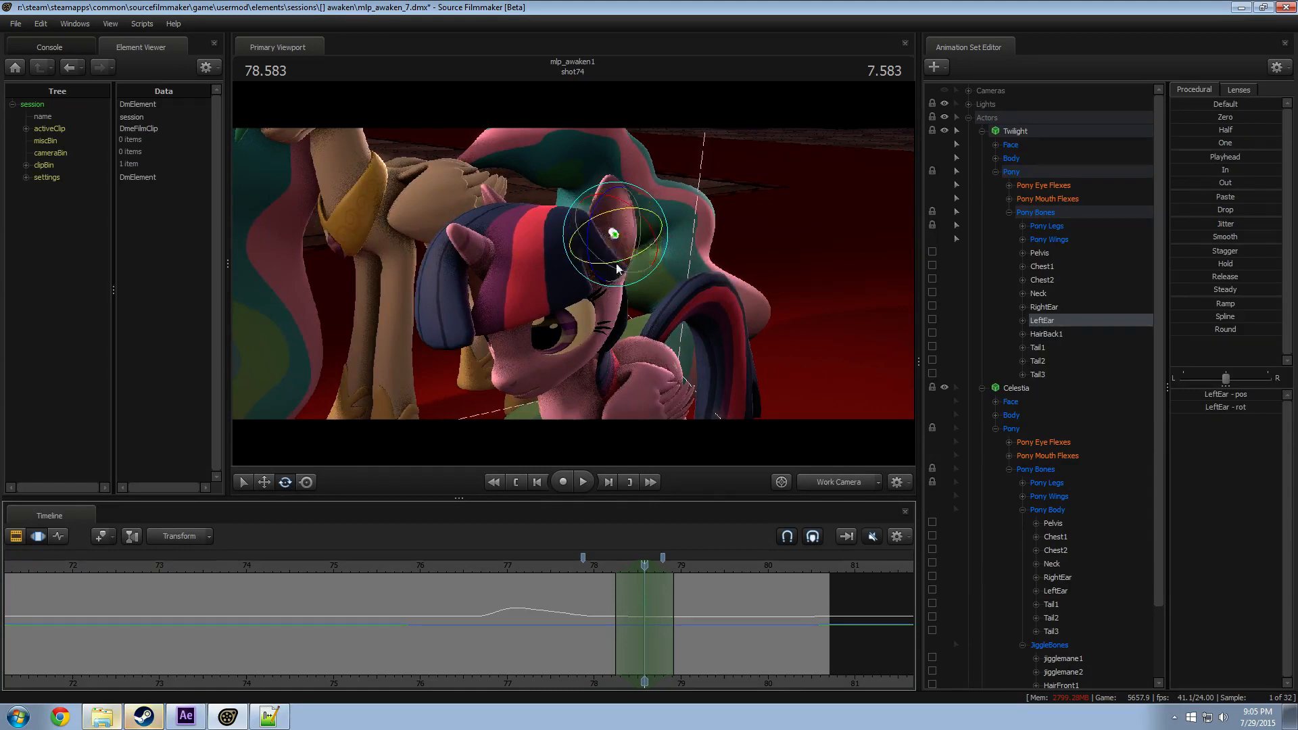
{"action": "left_click_drag", "start_coordinate": [617, 268], "coordinate": [641, 237]}
{"action": "key", "text": "space"}
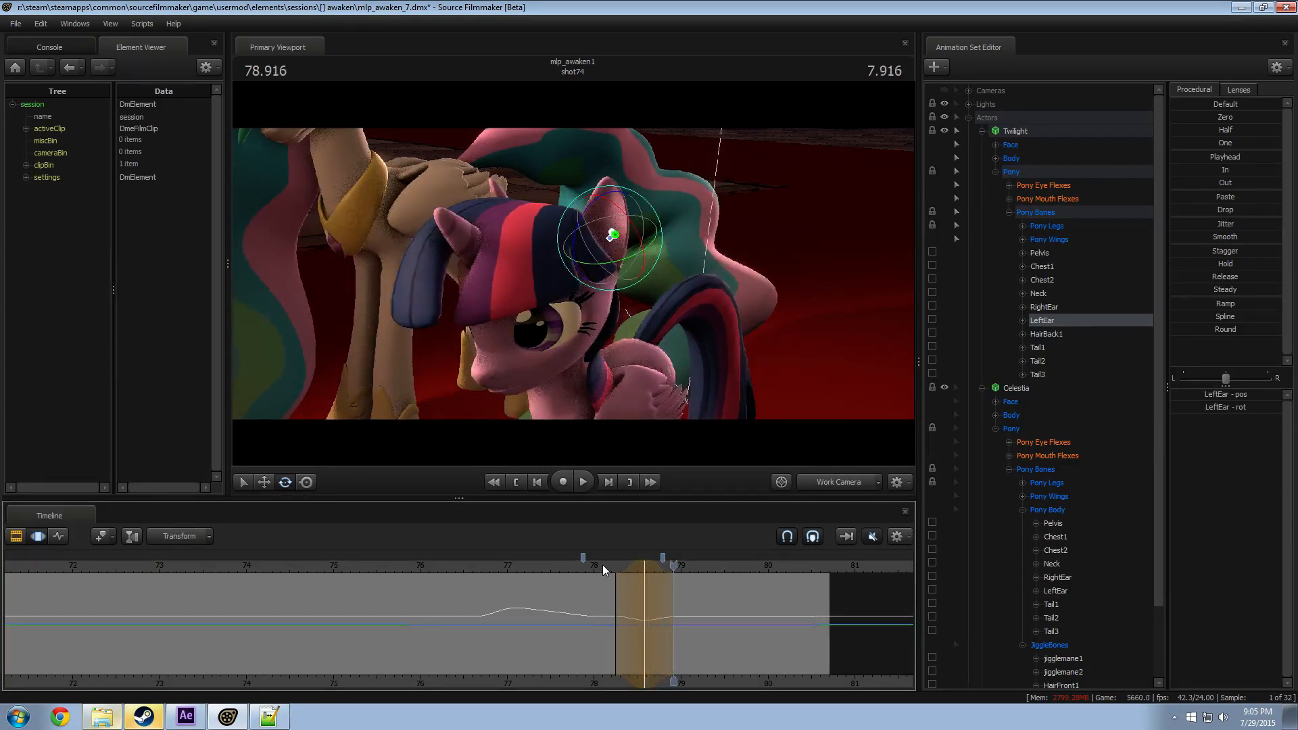
{"action": "key", "text": "space"}
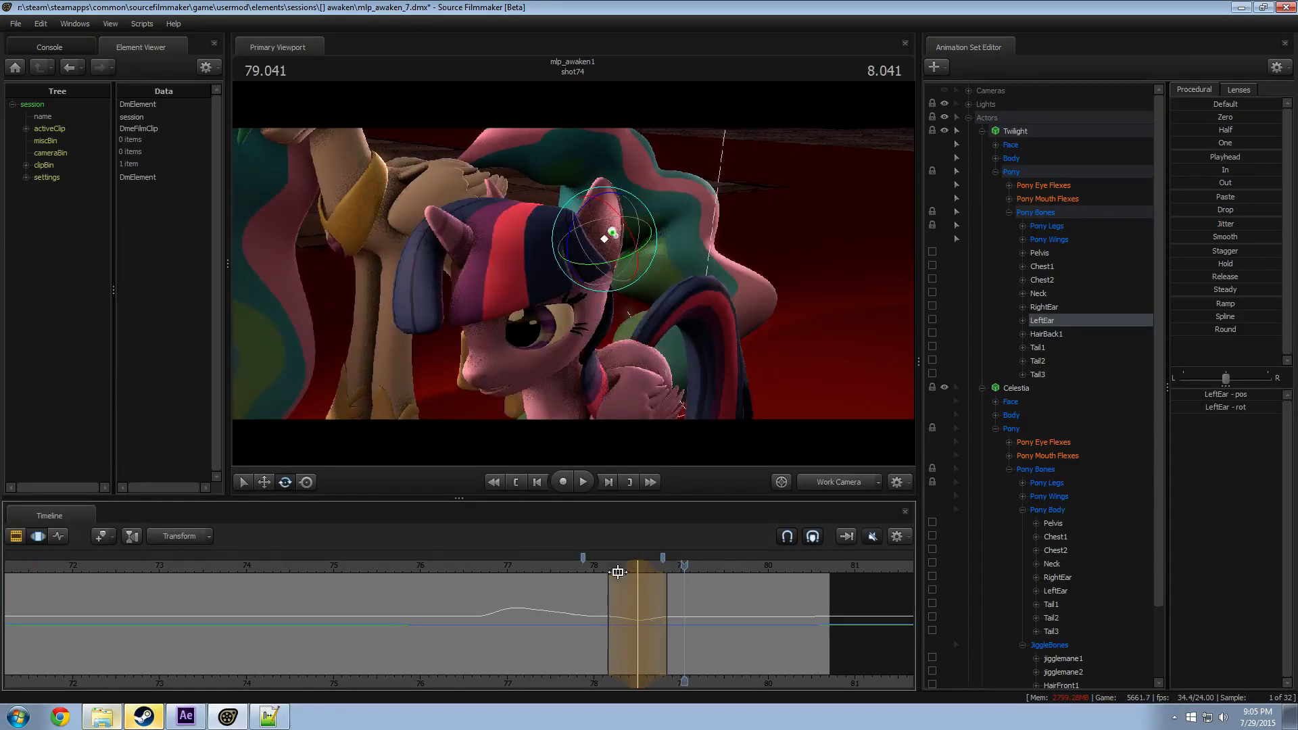
{"action": "key", "text": "space"}
{"action": "key", "text": "space"}
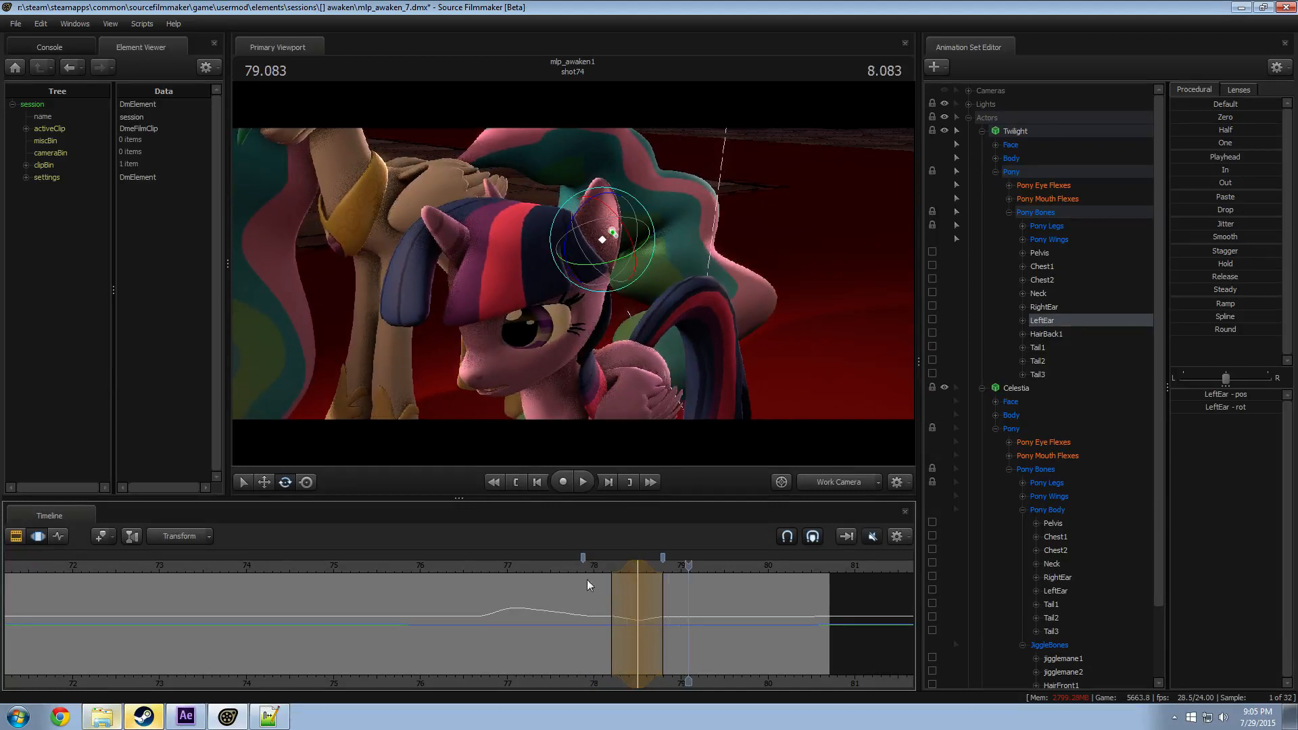
Step: Rotate Twilight's LeftEar bone within a short time selection centered on 78.833 s and play back the follow-up motion
{"action": "key", "text": "shift"}
{"action": "left_click", "coordinate": [666, 593], "text": "shift"}
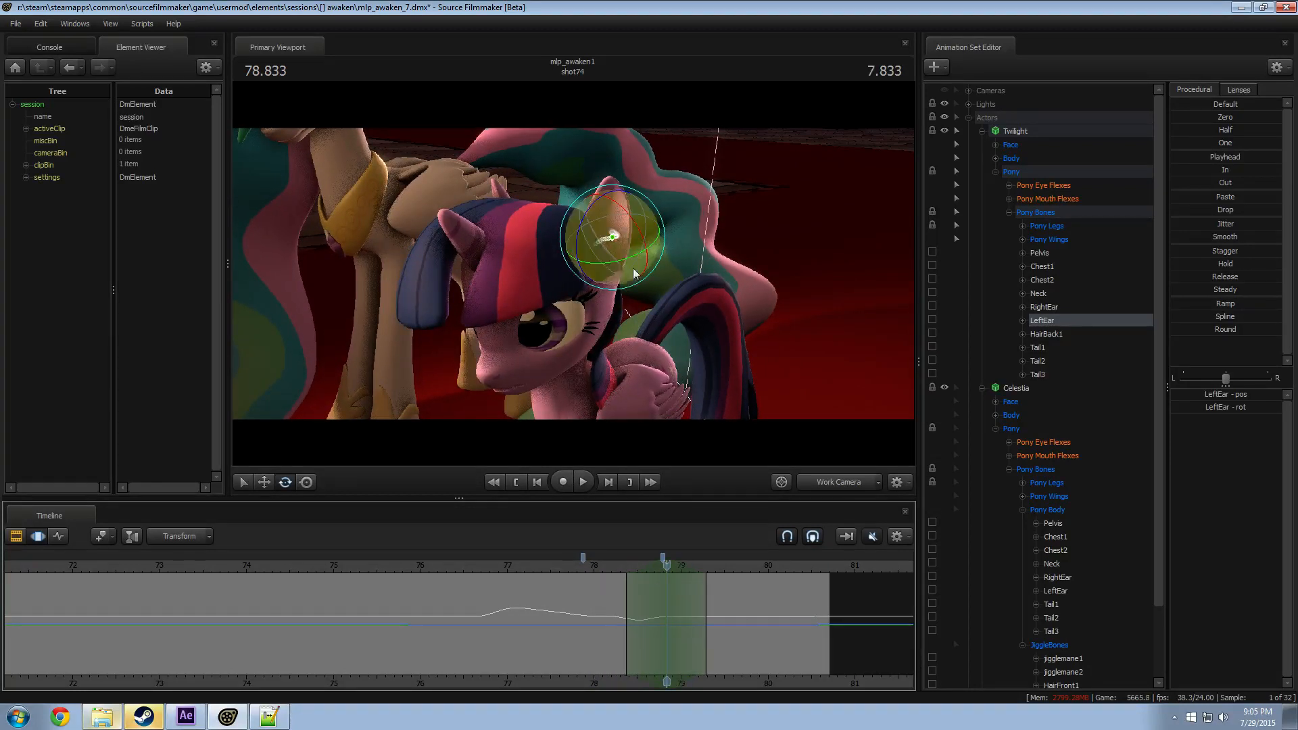
{"action": "left_click_drag", "start_coordinate": [634, 272], "coordinate": [636, 257]}
{"action": "left_click", "coordinate": [602, 563]}
{"action": "key", "text": "space"}
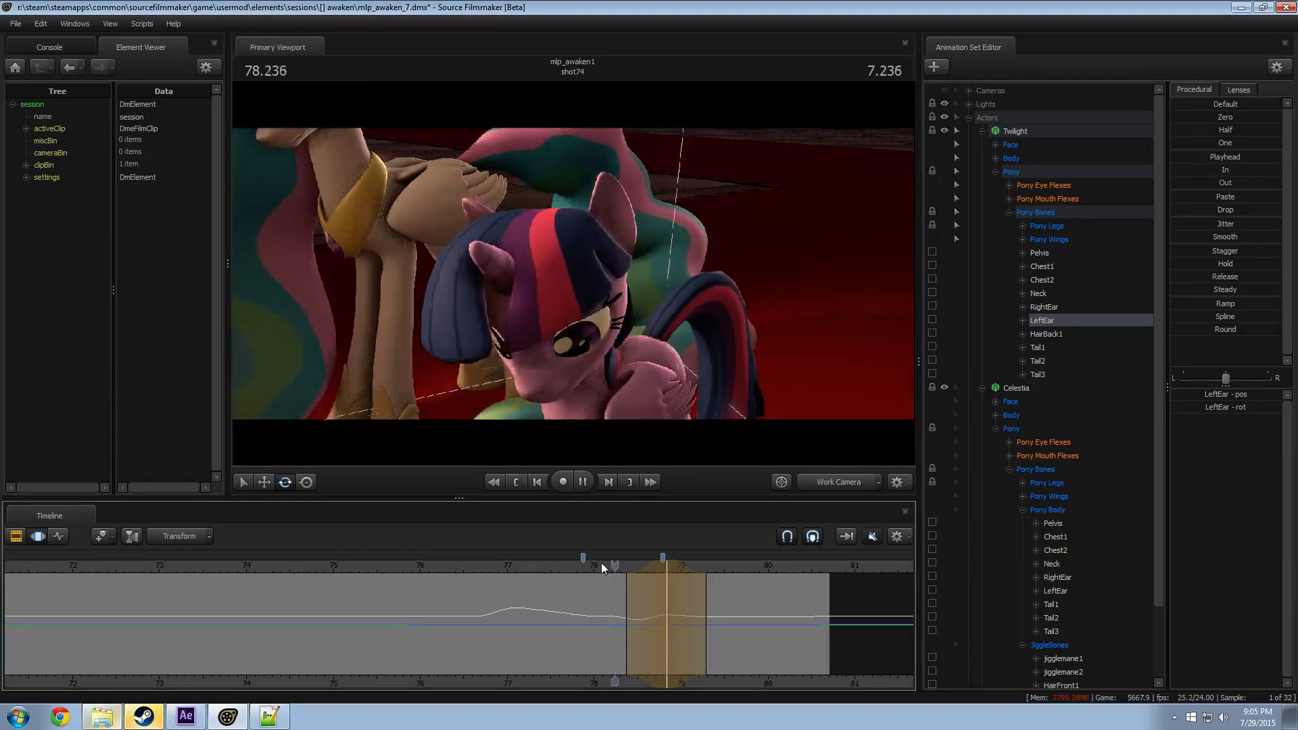
{"action": "key", "text": "space"}
Step: Review the LeftEar motion by playing the shot repeatedly from several starting points between about 75 s and 78.8 s
{"action": "left_click", "coordinate": [671, 583]}
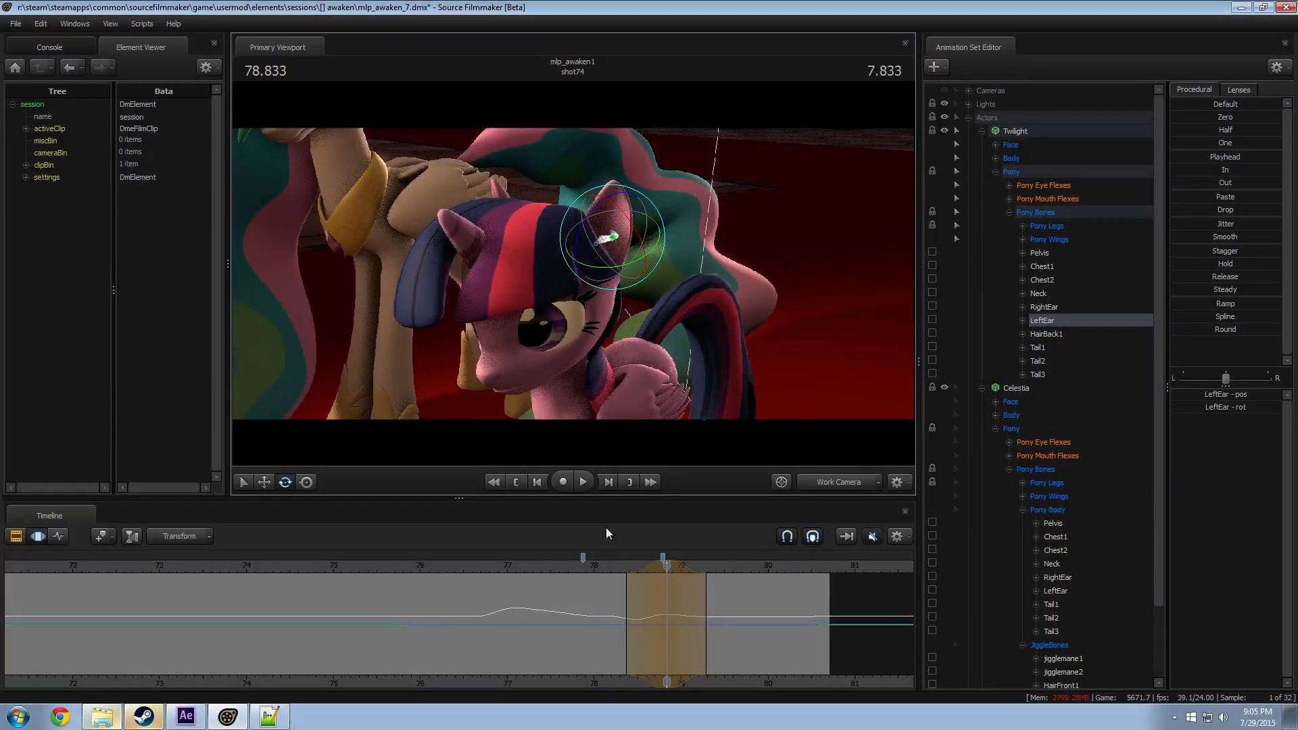
{"action": "left_click", "coordinate": [618, 562]}
{"action": "key", "text": "space"}
{"action": "key", "text": "space"}
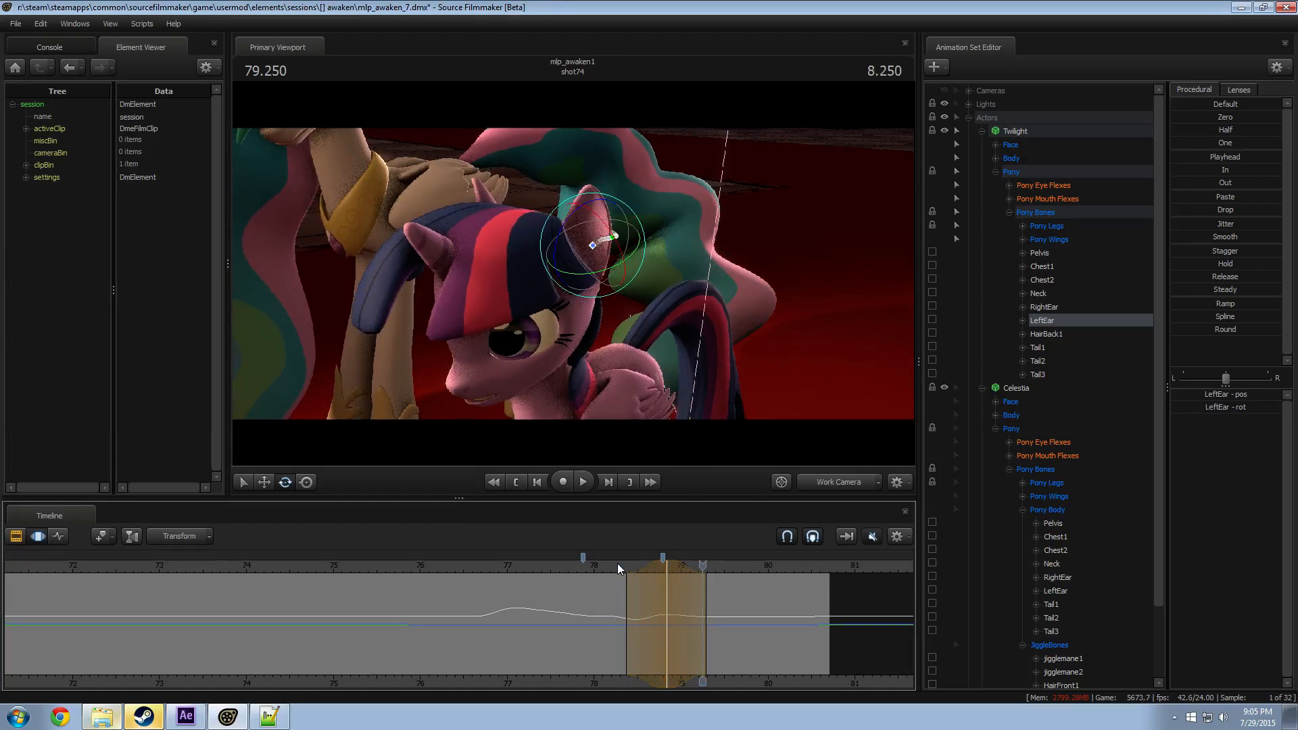
{"action": "left_click_drag", "start_coordinate": [618, 563], "coordinate": [666, 576]}
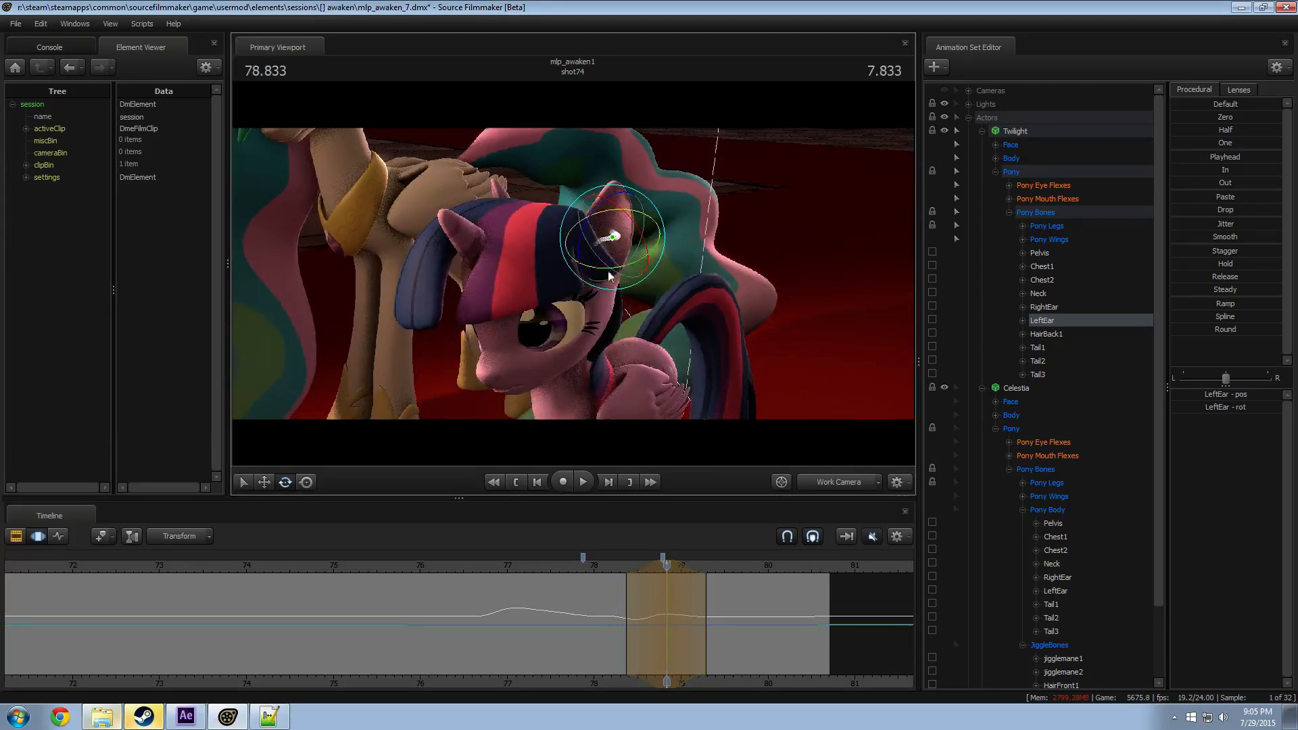
{"action": "key", "text": "space"}
{"action": "key", "text": "space"}
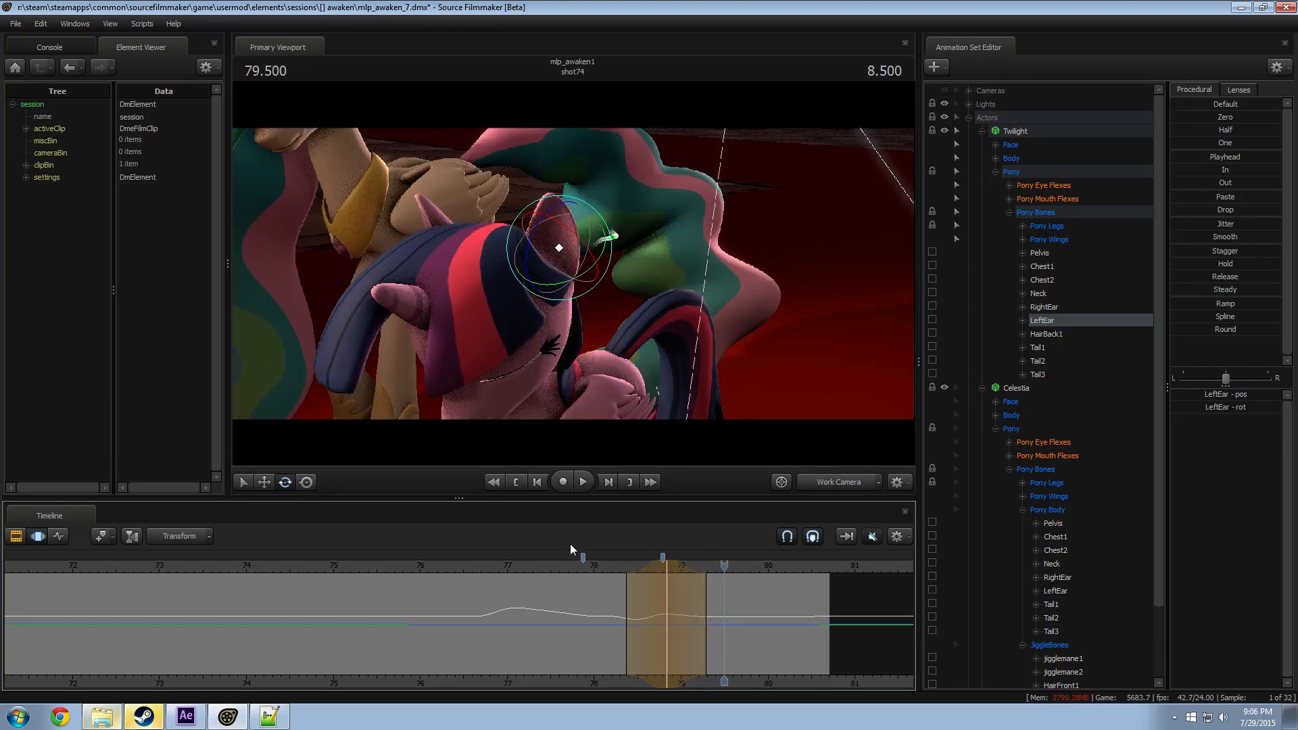
{"action": "left_click", "coordinate": [482, 567]}
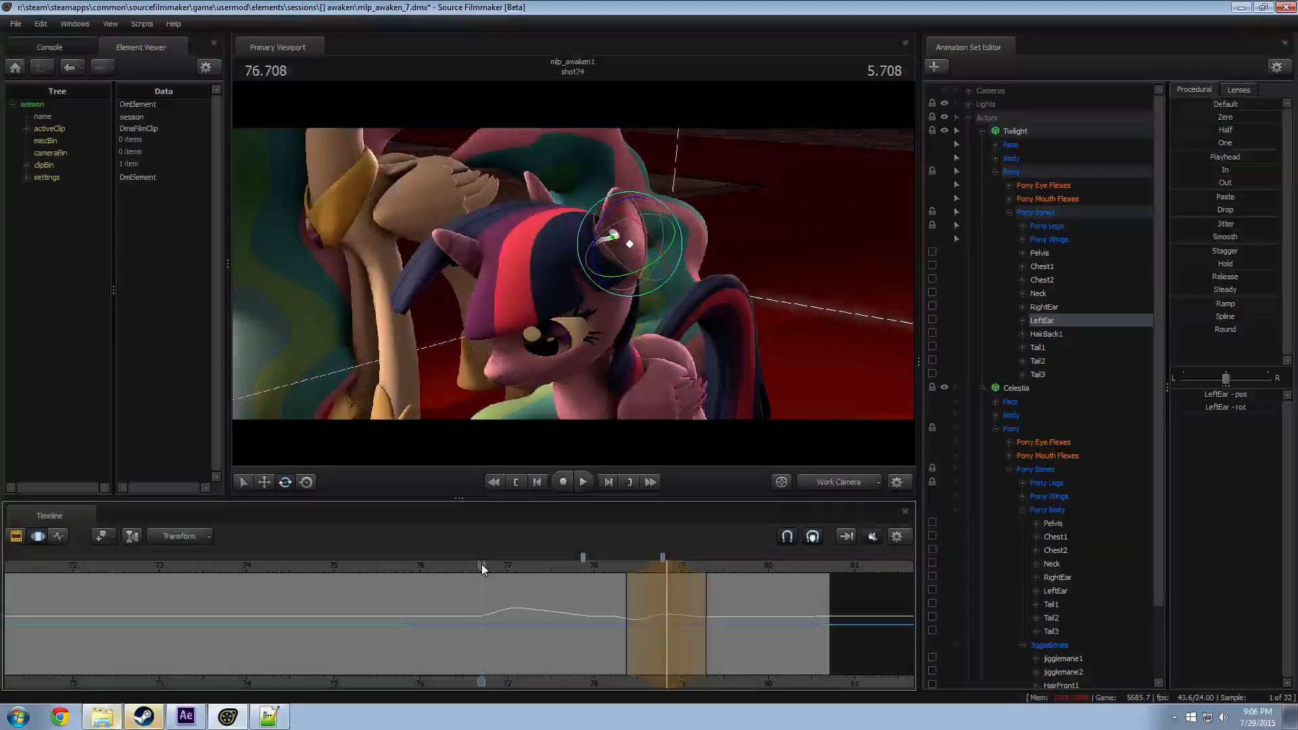
{"action": "key", "text": "space"}
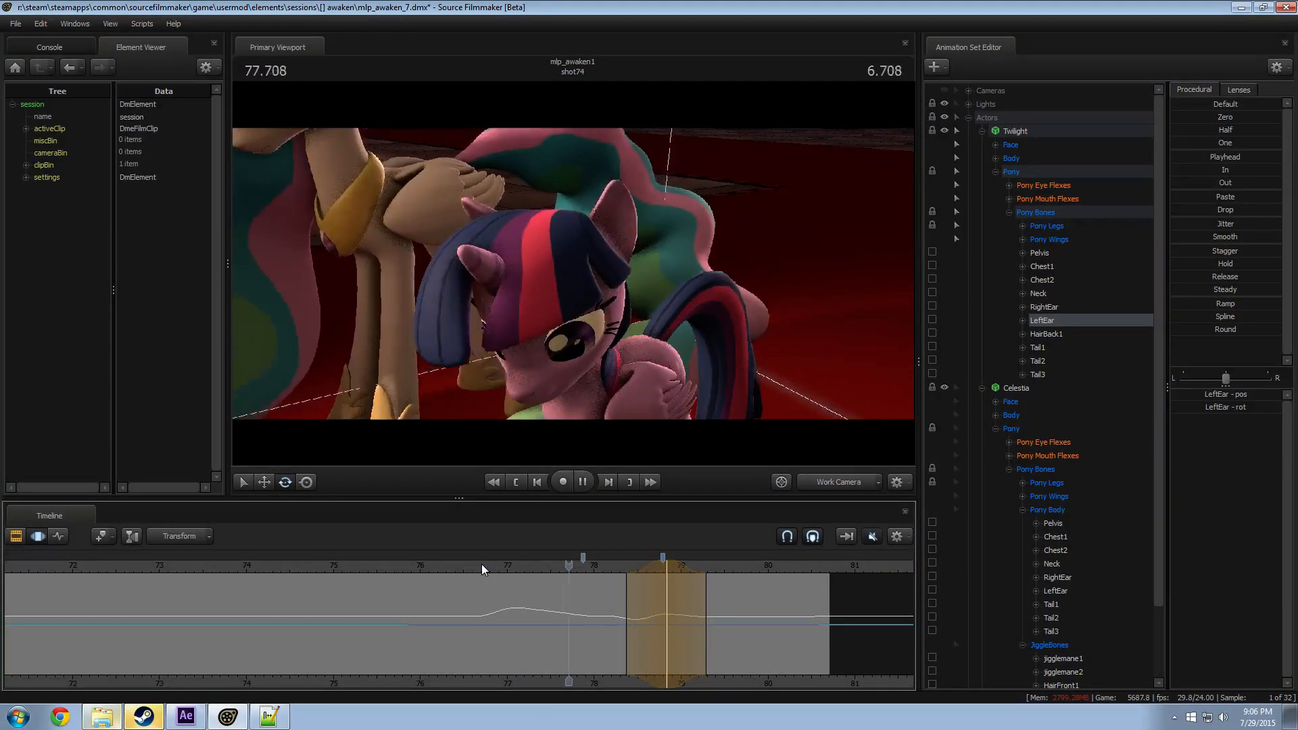
{"action": "key", "text": "space"}
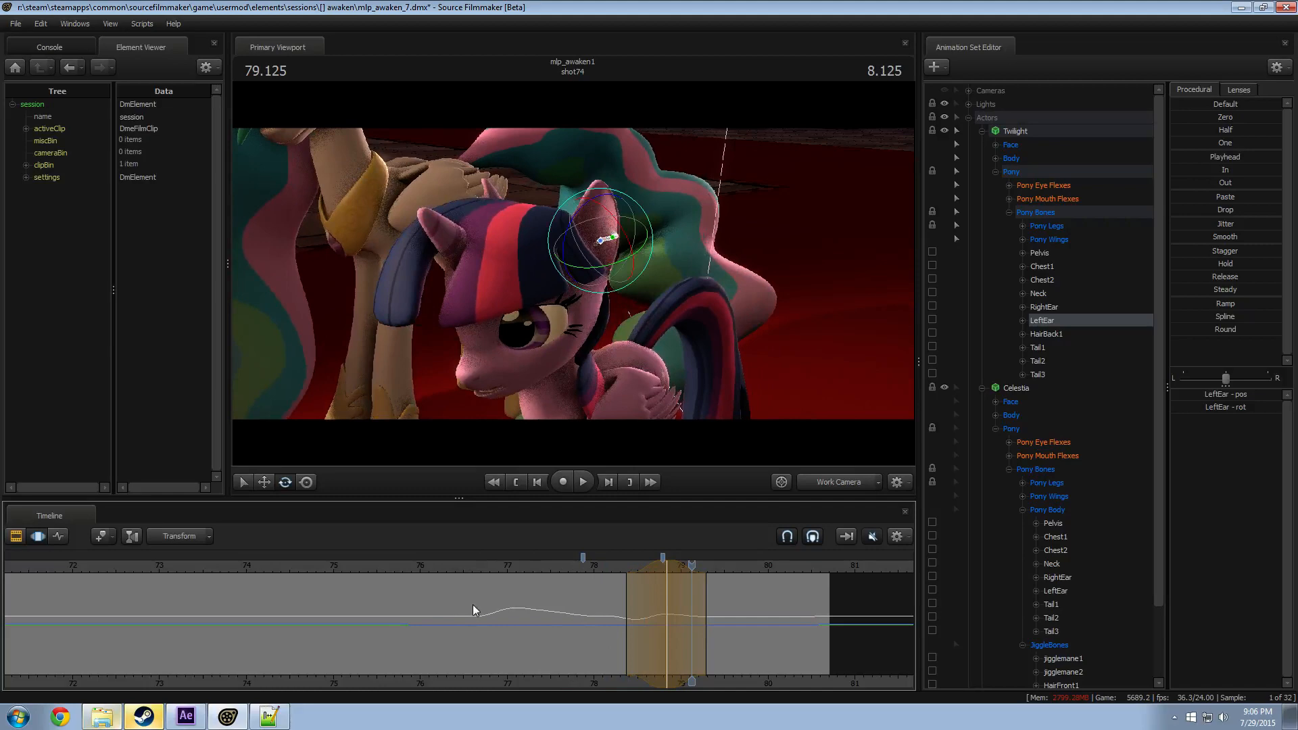
{"action": "left_click", "coordinate": [421, 568]}
{"action": "key", "text": "space"}
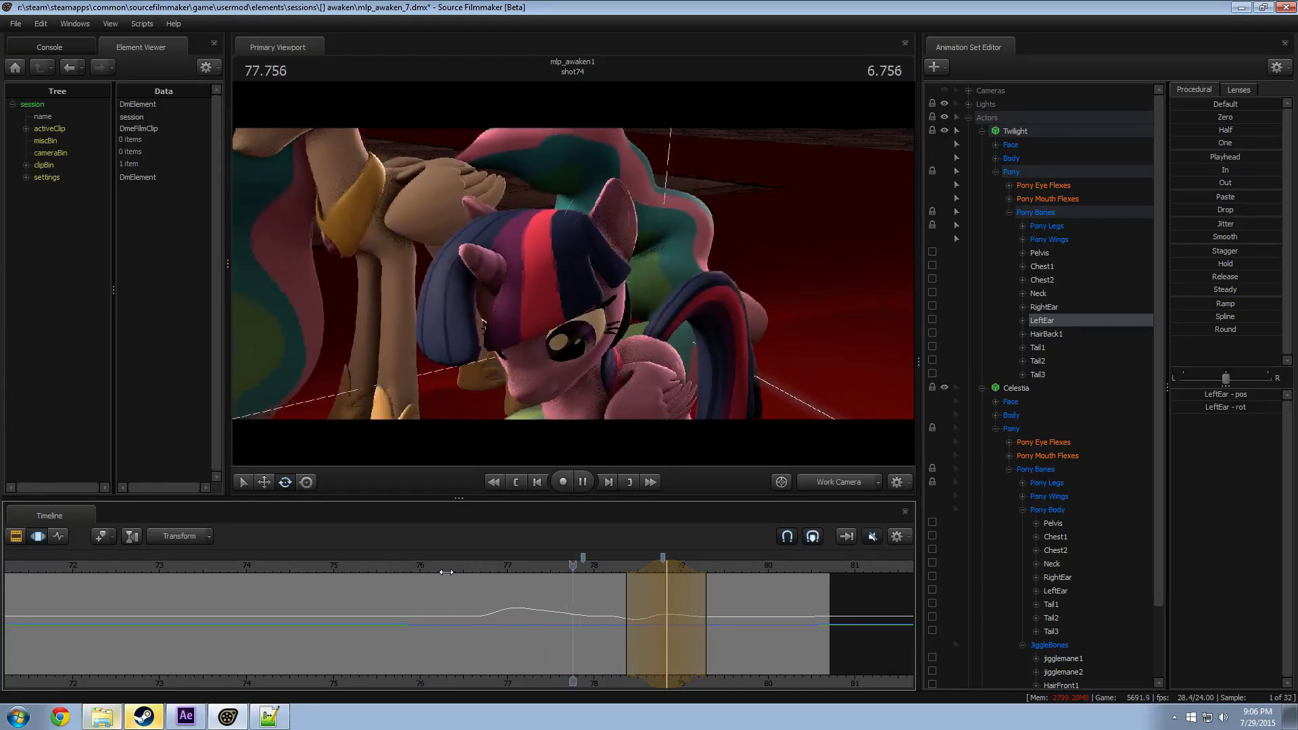
{"action": "left_click", "coordinate": [361, 566]}
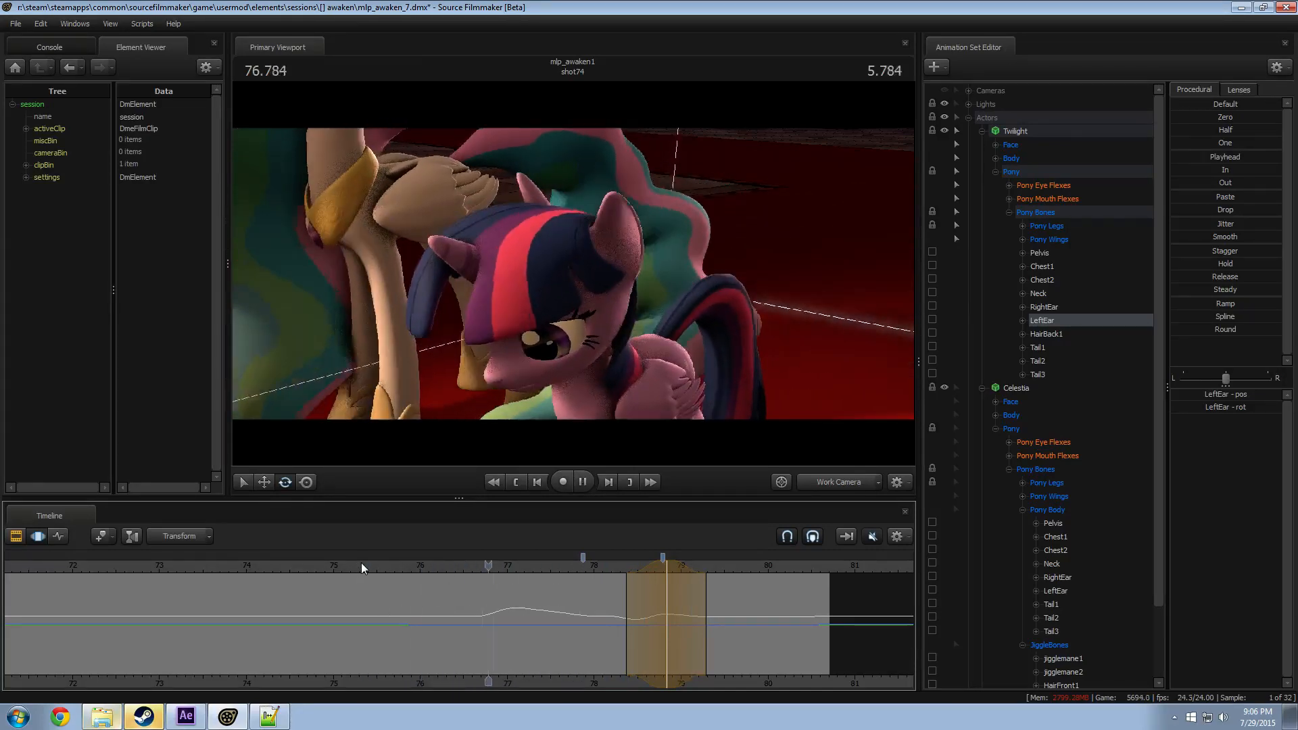
{"action": "key", "text": "space"}
Step: Rotate Twilight's LeftEar bone within a short time selection centered on 76.625 s and play back the shot
{"action": "key", "text": "shift"}
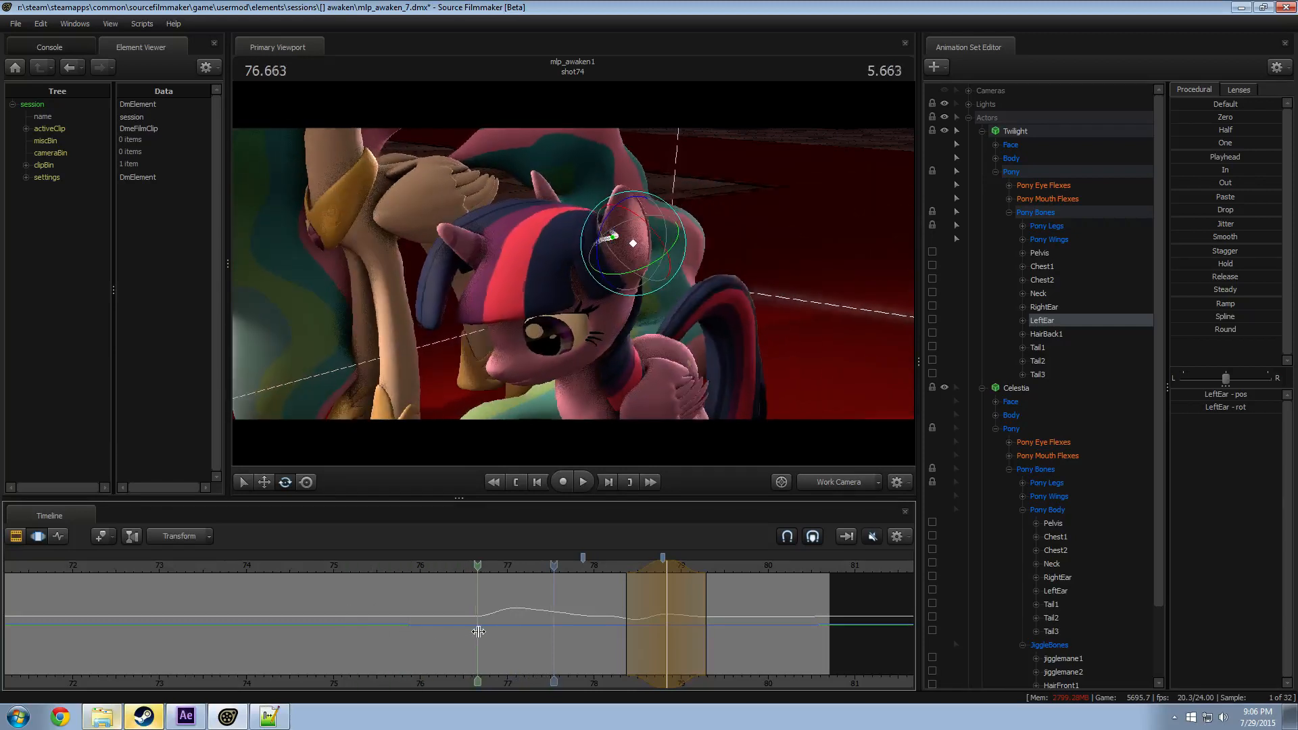
{"action": "left_click", "coordinate": [475, 633], "text": "shift"}
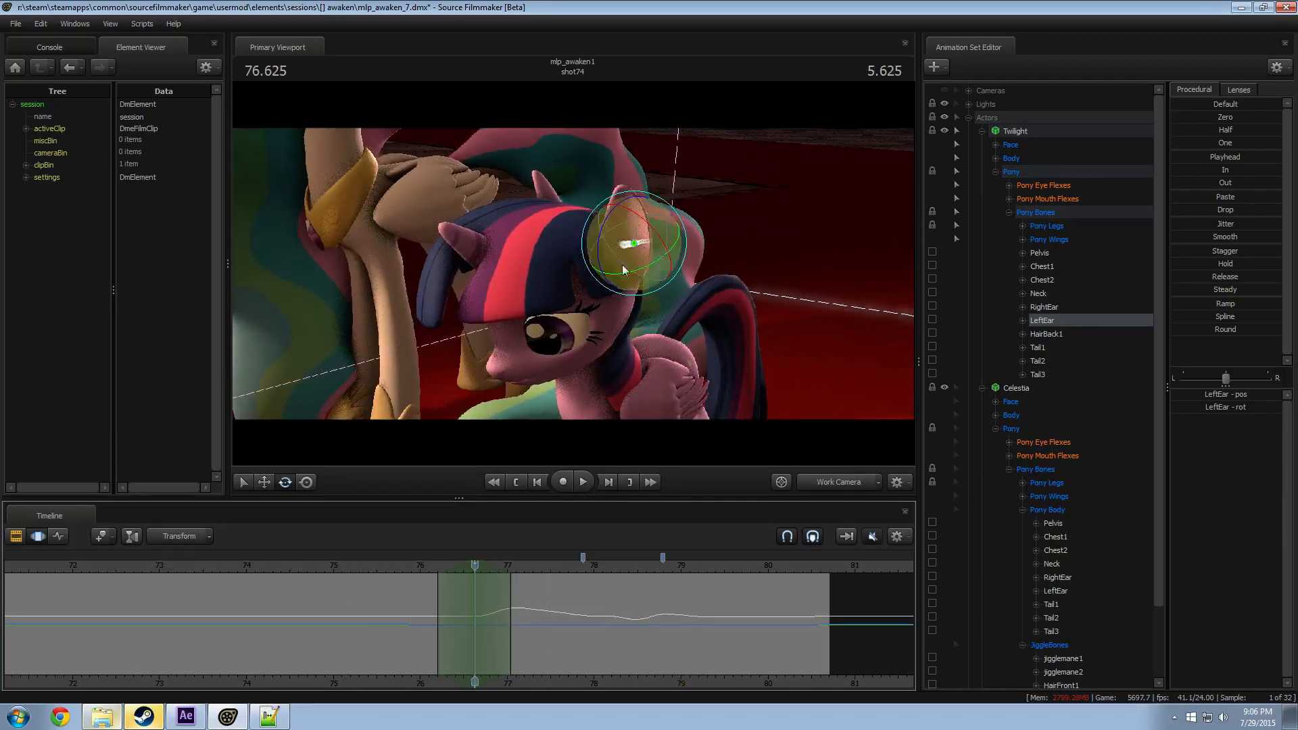
{"action": "left_click_drag", "start_coordinate": [623, 271], "coordinate": [647, 231]}
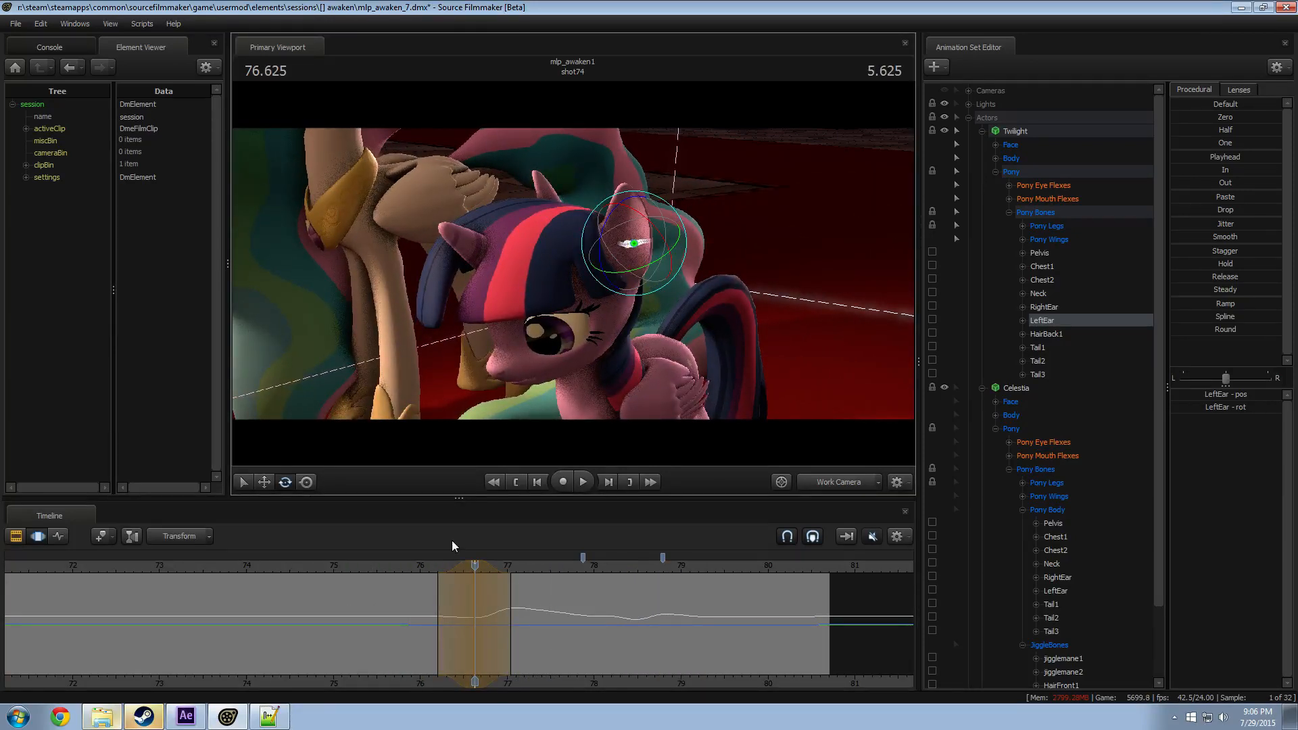
{"action": "key", "text": "space"}
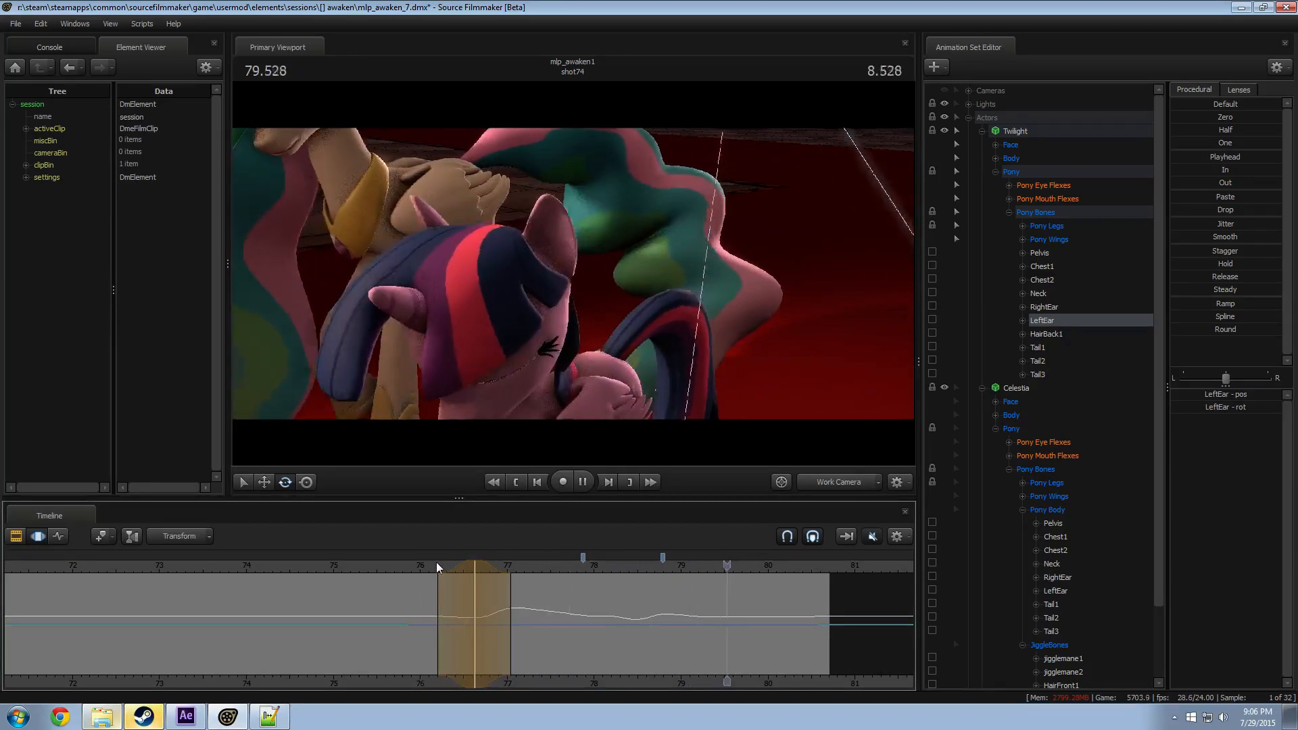
{"action": "key", "text": "space"}
Step: Rotate and refine Twilight's LeftEar bone within a short time selection centered on 79.416 s, checking it in playback
{"action": "left_click_drag", "start_coordinate": [679, 601], "coordinate": [717, 615]}
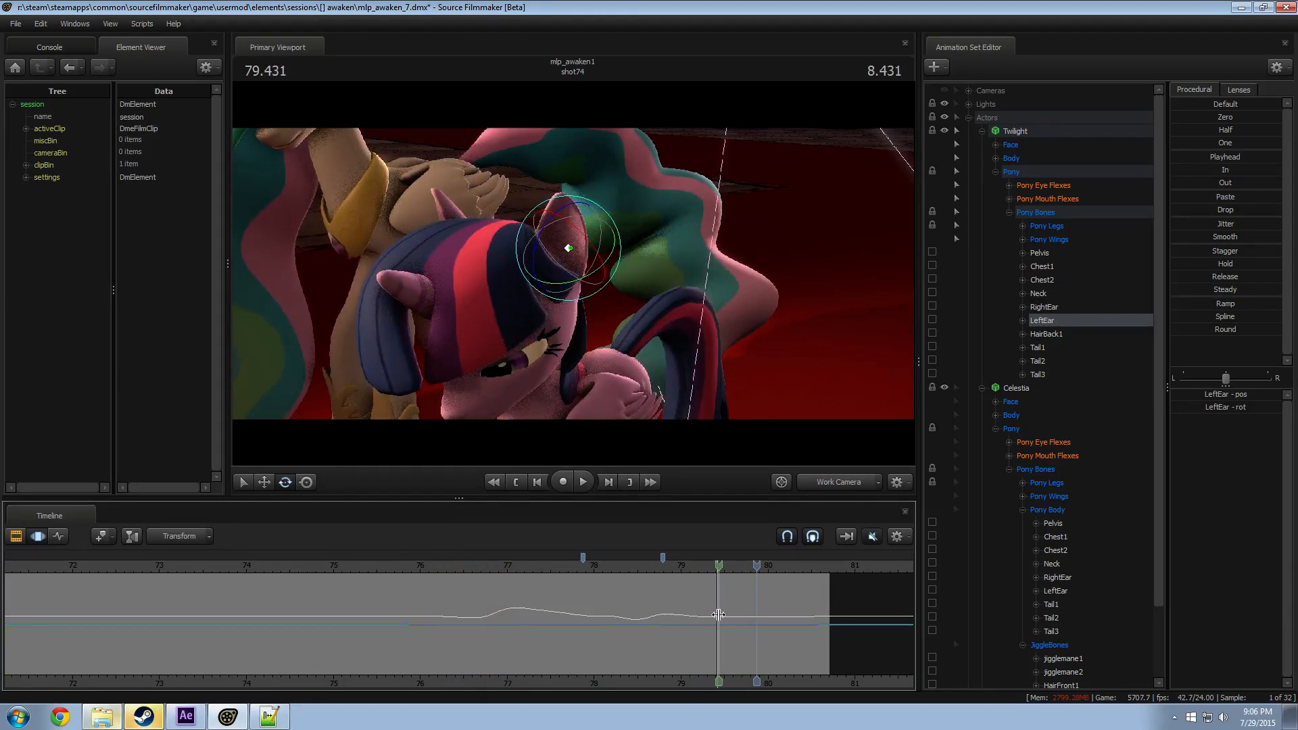
{"action": "left_click_drag", "start_coordinate": [563, 251], "coordinate": [571, 248]}
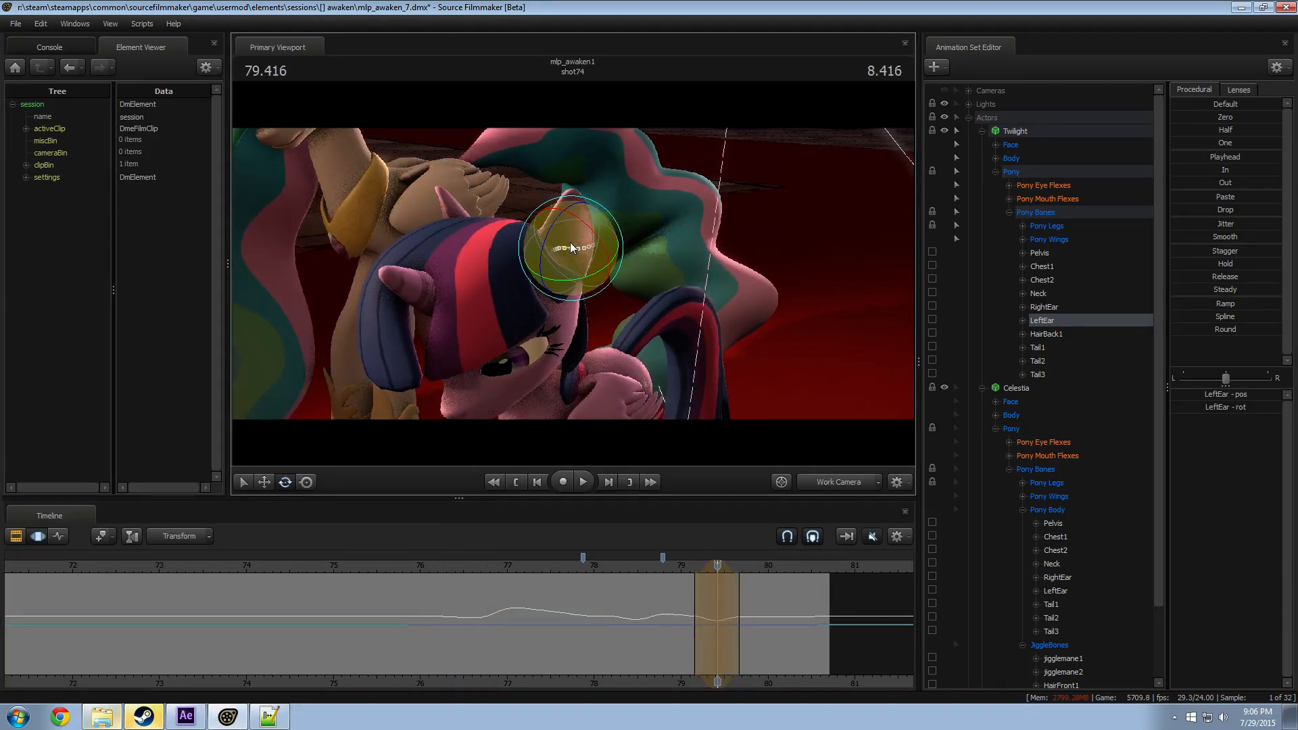
{"action": "left_click", "coordinate": [679, 570]}
{"action": "key", "text": "space"}
{"action": "key", "text": "space"}
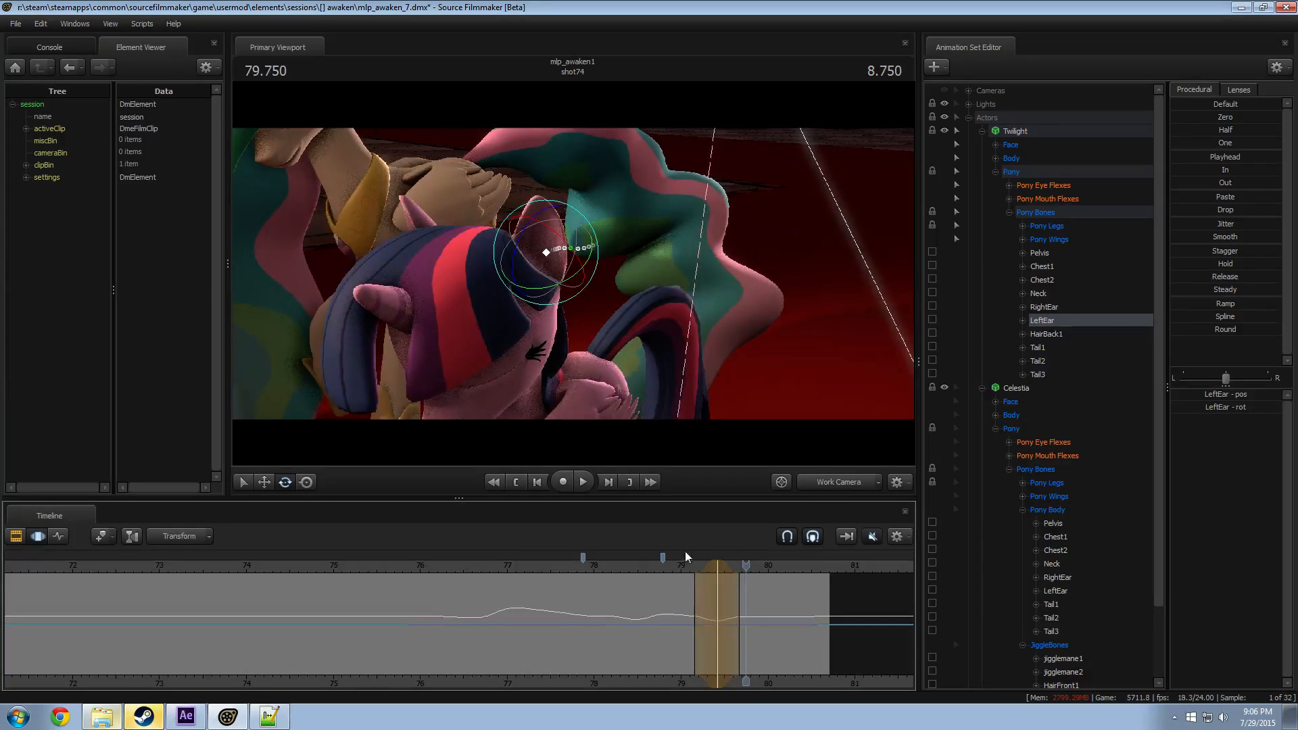
{"action": "mouse_move", "coordinate": [703, 566]}
{"action": "left_mouse_down"}
{"action": "mouse_move", "coordinate": [721, 568]}
{"action": "mouse_move", "coordinate": [689, 571]}
{"action": "mouse_move", "coordinate": [718, 566]}
{"action": "left_mouse_up"}
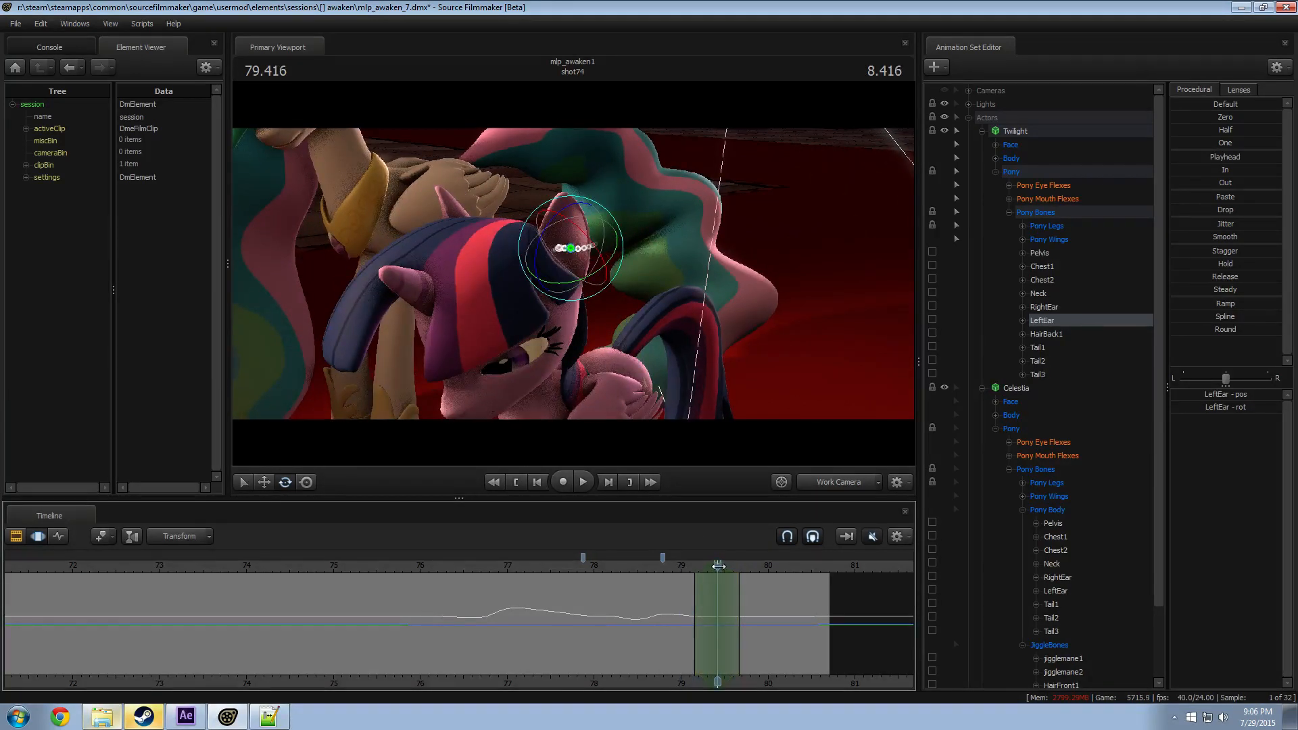
{"action": "key", "text": "space"}
{"action": "left_click", "coordinate": [680, 566]}
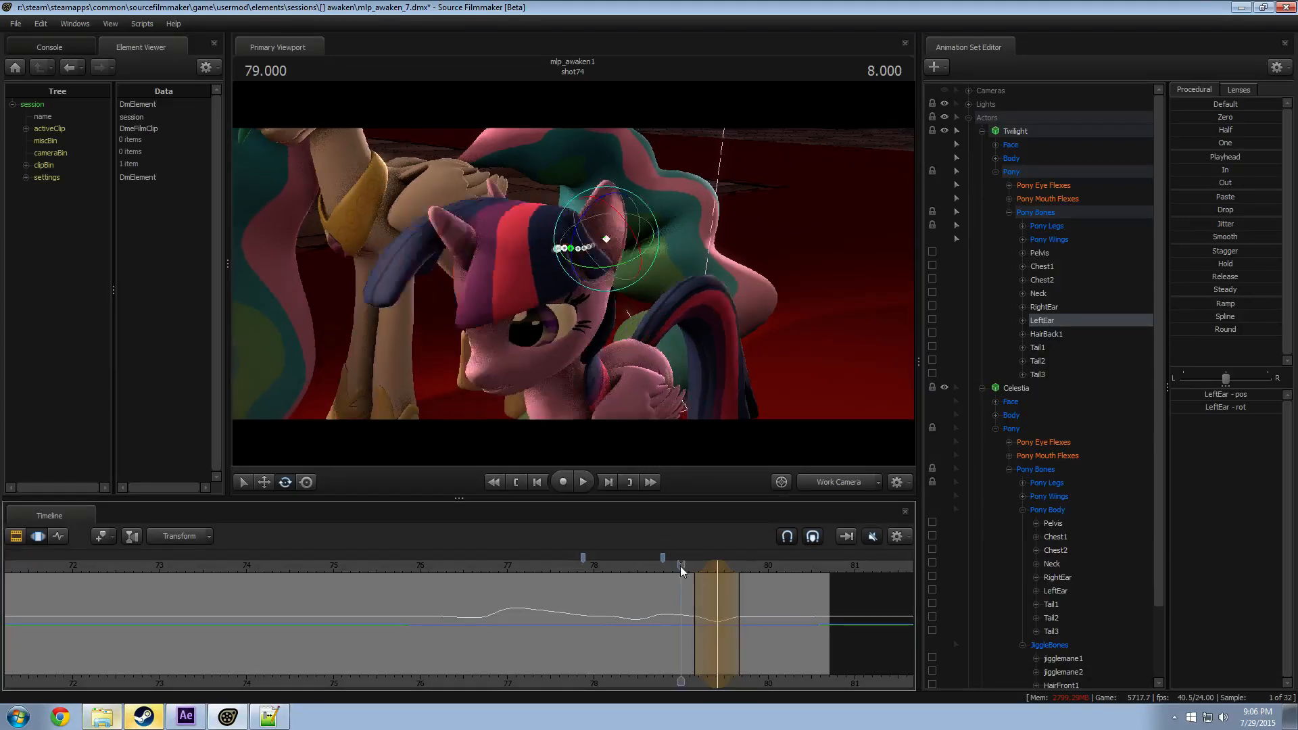
{"action": "key", "text": "space"}
Step: Rotate Twilight's LeftEar bone around 79.625 s, extend the time selection's end to about 80.1 s, and play it back
{"action": "left_click", "coordinate": [735, 590], "text": "shift"}
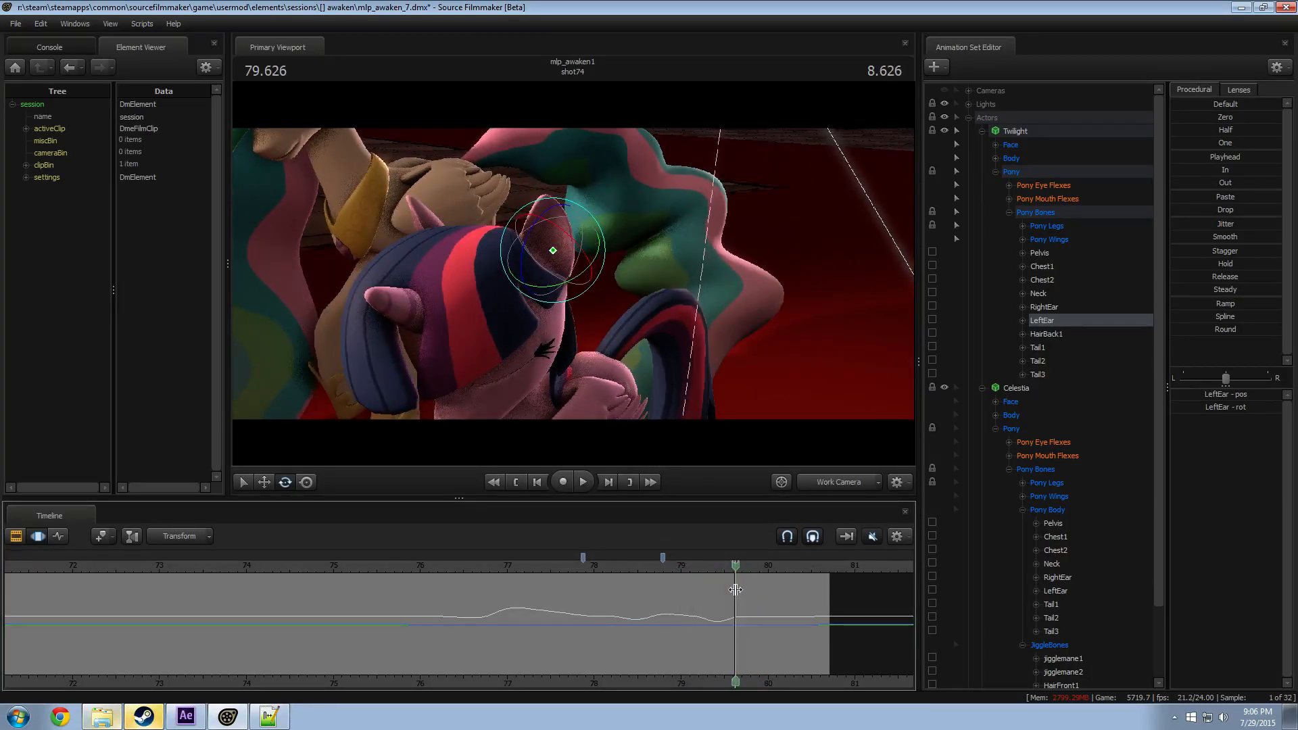
{"action": "key", "text": "space"}
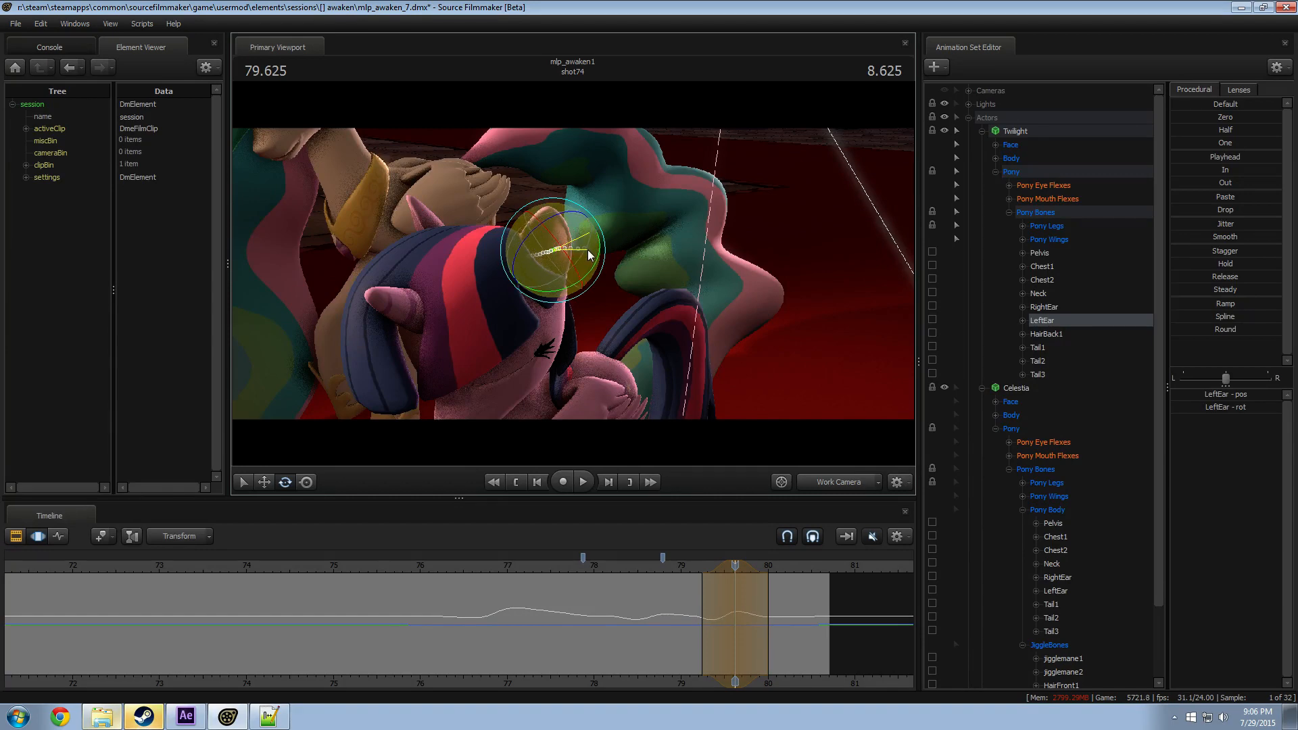
{"action": "left_click", "coordinate": [678, 566]}
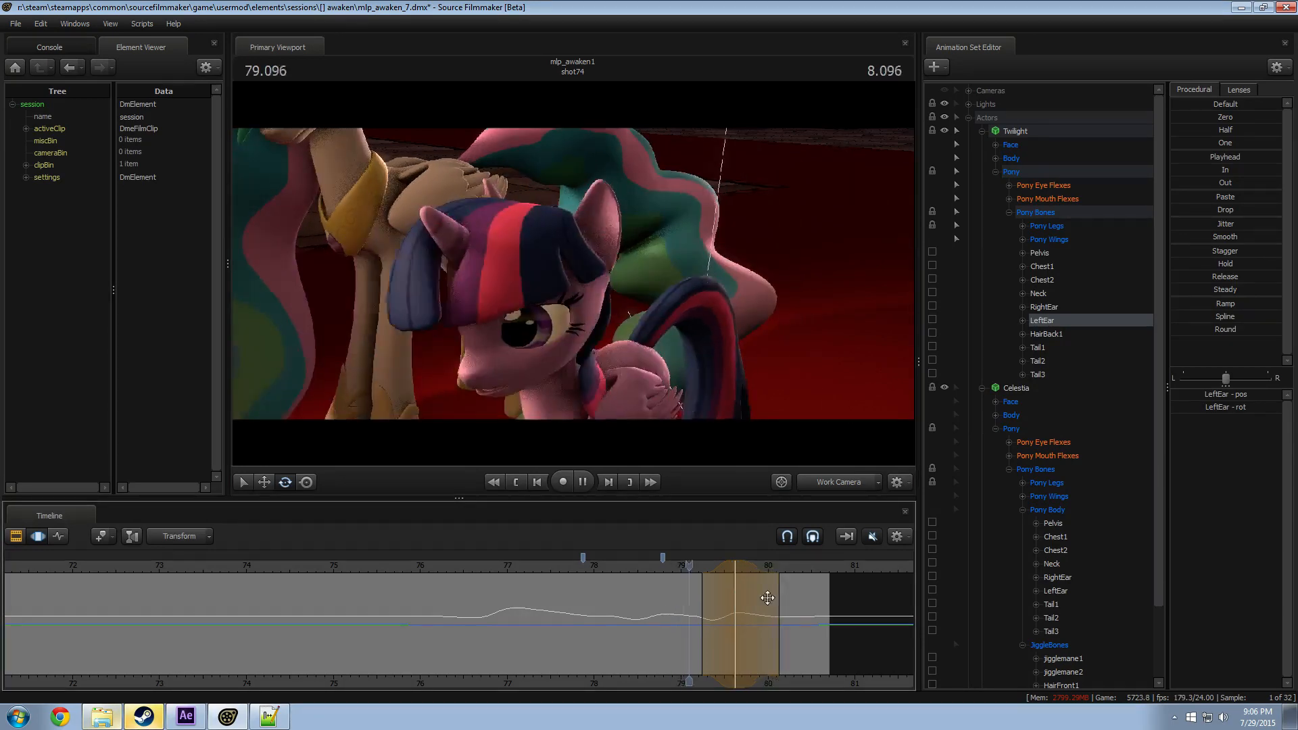
{"action": "key", "text": "space"}
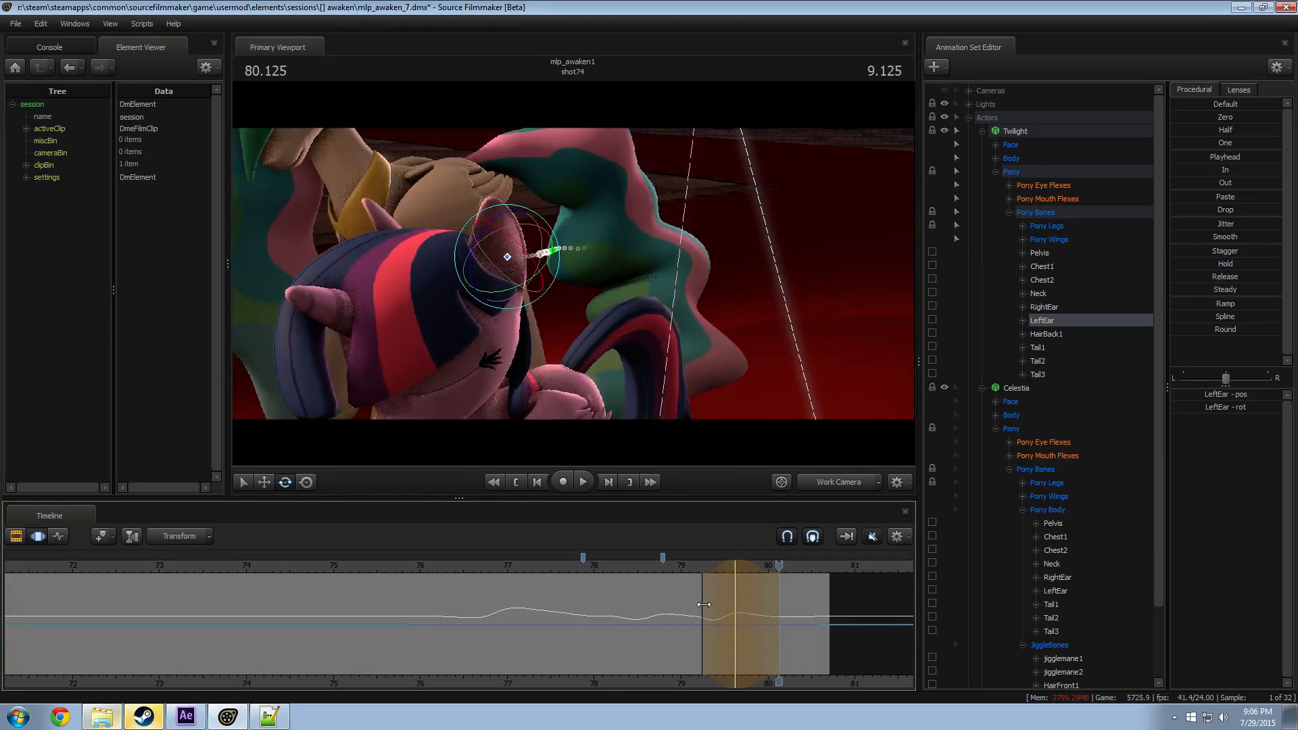
{"action": "left_click", "coordinate": [694, 569]}
{"action": "key", "text": "space"}
{"action": "key", "text": "space"}
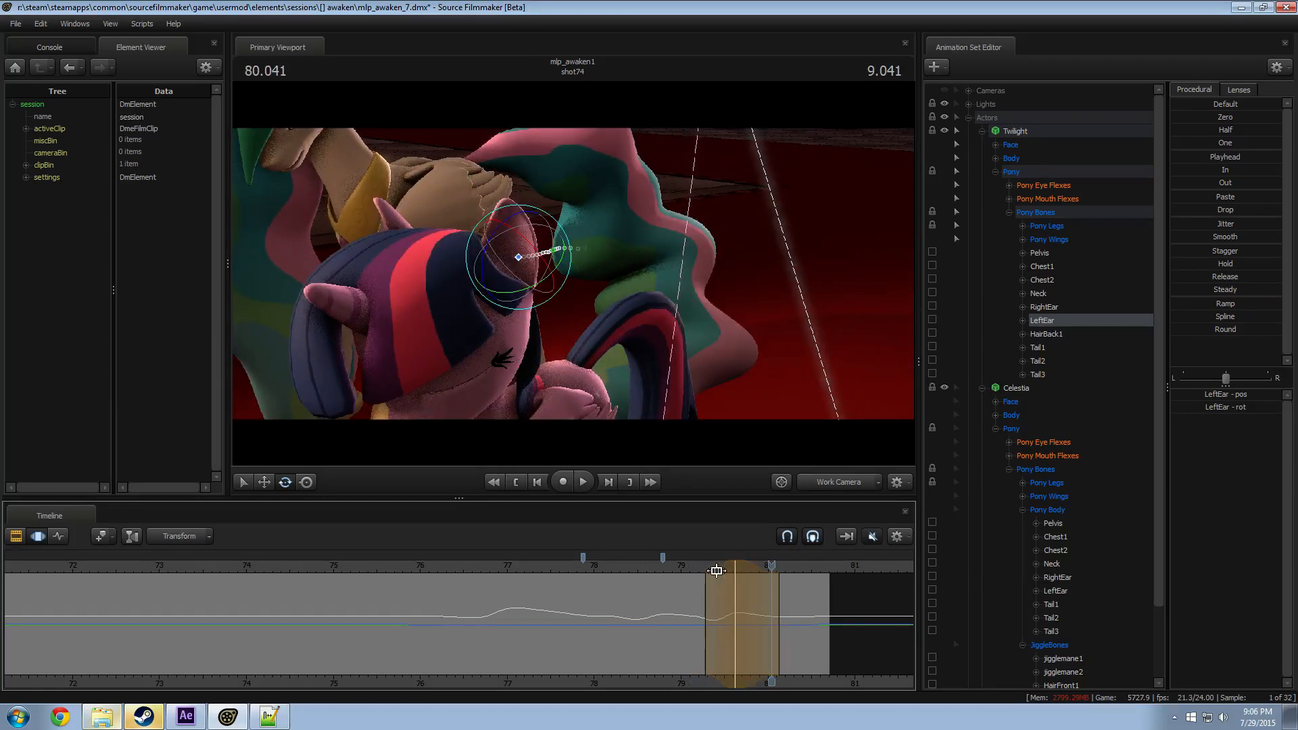
Step: Shift the LeftEar rotation slightly earlier to 79.583 s and play it back, also through camera2
{"action": "left_click_drag", "start_coordinate": [730, 570], "coordinate": [726, 570]}
{"action": "left_click", "coordinate": [692, 568]}
{"action": "key", "text": "space"}
{"action": "key", "text": "space"}
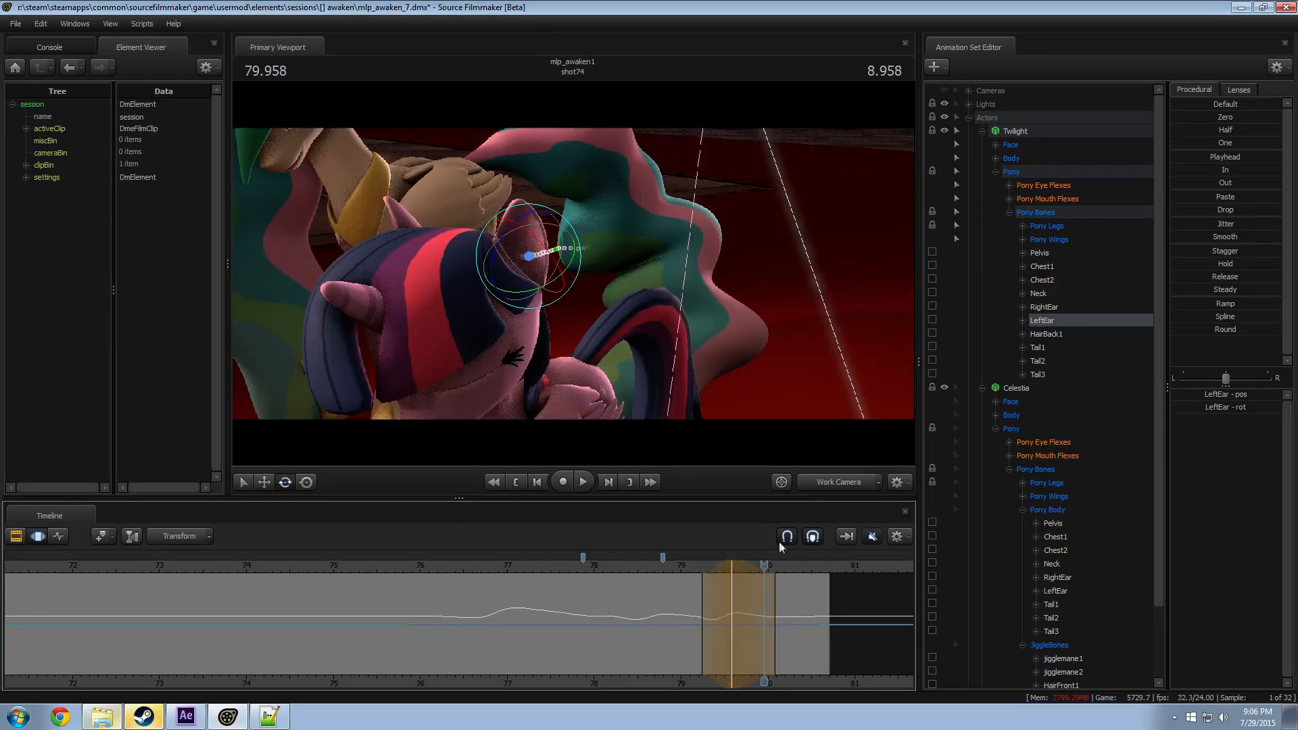
{"action": "left_click", "coordinate": [689, 568]}
{"action": "key", "text": "space"}
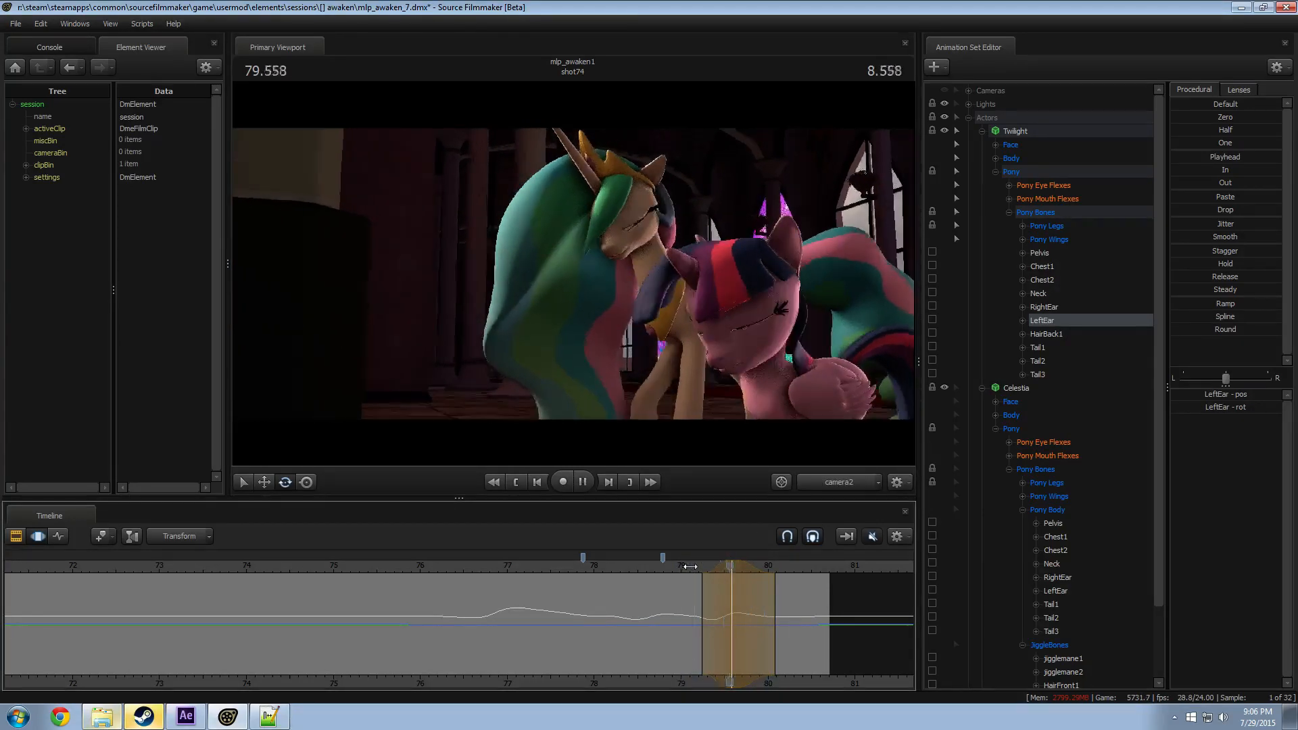
{"action": "left_click", "coordinate": [689, 568]}
{"action": "key", "text": "space"}
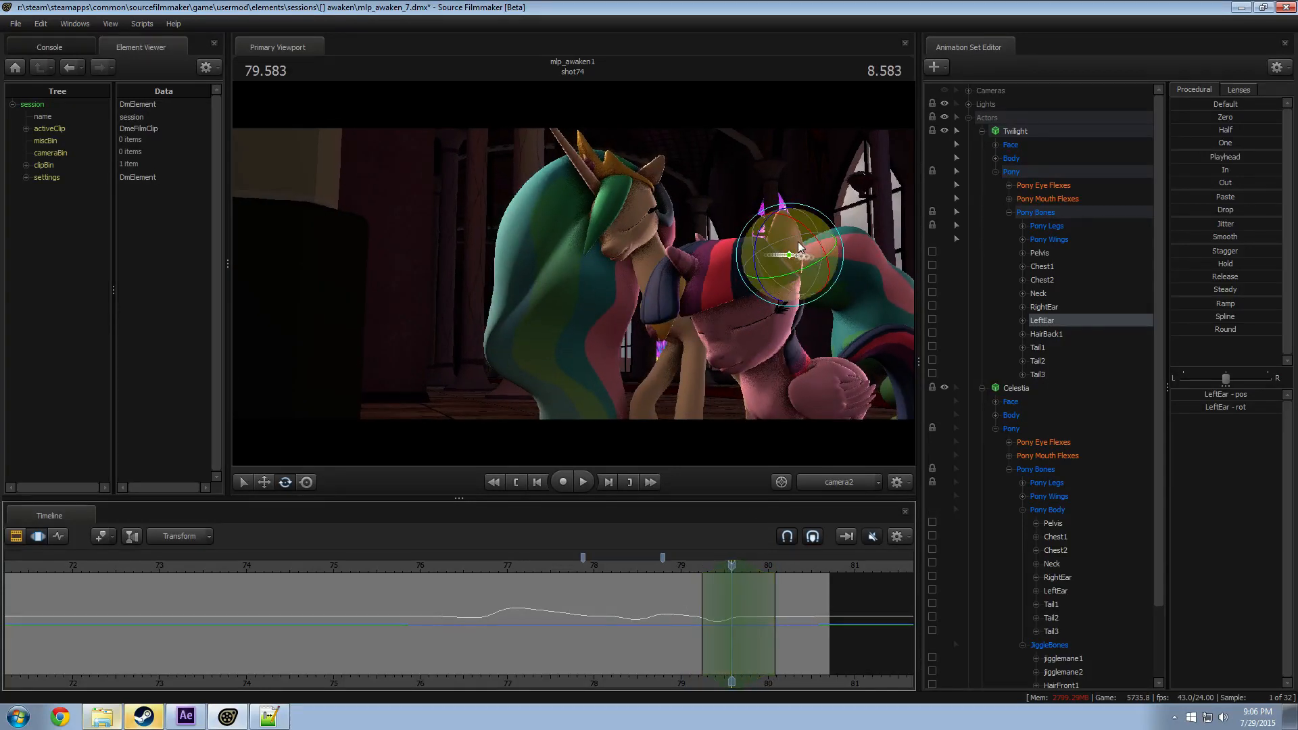
Step: Redo the LeftEar rotation at 79.583 s in the camera2 view and play it back from about 79.1 s
{"action": "left_click_drag", "start_coordinate": [798, 241], "coordinate": [780, 242]}
{"action": "left_click", "coordinate": [691, 567]}
{"action": "key", "text": "space"}
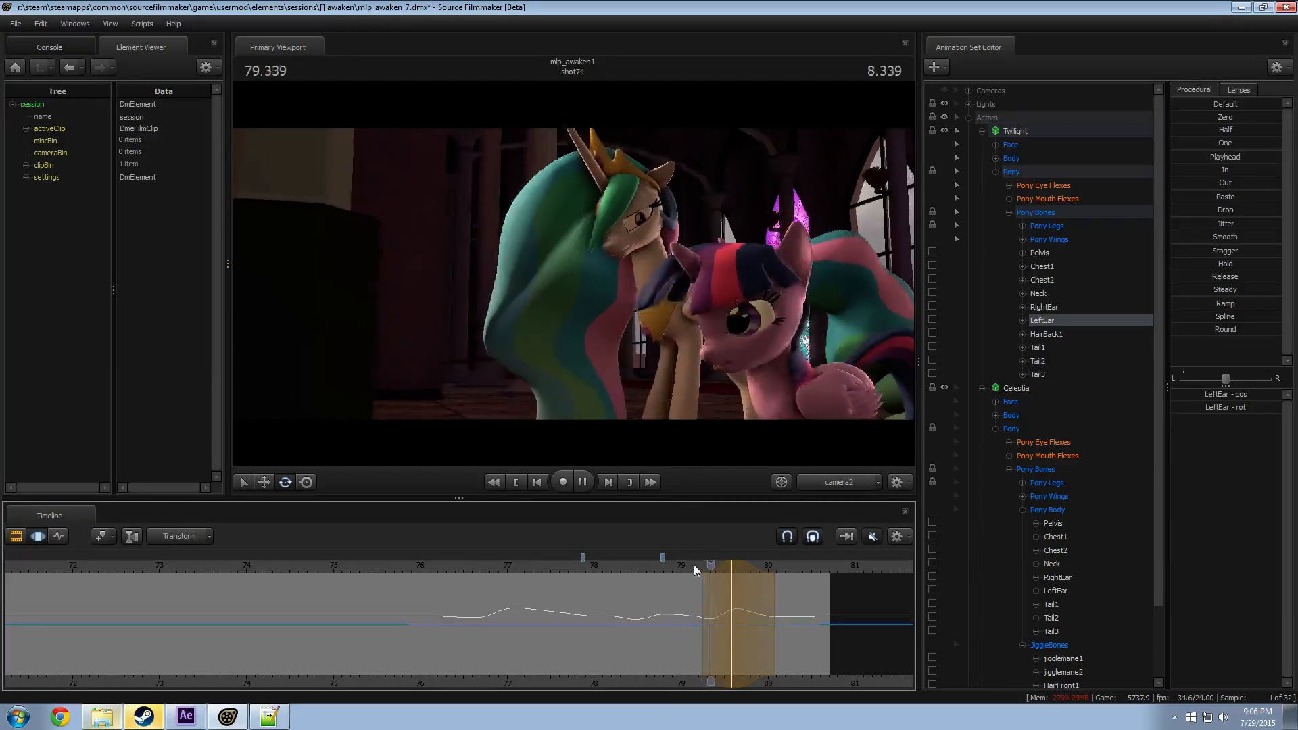
Step: Extend the end of the LeftEar time selection to about 80.2 s and replay the ear motion from about 79.1 s
{"action": "key", "text": "space"}
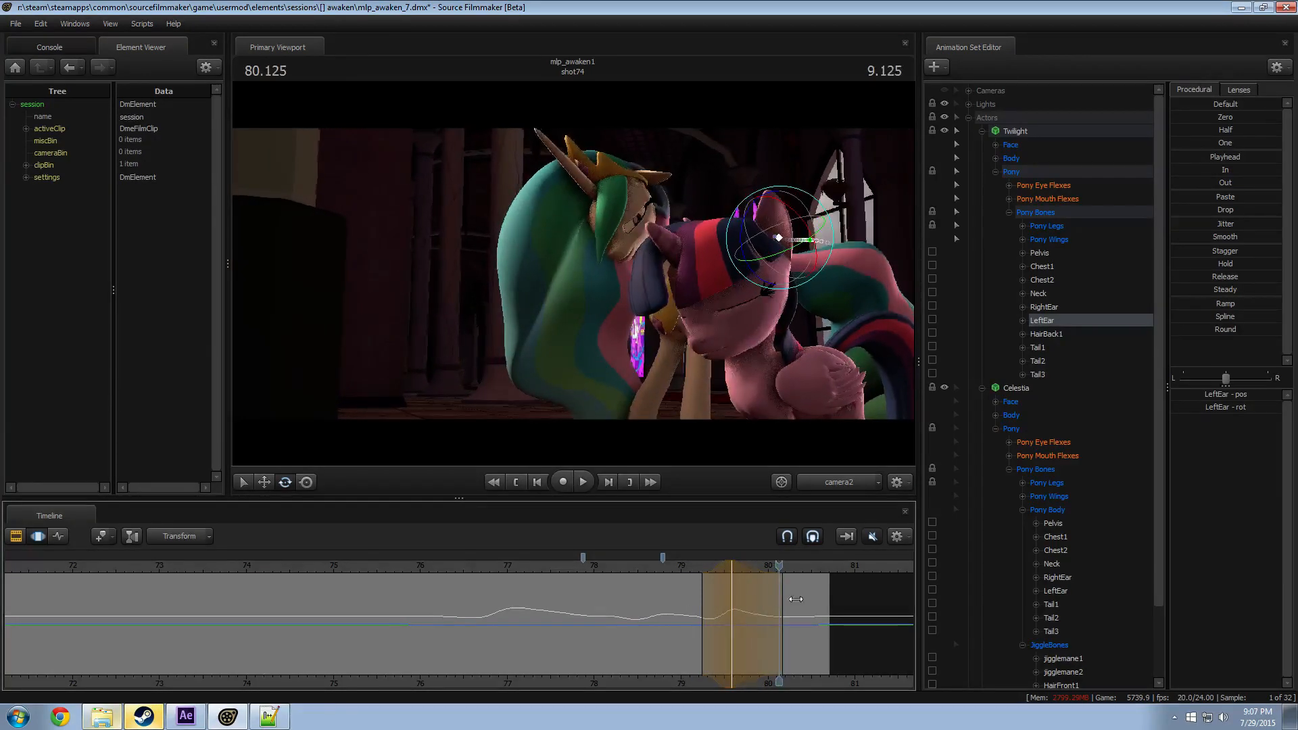
{"action": "left_click", "coordinate": [691, 568]}
{"action": "key", "text": "space"}
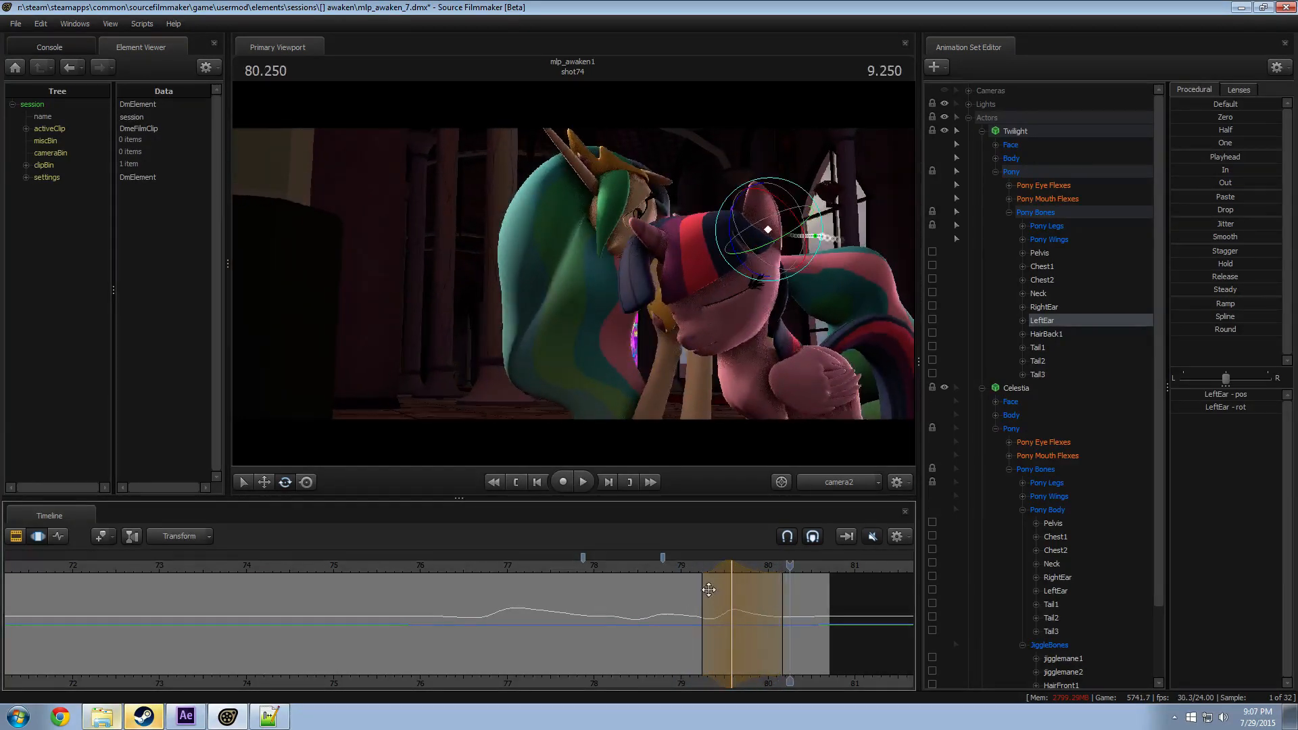
{"action": "left_click", "coordinate": [687, 569]}
{"action": "key", "text": "space"}
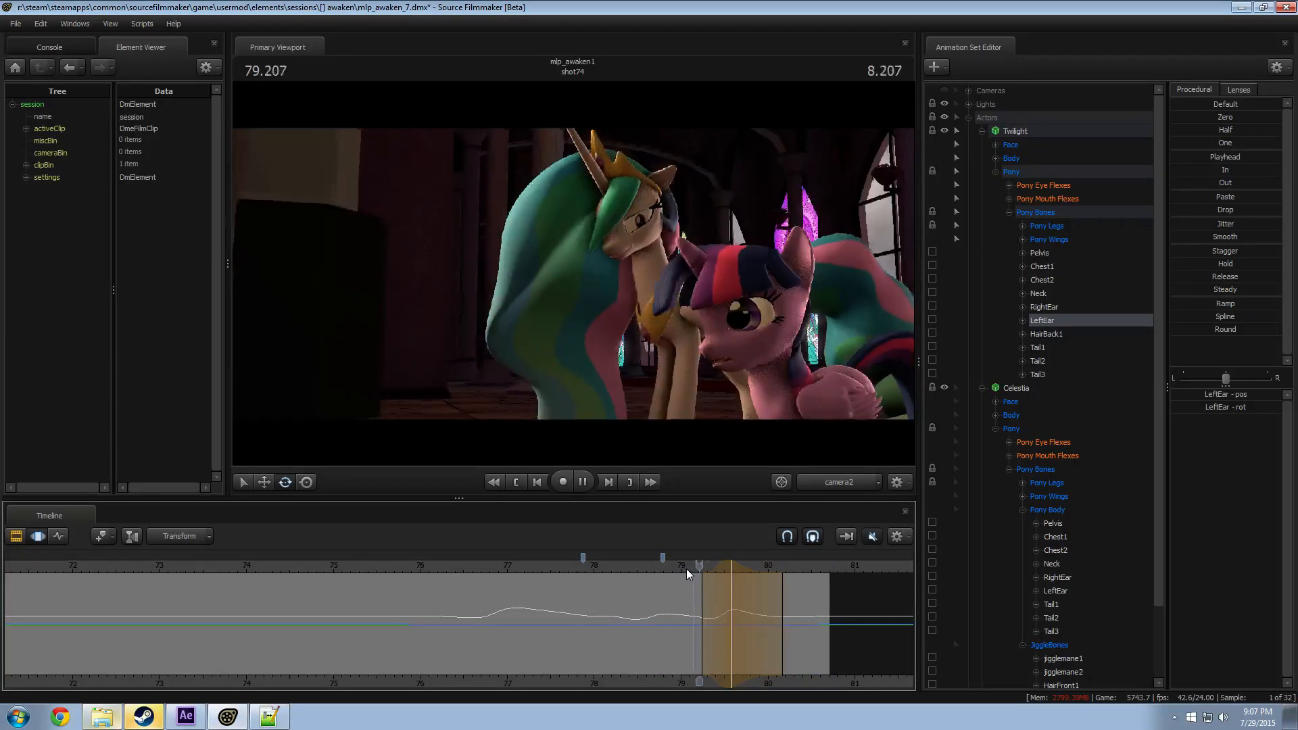
{"action": "key", "text": "space"}
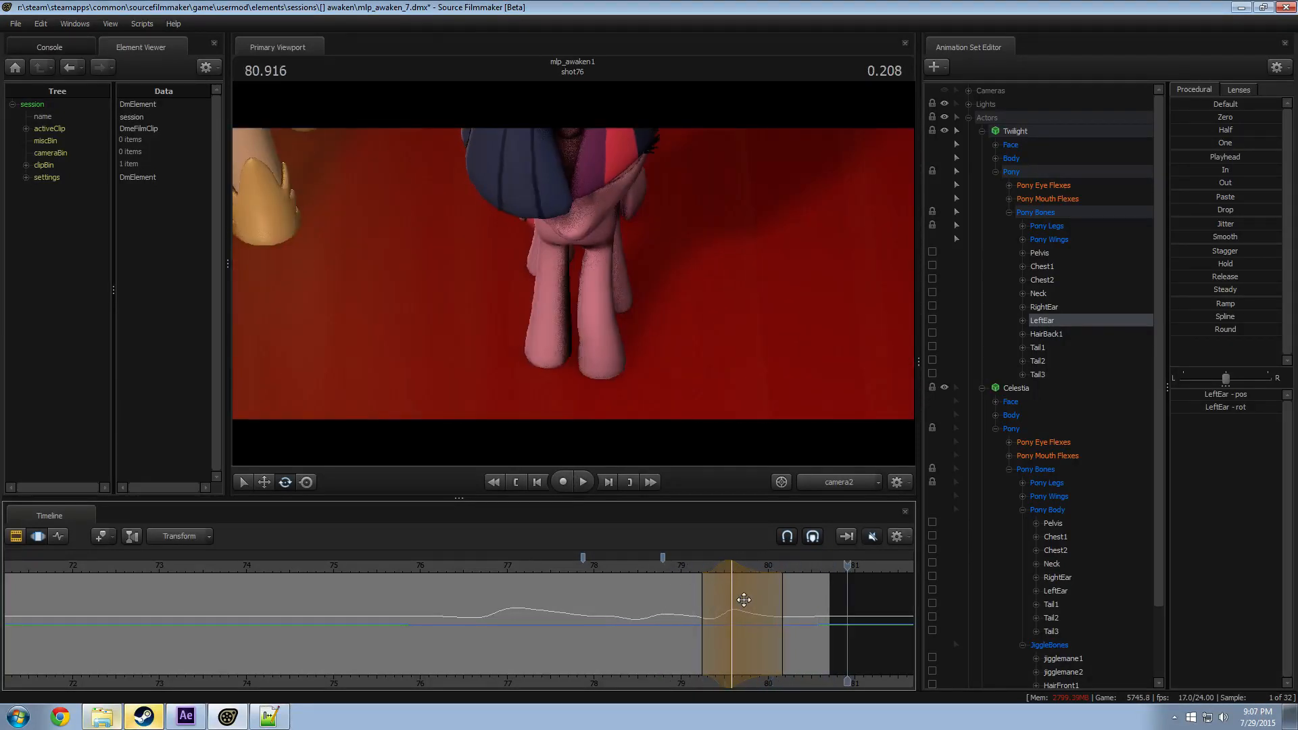
Step: Try rotating Twilight's LeftEar bone at 80.208 s within a selection ending near 80.7 s, and play it back from about 79.5 s
{"action": "left_click_drag", "start_coordinate": [751, 601], "coordinate": [785, 610]}
{"action": "left_click", "coordinate": [785, 610], "text": "shift"}
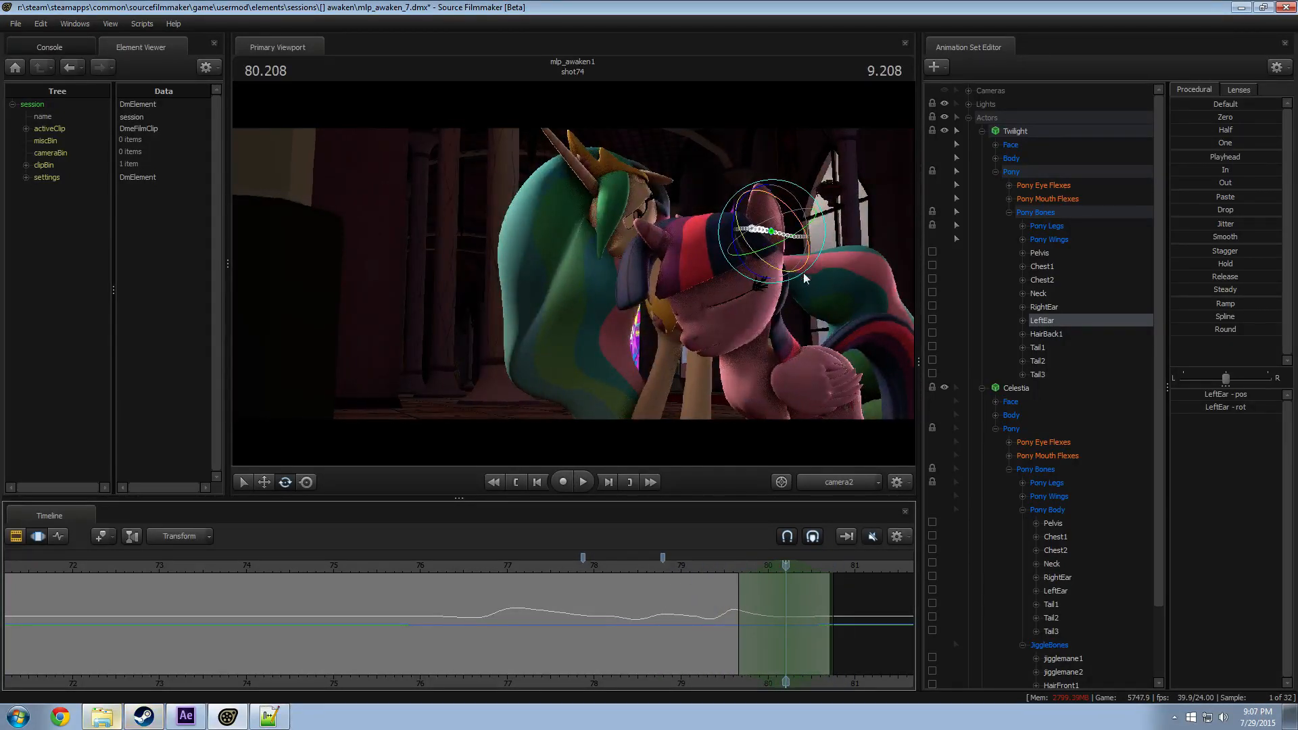
{"action": "left_click_drag", "start_coordinate": [797, 250], "coordinate": [794, 267]}
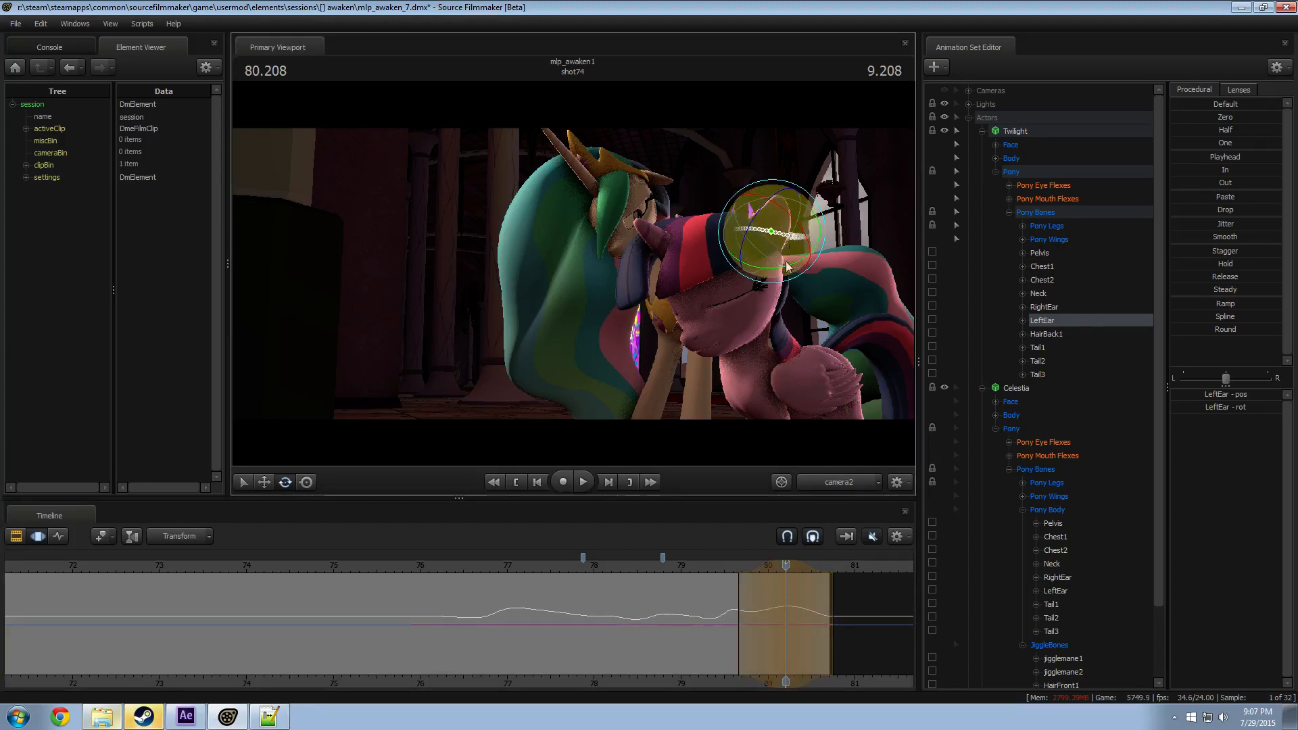
{"action": "left_click", "coordinate": [721, 566]}
{"action": "key", "text": "space"}
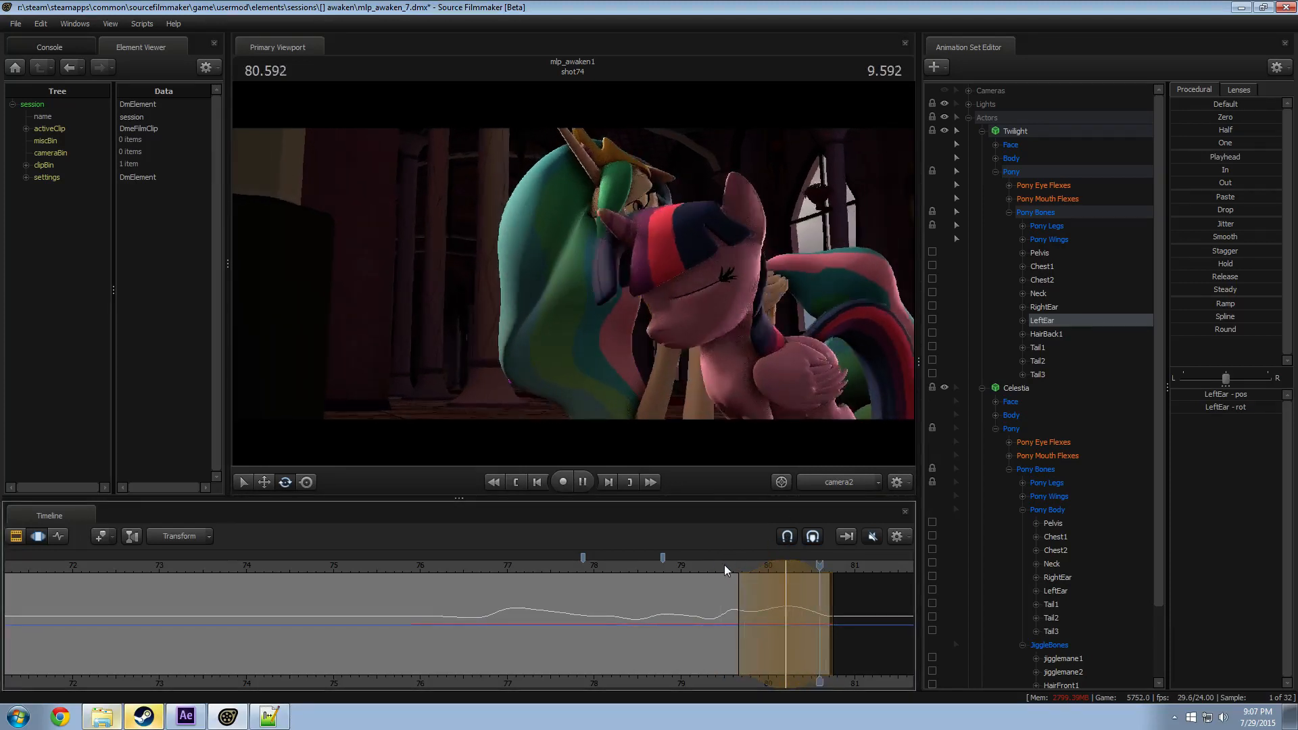
Step: Try shifting the new LeftEar rotation to about 80.5 s and back to about 80.2 s, checking each timing in playback
{"action": "left_click", "coordinate": [734, 566]}
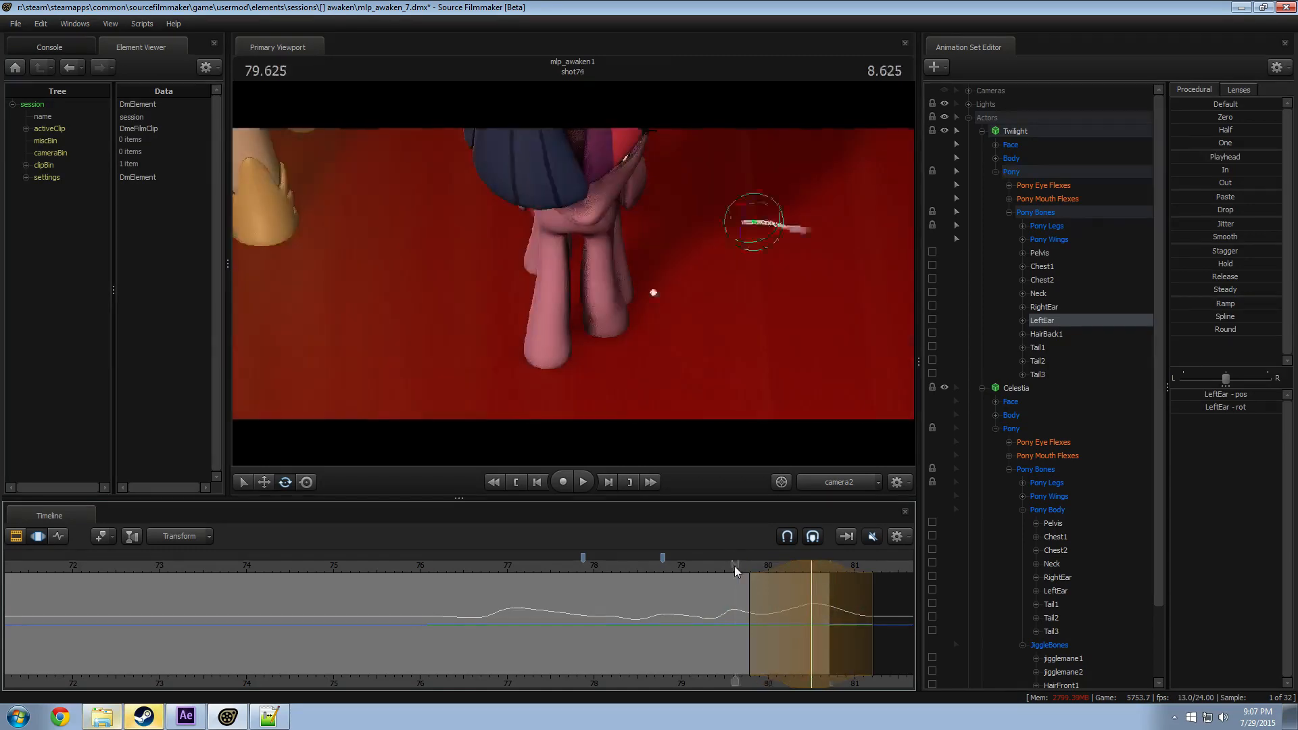
{"action": "key", "text": "space"}
{"action": "key", "text": "space"}
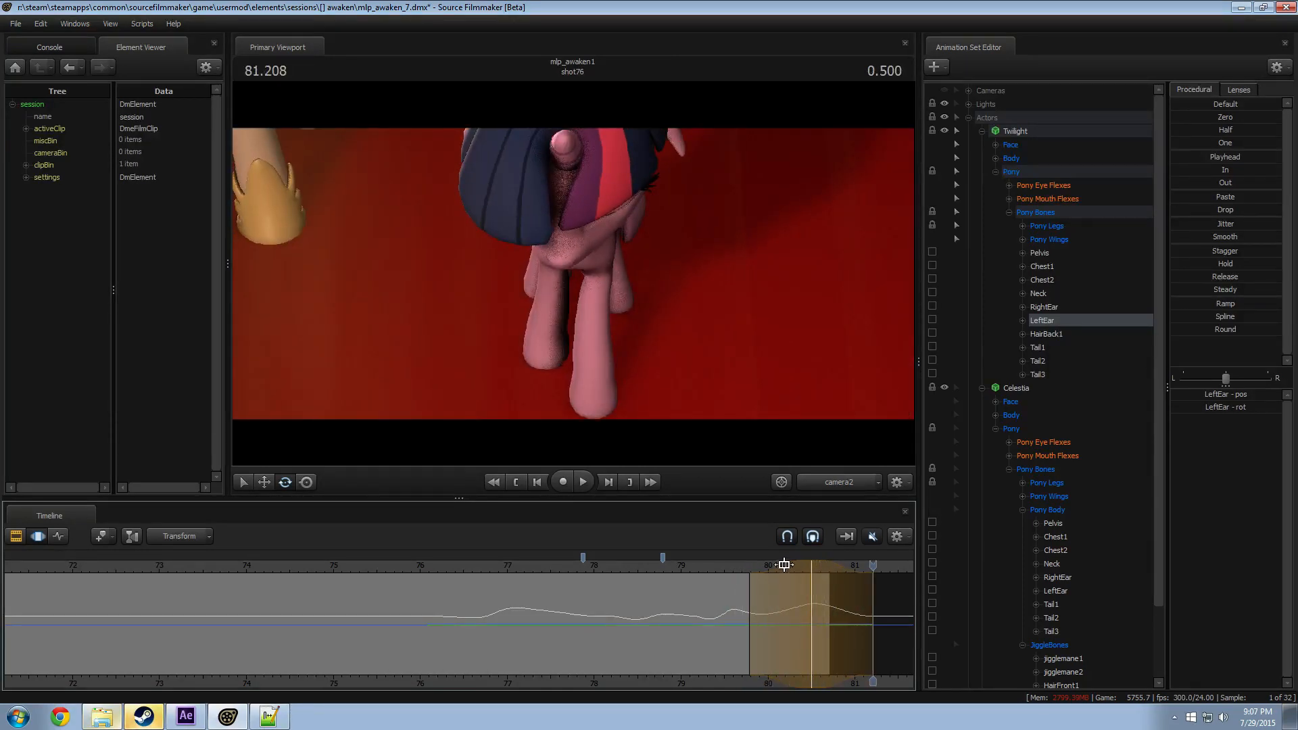
{"action": "left_click", "coordinate": [691, 563]}
{"action": "key", "text": "space"}
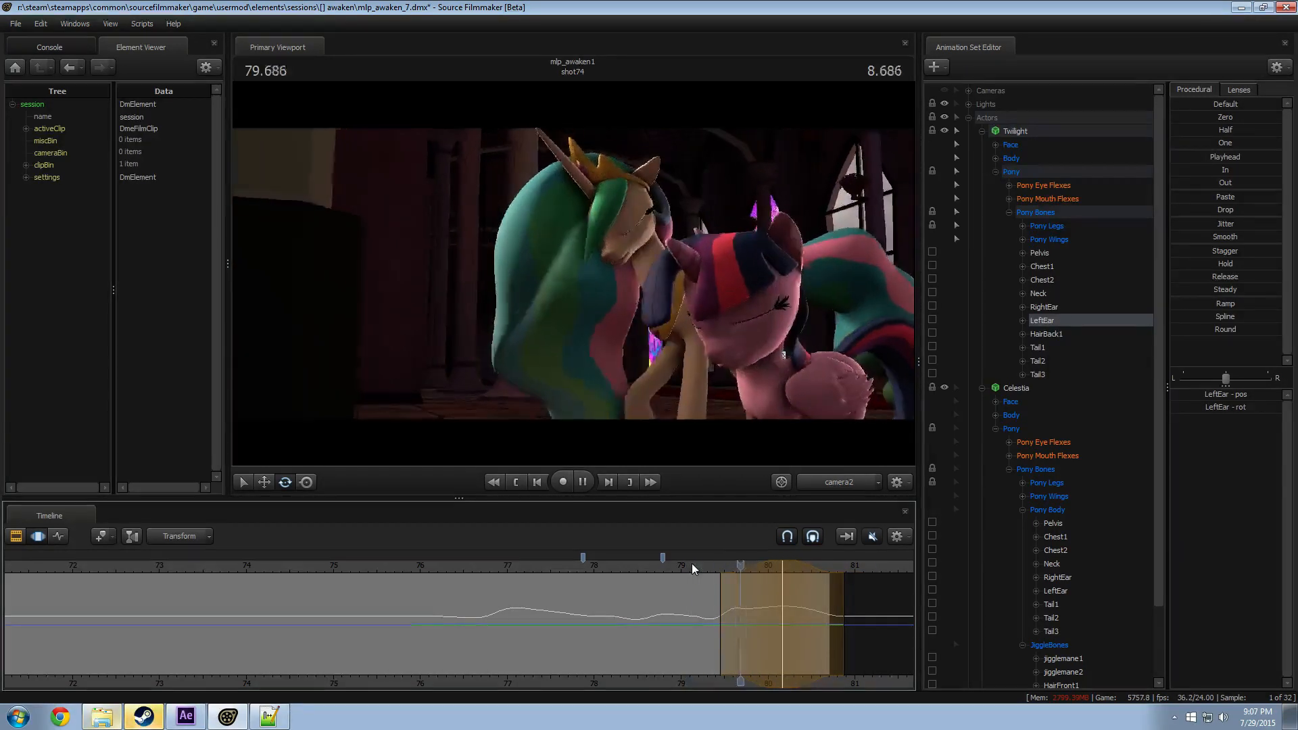
{"action": "left_click", "coordinate": [691, 564]}
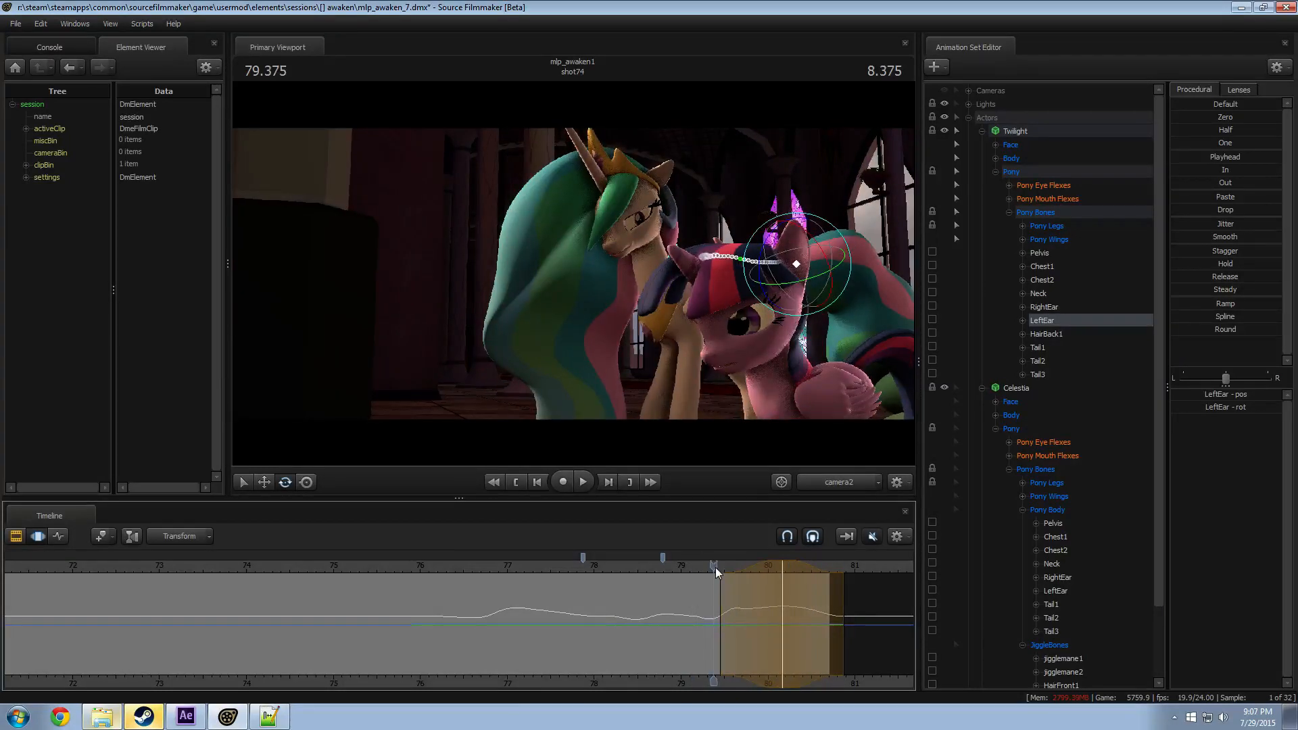
{"action": "key", "text": "space"}
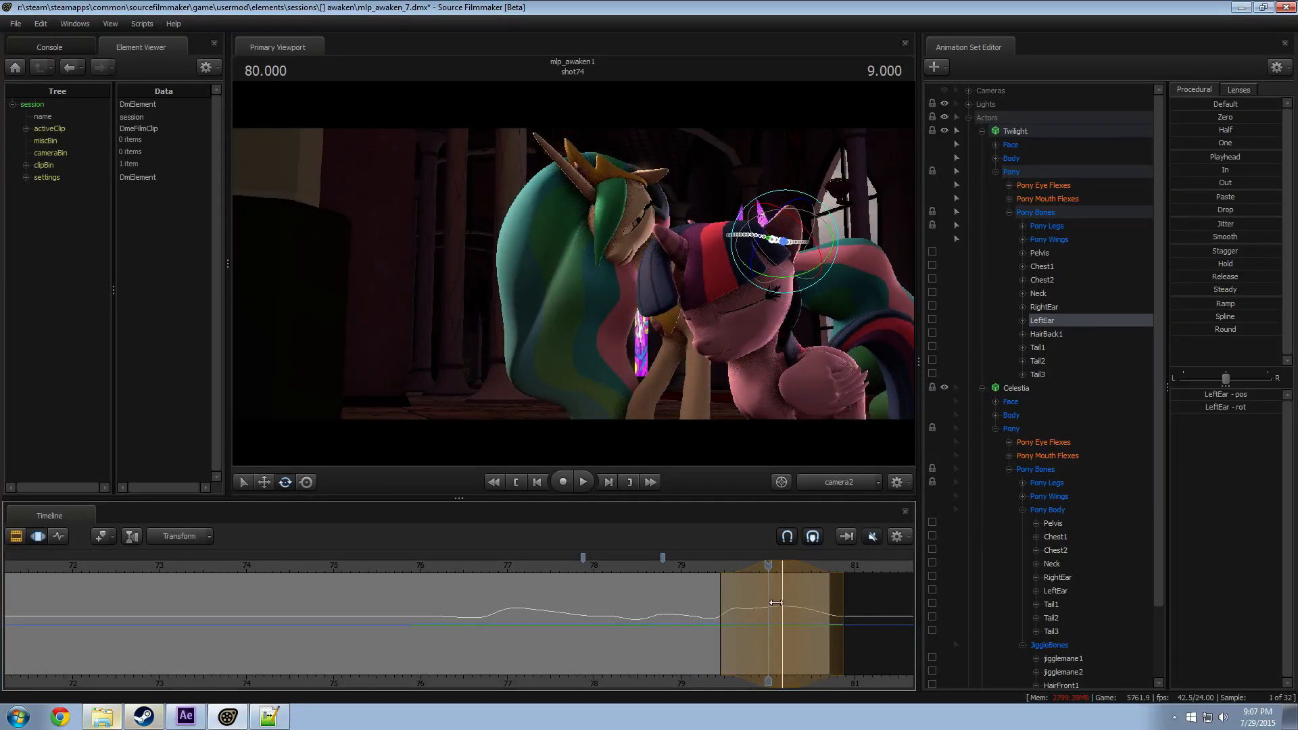
Step: Try moving the LeftEar rotation's peak to about 79.8 s and its falloff end to about 81.1 s, replaying from about 79 s
{"action": "key", "text": "space"}
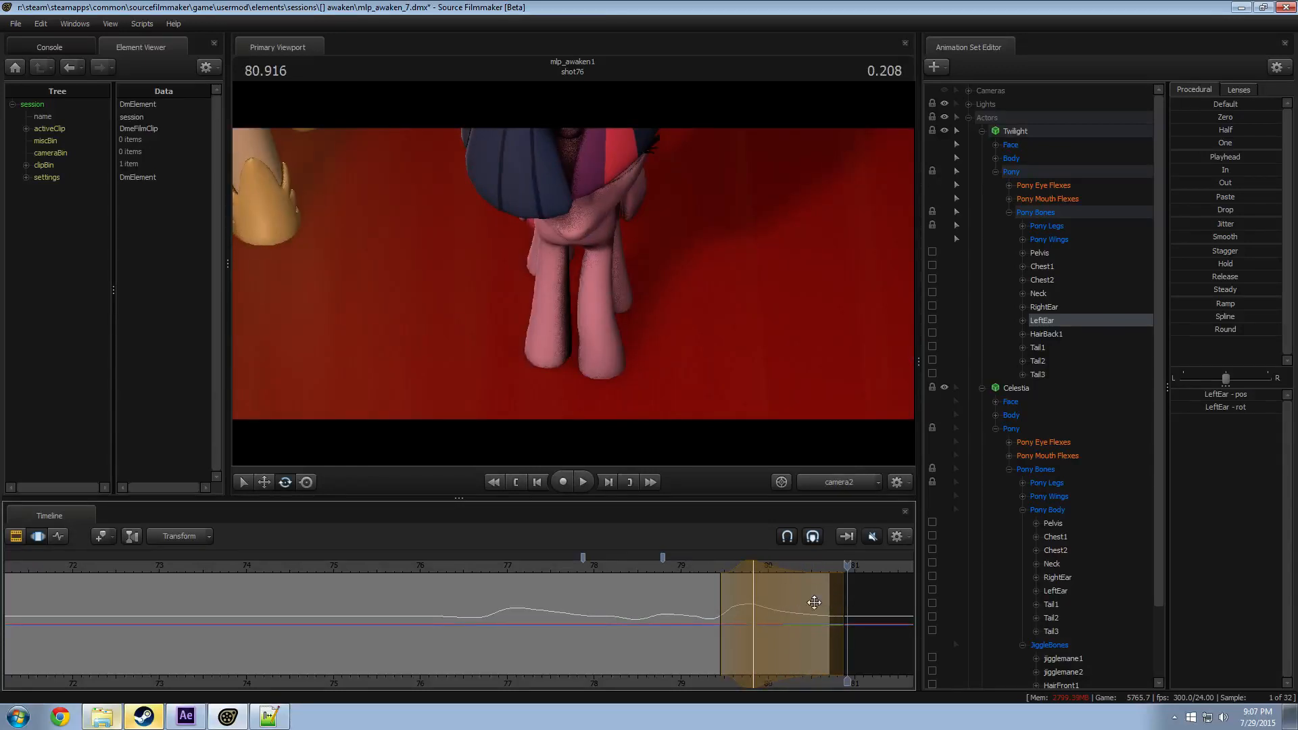
{"action": "left_click", "coordinate": [684, 564]}
{"action": "key", "text": "space"}
{"action": "key", "text": "space"}
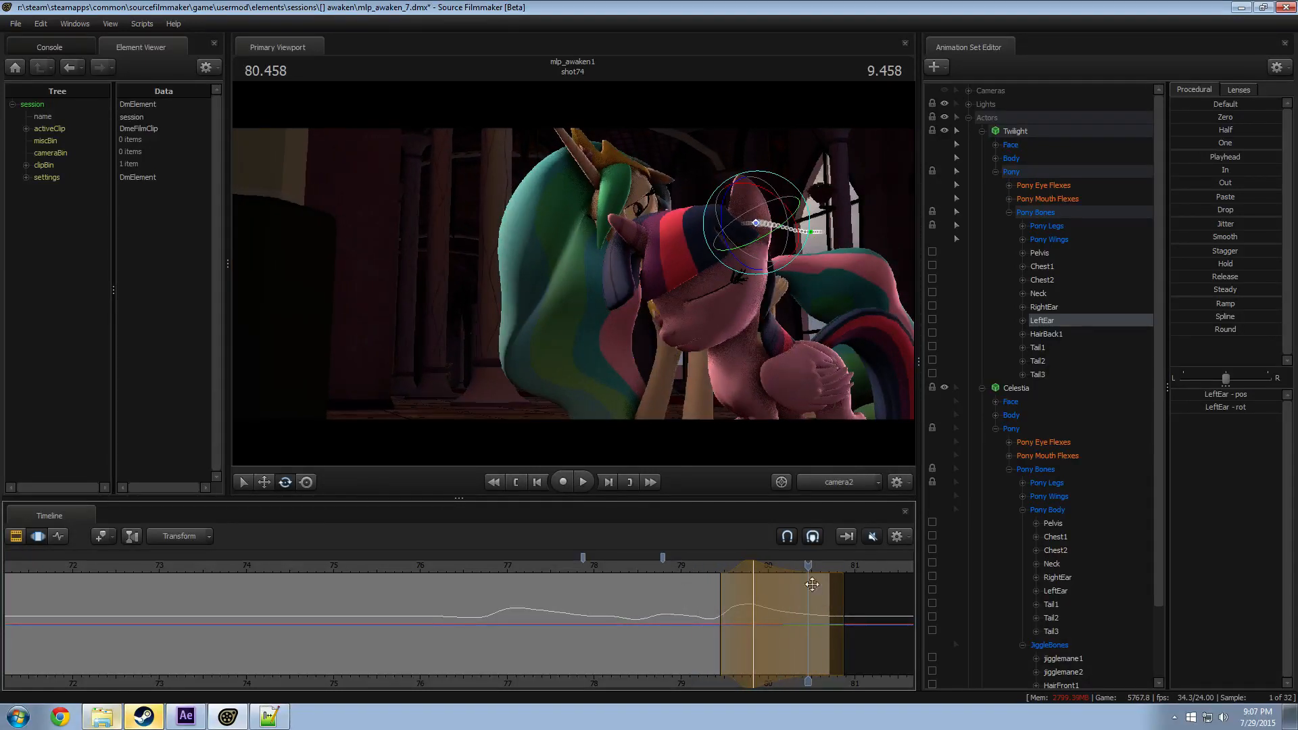
{"action": "left_click", "coordinate": [682, 564]}
{"action": "key", "text": "space"}
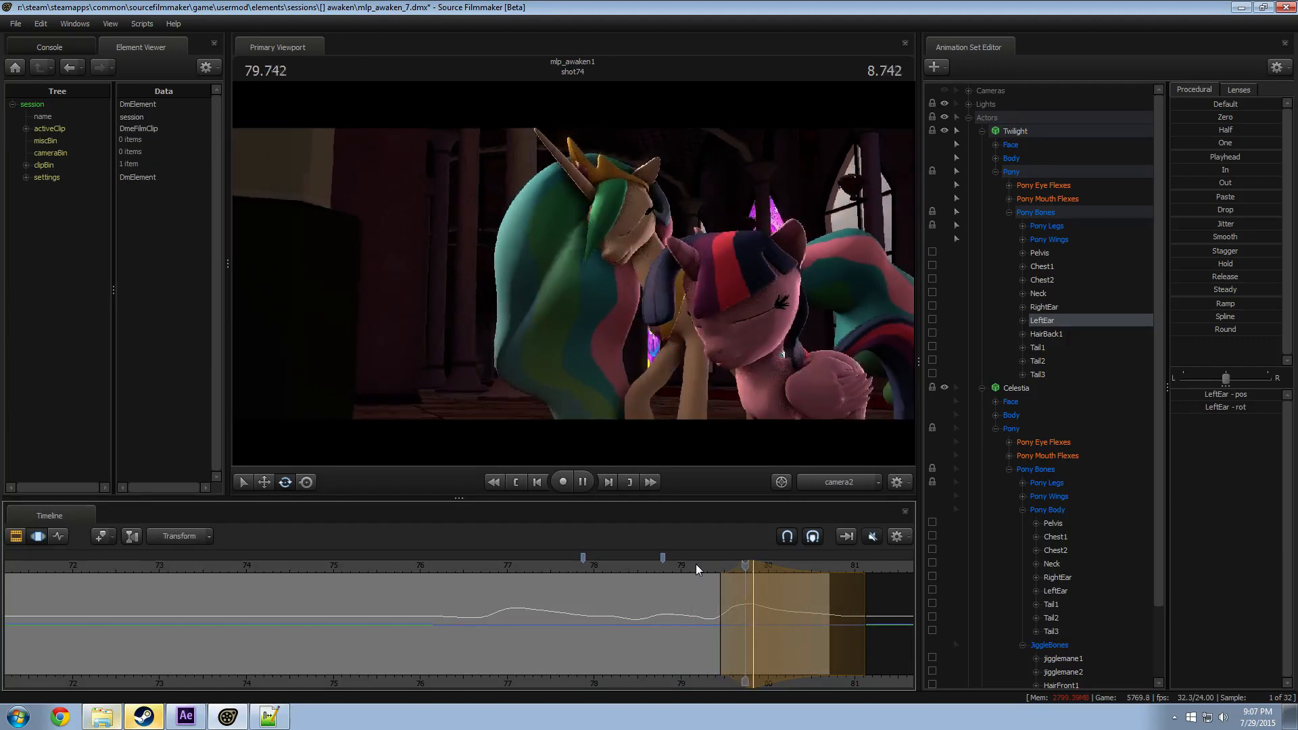
{"action": "key", "text": "space"}
Step: Try rotating LeftEar slightly at 80.291 s within a new selection from about 79.9 to 80.7 s, and play it back
{"action": "left_click_drag", "start_coordinate": [765, 606], "coordinate": [795, 610]}
{"action": "key", "text": "Escape"}
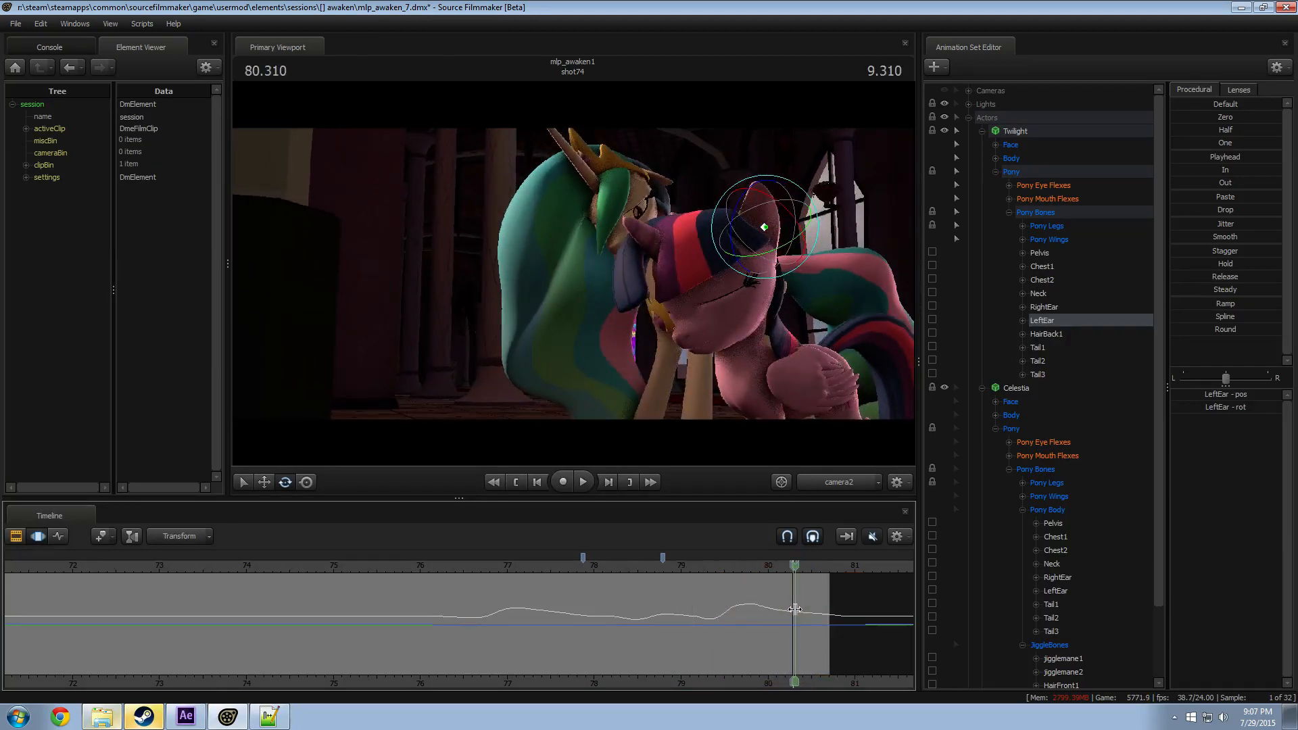
{"action": "left_click", "coordinate": [794, 609]}
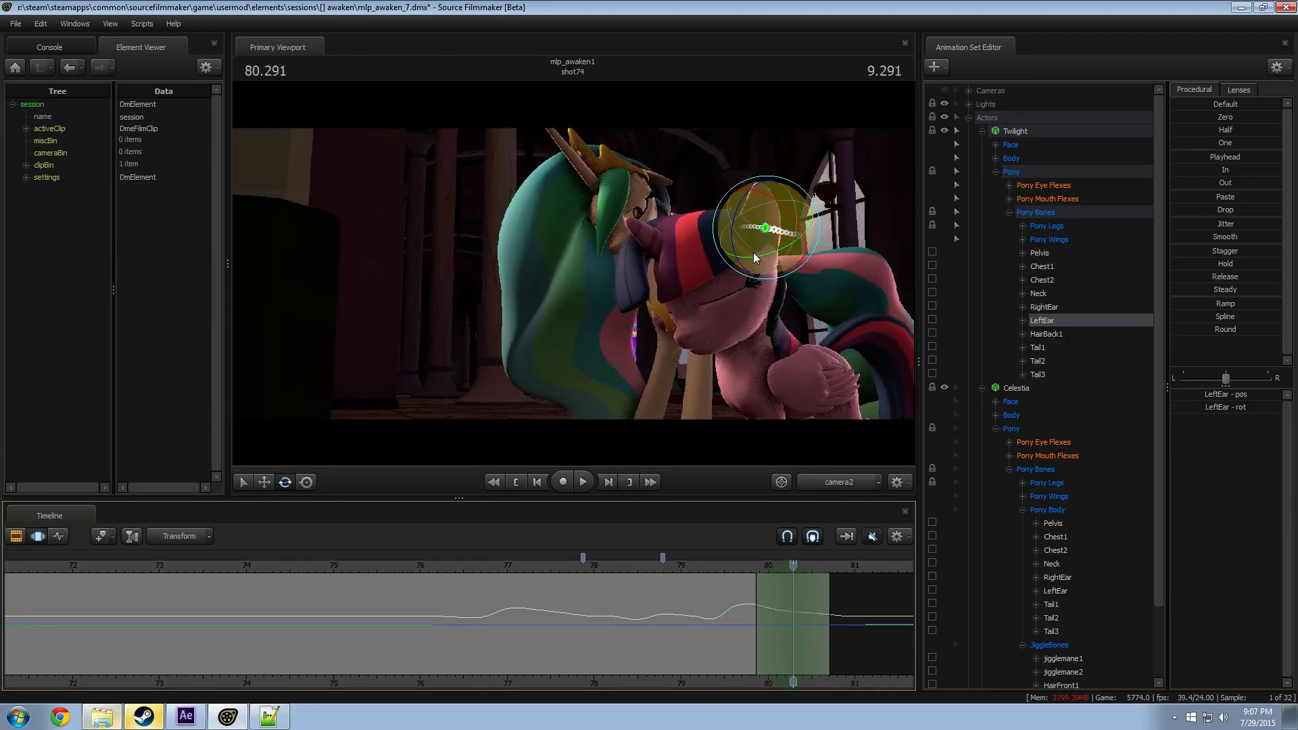
{"action": "left_click_drag", "start_coordinate": [754, 253], "coordinate": [757, 255]}
{"action": "key", "text": "space"}
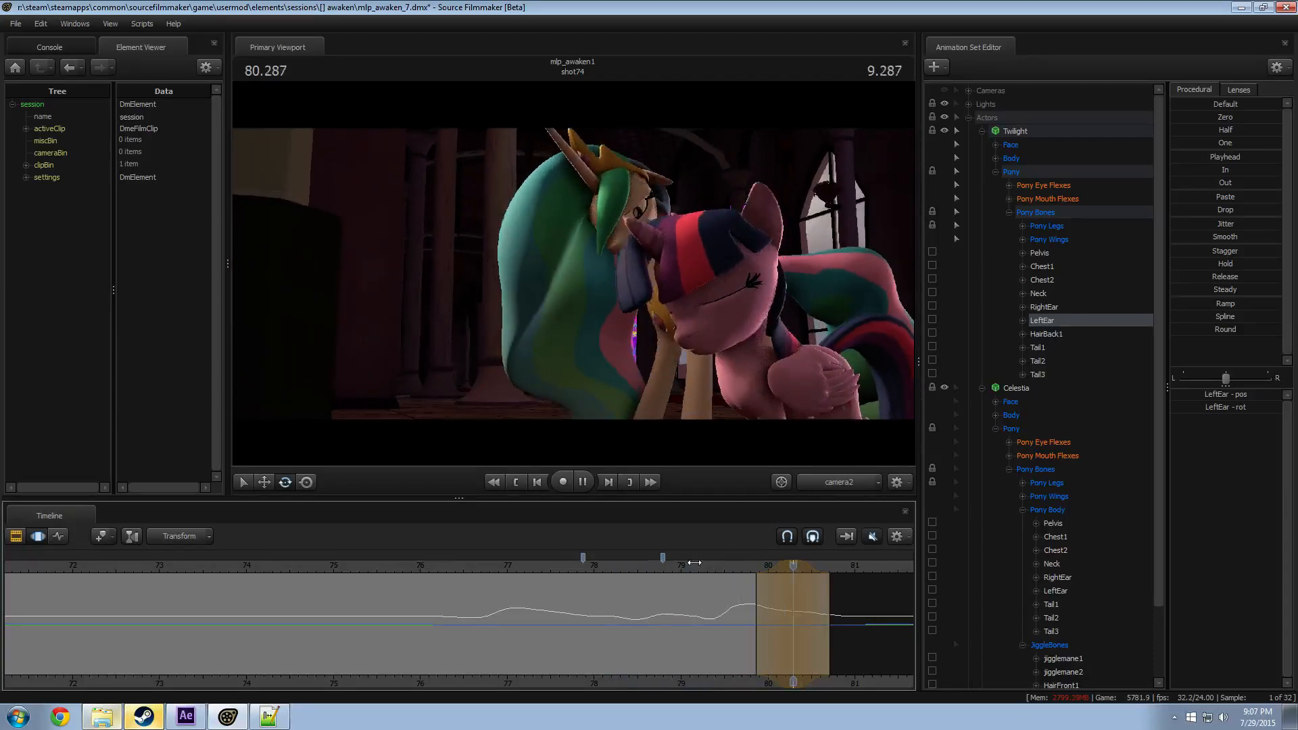
Step: Try a procedural preset on LeftEar up to about 80.7 s, moving the hold's start from about 79.5 to 79.7 s between playbacks
{"action": "key", "text": "space"}
{"action": "left_click_drag", "start_coordinate": [789, 597], "coordinate": [733, 612]}
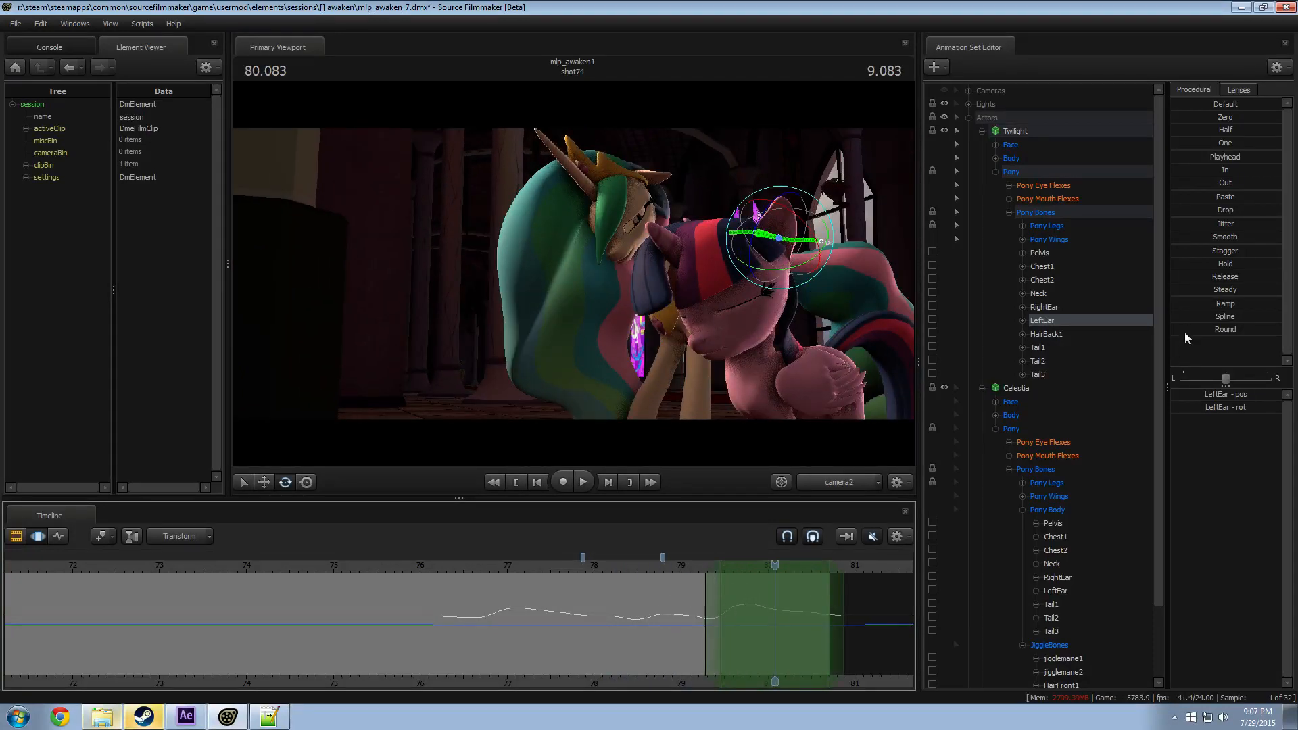
{"action": "left_click_drag", "start_coordinate": [1185, 331], "coordinate": [1210, 330]}
{"action": "key", "text": "space"}
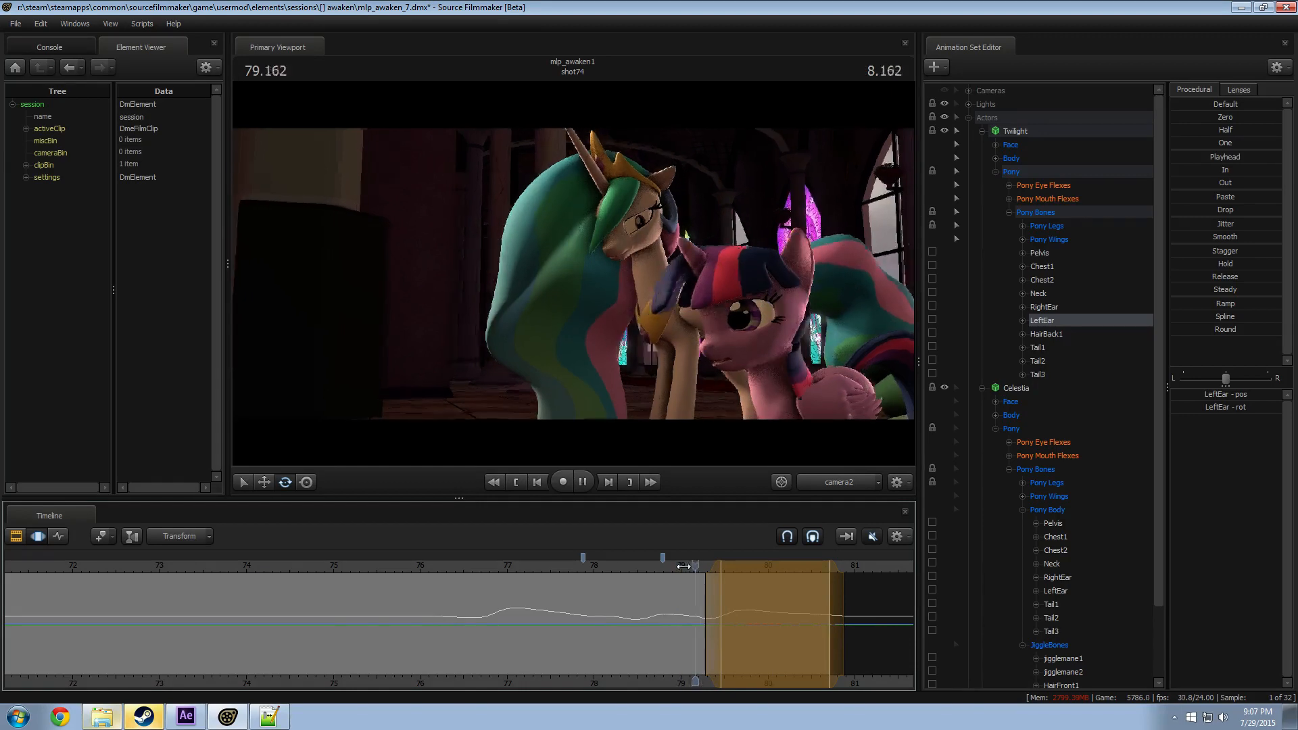
{"action": "key", "text": "space"}
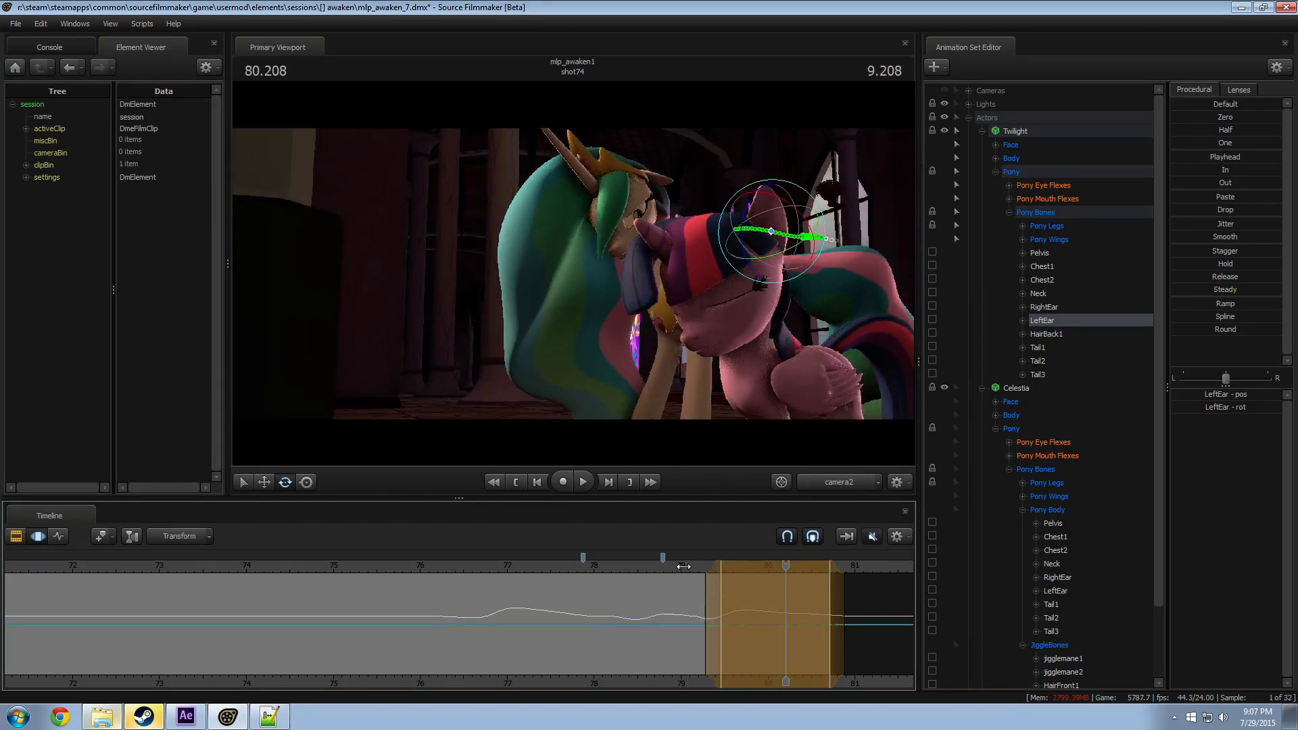
{"action": "key", "text": "space"}
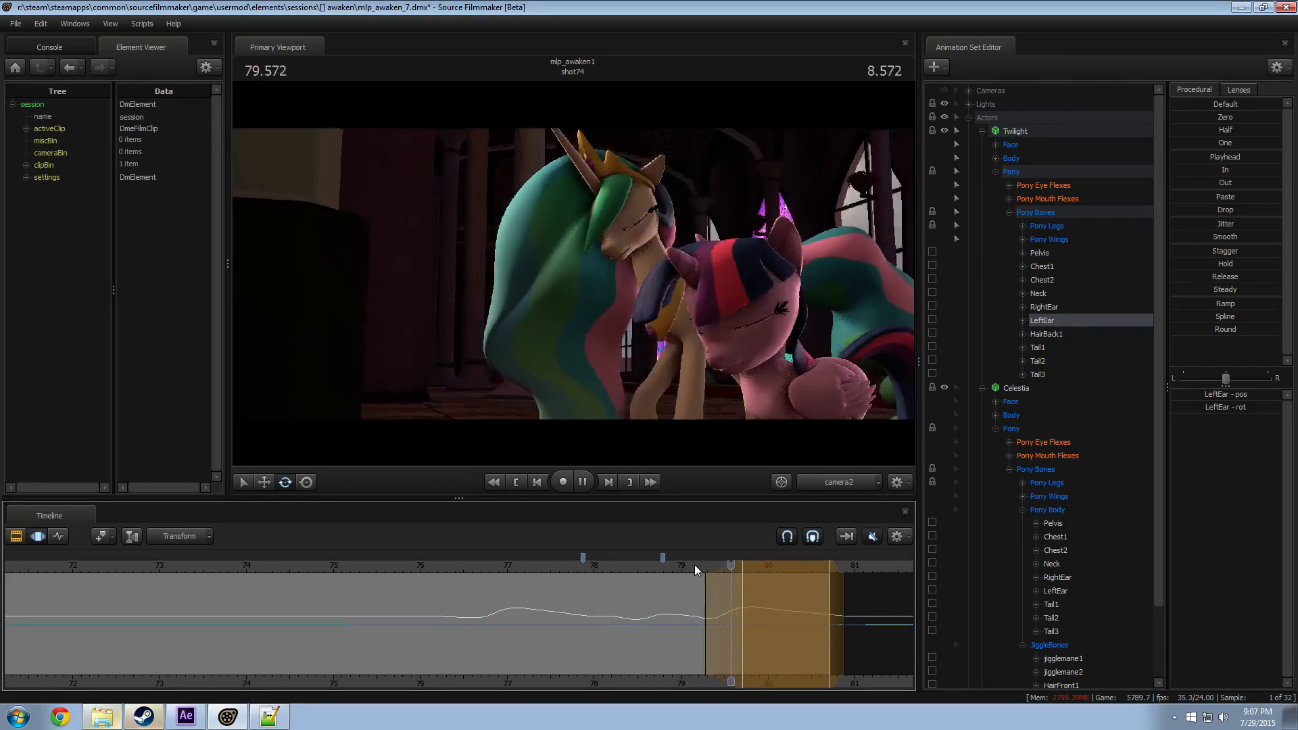
{"action": "key", "text": "space"}
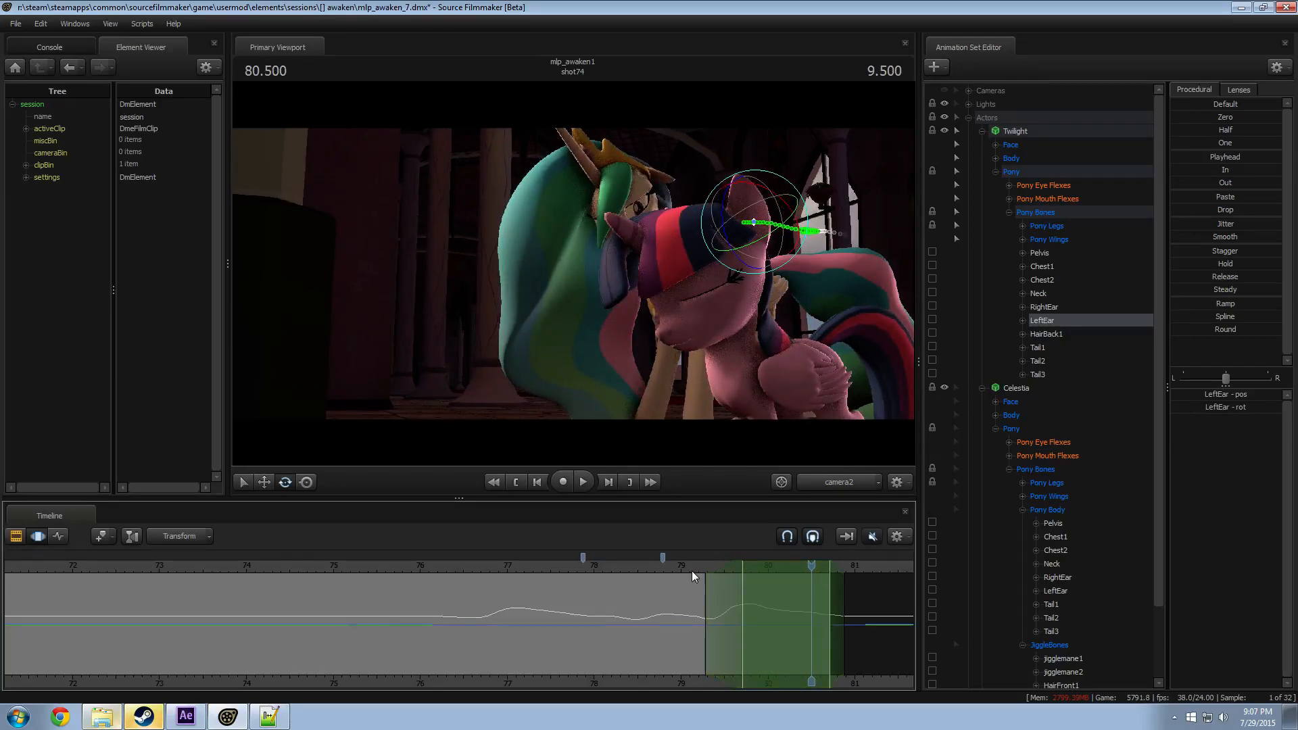
Step: Undo the recent LeftEar rotation, timing and preset changes after 79.583 s and replay the motion from about 79.2 s
{"action": "key", "text": "ctrl+z"}
{"action": "key", "text": "ctrl+z"}
{"action": "key", "text": "ctrl+z"}
{"action": "key", "text": "ctrl+z"}
{"action": "key", "text": "ctrl+z"}
{"action": "key", "text": "ctrl+z"}
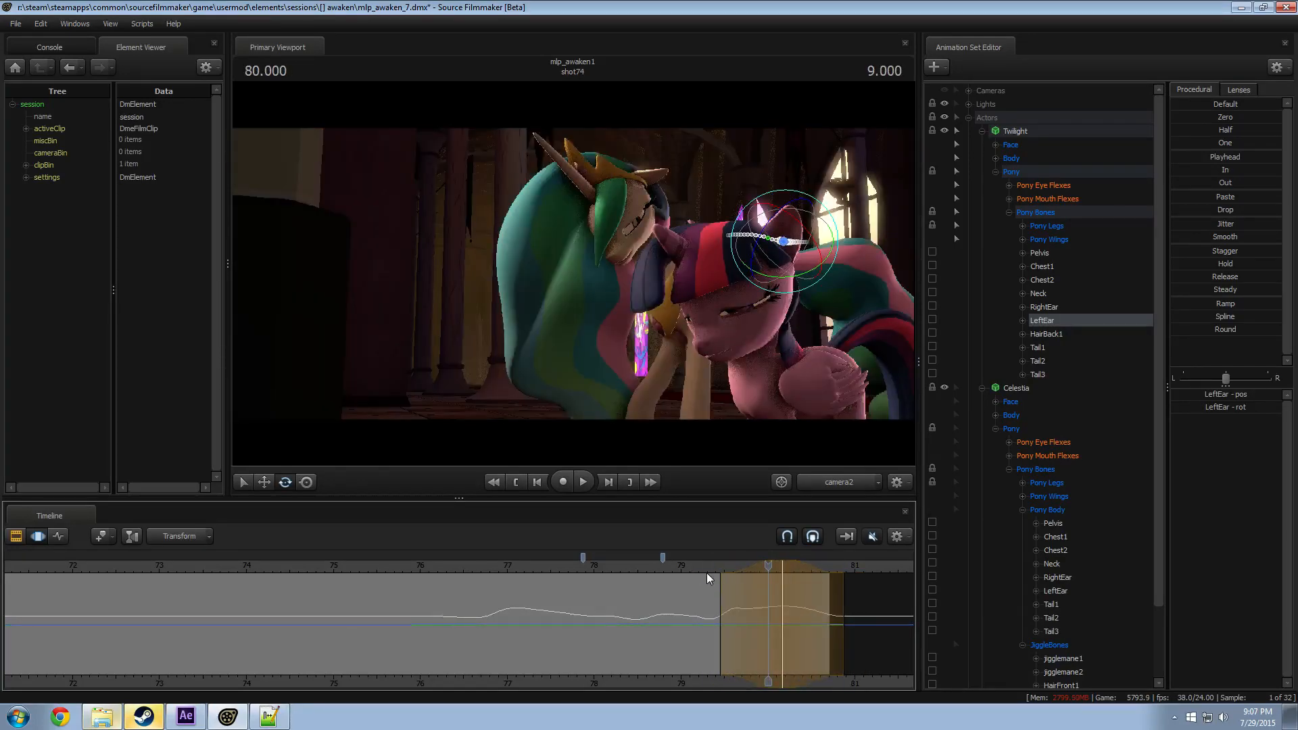
{"action": "left_click", "coordinate": [696, 566]}
{"action": "key", "text": "space"}
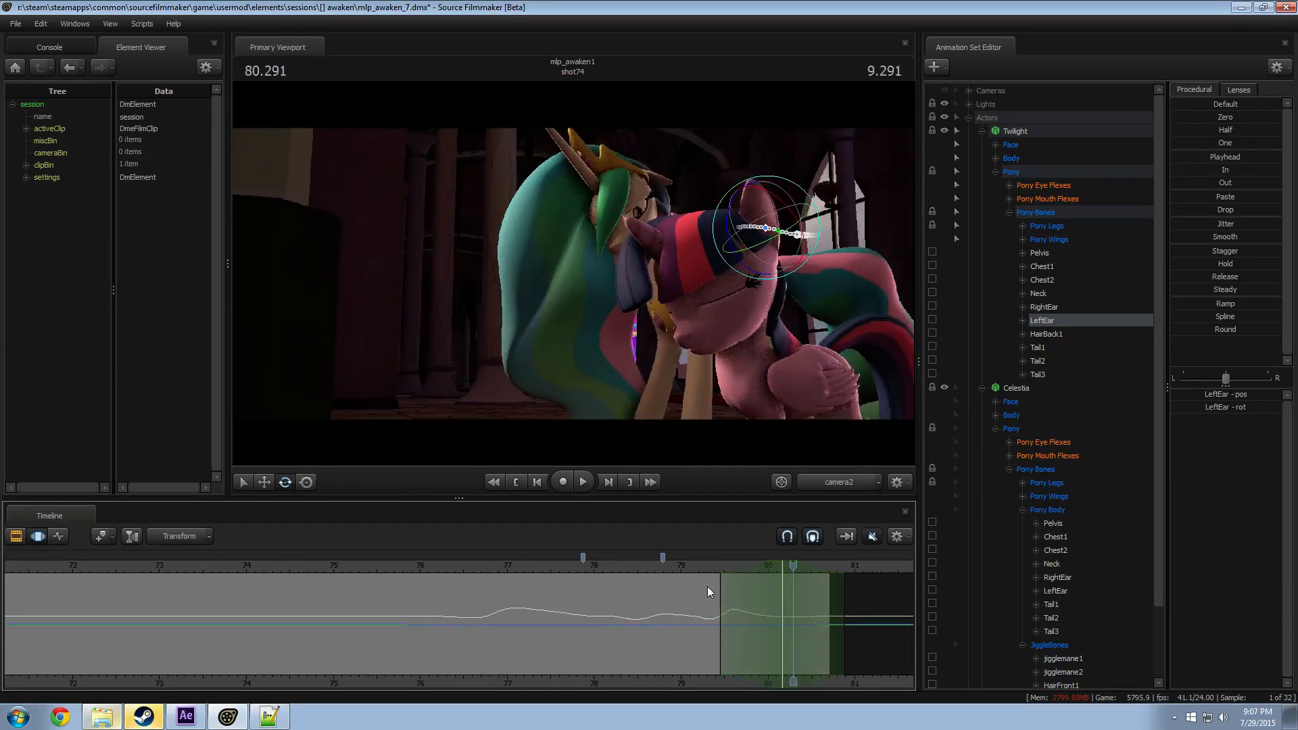
Step: Rotate Twilight's LeftEar bone at 80.291 s within a selection from about 79.6 to 81 s, and play it back
{"action": "left_click_drag", "start_coordinate": [751, 598], "coordinate": [795, 602]}
{"action": "left_click", "coordinate": [795, 602], "text": "shift"}
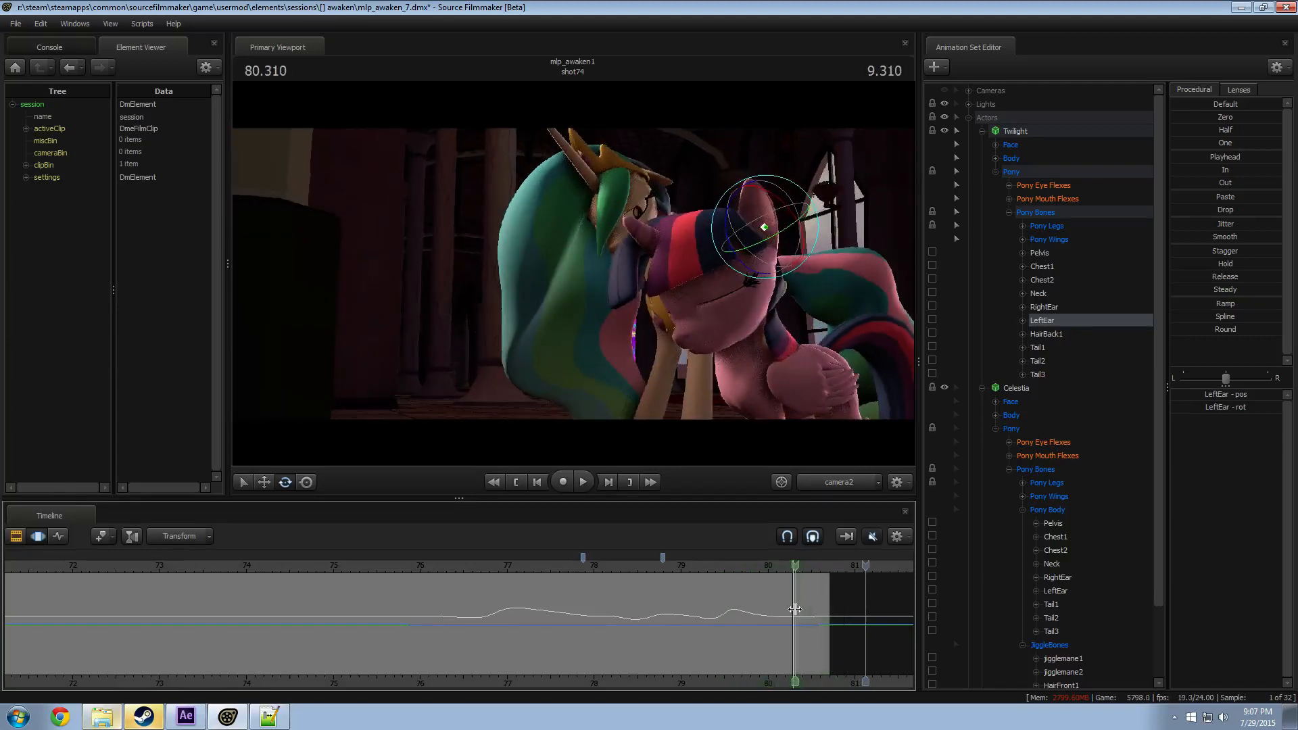
{"action": "scroll", "coordinate": [790, 602], "scroll_direction": "up", "scroll_amount": 5, "text": "shift"}
{"action": "left_click_drag", "start_coordinate": [764, 257], "coordinate": [785, 223]}
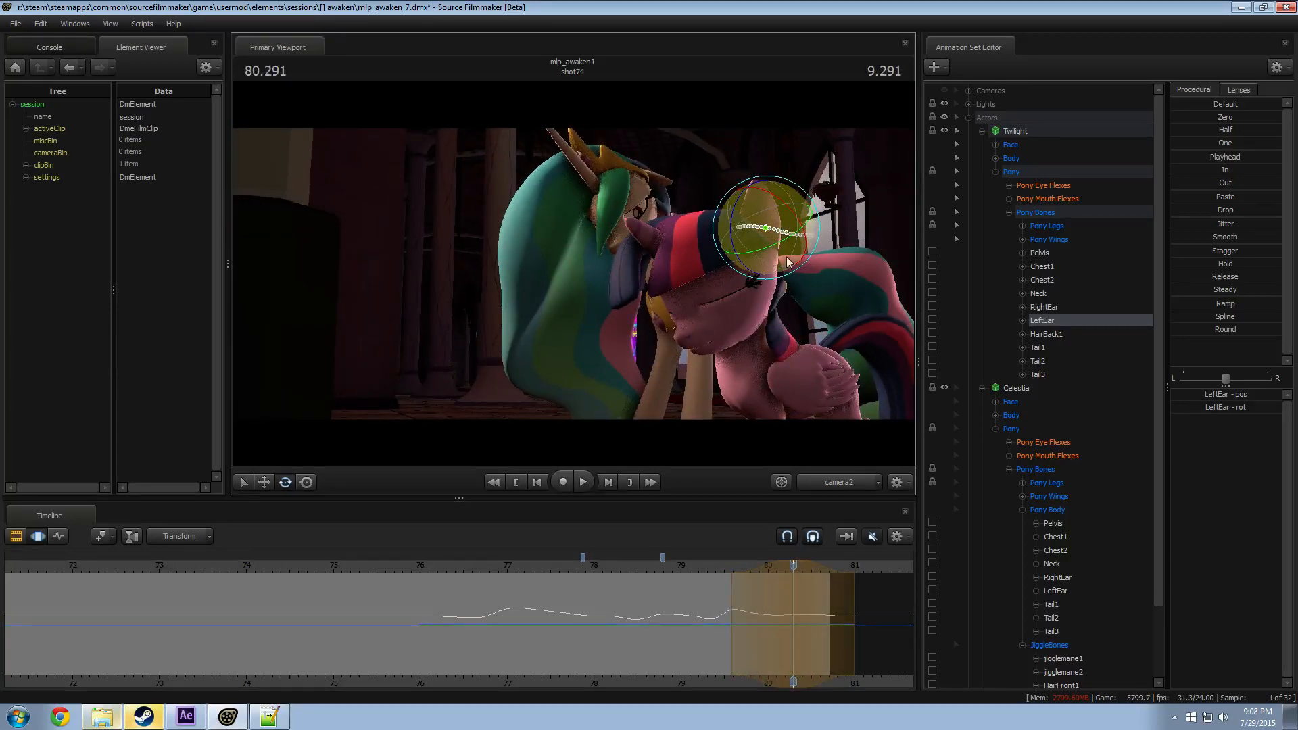
{"action": "key", "text": "space"}
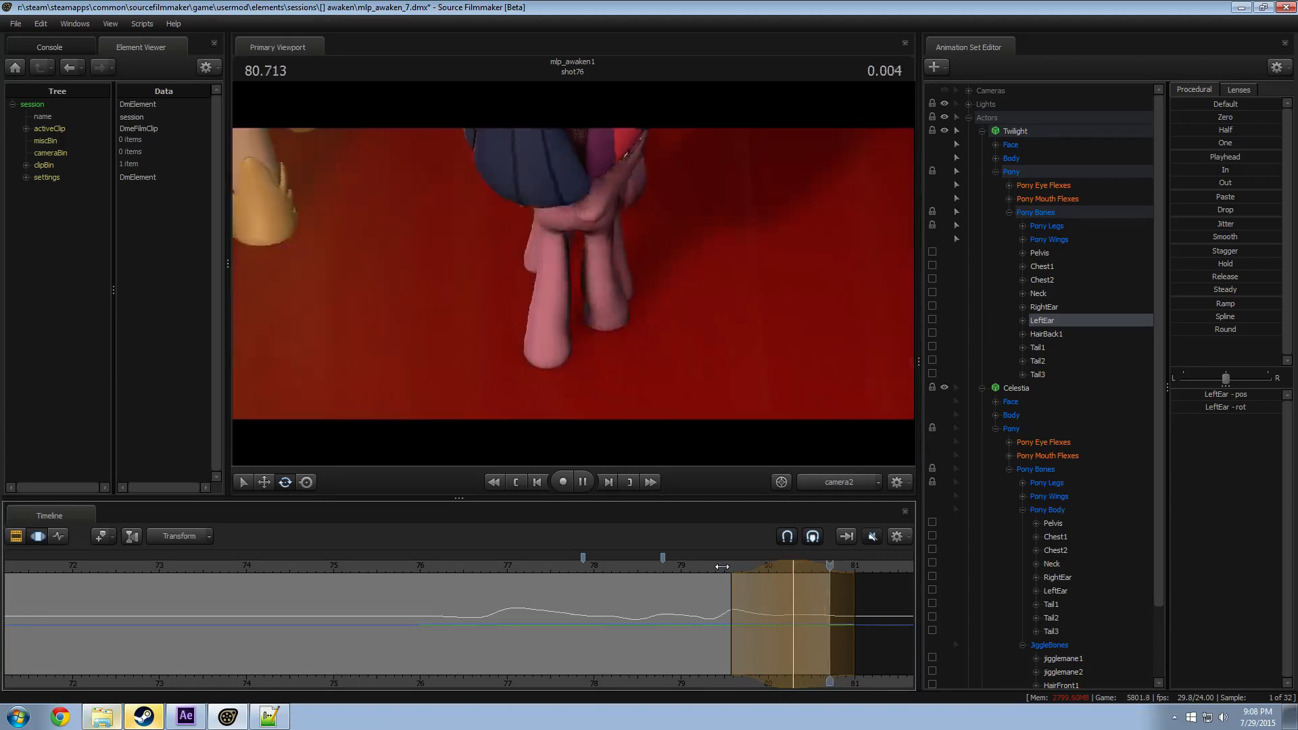
{"action": "key", "text": "space"}
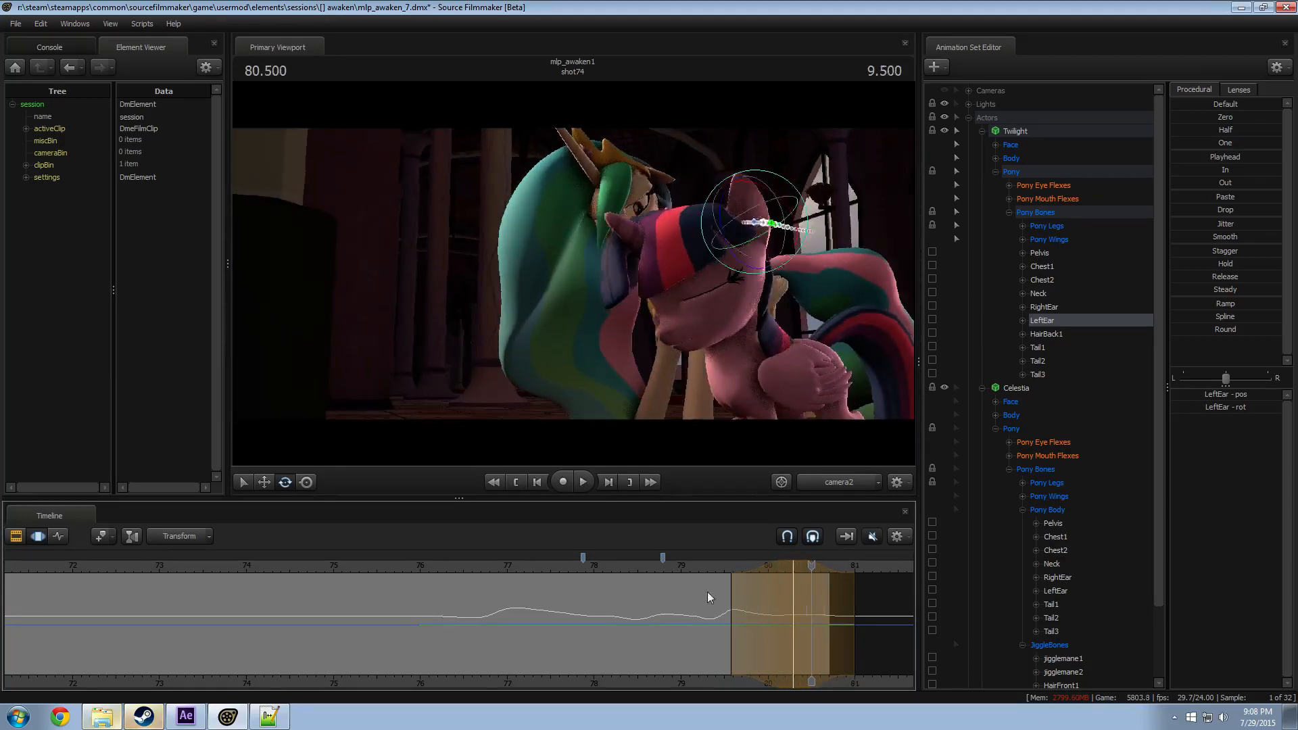
Step: Rotate Twilight's RightEar bone at 79.375 s within a selection from about 79.1 to 79.6 s, and play it back
{"action": "mouse_move", "coordinate": [707, 597]}
{"action": "left_mouse_down"}
{"action": "mouse_move", "coordinate": [695, 605]}
{"action": "mouse_move", "coordinate": [713, 614]}
{"action": "left_mouse_up"}
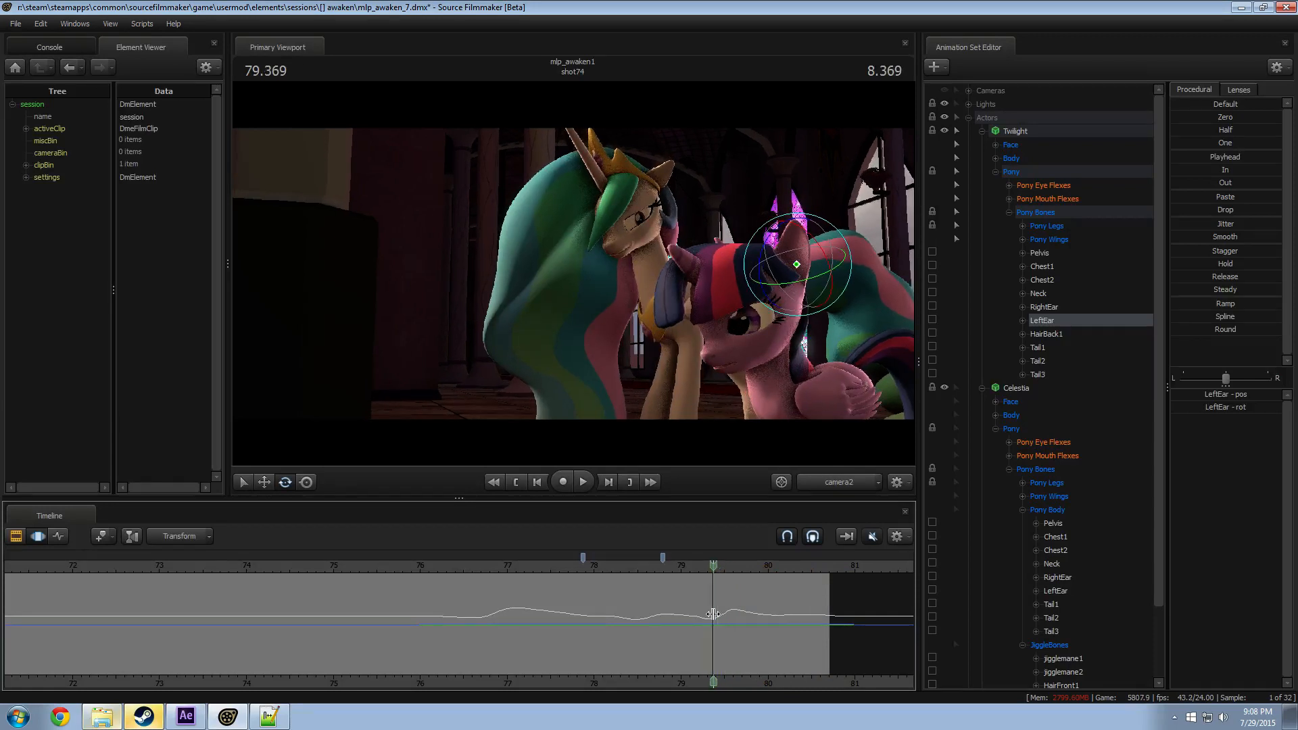
{"action": "left_click", "coordinate": [732, 275]}
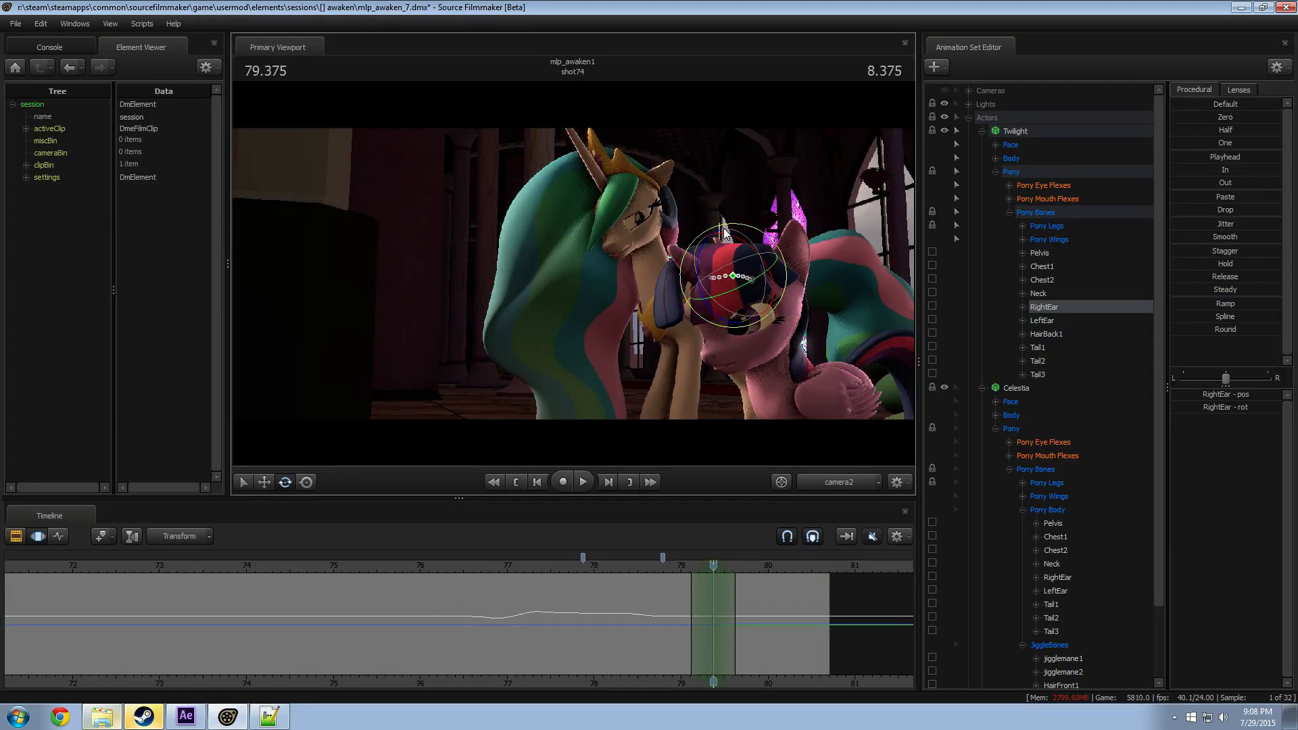
{"action": "left_click", "coordinate": [674, 567]}
{"action": "key", "text": "space"}
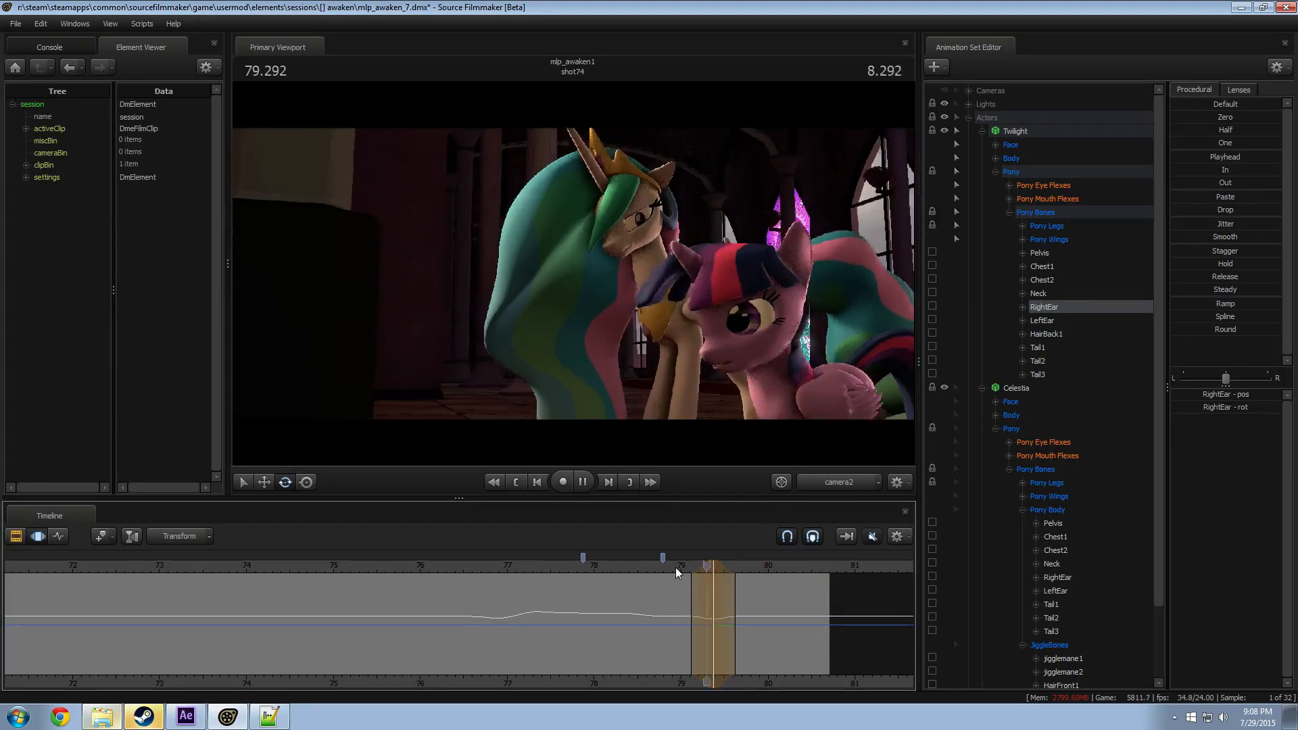
{"action": "key", "text": "space"}
Step: Rotate RightEar at 79.583 s within a selection ending near 80.1 s, shift that rotation slightly later, and play it back
{"action": "left_click_drag", "start_coordinate": [706, 593], "coordinate": [774, 591]}
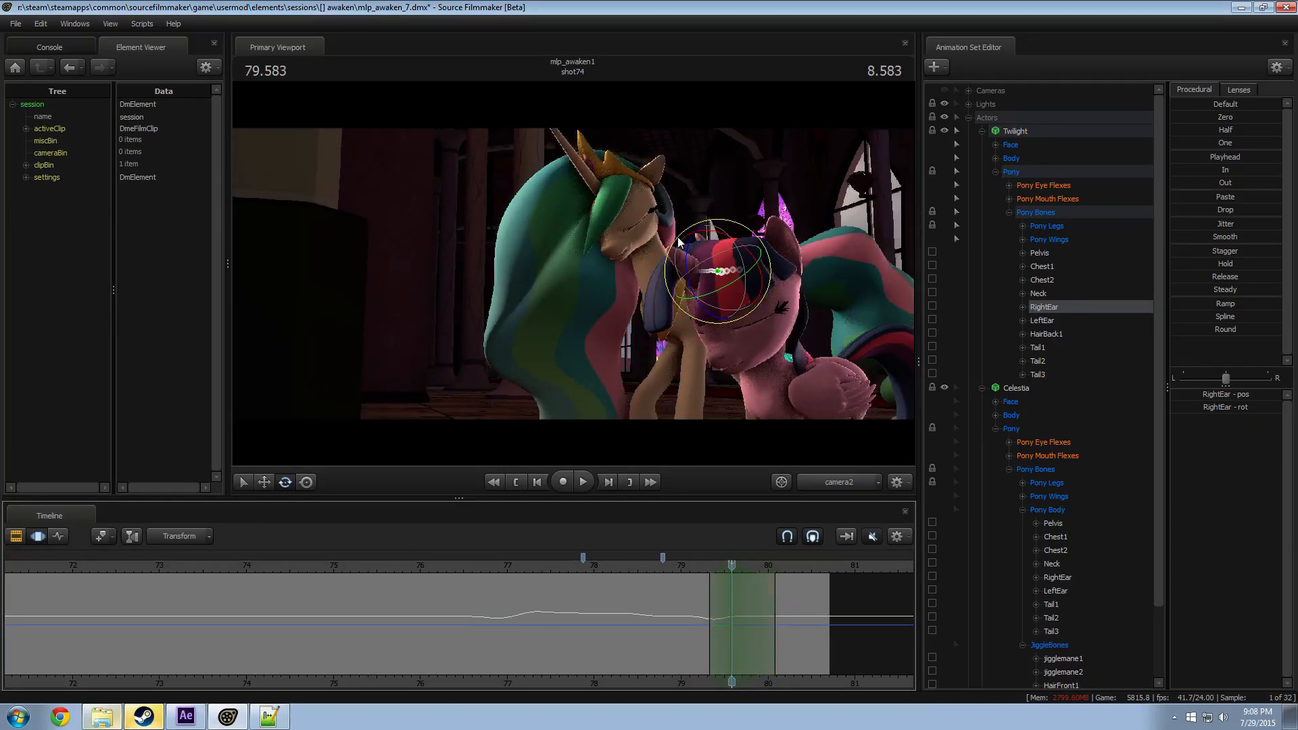
{"action": "key", "text": "space"}
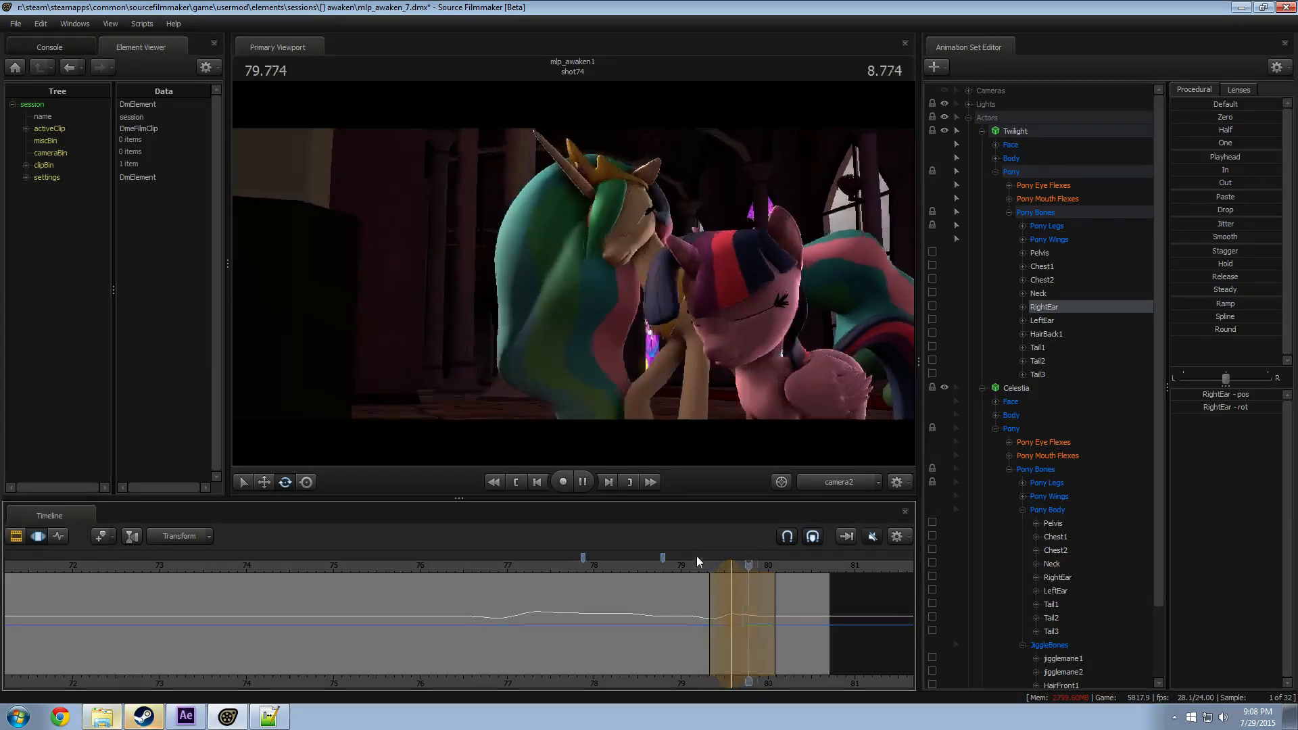
{"action": "key", "text": "space"}
{"action": "left_click", "coordinate": [695, 565]}
{"action": "key", "text": "space"}
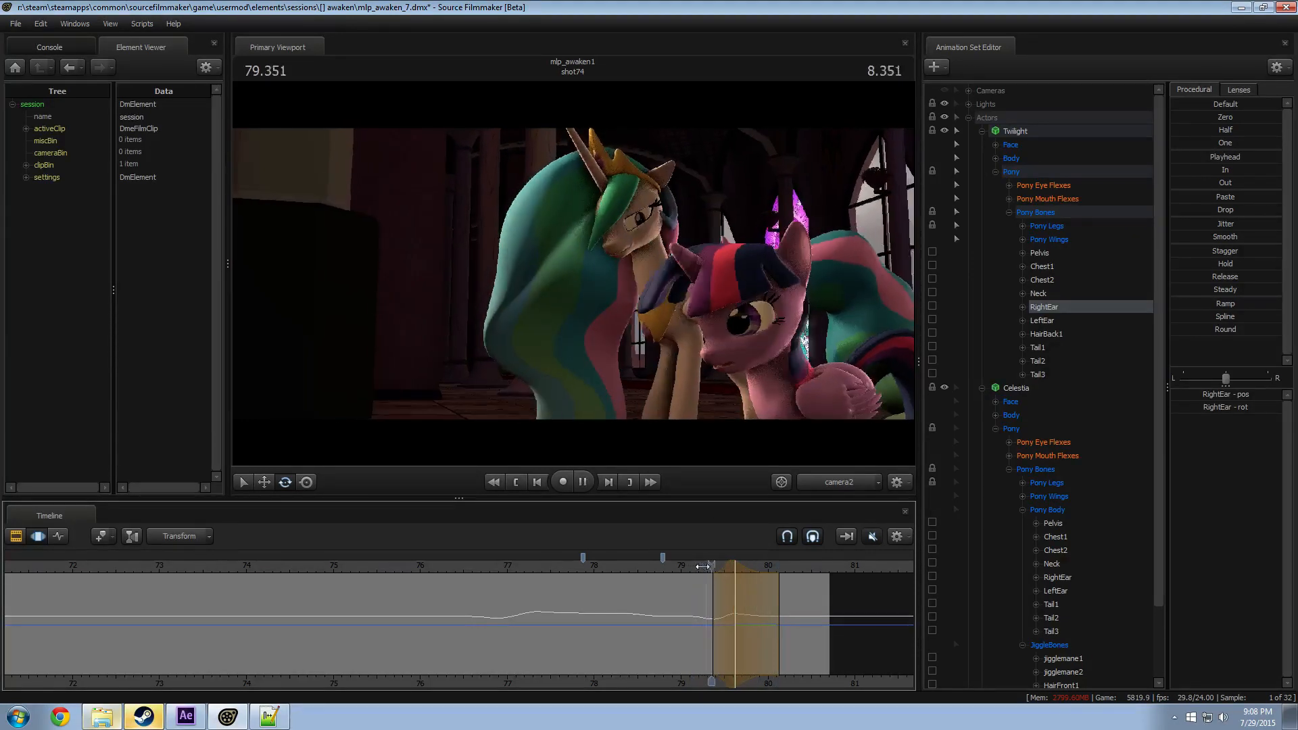
Step: Examine Twilight's ear motion by replaying the shot from about 74.7 s and repeatedly from about 78.5 s
{"action": "key", "text": "space"}
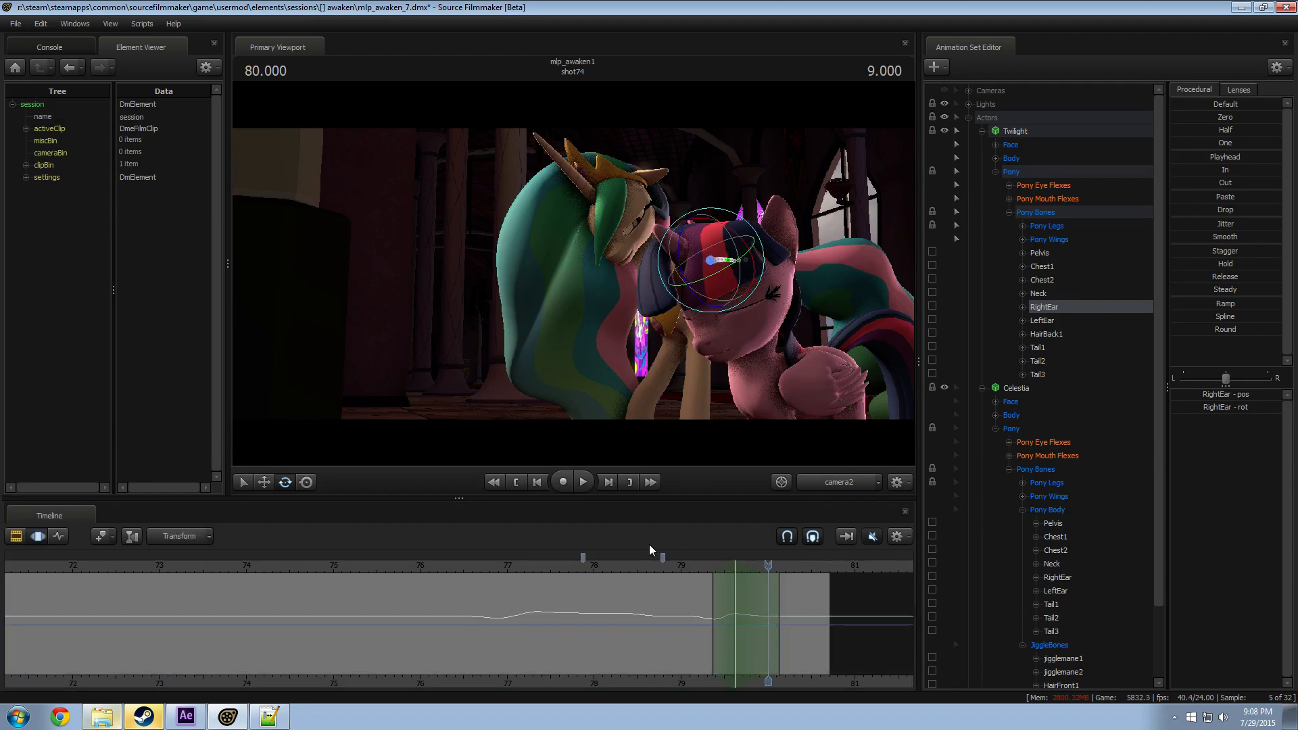
{"action": "left_click_drag", "start_coordinate": [237, 566], "coordinate": [308, 569]}
{"action": "scroll", "coordinate": [371, 576], "scroll_direction": "down", "scroll_amount": 5}
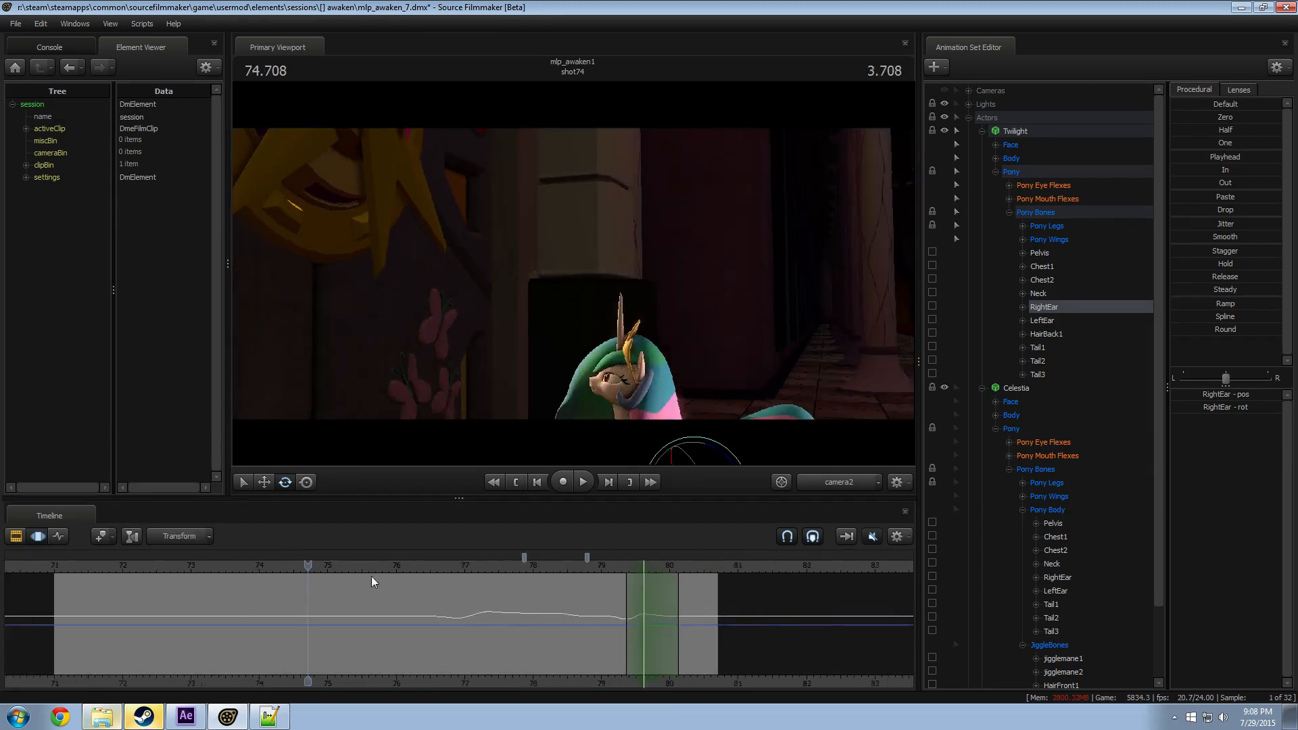
{"action": "key", "text": "space"}
{"action": "left_click", "coordinate": [469, 569]}
{"action": "key", "text": "space"}
{"action": "scroll", "coordinate": [481, 579], "scroll_direction": "up", "scroll_amount": 2}
{"action": "scroll", "coordinate": [480, 580], "scroll_direction": "up", "scroll_amount": 1}
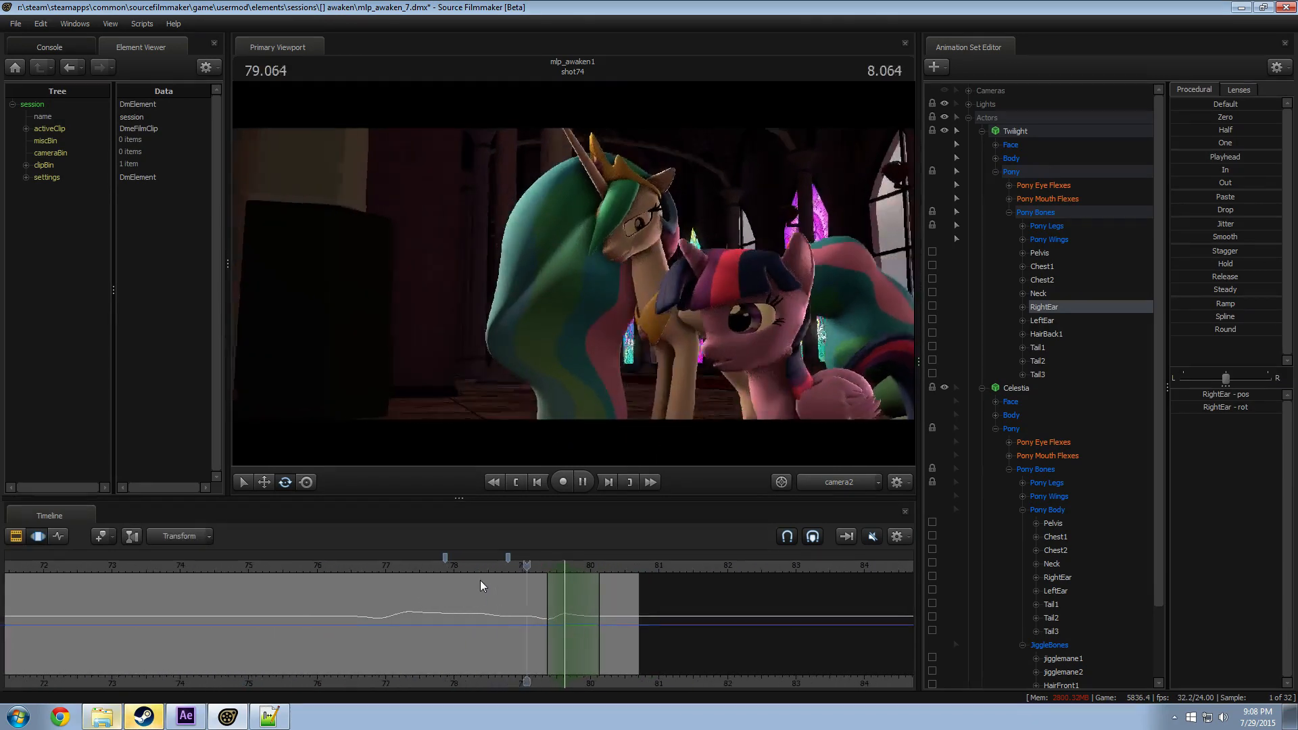
{"action": "left_click", "coordinate": [414, 567]}
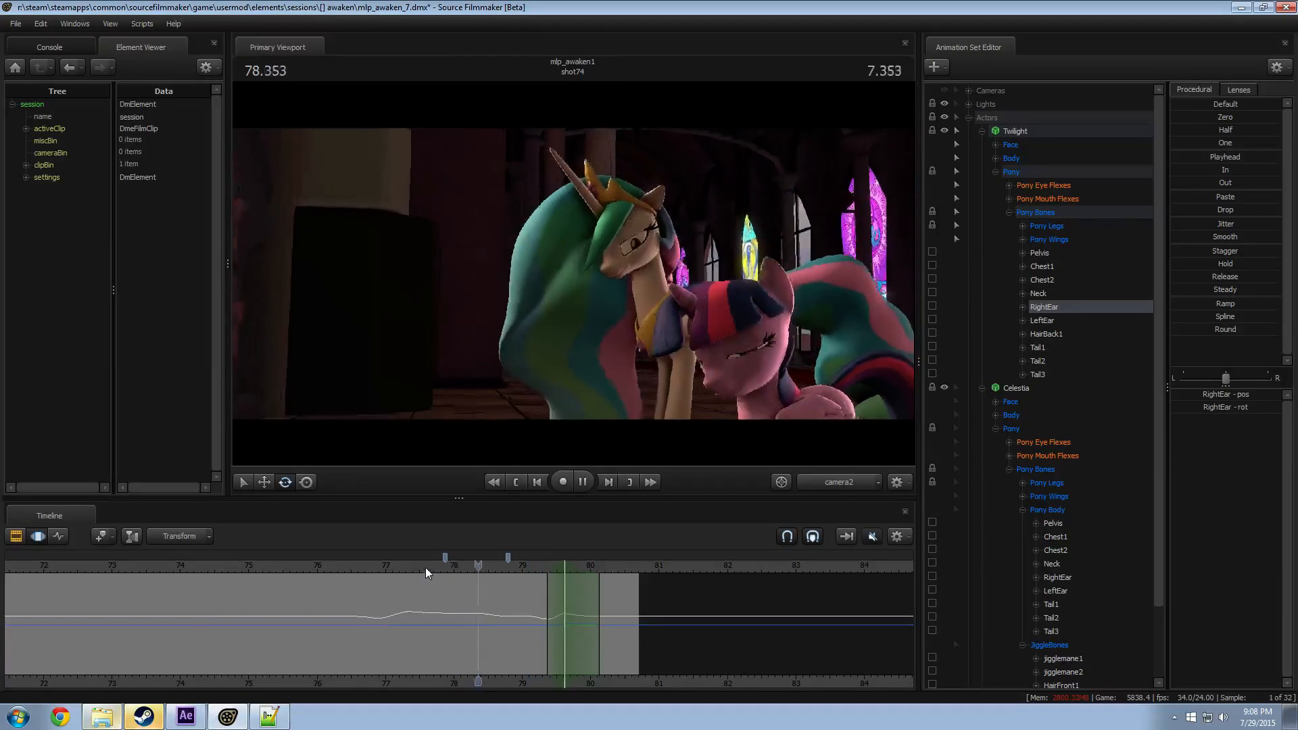
{"action": "left_click", "coordinate": [494, 563]}
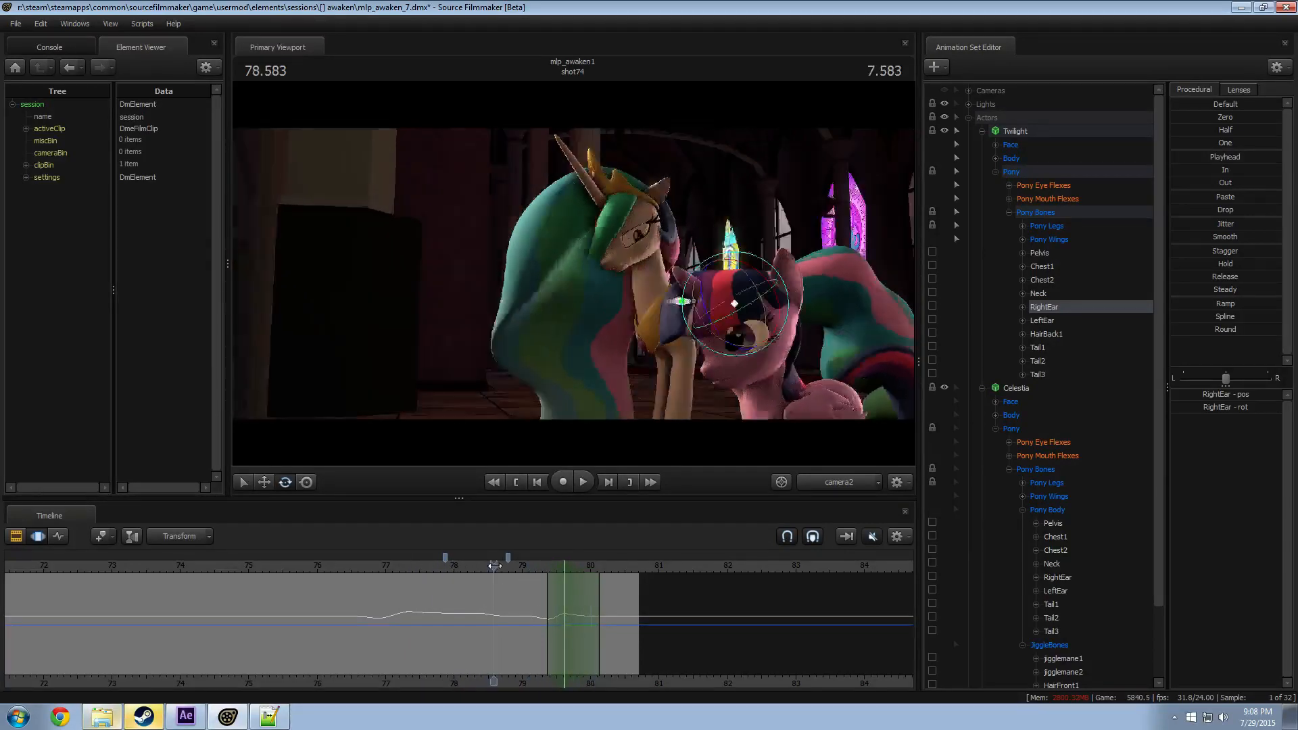
{"action": "key", "text": "space"}
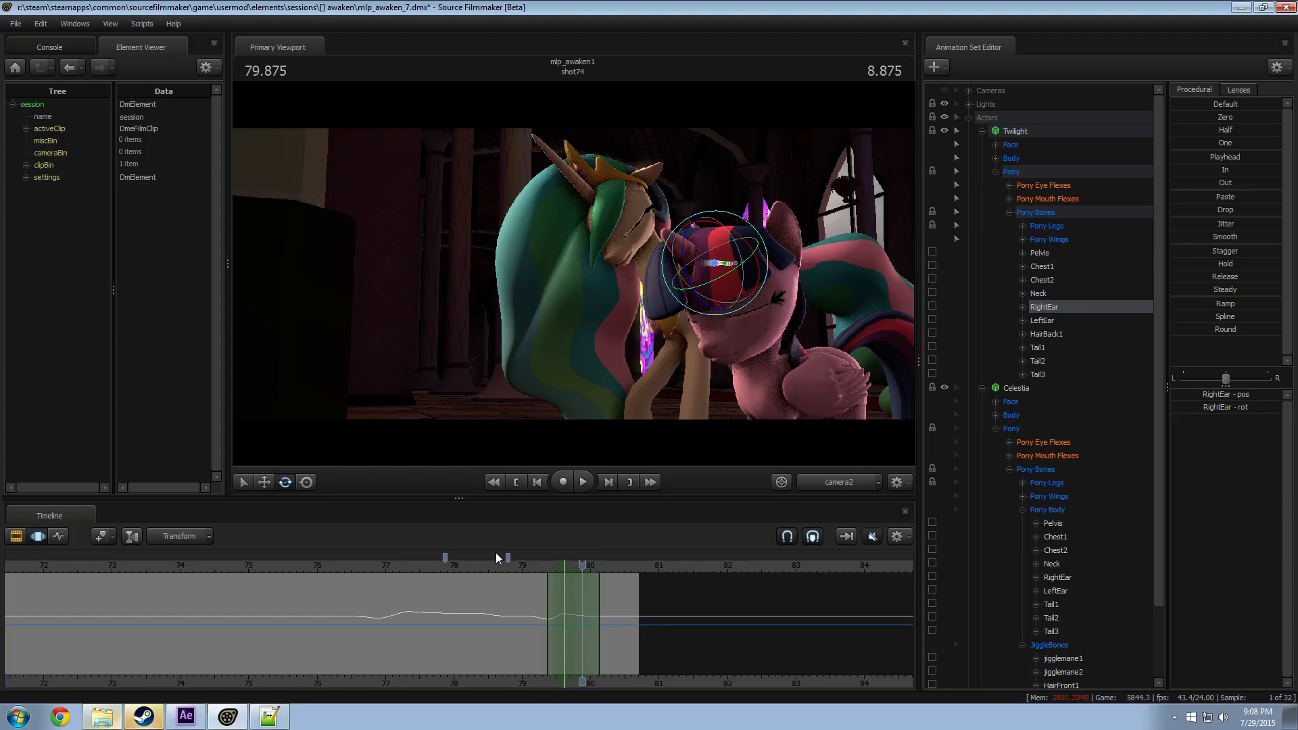
{"action": "left_click", "coordinate": [500, 563]}
{"action": "key", "text": "space"}
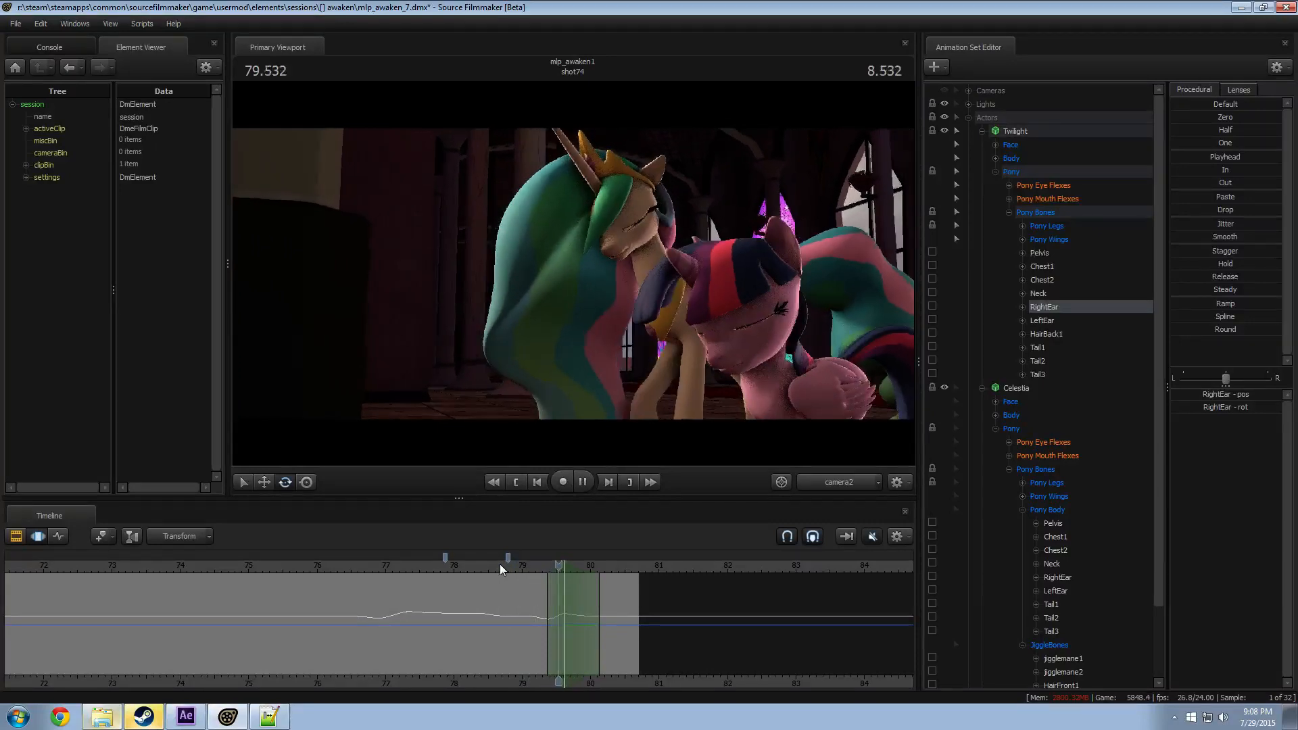
{"action": "key", "text": "space"}
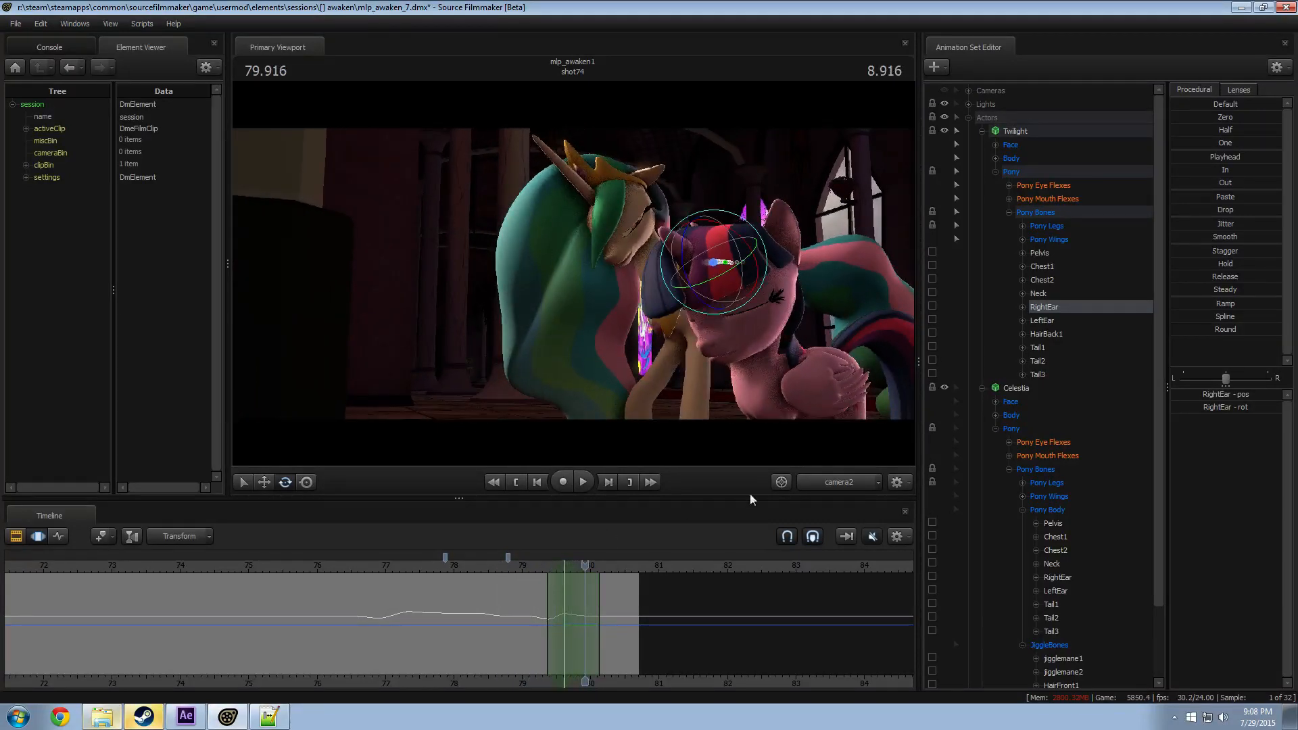
Step: Compare Twilight's motion after about 78 s by playing it back through both the Work Camera and camera2
{"action": "left_click", "coordinate": [837, 482]}
{"action": "left_click_drag", "start_coordinate": [575, 305], "coordinate": [608, 331]}
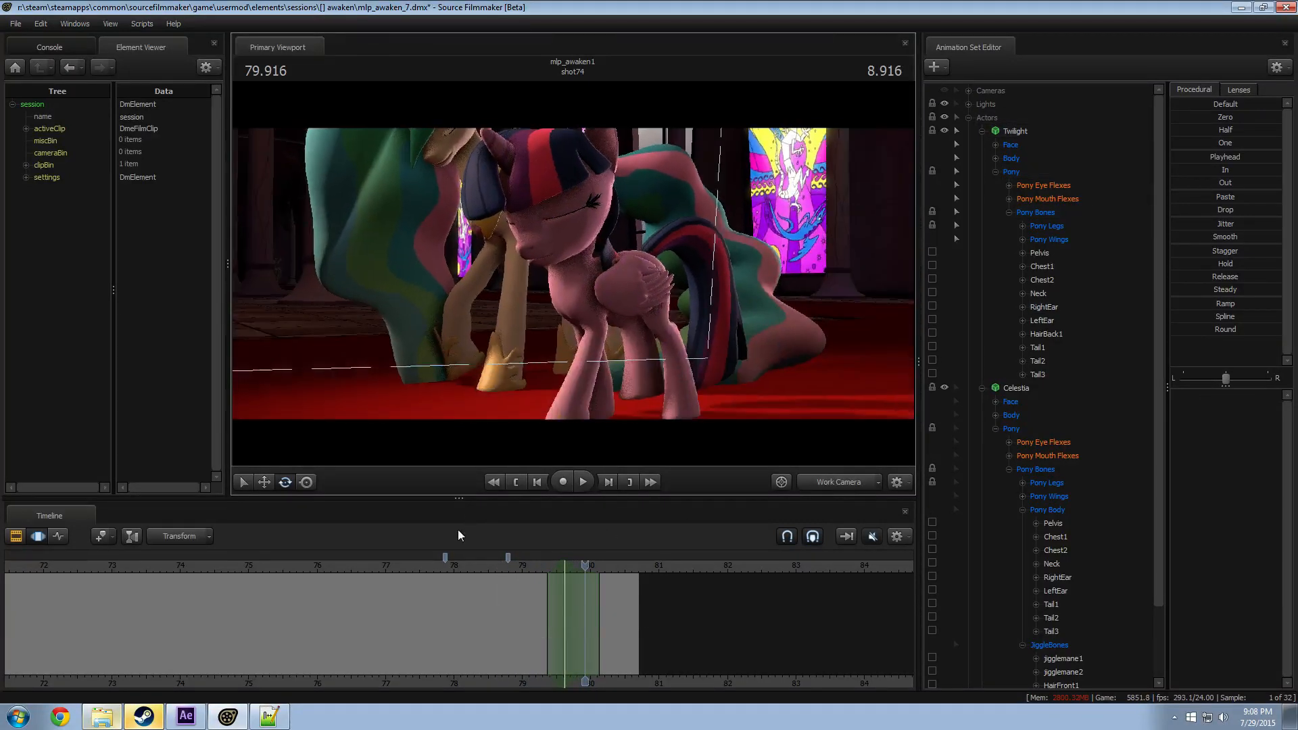
{"action": "left_click", "coordinate": [493, 570]}
{"action": "key", "text": "space"}
{"action": "left_click", "coordinate": [494, 570]}
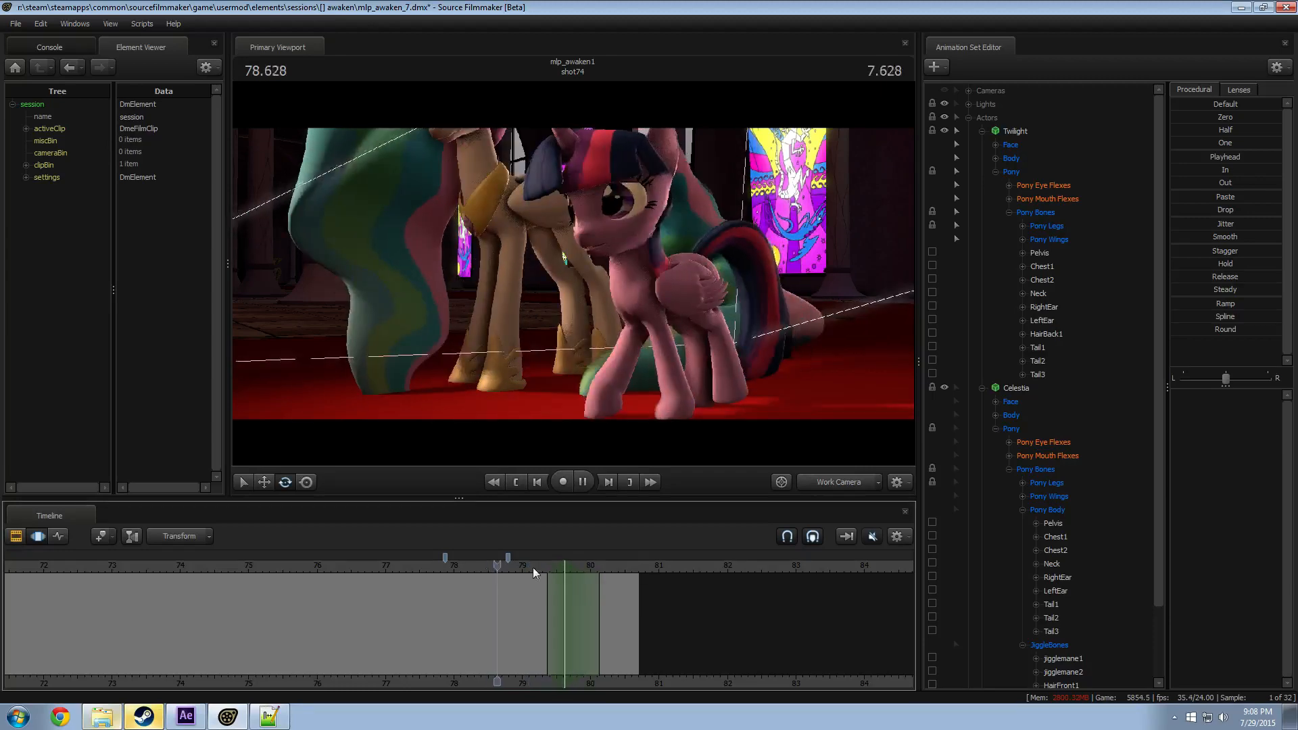
{"action": "left_click", "coordinate": [850, 481]}
{"action": "key", "text": "space"}
{"action": "left_click", "coordinate": [466, 567]}
{"action": "key", "text": "space"}
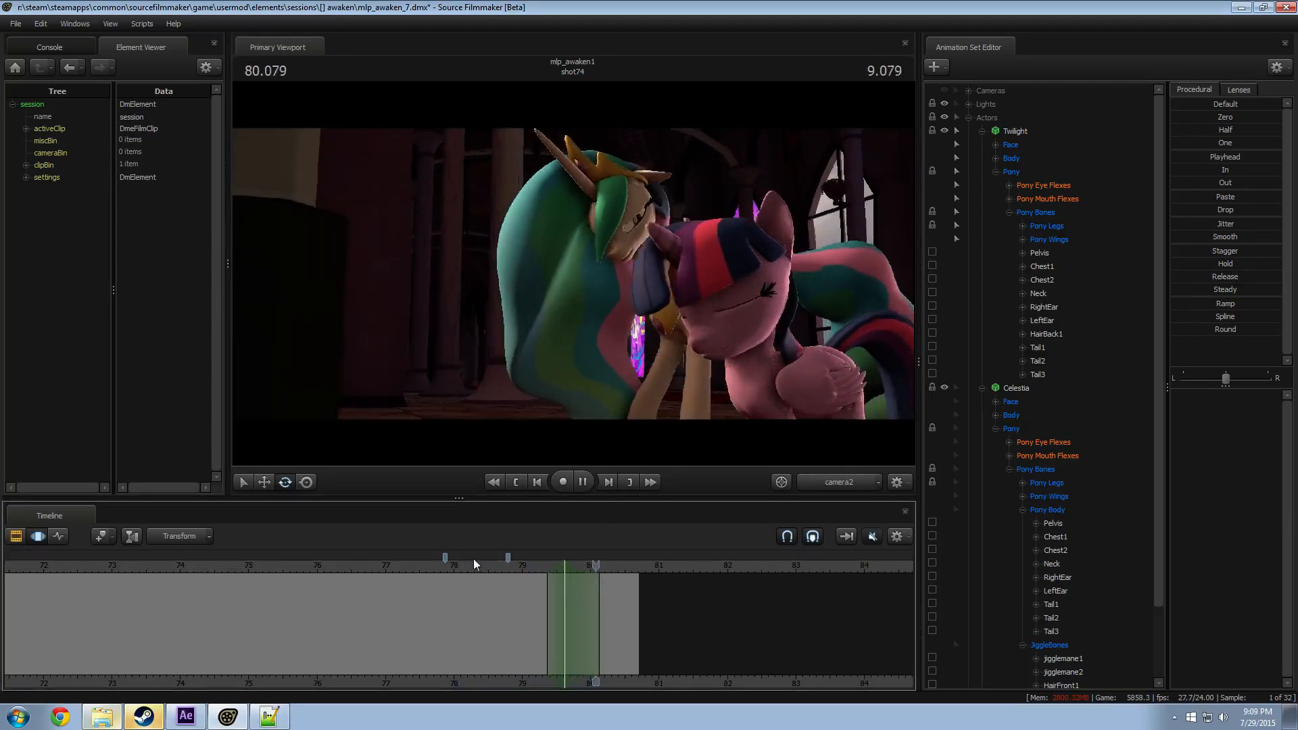
{"action": "left_click", "coordinate": [474, 562]}
{"action": "key", "text": "space"}
{"action": "left_click", "coordinate": [845, 483]}
{"action": "key", "text": "space"}
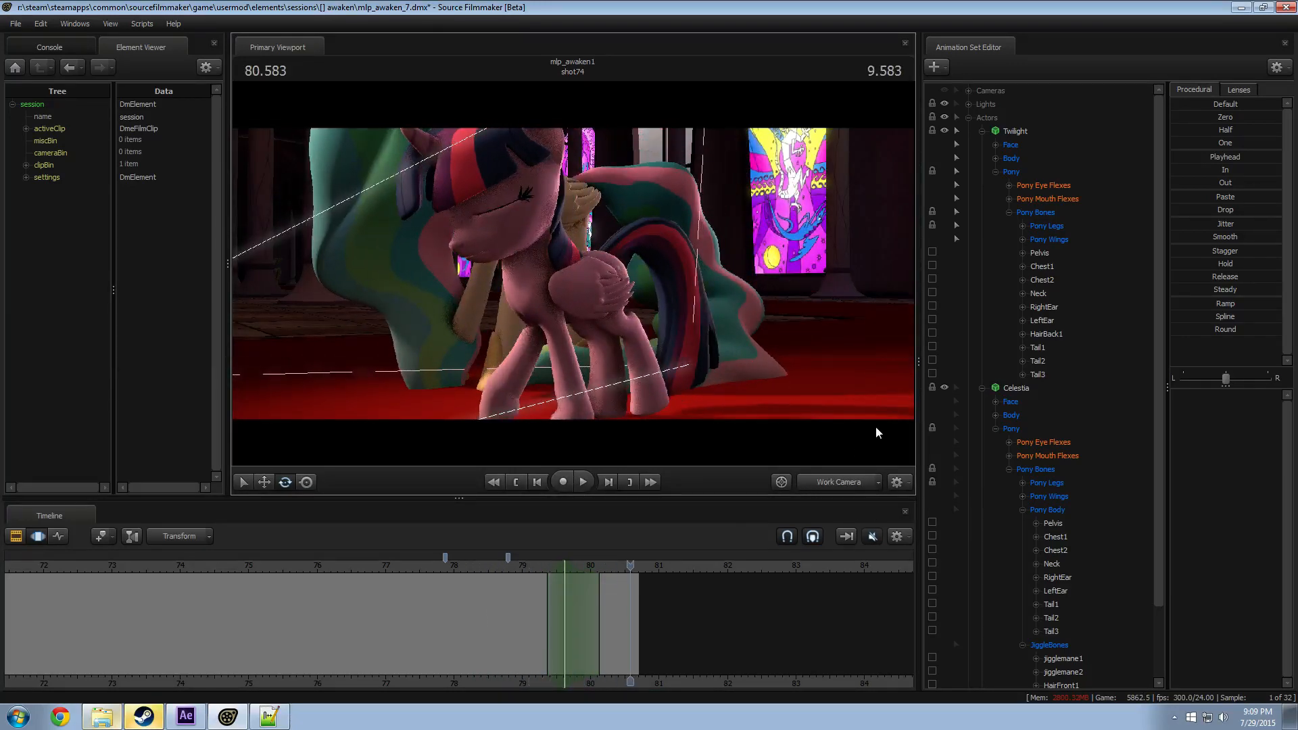
Step: Select all of Twilight's controls except Face, Pony Eye Flexes and Pony Mouth Flexes
{"action": "left_click", "coordinate": [1022, 134]}
{"action": "left_click", "coordinate": [1041, 194], "text": "ctrl"}
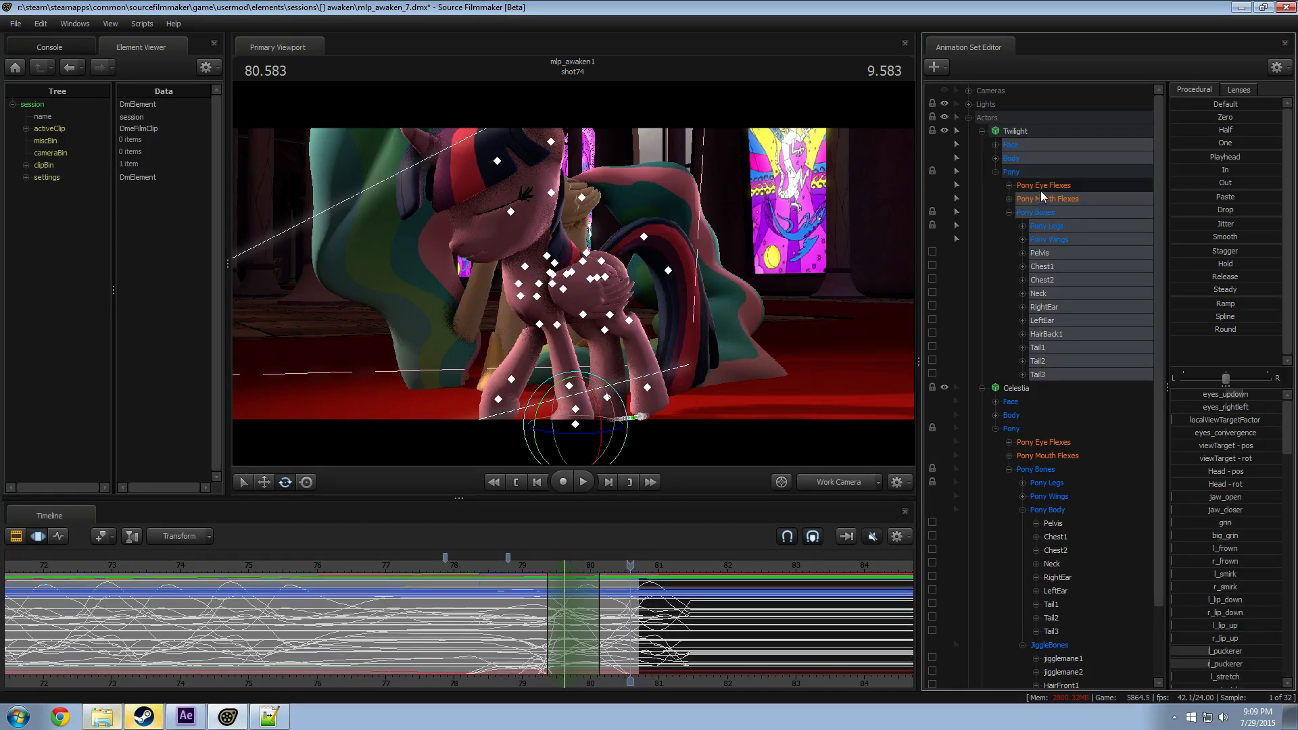
{"action": "left_click", "coordinate": [1043, 186], "text": "ctrl"}
{"action": "left_click", "coordinate": [1030, 146], "text": "ctrl"}
Step: Apply the Round preset slightly within a falloff selection from about 79.2 to 79.9 s around 79.5 s, and play it back
{"action": "left_click_drag", "start_coordinate": [721, 428], "coordinate": [722, 454]}
{"action": "scroll", "coordinate": [452, 628], "scroll_direction": "up", "scroll_amount": 5}
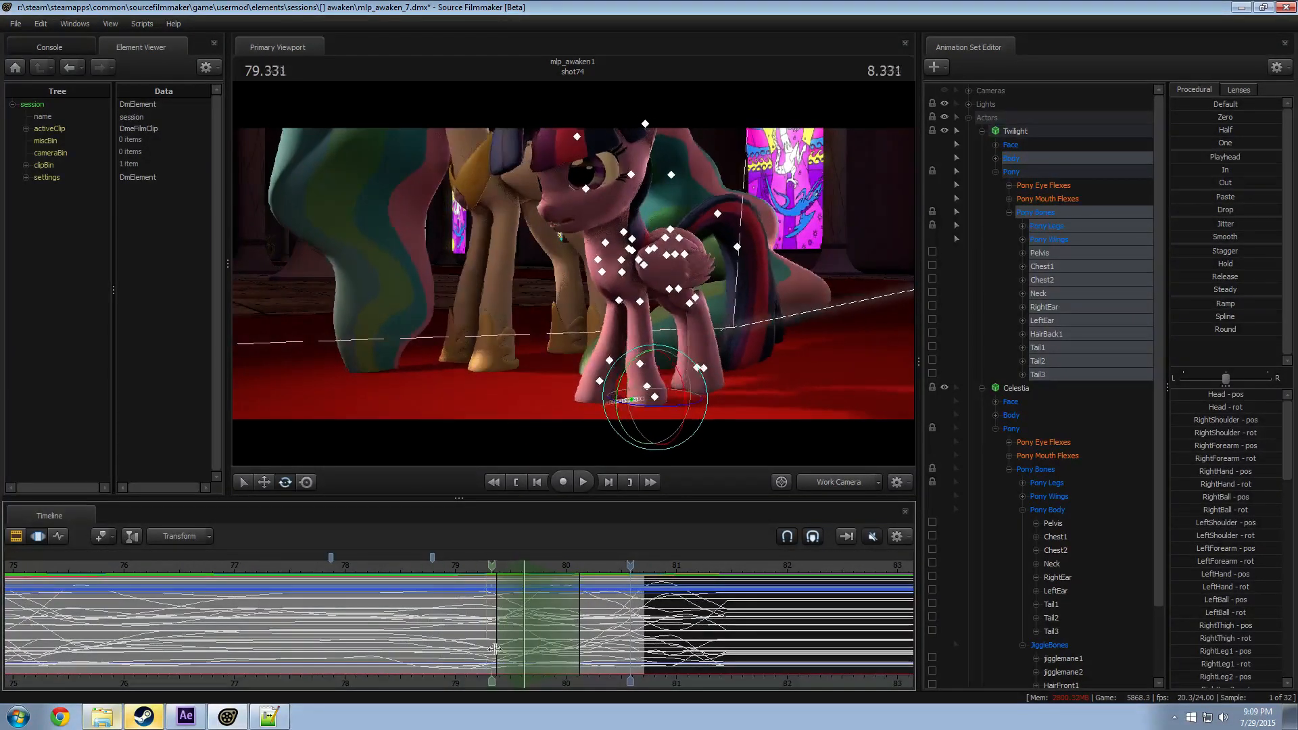
{"action": "left_click", "coordinate": [446, 648]}
{"action": "key", "text": "space"}
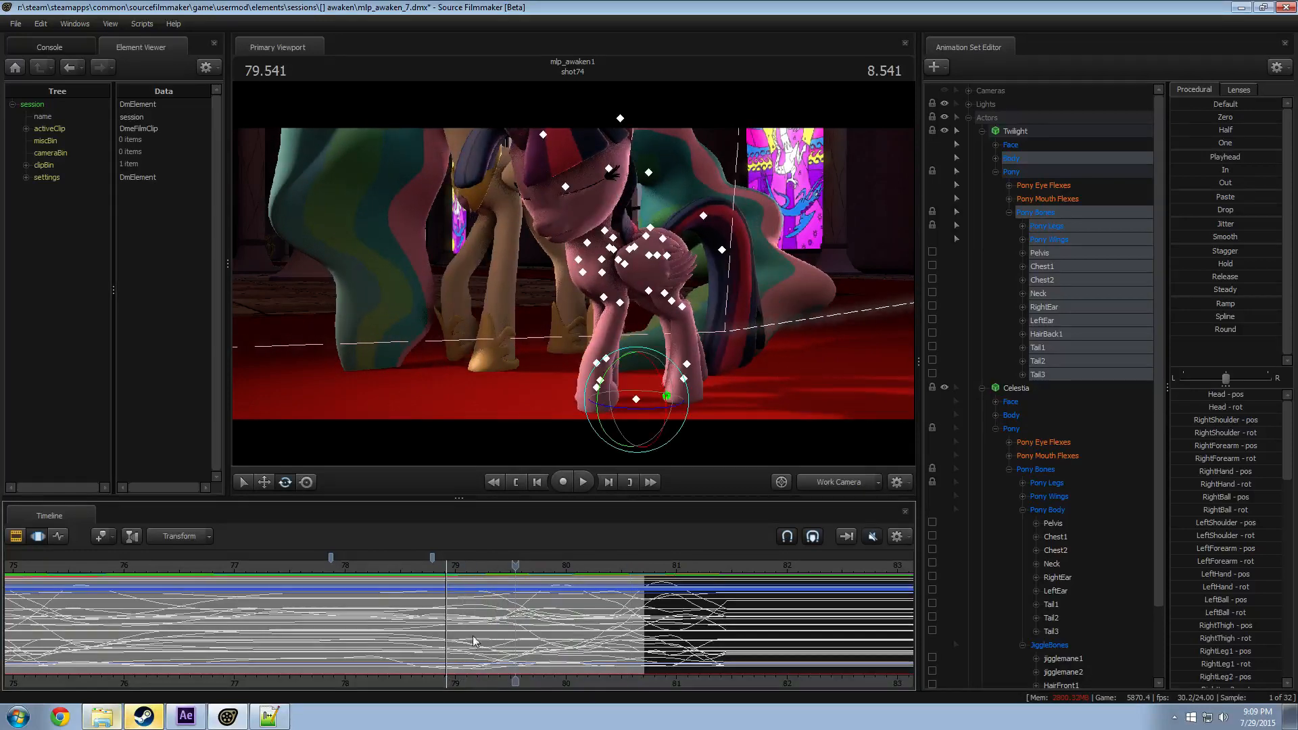
{"action": "left_click_drag", "start_coordinate": [538, 639], "coordinate": [488, 639], "text": "shift"}
{"action": "scroll", "coordinate": [510, 635], "scroll_direction": "up", "scroll_amount": 3, "text": "shift"}
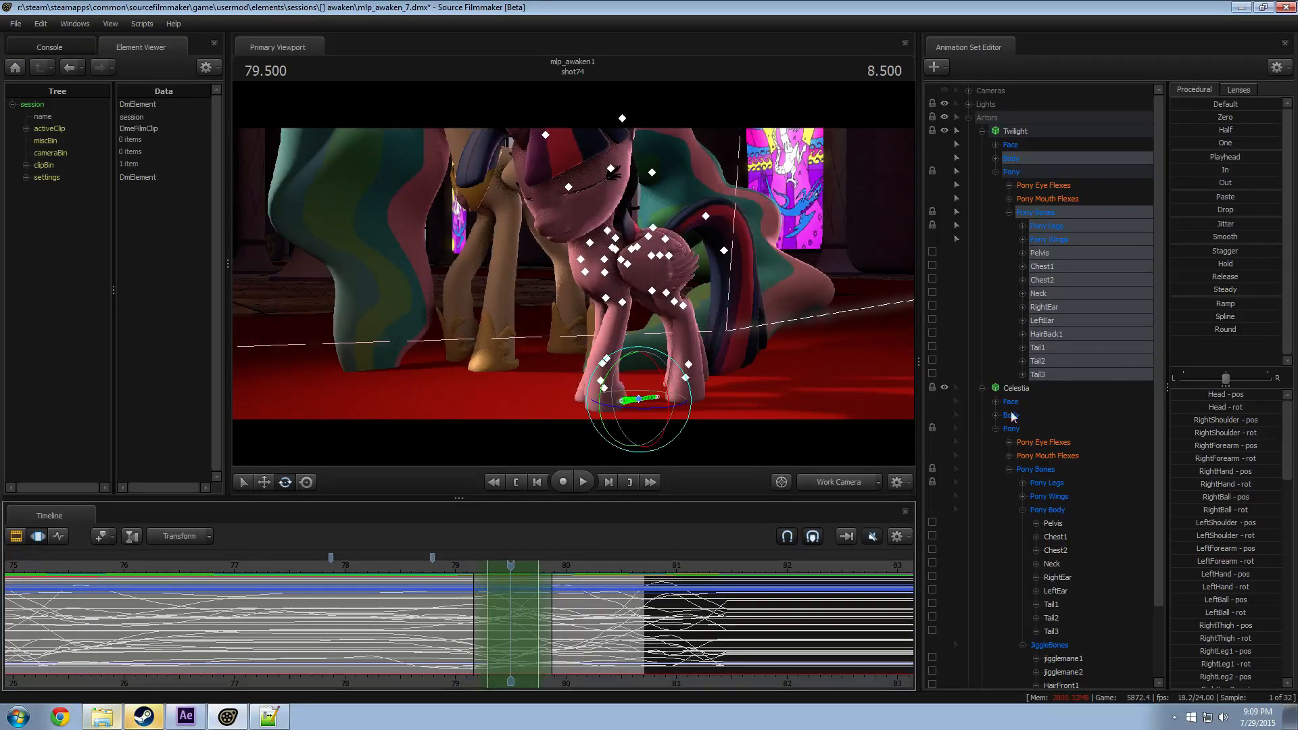
{"action": "left_click_drag", "start_coordinate": [1200, 330], "coordinate": [1203, 330]}
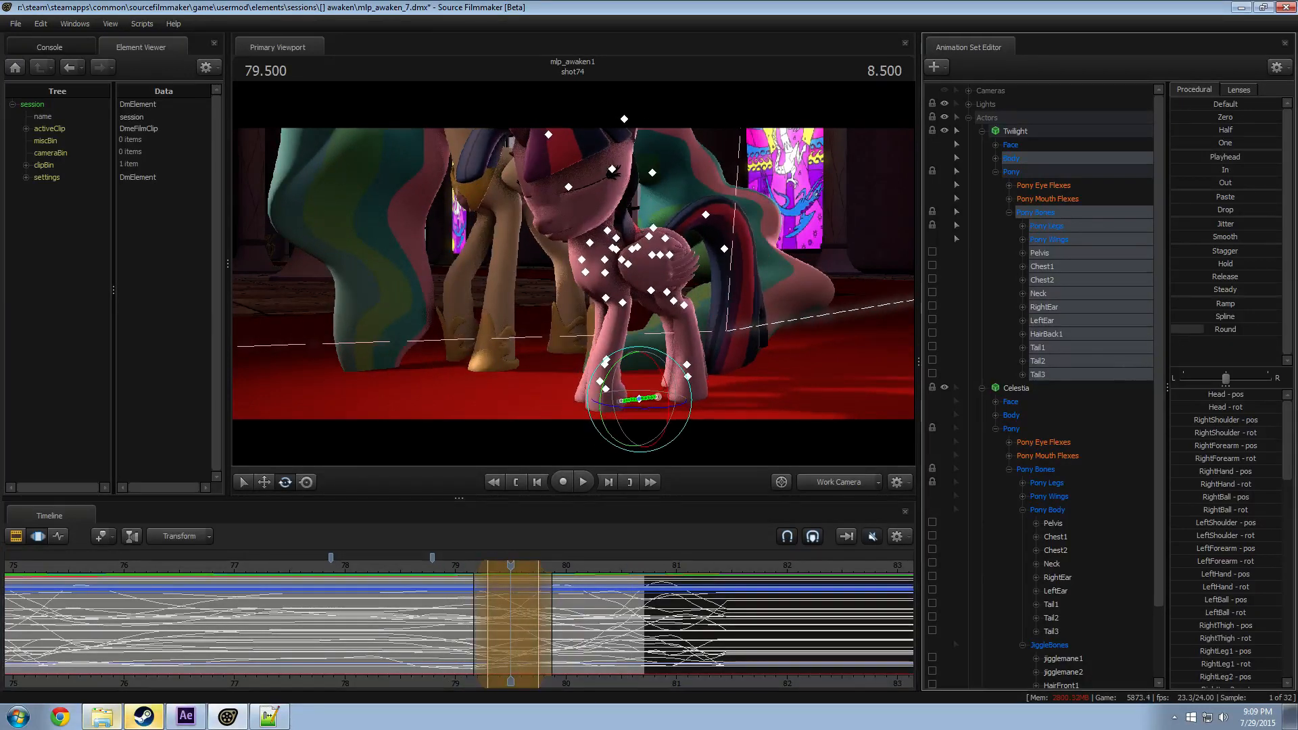
{"action": "left_click", "coordinate": [429, 570]}
{"action": "key", "text": "space"}
{"action": "key", "text": "space"}
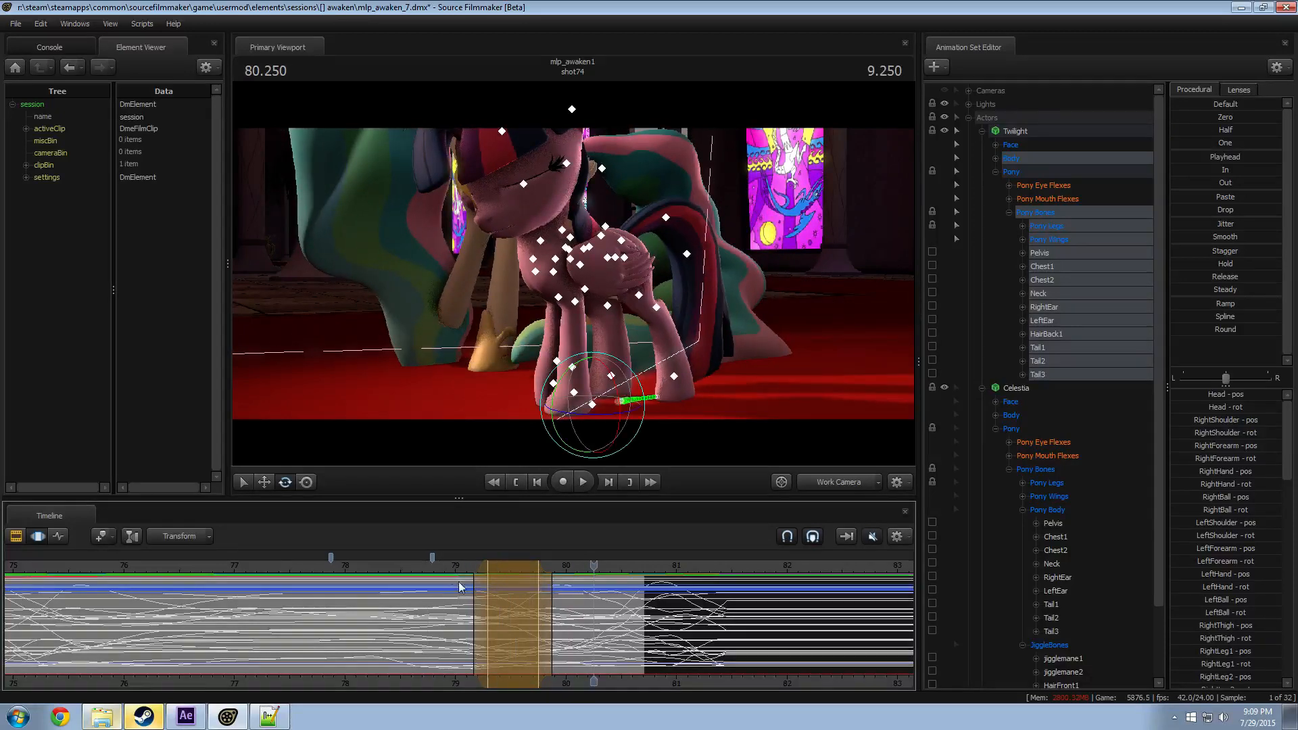
Step: Widen the time selection's falloff to about 78.95 to 80 s and play the adjusted body motion back
{"action": "left_click_drag", "start_coordinate": [475, 588], "coordinate": [450, 588]}
{"action": "left_click_drag", "start_coordinate": [536, 586], "coordinate": [564, 585]}
{"action": "left_click", "coordinate": [432, 564]}
{"action": "key", "text": "space"}
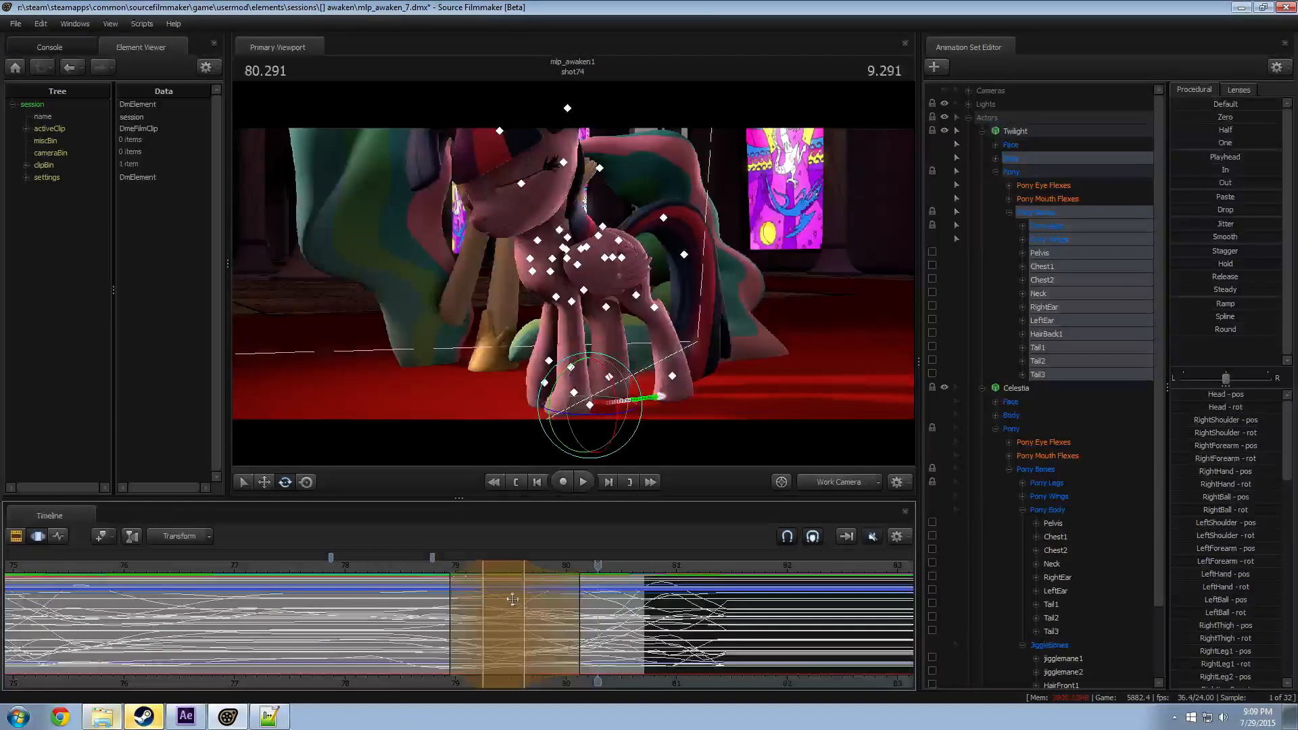
{"action": "left_click", "coordinate": [418, 562]}
{"action": "key", "text": "space"}
{"action": "key", "text": "space"}
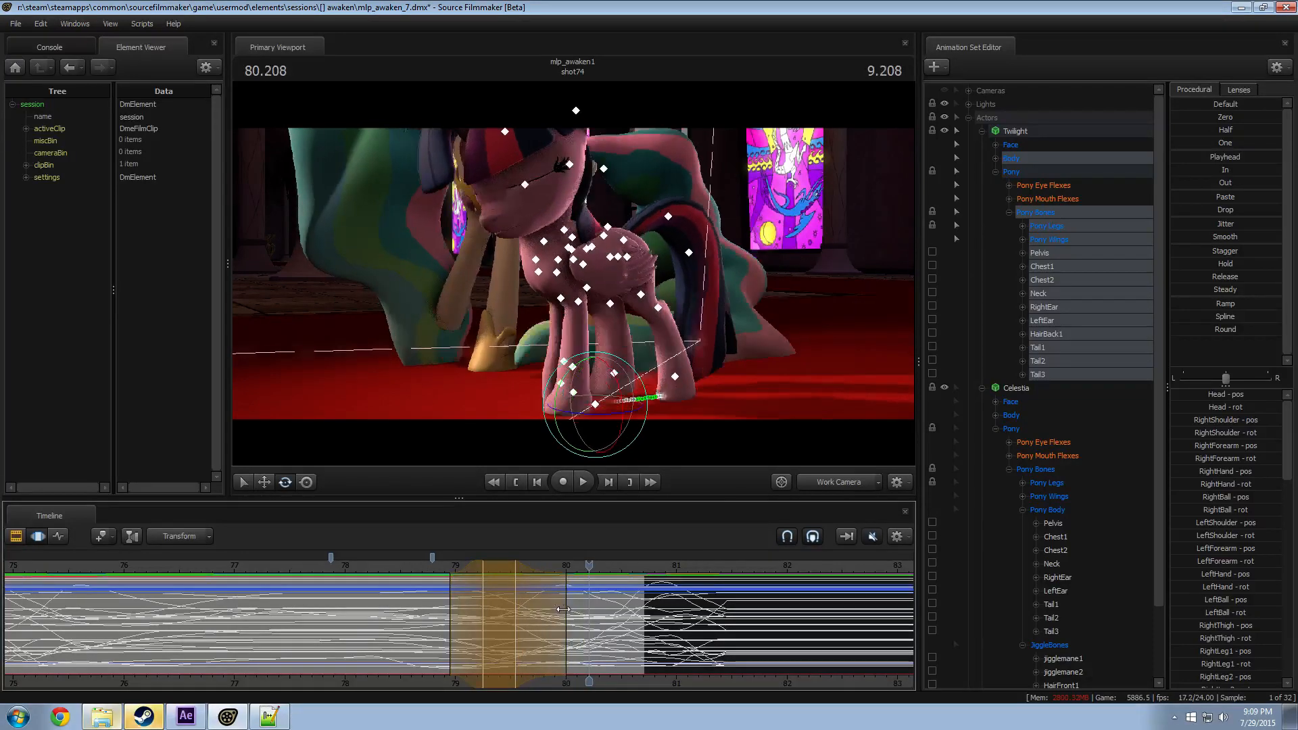
Step: Review the adjusted body motion from about 78.7 s in the Work Camera and through camera2
{"action": "left_click", "coordinate": [448, 571]}
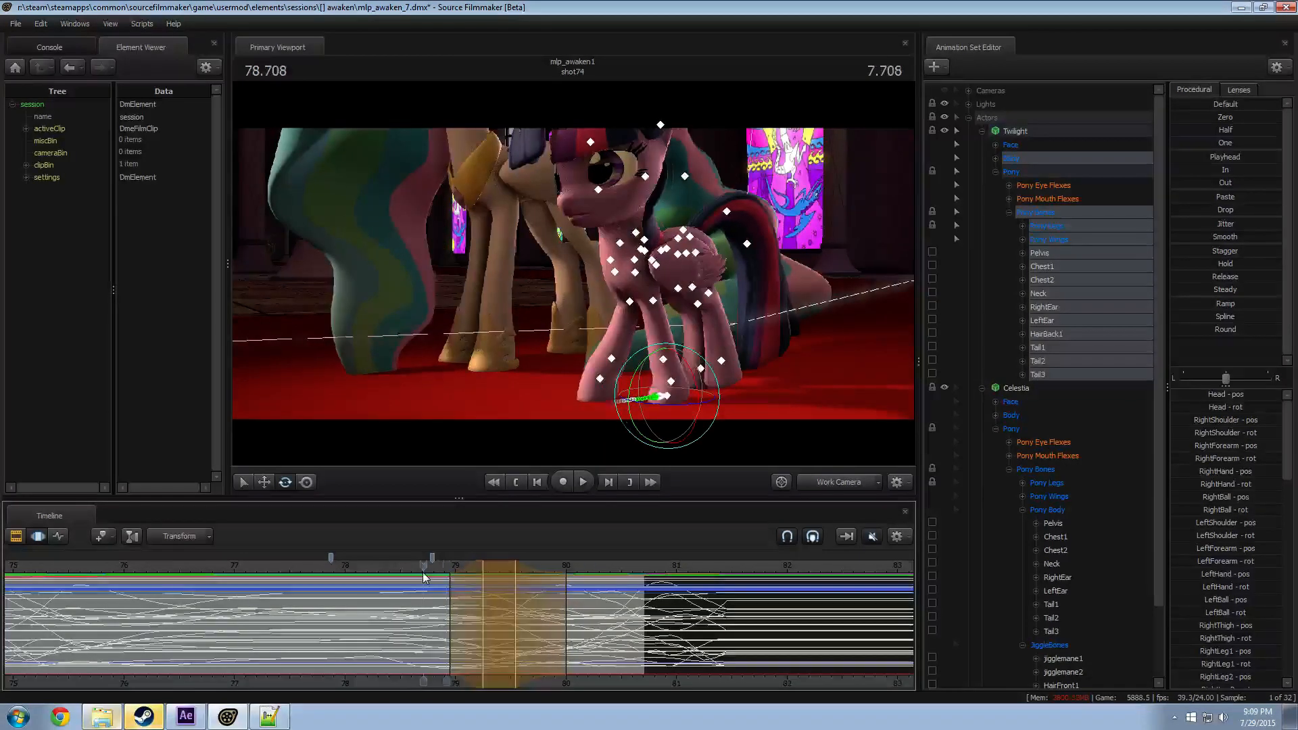
{"action": "key", "text": "space"}
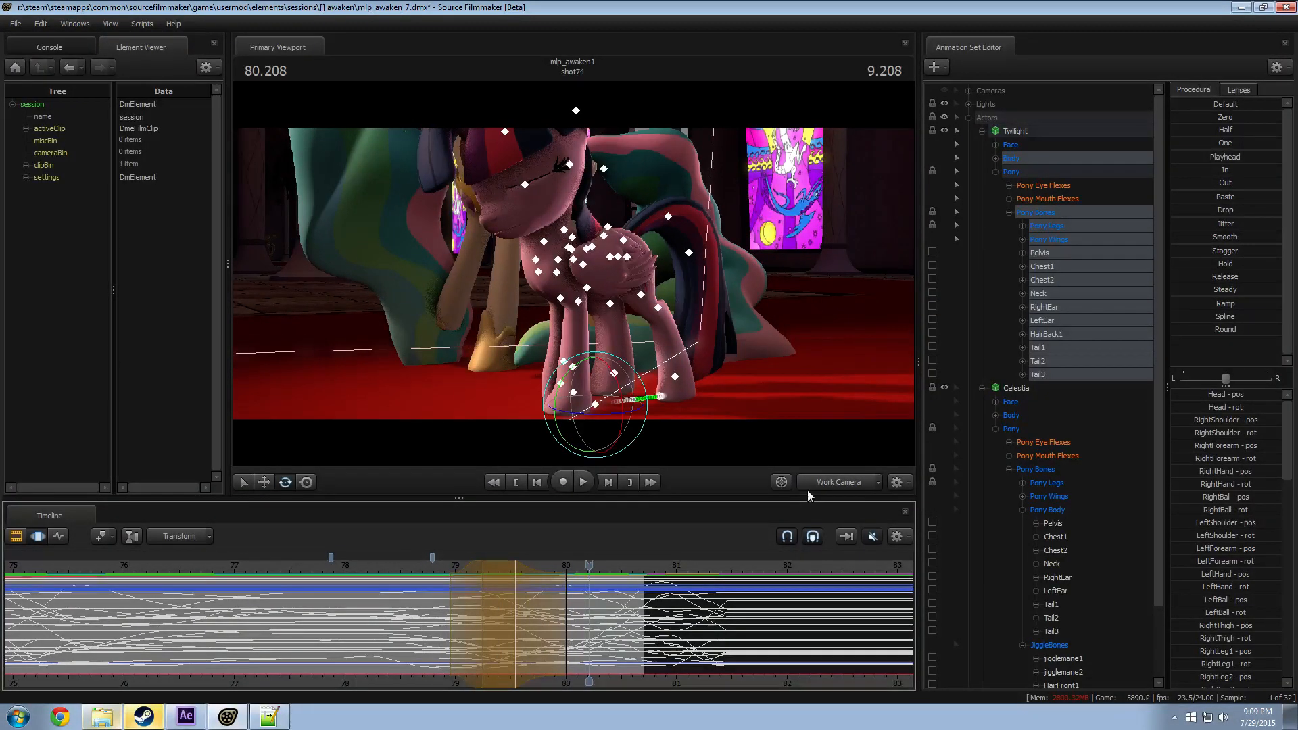
{"action": "key", "text": "space"}
{"action": "left_click", "coordinate": [424, 567]}
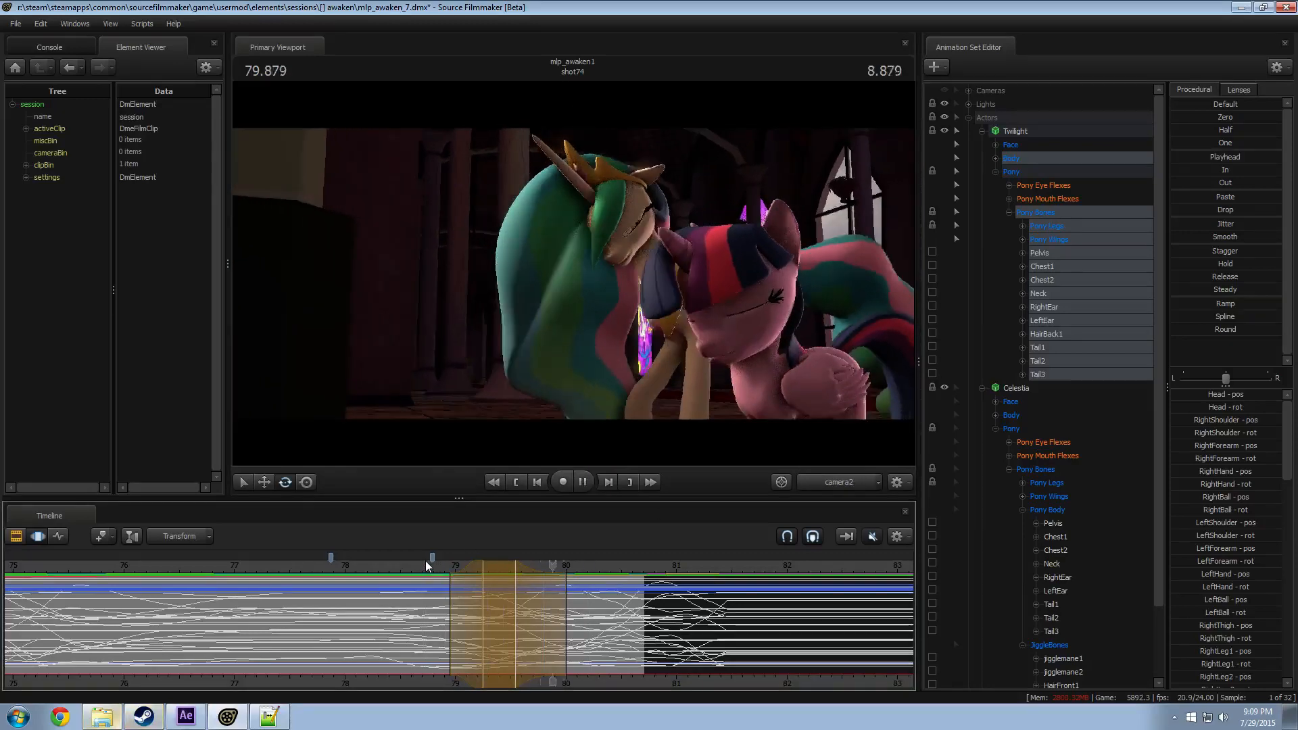
{"action": "key", "text": "space"}
{"action": "left_click", "coordinate": [425, 566]}
Step: Exclude Twilight's Neck and Head from the selected controls, reapply the preset within the same time selection, and play it back
{"action": "left_click", "coordinate": [1039, 313]}
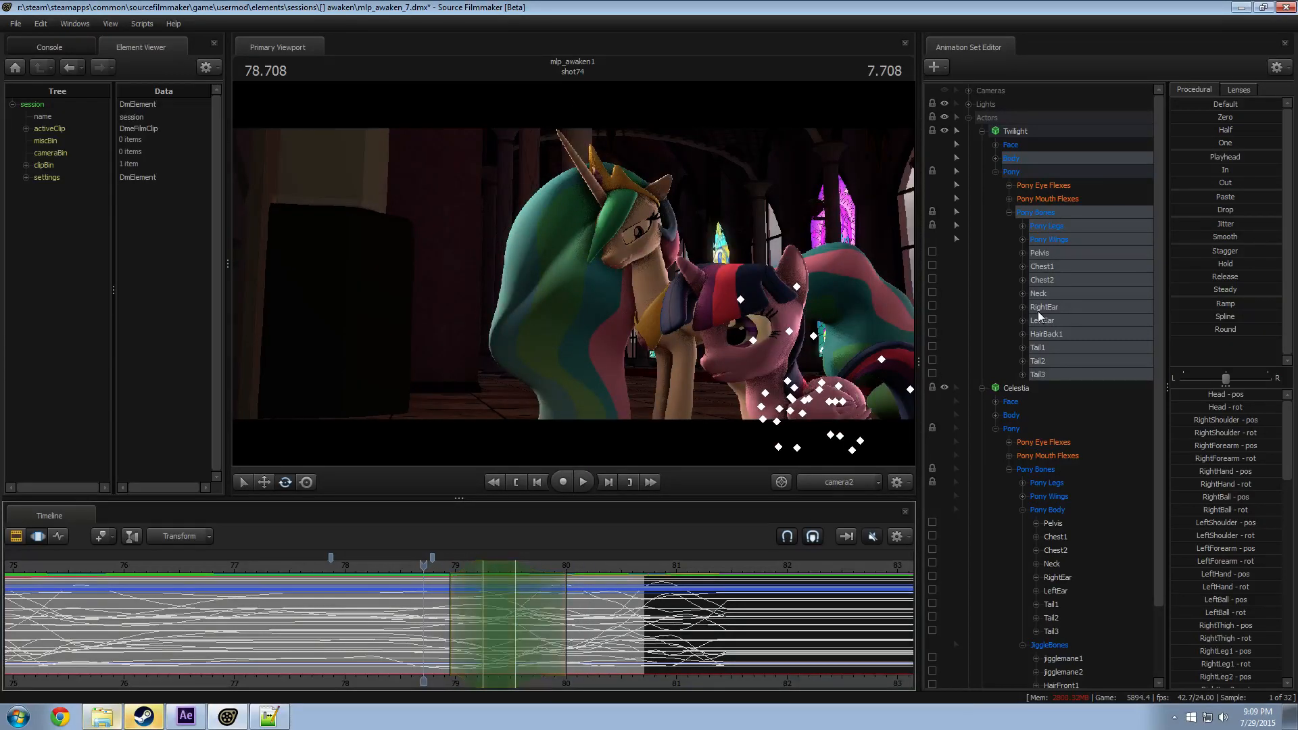
{"action": "left_click", "coordinate": [1052, 295], "text": "ctrl"}
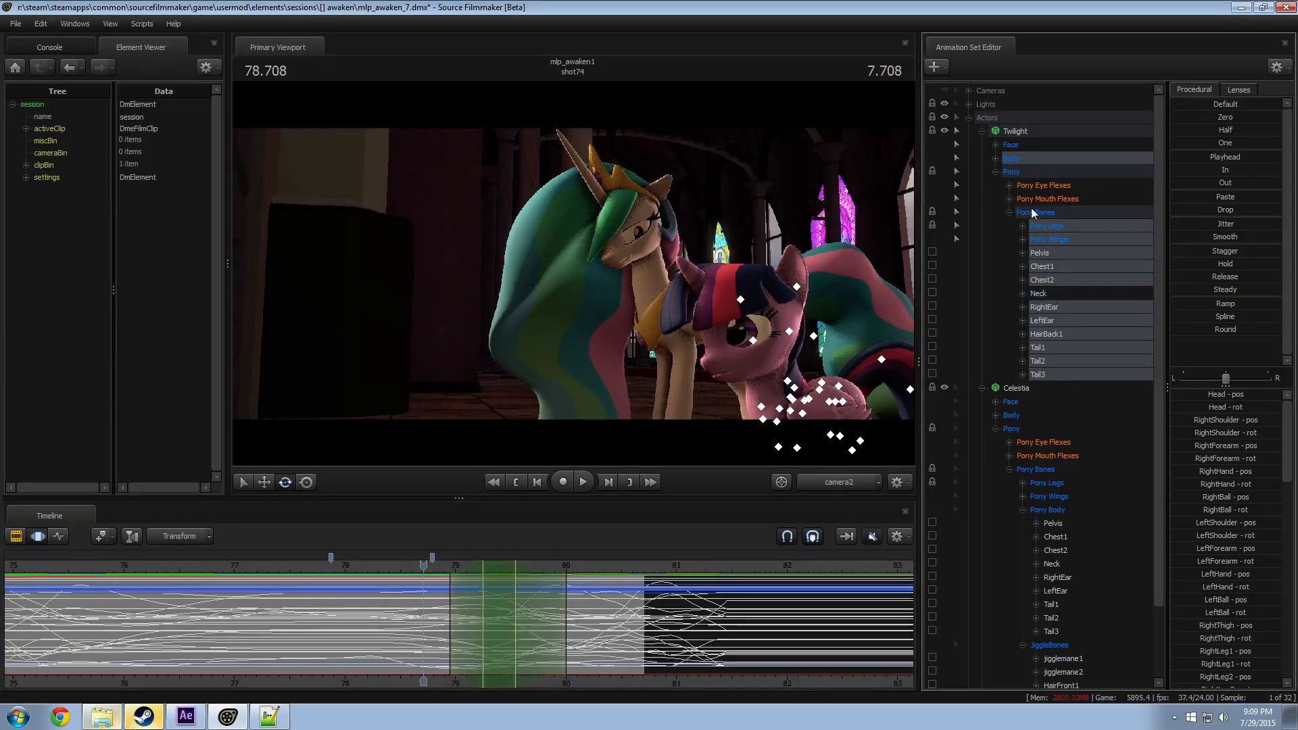
{"action": "left_click", "coordinate": [995, 158]}
{"action": "key", "text": "space"}
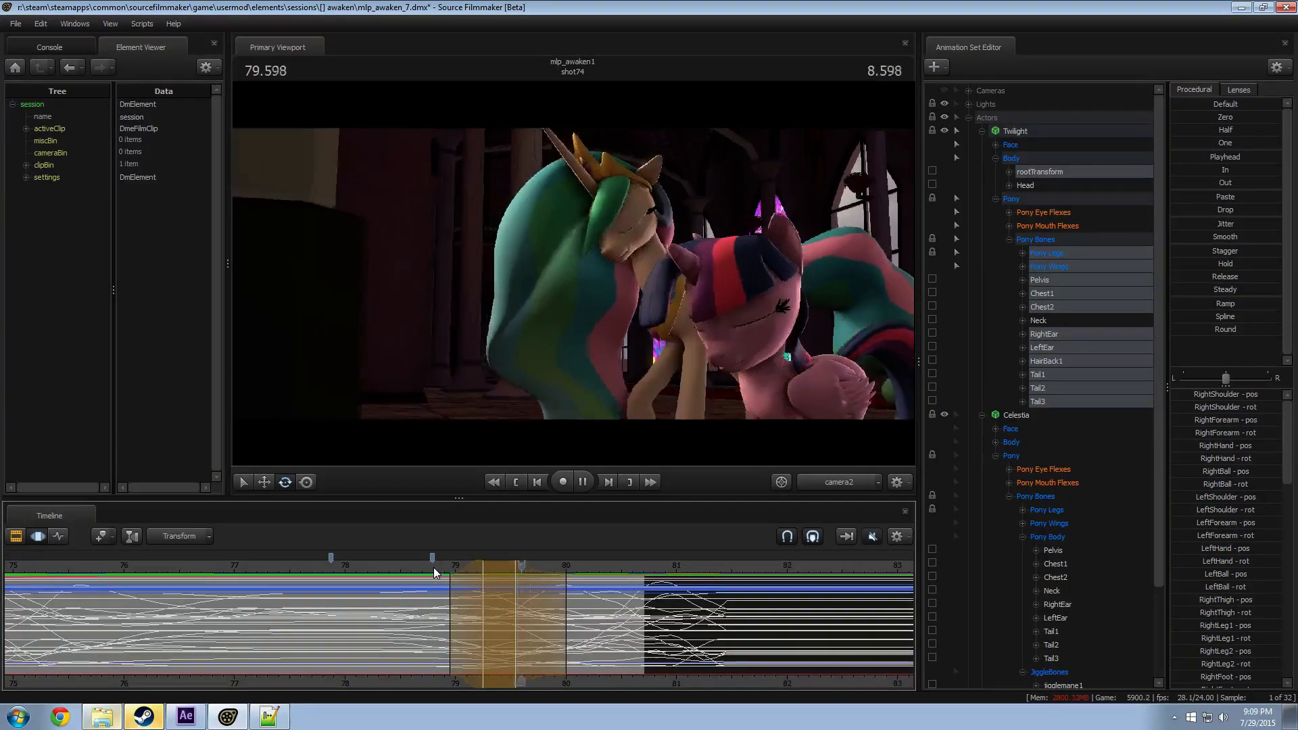
{"action": "key", "text": "space"}
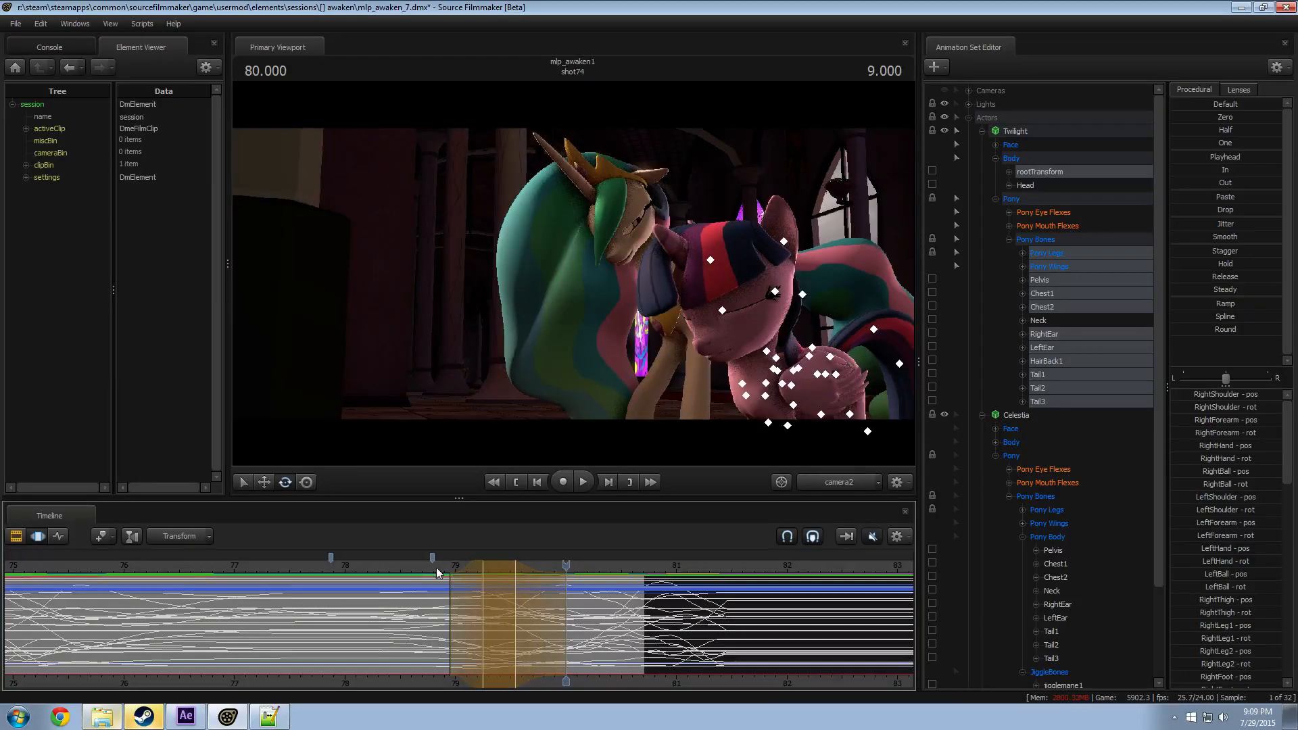
Step: Extend the start of the time selection to about 78.9 s and replay the motion from about 78.5 s
{"action": "left_click_drag", "start_coordinate": [493, 569], "coordinate": [483, 568]}
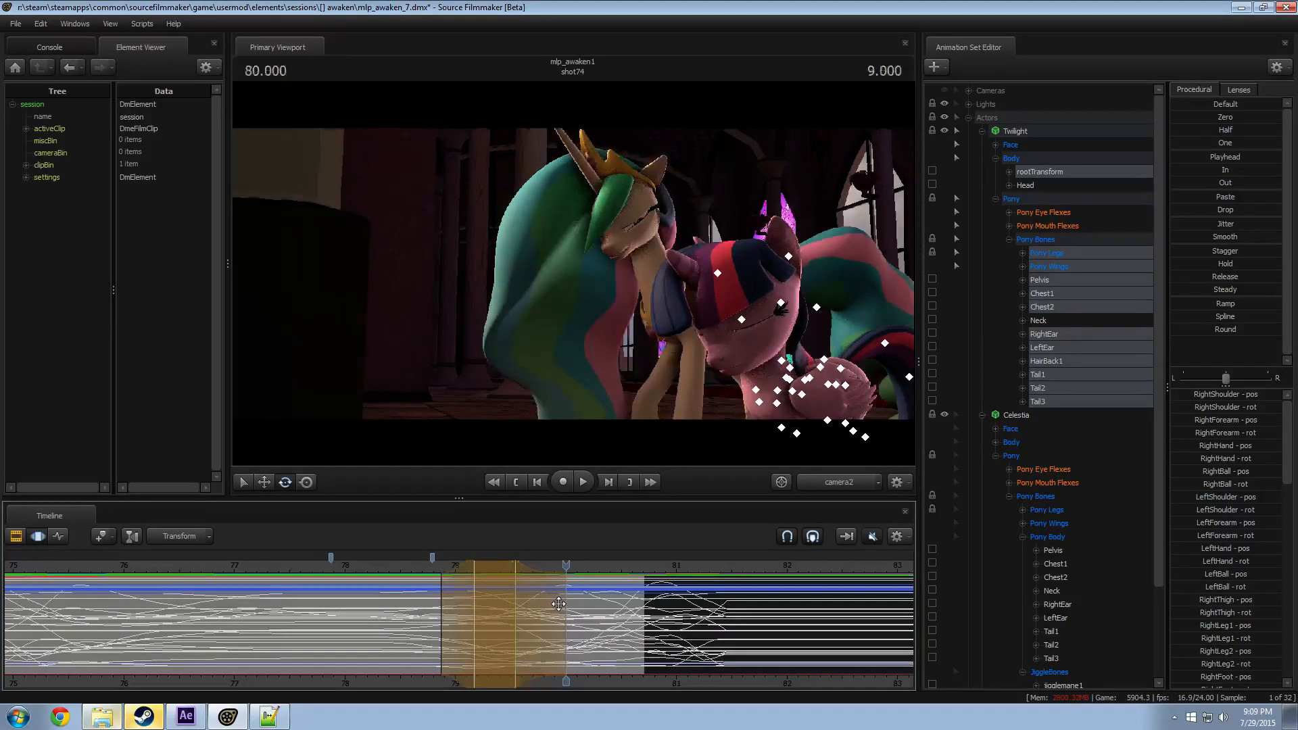
{"action": "left_click", "coordinate": [439, 564]}
{"action": "key", "text": "space"}
{"action": "left_click", "coordinate": [400, 566]}
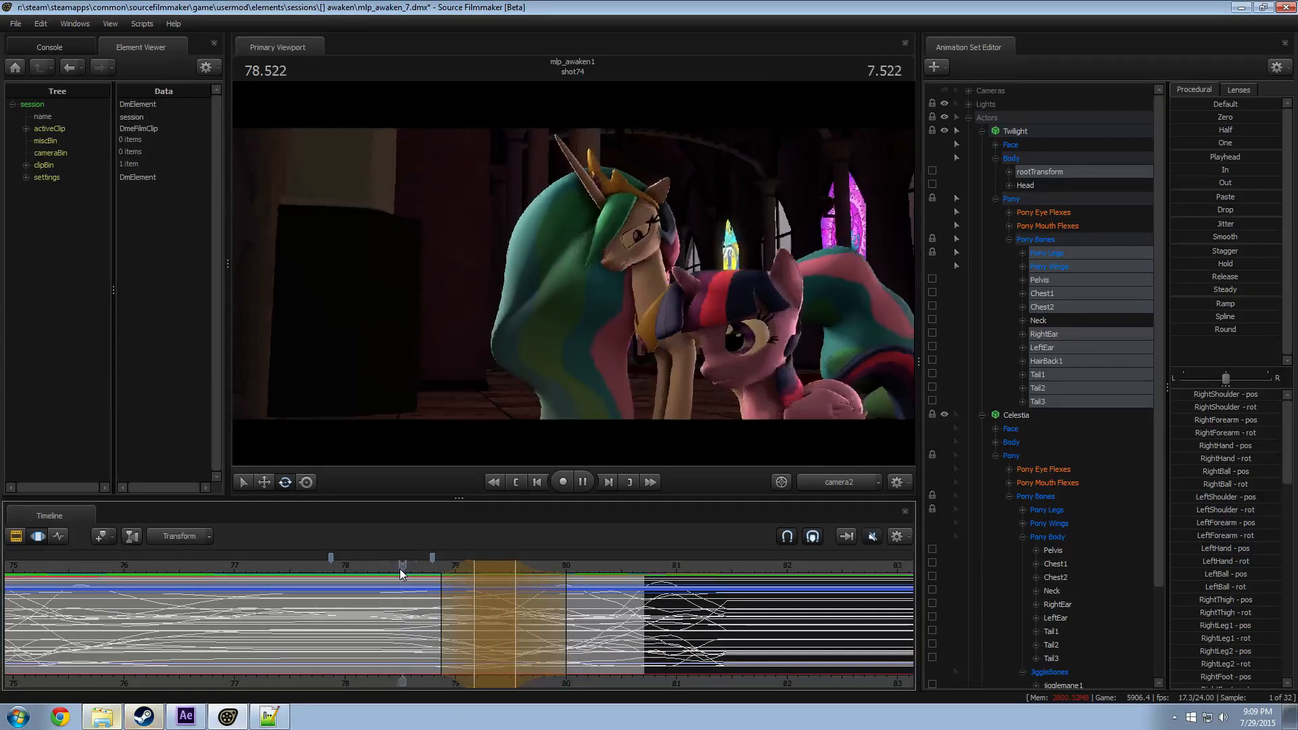
{"action": "key", "text": "space"}
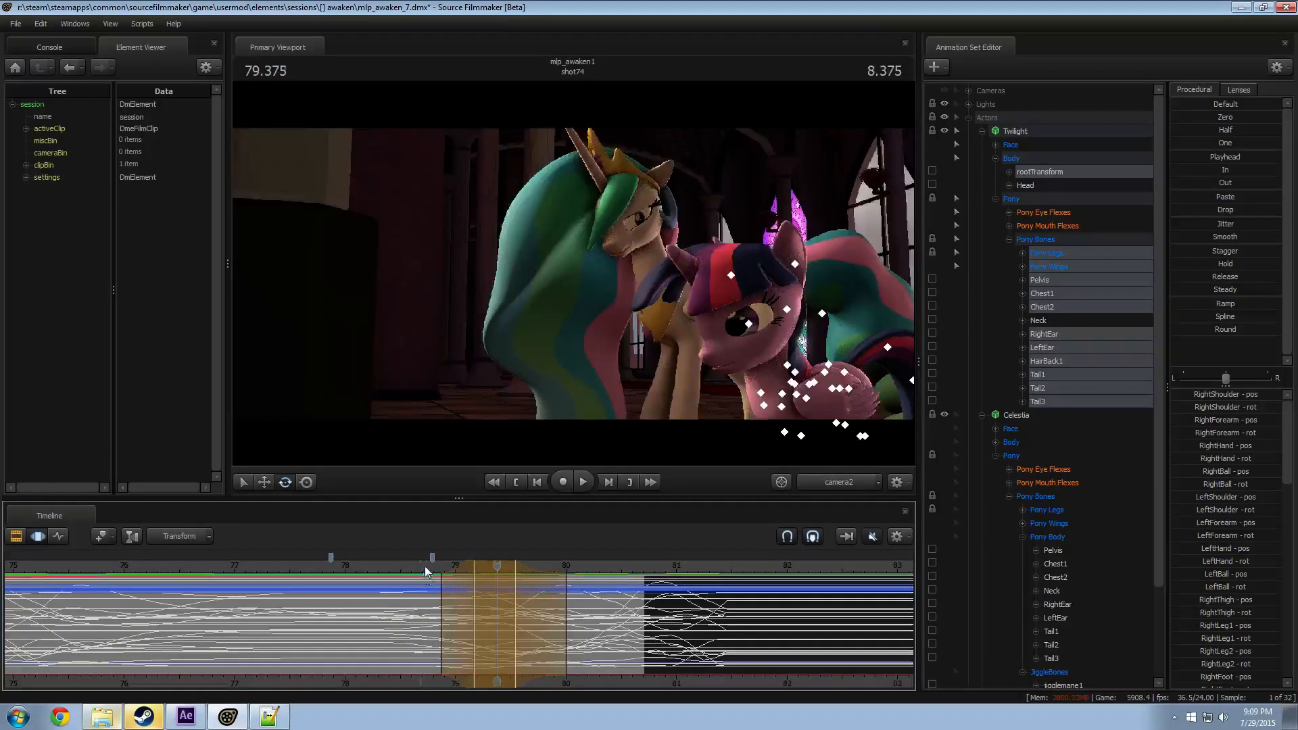
{"action": "left_click", "coordinate": [424, 566]}
{"action": "key", "text": "space"}
{"action": "key", "text": "space"}
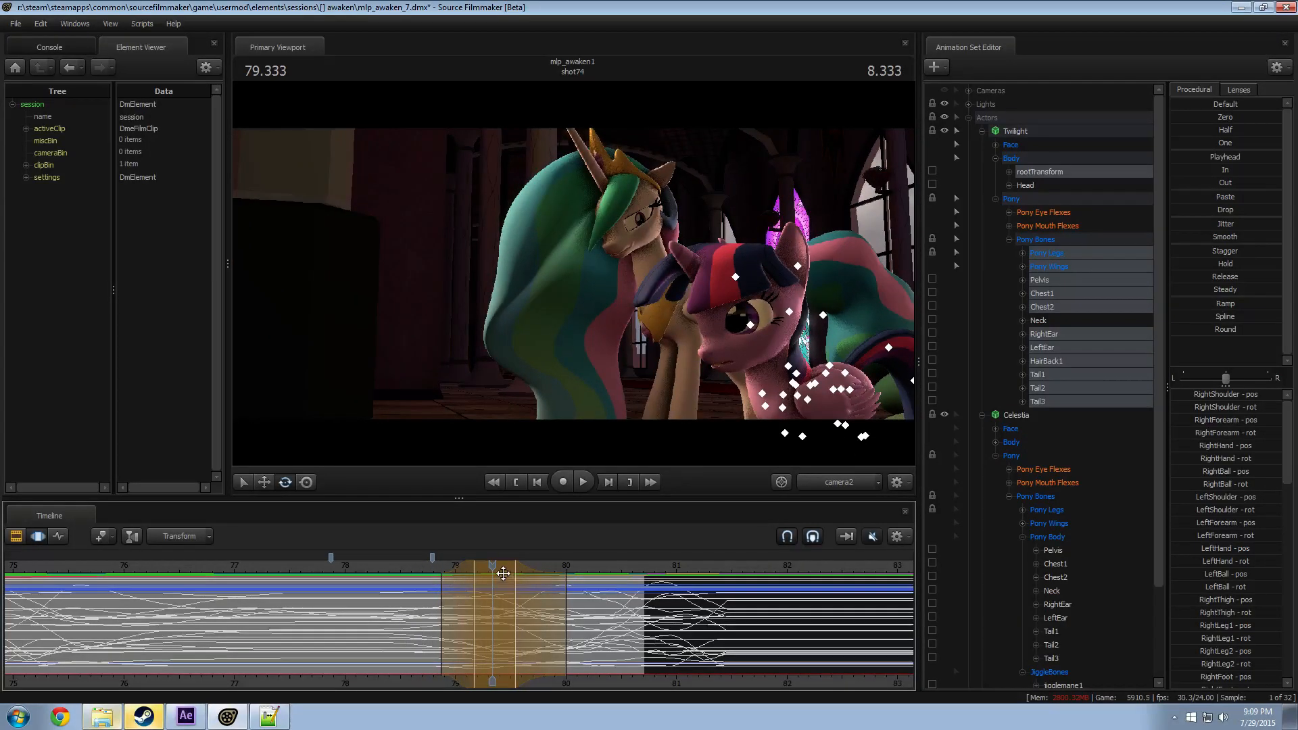
Step: Widen the time selection to about 78.8 to 80.05 s and play the motion back from about 78.5 s
{"action": "left_click_drag", "start_coordinate": [515, 587], "coordinate": [451, 568]}
{"action": "left_click", "coordinate": [413, 563]}
{"action": "key", "text": "space"}
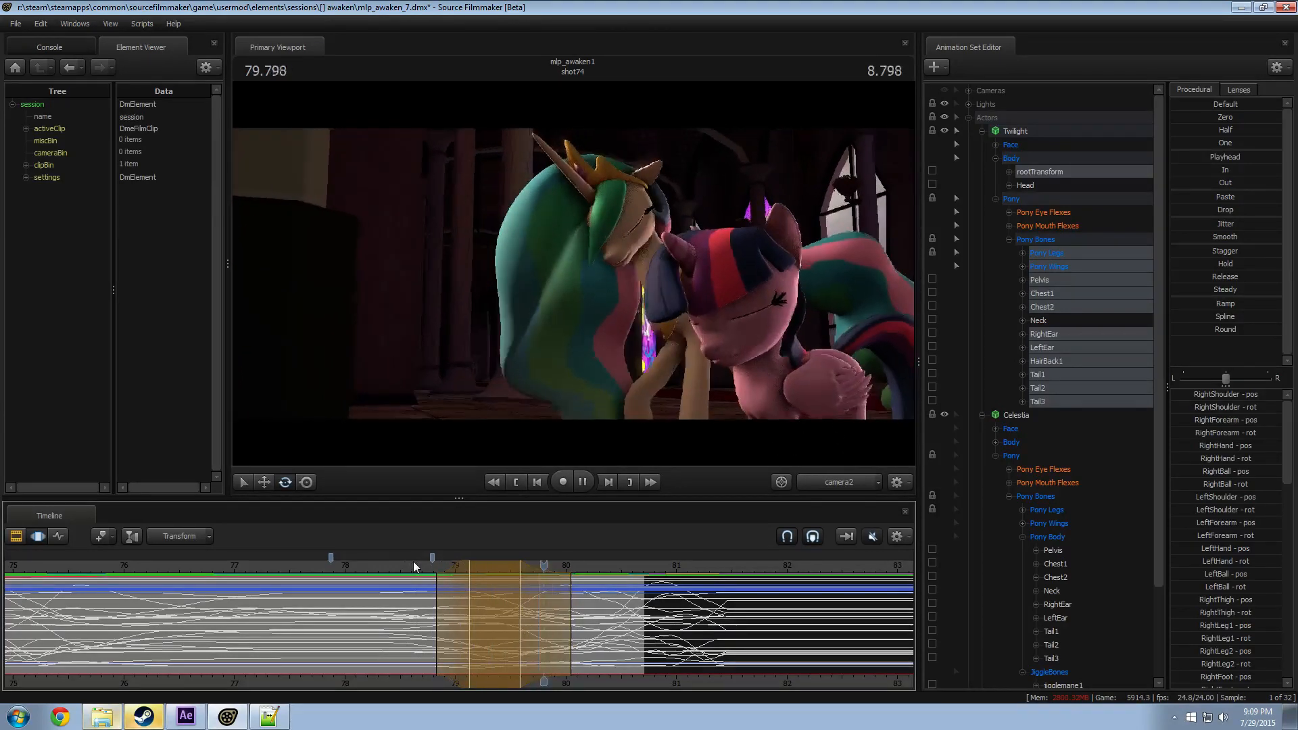
{"action": "key", "text": "space"}
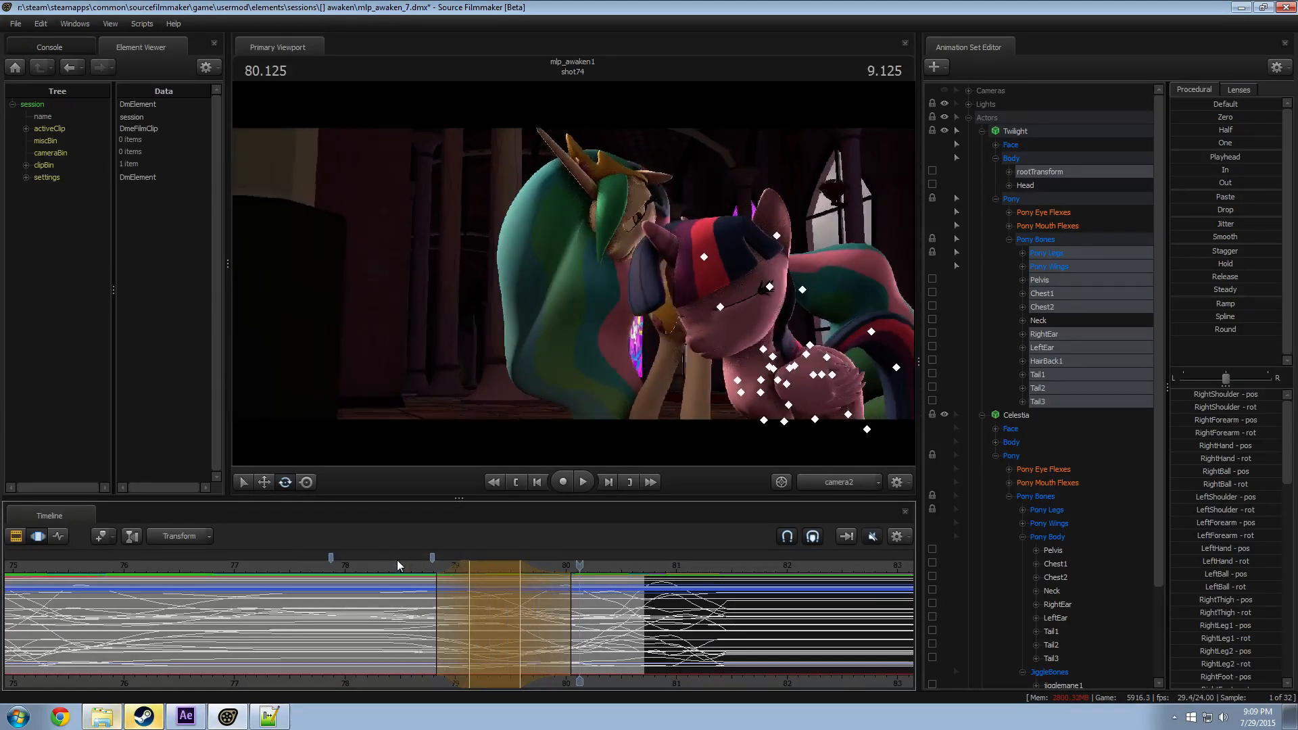
{"action": "left_click", "coordinate": [396, 560]}
{"action": "key", "text": "space"}
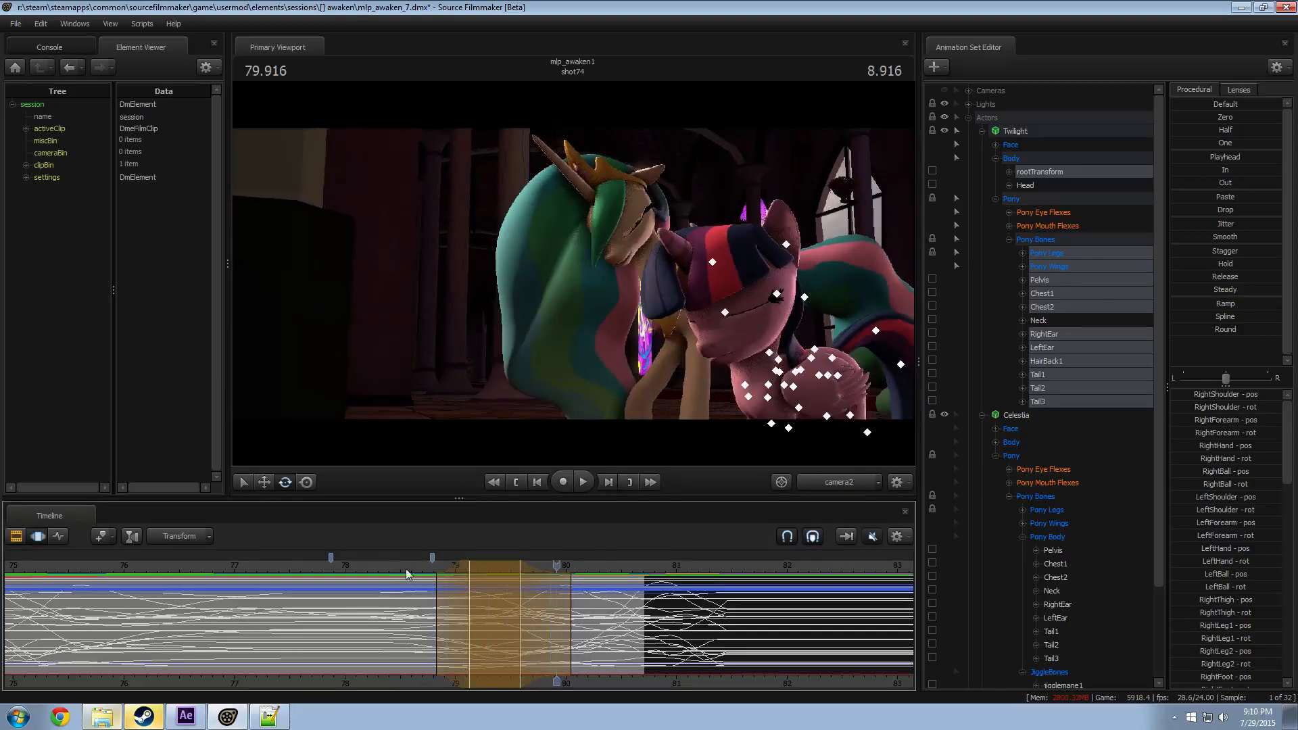
Step: Set a time selection of about 79.1 to 80.05 s around 79.5 s and adjust Twilight's Pelvis in the Work Camera
{"action": "left_click", "coordinate": [510, 612]}
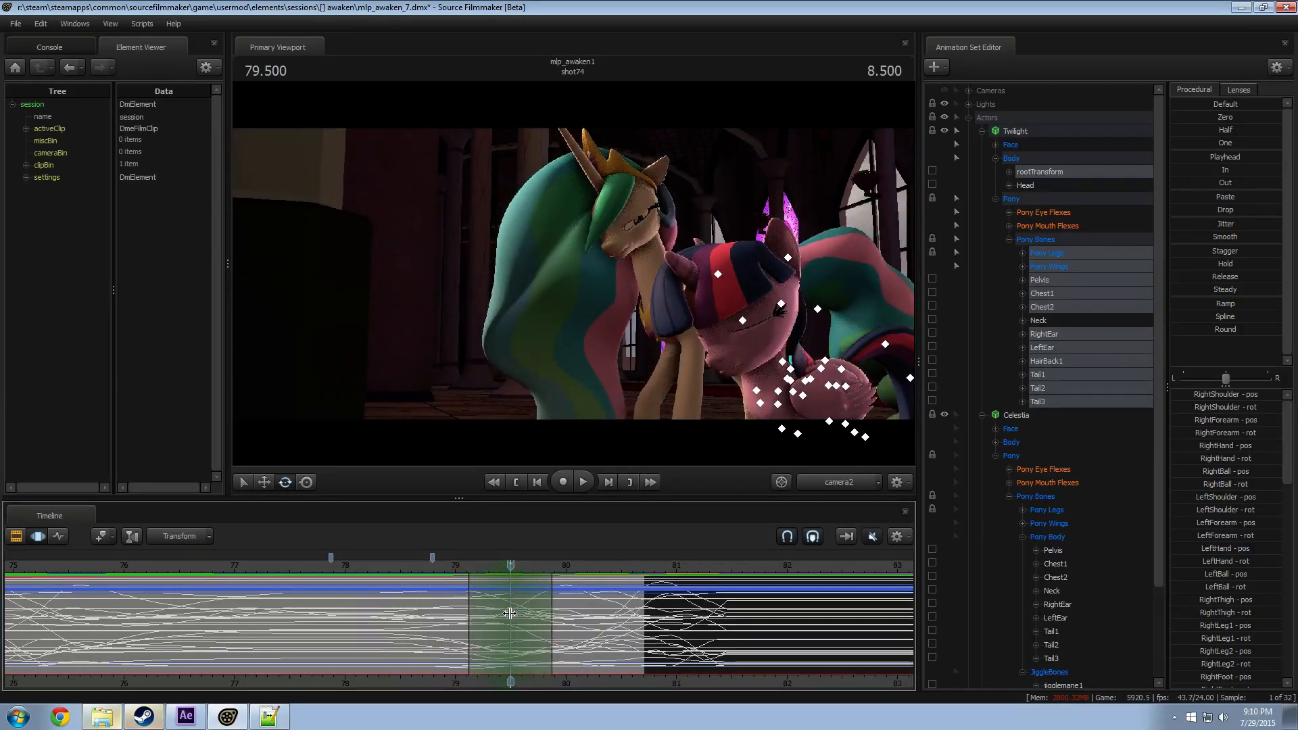
{"action": "left_click_drag", "start_coordinate": [680, 418], "coordinate": [555, 270]}
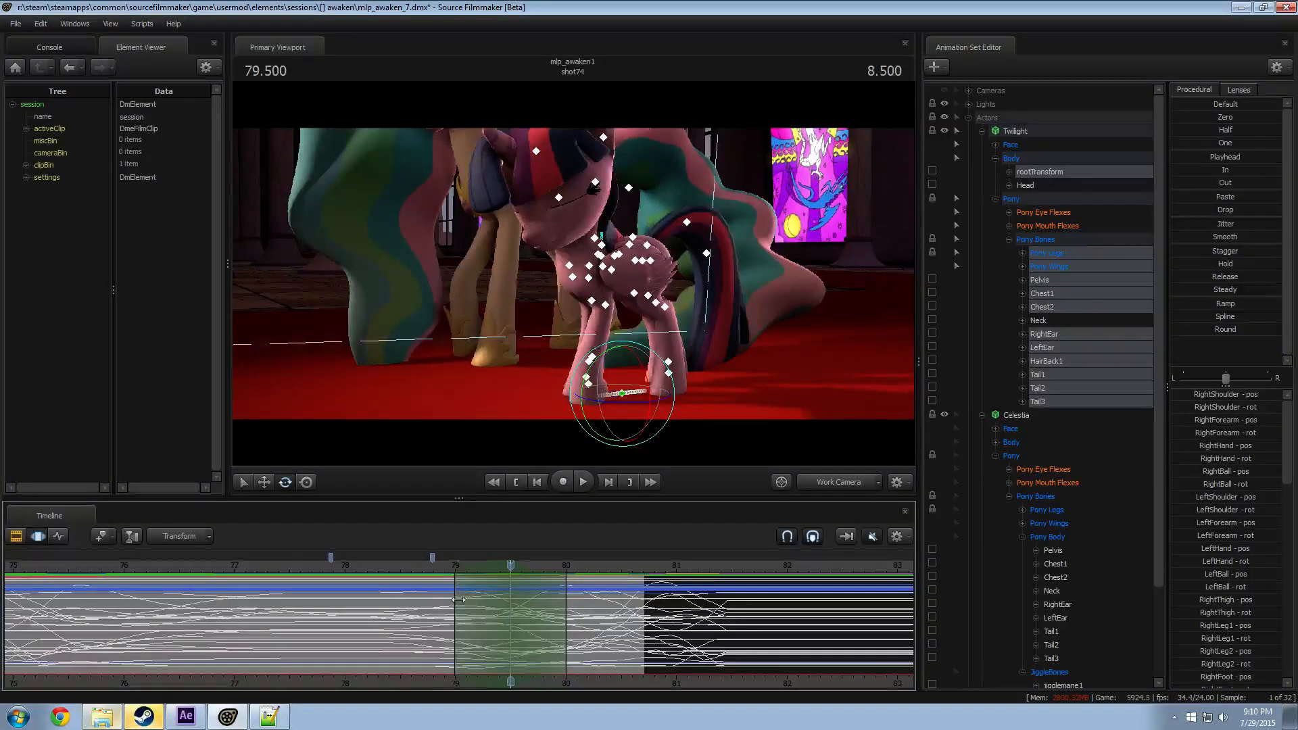
{"action": "left_click_drag", "start_coordinate": [458, 600], "coordinate": [471, 600]}
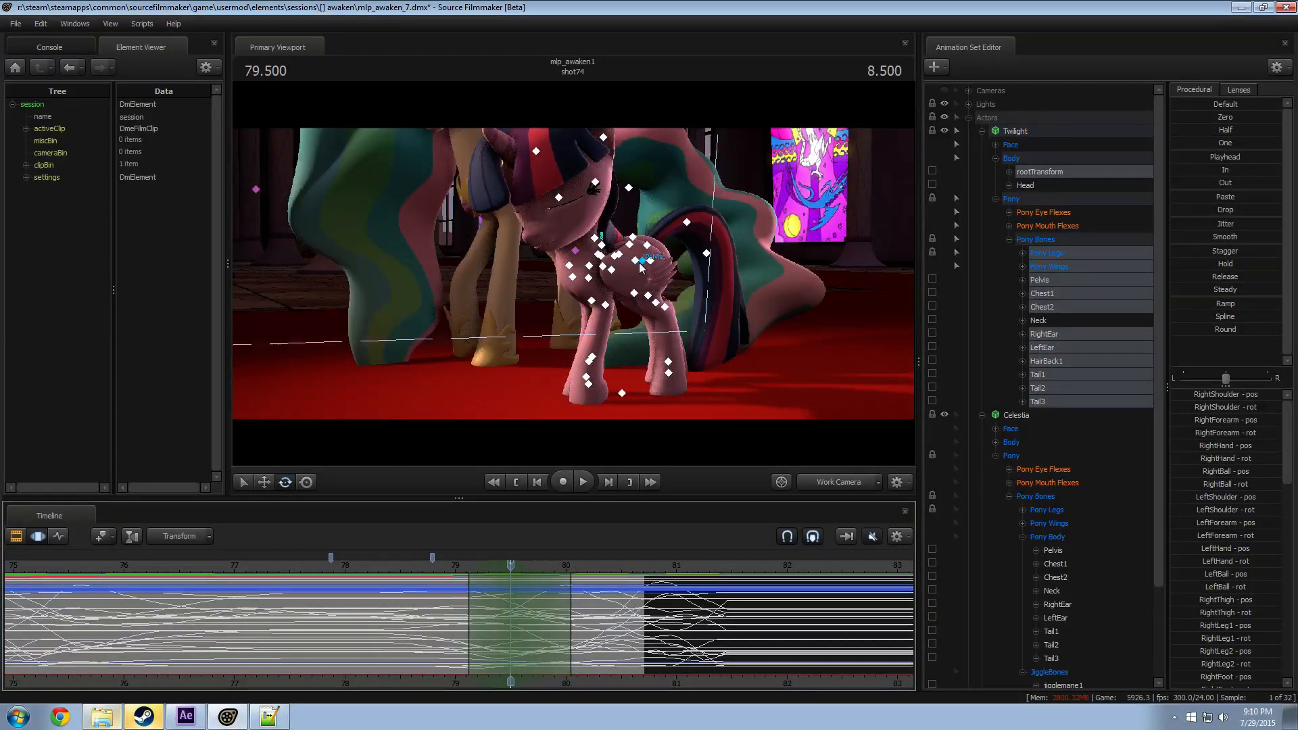
{"action": "left_click", "coordinate": [641, 262]}
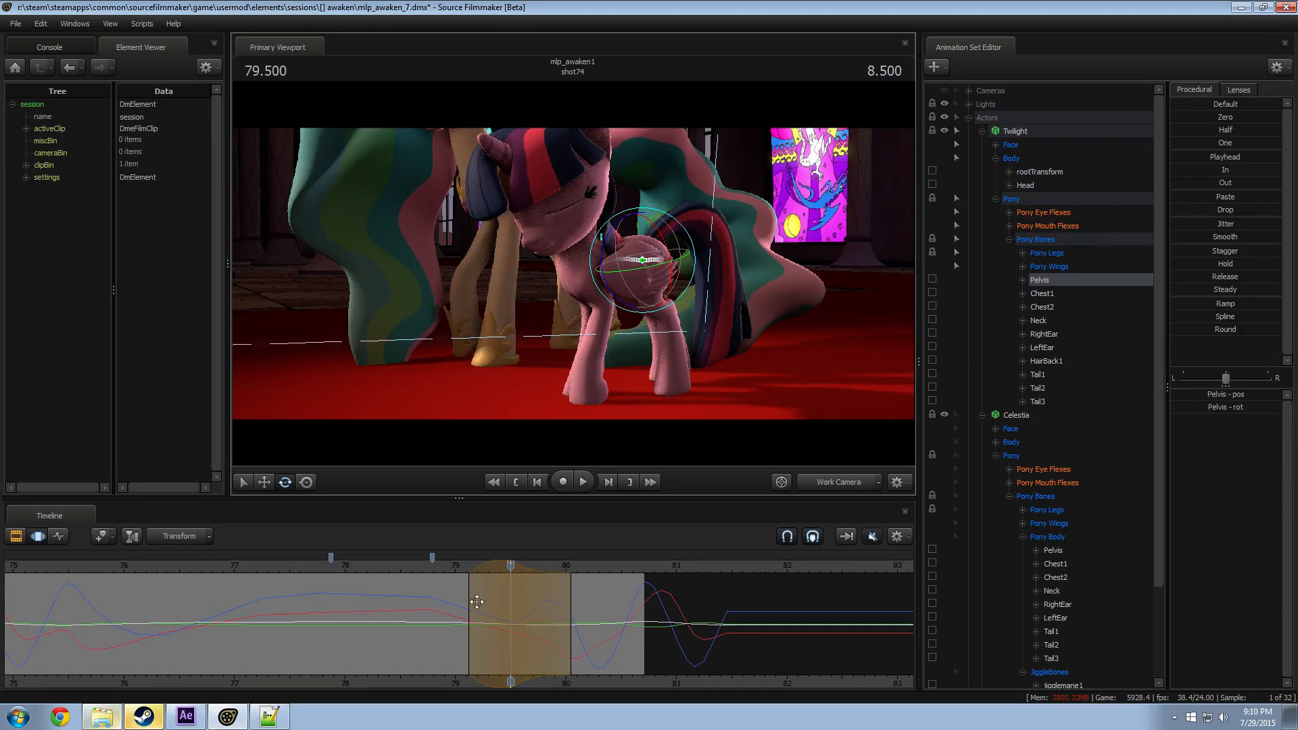
Step: Play back the Pelvis motion from about 79 s in the Work Camera and repeatedly through camera2
{"action": "left_click", "coordinate": [457, 567]}
{"action": "key", "text": "space"}
{"action": "key", "text": "space"}
{"action": "left_click", "coordinate": [844, 475]}
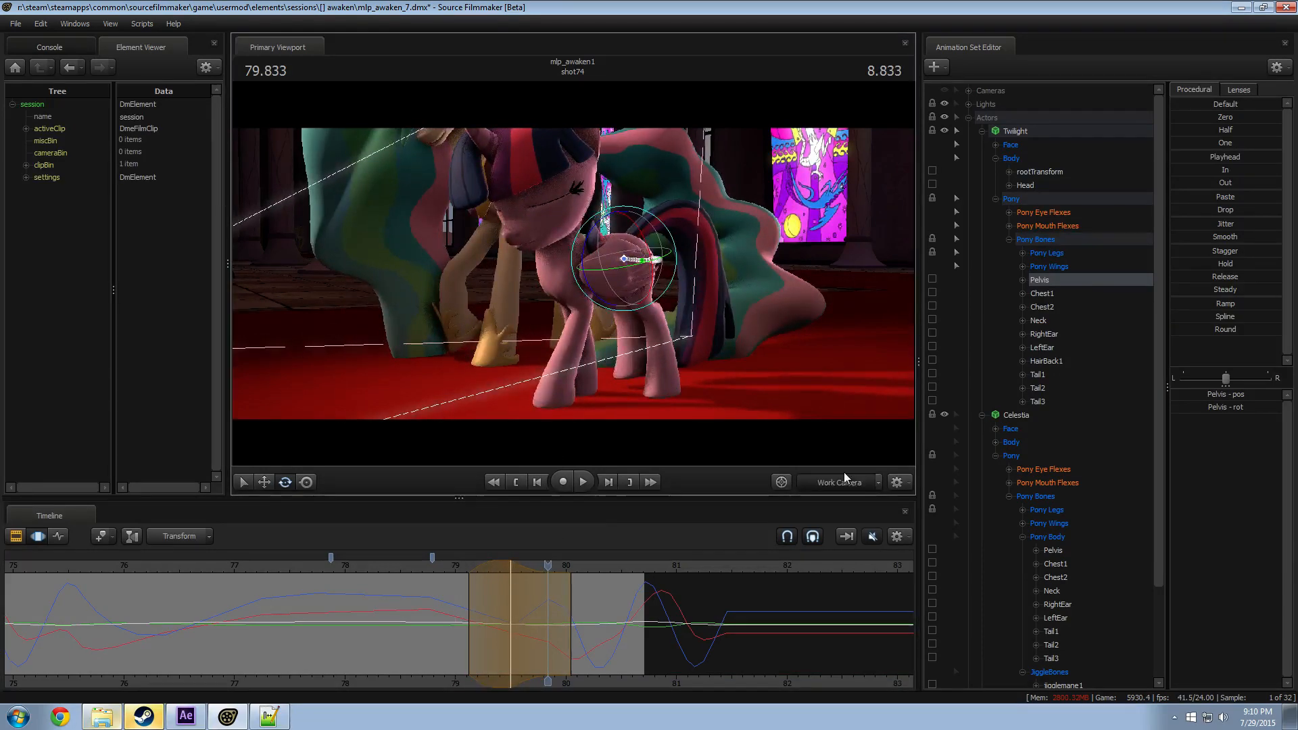
{"action": "left_click", "coordinate": [455, 568]}
{"action": "key", "text": "space"}
{"action": "key", "text": "space"}
{"action": "left_click", "coordinate": [455, 566]}
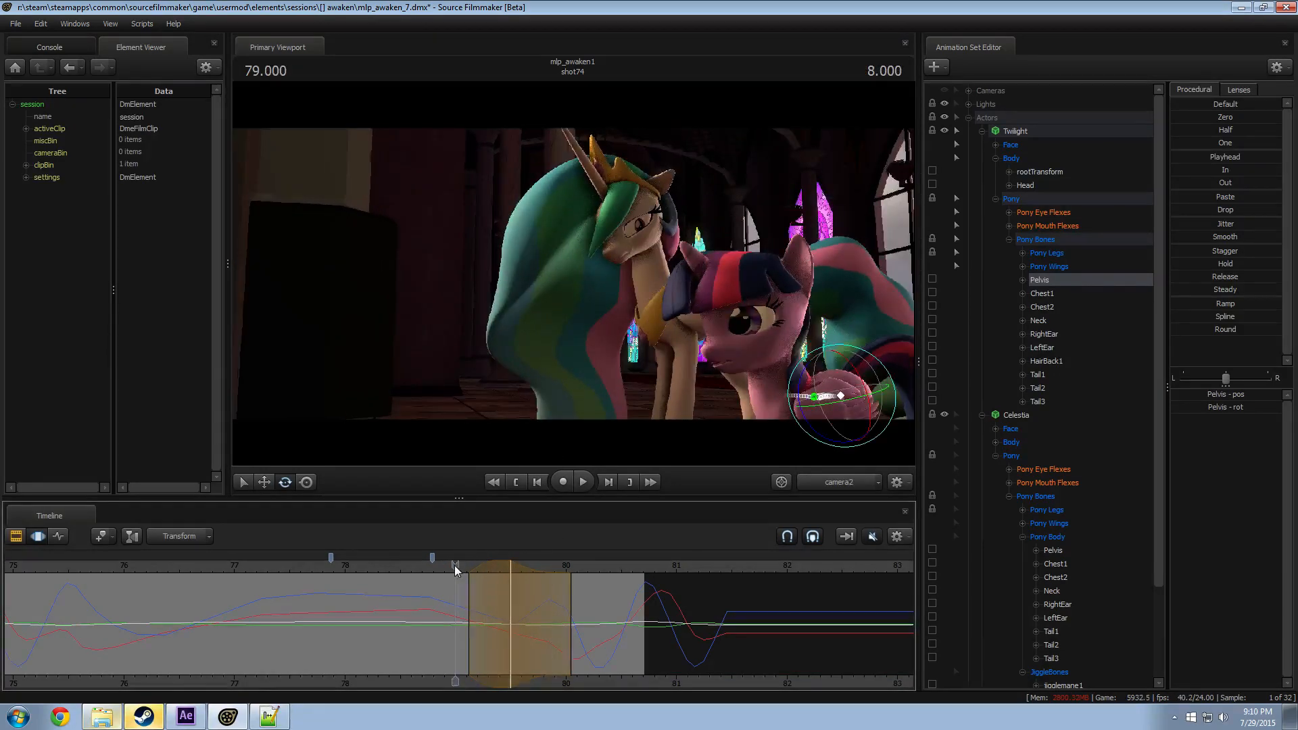
{"action": "key", "text": "space"}
{"action": "key", "text": "space"}
{"action": "left_click", "coordinate": [454, 566]}
{"action": "key", "text": "Return"}
Step: In the Work Camera, expand Twilight's leg controls, unlock RightShoulder and LeftShoulder, and lock RightThigh and LeftThigh
{"action": "left_click", "coordinate": [836, 488]}
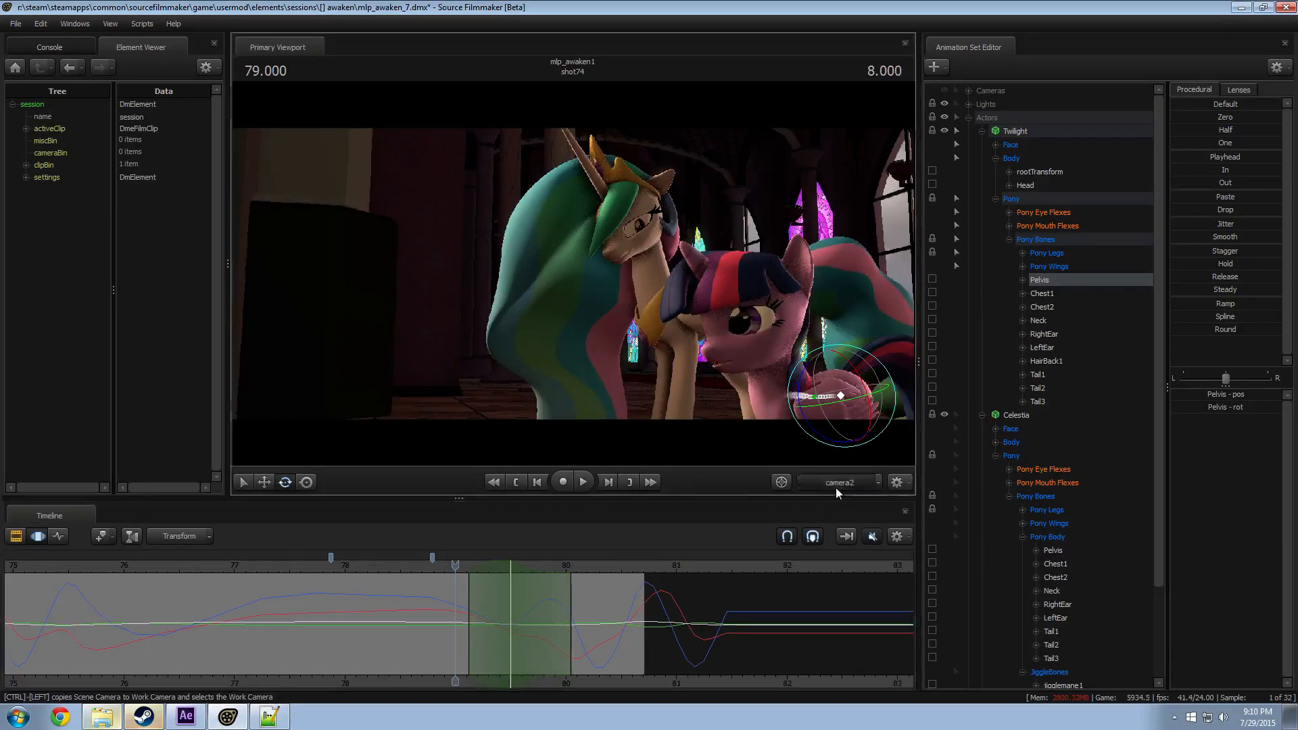
{"action": "left_click", "coordinate": [836, 492]}
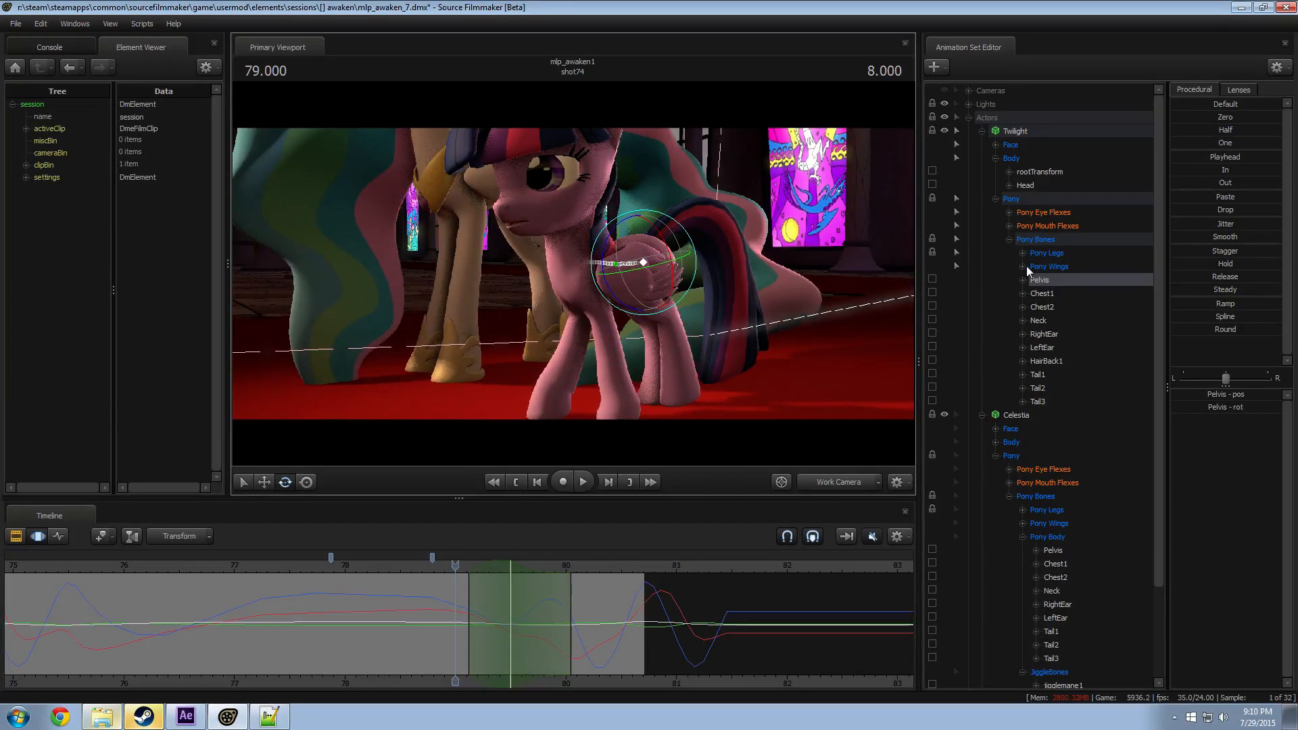
{"action": "left_click", "coordinate": [1022, 254]}
{"action": "left_click", "coordinate": [1035, 281]}
{"action": "left_click", "coordinate": [1036, 267]}
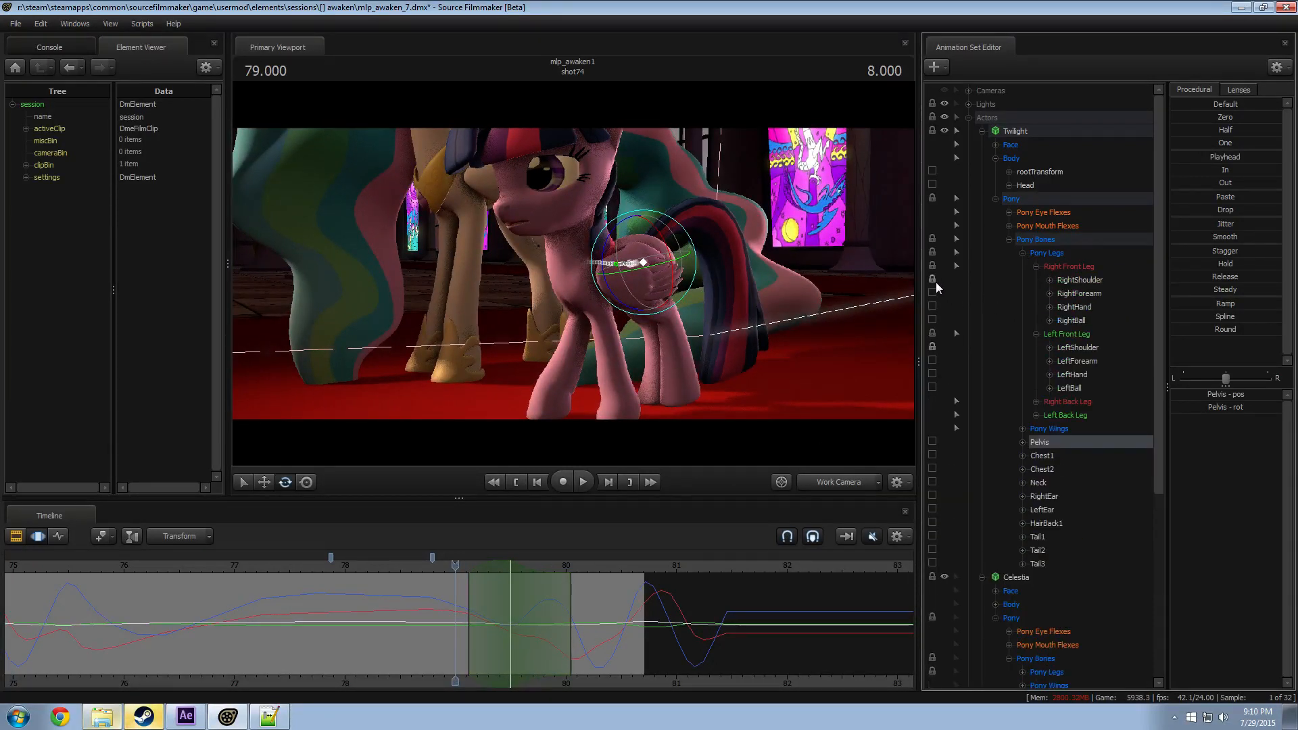
{"action": "left_click", "coordinate": [1035, 415]}
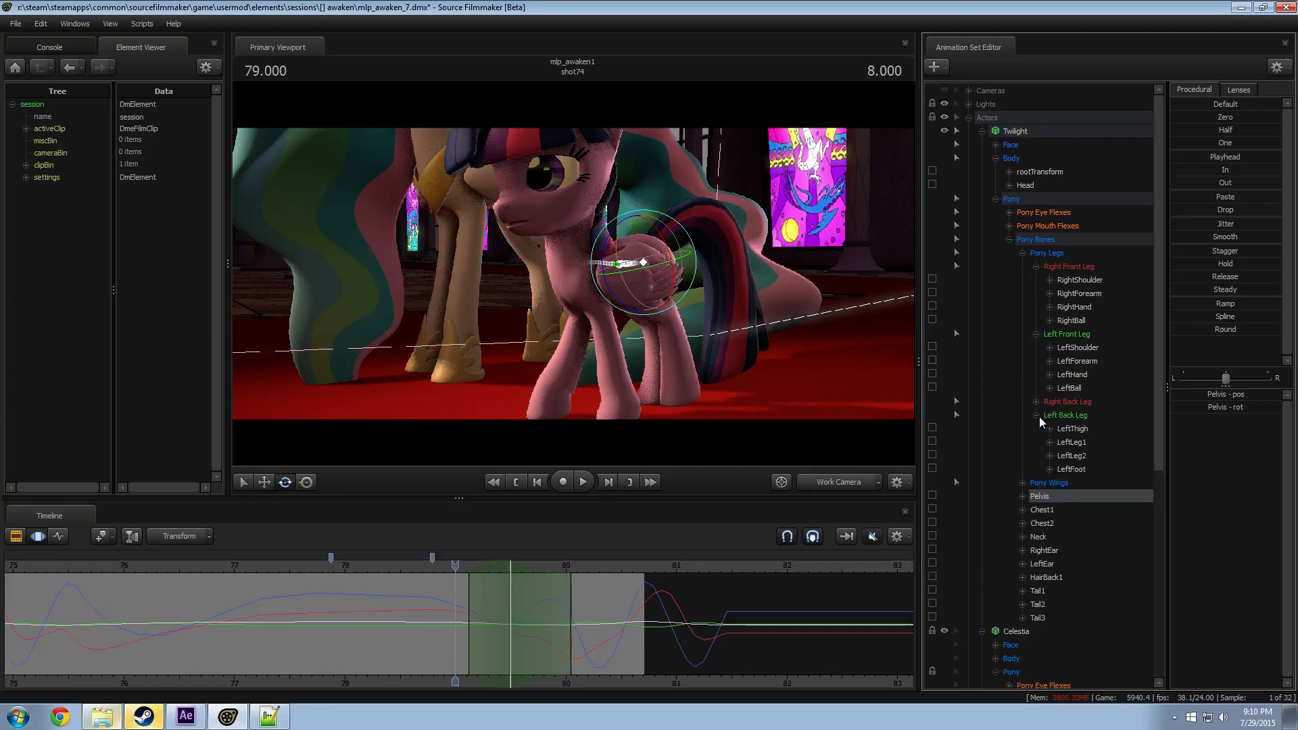
{"action": "left_click", "coordinate": [1036, 401]}
{"action": "left_click", "coordinate": [932, 415]}
{"action": "left_click", "coordinate": [933, 482]}
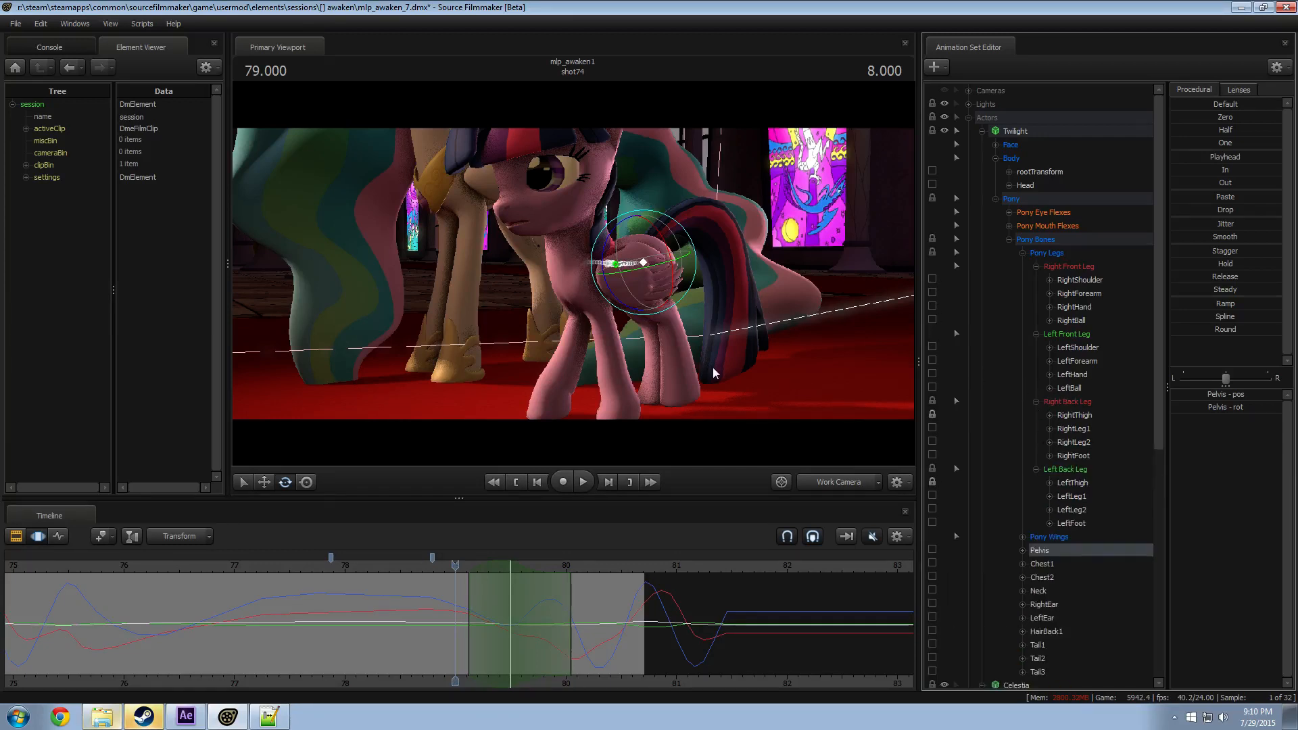
Step: Rotate Twilight's Pelvis and shift the time selection to about 79.1 to 79.65 s
{"action": "left_click_drag", "start_coordinate": [595, 247], "coordinate": [598, 285]}
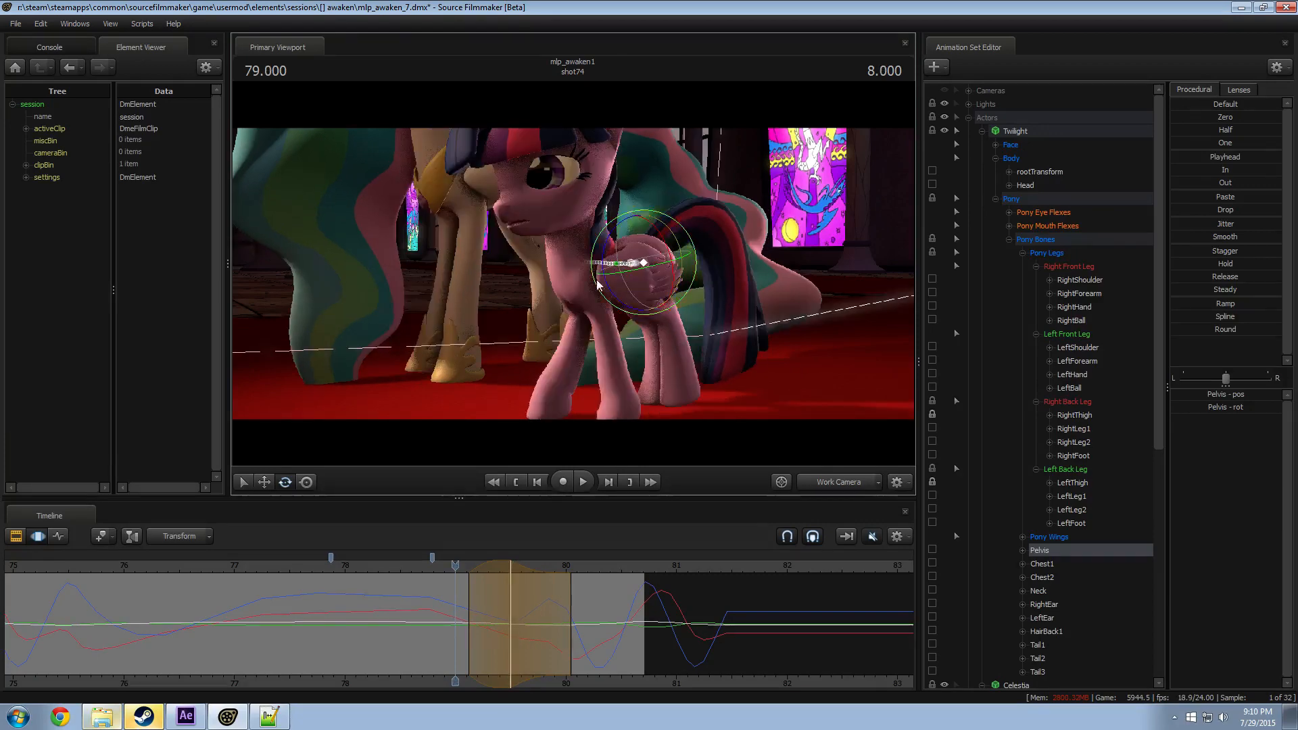
{"action": "key", "text": "space"}
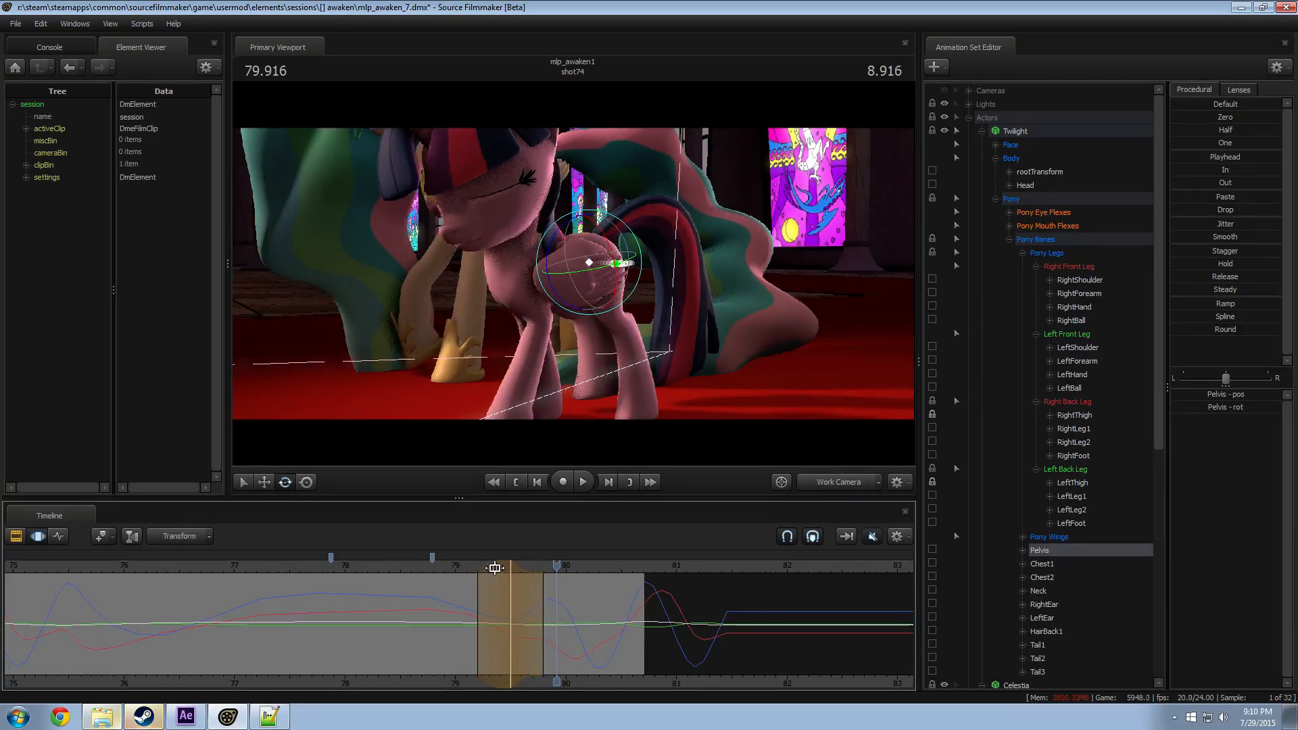
{"action": "left_click_drag", "start_coordinate": [495, 567], "coordinate": [482, 568]}
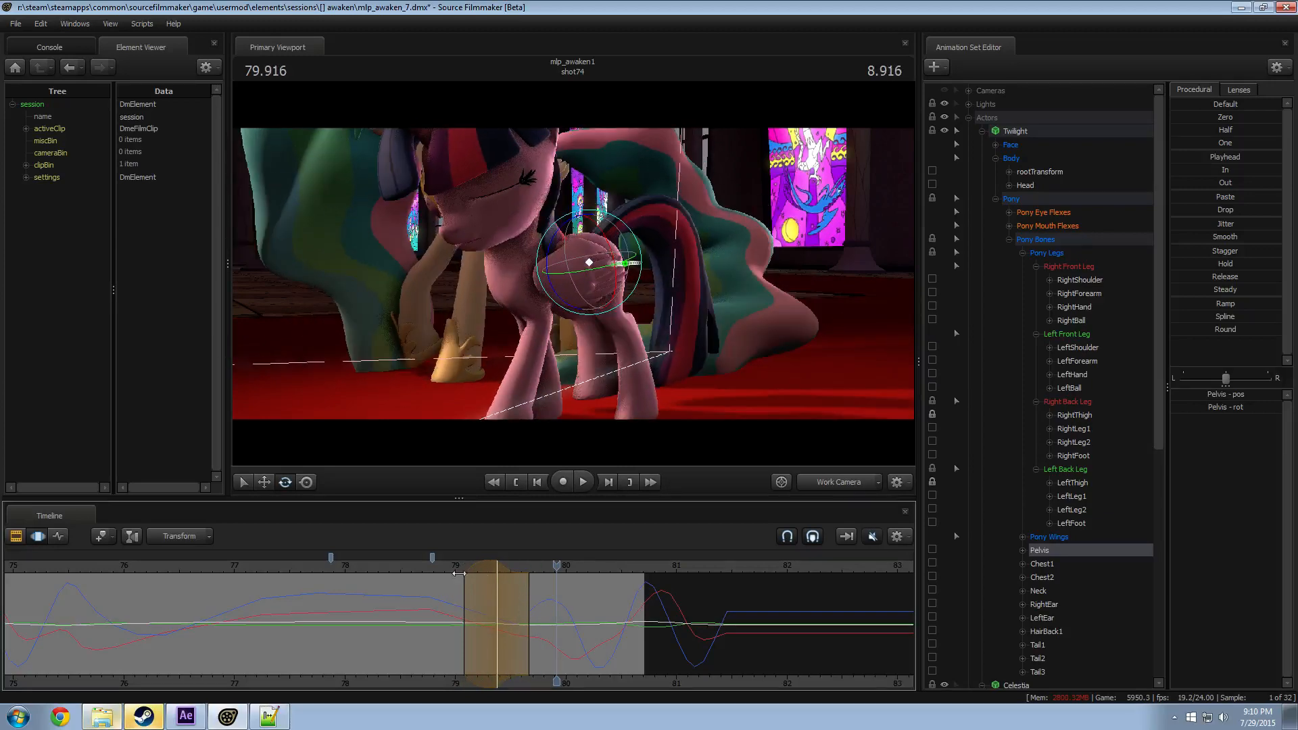
Step: Review the adjusted Pelvis motion from about 78.8 to 79 s in the Work Camera and camera2
{"action": "left_click", "coordinate": [451, 568]}
{"action": "key", "text": "space"}
{"action": "key", "text": "space"}
{"action": "left_click", "coordinate": [819, 477]}
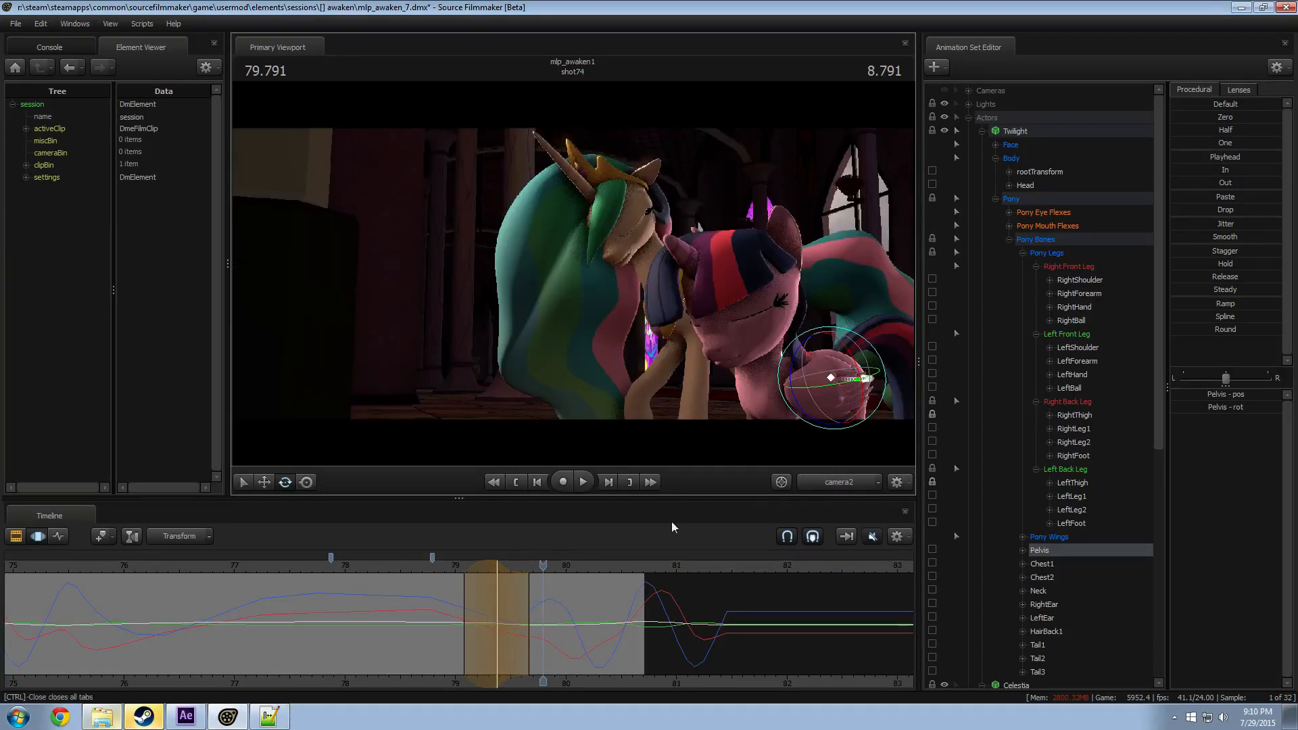
{"action": "left_click", "coordinate": [437, 568]}
{"action": "key", "text": "space"}
{"action": "key", "text": "space"}
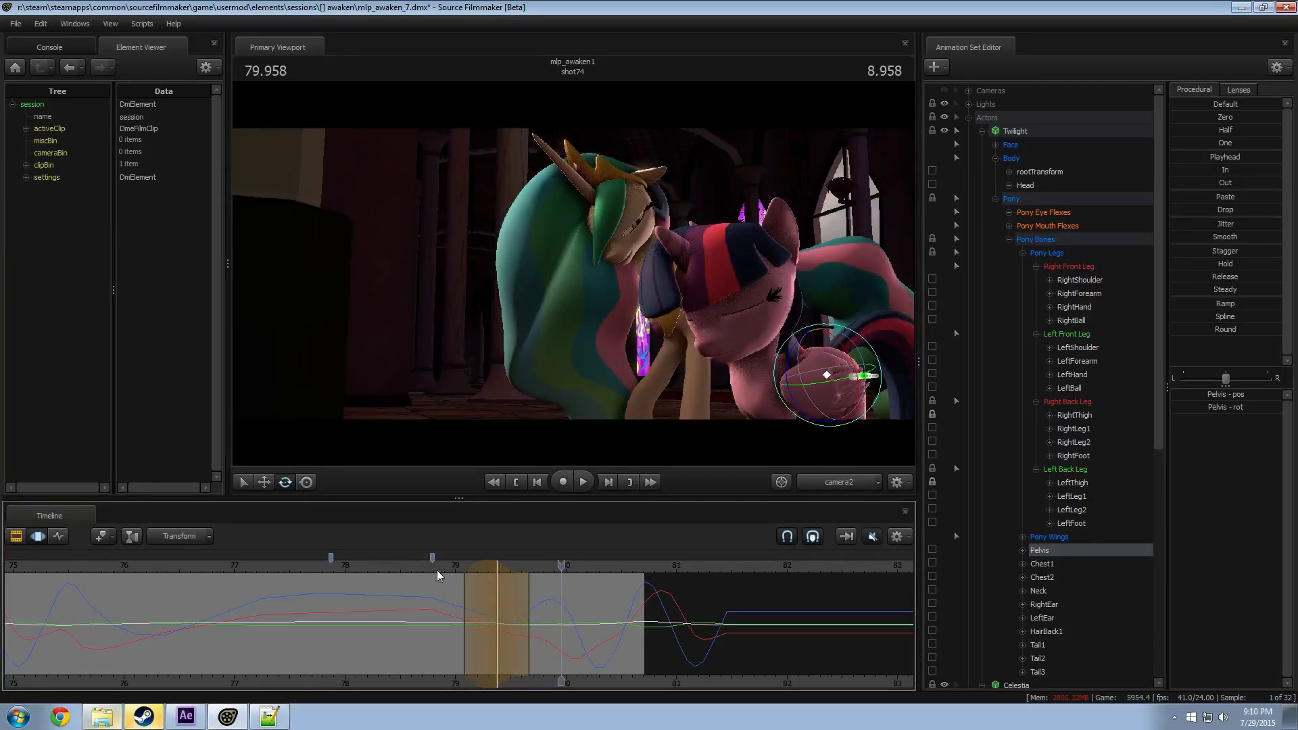
Step: Adjust Twilight's Chest2 within the same time selection and play the motion back through camera2
{"action": "left_click_drag", "start_coordinate": [437, 575], "coordinate": [498, 583]}
{"action": "left_click", "coordinate": [783, 402]}
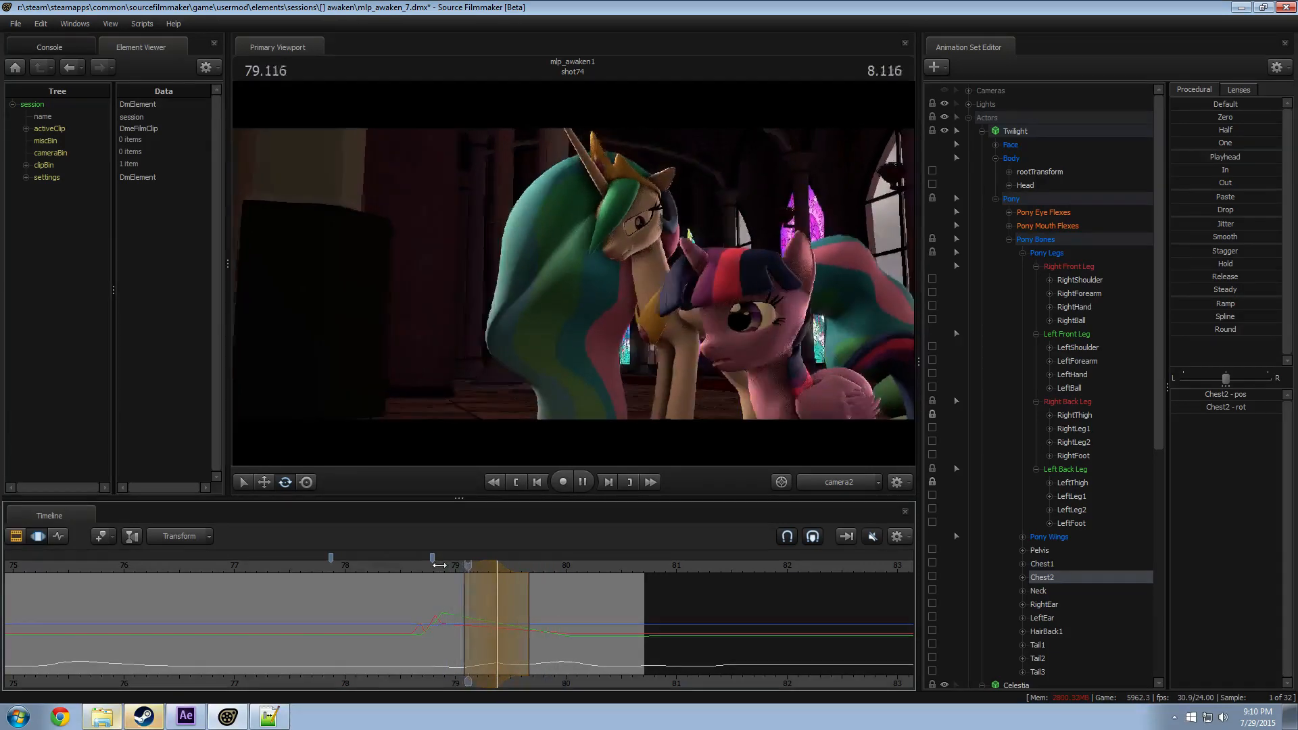
{"action": "left_click_drag", "start_coordinate": [441, 571], "coordinate": [351, 565]}
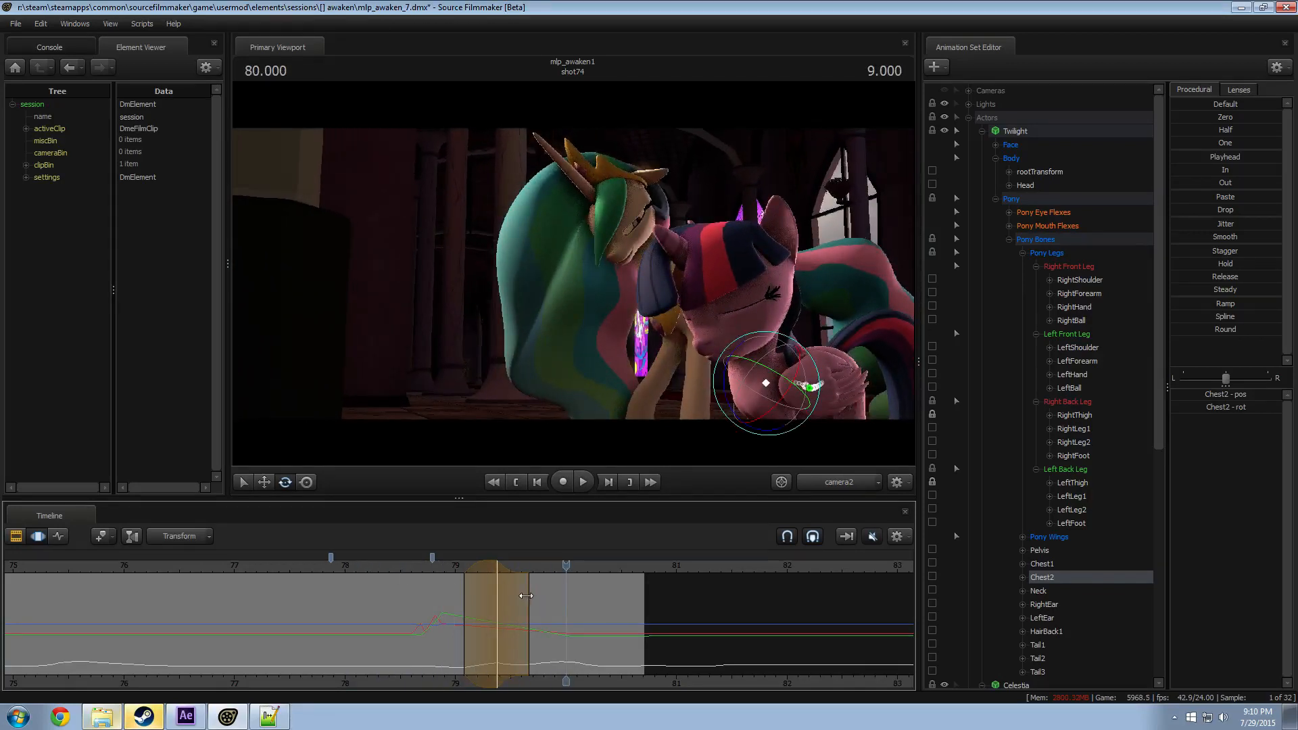
Step: Apply the Round preset to Pelvis and Chest2 over about 79.5 to 79.85 s and play back from about 79 s
{"action": "left_click", "coordinate": [1047, 554], "text": "ctrl"}
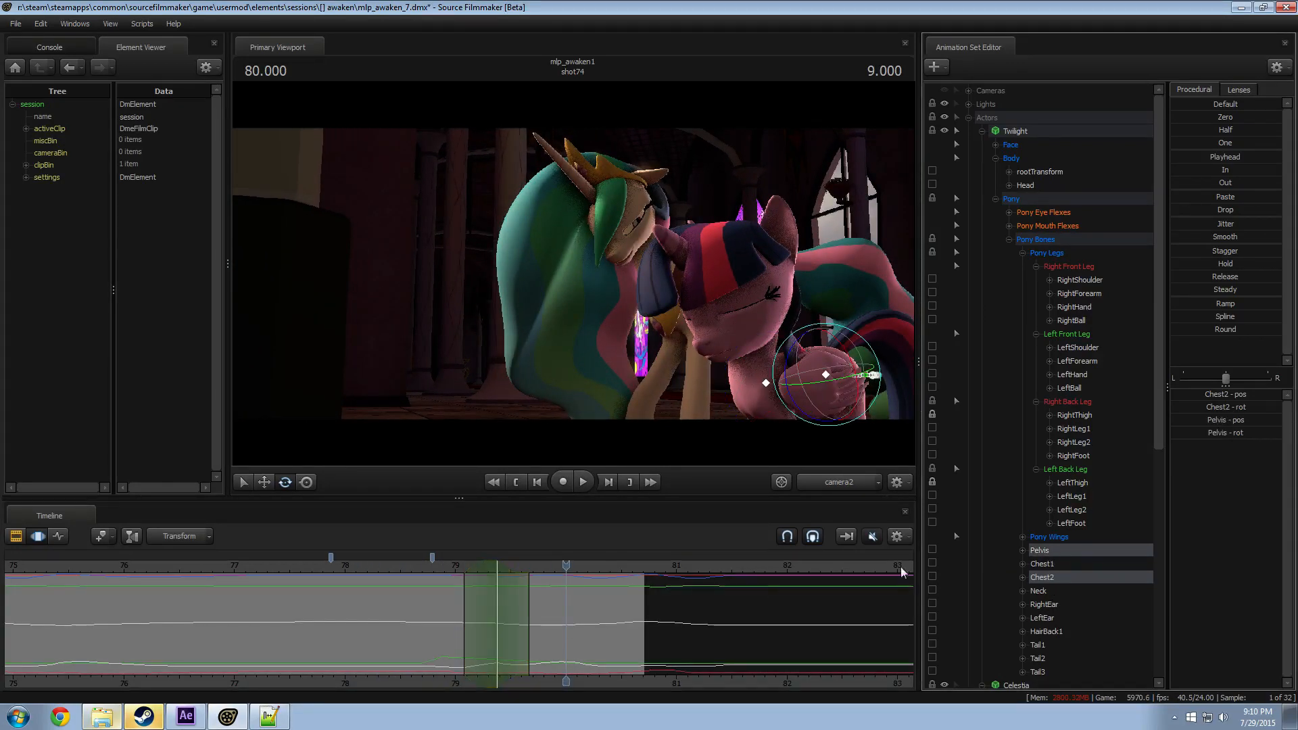
{"action": "left_click_drag", "start_coordinate": [543, 629], "coordinate": [515, 636], "text": "shift"}
{"action": "left_click_drag", "start_coordinate": [515, 636], "coordinate": [551, 638]}
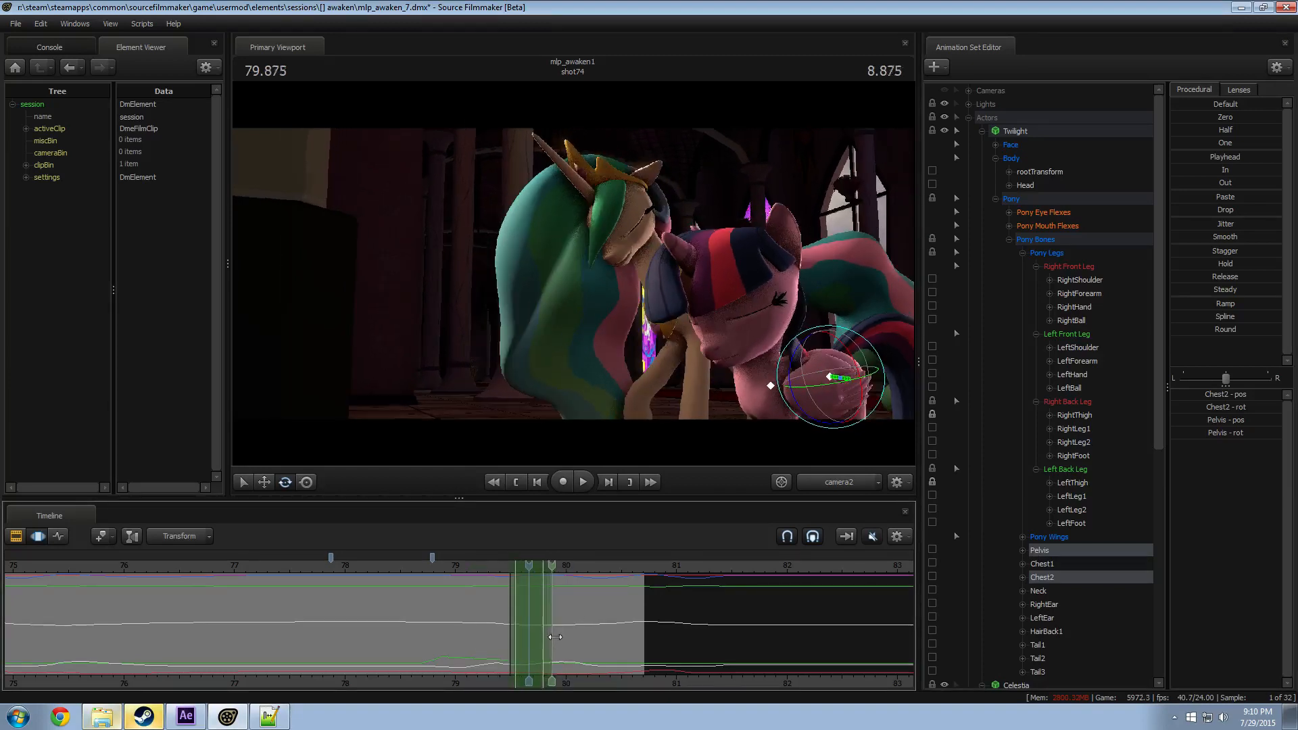
{"action": "left_click", "coordinate": [1195, 330]}
{"action": "left_click", "coordinate": [450, 563]}
{"action": "key", "text": "space"}
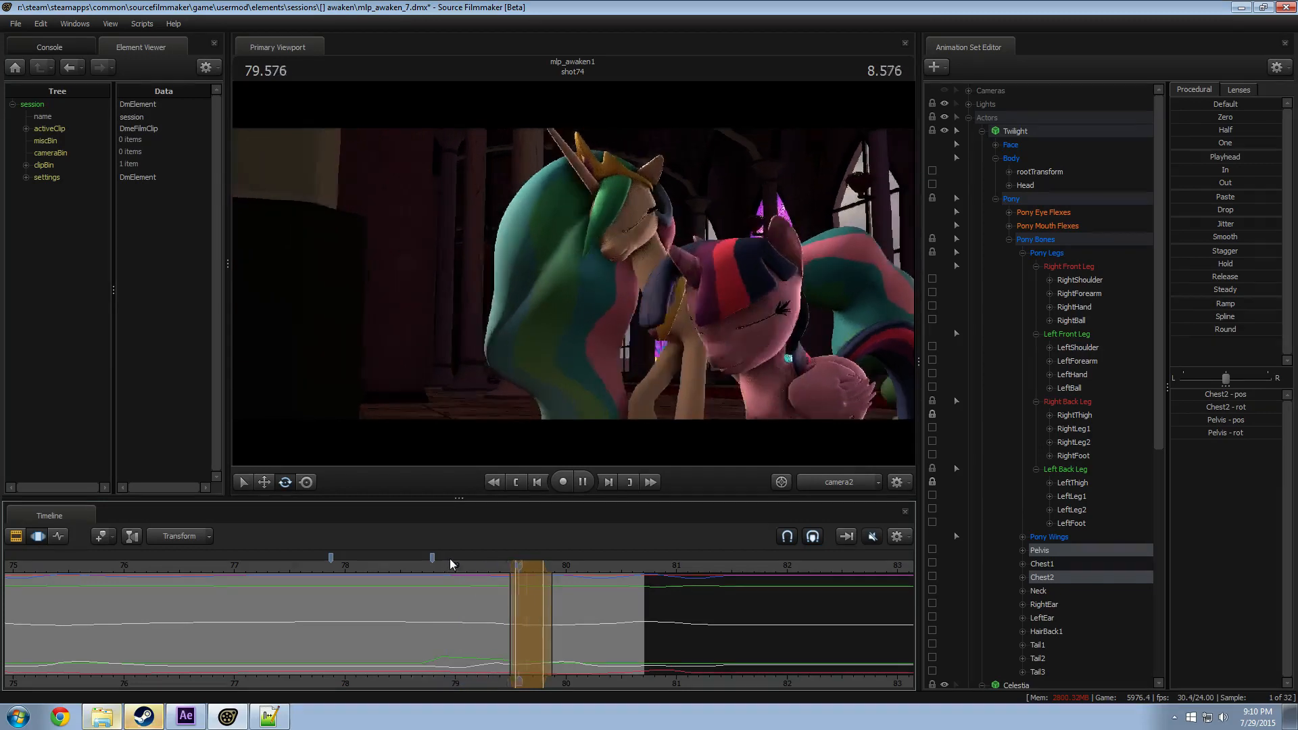
{"action": "key", "text": "space"}
Step: Move the time selection to about 79.3 to 79.75 s and replay the Pelvis and Chest2 motion
{"action": "left_click", "coordinate": [450, 562]}
{"action": "left_click_drag", "start_coordinate": [503, 599], "coordinate": [513, 565]}
{"action": "key", "text": "space"}
{"action": "left_click", "coordinate": [456, 565]}
{"action": "key", "text": "space"}
{"action": "left_click", "coordinate": [460, 566]}
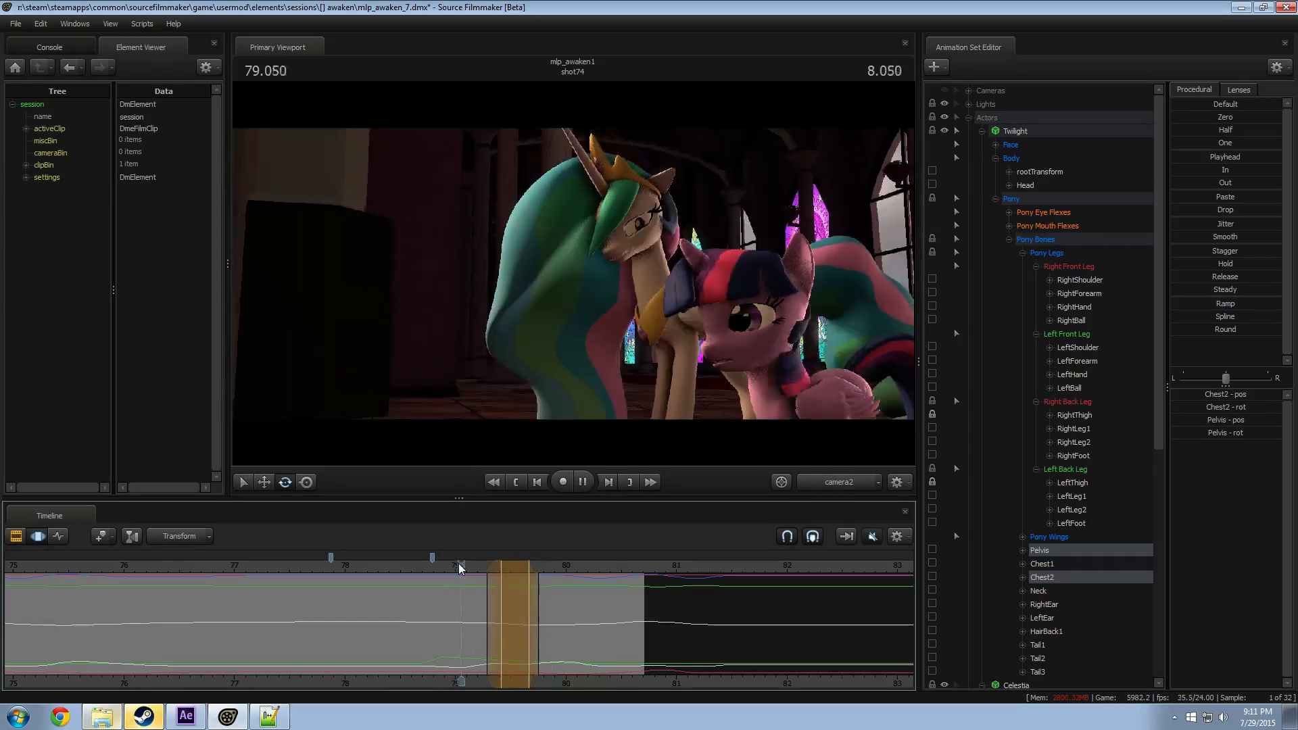
{"action": "left_click_drag", "start_coordinate": [425, 566], "coordinate": [408, 567]}
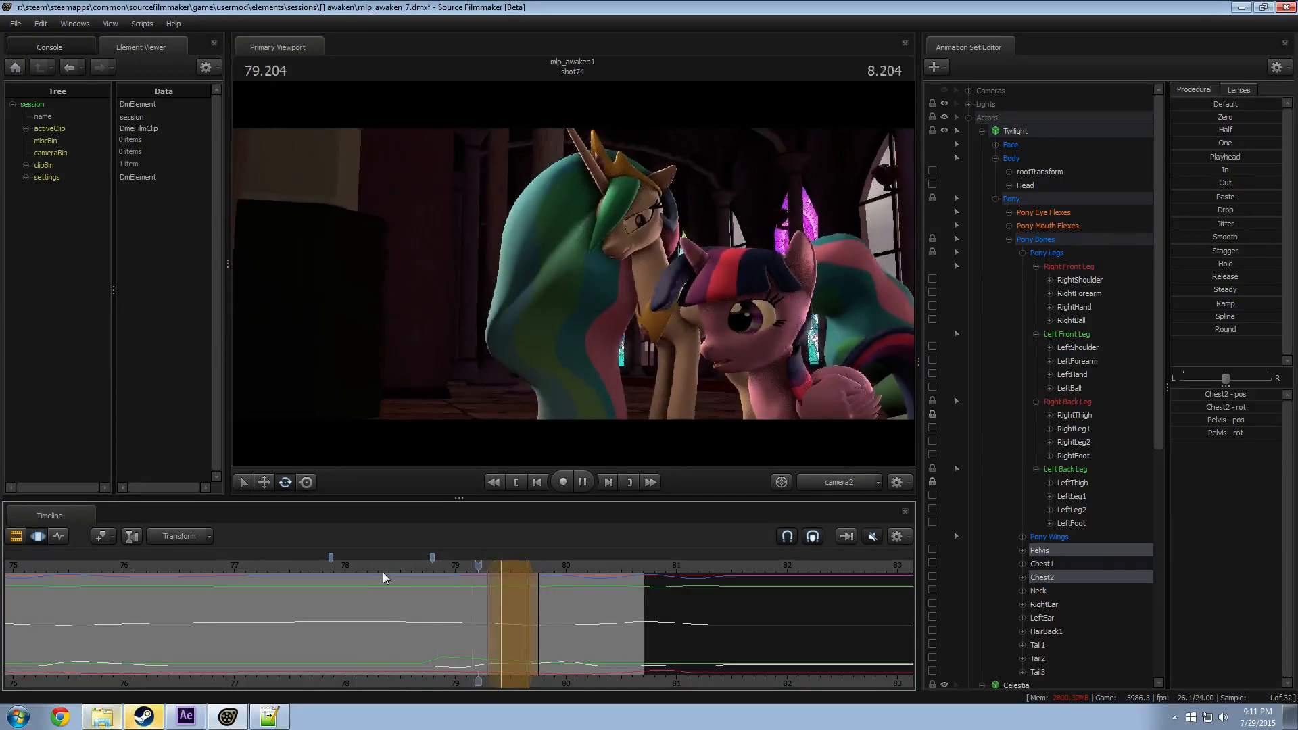
{"action": "key", "text": "space"}
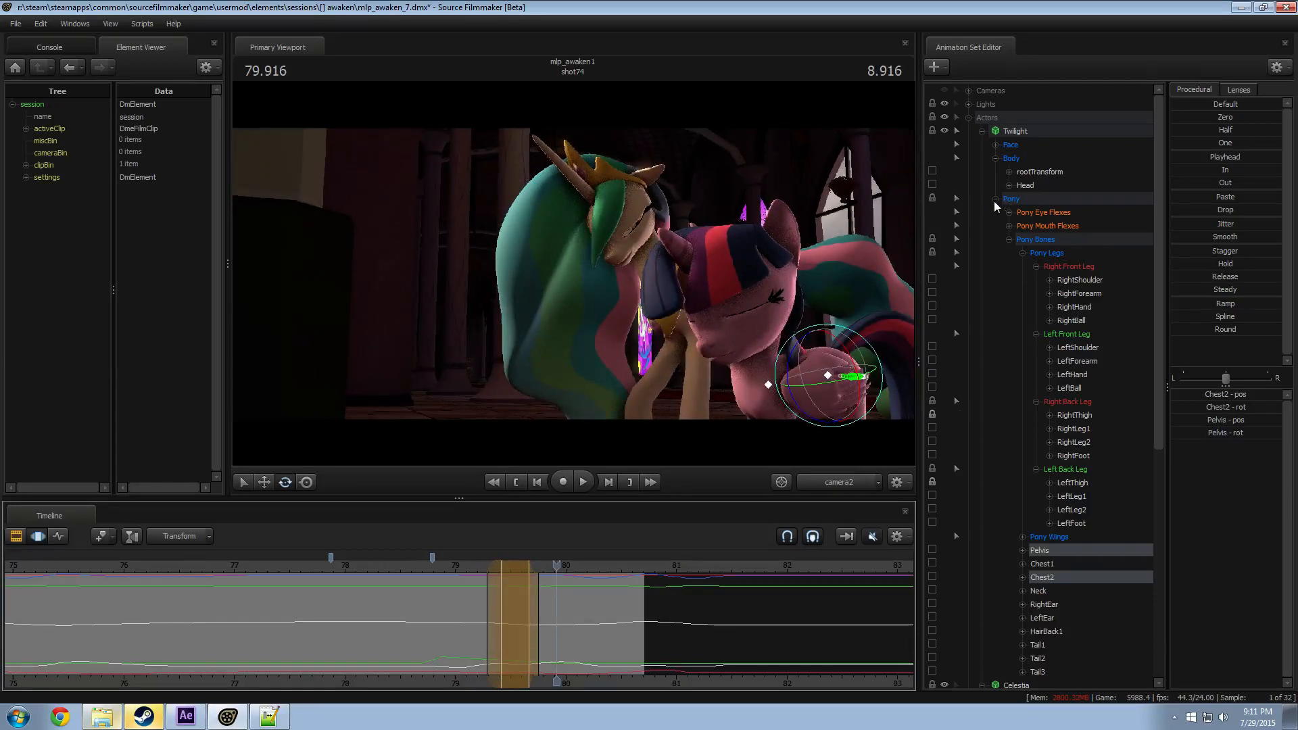
Step: Unlock Twilight's RightThigh and LeftThigh controls
{"action": "scroll", "coordinate": [1026, 407], "scroll_direction": "down", "scroll_amount": 2}
{"action": "left_click", "coordinate": [933, 401]}
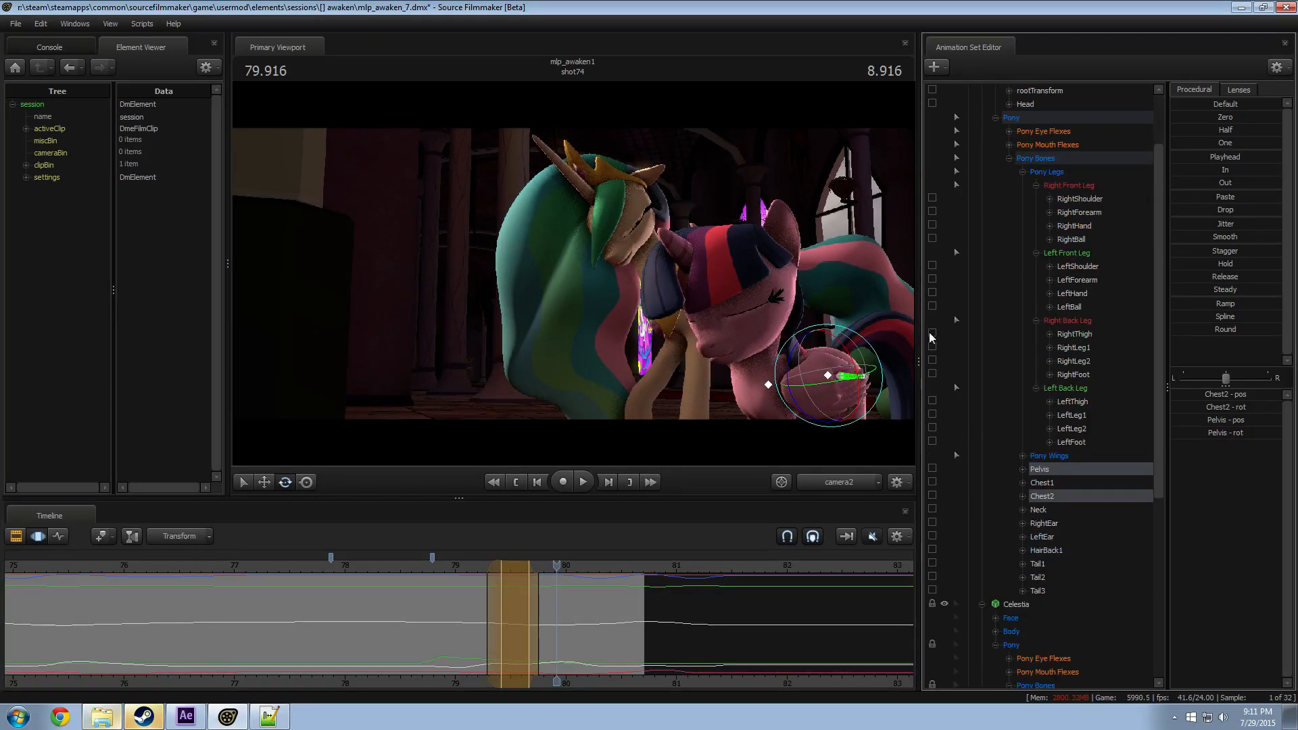
{"action": "left_click", "coordinate": [932, 332]}
{"action": "left_click", "coordinate": [932, 400]}
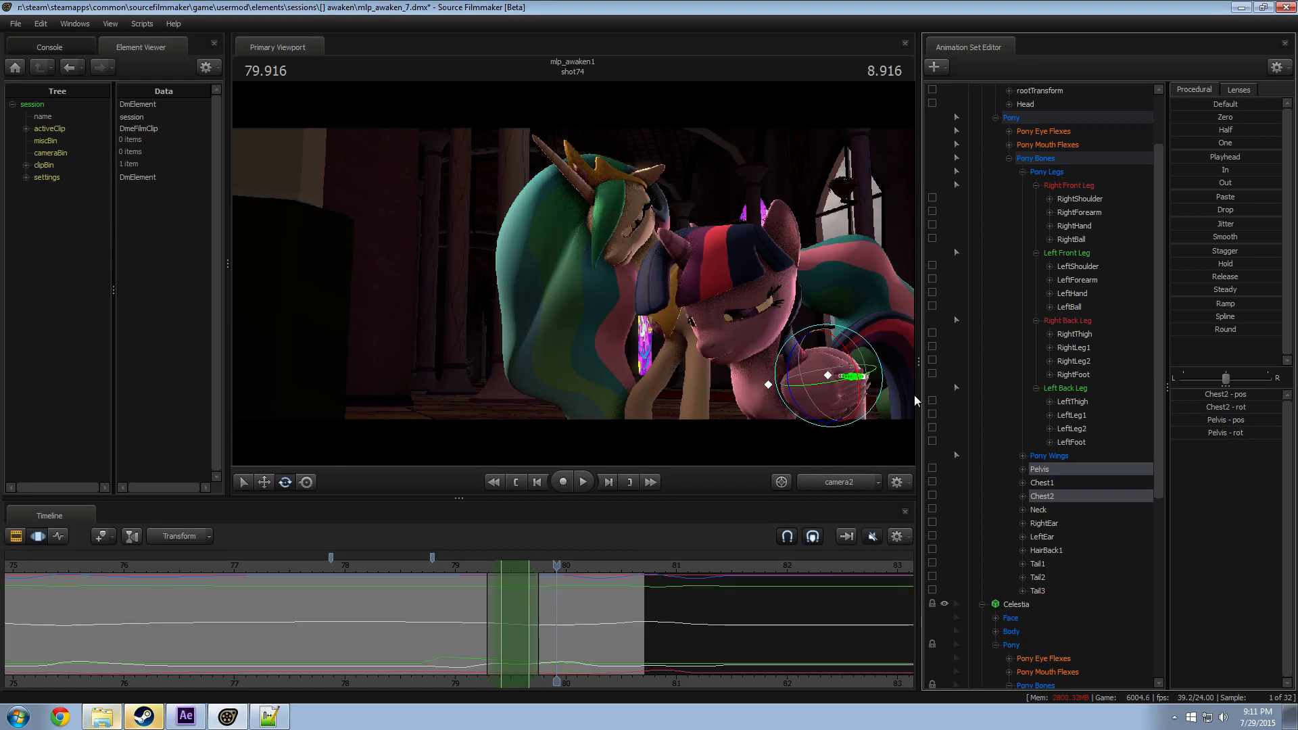
Step: Review the animation across shot74 and into shot76 by playing it back repeatedly through camera2
{"action": "scroll", "coordinate": [195, 597], "scroll_direction": "down", "scroll_amount": 2}
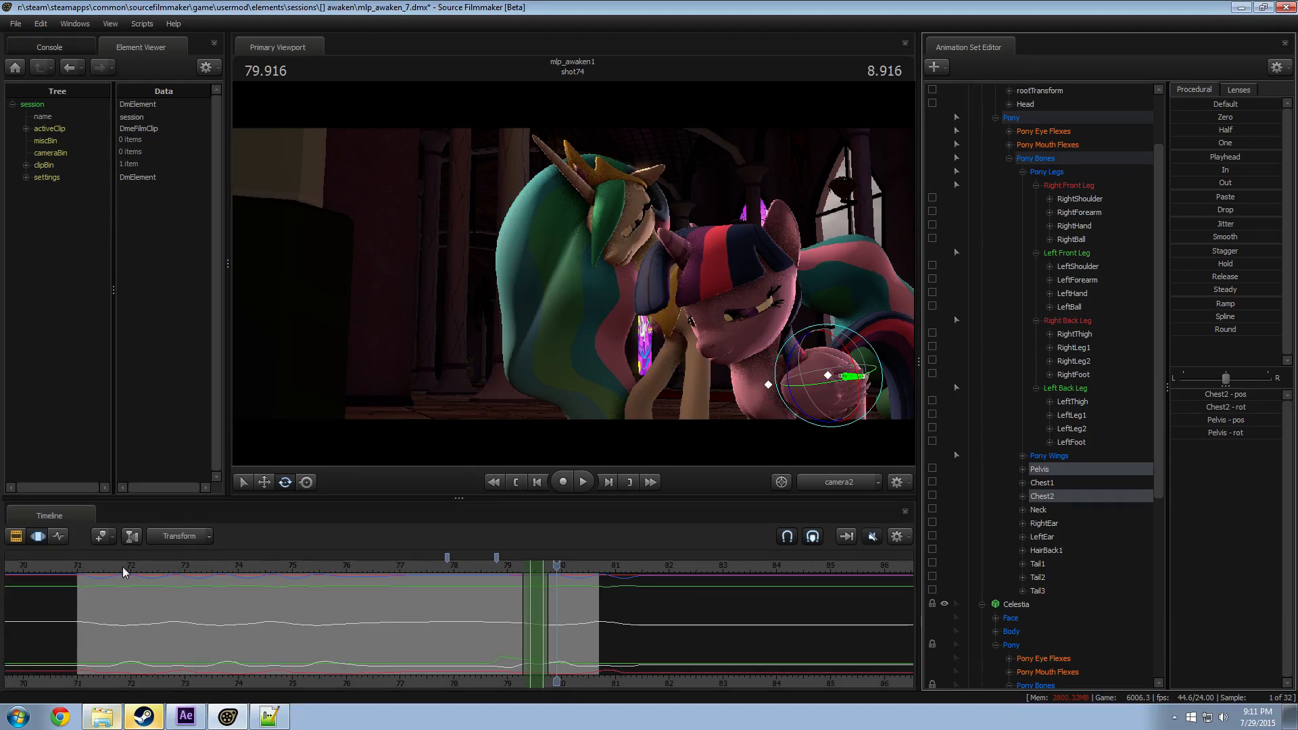
{"action": "left_click_drag", "start_coordinate": [123, 573], "coordinate": [327, 568]}
{"action": "key", "text": "space"}
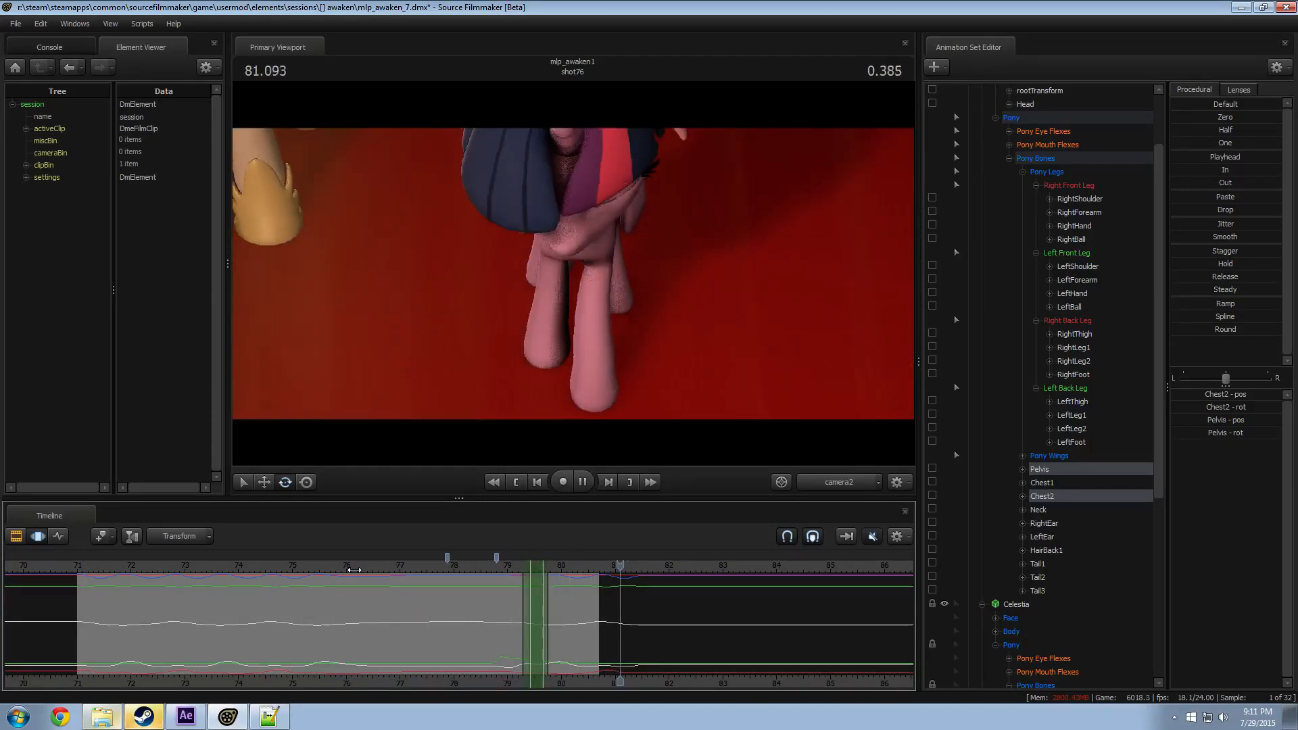
{"action": "key", "text": "space"}
{"action": "middle_click_drag", "start_coordinate": [717, 683], "coordinate": [591, 678]}
{"action": "scroll", "coordinate": [422, 585], "scroll_direction": "down", "scroll_amount": 2}
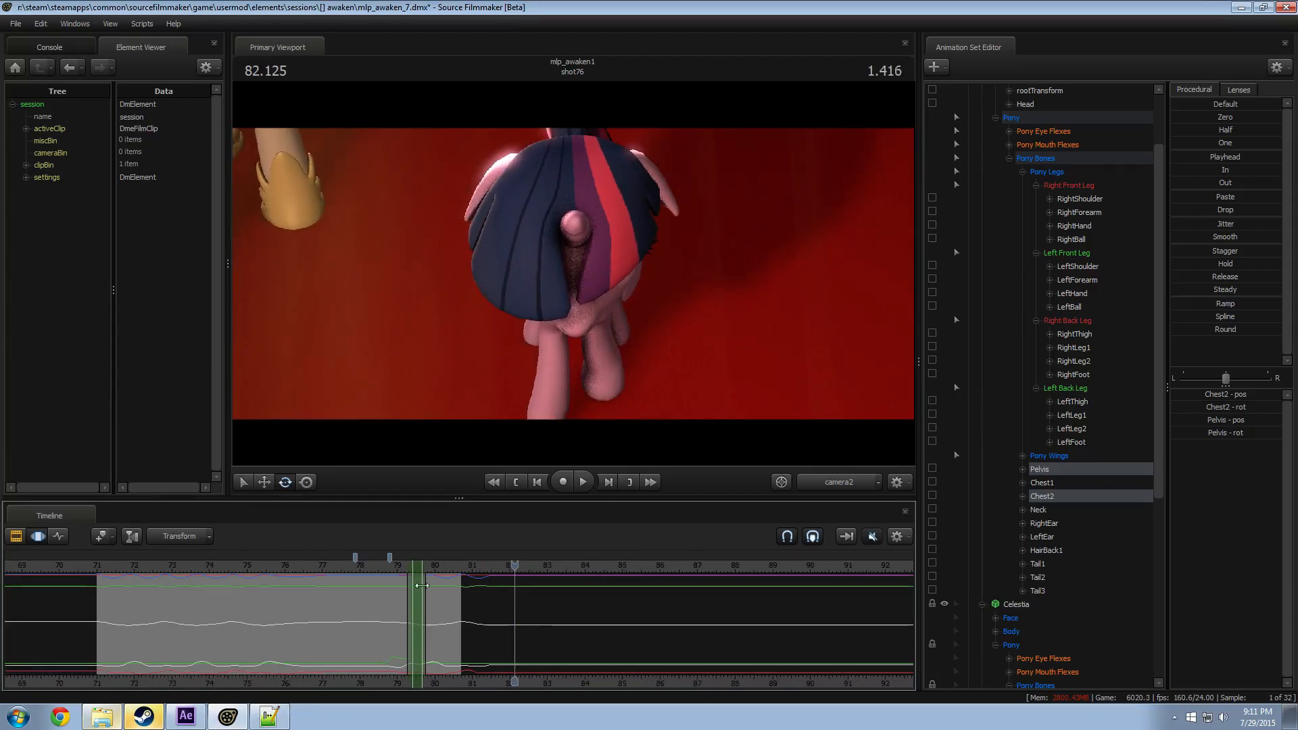
{"action": "left_click", "coordinate": [321, 564]}
{"action": "key", "text": "space"}
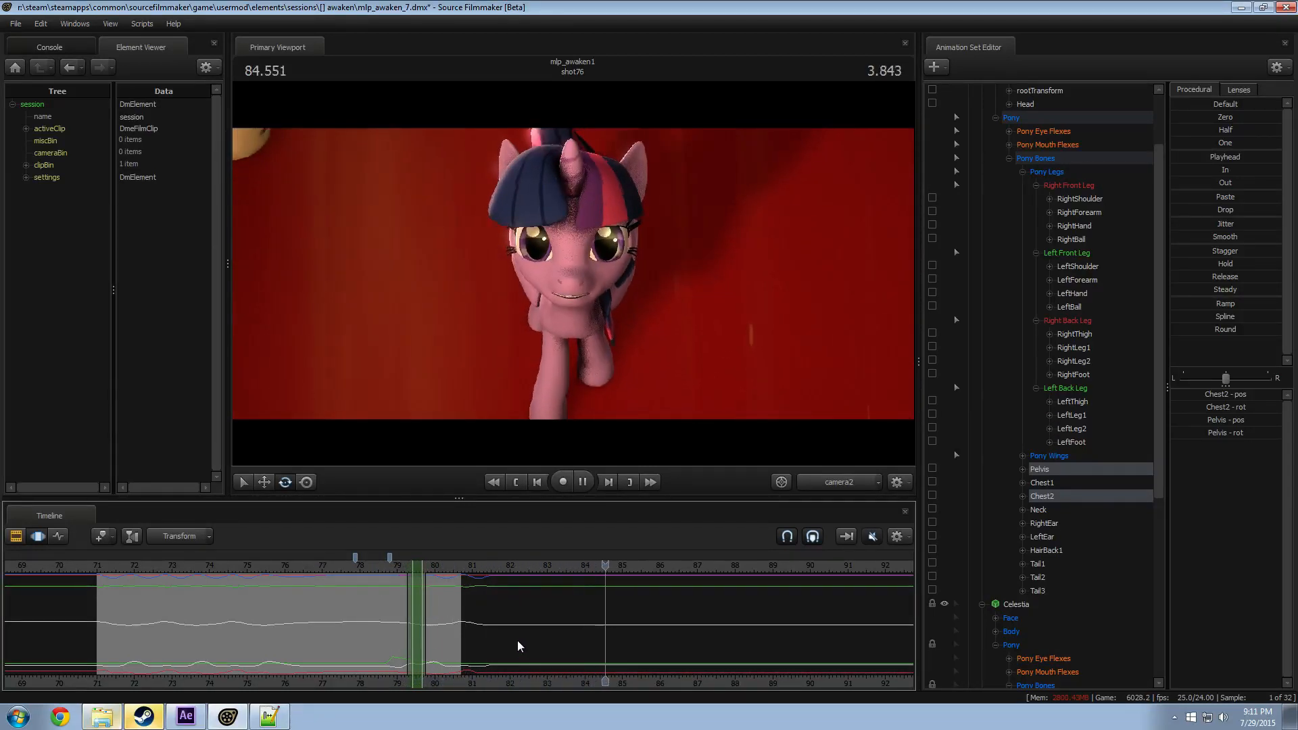
{"action": "key", "text": "space"}
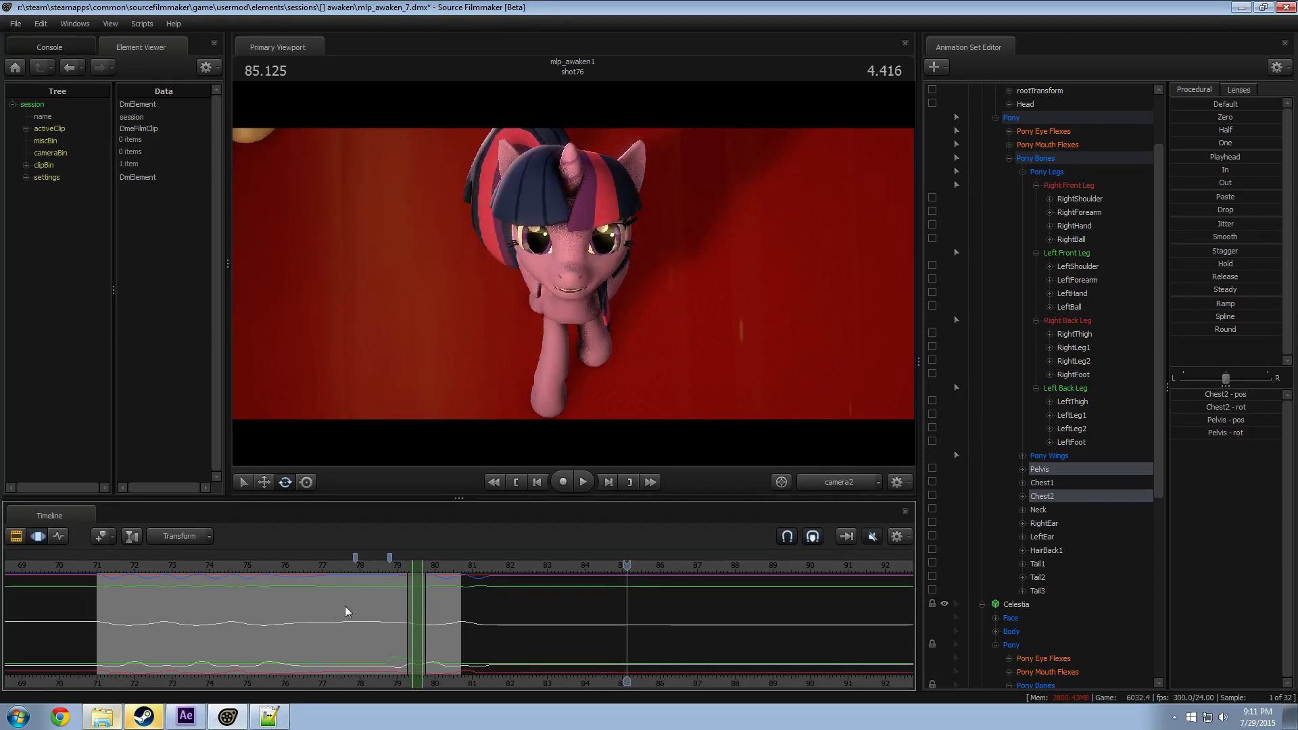
{"action": "left_click", "coordinate": [350, 566]}
{"action": "key", "text": "space"}
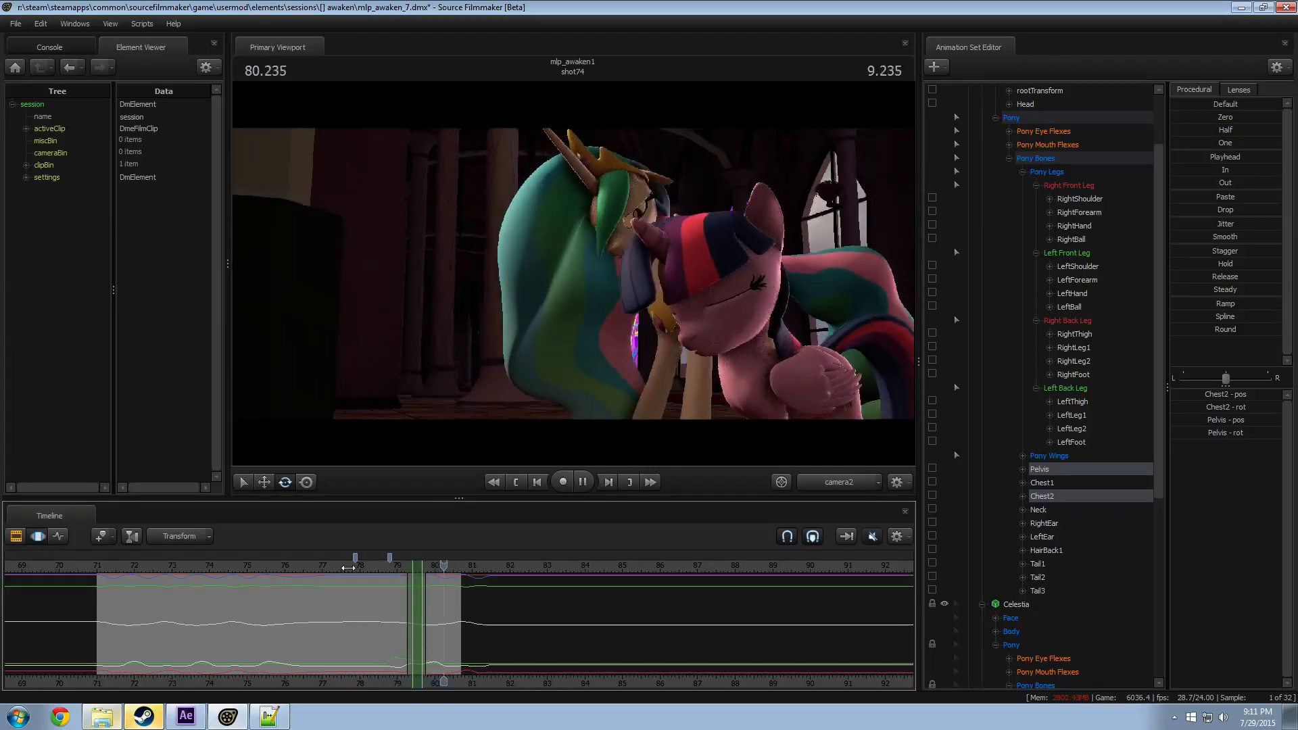
{"action": "key", "text": "space"}
Step: Select Twilight's HairBack1 control and set the time selection to about 79.6 to 80.3 s in shot74
{"action": "key", "text": "F2"}
{"action": "scroll", "coordinate": [350, 638], "scroll_direction": "up", "scroll_amount": 2}
{"action": "key", "text": "F3"}
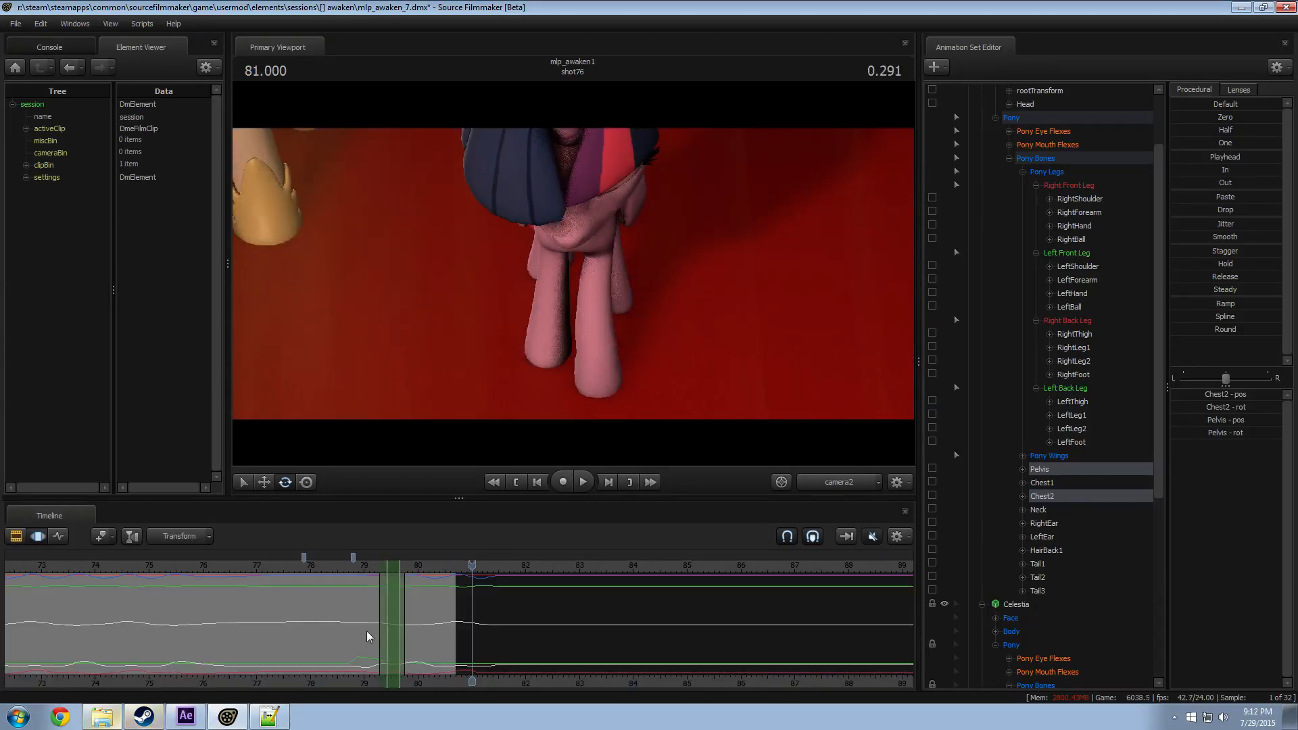
{"action": "left_click_drag", "start_coordinate": [321, 611], "coordinate": [573, 618], "text": "shift"}
{"action": "left_click", "coordinate": [322, 611]}
{"action": "left_click", "coordinate": [772, 350]}
{"action": "scroll", "coordinate": [318, 615], "scroll_direction": "up", "scroll_amount": 2}
{"action": "left_click", "coordinate": [460, 618], "text": "shift"}
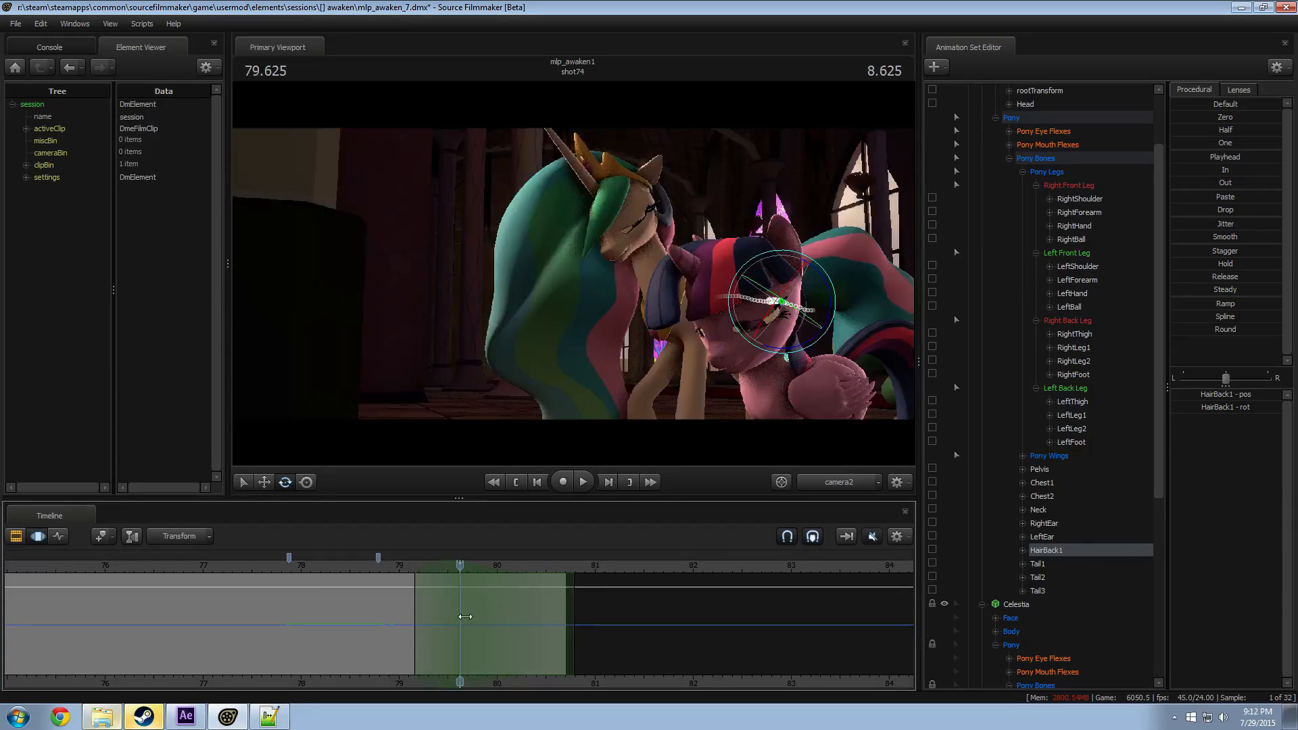
{"action": "left_click_drag", "start_coordinate": [465, 617], "coordinate": [530, 619]}
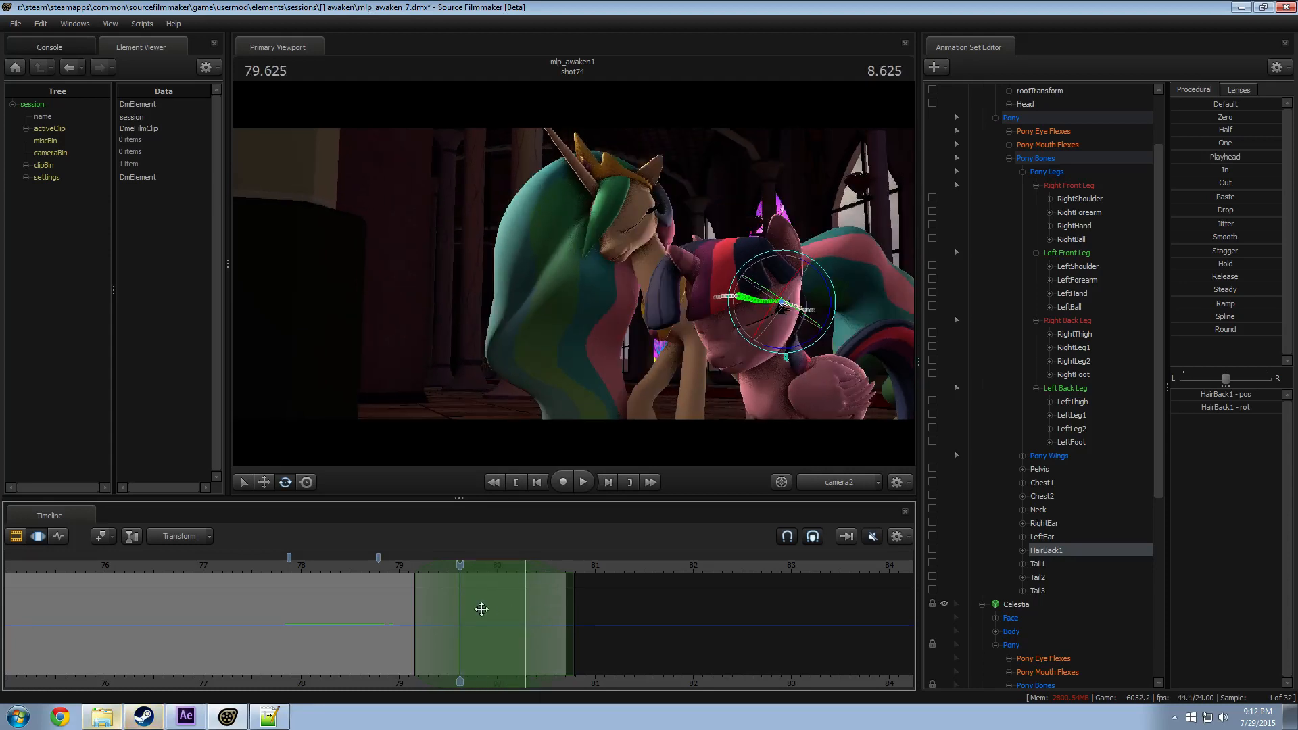
Step: Rotate HairBack1 over the selected time range and play the motion back from before 79 s
{"action": "left_click_drag", "start_coordinate": [766, 255], "coordinate": [781, 288]}
{"action": "key", "text": "w"}
{"action": "left_click", "coordinate": [361, 569]}
{"action": "key", "text": "space"}
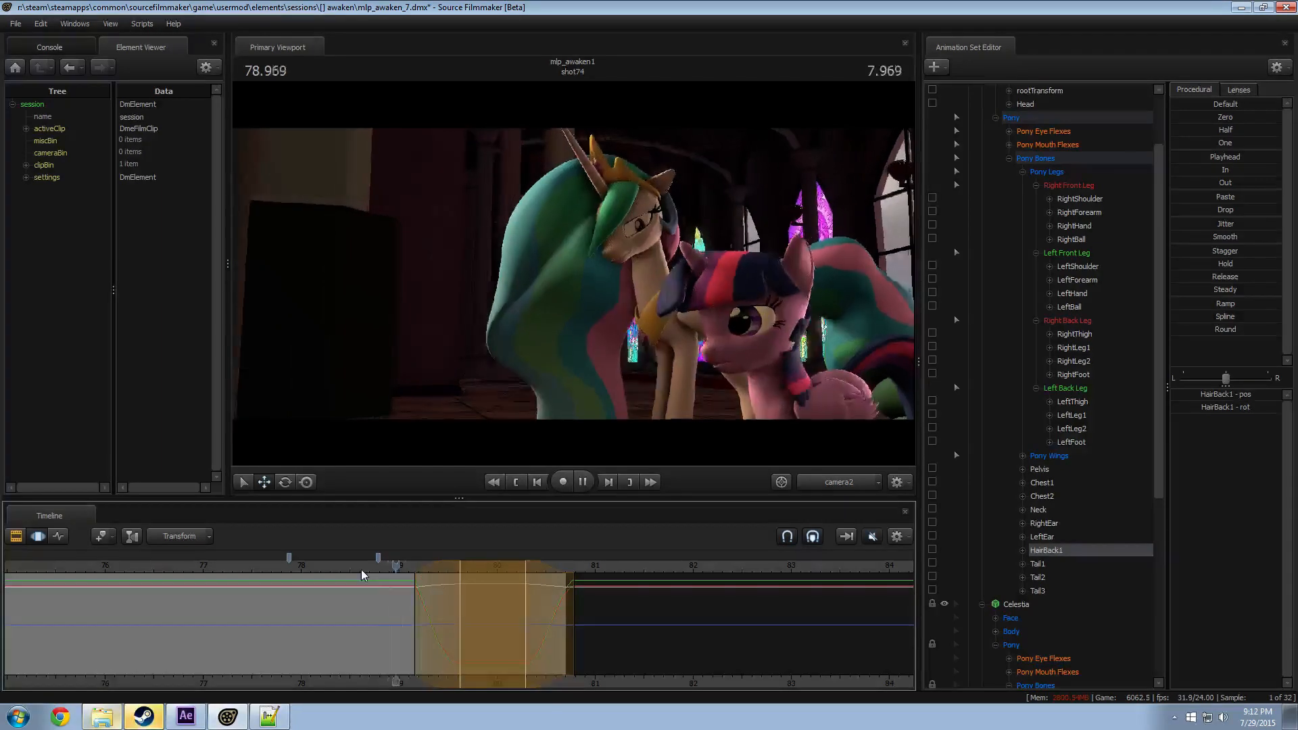
Step: Replay the HairBack1 motion several times from shot74 into shot76, returning the playhead to about 78.96 s
{"action": "key", "text": "space"}
{"action": "left_click_drag", "start_coordinate": [272, 572], "coordinate": [254, 573]}
{"action": "key", "text": "space"}
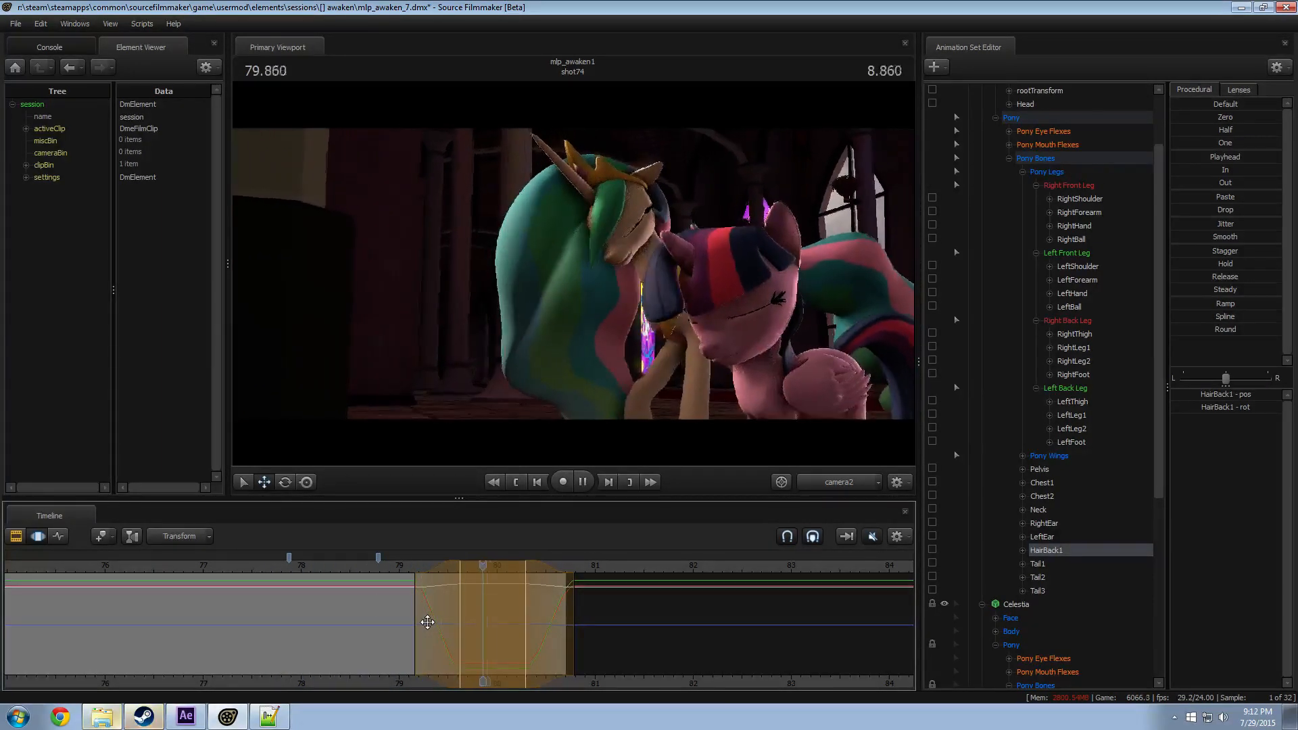
{"action": "key", "text": "space"}
{"action": "left_click", "coordinate": [408, 580]}
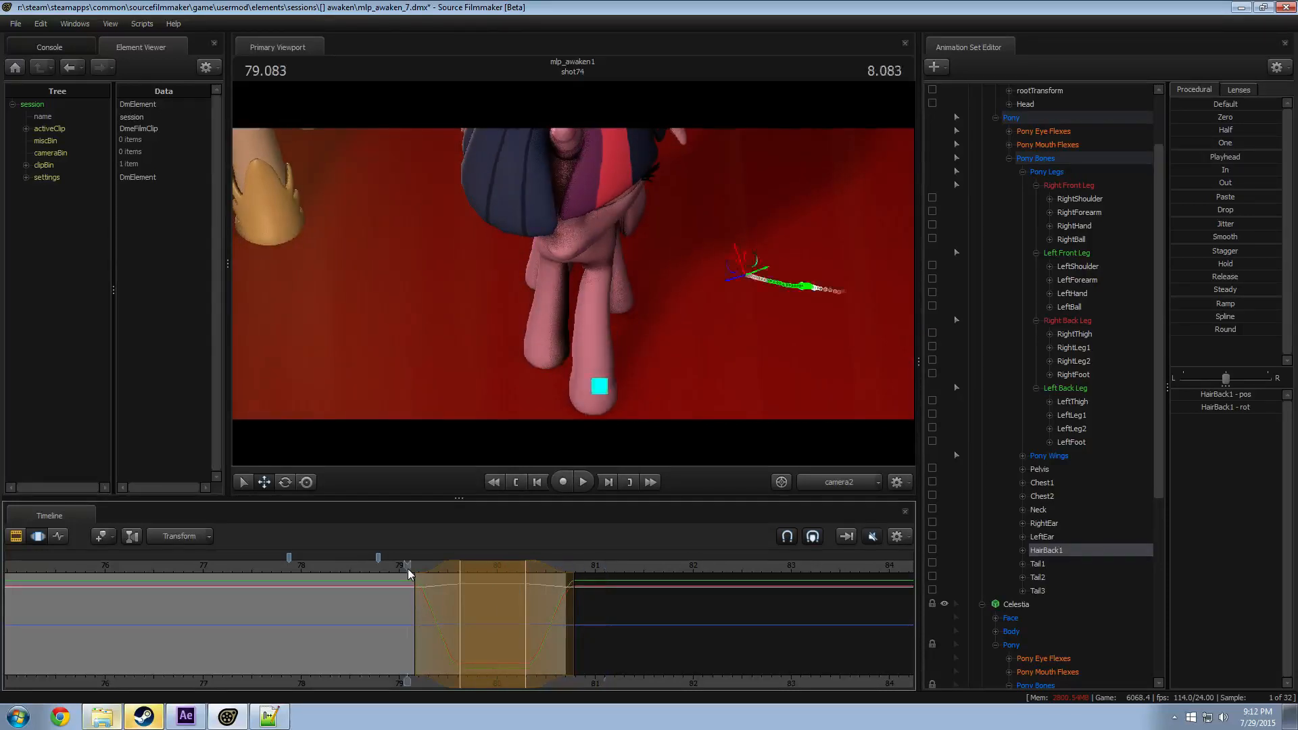
{"action": "key", "text": "space"}
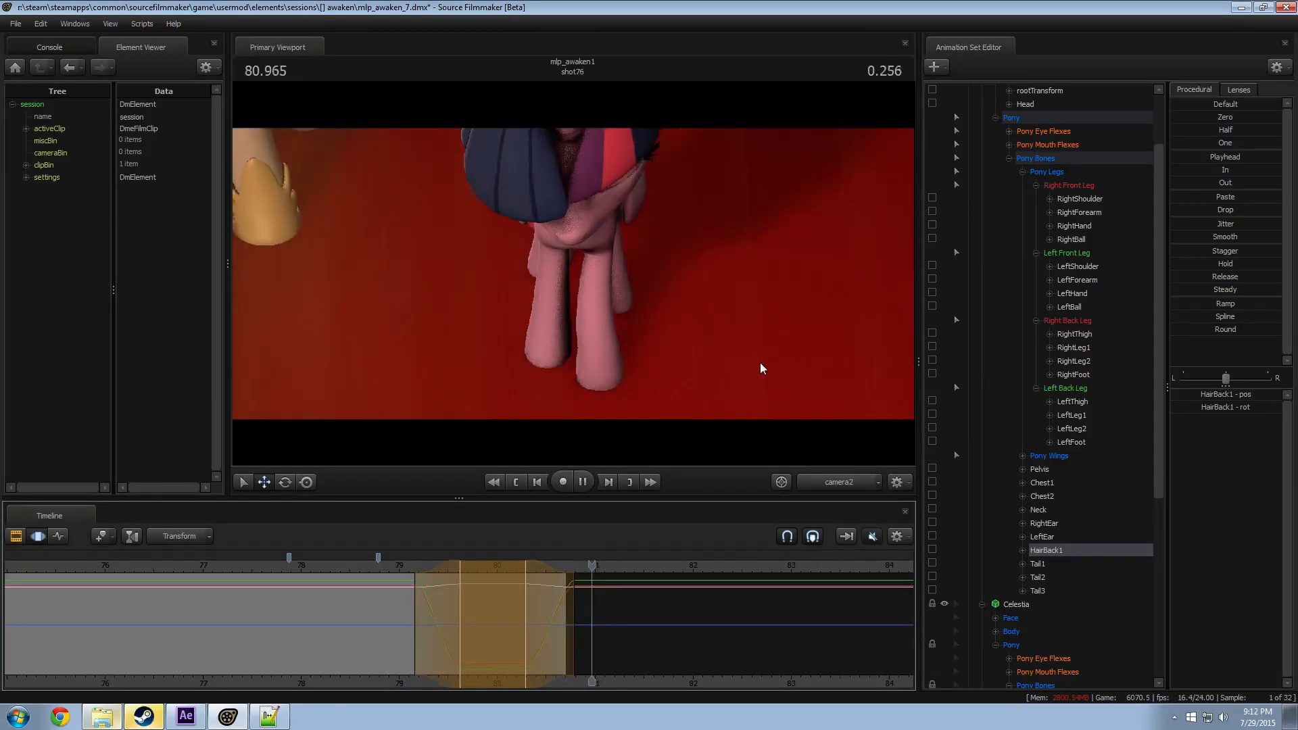
{"action": "key", "text": "space"}
{"action": "left_click", "coordinate": [395, 565]}
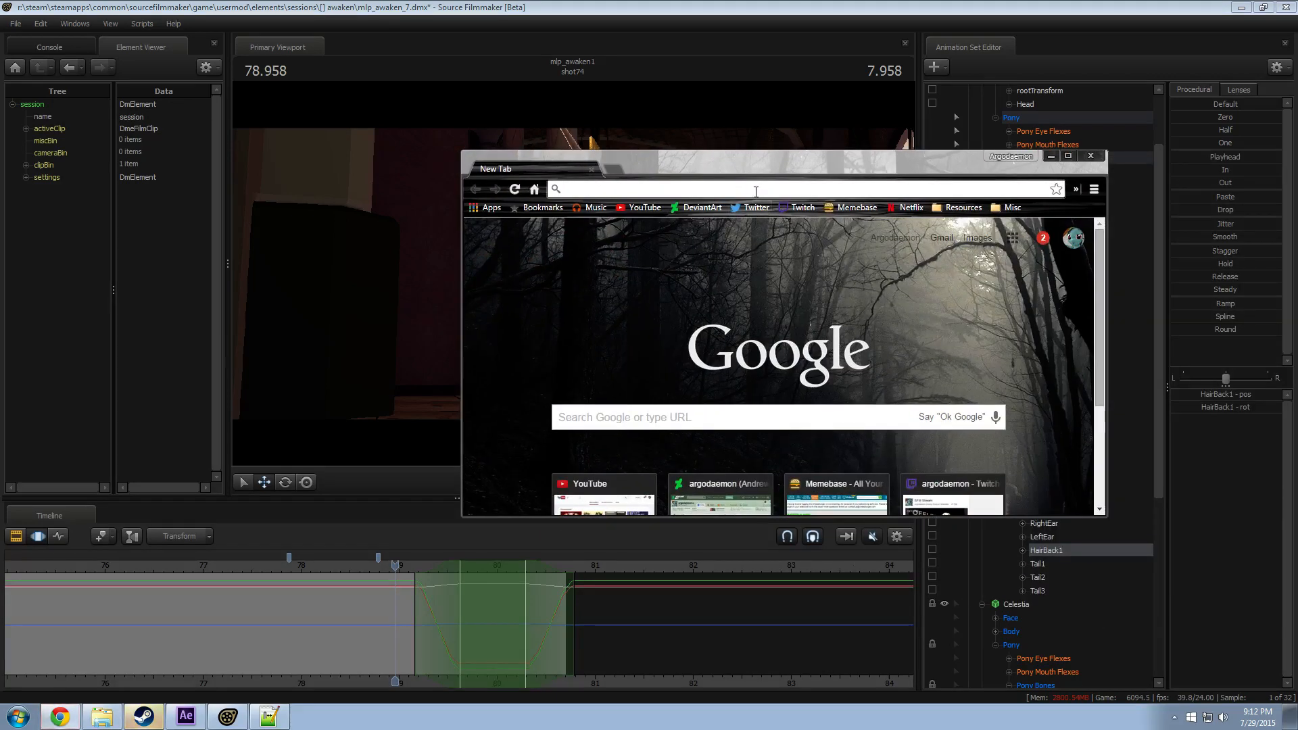
Step: Switch to the Chrome browser, search Twitter for #disgruntledtiara and maximize the window
{"action": "left_click", "coordinate": [750, 208]}
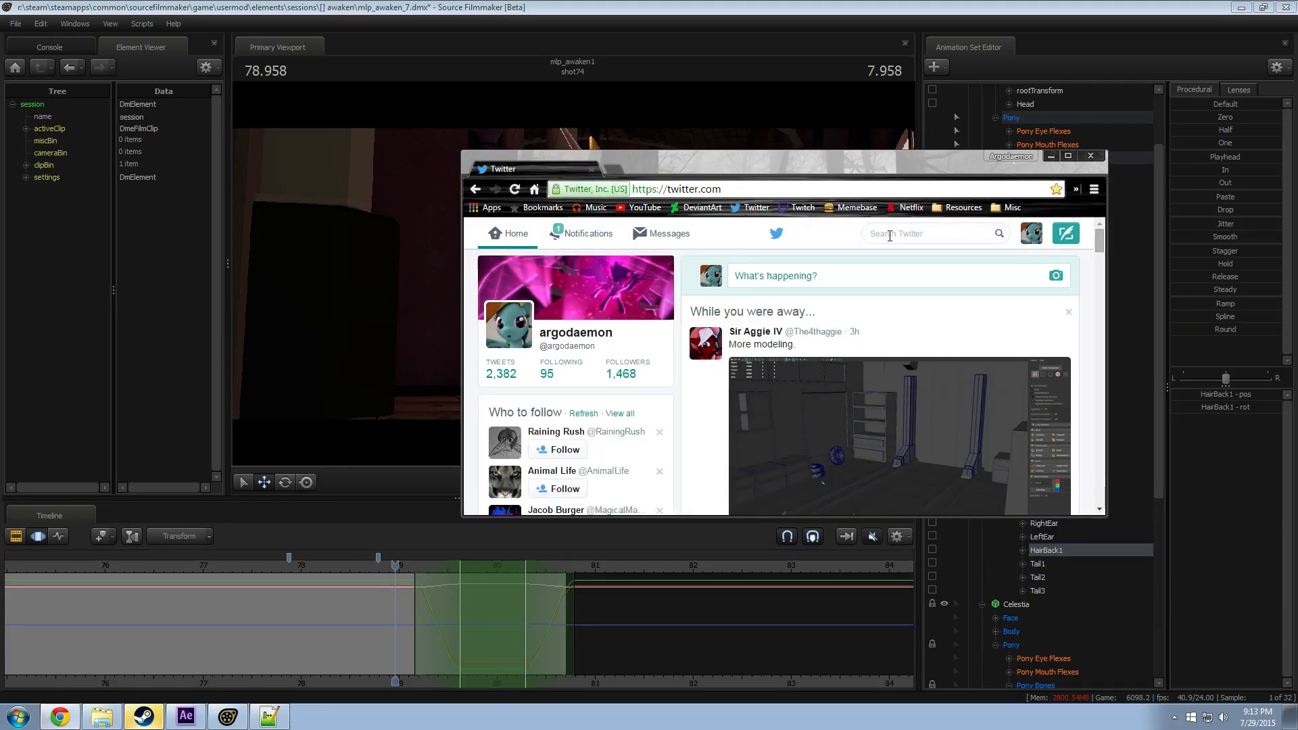
{"action": "type", "text": "#disgrunt"}
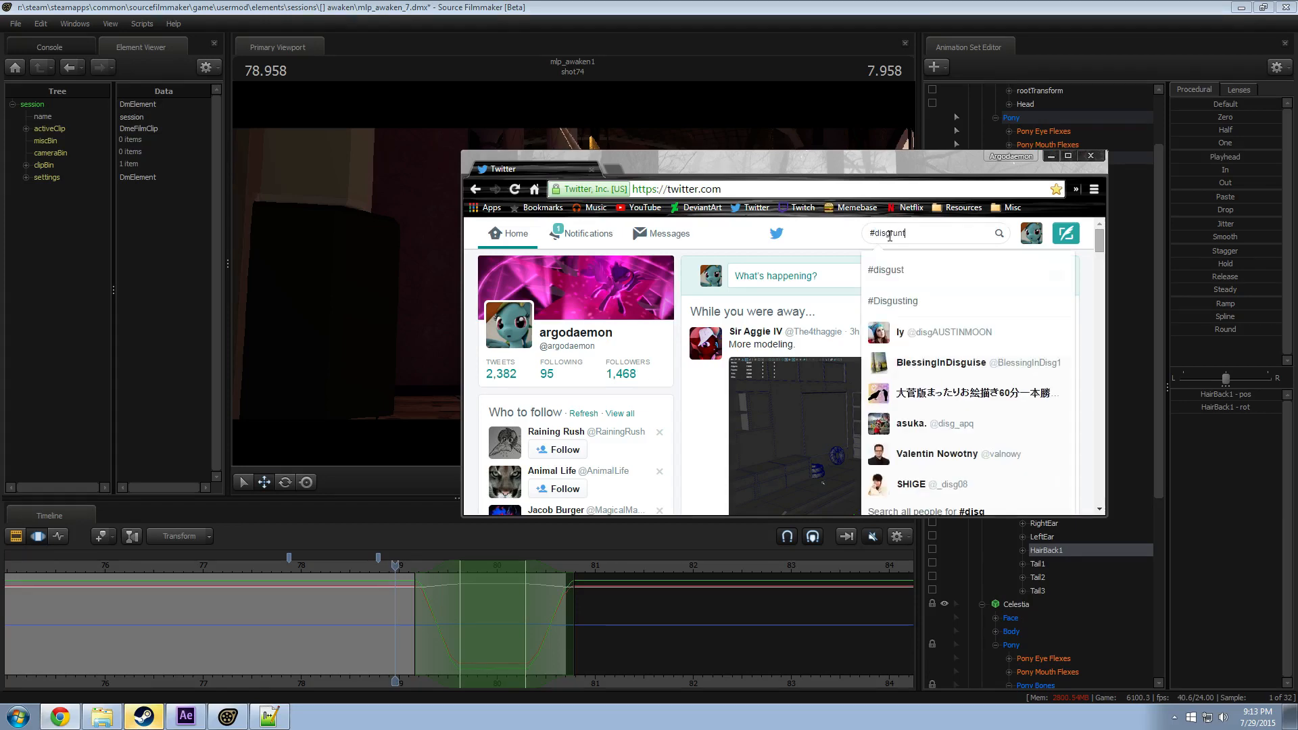
{"action": "type", "text": "ledtiara"}
{"action": "key", "text": "Return"}
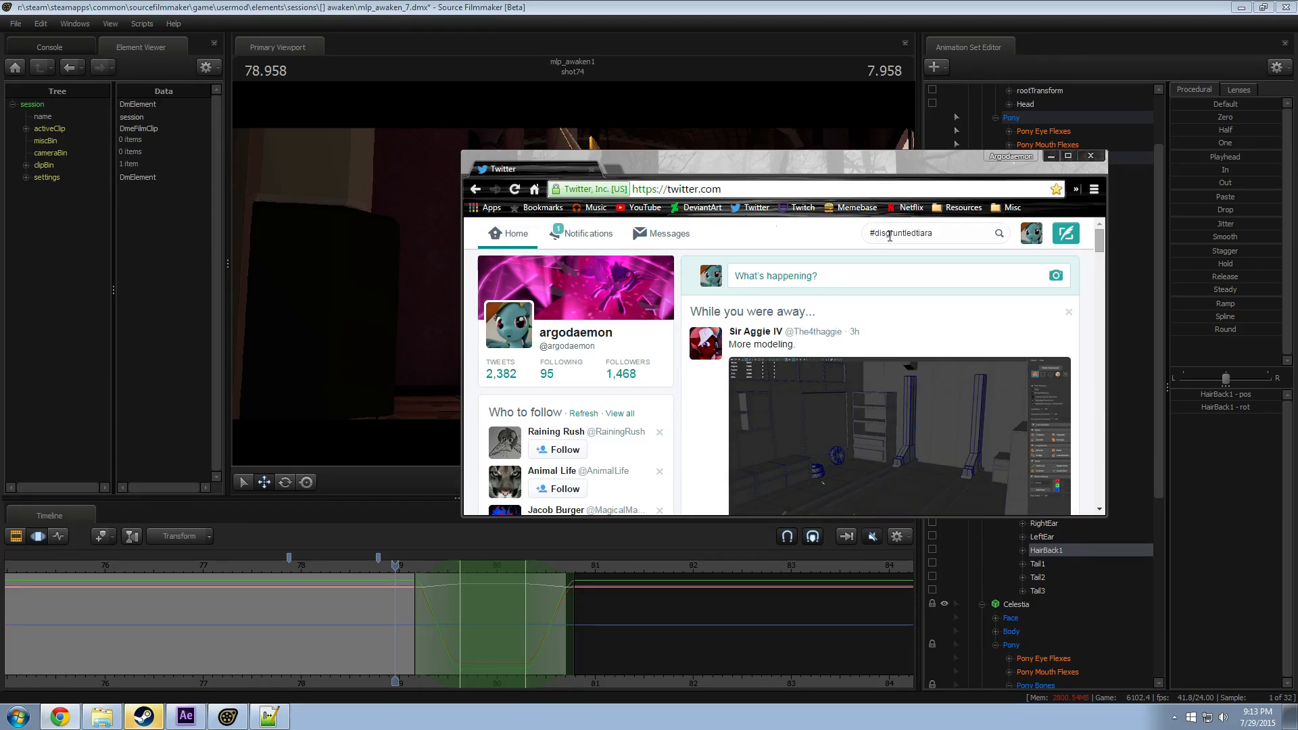
{"action": "double_click", "coordinate": [808, 160]}
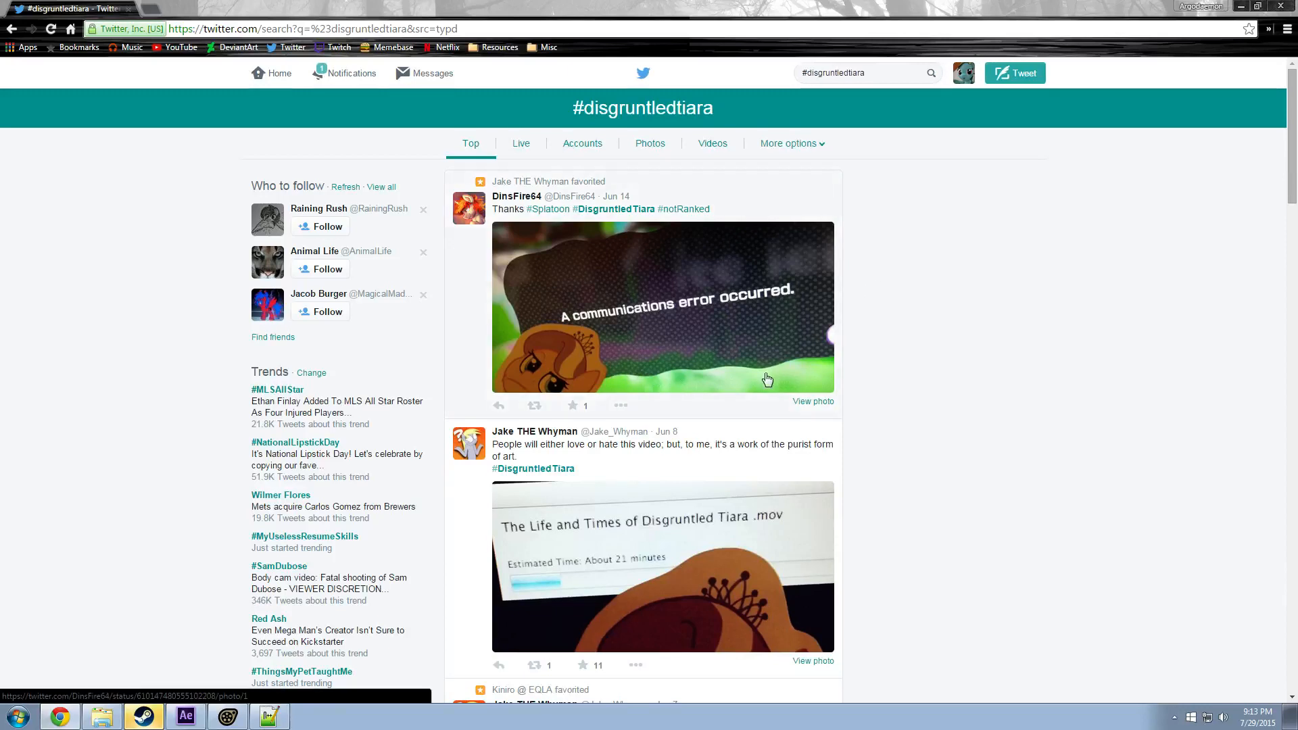
Step: Expand the June 14 tweet about Splatoon, view its photo enlarged and close it again
{"action": "left_click", "coordinate": [687, 342]}
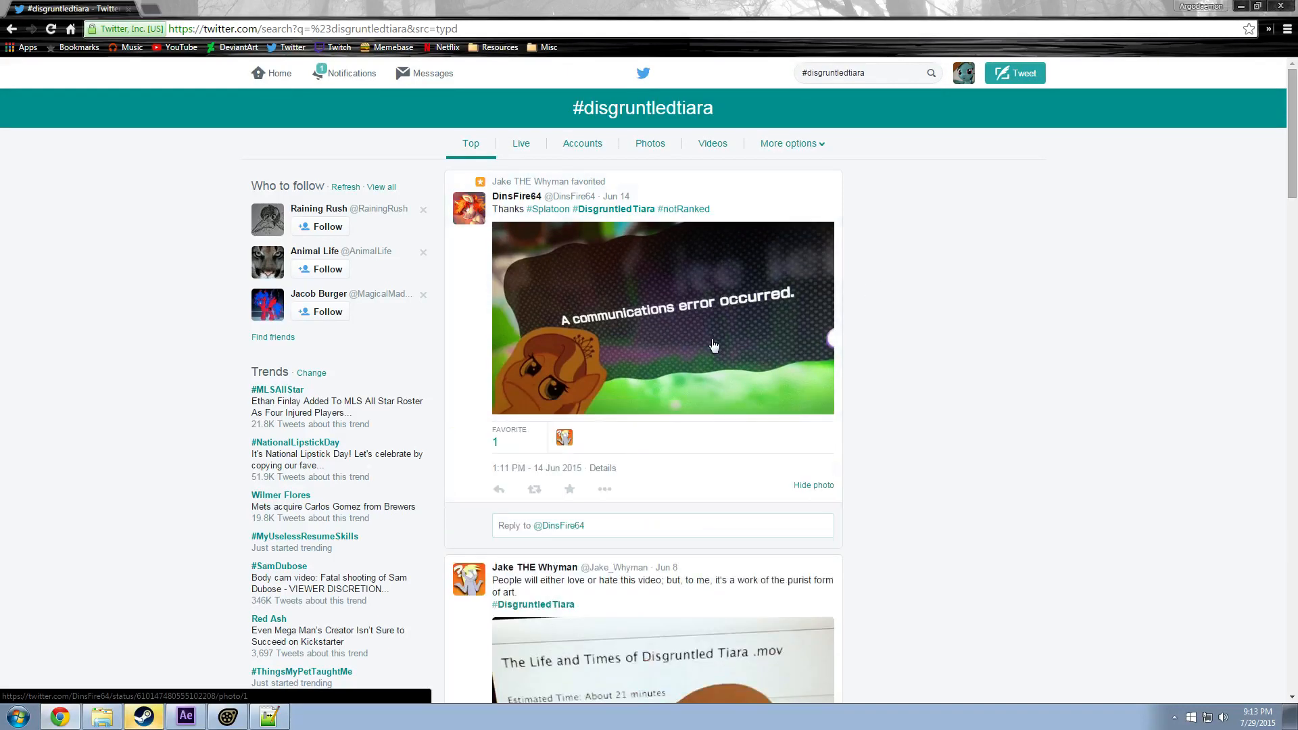
{"action": "left_click", "coordinate": [558, 385]}
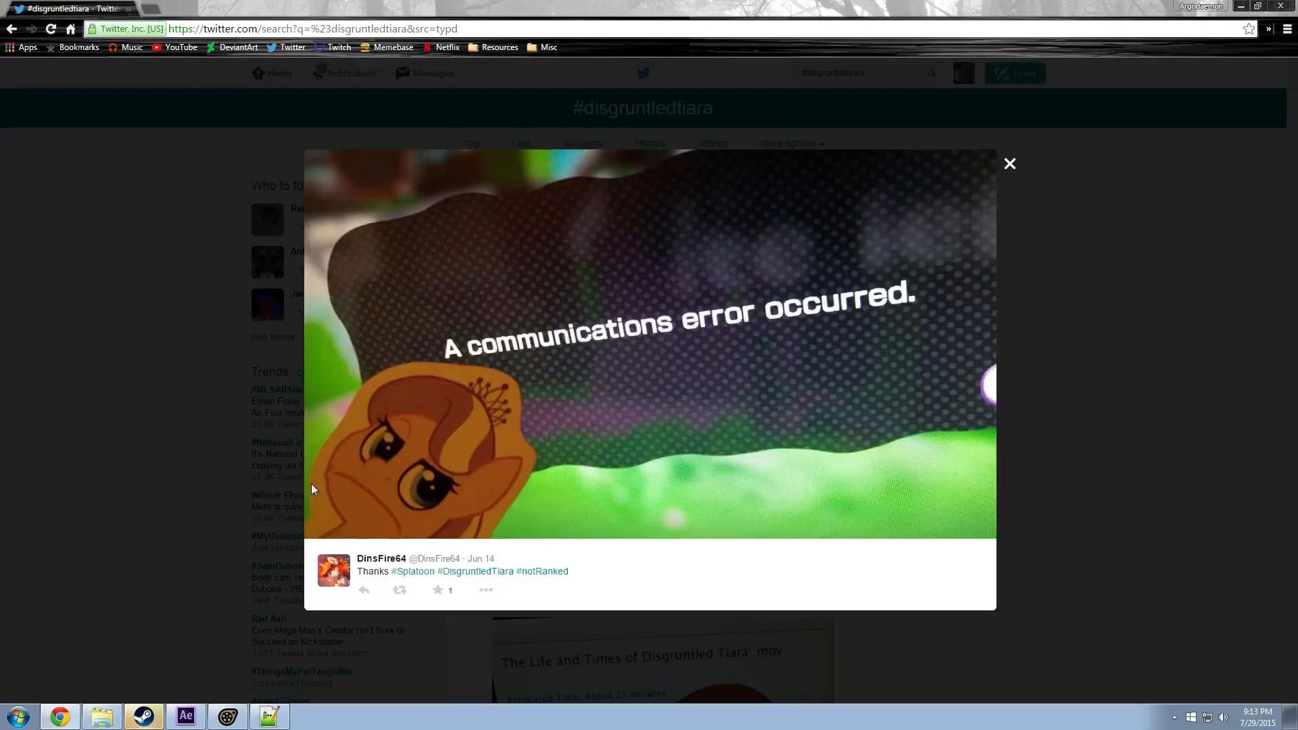
{"action": "left_click", "coordinate": [1014, 166]}
{"action": "scroll", "coordinate": [889, 420], "scroll_direction": "down", "scroll_amount": 5}
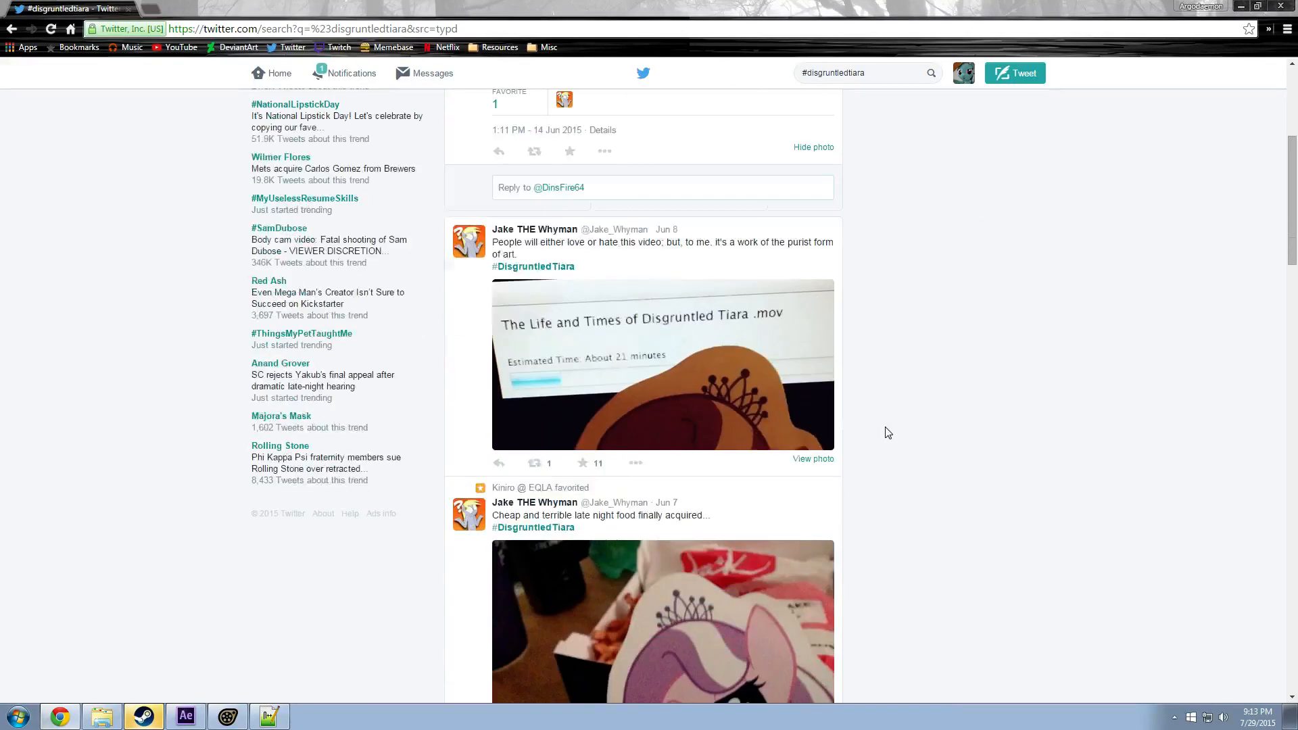
Step: View the full photo in the June 8 tweet about the Disgruntled Tiara video, then collapse it
{"action": "left_click", "coordinate": [729, 373]}
{"action": "scroll", "coordinate": [759, 392], "scroll_direction": "down", "scroll_amount": 2}
{"action": "scroll", "coordinate": [767, 390], "scroll_direction": "down", "scroll_amount": 1}
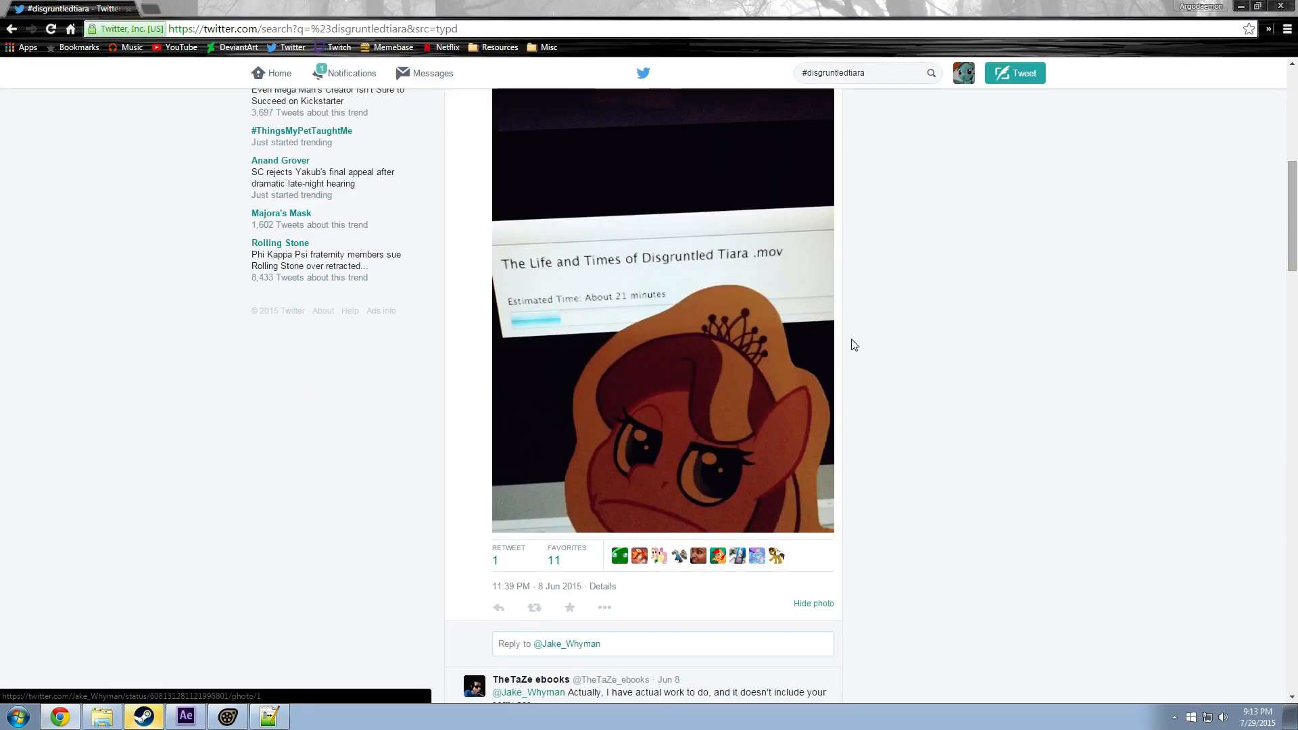
{"action": "scroll", "coordinate": [854, 344], "scroll_direction": "up", "scroll_amount": 2}
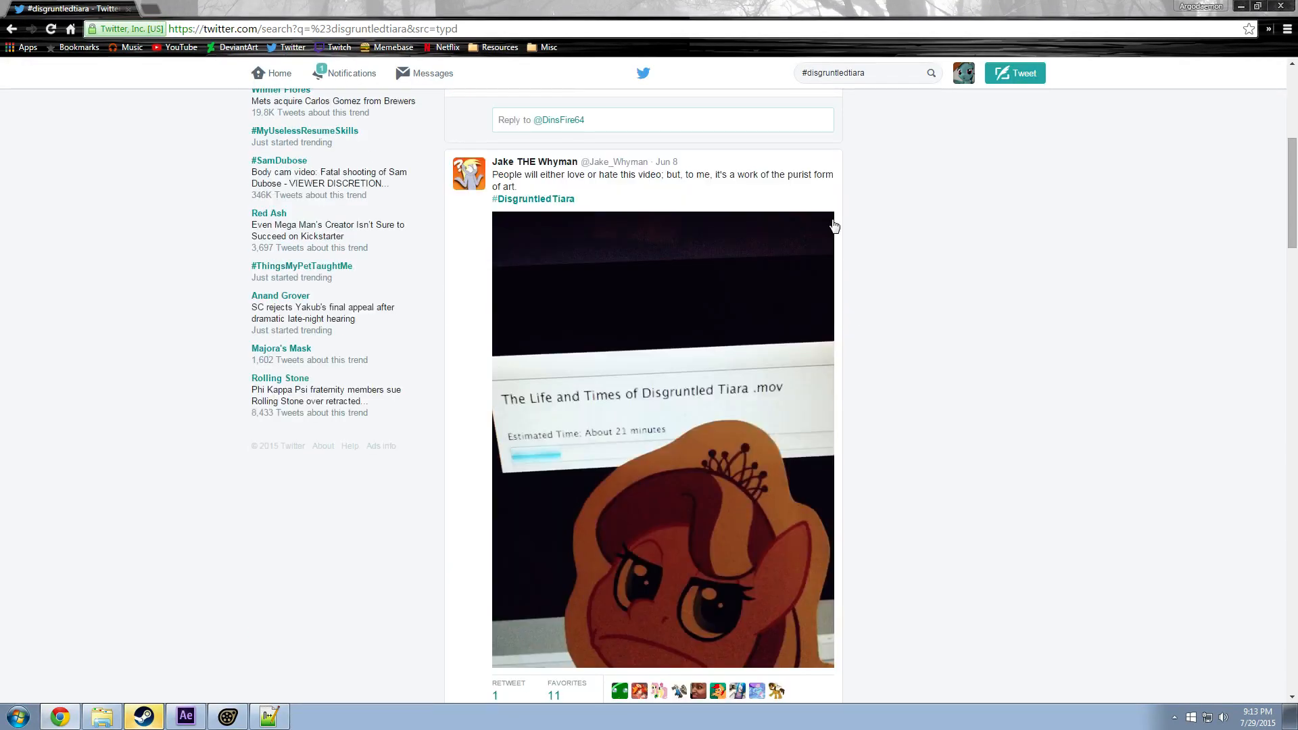
{"action": "left_click", "coordinate": [734, 183]}
Step: View the full photo in the June 7 late-night food tweet and look through the June 5 and June 4 tweets
{"action": "scroll", "coordinate": [800, 271], "scroll_direction": "down", "scroll_amount": 3}
{"action": "left_click", "coordinate": [724, 314]}
{"action": "scroll", "coordinate": [757, 315], "scroll_direction": "down", "scroll_amount": 2}
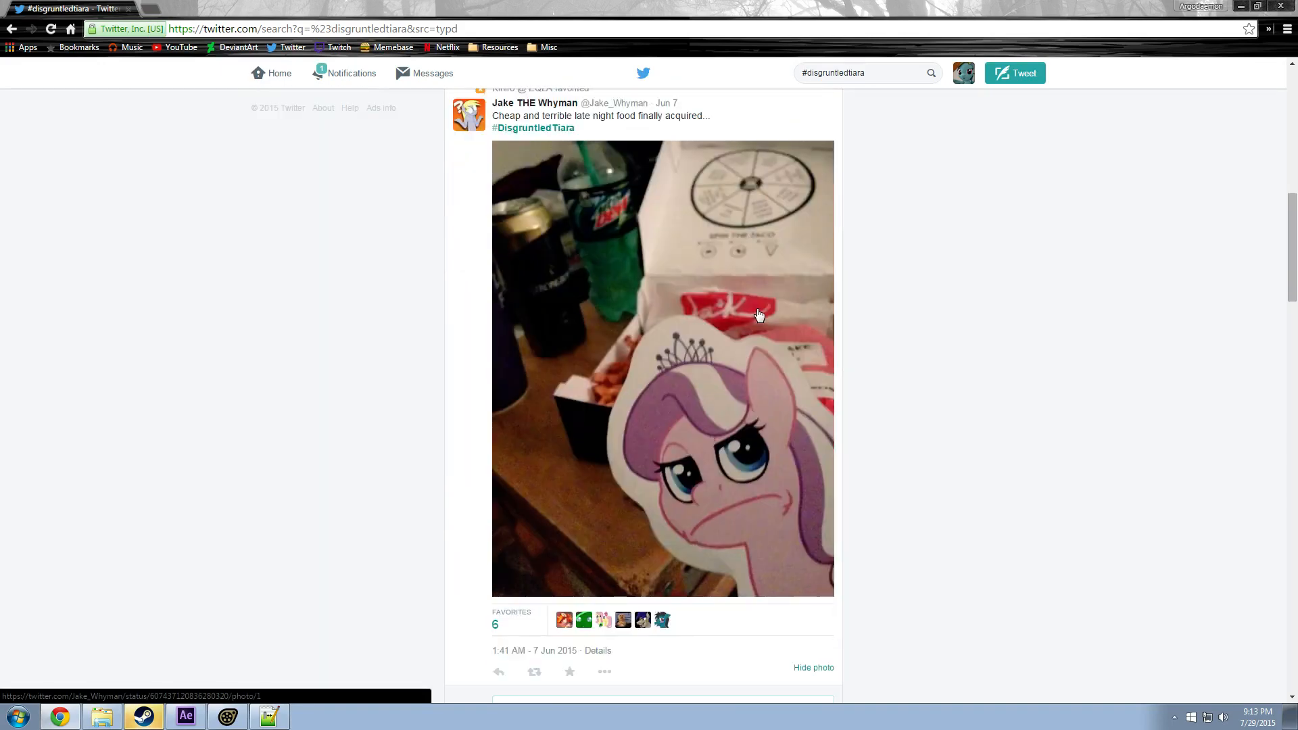
{"action": "left_click", "coordinate": [747, 190]}
{"action": "scroll", "coordinate": [802, 302], "scroll_direction": "down", "scroll_amount": 9}
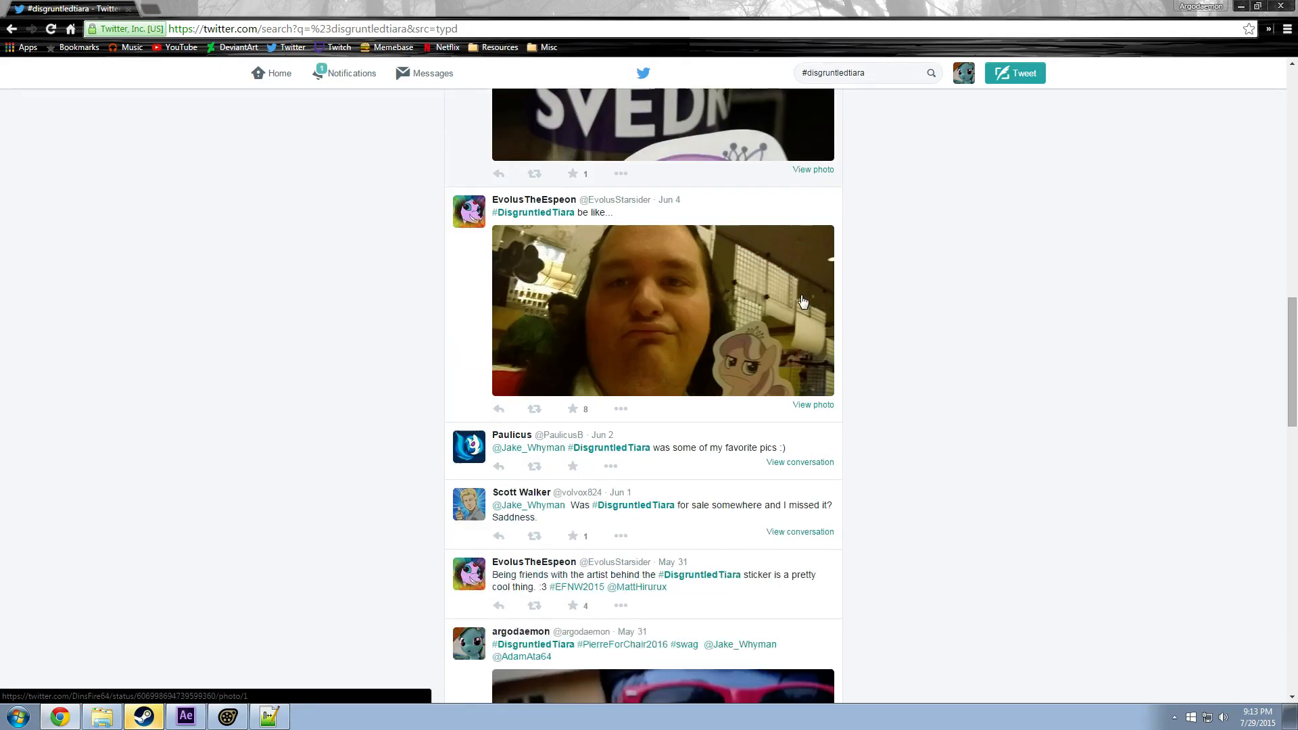
{"action": "scroll", "coordinate": [670, 315], "scroll_direction": "up", "scroll_amount": 3}
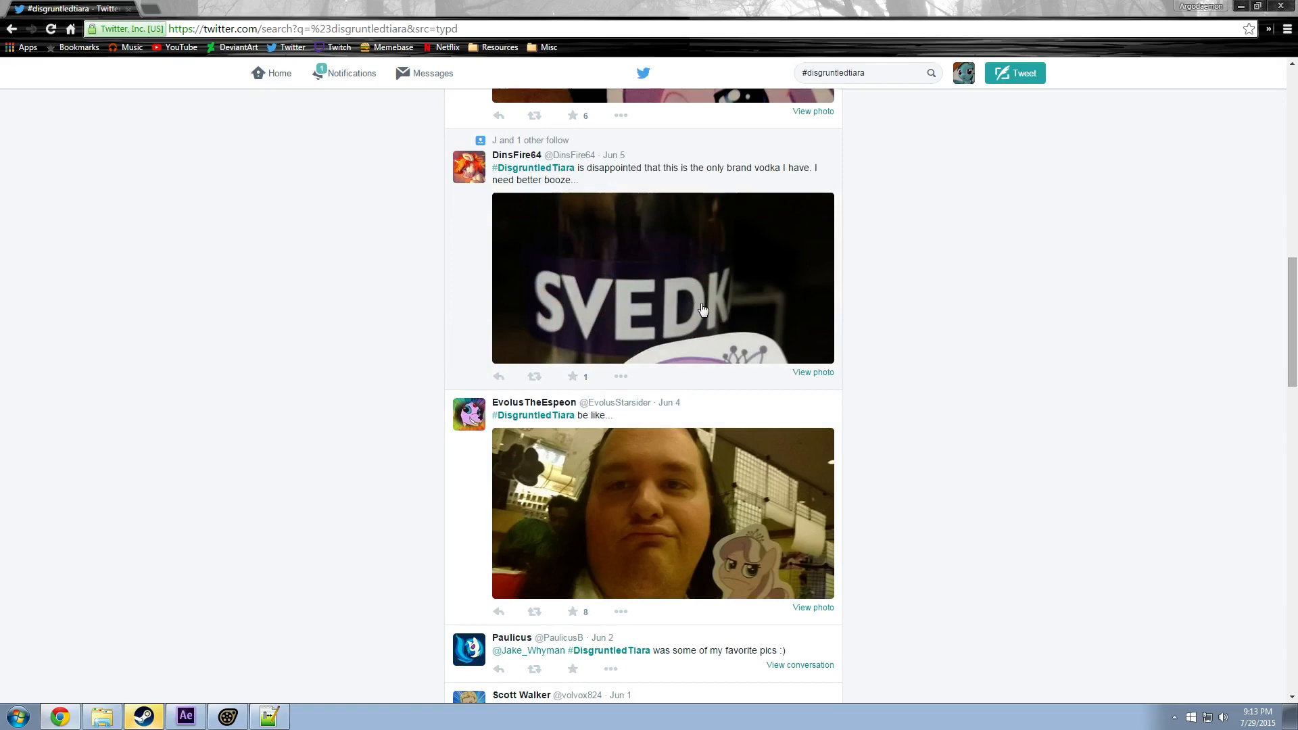
{"action": "left_click", "coordinate": [759, 181]}
{"action": "scroll", "coordinate": [767, 203], "scroll_direction": "down", "scroll_amount": 10}
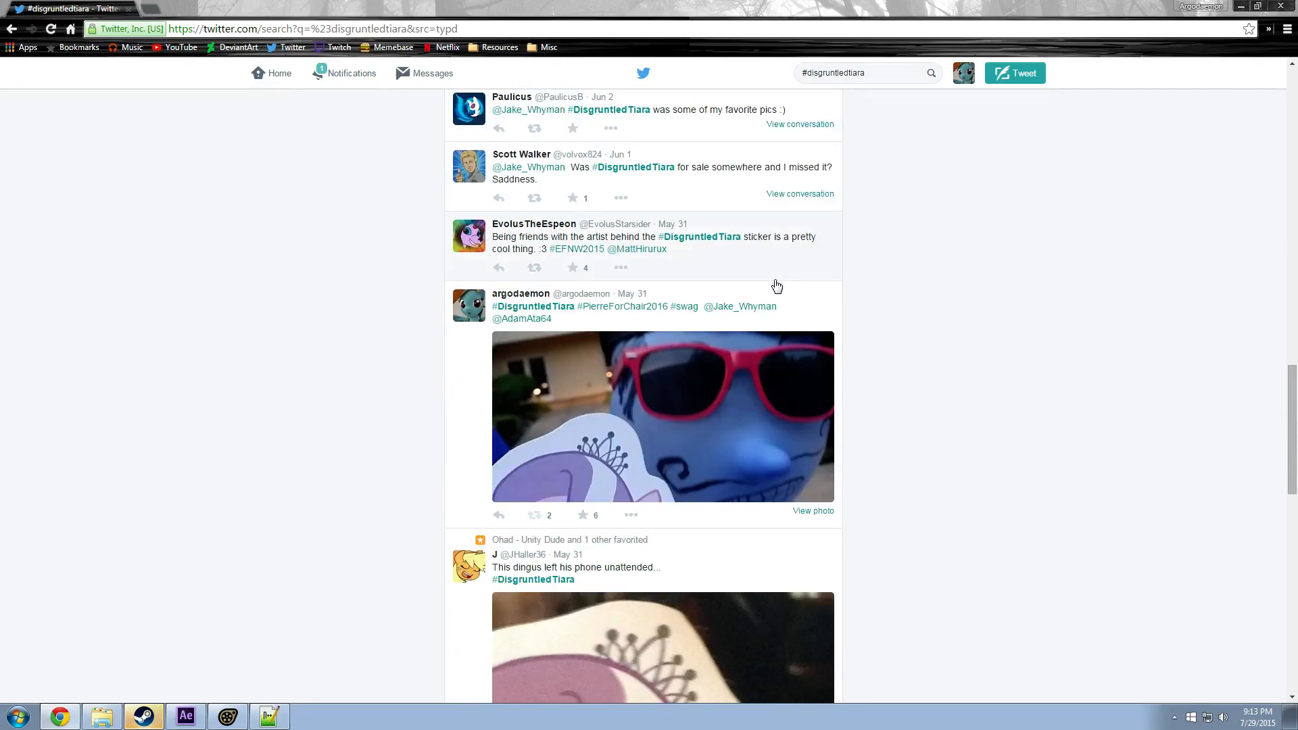
Step: View the full photo in the May 31 #PierreForChair2016 tweet and collapse it
{"action": "left_click", "coordinate": [737, 240]}
{"action": "scroll", "coordinate": [803, 269], "scroll_direction": "down", "scroll_amount": 4}
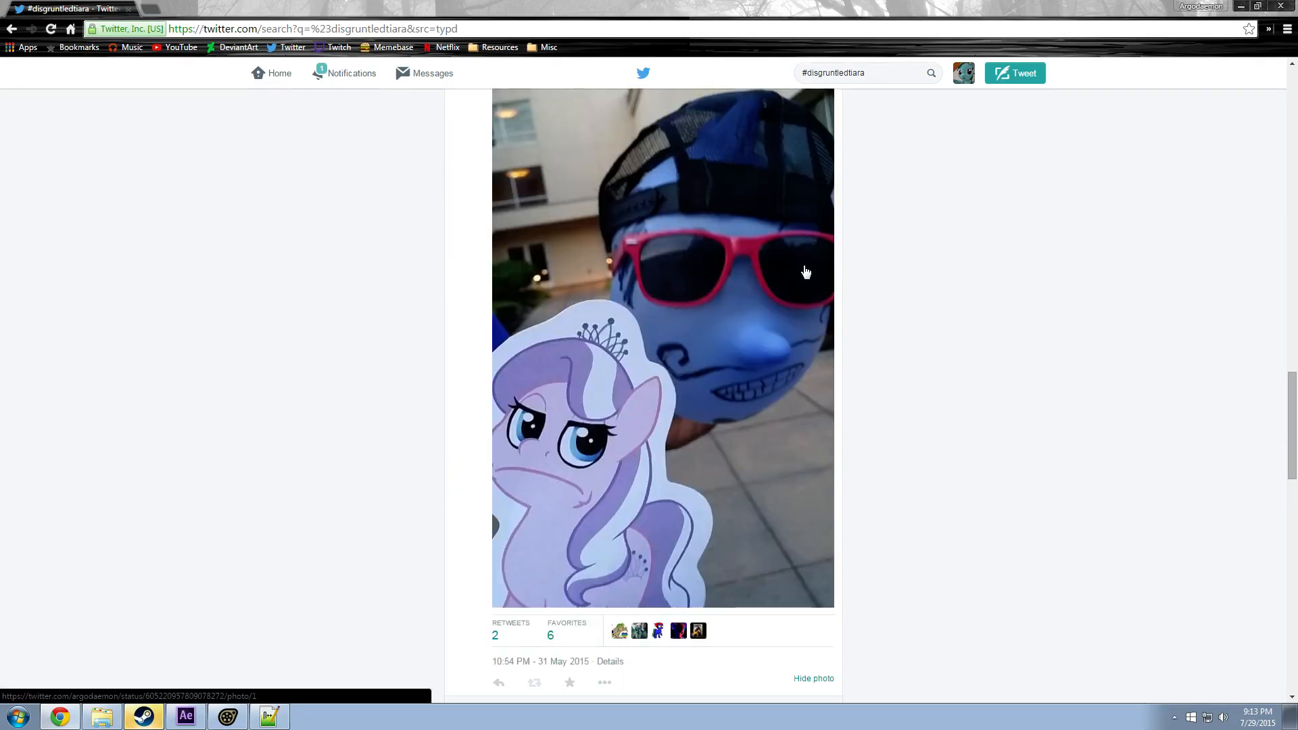
{"action": "scroll", "coordinate": [803, 269], "scroll_direction": "up", "scroll_amount": 2}
{"action": "left_click", "coordinate": [793, 115]}
Step: View the full photo in the May 31 tweet about the unattended phone and collapse it
{"action": "scroll", "coordinate": [752, 303], "scroll_direction": "down", "scroll_amount": 11}
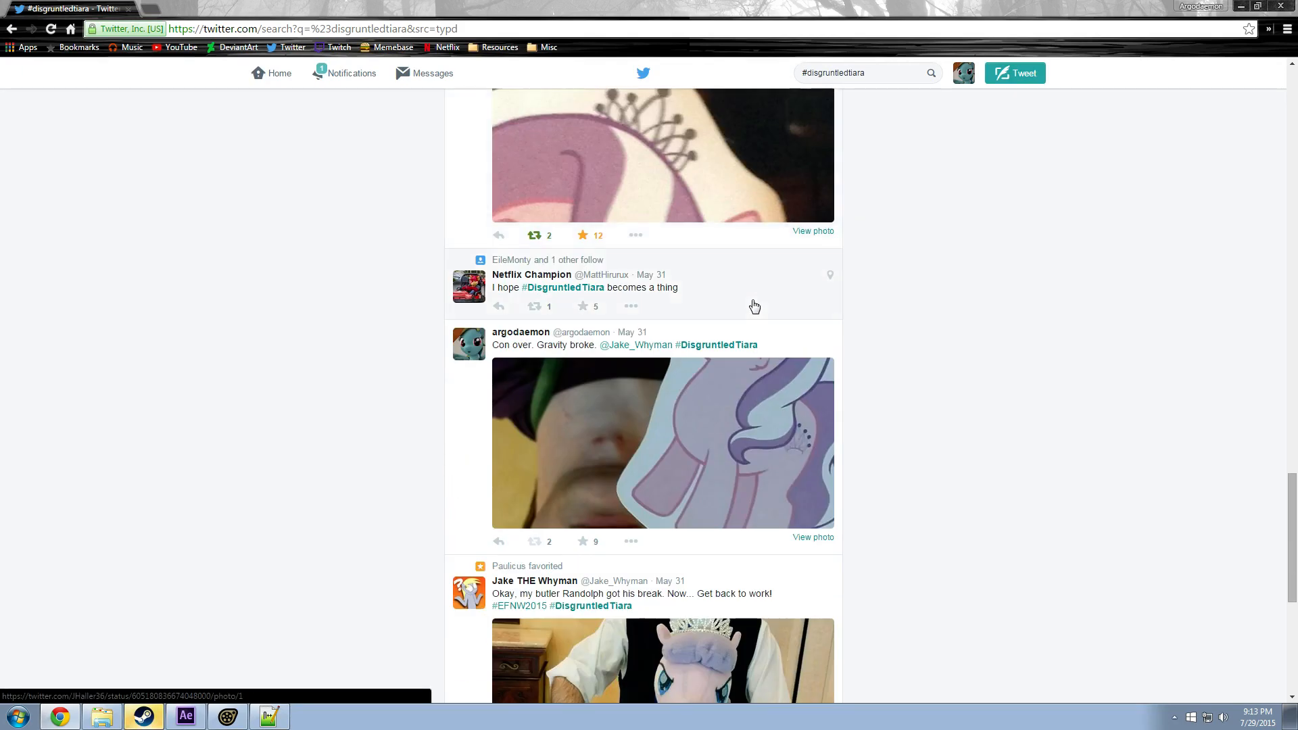
{"action": "scroll", "coordinate": [739, 200], "scroll_direction": "up", "scroll_amount": 2}
{"action": "left_click", "coordinate": [739, 200]}
{"action": "scroll", "coordinate": [744, 275], "scroll_direction": "down", "scroll_amount": 2}
{"action": "scroll", "coordinate": [741, 182], "scroll_direction": "up", "scroll_amount": 2}
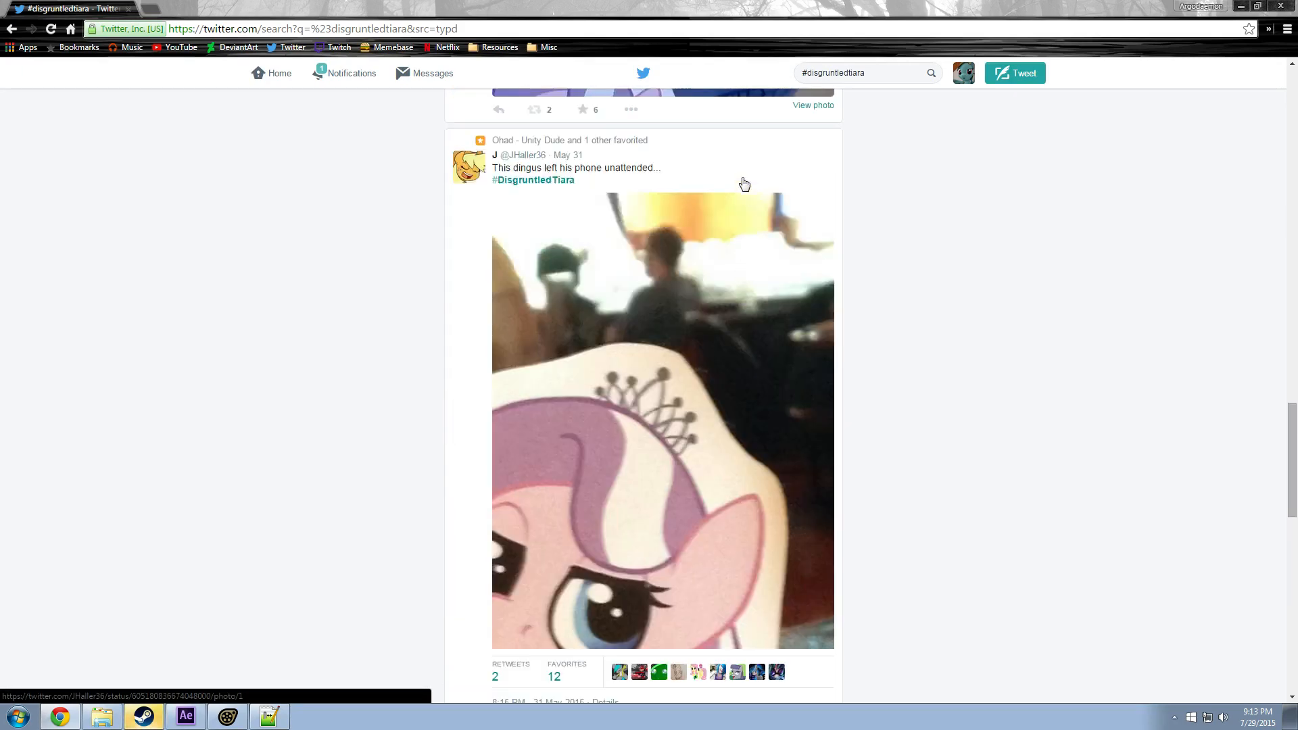
{"action": "left_click", "coordinate": [750, 190]}
Step: View the full photo in the May 31 "Con over. Gravity broke." tweet and collapse it
{"action": "scroll", "coordinate": [747, 209], "scroll_direction": "down", "scroll_amount": 2}
{"action": "left_click", "coordinate": [784, 301]}
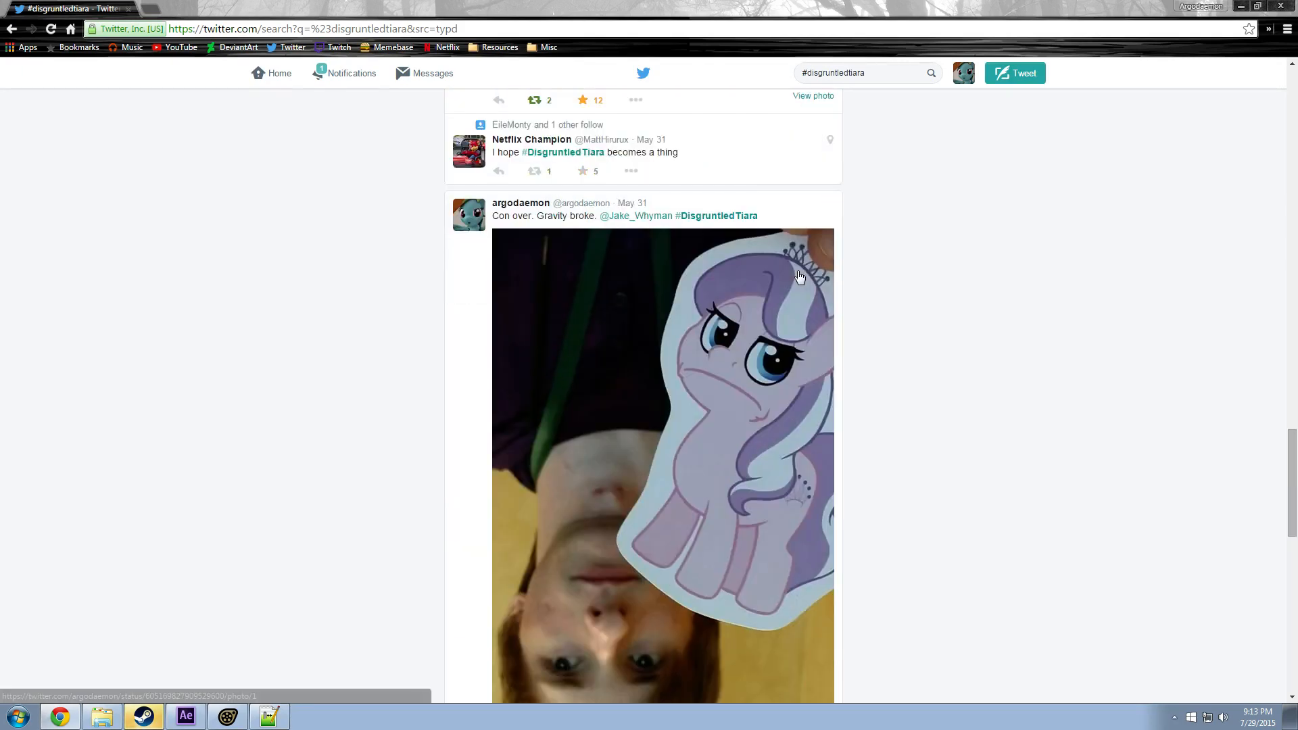
{"action": "scroll", "coordinate": [805, 263], "scroll_direction": "down", "scroll_amount": 2}
{"action": "scroll", "coordinate": [806, 261], "scroll_direction": "down", "scroll_amount": 2}
{"action": "scroll", "coordinate": [807, 260], "scroll_direction": "up", "scroll_amount": 2}
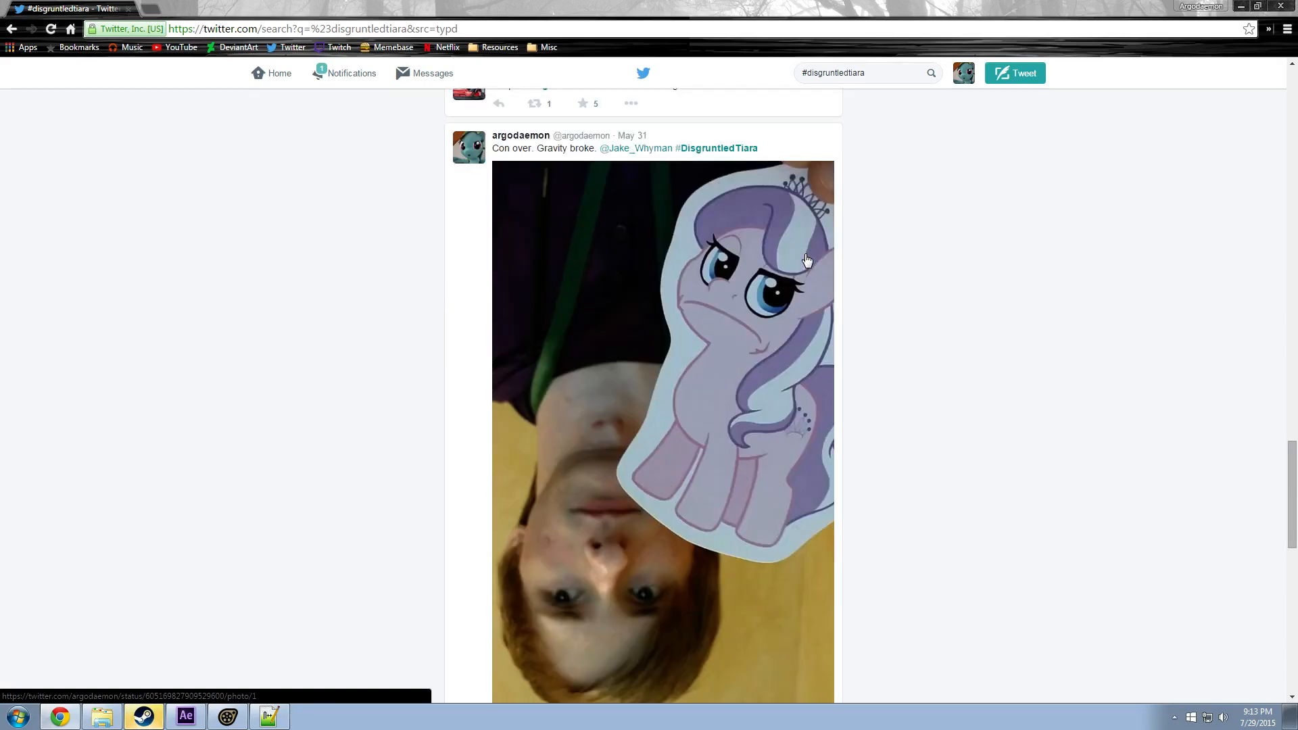
{"action": "scroll", "coordinate": [807, 260], "scroll_direction": "down", "scroll_amount": 1}
{"action": "left_click", "coordinate": [807, 254]}
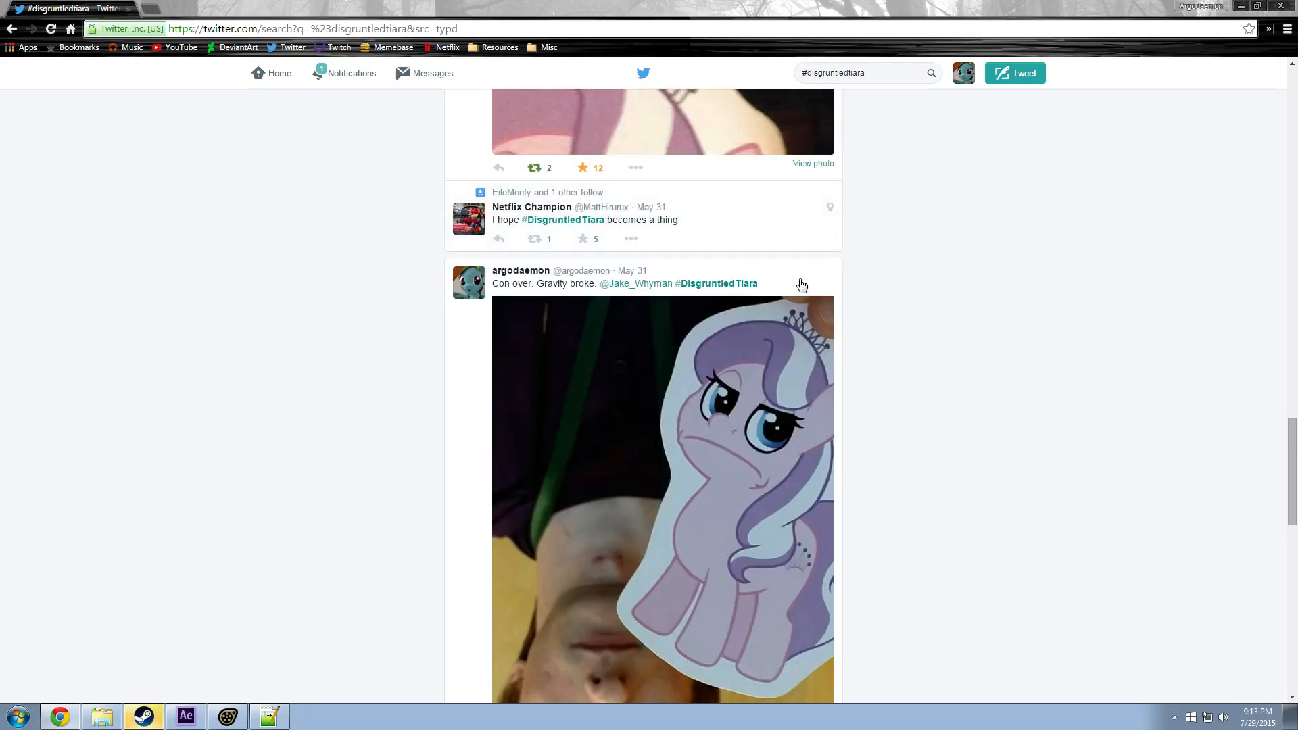
Step: View the full photo in the May 31 tweet telling the butler to get back to work, then collapse it
{"action": "scroll", "coordinate": [803, 261], "scroll_direction": "down", "scroll_amount": 6}
{"action": "scroll", "coordinate": [804, 263], "scroll_direction": "up", "scroll_amount": 1}
{"action": "left_click", "coordinate": [784, 202]}
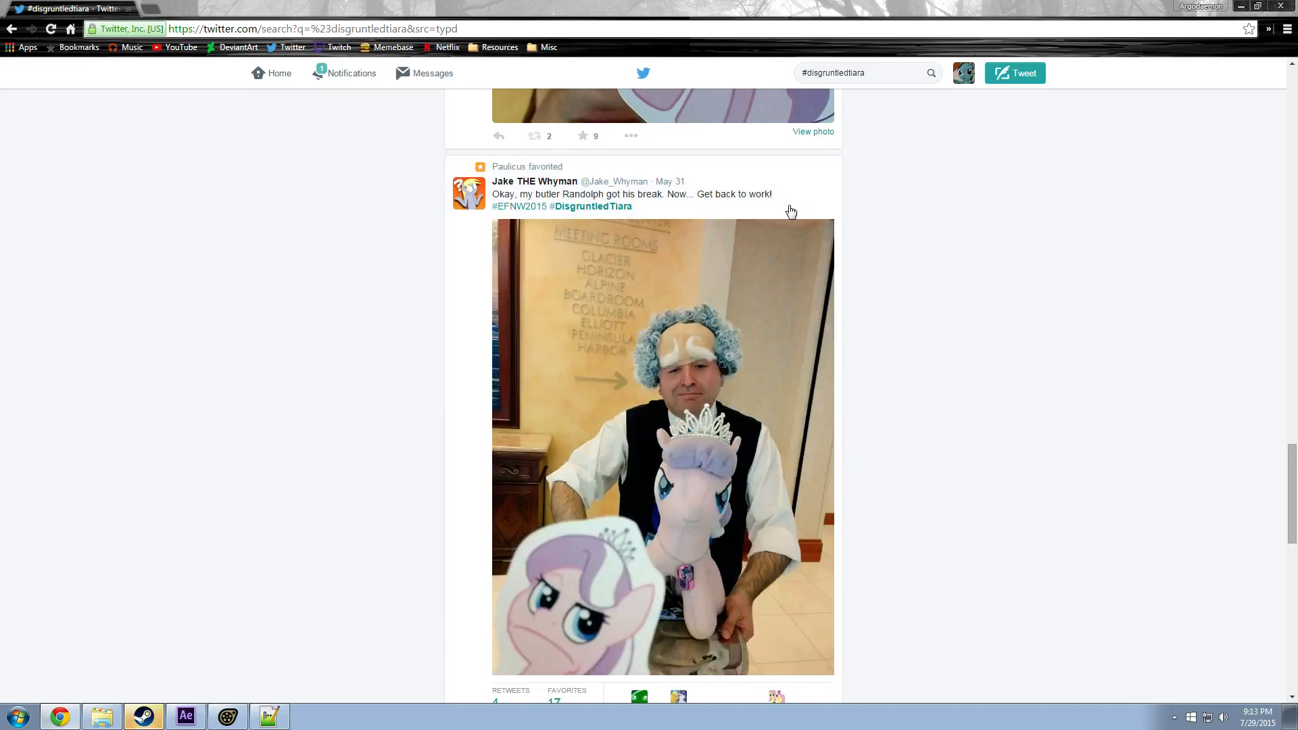
{"action": "scroll", "coordinate": [811, 230], "scroll_direction": "down", "scroll_amount": 1}
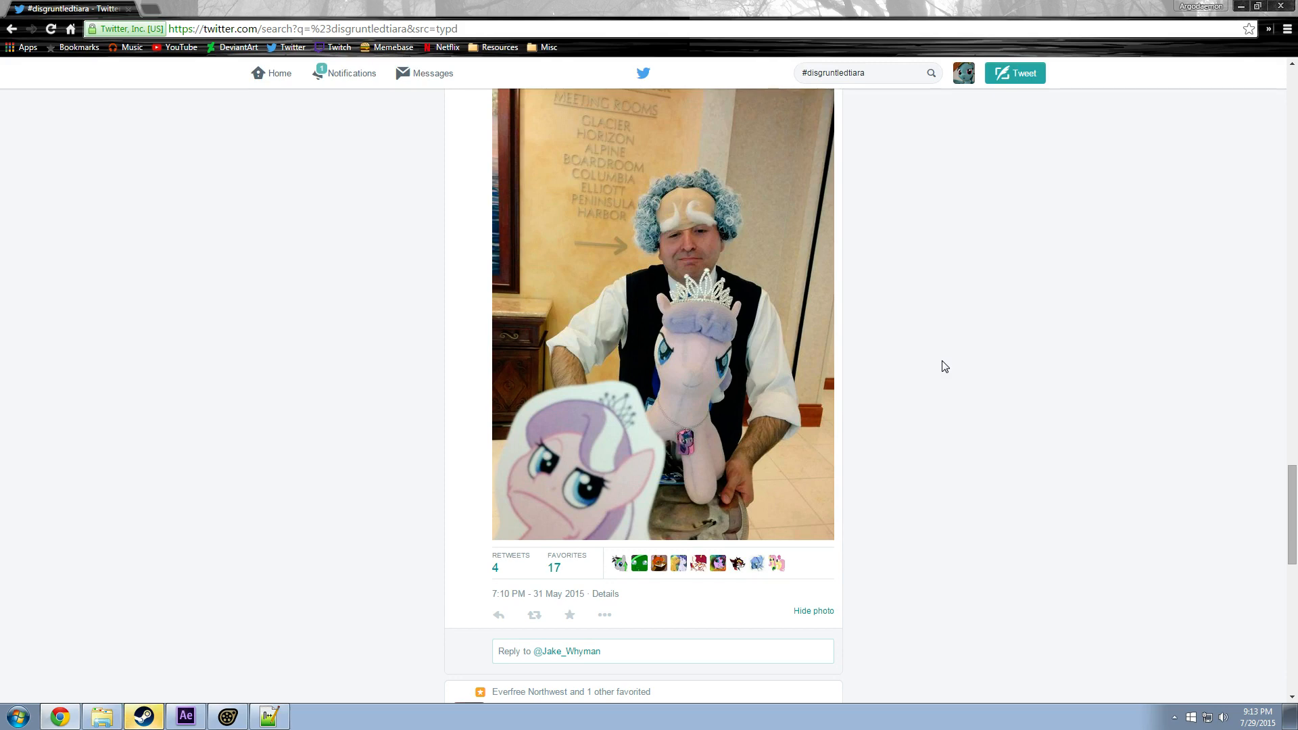
{"action": "scroll", "coordinate": [905, 358], "scroll_direction": "up", "scroll_amount": 2}
{"action": "left_click", "coordinate": [804, 205]}
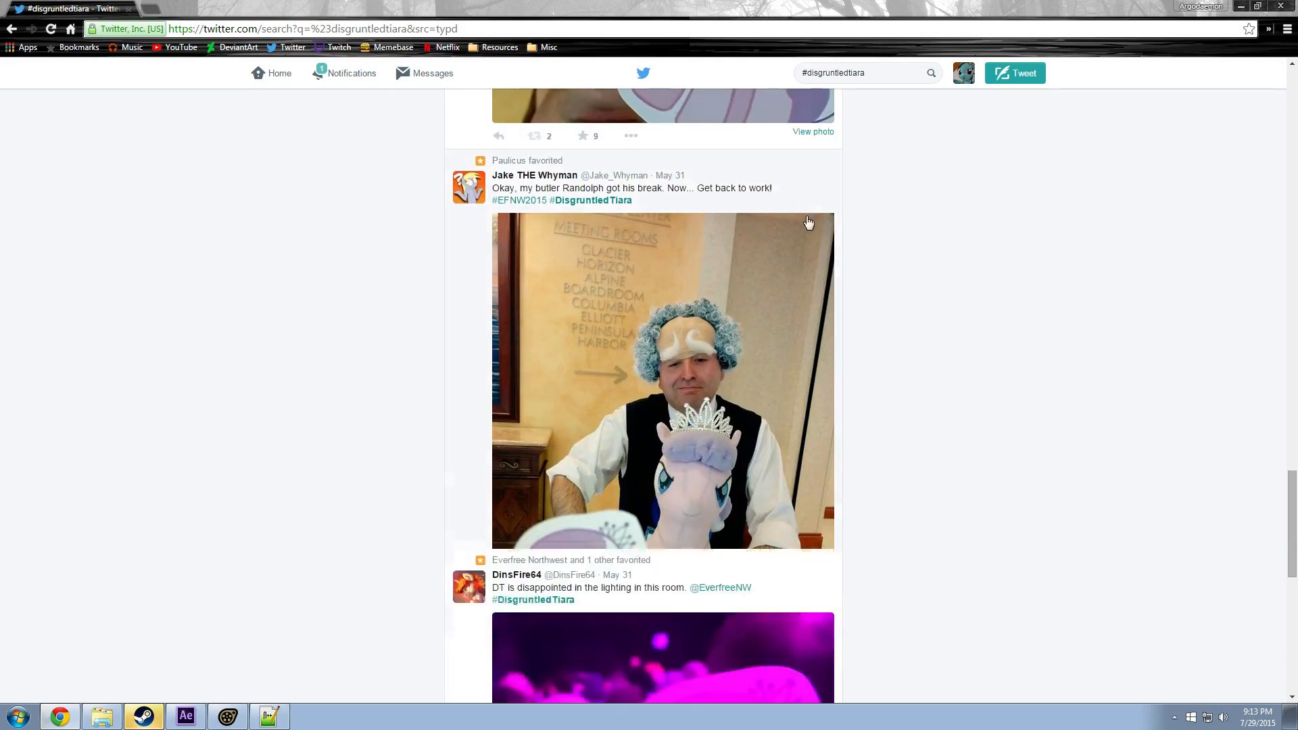
Step: View the full photo in the May 31 tweet about the room's lighting and collapse it
{"action": "scroll", "coordinate": [808, 216], "scroll_direction": "down", "scroll_amount": 7}
{"action": "left_click", "coordinate": [779, 111]}
{"action": "scroll", "coordinate": [827, 296], "scroll_direction": "down", "scroll_amount": 1}
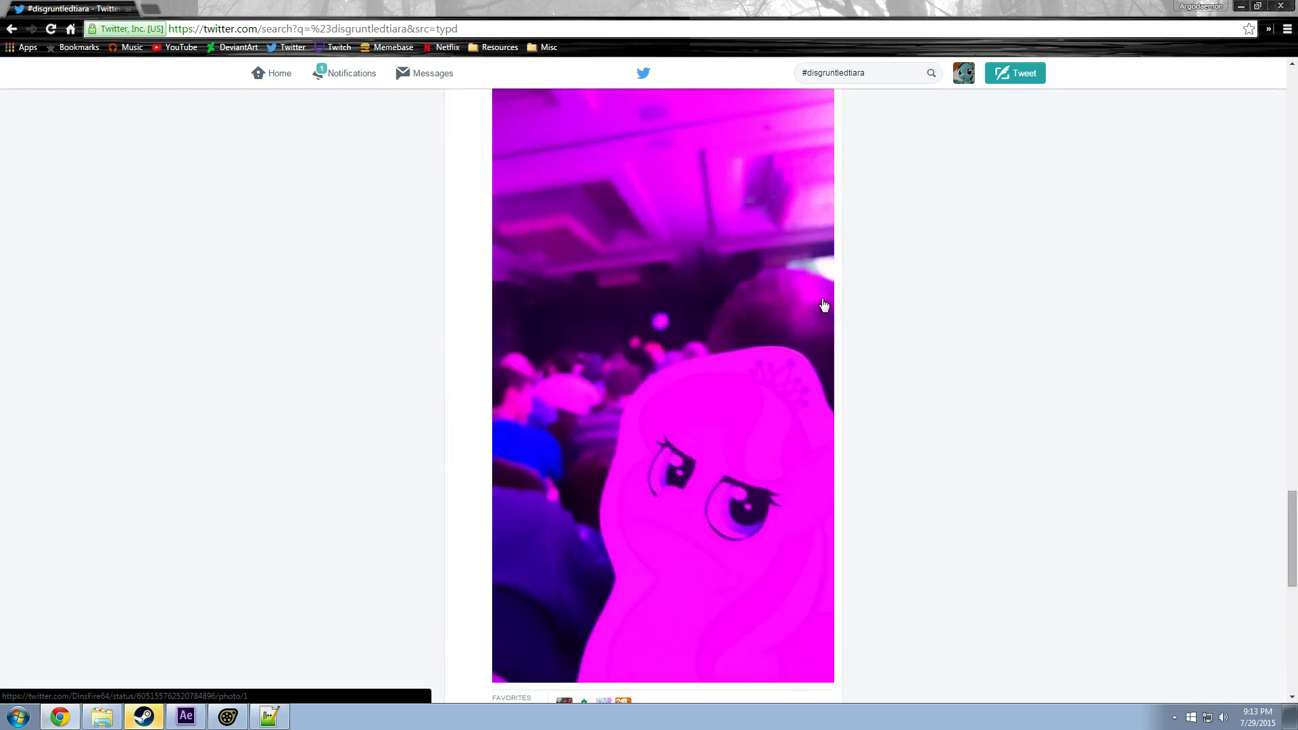
{"action": "scroll", "coordinate": [811, 304], "scroll_direction": "up", "scroll_amount": 2}
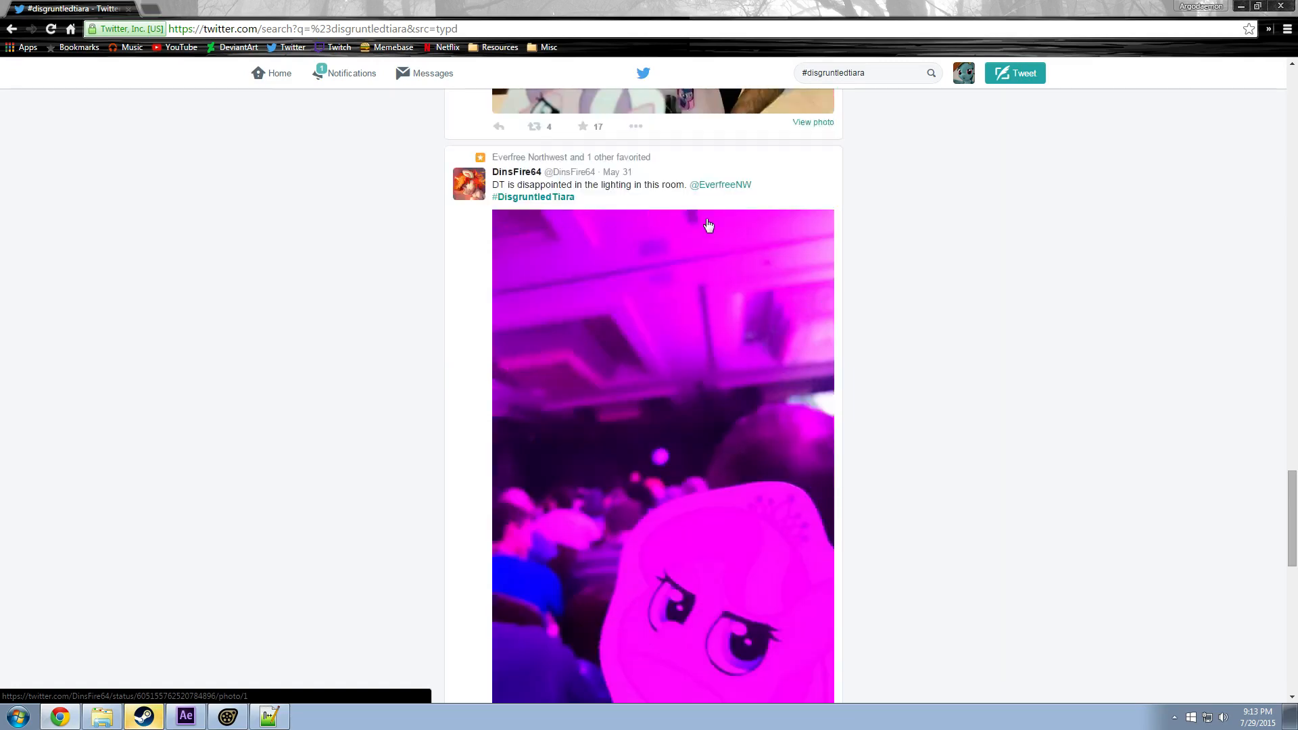
{"action": "left_click", "coordinate": [803, 185]}
Step: View the full photo in the May 31 tweet about the butler's 20 second break and collapse it
{"action": "scroll", "coordinate": [832, 240], "scroll_direction": "up", "scroll_amount": 1}
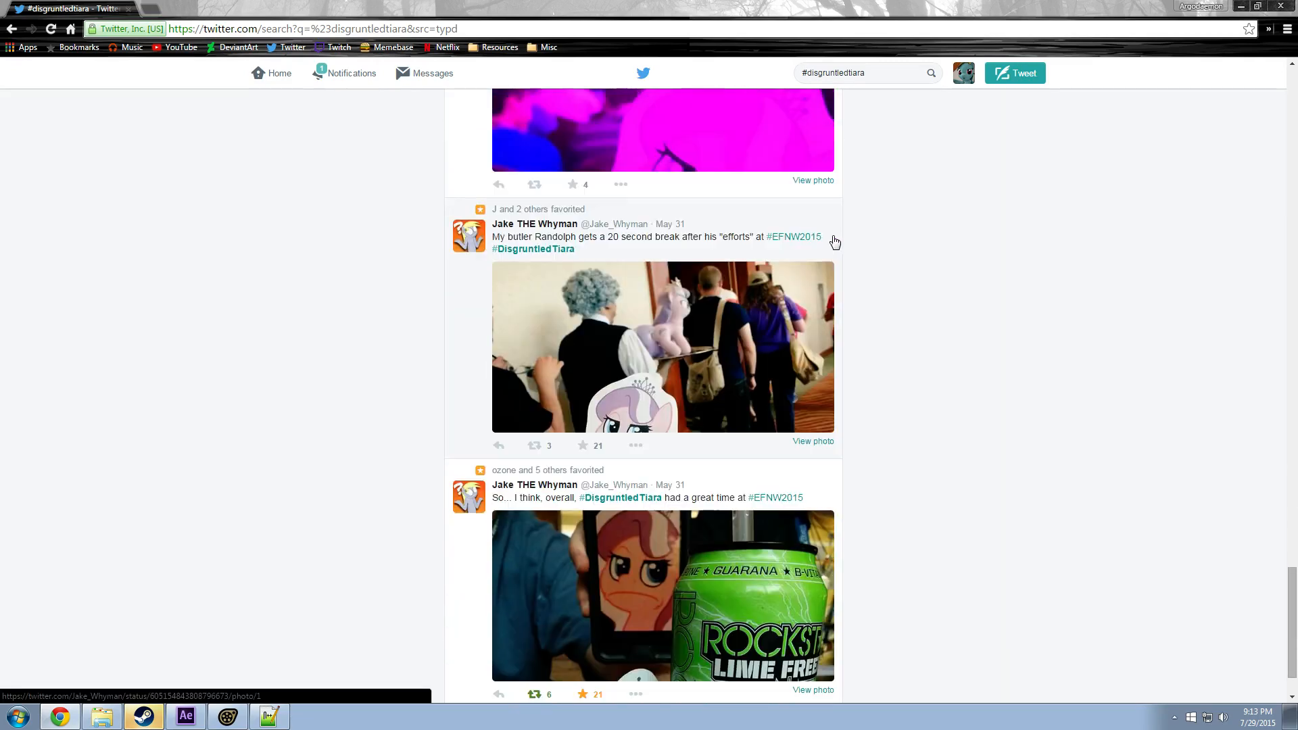
{"action": "left_click", "coordinate": [796, 222]}
{"action": "scroll", "coordinate": [730, 177], "scroll_direction": "down", "scroll_amount": 2}
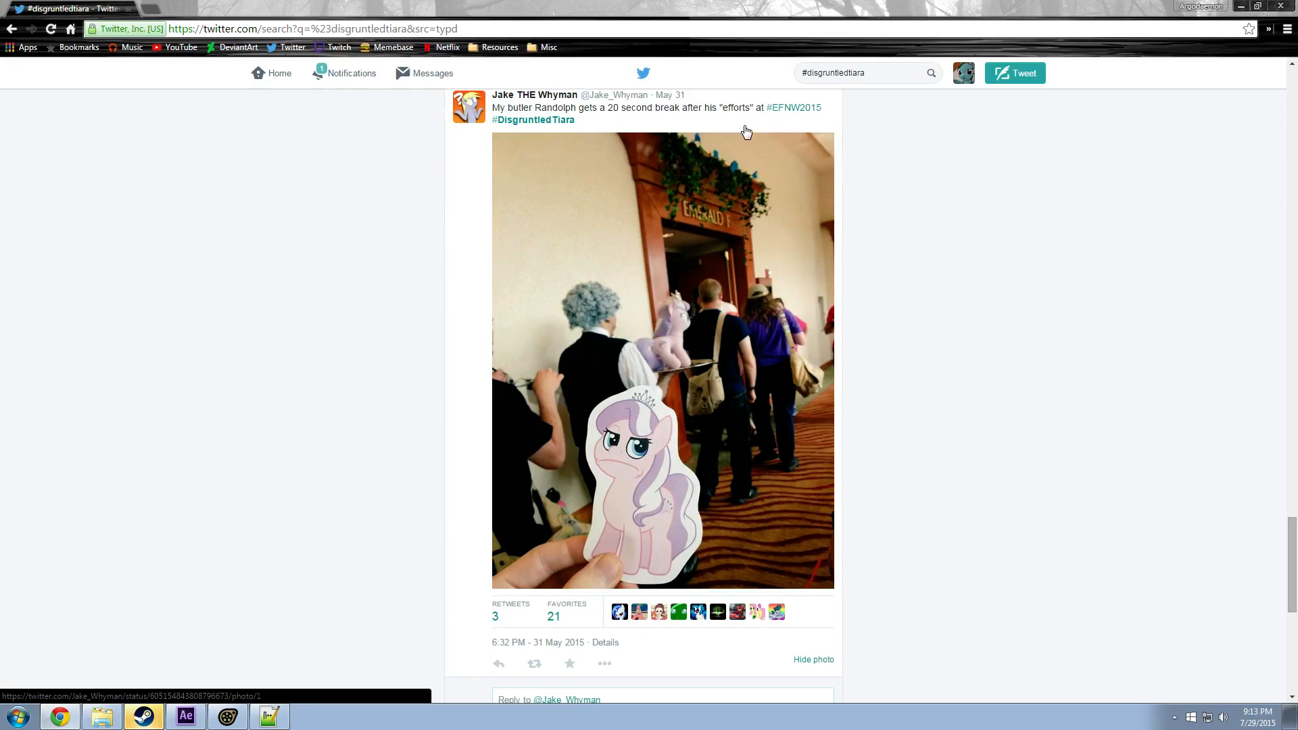
{"action": "scroll", "coordinate": [743, 139], "scroll_direction": "up", "scroll_amount": 1}
{"action": "left_click", "coordinate": [735, 152]}
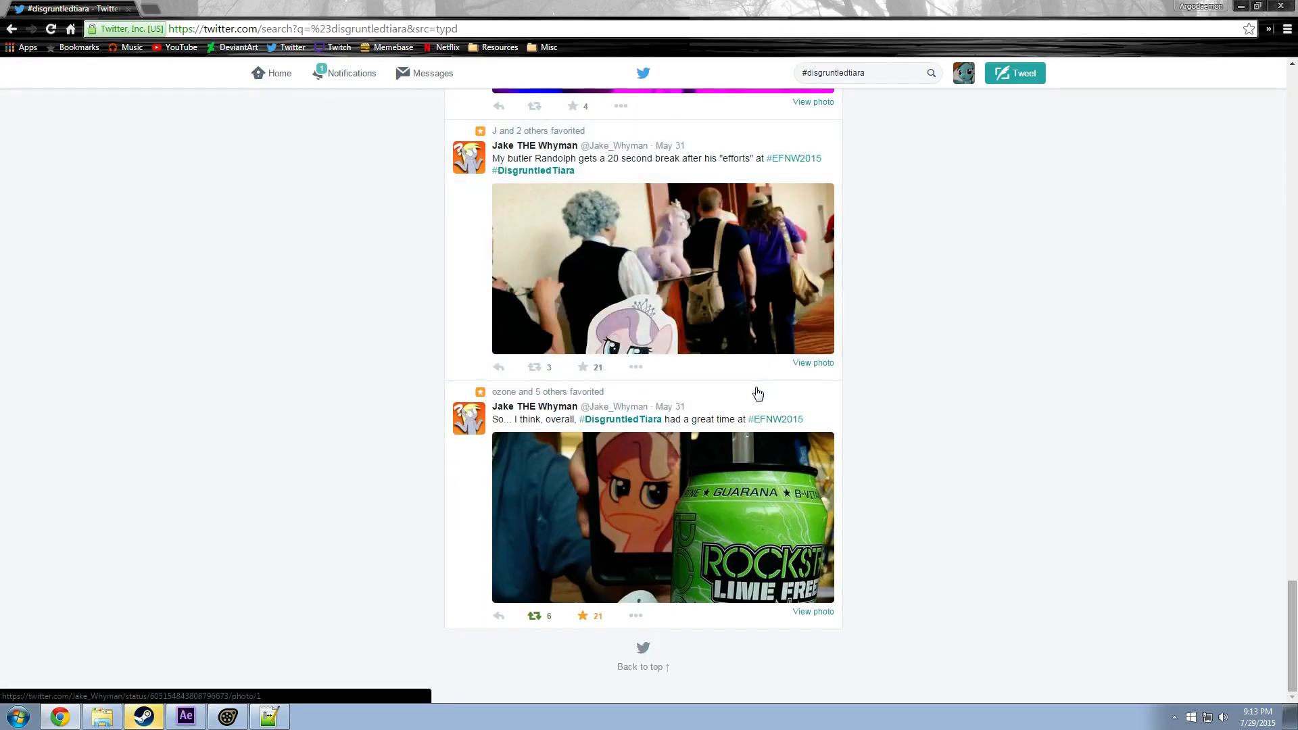
Step: View the full photo in the May 31 tweet about having a great time at #EFNW2015 and collapse it
{"action": "left_click", "coordinate": [758, 393]}
{"action": "scroll", "coordinate": [763, 338], "scroll_direction": "down", "scroll_amount": 3}
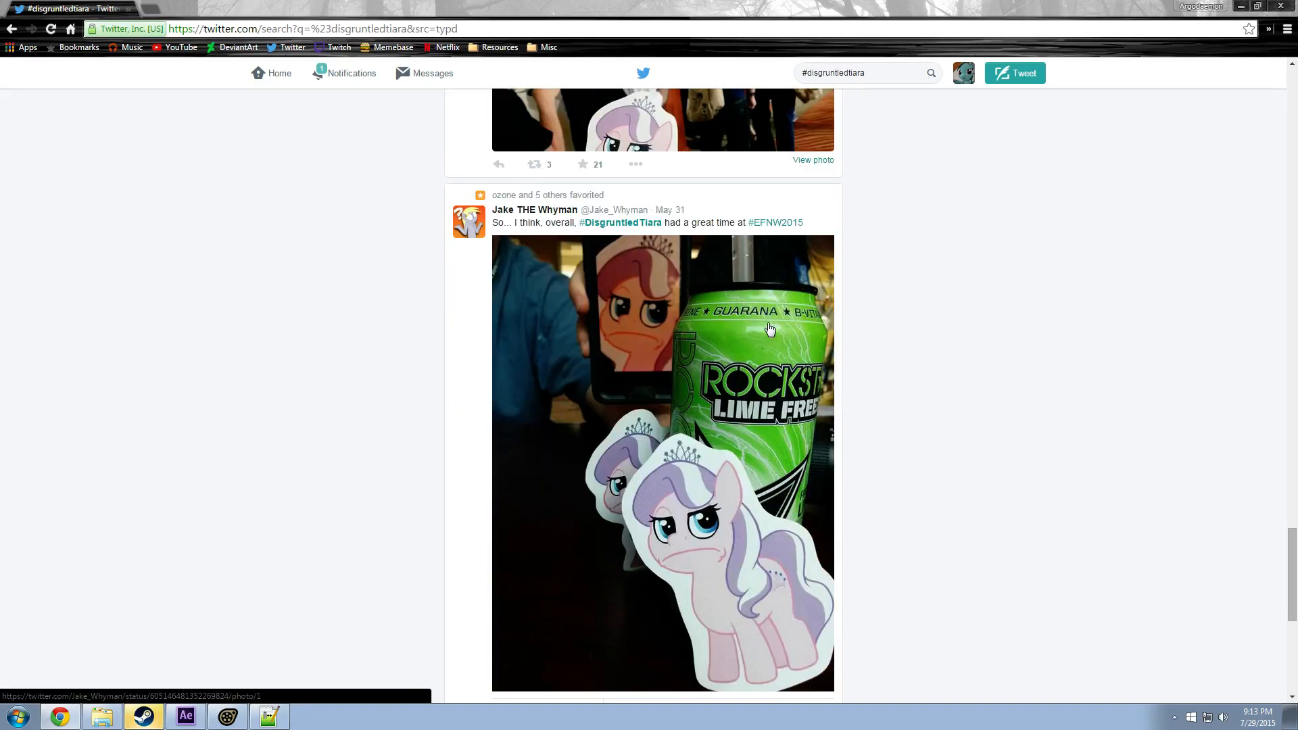
{"action": "left_click", "coordinate": [739, 213]}
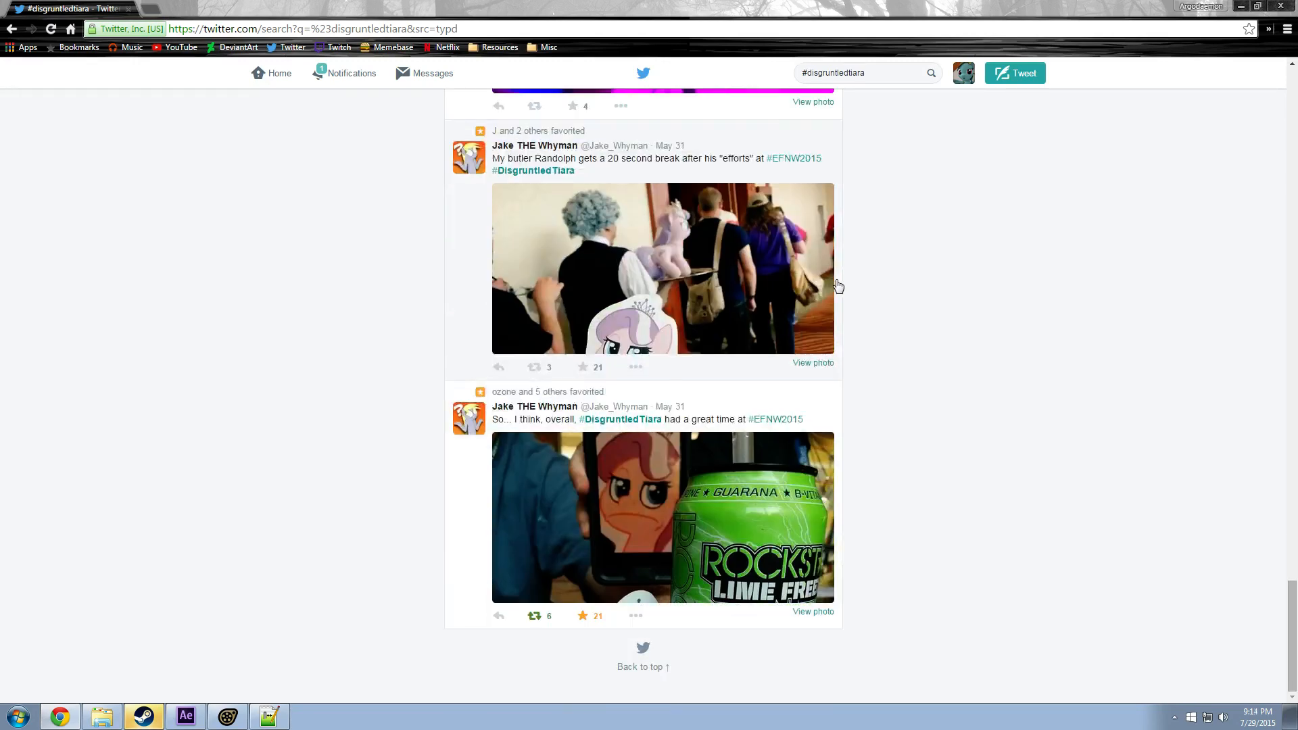
Step: Look back over the earlier #DisgruntledTiara tweets and return to Source Filmmaker
{"action": "scroll", "coordinate": [979, 284], "scroll_direction": "up", "scroll_amount": 10}
{"action": "scroll", "coordinate": [971, 298], "scroll_direction": "up", "scroll_amount": 3}
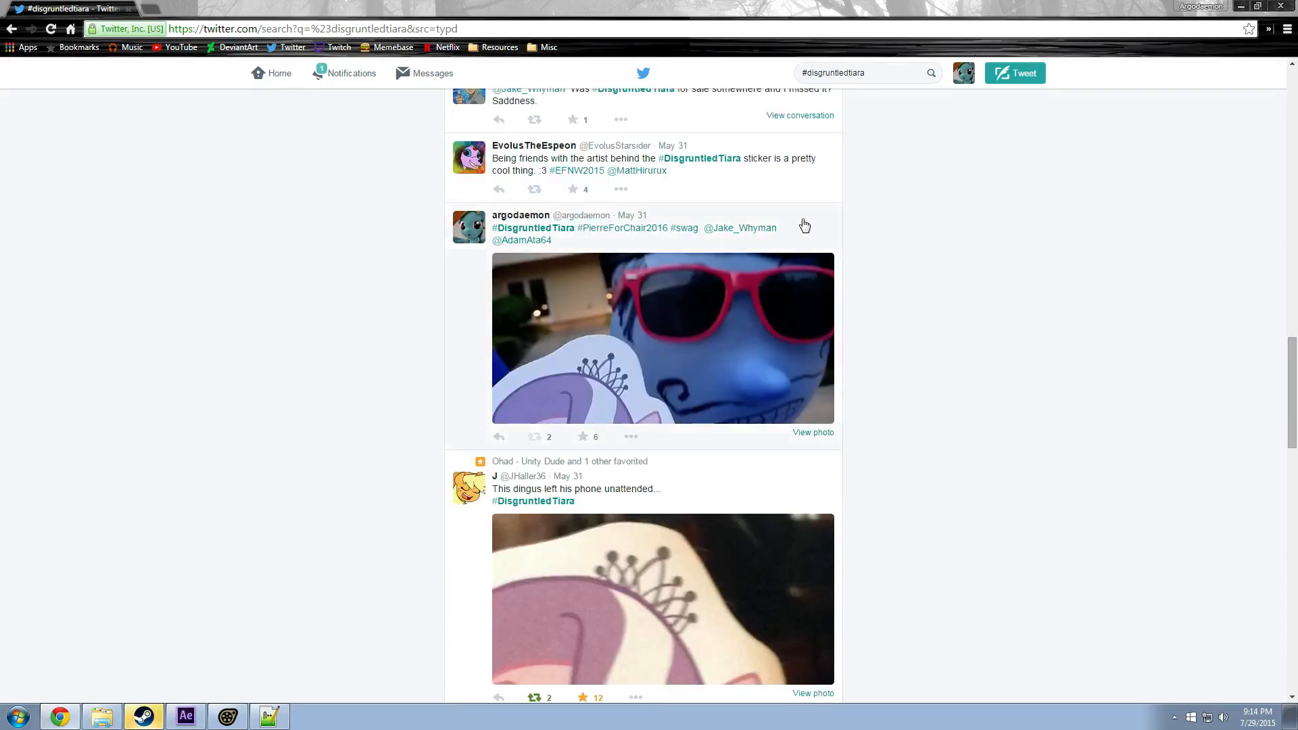
{"action": "left_click", "coordinate": [1242, 6]}
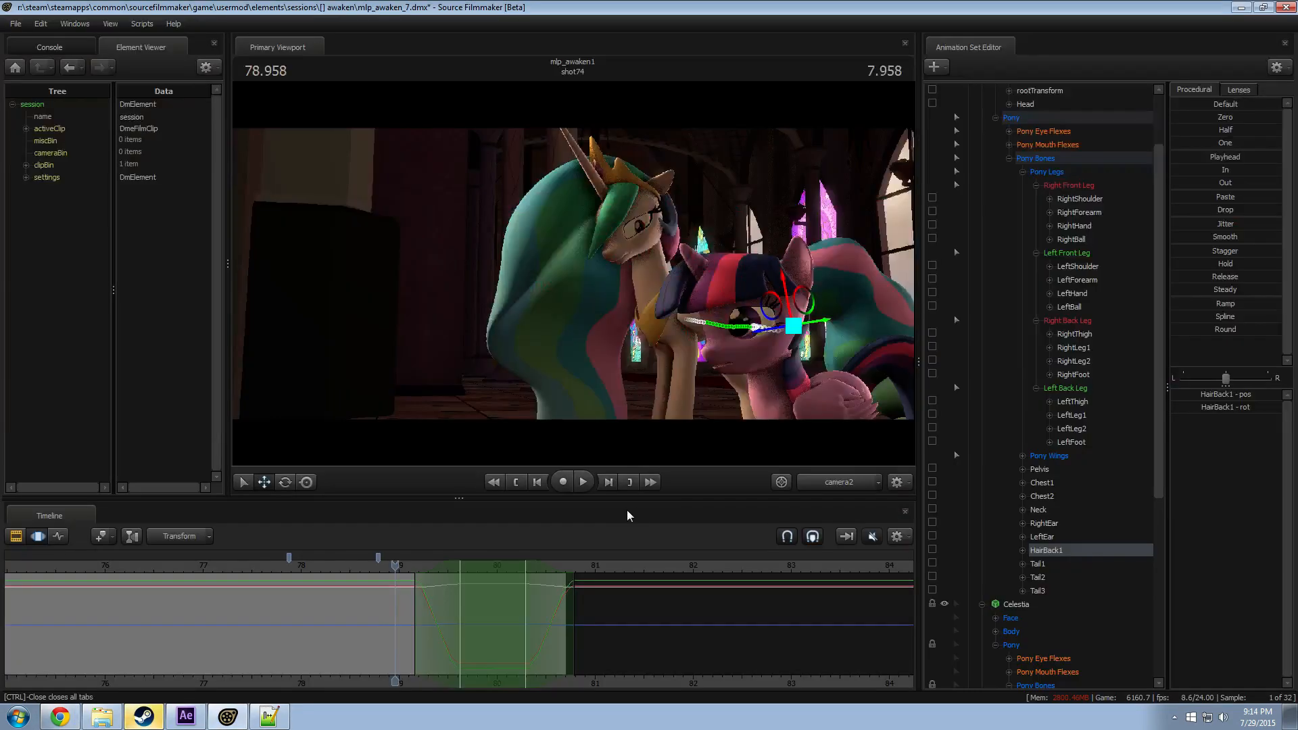
Step: Replay shot74 several times from about 78.5 s to review Twilight's head movement and hair follow-through
{"action": "left_click_drag", "start_coordinate": [350, 571], "coordinate": [342, 569]}
{"action": "key", "text": "space"}
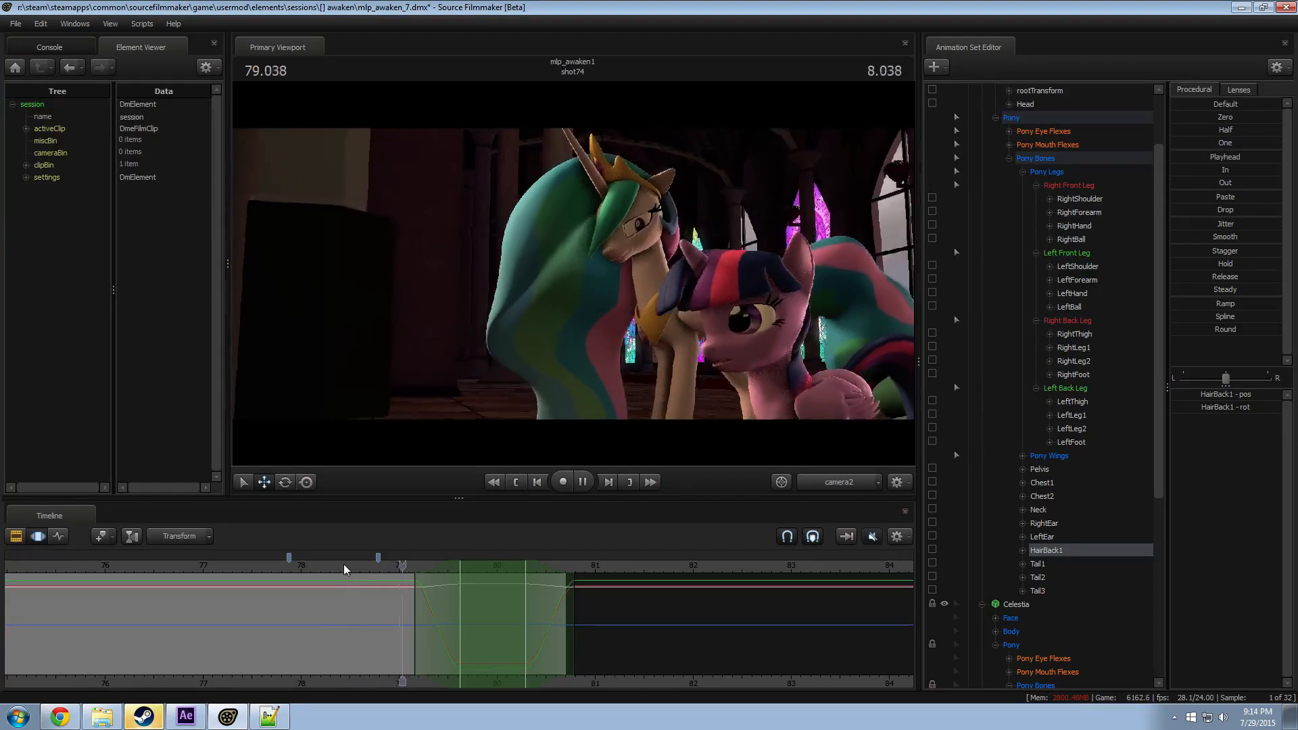
{"action": "key", "text": "space"}
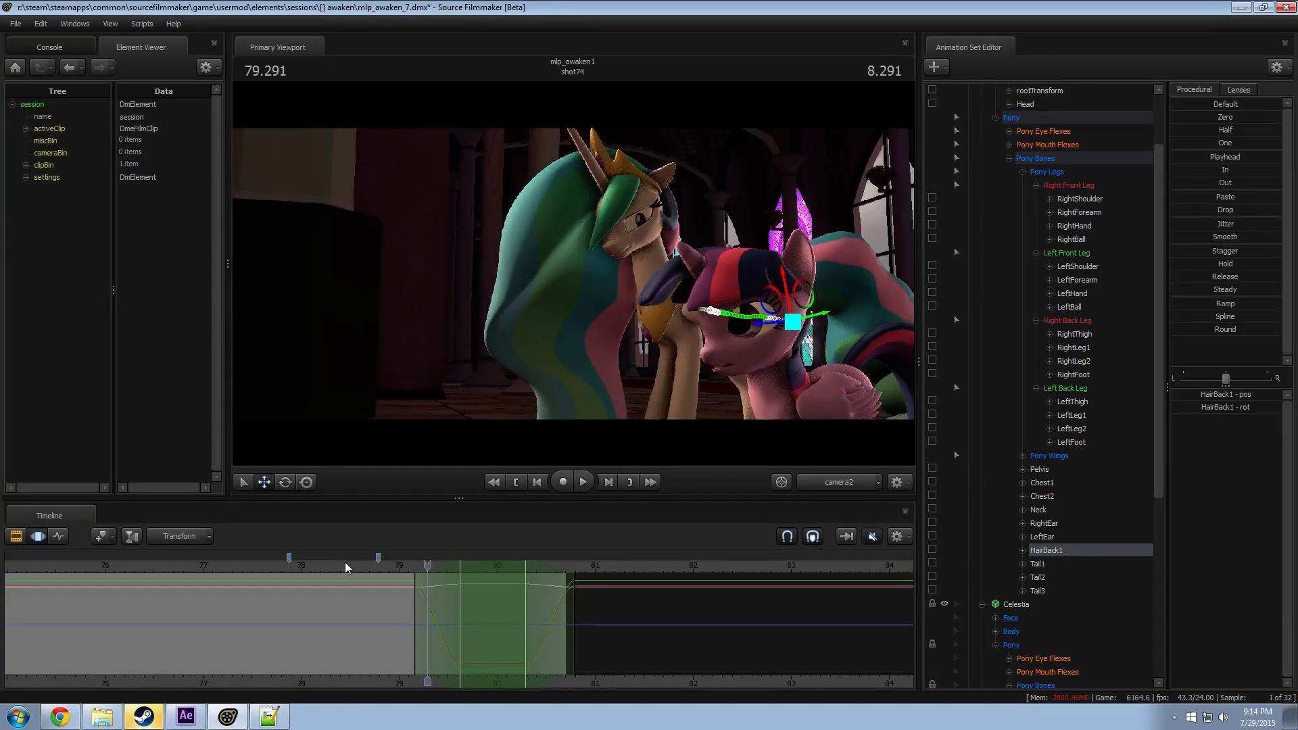
{"action": "key", "text": "space"}
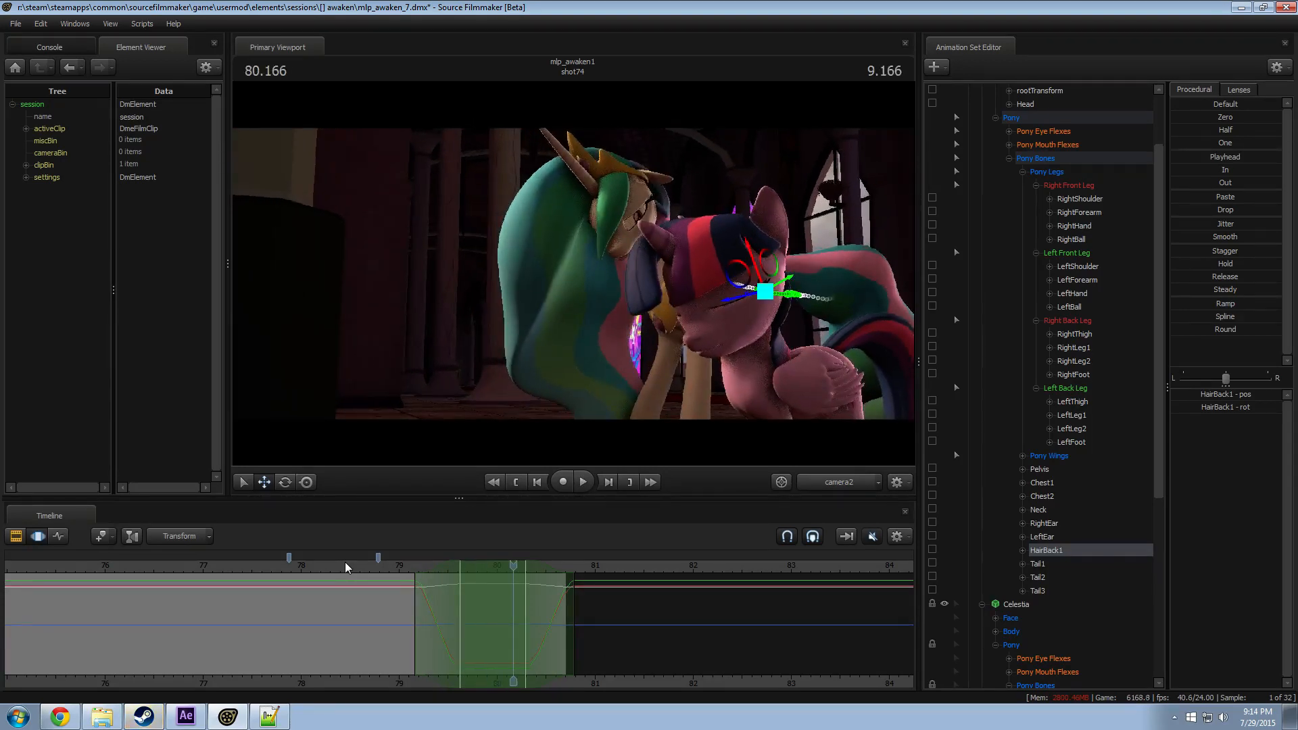
{"action": "left_click", "coordinate": [346, 563]}
{"action": "key", "text": "space"}
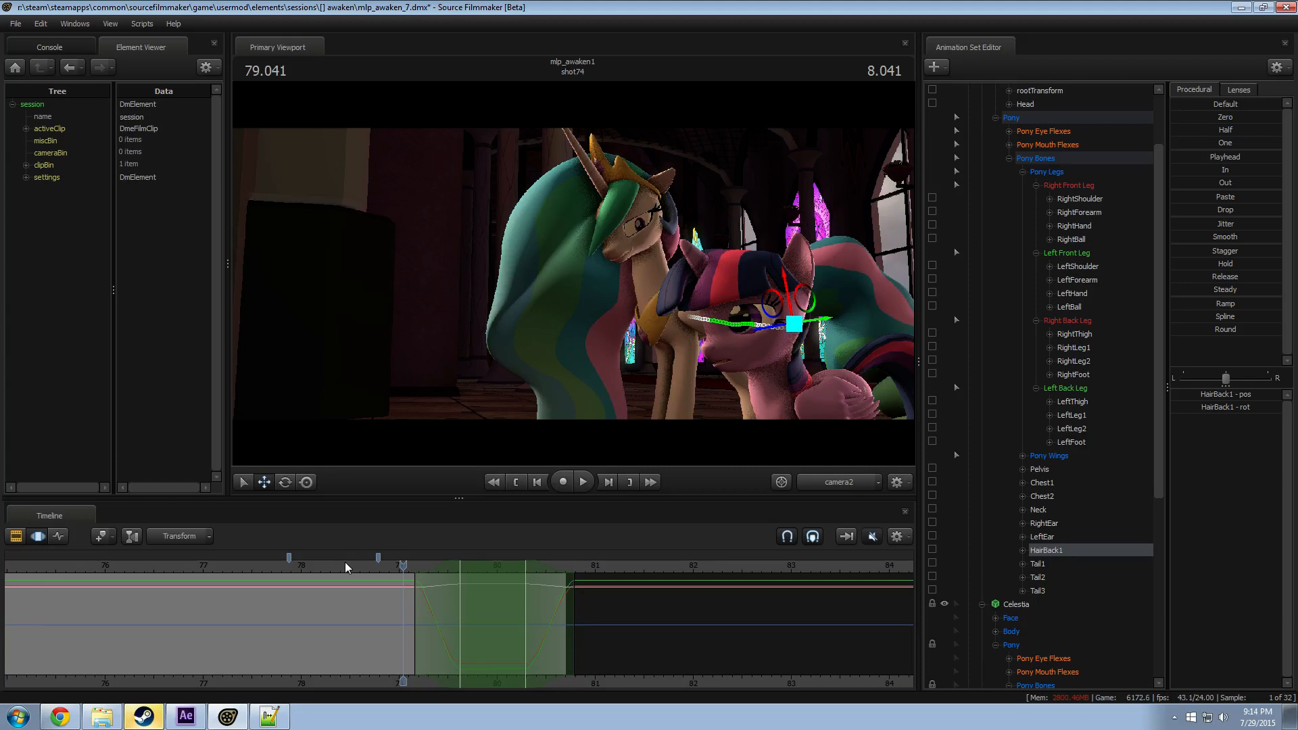
{"action": "left_click_drag", "start_coordinate": [344, 564], "coordinate": [363, 568]}
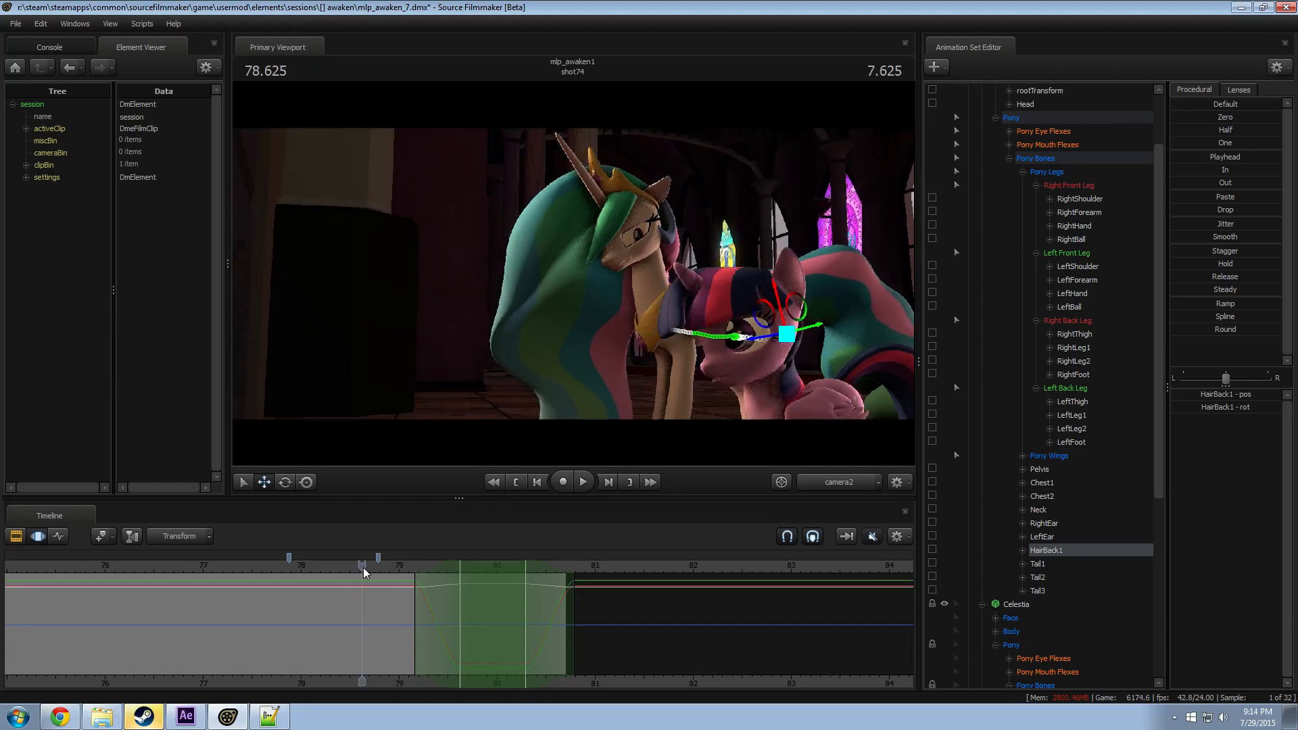
{"action": "key", "text": "space"}
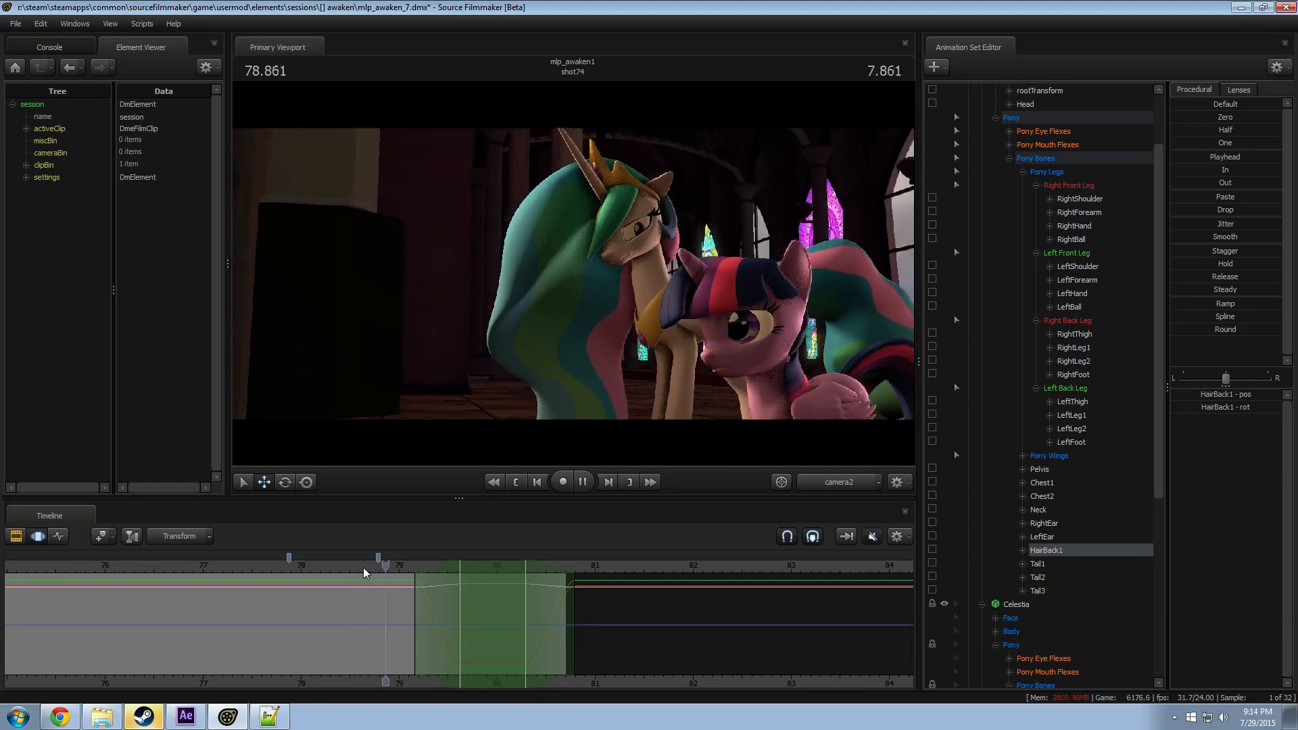
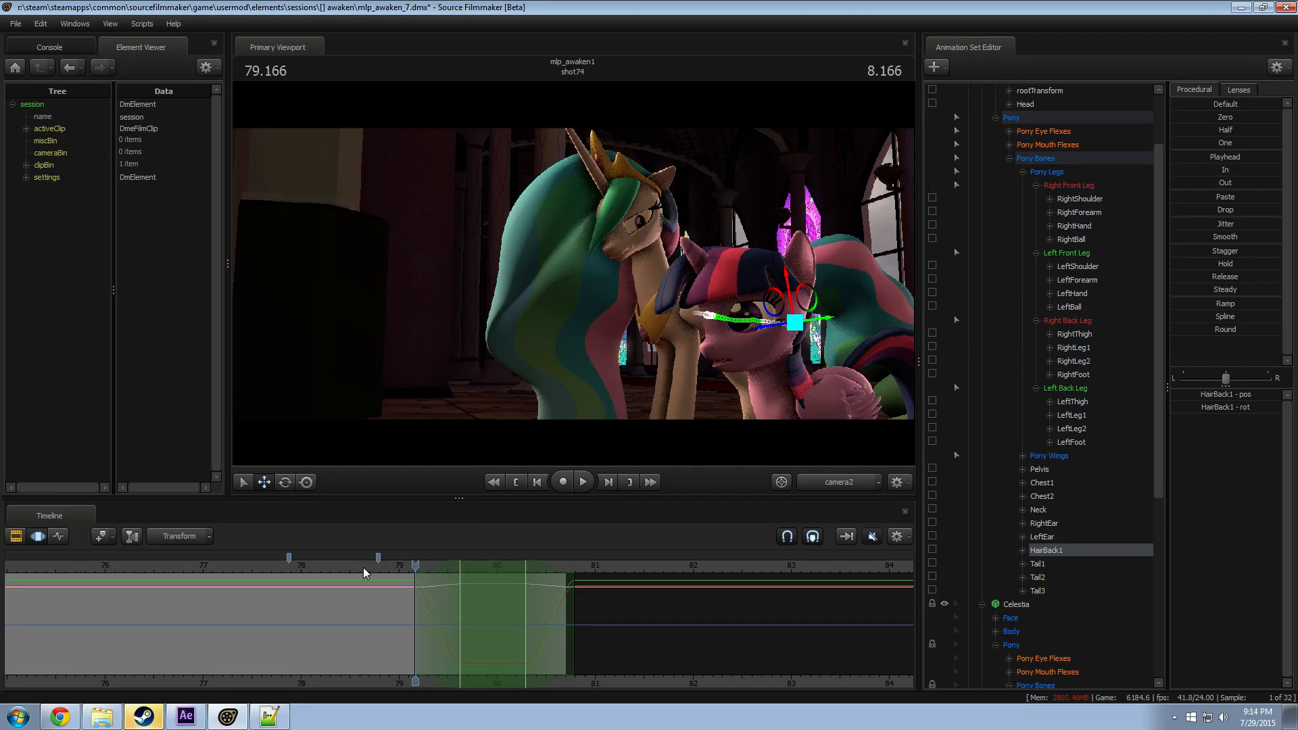
{"action": "key", "text": "space"}
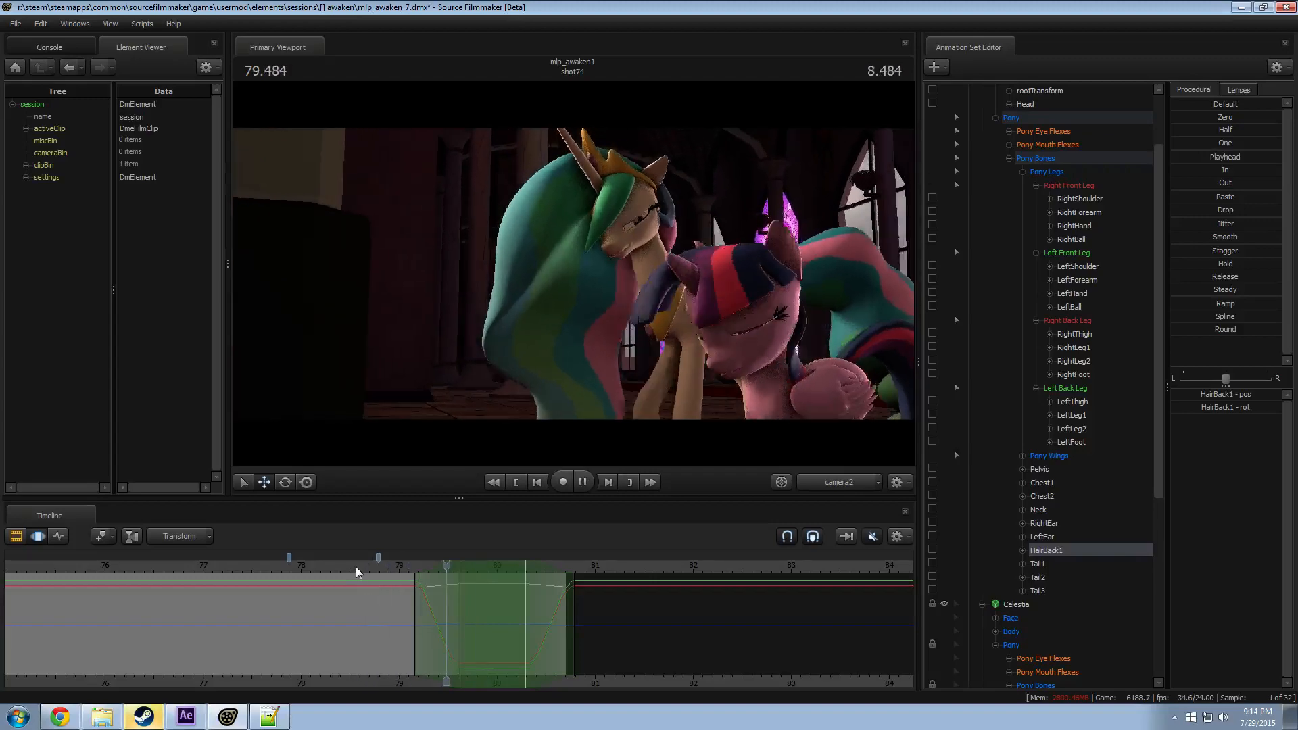
{"action": "left_click_drag", "start_coordinate": [356, 567], "coordinate": [342, 575]}
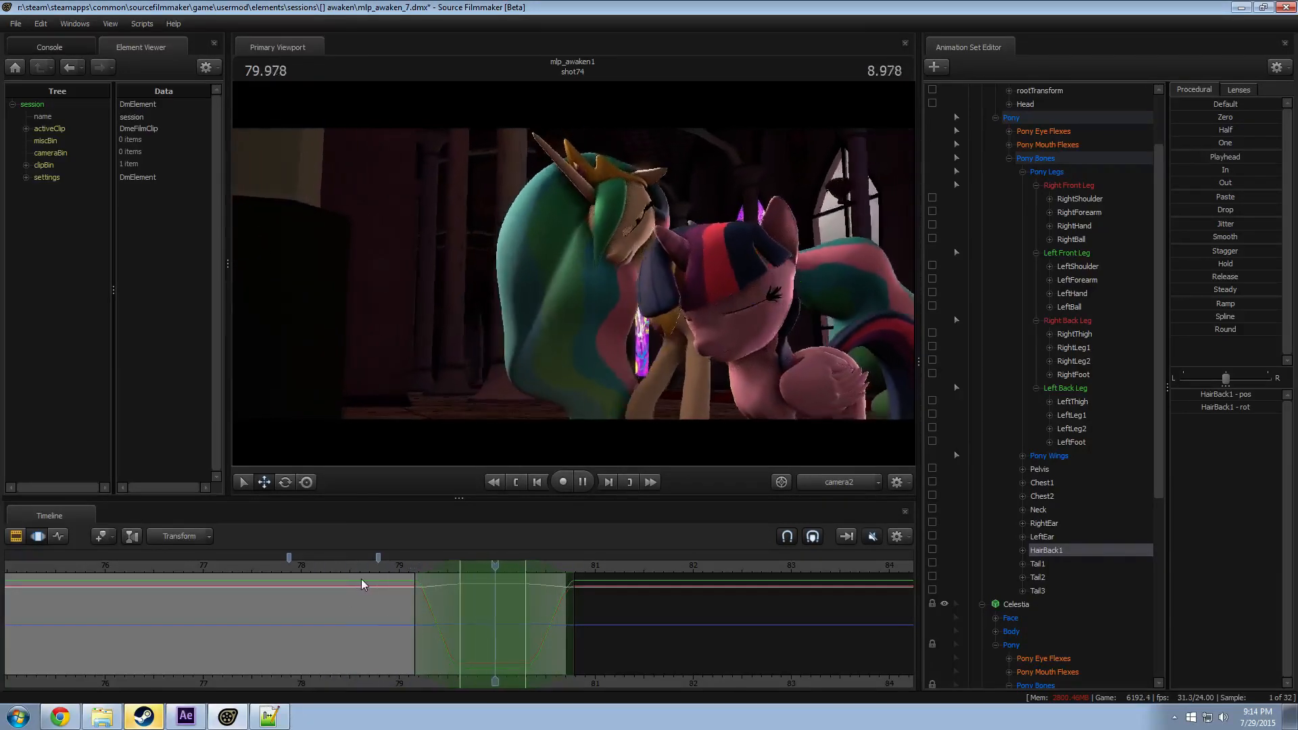
{"action": "key", "text": "space"}
{"action": "key", "text": "space"}
{"action": "left_click", "coordinate": [375, 574]}
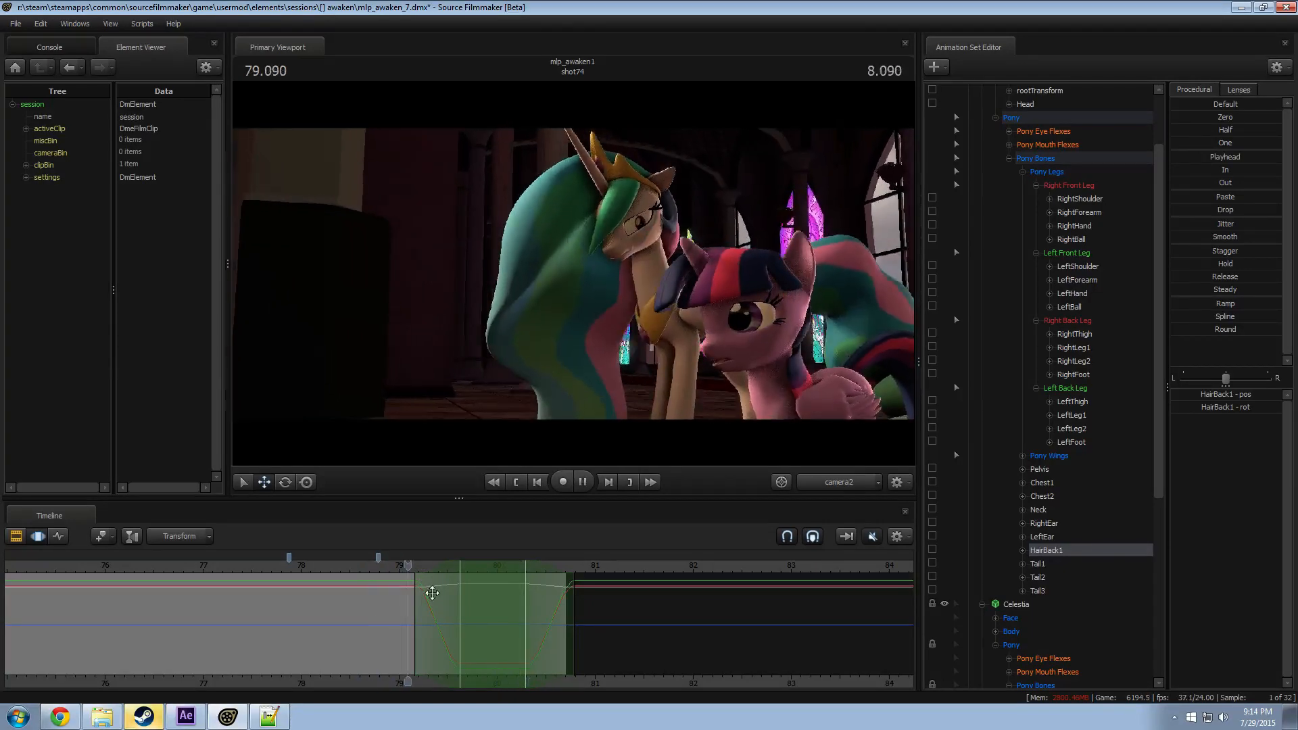
{"action": "key", "text": "space"}
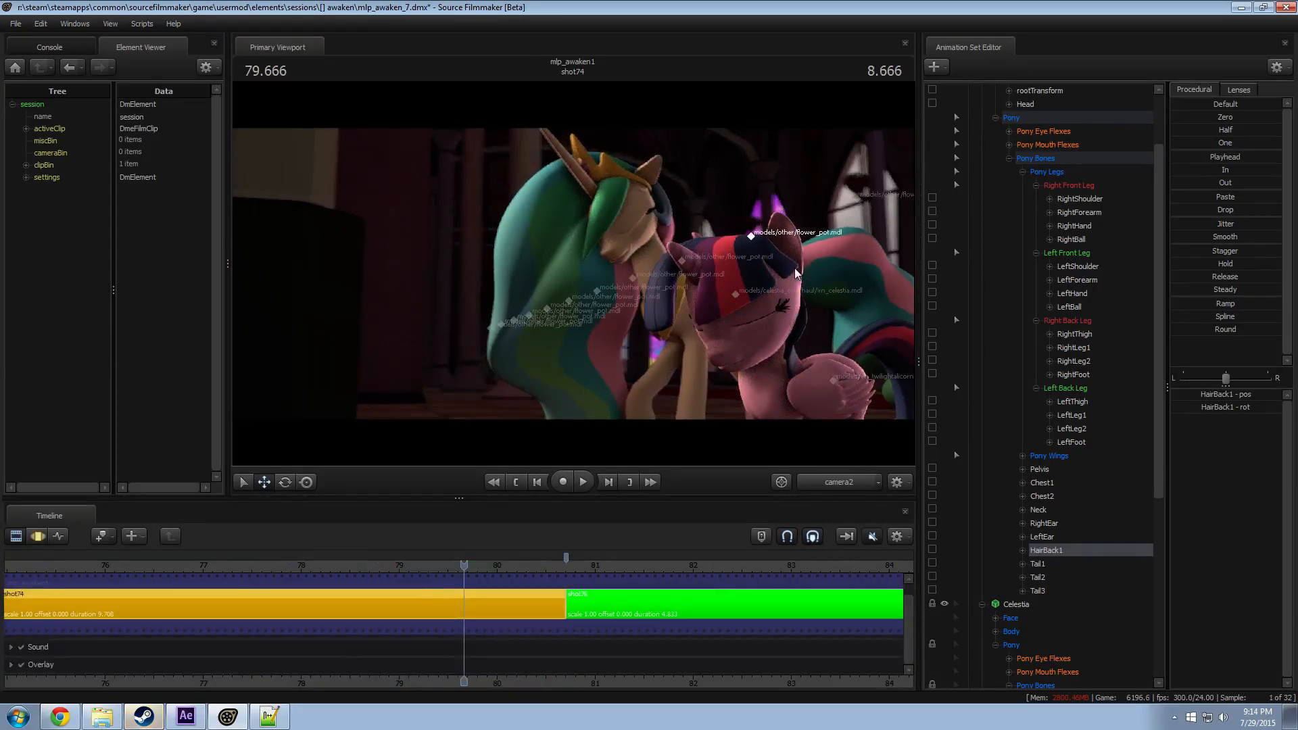
Step: Rotate Twilight's LeftEar bone around 79.375 s within a short time selection and play back the motion
{"action": "left_click", "coordinate": [1042, 536]}
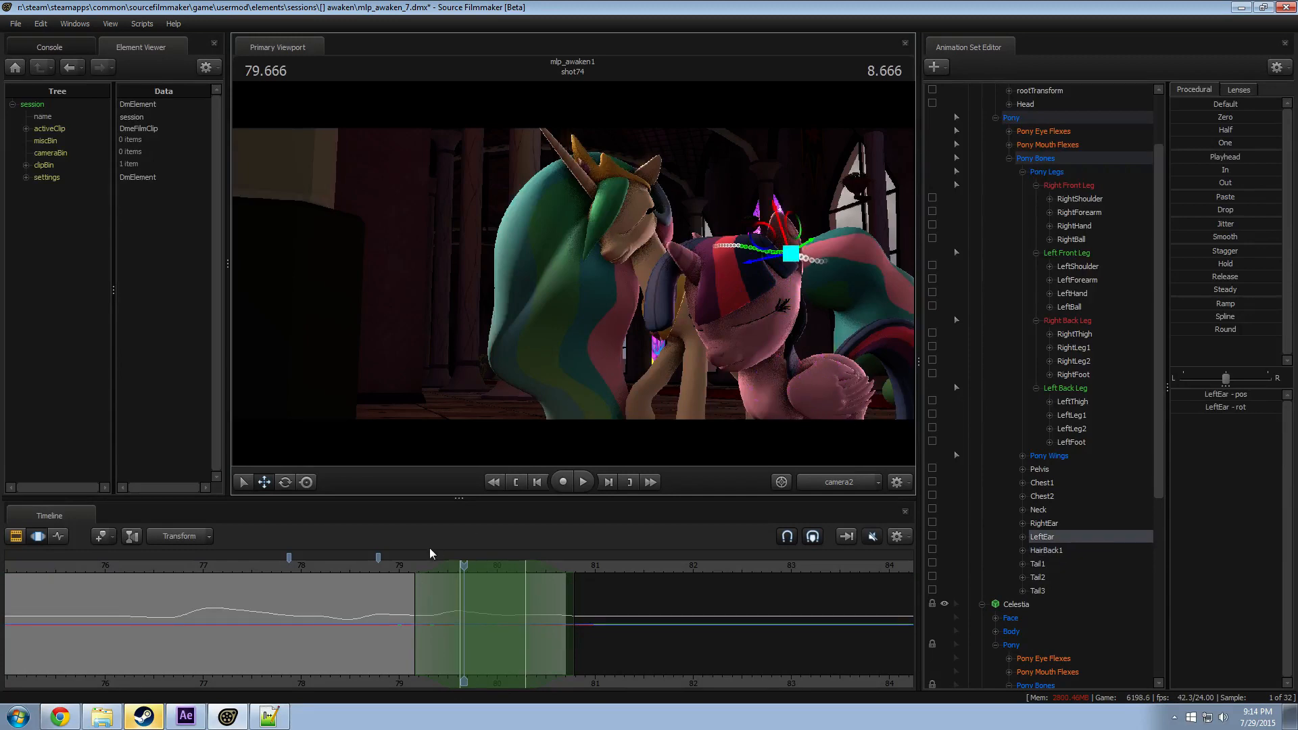
{"action": "left_click", "coordinate": [374, 570]}
{"action": "left_click_drag", "start_coordinate": [372, 570], "coordinate": [434, 629]}
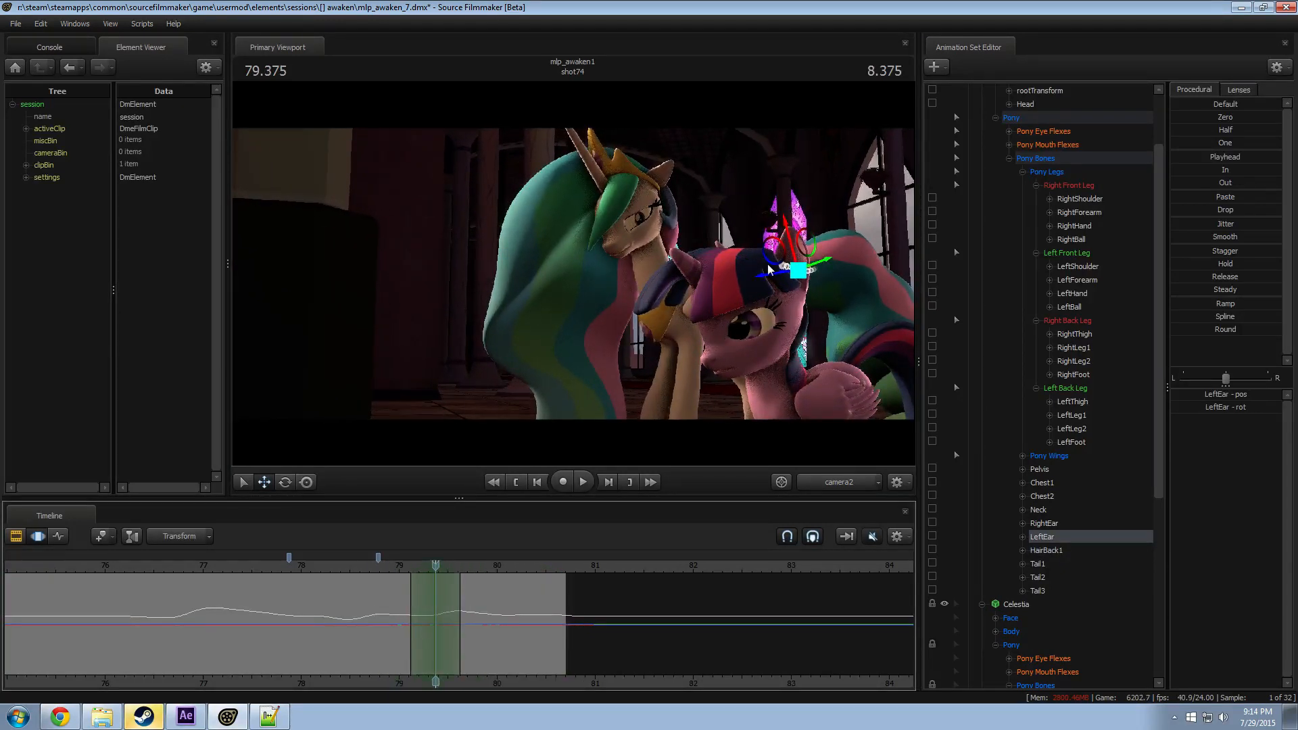
{"action": "key", "text": "e"}
{"action": "left_click", "coordinate": [396, 566]}
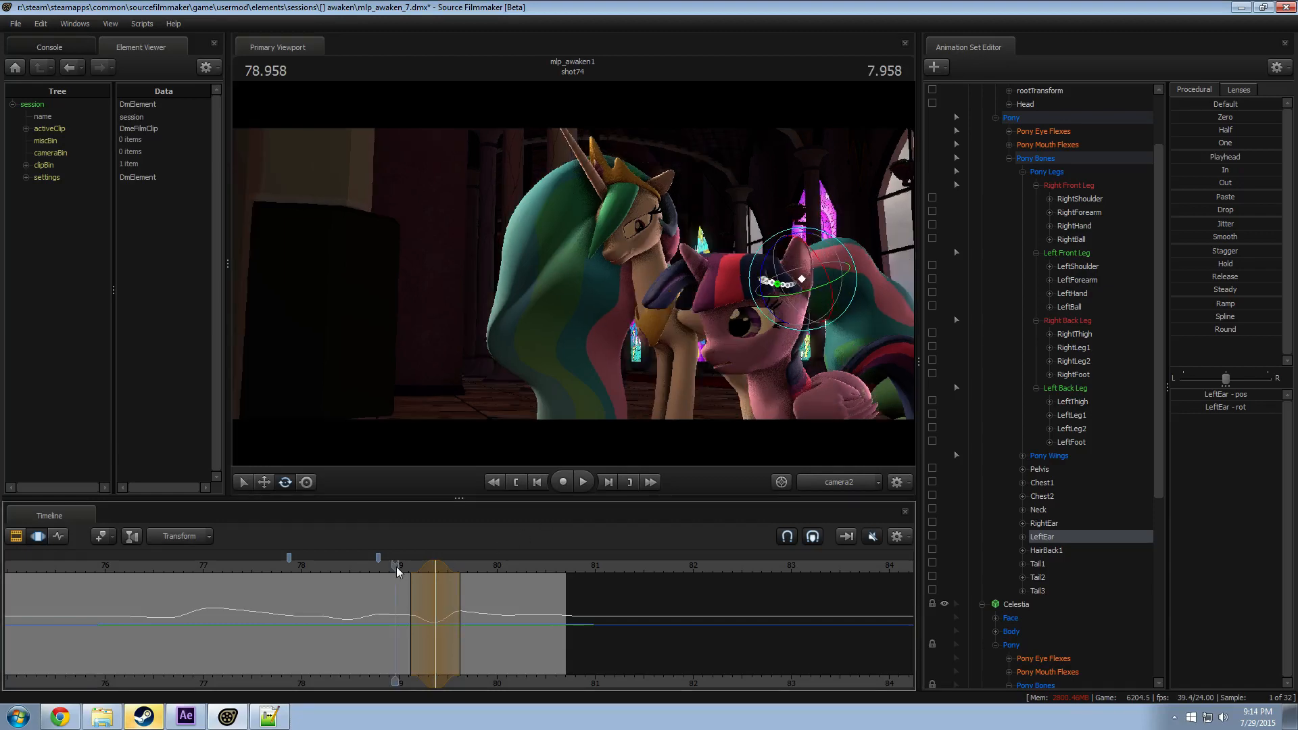
{"action": "key", "text": "space"}
{"action": "key", "text": "space"}
Step: Rotate Twilight's LeftEar bone again around 79.625 s, end the falloff at about 79.9 s, and replay the ear motion
{"action": "left_click", "coordinate": [460, 590], "text": "shift"}
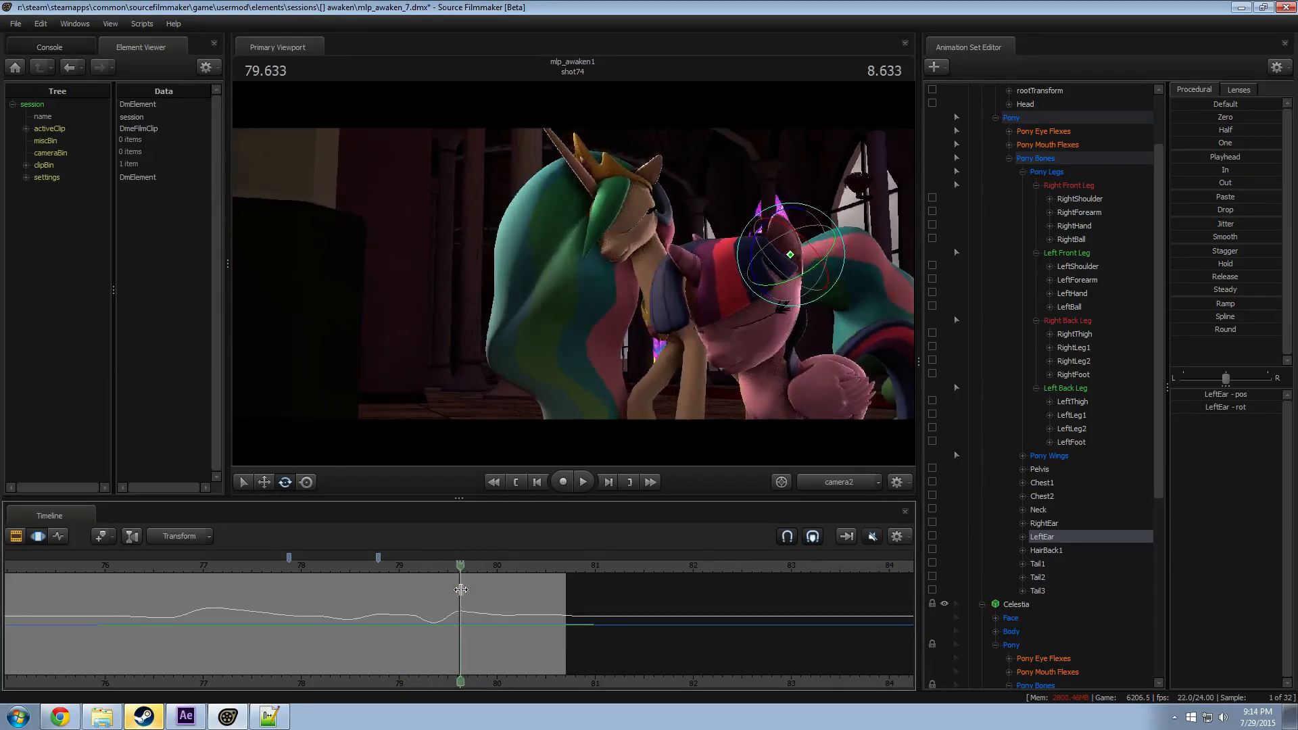
{"action": "left_click_drag", "start_coordinate": [460, 590], "coordinate": [458, 591]}
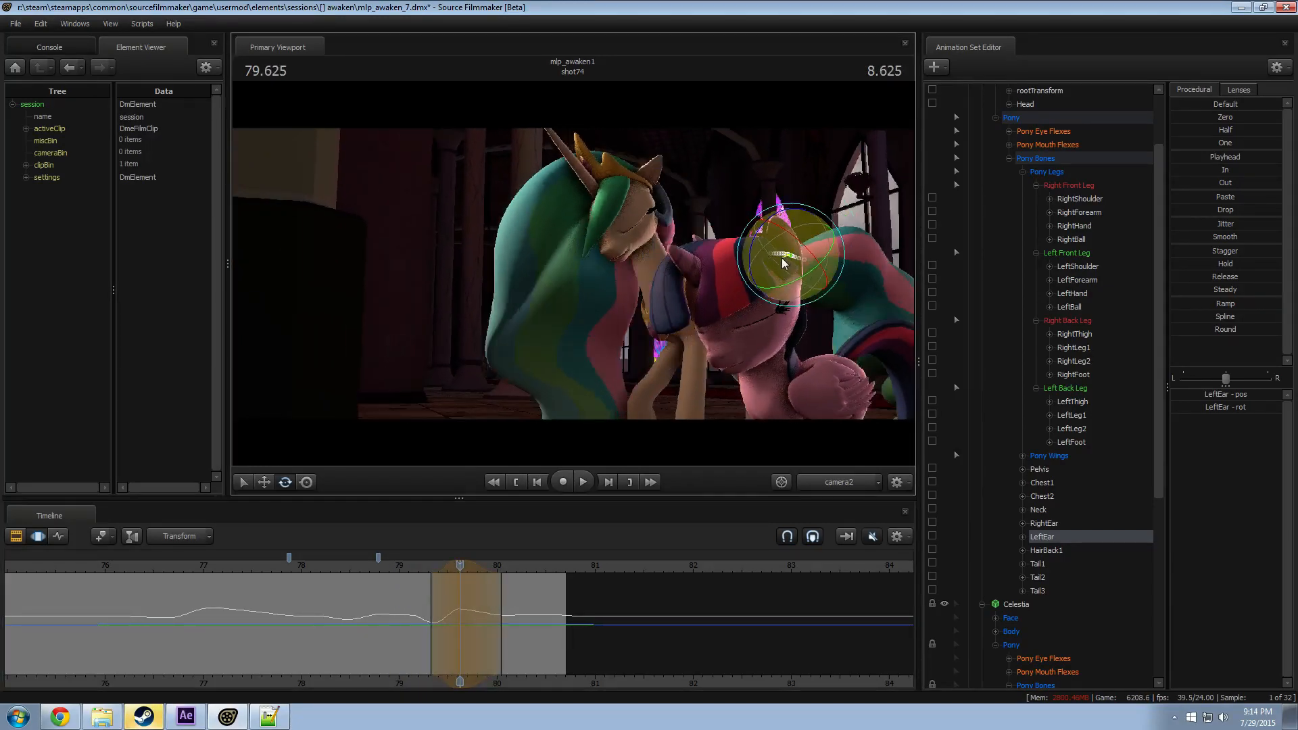
{"action": "left_click", "coordinate": [399, 566]}
{"action": "key", "text": "space"}
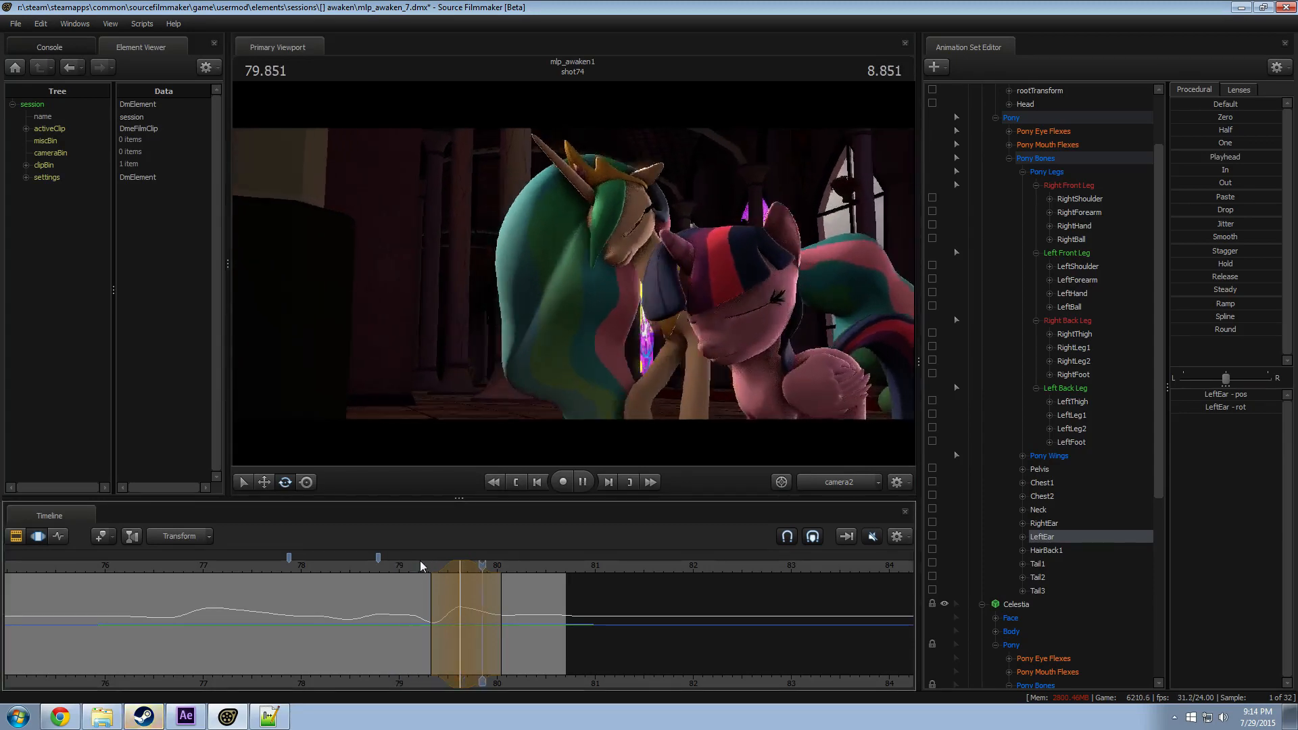
{"action": "key", "text": "space"}
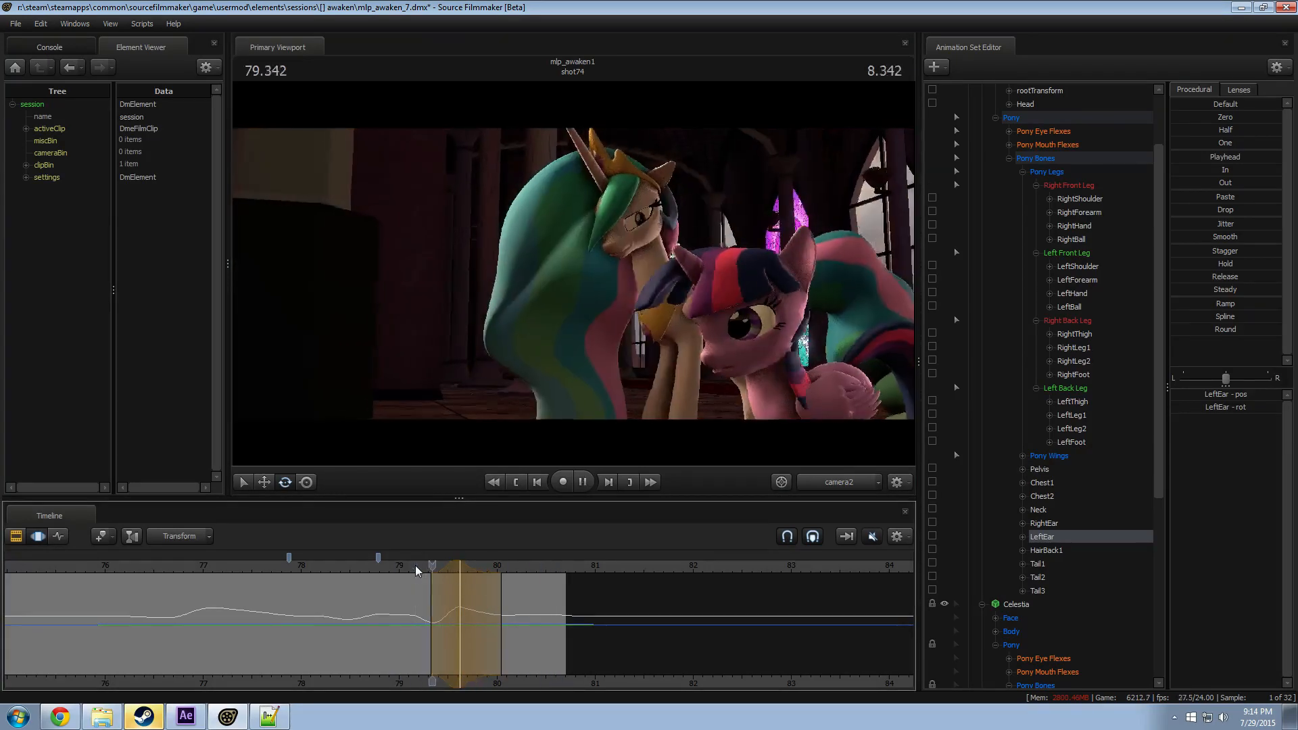
{"action": "key", "text": "space"}
{"action": "key", "text": "space"}
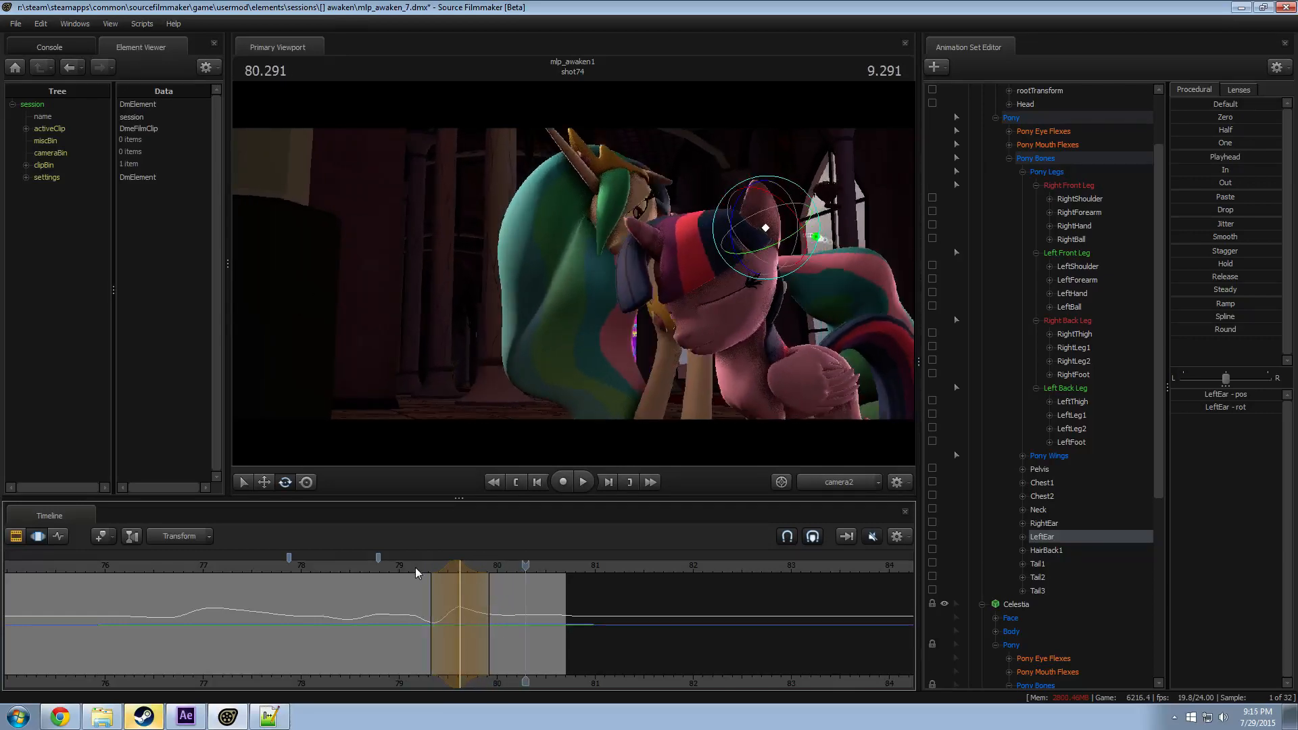
{"action": "key", "text": "space"}
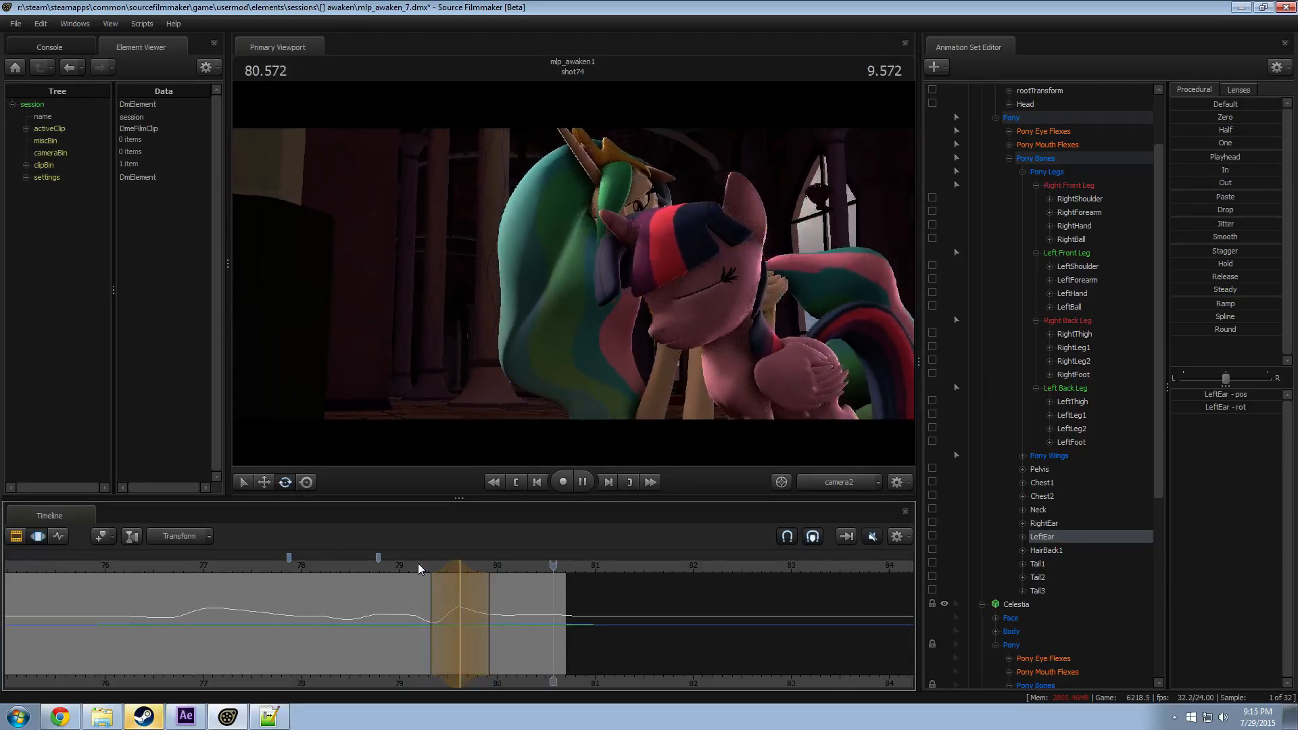
Step: Play back the scene from several points between about 75 and 78 s, through the cut to shot76, to check the motion
{"action": "left_click", "coordinate": [302, 571]}
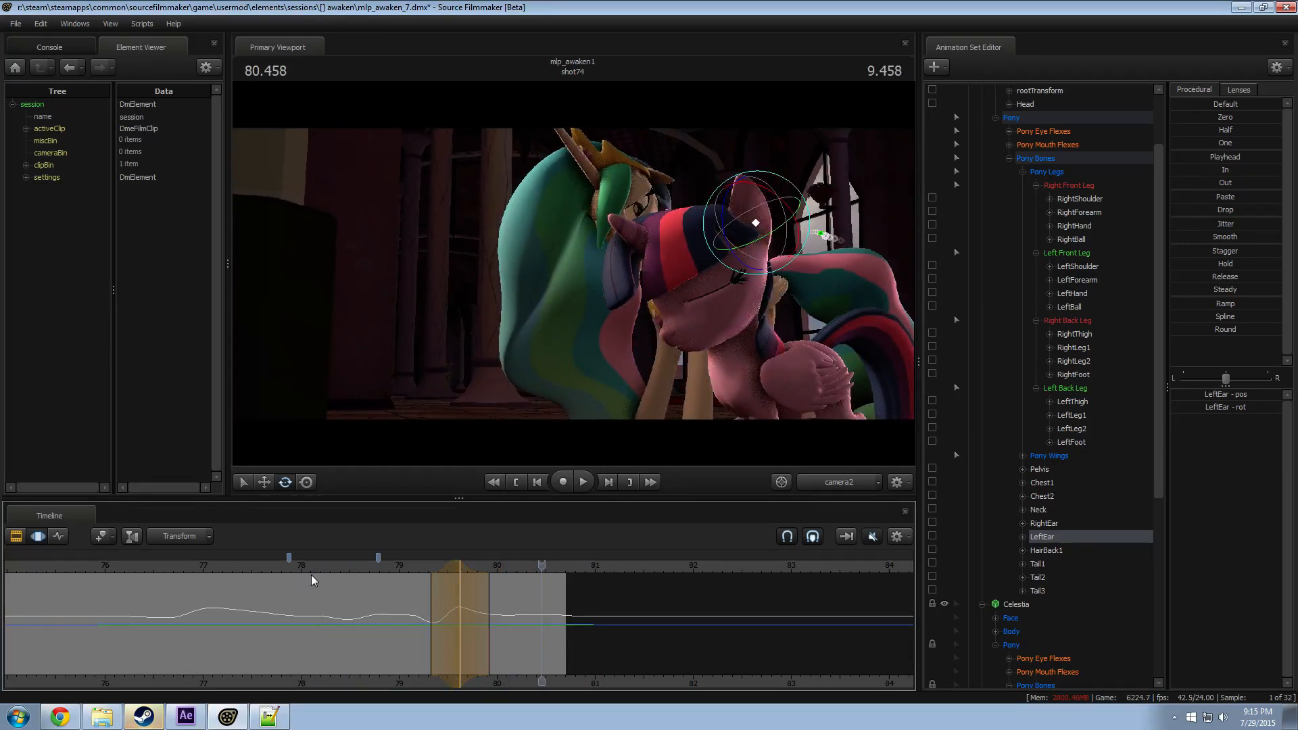
{"action": "scroll", "coordinate": [299, 604], "scroll_direction": "down", "scroll_amount": 2}
{"action": "left_click", "coordinate": [240, 566]}
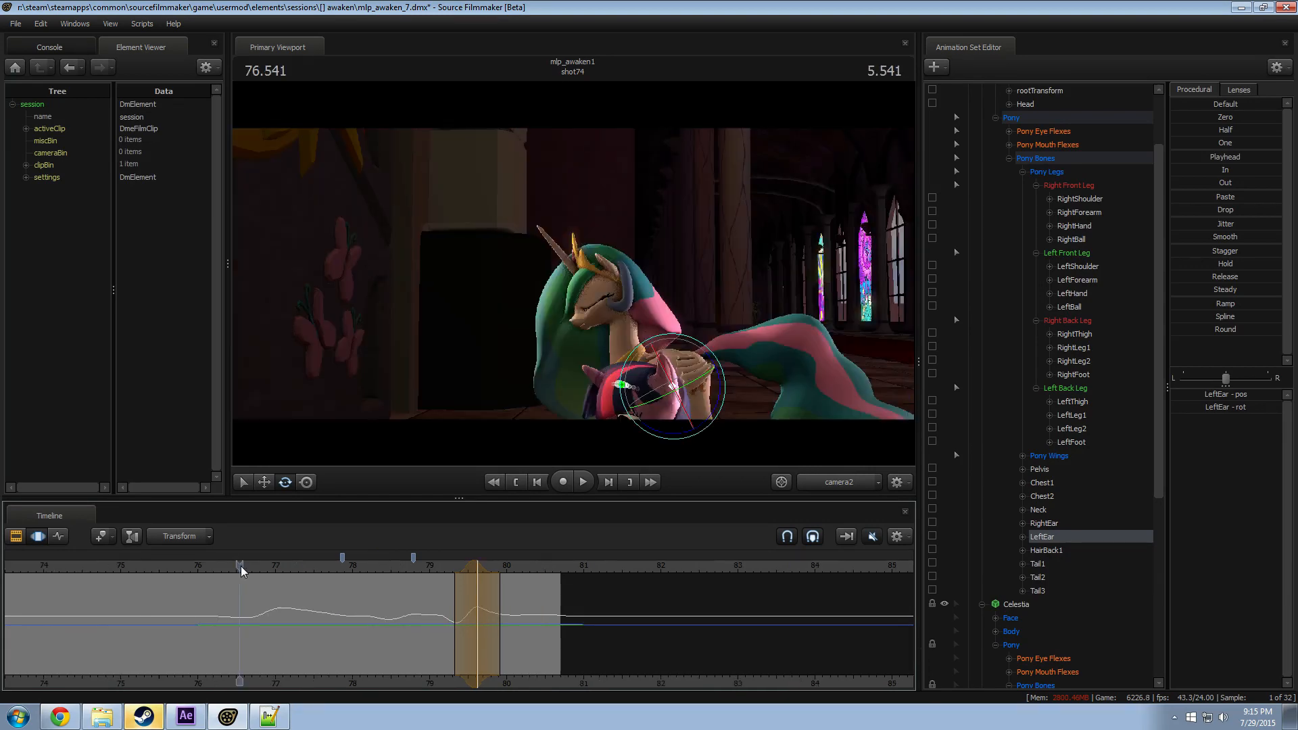
{"action": "key", "text": "space"}
{"action": "left_click", "coordinate": [128, 568]}
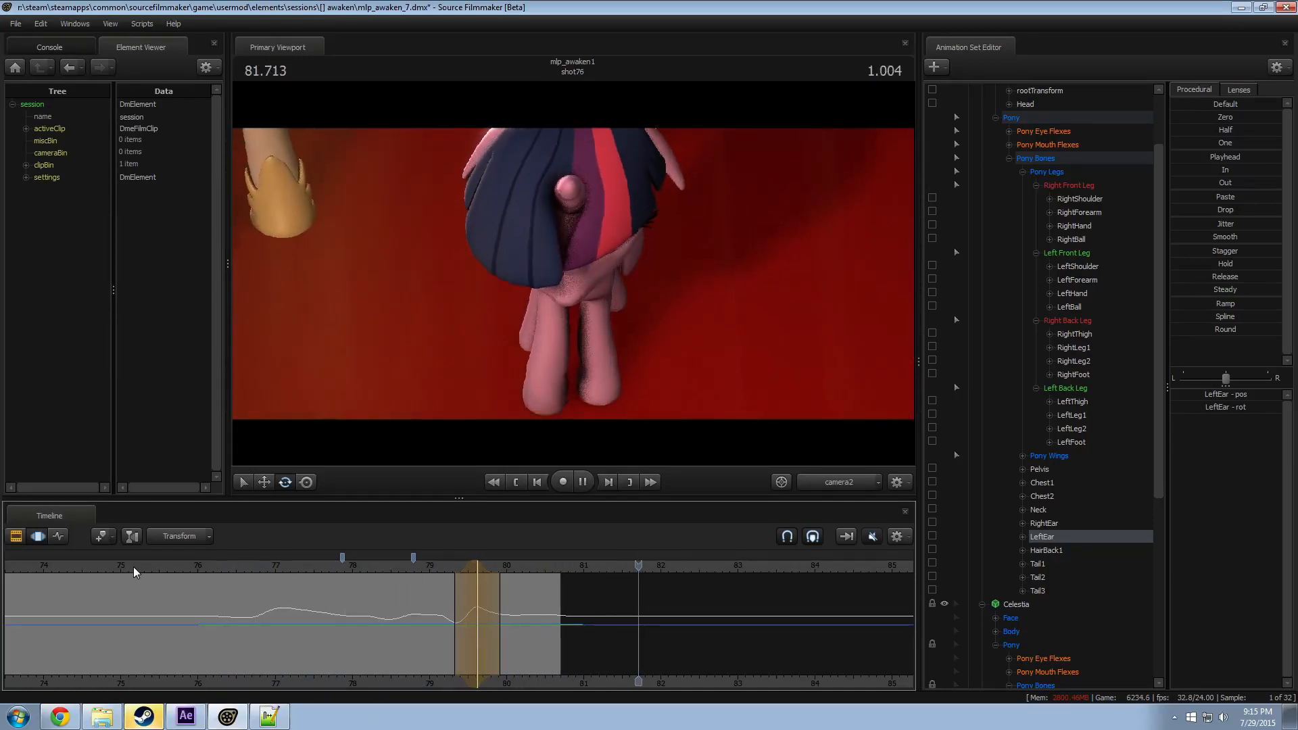
{"action": "key", "text": "space"}
{"action": "scroll", "coordinate": [387, 637], "scroll_direction": "down", "scroll_amount": 2}
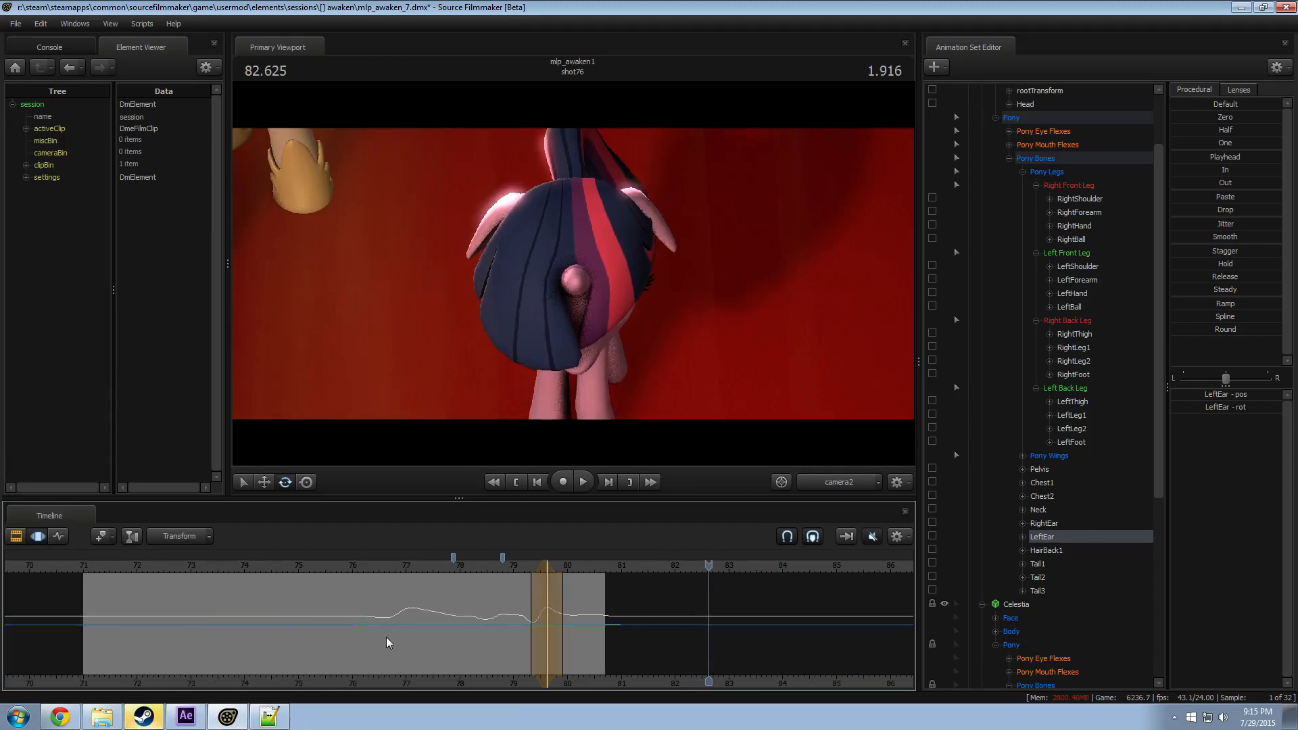
{"action": "left_click", "coordinate": [335, 562]}
{"action": "key", "text": "space"}
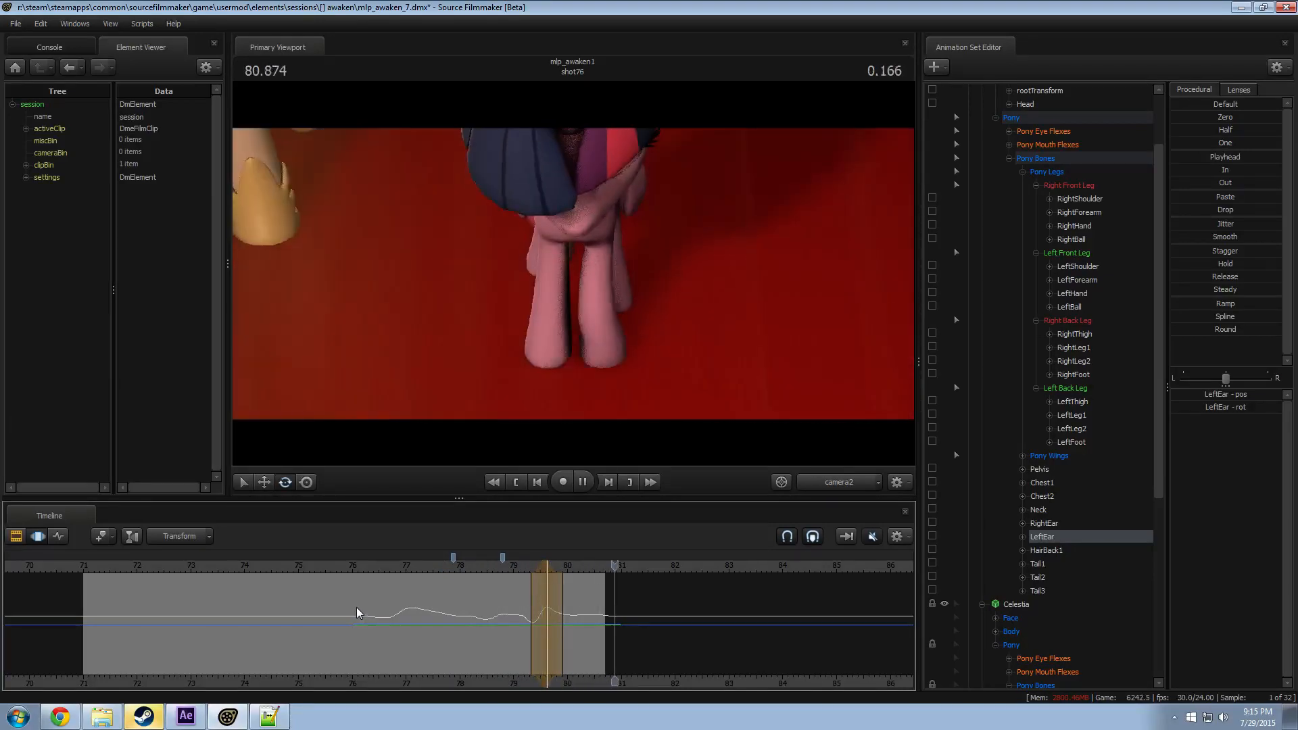
{"action": "left_click", "coordinate": [478, 563]}
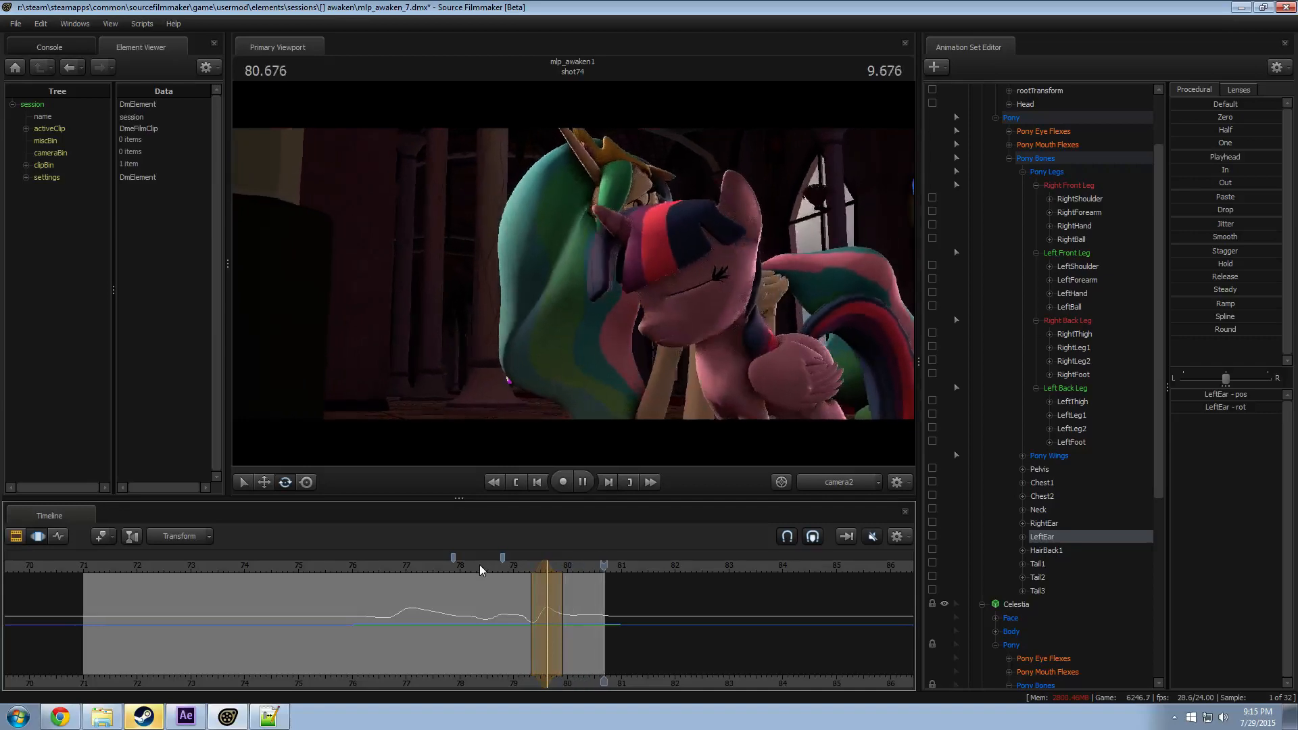
{"action": "key", "text": "space"}
{"action": "left_click", "coordinate": [445, 566]}
{"action": "key", "text": "space"}
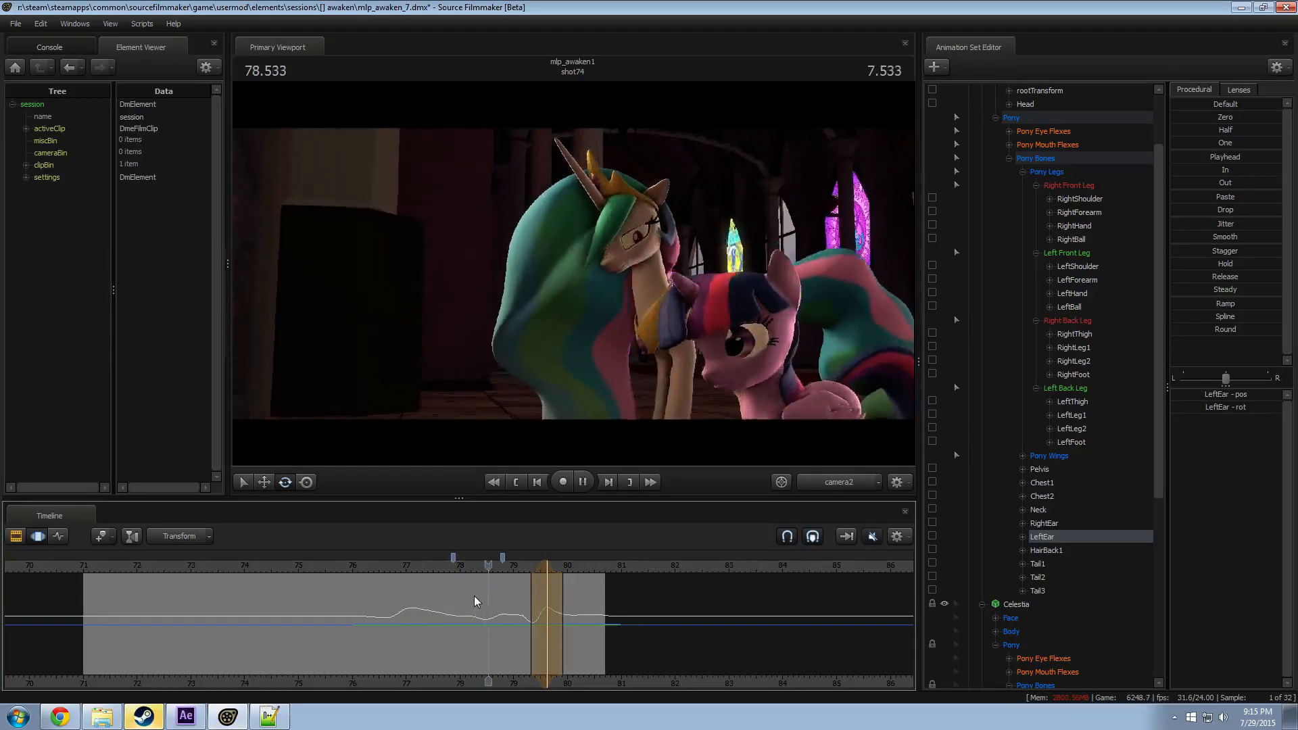
{"action": "left_click", "coordinate": [424, 562]}
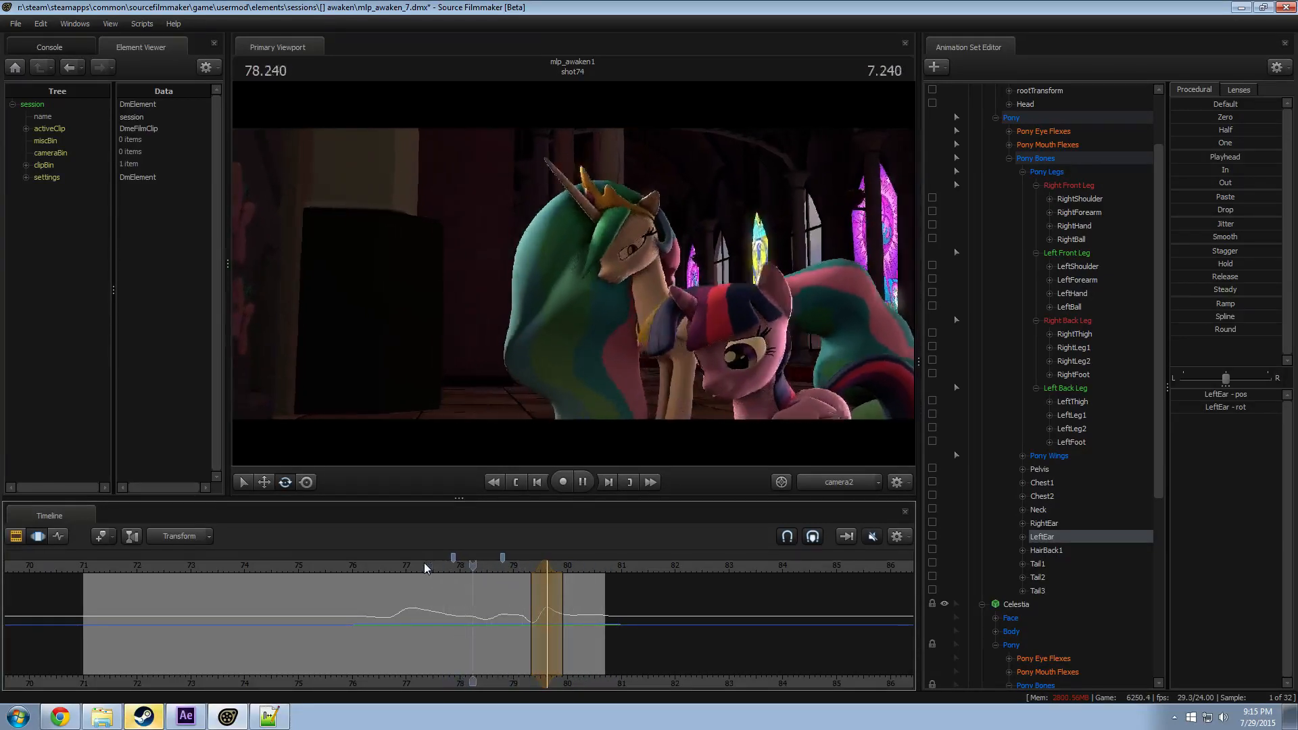
{"action": "left_click", "coordinate": [424, 562]}
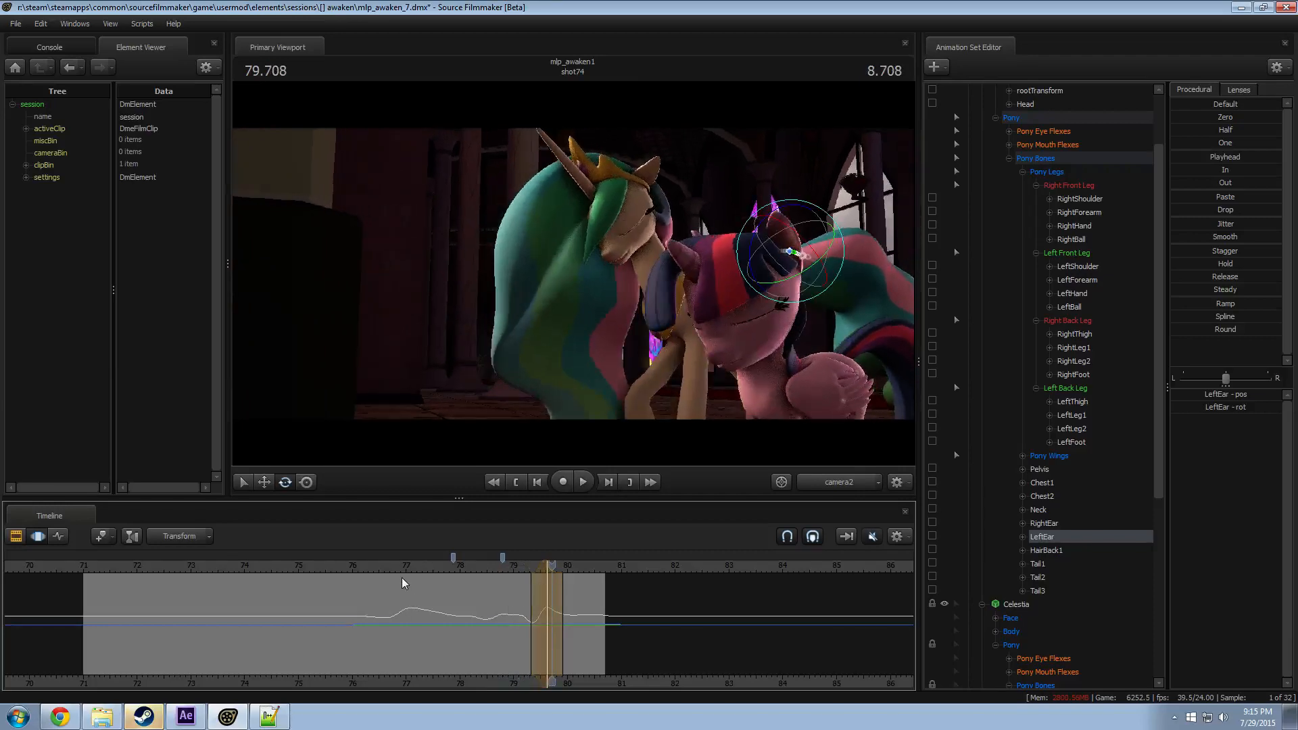
Step: Rotate Twilight's LeftWingClosed2 bone around 78.958 s within a selection from about 78.1 to 79.9 s and play back the motion
{"action": "left_click", "coordinate": [462, 621]}
{"action": "left_click_drag", "start_coordinate": [462, 621], "coordinate": [494, 628]}
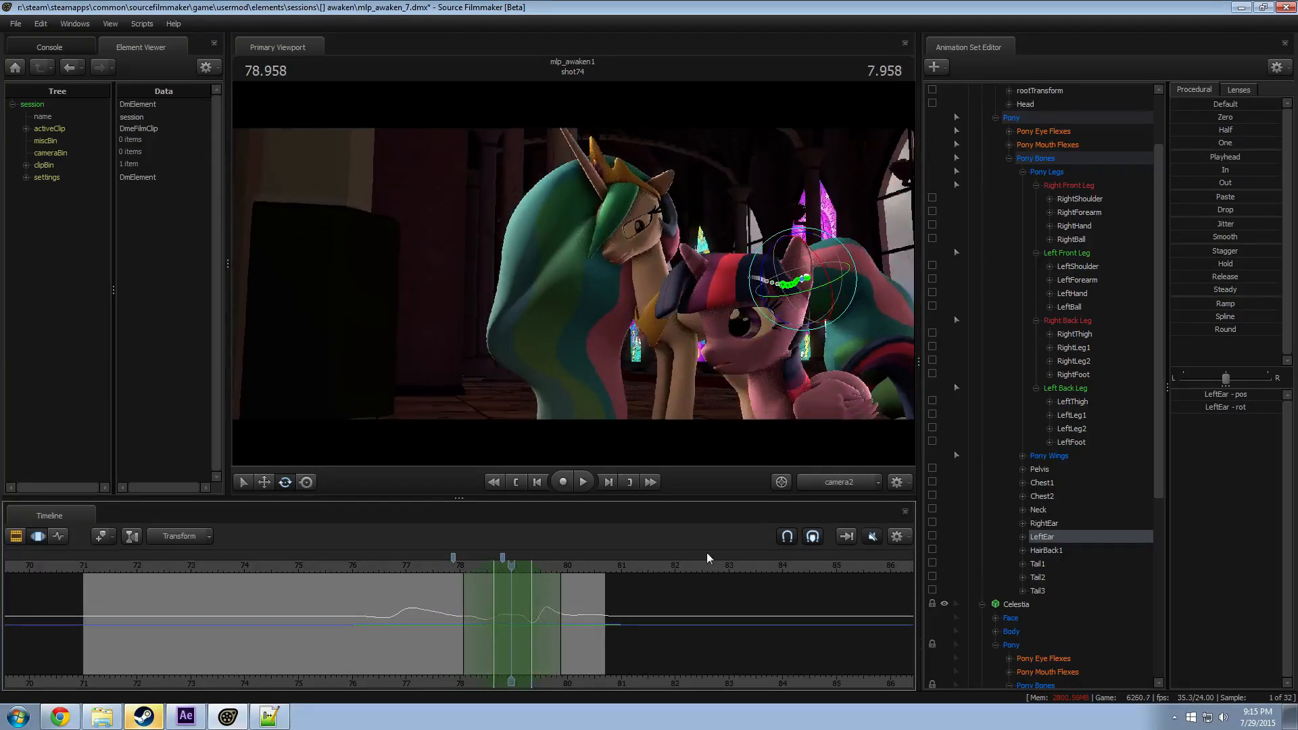
{"action": "left_click", "coordinate": [797, 408]}
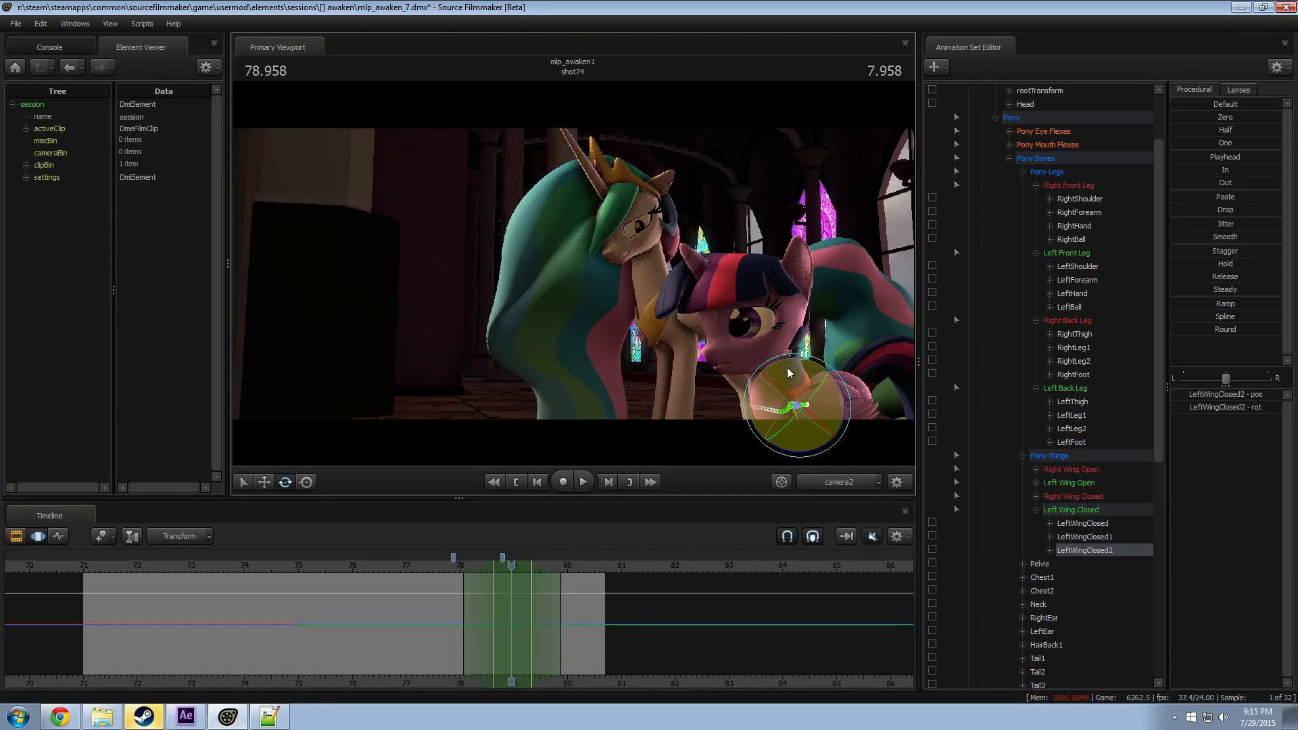
{"action": "left_click_drag", "start_coordinate": [787, 368], "coordinate": [810, 449]}
{"action": "left_click", "coordinate": [447, 565]}
{"action": "key", "text": "space"}
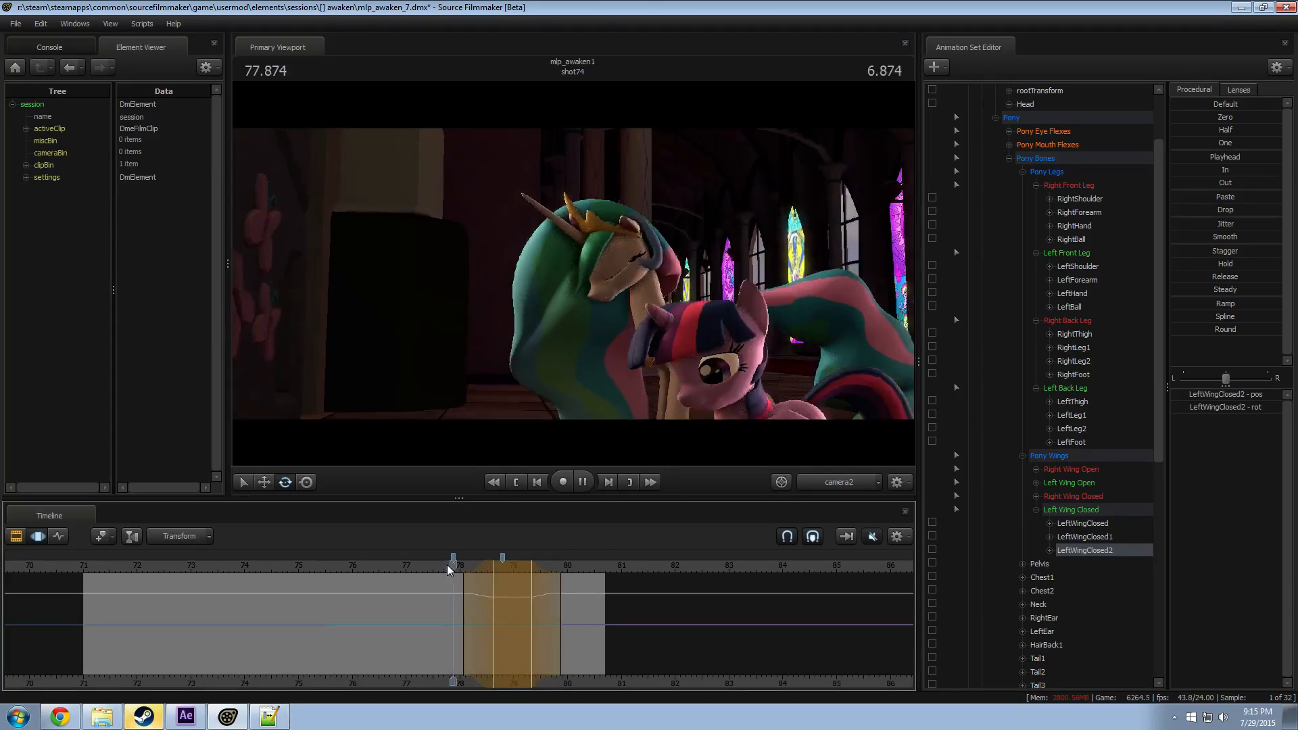
{"action": "key", "text": "space"}
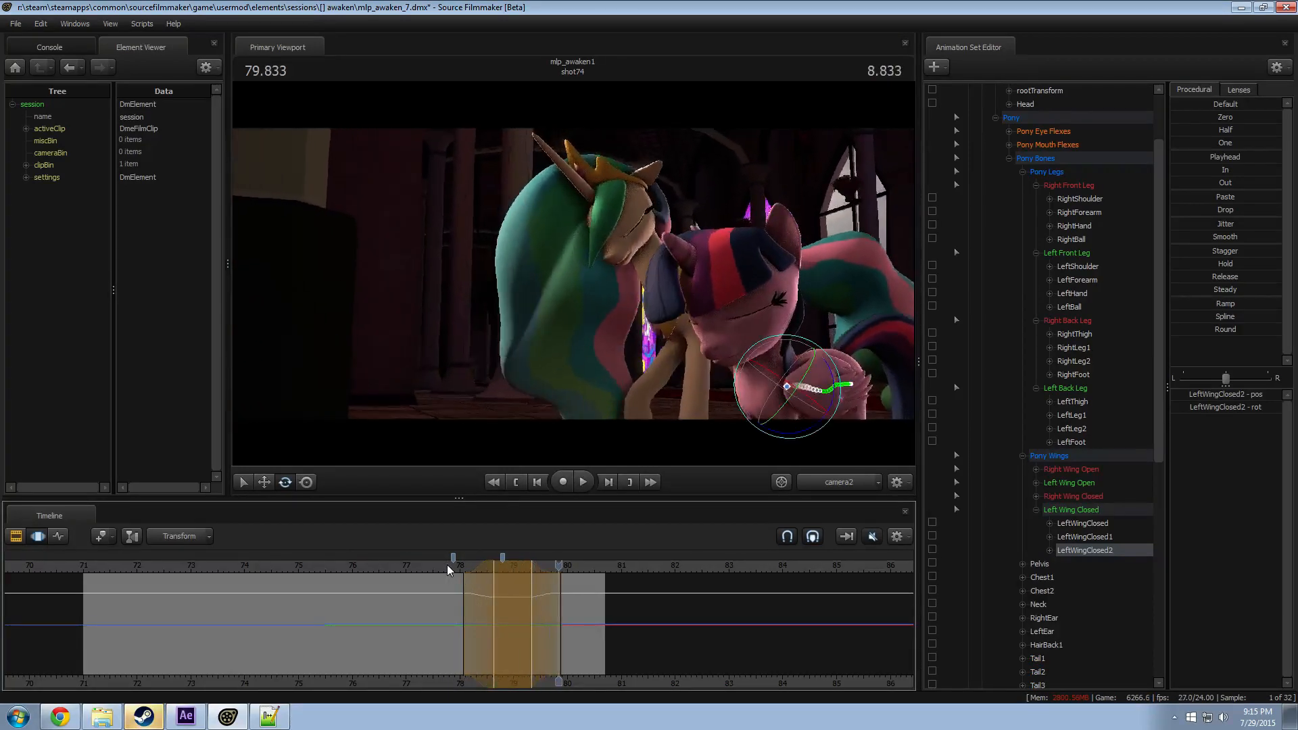
Step: End the LeftWingClosed2 falloff at about 79.8 s, collapse the hold to about 78.6 s, and replay the wing motion
{"action": "left_click", "coordinate": [451, 565]}
{"action": "scroll", "coordinate": [524, 589], "scroll_direction": "up", "scroll_amount": 4}
{"action": "left_click_drag", "start_coordinate": [570, 604], "coordinate": [604, 603]}
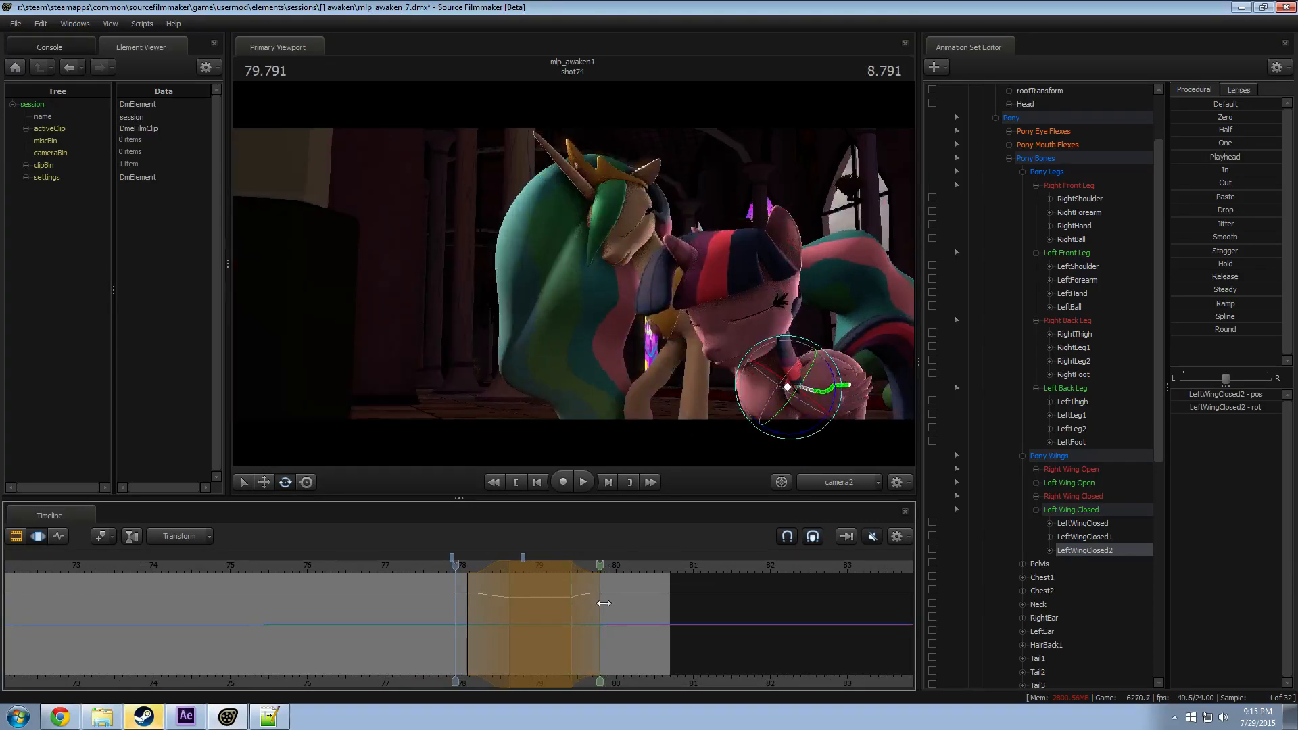
{"action": "key", "text": "space"}
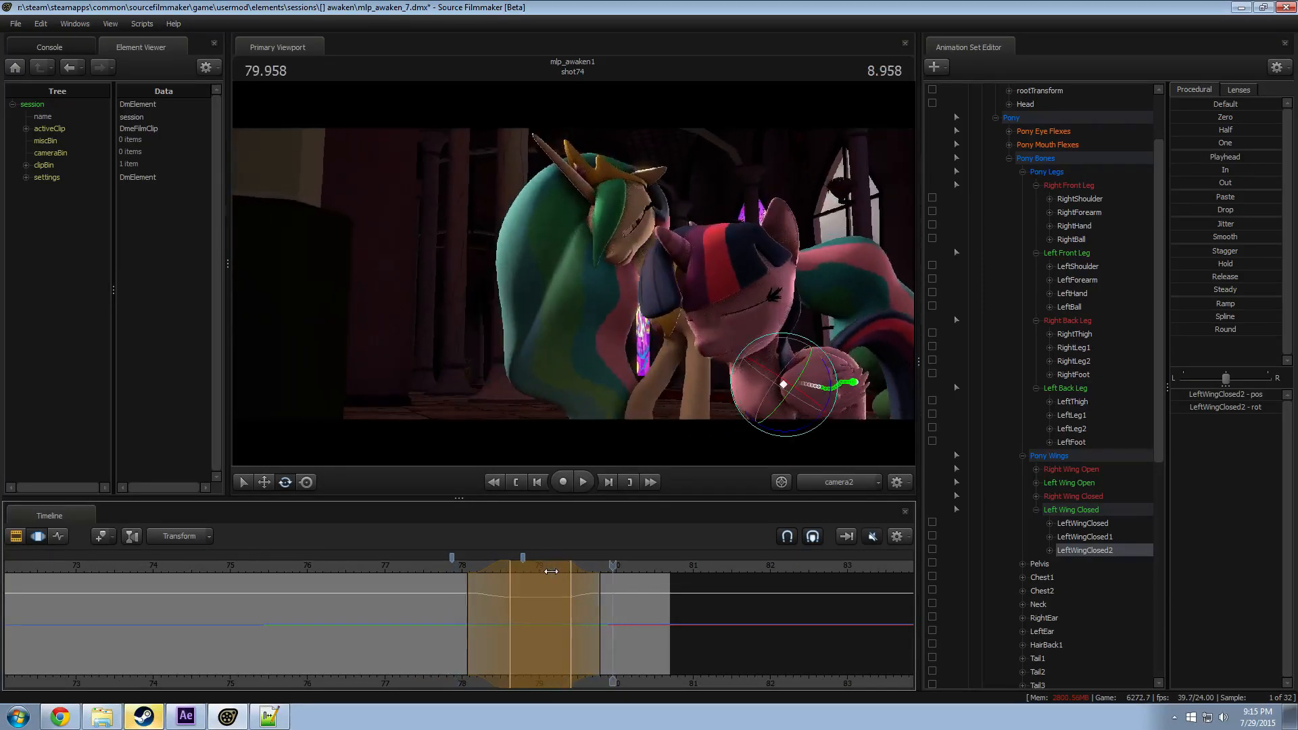
{"action": "left_click", "coordinate": [444, 565]}
{"action": "key", "text": "space"}
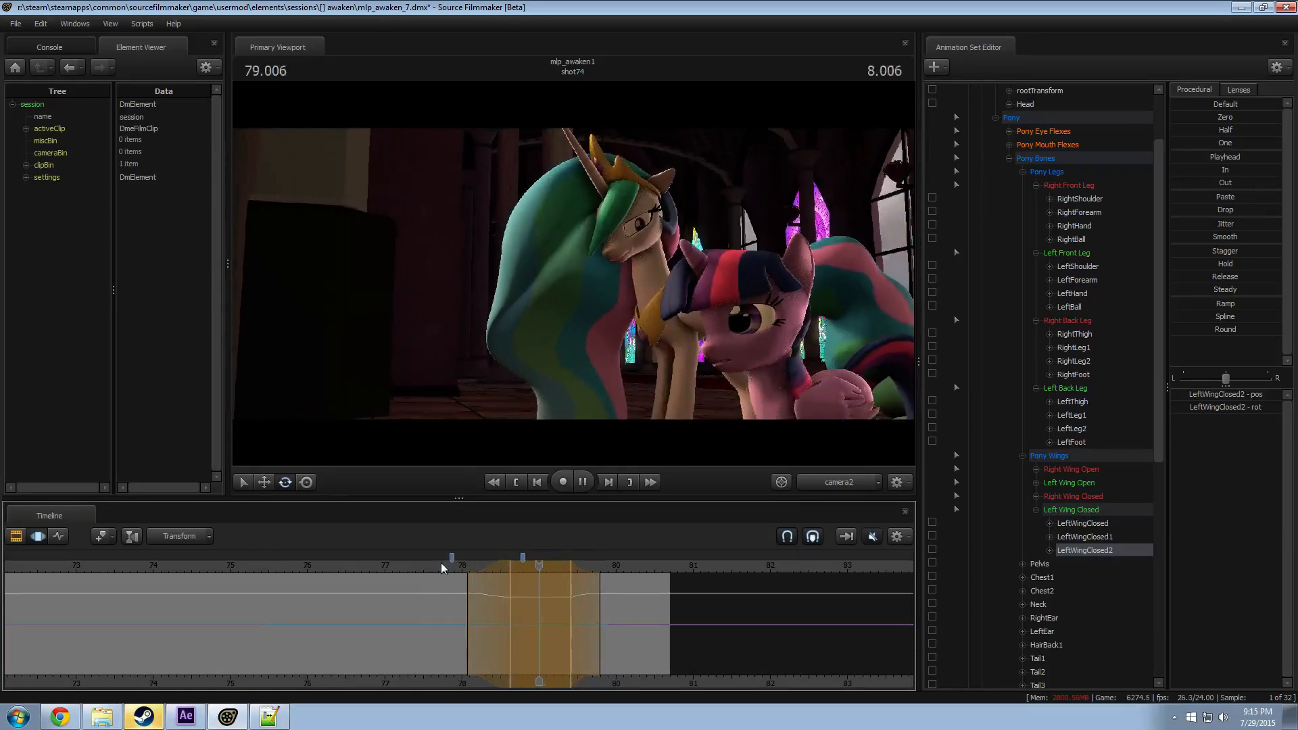
{"action": "key", "text": "space"}
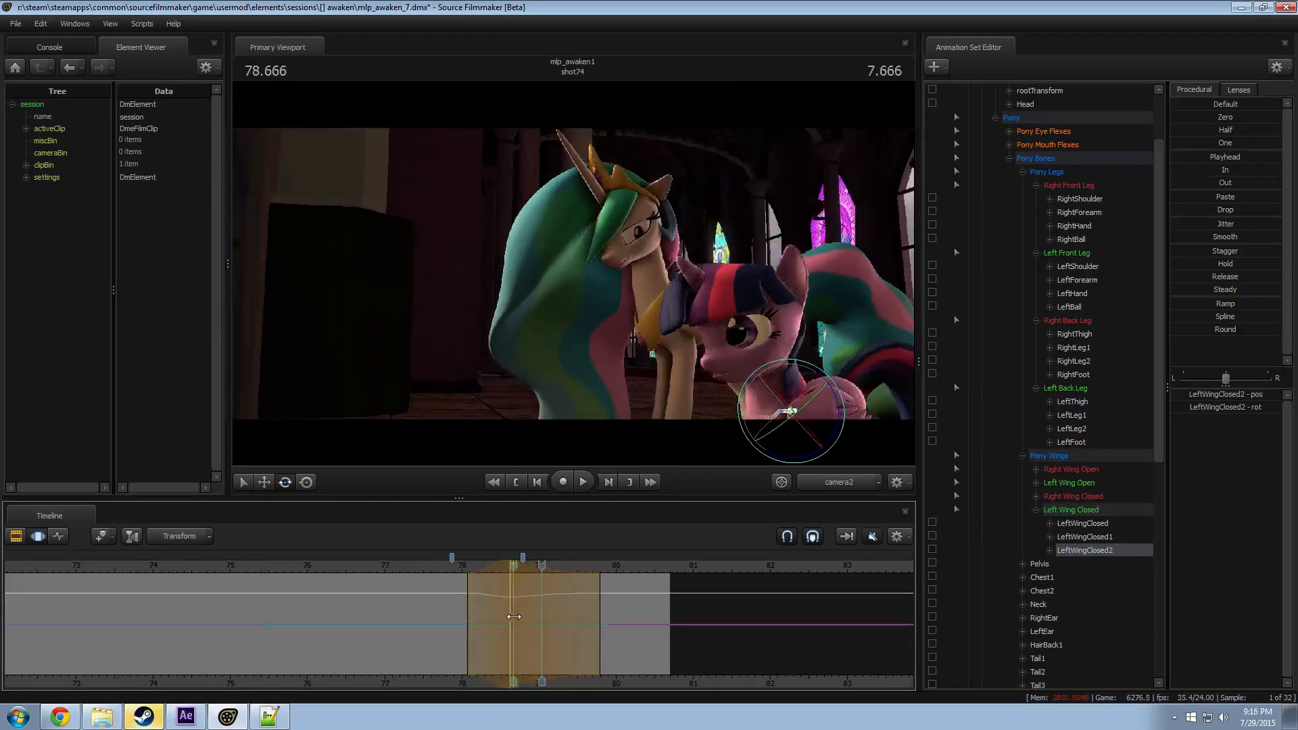
{"action": "key", "text": "space"}
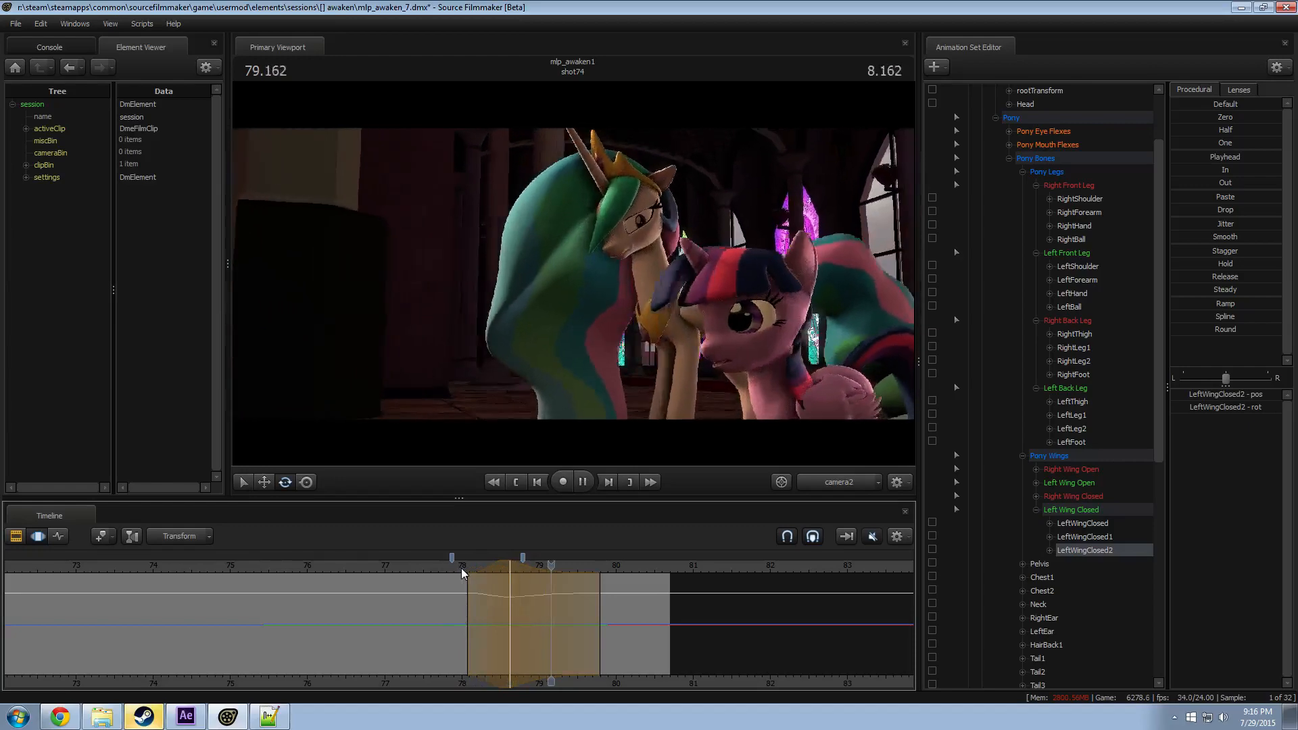
{"action": "left_click", "coordinate": [439, 566]}
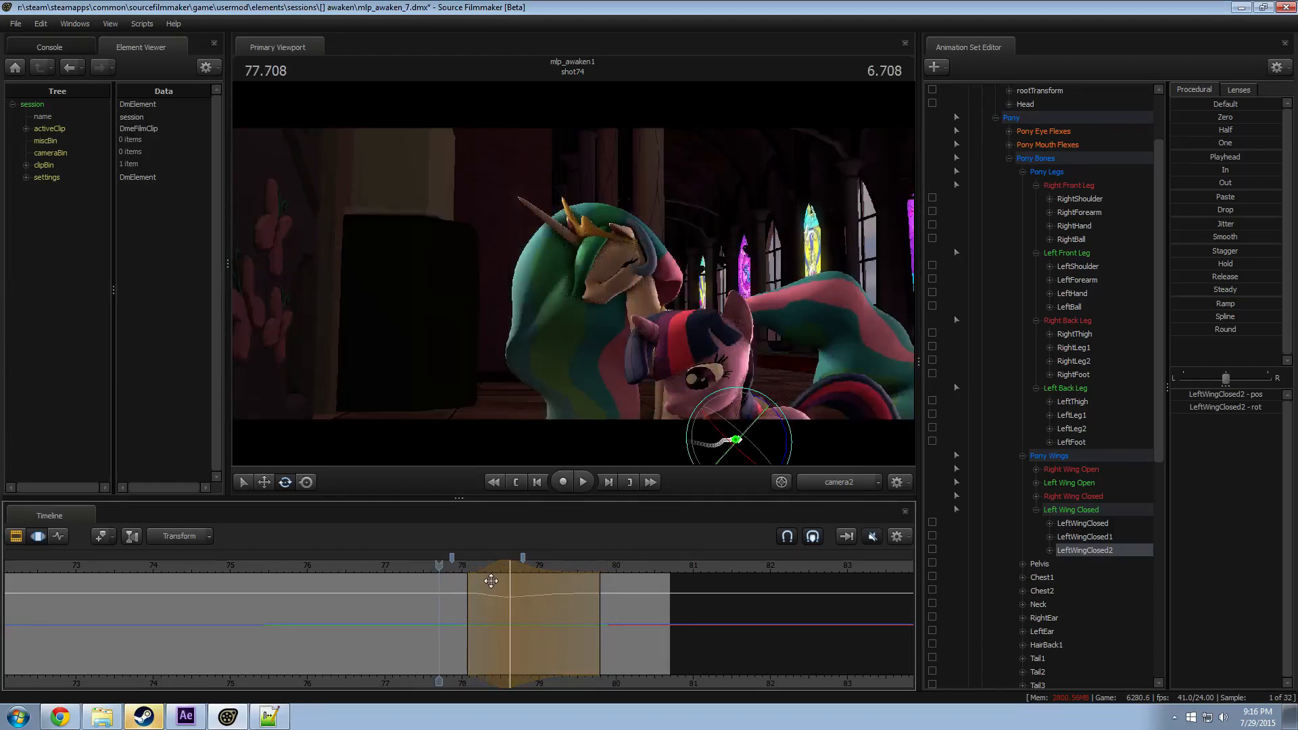
{"action": "key", "text": "space"}
{"action": "key", "text": "space"}
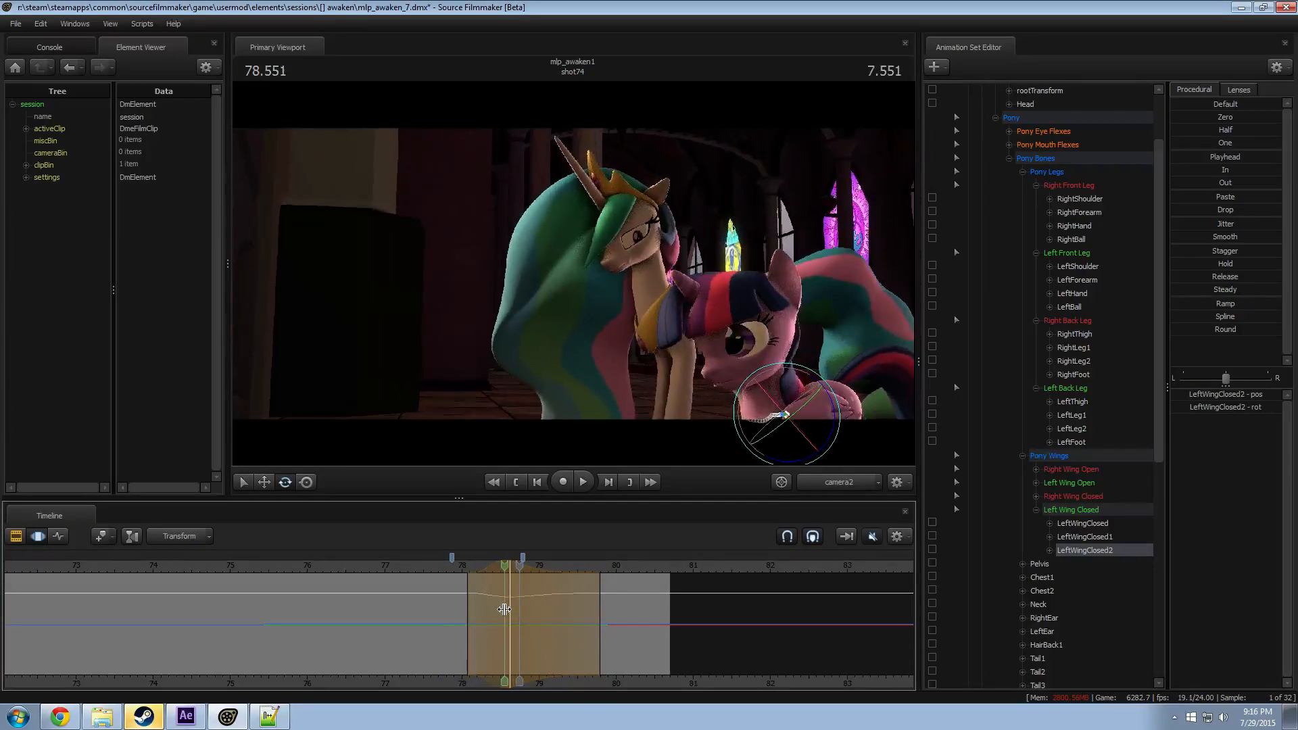
Step: Rotate Twilight's LeftWingClosed1 bone around 78.416 s and again around 78.833 s, replaying the motion
{"action": "left_click", "coordinate": [493, 613]}
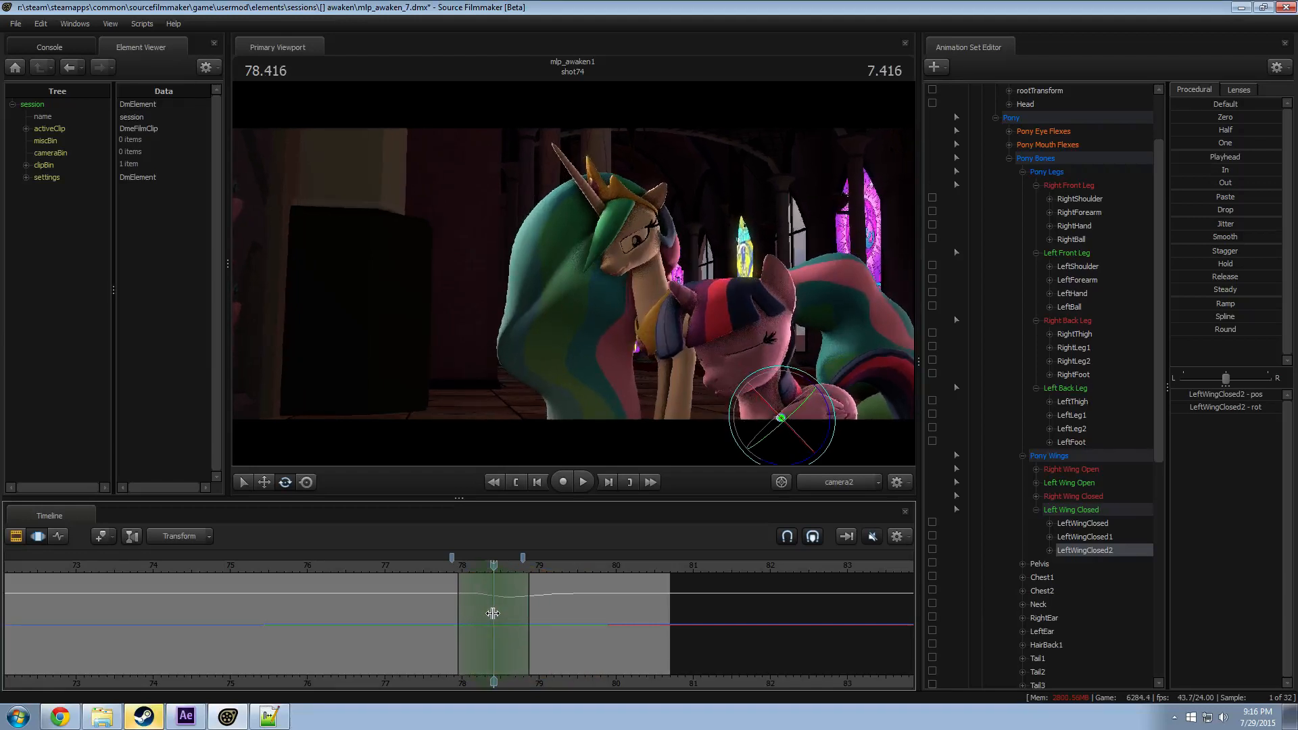
{"action": "left_click", "coordinate": [811, 398]}
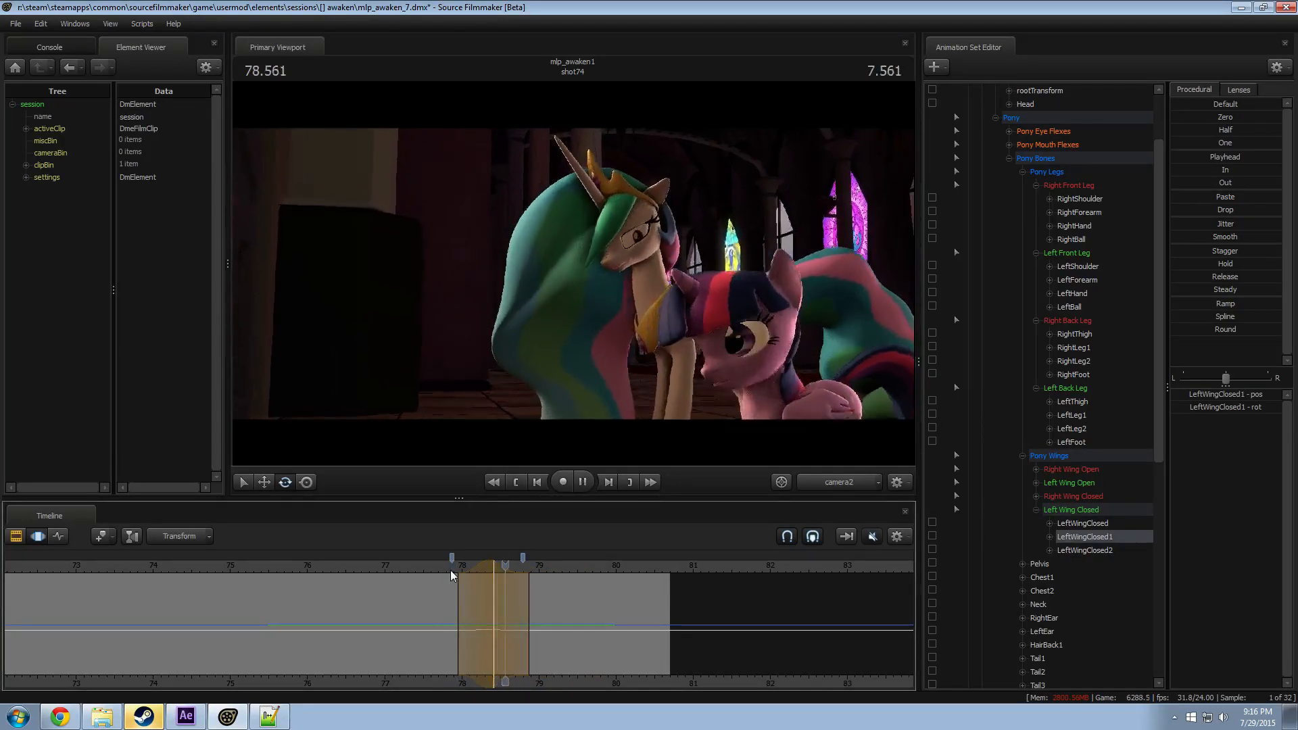
{"action": "left_click", "coordinate": [524, 583]}
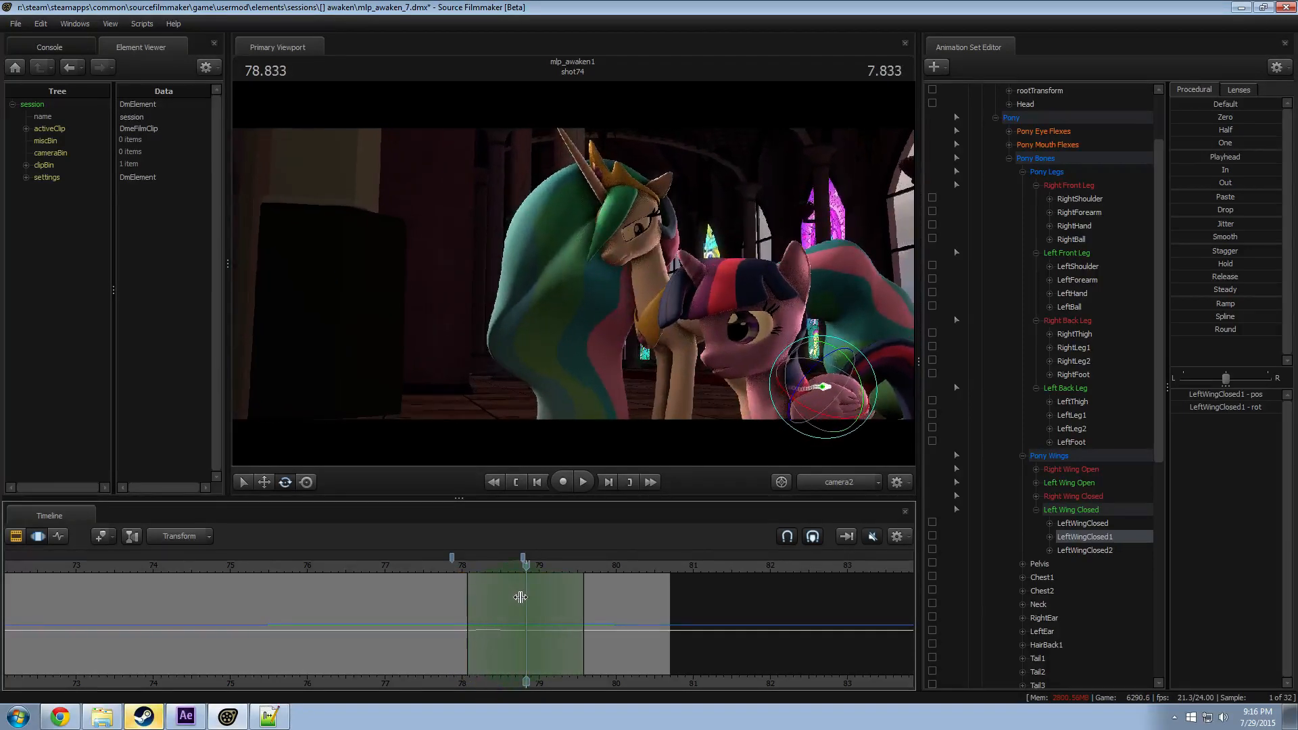
{"action": "left_click_drag", "start_coordinate": [774, 364], "coordinate": [776, 372]}
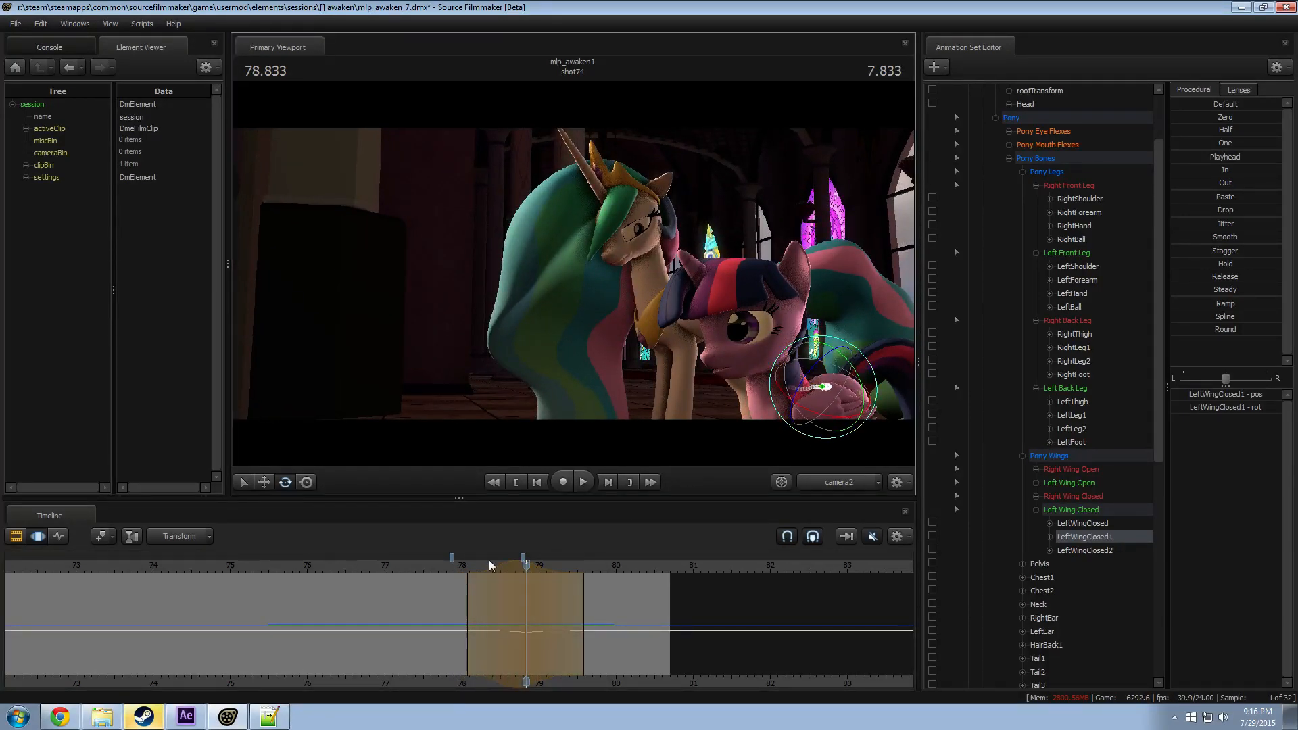
{"action": "key", "text": "space"}
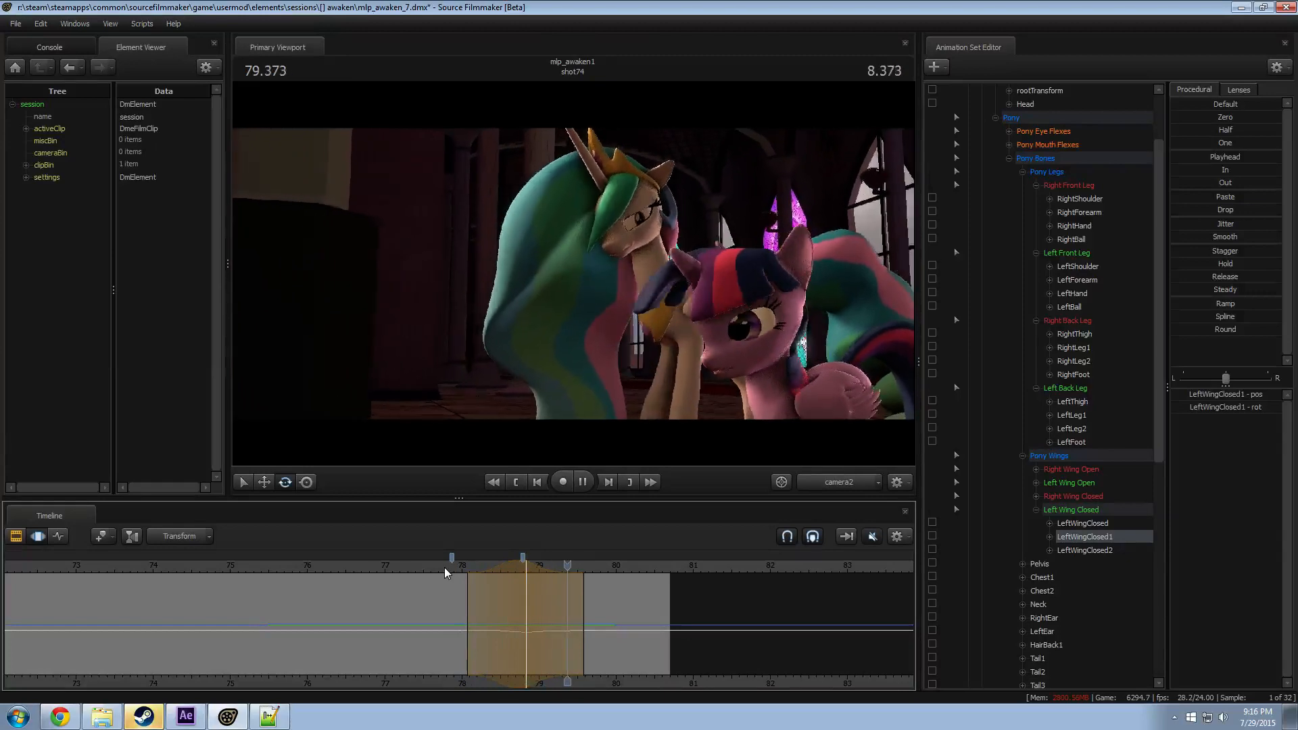
{"action": "key", "text": "space"}
Step: Rotate LeftWingClosed1 around 79.291 s within a short time selection and play back the result
{"action": "left_click_drag", "start_coordinate": [486, 612], "coordinate": [561, 621]}
{"action": "left_click", "coordinate": [561, 621], "text": "shift"}
{"action": "scroll", "coordinate": [561, 621], "scroll_direction": "up", "scroll_amount": 5, "text": "shift"}
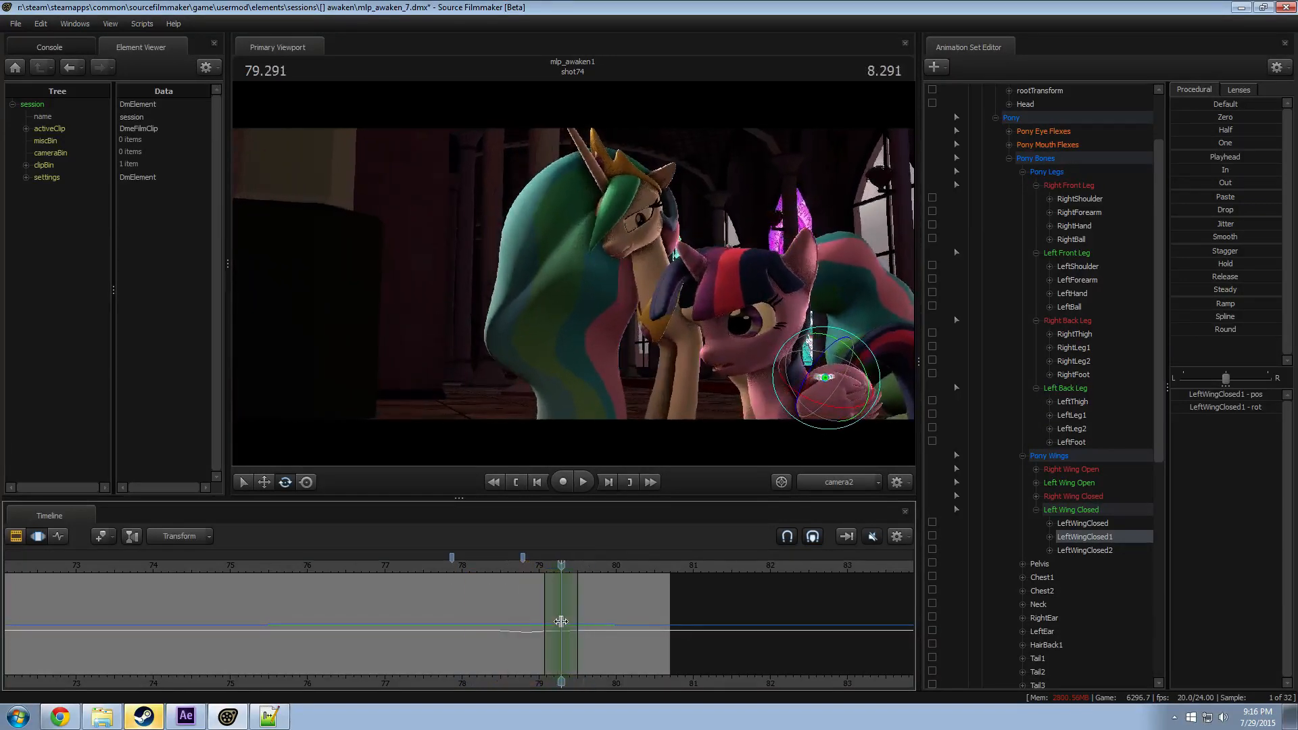
{"action": "left_click_drag", "start_coordinate": [794, 354], "coordinate": [792, 342]}
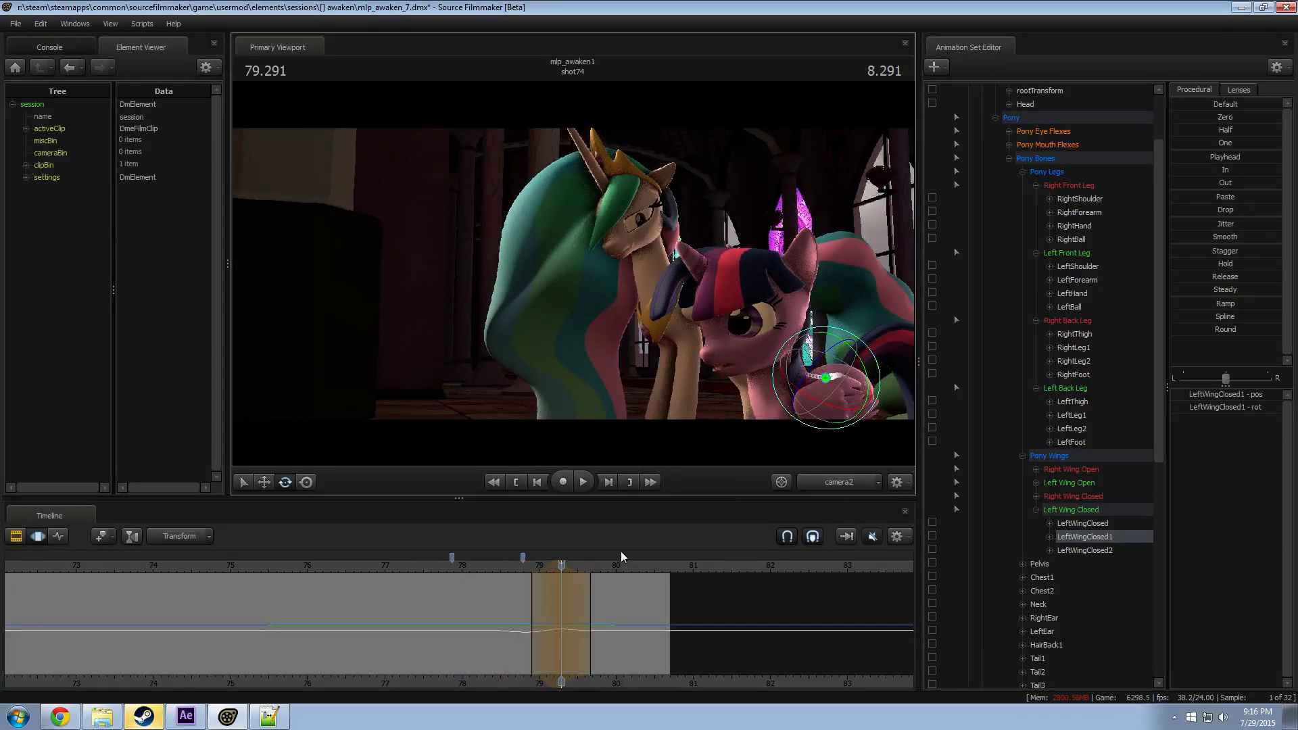
{"action": "key", "text": "space"}
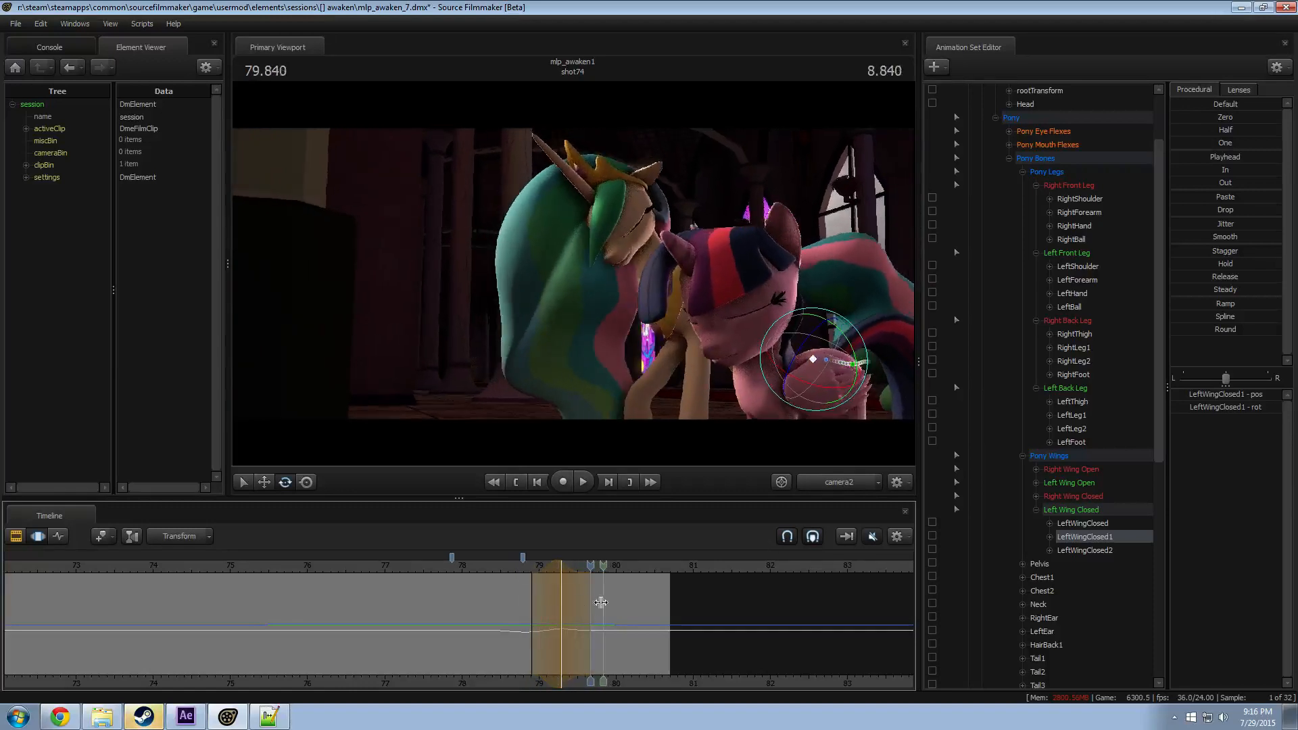
{"action": "key", "text": "space"}
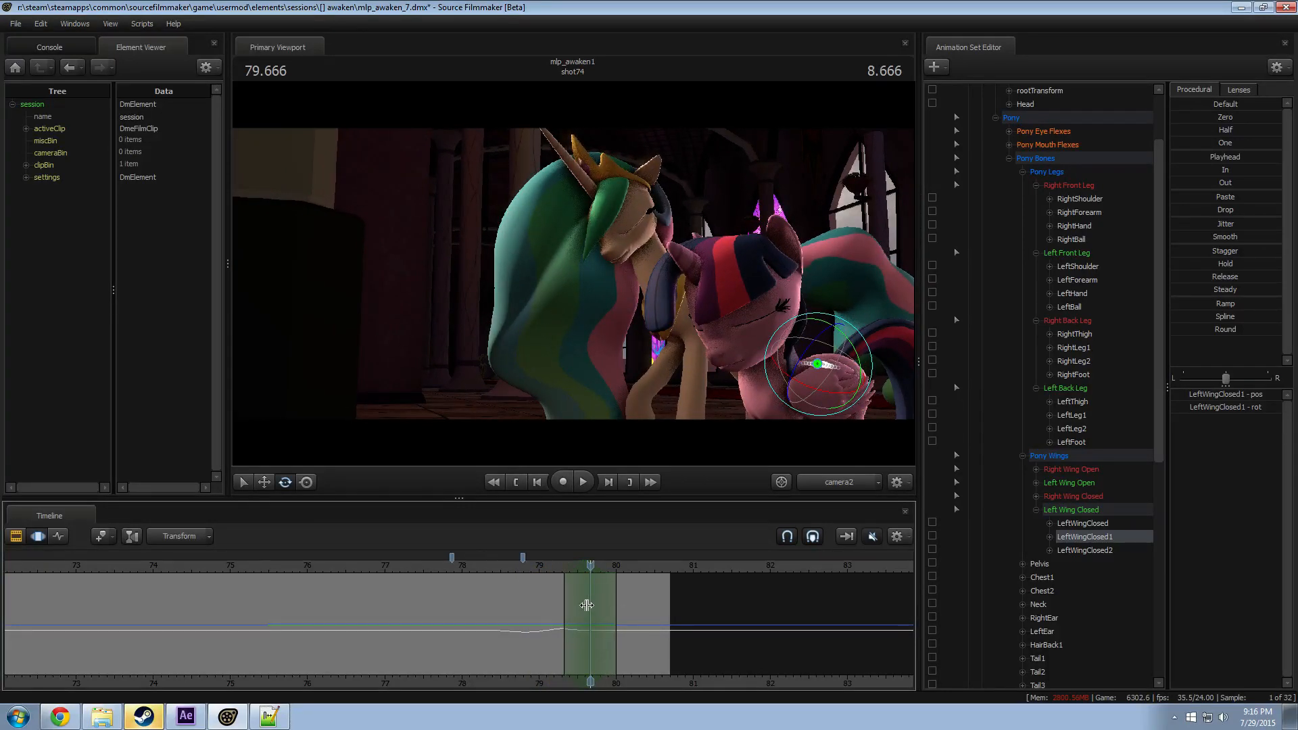
Step: Rotate LeftWingClosed1 around 79.666 s, extend the falloff to about 81.2 s, and replay the wing settling
{"action": "left_click_drag", "start_coordinate": [622, 606], "coordinate": [644, 602]}
{"action": "left_click_drag", "start_coordinate": [812, 369], "coordinate": [764, 372]}
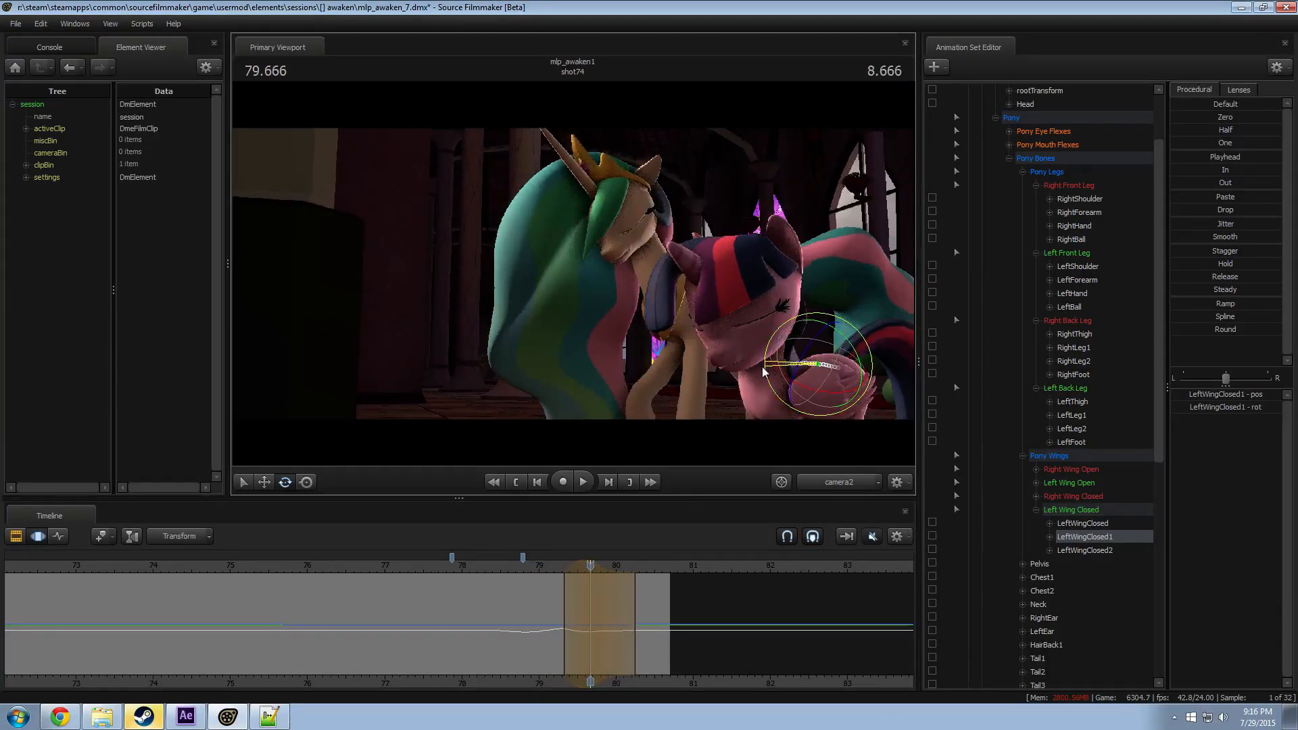
{"action": "key", "text": "space"}
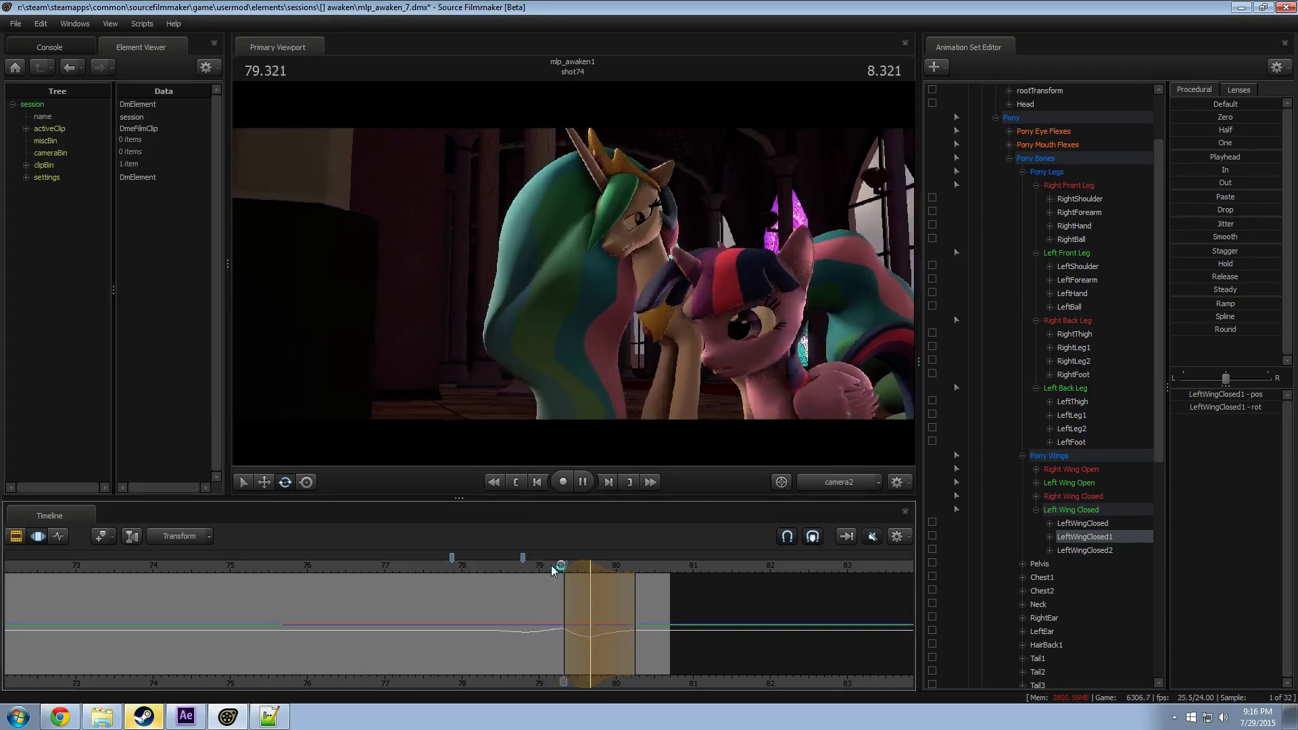
{"action": "key", "text": "space"}
{"action": "left_click_drag", "start_coordinate": [638, 608], "coordinate": [706, 605]}
{"action": "left_click_drag", "start_coordinate": [612, 567], "coordinate": [552, 568]}
{"action": "key", "text": "space"}
{"action": "left_click", "coordinate": [542, 566]}
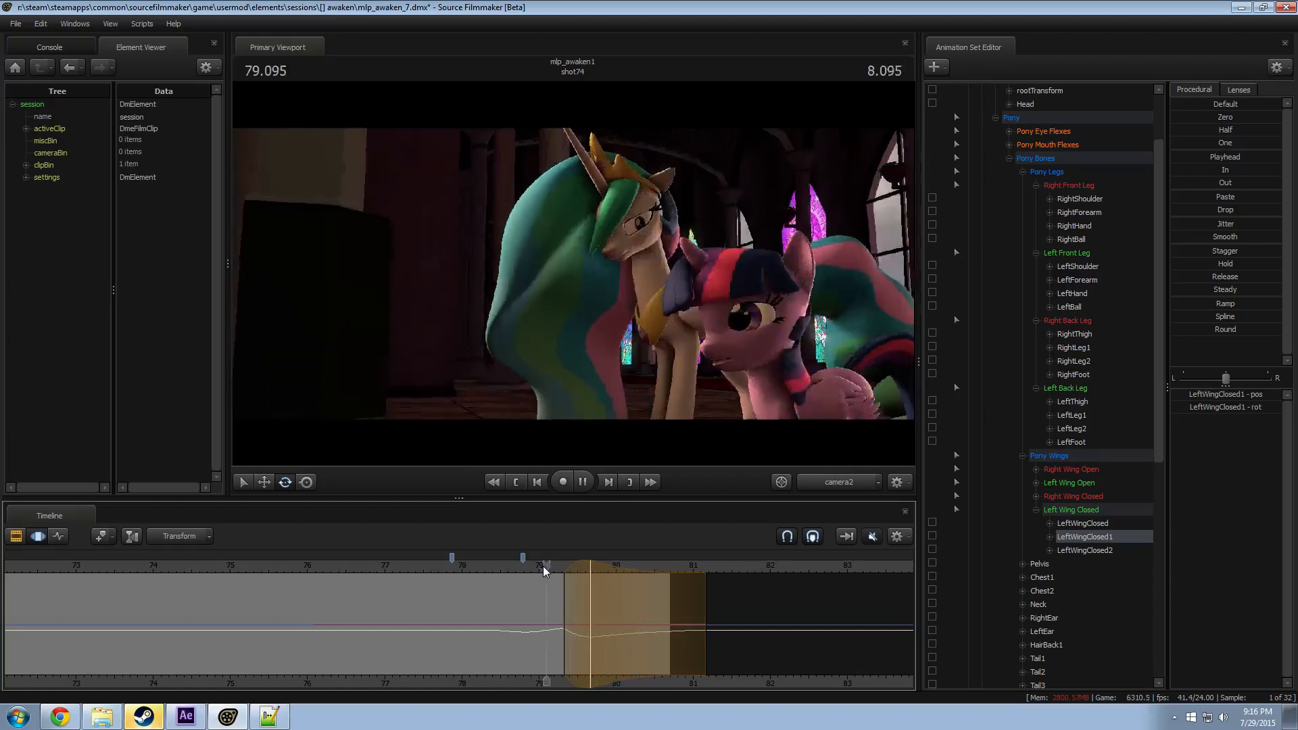
{"action": "key", "text": "space"}
Step: Rotate LeftWingClosed2 around 79.583 s, move the adjustment's peak to about 79.45 s, and replay the motion
{"action": "left_click_drag", "start_coordinate": [572, 605], "coordinate": [585, 606]}
{"action": "key", "text": "Escape"}
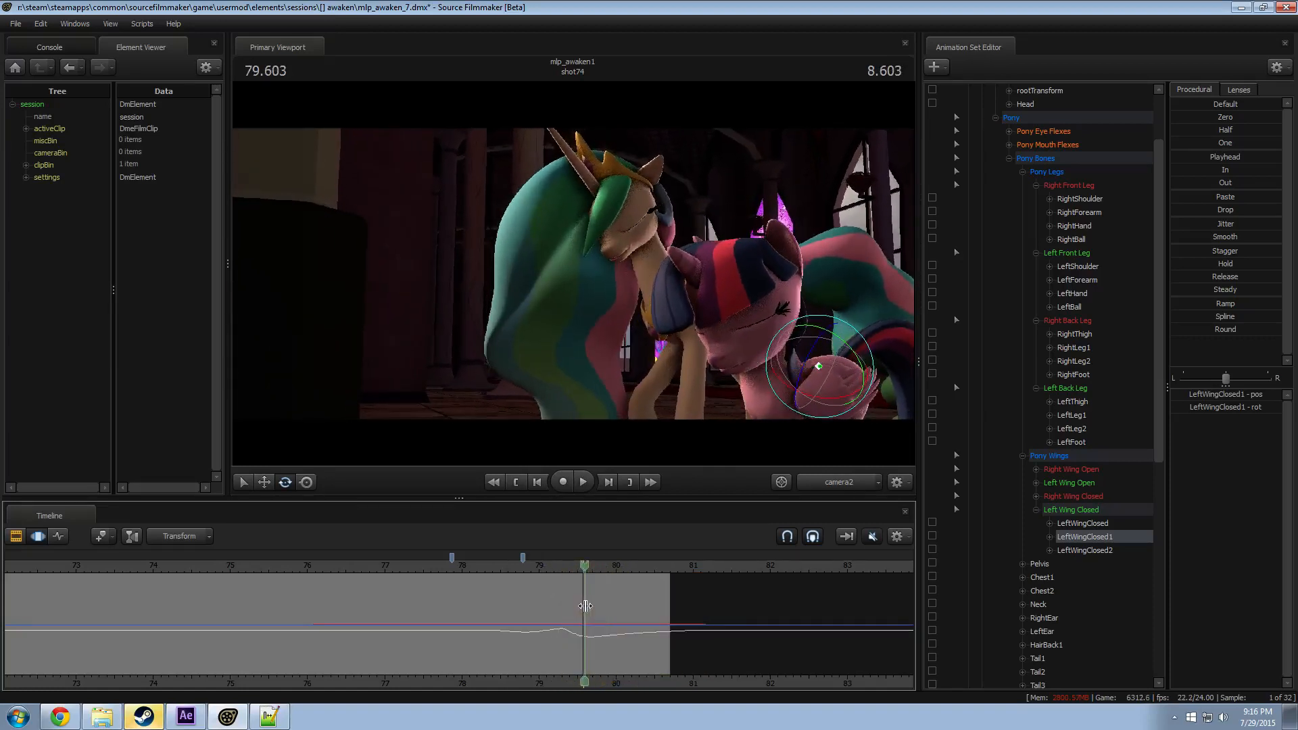
{"action": "scroll", "coordinate": [586, 606], "scroll_direction": "up", "scroll_amount": 4, "text": "shift"}
{"action": "left_click", "coordinate": [798, 400]}
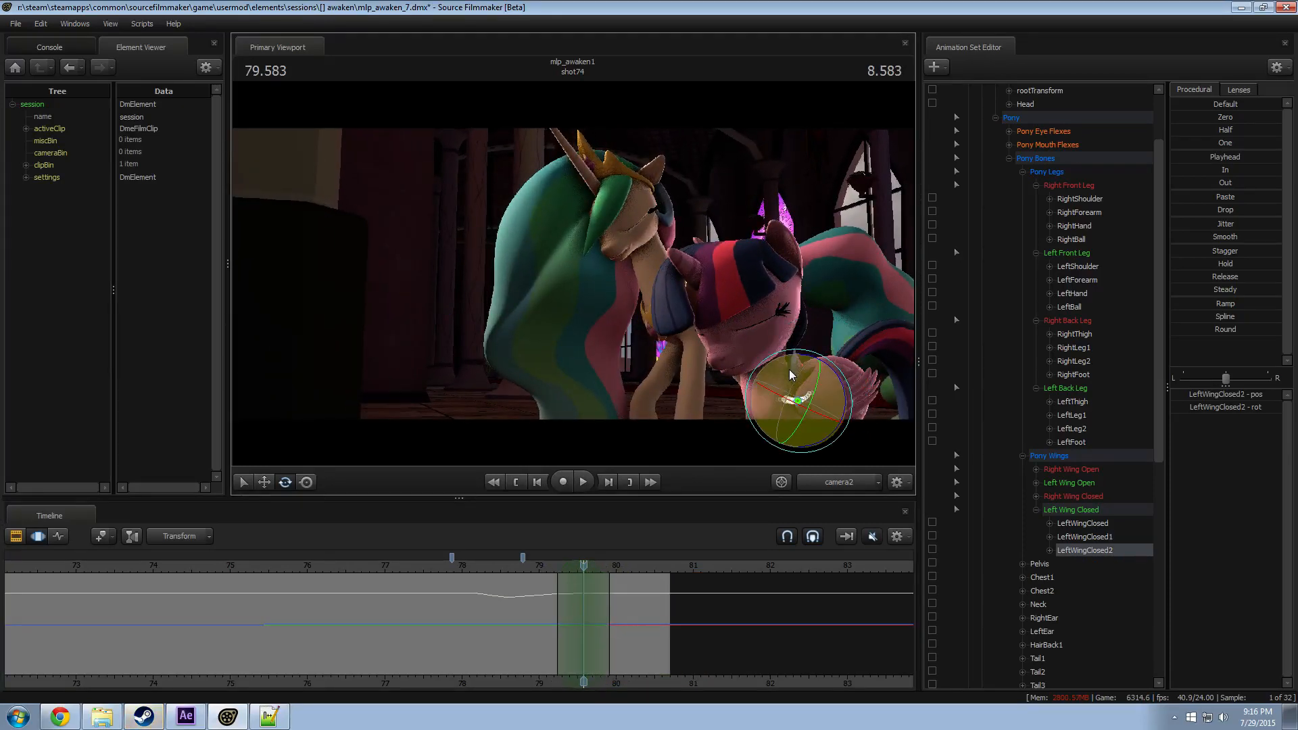
{"action": "left_click_drag", "start_coordinate": [791, 374], "coordinate": [778, 354]}
{"action": "key", "text": "space"}
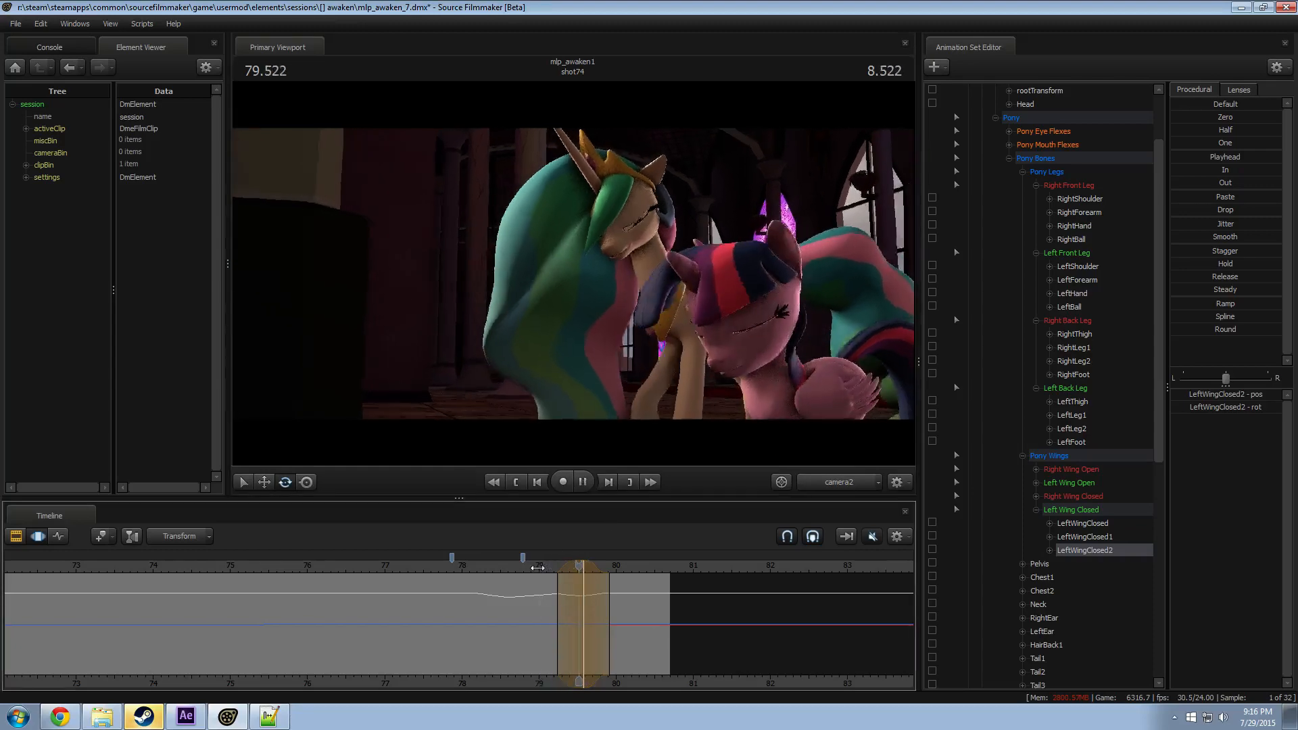
{"action": "left_click_drag", "start_coordinate": [572, 568], "coordinate": [543, 568]}
{"action": "key", "text": "space"}
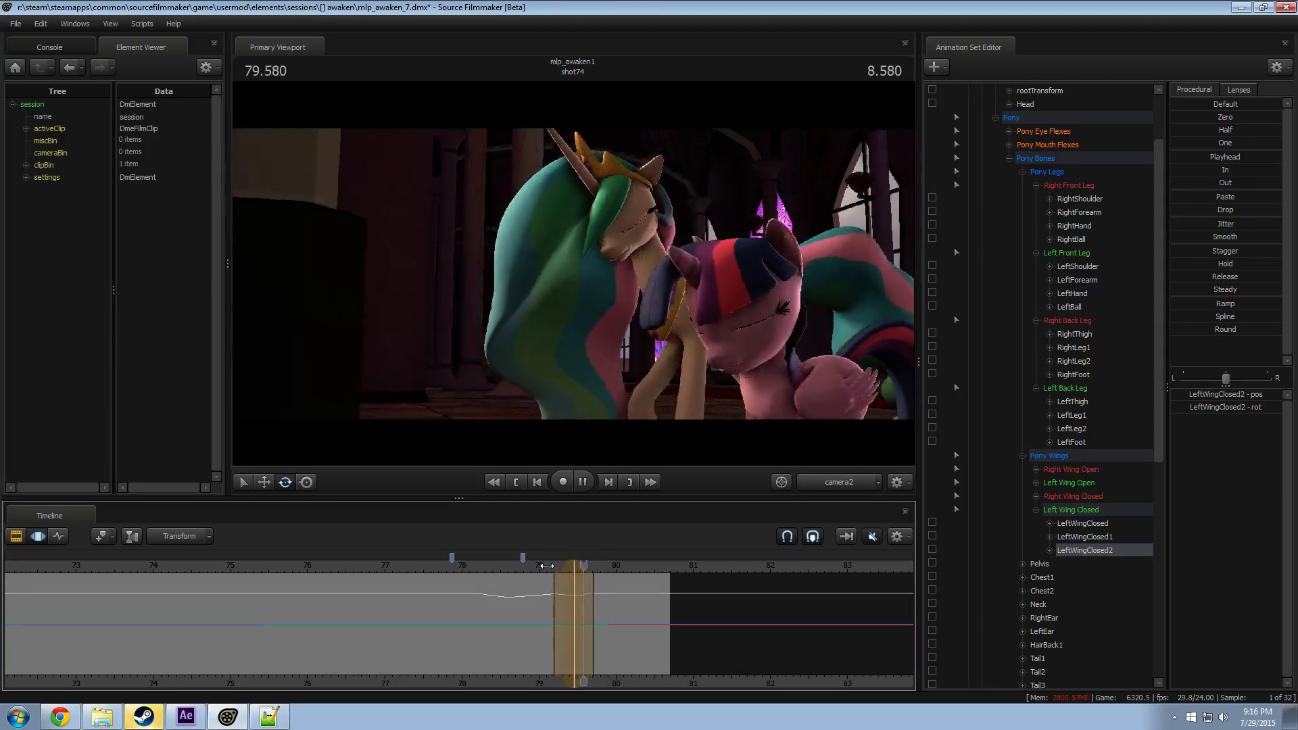
{"action": "key", "text": "space"}
Step: Rotate LeftWingClosed2 around 79.666 s with the falloff ending at about 80.4 s and play it back
{"action": "left_click", "coordinate": [591, 584], "text": "shift"}
{"action": "scroll", "coordinate": [591, 584], "scroll_direction": "up", "scroll_amount": 4, "text": "shift"}
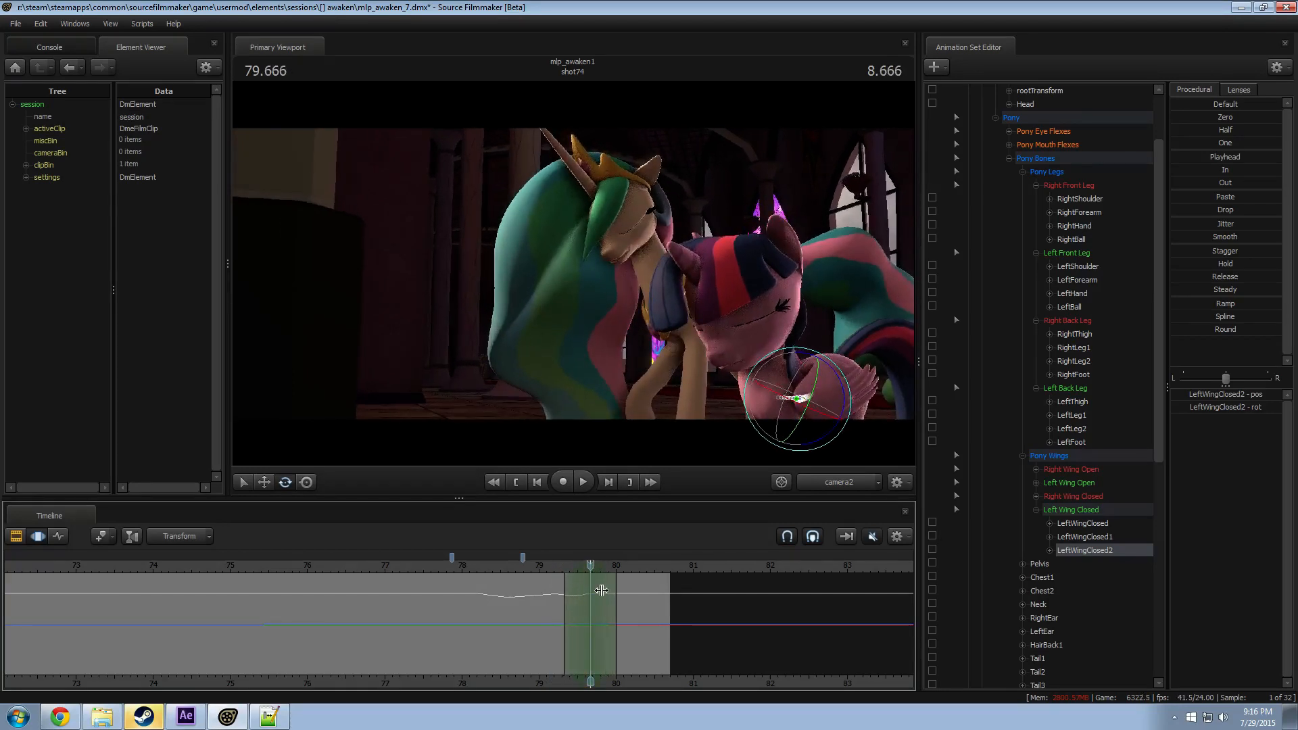
{"action": "left_click_drag", "start_coordinate": [618, 588], "coordinate": [649, 587]}
{"action": "left_click_drag", "start_coordinate": [766, 362], "coordinate": [759, 370]}
{"action": "key", "text": "space"}
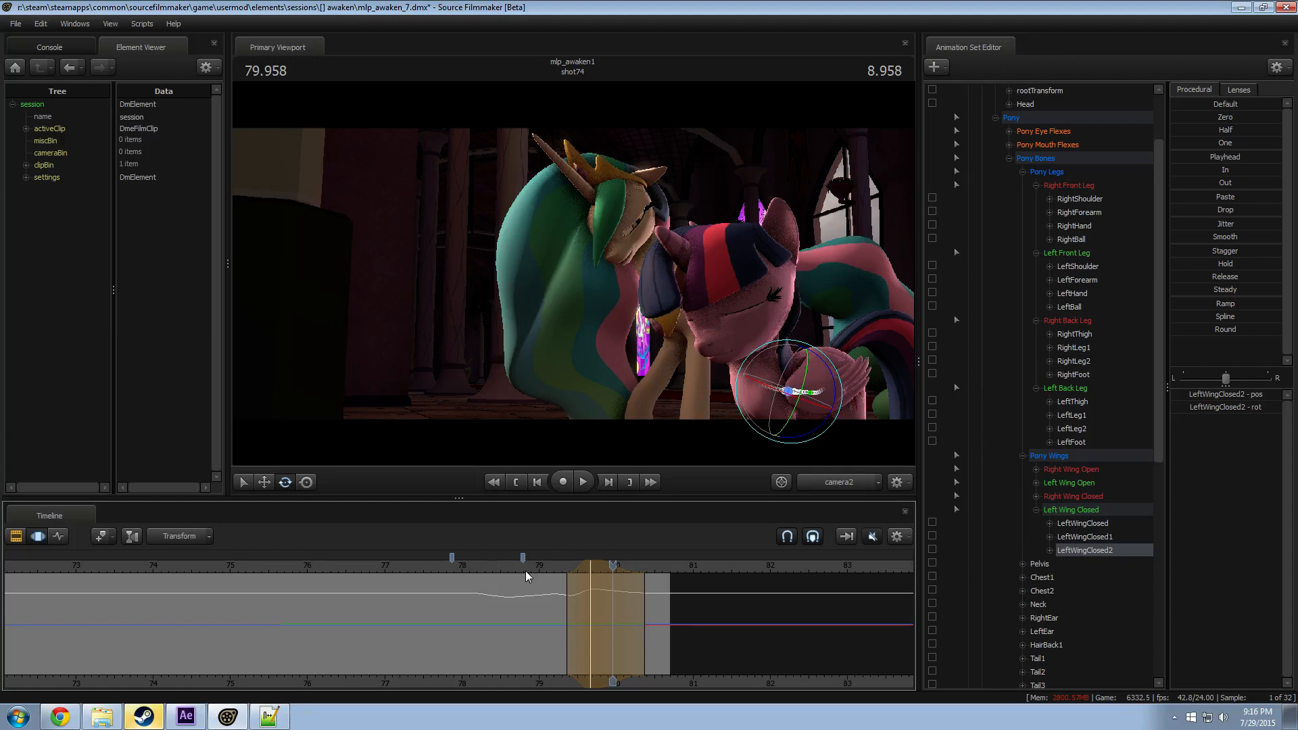
Step: Replay shot74 from several earlier points through the cut to shot76 to review the left wing's follow-through
{"action": "scroll", "coordinate": [291, 575], "scroll_direction": "down", "scroll_amount": 3}
{"action": "left_click", "coordinate": [239, 565]}
{"action": "left_click_drag", "start_coordinate": [239, 565], "coordinate": [358, 572]}
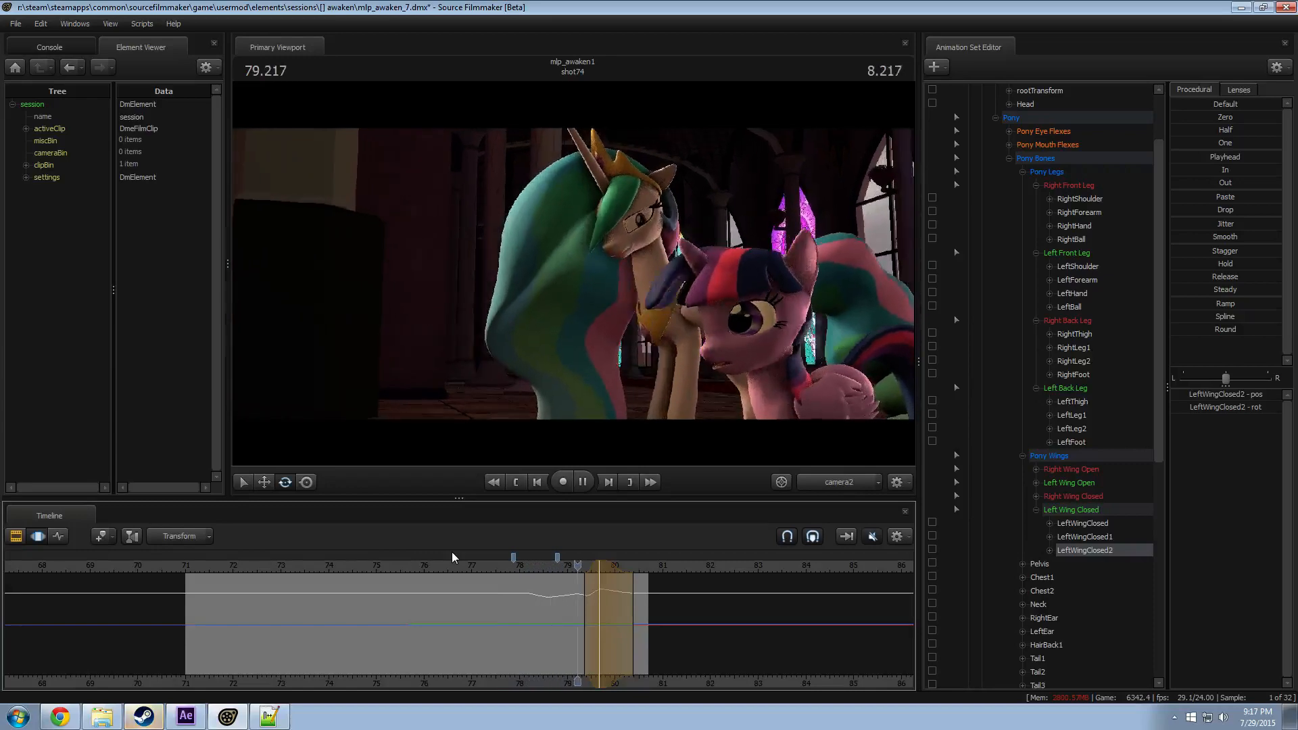
{"action": "key", "text": "space"}
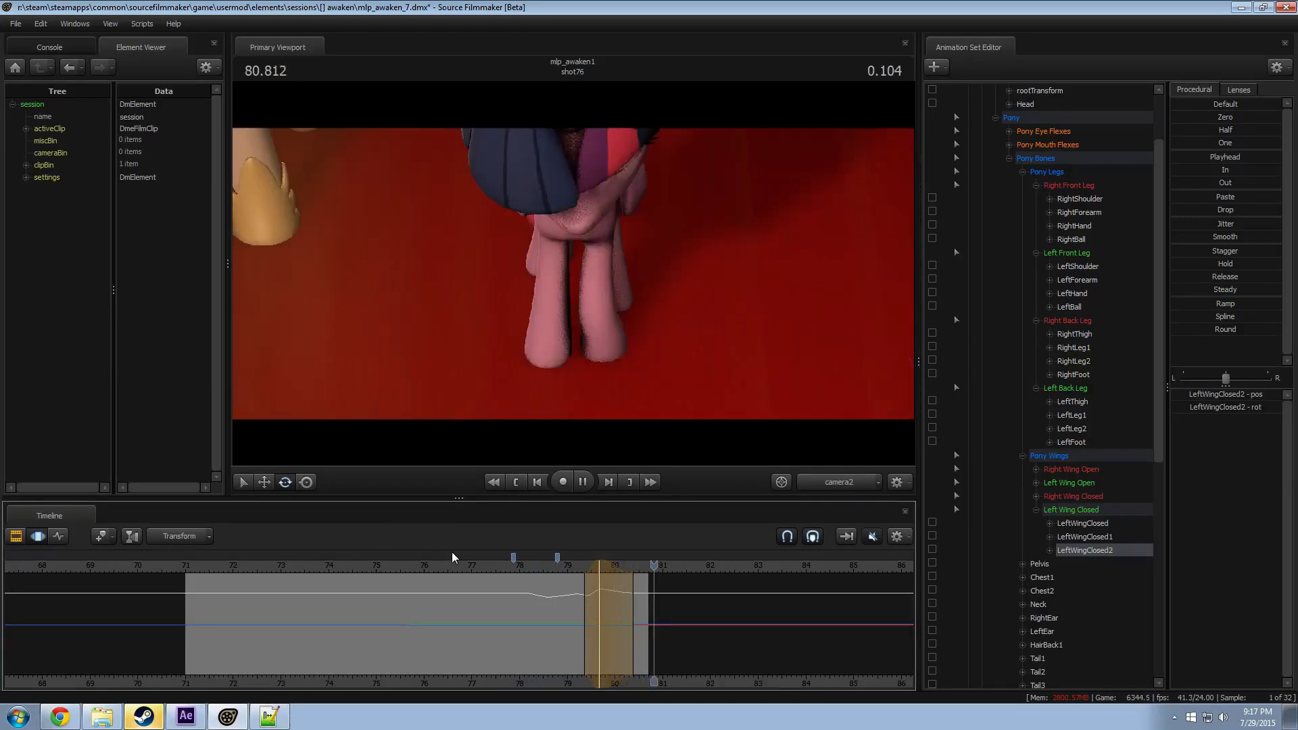
{"action": "left_click", "coordinate": [553, 569]}
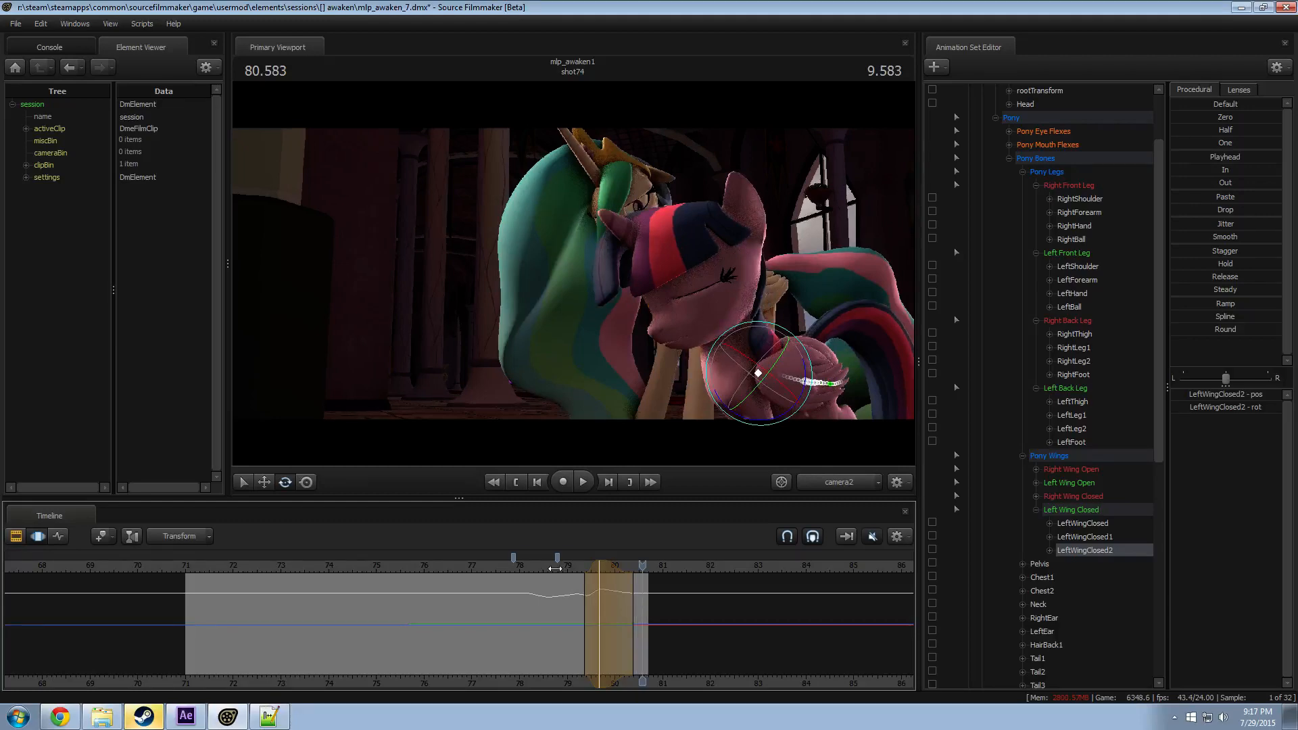
{"action": "left_click", "coordinate": [531, 565]}
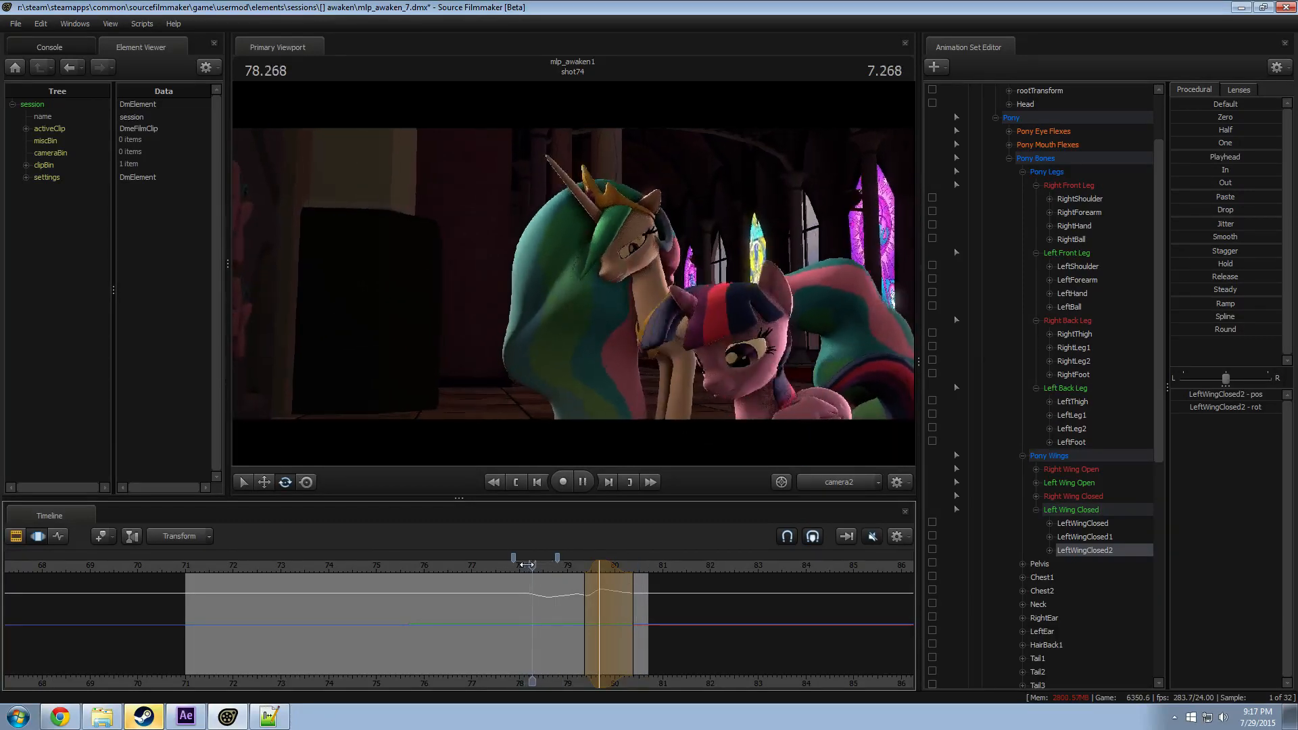
{"action": "left_click", "coordinate": [526, 566]}
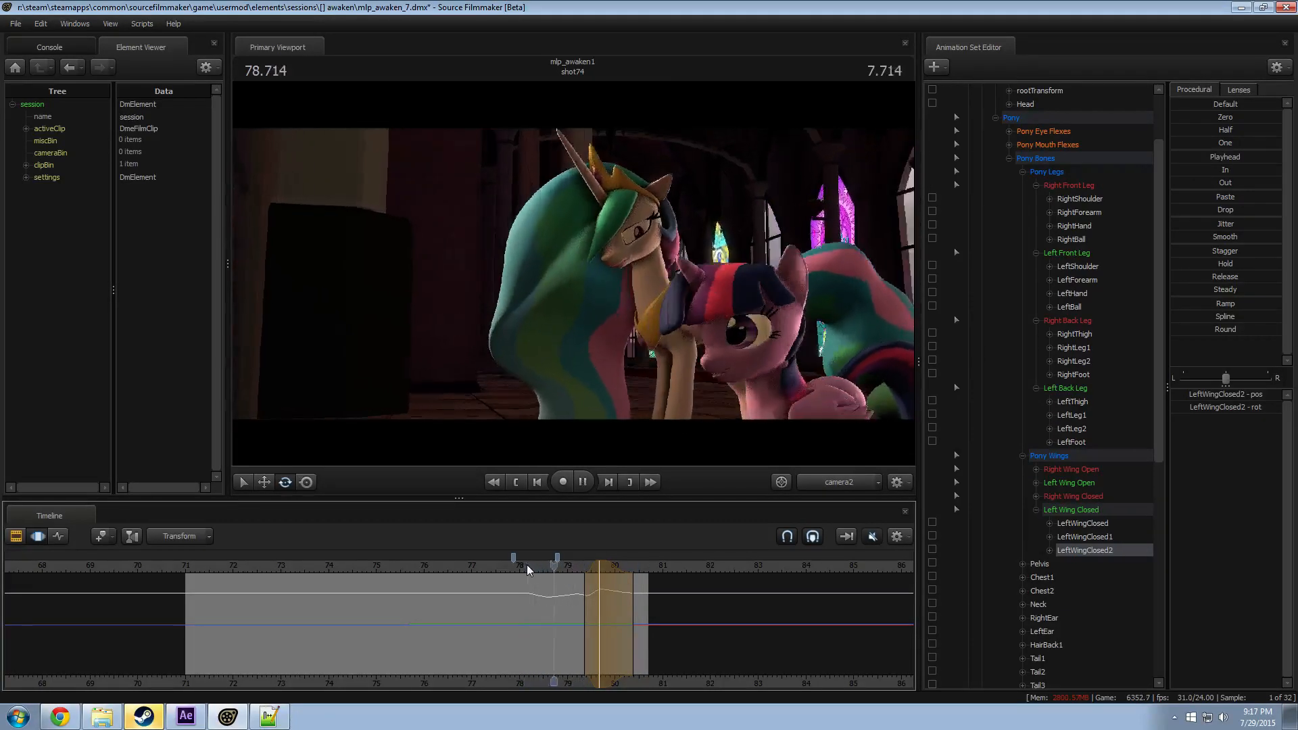
{"action": "key", "text": "space"}
{"action": "scroll", "coordinate": [526, 565], "scroll_direction": "up", "scroll_amount": 4}
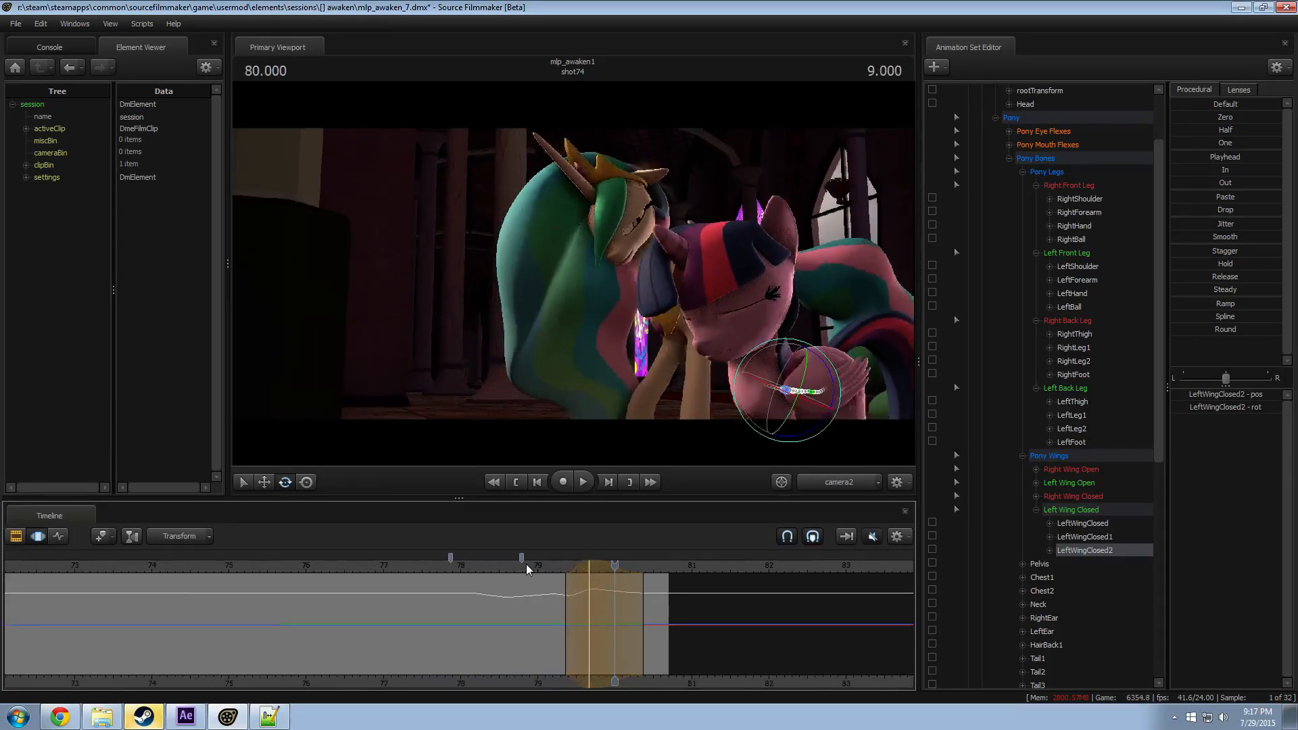
Step: Replay shot74 several times from about 78 to 80 s through camera2 to review the left wing's motion
{"action": "left_click_drag", "start_coordinate": [526, 565], "coordinate": [509, 565]}
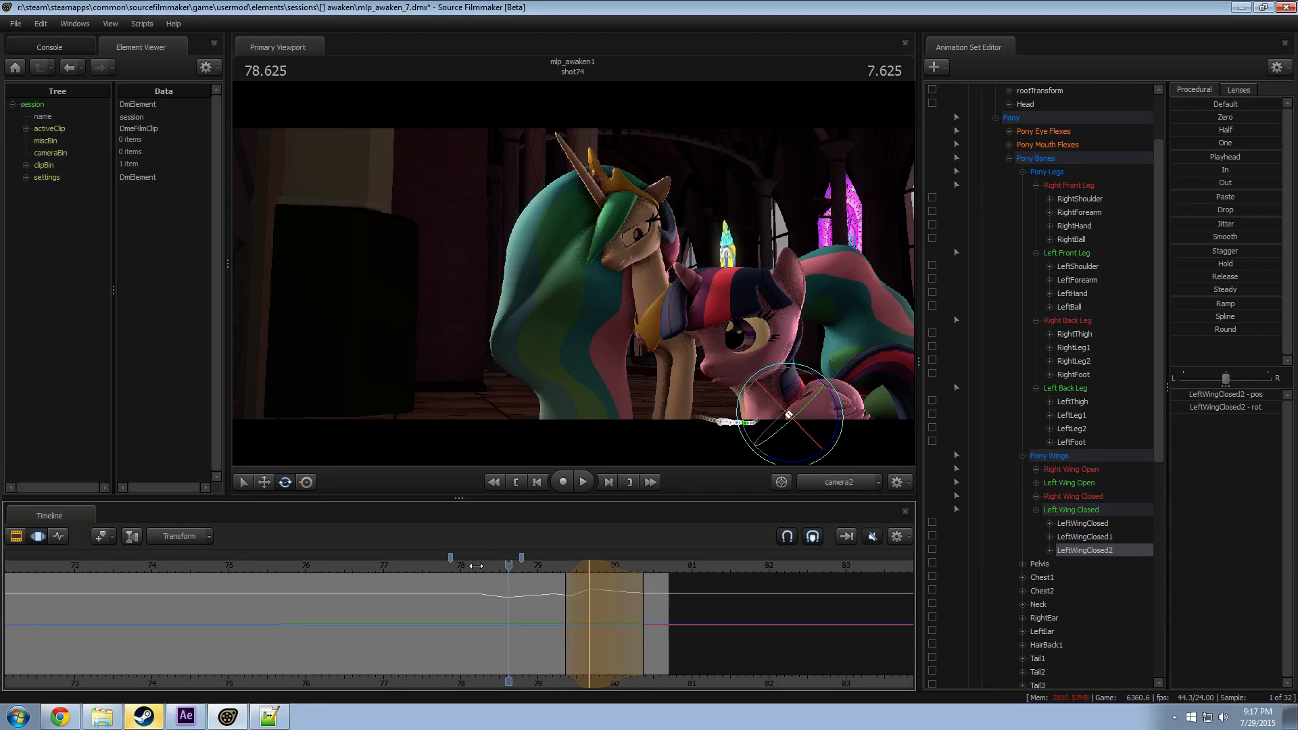
{"action": "key", "text": "space"}
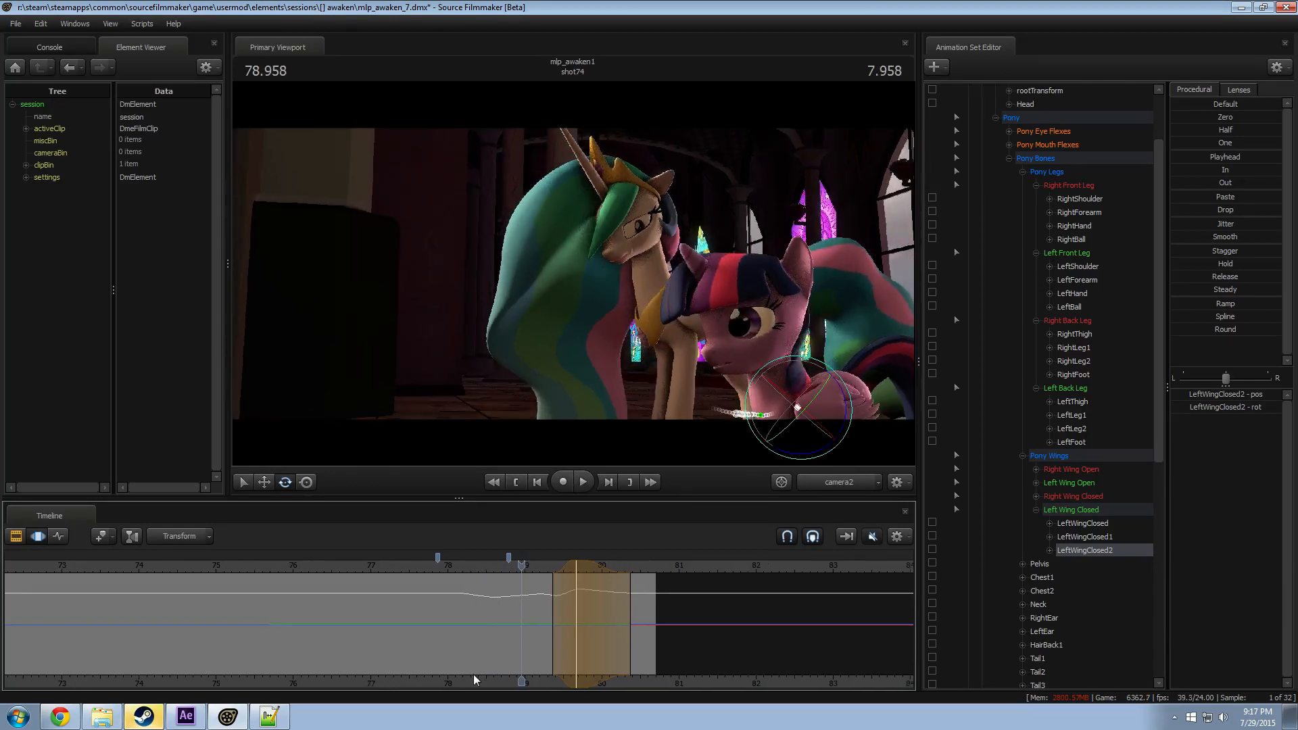
{"action": "left_click", "coordinate": [331, 565]}
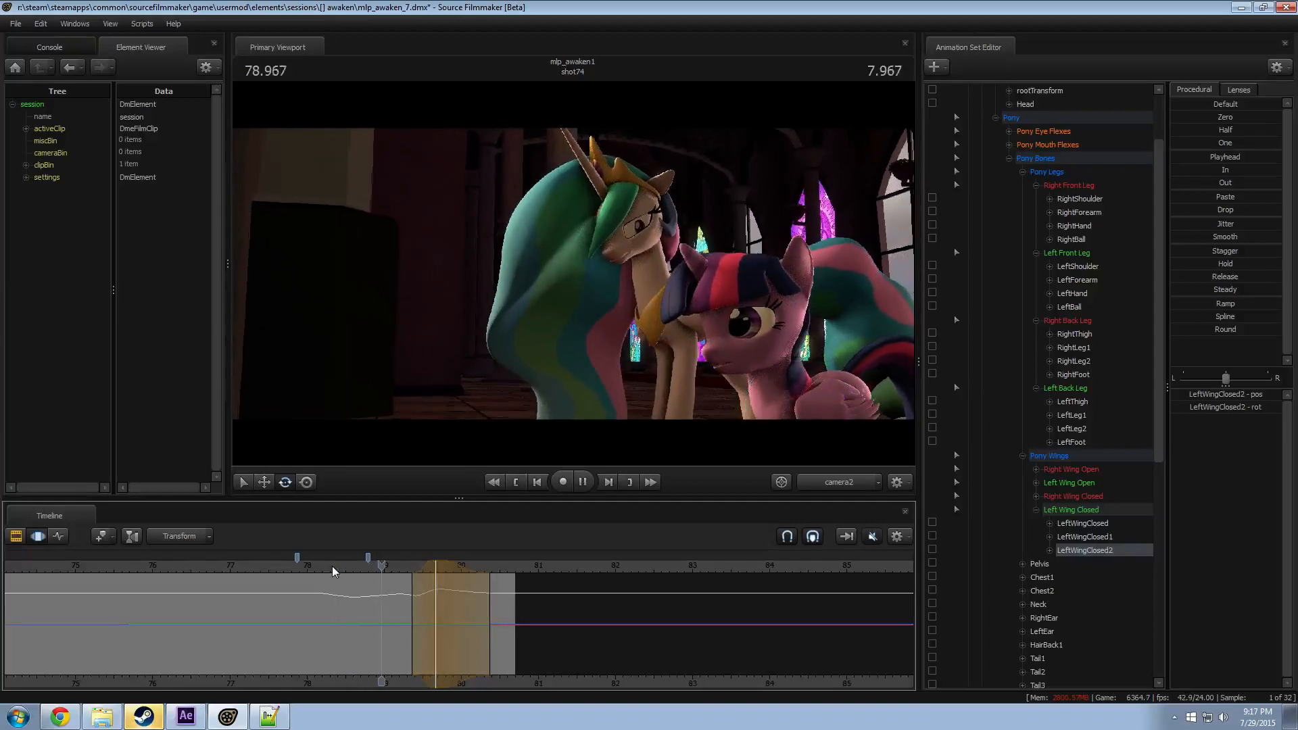
{"action": "key", "text": "space"}
{"action": "left_click", "coordinate": [332, 566]}
{"action": "key", "text": "space"}
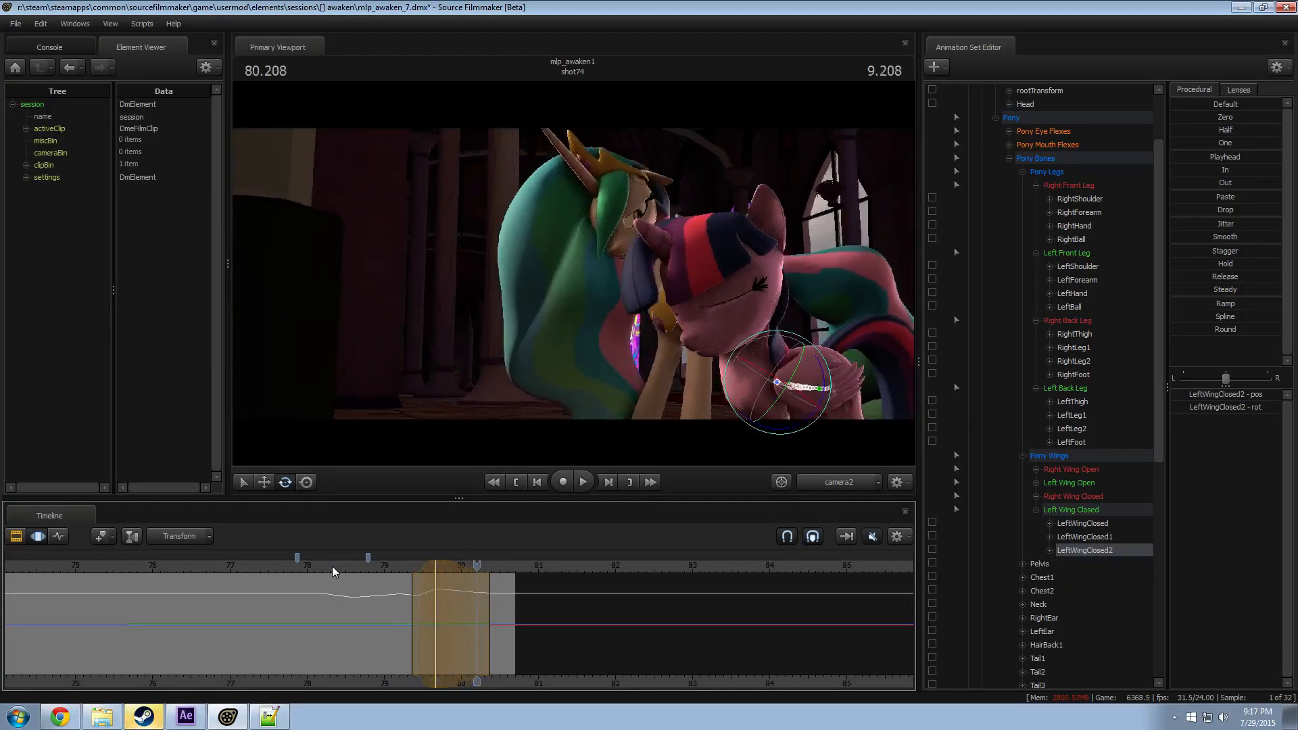
{"action": "key", "text": "space"}
{"action": "left_click", "coordinate": [303, 566]}
{"action": "key", "text": "space"}
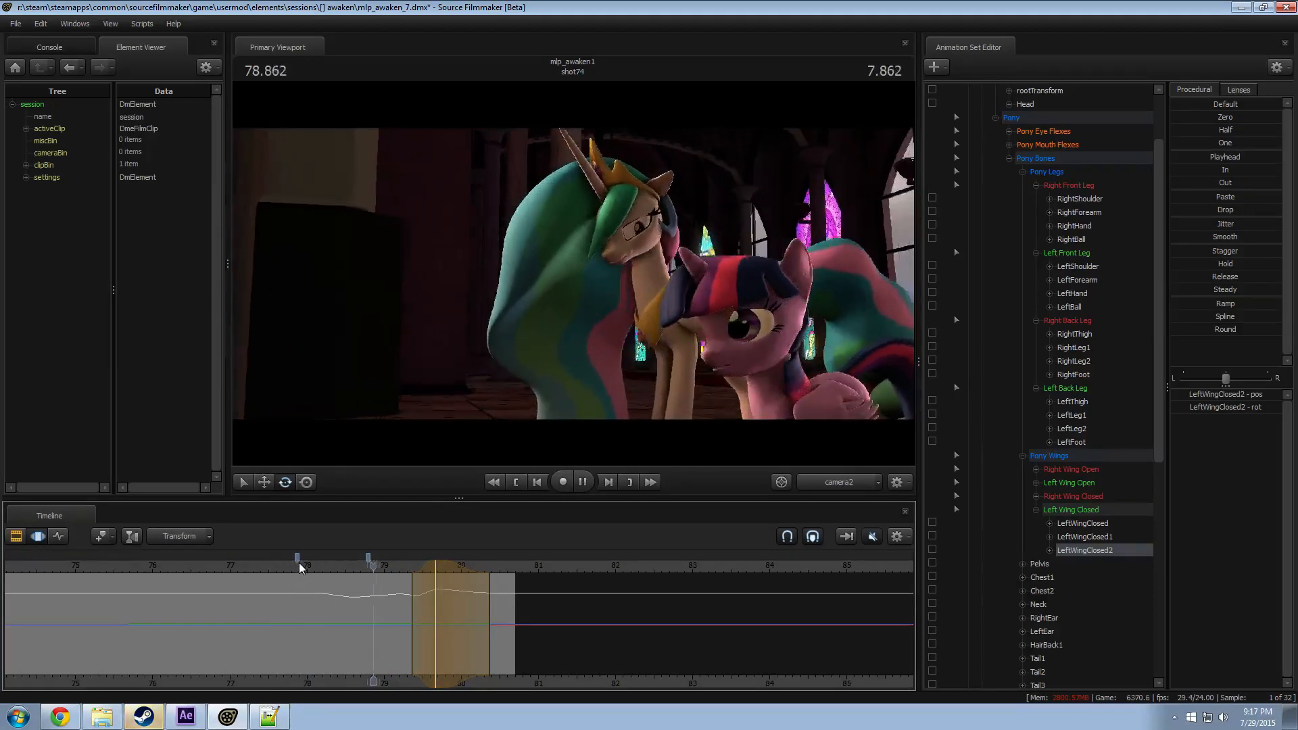
{"action": "left_click", "coordinate": [304, 566]}
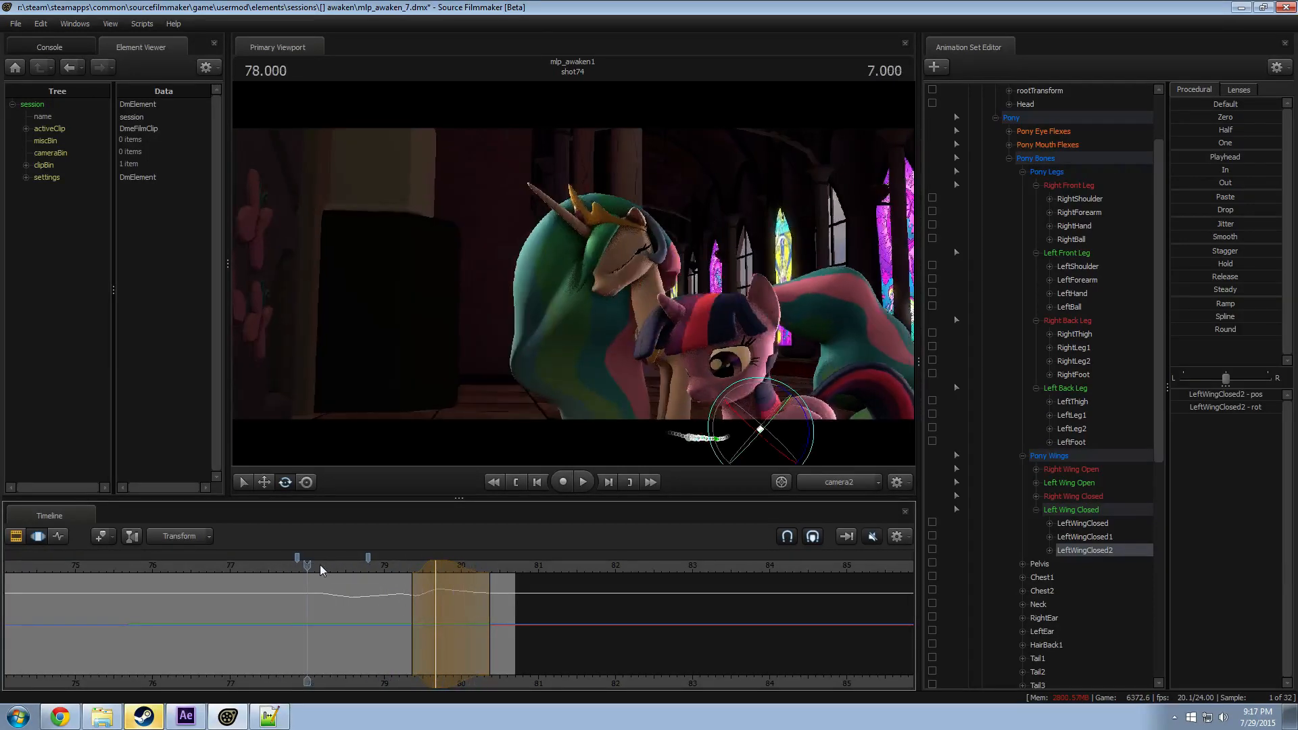
{"action": "left_click_drag", "start_coordinate": [339, 564], "coordinate": [379, 568]}
Step: Switch the viewport to the work camera and frame Twilight's side and tail at 78.583 s
{"action": "left_click", "coordinate": [657, 464]}
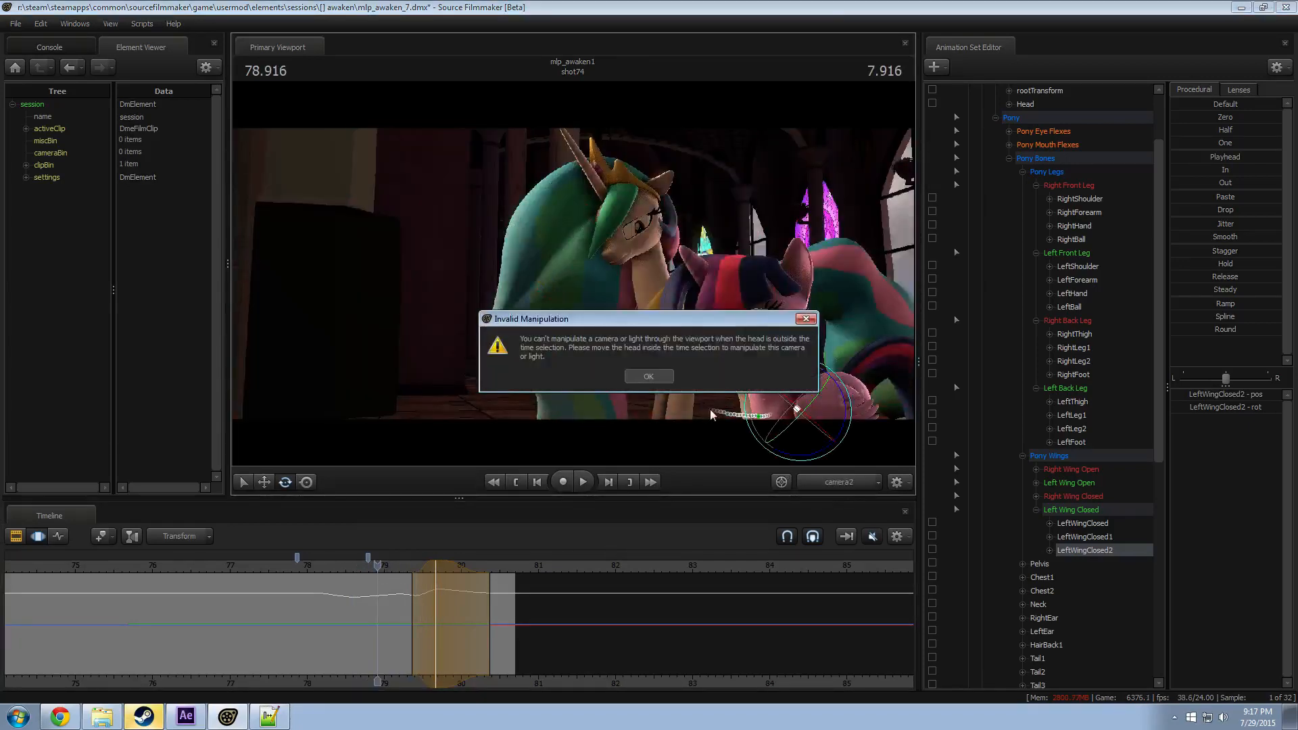
{"action": "left_click", "coordinate": [647, 375]}
{"action": "left_click_drag", "start_coordinate": [863, 498], "coordinate": [864, 497]}
{"action": "left_click", "coordinate": [806, 483]}
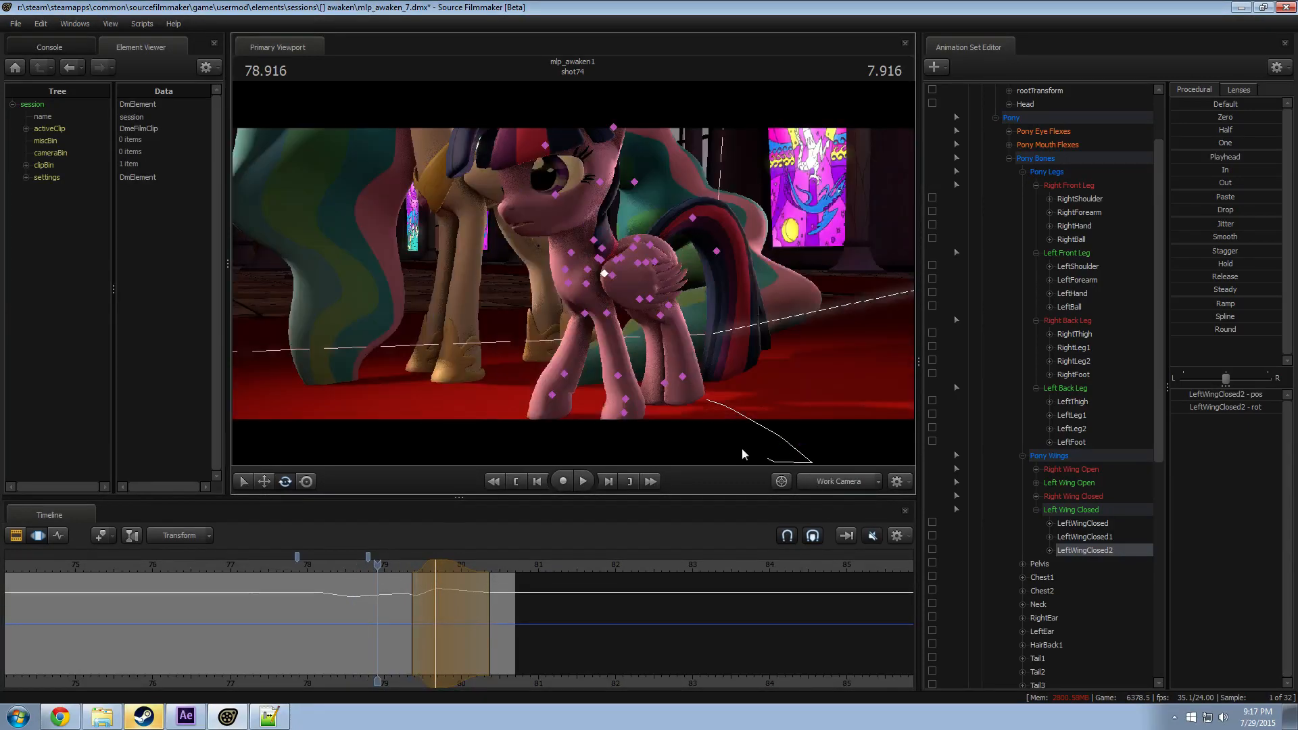
{"action": "left_click", "coordinate": [759, 370]}
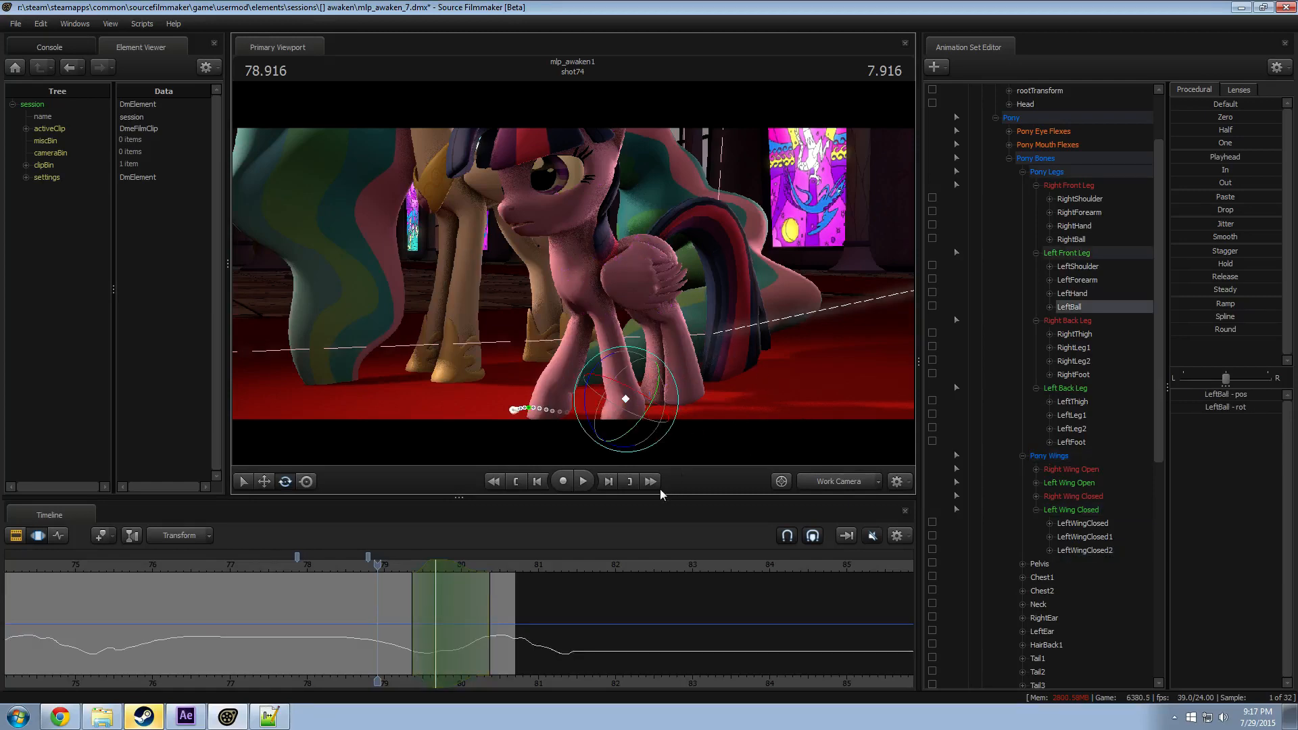
{"action": "left_click_drag", "start_coordinate": [403, 564], "coordinate": [352, 566]}
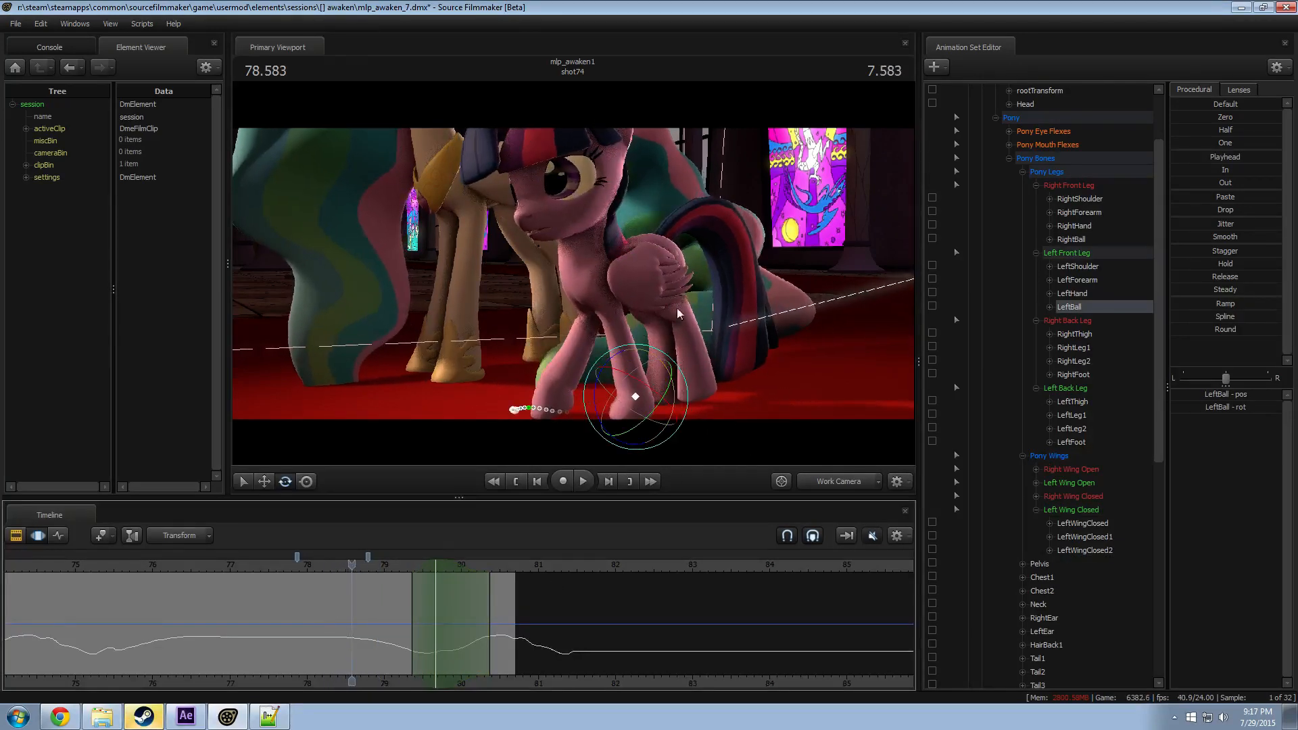
{"action": "left_click_drag", "start_coordinate": [676, 307], "coordinate": [625, 274]}
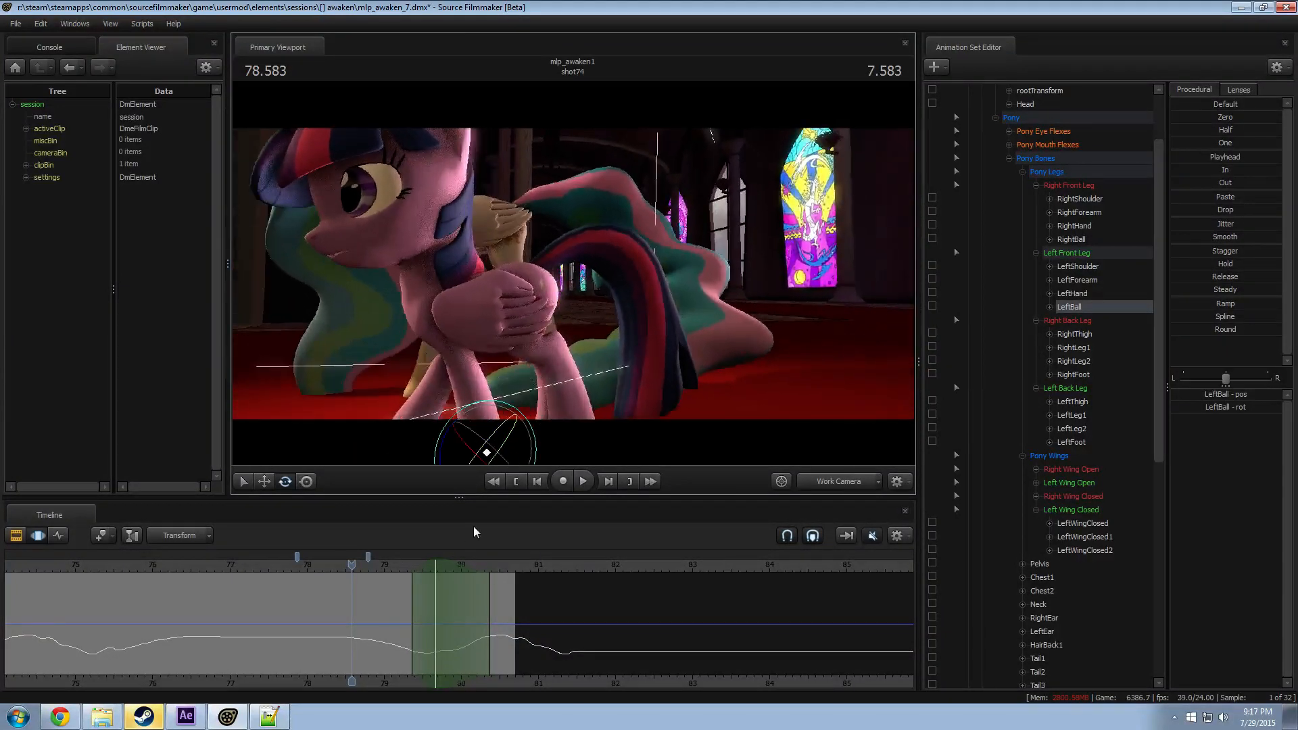
Step: Rotate Tail1 around 76.5 s with the falloff spanning about 75.3 to 77.7 s, and play the tail motion back
{"action": "left_click_drag", "start_coordinate": [136, 564], "coordinate": [43, 565]}
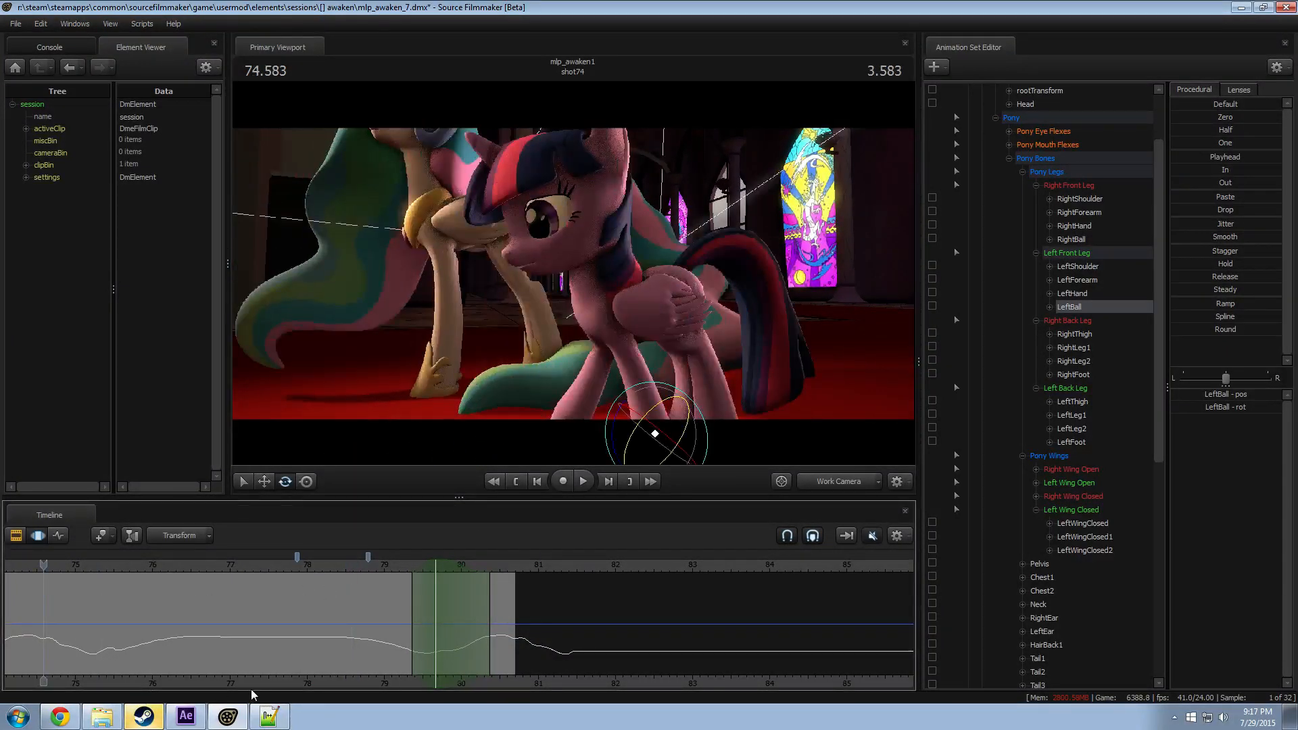
{"action": "middle_click_drag", "start_coordinate": [144, 683], "coordinate": [295, 676]}
{"action": "scroll", "coordinate": [237, 632], "scroll_direction": "down", "scroll_amount": 2}
{"action": "middle_click_drag", "start_coordinate": [134, 680], "coordinate": [303, 578]}
{"action": "key", "text": "space"}
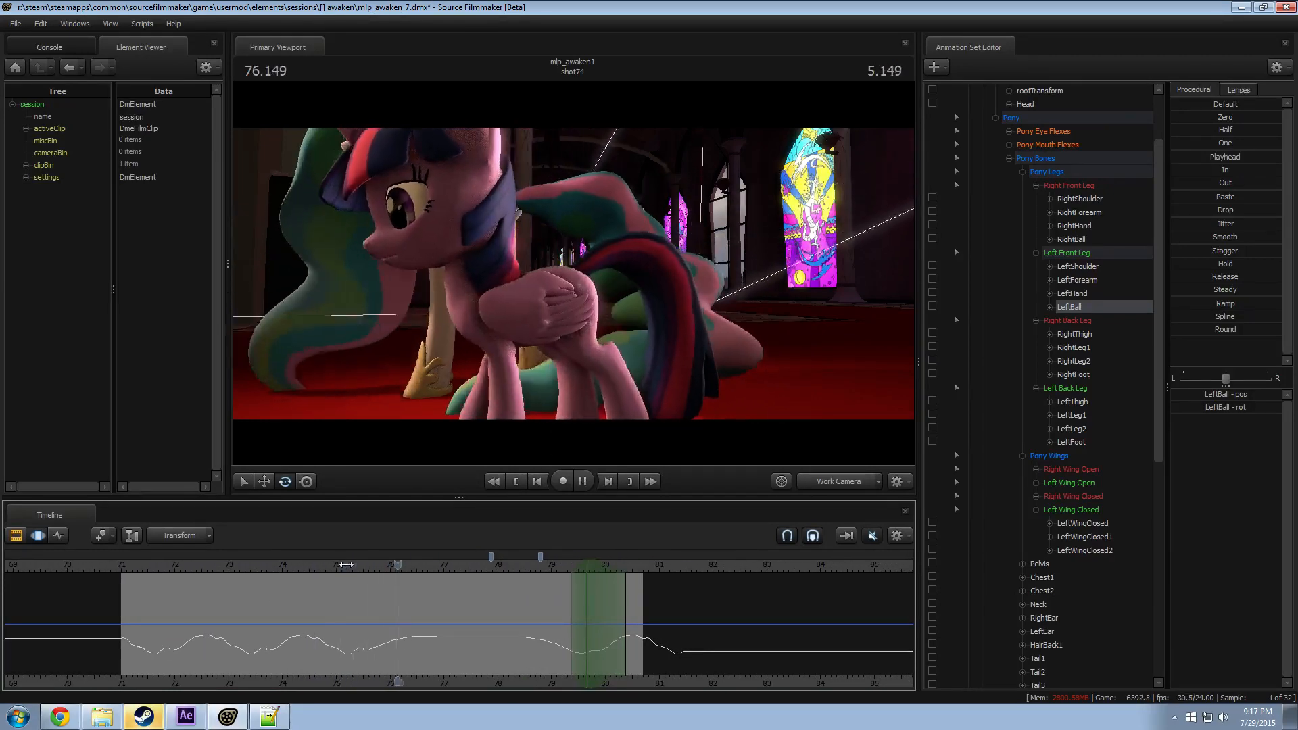
{"action": "key", "text": "space"}
{"action": "left_click_drag", "start_coordinate": [384, 619], "coordinate": [417, 624]}
{"action": "left_click", "coordinate": [417, 623], "text": "shift"}
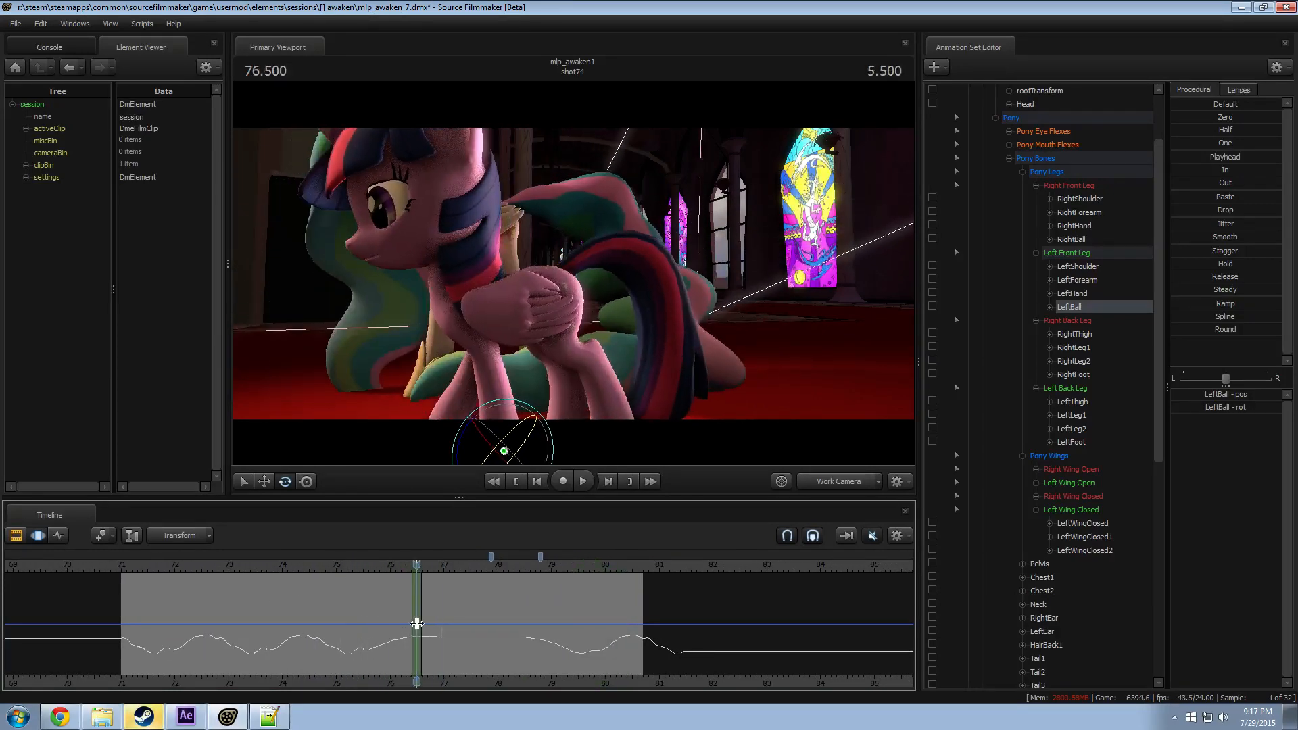
{"action": "scroll", "coordinate": [417, 625], "scroll_direction": "up", "scroll_amount": 10, "text": "shift"}
{"action": "left_click", "coordinate": [568, 279], "text": "ctrl"}
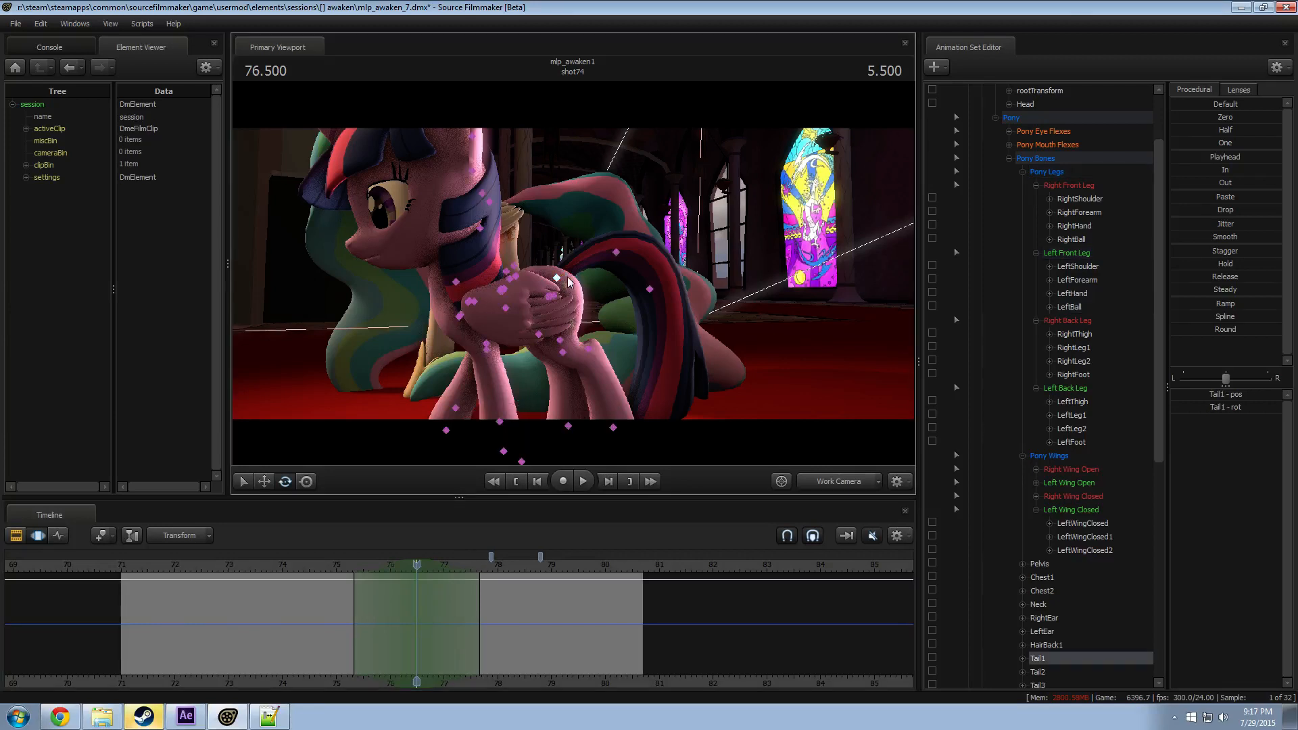
{"action": "left_click_drag", "start_coordinate": [593, 248], "coordinate": [599, 259]}
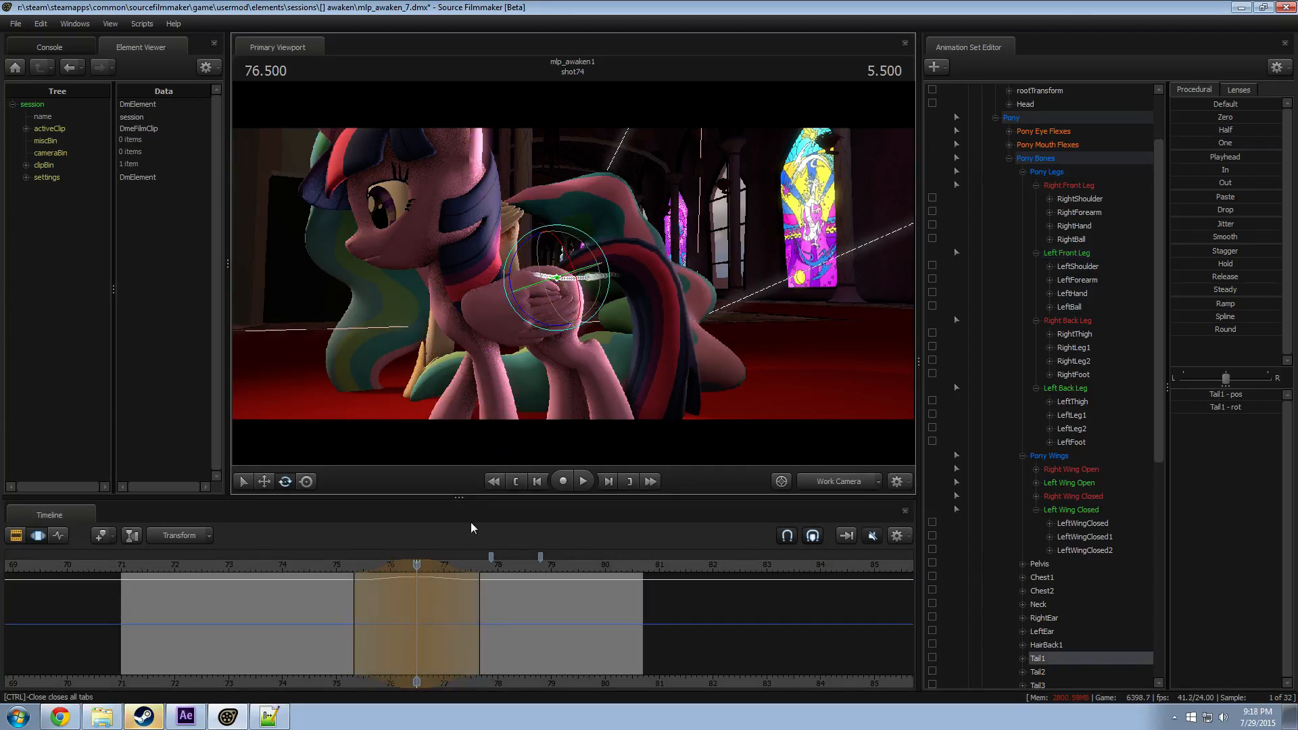
{"action": "key", "text": "space"}
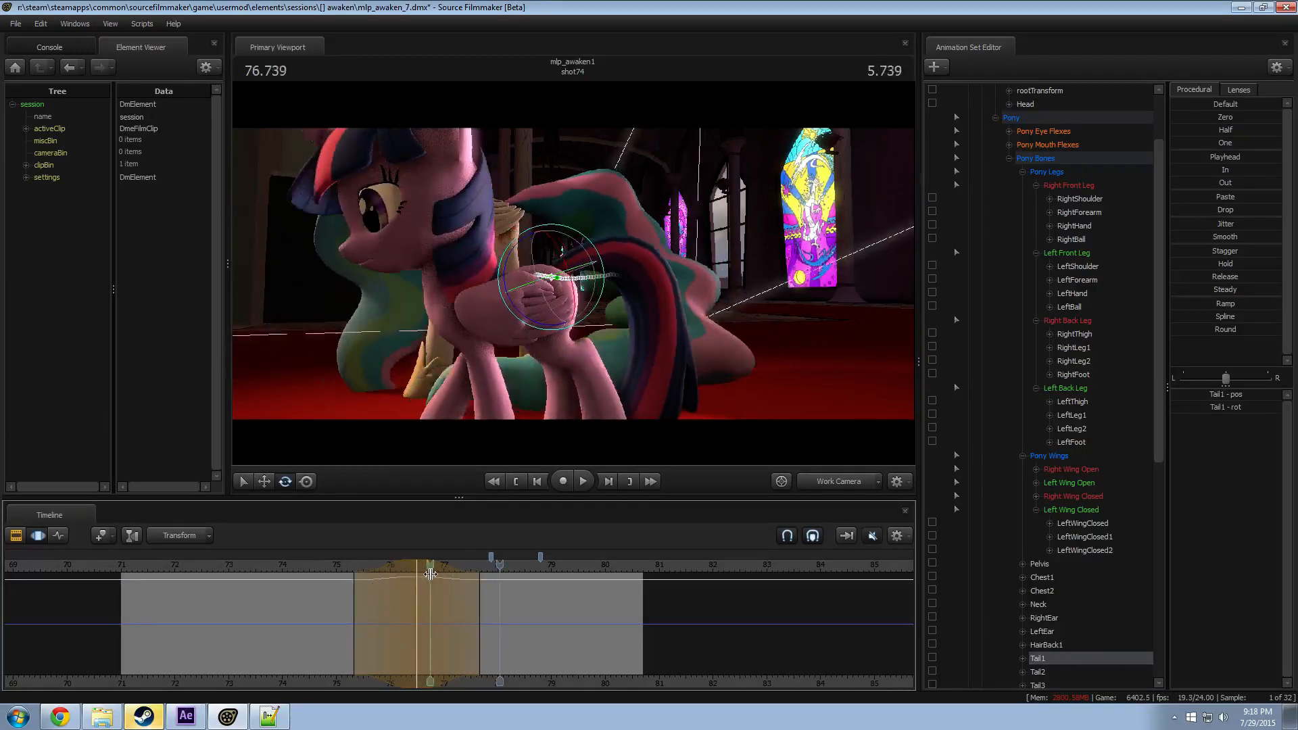
Step: Rotate Tail1 around 77.5 s with the falloff spanning about 76.3 to 79.2 s, and replay the motion
{"action": "left_click", "coordinate": [466, 580]}
{"action": "left_click_drag", "start_coordinate": [472, 583], "coordinate": [564, 598], "text": "shift"}
{"action": "left_click_drag", "start_coordinate": [491, 266], "coordinate": [491, 281]}
{"action": "left_click", "coordinate": [396, 563]}
{"action": "key", "text": "space"}
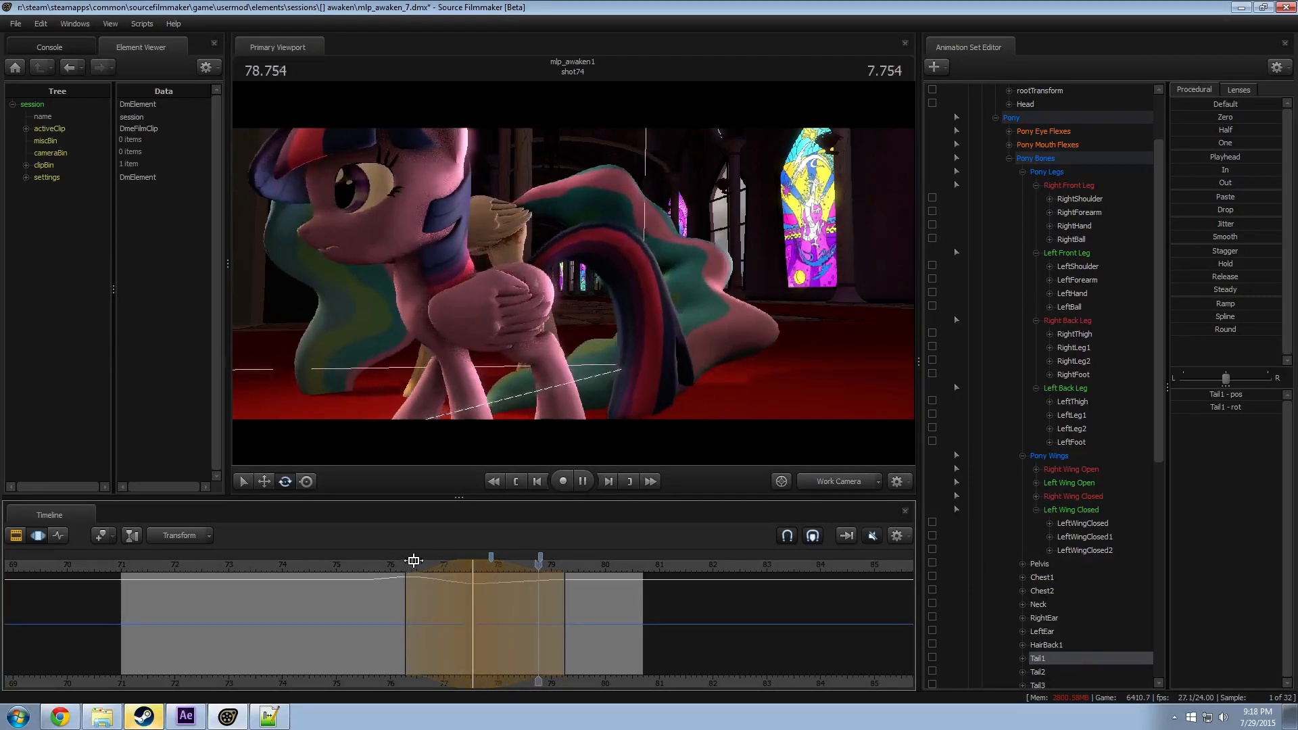
{"action": "key", "text": "space"}
Step: Switch the viewport to camera2 and replay the tail motion from about 77 s onward
{"action": "left_click", "coordinate": [812, 487]}
{"action": "left_click_drag", "start_coordinate": [593, 566], "coordinate": [464, 578]}
{"action": "key", "text": "space"}
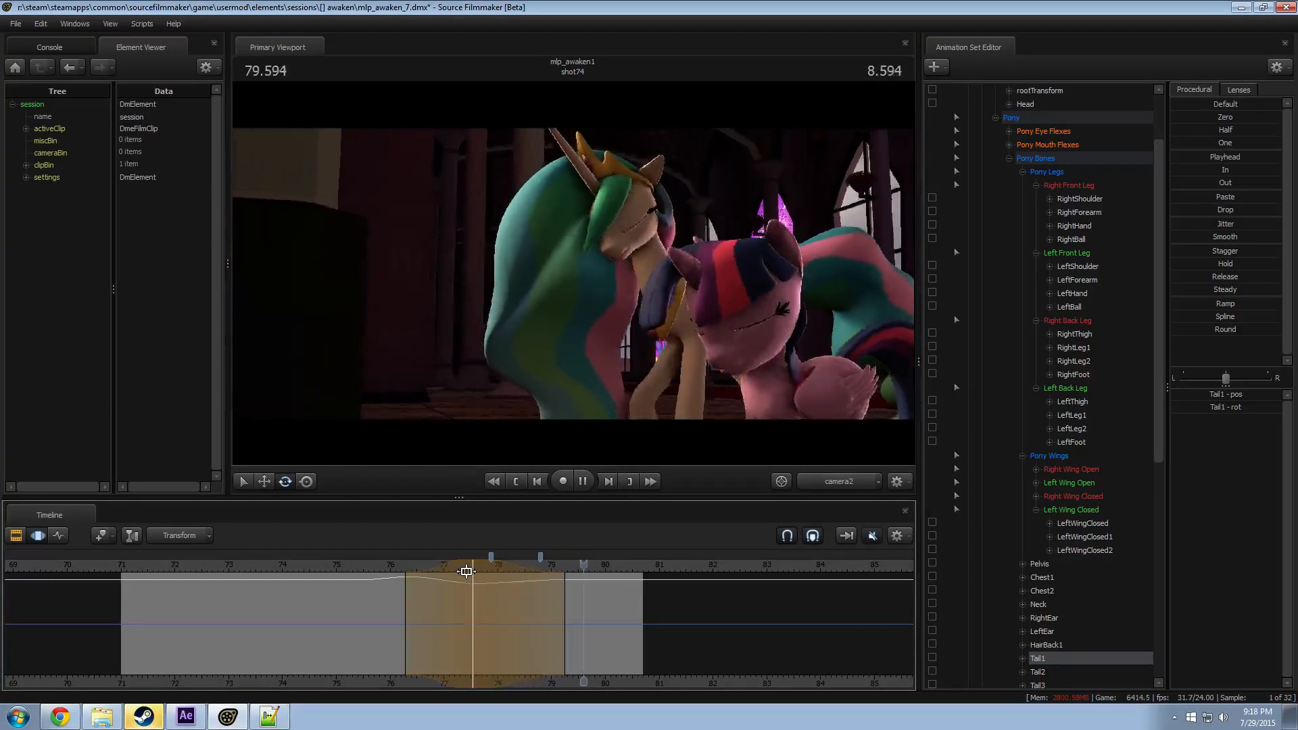
{"action": "key", "text": "space"}
{"action": "left_click_drag", "start_coordinate": [585, 576], "coordinate": [434, 580]}
{"action": "key", "text": "space"}
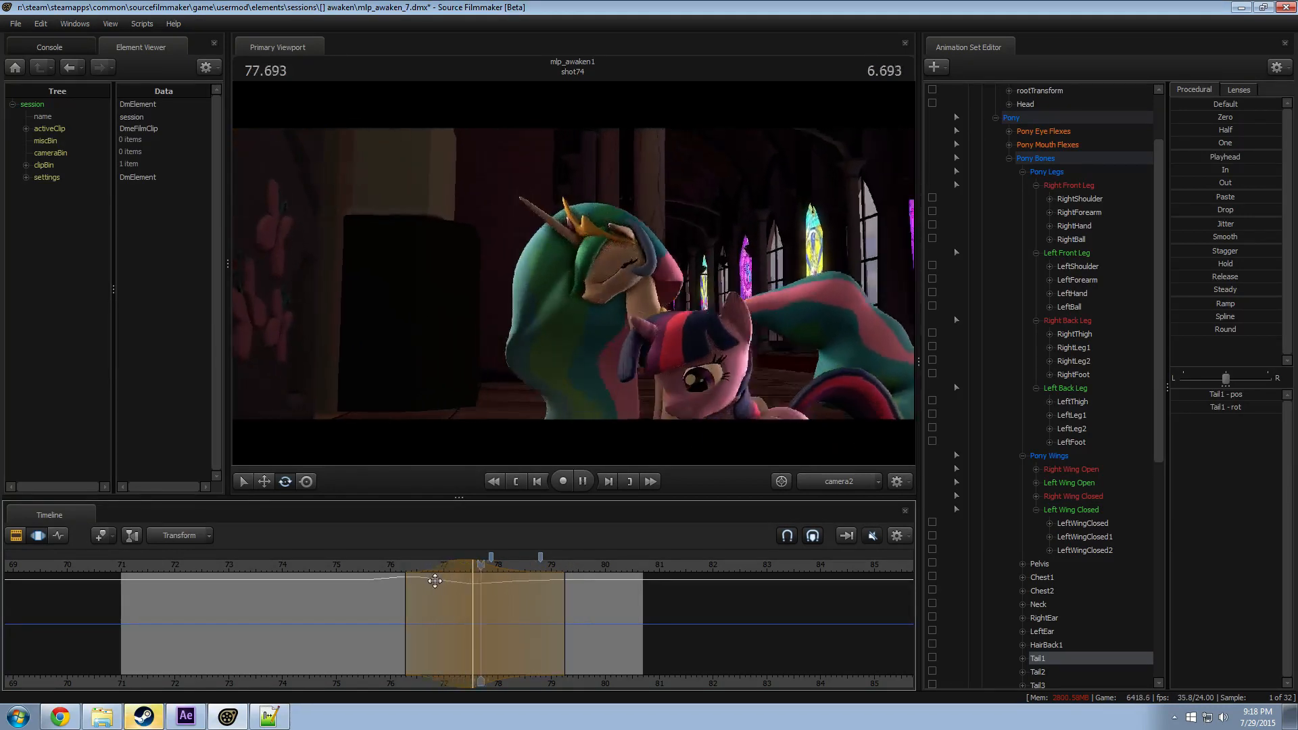
{"action": "key", "text": "space"}
Step: Rotate Tail1 at 78.875 s with the falloff spanning about 78.2 to 79.8 s, and play it back
{"action": "left_click_drag", "start_coordinate": [514, 590], "coordinate": [599, 598]}
{"action": "left_click_drag", "start_coordinate": [808, 395], "coordinate": [808, 400]}
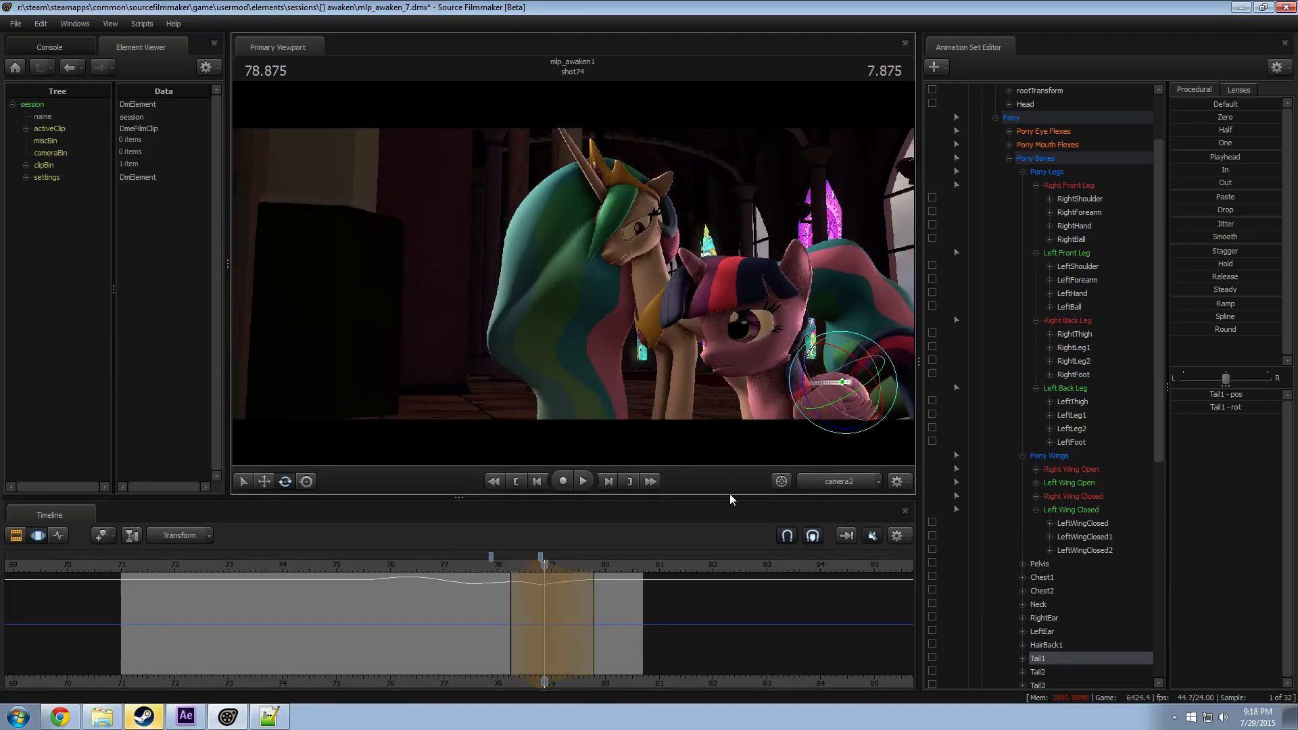
{"action": "left_click", "coordinate": [492, 569]}
{"action": "key", "text": "space"}
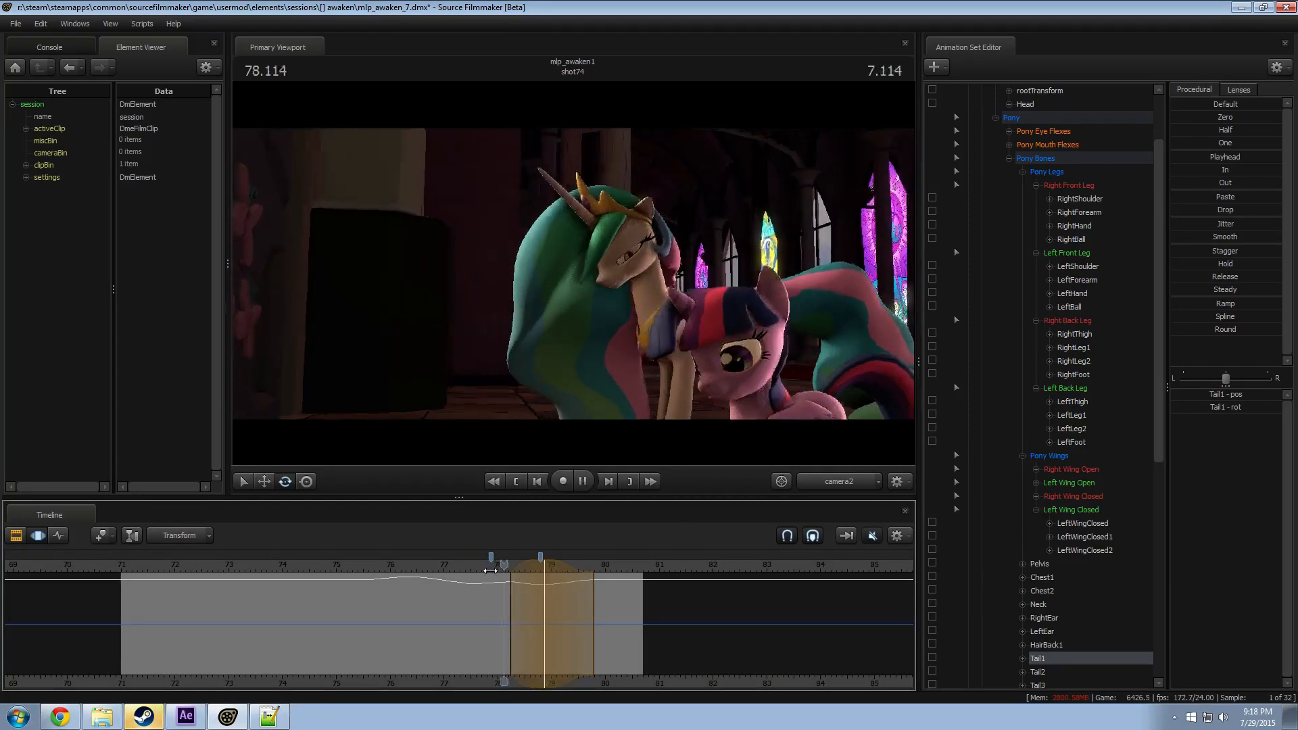
{"action": "key", "text": "space"}
Step: Return to 78.875 s in the work camera, rotate Tail1 further, and replay the tail from about 77.7 s
{"action": "left_click", "coordinate": [496, 563]}
{"action": "left_click_drag", "start_coordinate": [496, 563], "coordinate": [545, 564]}
{"action": "left_click", "coordinate": [838, 481]}
{"action": "left_click_drag", "start_coordinate": [573, 273], "coordinate": [594, 273]}
{"action": "key", "text": "w"}
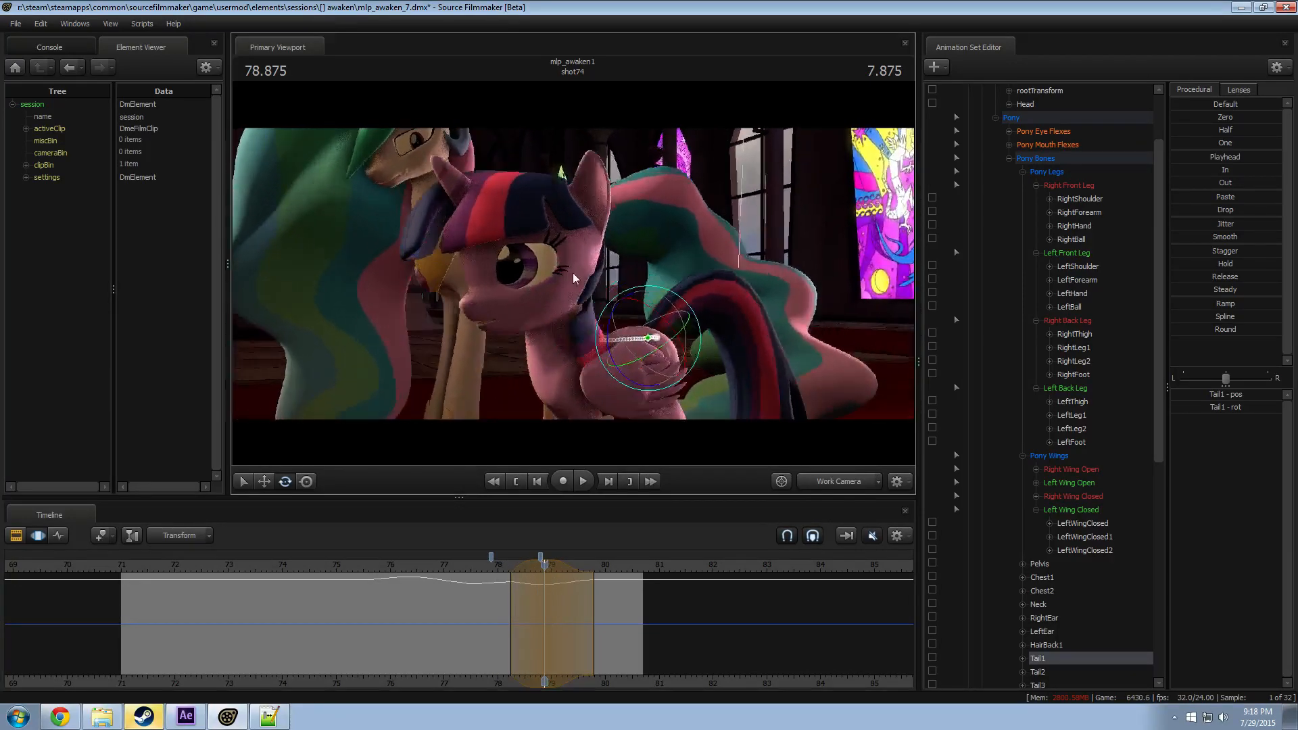
{"action": "left_click_drag", "start_coordinate": [612, 329], "coordinate": [494, 428]}
{"action": "left_click", "coordinate": [480, 563]}
{"action": "key", "text": "space"}
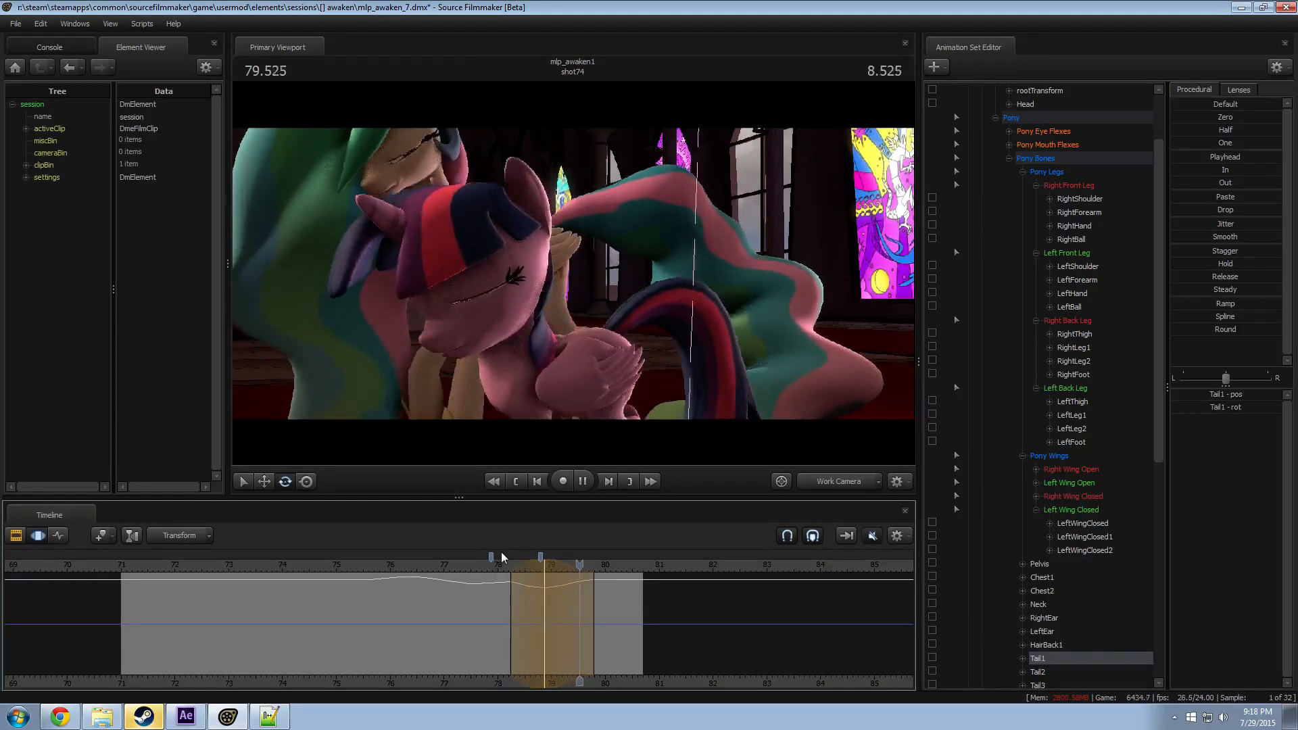
{"action": "key", "text": "space"}
Step: Rotate Tail1 around 79.6 s with the falloff spanning about 79.1 to 80.7 s, and replay the settling motion
{"action": "left_click_drag", "start_coordinate": [549, 565], "coordinate": [643, 585]}
{"action": "key", "text": "Escape"}
{"action": "scroll", "coordinate": [585, 582], "scroll_direction": "up", "scroll_amount": 5, "text": "shift"}
{"action": "left_click_drag", "start_coordinate": [564, 318], "coordinate": [570, 304]}
{"action": "left_click", "coordinate": [536, 566]}
{"action": "key", "text": "space"}
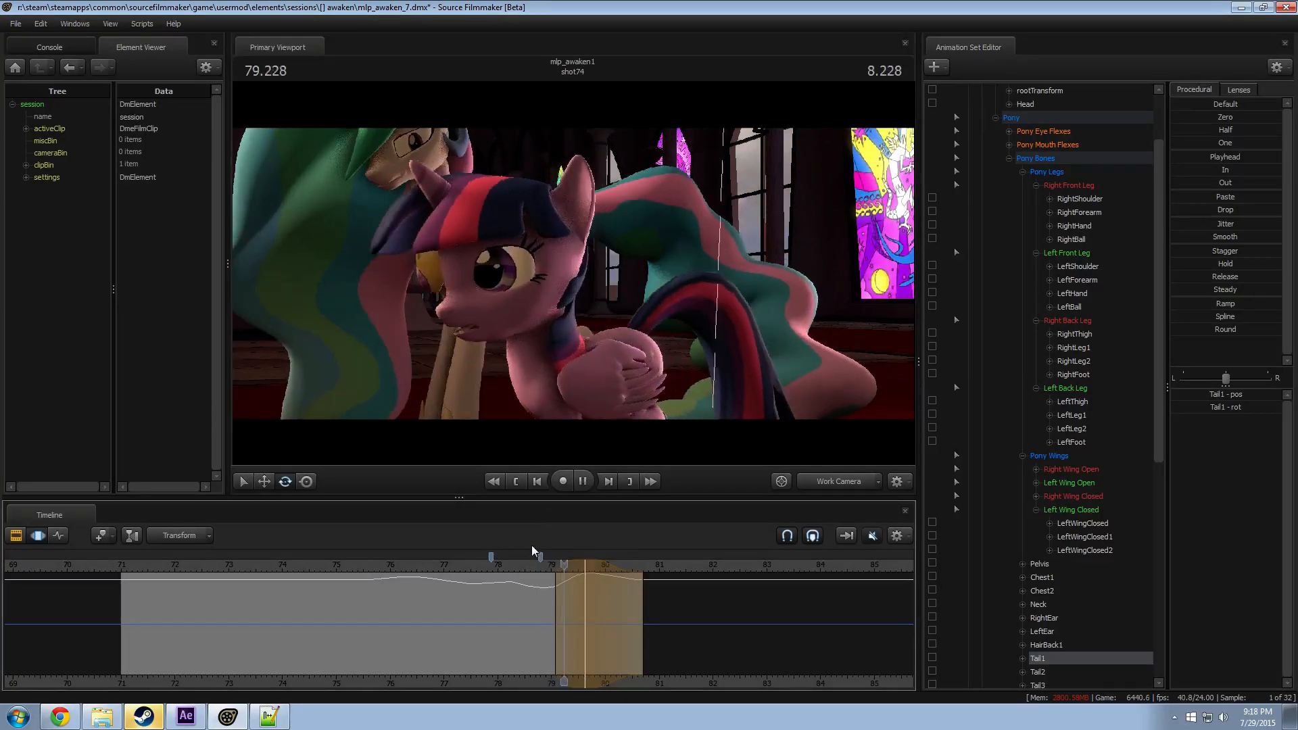
{"action": "key", "text": "space"}
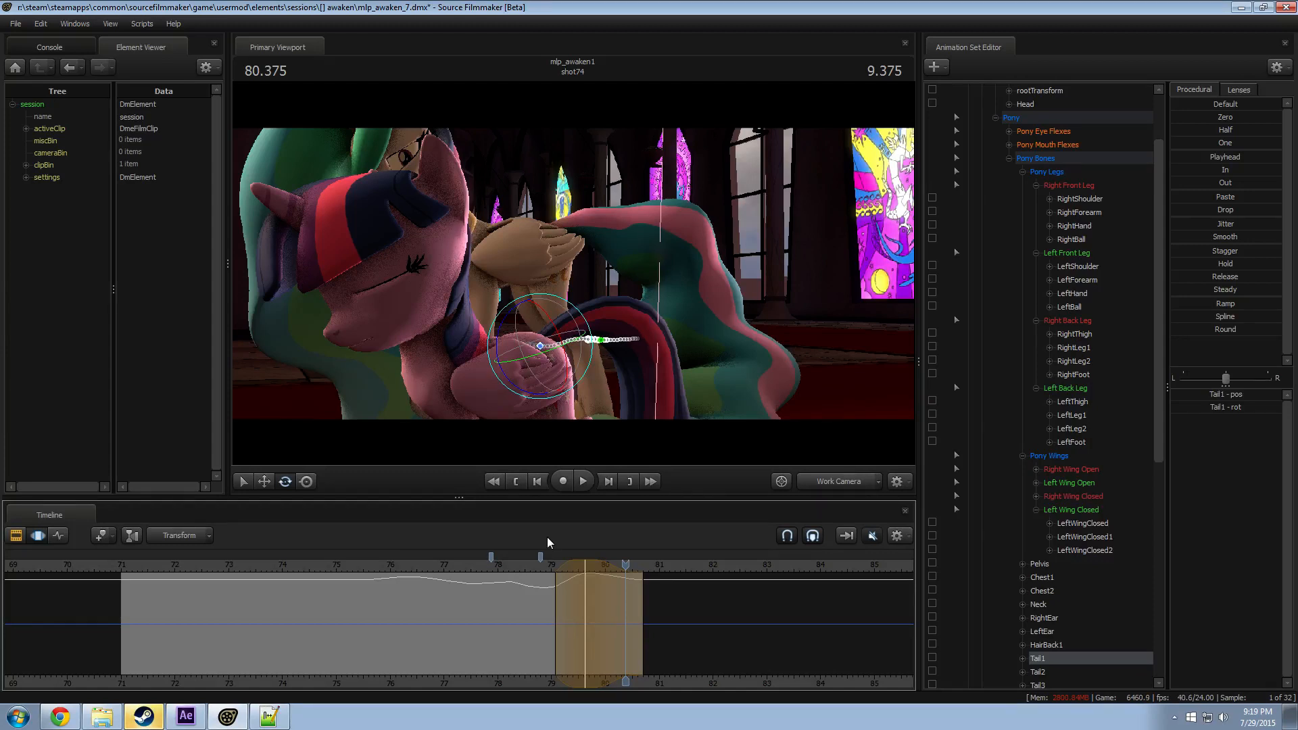
Step: Replay the tail motion from about 77.3 s and scrub through it in camera2
{"action": "left_click_drag", "start_coordinate": [510, 574], "coordinate": [460, 574]}
{"action": "key", "text": "space"}
{"action": "left_click", "coordinate": [829, 488]}
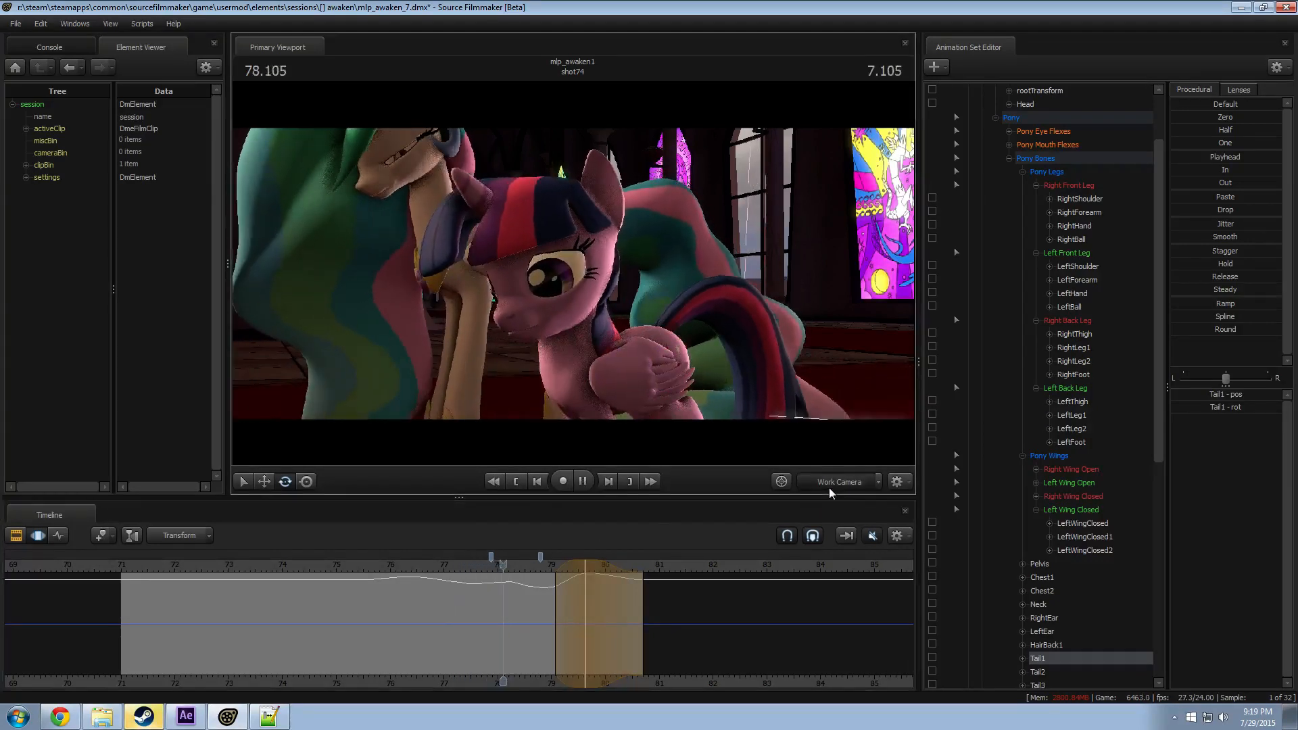
{"action": "left_click_drag", "start_coordinate": [483, 563], "coordinate": [443, 564]}
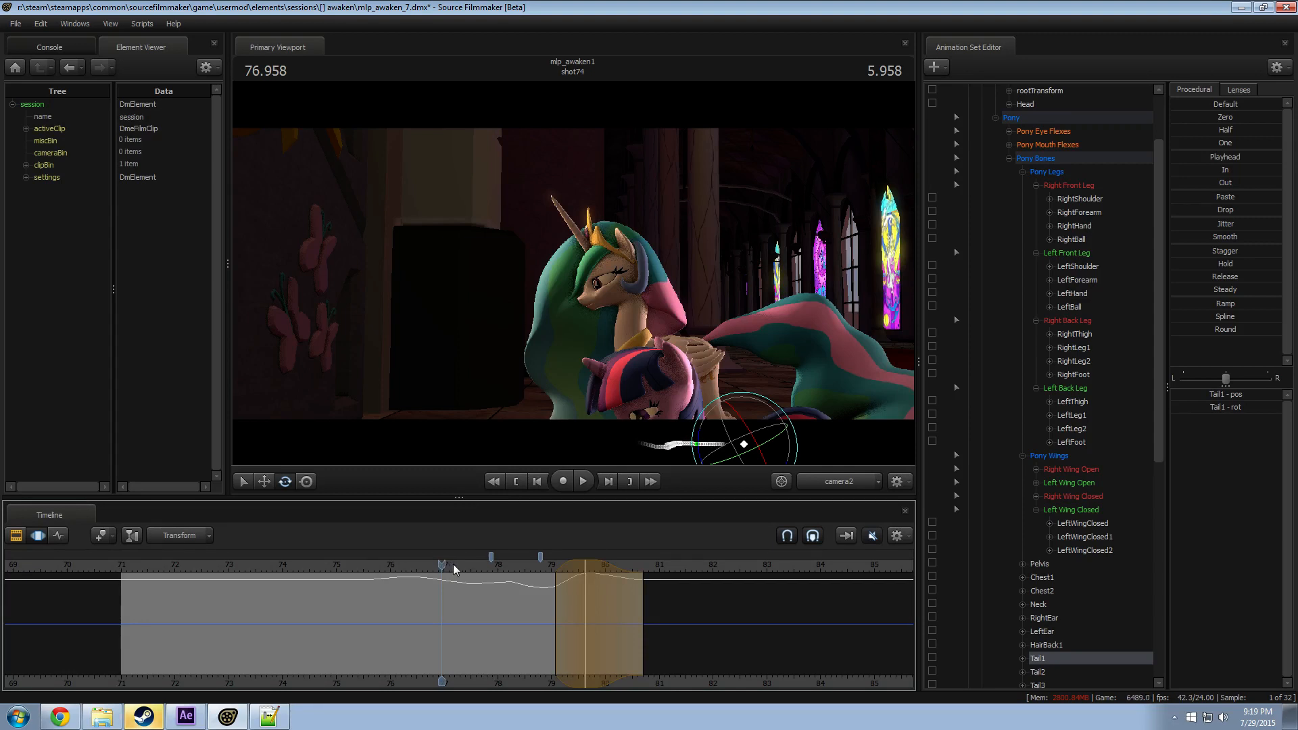
{"action": "mouse_move", "coordinate": [449, 565]}
{"action": "left_mouse_down"}
{"action": "mouse_move", "coordinate": [298, 565]}
{"action": "mouse_move", "coordinate": [438, 569]}
{"action": "left_mouse_up"}
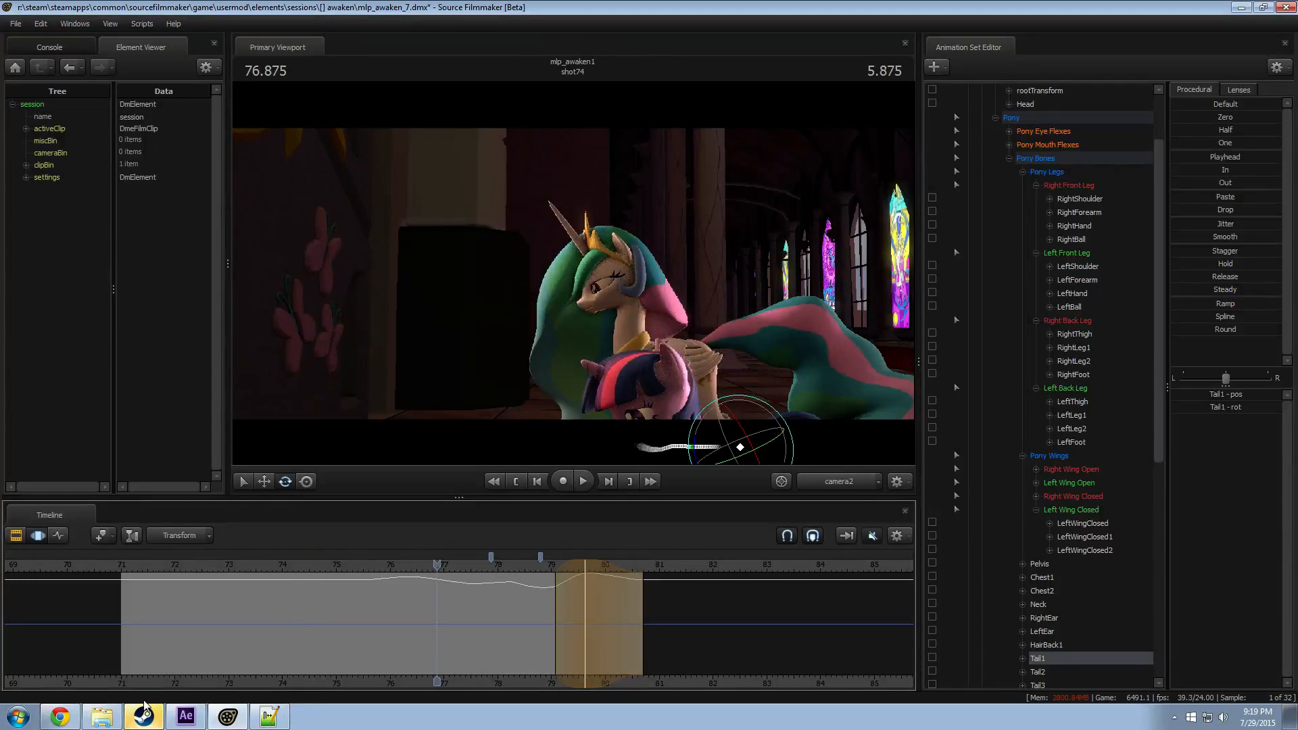
Step: Switch to Windows Explorer, check the details of Awaken Test Render 01 to 10 in Pony SFM's Videos\Work-in-Progress folder, and close the window
{"action": "left_click", "coordinate": [104, 716]}
{"action": "left_click", "coordinate": [238, 320]}
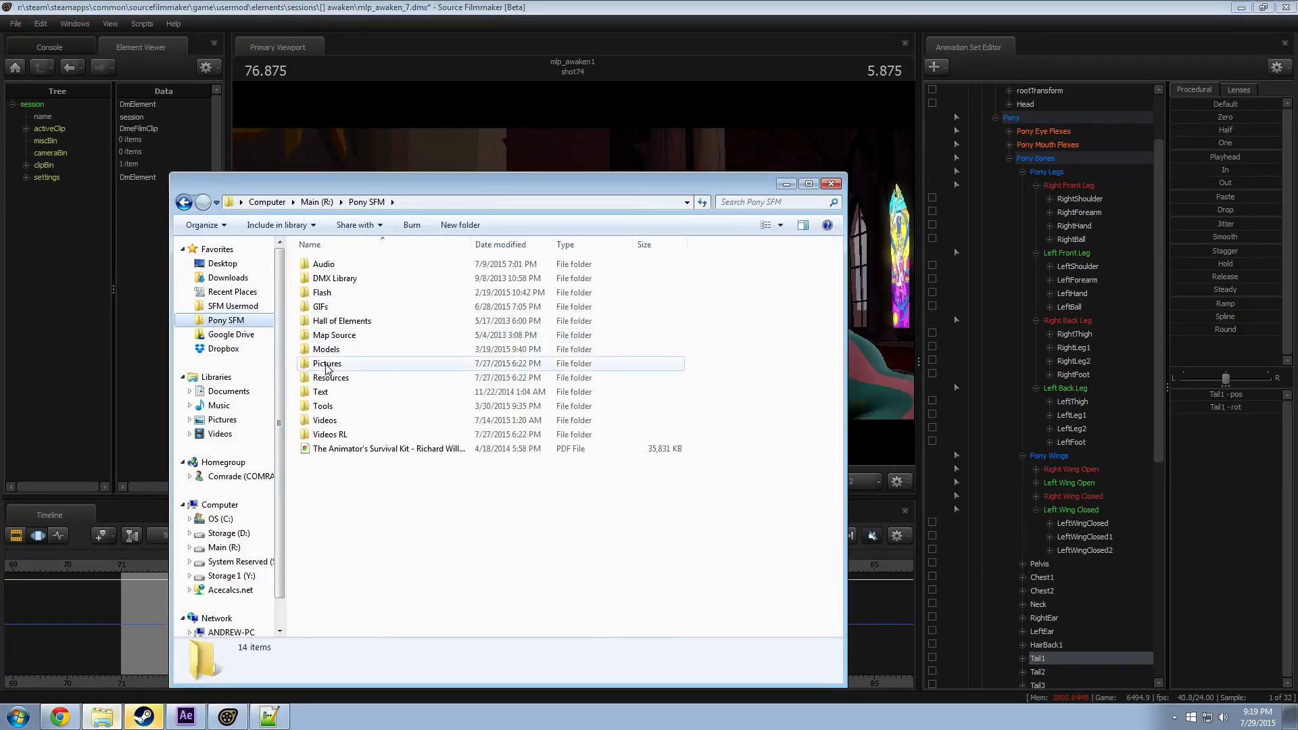
{"action": "double_click", "coordinate": [327, 419]}
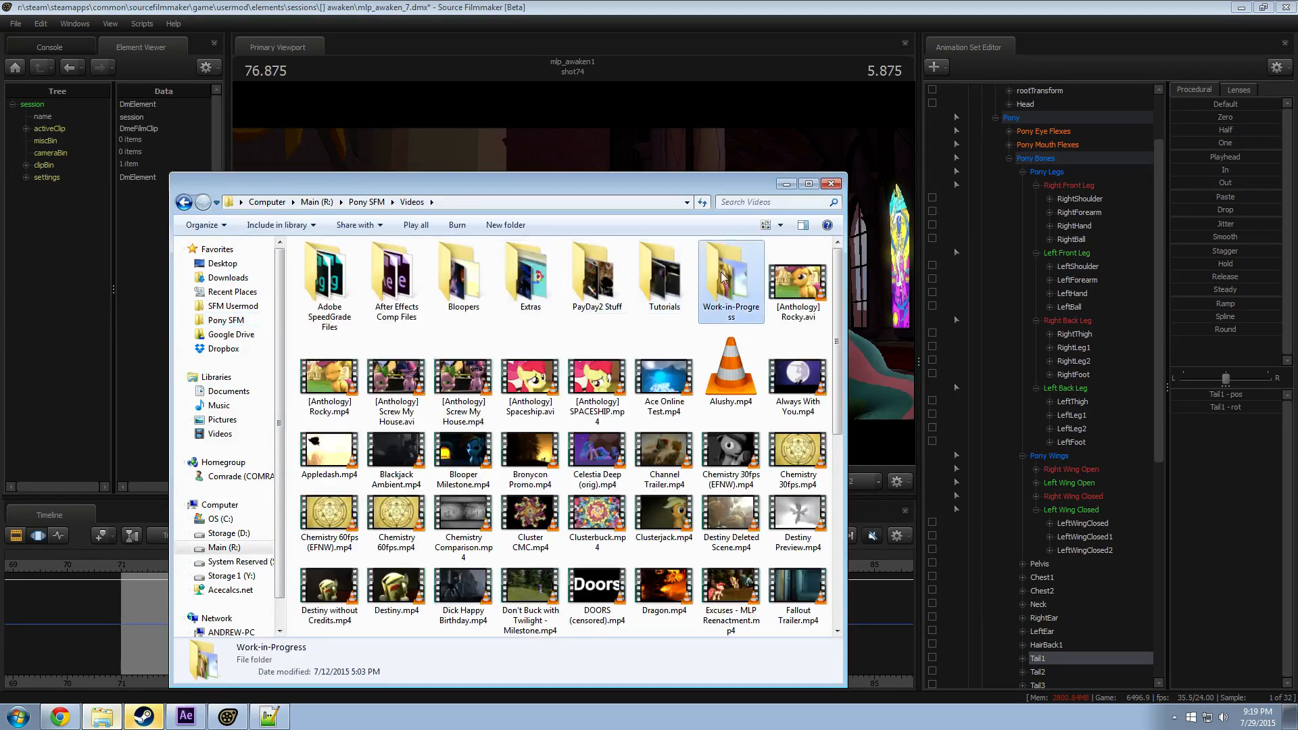
{"action": "double_click", "coordinate": [735, 284]}
{"action": "scroll", "coordinate": [723, 358], "scroll_direction": "down", "scroll_amount": 5}
{"action": "scroll", "coordinate": [713, 355], "scroll_direction": "up", "scroll_amount": 3}
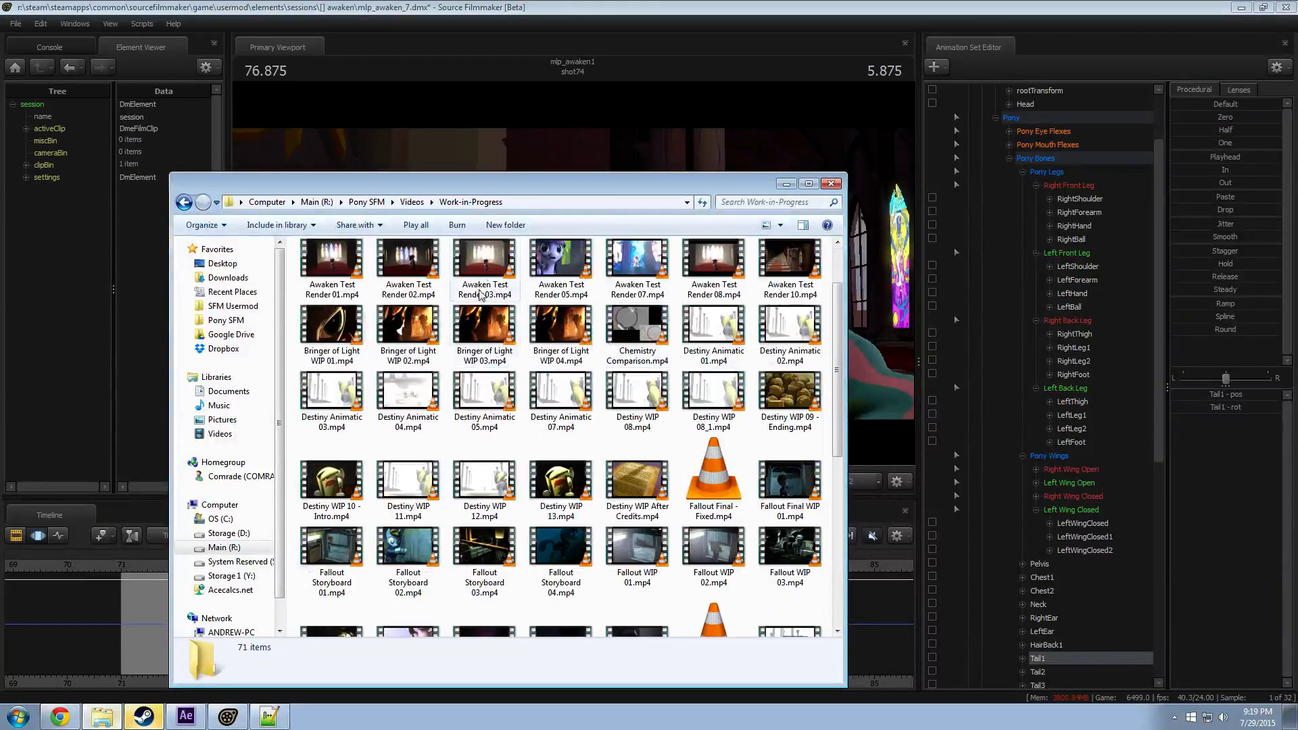
{"action": "left_click", "coordinate": [355, 269]}
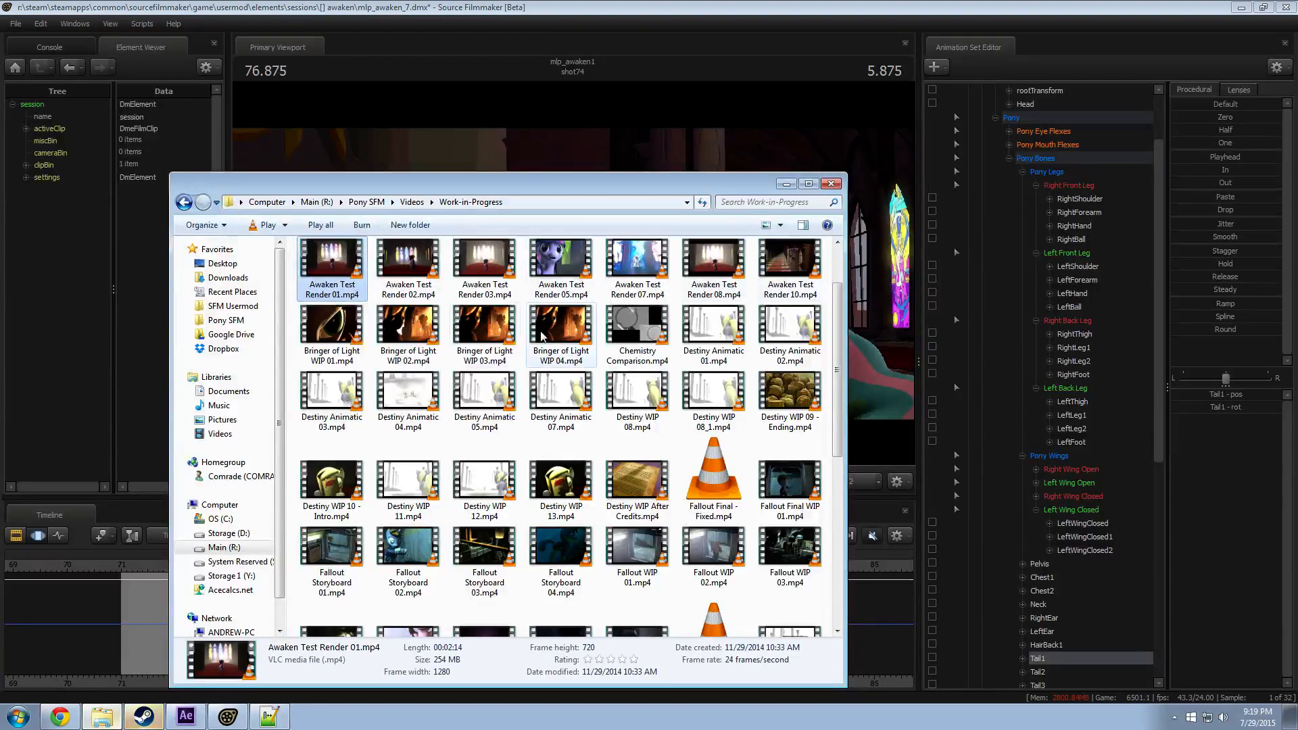
{"action": "left_click", "coordinate": [784, 276], "text": "shift"}
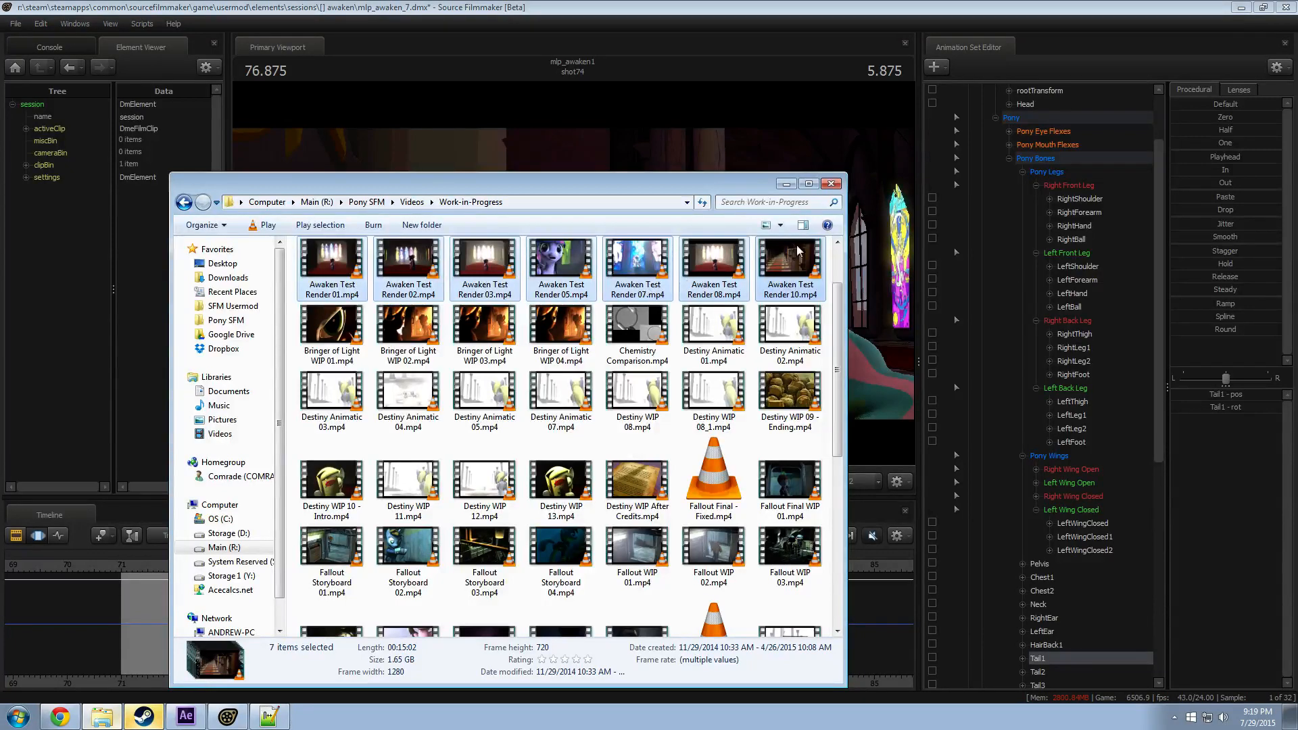
{"action": "left_click", "coordinate": [830, 183]}
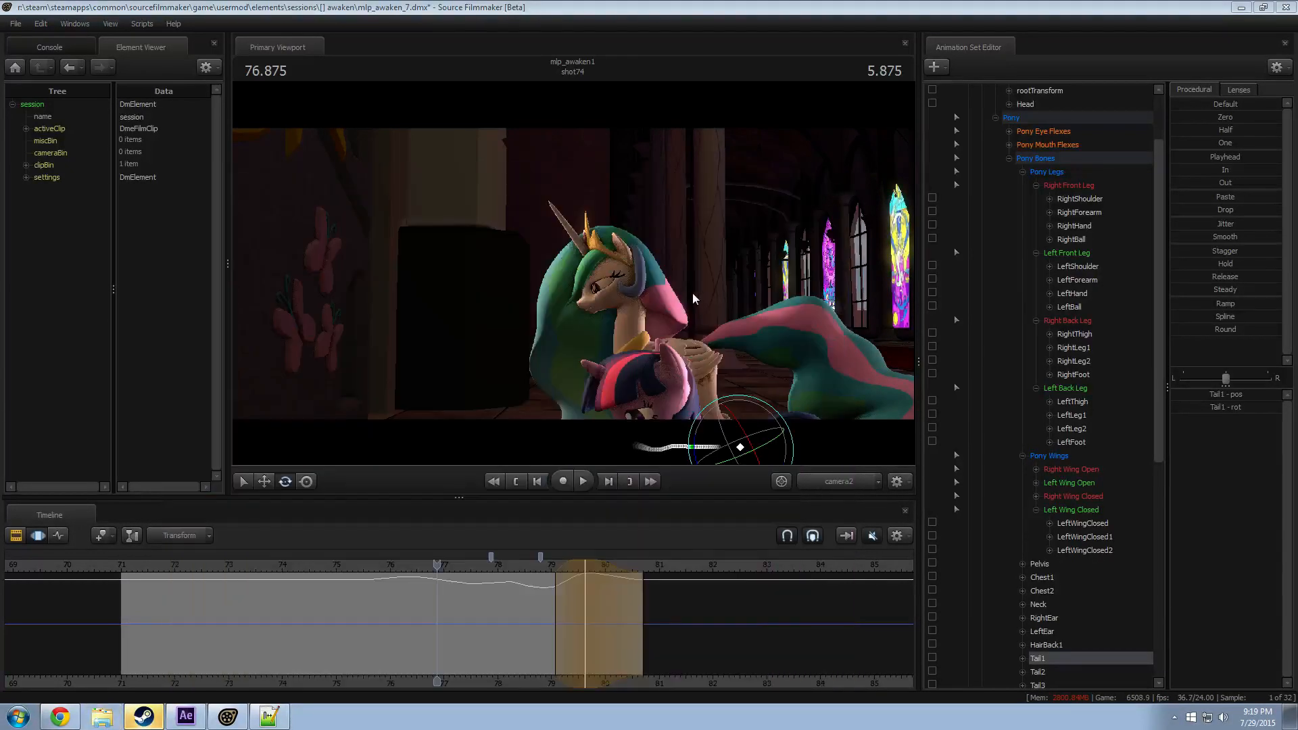
Step: Adjust the Left Wing Closed bones around 80.6 s with the falloff spanning about 79.8 to 81.5 s, and replay from about 79.5 s
{"action": "key", "text": "space"}
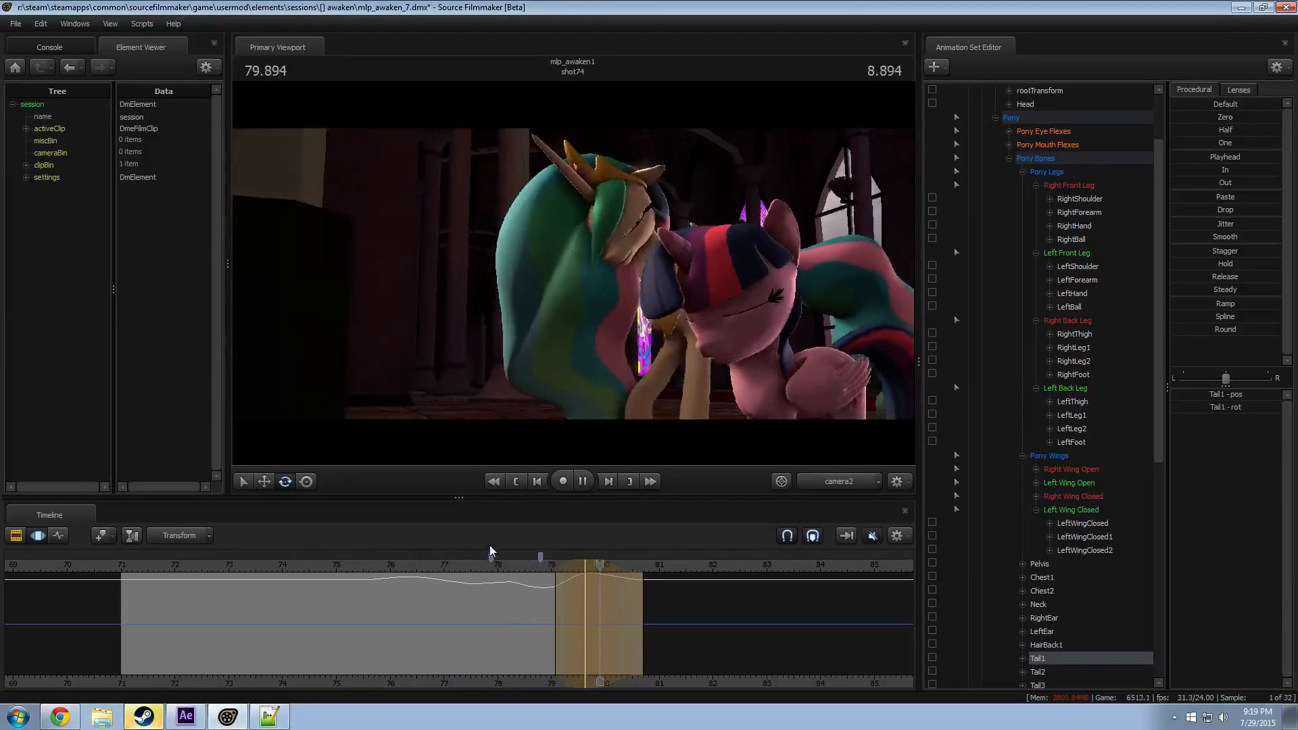
{"action": "left_click", "coordinate": [565, 561]}
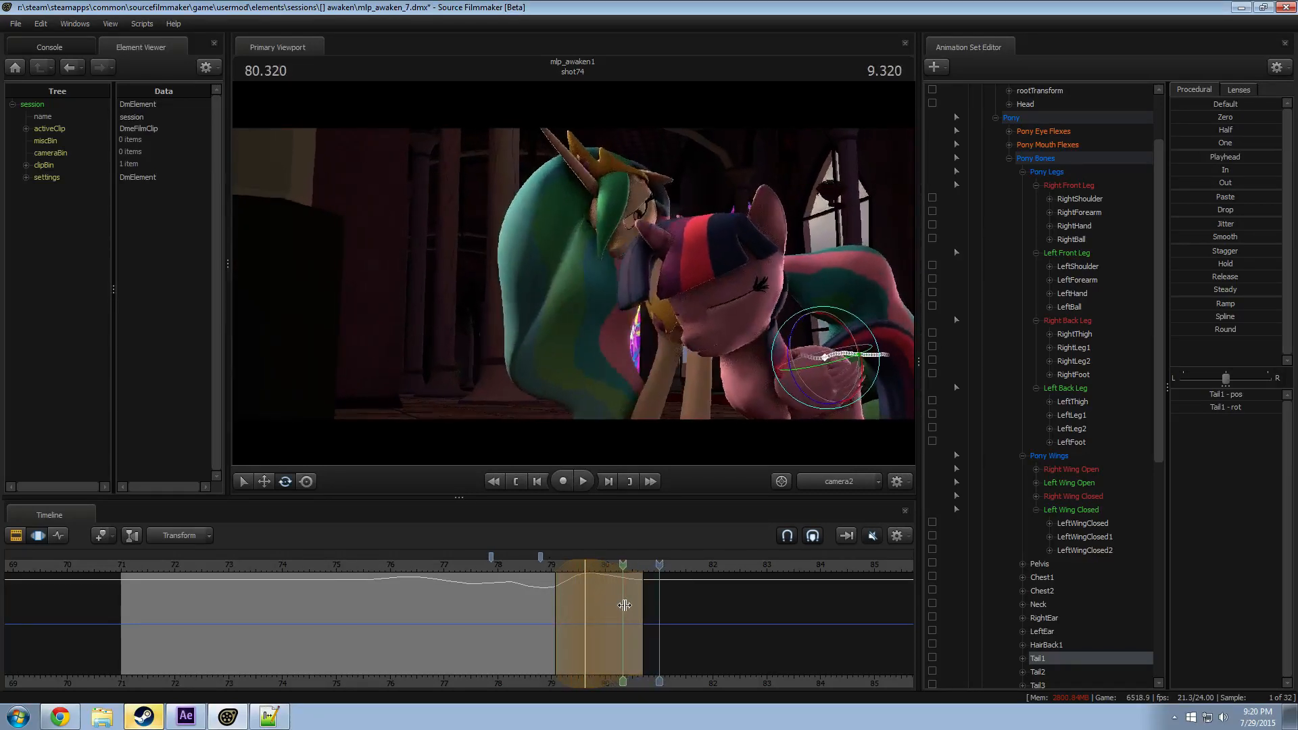
{"action": "left_click", "coordinate": [1073, 512]}
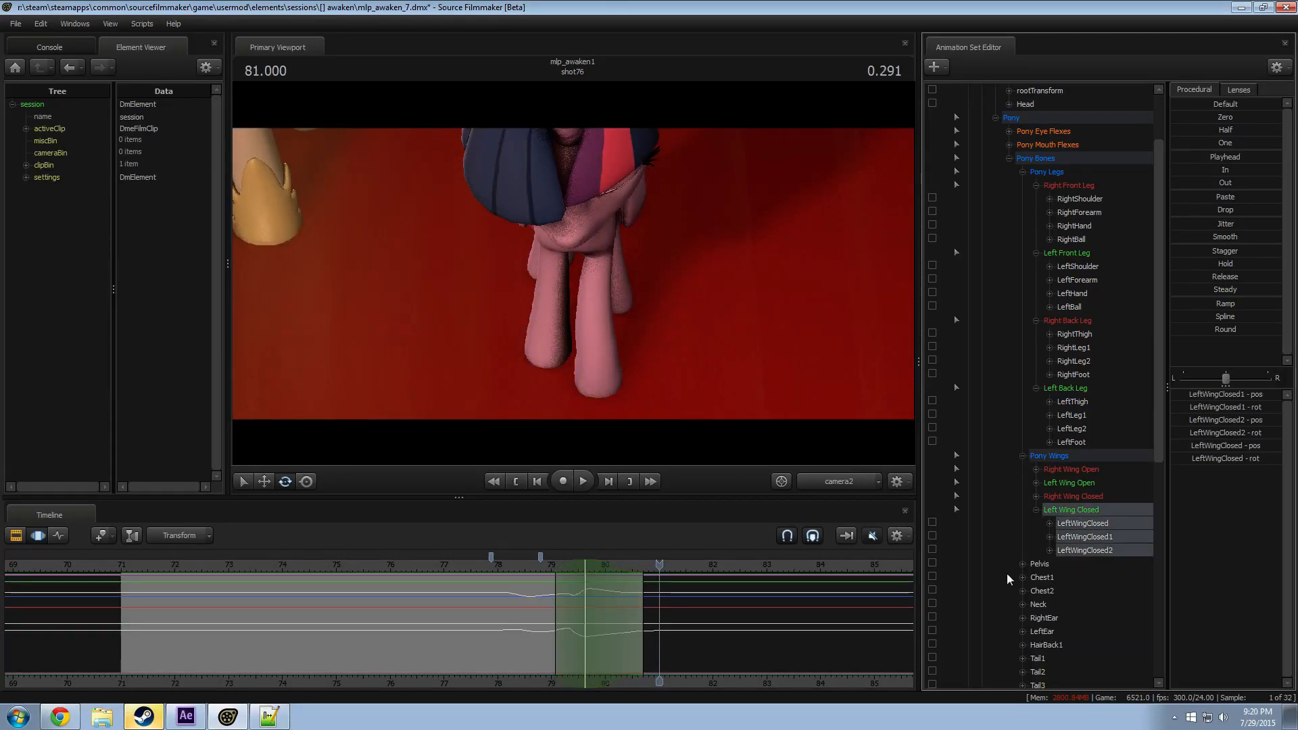
{"action": "scroll", "coordinate": [614, 602], "scroll_direction": "up", "scroll_amount": 2}
{"action": "left_click_drag", "start_coordinate": [608, 603], "coordinate": [672, 605], "text": "shift"}
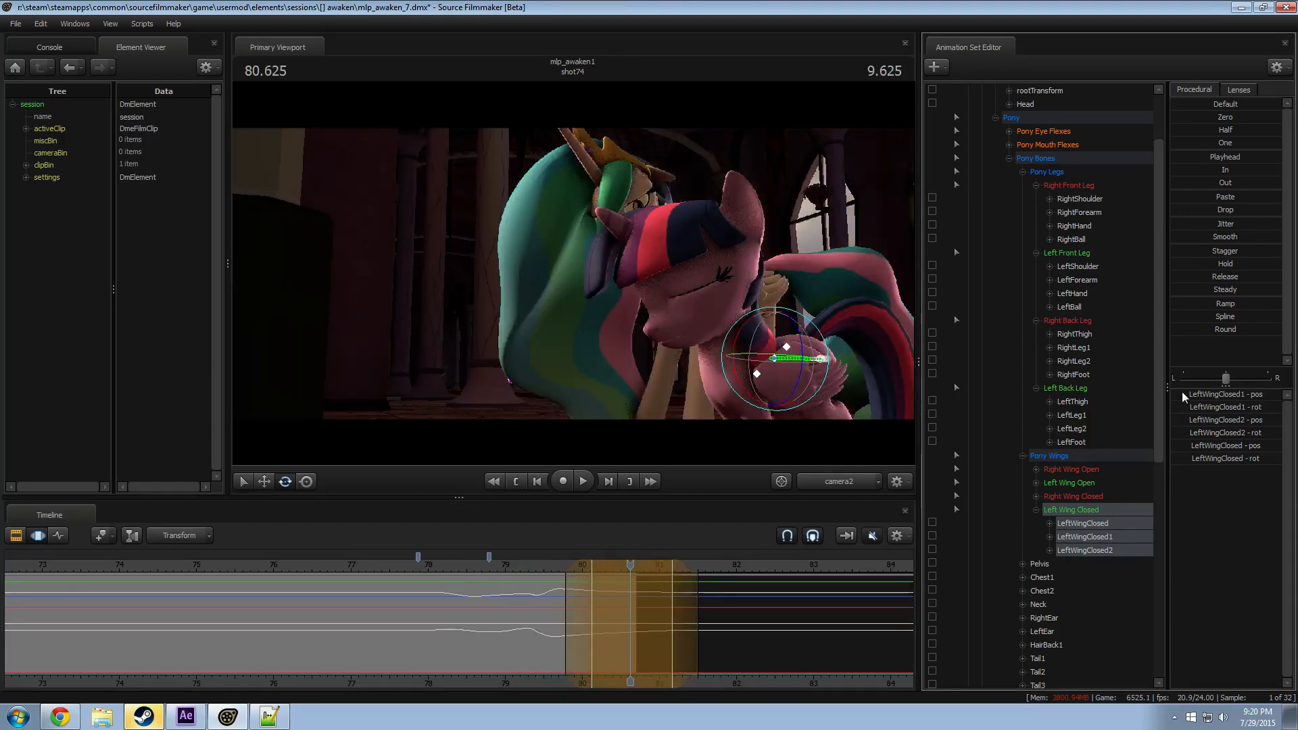
{"action": "left_click", "coordinate": [540, 563]}
{"action": "key", "text": "space"}
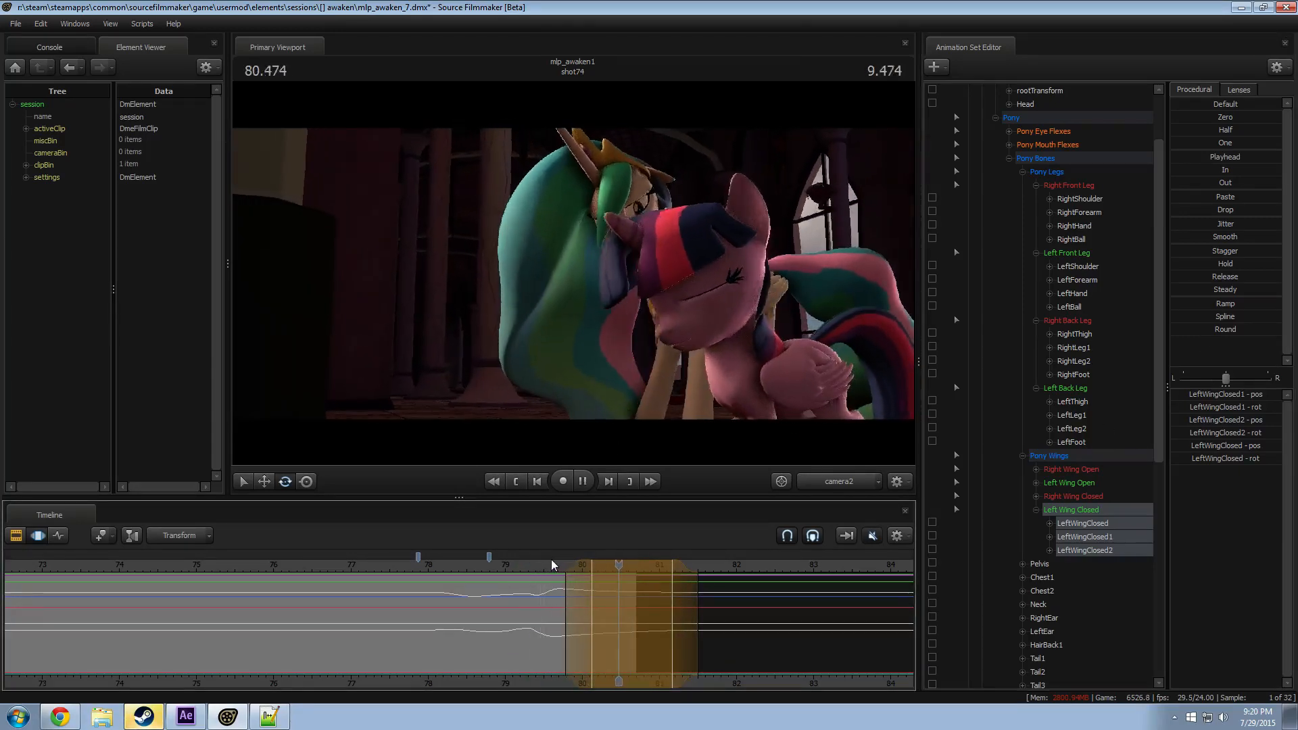
{"action": "key", "text": "space"}
Step: Rotate LeftWingClosed2 around 80.54 s with the falloff spanning about 80 to 81 s, and replay from 79.875 s
{"action": "left_click_drag", "start_coordinate": [609, 603], "coordinate": [625, 604]}
{"action": "left_click", "coordinate": [625, 604], "text": "shift"}
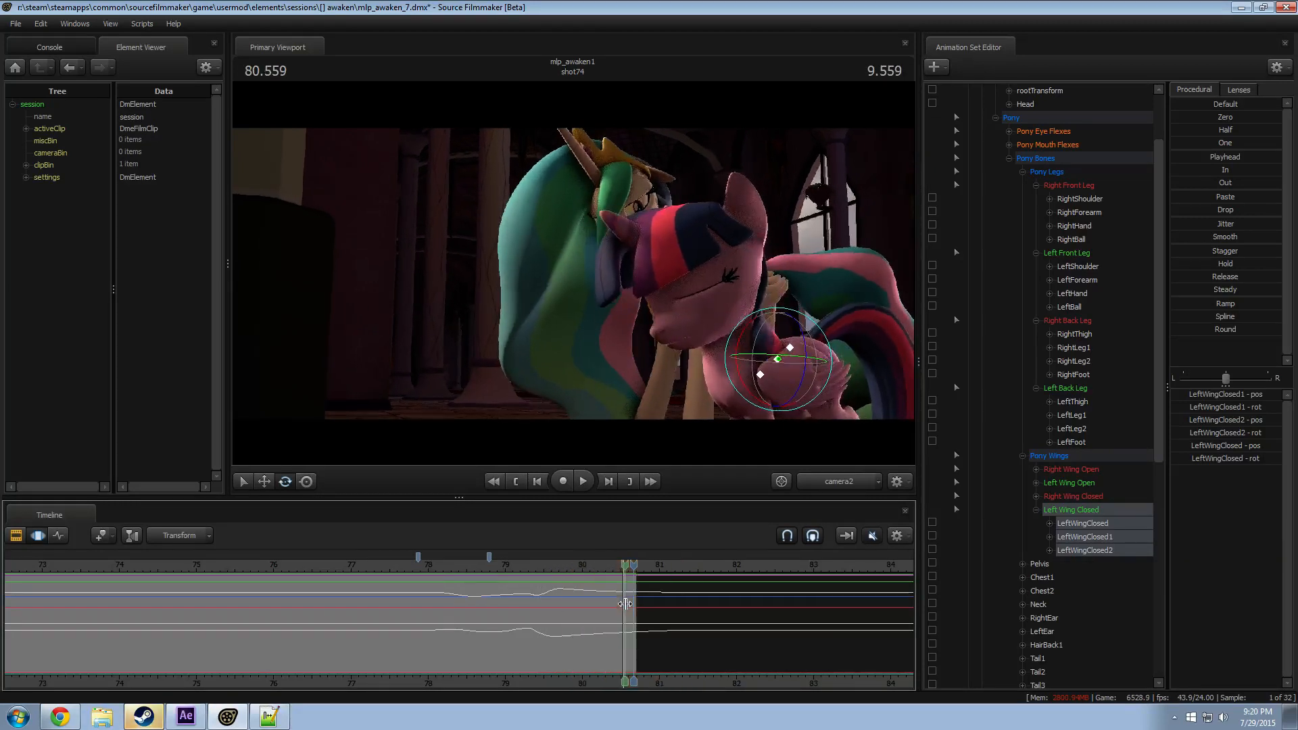
{"action": "scroll", "coordinate": [625, 604], "scroll_direction": "up", "scroll_amount": 4, "text": "shift"}
{"action": "scroll", "coordinate": [625, 603], "scroll_direction": "up", "scroll_amount": 1, "text": "shift"}
{"action": "left_click_drag", "start_coordinate": [762, 369], "coordinate": [719, 400]}
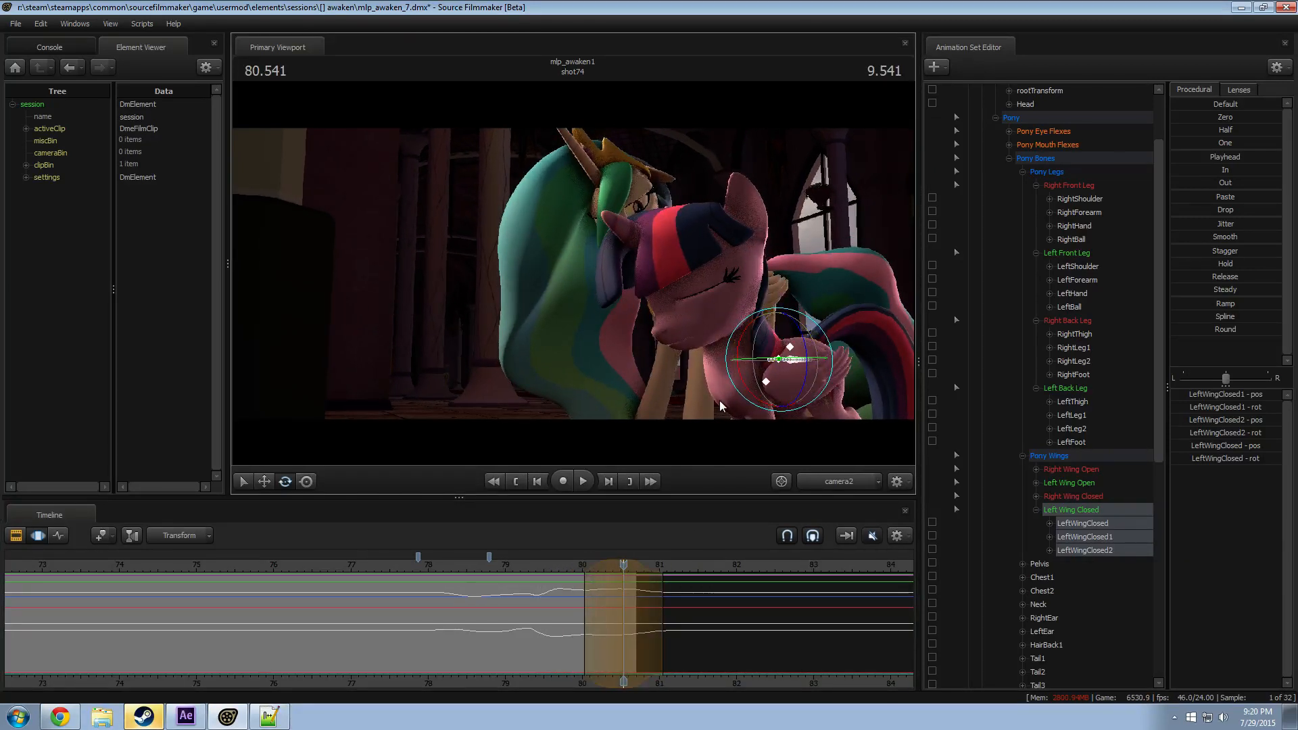
{"action": "key", "text": "ctrl+z"}
{"action": "key", "text": "ctrl"}
{"action": "left_click", "coordinate": [758, 379], "text": "ctrl"}
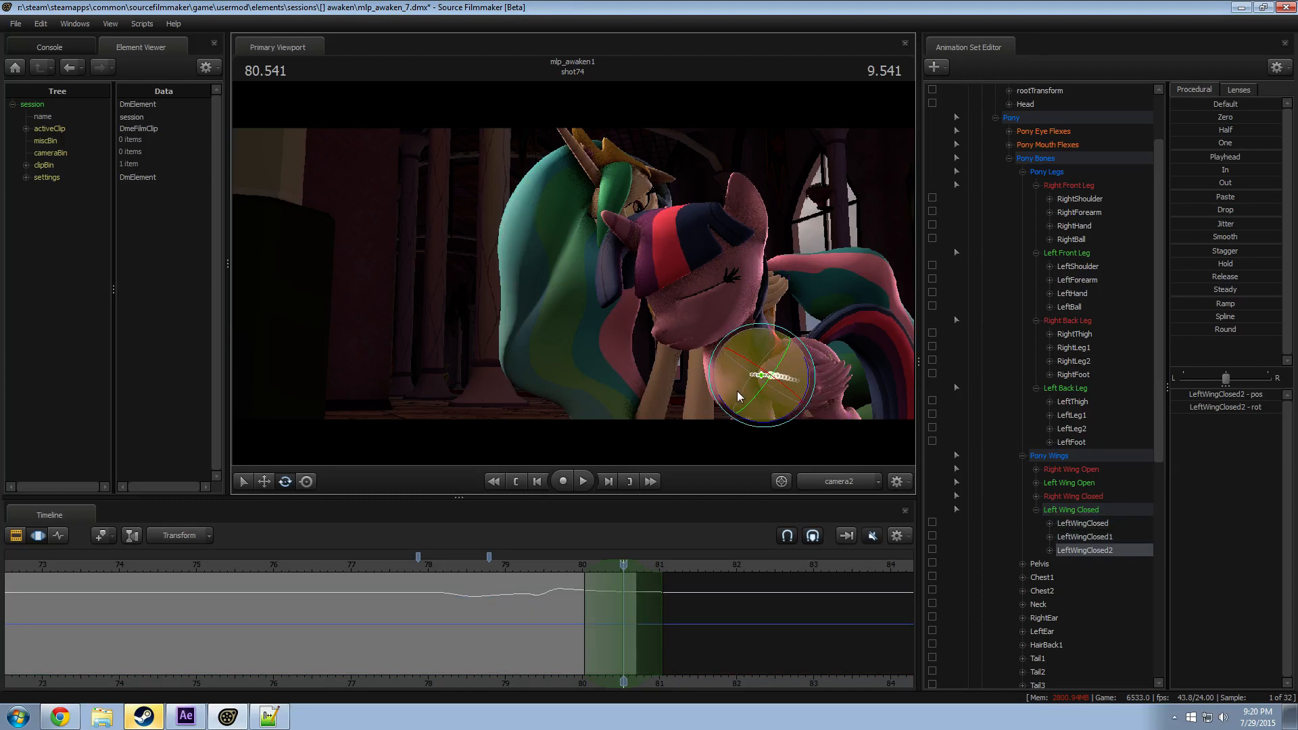
{"action": "left_click_drag", "start_coordinate": [722, 404], "coordinate": [729, 411]}
{"action": "left_click", "coordinate": [572, 564]}
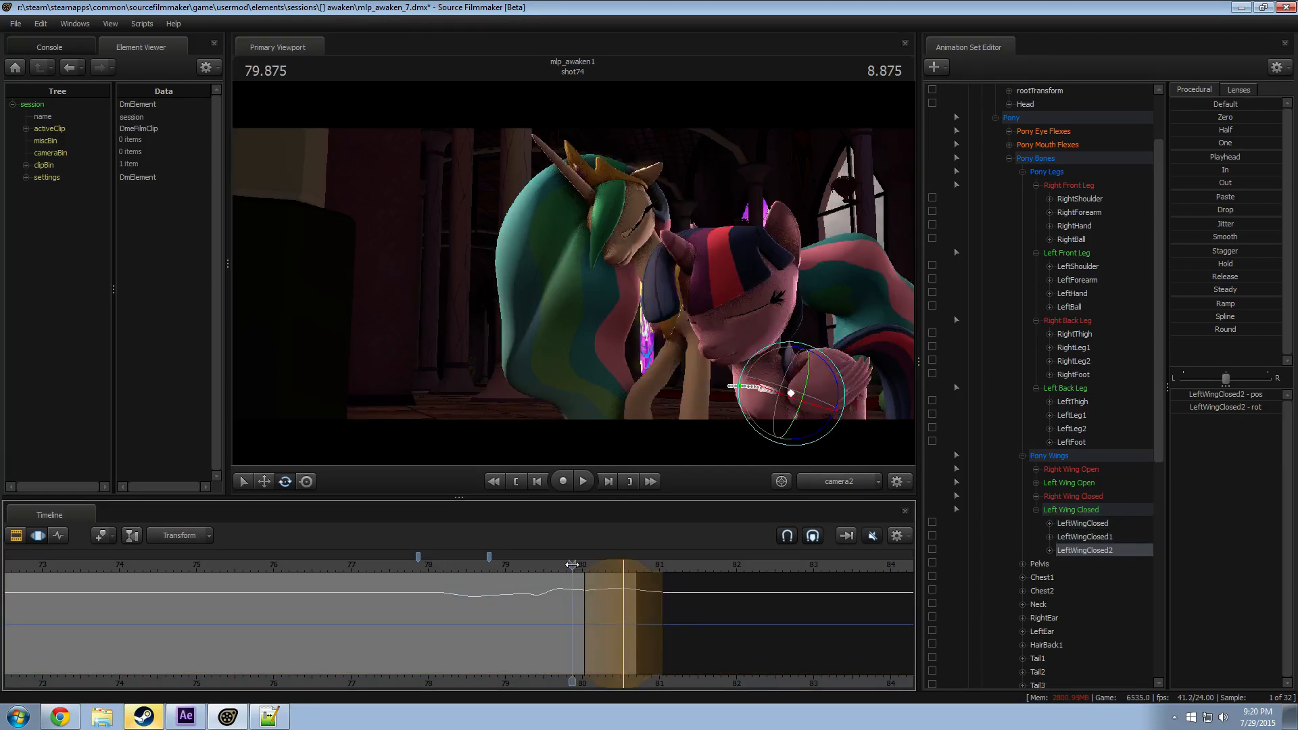
{"action": "key", "text": "space"}
{"action": "key", "text": "space"}
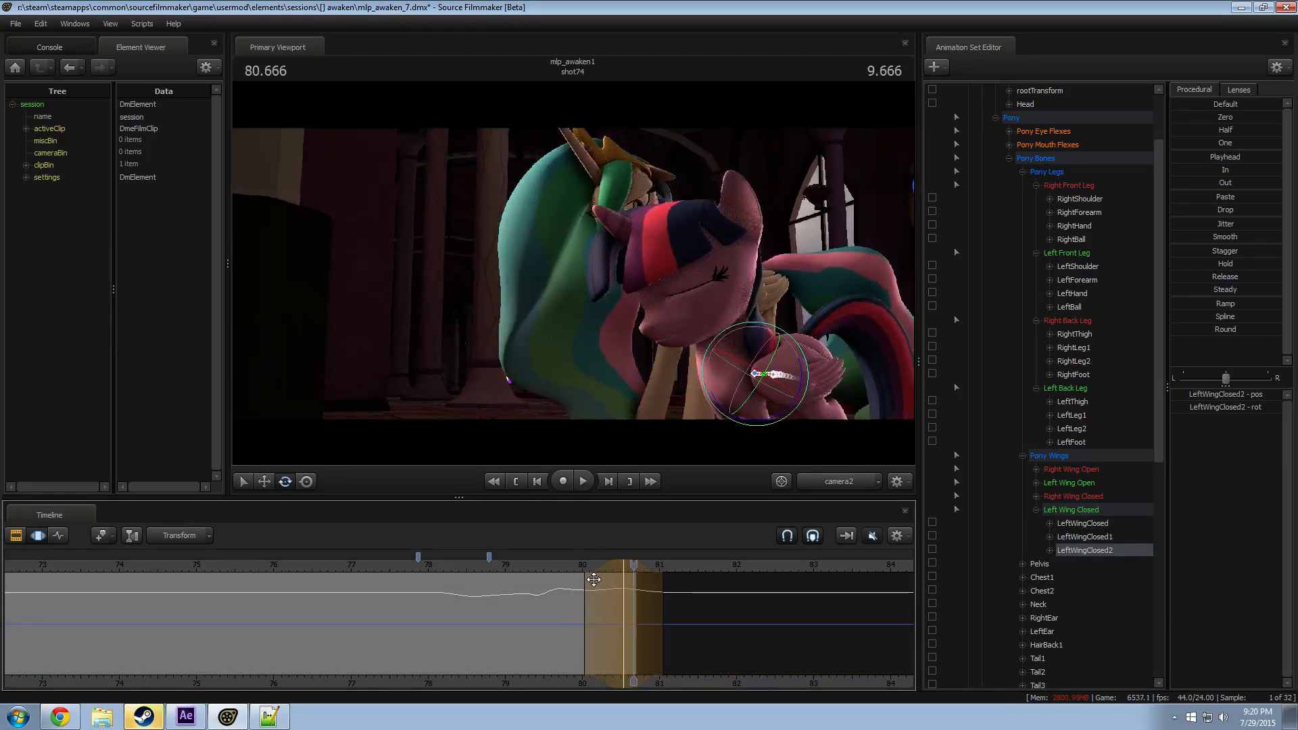
Step: Retime the LeftWingClosed2 rotation to peak at about 80.1 s with falloff from about 79.7 to 81.2 s, replaying from about 79.6 s
{"action": "left_click", "coordinate": [564, 566]}
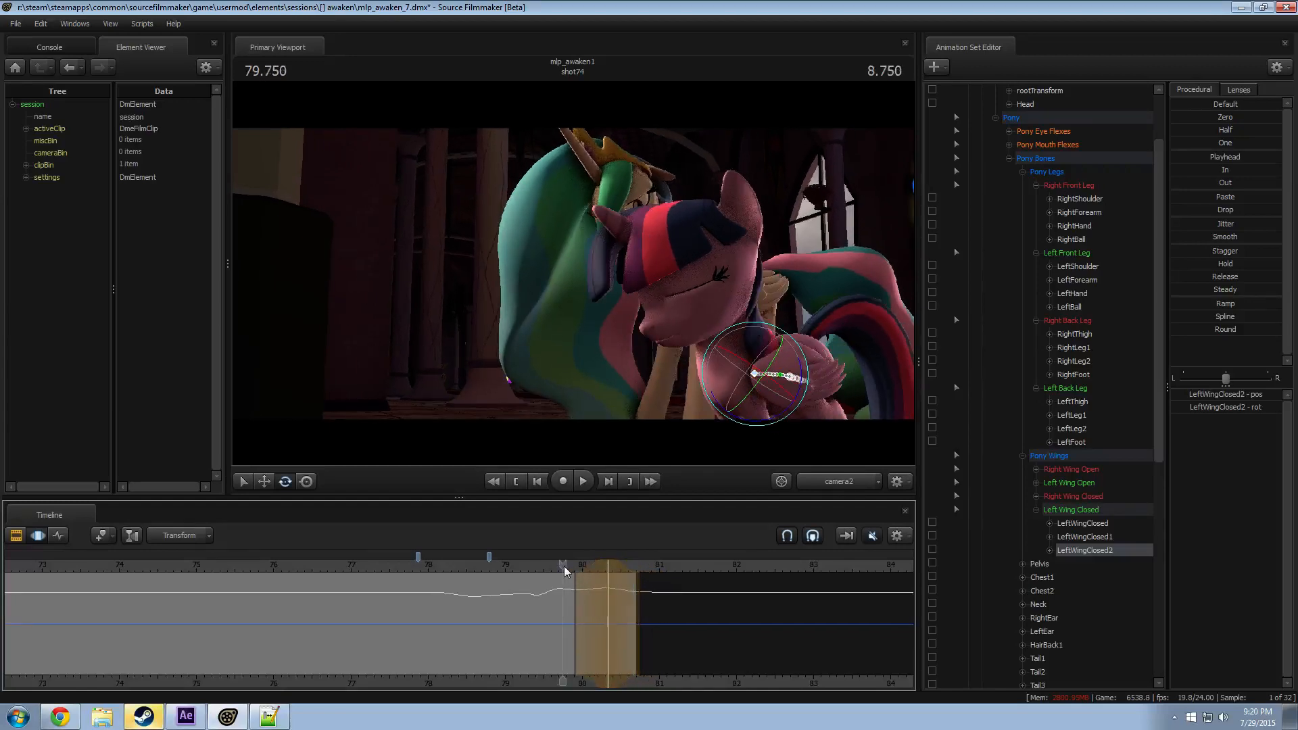
{"action": "key", "text": "space"}
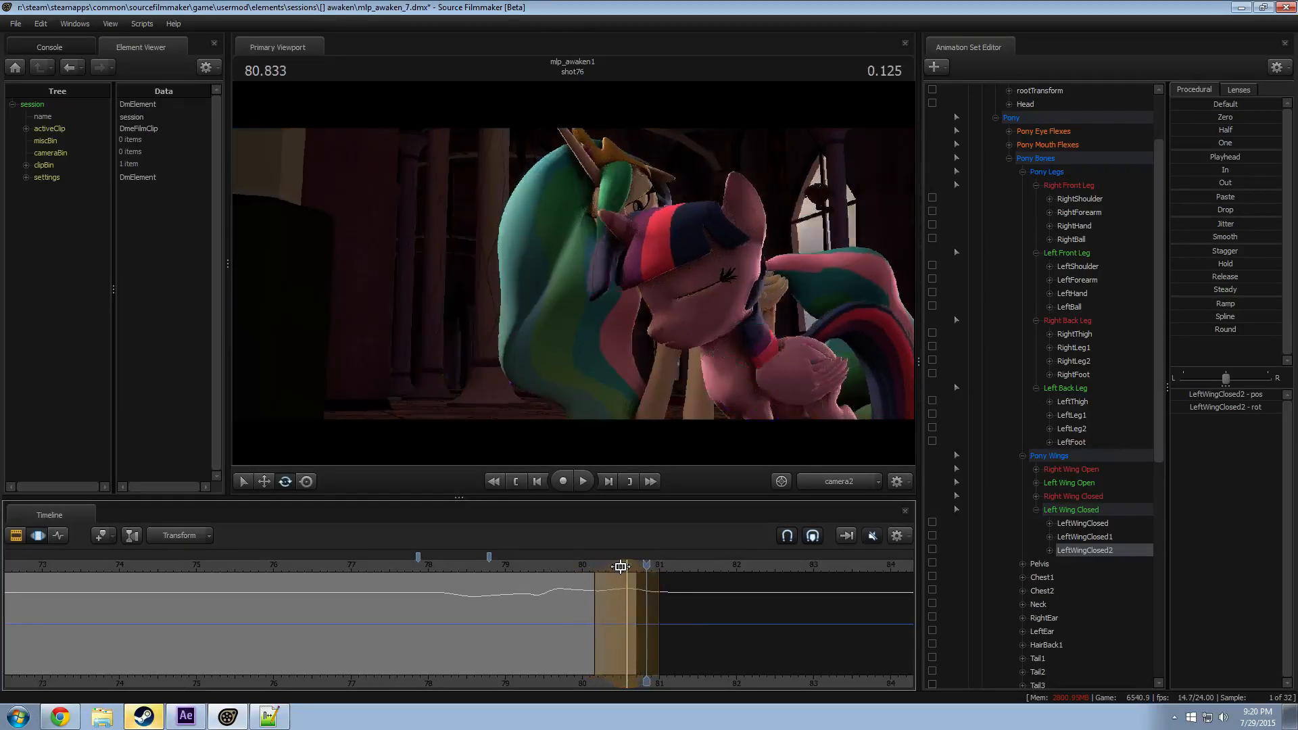
{"action": "left_click", "coordinate": [563, 566]}
{"action": "key", "text": "space"}
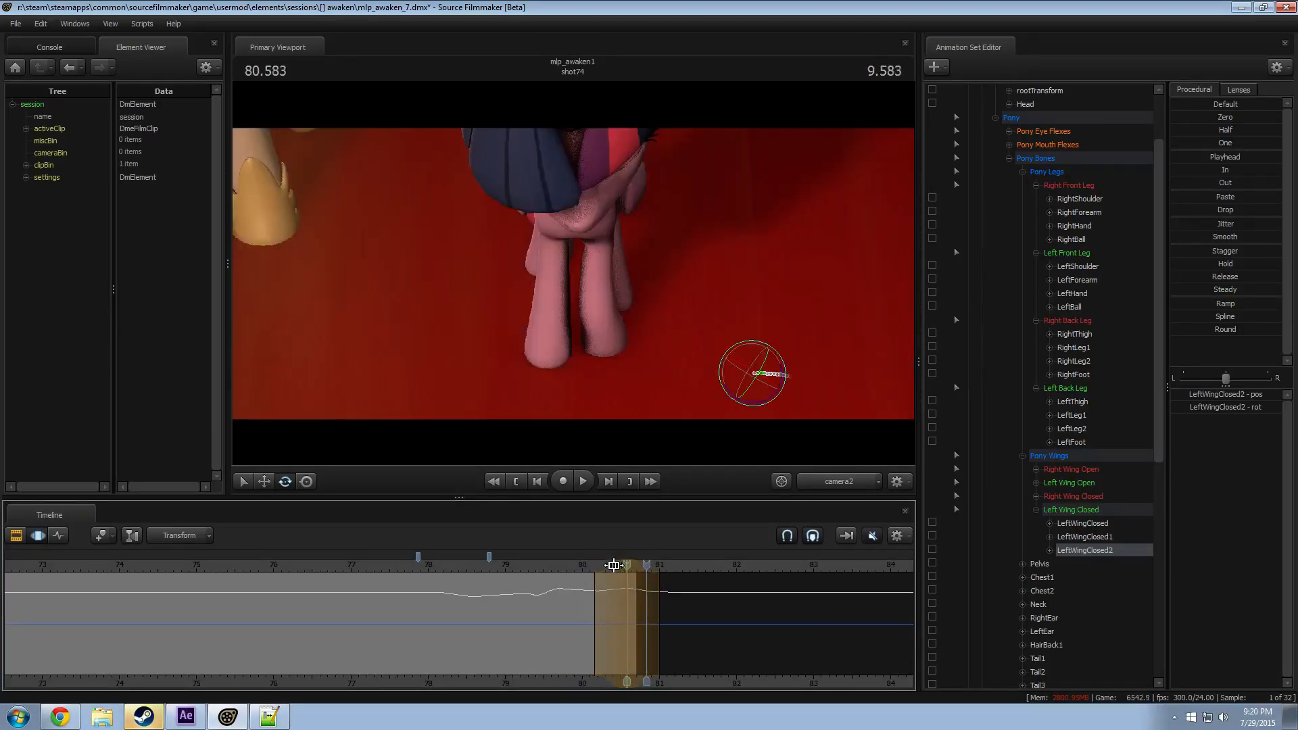
{"action": "left_click_drag", "start_coordinate": [615, 565], "coordinate": [640, 594]}
{"action": "left_click", "coordinate": [549, 571]}
{"action": "key", "text": "space"}
{"action": "key", "text": "space"}
{"action": "left_click", "coordinate": [548, 567]}
{"action": "key", "text": "space"}
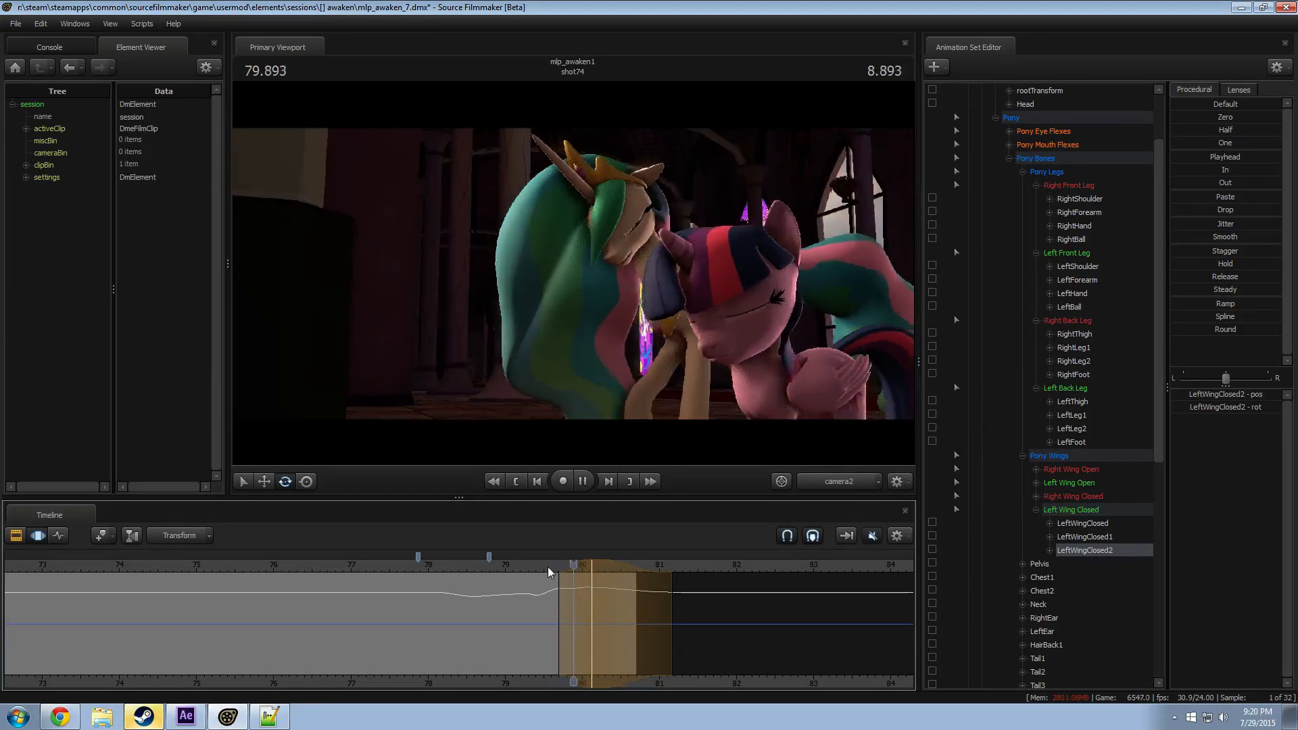
Step: Replay the end of shot74 repeatedly from points between about 77.4 and 79.2 s to check the wing and tail follow-through
{"action": "left_click", "coordinate": [500, 568]}
{"action": "key", "text": "space"}
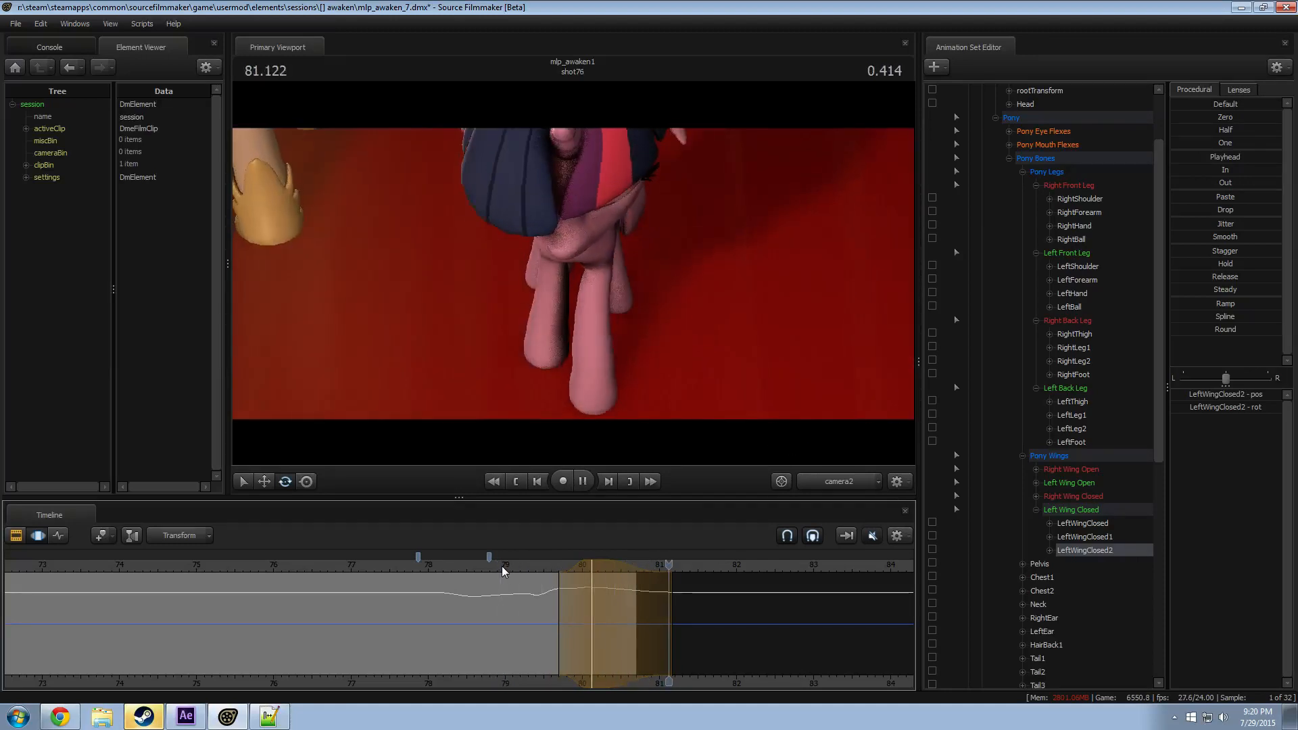
{"action": "key", "text": "space"}
{"action": "key", "text": "F2"}
{"action": "key", "text": "F3"}
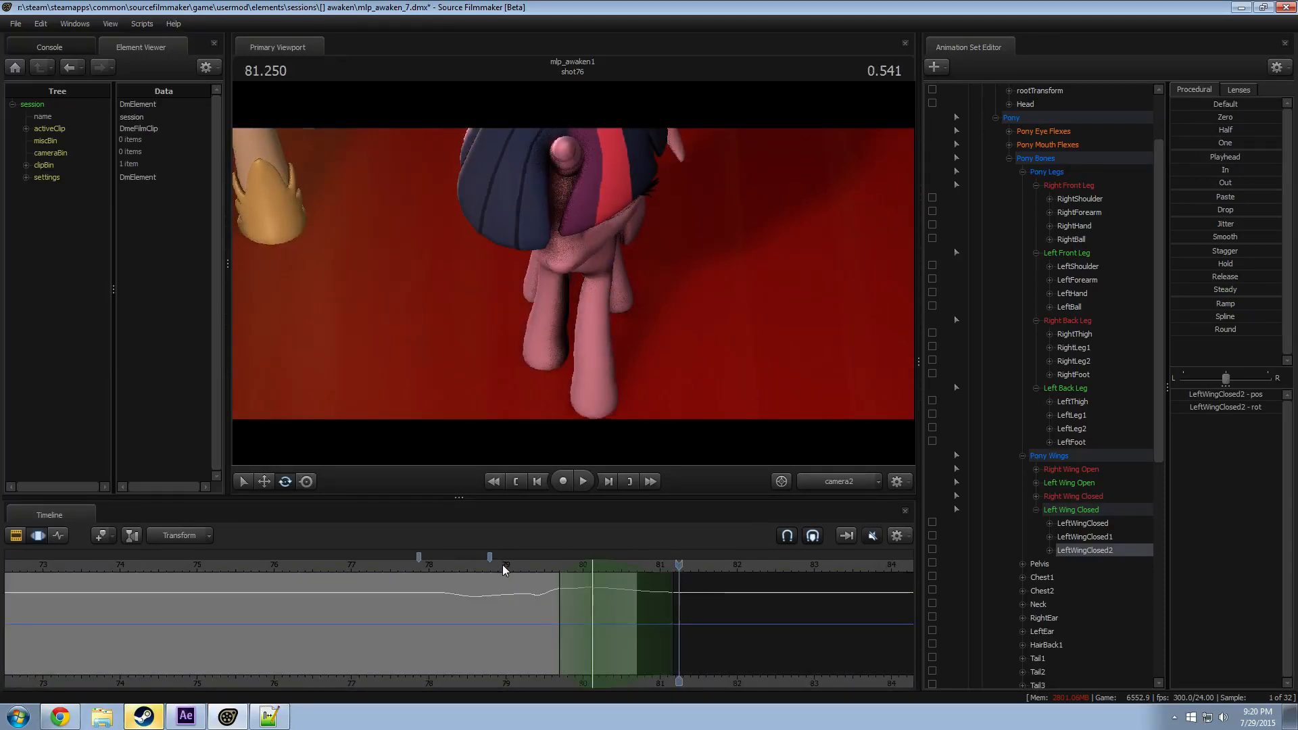
{"action": "scroll", "coordinate": [502, 565], "scroll_direction": "down", "scroll_amount": 2}
{"action": "left_click_drag", "start_coordinate": [549, 570], "coordinate": [473, 570]}
{"action": "key", "text": "space"}
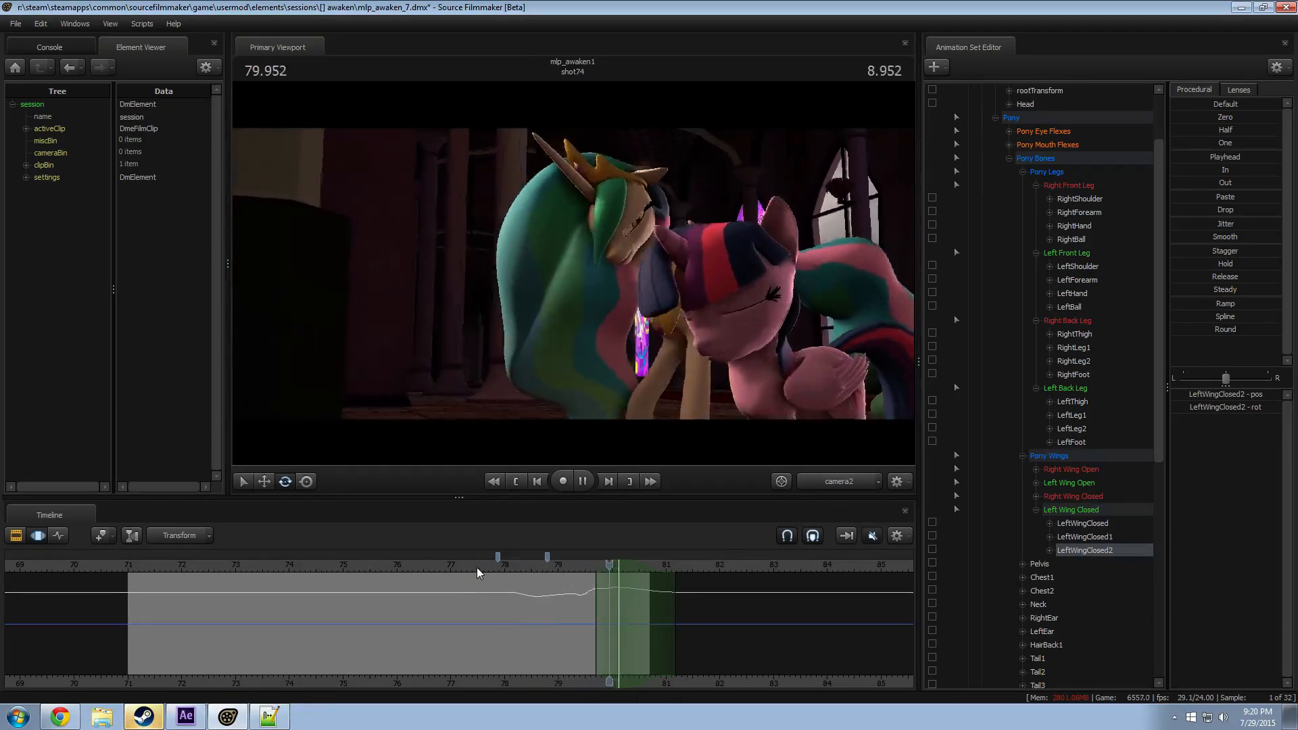
{"action": "left_click", "coordinate": [530, 565]}
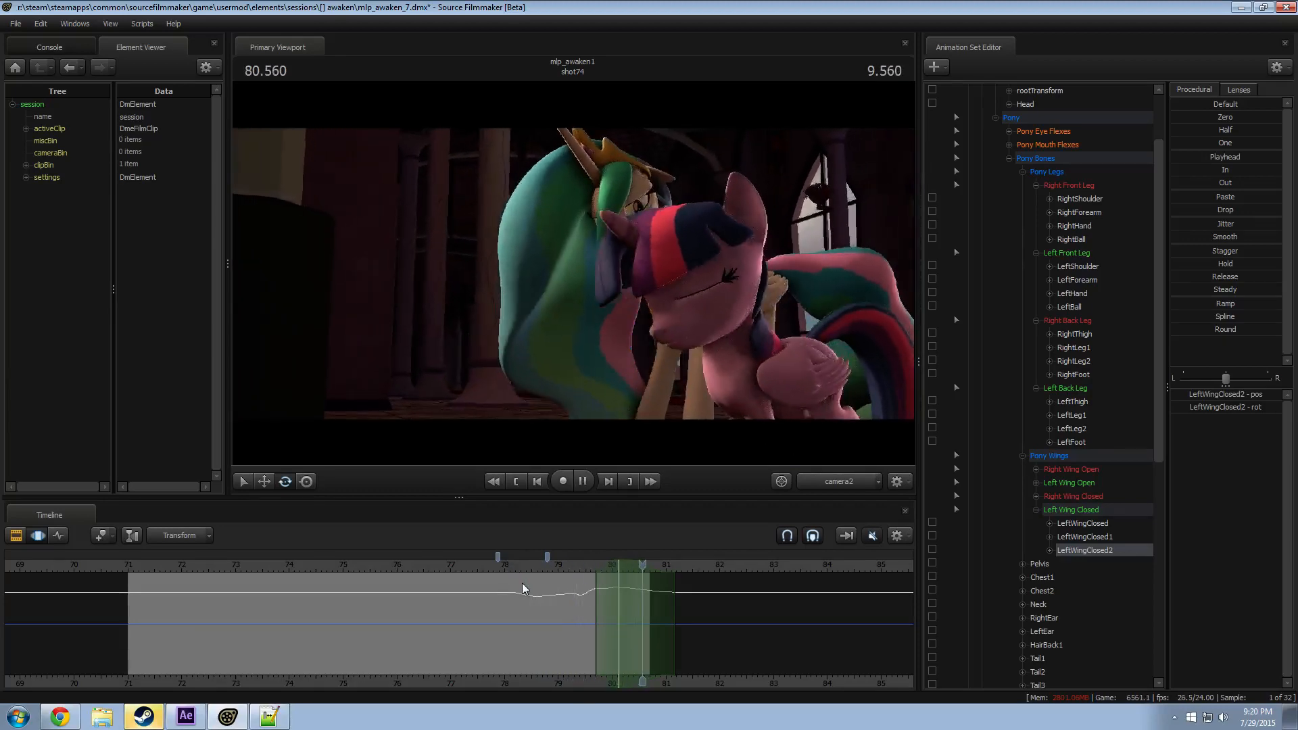
{"action": "left_click", "coordinate": [566, 564]}
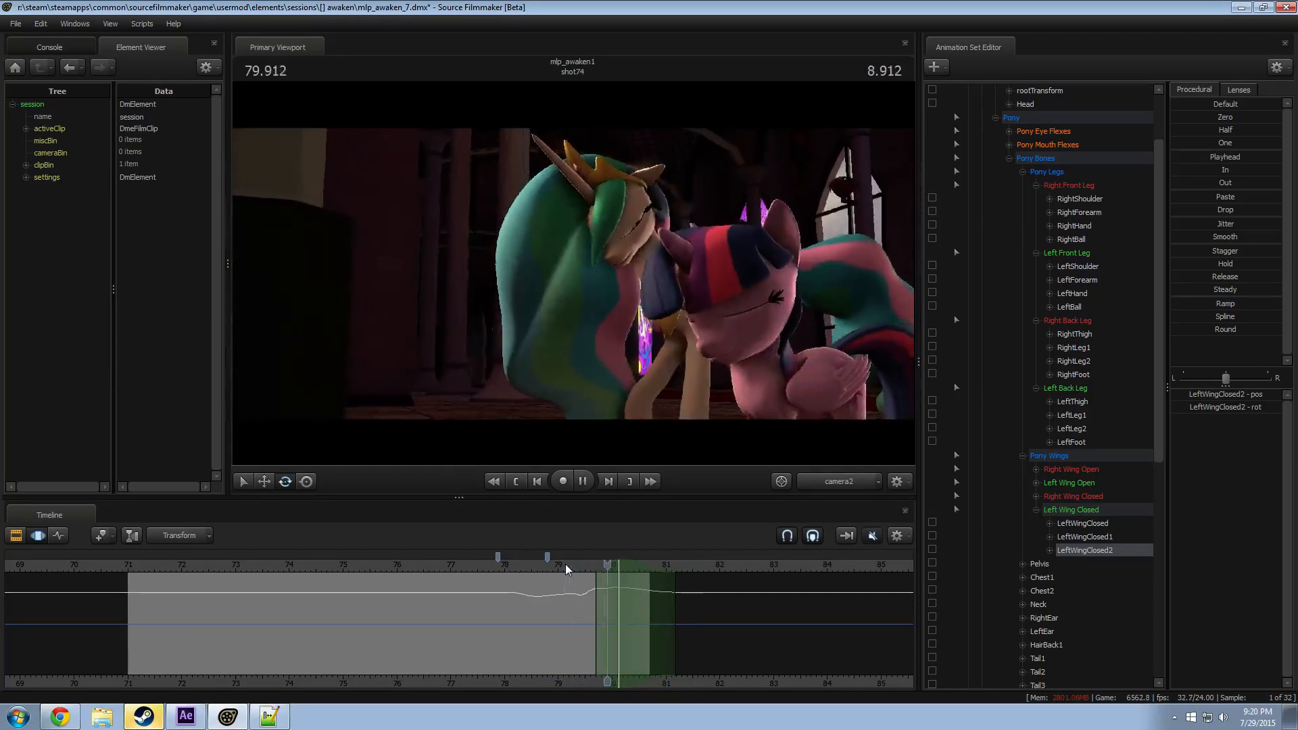
{"action": "left_click_drag", "start_coordinate": [565, 564], "coordinate": [493, 568]}
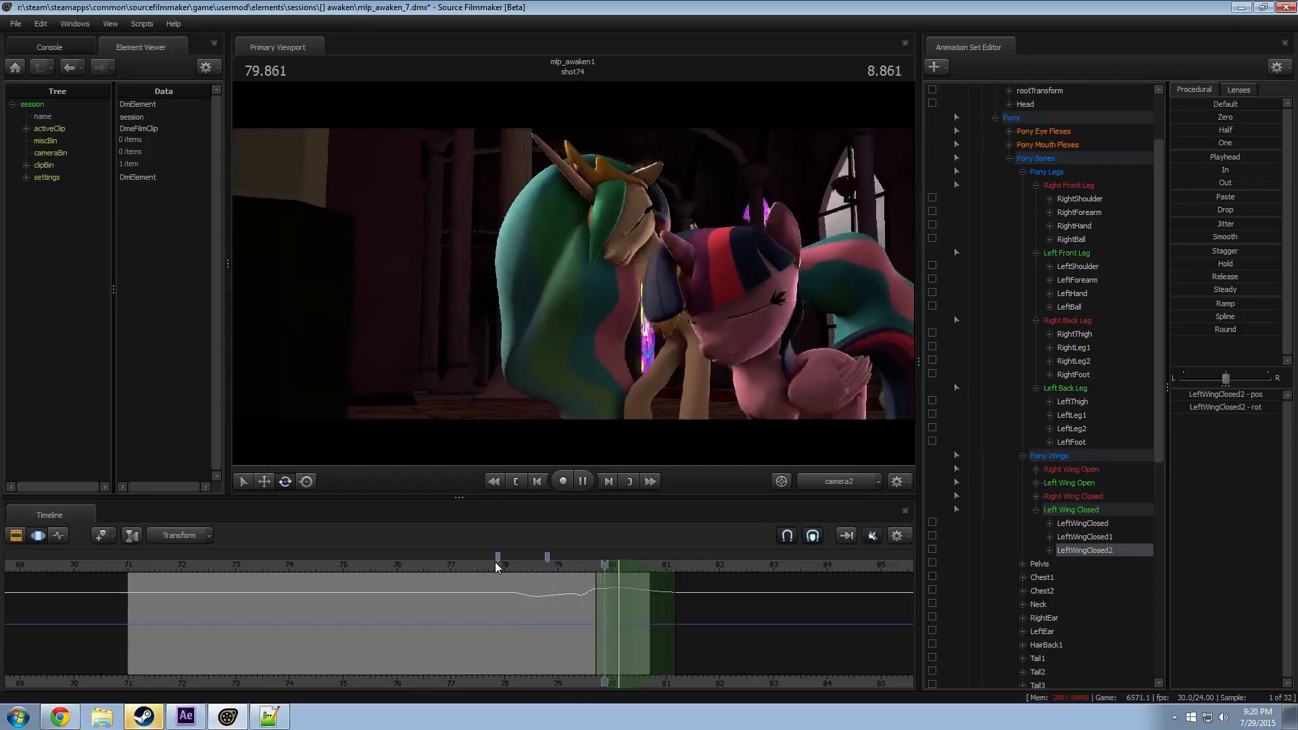
{"action": "key", "text": "space"}
{"action": "key", "text": "space"}
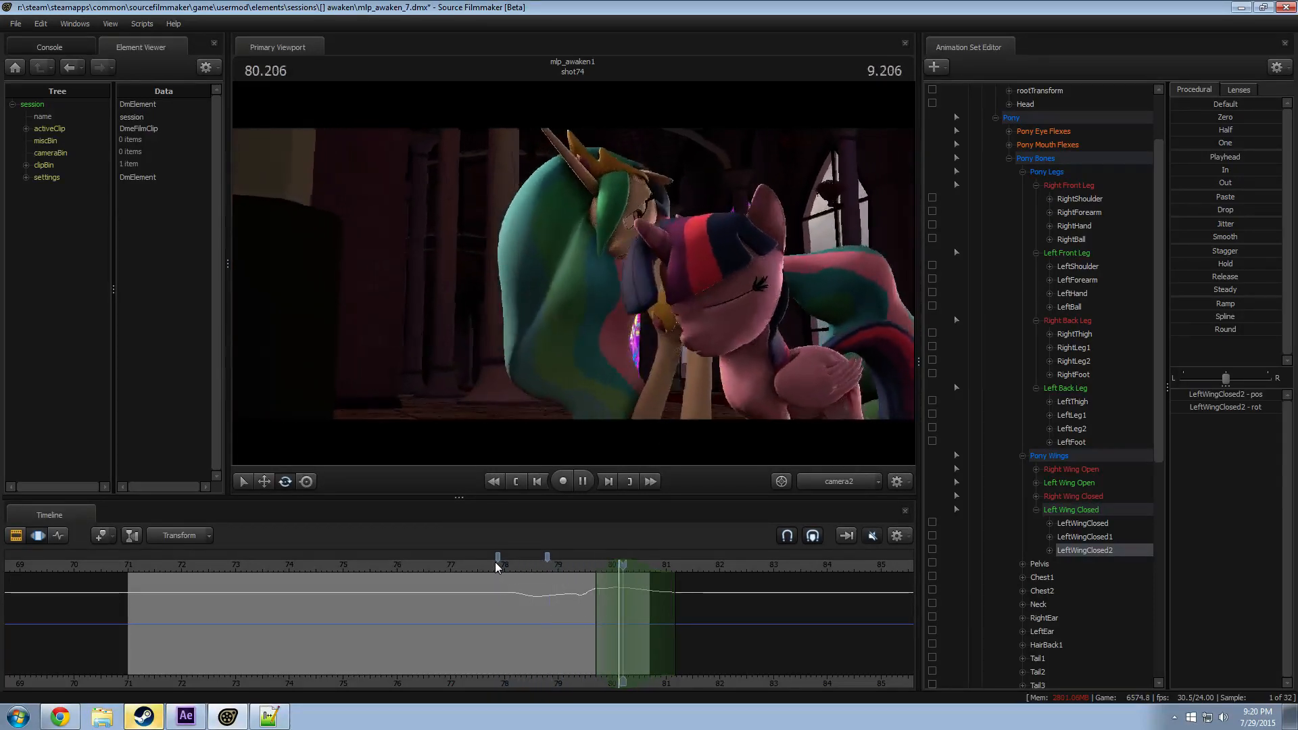
{"action": "key", "text": "space"}
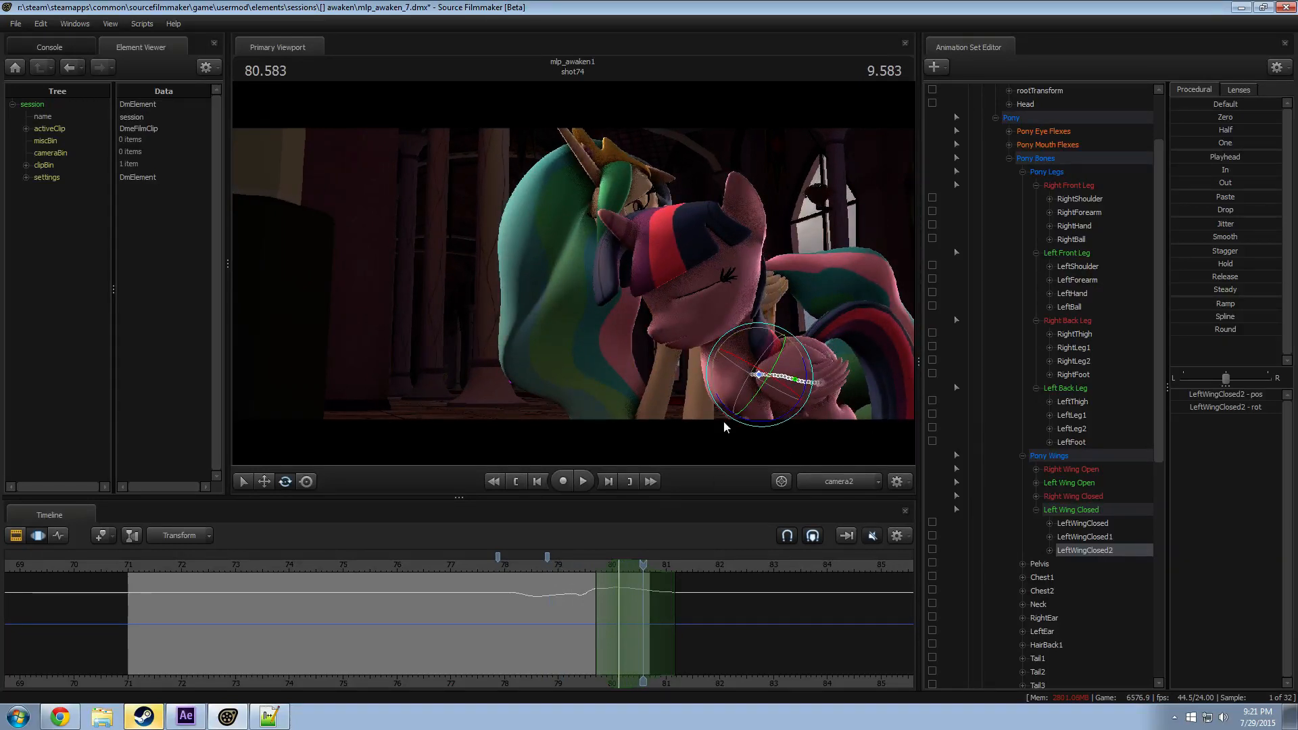
Step: Return to 78.75 s and select the whole Twilight animation set
{"action": "left_click_drag", "start_coordinate": [581, 564], "coordinate": [546, 561]}
{"action": "right_click", "coordinate": [1042, 156]}
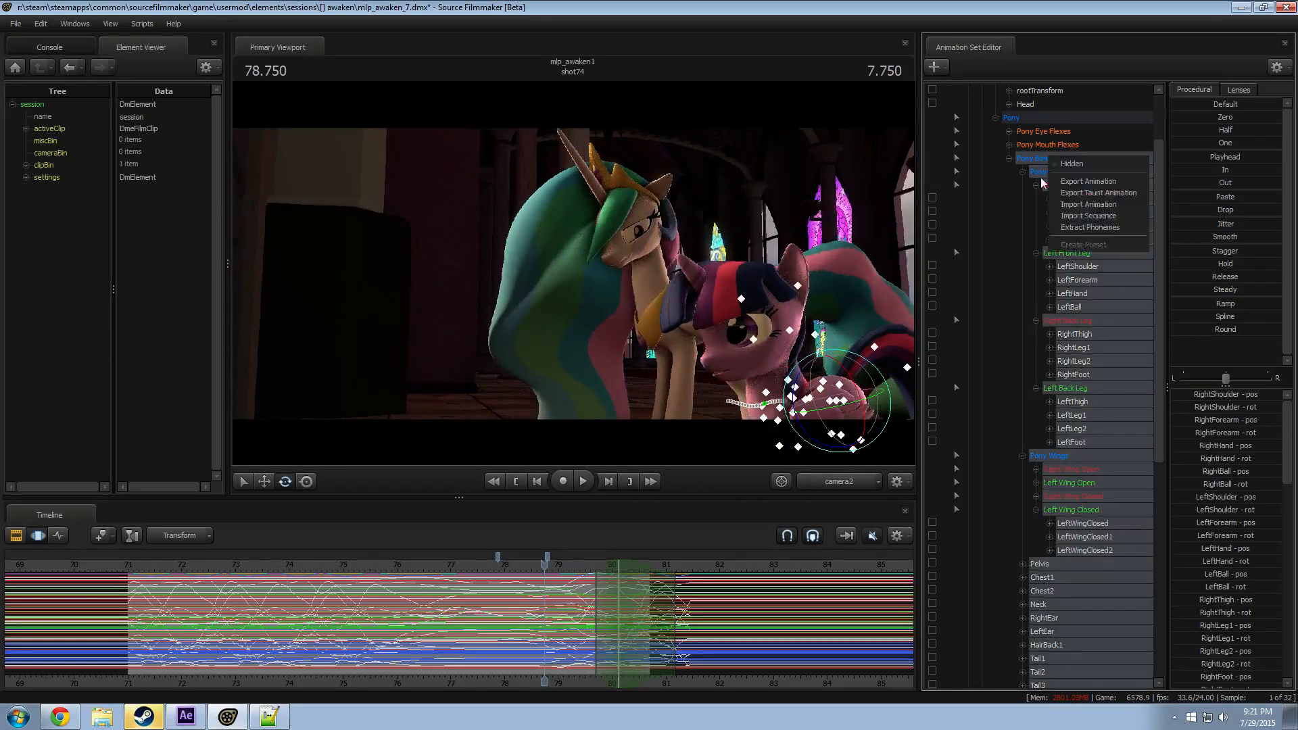
{"action": "scroll", "coordinate": [1036, 172], "scroll_direction": "up", "scroll_amount": 2}
{"action": "right_click", "coordinate": [1026, 128]}
{"action": "mouse_move", "coordinate": [1079, 292]}
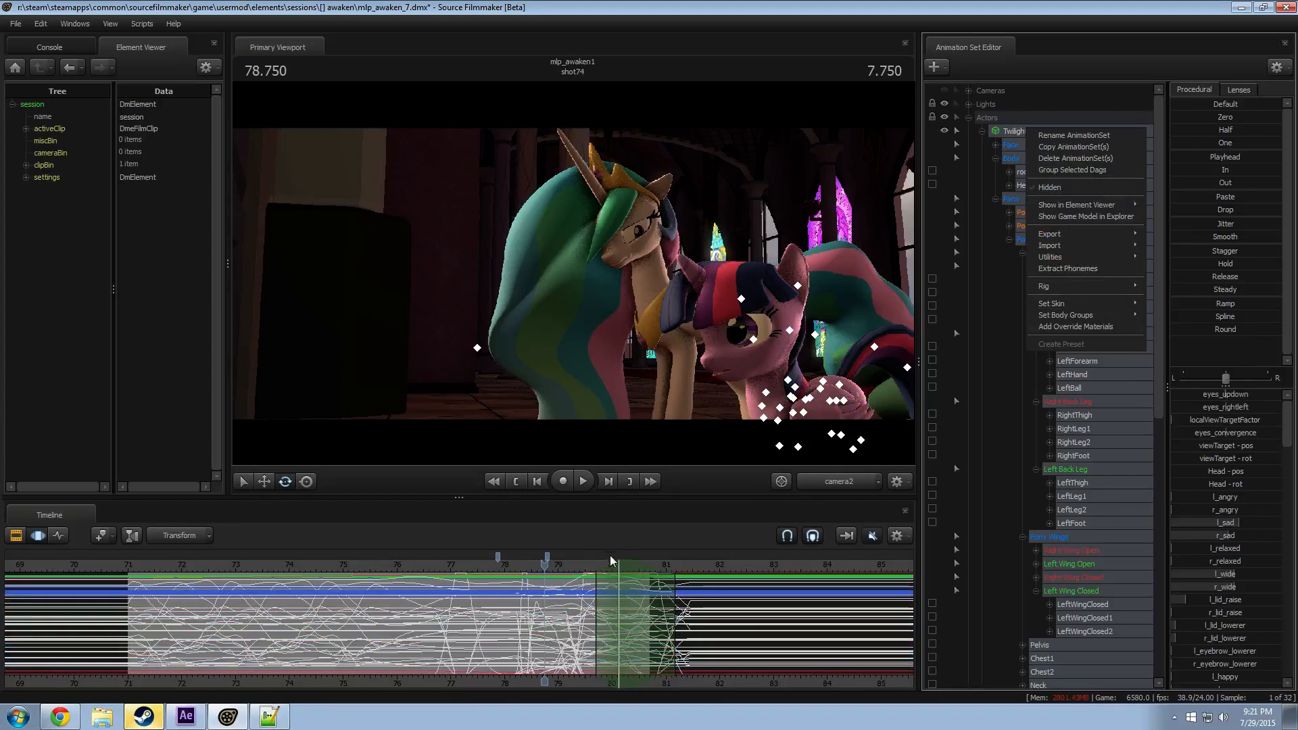
Step: Change the clip color of shot74 to green by setting its red value to 0
{"action": "key", "text": "F2"}
{"action": "right_click", "coordinate": [477, 607]}
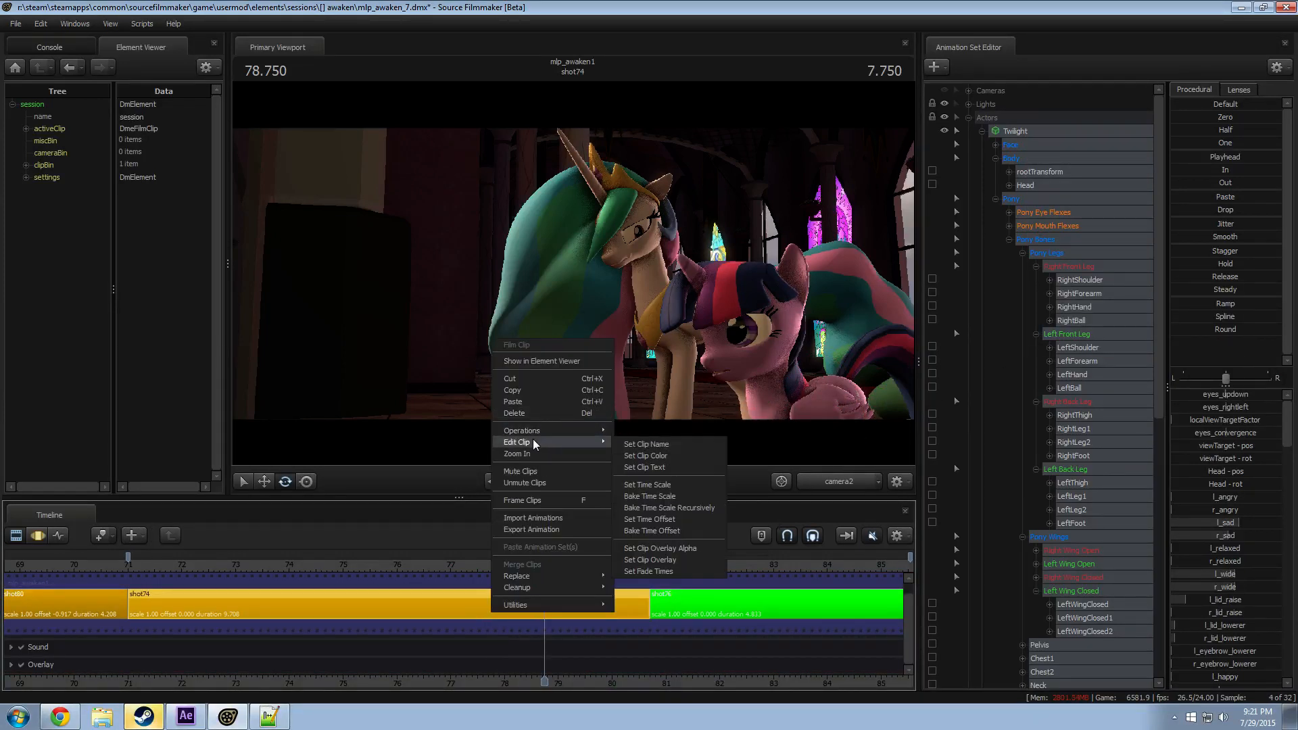
{"action": "mouse_move", "coordinate": [562, 441]}
{"action": "left_click", "coordinate": [680, 455]}
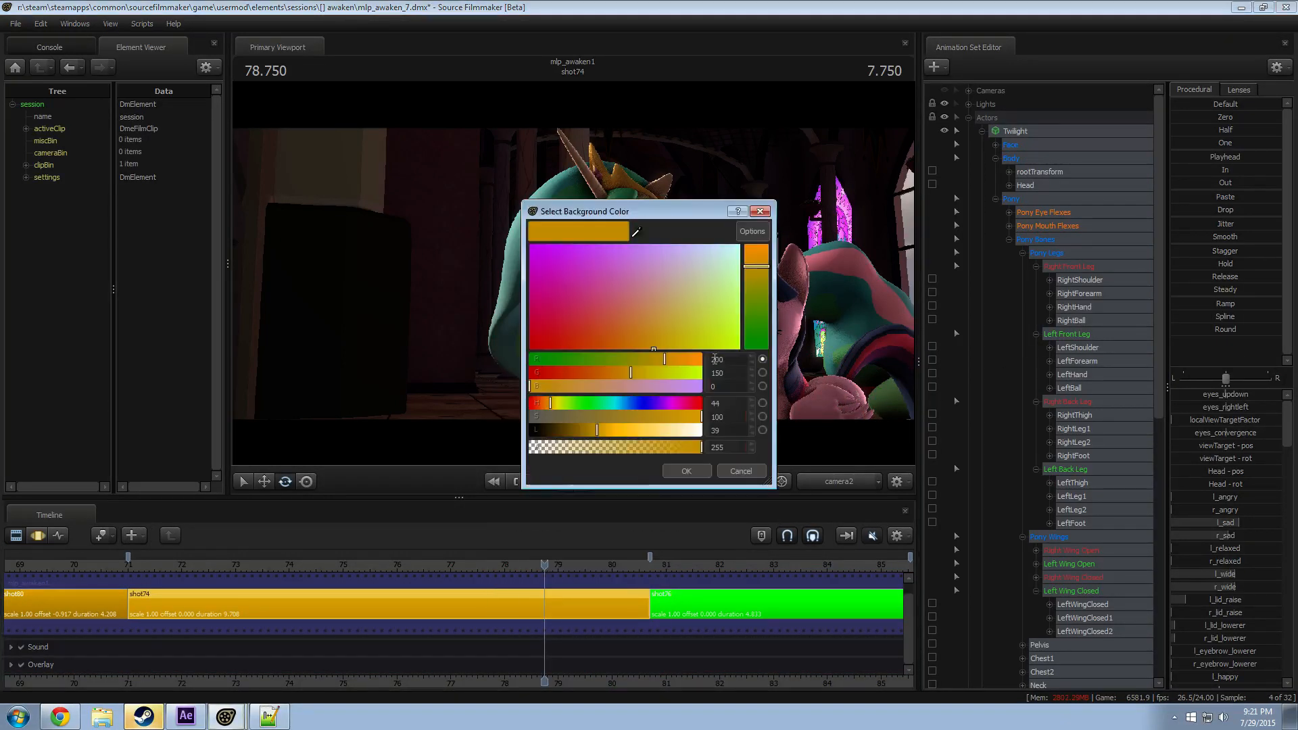
{"action": "type", "text": "0"}
{"action": "key", "text": "Return"}
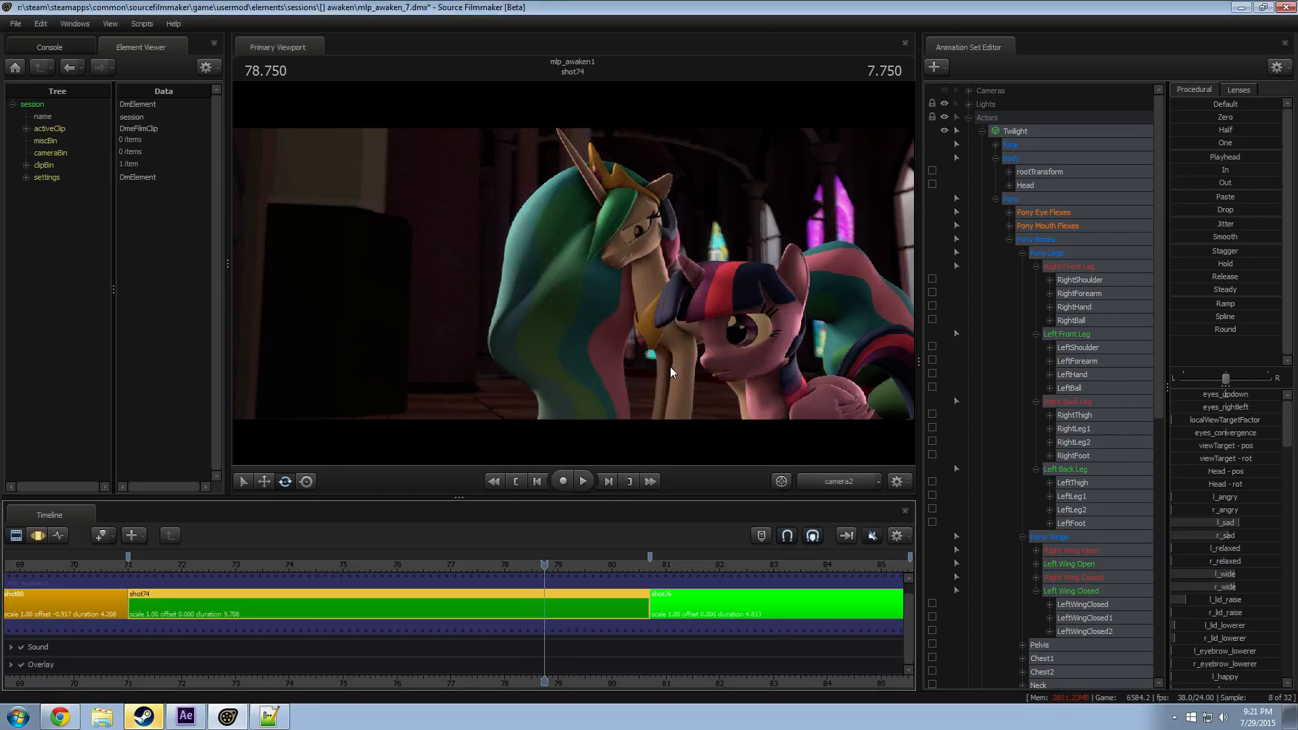
Step: Select all time for Twilight, collapse Pony Bones and the Celestia set, and browse Twilight's animation set commands
{"action": "key", "text": "F3"}
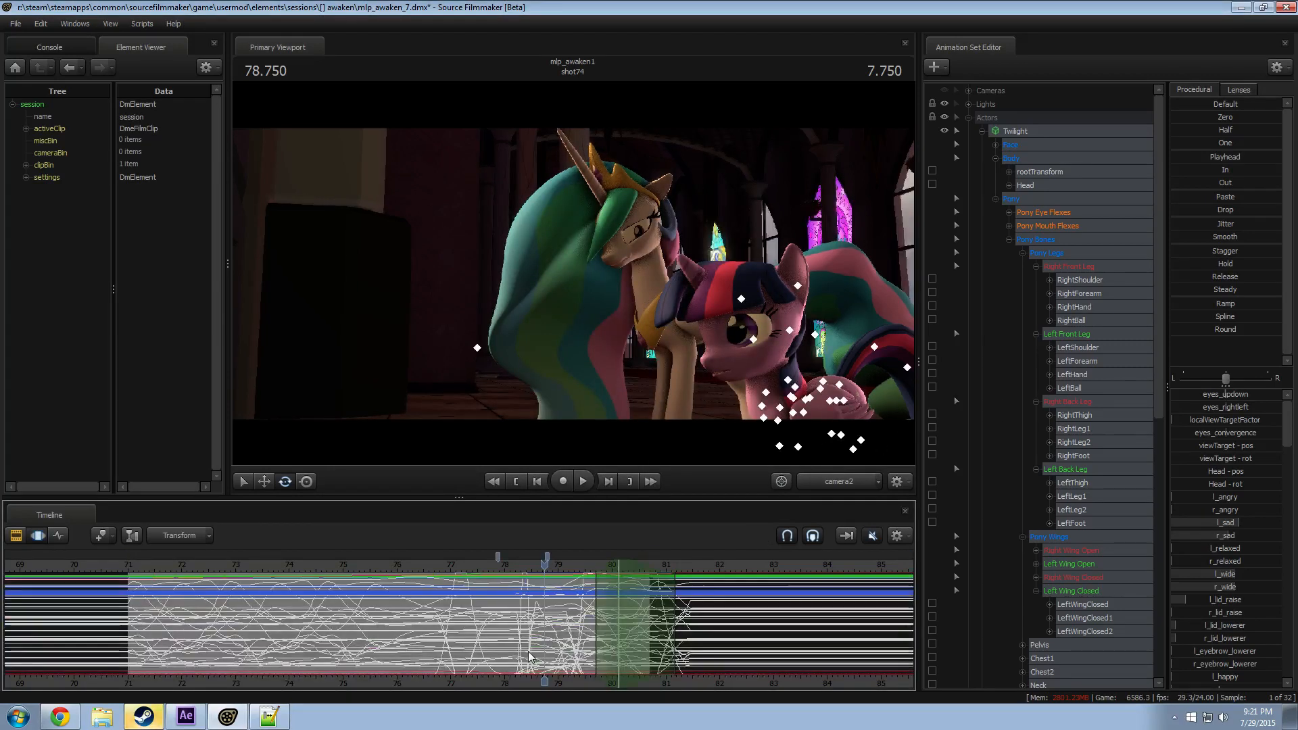
{"action": "key", "text": "ctrl+a"}
{"action": "left_click", "coordinate": [1009, 240]}
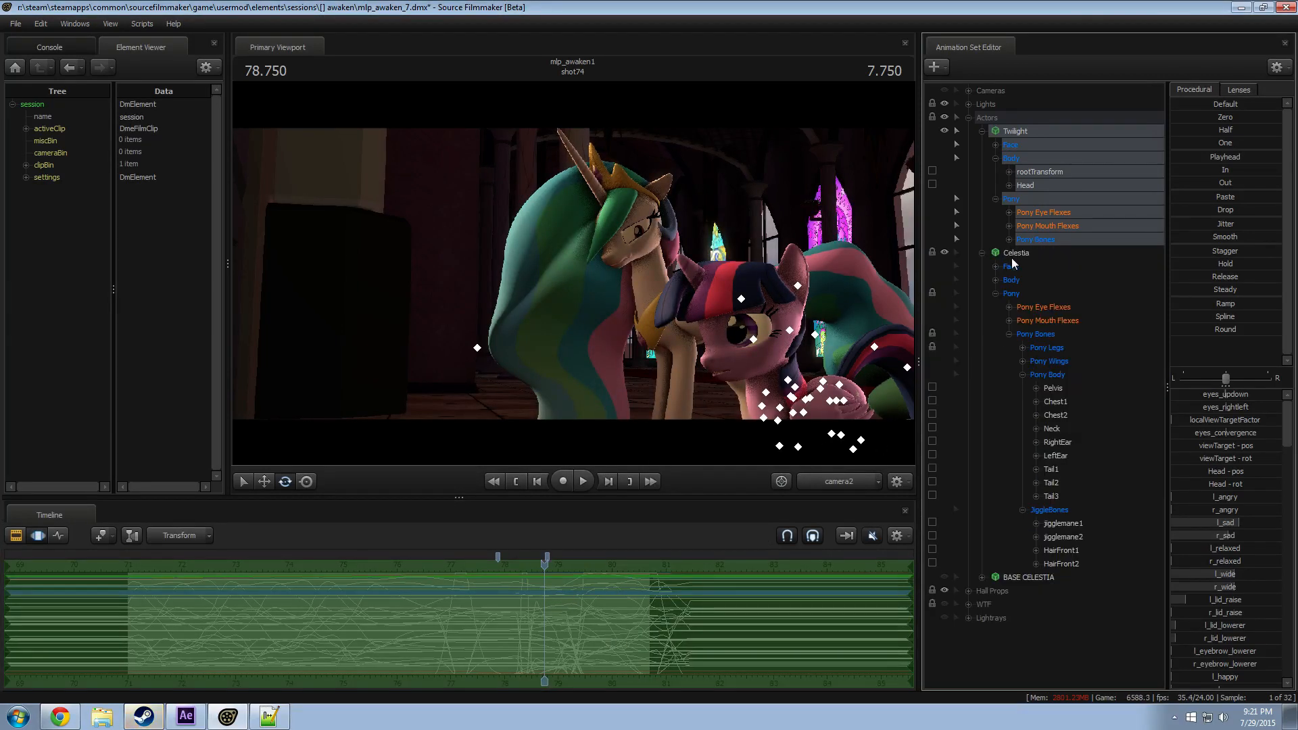
{"action": "left_click", "coordinate": [982, 253]}
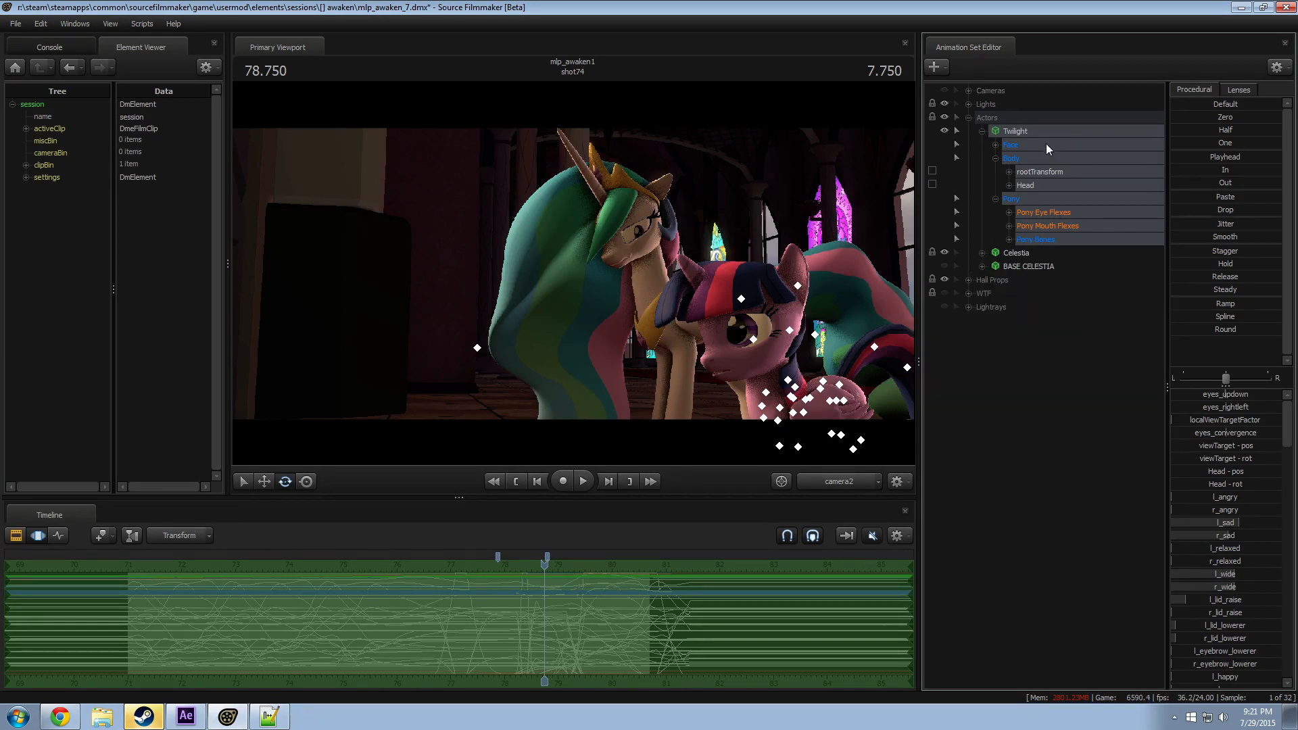
{"action": "right_click", "coordinate": [1045, 143]}
{"action": "mouse_move", "coordinate": [1092, 214]}
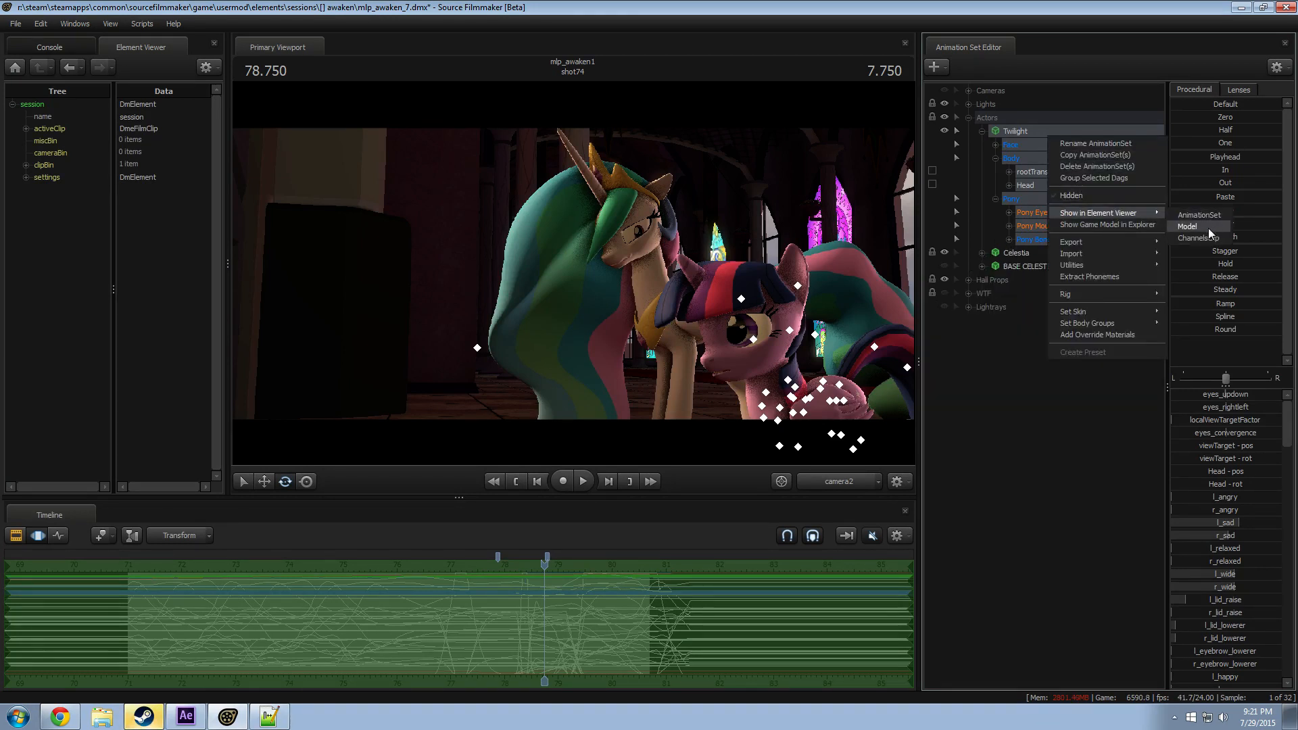
{"action": "left_click", "coordinate": [1206, 288]}
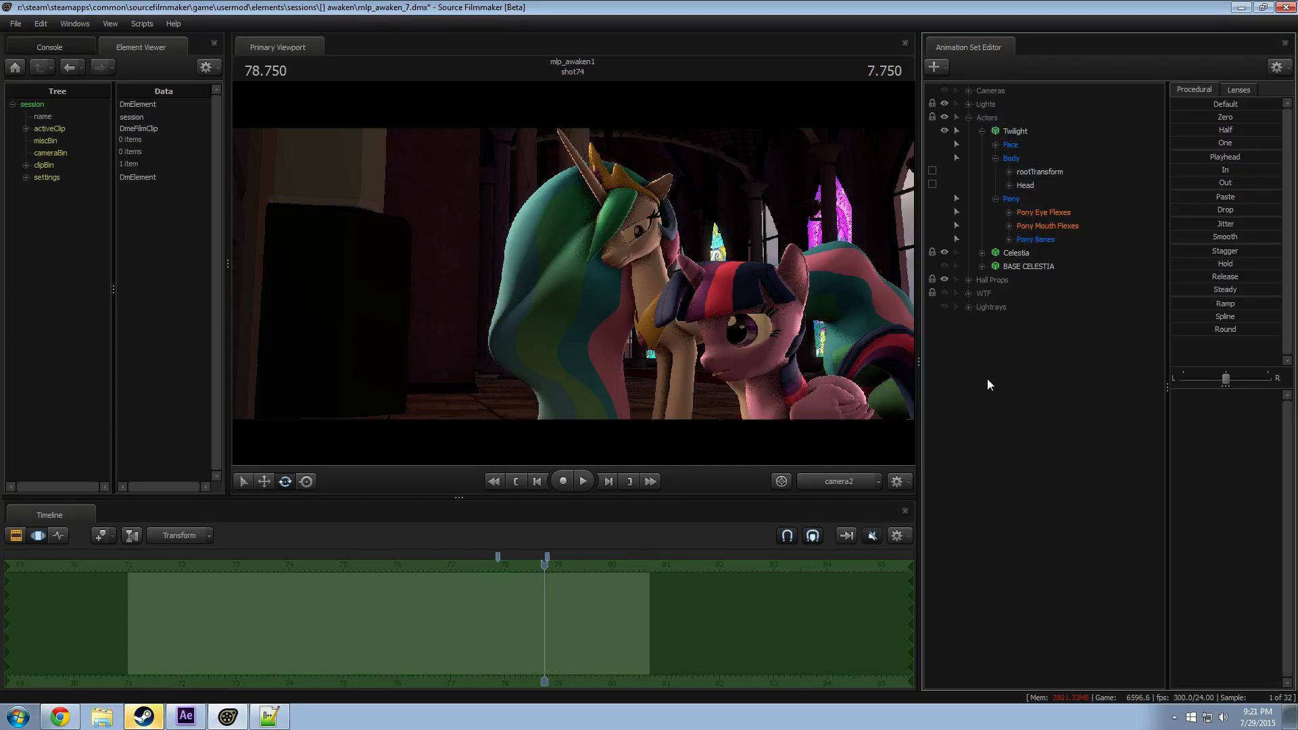
Step: Reduce the time selection to a point at about 77.5 s and replay the end of shot74 from there
{"action": "key", "text": "F2"}
{"action": "key", "text": "F3"}
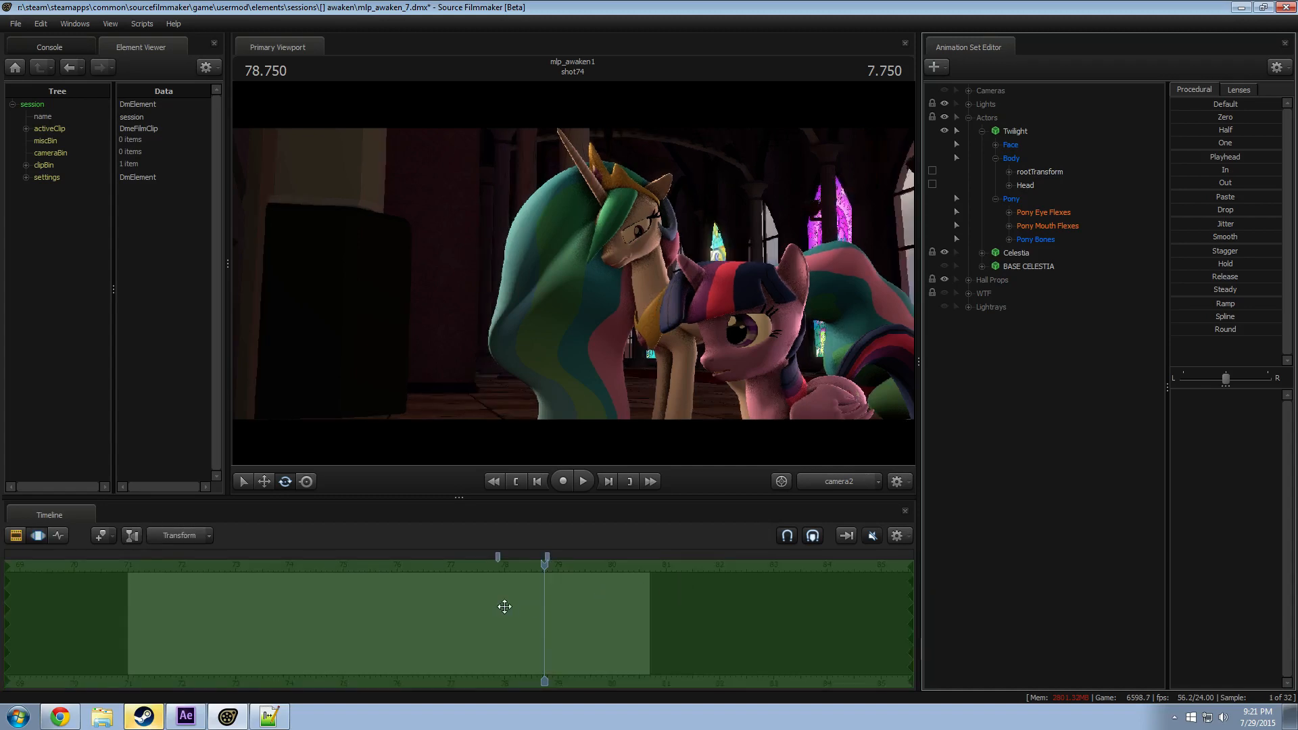
{"action": "scroll", "coordinate": [500, 606], "scroll_direction": "up", "scroll_amount": 1}
{"action": "scroll", "coordinate": [500, 606], "scroll_direction": "down", "scroll_amount": 2}
{"action": "key", "text": "space"}
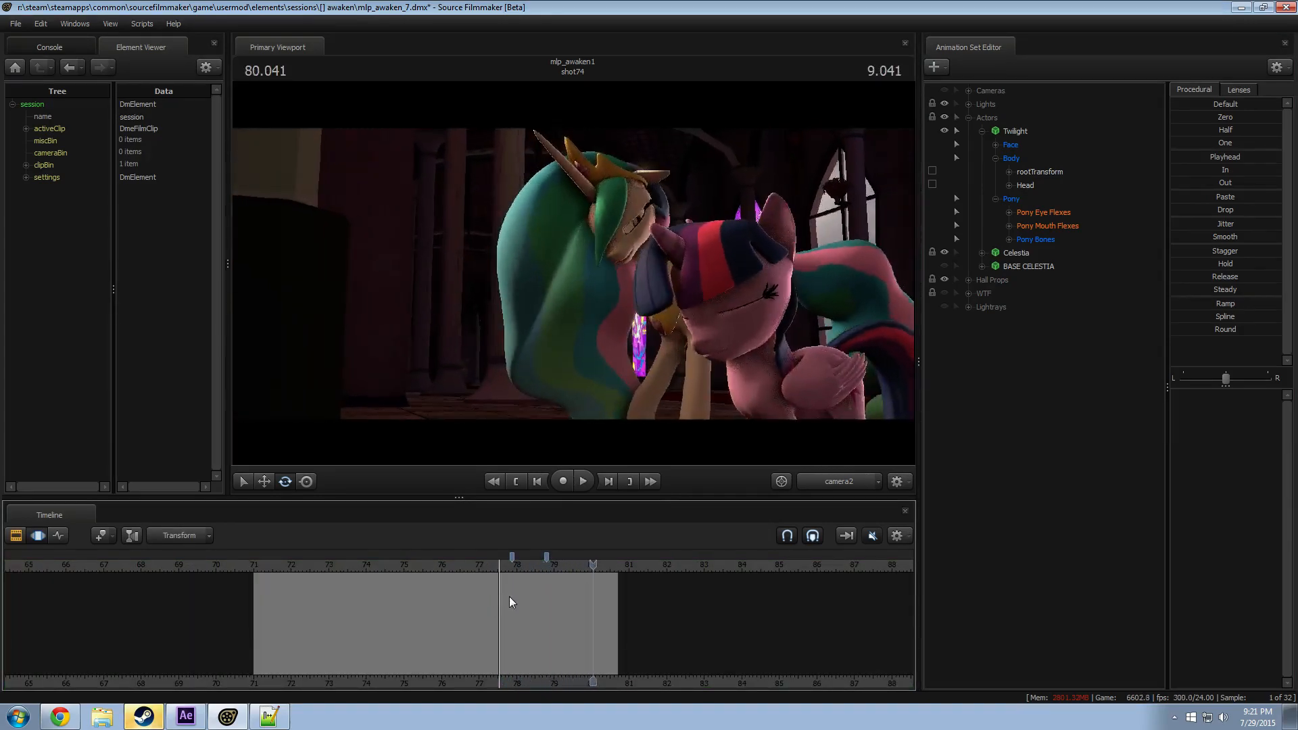
{"action": "left_click", "coordinate": [493, 562]}
{"action": "key", "text": "space"}
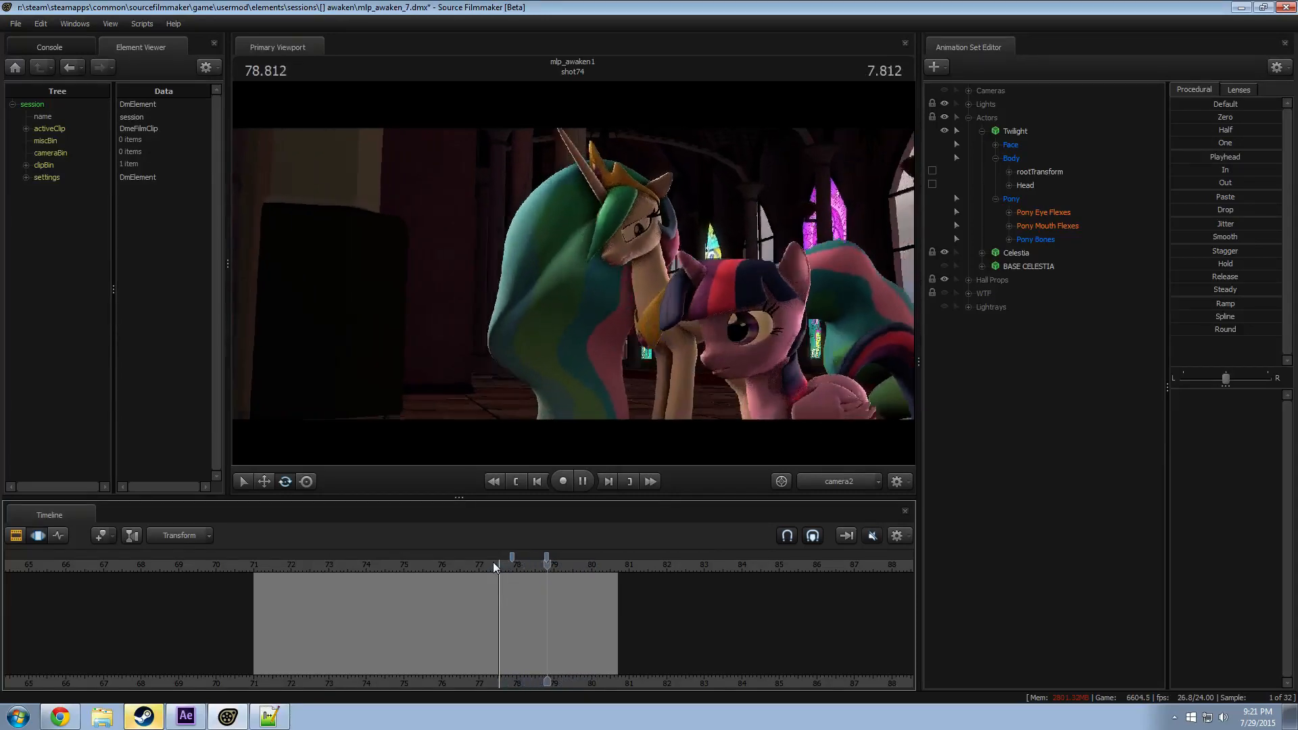
Step: Replay the end of shot74 from about 77.75 s and again from about 78.33 s to examine the head and hair motion
{"action": "left_click", "coordinate": [508, 609]}
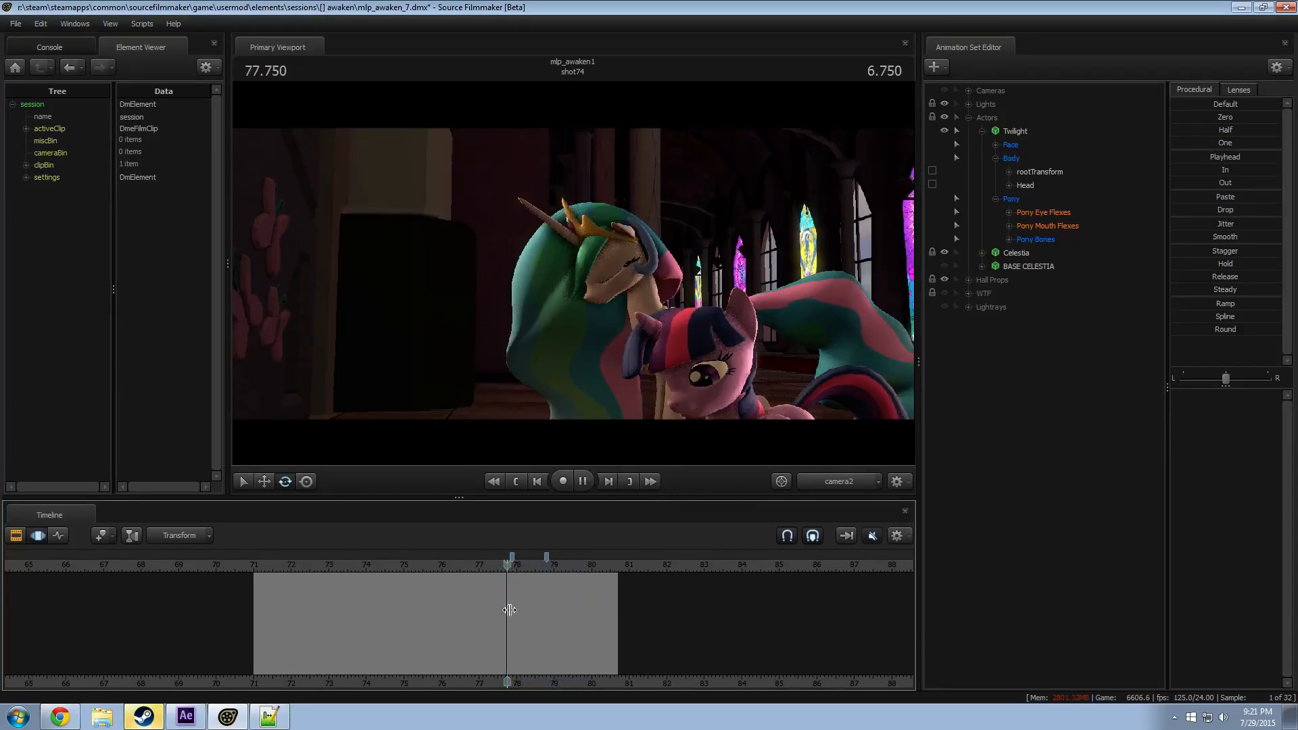
{"action": "key", "text": "space"}
{"action": "scroll", "coordinate": [551, 632], "scroll_direction": "up", "scroll_amount": 4}
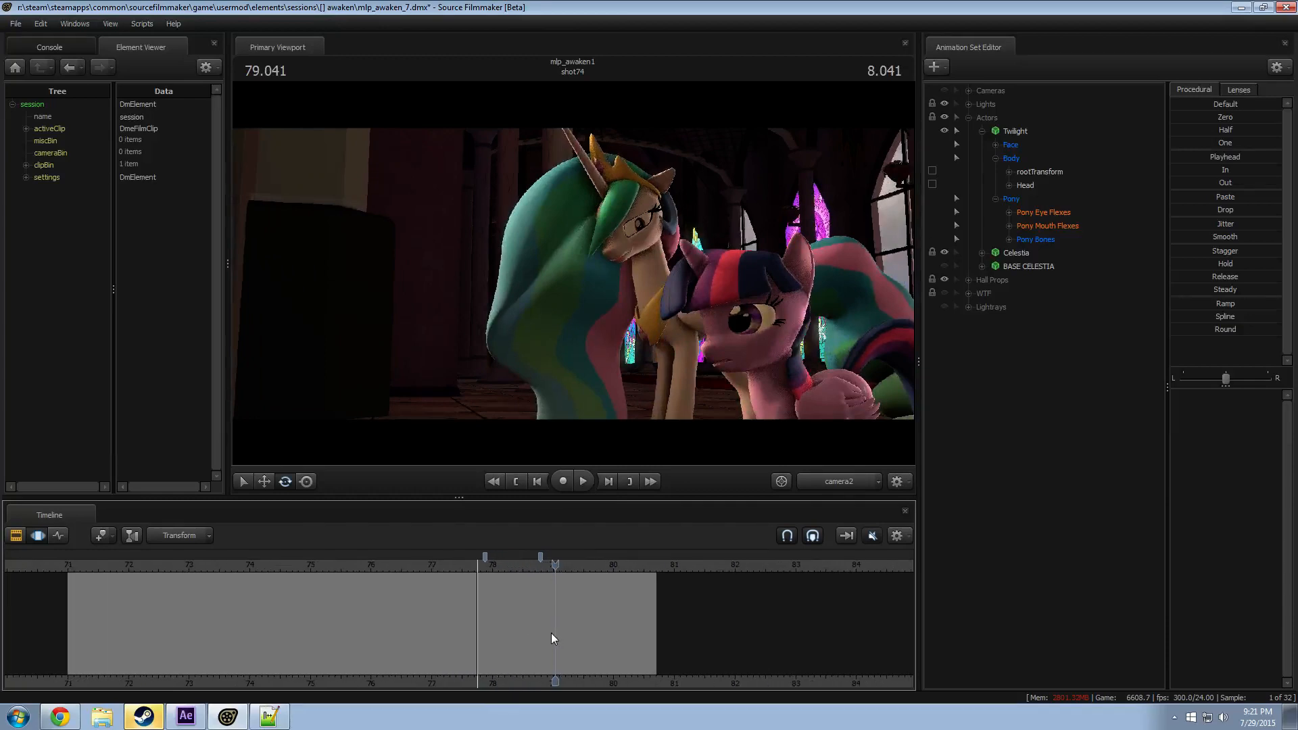
{"action": "scroll", "coordinate": [549, 635], "scroll_direction": "down", "scroll_amount": 1}
{"action": "middle_click_drag", "start_coordinate": [514, 681], "coordinate": [432, 678]}
{"action": "left_click_drag", "start_coordinate": [395, 632], "coordinate": [405, 622]}
{"action": "key", "text": "space"}
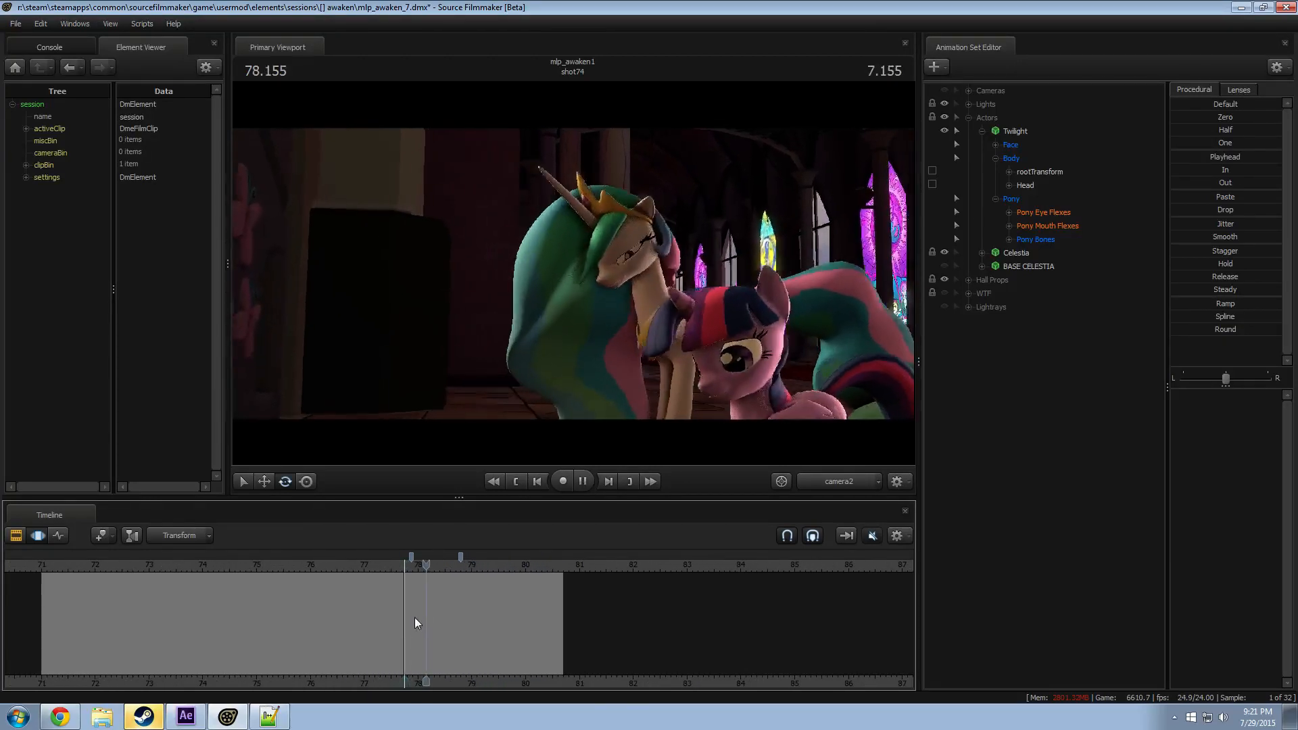
{"action": "left_click", "coordinate": [436, 603]}
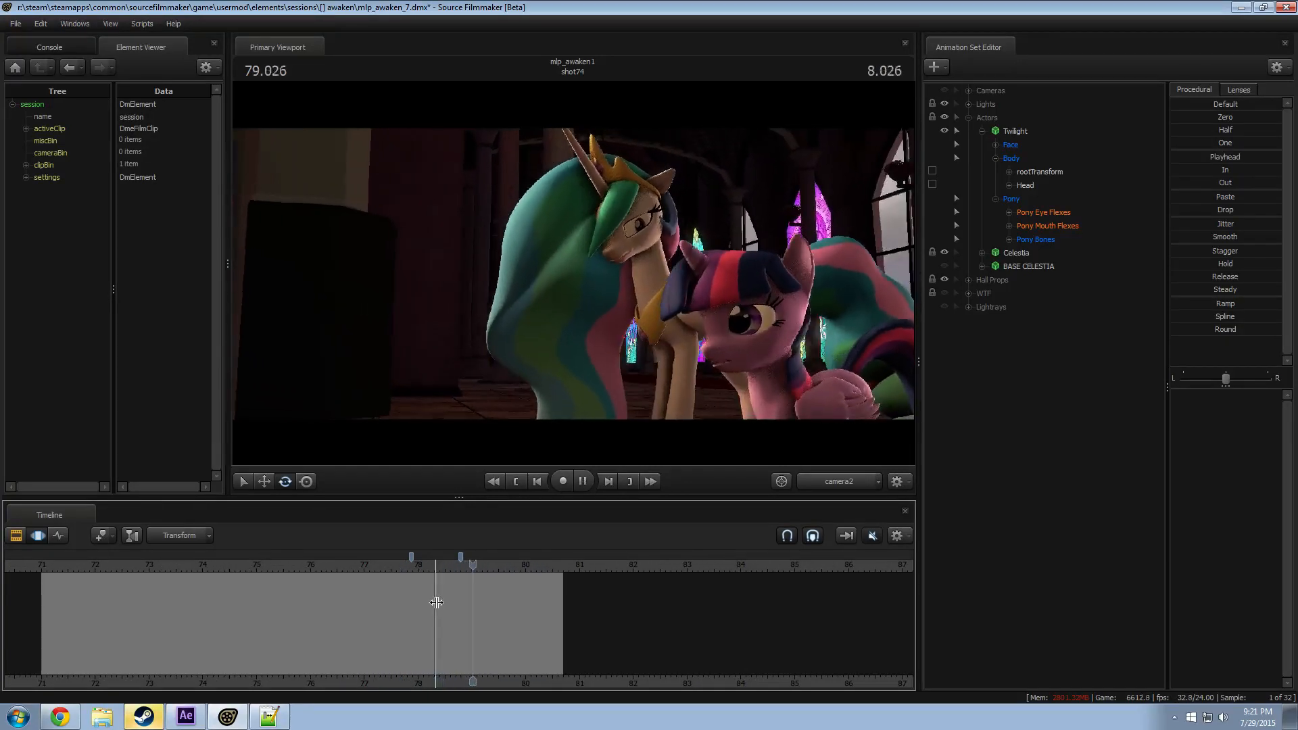
{"action": "key", "text": "space"}
{"action": "left_click", "coordinate": [435, 565]}
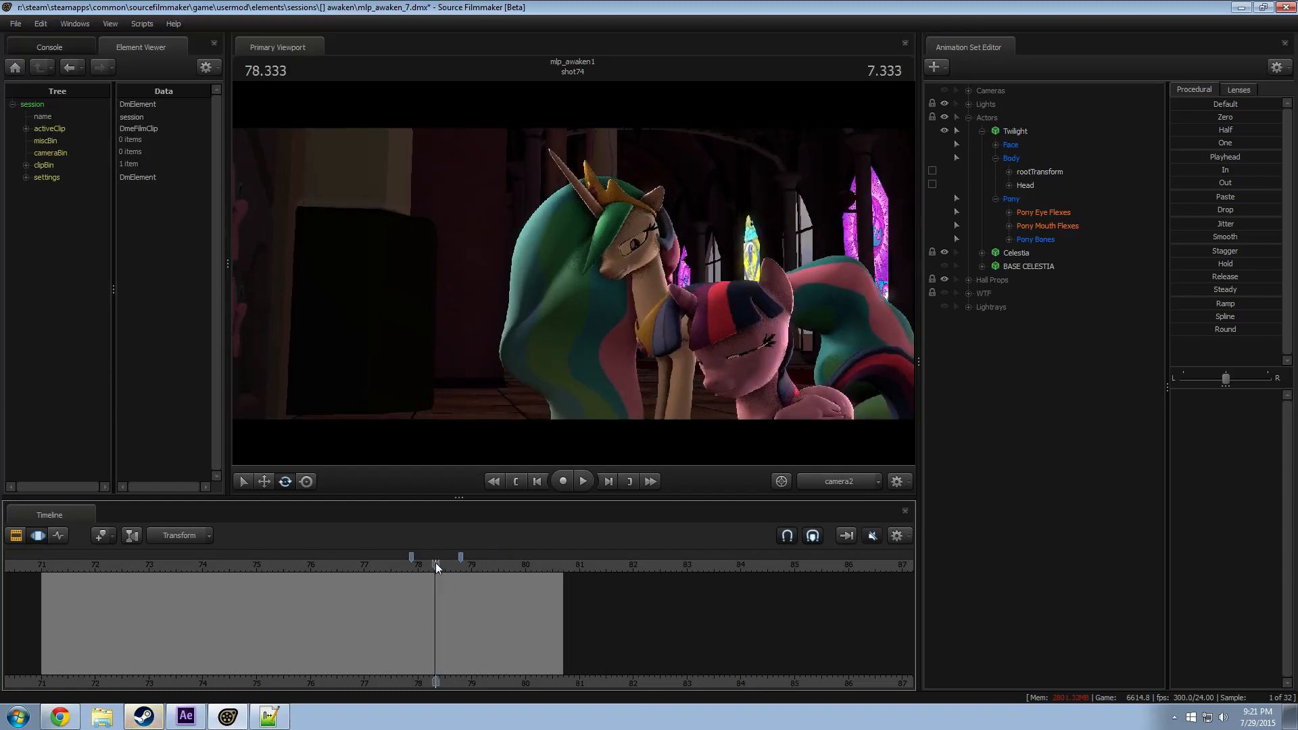
{"action": "key", "text": "space"}
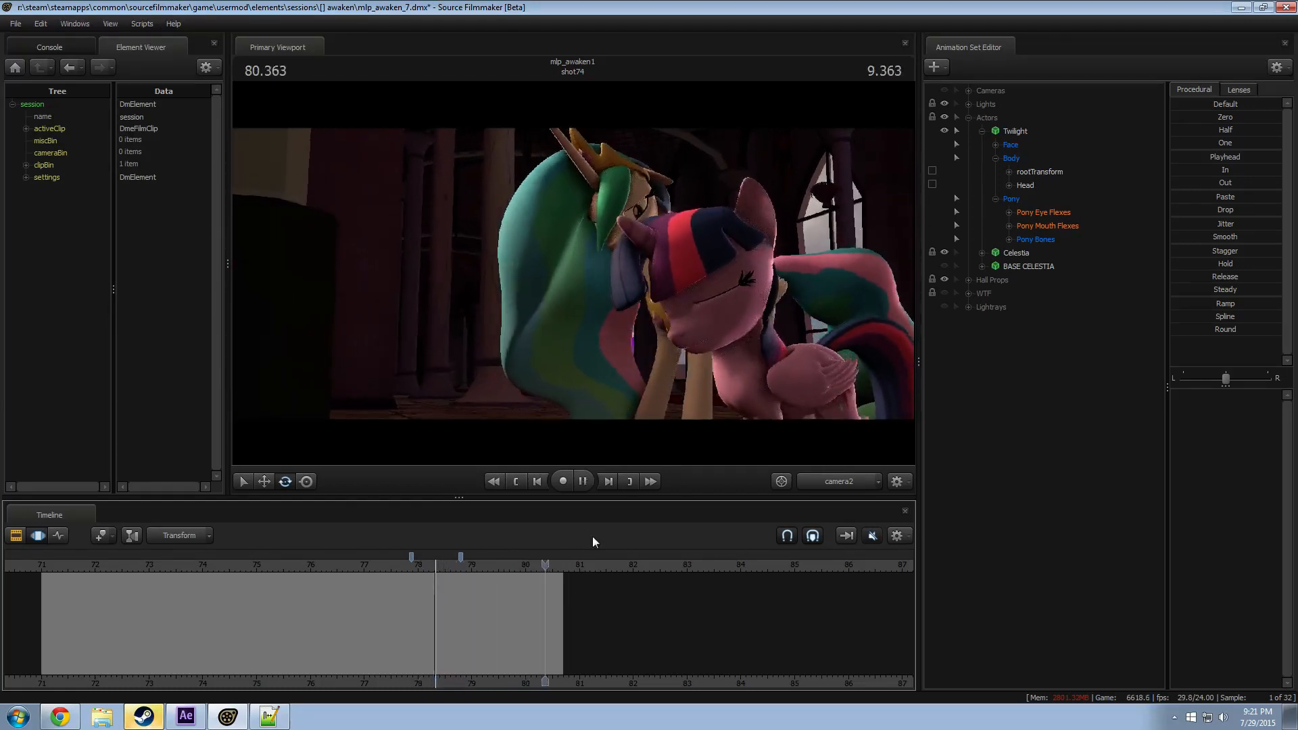
{"action": "key", "text": "space"}
Step: Select Twilight's jiggle_hair1 and jiggle_hair2 bones and replay the shot from about 77.25 s
{"action": "left_click", "coordinate": [647, 230]}
{"action": "left_click", "coordinate": [681, 217], "text": "ctrl"}
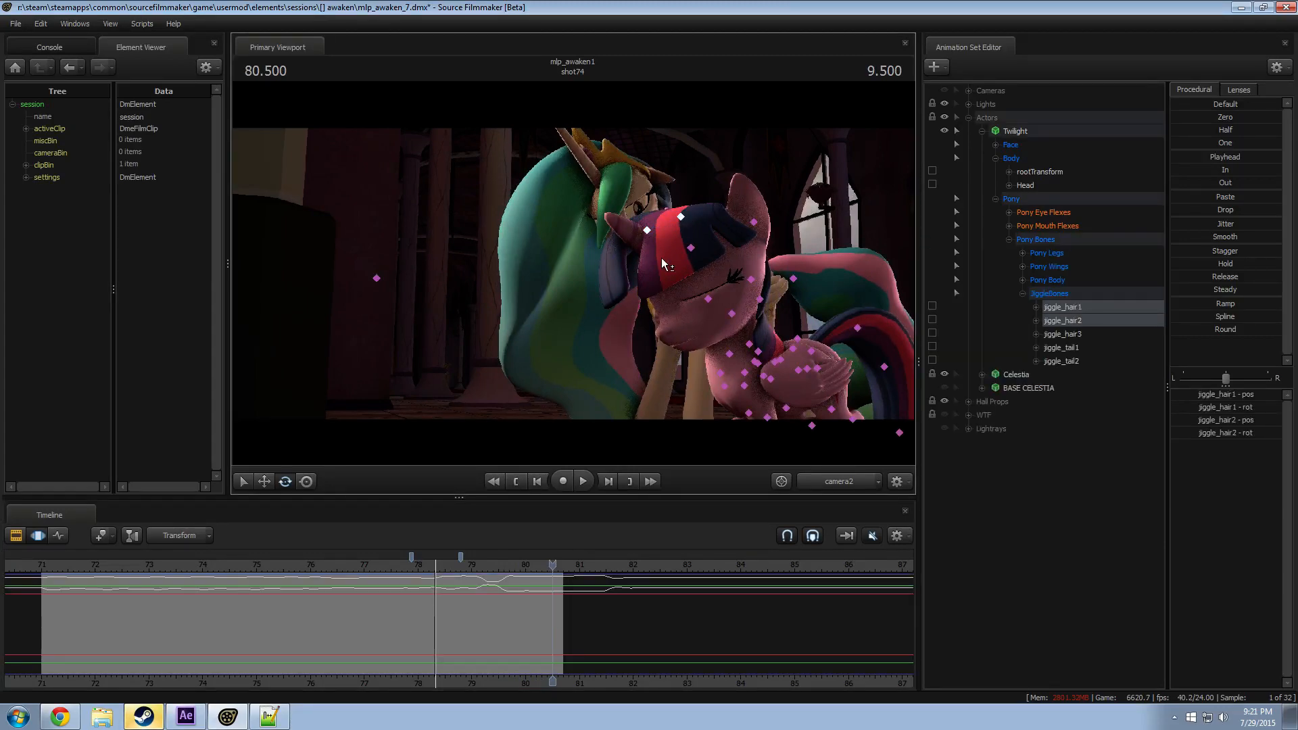
{"action": "scroll", "coordinate": [446, 591], "scroll_direction": "up", "scroll_amount": 2}
{"action": "left_click_drag", "start_coordinate": [405, 599], "coordinate": [301, 599]}
{"action": "key", "text": "space"}
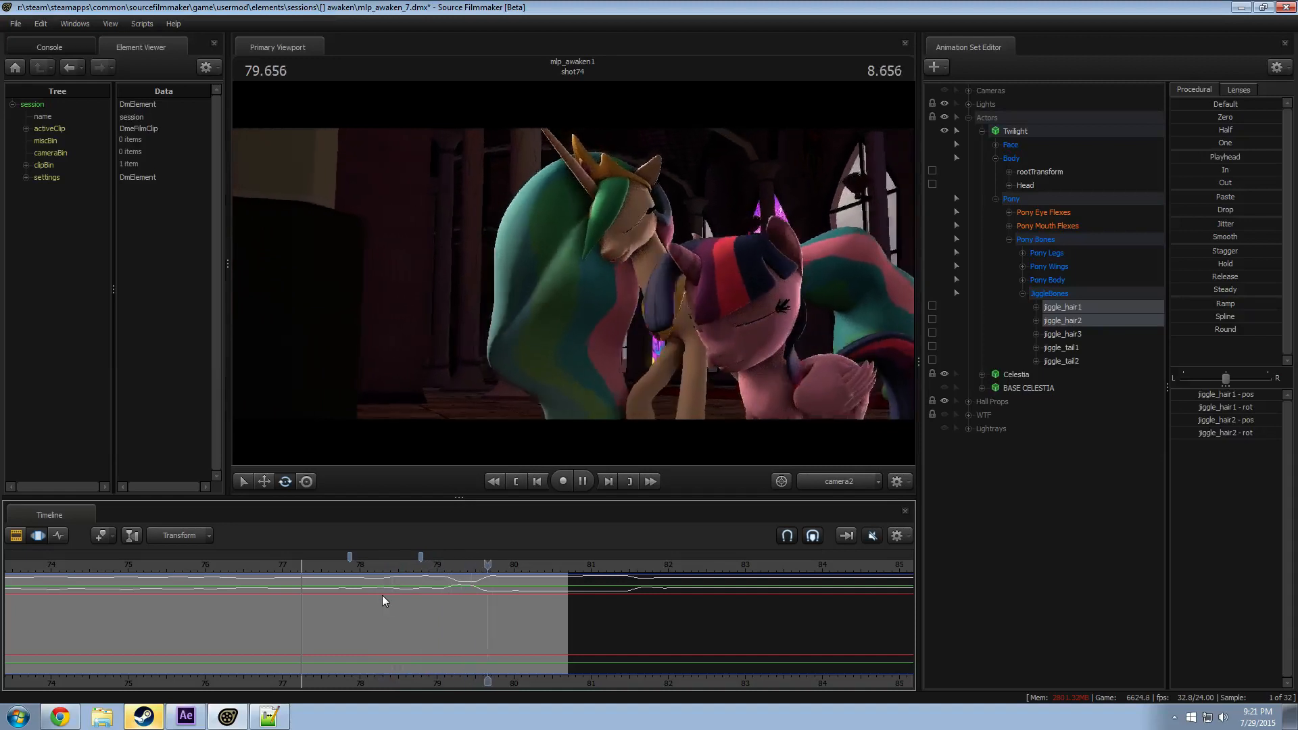
Step: Apply a procedural preset to both hair bones in a time selection centered near 79.125 s with soft falloffs, and replay the result
{"action": "key", "text": "space"}
{"action": "scroll", "coordinate": [406, 602], "scroll_direction": "up", "scroll_amount": 1}
{"action": "left_click_drag", "start_coordinate": [440, 598], "coordinate": [466, 584]}
{"action": "left_click", "coordinate": [1198, 331]}
{"action": "scroll", "coordinate": [539, 566], "scroll_direction": "up", "scroll_amount": 3}
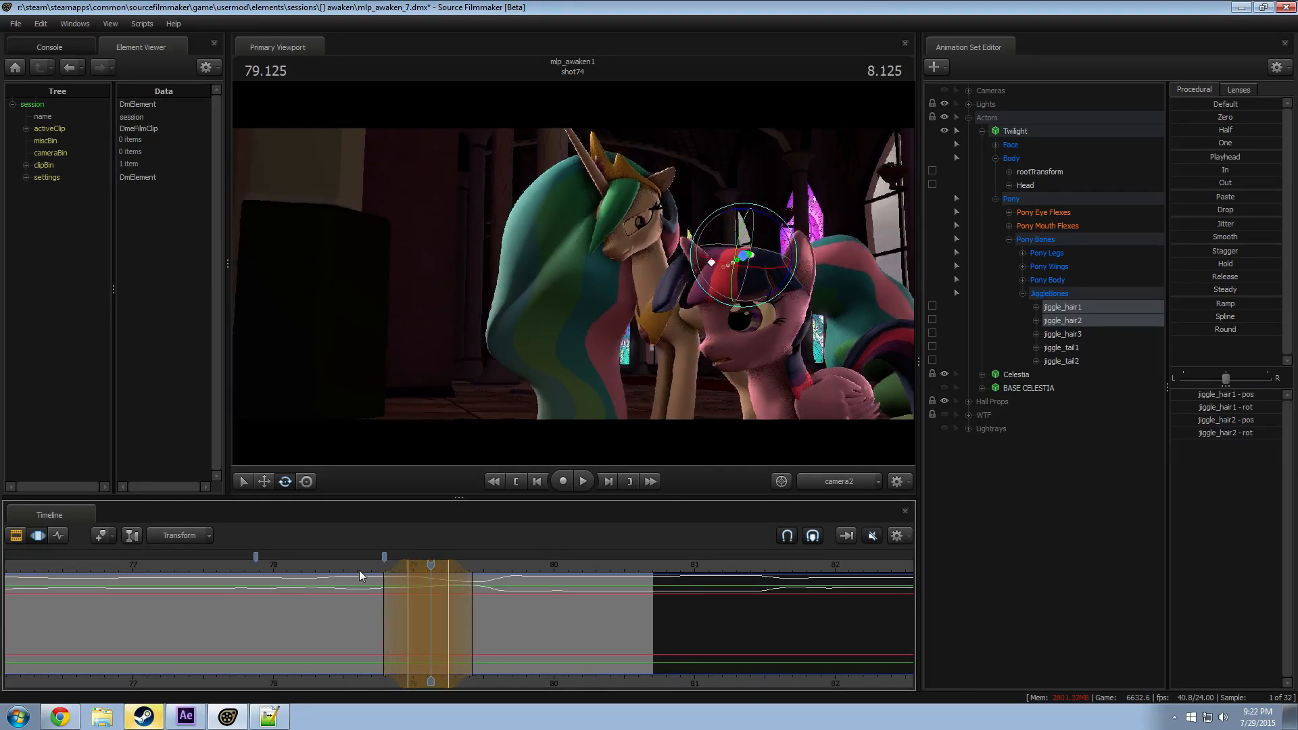
{"action": "left_click", "coordinate": [359, 568]}
{"action": "key", "text": "space"}
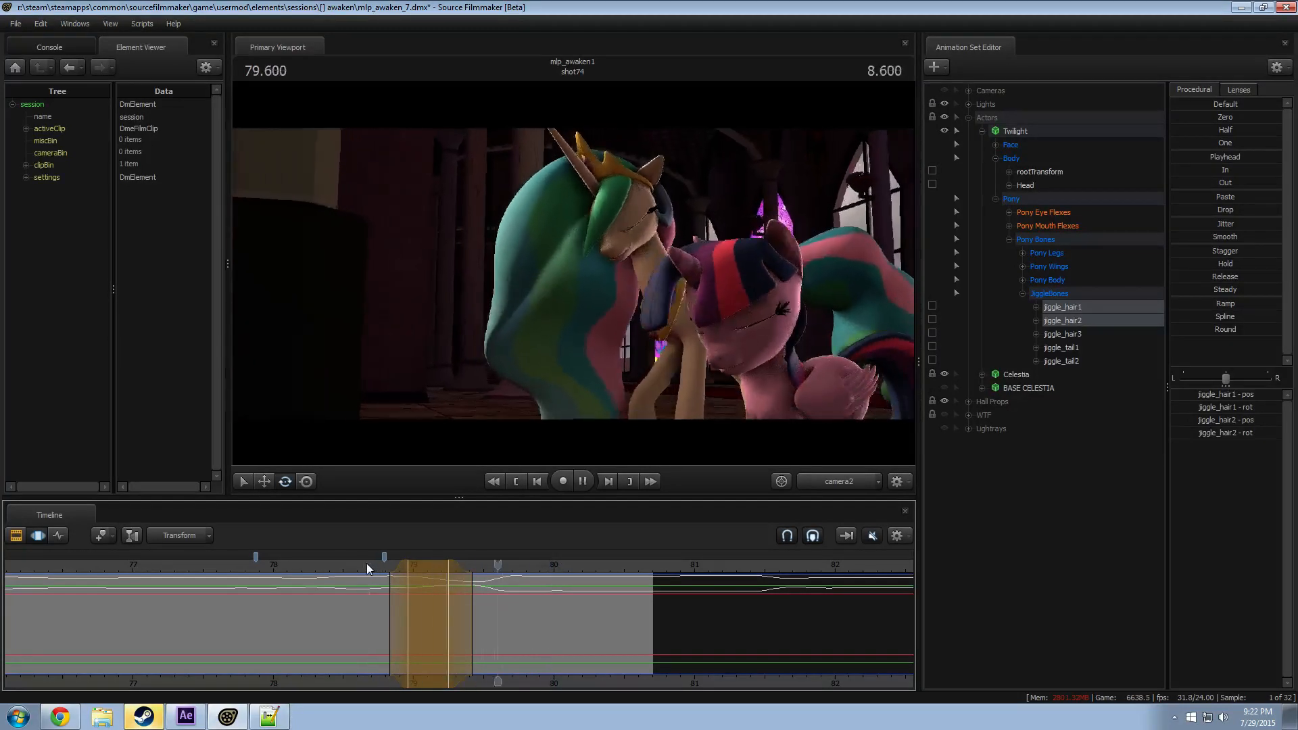
{"action": "key", "text": "space"}
Step: Shift the hair bones' time selection through about 79.17 and 79.21 s to beyond 79.25 s, replaying the motion in between
{"action": "left_click_drag", "start_coordinate": [408, 569], "coordinate": [437, 587]}
{"action": "key", "text": "space"}
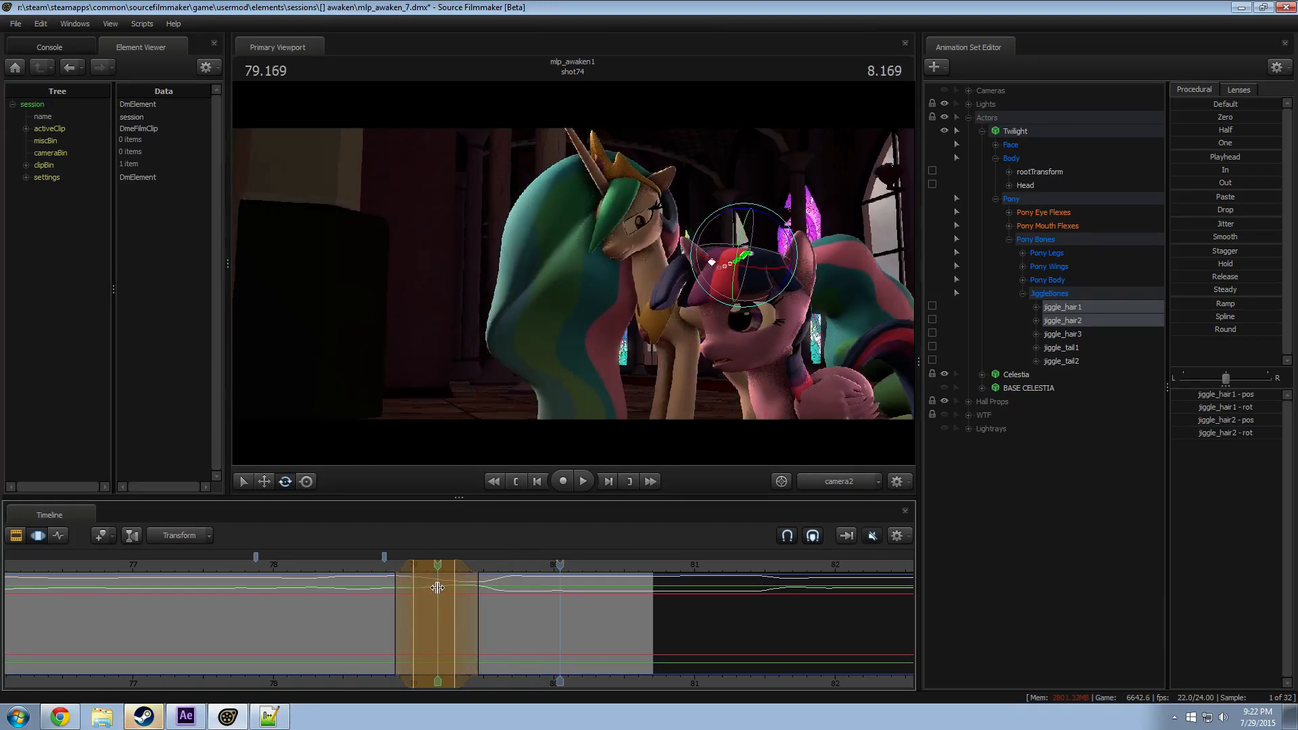
{"action": "key", "text": "Escape"}
{"action": "key", "text": "space"}
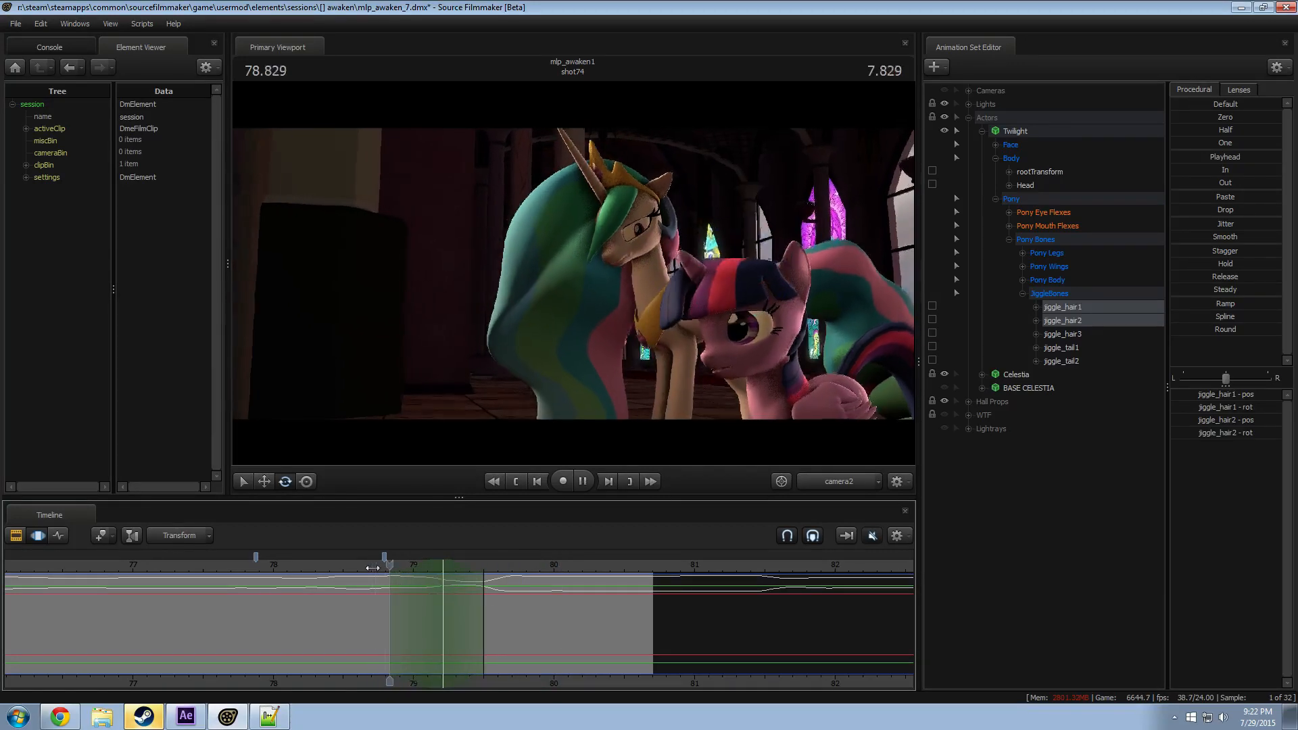
{"action": "left_click", "coordinate": [443, 593]}
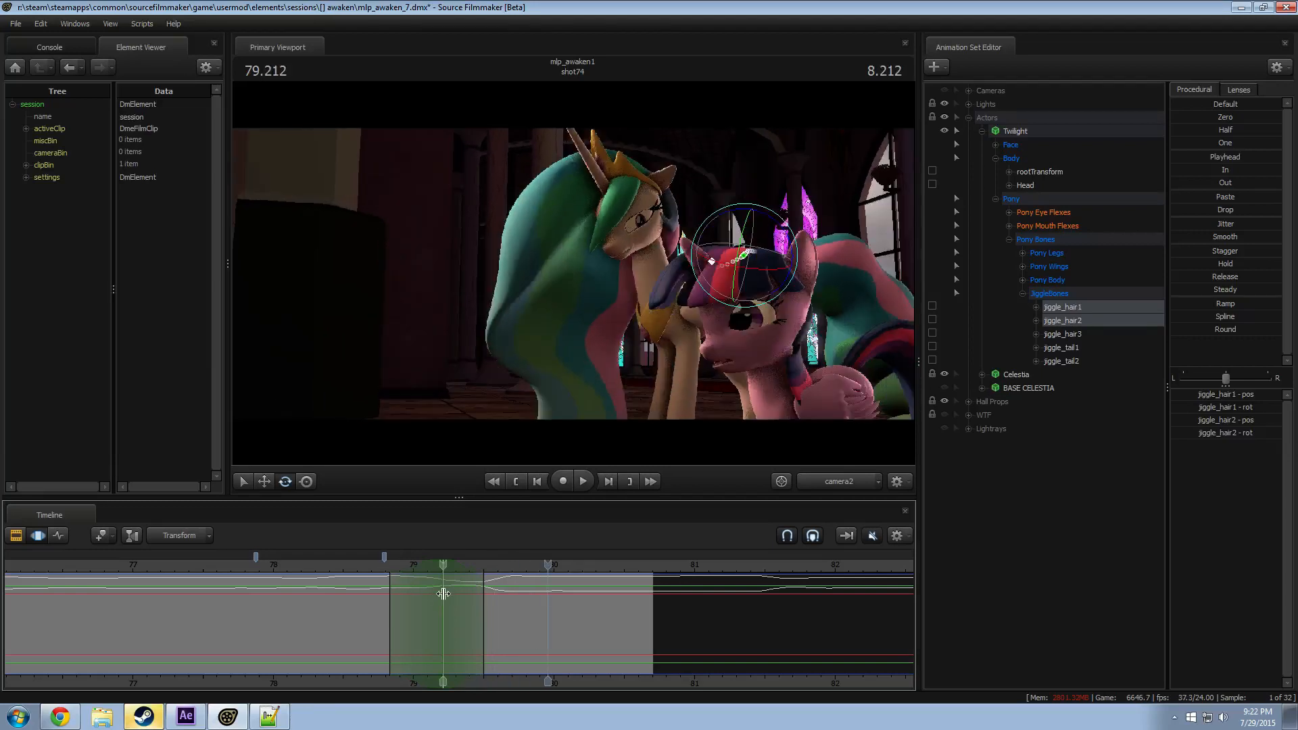
{"action": "left_click", "coordinate": [450, 594]}
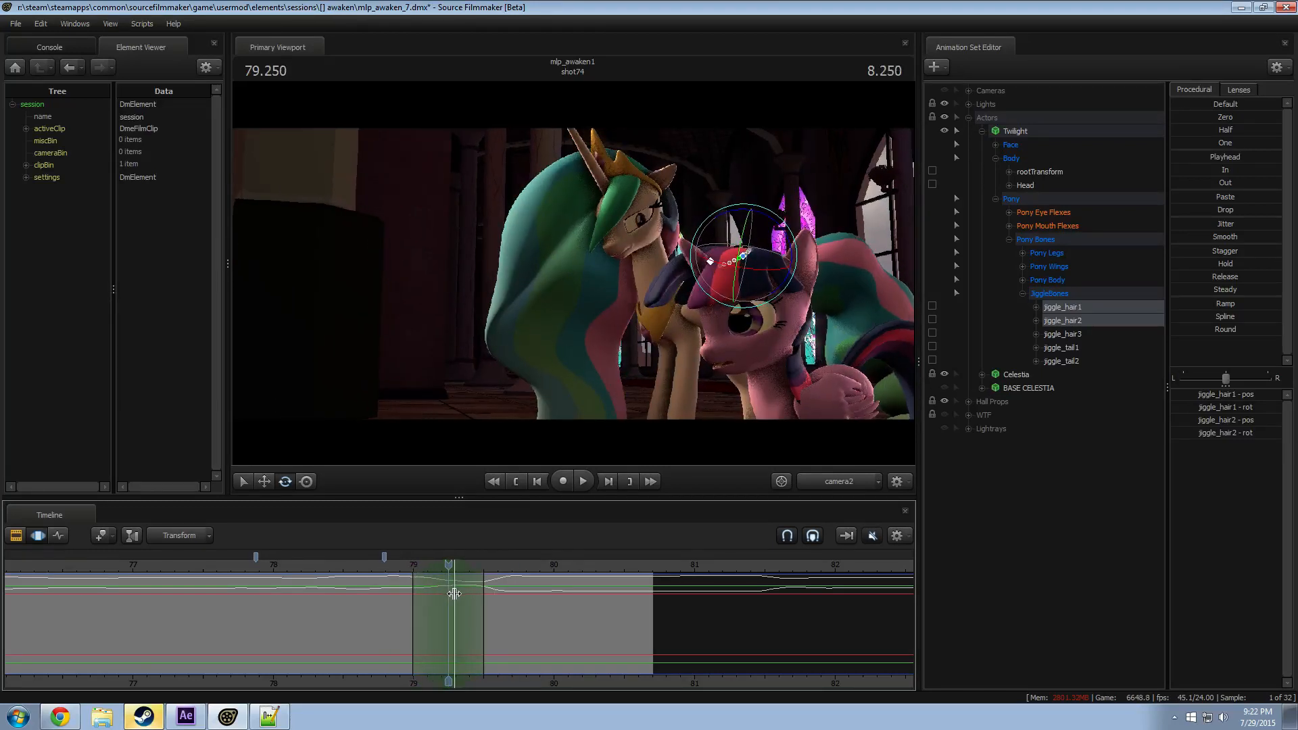
{"action": "key", "text": "space"}
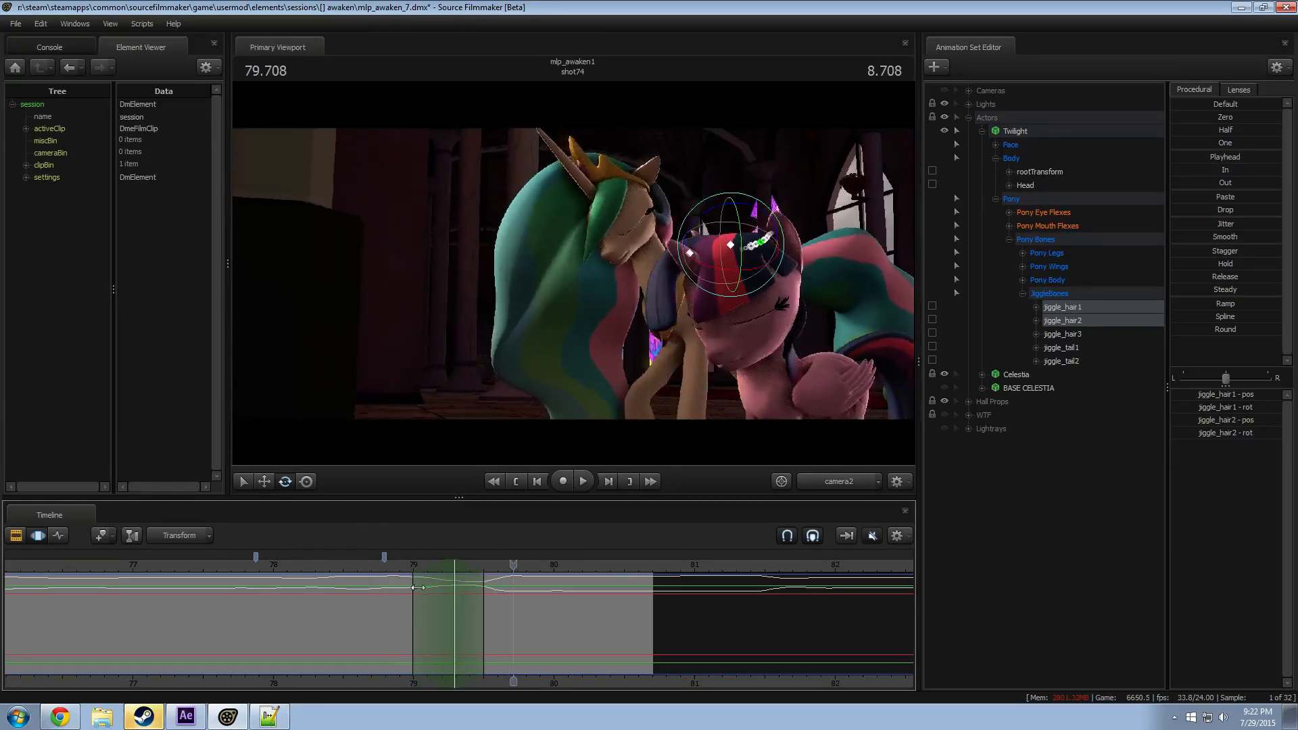
Step: Try the hair bones' time selection around 79.17 s, replay from before it, and undo the last change
{"action": "left_click", "coordinate": [438, 594]}
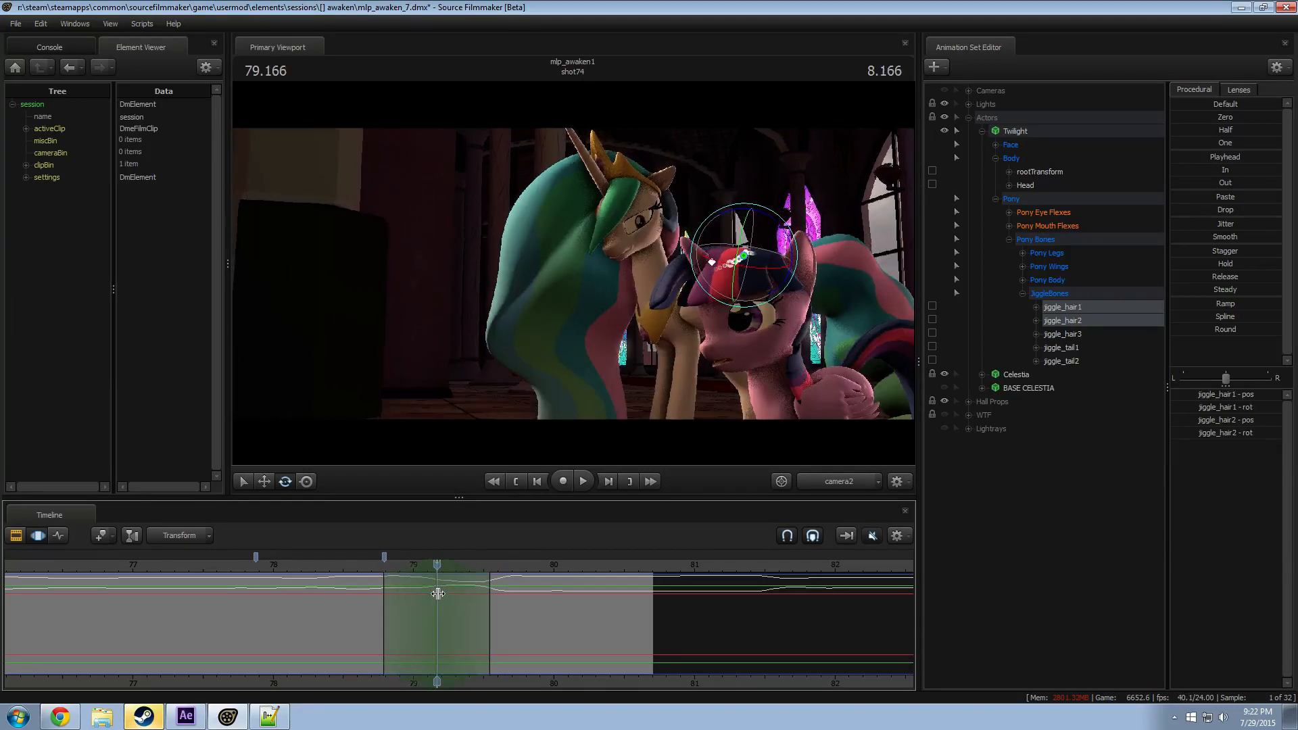
{"action": "left_click", "coordinate": [377, 569]}
{"action": "key", "text": "space"}
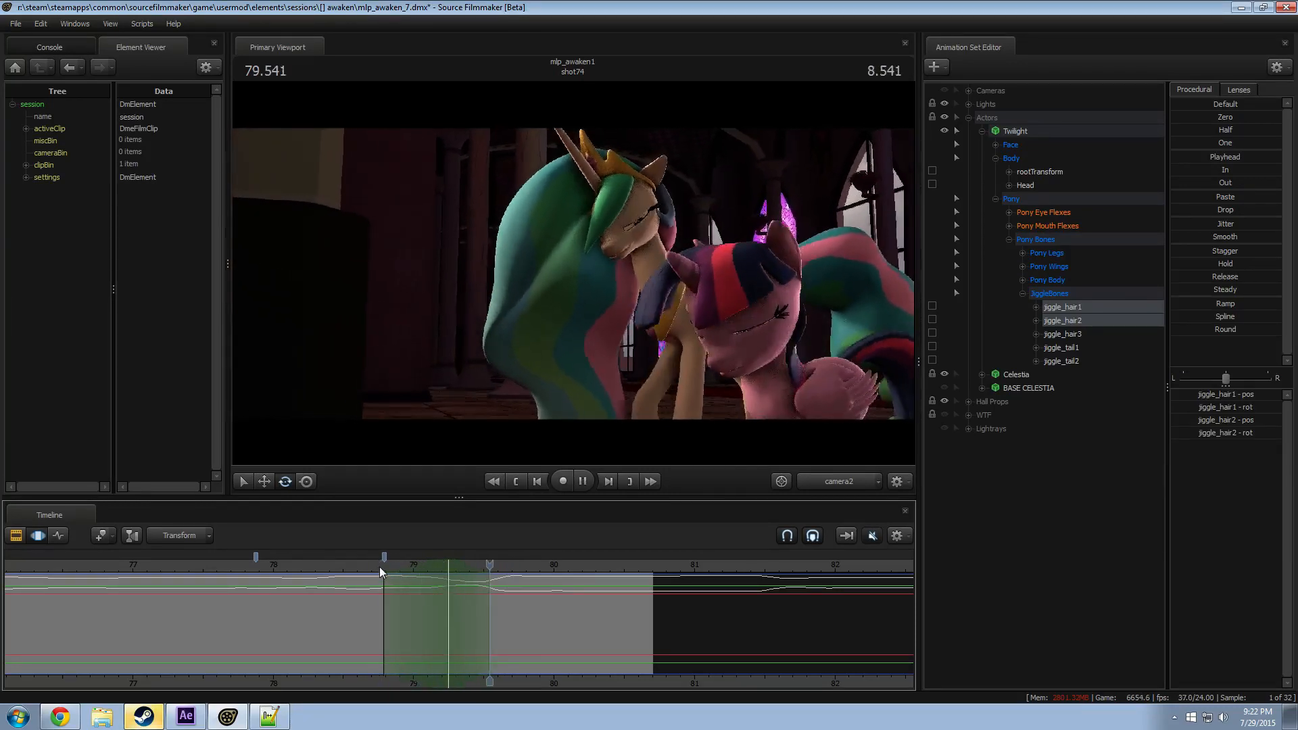
{"action": "key", "text": "space"}
{"action": "key", "text": "ctrl+z"}
Step: Recenter the hair bones' time selection at about 79.125 s and replay the shot from 78.625 s
{"action": "left_click_drag", "start_coordinate": [344, 594], "coordinate": [427, 603]}
{"action": "left_click", "coordinate": [360, 566]}
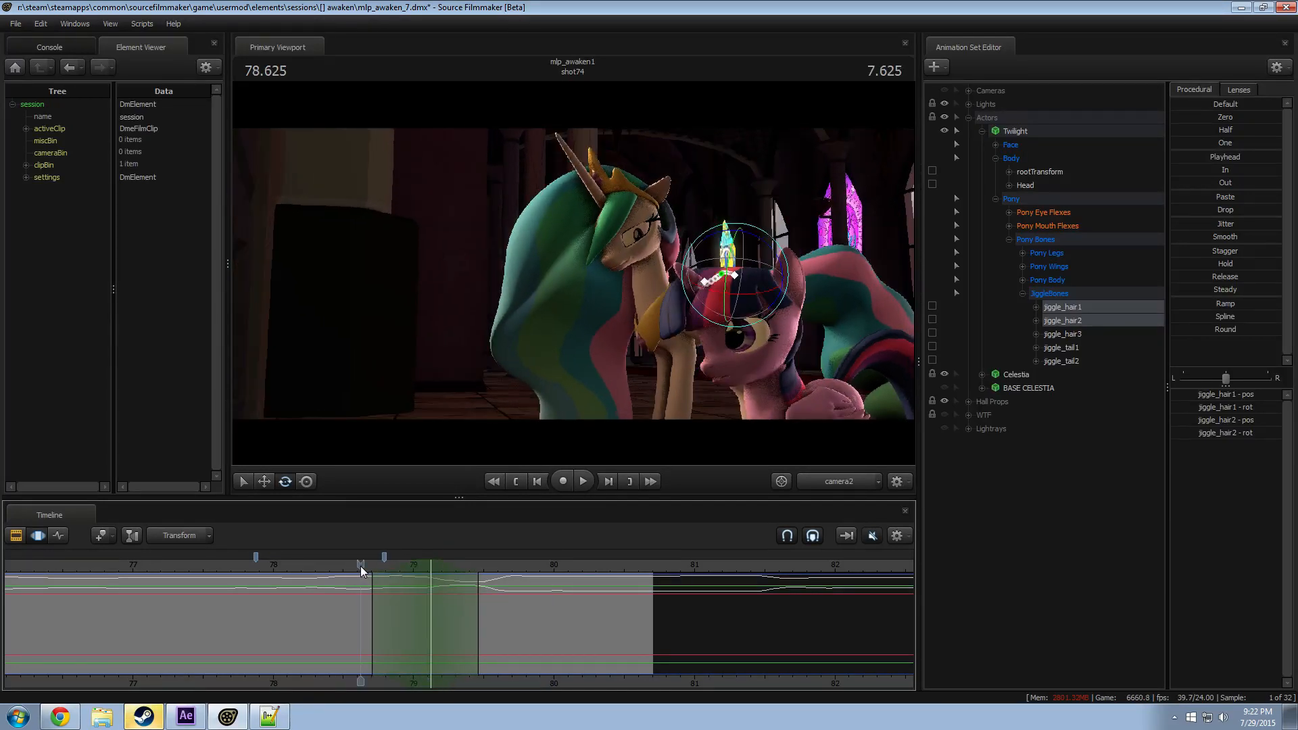
{"action": "key", "text": "space"}
{"action": "key", "text": "space"}
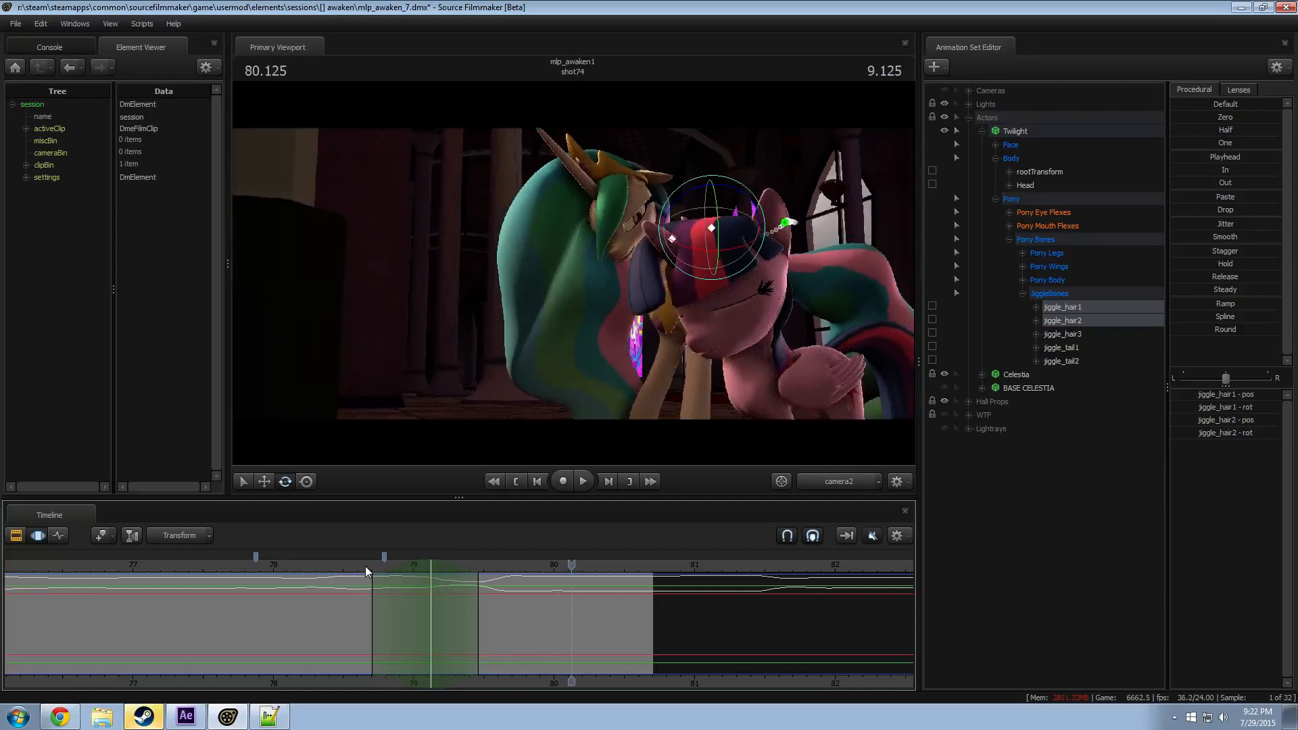
Step: Apply the Spline preset to both hair bones in a short time selection centered at about 79.54 s, and replay the result
{"action": "left_click_drag", "start_coordinate": [435, 571], "coordinate": [489, 589]}
{"action": "left_click_drag", "start_coordinate": [1206, 317], "coordinate": [1212, 317]}
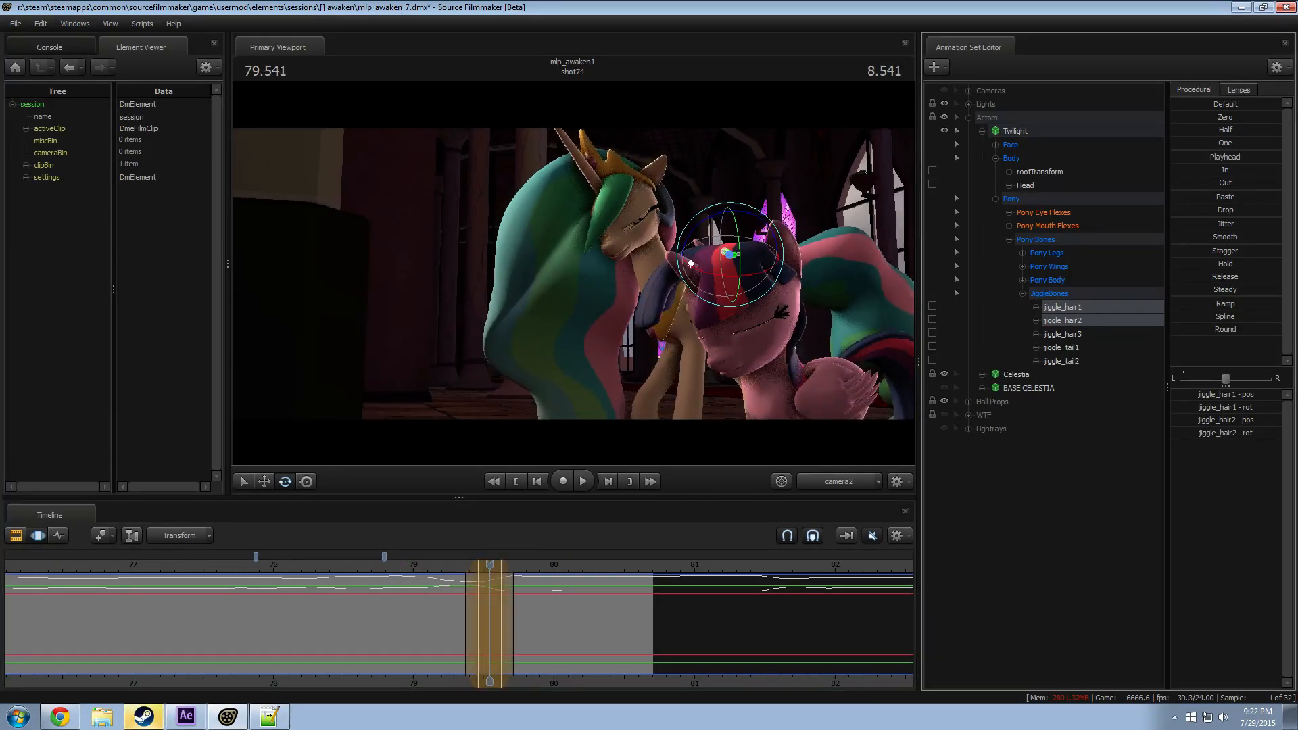
{"action": "left_click", "coordinate": [461, 569]}
{"action": "key", "text": "space"}
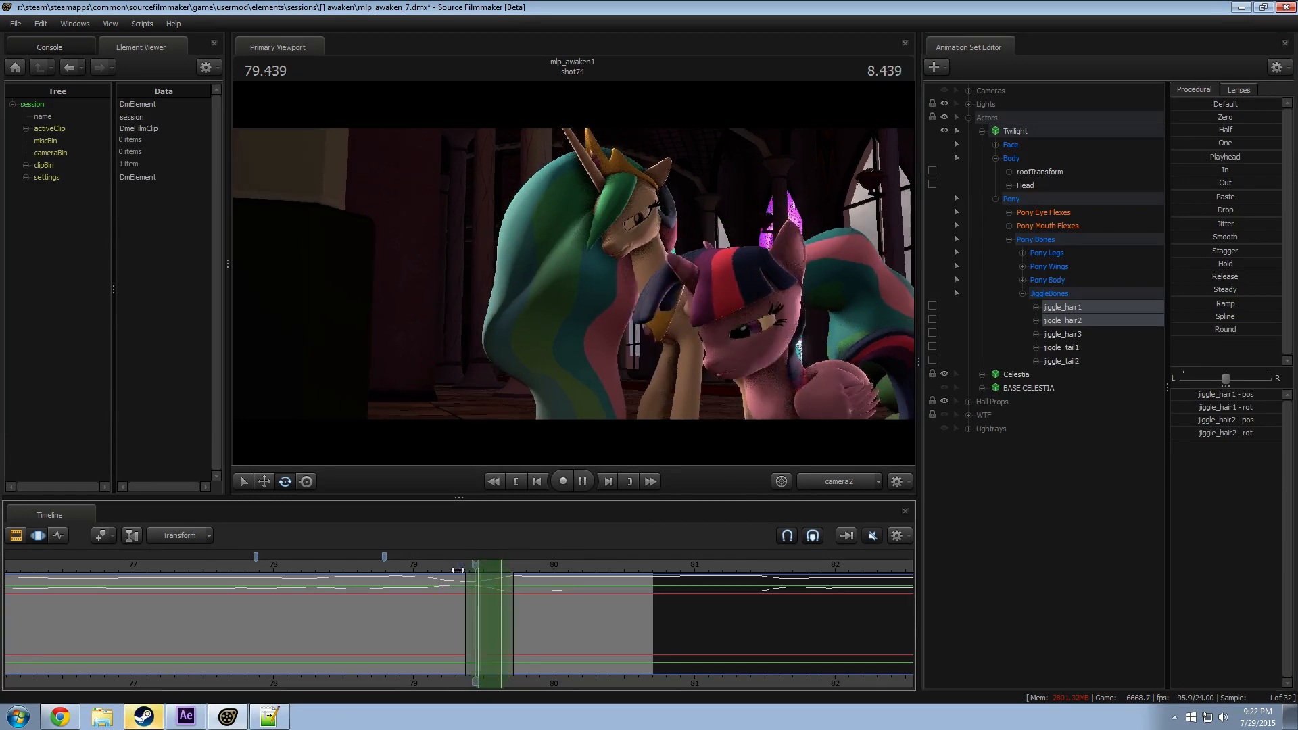
{"action": "key", "text": "space"}
Step: Center the time selection at 79.25 s, rotate only the jiggle_hair2 bone there, and replay the hair motion
{"action": "mouse_move", "coordinate": [451, 573]}
{"action": "left_mouse_down"}
{"action": "mouse_move", "coordinate": [486, 581]}
{"action": "mouse_move", "coordinate": [421, 592]}
{"action": "mouse_move", "coordinate": [461, 594]}
{"action": "mouse_move", "coordinate": [450, 592]}
{"action": "left_mouse_up"}
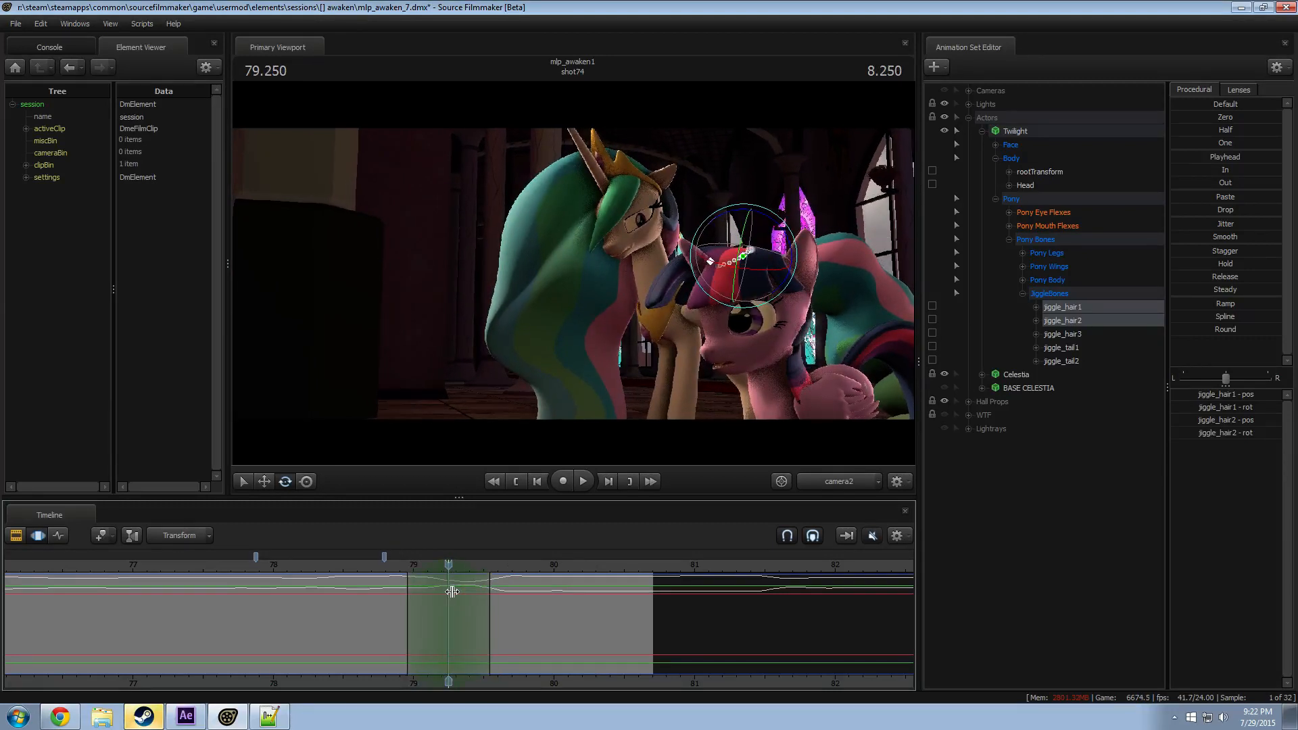
{"action": "left_click", "coordinate": [740, 279]}
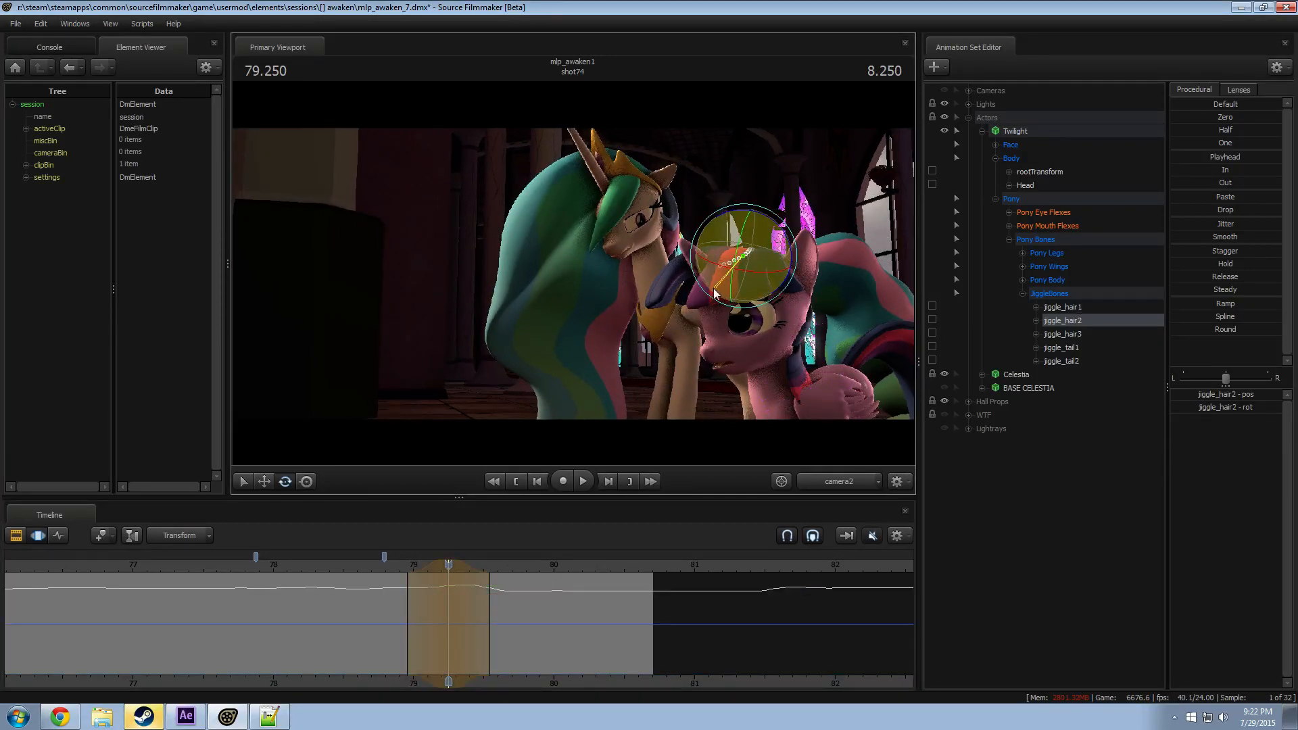
{"action": "key", "text": "space"}
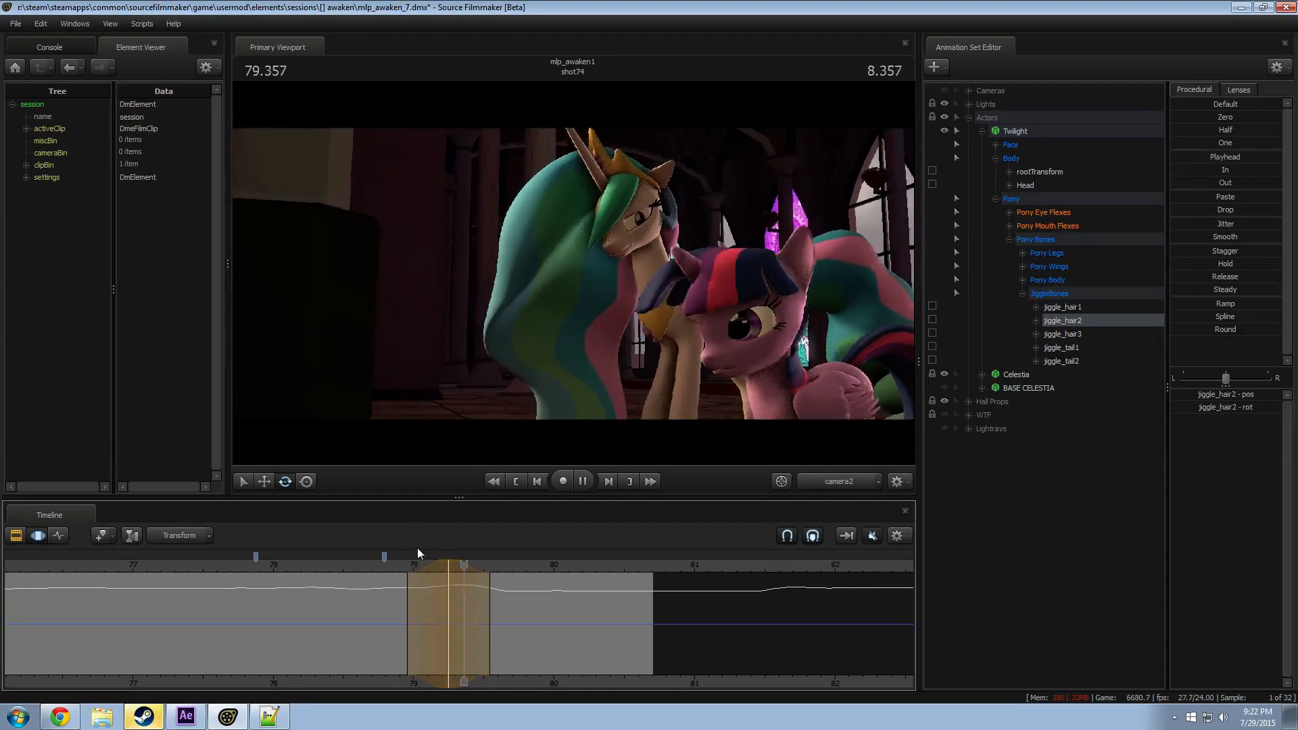
{"action": "key", "text": "space"}
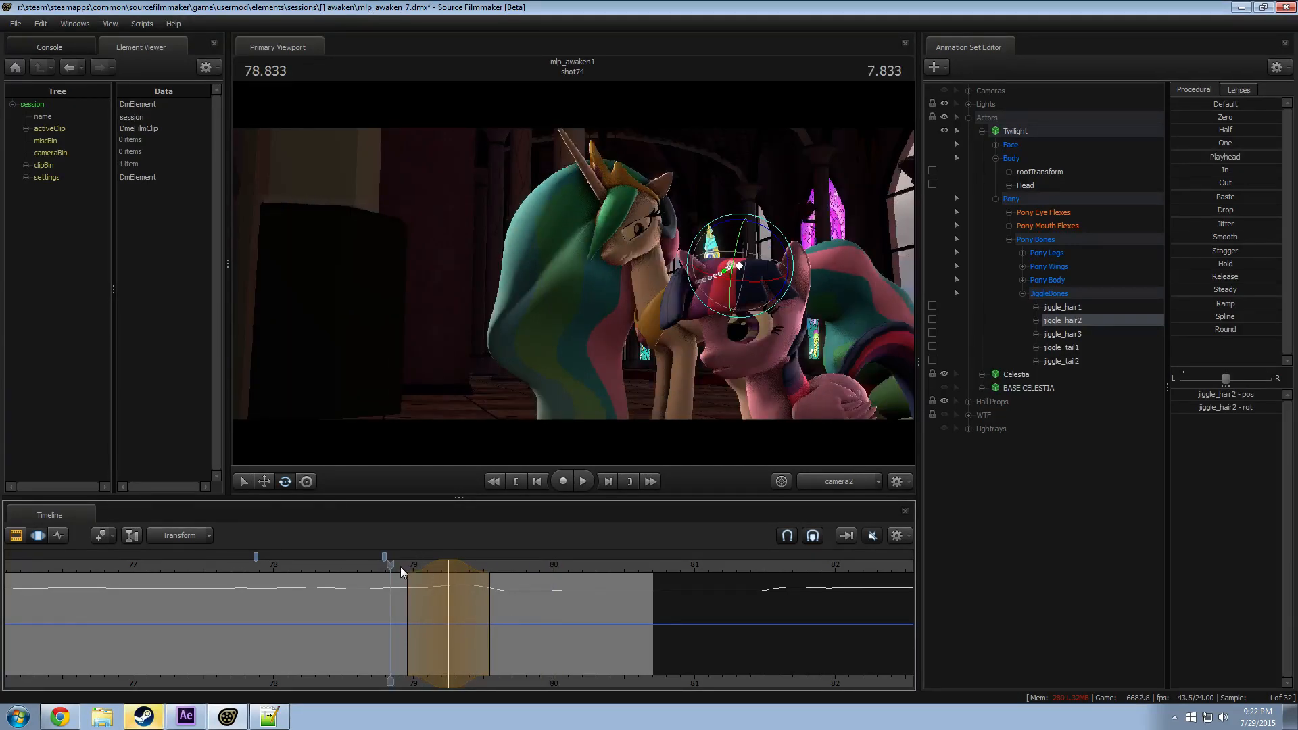
{"action": "left_click", "coordinate": [447, 568]}
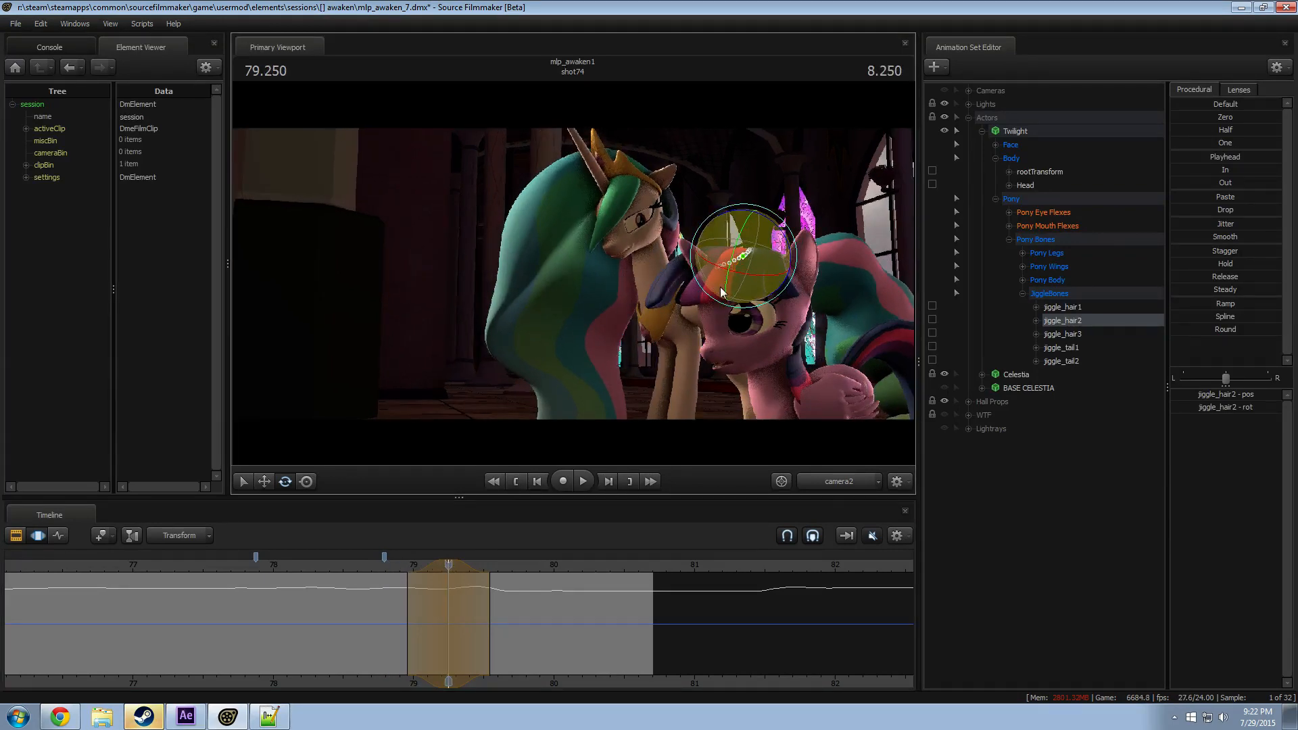
{"action": "key", "text": "space"}
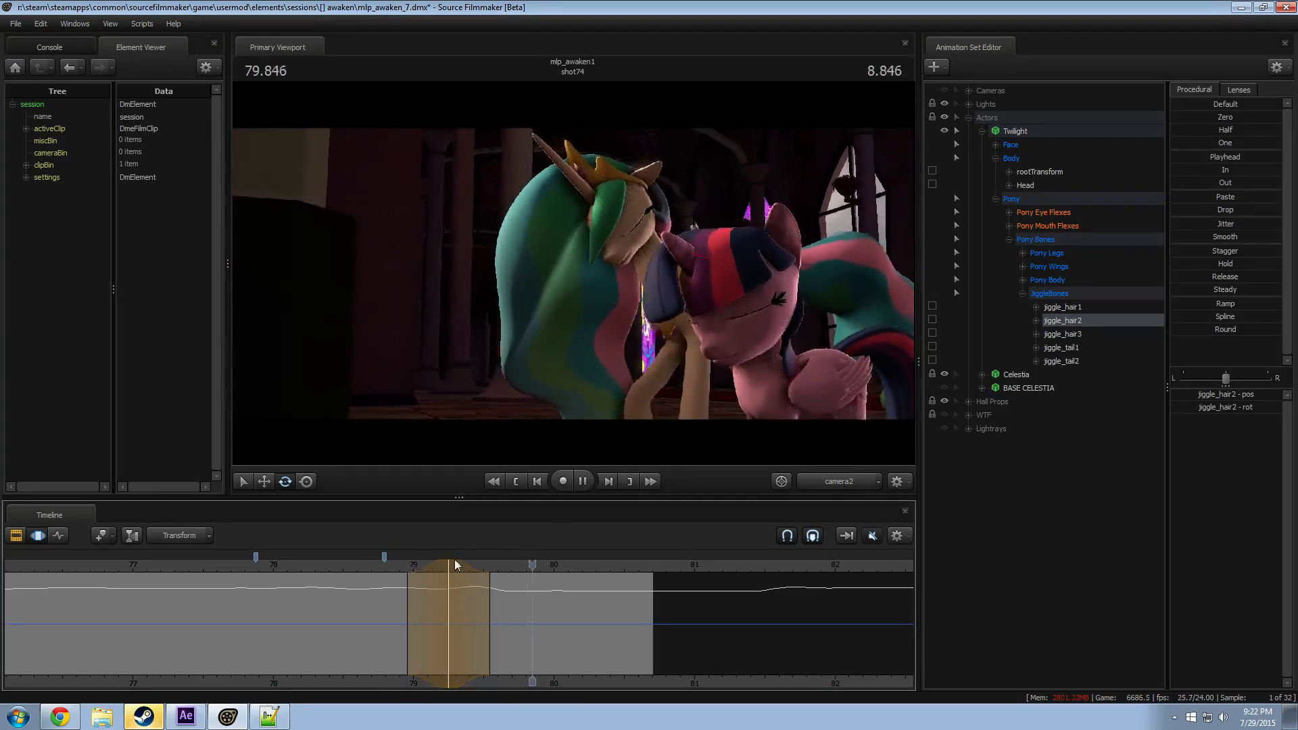
Step: Set a short time selection from about 79.54 to 79.71 and apply a procedural preset to blend Twilight's jiggle hair motion there
{"action": "key", "text": "space"}
{"action": "left_click_drag", "start_coordinate": [458, 587], "coordinate": [483, 592]}
{"action": "left_click_drag", "start_coordinate": [483, 592], "coordinate": [518, 600], "text": "shift"}
{"action": "left_click_drag", "start_coordinate": [485, 601], "coordinate": [491, 601]}
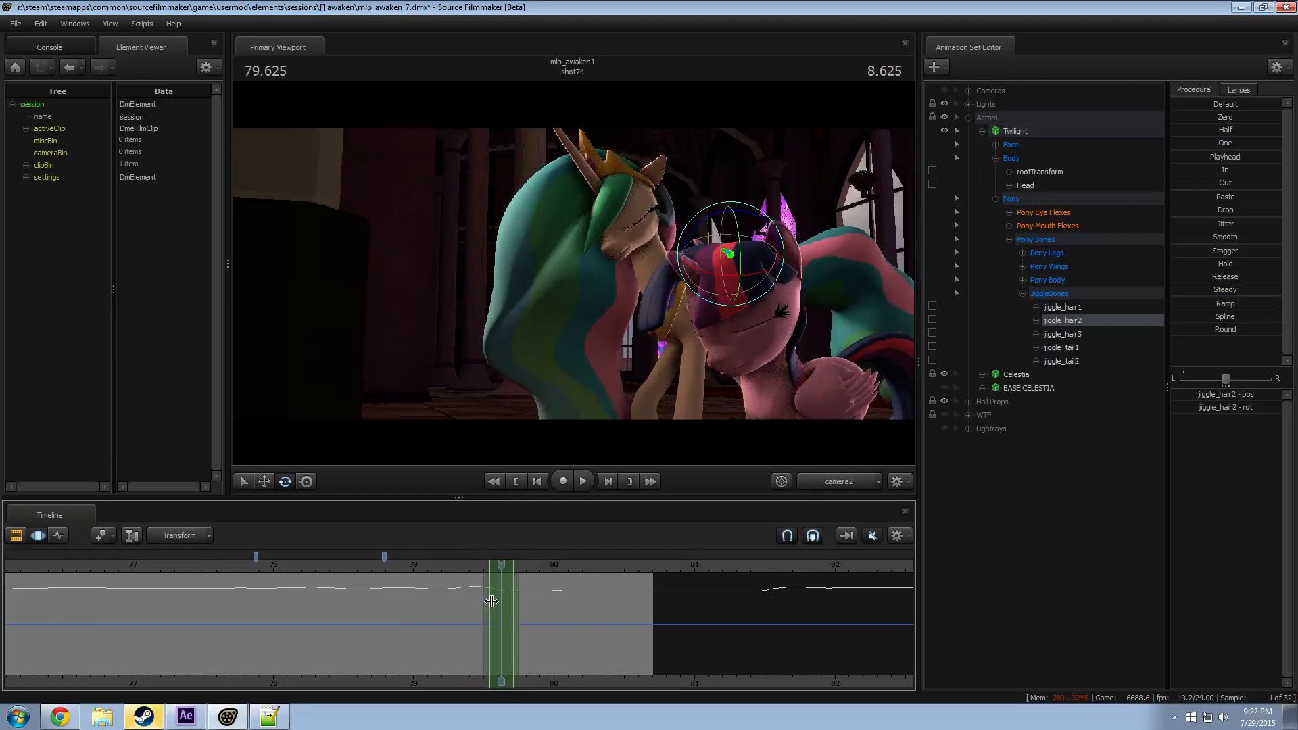
{"action": "left_click", "coordinate": [1140, 308]}
{"action": "left_click_drag", "start_coordinate": [1267, 329], "coordinate": [1278, 330]}
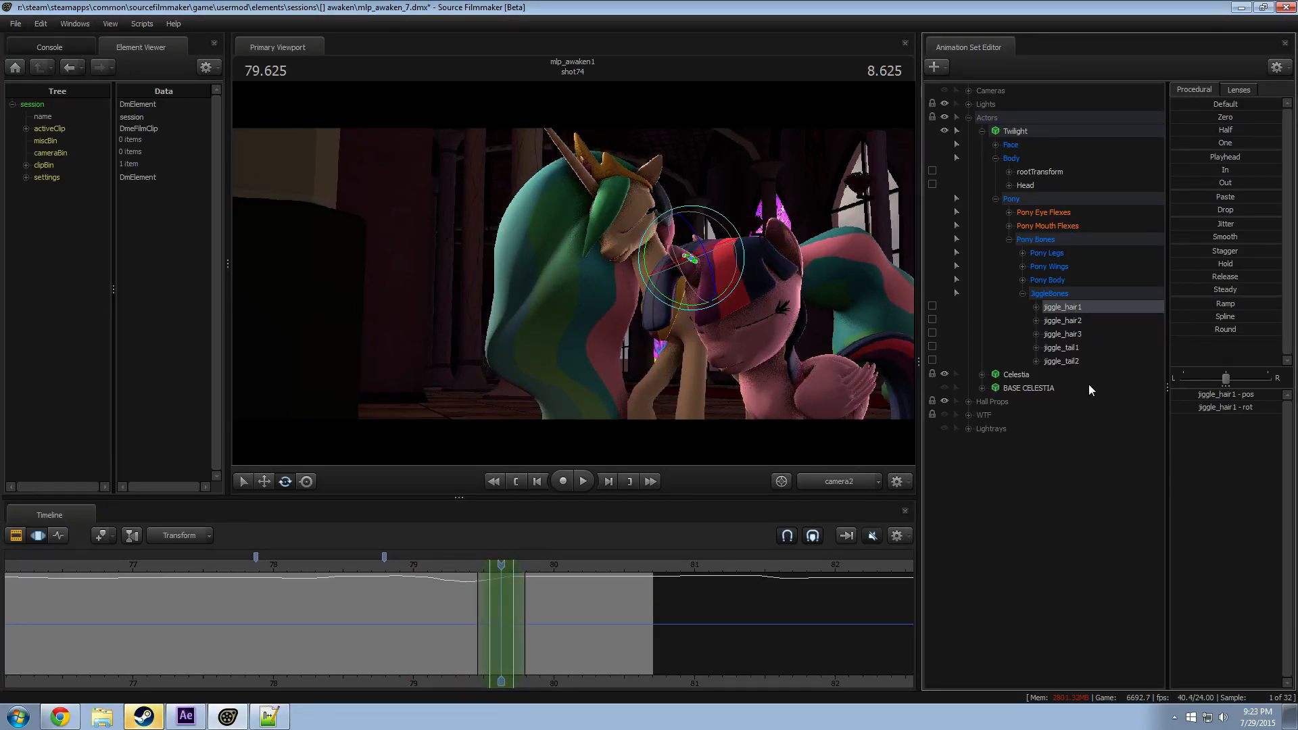
Step: Rotate jiggle_hair1 and jiggle_hair2 together at 79.708, with the falloff spanning about 79.4 to 80.0
{"action": "left_click_drag", "start_coordinate": [472, 581], "coordinate": [512, 588]}
{"action": "left_click", "coordinate": [513, 588], "text": "shift"}
{"action": "scroll", "coordinate": [513, 588], "scroll_direction": "up", "scroll_amount": 6, "text": "shift"}
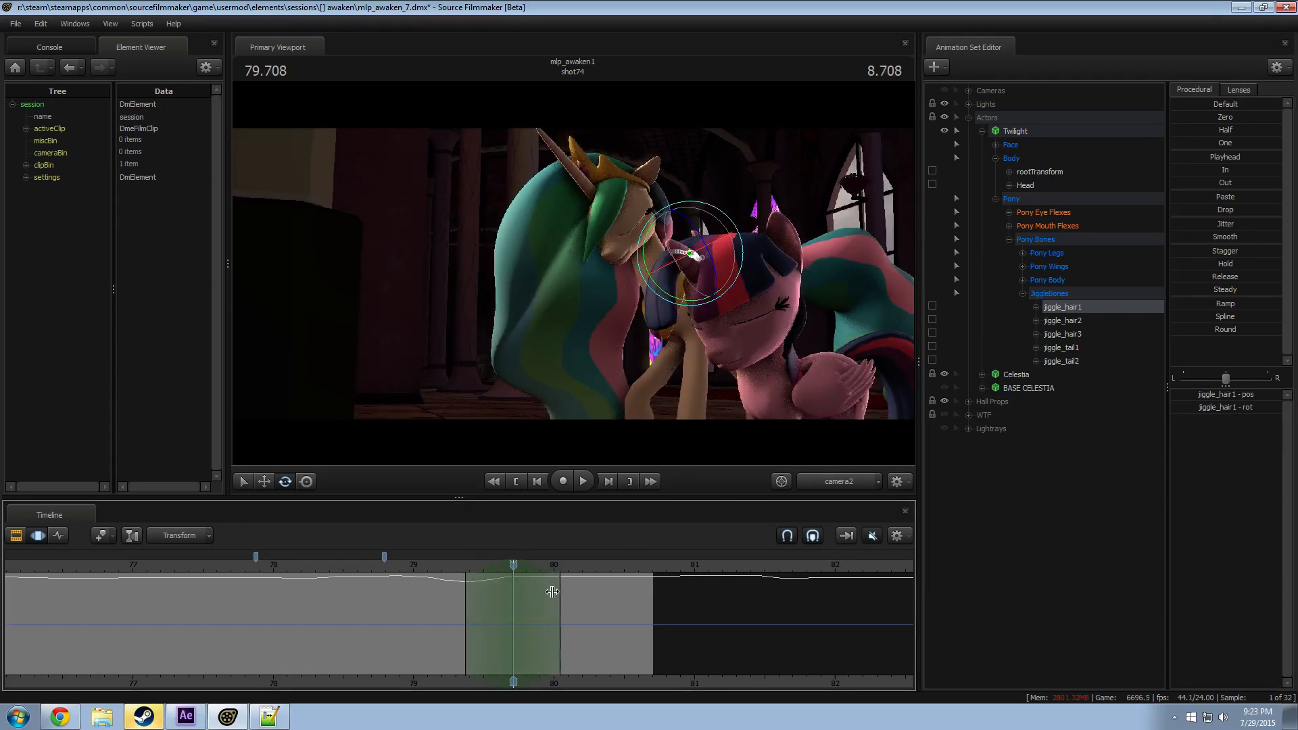
{"action": "left_click", "coordinate": [732, 246], "text": "ctrl"}
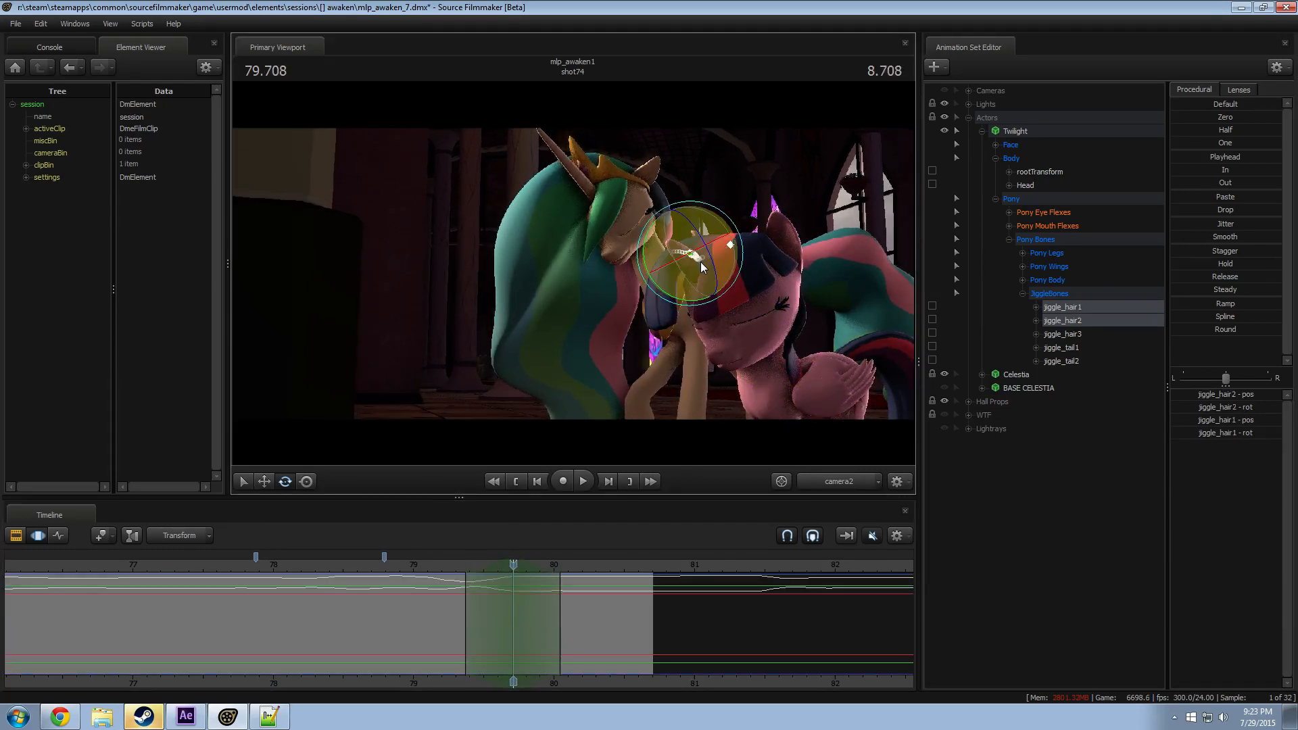
{"action": "left_click", "coordinate": [683, 291]}
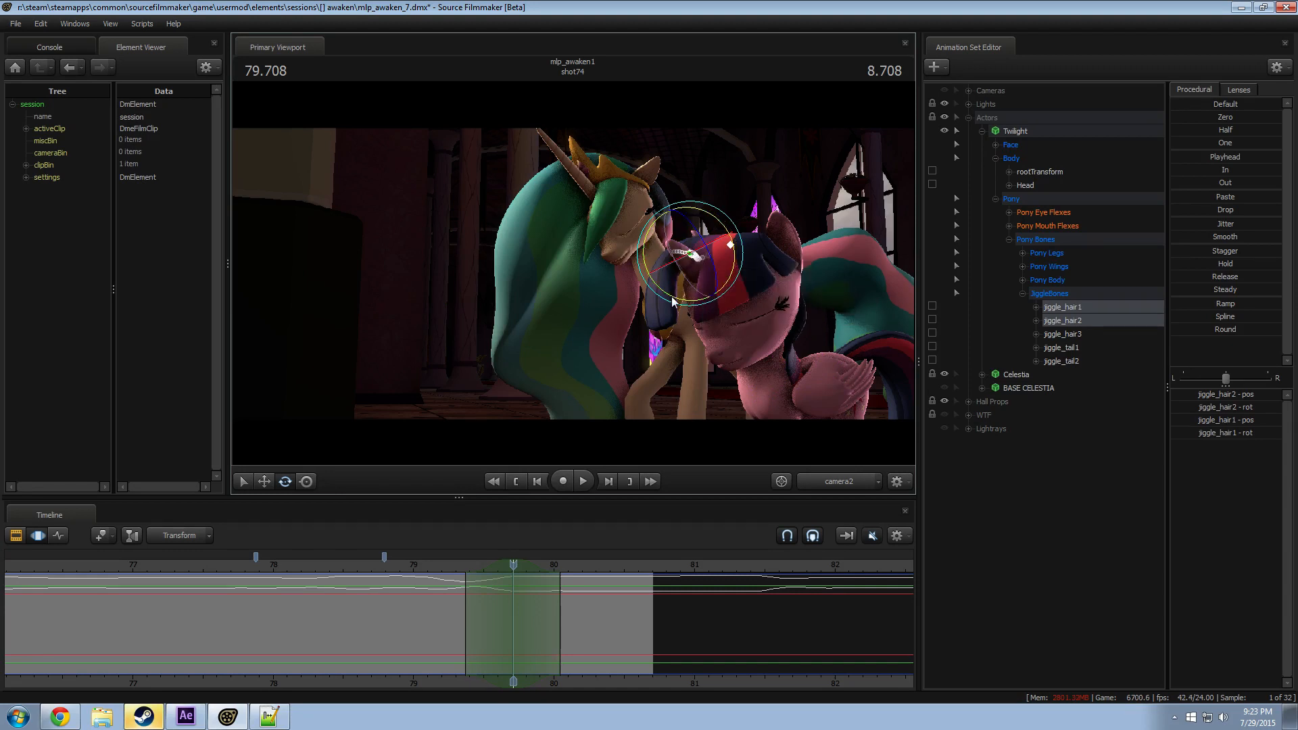
{"action": "left_click_drag", "start_coordinate": [684, 291], "coordinate": [730, 246]}
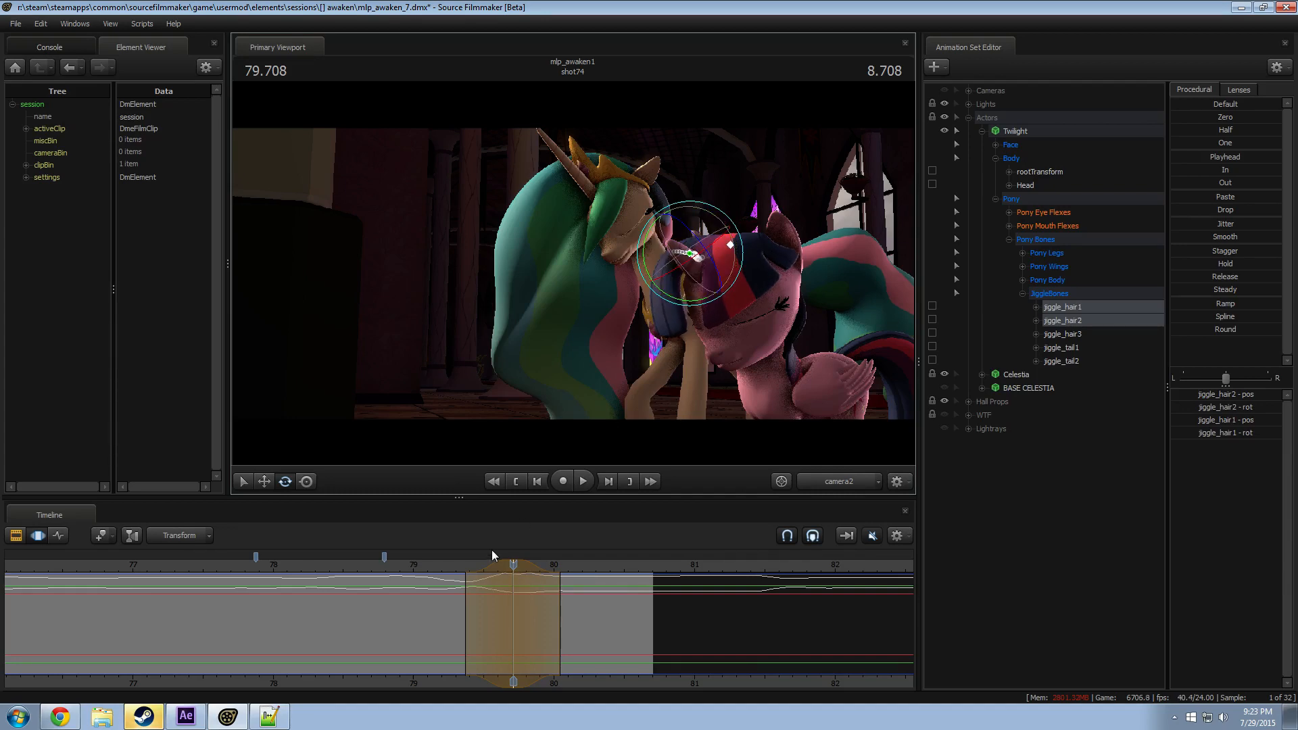
Step: Extend the end of the time selection's falloff to about 80.1 and play back the hair motion
{"action": "left_click", "coordinate": [437, 564]}
{"action": "left_click_drag", "start_coordinate": [561, 588], "coordinate": [572, 583]}
{"action": "key", "text": "space"}
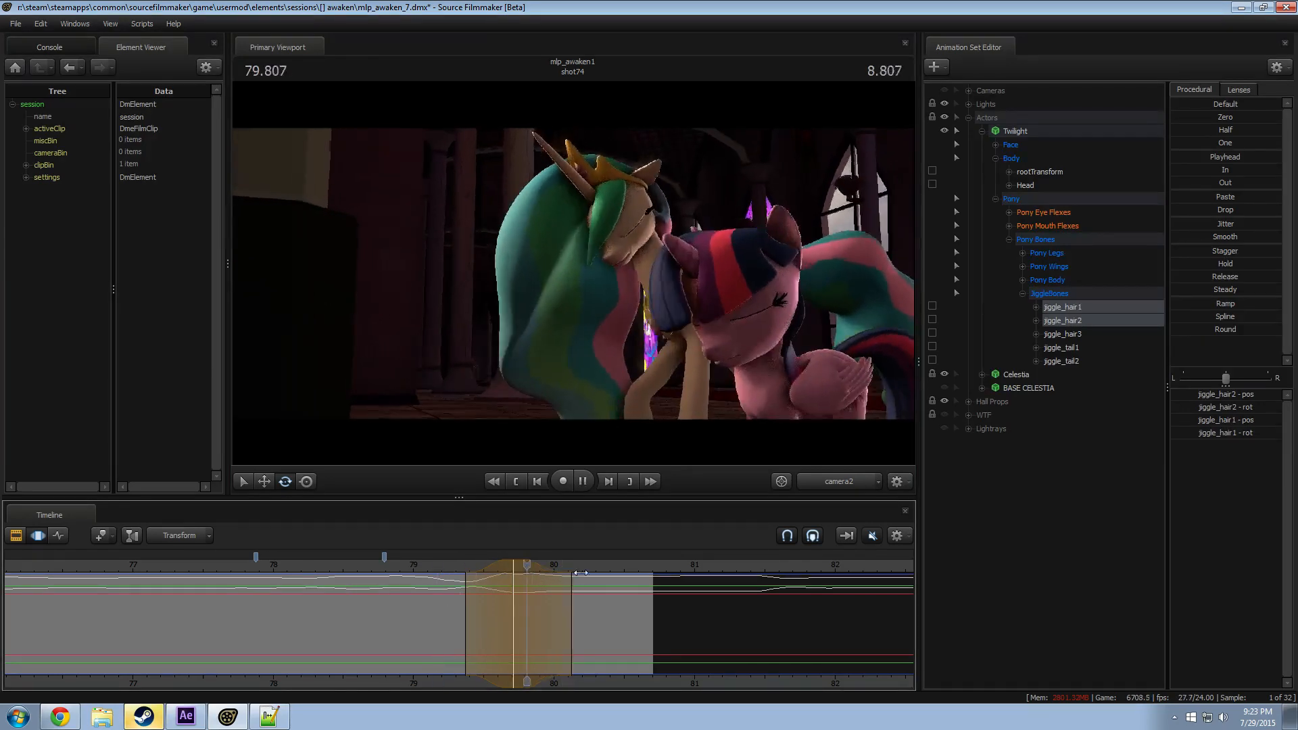
{"action": "key", "text": "space"}
{"action": "left_click", "coordinate": [434, 566]}
{"action": "key", "text": "space"}
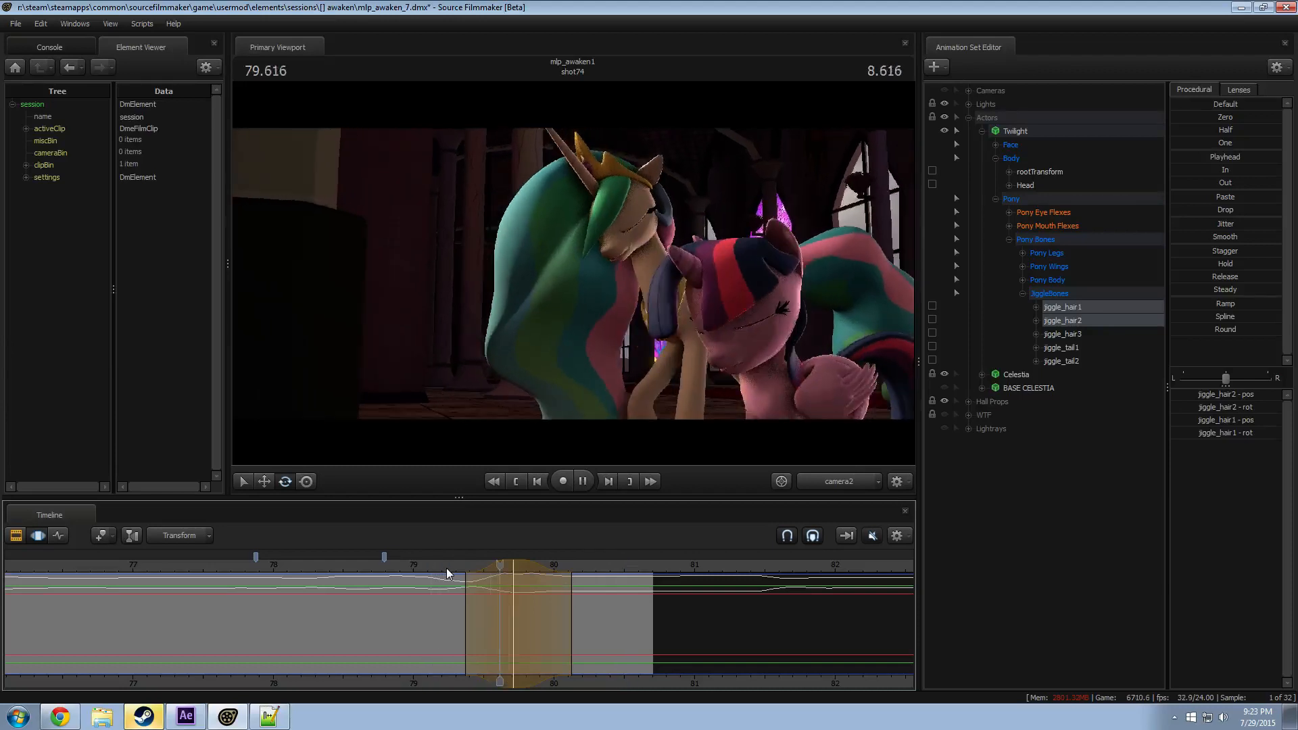
{"action": "key", "text": "space"}
Step: Rotate both hair bones at 80.125 with the falloff spanning about 79.6 to 80.7, and play back the change
{"action": "key", "text": "shift"}
{"action": "left_click", "coordinate": [570, 594], "text": "shift"}
{"action": "scroll", "coordinate": [568, 596], "scroll_direction": "up", "scroll_amount": 7, "text": "shift"}
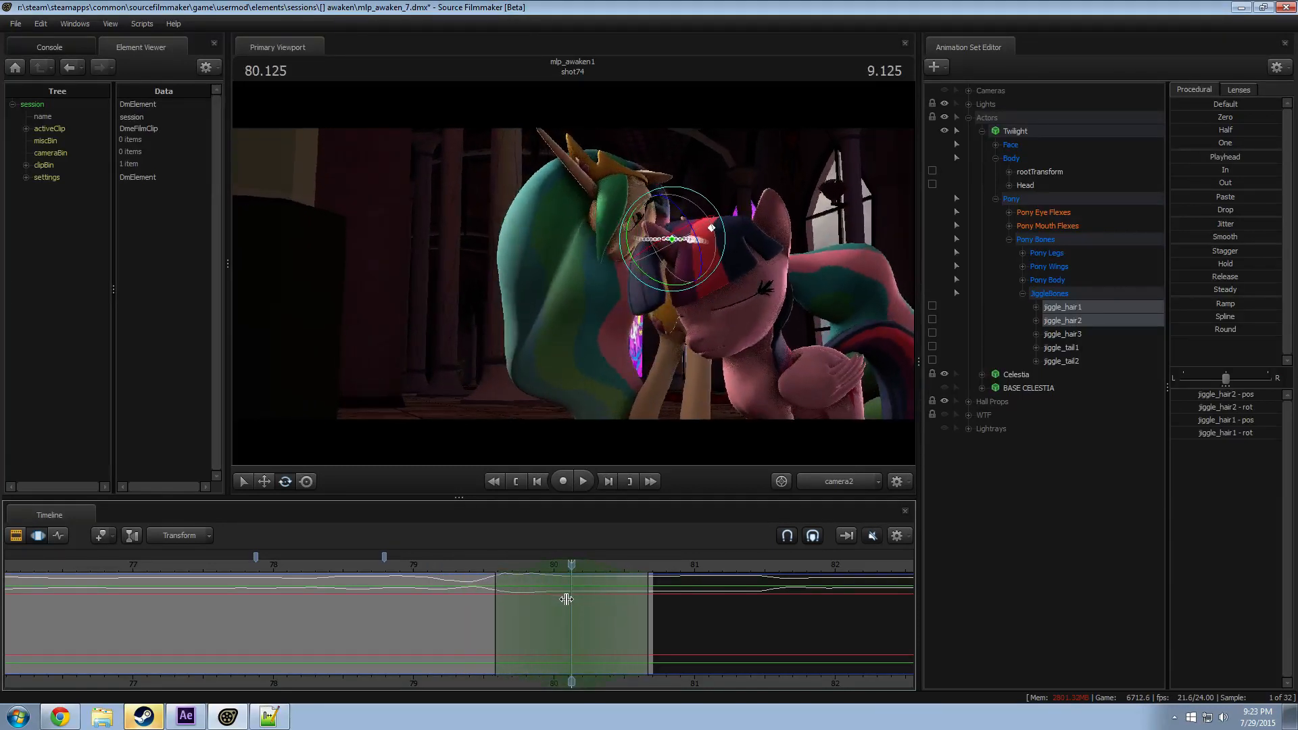
{"action": "left_click_drag", "start_coordinate": [654, 282], "coordinate": [669, 276]}
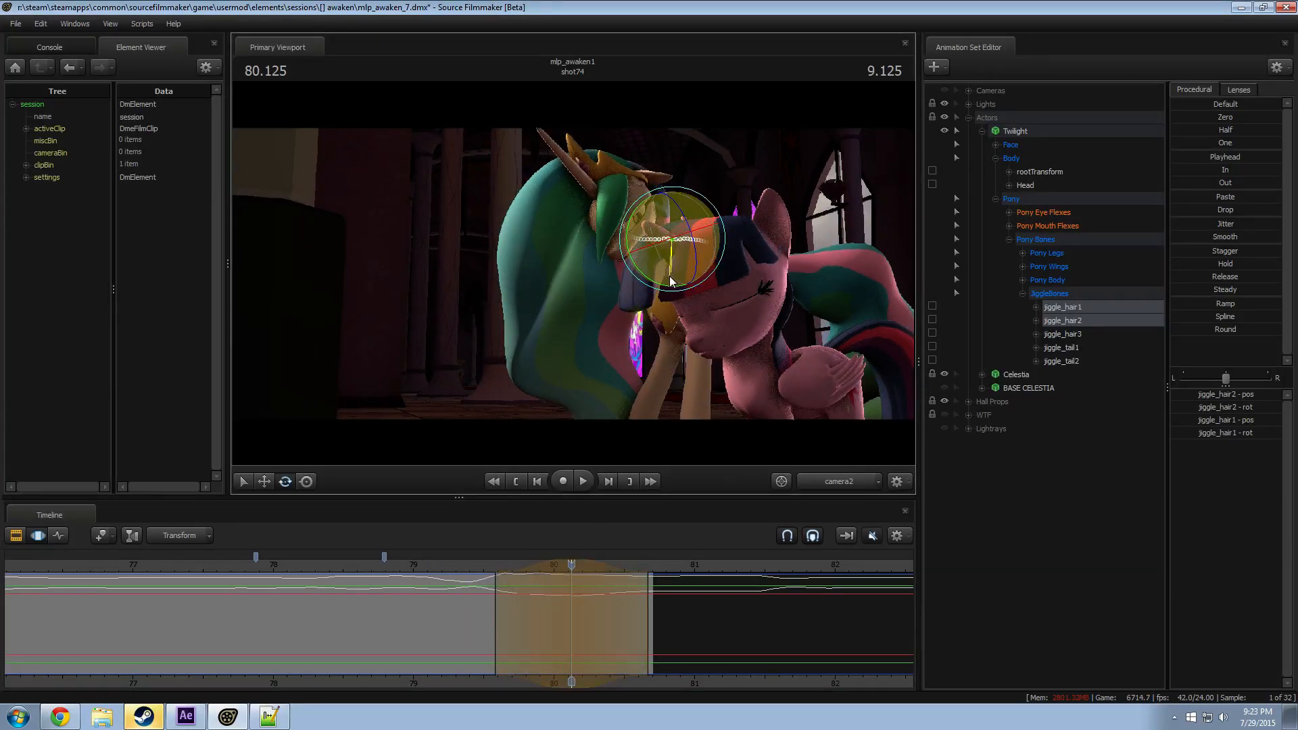
{"action": "key", "text": "space"}
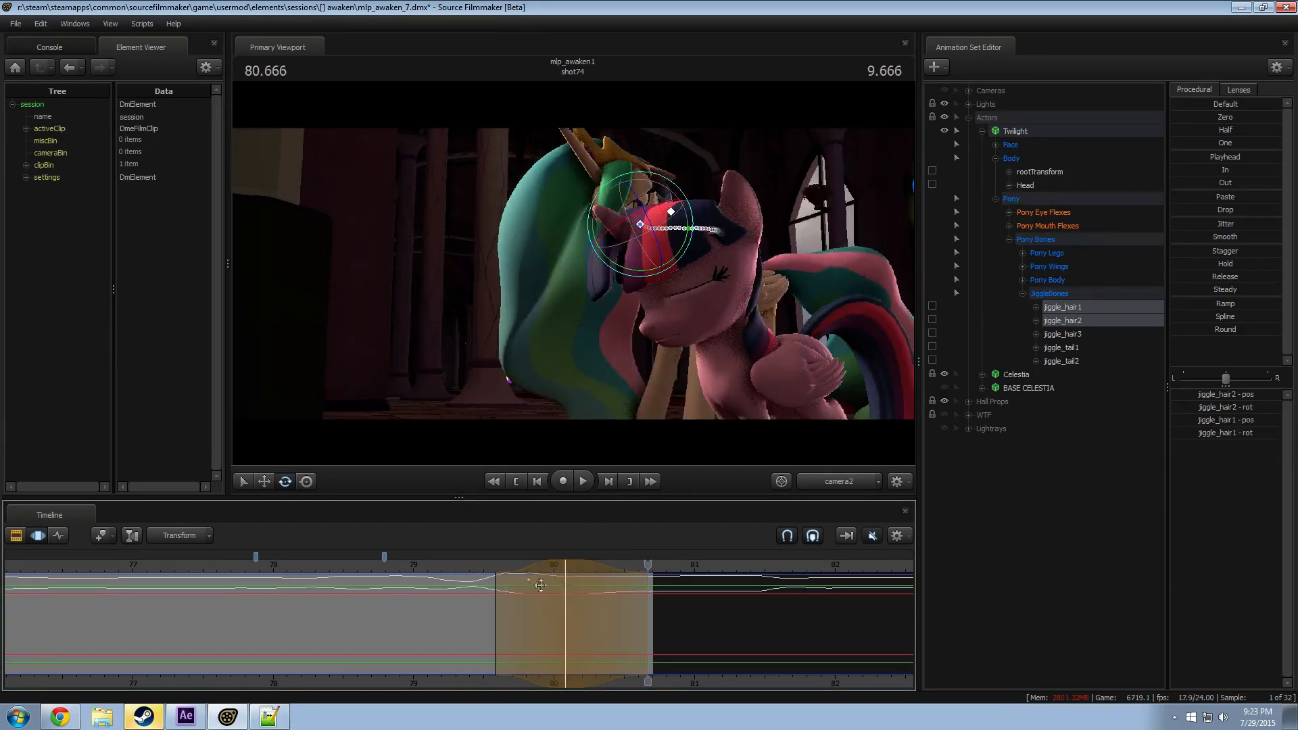
{"action": "left_click", "coordinate": [475, 566]}
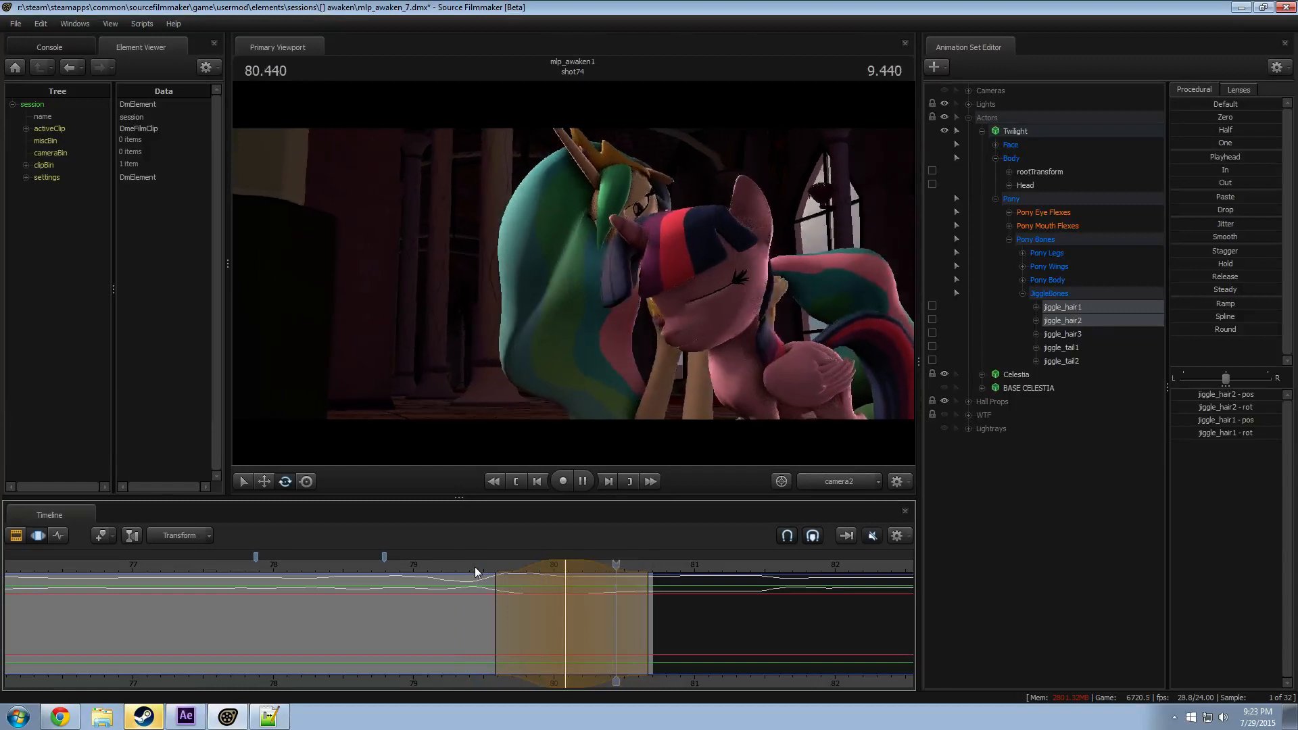
{"action": "key", "text": "space"}
Step: Rotate both hair bones at 80.083 and shift the edited time selection back to centre on about 79.96, checking it in playback
{"action": "left_click_drag", "start_coordinate": [480, 567], "coordinate": [567, 580]}
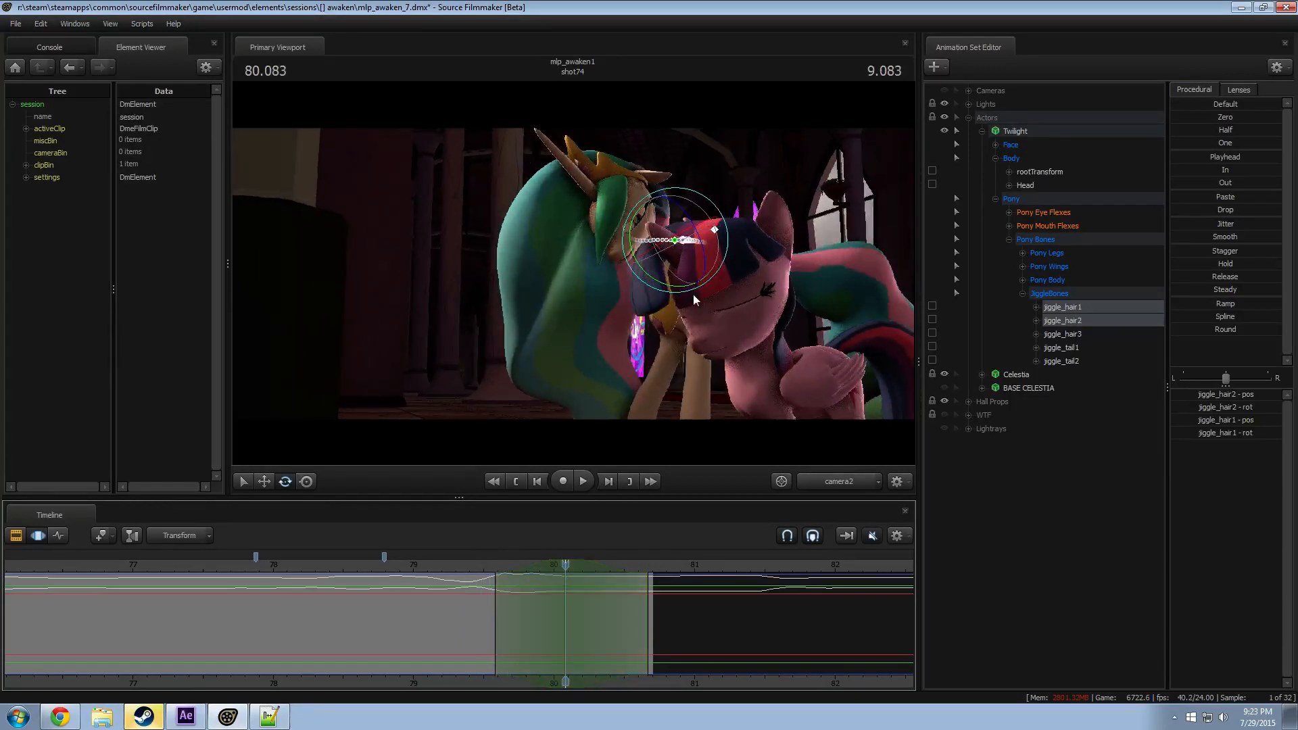
{"action": "left_click_drag", "start_coordinate": [679, 267], "coordinate": [661, 308]}
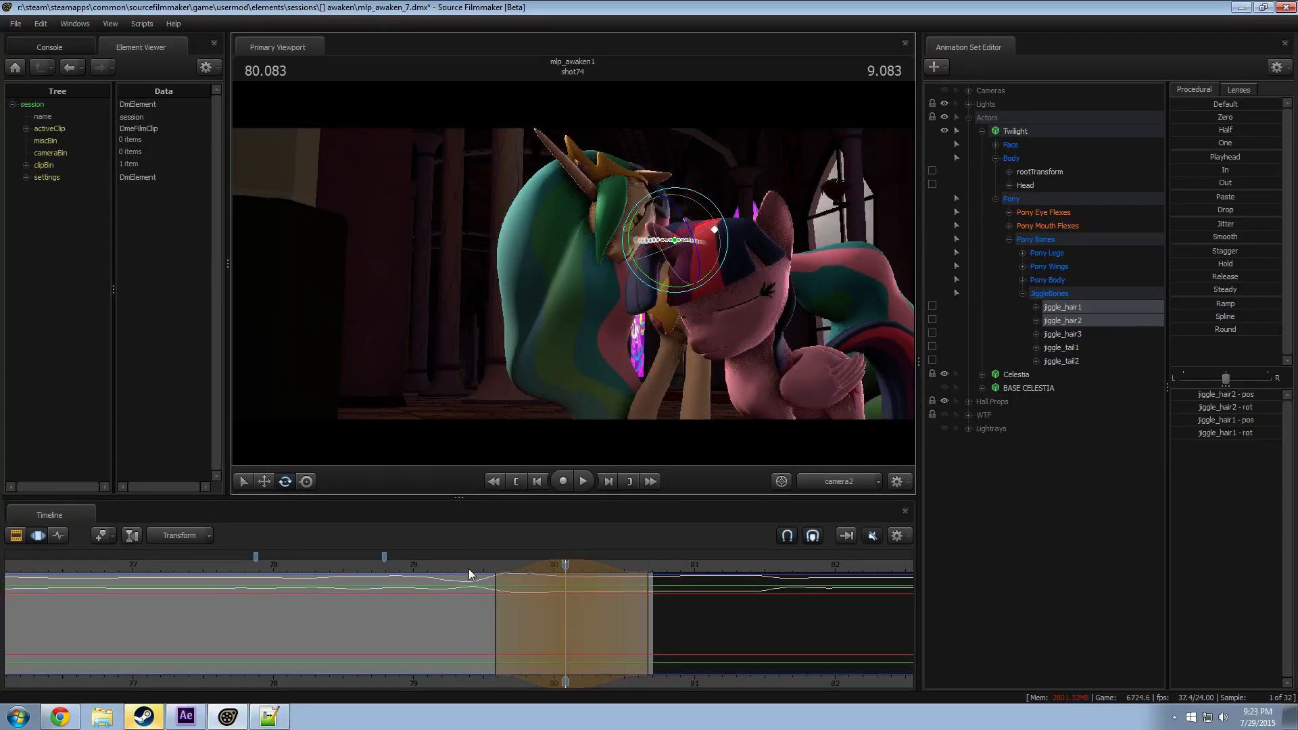
{"action": "key", "text": "space"}
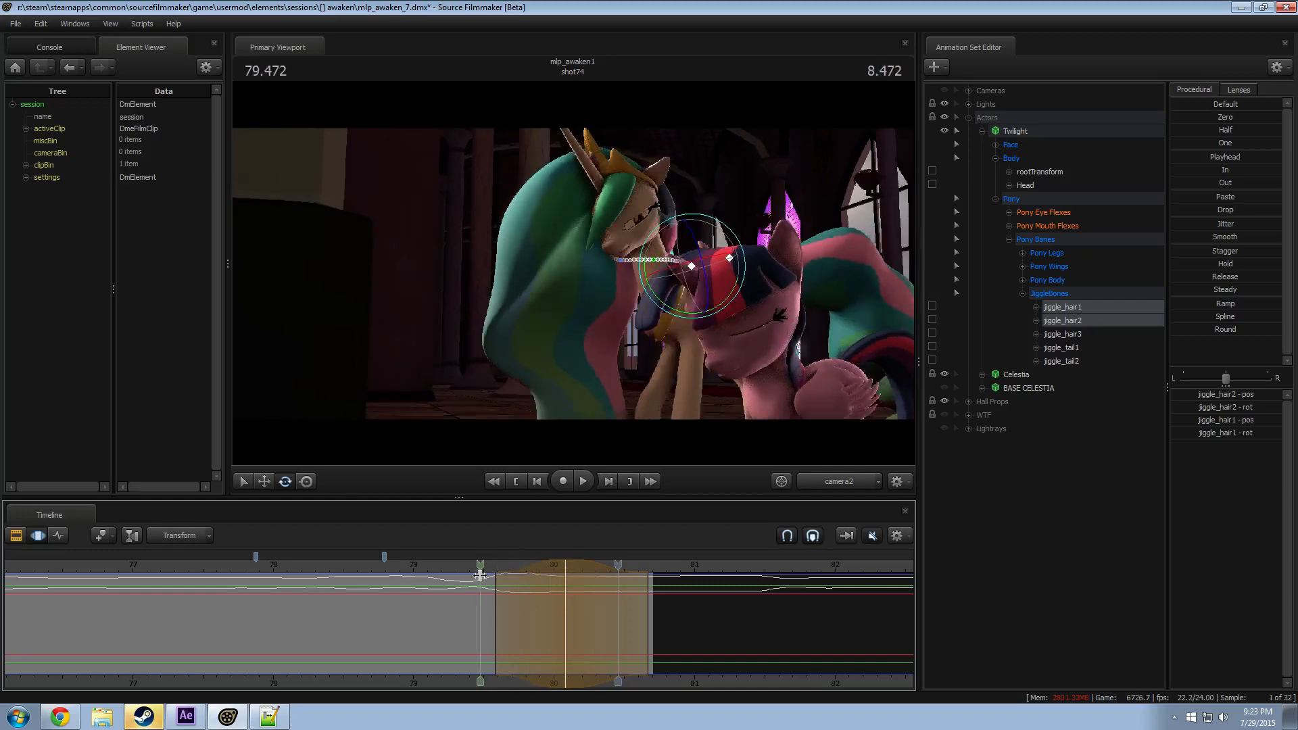
{"action": "left_click_drag", "start_coordinate": [555, 566], "coordinate": [537, 566]}
{"action": "left_click", "coordinate": [456, 569]}
{"action": "key", "text": "space"}
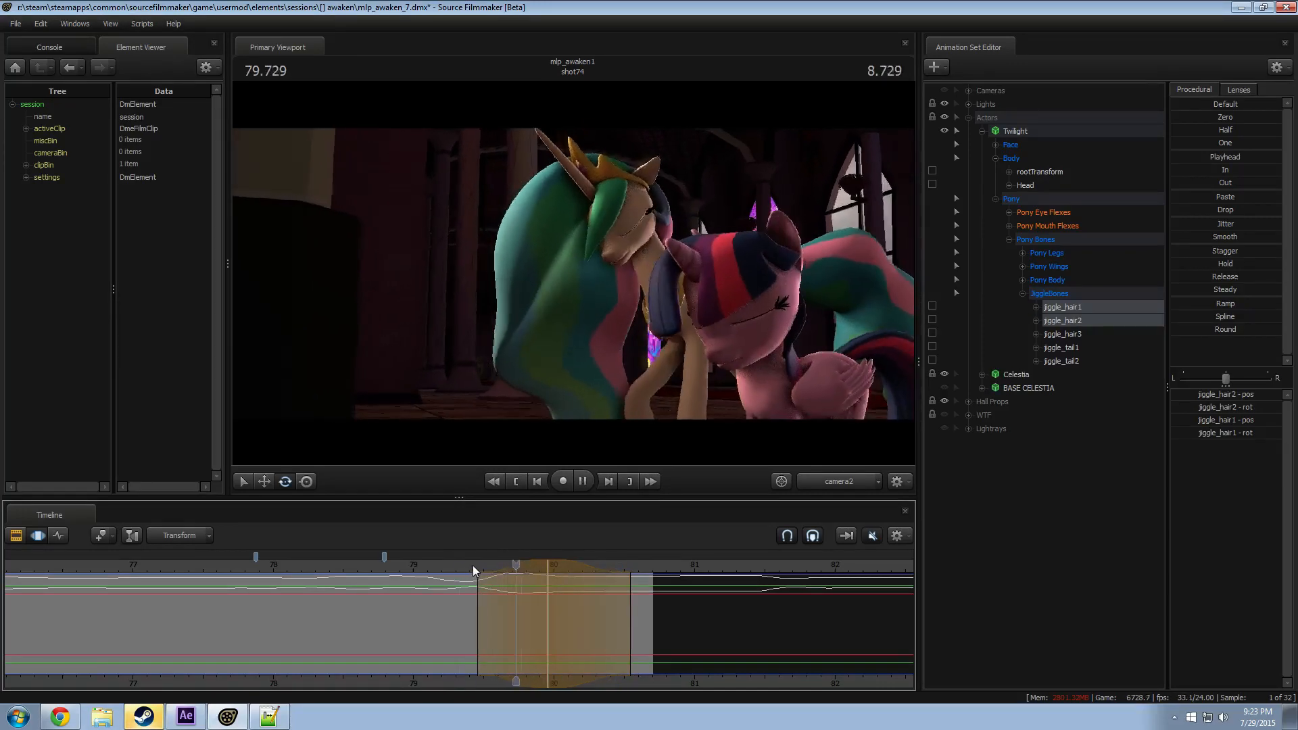
{"action": "key", "text": "space"}
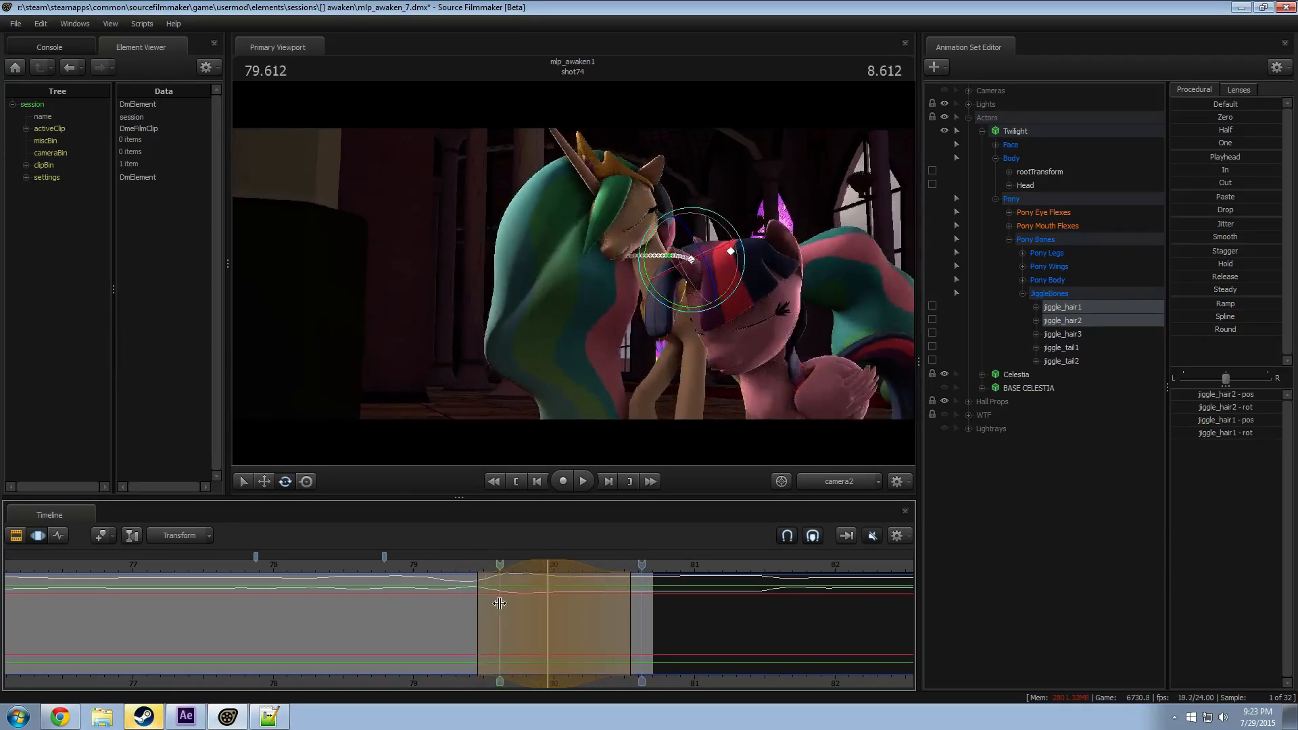
Step: Adjust both hair bones at 80.041 with a narrower falloff from about 79.7 to 80.4, and play back the result
{"action": "left_click", "coordinate": [561, 607]}
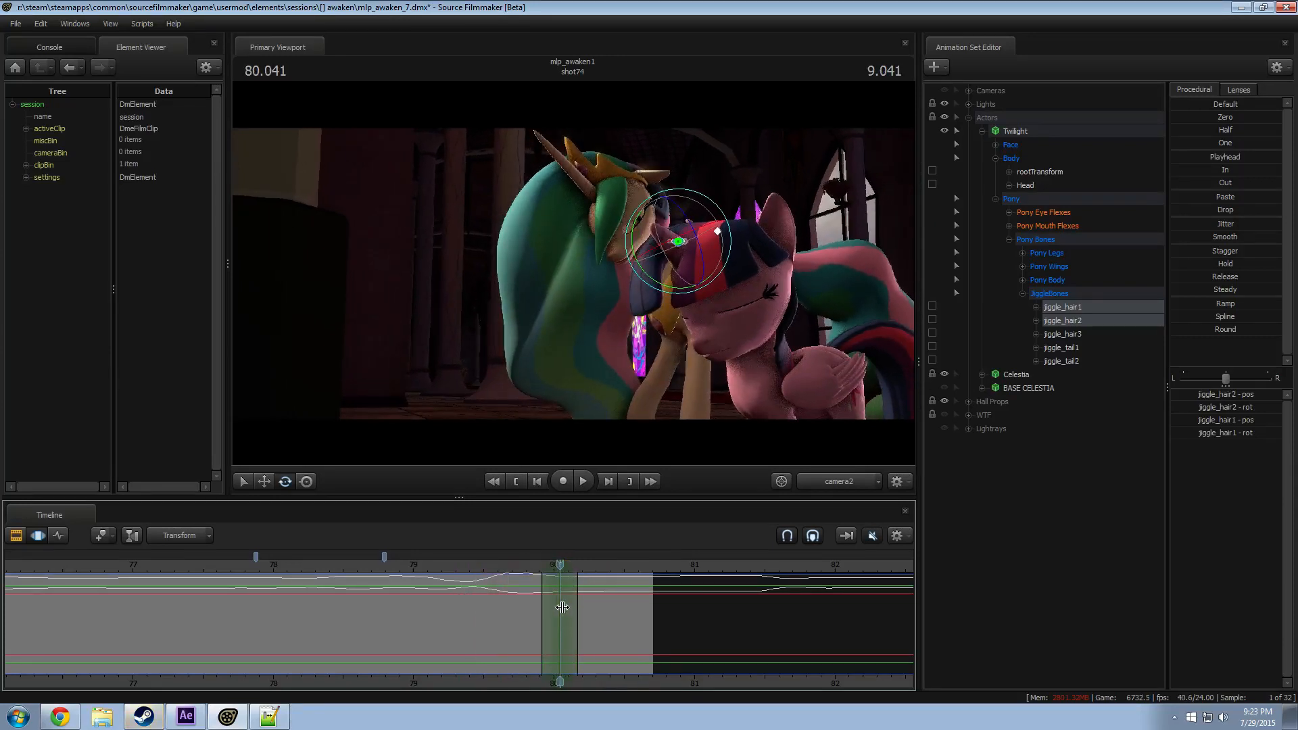
{"action": "scroll", "coordinate": [563, 608], "scroll_direction": "up", "scroll_amount": 2, "text": "shift"}
{"action": "key", "text": "space"}
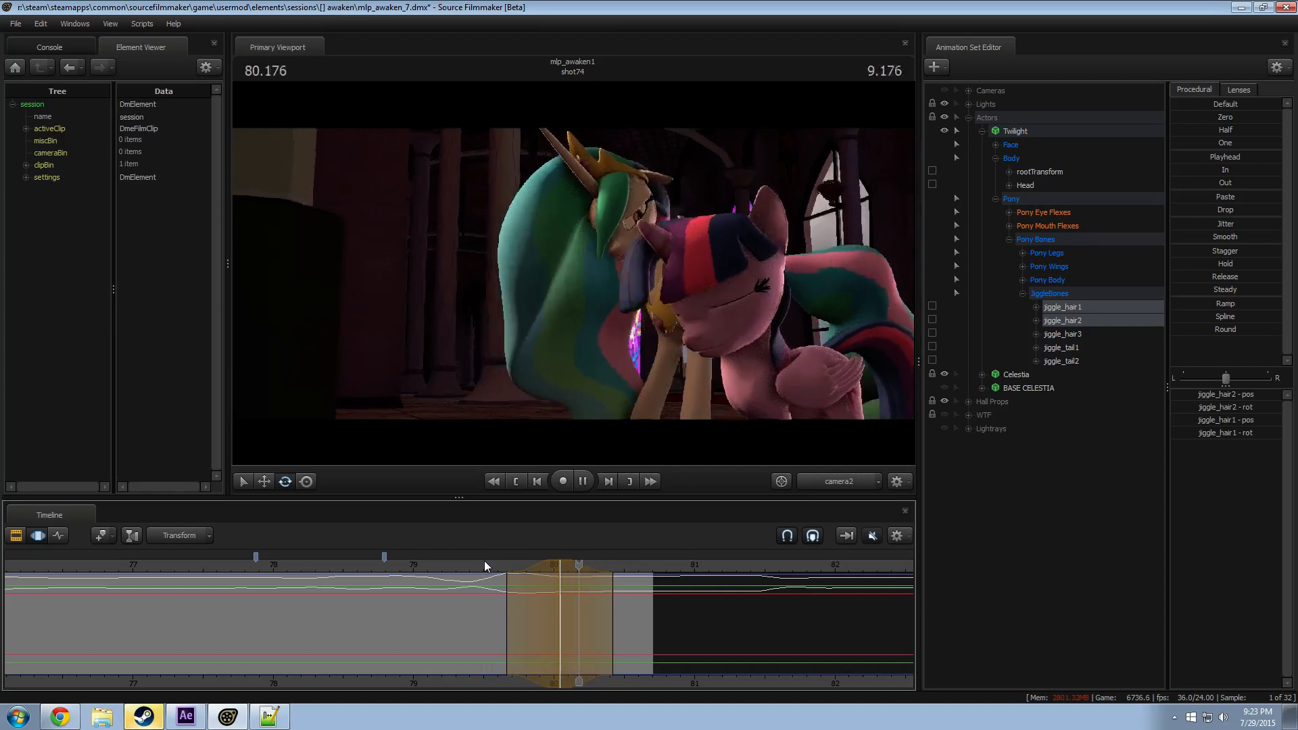
{"action": "key", "text": "space"}
Step: Apply the Spline procedural preset to both hair bones from about 80.3 to 80.6 and replay the shot from about 79.1
{"action": "left_click_drag", "start_coordinate": [548, 578], "coordinate": [596, 594]}
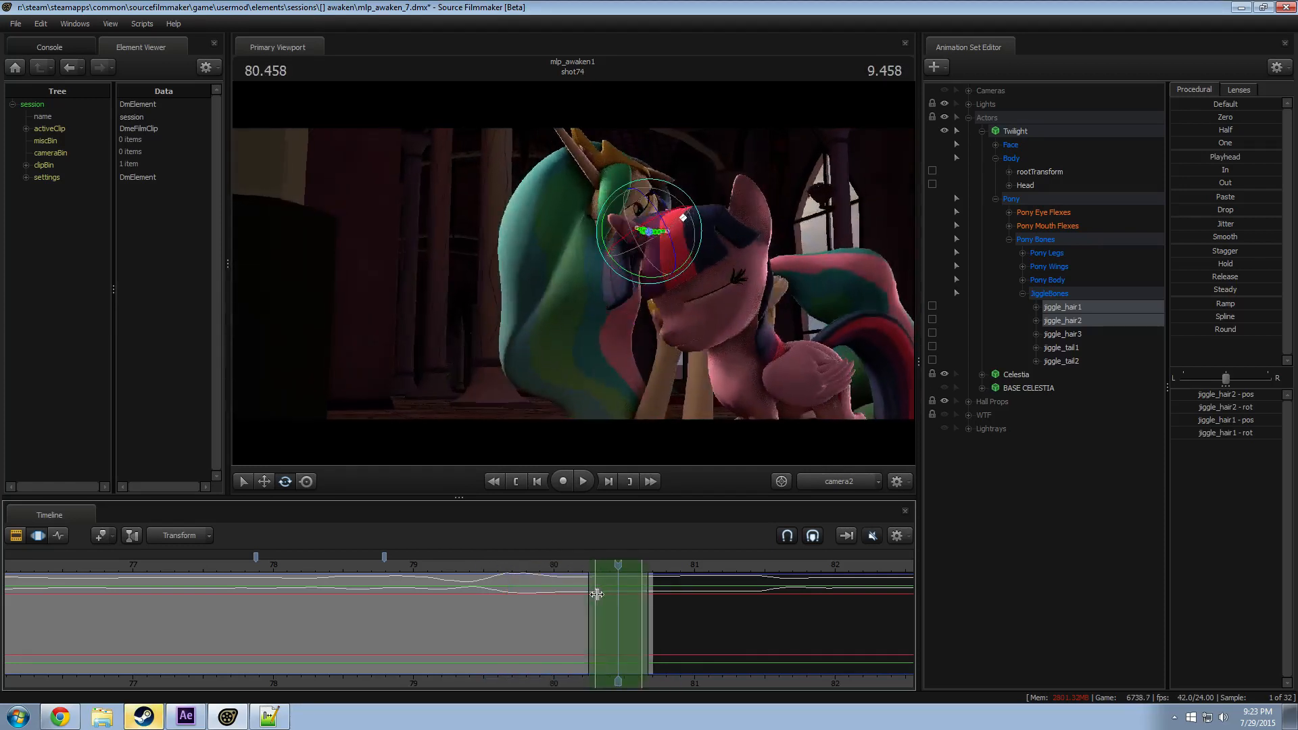
{"action": "left_click_drag", "start_coordinate": [1192, 314], "coordinate": [1279, 332]}
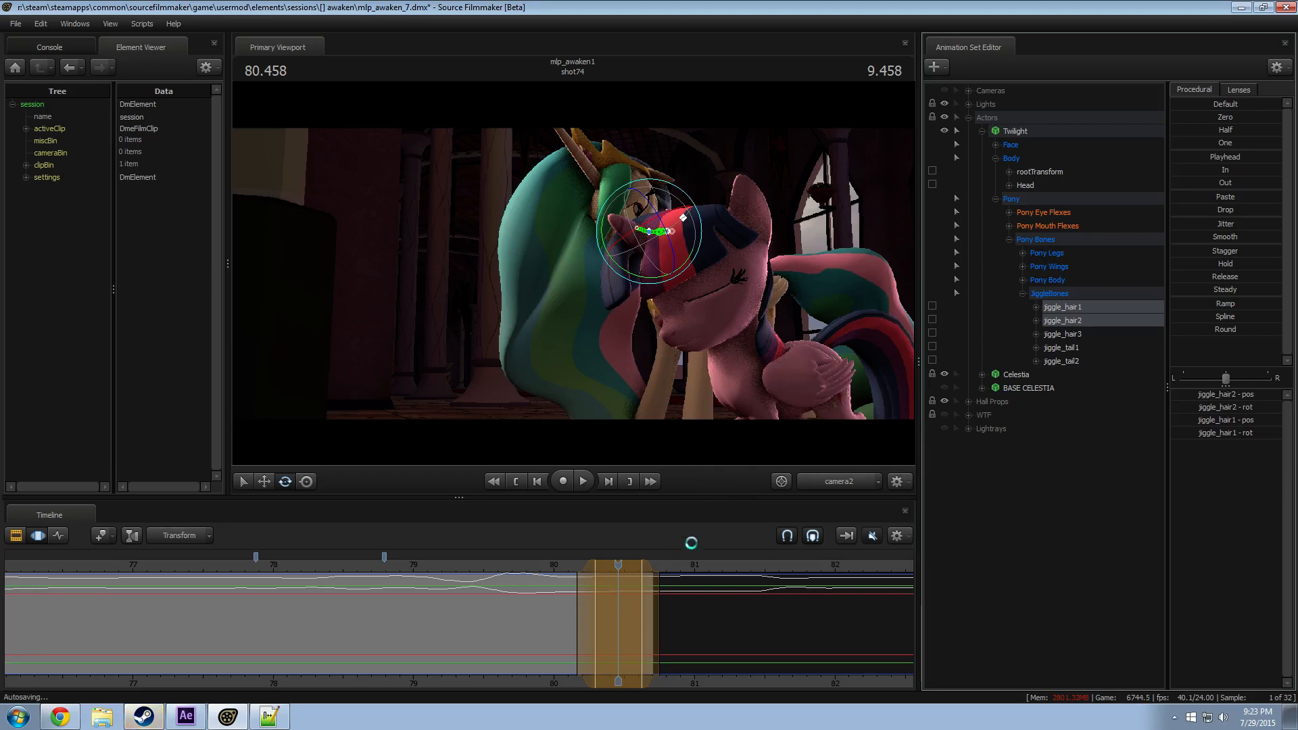
{"action": "left_click_drag", "start_coordinate": [464, 568], "coordinate": [428, 571]}
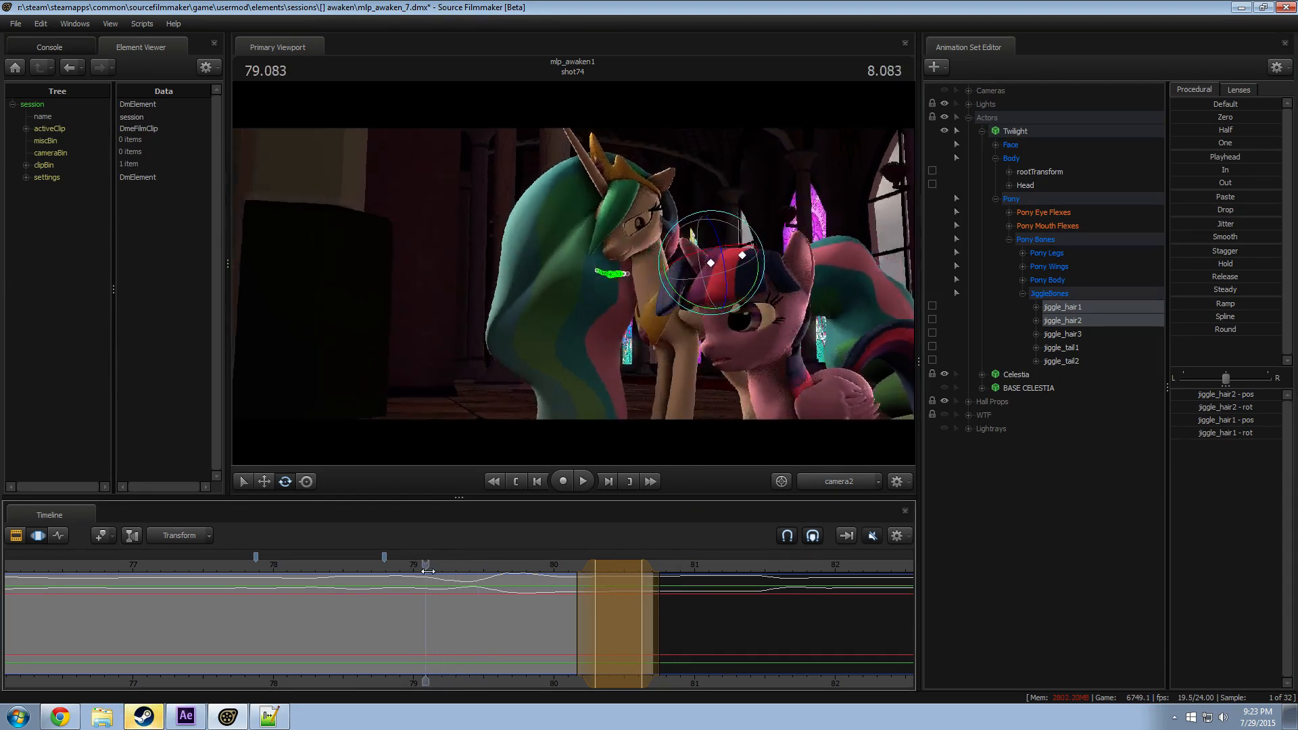
{"action": "key", "text": "space"}
{"action": "key", "text": "space"}
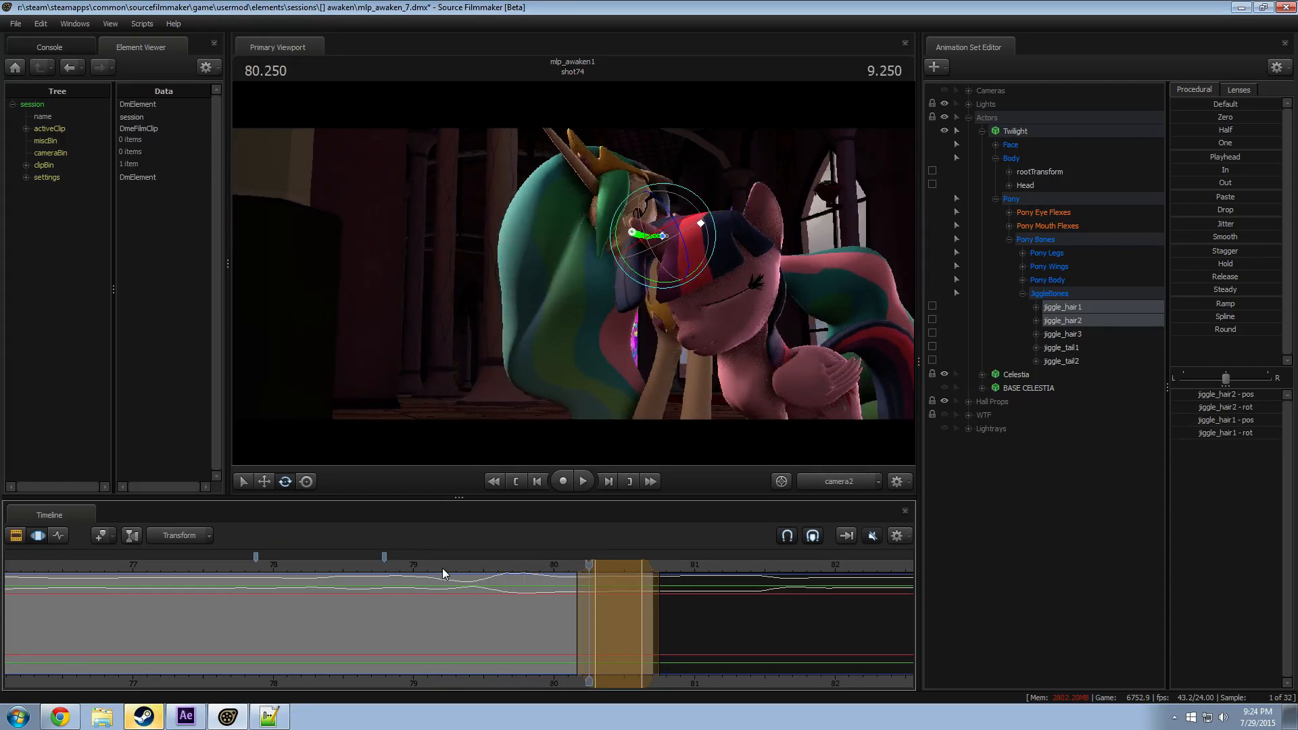
{"action": "key", "text": "space"}
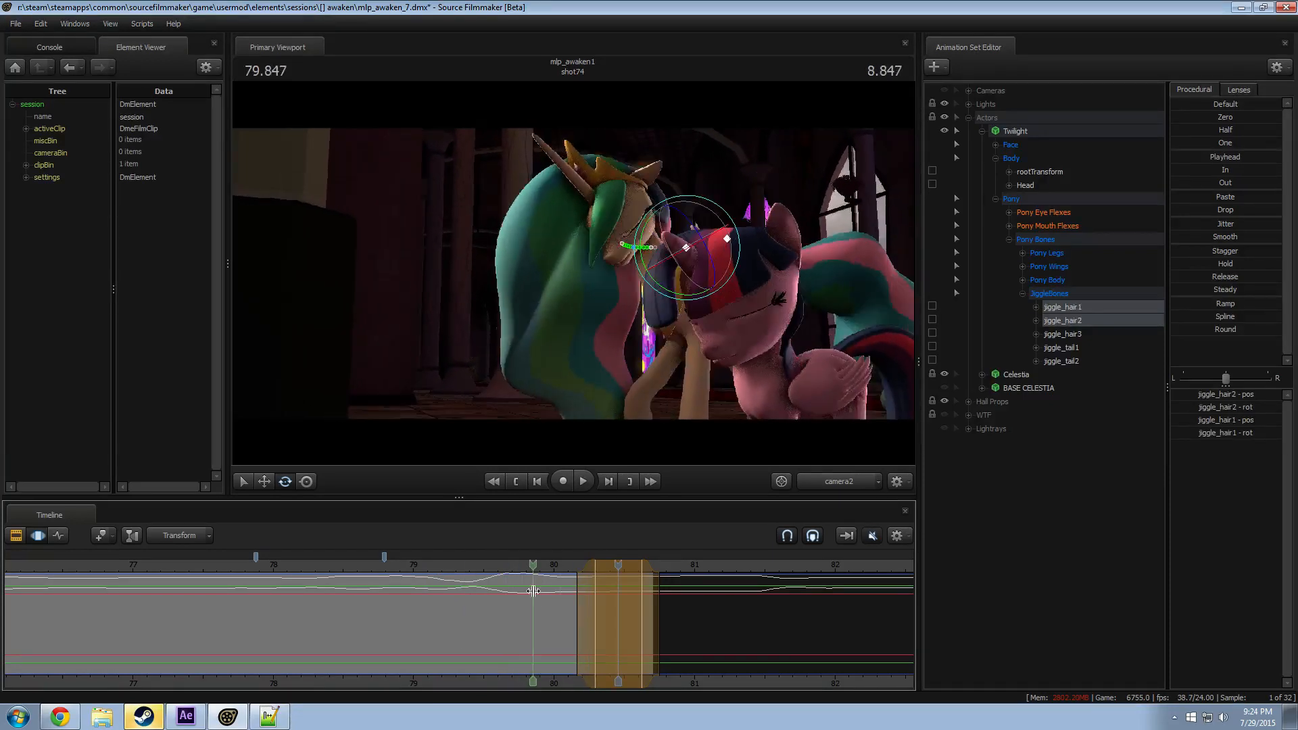
{"action": "key", "text": "space"}
Step: Select only jiggle_hair2, set a wide falloff around 80.1, and review the hair motion in playback
{"action": "left_click", "coordinate": [1098, 322]}
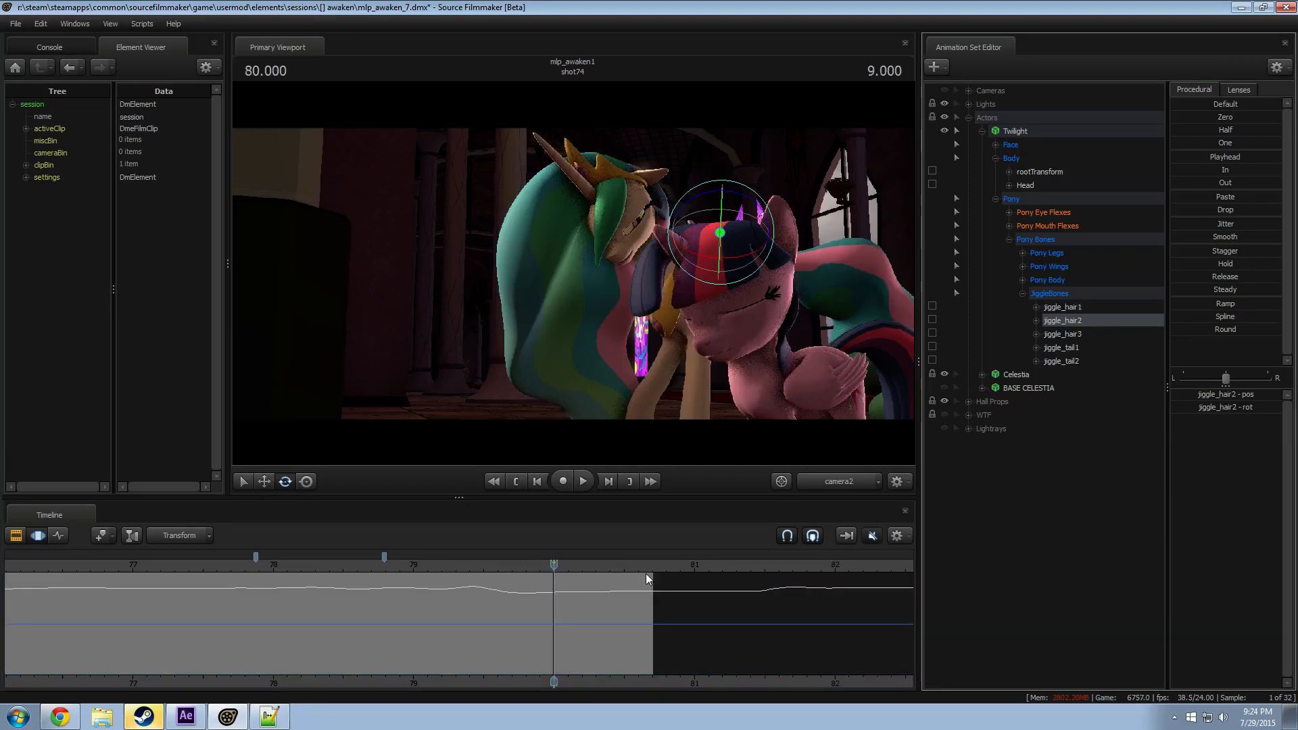
{"action": "scroll", "coordinate": [560, 603], "scroll_direction": "up", "scroll_amount": 8, "text": "shift"}
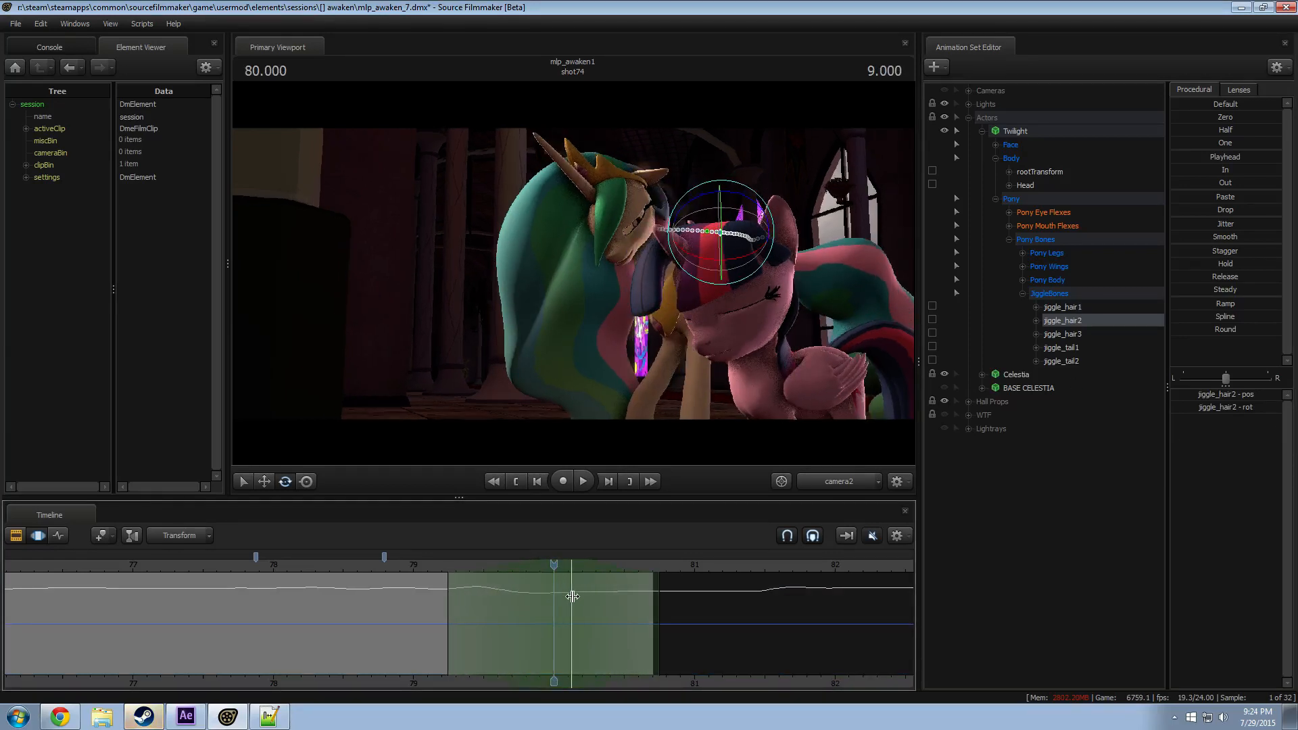
{"action": "left_click", "coordinate": [432, 565]}
{"action": "key", "text": "space"}
{"action": "key", "text": "space"}
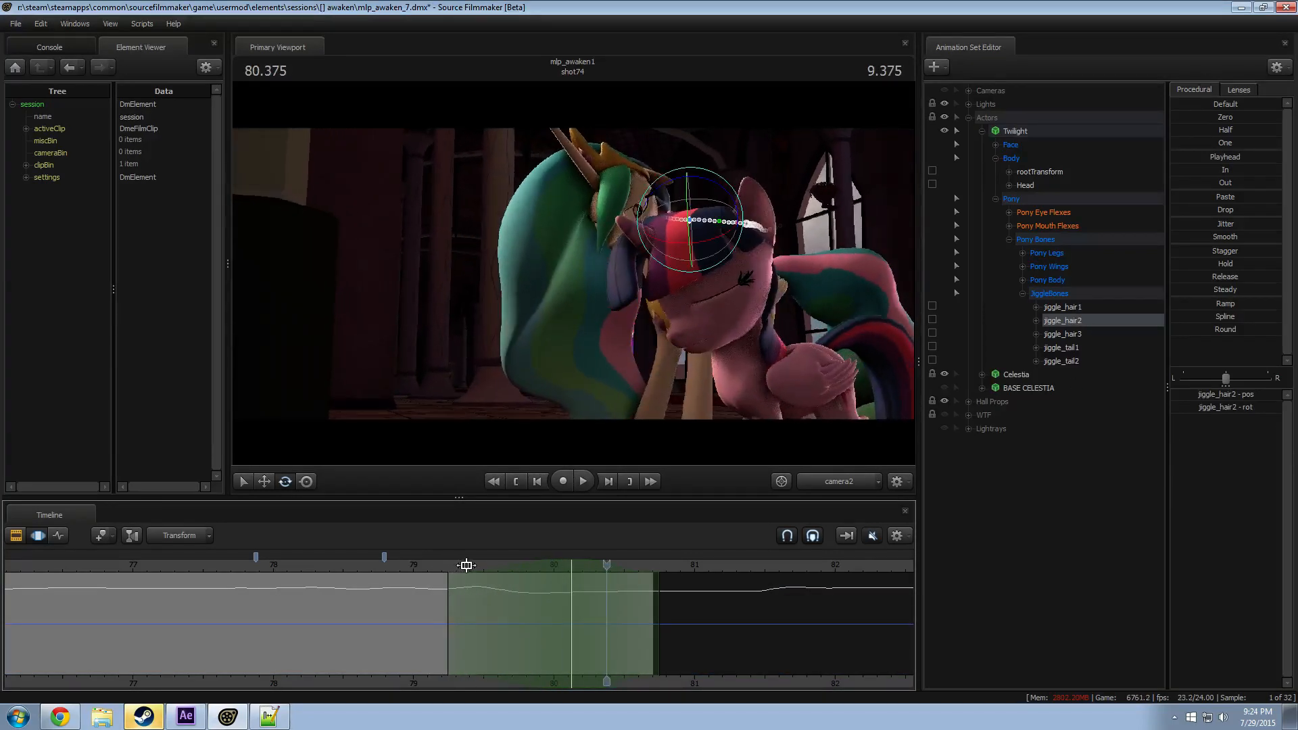
{"action": "scroll", "coordinate": [510, 579], "scroll_direction": "down", "scroll_amount": 3, "text": "shift"}
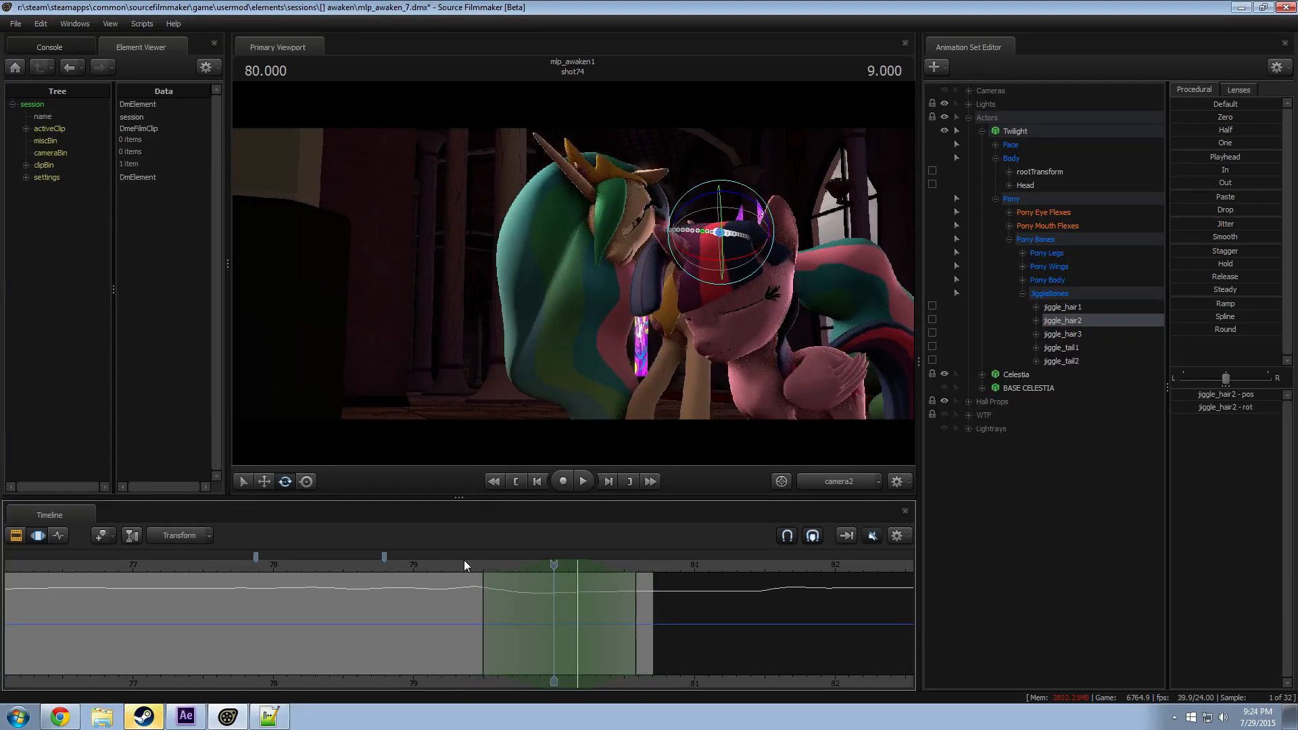
{"action": "key", "text": "space"}
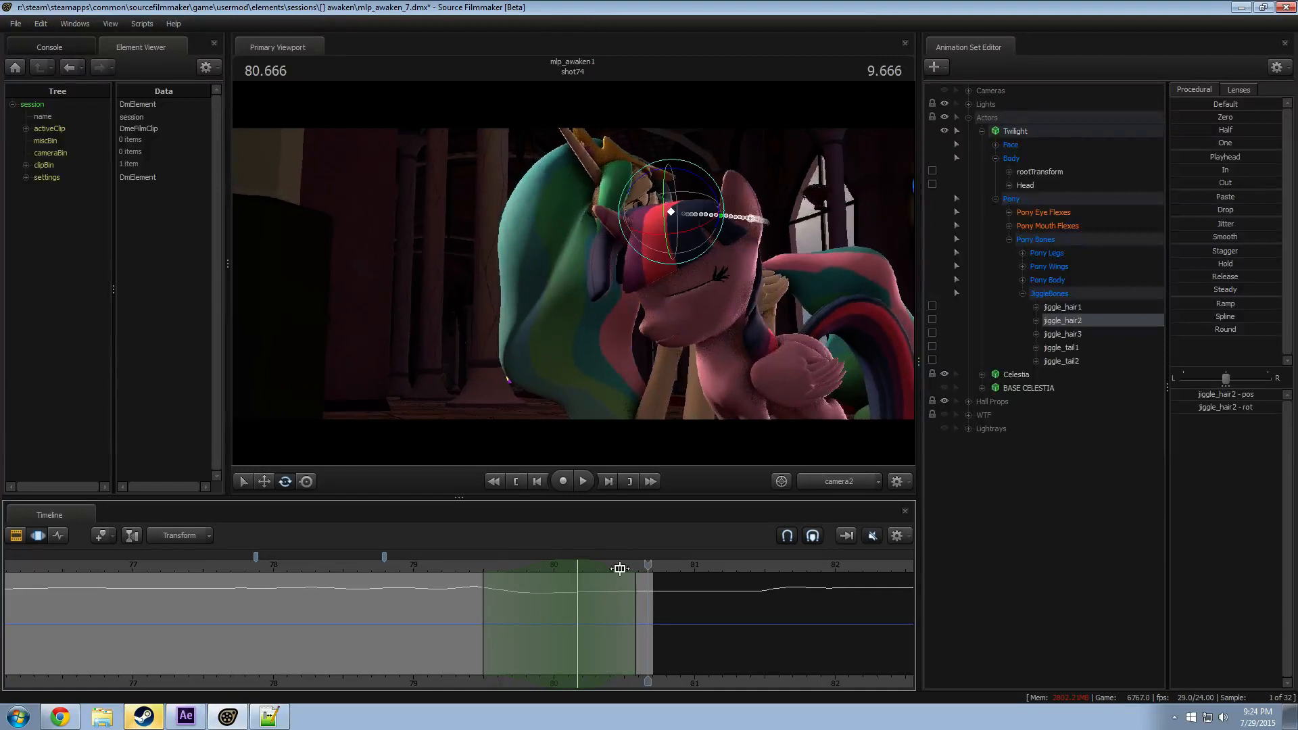
Step: Add jiggle_hair1 to the selection and apply the Smooth procedural preset from about 80.0 to 80.3, checking the playback
{"action": "left_click", "coordinate": [1063, 307], "text": "ctrl"}
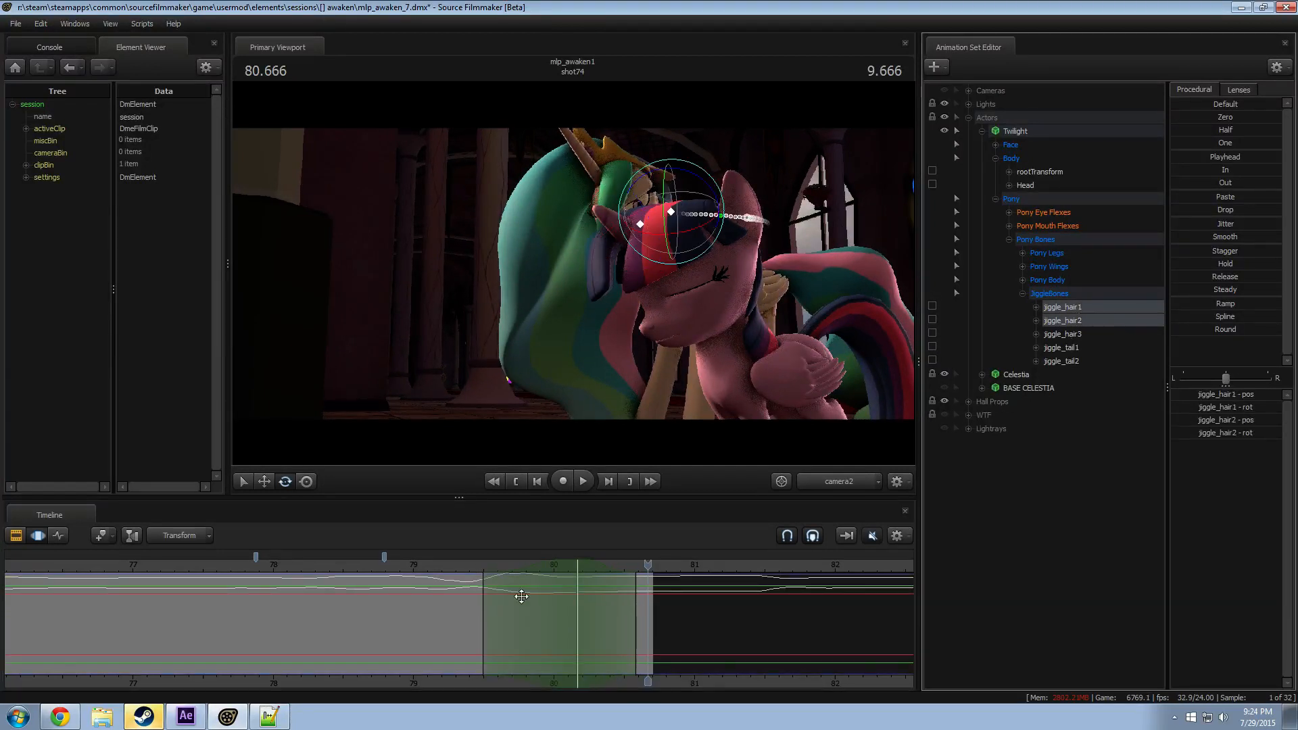
{"action": "left_click", "coordinate": [501, 611], "text": "shift"}
{"action": "key", "text": "space"}
{"action": "key", "text": "space"}
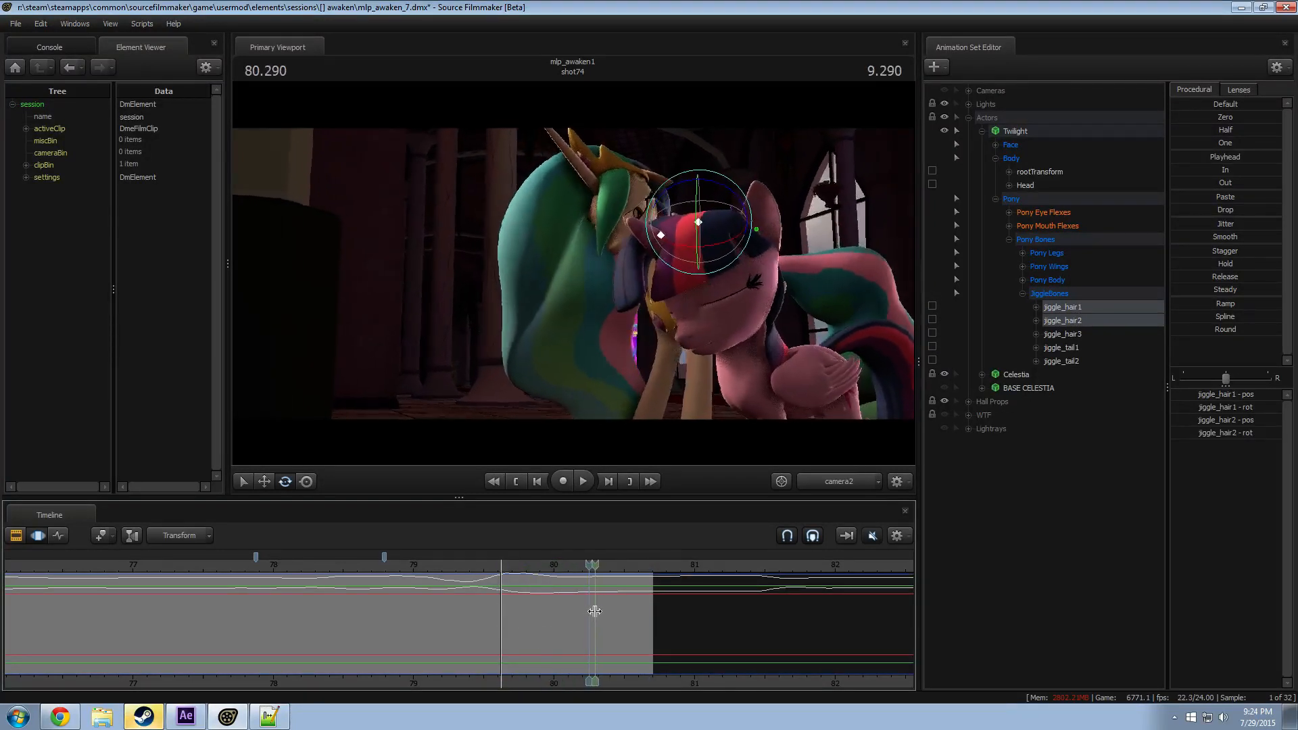
{"action": "left_click_drag", "start_coordinate": [594, 611], "coordinate": [561, 610]}
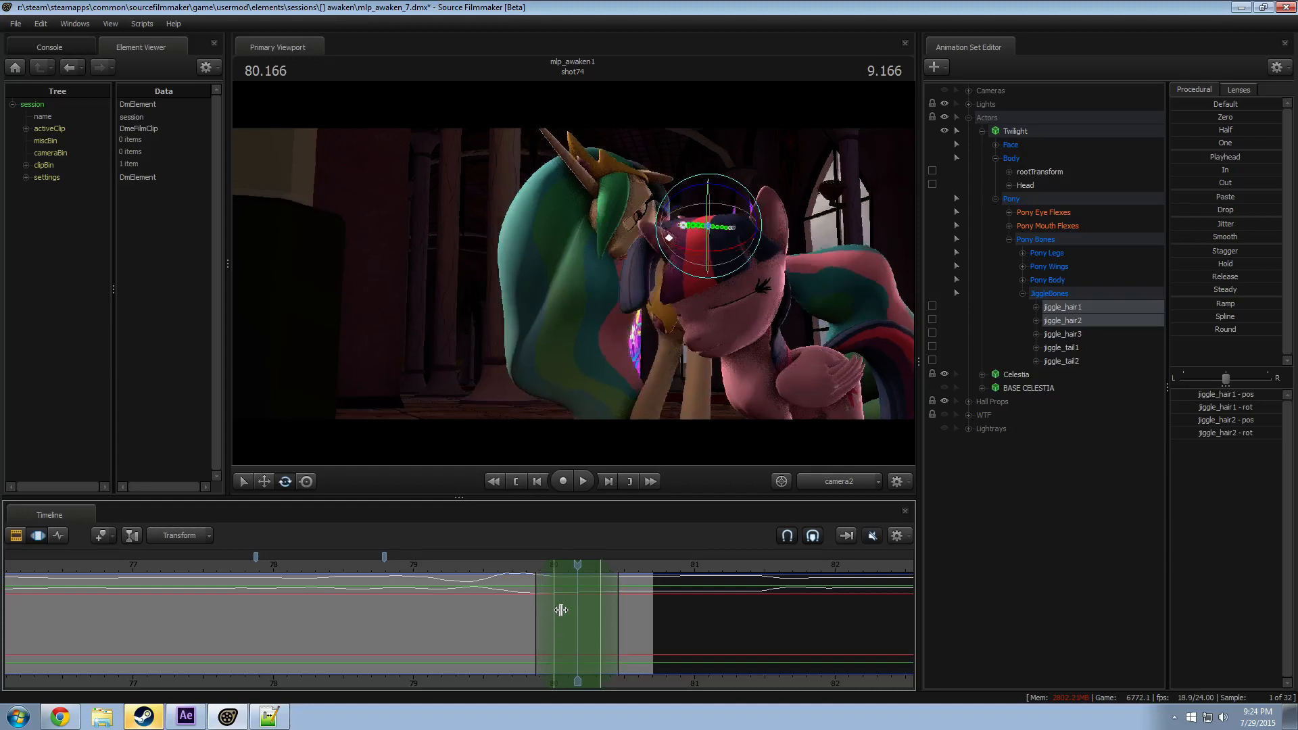
{"action": "left_click", "coordinate": [1217, 237]}
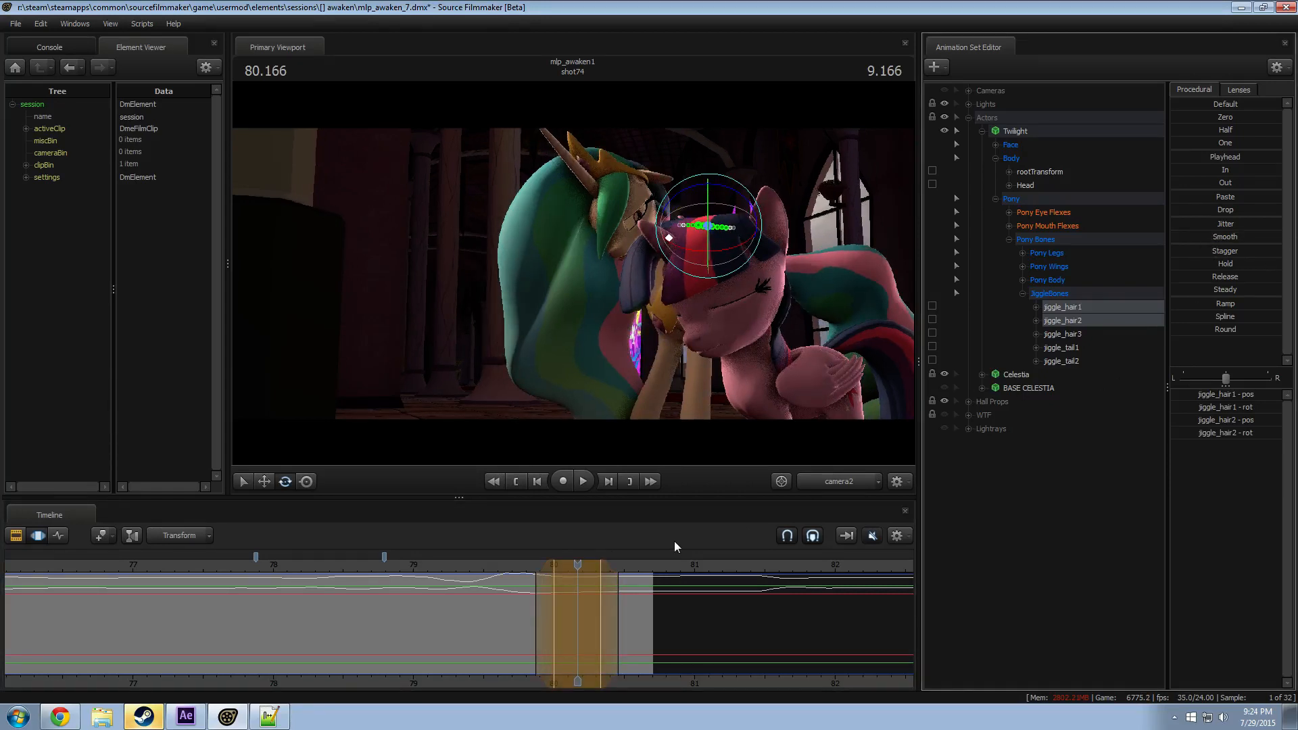
{"action": "key", "text": "space"}
{"action": "key", "text": "space"}
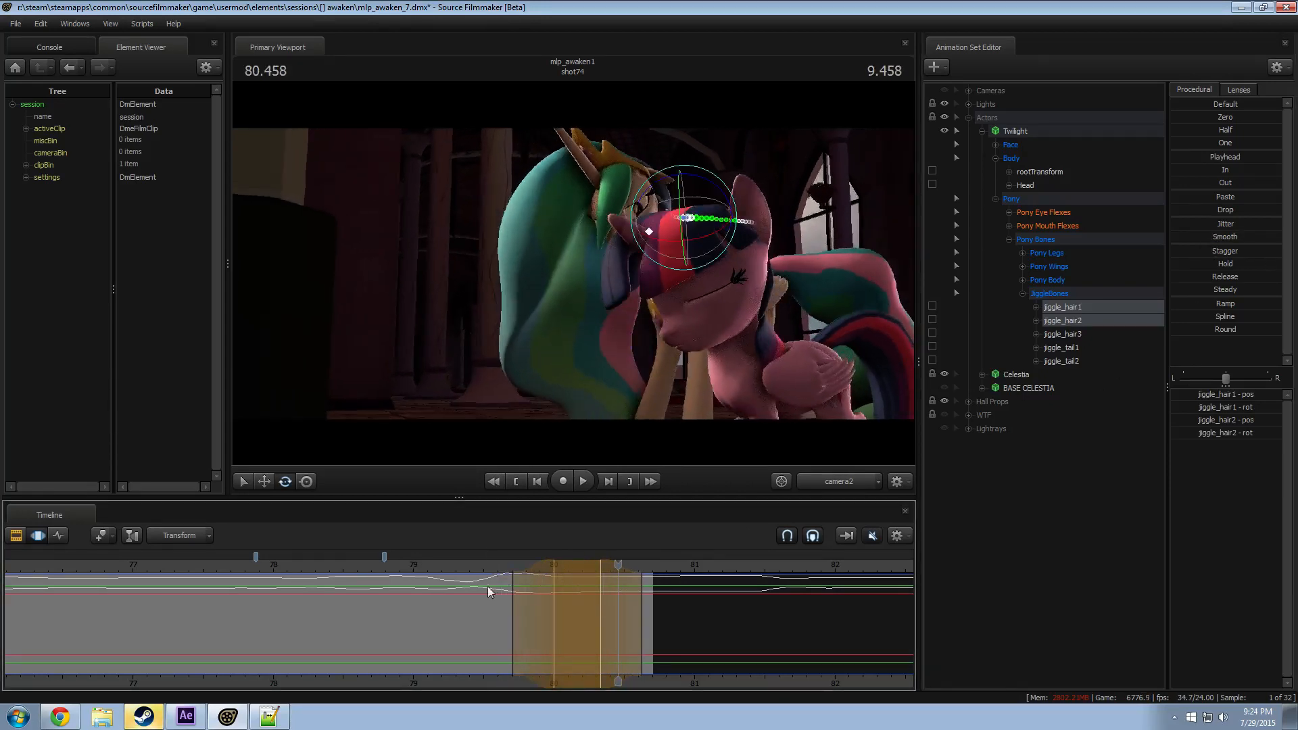
Step: Select only jiggle_hair2, rotate it at 79.958 with a falloff from about 79.6 to 80.3, and play back the result
{"action": "left_click", "coordinate": [548, 611]}
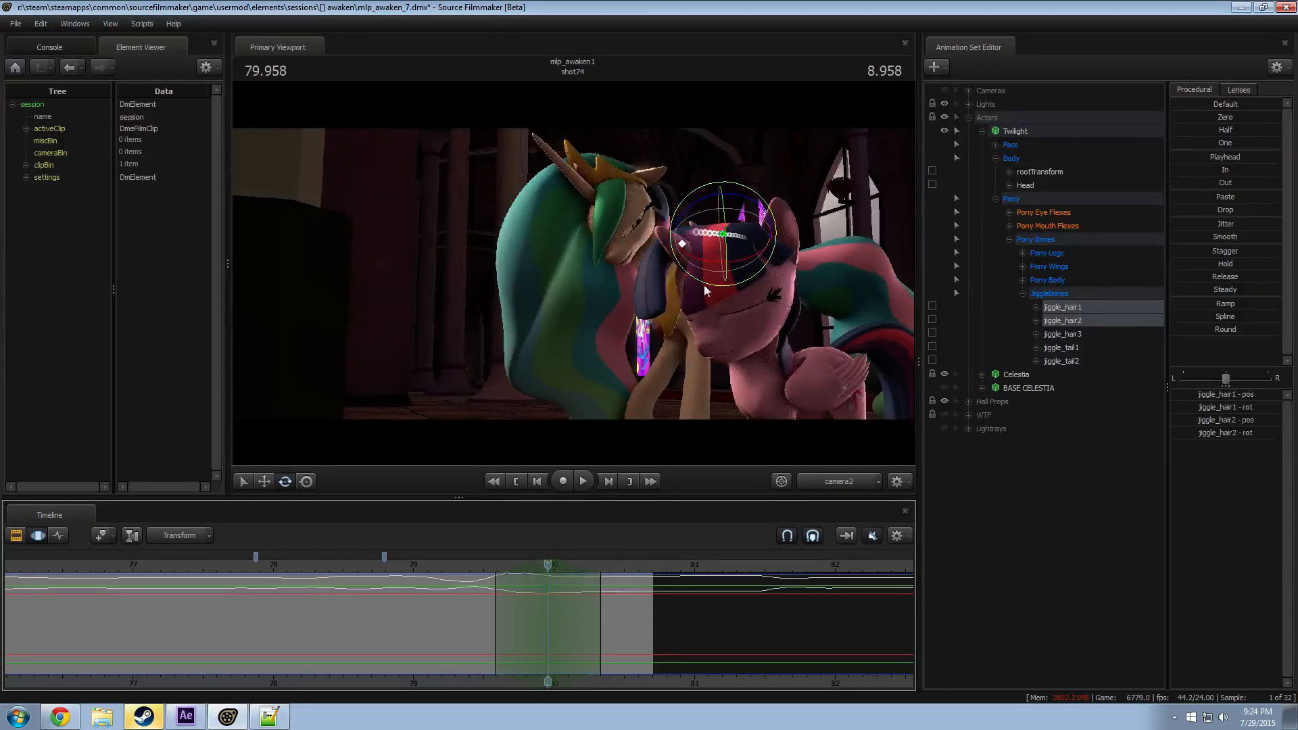
{"action": "left_click", "coordinate": [724, 234]}
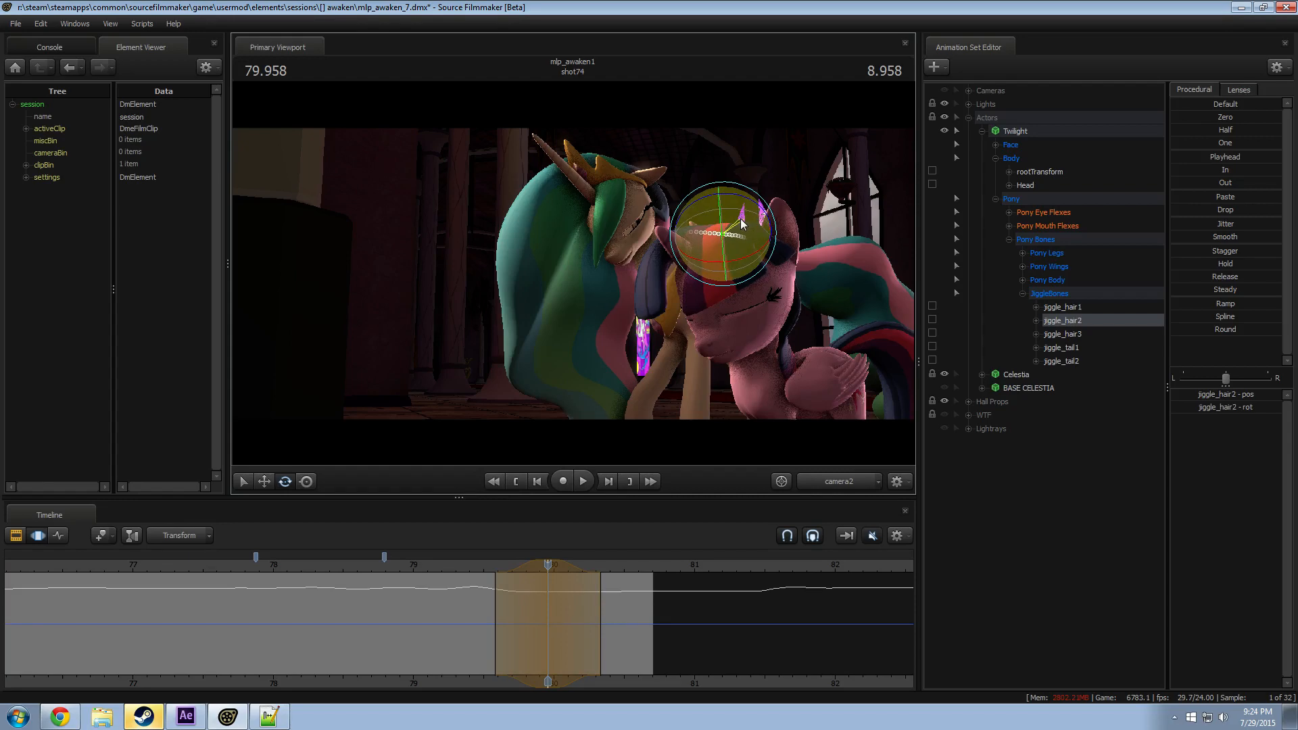
{"action": "left_click", "coordinate": [482, 561]}
{"action": "key", "text": "space"}
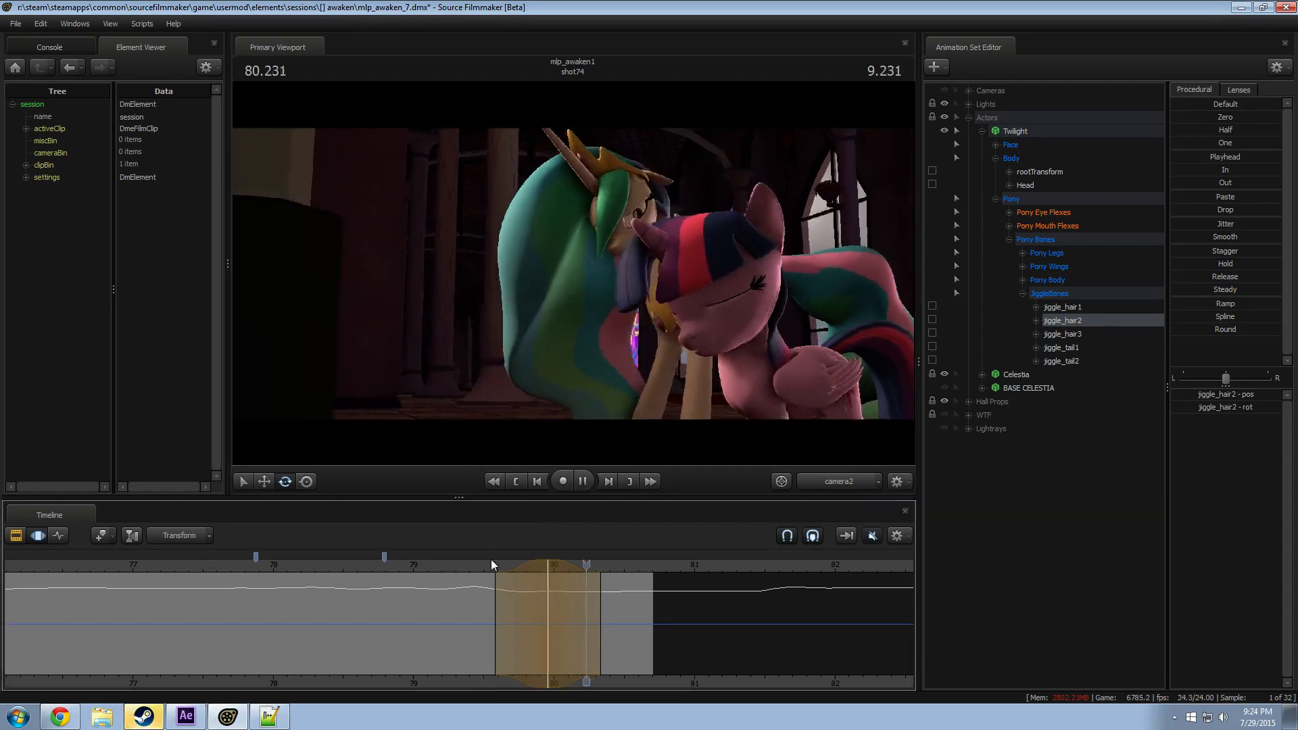
{"action": "left_click", "coordinate": [448, 564]}
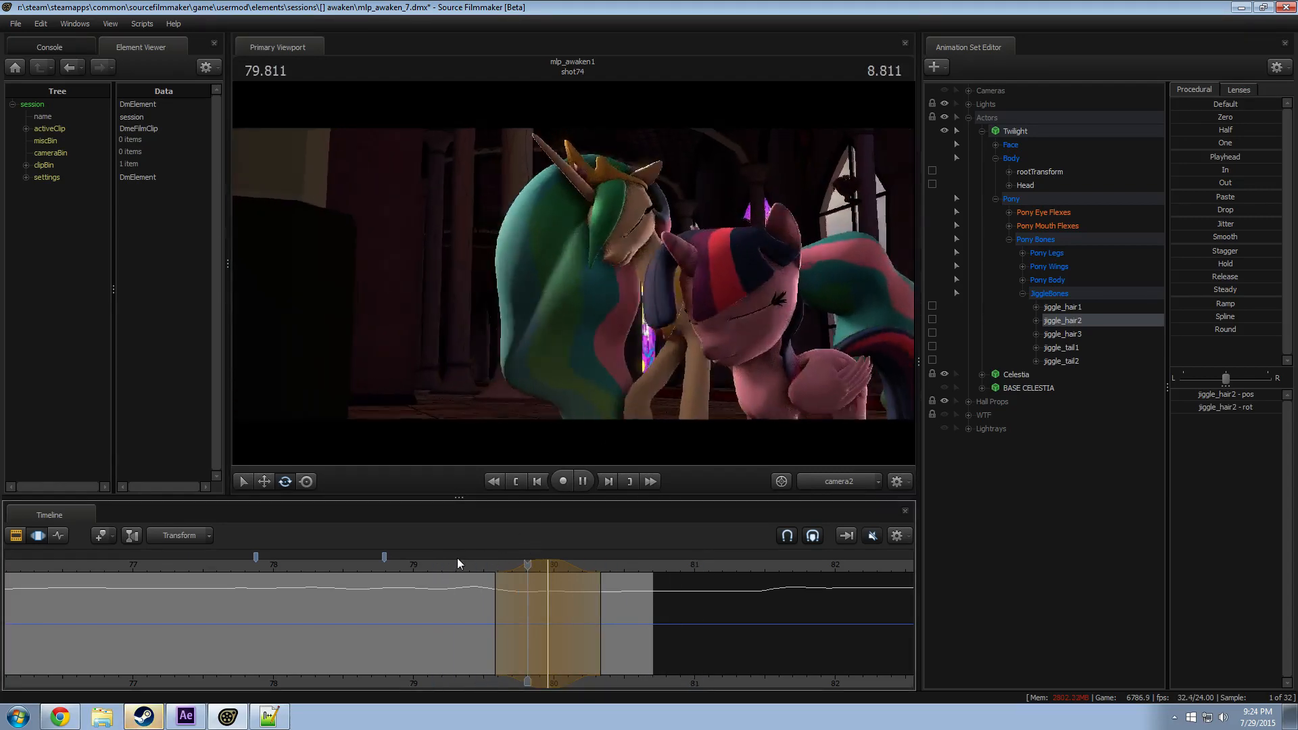
{"action": "key", "text": "space"}
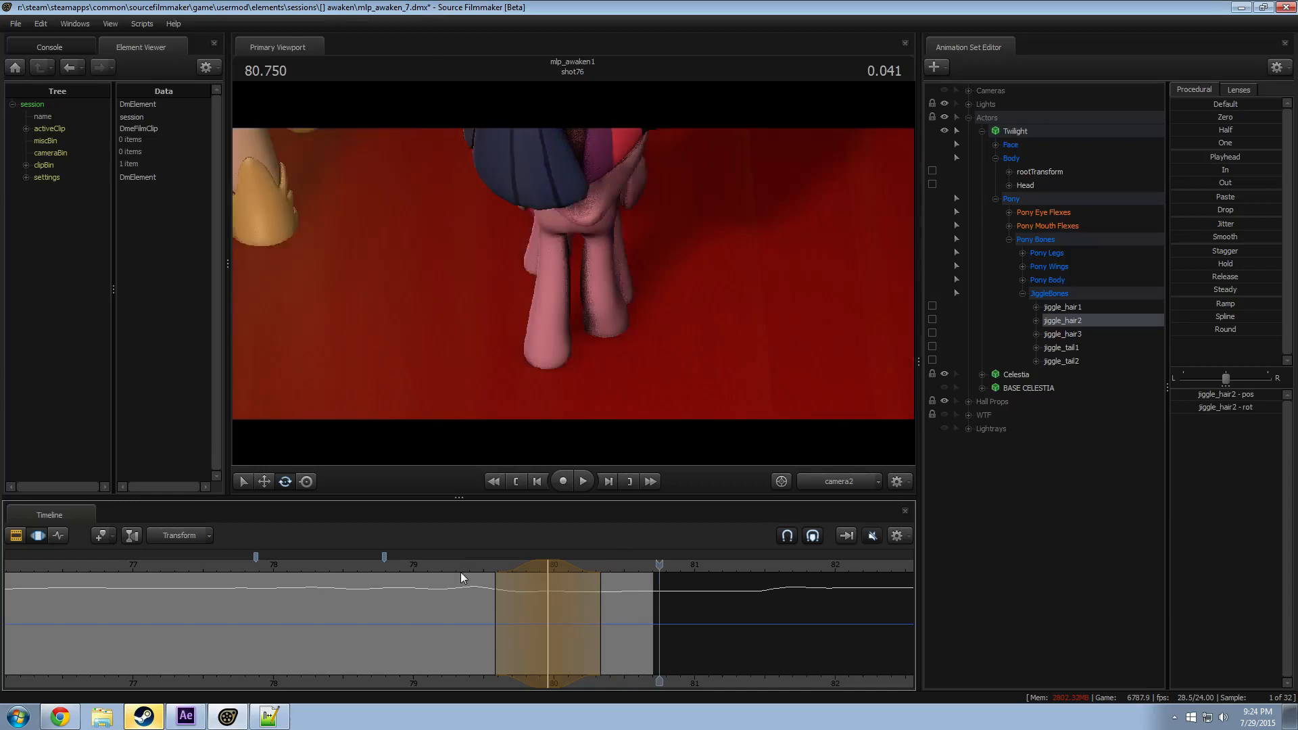
Step: Add jiggle_hair1 to the selection, apply the Smooth procedural preset from about 79.5 to 80.5, and check the playback
{"action": "left_click", "coordinate": [1076, 309], "text": "ctrl"}
{"action": "left_click_drag", "start_coordinate": [624, 587], "coordinate": [484, 605], "text": "shift"}
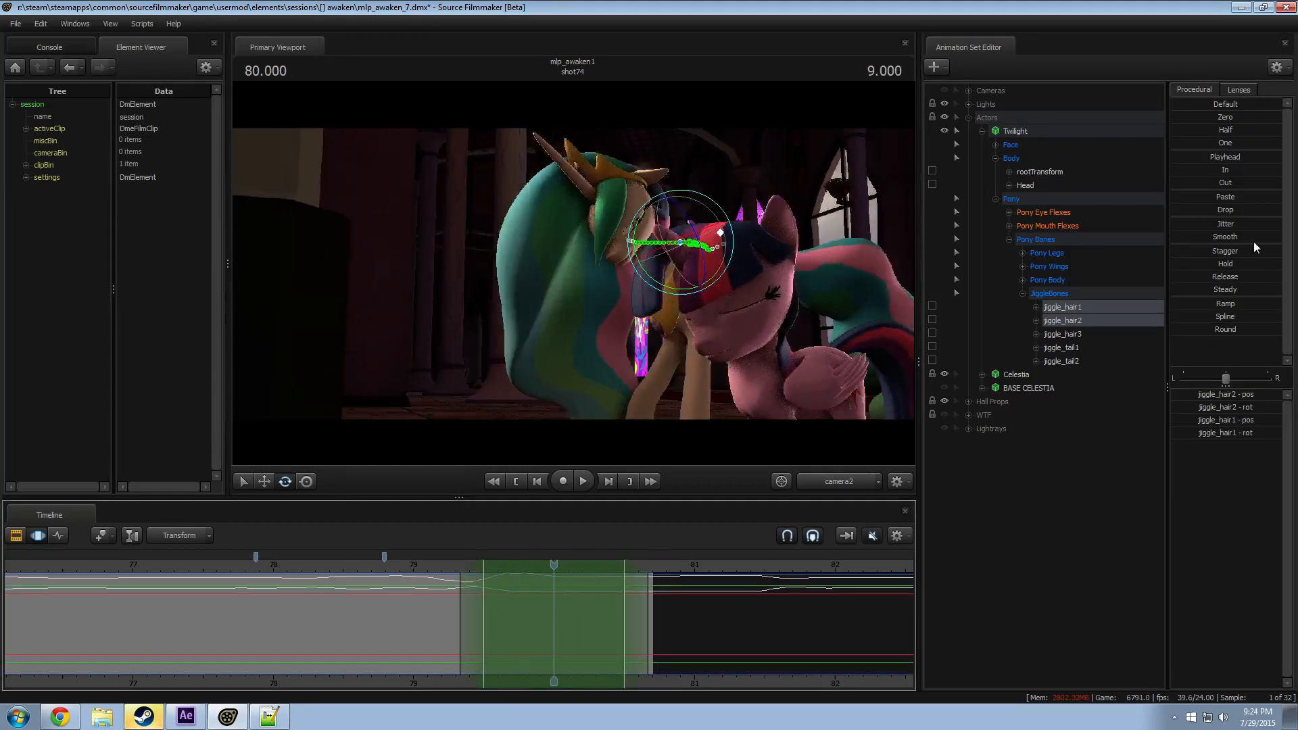
{"action": "left_click_drag", "start_coordinate": [1254, 242], "coordinate": [1290, 238]}
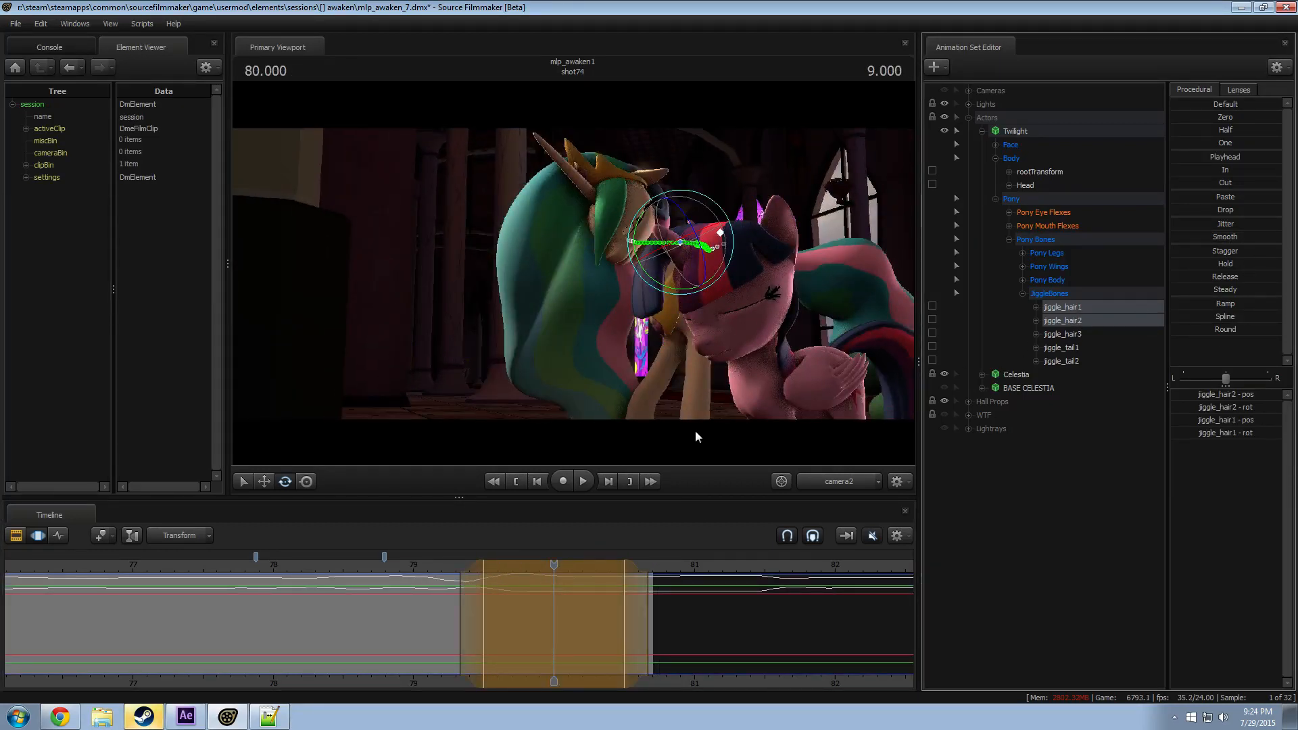
{"action": "left_click", "coordinate": [425, 566]}
{"action": "key", "text": "space"}
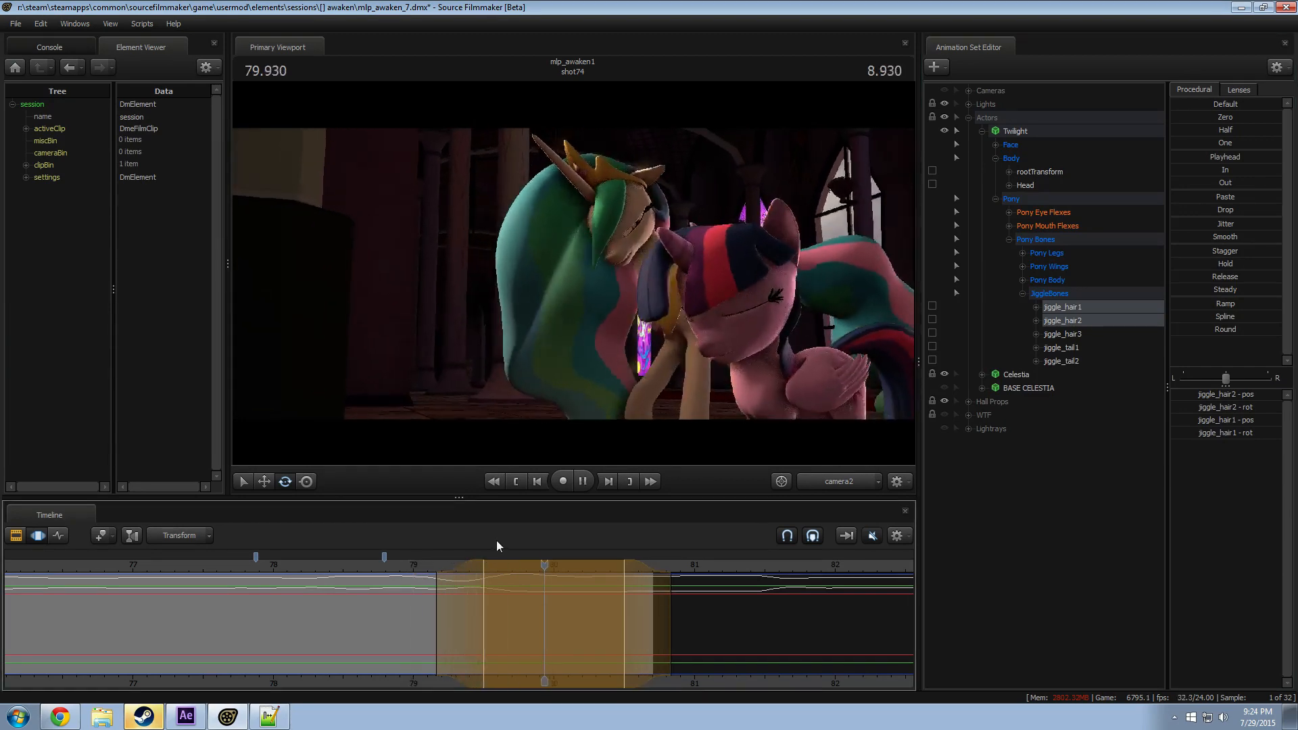
{"action": "key", "text": "space"}
{"action": "left_click", "coordinate": [434, 565]}
{"action": "key", "text": "space"}
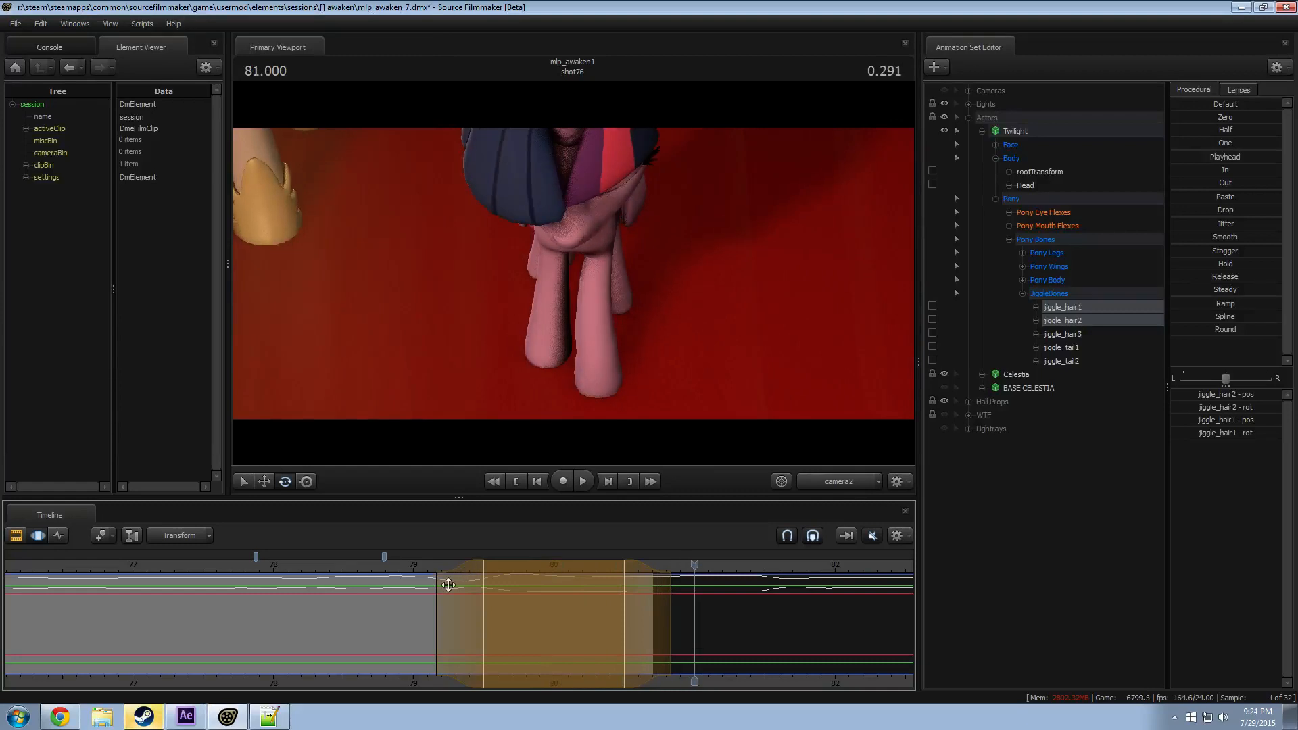
Step: Replay the shot from about 79.1 to examine the smoothed motion of both hair bones
{"action": "left_click", "coordinate": [425, 566]}
{"action": "key", "text": "space"}
{"action": "key", "text": "space"}
{"action": "mouse_move", "coordinate": [483, 585]}
{"action": "left_mouse_down"}
{"action": "mouse_move", "coordinate": [507, 586]}
{"action": "mouse_move", "coordinate": [490, 593]}
{"action": "left_mouse_up"}
{"action": "key", "text": "space"}
{"action": "key", "text": "space"}
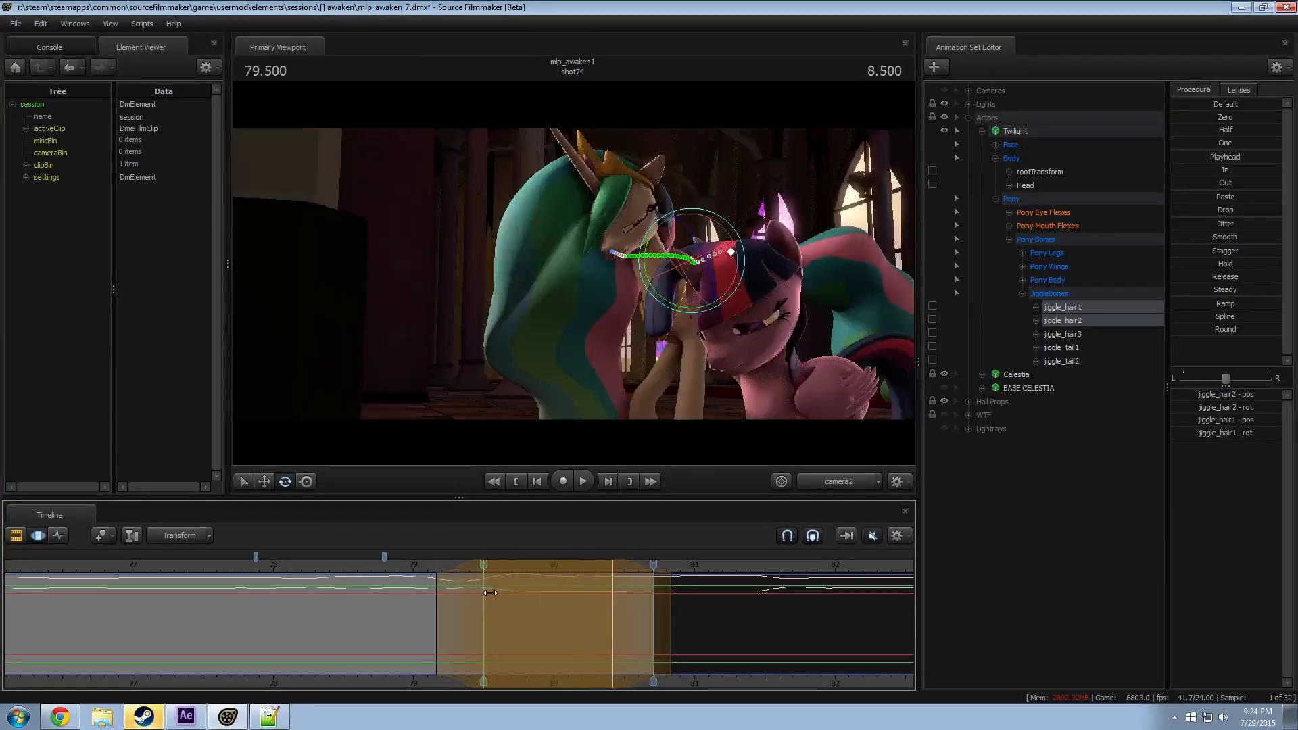
{"action": "key", "text": "space"}
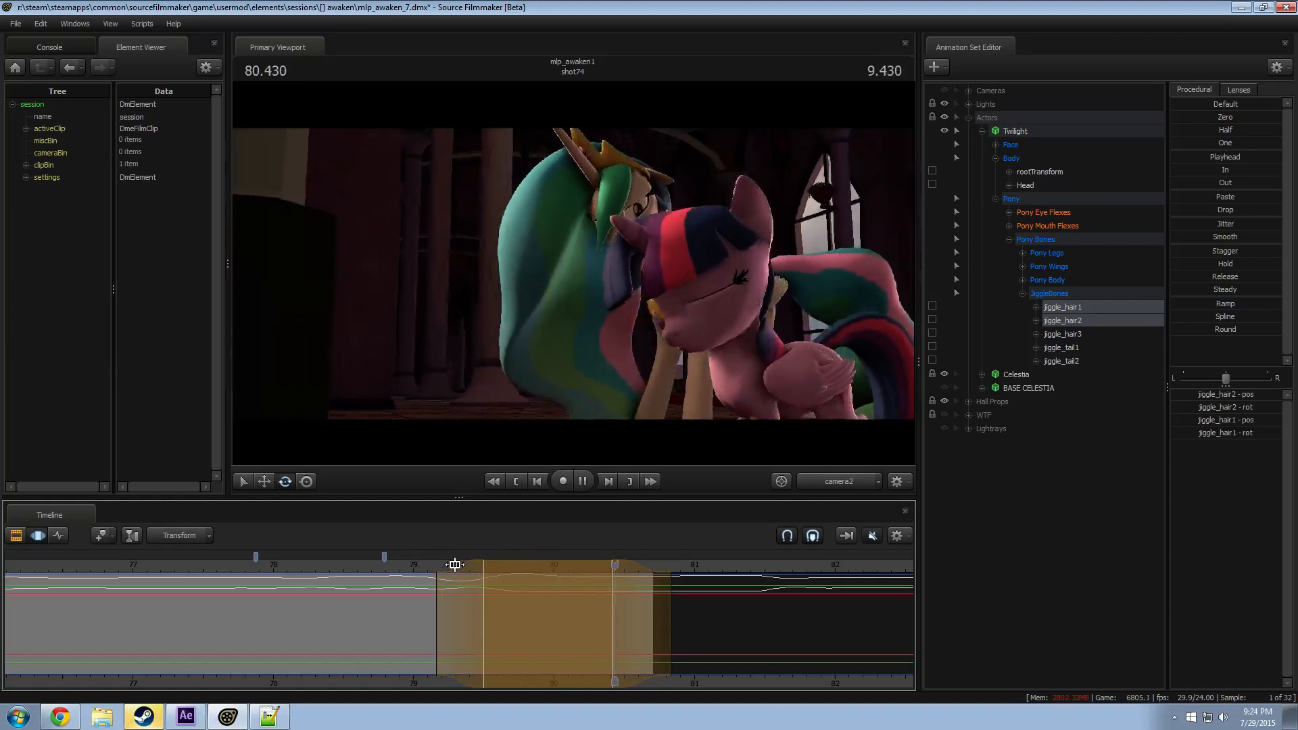
Step: Clear the time selection, apply a procedural preset to jiggle_hair1 alone from about 80.0 to 80.2, and play it back
{"action": "left_click", "coordinate": [580, 600]}
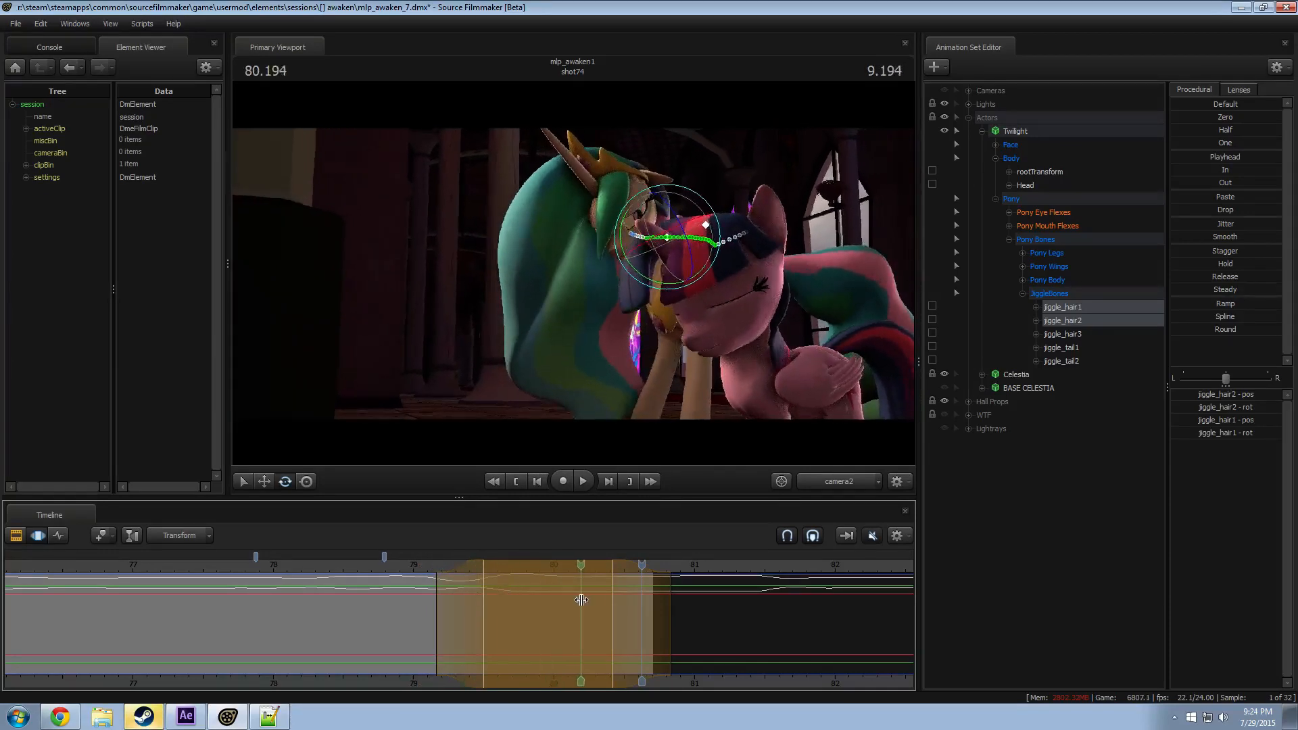
{"action": "key", "text": "Escape"}
{"action": "left_click", "coordinate": [675, 238]}
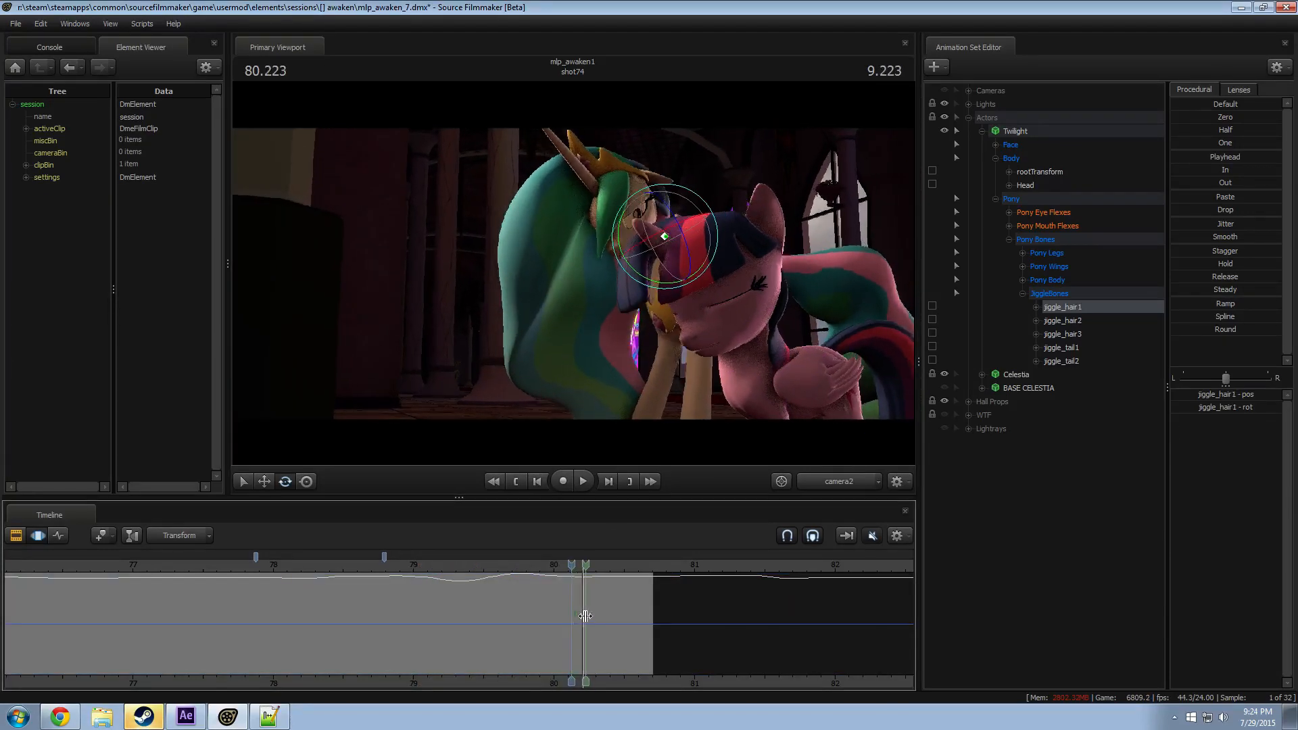
{"action": "left_click_drag", "start_coordinate": [1212, 330], "coordinate": [1241, 330]}
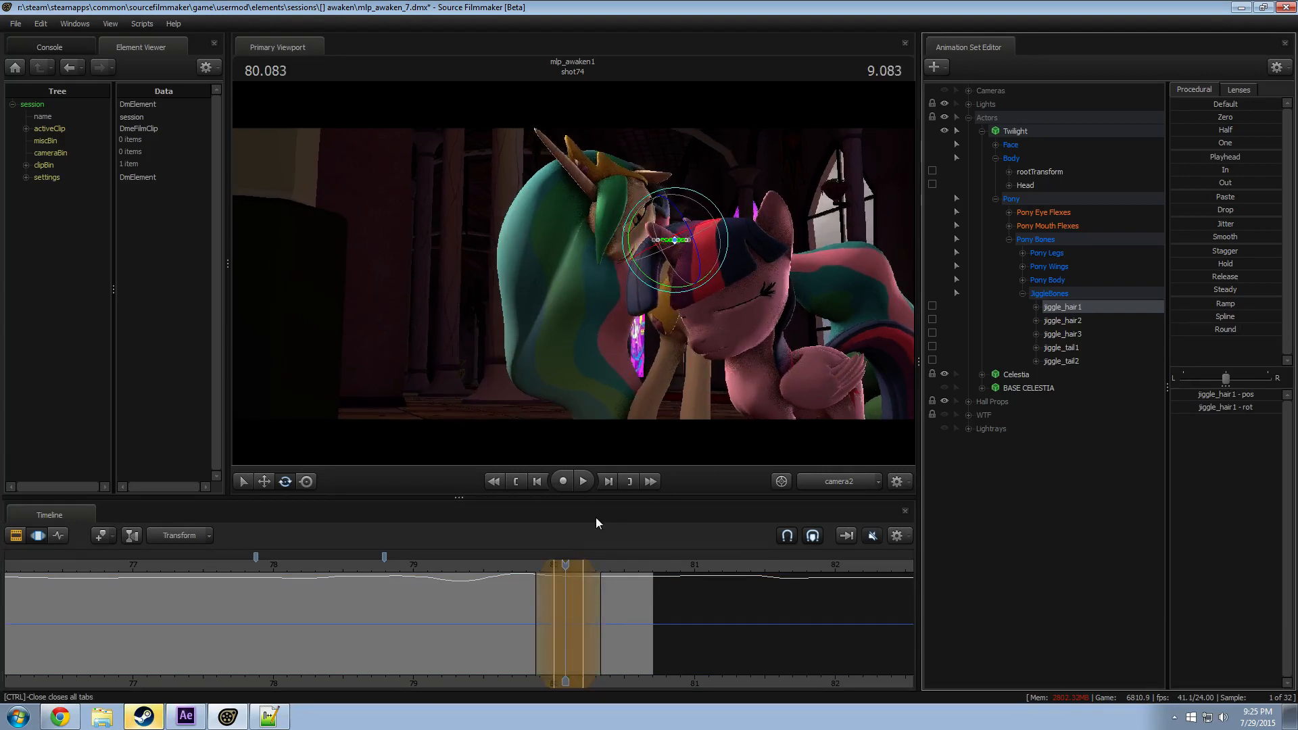
{"action": "left_click", "coordinate": [505, 560]}
{"action": "key", "text": "space"}
{"action": "left_click", "coordinate": [519, 572]}
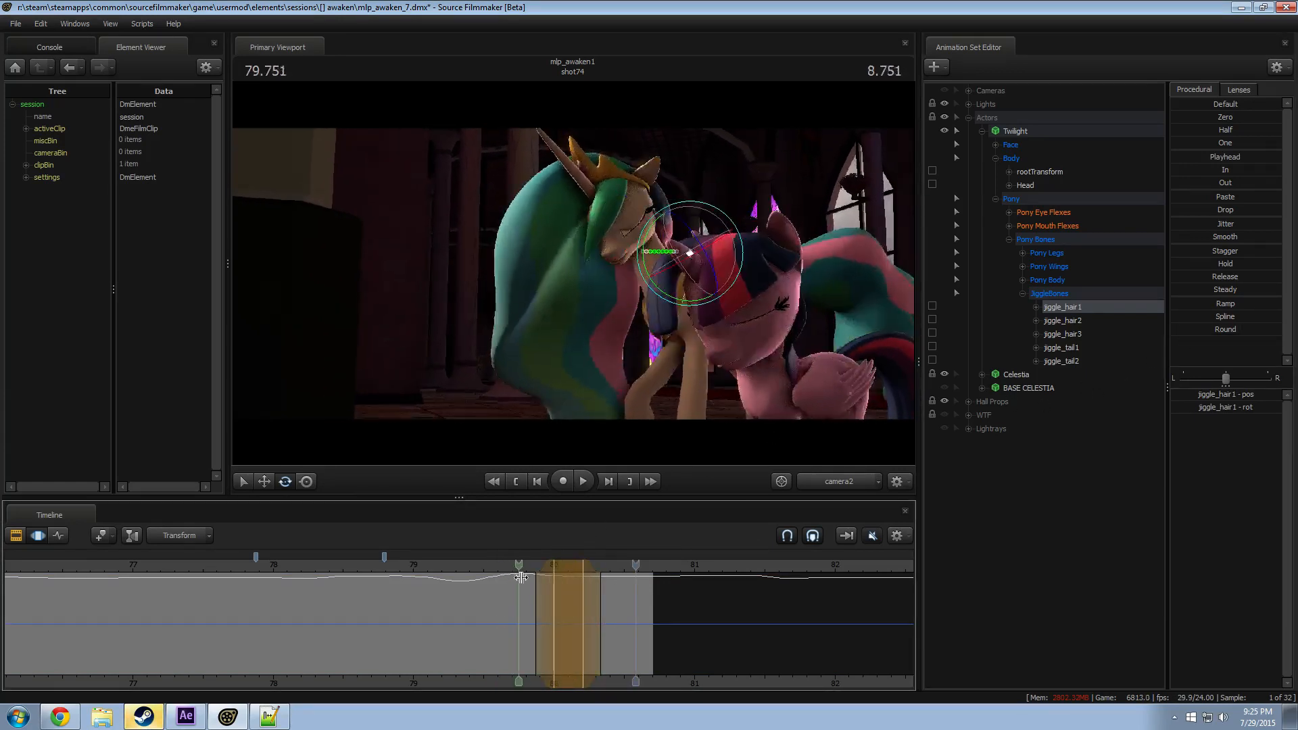
Step: Set a falloff from about 79.7 to 80.6 around 80.125, adjust jiggle_hair1's pose there, and play back the motion
{"action": "left_click_drag", "start_coordinate": [521, 578], "coordinate": [571, 582]}
{"action": "left_click", "coordinate": [571, 581], "text": "shift"}
{"action": "scroll", "coordinate": [570, 581], "scroll_direction": "up", "scroll_amount": 5, "text": "shift"}
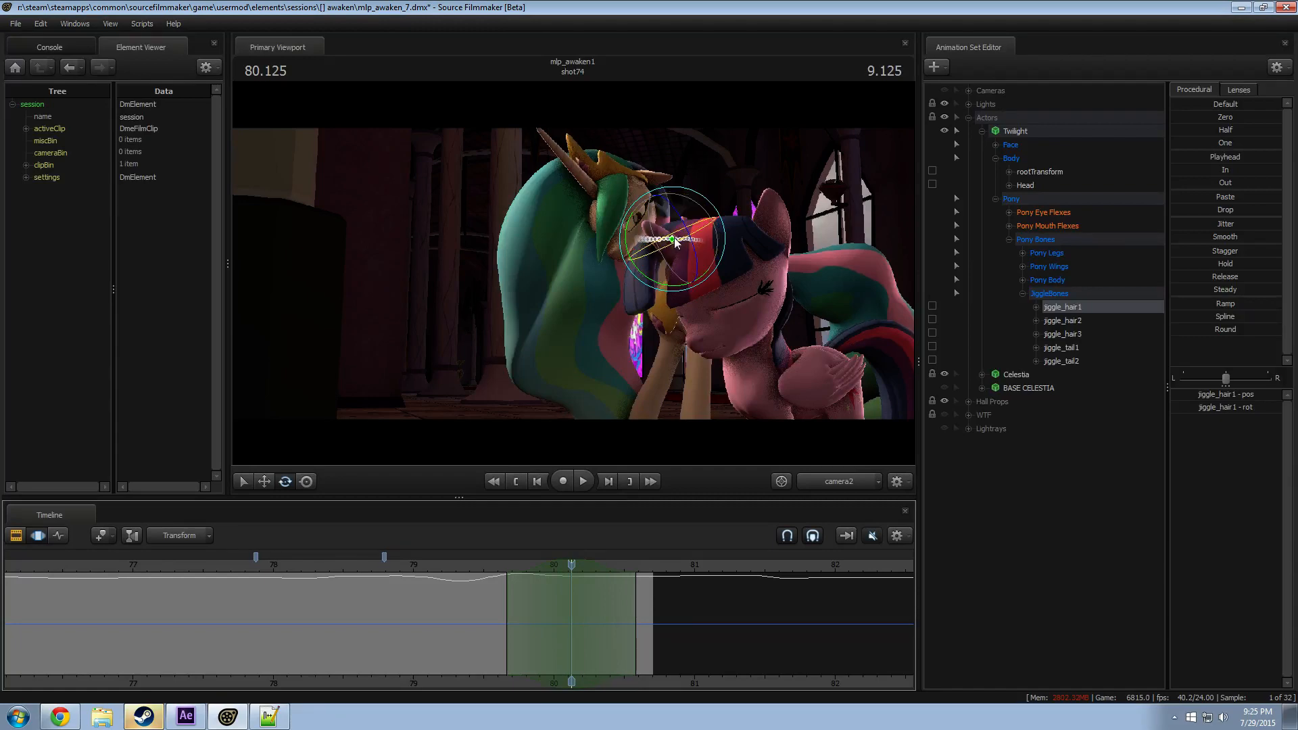
{"action": "left_click_drag", "start_coordinate": [674, 239], "coordinate": [668, 235]}
{"action": "left_click", "coordinate": [485, 565]}
{"action": "key", "text": "space"}
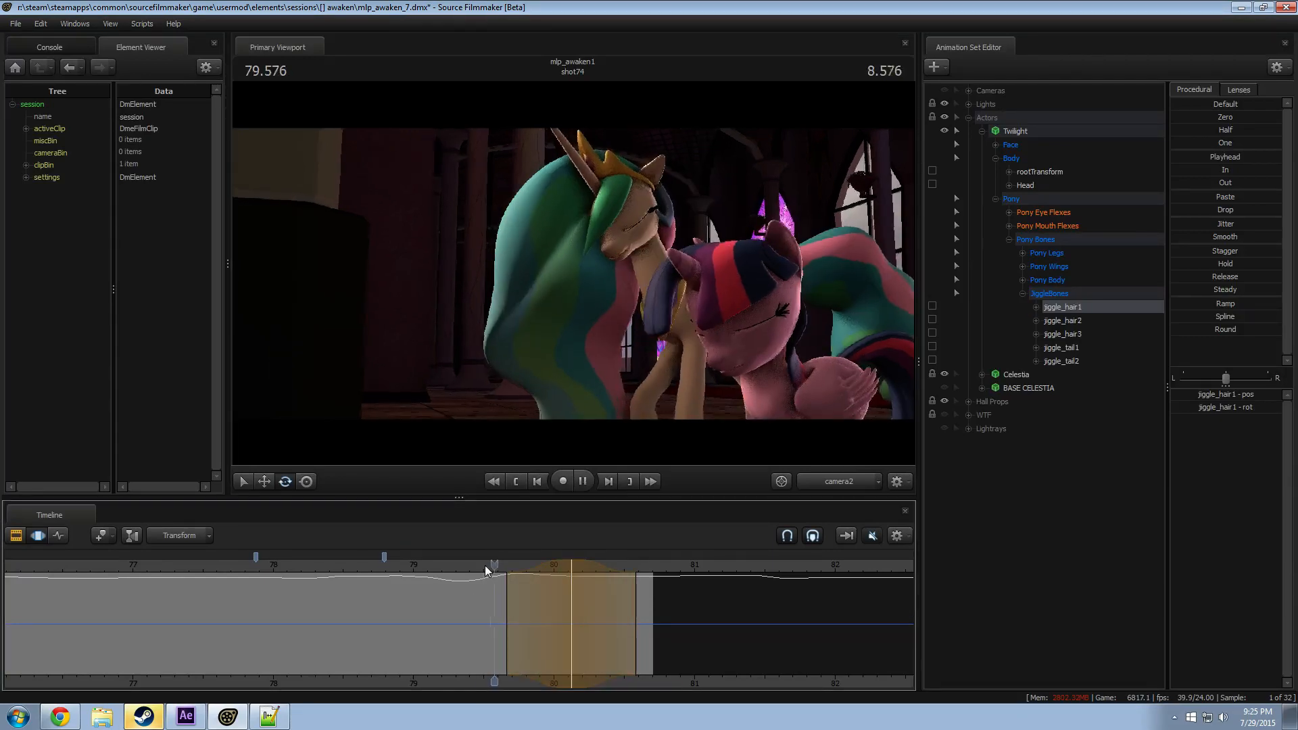
Step: Return to 80.125, refine jiggle_hair1's rotation, and review the hair motion in playback
{"action": "left_click", "coordinate": [567, 565]}
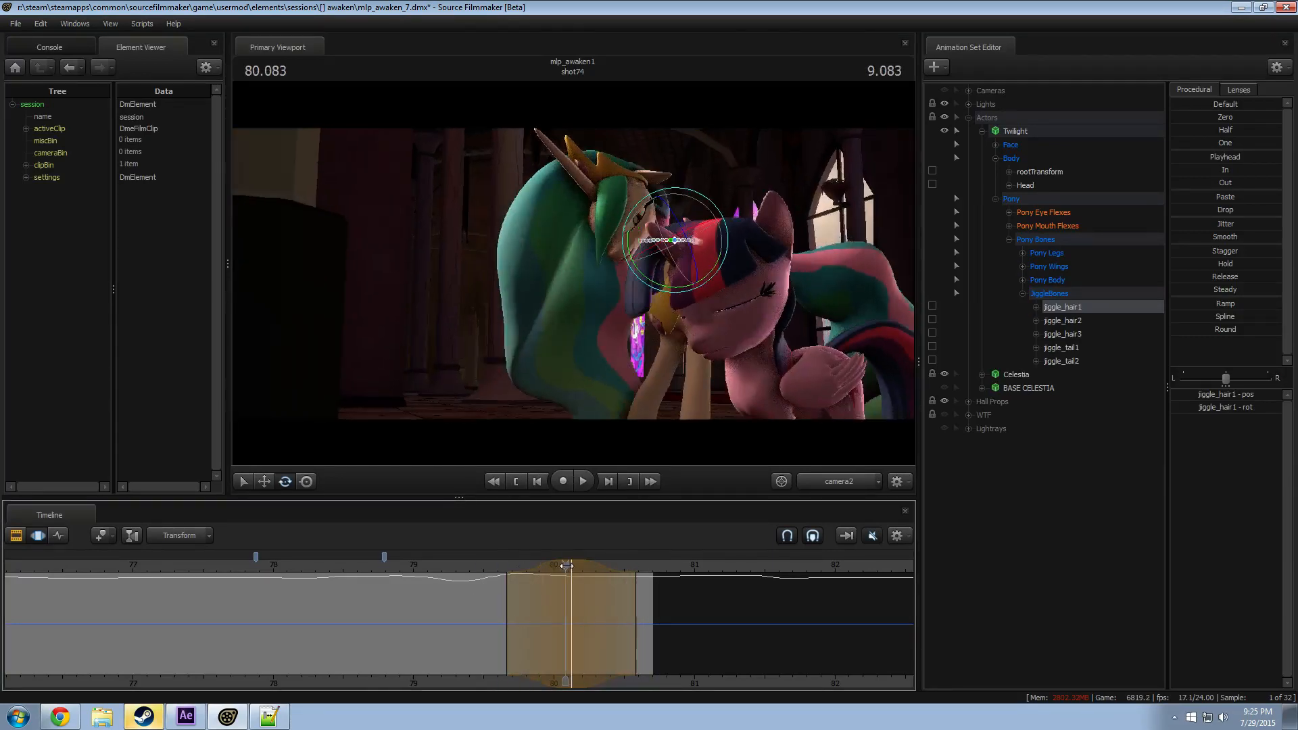
{"action": "left_click_drag", "start_coordinate": [566, 566], "coordinate": [571, 565]}
{"action": "left_click_drag", "start_coordinate": [631, 254], "coordinate": [631, 253]}
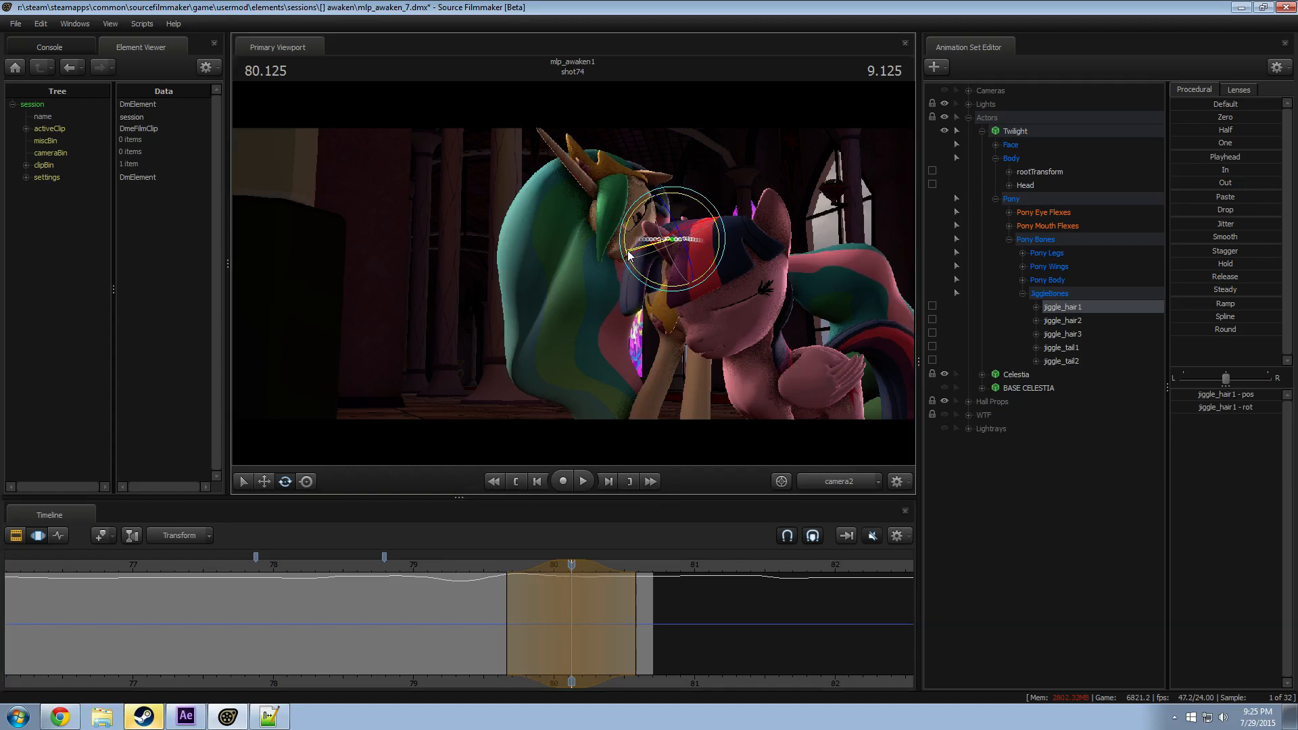
{"action": "key", "text": "space"}
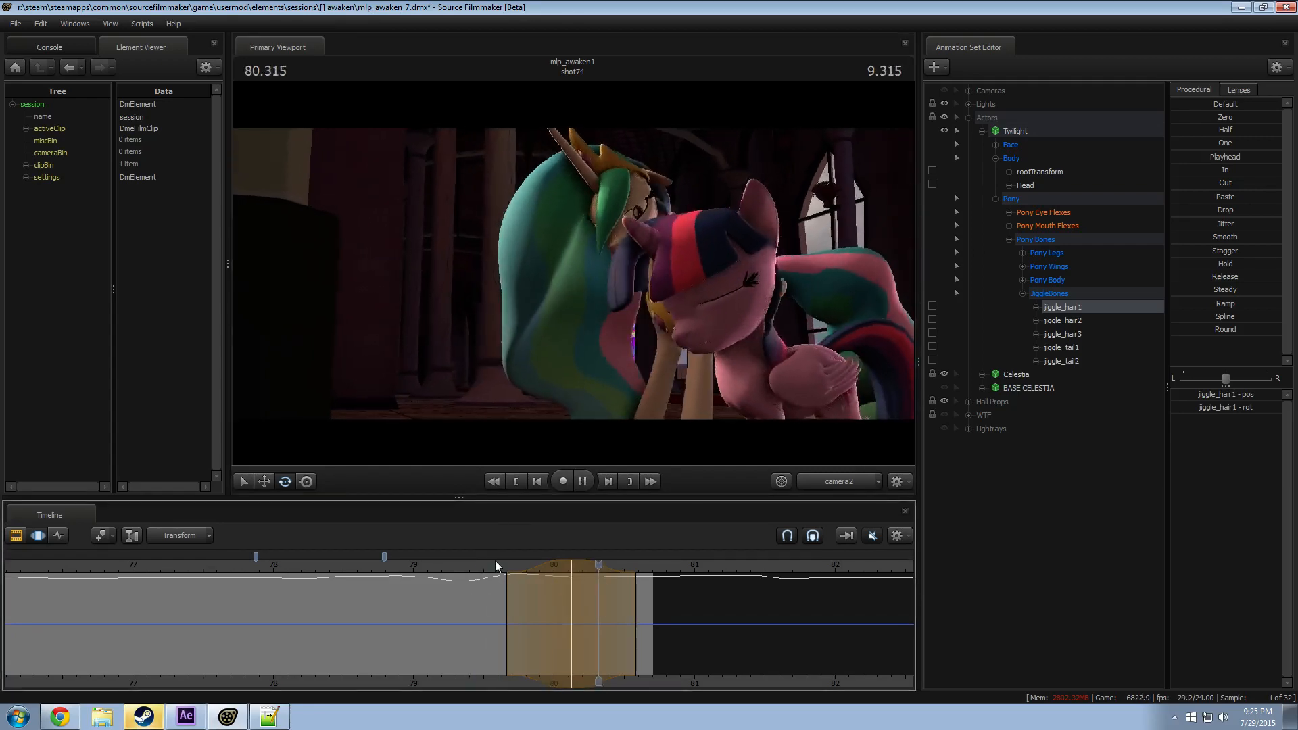
{"action": "key", "text": "space"}
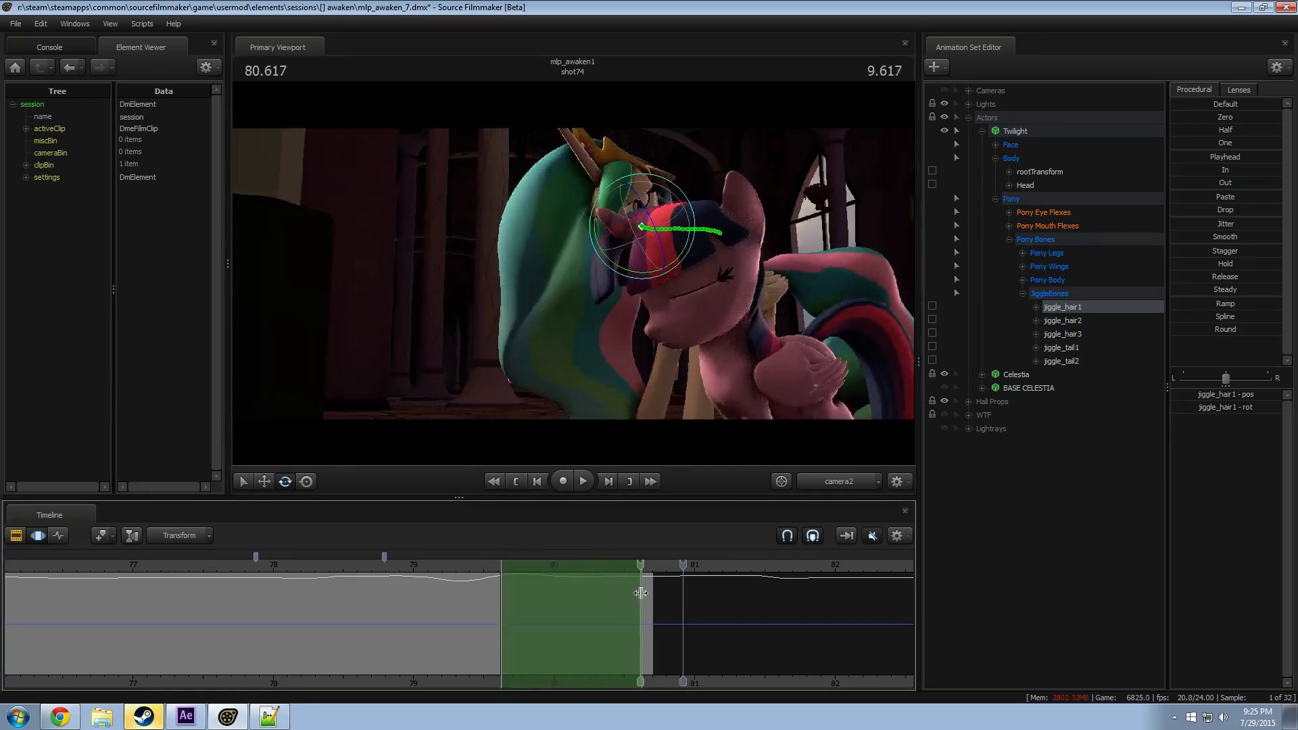
Step: Apply the Smooth procedural preset to jiggle_hair1 from about 79.6 to 80.6 and replay the shot
{"action": "left_click", "coordinate": [1254, 241]}
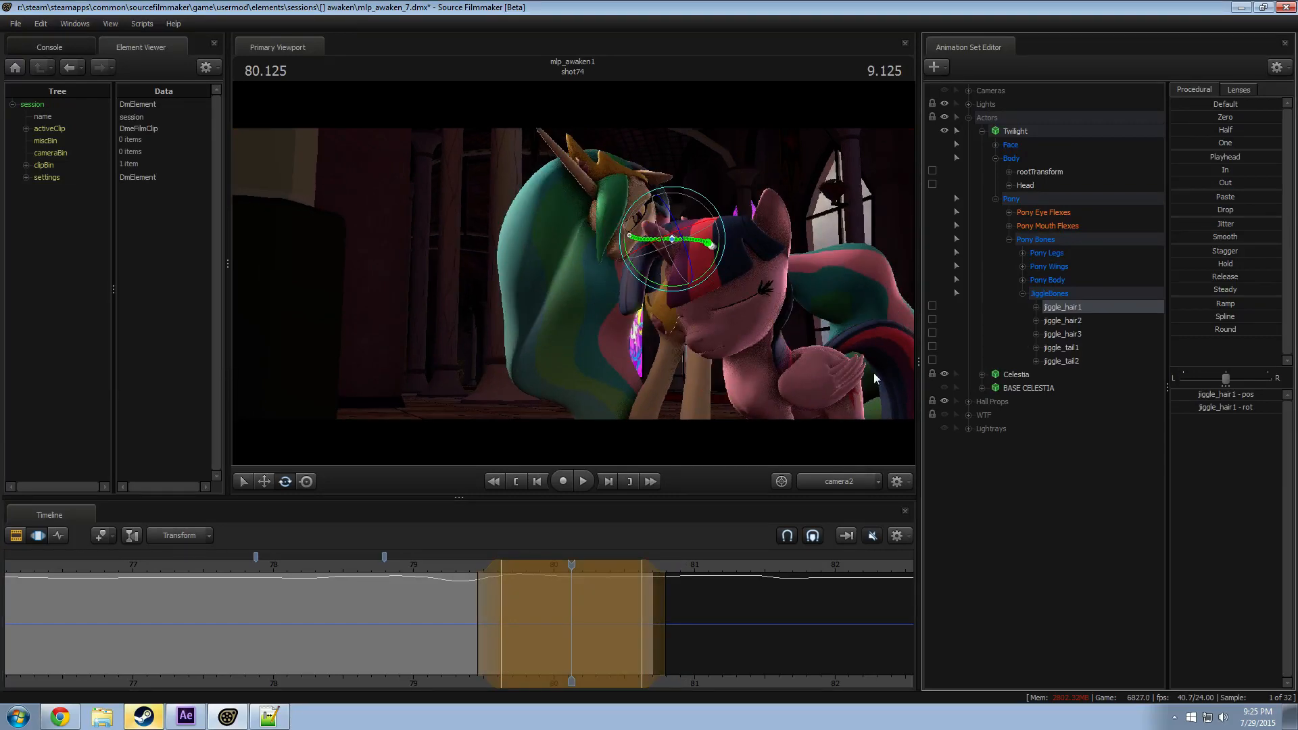
{"action": "left_click", "coordinate": [474, 570]}
{"action": "key", "text": "space"}
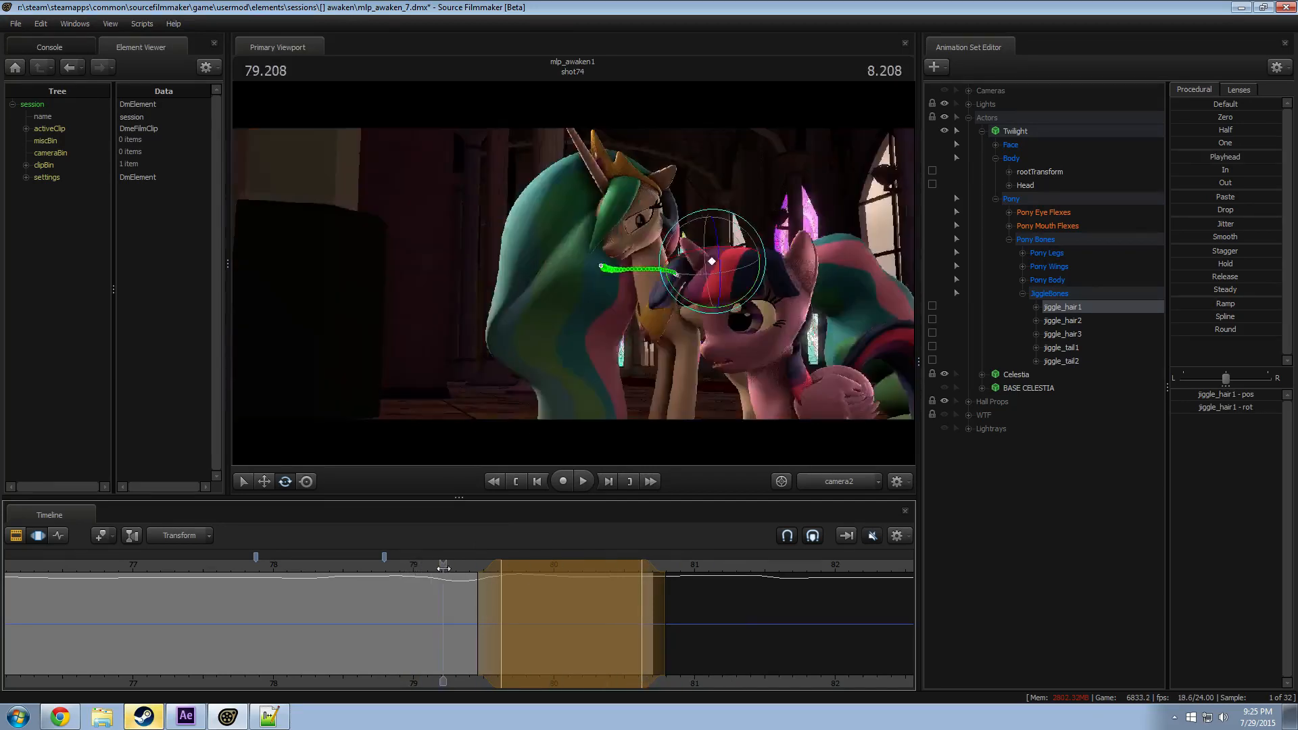
Step: Set a falloff from about 79.5 to 80.3 around 79.916 and try repositioning and rotating jiggle_hair1
{"action": "left_click", "coordinate": [542, 625]}
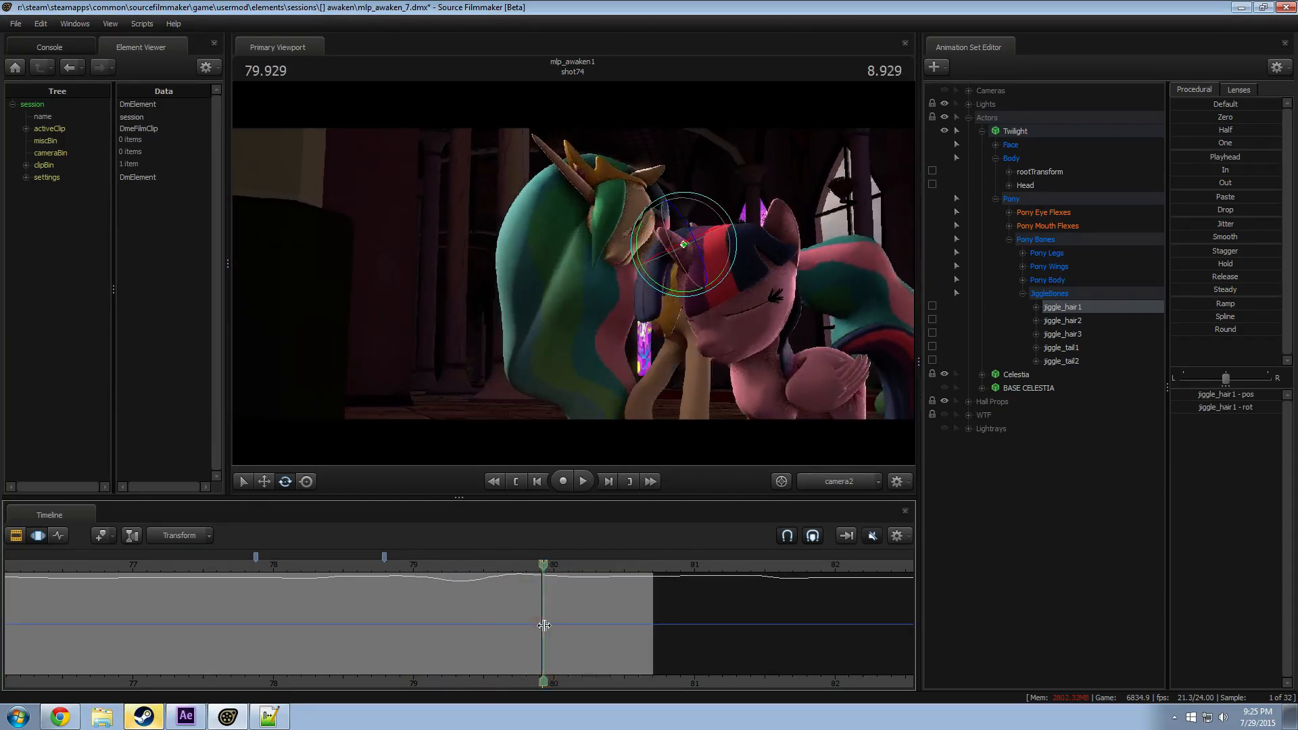
{"action": "left_click", "coordinate": [685, 245]}
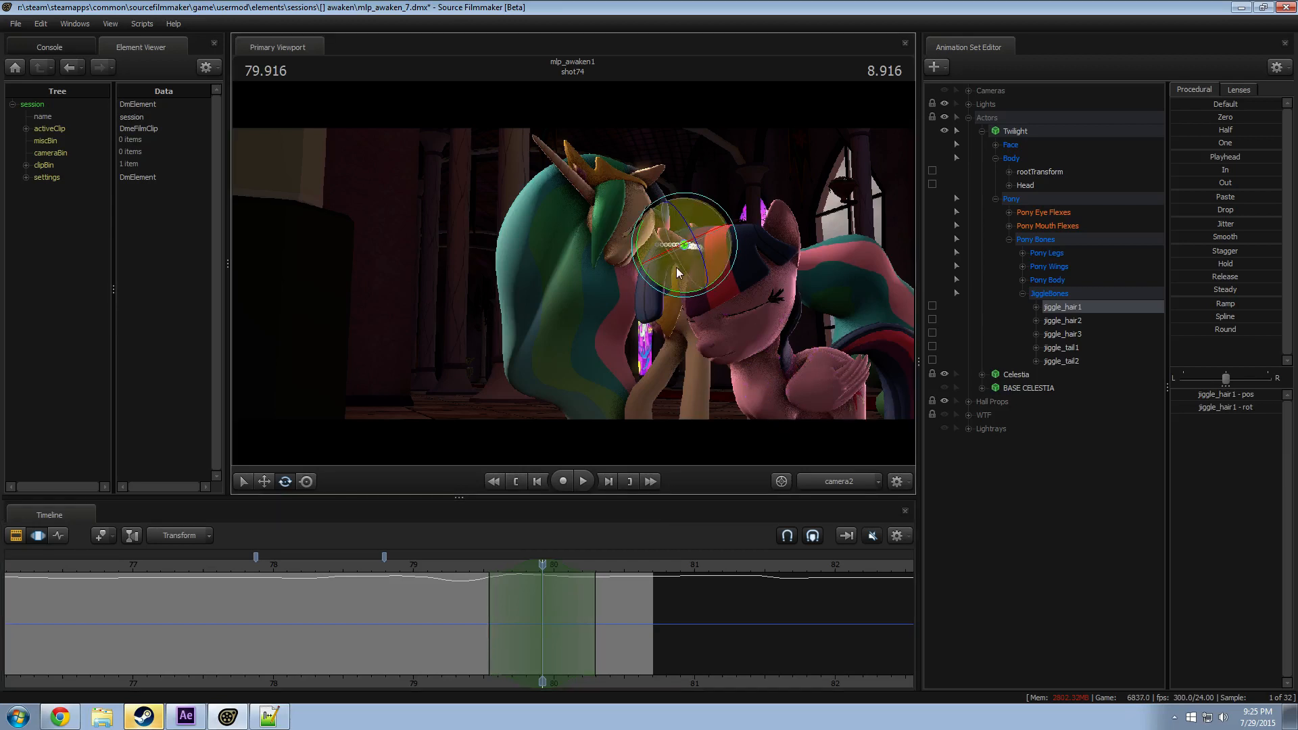
{"action": "left_click_drag", "start_coordinate": [692, 228], "coordinate": [697, 231]}
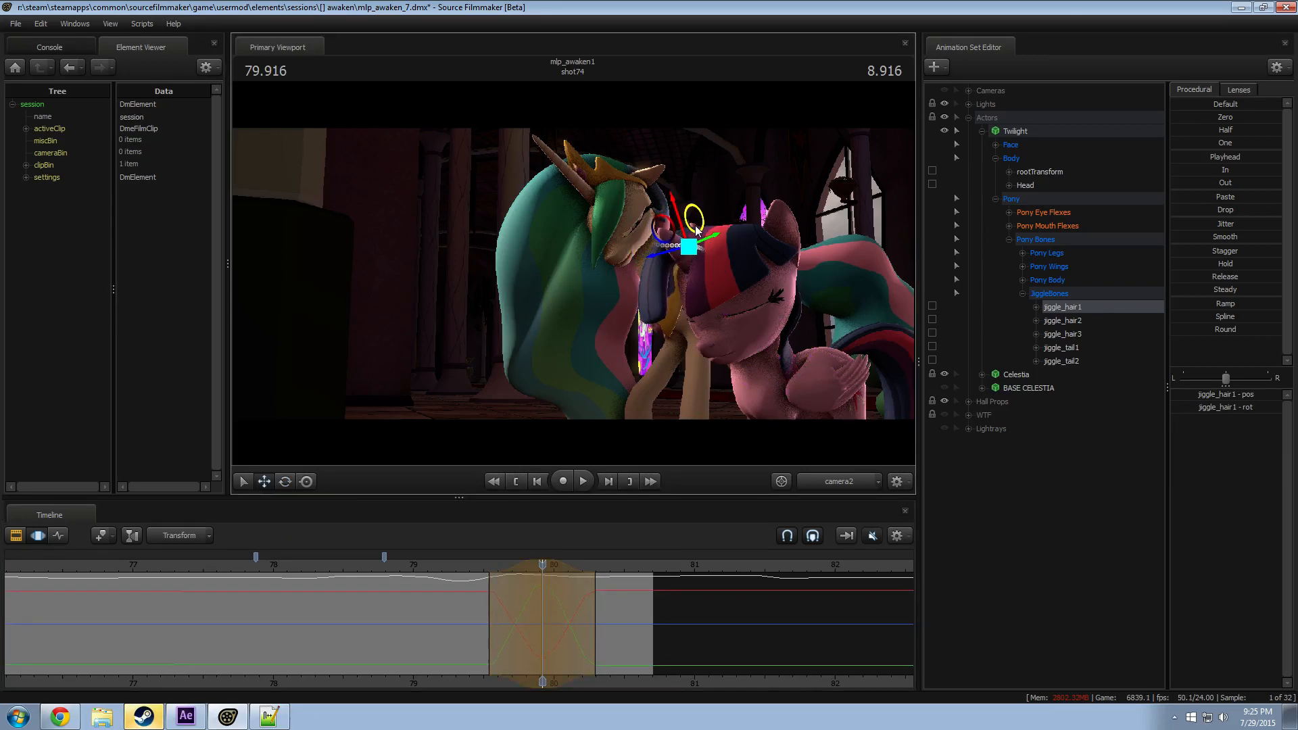
{"action": "key", "text": "e"}
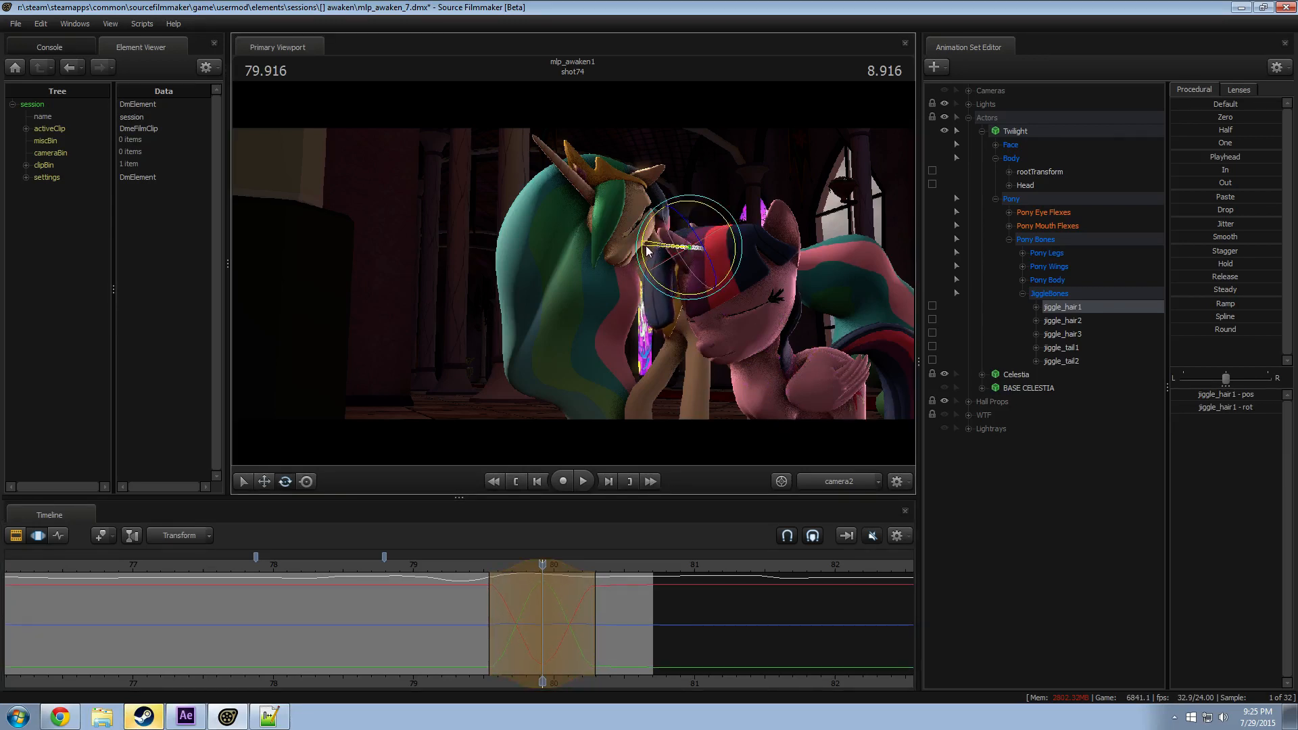
{"action": "key", "text": "e"}
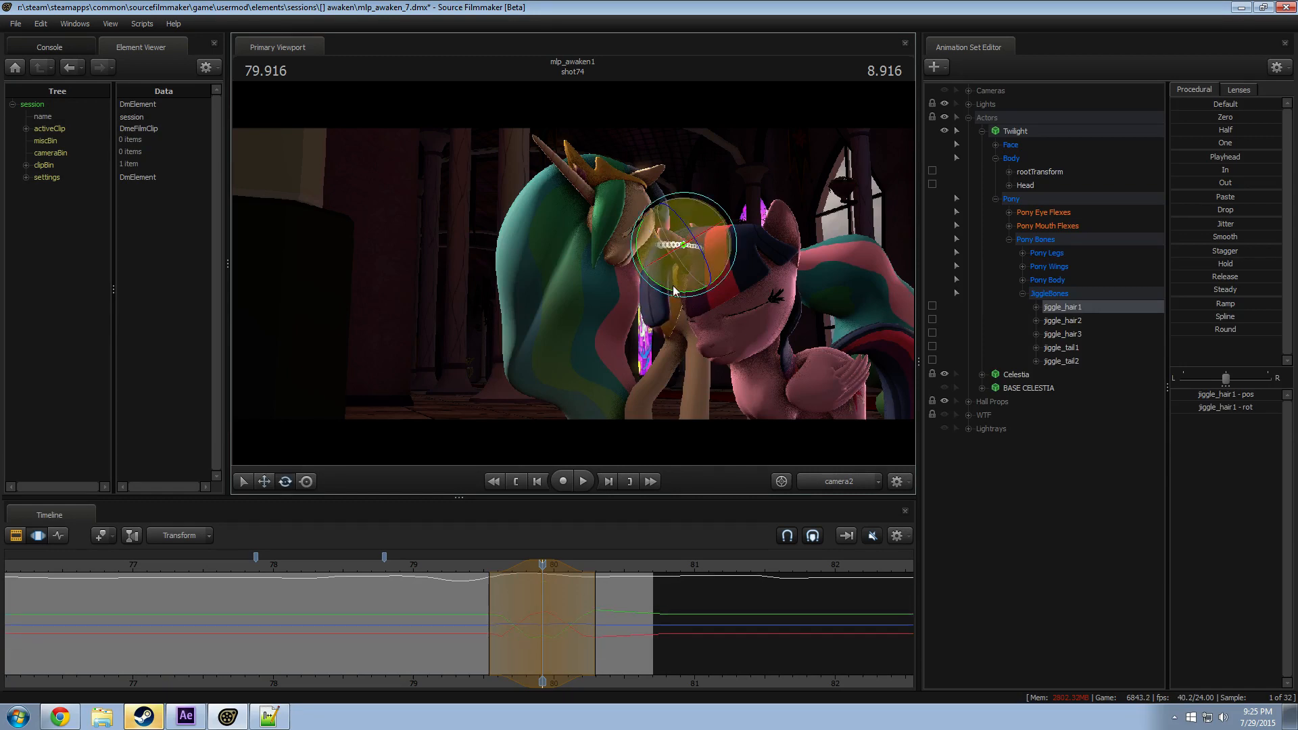
Step: Rotate jiggle_hair1 freely at 79.916 and replay the hair motion from about 79.3
{"action": "left_click_drag", "start_coordinate": [678, 292], "coordinate": [695, 276]}
{"action": "left_click", "coordinate": [455, 565]}
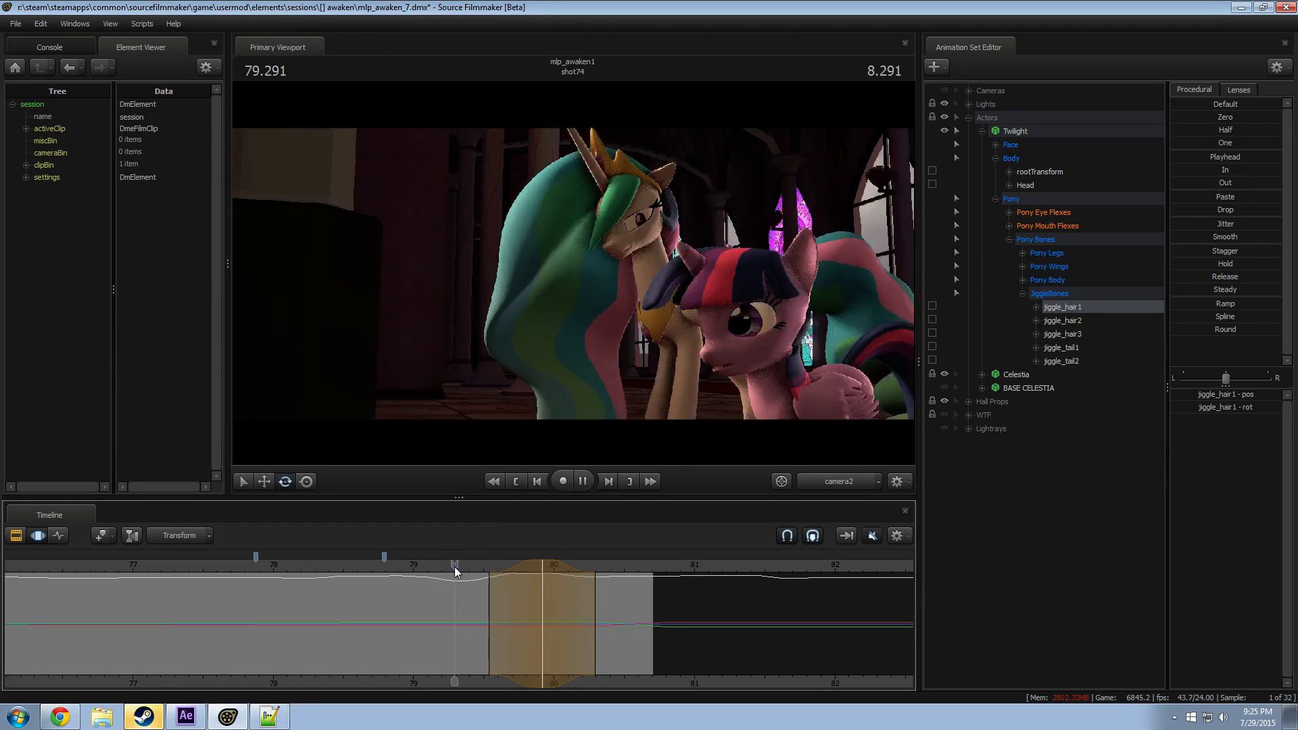
{"action": "key", "text": "space"}
{"action": "key", "text": "space"}
{"action": "left_click_drag", "start_coordinate": [543, 565], "coordinate": [538, 566]}
{"action": "left_click", "coordinate": [466, 567]}
{"action": "key", "text": "space"}
{"action": "key", "text": "space"}
Step: Move jiggle_hair1 up toward Celestia at 80.000 with a falloff from about 79.7 to 80.3, and play back the result
{"action": "left_click", "coordinate": [488, 567]}
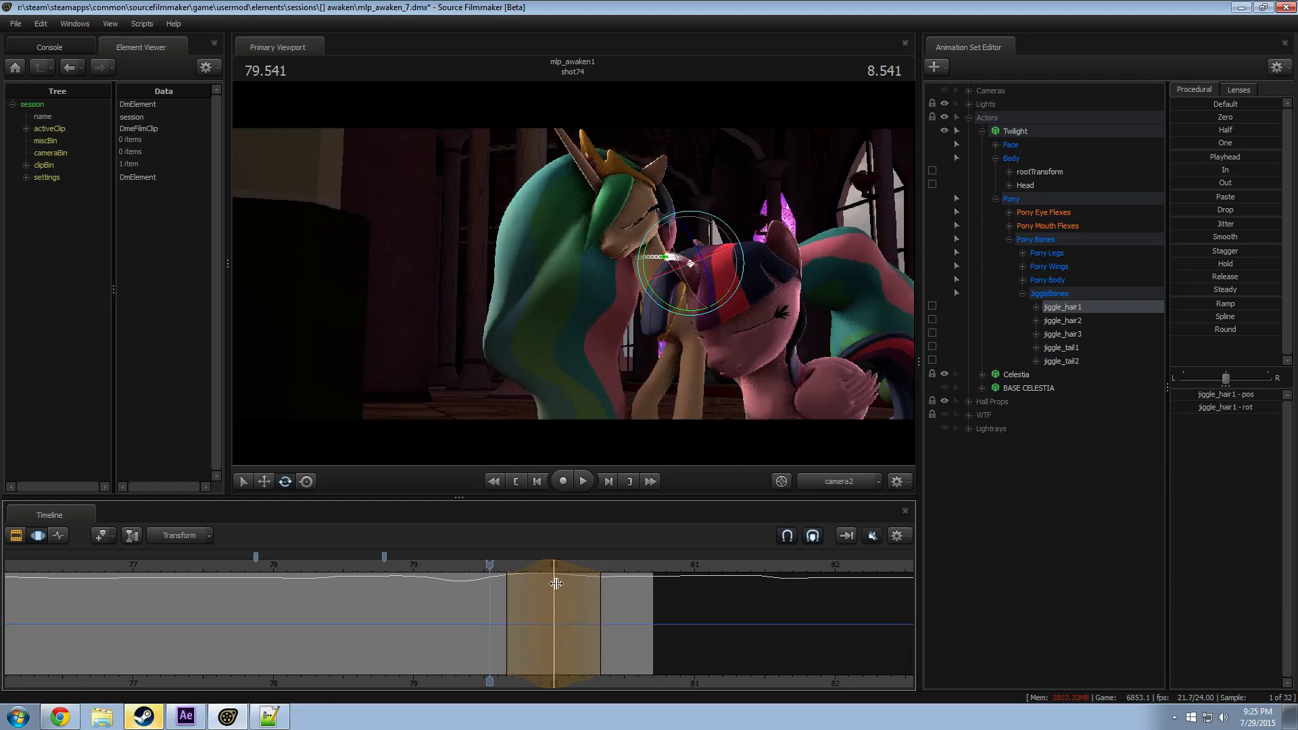
{"action": "left_click_drag", "start_coordinate": [494, 564], "coordinate": [553, 563]}
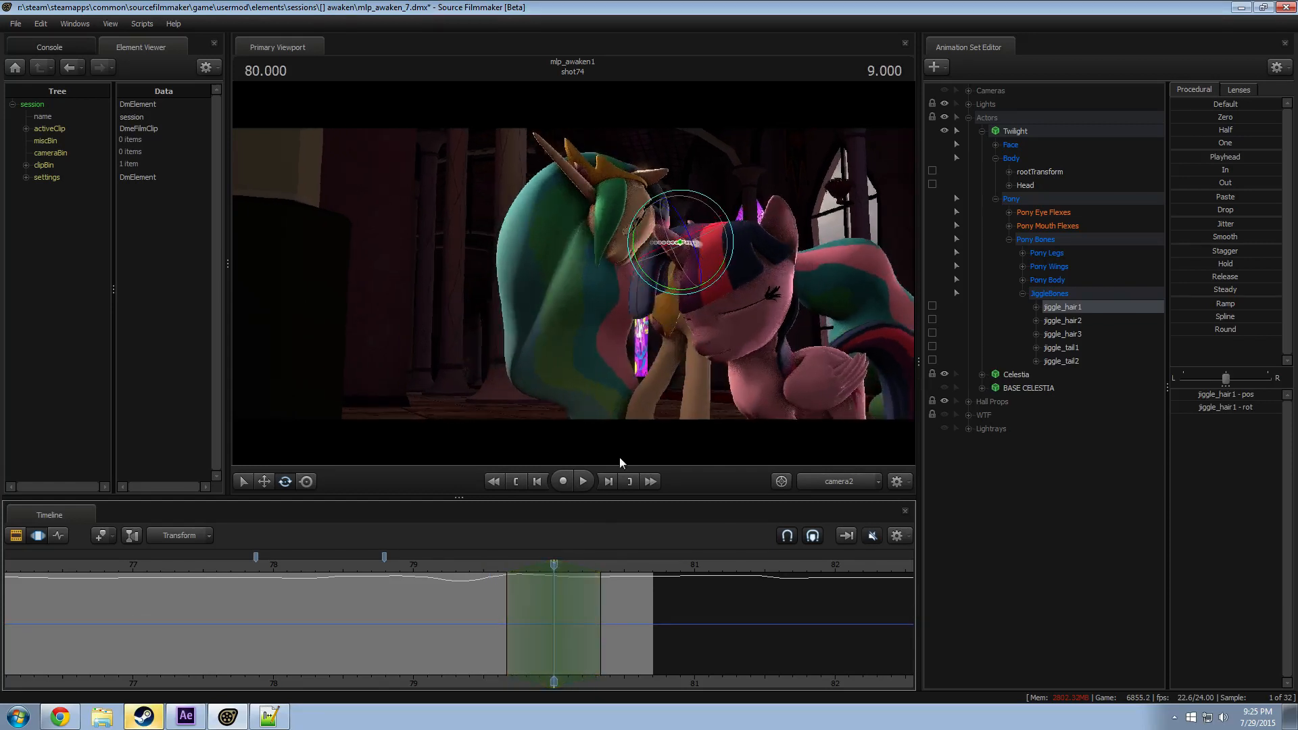
{"action": "left_click_drag", "start_coordinate": [647, 280], "coordinate": [654, 284]}
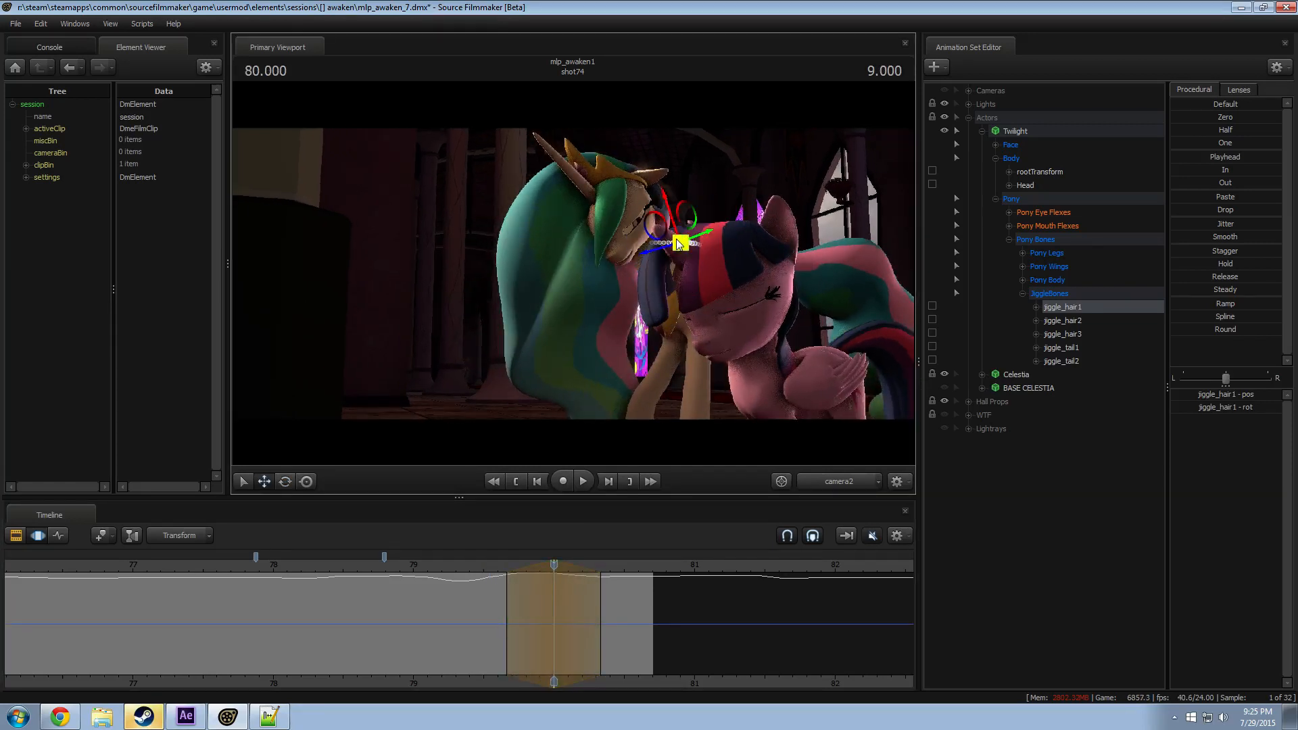
{"action": "left_click_drag", "start_coordinate": [687, 224], "coordinate": [663, 304]}
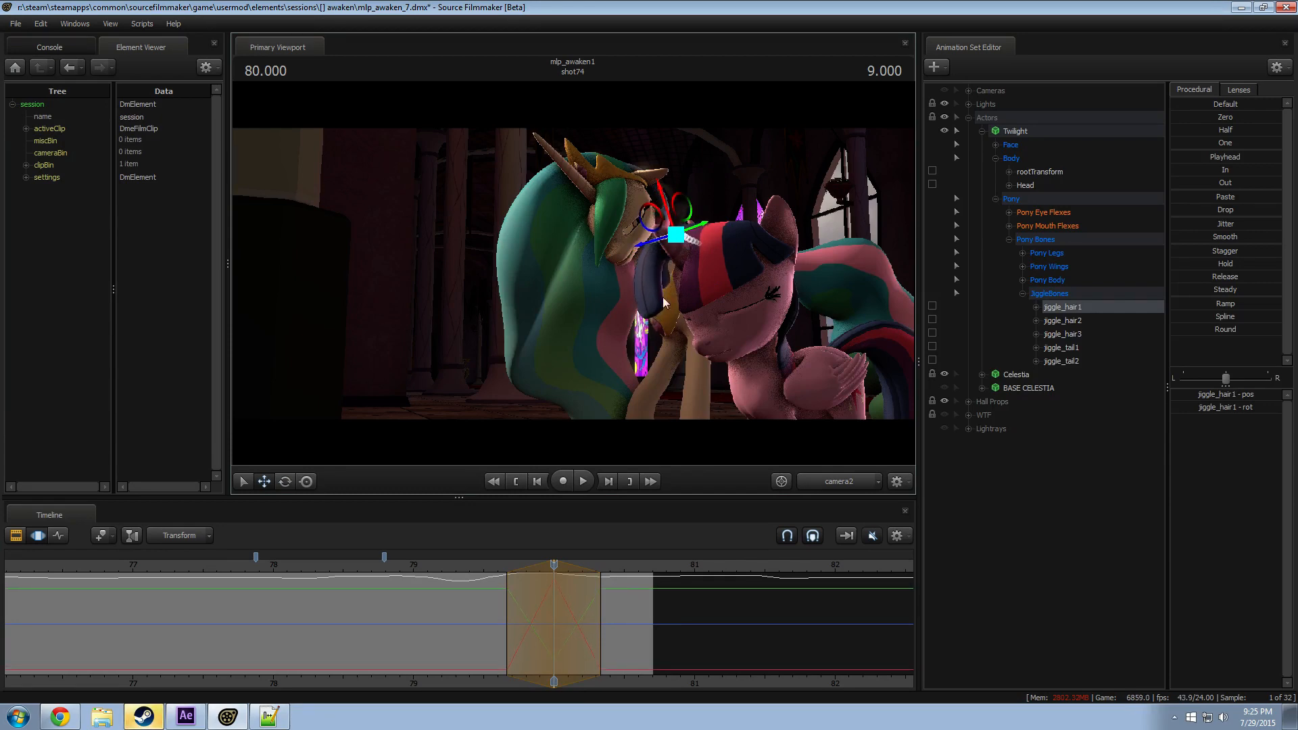
{"action": "left_click_drag", "start_coordinate": [478, 566], "coordinate": [496, 565]}
{"action": "key", "text": "space"}
{"action": "key", "text": "space"}
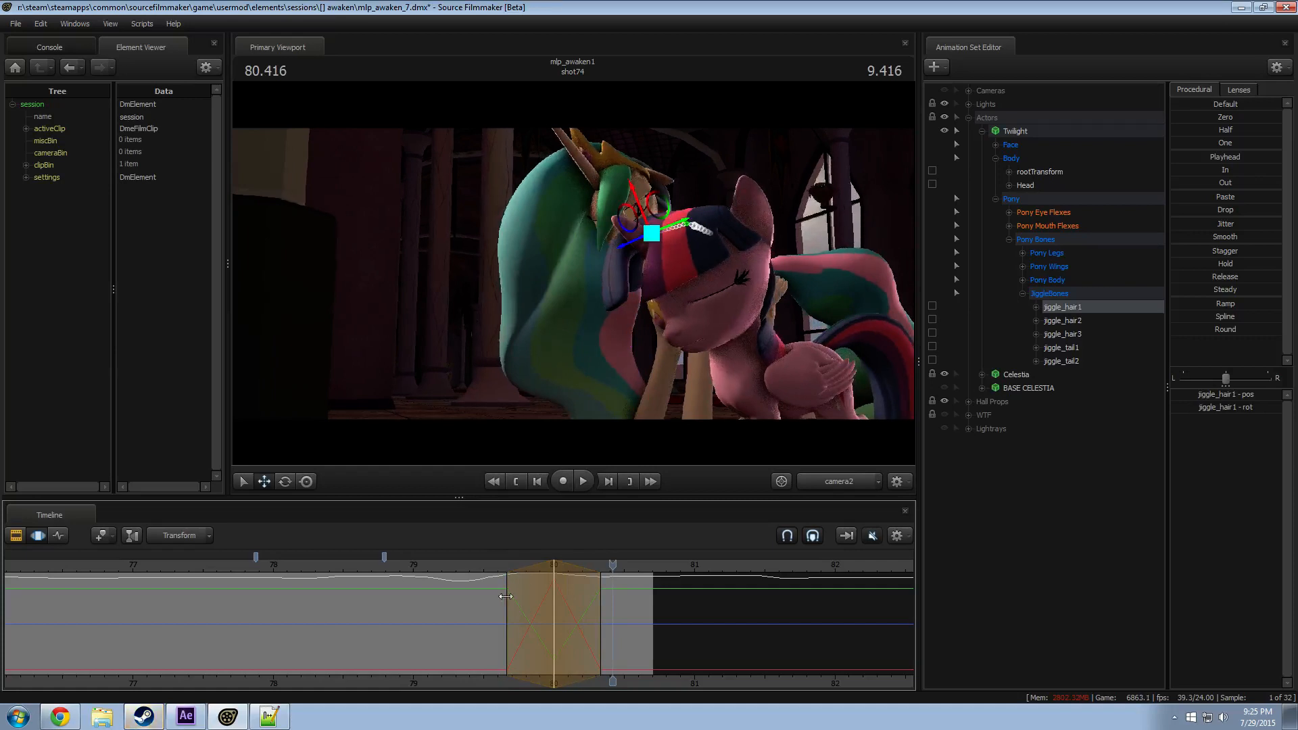
Step: Apply the Smooth procedural preset to jiggle_hair1 from about 79.6 to 80.4 and replay the motion from about 79.6
{"action": "left_click_drag", "start_coordinate": [613, 613], "coordinate": [501, 620], "text": "shift"}
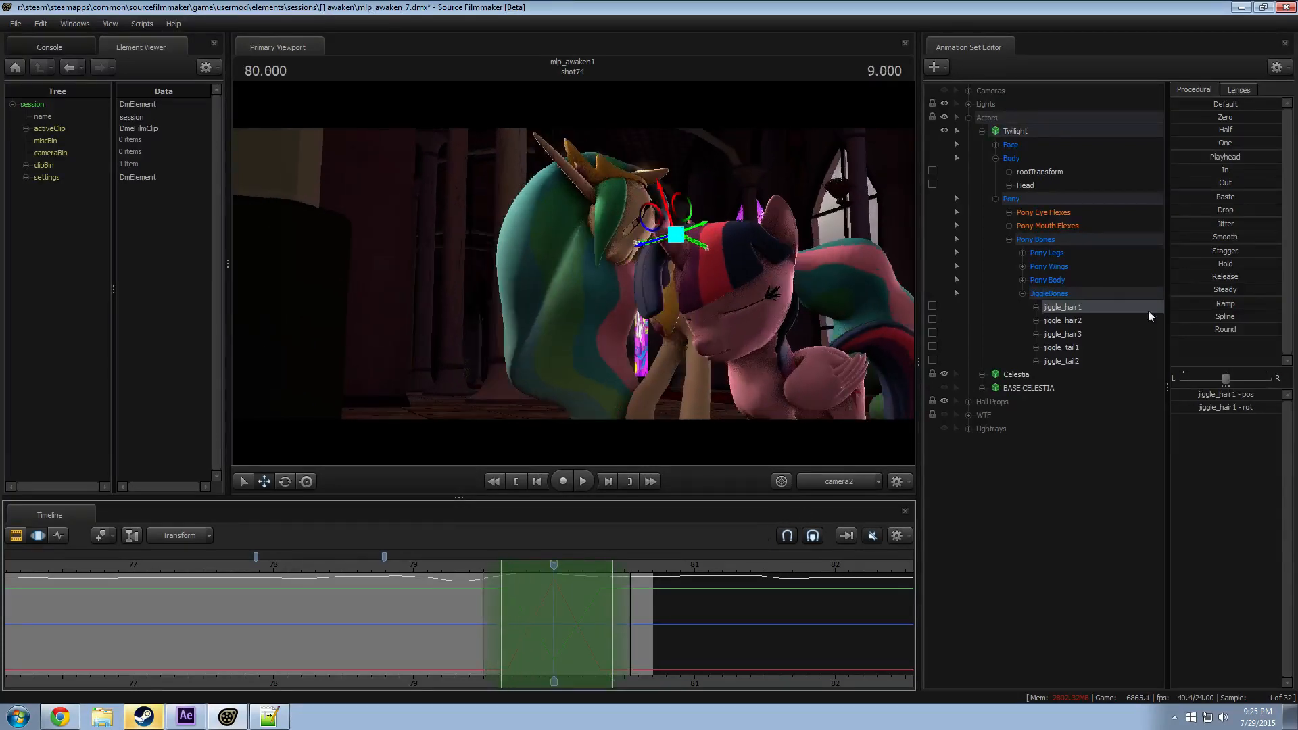
{"action": "left_click", "coordinate": [1213, 236]}
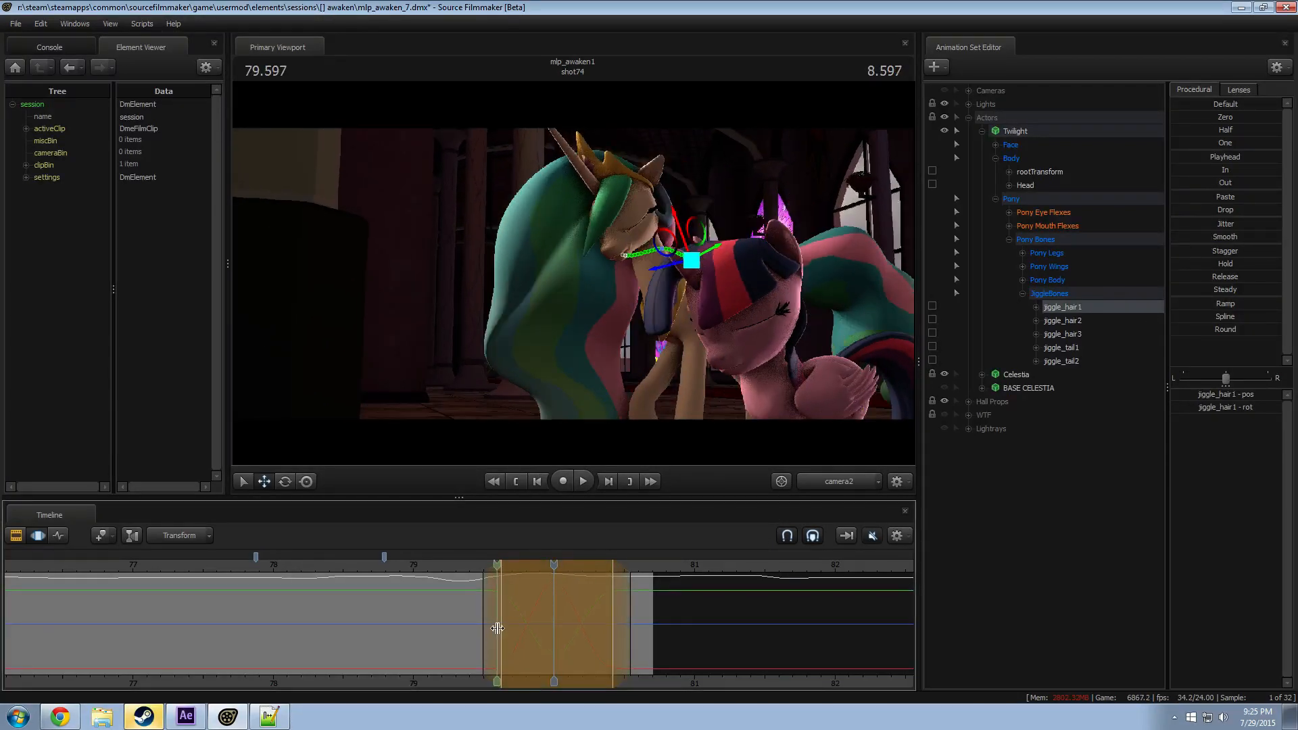
{"action": "left_click", "coordinate": [496, 626], "text": "shift"}
{"action": "key", "text": "space"}
{"action": "key", "text": "space"}
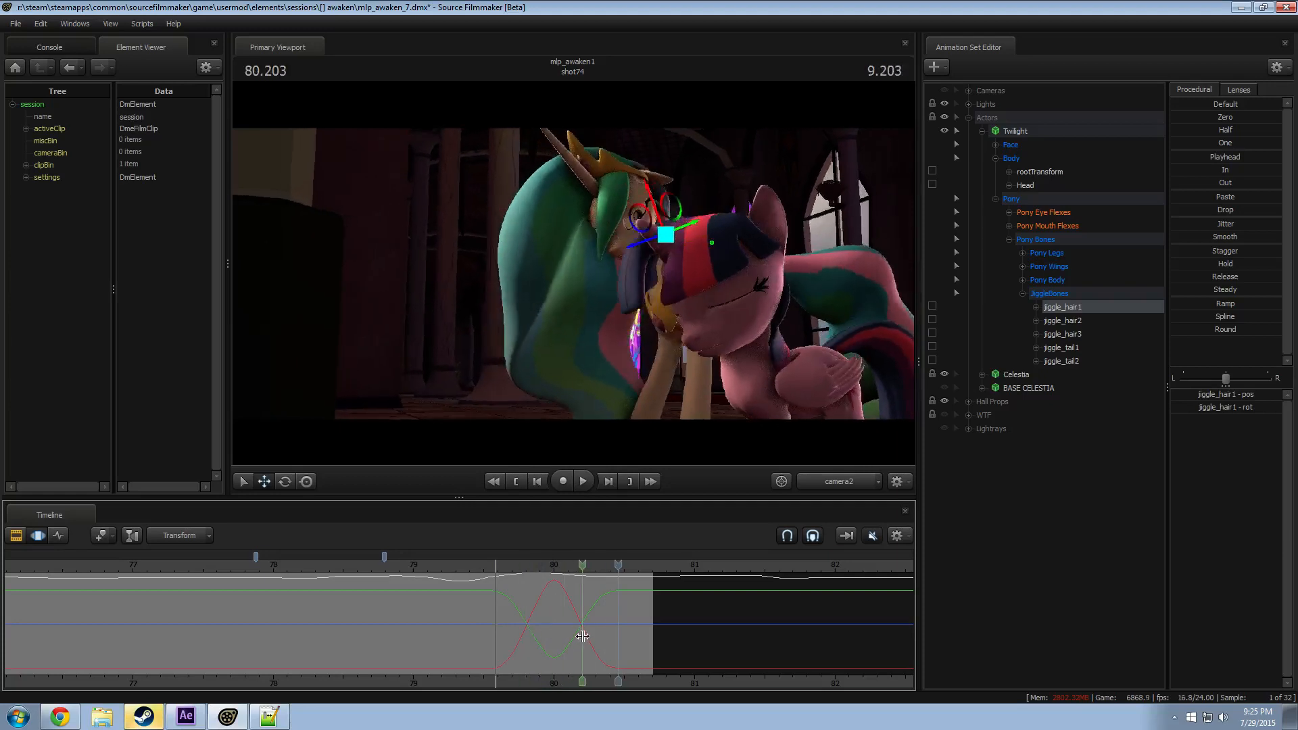
Step: Rotate and lower jiggle_hair1 at 80.250 with a falloff from about 79.9 to 80.6, and replay the motion
{"action": "left_click", "coordinate": [589, 638], "text": "shift"}
{"action": "scroll", "coordinate": [588, 638], "scroll_direction": "up", "scroll_amount": 7, "text": "shift"}
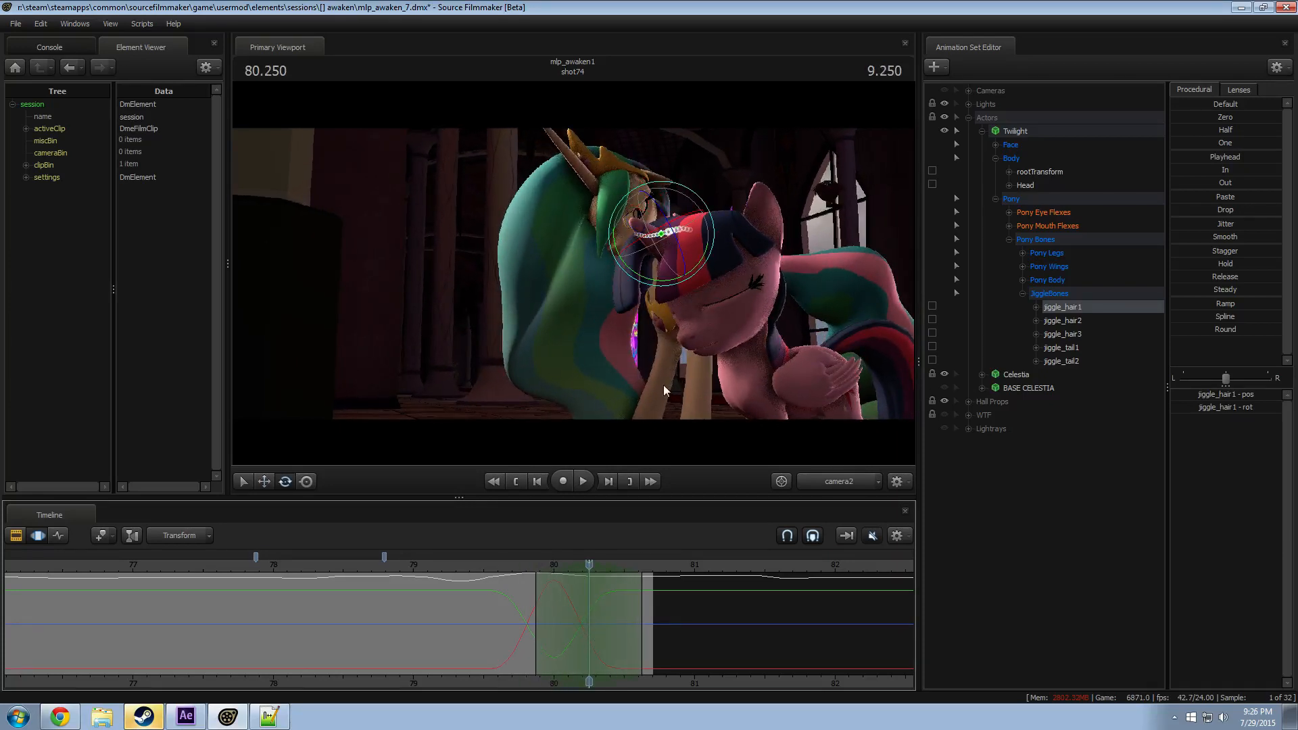
{"action": "left_click_drag", "start_coordinate": [650, 289], "coordinate": [644, 280]}
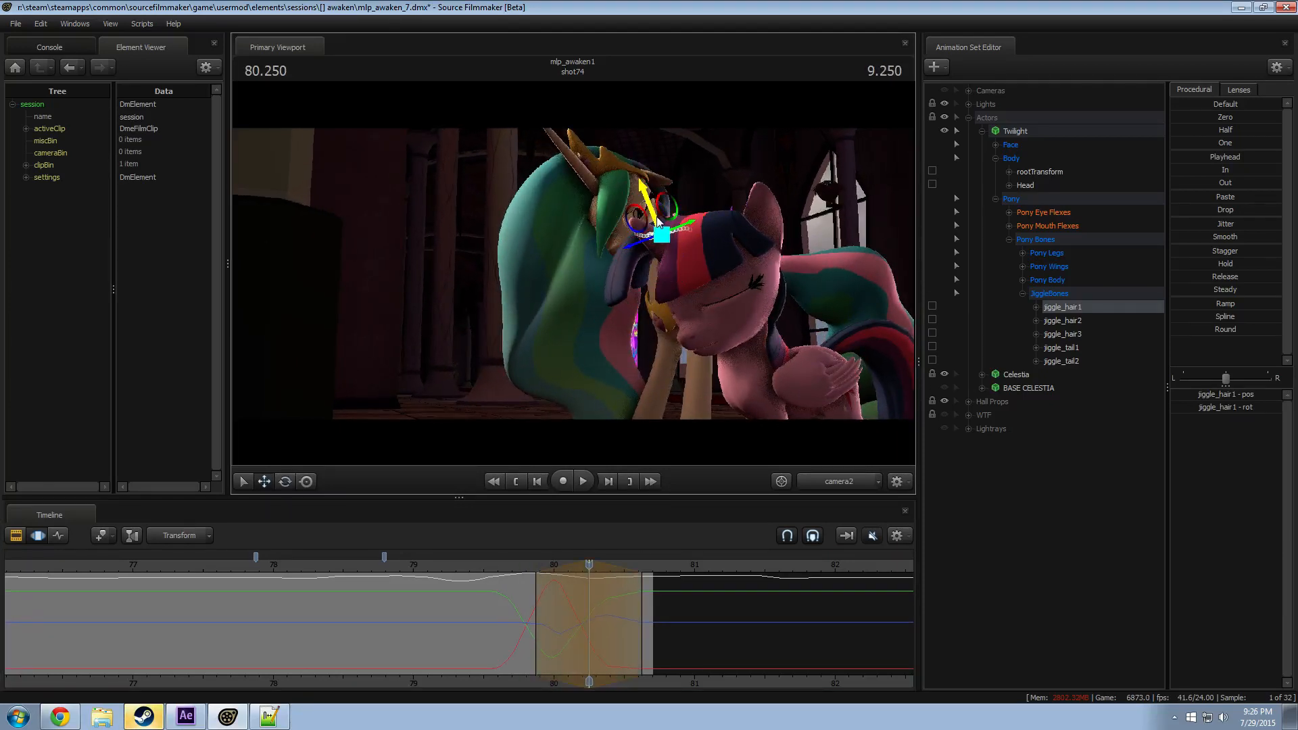
{"action": "left_click_drag", "start_coordinate": [653, 222], "coordinate": [656, 231]}
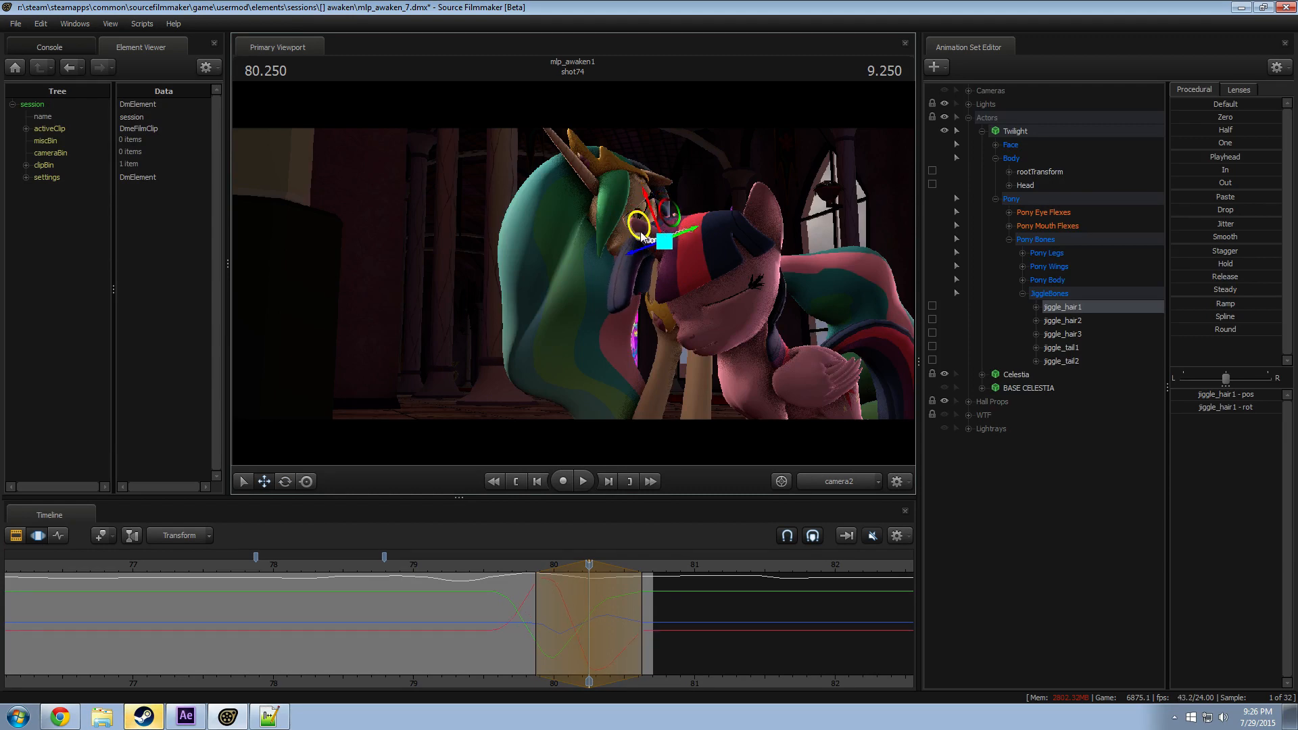
{"action": "key", "text": "e"}
{"action": "left_click_drag", "start_coordinate": [628, 273], "coordinate": [624, 284]}
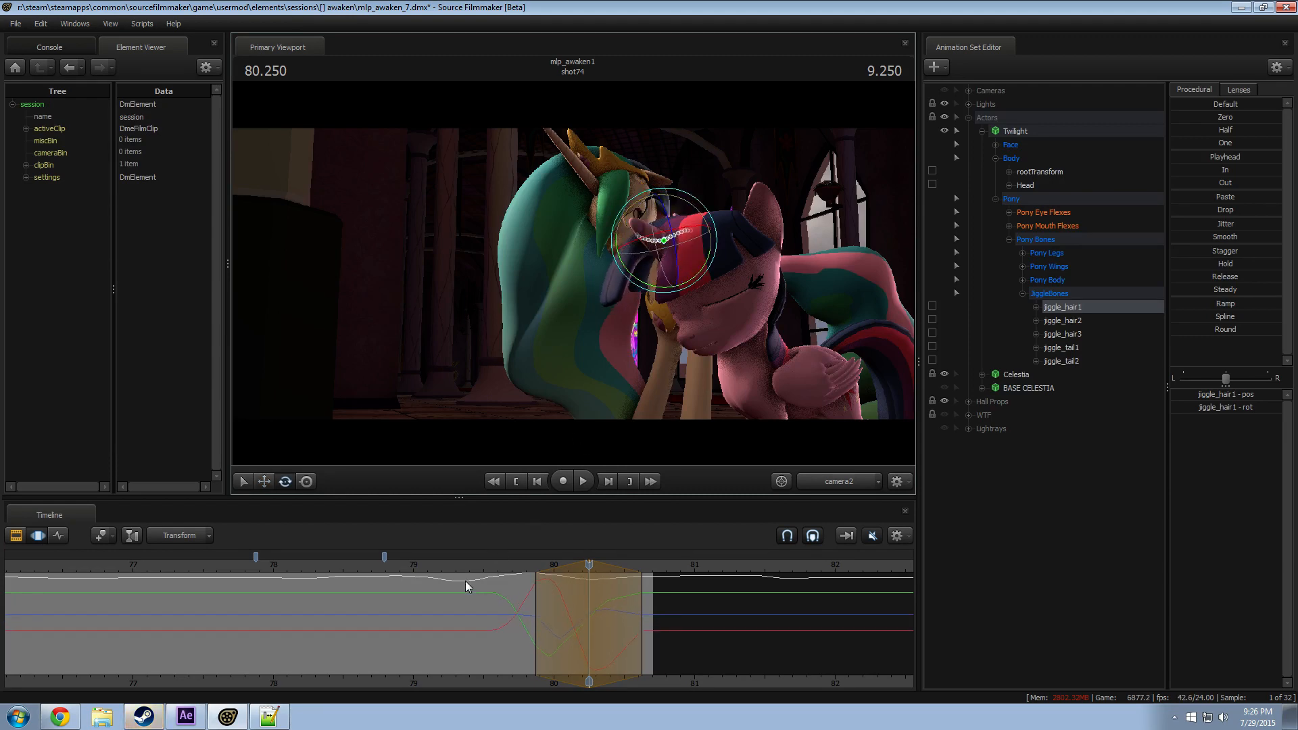
{"action": "key", "text": "space"}
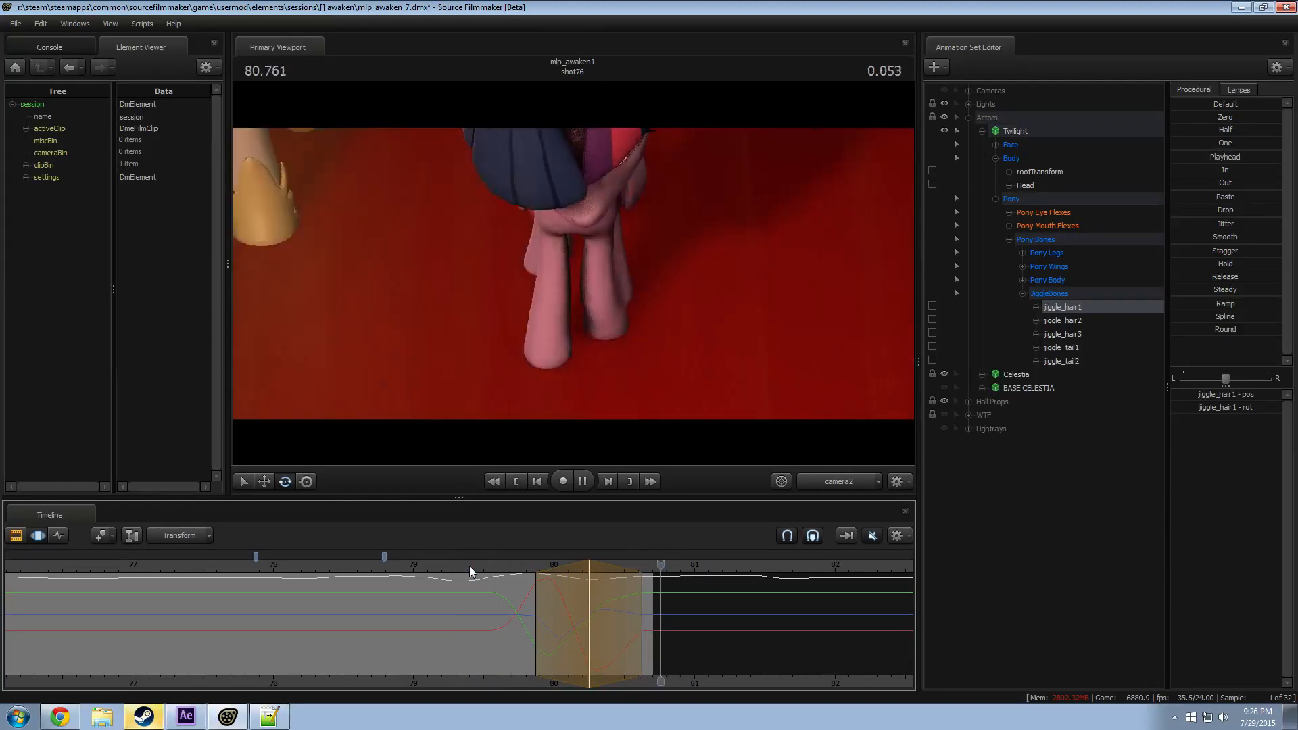
{"action": "key", "text": "space"}
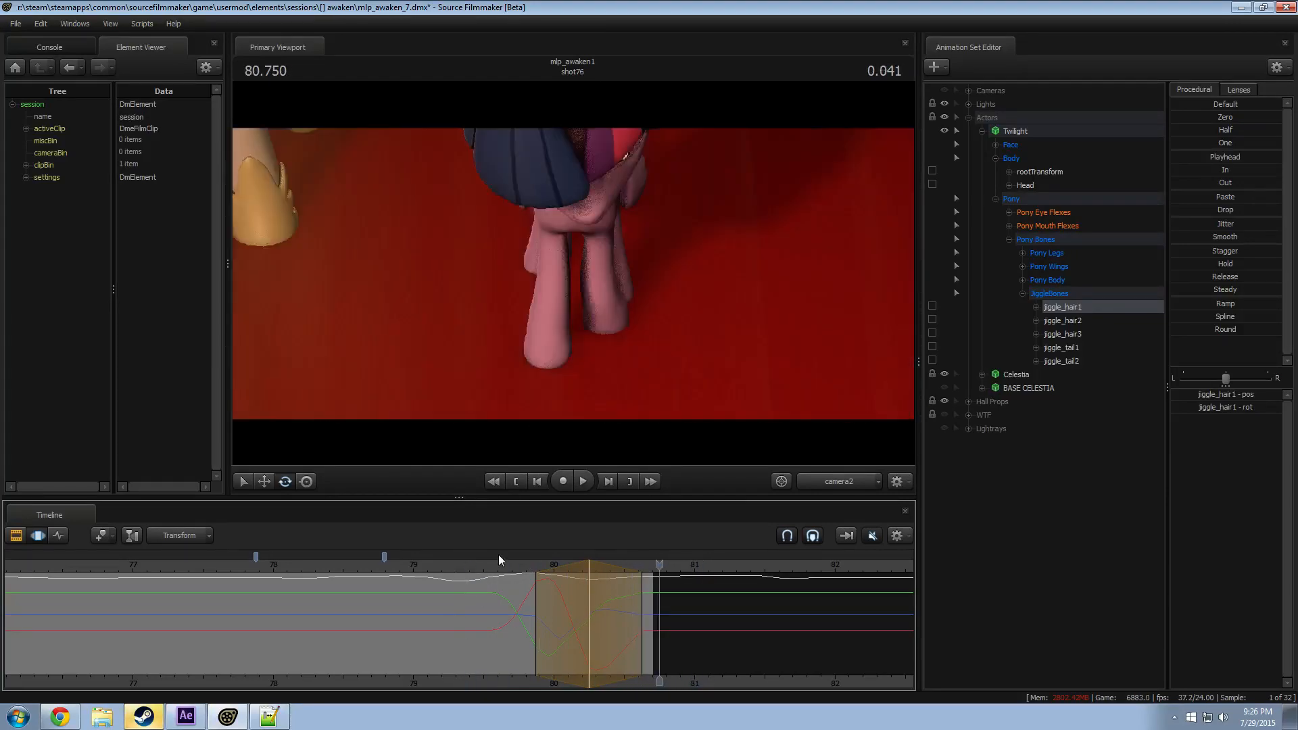
Step: Apply the Smooth procedural preset to jiggle_hair1 from about 79.75 to 80.7, clear the time selection and replay from about 79.5
{"action": "mouse_move", "coordinate": [653, 612]}
{"action": "left_mouse_down", "text": "shift"}
{"action": "mouse_move", "coordinate": [520, 622]}
{"action": "mouse_move", "coordinate": [649, 616]}
{"action": "left_mouse_up", "text": "shift"}
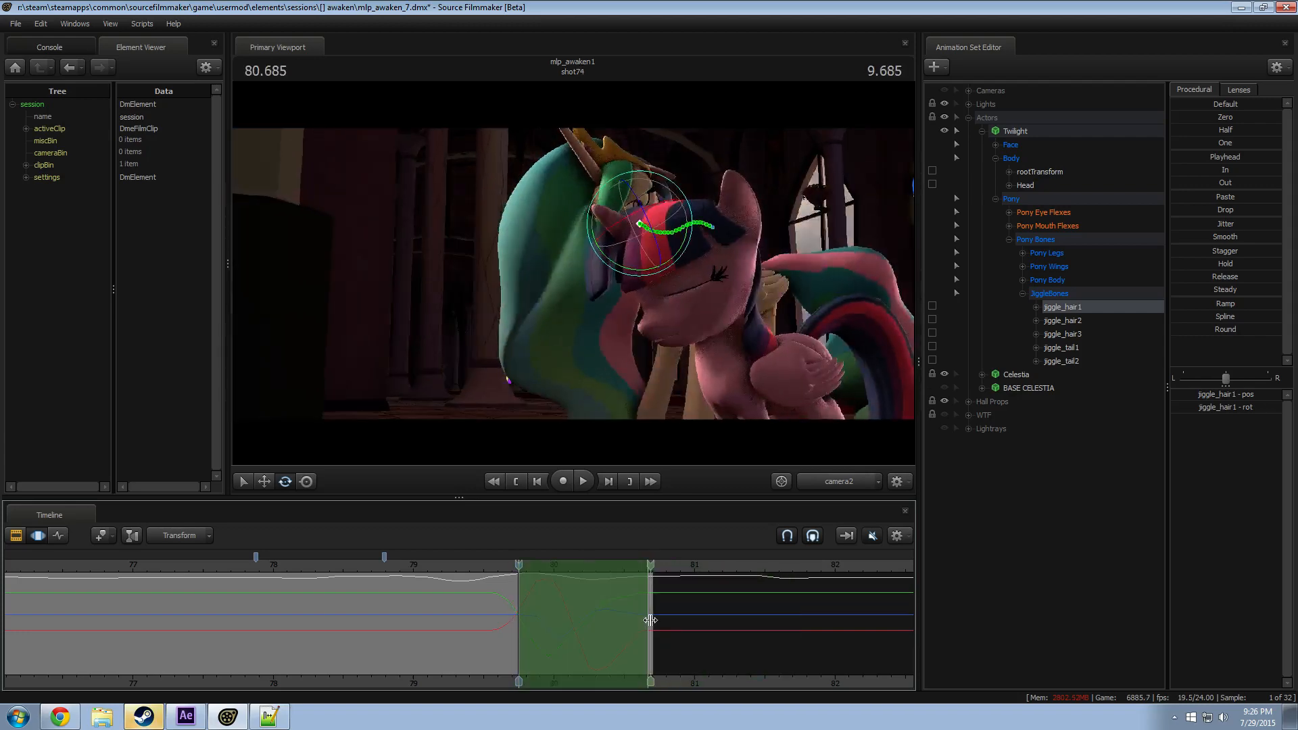
{"action": "double_click", "coordinate": [1202, 234]}
{"action": "left_click", "coordinate": [478, 616]}
{"action": "key", "text": "Escape"}
{"action": "key", "text": "space"}
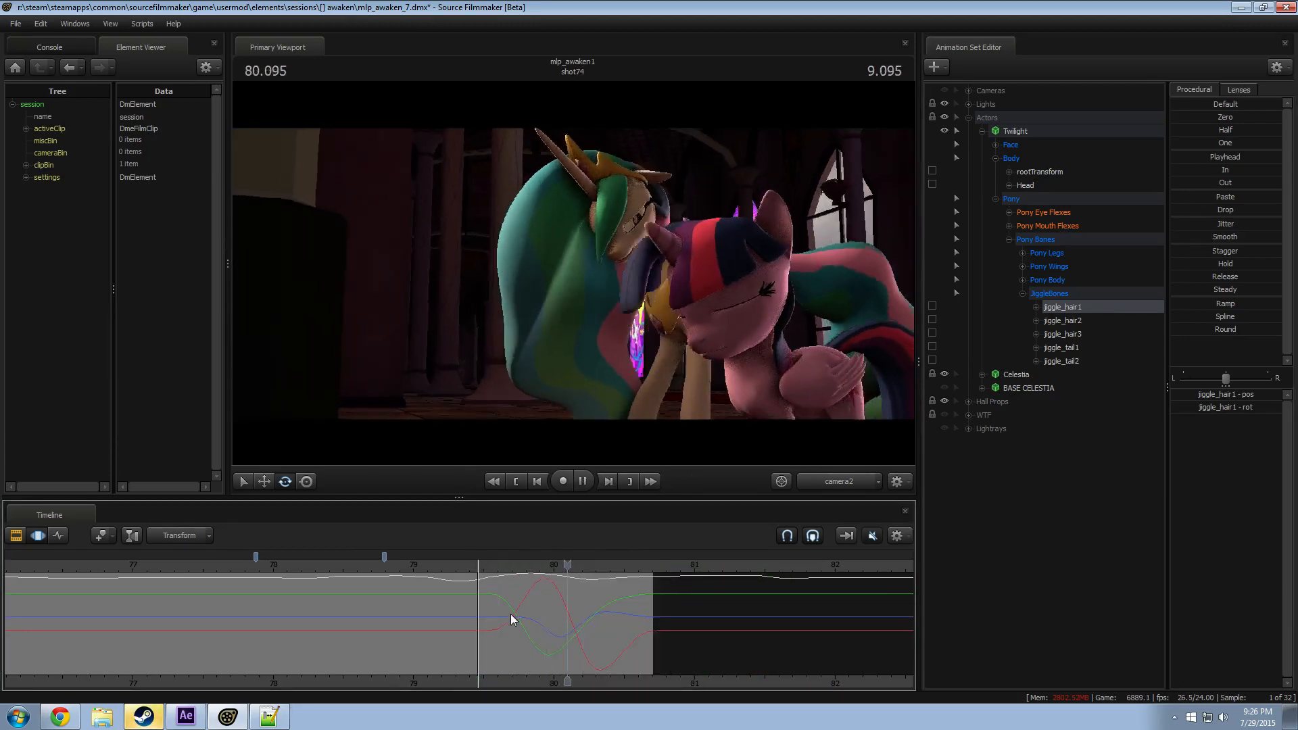
{"action": "key", "text": "space"}
Step: Apply the Round procedural preset to jiggle_hair1 from about 80.4 to 80.8 with wide falloffs, and start playback
{"action": "left_click_drag", "start_coordinate": [671, 628], "coordinate": [611, 630], "text": "shift"}
{"action": "left_click", "coordinate": [1206, 327]}
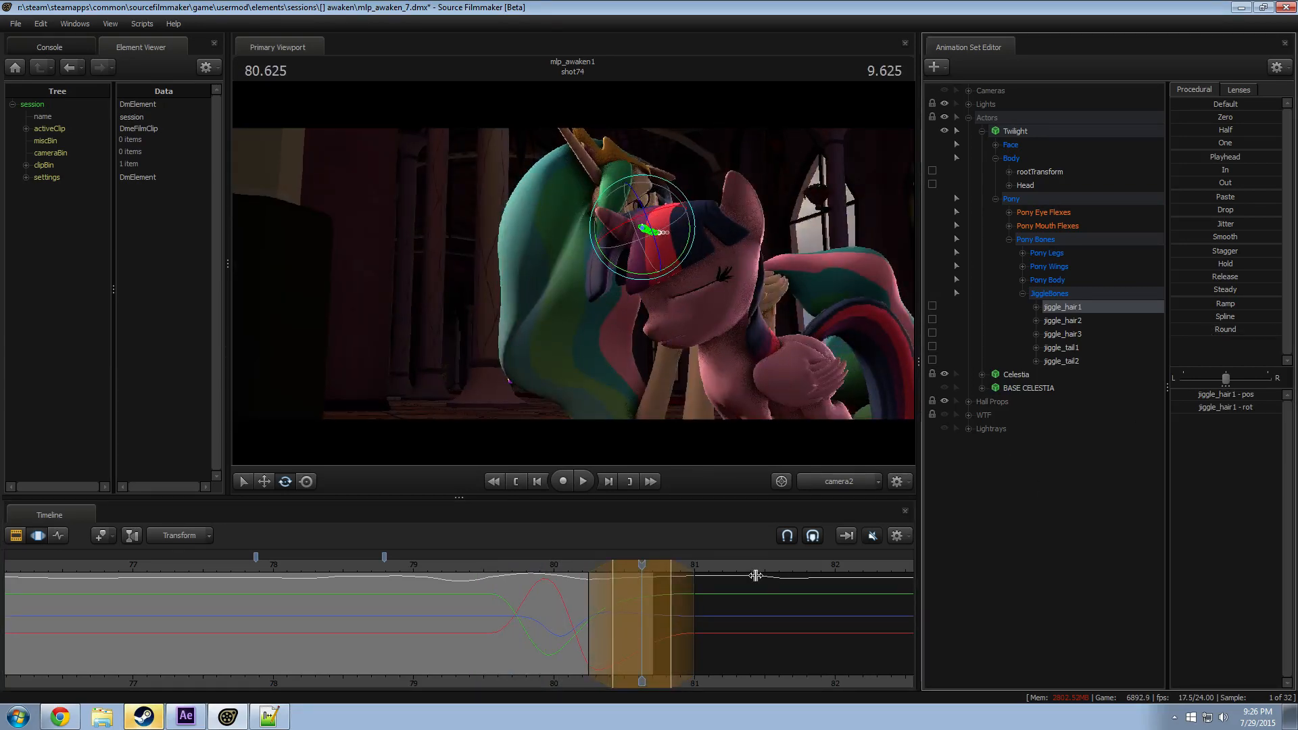
{"action": "key", "text": "space"}
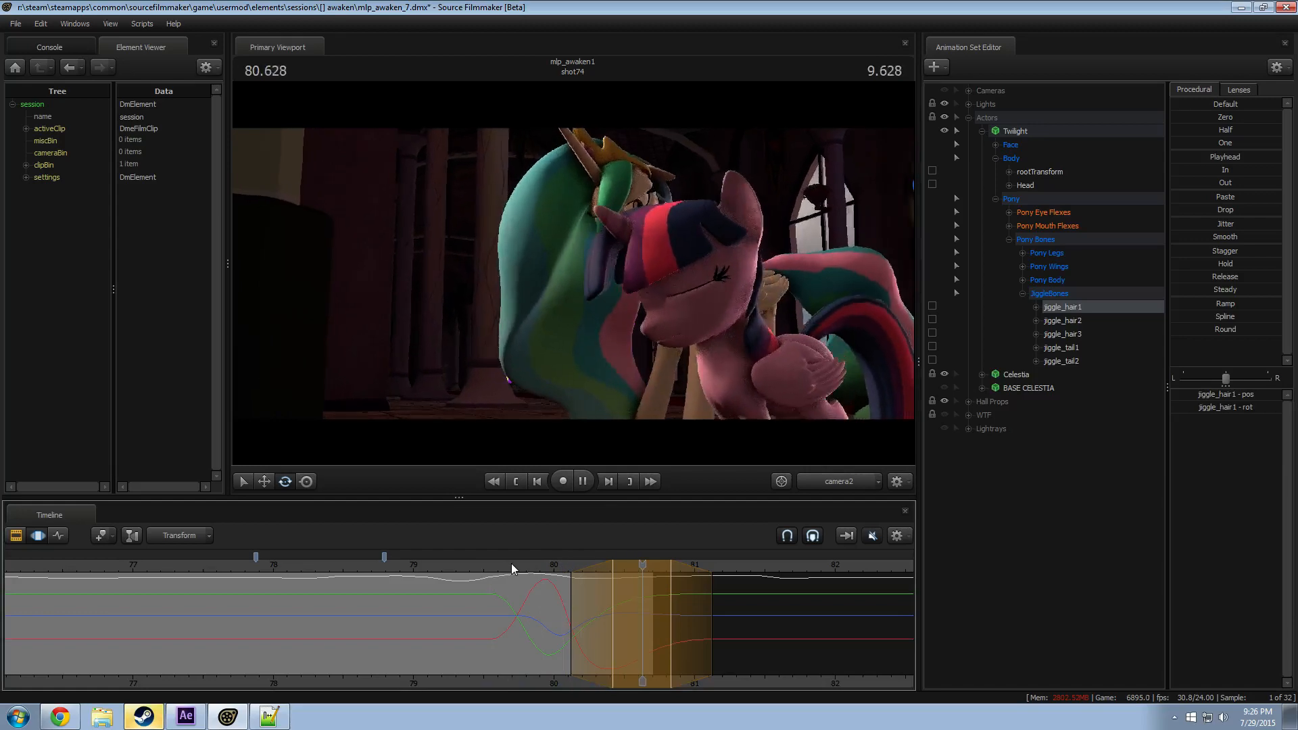
Step: Adjust the start of the time selection to about 80.5 with its falloff beginning near 80.1, replaying the hair motion between changes
{"action": "mouse_move", "coordinate": [585, 588]}
{"action": "left_mouse_down"}
{"action": "mouse_move", "coordinate": [566, 591]}
{"action": "mouse_move", "coordinate": [604, 593]}
{"action": "left_mouse_up"}
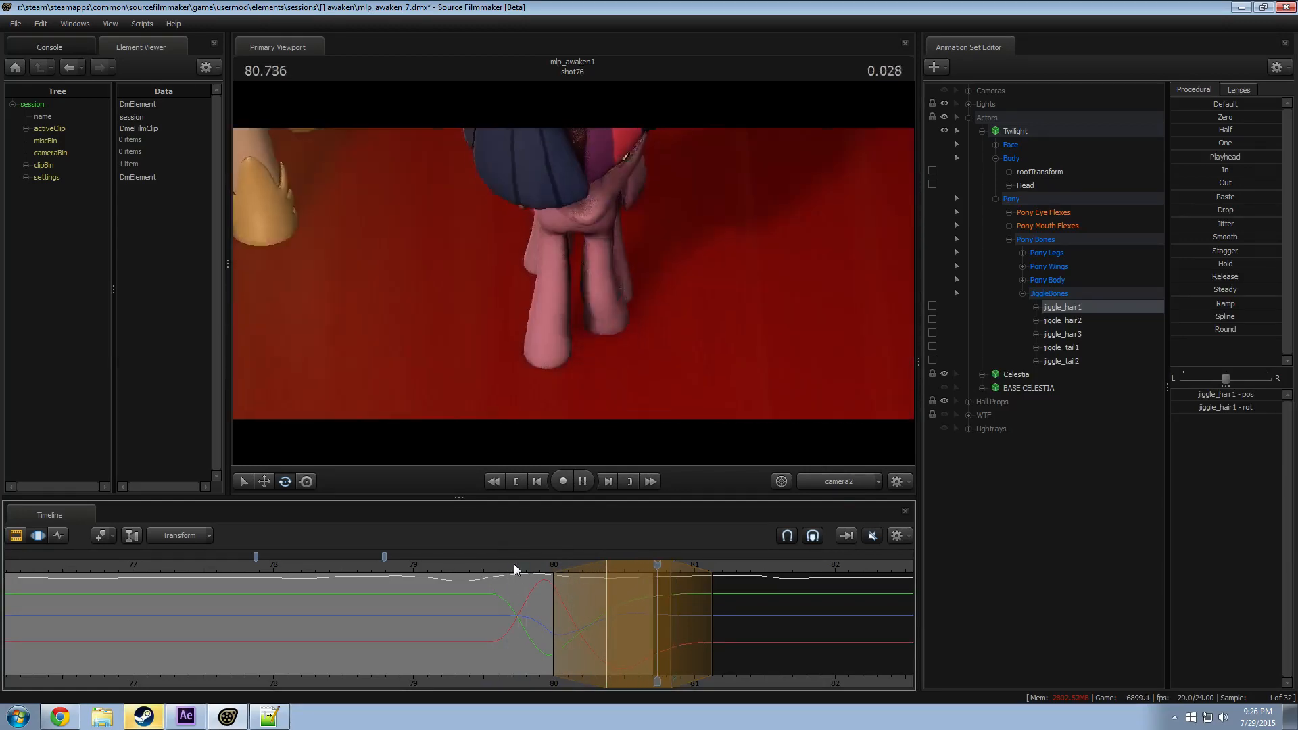
{"action": "key", "text": "space"}
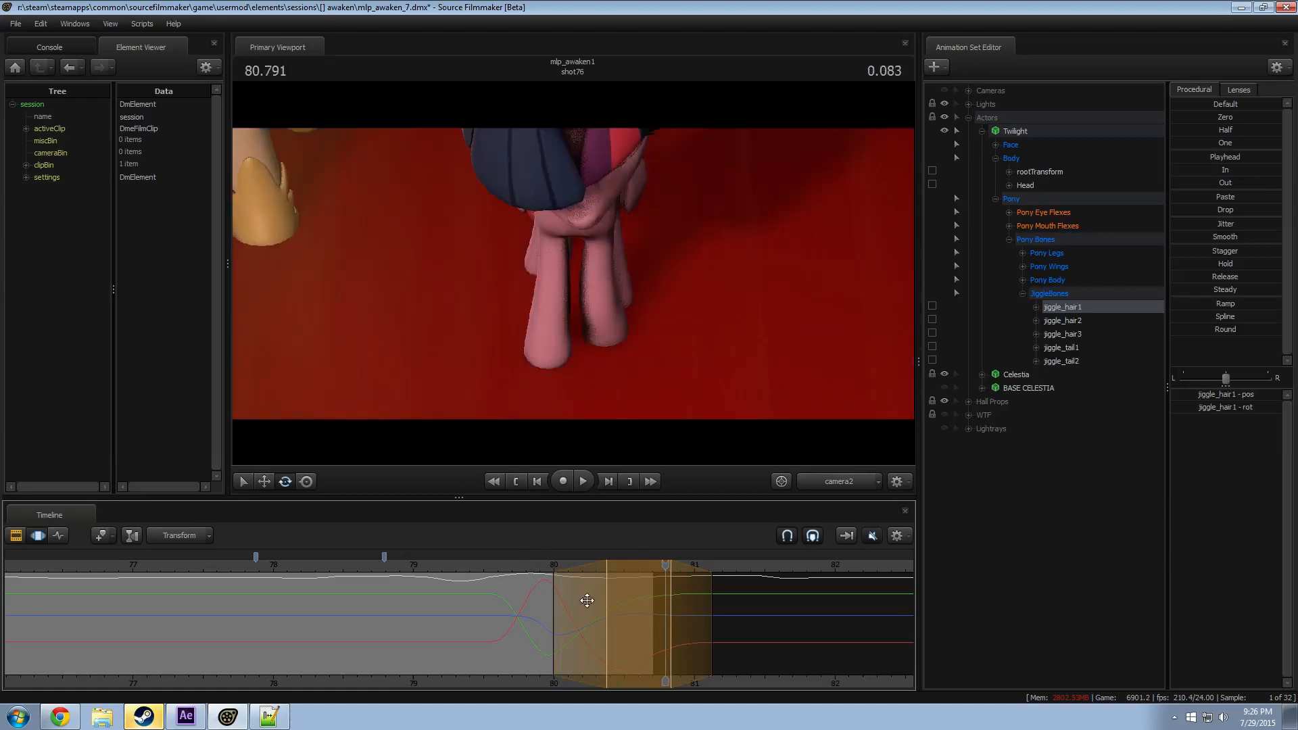
{"action": "left_click_drag", "start_coordinate": [585, 600], "coordinate": [601, 604]}
{"action": "key", "text": "space"}
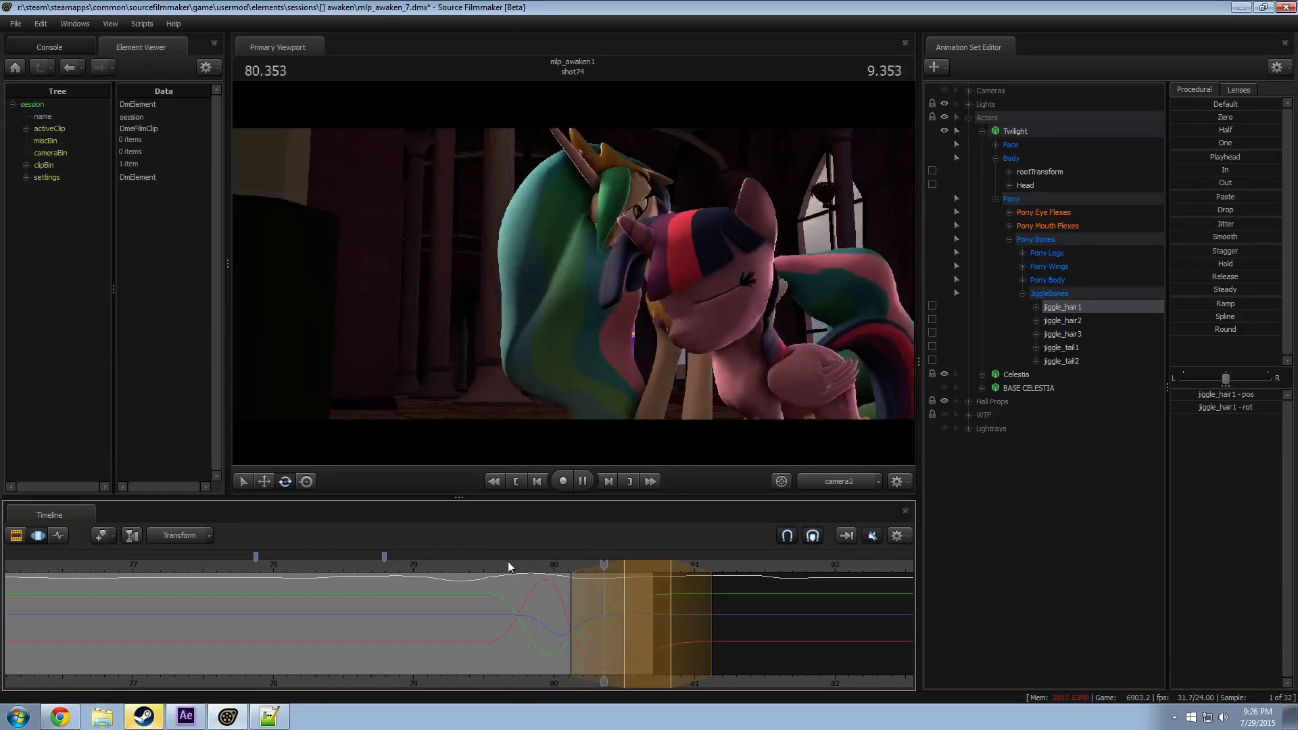
{"action": "key", "text": "space"}
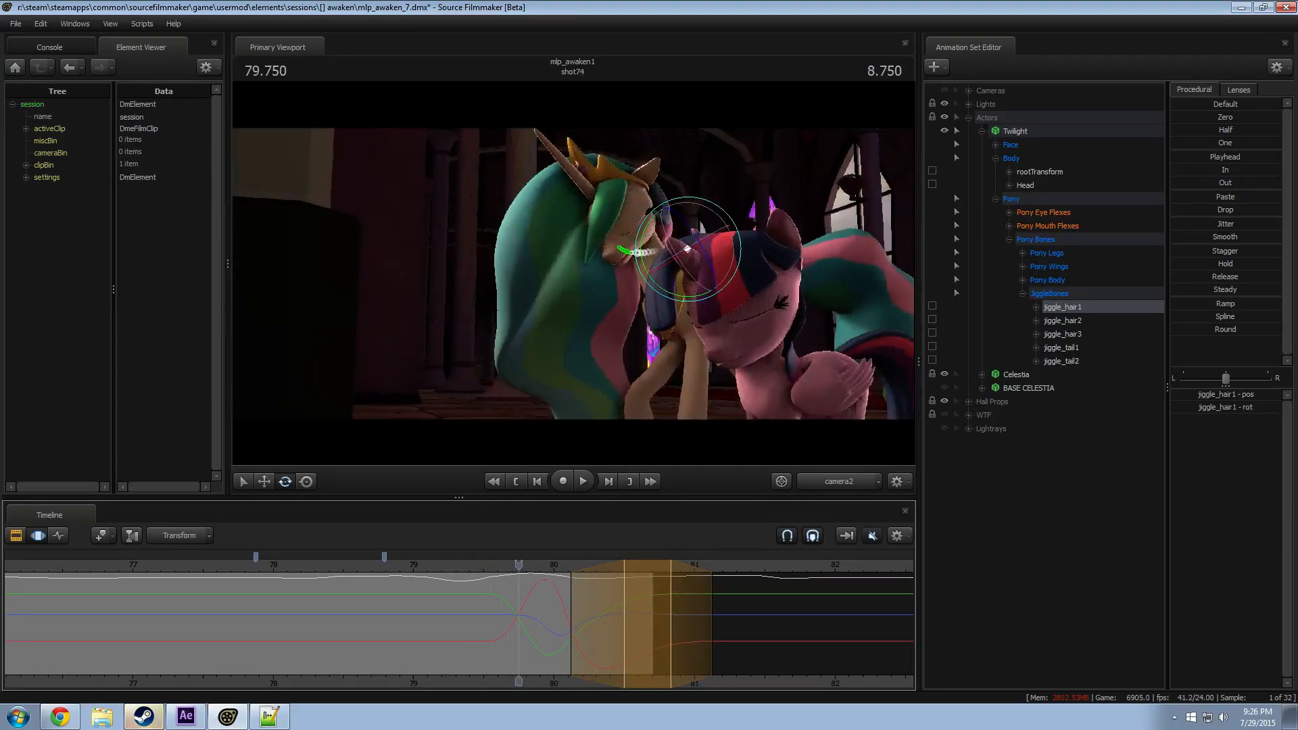
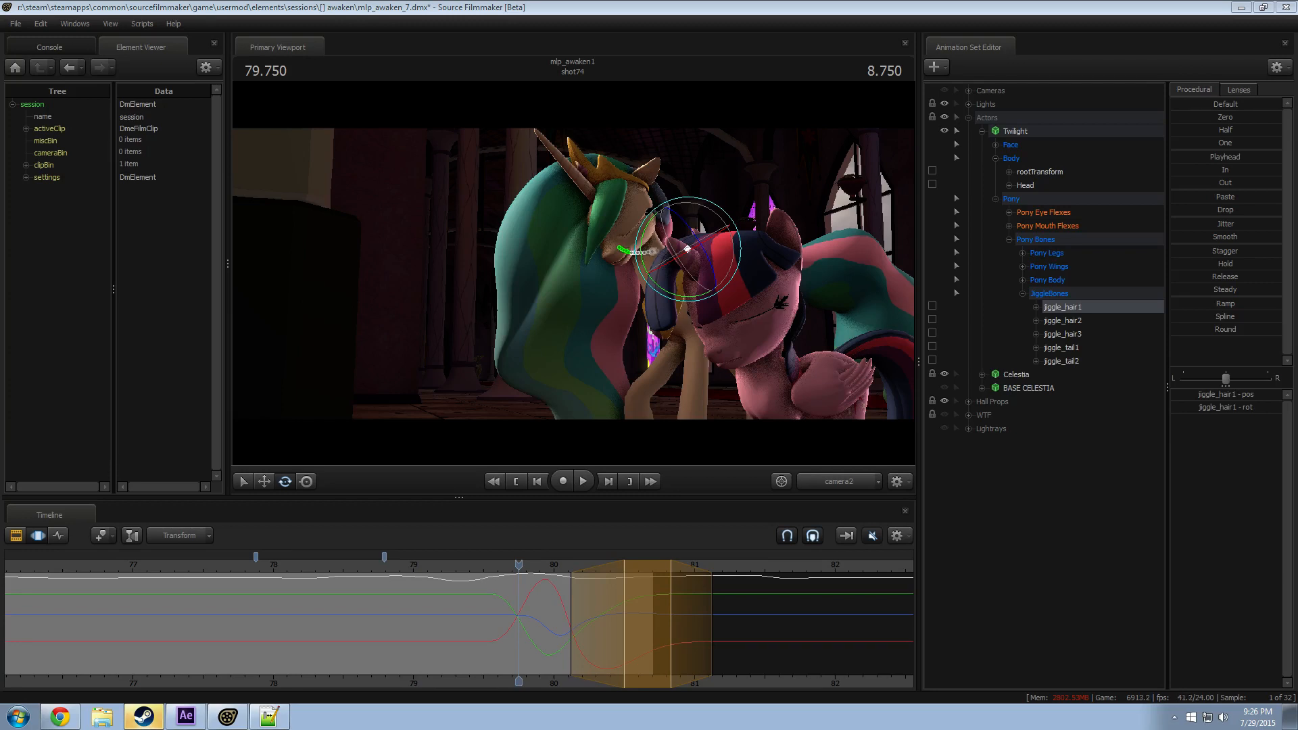
Step: Replay the end of shot74 from about 79.5 and from about 78.7 to review Twilight's hair motion
{"action": "key", "text": "space"}
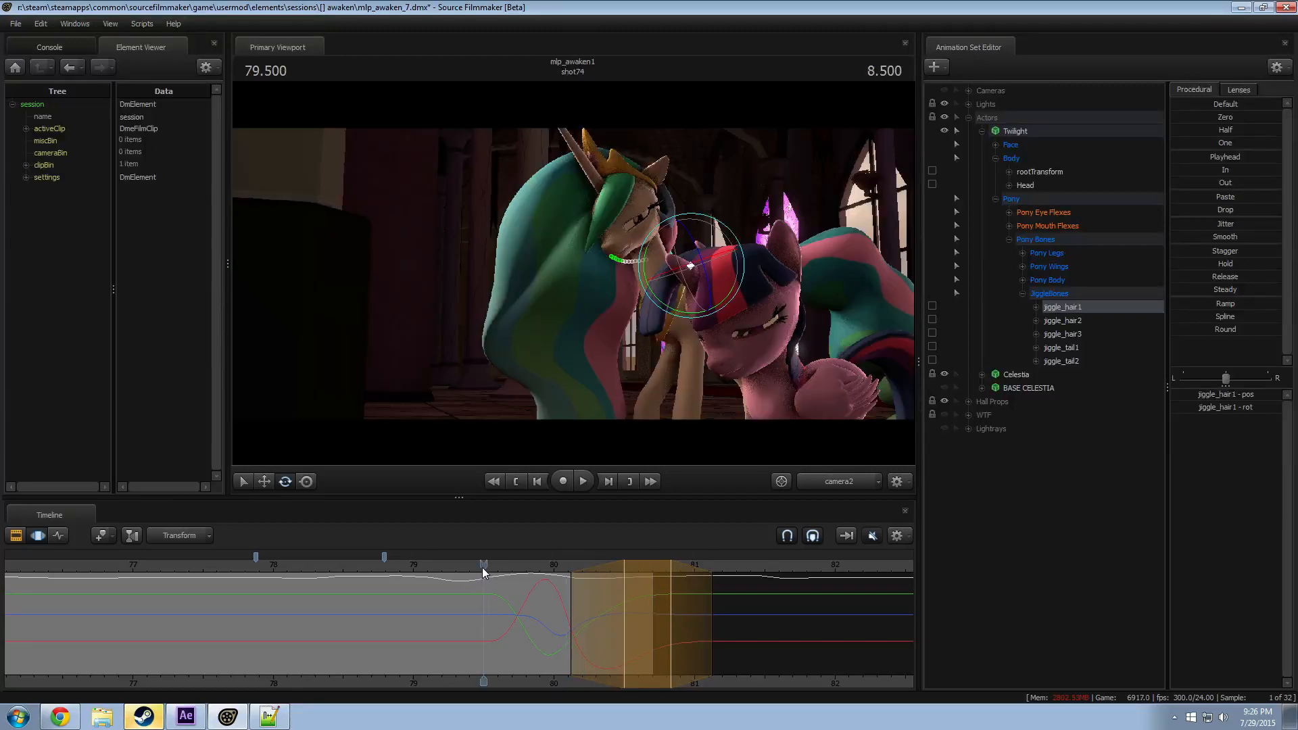
{"action": "key", "text": "space"}
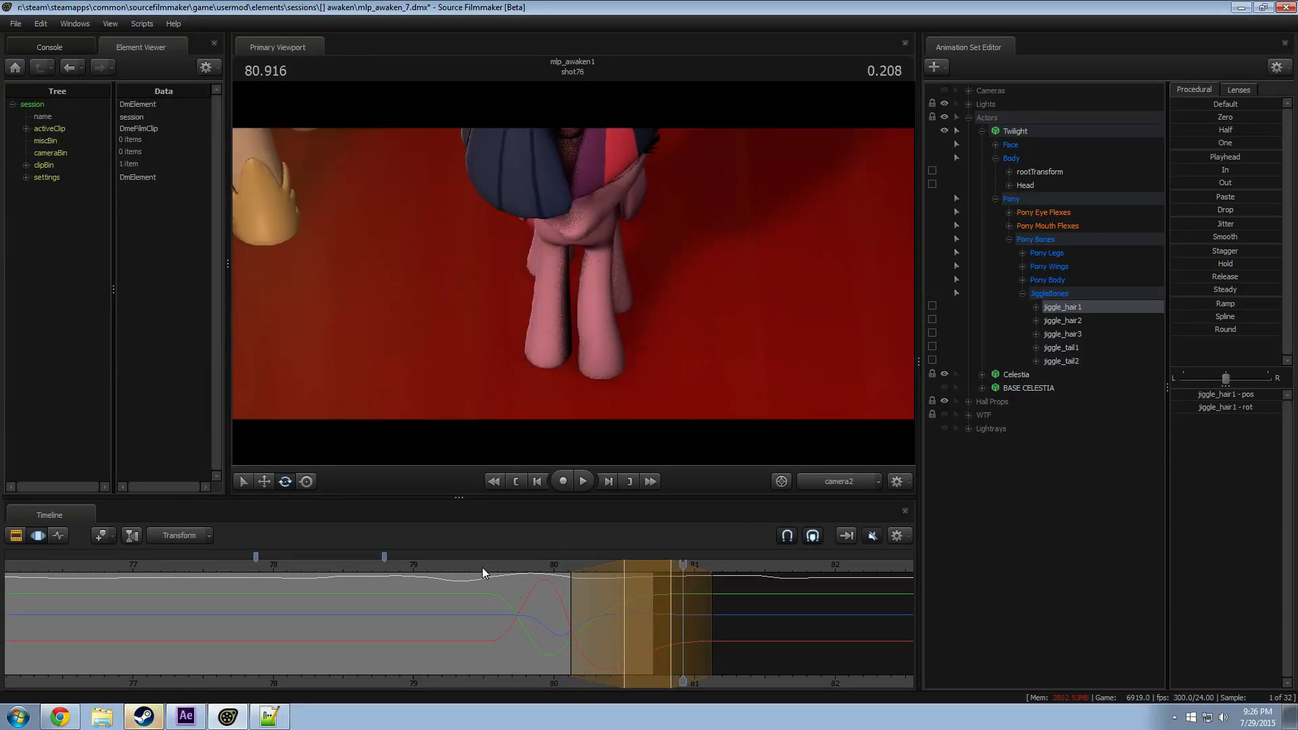
{"action": "left_click", "coordinate": [482, 569]}
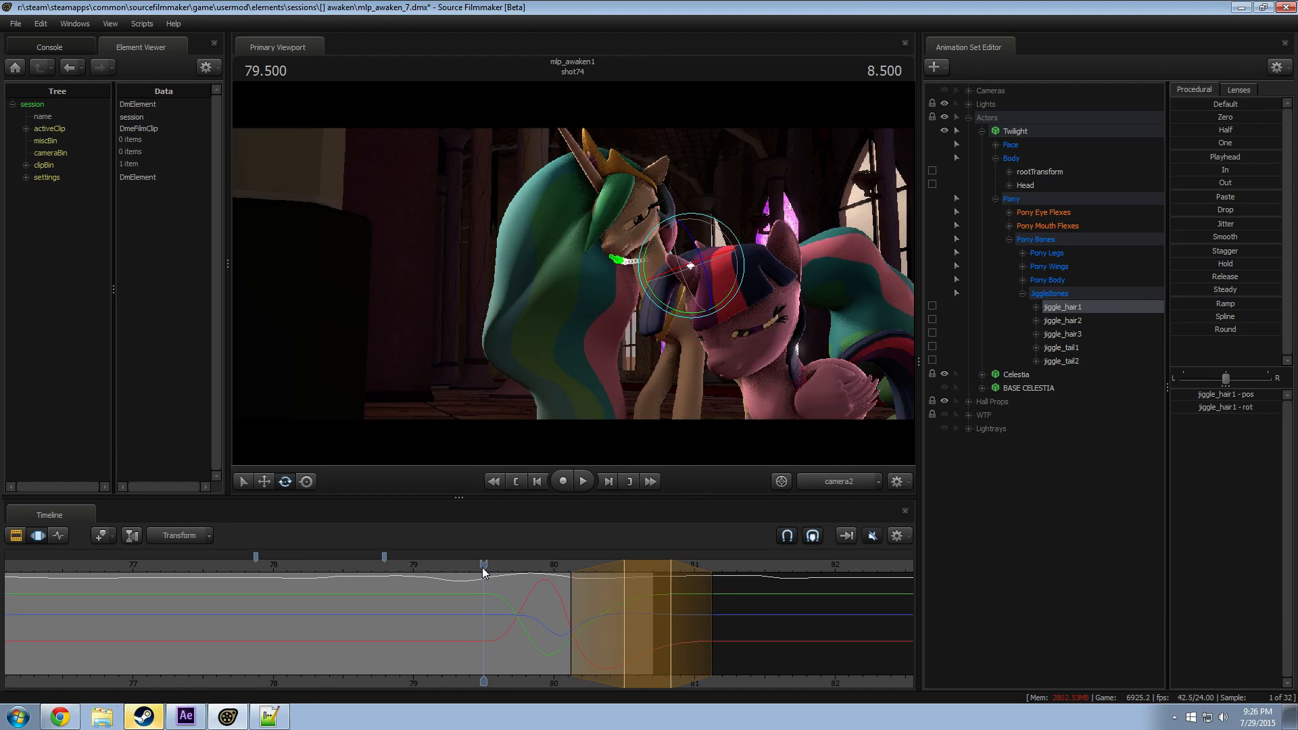
{"action": "left_click_drag", "start_coordinate": [467, 567], "coordinate": [373, 565]}
{"action": "key", "text": "space"}
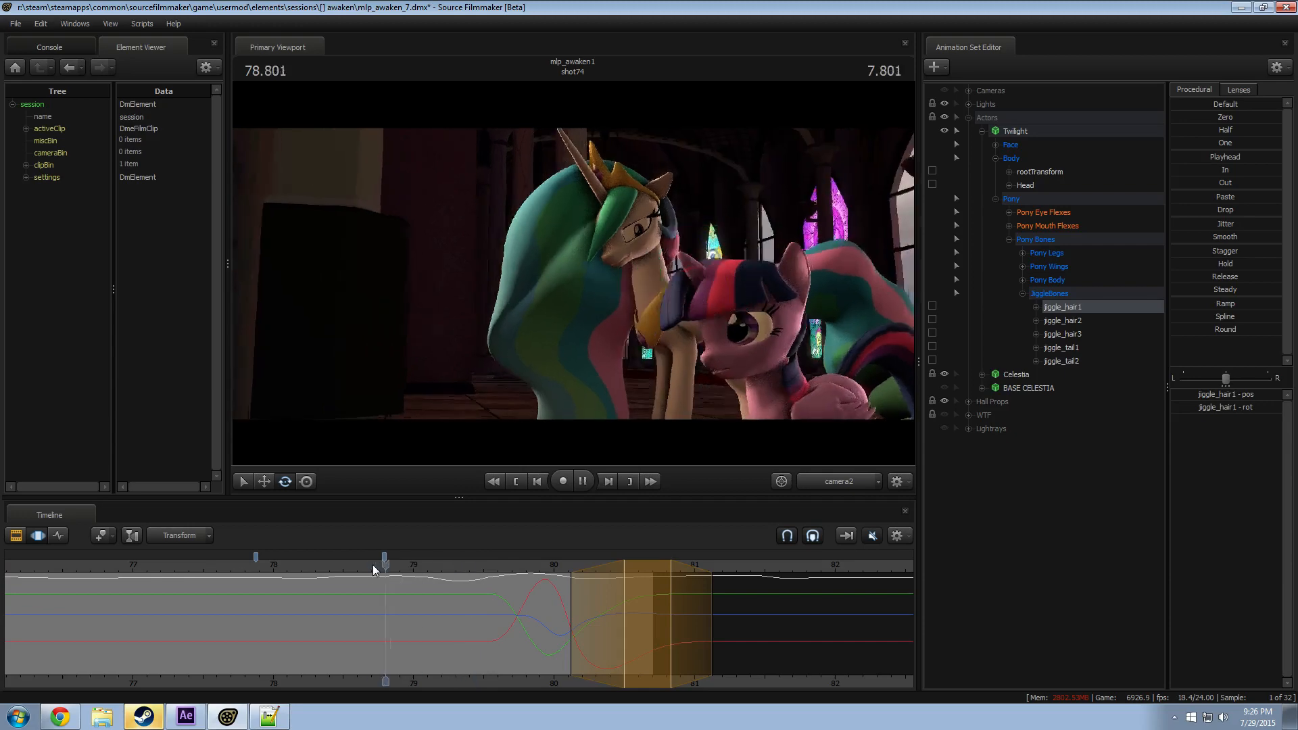
{"action": "key", "text": "space"}
Step: Toggle the viewport lighting off and back on
{"action": "left_click", "coordinate": [525, 311]}
{"action": "right_click", "coordinate": [525, 316]}
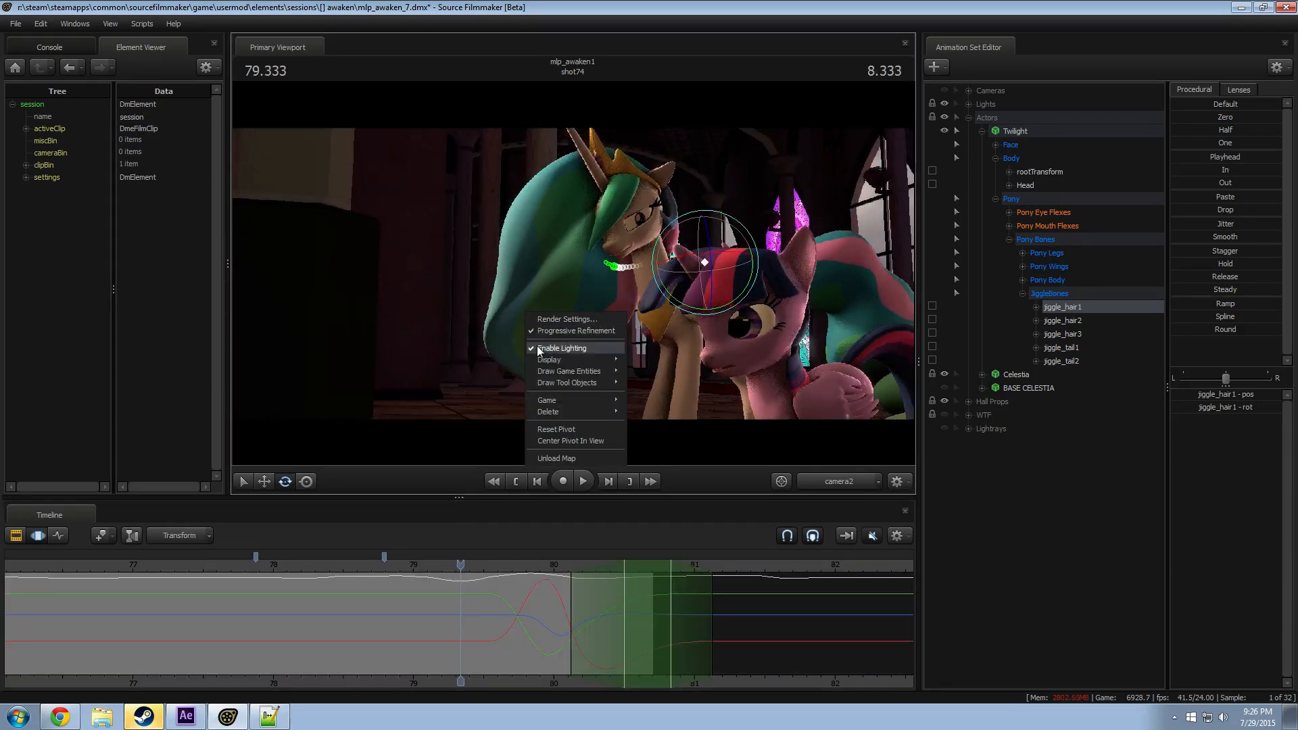
{"action": "left_click", "coordinate": [533, 382]}
{"action": "right_click", "coordinate": [516, 329]}
{"action": "left_click", "coordinate": [546, 360]}
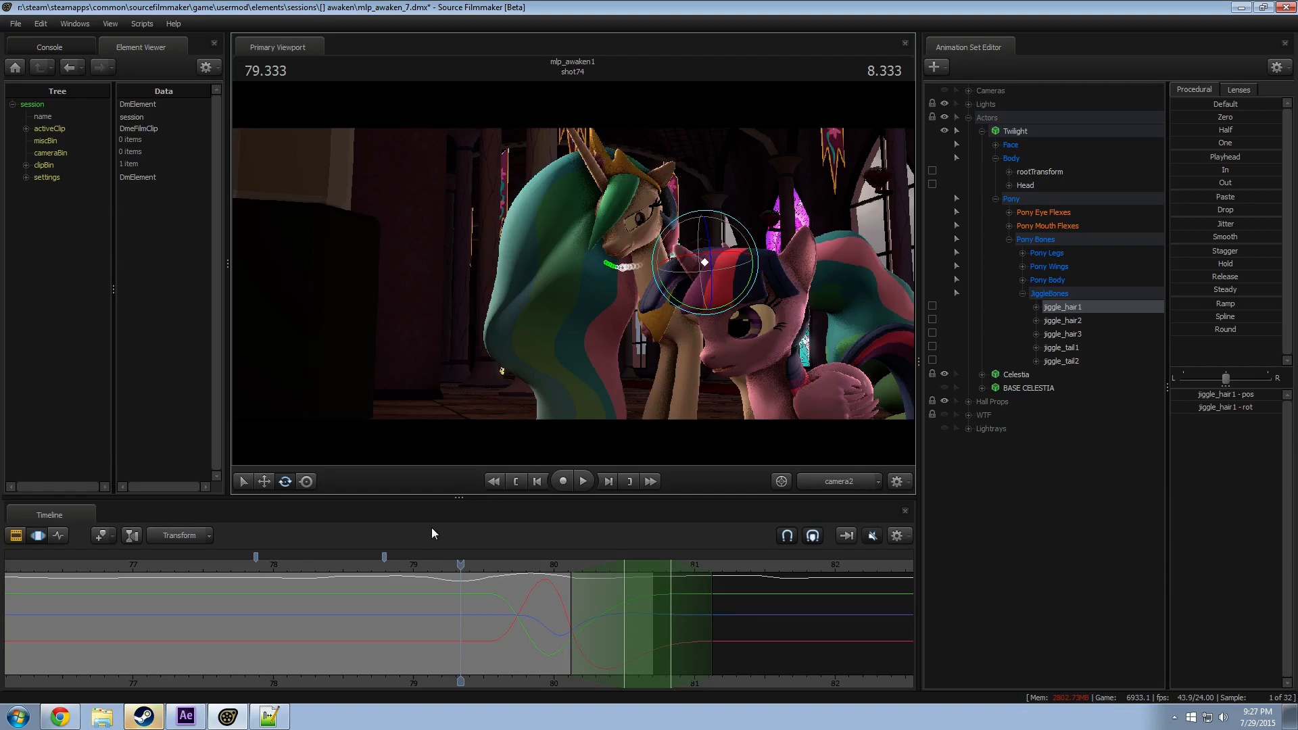
Step: Replay the hug repeatedly, including from about 77.2, to review the hair motion in context
{"action": "key", "text": "space"}
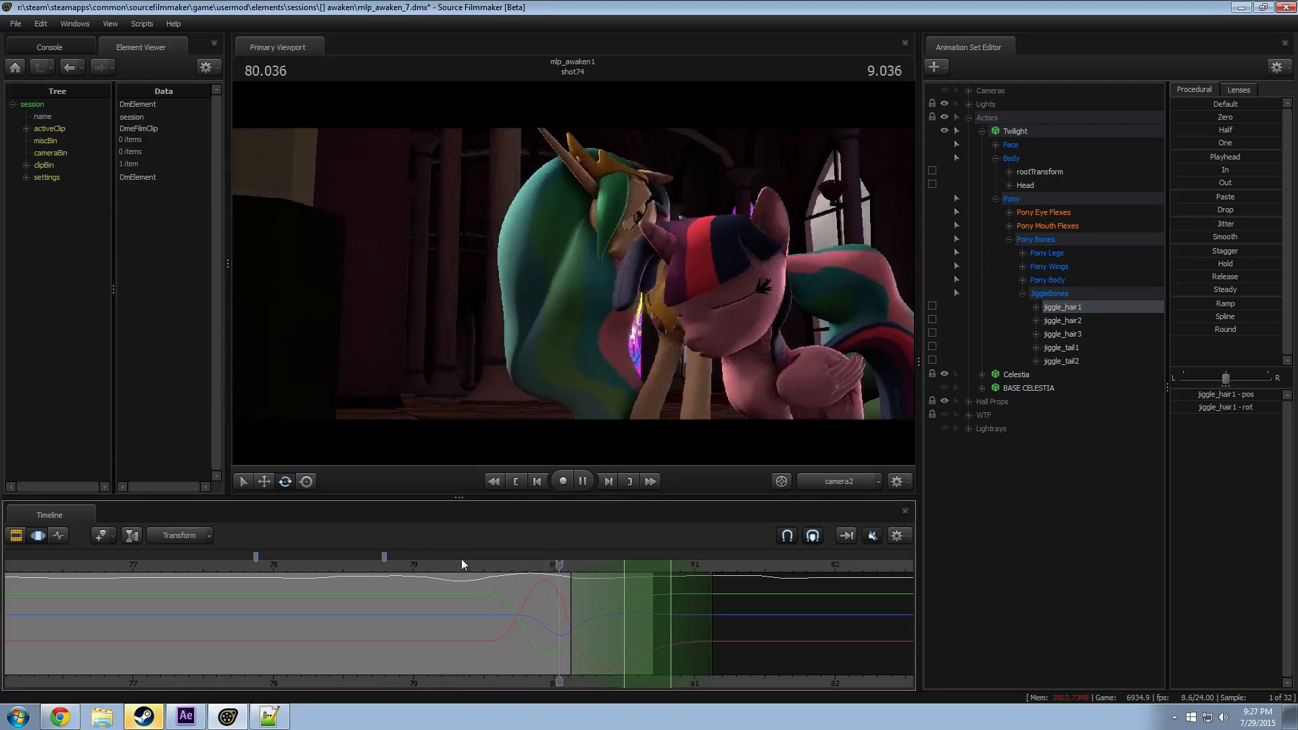
{"action": "key", "text": "space"}
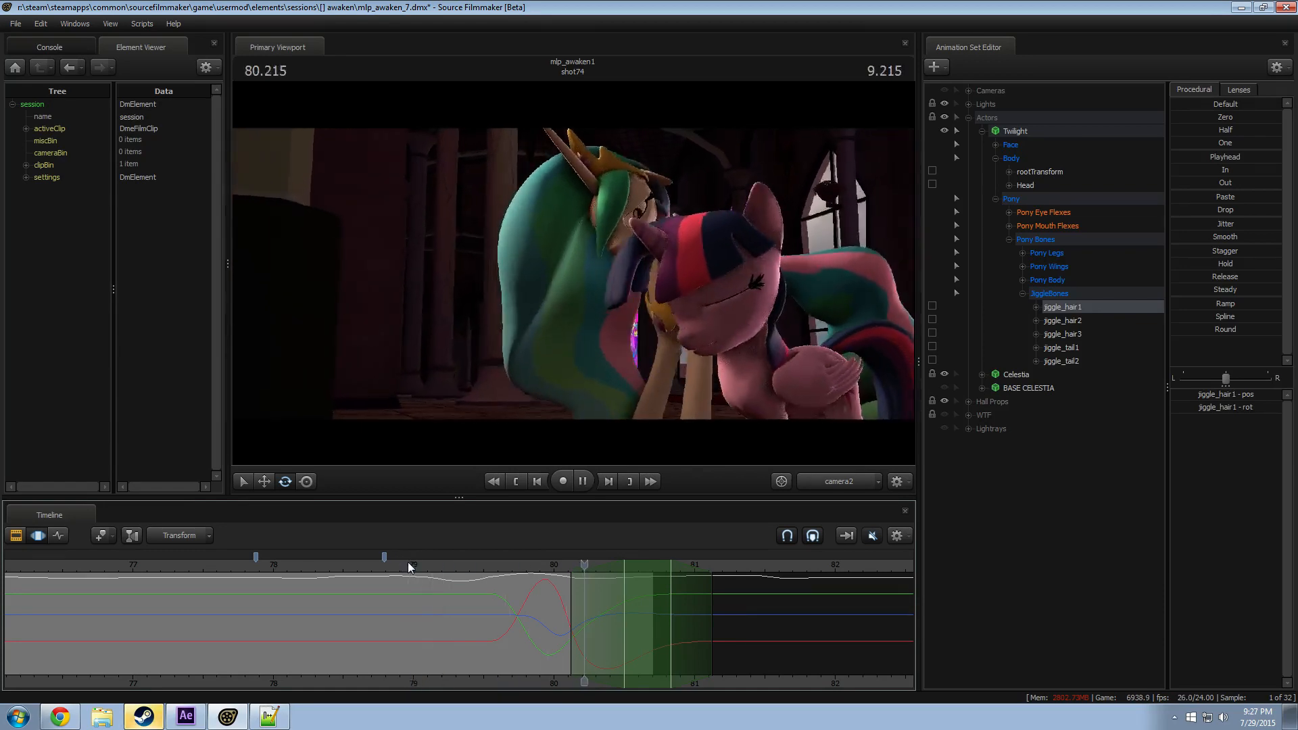
{"action": "key", "text": "space"}
{"action": "key", "text": "space"}
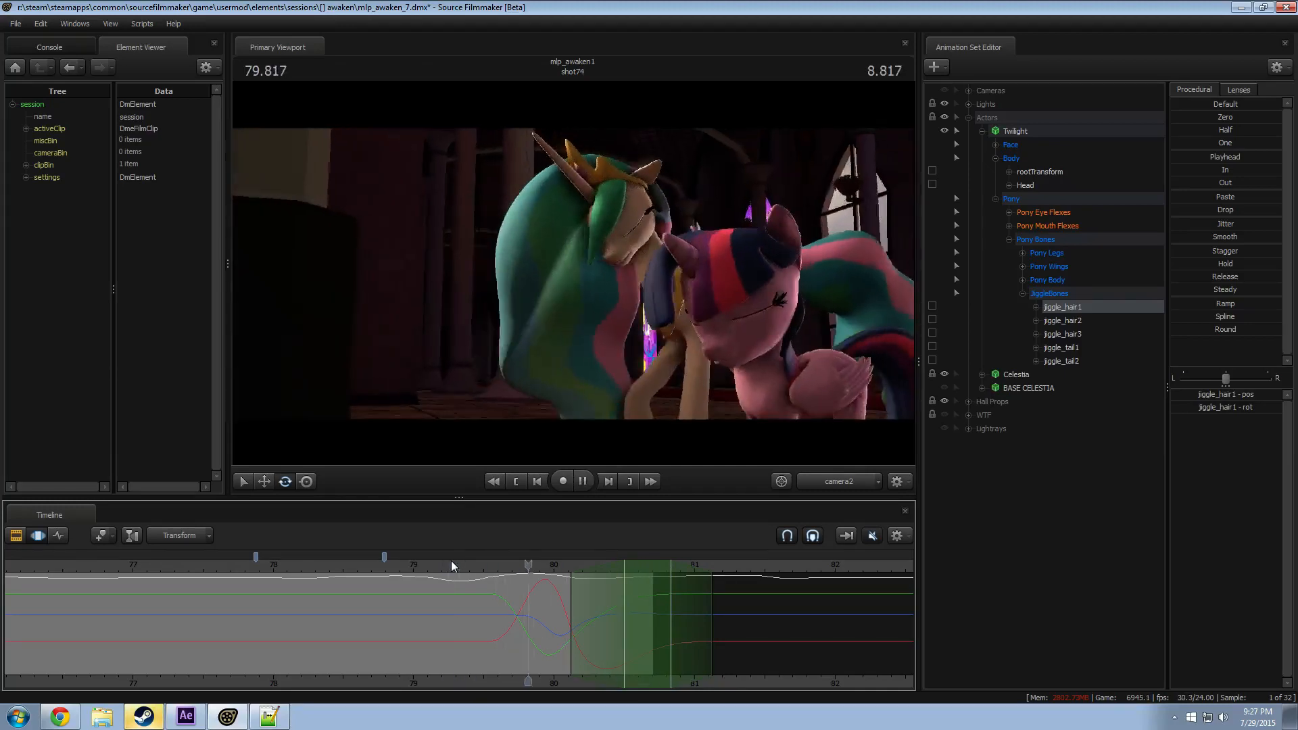
{"action": "left_click", "coordinate": [159, 570]}
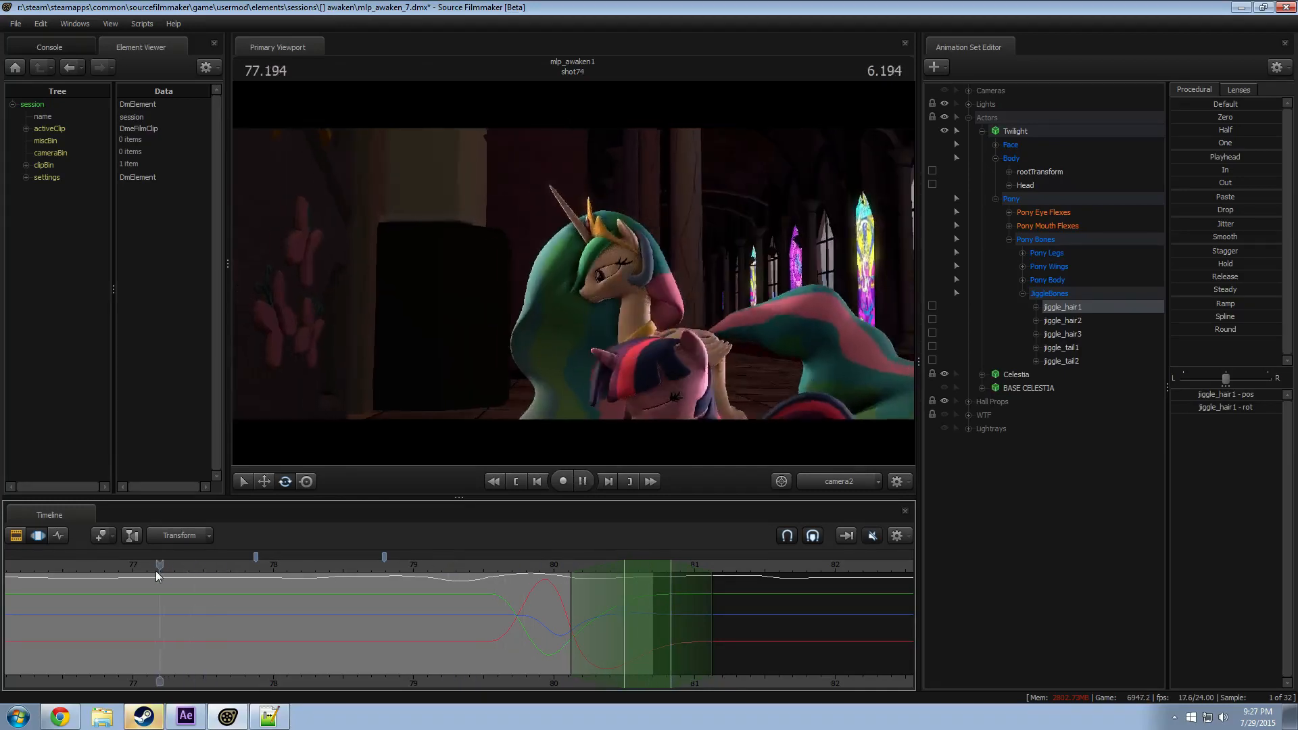
{"action": "key", "text": "space"}
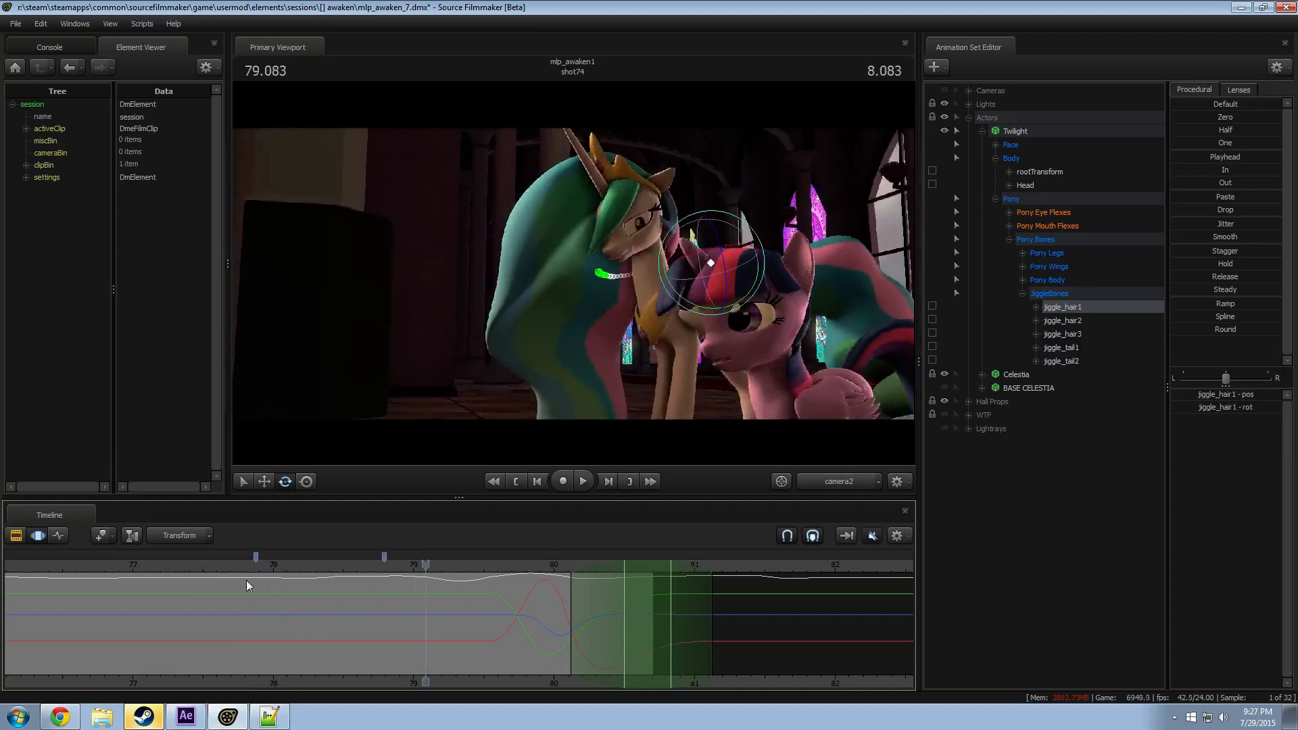
Step: Rotate jiggle_hair3 slightly at 79.250 with a falloff from about 78.8 to 79.5, and replay the result
{"action": "left_click_drag", "start_coordinate": [374, 634], "coordinate": [390, 605]}
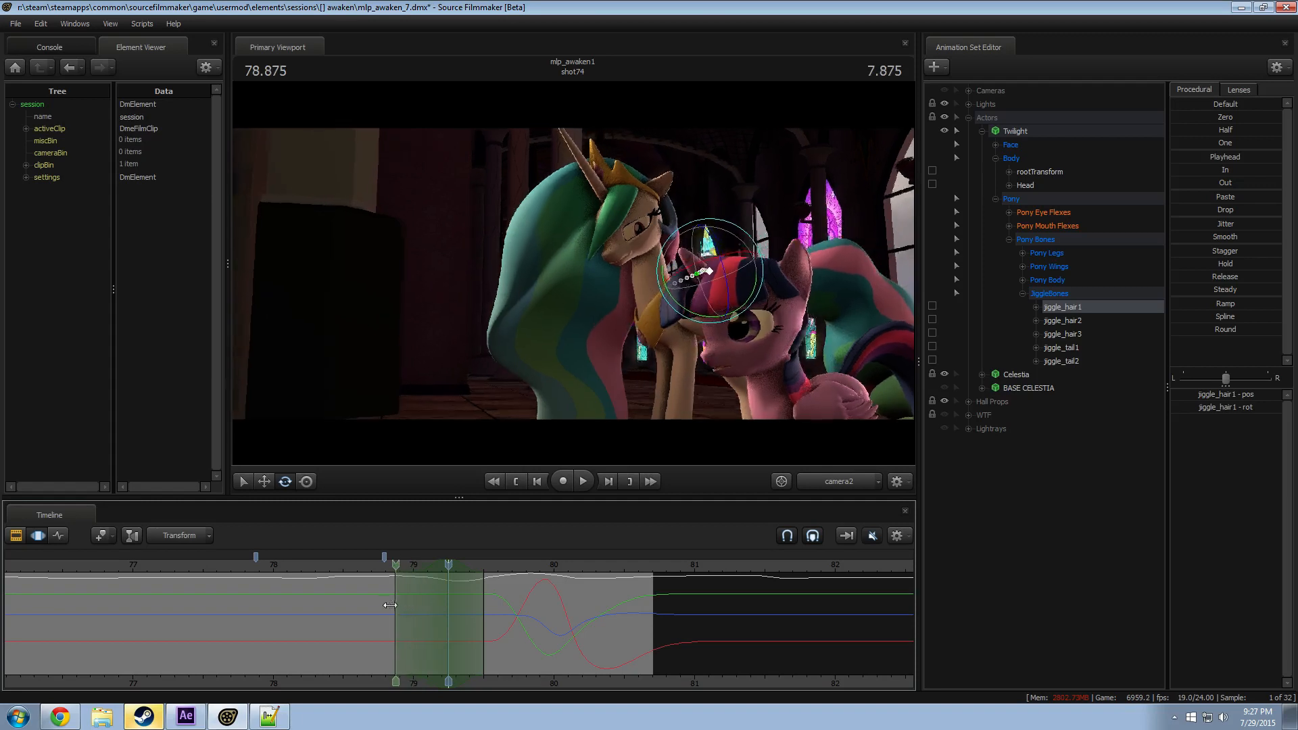
{"action": "left_click", "coordinate": [801, 344]}
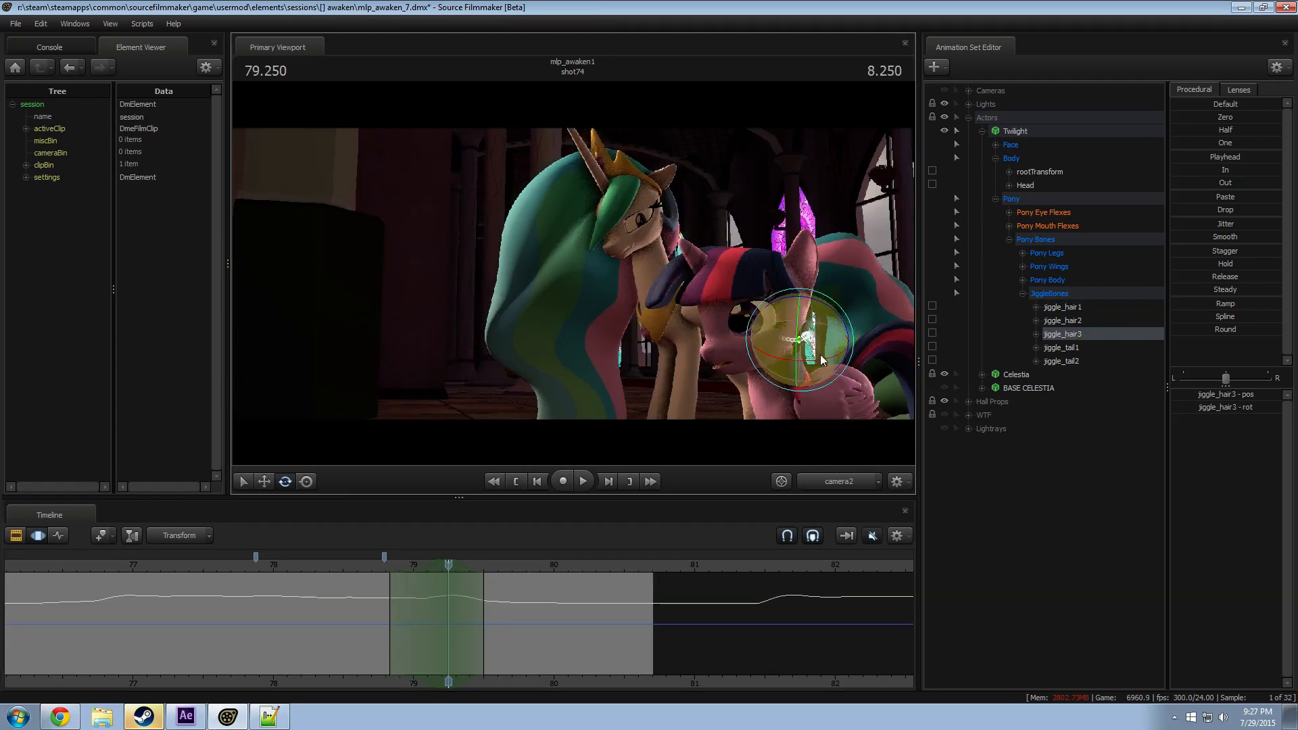
{"action": "left_click_drag", "start_coordinate": [816, 367], "coordinate": [807, 371]}
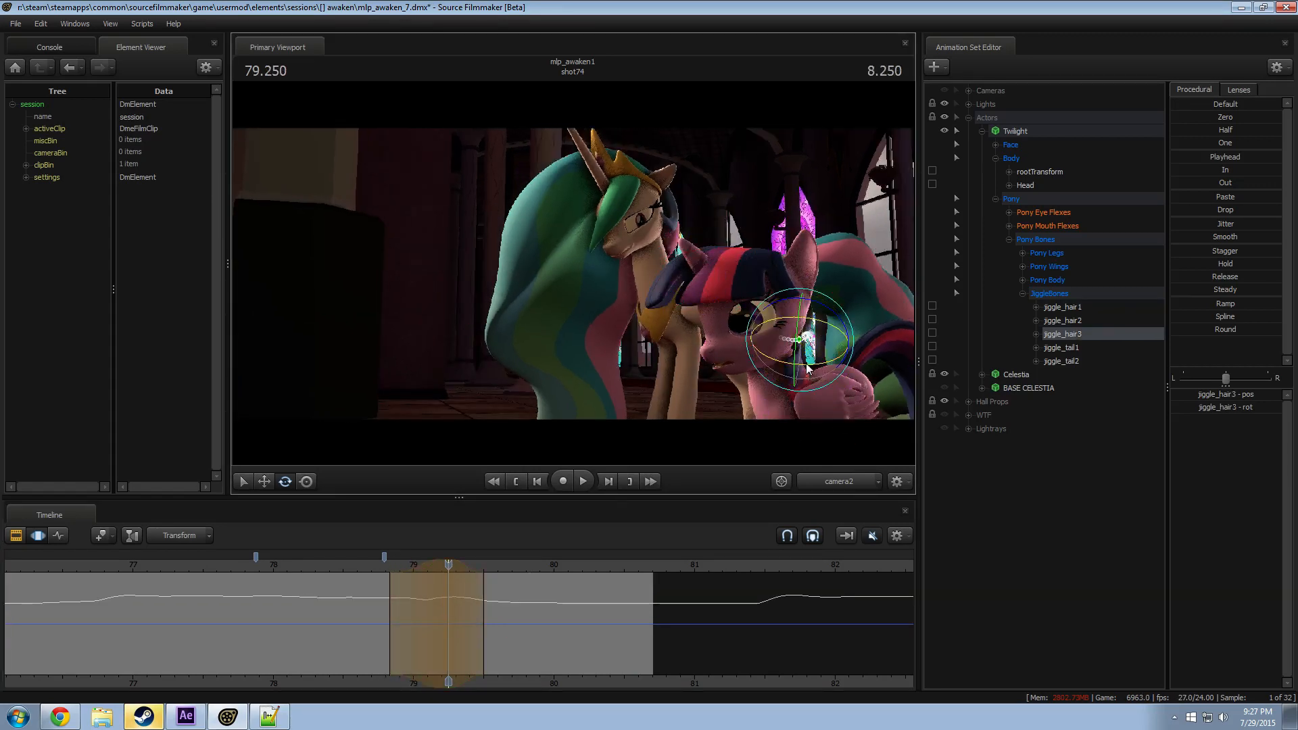
{"action": "left_click", "coordinate": [373, 566]}
{"action": "key", "text": "space"}
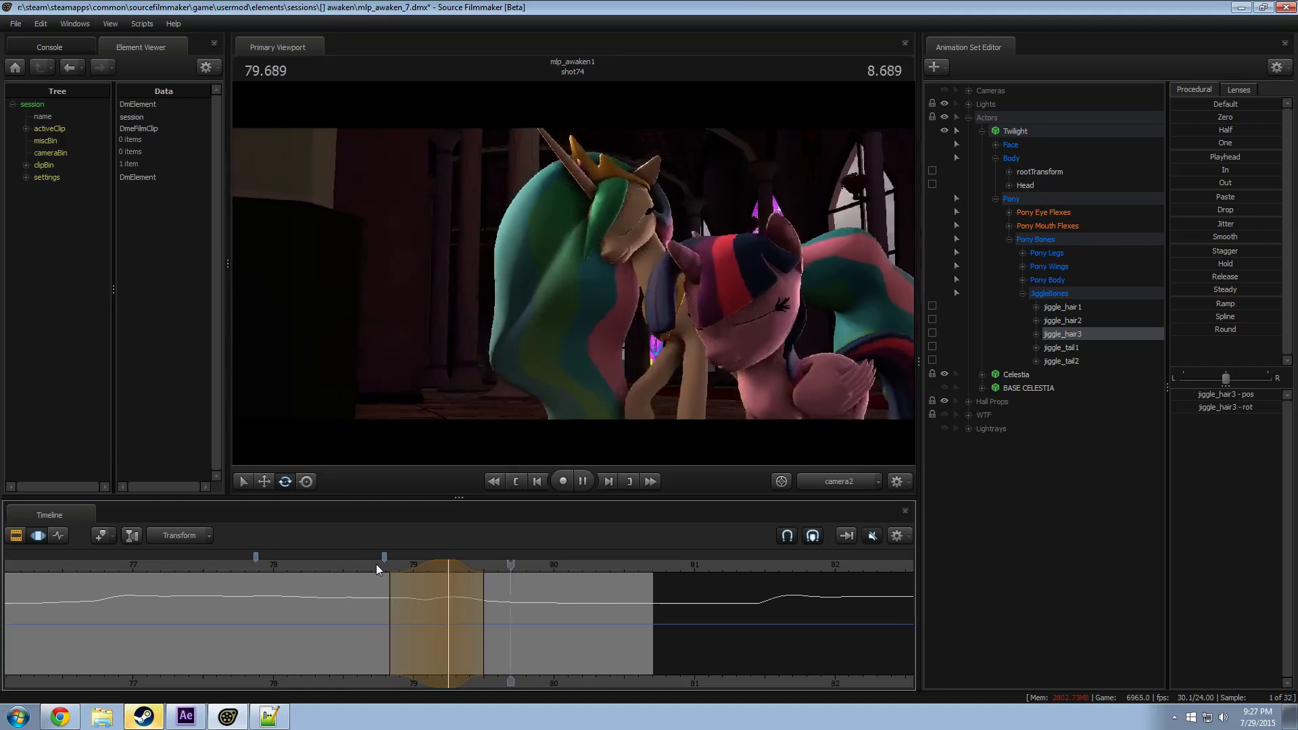
{"action": "left_click", "coordinate": [351, 564]}
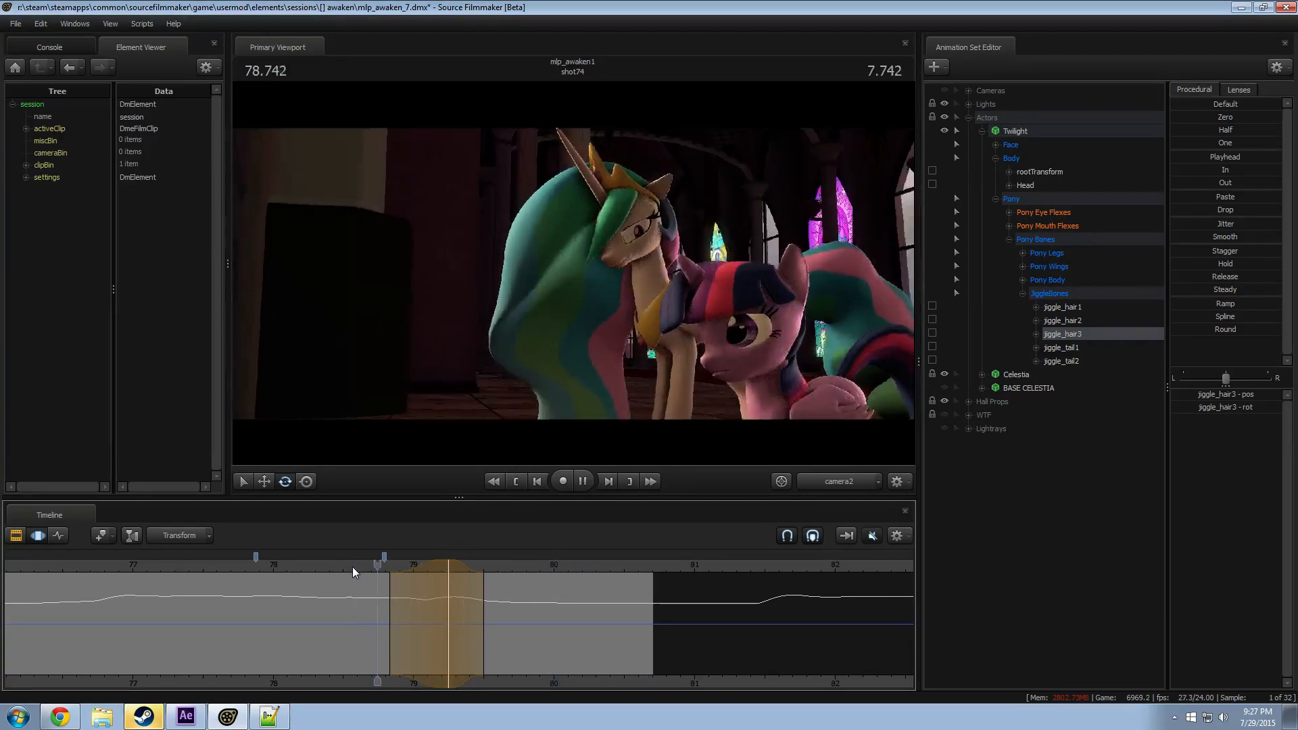
{"action": "key", "text": "space"}
Step: Adjust jiggle_hair3 around 79.4, then rotate it slightly at 79.791 with a falloff from about 79.3 to 80.25
{"action": "left_click_drag", "start_coordinate": [331, 594], "coordinate": [463, 621]}
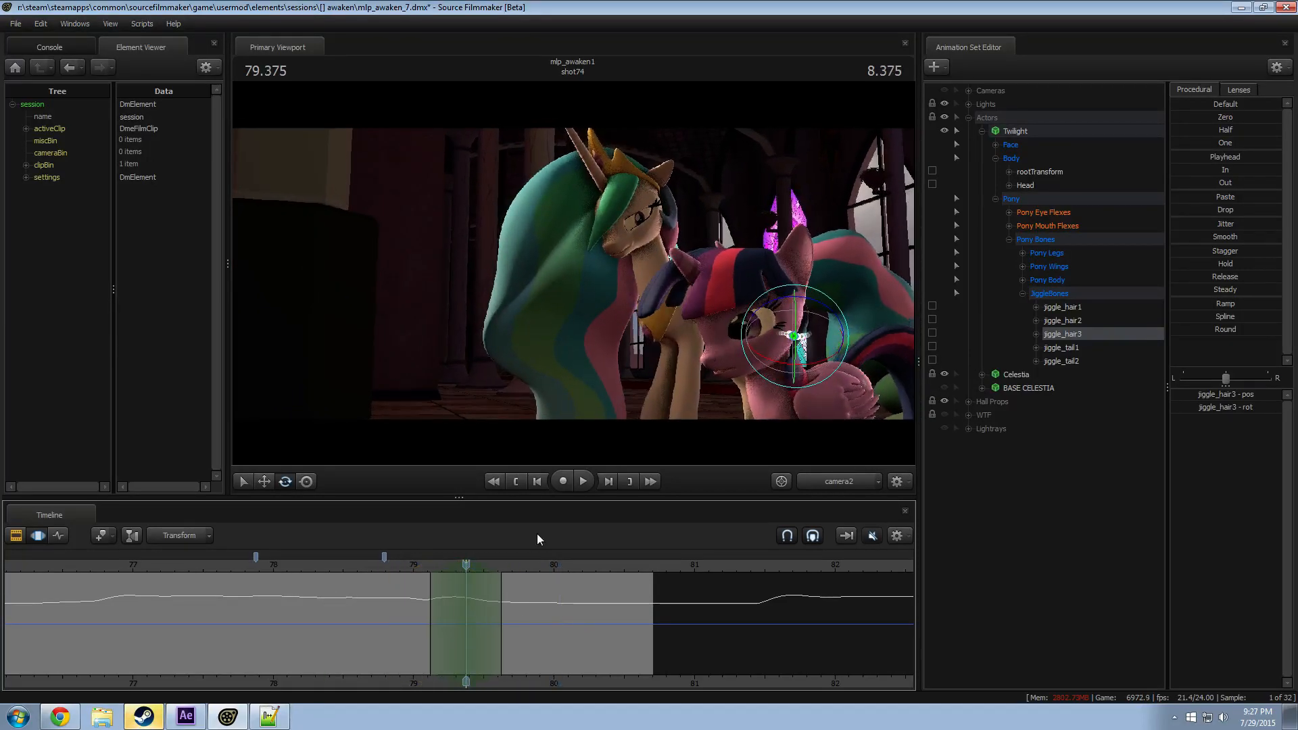
{"action": "key", "text": "space"}
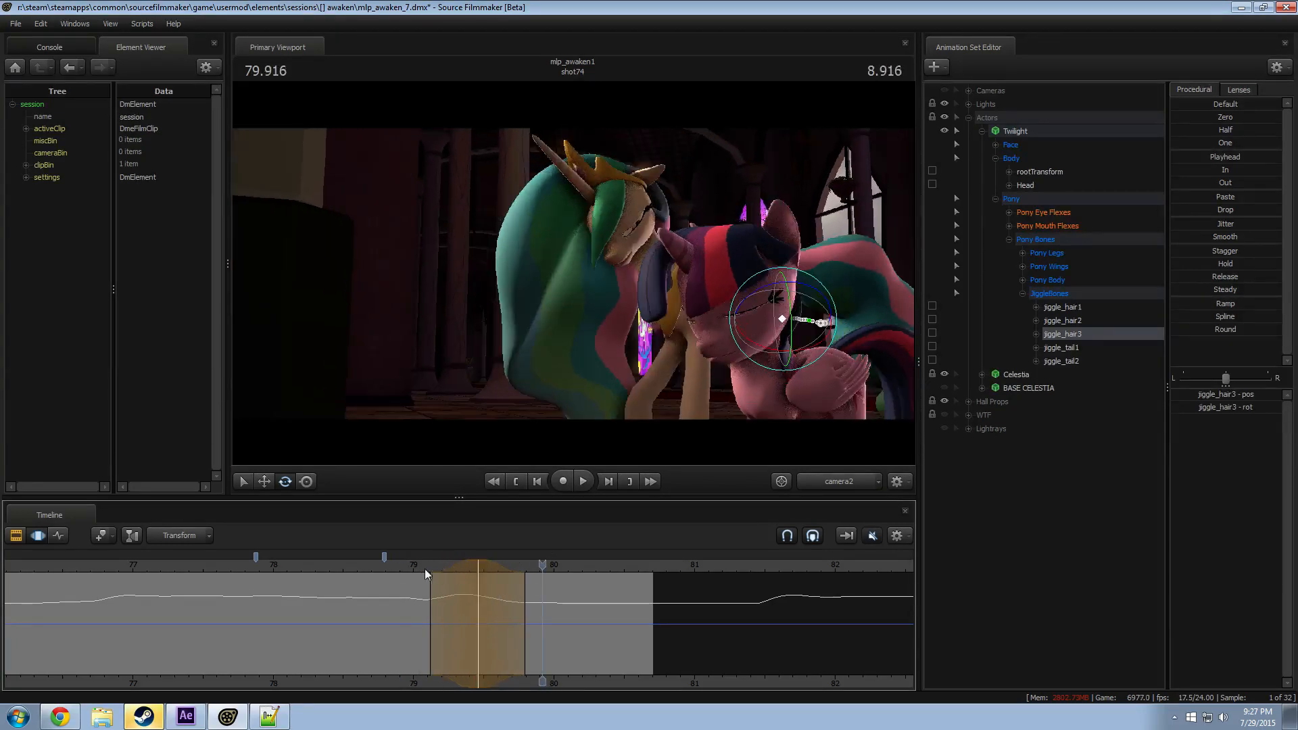
{"action": "left_click", "coordinate": [524, 599]}
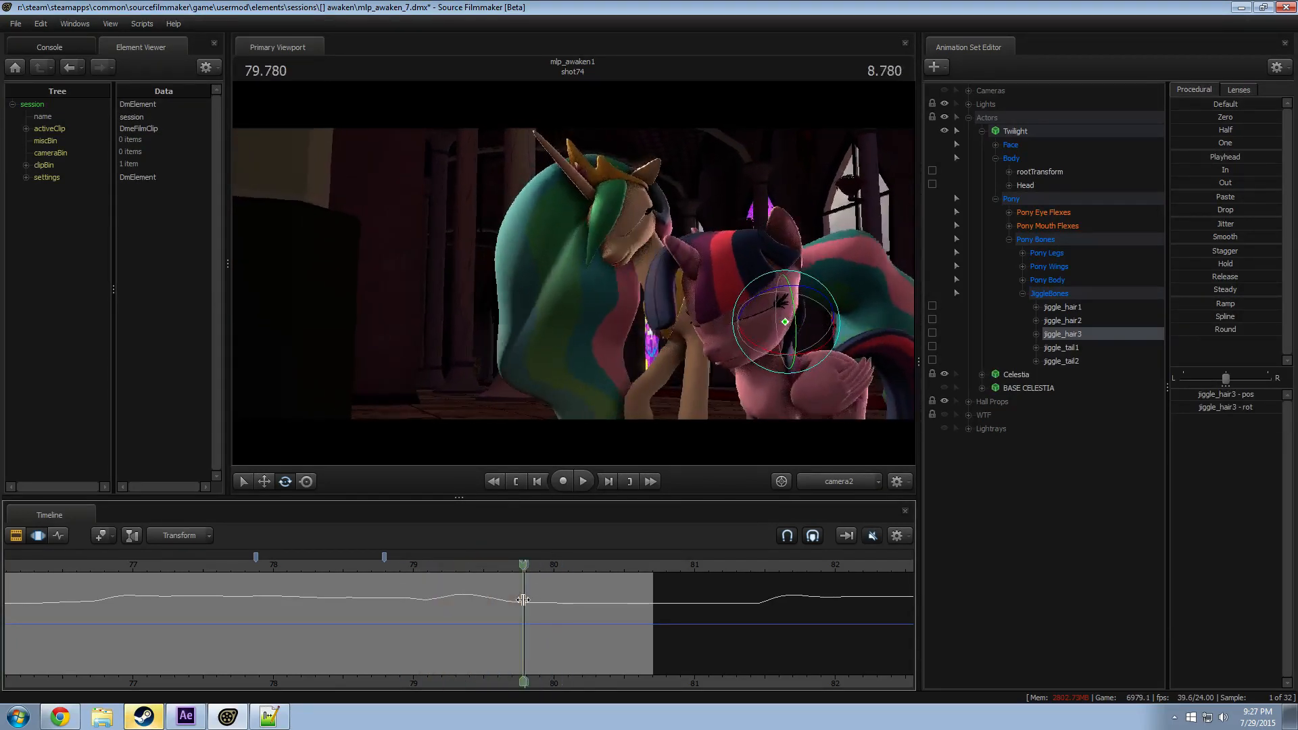
{"action": "left_click_drag", "start_coordinate": [740, 296], "coordinate": [756, 319]}
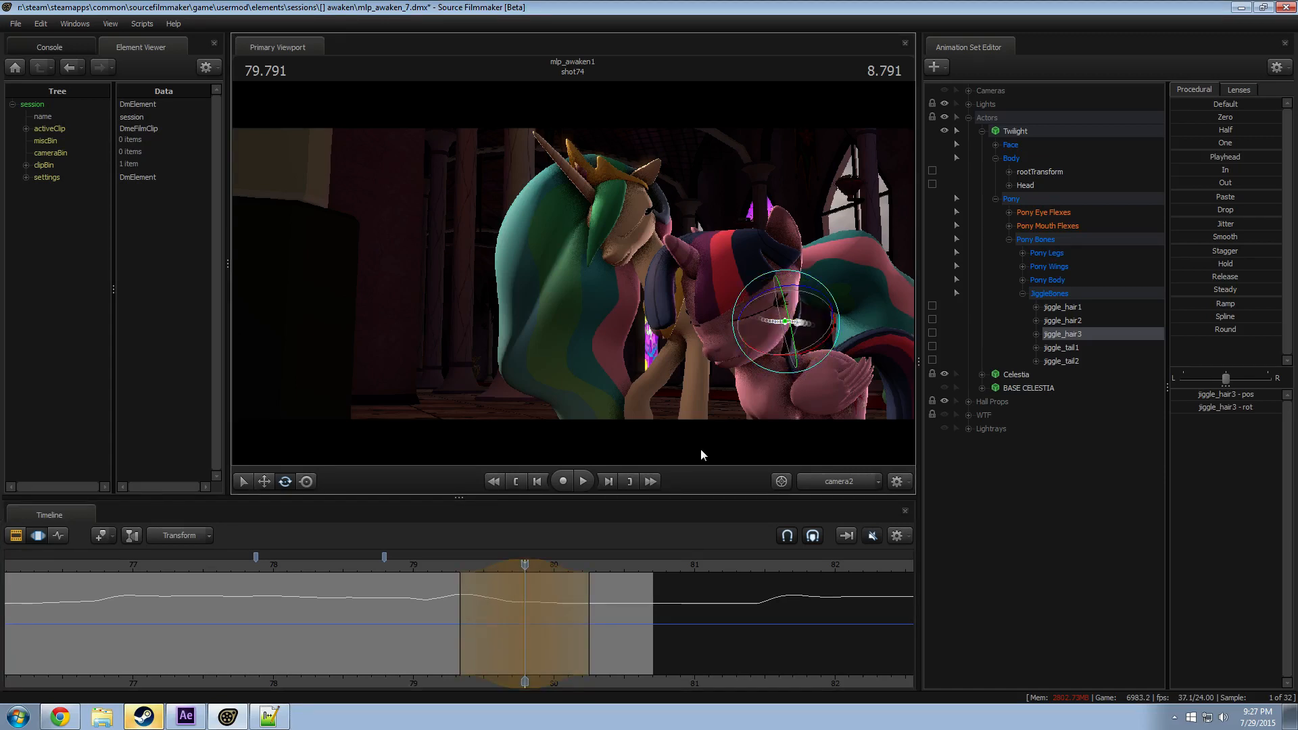
Step: Replay the hug repeatedly, including from about 77.2, to review the adjusted jiggle_hair3 motion
{"action": "key", "text": "space"}
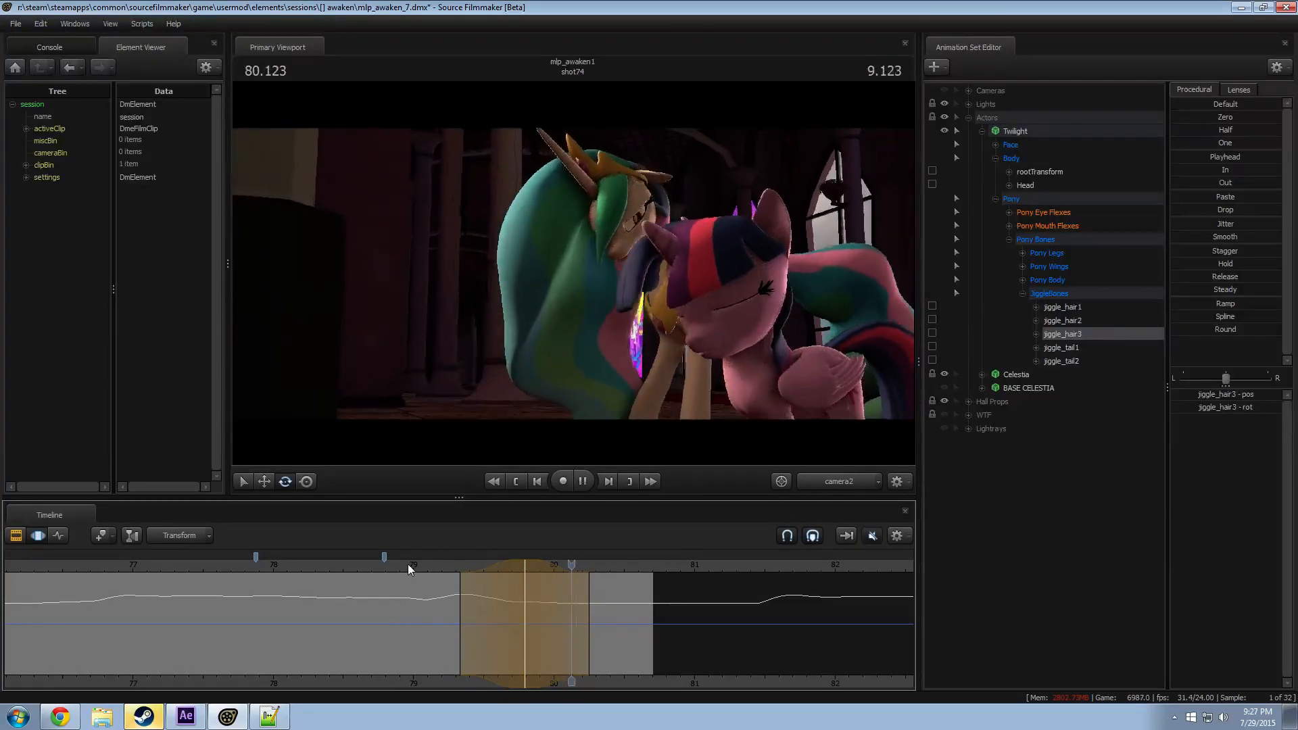
{"action": "key", "text": "space"}
{"action": "left_click_drag", "start_coordinate": [313, 570], "coordinate": [124, 572]}
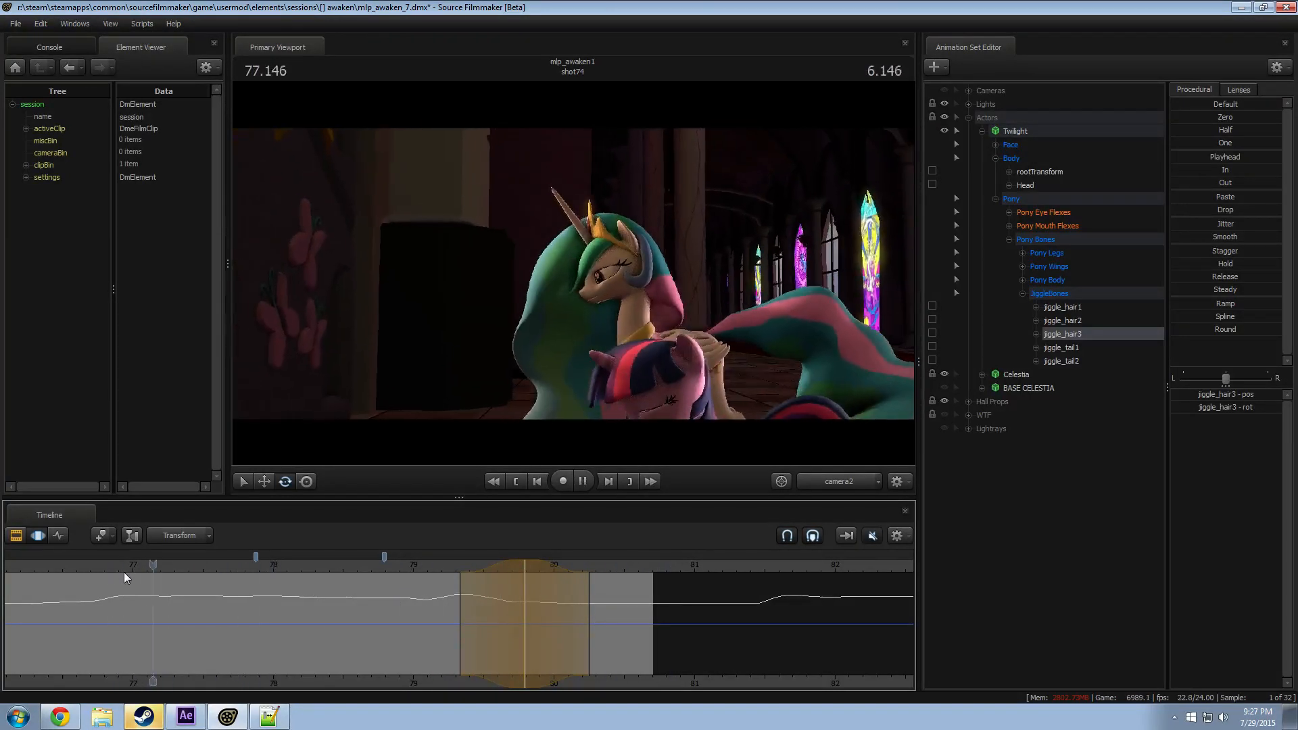
{"action": "key", "text": "space"}
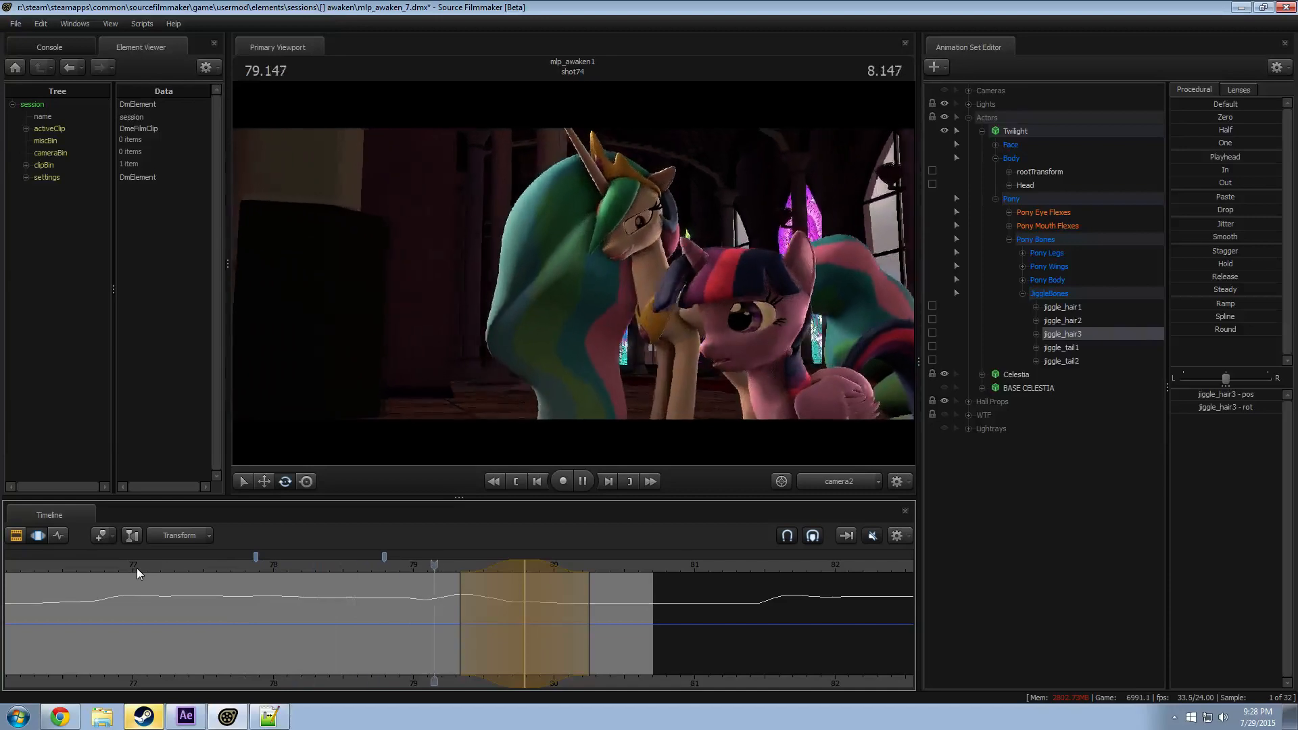
{"action": "key", "text": "space"}
{"action": "left_click", "coordinate": [157, 567]}
{"action": "key", "text": "space"}
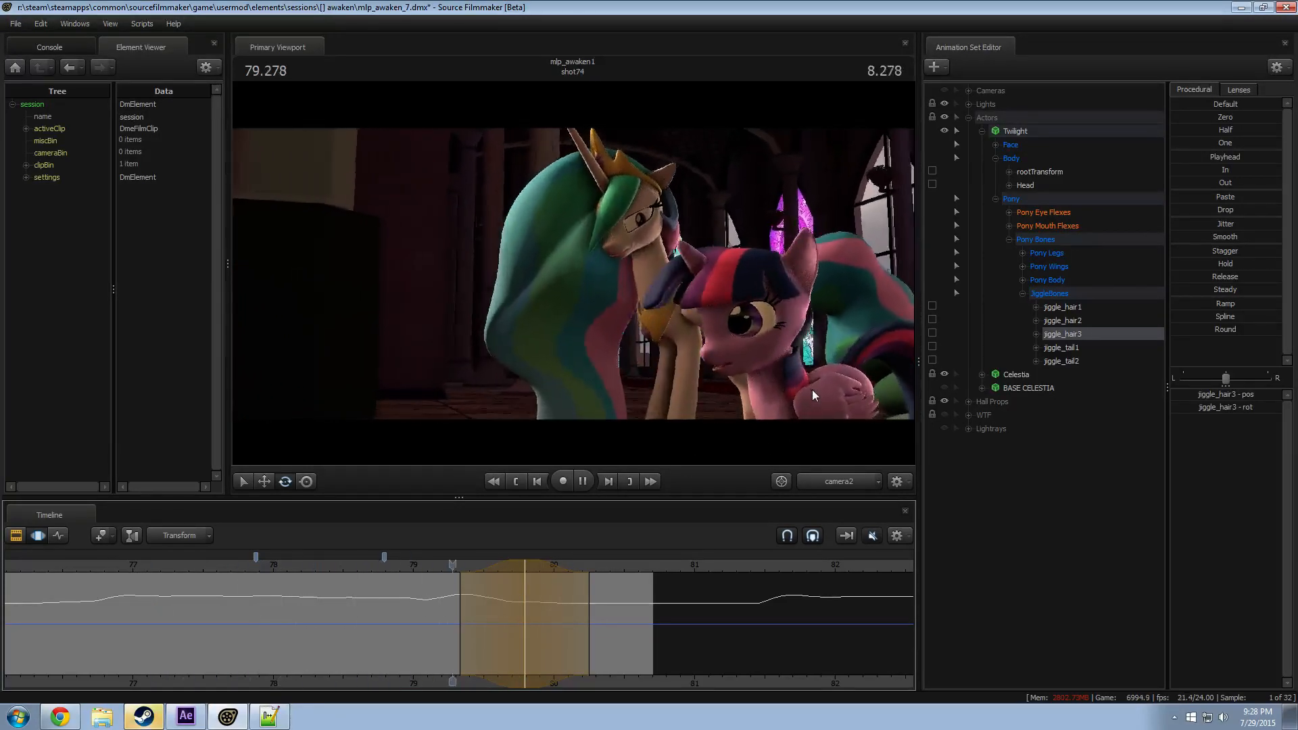
{"action": "key", "text": "space"}
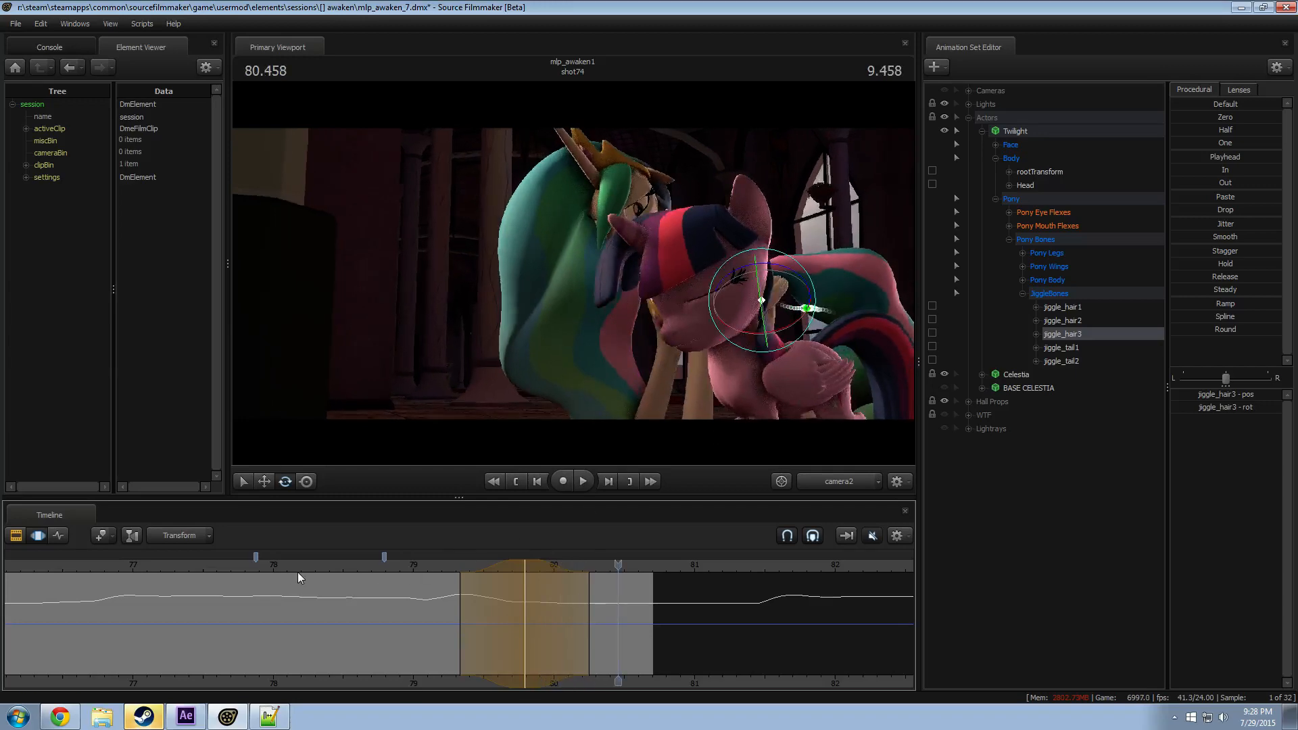
{"action": "left_click", "coordinate": [157, 567]}
{"action": "key", "text": "space"}
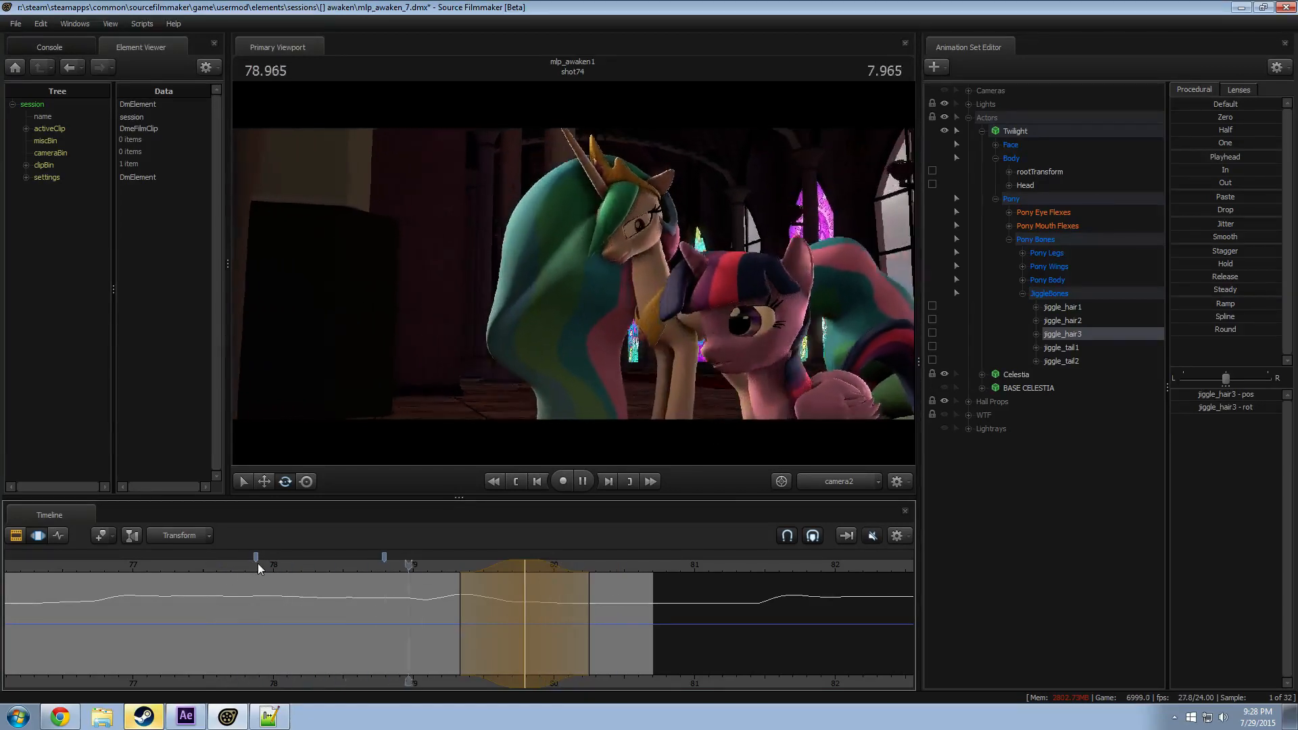
Step: Adjust jiggle_hair3 around 78.8 with a falloff from about 78.6 to 79.2, and replay the result into the following shot
{"action": "left_click_drag", "start_coordinate": [258, 562], "coordinate": [390, 609]}
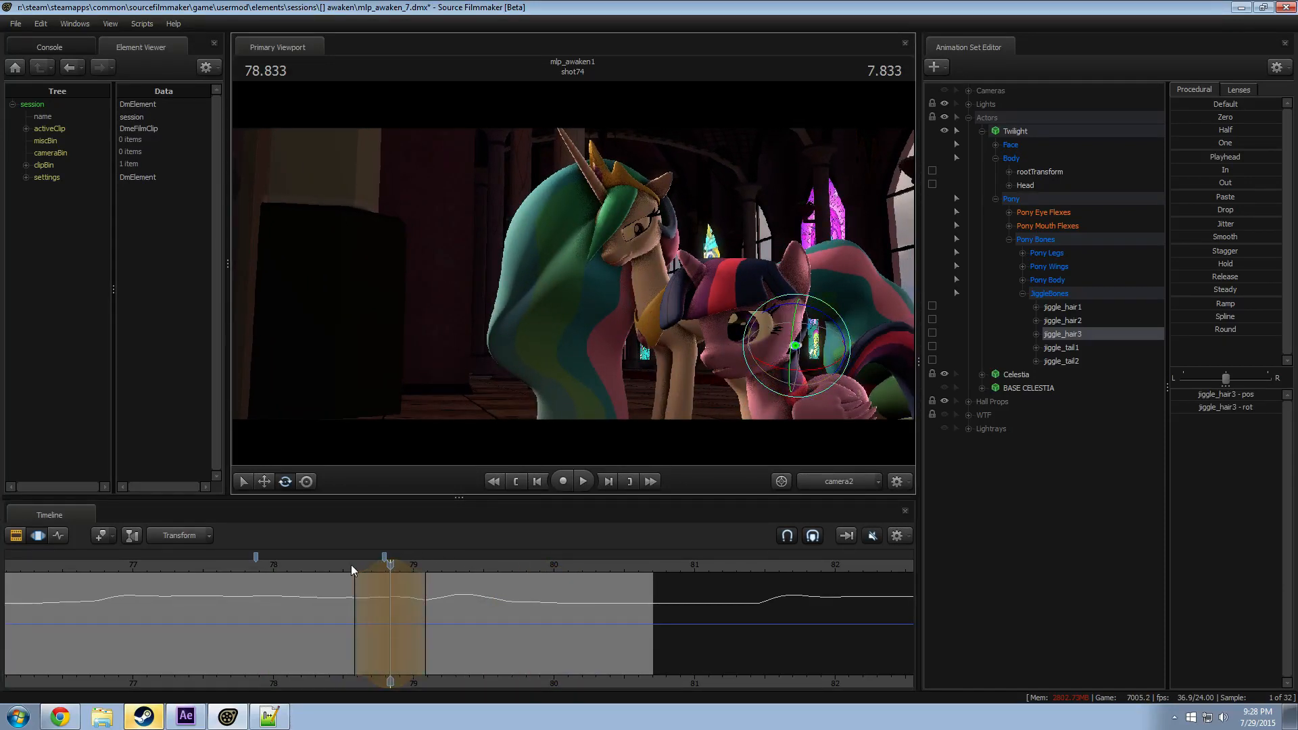
{"action": "key", "text": "space"}
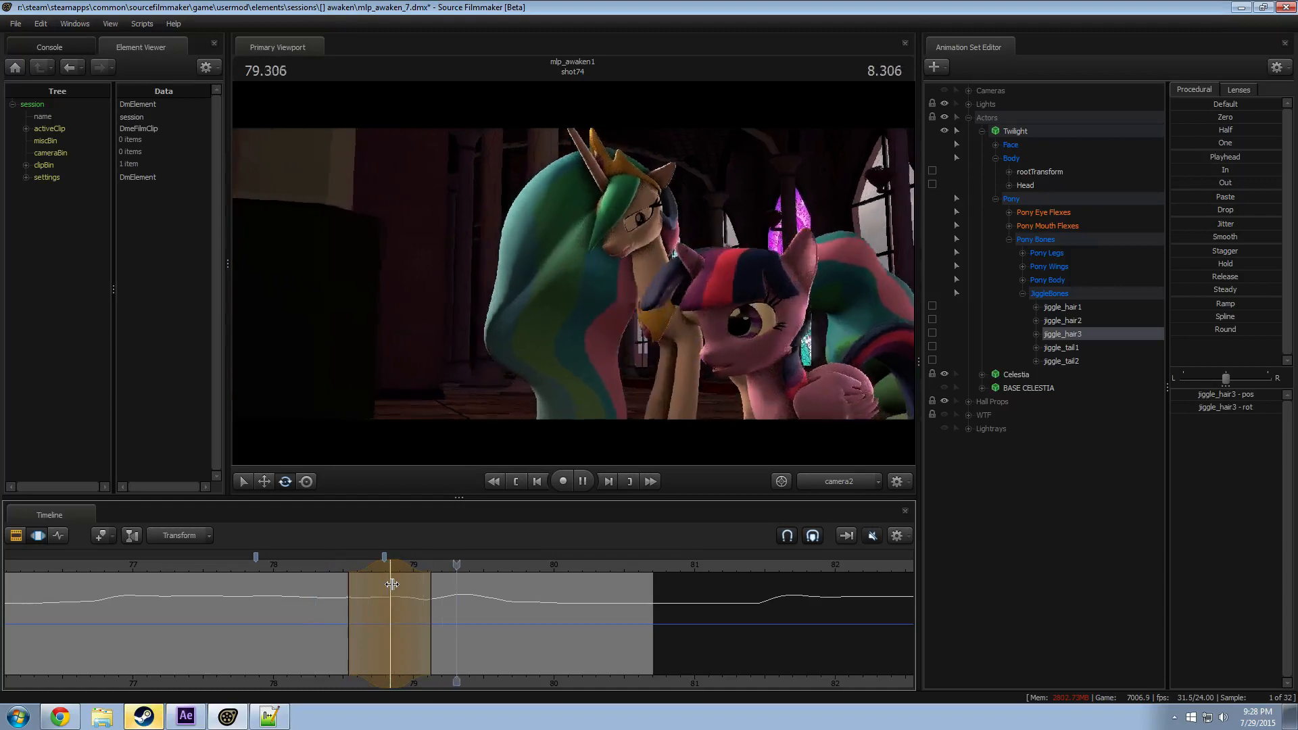
{"action": "left_click", "coordinate": [336, 563]}
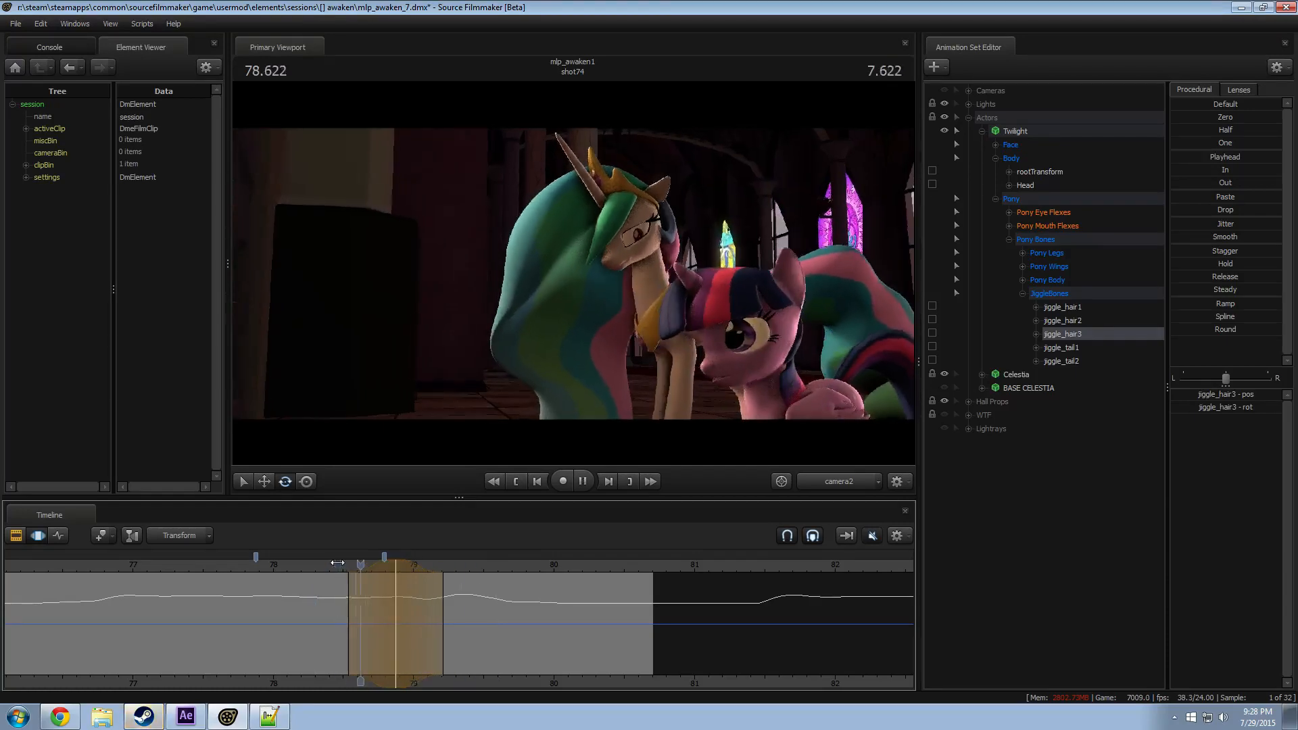
{"action": "key", "text": "space"}
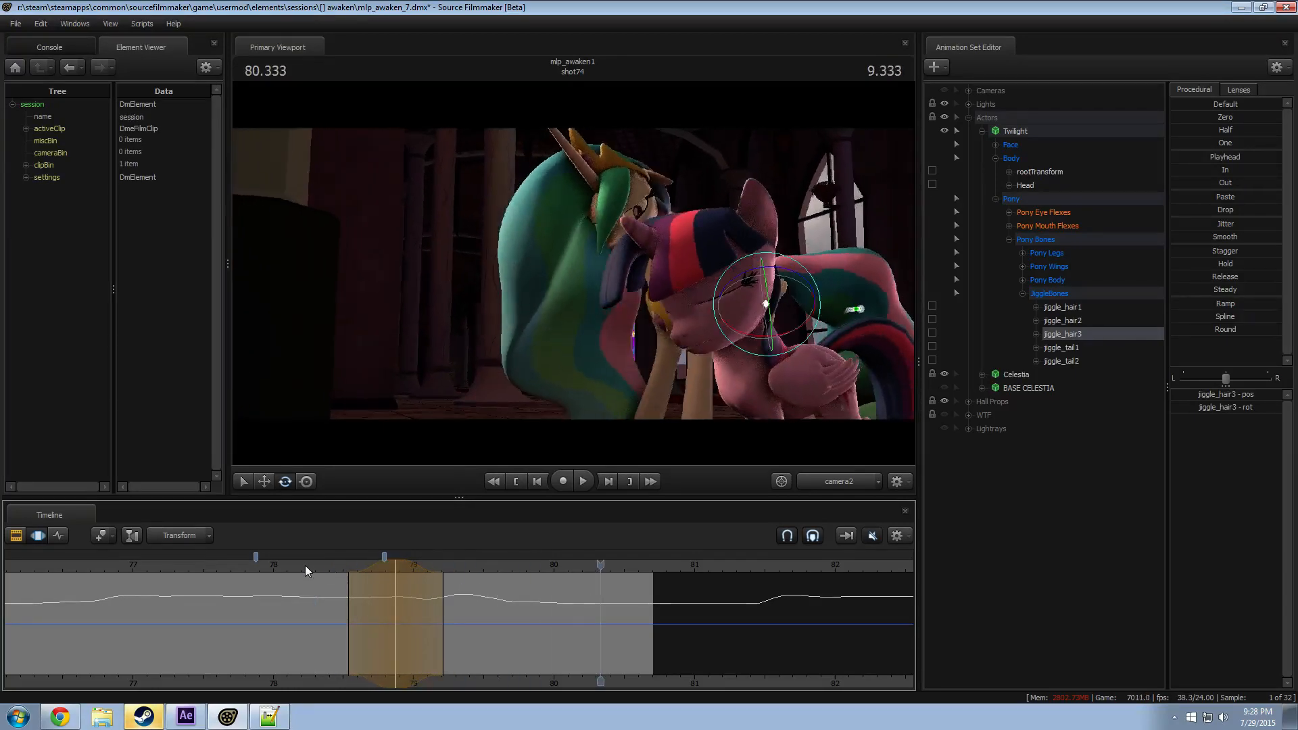
{"action": "key", "text": "space"}
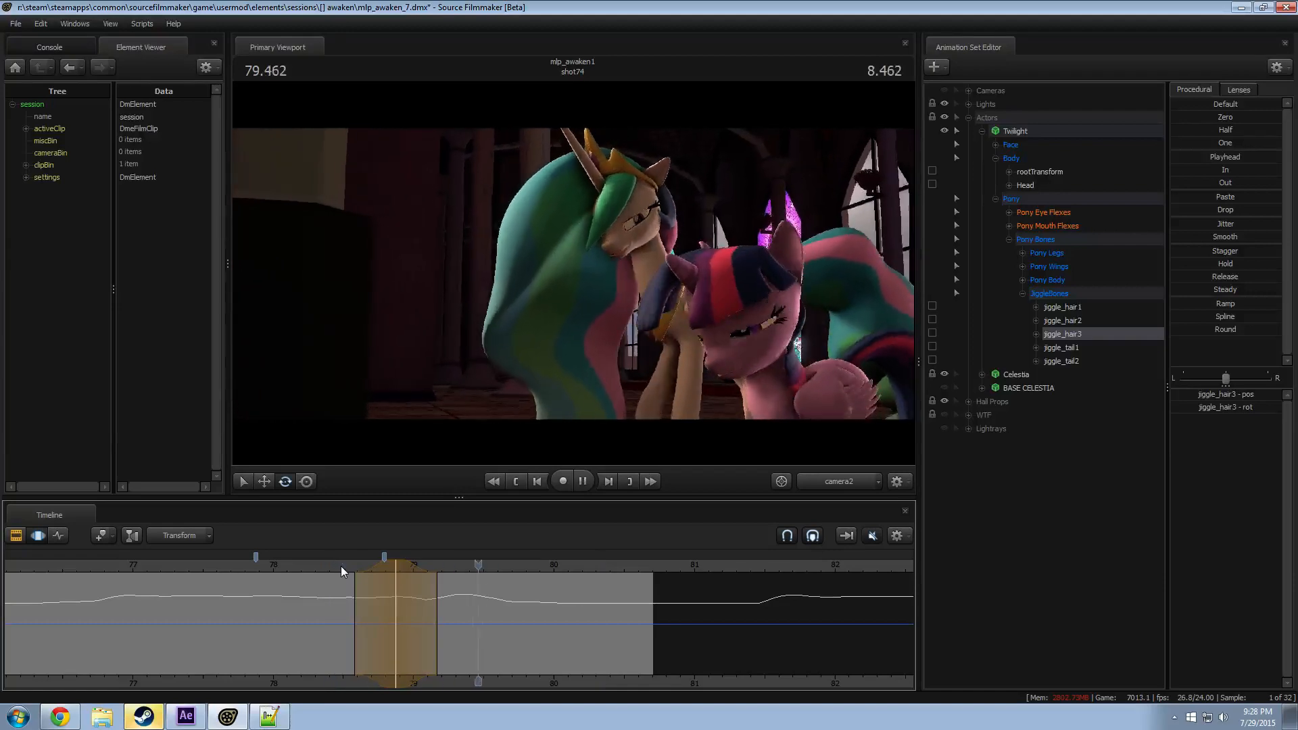
{"action": "left_click", "coordinate": [138, 564]}
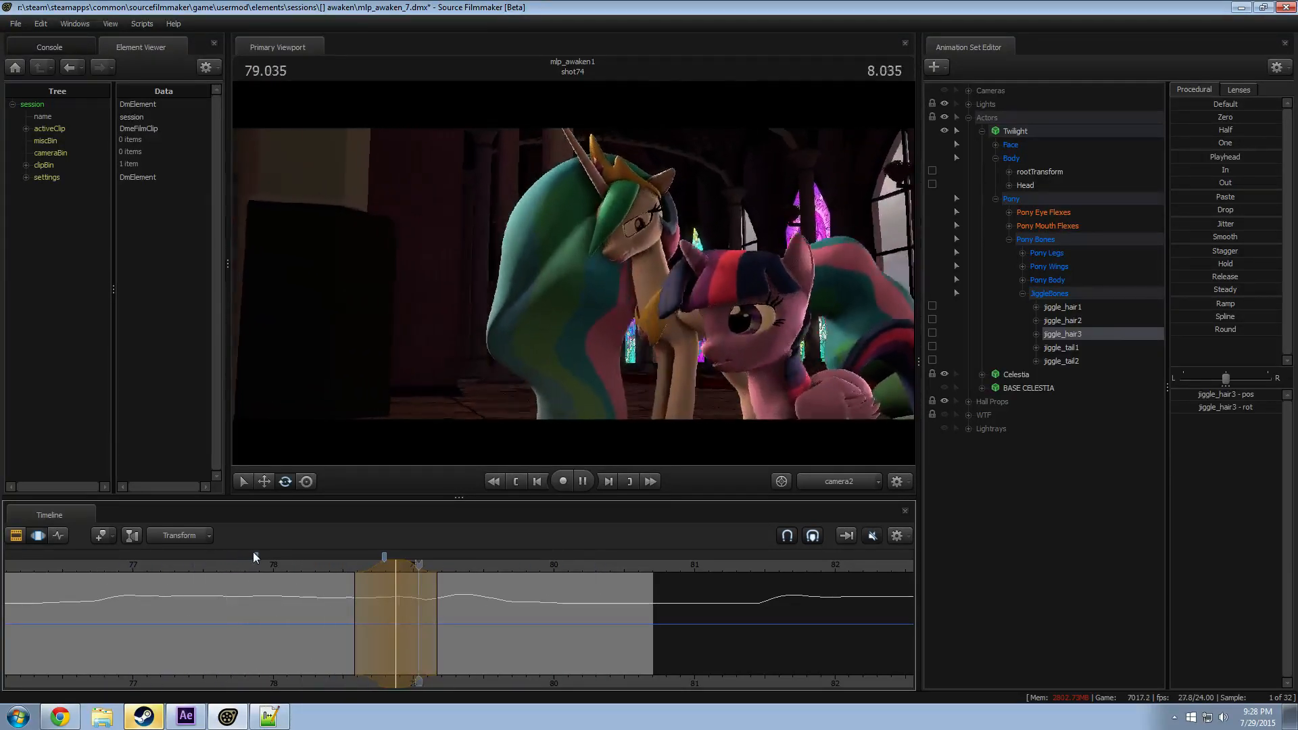
{"action": "key", "text": "space"}
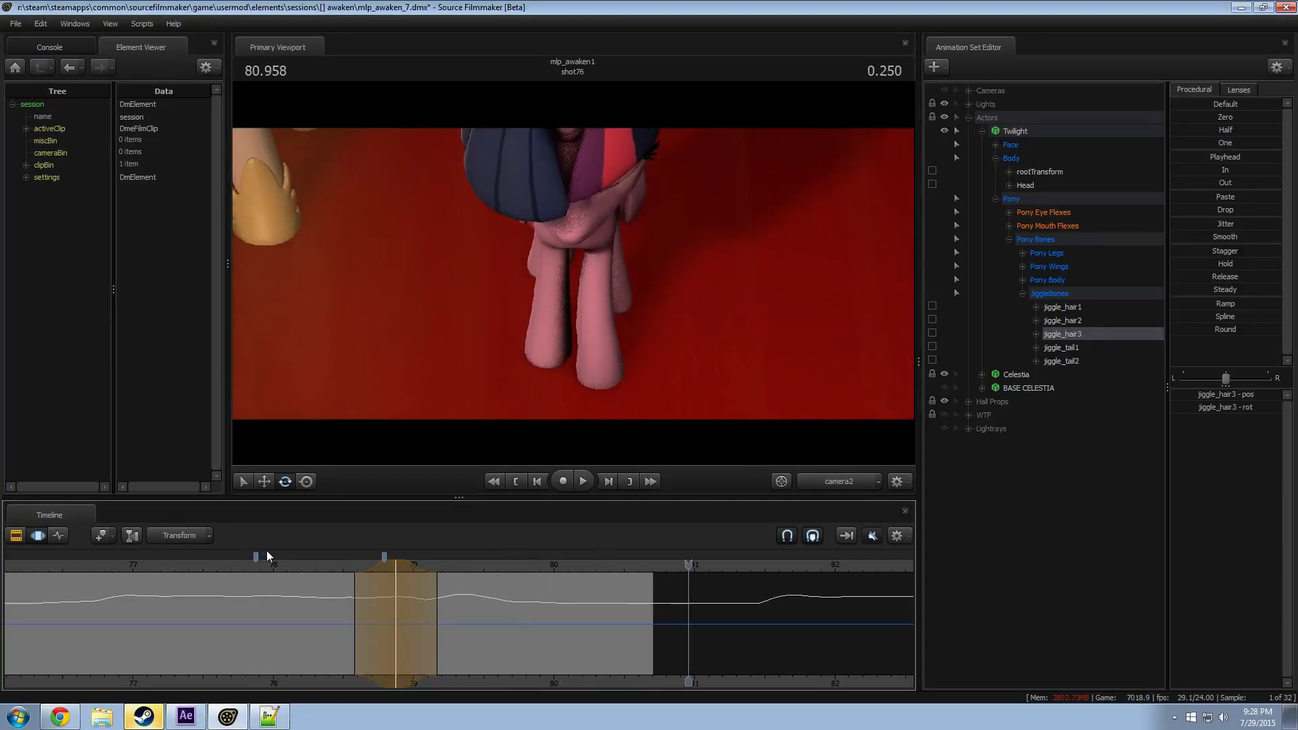
Step: Collapse Twilight's controls and expand the Lights group in the animation set list
{"action": "key", "text": "F2"}
{"action": "key", "text": "F3"}
{"action": "scroll", "coordinate": [329, 570], "scroll_direction": "down", "scroll_amount": 5}
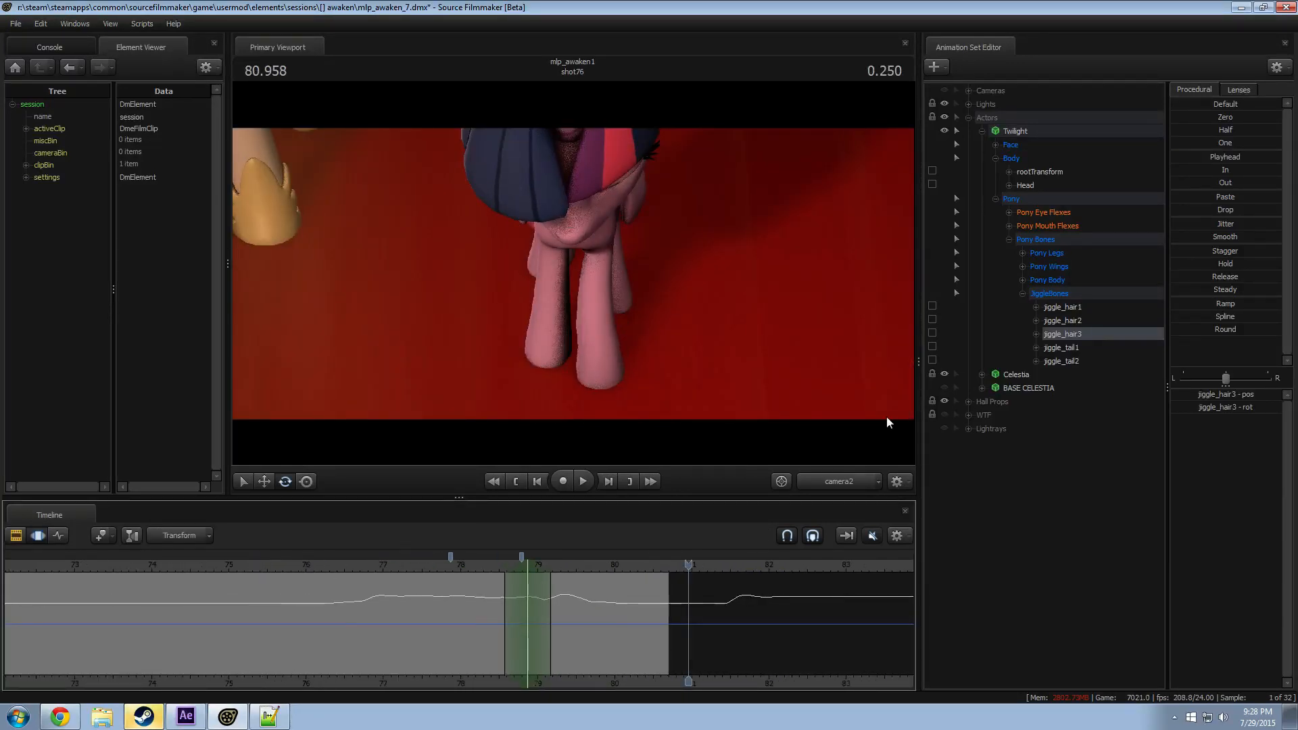
{"action": "left_click", "coordinate": [982, 131]}
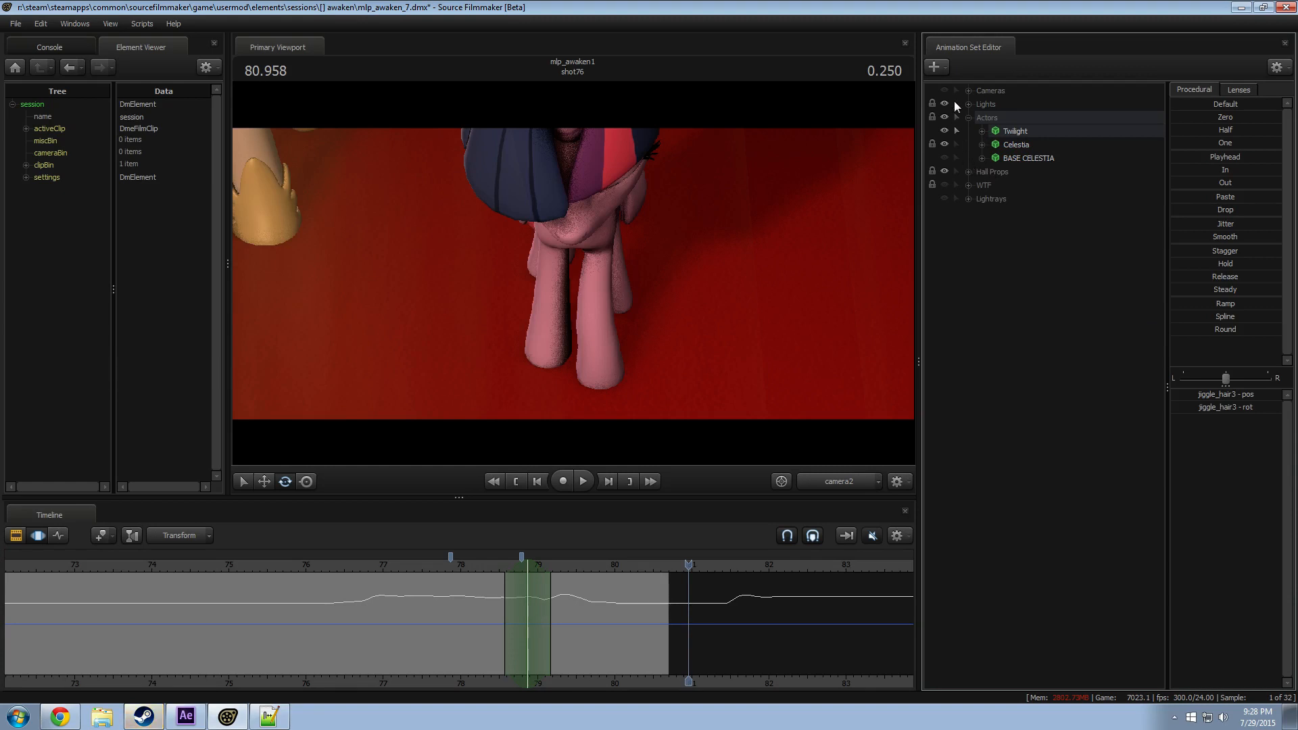
{"action": "left_click", "coordinate": [969, 104]}
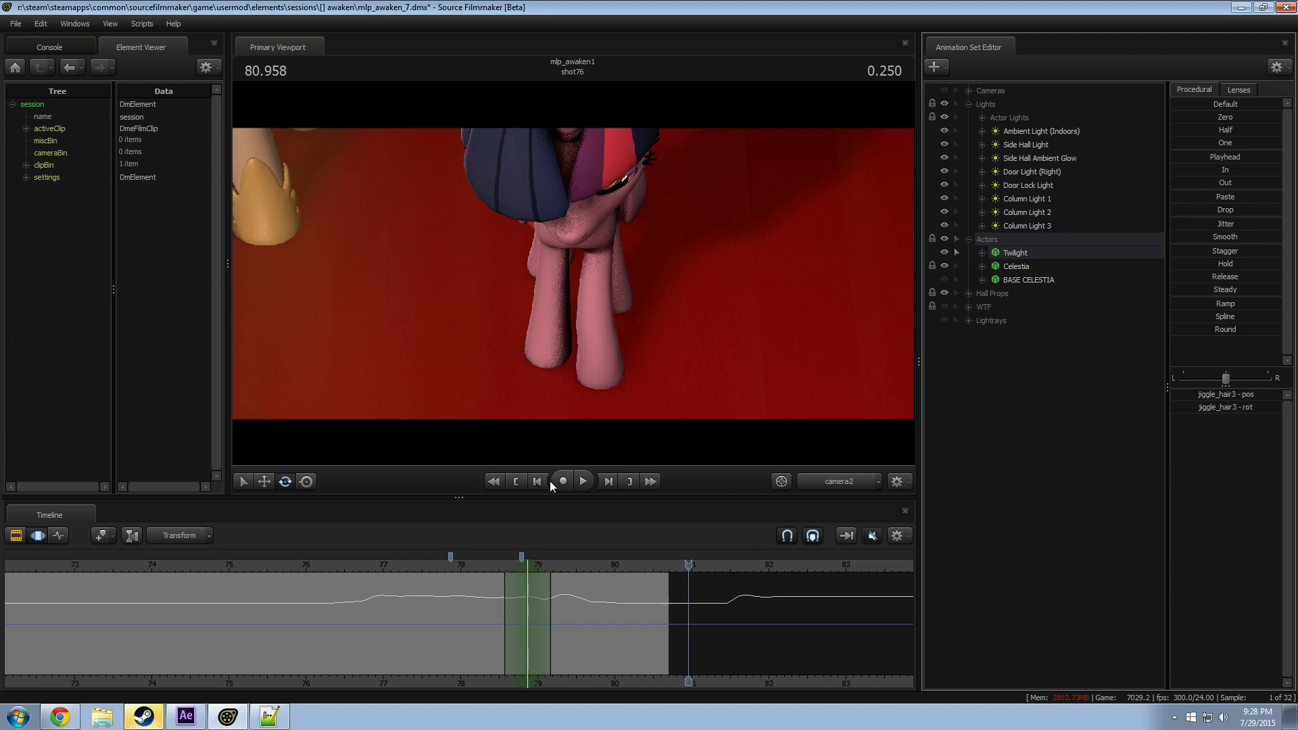
Step: Play shot74 from its start with the light rays shown, and switch the timeline to the Clip Editor
{"action": "scroll", "coordinate": [149, 569], "scroll_direction": "down", "scroll_amount": 3}
{"action": "left_click", "coordinate": [266, 562]}
{"action": "key", "text": "space"}
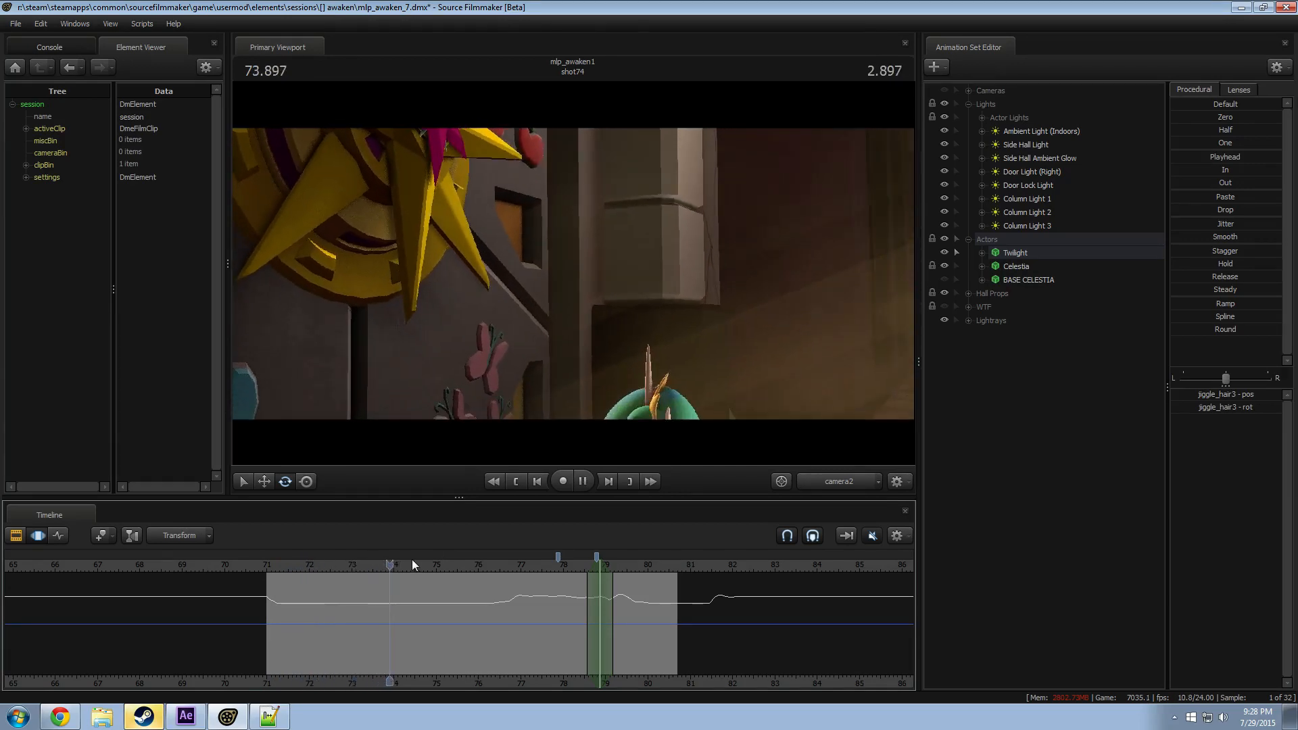
{"action": "key", "text": "F2"}
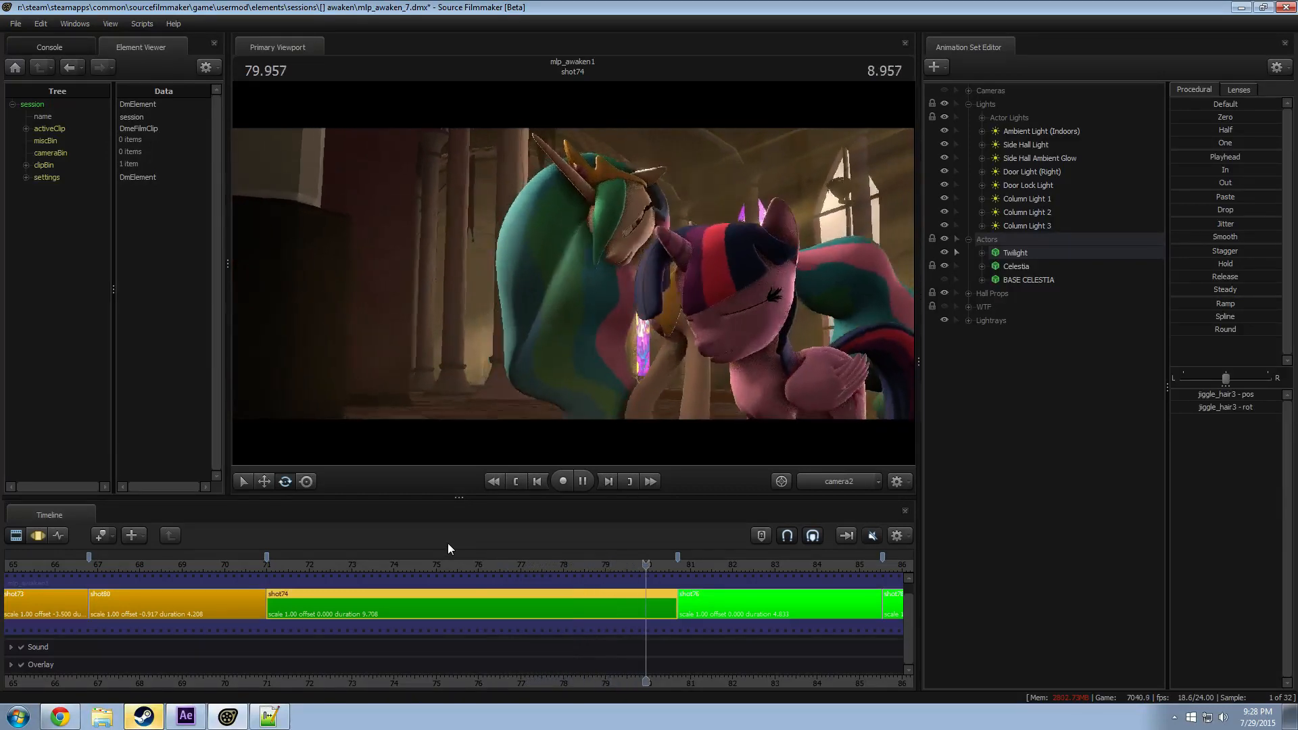
{"action": "key", "text": "space"}
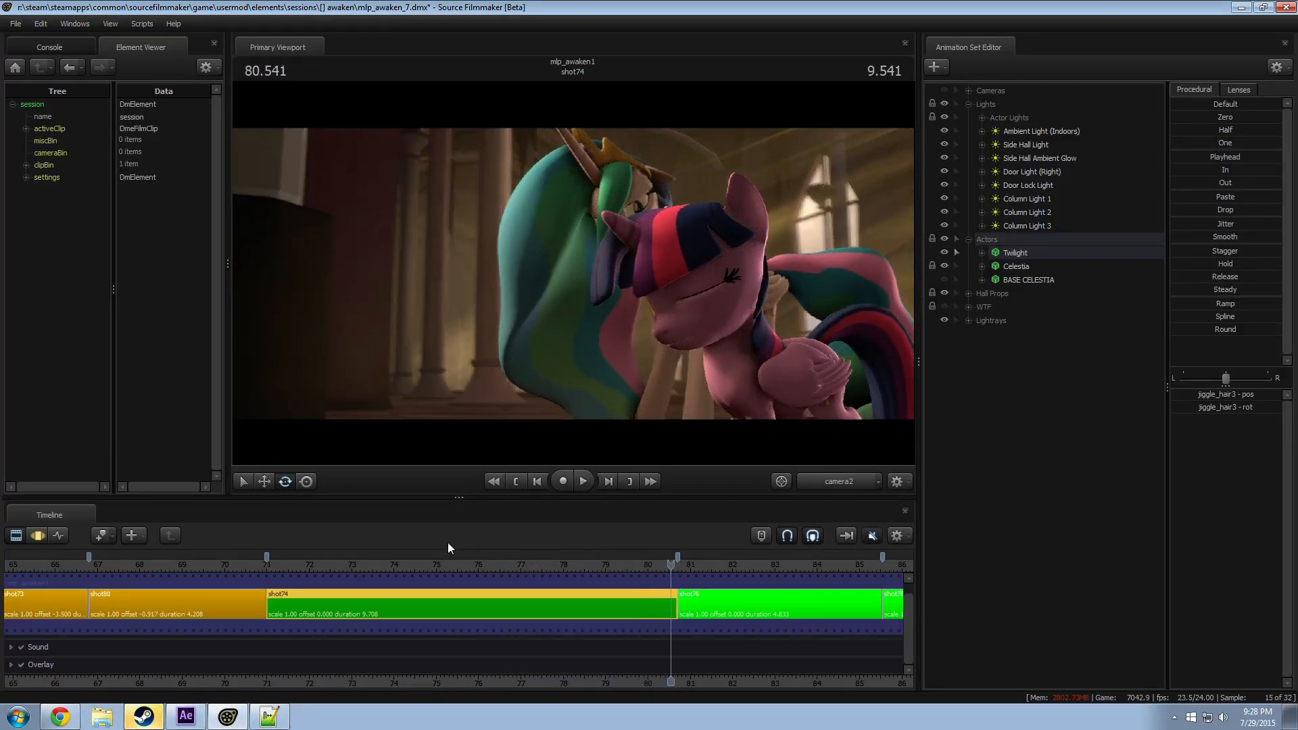
Step: Move the playhead to 79.000, expand Actor Lights and show the view from the Celestia Highlight light
{"action": "left_click", "coordinate": [607, 564]}
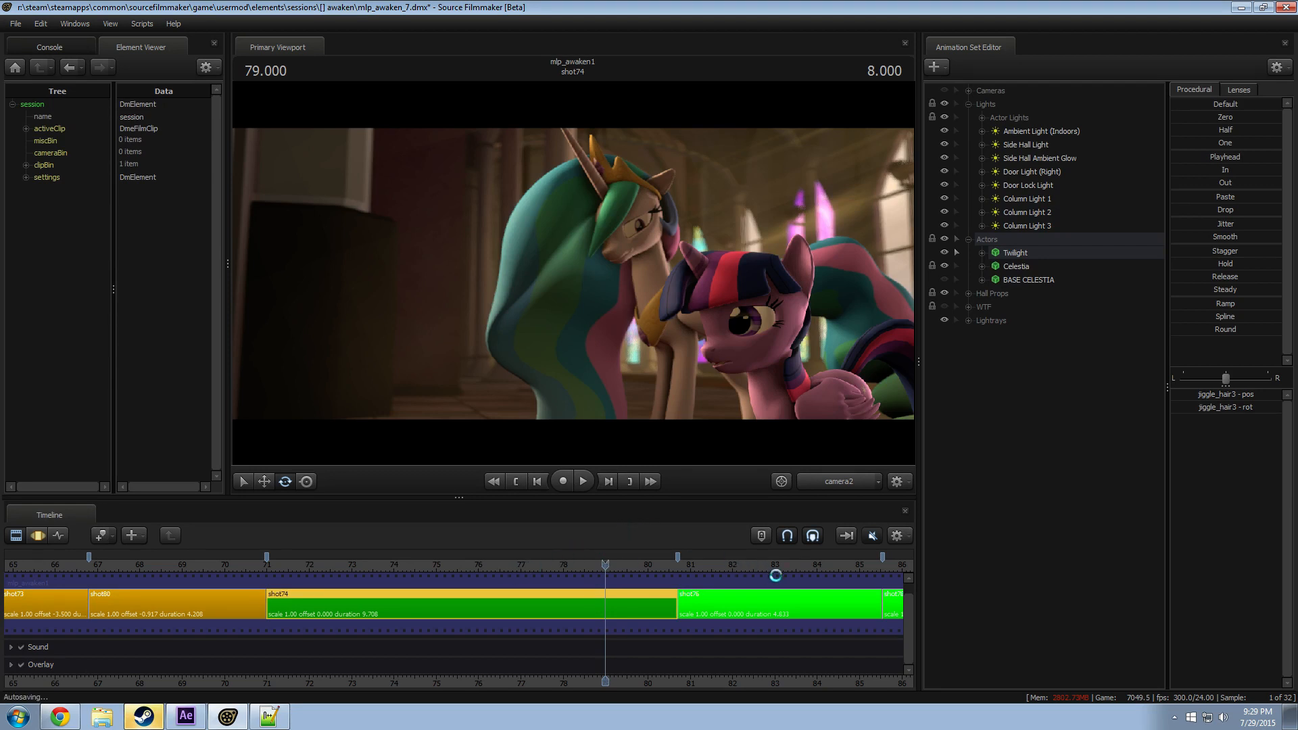
{"action": "scroll", "coordinate": [777, 576], "scroll_direction": "down", "scroll_amount": 2}
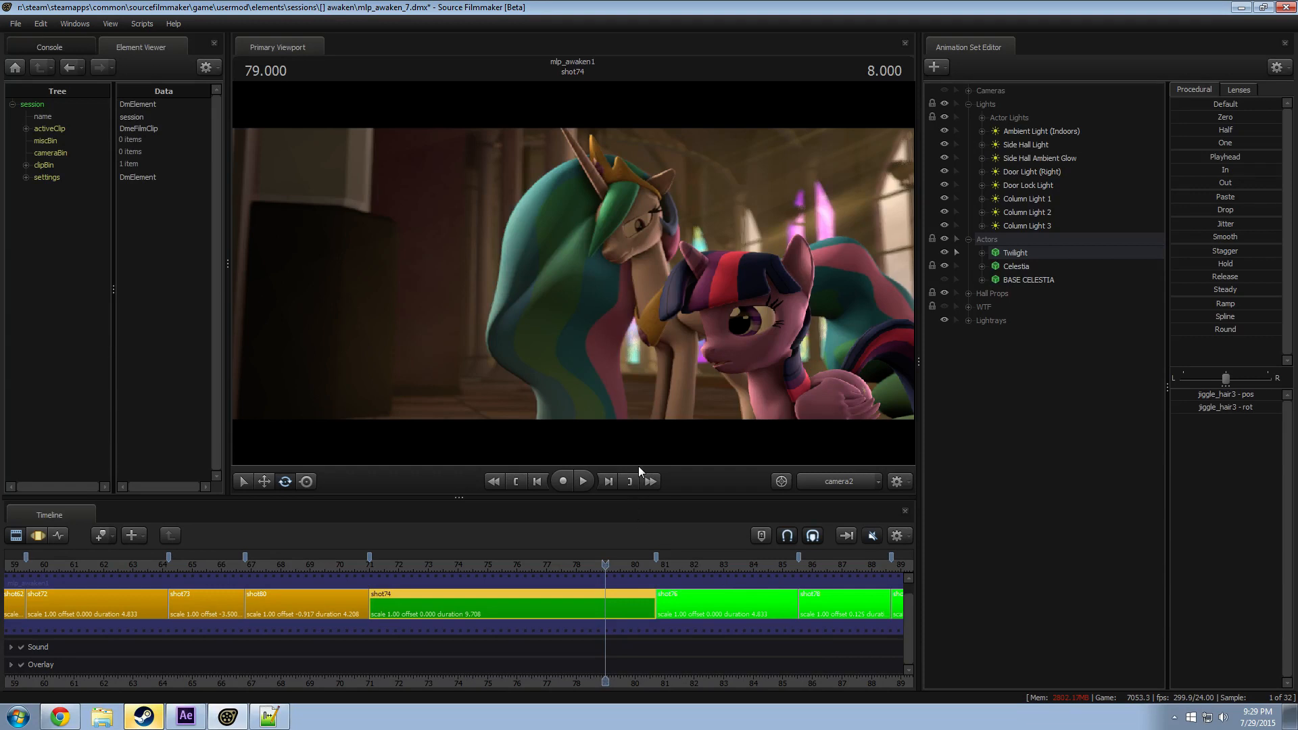
{"action": "left_click", "coordinate": [981, 118]}
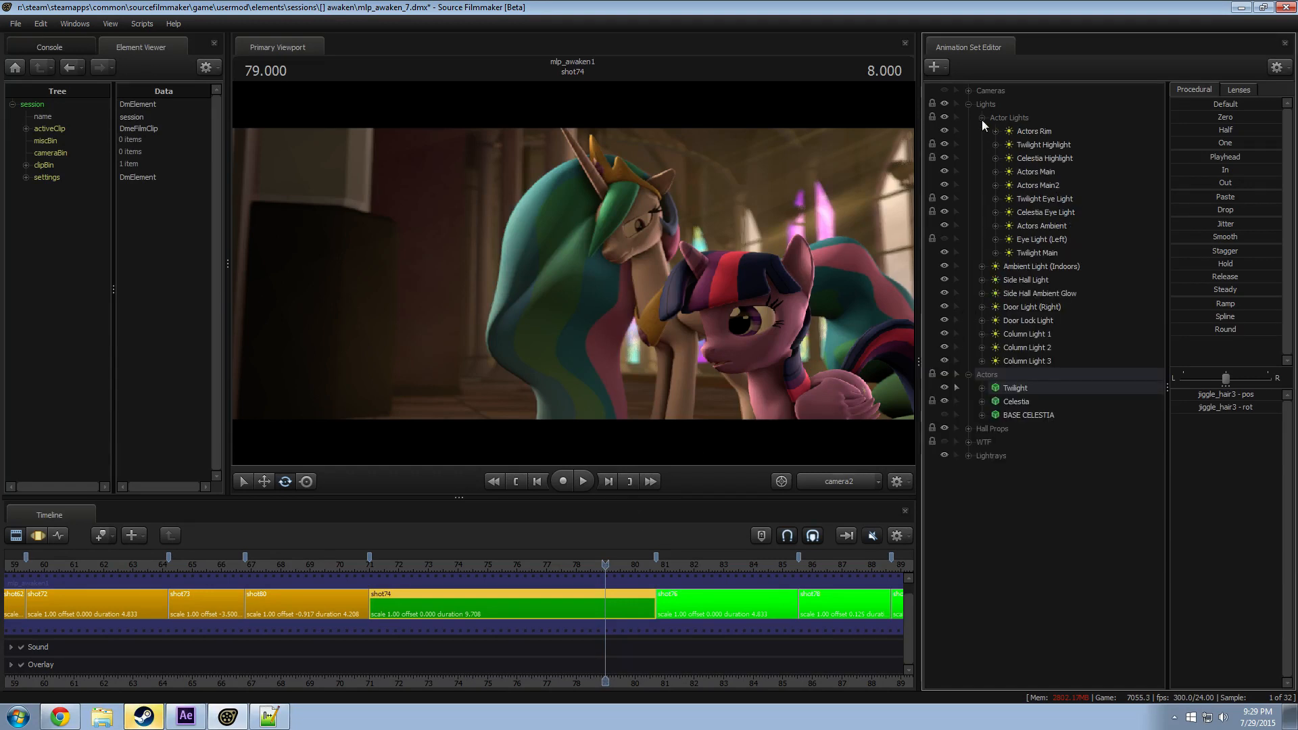
{"action": "left_click", "coordinate": [1036, 158]}
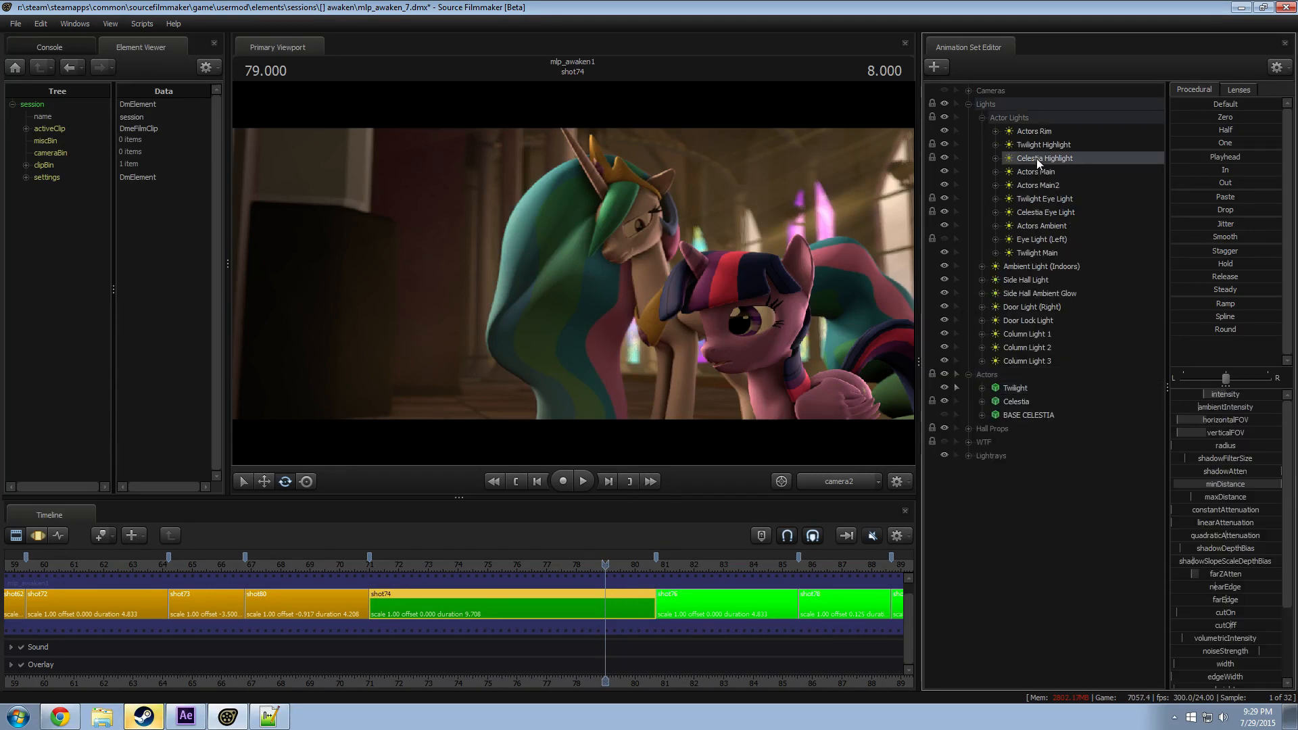
{"action": "right_click", "coordinate": [1036, 159]}
{"action": "left_click_drag", "start_coordinate": [1023, 158], "coordinate": [760, 166]}
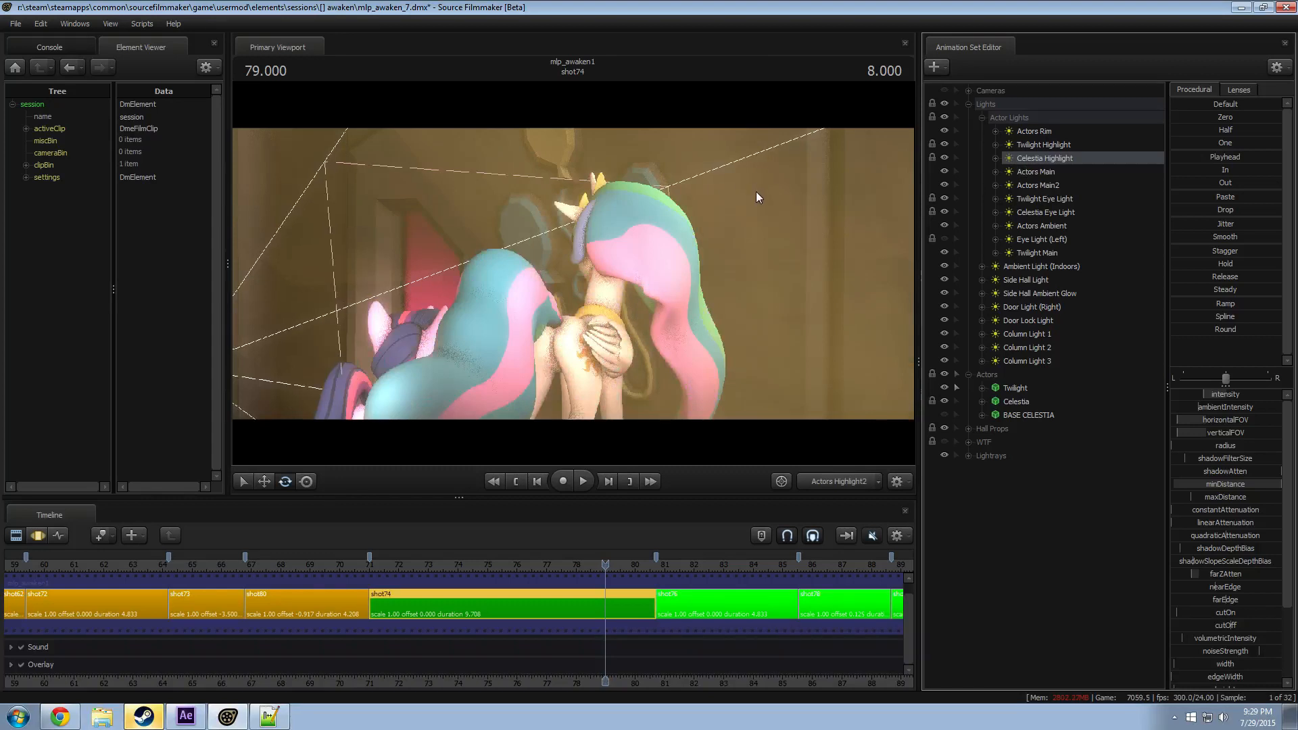
Step: Duplicate the Celestia Highlight light by copying its animation set despite the locked controls and pasting it into shot74
{"action": "right_click", "coordinate": [1038, 158]}
{"action": "left_click", "coordinate": [1052, 179]}
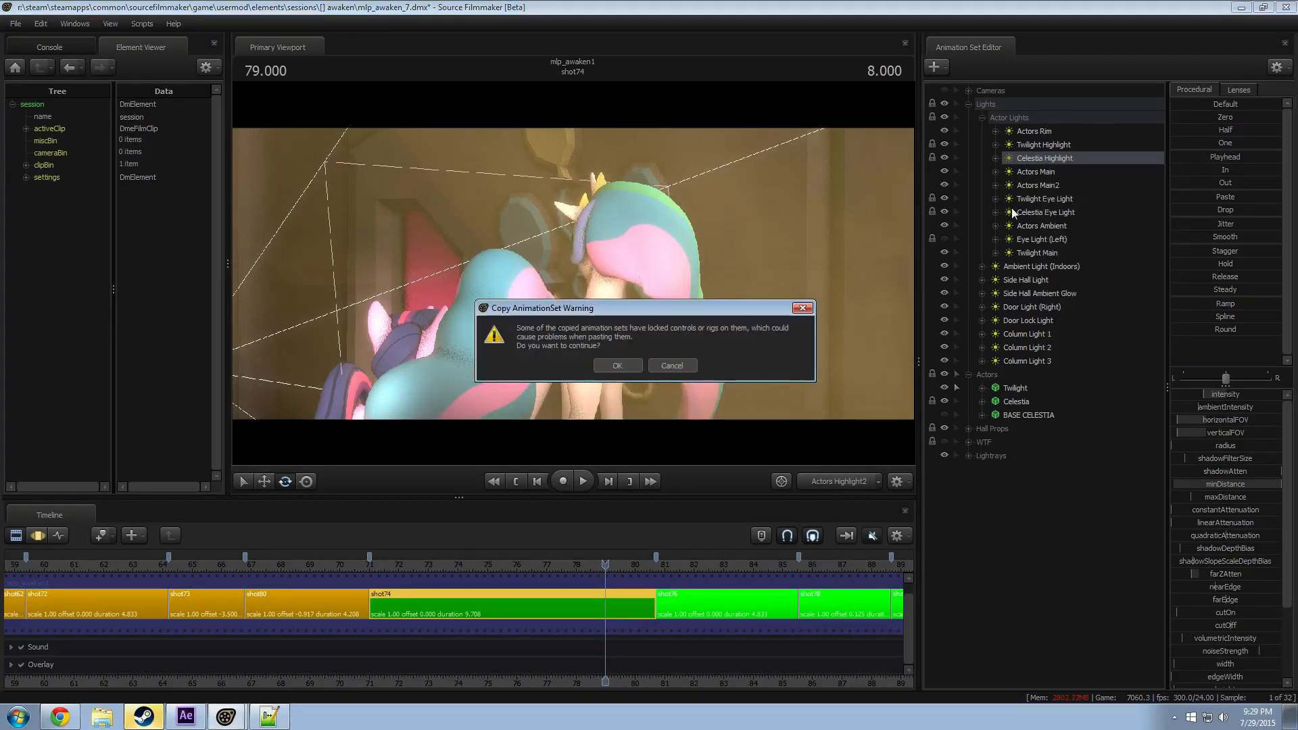
{"action": "left_click", "coordinate": [620, 364]}
{"action": "right_click", "coordinate": [983, 484]}
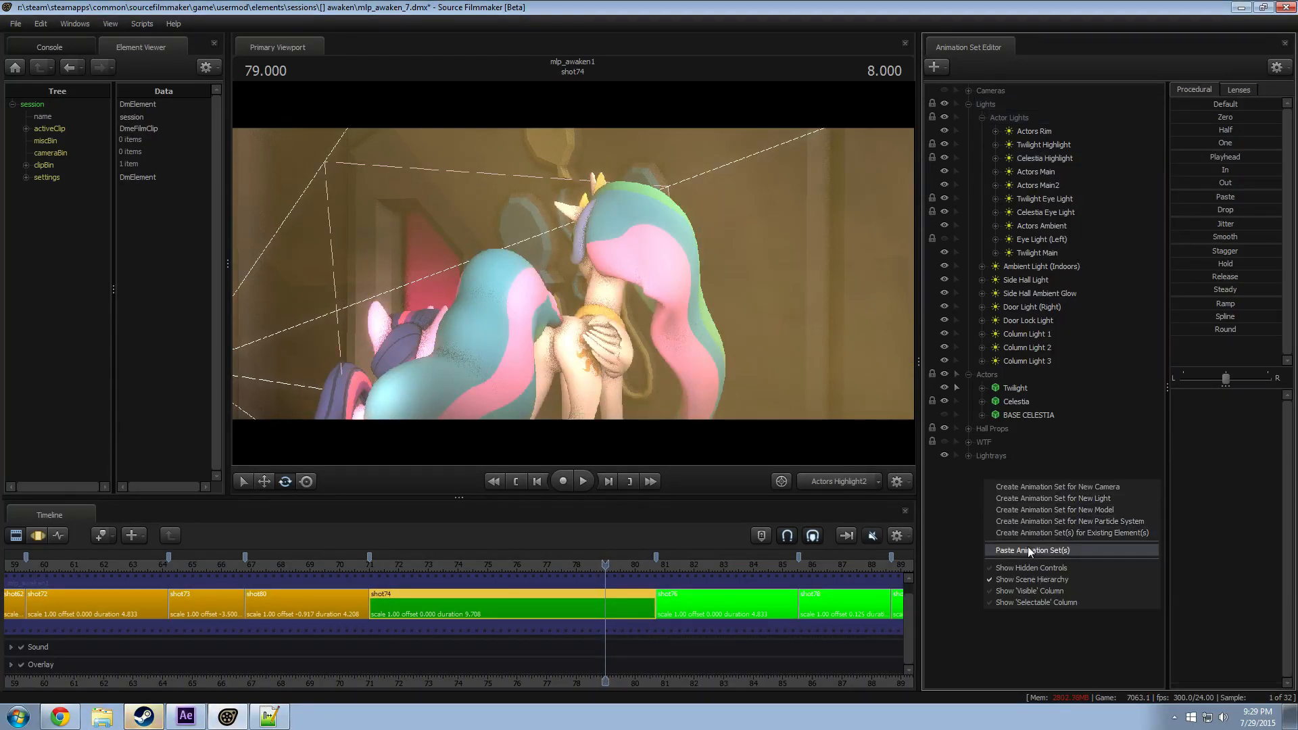
{"action": "left_click", "coordinate": [1027, 546]}
Step: Rename the duplicated light as Celestia Highlight (Legs)
{"action": "right_click", "coordinate": [1007, 469]}
{"action": "left_click", "coordinate": [1048, 475]}
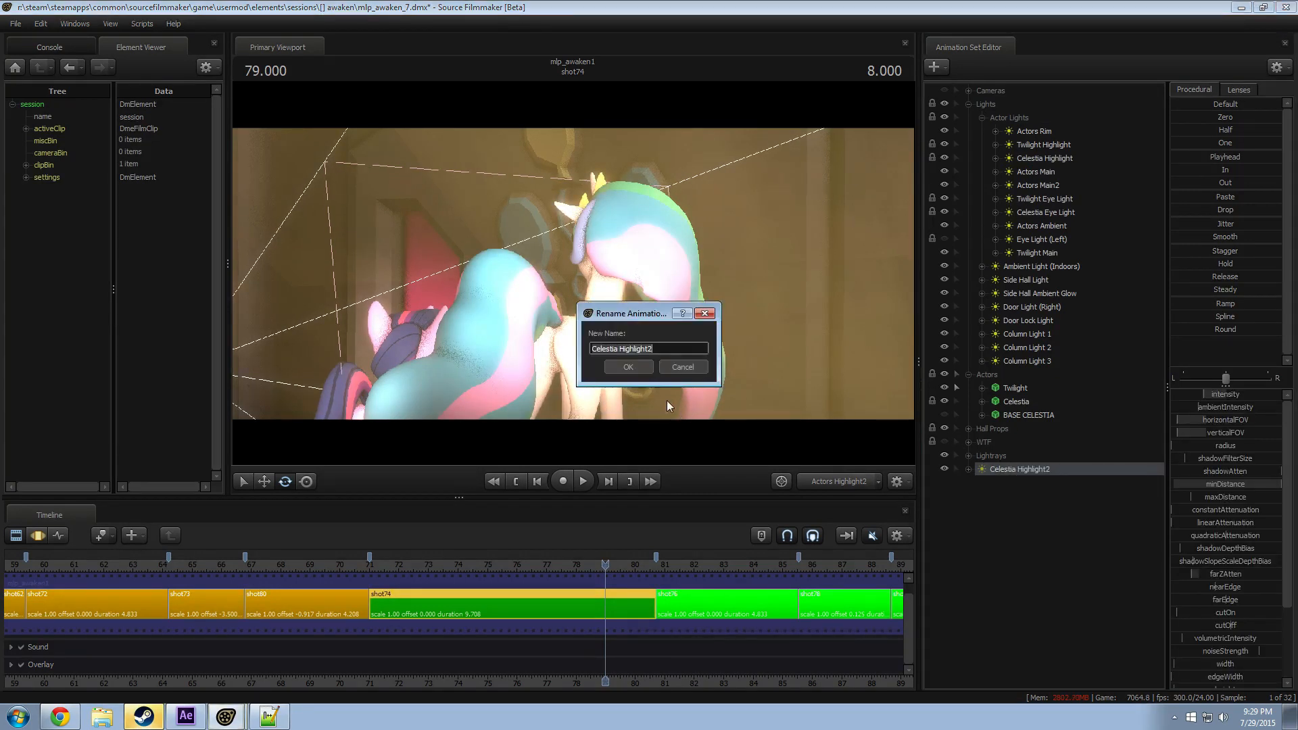
{"action": "type", "text": "(Leg"}
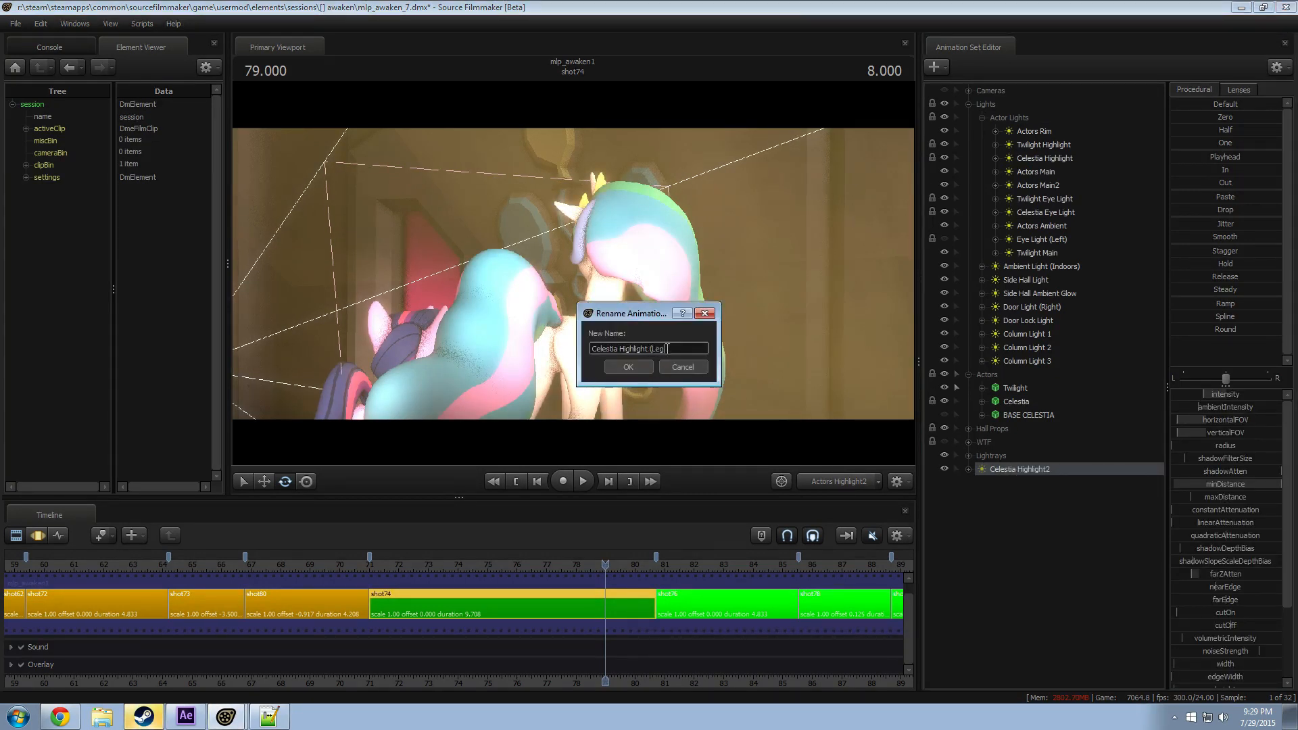
{"action": "type", "text": "s)"}
{"action": "key", "text": "Return"}
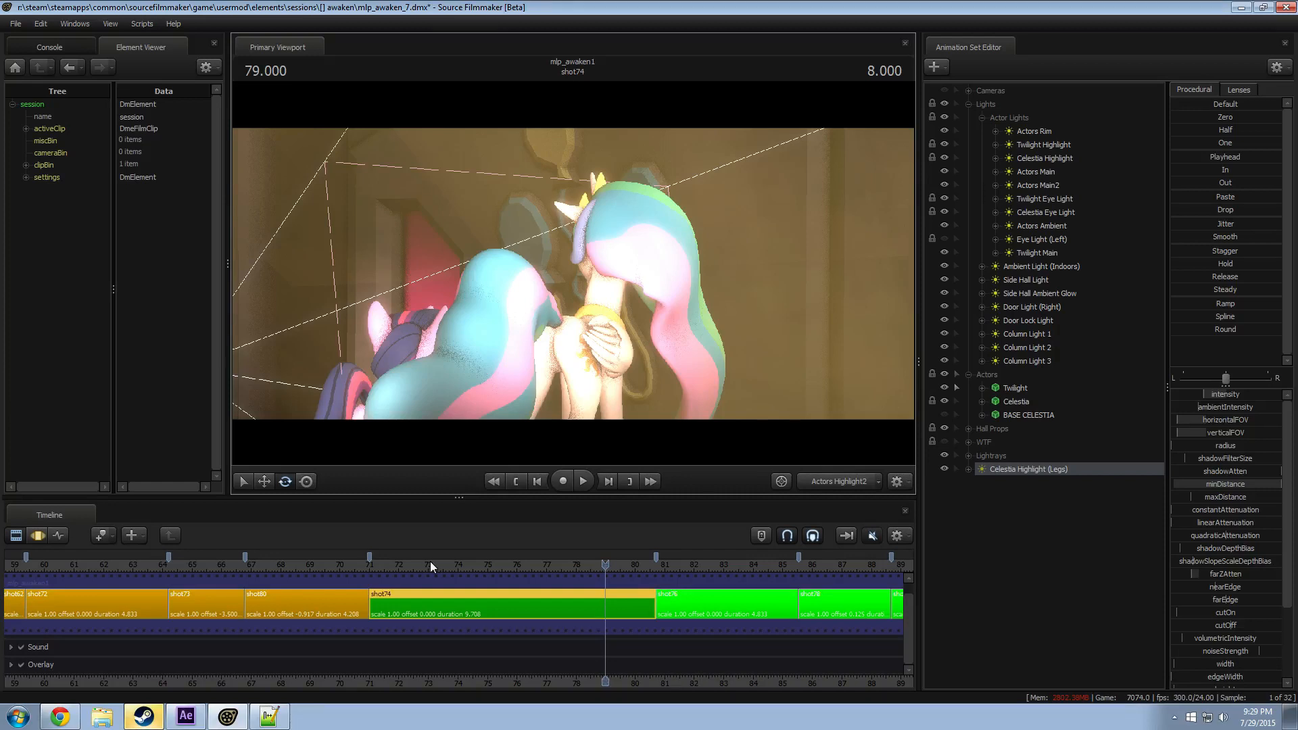
Step: Clear the selection of the Celestia Highlight (Legs) light and toggle the full-screen window mode
{"action": "left_click", "coordinate": [1032, 600]}
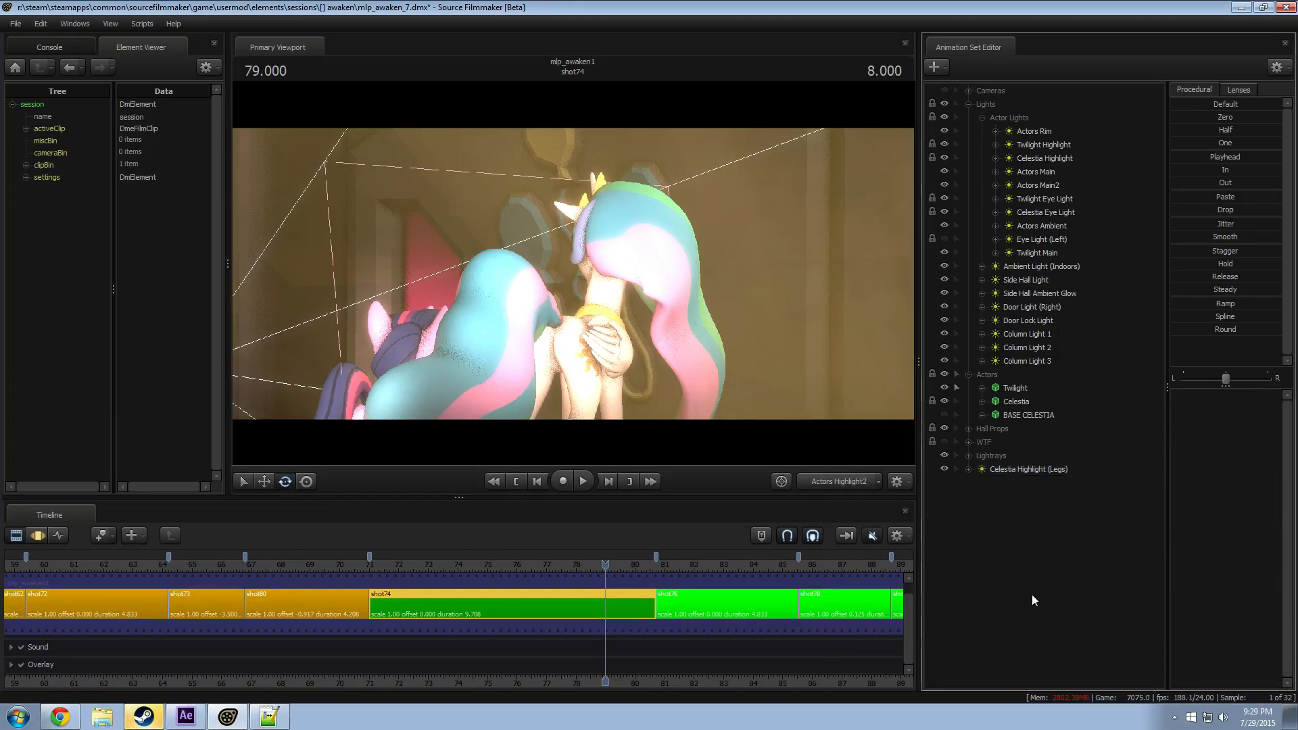
{"action": "left_click", "coordinate": [1001, 472]}
{"action": "left_click", "coordinate": [1013, 526]}
{"action": "key", "text": "F11"}
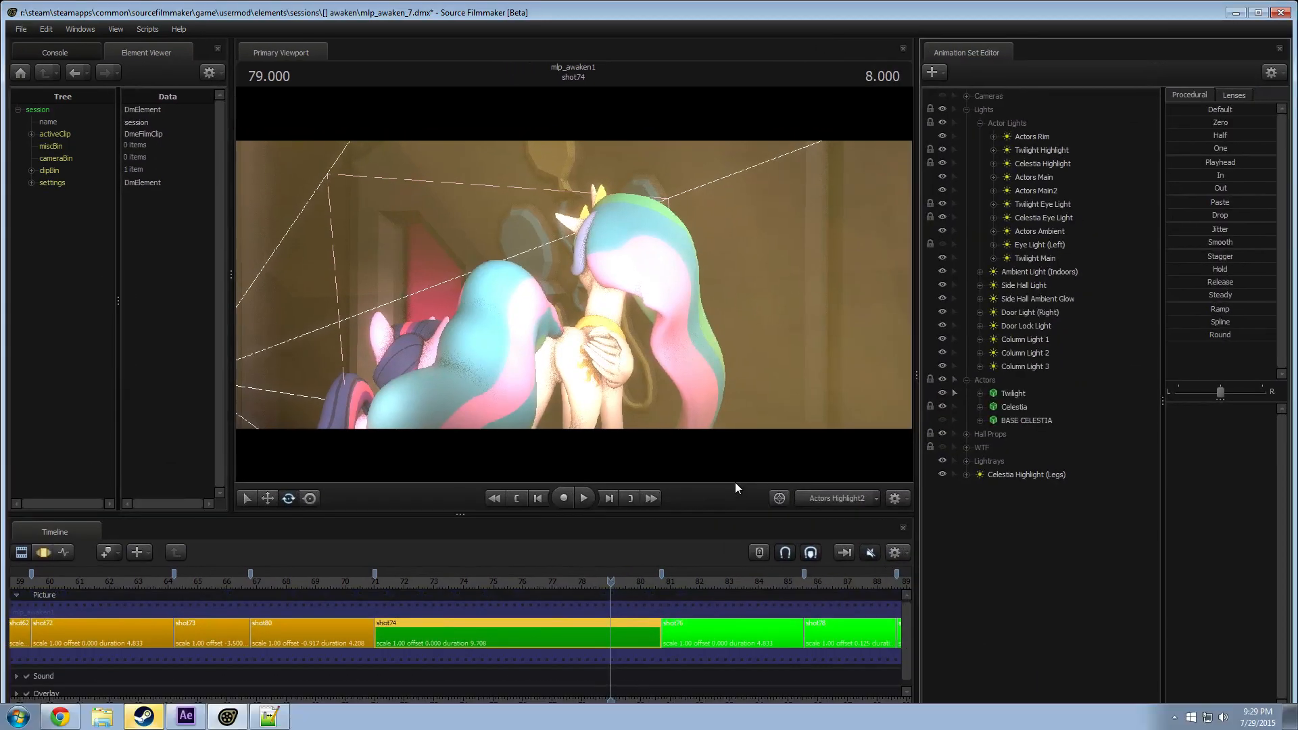
Step: Dock the Secondary Viewport above the Animation Set Editor and set it to show the Work Camera view
{"action": "left_click", "coordinate": [1261, 13]}
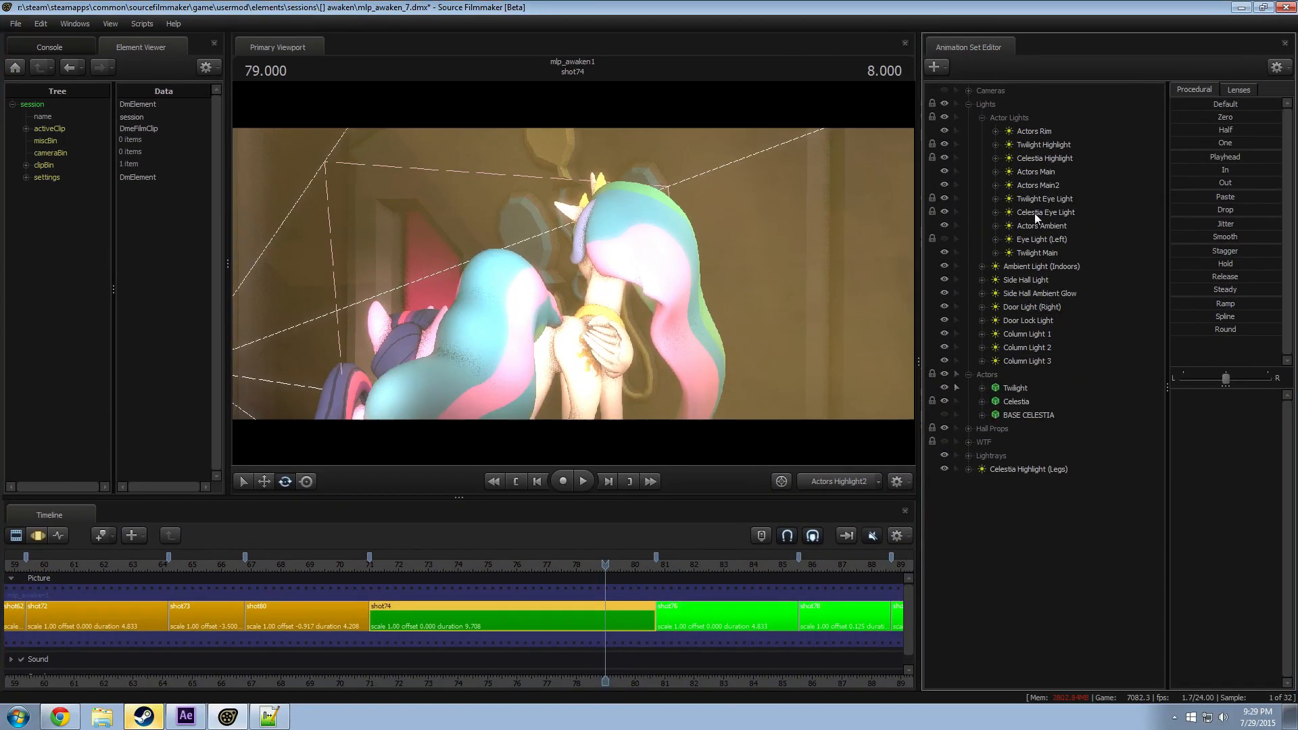
{"action": "key", "text": "alt+Tab"}
{"action": "left_click_drag", "start_coordinate": [546, 285], "coordinate": [1151, 255]}
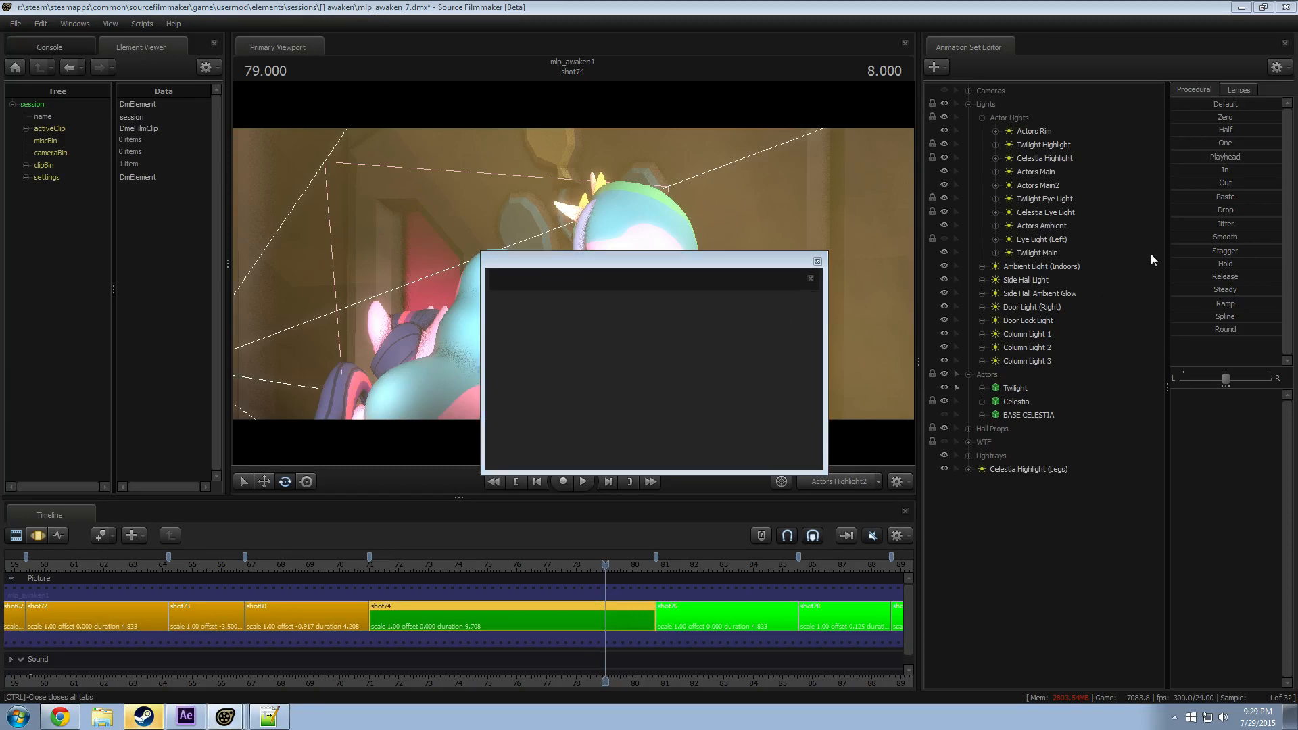
{"action": "left_click_drag", "start_coordinate": [1112, 199], "coordinate": [1110, 325]}
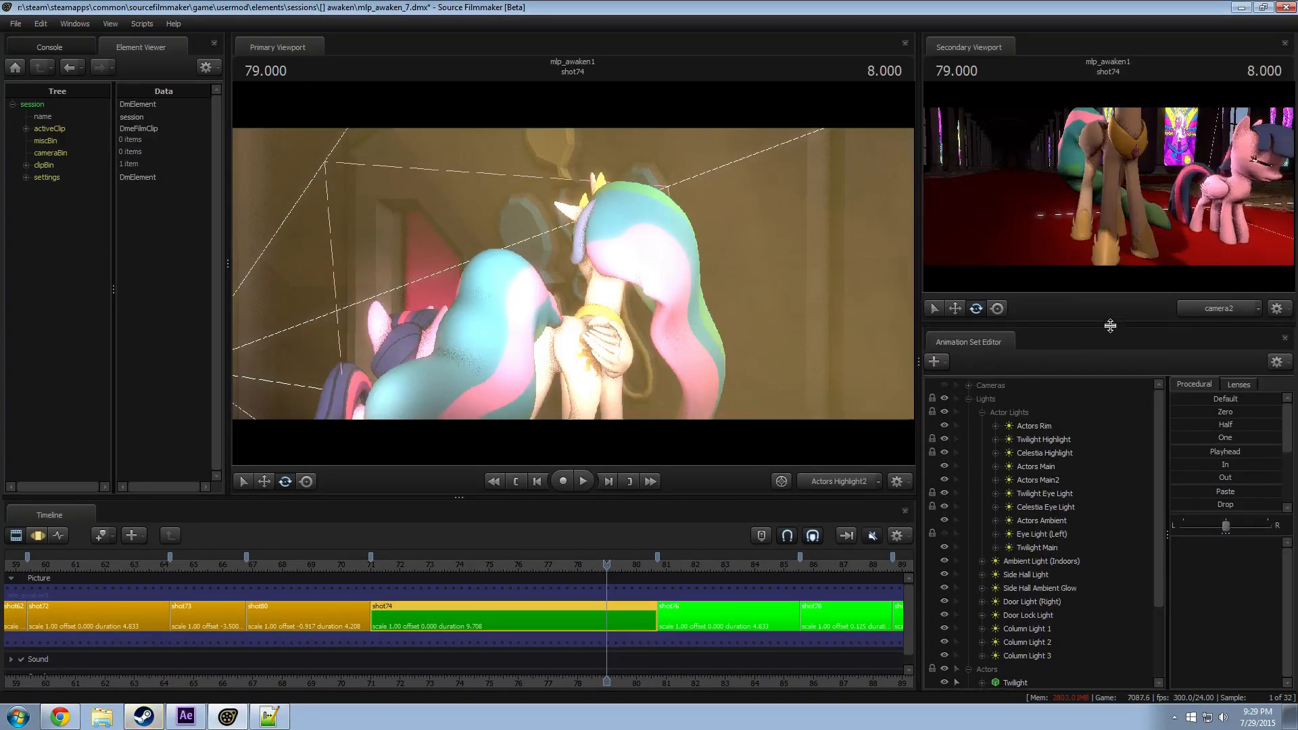
{"action": "left_click", "coordinate": [1255, 305]}
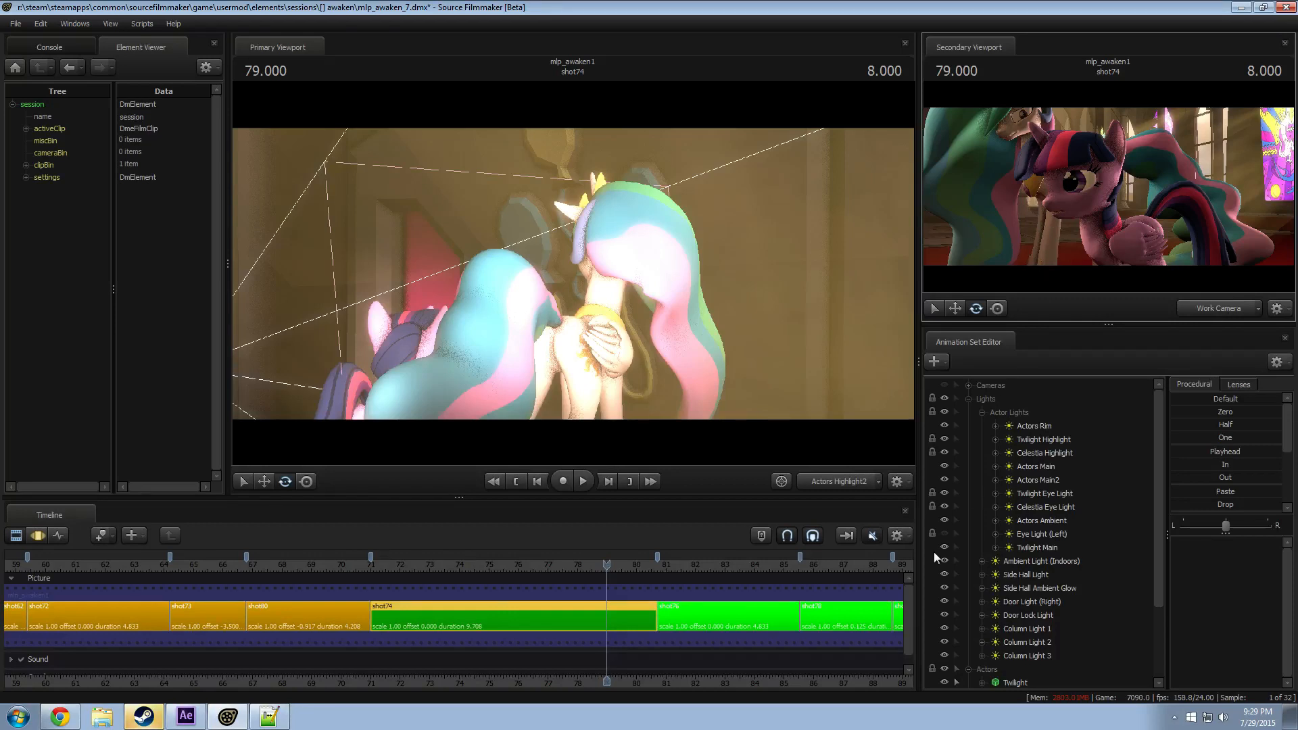
Step: Look through the Celestia Highlight (Legs) light and reposition it to shine on Celestia's legs from the side
{"action": "scroll", "coordinate": [1012, 640], "scroll_direction": "down", "scroll_amount": 3}
{"action": "left_click", "coordinate": [1020, 669]}
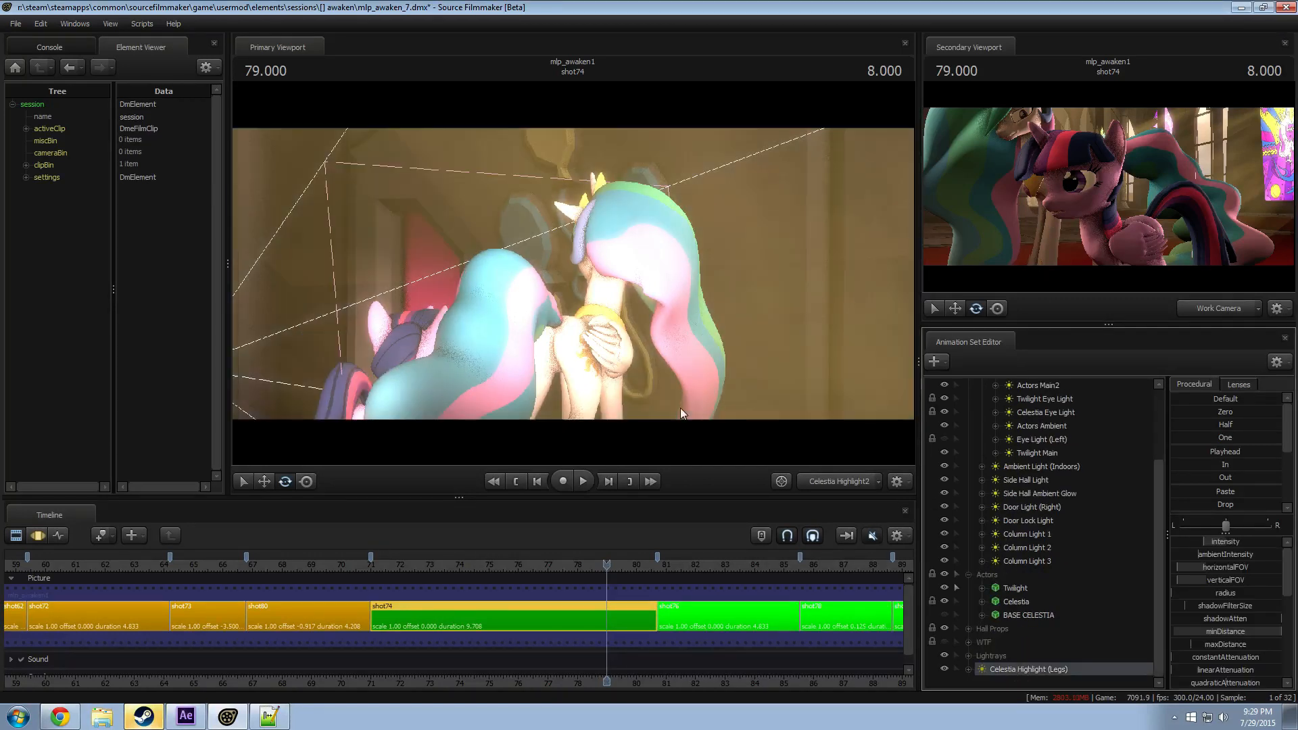
{"action": "left_click_drag", "start_coordinate": [743, 383], "coordinate": [701, 417]}
{"action": "left_click", "coordinate": [648, 377]}
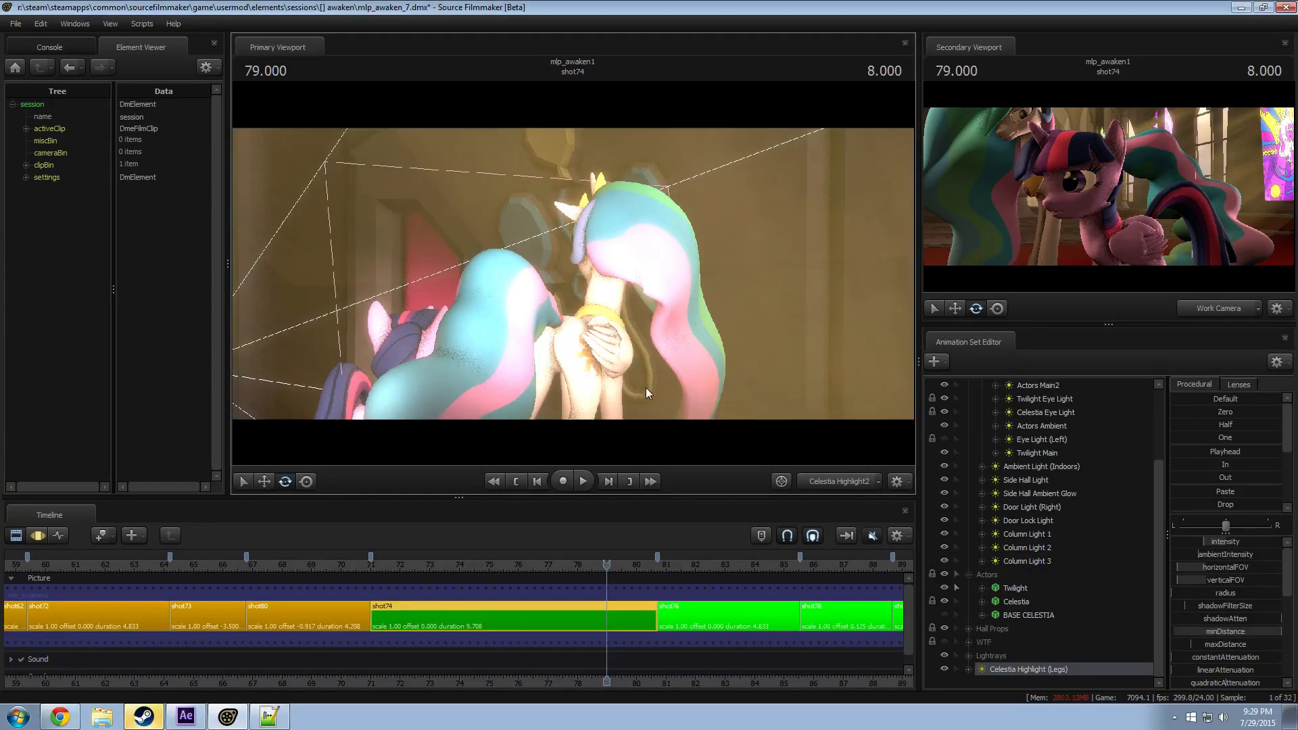
{"action": "key", "text": "F2"}
{"action": "left_click_drag", "start_coordinate": [627, 327], "coordinate": [574, 273]}
{"action": "key", "text": "d"}
{"action": "key", "text": "d"}
{"action": "key", "text": "d"}
{"action": "key", "text": "d"}
{"action": "key", "text": "d"}
{"action": "key", "text": "d"}
{"action": "key", "text": "F2"}
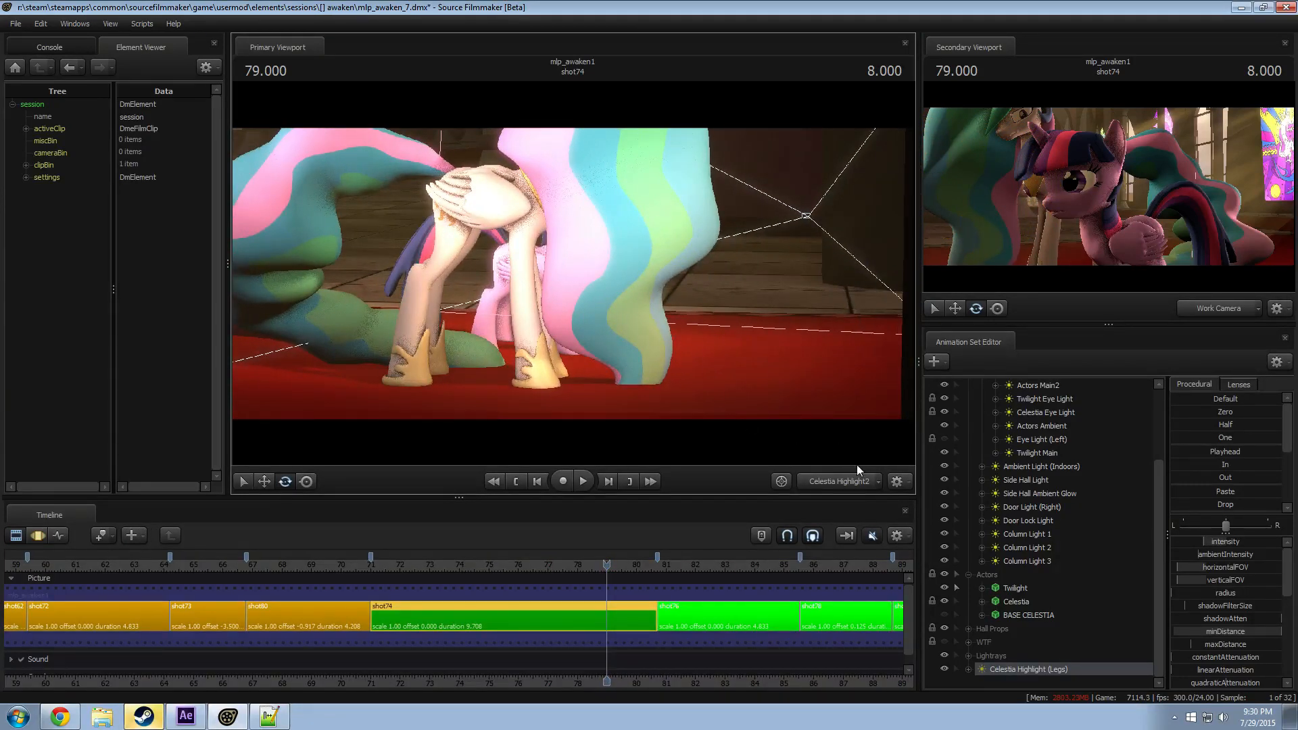
Step: Show camera2 in the Secondary Viewport and move the Celestia Highlight (Legs) light further sideways
{"action": "left_click", "coordinate": [1220, 309]}
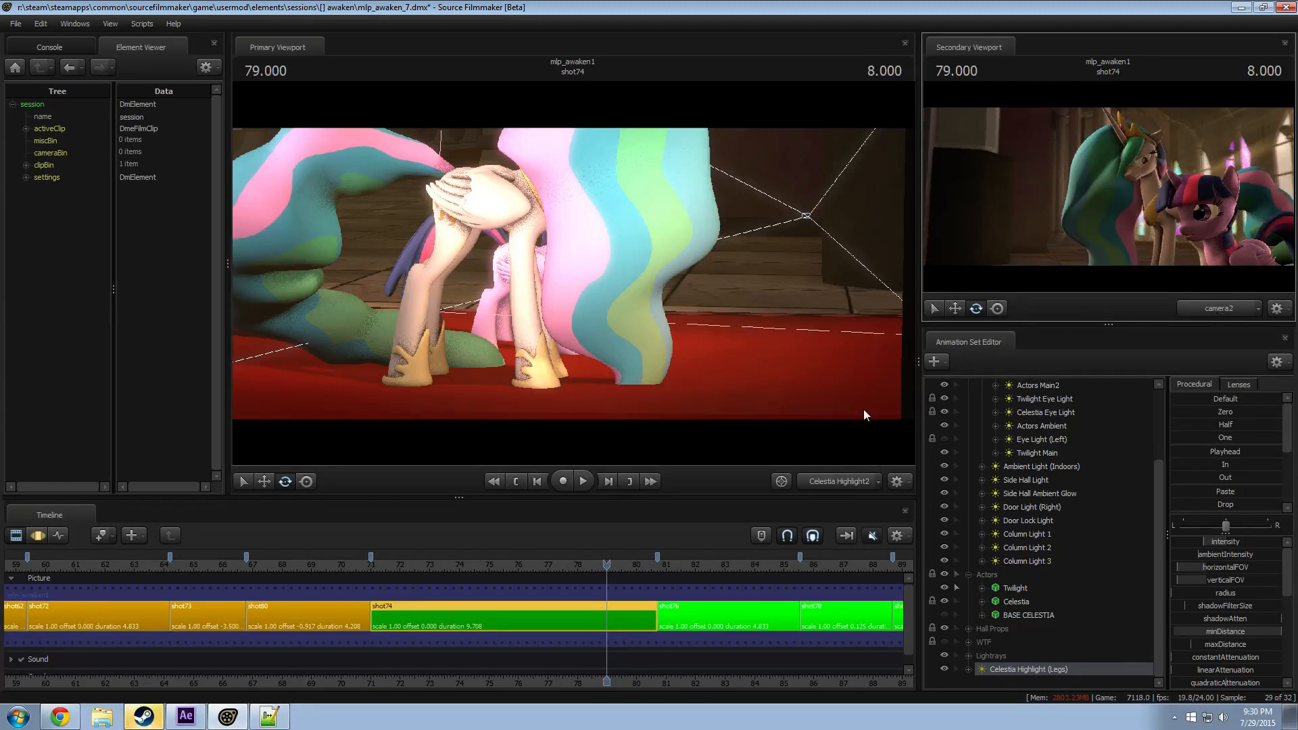
{"action": "key", "text": "F3"}
{"action": "left_click_drag", "start_coordinate": [606, 374], "coordinate": [534, 388]}
{"action": "key", "text": "d"}
{"action": "key", "text": "F2"}
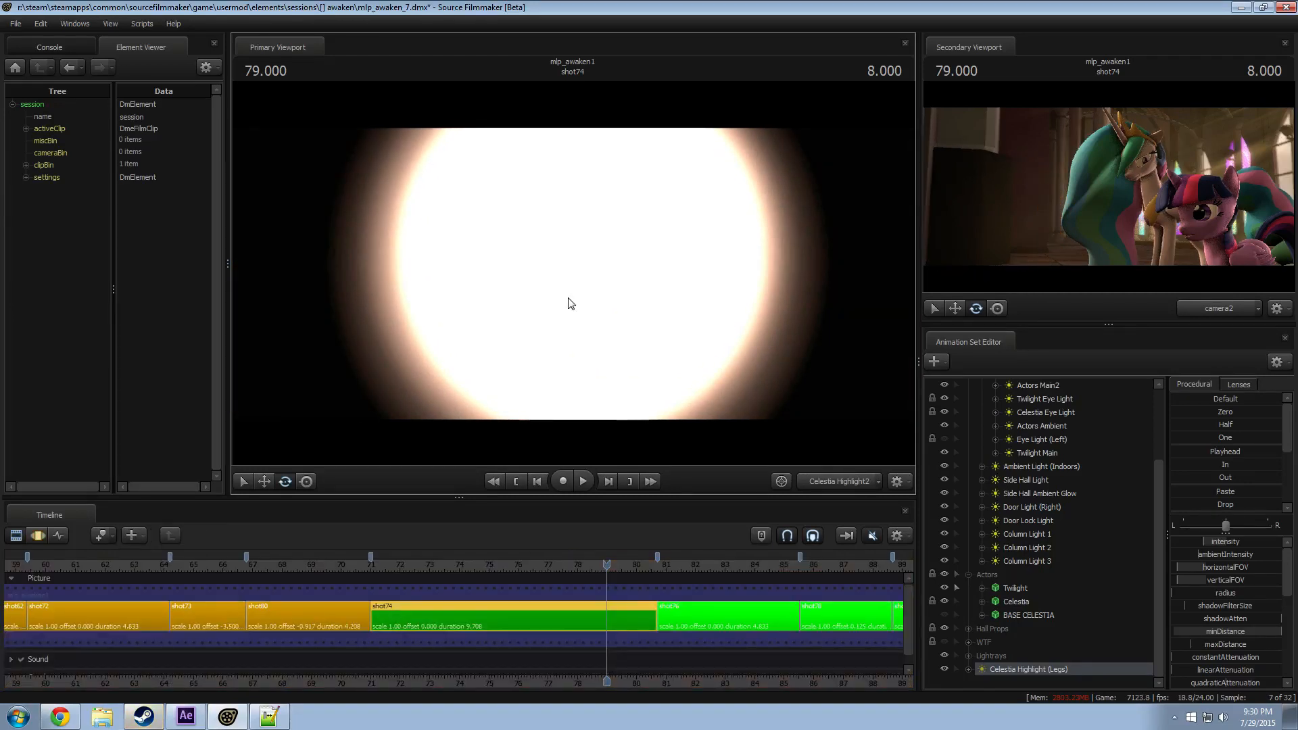
Step: Scrub and play the end of shot74 through camera2 to examine the lighting on Celestia's legs
{"action": "mouse_move", "coordinate": [575, 565]}
{"action": "left_mouse_down"}
{"action": "mouse_move", "coordinate": [432, 566]}
{"action": "mouse_move", "coordinate": [591, 562]}
{"action": "left_mouse_up"}
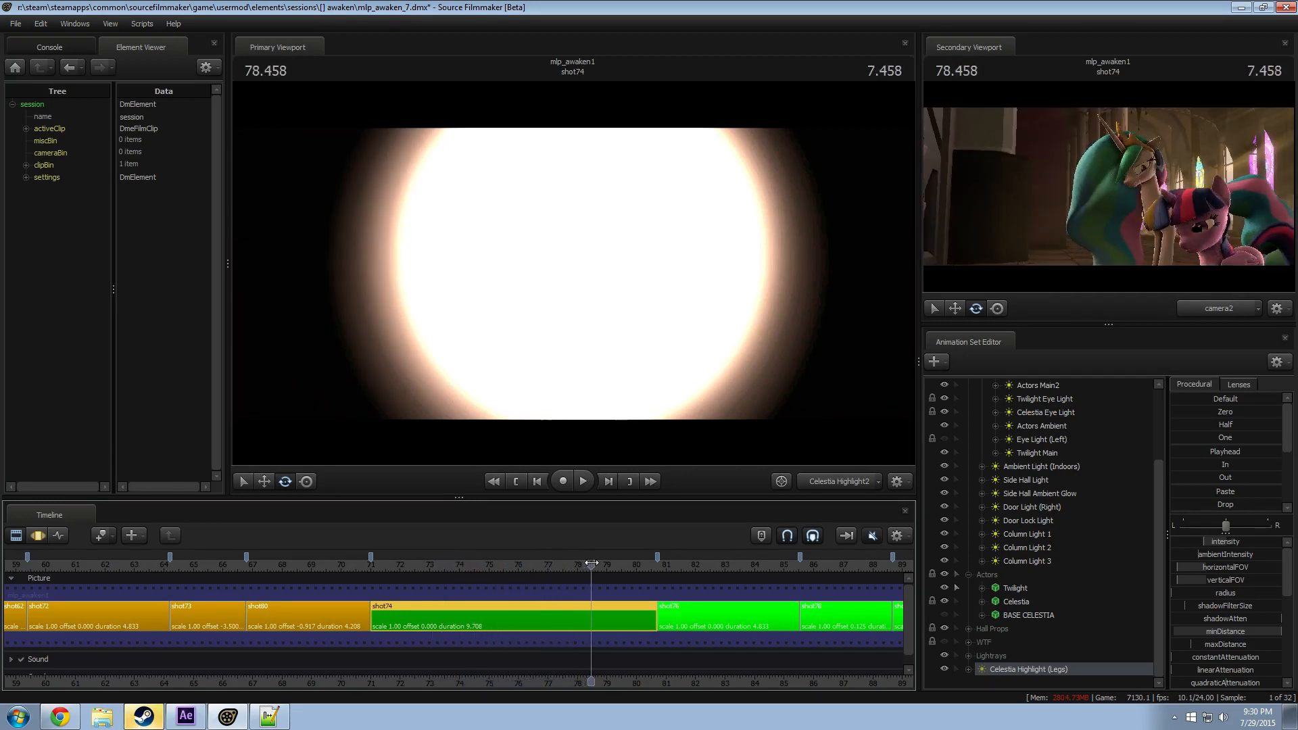
{"action": "key", "text": "space"}
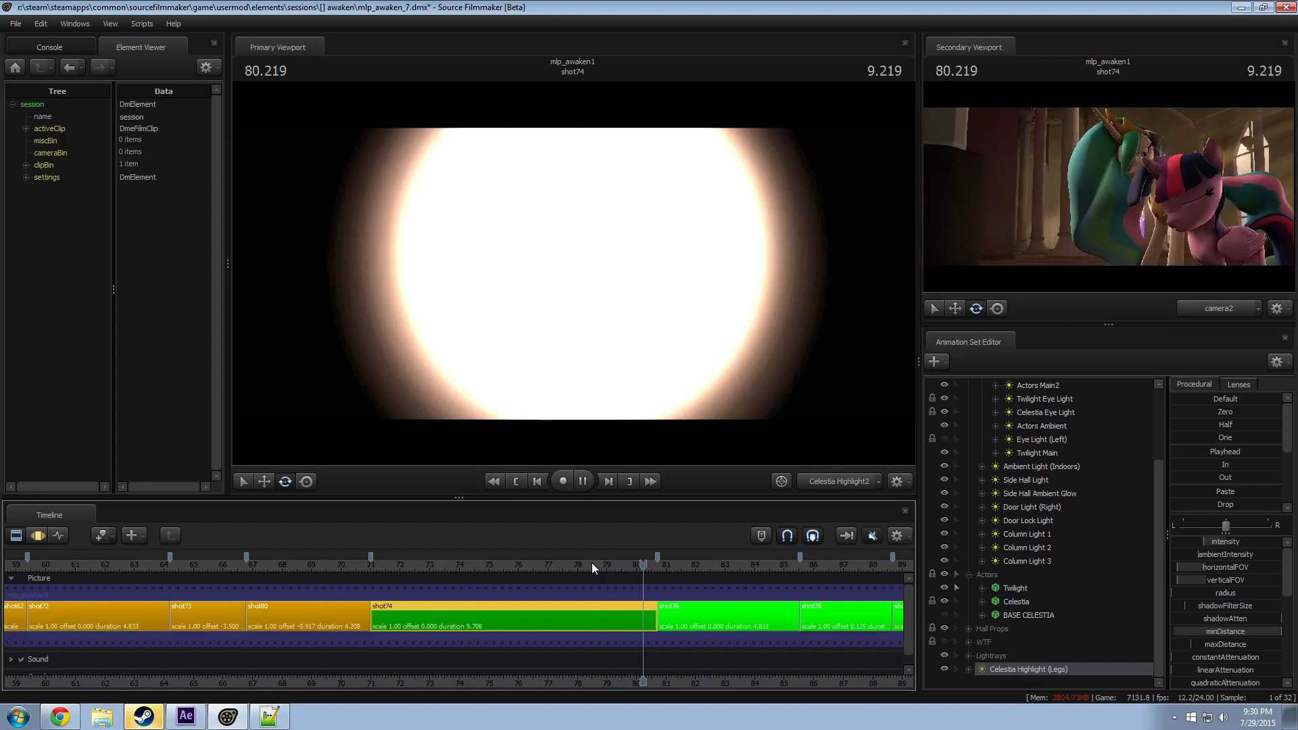
{"action": "left_click", "coordinate": [655, 563]}
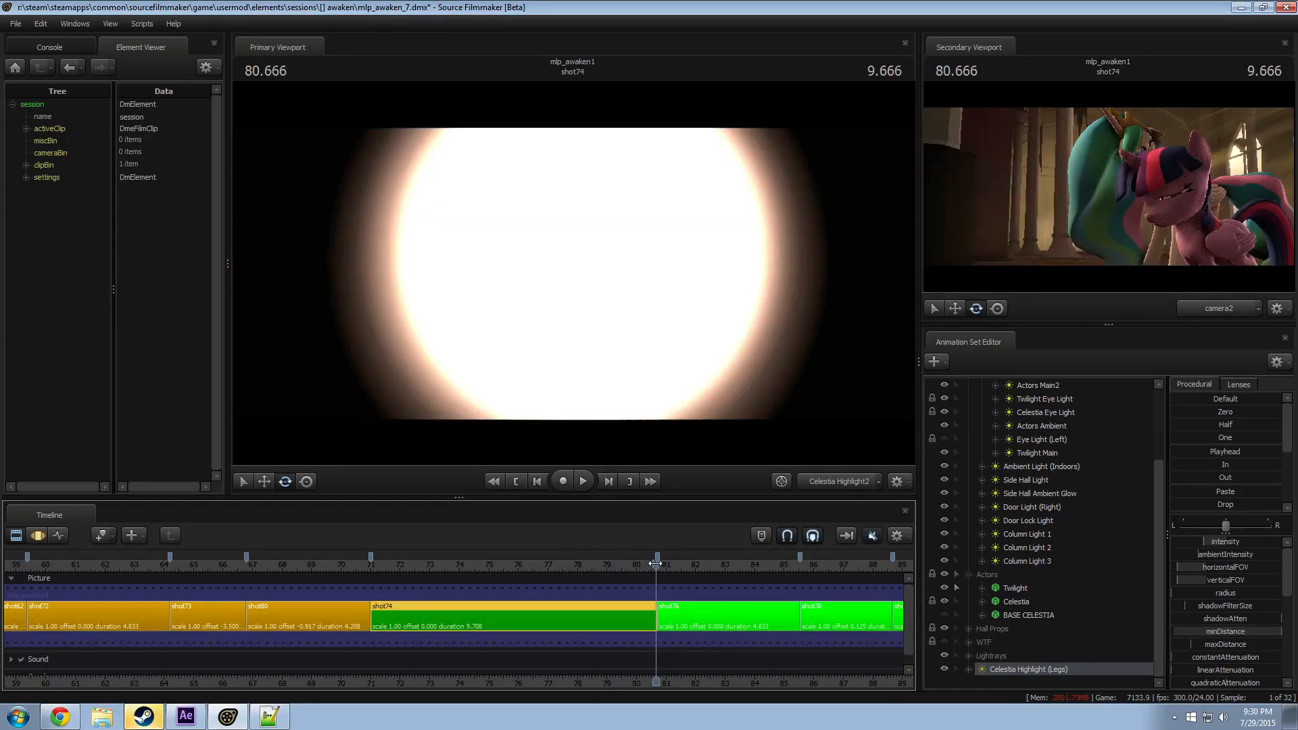
{"action": "left_click_drag", "start_coordinate": [655, 563], "coordinate": [648, 565]}
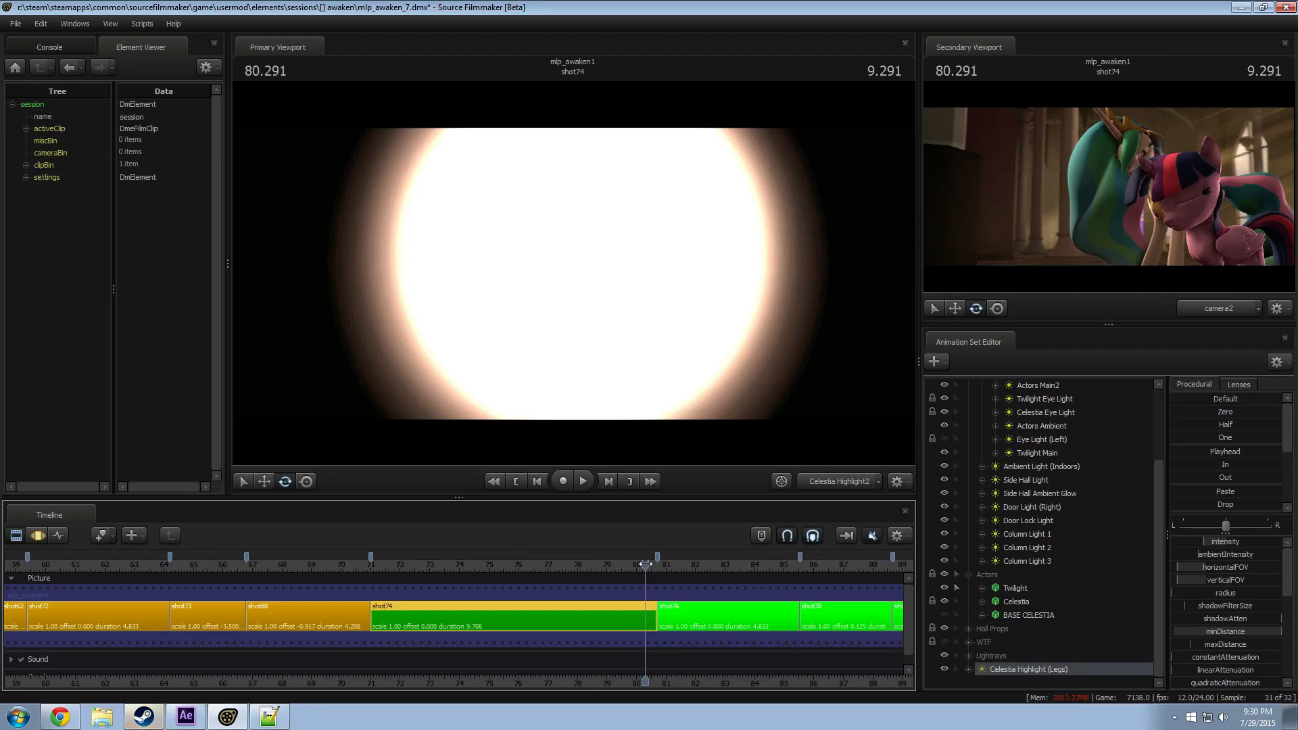
{"action": "left_click_drag", "start_coordinate": [646, 564], "coordinate": [636, 564]}
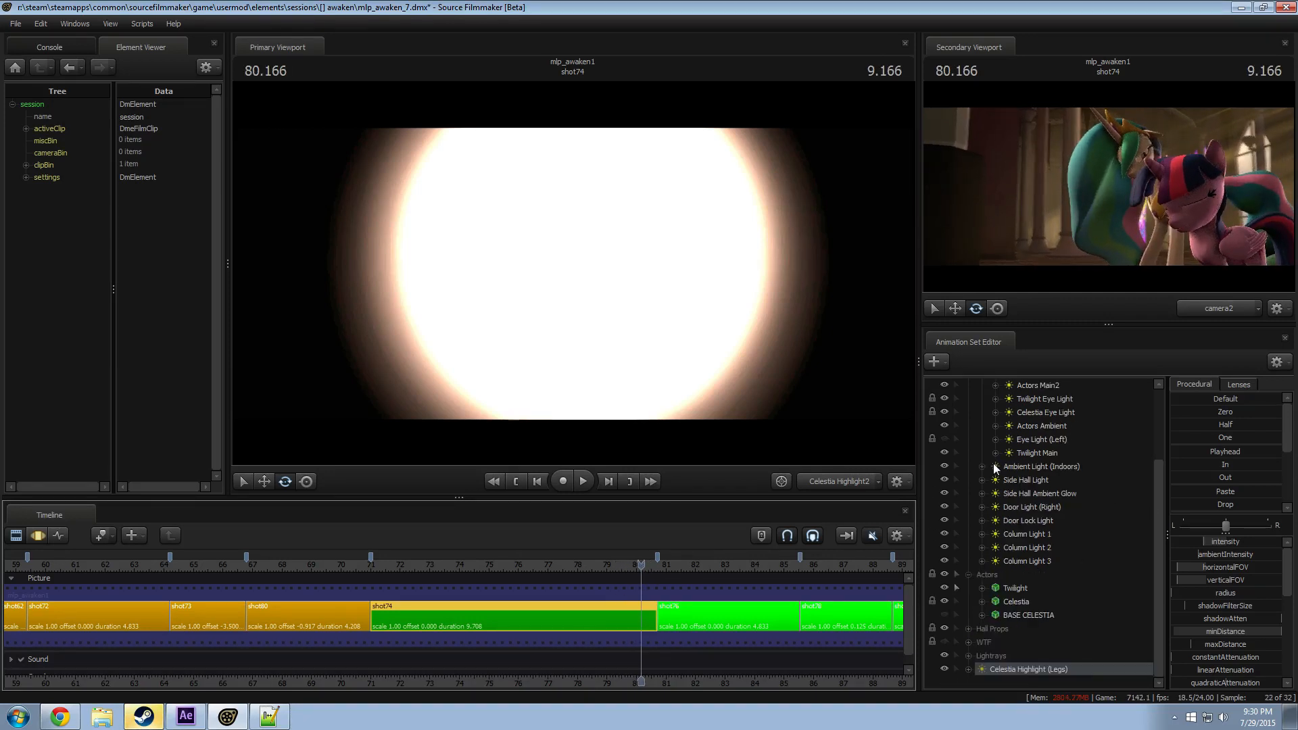
{"action": "left_click", "coordinate": [561, 564]}
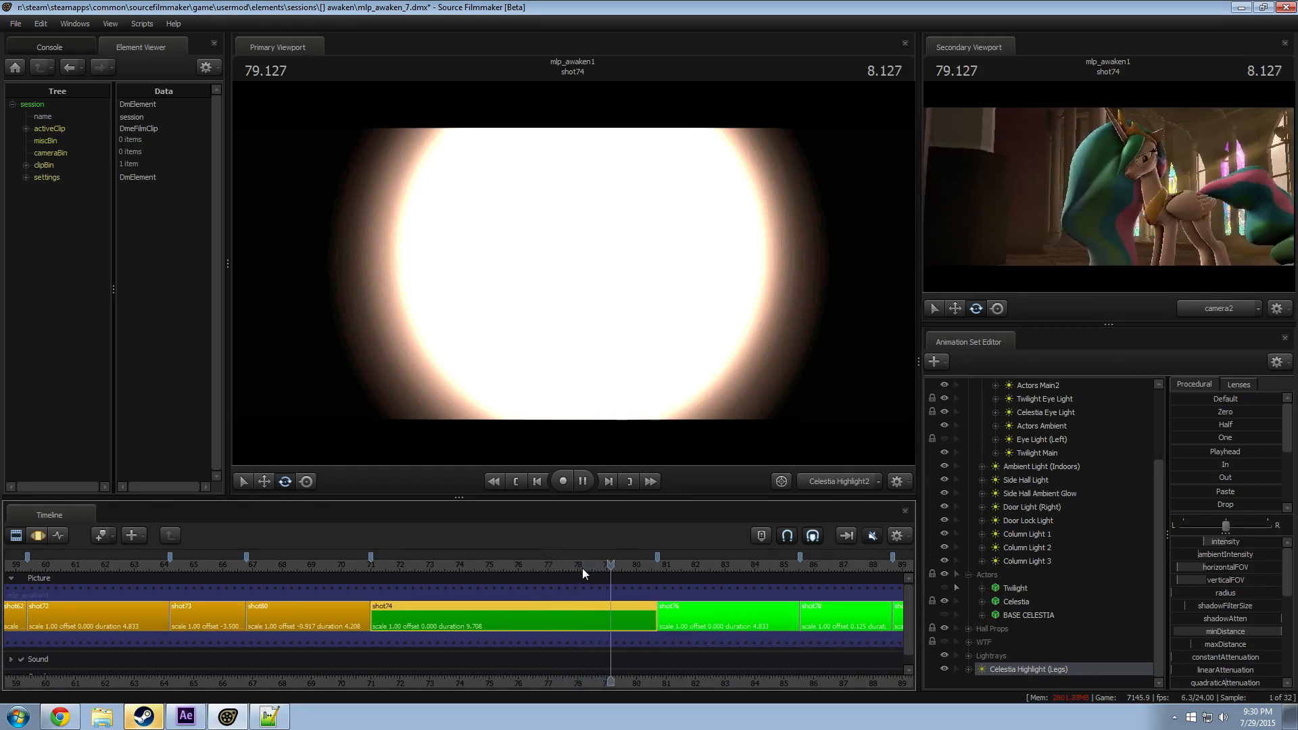
{"action": "key", "text": "space"}
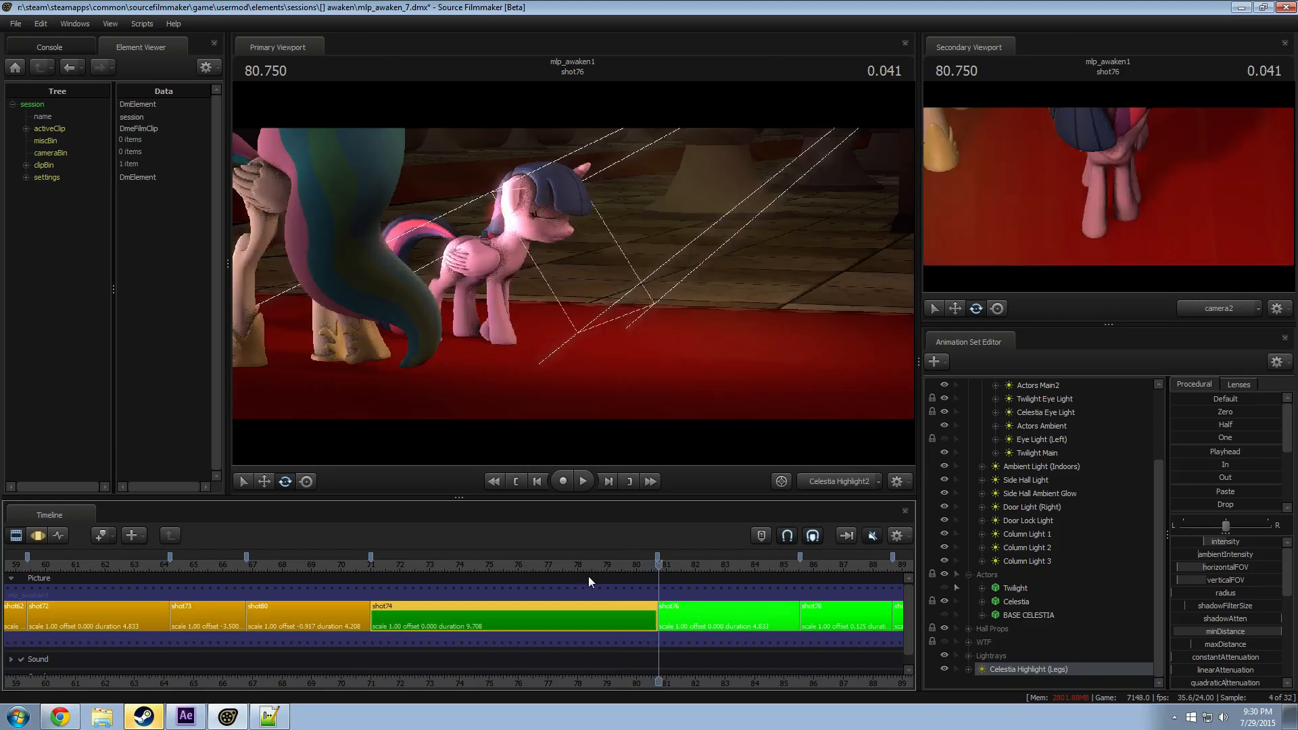
{"action": "left_click", "coordinate": [653, 563]}
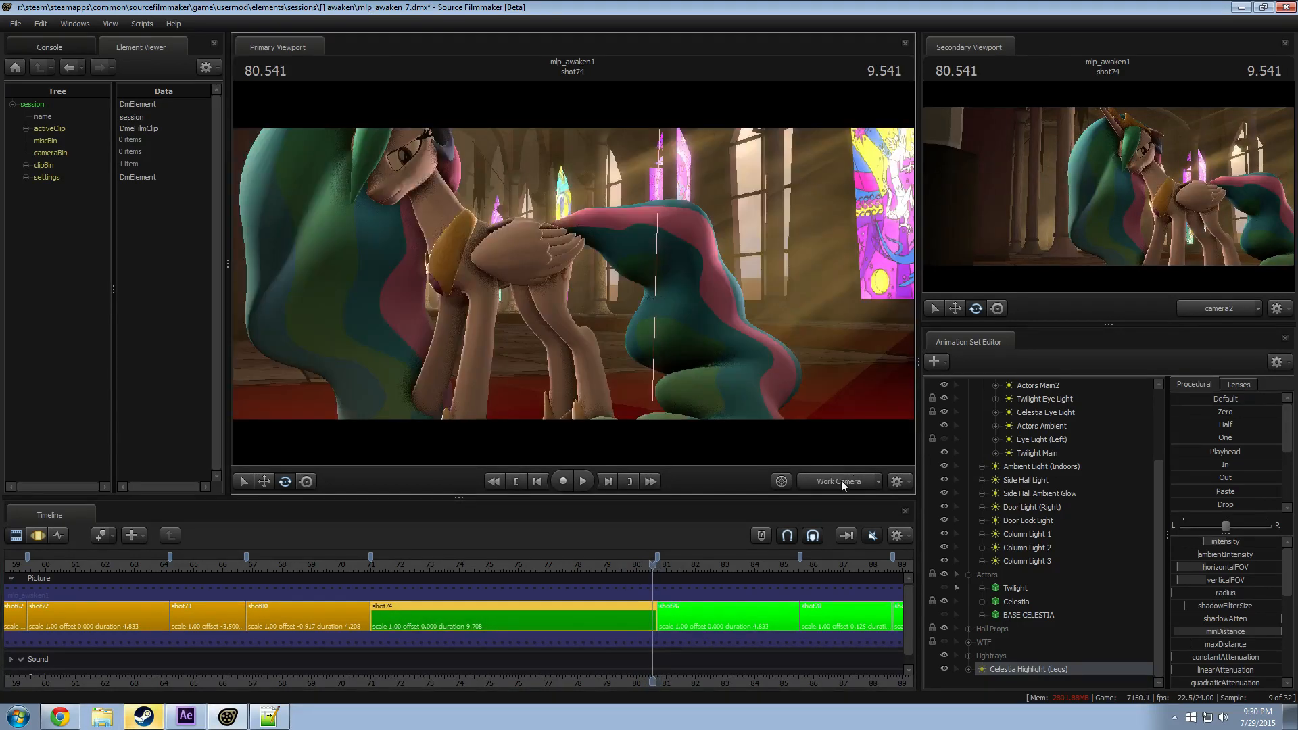
Step: Move the Celestia Highlight (Legs) light sideways in the Motion Editor at 80.541 until Celestia's legs come into its view
{"action": "key", "text": "ctrl+2"}
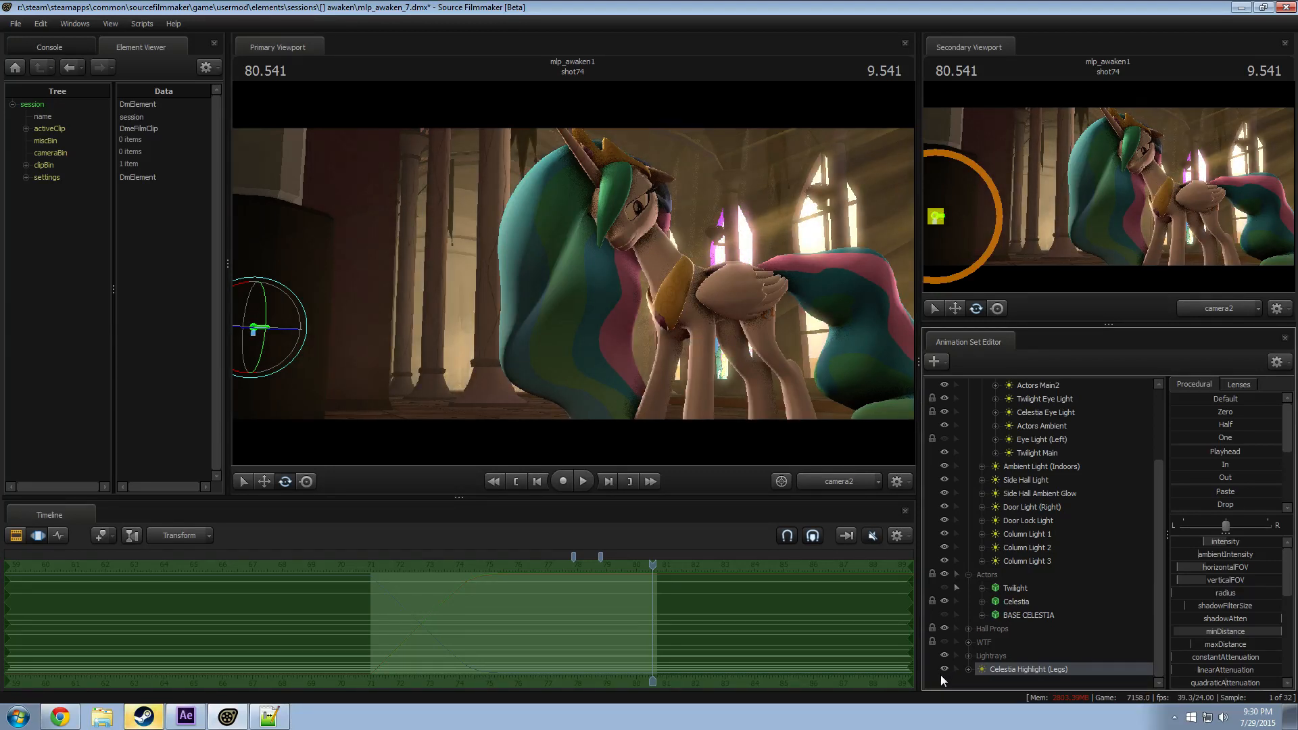
{"action": "left_click_drag", "start_coordinate": [1013, 668], "coordinate": [655, 365]}
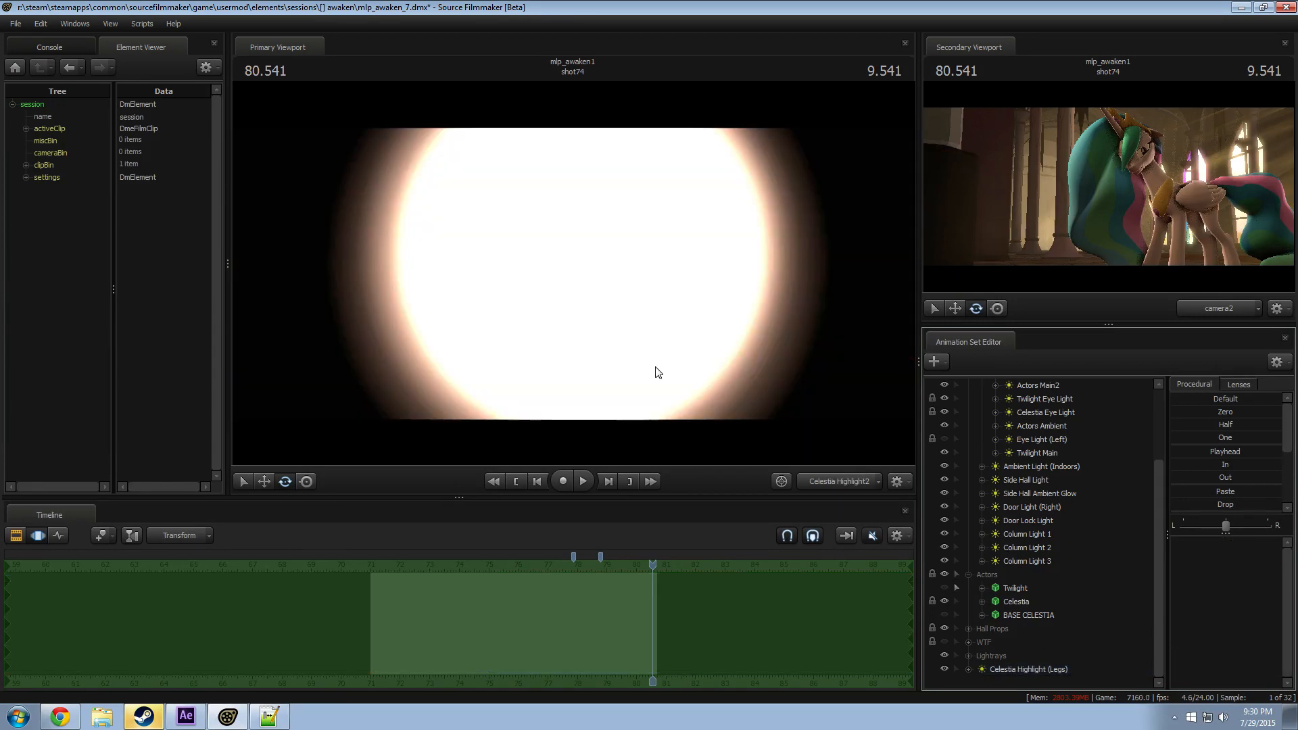
{"action": "left_click", "coordinate": [669, 354]}
{"action": "key", "text": "F2"}
{"action": "key", "text": "F3"}
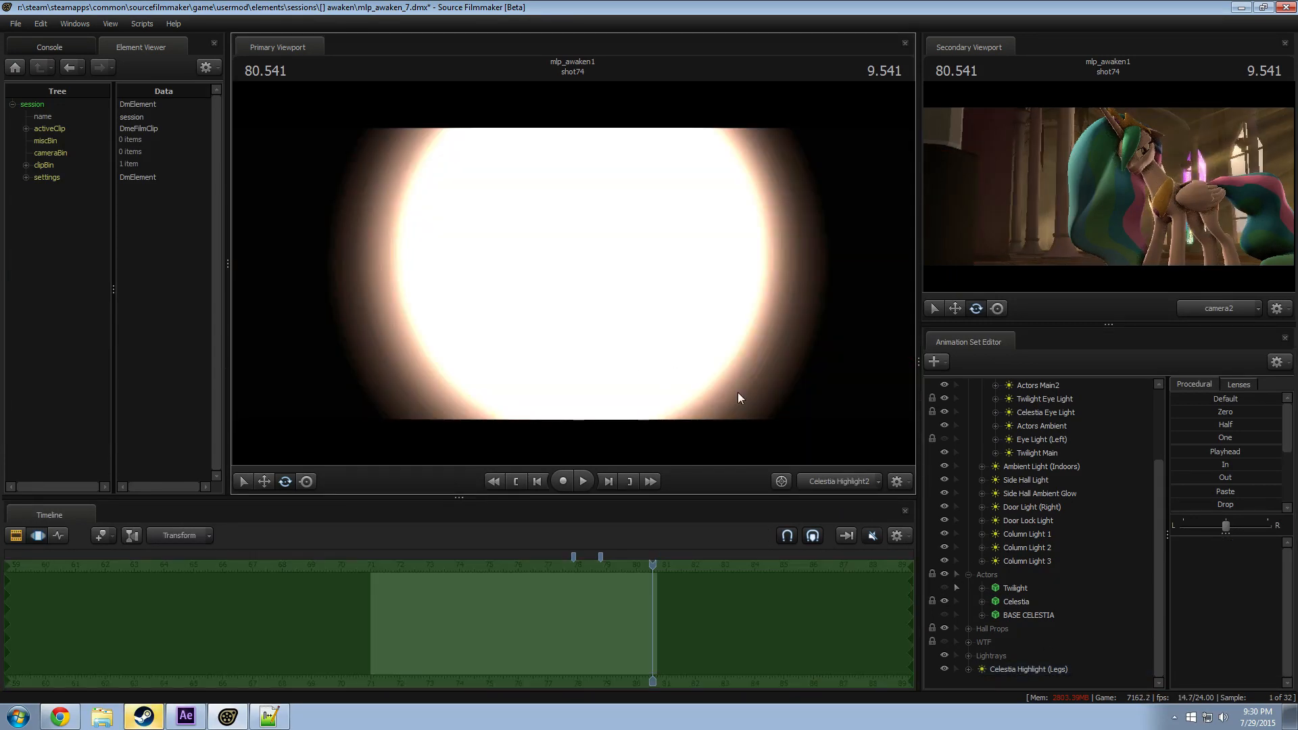
{"action": "key", "text": "F2"}
{"action": "key", "text": "F3"}
{"action": "left_click", "coordinate": [994, 669]}
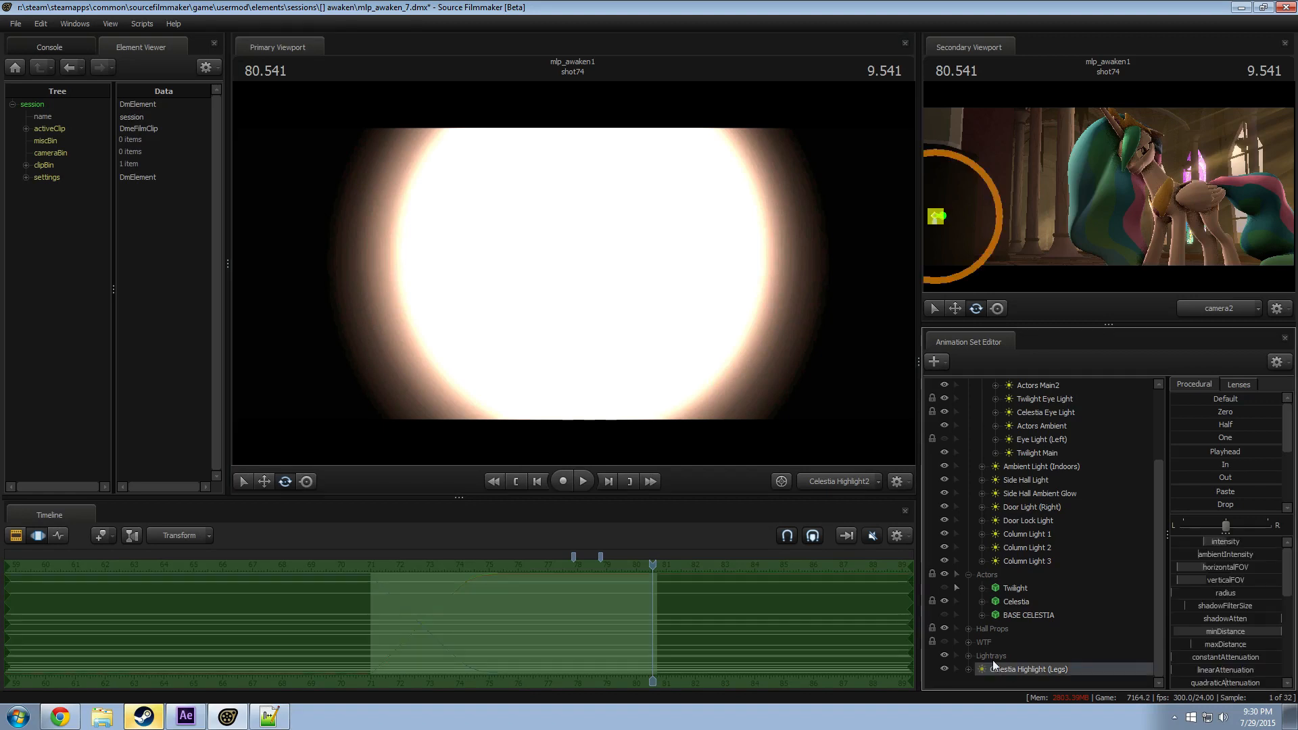
{"action": "key", "text": "a"}
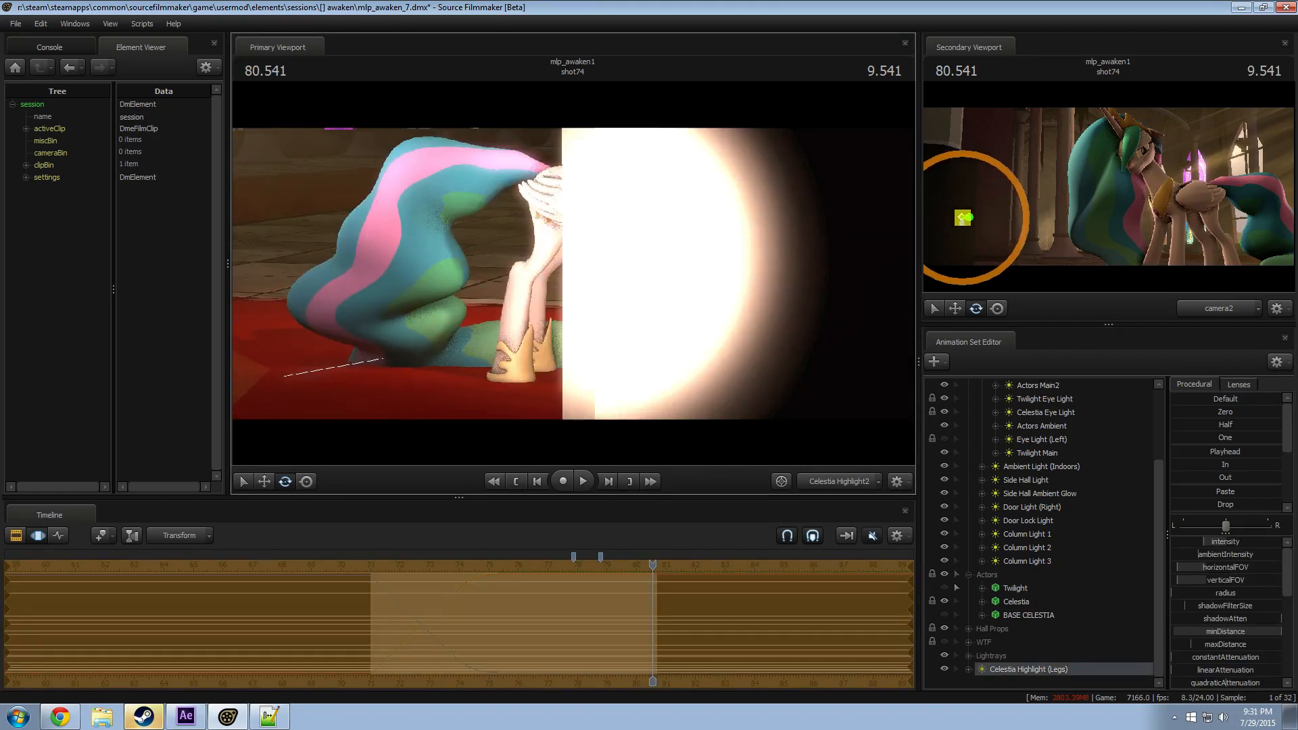
{"action": "key", "text": "a"}
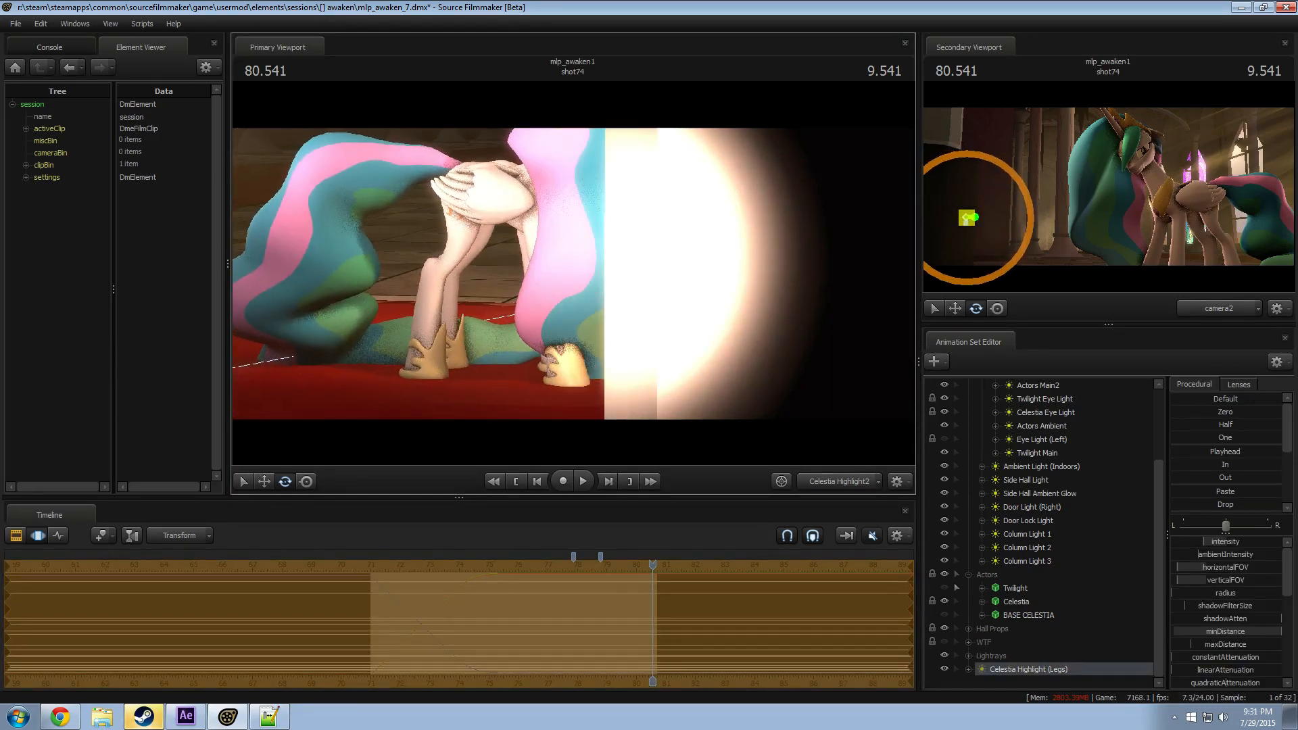
{"action": "key", "text": "a"}
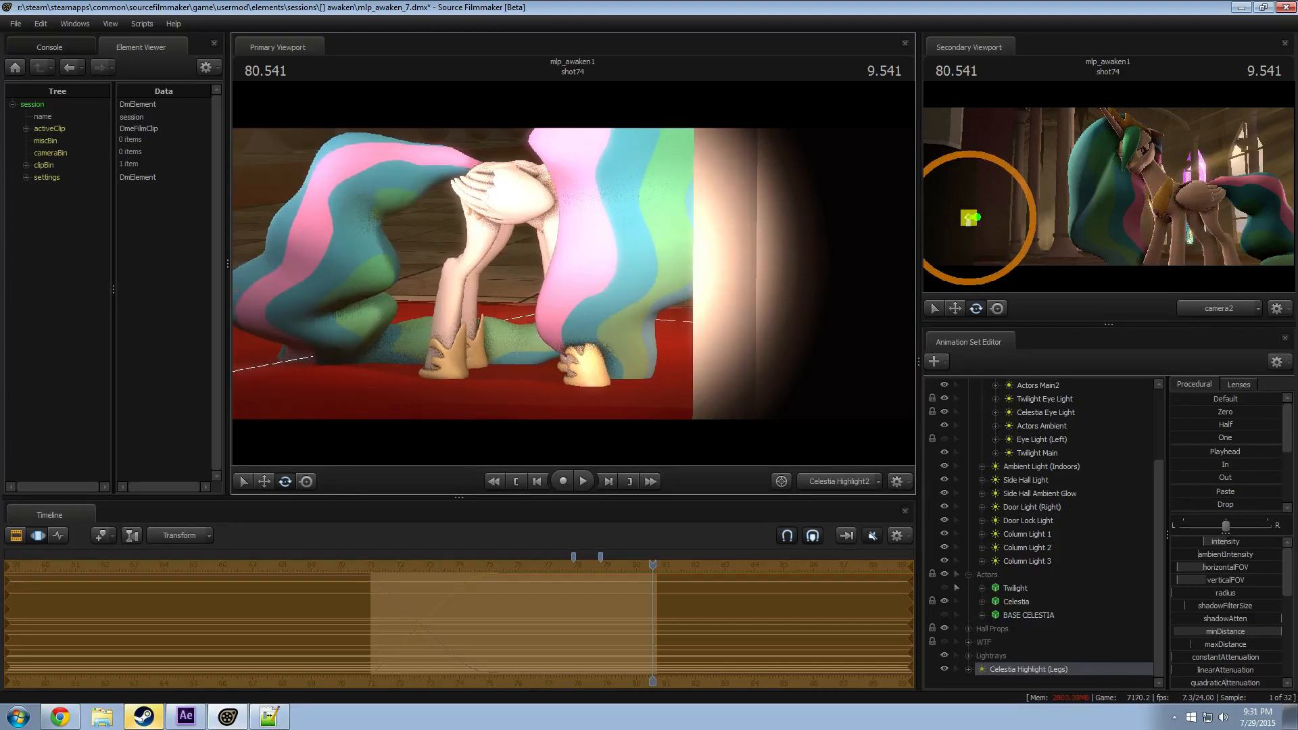
{"action": "key", "text": "F2"}
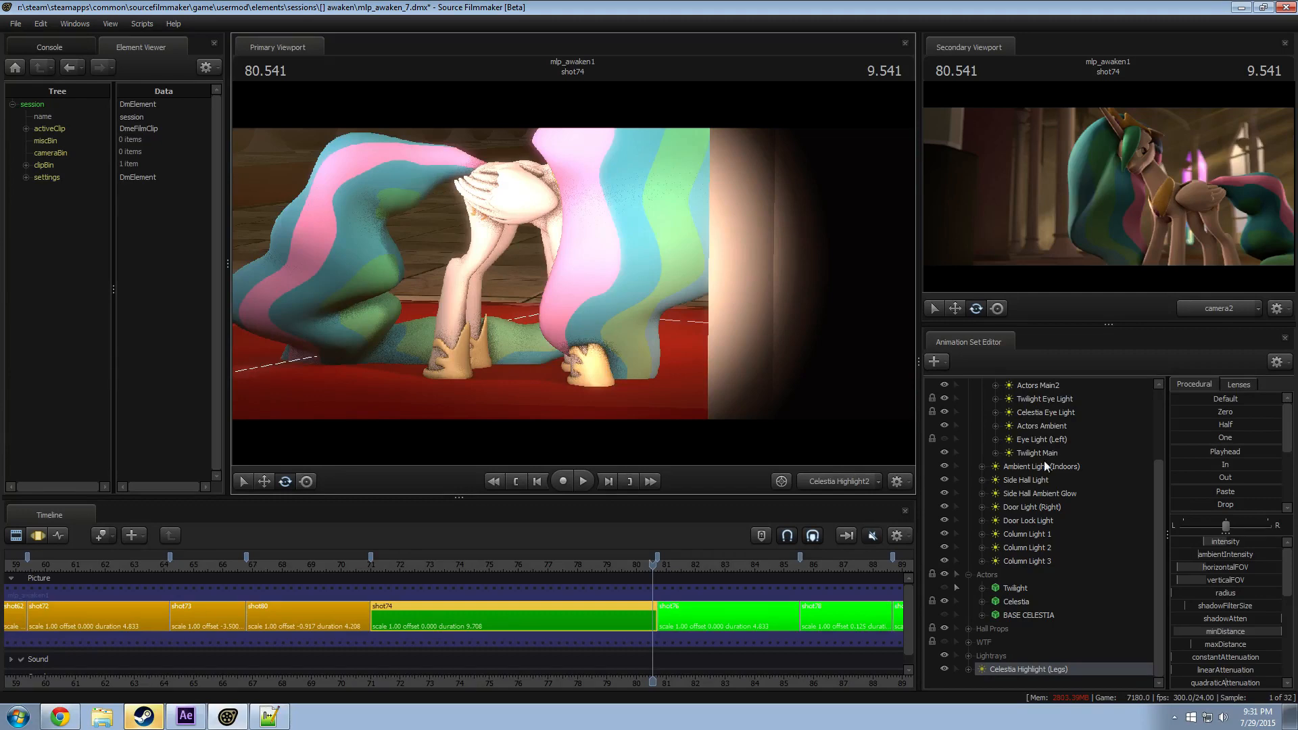
Step: Set the Motion Editor time selection to run from 80.541 onward, with a falloff beginning at about 75.4
{"action": "left_click_drag", "start_coordinate": [597, 568], "coordinate": [1092, 559]}
{"action": "key", "text": "F4"}
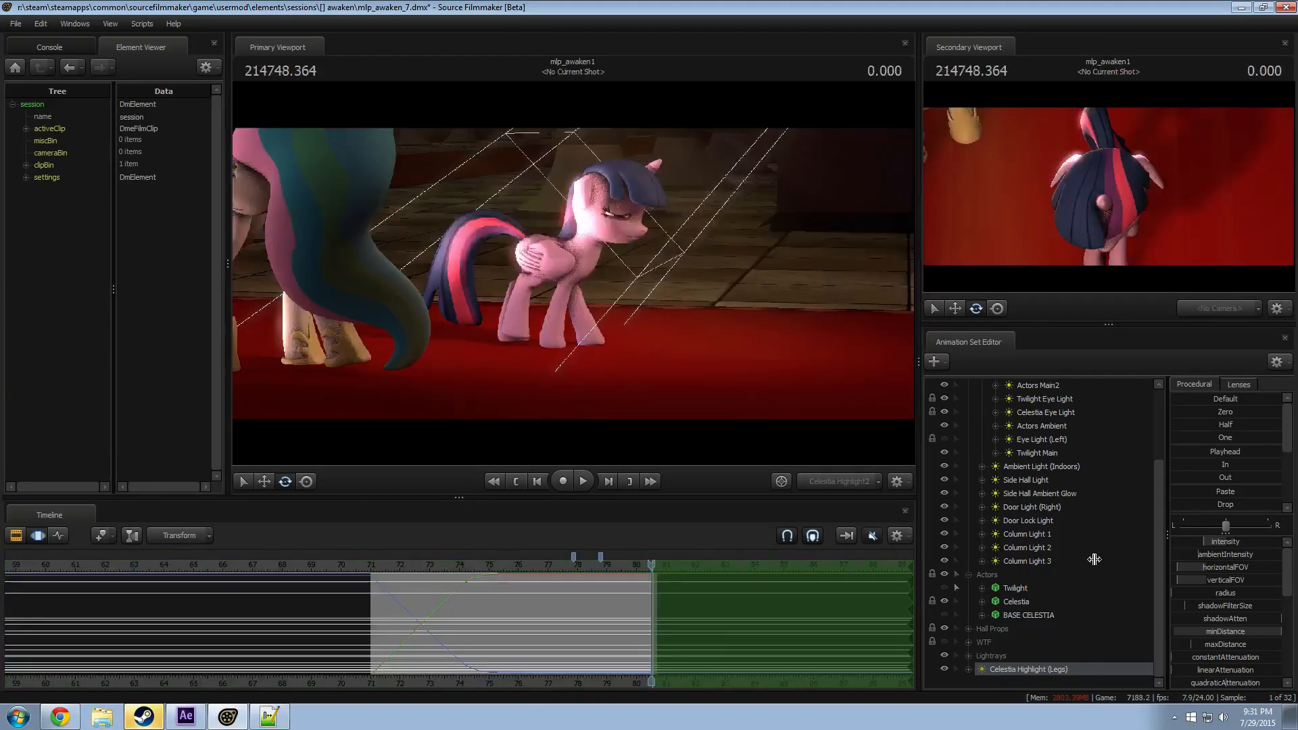
{"action": "left_click_drag", "start_coordinate": [653, 611], "coordinate": [503, 612]}
{"action": "scroll", "coordinate": [1077, 548], "scroll_direction": "up", "scroll_amount": 2}
{"action": "scroll", "coordinate": [1077, 549], "scroll_direction": "up", "scroll_amount": 1}
{"action": "scroll", "coordinate": [1075, 556], "scroll_direction": "down", "scroll_amount": 3}
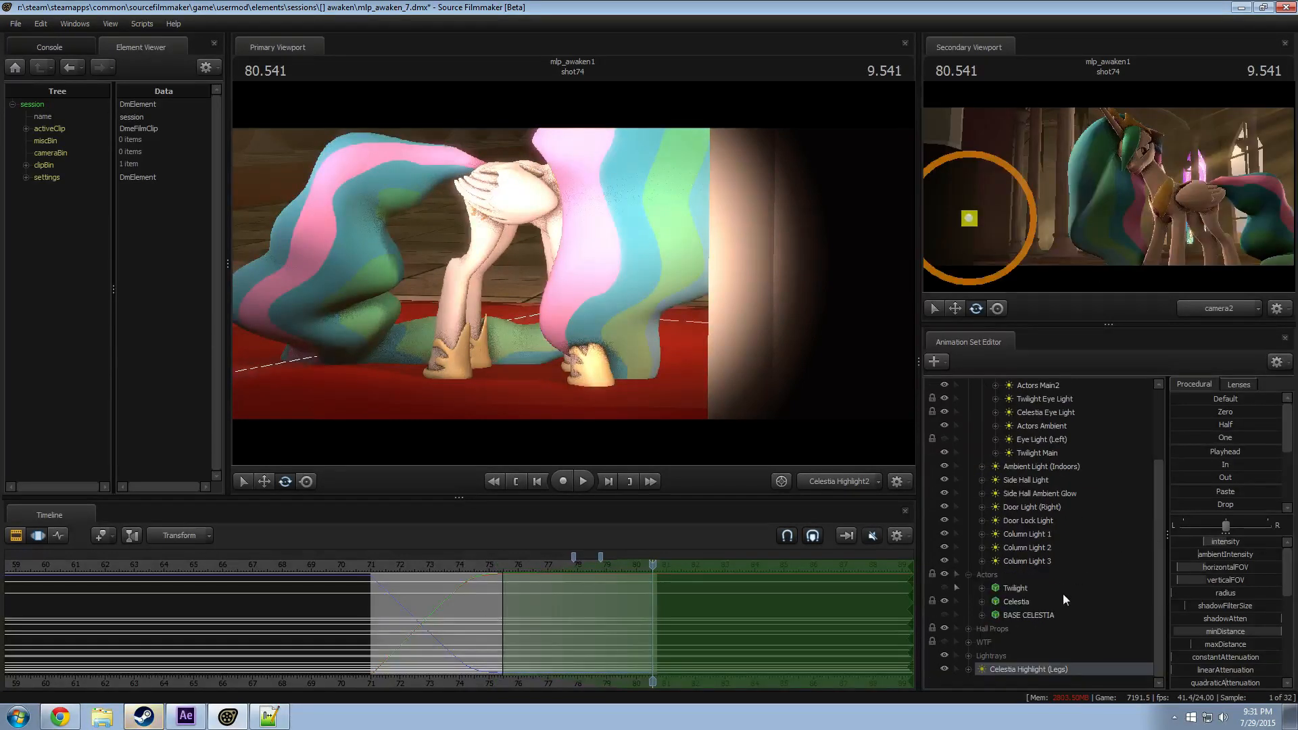
Step: Move the Celestia Highlight (Legs) light into the Actor Lights group
{"action": "right_click", "coordinate": [1011, 669]}
{"action": "left_click_drag", "start_coordinate": [1011, 670], "coordinate": [1049, 460]}
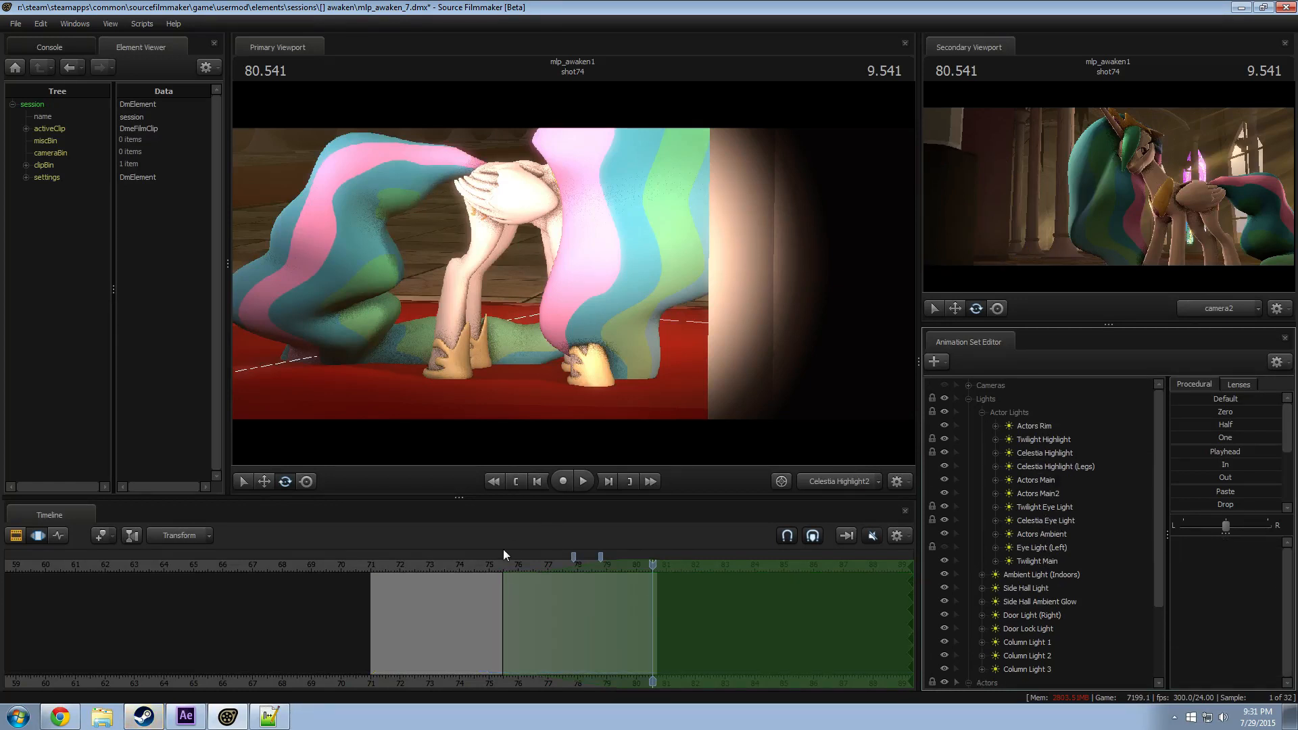
Step: At 76.666, toggle Twilight Main, Actors Main2, Actors Main and Celestia Highlight off and on to examine each light's effect
{"action": "left_click_drag", "start_coordinate": [503, 566], "coordinate": [538, 564]}
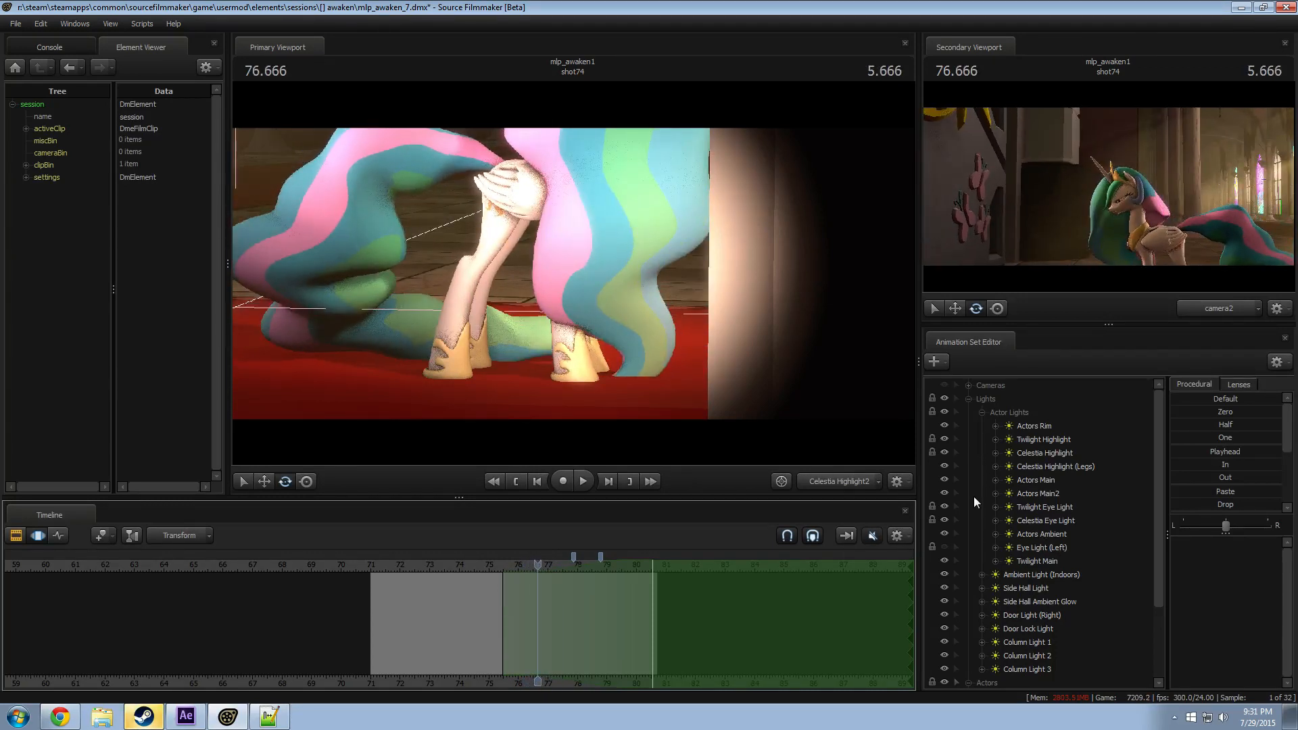
{"action": "left_click", "coordinate": [944, 560]}
{"action": "left_click", "coordinate": [945, 560]}
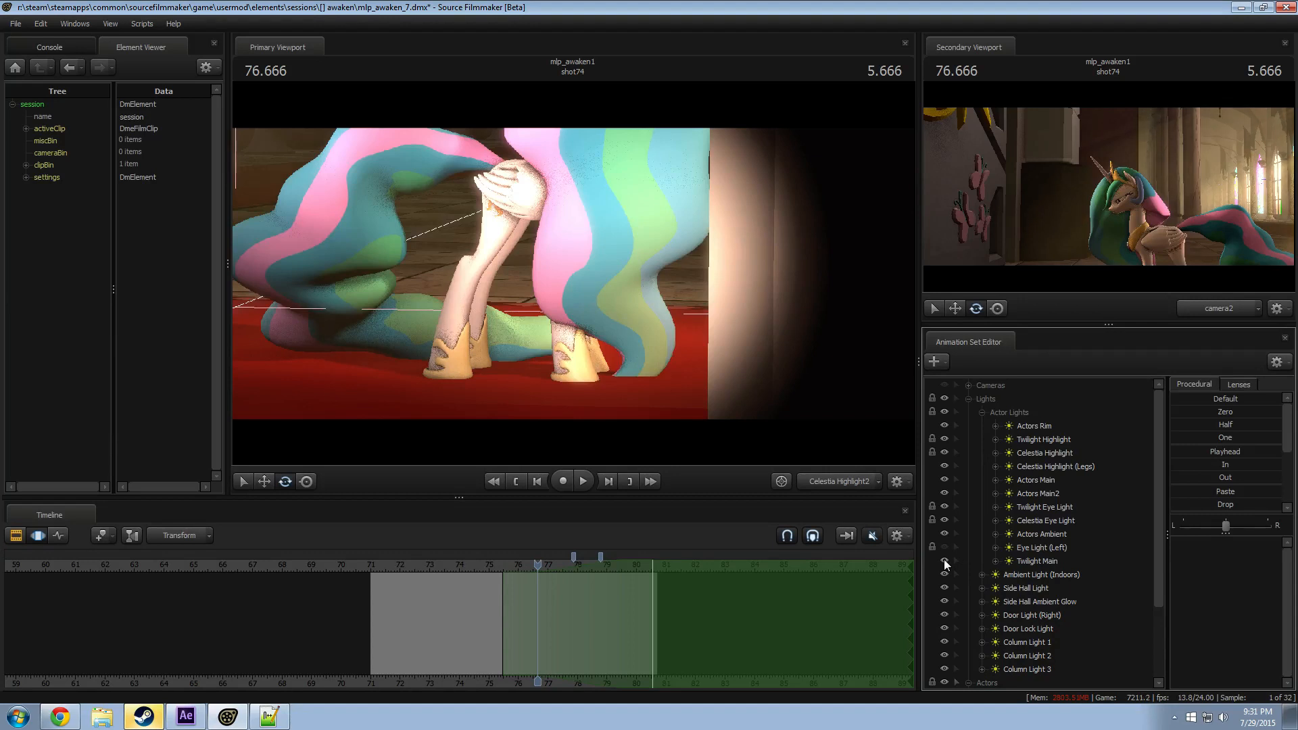
{"action": "left_click", "coordinate": [943, 492]}
{"action": "left_click", "coordinate": [944, 492]}
{"action": "left_click", "coordinate": [944, 478]}
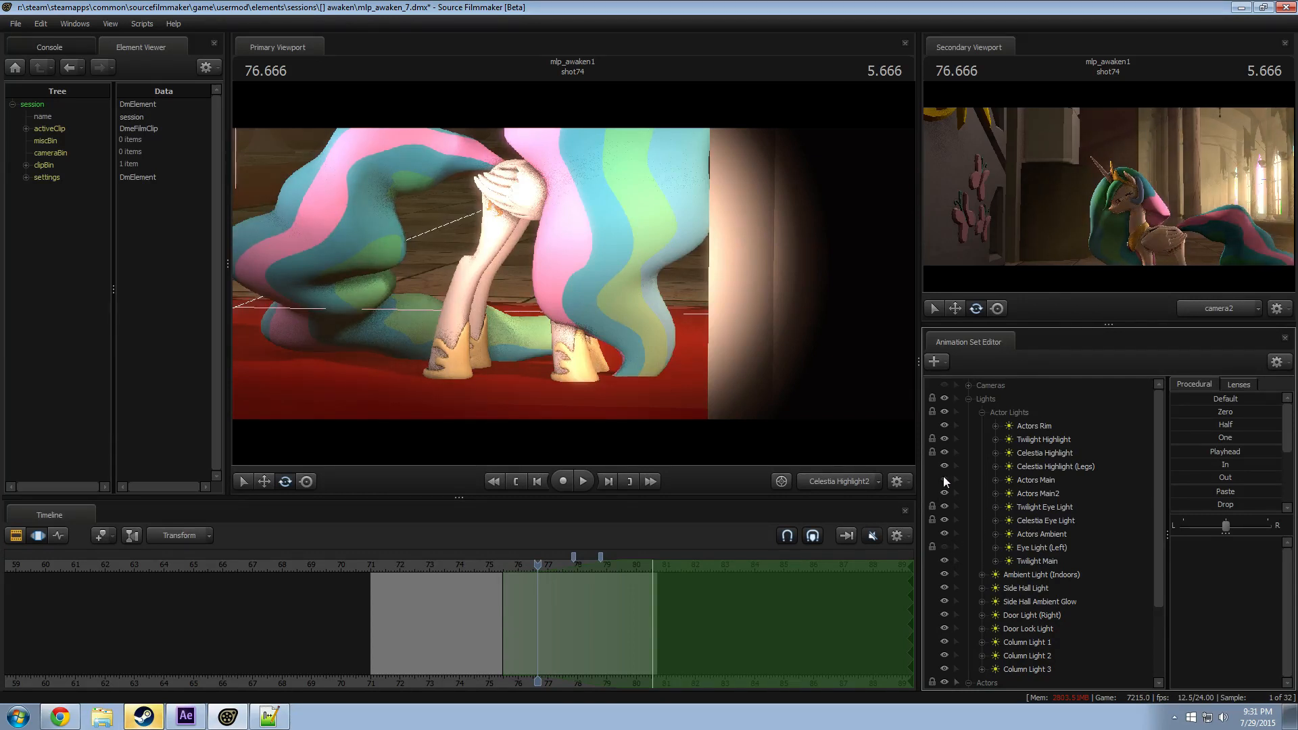
{"action": "left_click", "coordinate": [943, 478]}
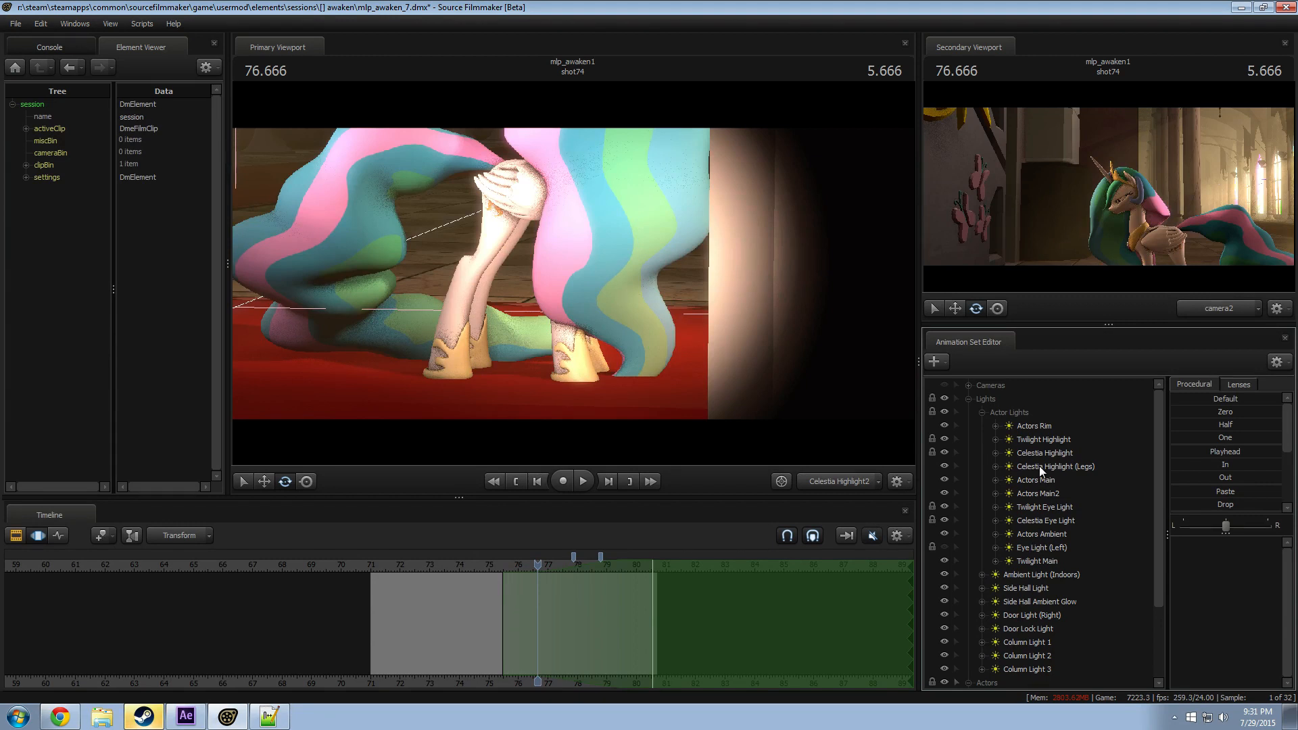
{"action": "left_click", "coordinate": [943, 451]}
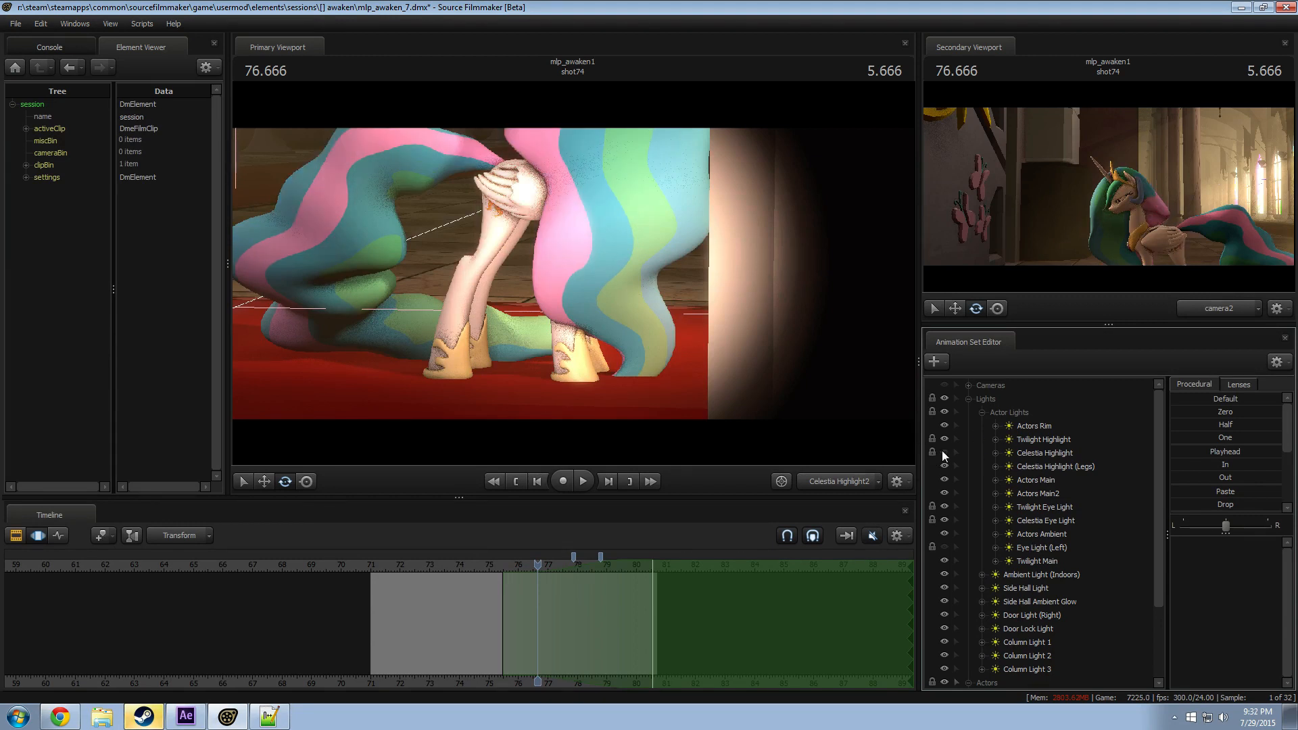
{"action": "left_click", "coordinate": [943, 451]}
Step: Look through the Celestia Highlight light and shift it sideways at 80.583, re-aiming it at Celestia
{"action": "left_click", "coordinate": [1063, 453]}
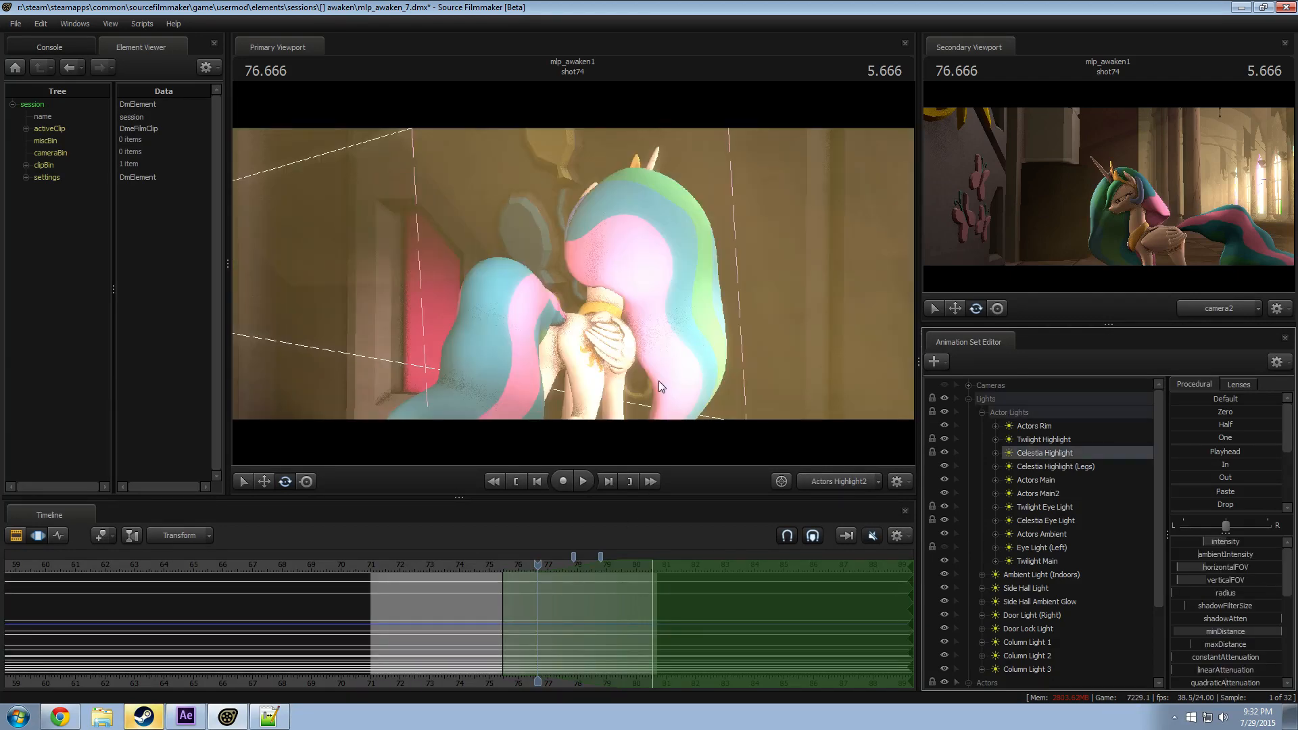
{"action": "left_click", "coordinate": [658, 380]}
{"action": "left_click_drag", "start_coordinate": [544, 560], "coordinate": [654, 562]}
{"action": "left_click_drag", "start_coordinate": [654, 379], "coordinate": [836, 454]}
{"action": "key", "text": "a"}
{"action": "key", "text": "a"}
{"action": "key", "text": "a"}
{"action": "key", "text": "a"}
{"action": "left_click_drag", "start_coordinate": [567, 302], "coordinate": [565, 276]}
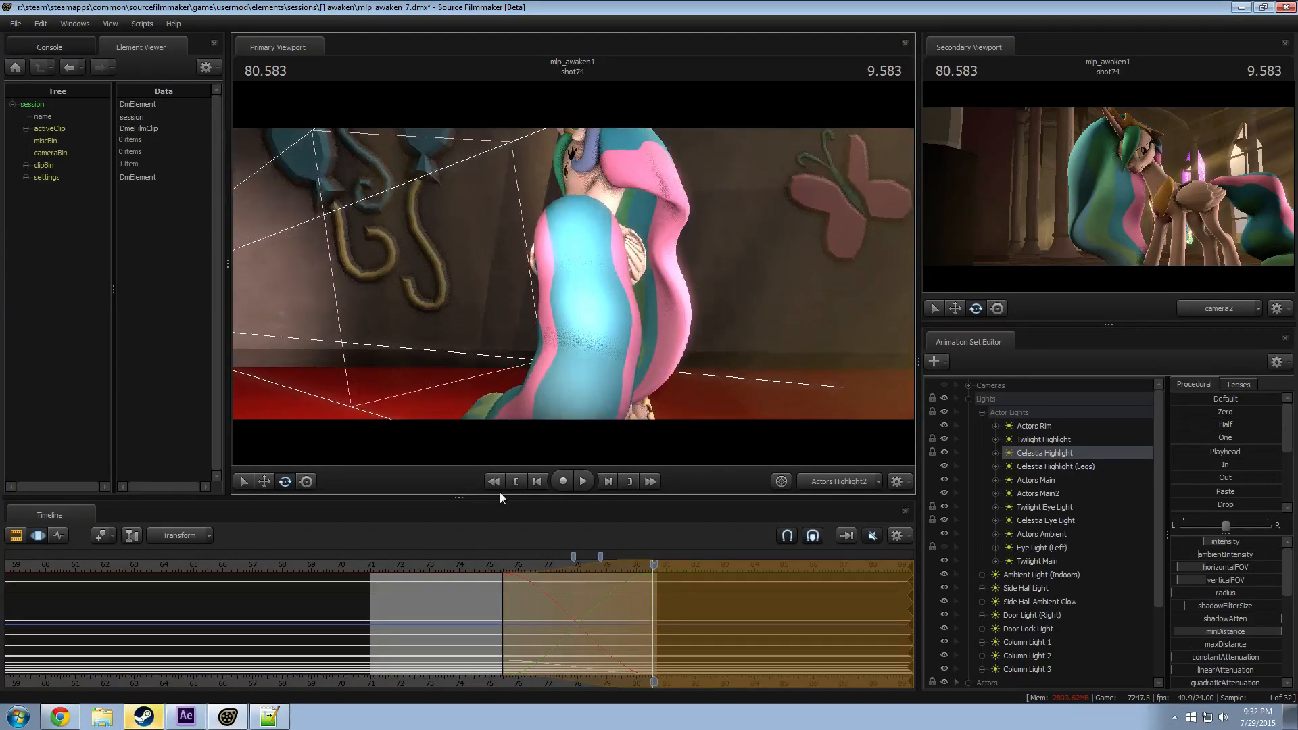
Step: Play shot74 through camera2 in the primary viewport from about 73.4, with the secondary viewport closed
{"action": "left_click_drag", "start_coordinate": [486, 562], "coordinate": [442, 566]}
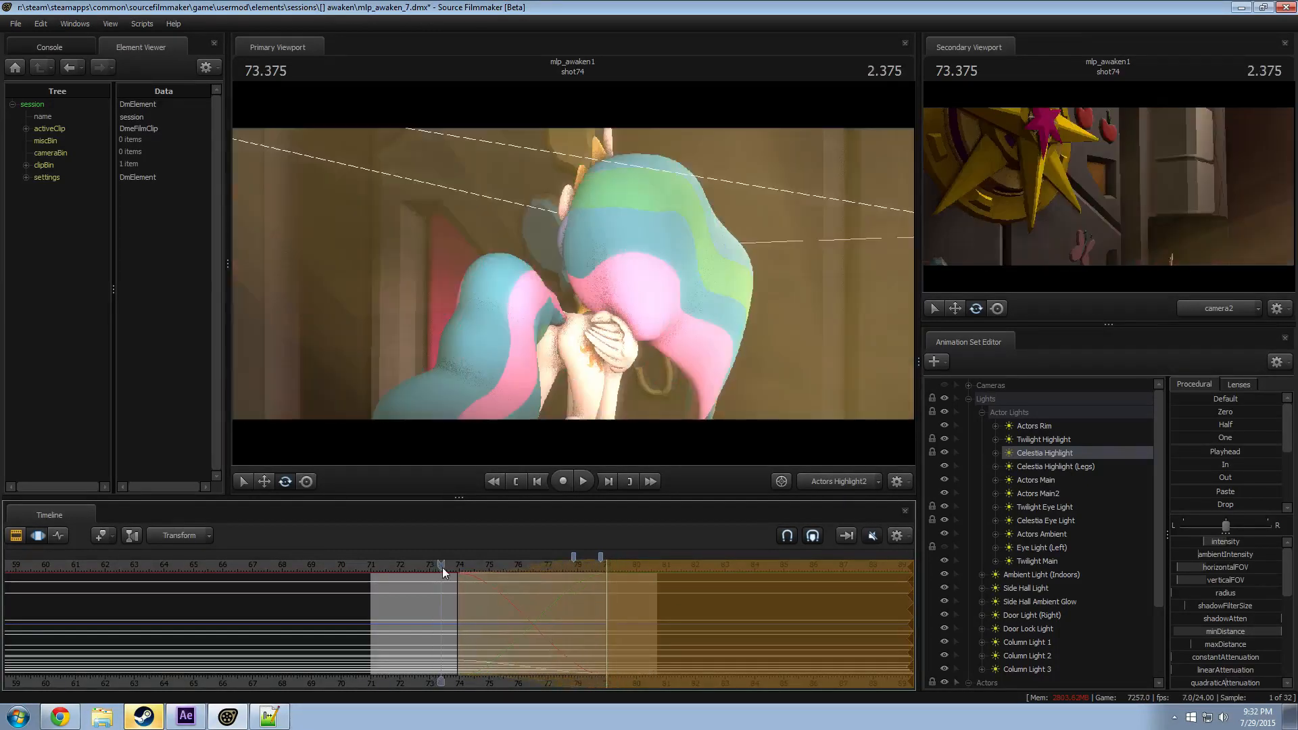
{"action": "key", "text": "space"}
{"action": "left_click", "coordinate": [820, 481]}
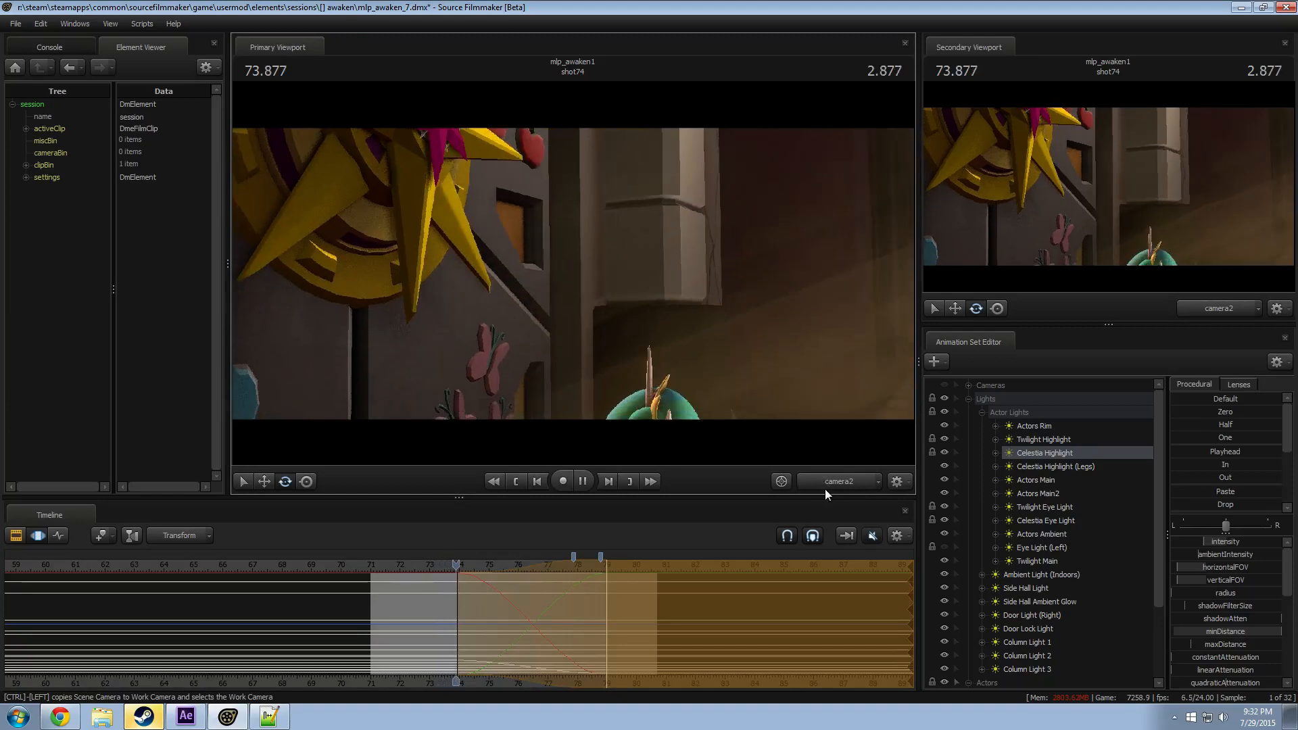
{"action": "key", "text": "space"}
{"action": "left_click", "coordinate": [1283, 44]}
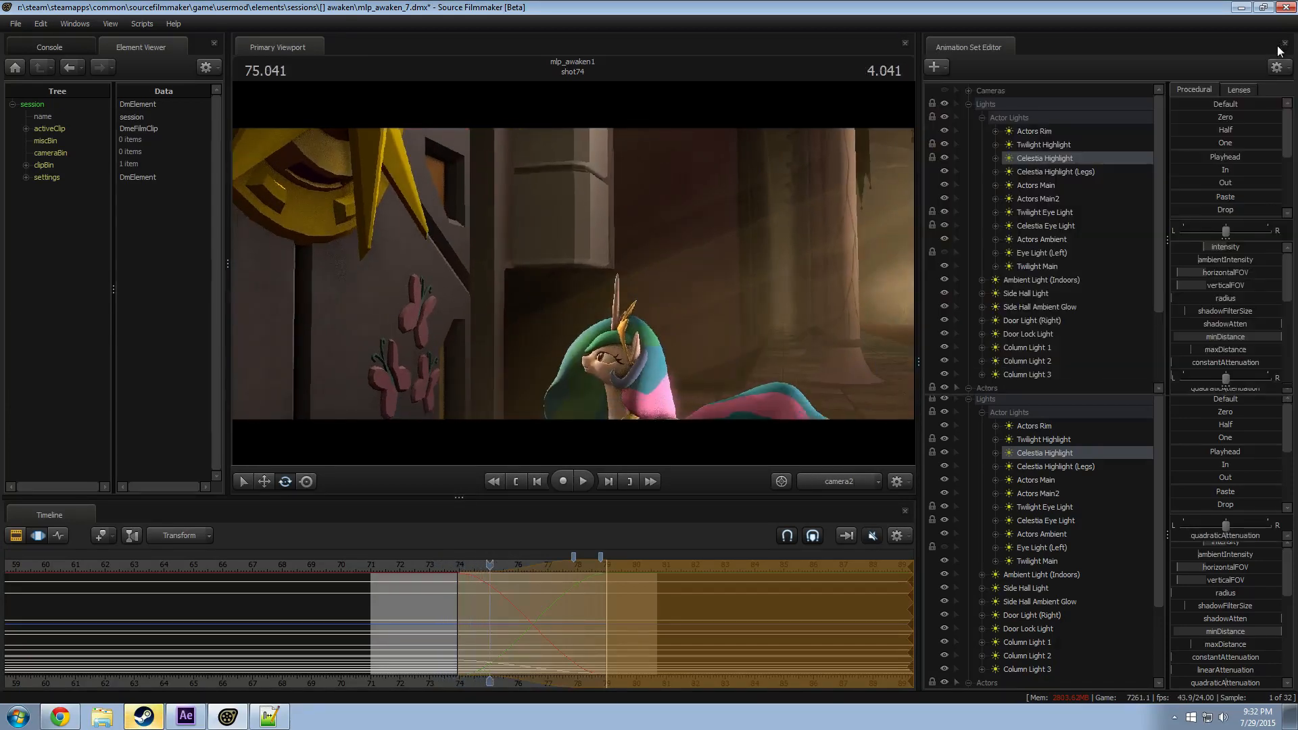
{"action": "key", "text": "space"}
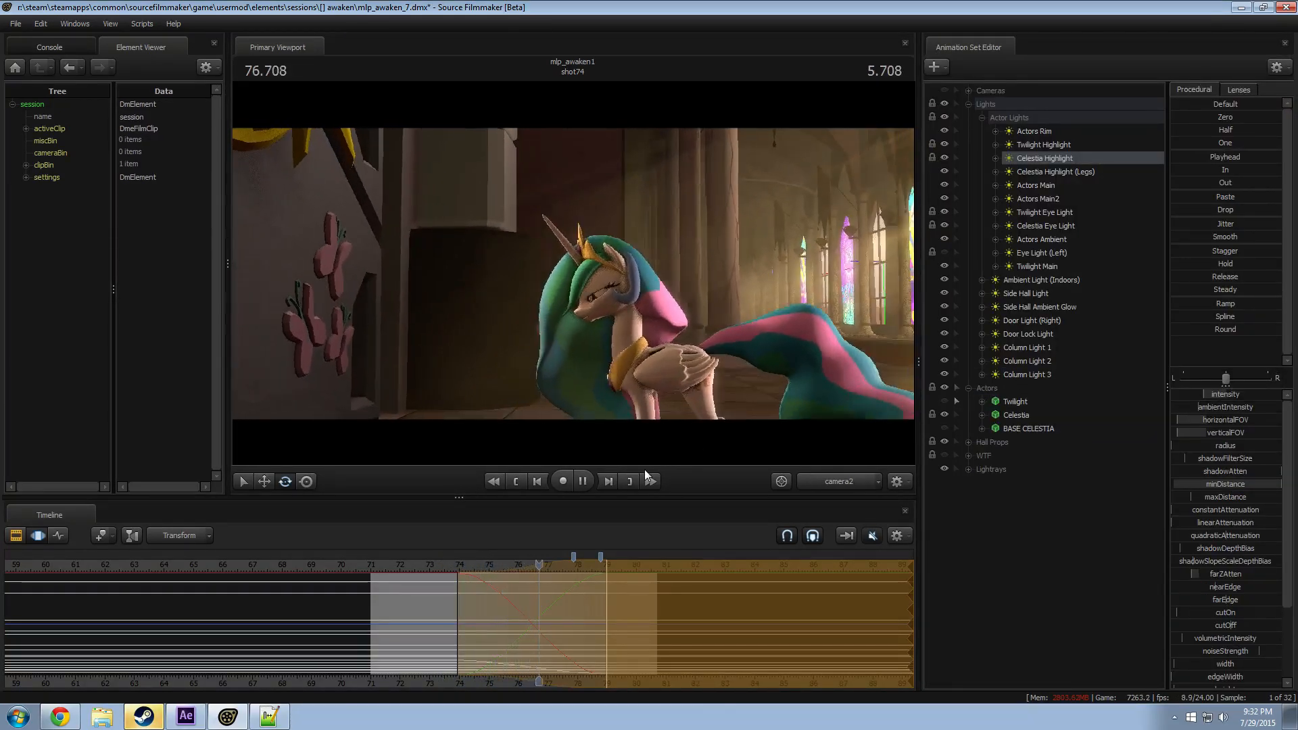
{"action": "key", "text": "space"}
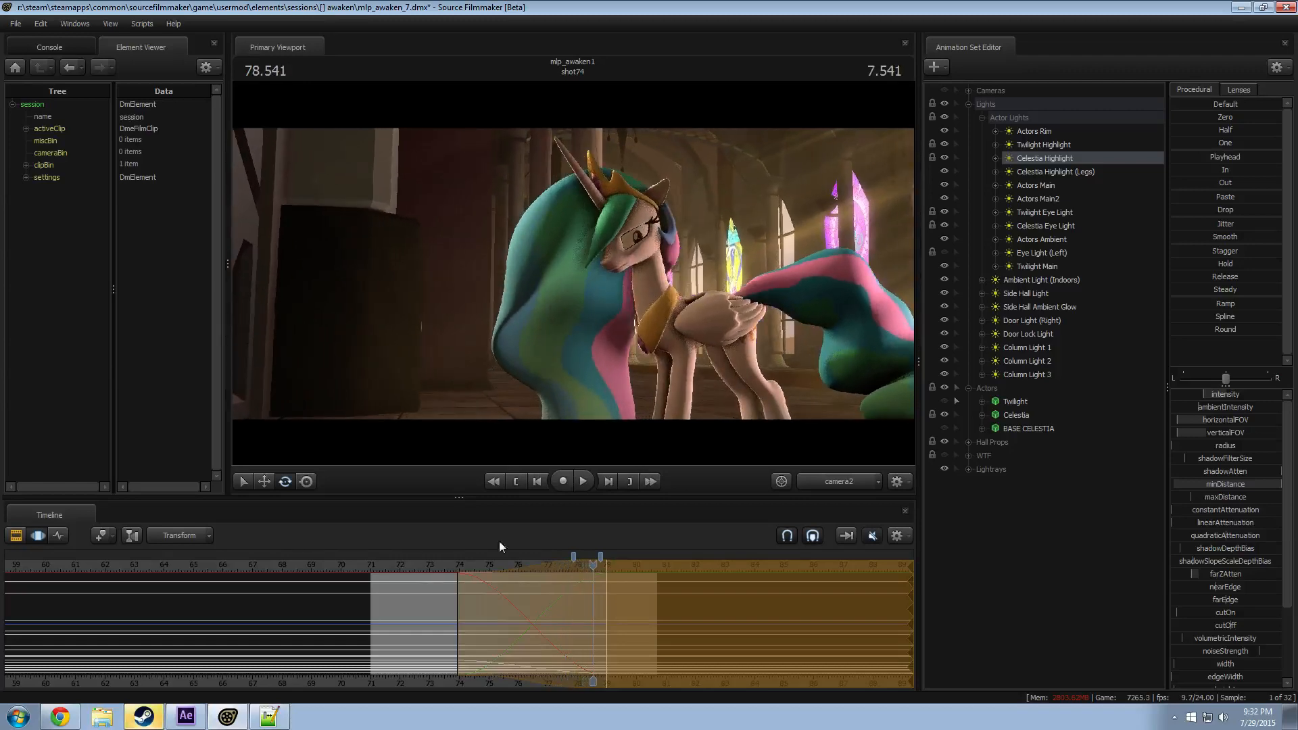
Step: Compare Celestia's lighting around 79.250 with and without the Celestia Highlight light's sideways move, and undo the move
{"action": "left_click_drag", "start_coordinate": [436, 568], "coordinate": [608, 572]}
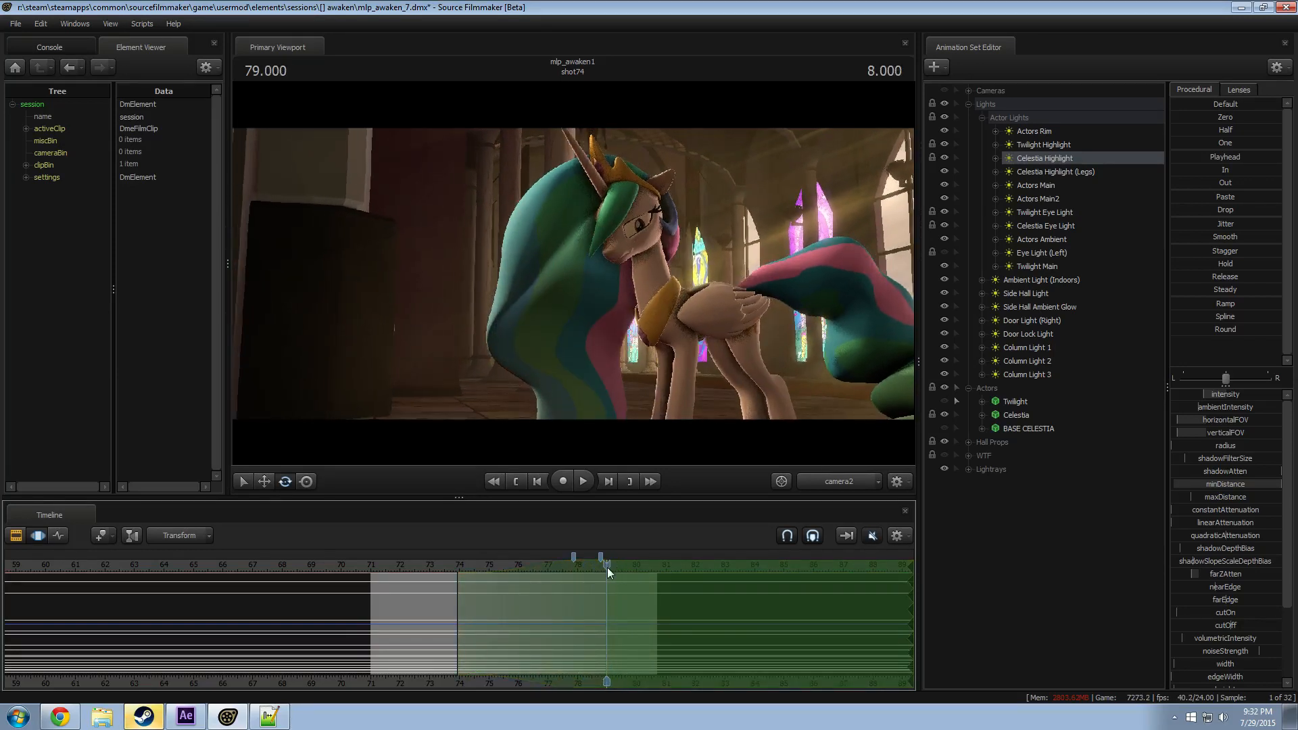
{"action": "key", "text": "ctrl+z"}
{"action": "key", "text": "ctrl+z"}
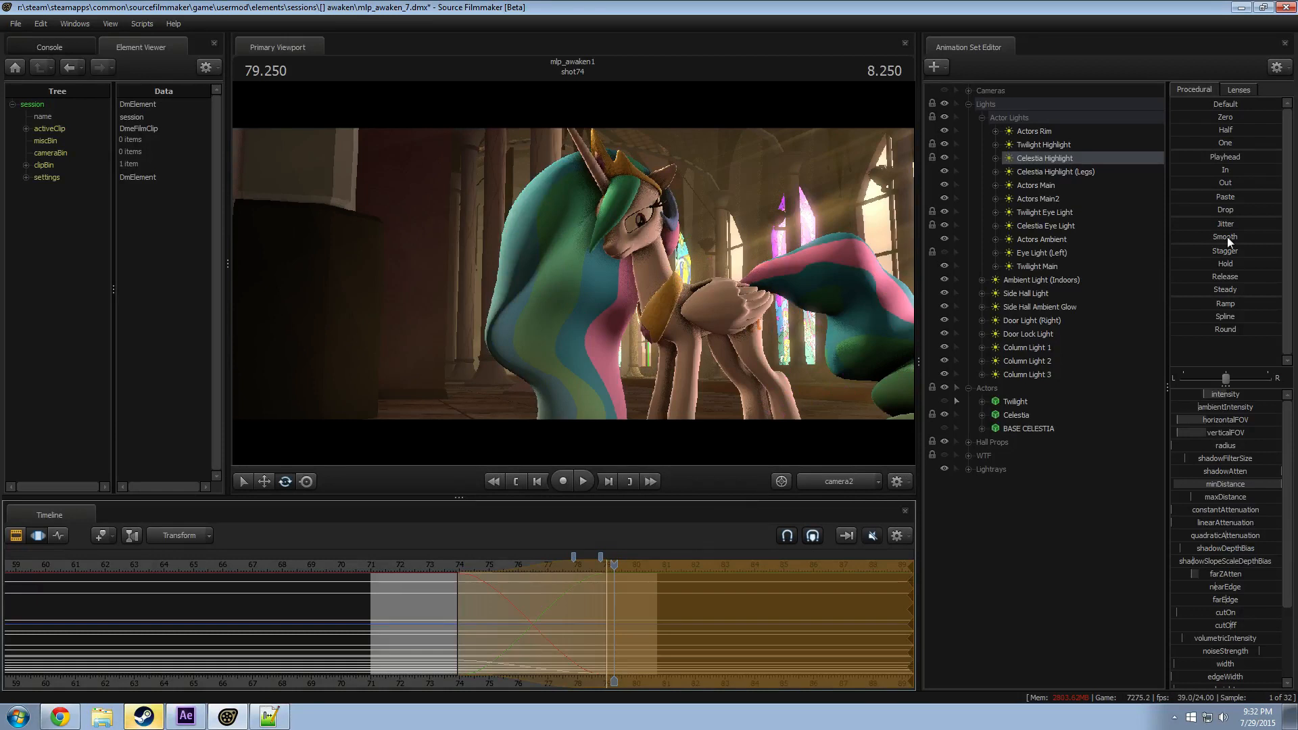
{"action": "left_click_drag", "start_coordinate": [1218, 208], "coordinate": [1281, 208]}
{"action": "key", "text": "F2"}
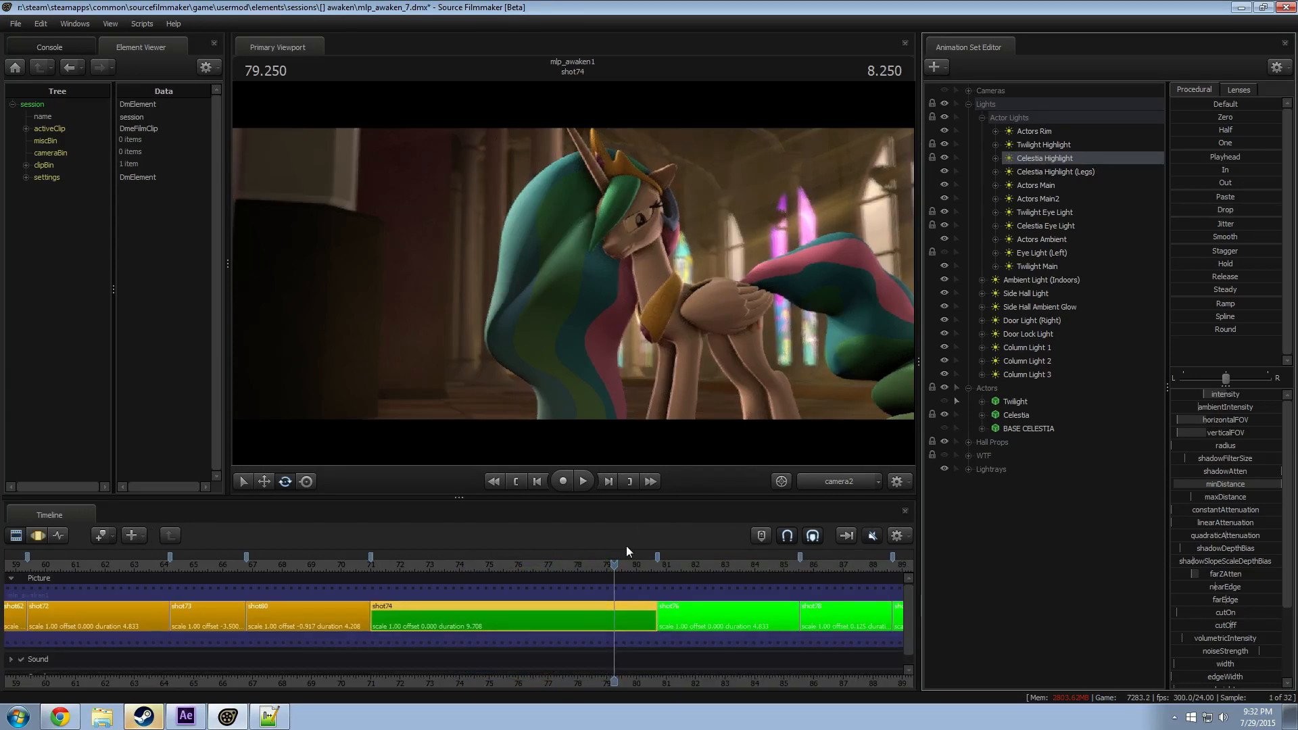
{"action": "key", "text": "F3"}
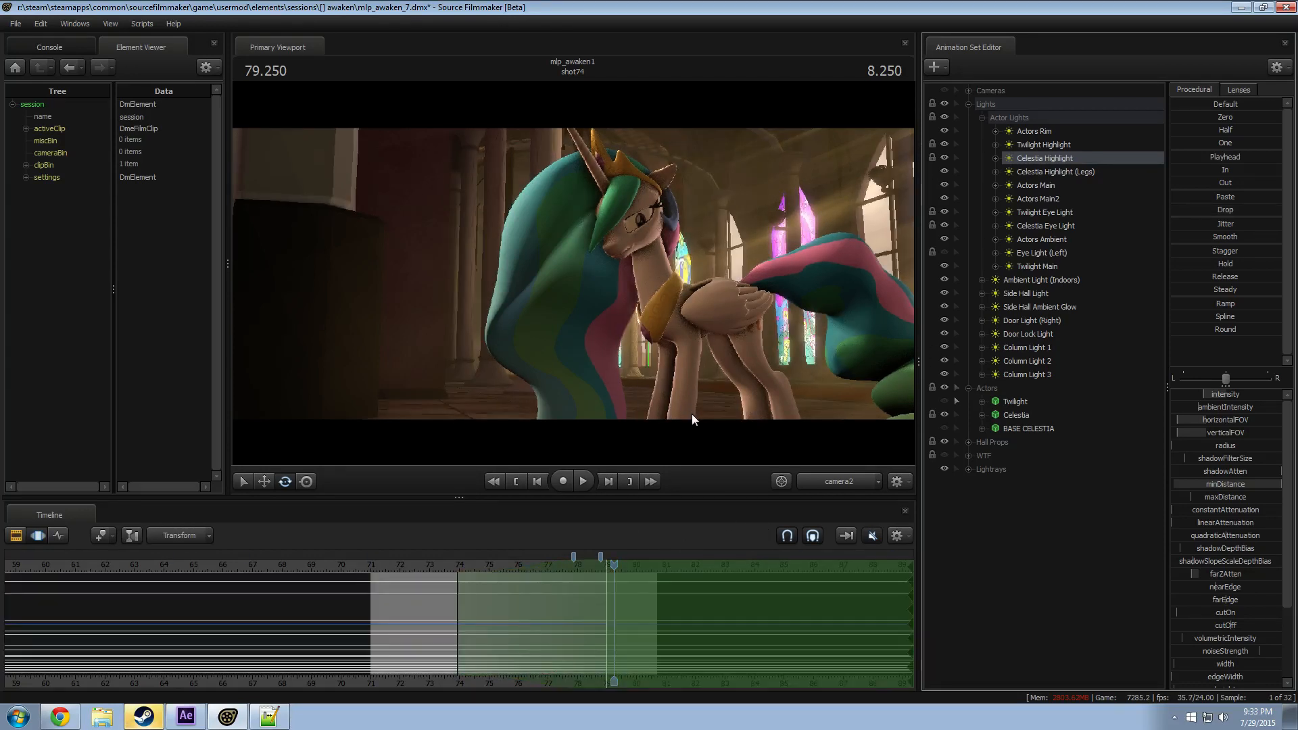
Step: Try raising the Celestia Highlight light's intensity over the selection from 79 onward and play the end of shot74
{"action": "left_click_drag", "start_coordinate": [1206, 389], "coordinate": [1217, 389]}
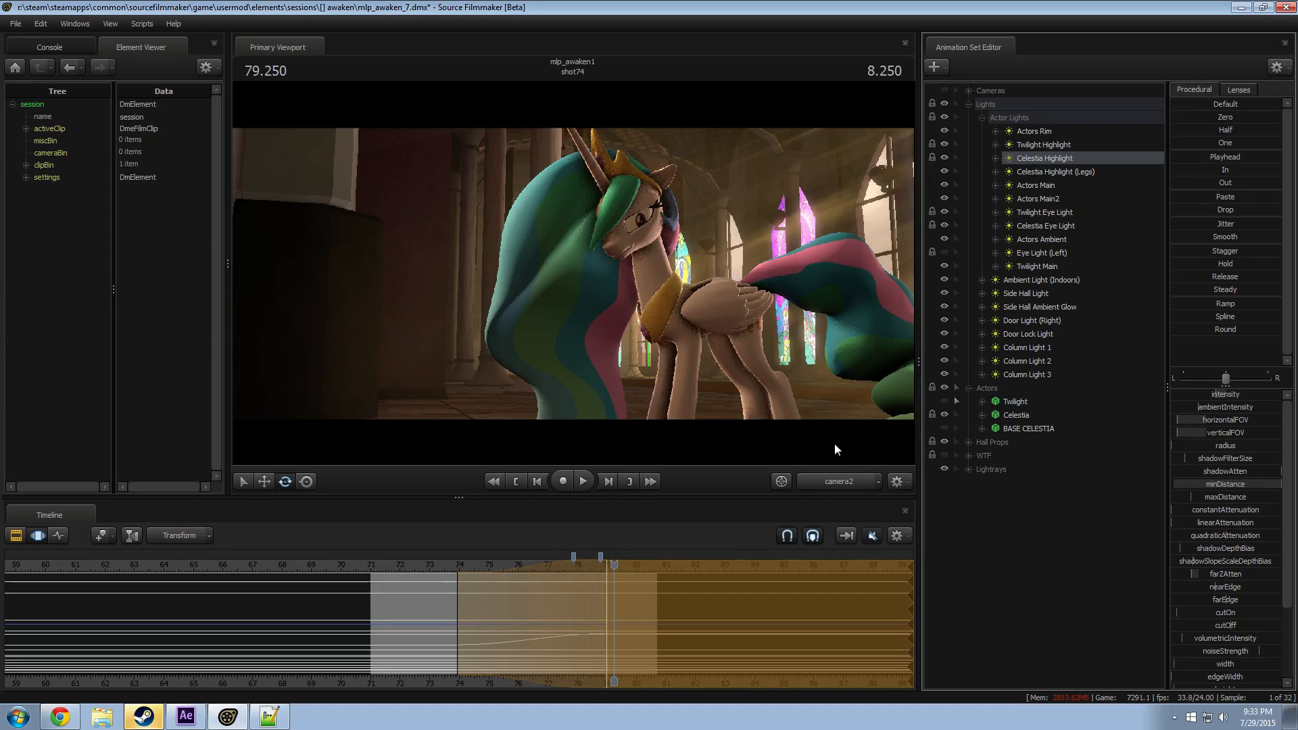
{"action": "left_click_drag", "start_coordinate": [449, 561], "coordinate": [631, 558]}
{"action": "key", "text": "F2"}
{"action": "key", "text": "space"}
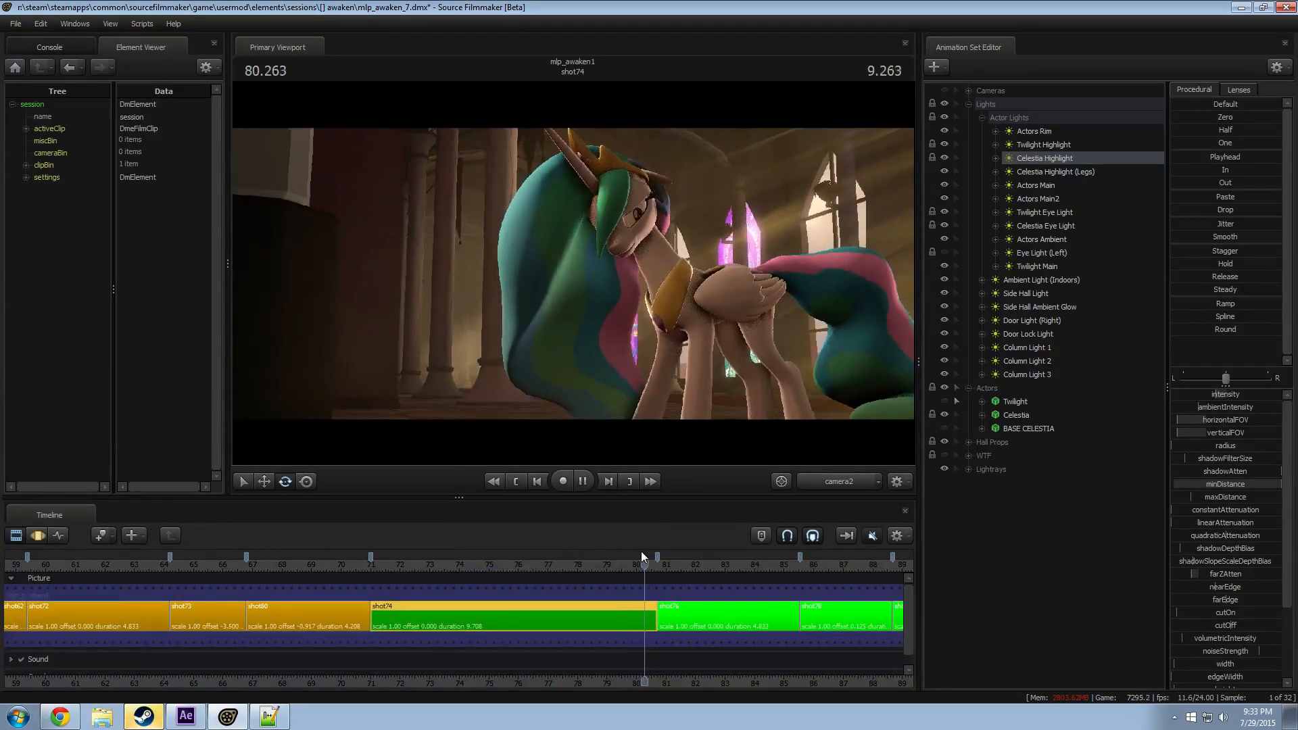
{"action": "key", "text": "space"}
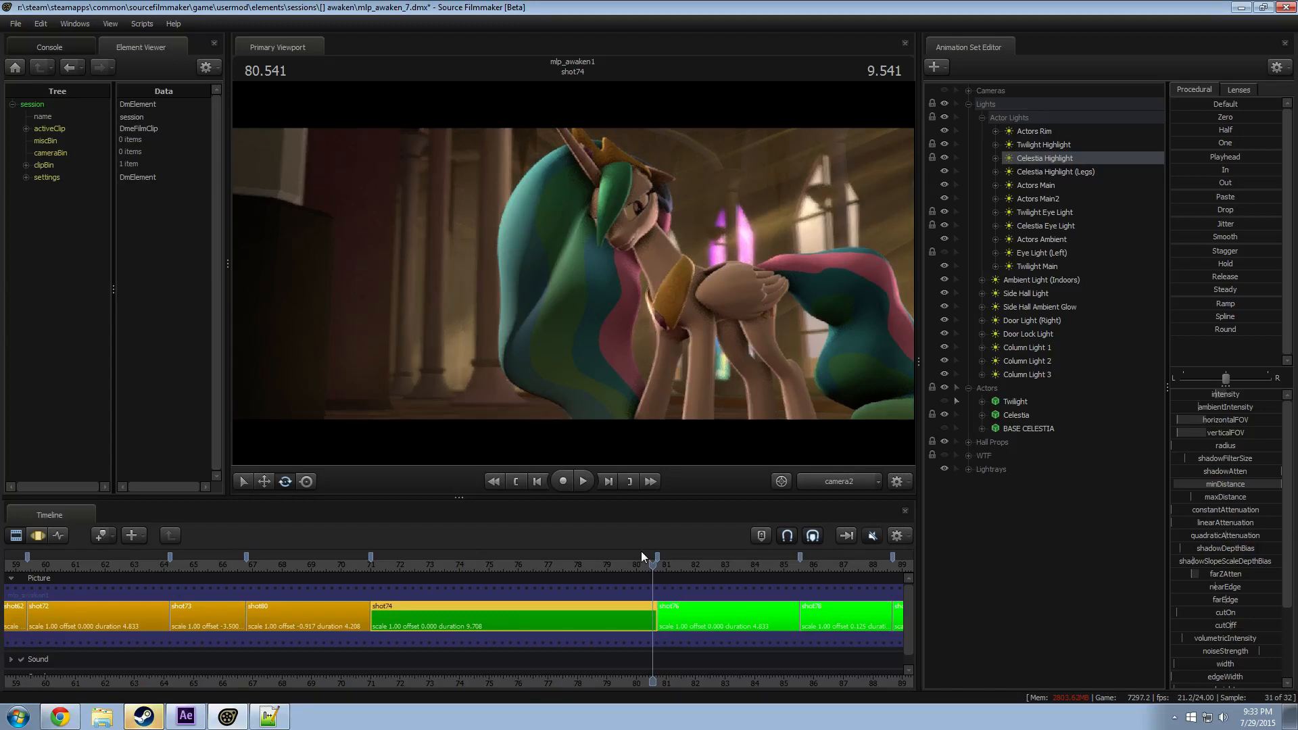
{"action": "key", "text": "F3"}
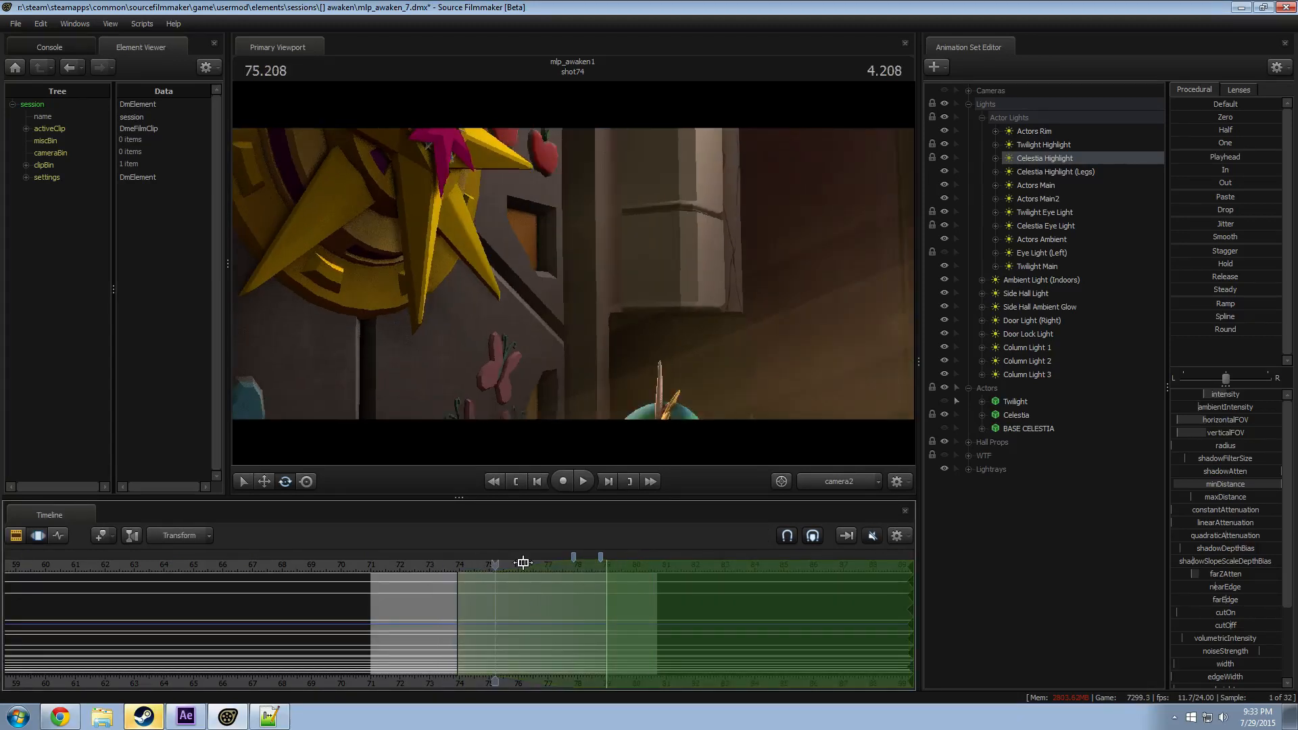
Step: Unhide the Twilight model at 80.500 and check both characters' lighting up to 79.166
{"action": "left_click_drag", "start_coordinate": [523, 563], "coordinate": [651, 566]}
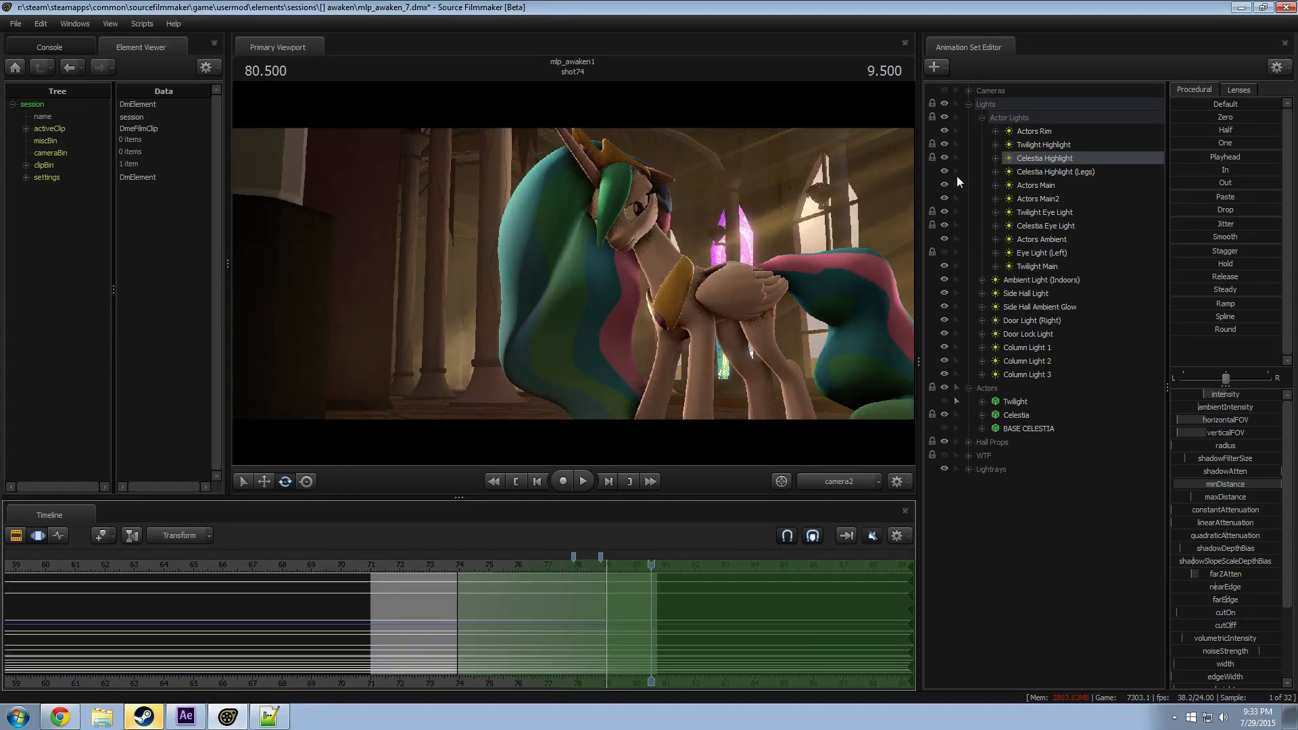
{"action": "left_click", "coordinate": [971, 104]}
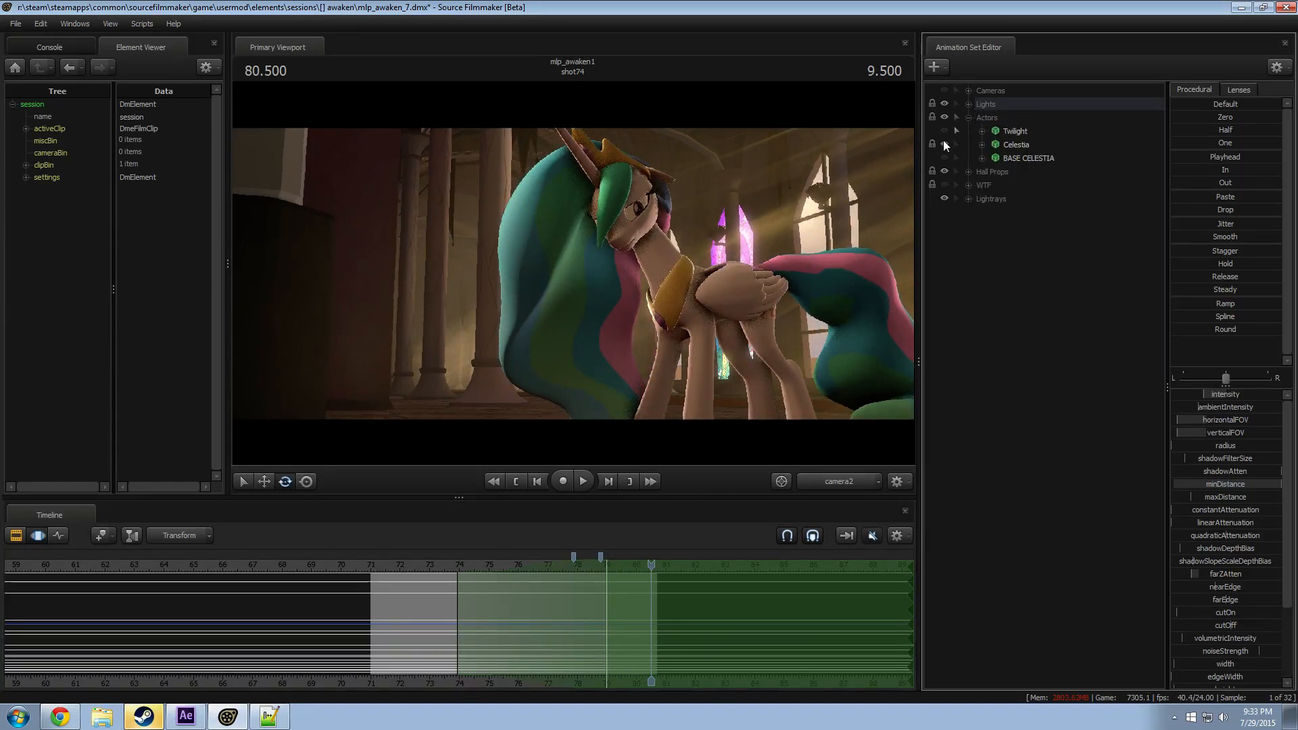
{"action": "left_click", "coordinate": [945, 132]}
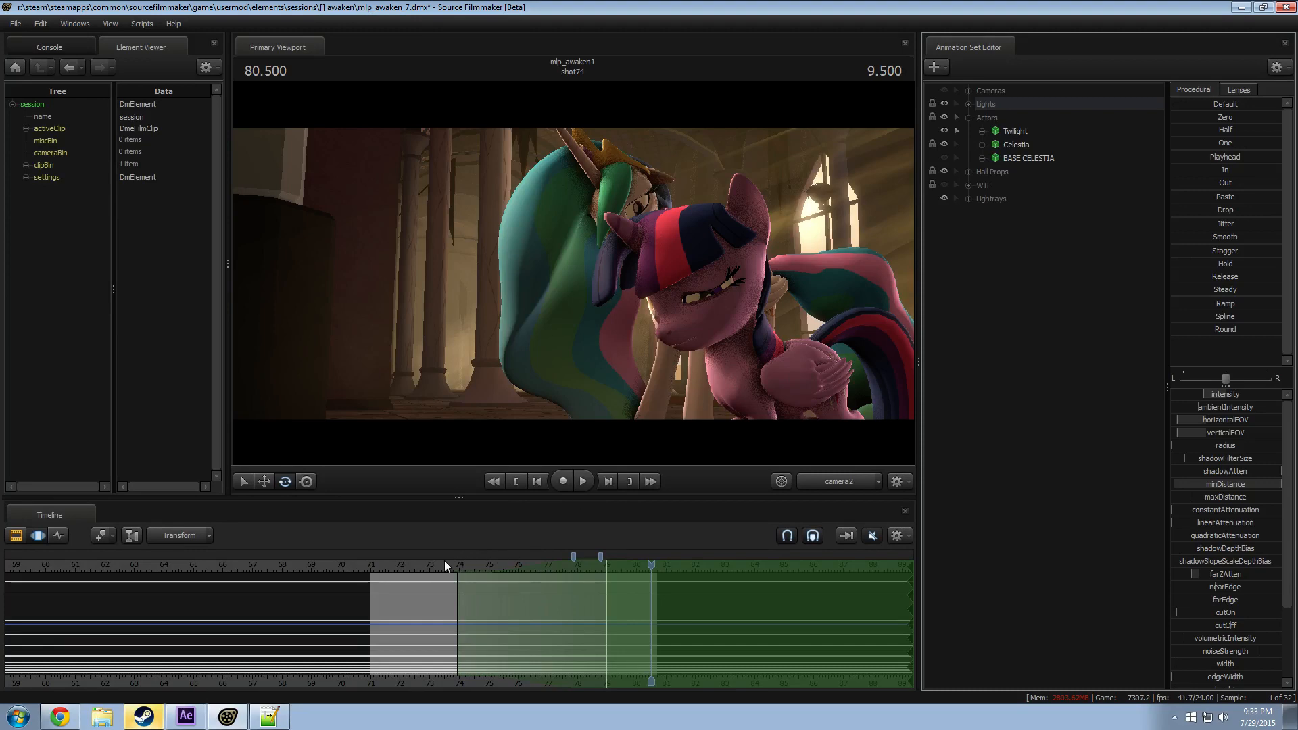
{"action": "left_click_drag", "start_coordinate": [444, 564], "coordinate": [612, 571]}
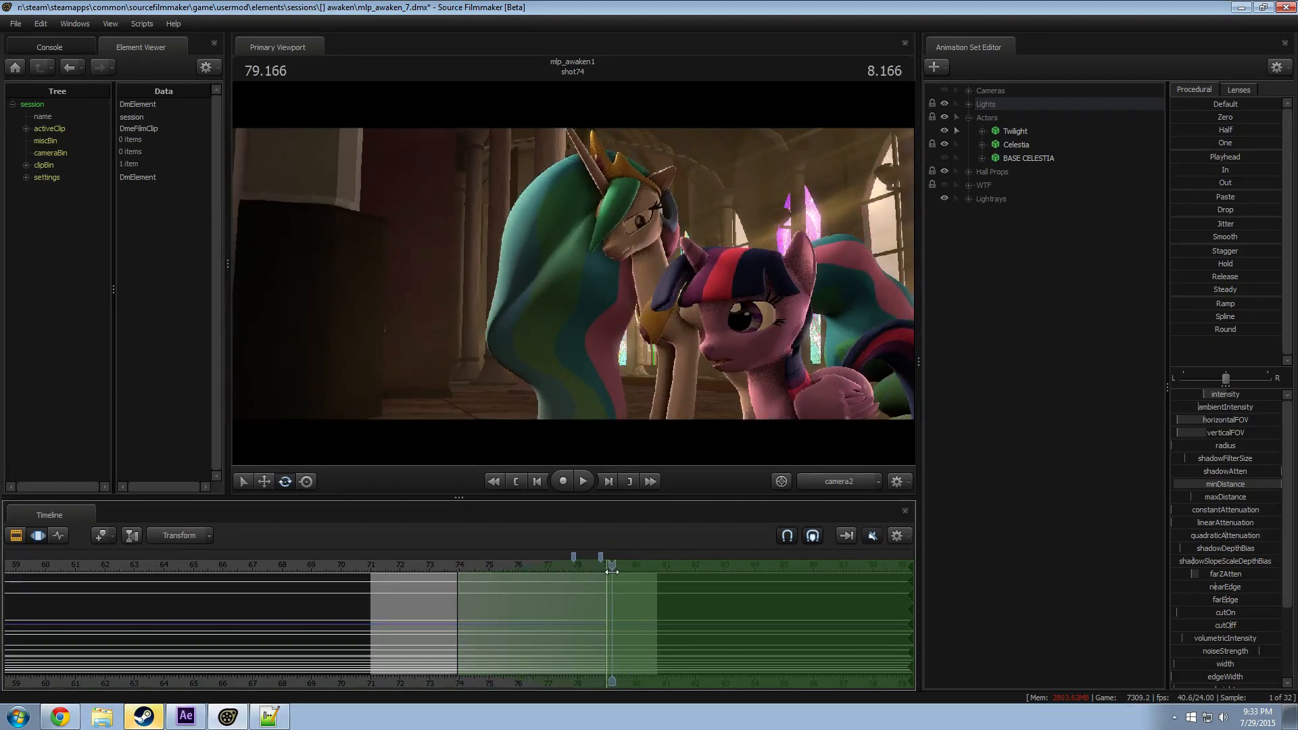
{"action": "key", "text": "F2"}
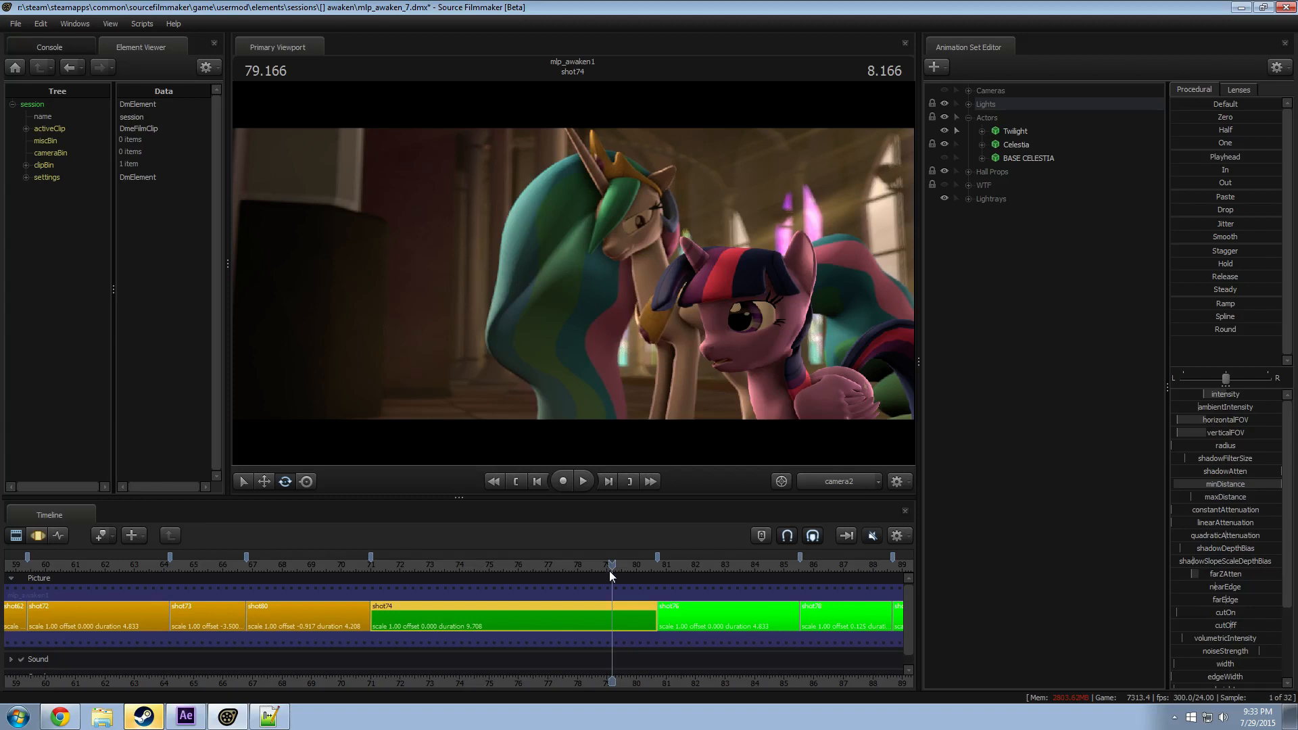
Step: Scrub through shot74 and play from 79.166 to examine the lighting on Twilight and Celestia together
{"action": "scroll", "coordinate": [602, 580], "scroll_direction": "down", "scroll_amount": 5}
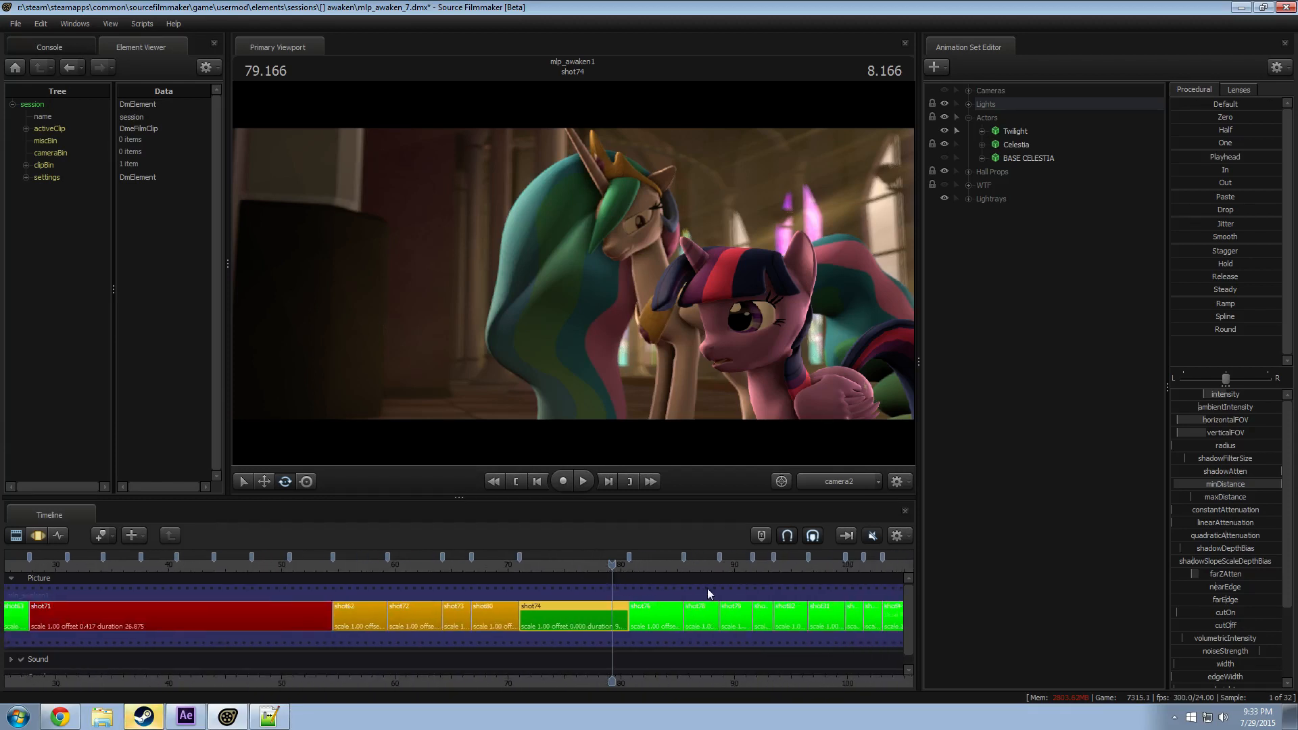
{"action": "left_click_drag", "start_coordinate": [707, 568], "coordinate": [581, 571]}
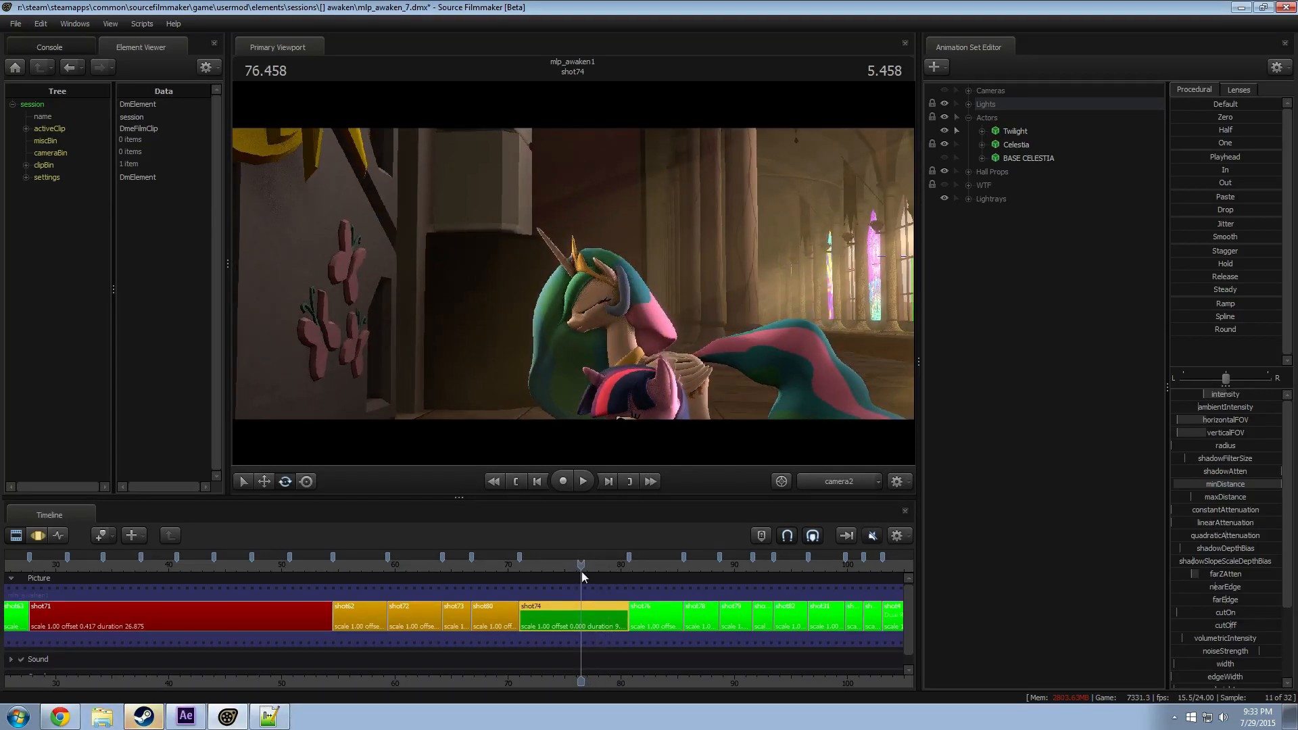
{"action": "scroll", "coordinate": [588, 571], "scroll_direction": "up", "scroll_amount": 5}
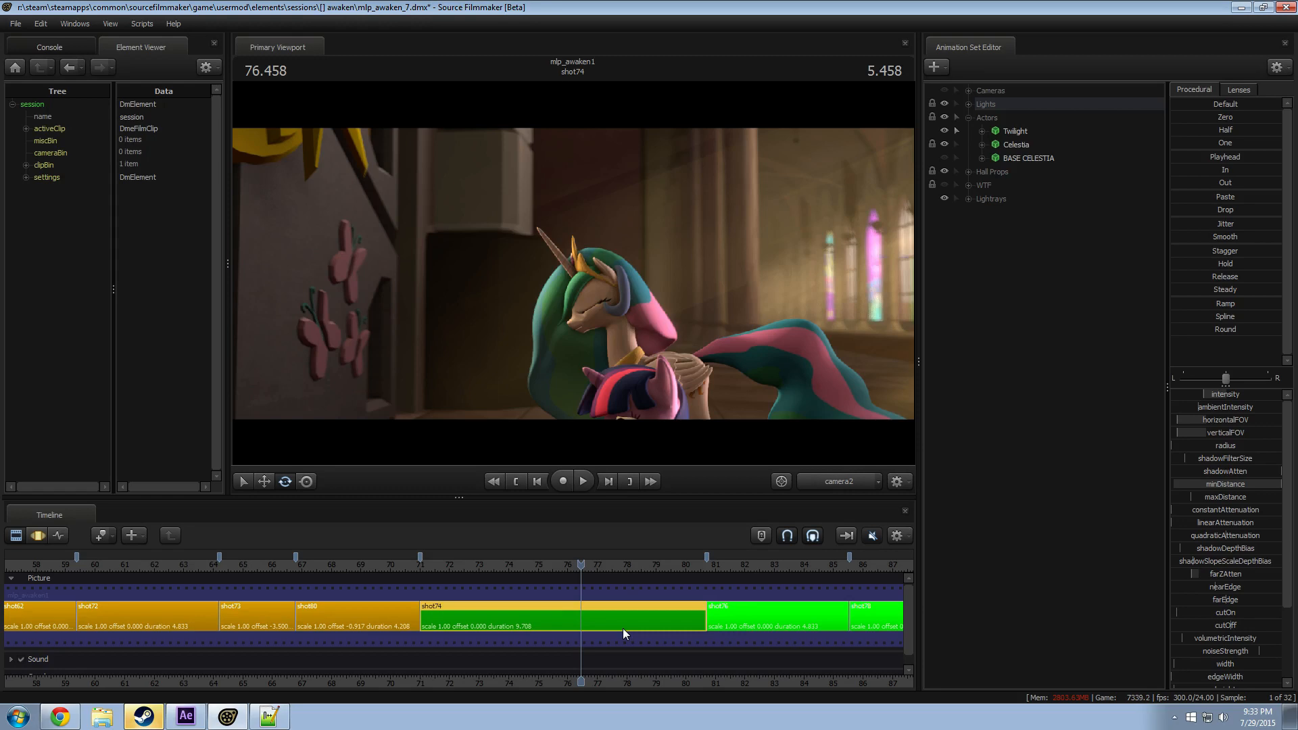
{"action": "middle_click_drag", "start_coordinate": [481, 618], "coordinate": [543, 577]}
{"action": "left_click", "coordinate": [502, 567]}
{"action": "left_click_drag", "start_coordinate": [501, 567], "coordinate": [724, 576]}
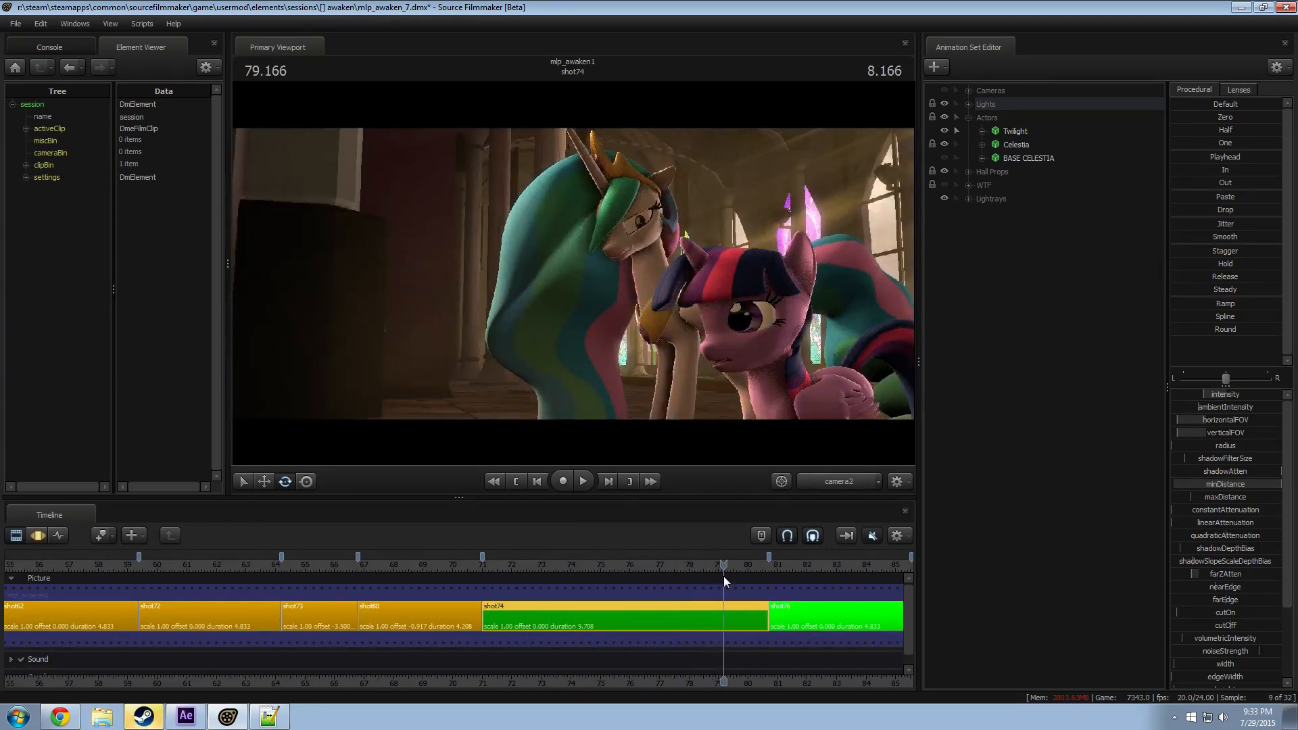
{"action": "key", "text": "space"}
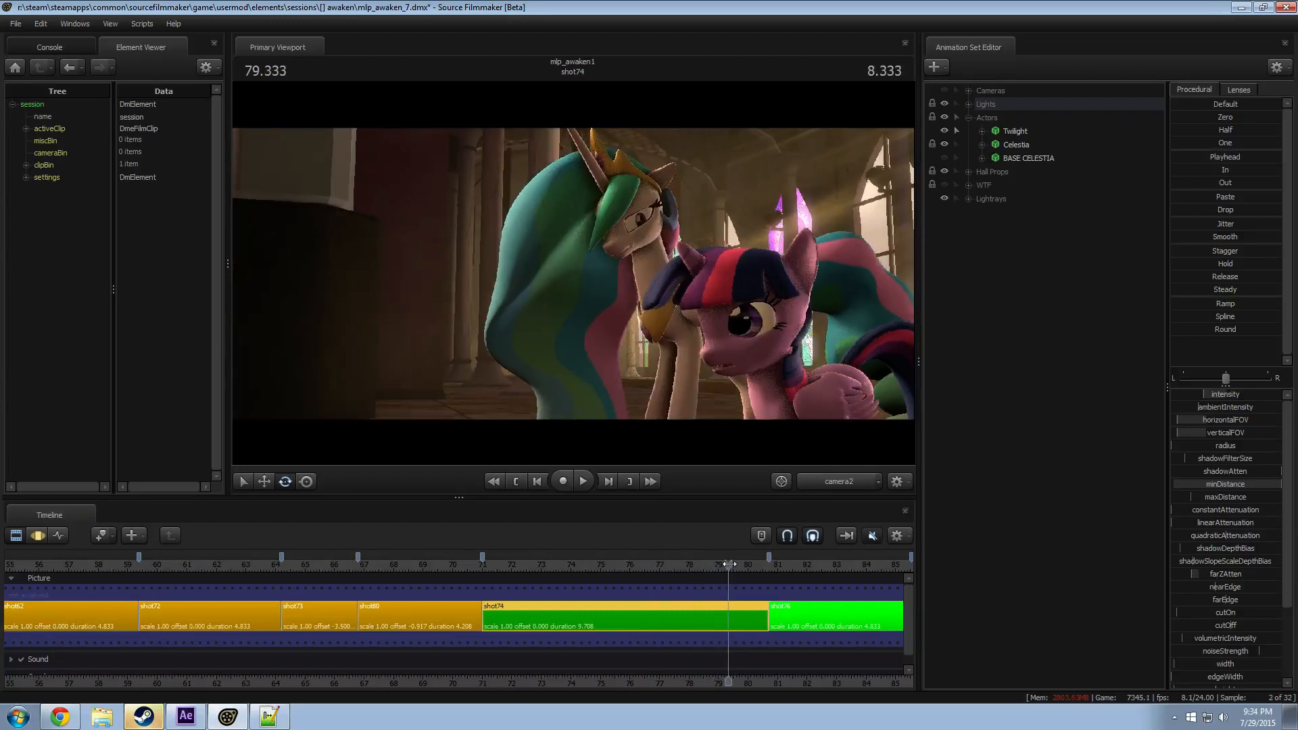
Step: Toggle Eye Light (Left) off and on at 79.458 and replay from about 78 to examine its effect on Twilight's eye
{"action": "left_click", "coordinate": [969, 105]}
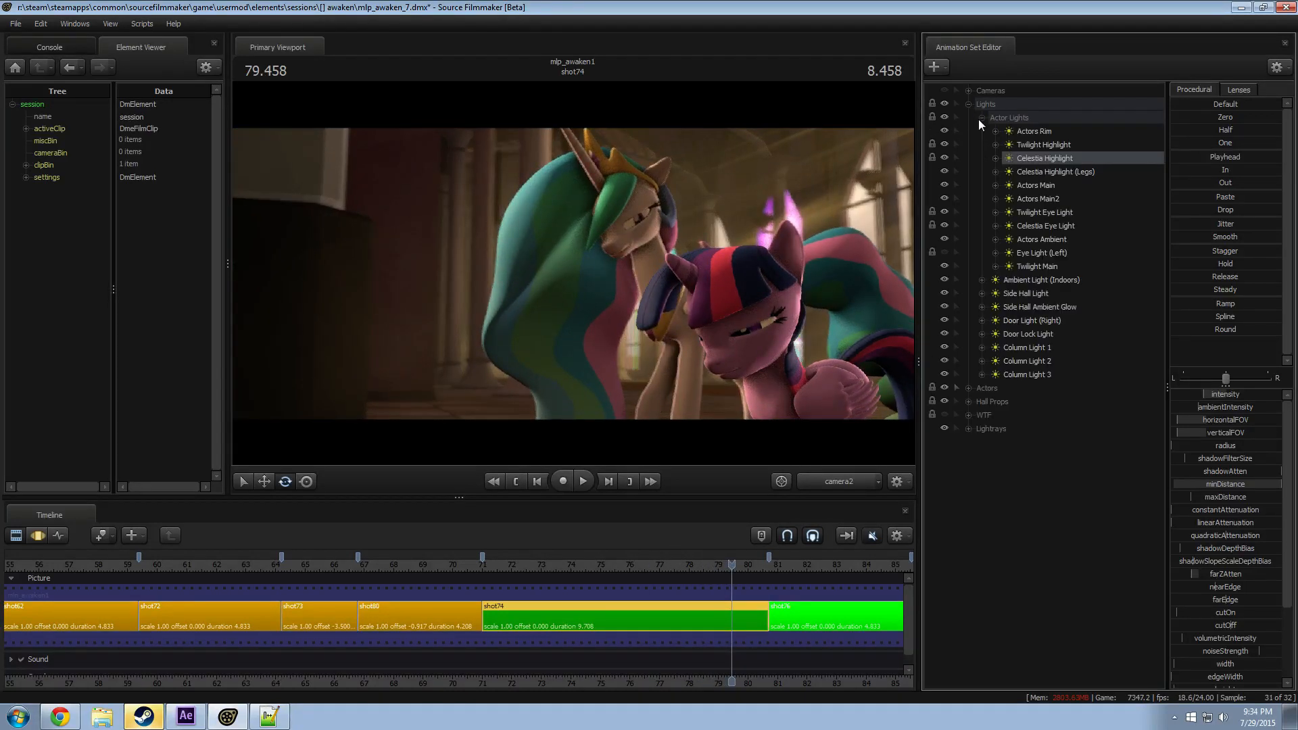
{"action": "right_click", "coordinate": [1045, 200]}
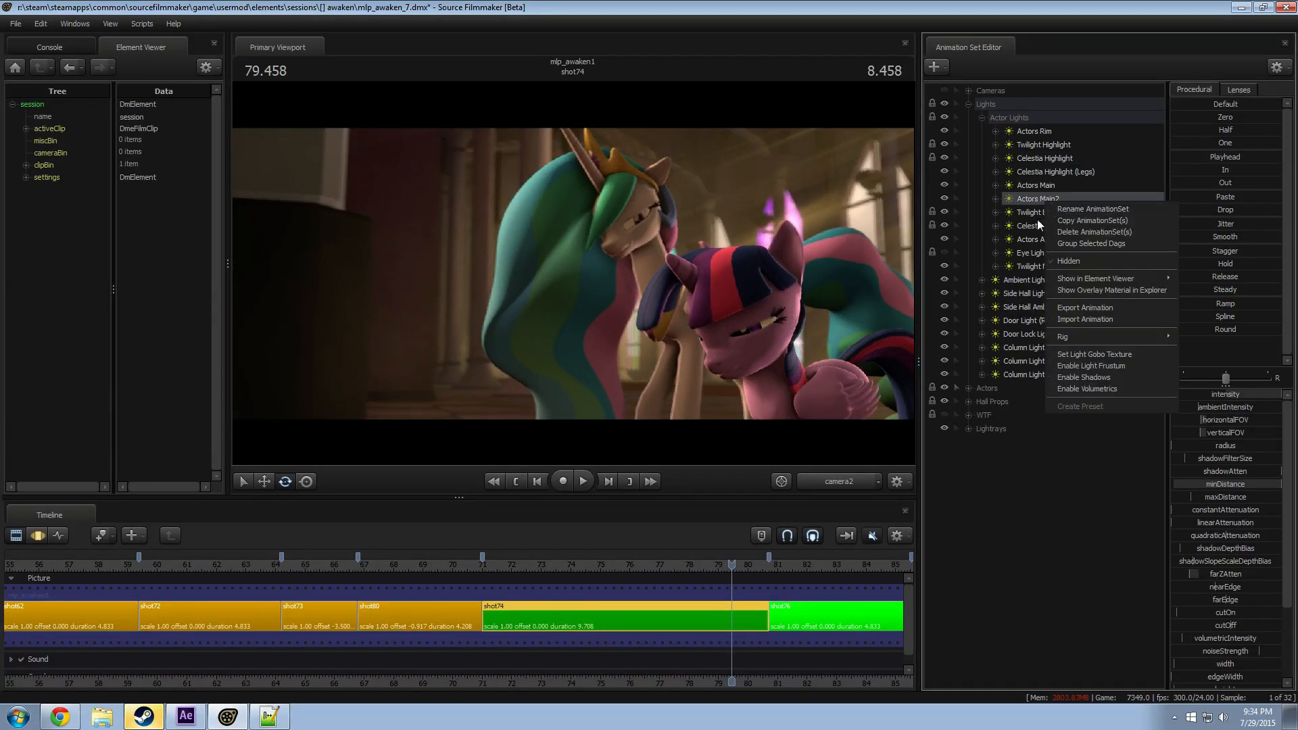
{"action": "left_click", "coordinate": [1037, 427]}
{"action": "left_click", "coordinate": [1056, 253]}
{"action": "left_click", "coordinate": [945, 253]}
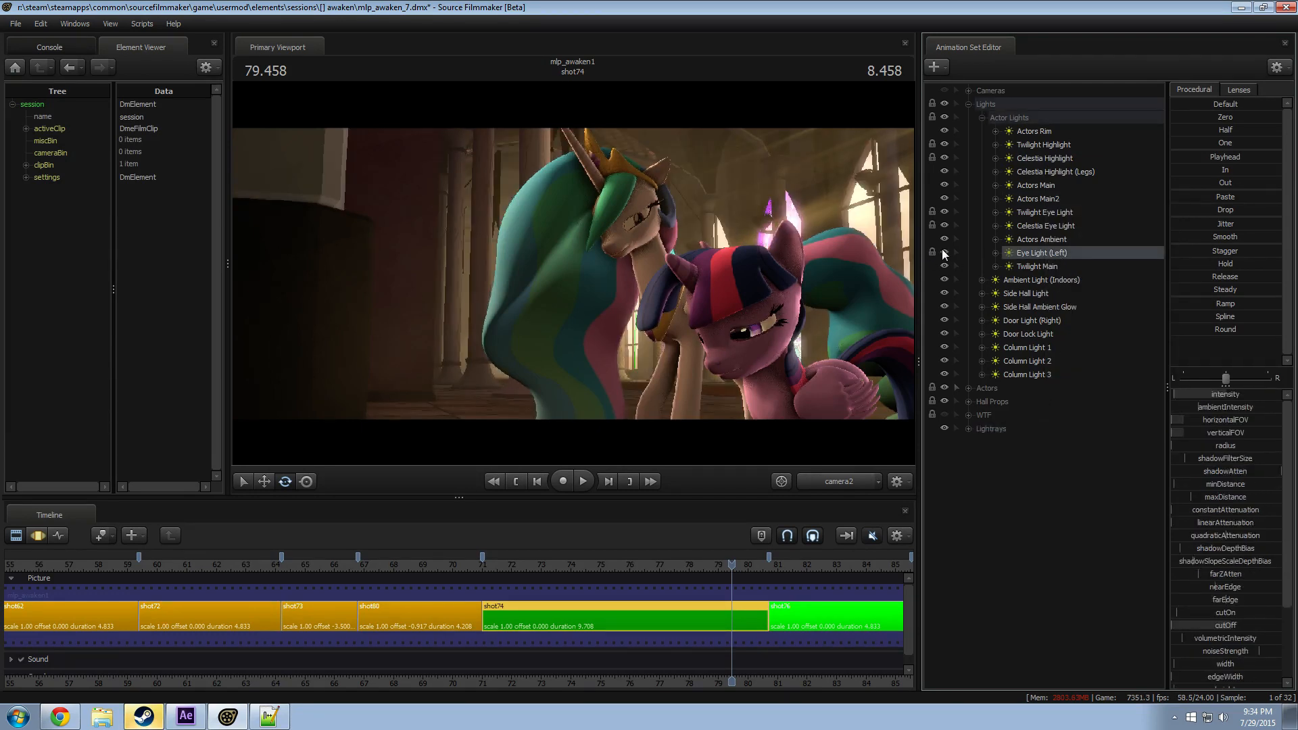
{"action": "mouse_move", "coordinate": [699, 565]}
{"action": "left_mouse_down"}
{"action": "mouse_move", "coordinate": [648, 568]}
{"action": "mouse_move", "coordinate": [689, 571]}
{"action": "left_mouse_up"}
{"action": "key", "text": "space"}
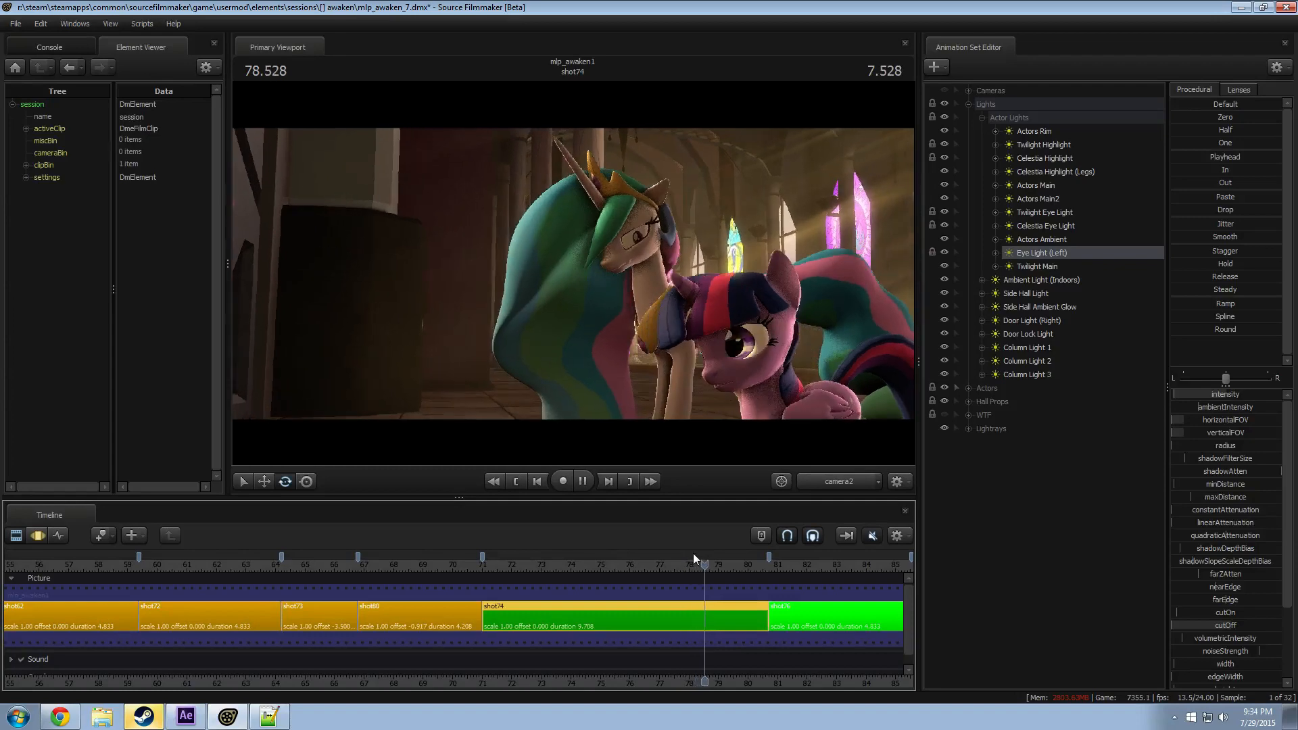
{"action": "key", "text": "space"}
Step: Look through Eye Light (Left) at 75.541 and rename it "Twilight Eye Light (Left)"
{"action": "left_click_drag", "start_coordinate": [532, 565], "coordinate": [616, 564]}
{"action": "left_click_drag", "start_coordinate": [1046, 253], "coordinate": [695, 270]}
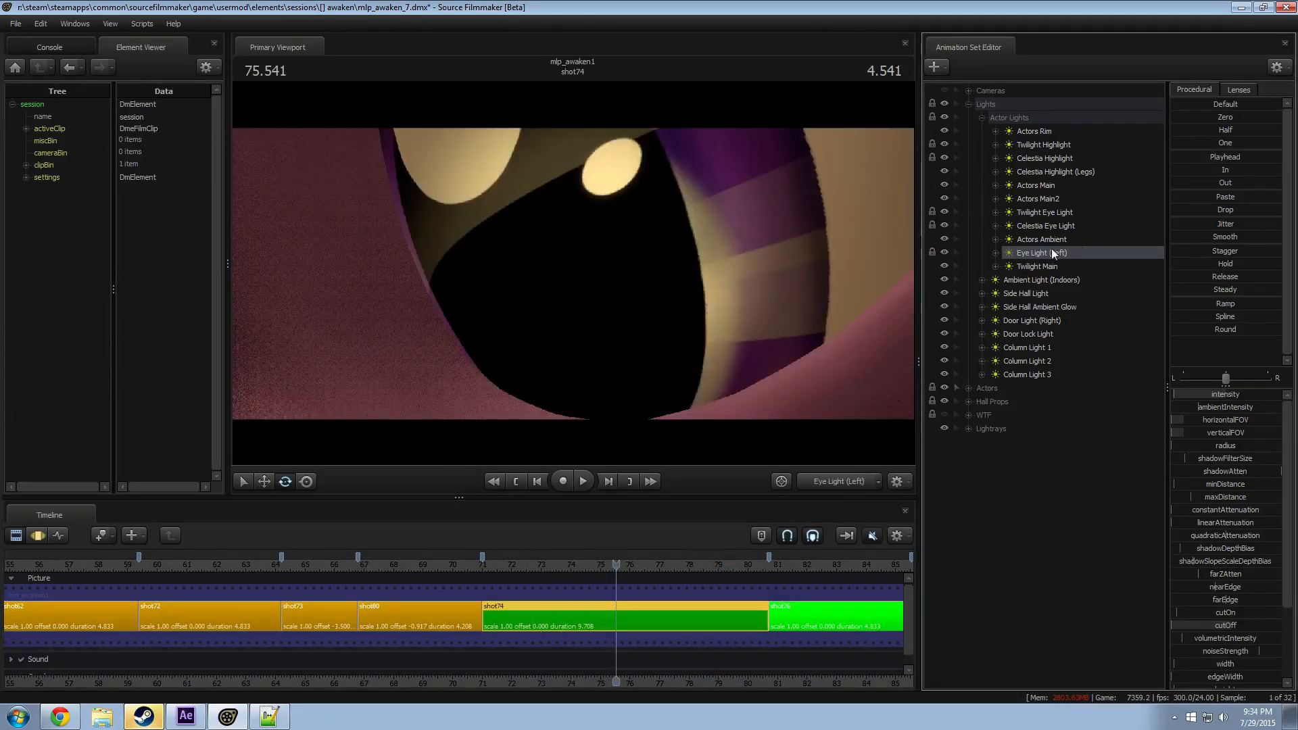
{"action": "right_click", "coordinate": [1046, 255]}
{"action": "left_click", "coordinate": [1075, 262]}
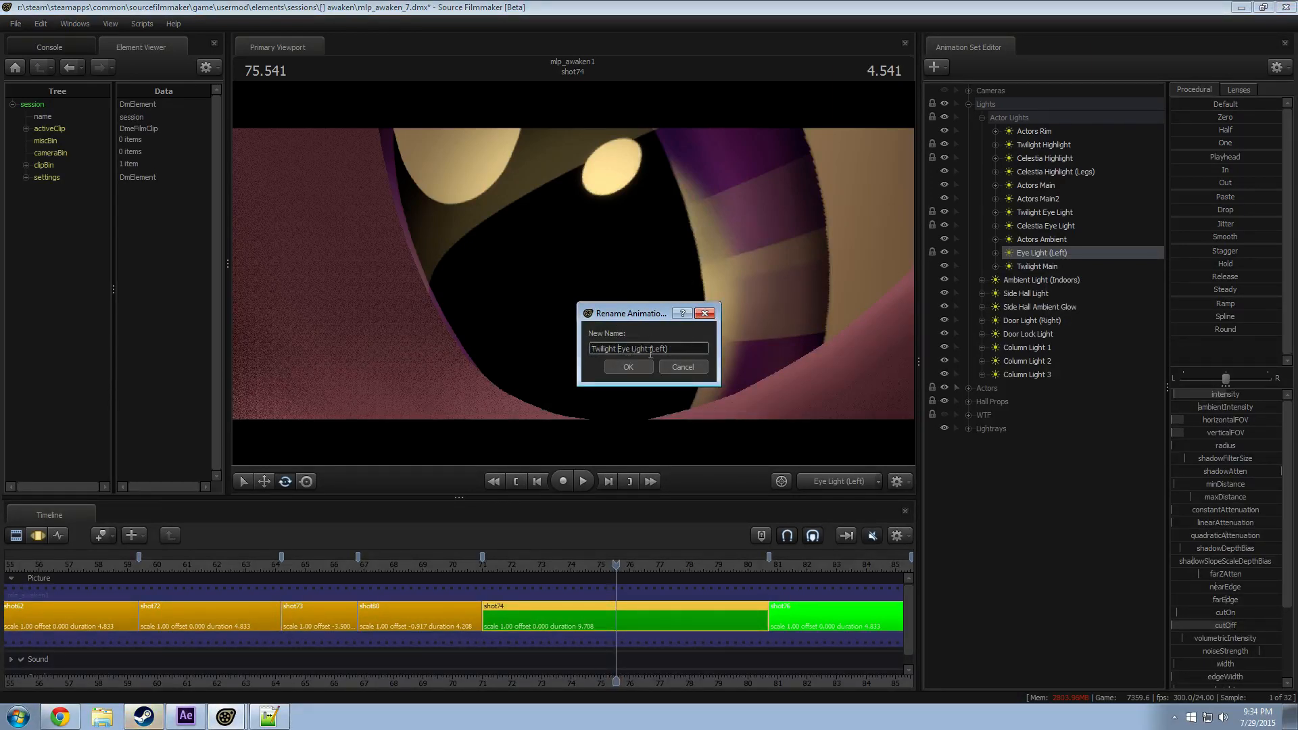
{"action": "type", "text": "Twilight"}
{"action": "key", "text": "Return"}
Step: Remap the horizontalFOV and verticalFOV slider ranges of Twilight Eye Light (Left) to minimum 3, maximum 12 and default 4
{"action": "right_click", "coordinate": [1204, 421]}
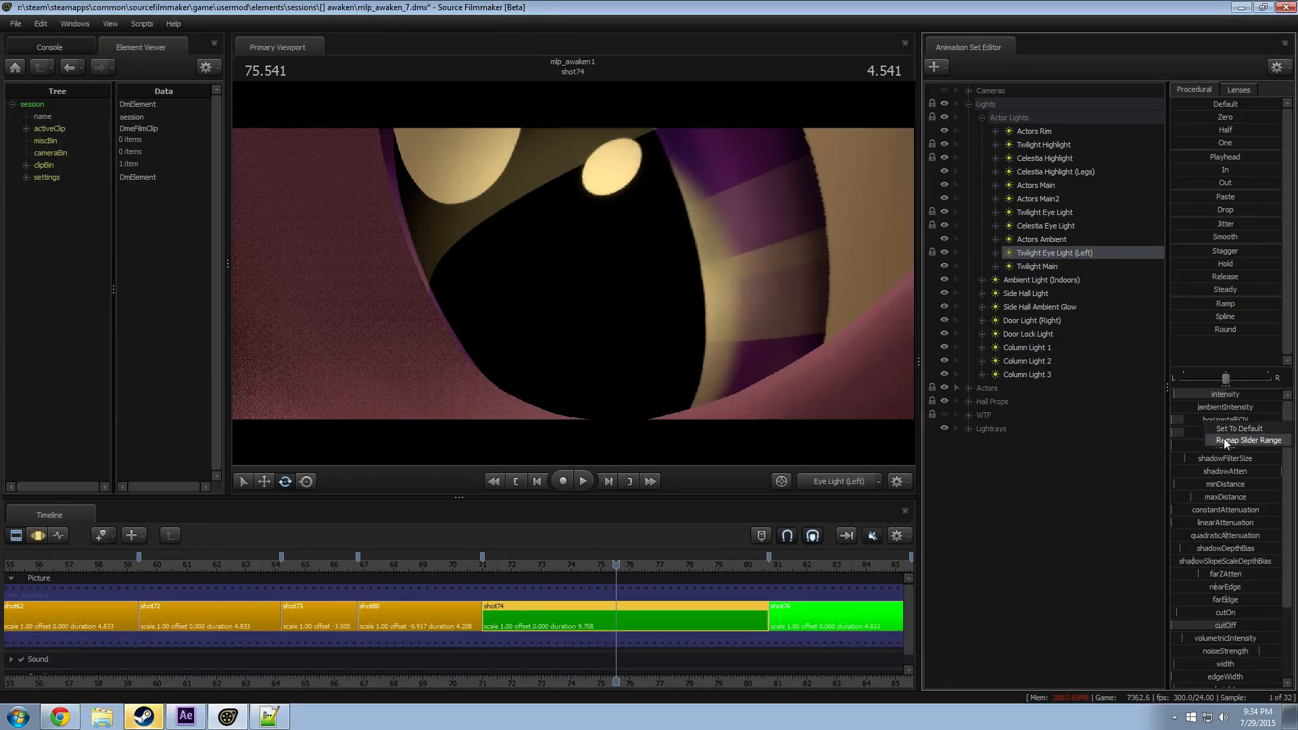
{"action": "left_click", "coordinate": [1223, 438]}
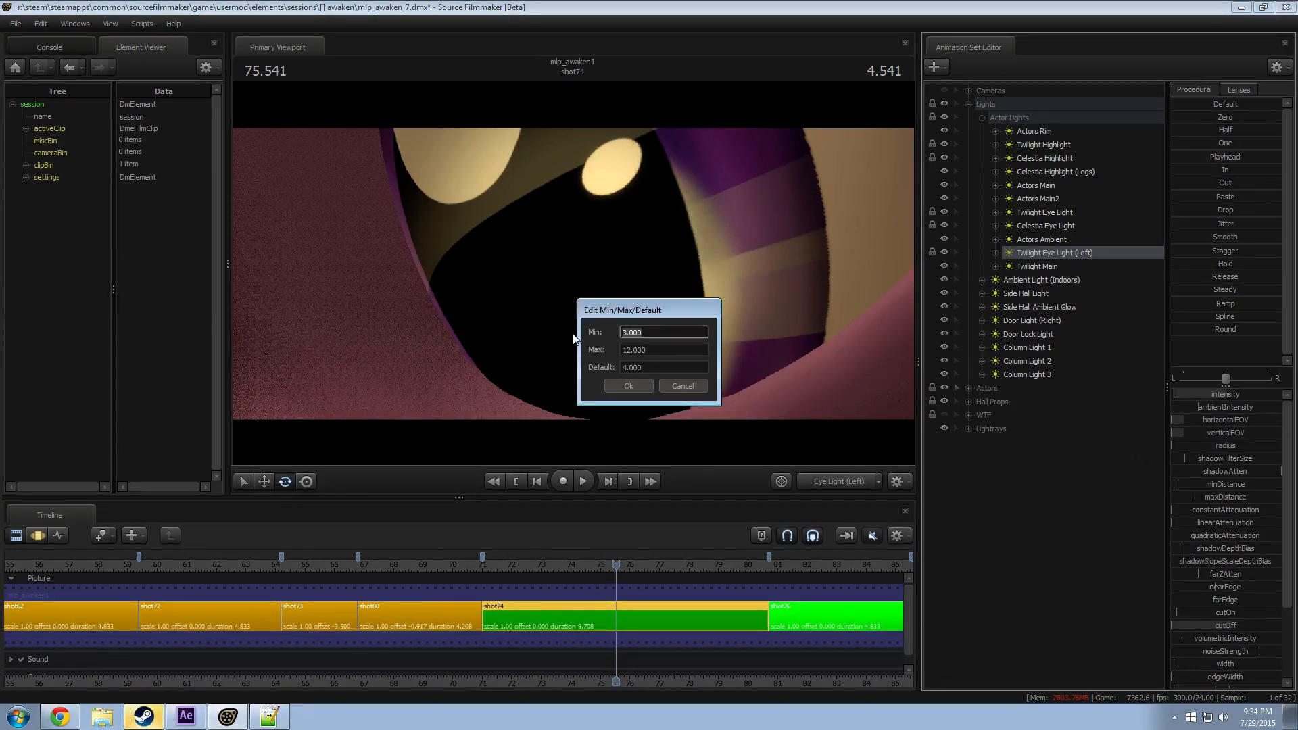
{"action": "key", "text": "Tab"}
{"action": "key", "text": "Tab"}
{"action": "key", "text": "Return"}
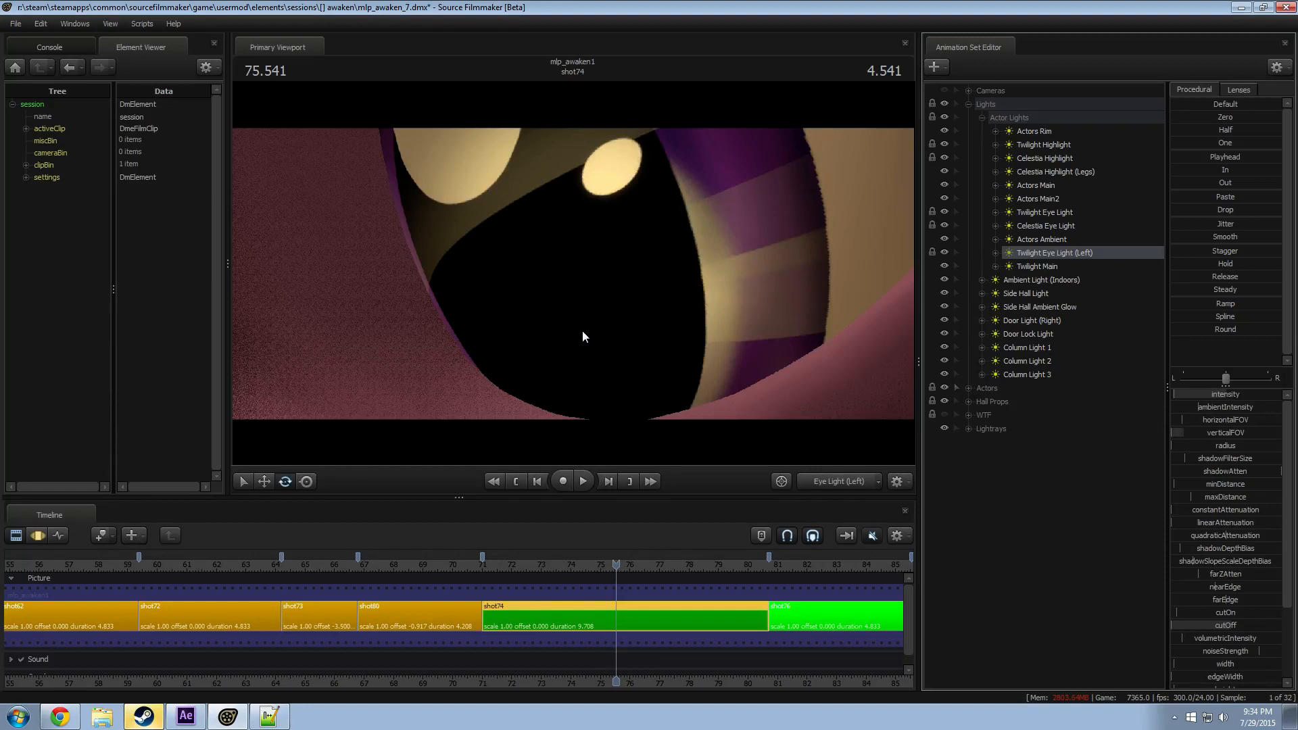
{"action": "right_click", "coordinate": [1207, 431]}
{"action": "left_click", "coordinate": [1237, 449]}
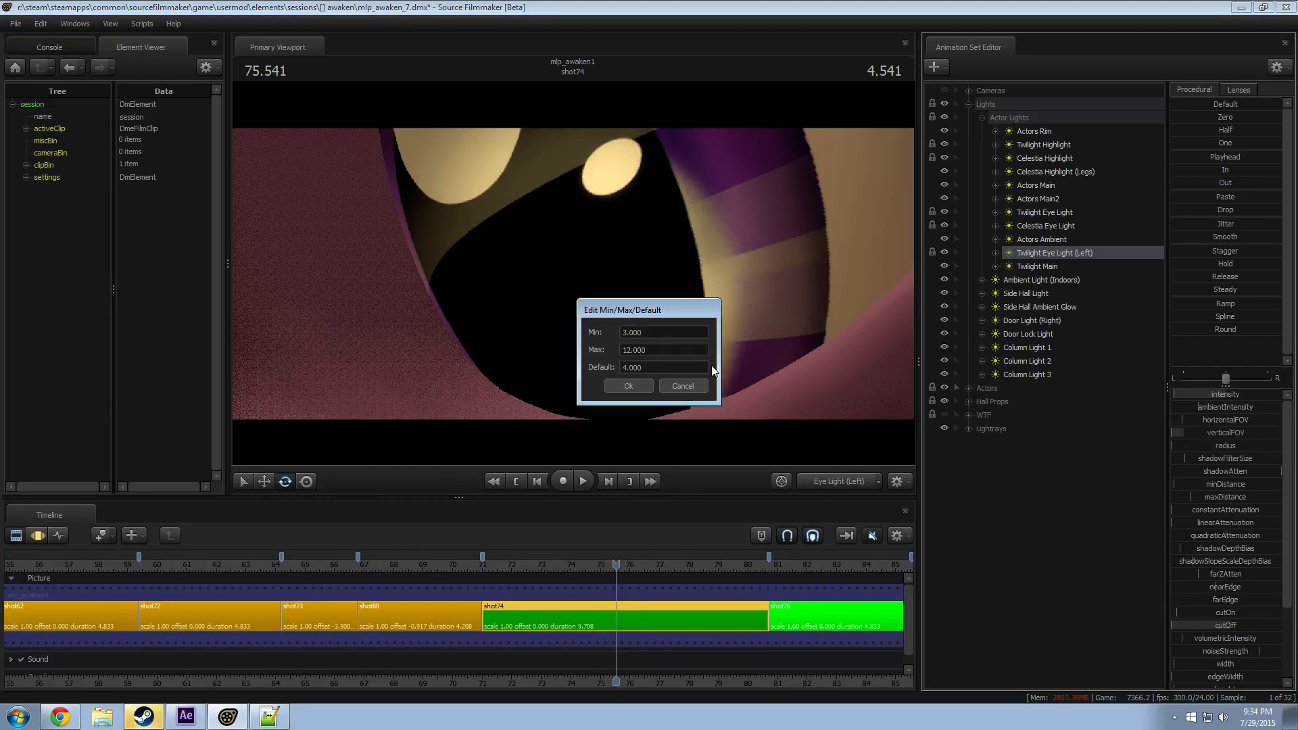
{"action": "key", "text": "Tab"}
{"action": "key", "text": "Tab"}
{"action": "key", "text": "Return"}
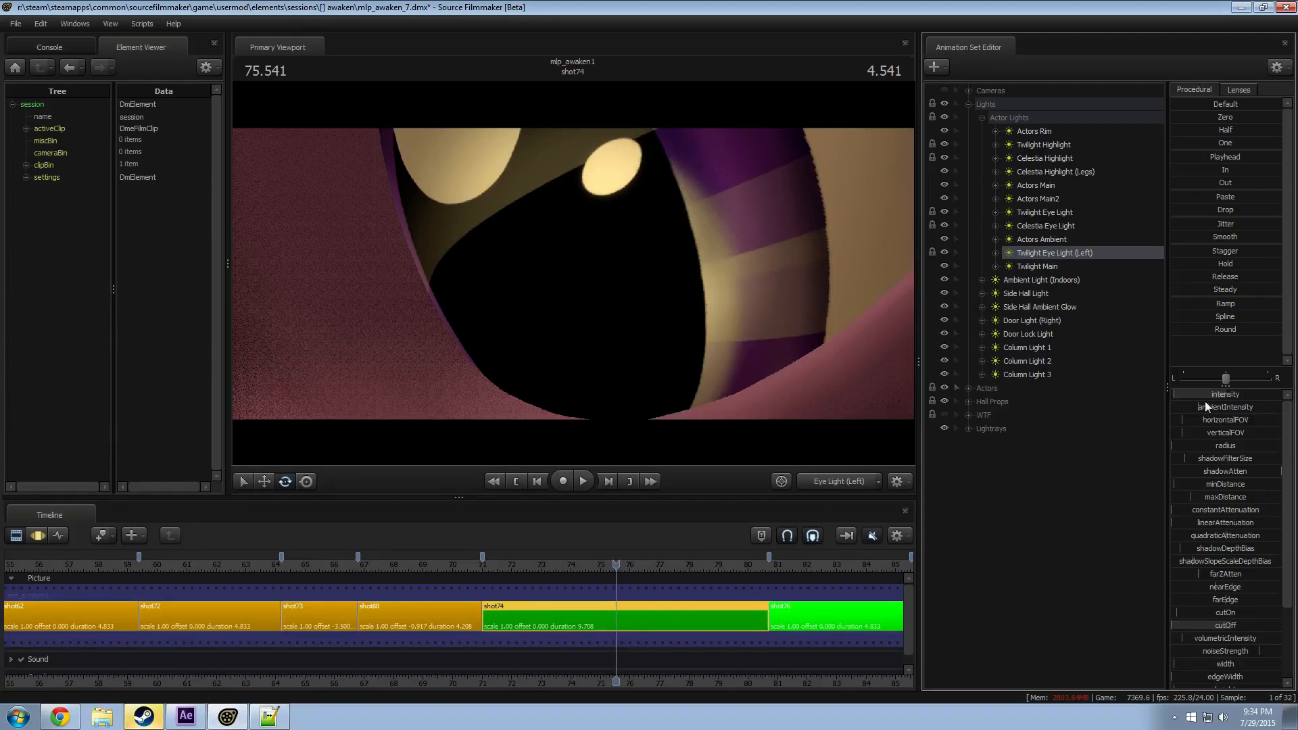
Step: In the Motion Editor, narrow Twilight Eye Light (Left)'s horizontalFOV and verticalFOV and re-aim it at Twilight's left eye
{"action": "left_click", "coordinate": [639, 283]}
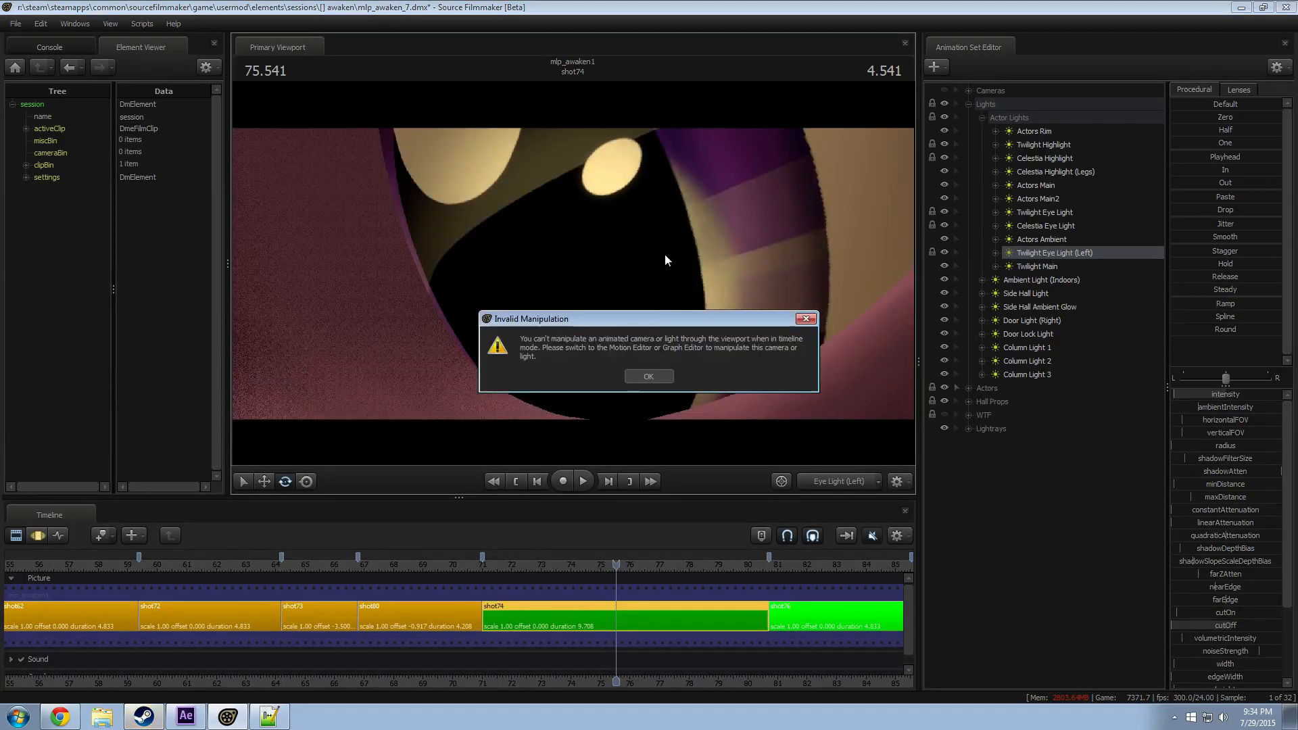
{"action": "left_click", "coordinate": [663, 380]}
{"action": "key", "text": "F3"}
{"action": "double_click", "coordinate": [704, 614]}
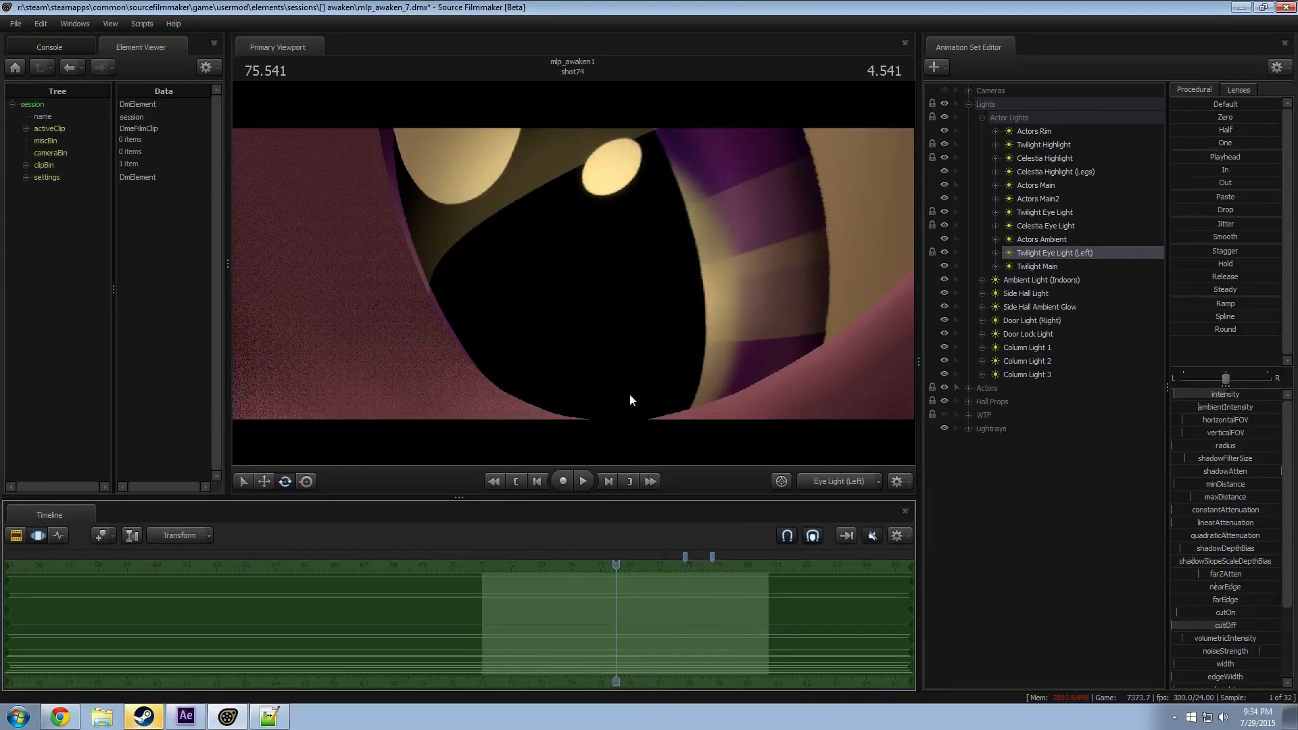
{"action": "mouse_move", "coordinate": [630, 395]}
{"action": "left_mouse_down"}
{"action": "mouse_move", "coordinate": [653, 353]}
{"action": "mouse_move", "coordinate": [624, 379]}
{"action": "left_mouse_up"}
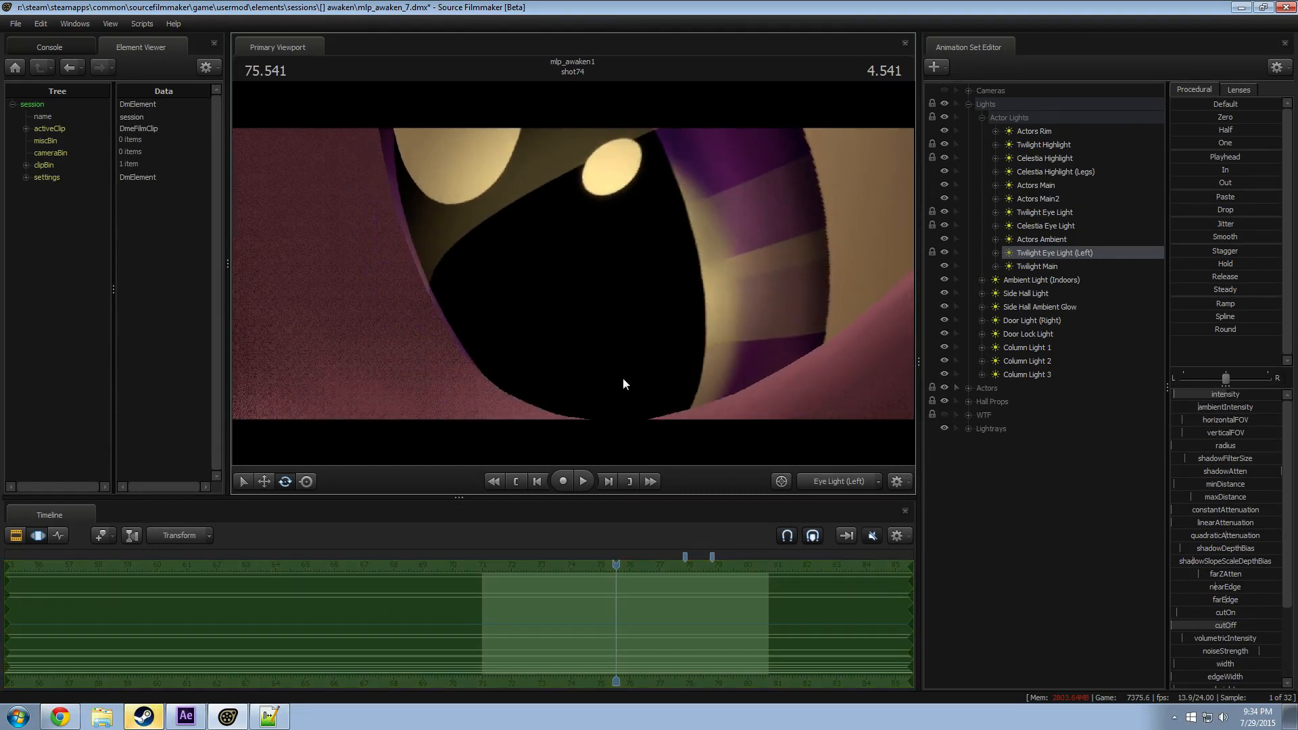
{"action": "left_click_drag", "start_coordinate": [1218, 423], "coordinate": [1207, 423]}
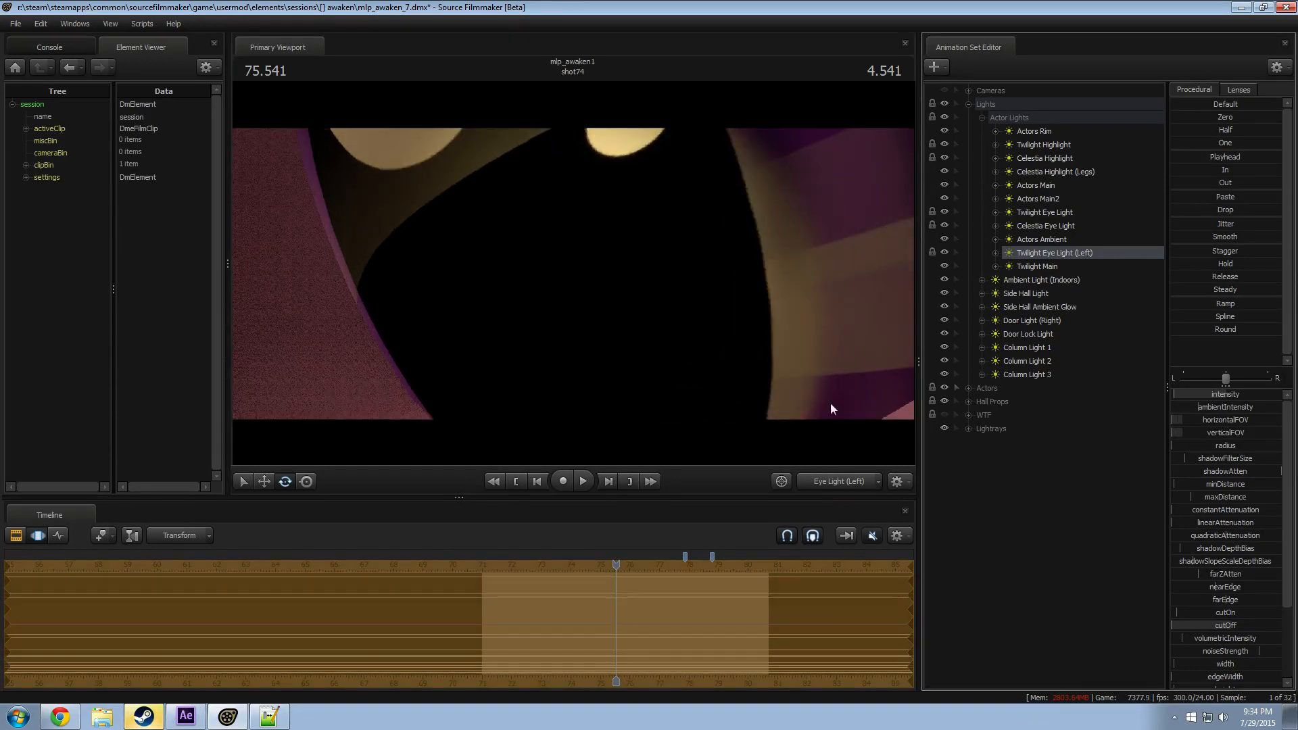
{"action": "mouse_move", "coordinate": [831, 405]}
{"action": "left_mouse_down"}
{"action": "mouse_move", "coordinate": [845, 383]}
{"action": "mouse_move", "coordinate": [856, 398]}
{"action": "left_mouse_up"}
{"action": "key", "text": "s"}
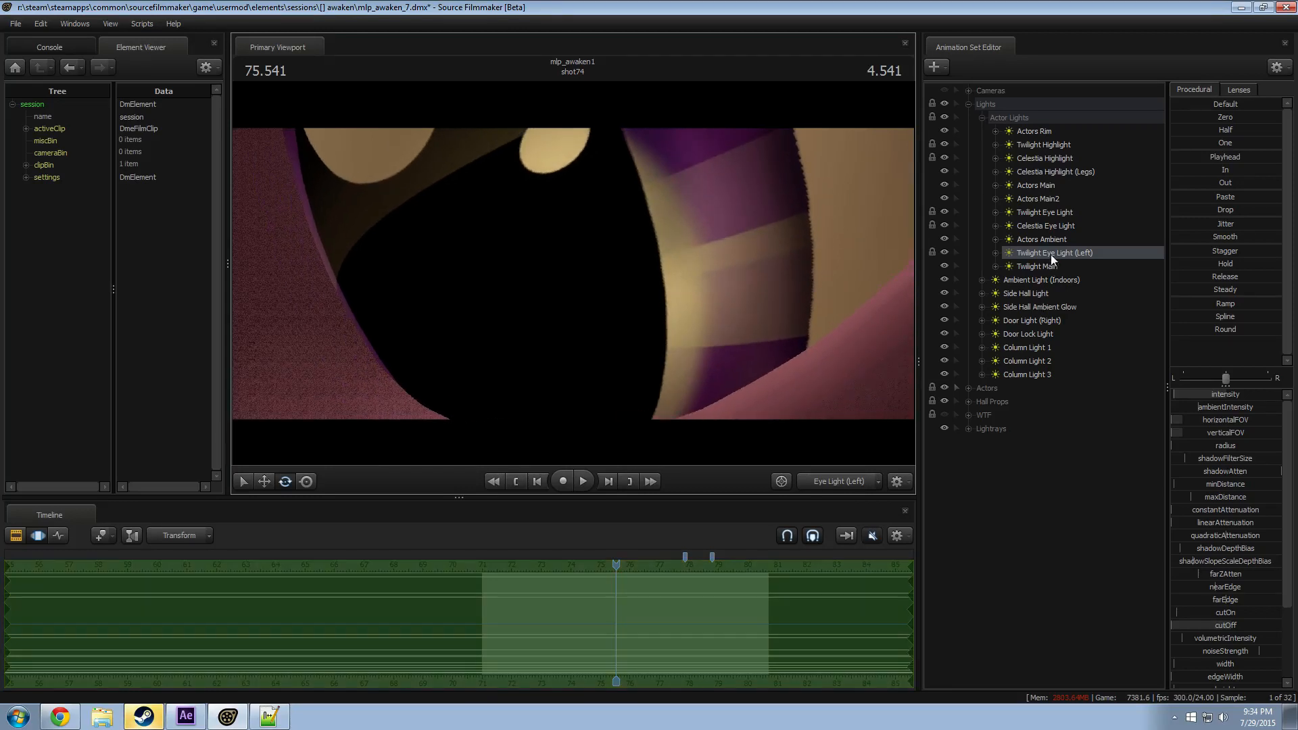
Step: Copy the Twilight Eye Light (Left) animation set and paste it as a new light
{"action": "right_click", "coordinate": [1050, 254]}
{"action": "left_click", "coordinate": [1056, 257]}
{"action": "left_click", "coordinate": [658, 367]}
{"action": "right_click", "coordinate": [1061, 264]}
{"action": "left_click", "coordinate": [1073, 267]}
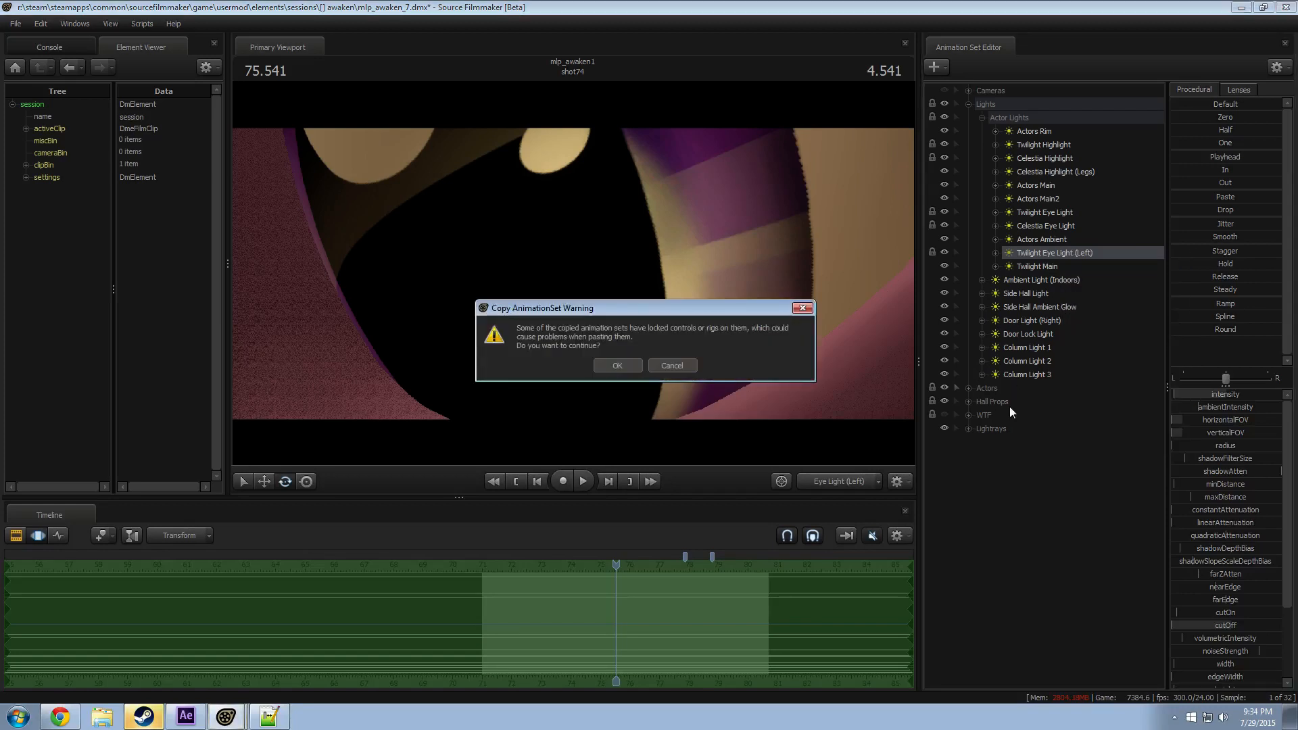
{"action": "left_click", "coordinate": [616, 370]}
{"action": "right_click", "coordinate": [1064, 502]}
{"action": "left_click", "coordinate": [1127, 572]}
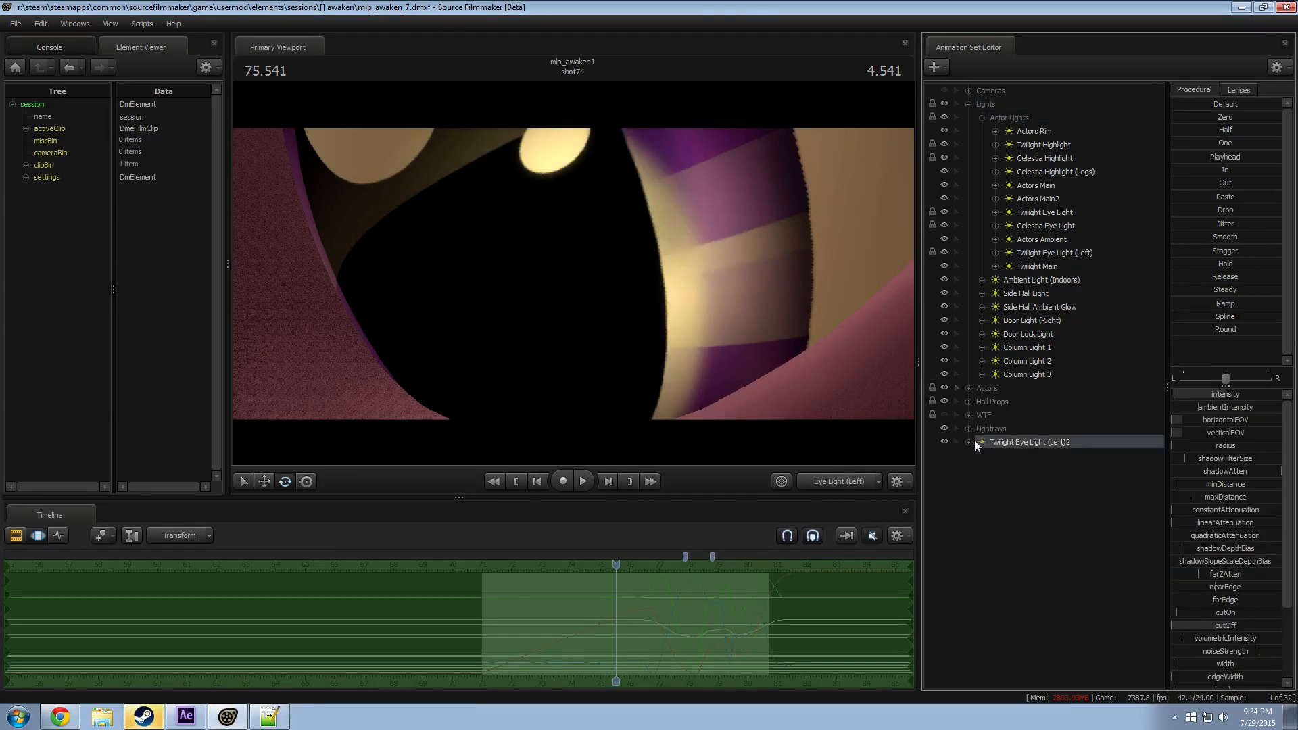
Step: Rename the pasted light "Twilight Eye Light (Left Whole)"
{"action": "right_click", "coordinate": [1053, 440]}
{"action": "left_click", "coordinate": [1083, 527]}
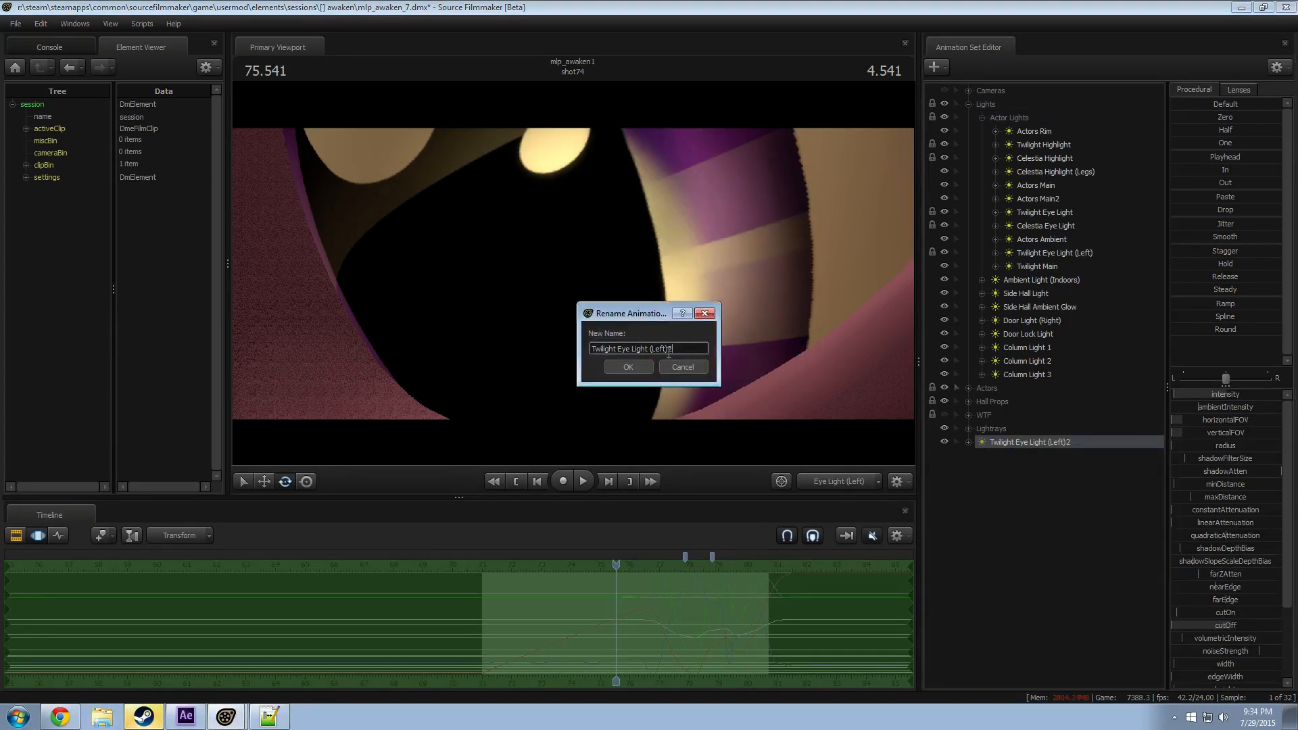
{"action": "key", "text": "Left"}
{"action": "type", "text": "Whole"}
{"action": "key", "text": "Return"}
Step: Lock Twilight Eye Light (Left Whole) to the Head control in Twilight's Body group and apply the Playhead preset to the light
{"action": "left_click", "coordinate": [968, 442]}
{"action": "left_click", "coordinate": [981, 456]}
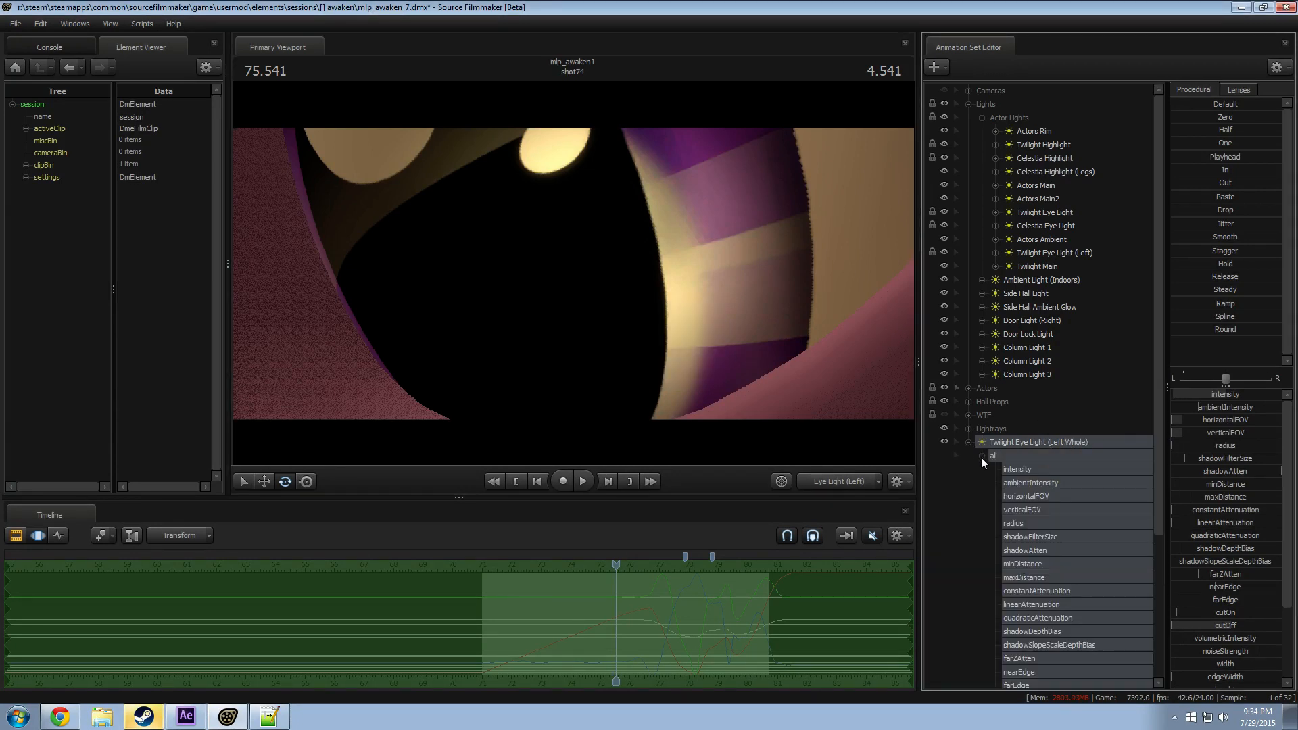
{"action": "left_click", "coordinate": [969, 388]}
{"action": "left_click", "coordinate": [982, 401]}
{"action": "scroll", "coordinate": [984, 403], "scroll_direction": "down", "scroll_amount": 1}
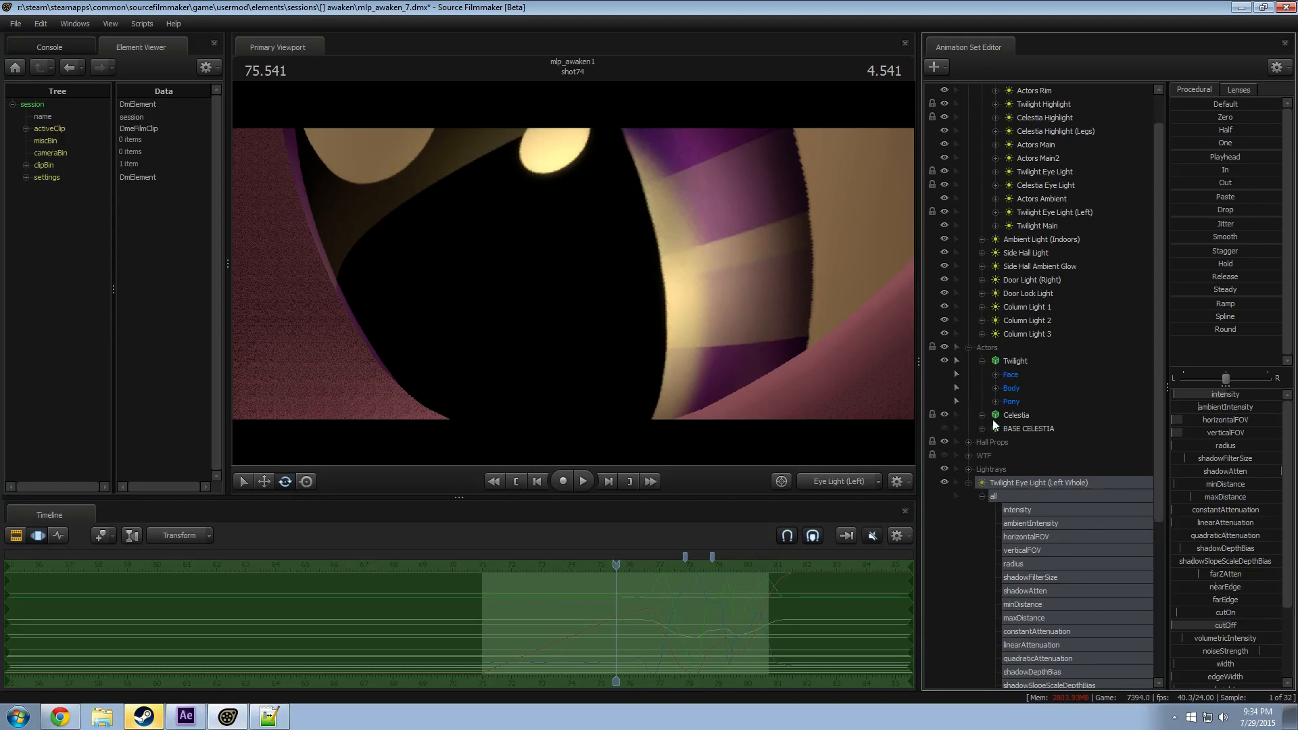
{"action": "left_click", "coordinate": [996, 388]}
{"action": "left_click", "coordinate": [1027, 415]}
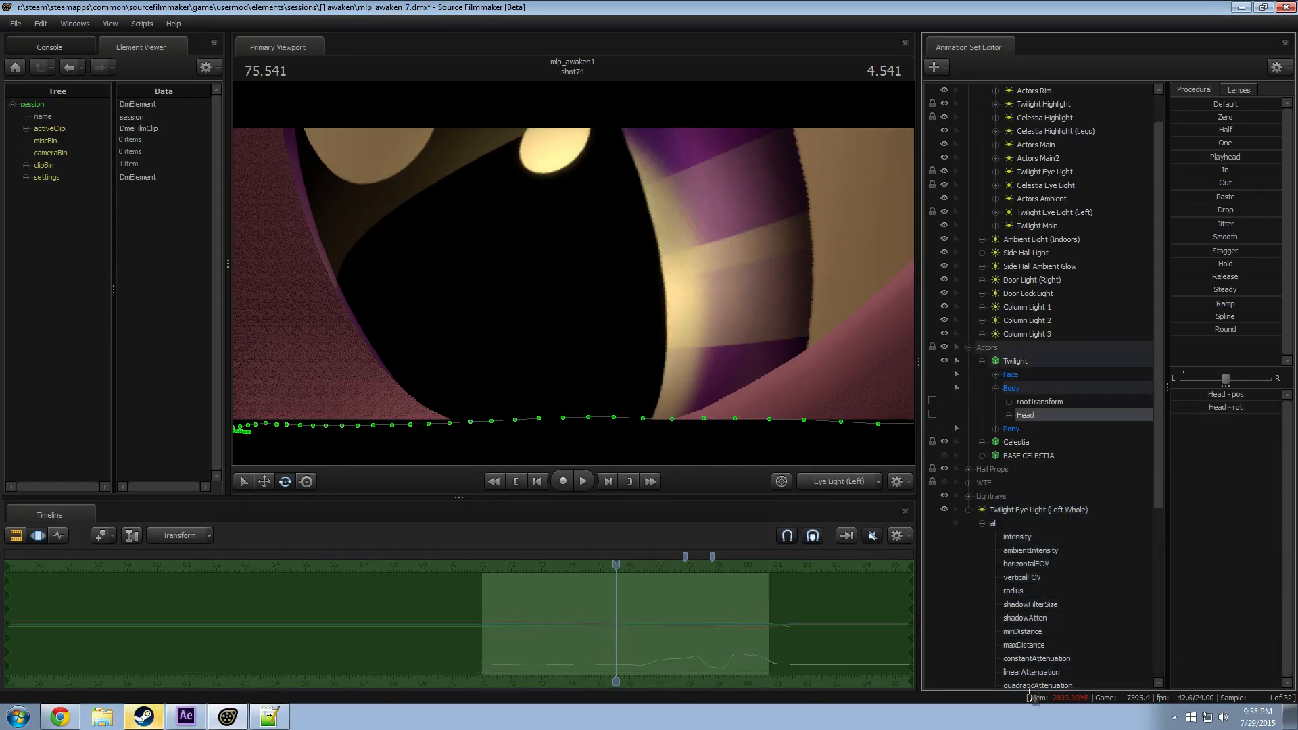
{"action": "scroll", "coordinate": [1034, 683], "scroll_direction": "down", "scroll_amount": 4}
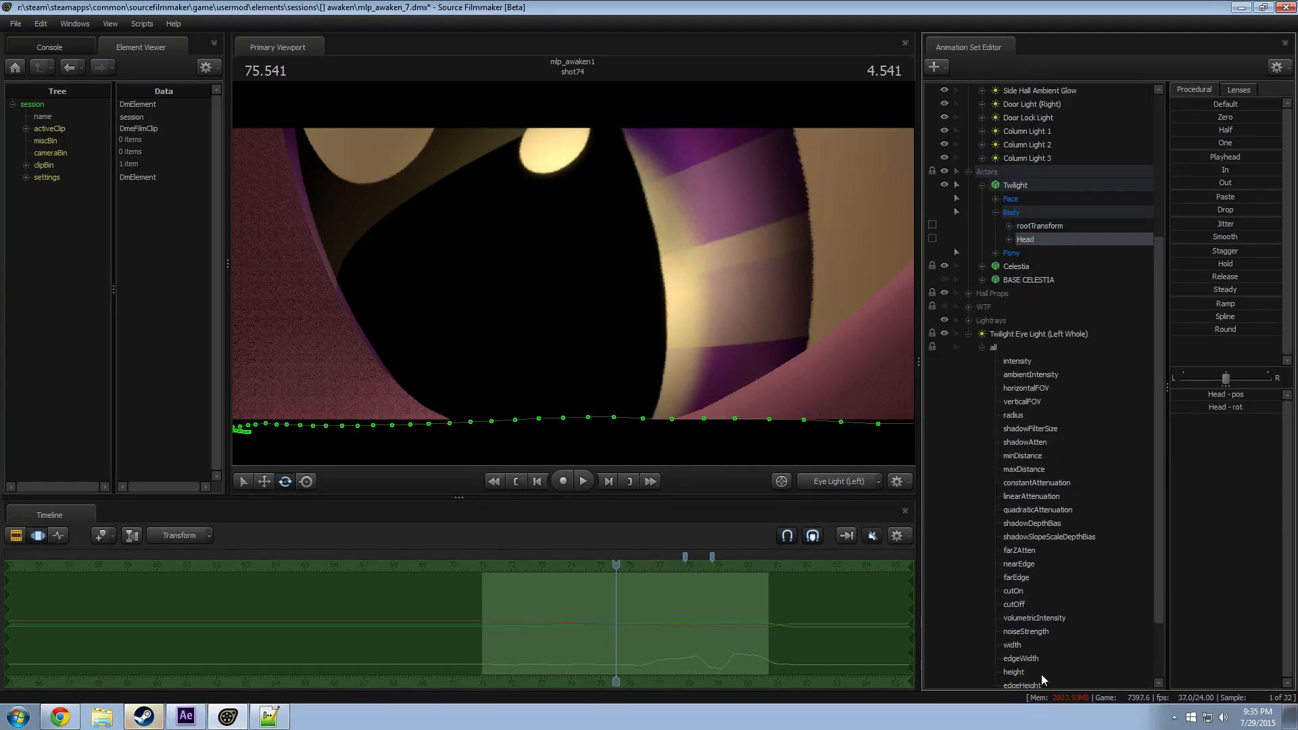
{"action": "left_click", "coordinate": [981, 347]}
{"action": "left_click", "coordinate": [1019, 553]}
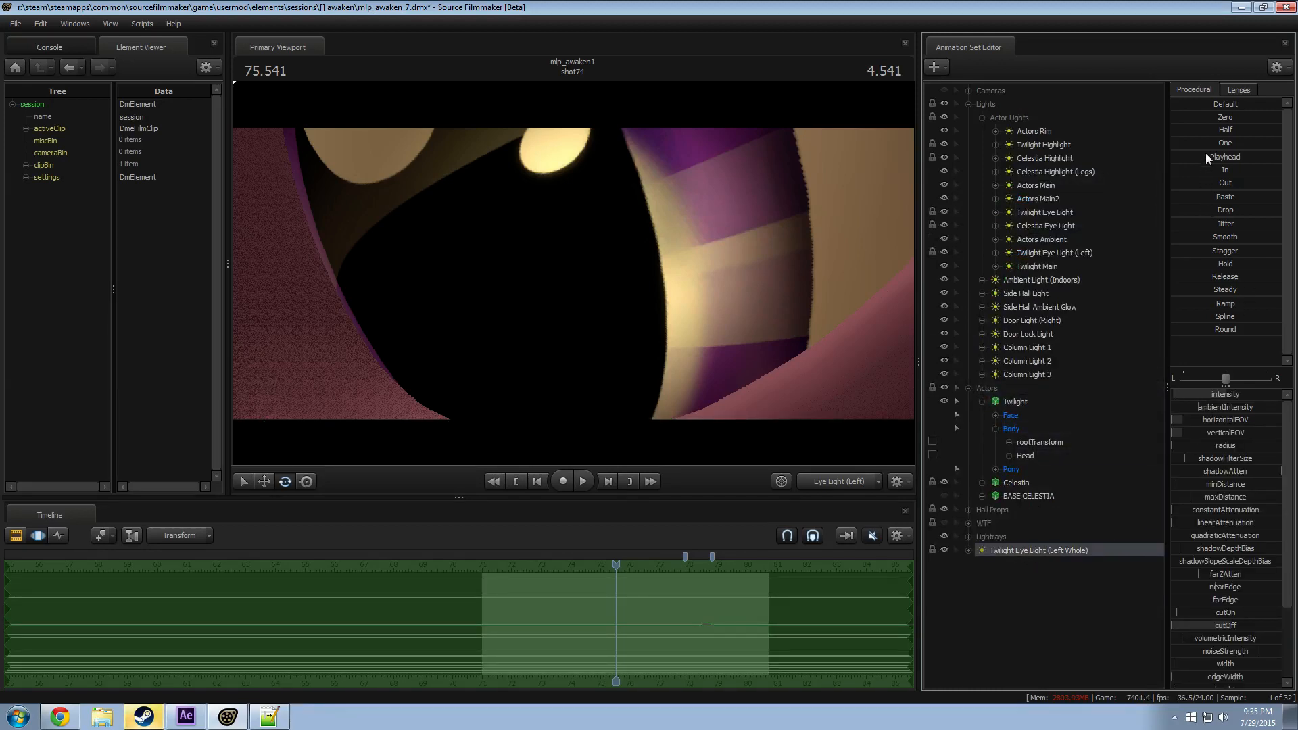
{"action": "left_click_drag", "start_coordinate": [1207, 156], "coordinate": [1280, 157]}
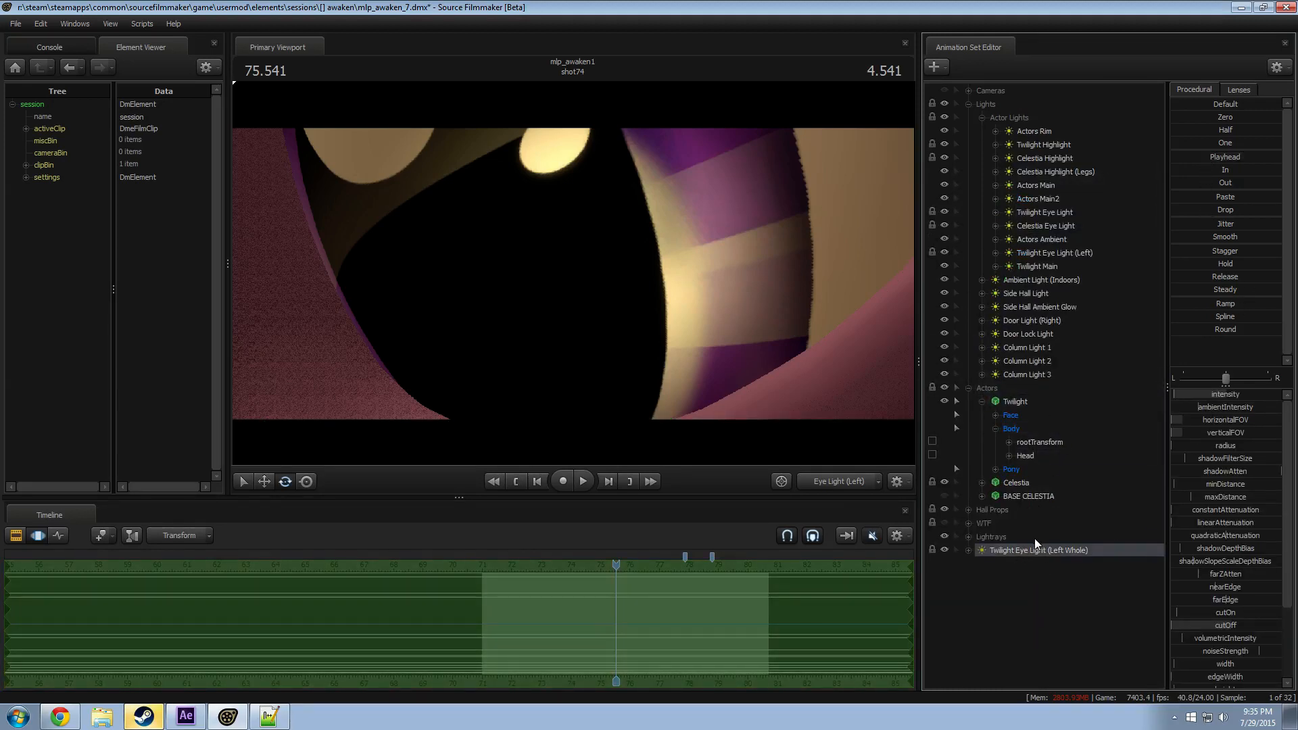
Step: Look through Twilight Eye Light (Left Whole), reset its horizontalFOV and verticalFOV to default, and aim it to cover the whole left eye
{"action": "left_click", "coordinate": [586, 288]}
{"action": "left_click", "coordinate": [1014, 551]}
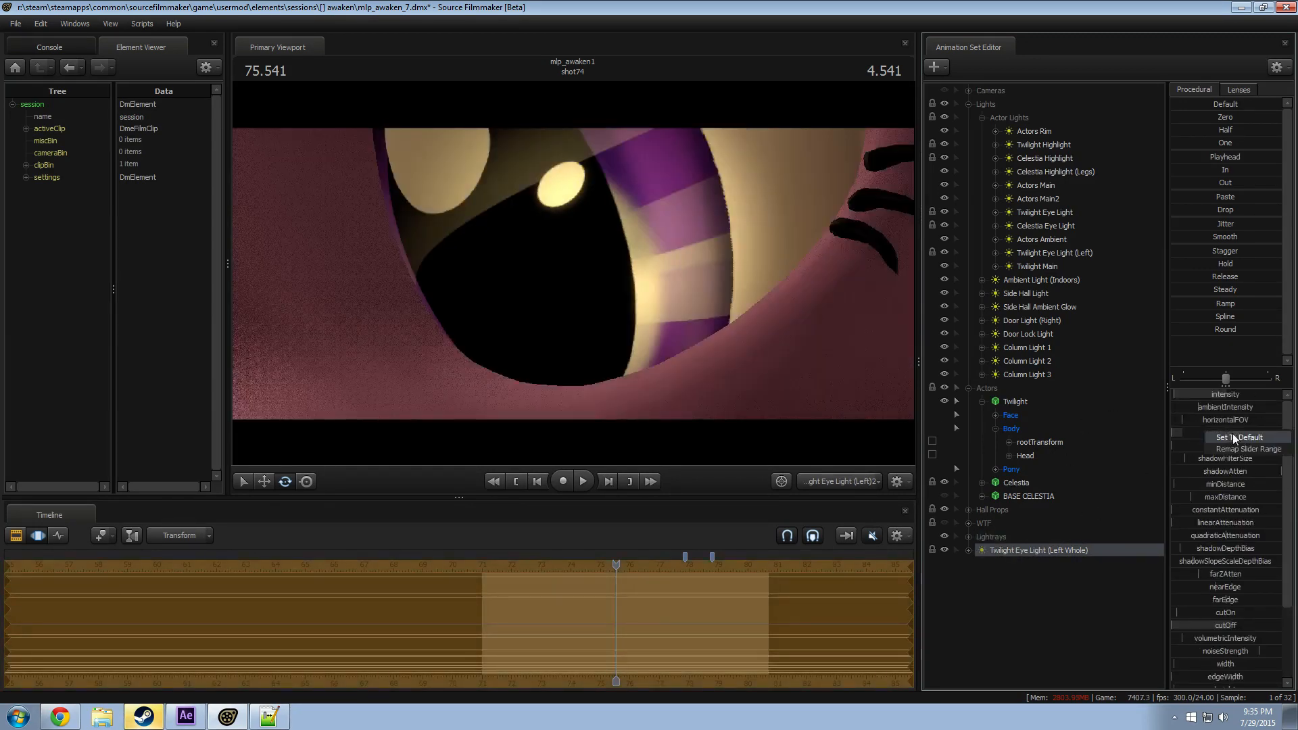
{"action": "left_click", "coordinate": [1233, 438]}
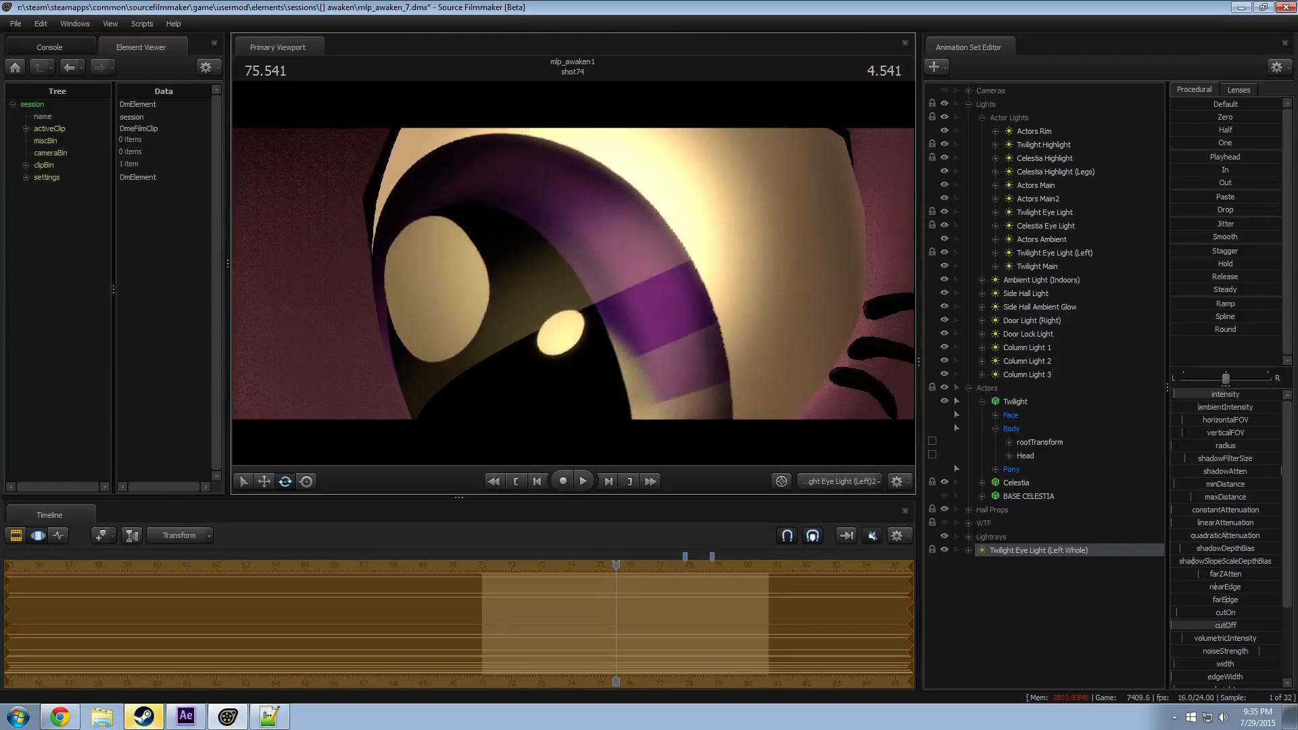
{"action": "left_click_drag", "start_coordinate": [750, 374], "coordinate": [705, 461]}
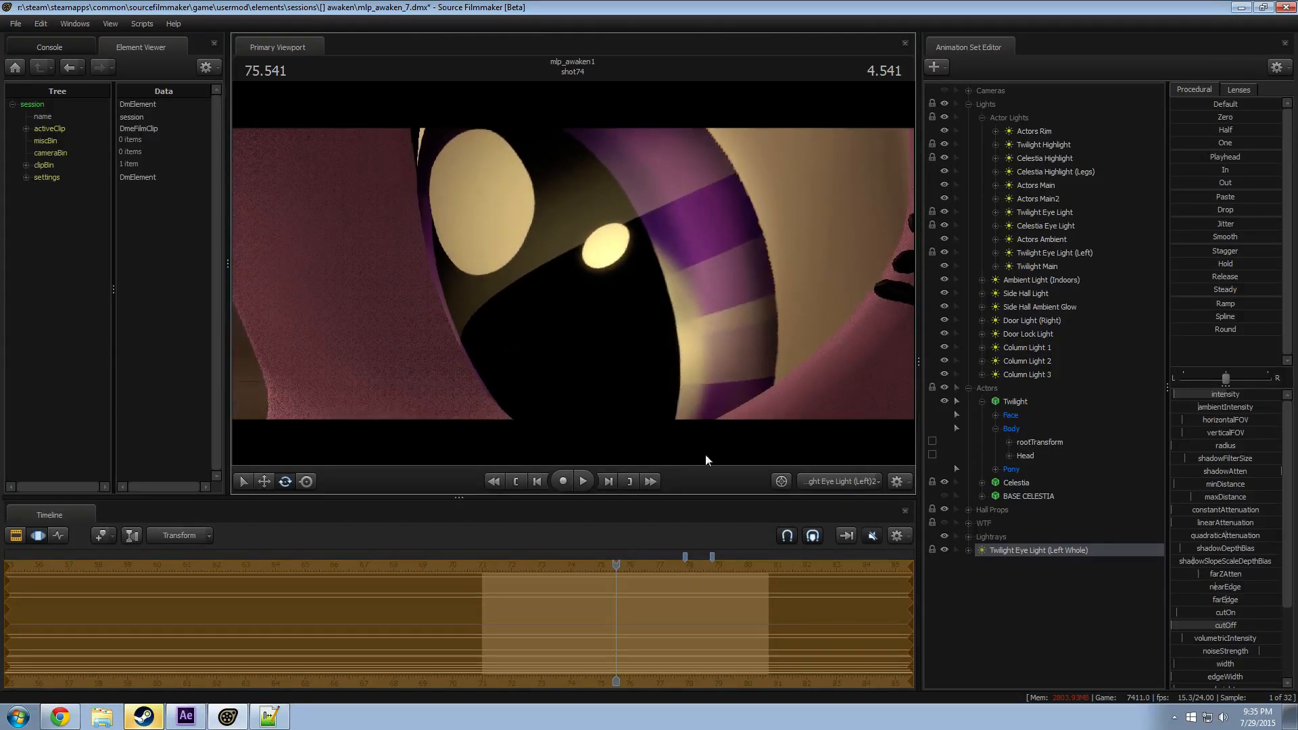
{"action": "left_click", "coordinate": [843, 480]}
{"action": "left_click", "coordinate": [843, 480]}
{"action": "key", "text": "F2"}
{"action": "key", "text": "F3"}
Step: Play shot74 through camera2 from 75.541 to about 79.75 to examine the eye lighting
{"action": "left_click", "coordinate": [843, 481]}
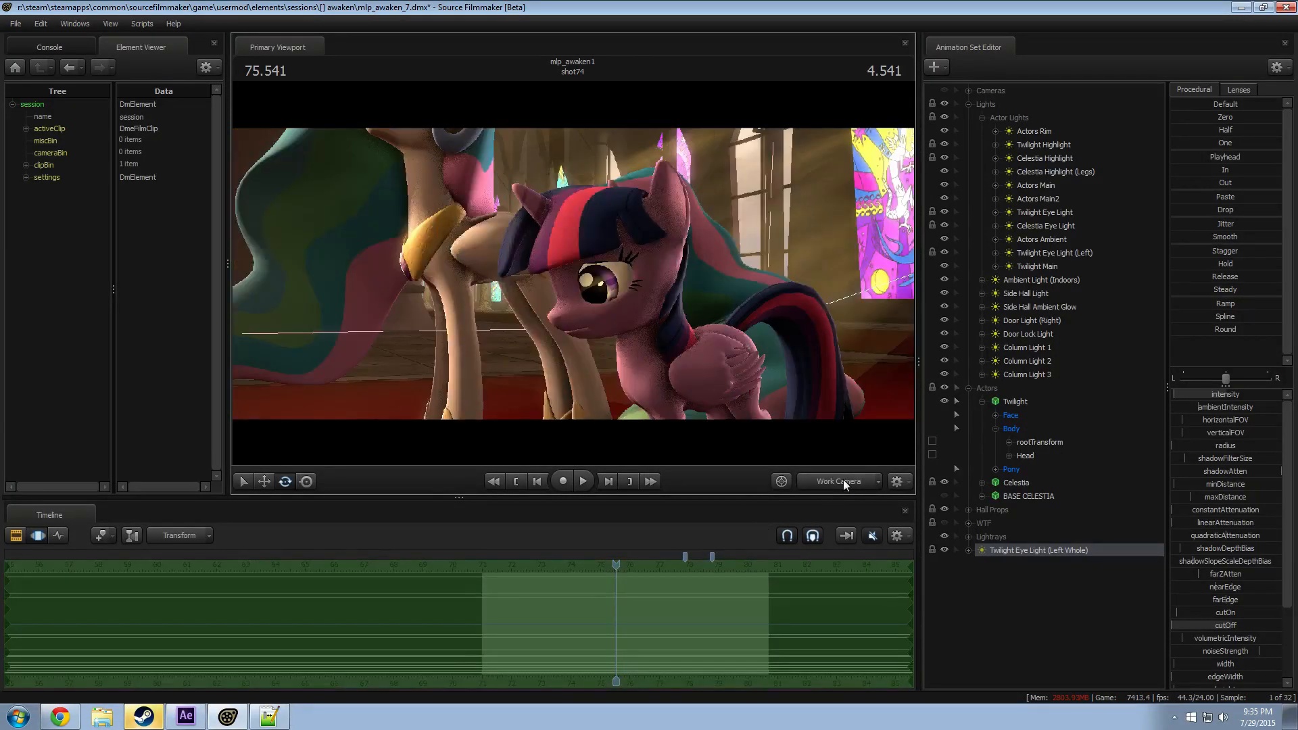
{"action": "key", "text": "space"}
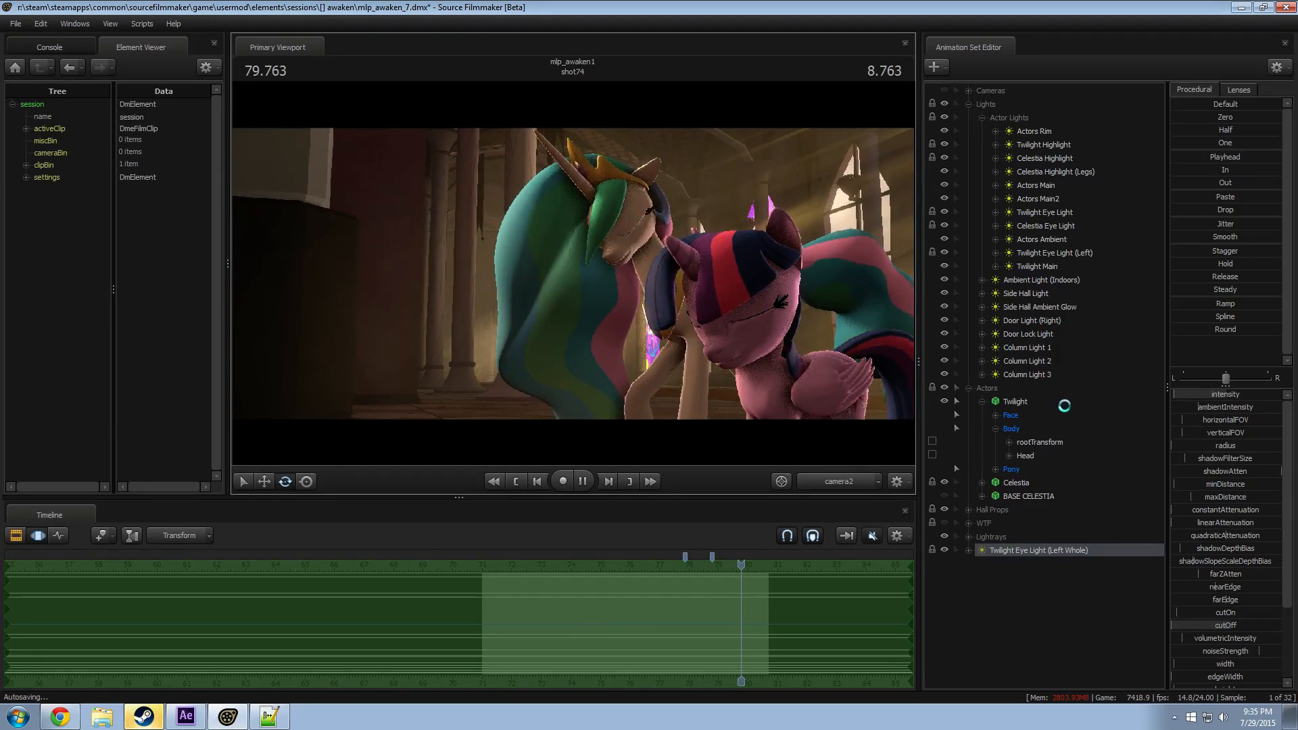
{"action": "key", "text": "space"}
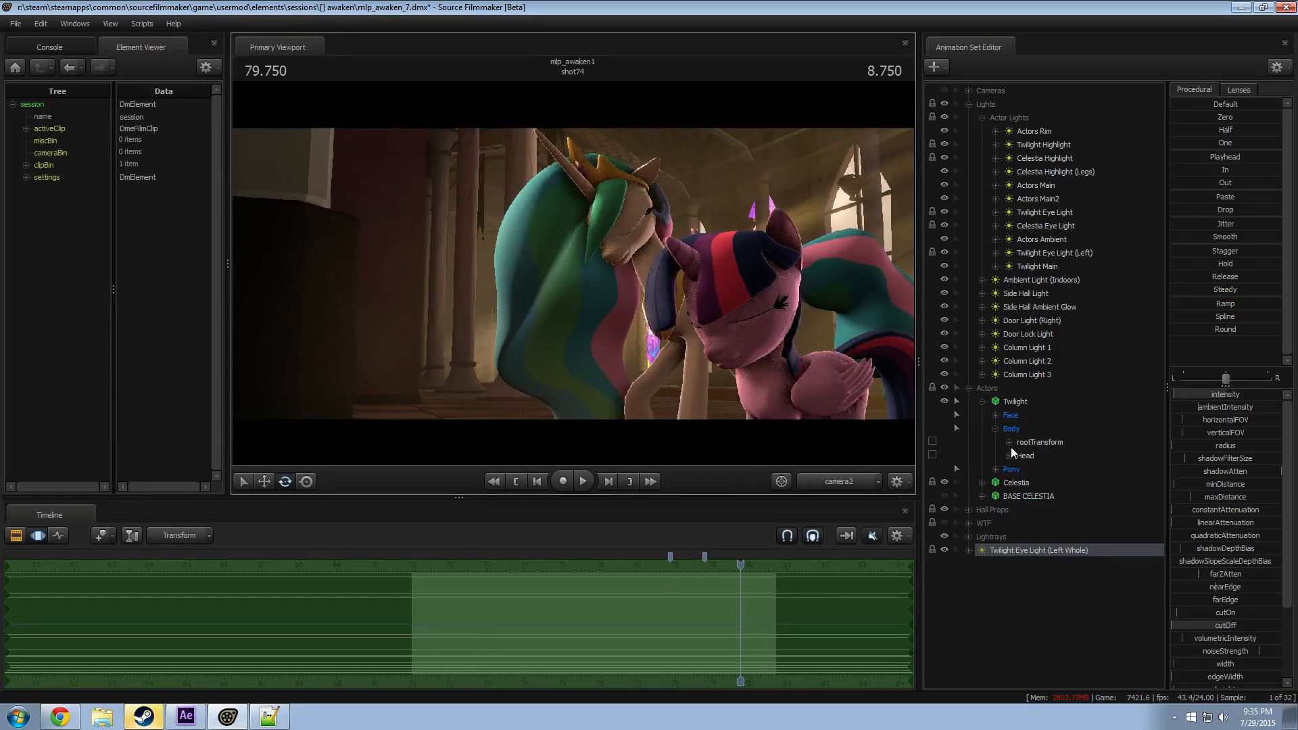
Step: Using Twilight's Pony Eye Flexes curves, move the two bookmarks to her blinks at 77.166 and about 78.4, and bookmark 79.625
{"action": "left_click", "coordinate": [1009, 470]}
{"action": "left_click", "coordinate": [1012, 415]}
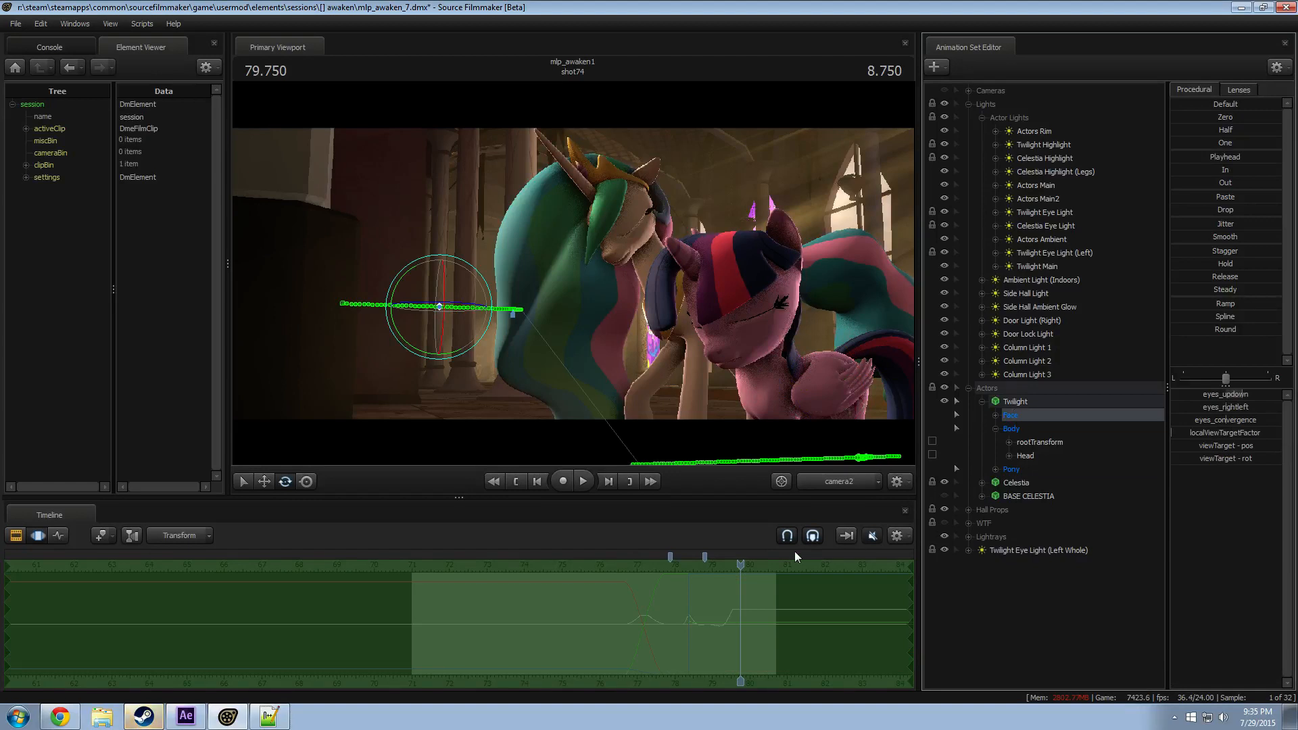
{"action": "left_click", "coordinate": [996, 469]}
{"action": "left_click", "coordinate": [1043, 494]}
{"action": "left_click", "coordinate": [1043, 483]}
{"action": "scroll", "coordinate": [608, 653], "scroll_direction": "up", "scroll_amount": 4}
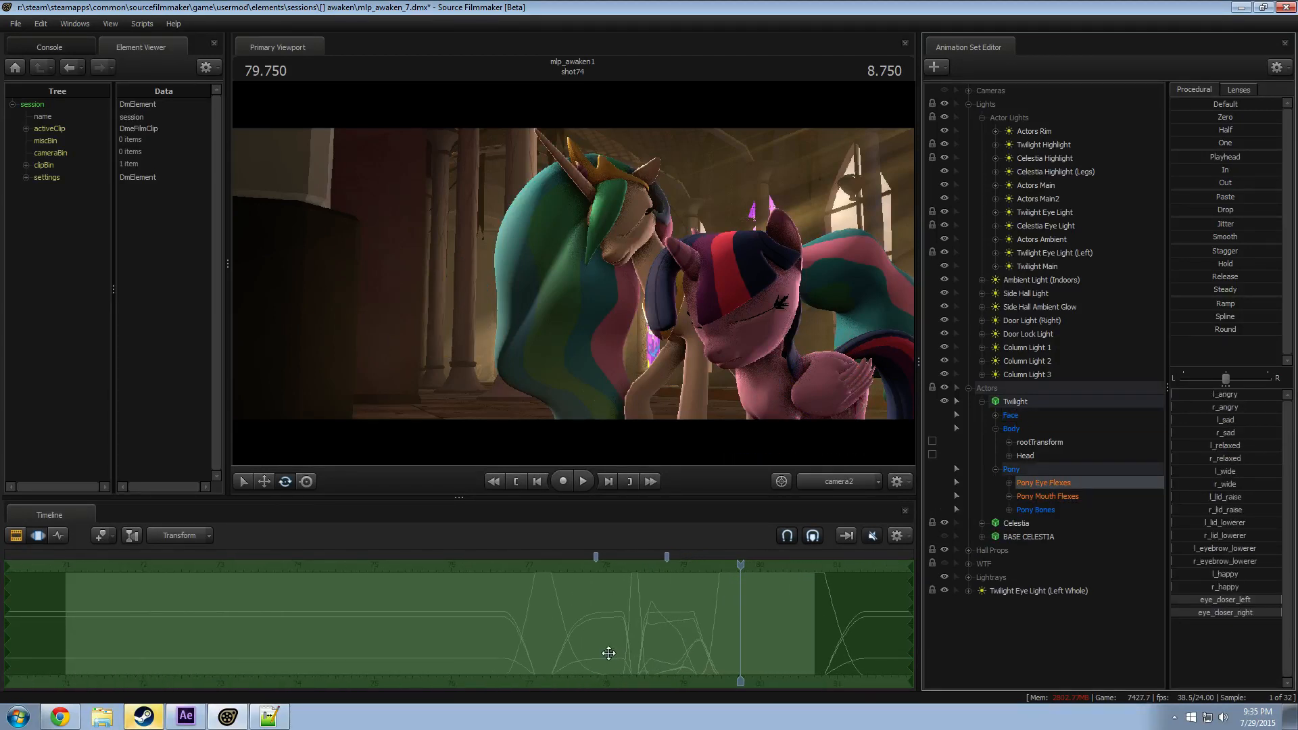
{"action": "key", "text": "shift"}
{"action": "left_click_drag", "start_coordinate": [595, 555], "coordinate": [541, 575]}
{"action": "left_click_drag", "start_coordinate": [667, 559], "coordinate": [634, 568]}
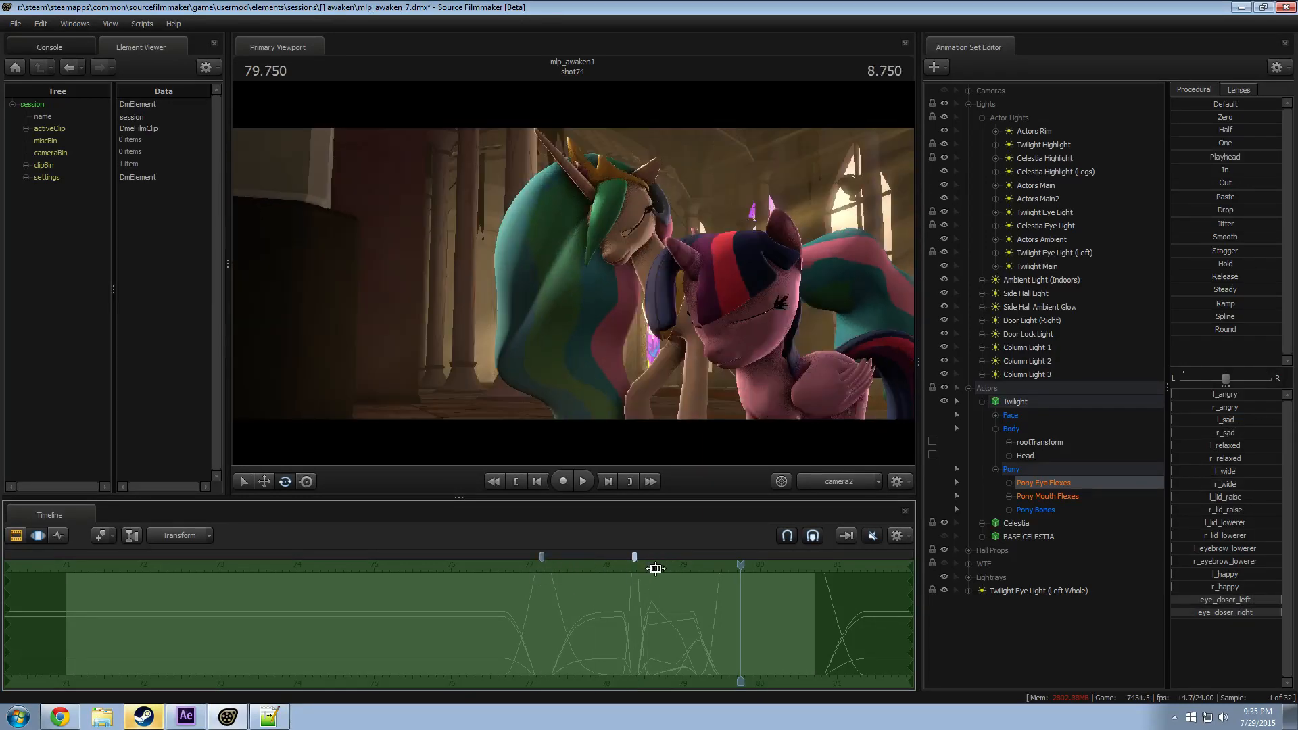
{"action": "left_click_drag", "start_coordinate": [735, 562], "coordinate": [731, 566]}
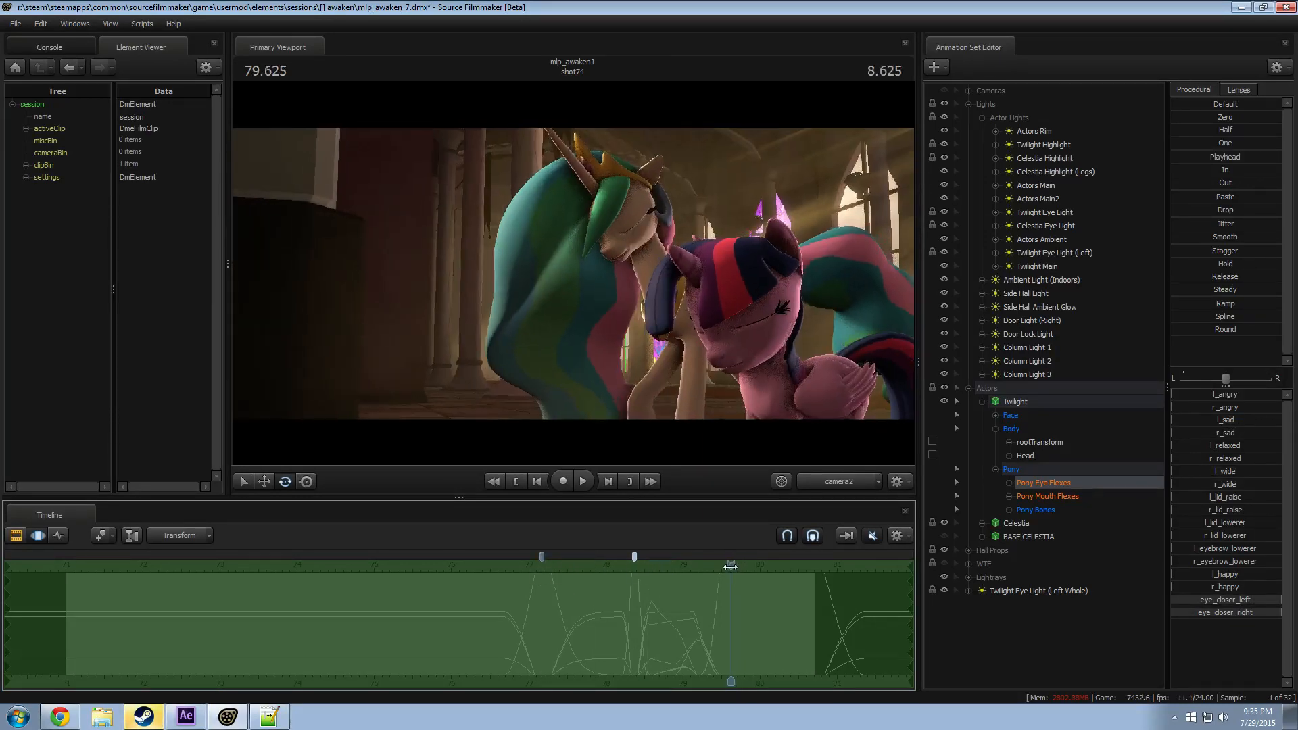
Step: End the time selection at the 77.166 bookmark and move the playhead to 76.583
{"action": "left_click", "coordinate": [608, 603]}
{"action": "key", "text": "bracketleft"}
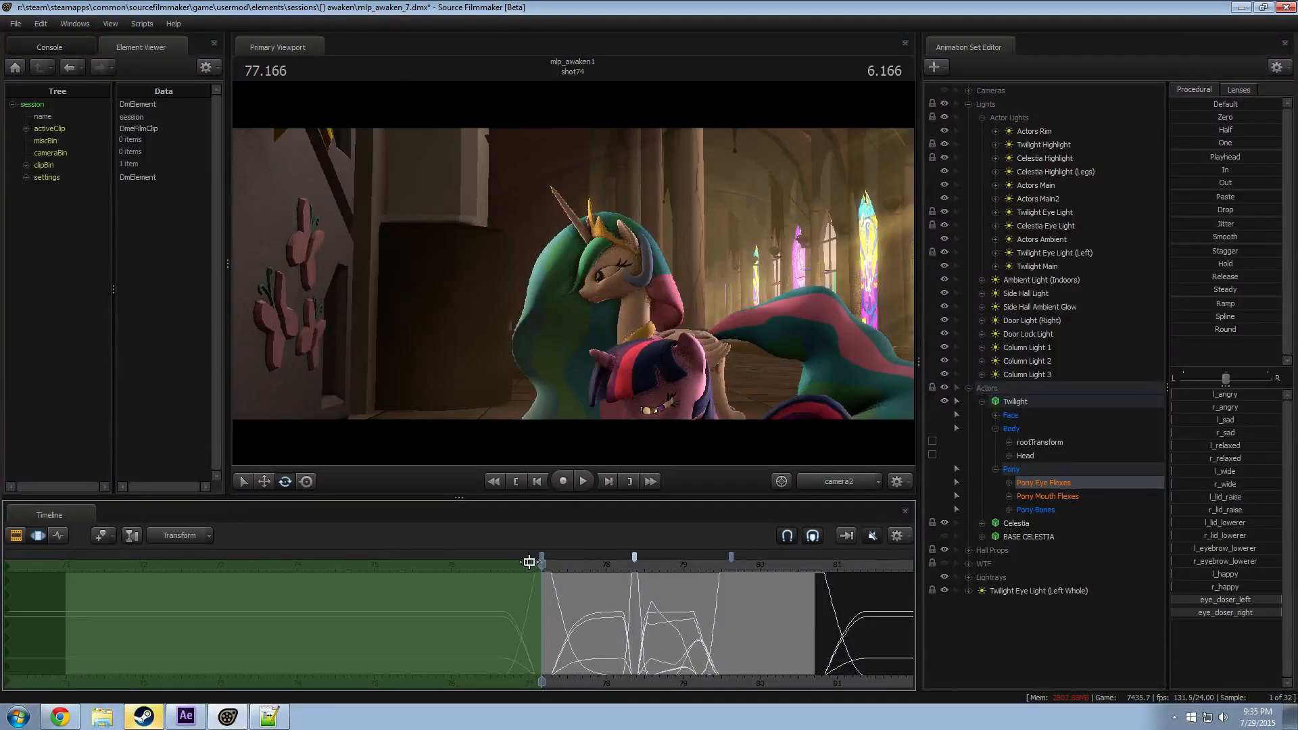
{"action": "left_click_drag", "start_coordinate": [532, 573], "coordinate": [497, 581]}
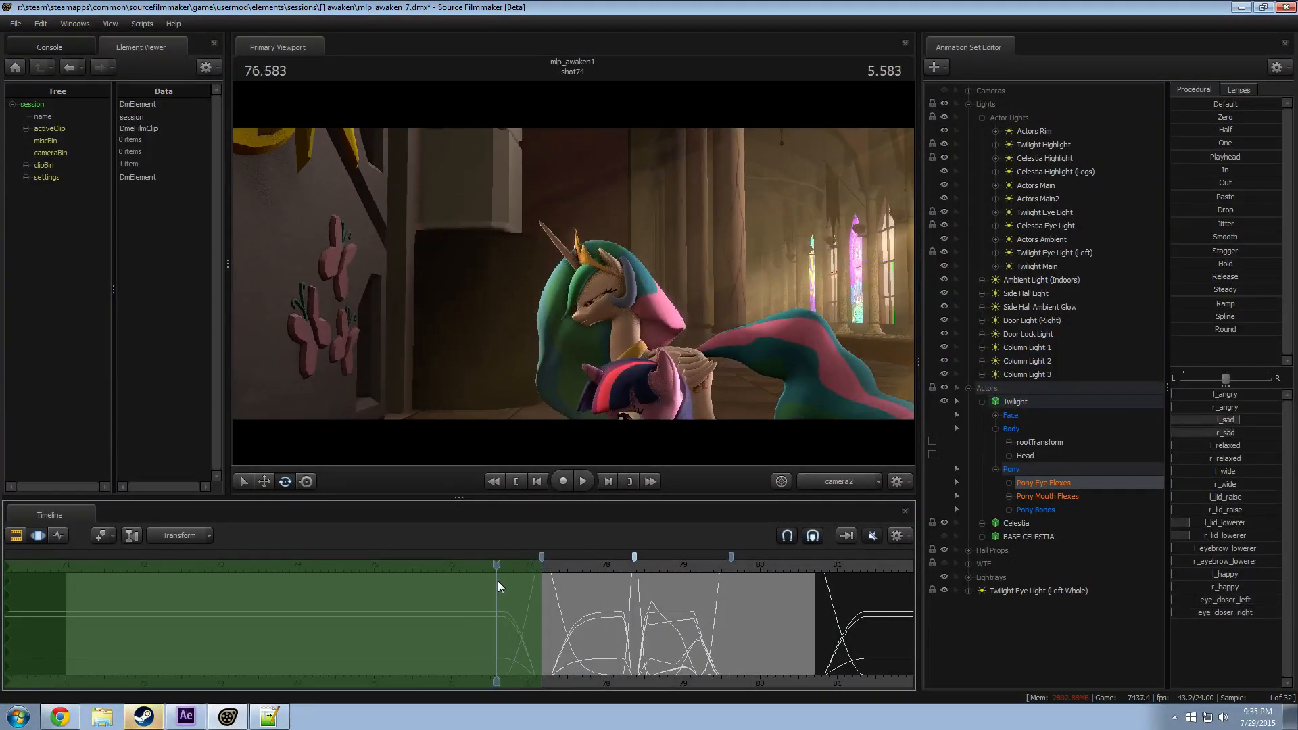
Step: Check Twilight's eye through the Work Camera and move Twilight Eye Light (Left Whole) into the Actor Lights group
{"action": "left_click", "coordinate": [823, 477]}
{"action": "key", "text": "w"}
{"action": "left_click_drag", "start_coordinate": [573, 275], "coordinate": [589, 288]}
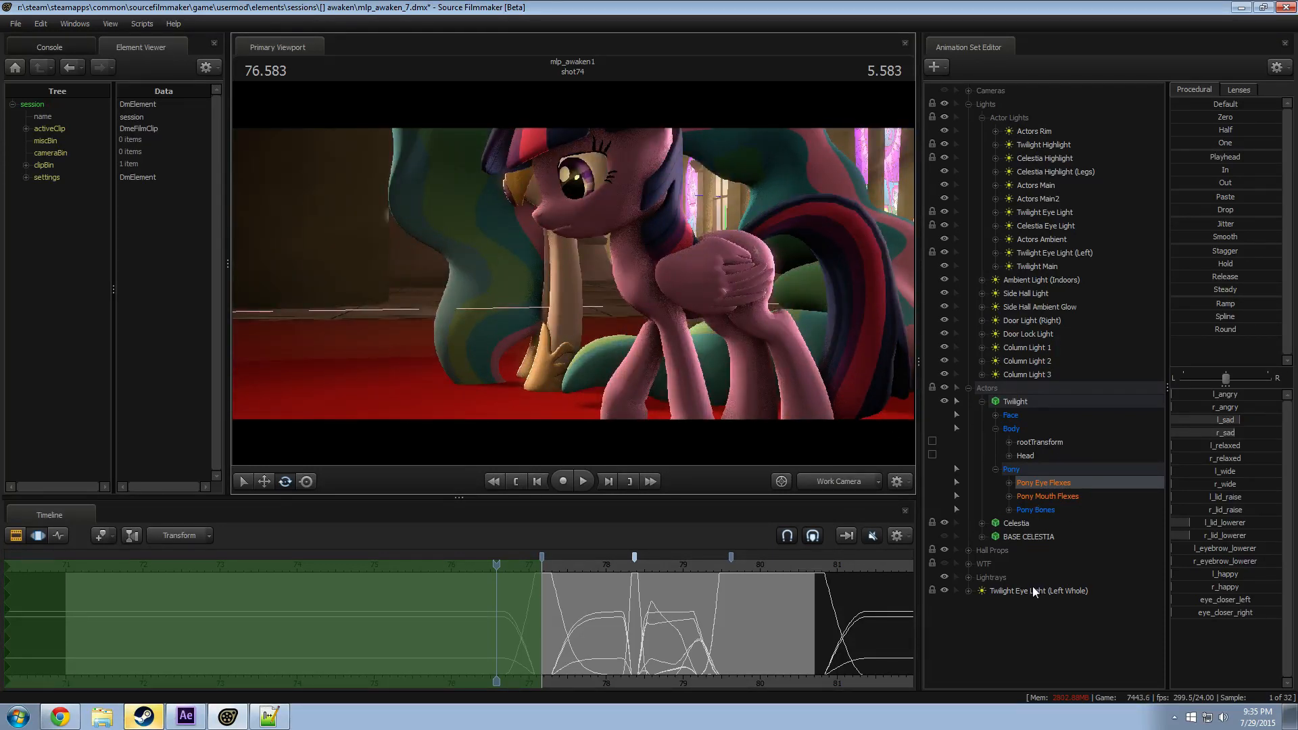
{"action": "left_click_drag", "start_coordinate": [1033, 588], "coordinate": [1049, 260]}
Step: At 76.583, re-aim Twilight Eye Light (Left) and Twilight Eye Light (Left Whole) at her left eye, and play back through camera2
{"action": "left_click_drag", "start_coordinate": [1054, 252], "coordinate": [573, 279]}
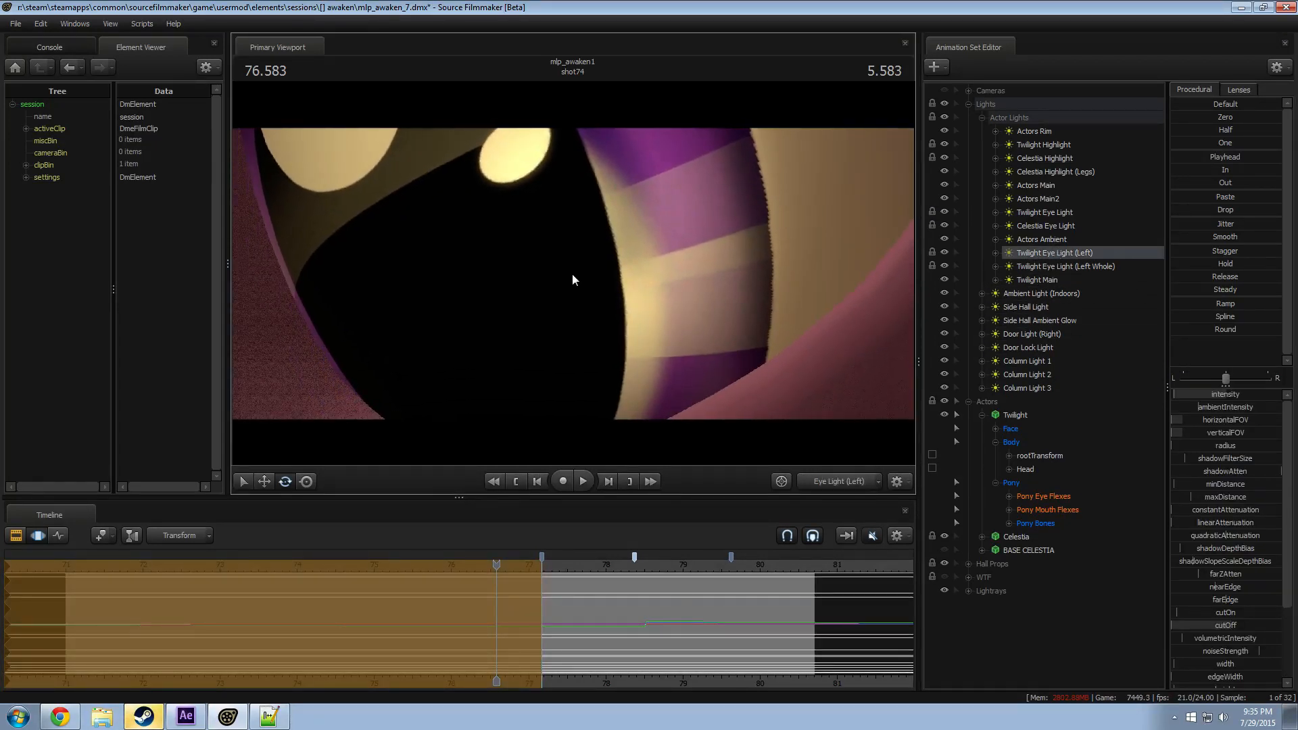
{"action": "left_click_drag", "start_coordinate": [1056, 267], "coordinate": [678, 226]}
{"action": "mouse_move", "coordinate": [679, 226]}
{"action": "left_mouse_down"}
{"action": "mouse_move", "coordinate": [693, 204]}
{"action": "mouse_move", "coordinate": [655, 230]}
{"action": "mouse_move", "coordinate": [669, 228]}
{"action": "left_mouse_up"}
{"action": "left_click_drag", "start_coordinate": [718, 295], "coordinate": [551, 272]}
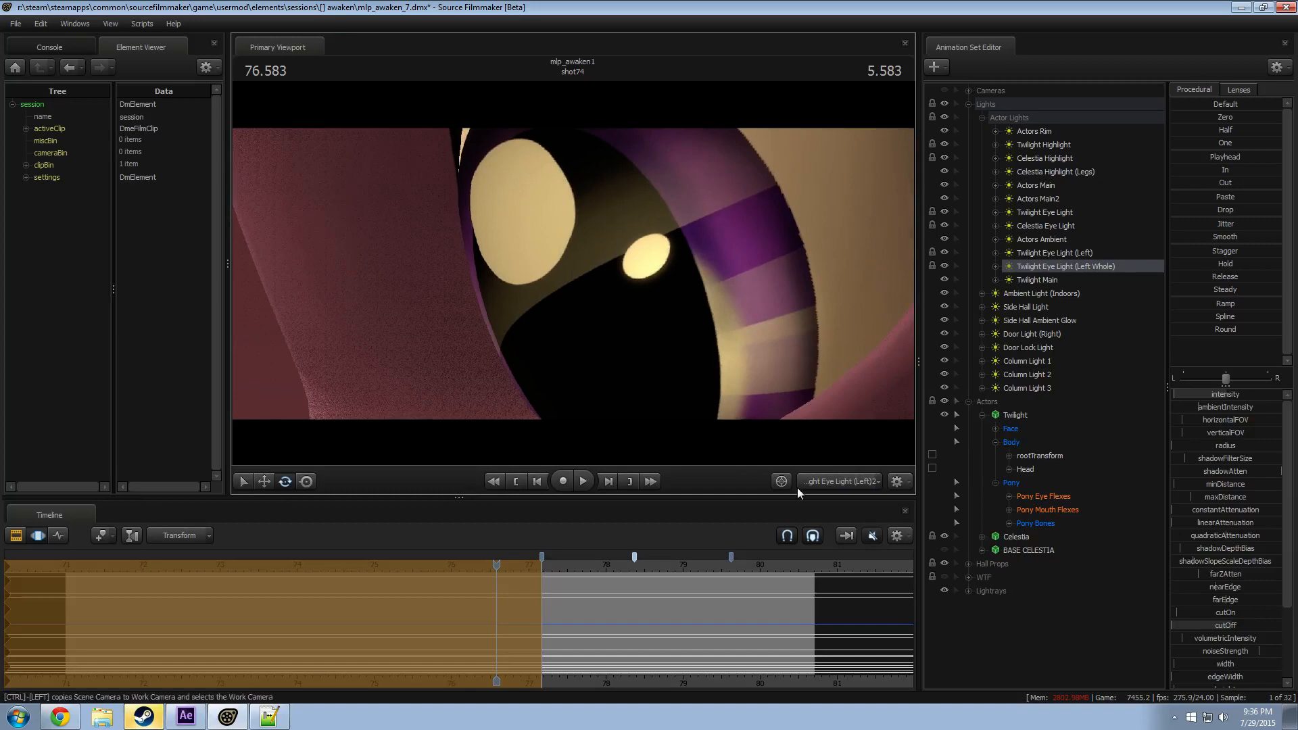
{"action": "left_click", "coordinate": [840, 489]}
{"action": "key", "text": "space"}
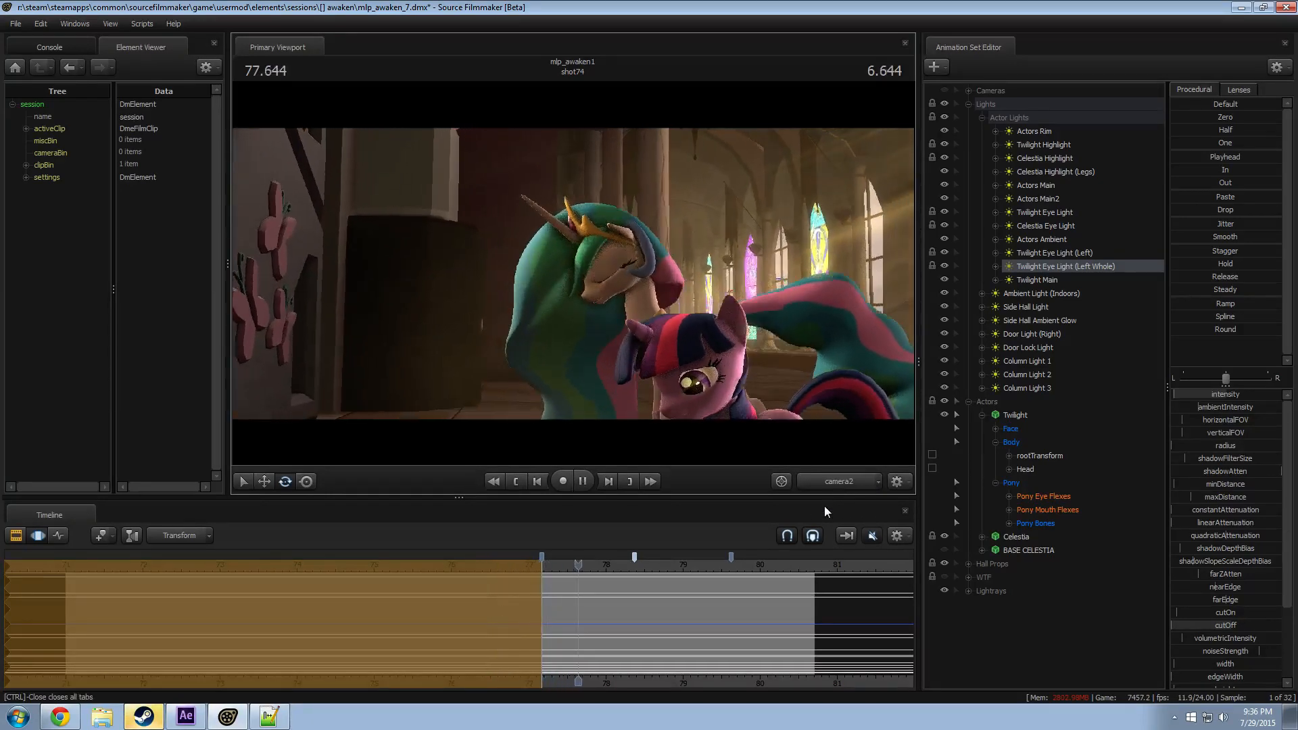
{"action": "key", "text": "space"}
{"action": "key", "text": "F2"}
{"action": "key", "text": "F3"}
Step: Select the time between 77.166 and about 78.4 and re-aim both left eye lights at Twilight's eye at 77.791
{"action": "left_click", "coordinate": [590, 590]}
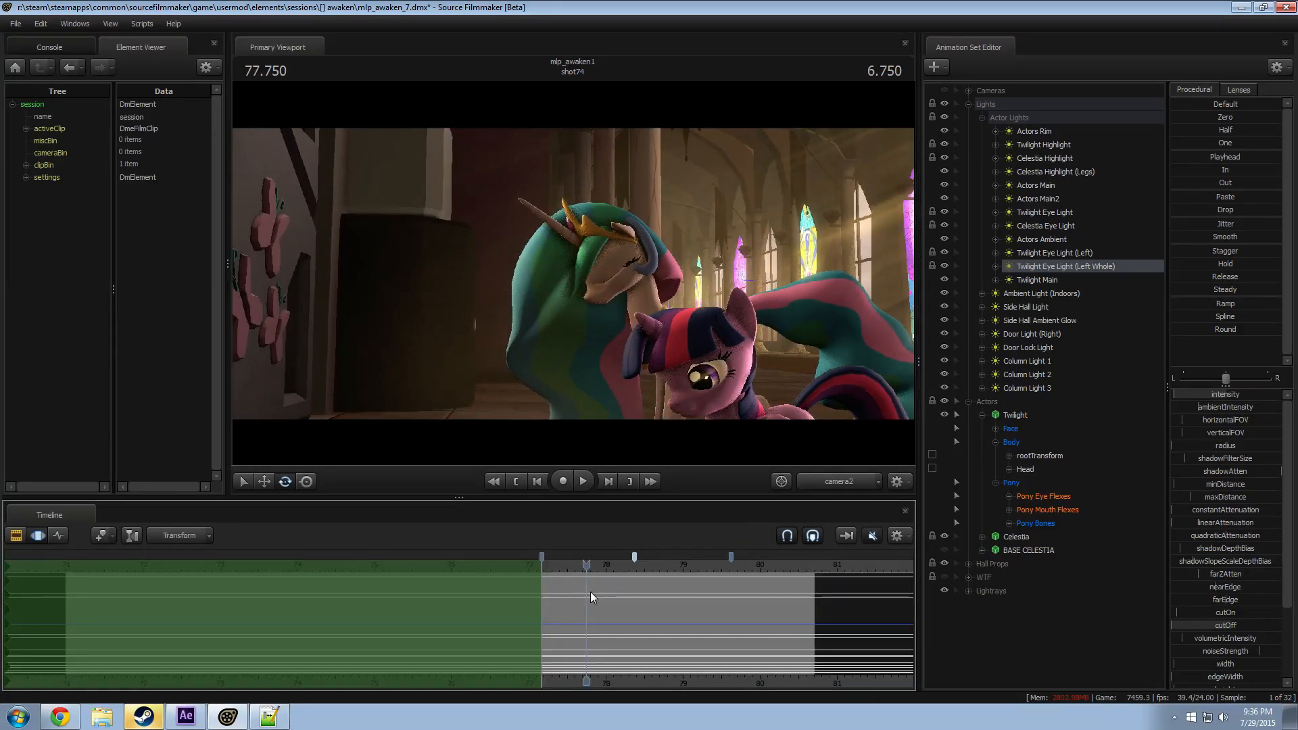
{"action": "key", "text": "Down"}
{"action": "key", "text": "Up"}
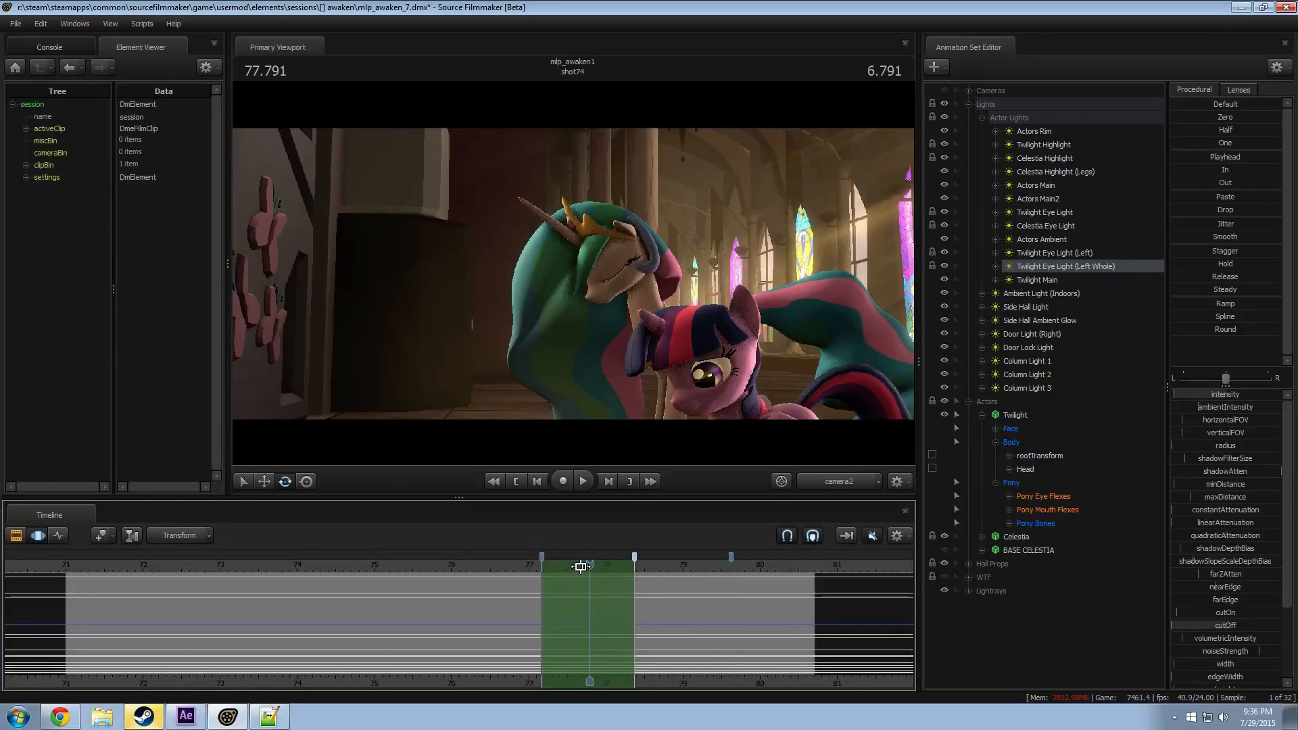
{"action": "double_click", "coordinate": [1064, 253]}
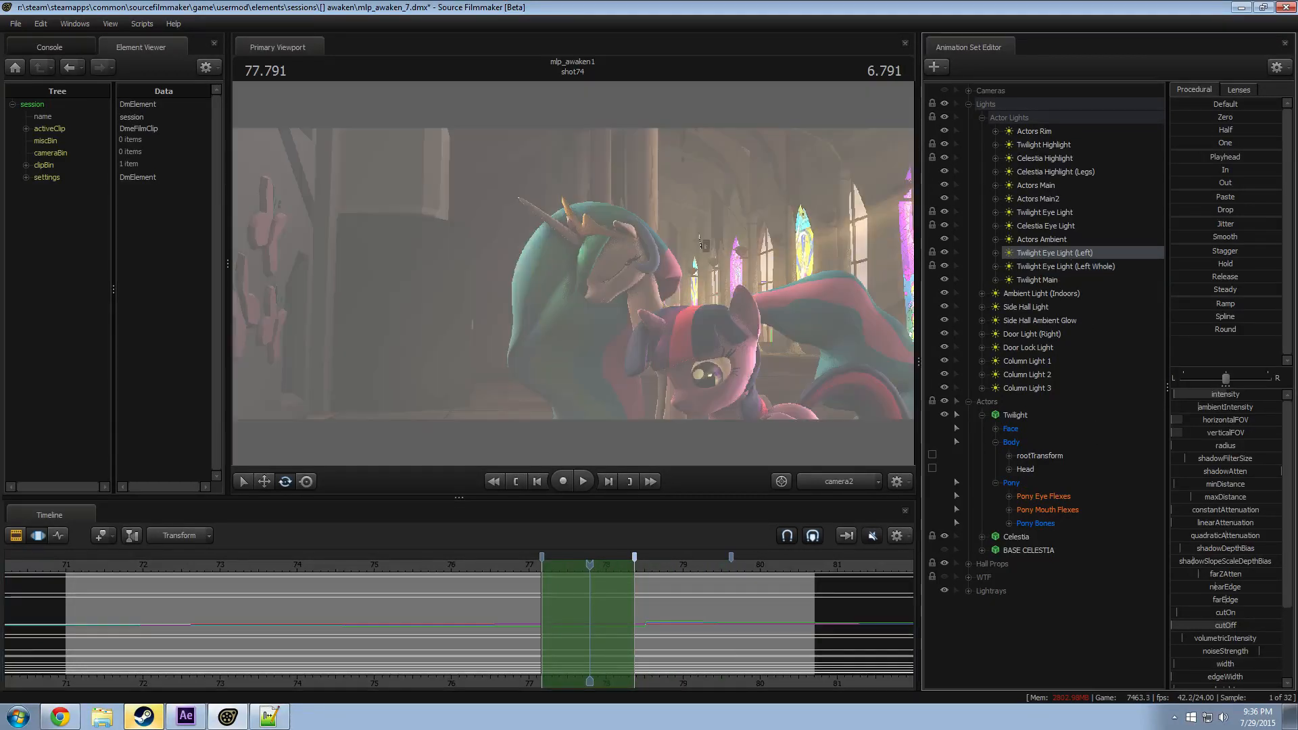
{"action": "left_click_drag", "start_coordinate": [570, 272], "coordinate": [558, 285]}
{"action": "double_click", "coordinate": [1063, 266]}
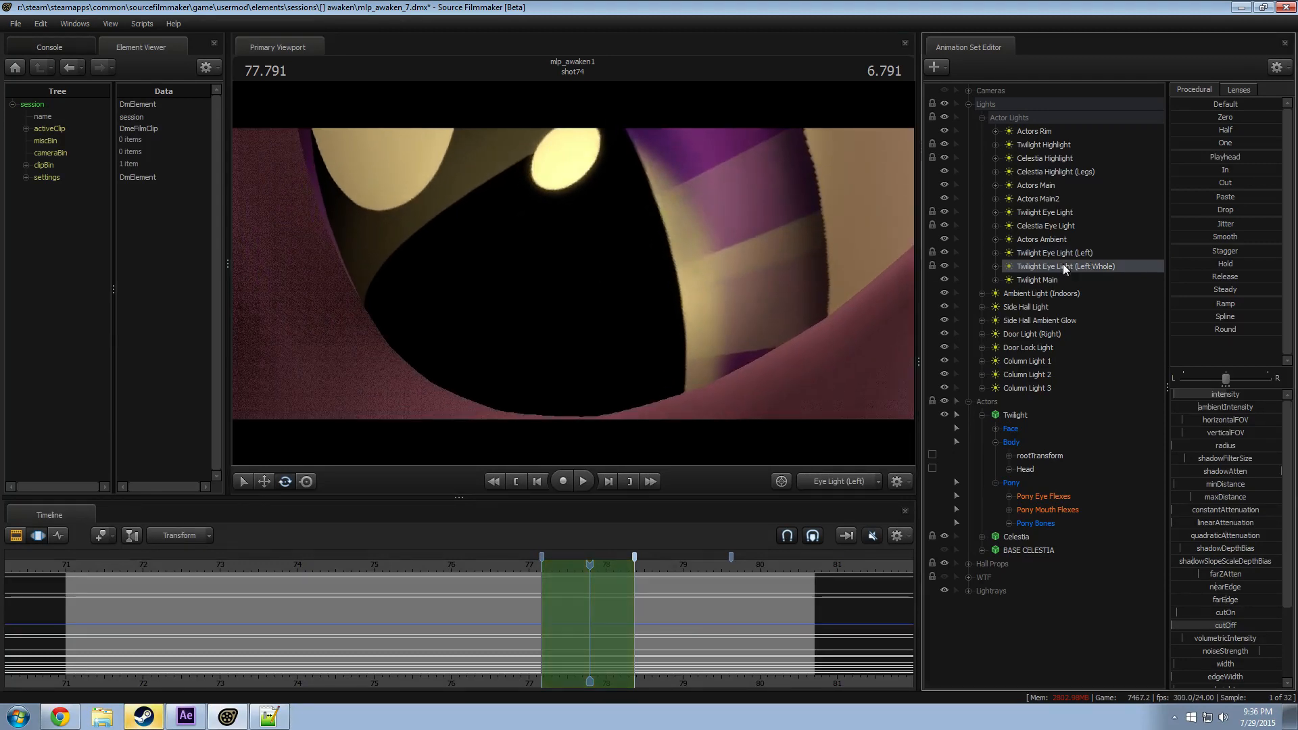
{"action": "left_click_drag", "start_coordinate": [746, 236], "coordinate": [736, 245]}
{"action": "mouse_move", "coordinate": [574, 275]}
{"action": "left_mouse_down"}
{"action": "mouse_move", "coordinate": [586, 272]}
{"action": "mouse_move", "coordinate": [561, 280]}
{"action": "mouse_move", "coordinate": [584, 262]}
{"action": "mouse_move", "coordinate": [573, 277]}
{"action": "left_mouse_up"}
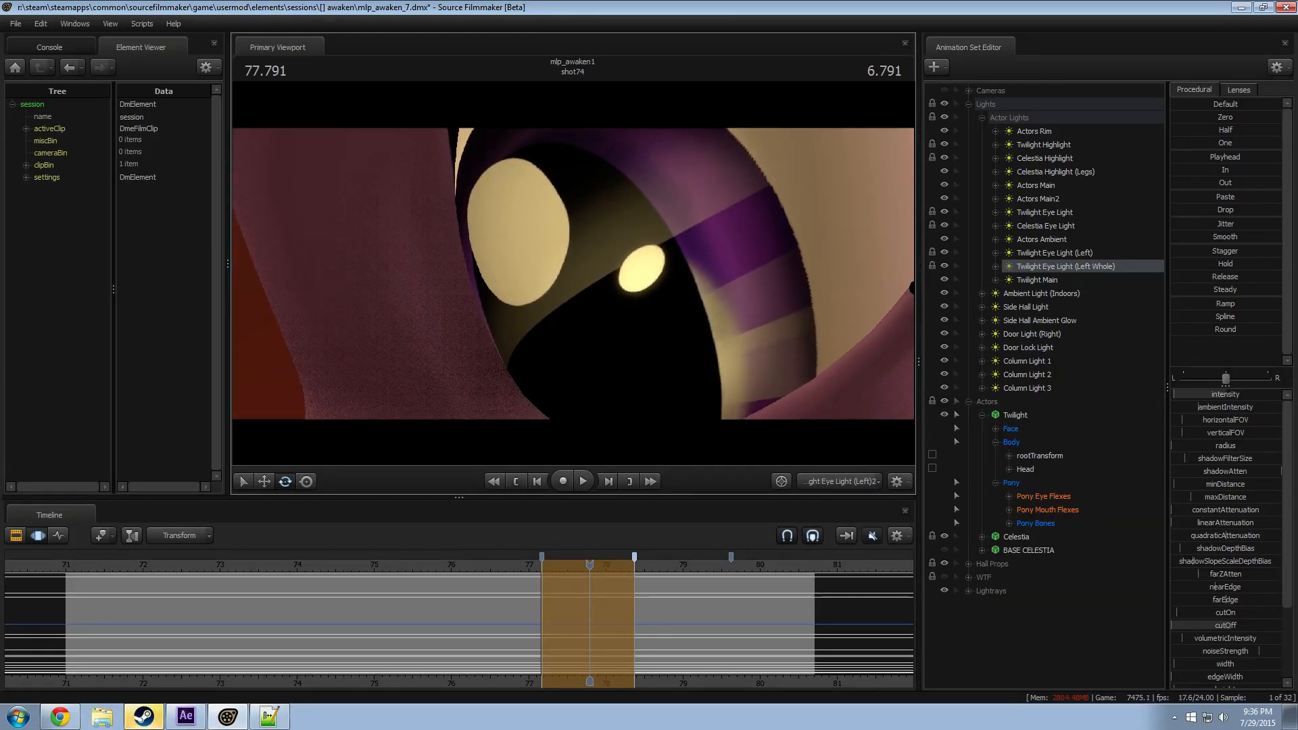
Step: Play back the eye lights through camera2 and return the playhead to 77.833
{"action": "left_click", "coordinate": [845, 487]}
{"action": "left_click", "coordinate": [845, 486]}
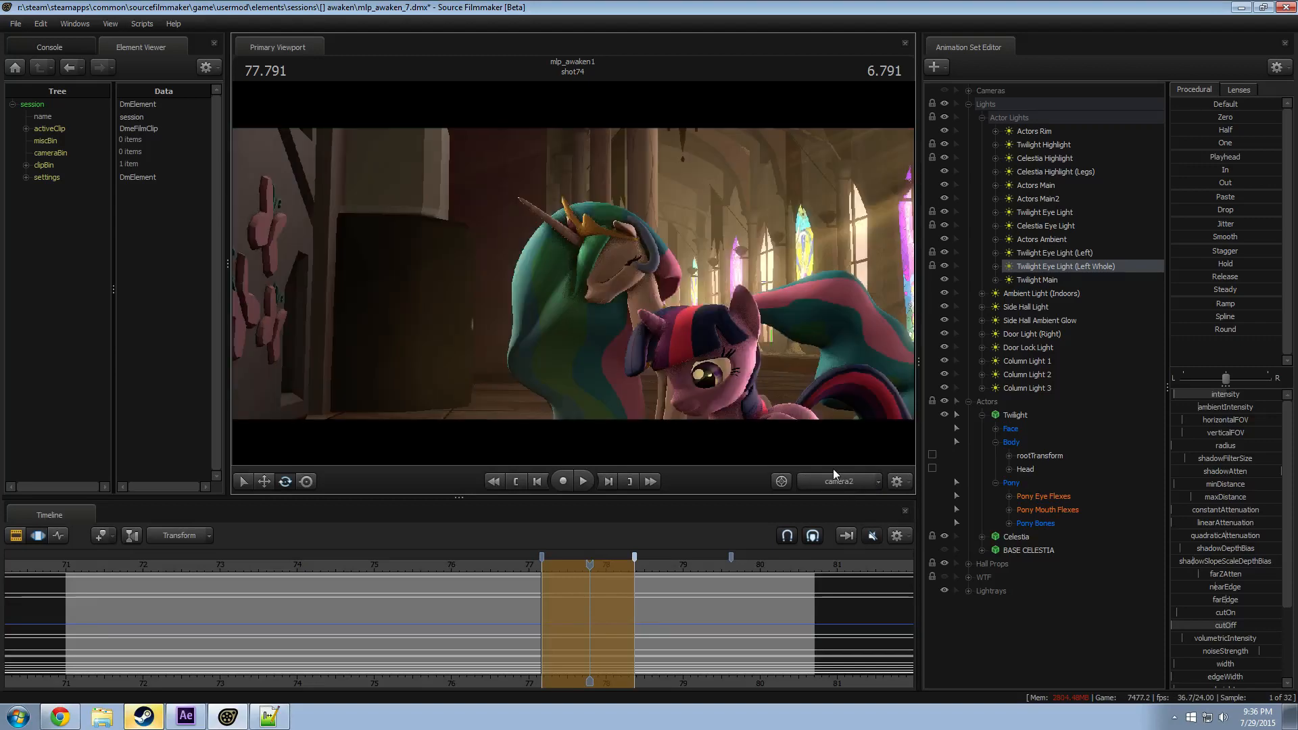
{"action": "key", "text": "F2"}
{"action": "key", "text": "space"}
{"action": "key", "text": "space"}
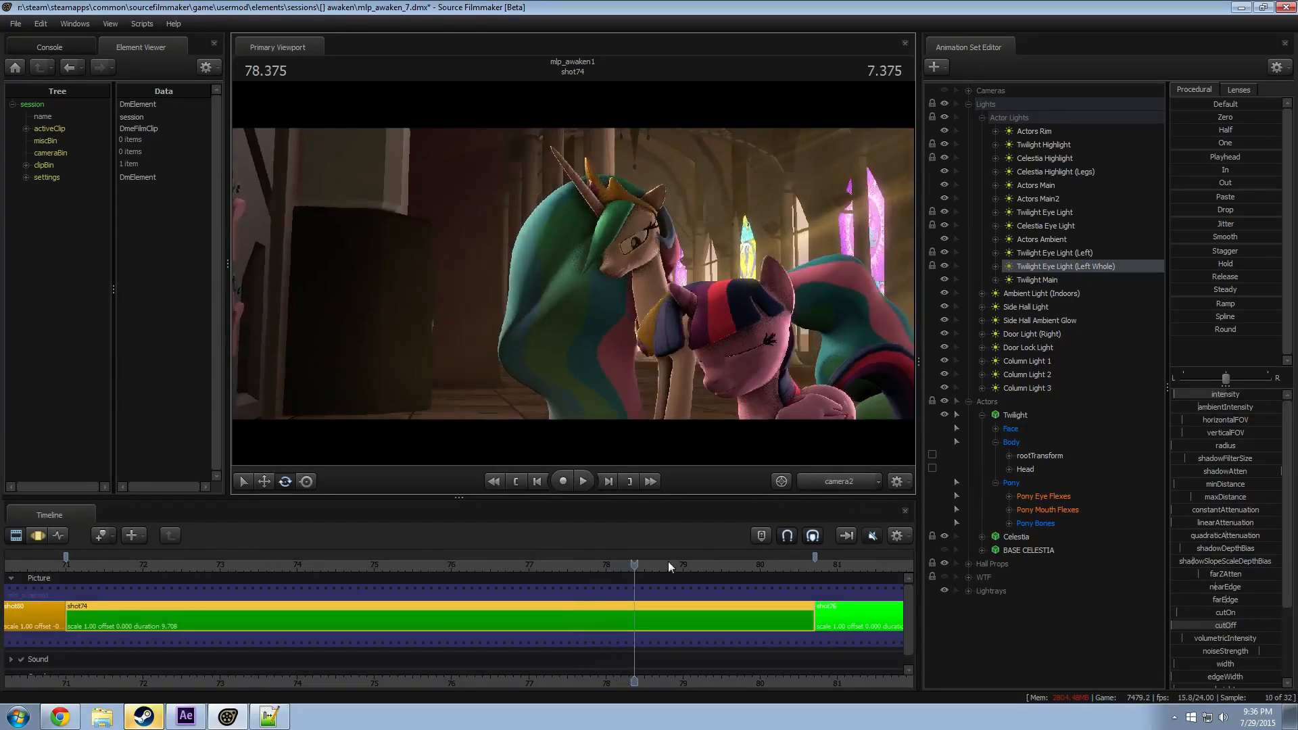
{"action": "left_click_drag", "start_coordinate": [633, 564], "coordinate": [593, 565]}
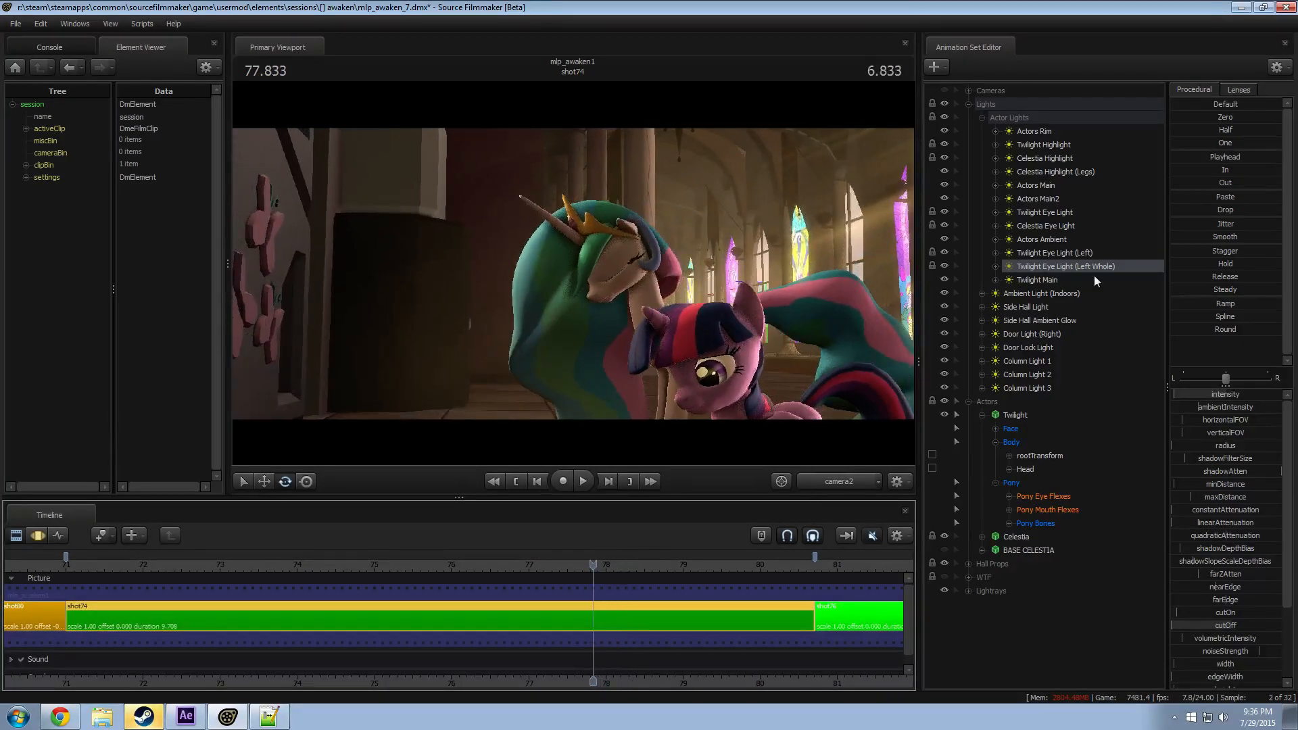
Step: At 77.833, re-aim Twilight Eye Light (Left Whole) at her left eye and play back the range through camera2
{"action": "left_click_drag", "start_coordinate": [1090, 268], "coordinate": [568, 285]}
{"action": "key", "text": "F3"}
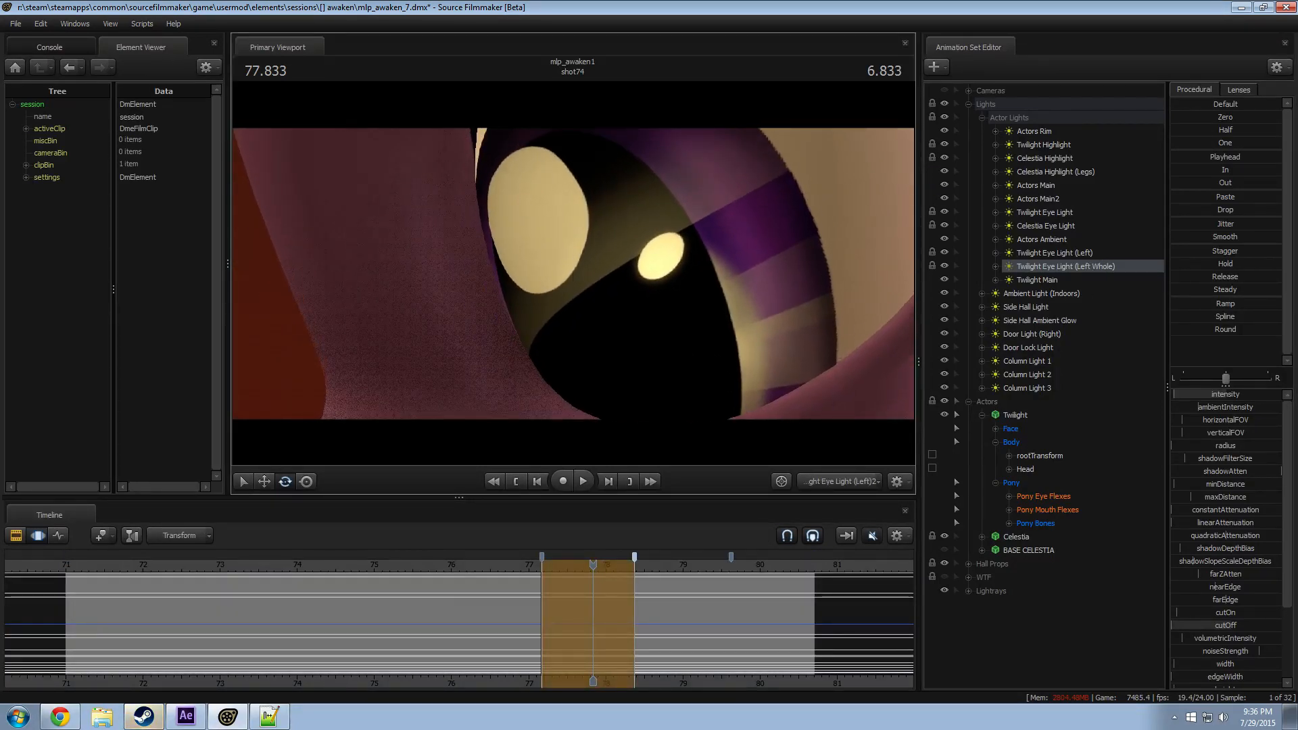
{"action": "left_click", "coordinate": [839, 481]}
{"action": "key", "text": "F2"}
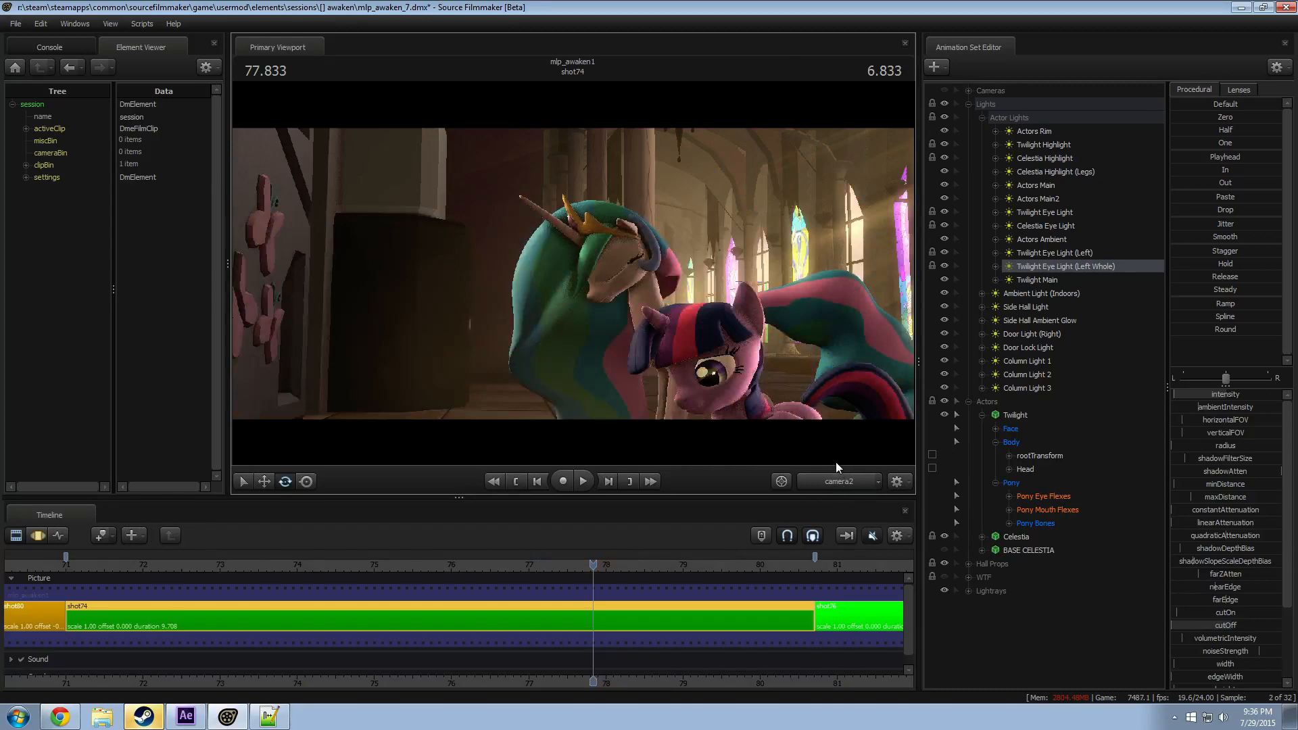
{"action": "key", "text": "space"}
{"action": "key", "text": "space"}
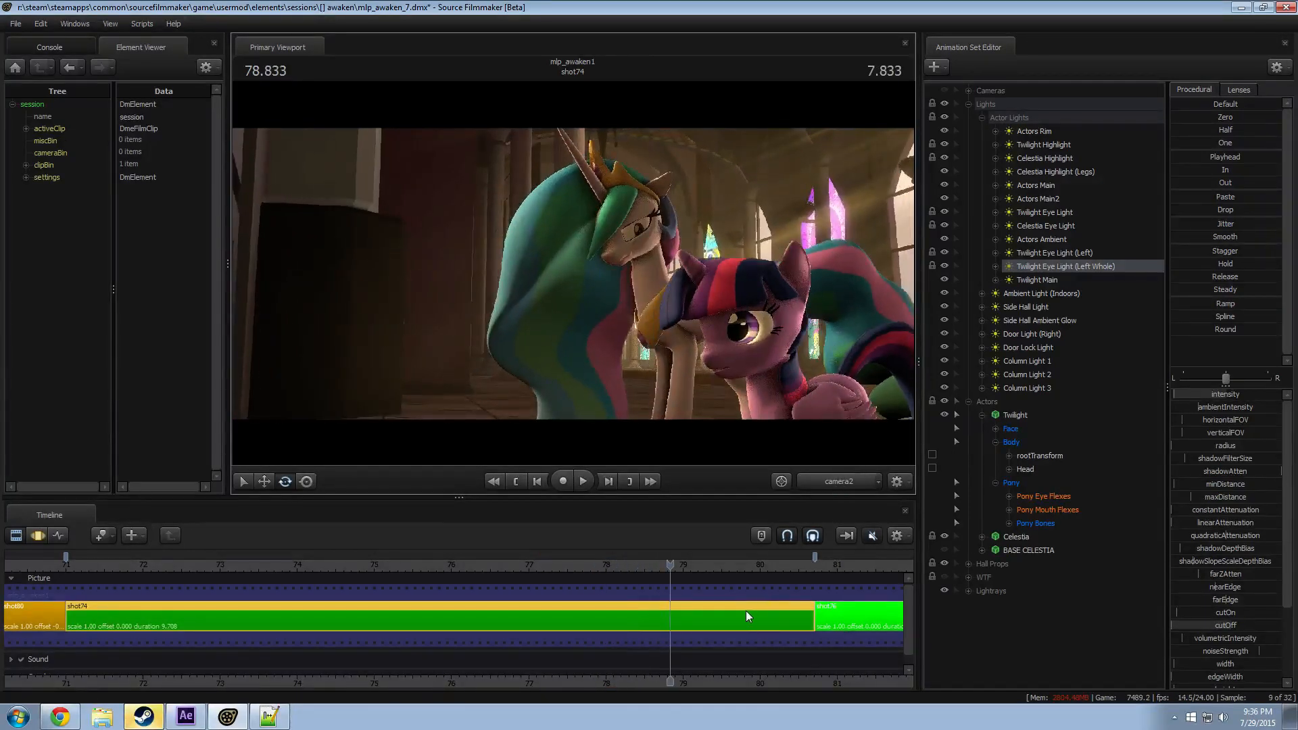
Step: Select the time from about 78.4 to 79.6, re-aim Twilight Eye Light (Left) at 79.000, undo its last nudge, and re-aim Twilight Eye Light (Left Whole)
{"action": "key", "text": "F3"}
{"action": "double_click", "coordinate": [708, 610]}
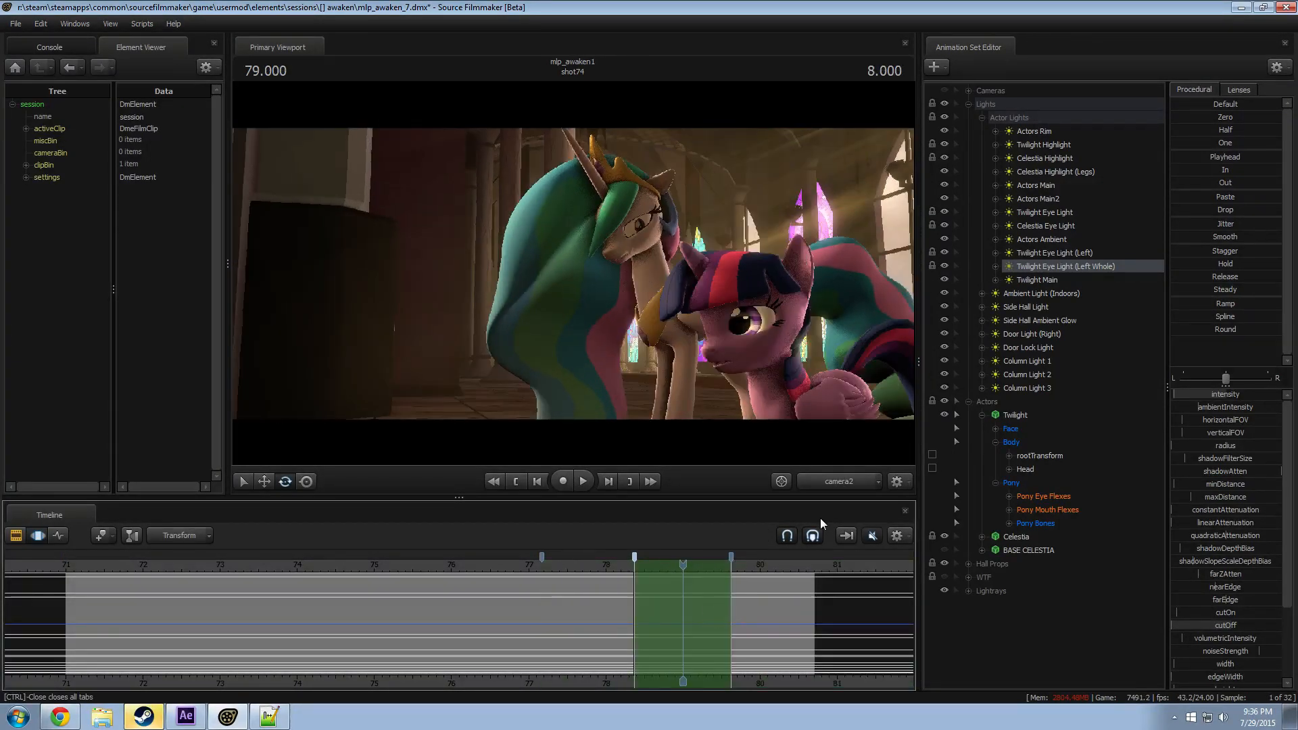
{"action": "double_click", "coordinate": [1068, 253]}
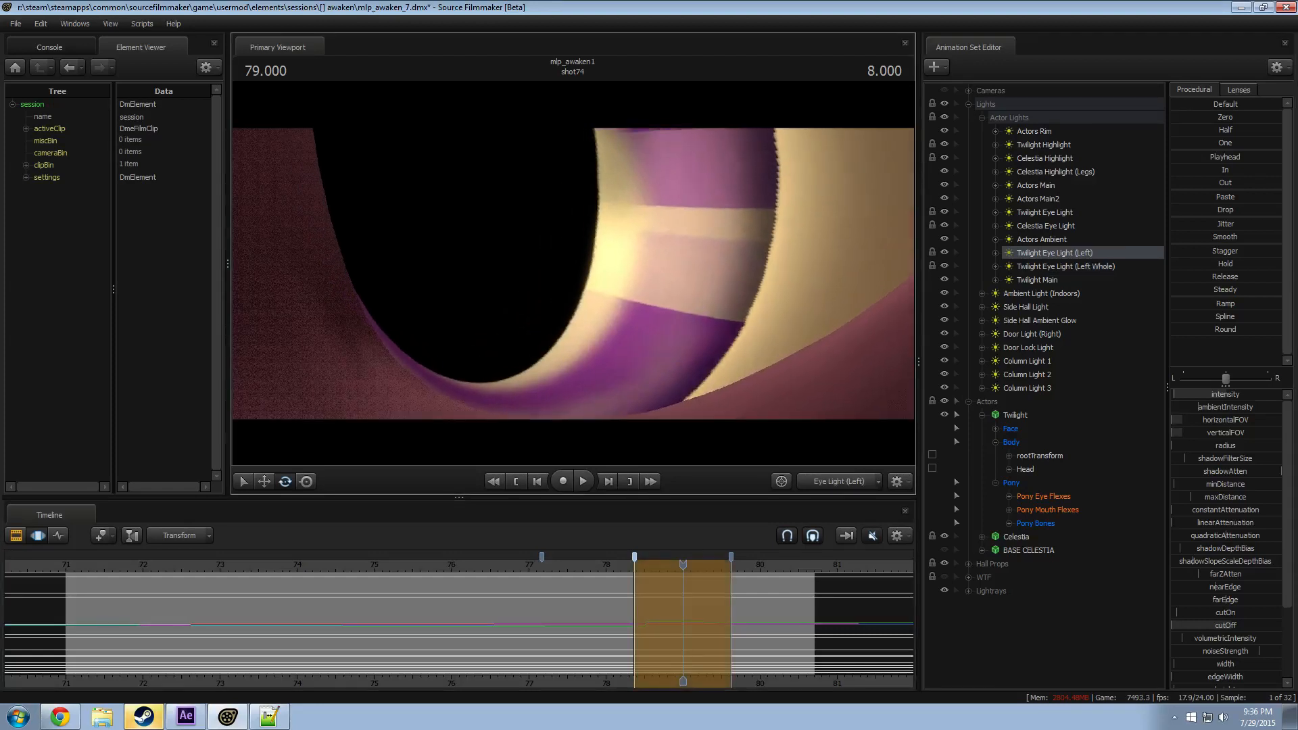
{"action": "mouse_move", "coordinate": [573, 273]}
{"action": "left_mouse_down"}
{"action": "mouse_move", "coordinate": [600, 338]}
{"action": "mouse_move", "coordinate": [574, 273]}
{"action": "left_mouse_up"}
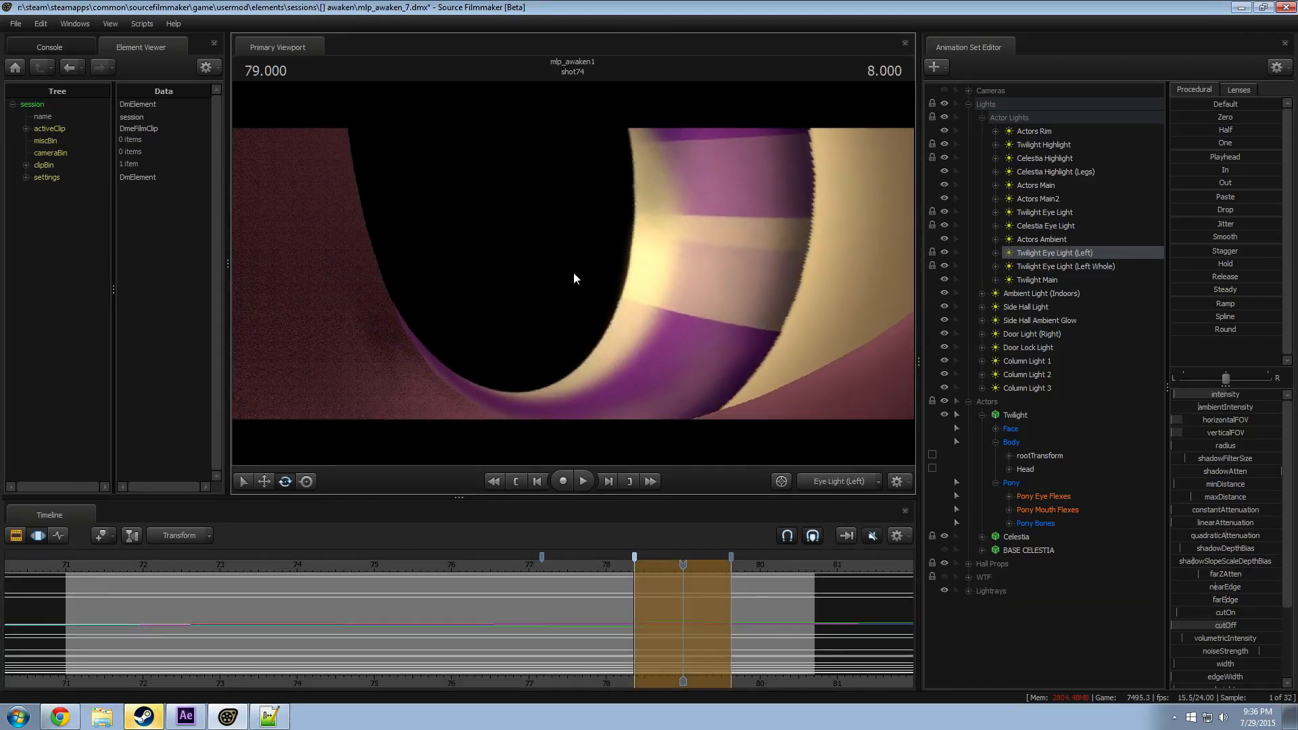
{"action": "key", "text": "ctrl+z"}
{"action": "double_click", "coordinate": [1069, 267]}
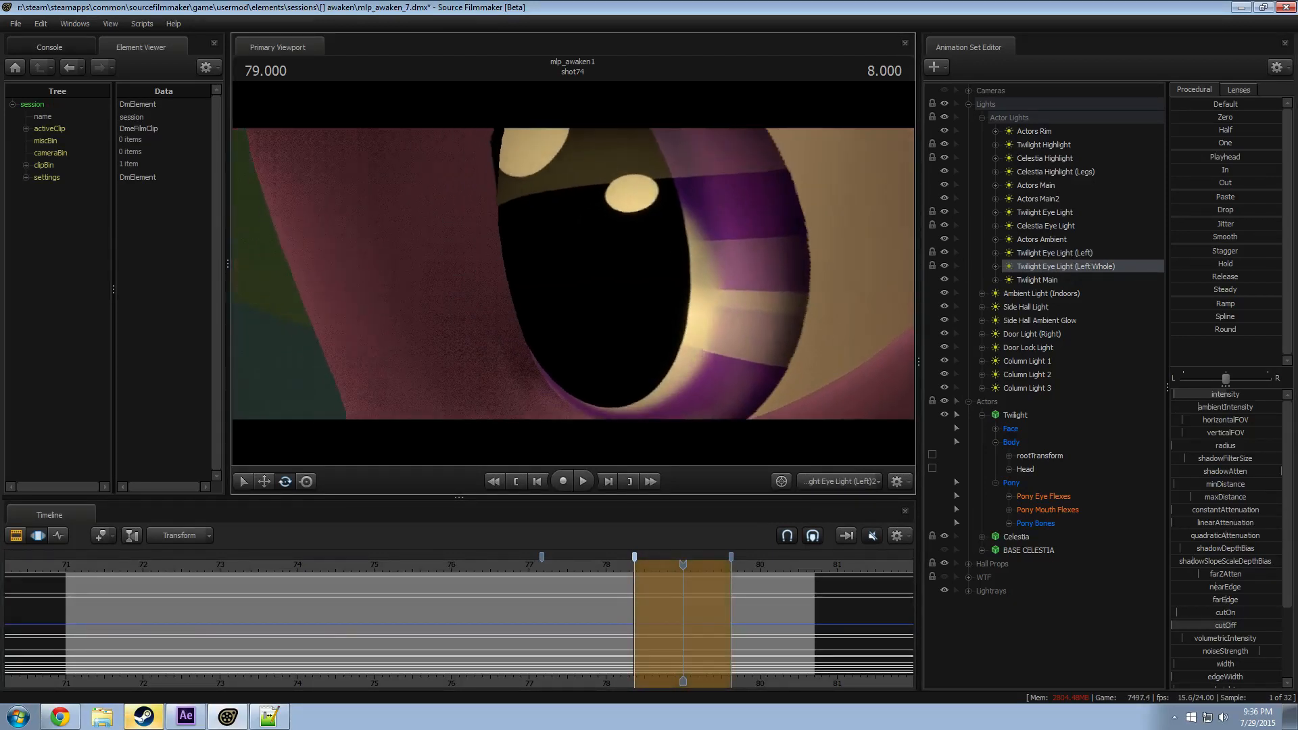
{"action": "left_click_drag", "start_coordinate": [573, 274], "coordinate": [547, 259]}
Step: Replay the blink and the following seconds through camera2, stopping at 78.083
{"action": "key", "text": "F2"}
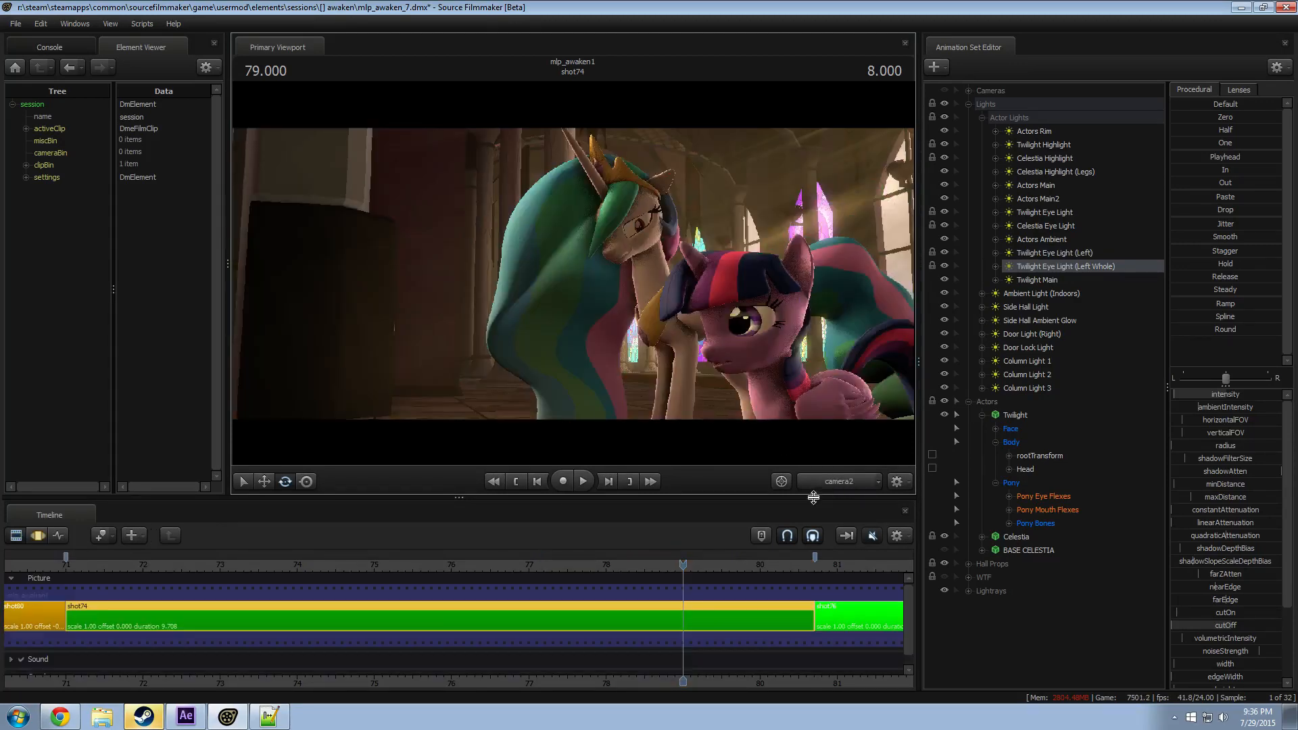
{"action": "key", "text": "space"}
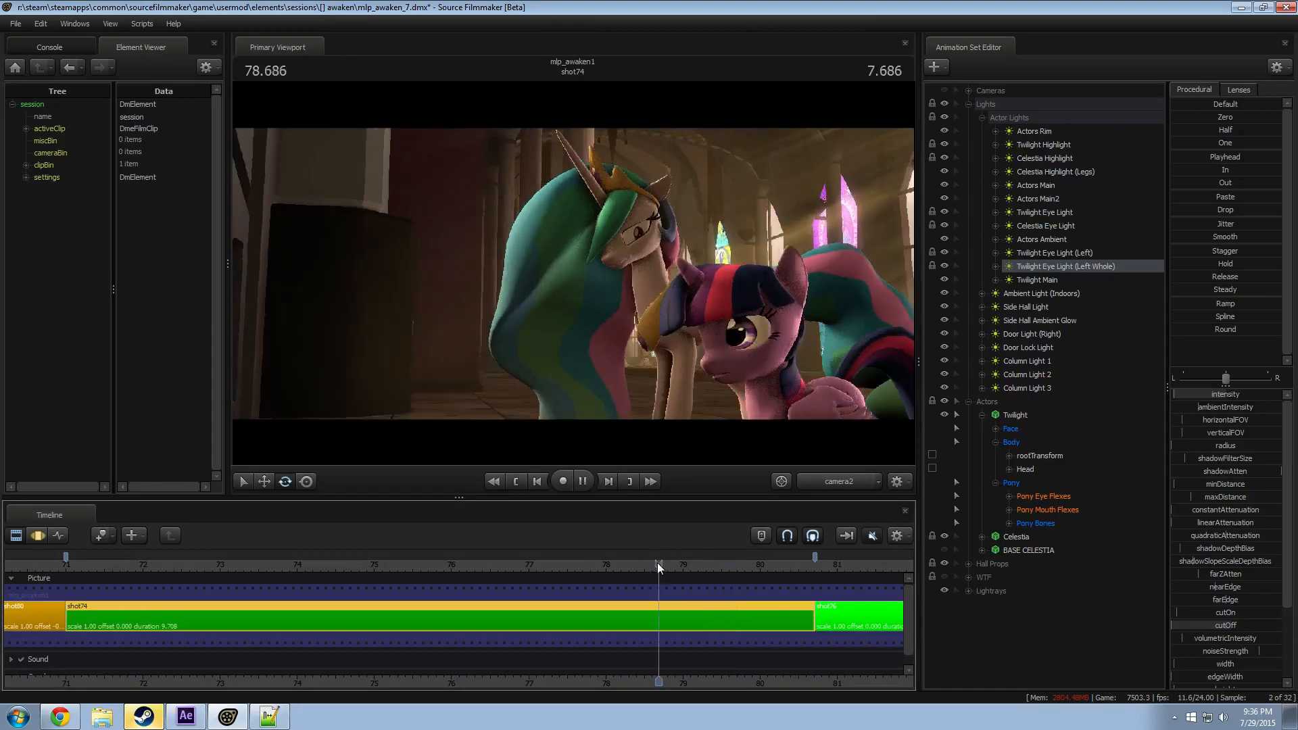
{"action": "left_click_drag", "start_coordinate": [659, 562], "coordinate": [573, 561]}
{"action": "key", "text": "F3"}
{"action": "key", "text": "space"}
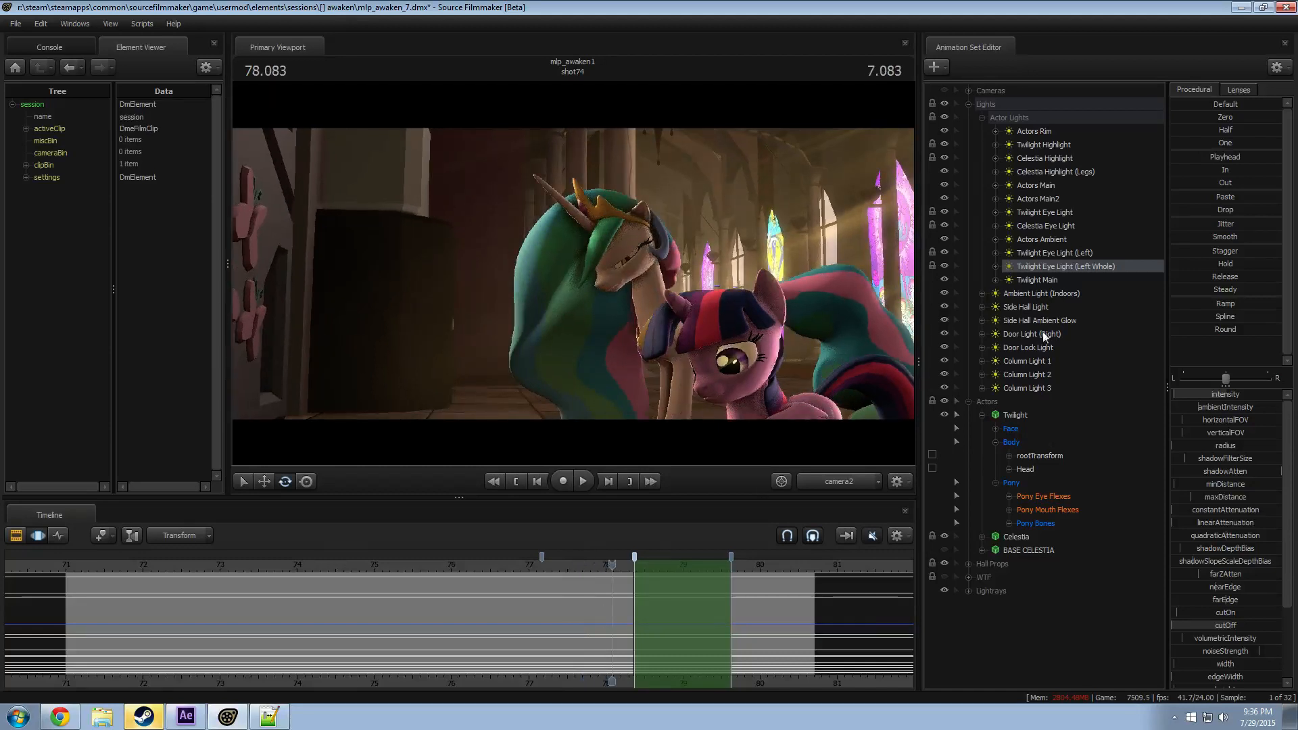
Step: Over the whole shot, blend color_red, color_green and color_blue of Twilight Eye Light (Left Whole) partway towards One, and play back the change
{"action": "left_click", "coordinate": [1059, 257]}
{"action": "scroll", "coordinate": [1257, 518], "scroll_direction": "down", "scroll_amount": 3}
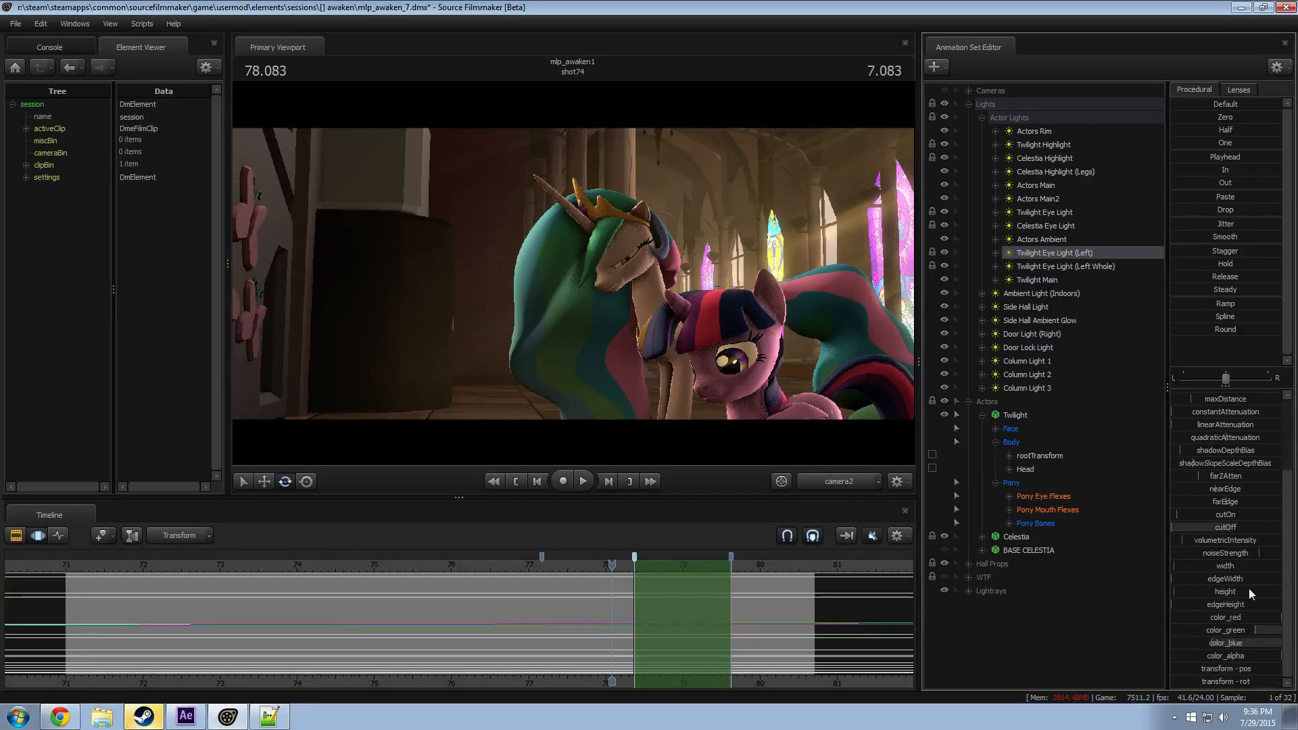
{"action": "left_click", "coordinate": [1072, 268]}
{"action": "key", "text": "ctrl+a"}
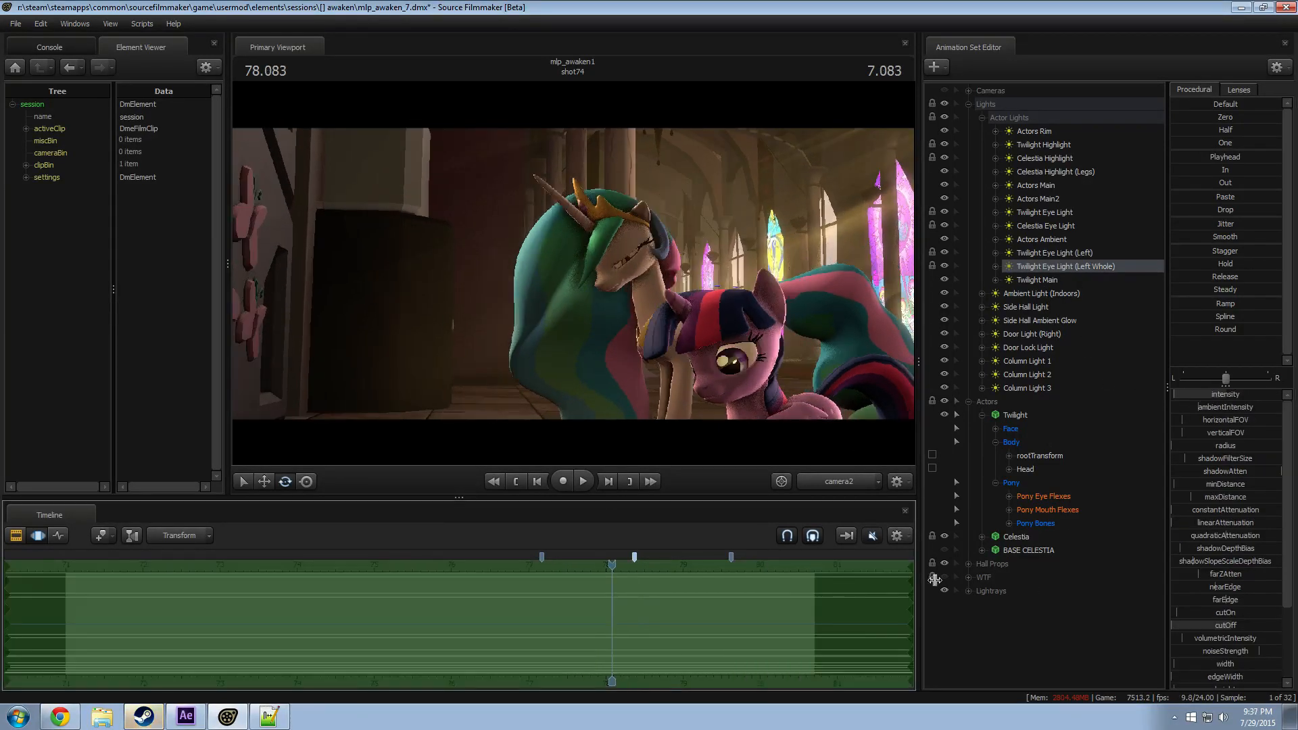
{"action": "scroll", "coordinate": [1243, 606], "scroll_direction": "down", "scroll_amount": 3}
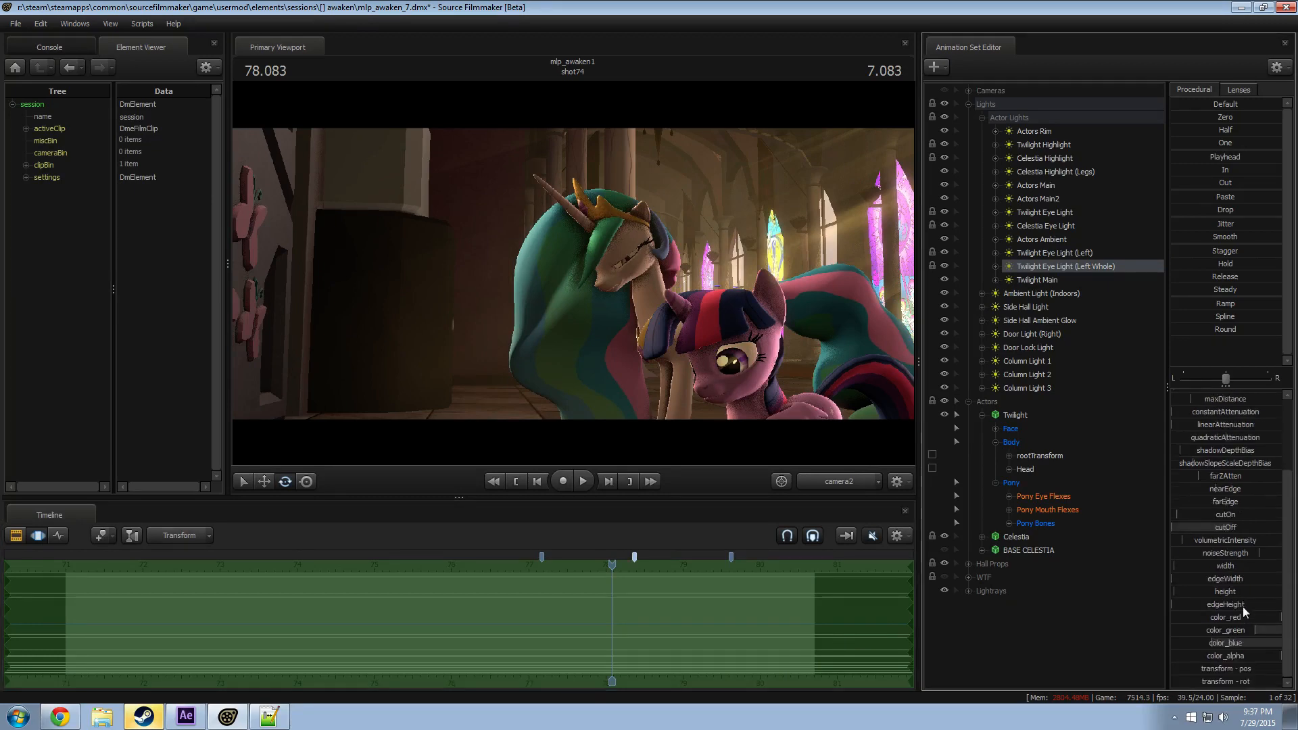
{"action": "left_click", "coordinate": [996, 267]}
{"action": "left_click", "coordinate": [1009, 280]}
{"action": "scroll", "coordinate": [1049, 419], "scroll_direction": "down", "scroll_amount": 5}
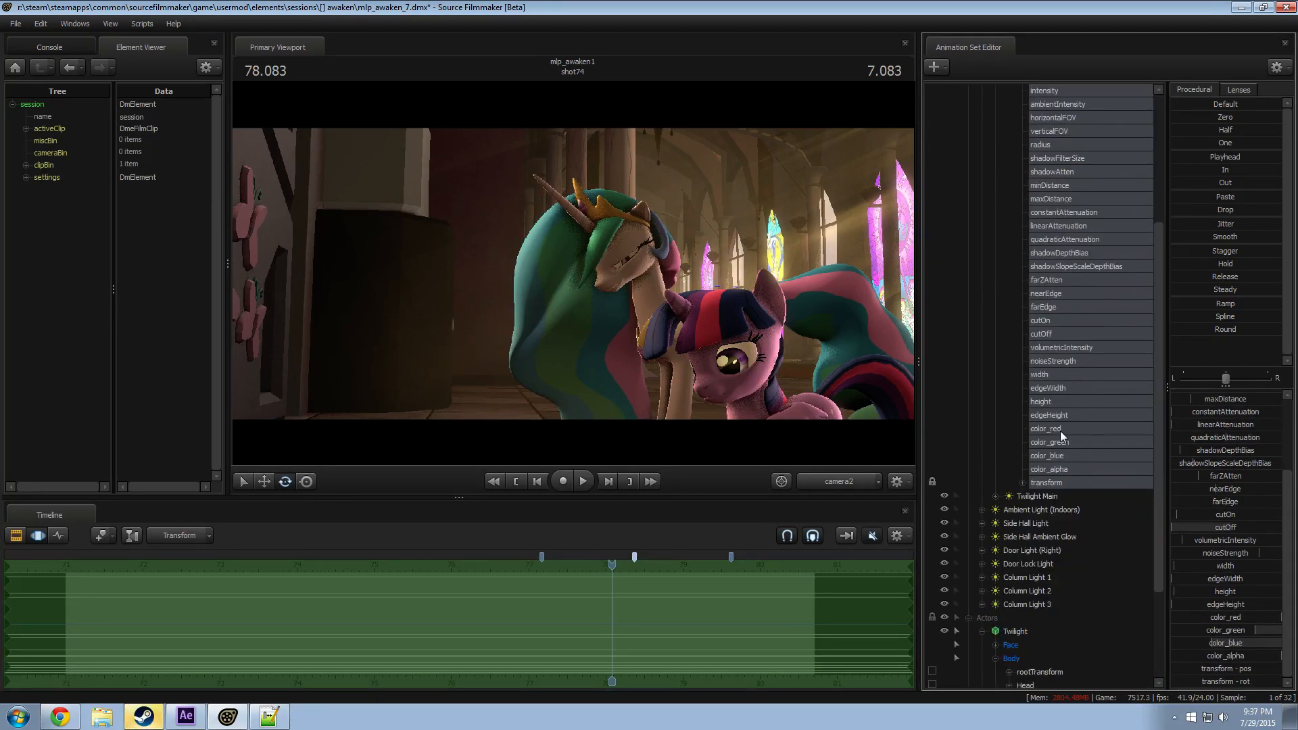
{"action": "left_click_drag", "start_coordinate": [1060, 431], "coordinate": [1070, 454]}
{"action": "left_click_drag", "start_coordinate": [1222, 119], "coordinate": [1259, 146]}
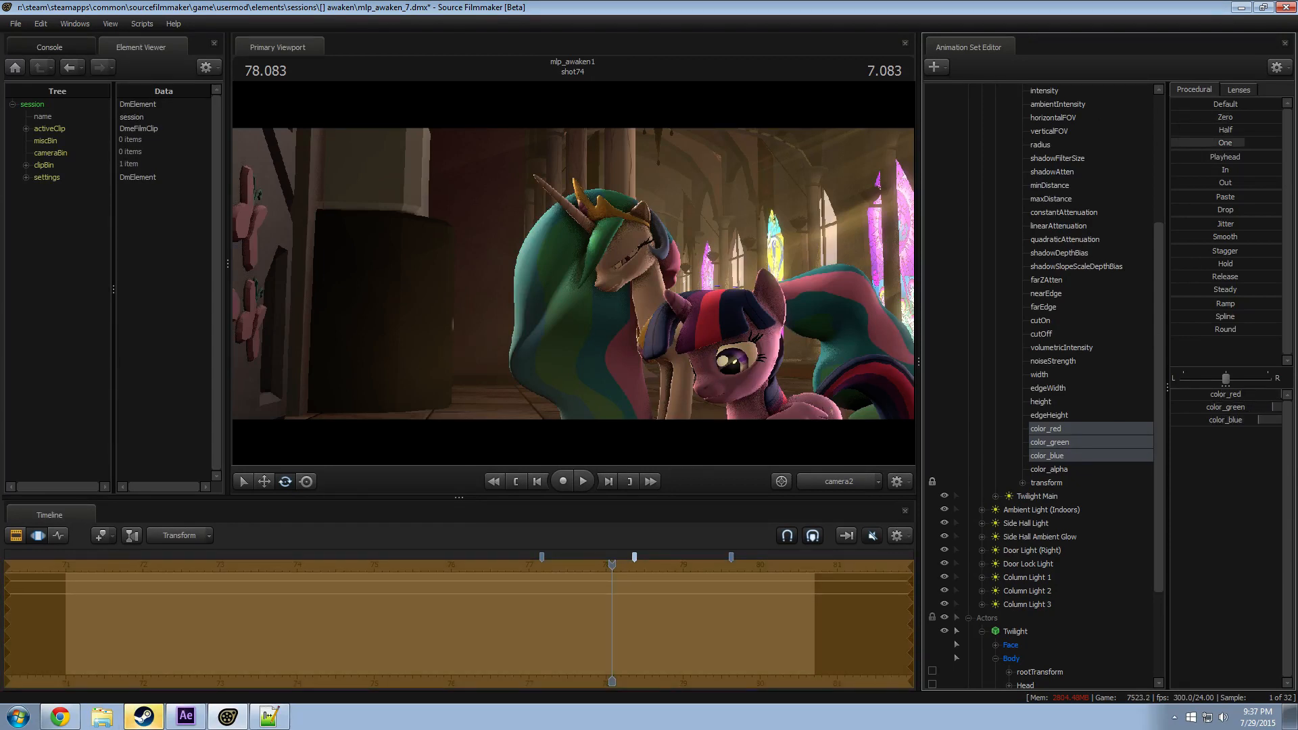
{"action": "key", "text": "space"}
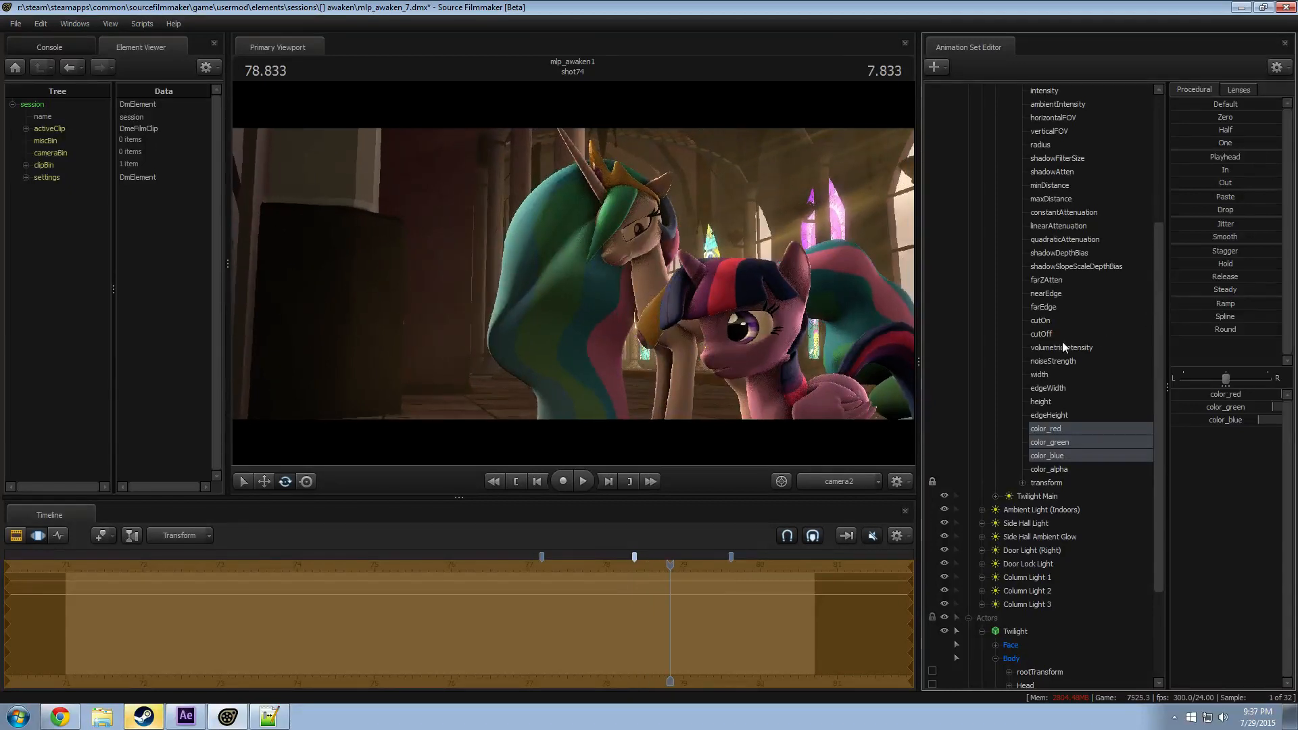
Step: Collapse the controls of Twilight Eye Light (Left Whole), select Twilight Eye Light, and replay the shot from 75.208 through camera2
{"action": "scroll", "coordinate": [1089, 277], "scroll_direction": "up", "scroll_amount": 5}
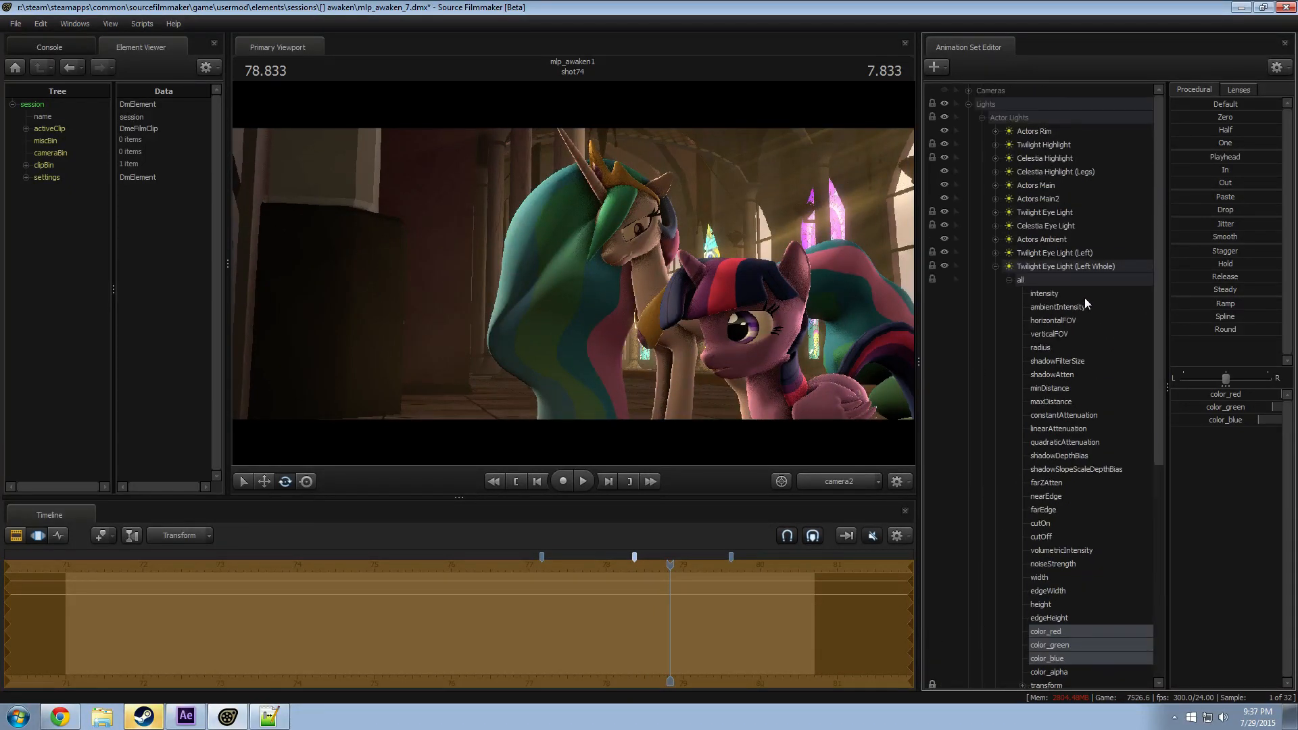
{"action": "left_click", "coordinate": [996, 266]}
{"action": "left_click", "coordinate": [1058, 211]}
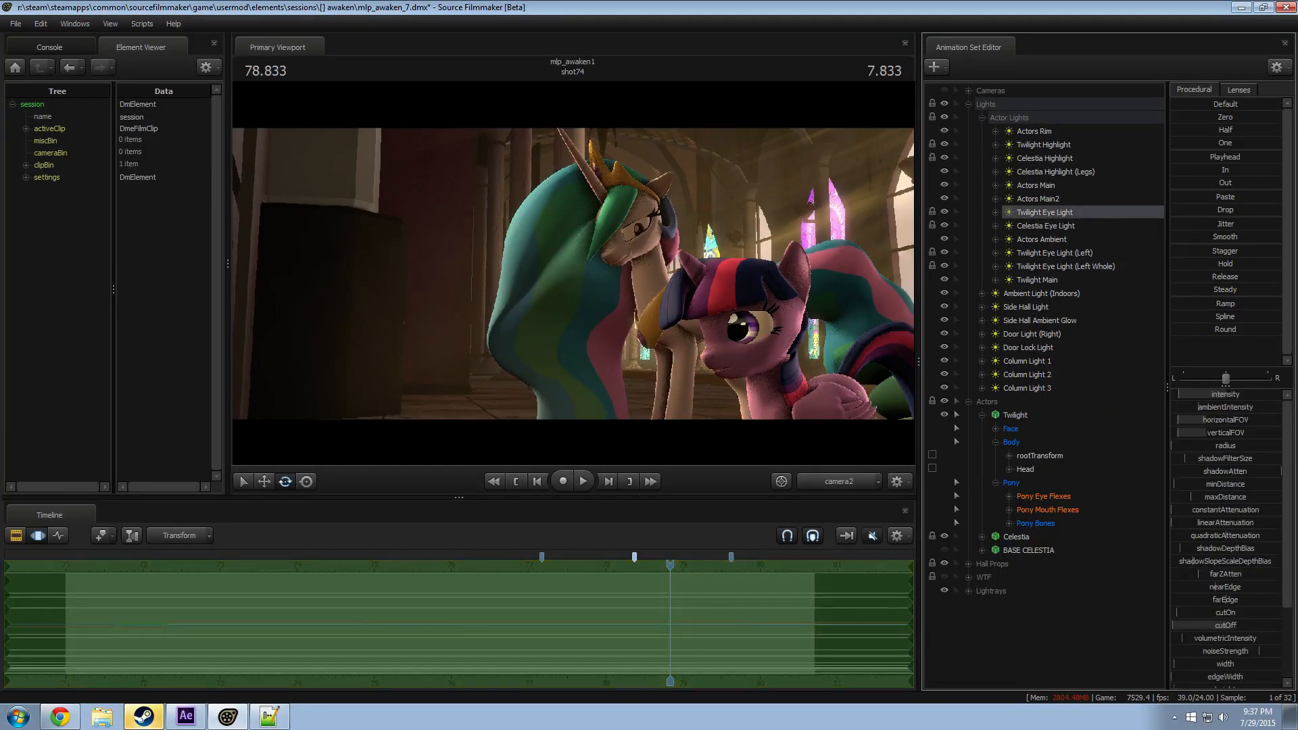
{"action": "key", "text": "F2"}
{"action": "key", "text": "F3"}
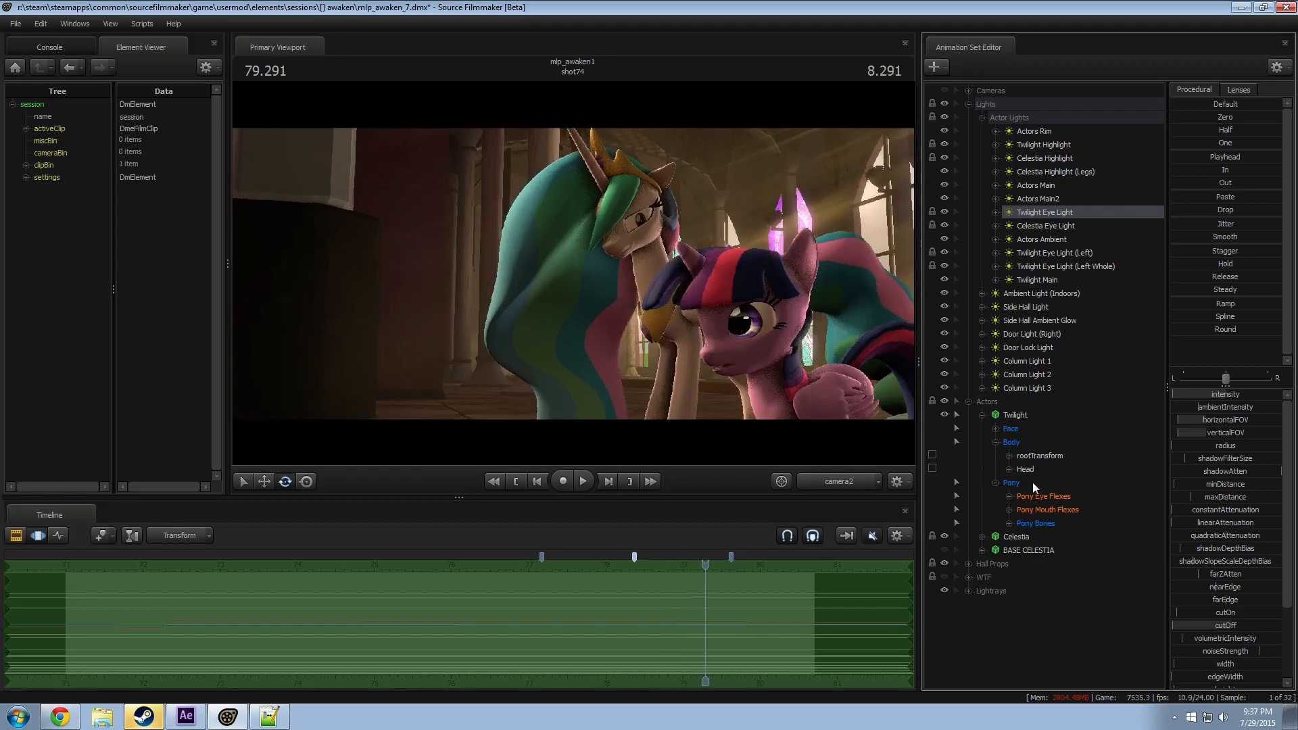
{"action": "left_click_drag", "start_coordinate": [685, 571], "coordinate": [392, 569]}
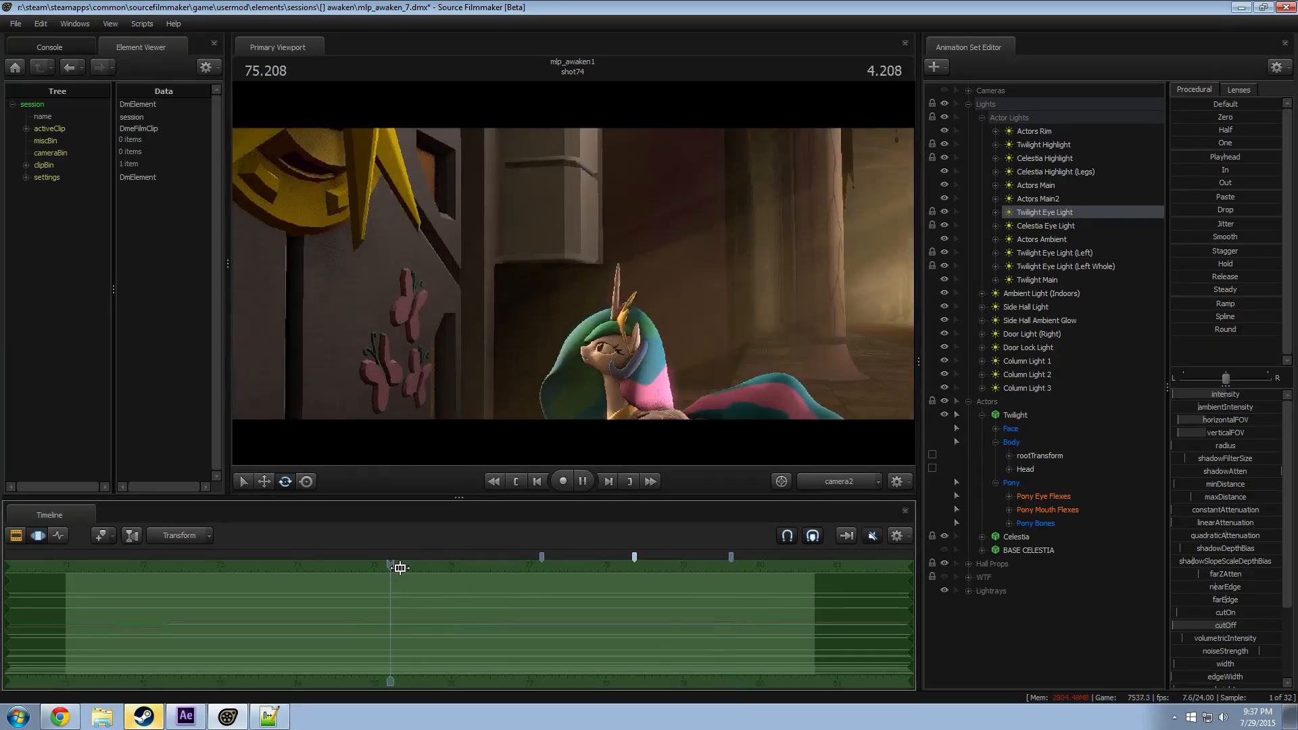
{"action": "key", "text": "space"}
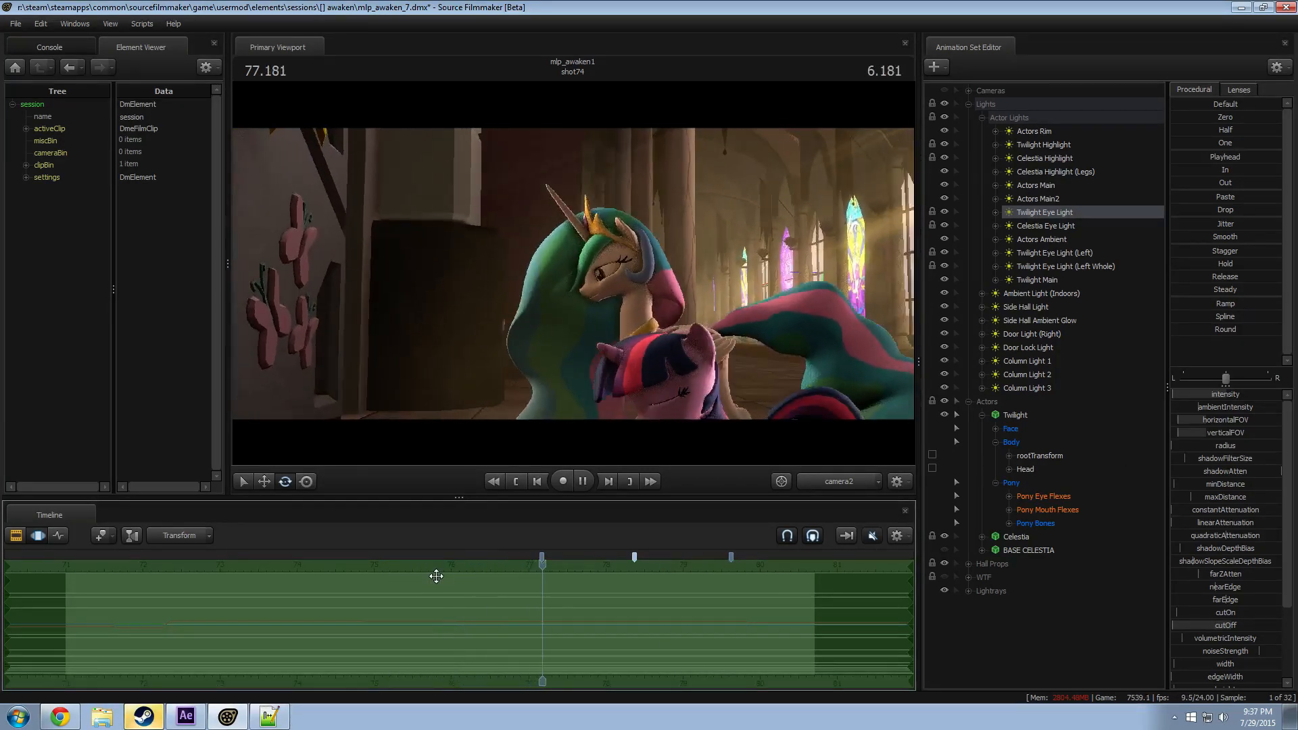
{"action": "key", "text": "space"}
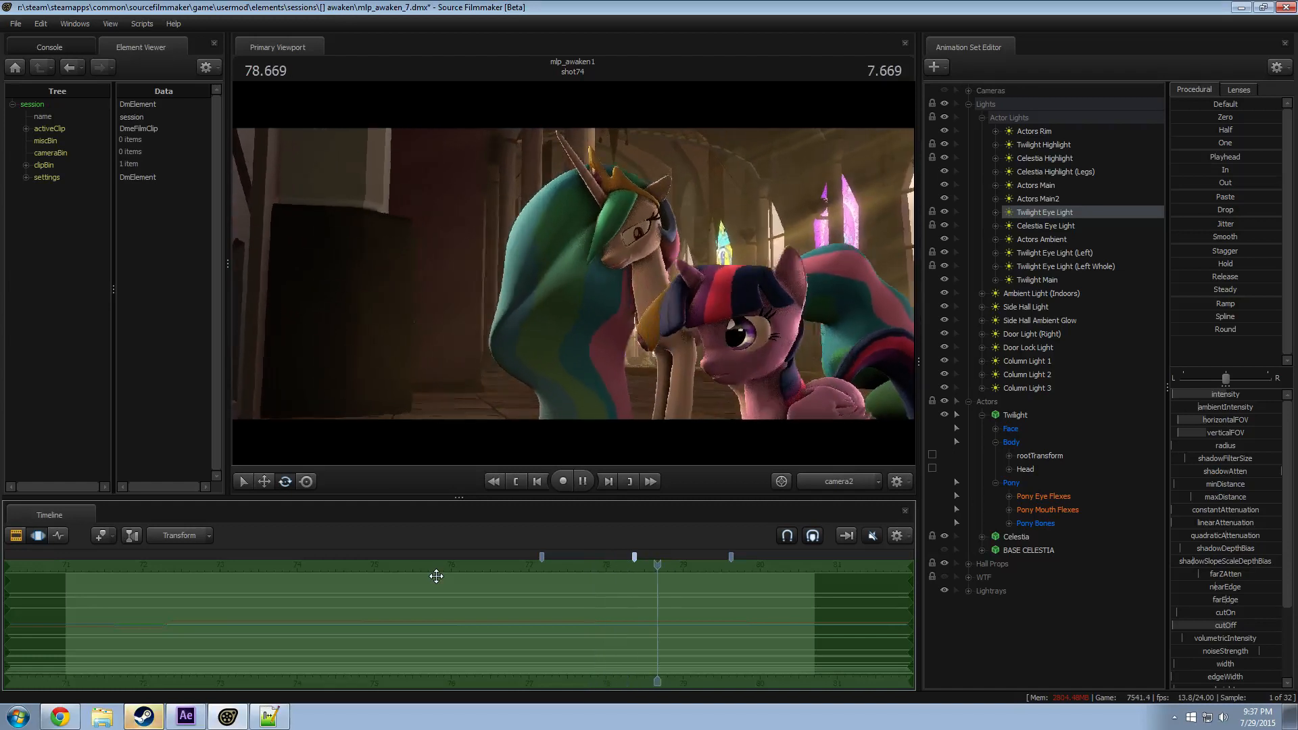
{"action": "key", "text": "space"}
Step: Select the time from about 78.45 to 78.87 and re-aim Twilight Eye Light (Left) at her left eye at 78.666
{"action": "left_click_drag", "start_coordinate": [666, 570], "coordinate": [654, 599]}
{"action": "scroll", "coordinate": [664, 619], "scroll_direction": "up", "scroll_amount": 1}
{"action": "scroll", "coordinate": [654, 600], "scroll_direction": "up", "scroll_amount": 4, "text": "shift"}
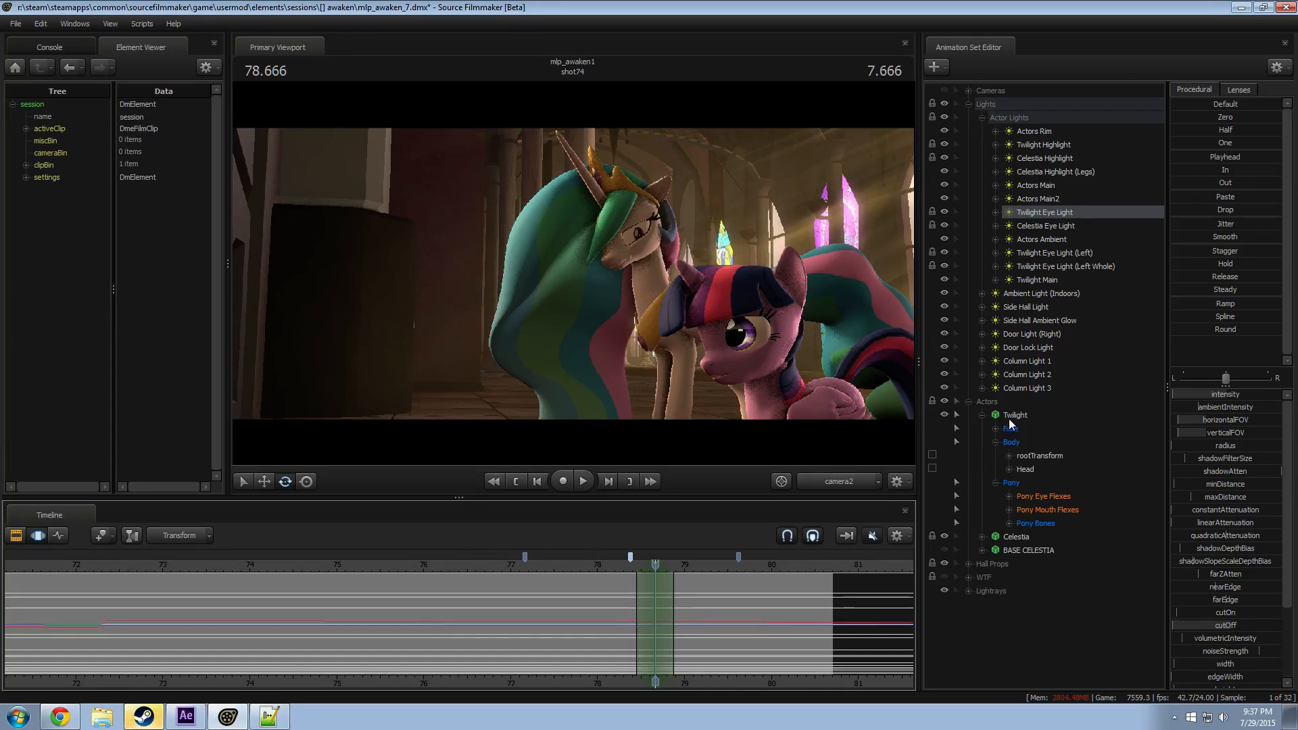
{"action": "double_click", "coordinate": [1061, 253]}
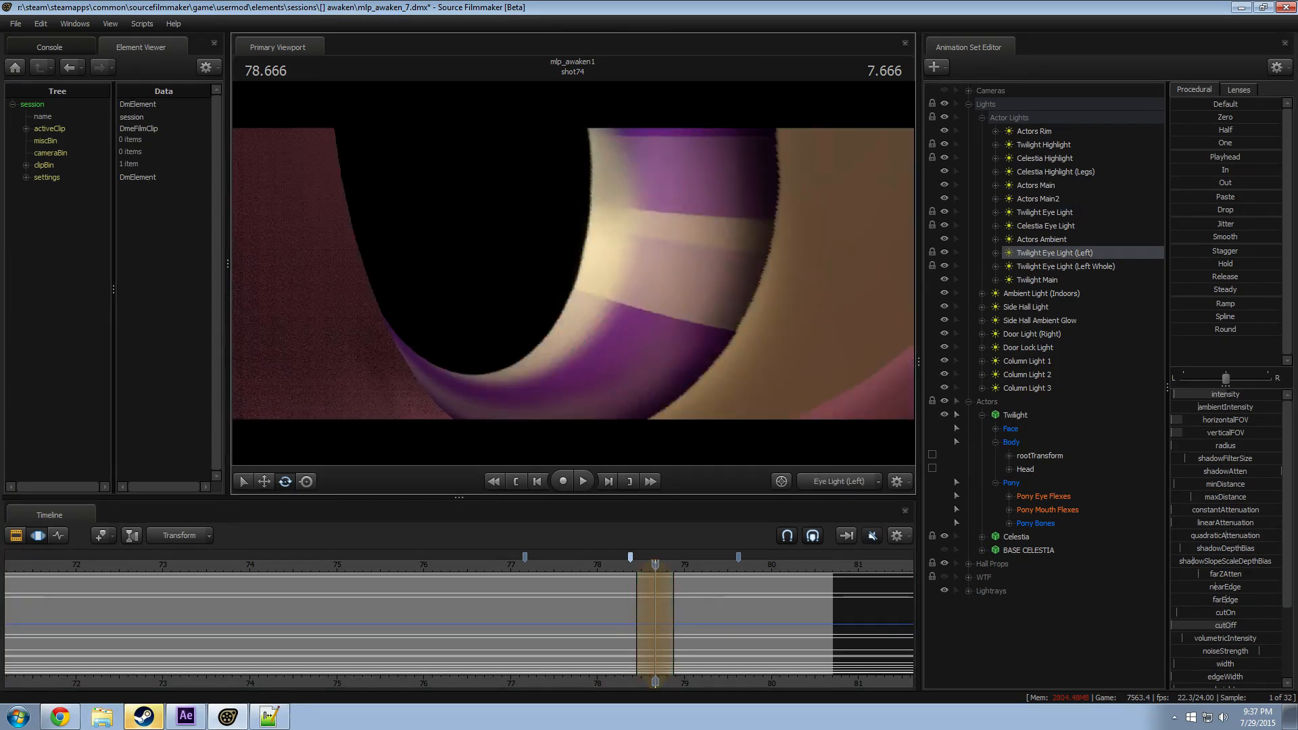
{"action": "mouse_move", "coordinate": [572, 274]}
{"action": "left_mouse_down"}
{"action": "mouse_move", "coordinate": [599, 299]}
{"action": "mouse_move", "coordinate": [558, 266]}
{"action": "left_mouse_up"}
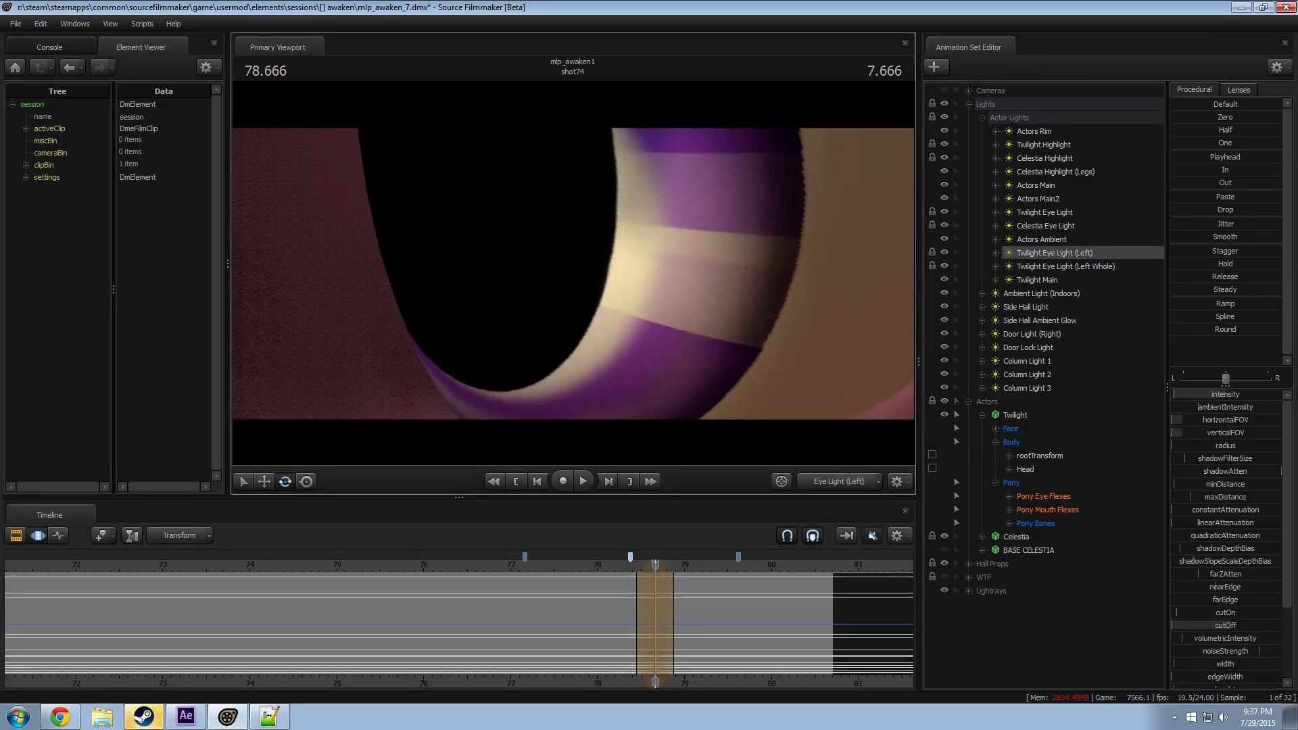
Step: Check Twilight through the Work Camera and re-aim Twilight Eye Light (Left Whole) at her left eye at 78.666
{"action": "left_click", "coordinate": [841, 481]}
{"action": "left_click_drag", "start_coordinate": [656, 595], "coordinate": [625, 573]}
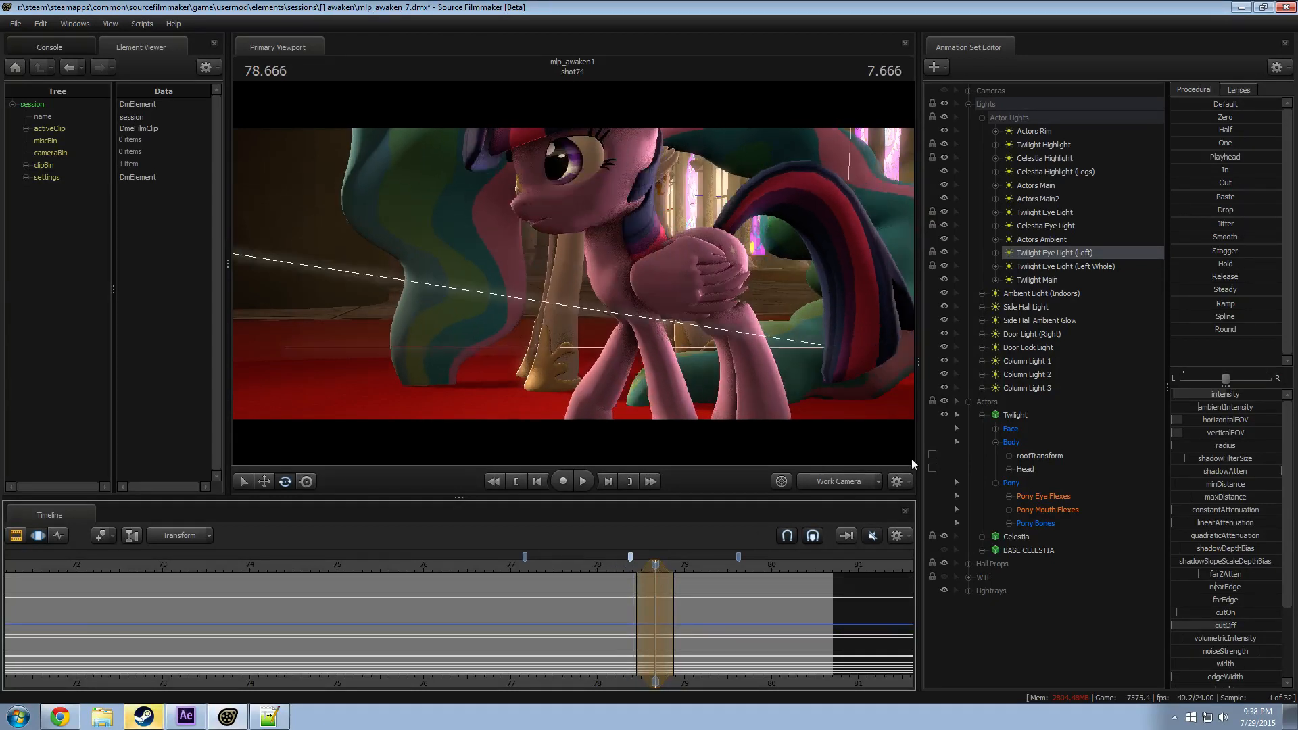
{"action": "double_click", "coordinate": [1057, 265]}
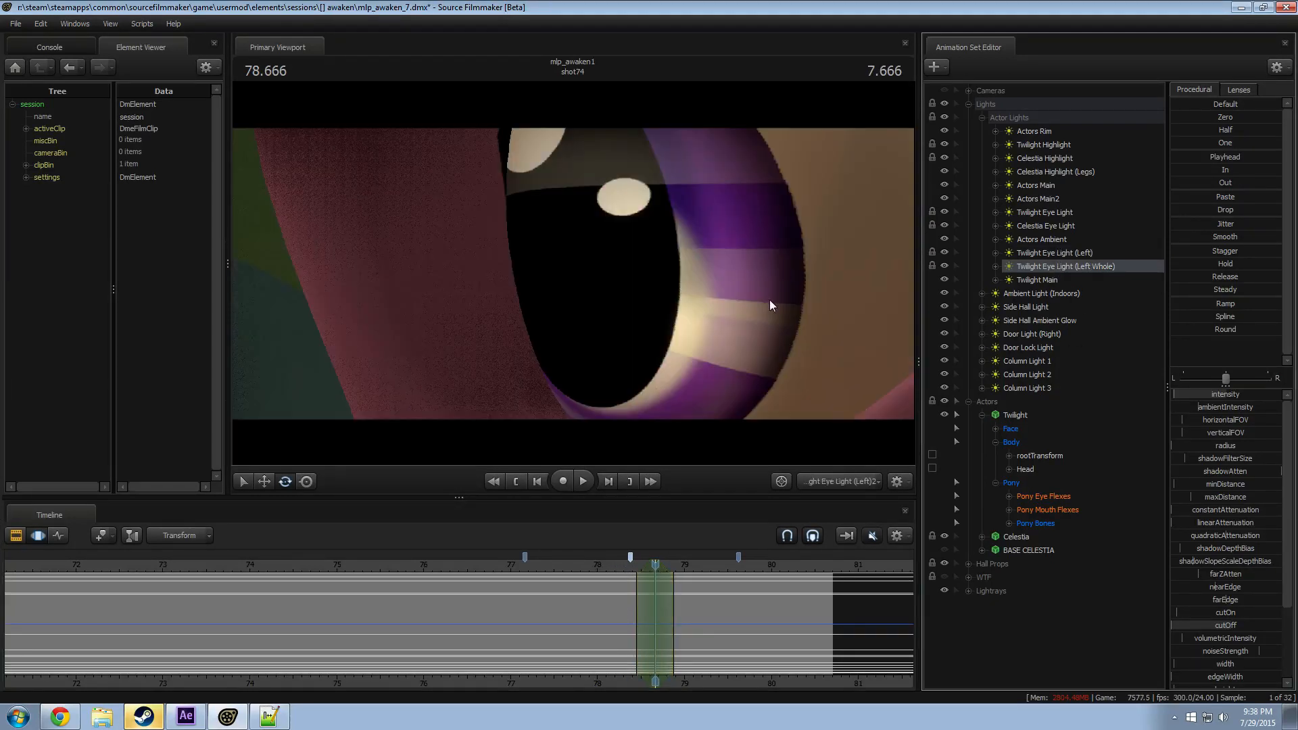
{"action": "left_click_drag", "start_coordinate": [573, 274], "coordinate": [549, 267]}
Step: Replay the part around 78.666 through camera2 to check the eye lights, continuing in the Clip Editor up to 79.916
{"action": "left_click", "coordinate": [821, 477]}
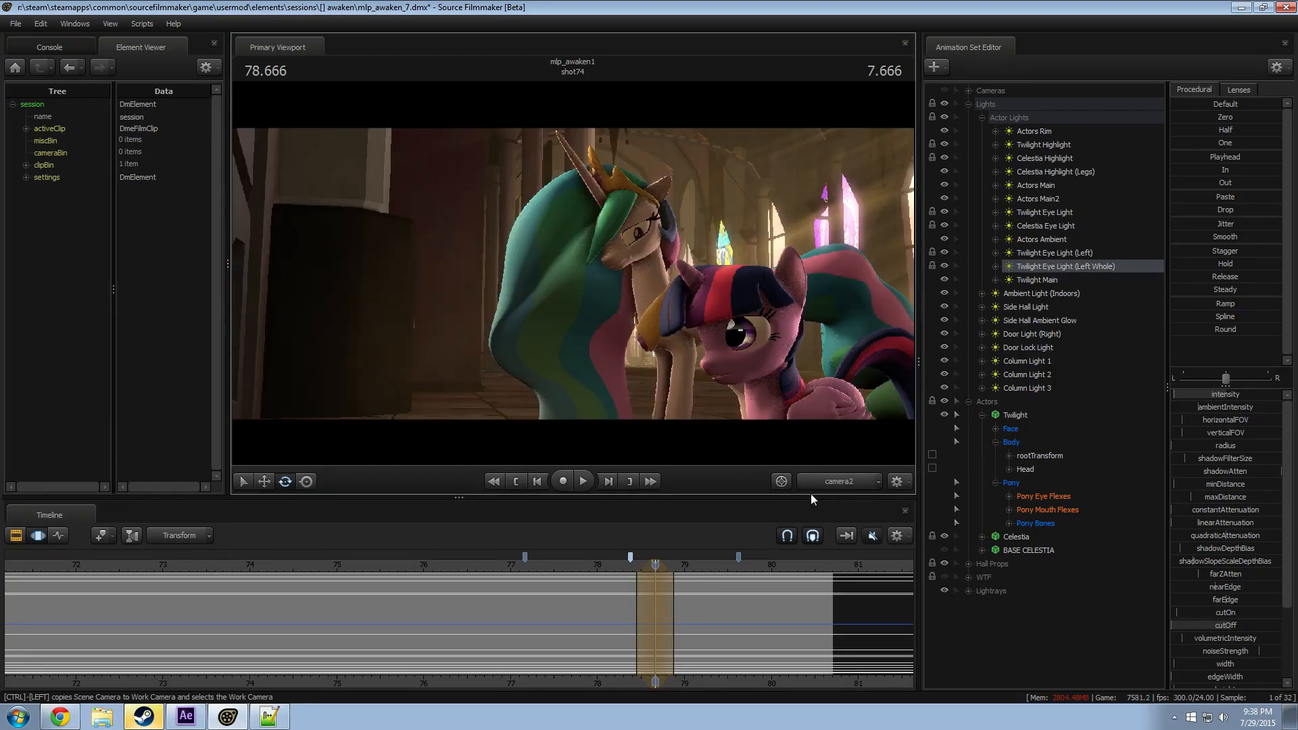
{"action": "left_click", "coordinate": [616, 565]}
{"action": "key", "text": "space"}
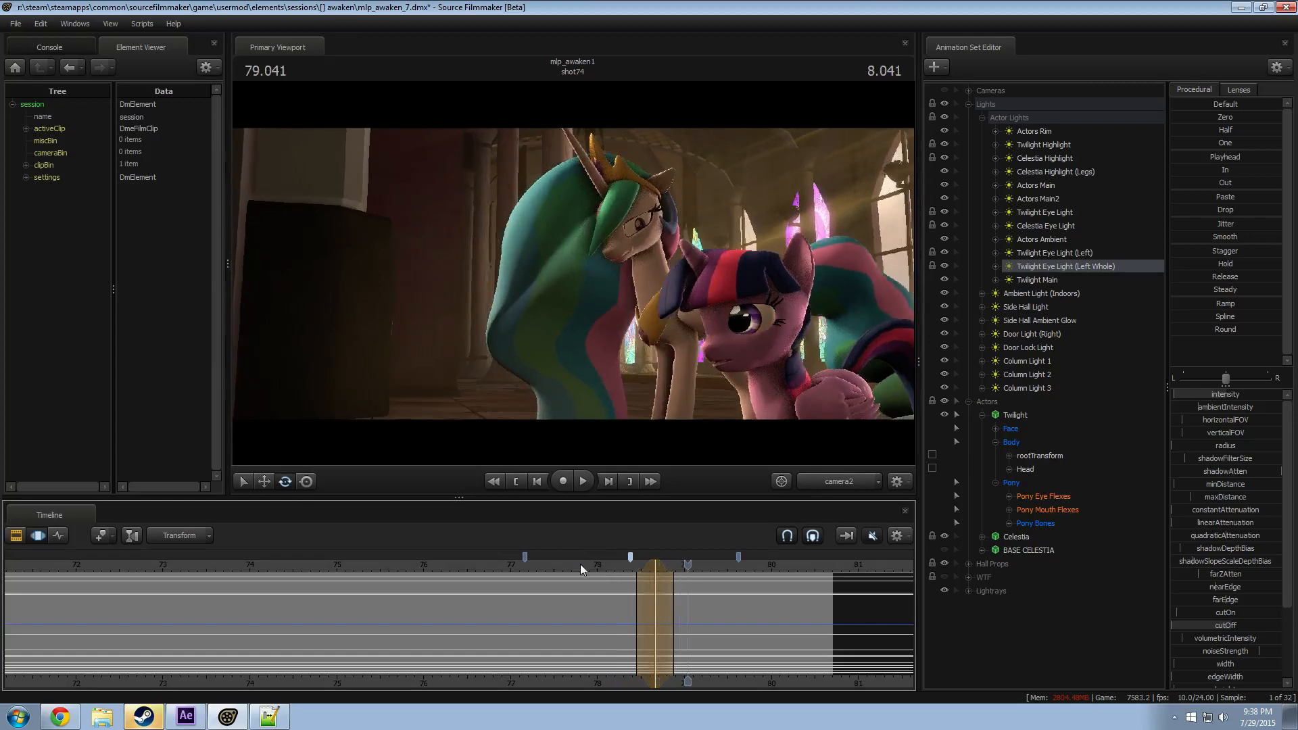
{"action": "left_click", "coordinate": [580, 563]}
{"action": "key", "text": "space"}
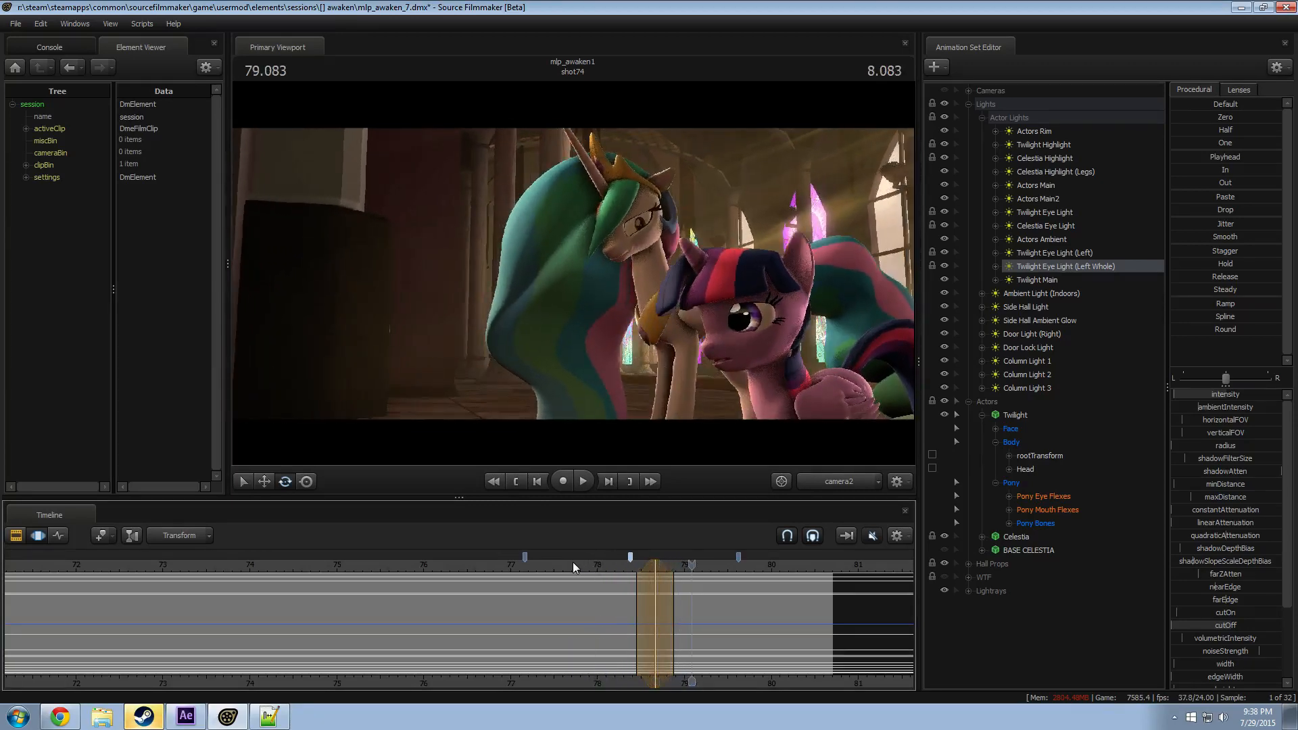
{"action": "key", "text": "F2"}
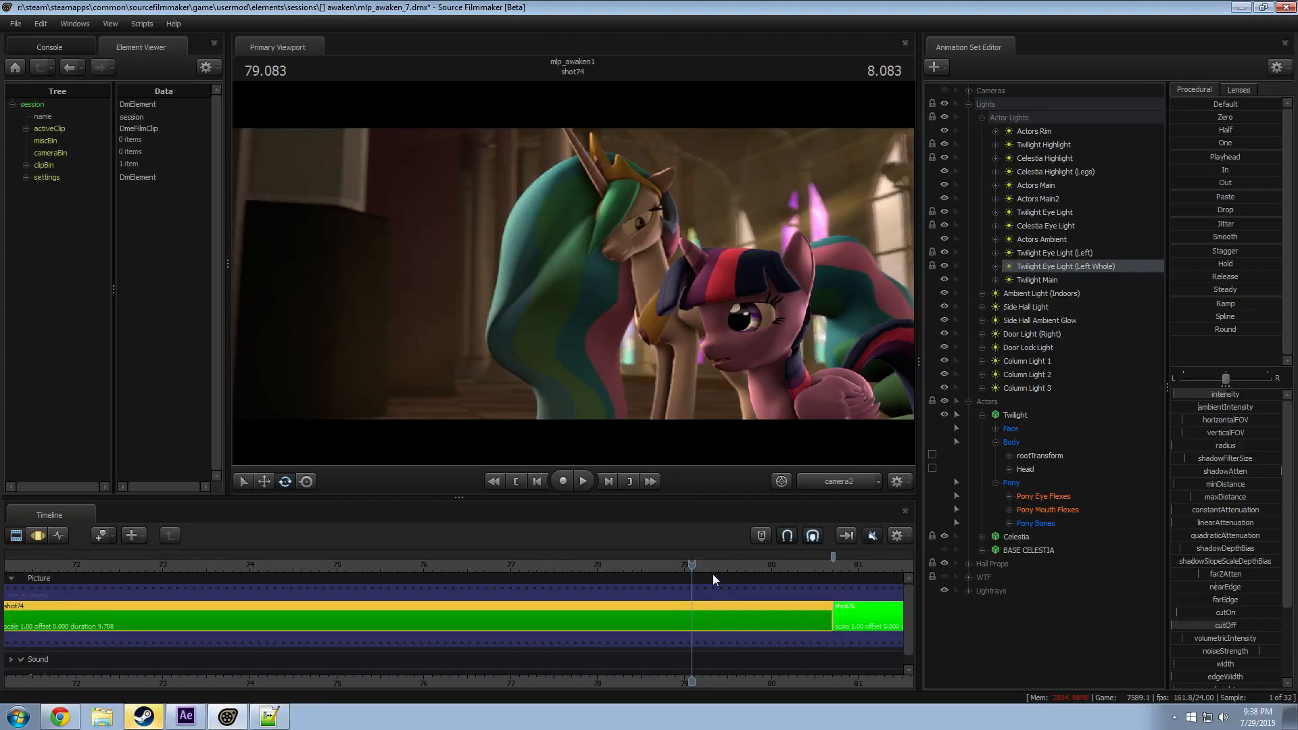
{"action": "key", "text": "space"}
{"action": "left_click", "coordinate": [714, 569]}
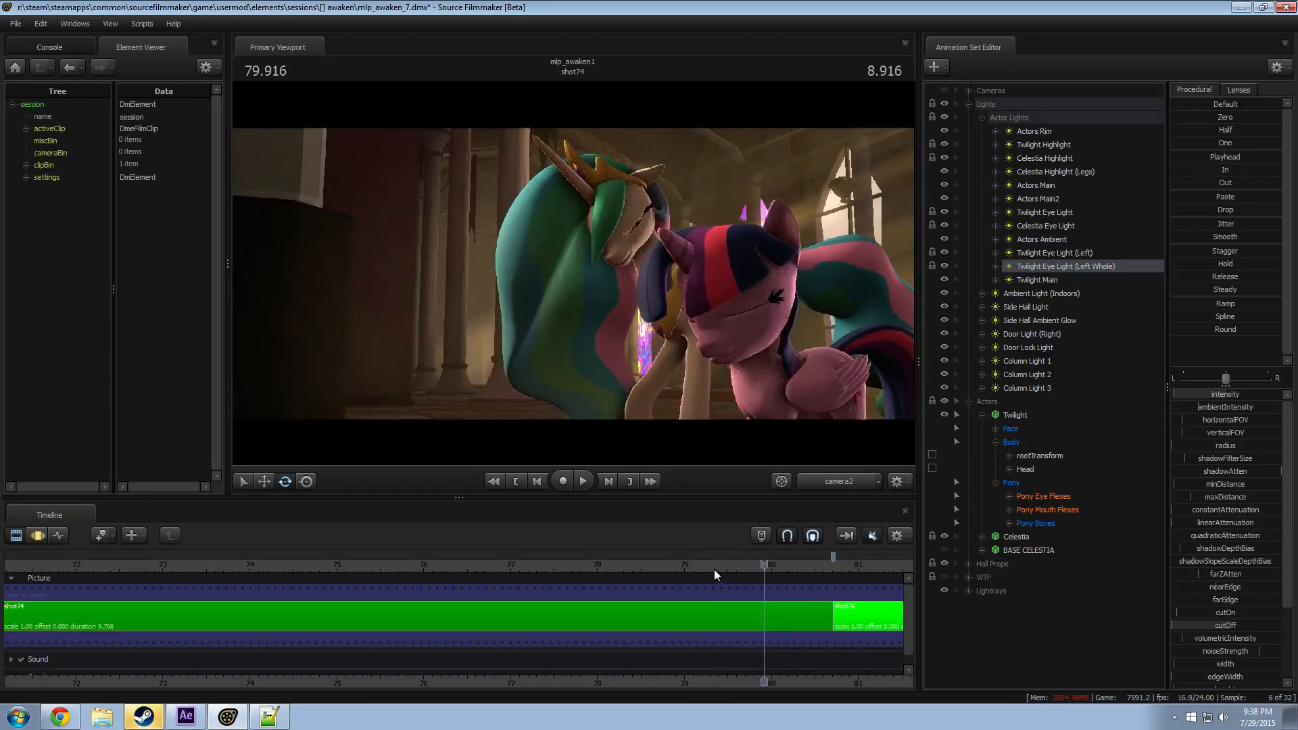
Step: Replay the end of shot74 through camera2 from about 78.7, 78.1 and 77.0, ending with the playhead at 77.833
{"action": "left_click", "coordinate": [655, 562]}
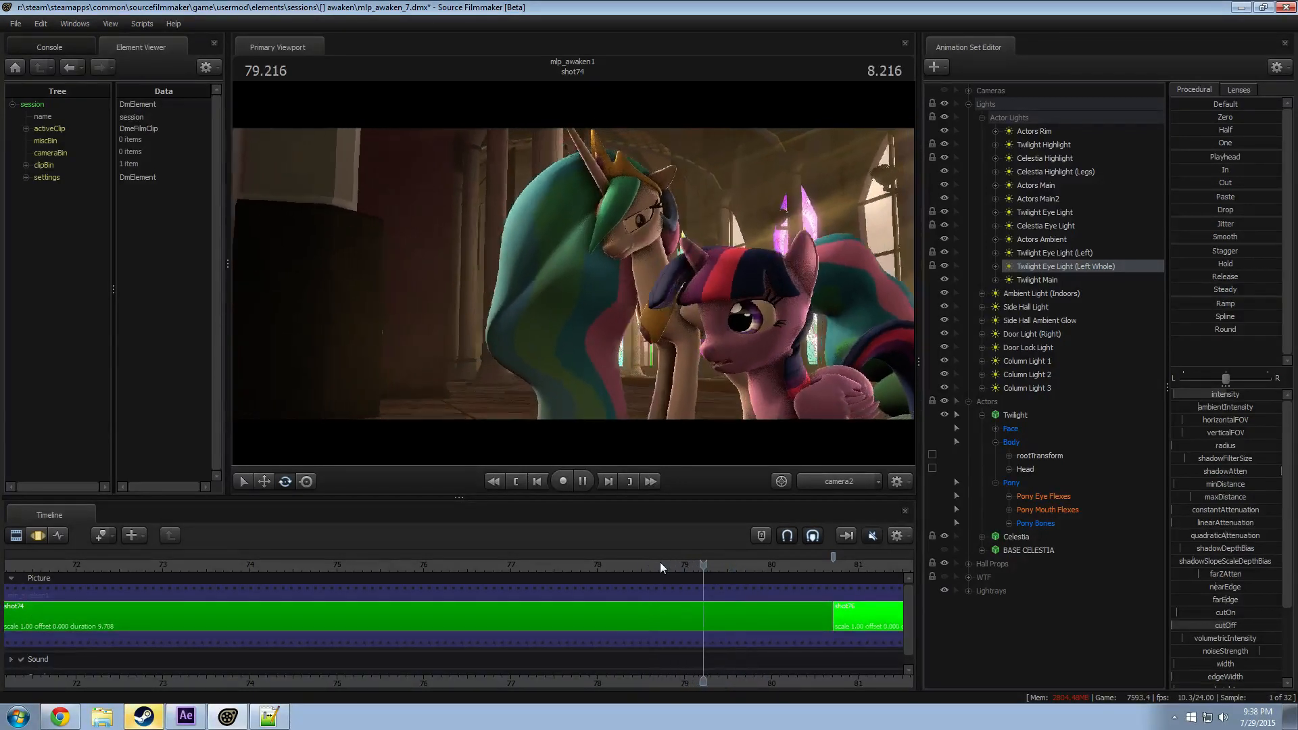
{"action": "key", "text": "space"}
{"action": "left_click", "coordinate": [603, 563]}
{"action": "key", "text": "space"}
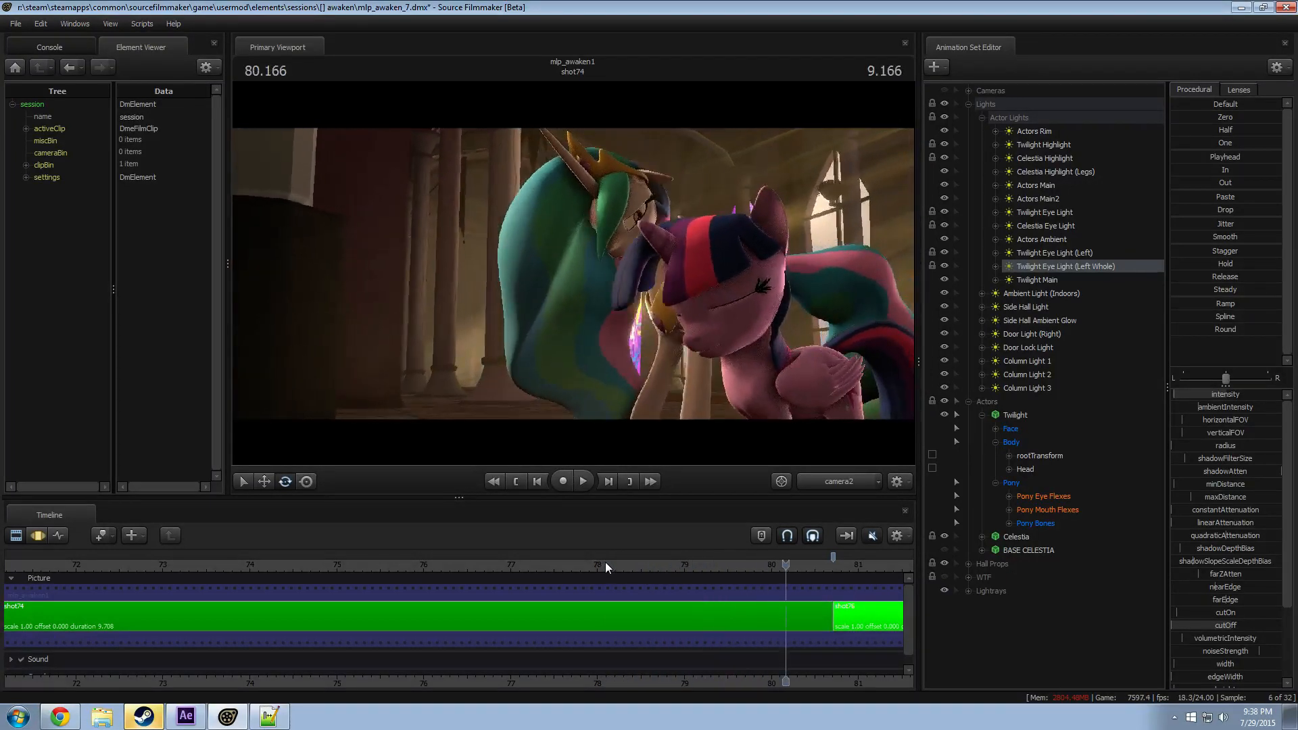
{"action": "left_click", "coordinate": [513, 569]}
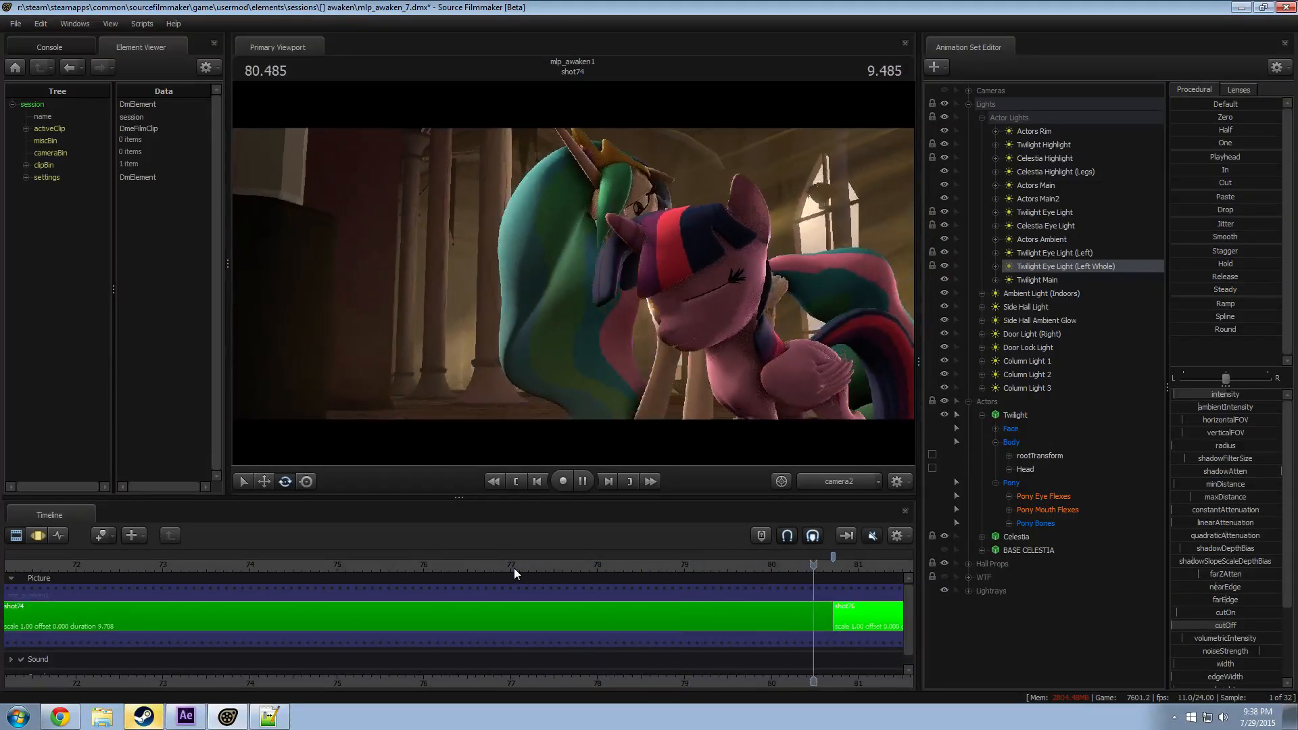
{"action": "key", "text": "space"}
{"action": "left_click", "coordinate": [484, 566]}
{"action": "left_click_drag", "start_coordinate": [484, 566], "coordinate": [584, 554]}
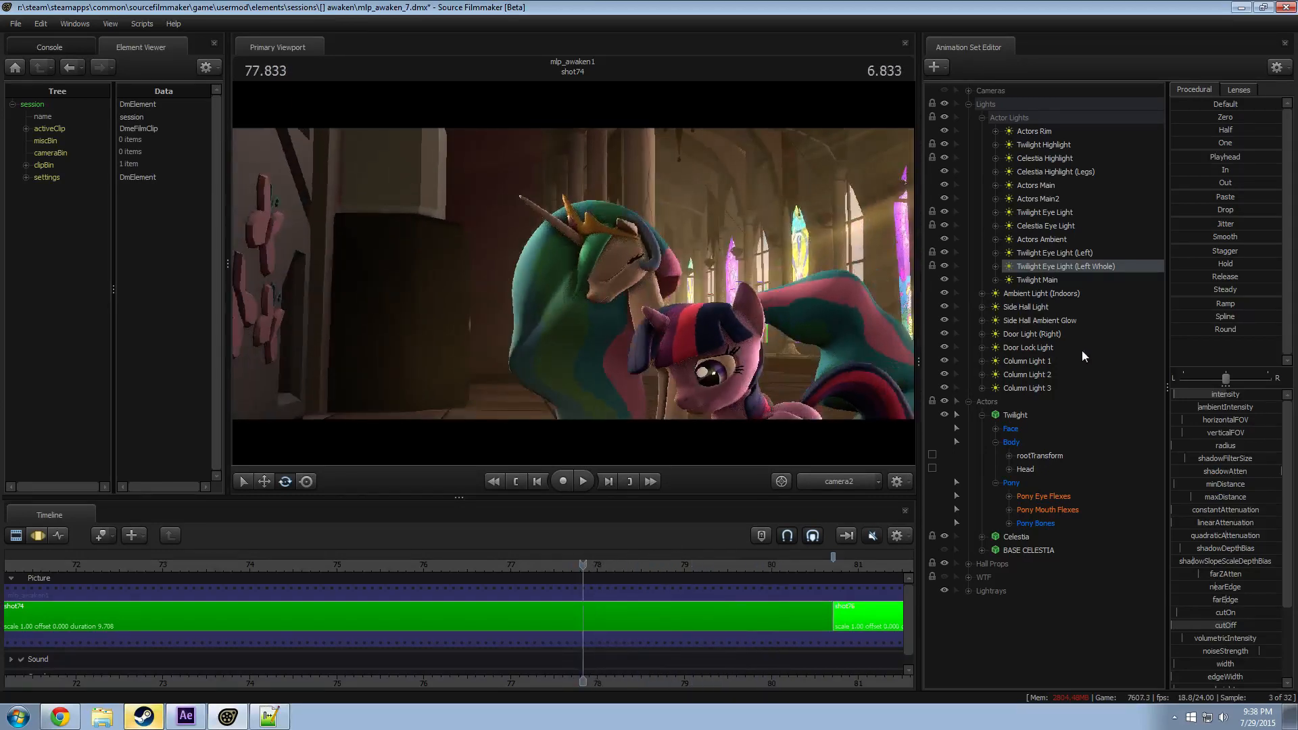
Step: Duplicate Celestia Eye Light by copying its animation set and pasting it into the shot, with all time selected in the Motion Editor
{"action": "left_click", "coordinate": [1033, 225]}
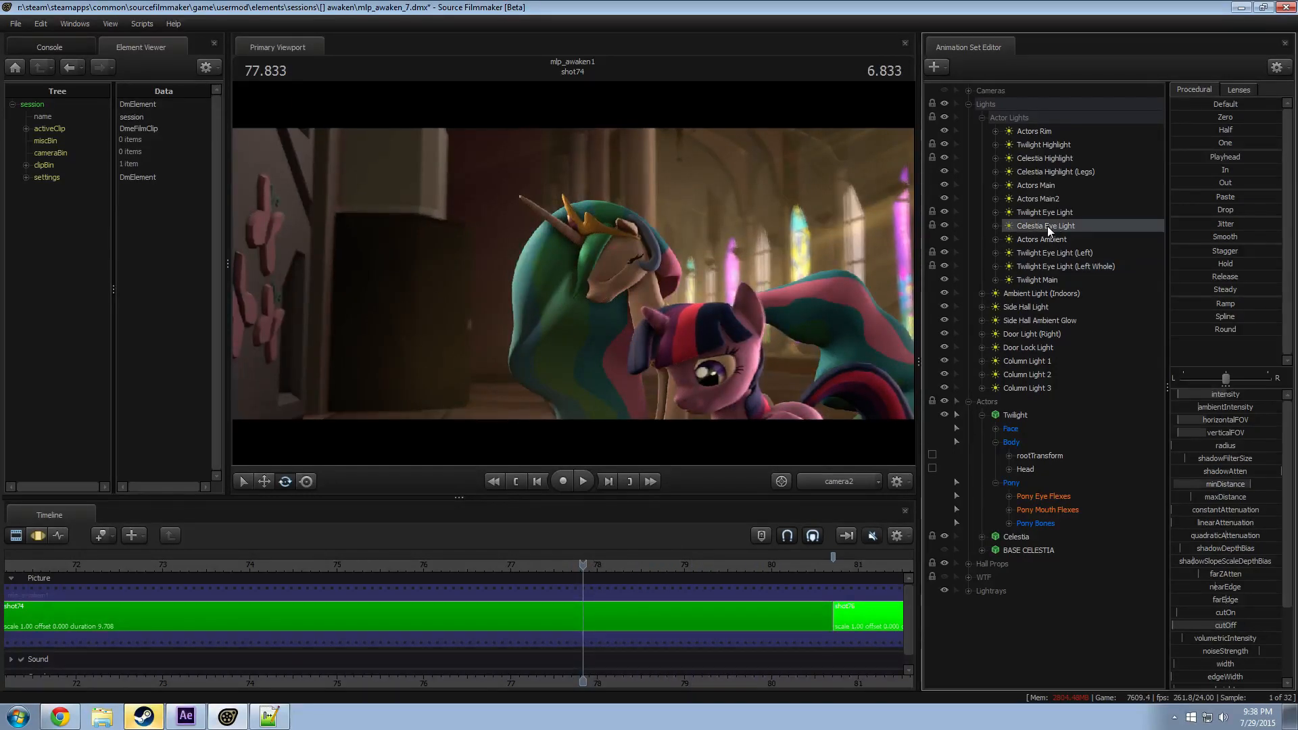
{"action": "right_click", "coordinate": [1047, 226]}
{"action": "left_click", "coordinate": [1082, 245]}
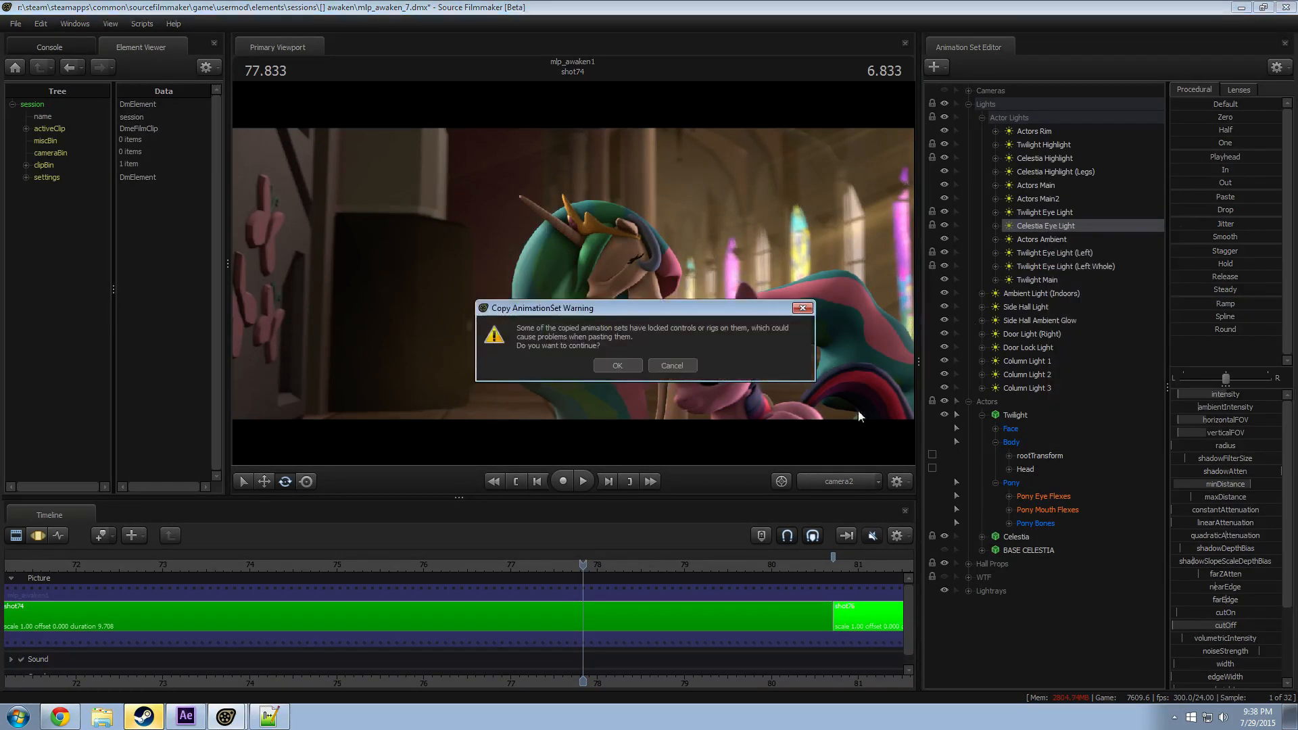
{"action": "left_click", "coordinate": [612, 364]}
{"action": "key", "text": "F3"}
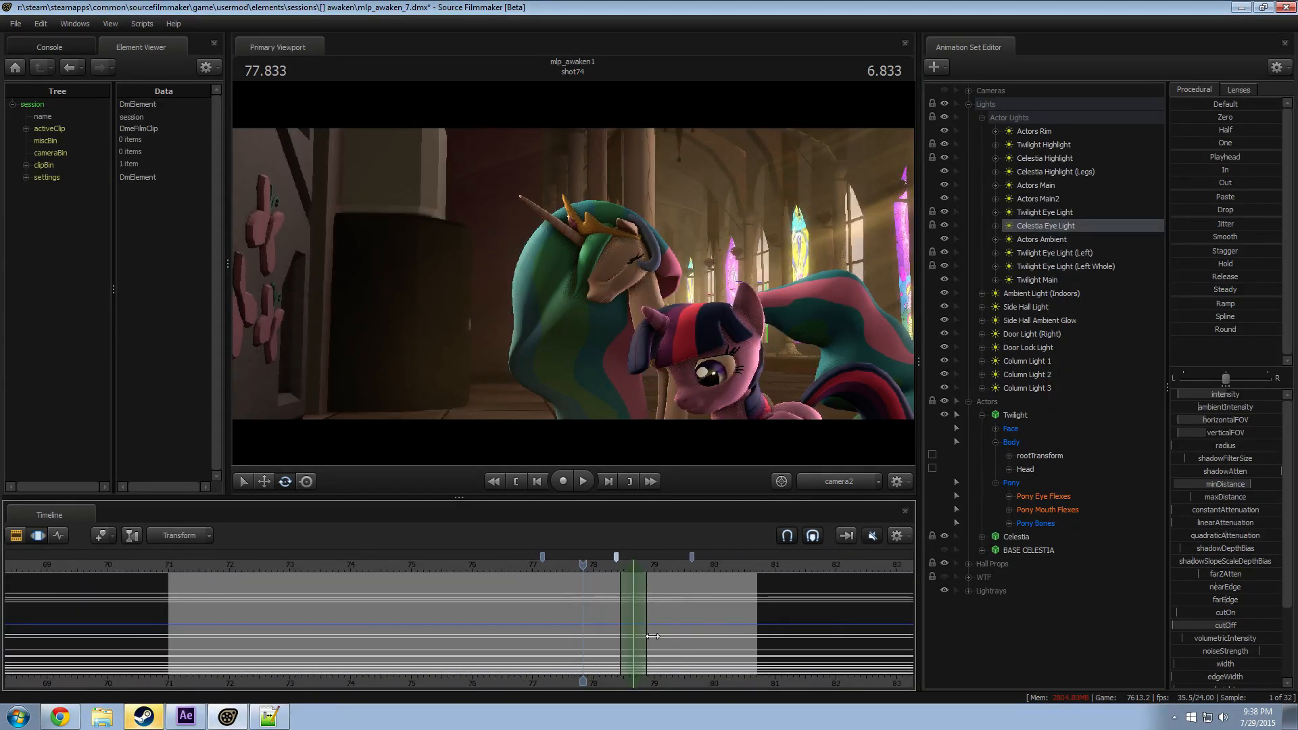
{"action": "key", "text": "ctrl+a"}
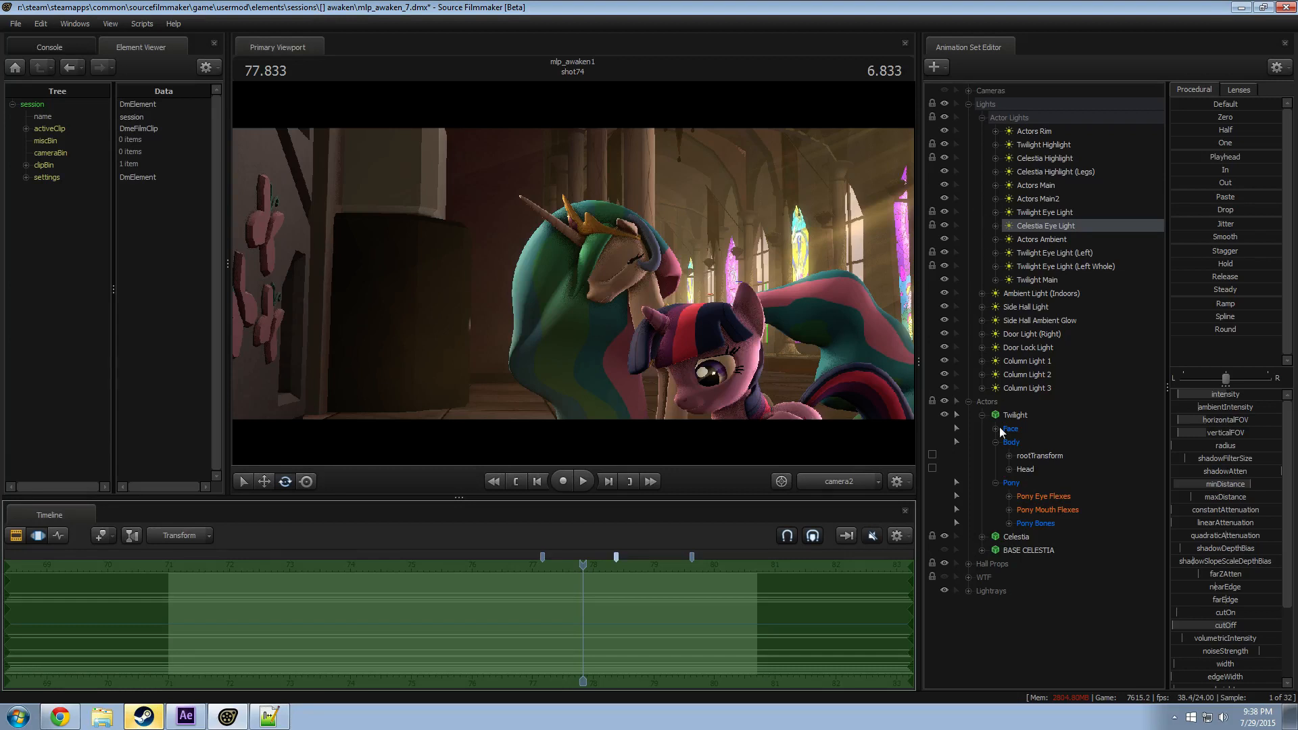
{"action": "left_click", "coordinate": [970, 402]}
{"action": "right_click", "coordinate": [995, 519]}
{"action": "left_click", "coordinate": [1033, 584]}
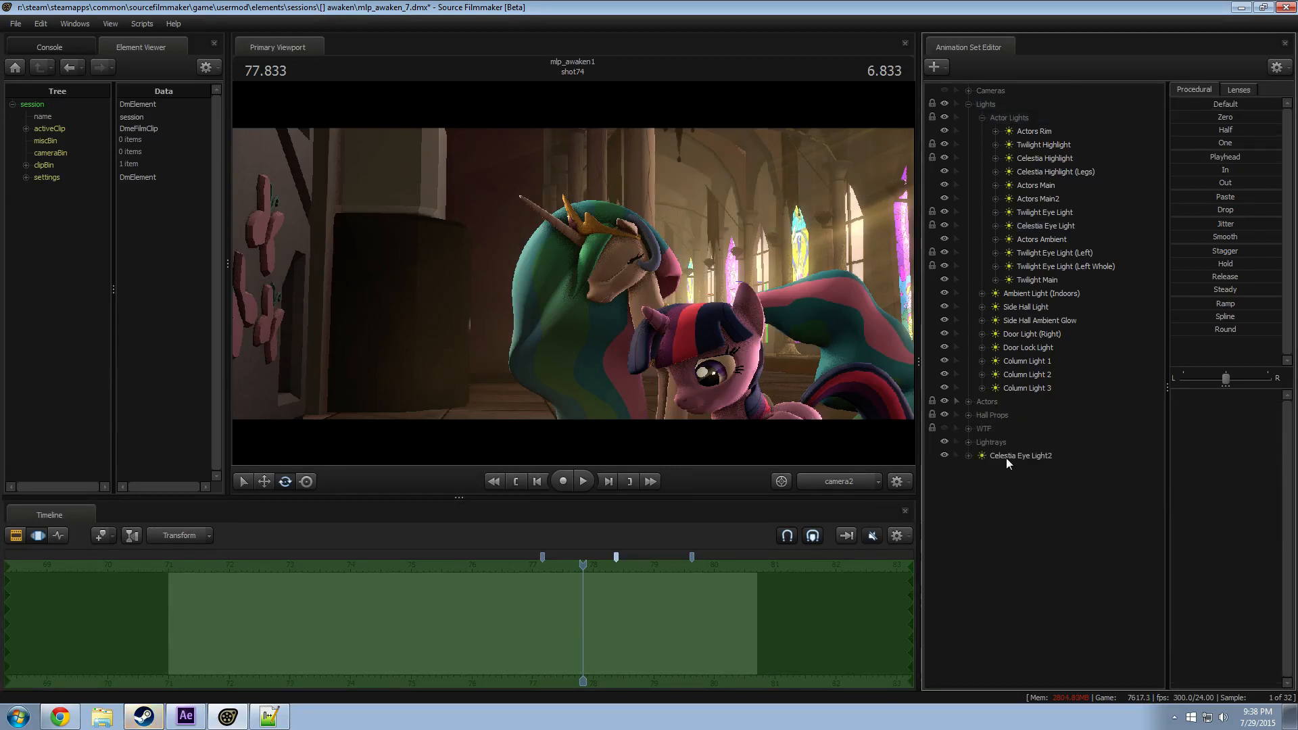
Step: Rename the duplicated light as Celestia Eye Light (Left)
{"action": "right_click", "coordinate": [1006, 457]}
{"action": "left_click", "coordinate": [1055, 465]}
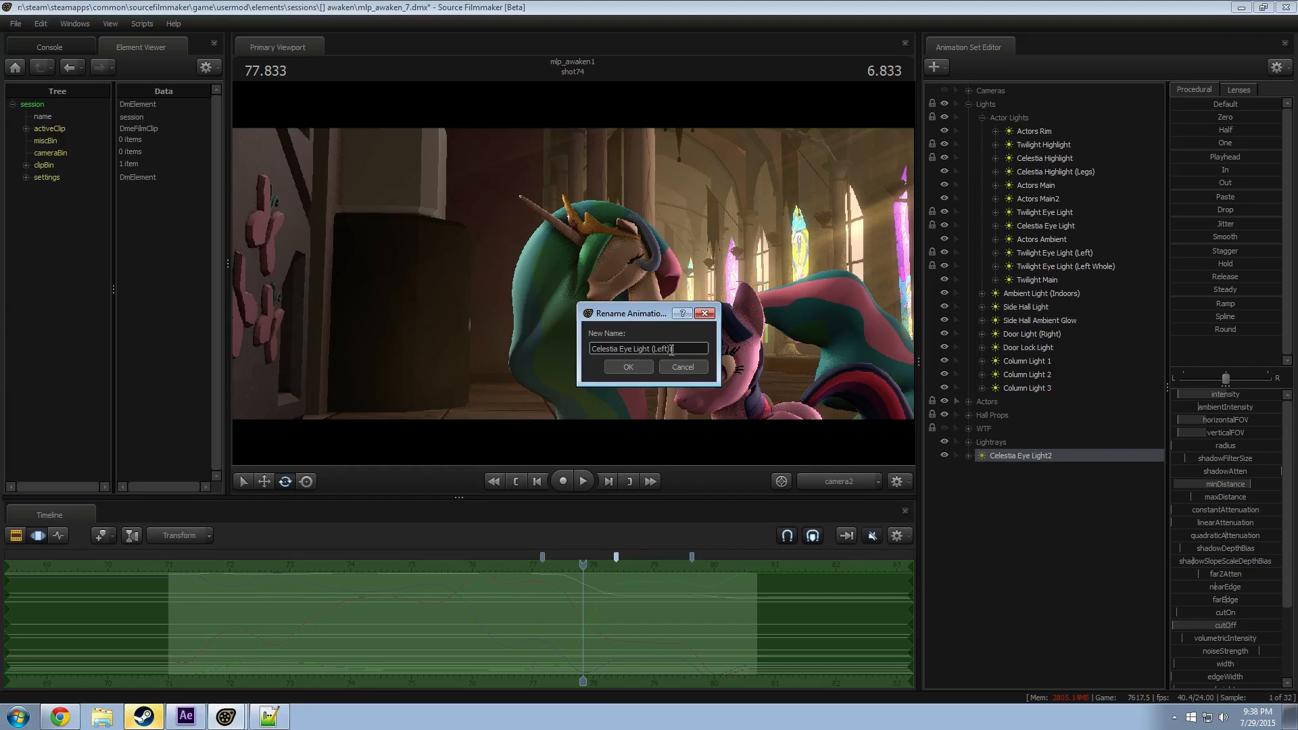
{"action": "key", "text": "Return"}
Step: Remap the horizontalFOV slider range of Celestia Eye Light (Left) to a minimum of 2 and a maximum of 12
{"action": "right_click", "coordinate": [1240, 421]}
{"action": "left_click", "coordinate": [1244, 439]}
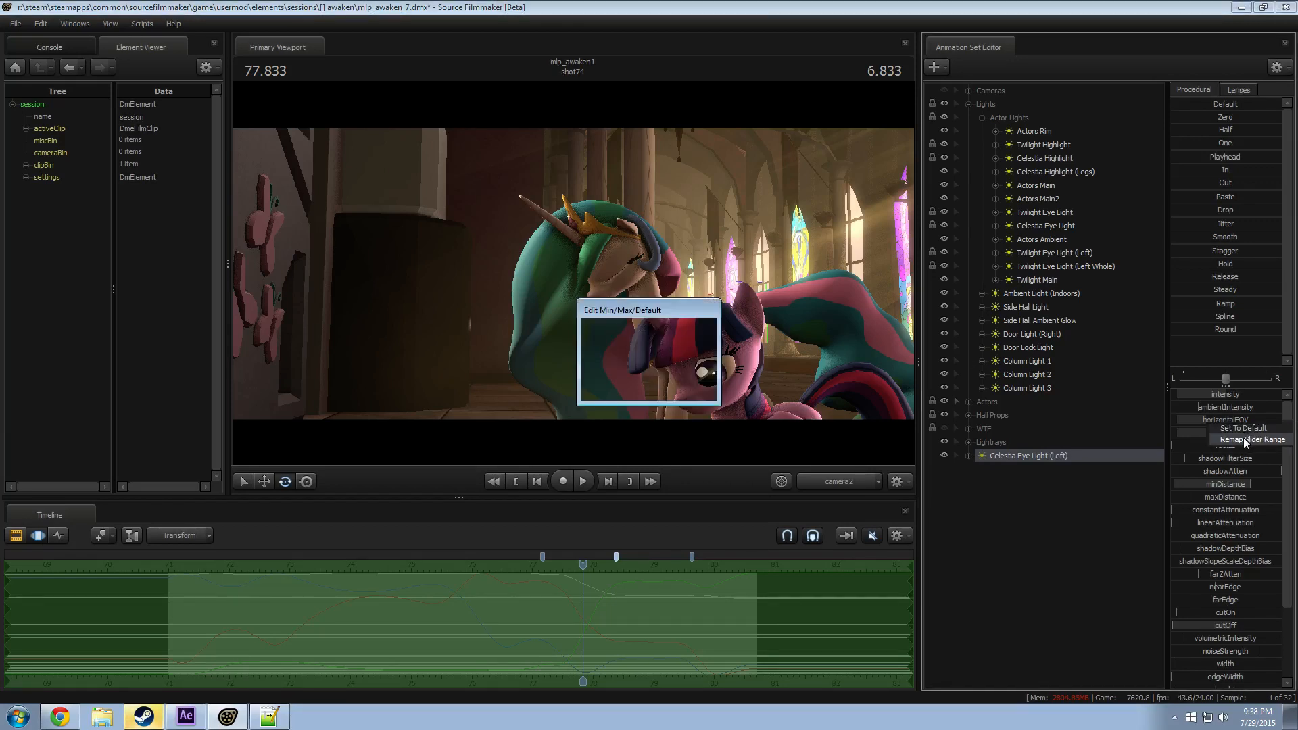
{"action": "type", "text": "2"}
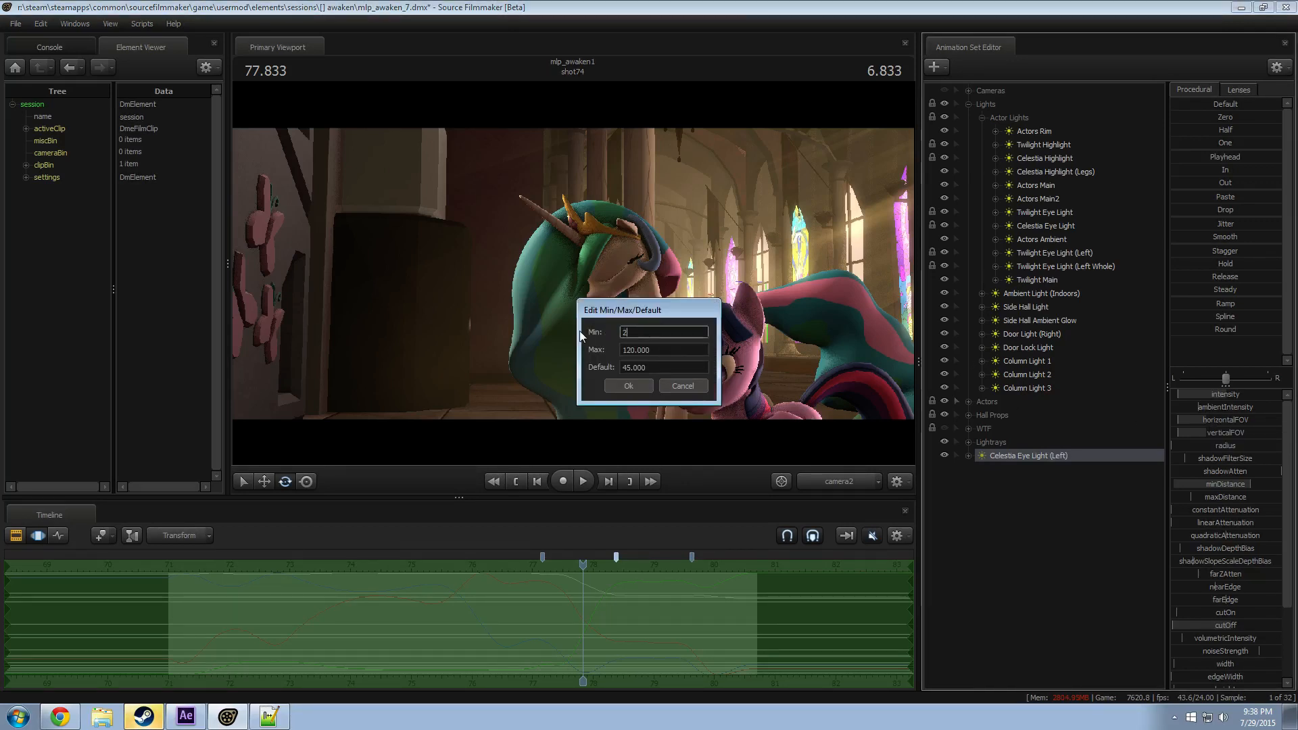
{"action": "key", "text": "Tab"}
{"action": "type", "text": "12"}
{"action": "key", "text": "Tab"}
{"action": "key", "text": "Return"}
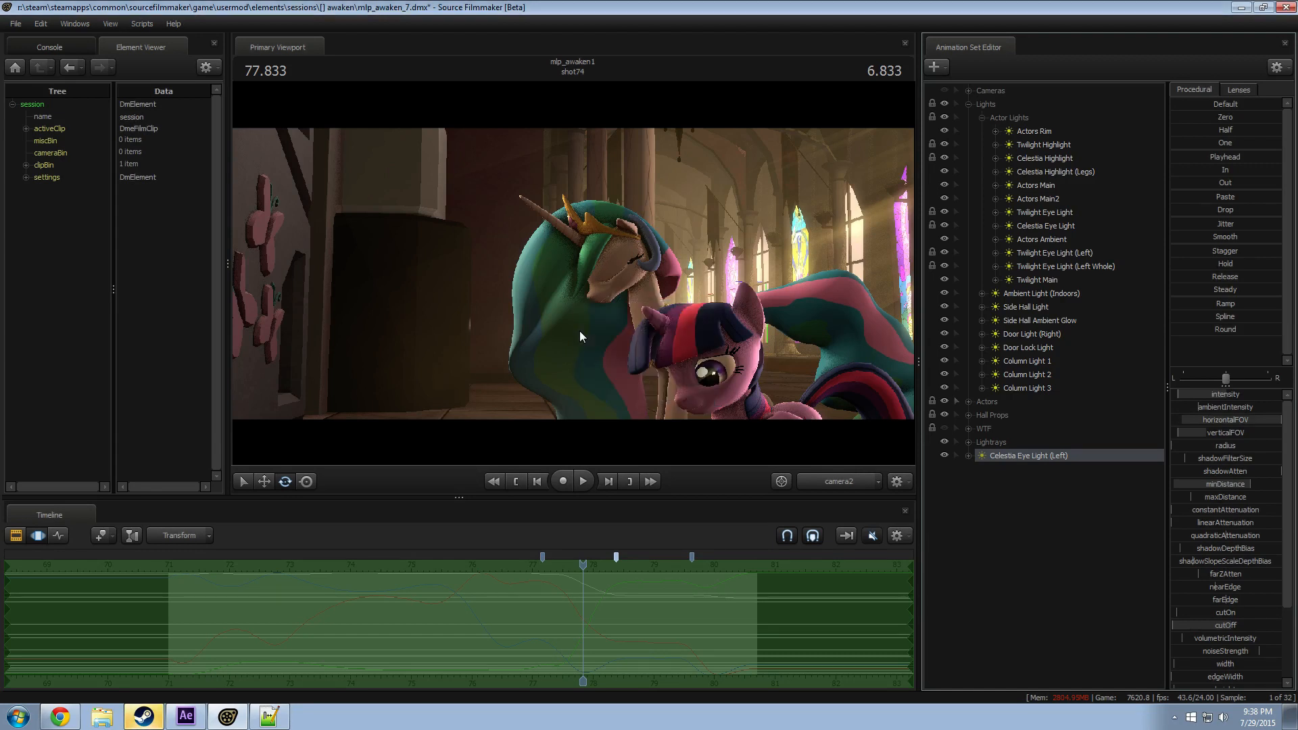
Step: Remap the verticalFOV slider range of Celestia Eye Light (Left) to a minimum of 2 and a maximum of 12
{"action": "right_click", "coordinate": [1222, 430]}
{"action": "left_click", "coordinate": [1225, 447]}
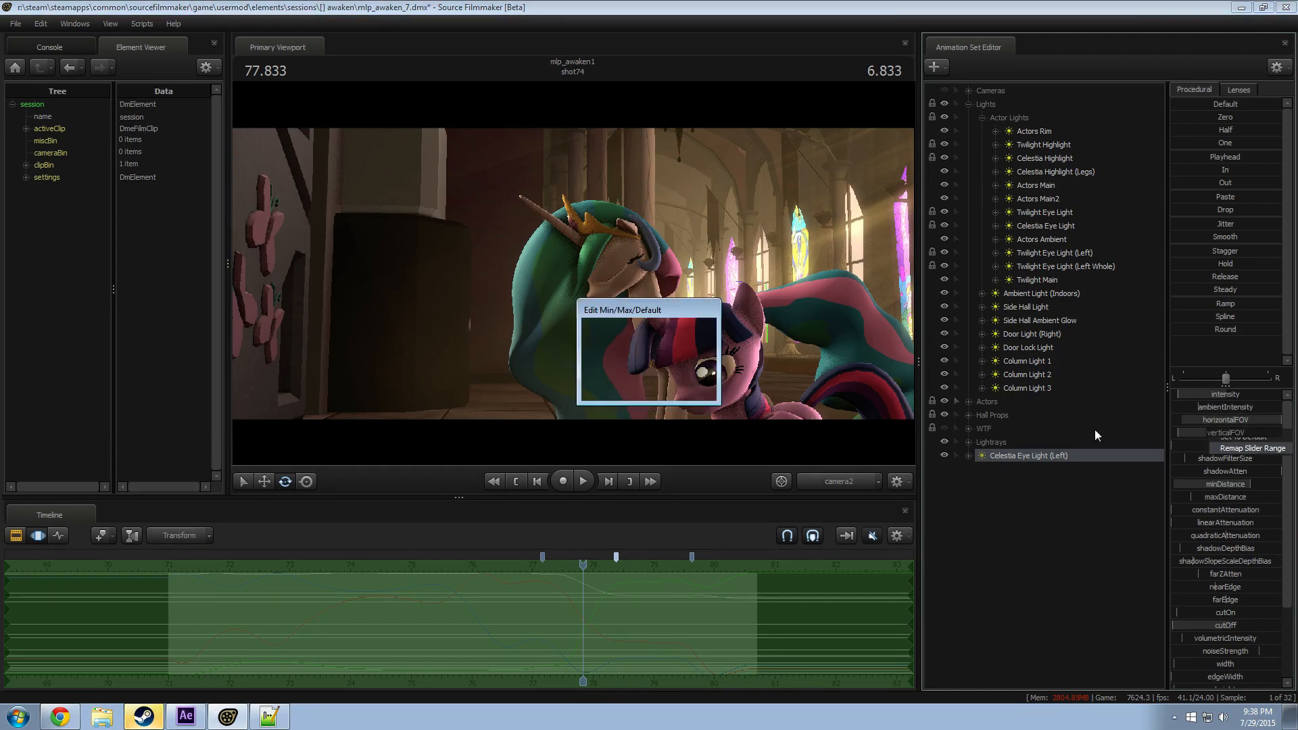
{"action": "left_click_drag", "start_coordinate": [666, 335], "coordinate": [557, 322]}
{"action": "type", "text": "2"}
{"action": "key", "text": "Tab"}
{"action": "type", "text": "12"}
{"action": "key", "text": "Tab"}
{"action": "key", "text": "Return"}
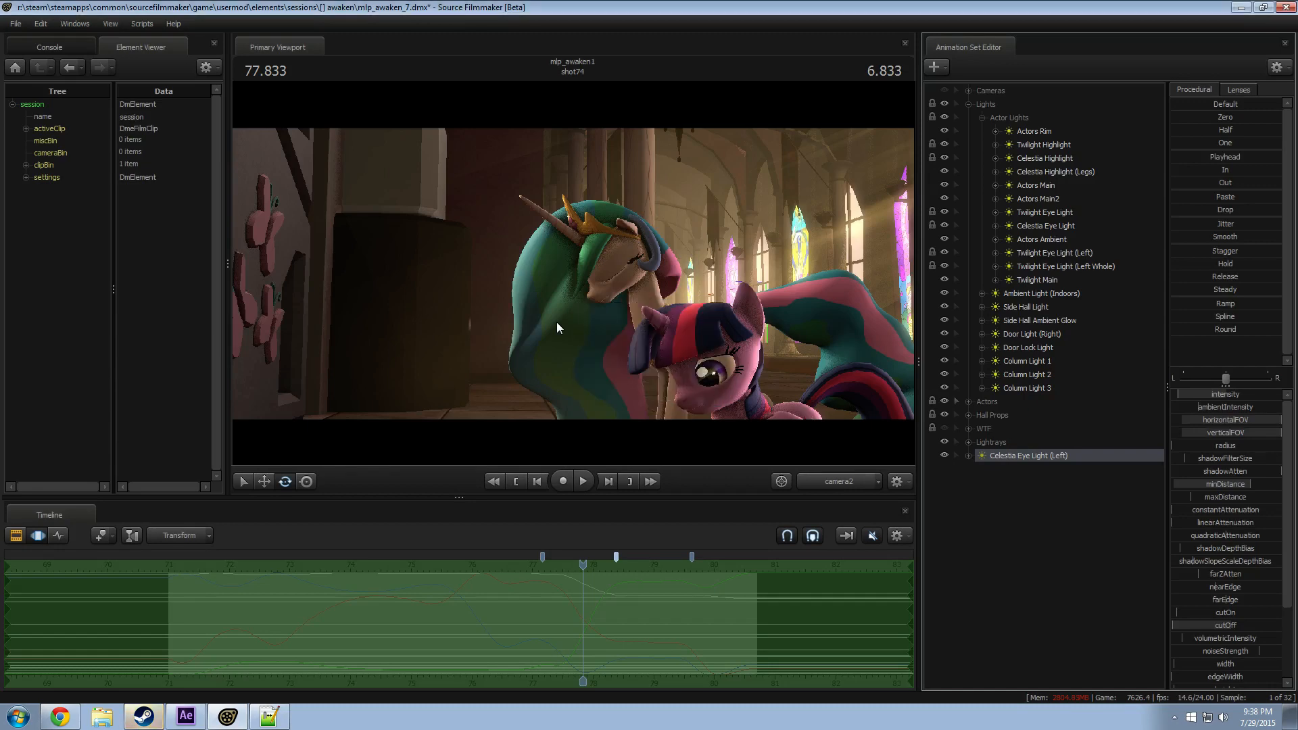
Step: Look through Celestia Eye Light (Left) and aim it at Celestia's face at 77.833
{"action": "right_click", "coordinate": [1012, 453]}
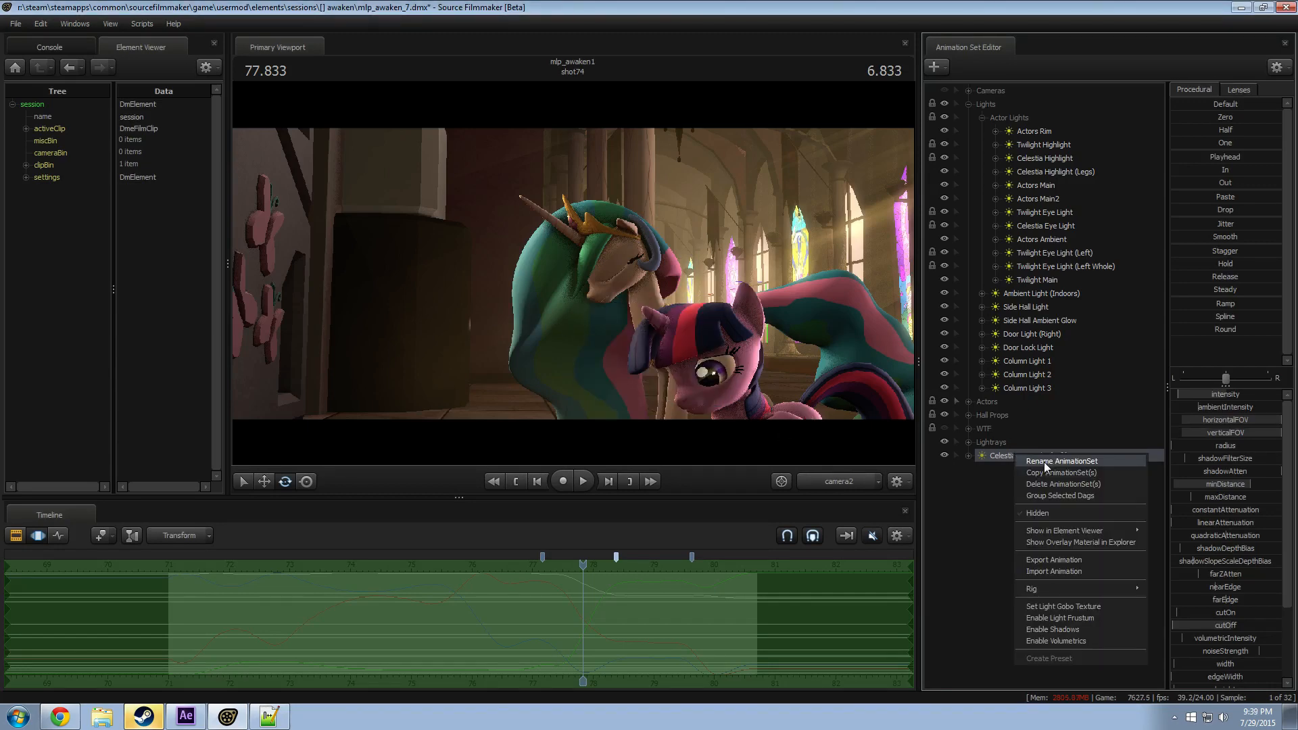
{"action": "left_click", "coordinate": [999, 454]}
{"action": "left_click_drag", "start_coordinate": [680, 403], "coordinate": [574, 269]}
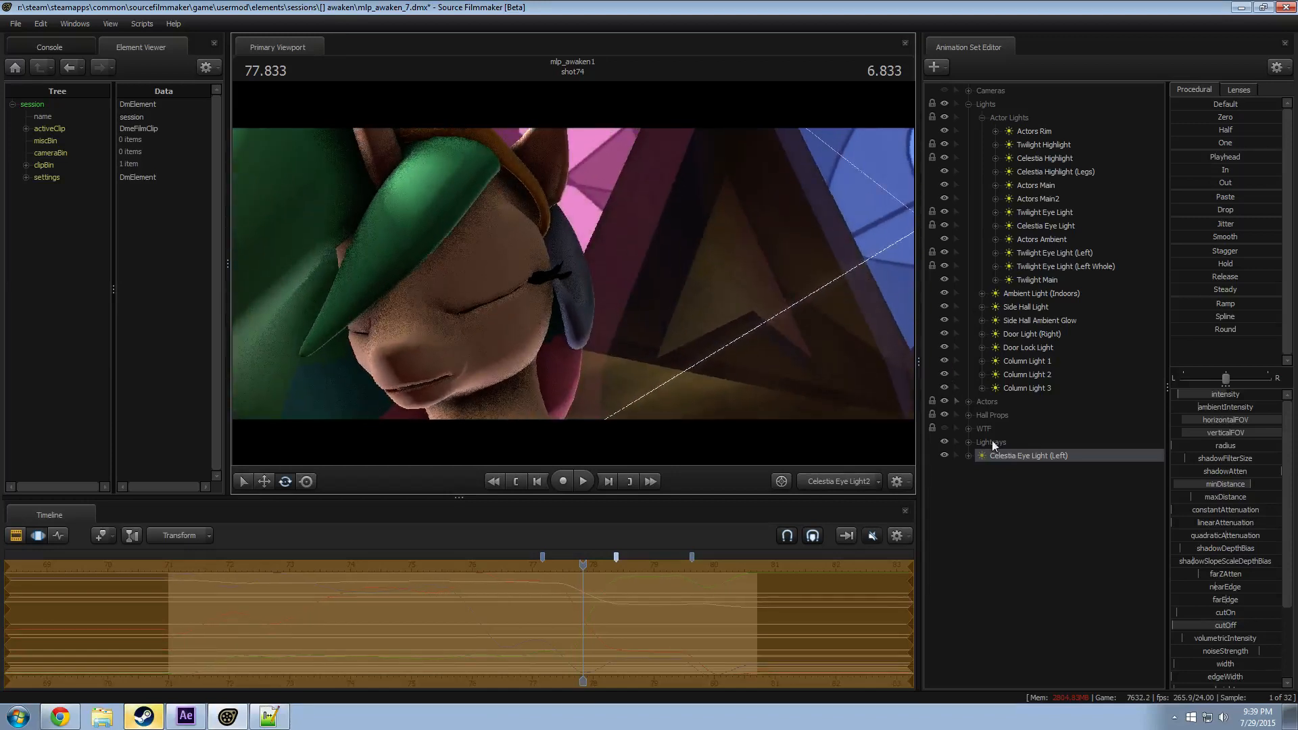
Step: Lock the transform of Celestia Eye Light (Left) to Celestia's Head and apply the Playhead preset to it over all time
{"action": "left_click", "coordinate": [969, 455]}
{"action": "left_click", "coordinate": [982, 469]}
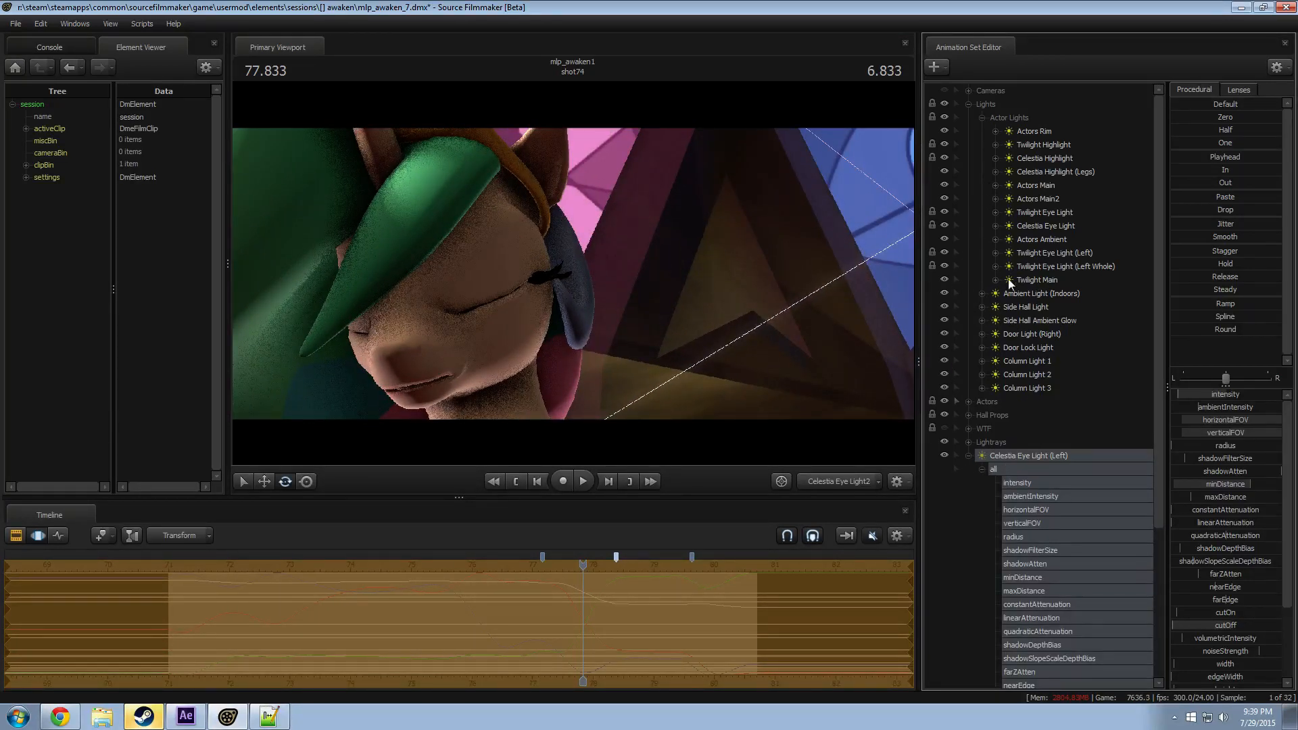
{"action": "left_click", "coordinate": [982, 118]}
{"action": "left_click", "coordinate": [971, 240]}
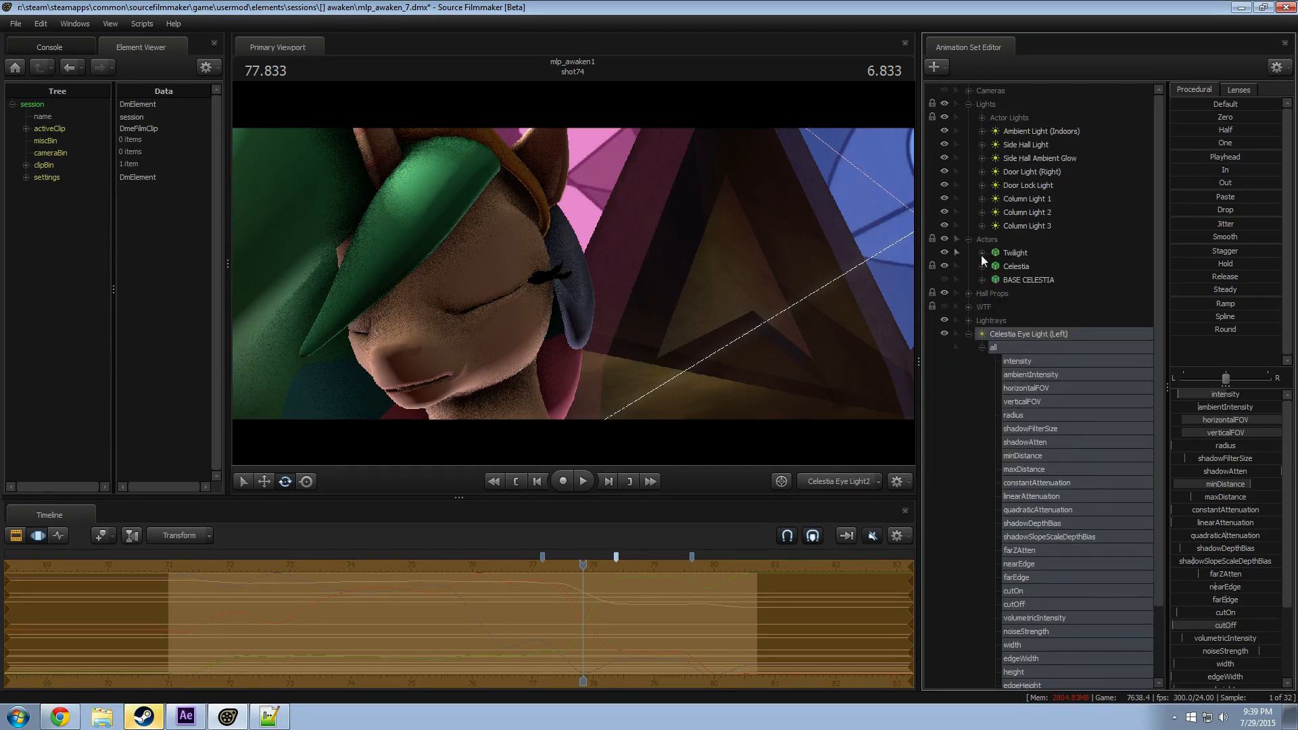
{"action": "left_click", "coordinate": [982, 266]}
{"action": "left_click", "coordinate": [996, 293]}
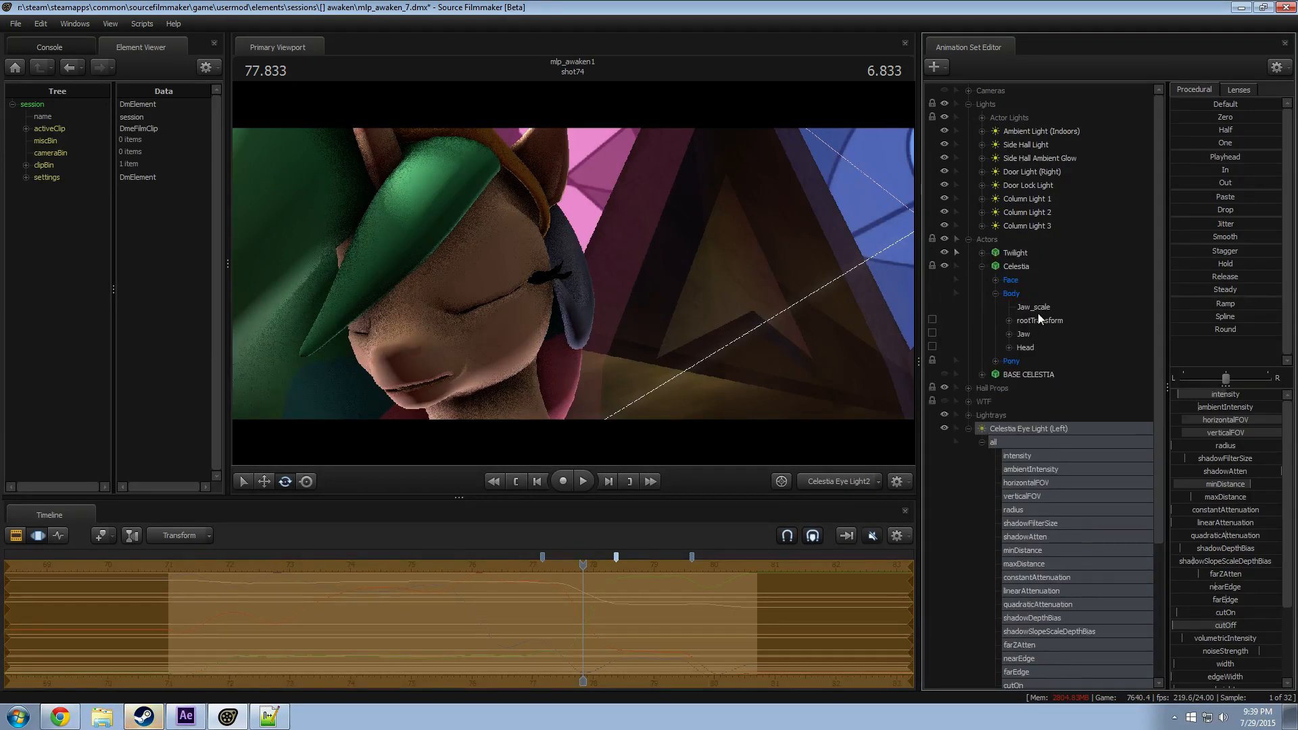
{"action": "left_click", "coordinate": [1032, 347]}
{"action": "scroll", "coordinate": [1036, 684], "scroll_direction": "down", "scroll_amount": 4}
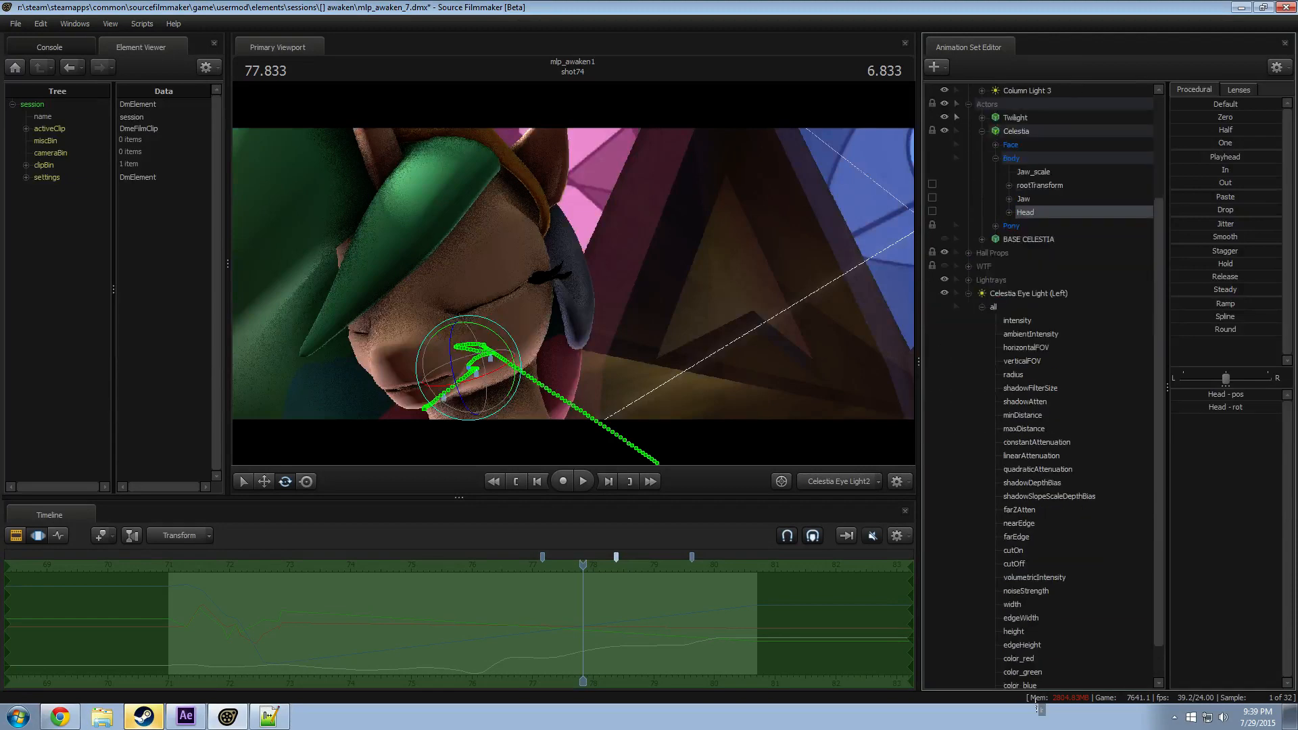
{"action": "left_click", "coordinate": [1053, 671]}
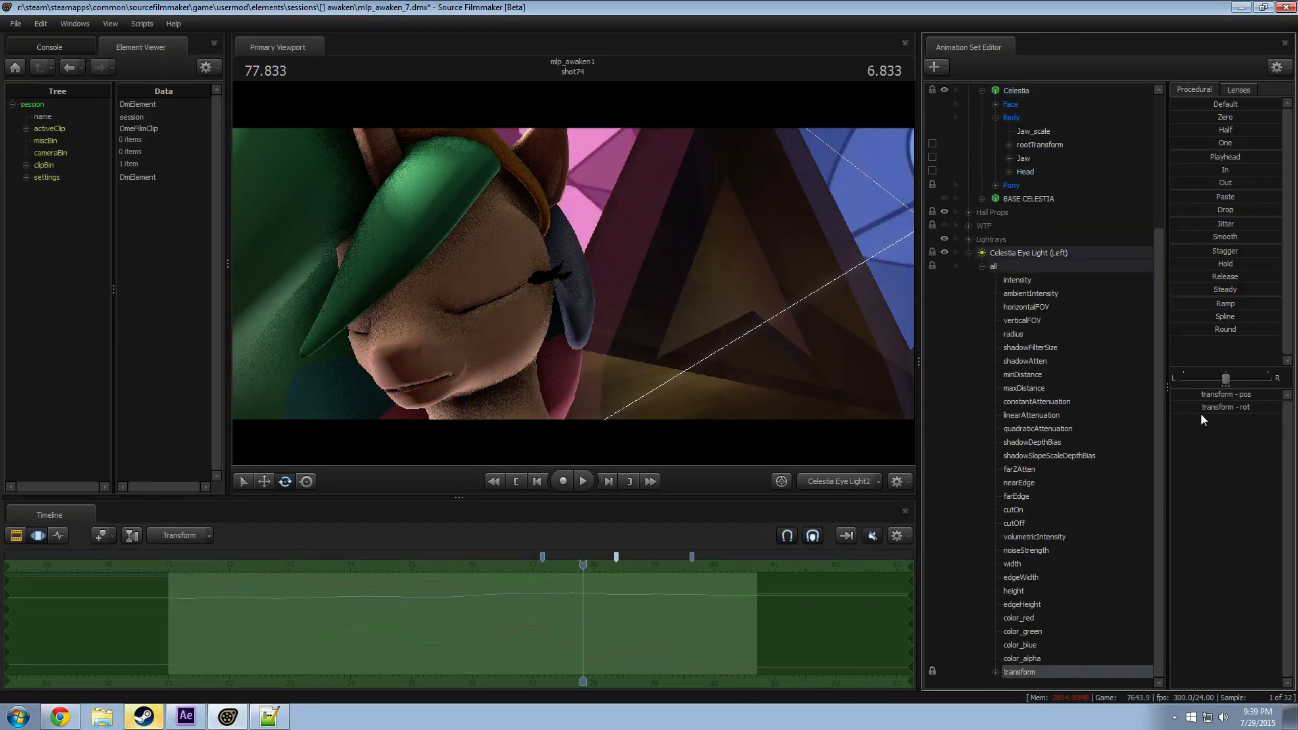
{"action": "left_click", "coordinate": [1217, 160]}
Step: Move to 78.750 and aim Celestia Eye Light (Left) closely at Celestia's open left eye
{"action": "left_click", "coordinate": [1048, 252]}
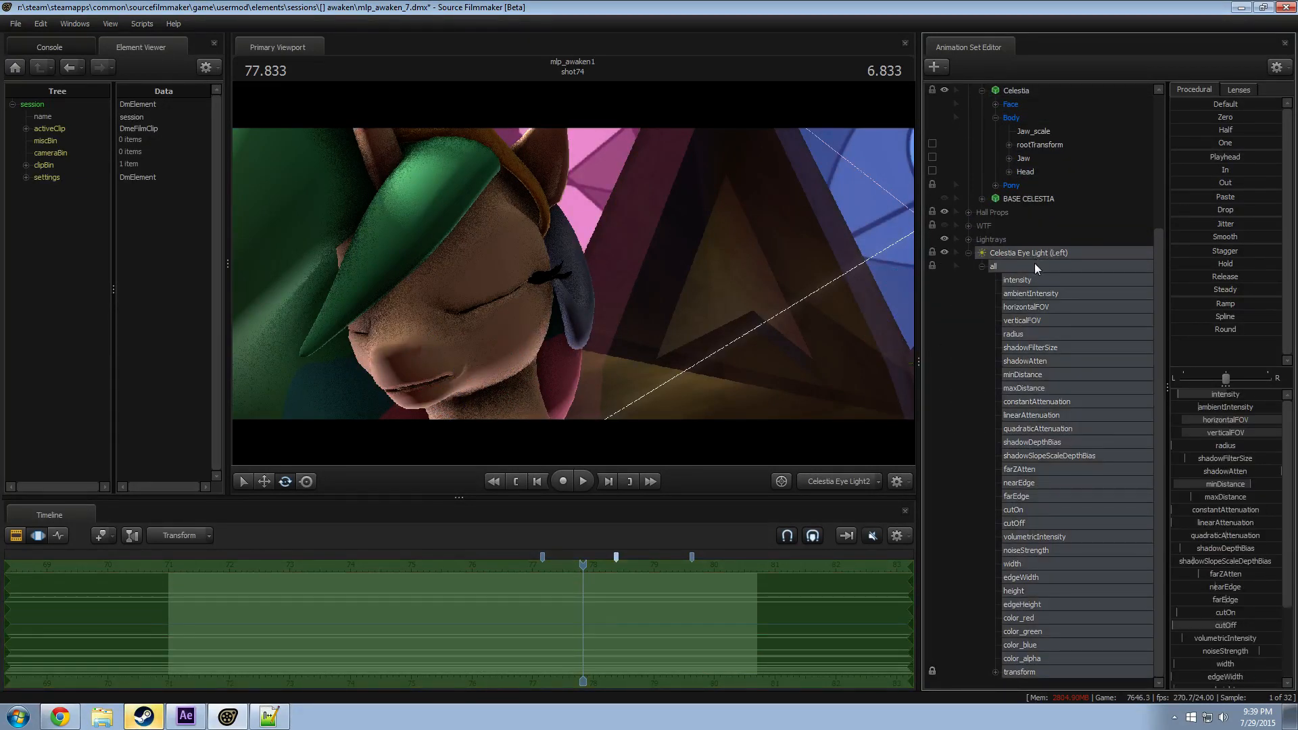
{"action": "mouse_move", "coordinate": [564, 332]}
{"action": "left_mouse_down"}
{"action": "mouse_move", "coordinate": [541, 327]}
{"action": "mouse_move", "coordinate": [564, 332]}
{"action": "left_mouse_up"}
{"action": "key", "text": "space"}
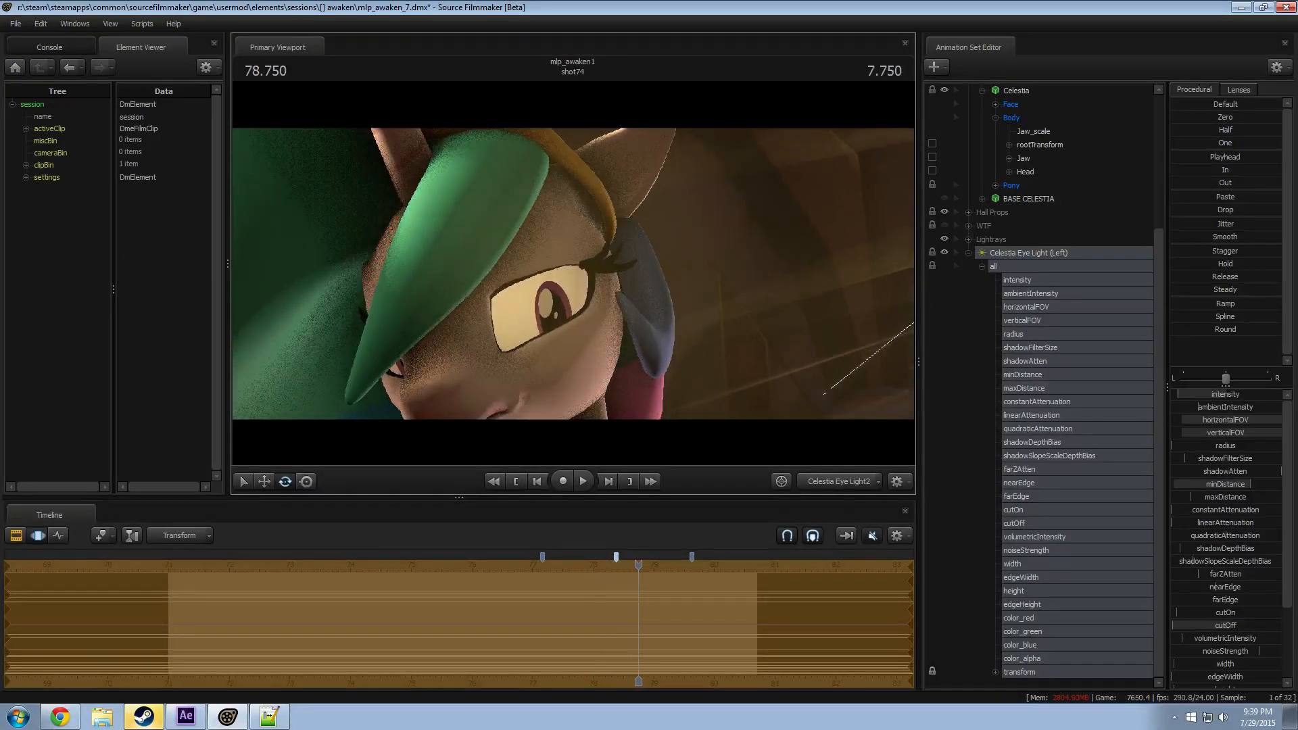
{"action": "key", "text": "w"}
{"action": "mouse_move", "coordinate": [622, 363]}
{"action": "left_mouse_down"}
{"action": "mouse_move", "coordinate": [646, 358]}
{"action": "mouse_move", "coordinate": [632, 363]}
{"action": "left_mouse_up"}
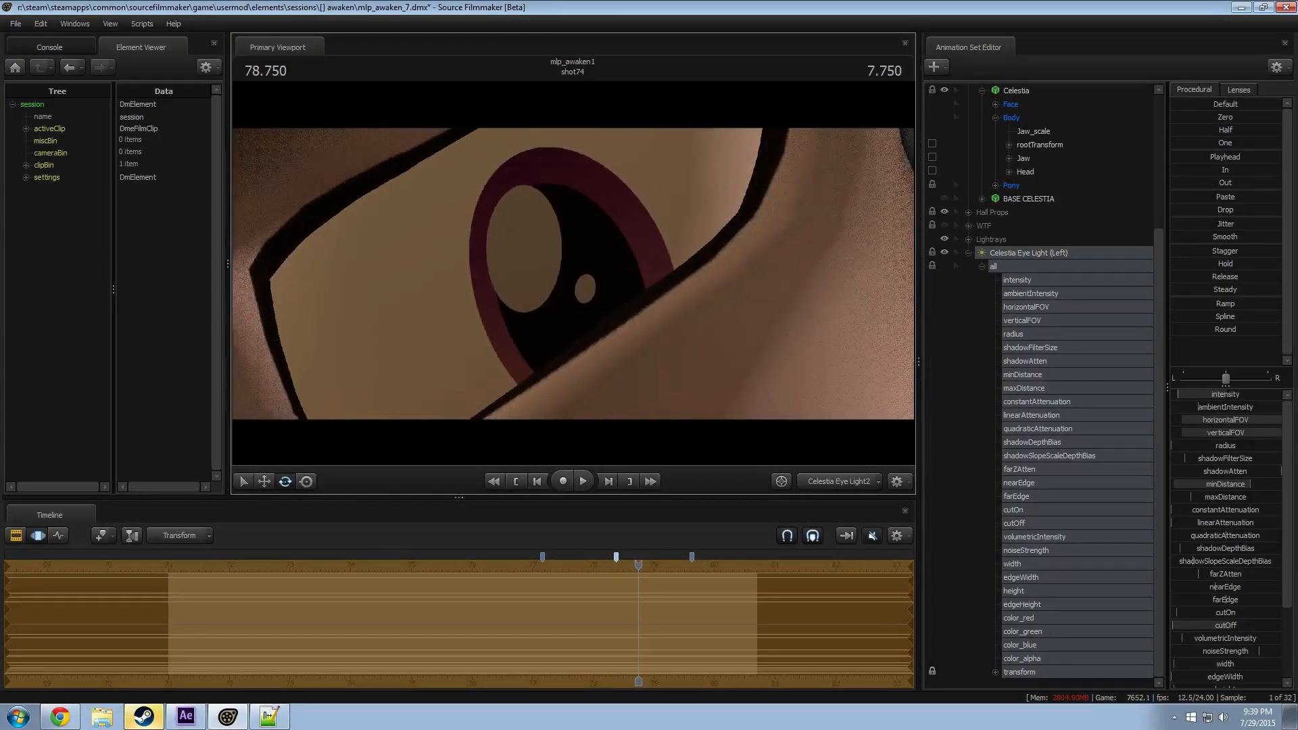
{"action": "key", "text": "s"}
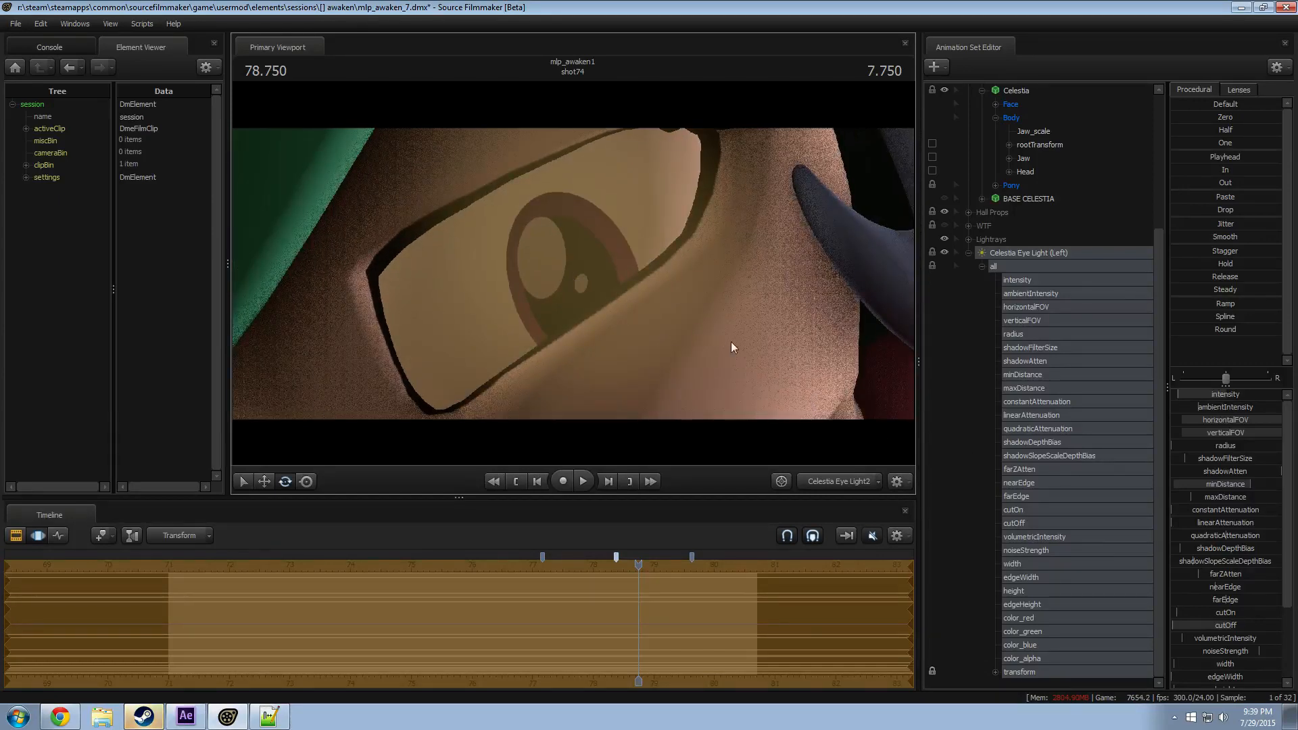
{"action": "mouse_move", "coordinate": [734, 346]}
{"action": "left_mouse_down"}
{"action": "mouse_move", "coordinate": [717, 355]}
{"action": "mouse_move", "coordinate": [734, 347]}
{"action": "left_mouse_up"}
{"action": "key", "text": "s"}
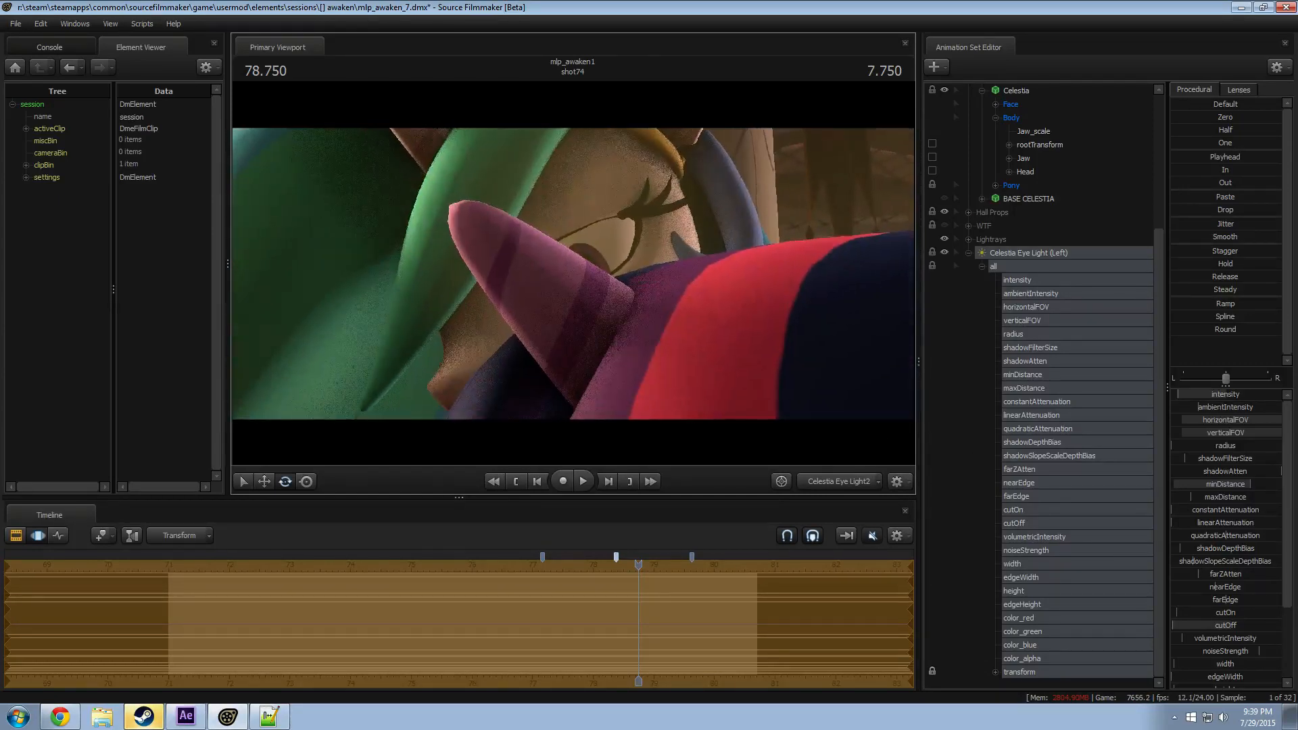
{"action": "key", "text": "w"}
Step: Narrow the horizontalFOV and verticalFOV of Celestia Eye Light (Left) to near their minimum
{"action": "left_click", "coordinate": [1070, 256]}
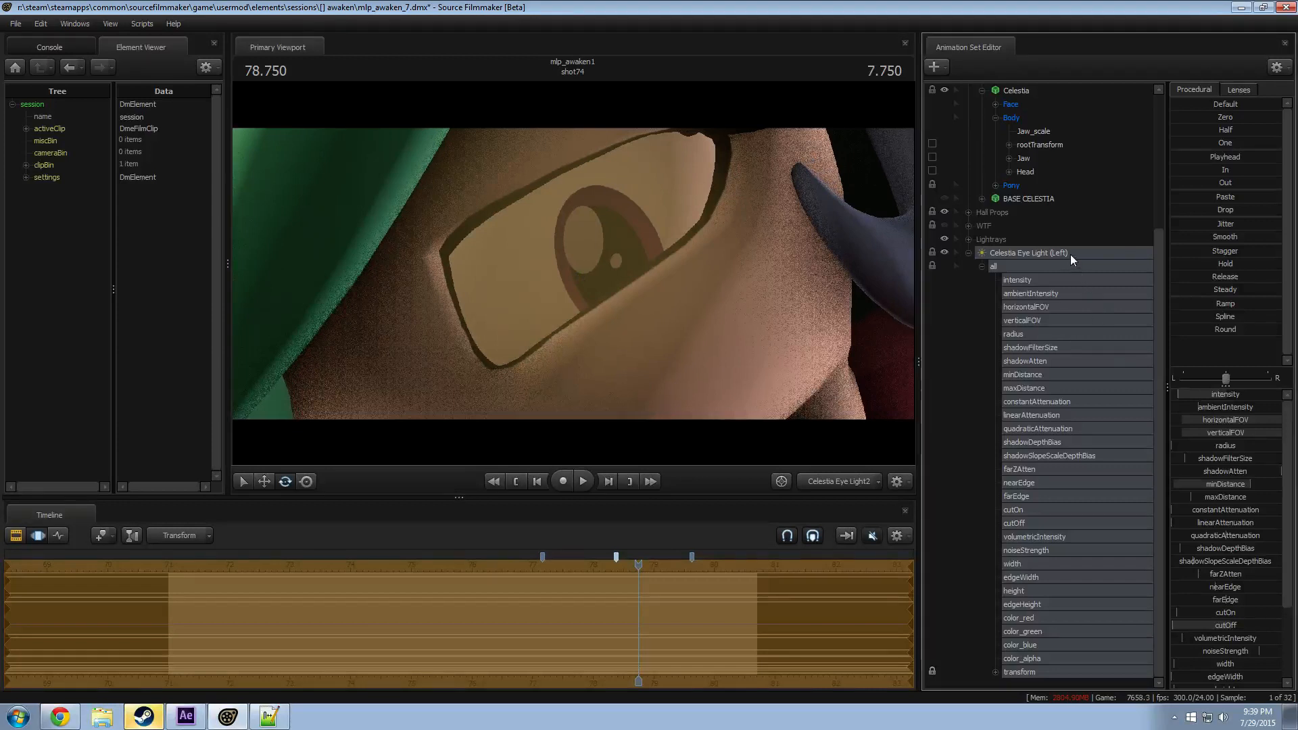
{"action": "right_click", "coordinate": [1071, 254]}
{"action": "left_click", "coordinate": [1052, 257]}
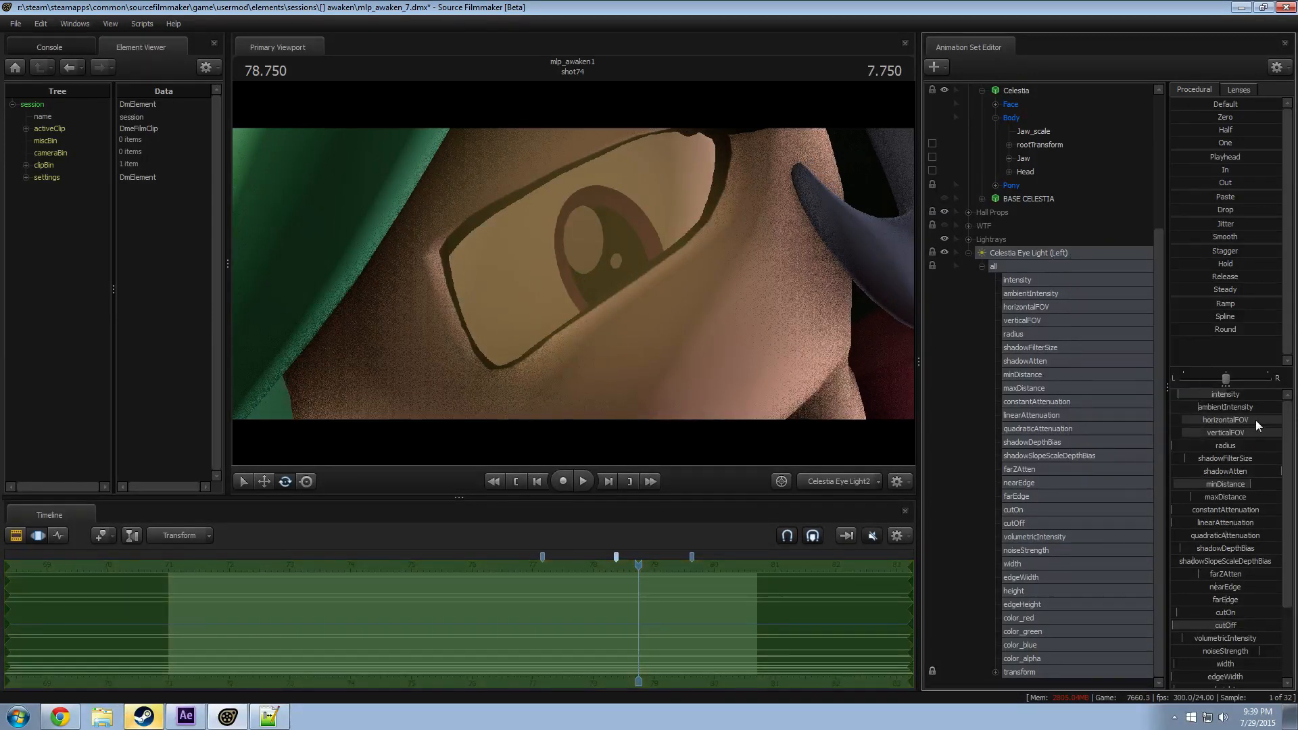
{"action": "left_click_drag", "start_coordinate": [1255, 420], "coordinate": [1177, 433]}
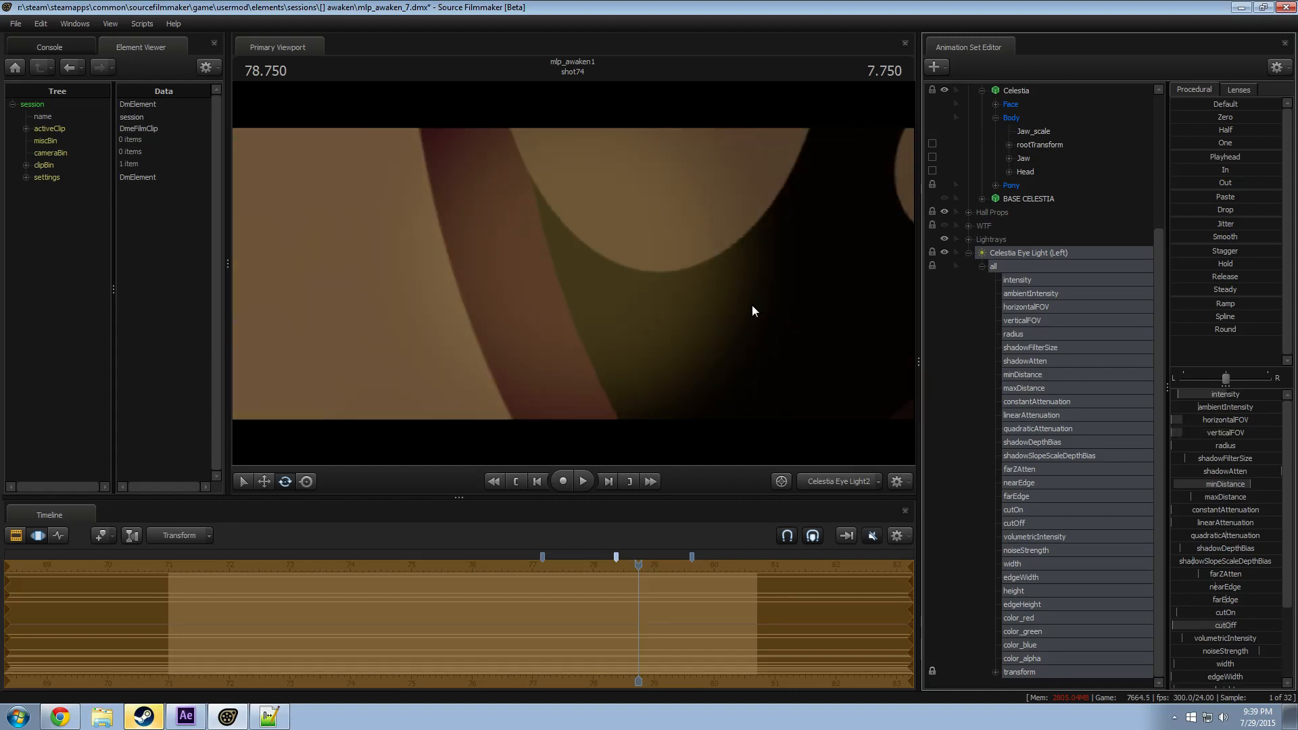
Step: Raise color_green slightly on Celestia Eye Light (Left) and shift its aim towards the lower edge of the eye
{"action": "scroll", "coordinate": [1230, 588], "scroll_direction": "down", "scroll_amount": 1}
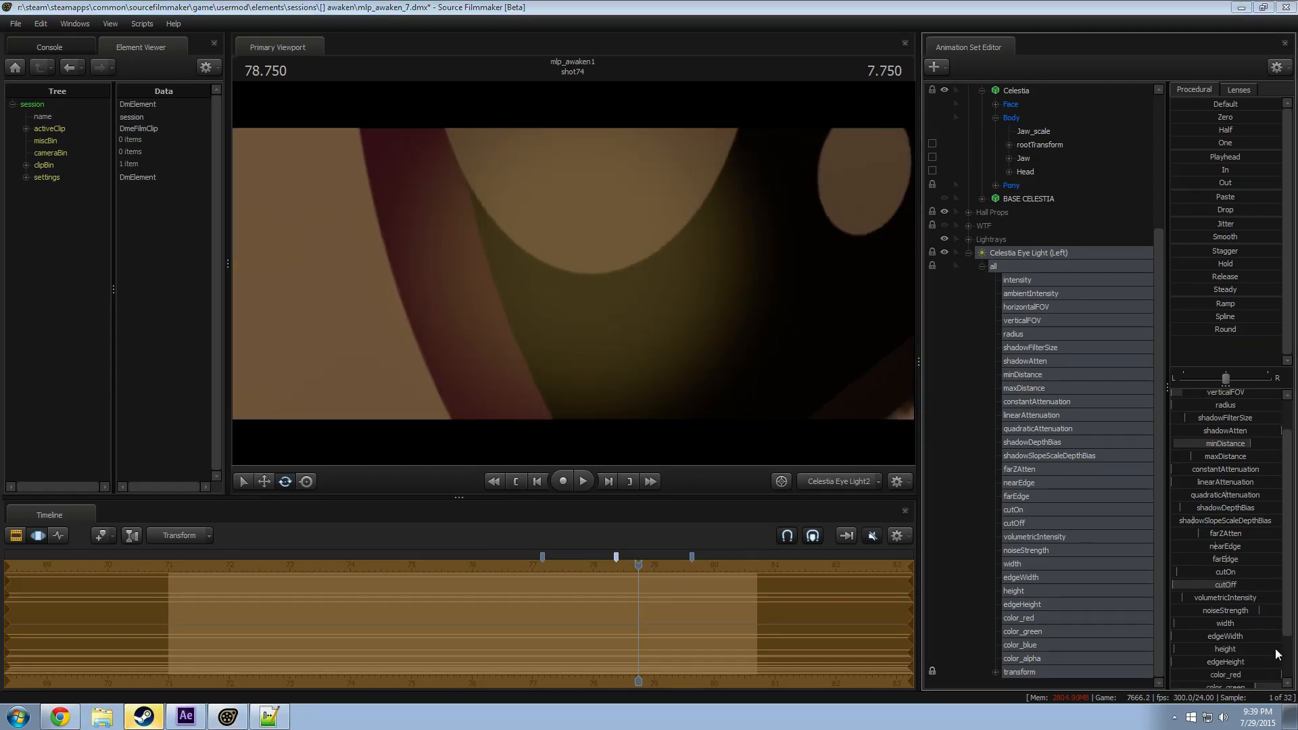
{"action": "scroll", "coordinate": [1237, 635], "scroll_direction": "down", "scroll_amount": 2}
{"action": "left_click_drag", "start_coordinate": [1256, 631], "coordinate": [1276, 643]}
{"action": "left_click_drag", "start_coordinate": [717, 331], "coordinate": [703, 342]}
{"action": "mouse_move", "coordinate": [861, 343]}
{"action": "left_mouse_down"}
{"action": "mouse_move", "coordinate": [814, 330]}
{"action": "mouse_move", "coordinate": [899, 338]}
{"action": "mouse_move", "coordinate": [865, 344]}
{"action": "left_mouse_up"}
{"action": "left_click_drag", "start_coordinate": [863, 271], "coordinate": [862, 272]}
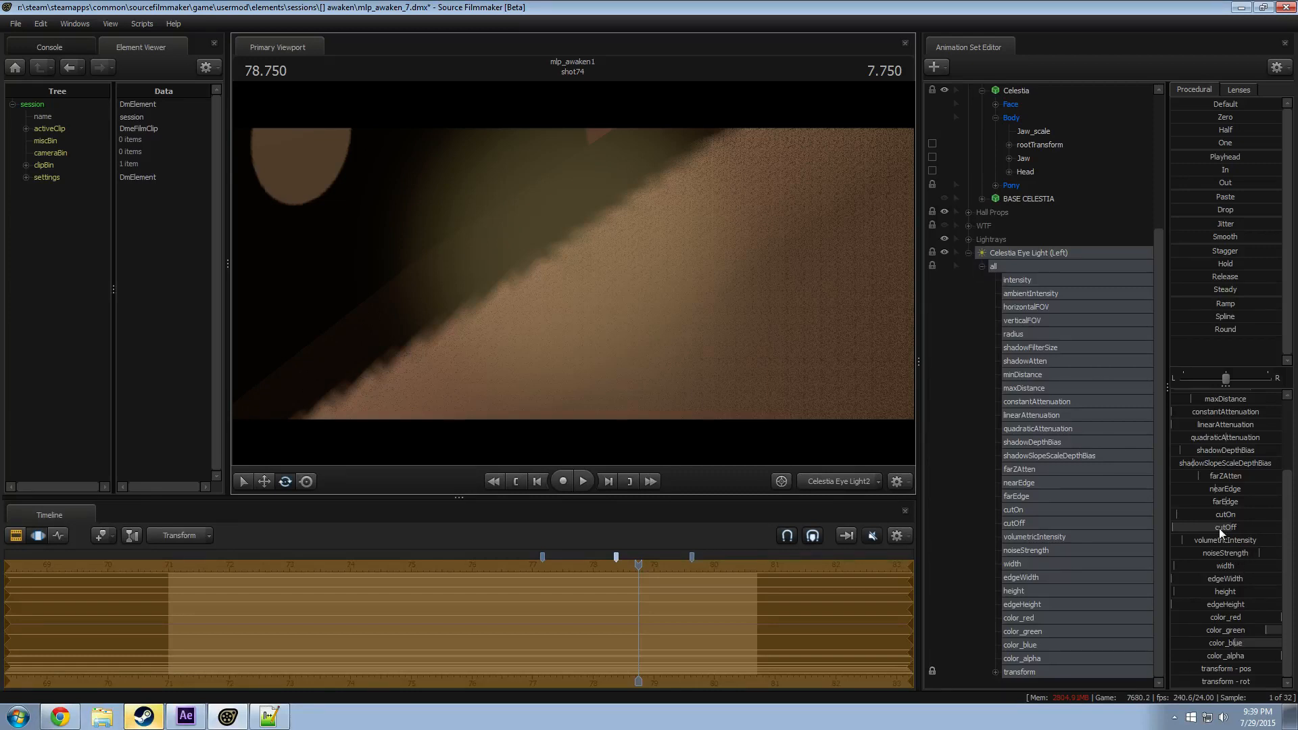
Step: Reduce cutOn slightly on Celestia Eye Light (Left) and hide Twilight for a clear view of Celestia's eye
{"action": "left_click_drag", "start_coordinate": [1220, 516], "coordinate": [1172, 515]}
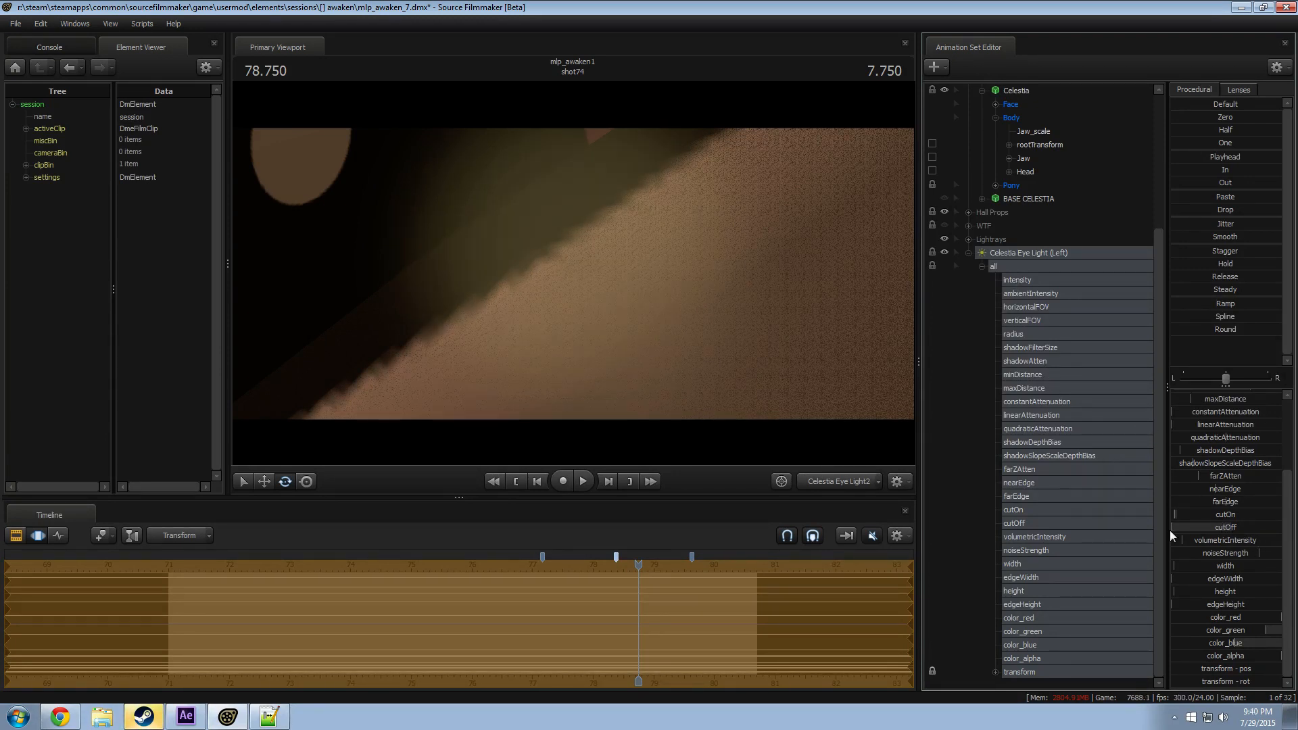
{"action": "scroll", "coordinate": [1033, 330], "scroll_direction": "up", "scroll_amount": 2}
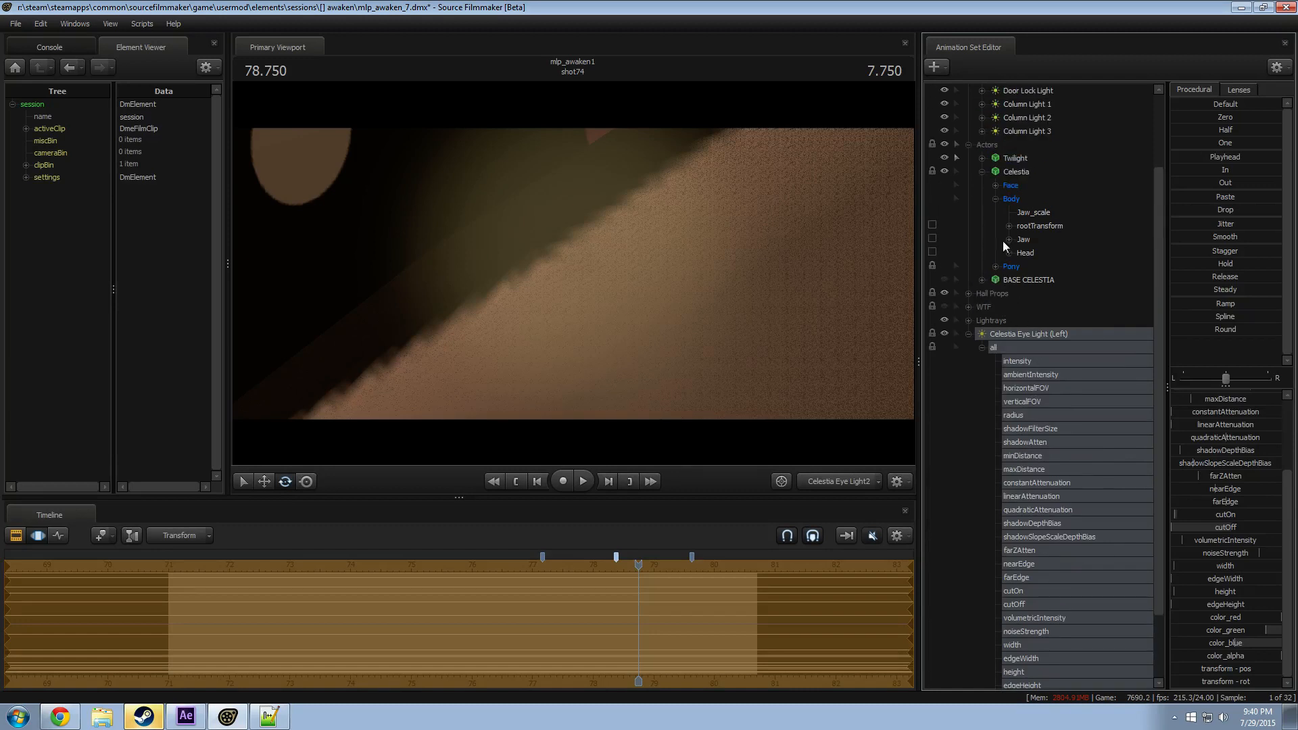
{"action": "left_click", "coordinate": [945, 158]}
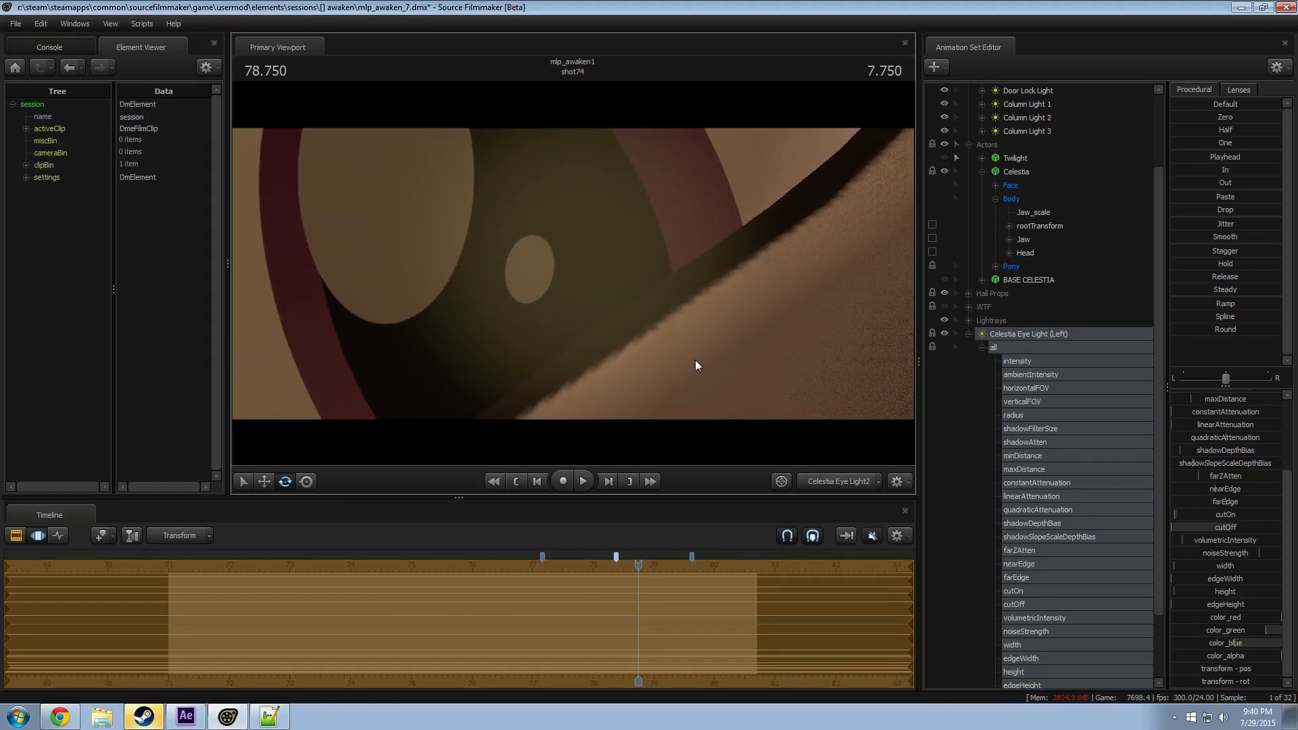
Step: Inspect the lighting on Celestia's left eye up close from the work camera and through Celestia Eye Light (Left)
{"action": "left_click", "coordinate": [841, 485]}
{"action": "left_click", "coordinate": [841, 486], "text": "ctrl"}
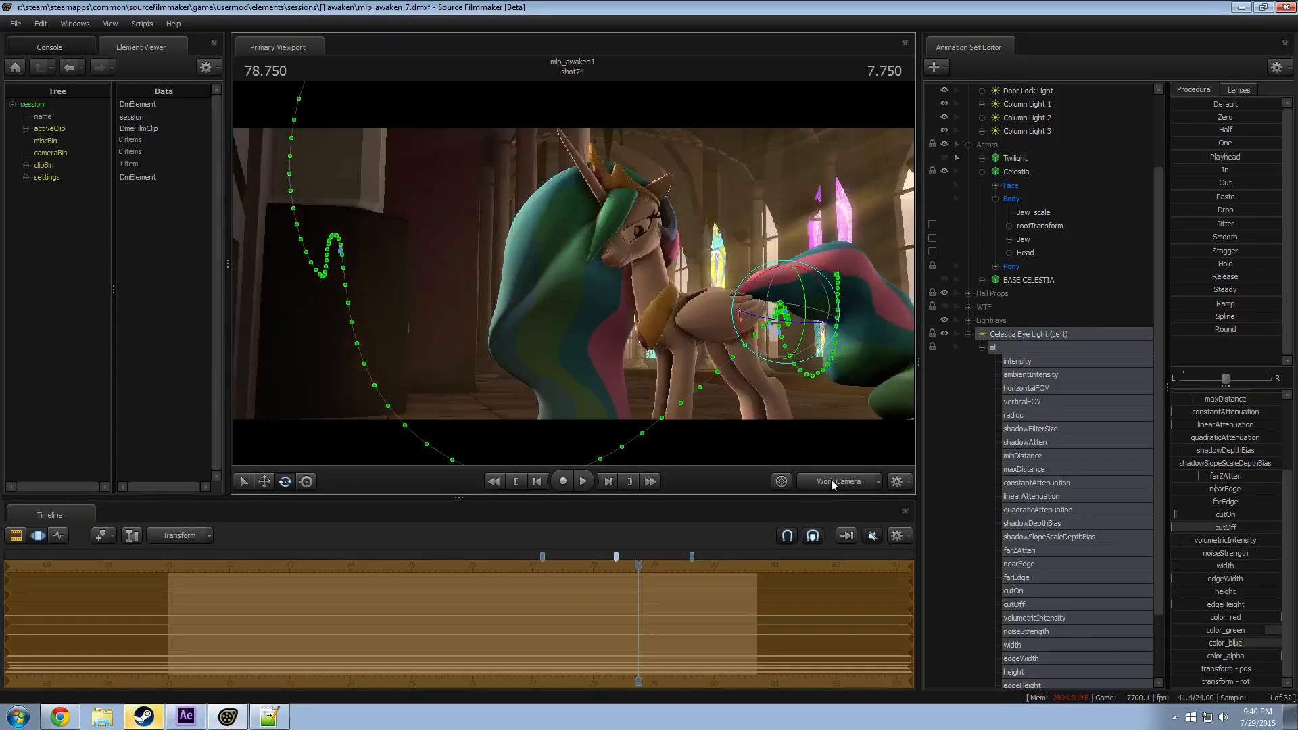
{"action": "key", "text": "w"}
{"action": "left_click_drag", "start_coordinate": [690, 324], "coordinate": [743, 311]}
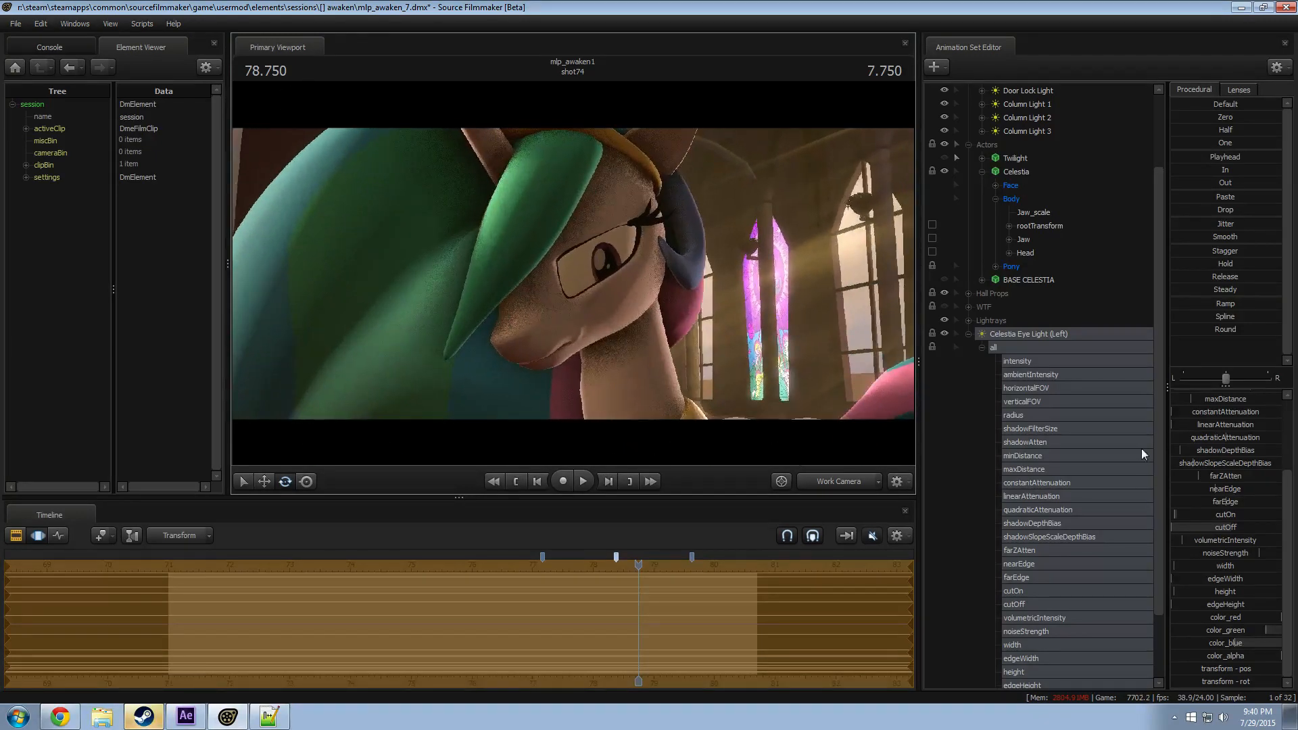
{"action": "scroll", "coordinate": [1208, 405], "scroll_direction": "up", "scroll_amount": 3}
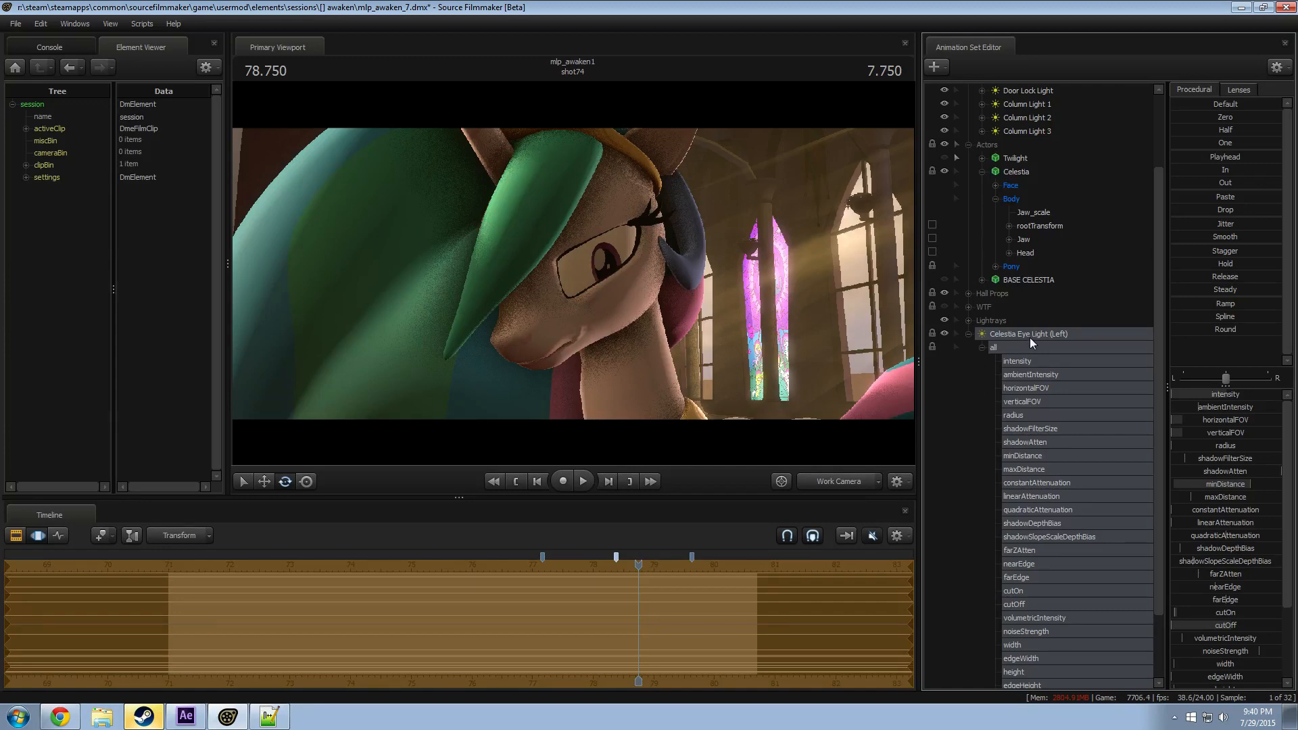
{"action": "left_click_drag", "start_coordinate": [1030, 338], "coordinate": [611, 262]}
{"action": "left_click", "coordinate": [688, 306]}
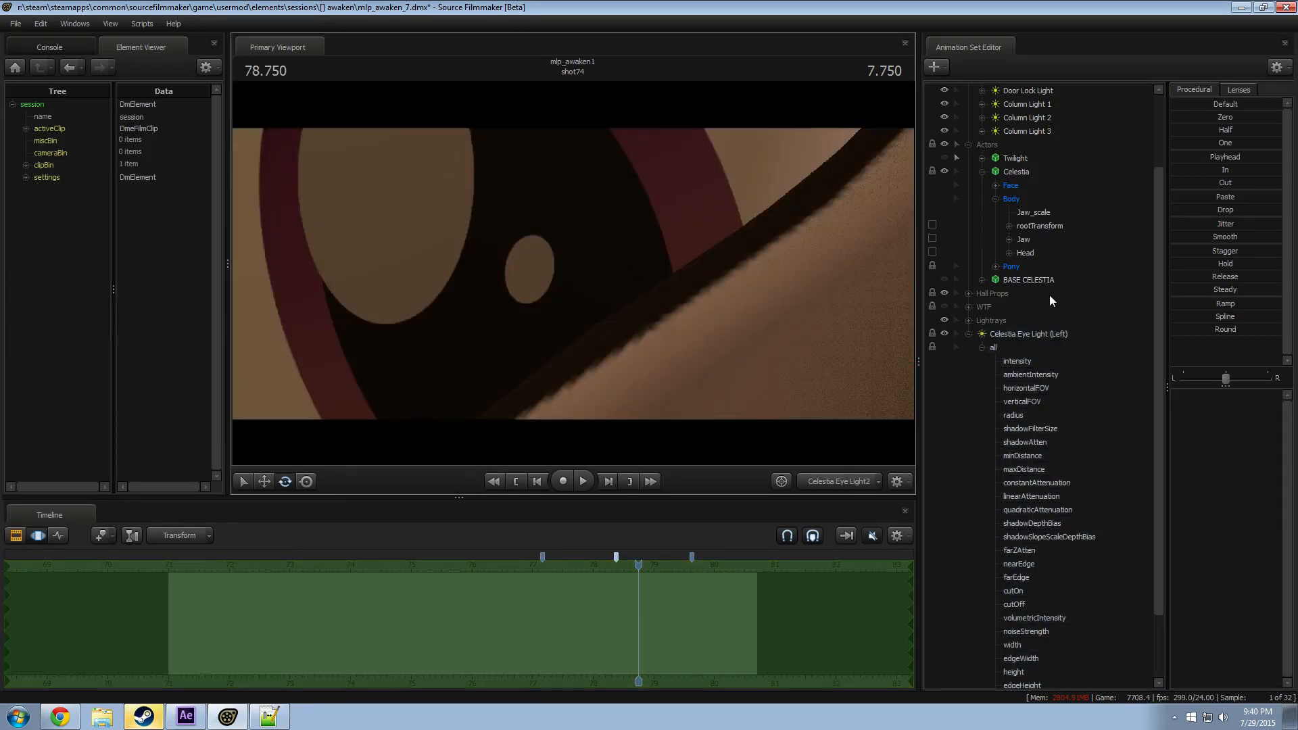
Step: Nudge the aim of Celestia Eye Light (Left) slightly towards the large highlight in her eye and check the wider shot
{"action": "left_click", "coordinate": [1038, 336]}
{"action": "left_click_drag", "start_coordinate": [831, 310], "coordinate": [798, 304]}
{"action": "left_click", "coordinate": [839, 479]}
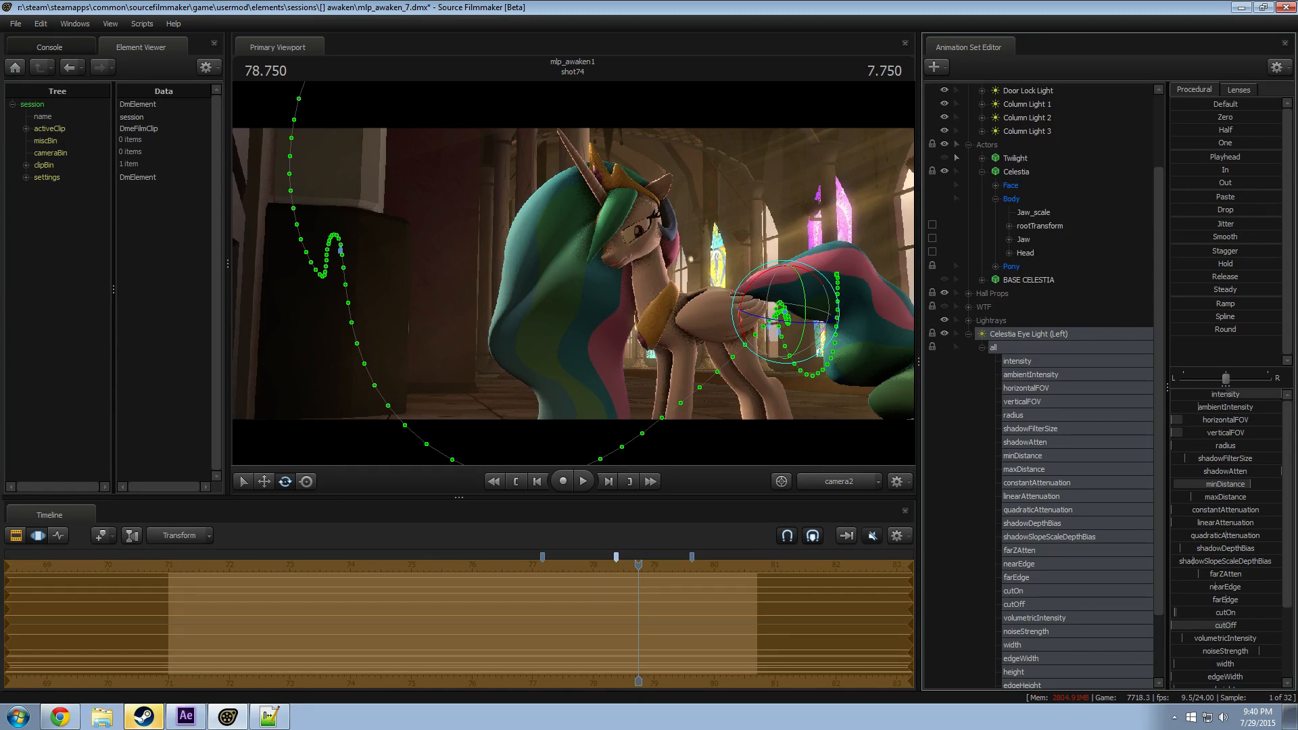
{"action": "left_click", "coordinate": [795, 361]}
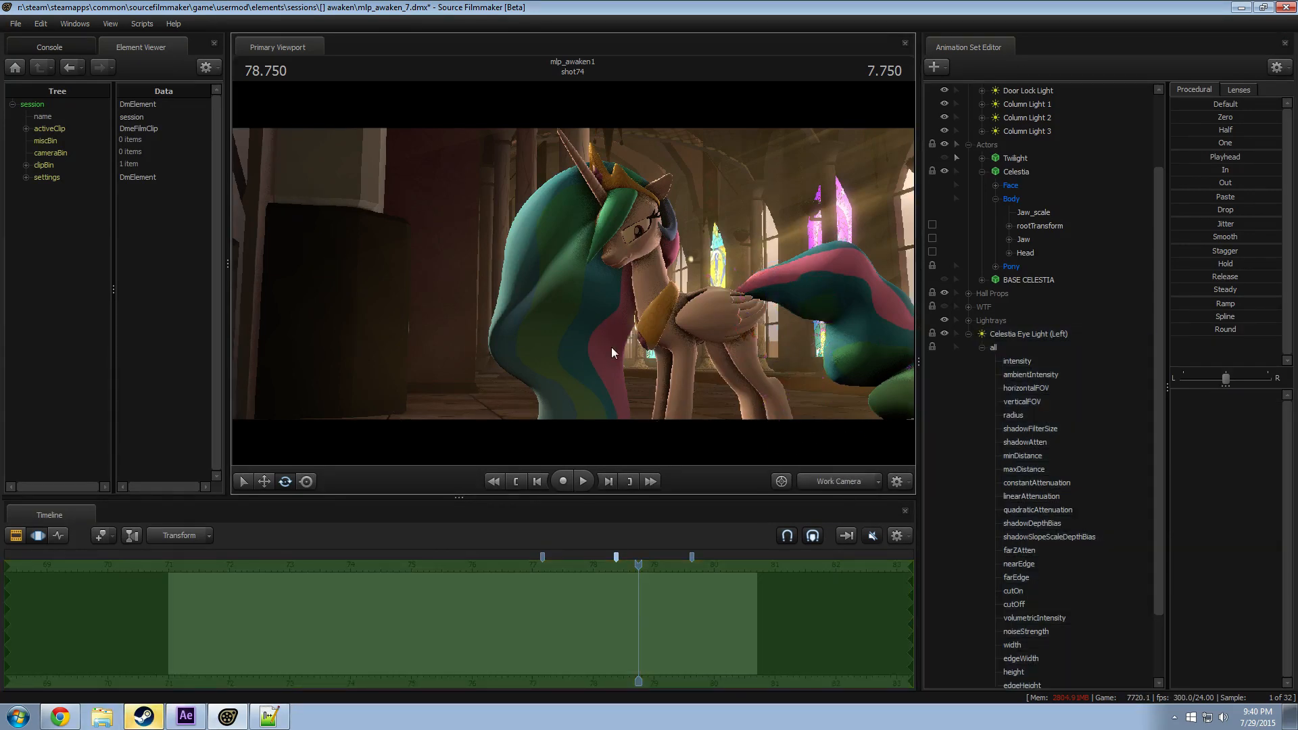
Step: Try volumetrics on Celestia Eye Light (Left) and examine the effect around Celestia and through the light
{"action": "left_click", "coordinate": [839, 480]}
{"action": "mouse_move", "coordinate": [574, 273]}
{"action": "left_mouse_down"}
{"action": "mouse_move", "coordinate": [587, 277]}
{"action": "mouse_move", "coordinate": [584, 338]}
{"action": "mouse_move", "coordinate": [541, 325]}
{"action": "mouse_move", "coordinate": [573, 273]}
{"action": "left_mouse_up"}
{"action": "left_click", "coordinate": [1039, 332]}
{"action": "right_click", "coordinate": [1040, 331]}
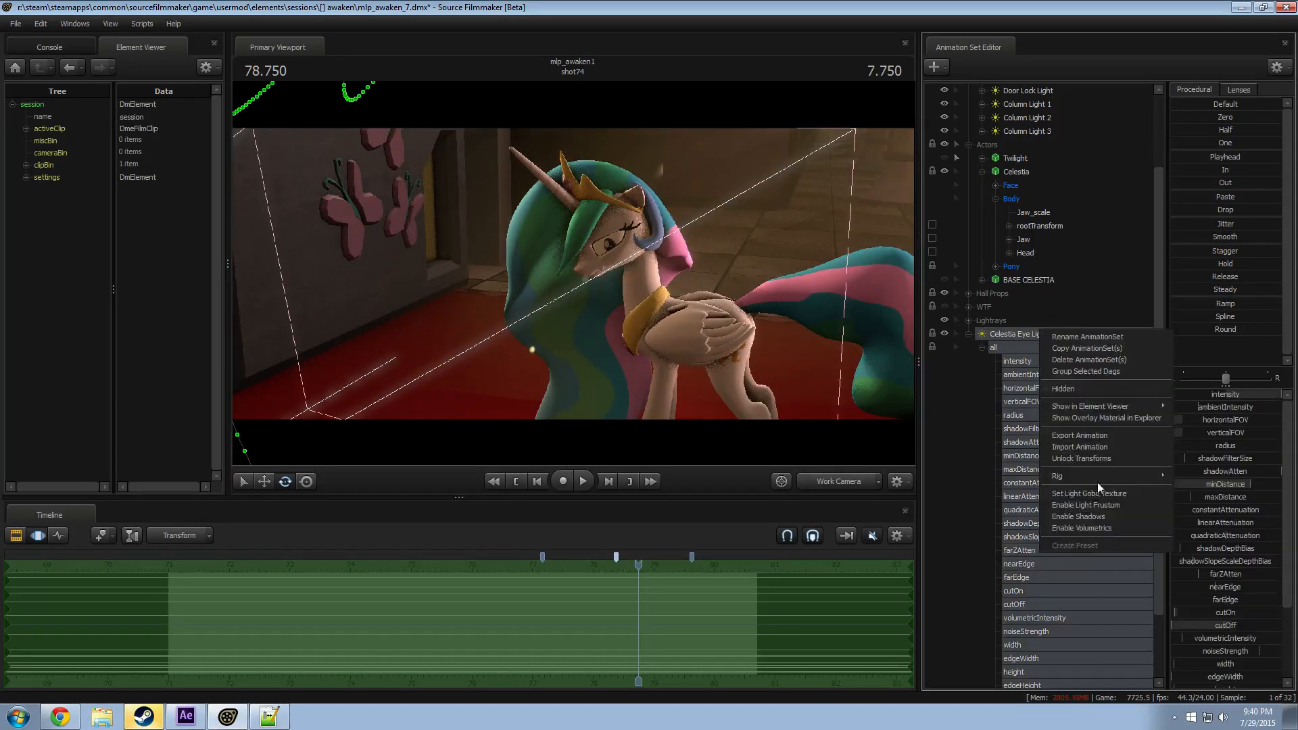
{"action": "left_click", "coordinate": [1092, 531]}
{"action": "left_click_drag", "start_coordinate": [573, 273], "coordinate": [561, 308]}
{"action": "left_click_drag", "start_coordinate": [573, 273], "coordinate": [595, 222]}
{"action": "left_click_drag", "start_coordinate": [1052, 335], "coordinate": [817, 362]}
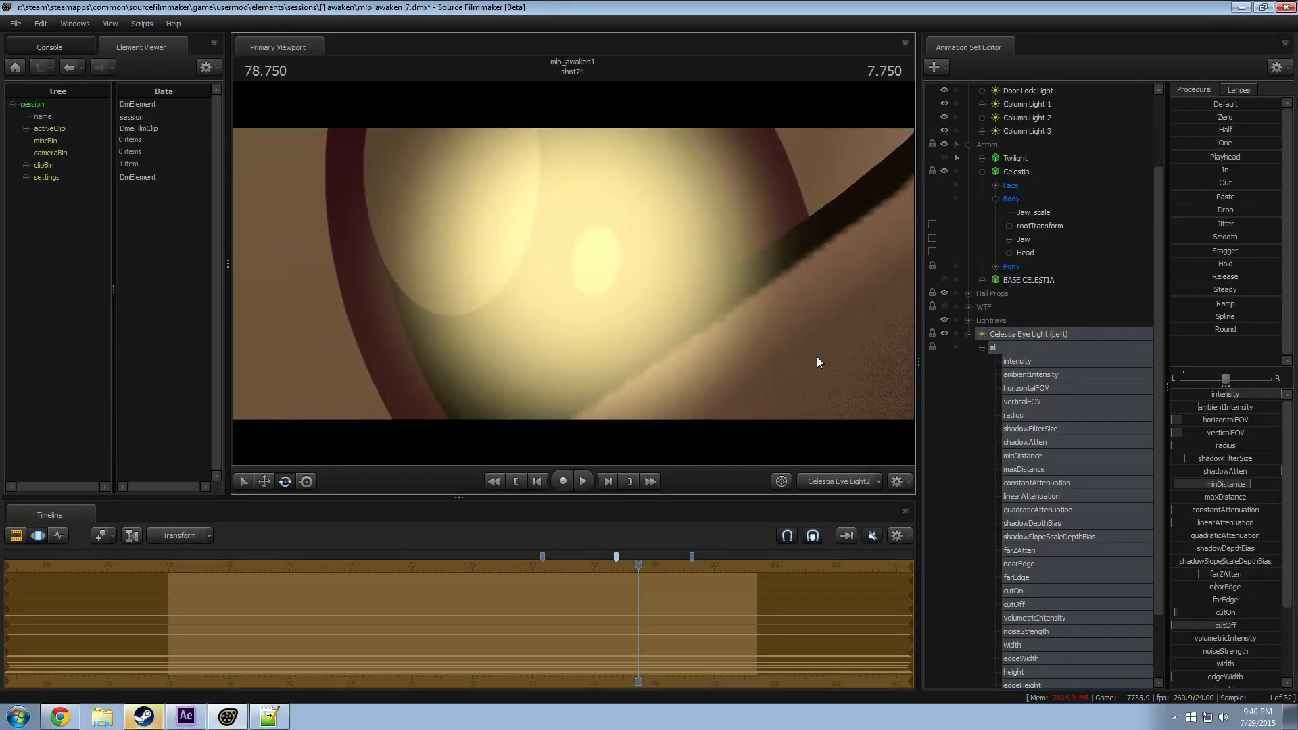
Step: Disable volumetrics on Celestia Eye Light (Left)
{"action": "right_click", "coordinate": [1023, 331]}
{"action": "left_click", "coordinate": [1079, 509]}
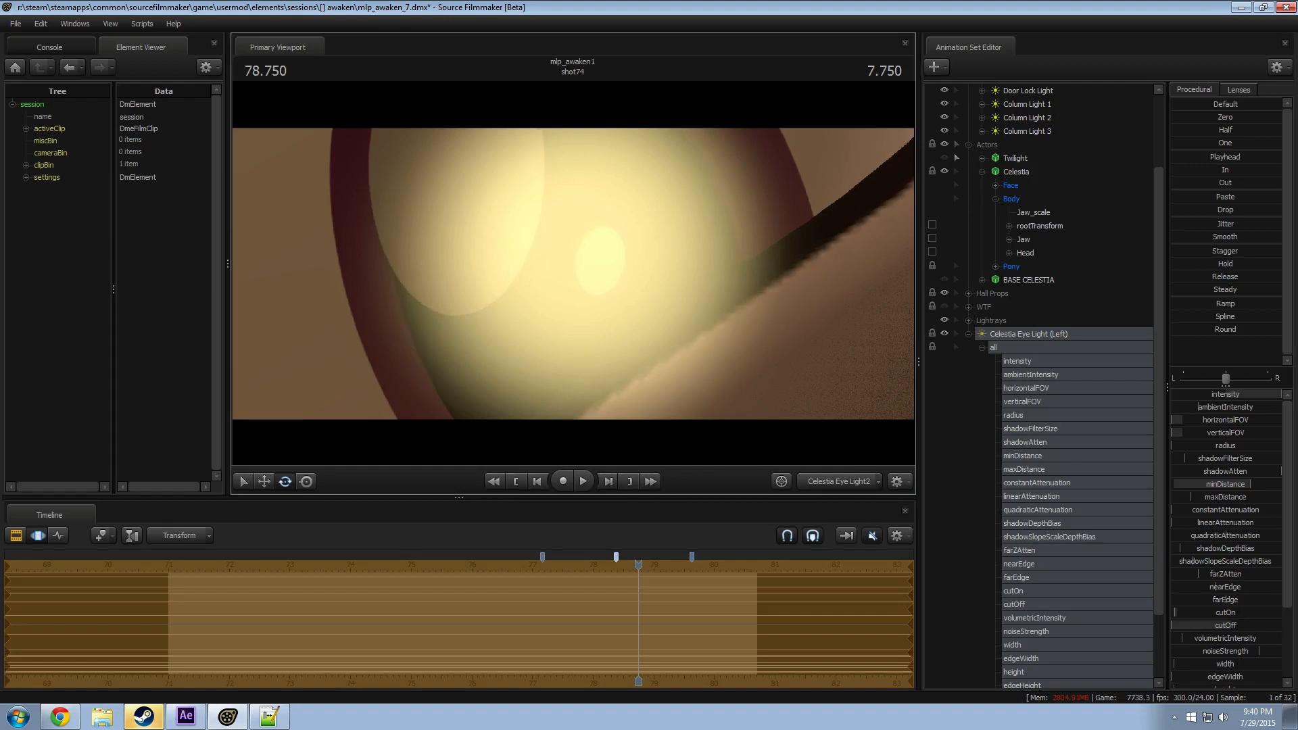
{"action": "right_click", "coordinate": [1047, 339]}
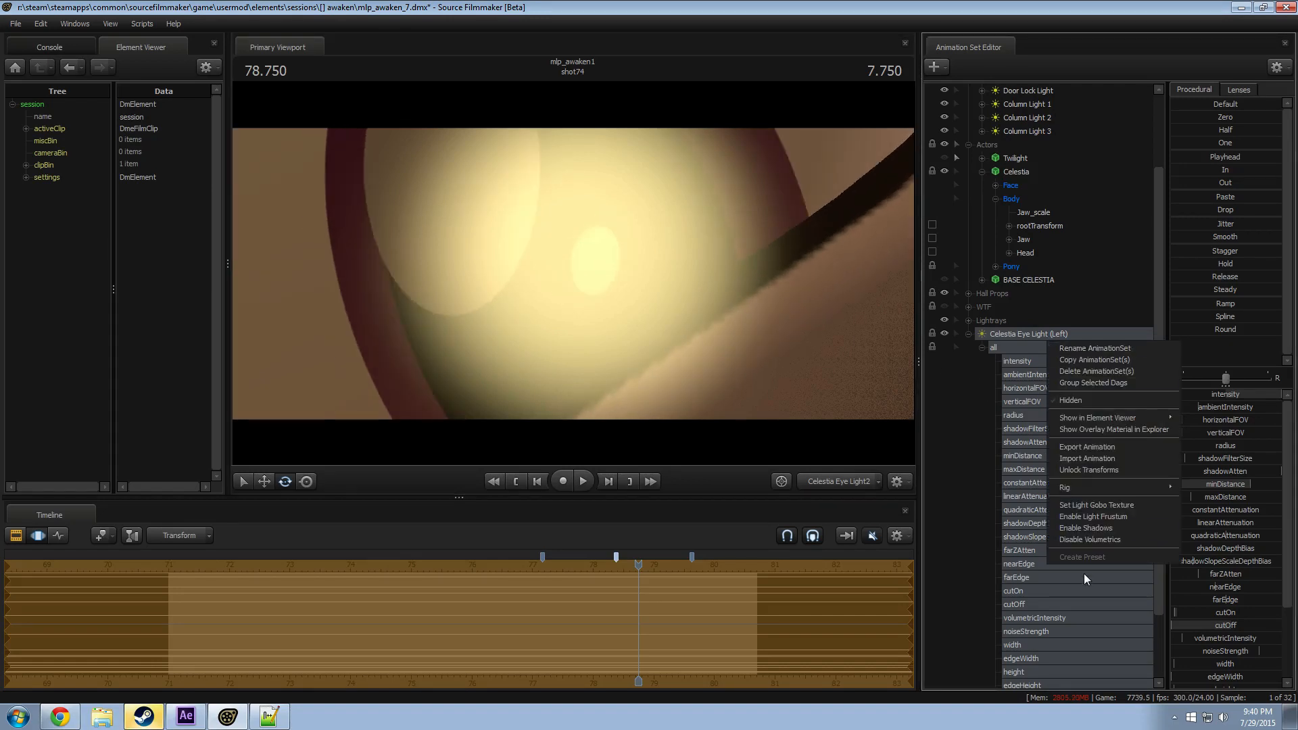
{"action": "left_click", "coordinate": [1085, 539]}
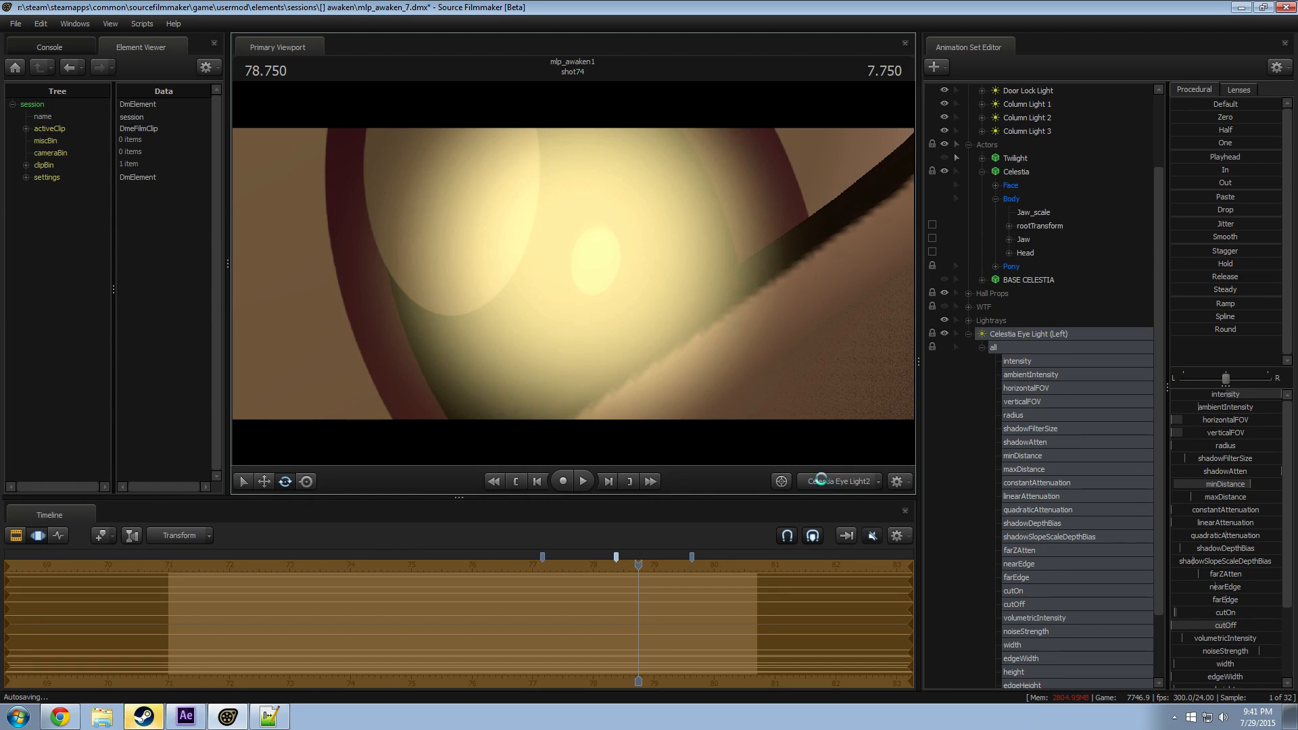
Step: Examine Celestia and the area around her eye light from the work camera, and review the light's remaining attributes
{"action": "left_click", "coordinate": [822, 478]}
{"action": "left_click", "coordinate": [822, 482]}
{"action": "left_click", "coordinate": [822, 482]}
{"action": "left_click_drag", "start_coordinate": [689, 338], "coordinate": [716, 375]}
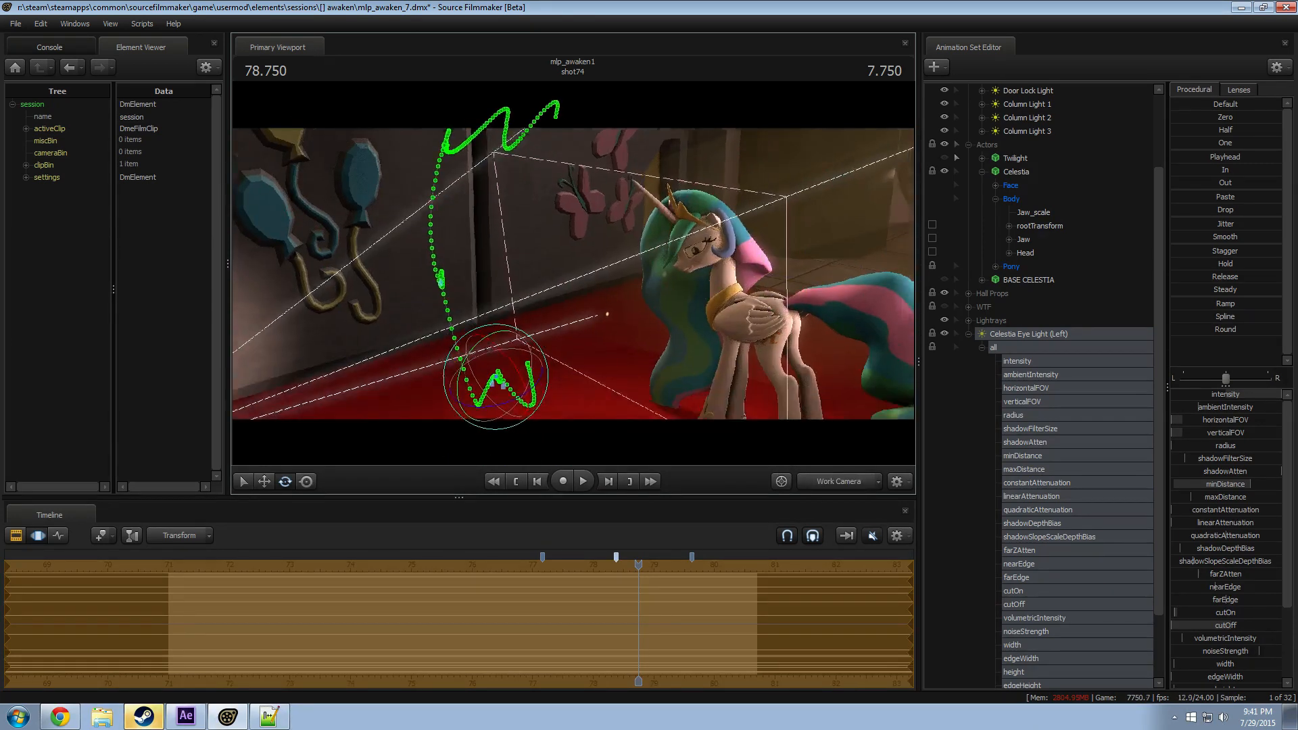
{"action": "left_click_drag", "start_coordinate": [573, 233], "coordinate": [579, 256]}
{"action": "key", "text": "w"}
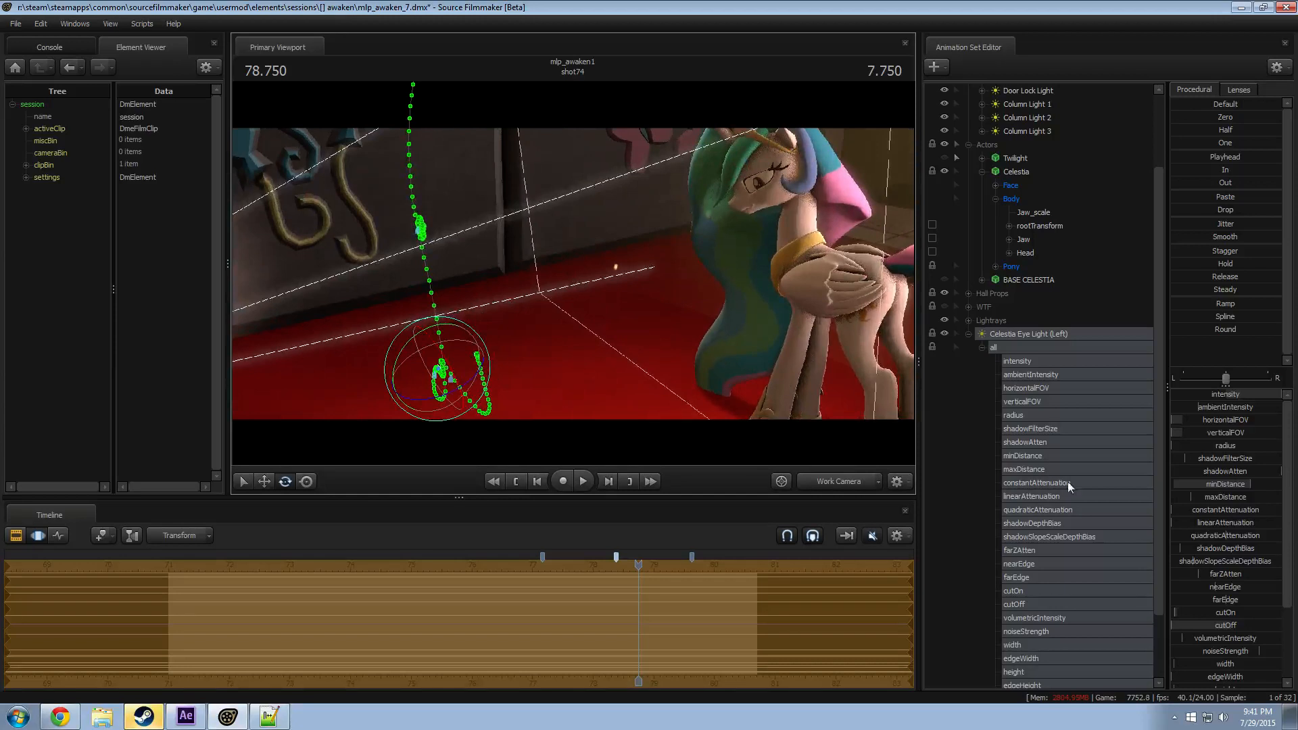
{"action": "scroll", "coordinate": [1255, 616], "scroll_direction": "down", "scroll_amount": 2}
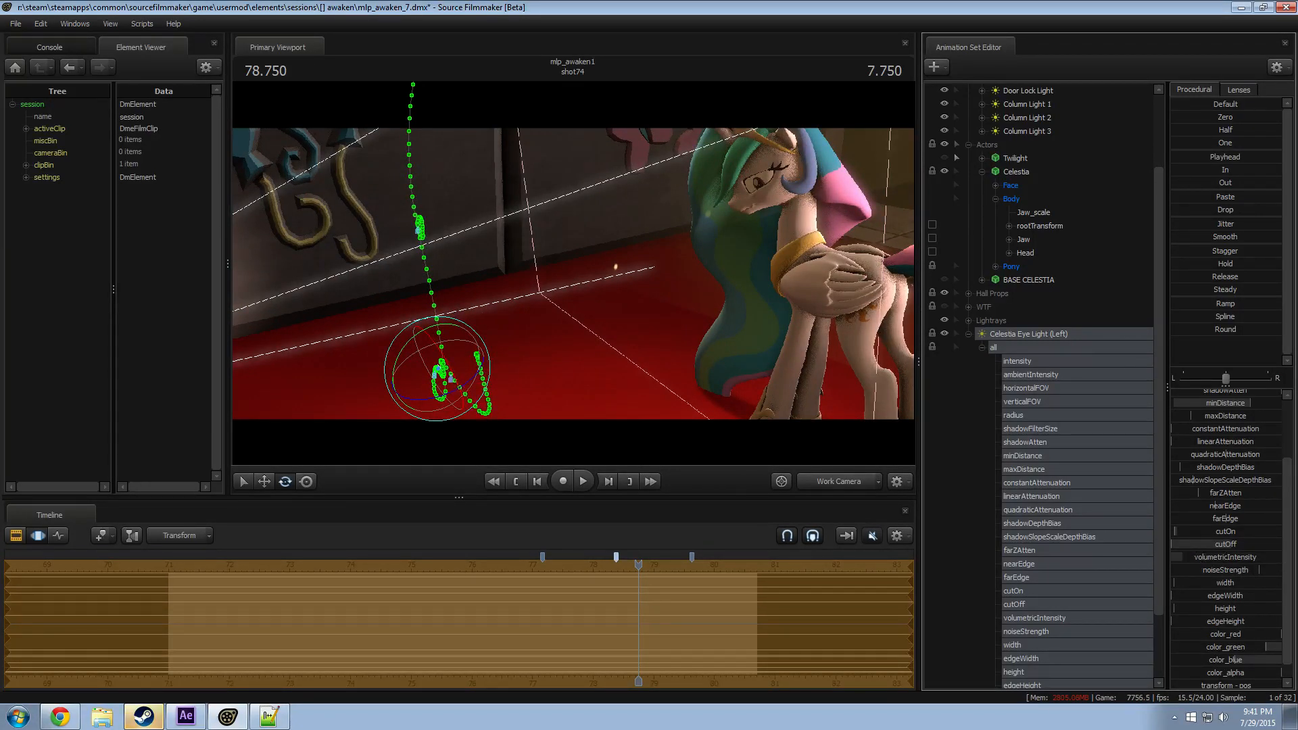
{"action": "left_click_drag", "start_coordinate": [703, 291], "coordinate": [827, 226]}
{"action": "key", "text": "w"}
{"action": "key", "text": "a"}
{"action": "key", "text": "s"}
{"action": "key", "text": "w"}
{"action": "key", "text": "w"}
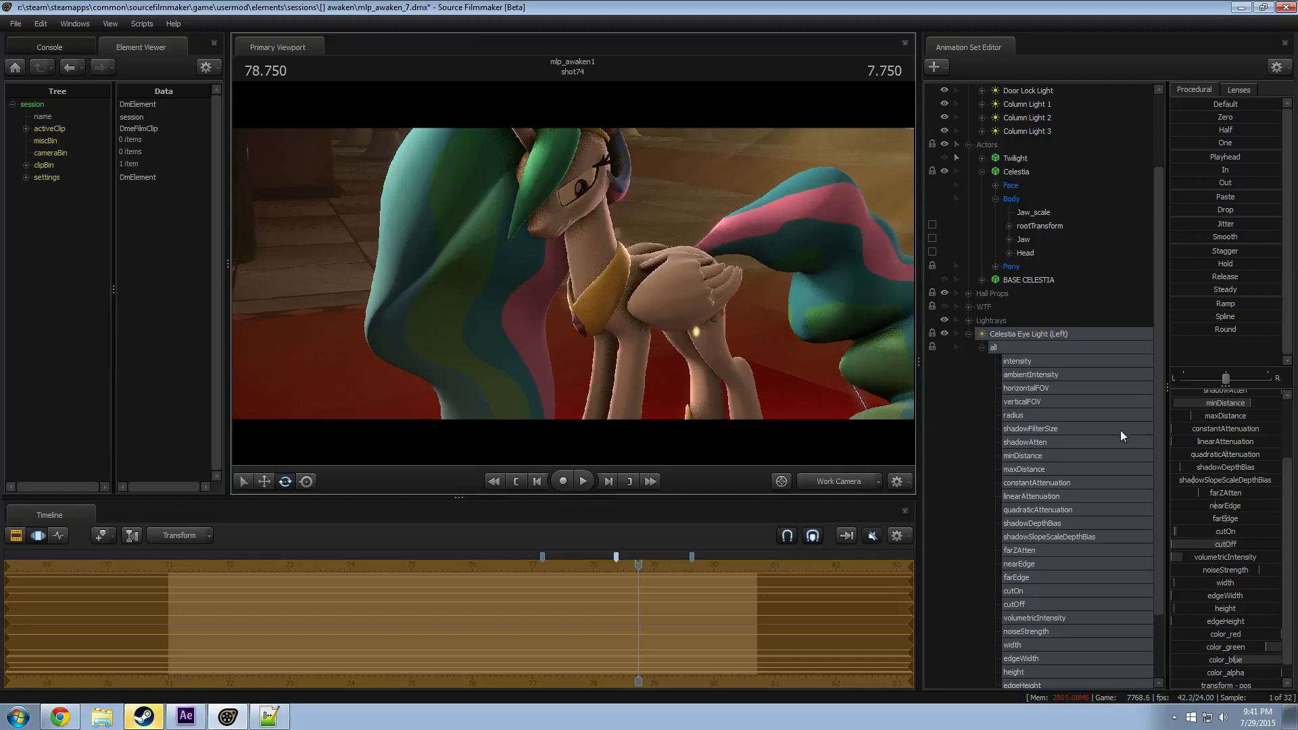
Step: Toggle the Lightrays group's visibility while viewing through Celestia Eye Light (Left), and undo a small shift of its aim
{"action": "left_click_drag", "start_coordinate": [1049, 332], "coordinate": [685, 293]}
{"action": "left_click_drag", "start_coordinate": [840, 355], "coordinate": [885, 348]}
{"action": "left_click", "coordinate": [944, 320]}
{"action": "left_click", "coordinate": [943, 320]}
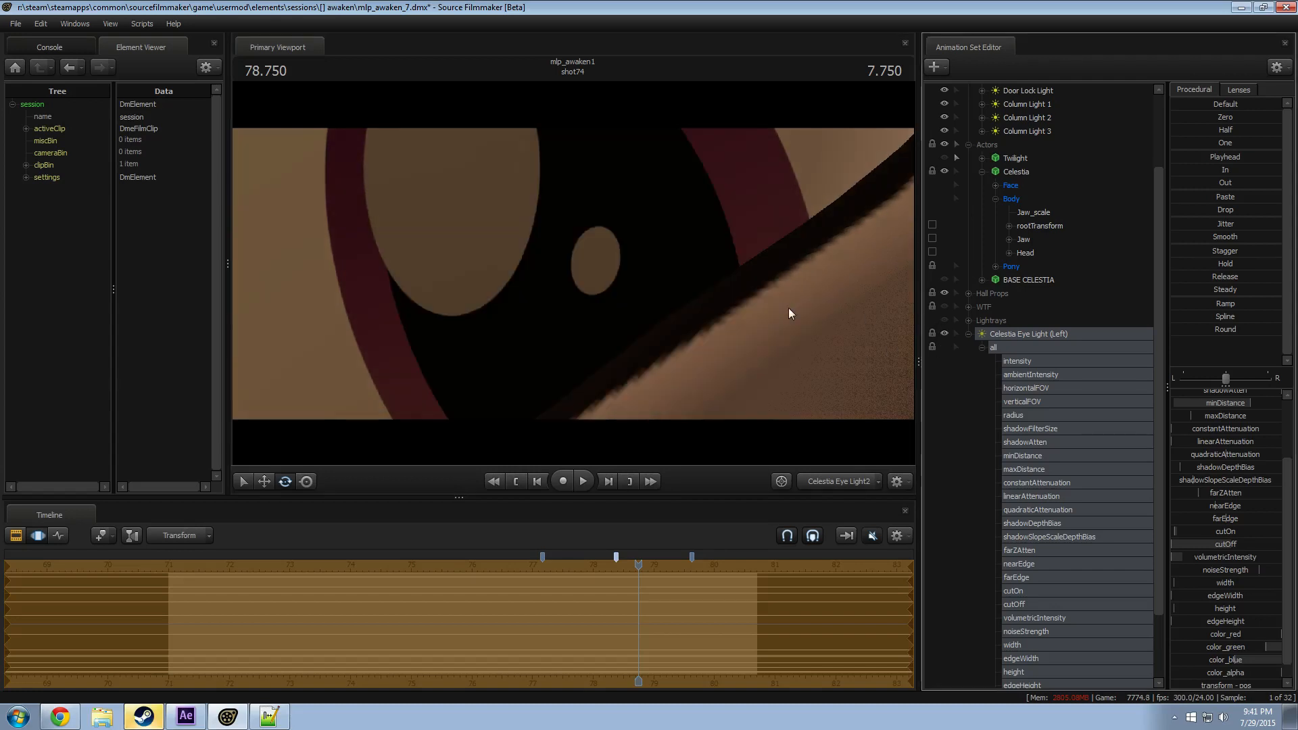
{"action": "left_click_drag", "start_coordinate": [788, 308], "coordinate": [792, 313]}
{"action": "key", "text": "ctrl+z"}
Step: Check the intensity range of Celestia Eye Light (Left), lower its minDistance to near the minimum and adjust its maxDistance
{"action": "scroll", "coordinate": [1229, 411], "scroll_direction": "up", "scroll_amount": 3}
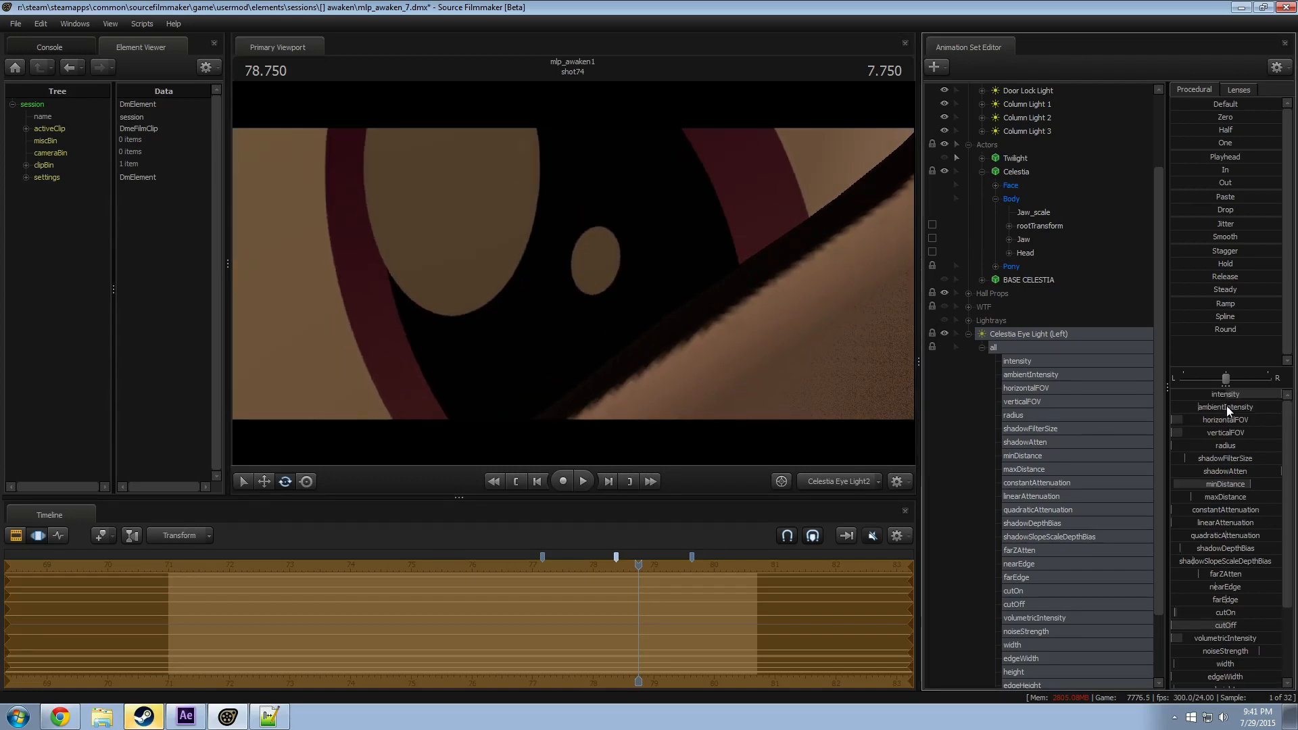
{"action": "right_click", "coordinate": [1229, 400]}
{"action": "left_click", "coordinate": [1244, 411]}
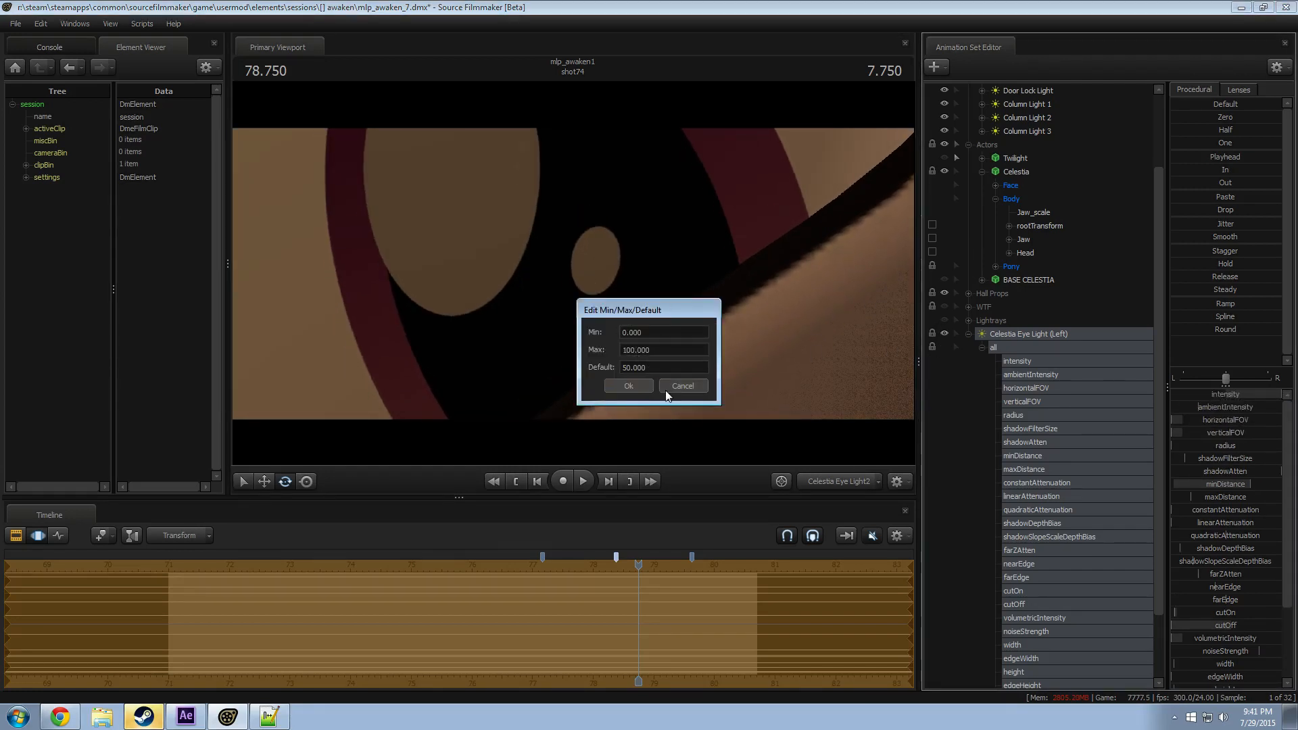
{"action": "left_click", "coordinate": [628, 386]}
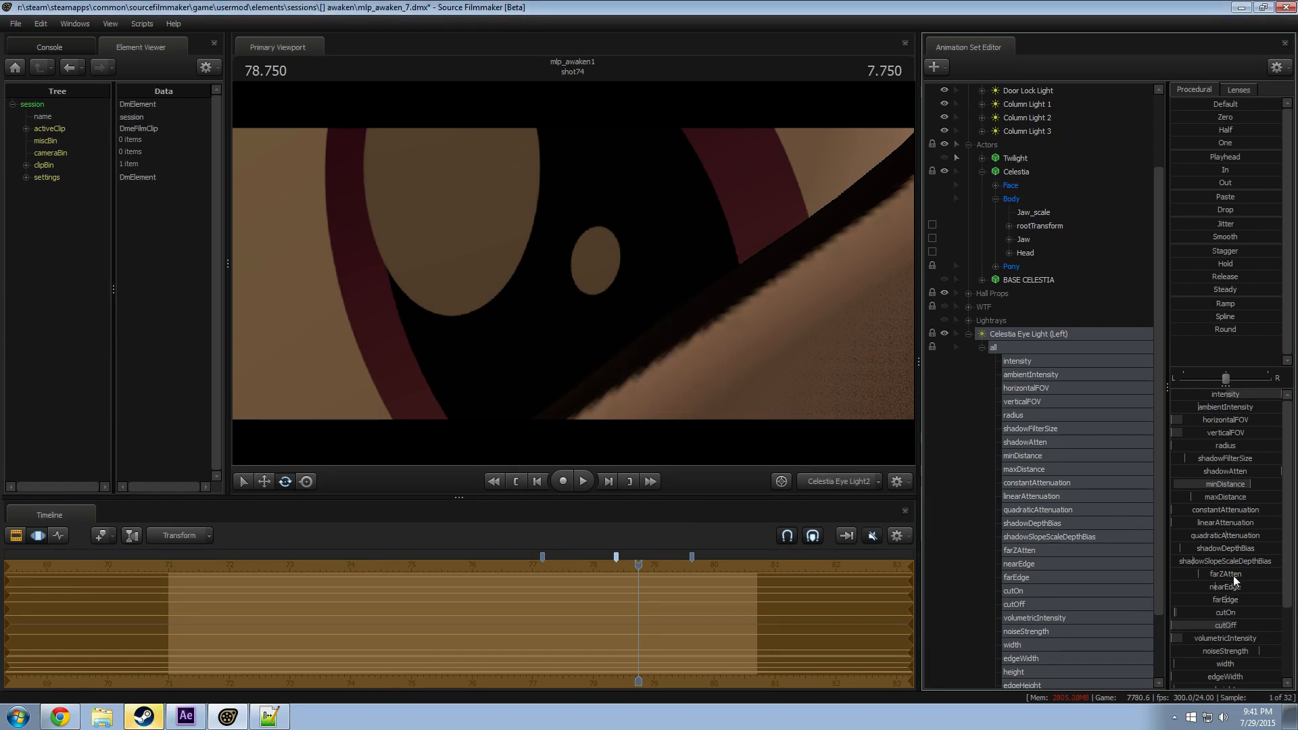
{"action": "left_click_drag", "start_coordinate": [1219, 497], "coordinate": [1172, 484]}
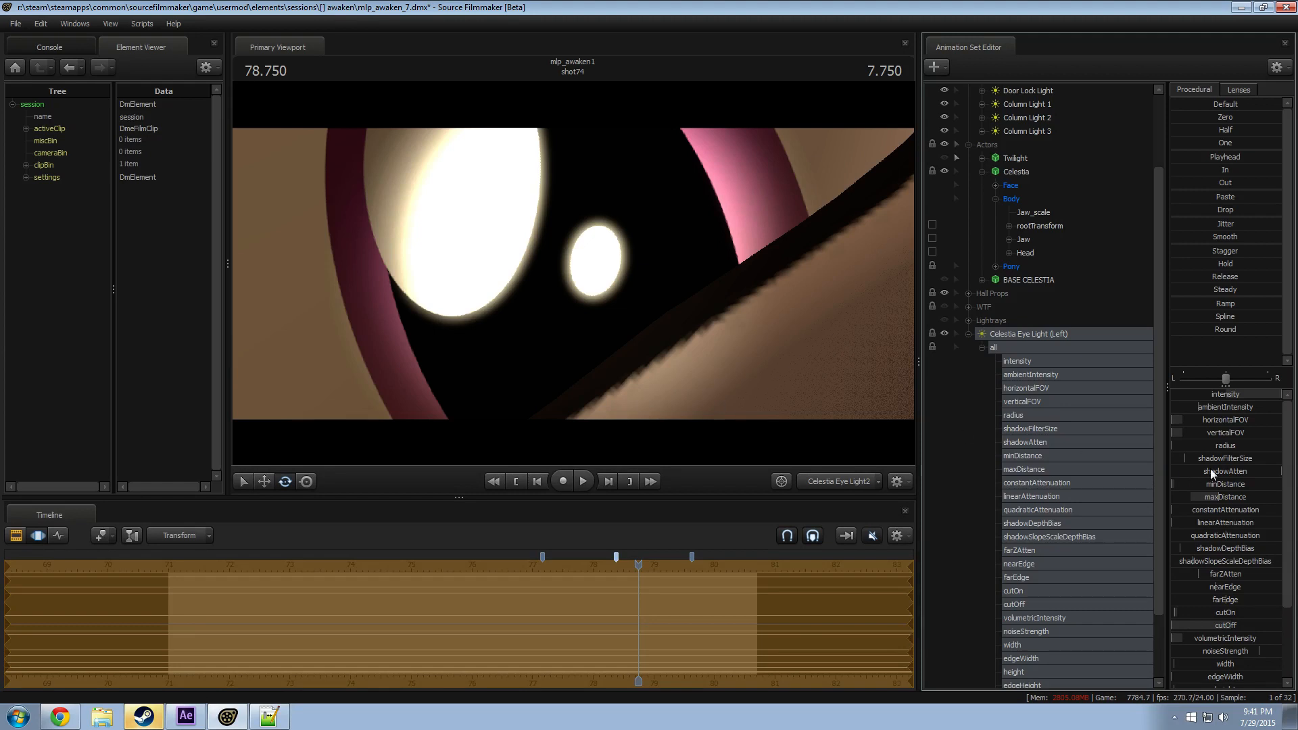
Step: Shift the aim of Celestia Eye Light (Left) slightly away from the large highlight and reduce its intensity close to the minimum
{"action": "left_click_drag", "start_coordinate": [728, 312], "coordinate": [572, 278]}
{"action": "left_click_drag", "start_coordinate": [1245, 398], "coordinate": [1148, 398]}
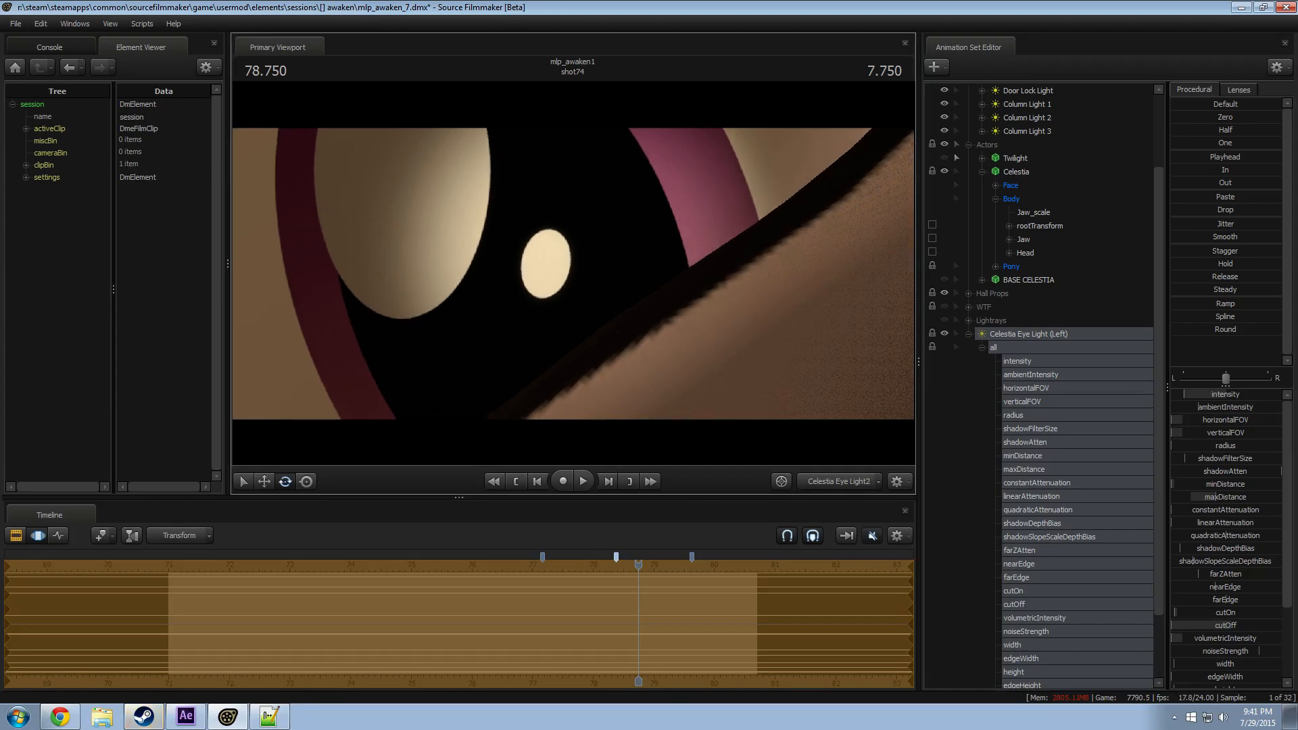
{"action": "left_click", "coordinate": [837, 480]}
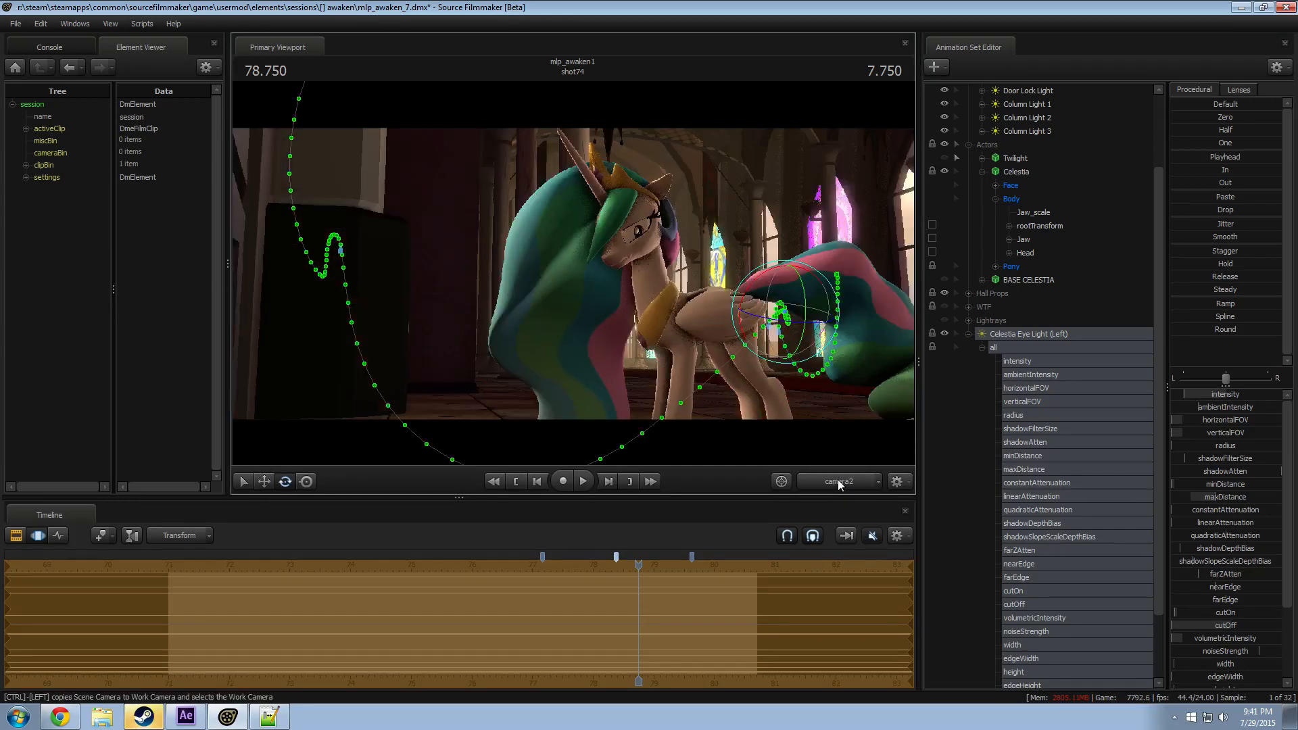
Step: Inspect the lighting on Celestia's left eye at 78.750 and 77.083, close up and through the eye light
{"action": "left_click", "coordinate": [840, 482], "text": "ctrl"}
{"action": "left_click_drag", "start_coordinate": [744, 406], "coordinate": [573, 273]}
{"action": "key", "text": "w"}
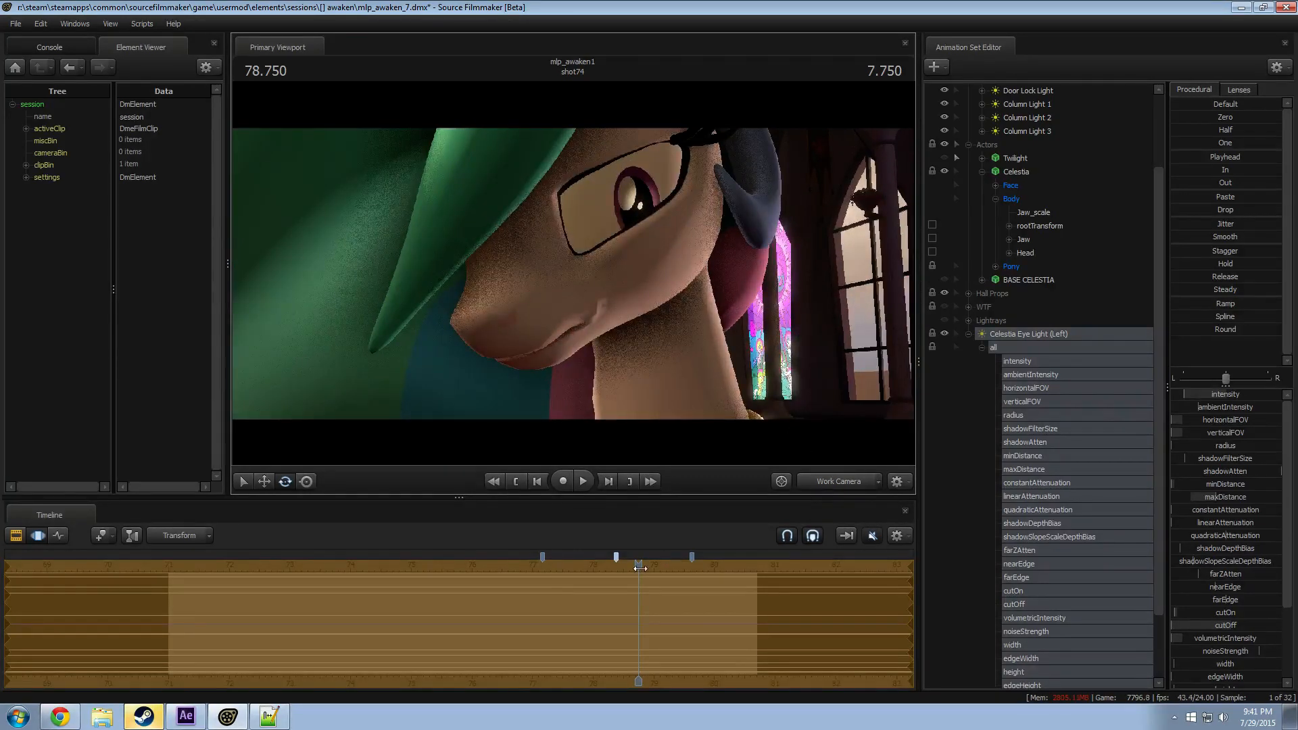
{"action": "left_click_drag", "start_coordinate": [639, 568], "coordinate": [538, 567]}
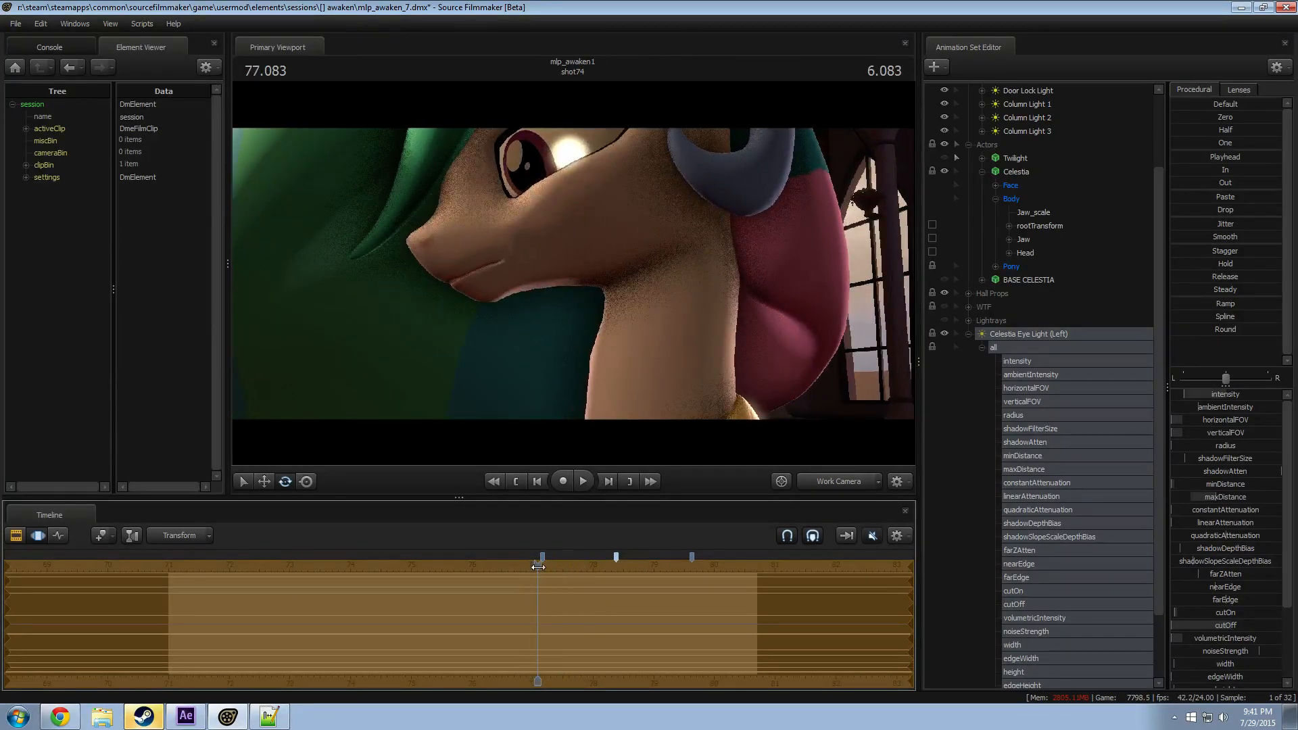
{"action": "left_click_drag", "start_coordinate": [1047, 335], "coordinate": [581, 290]}
{"action": "left_click", "coordinate": [823, 481]}
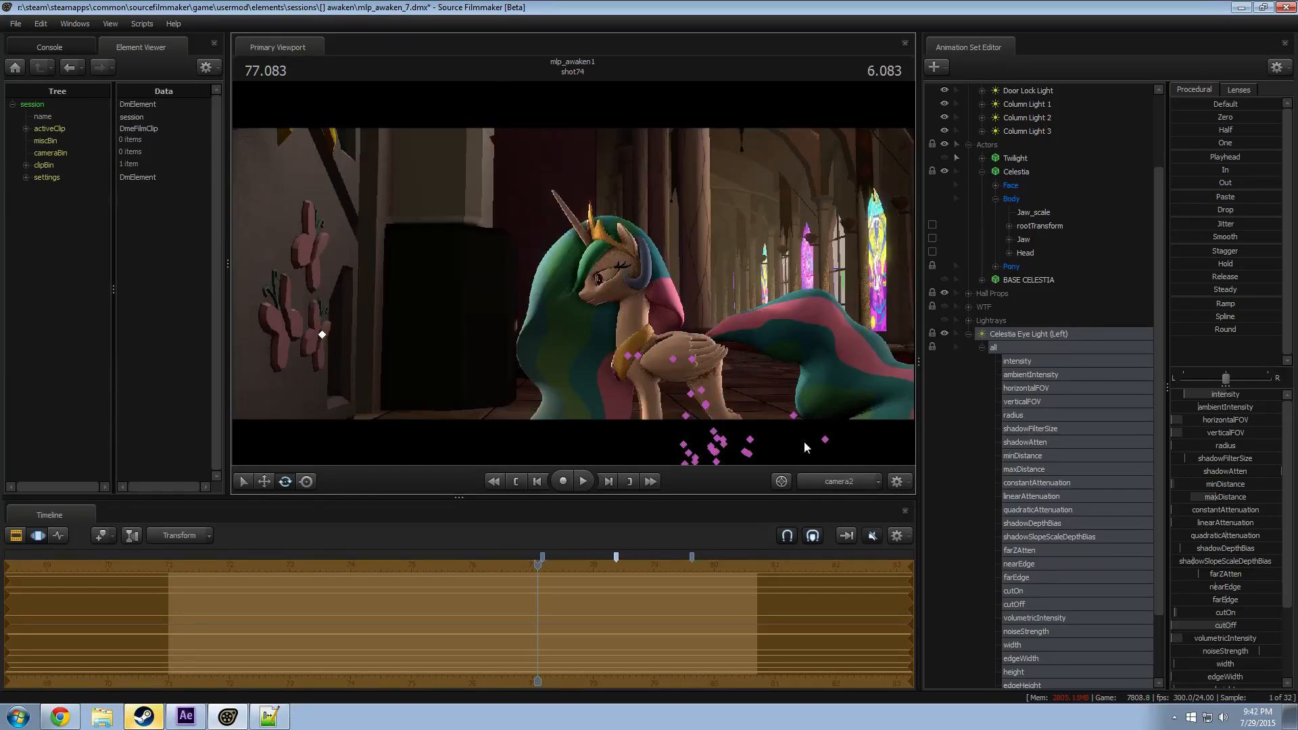
{"action": "key", "text": "w"}
{"action": "left_click_drag", "start_coordinate": [666, 326], "coordinate": [670, 323]}
{"action": "mouse_move", "coordinate": [573, 273]}
{"action": "left_mouse_down"}
{"action": "mouse_move", "coordinate": [589, 277]}
{"action": "mouse_move", "coordinate": [573, 273]}
{"action": "left_mouse_up"}
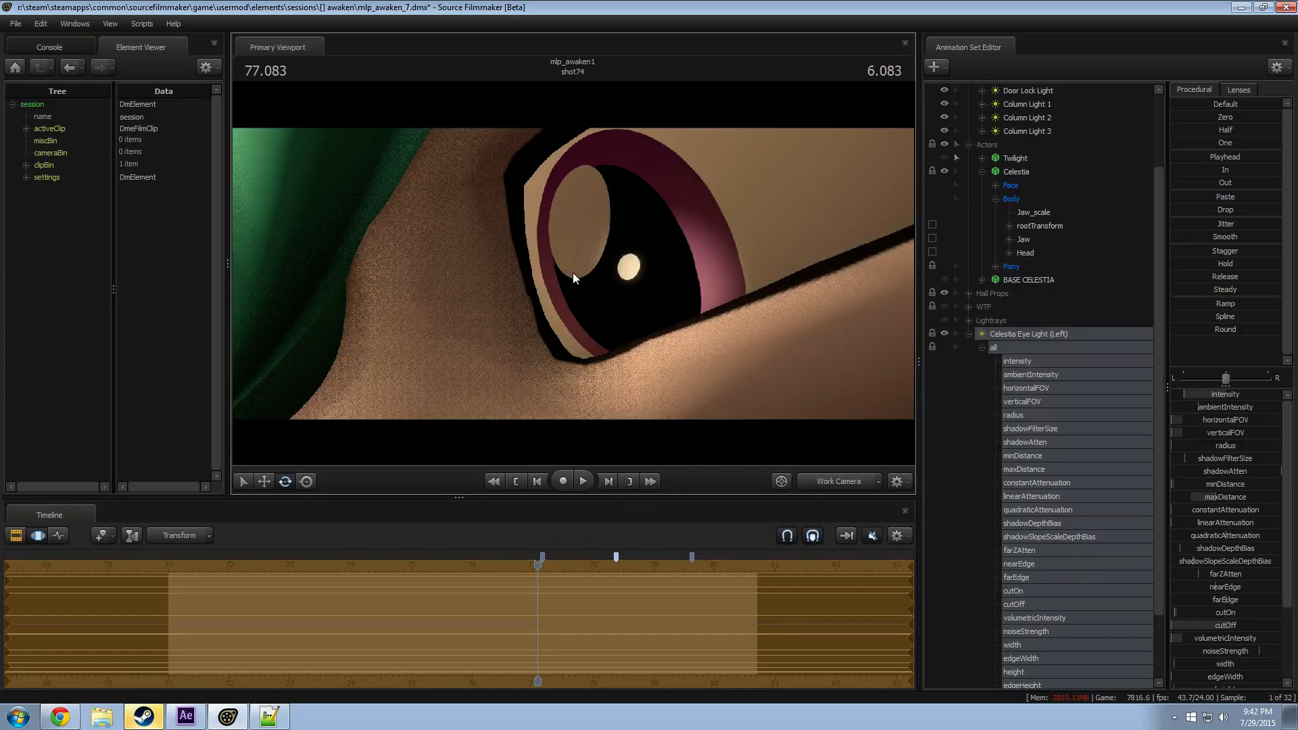
Step: Switch to Windows Explorer and open the models folder inside SFM's usermod materials folder
{"action": "left_click", "coordinate": [108, 720]}
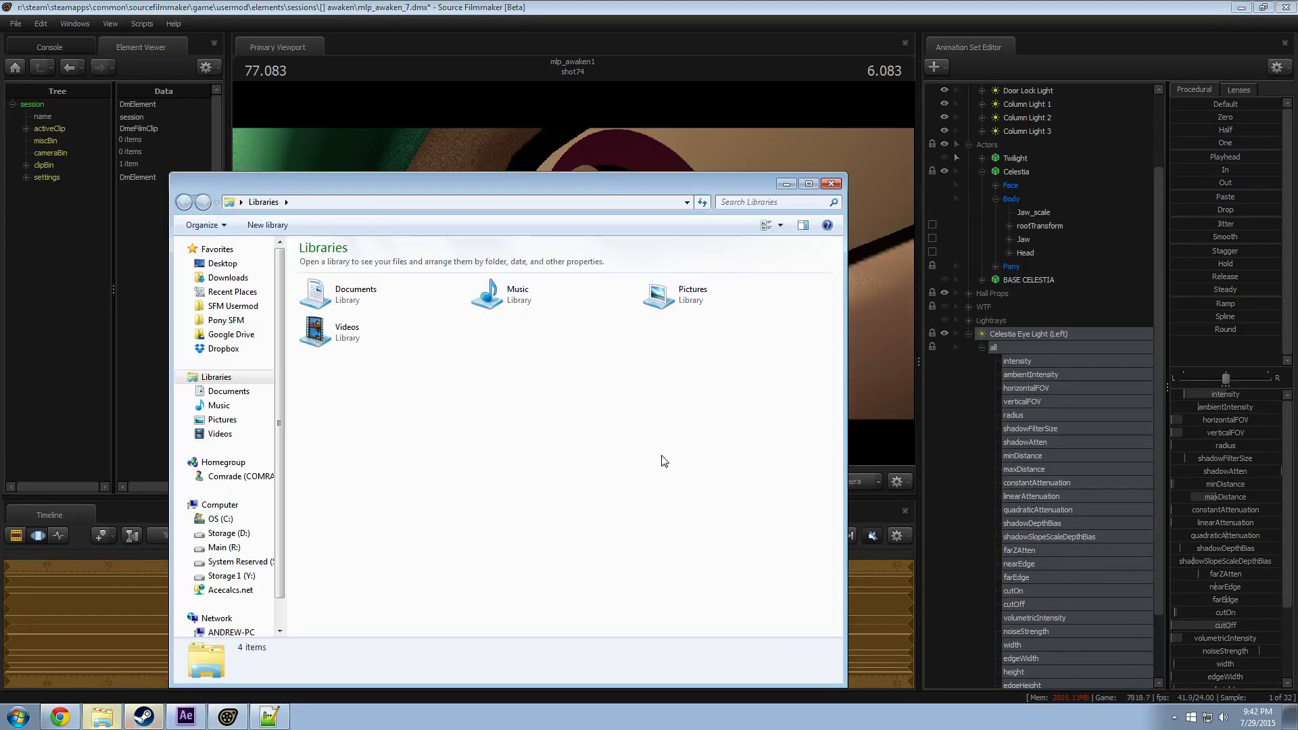
{"action": "left_click", "coordinate": [225, 320]}
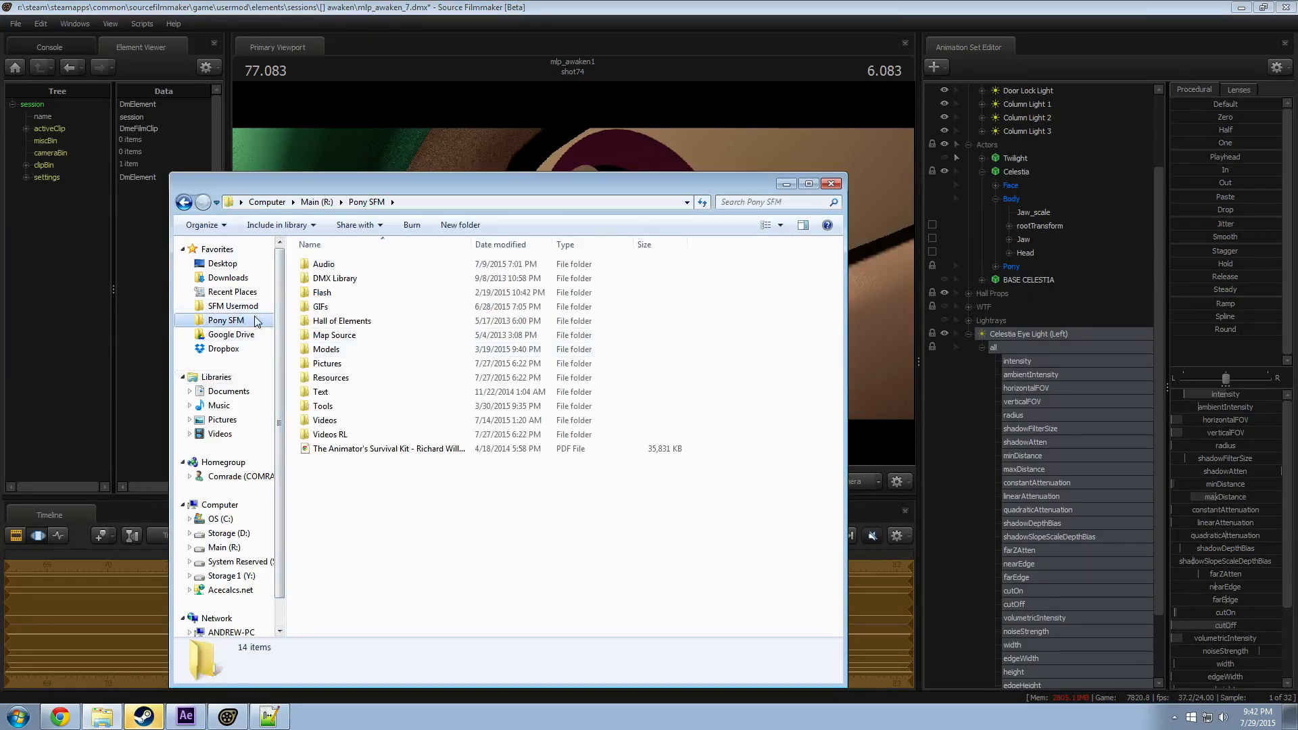
{"action": "double_click", "coordinate": [303, 338]}
{"action": "left_click", "coordinate": [341, 351]}
{"action": "scroll", "coordinate": [338, 378], "scroll_direction": "down", "scroll_amount": 12}
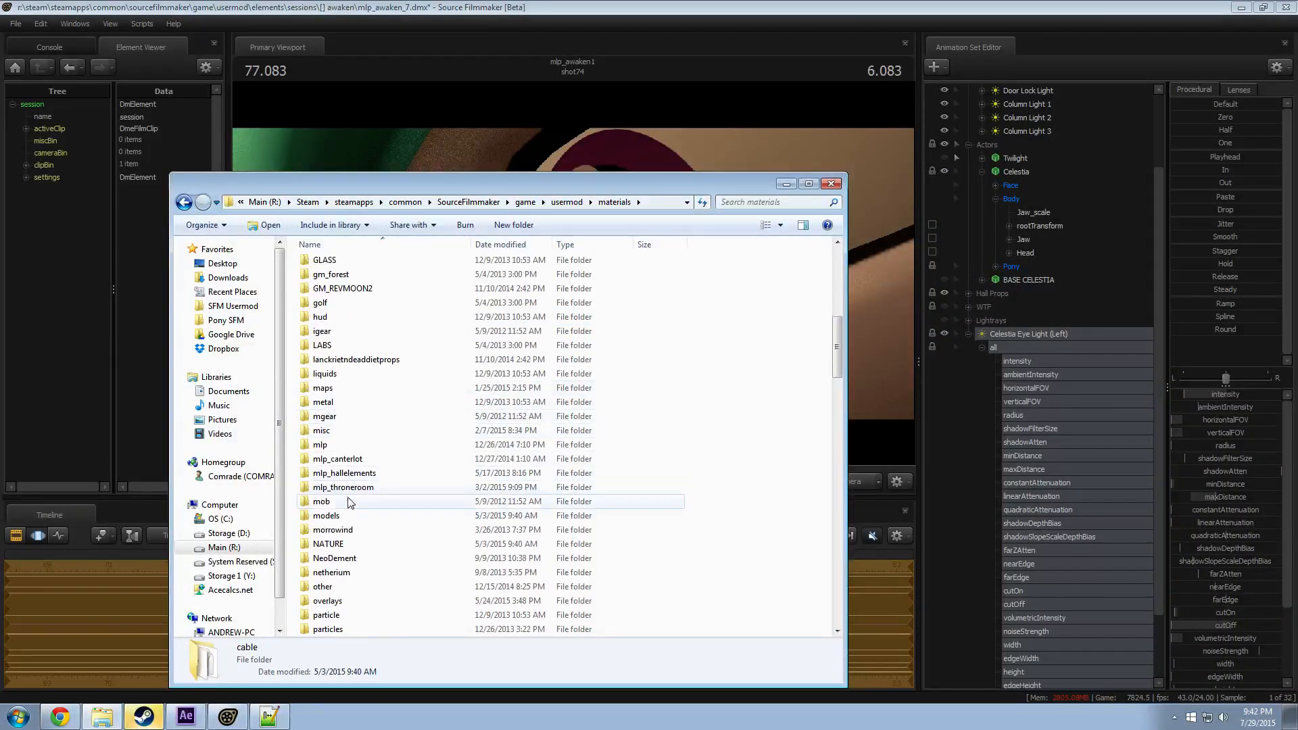
{"action": "double_click", "coordinate": [338, 516]}
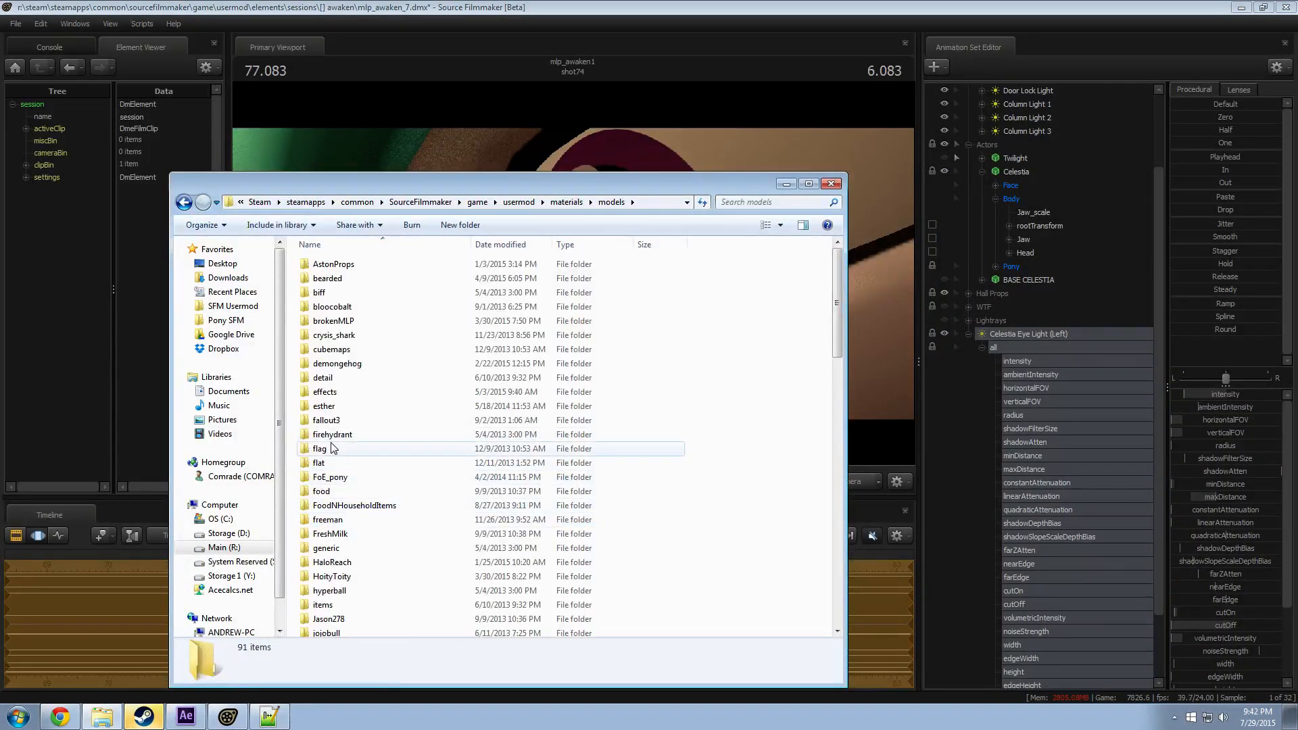
Step: Open the VN_mlp folder and find Celestia's texture folder in it
{"action": "left_click", "coordinate": [356, 406]}
{"action": "scroll", "coordinate": [356, 407], "scroll_direction": "down", "scroll_amount": 10}
{"action": "scroll", "coordinate": [356, 406], "scroll_direction": "down", "scroll_amount": 8}
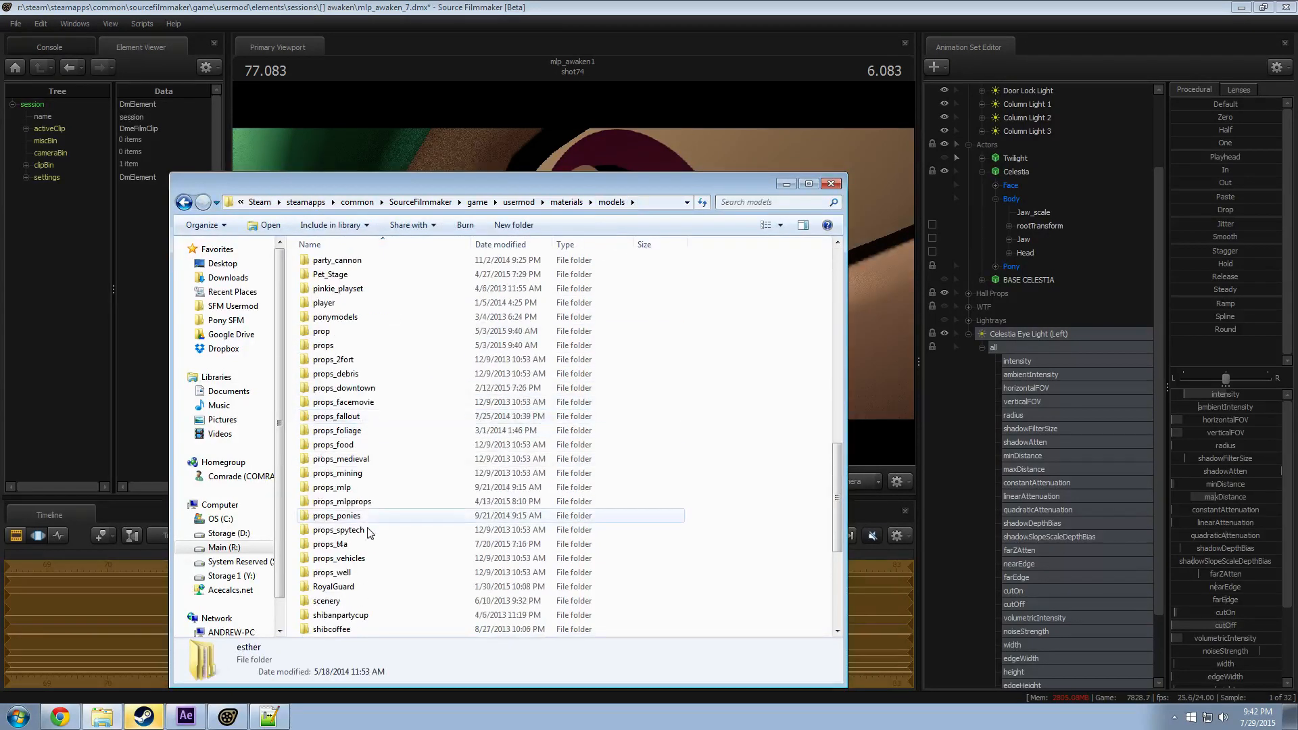
{"action": "double_click", "coordinate": [371, 571]}
{"action": "scroll", "coordinate": [387, 501], "scroll_direction": "down", "scroll_amount": 20}
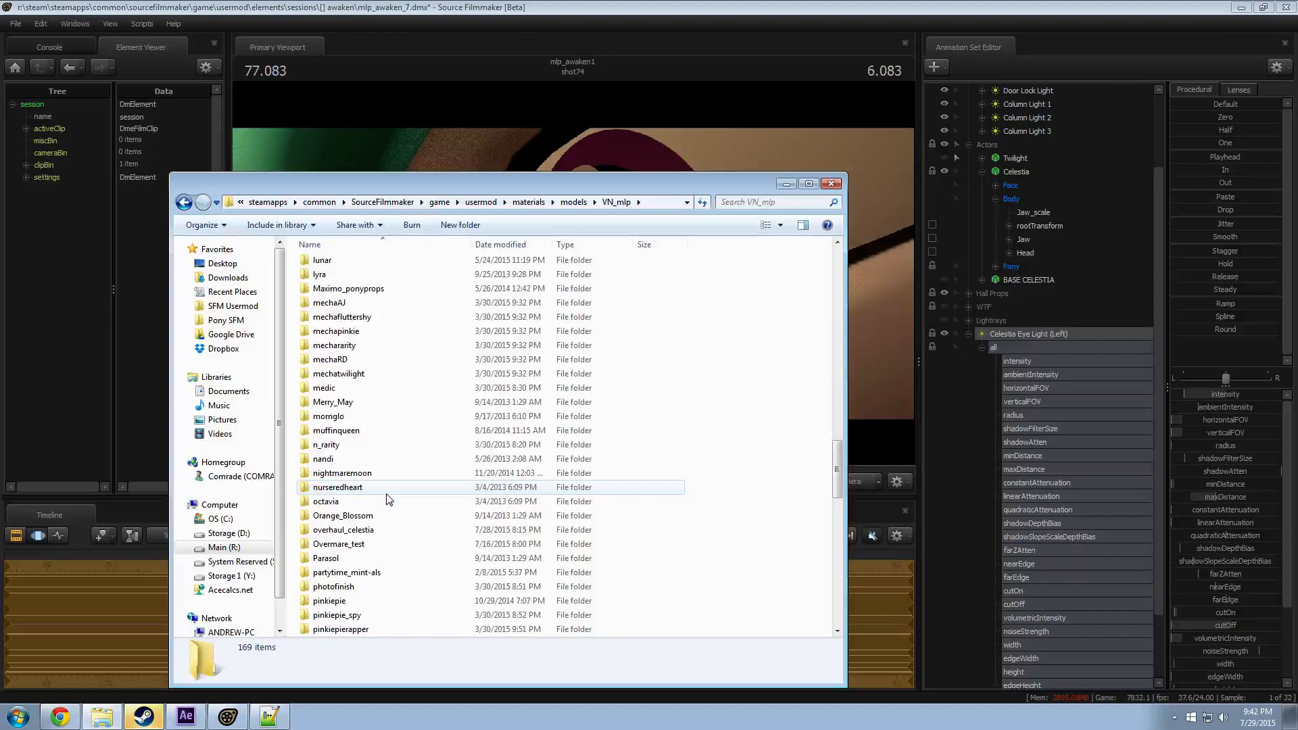
Step: Open the overhaul_celestia folder, view the pupil_l.vtf texture in VTFEdit, and return to the folder
{"action": "double_click", "coordinate": [359, 530]}
{"action": "scroll", "coordinate": [387, 443], "scroll_direction": "down", "scroll_amount": 12}
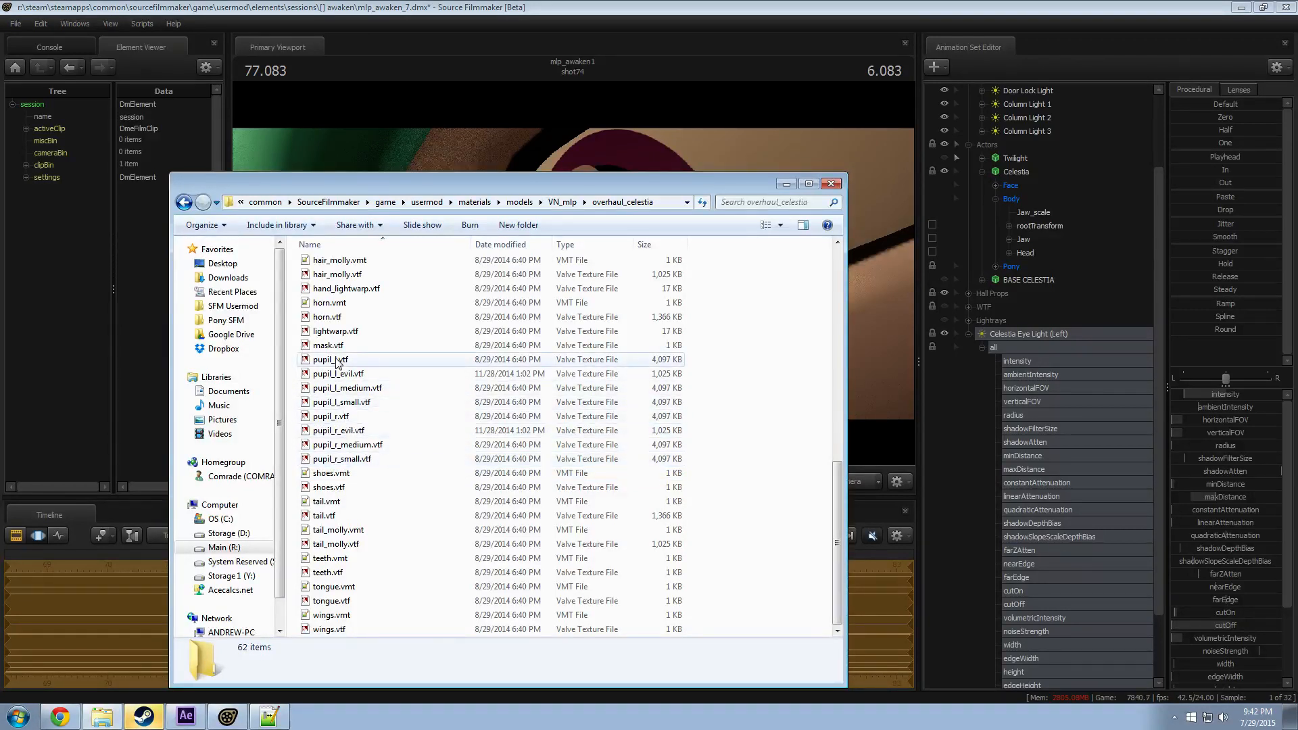
{"action": "double_click", "coordinate": [337, 360]}
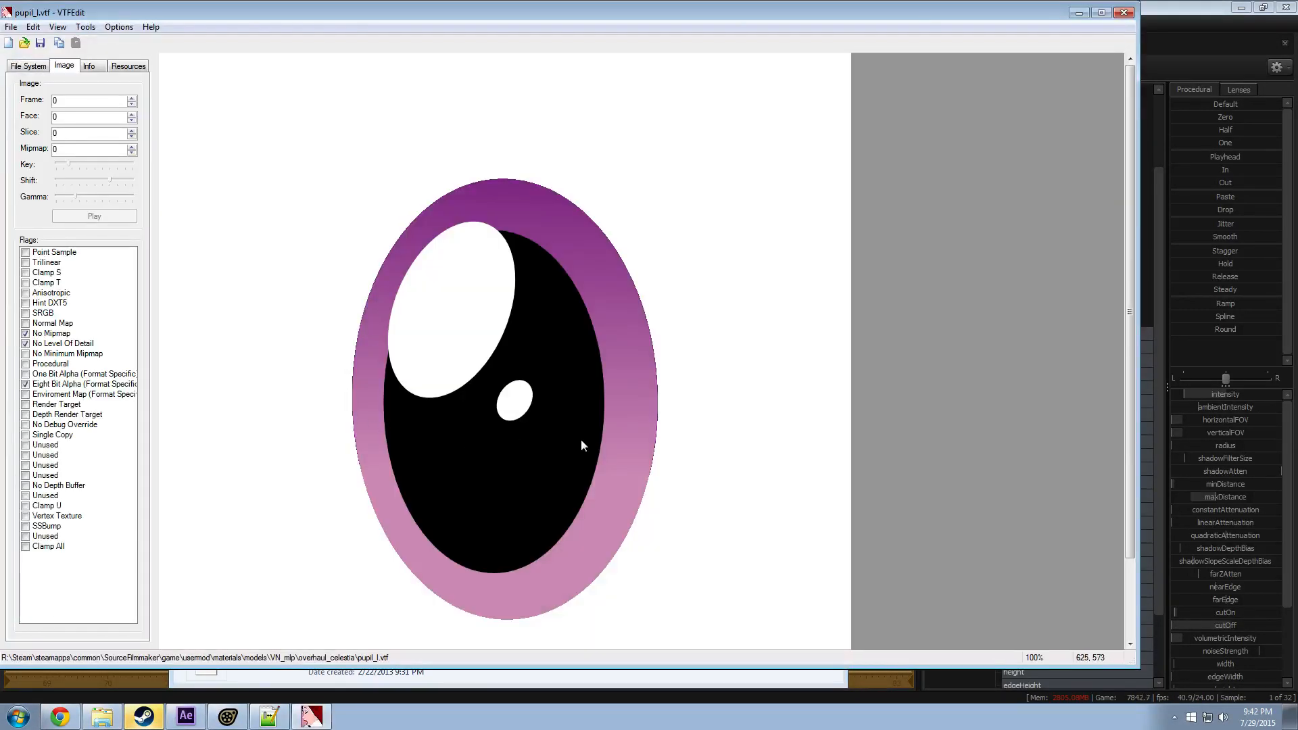
{"action": "key", "text": "alt+Tab"}
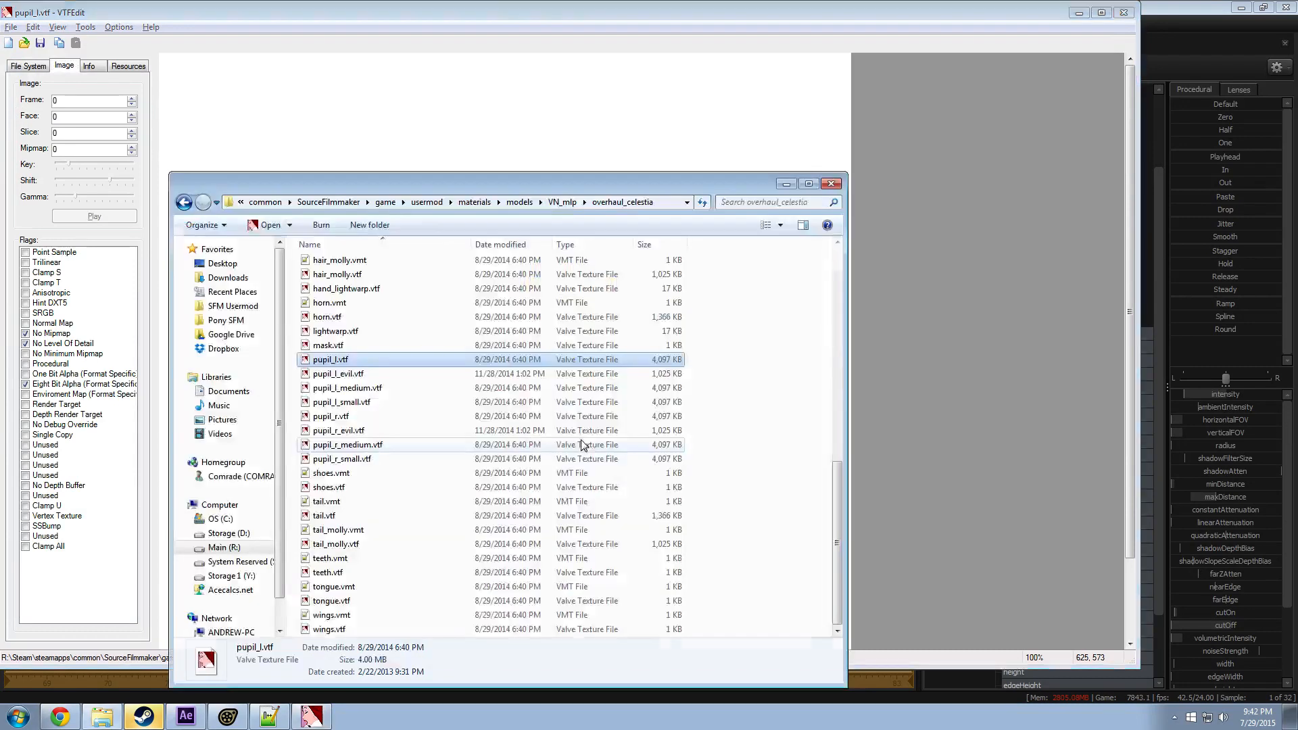
Step: Open the twilightsparkle folder inside VN_mlp and view its pupil_l.vtf texture in VTFEdit
{"action": "left_click", "coordinate": [566, 202]}
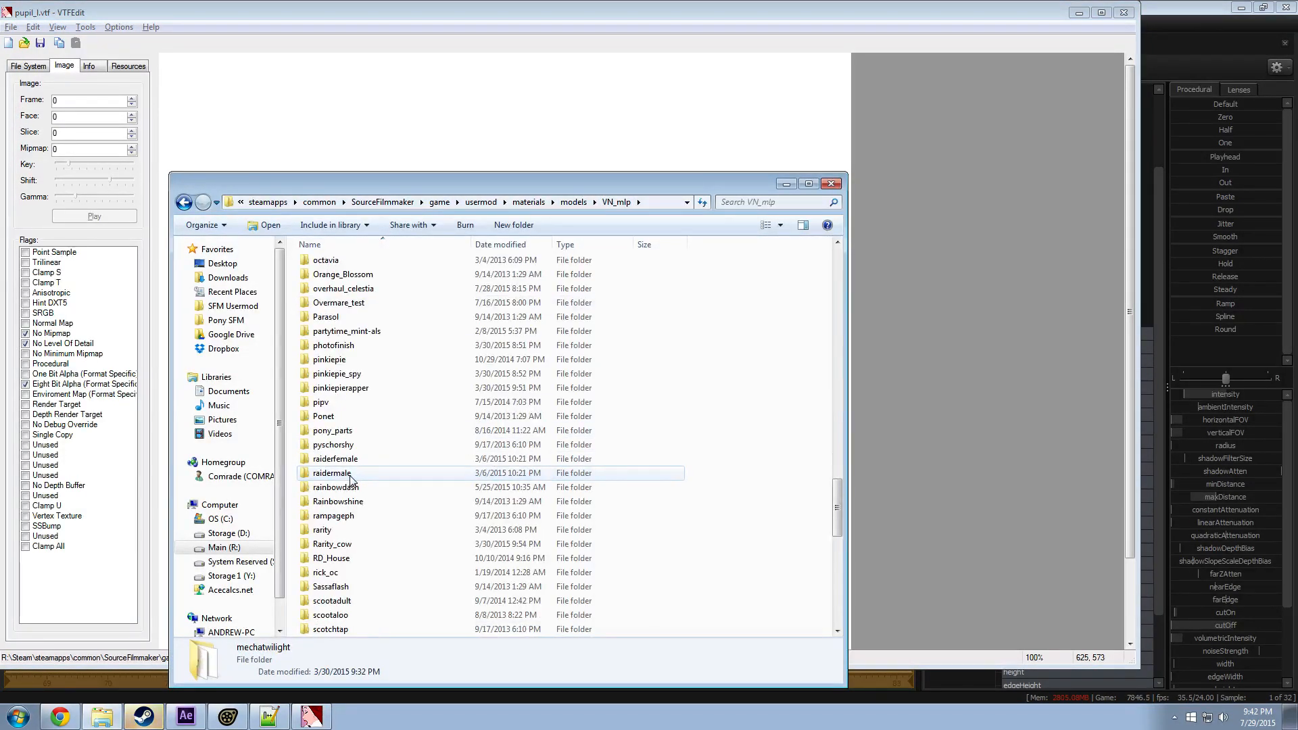
{"action": "scroll", "coordinate": [351, 478], "scroll_direction": "down", "scroll_amount": 9}
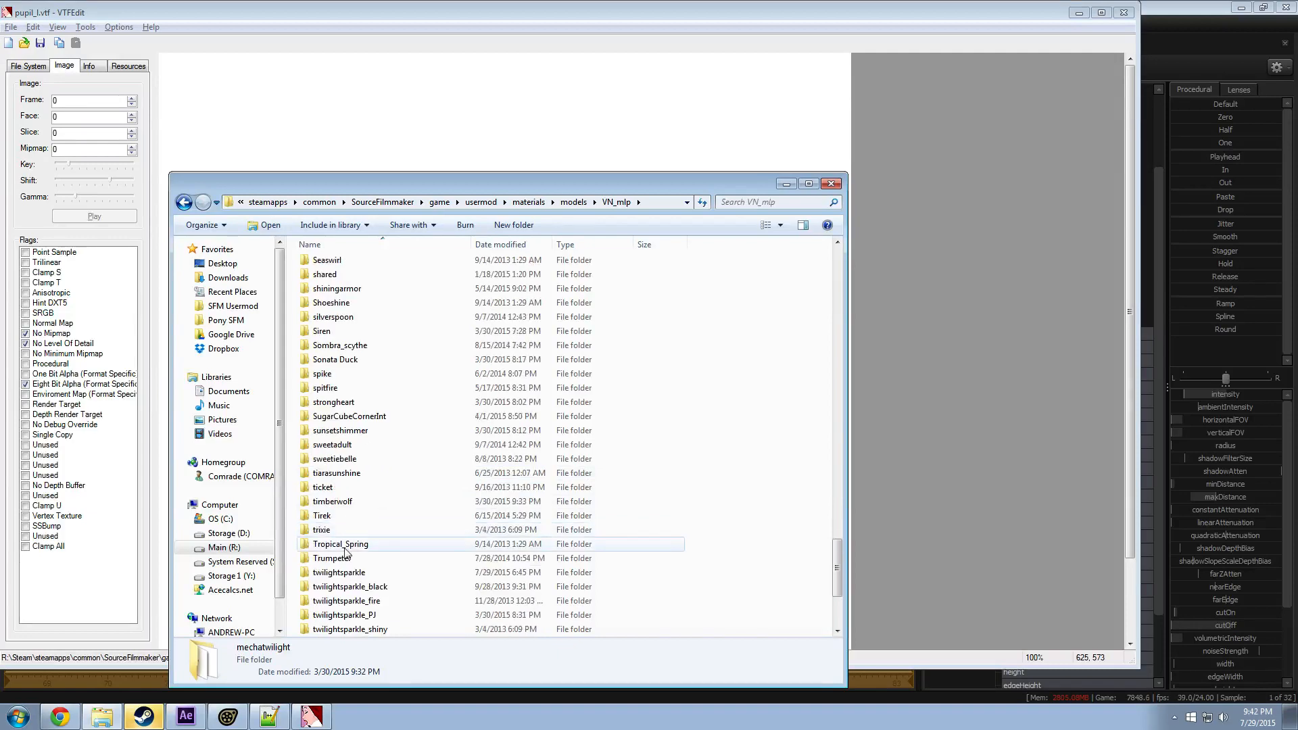
{"action": "double_click", "coordinate": [340, 572]}
{"action": "scroll", "coordinate": [450, 512], "scroll_direction": "down", "scroll_amount": 8}
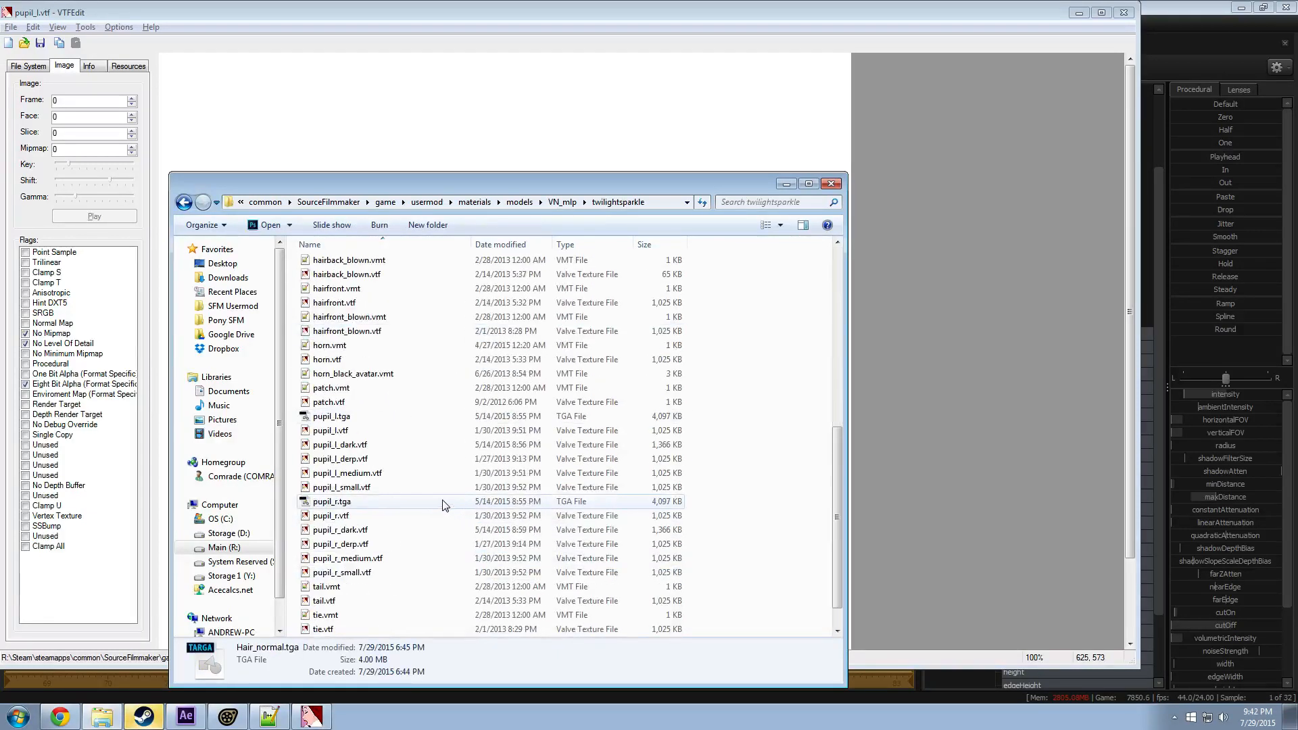
{"action": "double_click", "coordinate": [343, 433]}
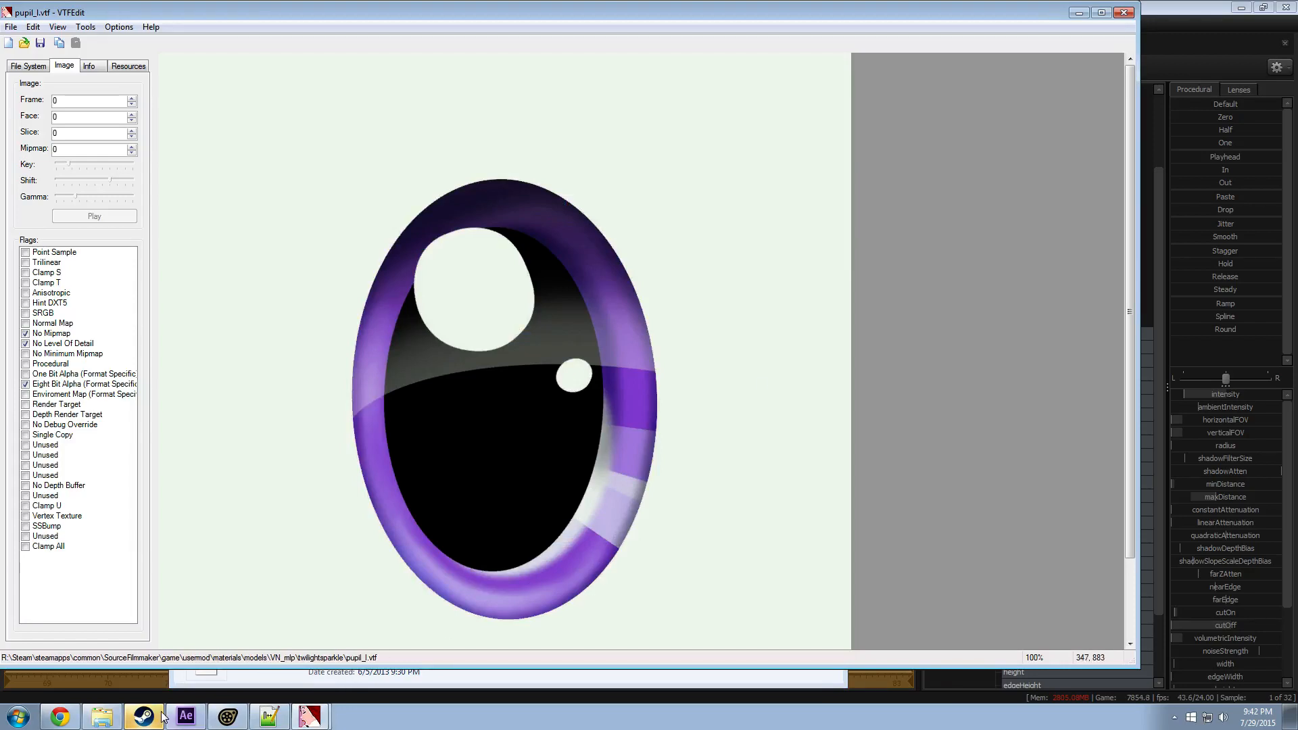
Step: Compare the highlights in Celestia's and Twilight's pupil_l.vtf textures, alternating between the two VTFEdit windows
{"action": "key", "text": "alt+Tab"}
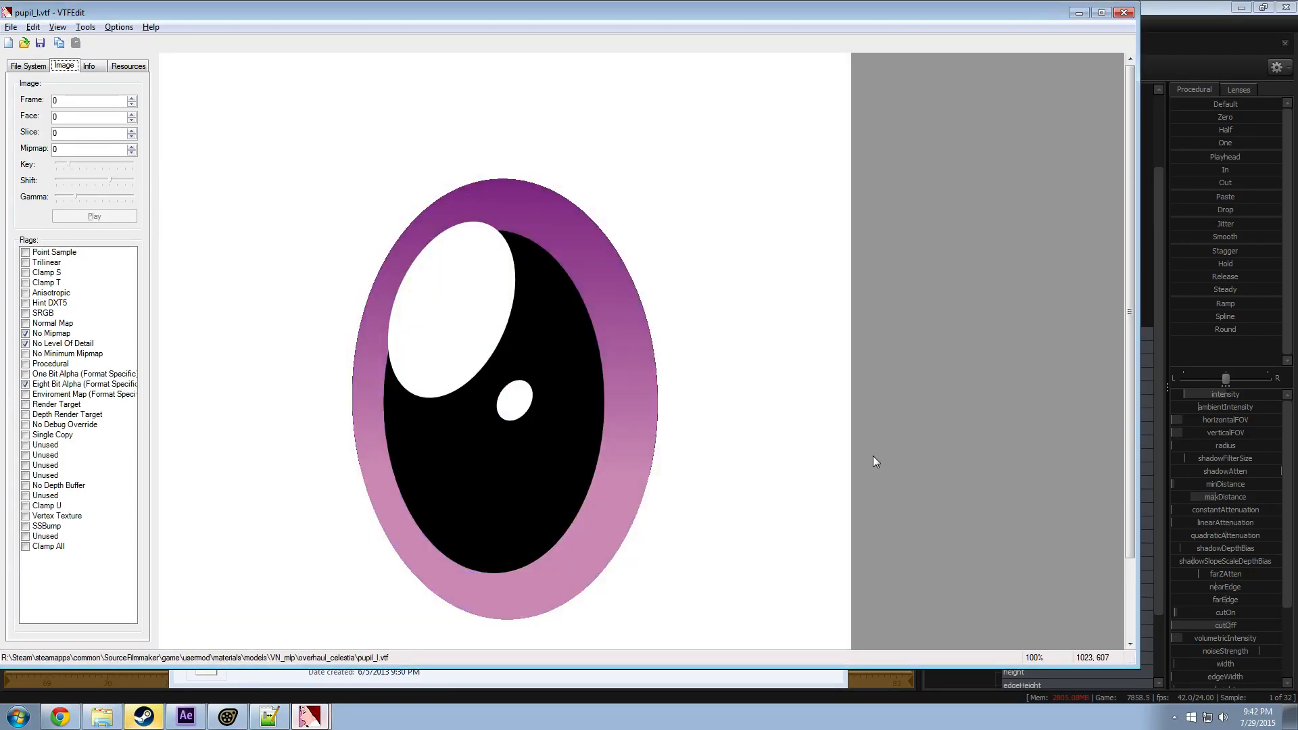
{"action": "key", "text": "alt+Tab"}
{"action": "key", "text": "alt+Tab"}
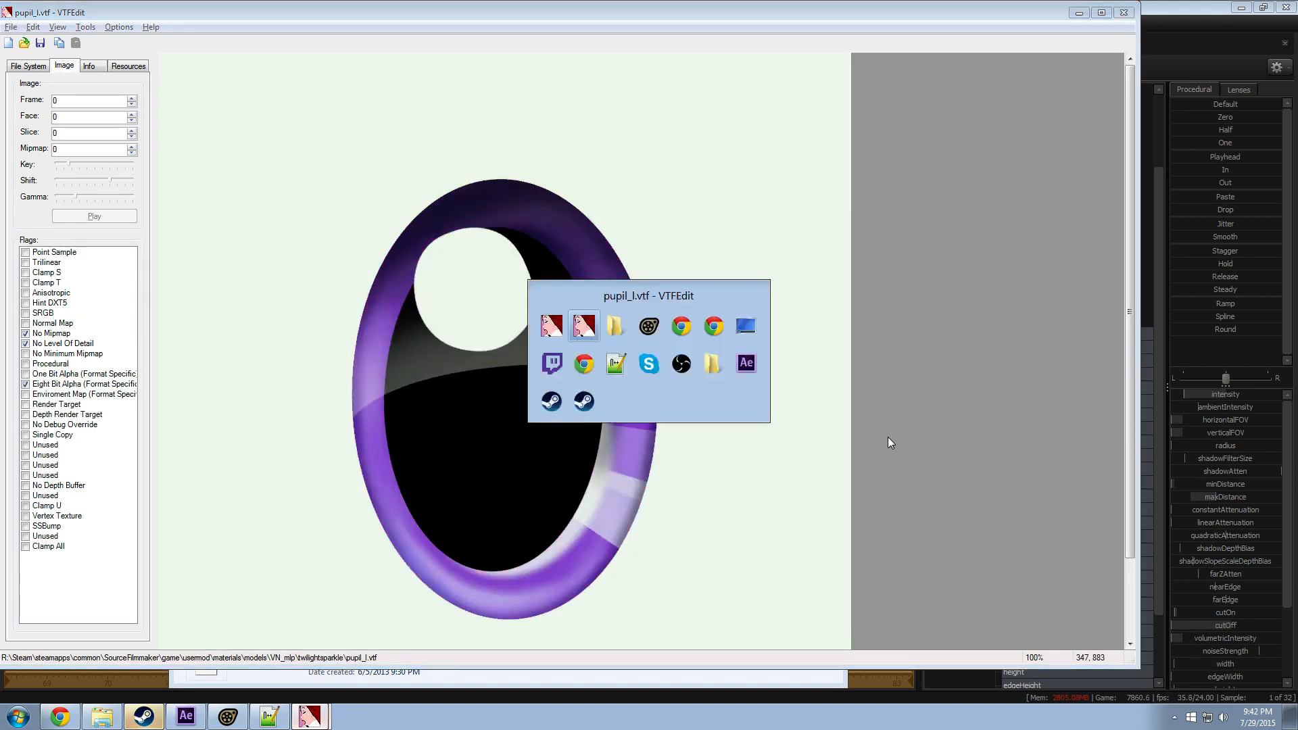
{"action": "key", "text": "alt+Tab"}
{"action": "key", "text": "alt+Tab"}
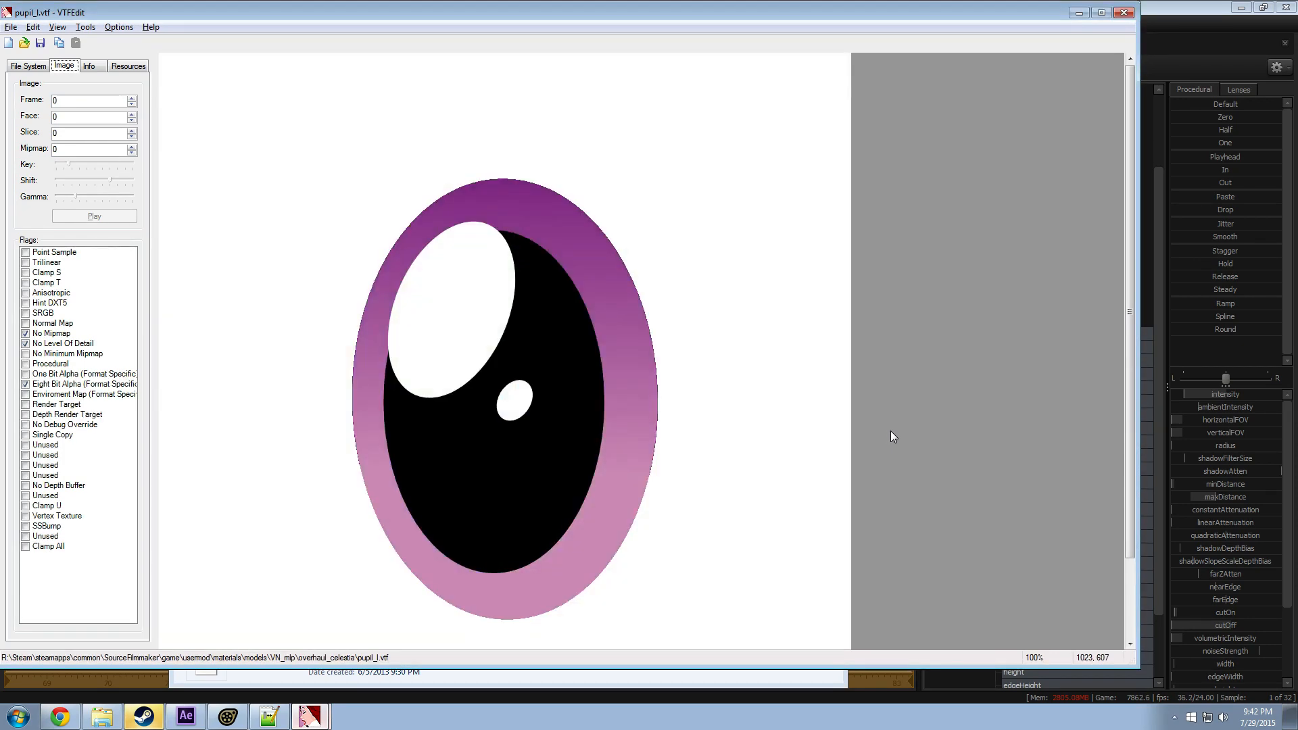
{"action": "key", "text": "alt+Tab"}
{"action": "key", "text": "alt+Tab"}
{"action": "key", "text": "alt+Tab"}
{"action": "key", "text": "alt+Tab"}
{"action": "key", "text": "alt+Tab"}
{"action": "key", "text": "alt+Tab"}
{"action": "key", "text": "alt+Tab"}
{"action": "key", "text": "alt+Tab"}
{"action": "key", "text": "alt+Tab"}
{"action": "key", "text": "alt+Tab"}
{"action": "key", "text": "alt+Tab"}
{"action": "key", "text": "alt+Tab"}
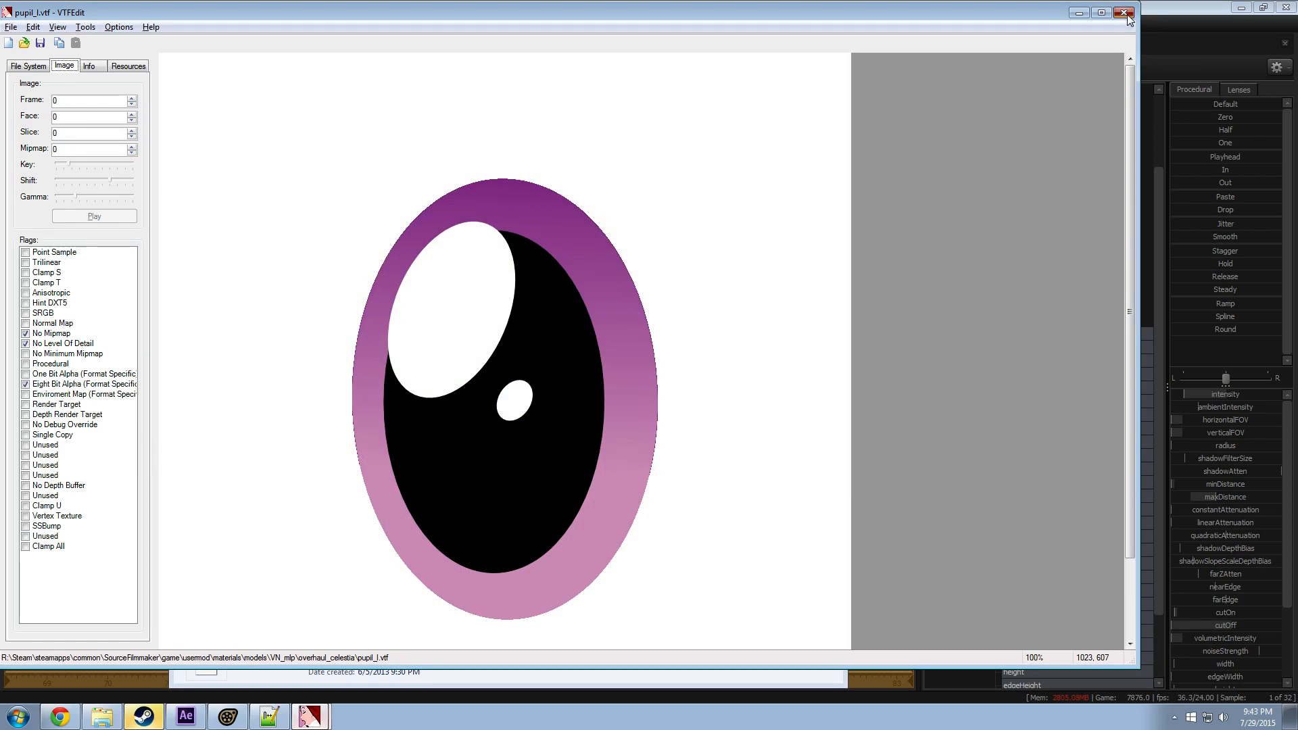
Step: Close both VTFEdit windows, switch back to Source Filmmaker, and collapse Celestia Eye Light (Left) in the animation set list
{"action": "left_click", "coordinate": [1125, 13]}
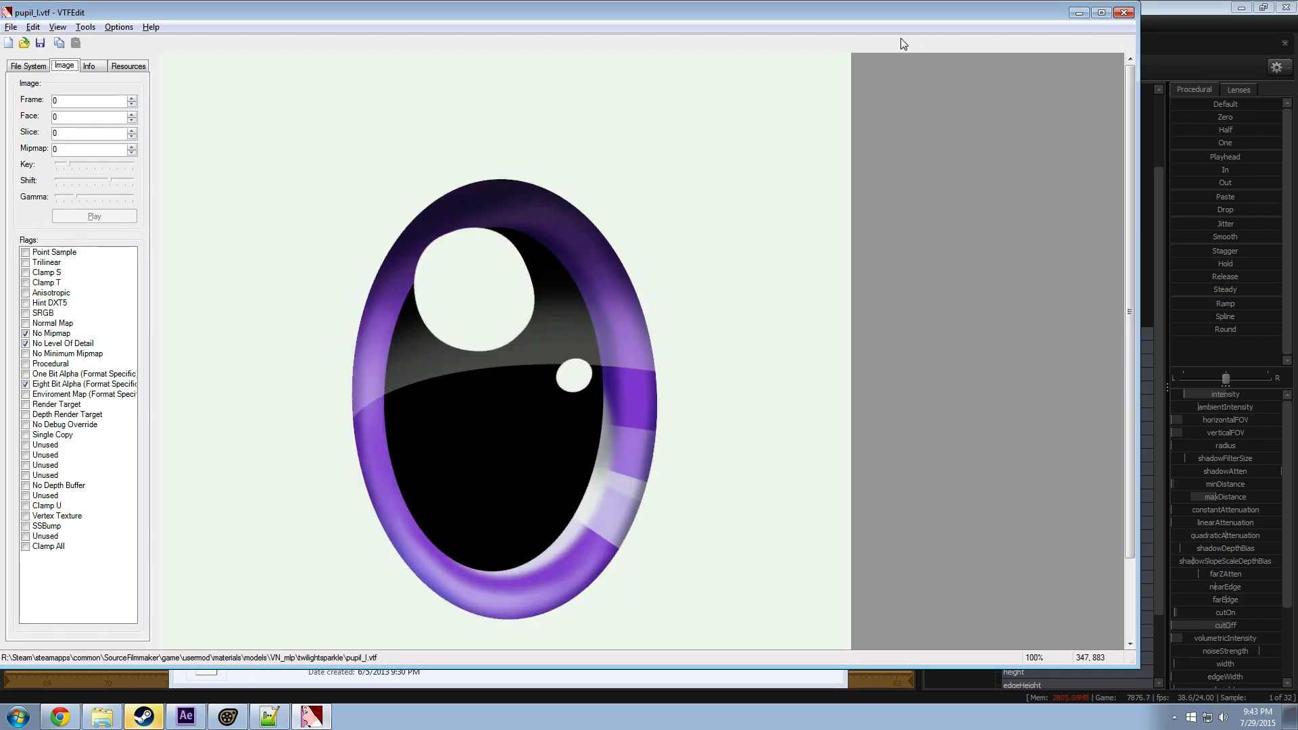
{"action": "left_click", "coordinate": [1124, 13]}
{"action": "left_click", "coordinate": [921, 293]}
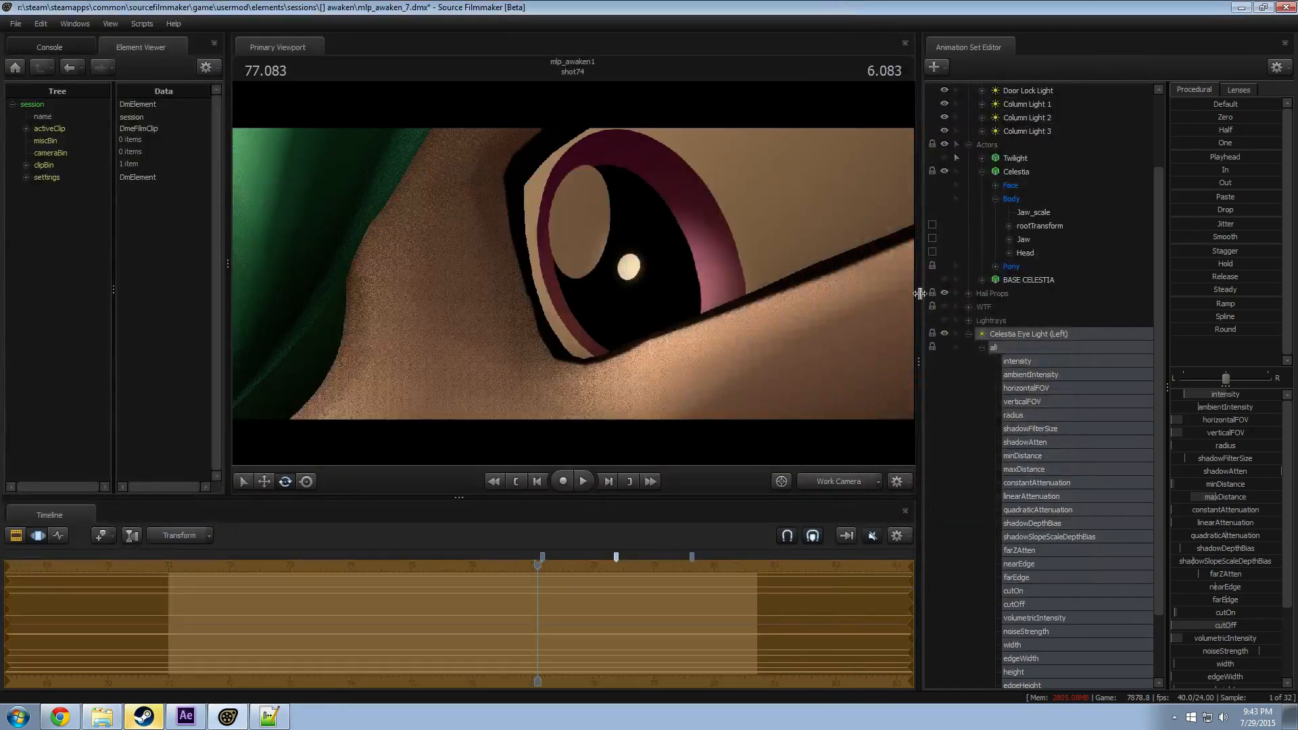
{"action": "left_click", "coordinate": [968, 334]}
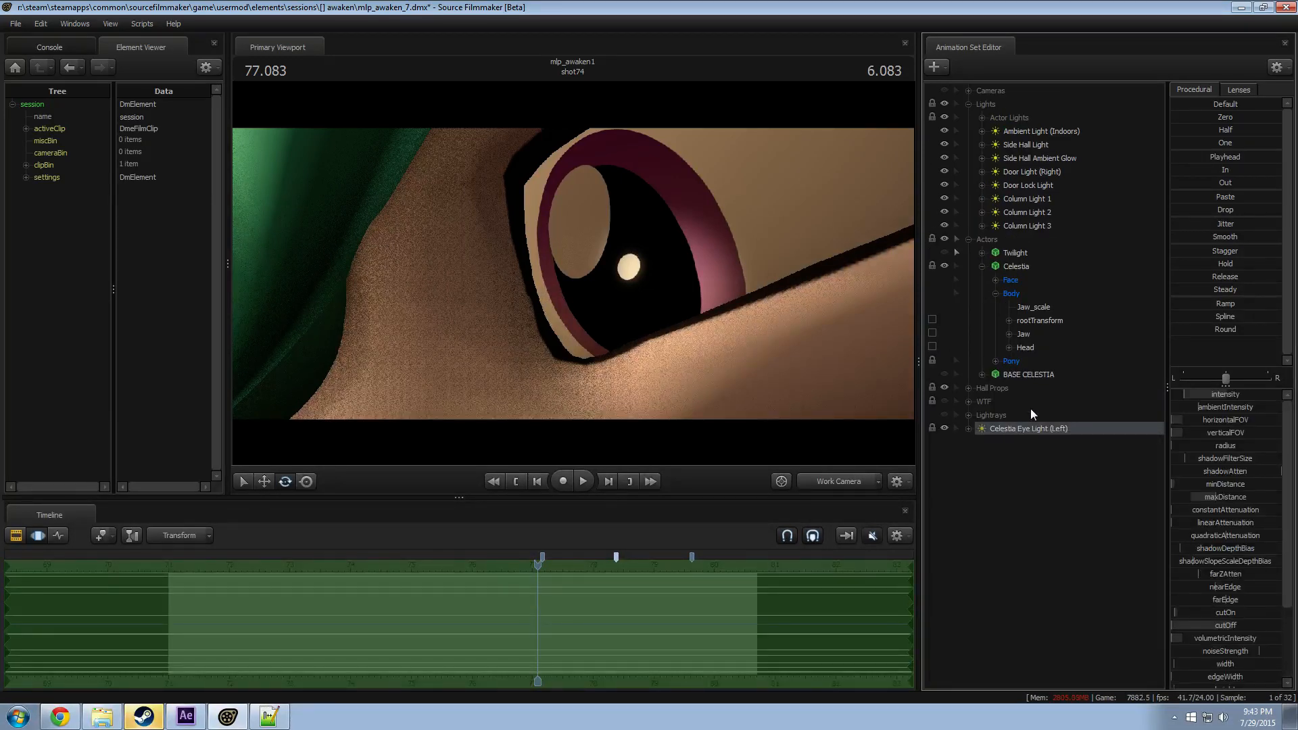
Step: Play shot74 through camera2 from 77.083 to 78.708 in the Clip Editor to check Celestia's eye lighting
{"action": "left_click", "coordinate": [831, 483]}
{"action": "key", "text": "F2"}
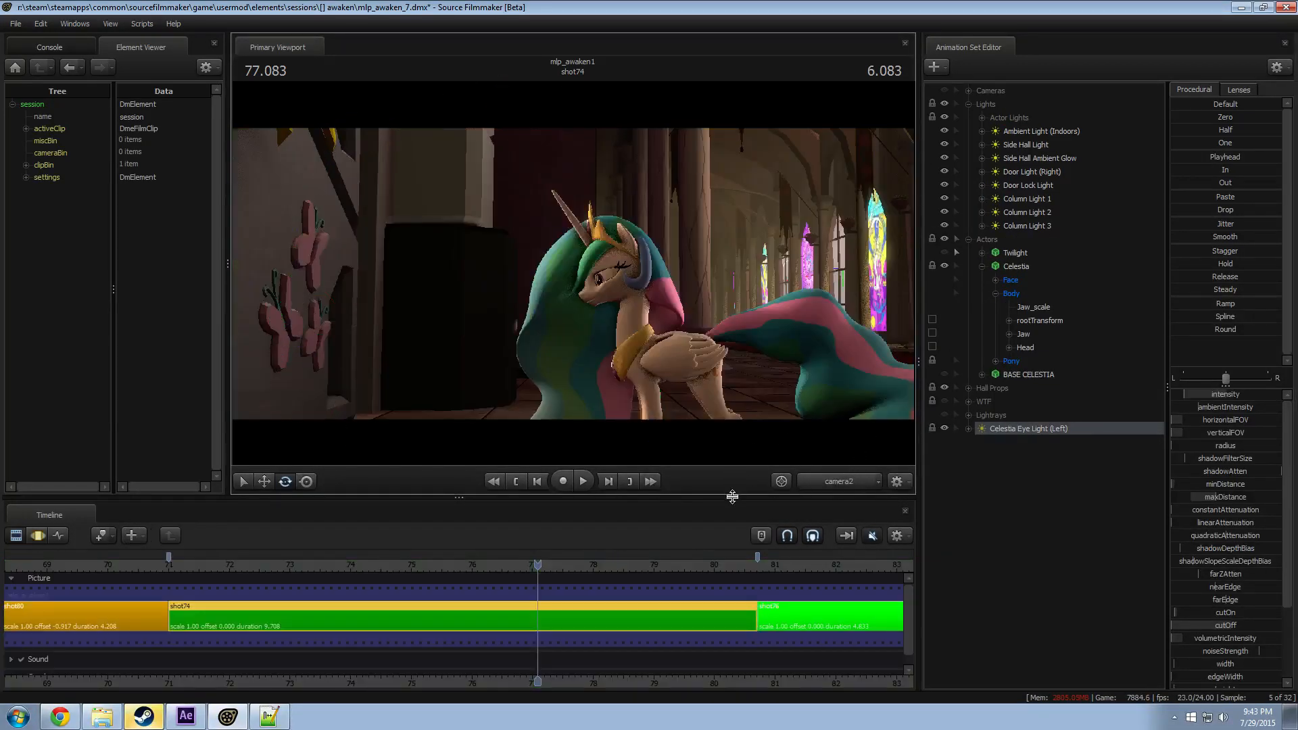
{"action": "key", "text": "space"}
{"action": "key", "text": "space"}
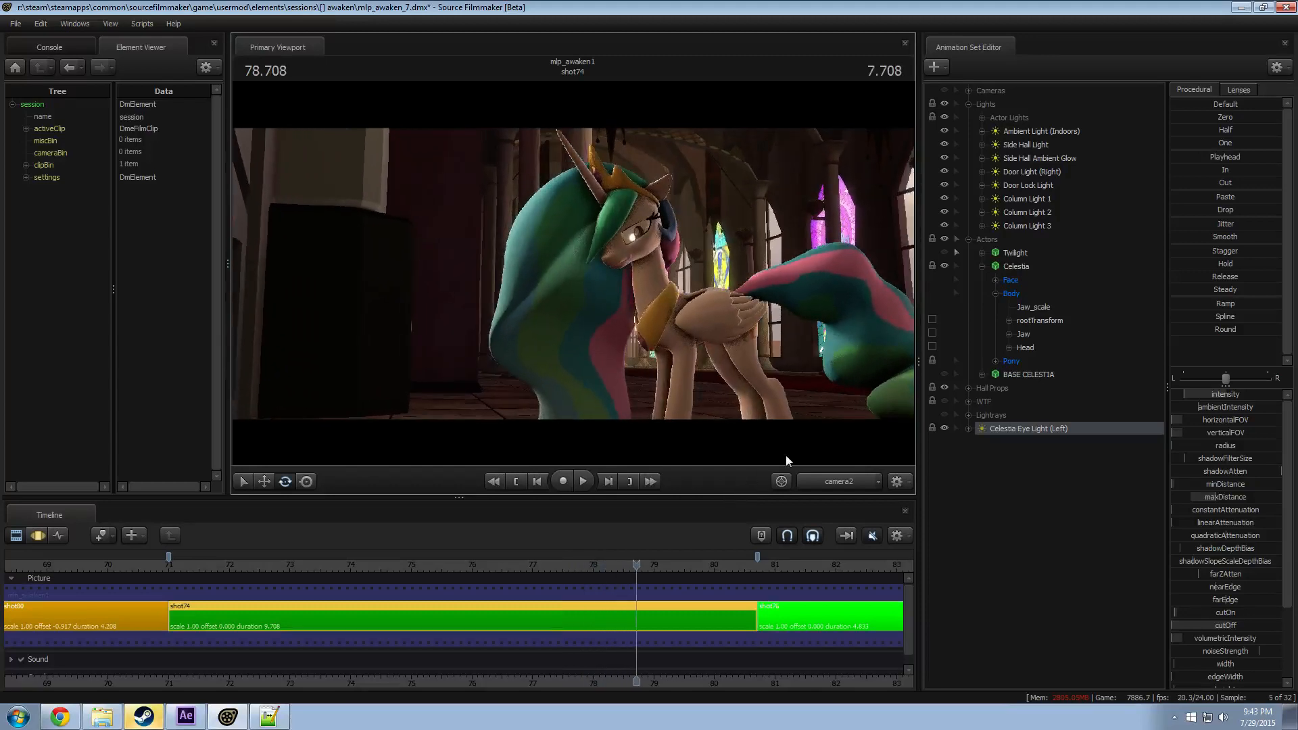
Step: Look through Celestia Eye Light (Left) and slightly adjust its aim at 77.666 in the Motion Editor
{"action": "left_click_drag", "start_coordinate": [1048, 429], "coordinate": [638, 304]}
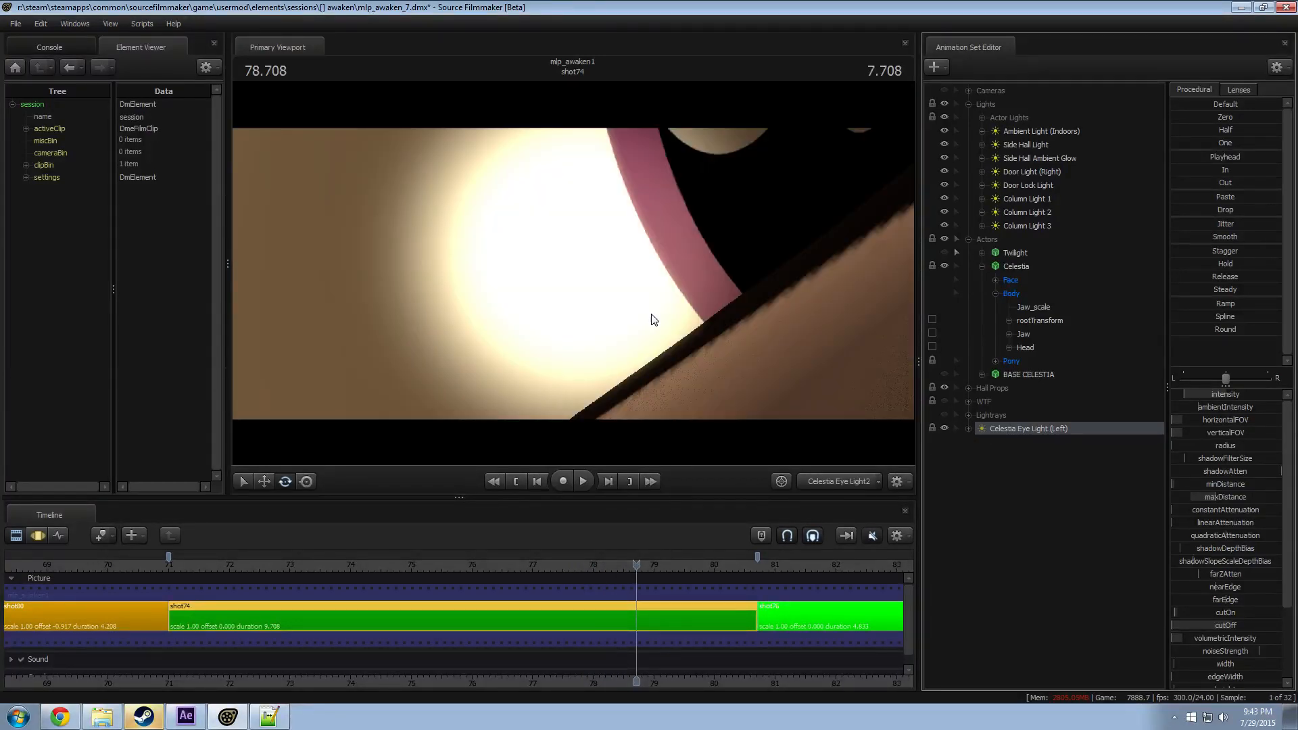
{"action": "left_click_drag", "start_coordinate": [628, 566], "coordinate": [573, 565]}
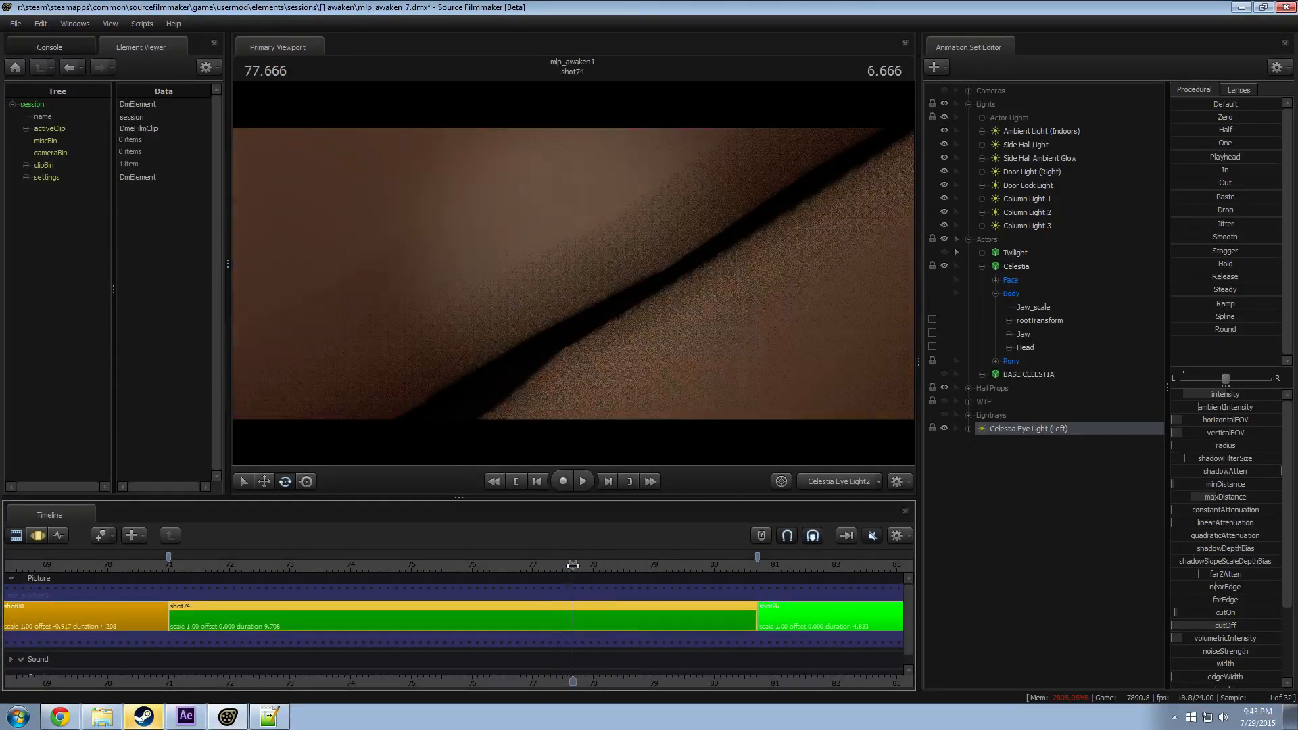
{"action": "key", "text": "F3"}
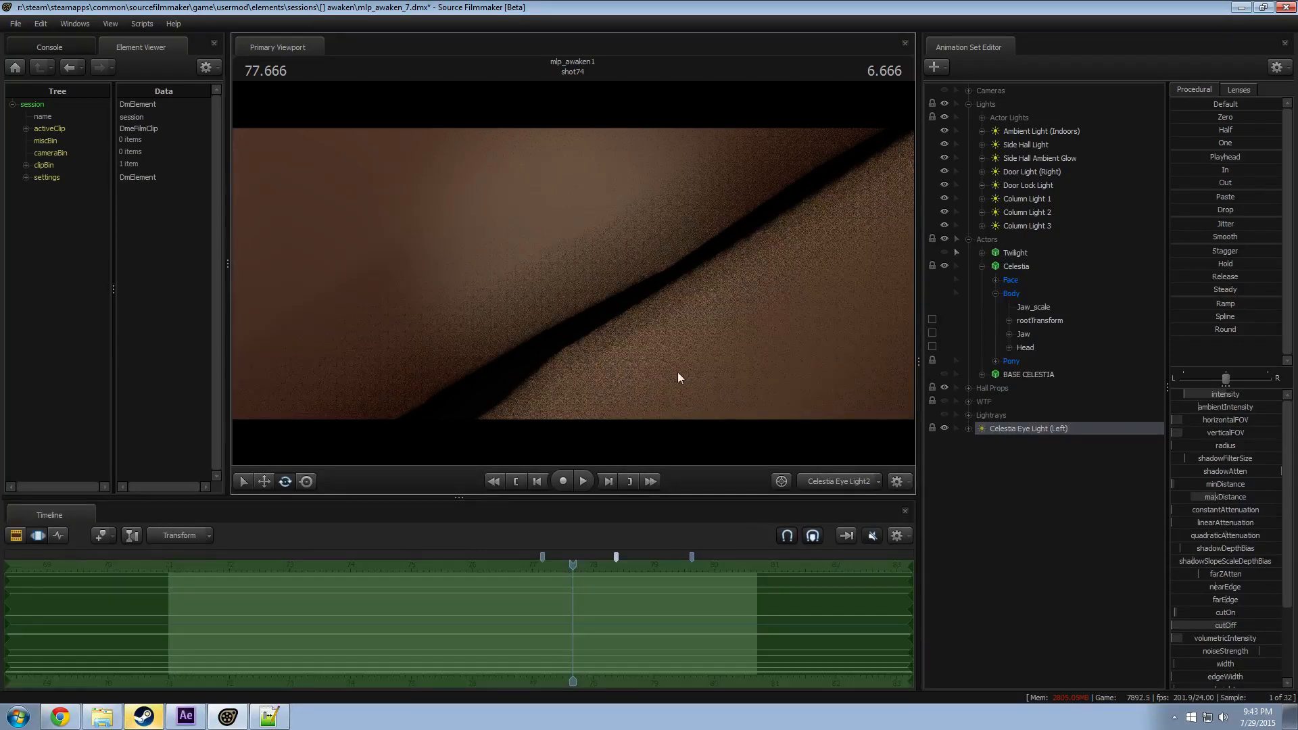
{"action": "left_click_drag", "start_coordinate": [574, 274], "coordinate": [573, 278]}
Step: Review Celestia's left eye lighting through camera2, playing and scrubbing shot74 between about 76.9 and 78.4
{"action": "left_click", "coordinate": [826, 482]}
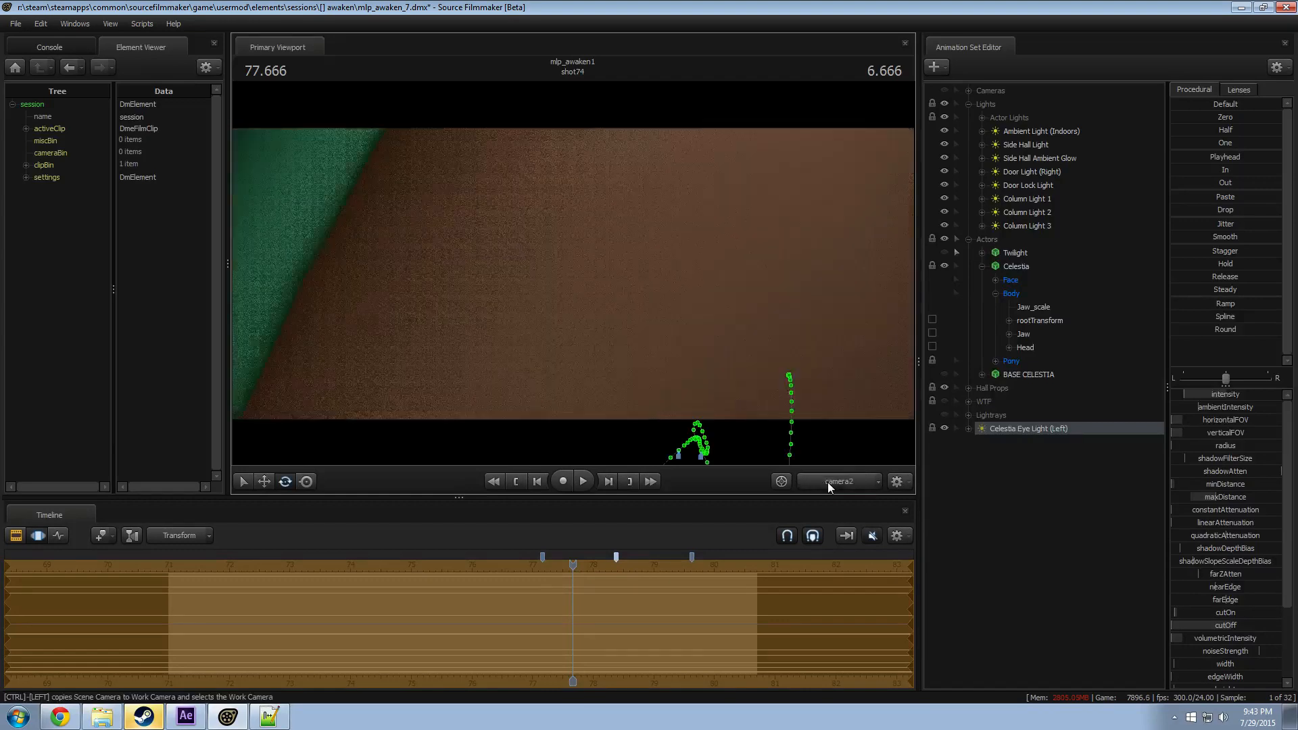
{"action": "key", "text": "space"}
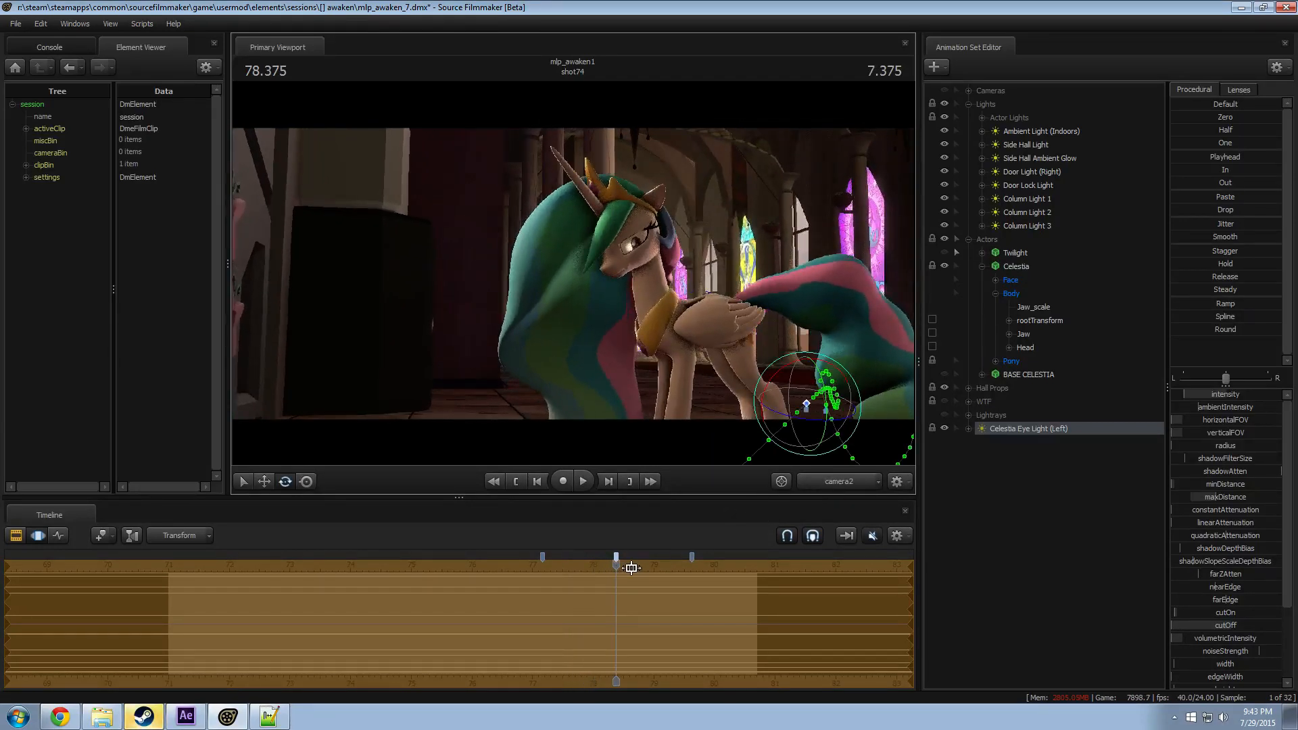
{"action": "left_click_drag", "start_coordinate": [616, 568], "coordinate": [505, 569]}
{"action": "key", "text": "space"}
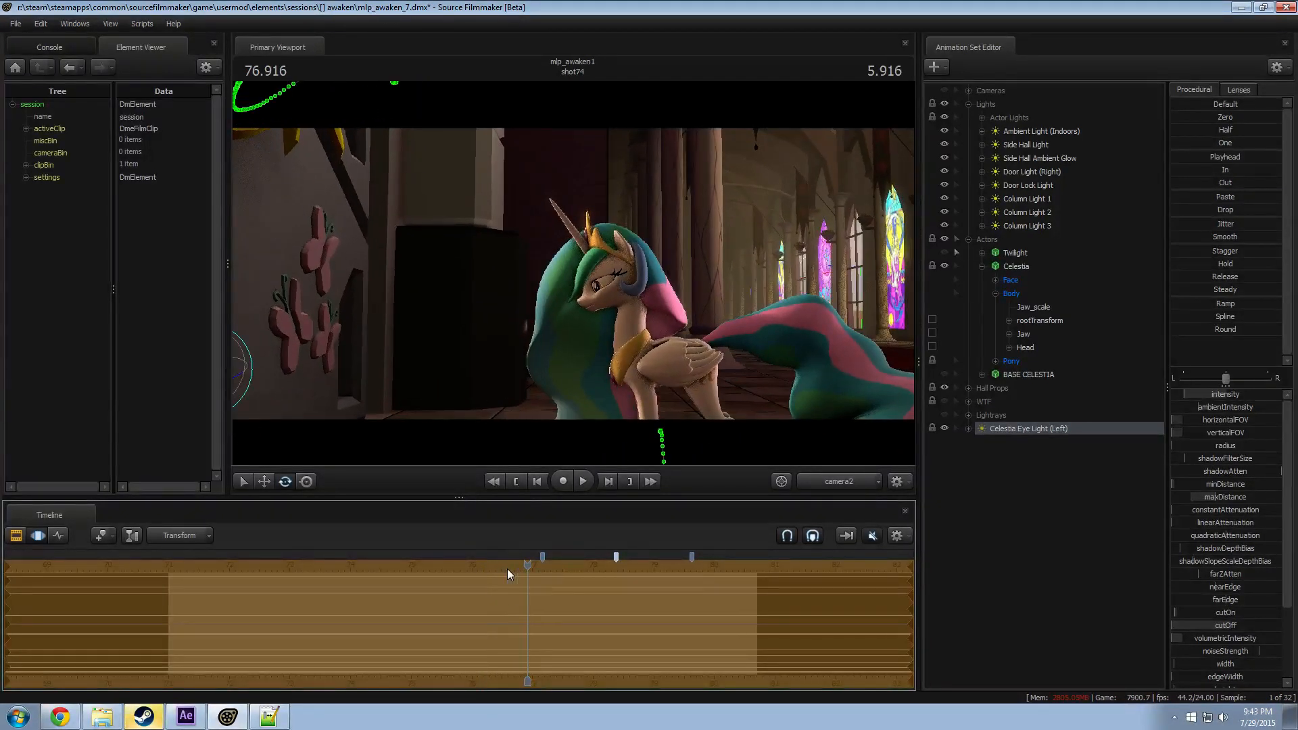
{"action": "key", "text": "space"}
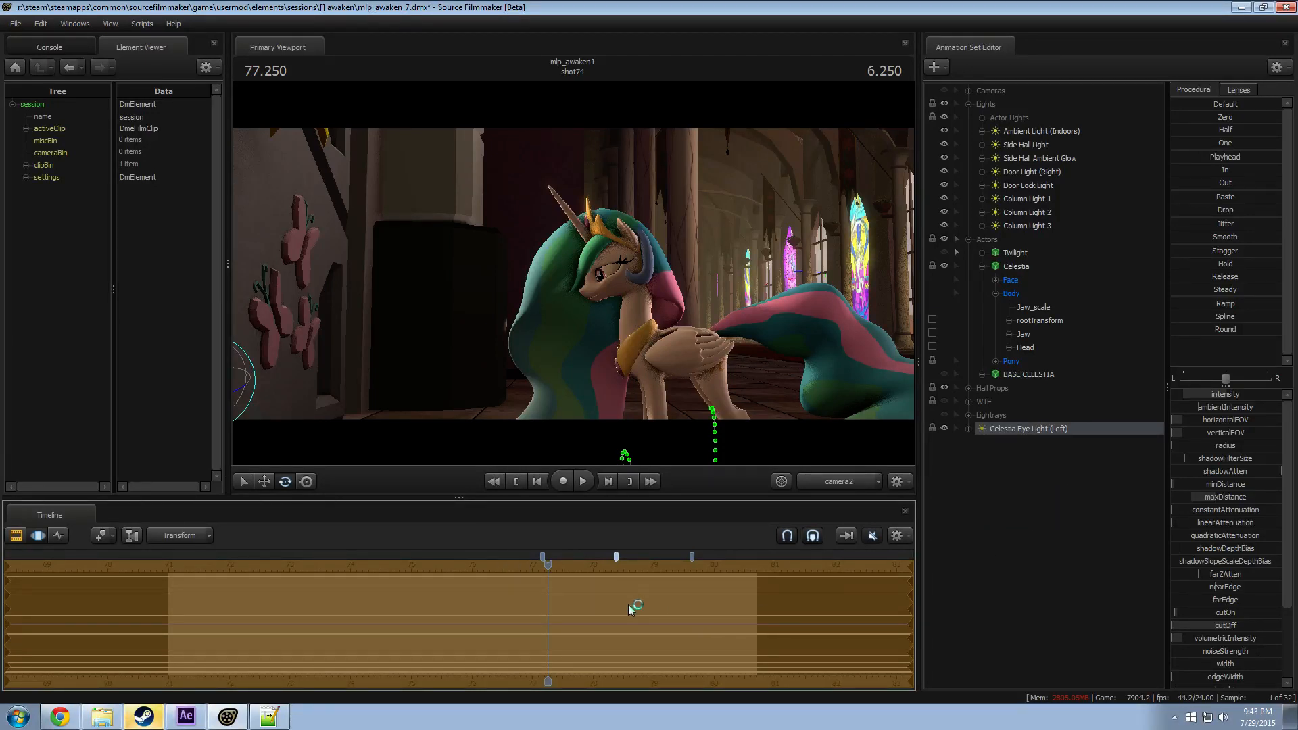
Step: Show the whole sequence of shots in the Clip Editor and go to shot62 at 55.833
{"action": "key", "text": "F2"}
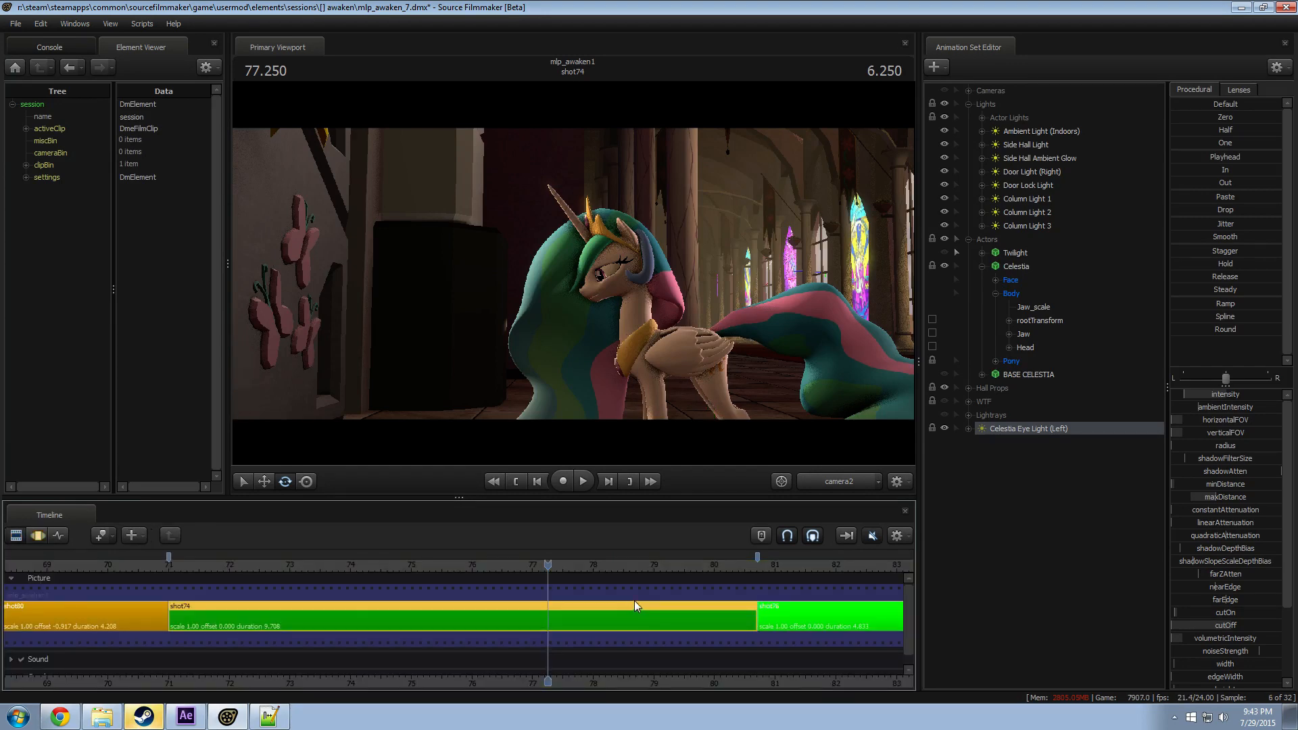
{"action": "scroll", "coordinate": [638, 601], "scroll_direction": "down", "scroll_amount": 10}
{"action": "scroll", "coordinate": [602, 674], "scroll_direction": "down", "scroll_amount": 2}
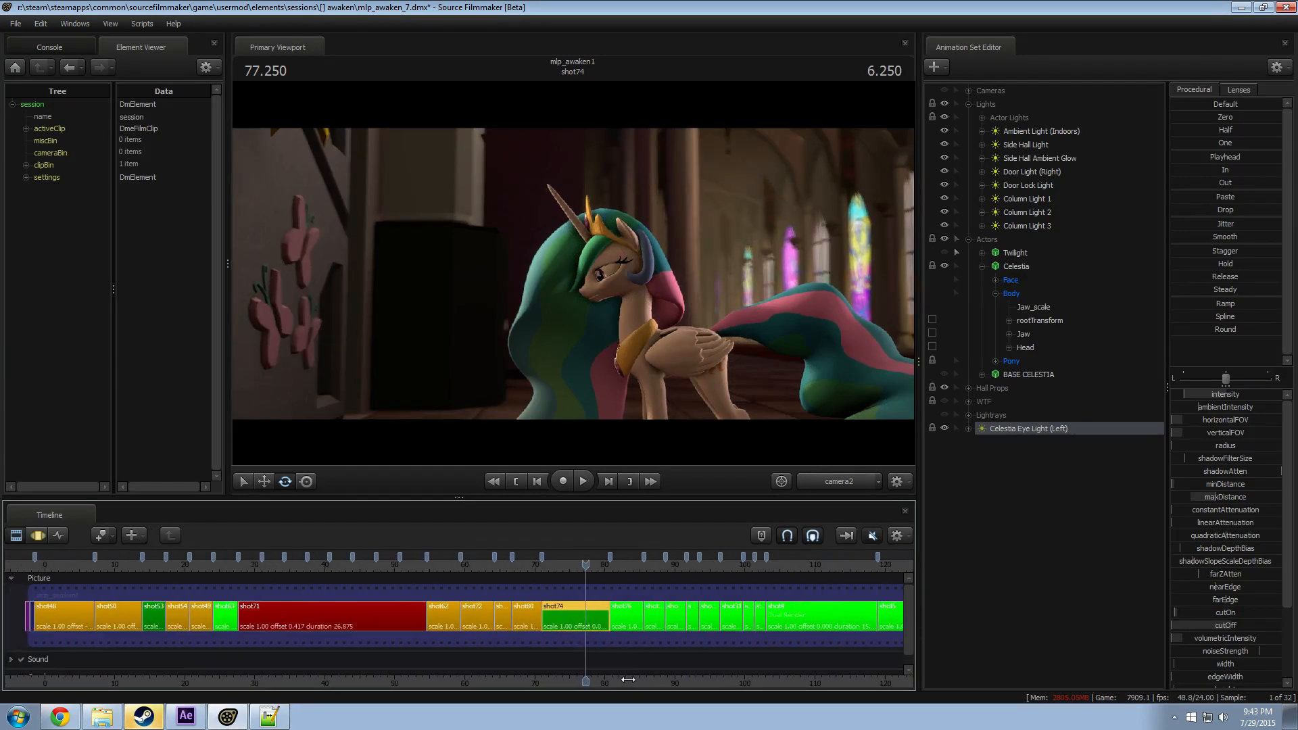
{"action": "left_click_drag", "start_coordinate": [540, 569], "coordinate": [492, 564]}
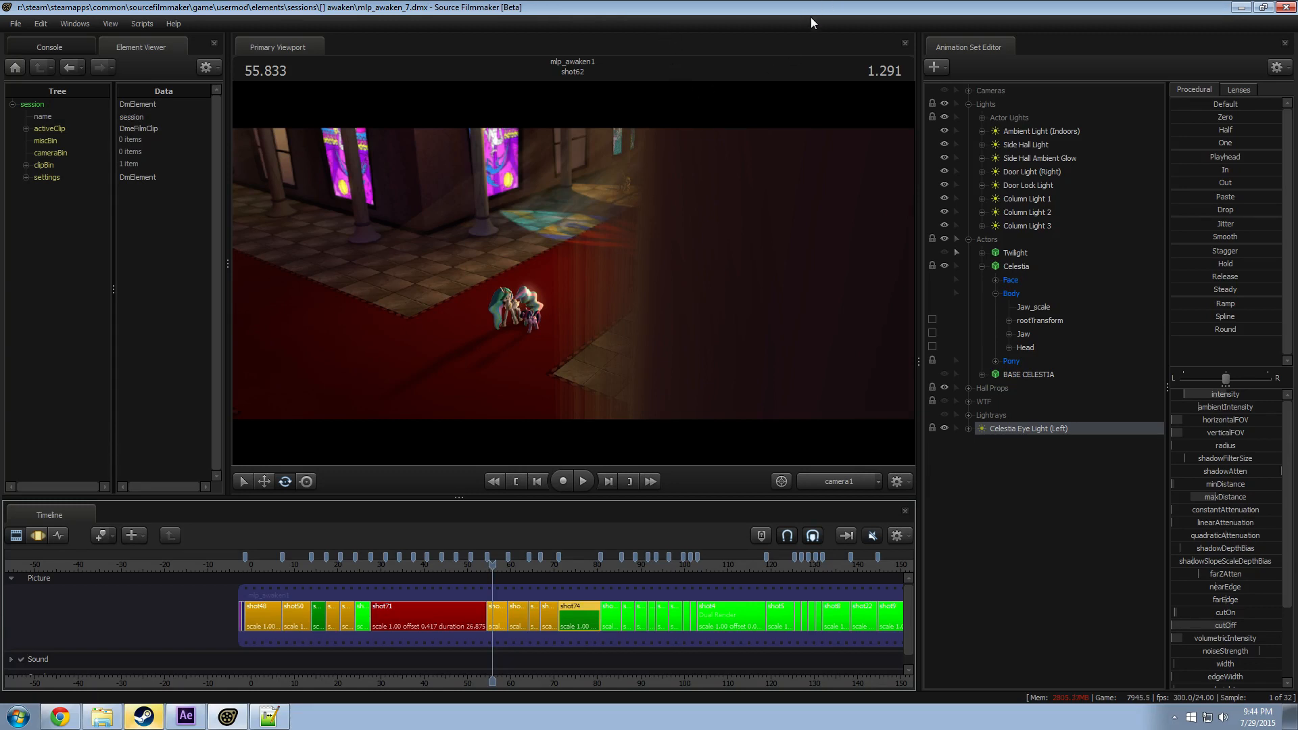
Step: Close Source Filmmaker and the twilightsparkle folder window
{"action": "left_click", "coordinate": [1287, 8]}
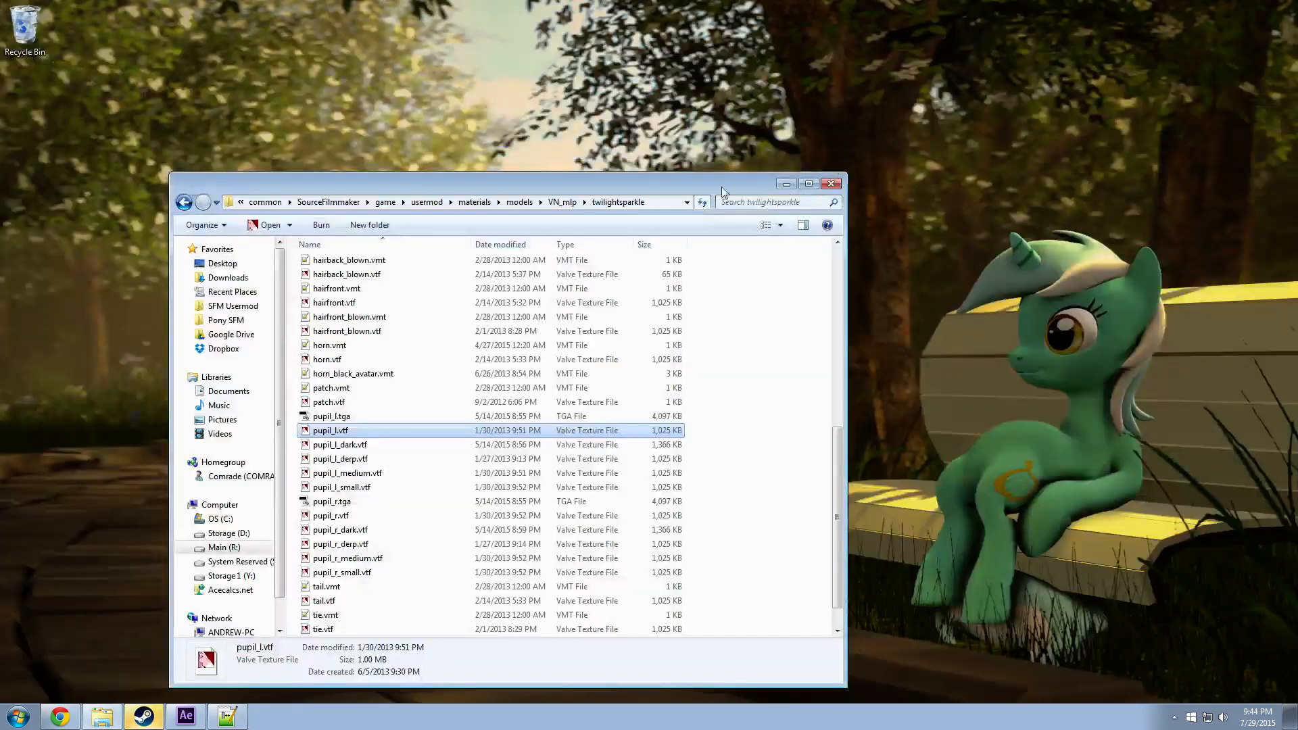
{"action": "left_click_drag", "start_coordinate": [727, 186], "coordinate": [725, 136]}
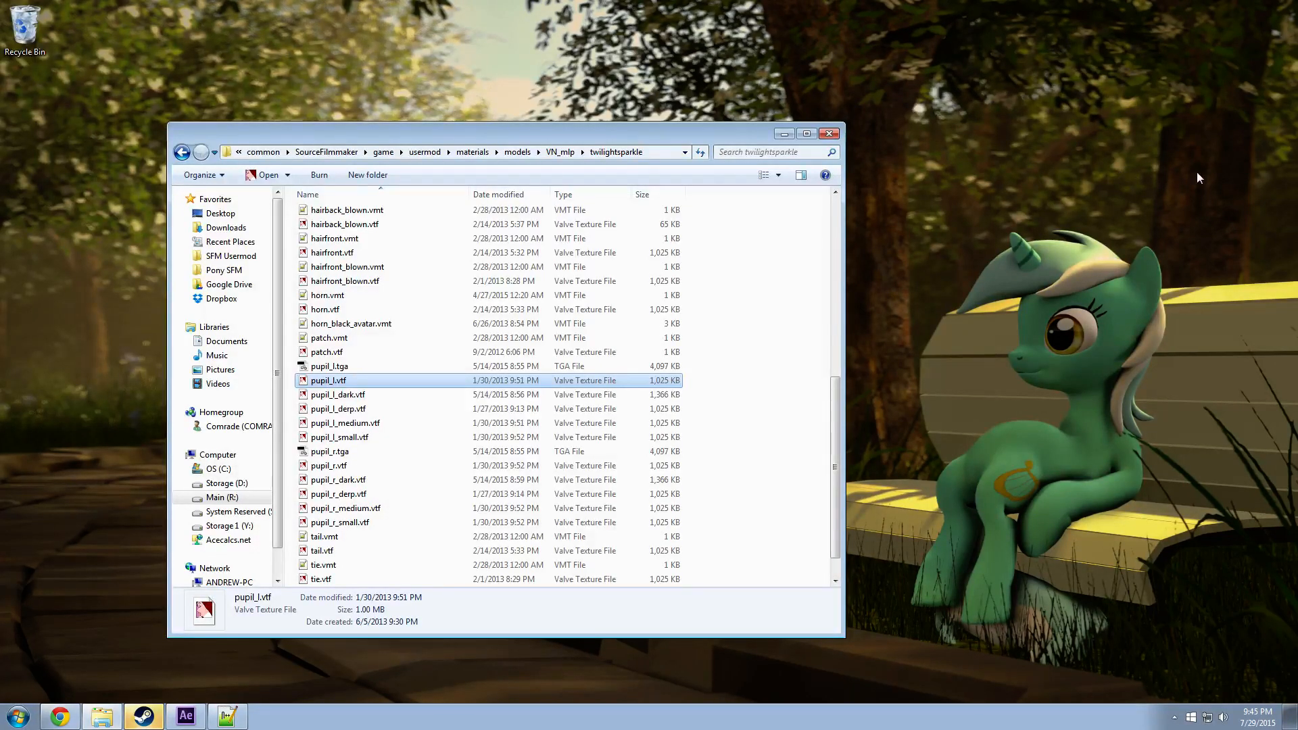
{"action": "left_click", "coordinate": [830, 133]}
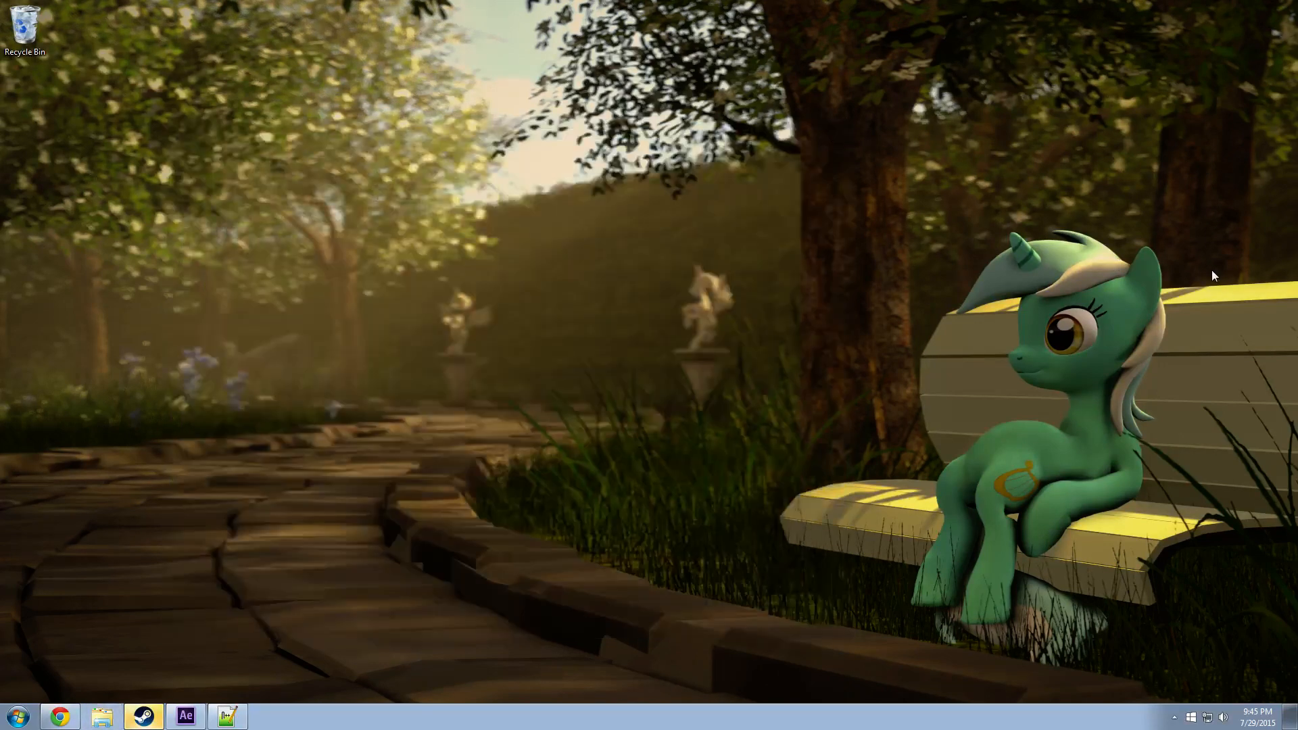